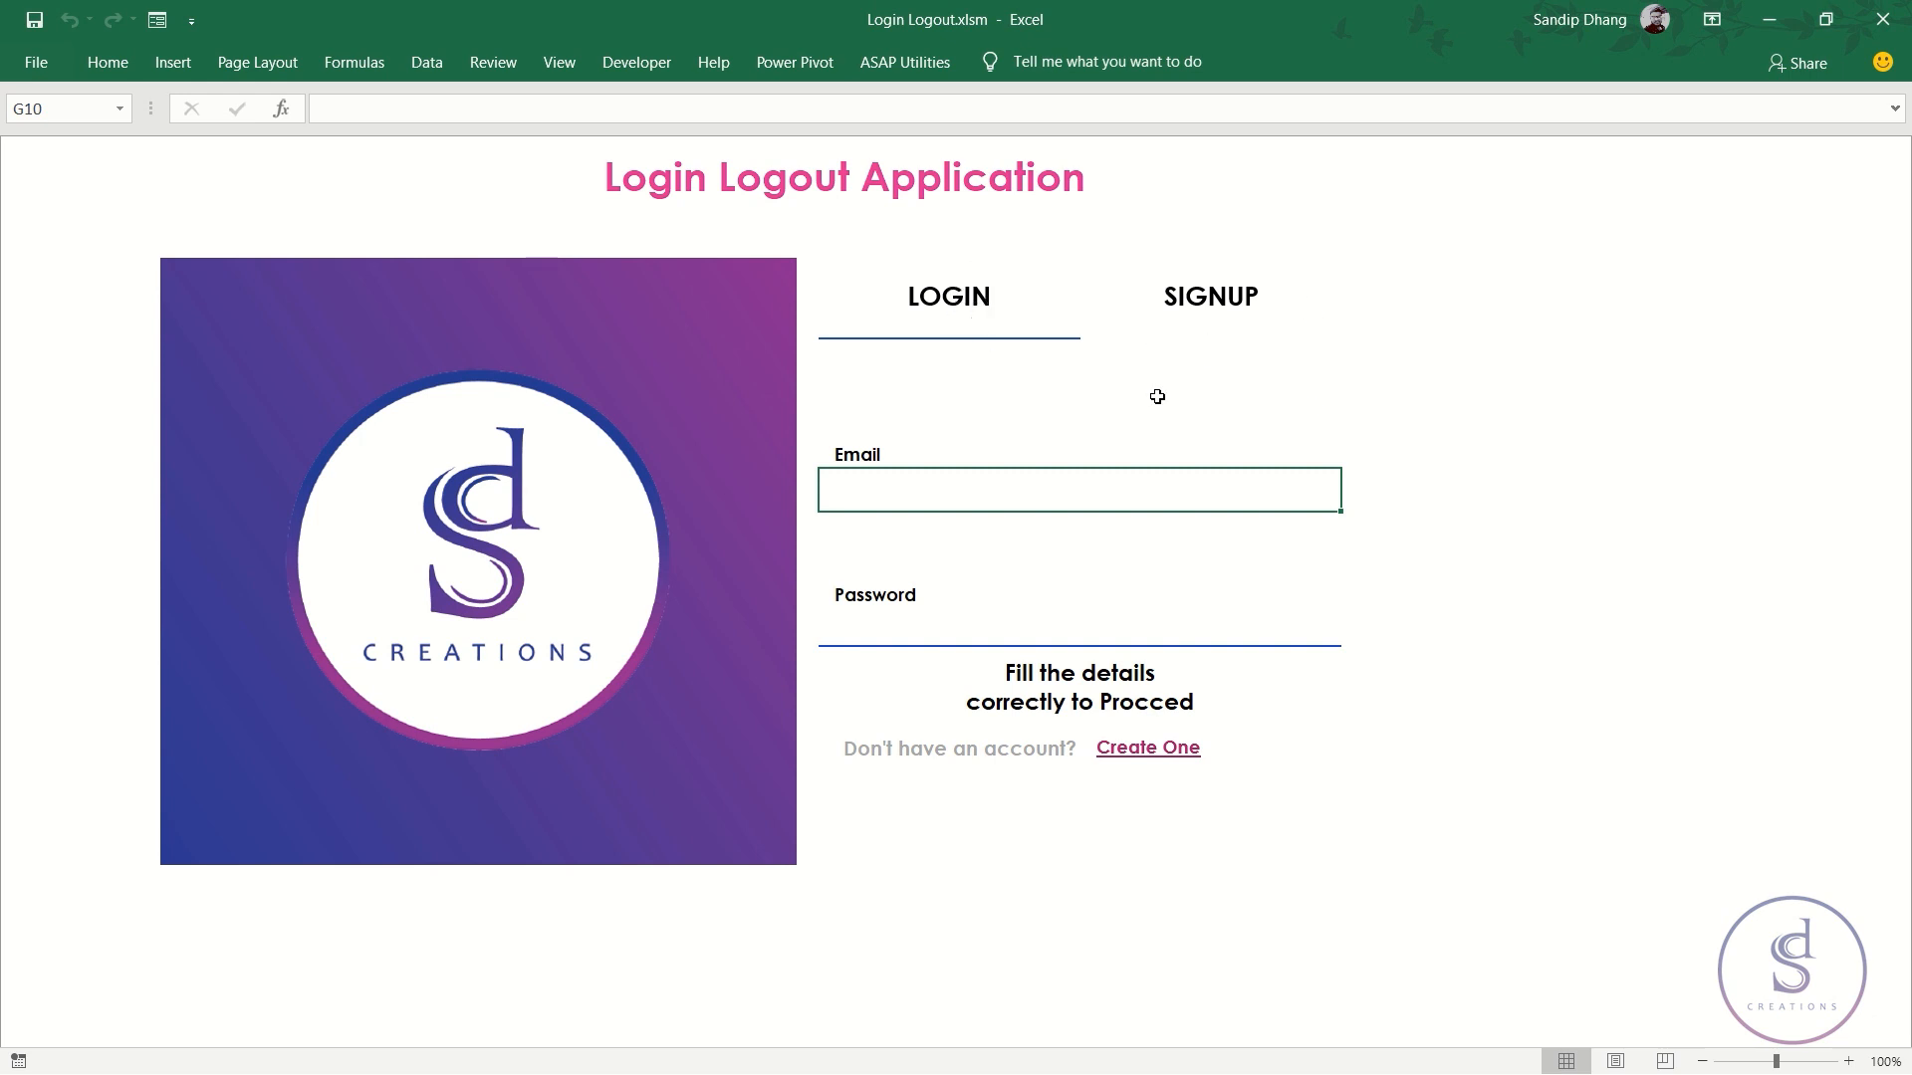
# - Toggle between the signup and login forms, ending on the login form
pyautogui.click(1249, 299)
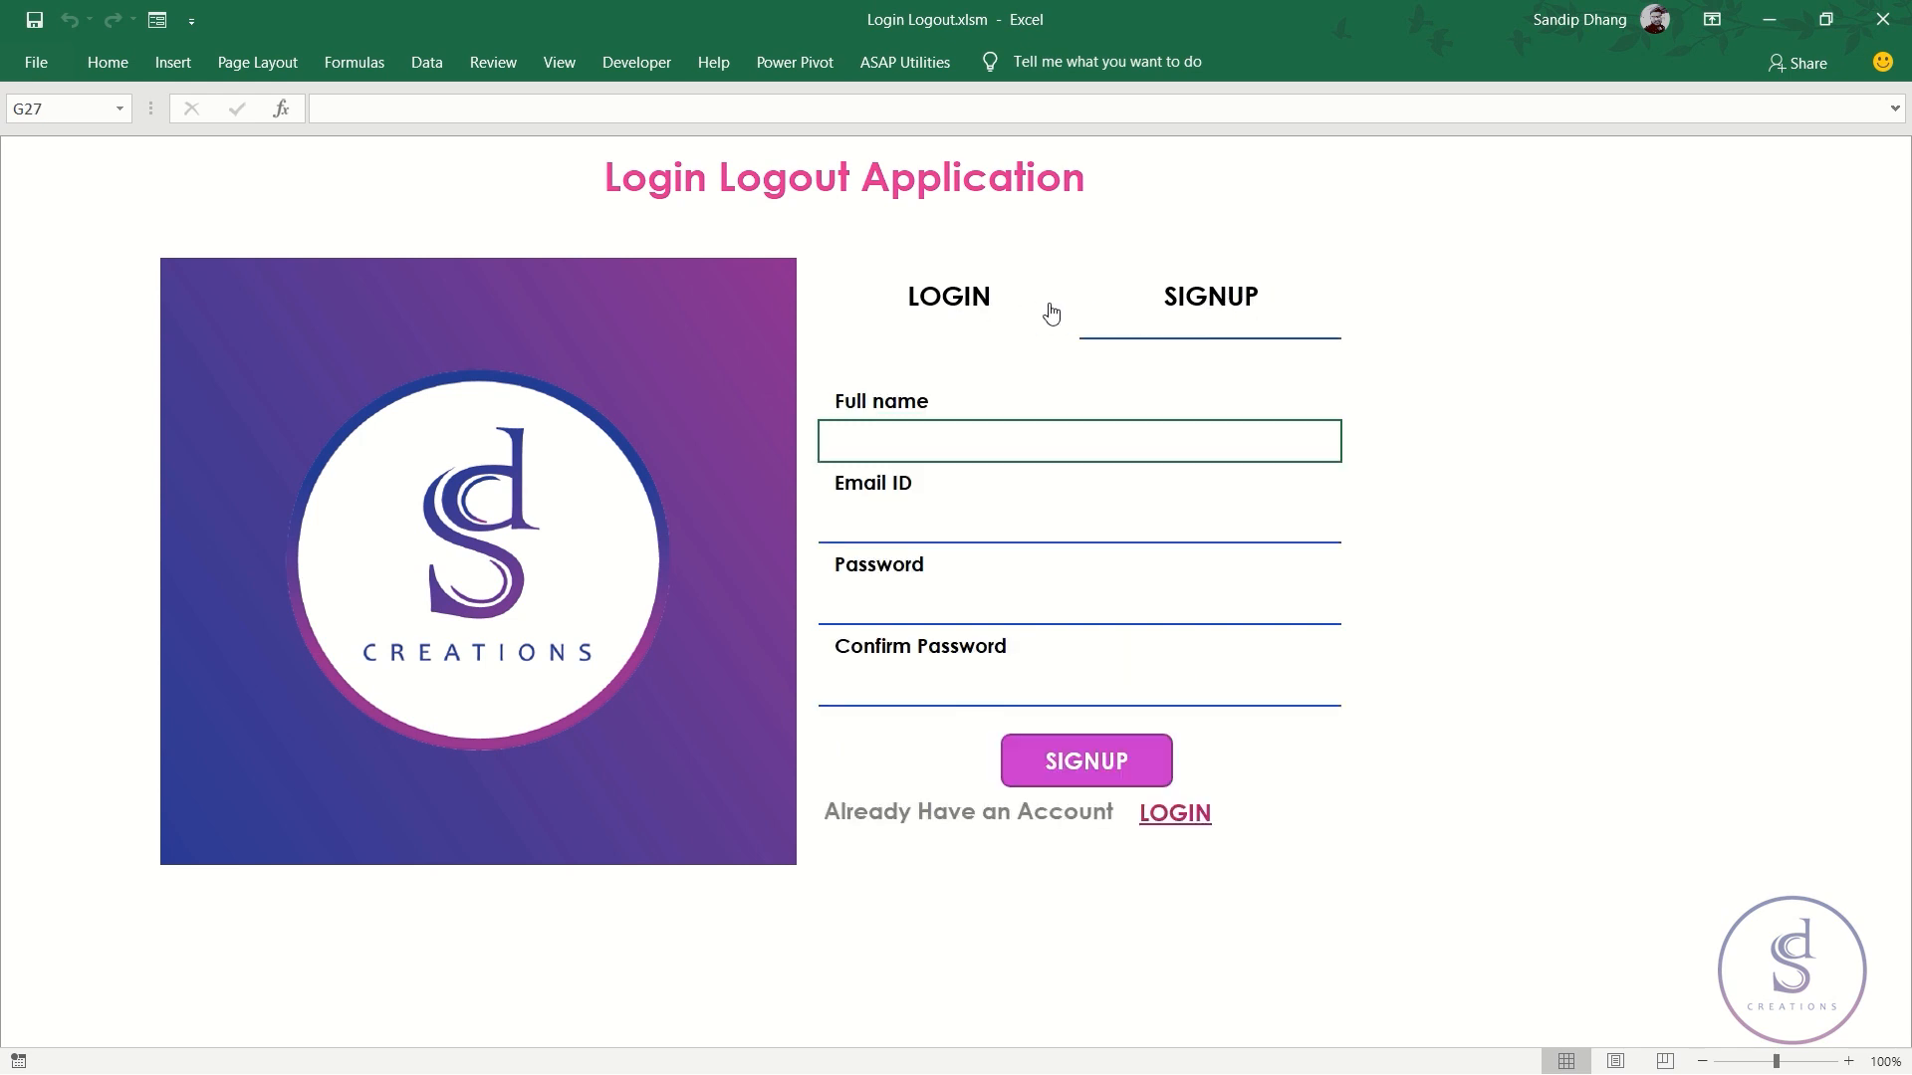
pyautogui.click(963, 302)
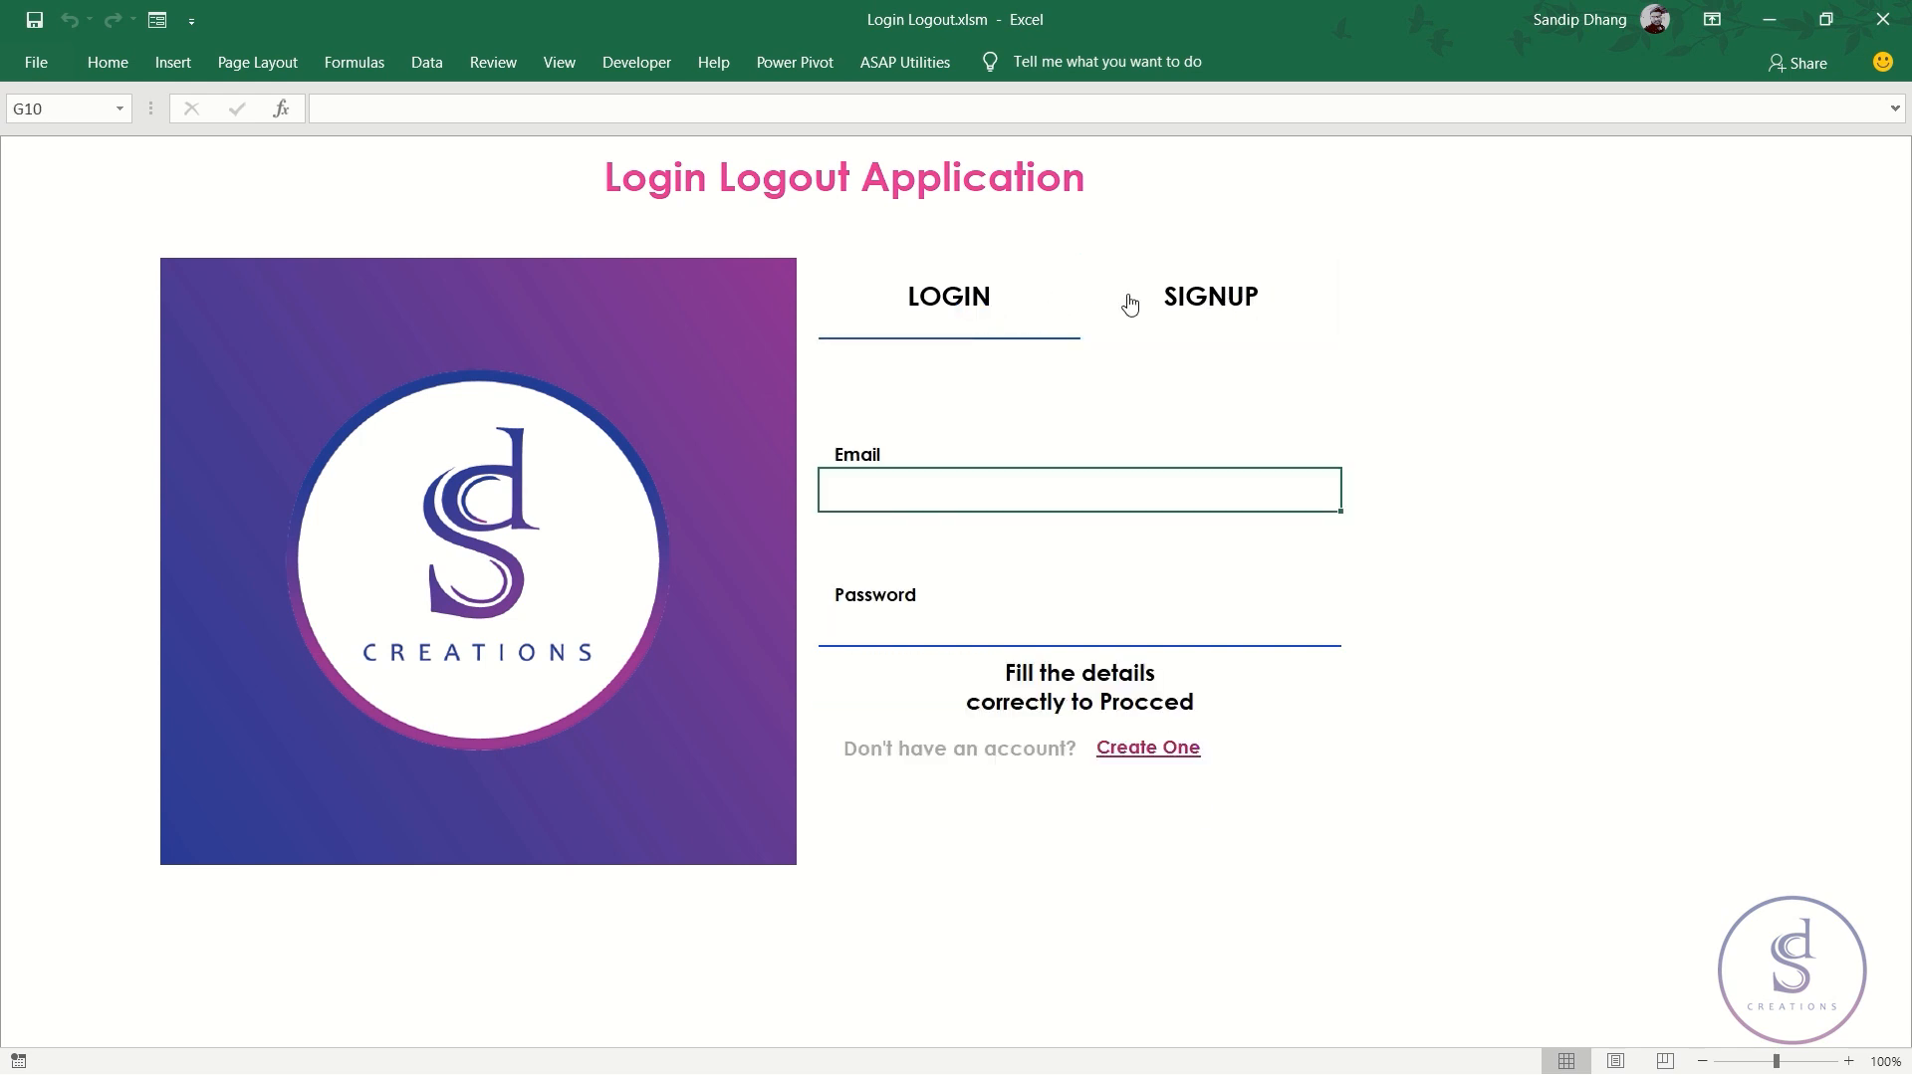
pyautogui.click(1198, 306)
pyautogui.click(986, 289)
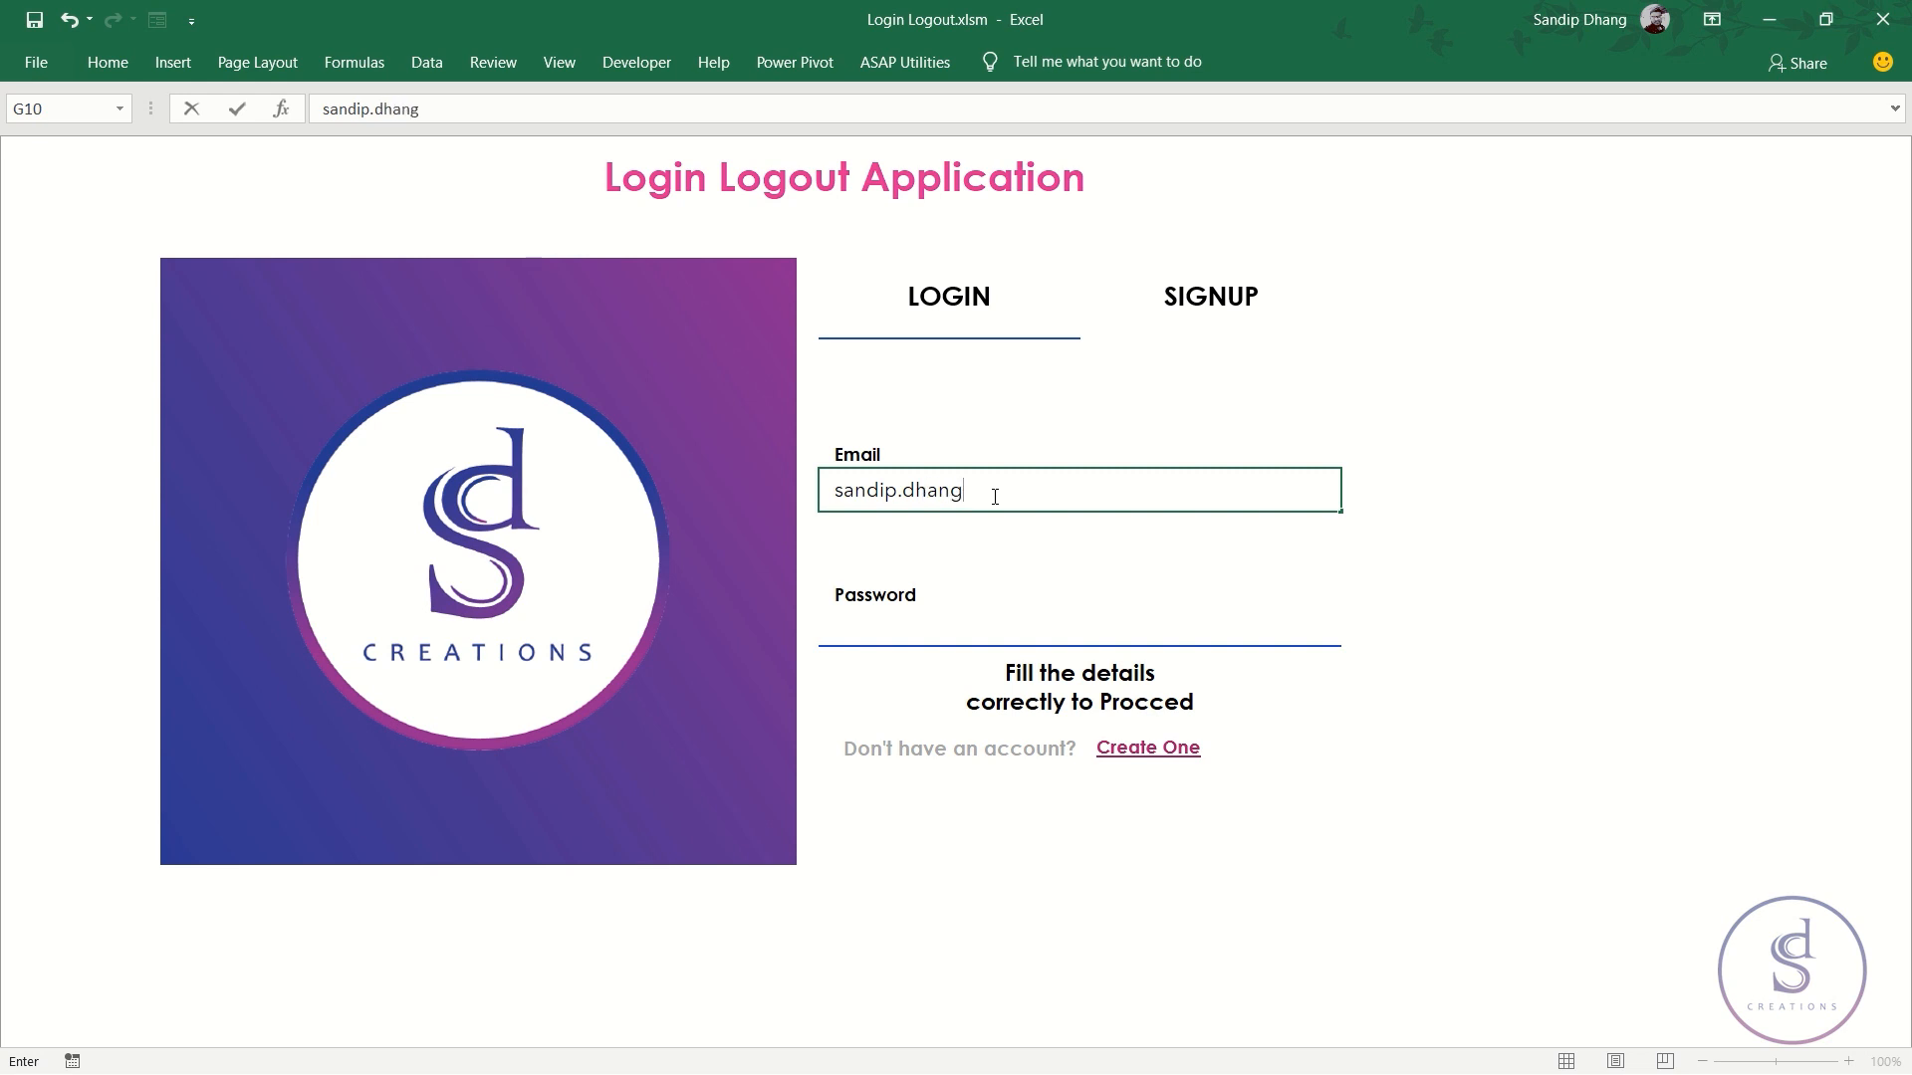
# - Enter the registered email and password in the login form and commit both entries
pyautogui.click(908, 622)
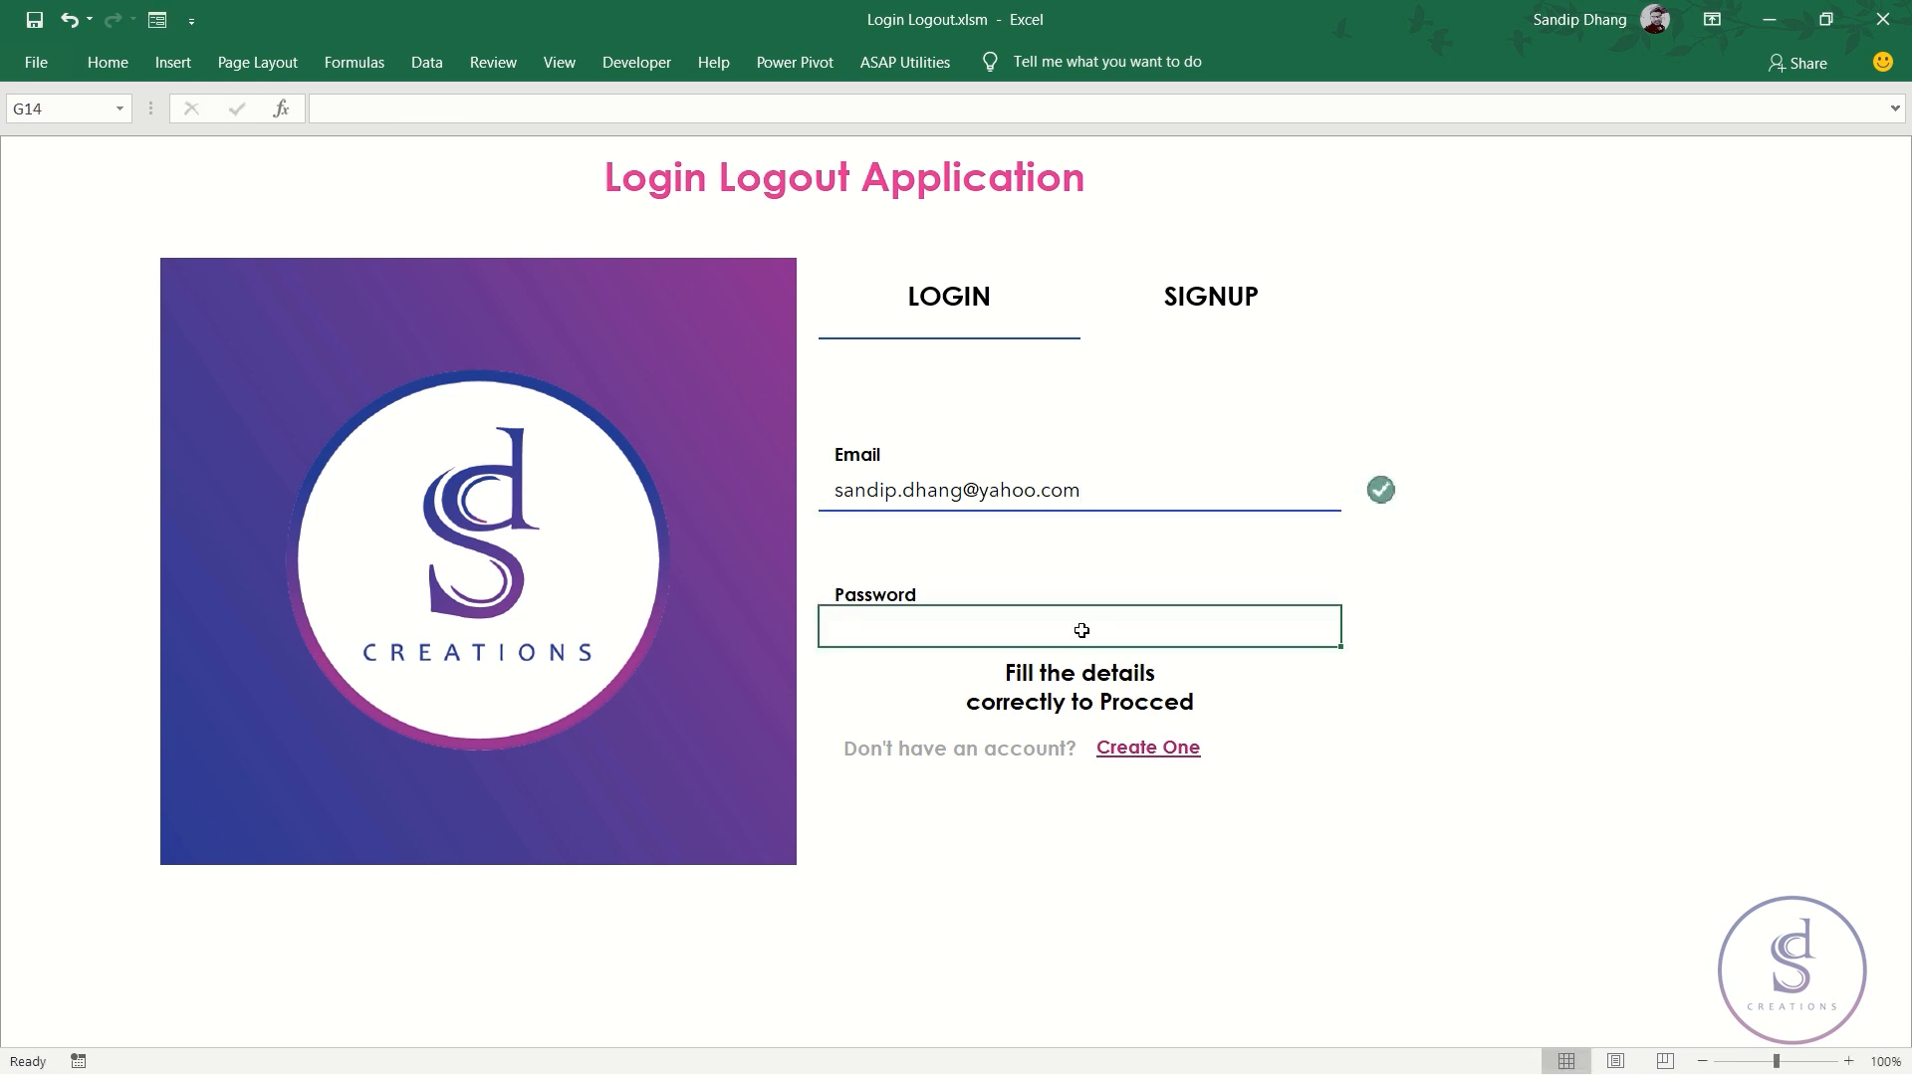
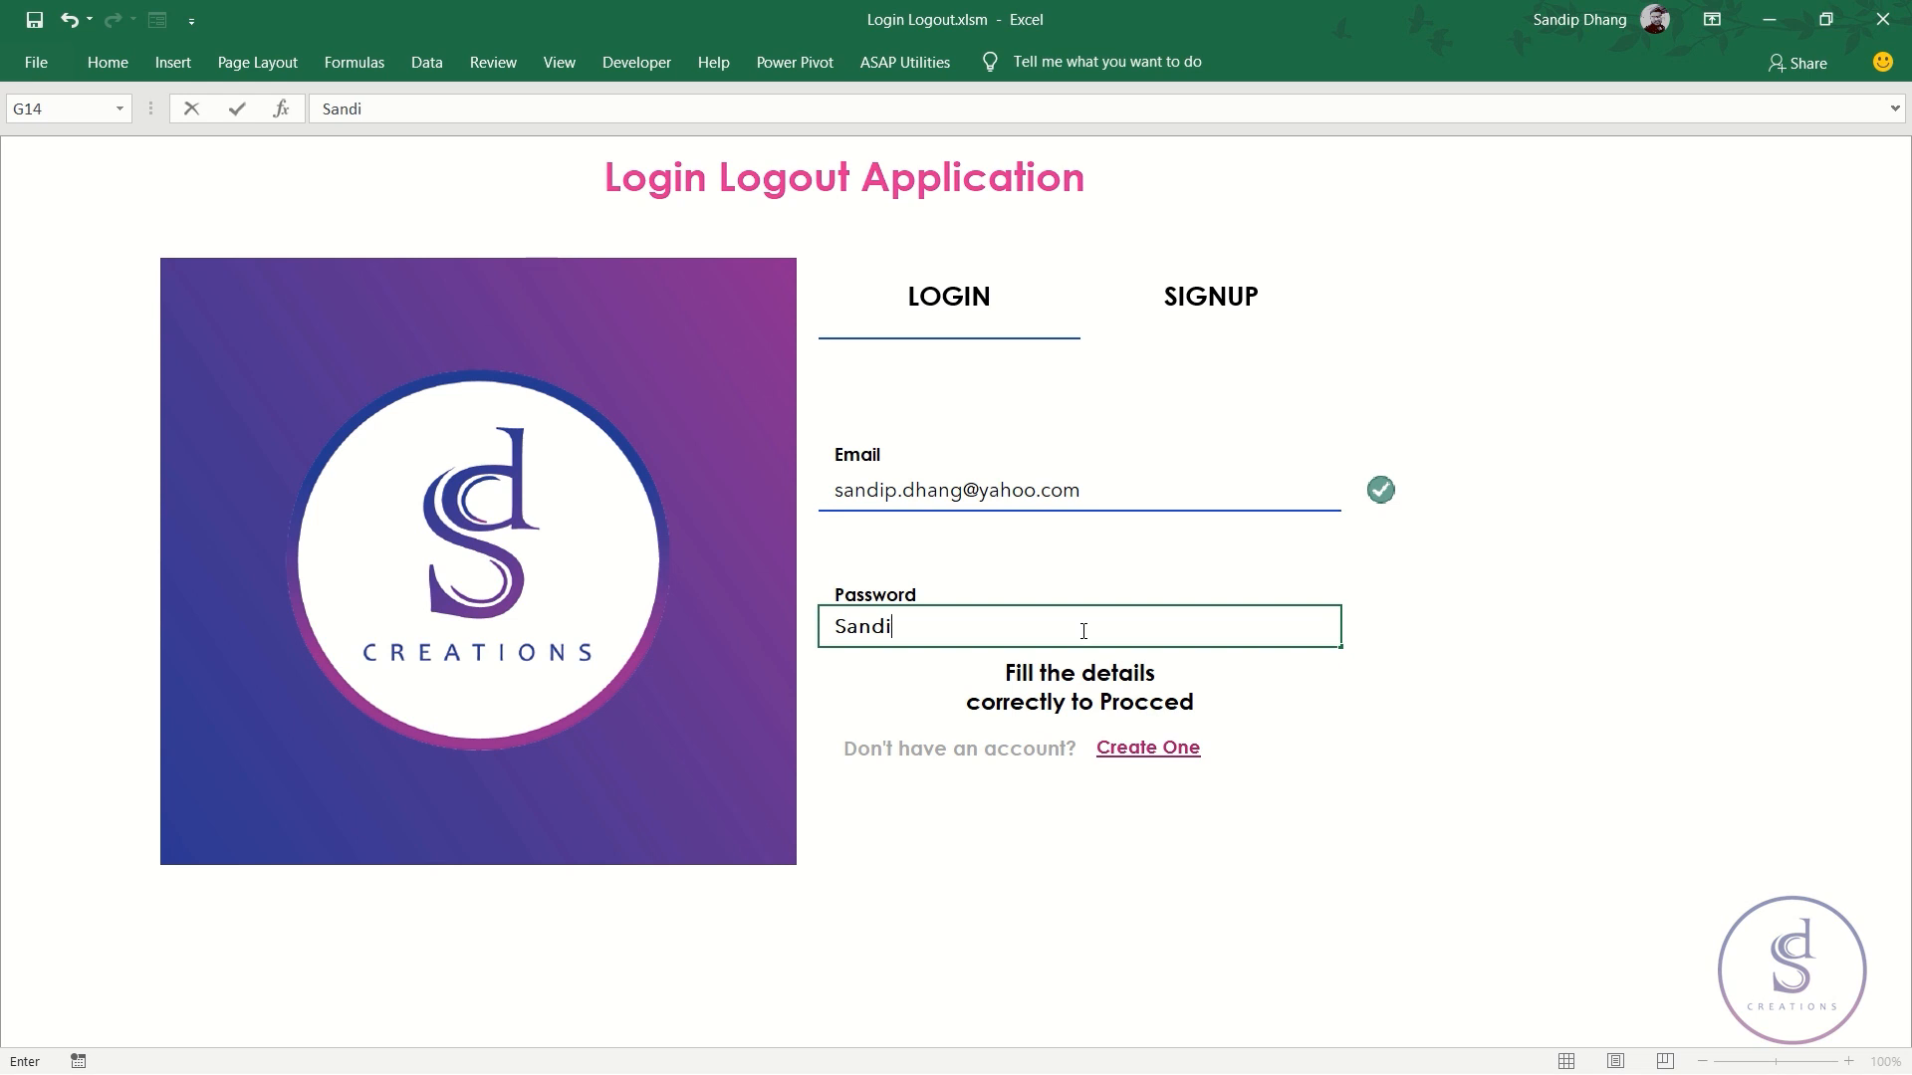
pyautogui.click(1198, 495)
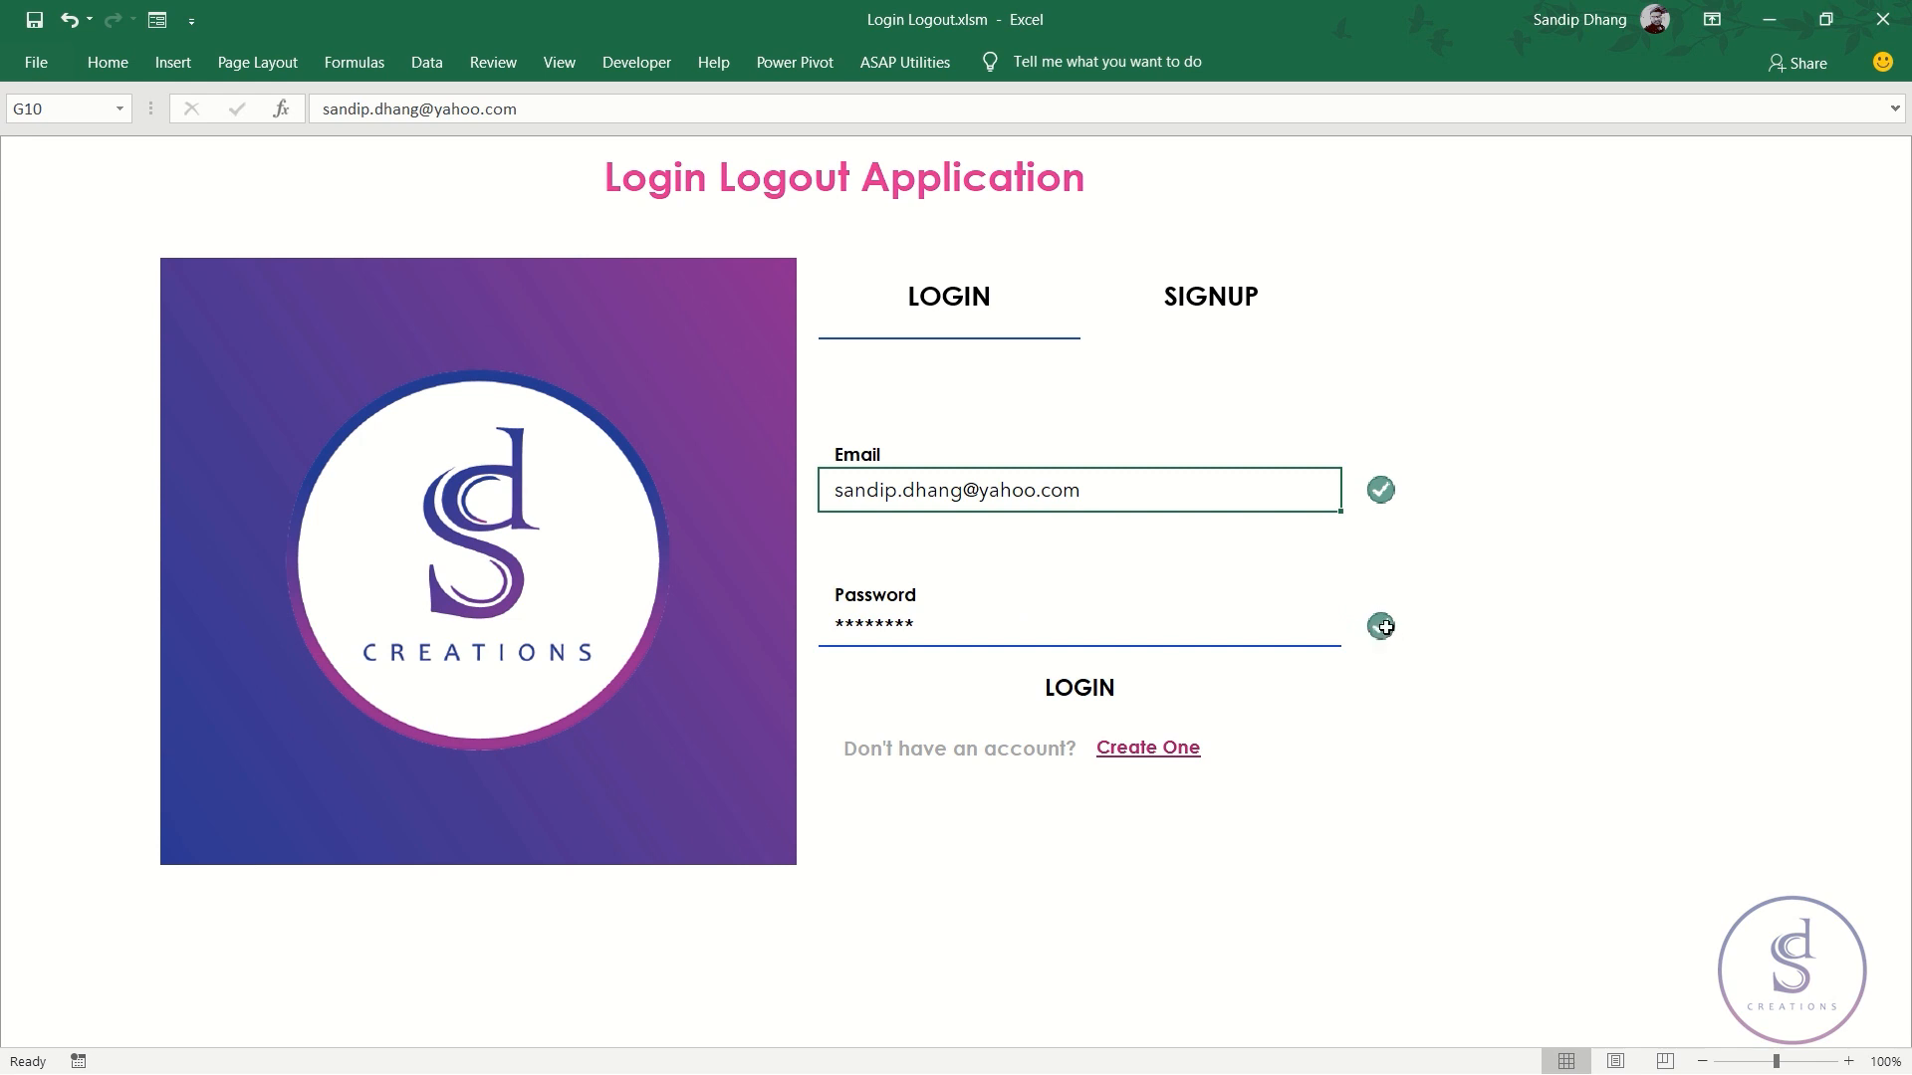
pyautogui.click(998, 635)
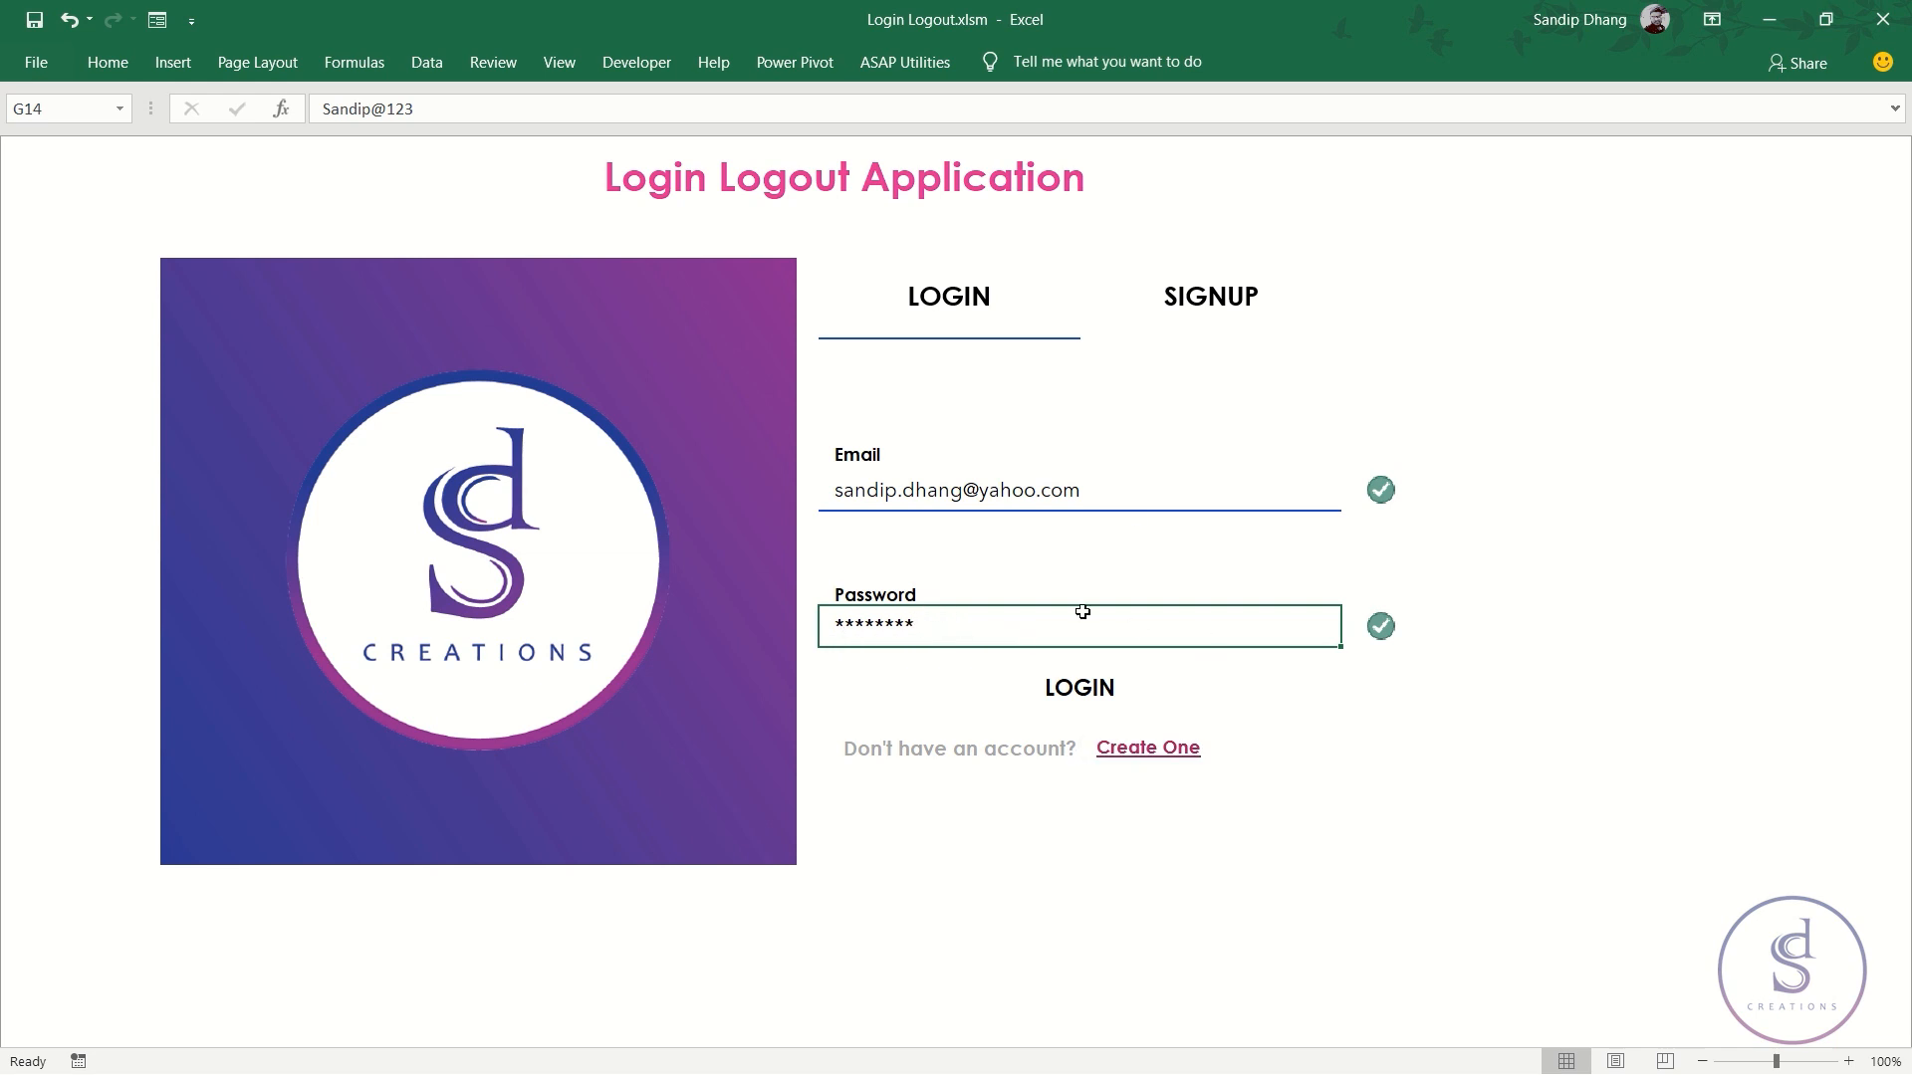
pyautogui.click(1206, 490)
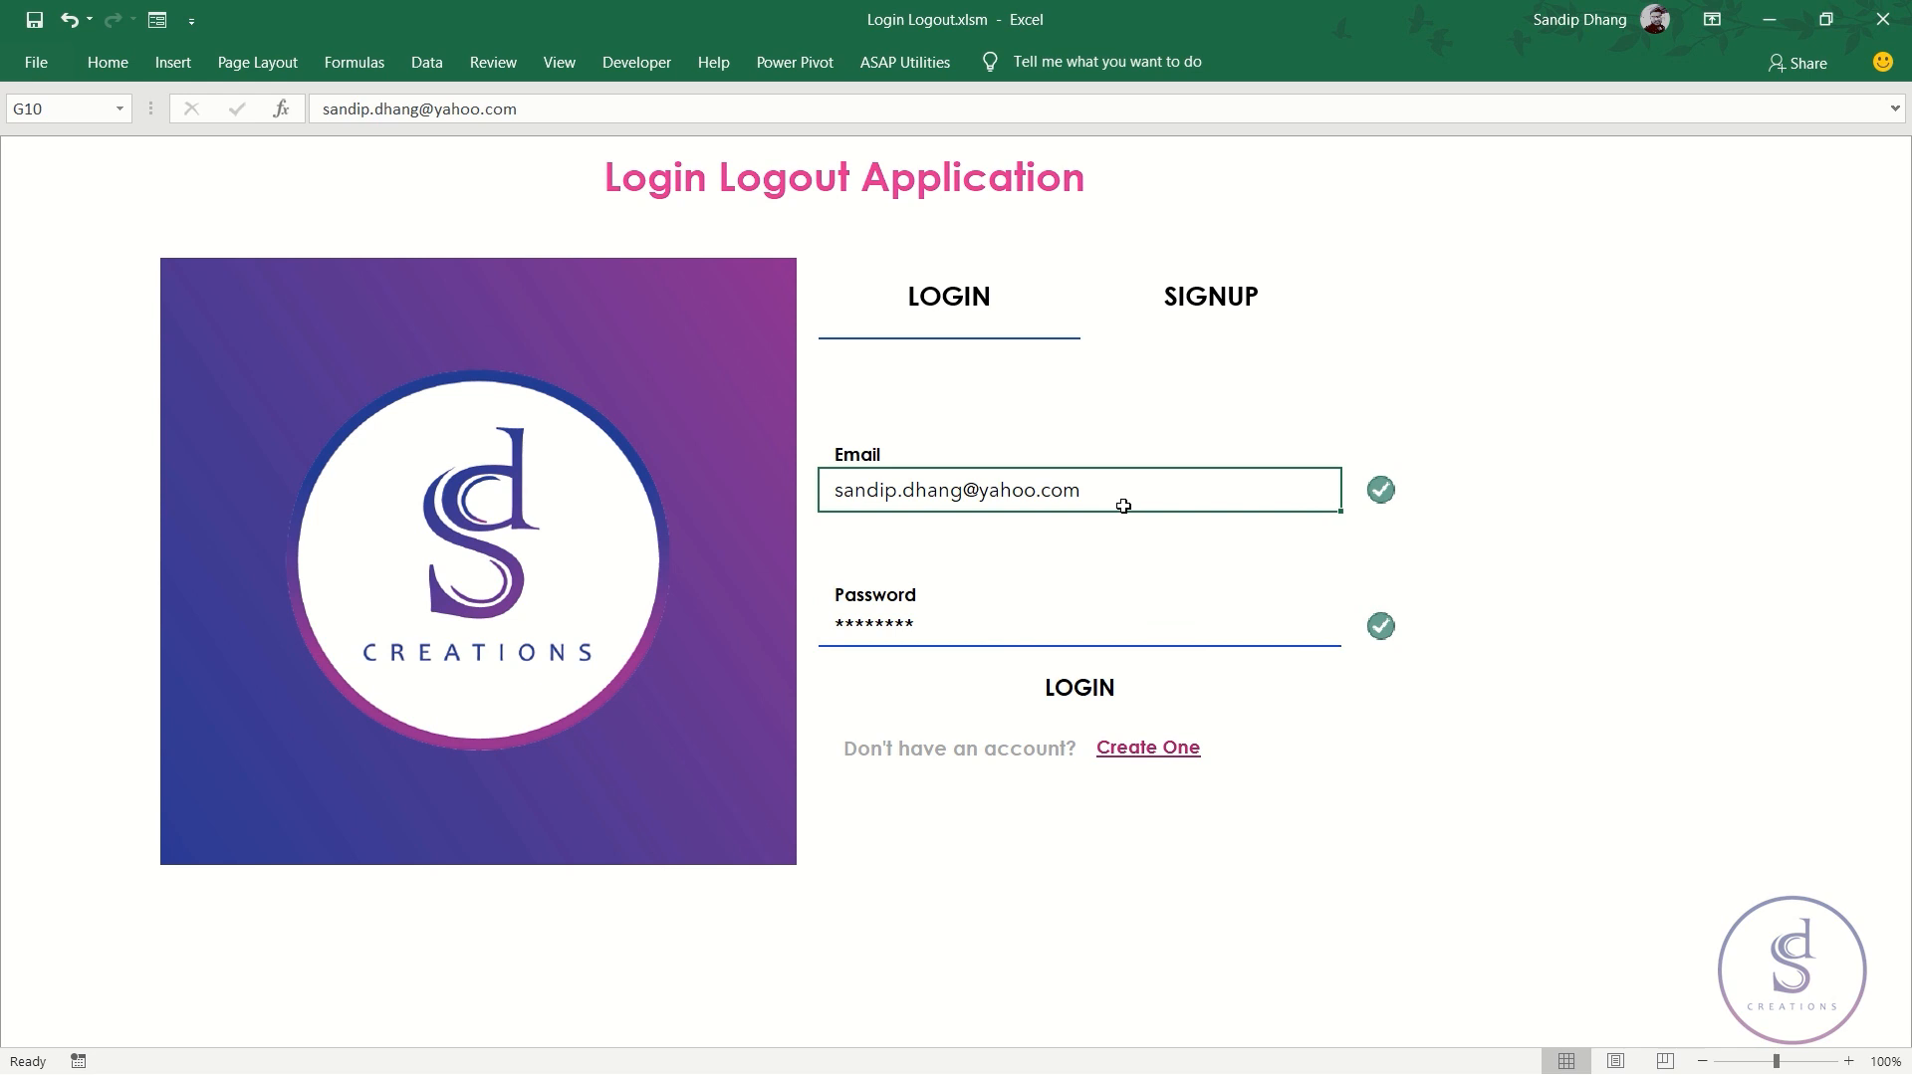
pyautogui.doubleClick(1022, 495)
pyautogui.doubleClick(1008, 485)
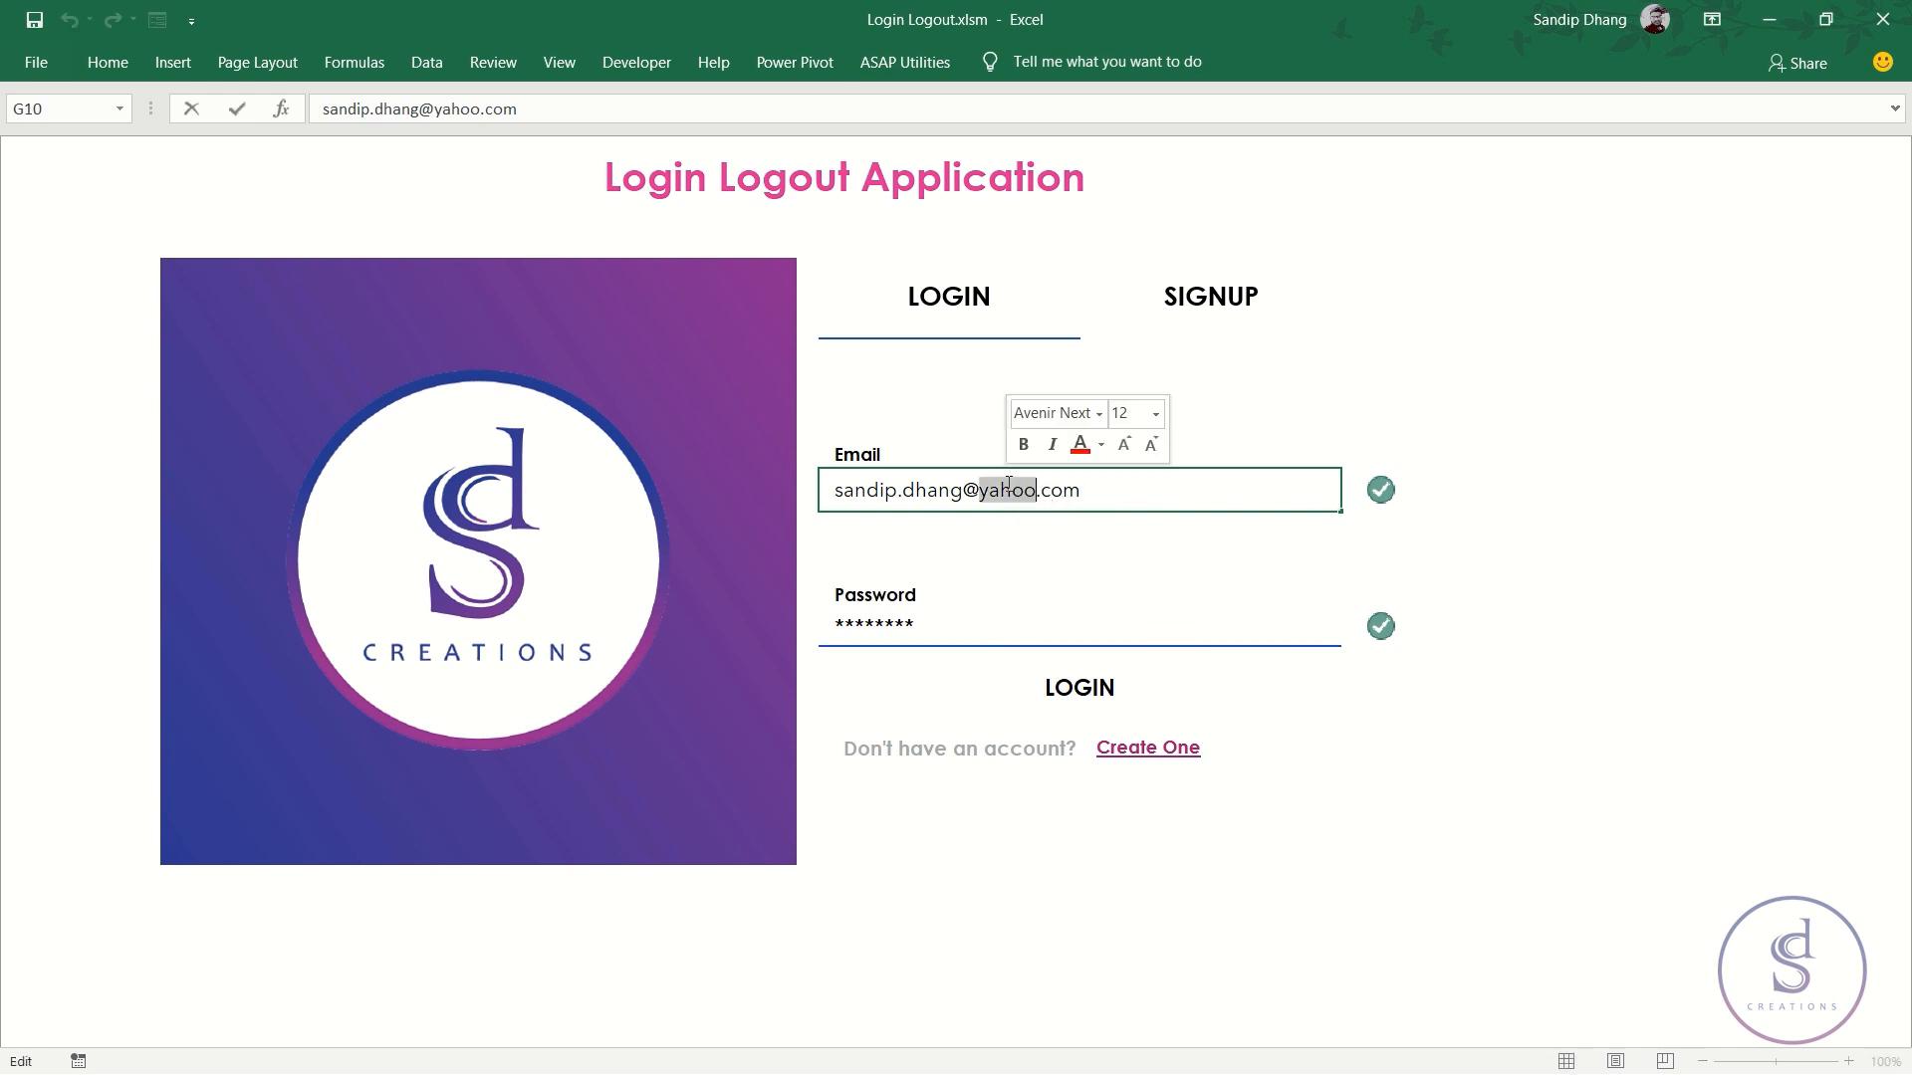
pyautogui.write('gmail')
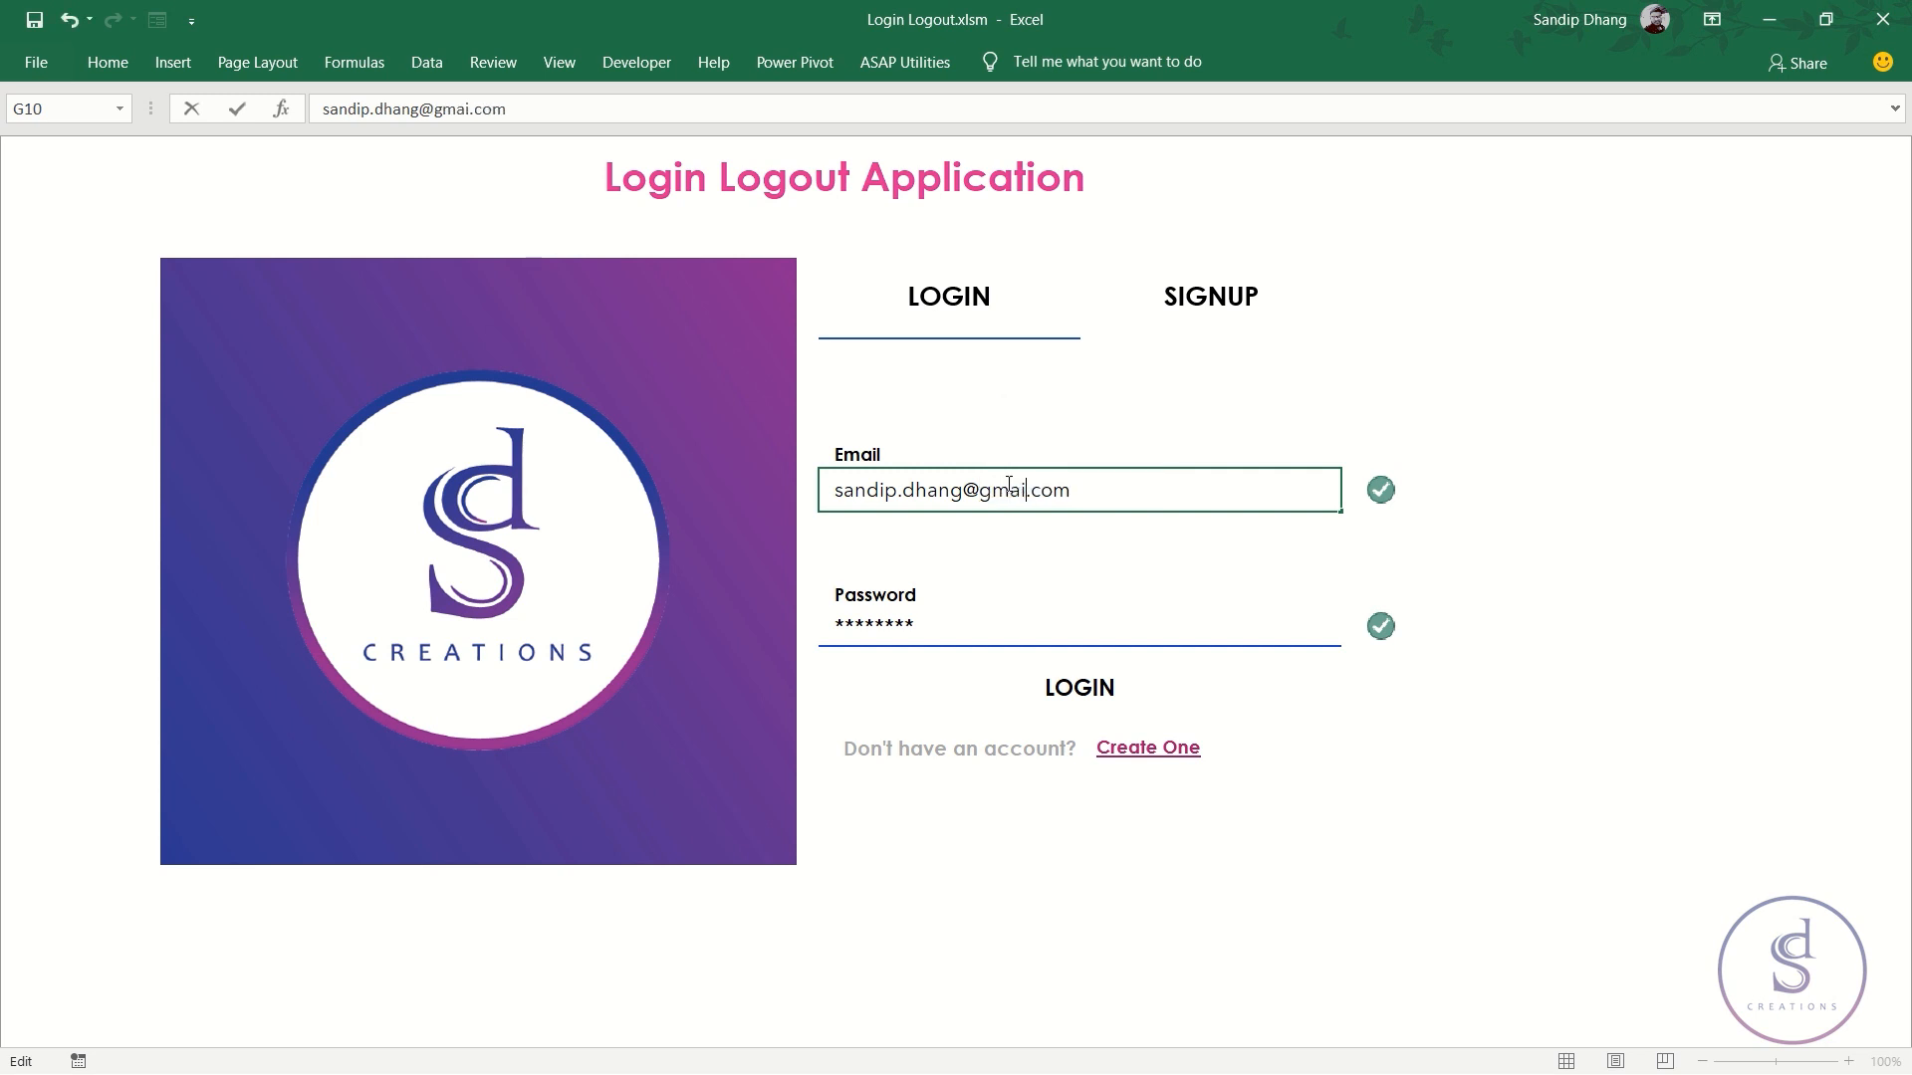
pyautogui.press('Return')
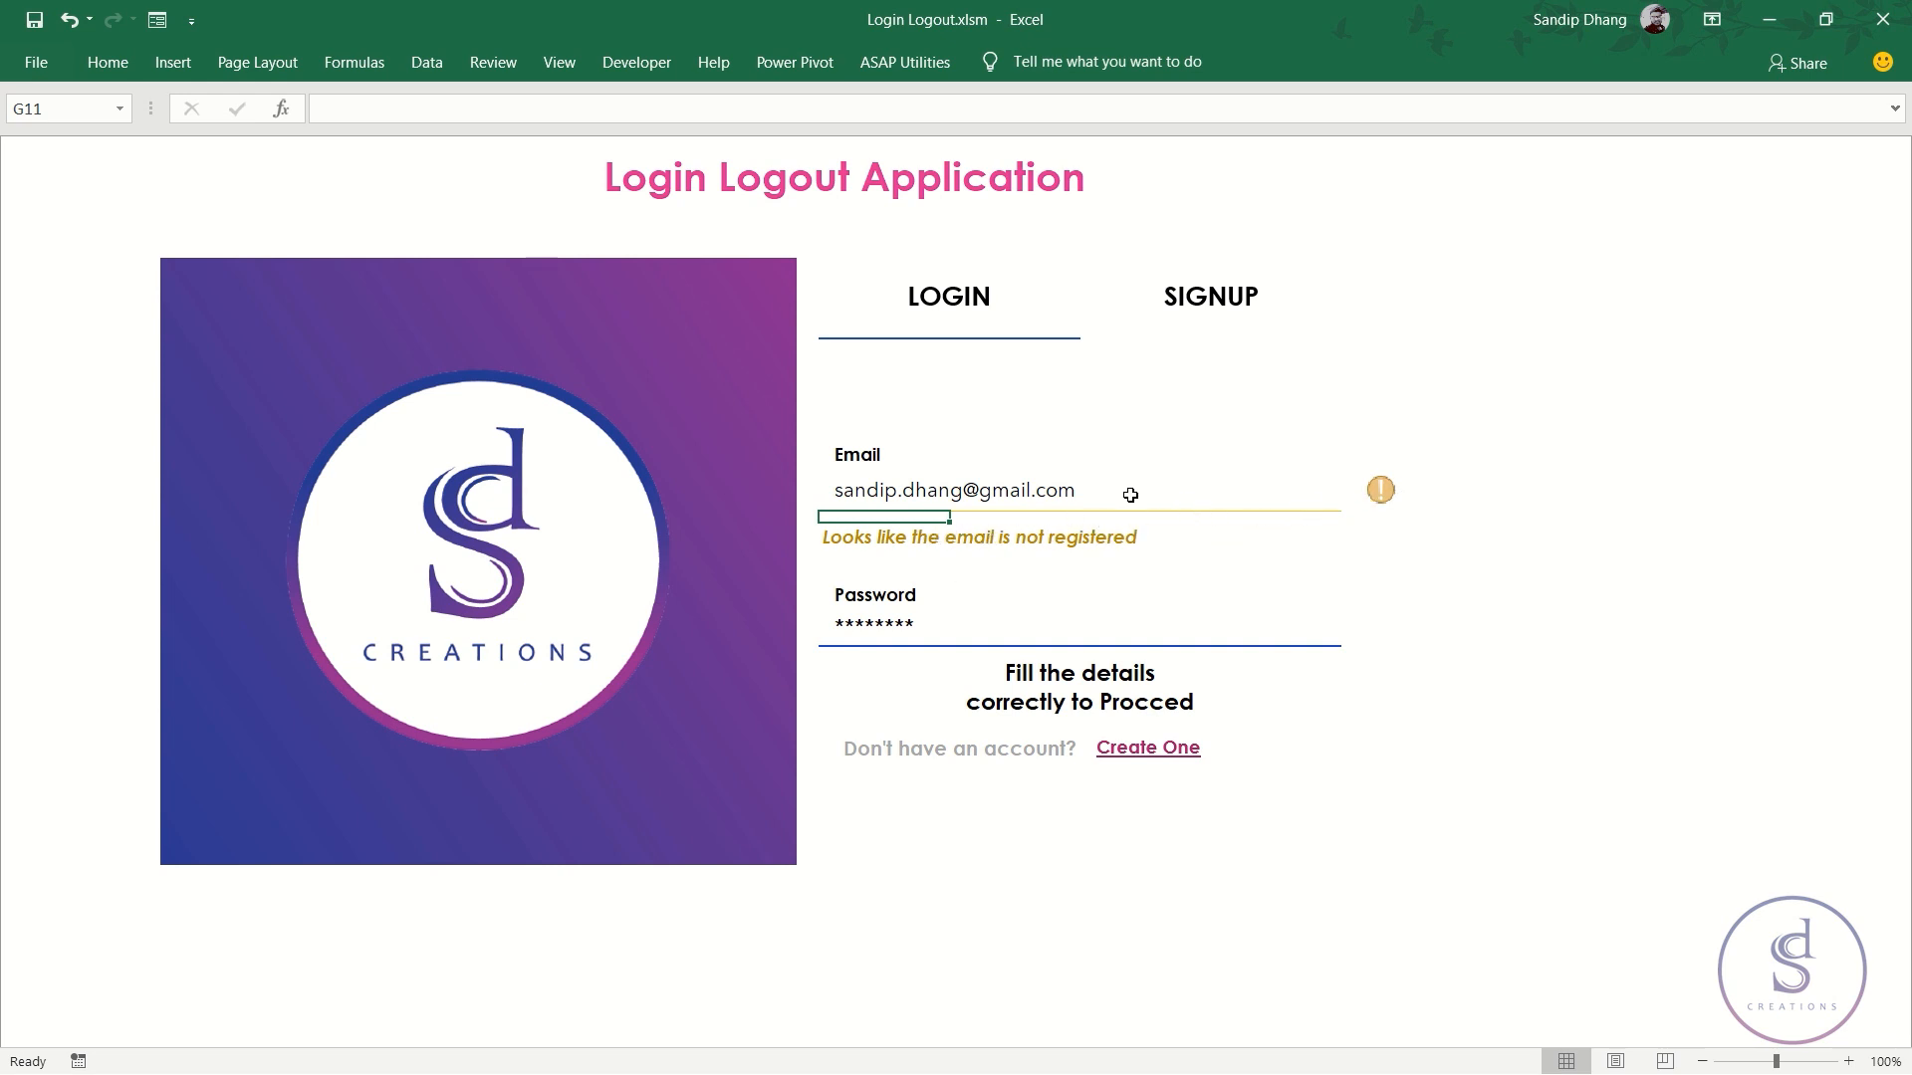
pyautogui.doubleClick(1006, 490)
pyautogui.doubleClick(1006, 490)
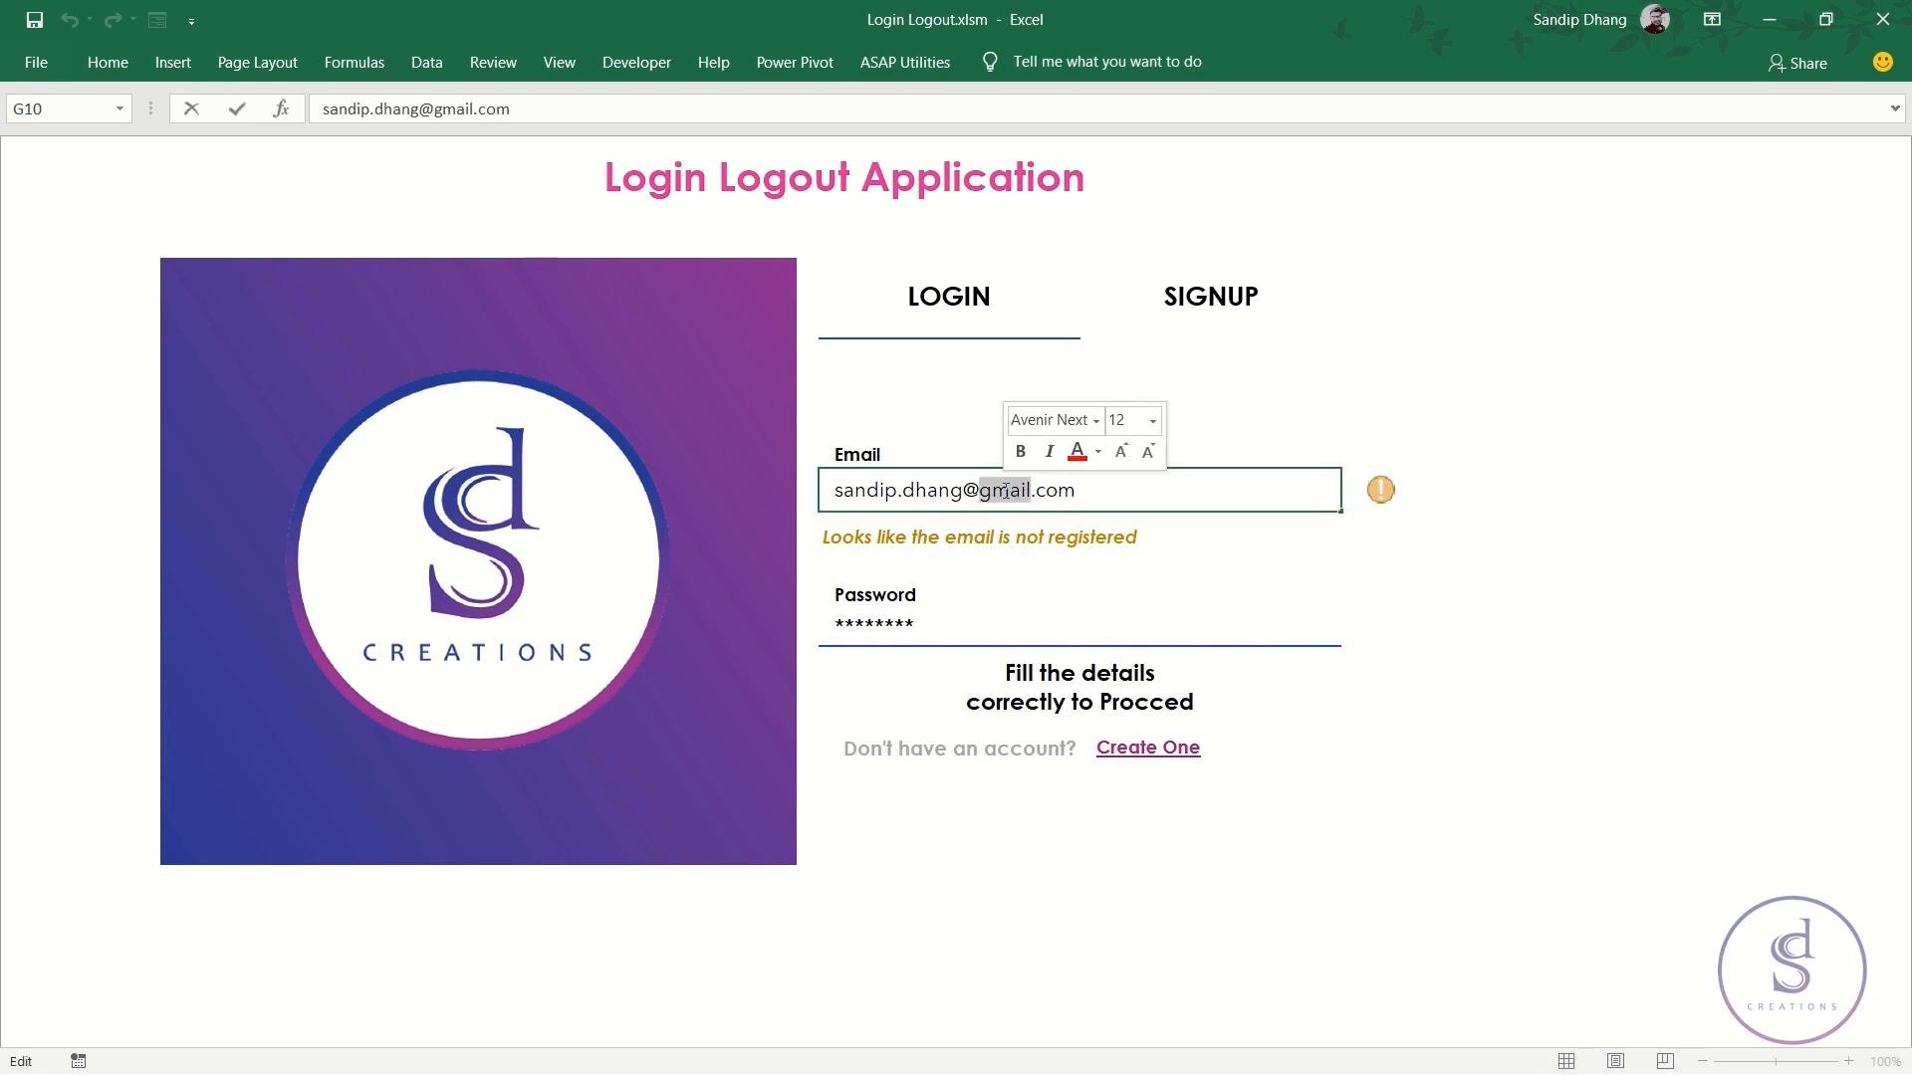
pyautogui.write('yahoo')
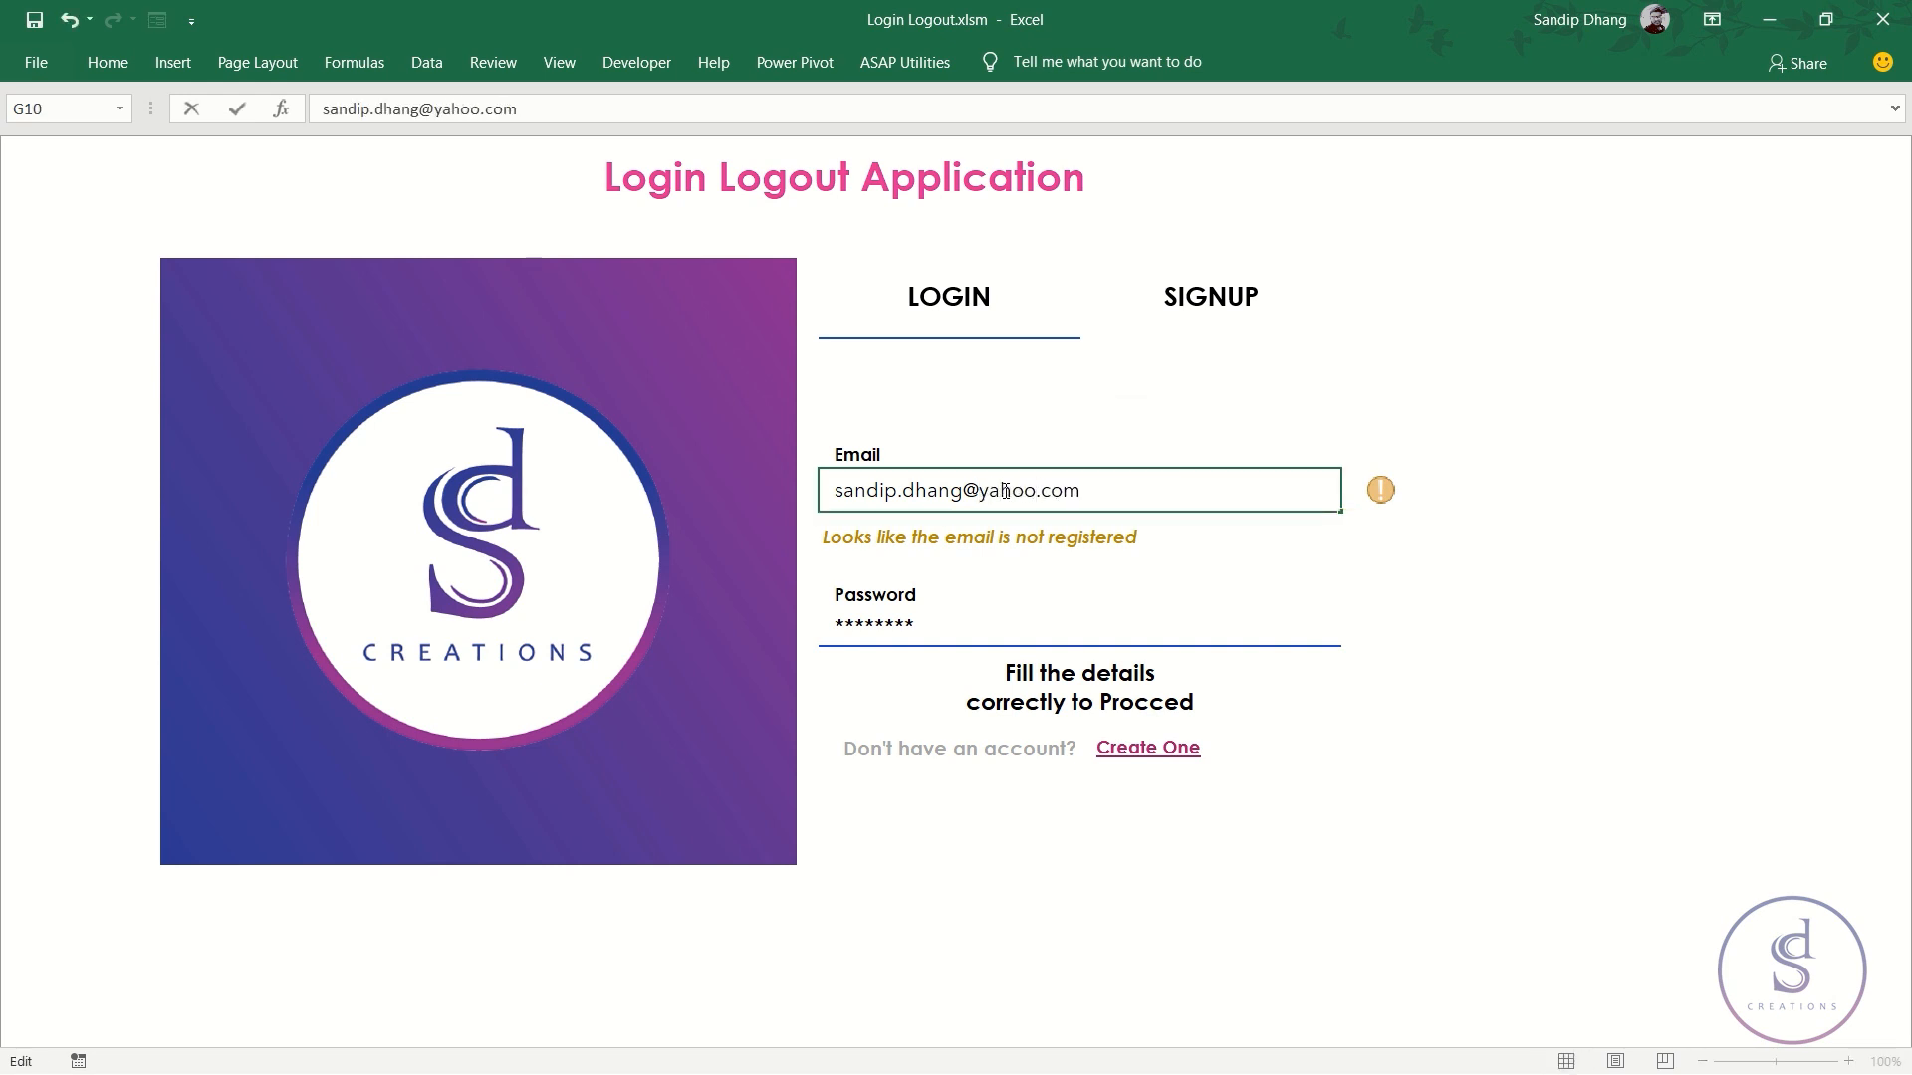
pyautogui.press('Return')
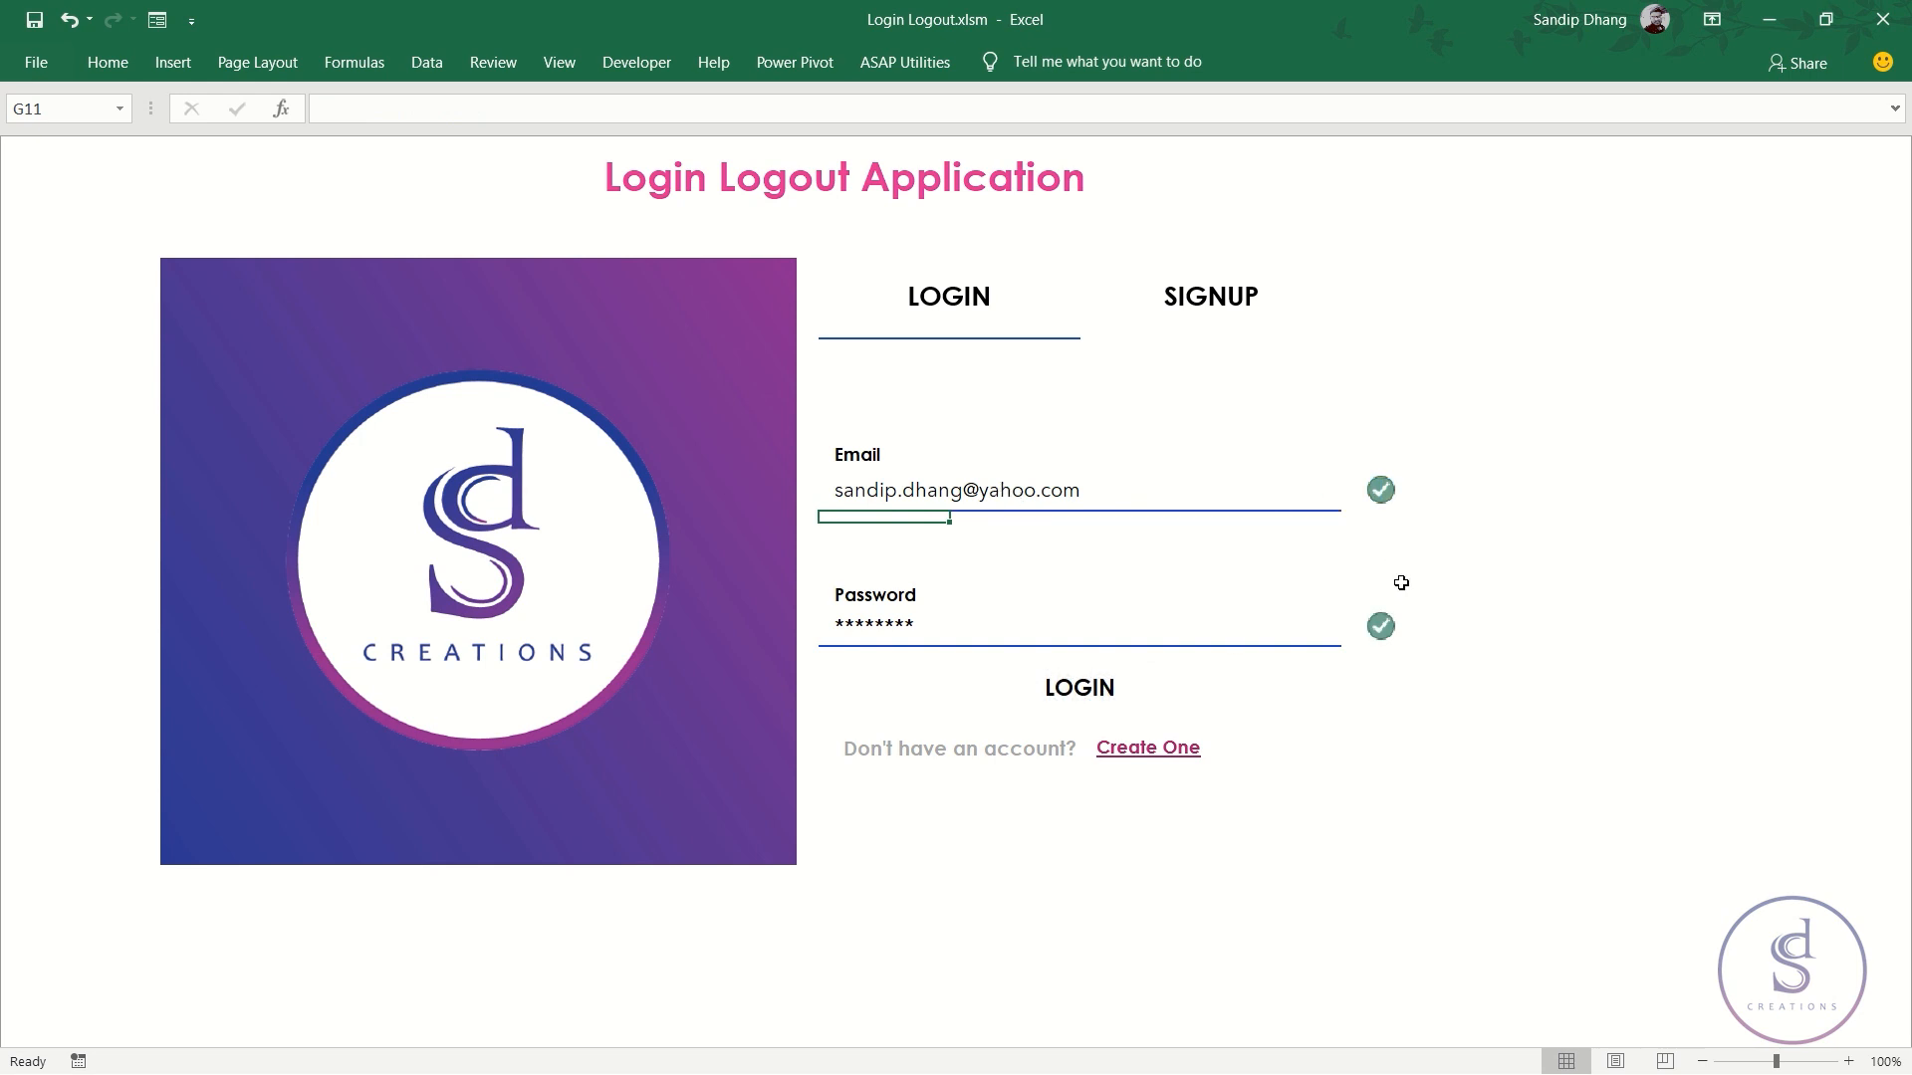
pyautogui.doubleClick(1001, 491)
pyautogui.doubleClick(1002, 491)
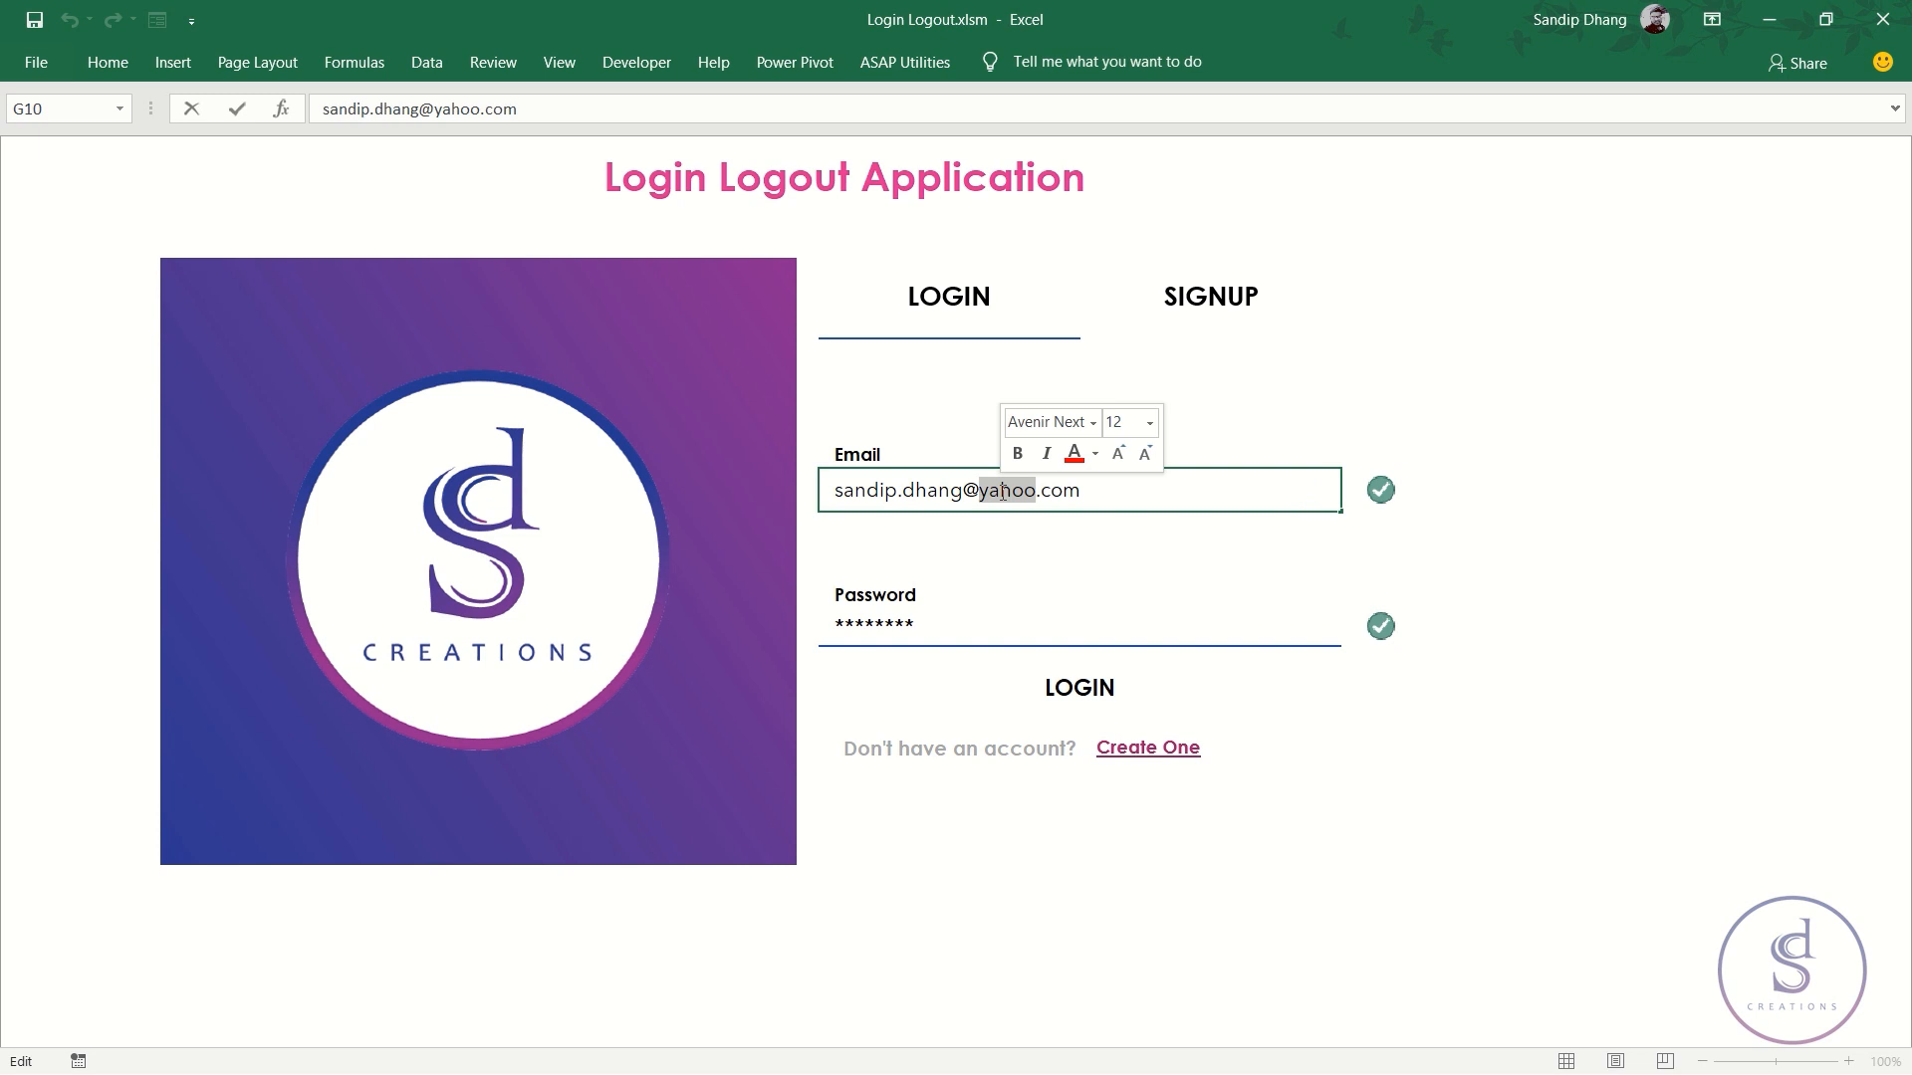
pyautogui.write('gmail')
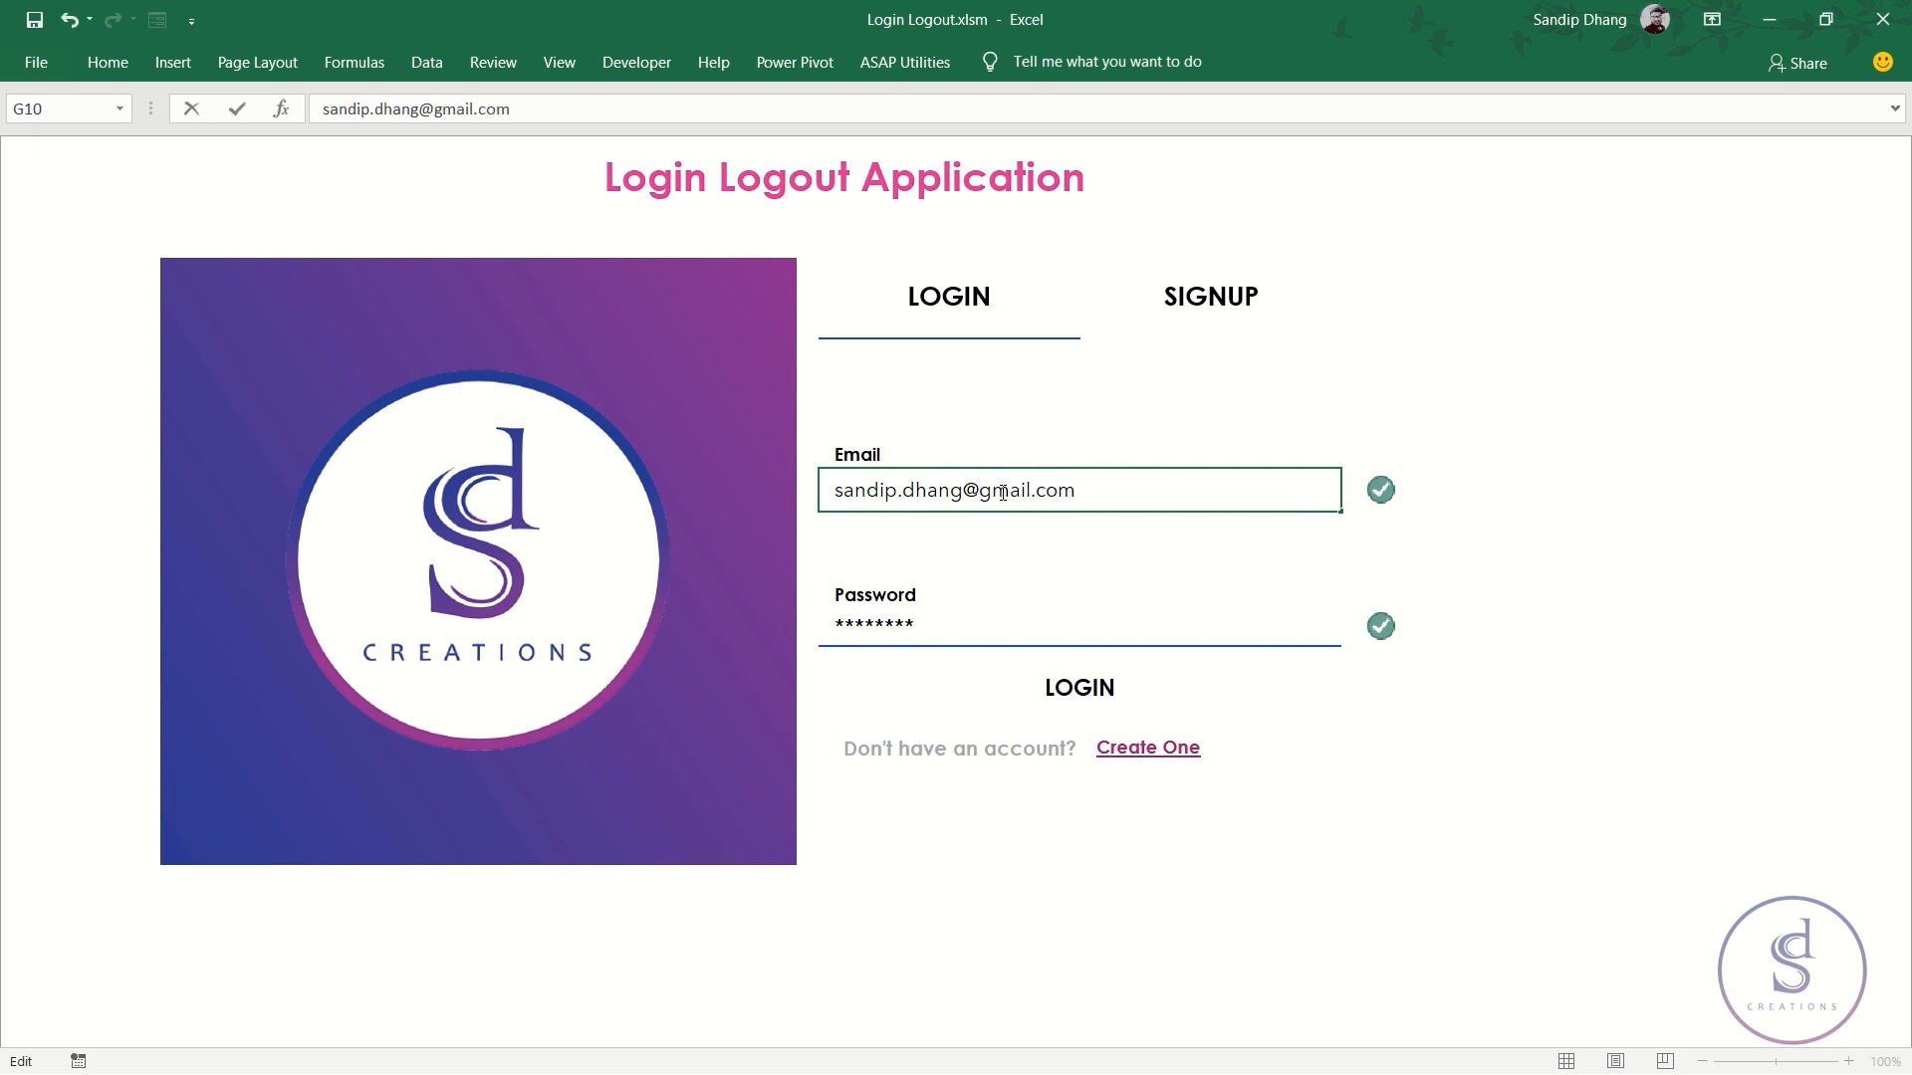
pyautogui.press('Return')
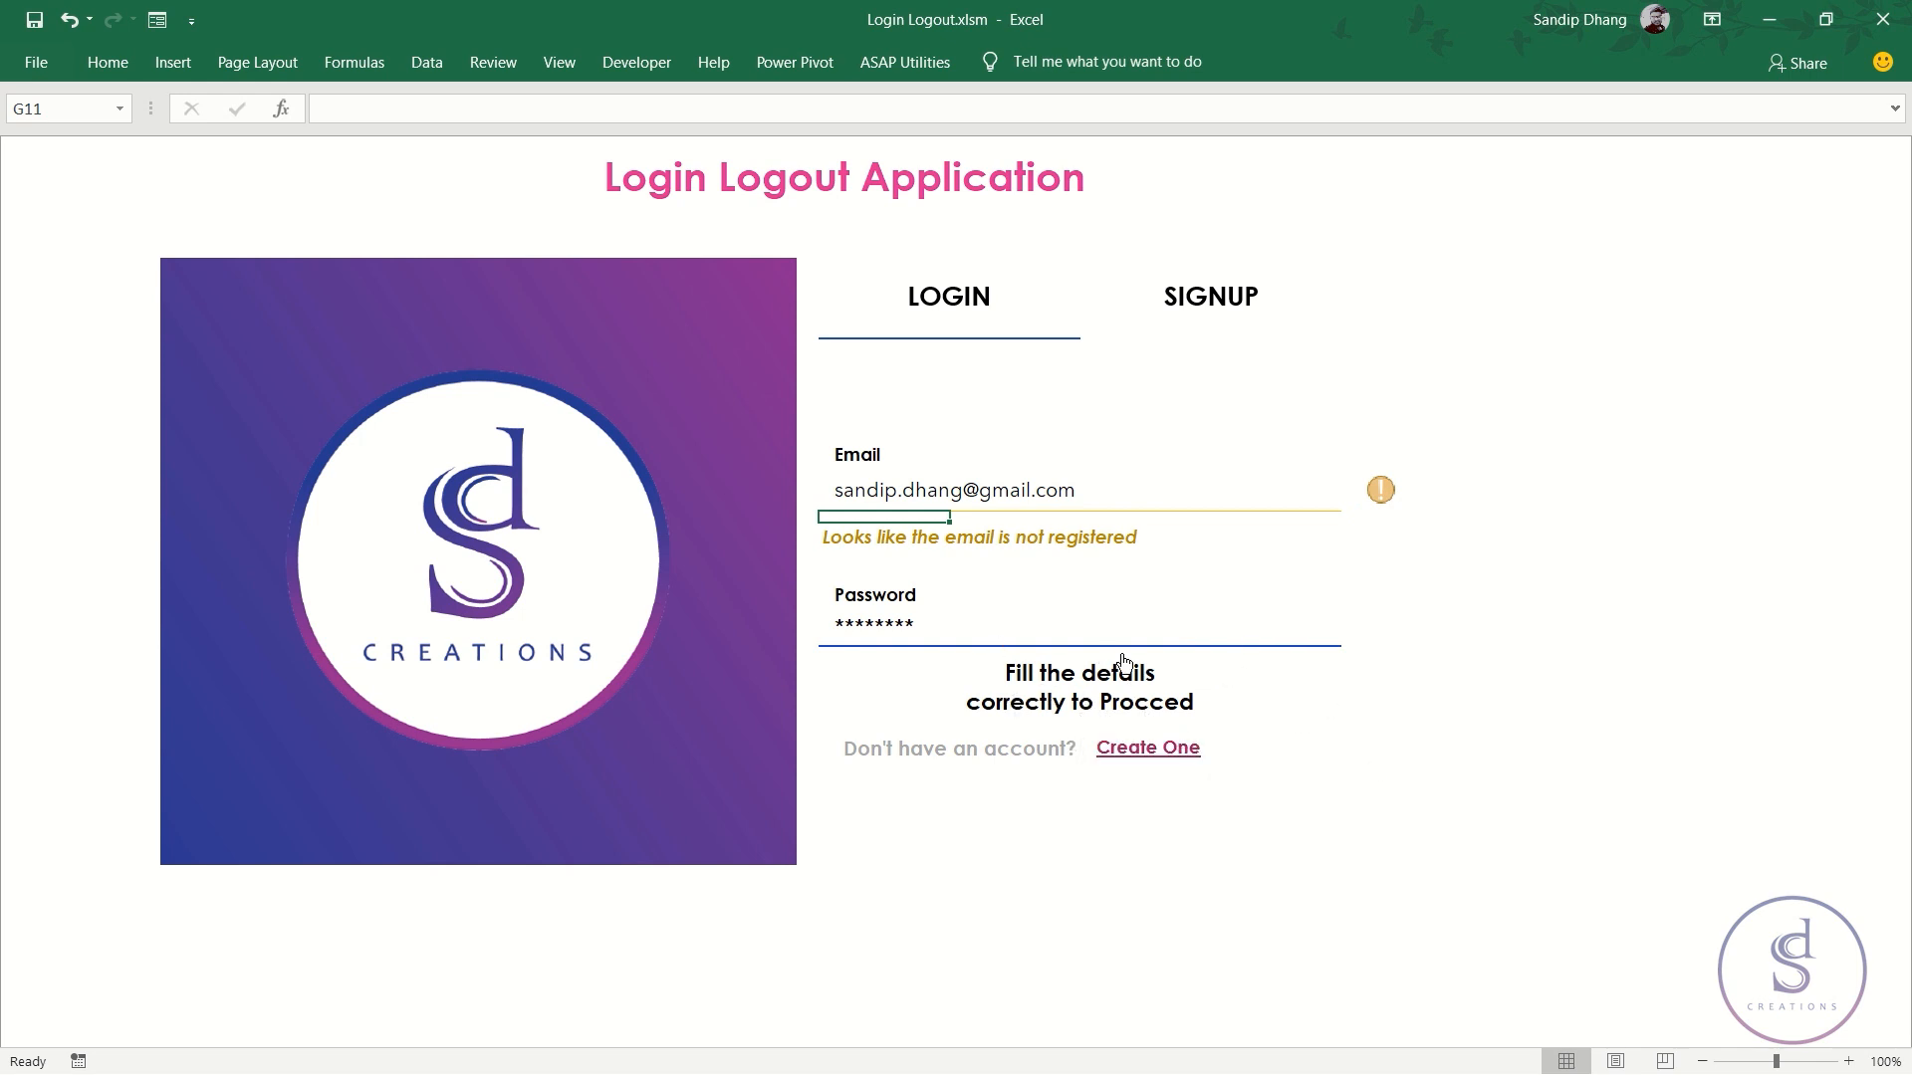
pyautogui.doubleClick(1001, 492)
pyautogui.doubleClick(1000, 491)
pyautogui.write('yahoo')
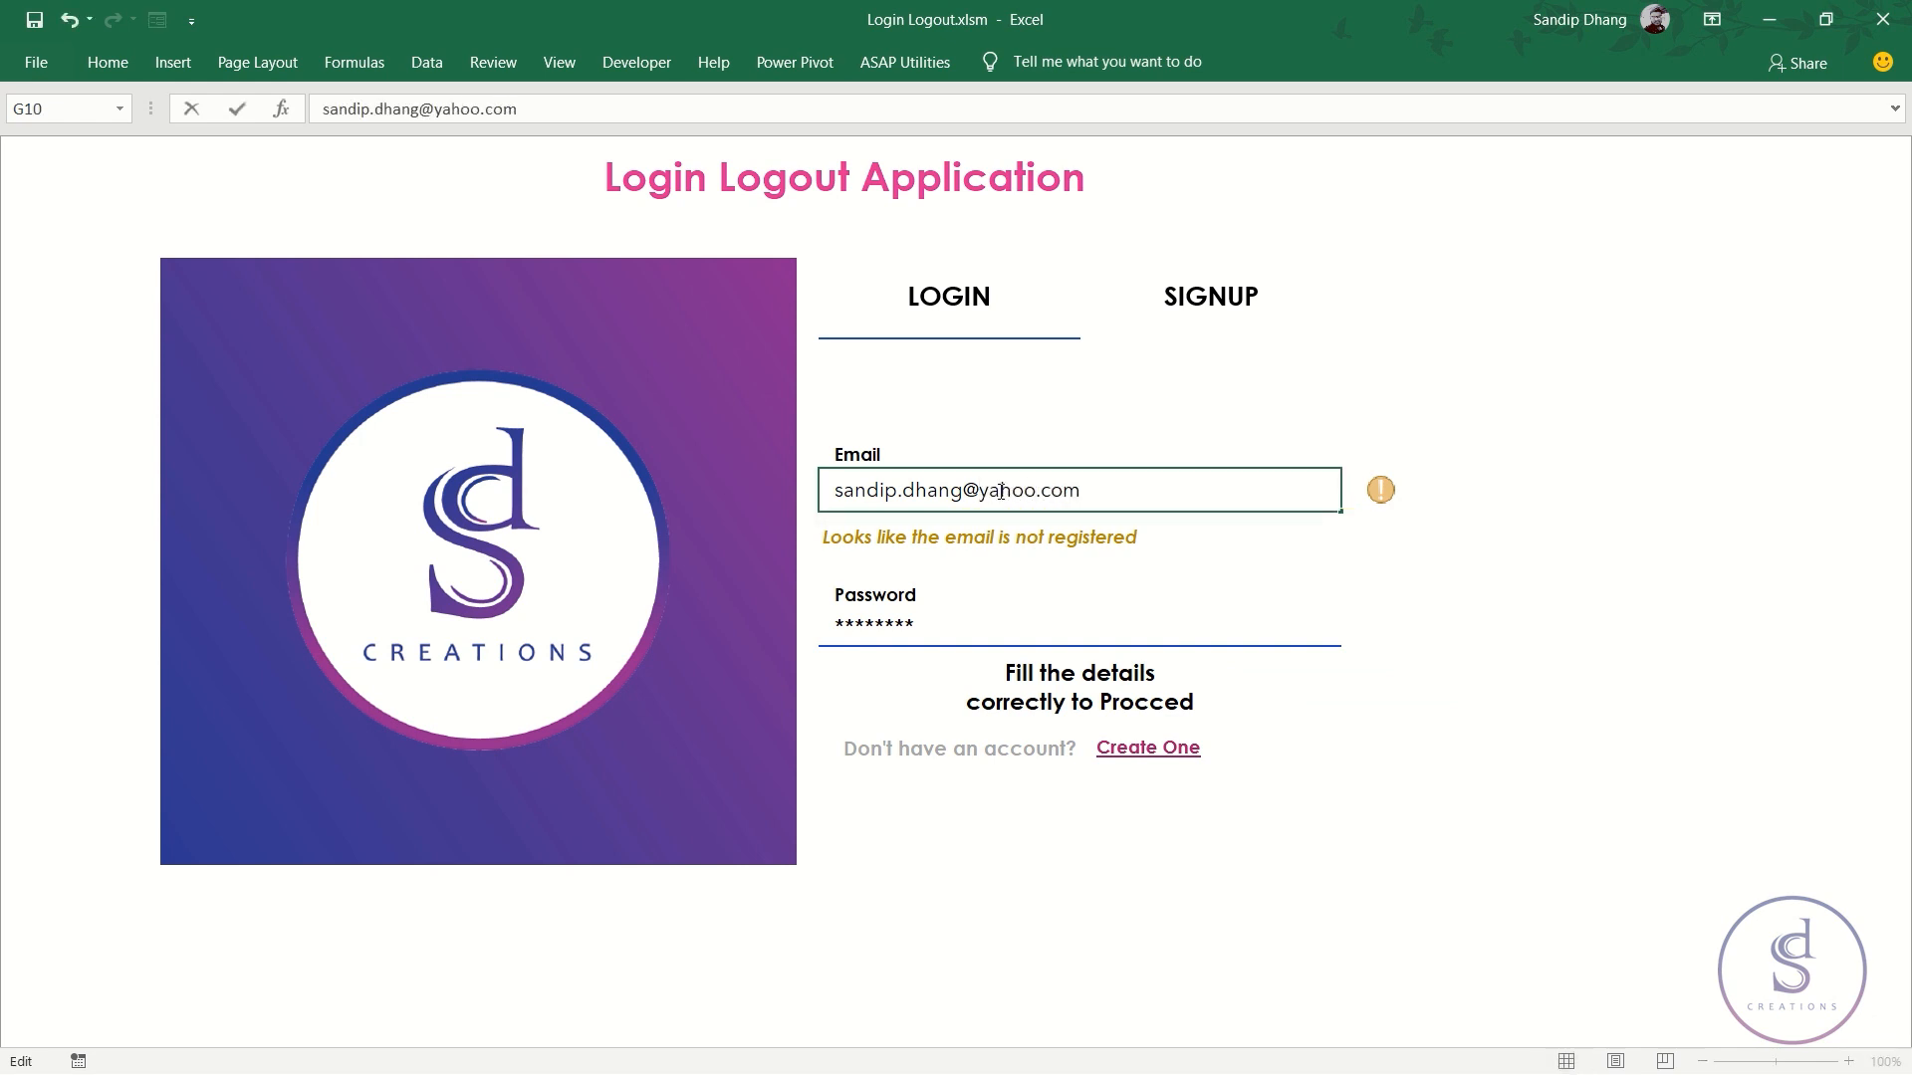
pyautogui.click(942, 520)
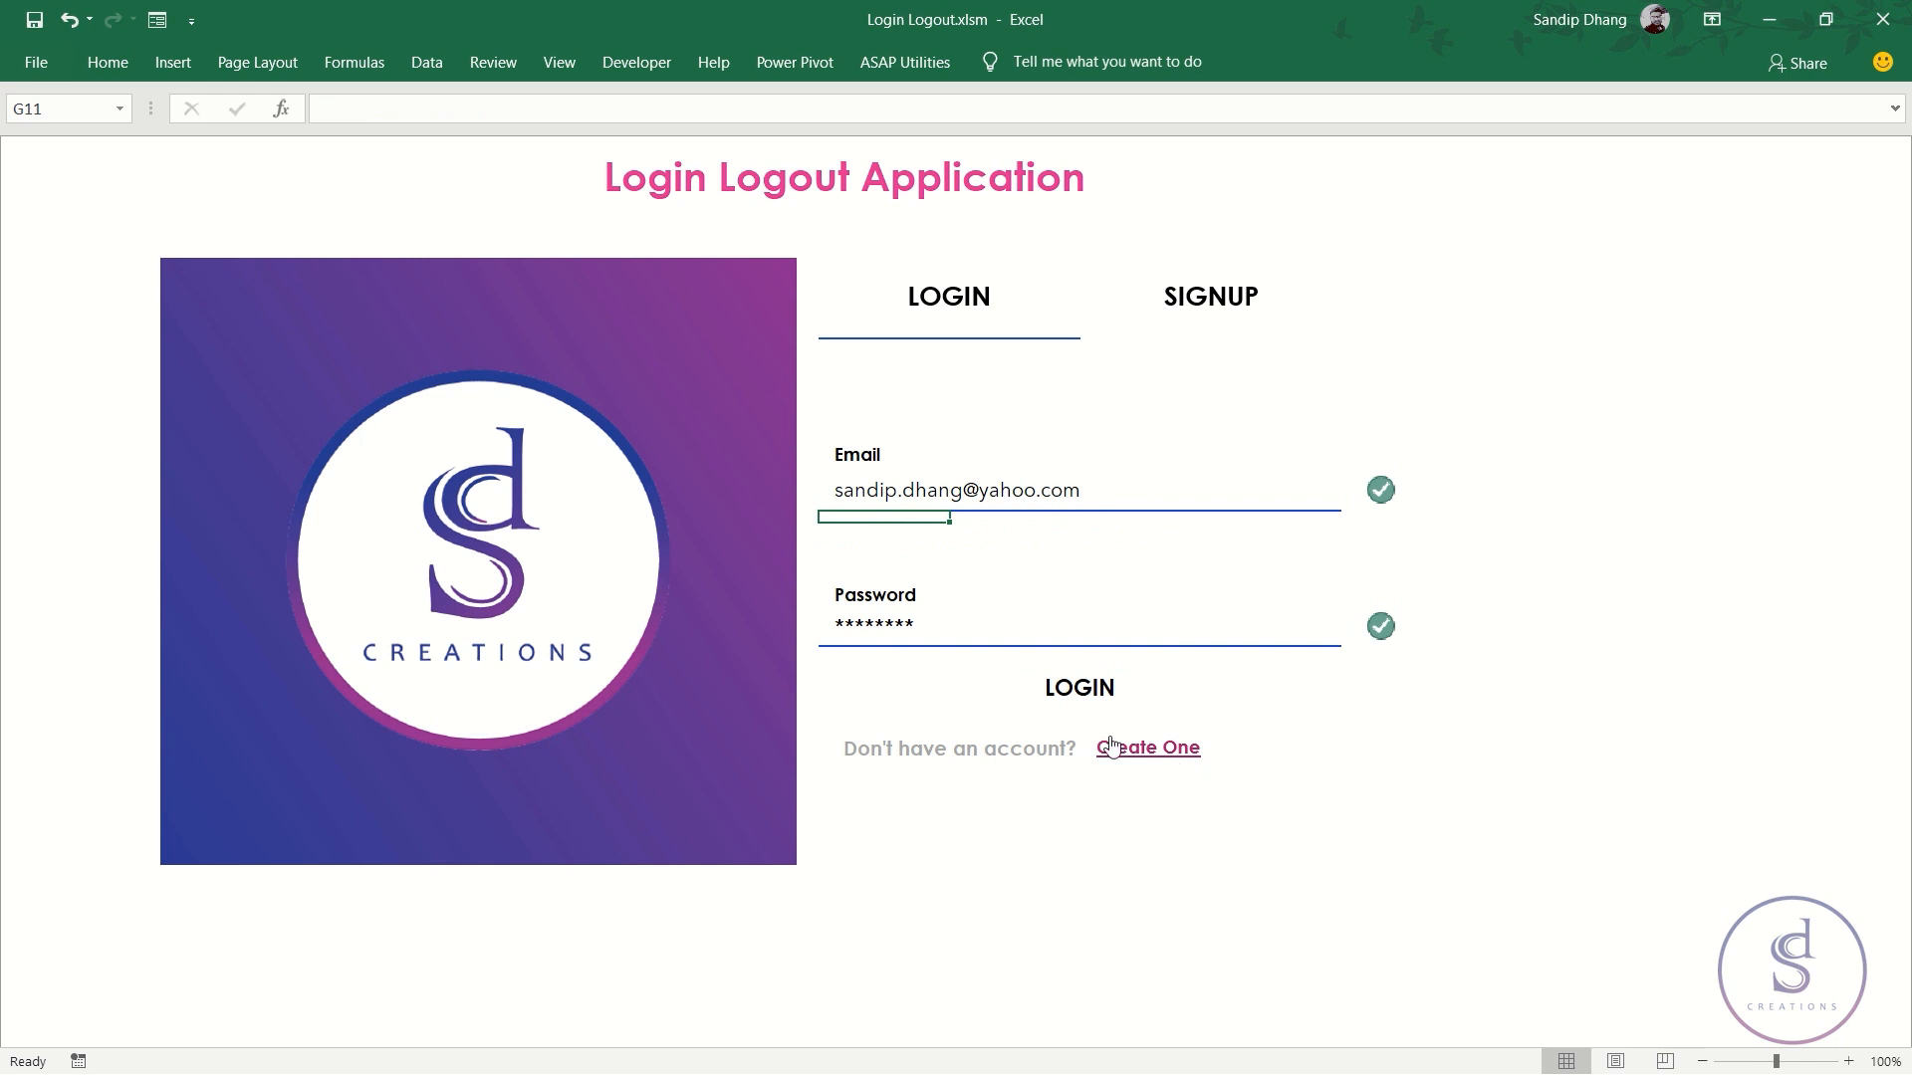
# - Log in through the LOGIN link to open the User Page sheet
pyautogui.click(1085, 694)
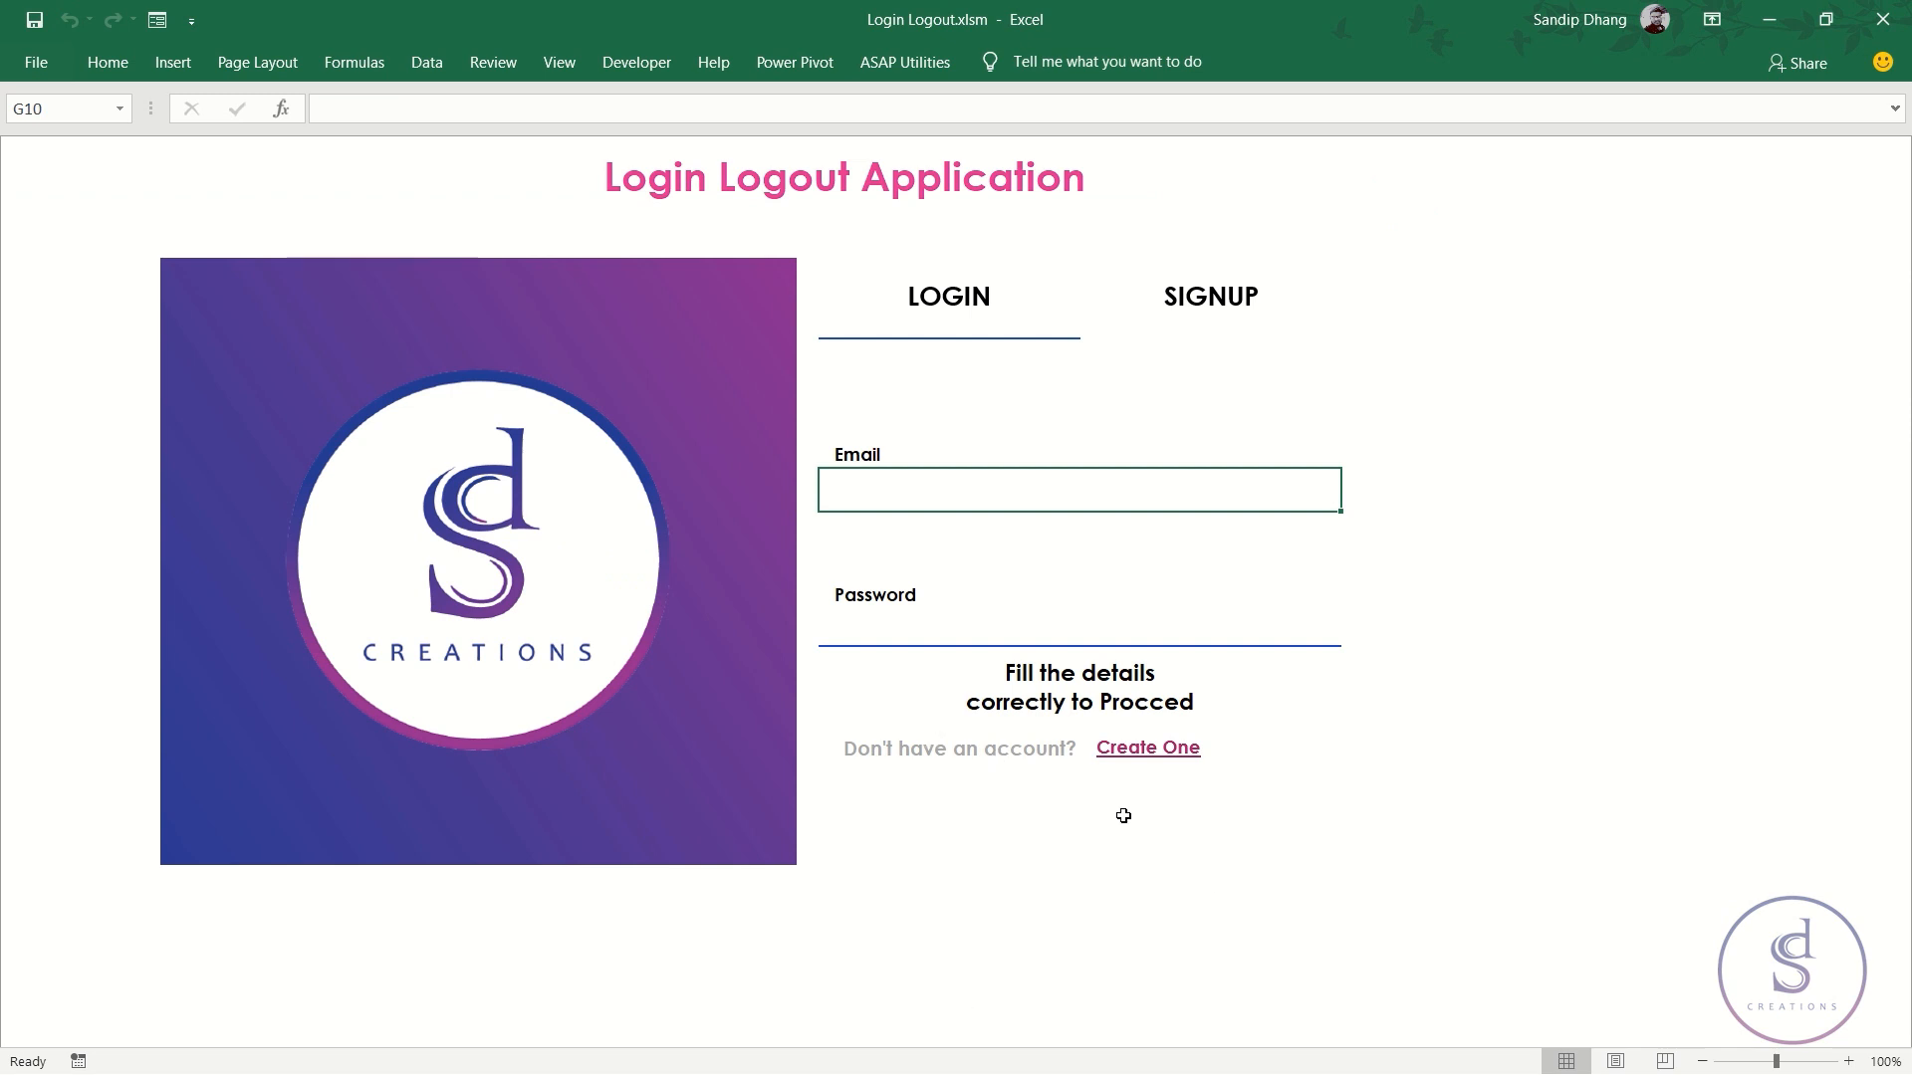
# - Toggle between the LOGIN and SIGNUP tabs, finishing on the signup form
pyautogui.click(1225, 305)
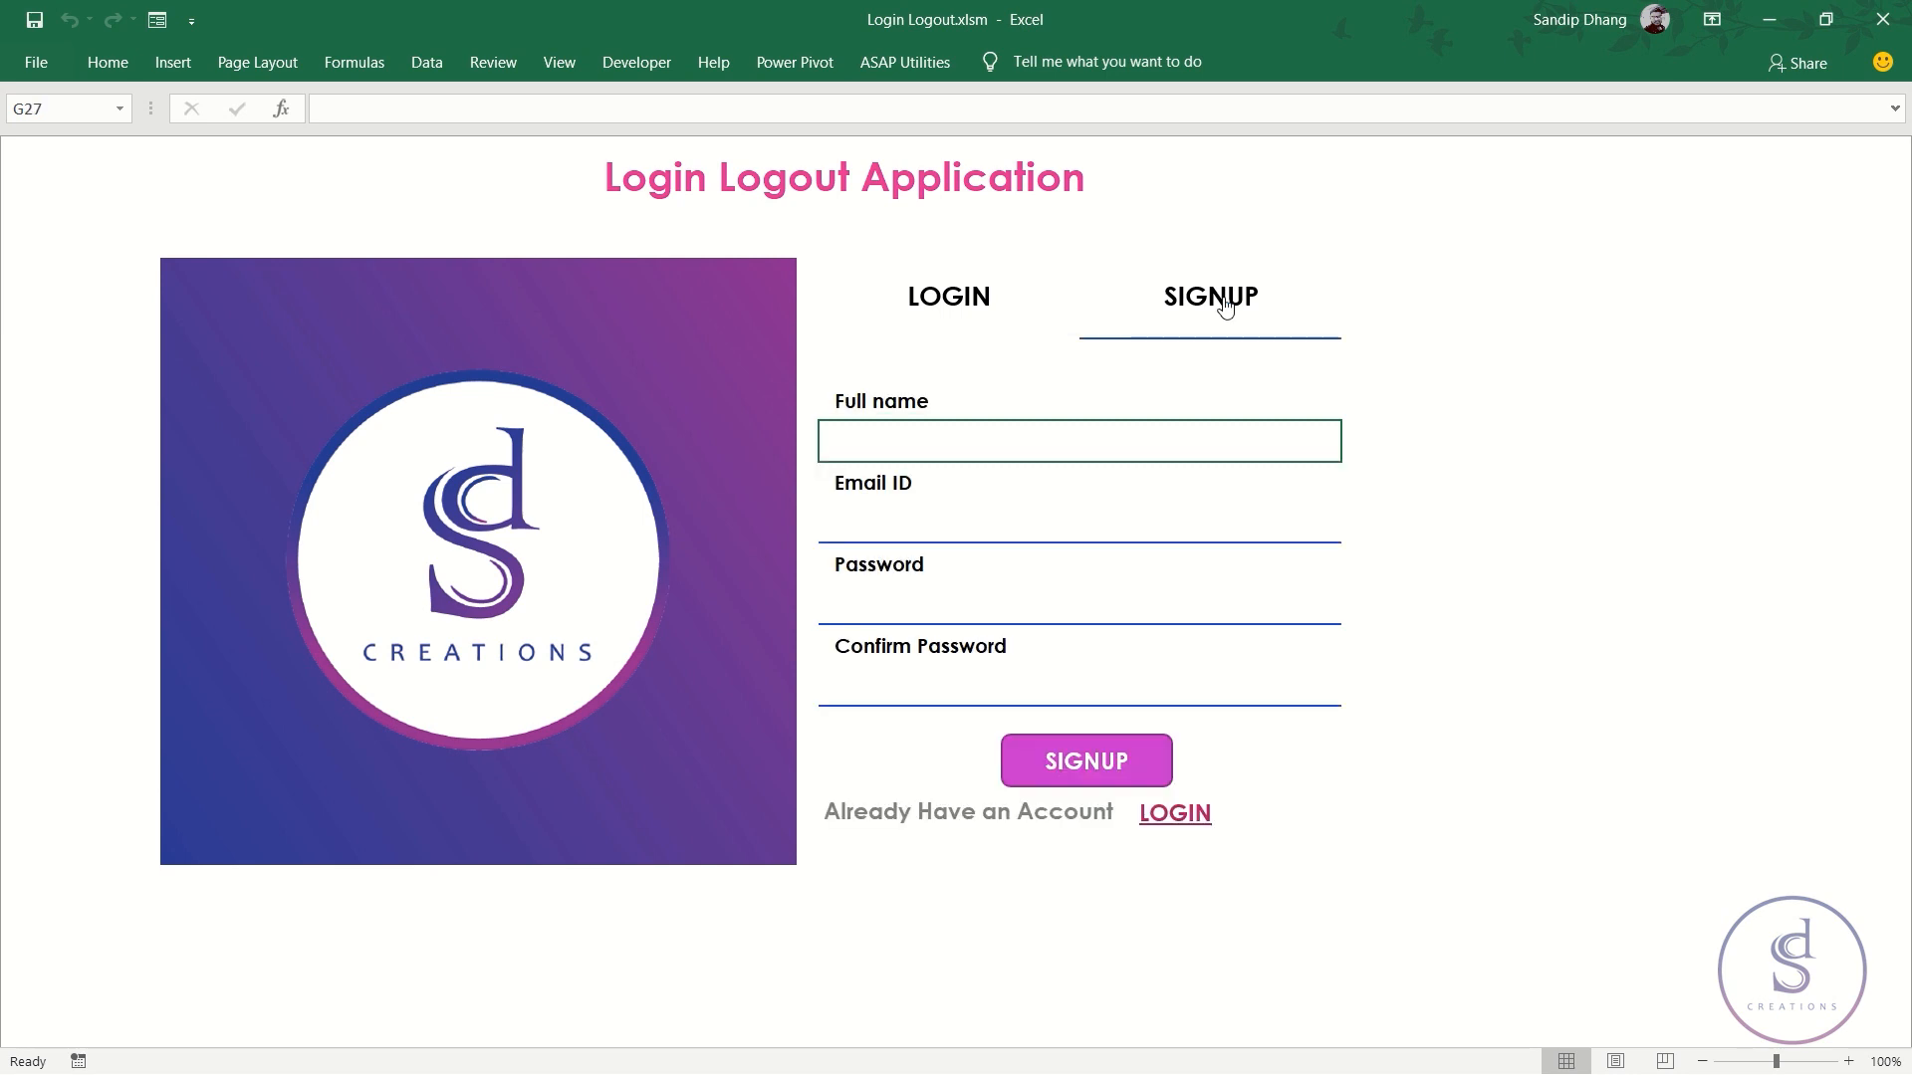
pyautogui.click(977, 299)
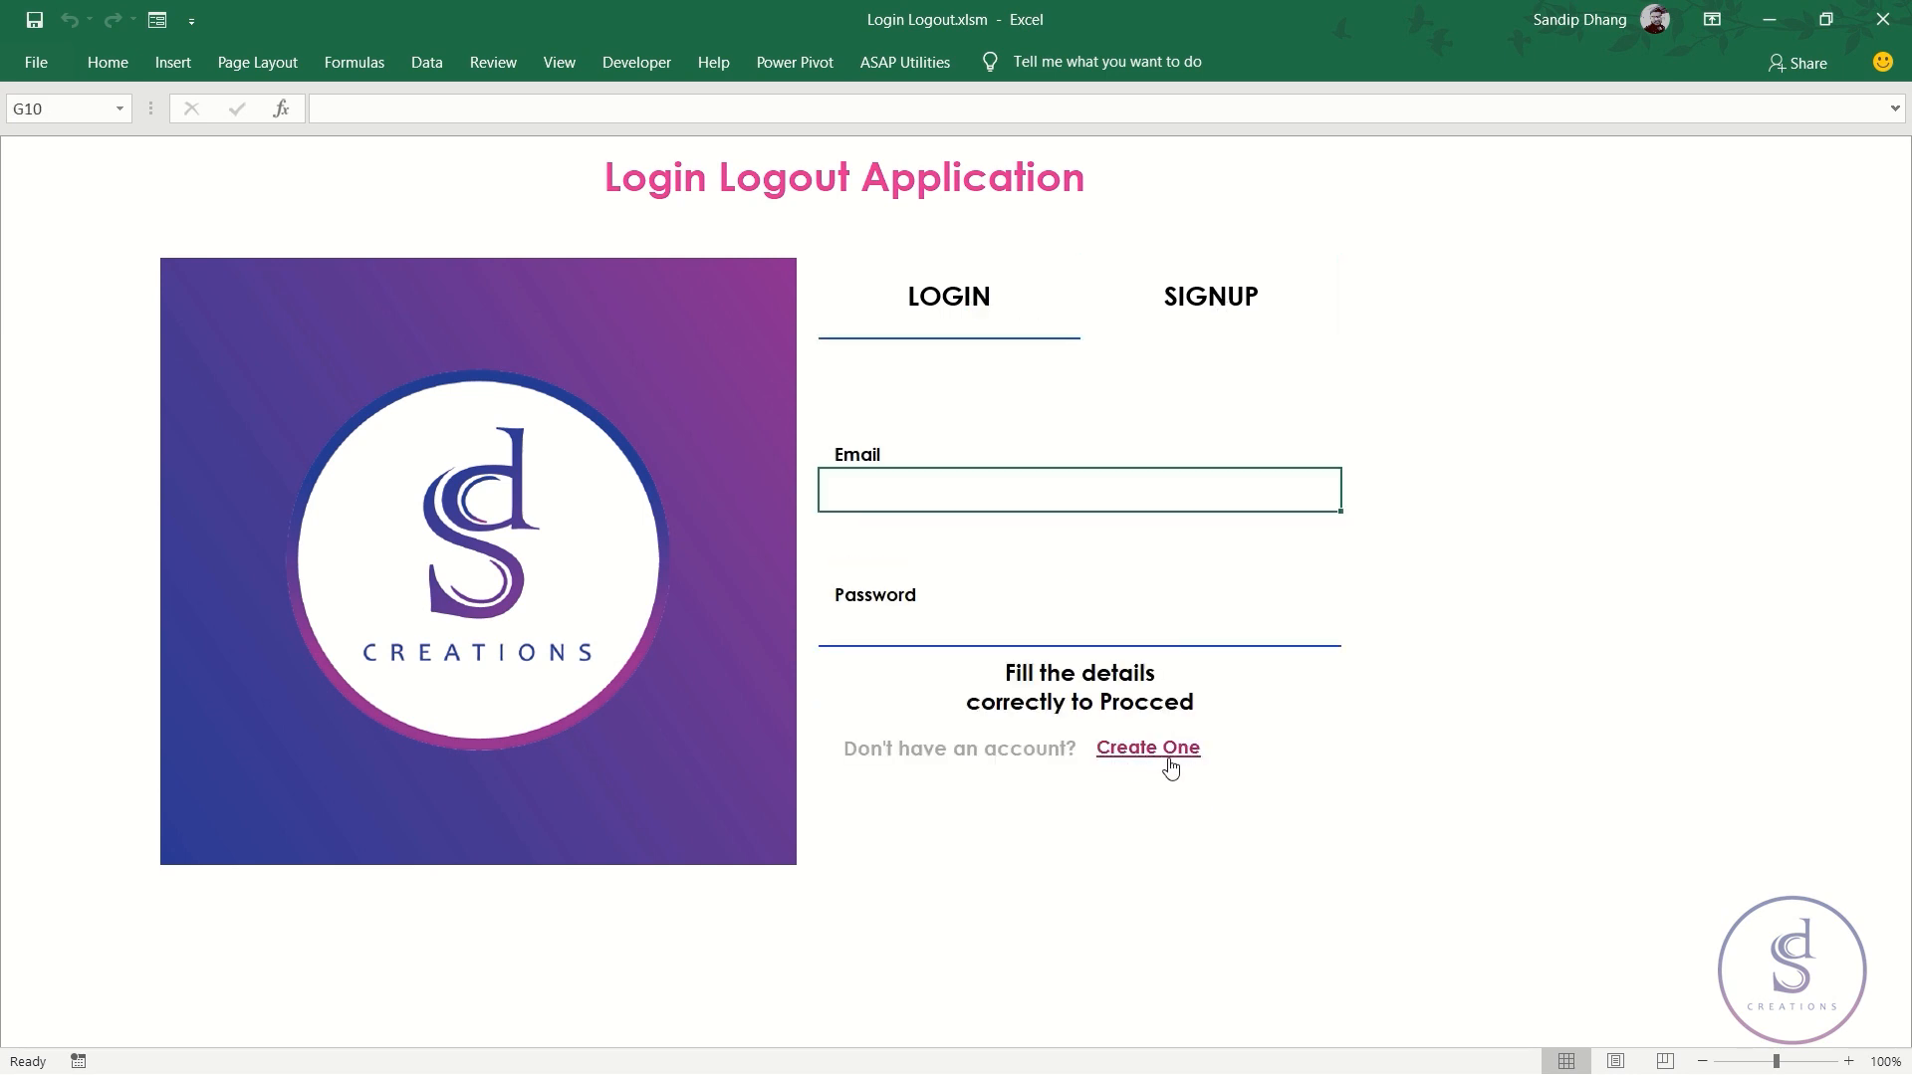
pyautogui.click(1204, 297)
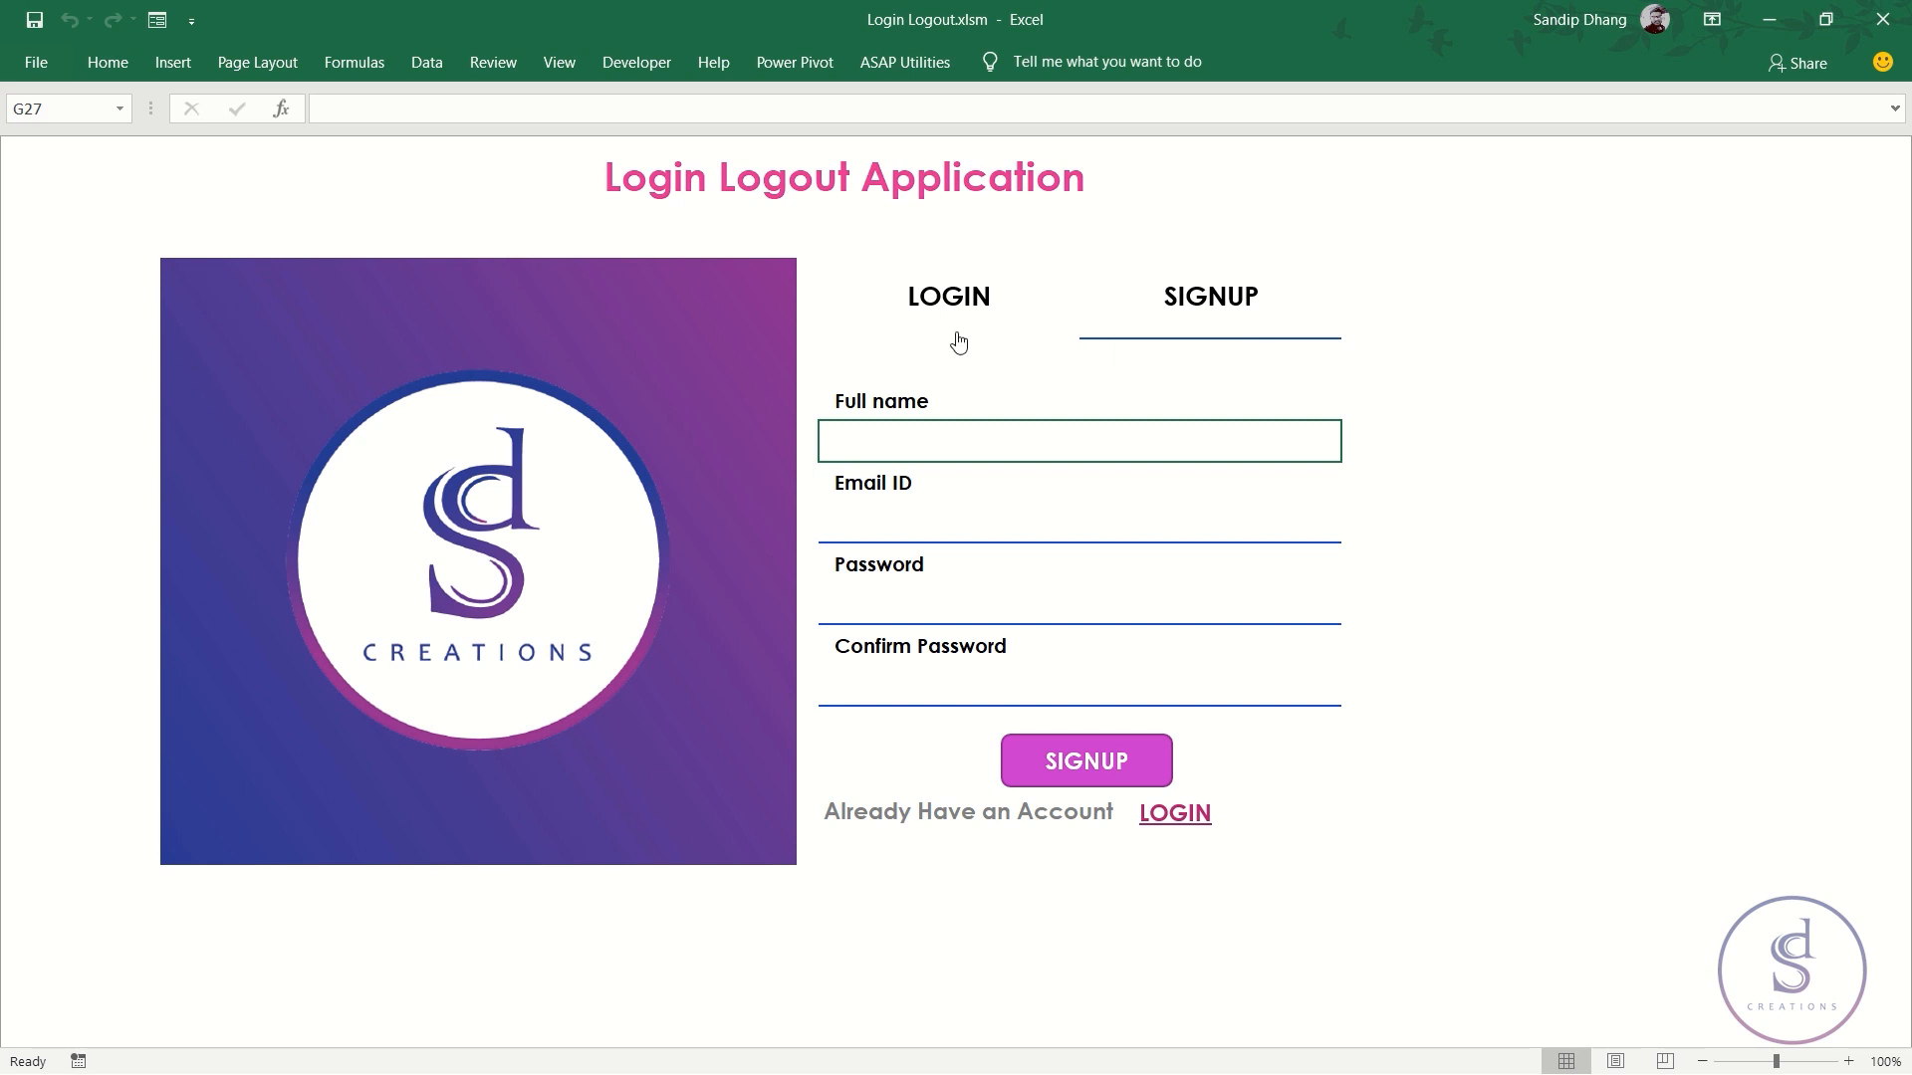
pyautogui.click(982, 304)
pyautogui.click(1145, 299)
pyautogui.click(1005, 295)
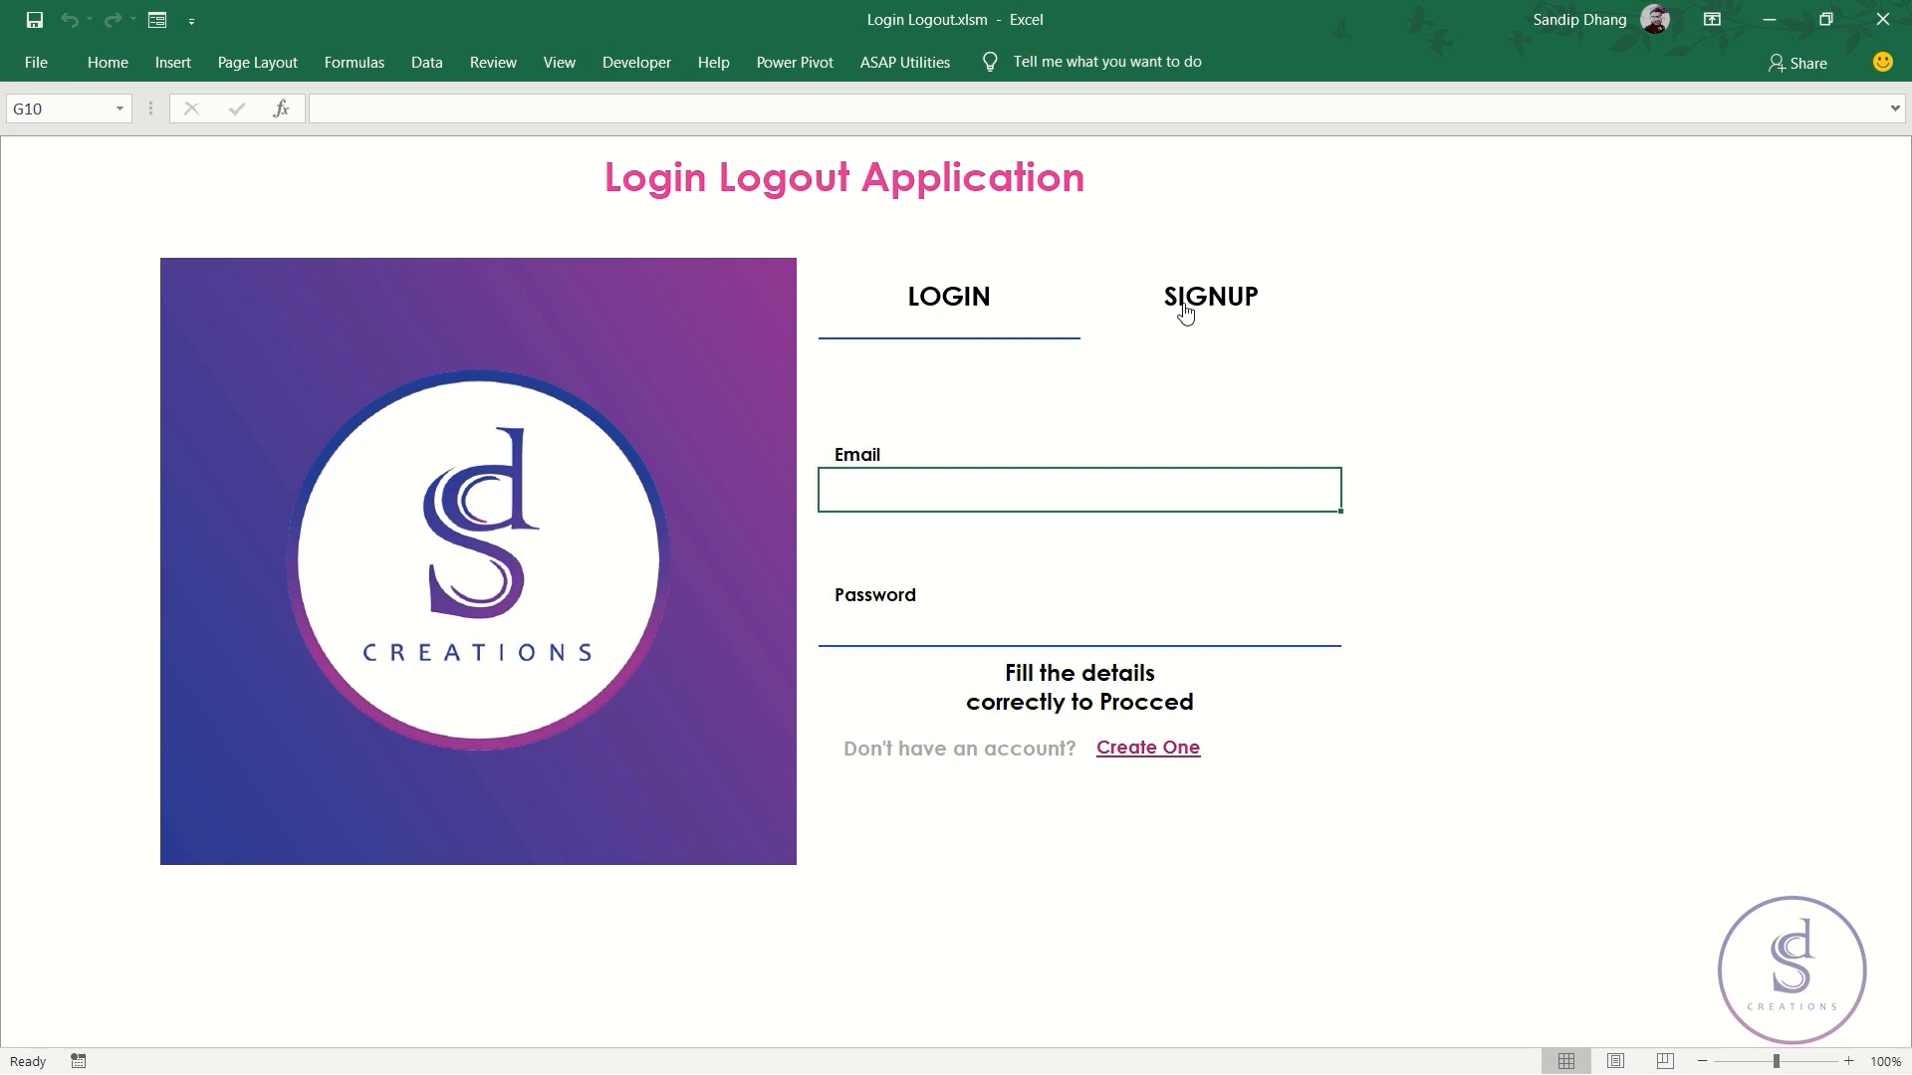
pyautogui.click(1185, 312)
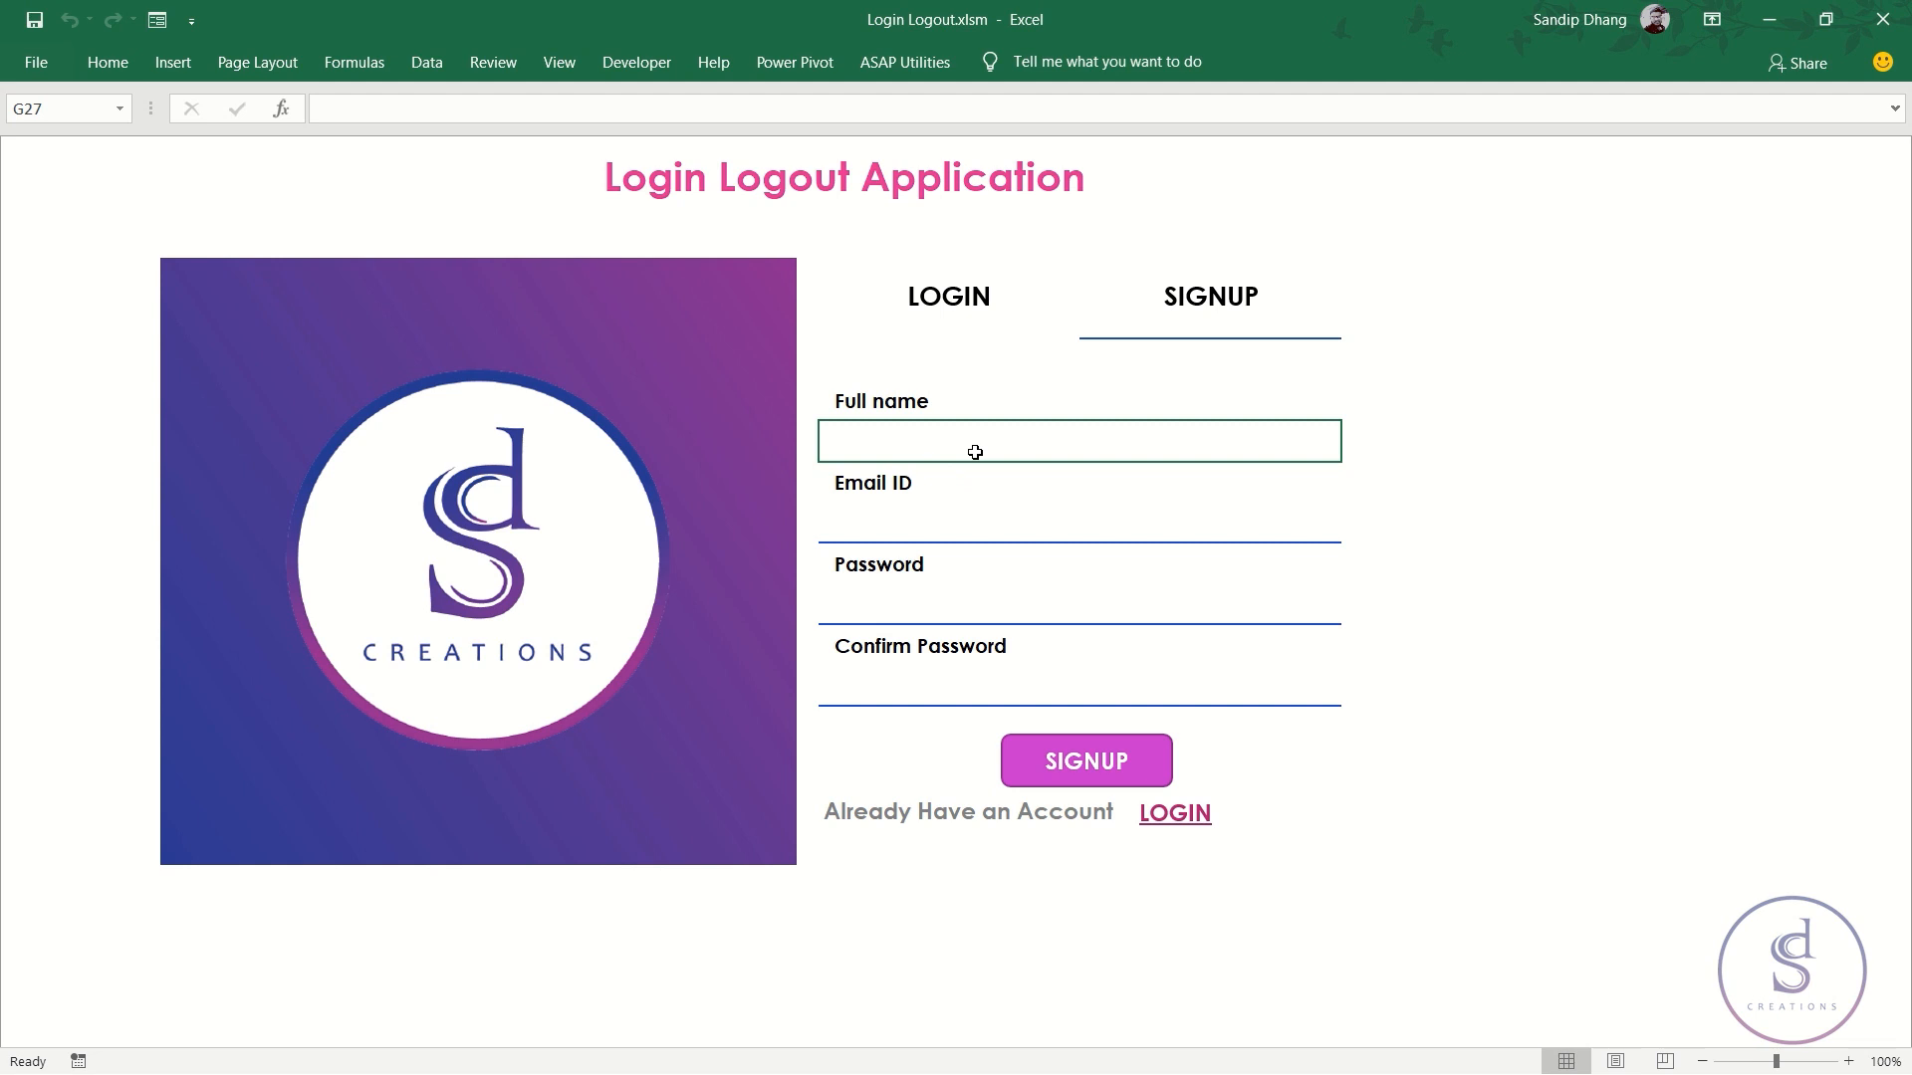
# - Enter the user's full name and email address in the signup form
pyautogui.write('Sandip ')
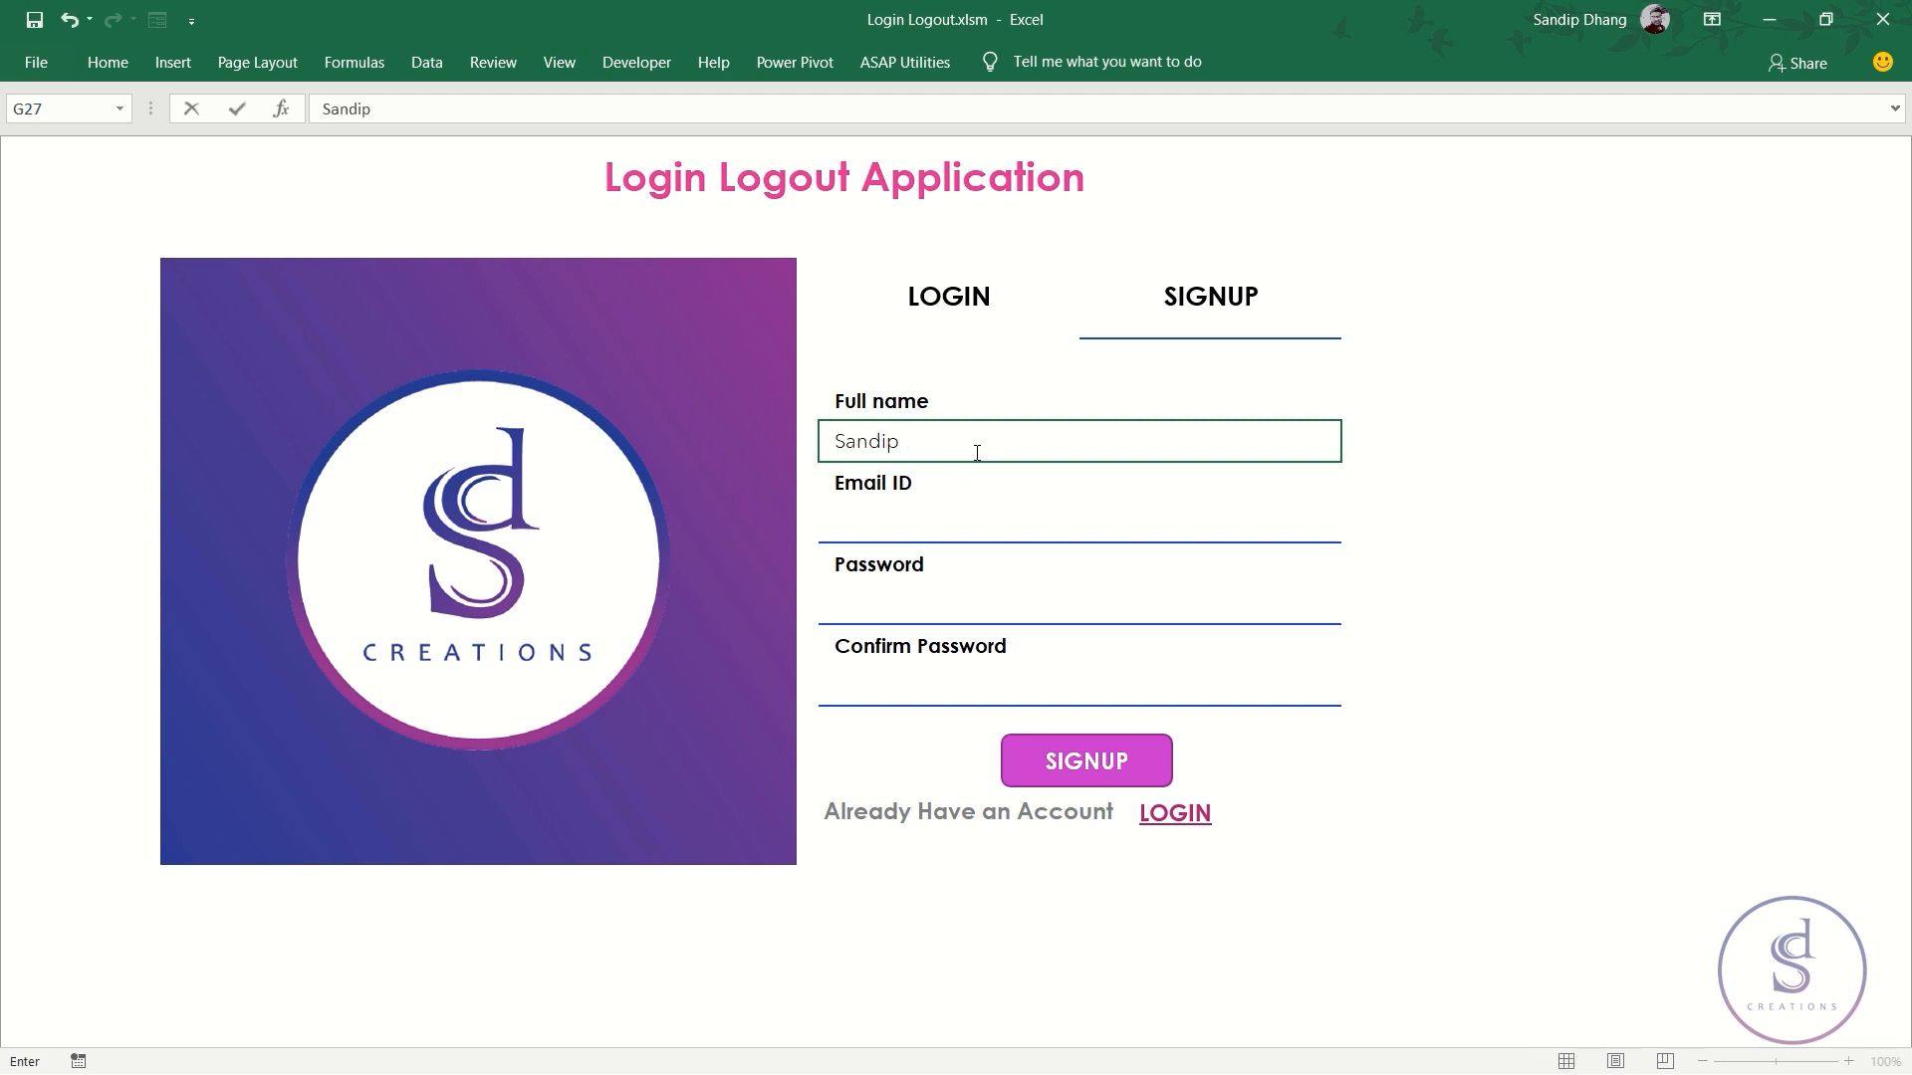
pyautogui.write('Dhang')
pyautogui.click(866, 523)
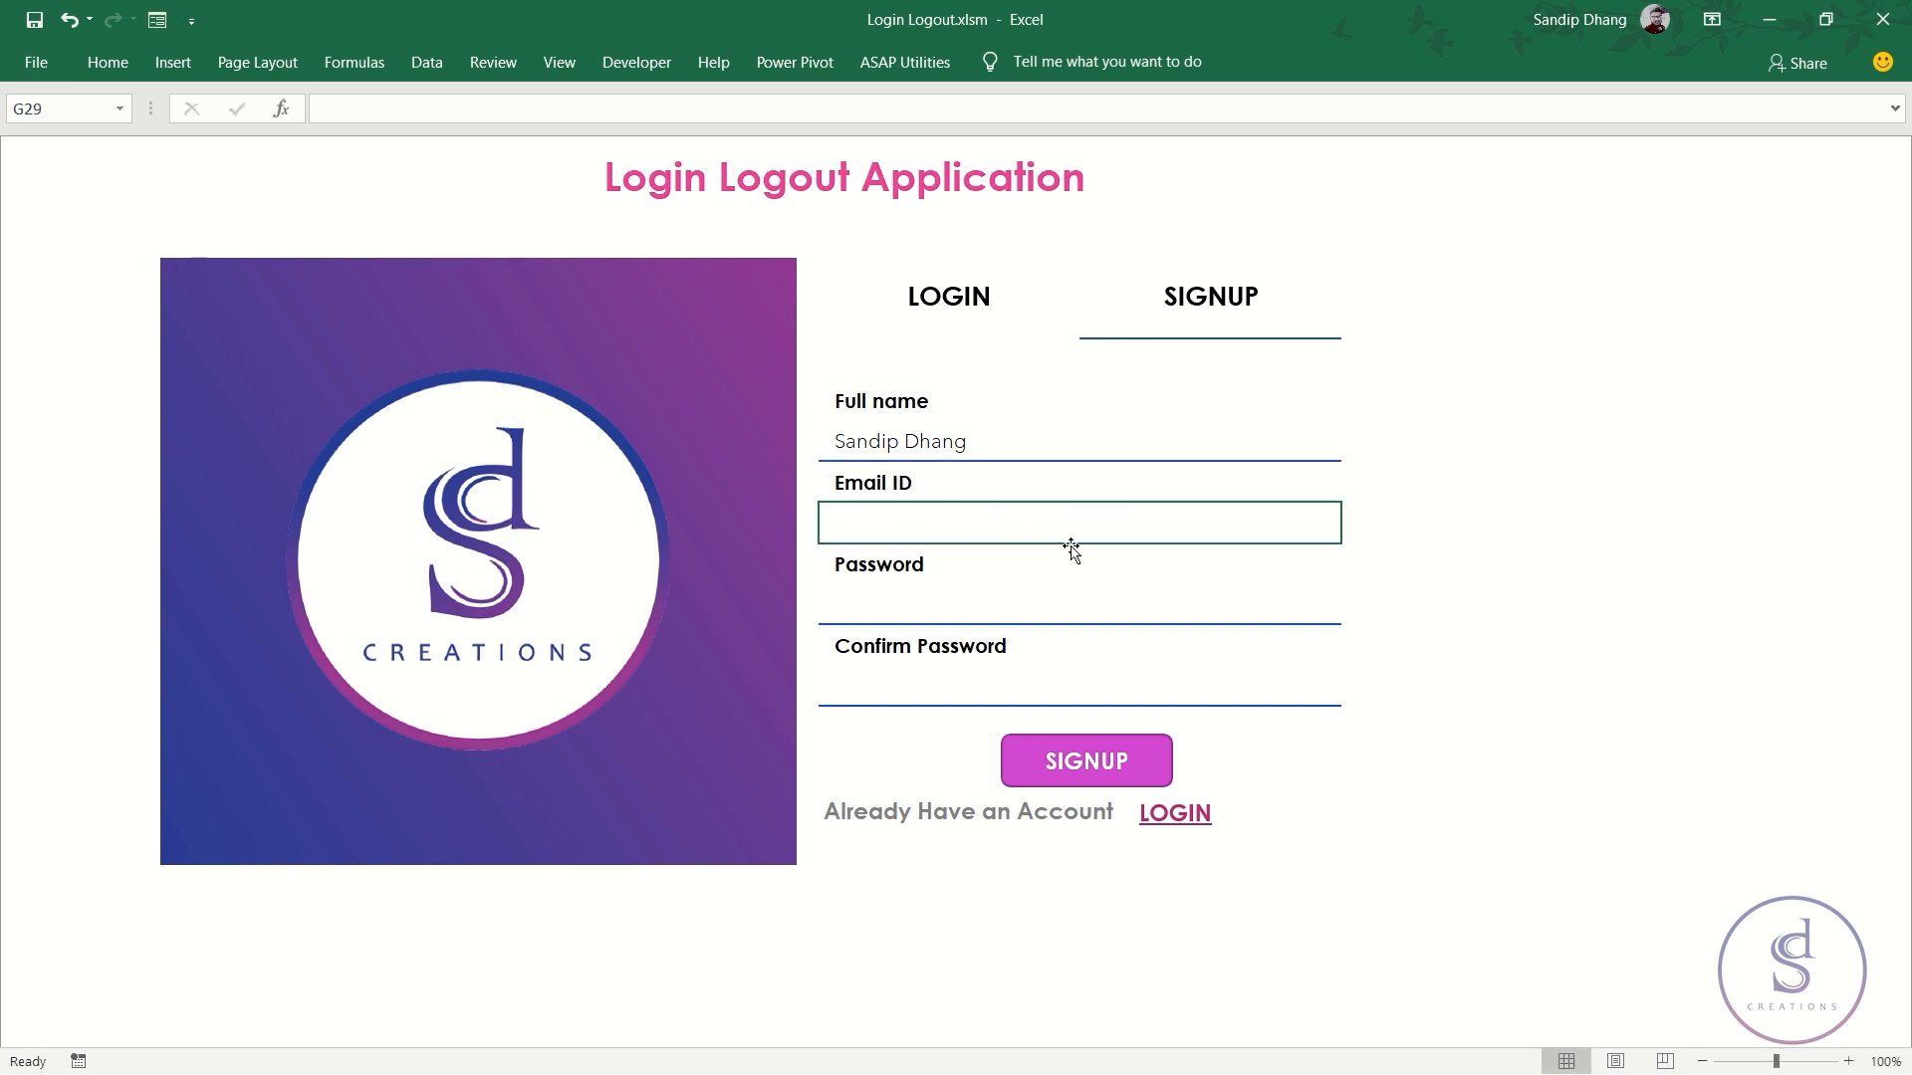
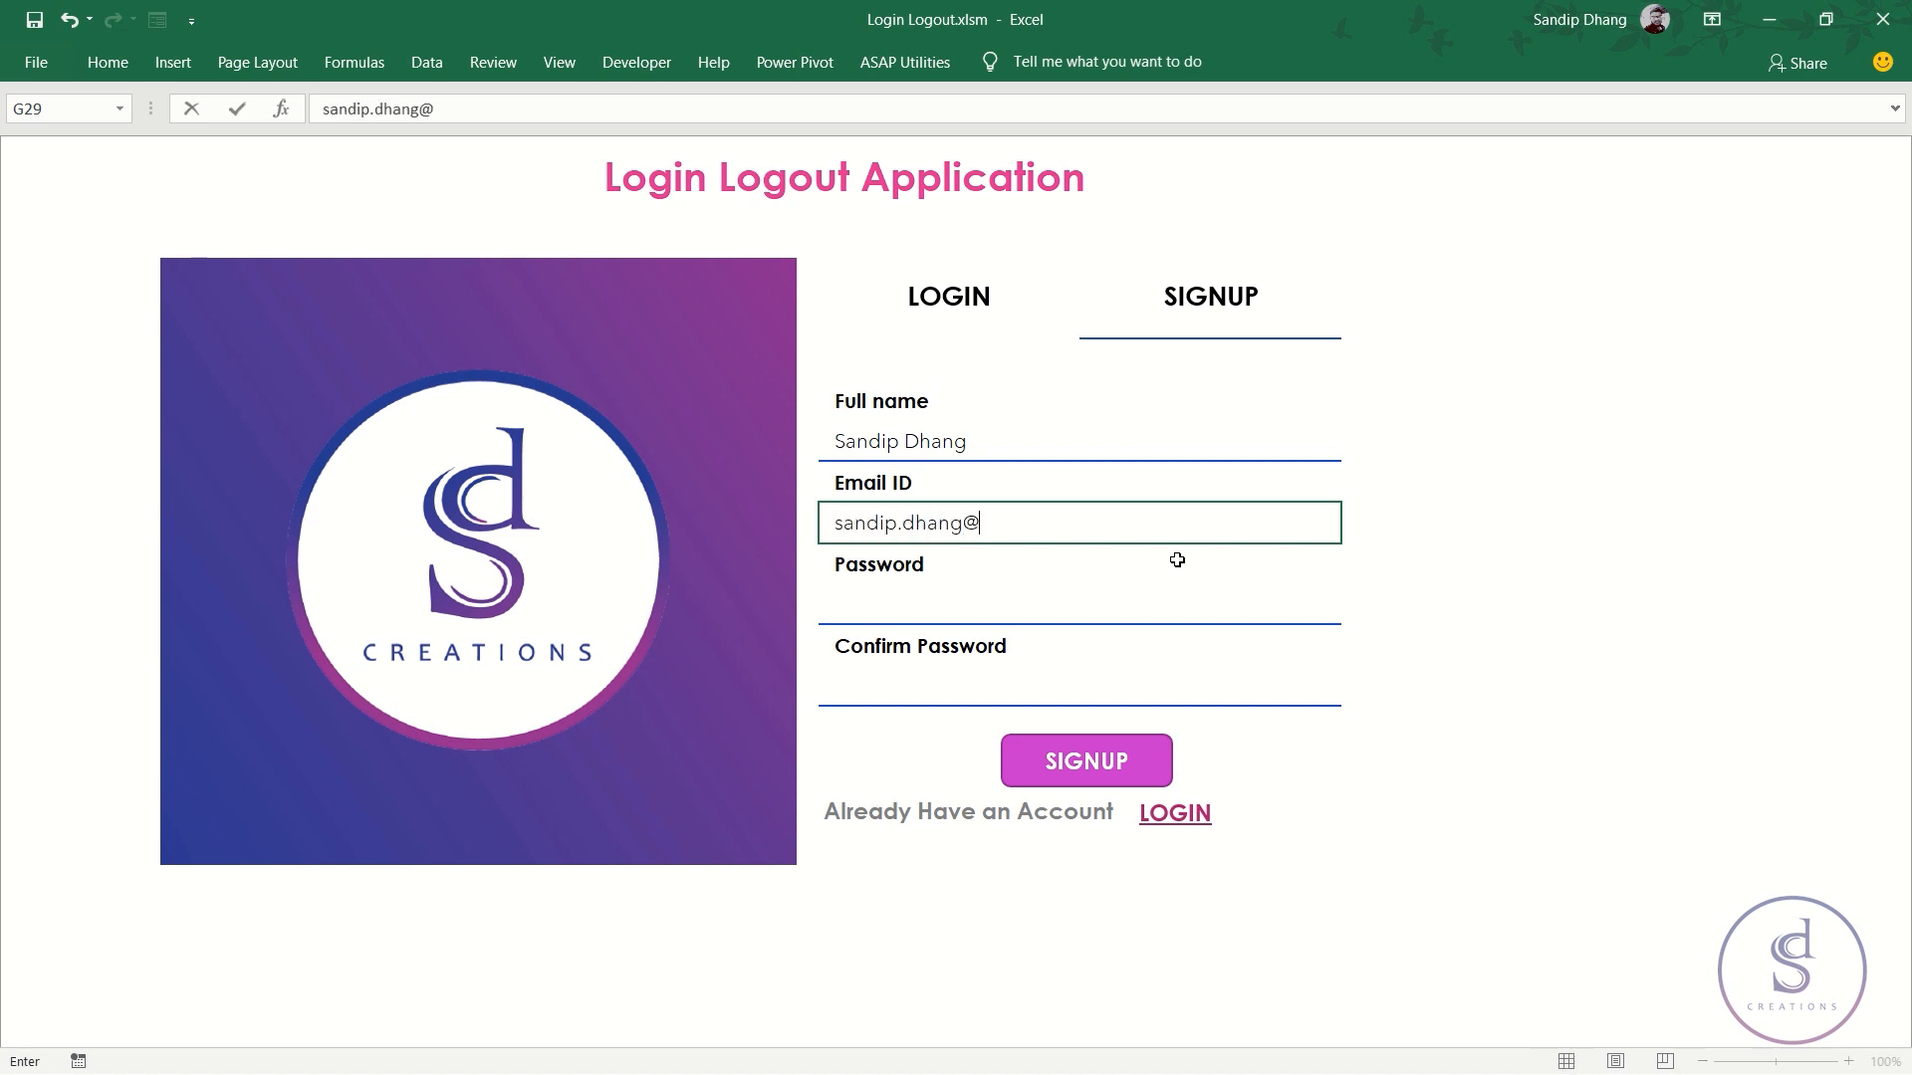
pyautogui.press('Return')
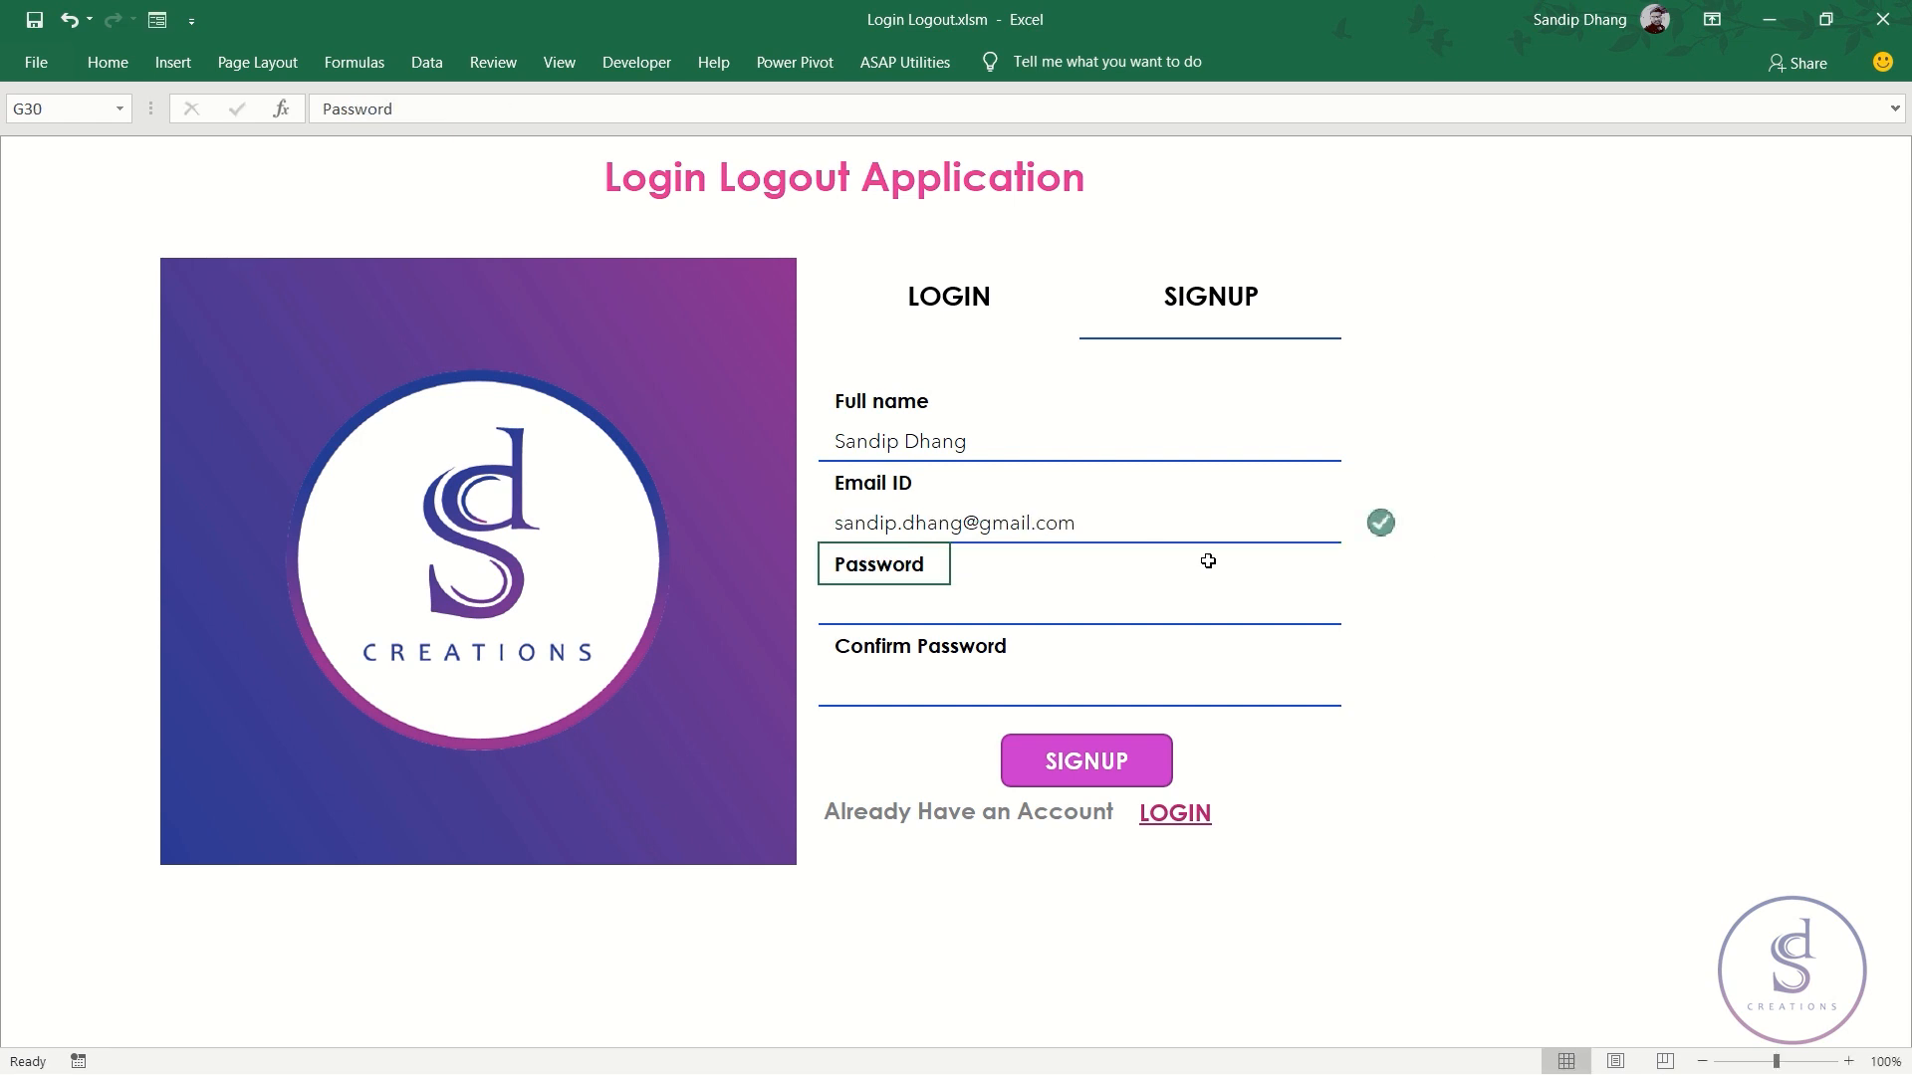
pyautogui.doubleClick(999, 525)
pyautogui.doubleClick(1001, 525)
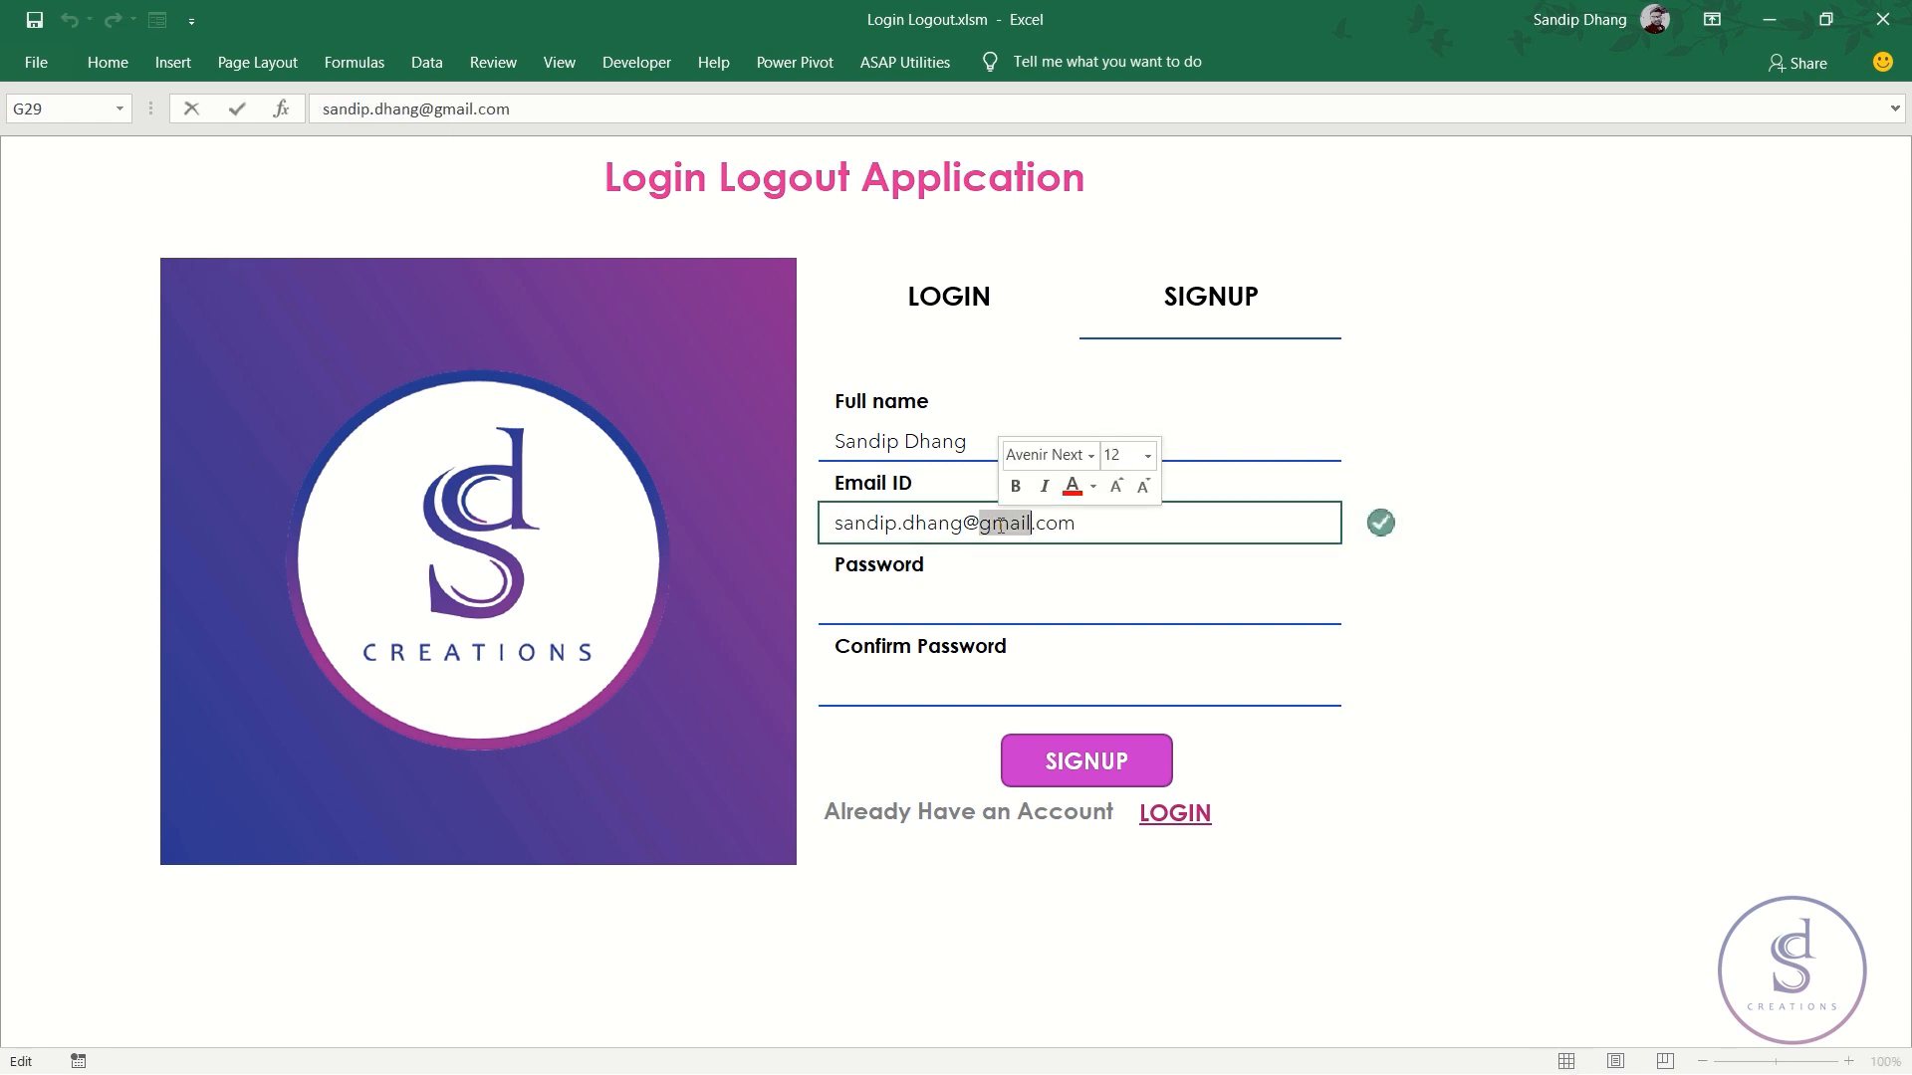
pyautogui.write('yahoo')
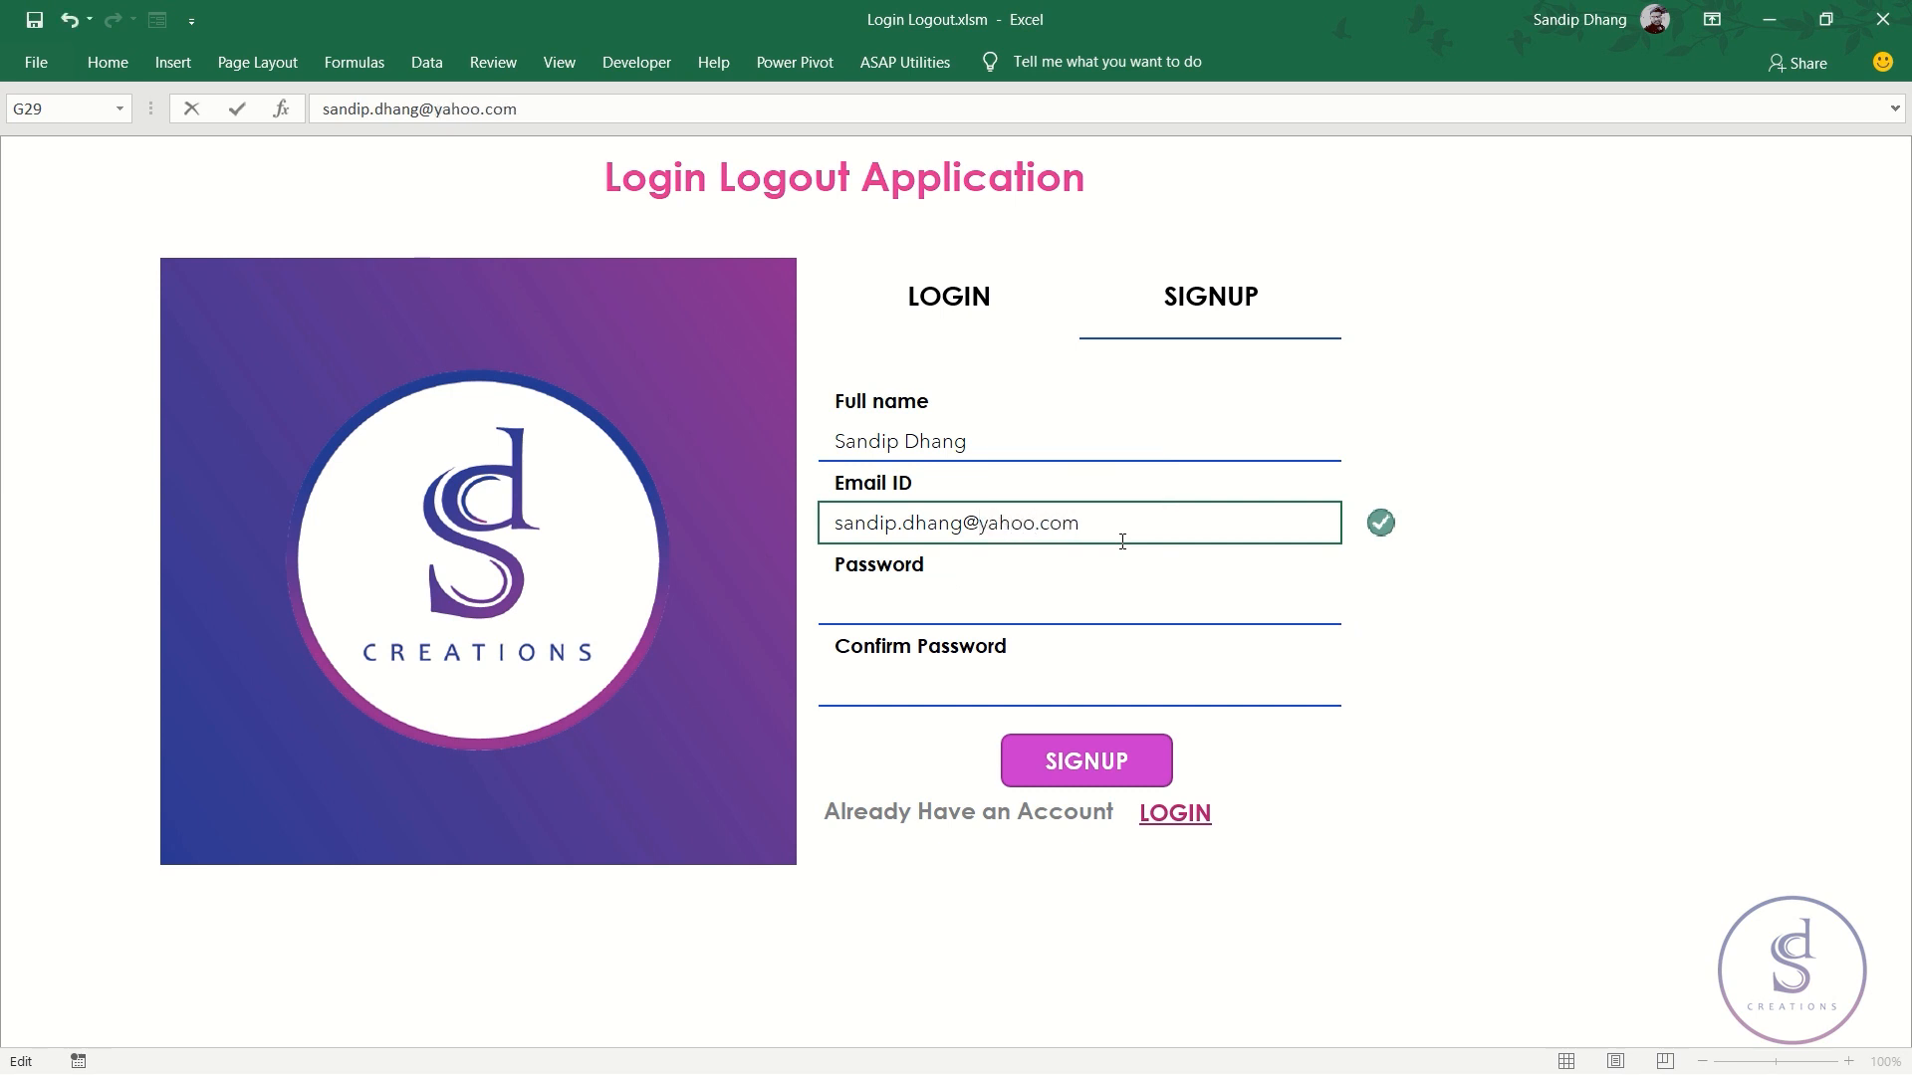
pyautogui.press('Return')
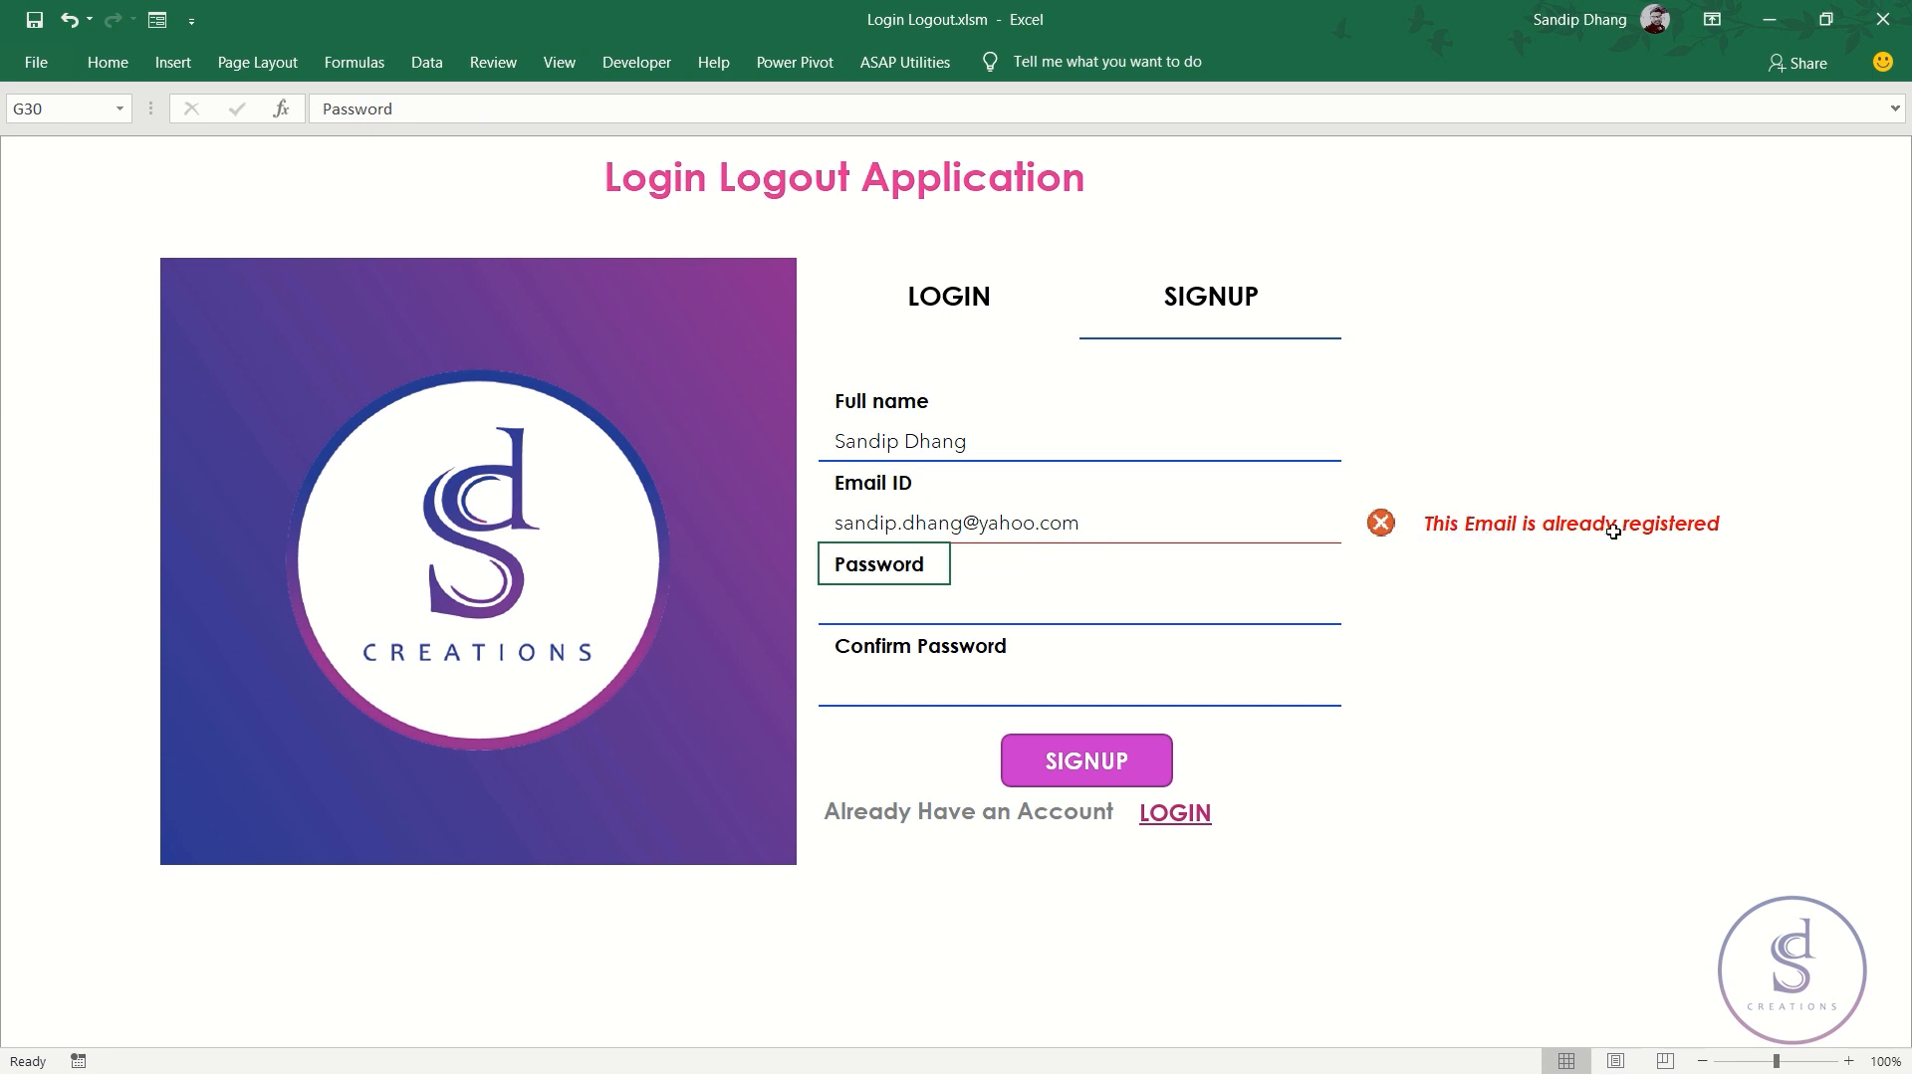
pyautogui.click(1016, 523)
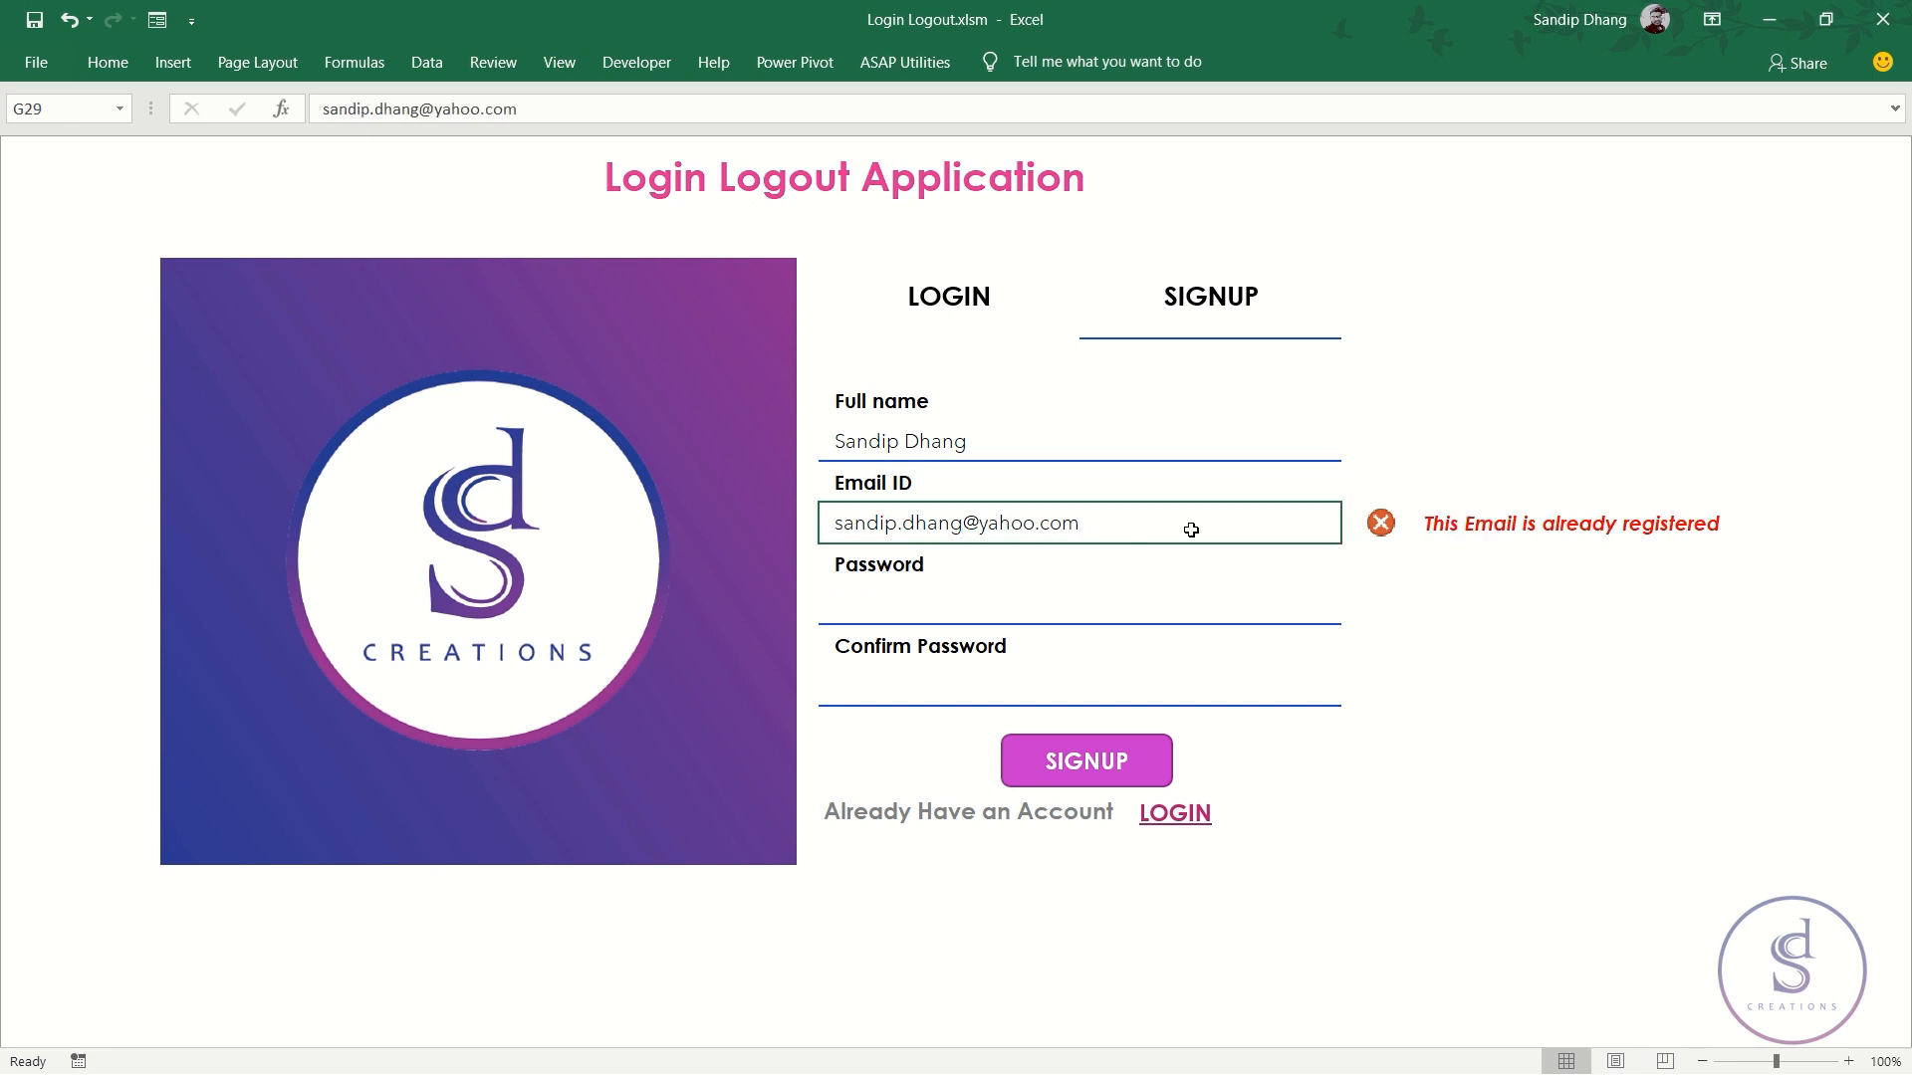
pyautogui.doubleClick(1011, 523)
pyautogui.doubleClick(1010, 522)
pyautogui.write('gmail')
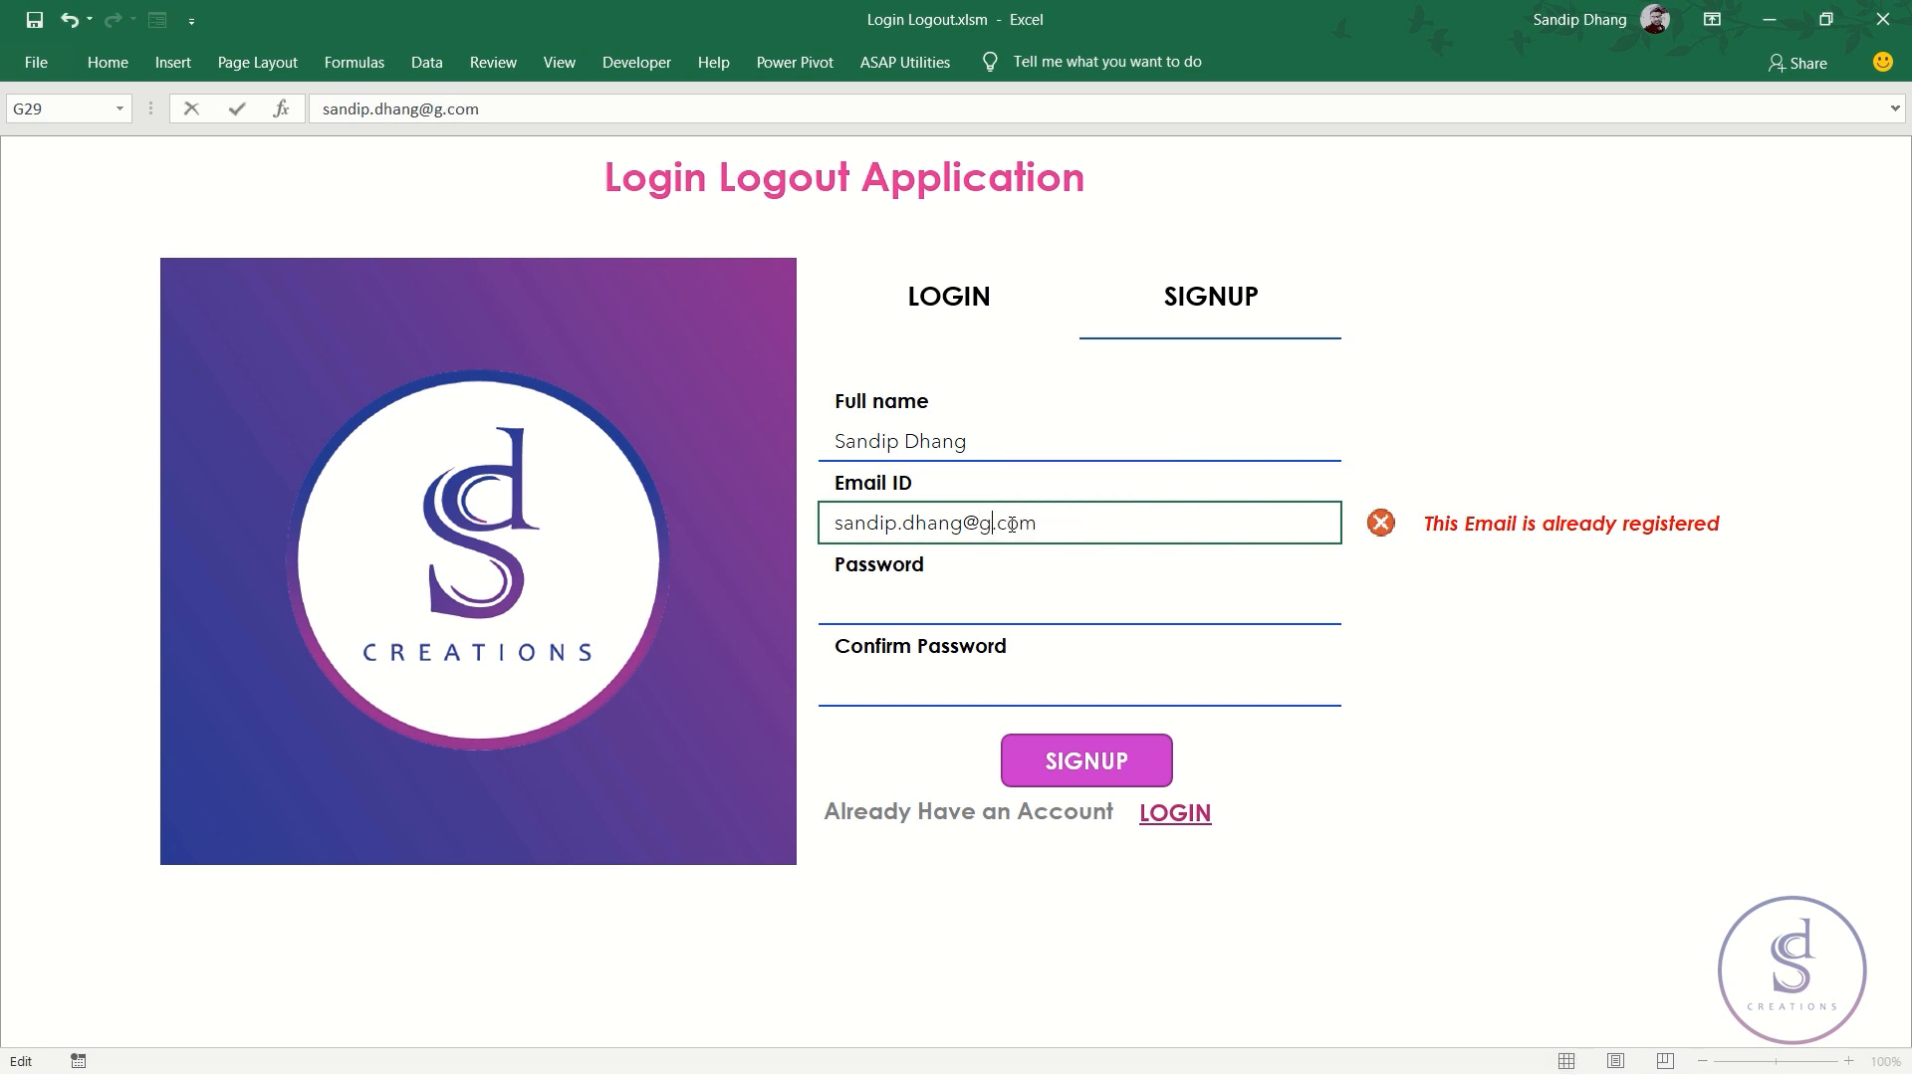
pyautogui.press('Return')
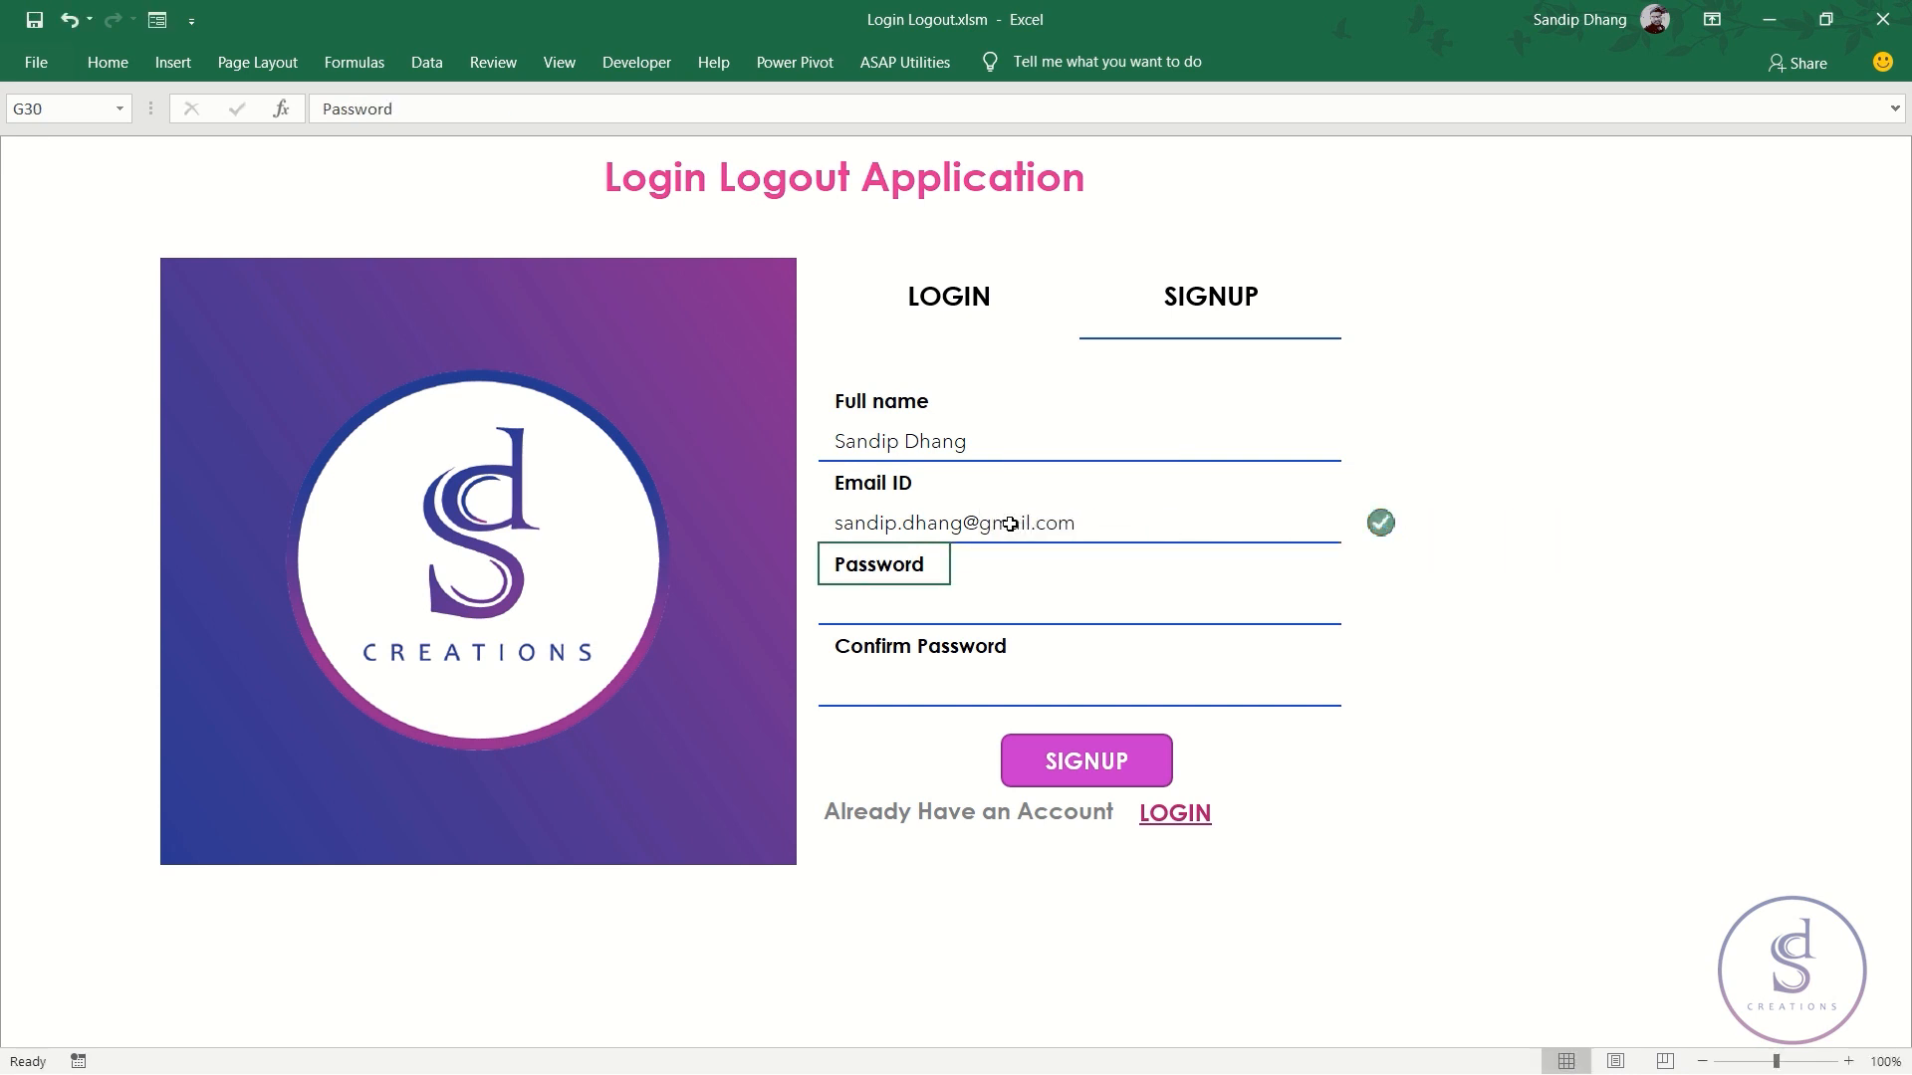
pyautogui.click(1025, 527)
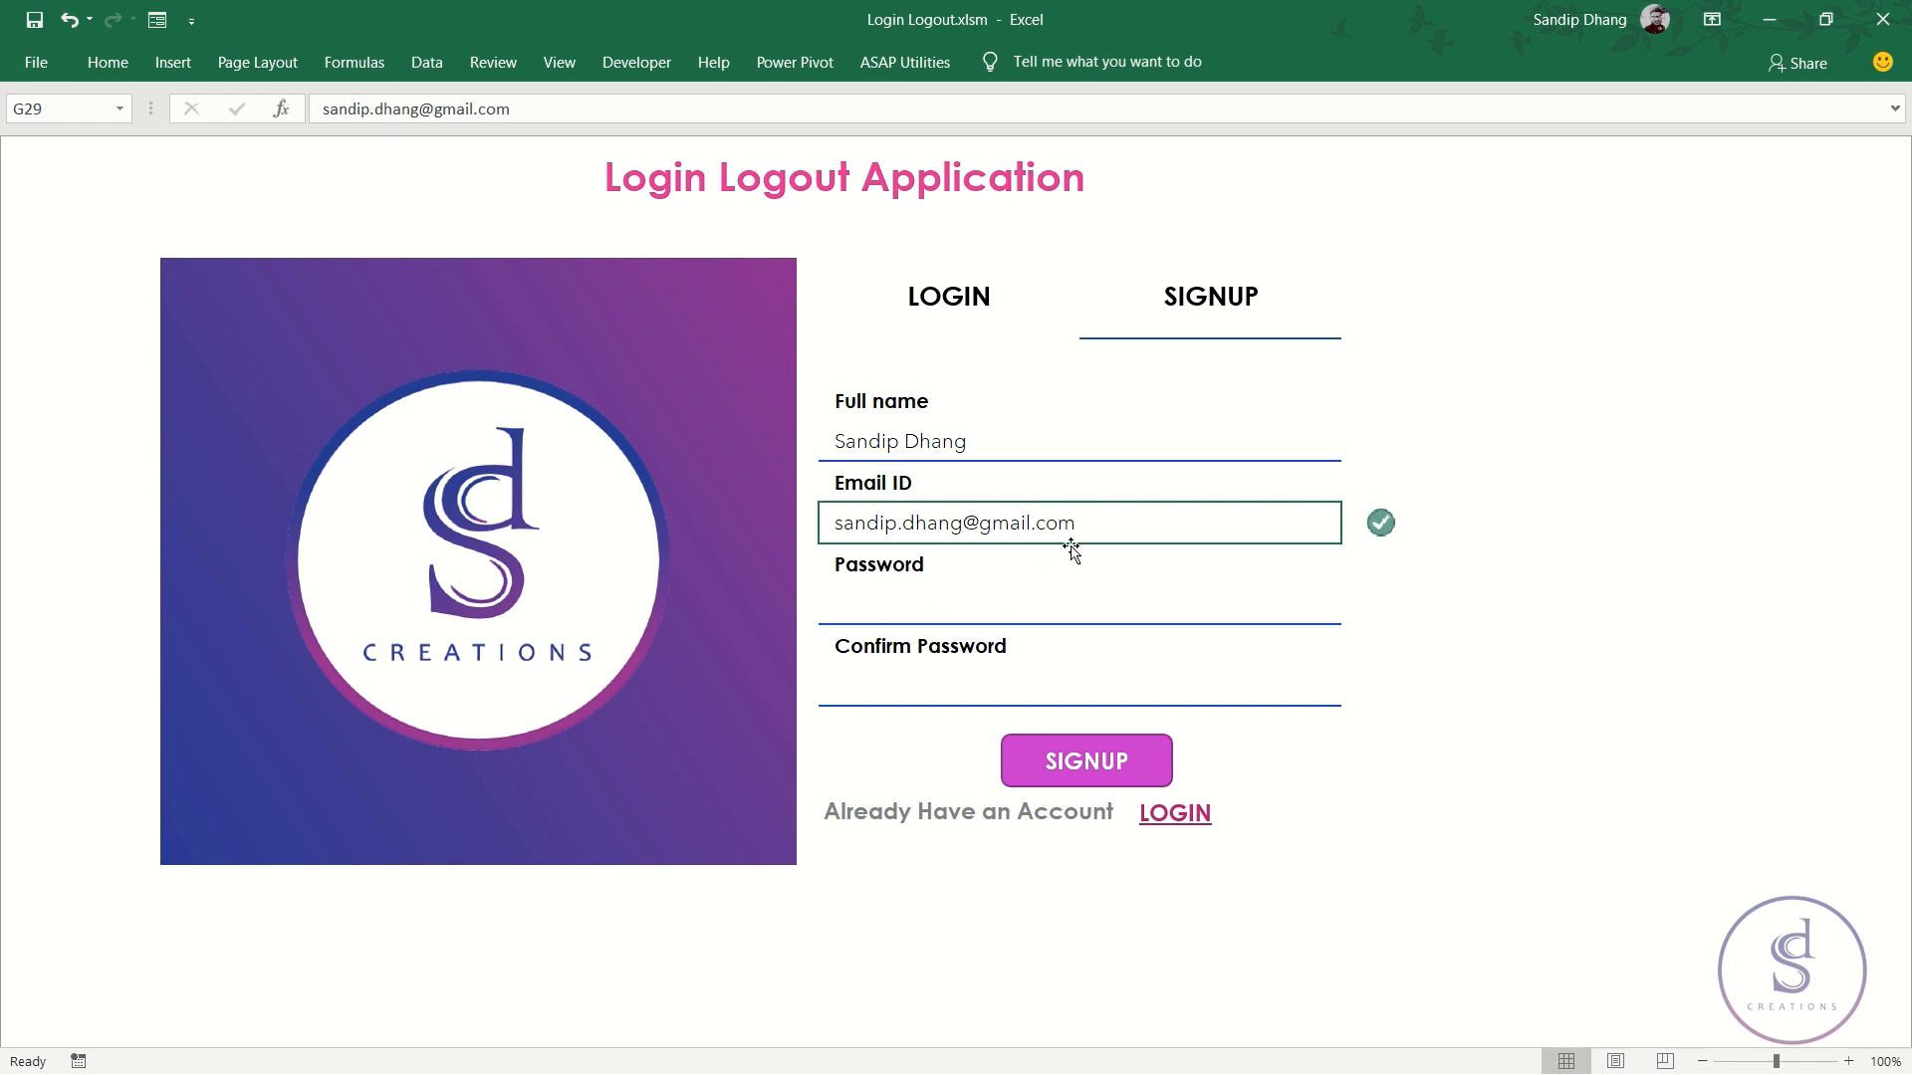
# - Delete the domain from the signup email so the Invalid Email Format warning appears
pyautogui.doubleClick(996, 523)
pyautogui.doubleClick(1001, 522)
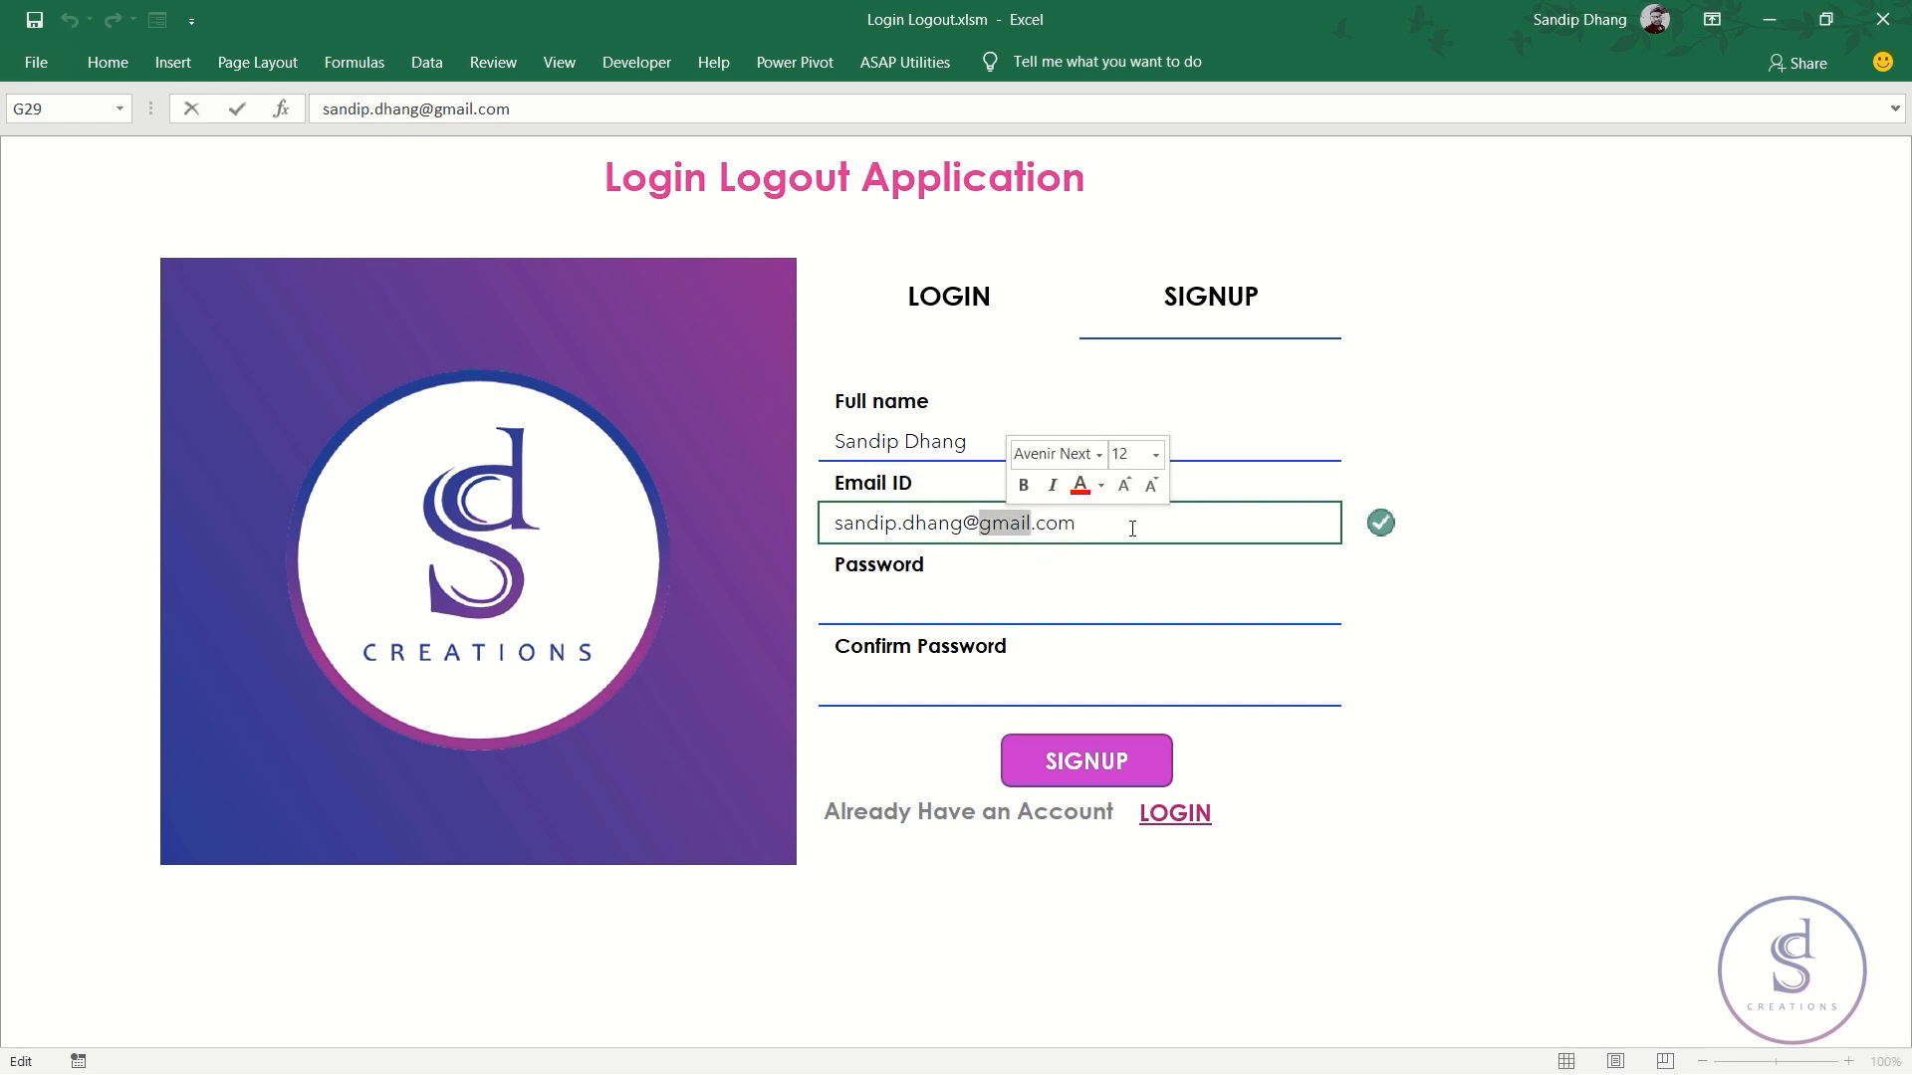
pyautogui.press('BackSpace')
pyautogui.press('Delete')
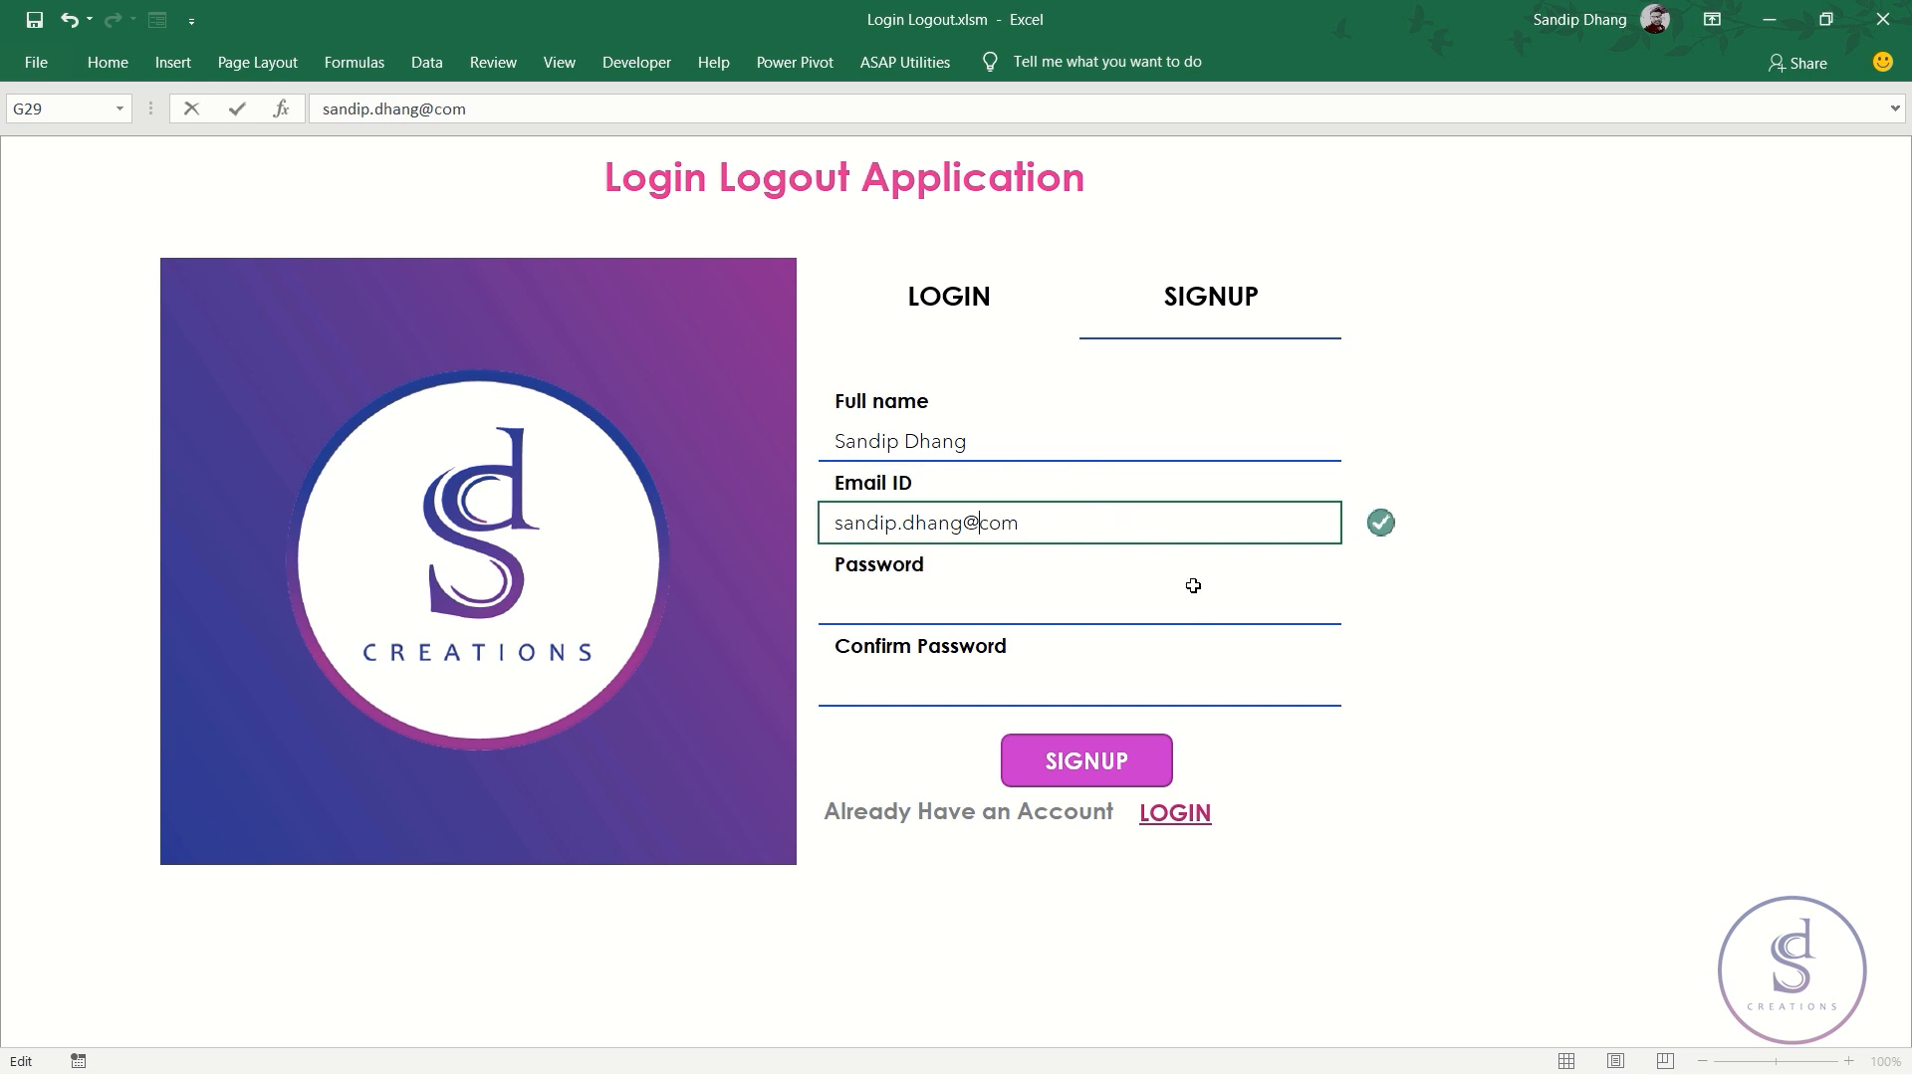
pyautogui.press('Return')
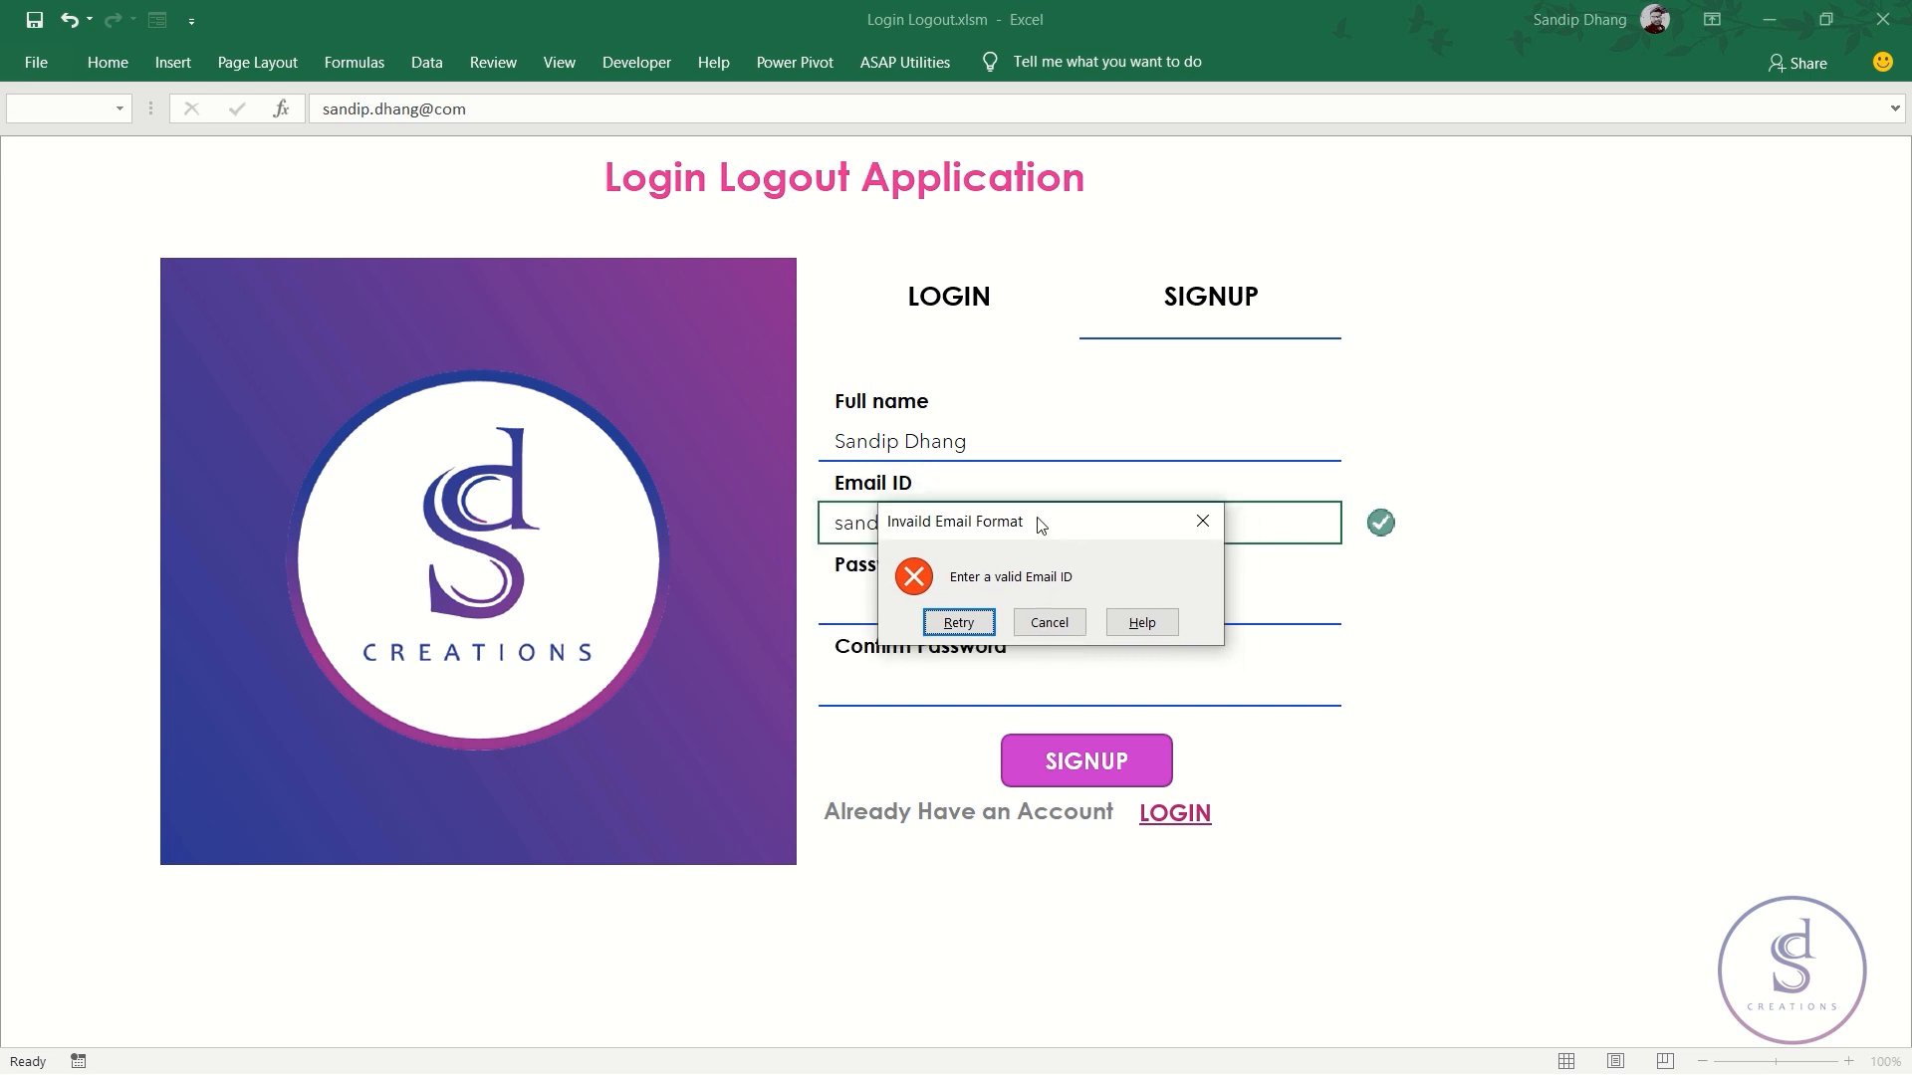
pyautogui.moveTo(1041, 525); pyautogui.dragTo(1038, 497)
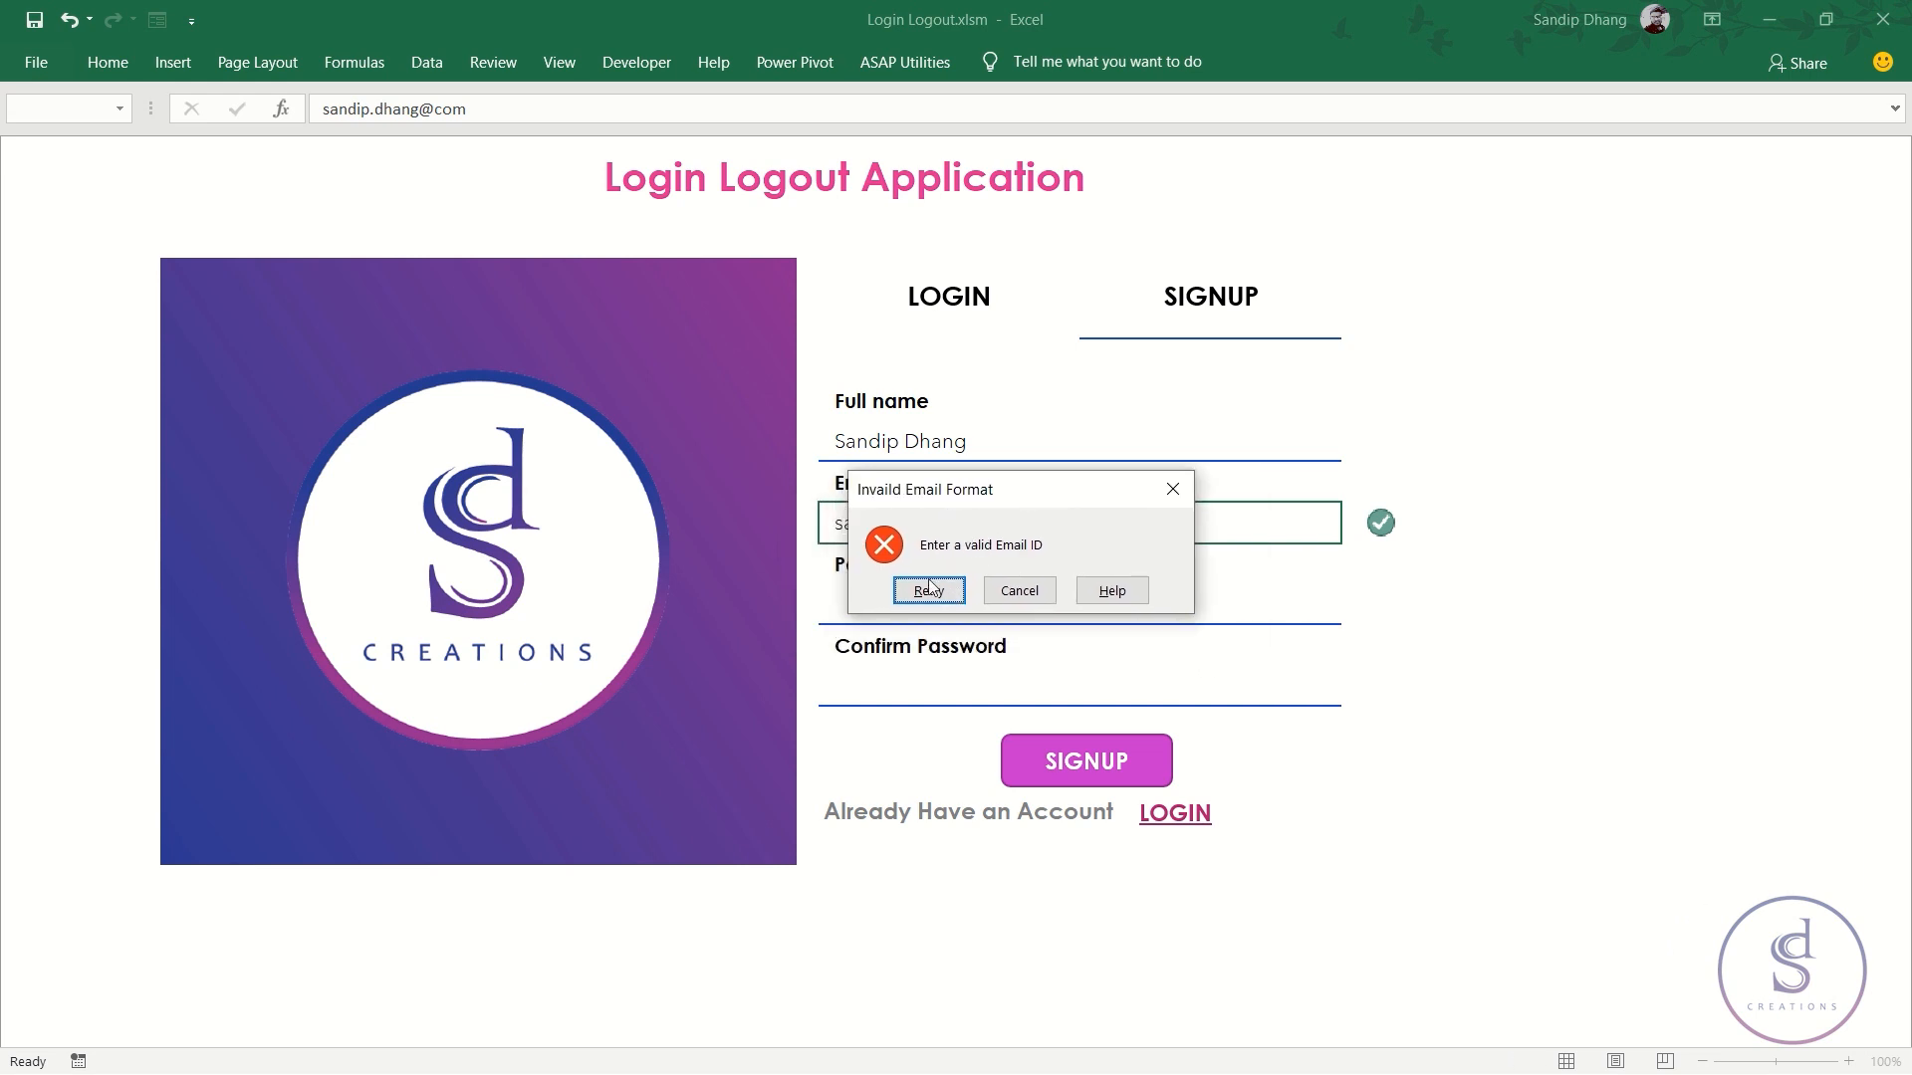
# - Dismiss the invalid-email warning and enter the account password in G31
pyautogui.click(1173, 488)
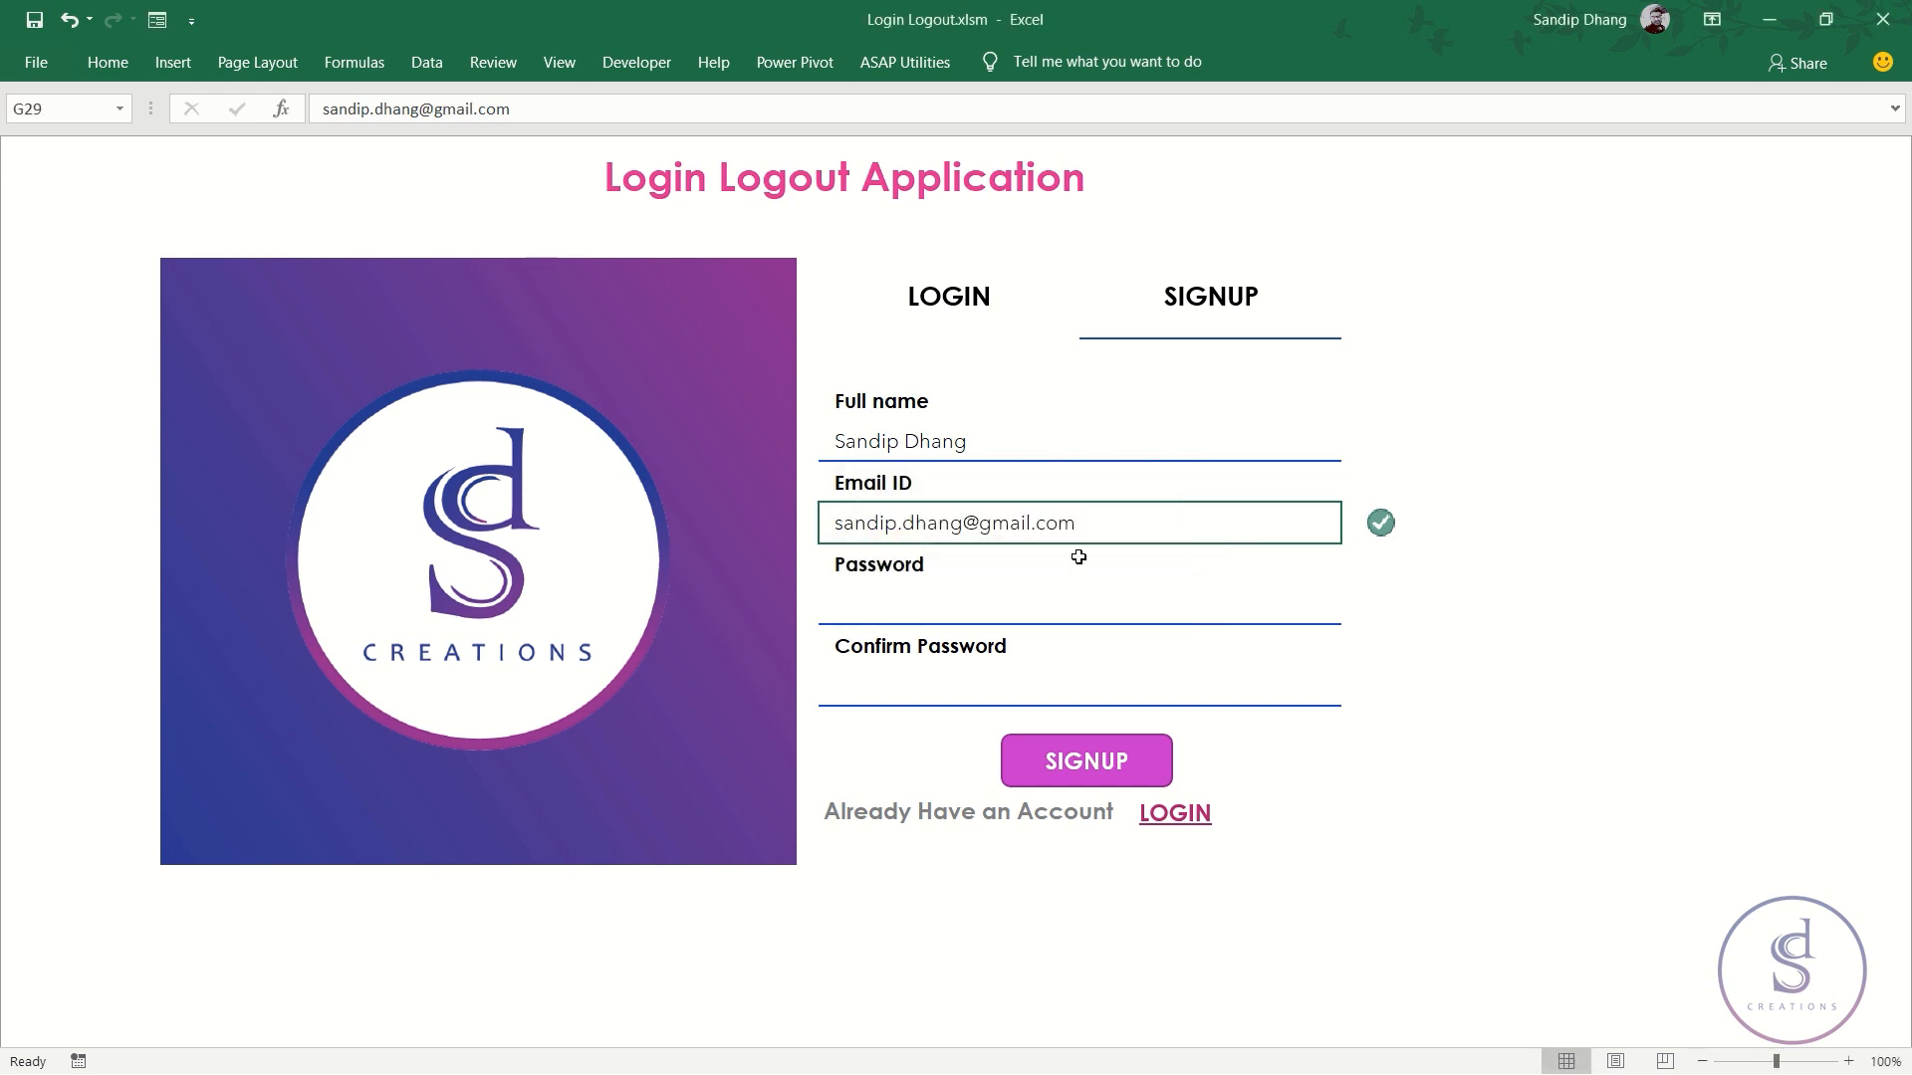
pyautogui.click(881, 597)
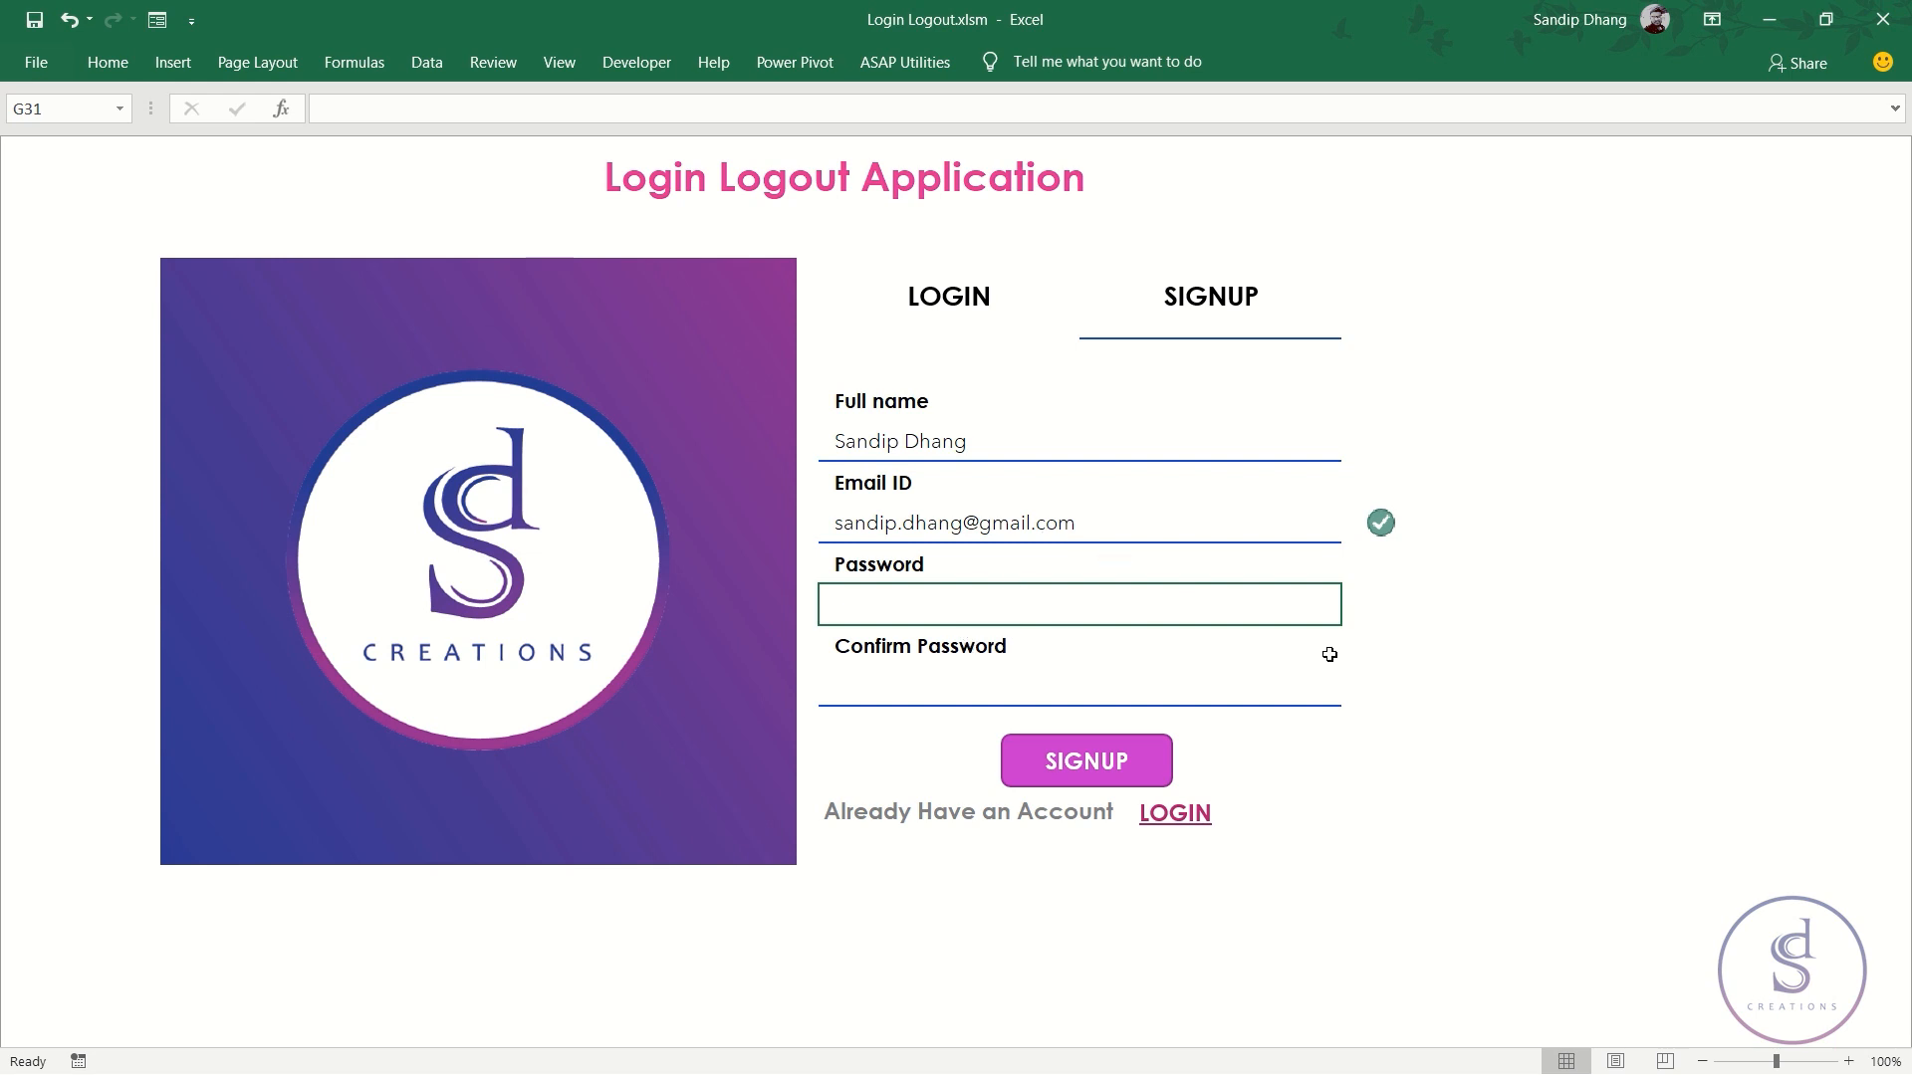
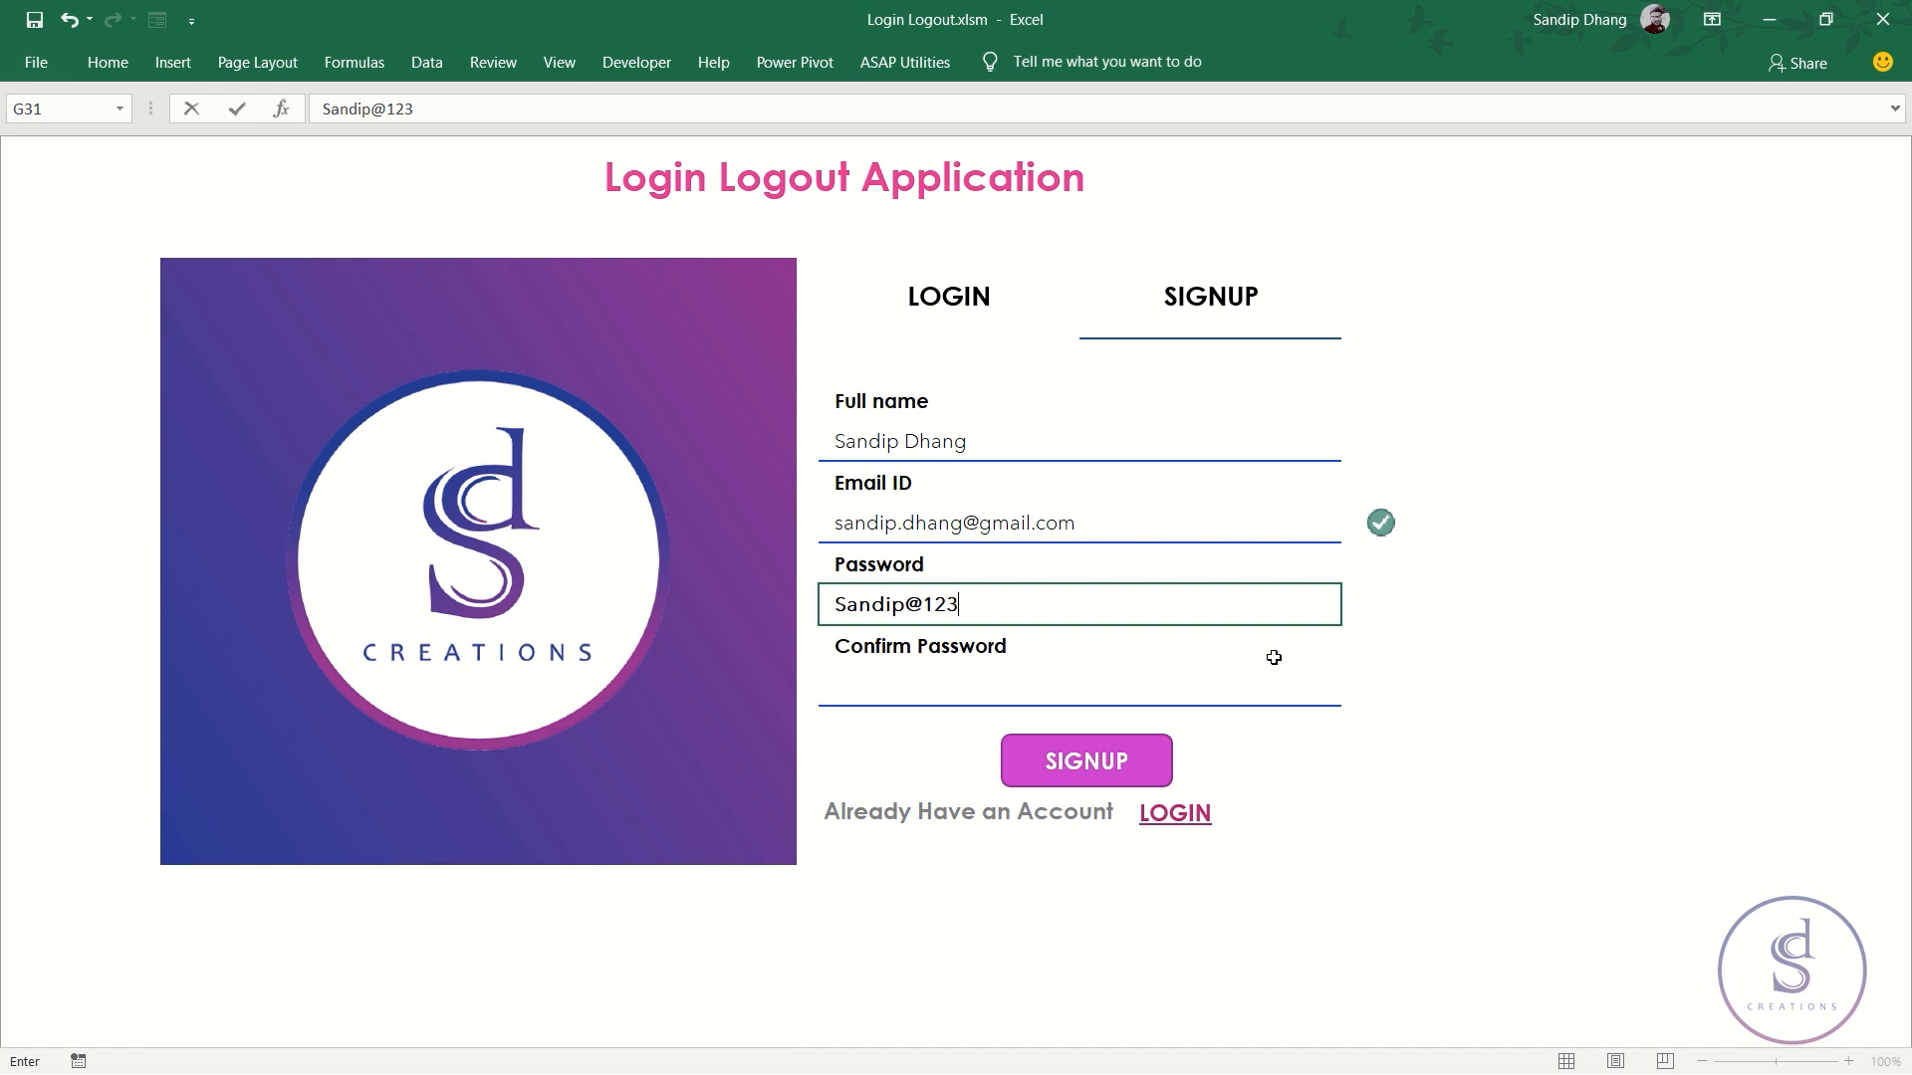
pyautogui.press('Return')
pyautogui.press('Return')
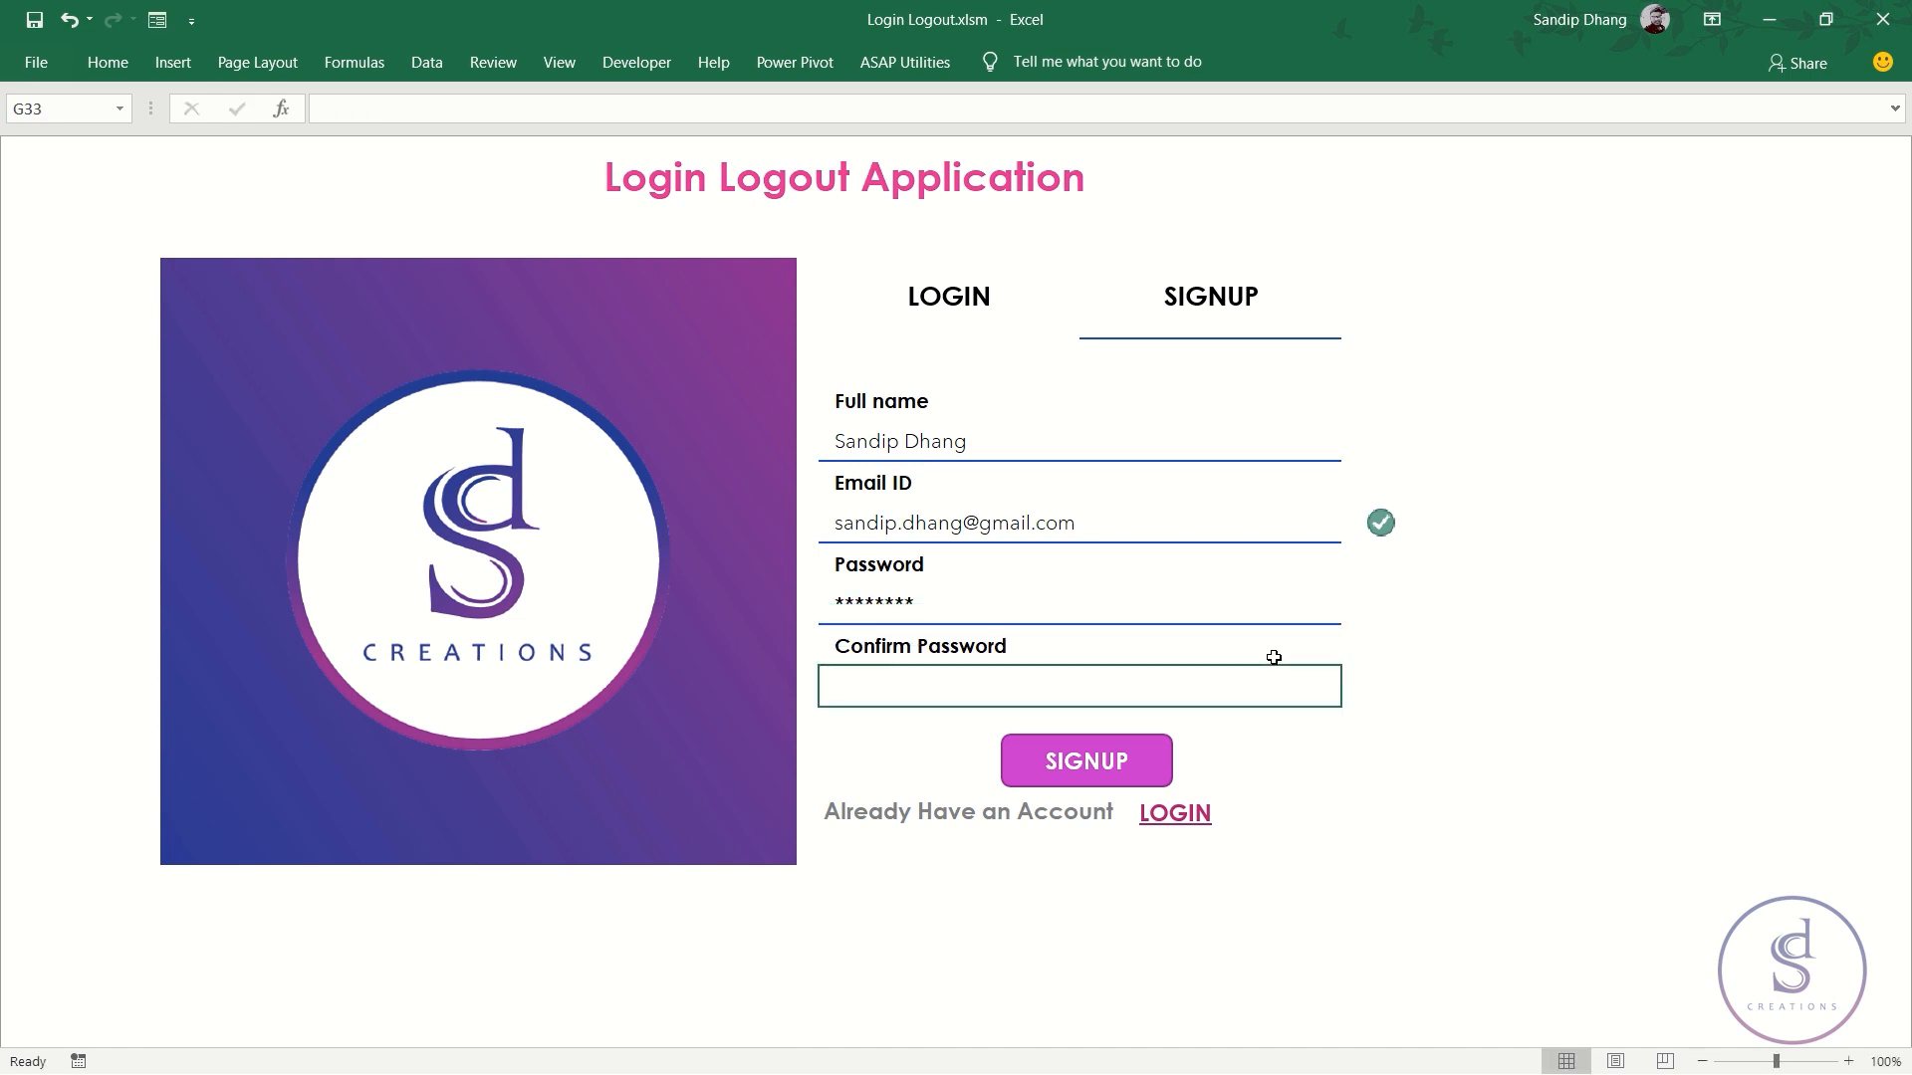
# - Complete the matching Confirm Password in G33 and submit the signup form
pyautogui.write('Sand')
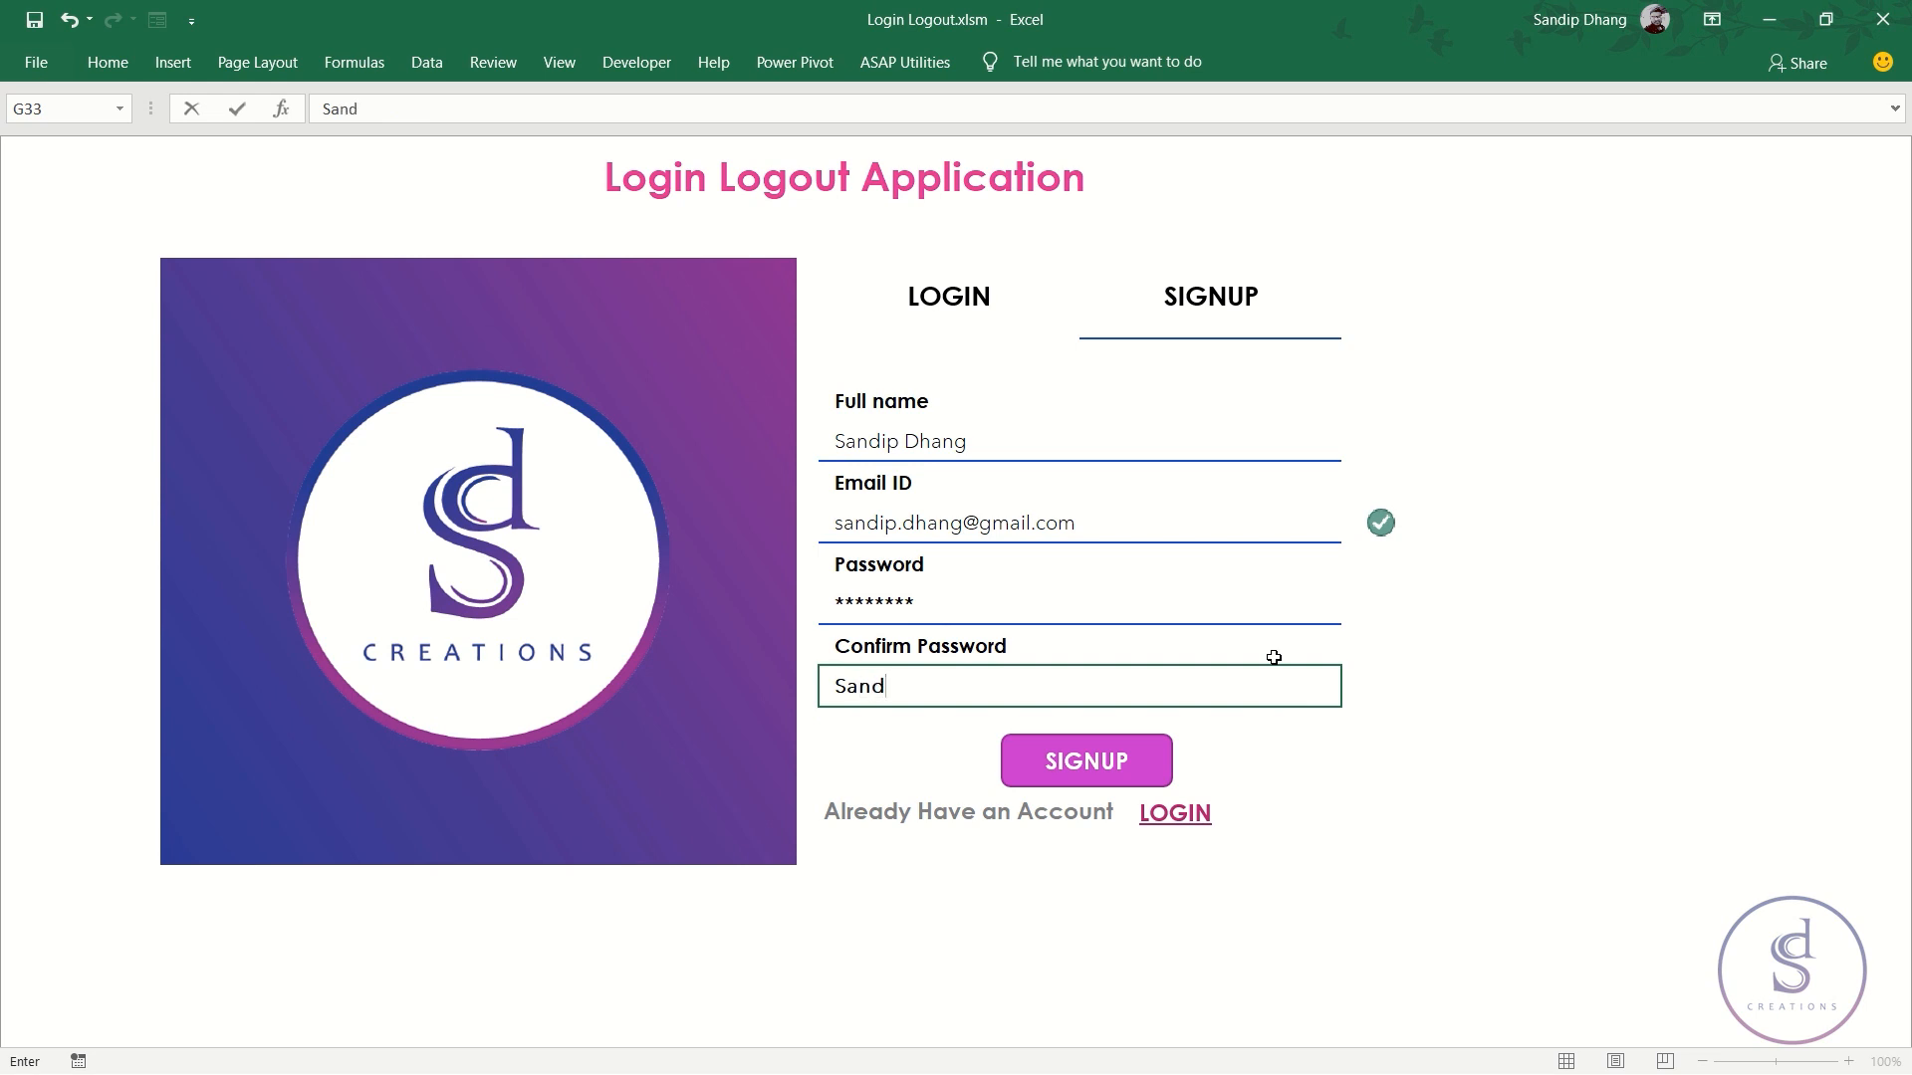
pyautogui.press('Return')
pyautogui.press('Up')
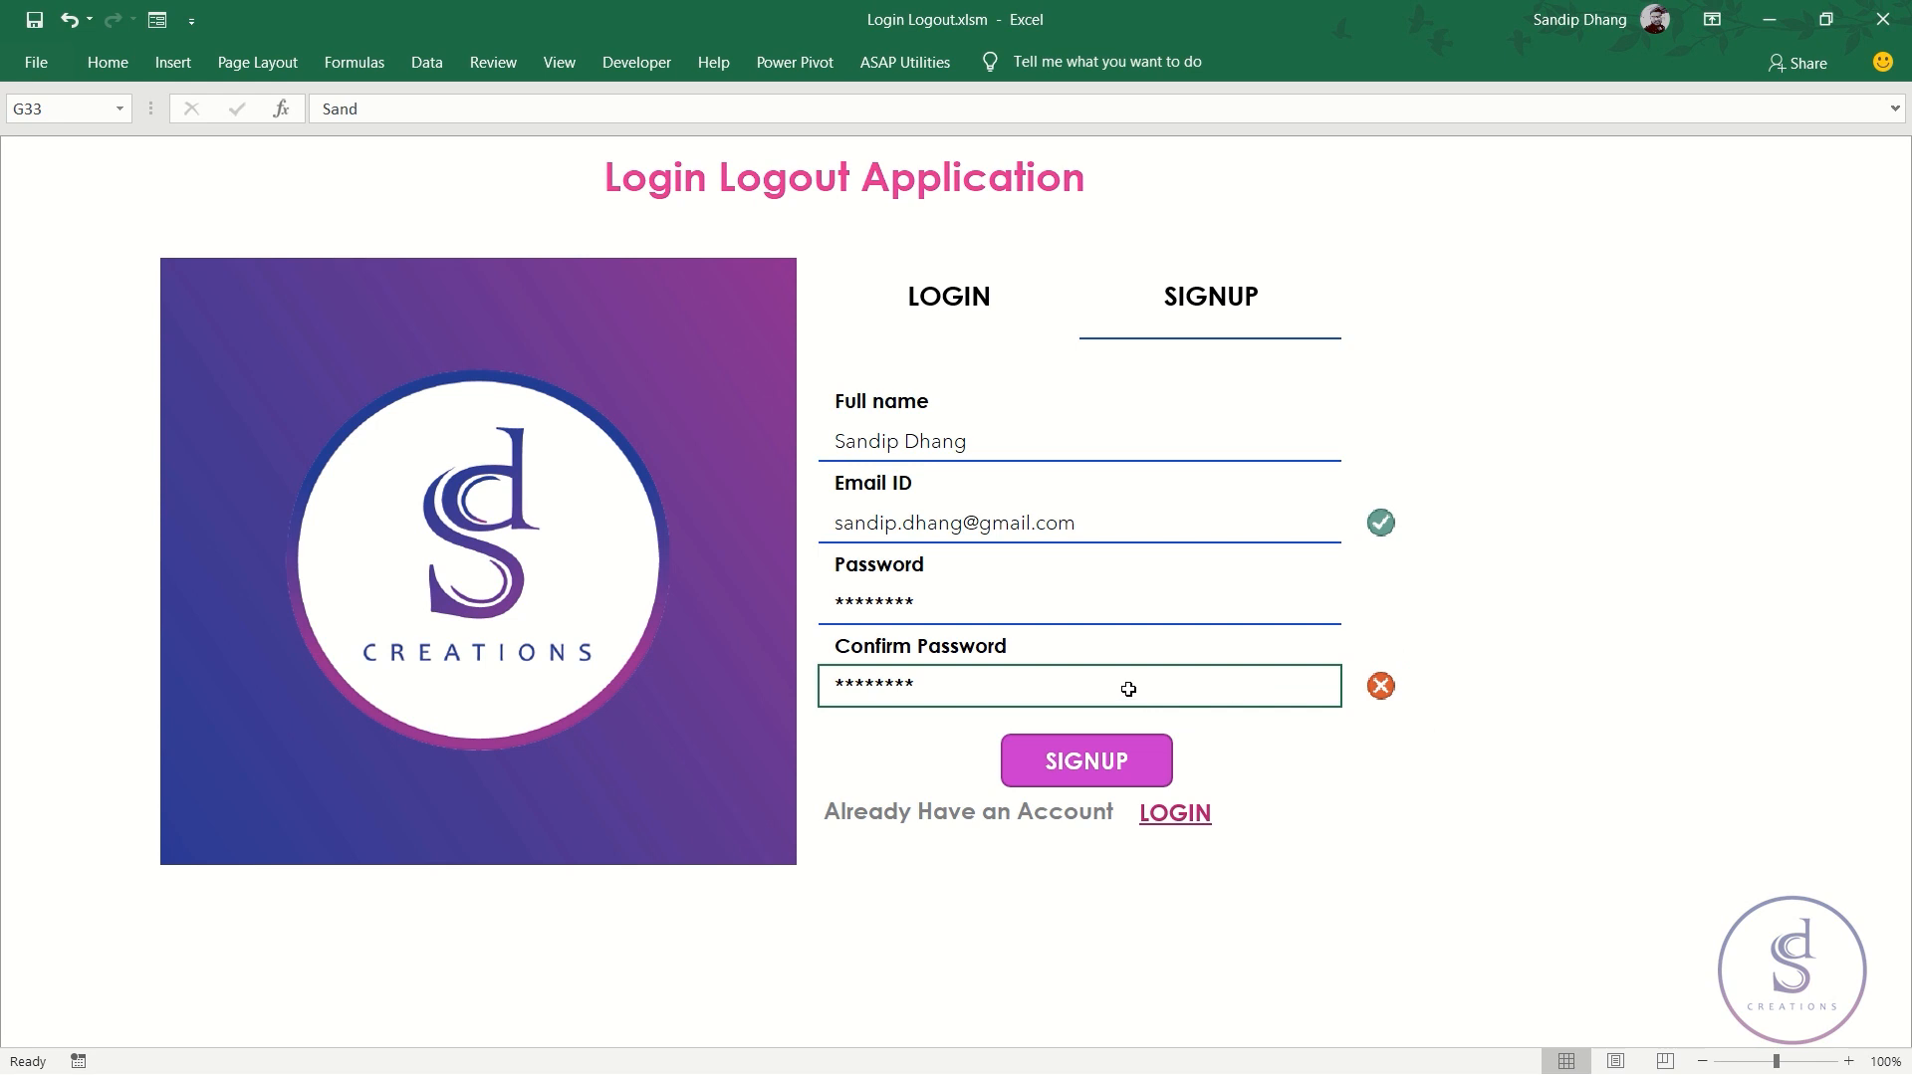
pyautogui.doubleClick(959, 687)
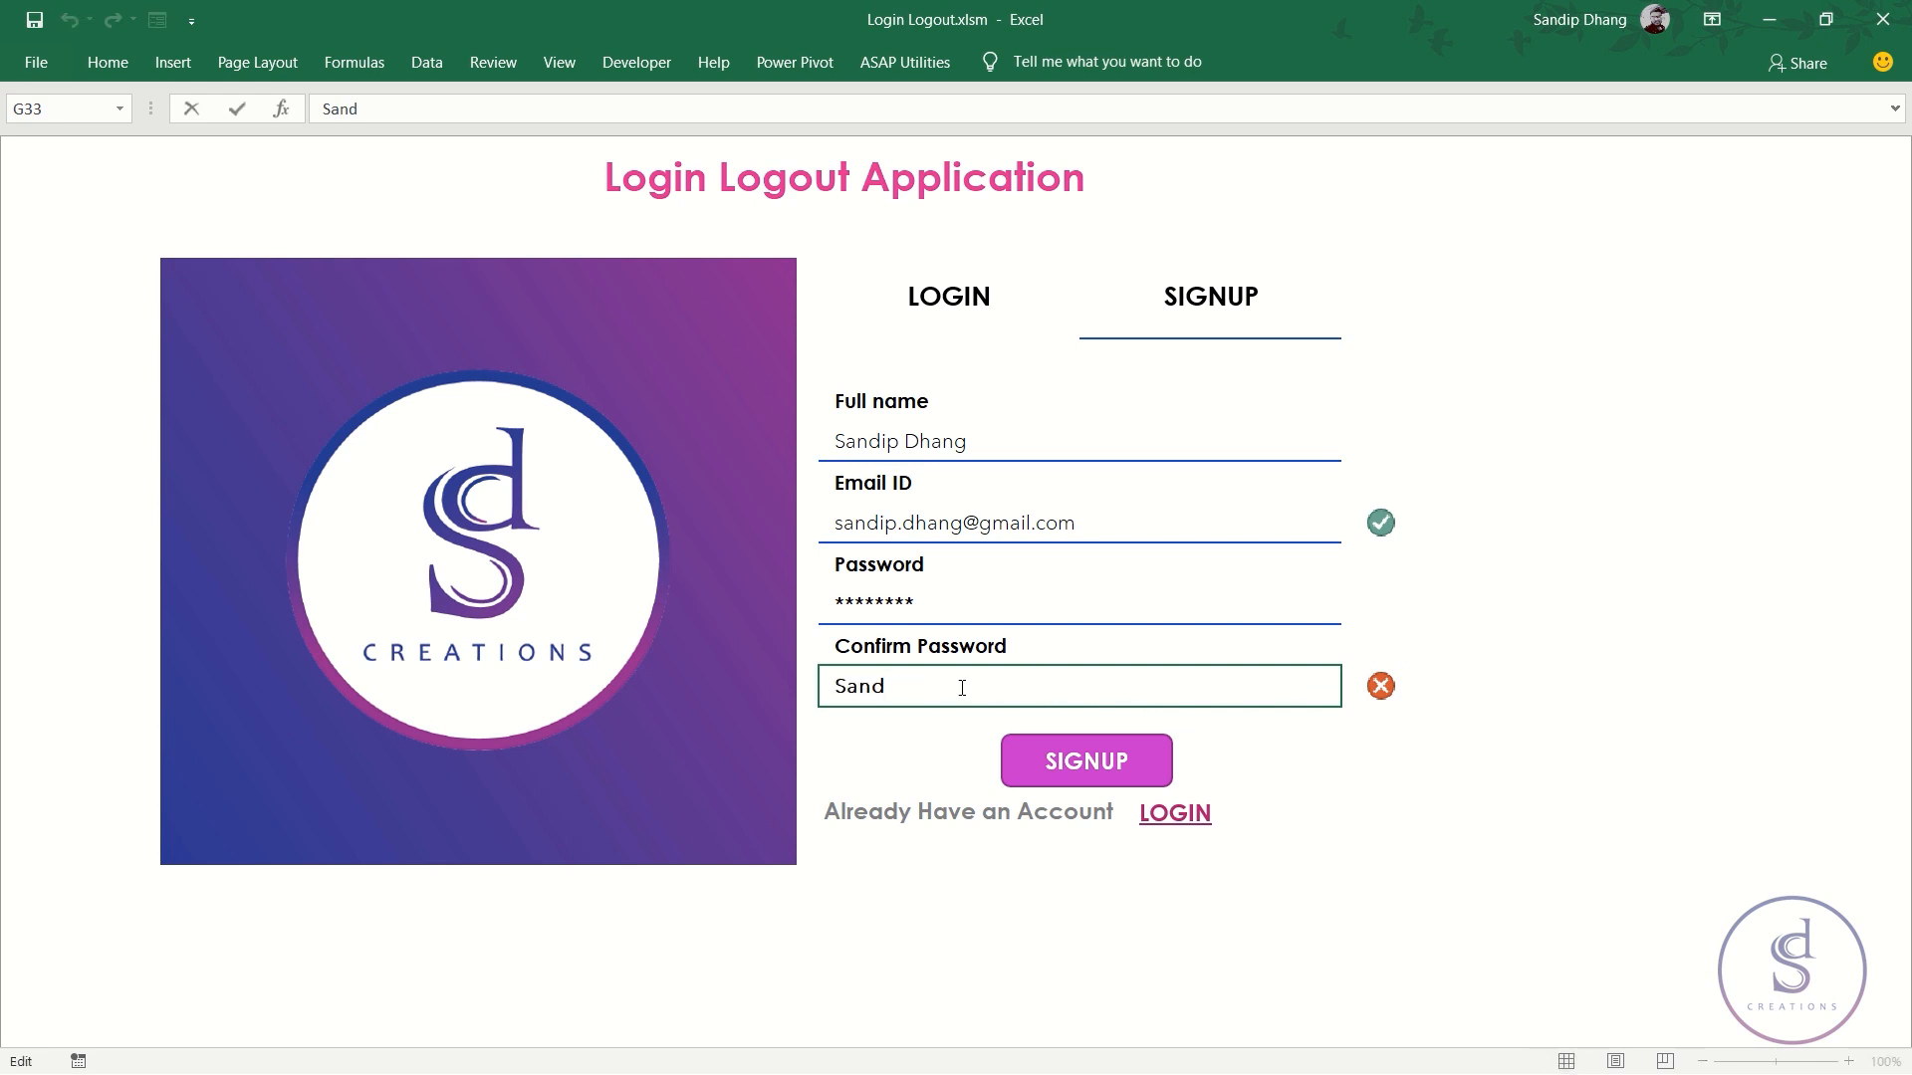
pyautogui.write('ip@123')
pyautogui.click(909, 716)
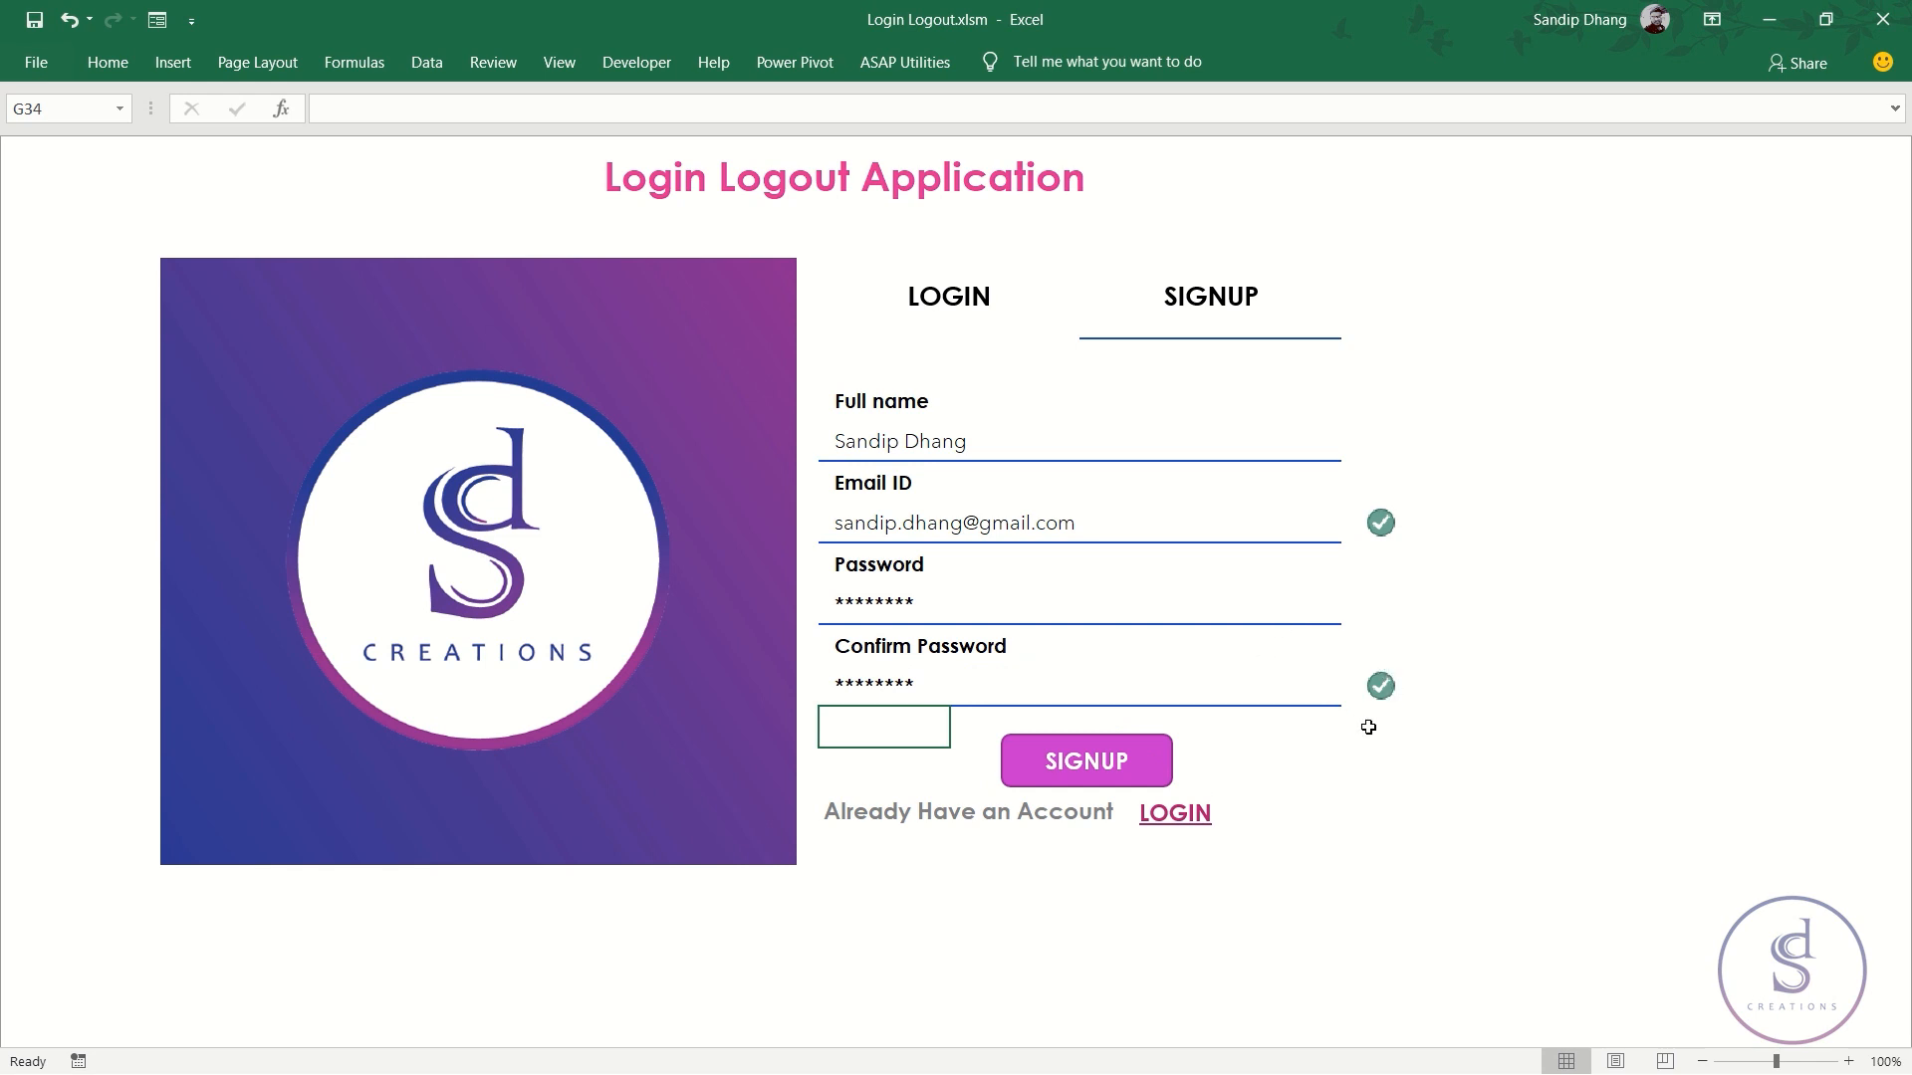
pyautogui.click(1090, 783)
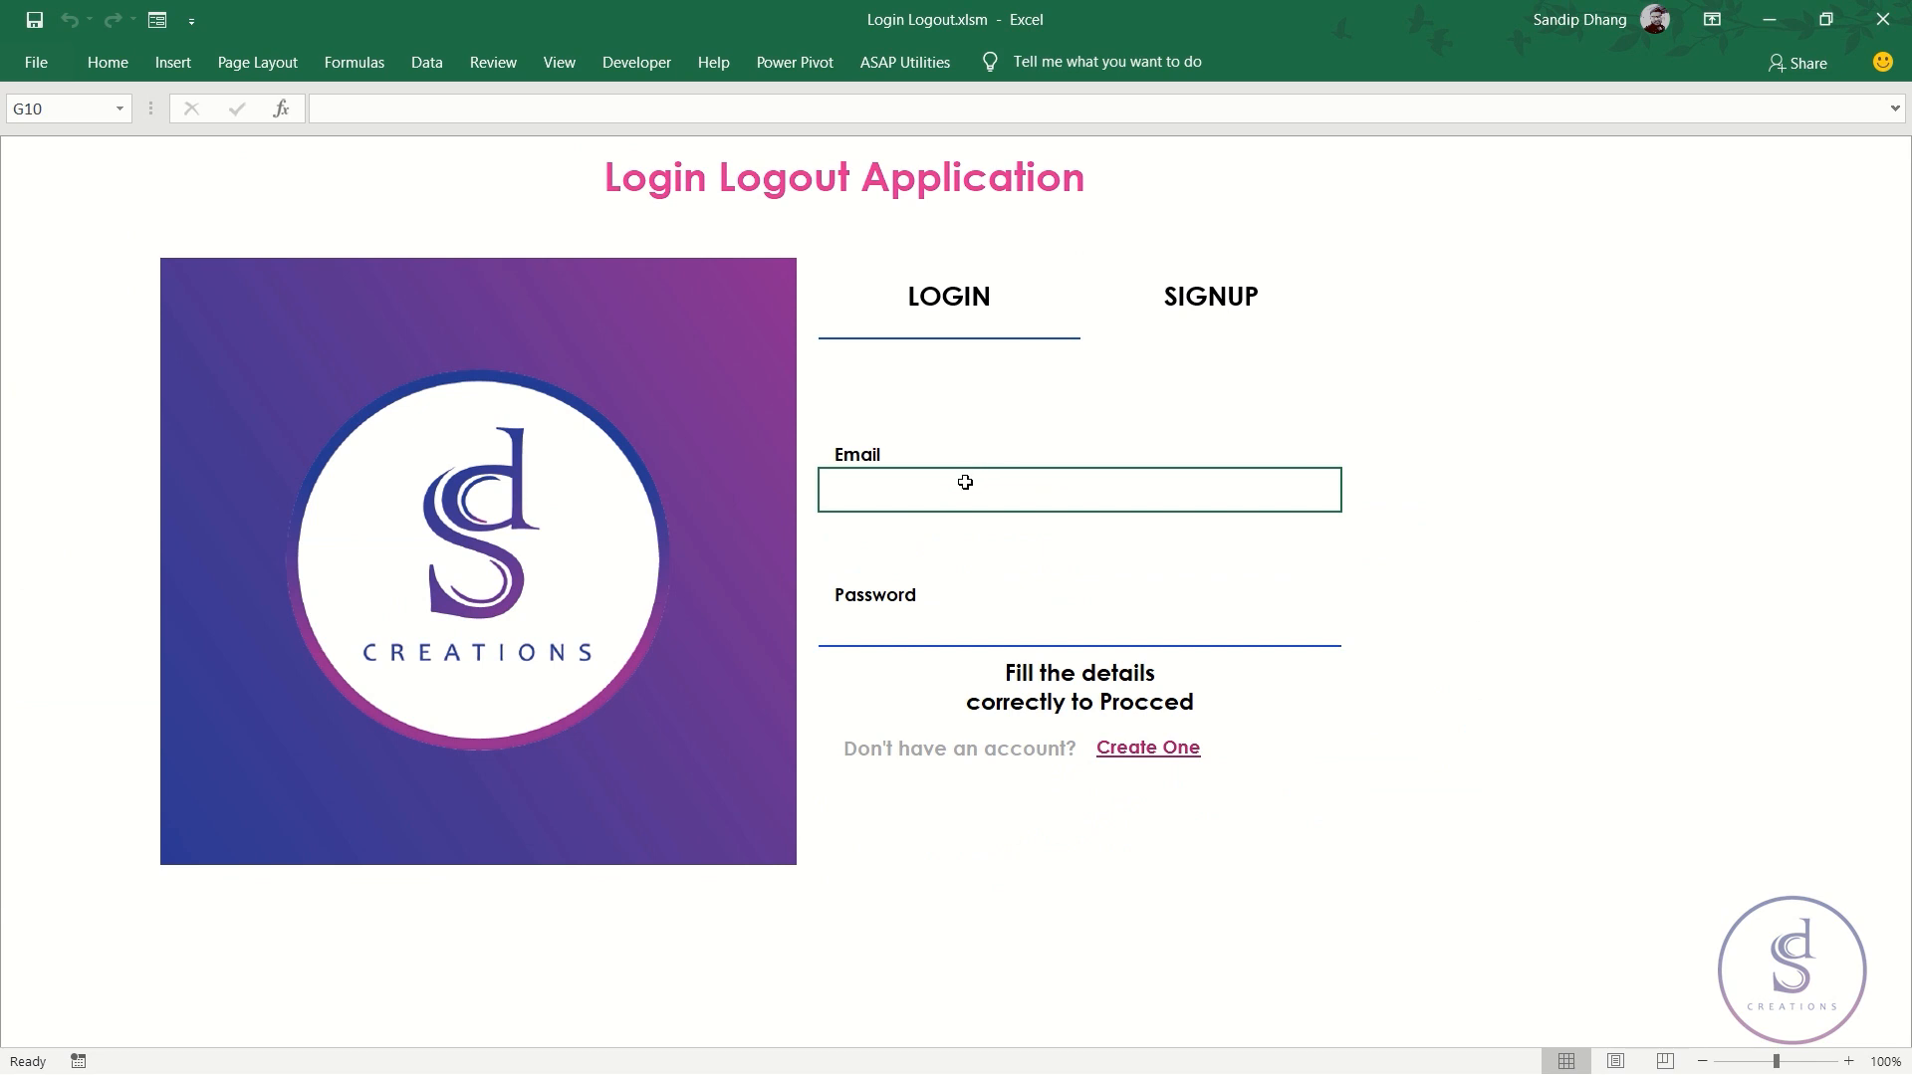
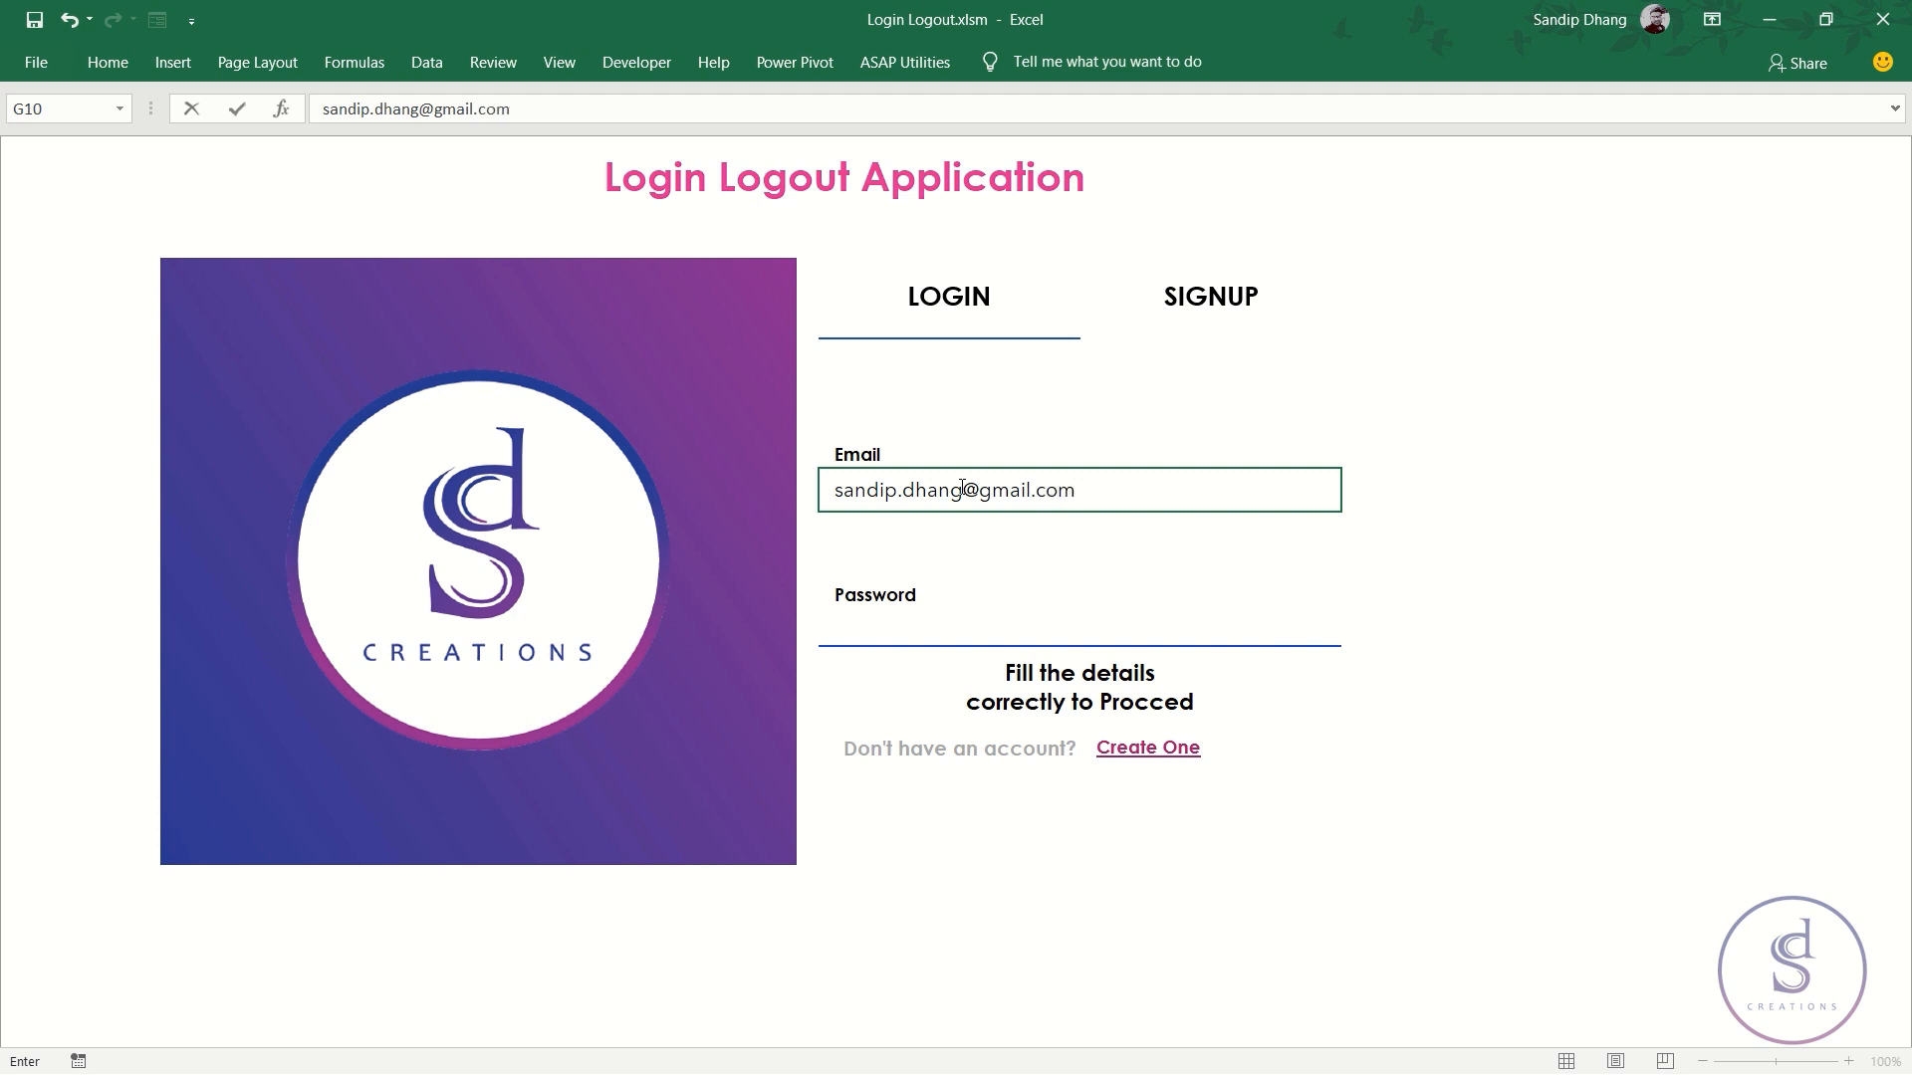
# - Log in with the newly registered email and password in G10 and G14
pyautogui.press('Return')
pyautogui.write('Sandip')
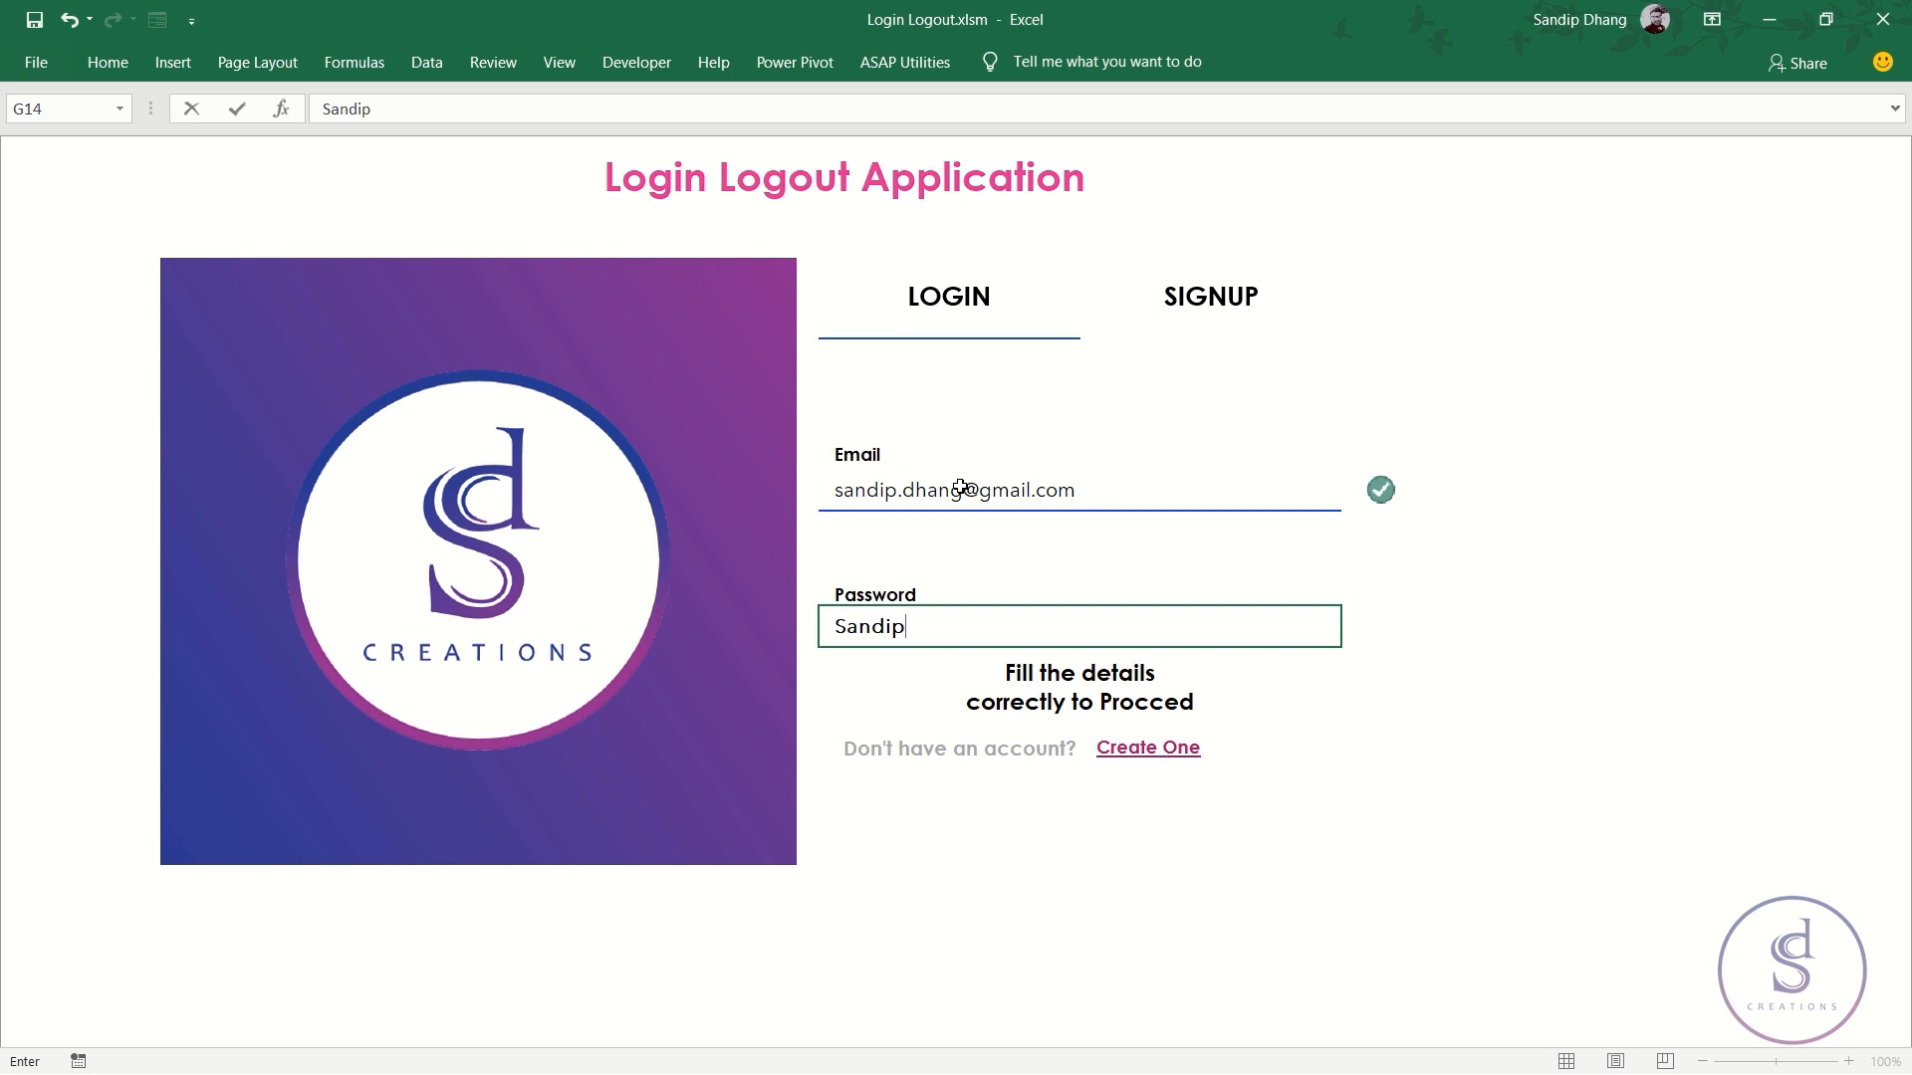
pyautogui.write('@123')
pyautogui.press('Return')
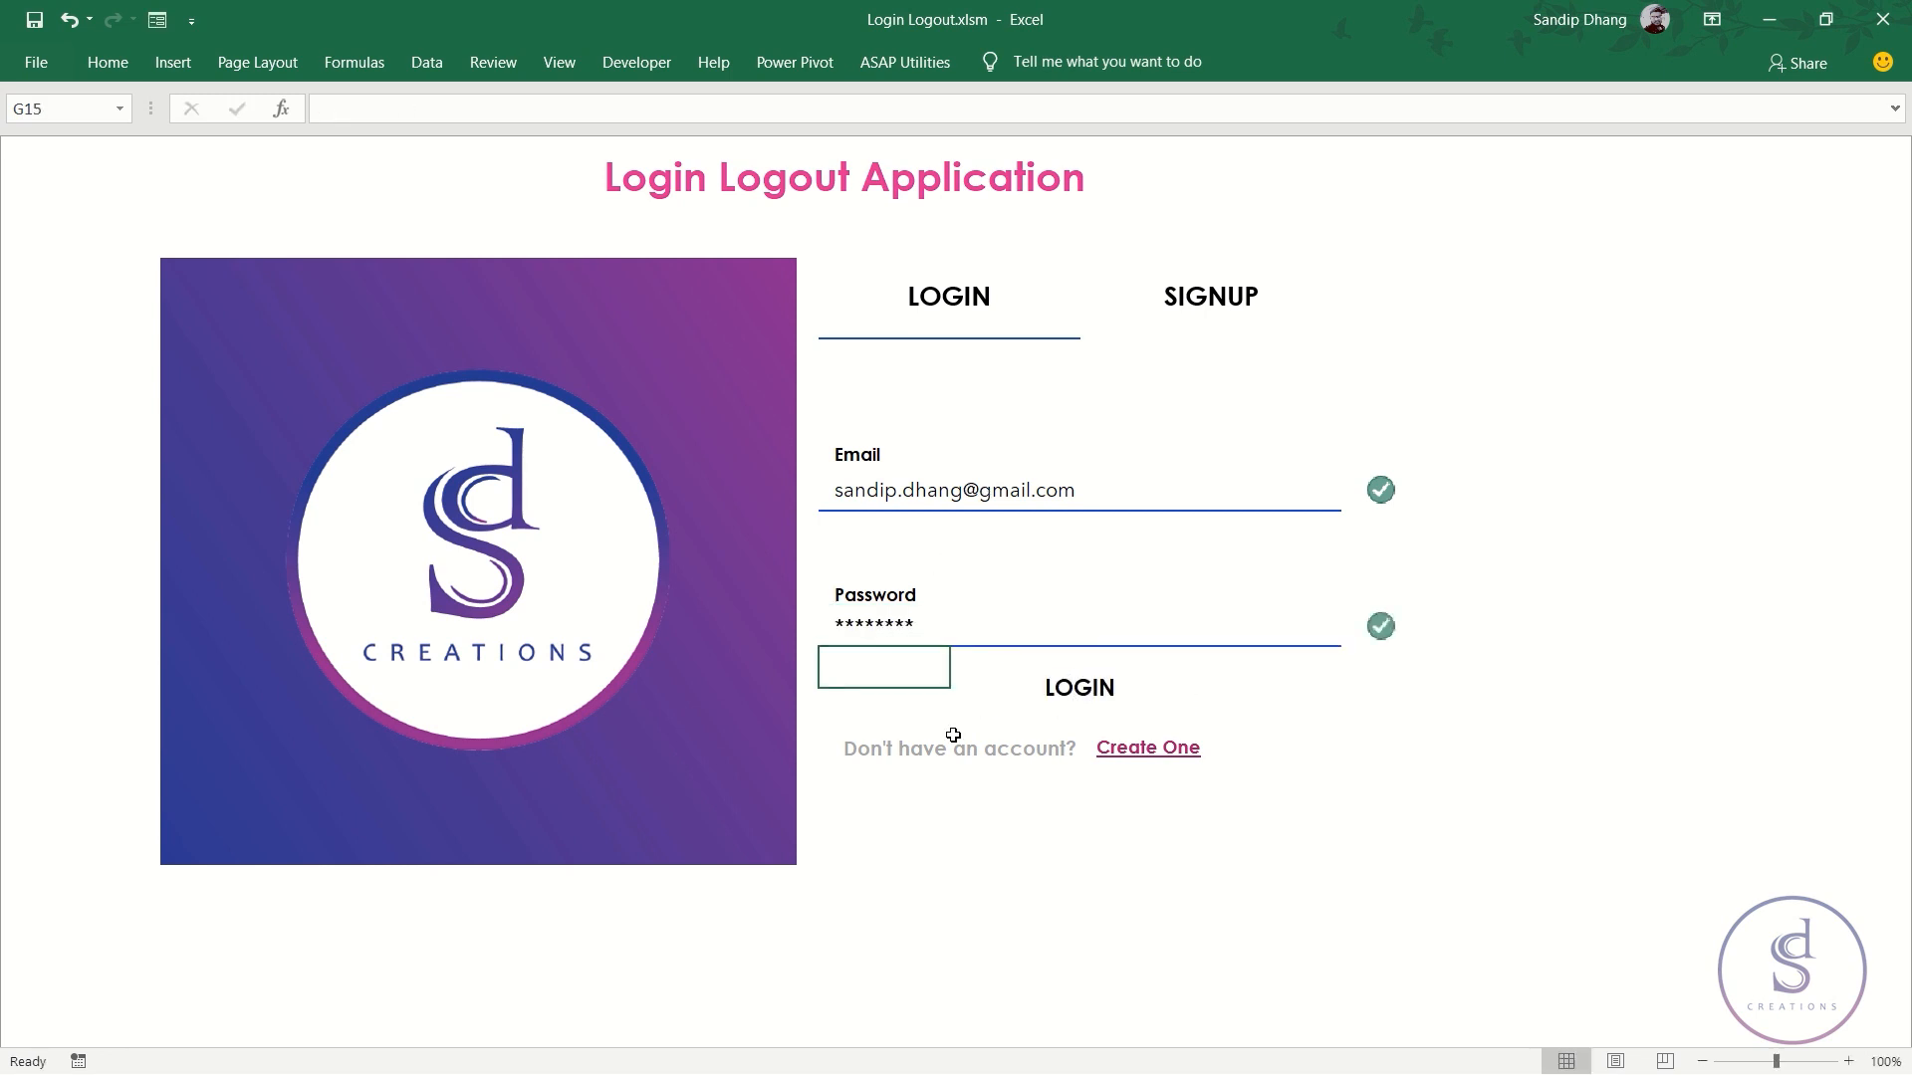
pyautogui.click(1101, 697)
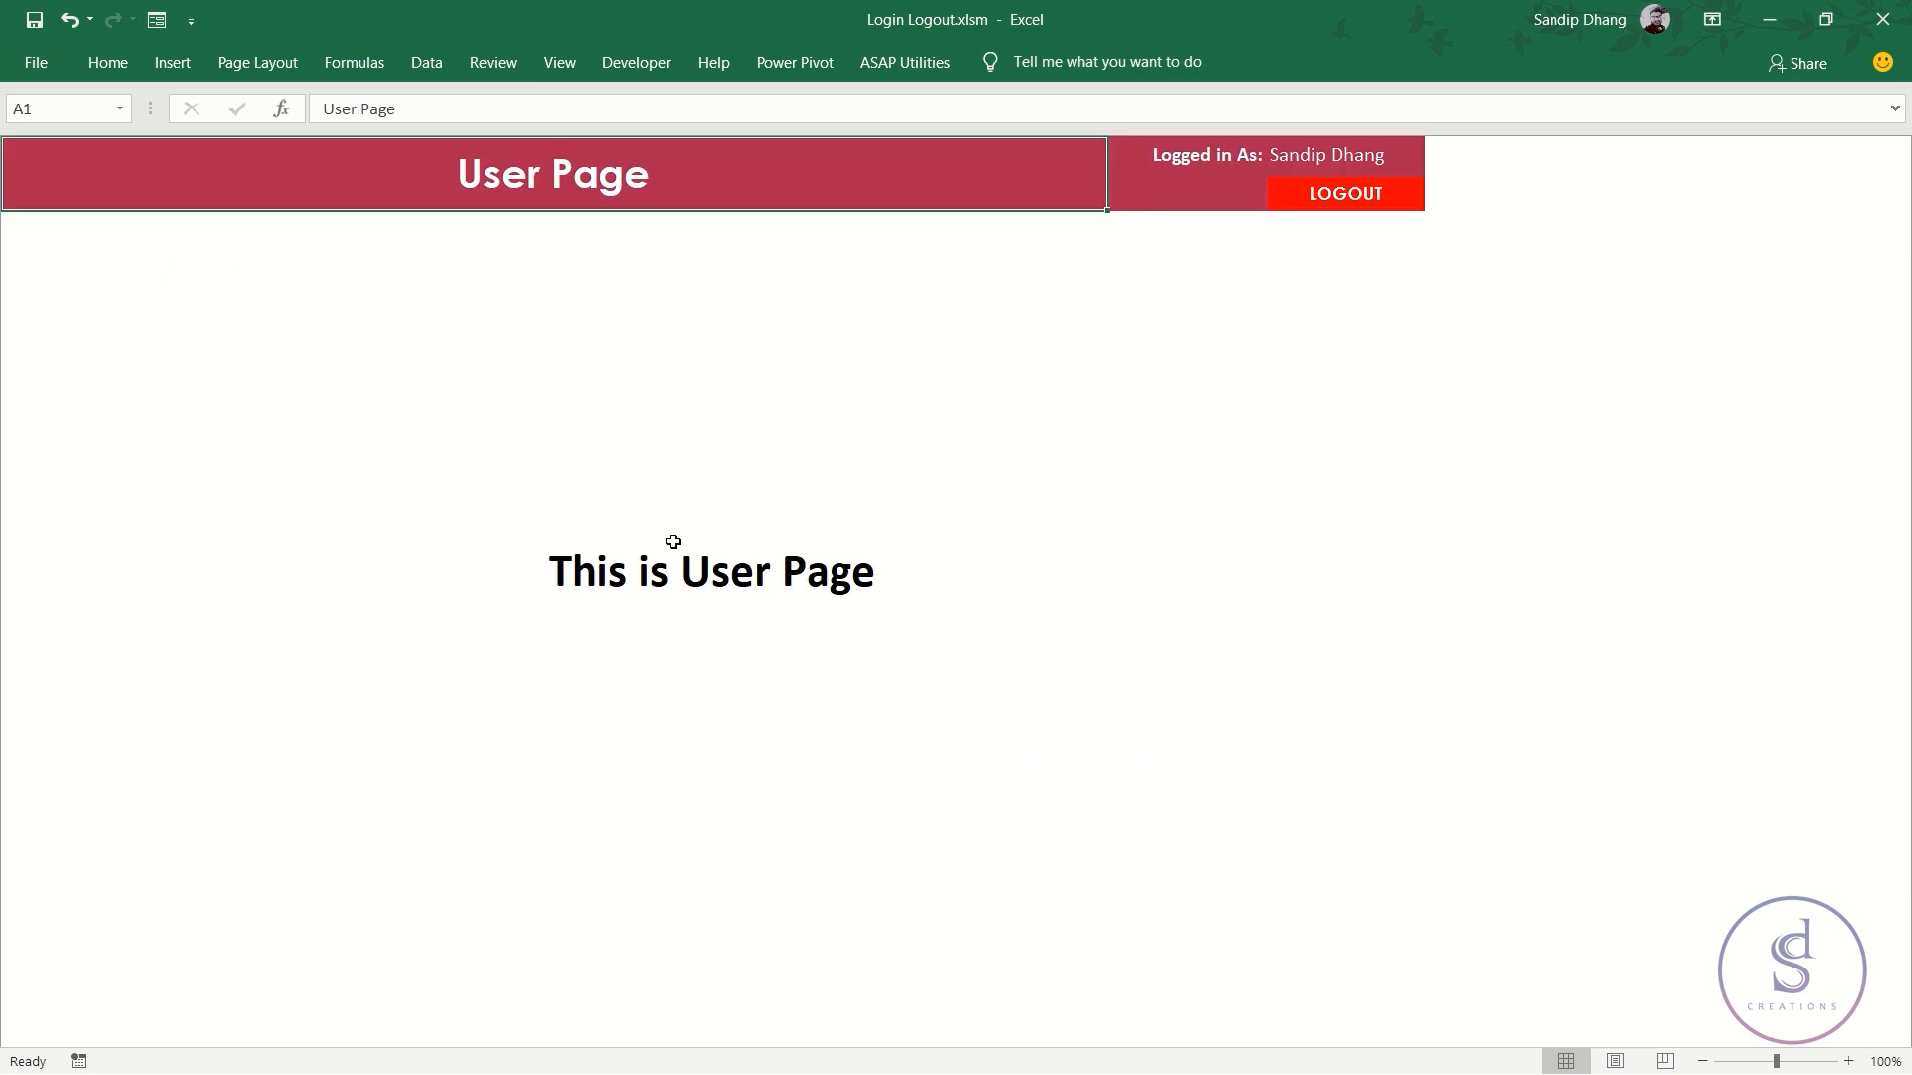
# - Log out of the User Page and toggle the forms, ending on the signup form
pyautogui.click(1400, 199)
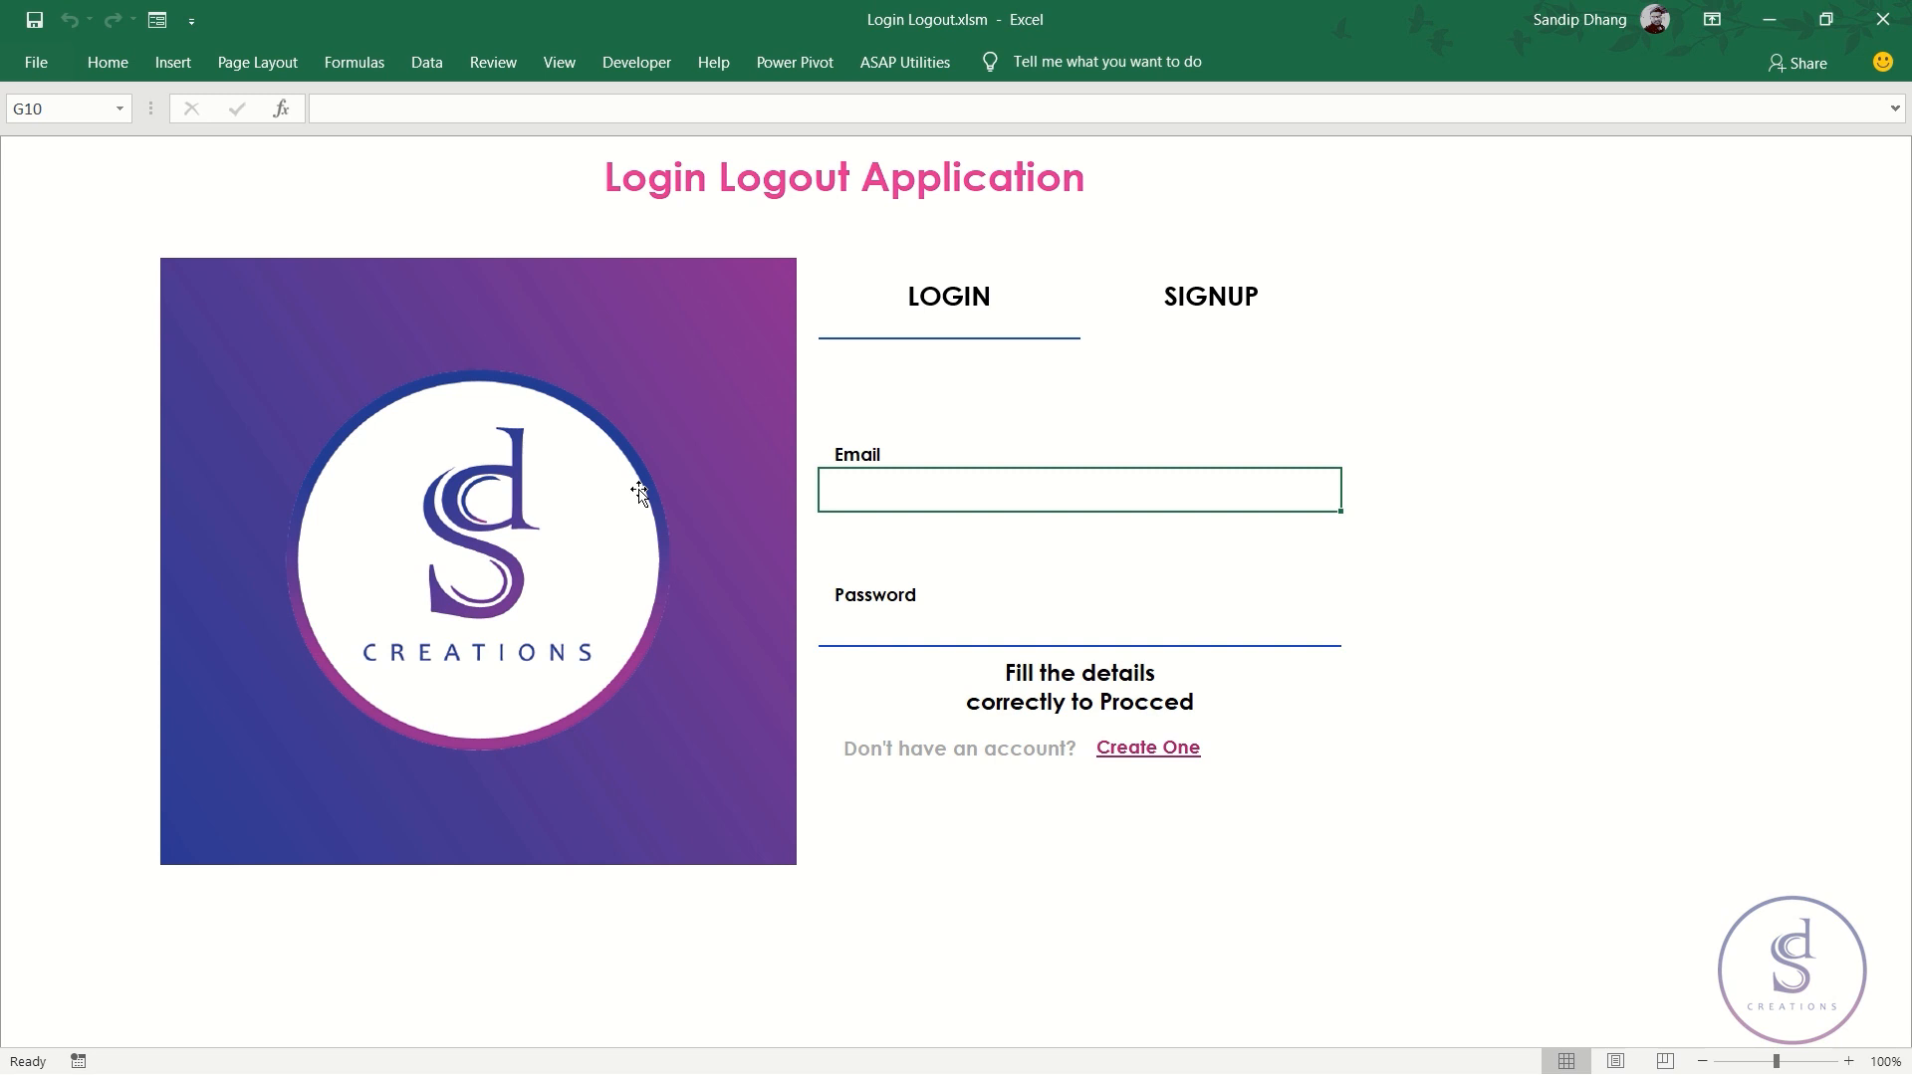
pyautogui.click(1193, 306)
pyautogui.click(1013, 303)
pyautogui.click(1192, 304)
pyautogui.click(971, 311)
pyautogui.click(1183, 310)
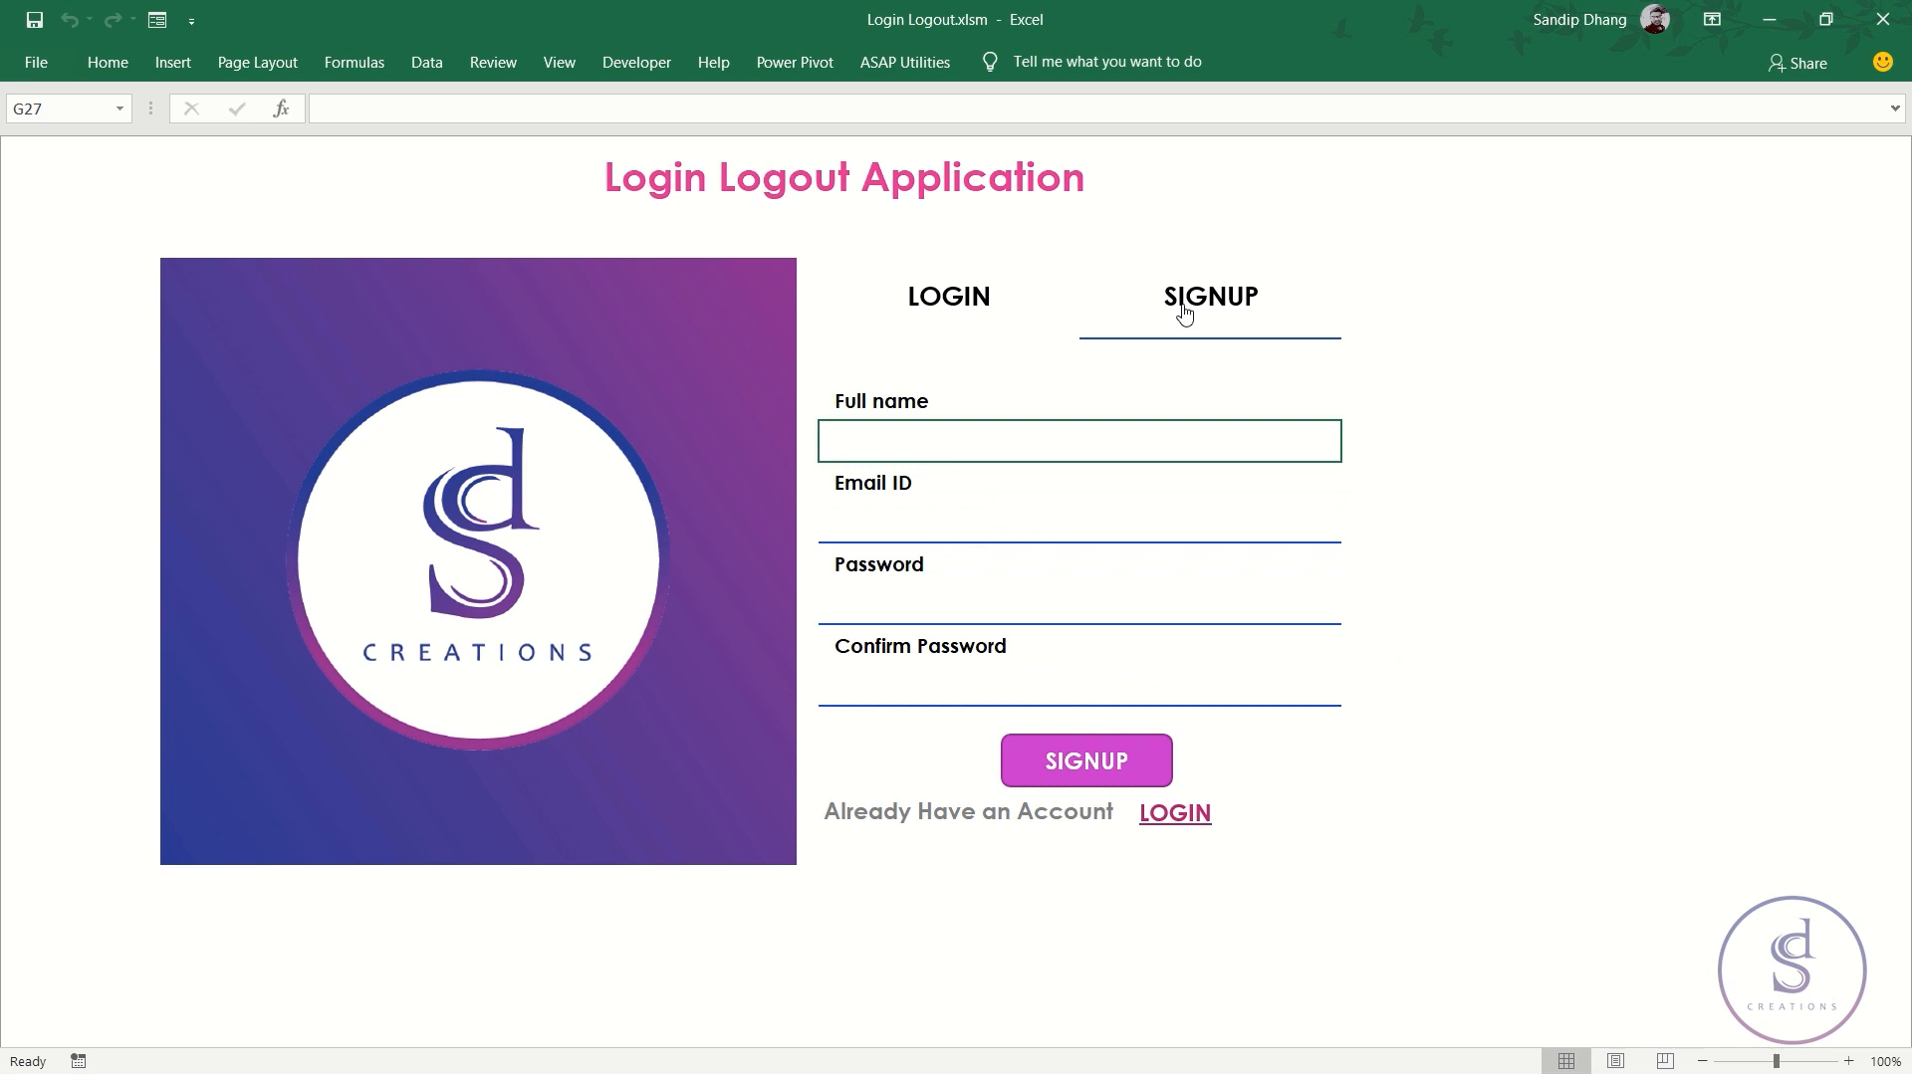
pyautogui.hotkey('alt', 'Tab')
pyautogui.hotkey('alt', 'Tab')
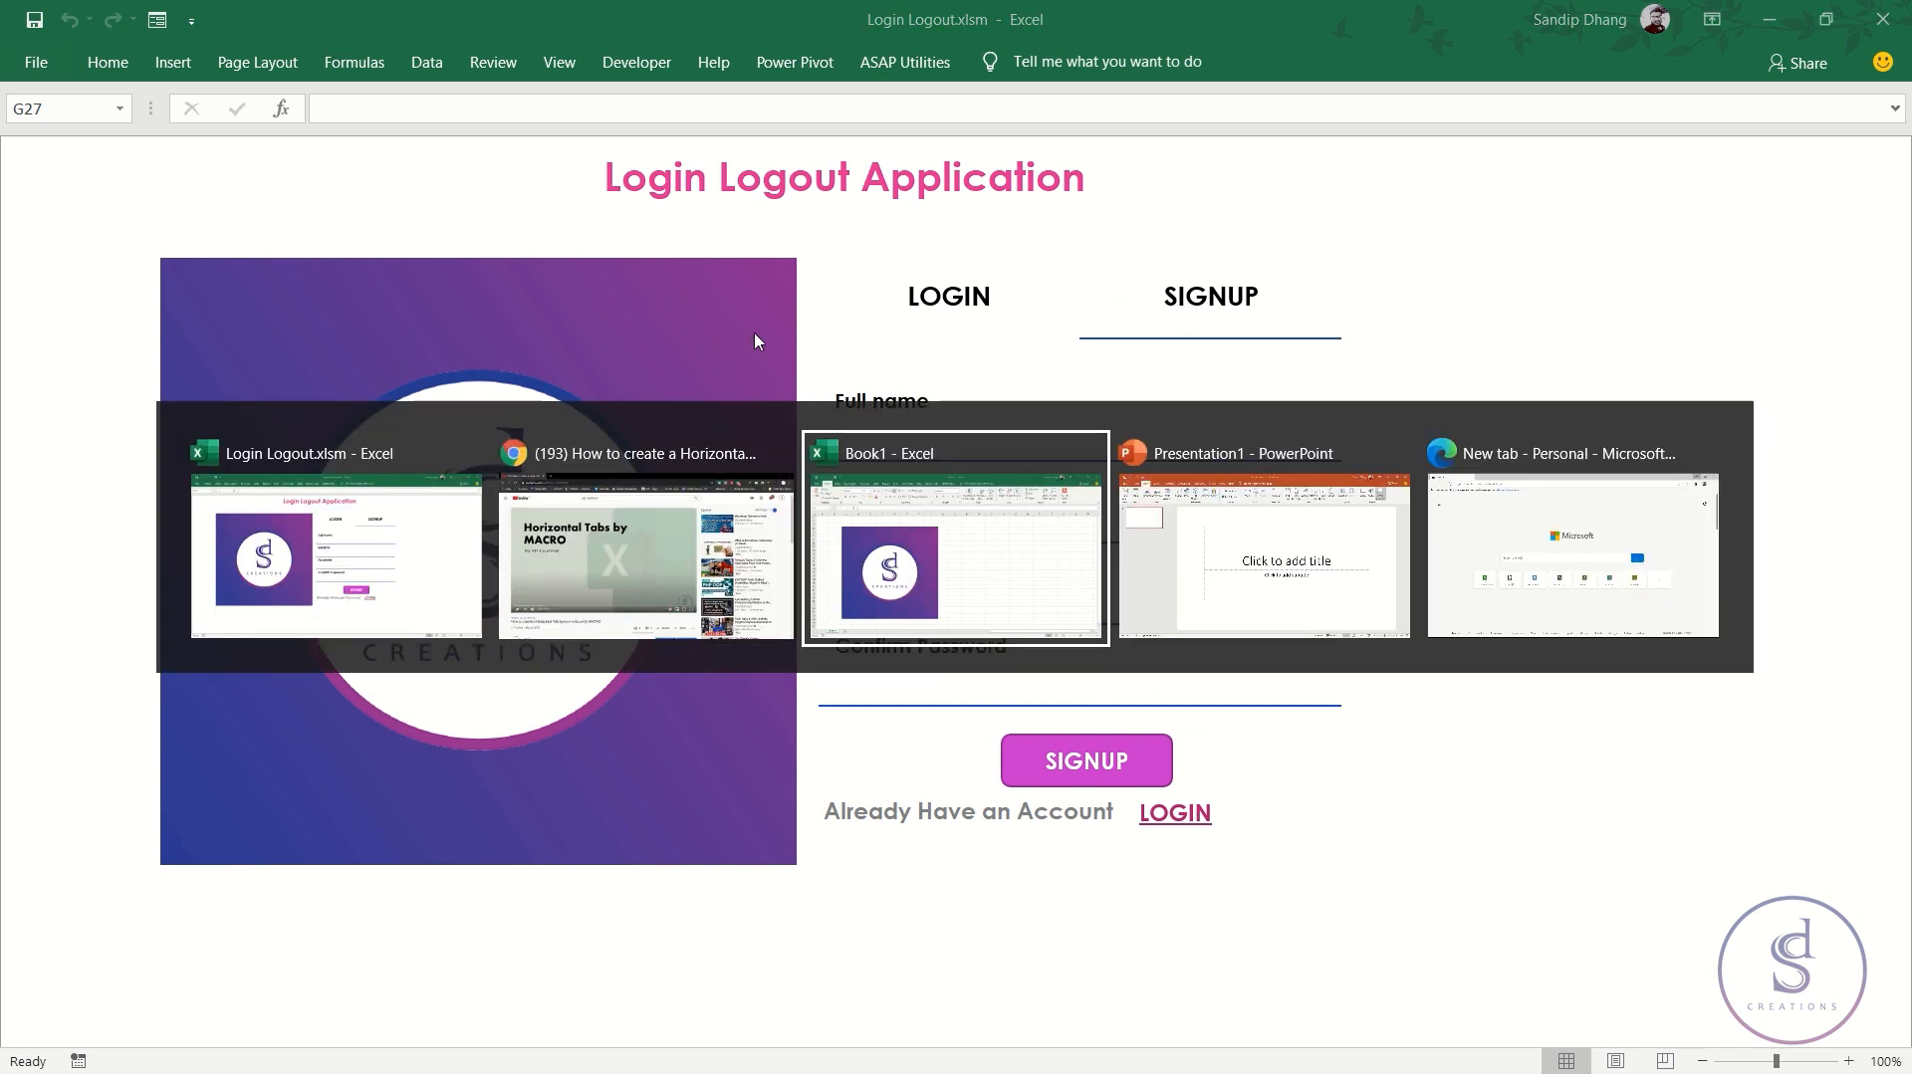
# - View the YouTube Horizontal Tabs by MACRO tutorial, then return to Excel's login form
pyautogui.click(636, 534)
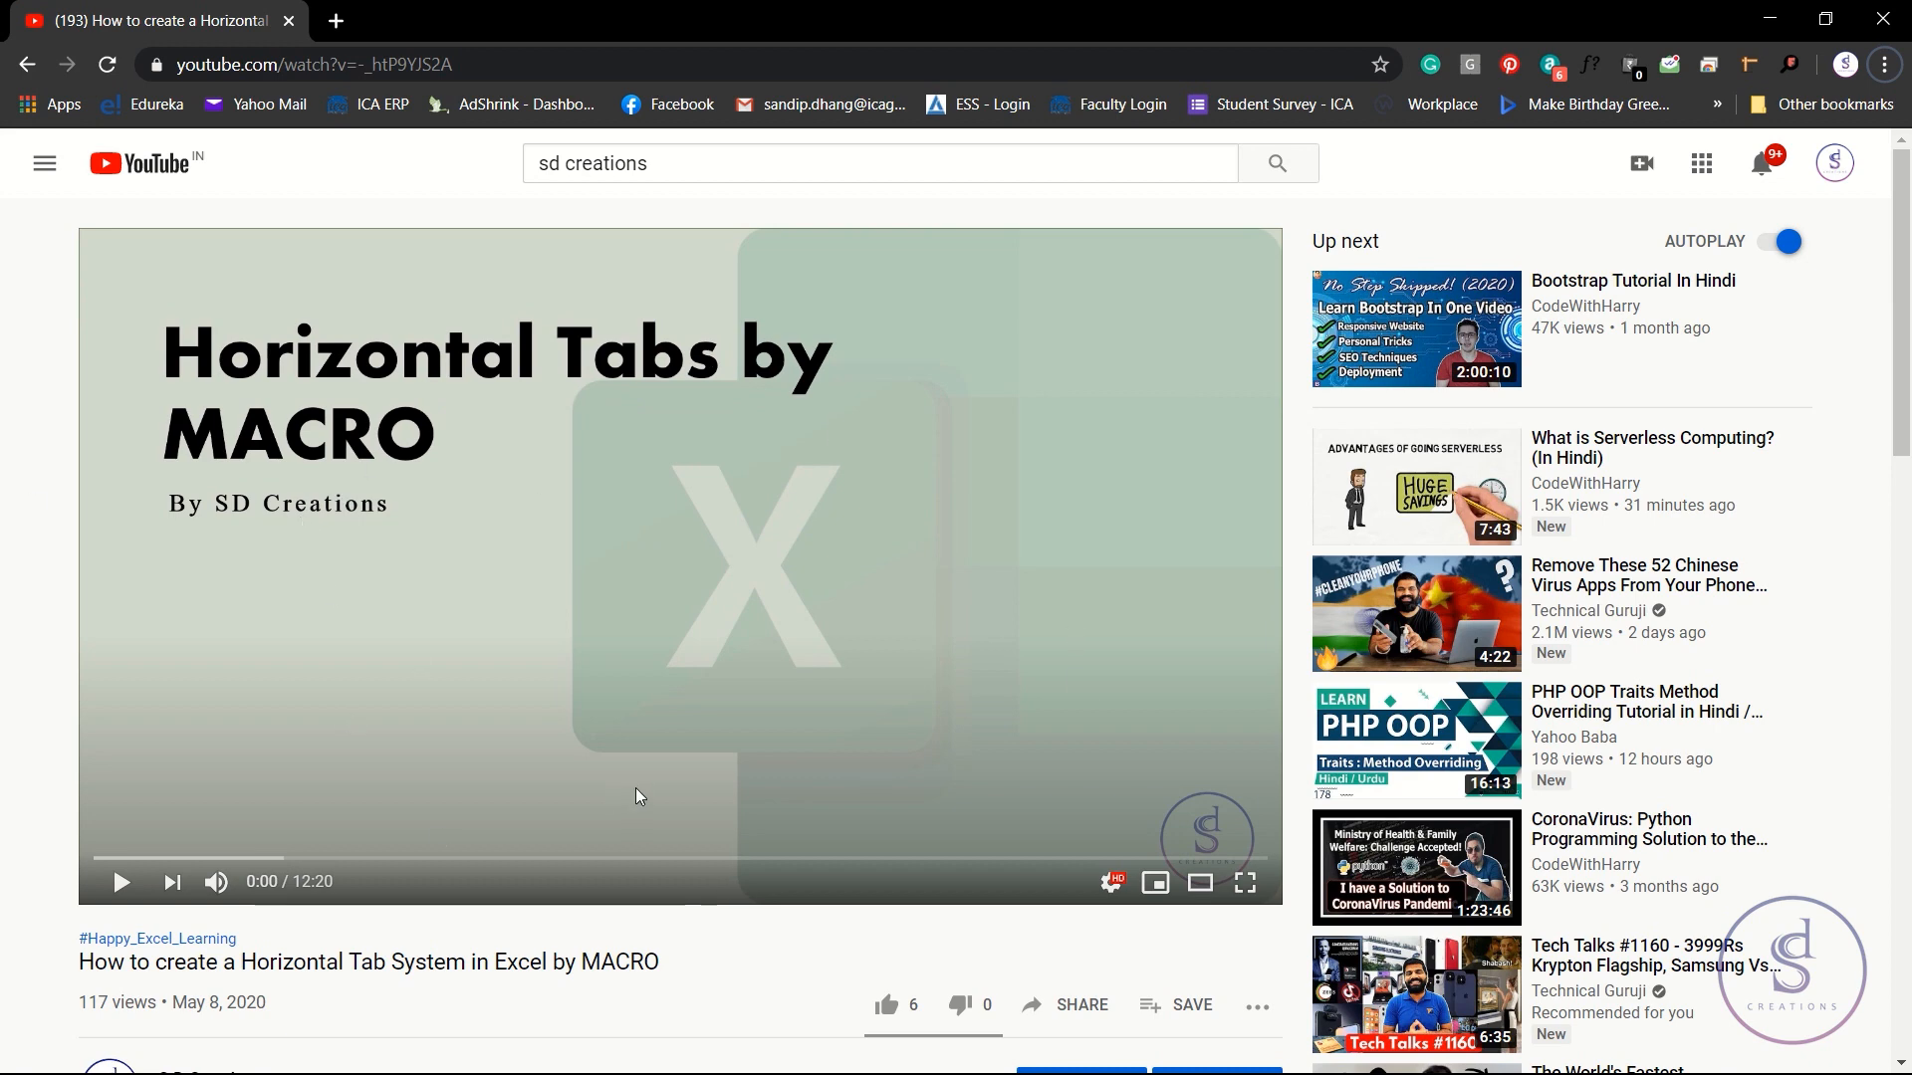
pyautogui.hotkey('alt', 'Tab')
pyautogui.click(947, 302)
pyautogui.click(1161, 300)
pyautogui.click(979, 297)
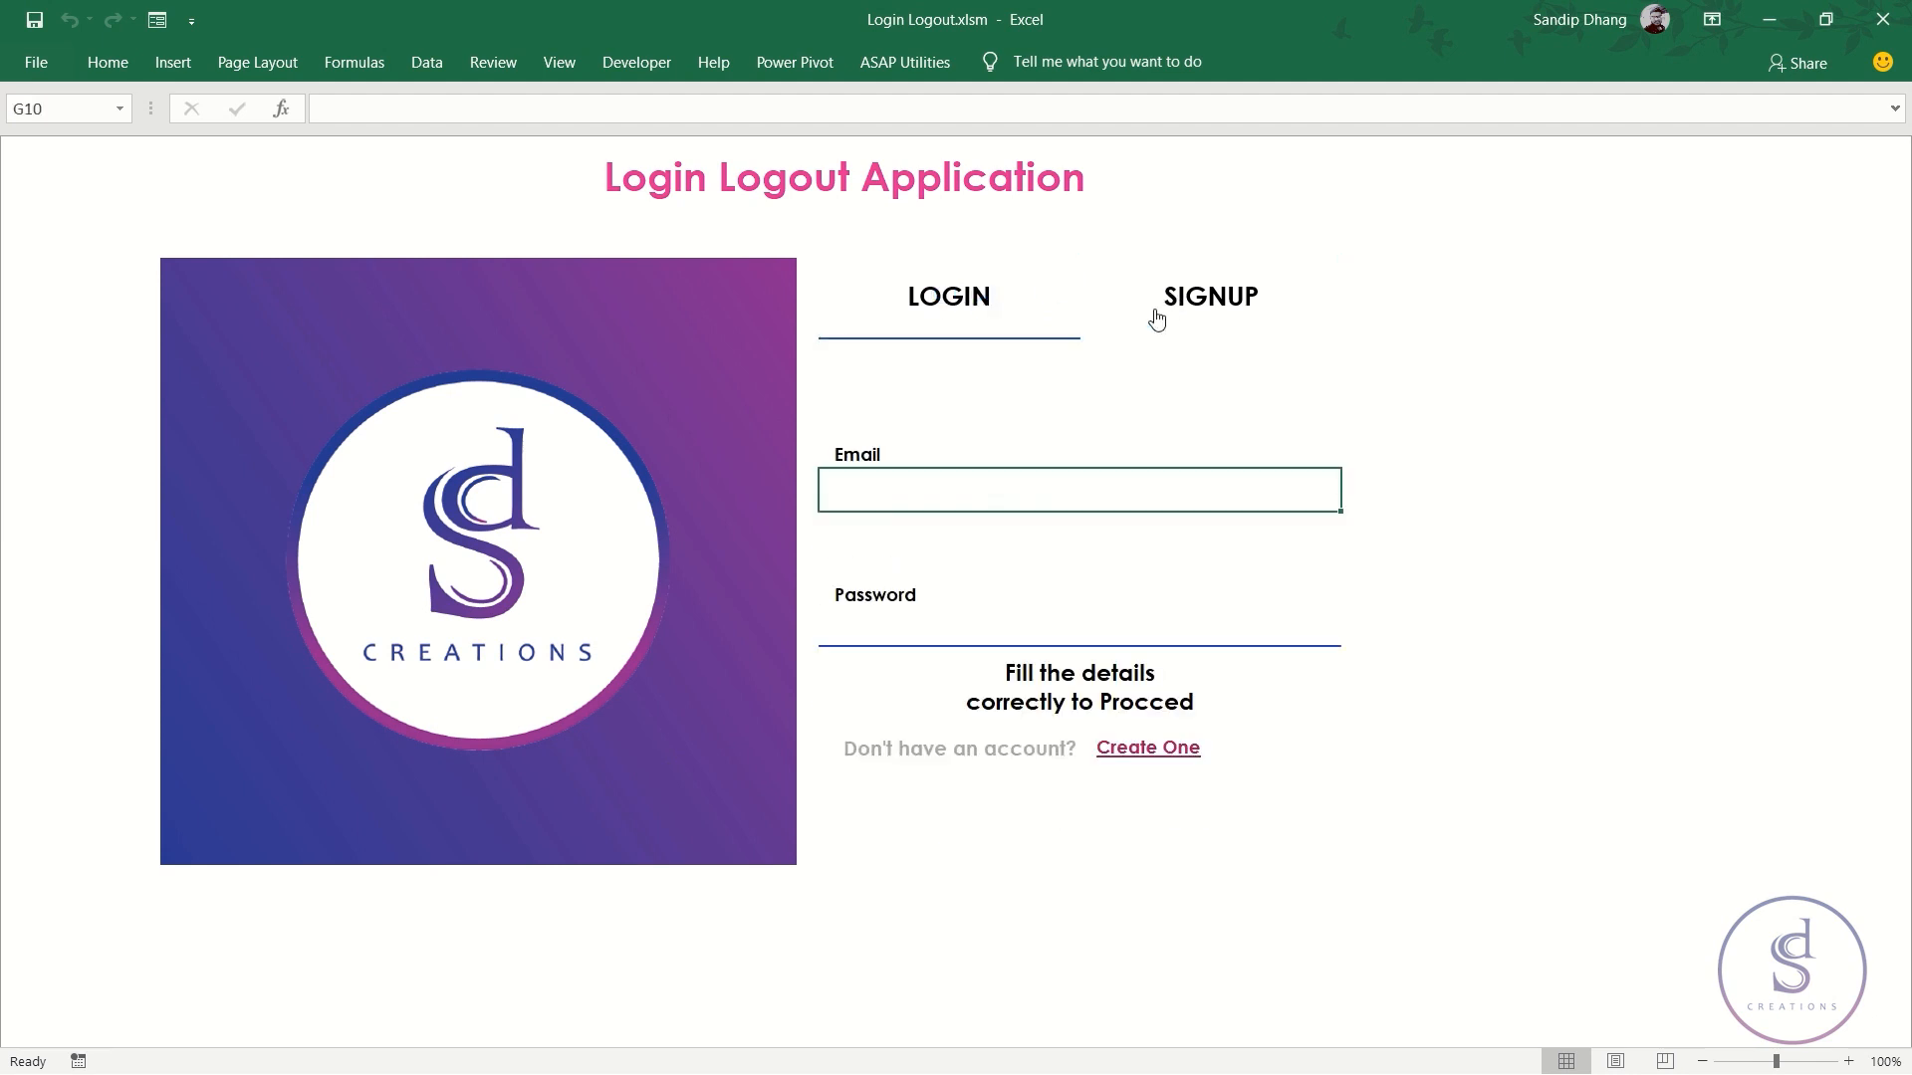
# - Switch to the Book1 workbook holding the SD Creations logo image
pyautogui.click(1162, 305)
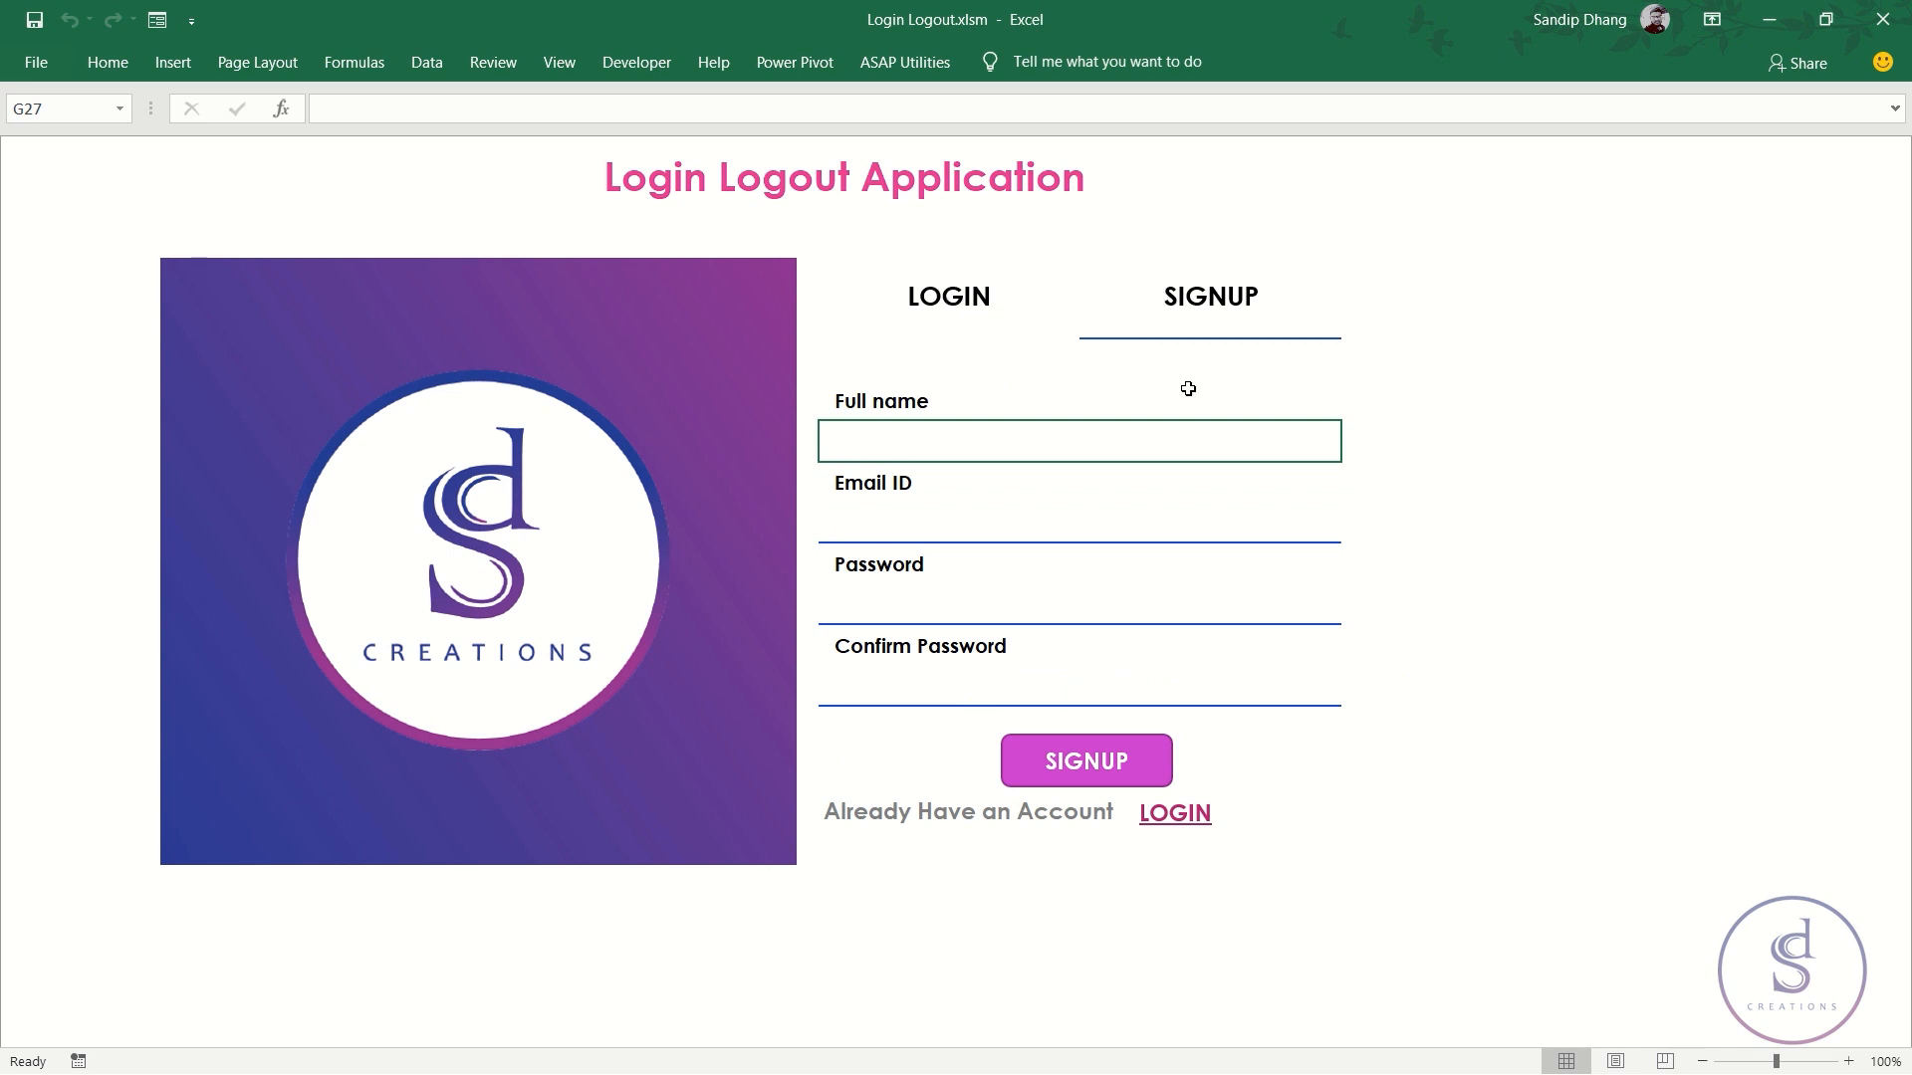
pyautogui.hotkey('alt', 'Tab')
pyautogui.hotkey('alt', 'Tab')
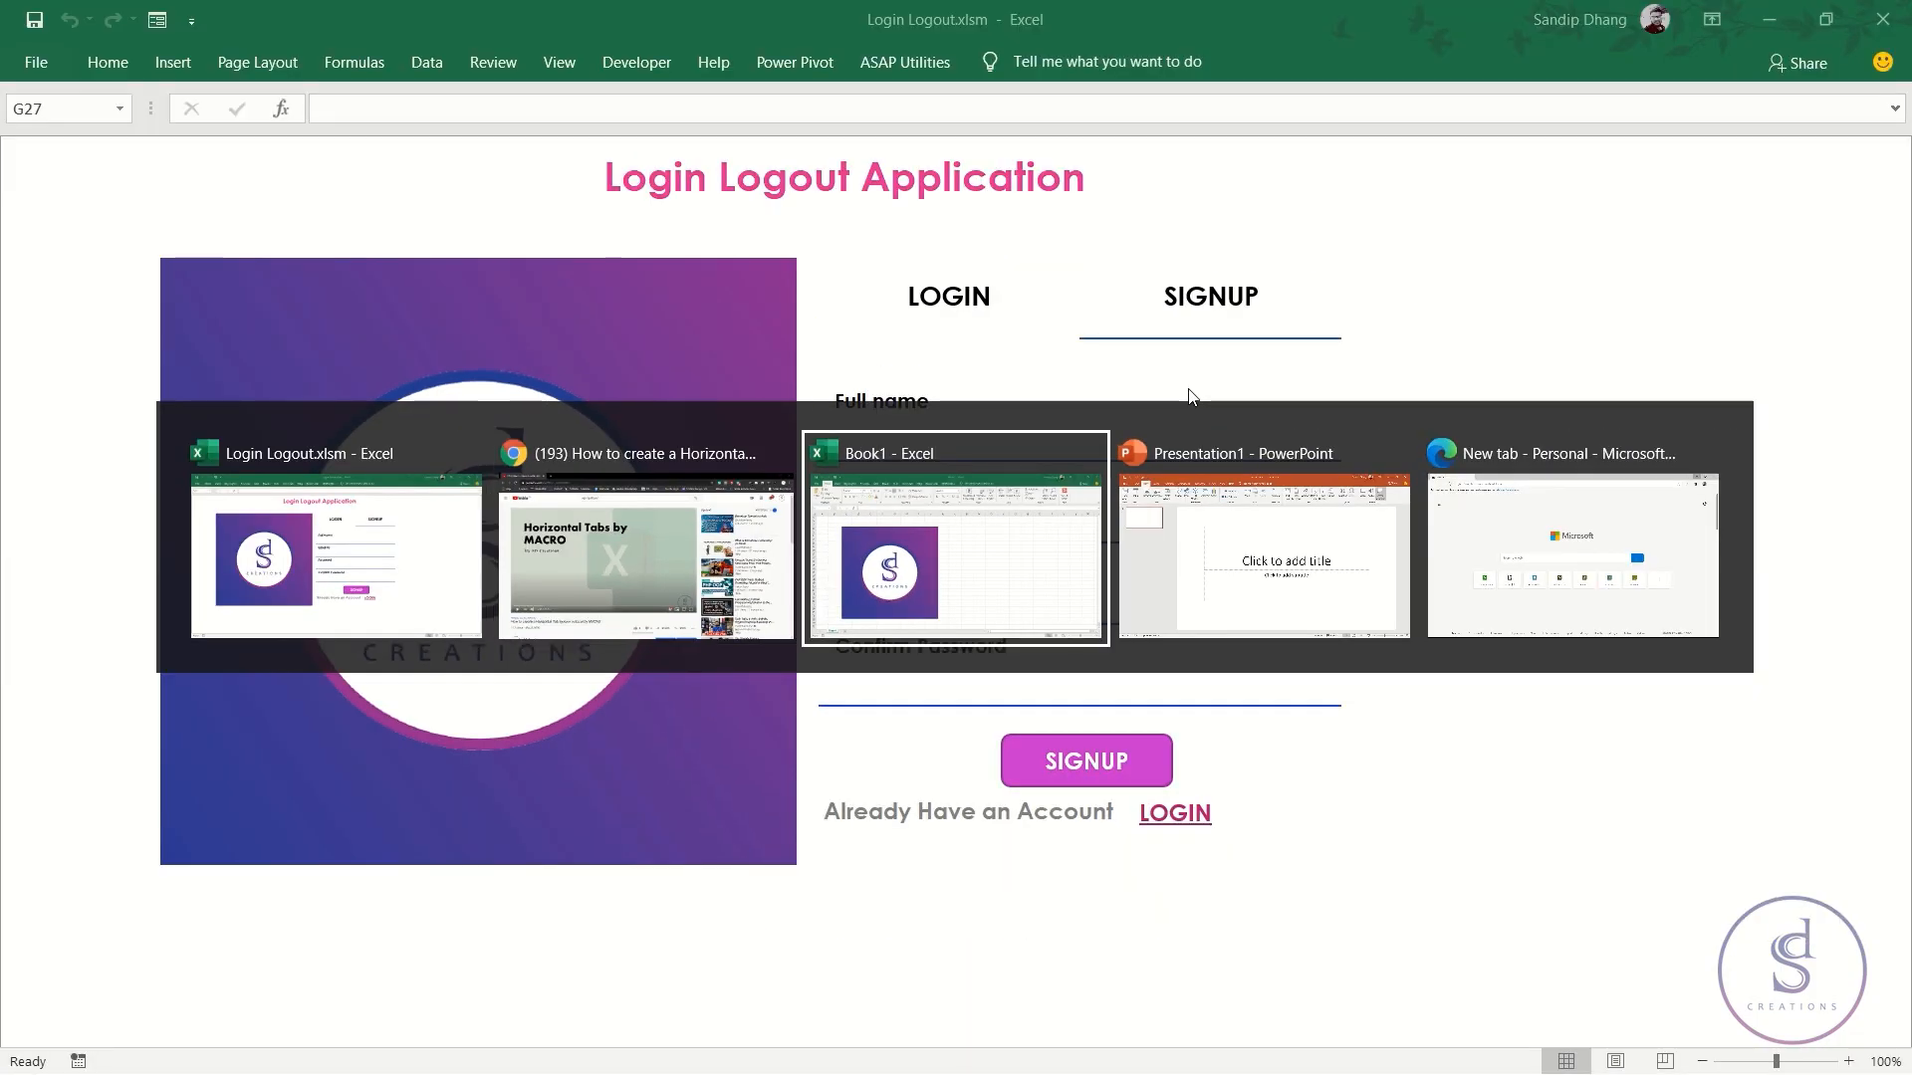
pyautogui.hotkey('alt', 'Tab')
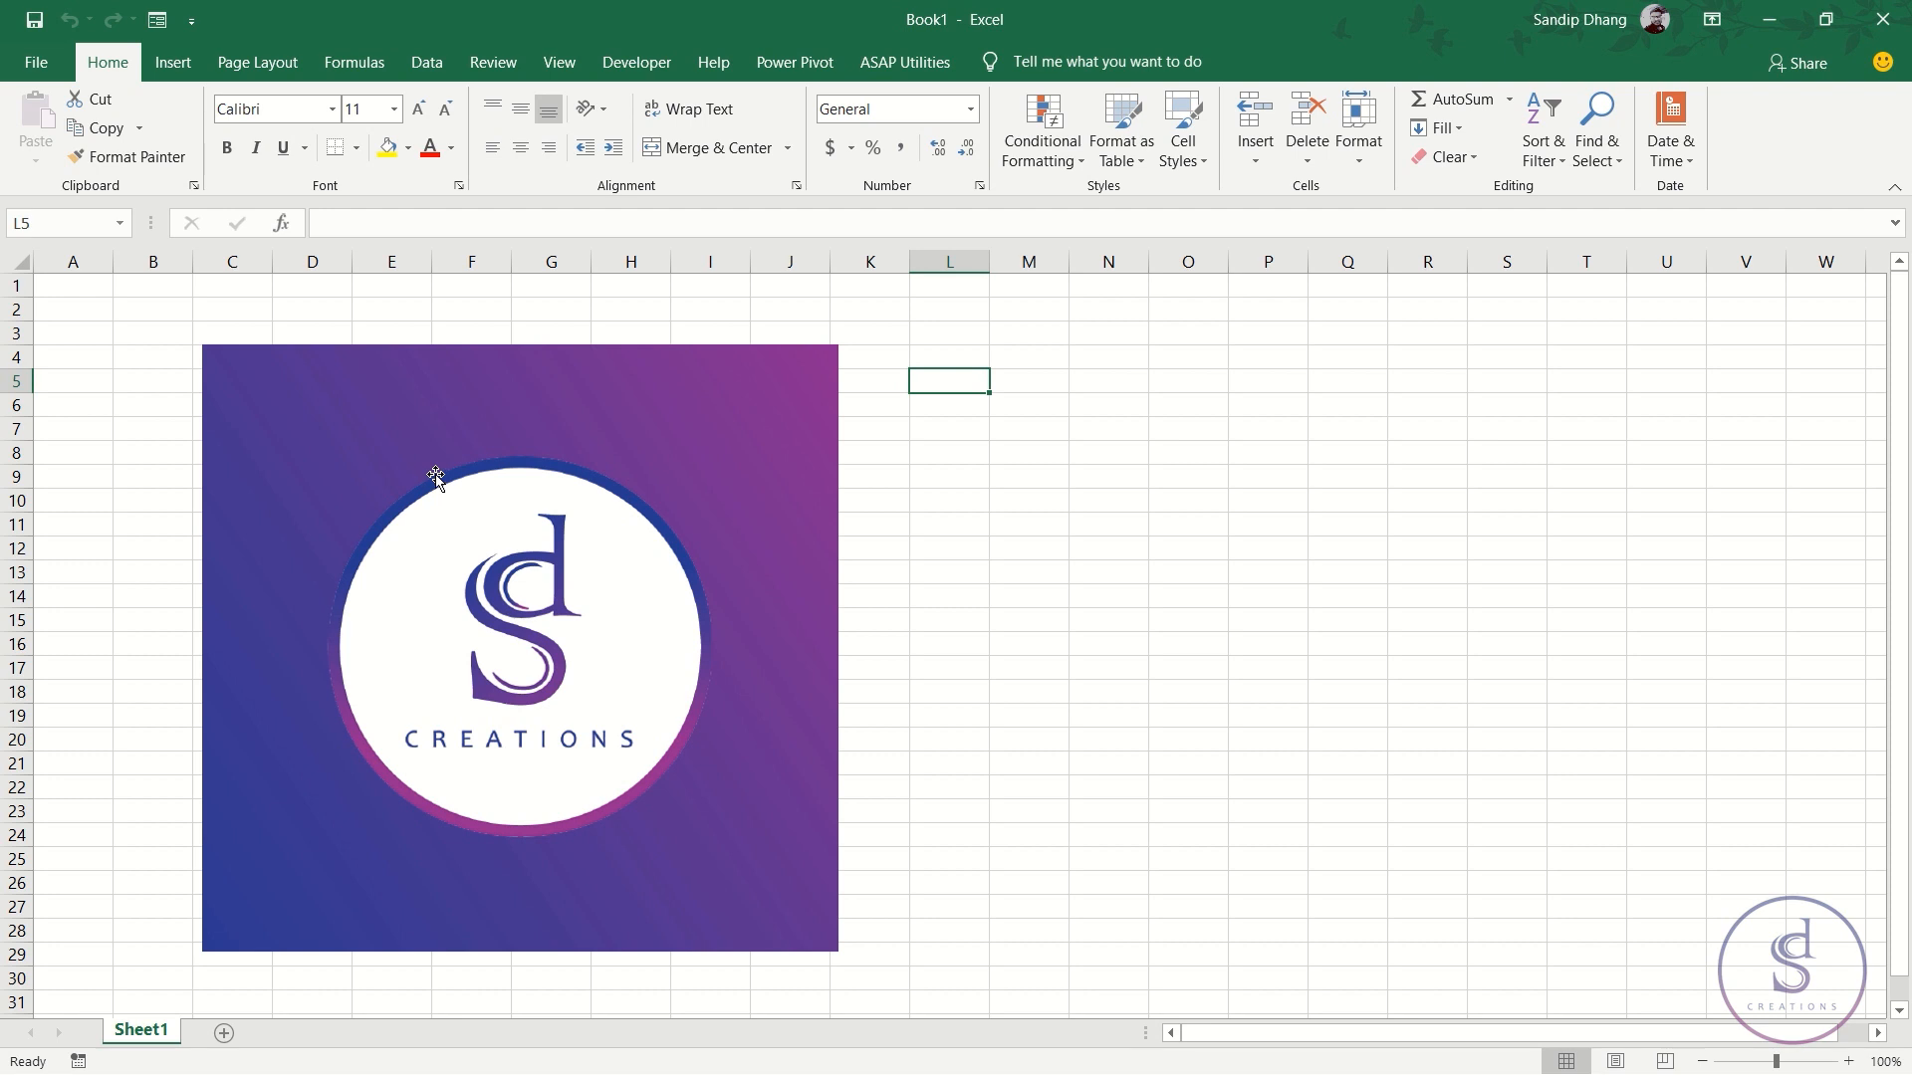
# - Close Login Logout.xlsm without saving, then nudge Book1's Logo picture slightly up and right
pyautogui.hotkey('alt', 'Tab')
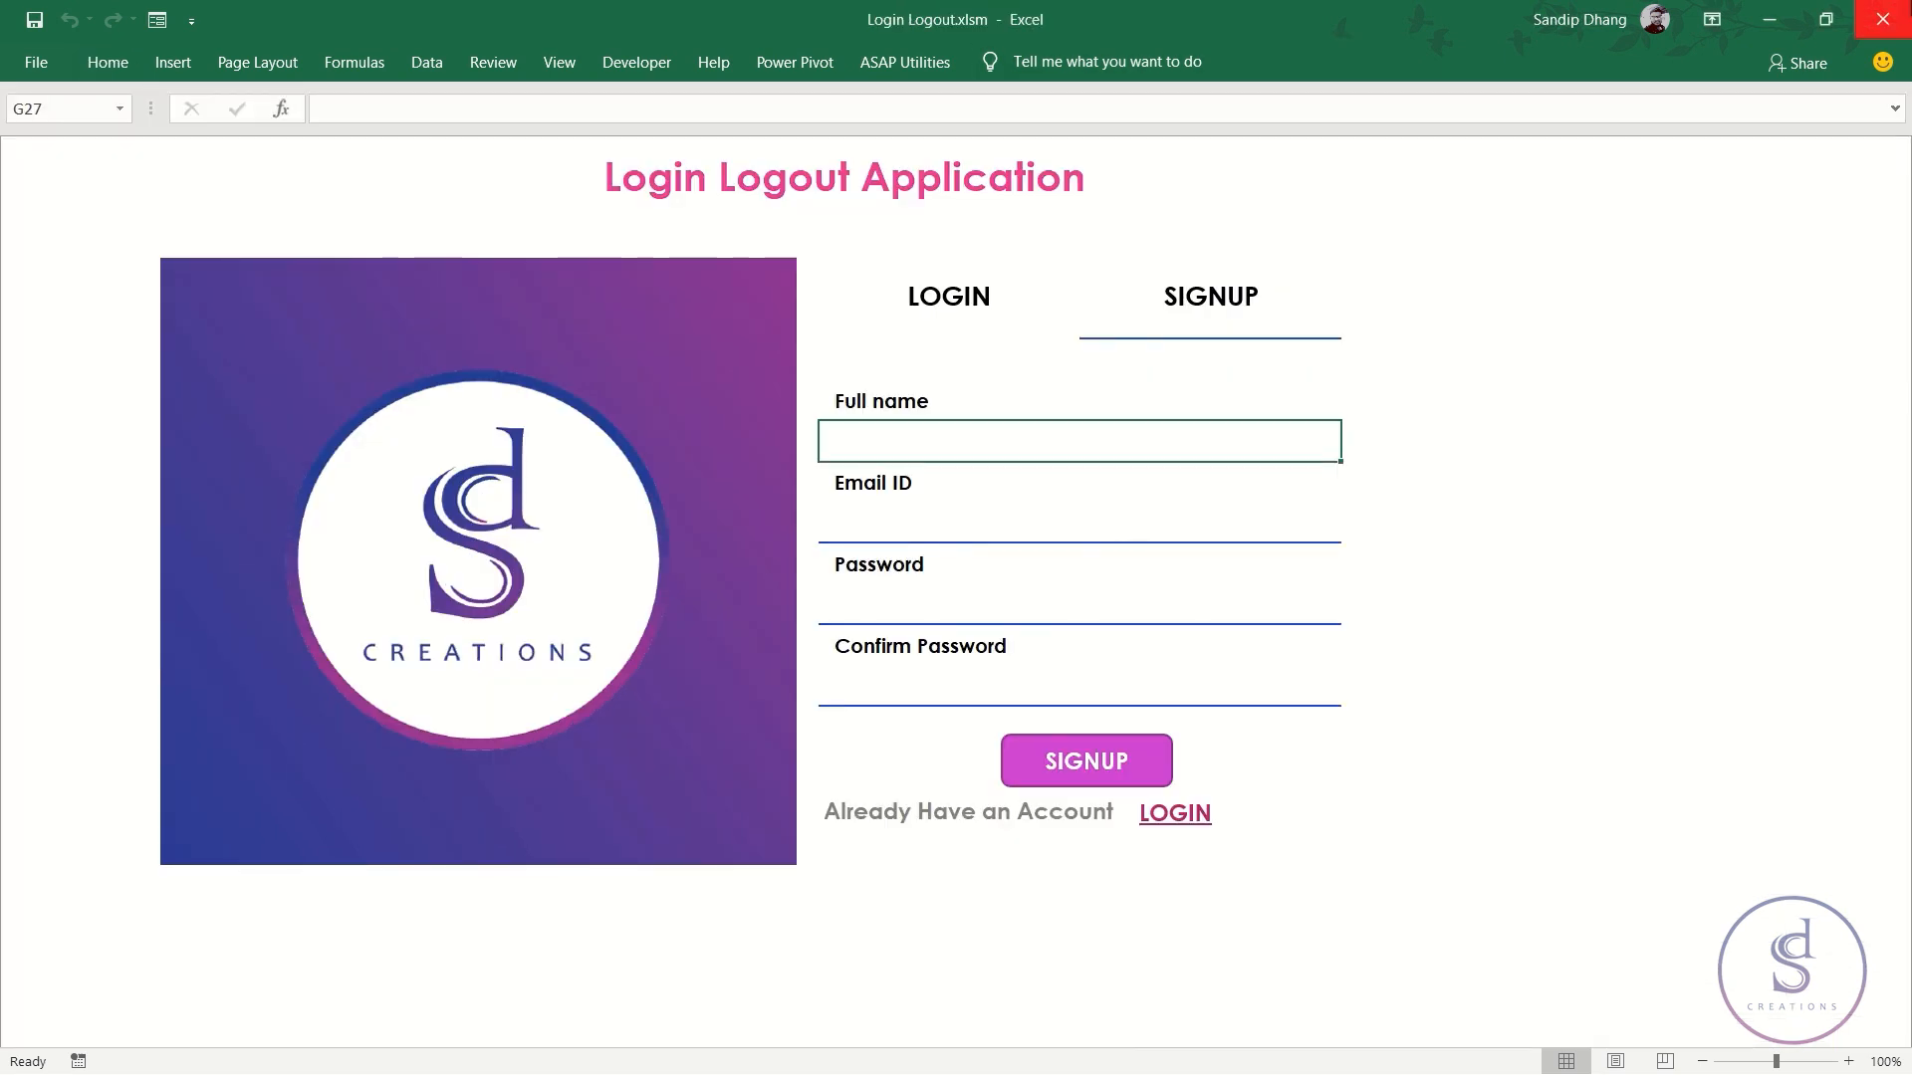
pyautogui.click(1882, 19)
pyautogui.press('n')
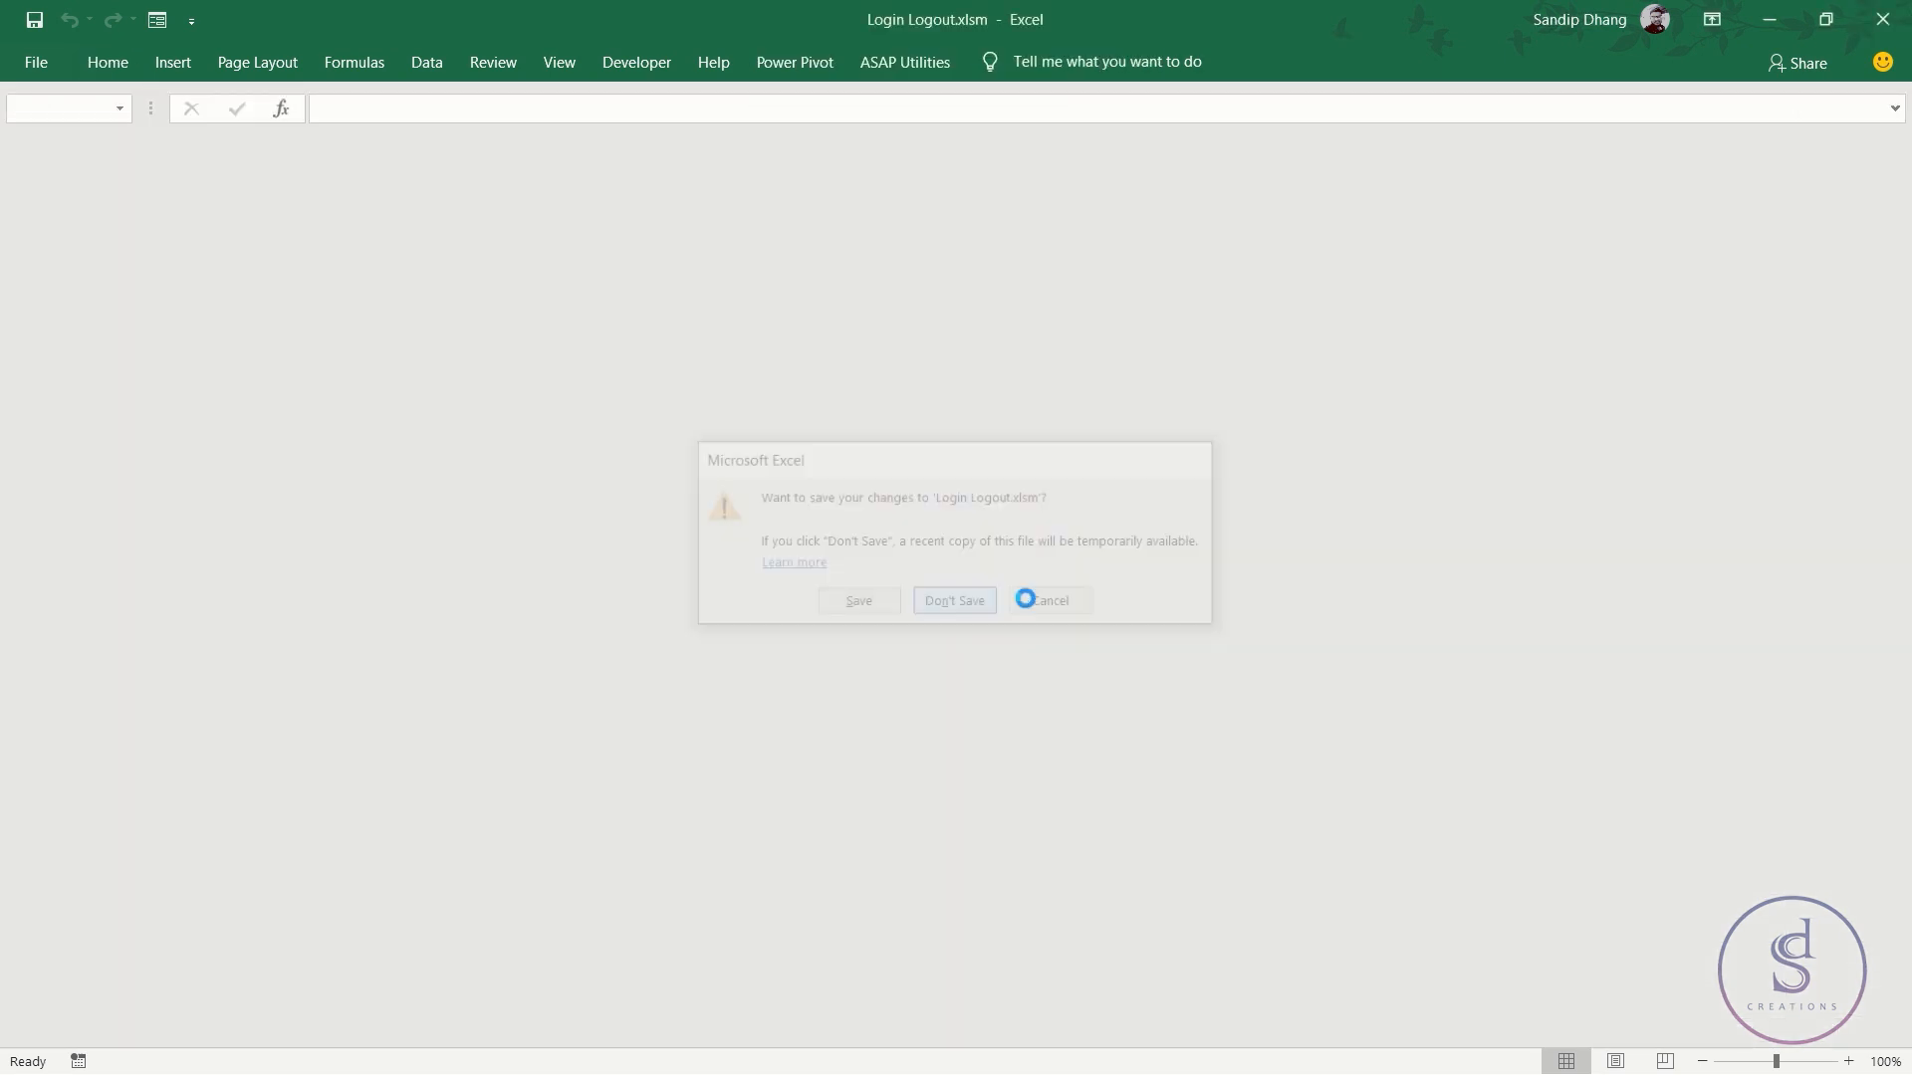
pyautogui.click(725, 495)
pyautogui.moveTo(661, 463); pyautogui.dragTo(667, 423)
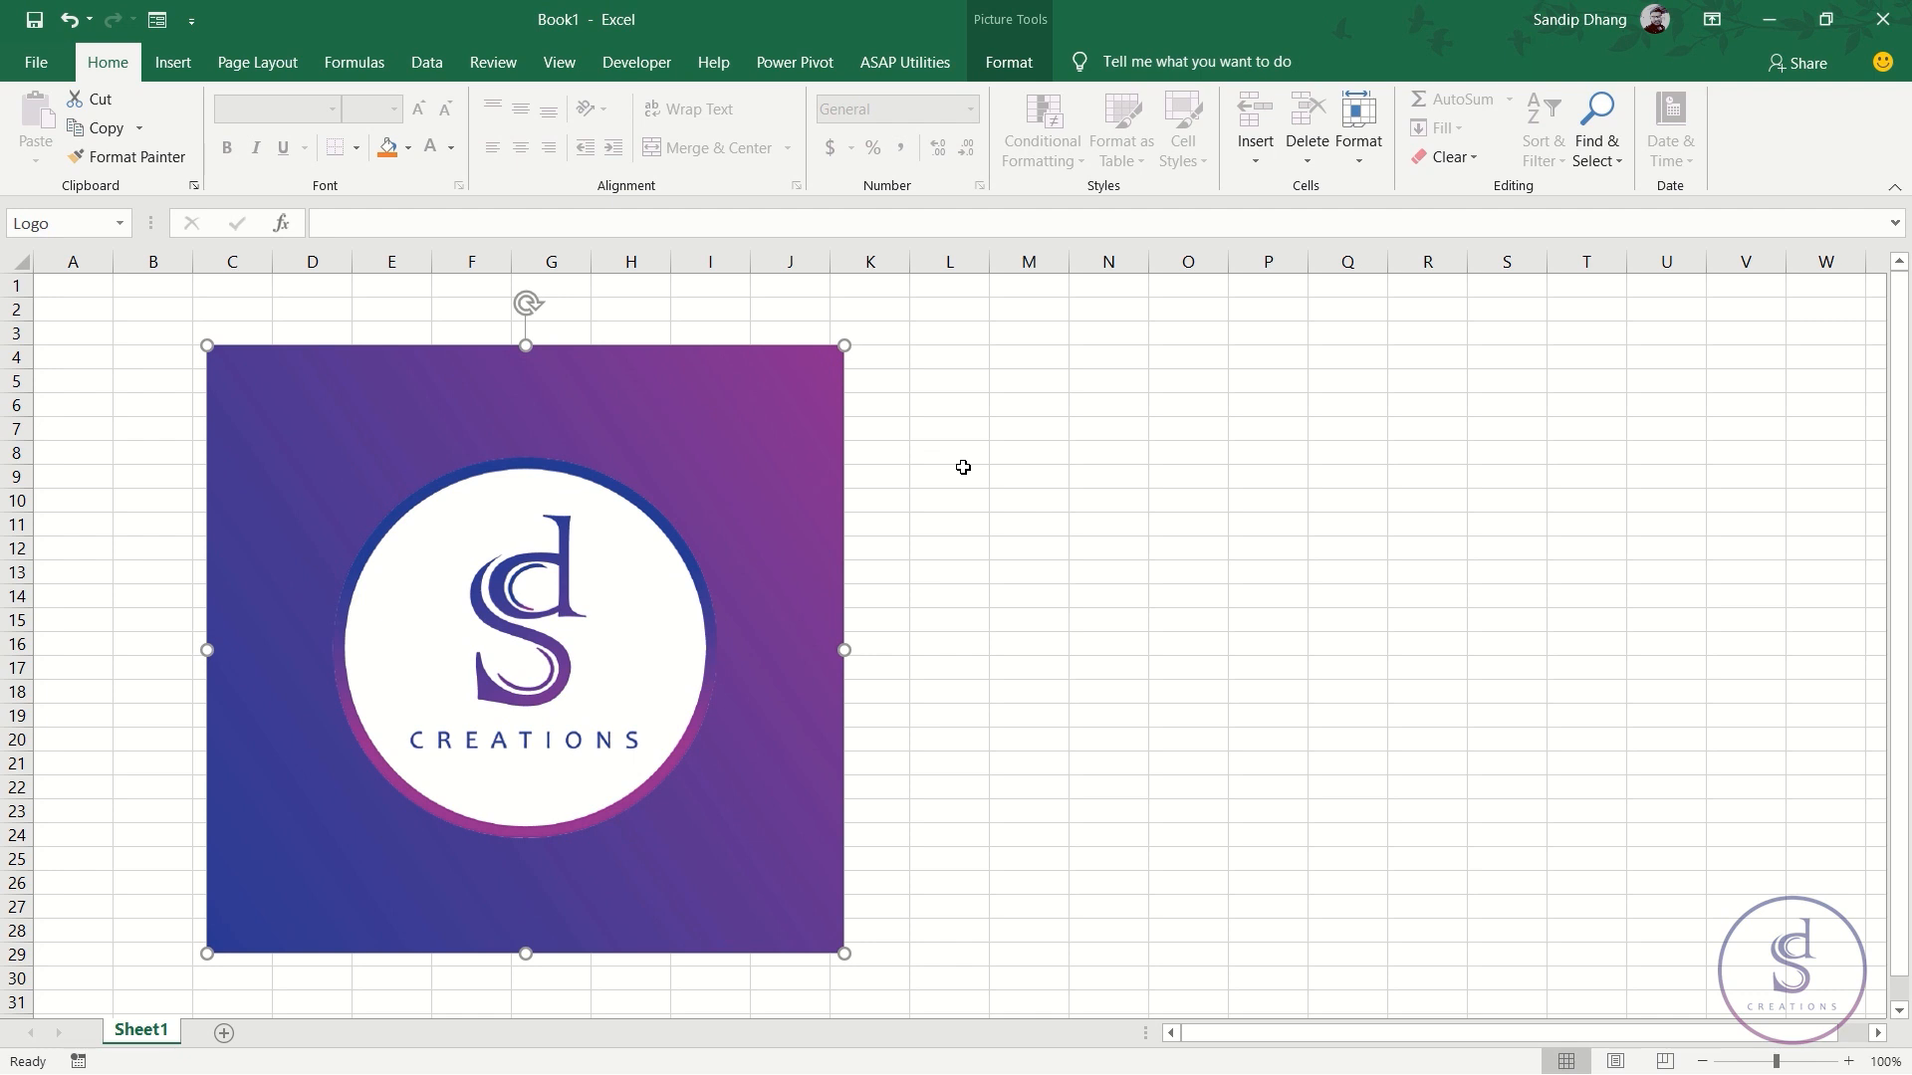
# - Rename Sheet1 to LoginSignup
pyautogui.click(146, 766)
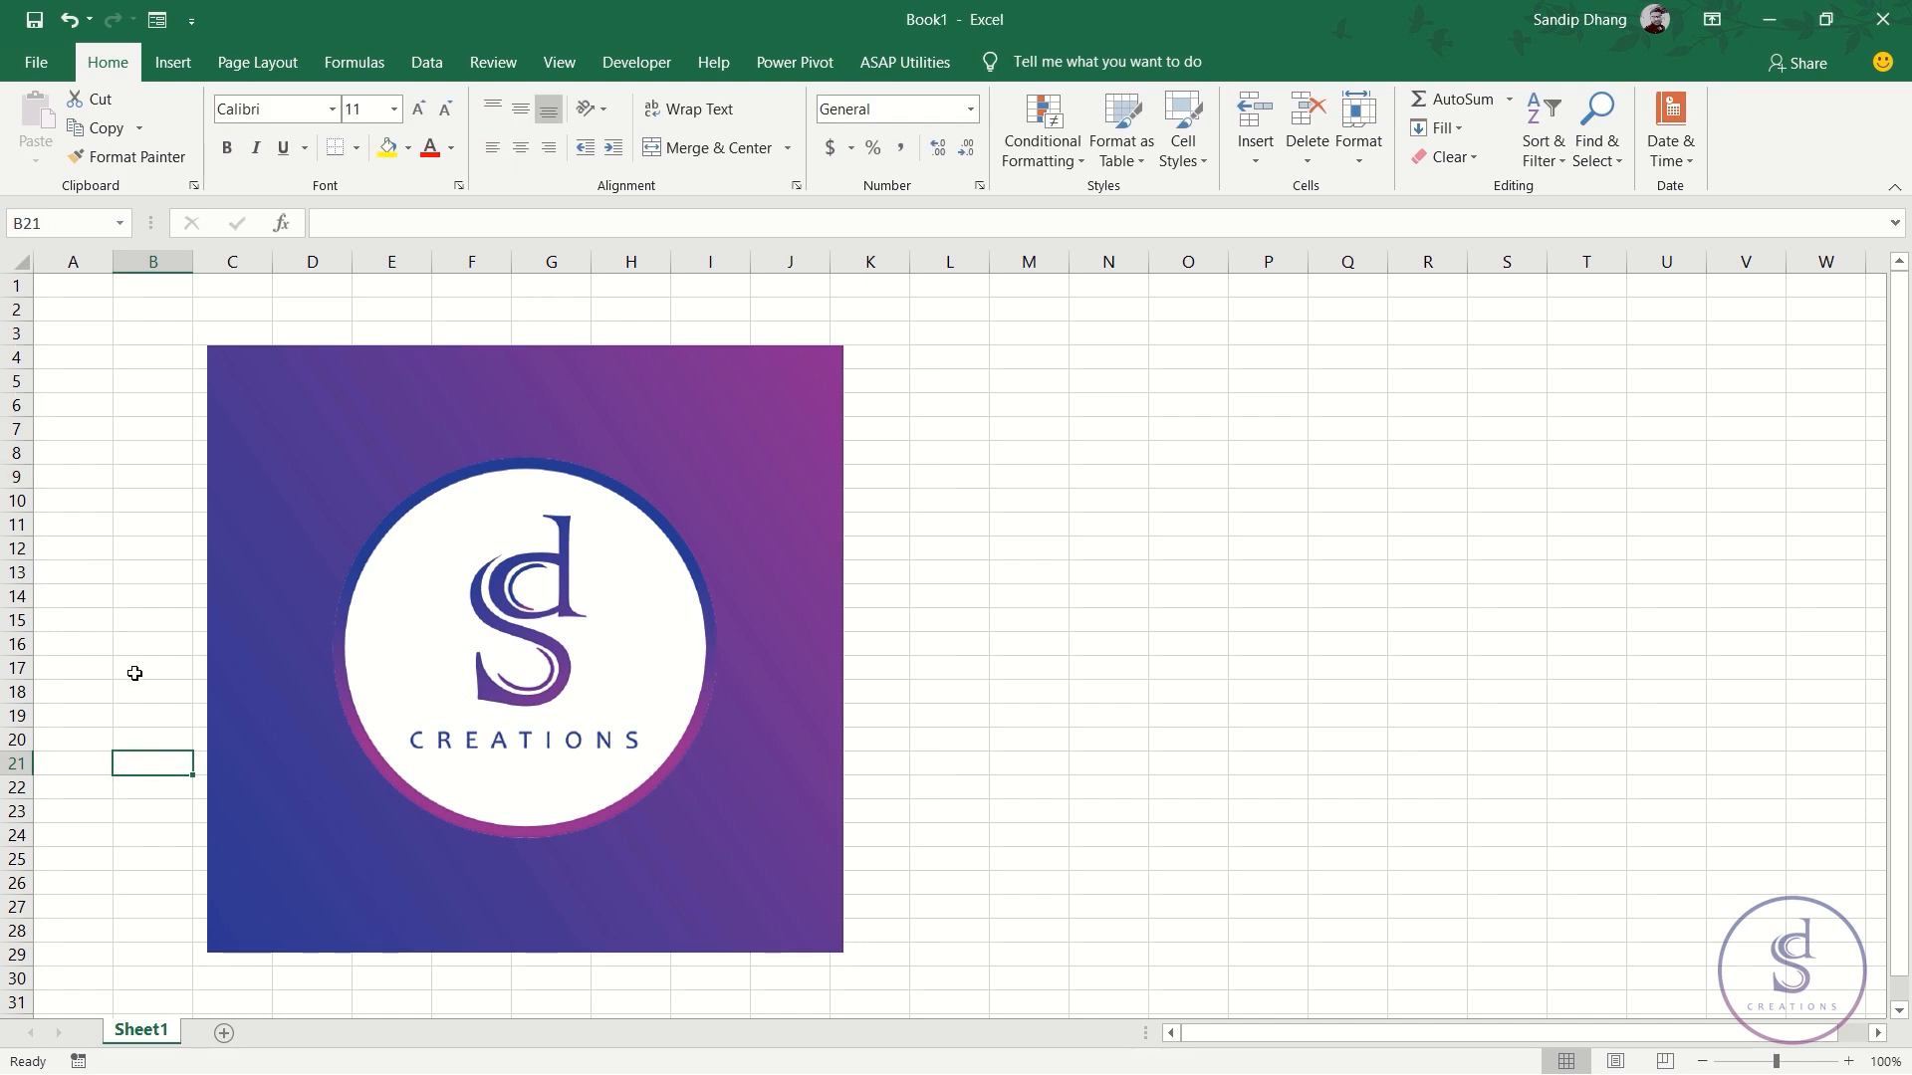
pyautogui.doubleClick(141, 1032)
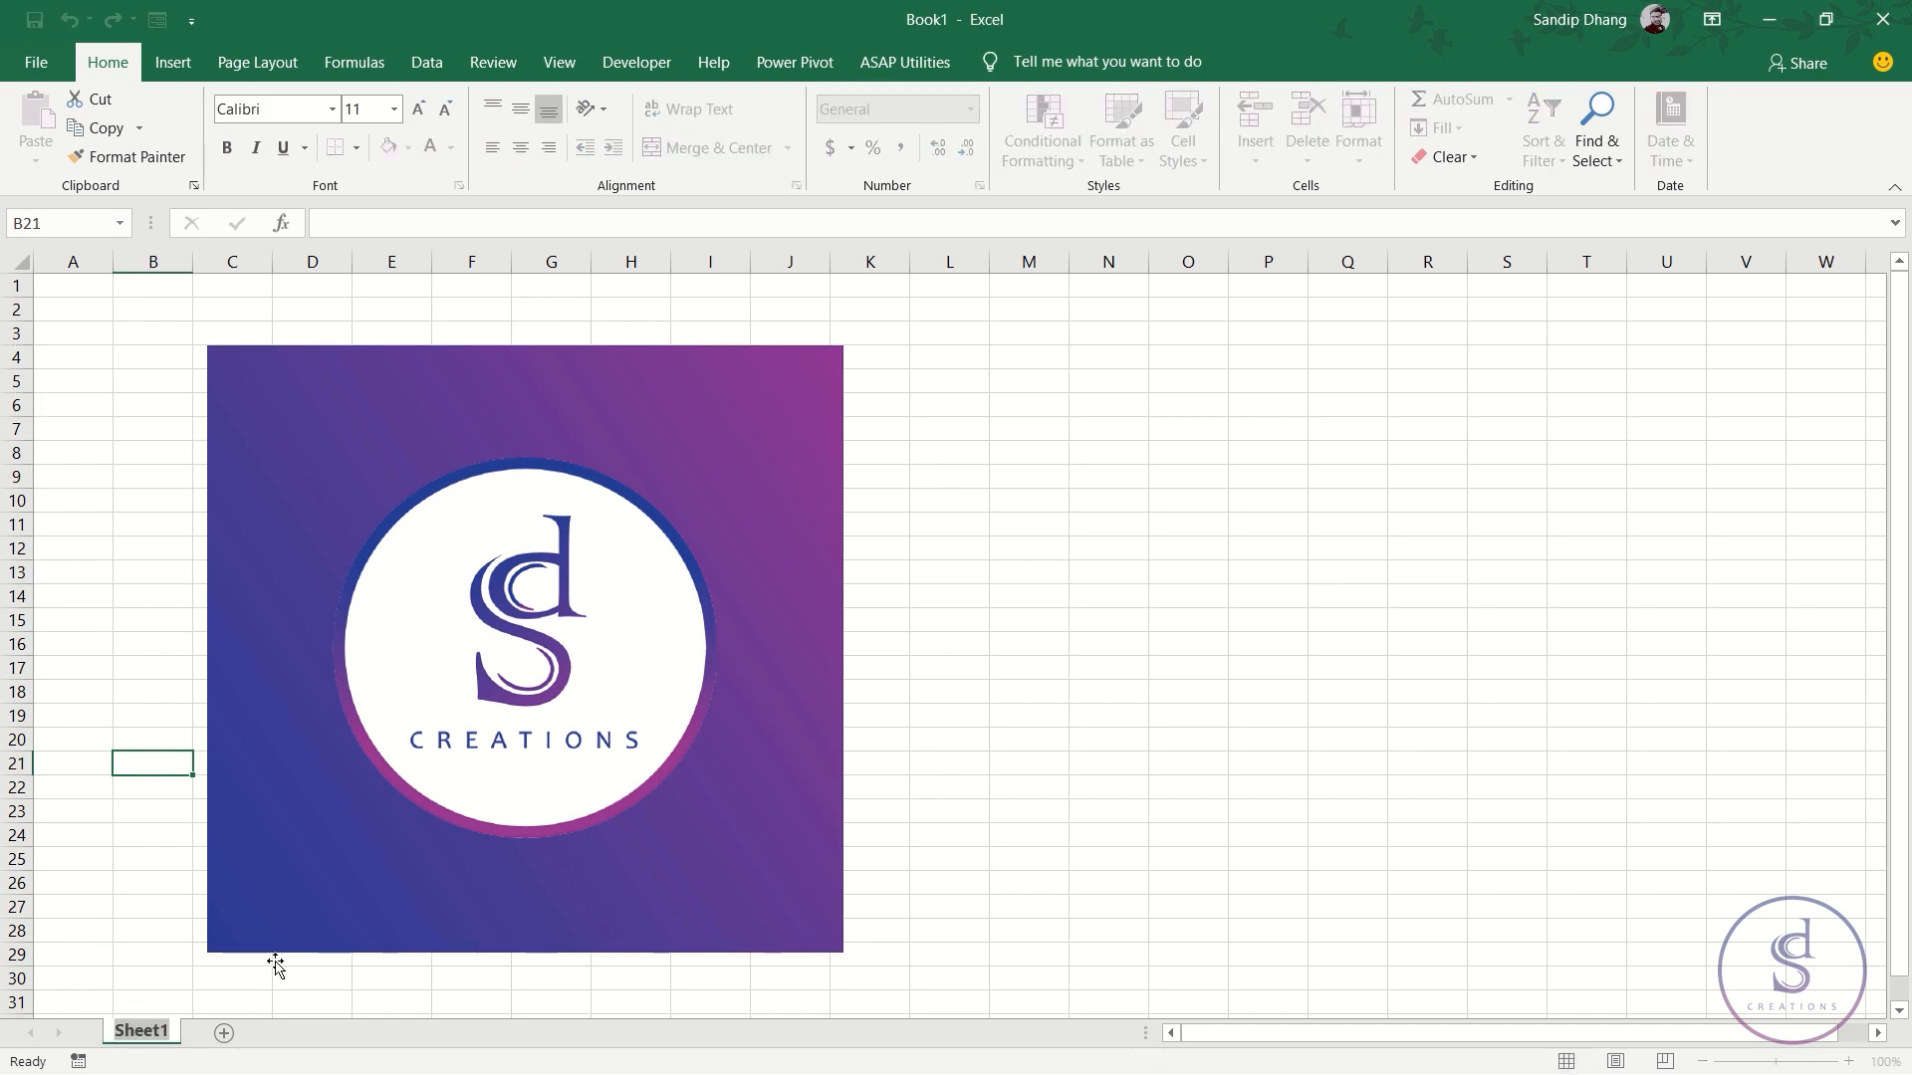
pyautogui.write('LoginSignb')
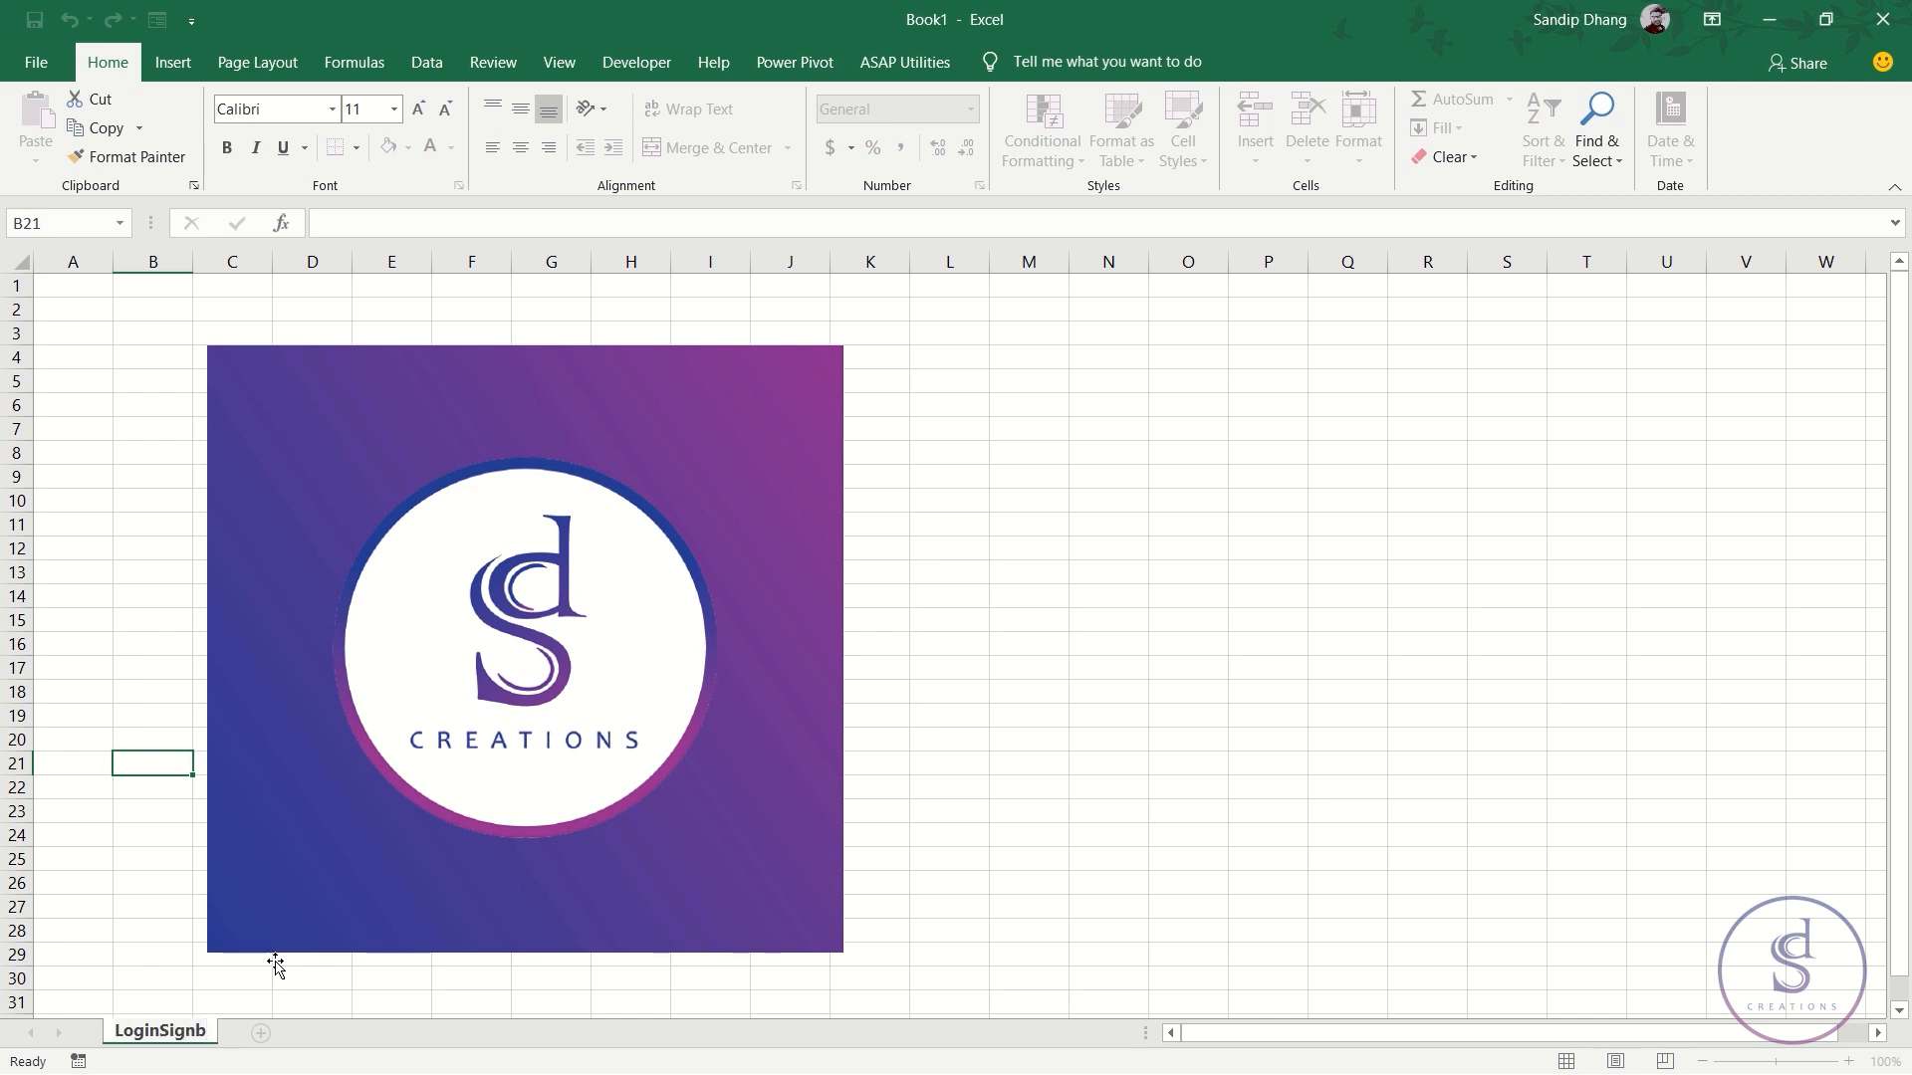
pyautogui.press('BackSpace')
pyautogui.write('up')
pyautogui.press('Return')
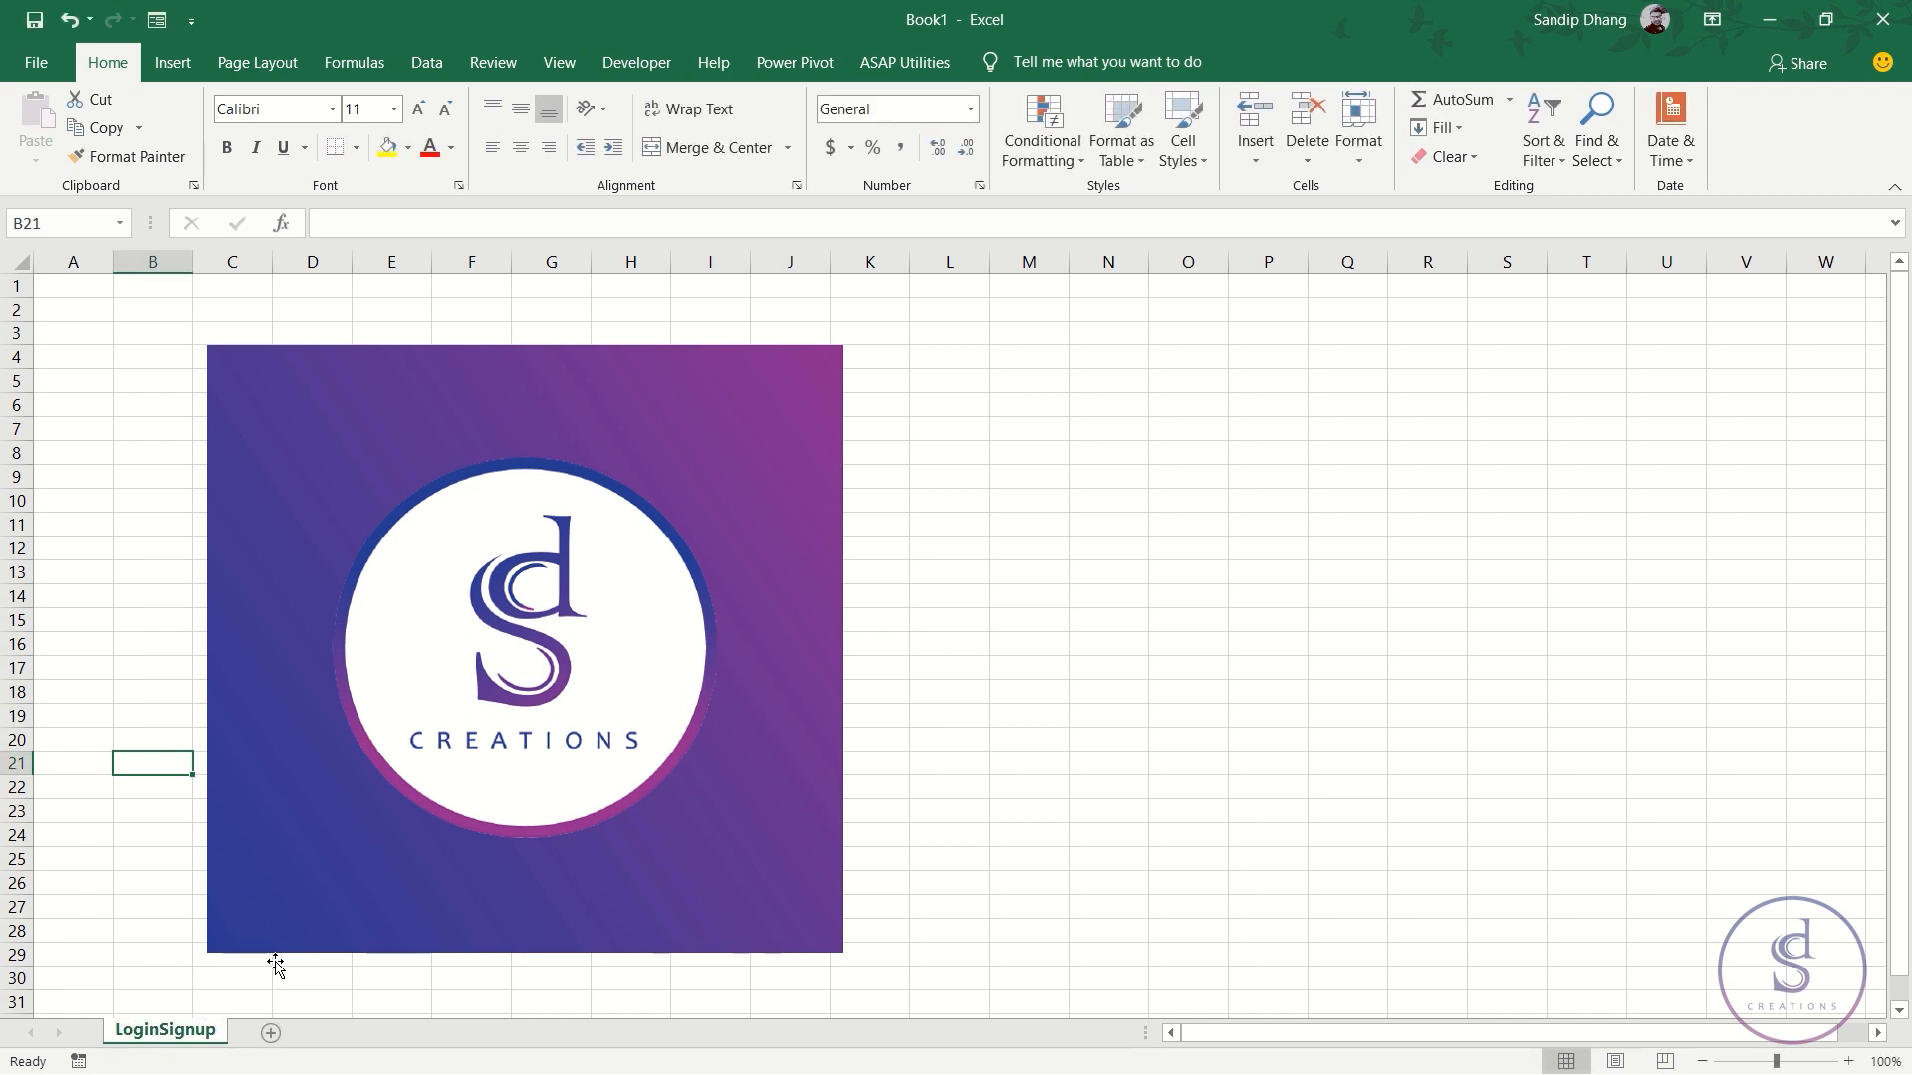
# - Add two new sheets named Database and UserPage
pyautogui.click(271, 1033)
pyautogui.doubleClick(267, 1036)
pyautogui.write('Database')
pyautogui.press('Return')
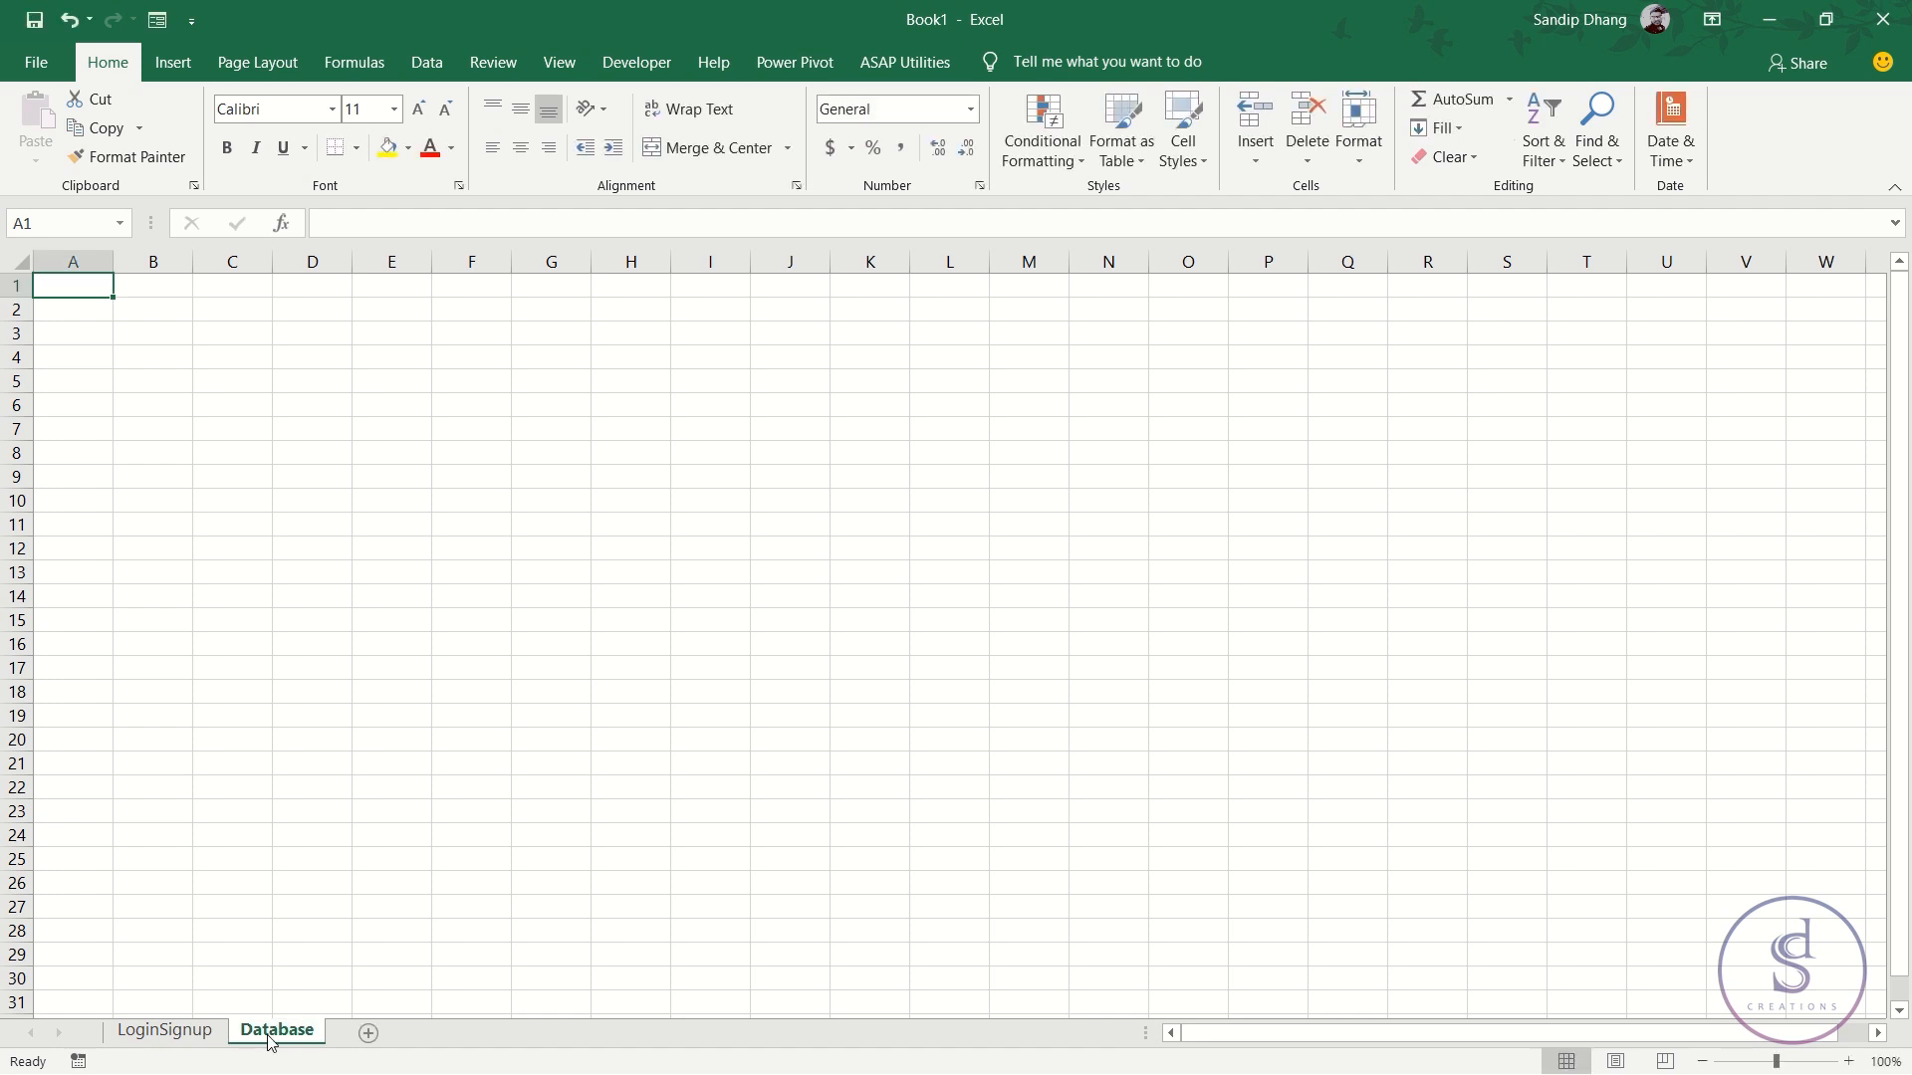
pyautogui.click(368, 1034)
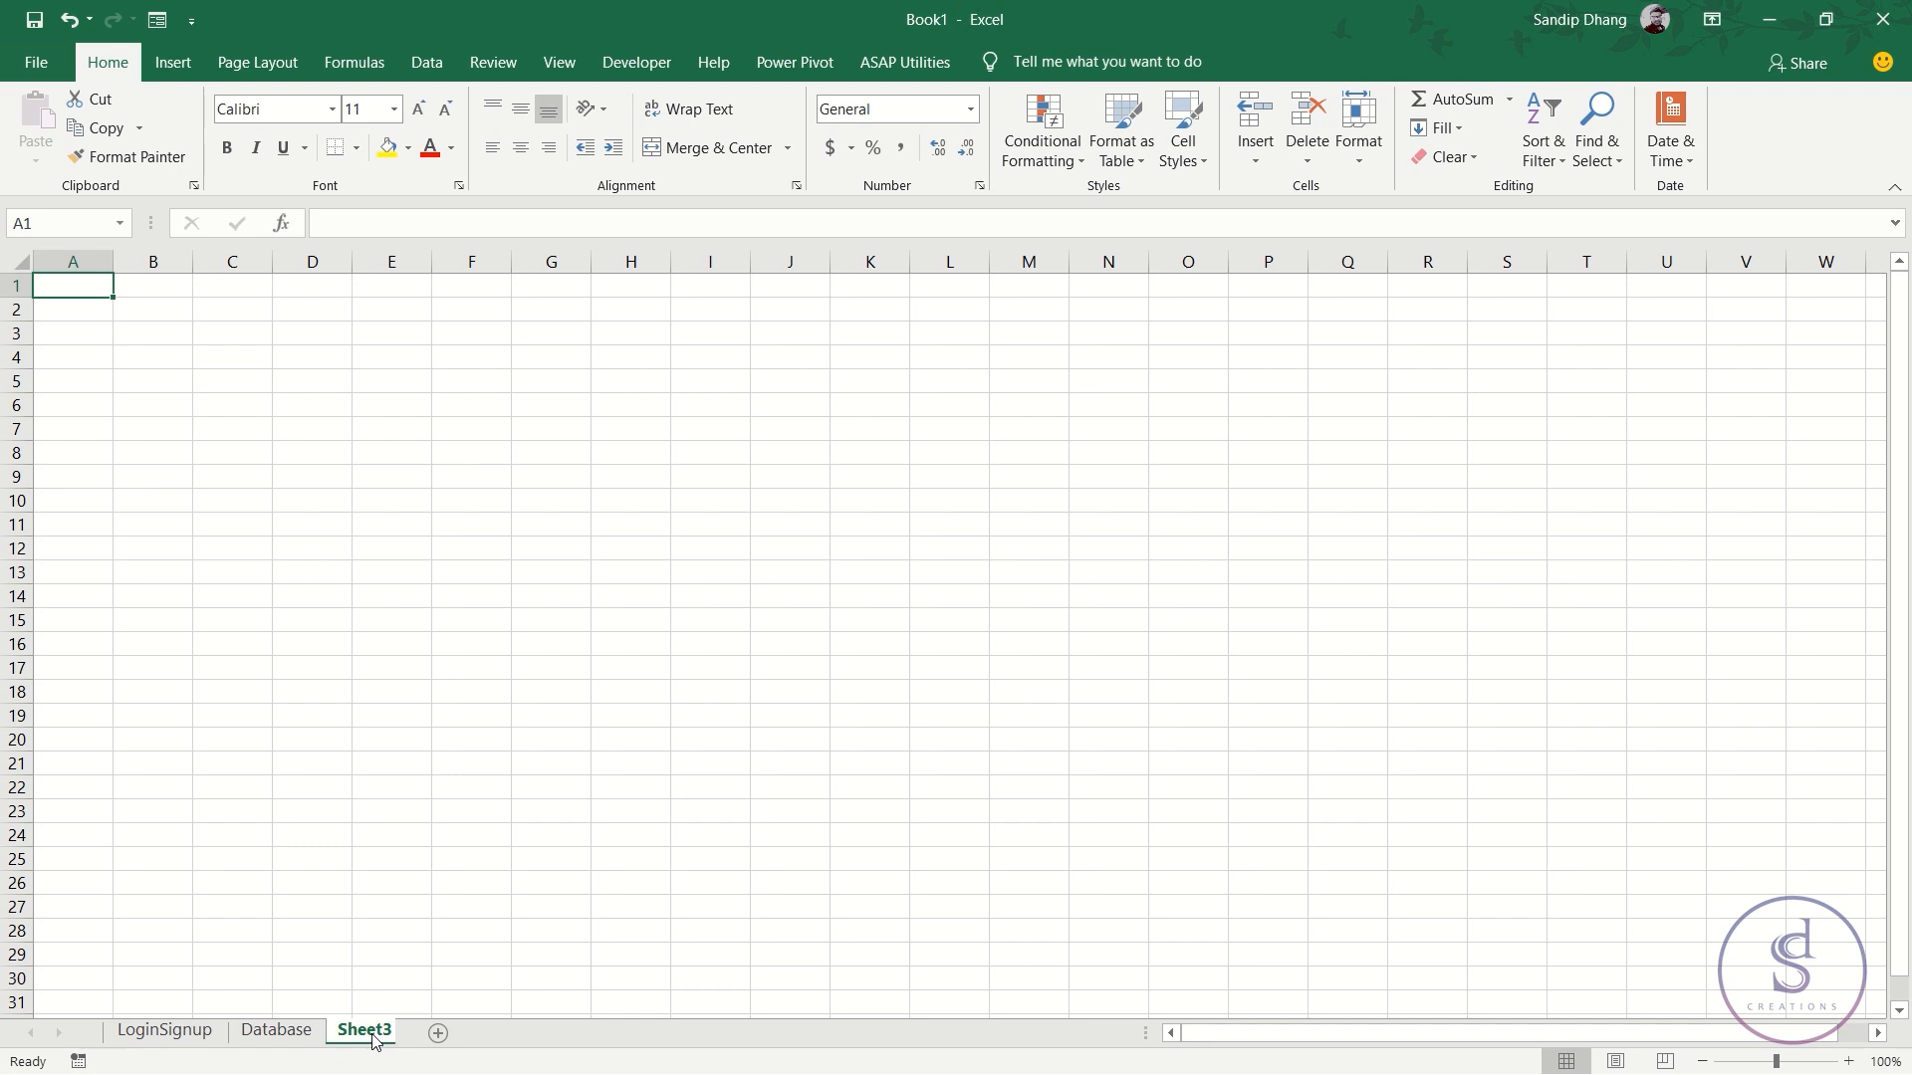
pyautogui.doubleClick(370, 1032)
pyautogui.write('UserPage')
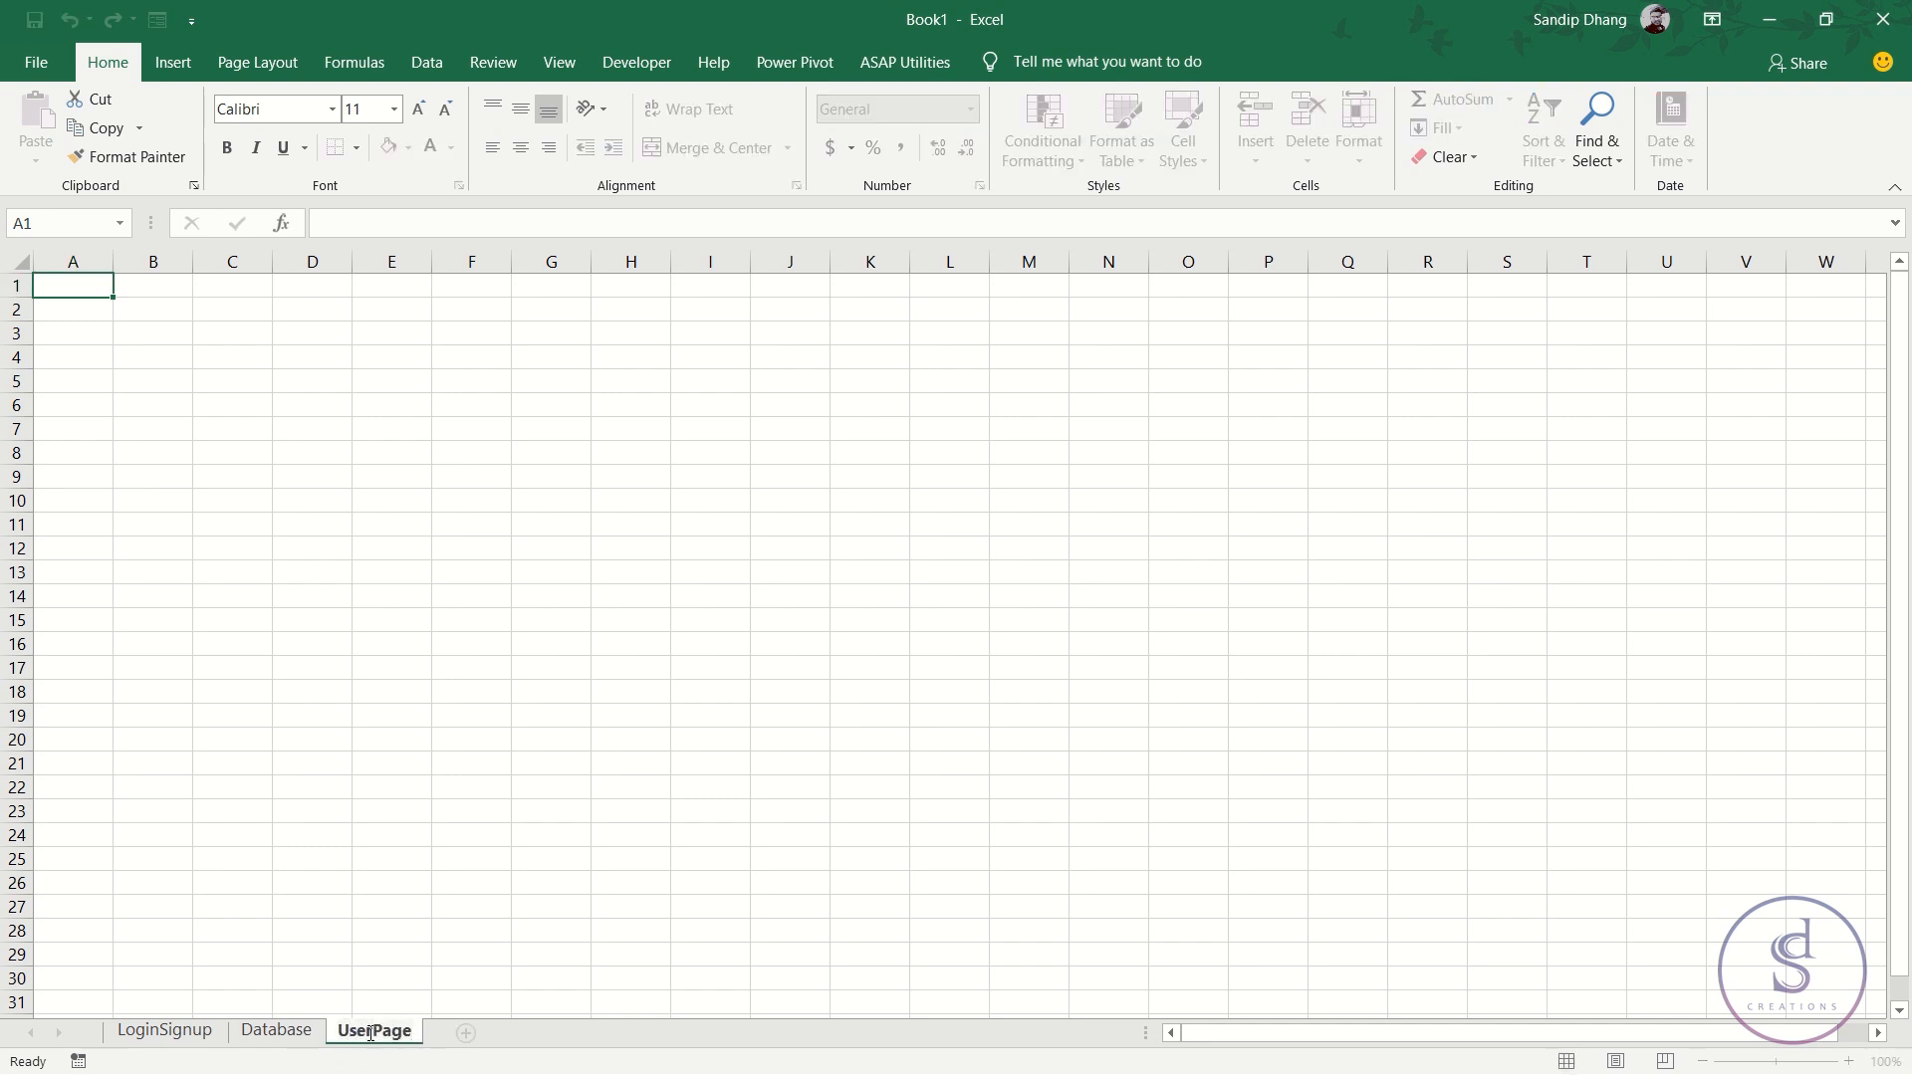
pyautogui.press('Return')
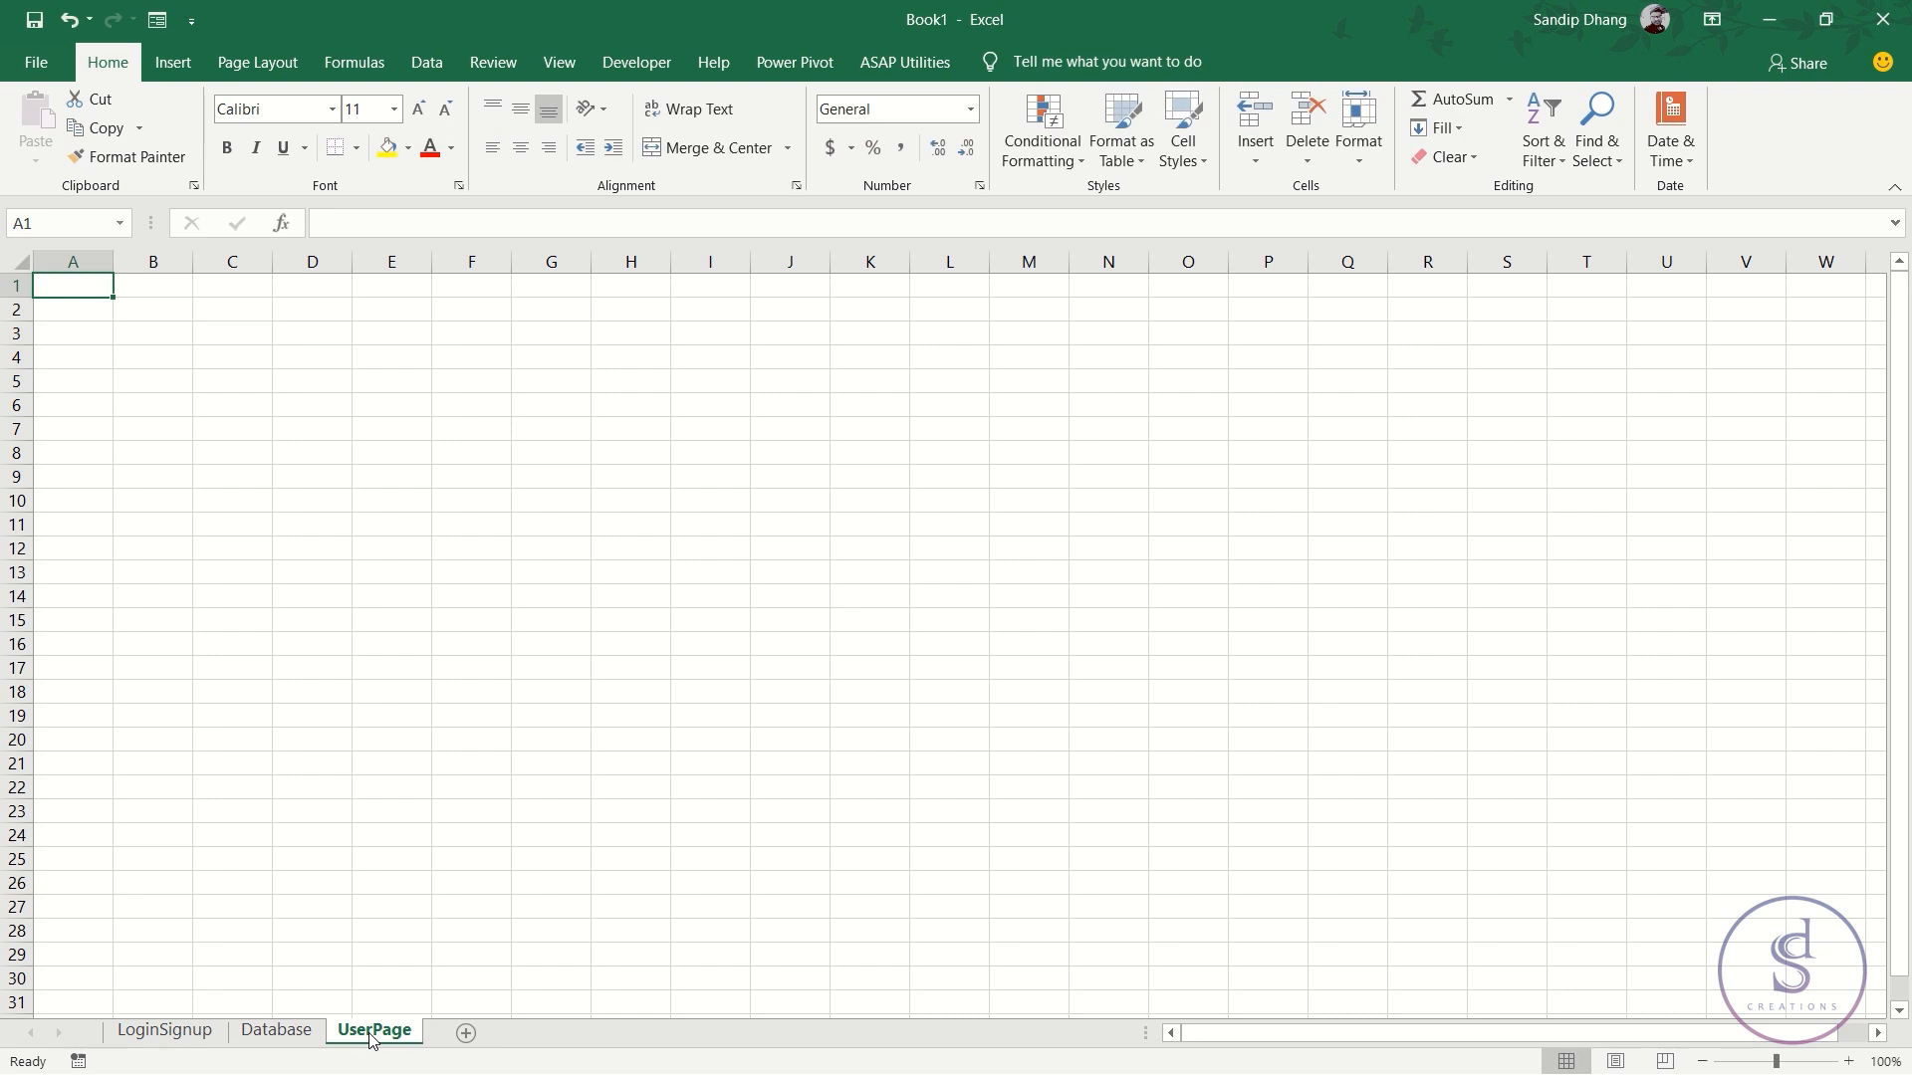
# - Check each of the three sheets, ending back on LoginSignup
pyautogui.click(165, 1032)
pyautogui.click(269, 1033)
pyautogui.click(369, 1034)
pyautogui.click(165, 1033)
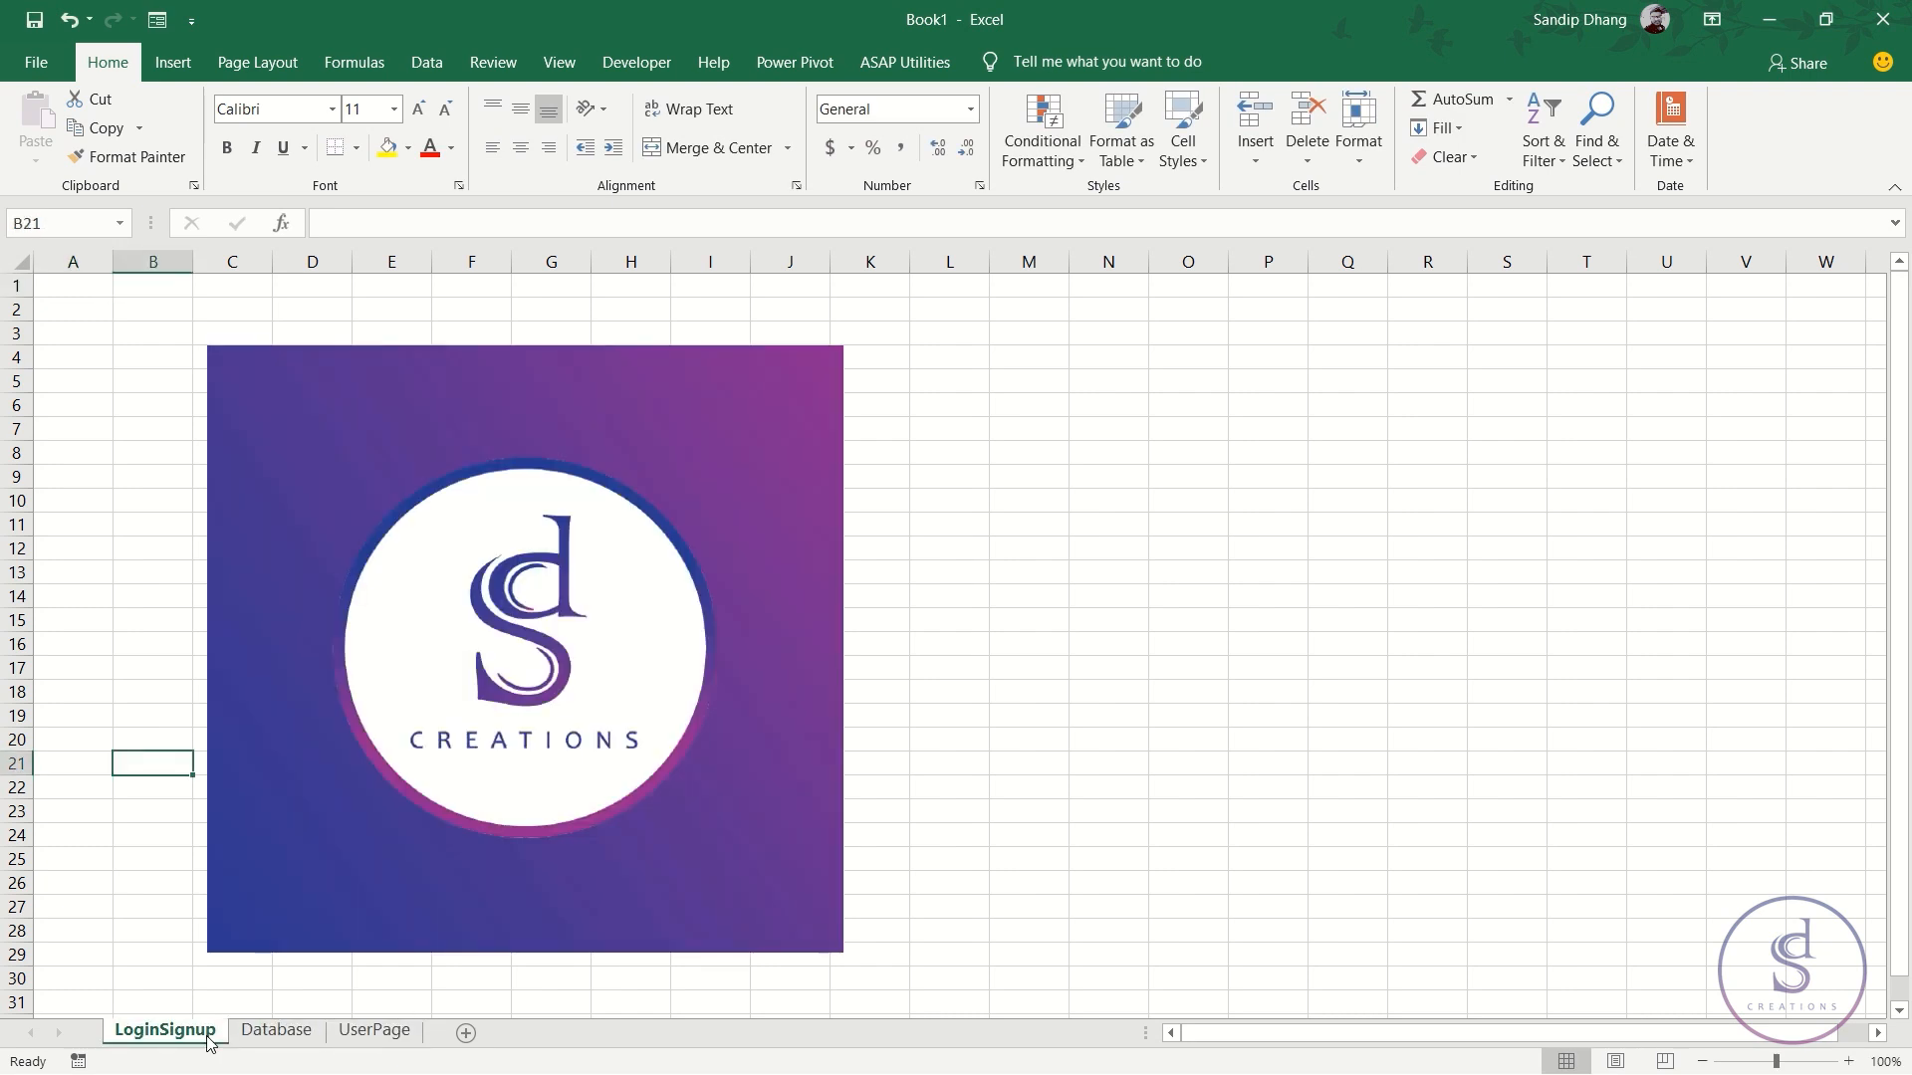
# - Group all three sheets and make every column wider and every row taller
pyautogui.keyDown('ctrl'); pyautogui.click(271, 1032); pyautogui.keyUp('ctrl')
pyautogui.keyDown('ctrl'); pyautogui.click(376, 1033); pyautogui.keyUp('ctrl')
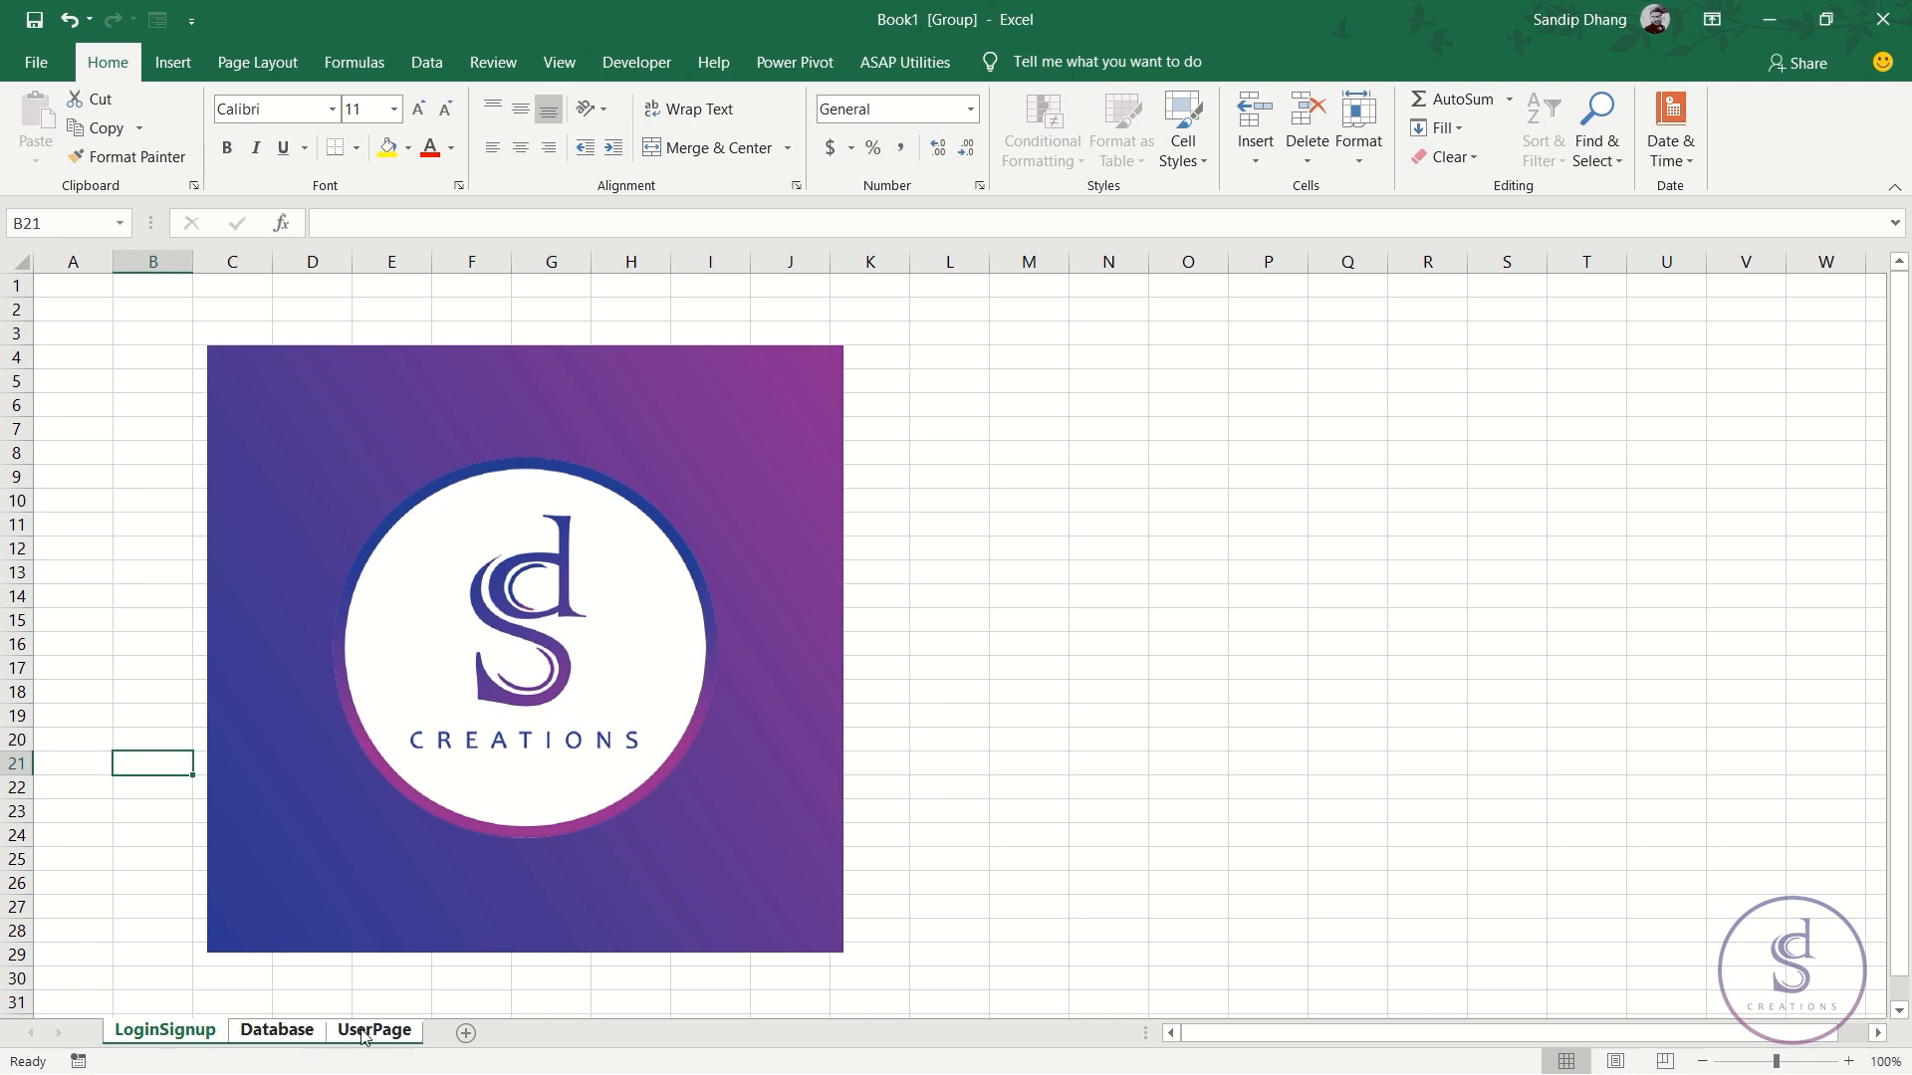
pyautogui.click(18, 262)
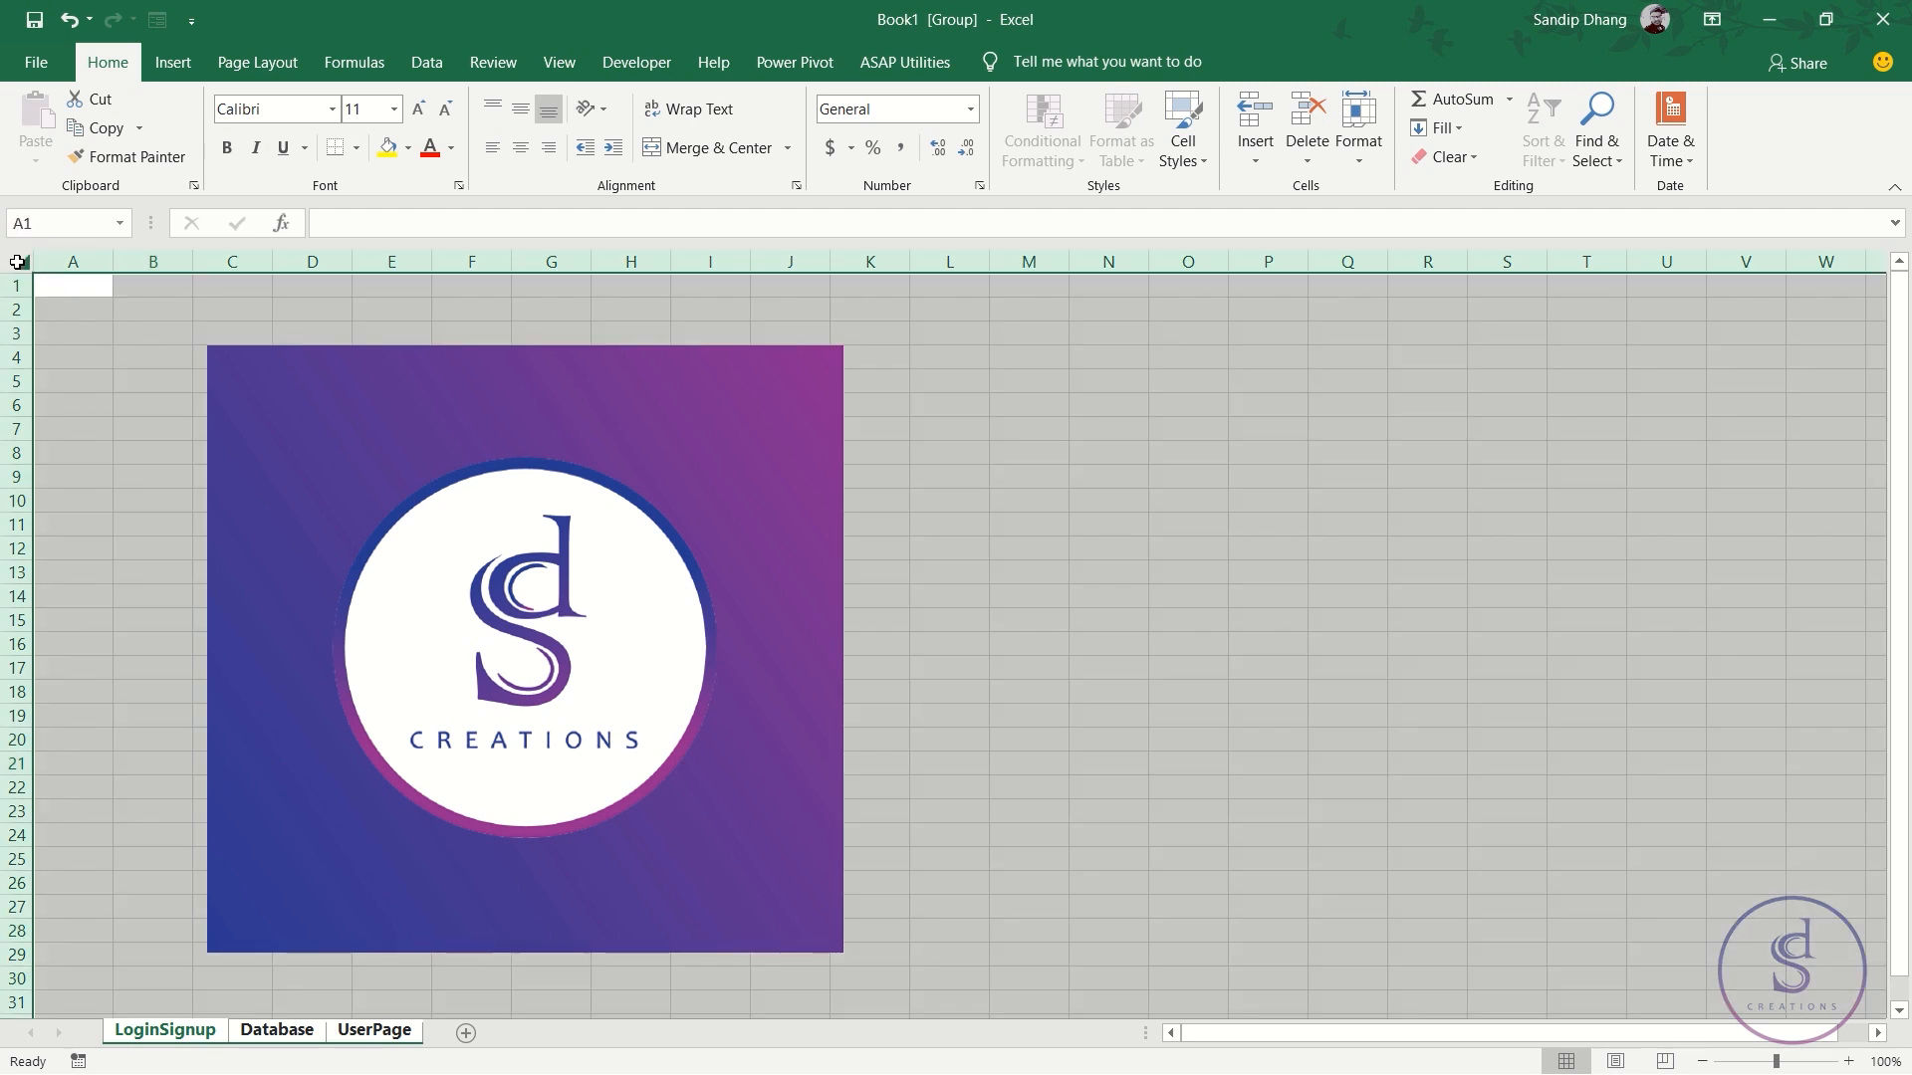
pyautogui.moveTo(113, 257); pyautogui.dragTo(194, 257)
pyautogui.moveTo(25, 298); pyautogui.dragTo(25, 315)
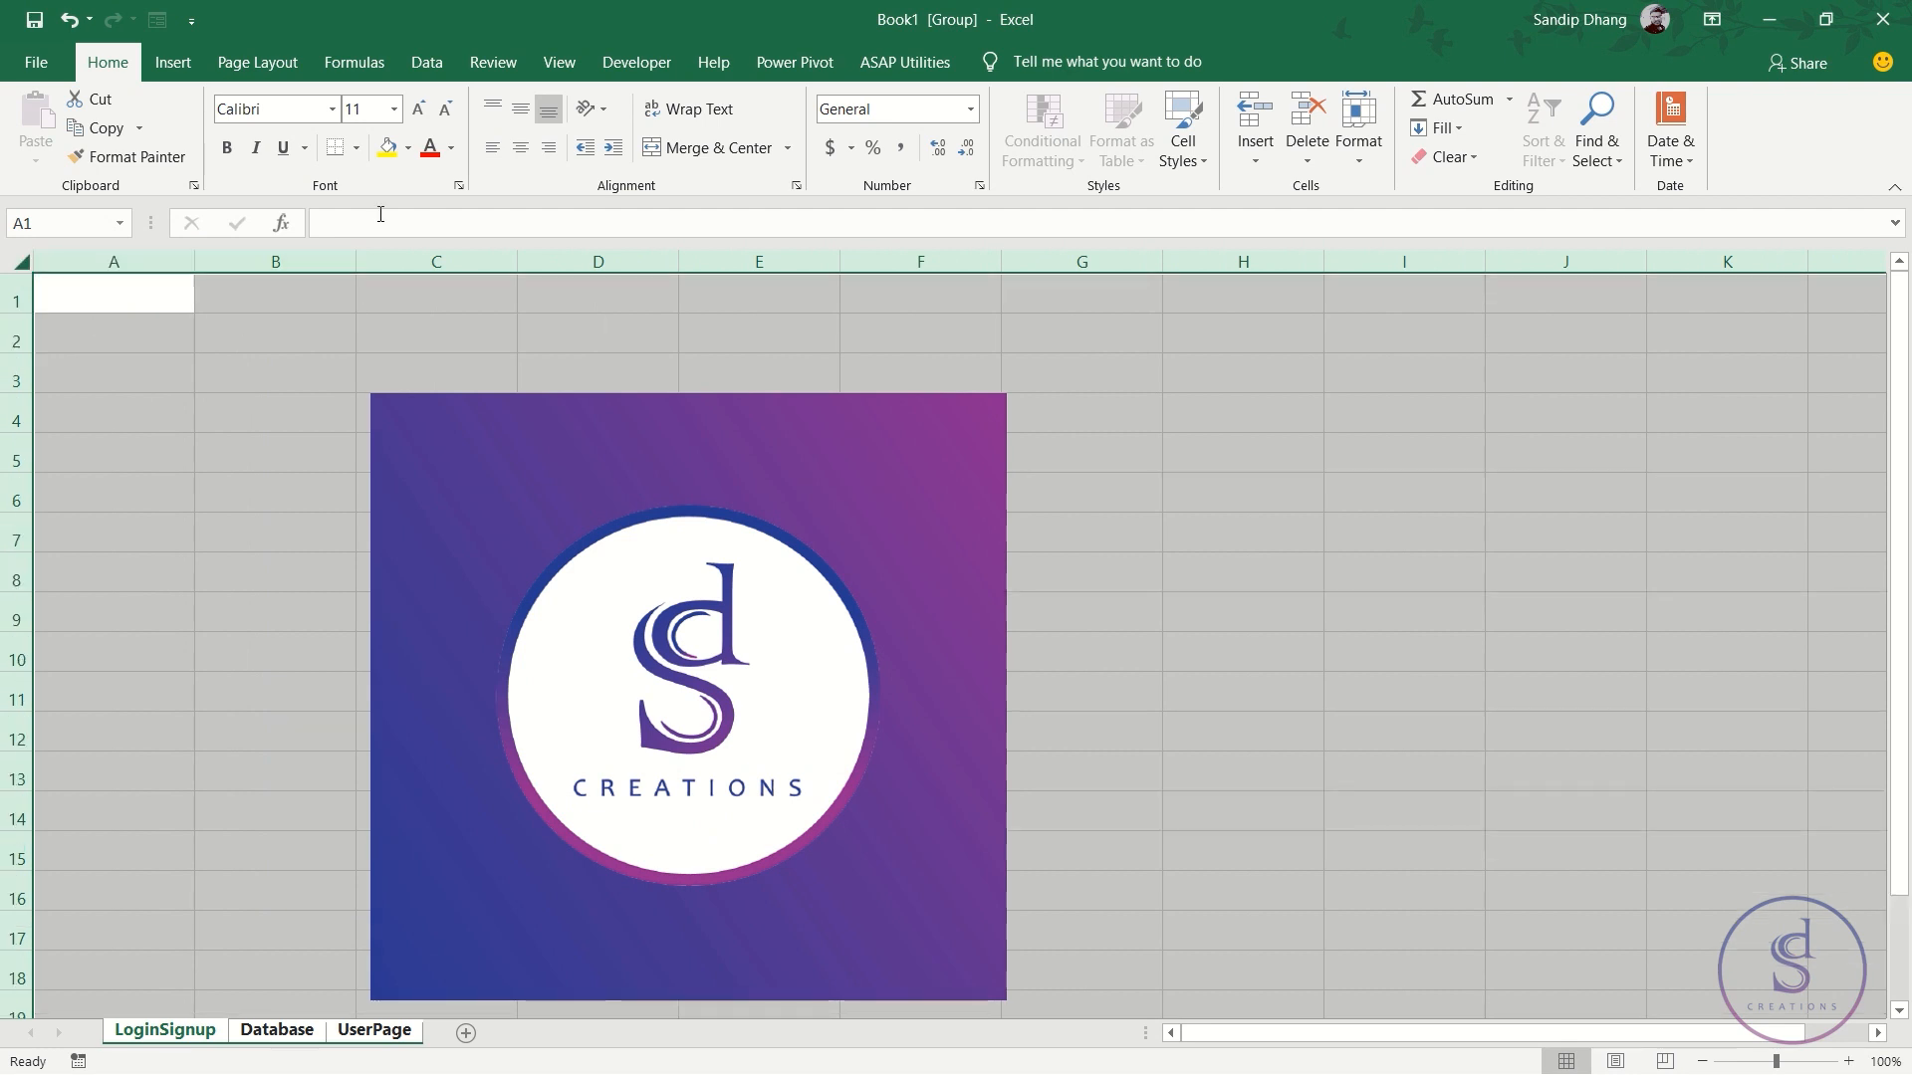
# - Set the grouped sheets' font to Century Gothic at size 14
pyautogui.click(291, 110)
pyautogui.write('Cen')
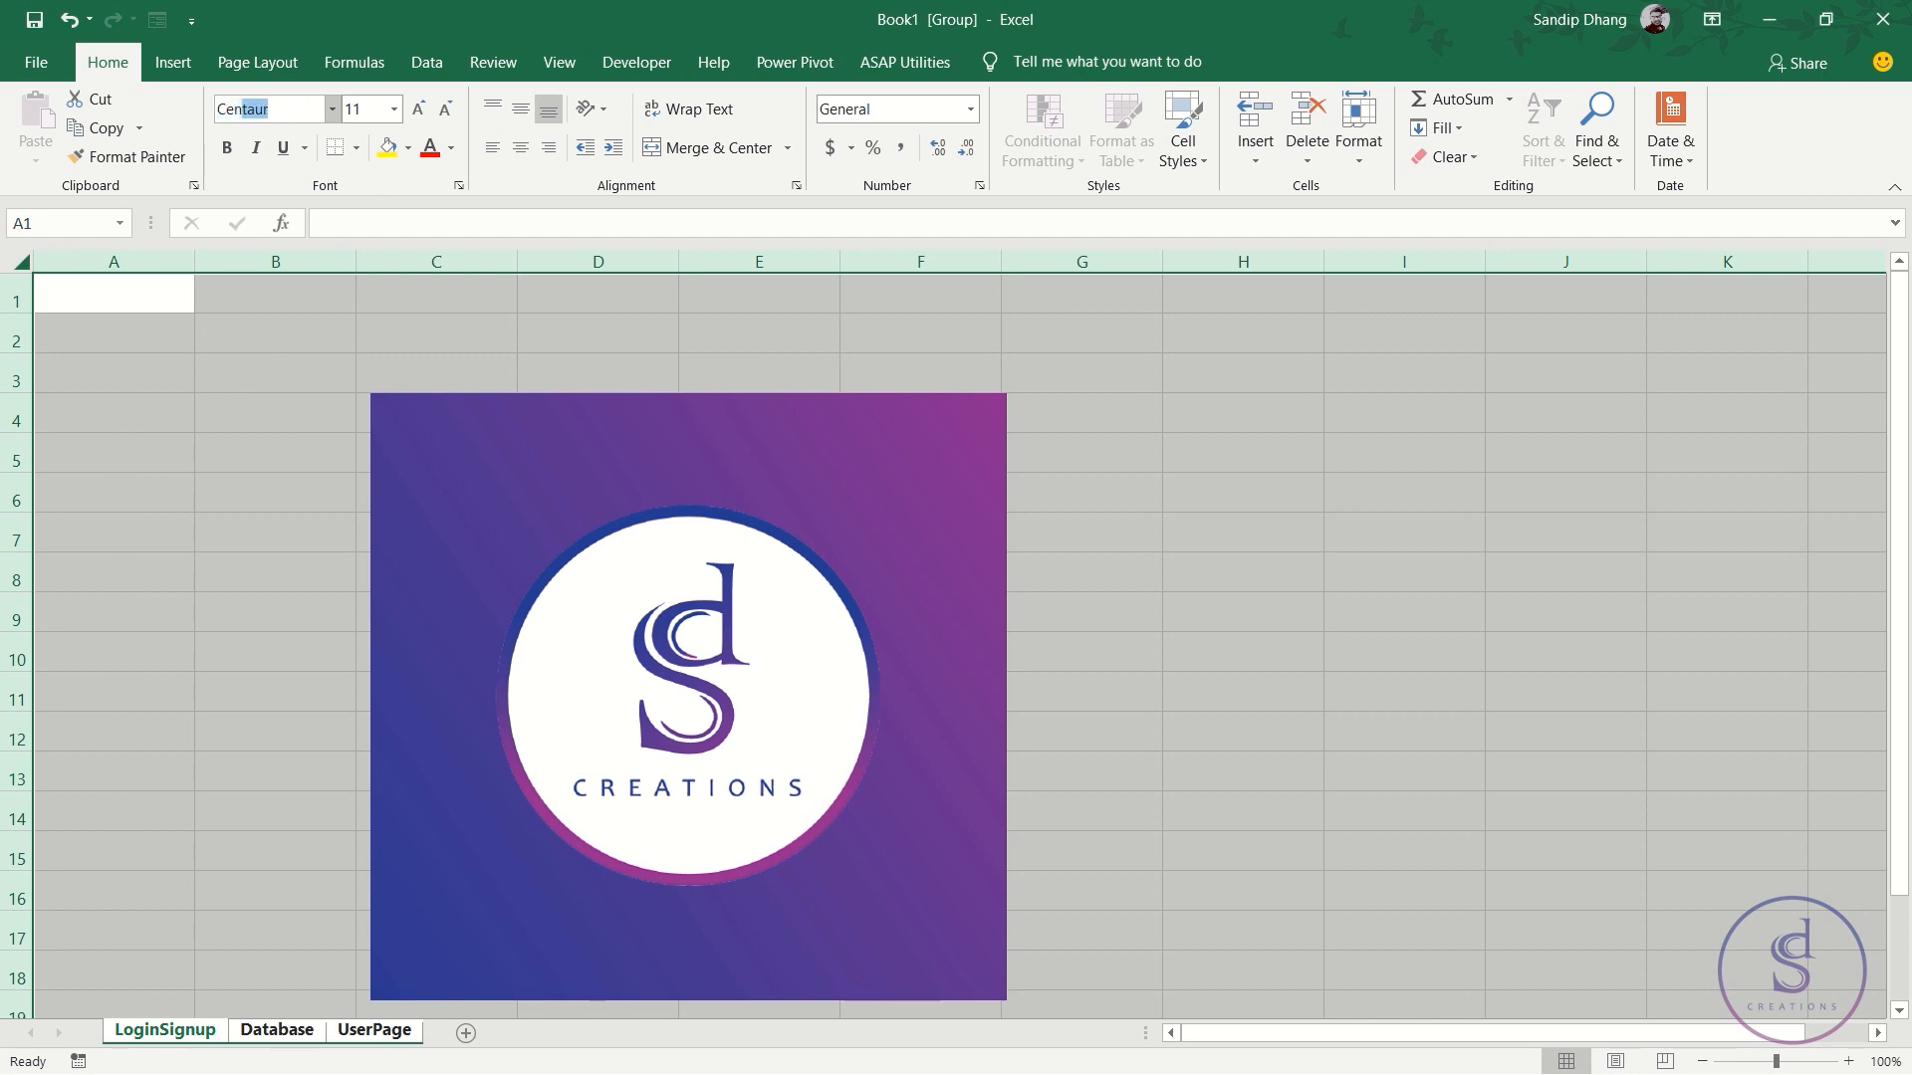
pyautogui.write('tury')
pyautogui.press('Return')
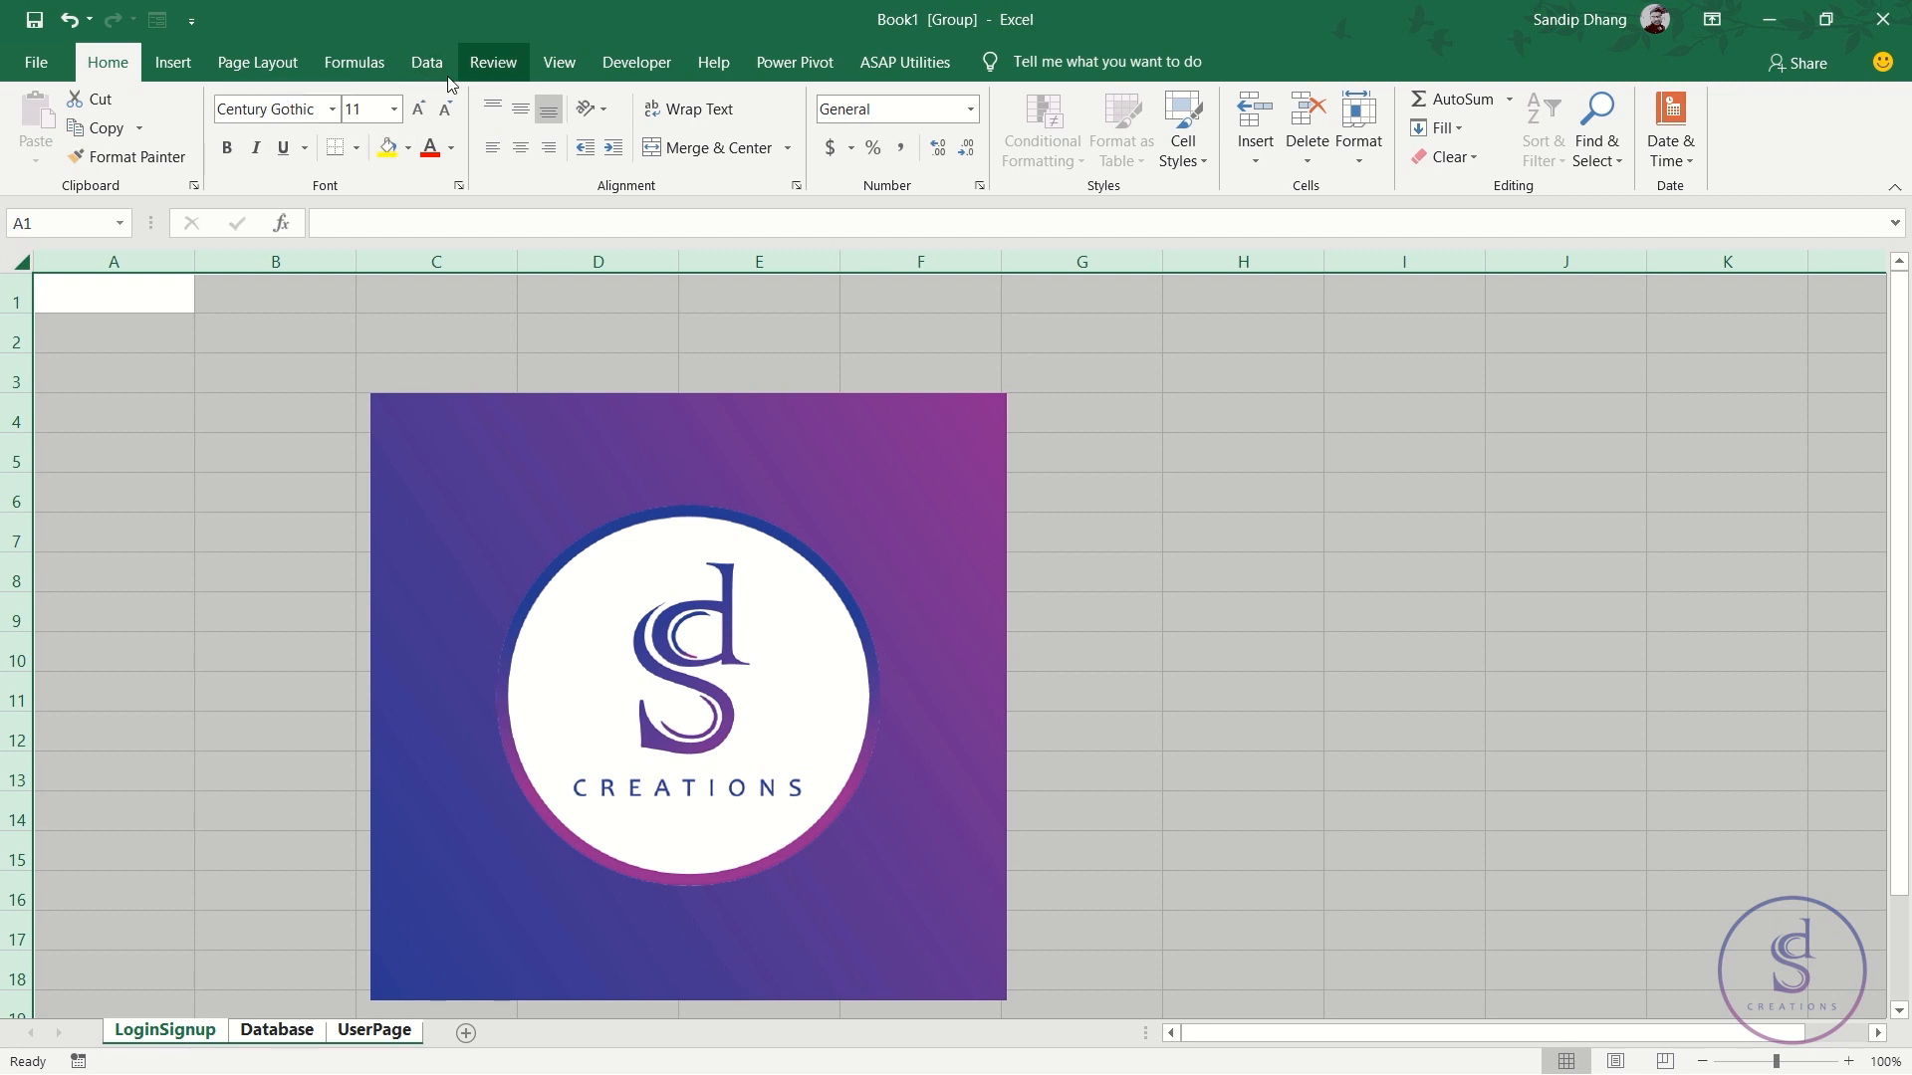
pyautogui.click(396, 109)
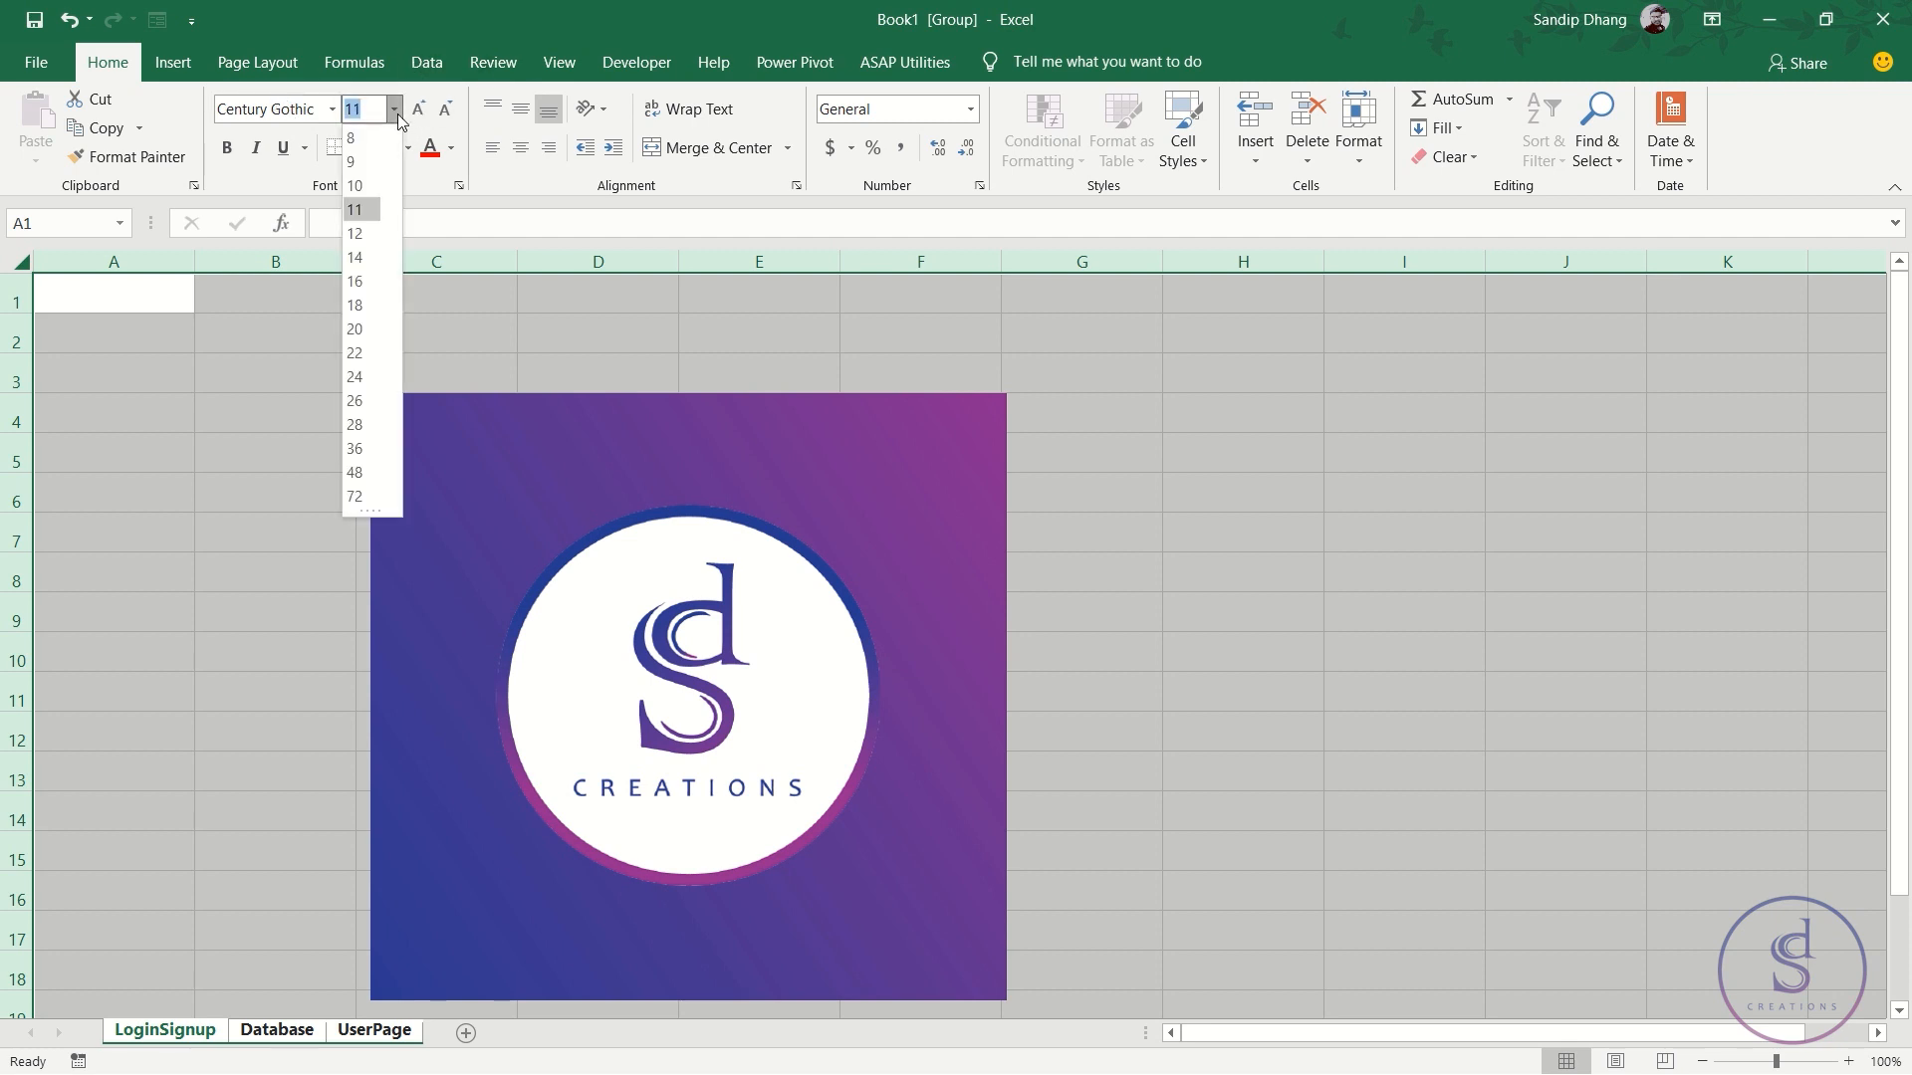
pyautogui.click(366, 240)
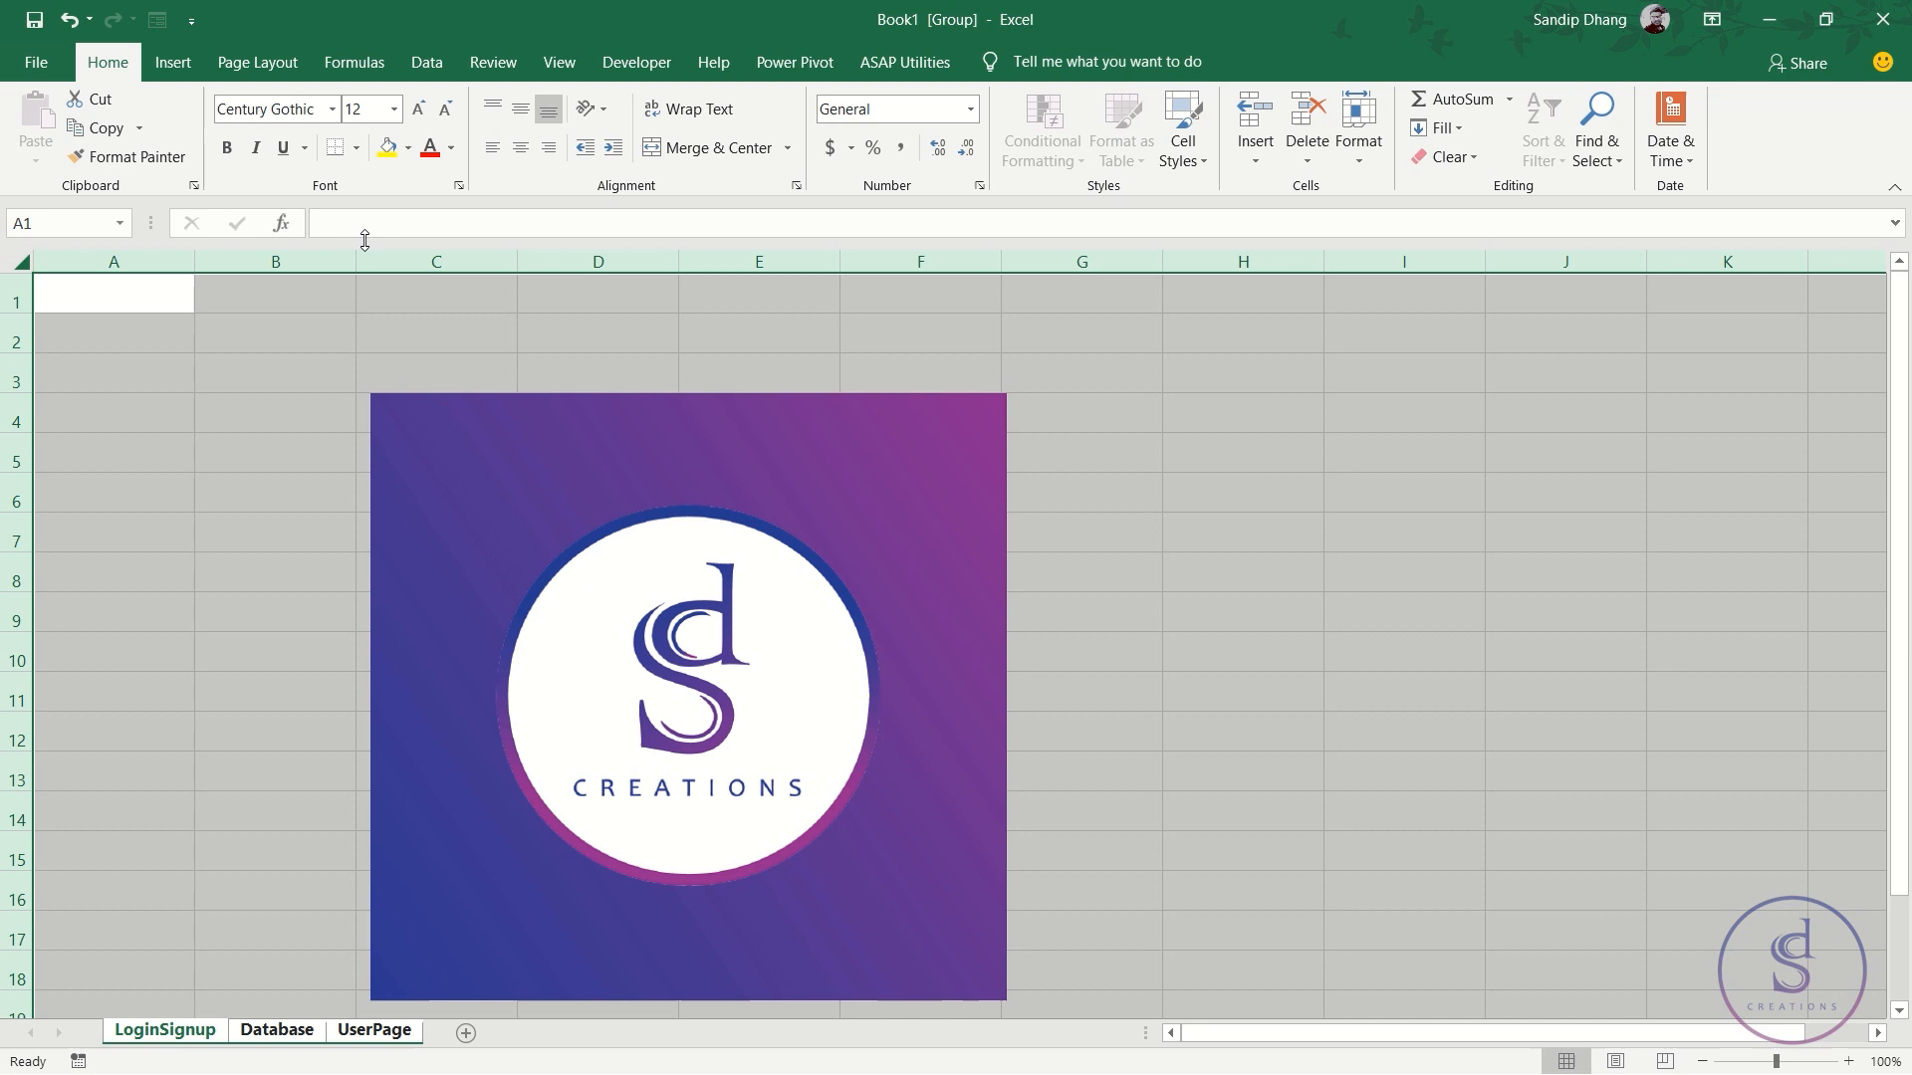
pyautogui.click(395, 110)
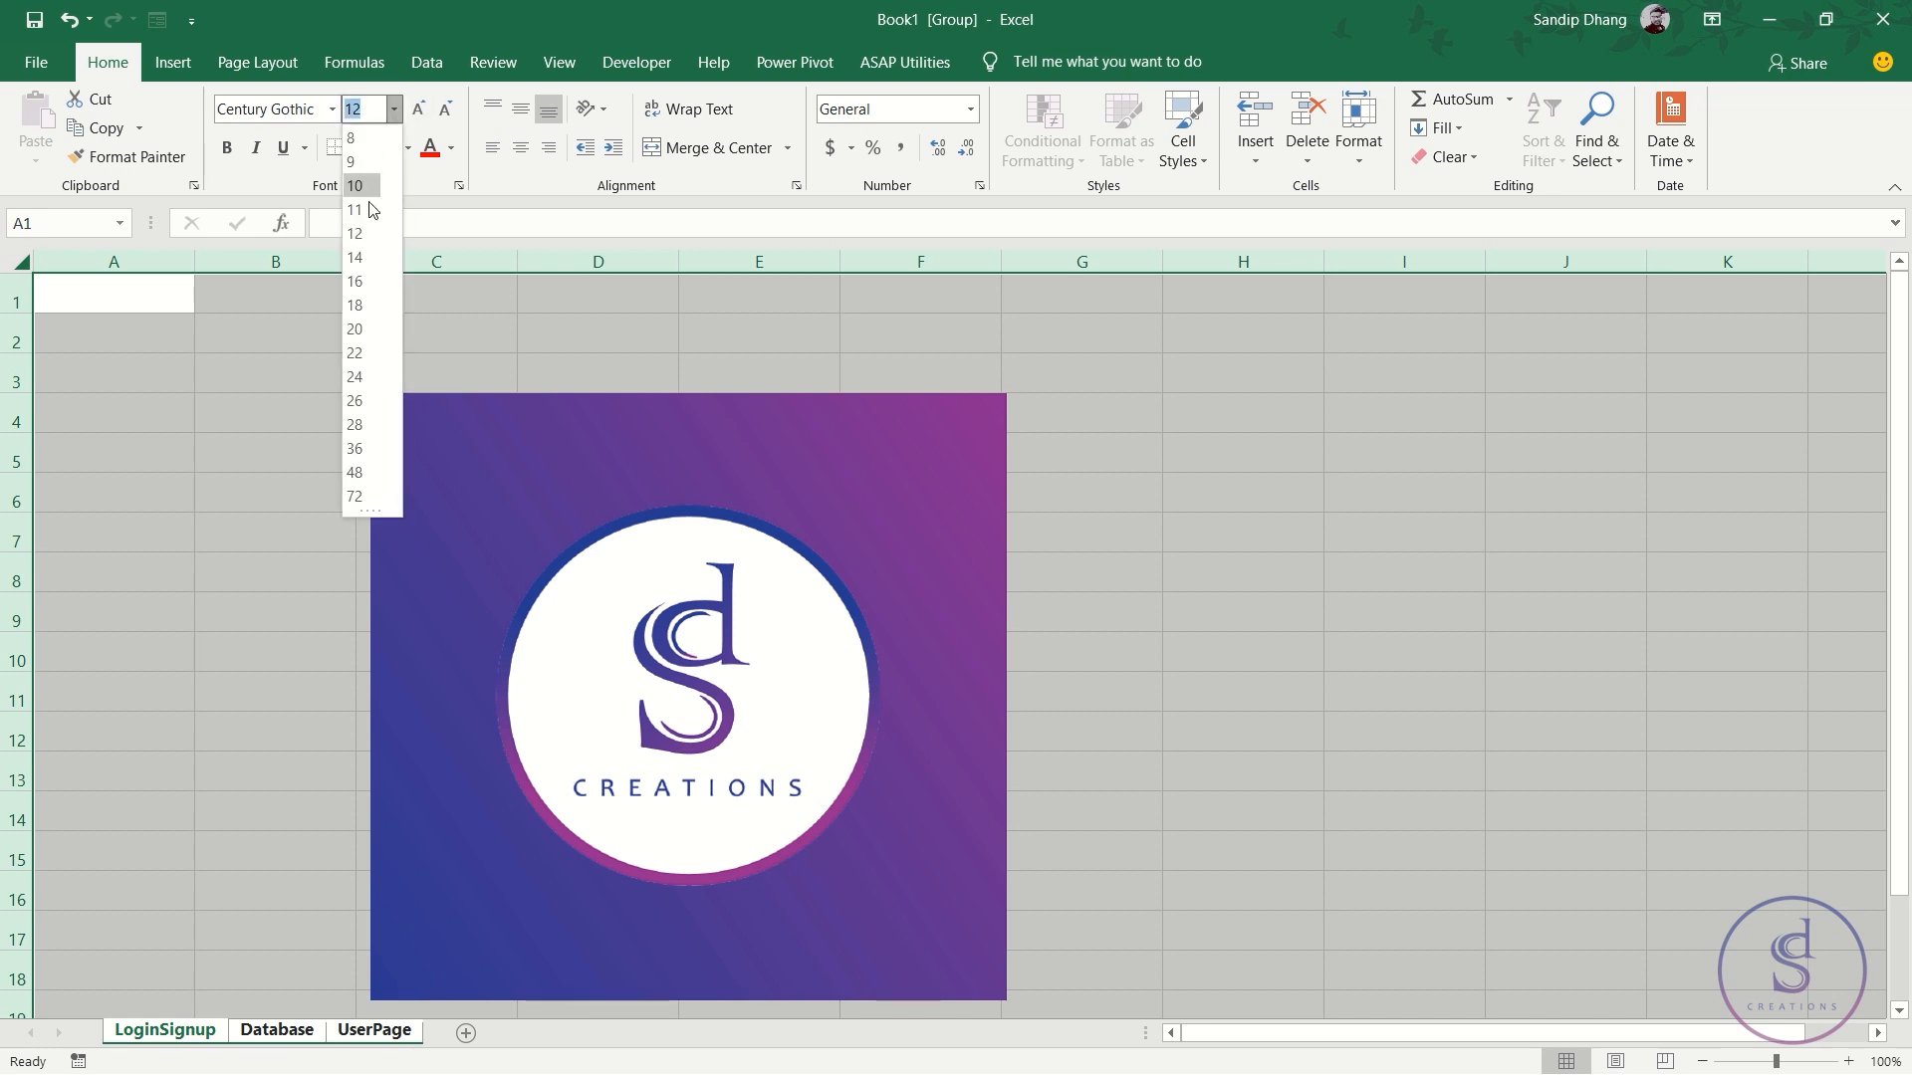
pyautogui.click(360, 256)
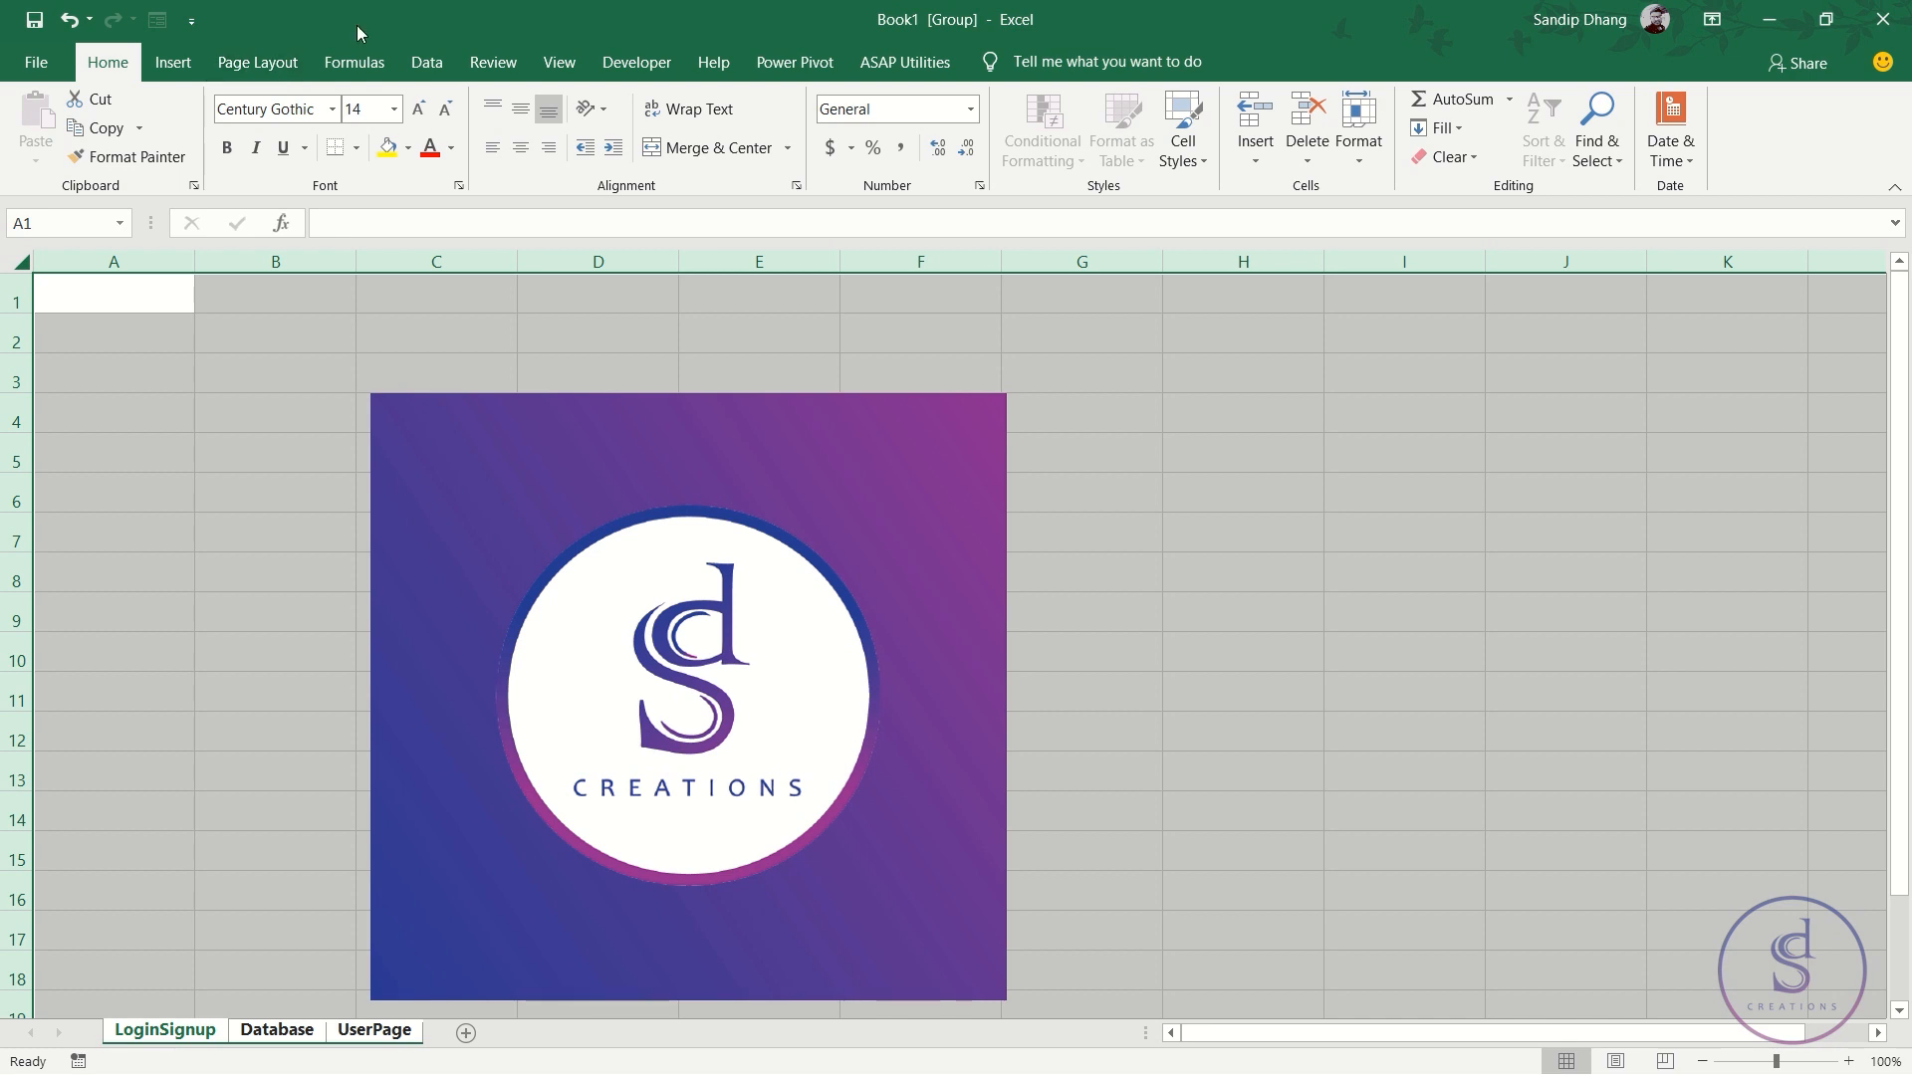
pyautogui.click(261, 61)
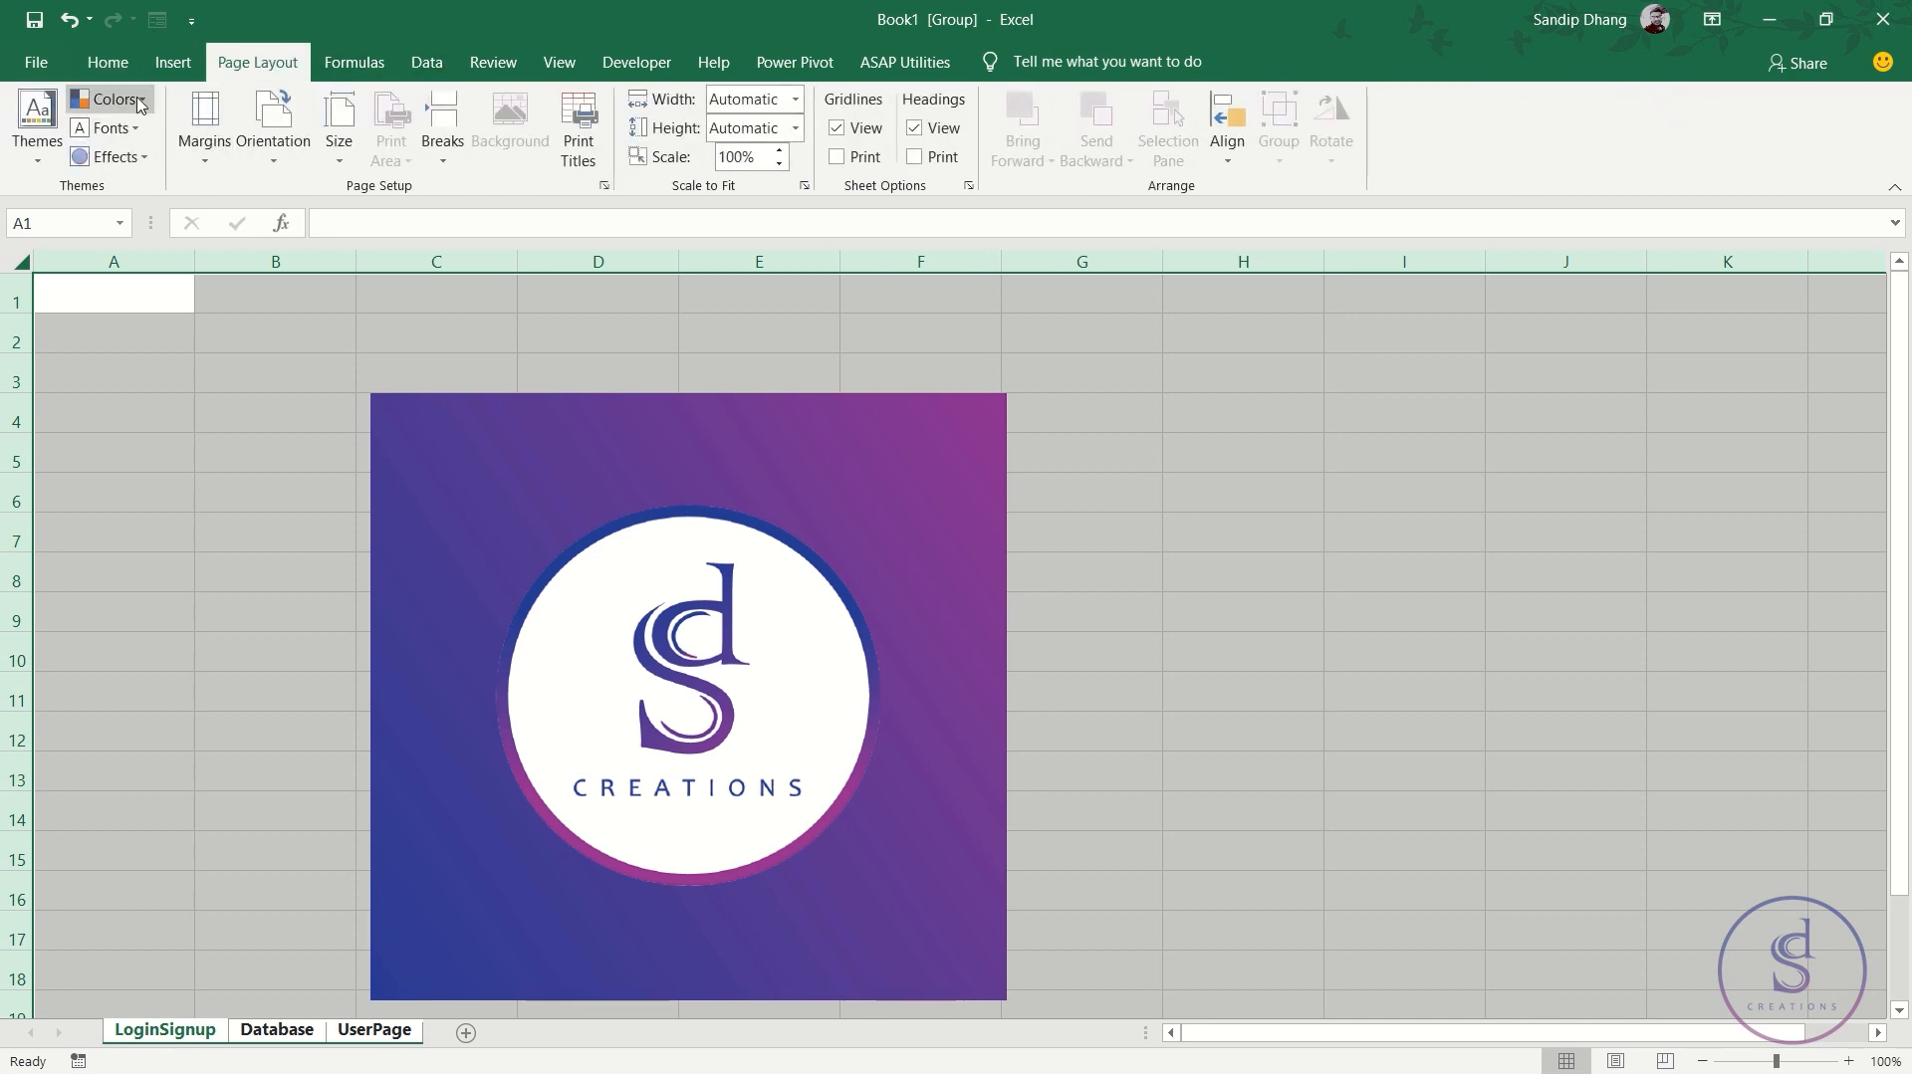
# - Apply the Red Violet theme colour scheme to the workbook
pyautogui.click(108, 99)
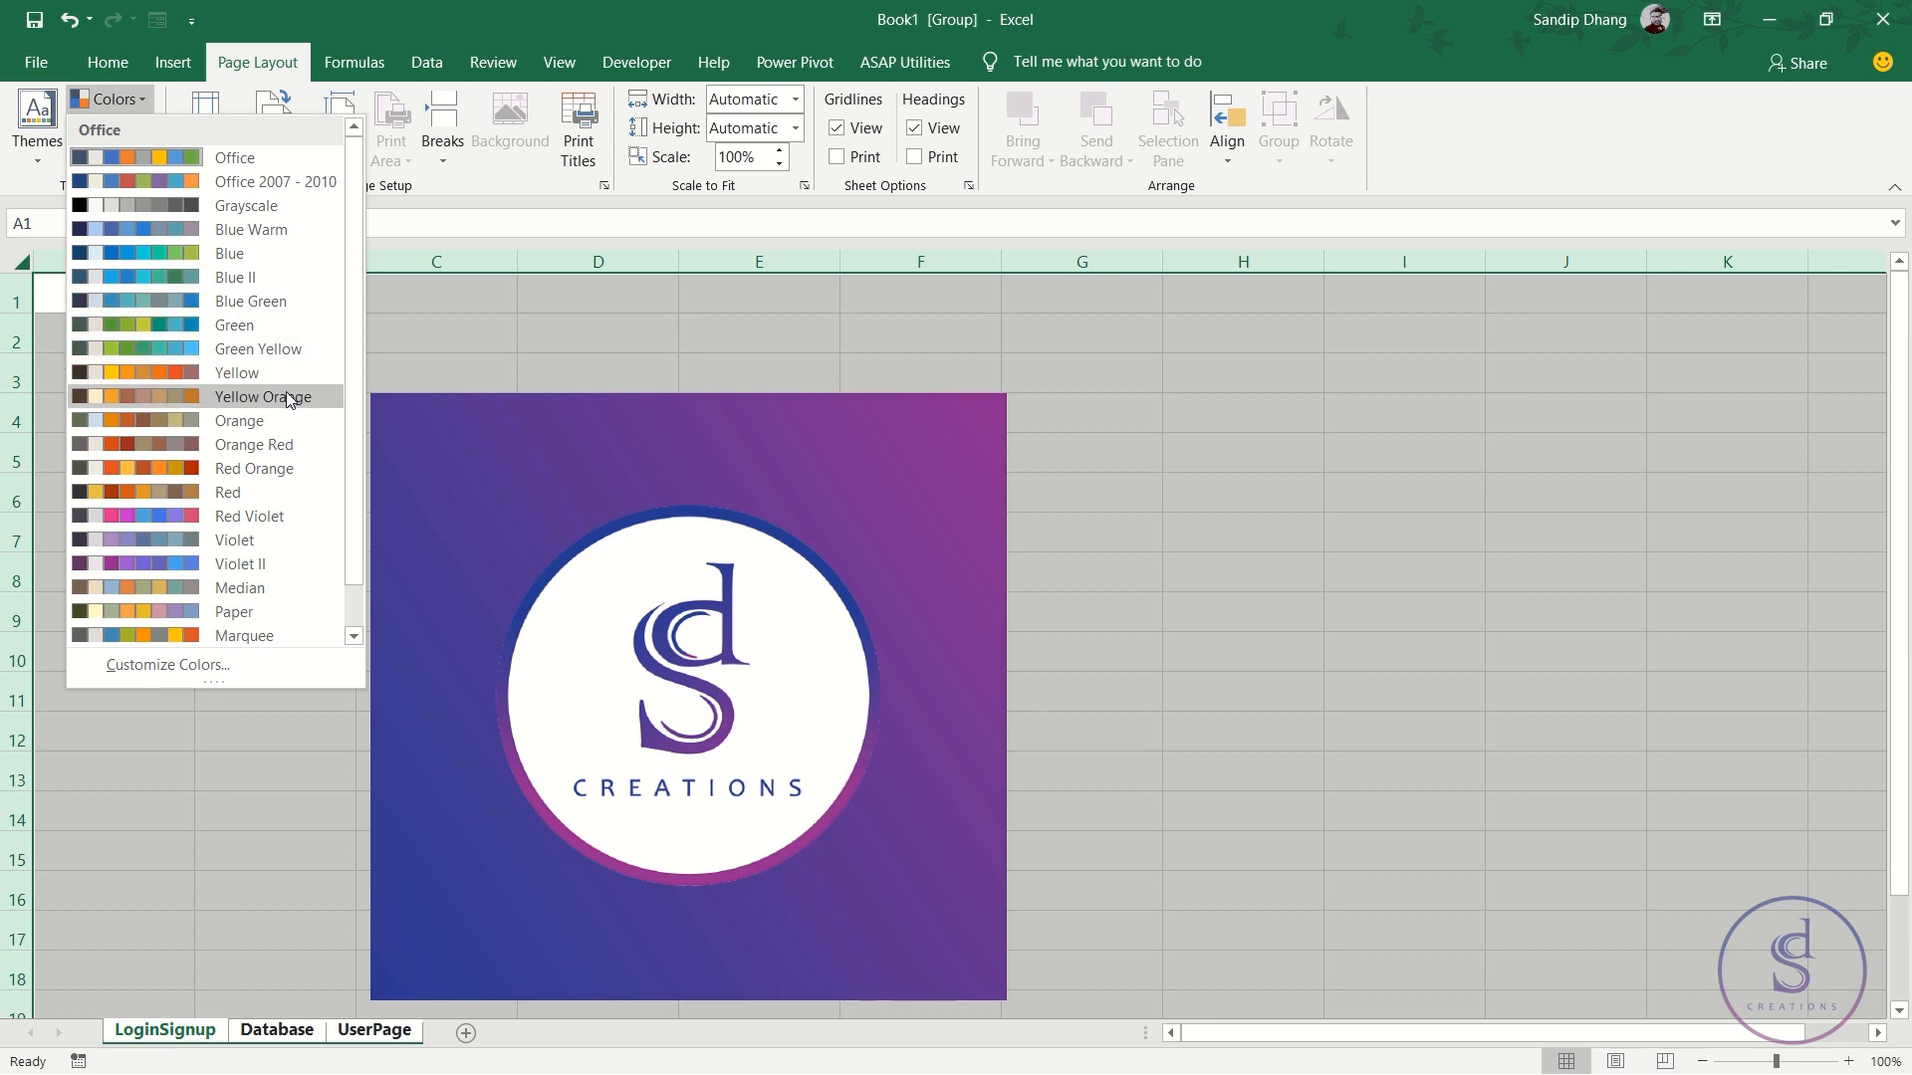
pyautogui.click(260, 516)
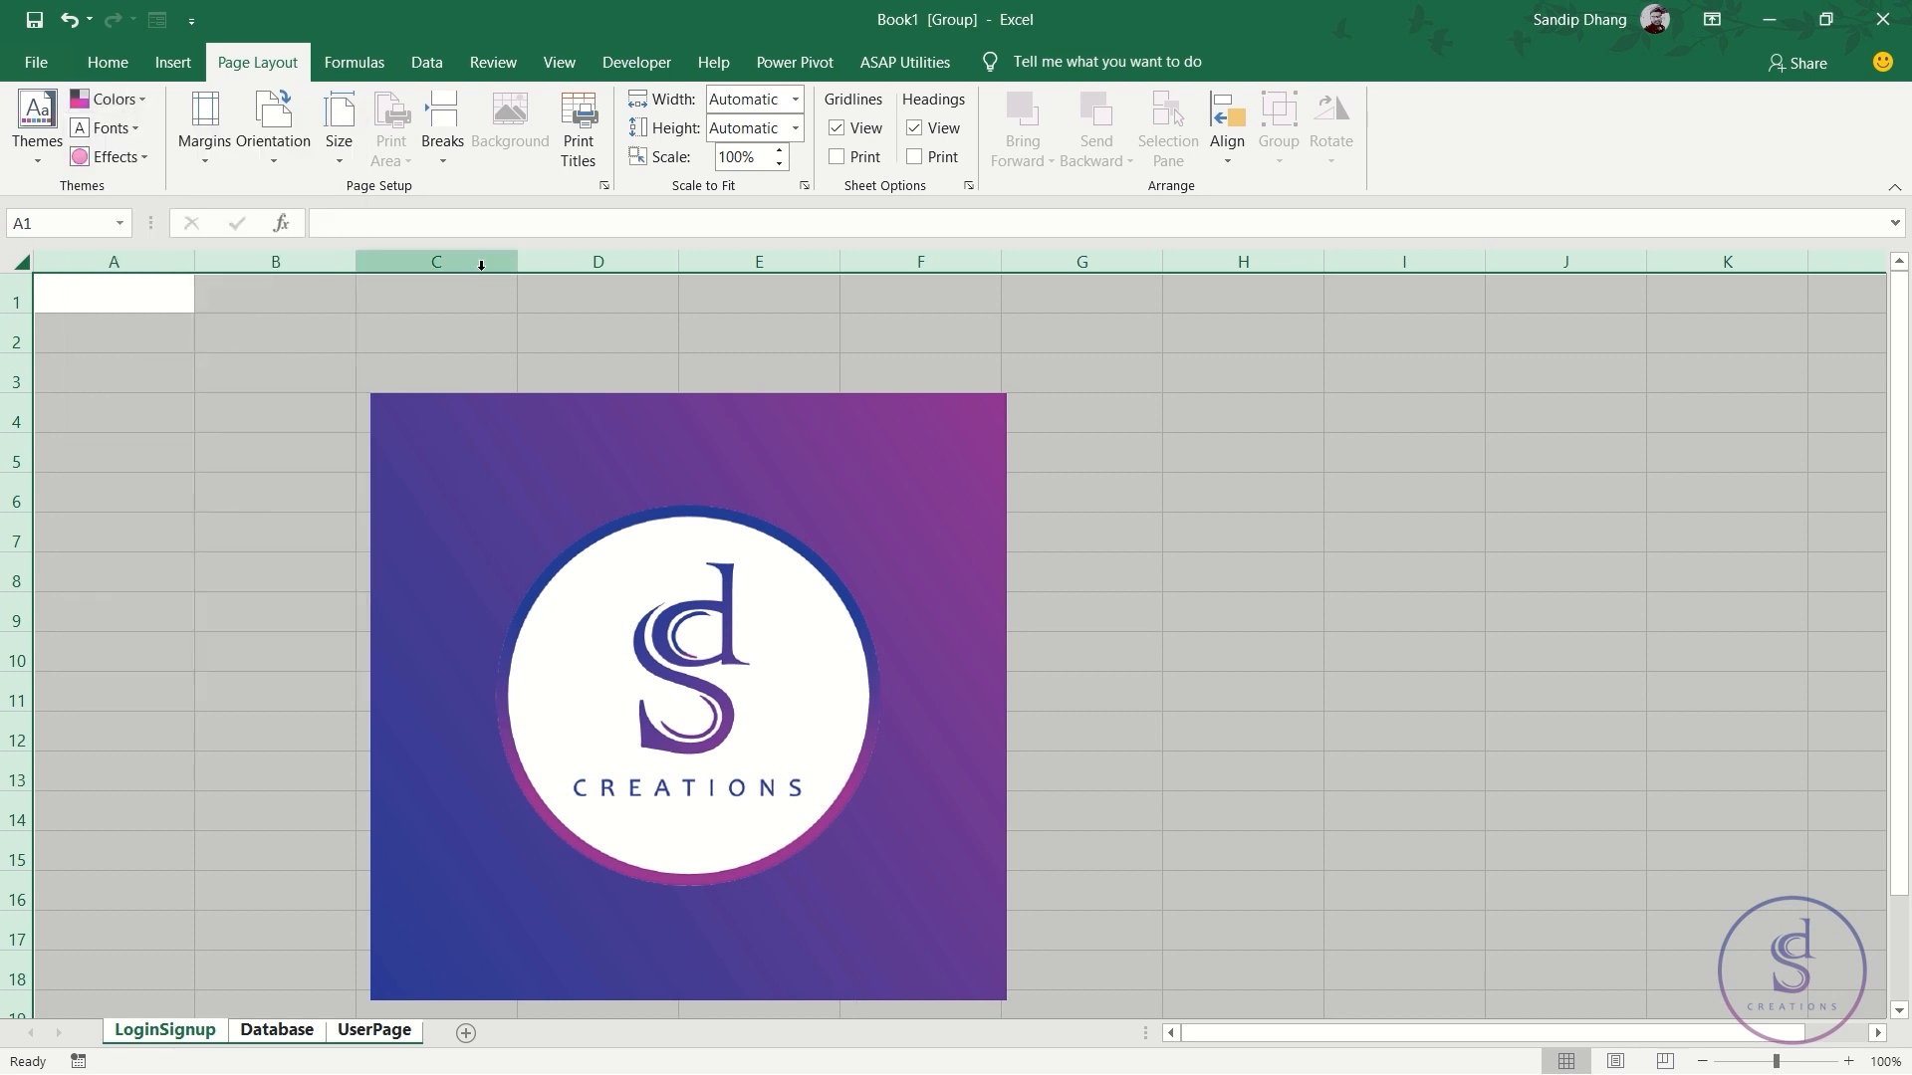
pyautogui.click(483, 301)
pyautogui.click(485, 317)
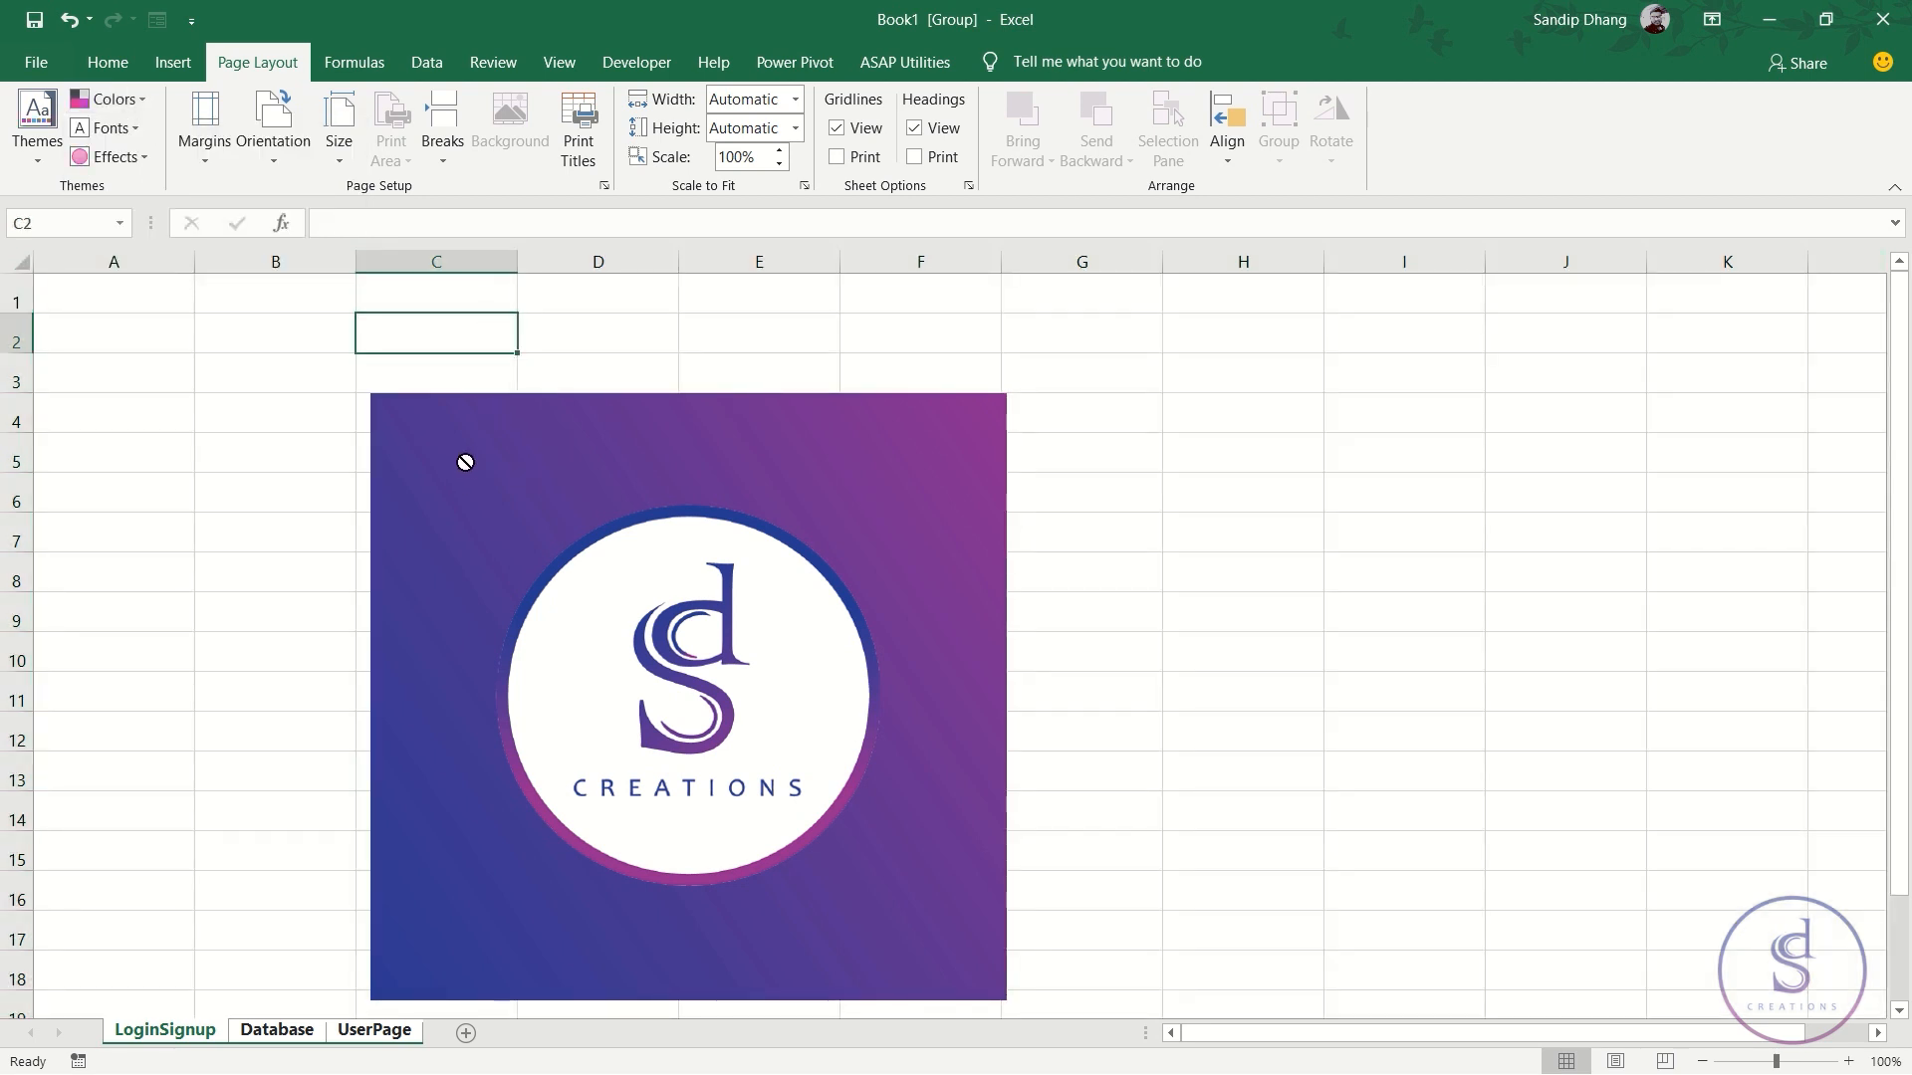
pyautogui.click(341, 367)
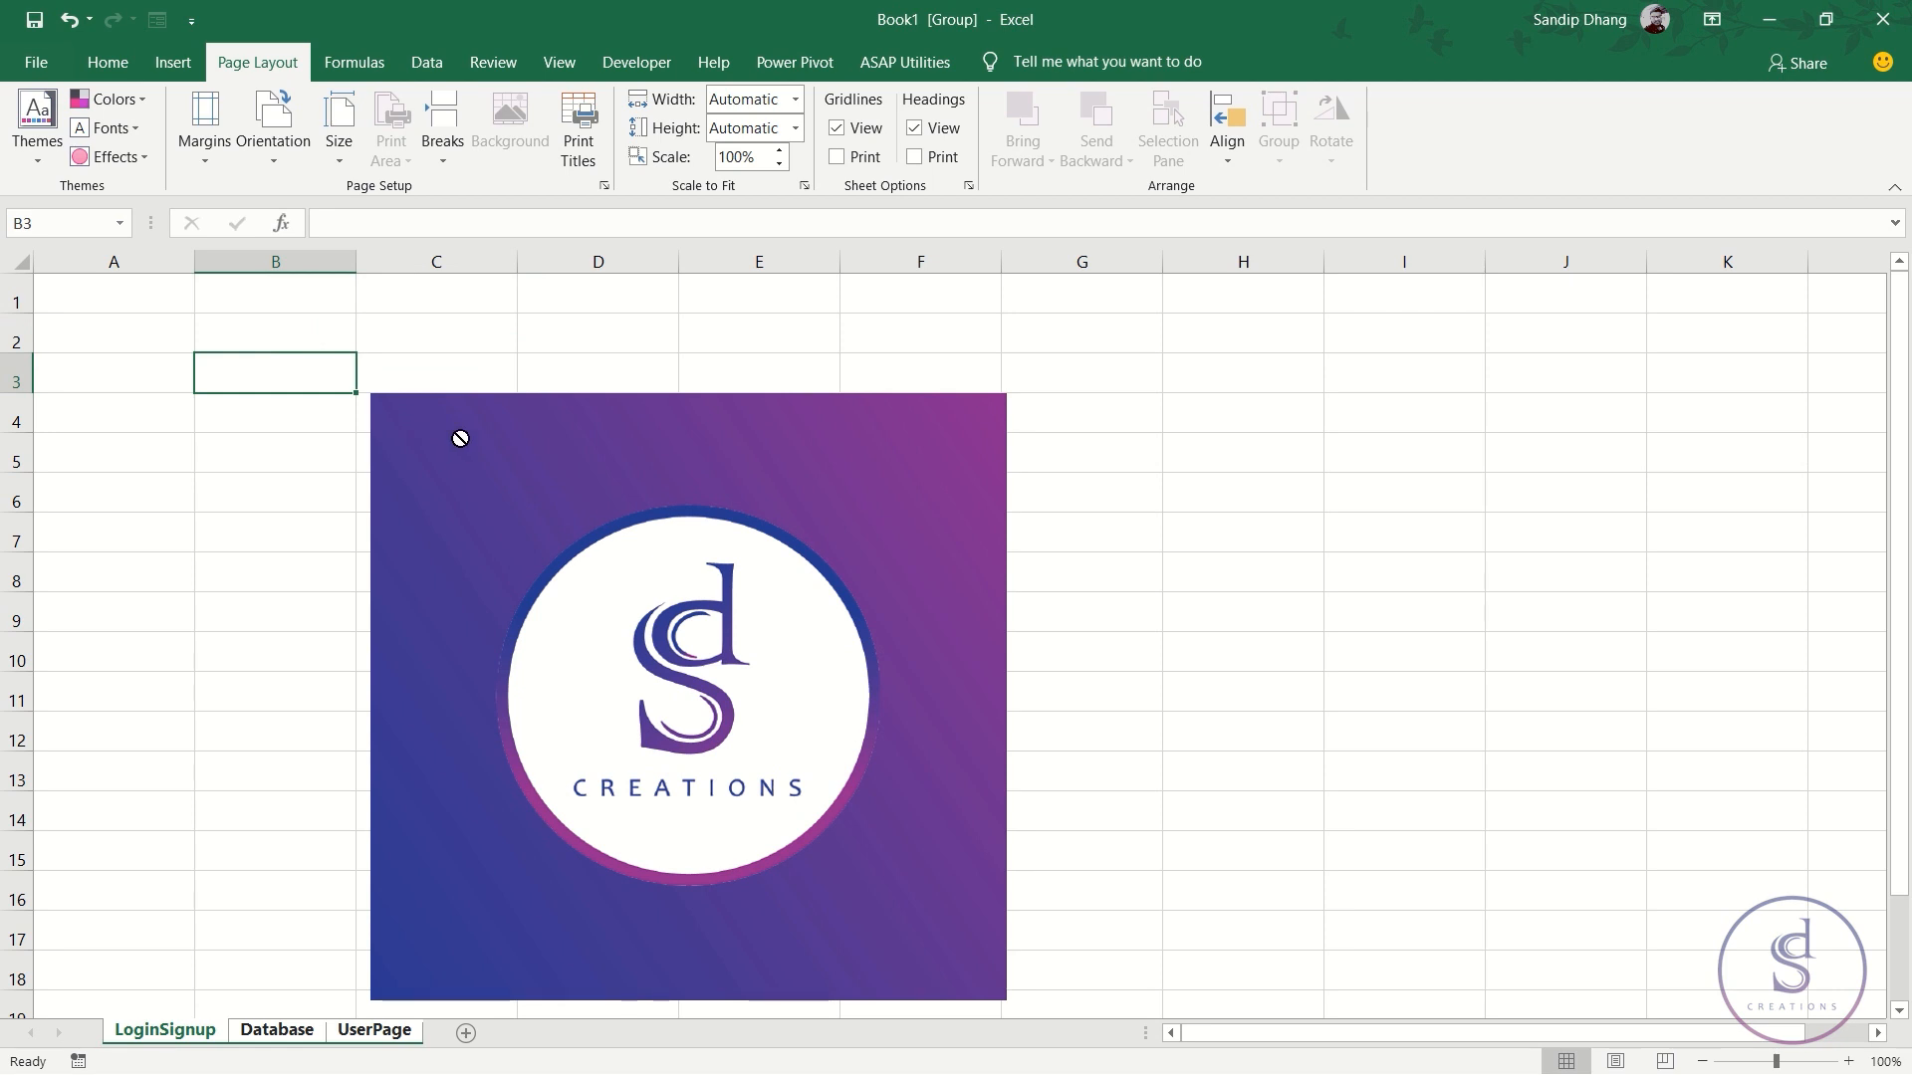
pyautogui.scroll(-2, 460, 443)
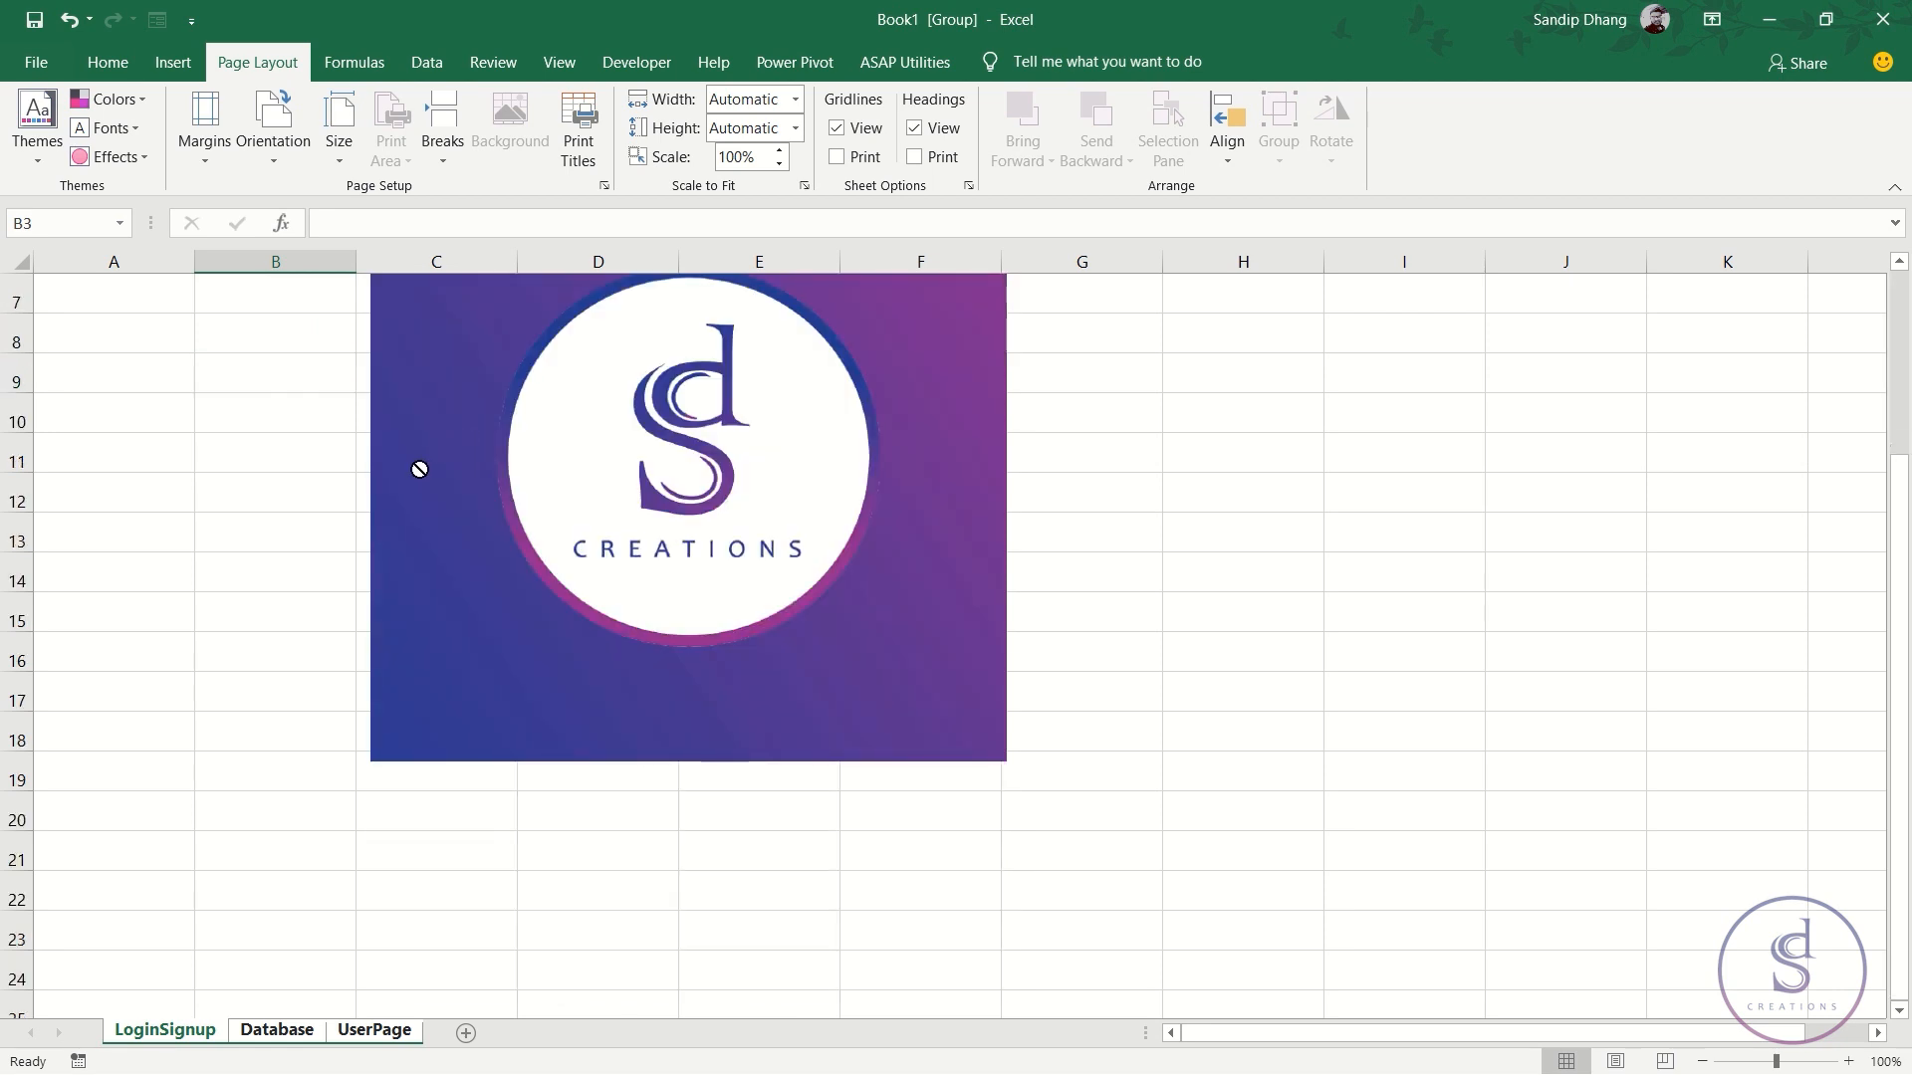
pyautogui.scroll(2, 416, 468)
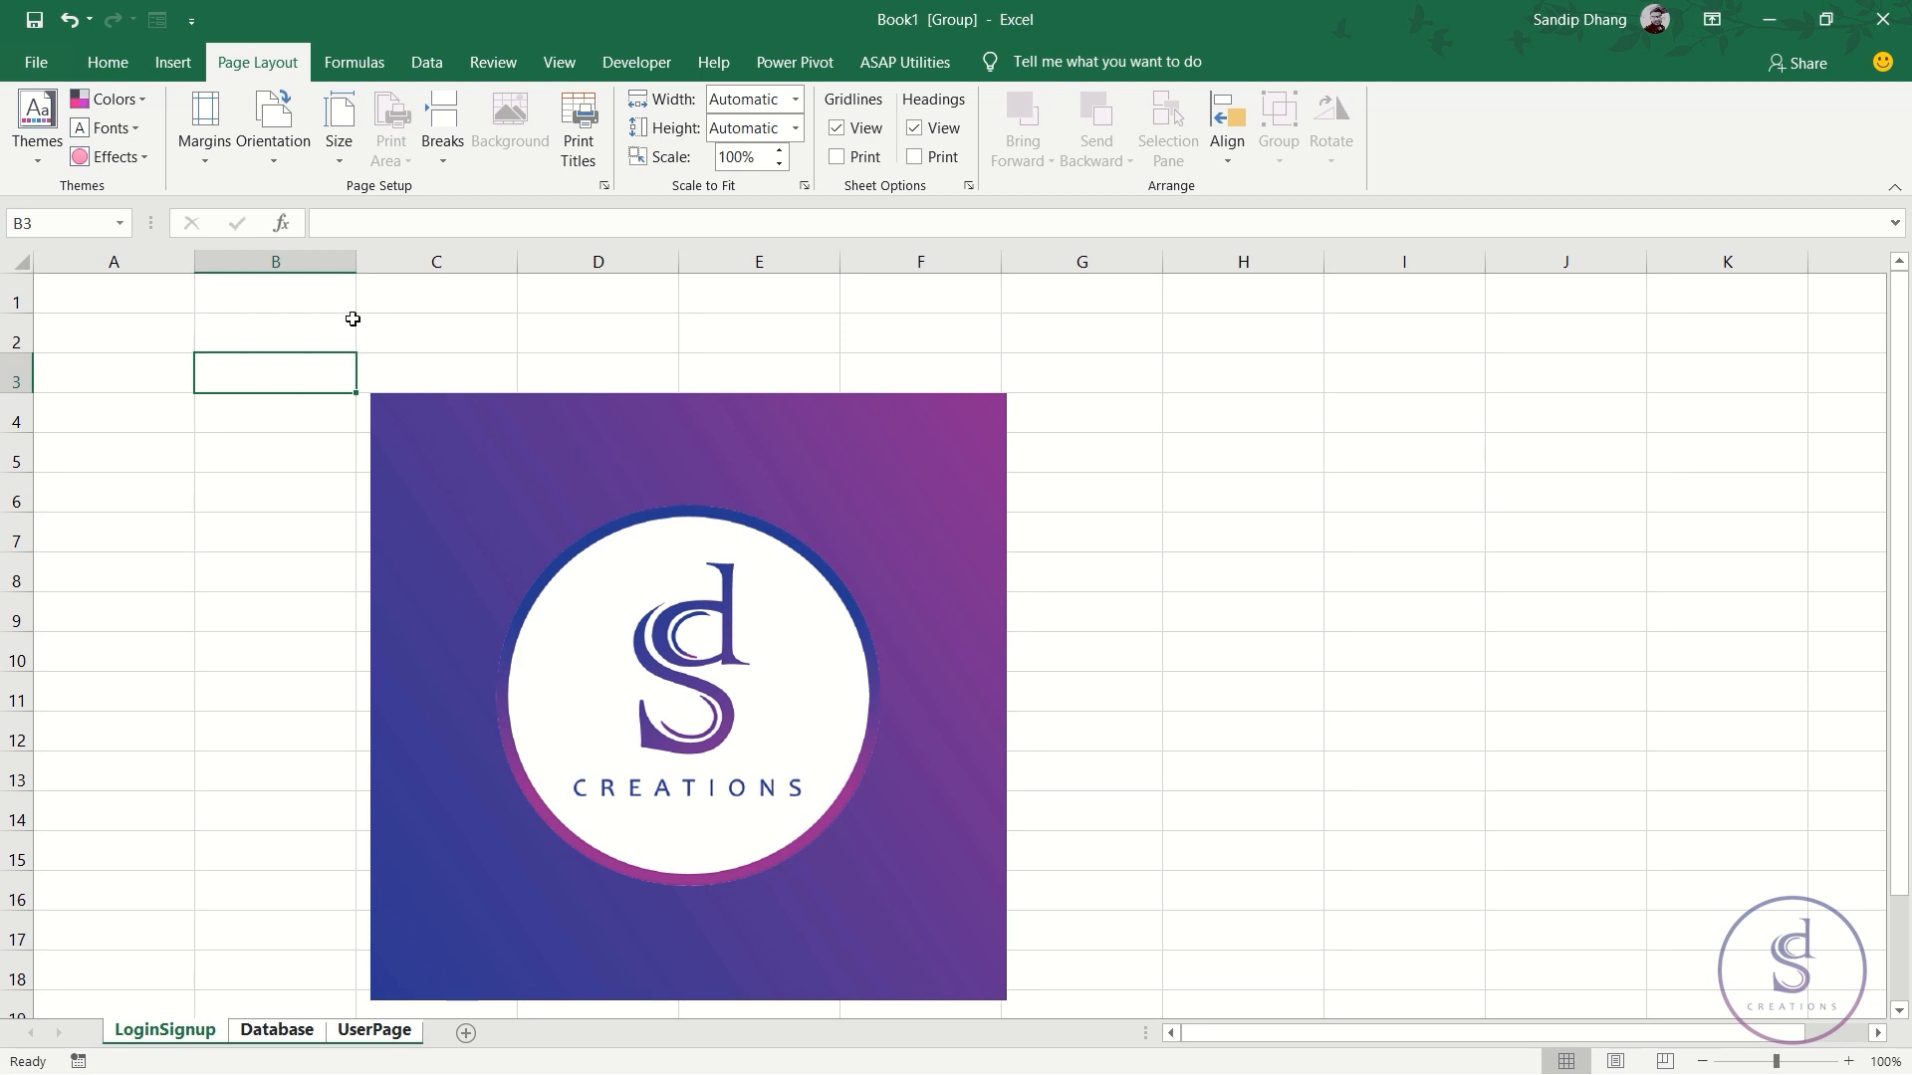
# - Open Login Logout.xlsm from the recent workbooks list for reference
pyautogui.click(107, 63)
pyautogui.click(1593, 160)
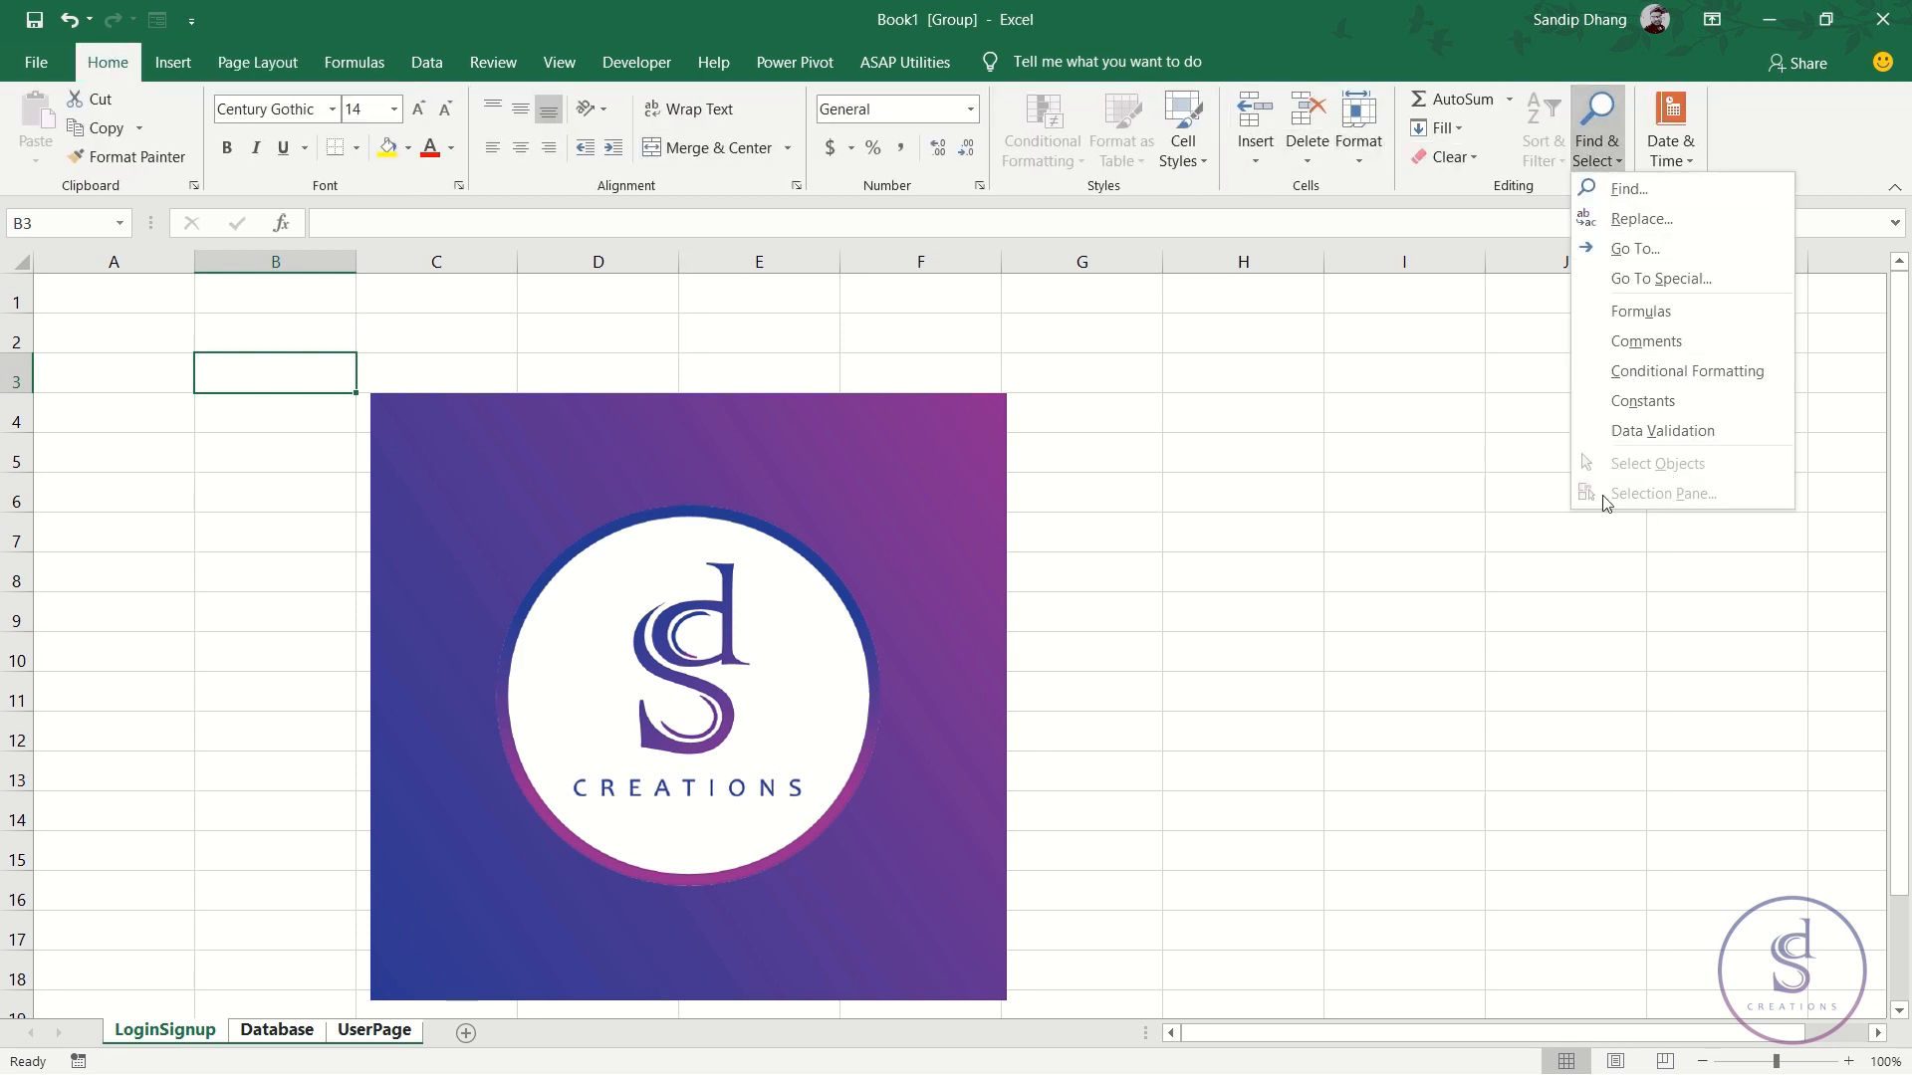
pyautogui.click(1394, 489)
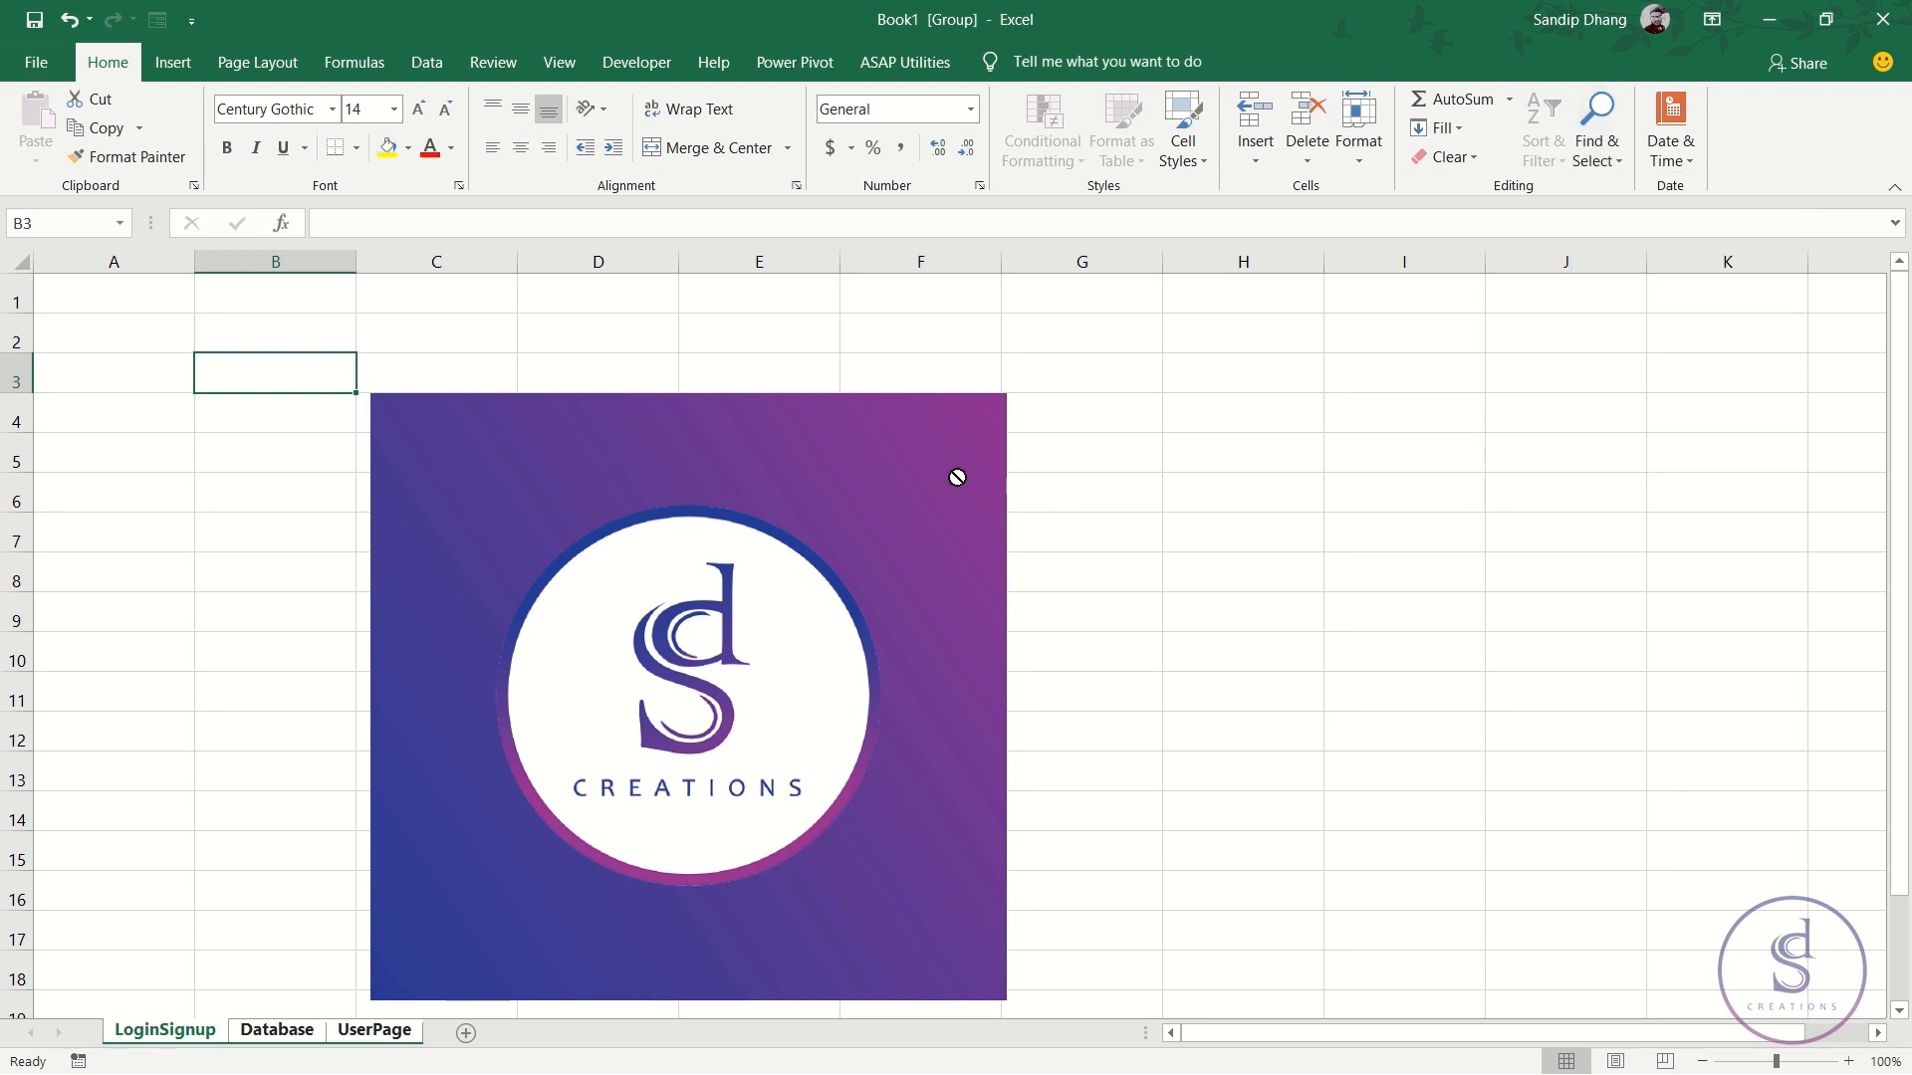
pyautogui.click(34, 66)
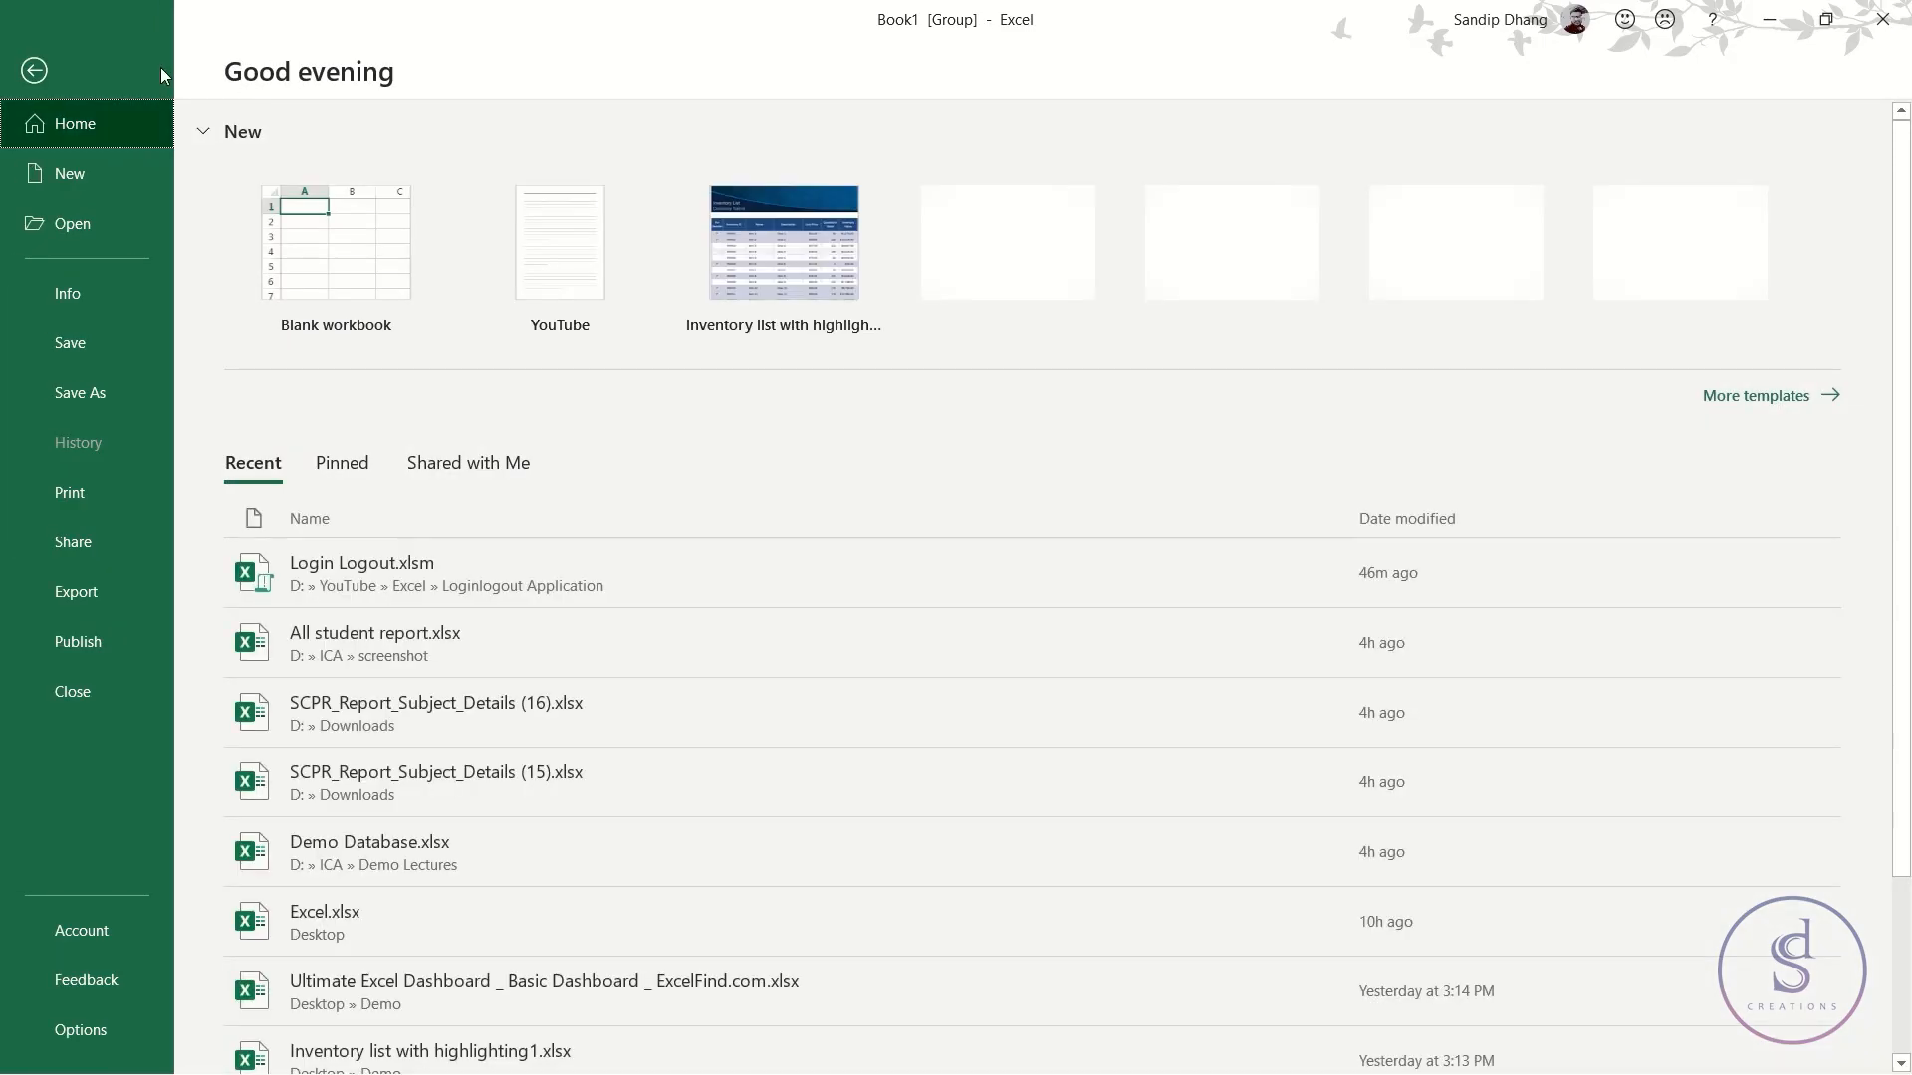
pyautogui.click(394, 566)
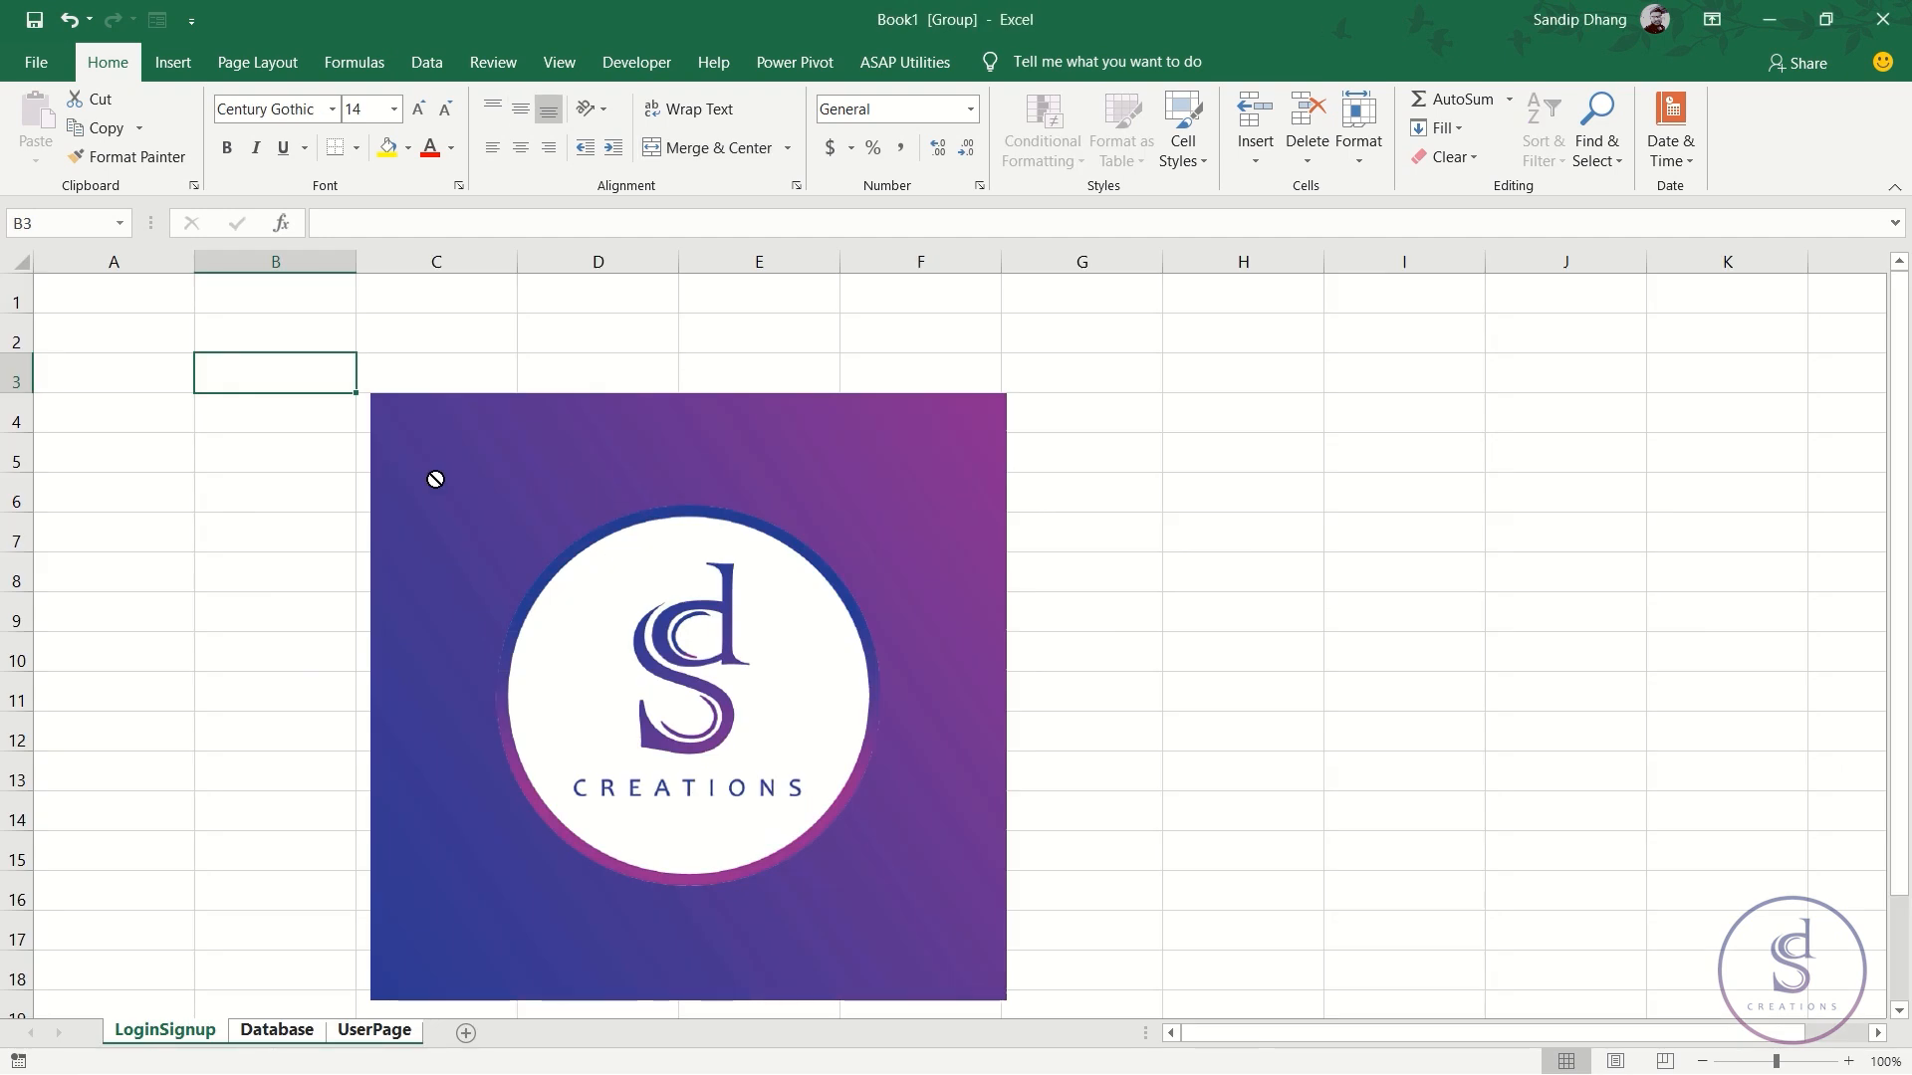
pyautogui.keyDown('ctrl'); pyautogui.click(261, 1033); pyautogui.keyUp('ctrl')
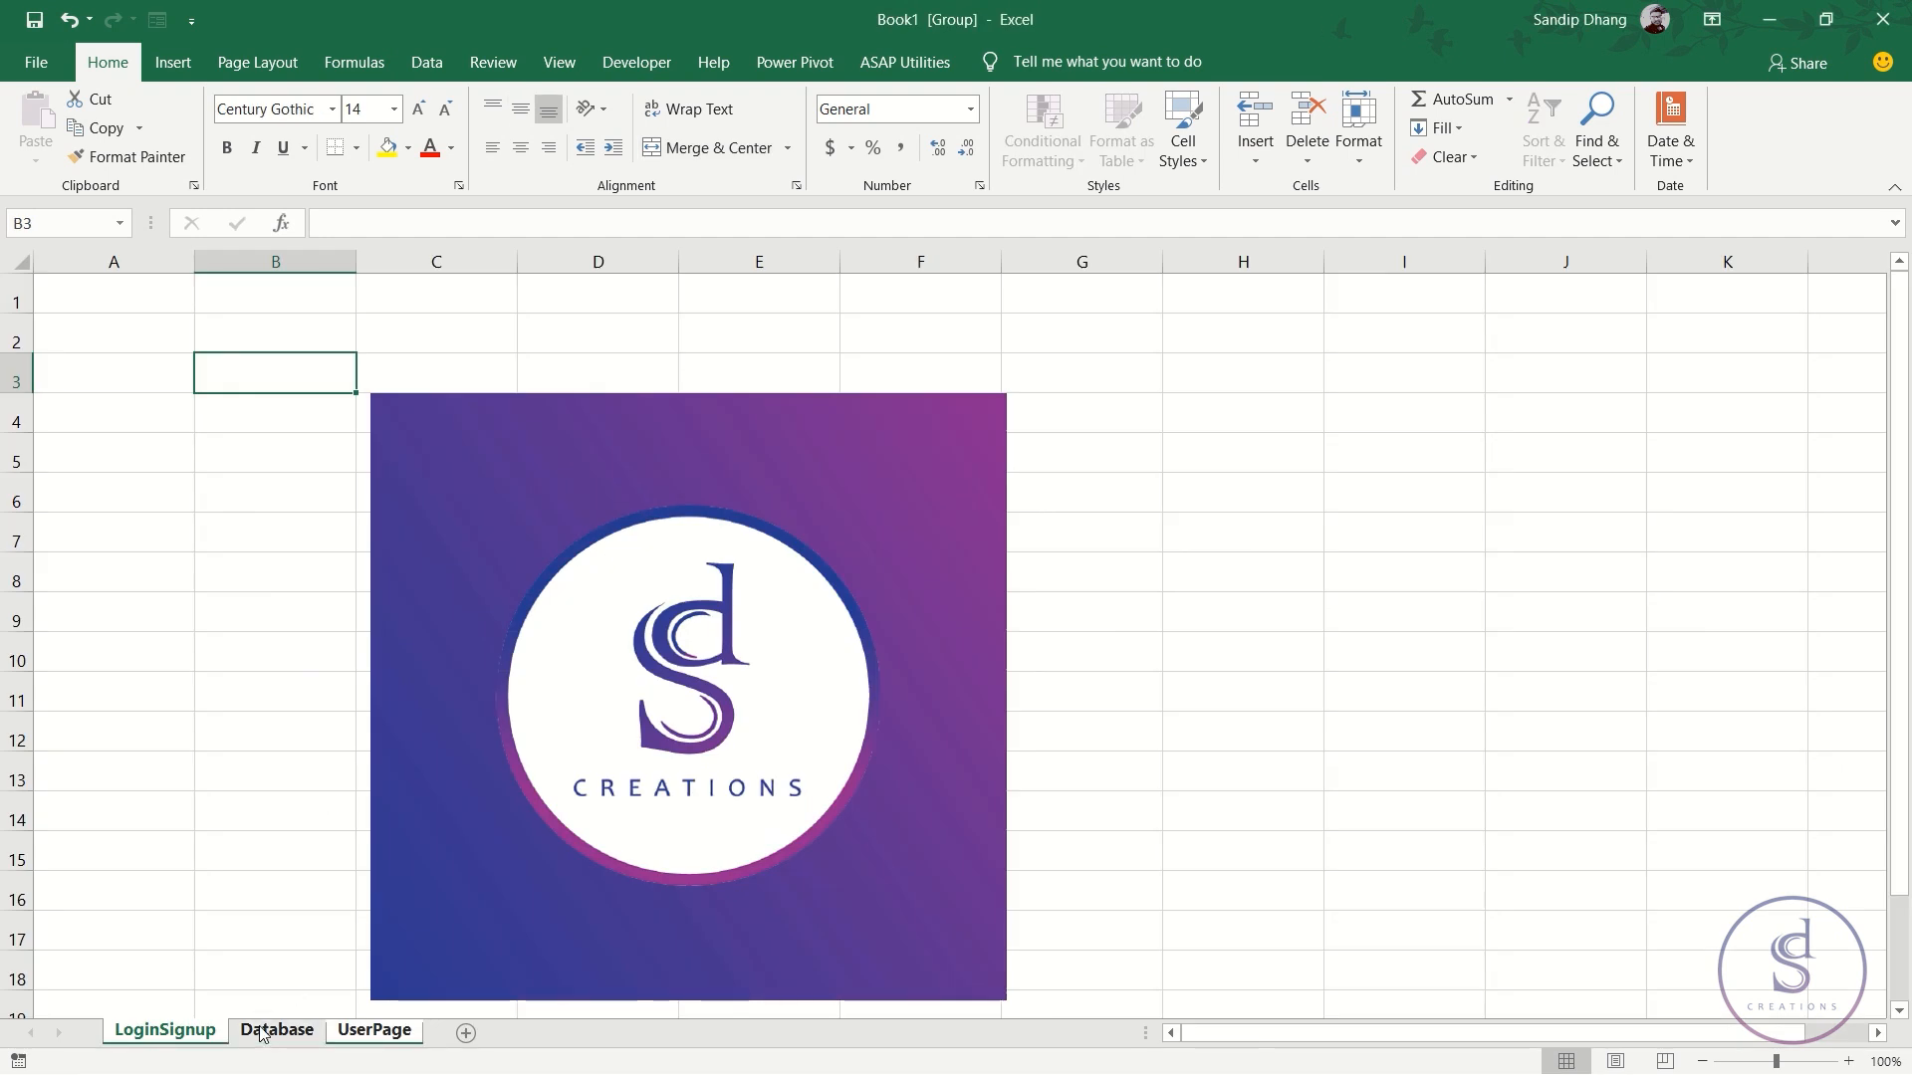
# - Ungroup the sheets and move the logo up-left so its corner sits at cell B3
pyautogui.keyDown('ctrl'); pyautogui.click(383, 1034); pyautogui.keyUp('ctrl')
pyautogui.click(375, 714)
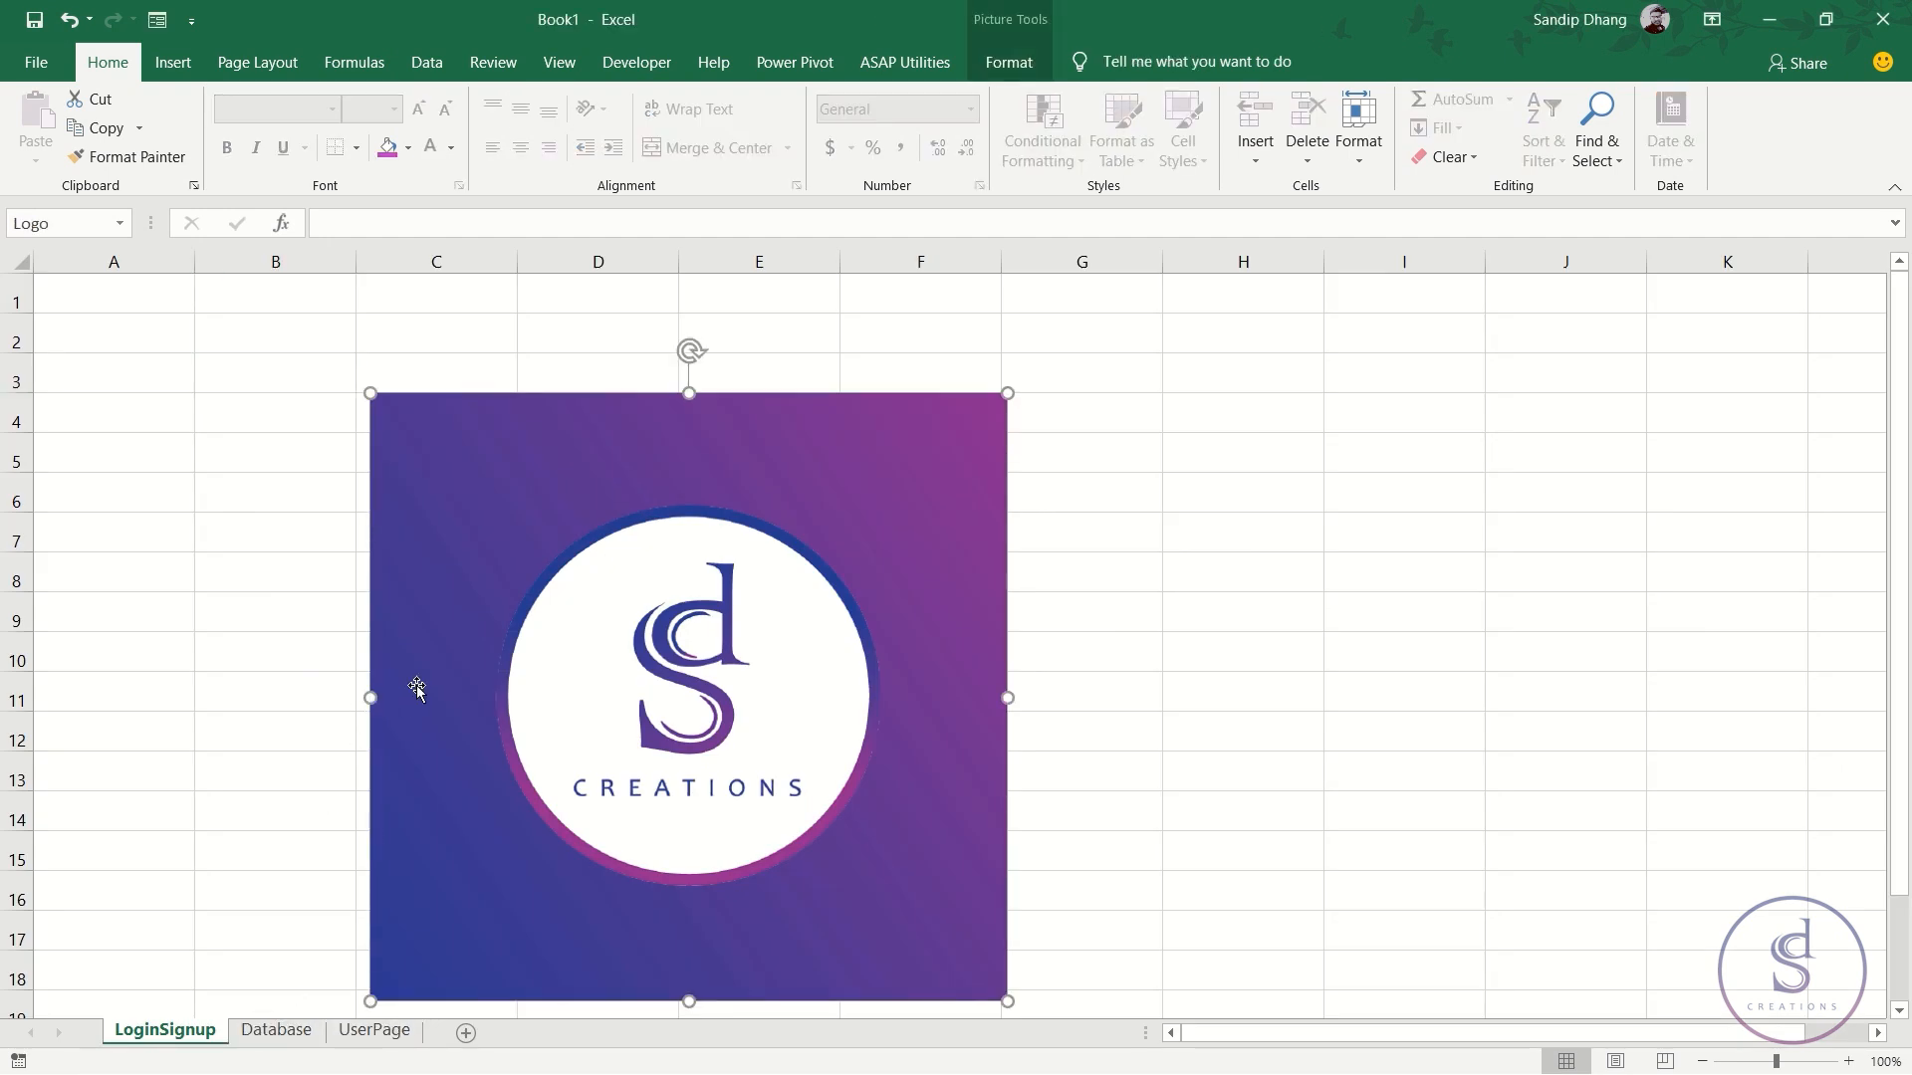
pyautogui.hotkey('alt', 'Tab')
pyautogui.moveTo(1081, 27)
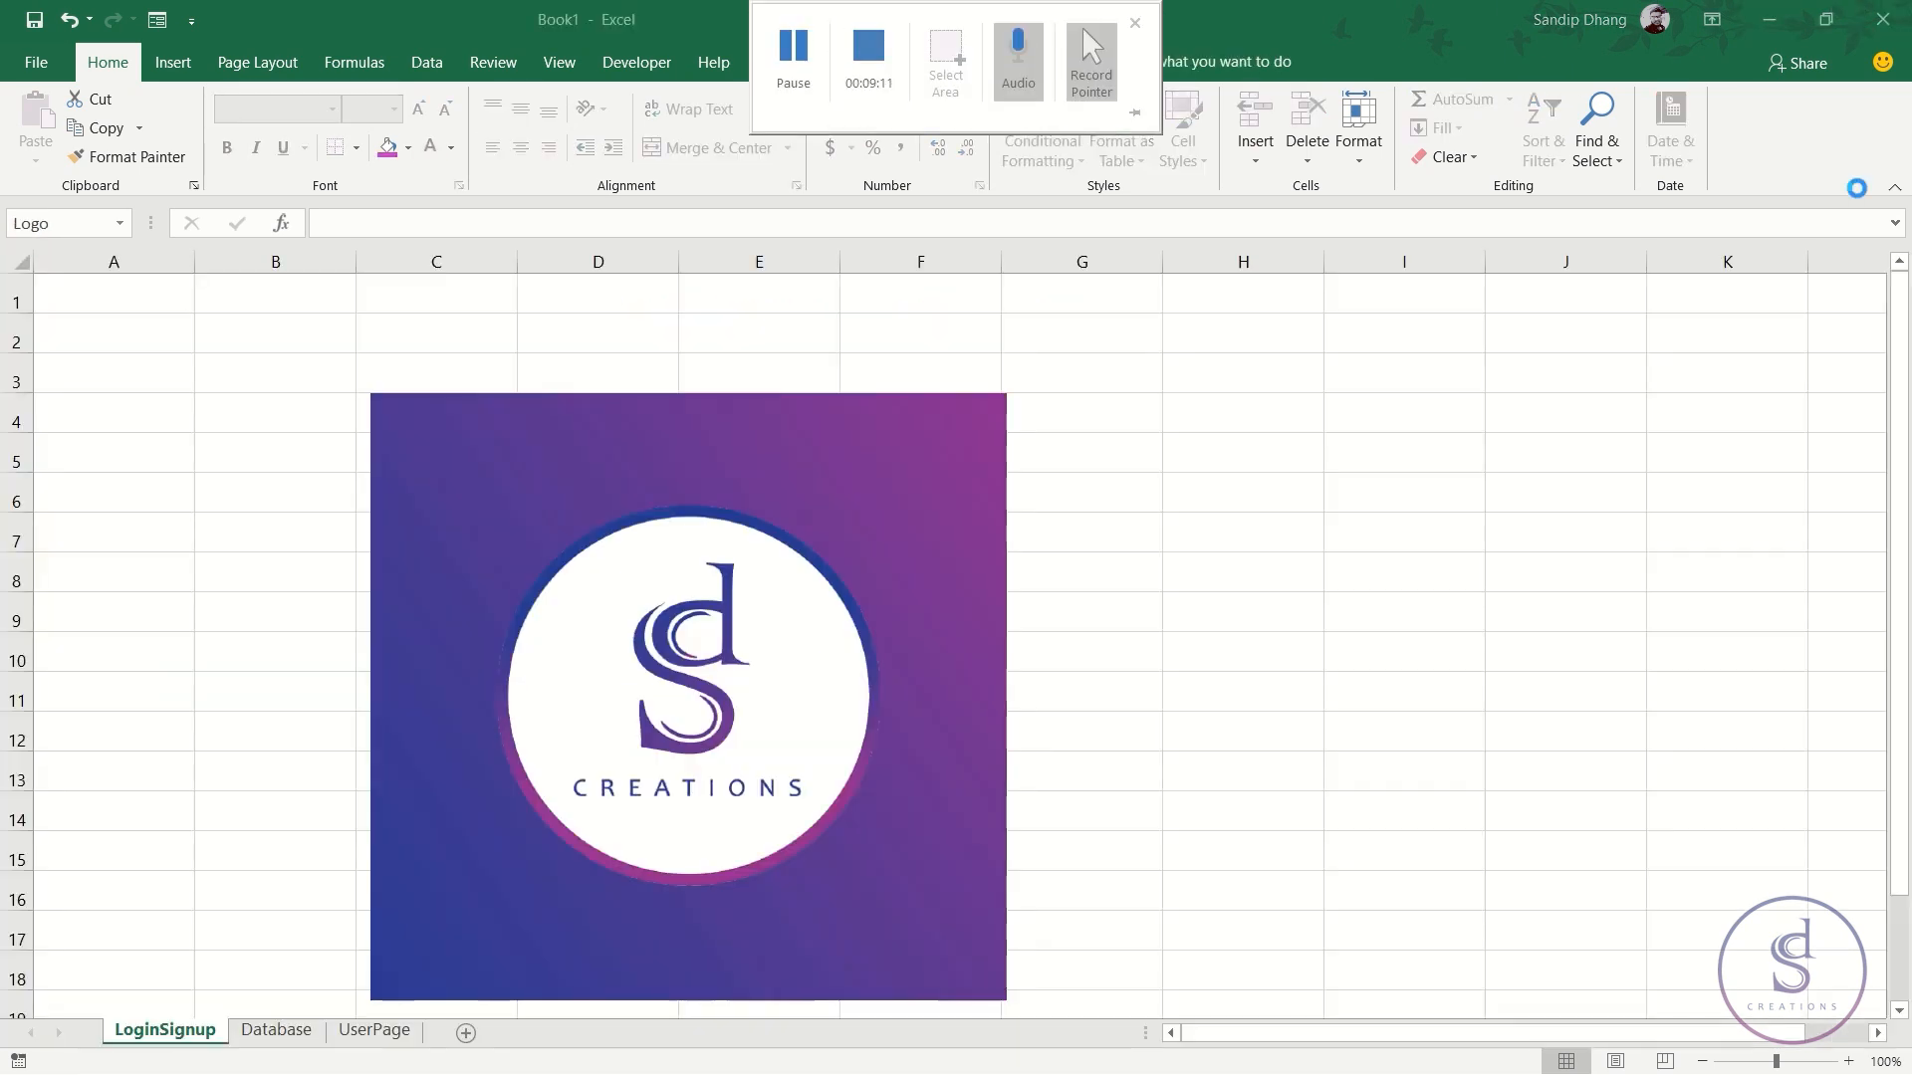
pyautogui.moveTo(435, 486); pyautogui.dragTo(360, 446)
pyautogui.moveTo(299, 289); pyautogui.dragTo(1570, 325)
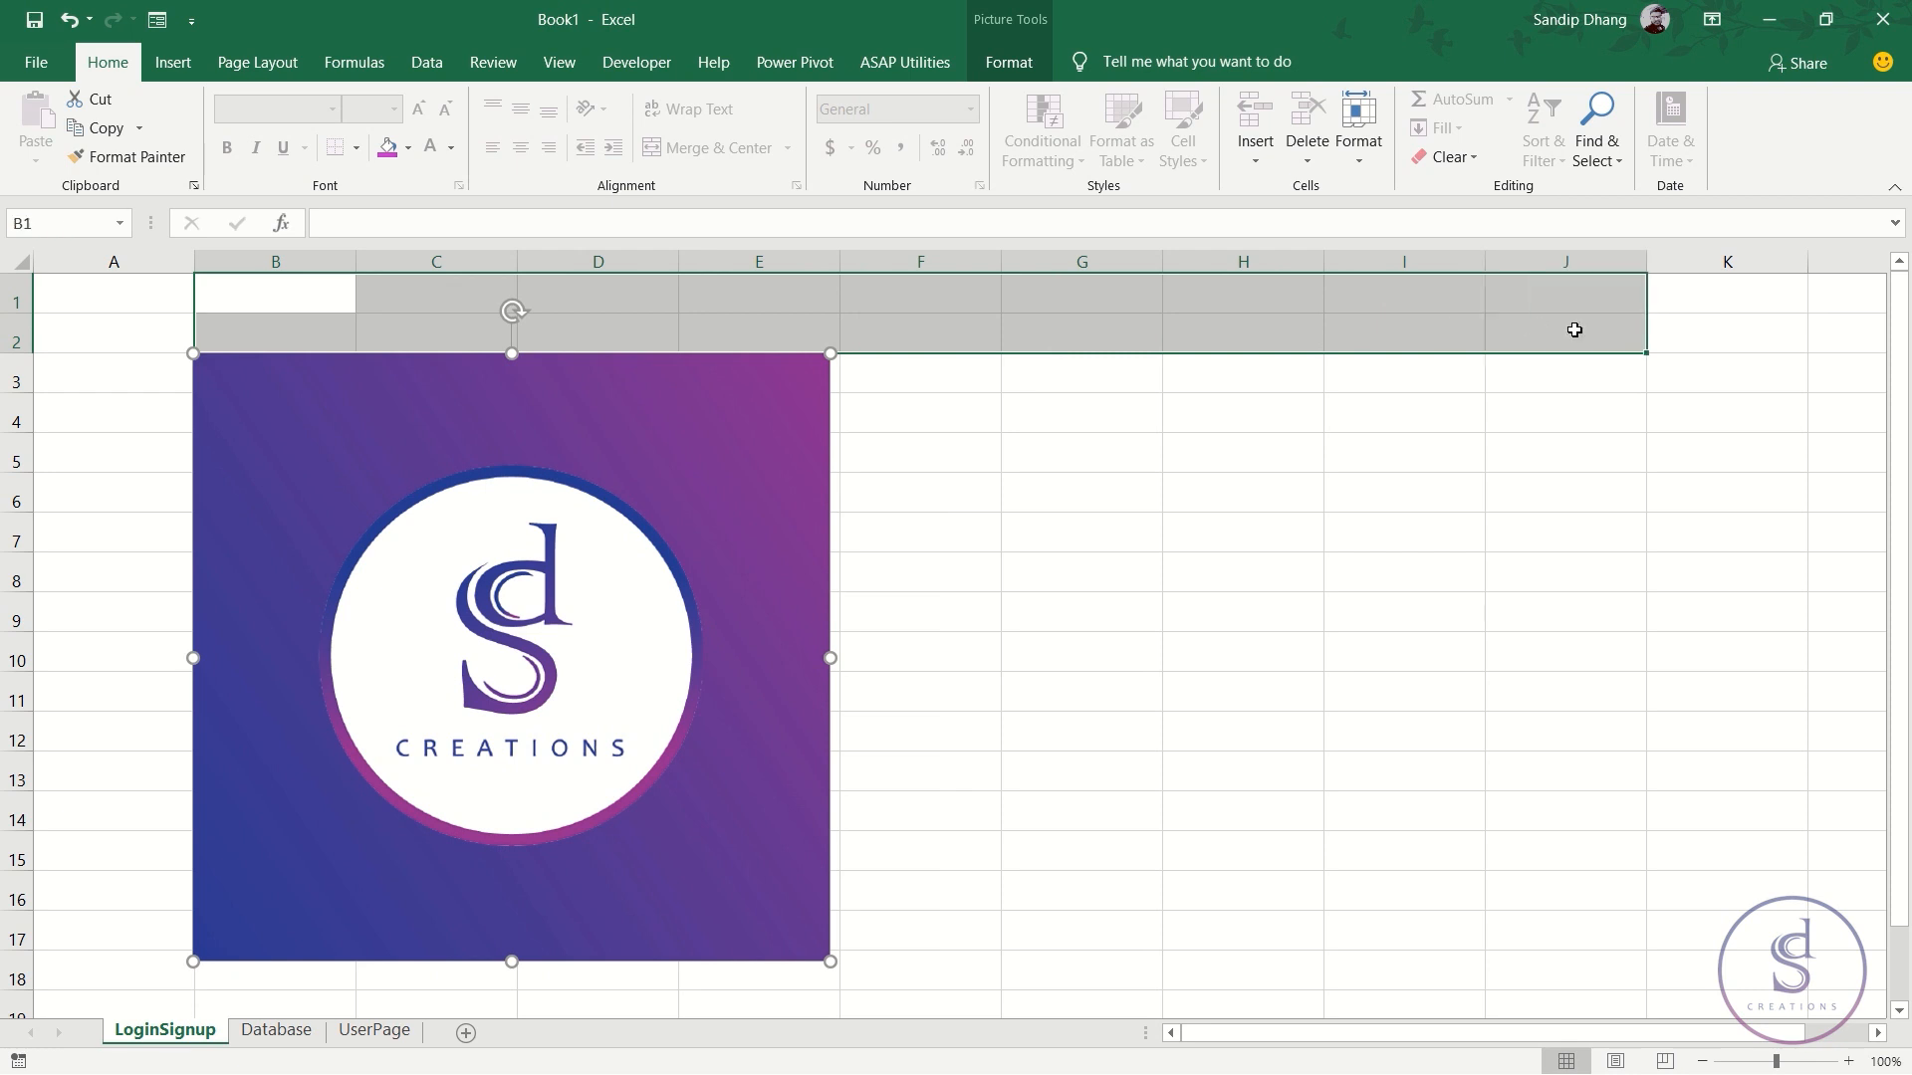
# - Merge B1:J2 and enter the title 'LOGIN LOGOUT APPLICATION'
pyautogui.click(712, 148)
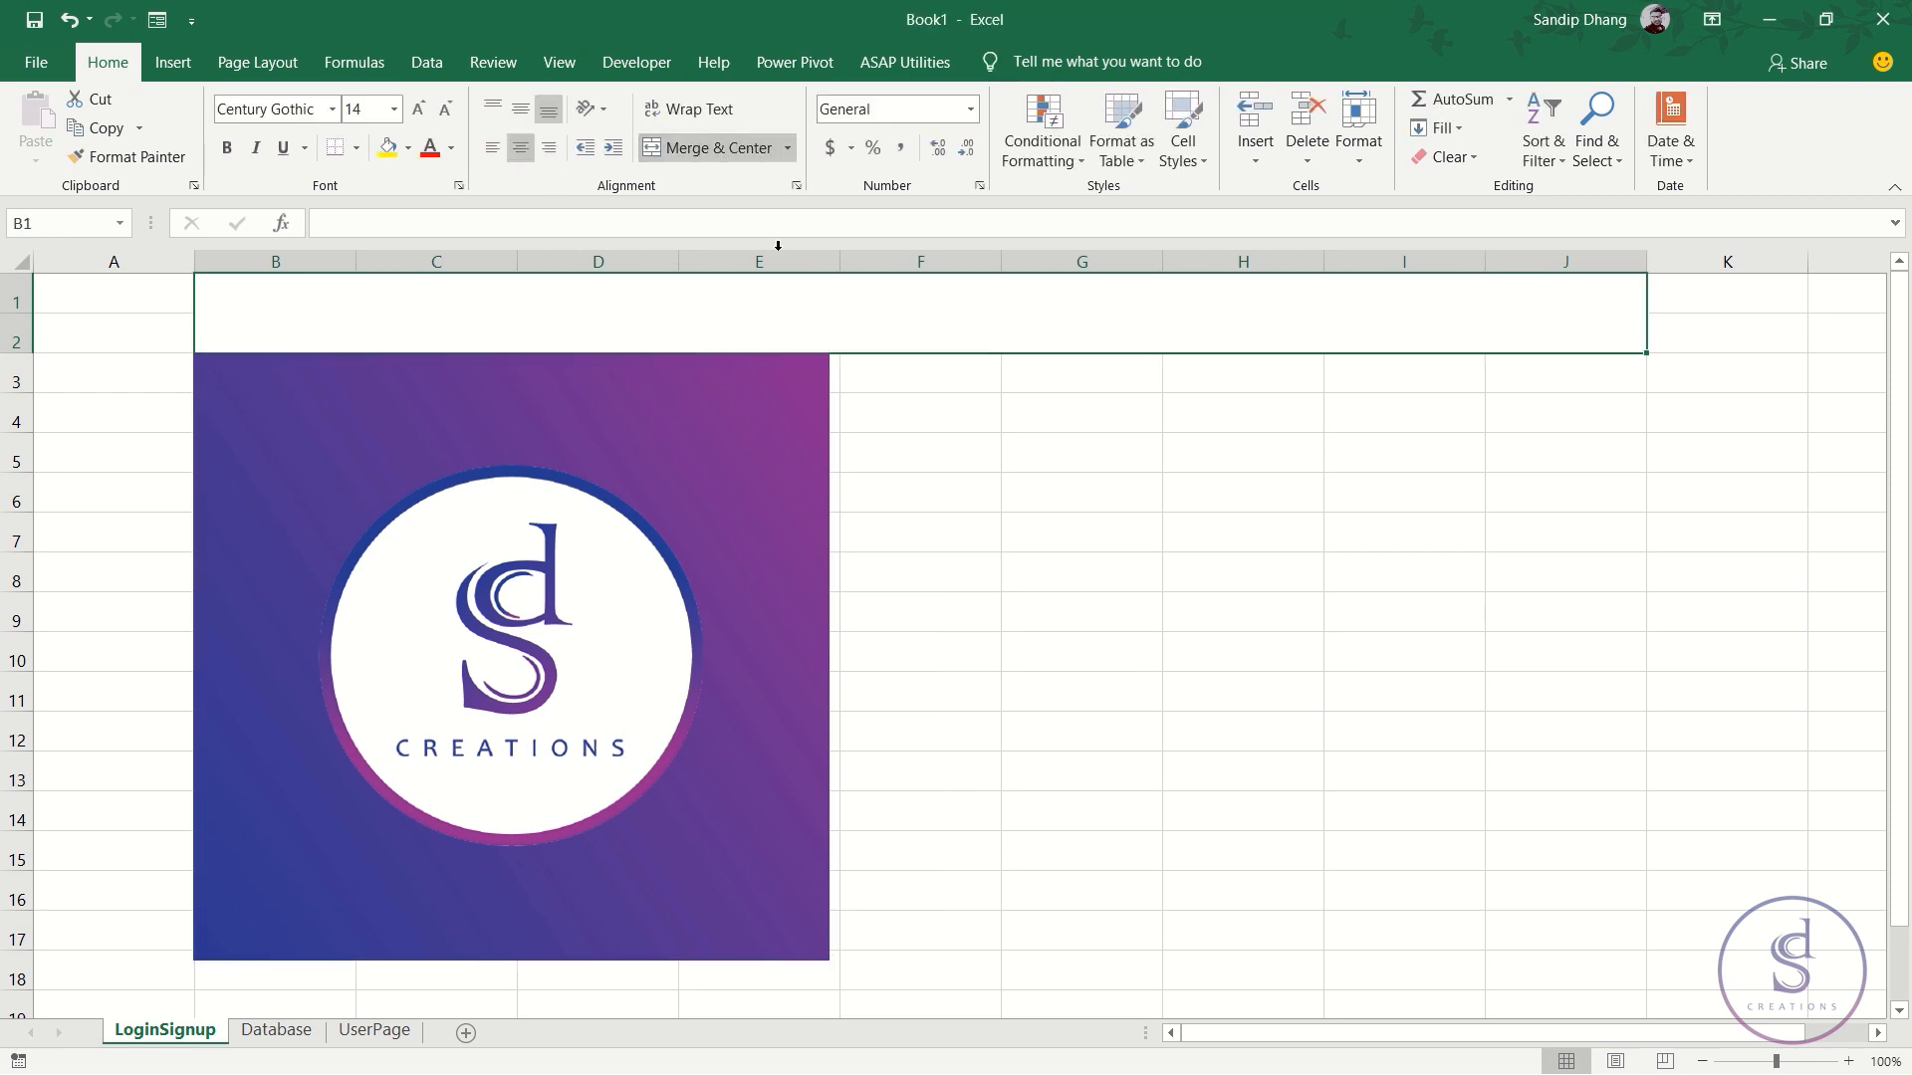
pyautogui.write('L')
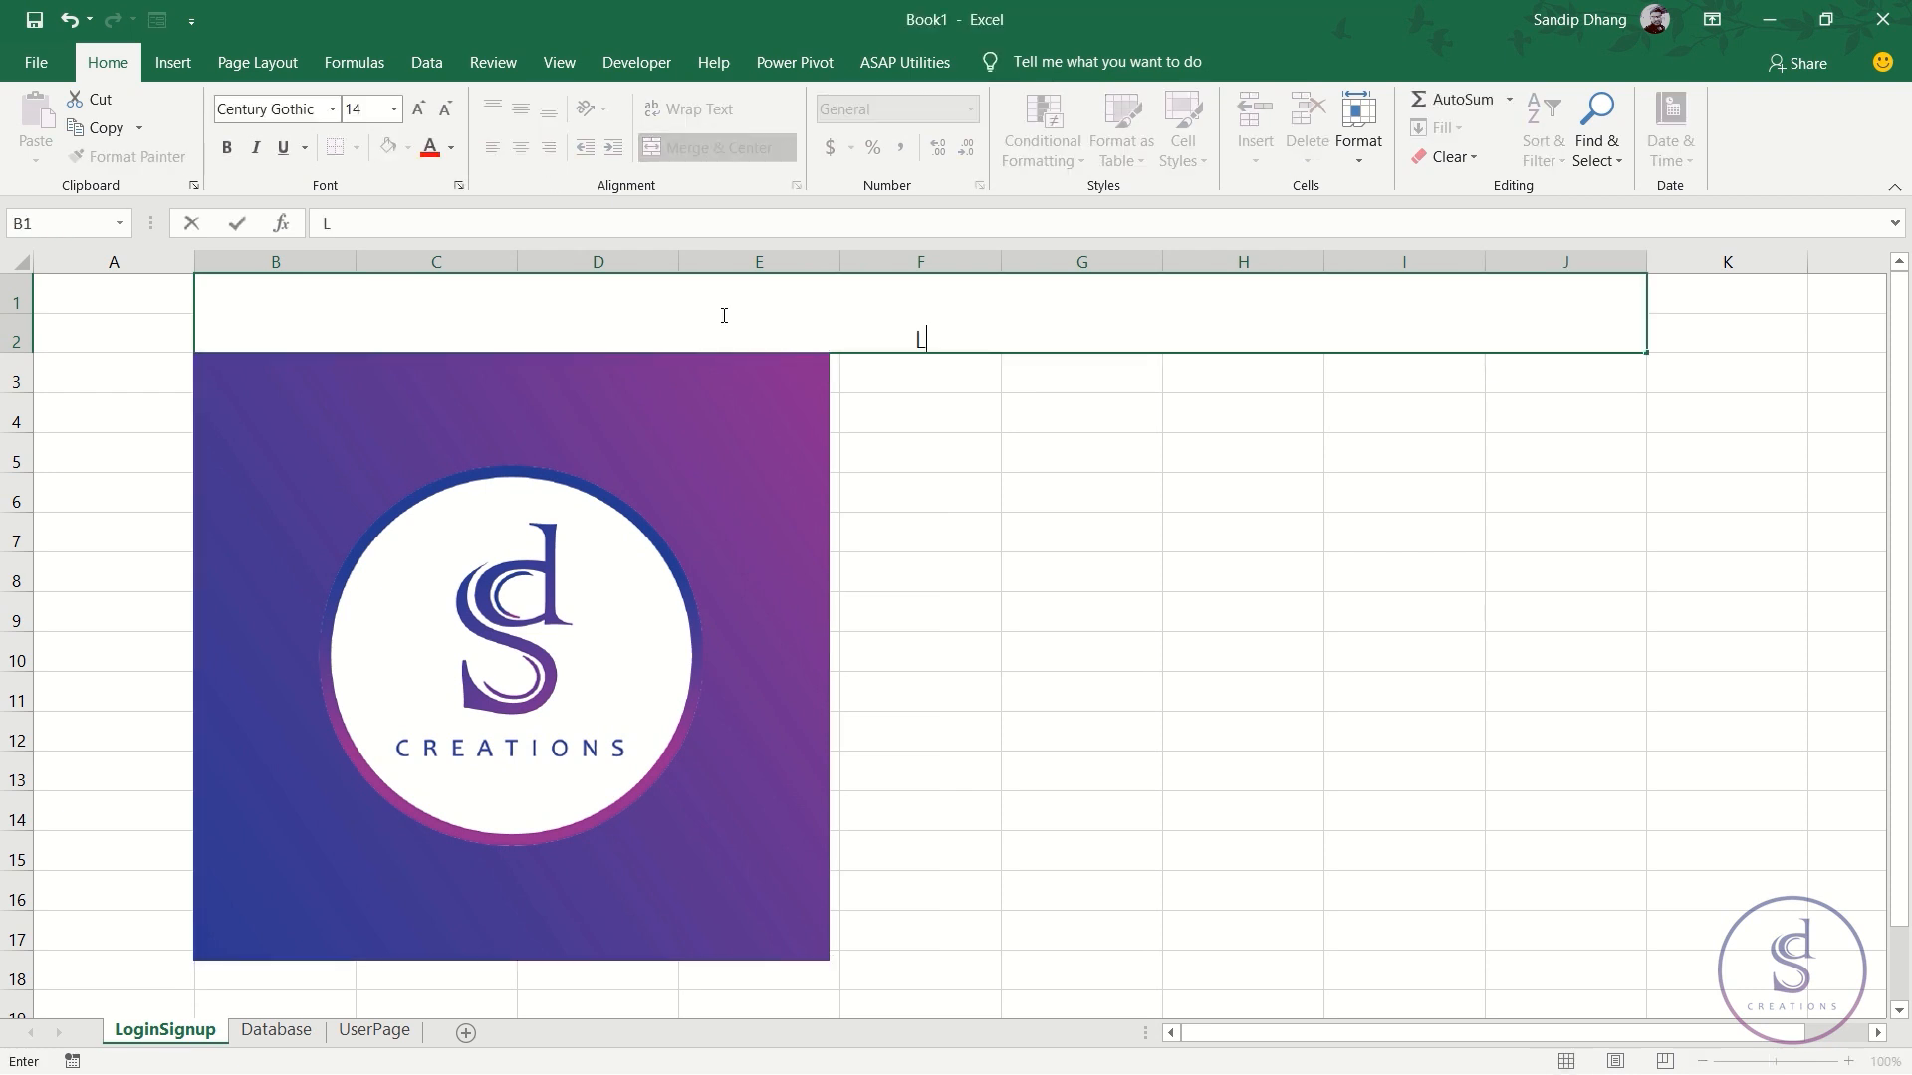
pyautogui.press('capslock')
pyautogui.write('OGIN LOGOU')
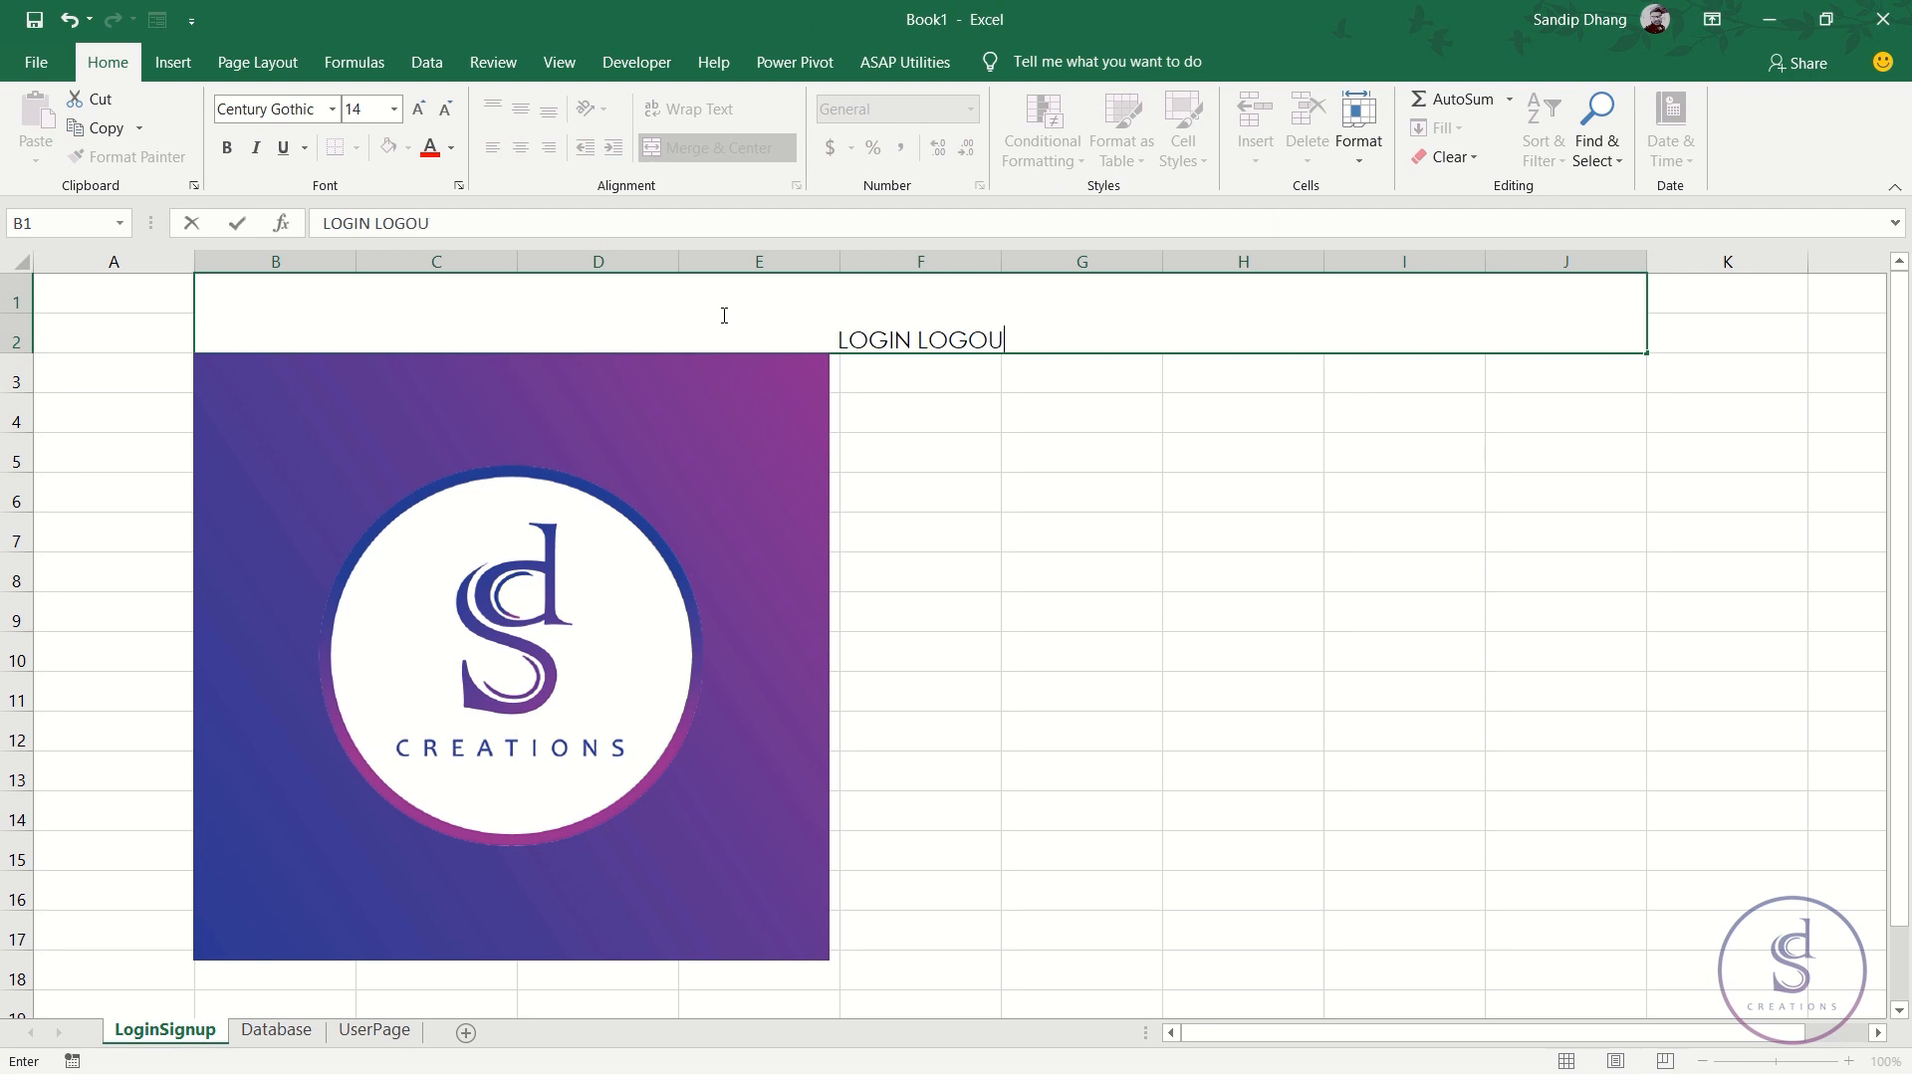
pyautogui.write('T APPLICA')
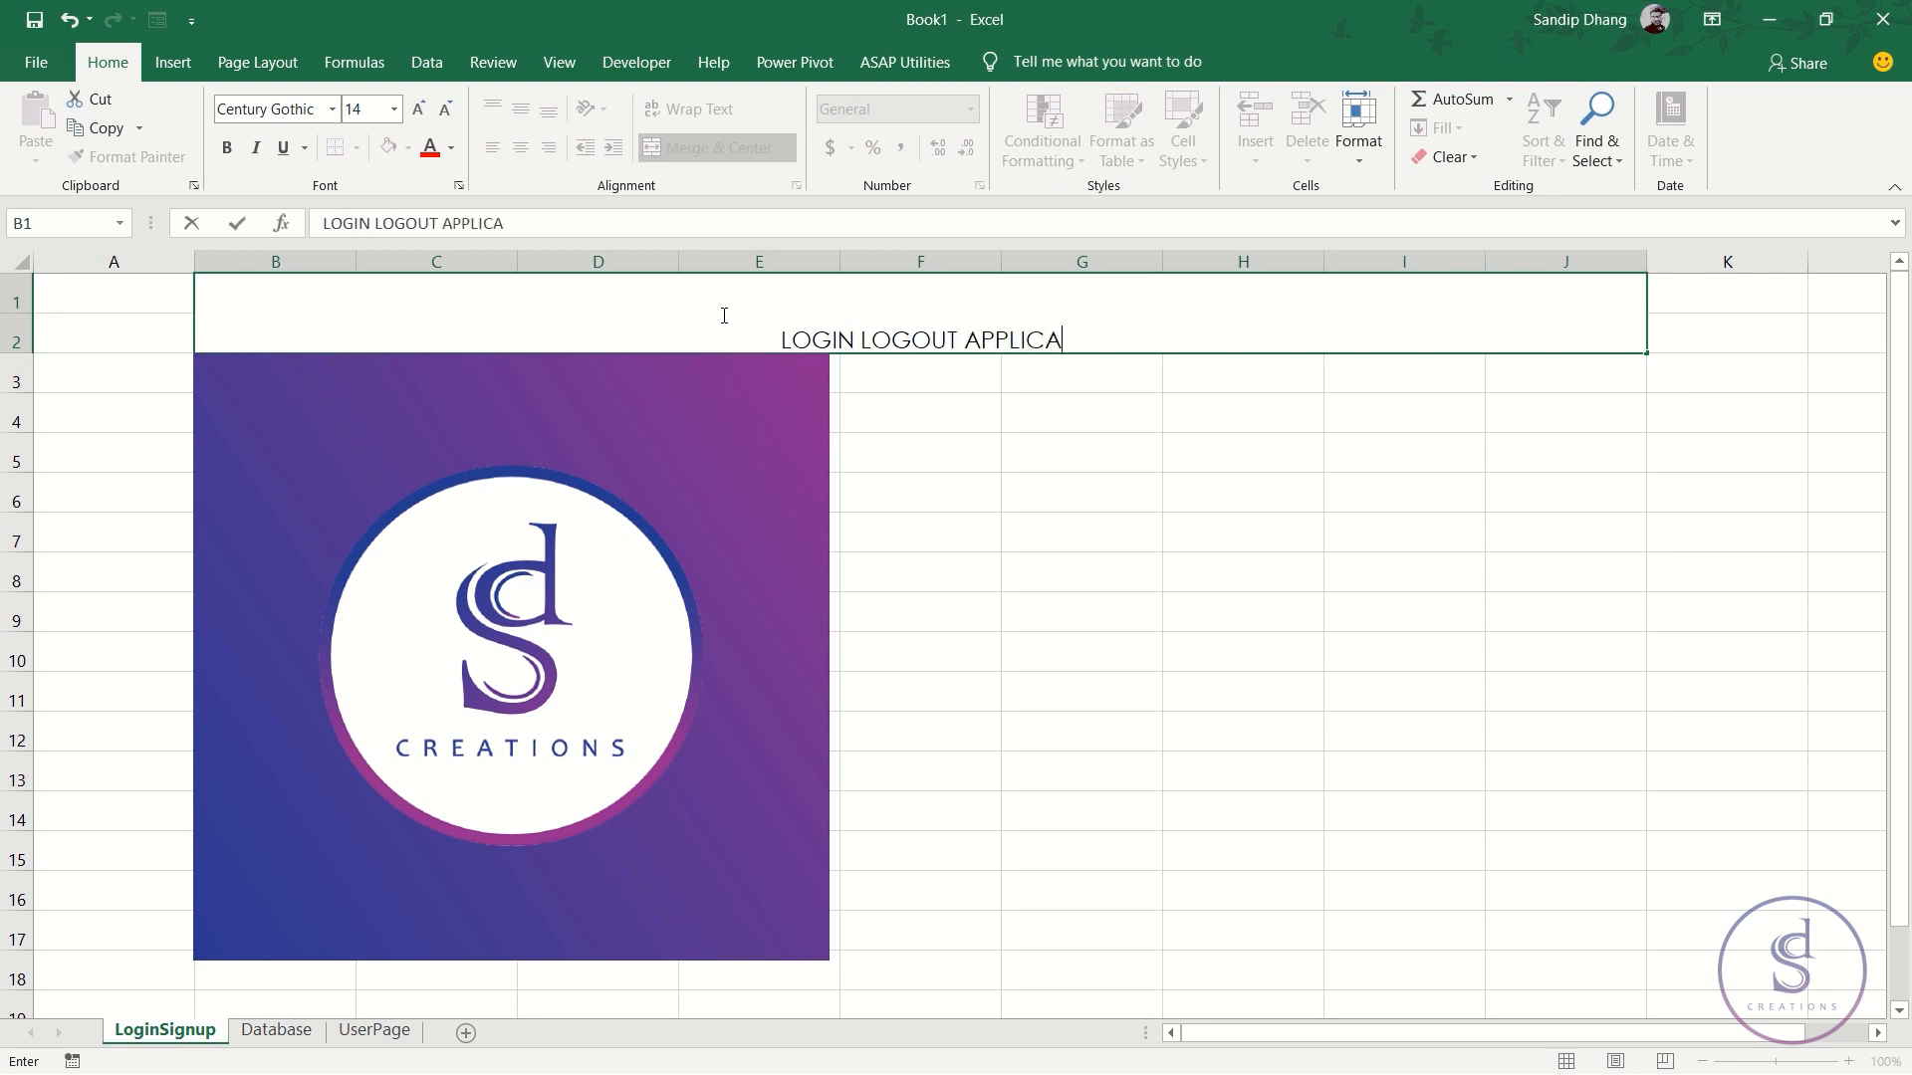
pyautogui.write('TION')
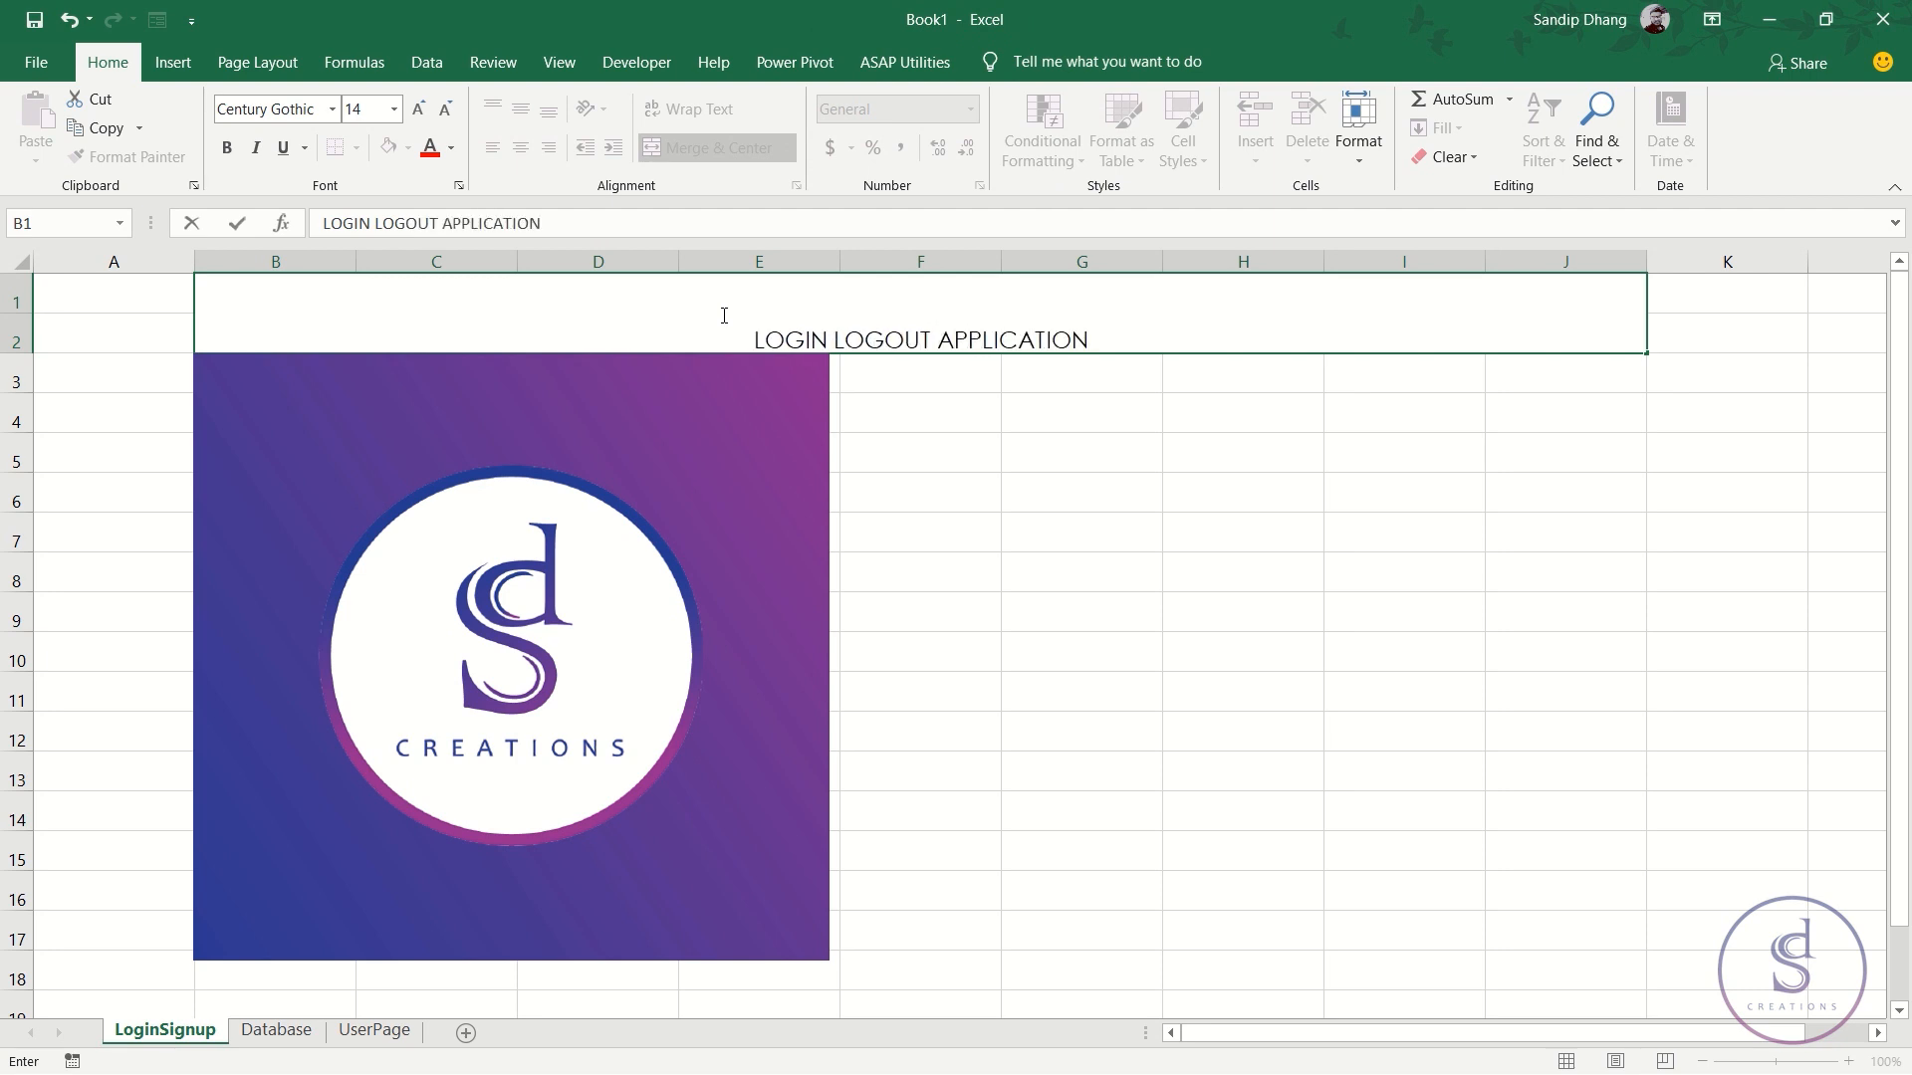
pyautogui.click(1102, 464)
# - Format the title as middle-aligned, bold, 20-point dark red text
pyautogui.click(972, 310)
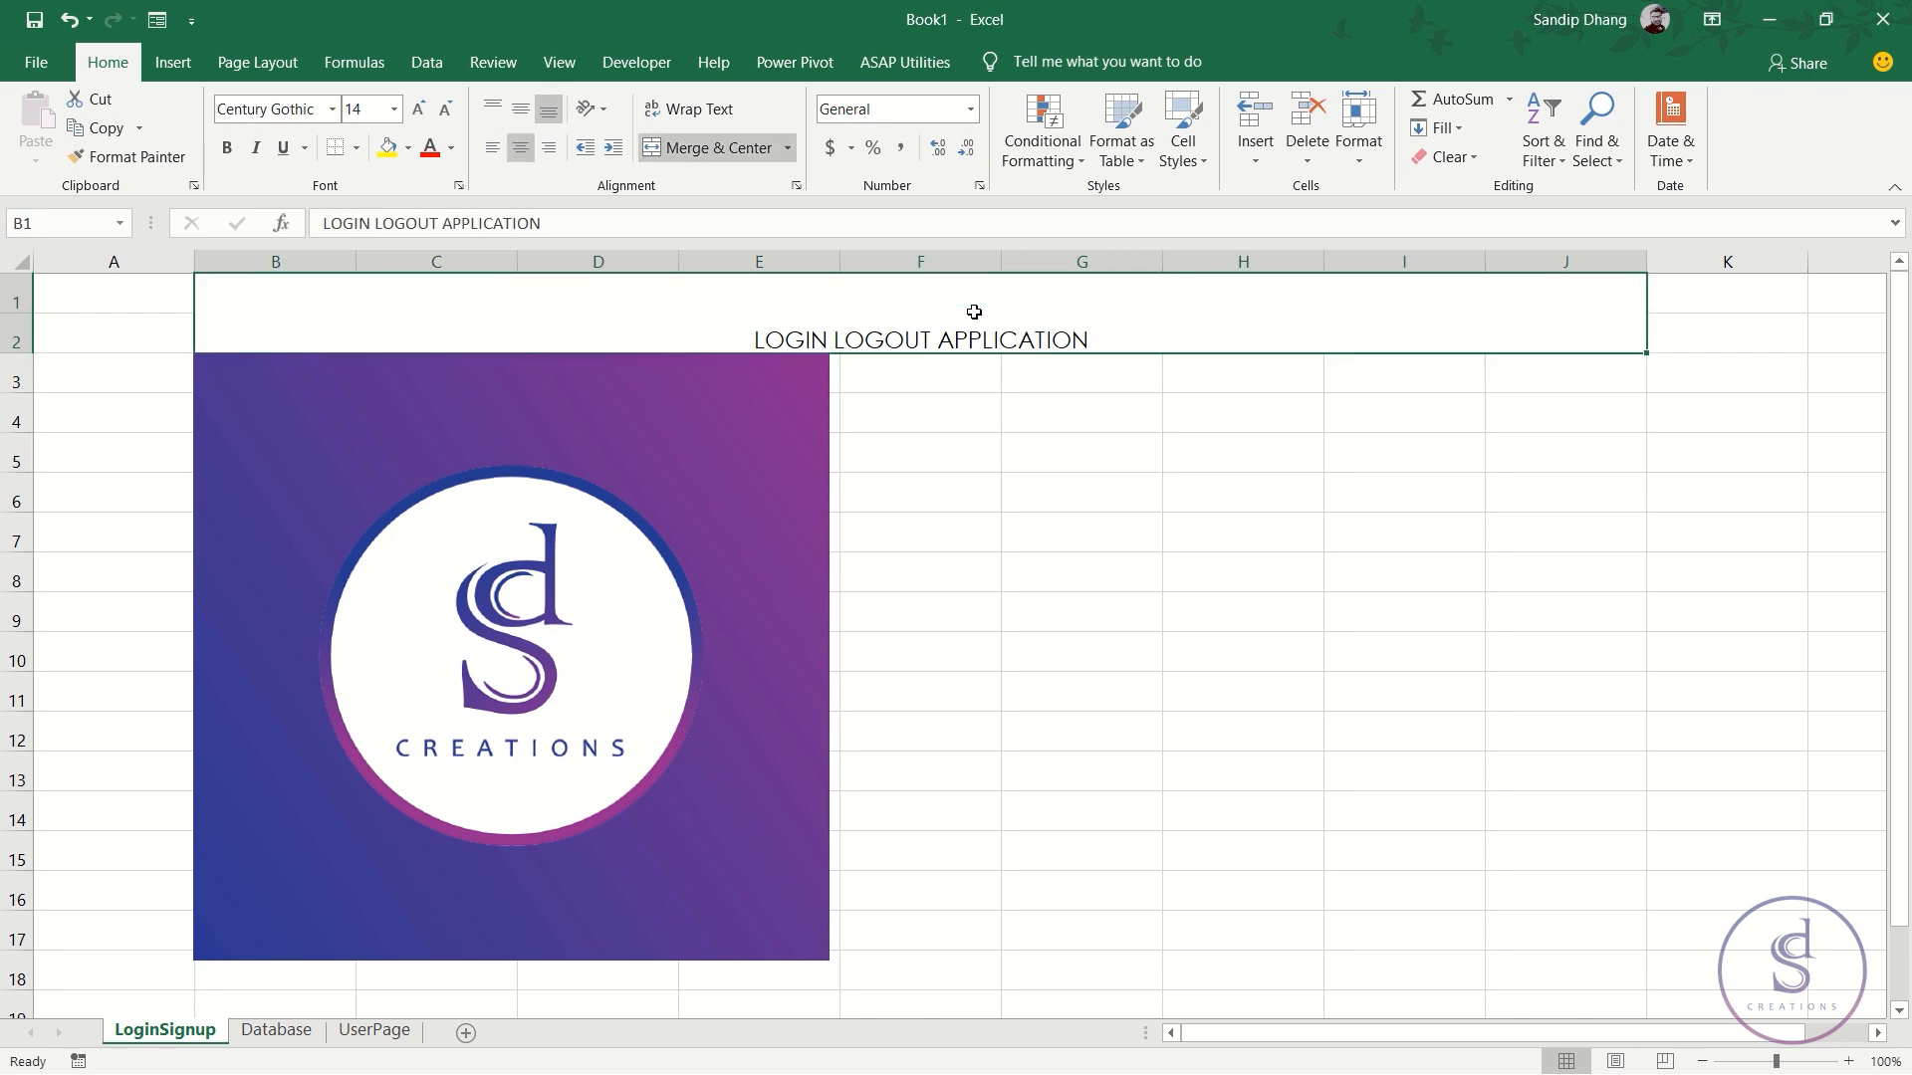
pyautogui.click(520, 109)
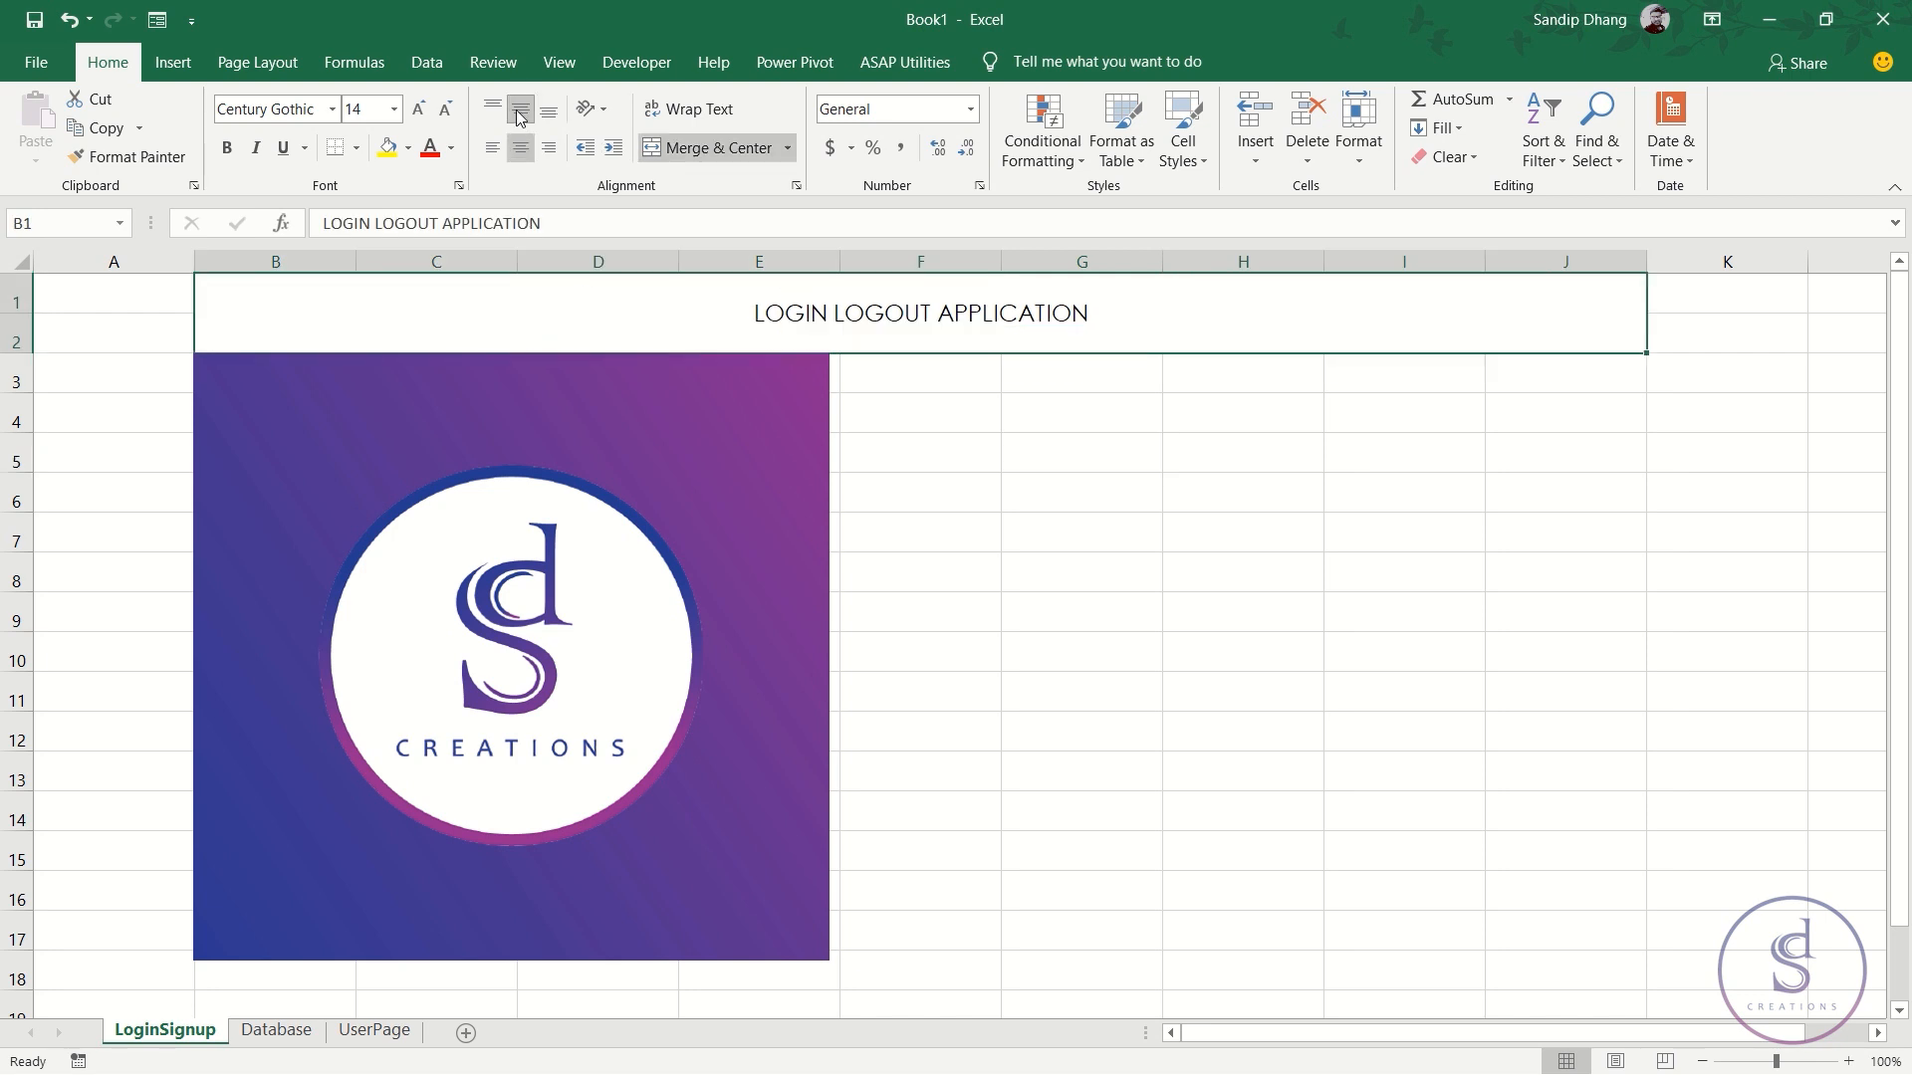
pyautogui.click(227, 147)
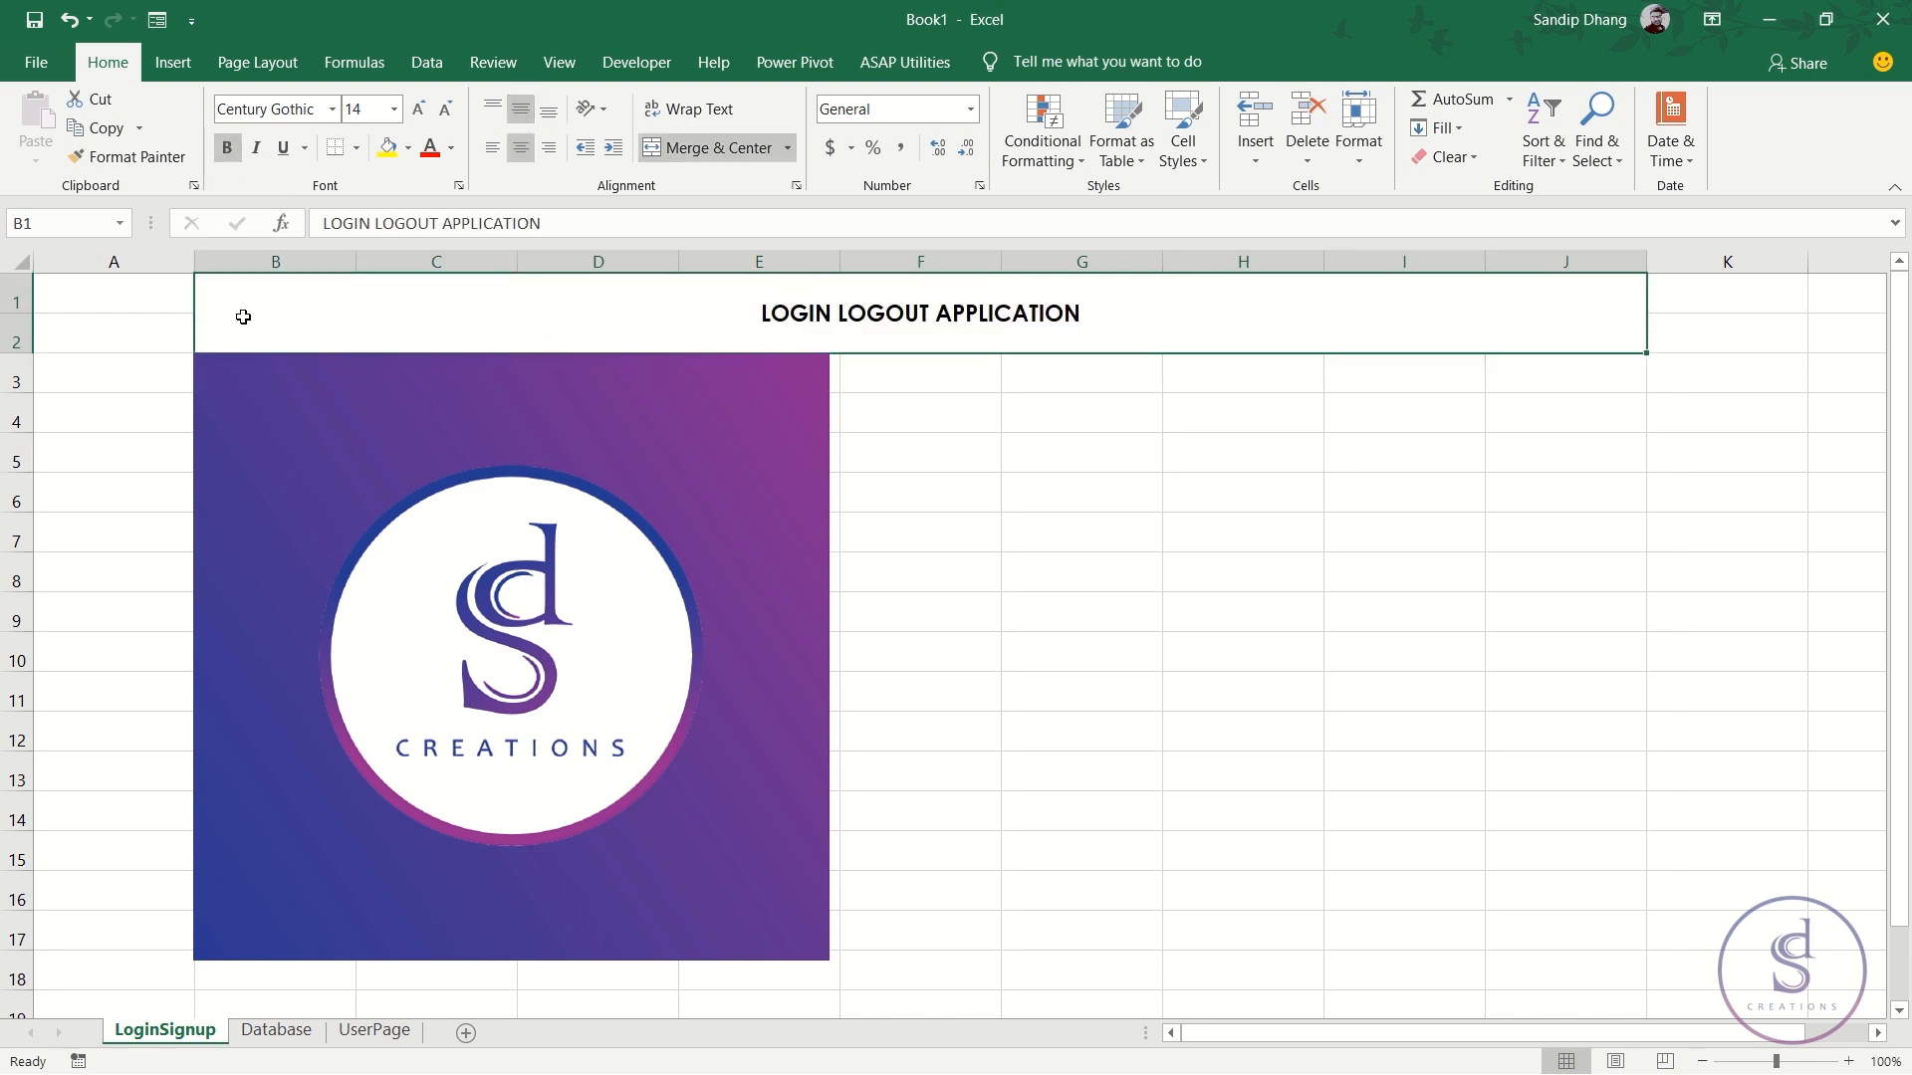
pyautogui.click(418, 109)
pyautogui.click(418, 108)
pyautogui.click(418, 108)
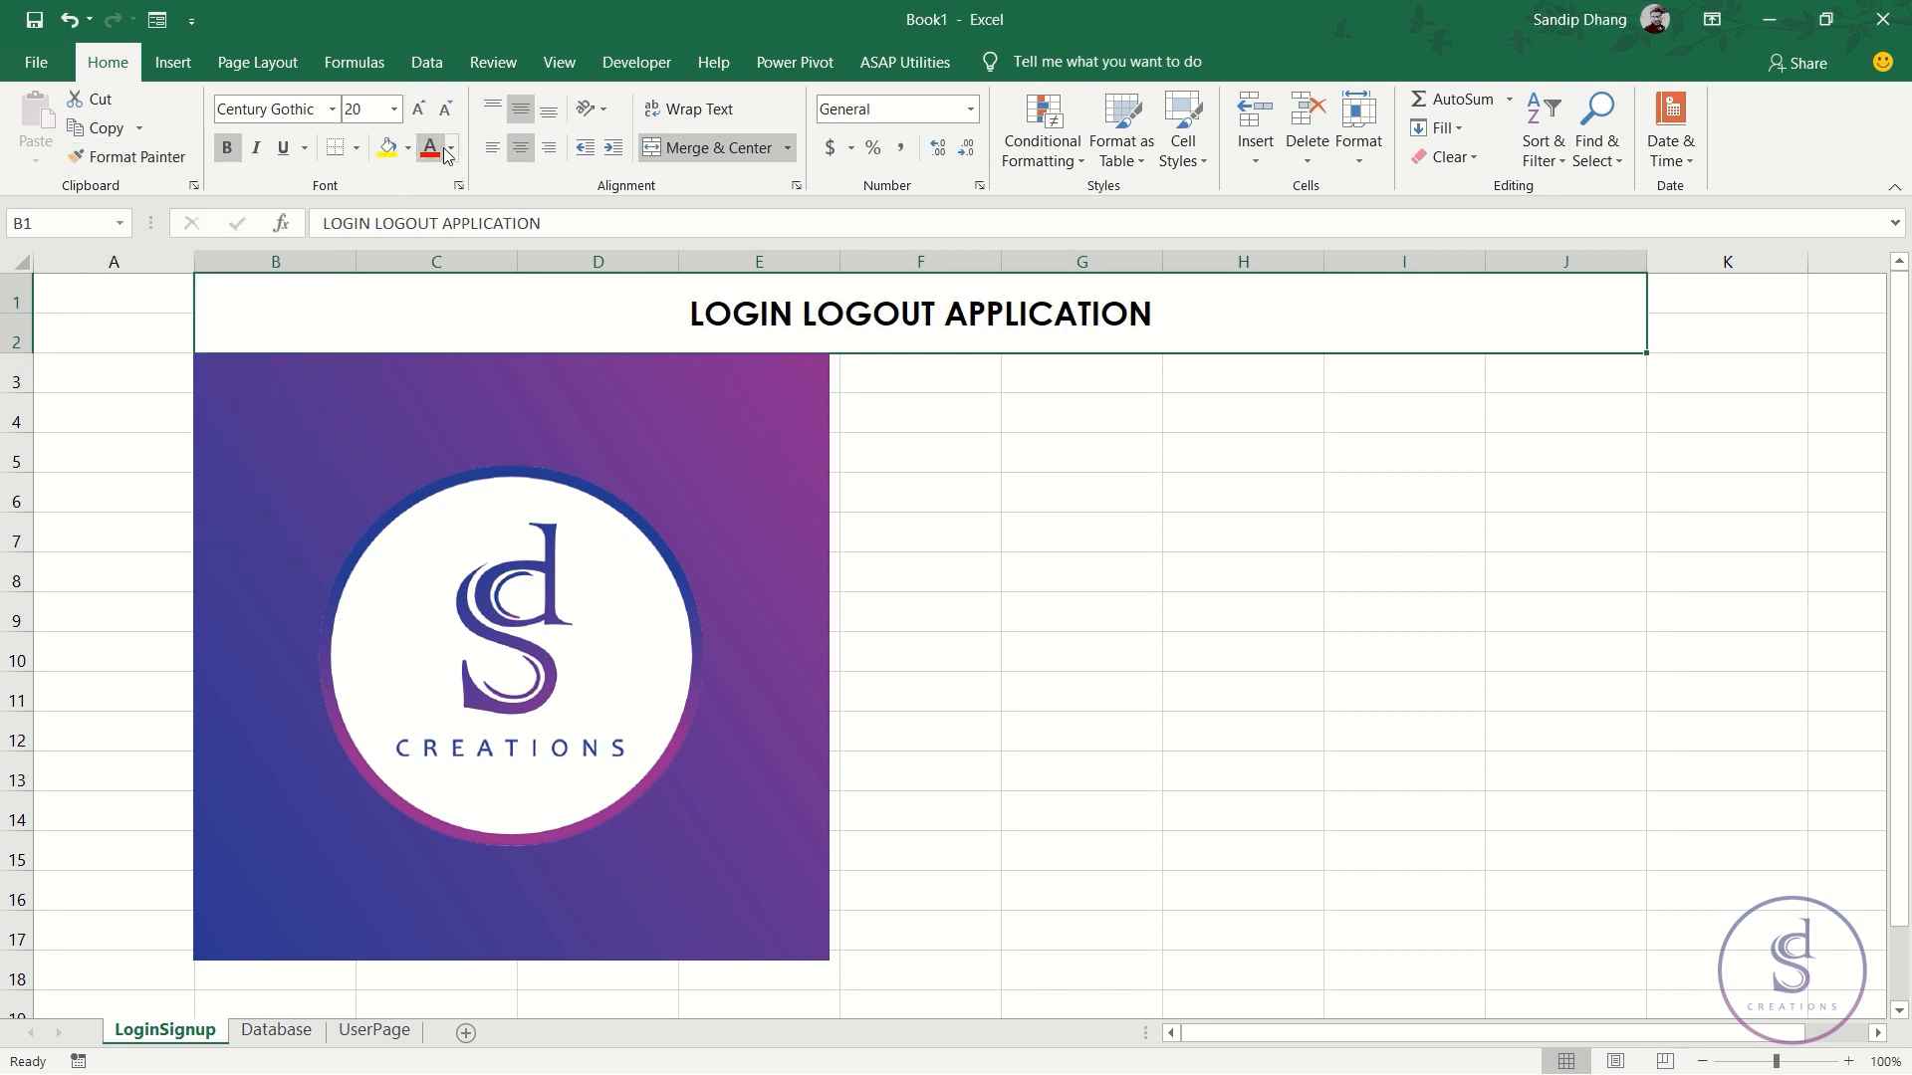
pyautogui.click(451, 148)
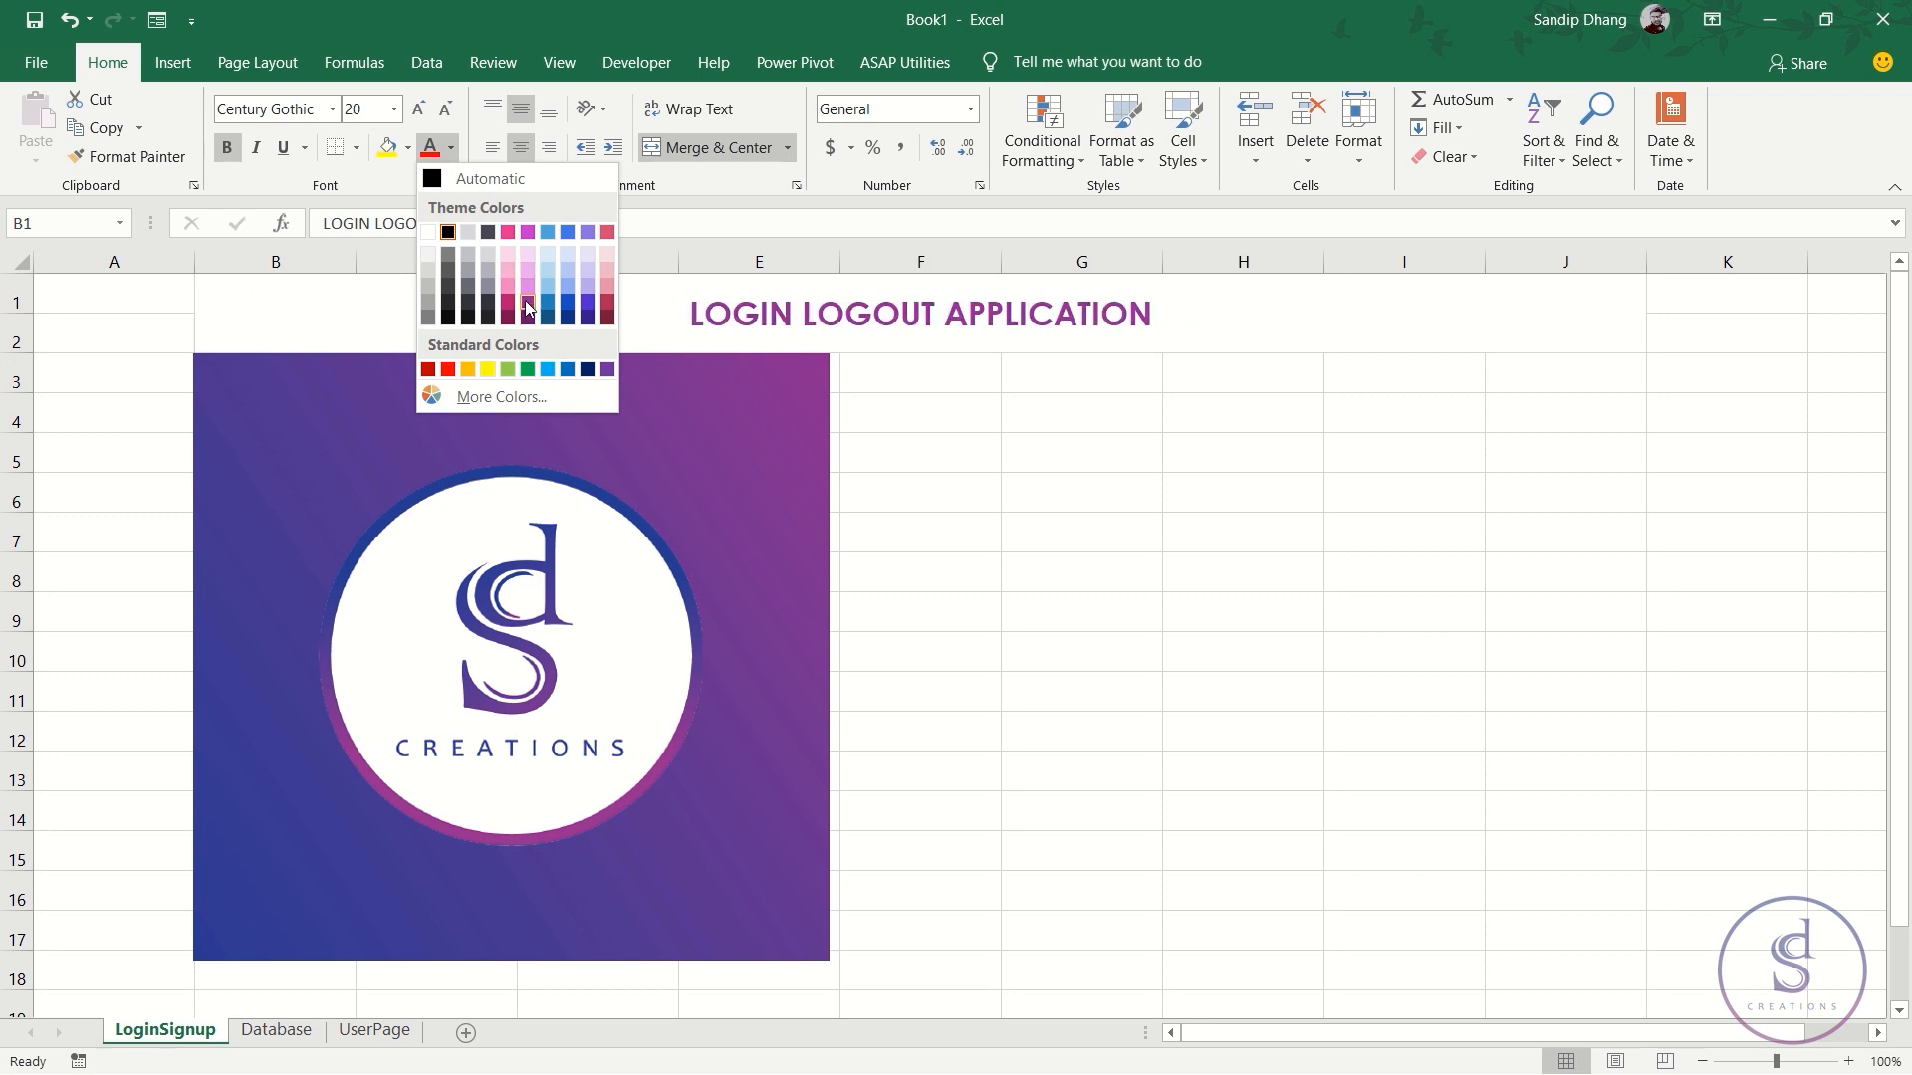
pyautogui.click(606, 300)
pyautogui.click(1041, 484)
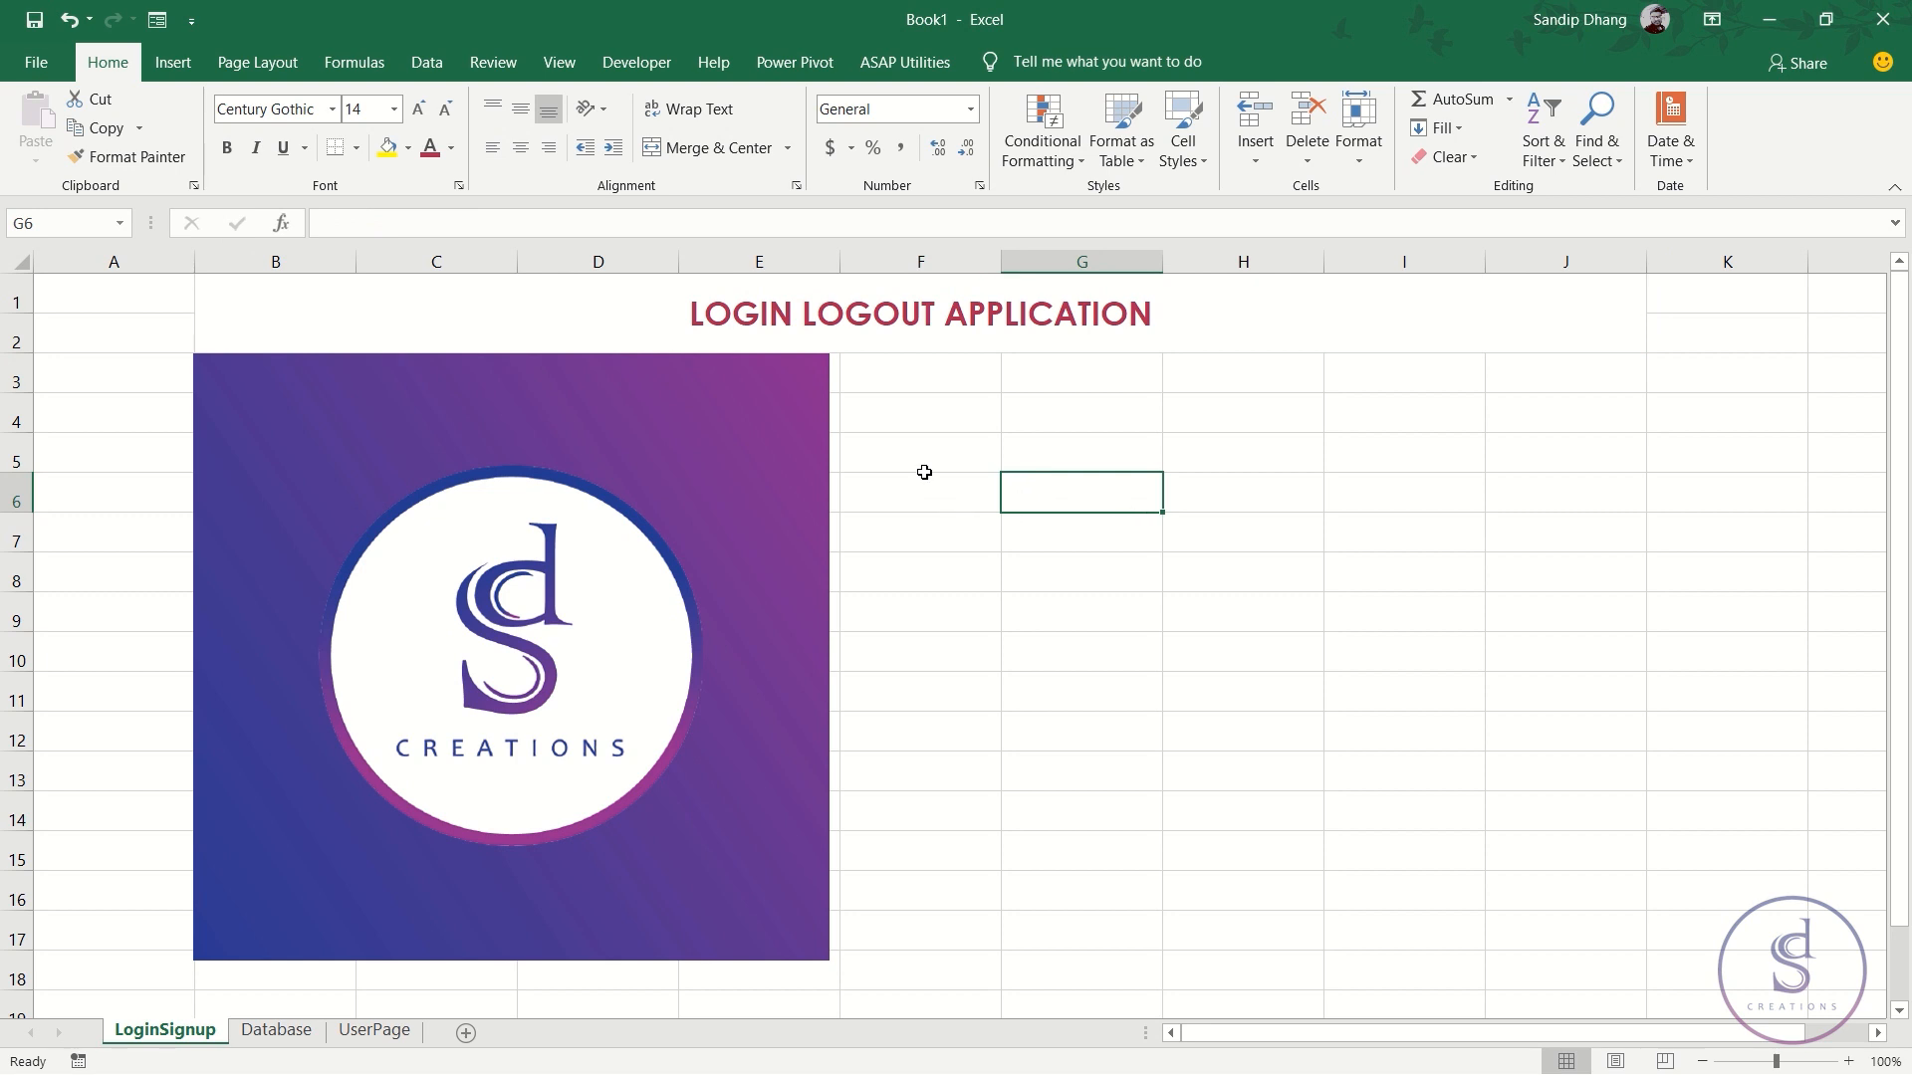
# - Narrow column F into a spacer column
pyautogui.click(1066, 422)
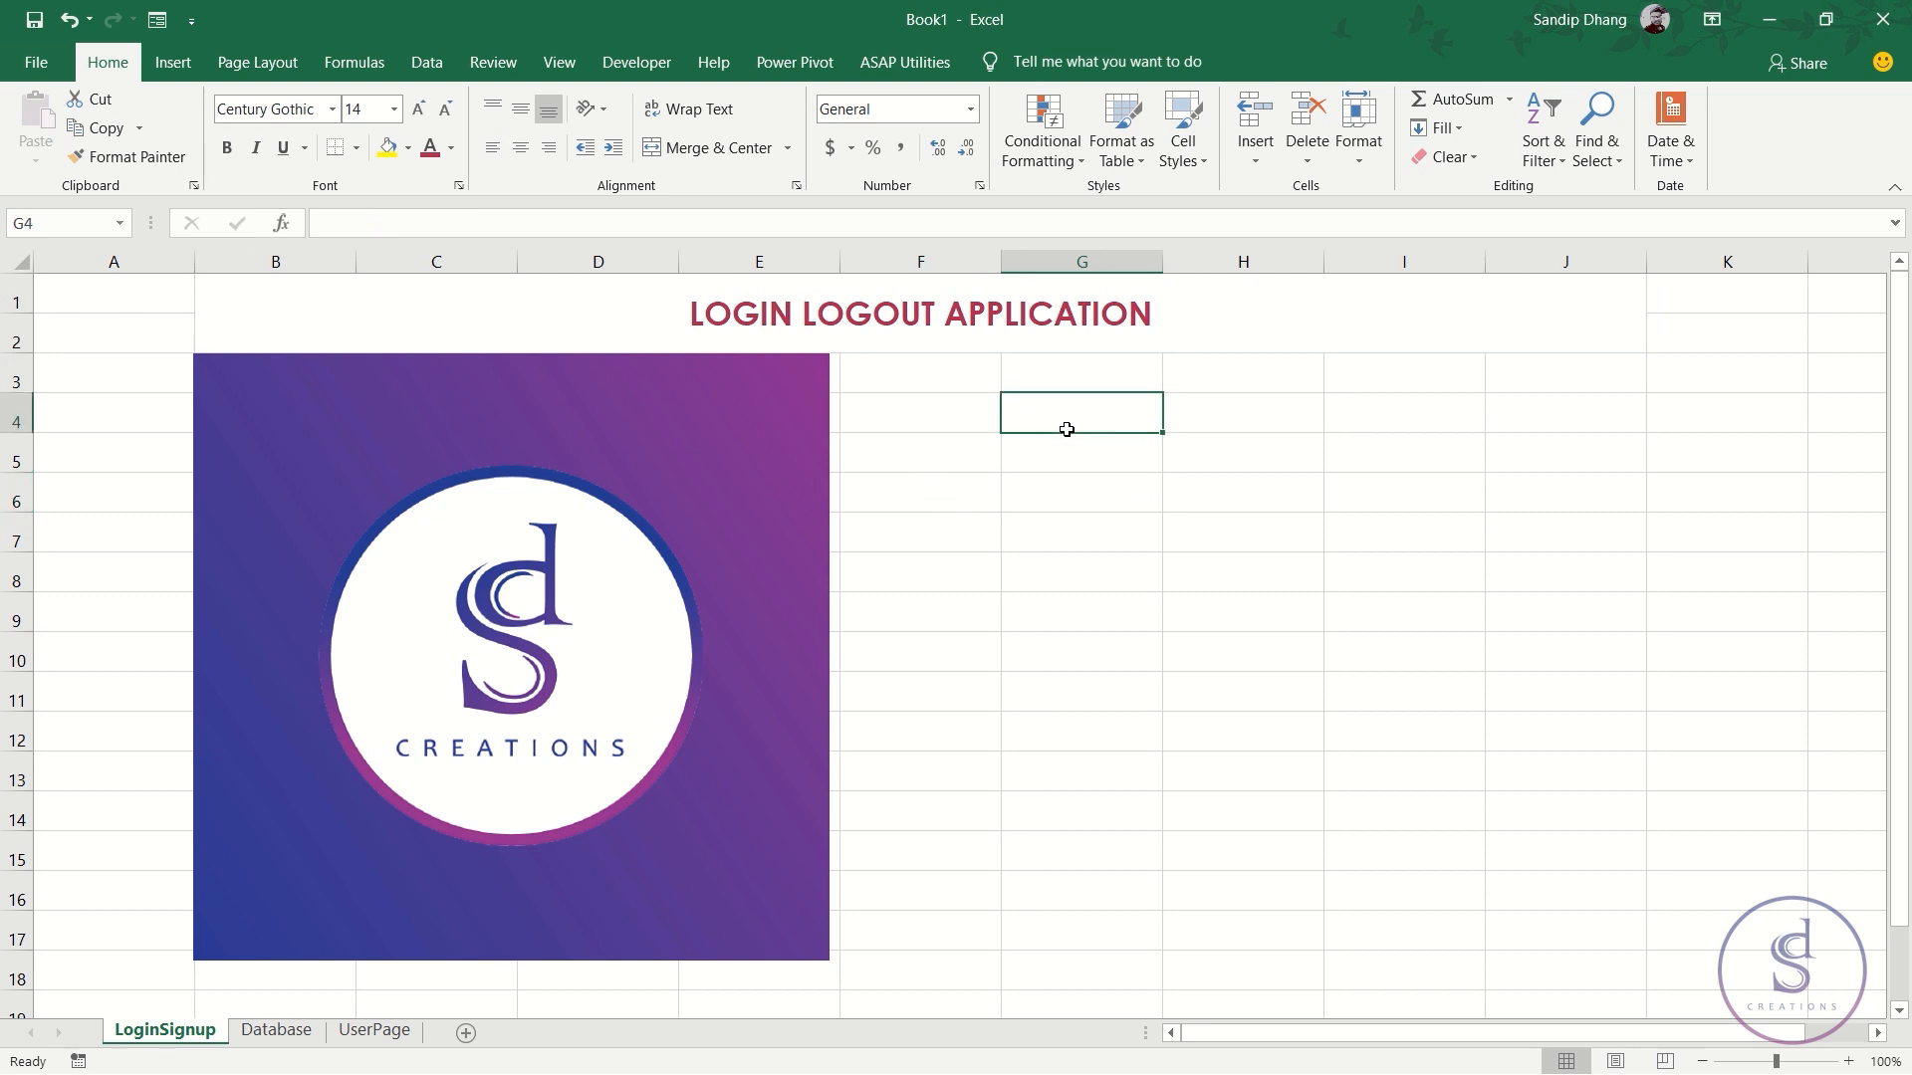
pyautogui.click(1339, 463)
pyautogui.click(1042, 465)
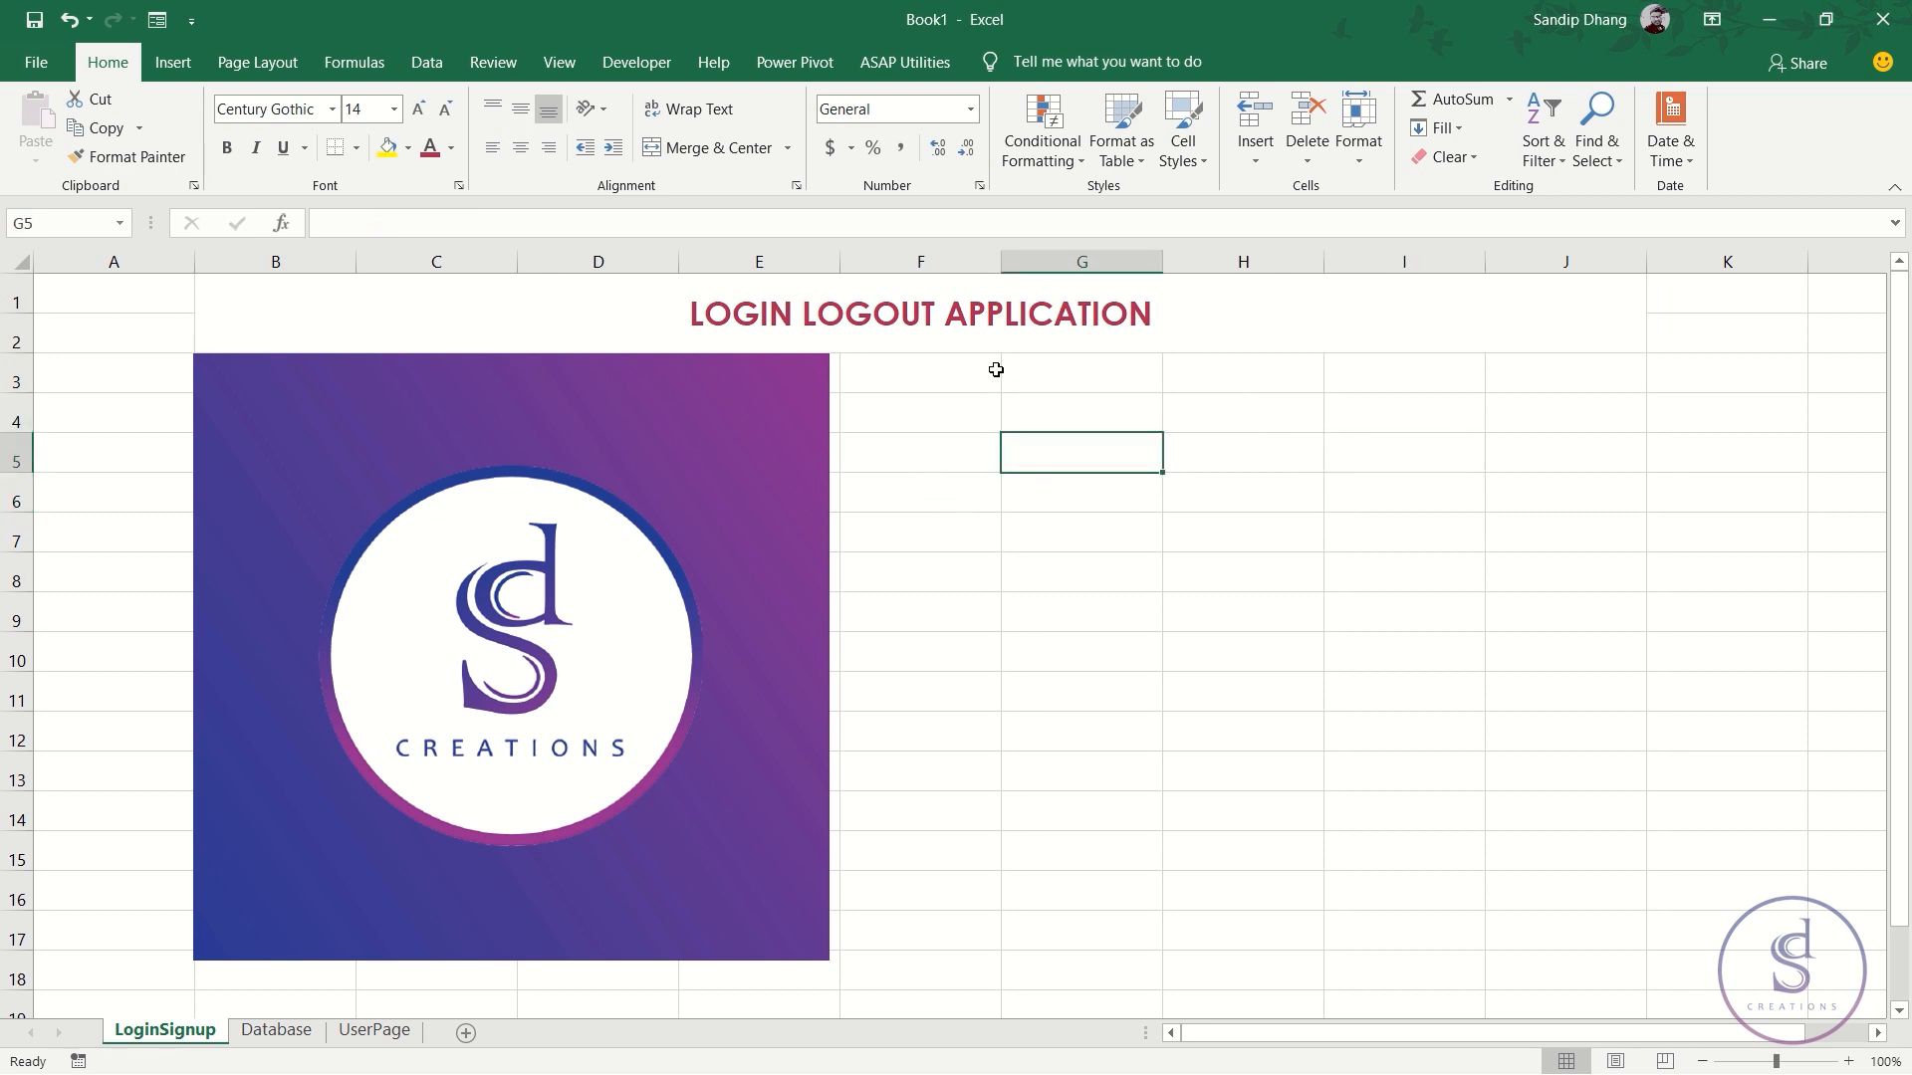
pyautogui.moveTo(1000, 267); pyautogui.dragTo(870, 267)
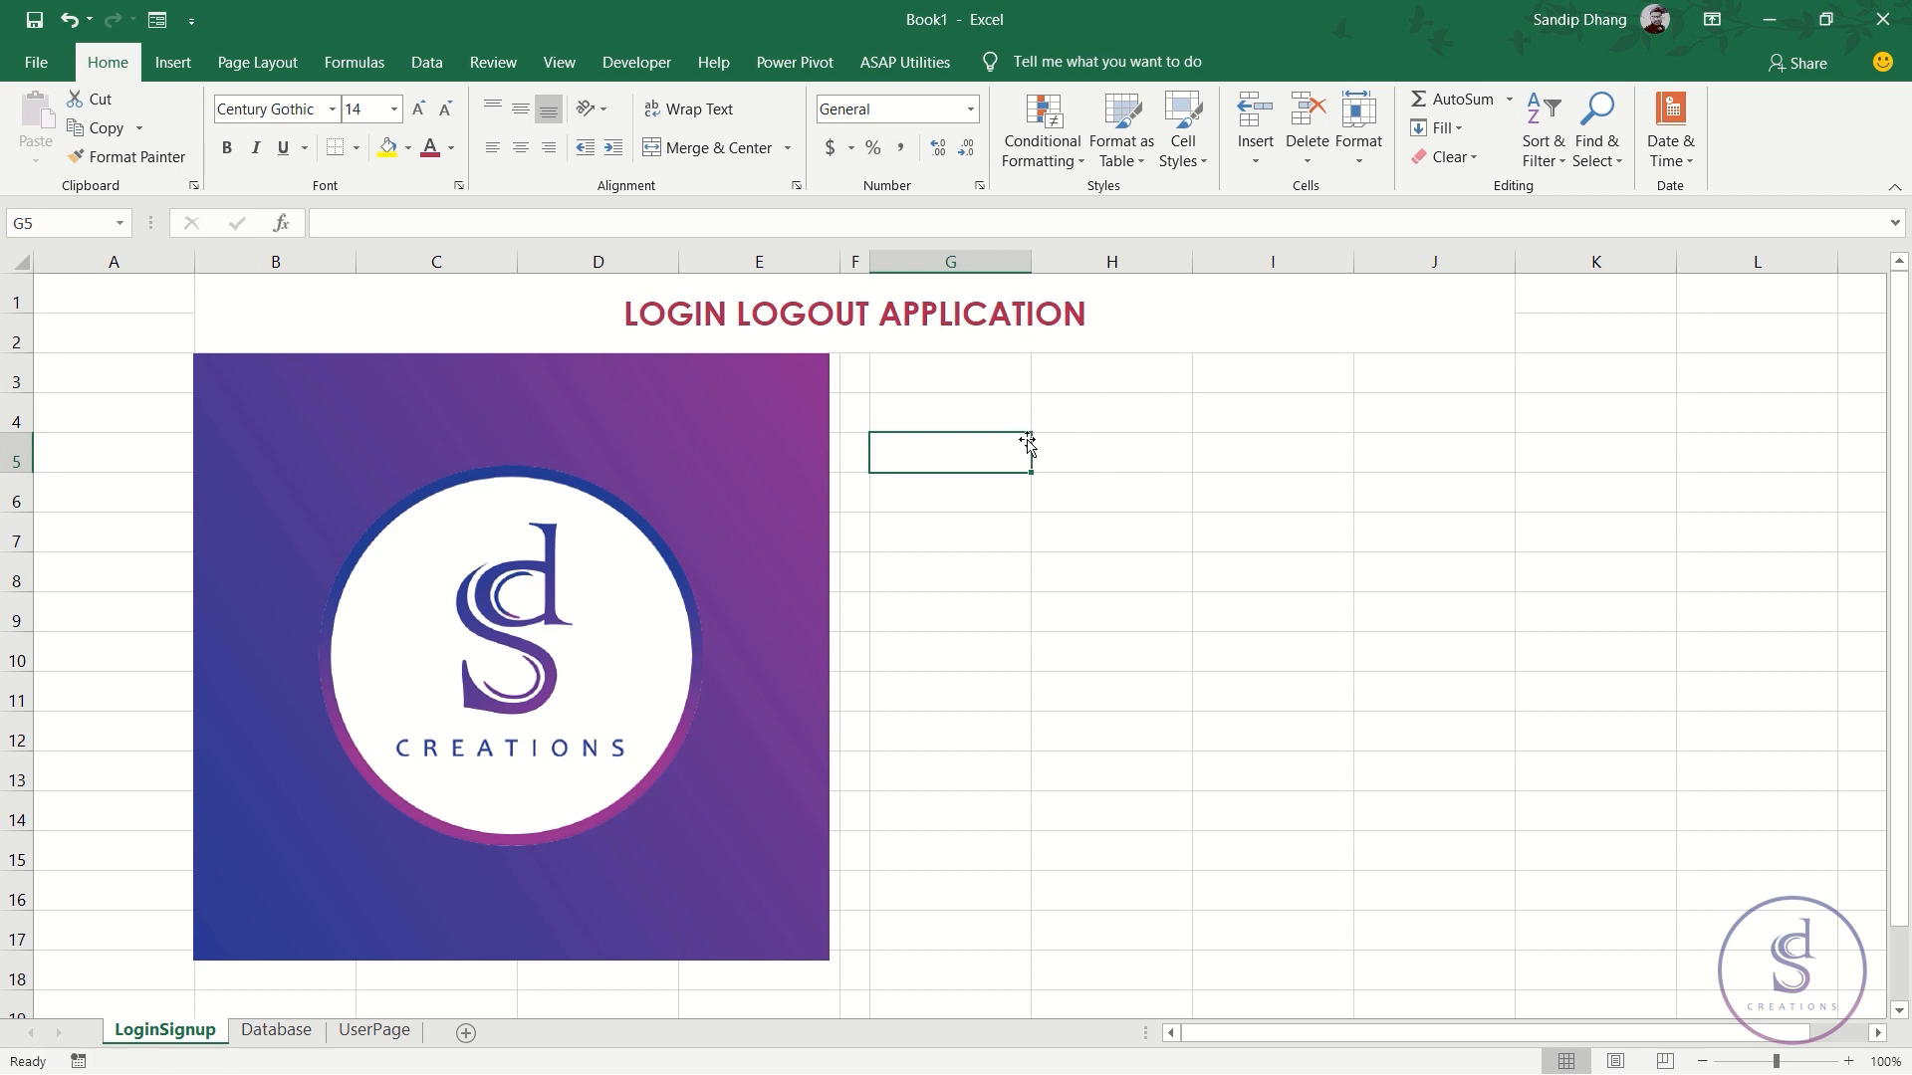
# - Merge G4:H5 and I4:J5 into two separate boxes
pyautogui.click(1114, 418)
pyautogui.moveTo(984, 439); pyautogui.dragTo(1432, 448)
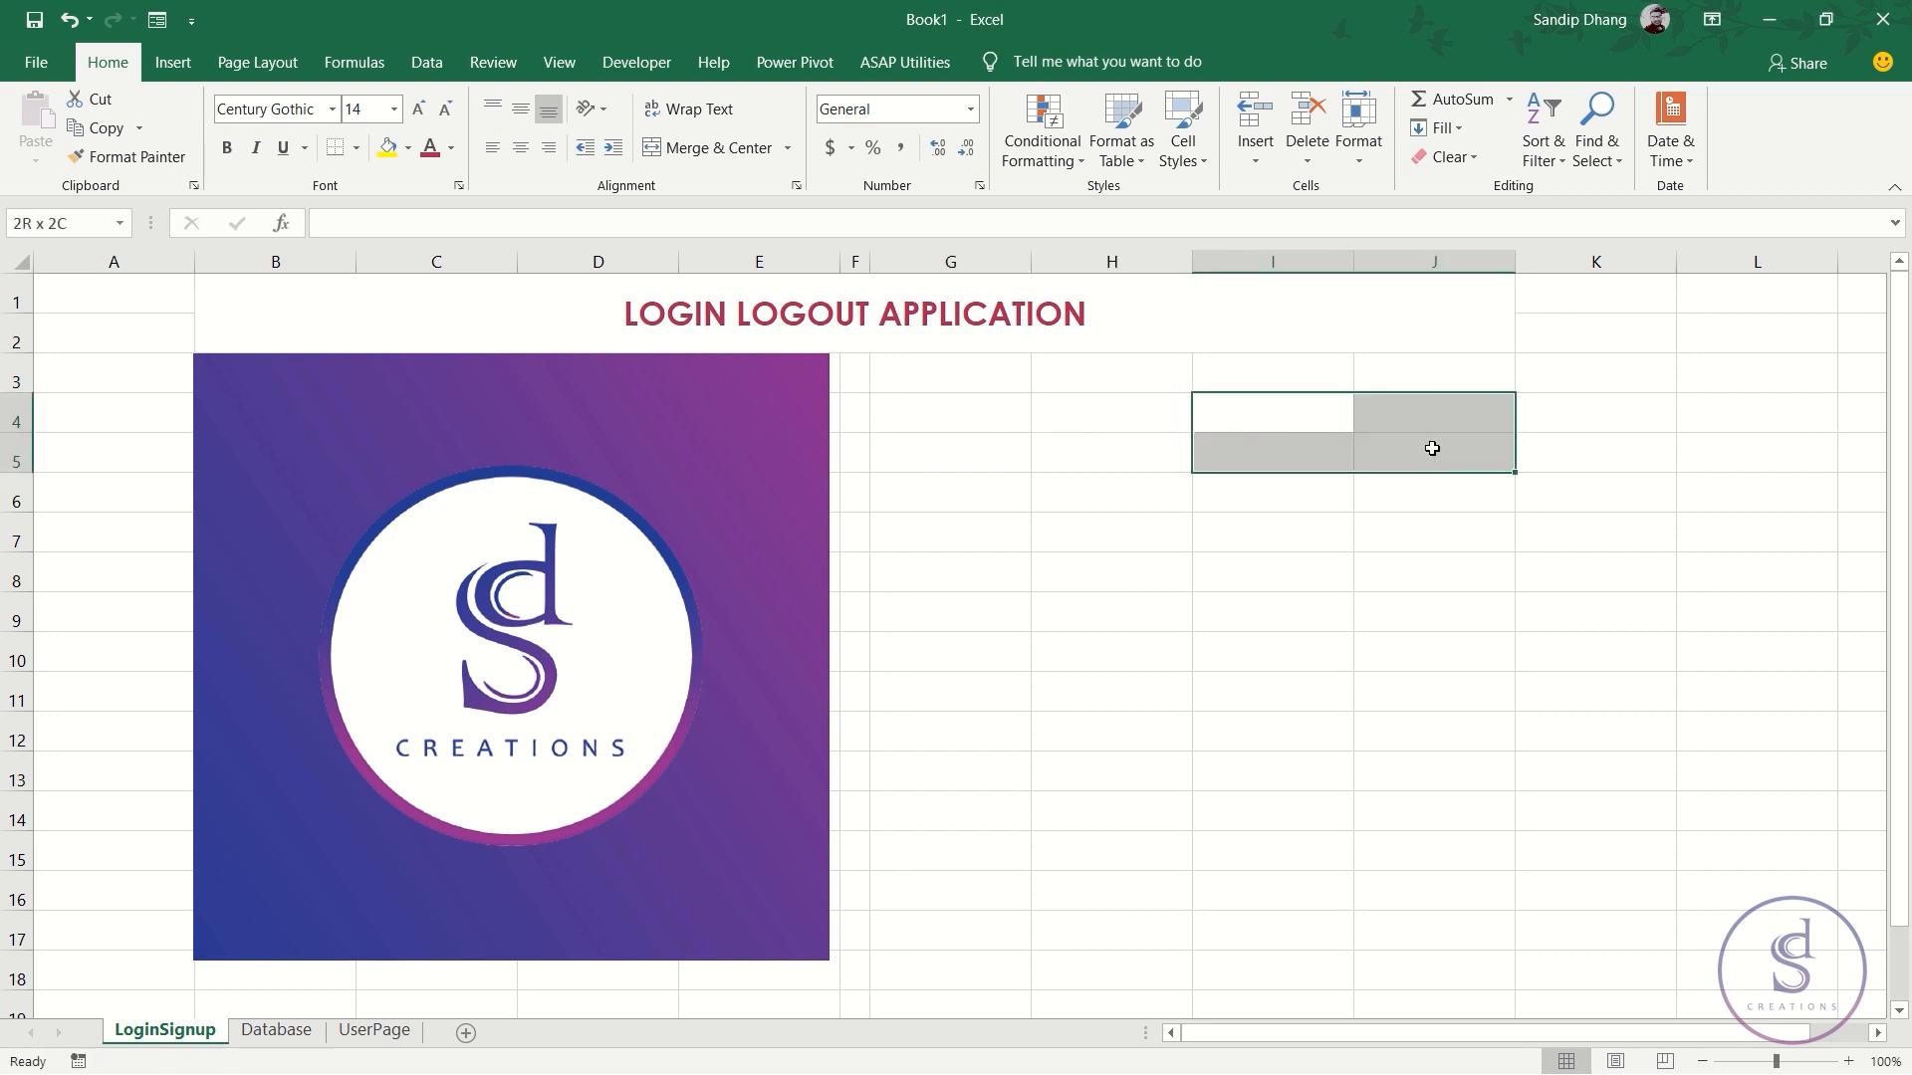
pyautogui.moveTo(977, 404); pyautogui.dragTo(1083, 444)
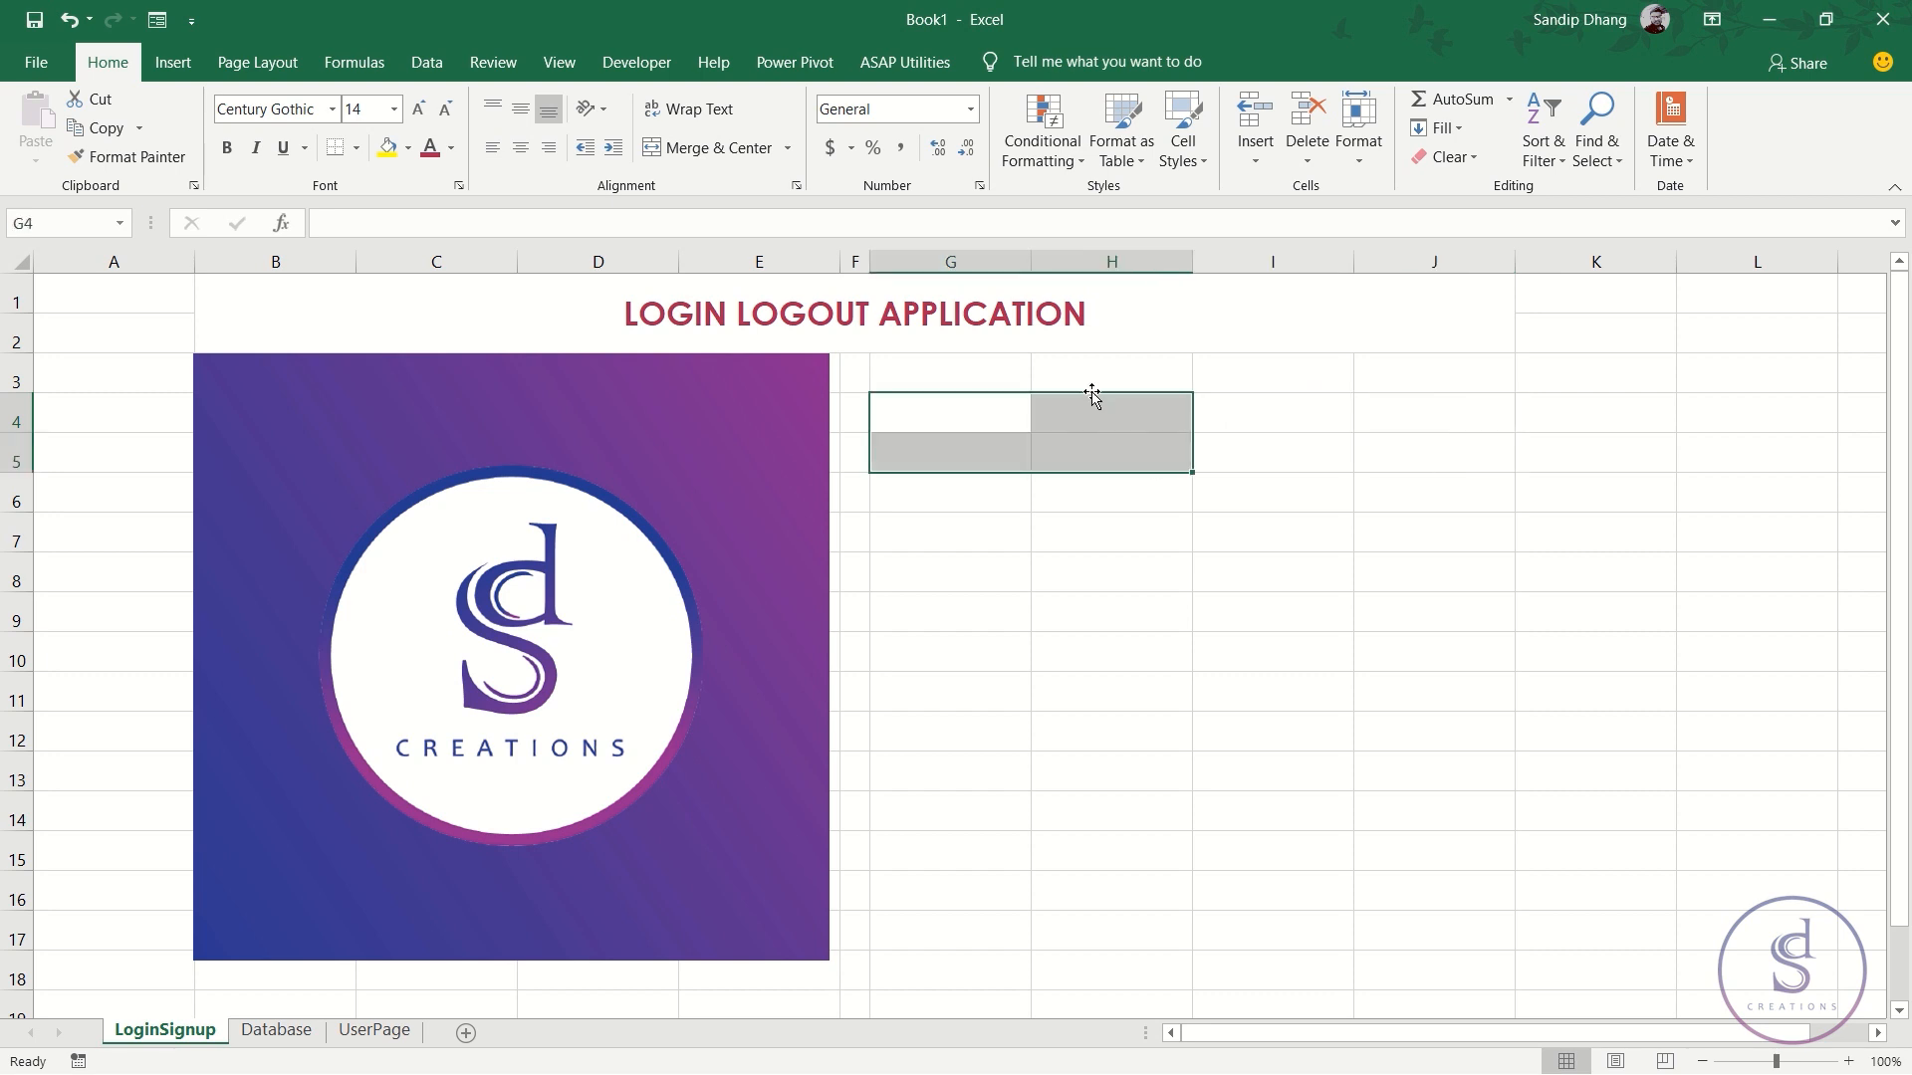
pyautogui.click(707, 149)
pyautogui.moveTo(1242, 396); pyautogui.dragTo(1394, 453)
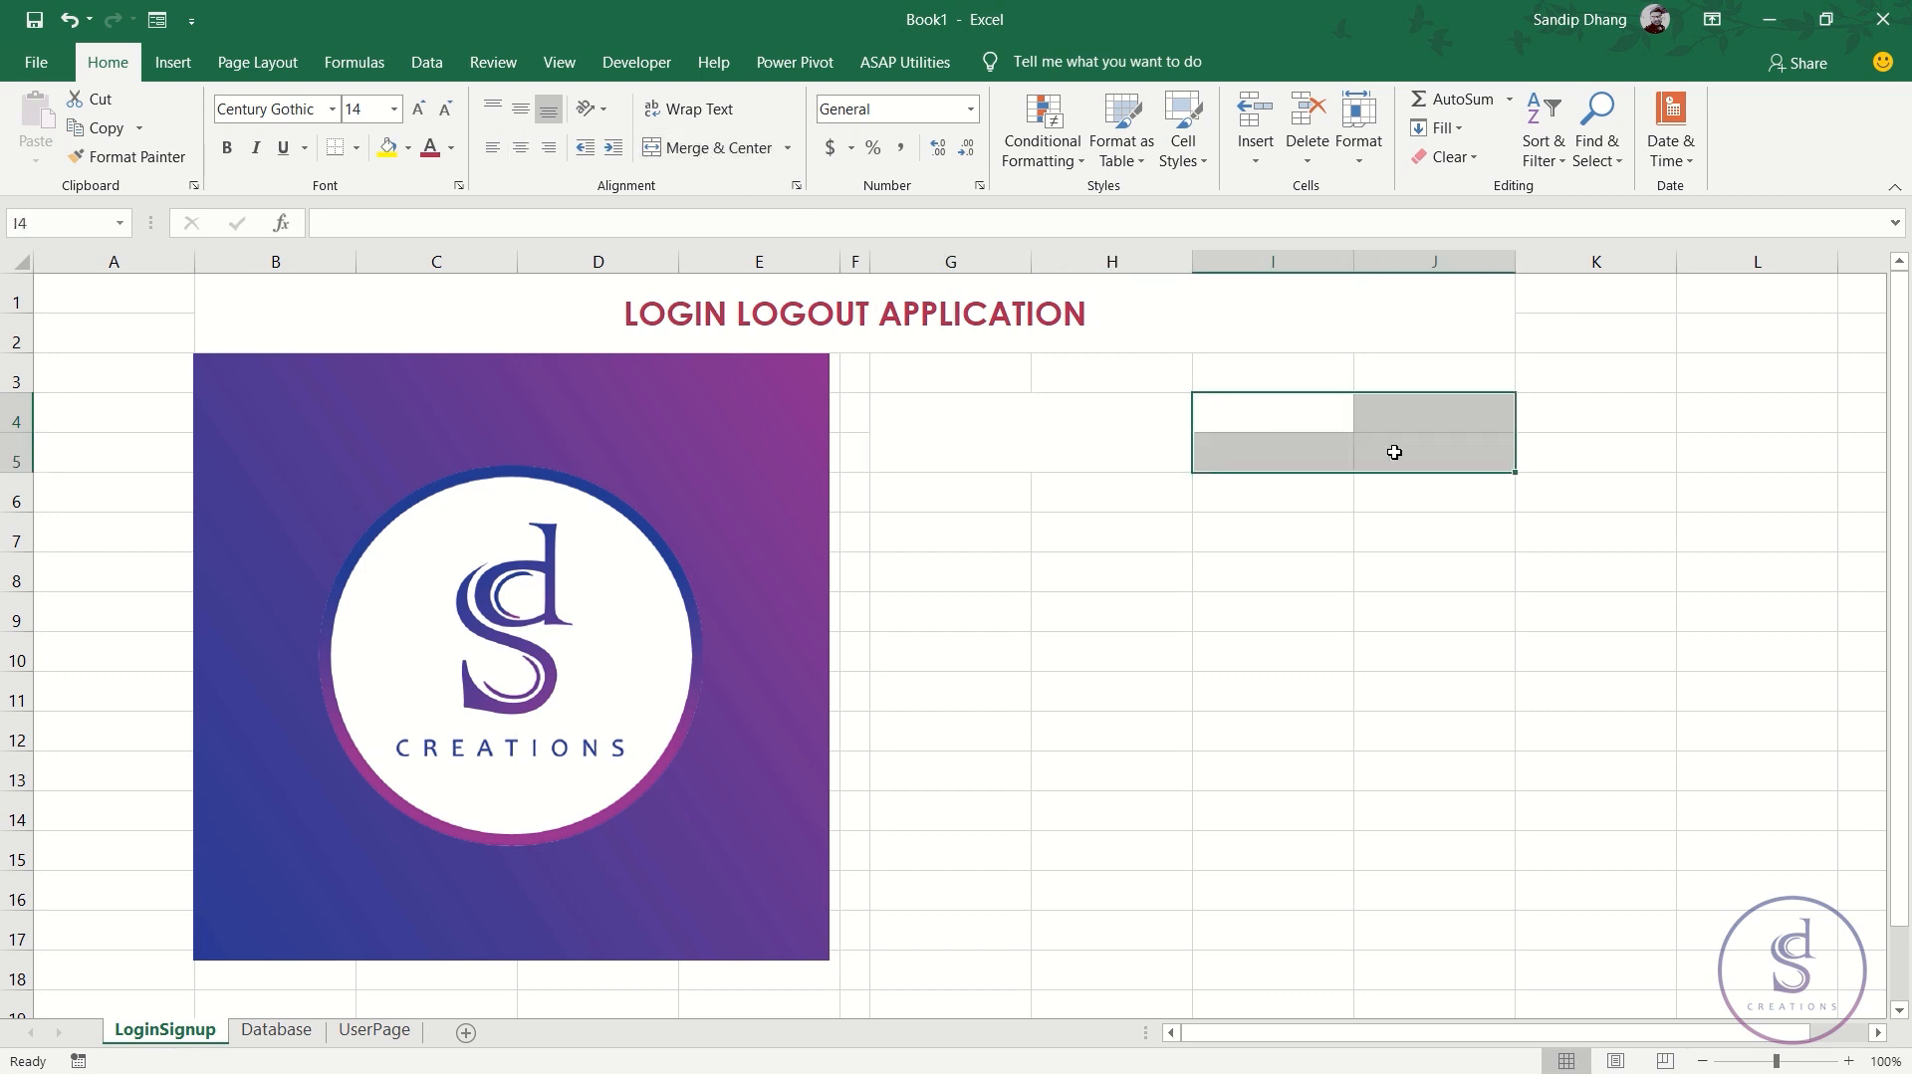
pyautogui.click(719, 149)
pyautogui.click(1139, 697)
# - Alternate the selection between the merged G4:H5 and I4:J5 boxes, ending on G4:H5
pyautogui.click(1044, 446)
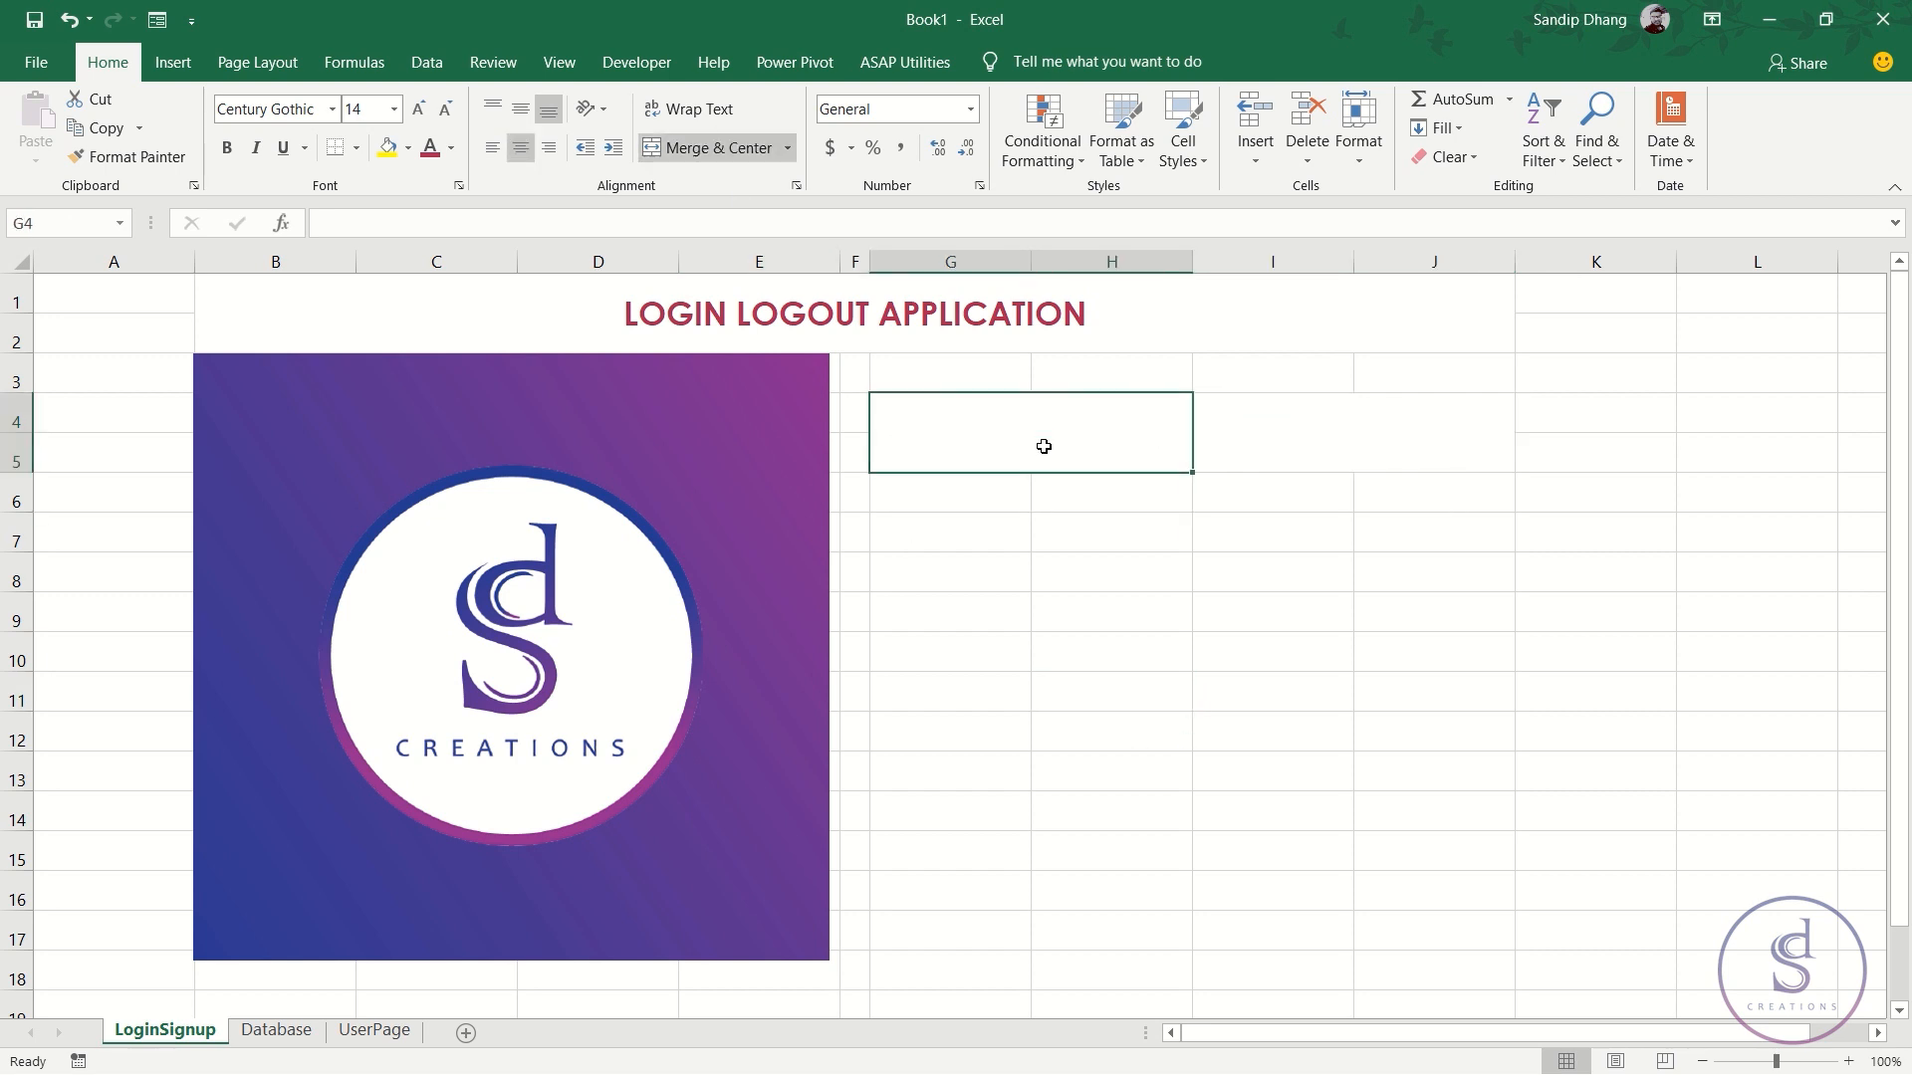
pyautogui.click(1344, 440)
pyautogui.click(1018, 425)
pyautogui.click(1324, 430)
pyautogui.click(1035, 429)
pyautogui.click(1319, 428)
pyautogui.click(1090, 431)
pyautogui.click(1305, 427)
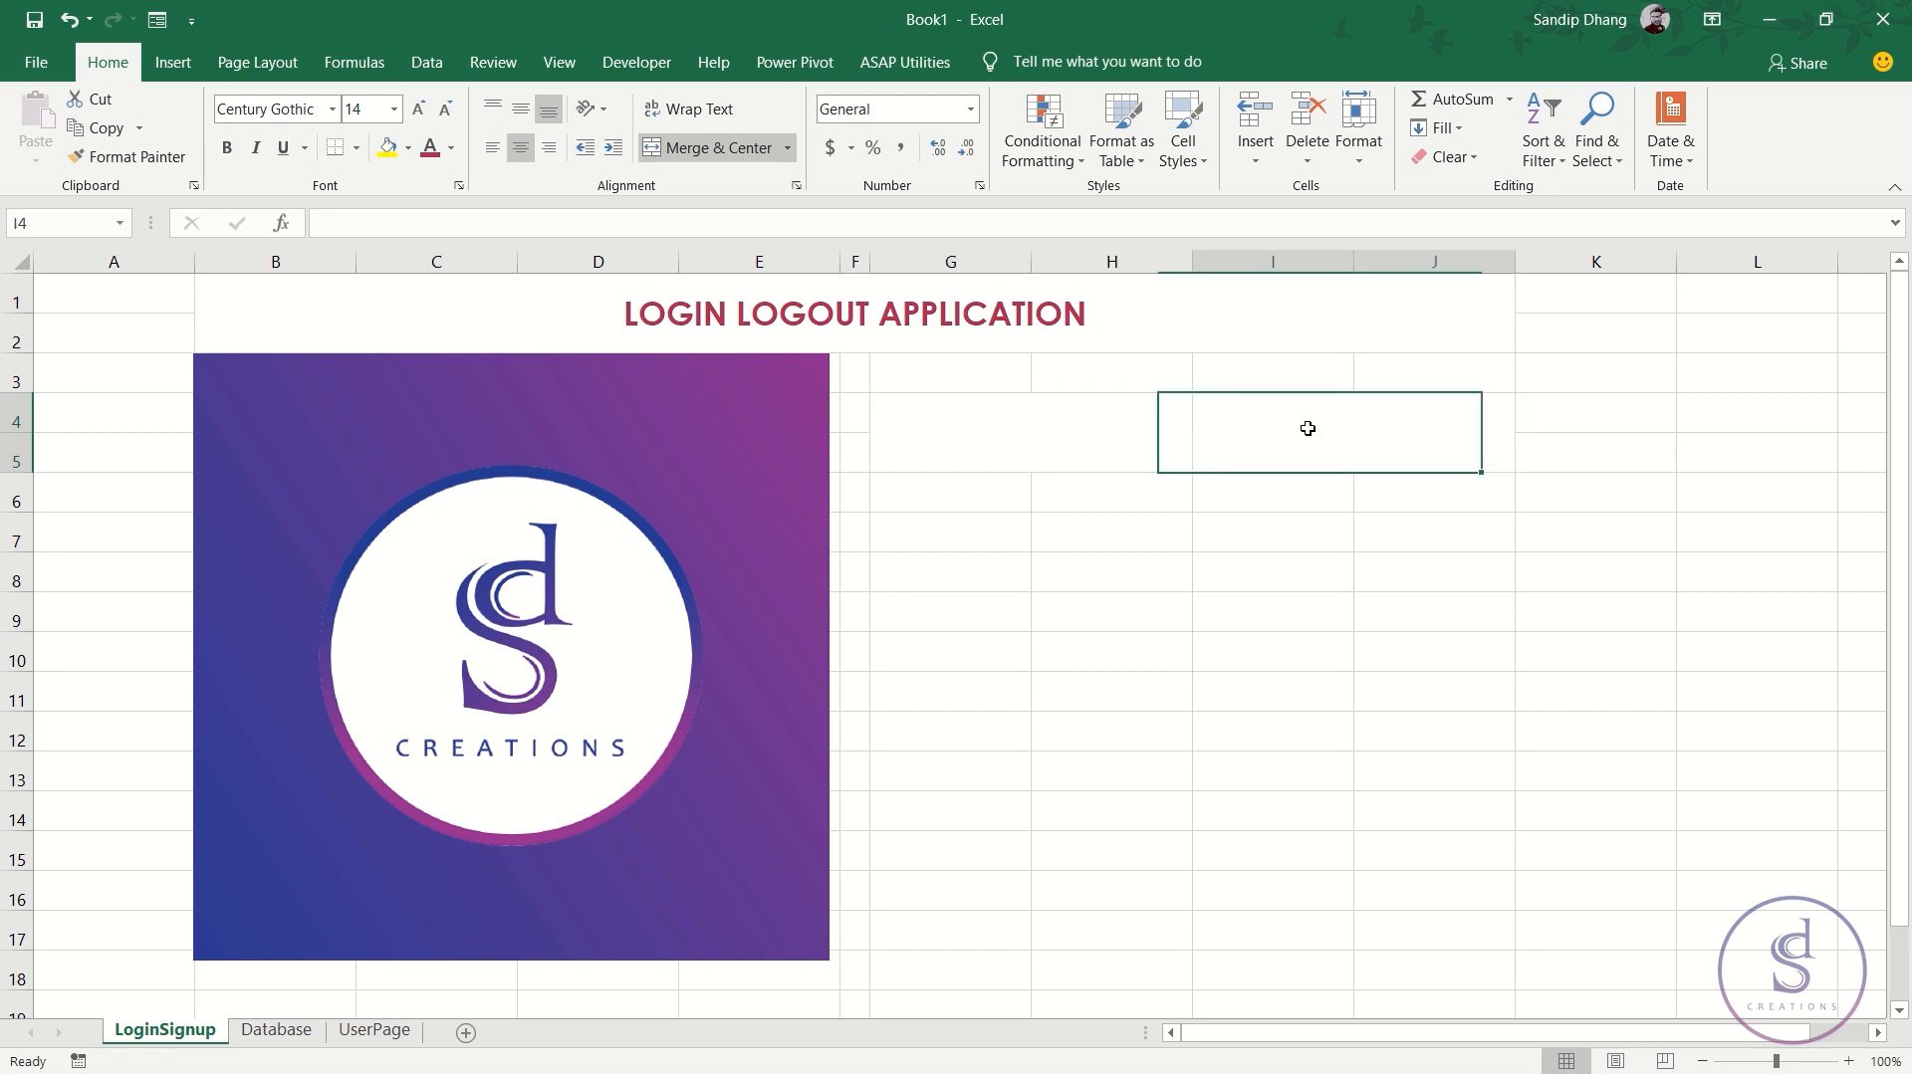
pyautogui.click(1042, 431)
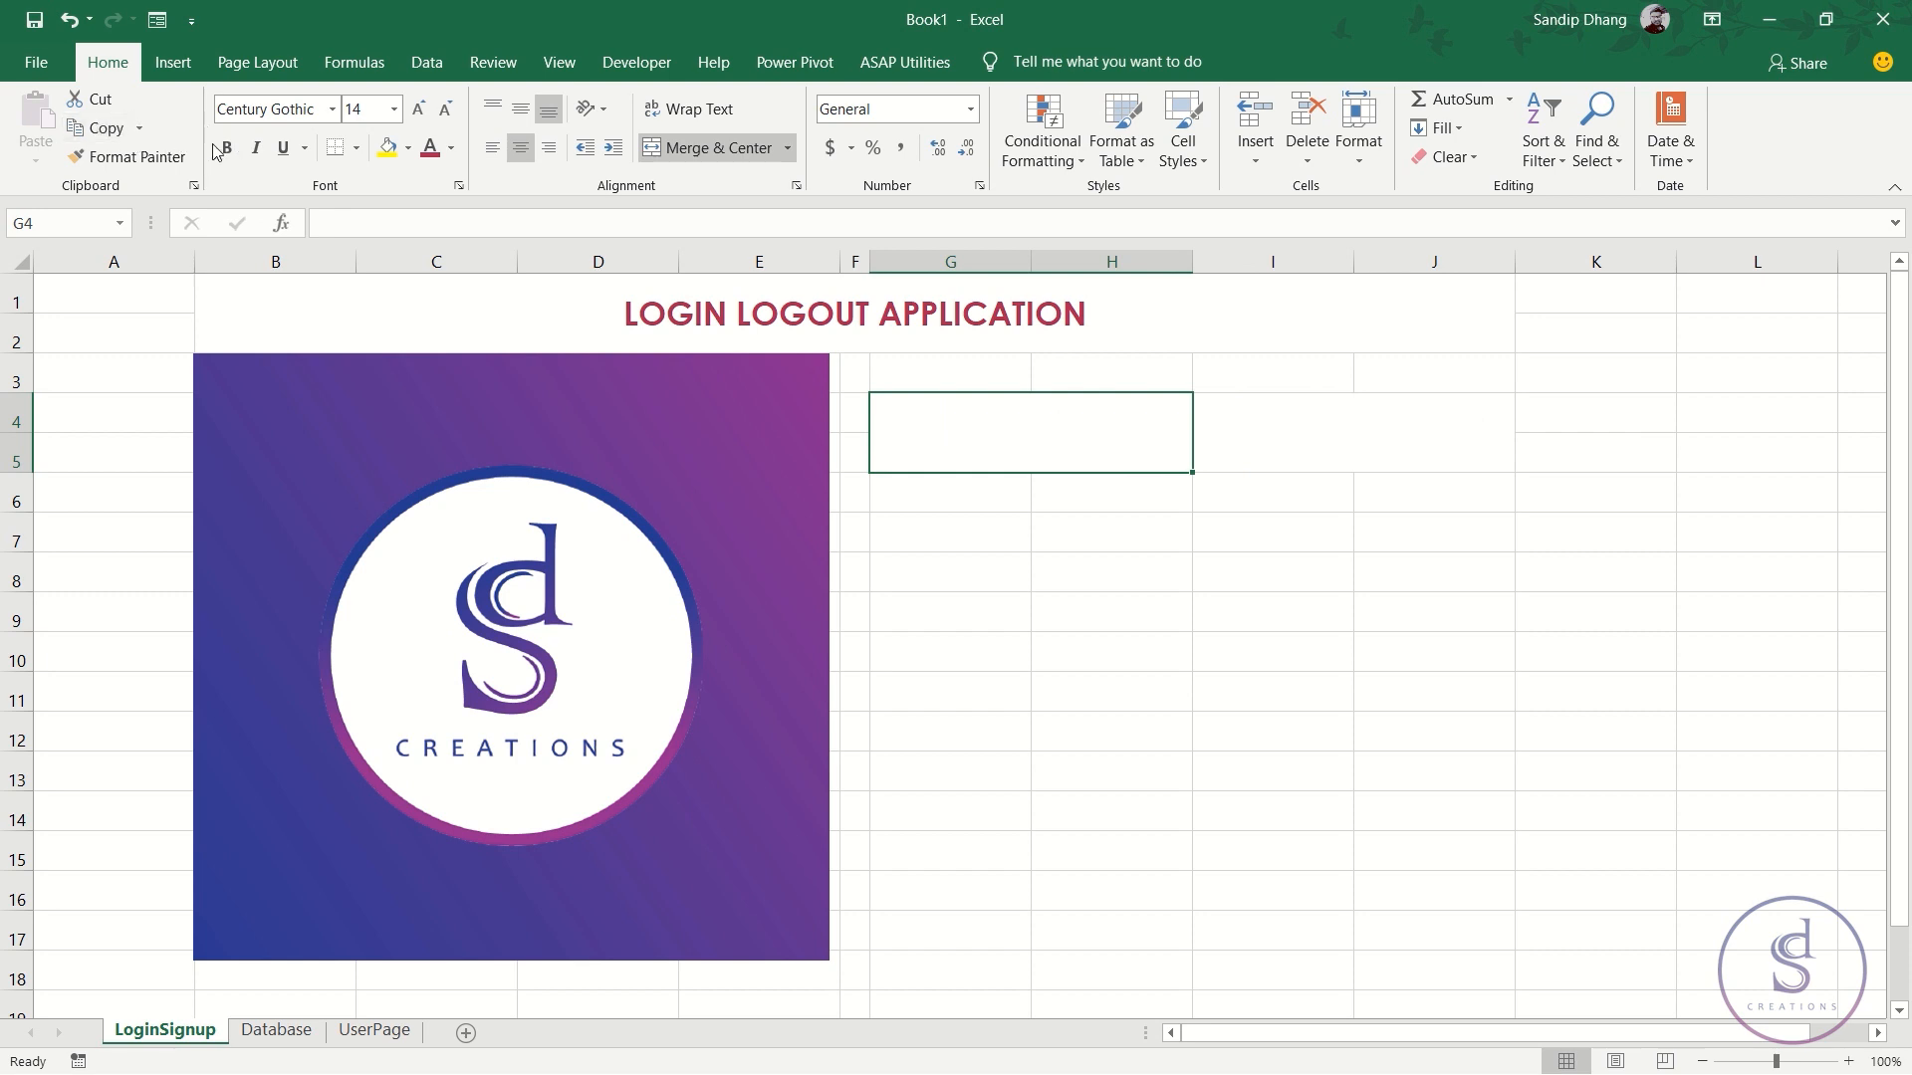
# - Give G4:H5 a thick bottom border in Blue, Accent 4, Darker 25%
pyautogui.click(355, 147)
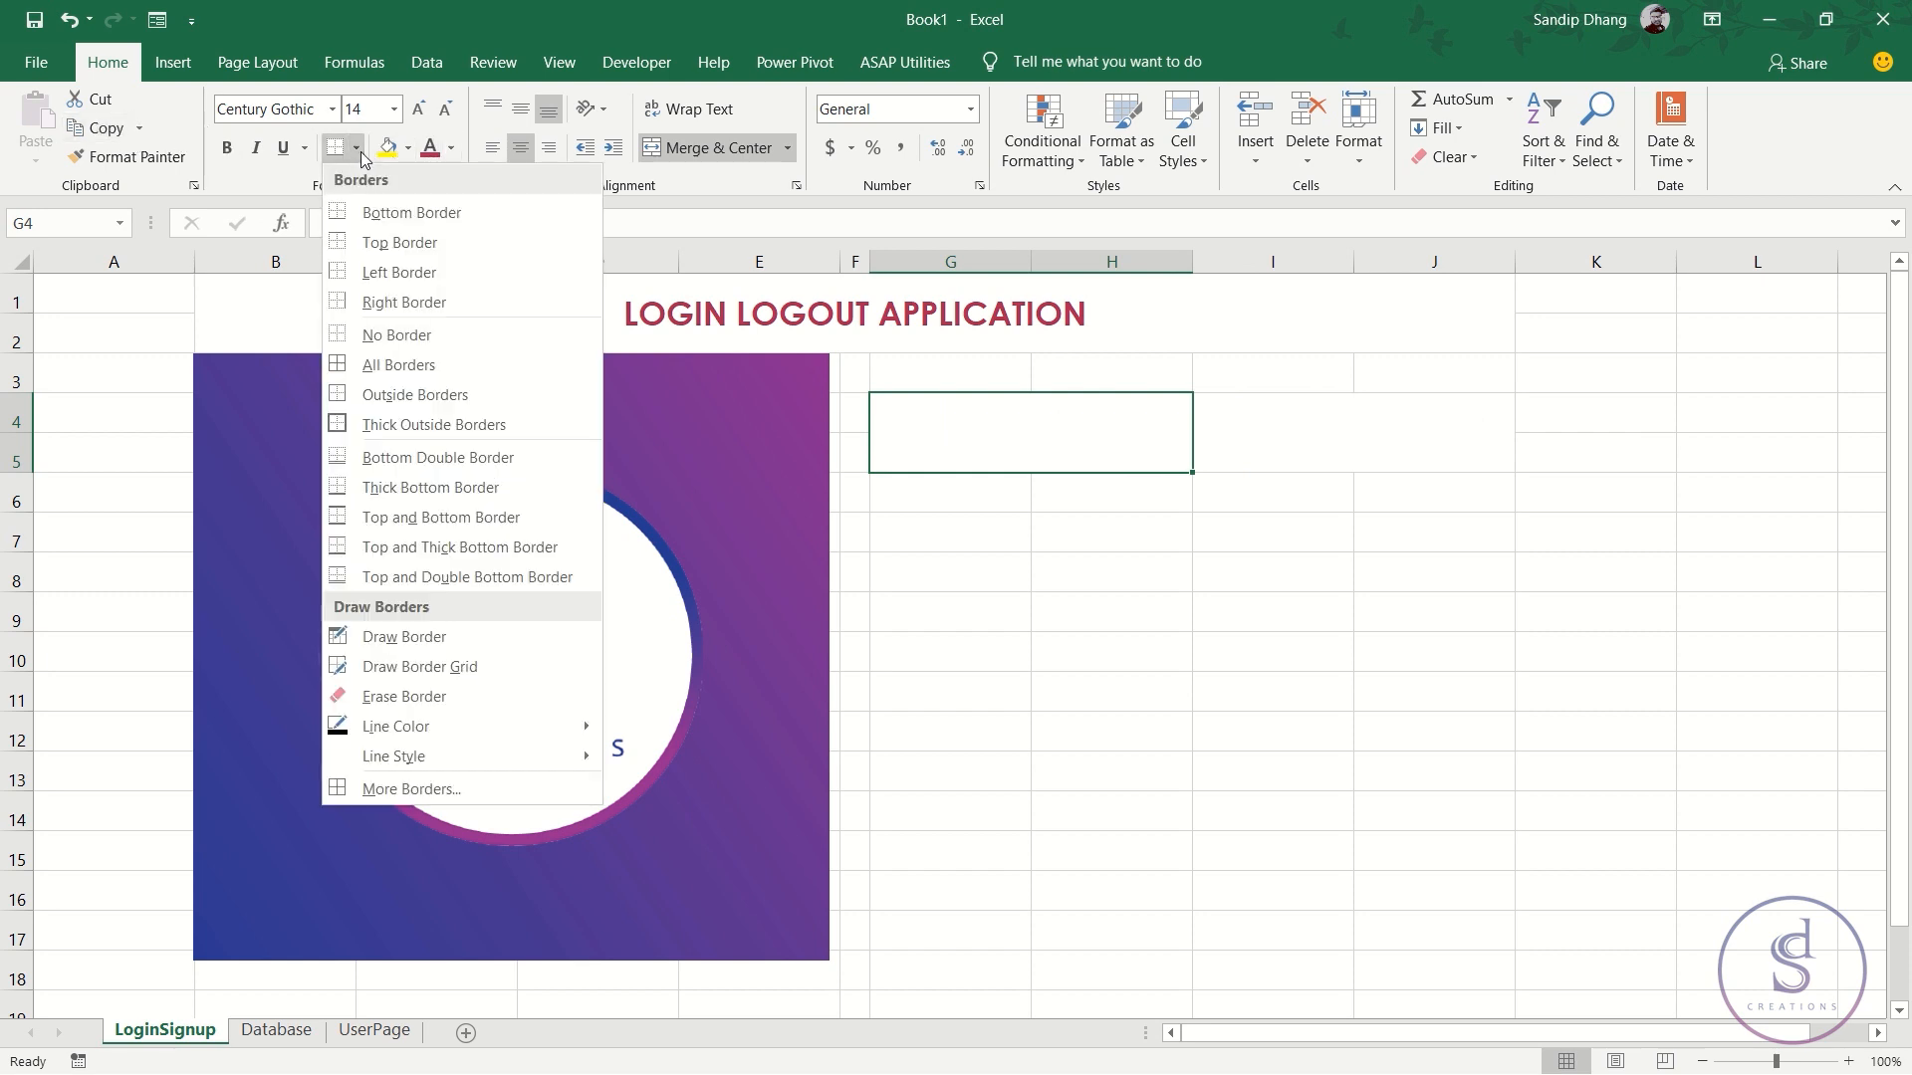
pyautogui.moveTo(470, 726)
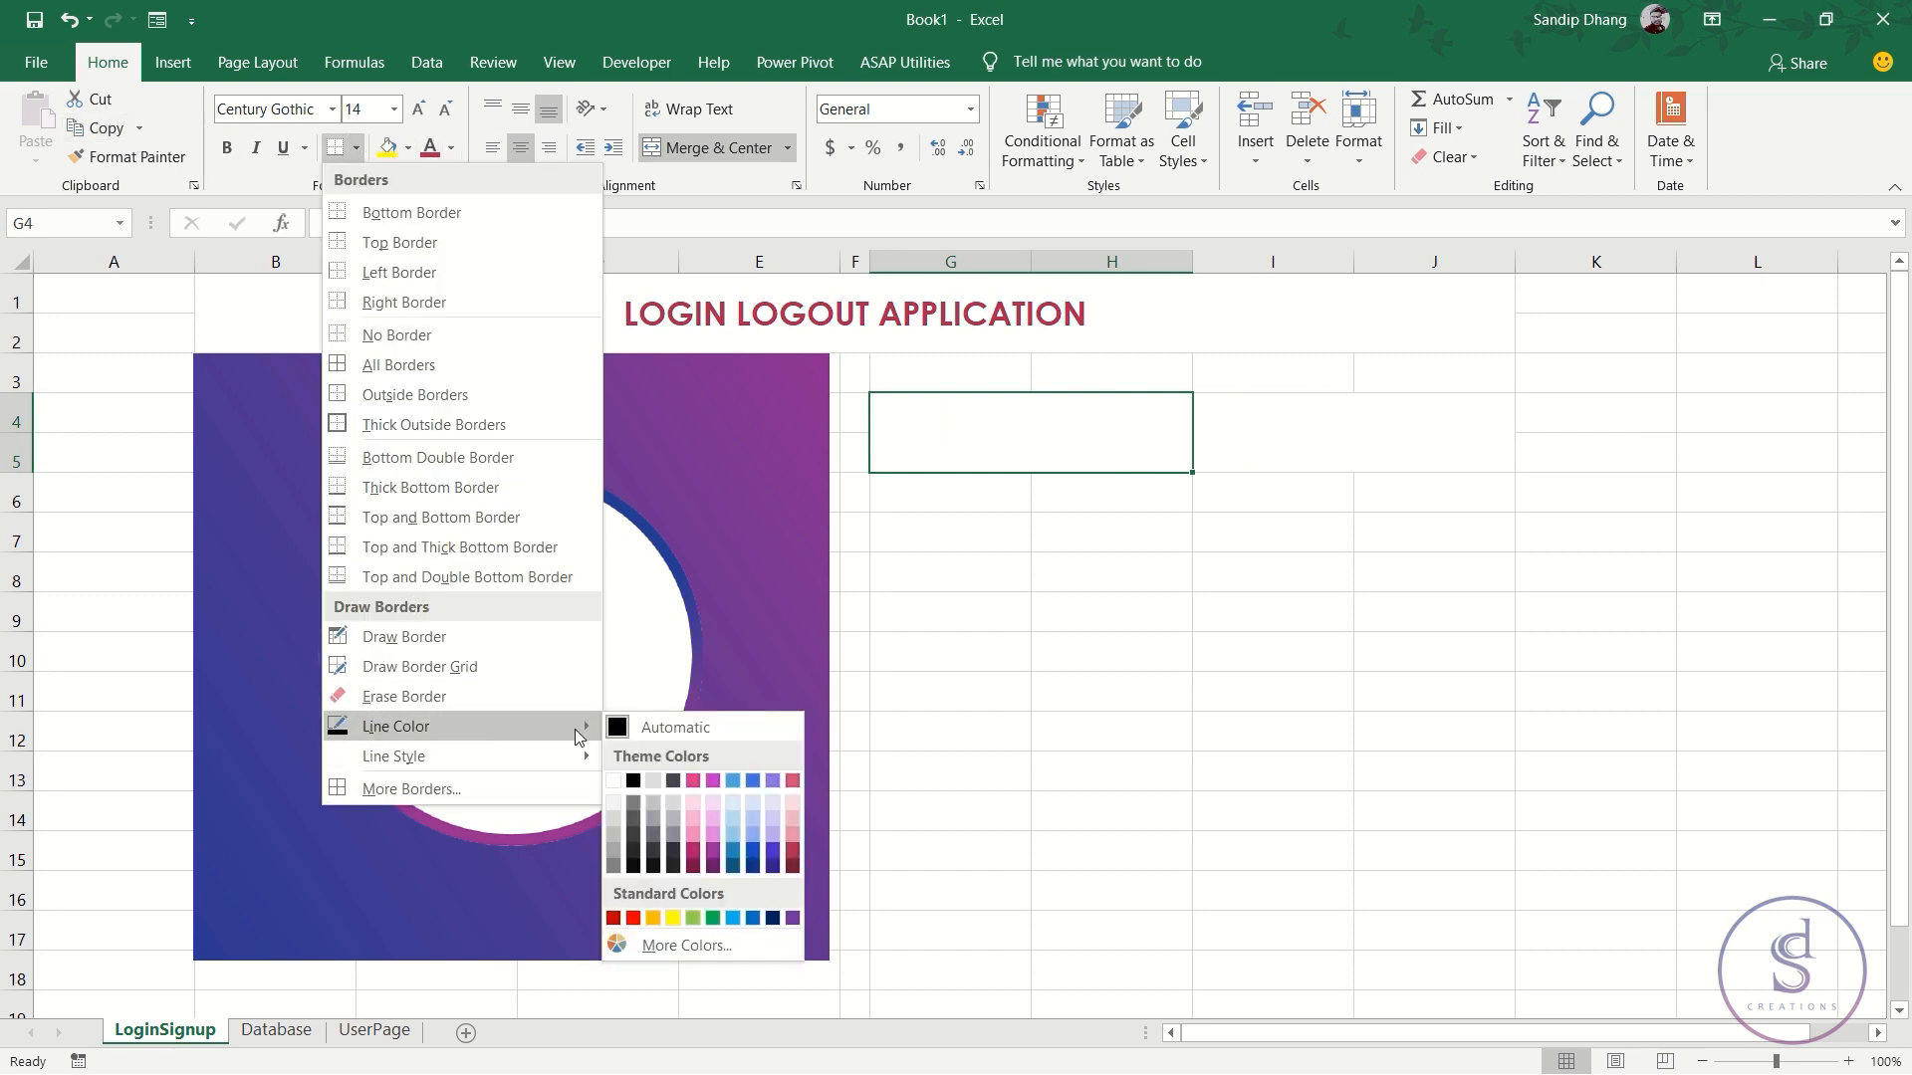
pyautogui.click(754, 854)
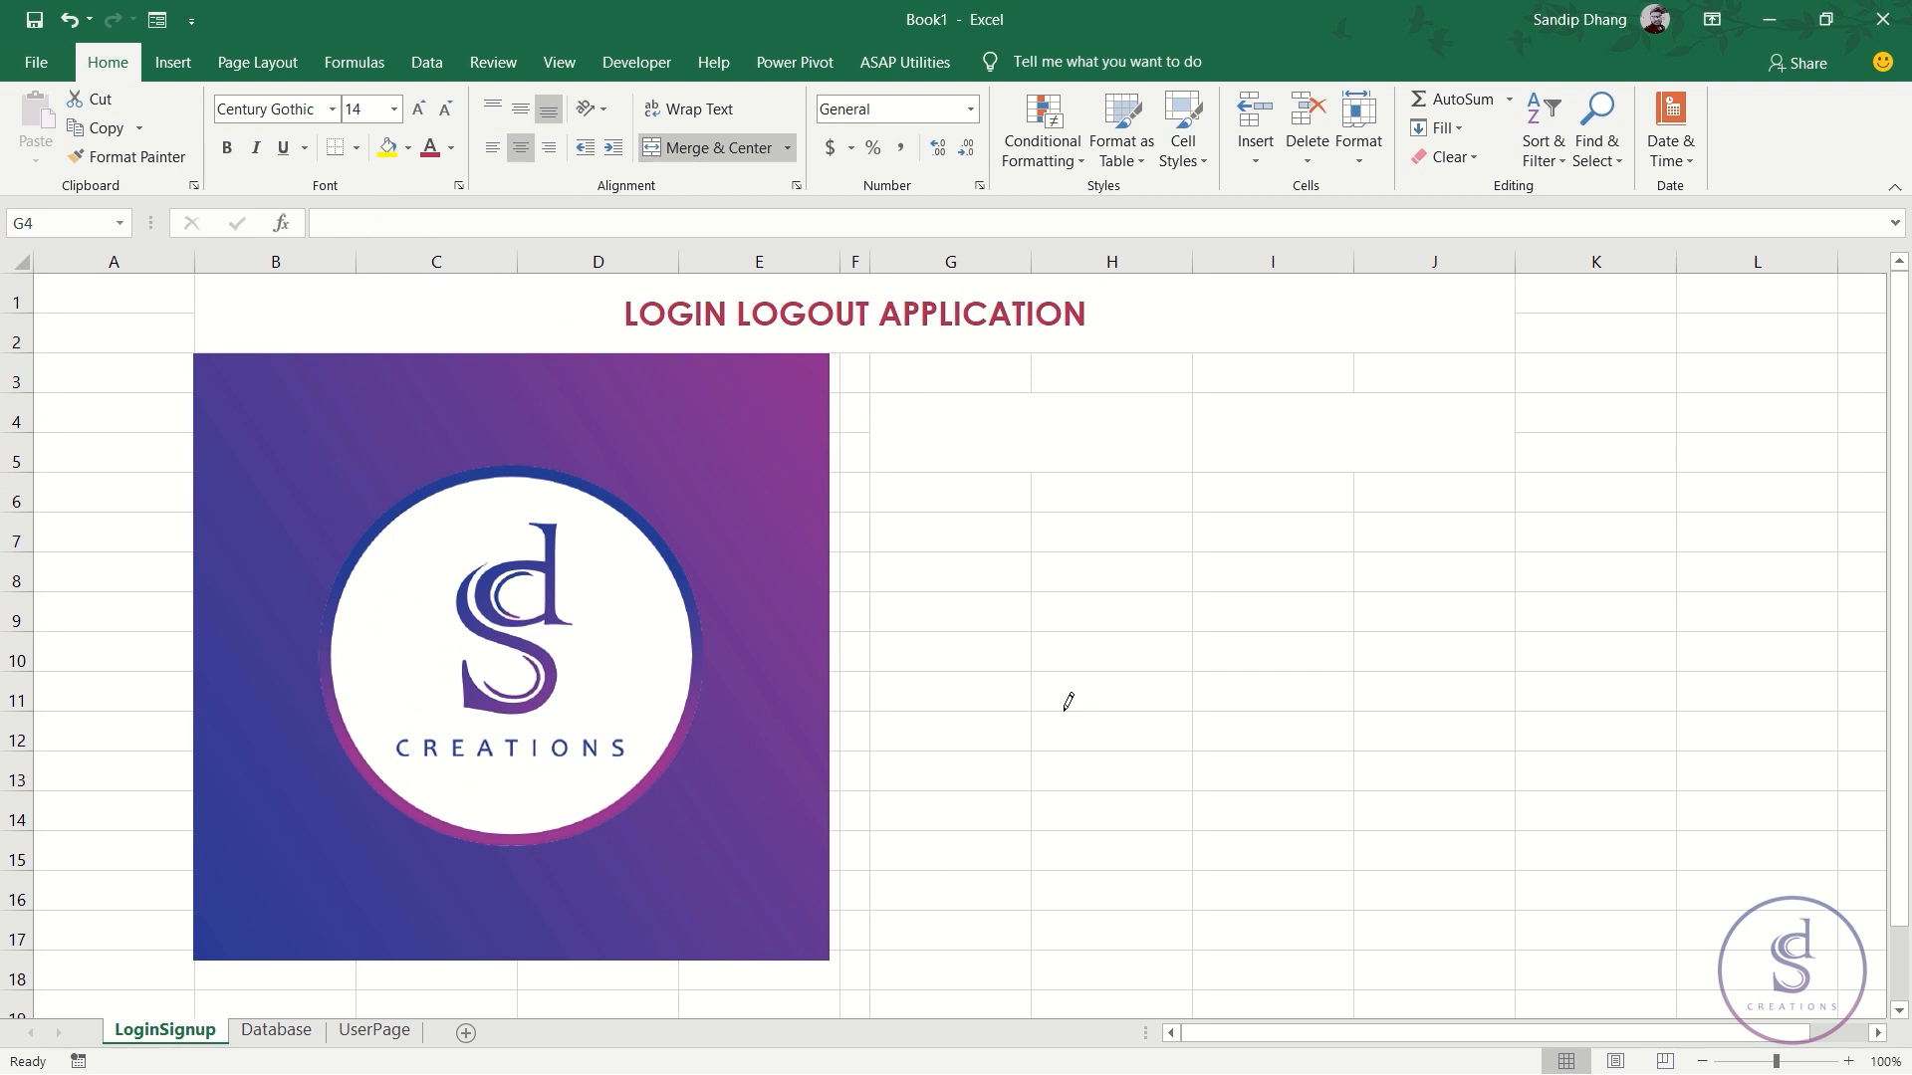
pyautogui.click(228, 152)
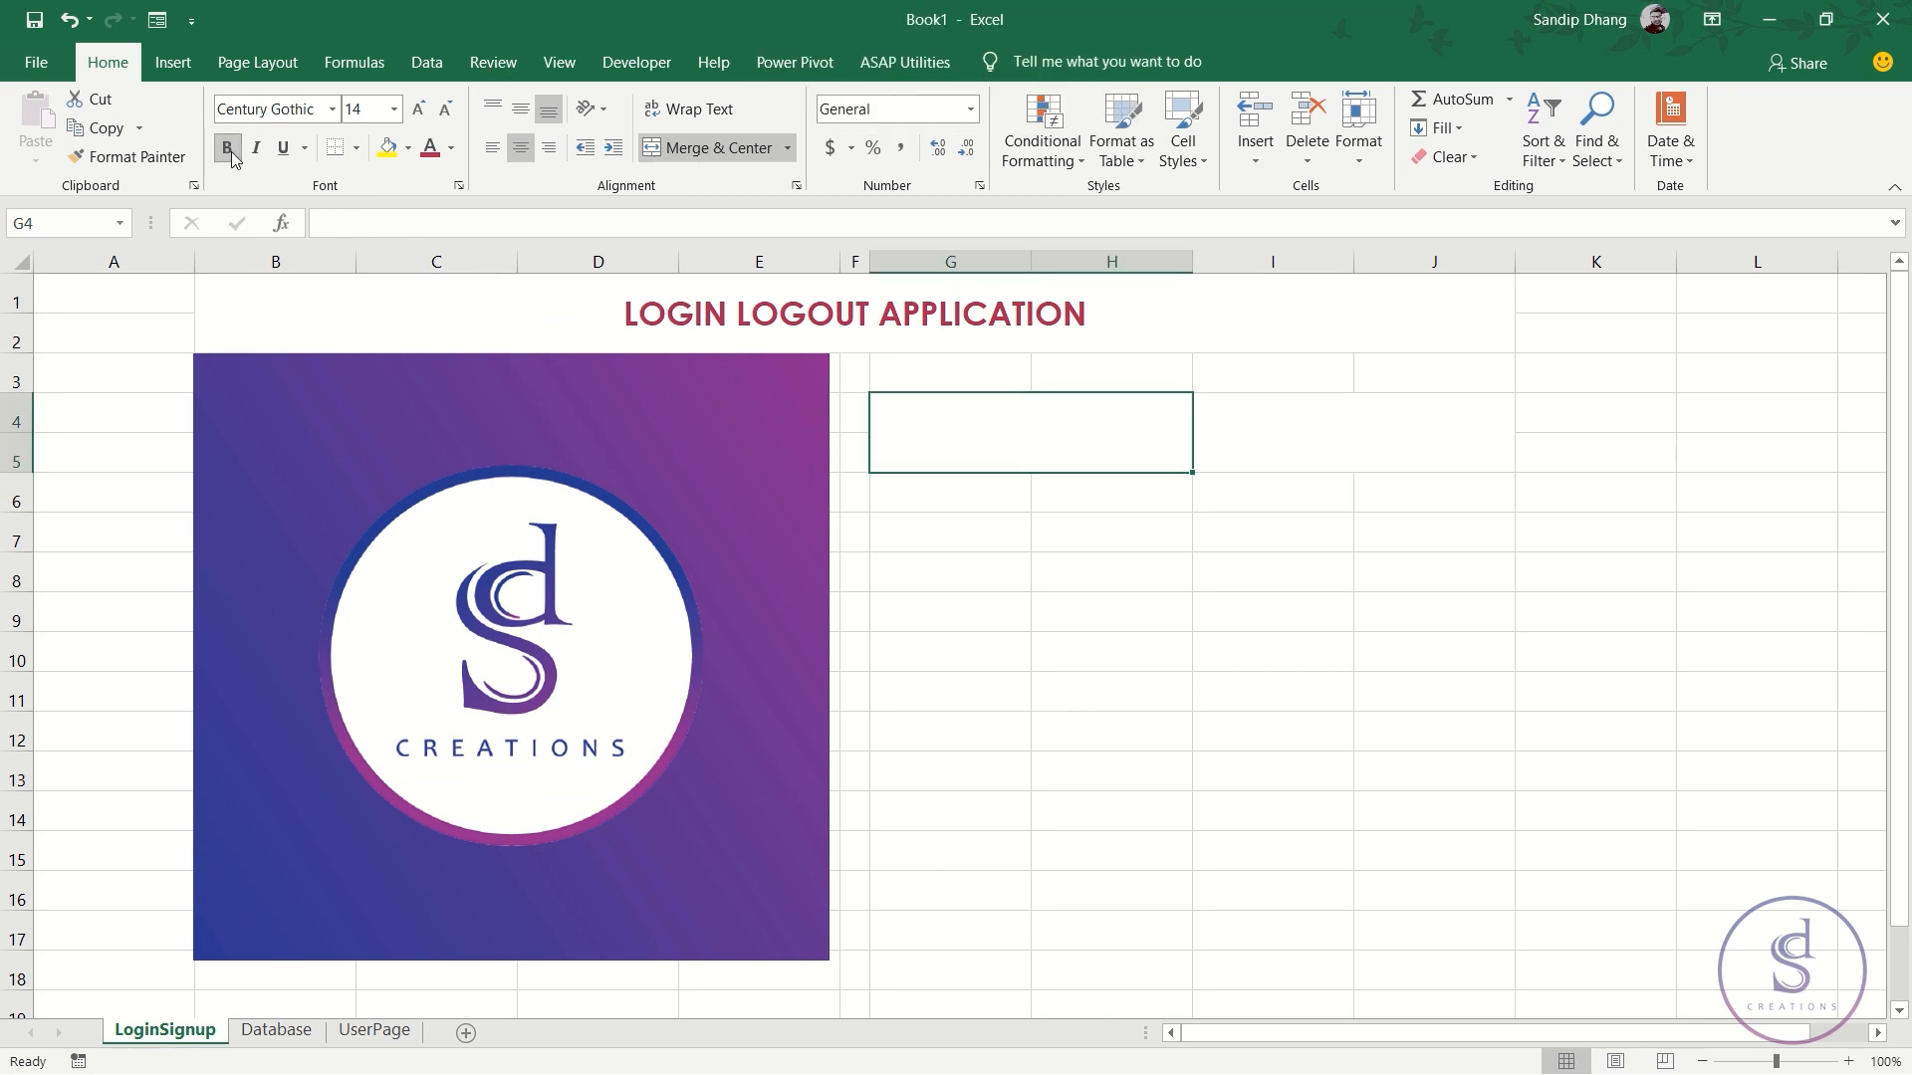
pyautogui.click(356, 148)
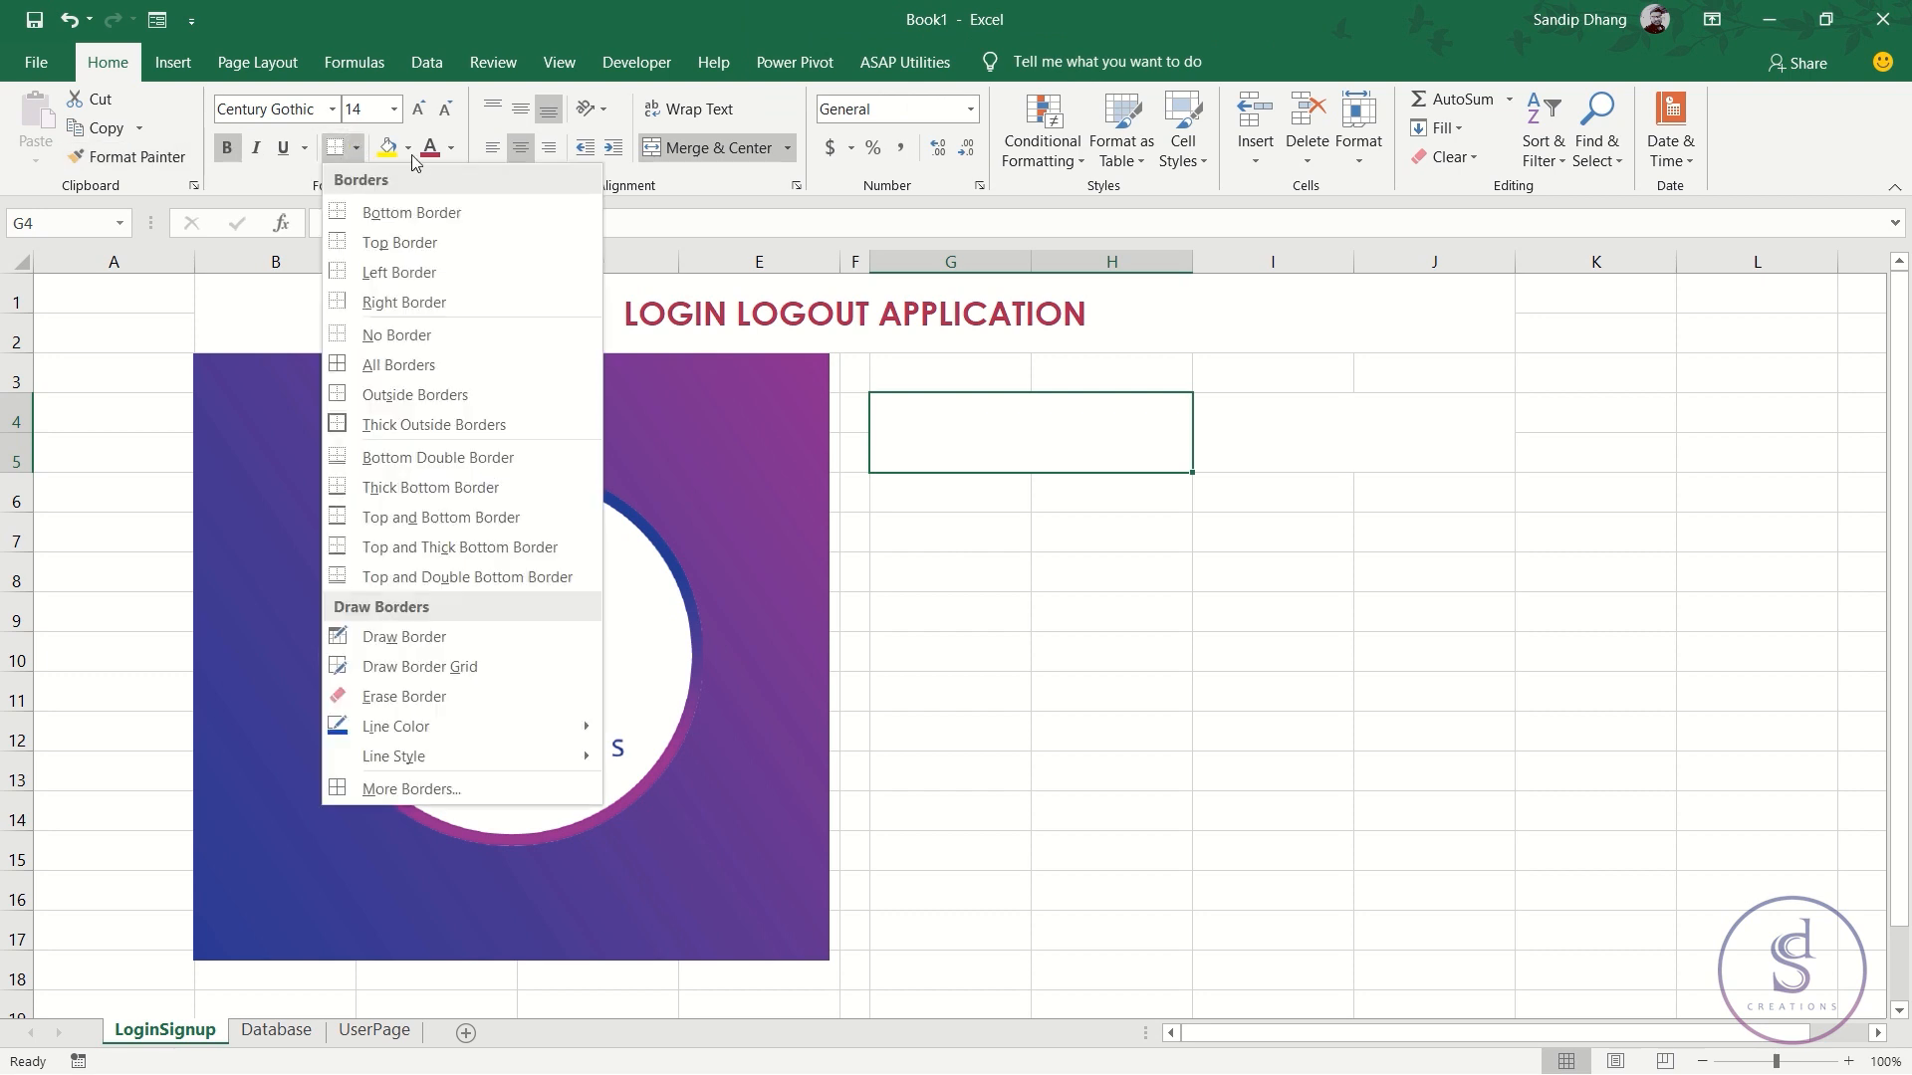
pyautogui.click(461, 491)
pyautogui.click(1260, 431)
# - Draw a rectangle over G4:H5, extending its top up into row 3
pyautogui.click(1043, 425)
pyautogui.click(1176, 645)
pyautogui.click(1116, 416)
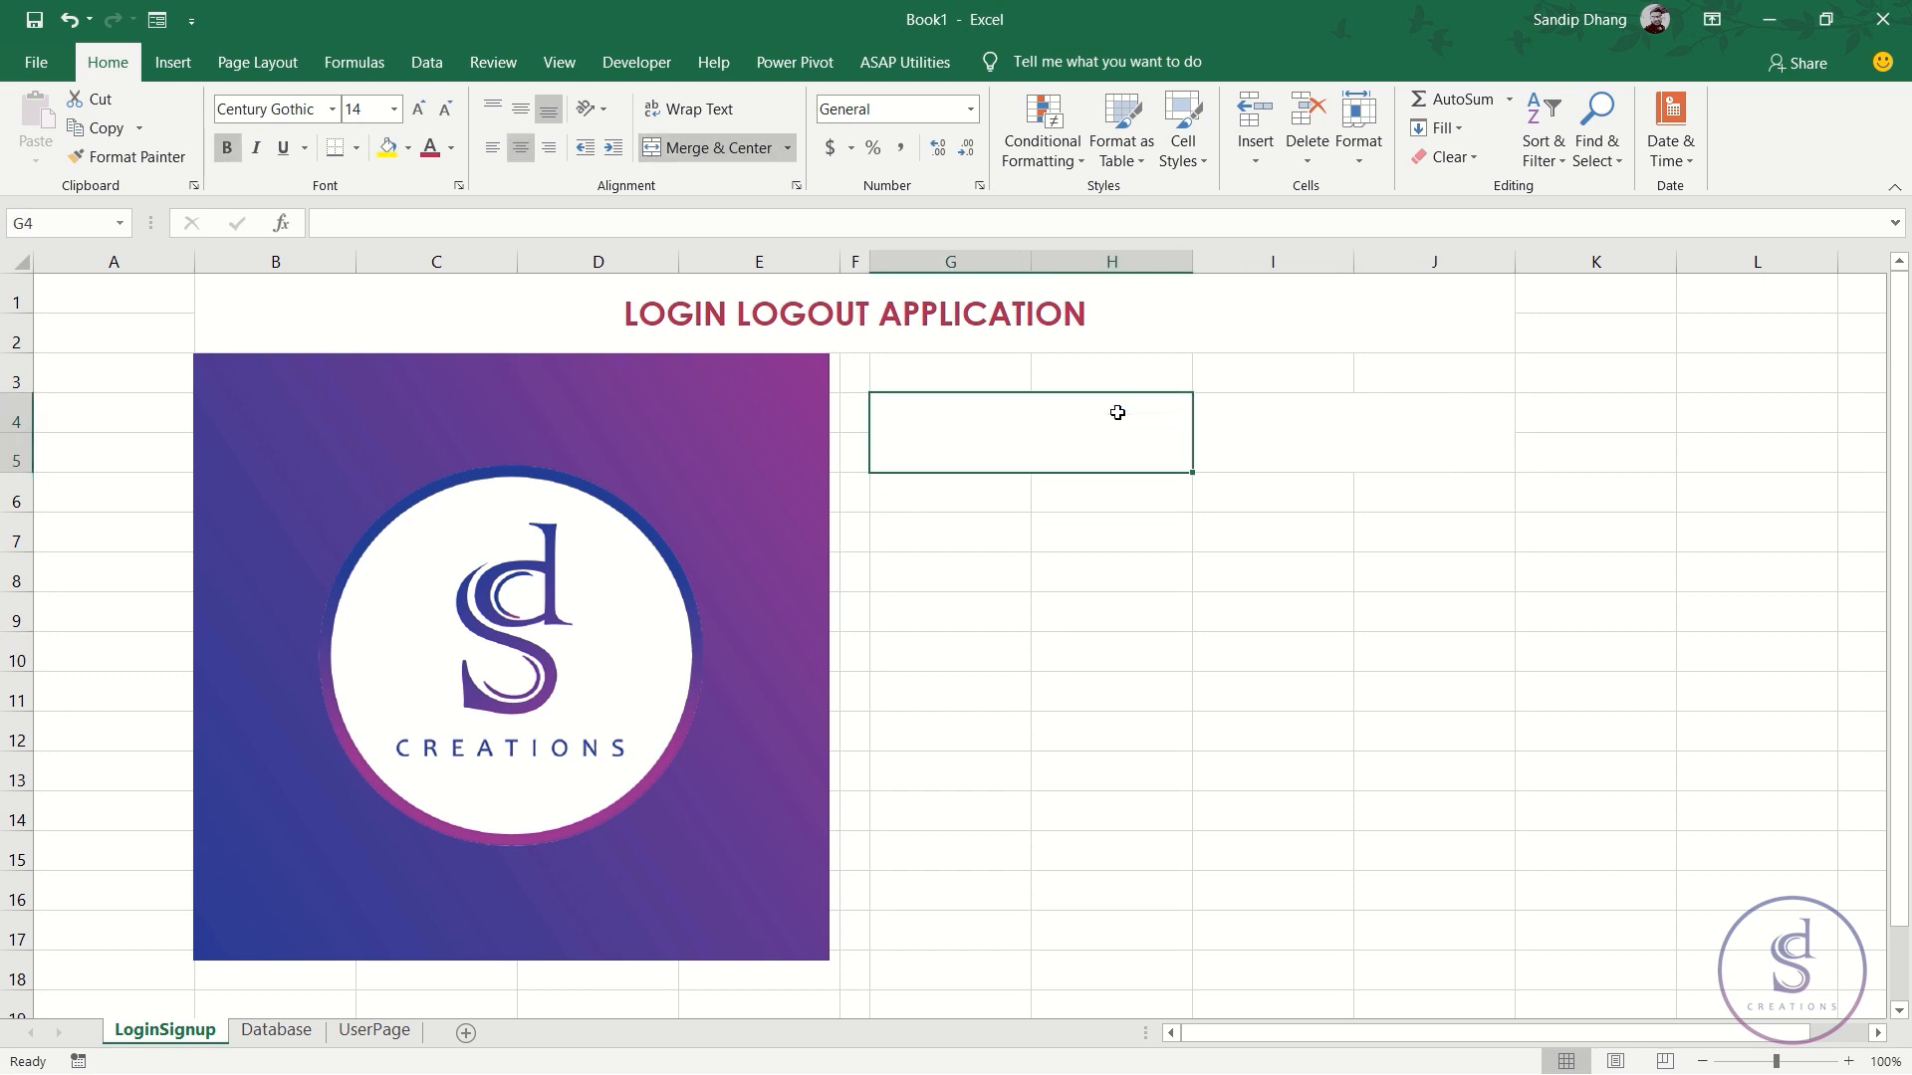
pyautogui.click(173, 63)
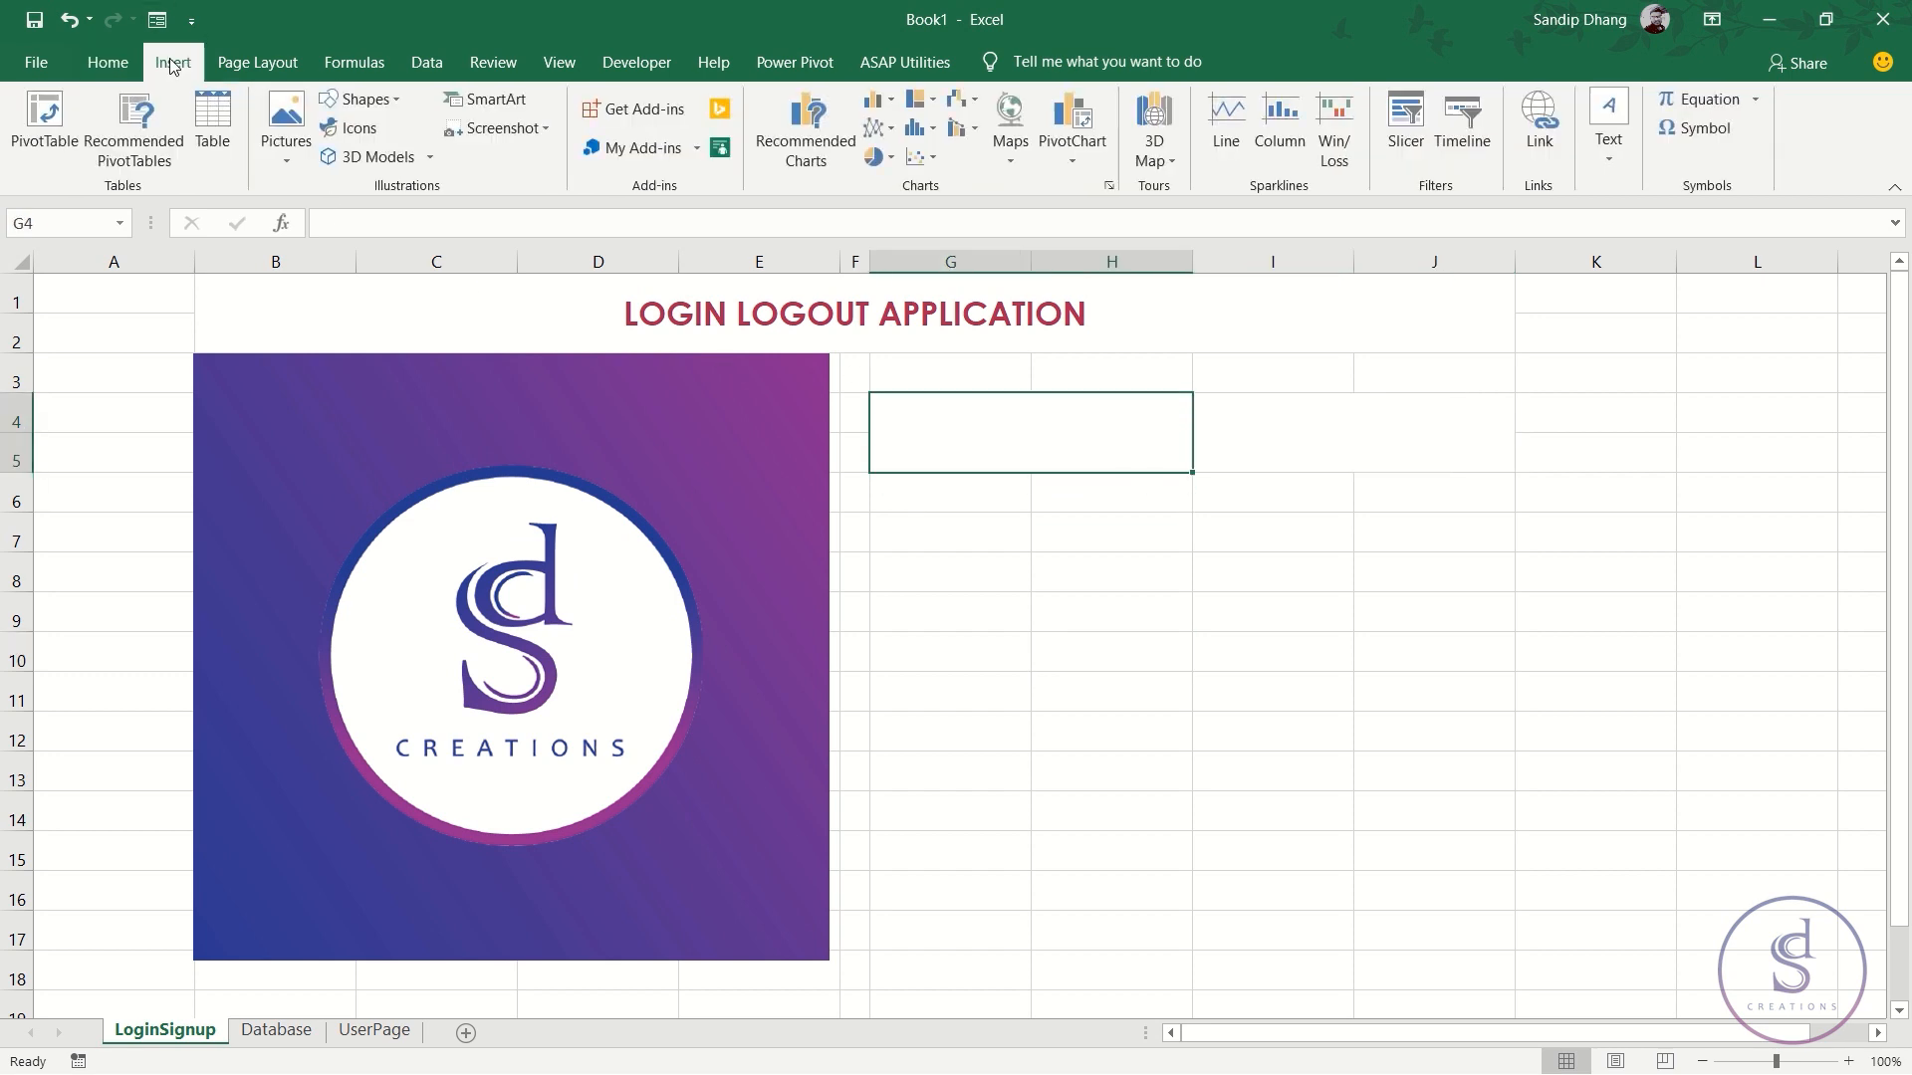
pyautogui.click(398, 99)
pyautogui.click(401, 156)
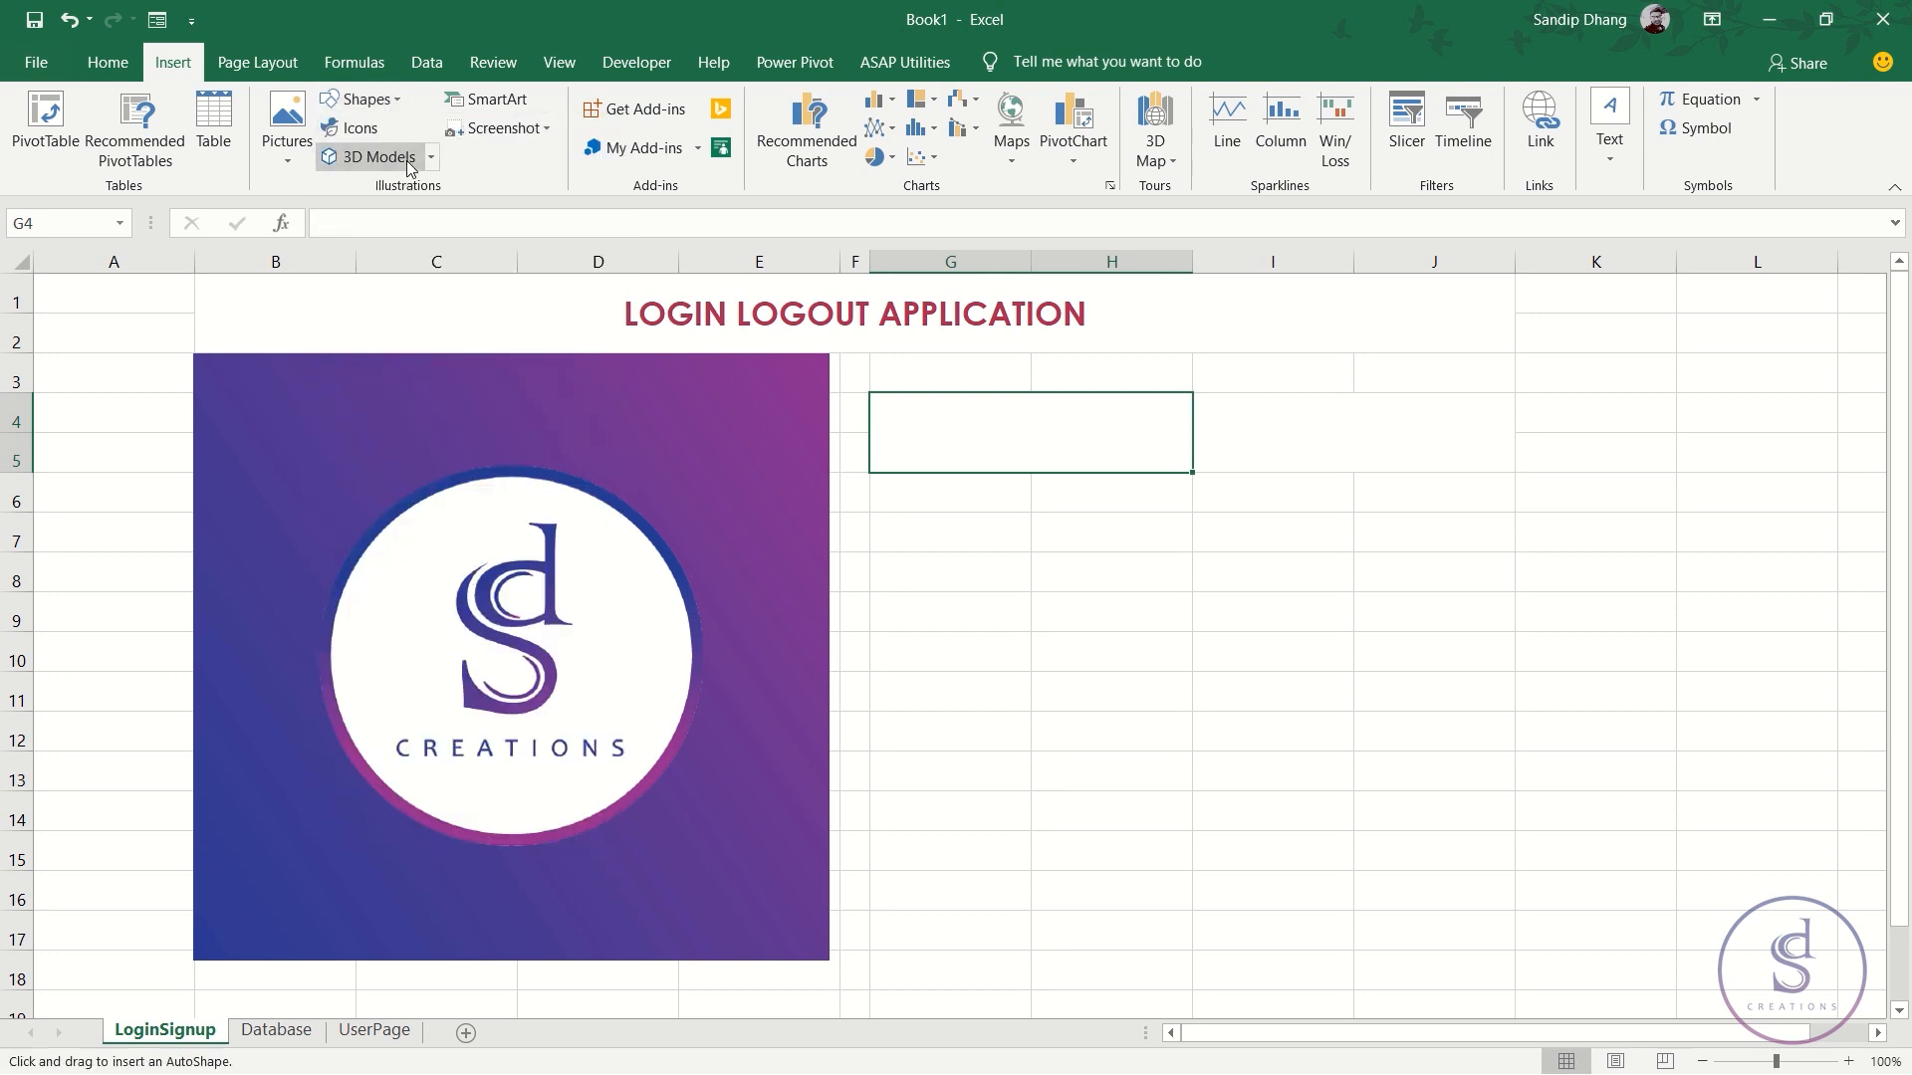
pyautogui.moveTo(886, 408)
pyautogui.mouseDown()
pyautogui.moveTo(1182, 449)
pyautogui.moveTo(1188, 469)
pyautogui.mouseUp()
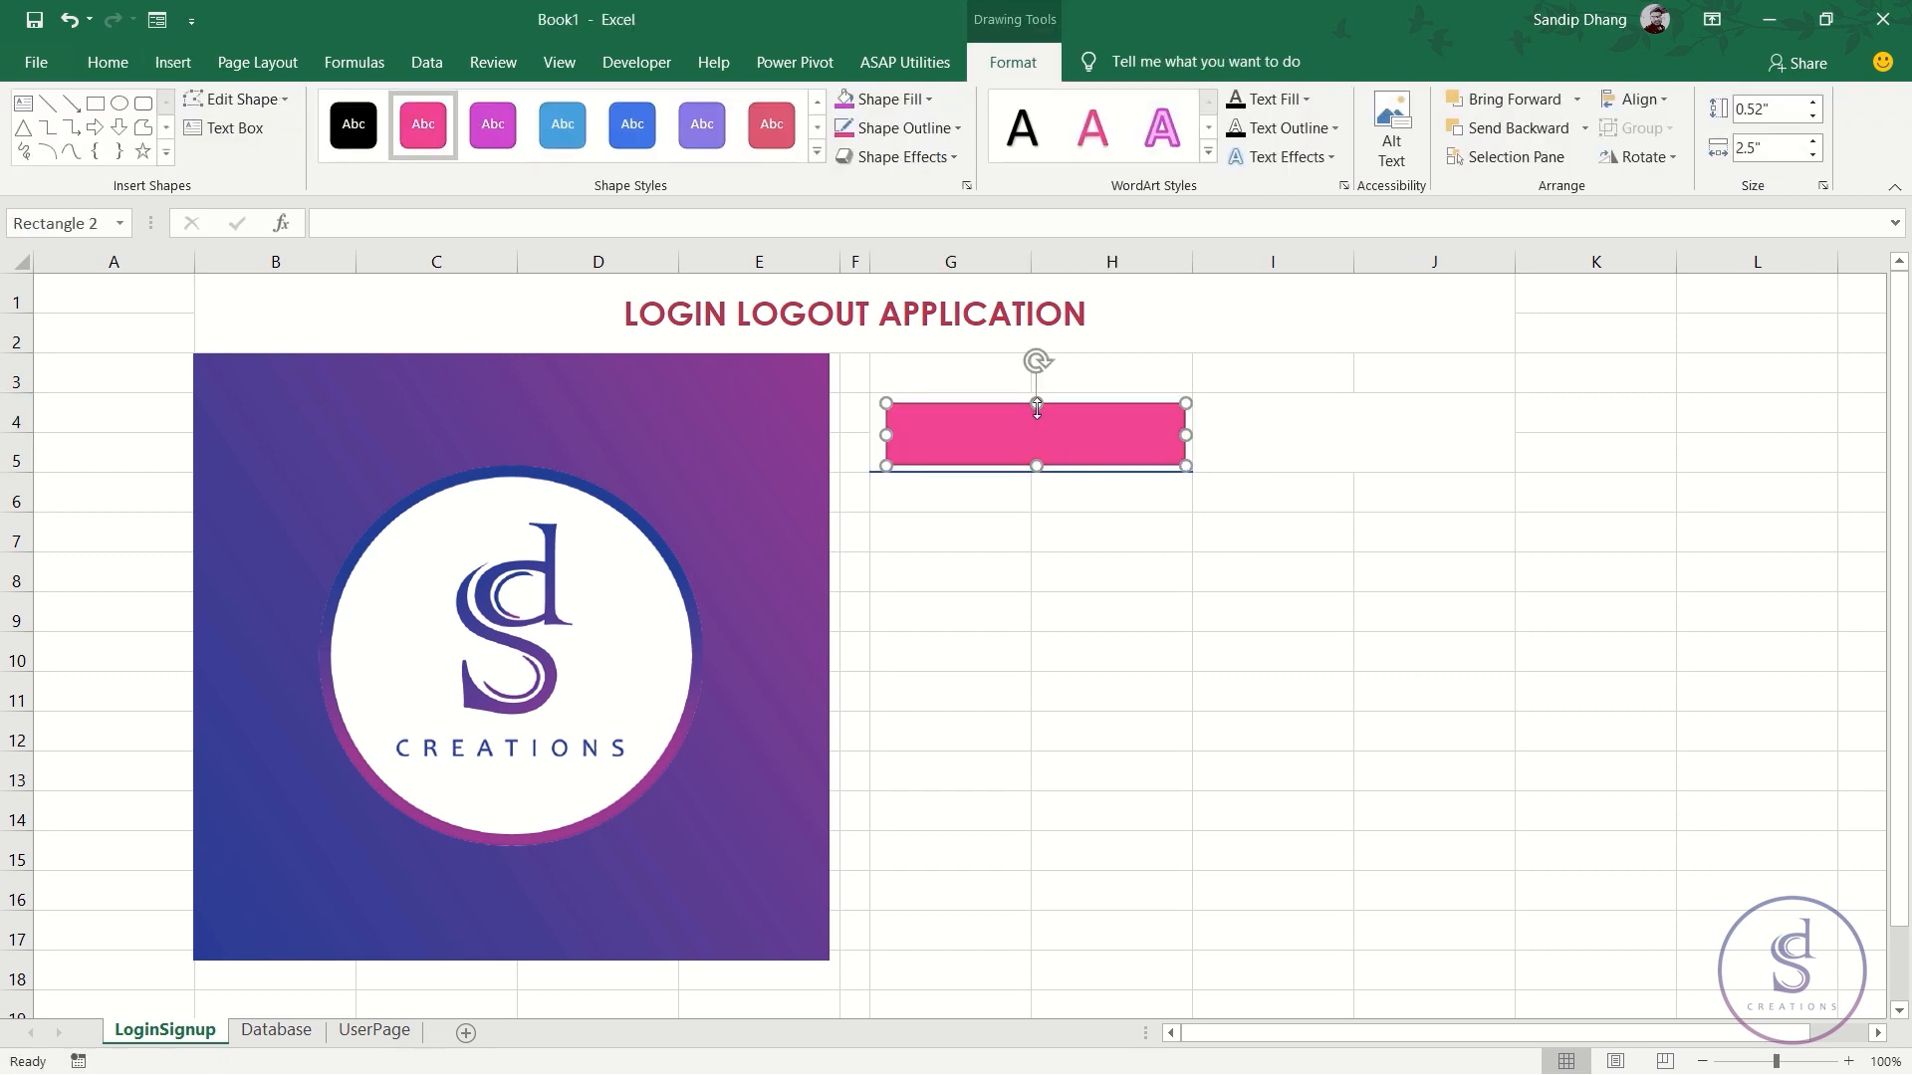
pyautogui.moveTo(1037, 403); pyautogui.dragTo(1037, 383)
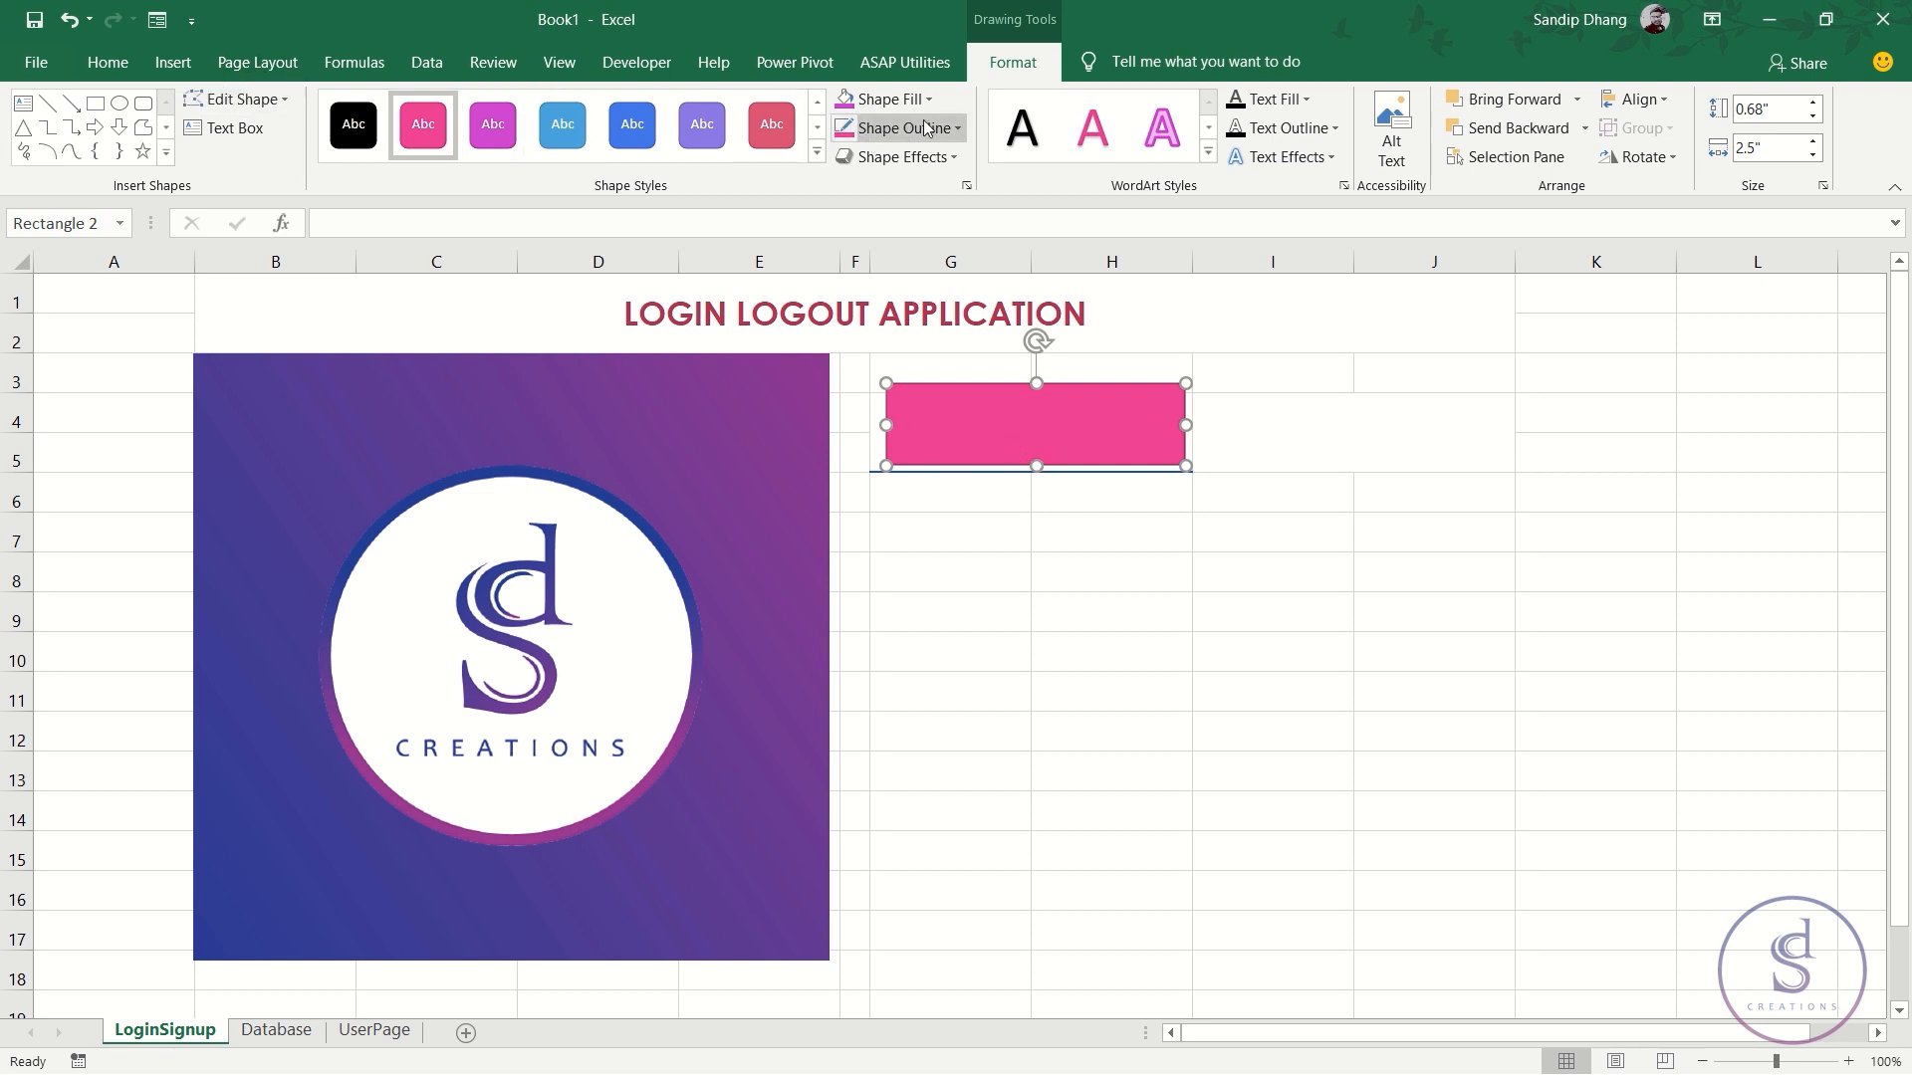
# - Remove the rectangle's outline and fill it with white
pyautogui.click(960, 130)
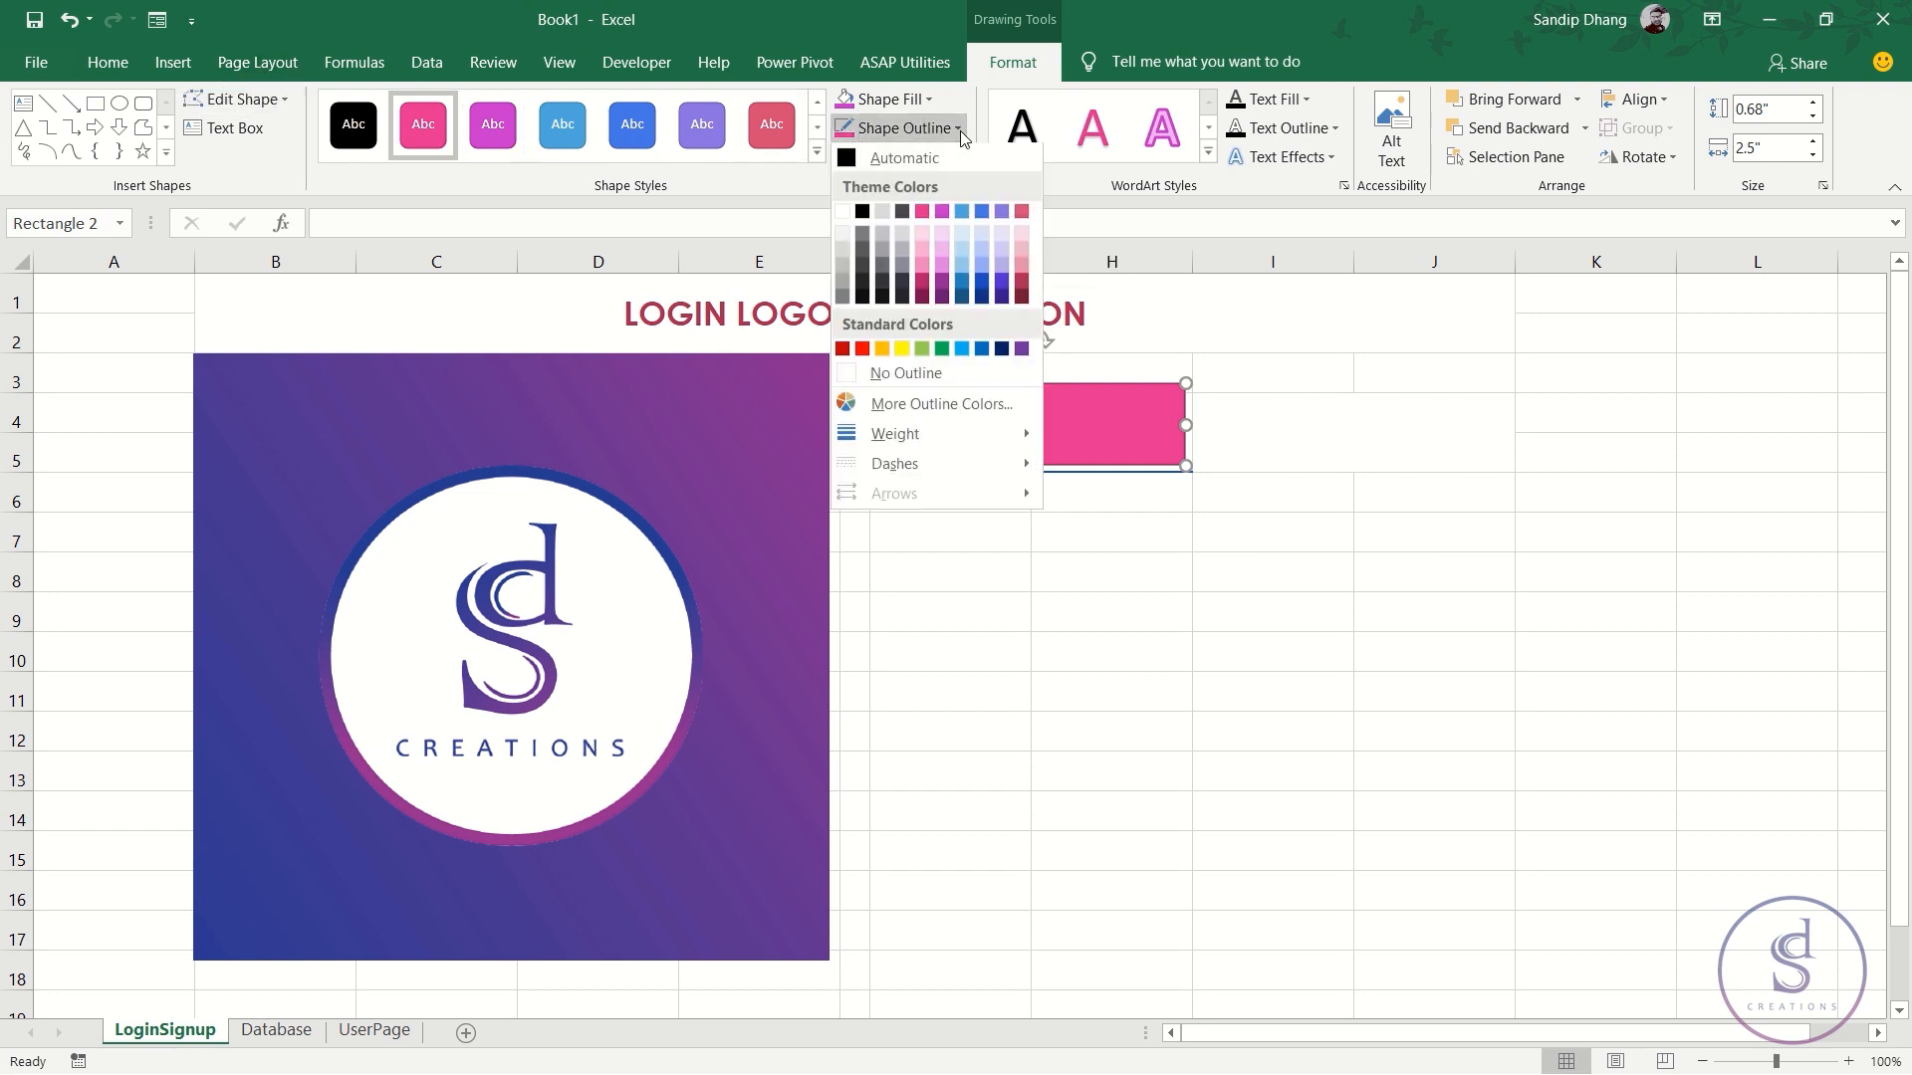
pyautogui.click(936, 367)
pyautogui.click(891, 98)
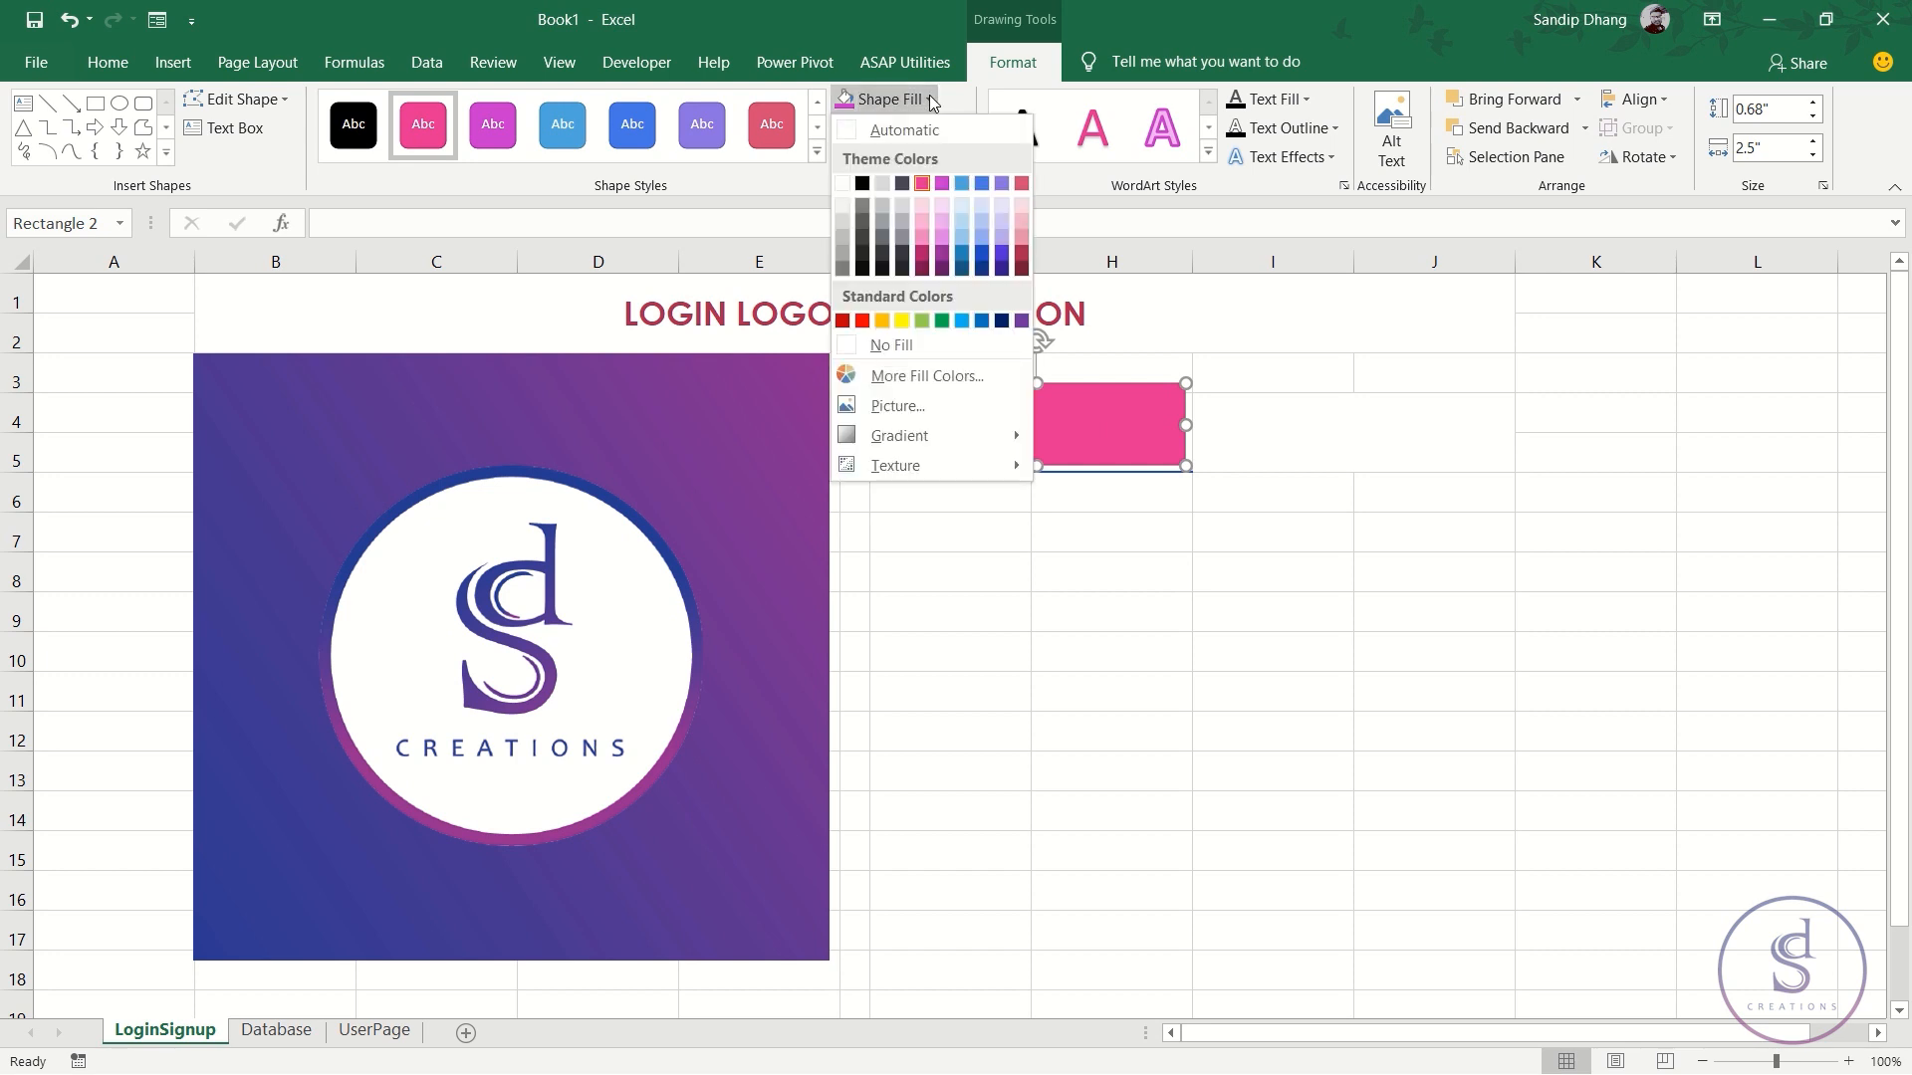
pyautogui.click(843, 183)
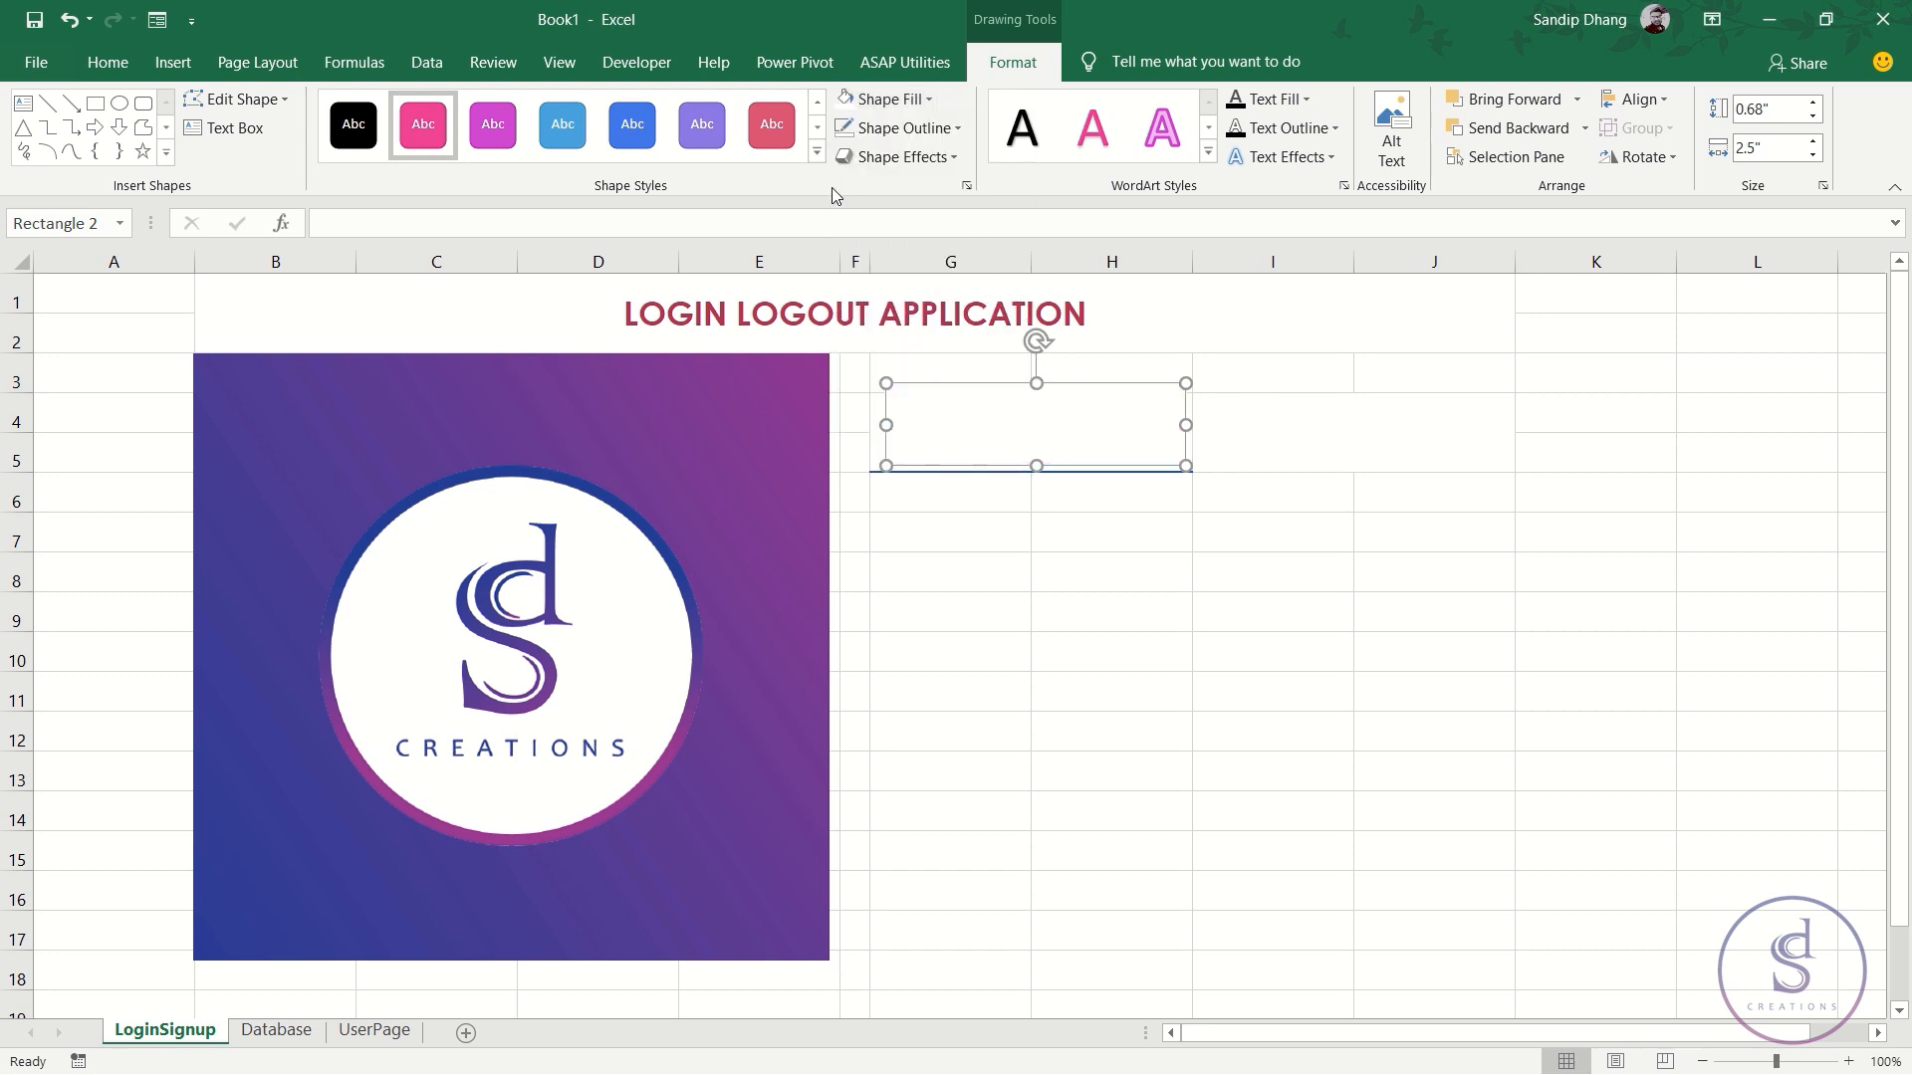
pyautogui.click(1100, 538)
pyautogui.click(1031, 446)
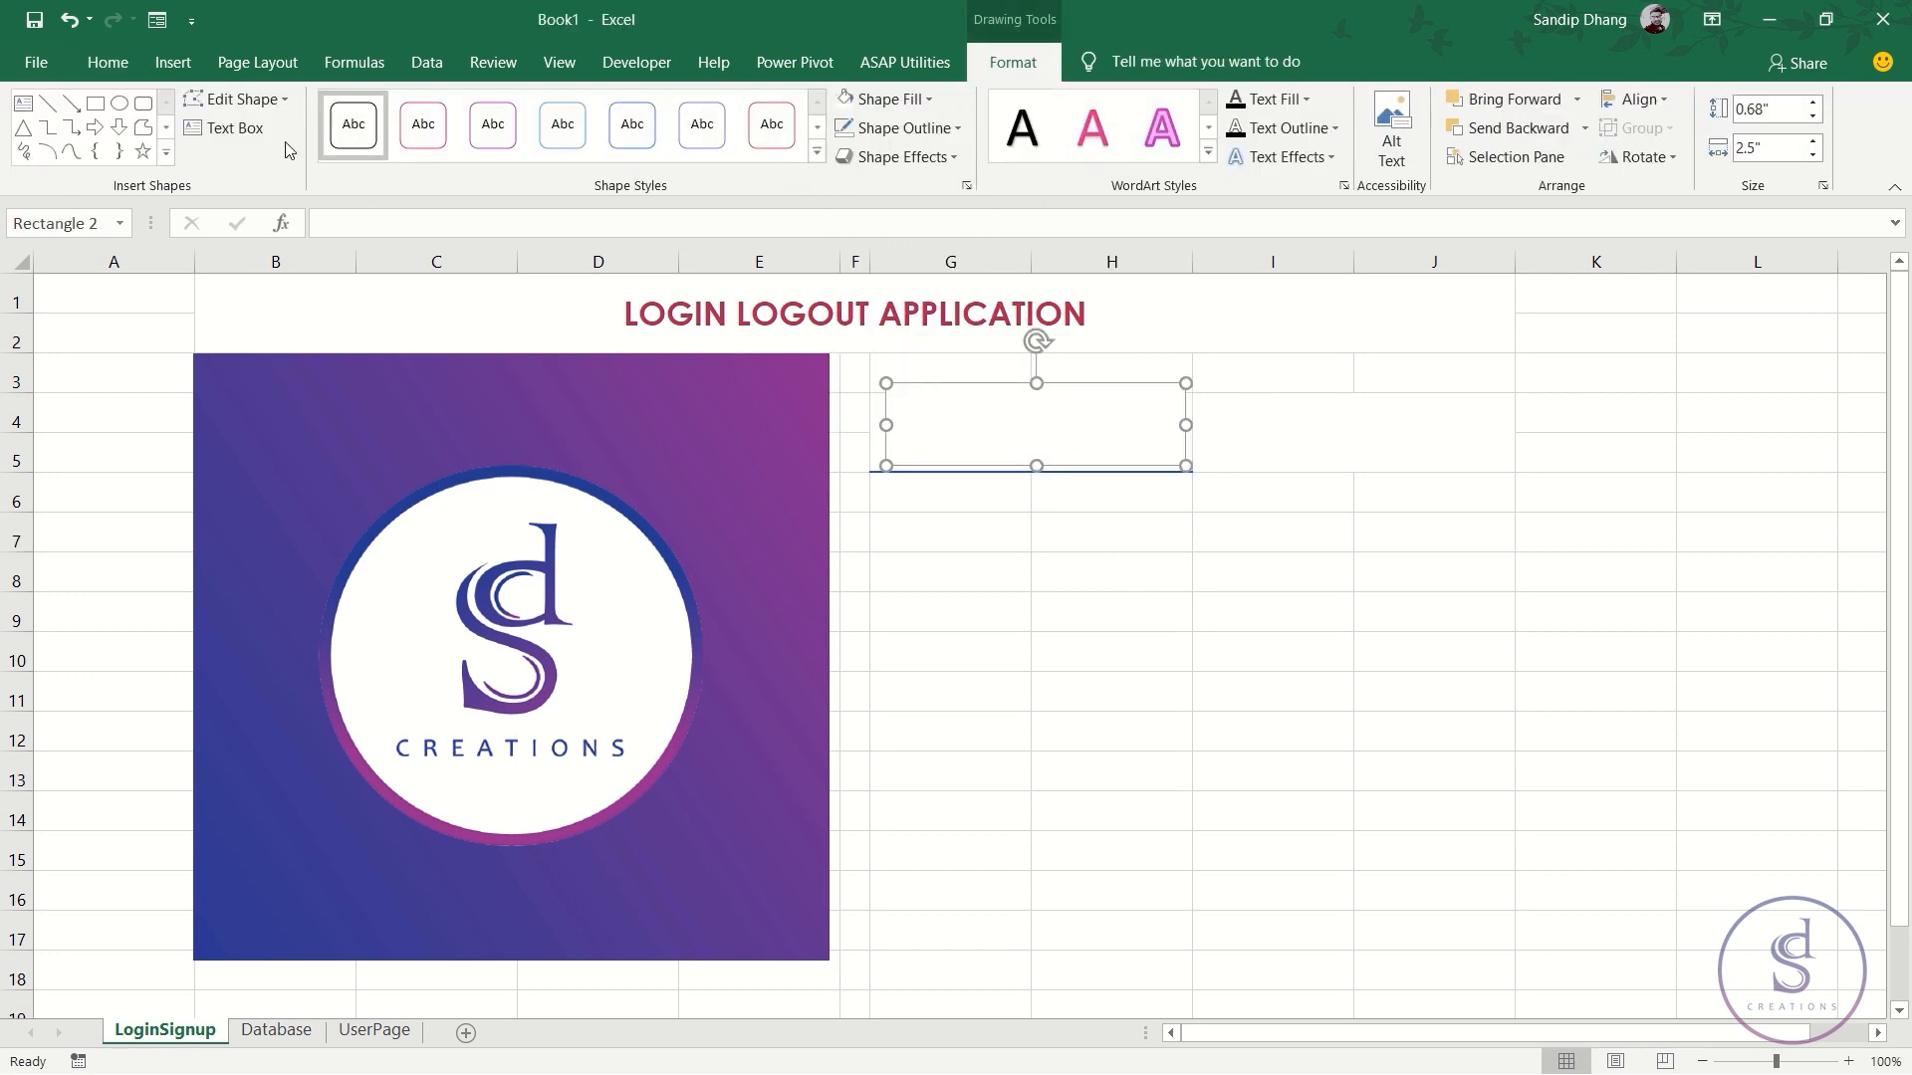
pyautogui.click(133, 72)
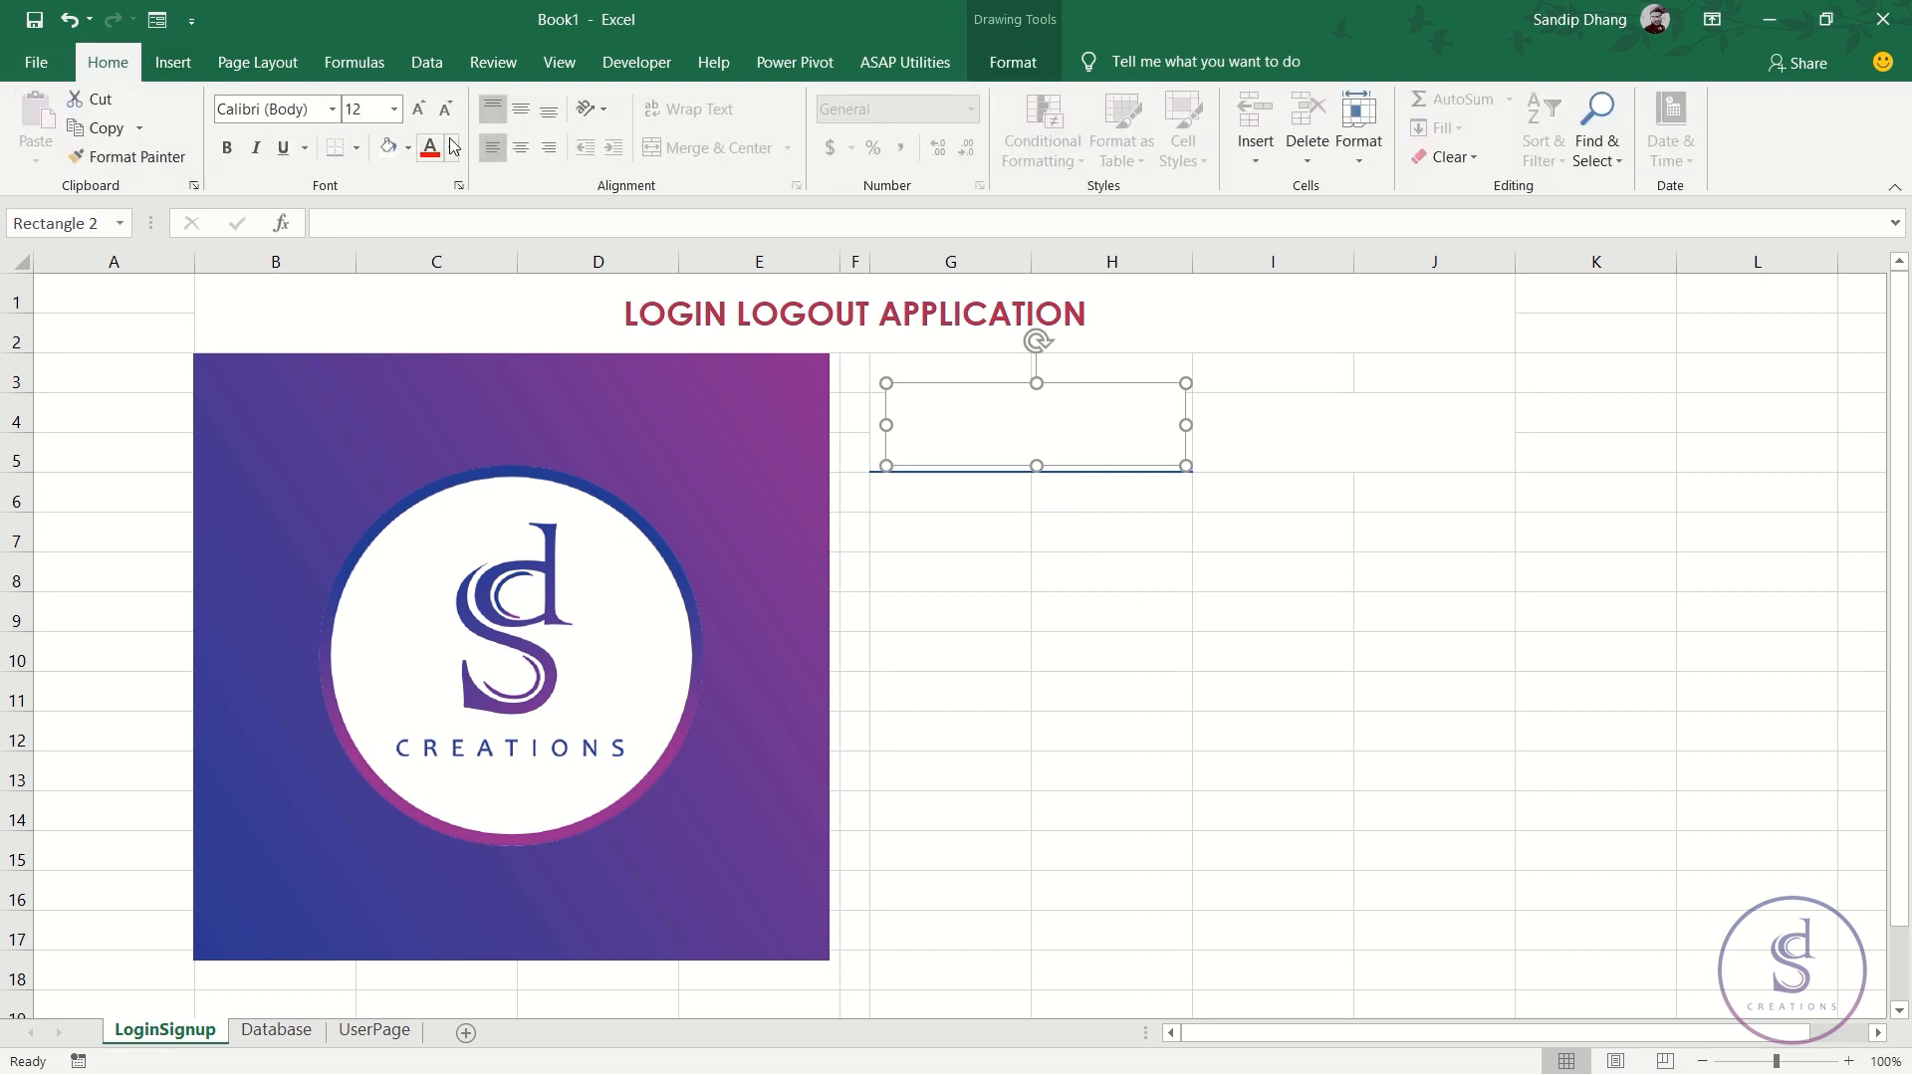
# - Centre the rectangle's text horizontally and vertically and set its font to Century Gothic
pyautogui.click(516, 149)
pyautogui.click(519, 109)
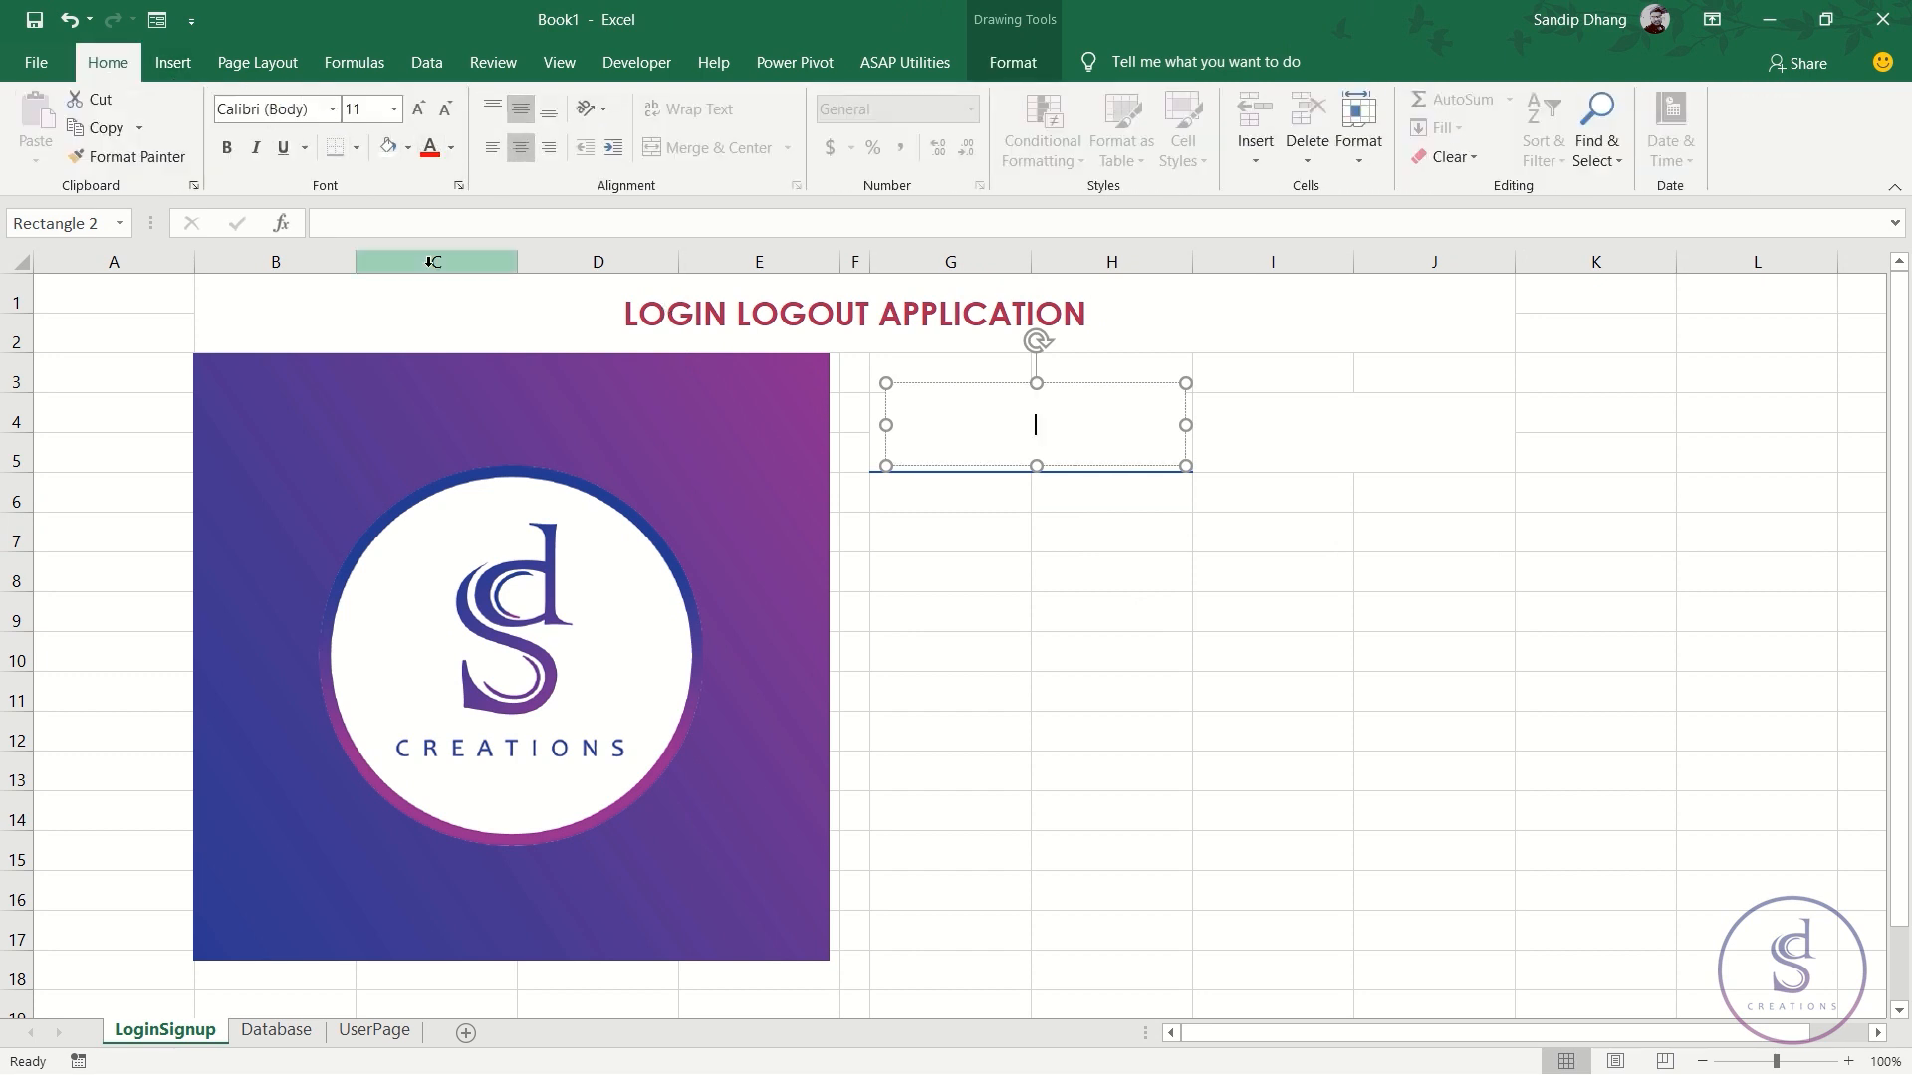
pyautogui.click(418, 109)
pyautogui.click(418, 109)
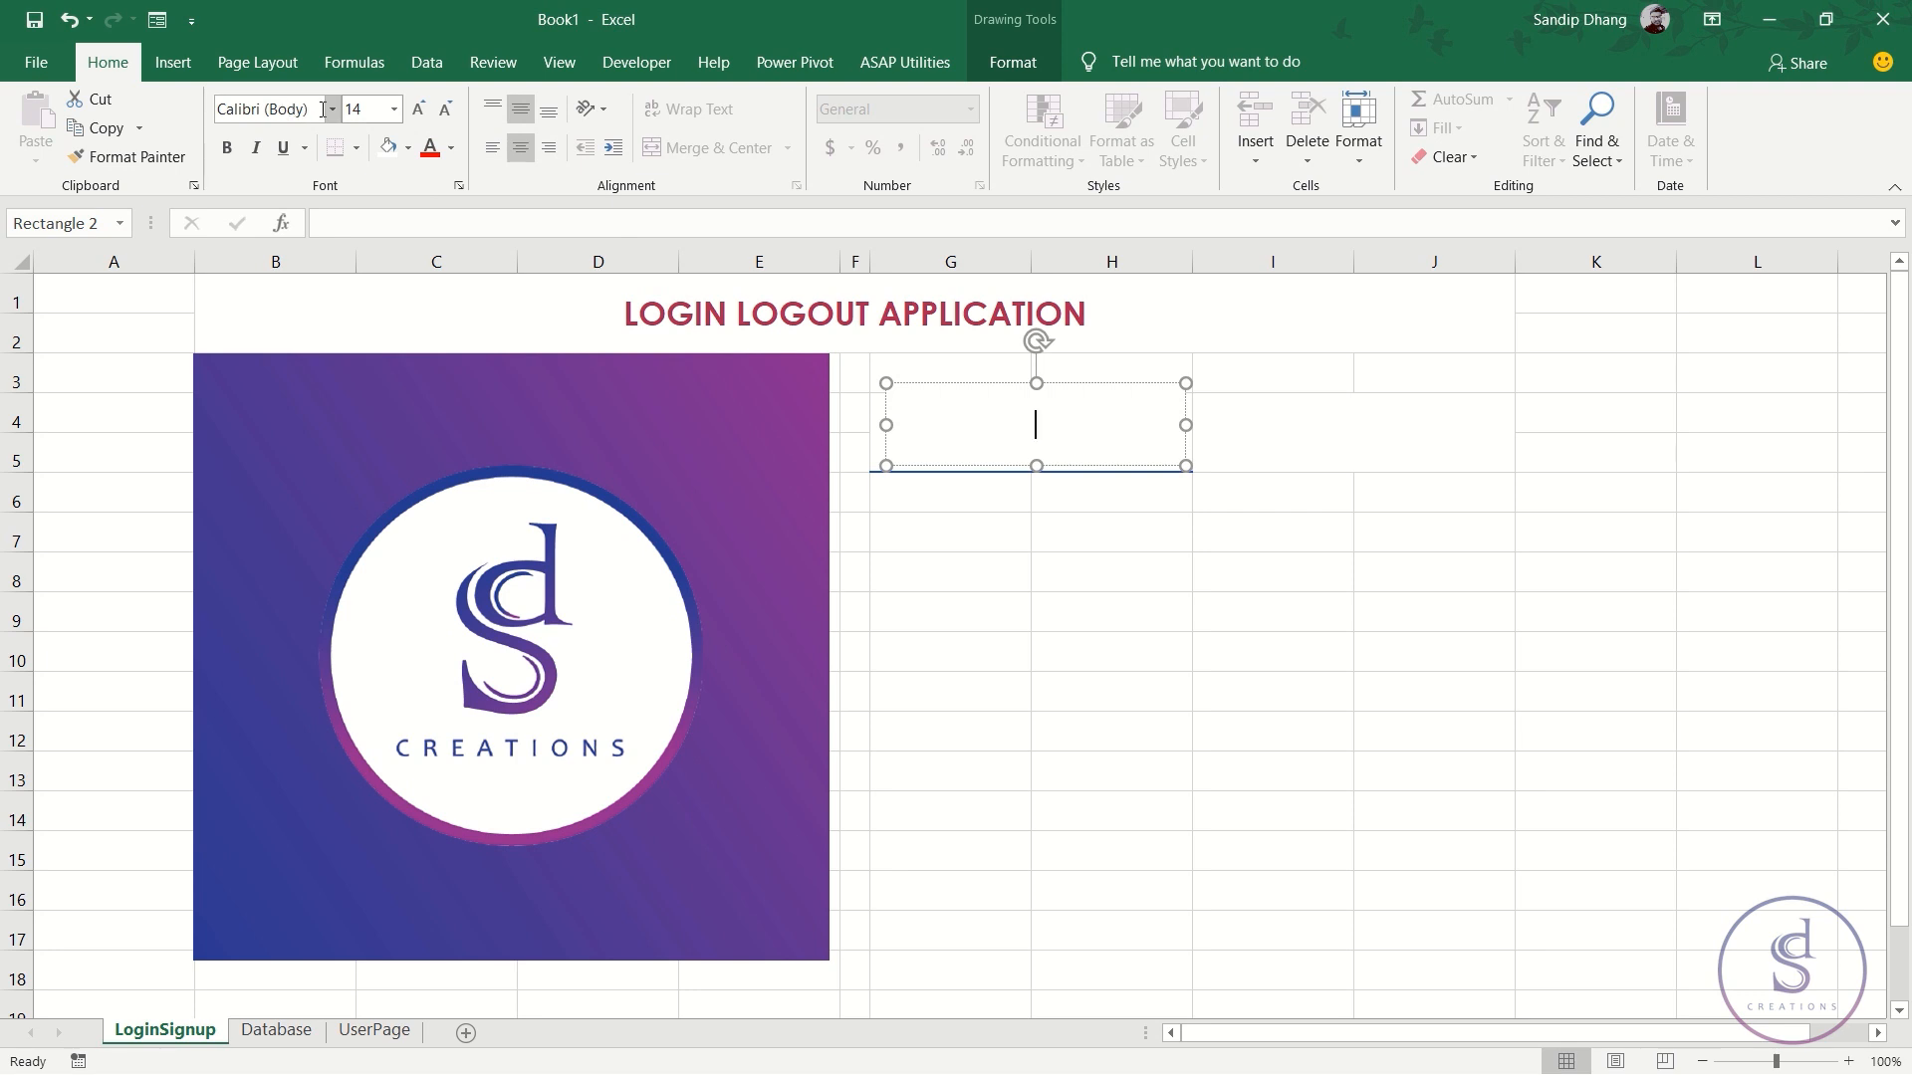
pyautogui.click(322, 108)
pyautogui.write('Century Gothic')
pyautogui.press('Return')
pyautogui.click(994, 385)
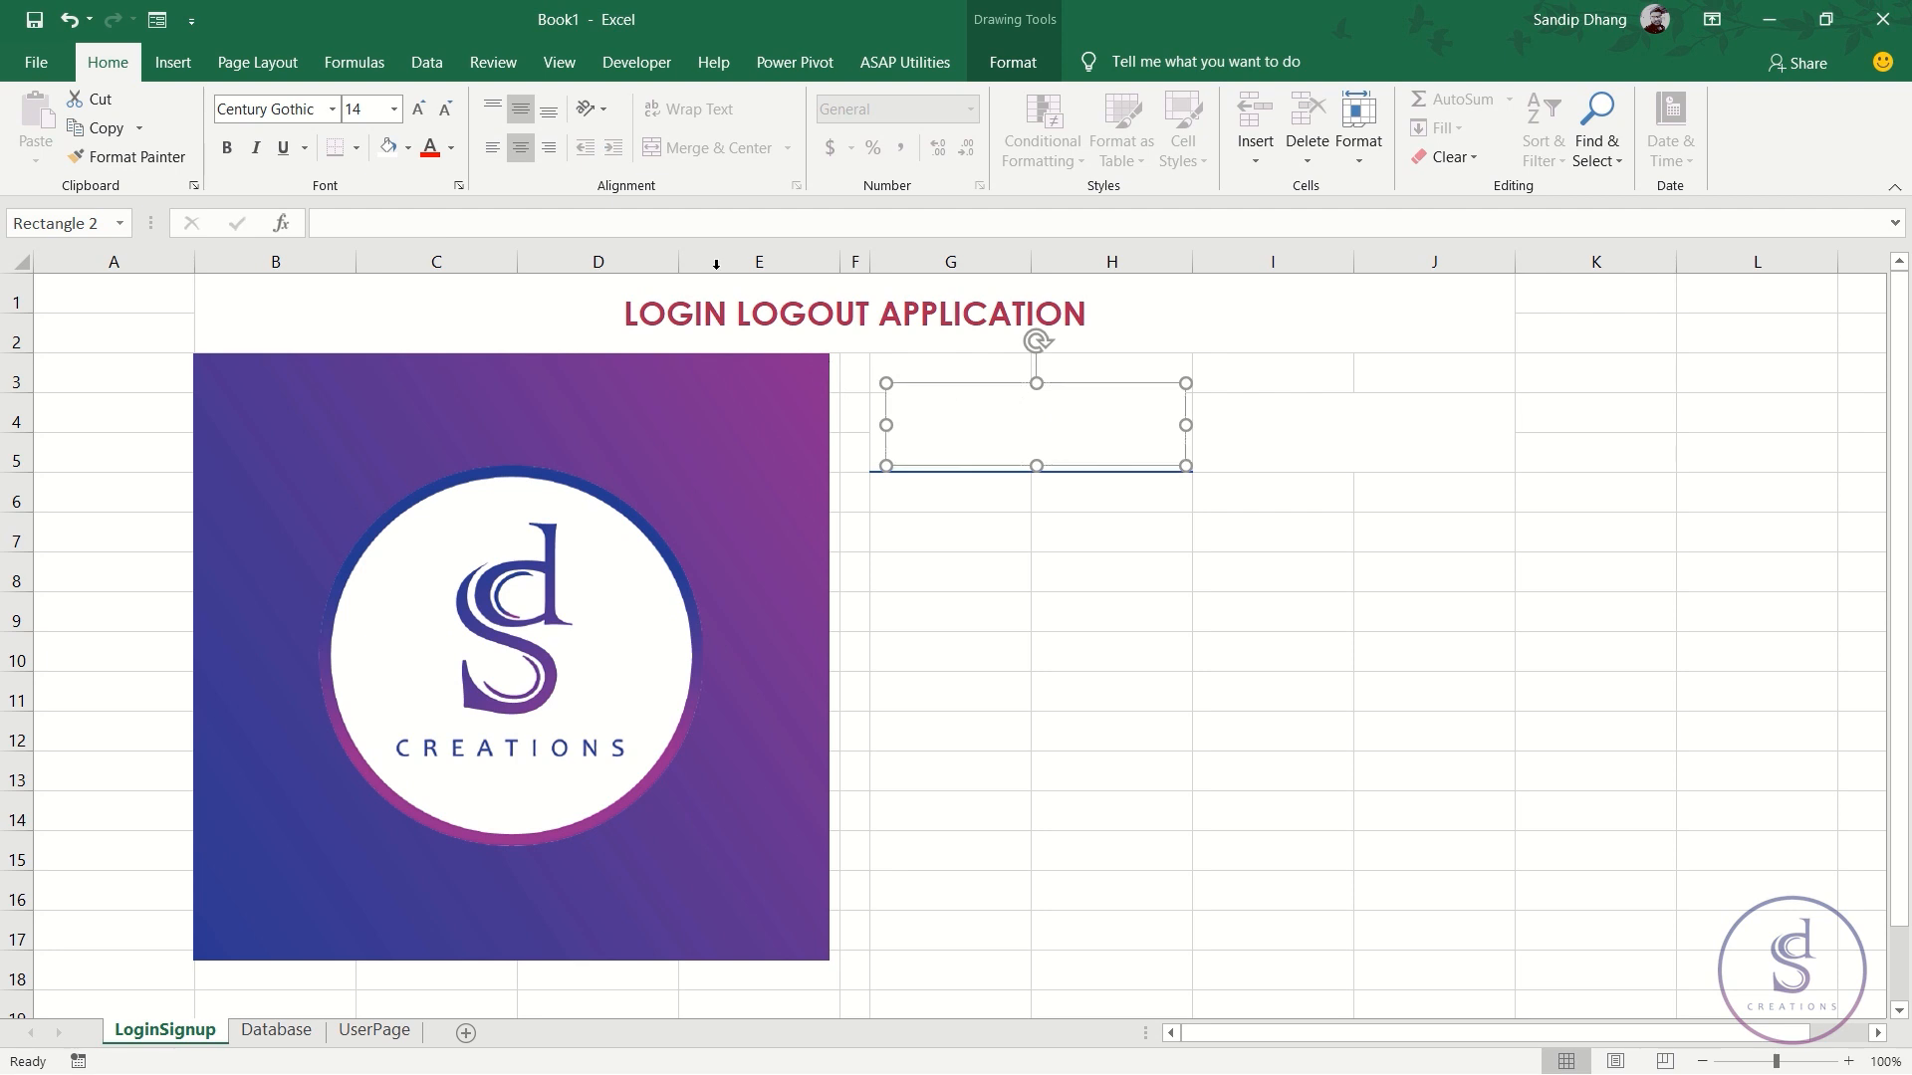
# - Make the LOGIN text black, bold and 24 pt, then duplicate the shape beside it
pyautogui.click(451, 147)
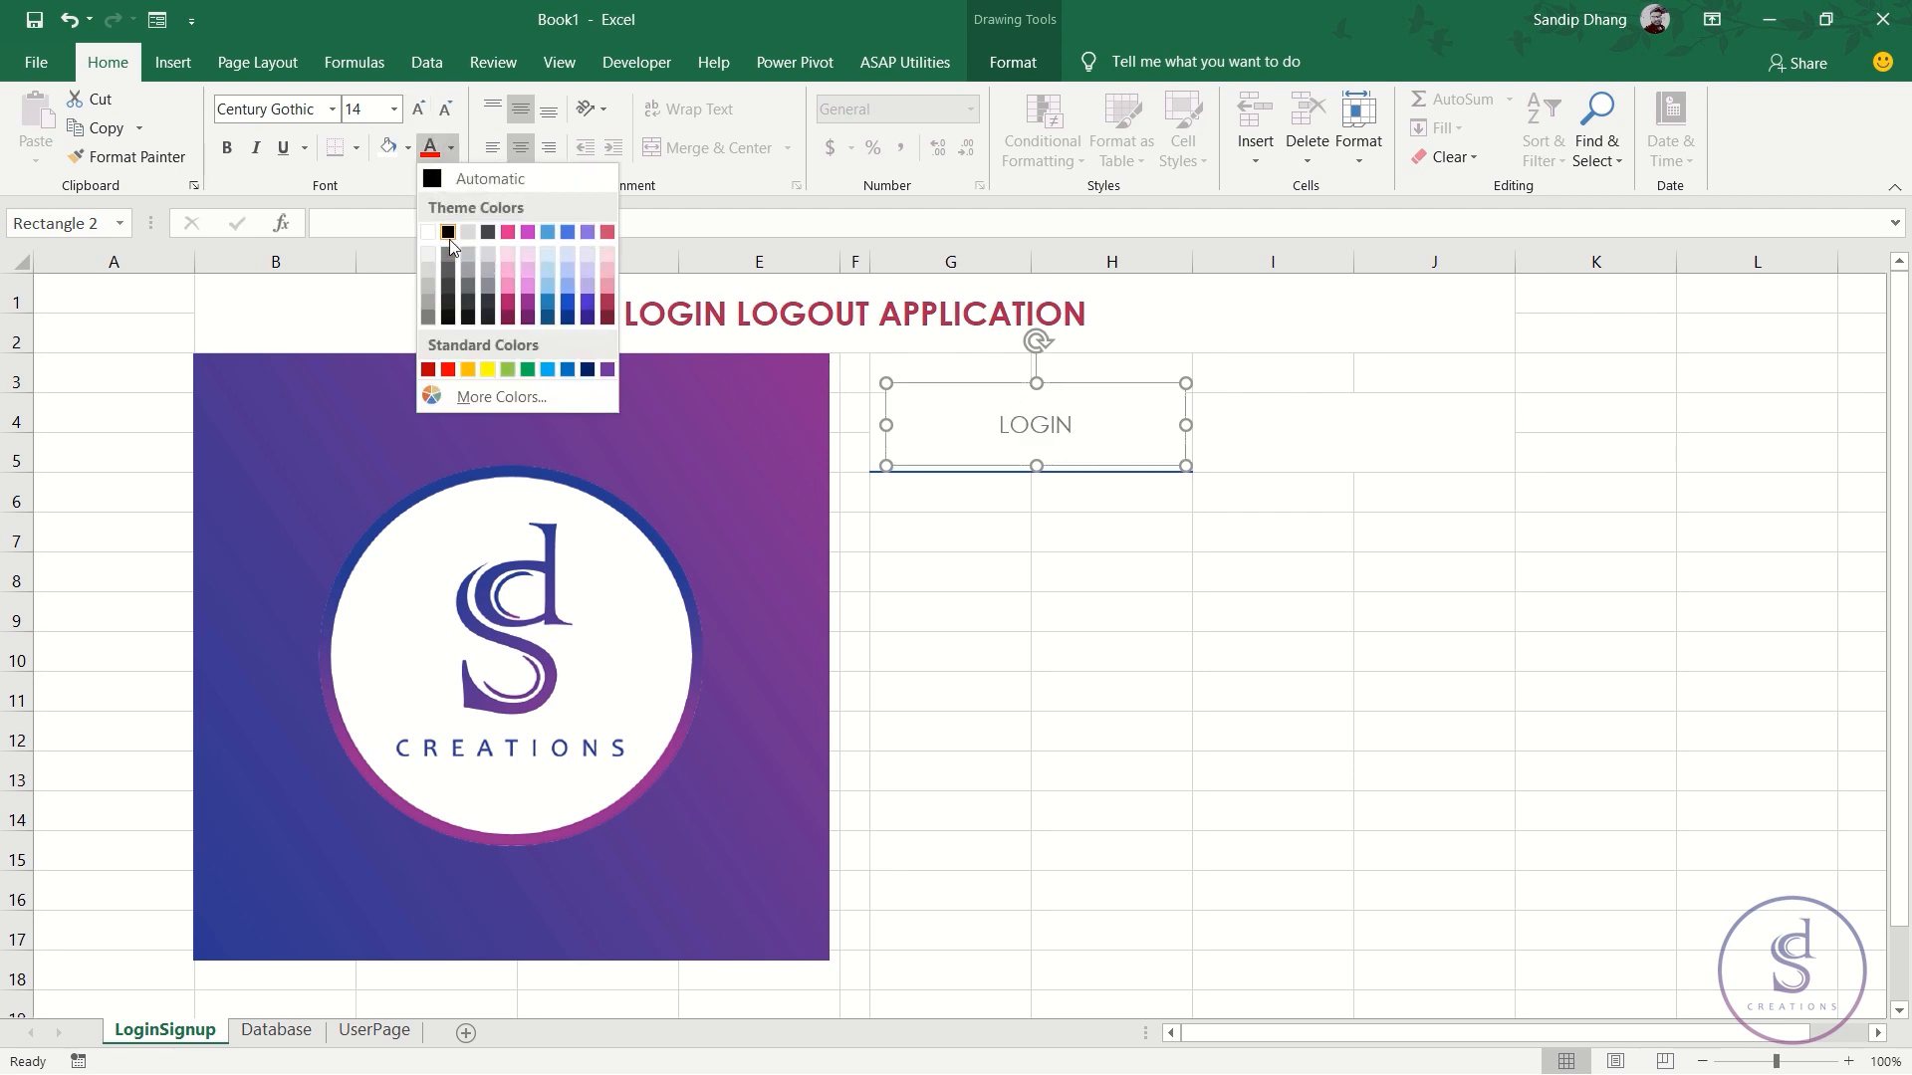
pyautogui.click(448, 233)
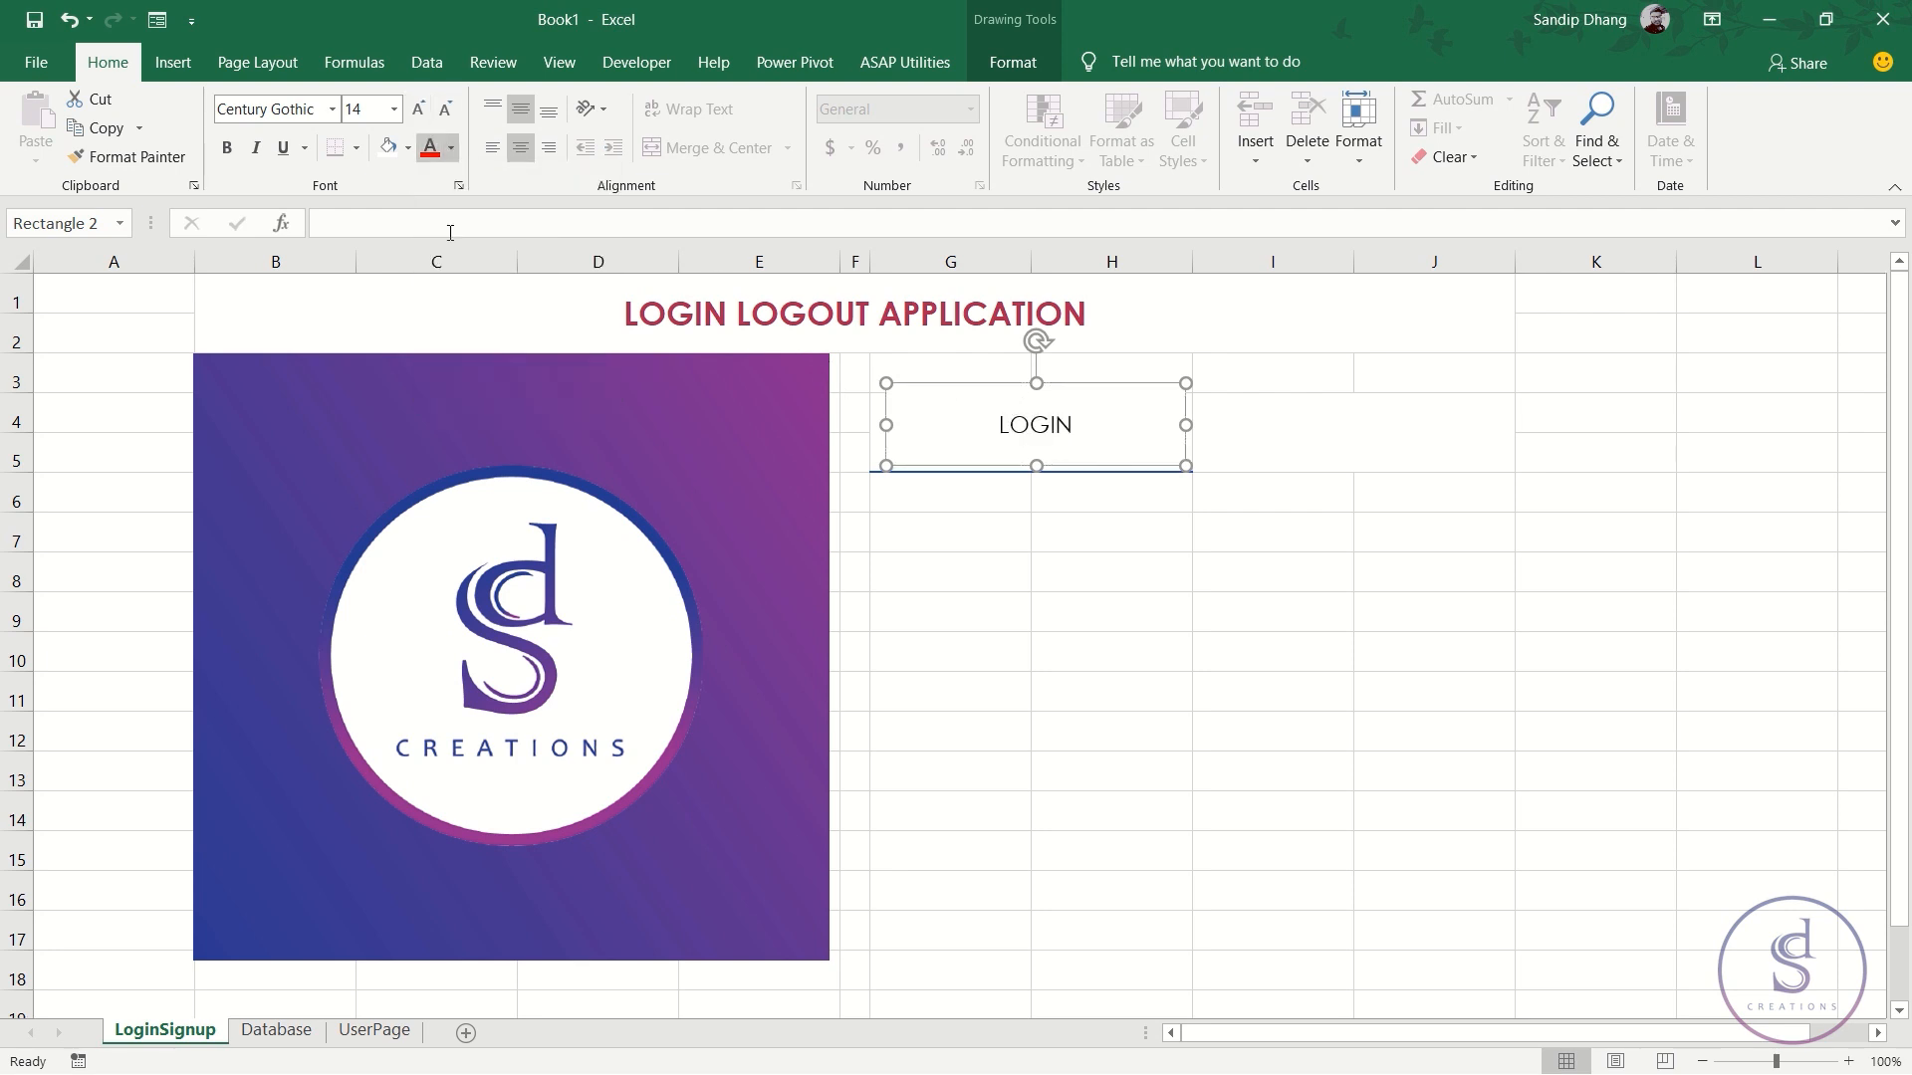
pyautogui.click(227, 147)
pyautogui.click(419, 109)
pyautogui.click(419, 109)
pyautogui.click(419, 108)
pyautogui.click(419, 108)
pyautogui.click(419, 109)
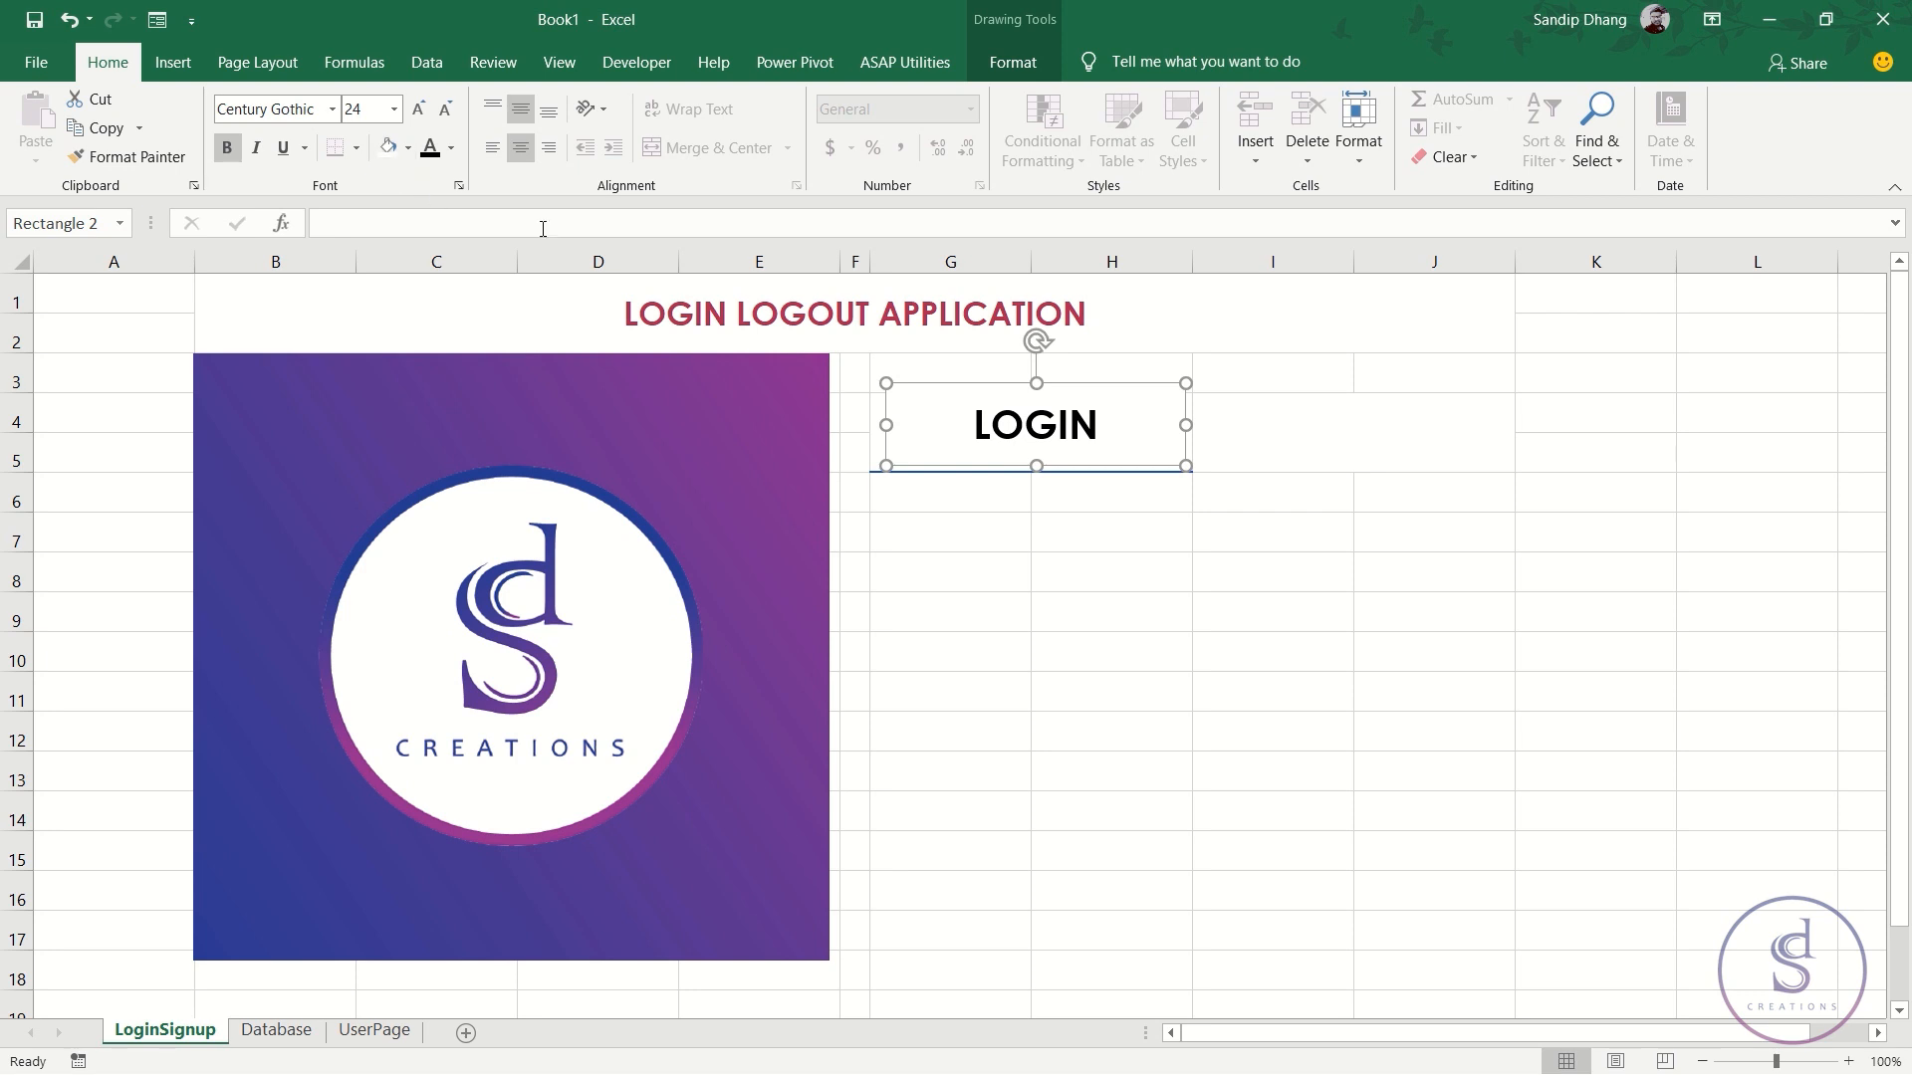
pyautogui.moveTo(1080, 387); pyautogui.dragTo(1287, 387)
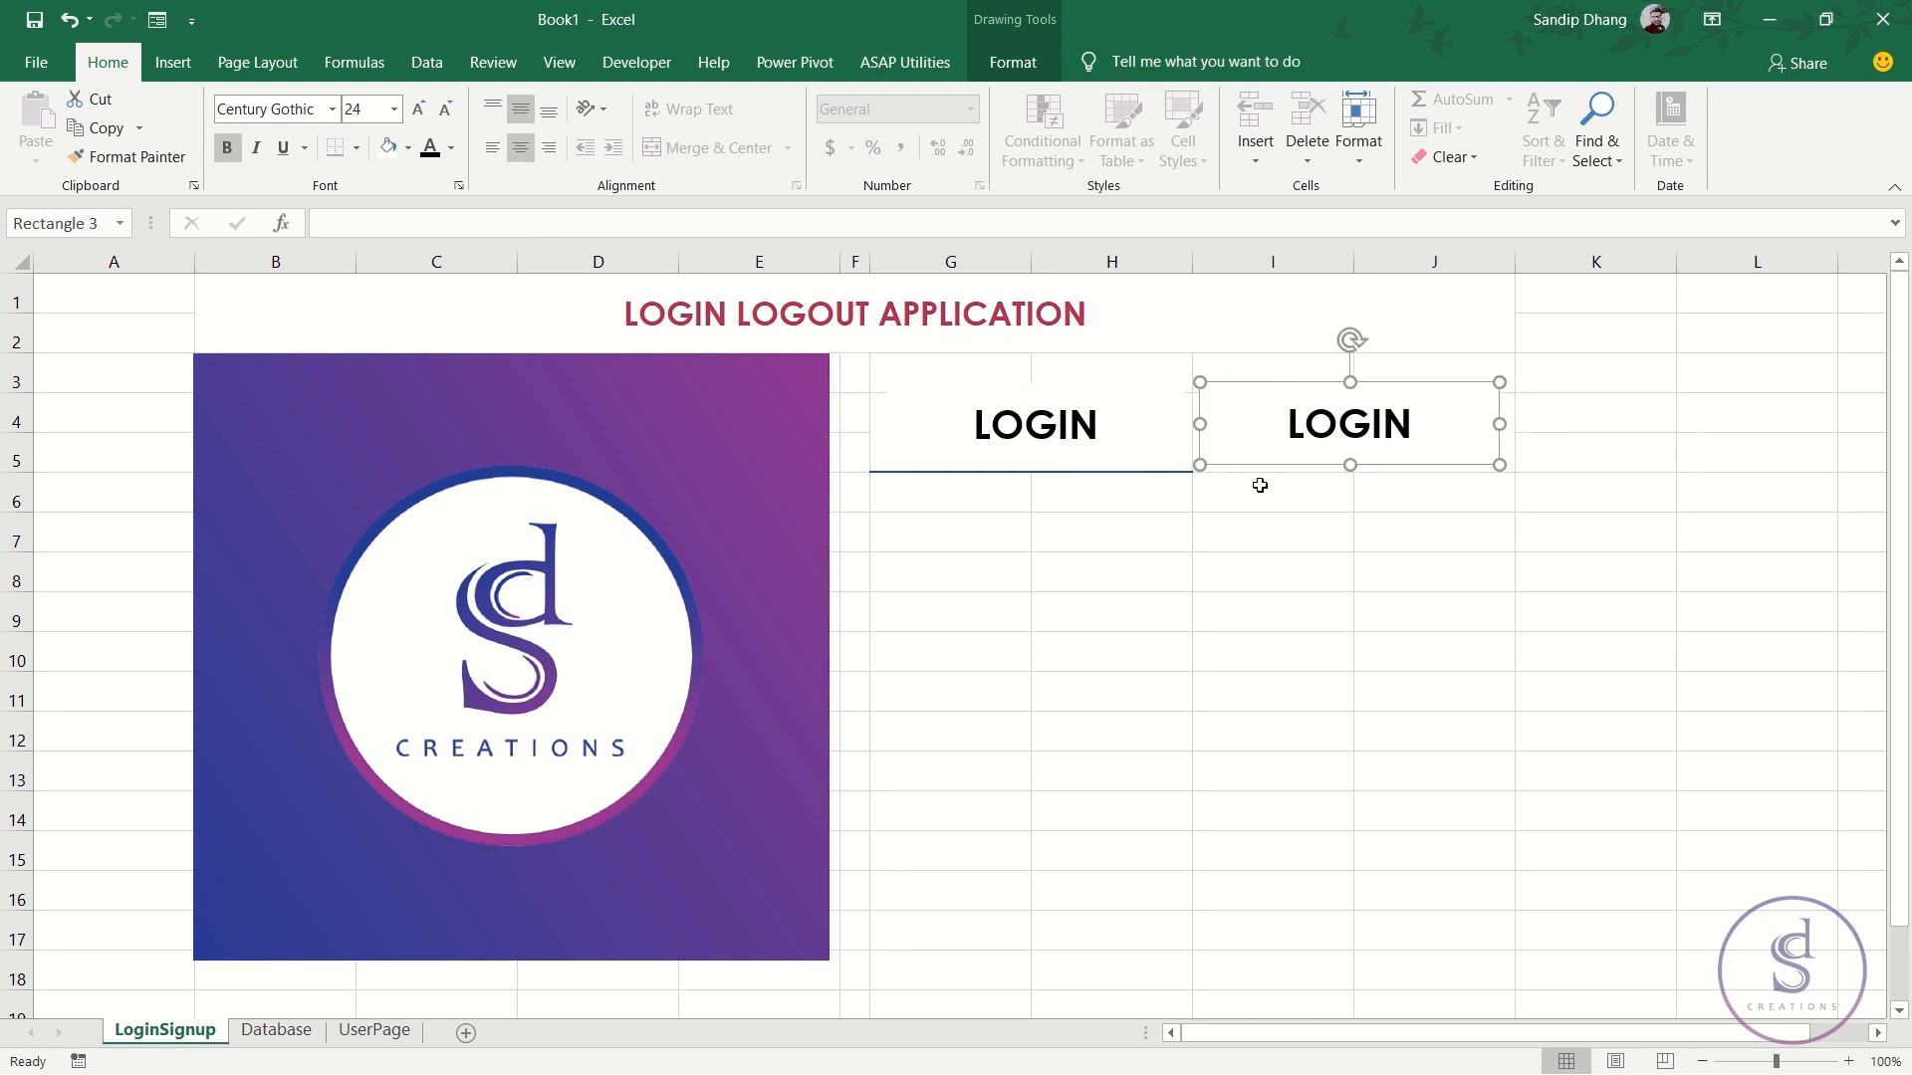
# - Nudge the copied LOGIN rectangle over I3:J5 and change its label to SIGNUP
pyautogui.click(1144, 427)
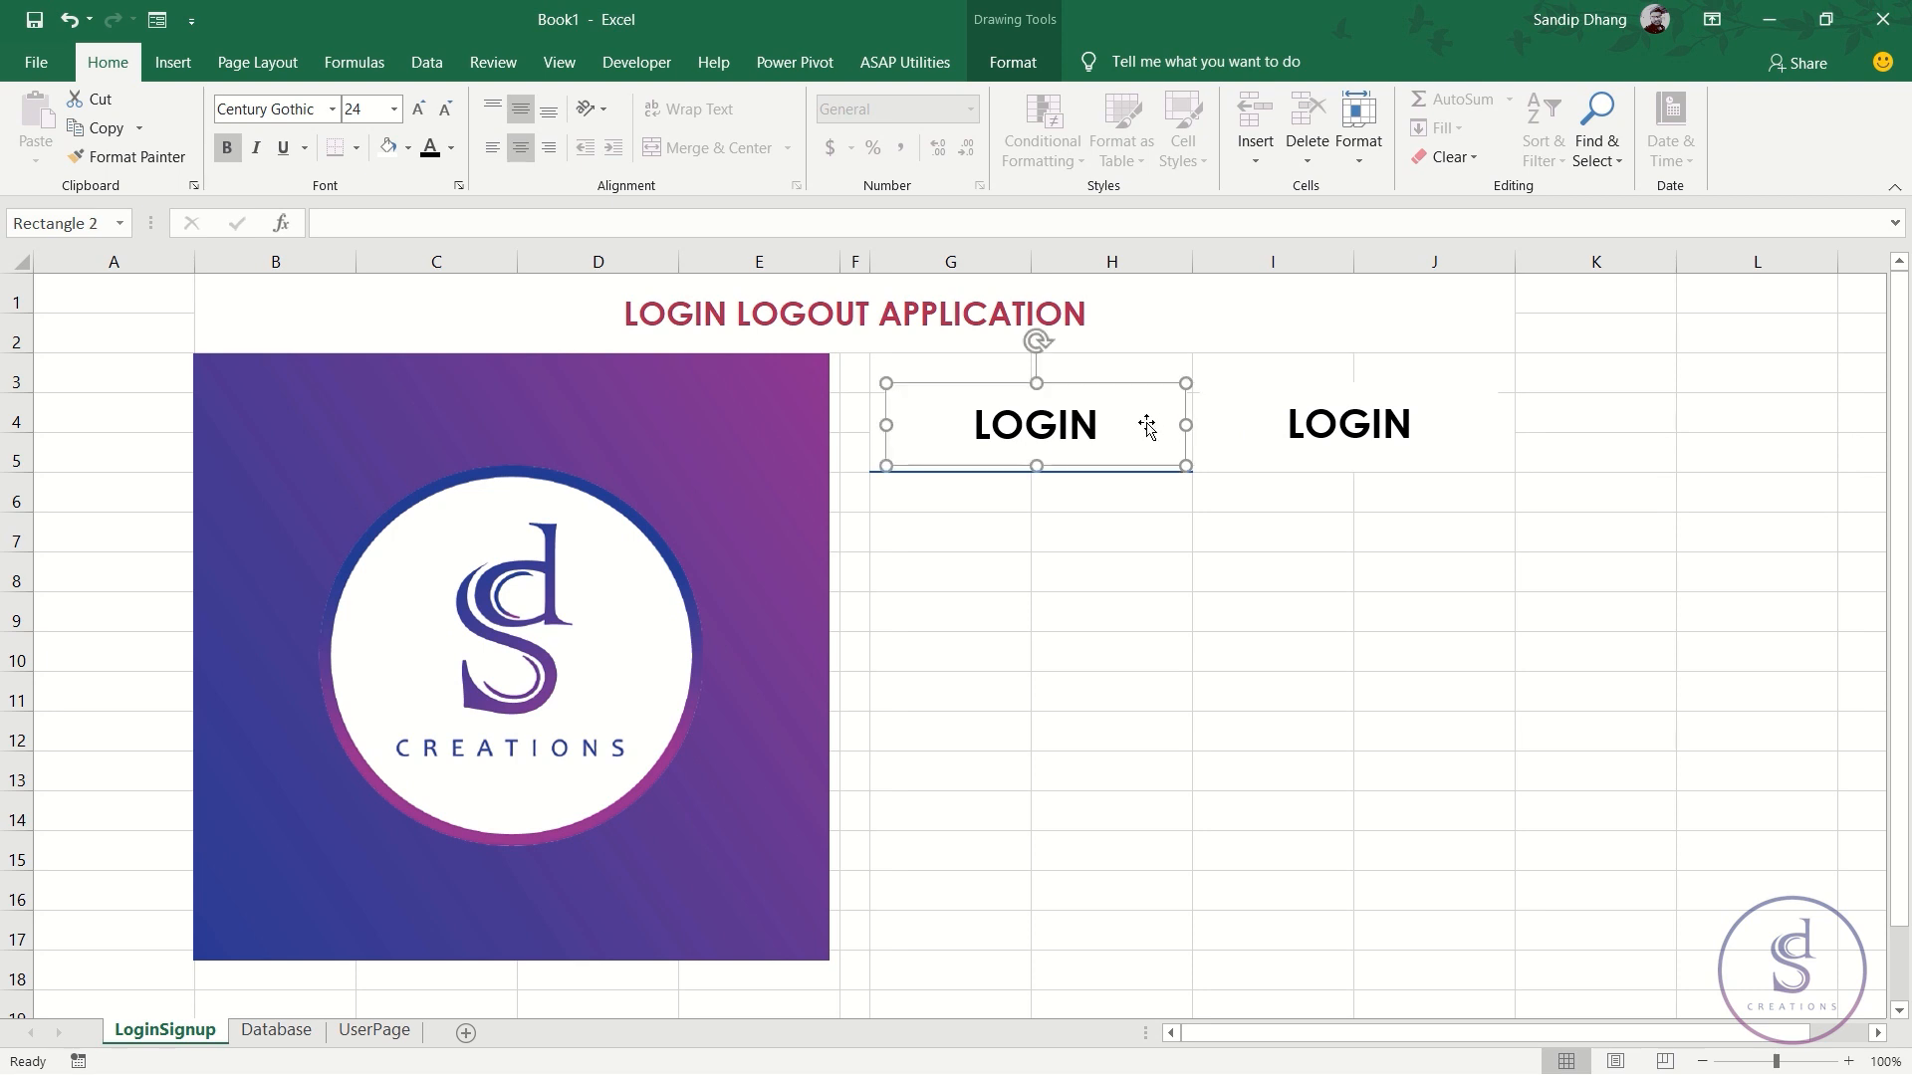
pyautogui.click(1241, 421)
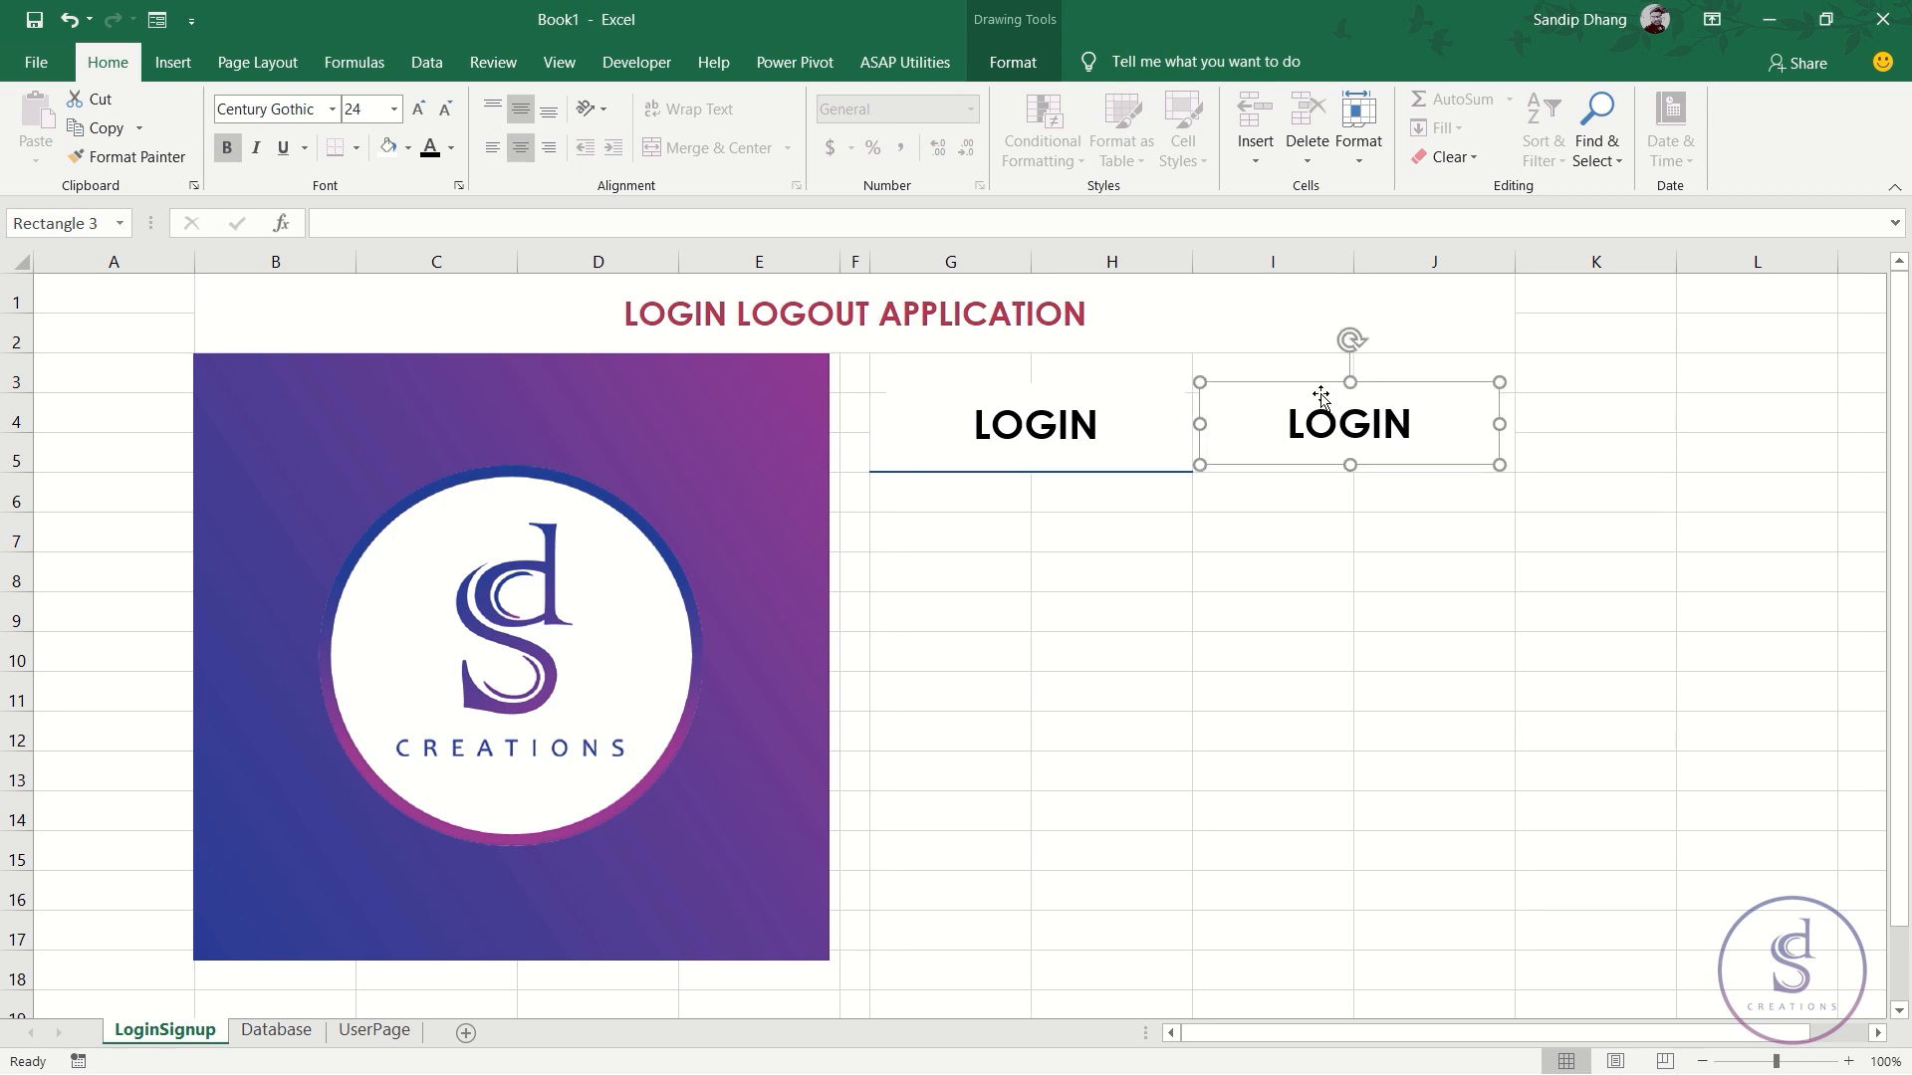
pyautogui.moveTo(1284, 387); pyautogui.dragTo(1288, 385)
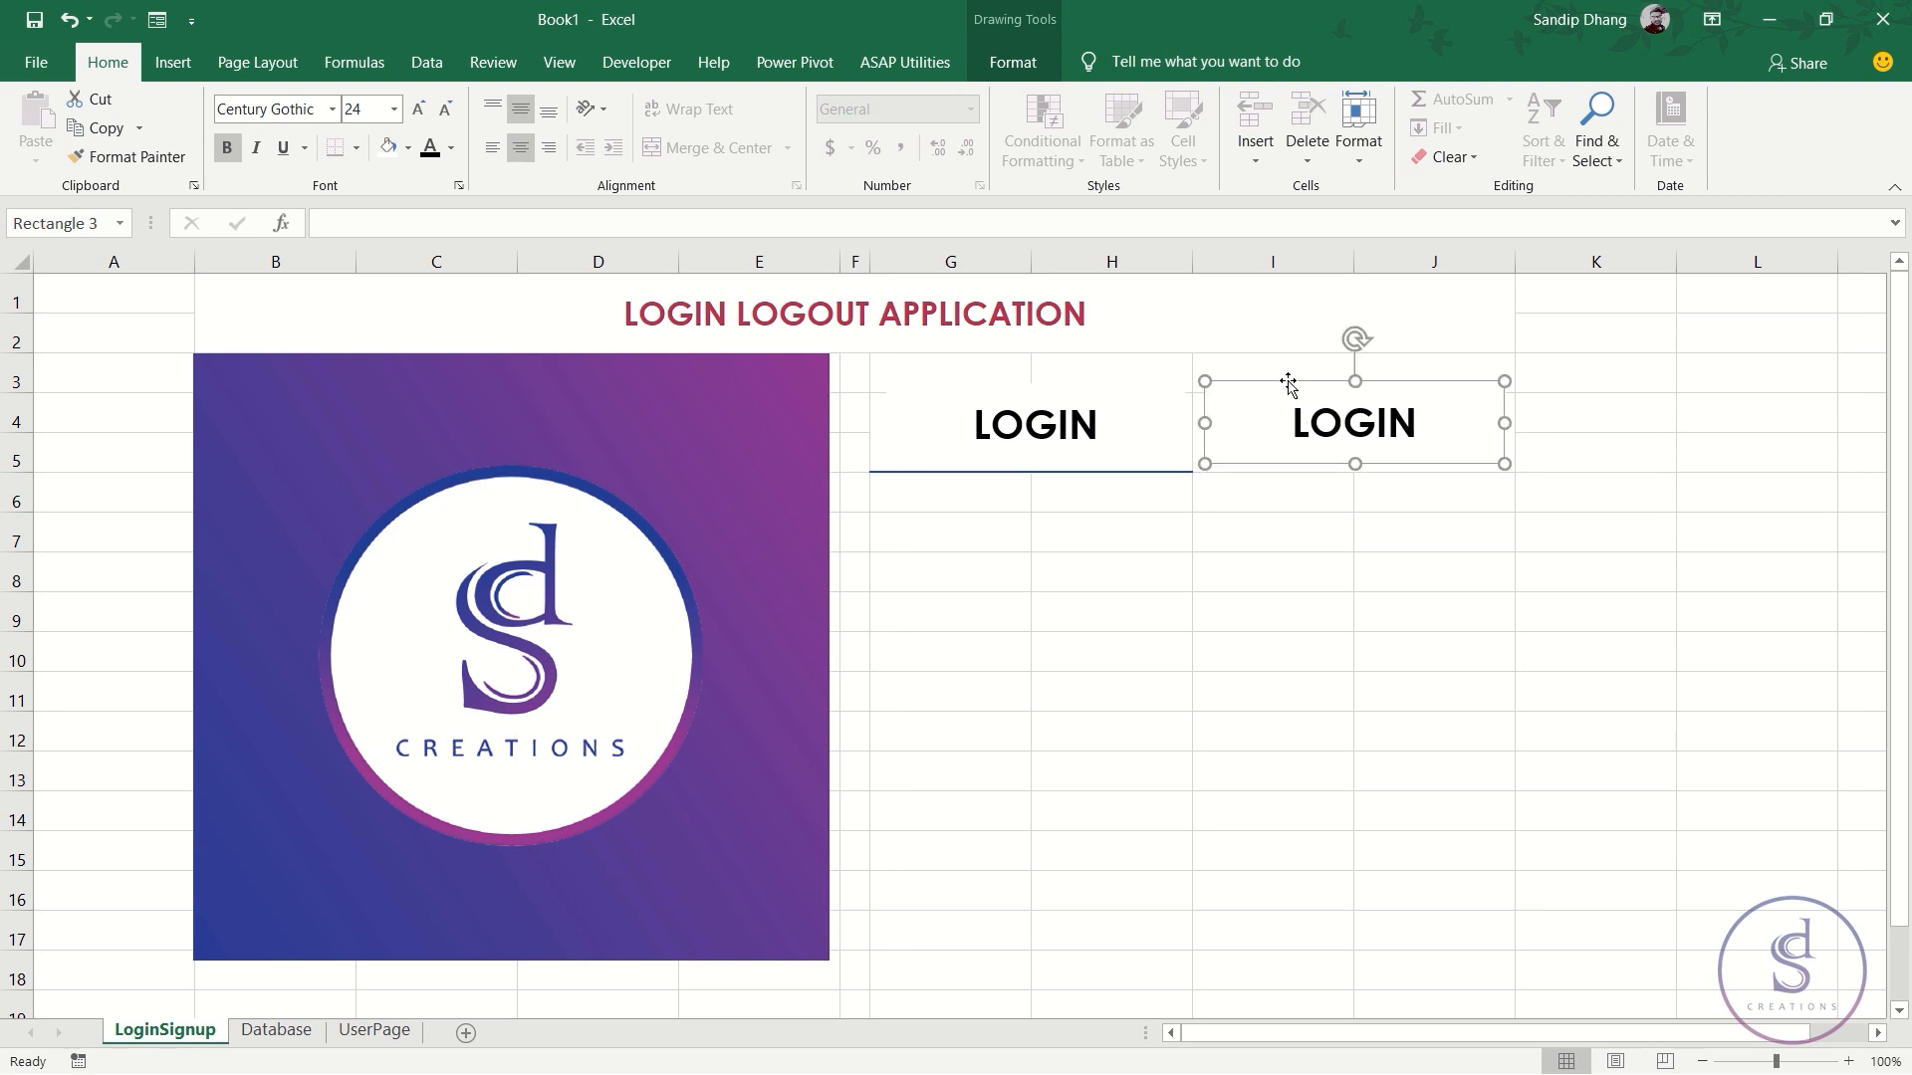
pyautogui.doubleClick(1347, 421)
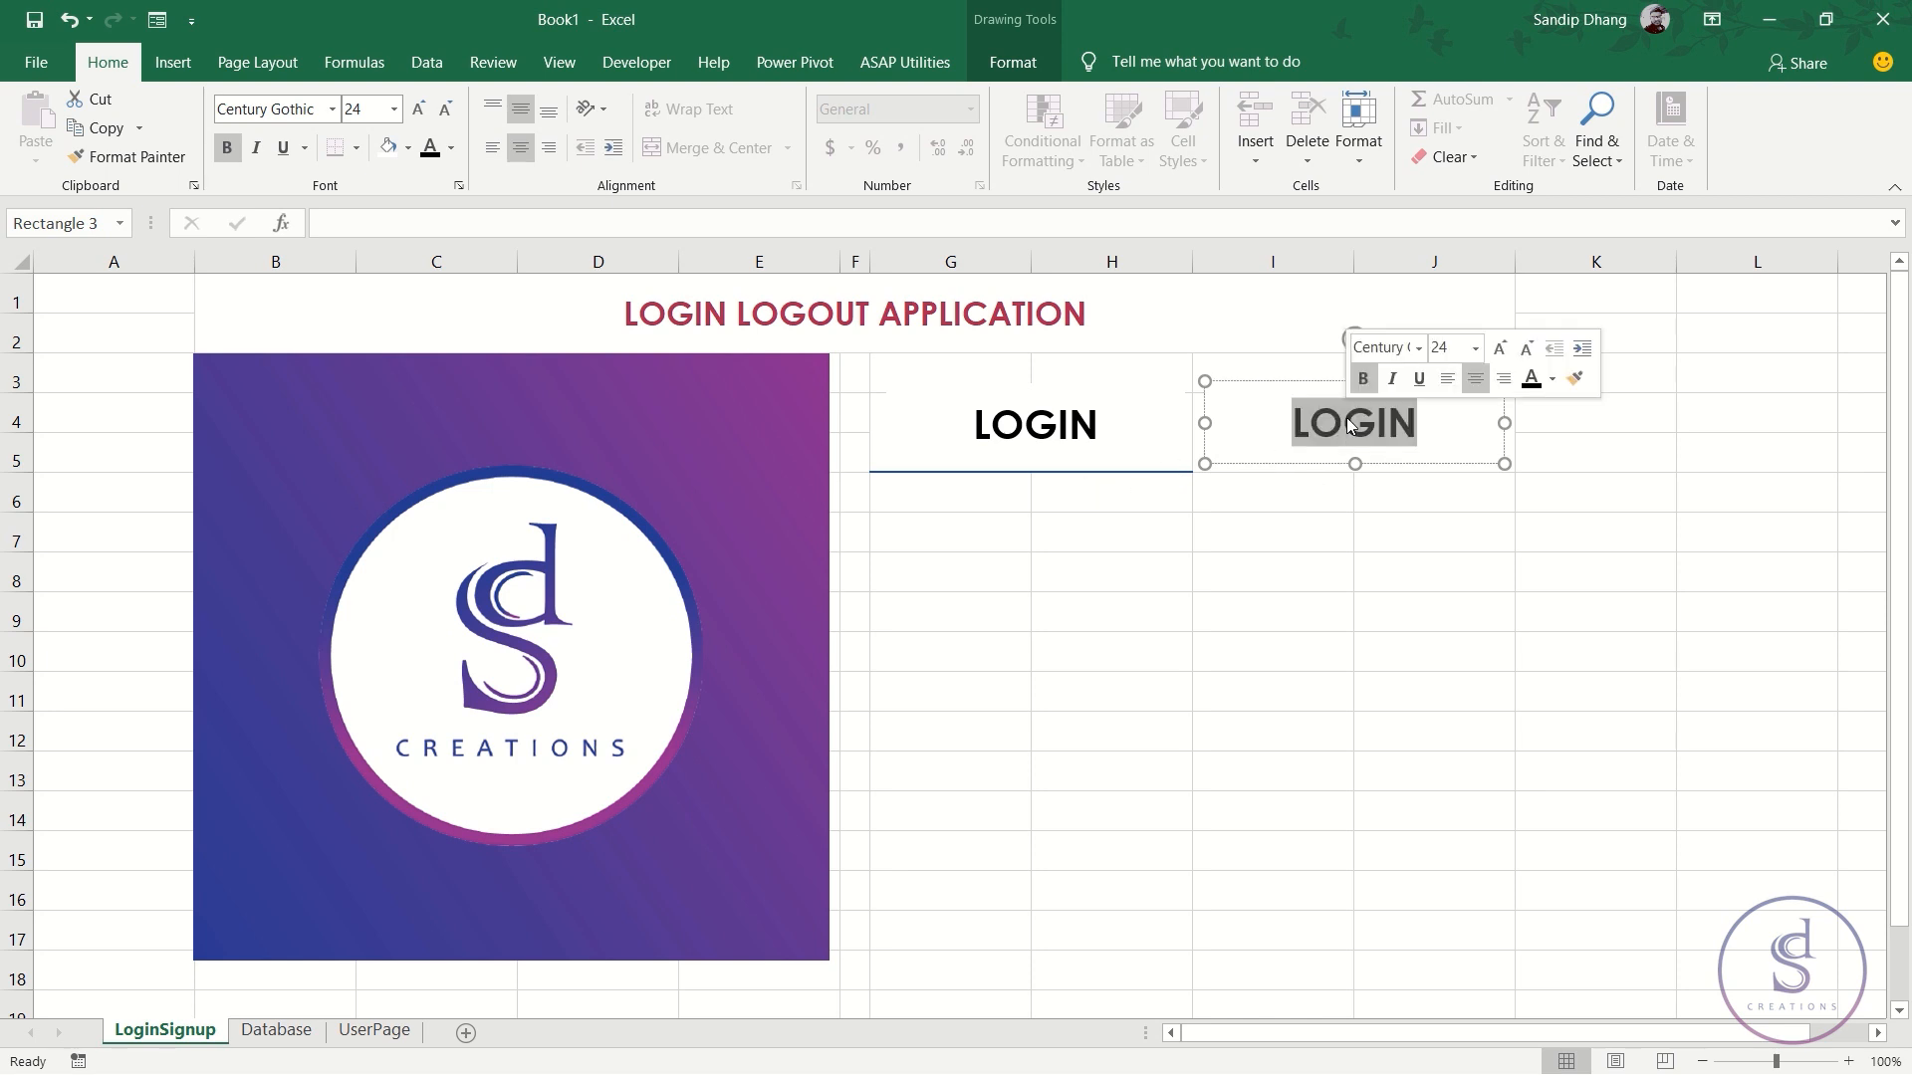
pyautogui.write('SIGNUP')
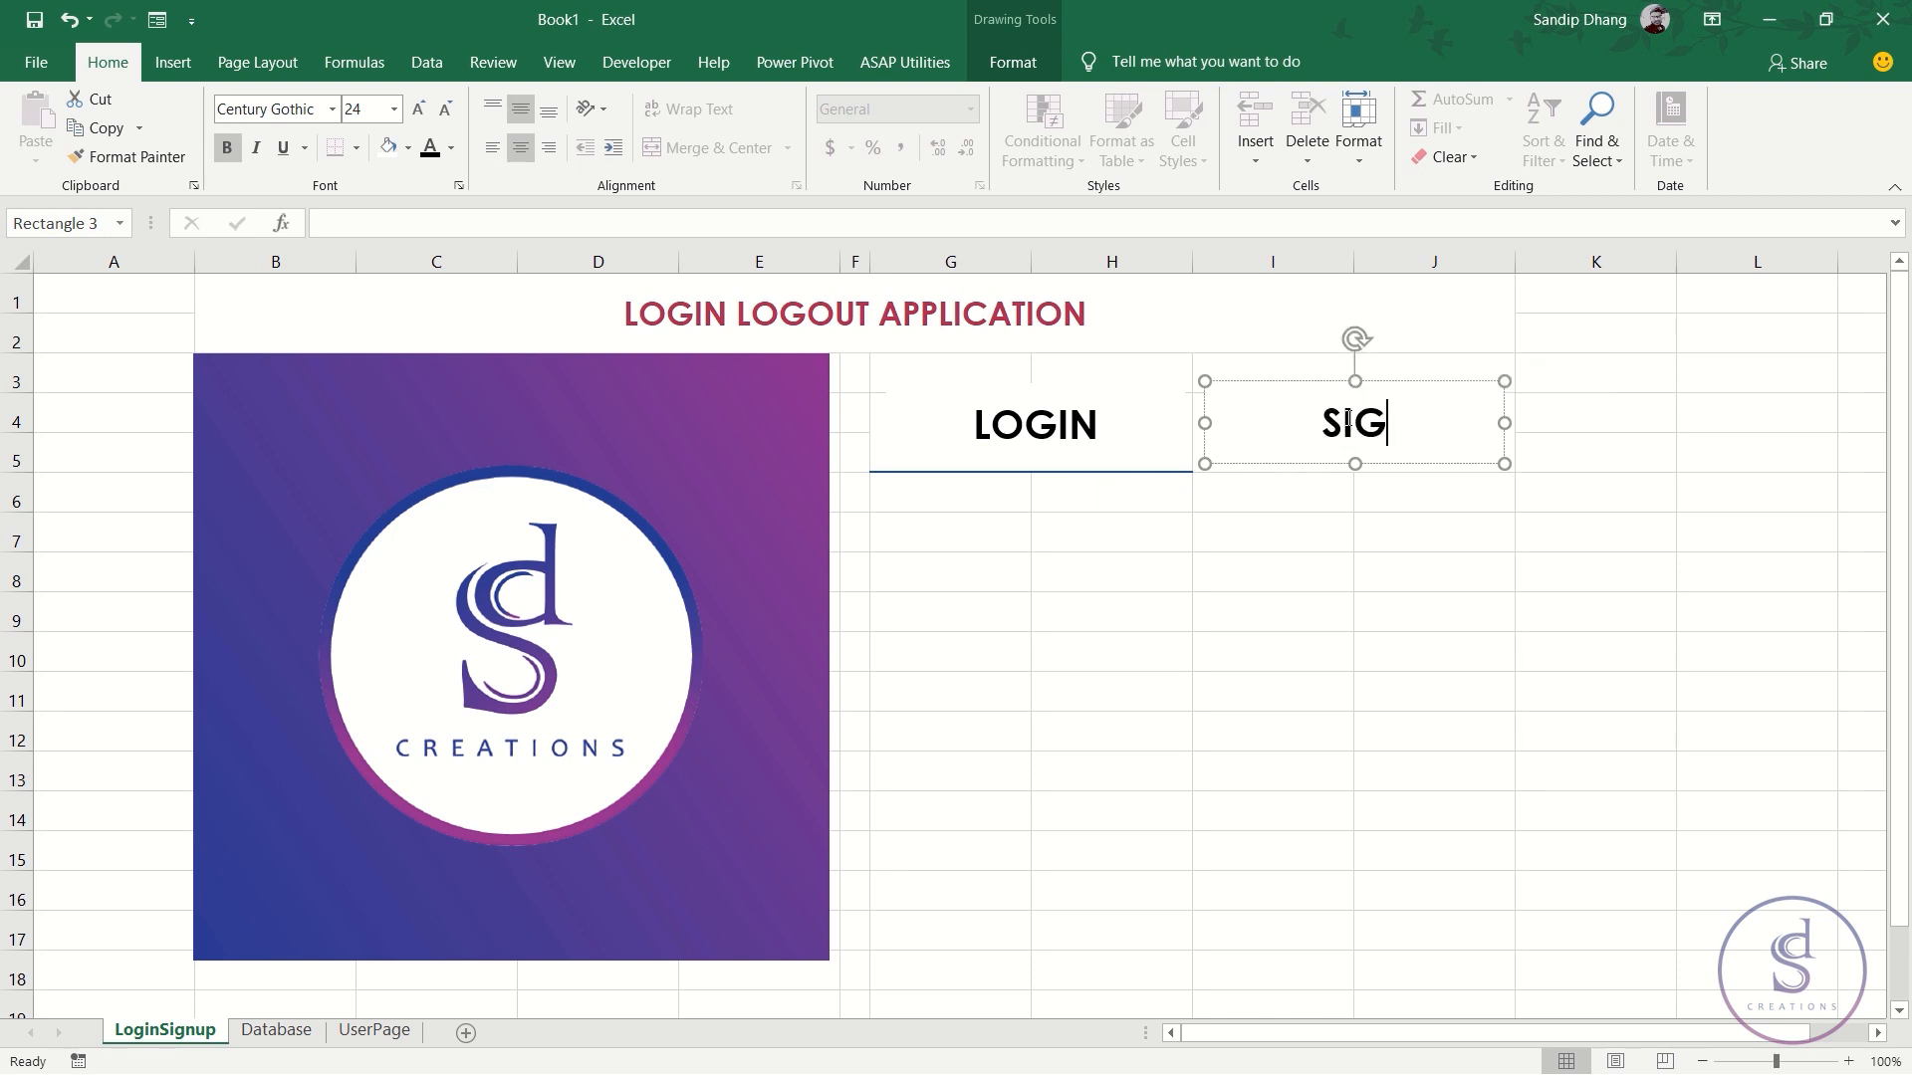
pyautogui.click(1345, 540)
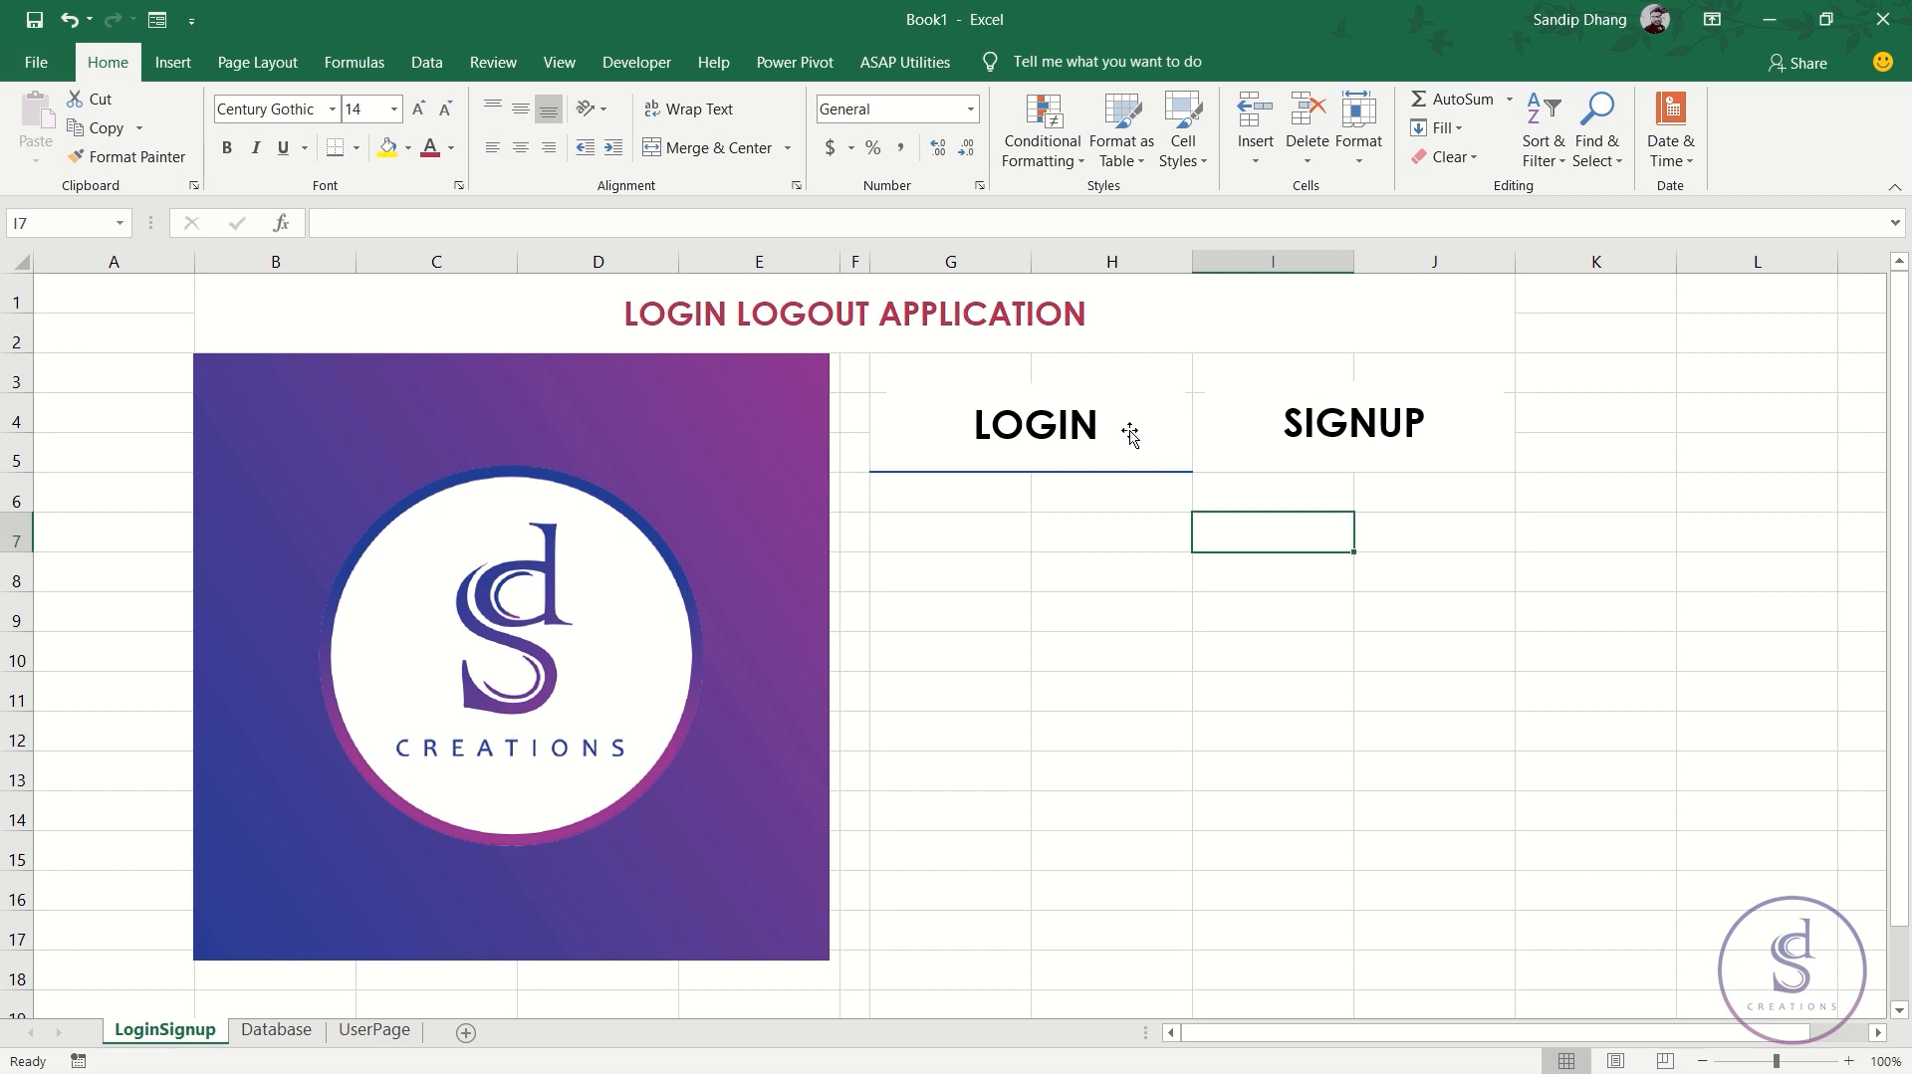
# - Shorten row 7 and enter the label Email in G7
pyautogui.click(925, 546)
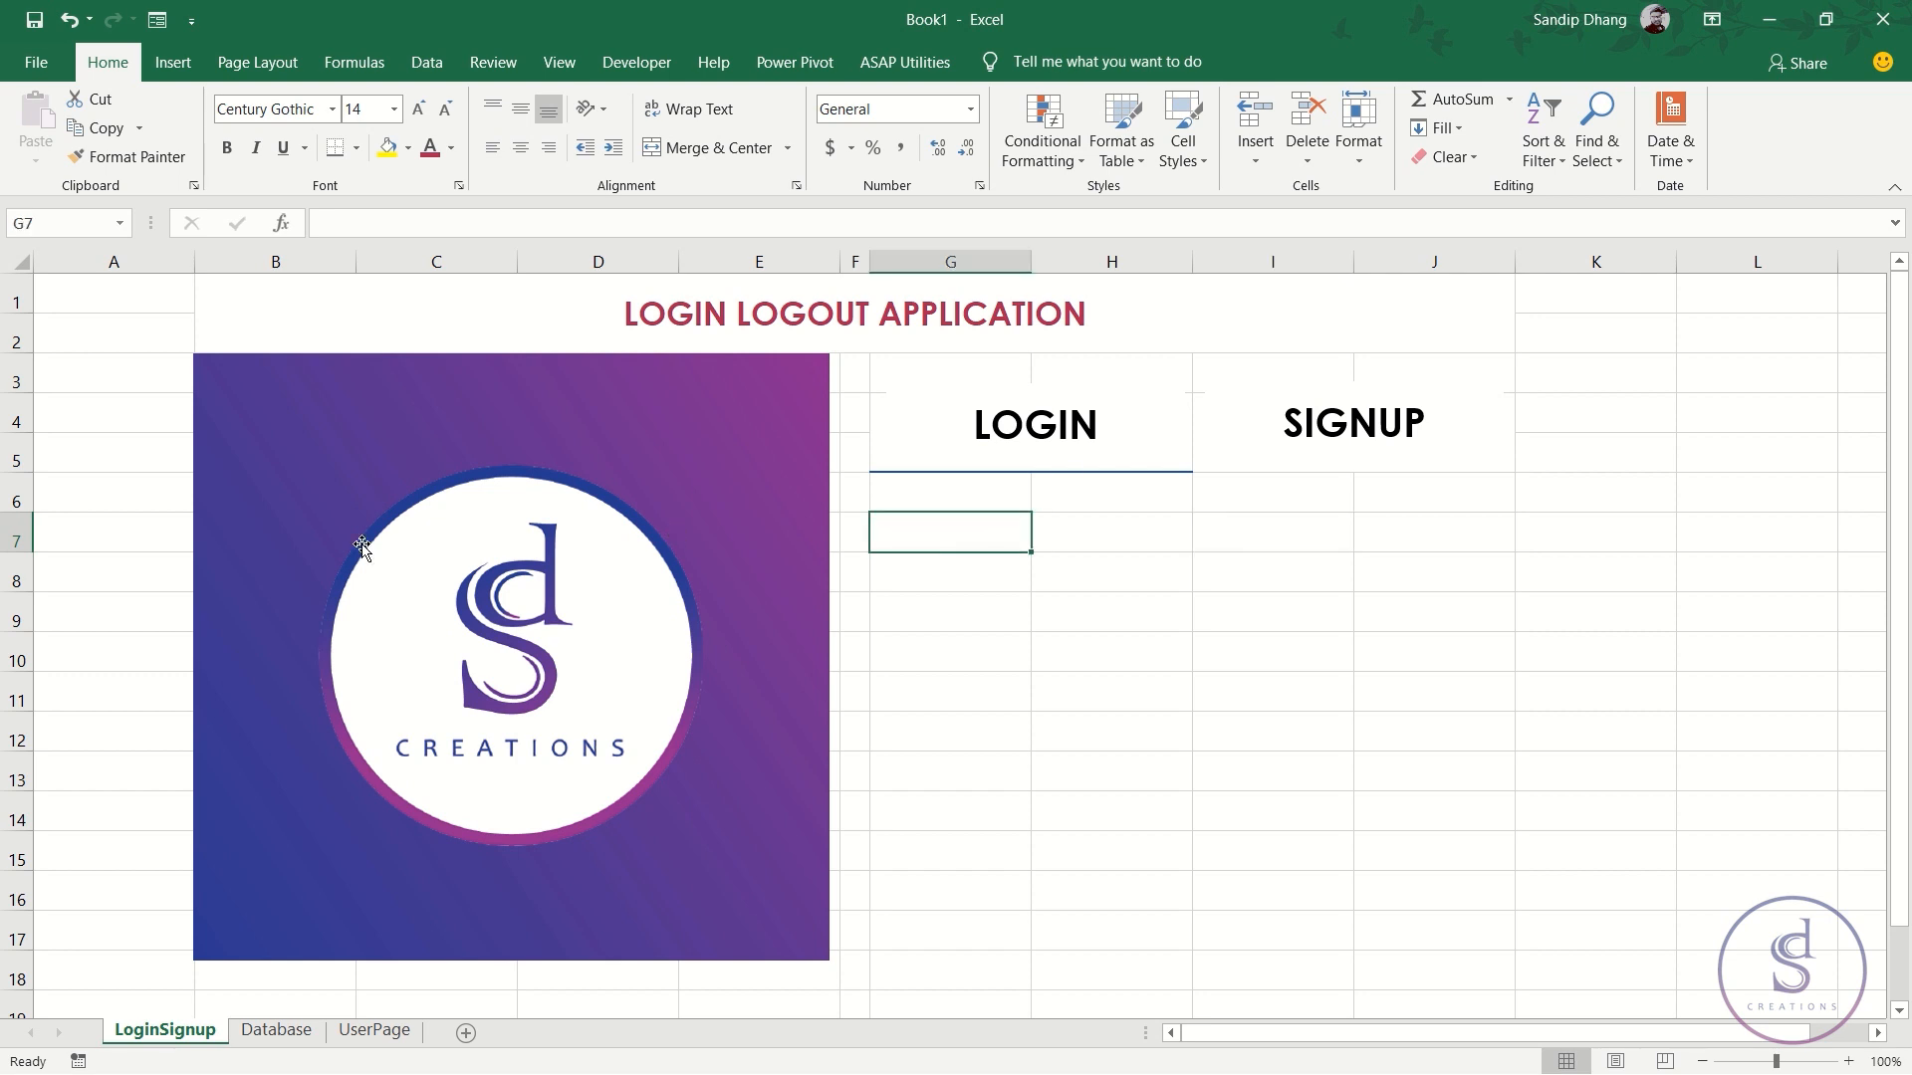
pyautogui.moveTo(8, 554); pyautogui.dragTo(8, 541)
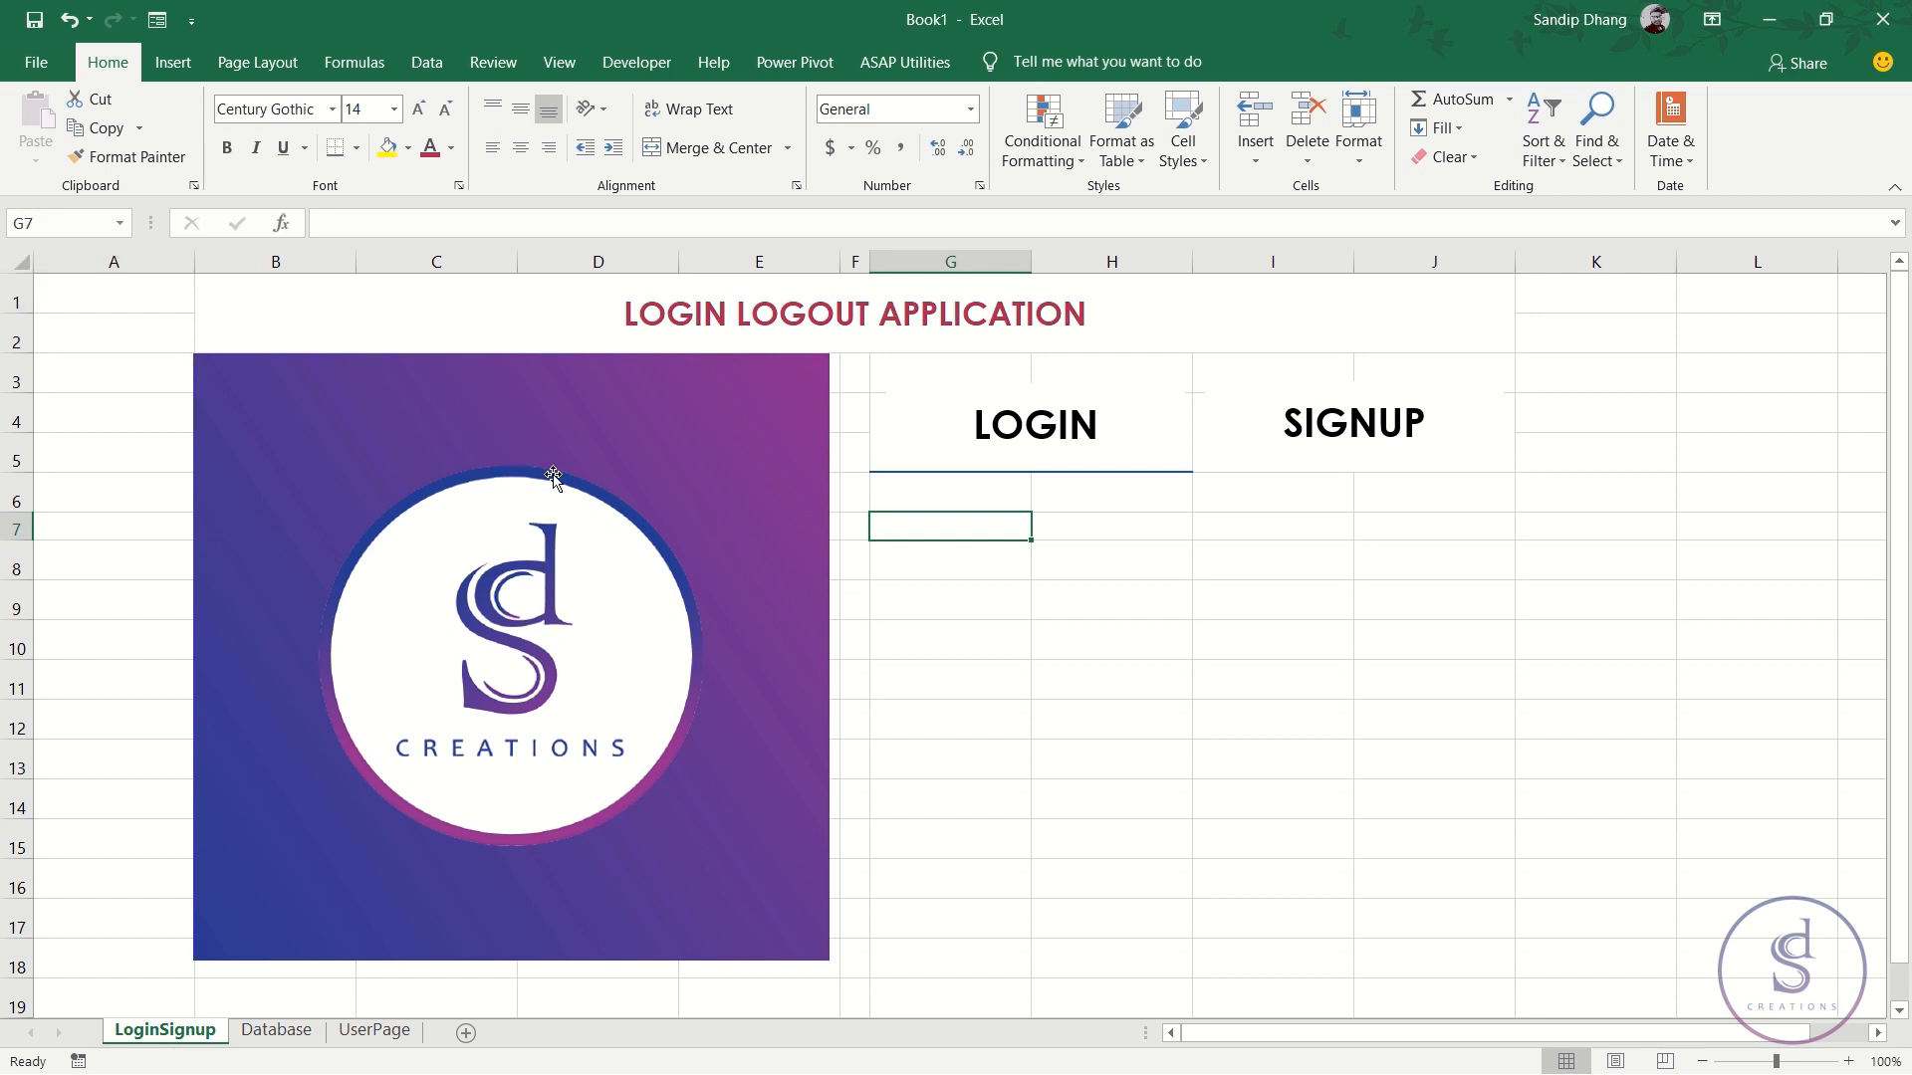
pyautogui.write('E')
pyautogui.press('capslock')
pyautogui.write('mail')
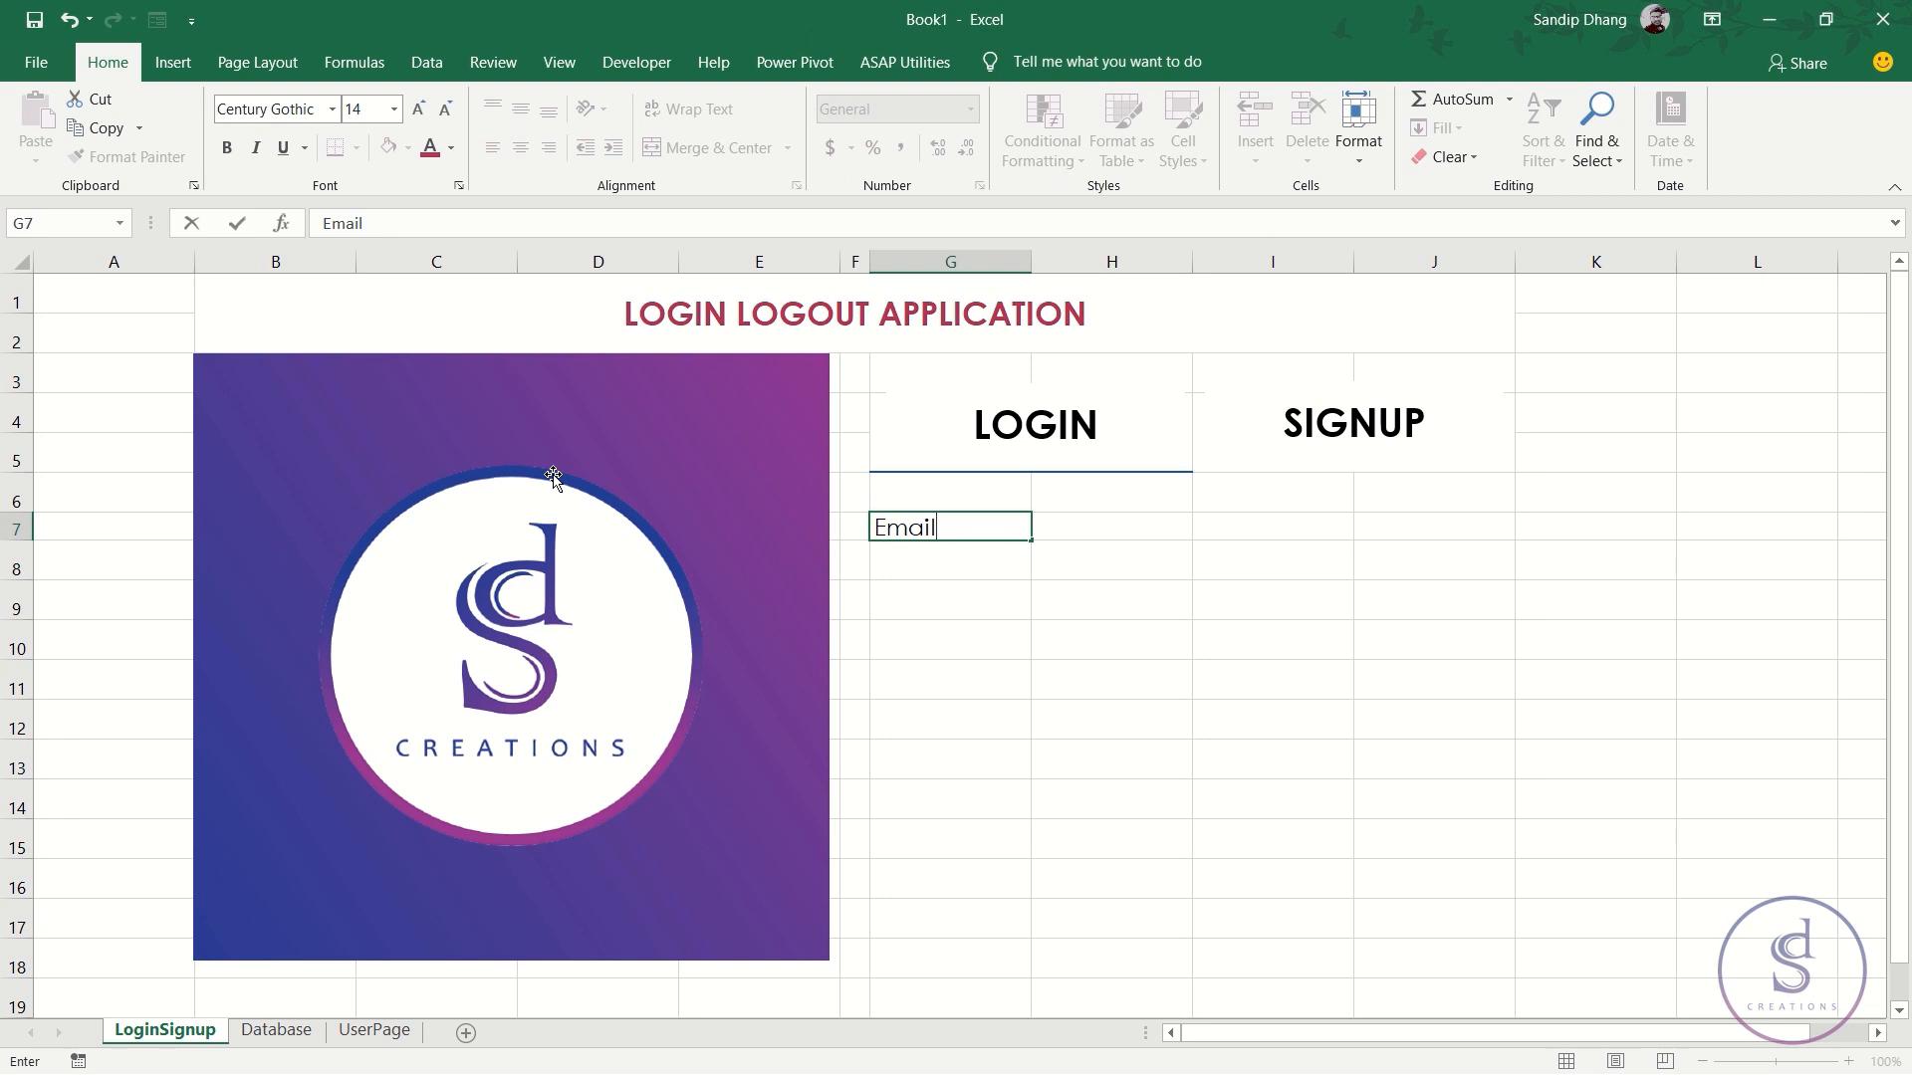
pyautogui.press('Return')
pyautogui.press('Up')
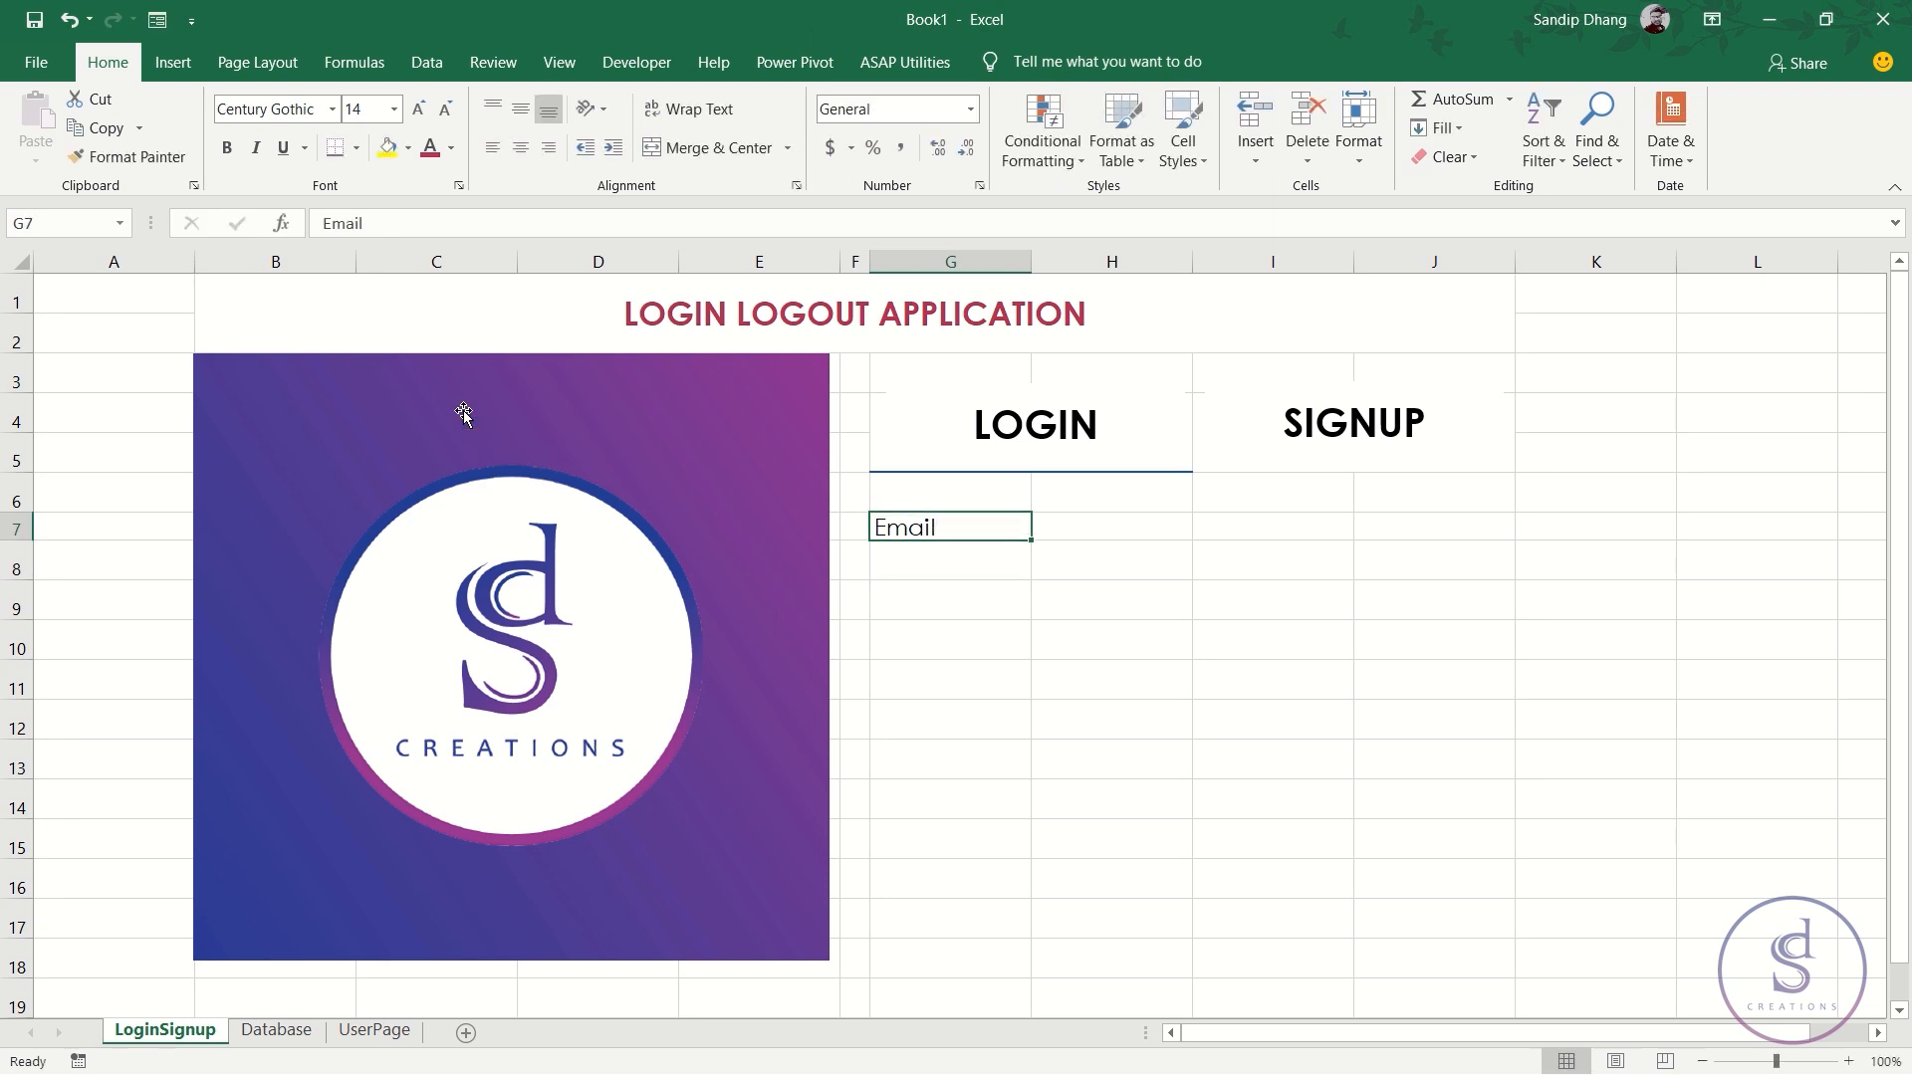
# - Make the Email label bold at 12 point
pyautogui.click(226, 148)
pyautogui.click(446, 109)
pyautogui.click(446, 110)
pyautogui.click(418, 108)
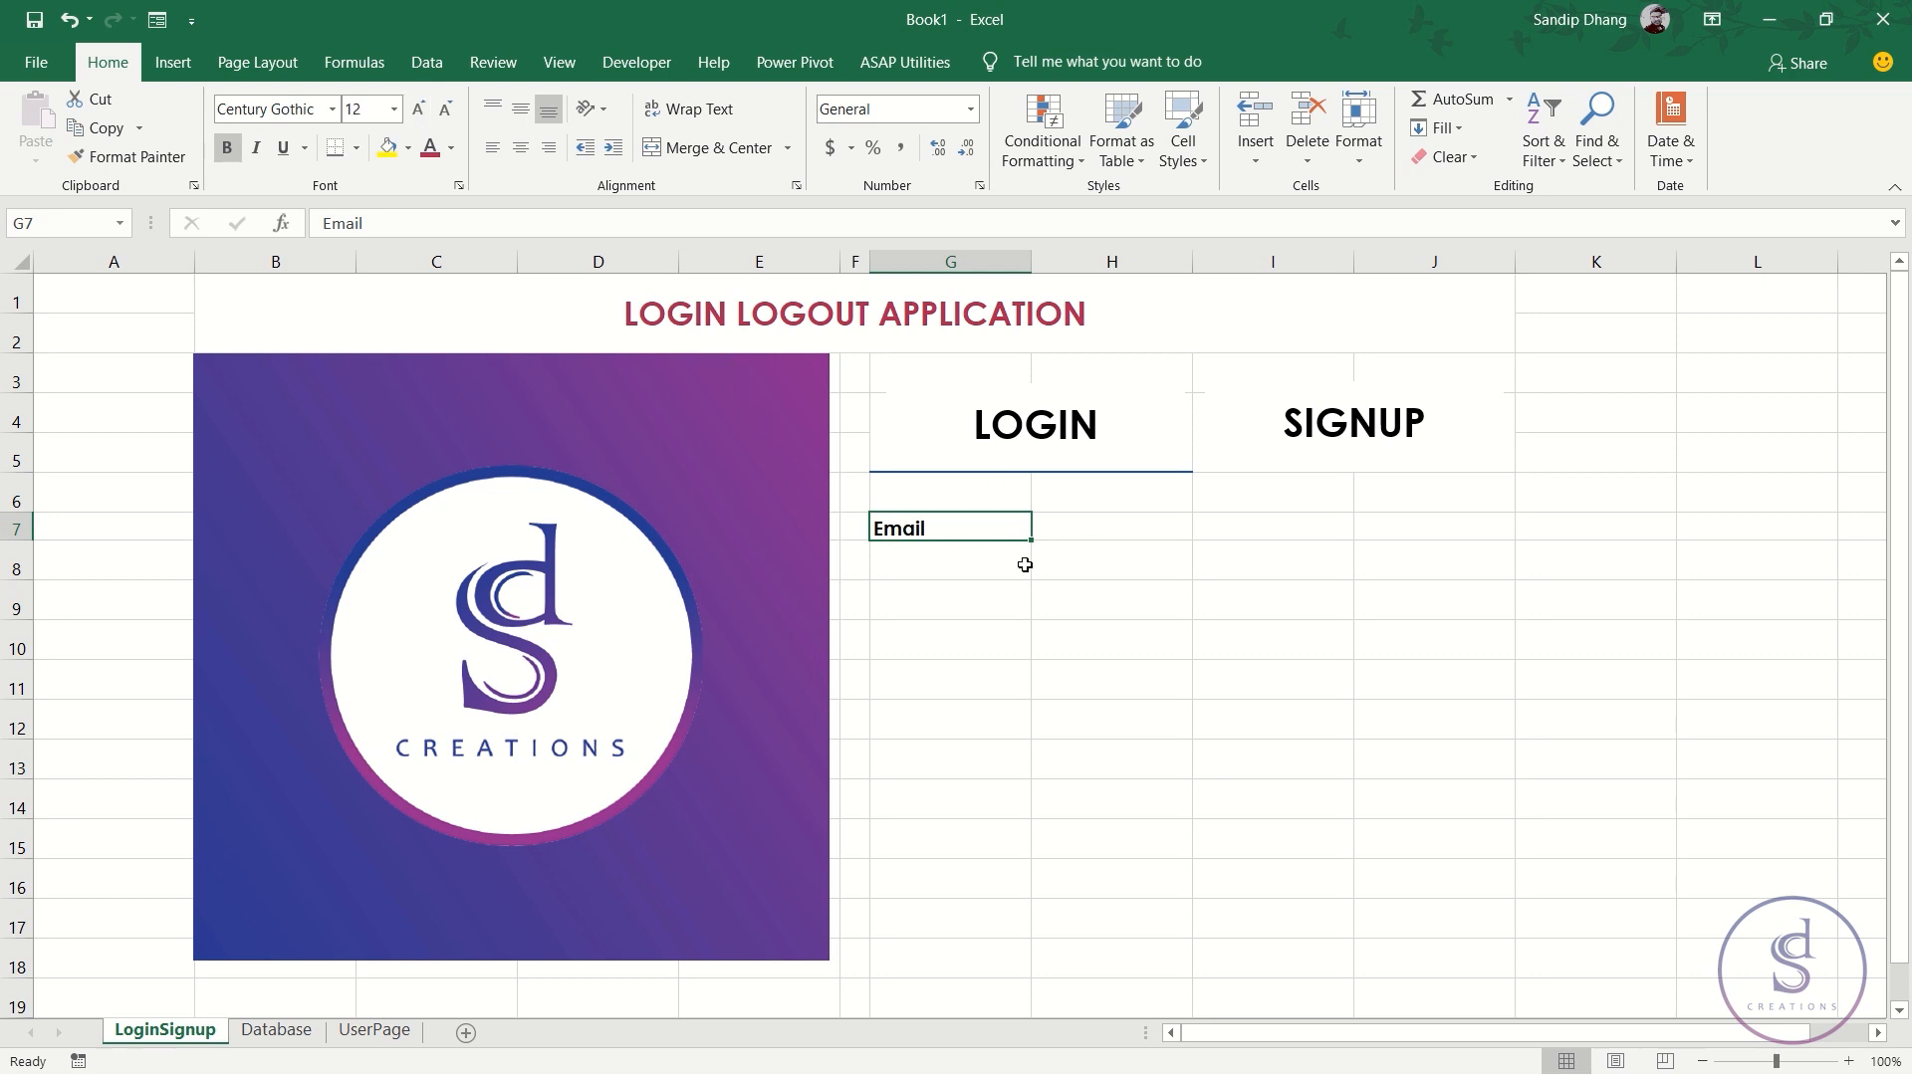
pyautogui.moveTo(960, 558); pyautogui.dragTo(1372, 575)
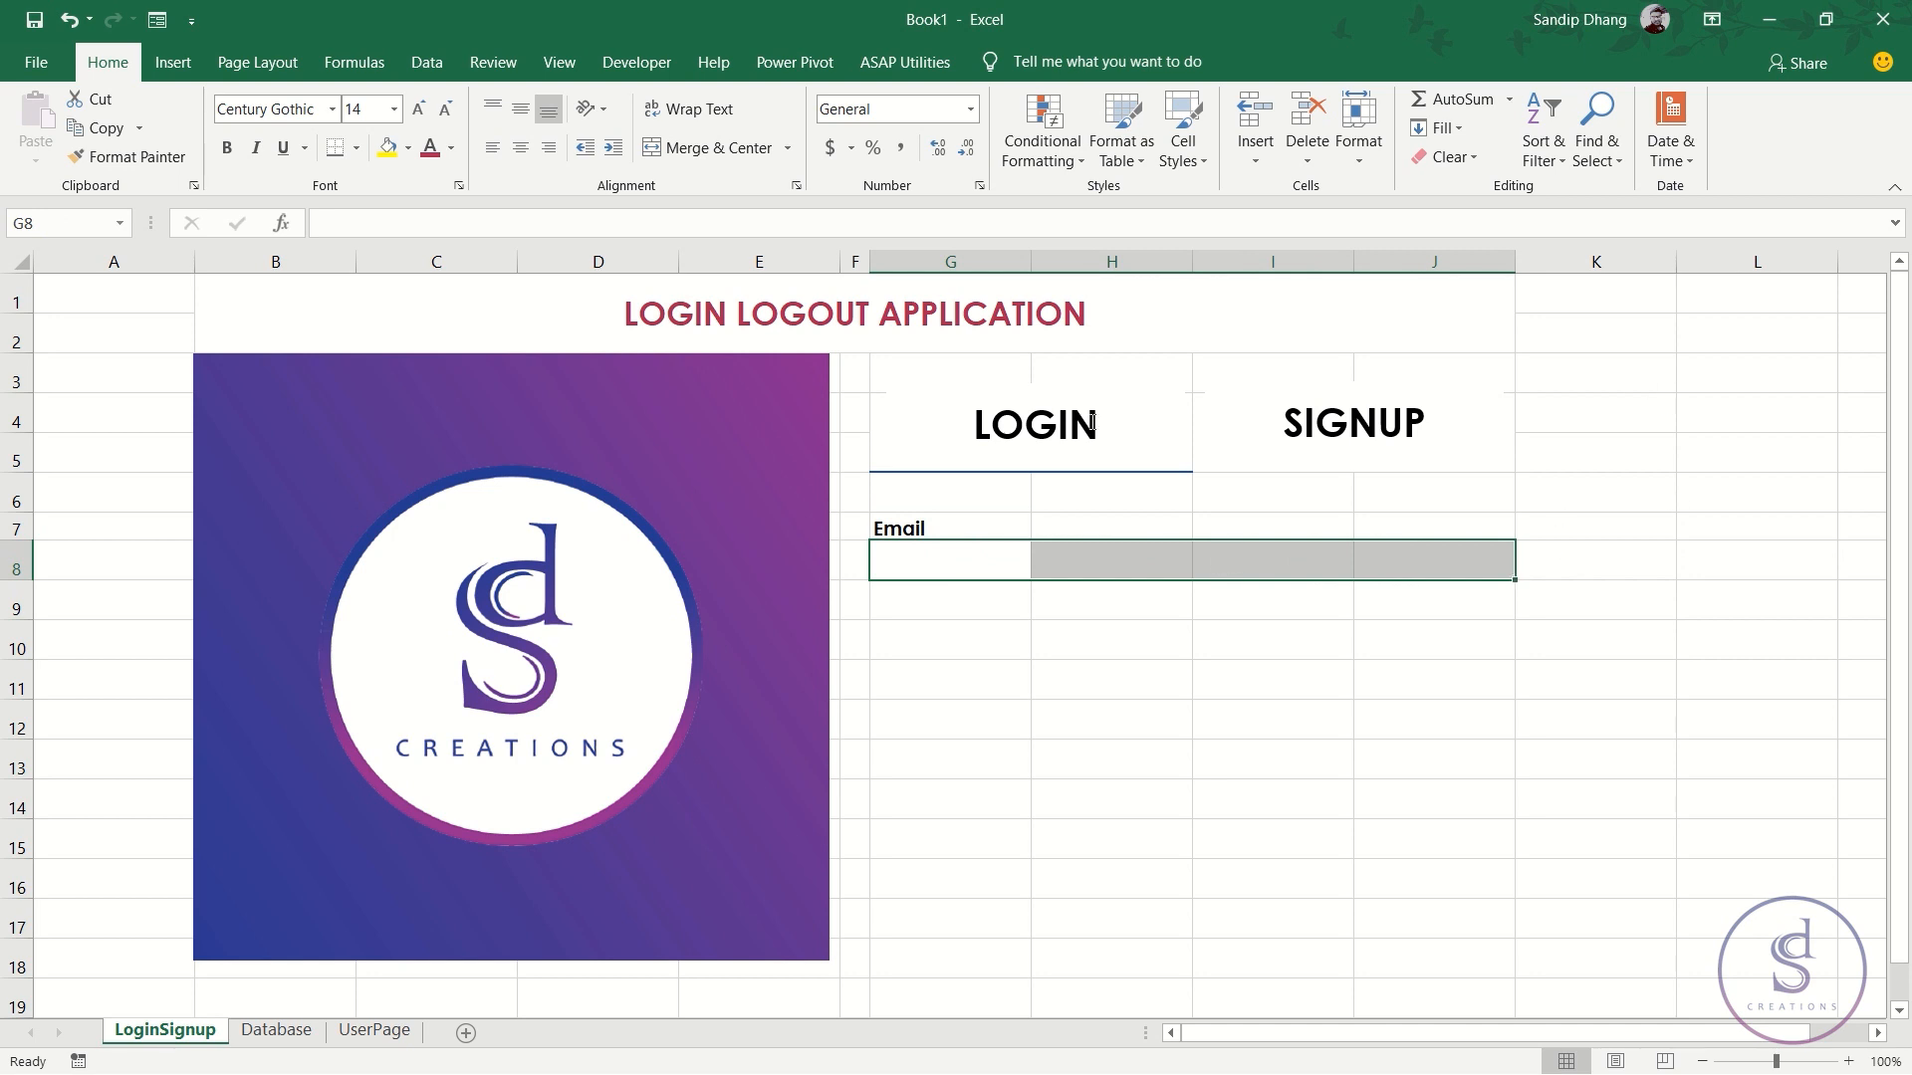
# - Merge G8:J8 into a single email box and drag row 9 down to a thin spacer
pyautogui.click(787, 149)
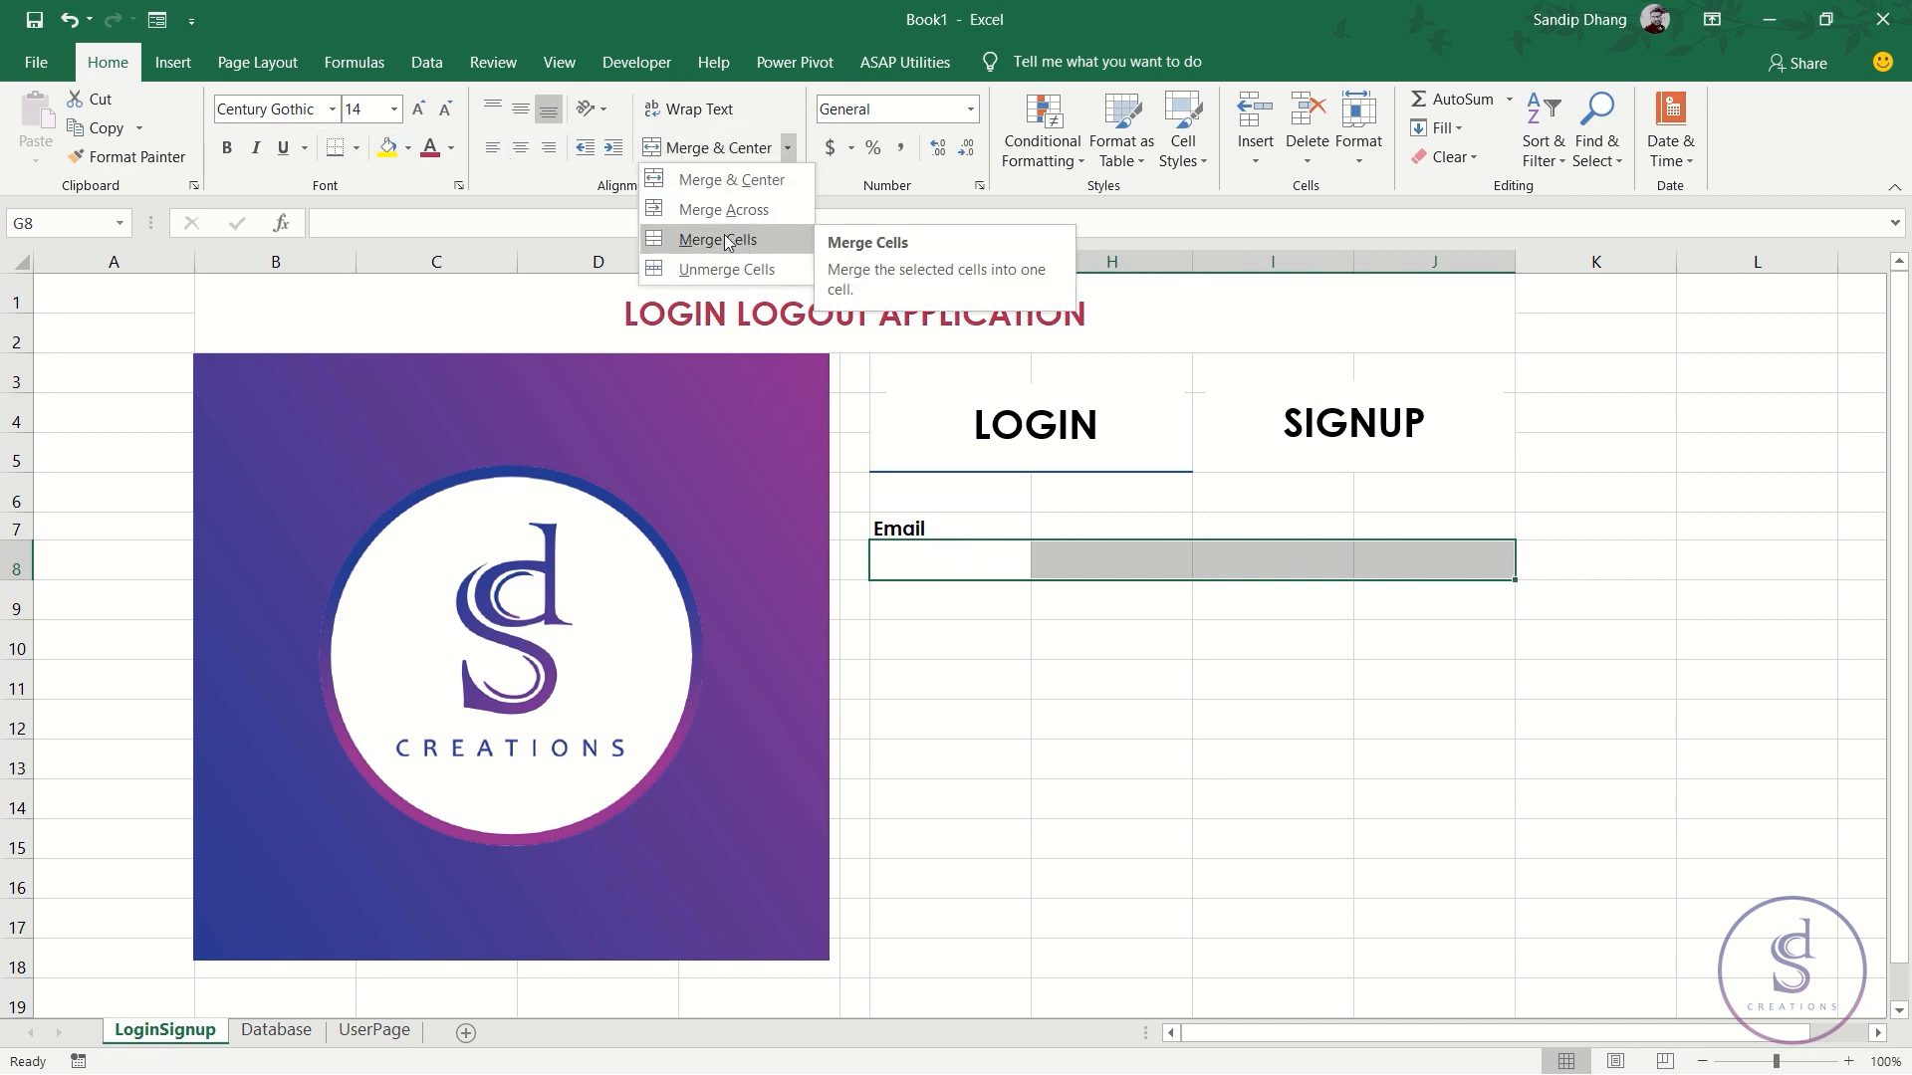
pyautogui.click(726, 239)
pyautogui.click(935, 599)
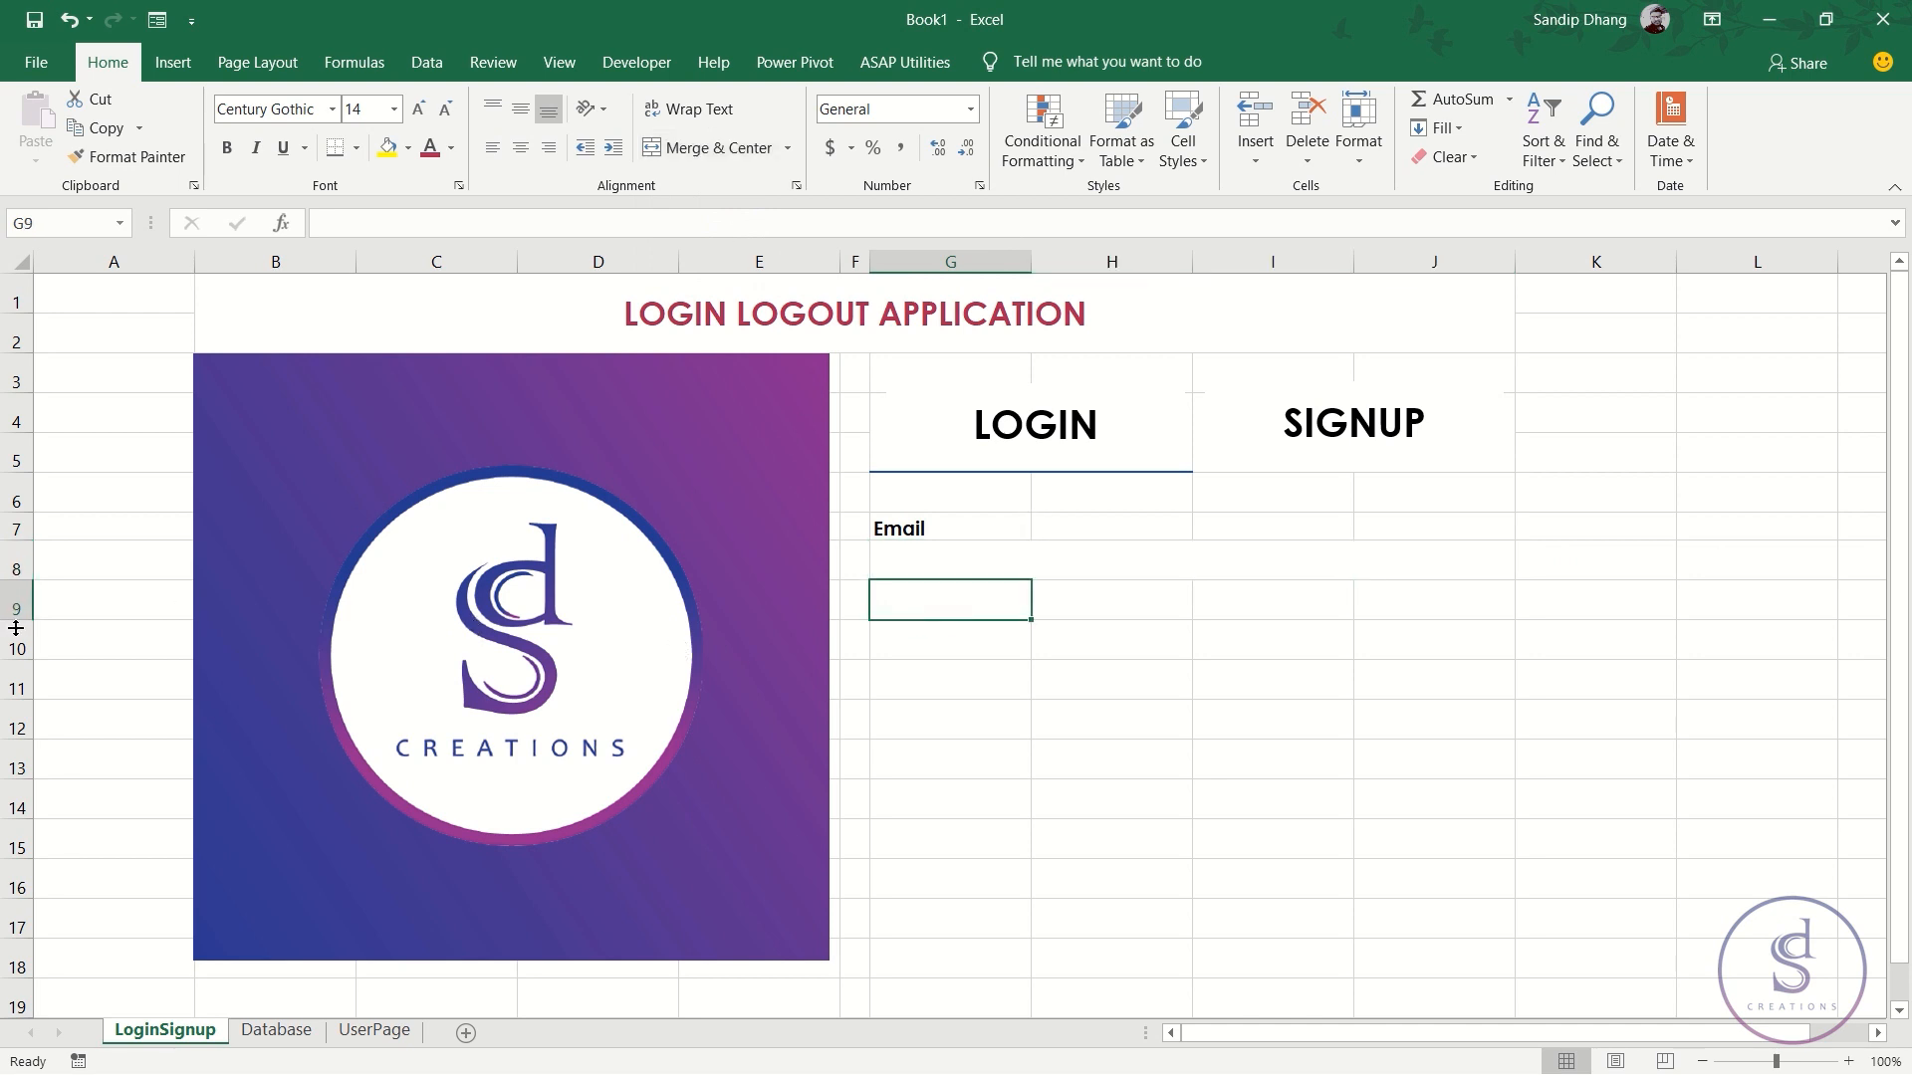
pyautogui.moveTo(18, 622); pyautogui.dragTo(18, 595)
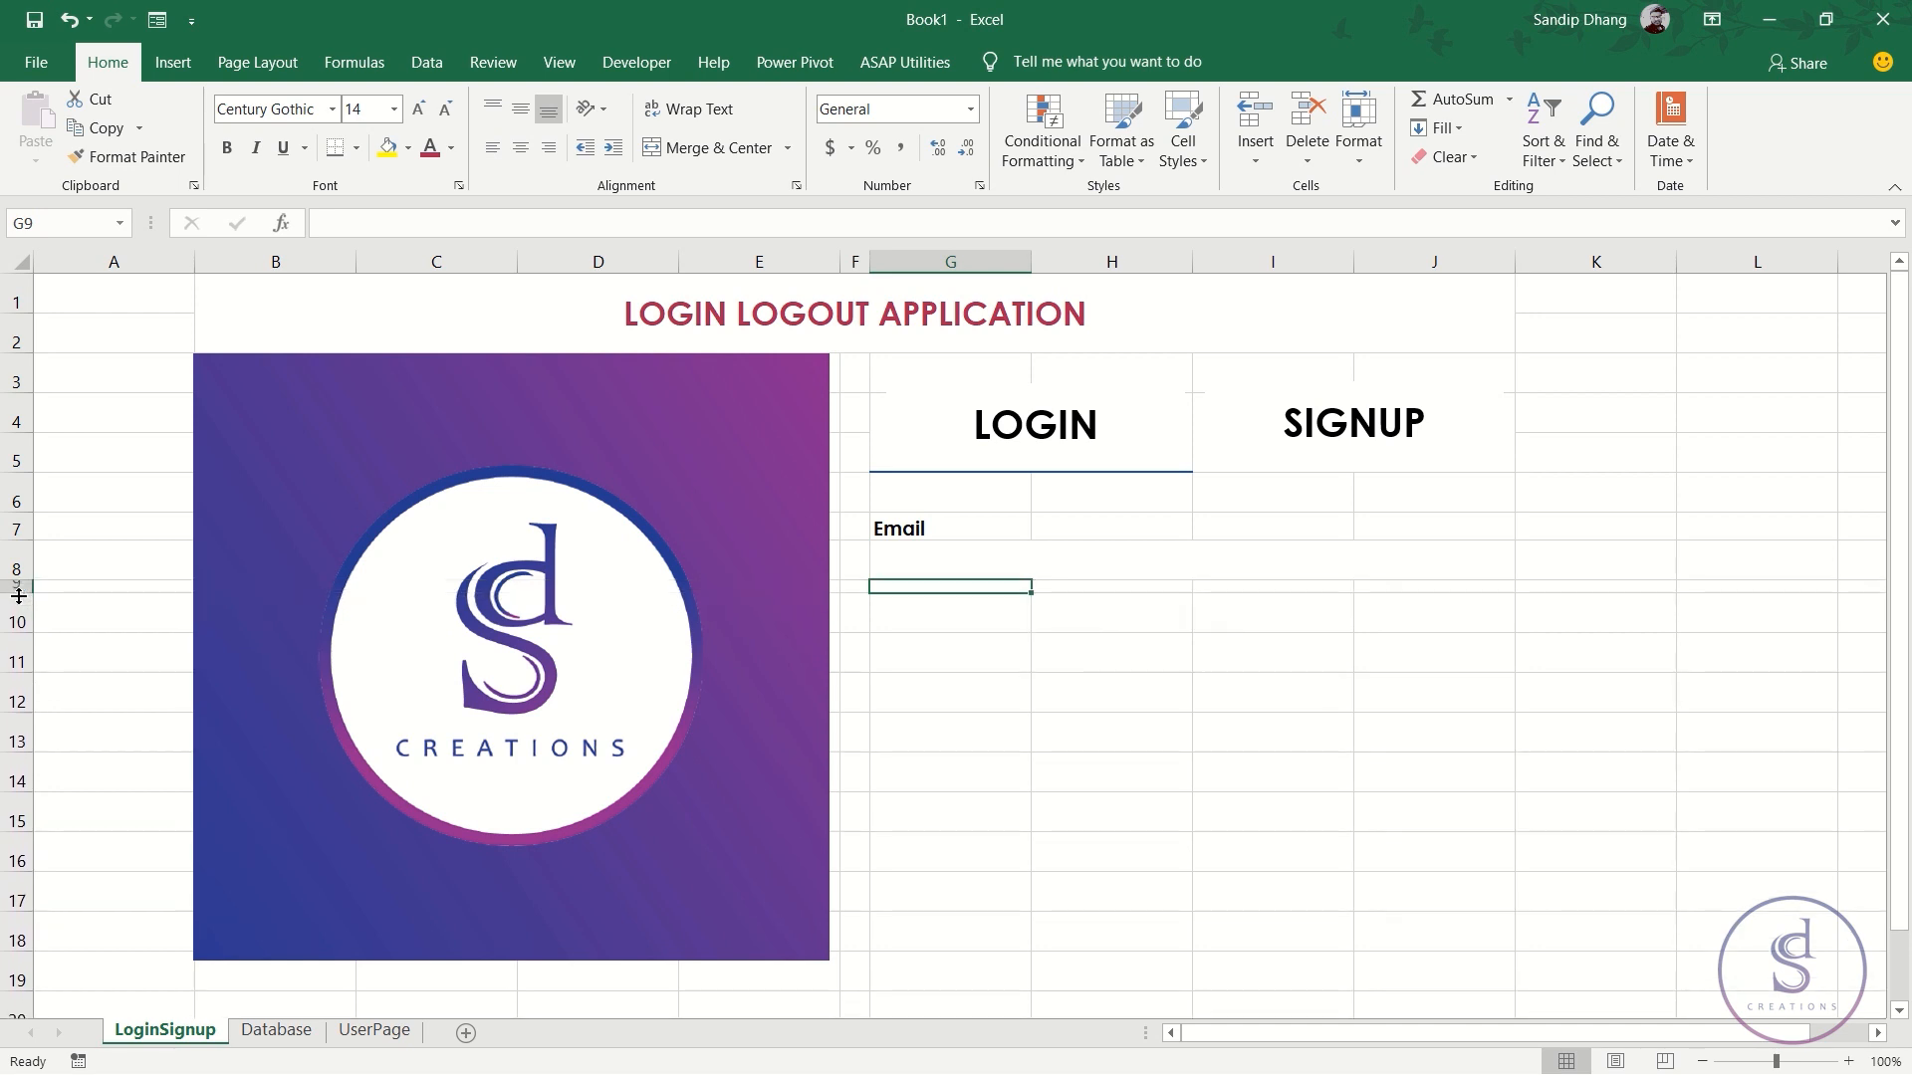
pyautogui.moveTo(28, 638); pyautogui.dragTo(28, 628)
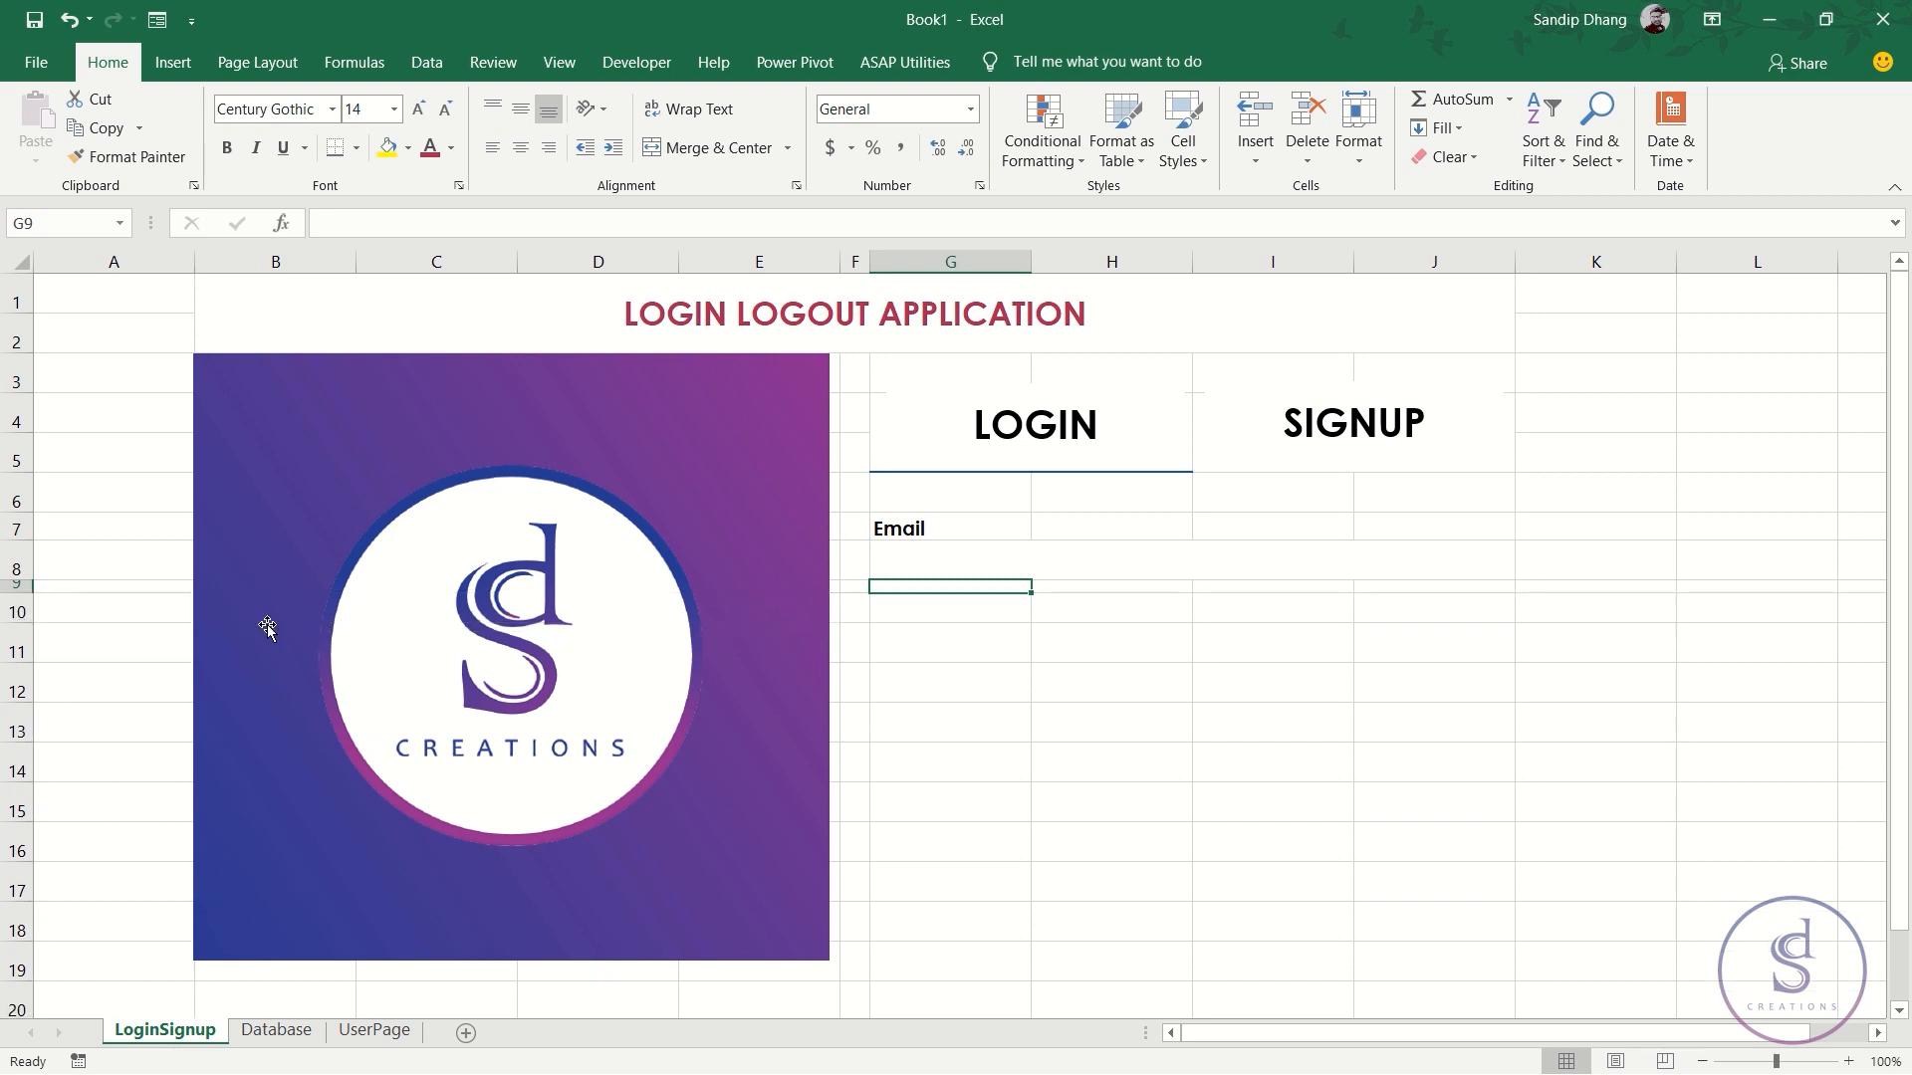
# - Enter the label 'Error message' in G10
pyautogui.click(936, 608)
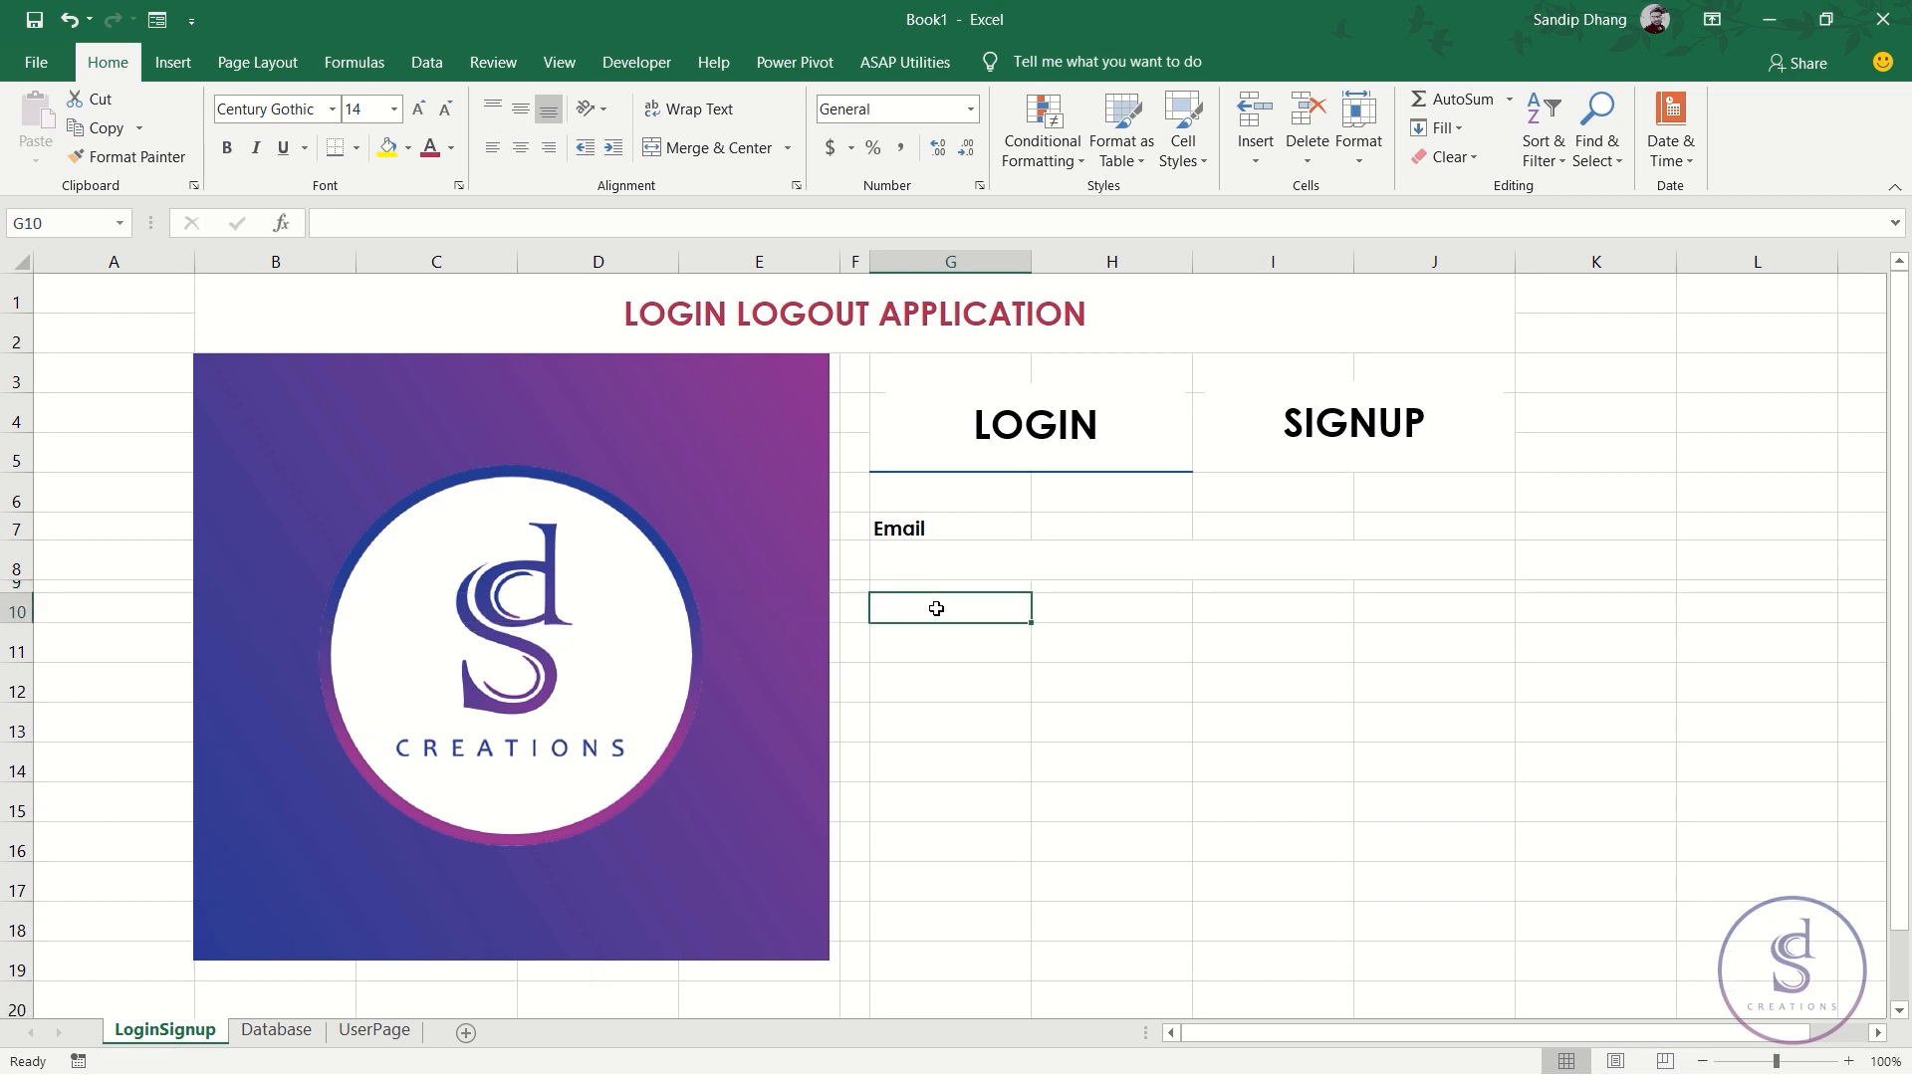
pyautogui.write('Error message')
pyautogui.press('Return')
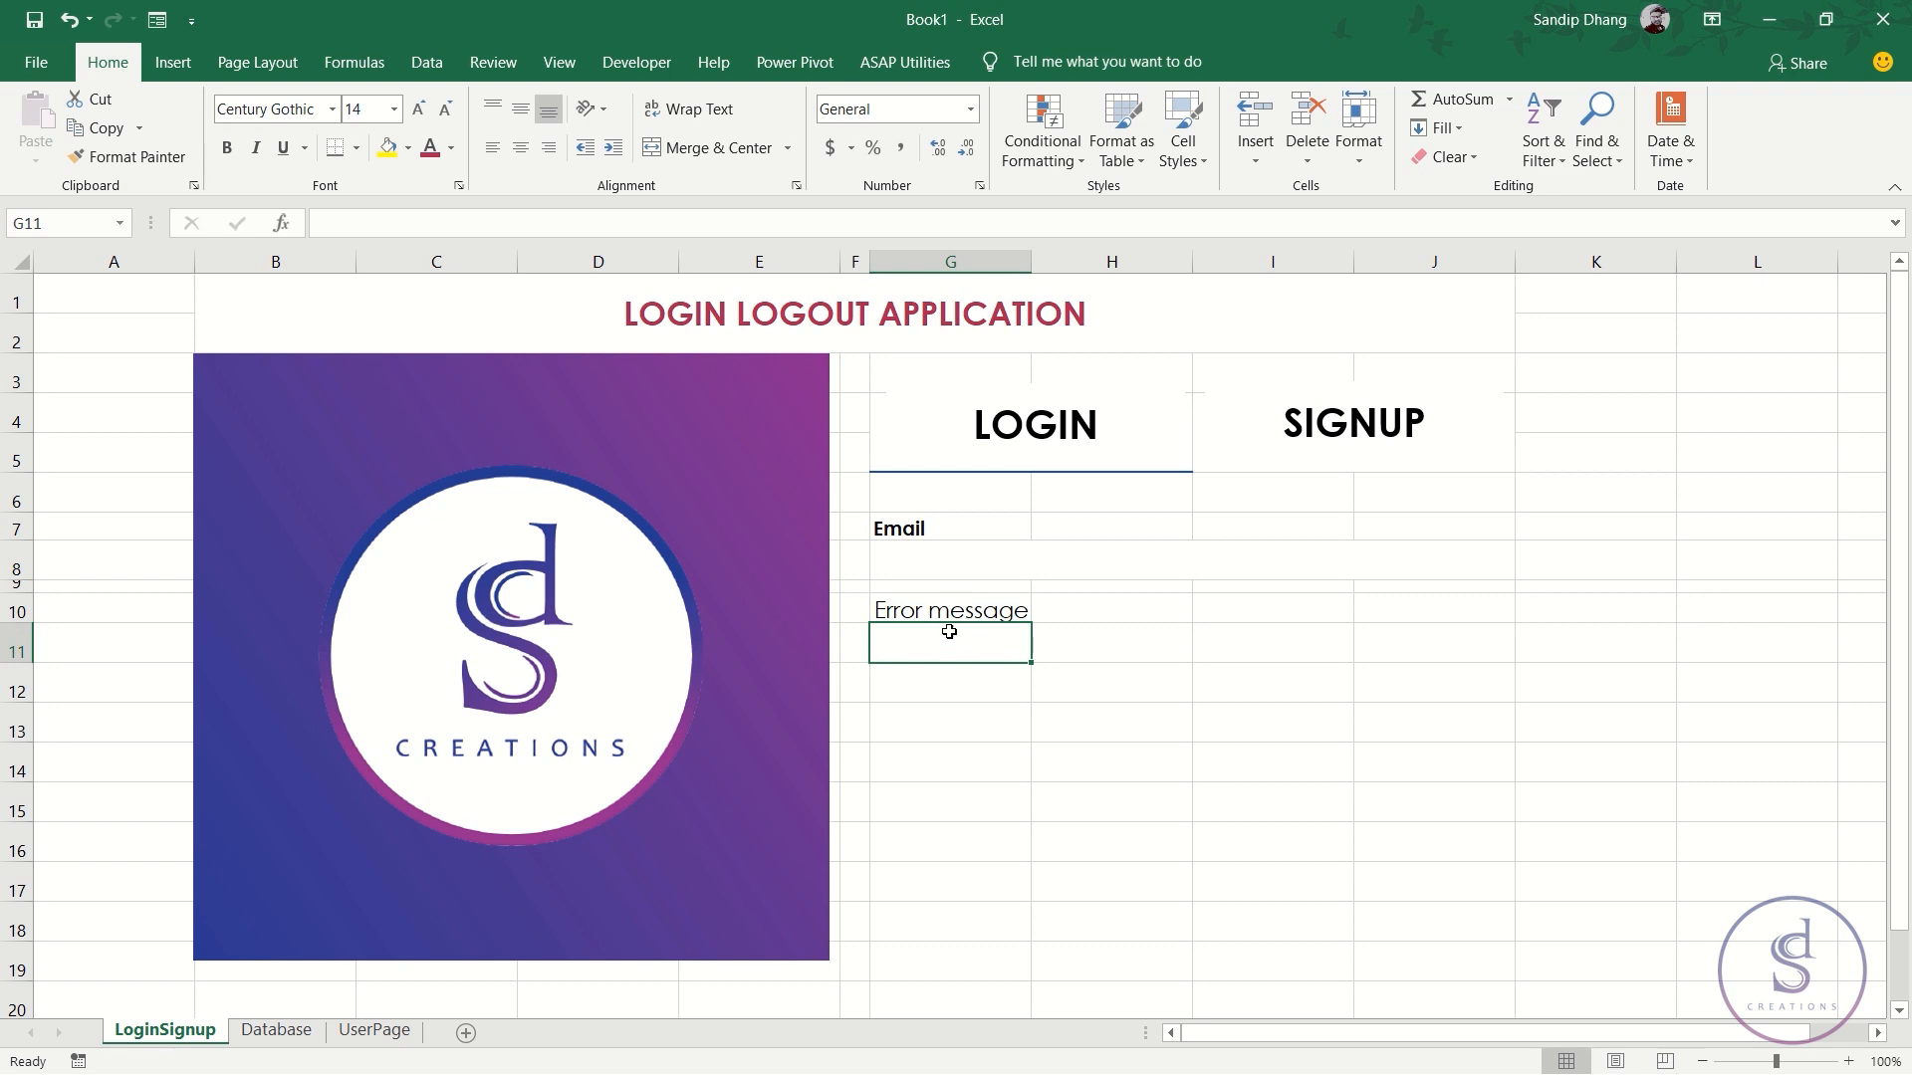
pyautogui.click(946, 689)
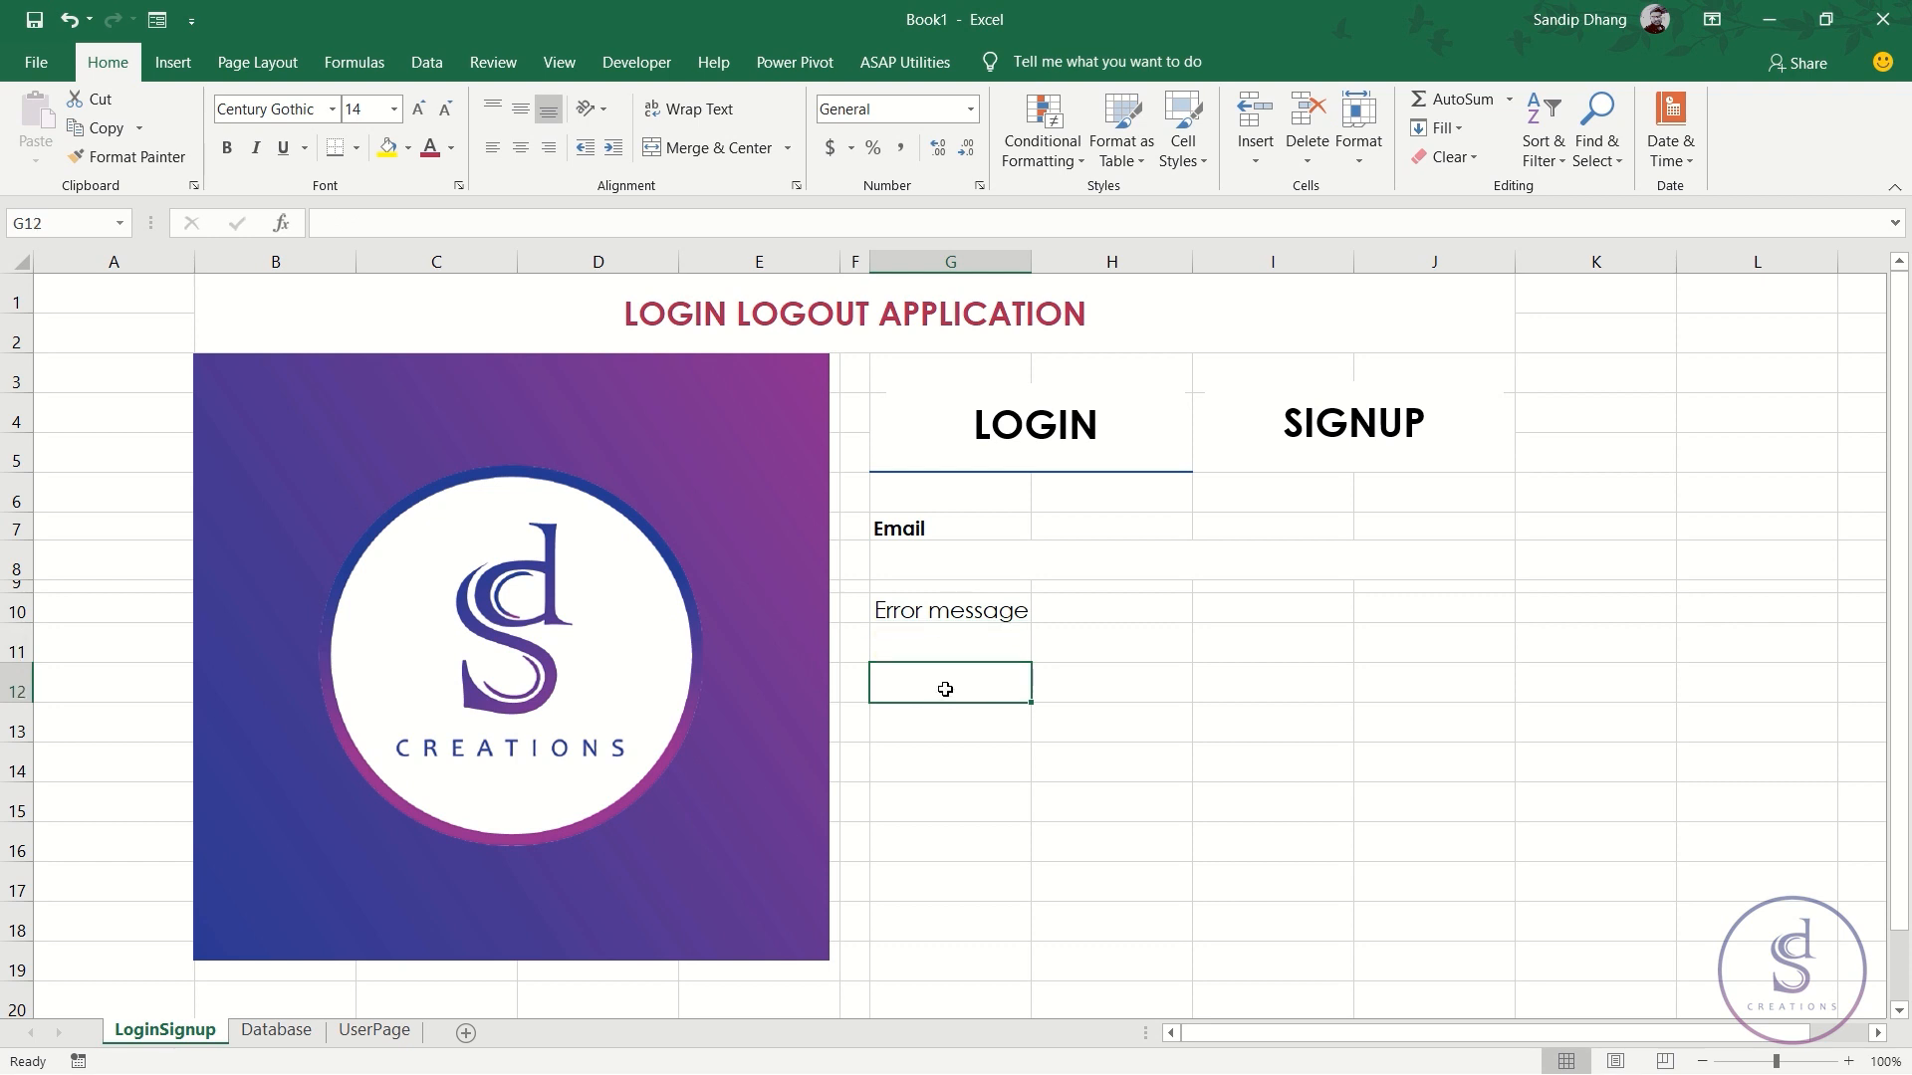
# - Match row 12 to the Email row's 16.8 height and type Password in G12
pyautogui.click(907, 526)
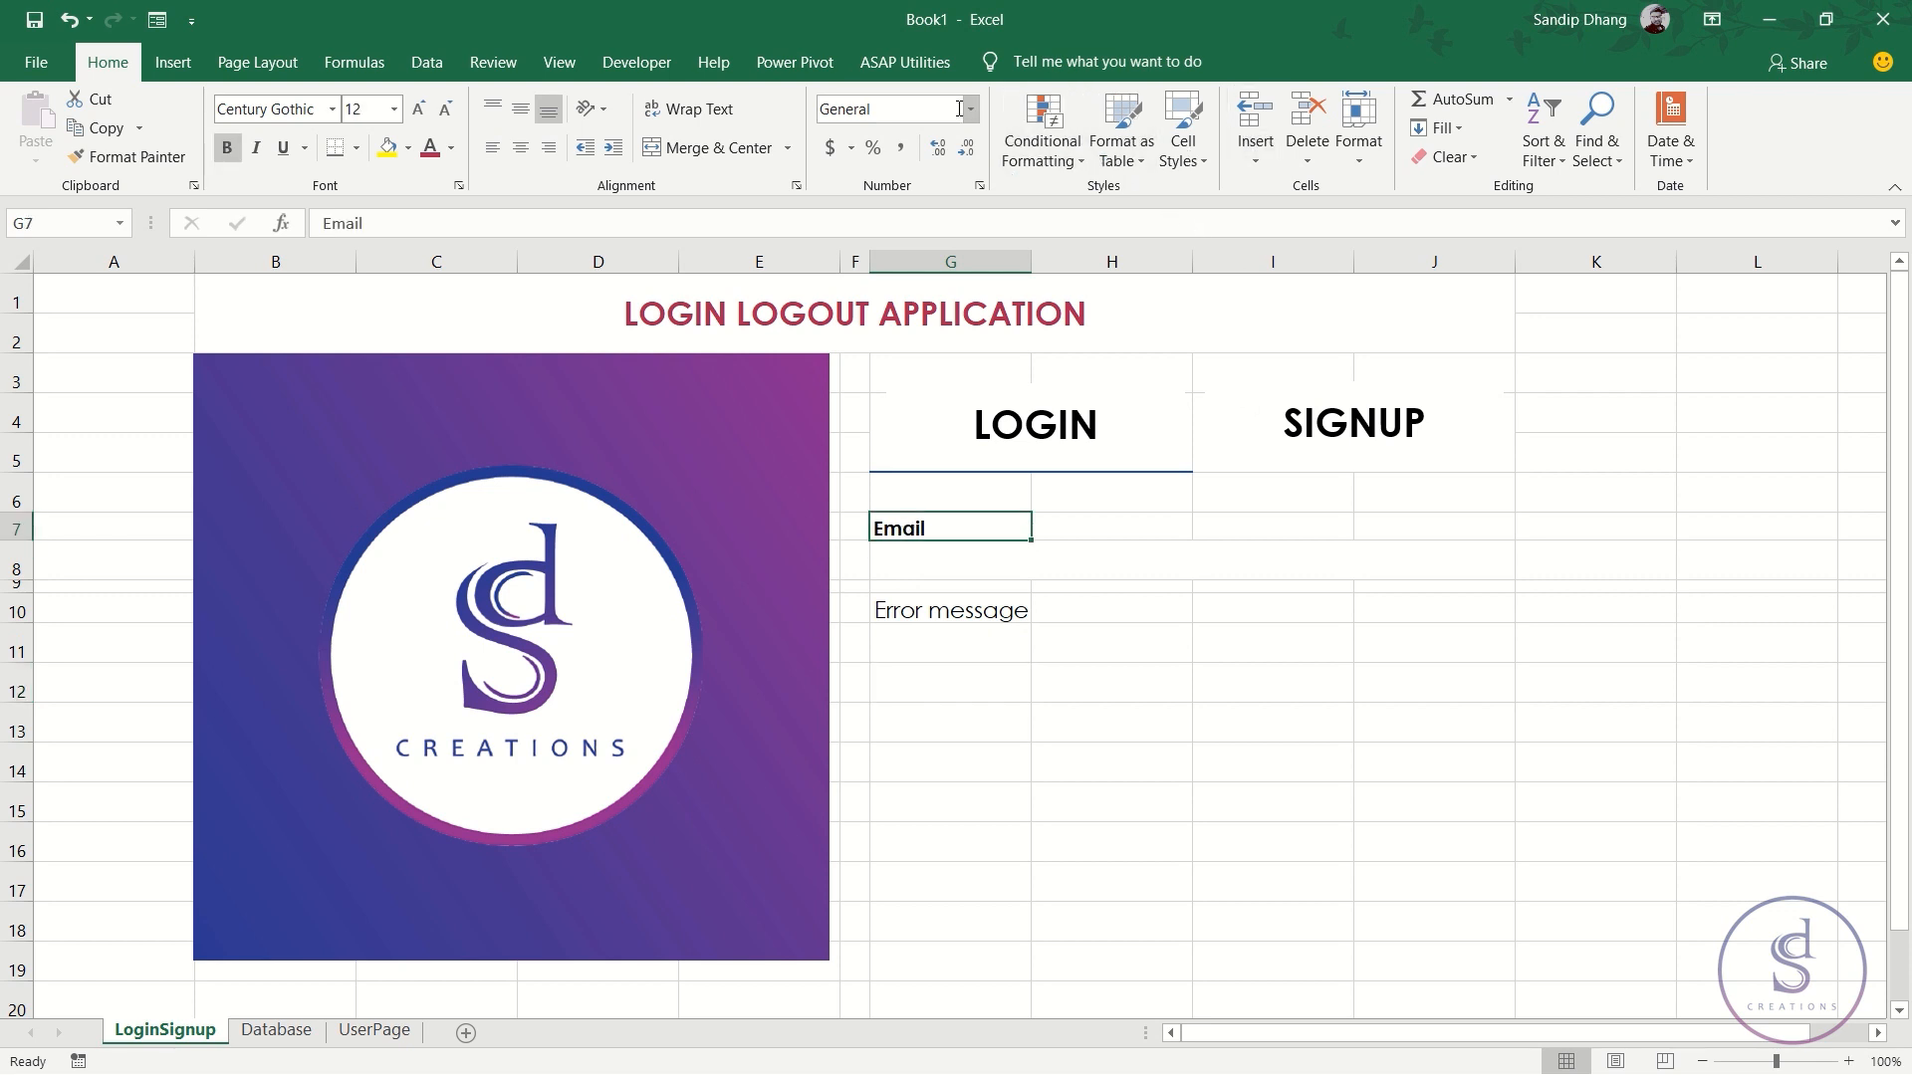
pyautogui.click(1358, 134)
pyautogui.click(1434, 221)
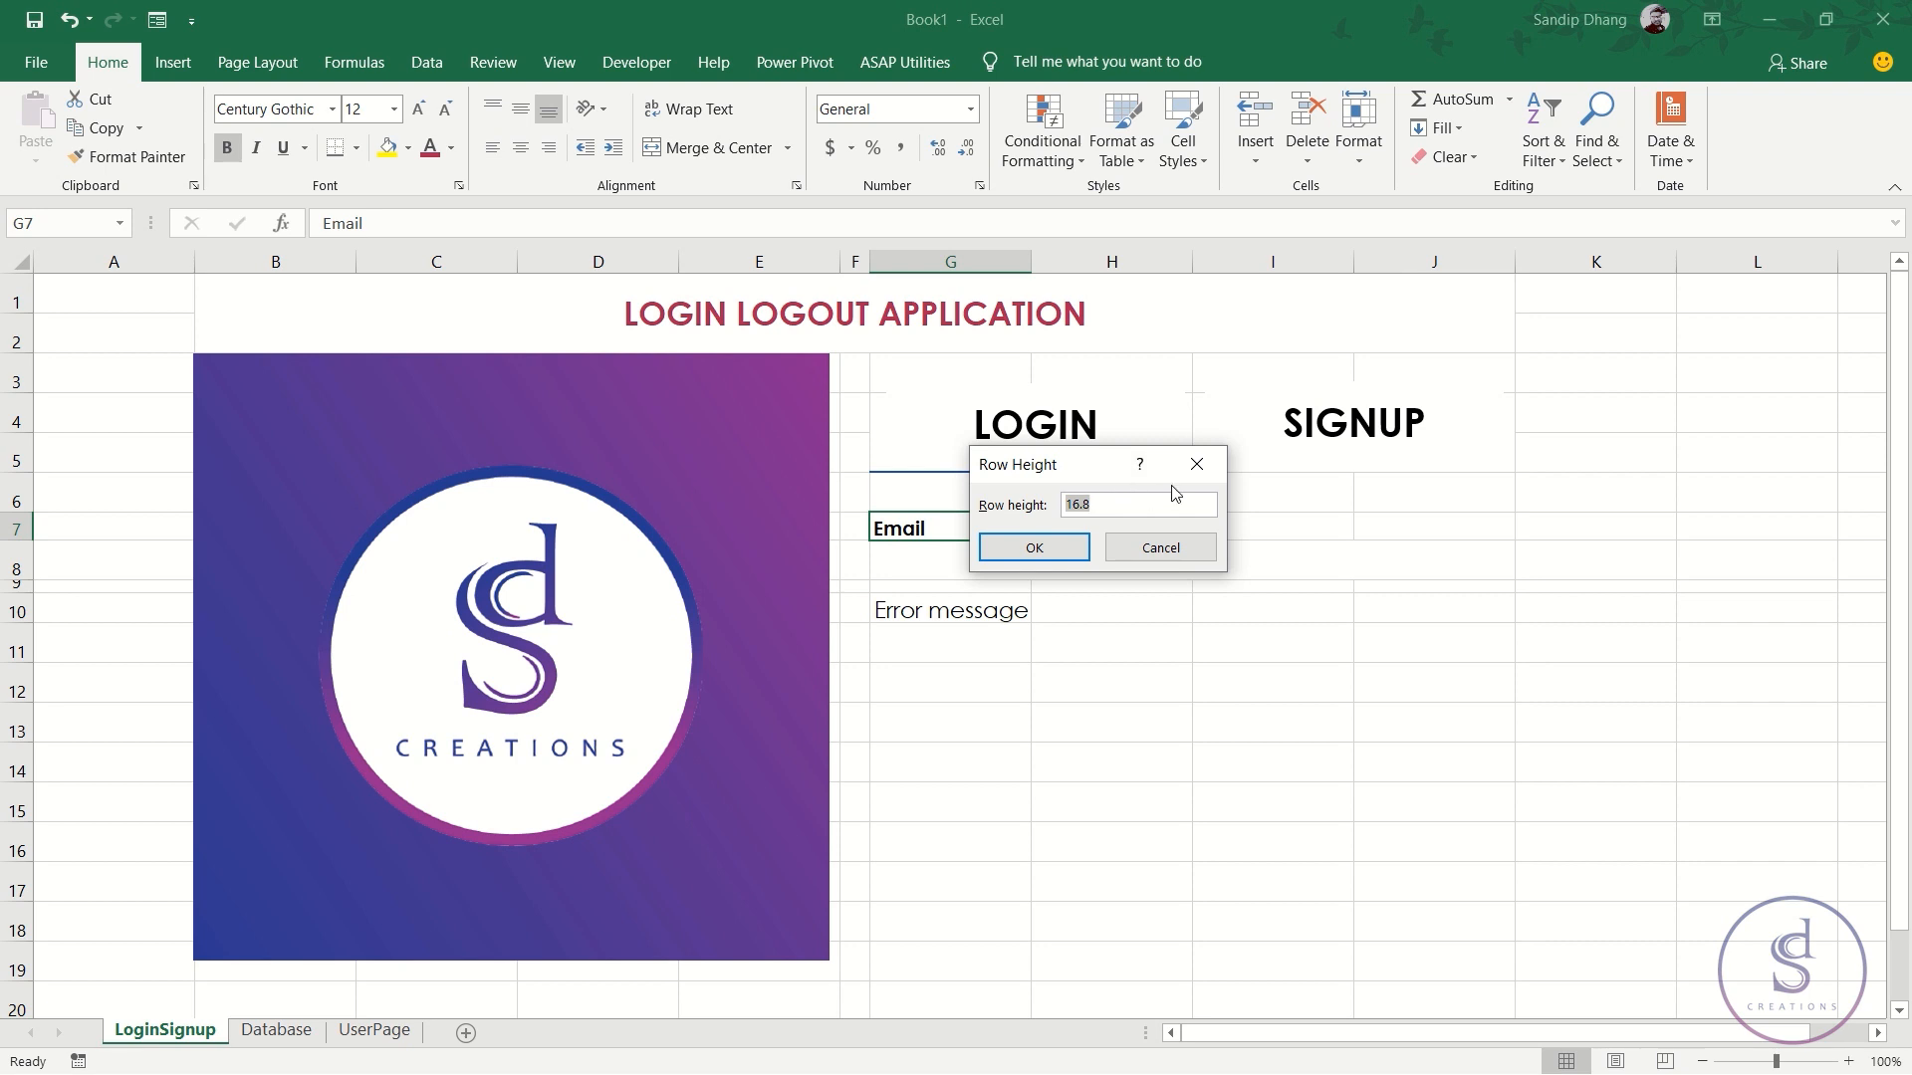
pyautogui.click(1197, 464)
pyautogui.click(985, 631)
pyautogui.click(941, 677)
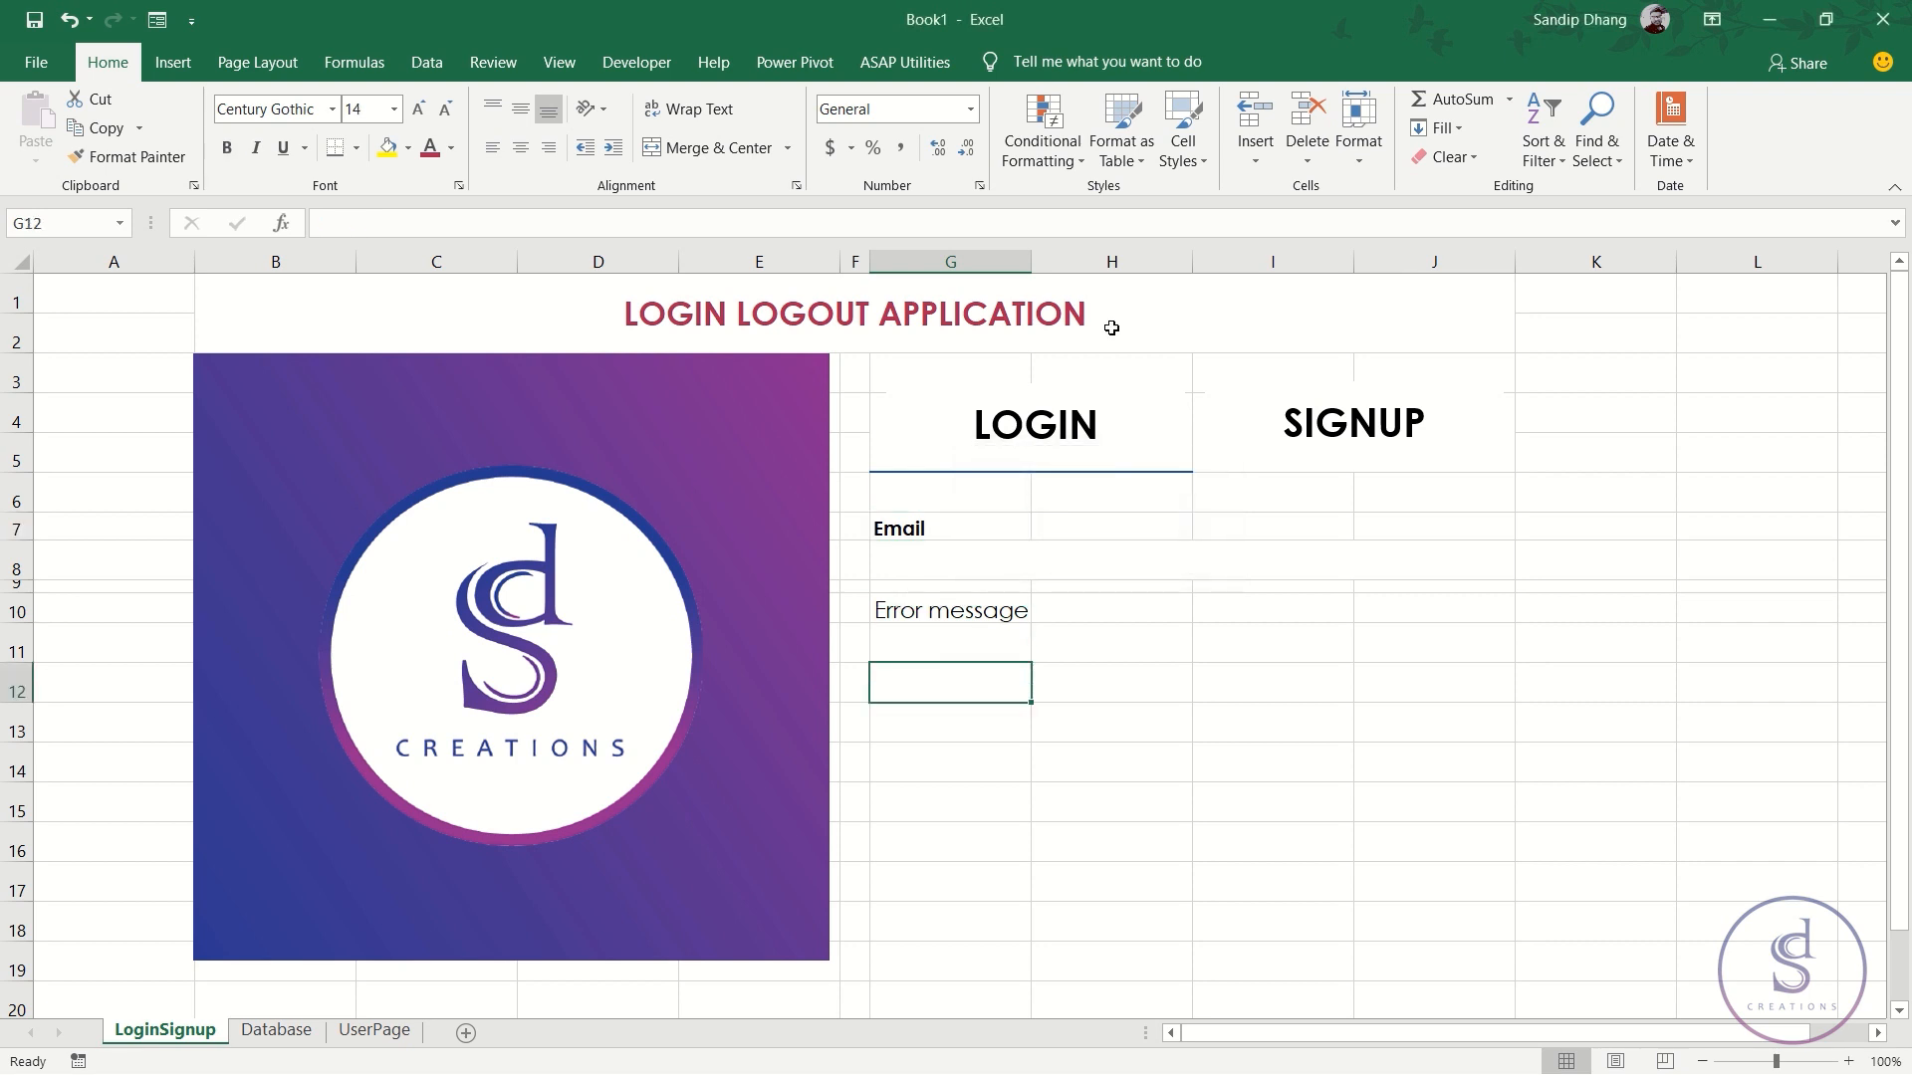
pyautogui.click(1358, 154)
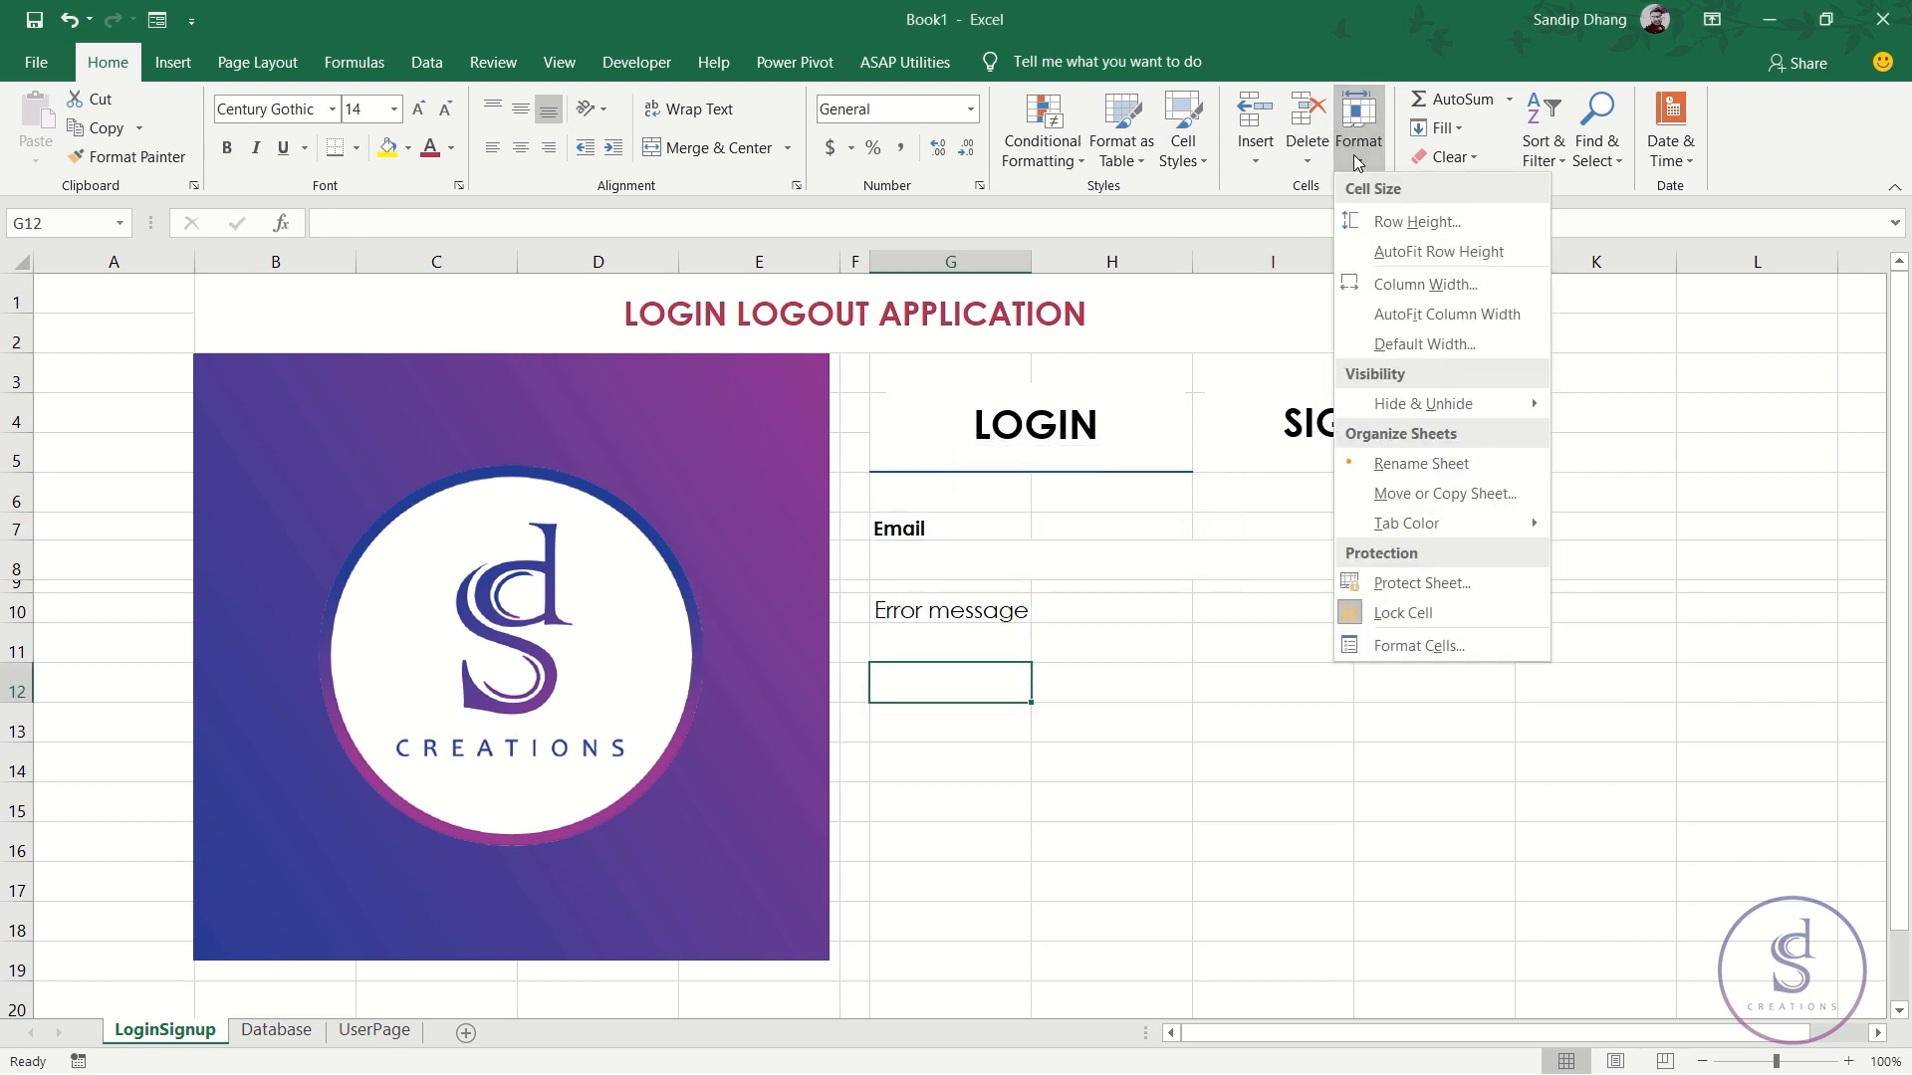
pyautogui.click(1462, 215)
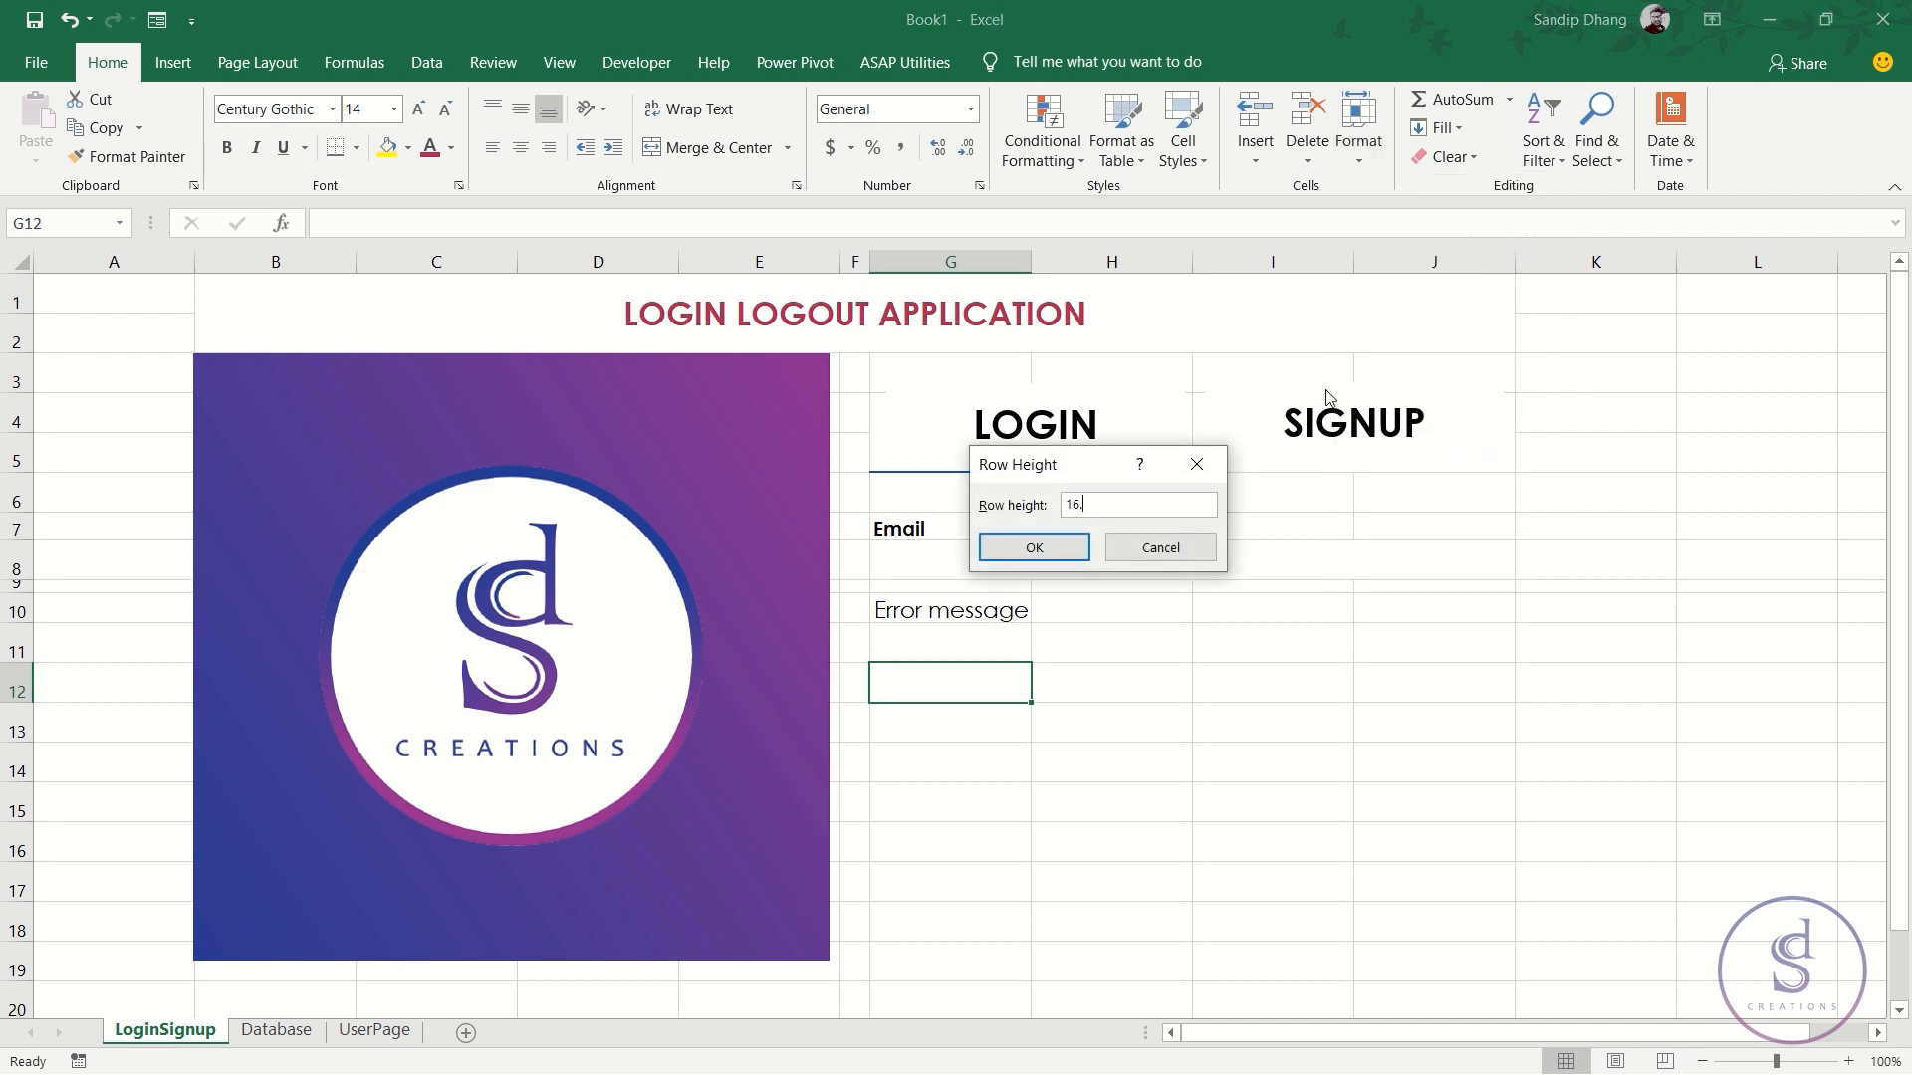
pyautogui.press('Return')
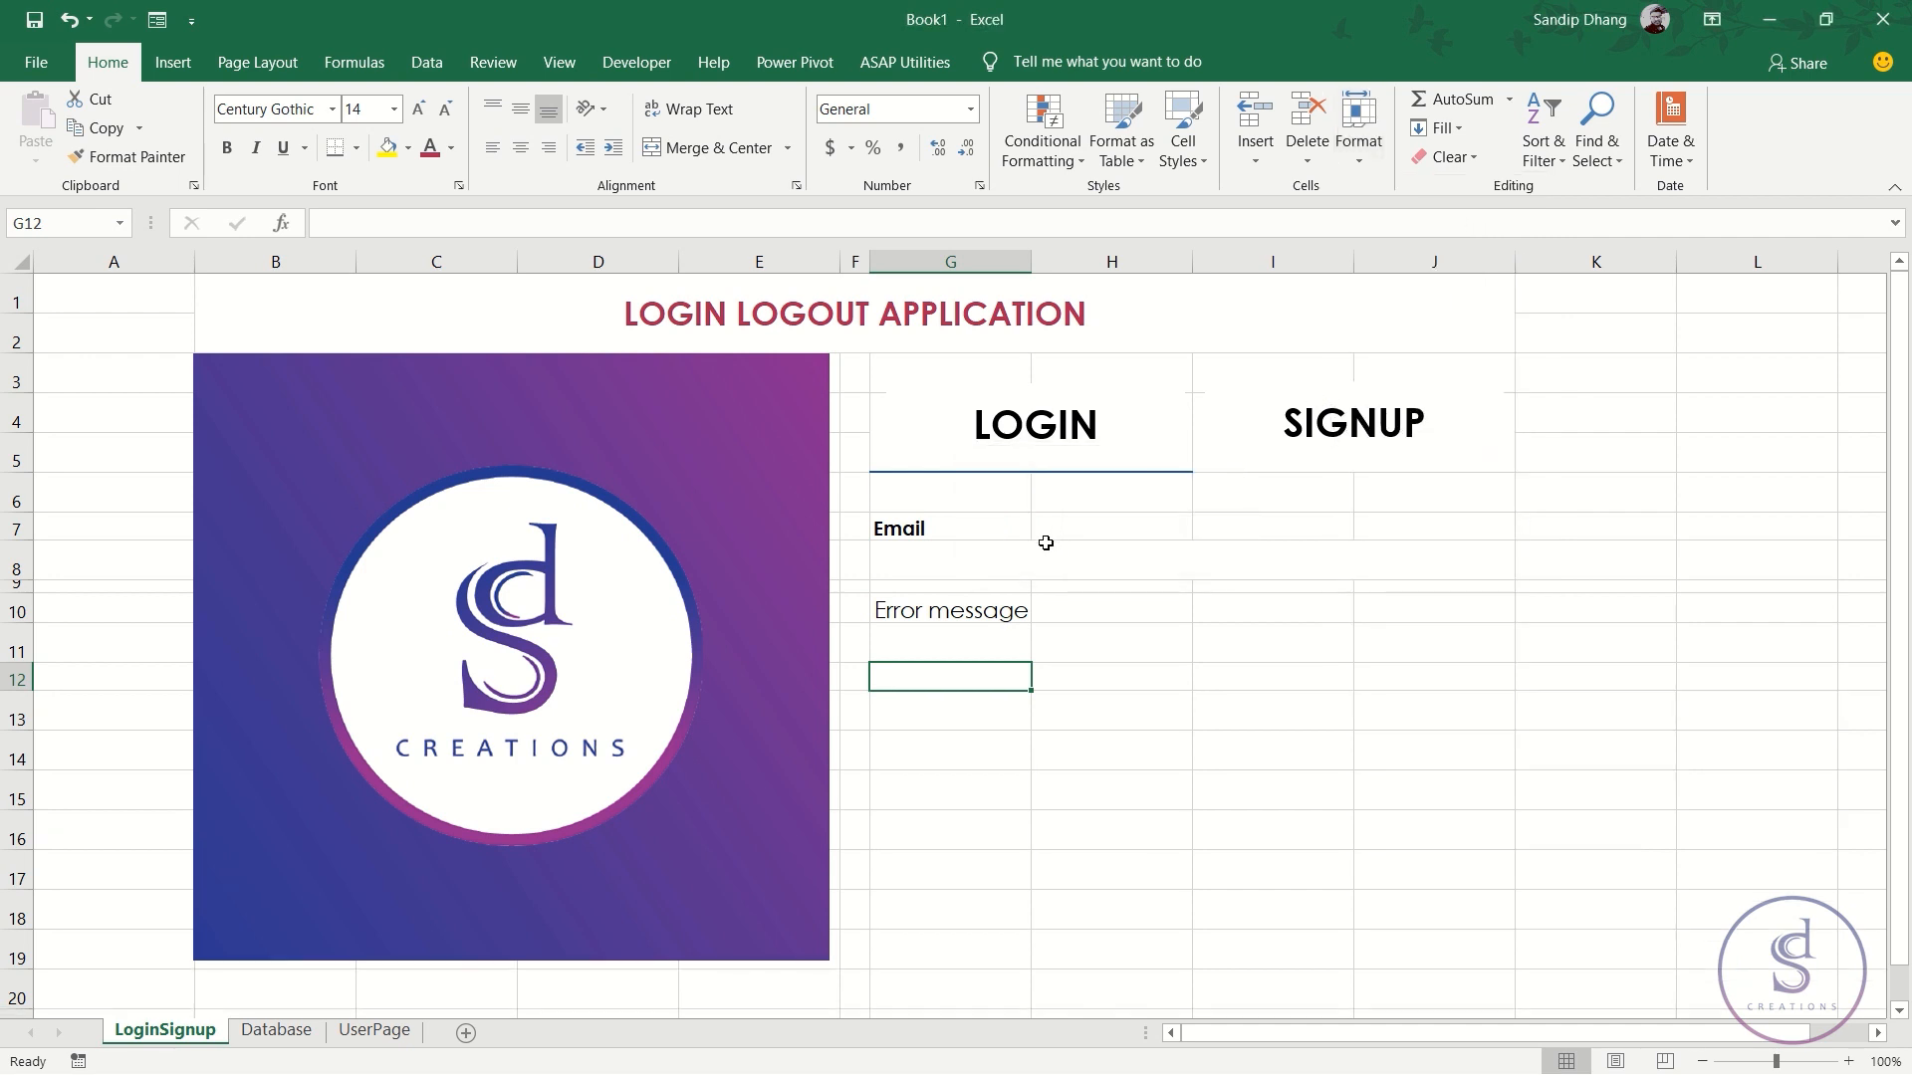
pyautogui.write('Passwor')
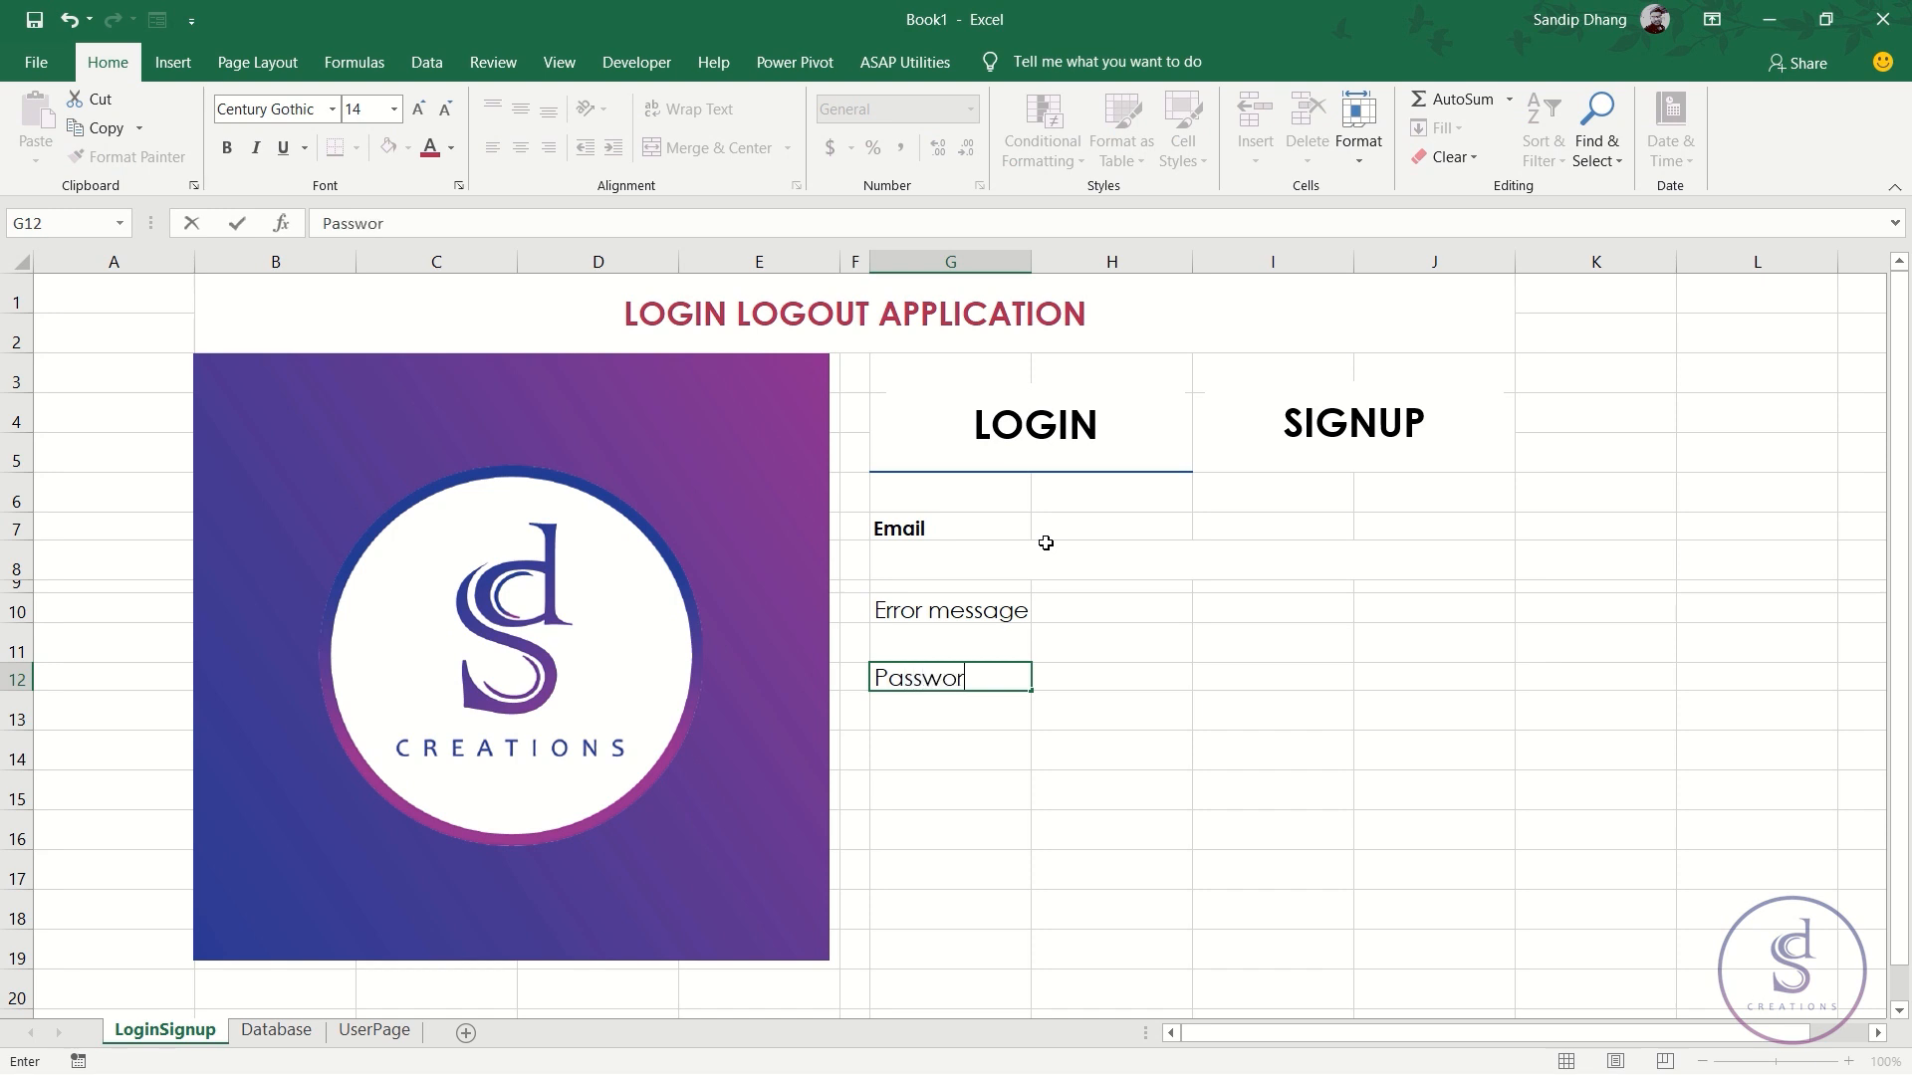
pyautogui.write('d')
# - Format-paint the bold Email style onto Password and the merged email box onto G13:J13
pyautogui.click(950, 526)
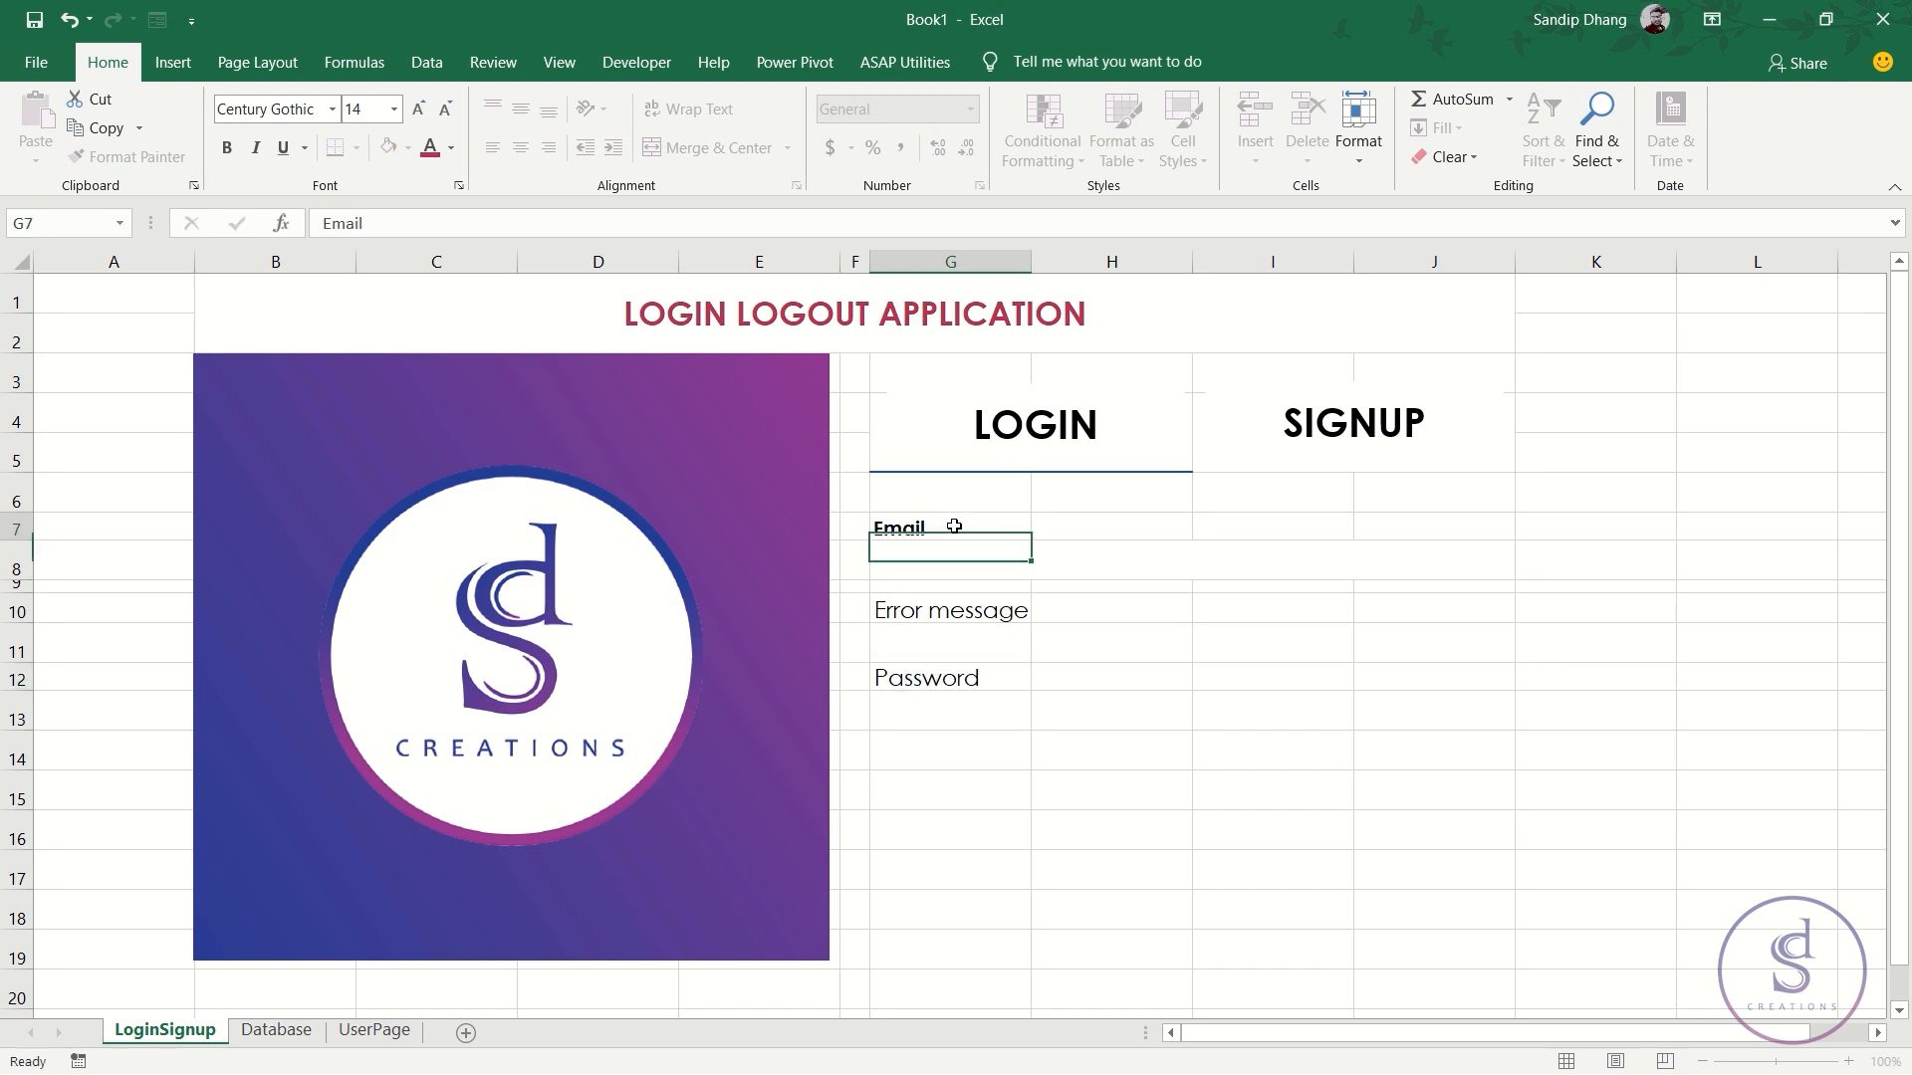
pyautogui.click(926, 677)
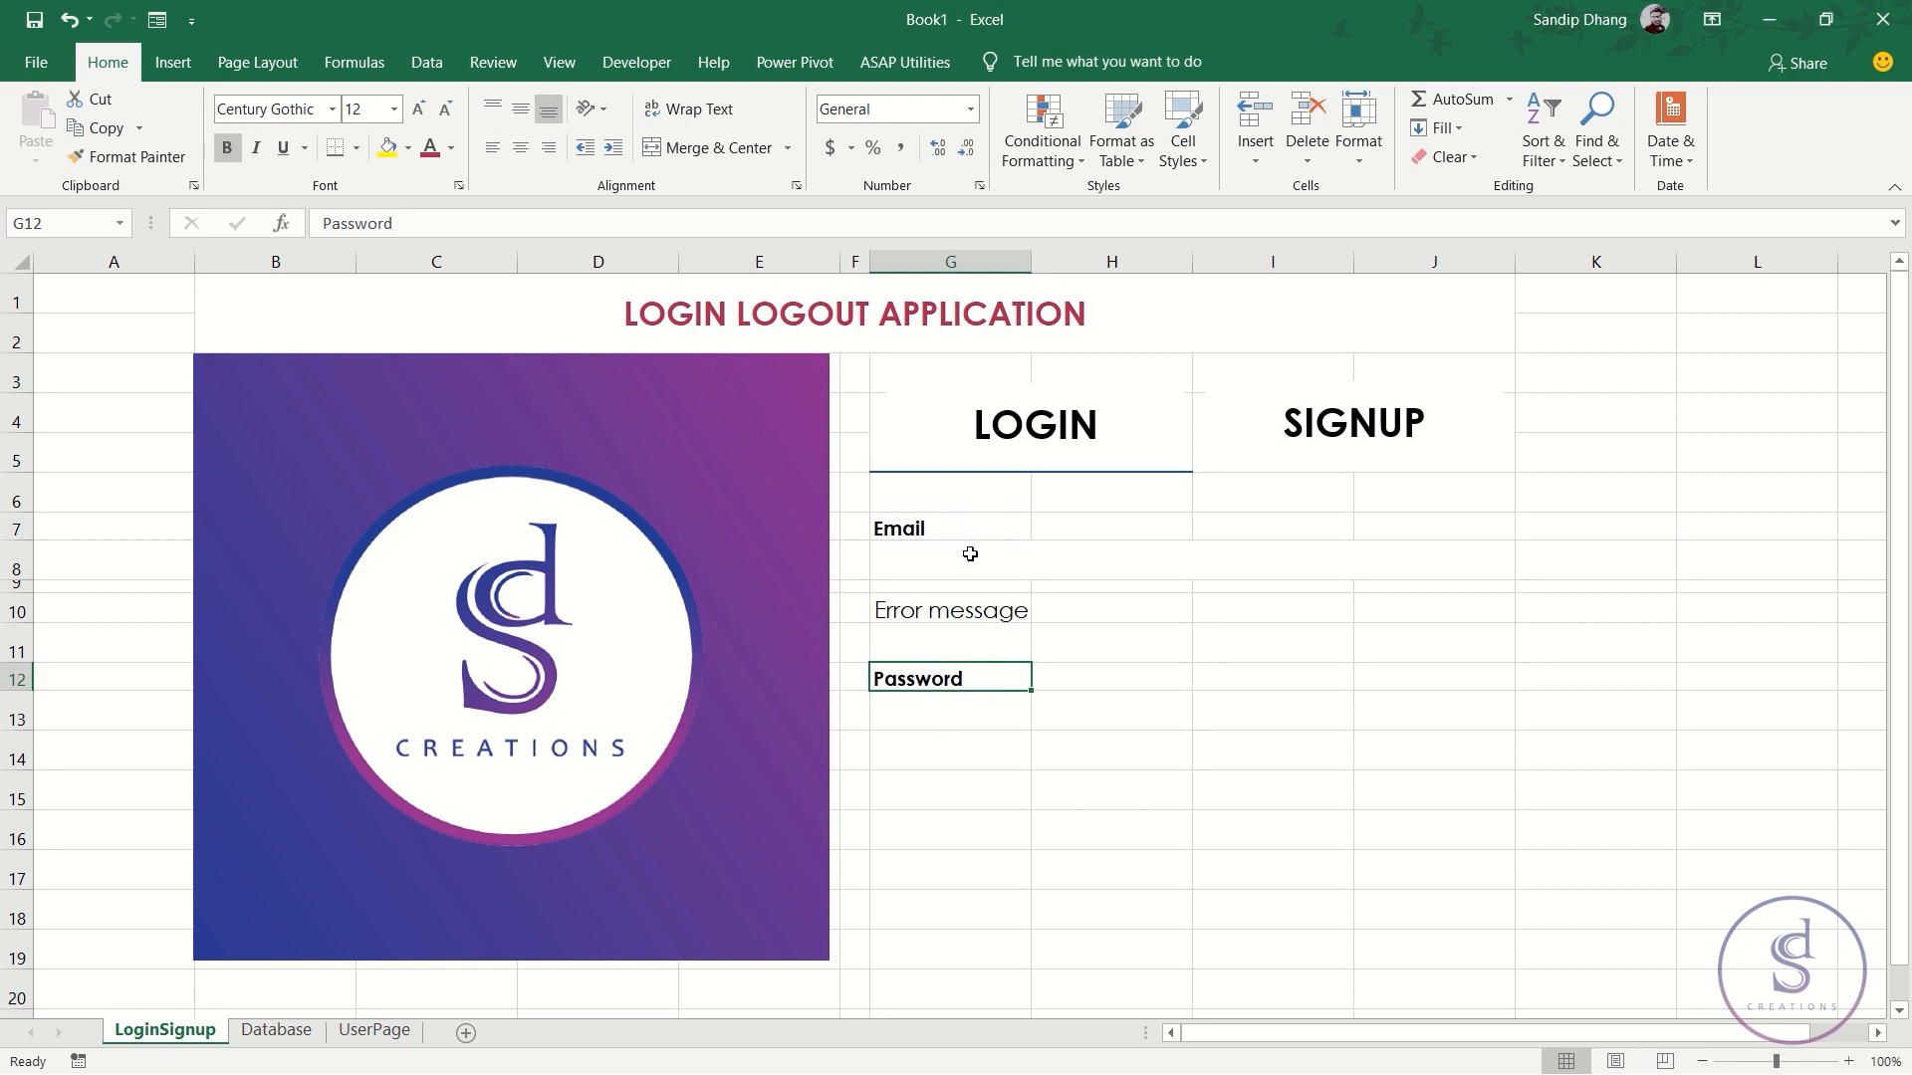
pyautogui.click(970, 553)
pyautogui.click(128, 156)
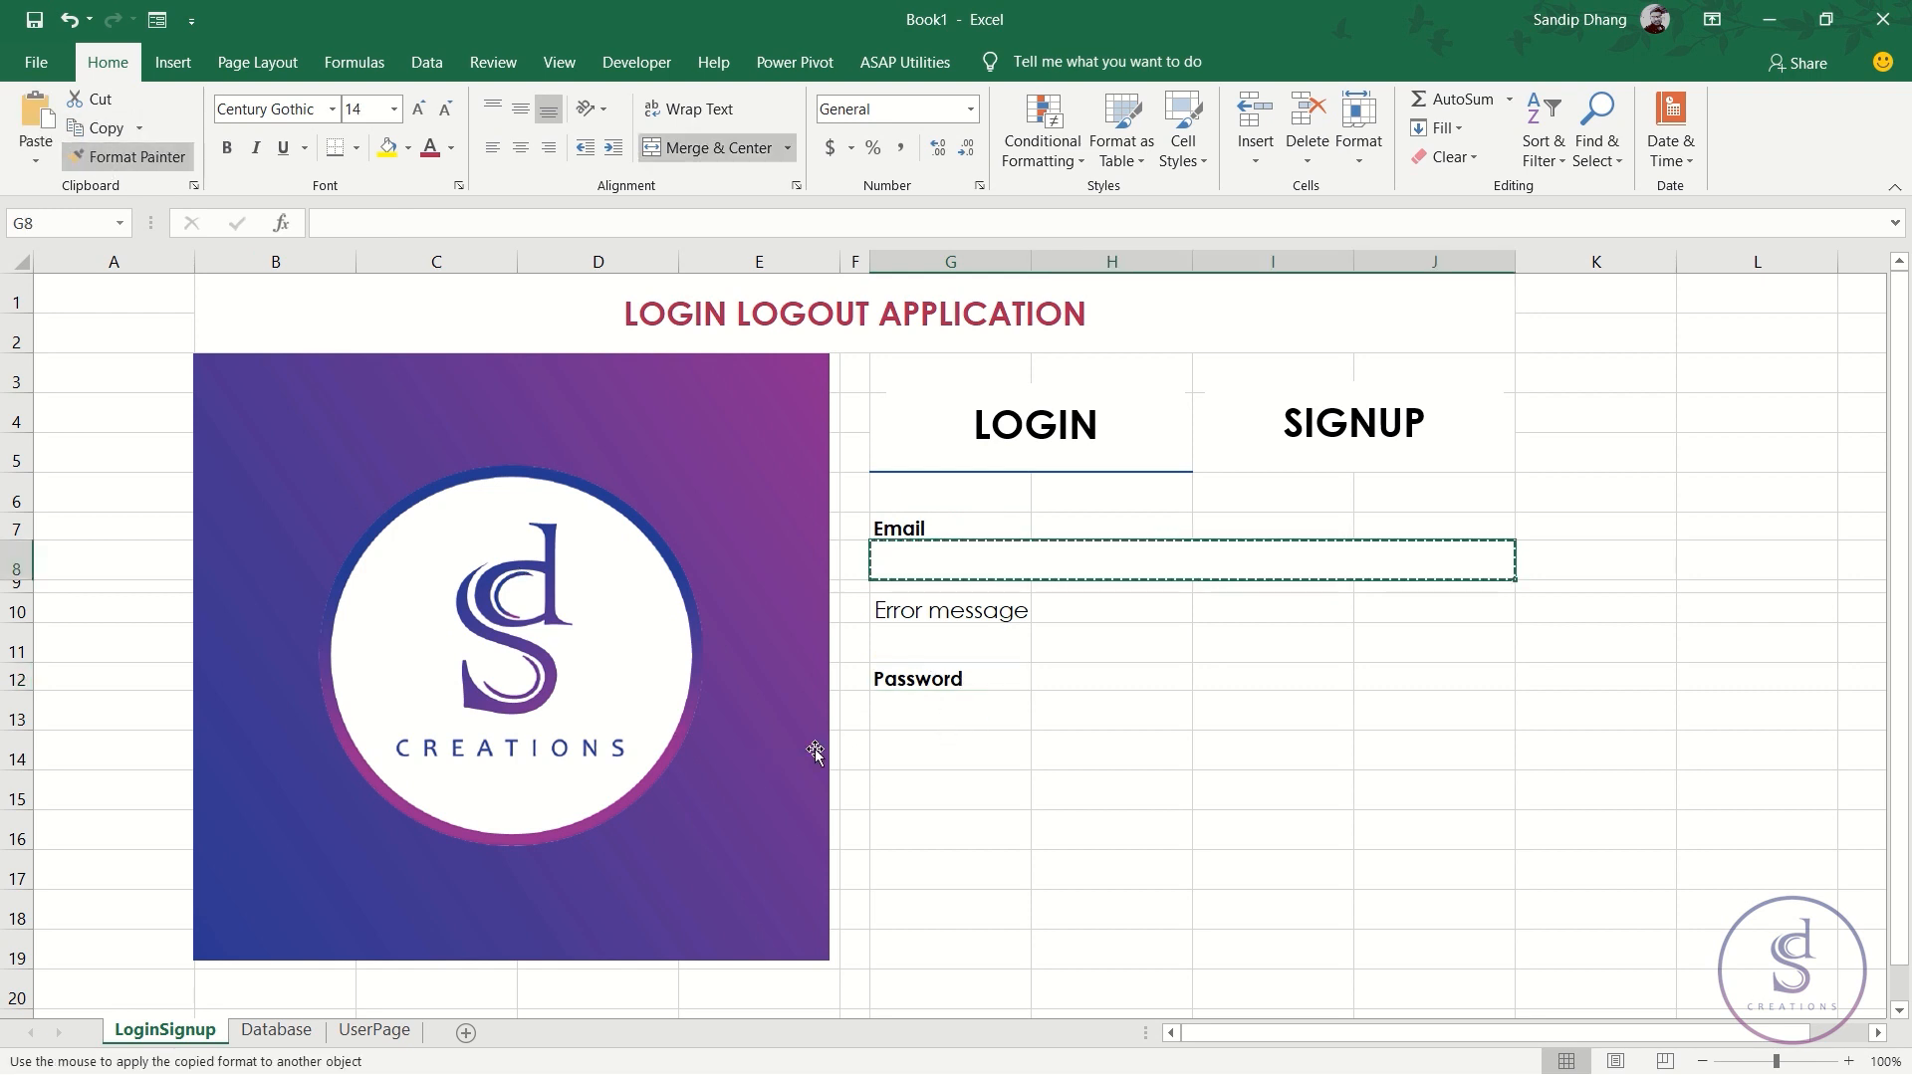
pyautogui.click(954, 715)
pyautogui.click(1103, 817)
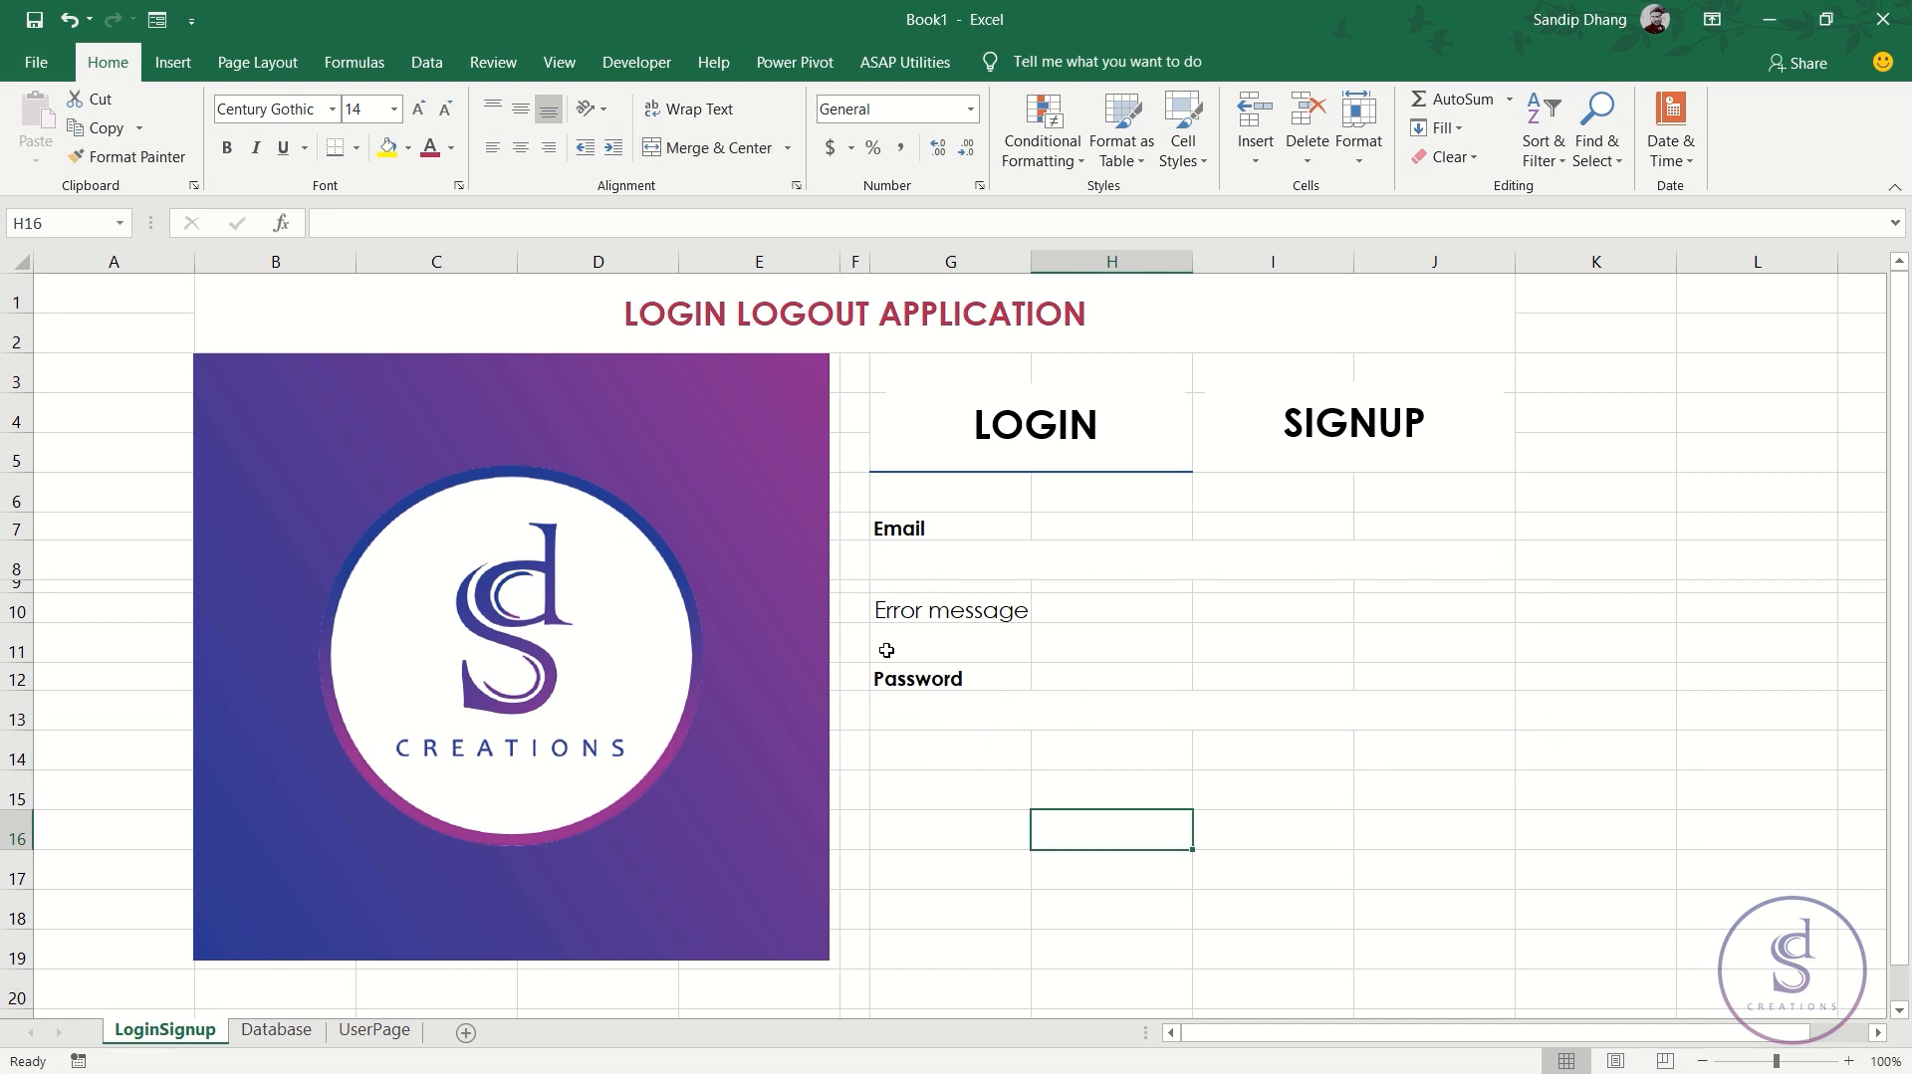
# - Underline the email and password boxes with a blue bottom border
pyautogui.click(949, 557)
pyautogui.keyDown('ctrl'); pyautogui.click(961, 707); pyautogui.keyUp('ctrl')
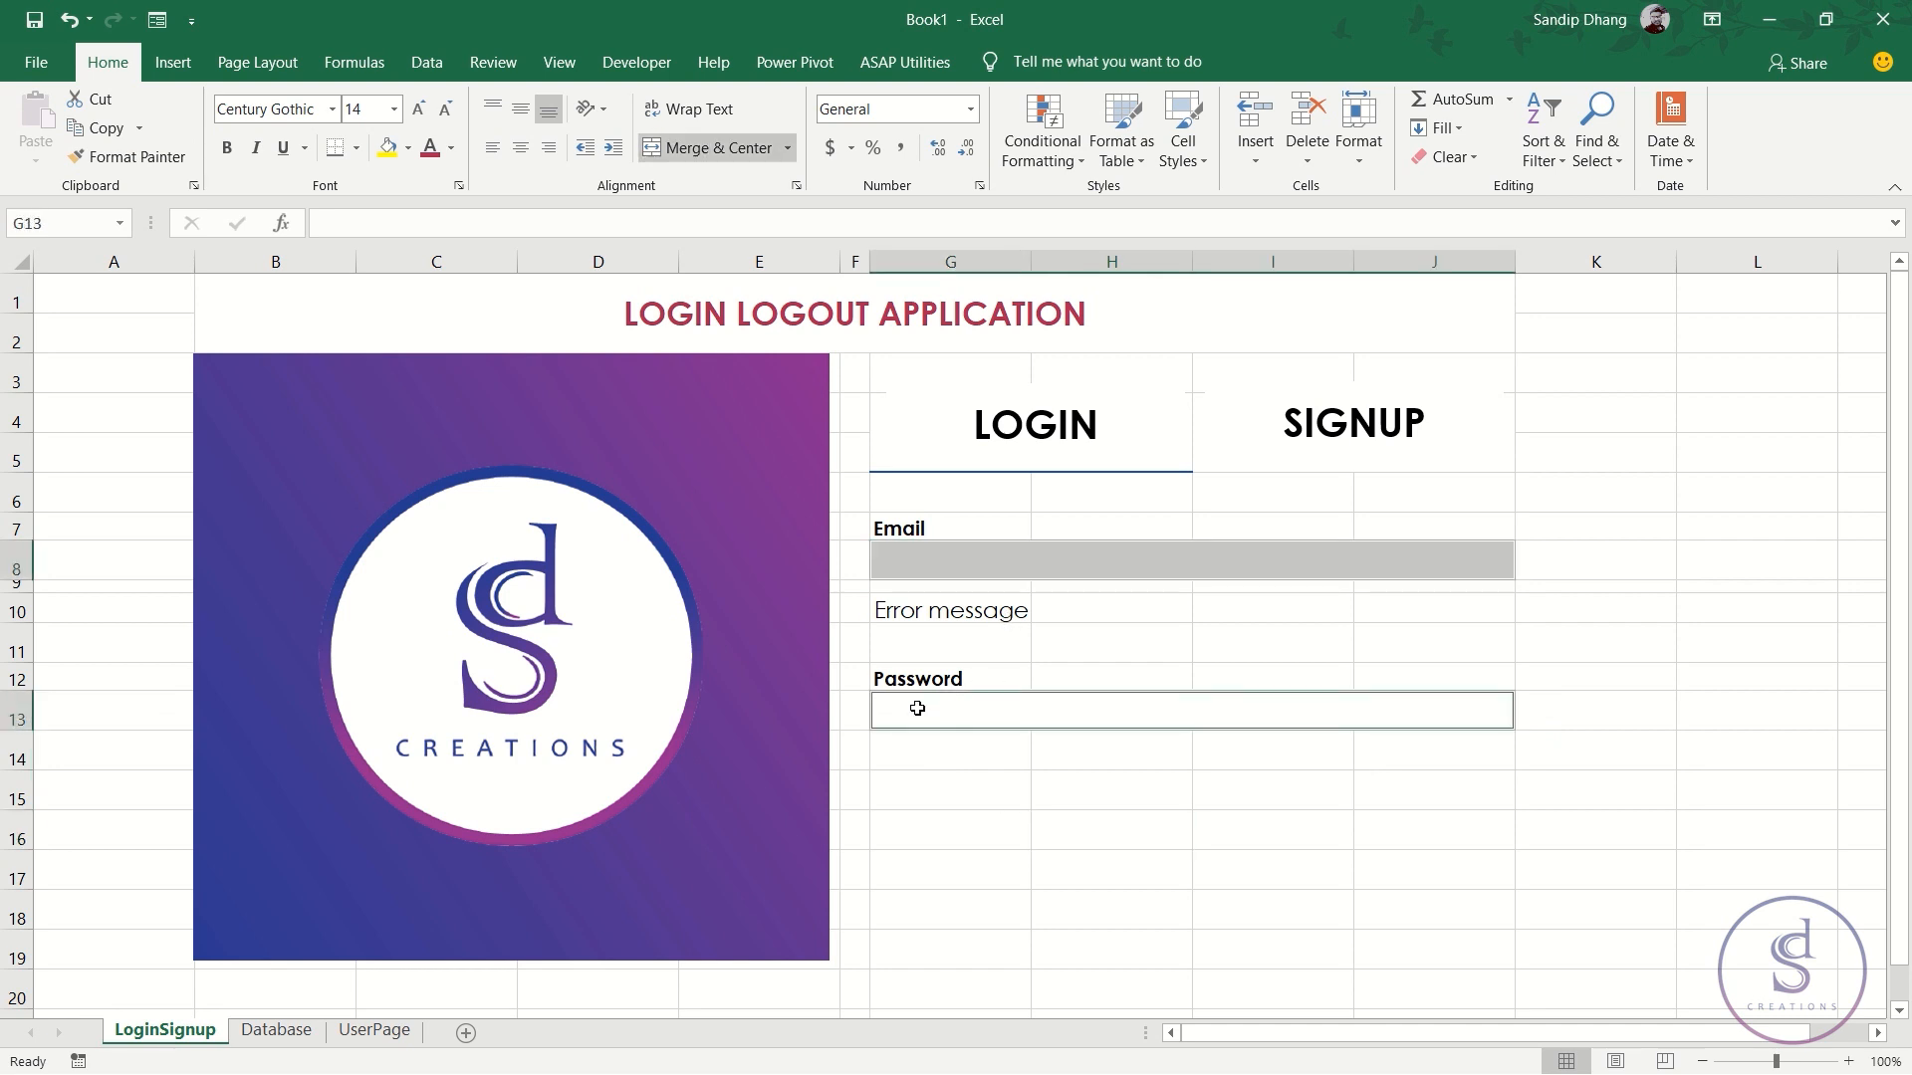
pyautogui.click(335, 148)
pyautogui.click(1150, 790)
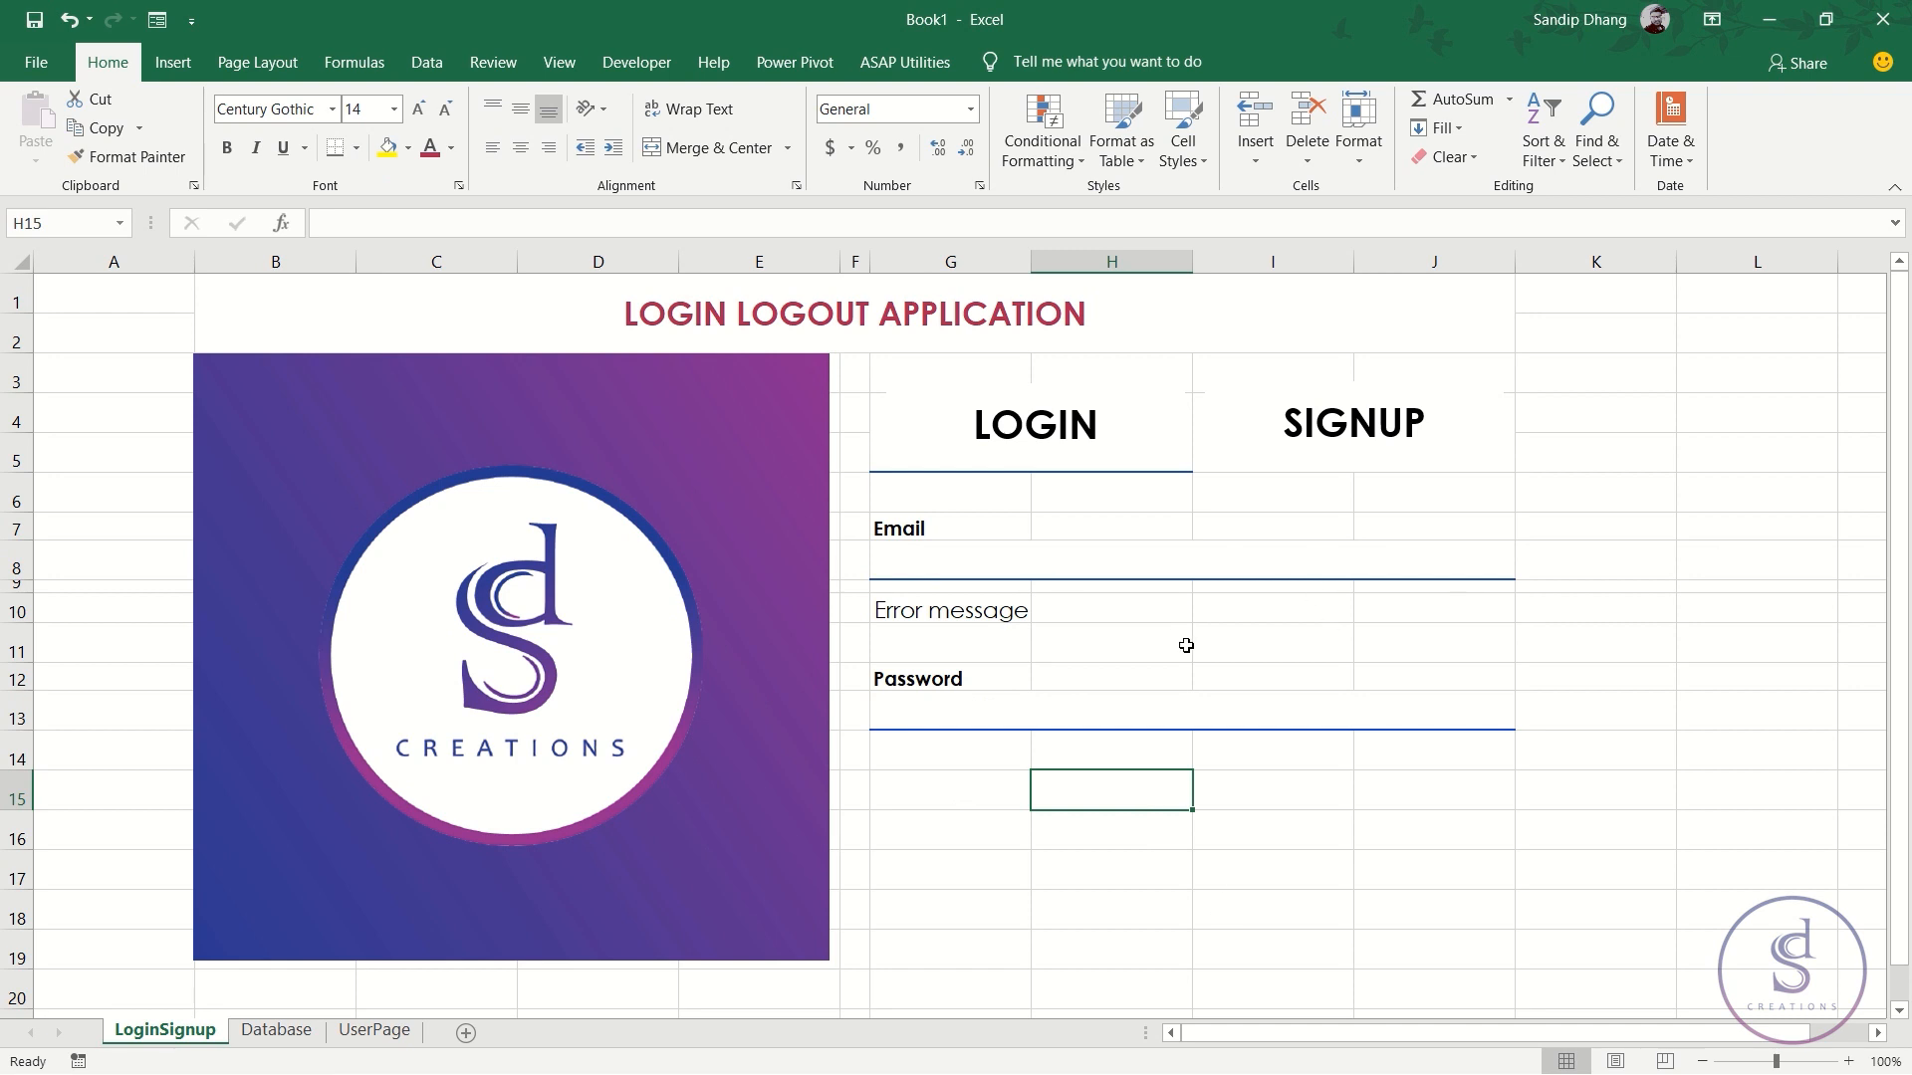
pyautogui.moveTo(1122, 793); pyautogui.dragTo(1306, 826)
# - Merge H15:I16 into a bold, middle-aligned 'Login' button cell
pyautogui.click(677, 154)
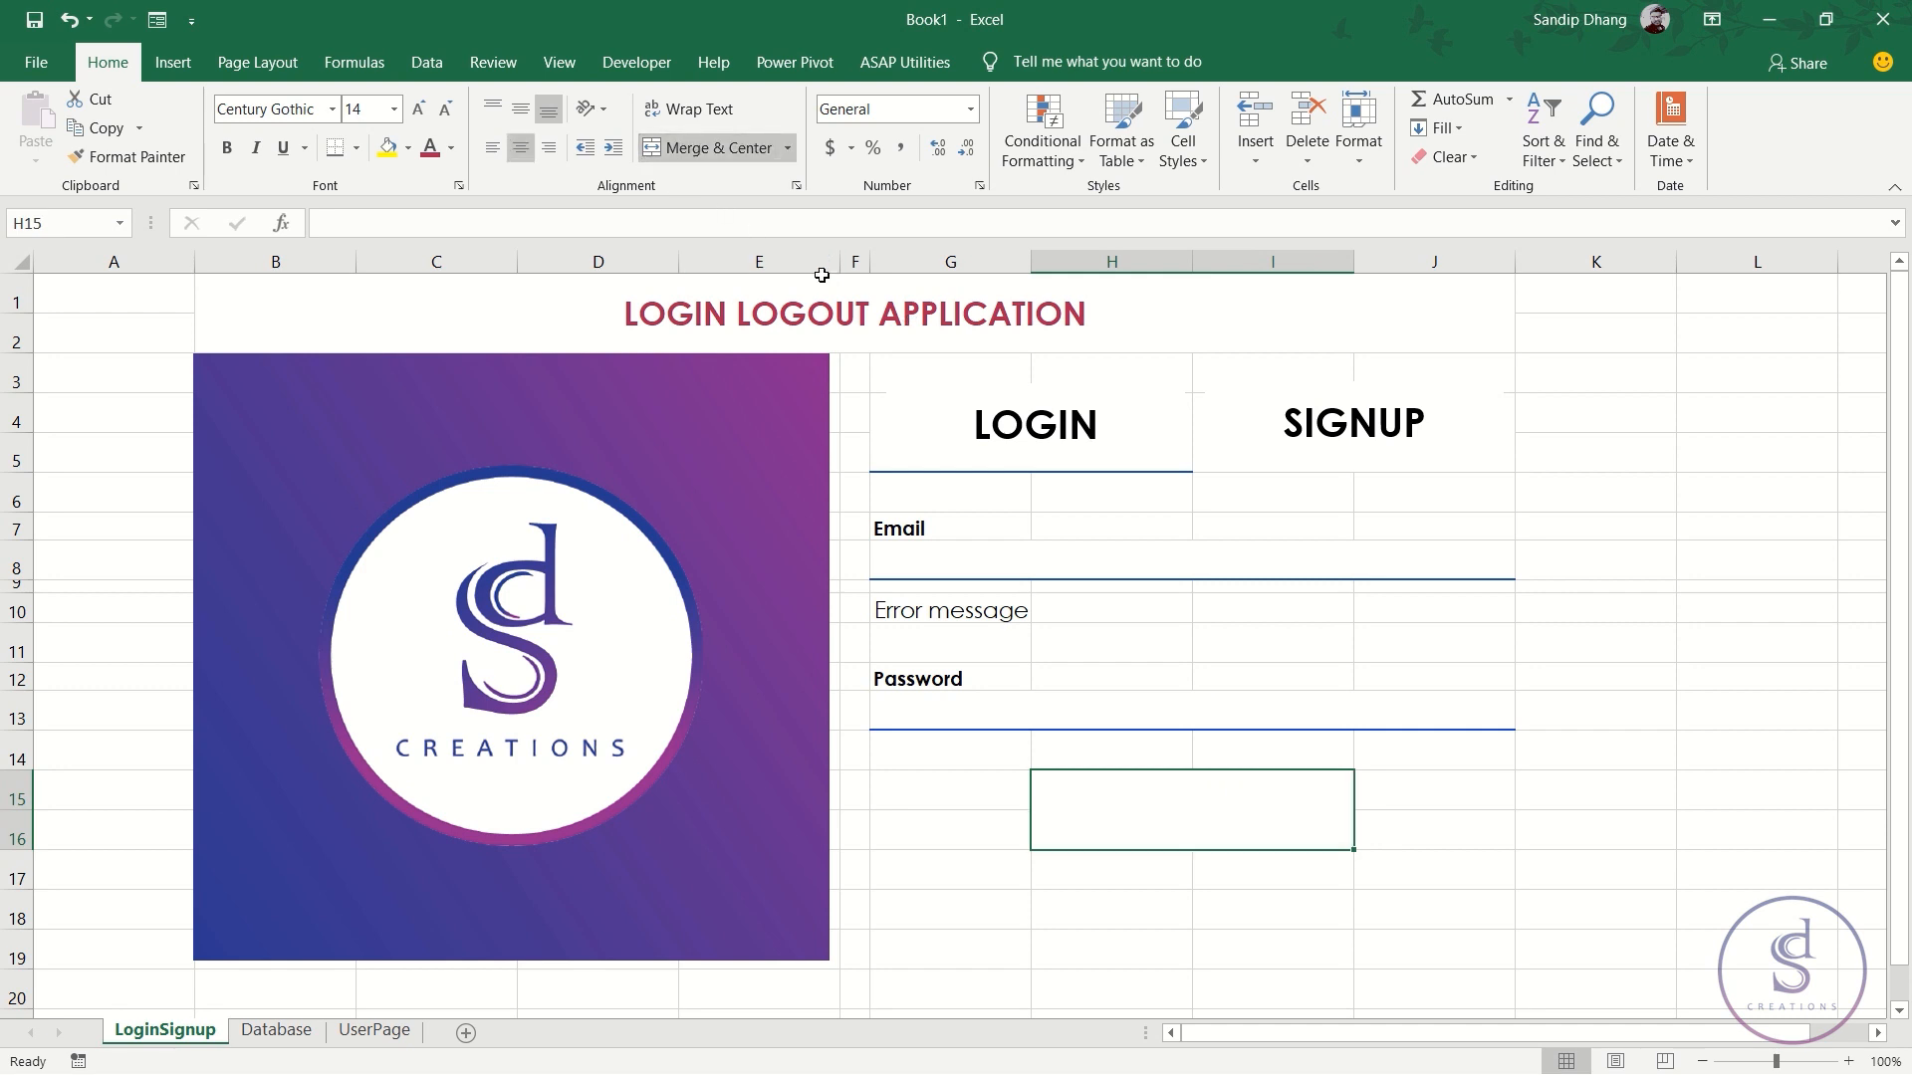
pyautogui.write('Login')
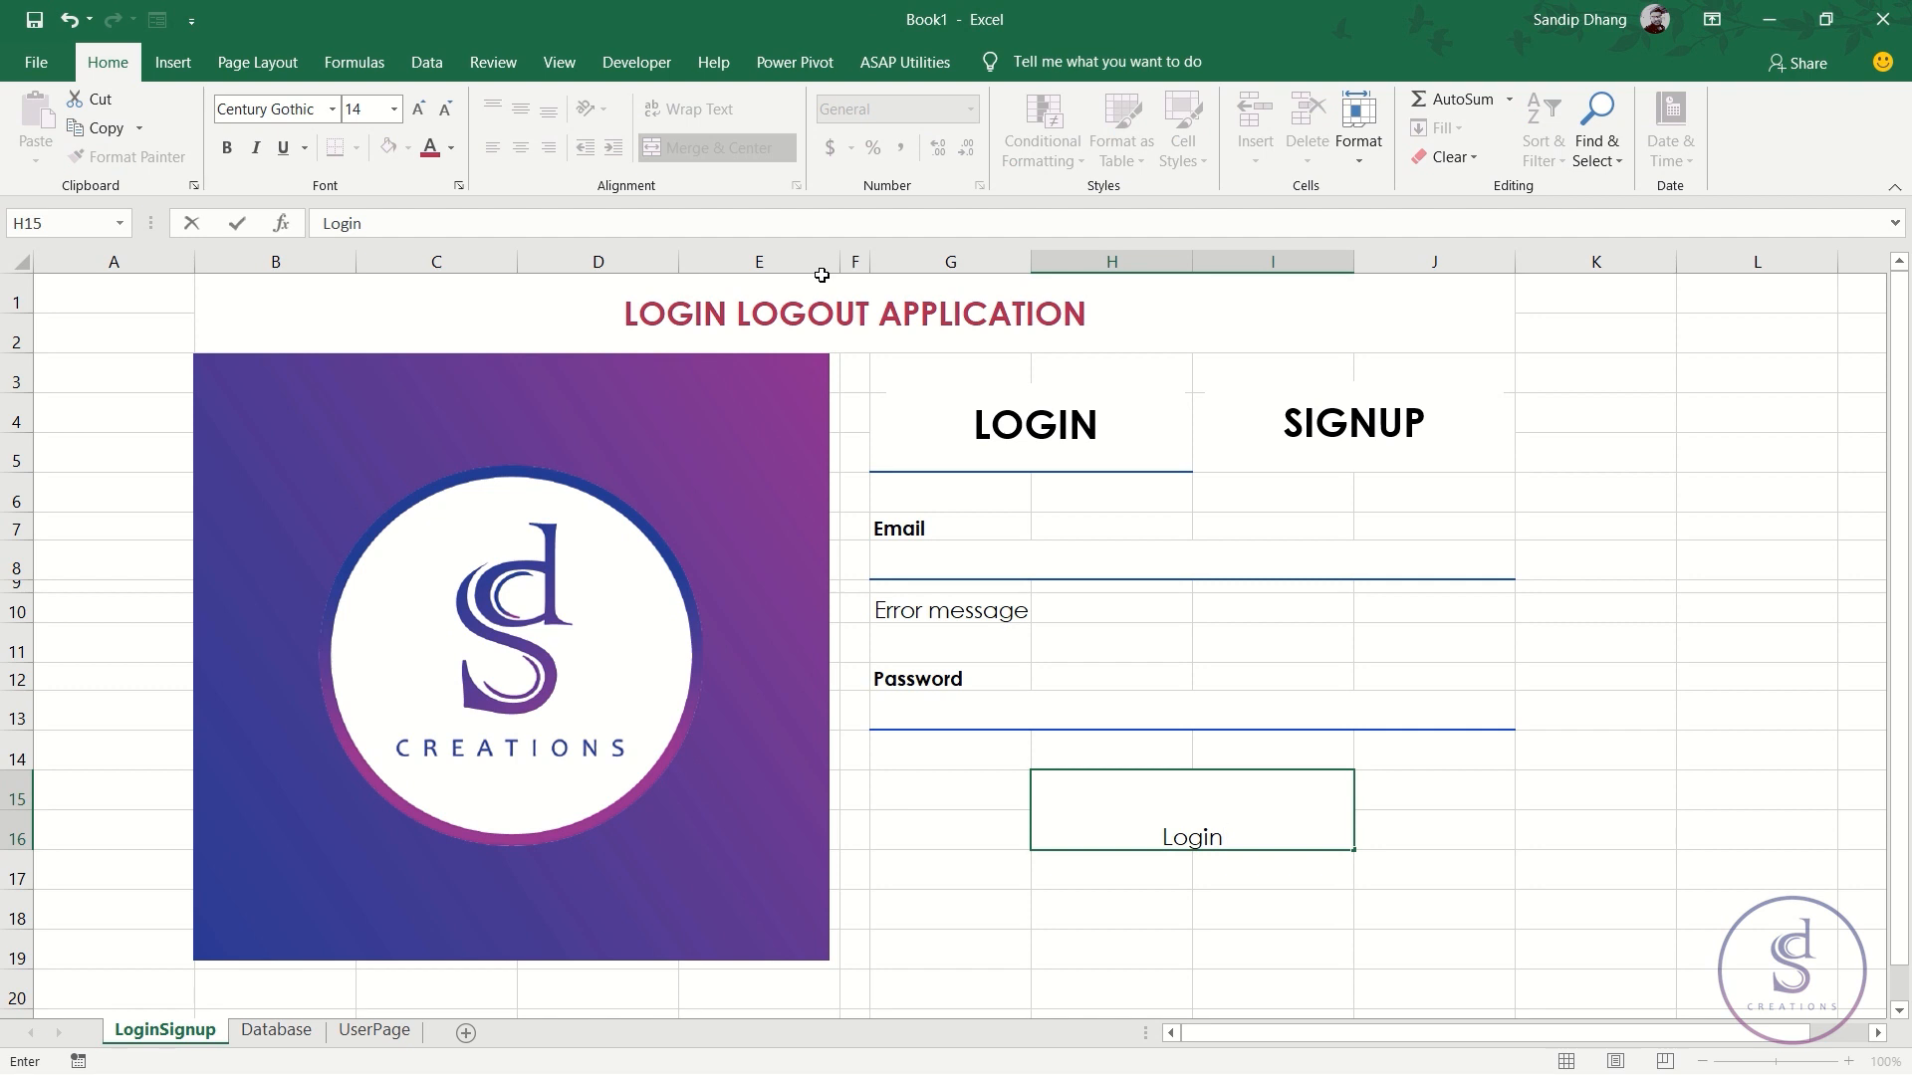
pyautogui.press('Return')
pyautogui.press('Up')
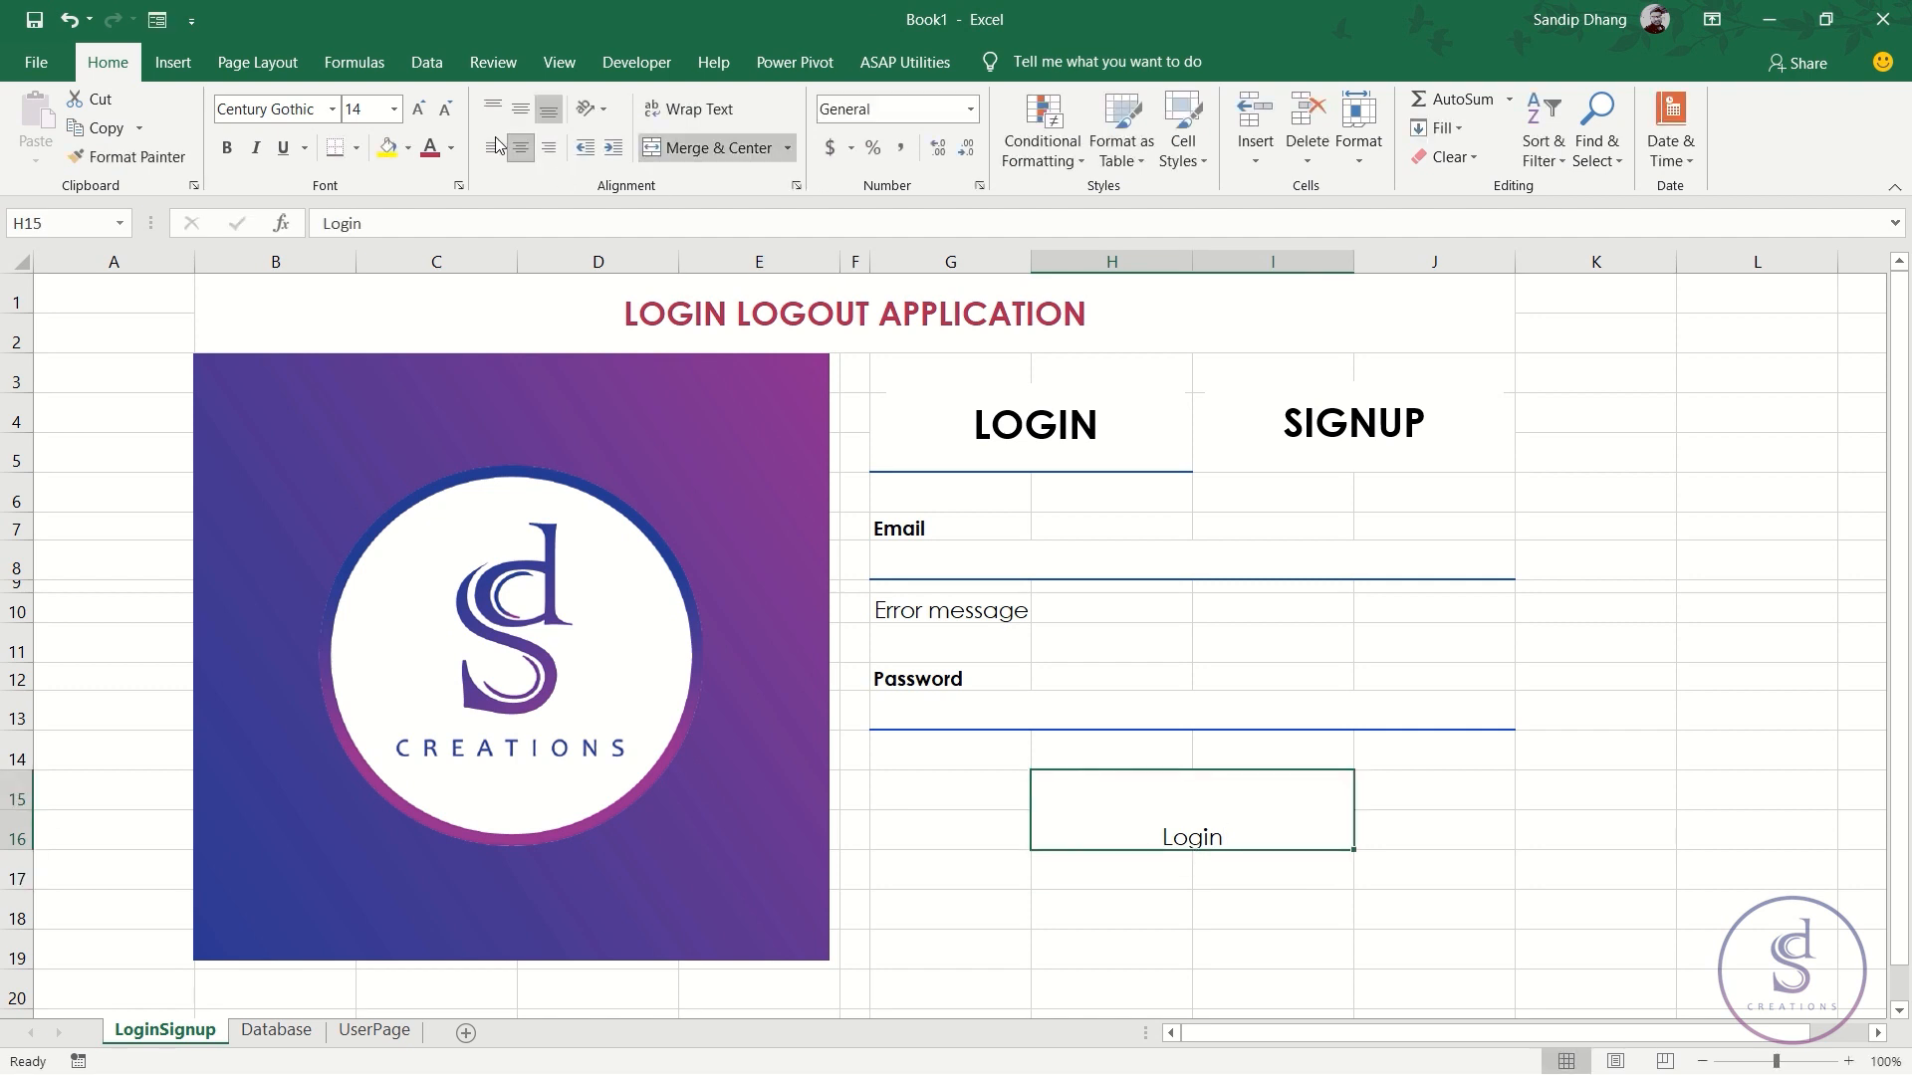
pyautogui.click(521, 108)
pyautogui.click(225, 155)
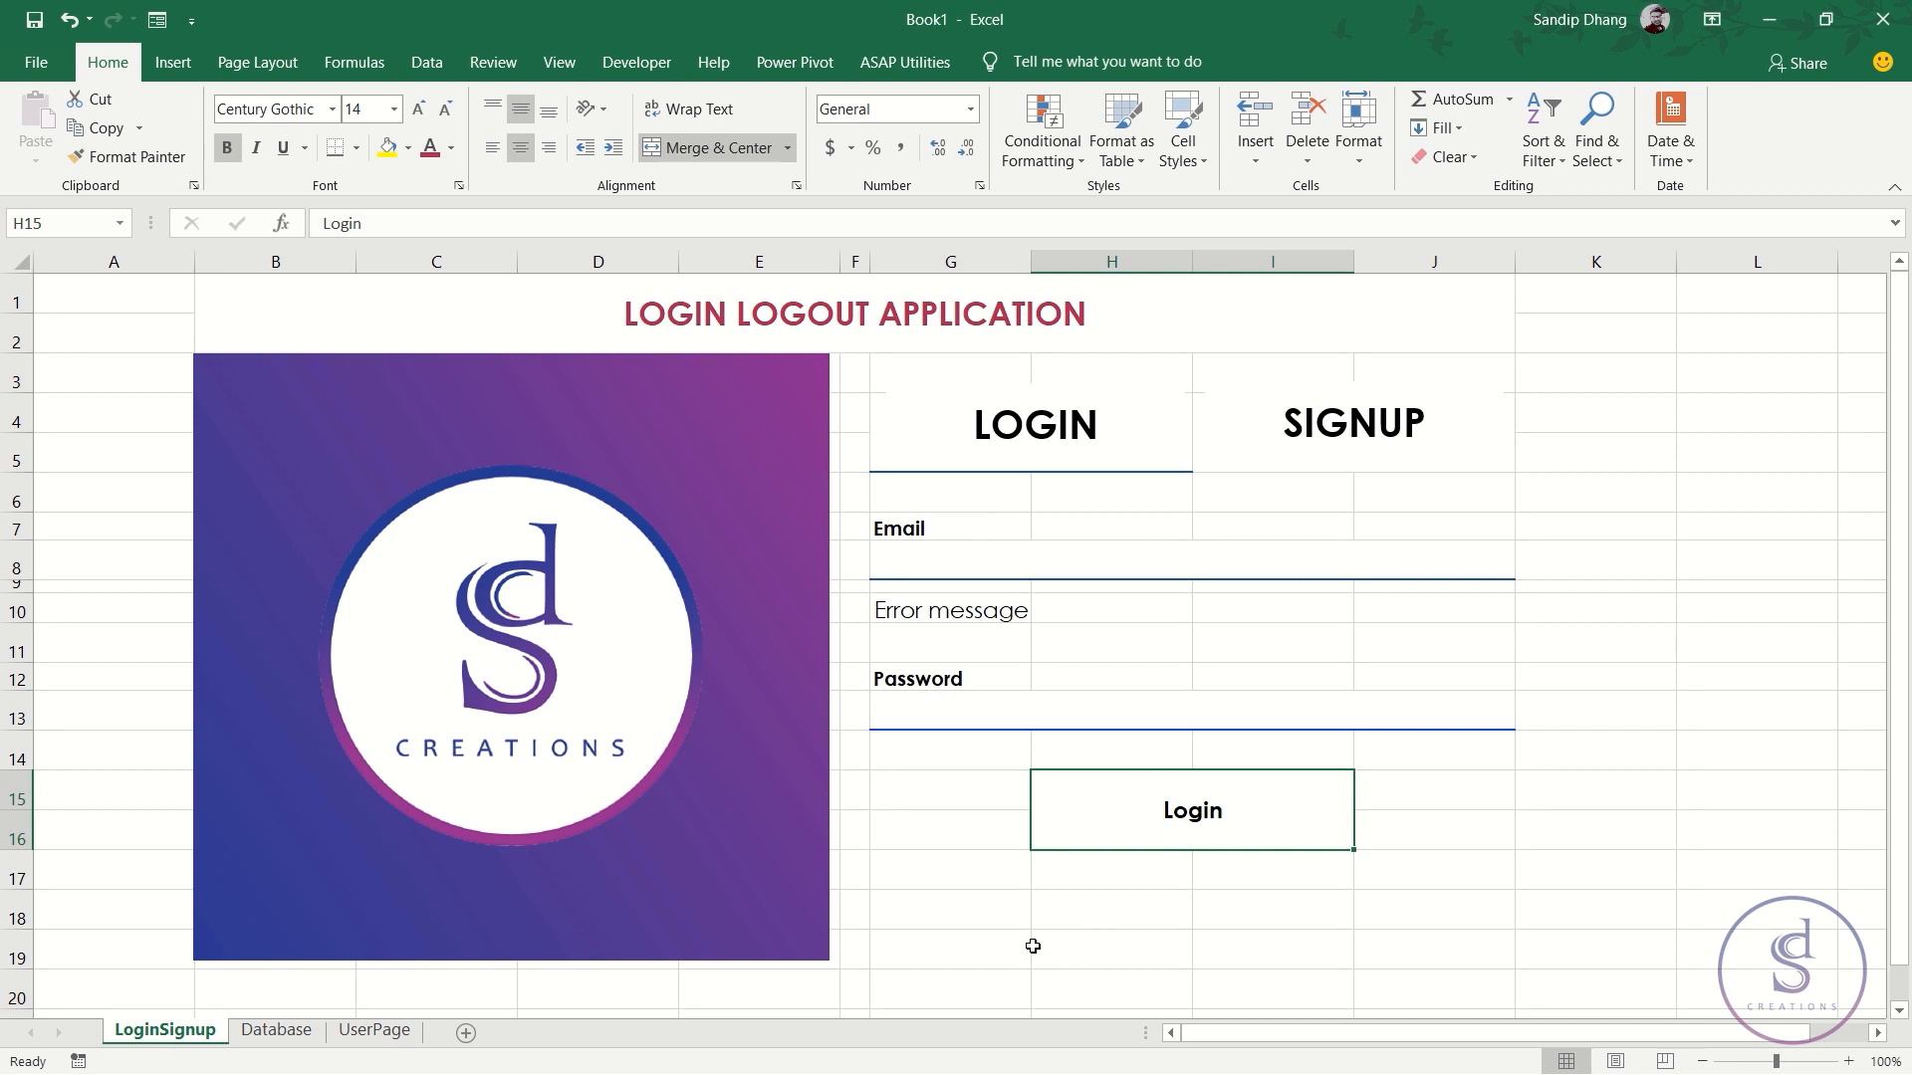
pyautogui.click(966, 876)
pyautogui.click(985, 924)
pyautogui.click(992, 877)
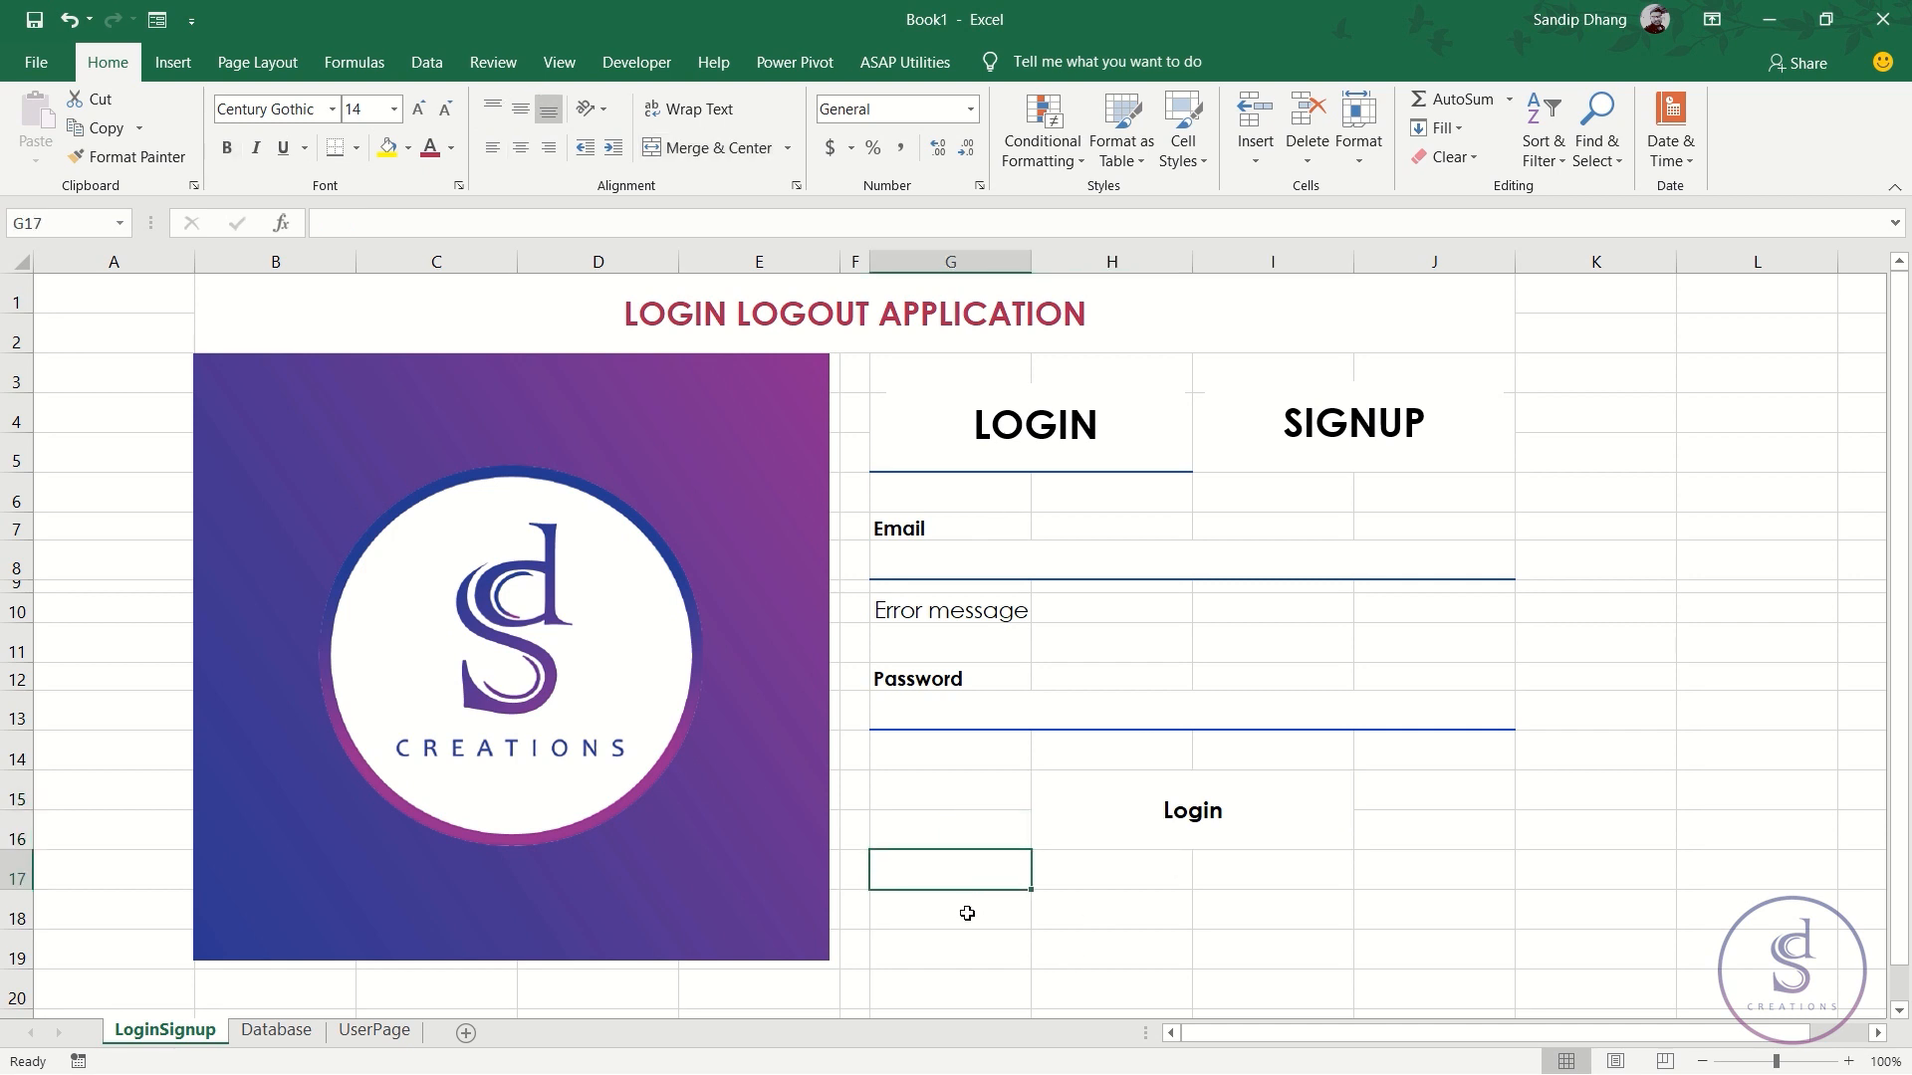
pyautogui.click(967, 913)
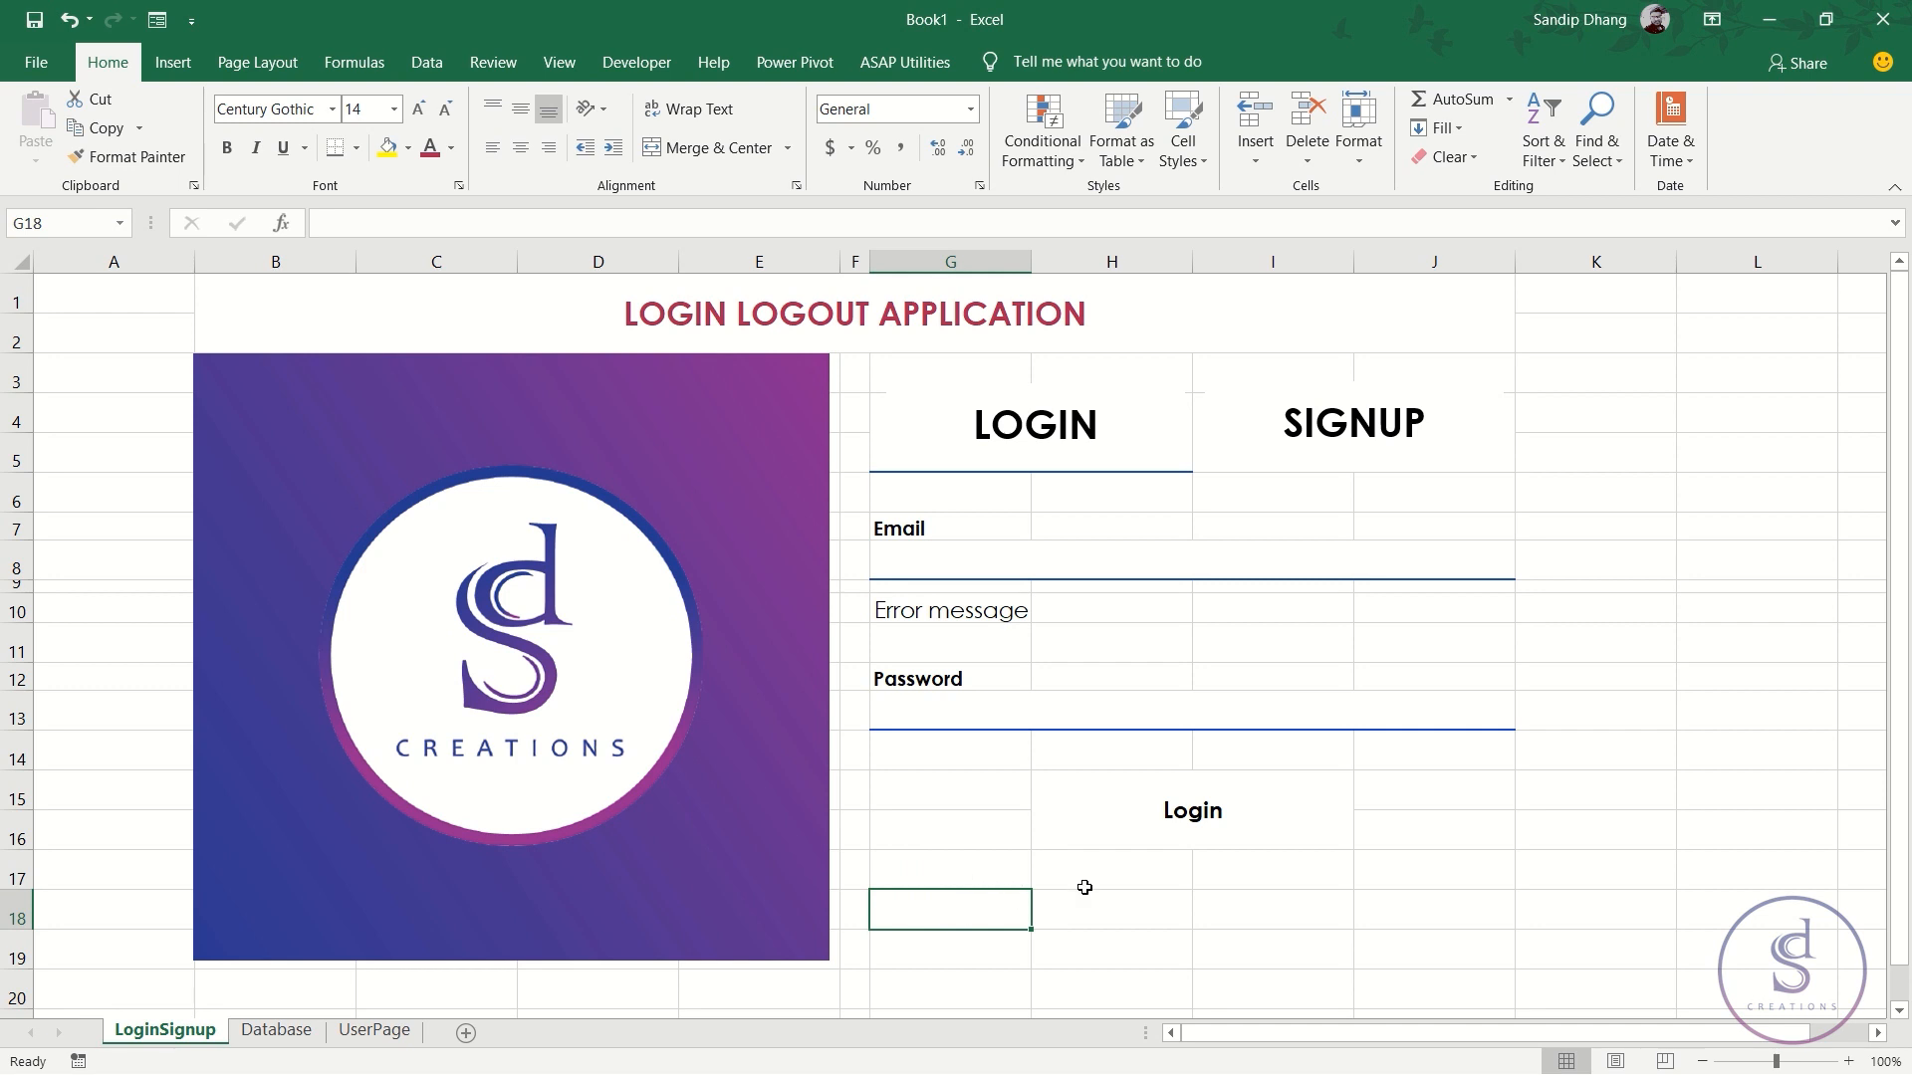
# - Type 'Already have an account?' into cell G17
pyautogui.click(980, 884)
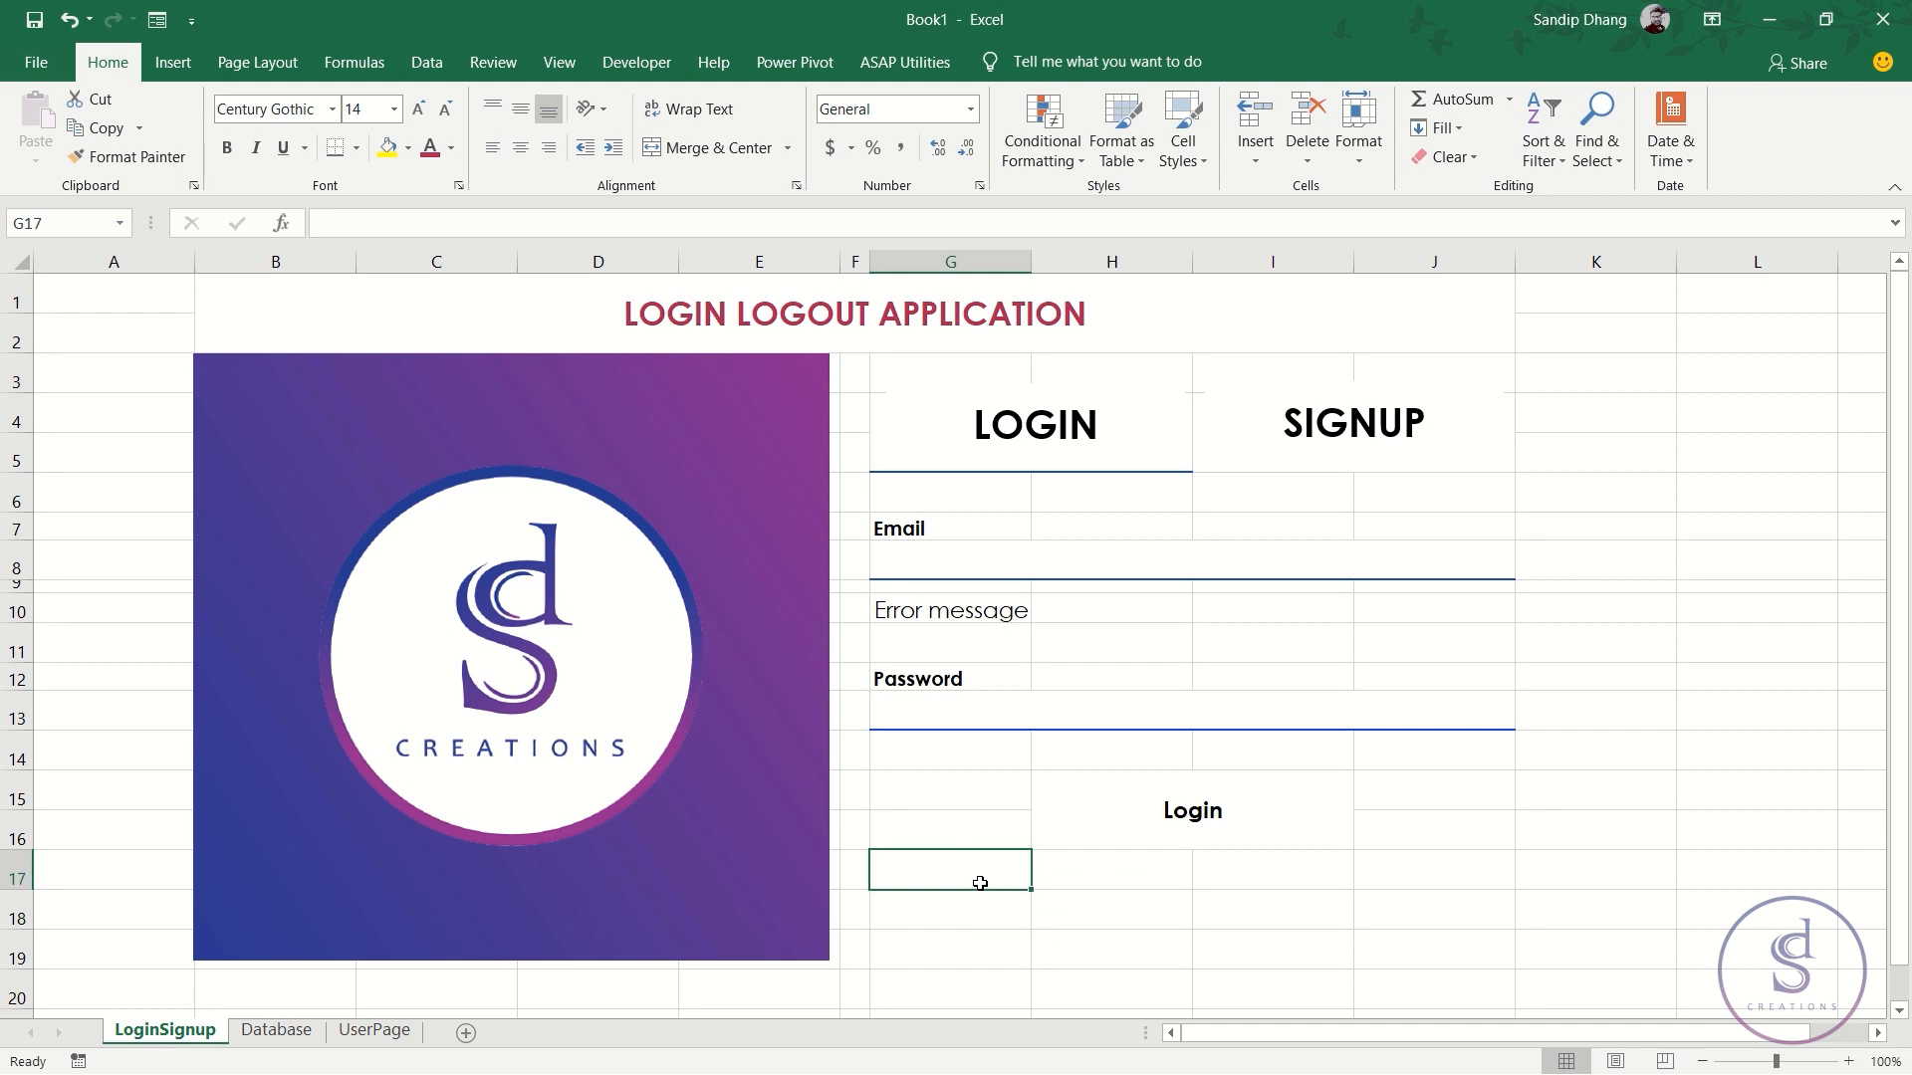
pyautogui.write('Do you')
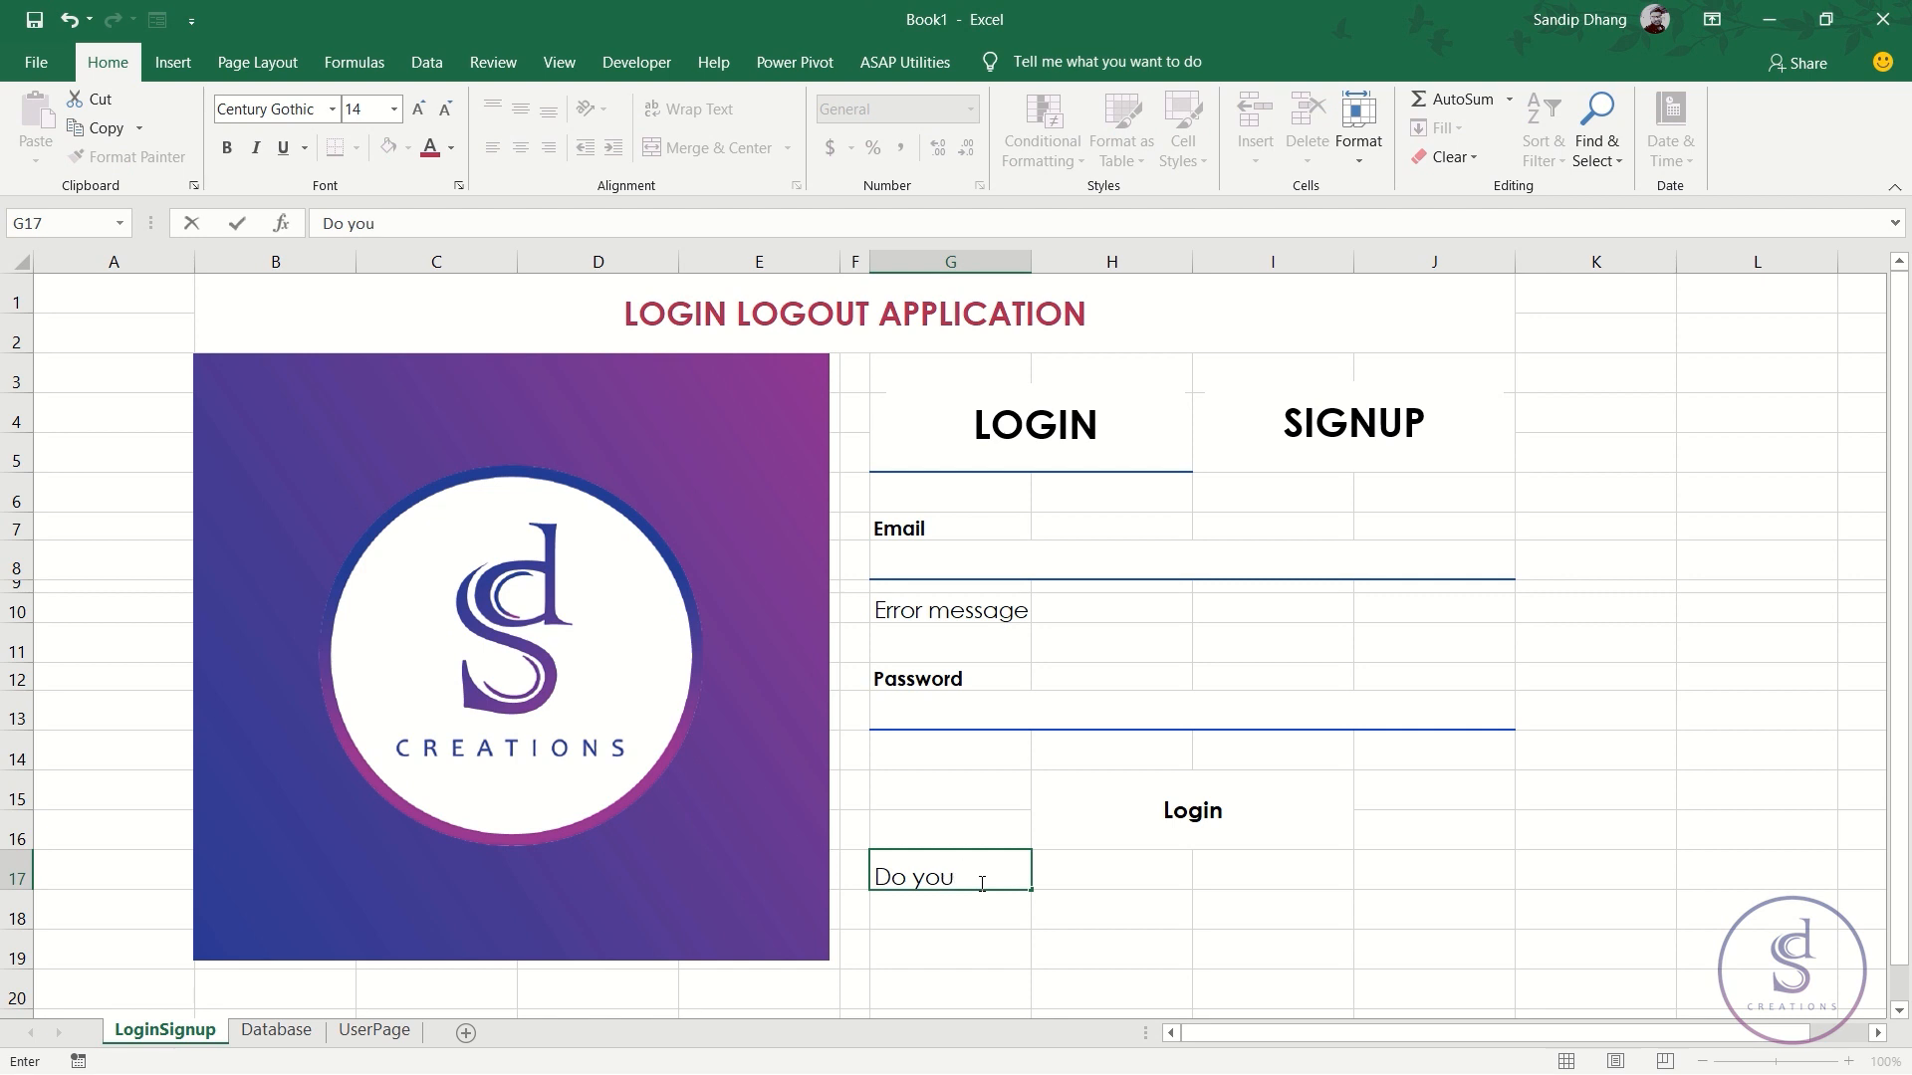
pyautogui.press('BackSpace')
pyautogui.press('BackSpace')
pyautogui.press('BackSpace')
pyautogui.press('BackSpace')
pyautogui.press('BackSpace')
pyautogui.press('BackSpace')
pyautogui.write('Already have an account?')
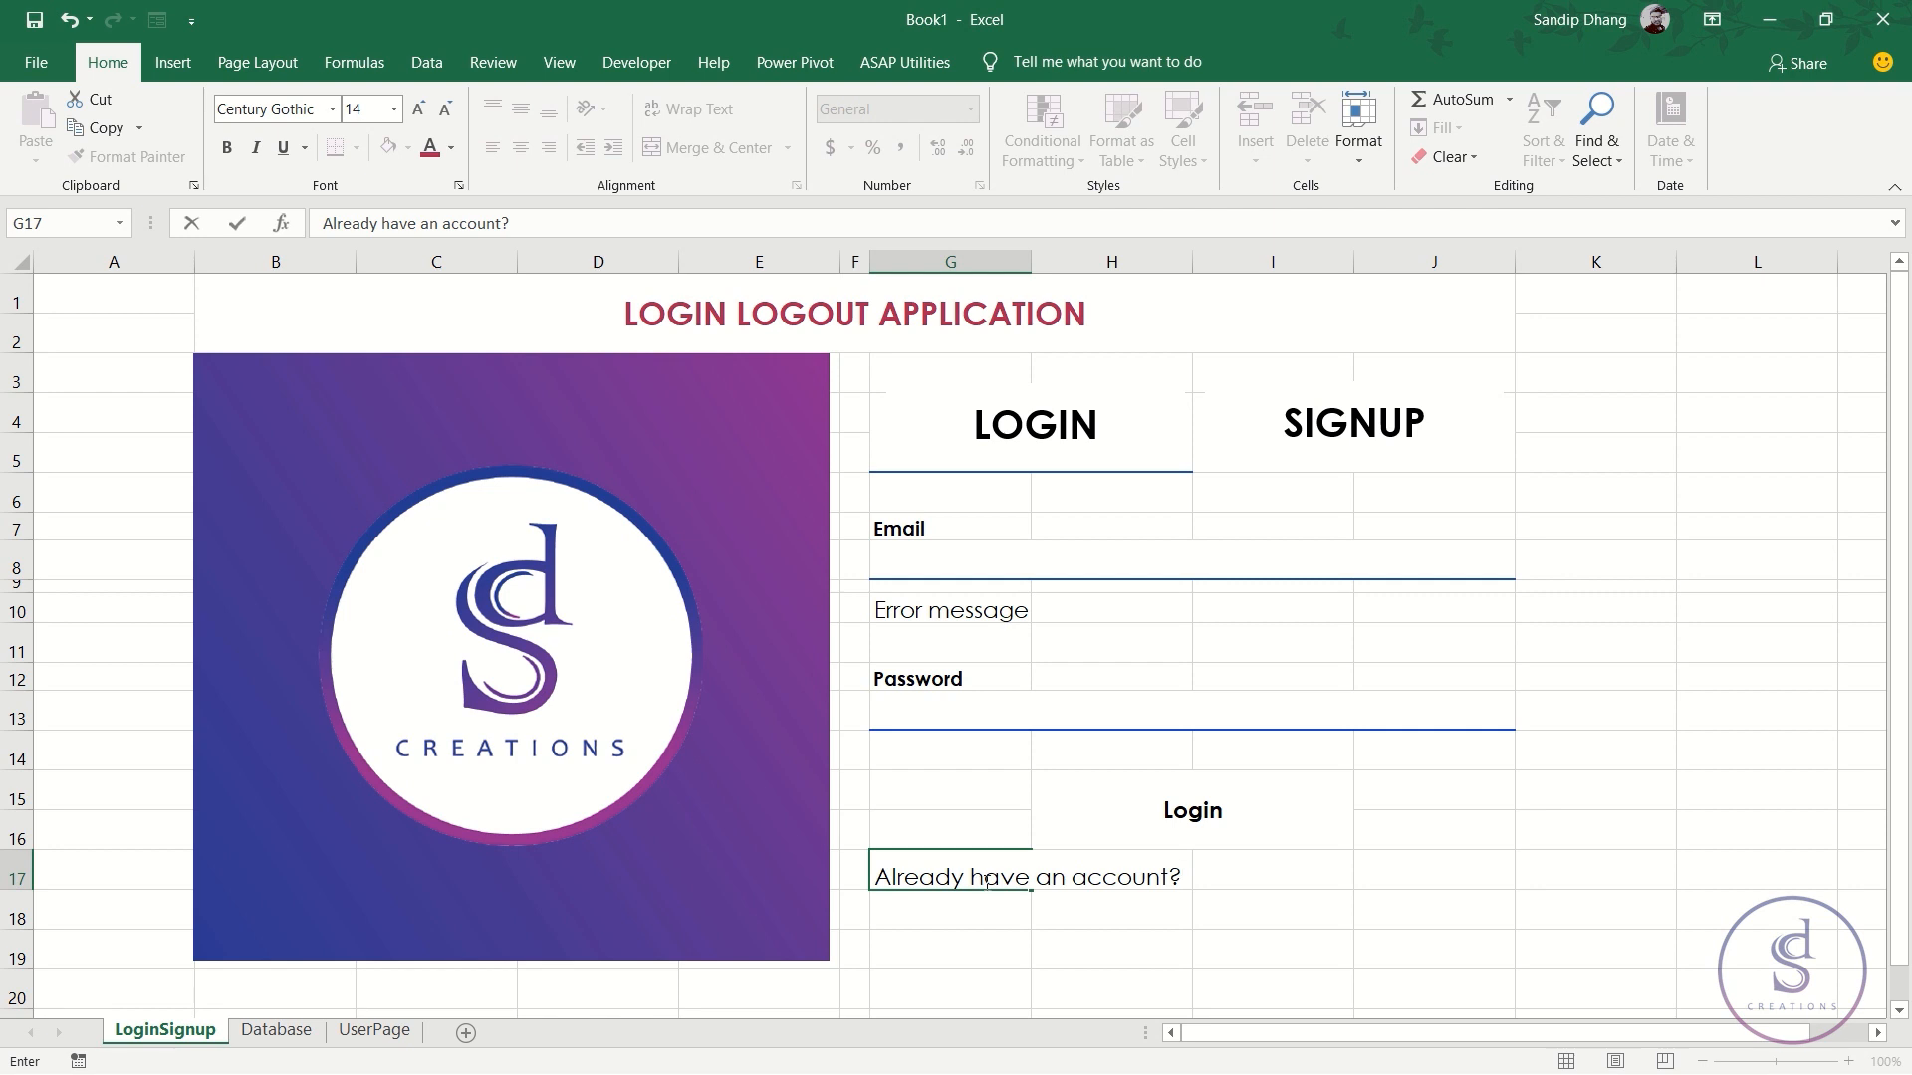
pyautogui.click(1299, 909)
# - Make the prompt bold, 12 point, middle-aligned, and merge-centre it across G17:H17
pyautogui.click(1014, 881)
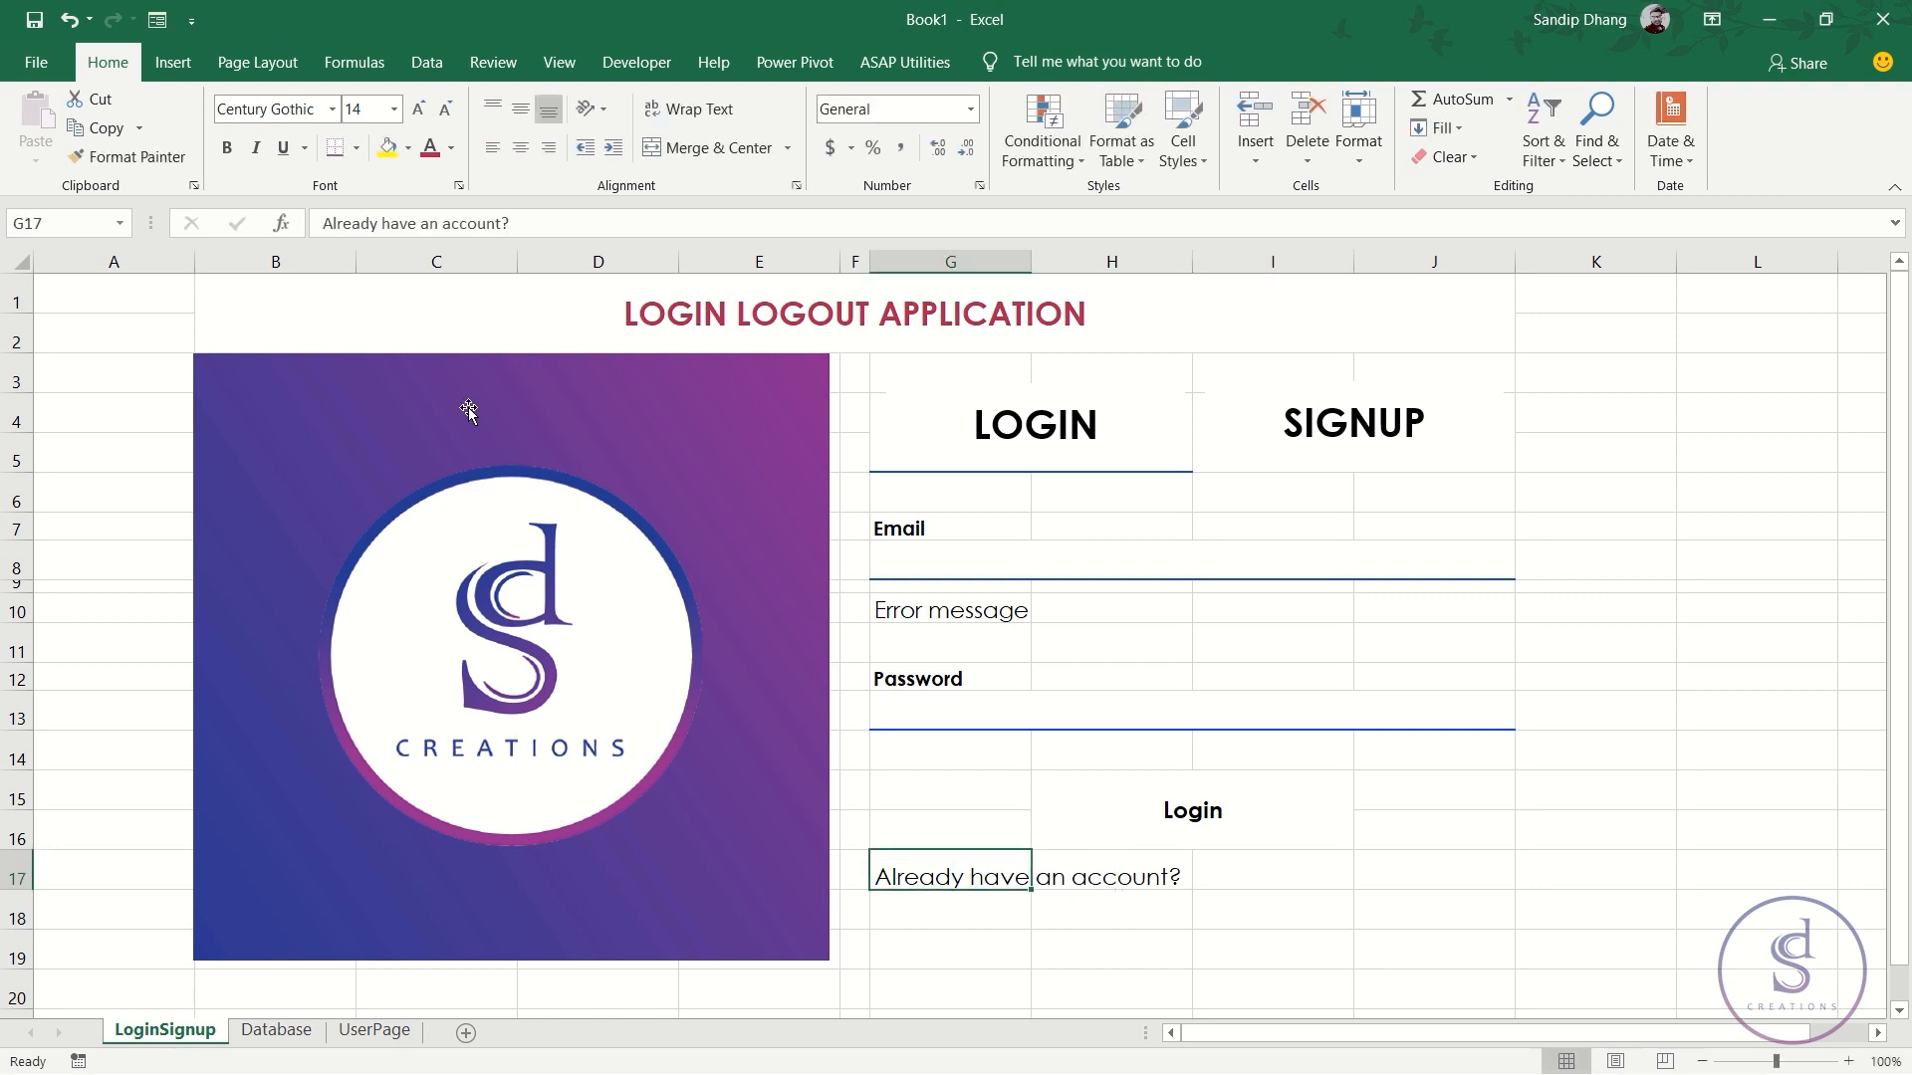
pyautogui.click(227, 148)
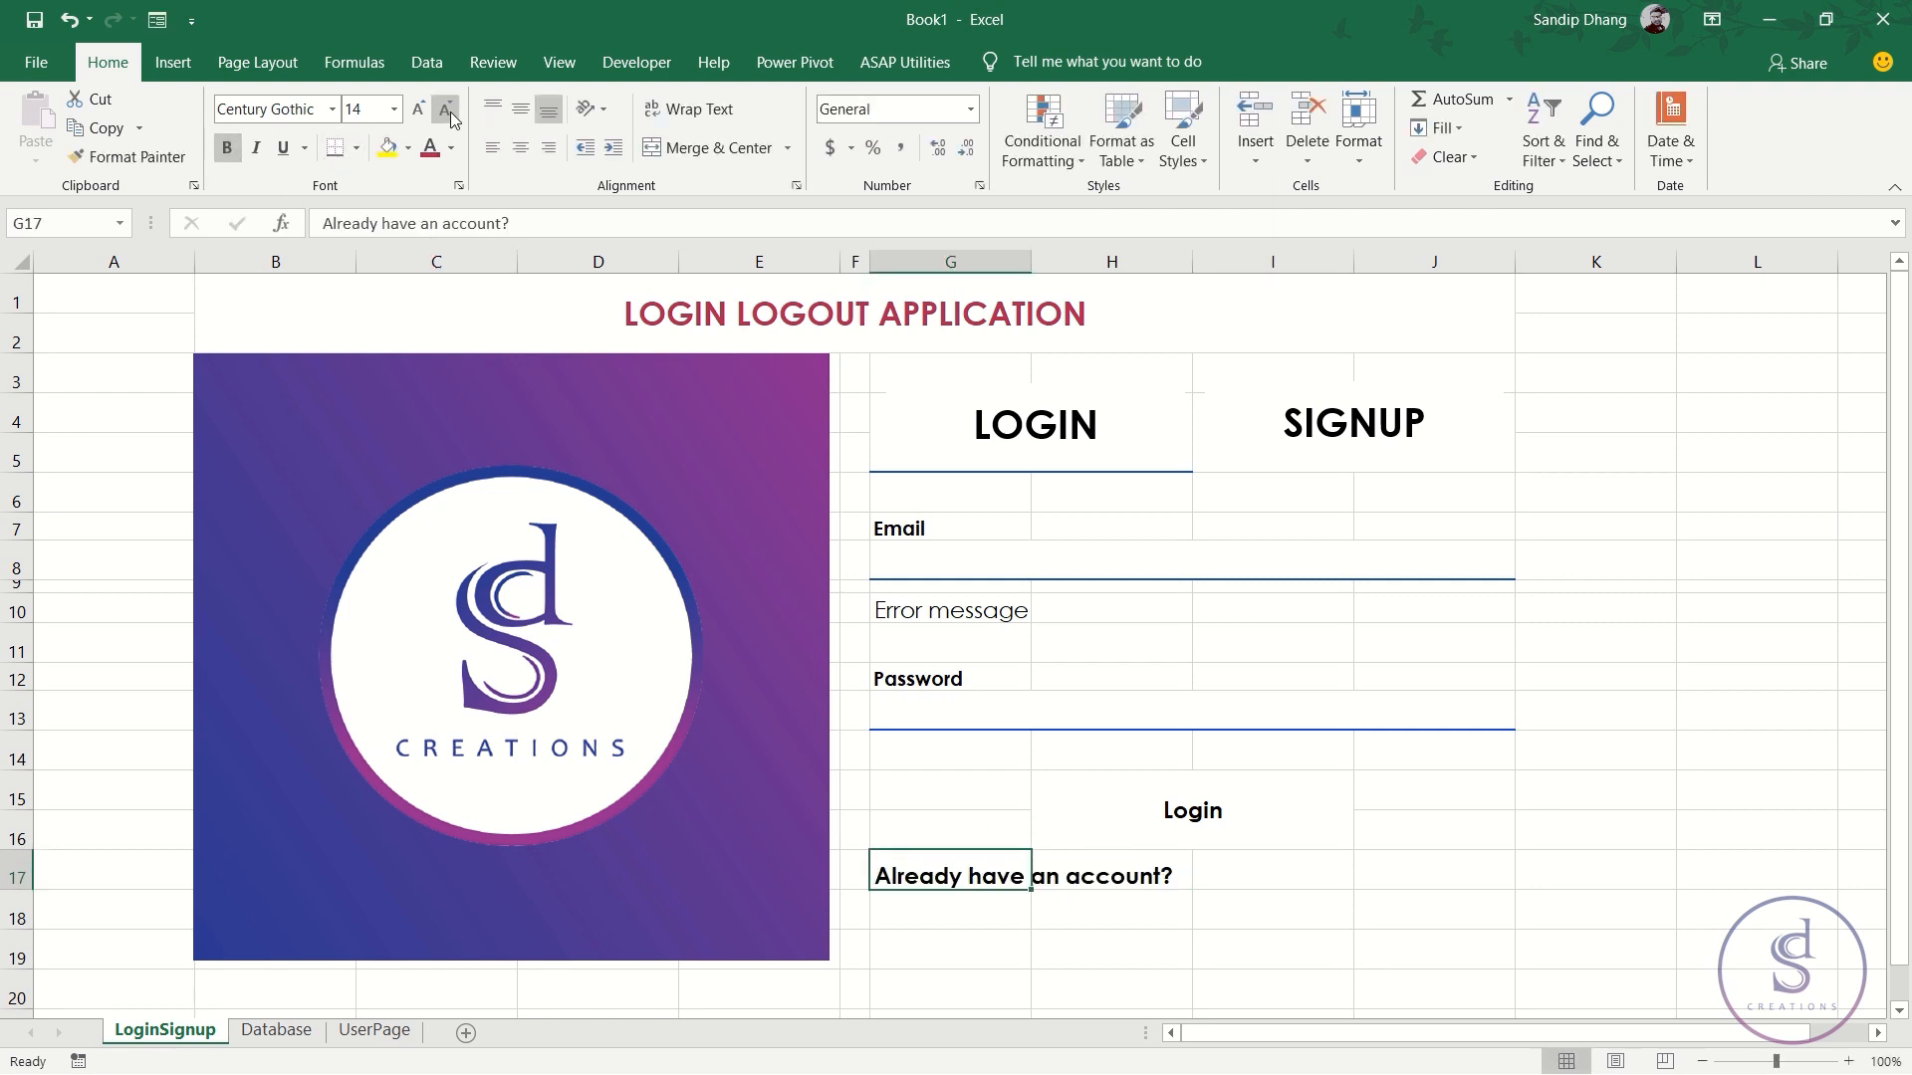
pyautogui.click(446, 110)
pyautogui.click(520, 107)
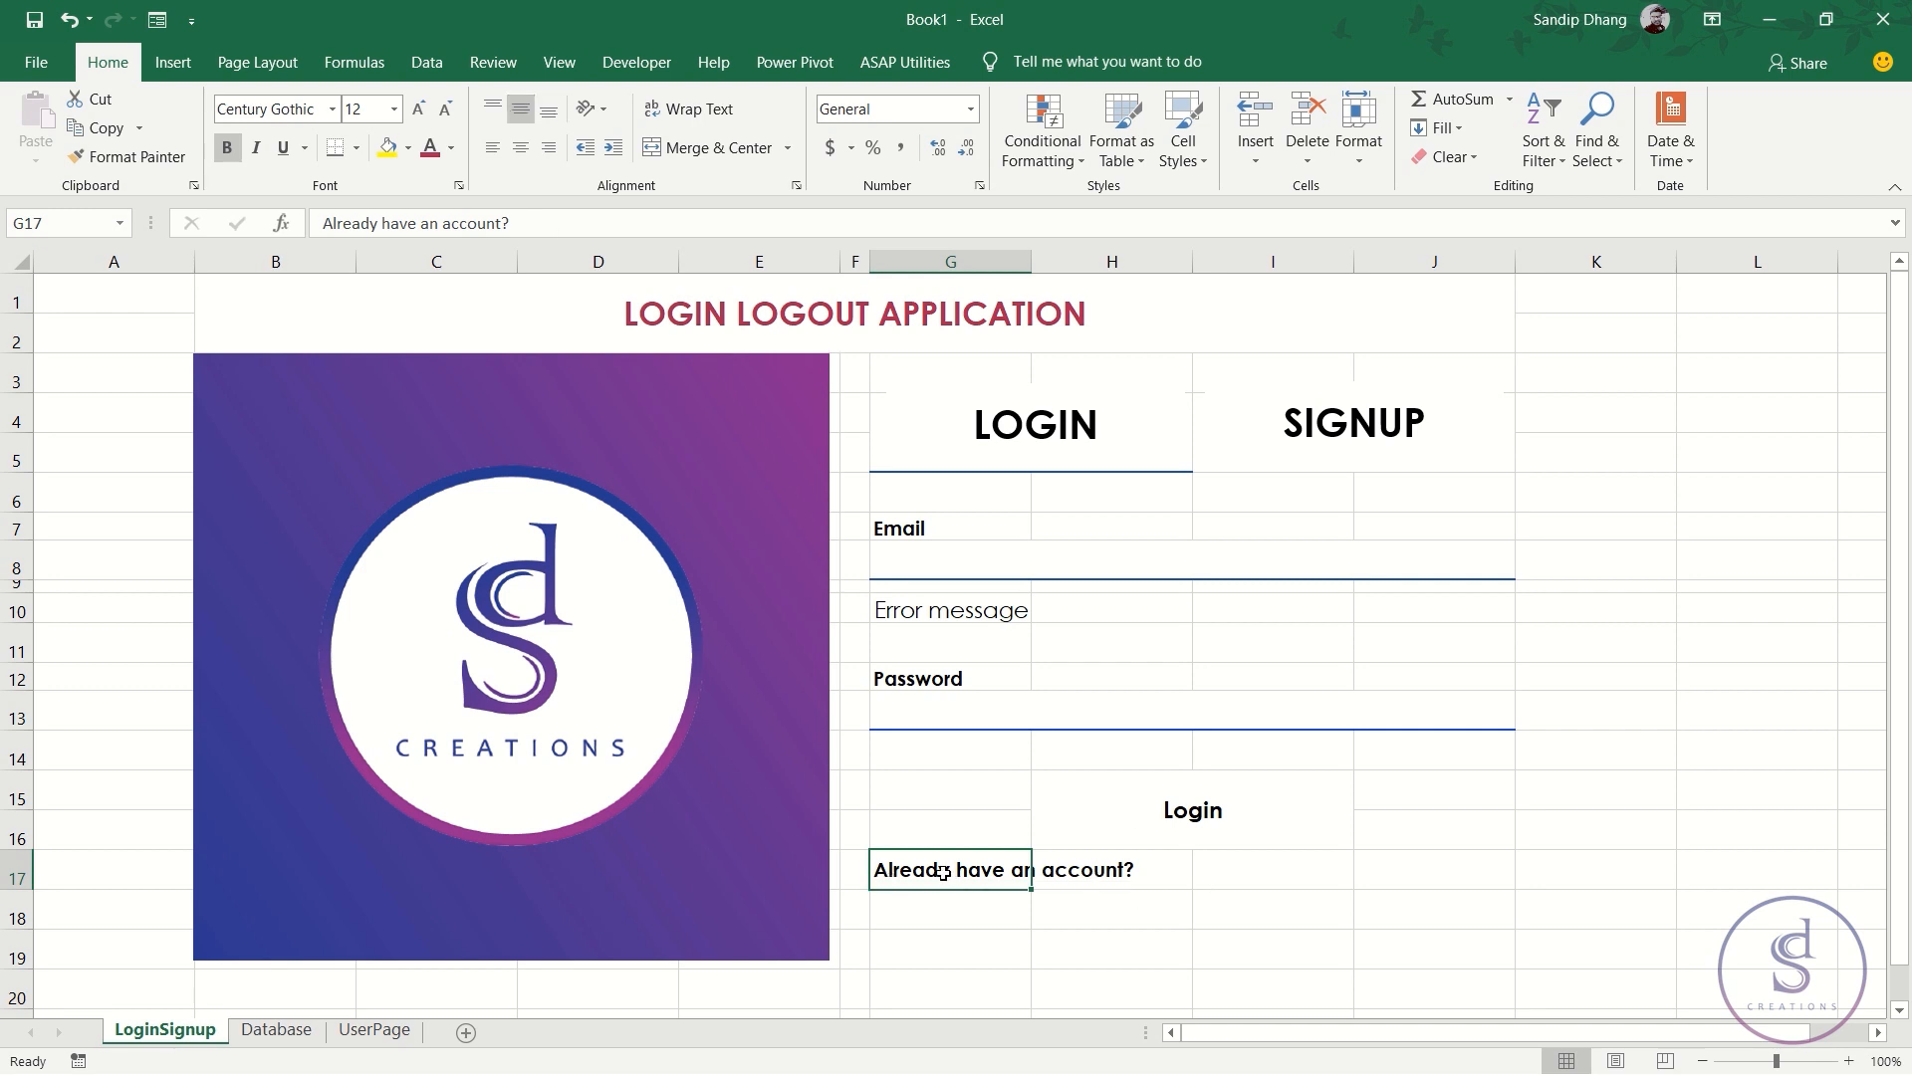
pyautogui.moveTo(943, 874); pyautogui.dragTo(1134, 870)
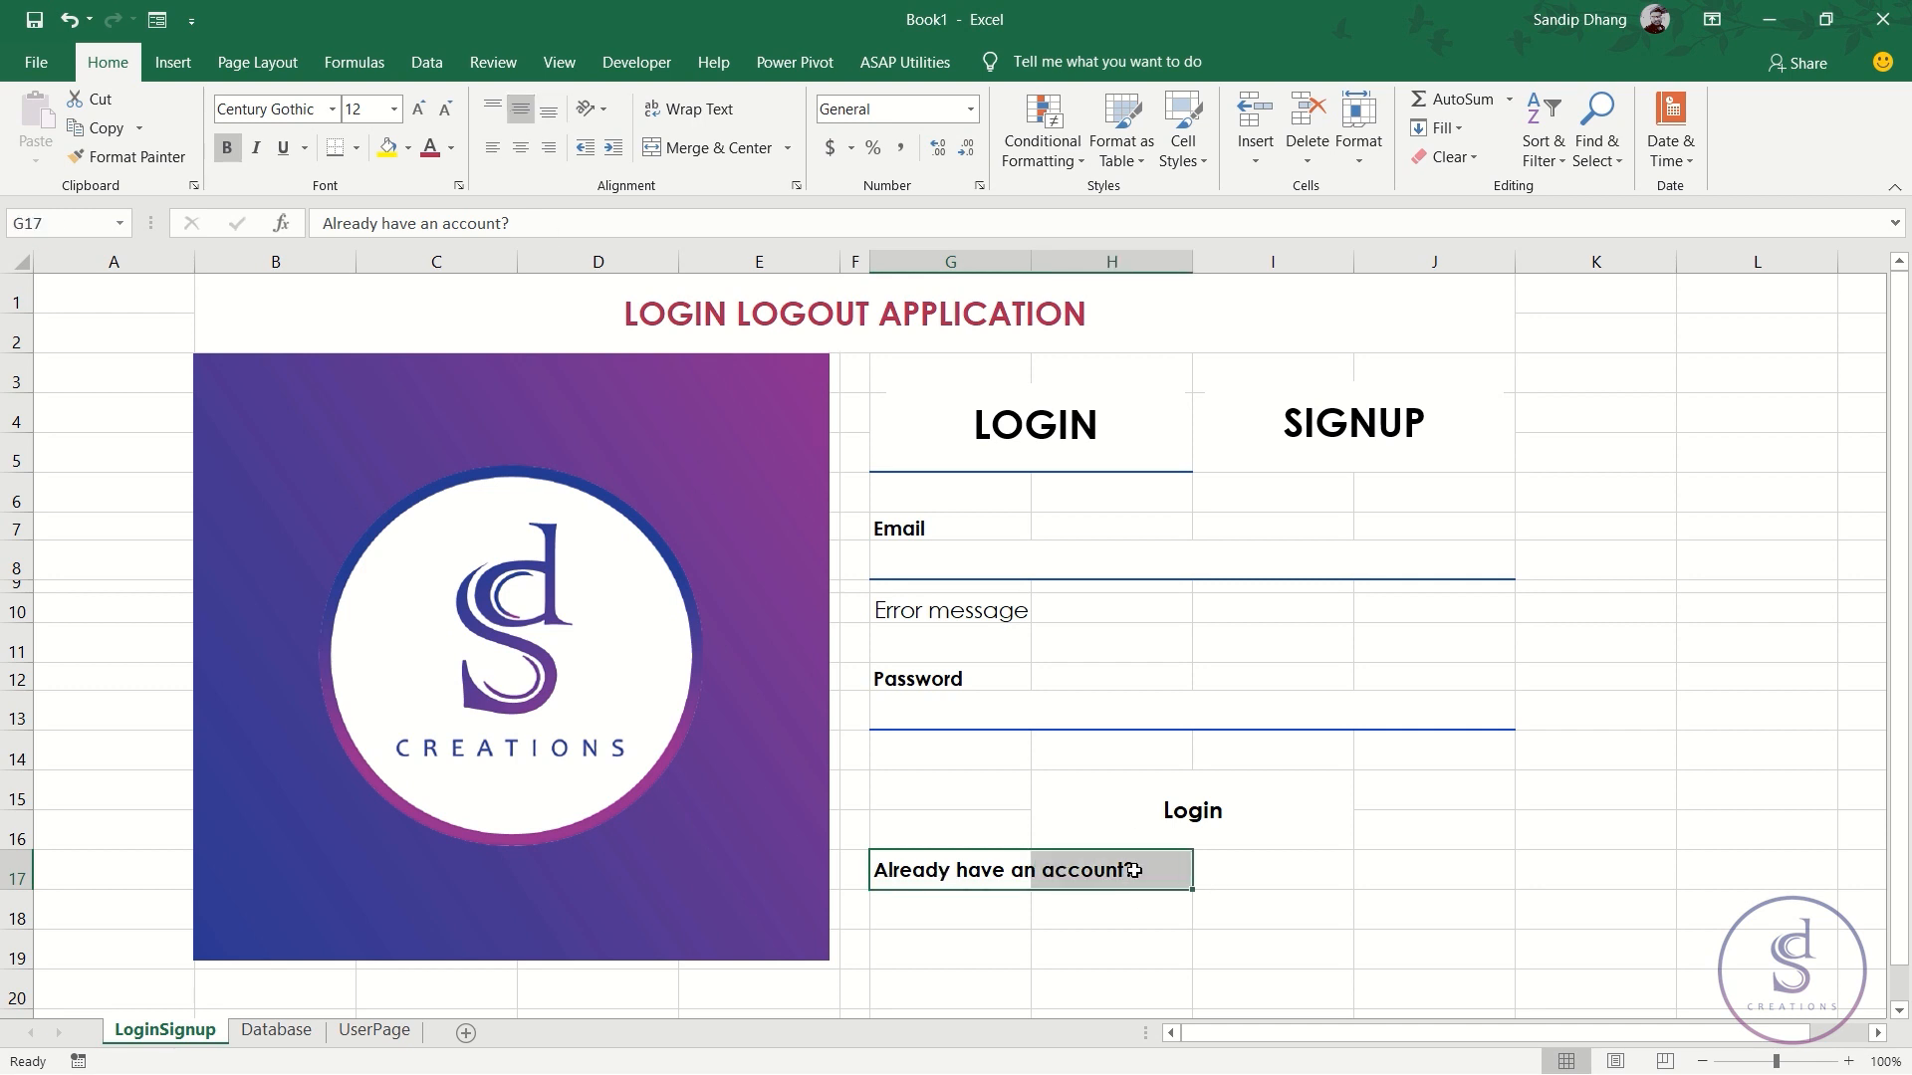
pyautogui.click(762, 147)
pyautogui.click(1250, 871)
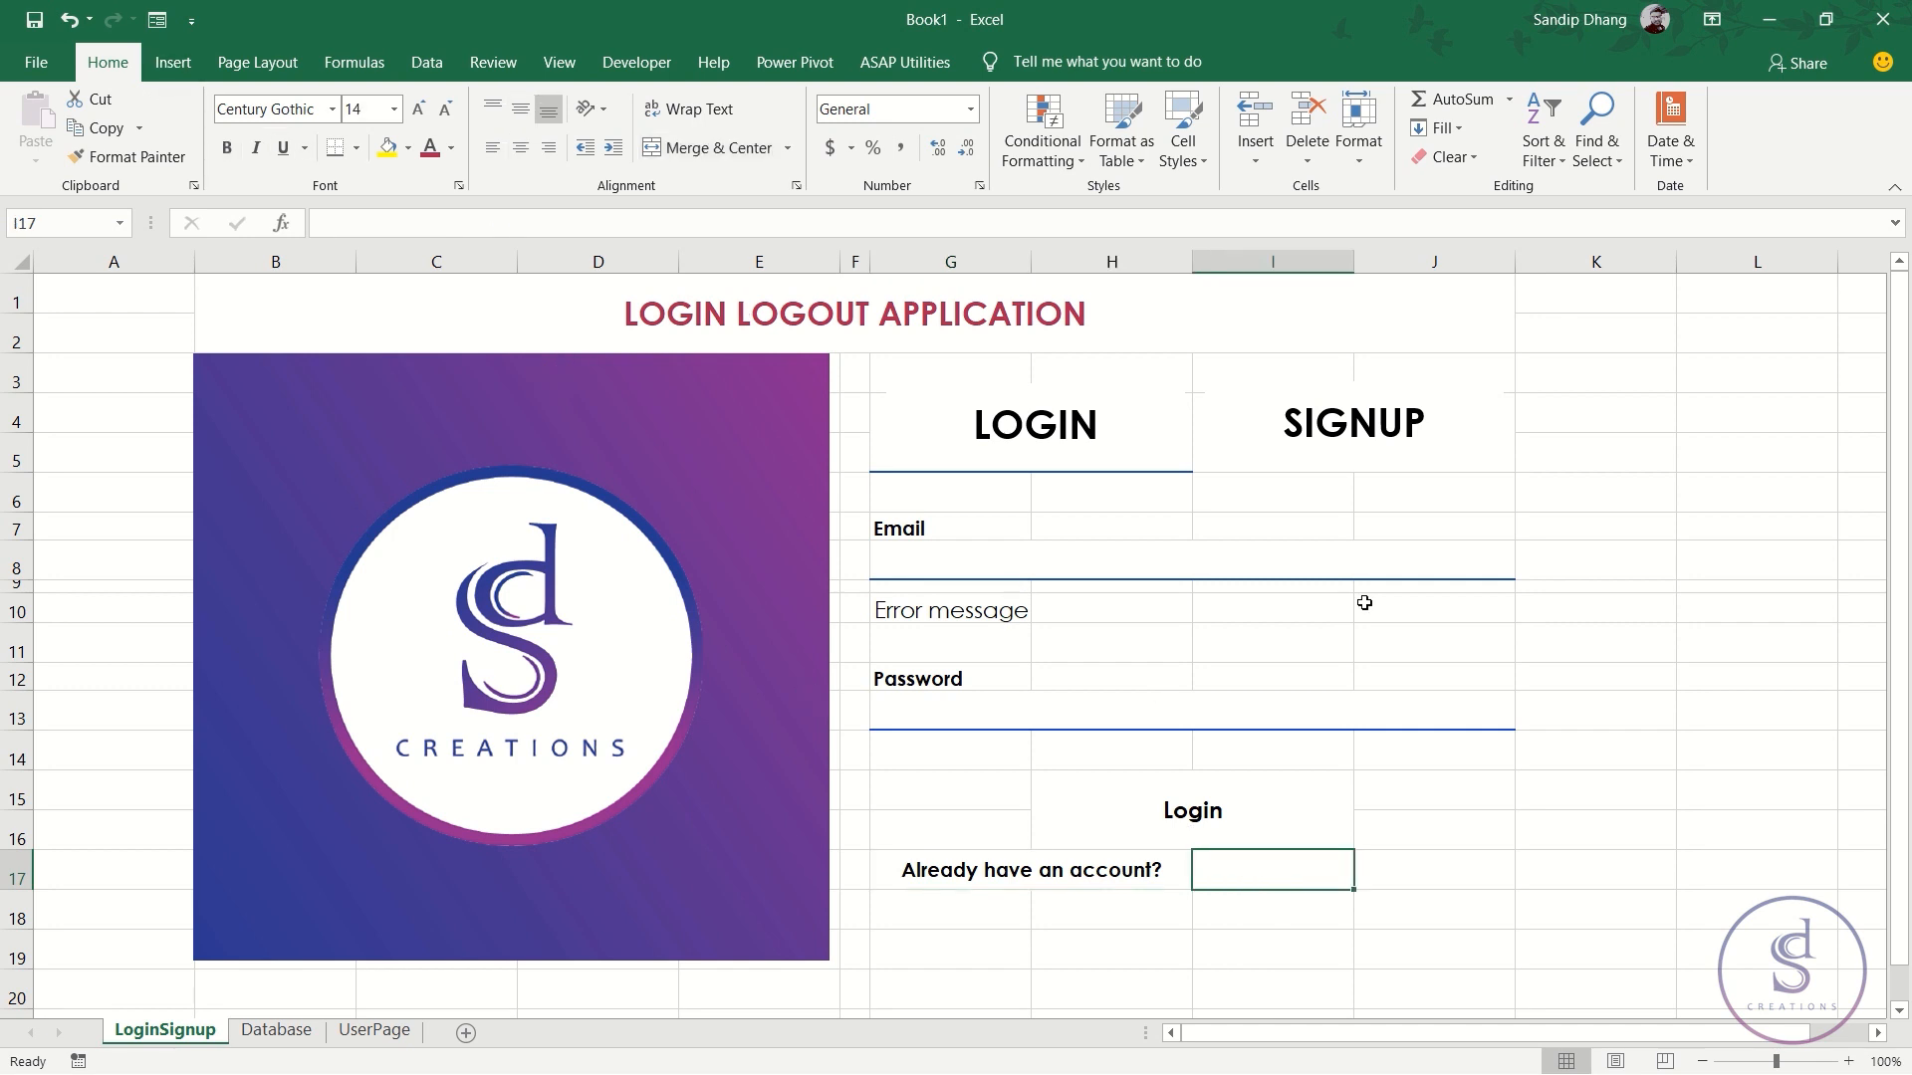
# - Draw a rectangle shape over cell I17 beside the account prompt
pyautogui.click(182, 57)
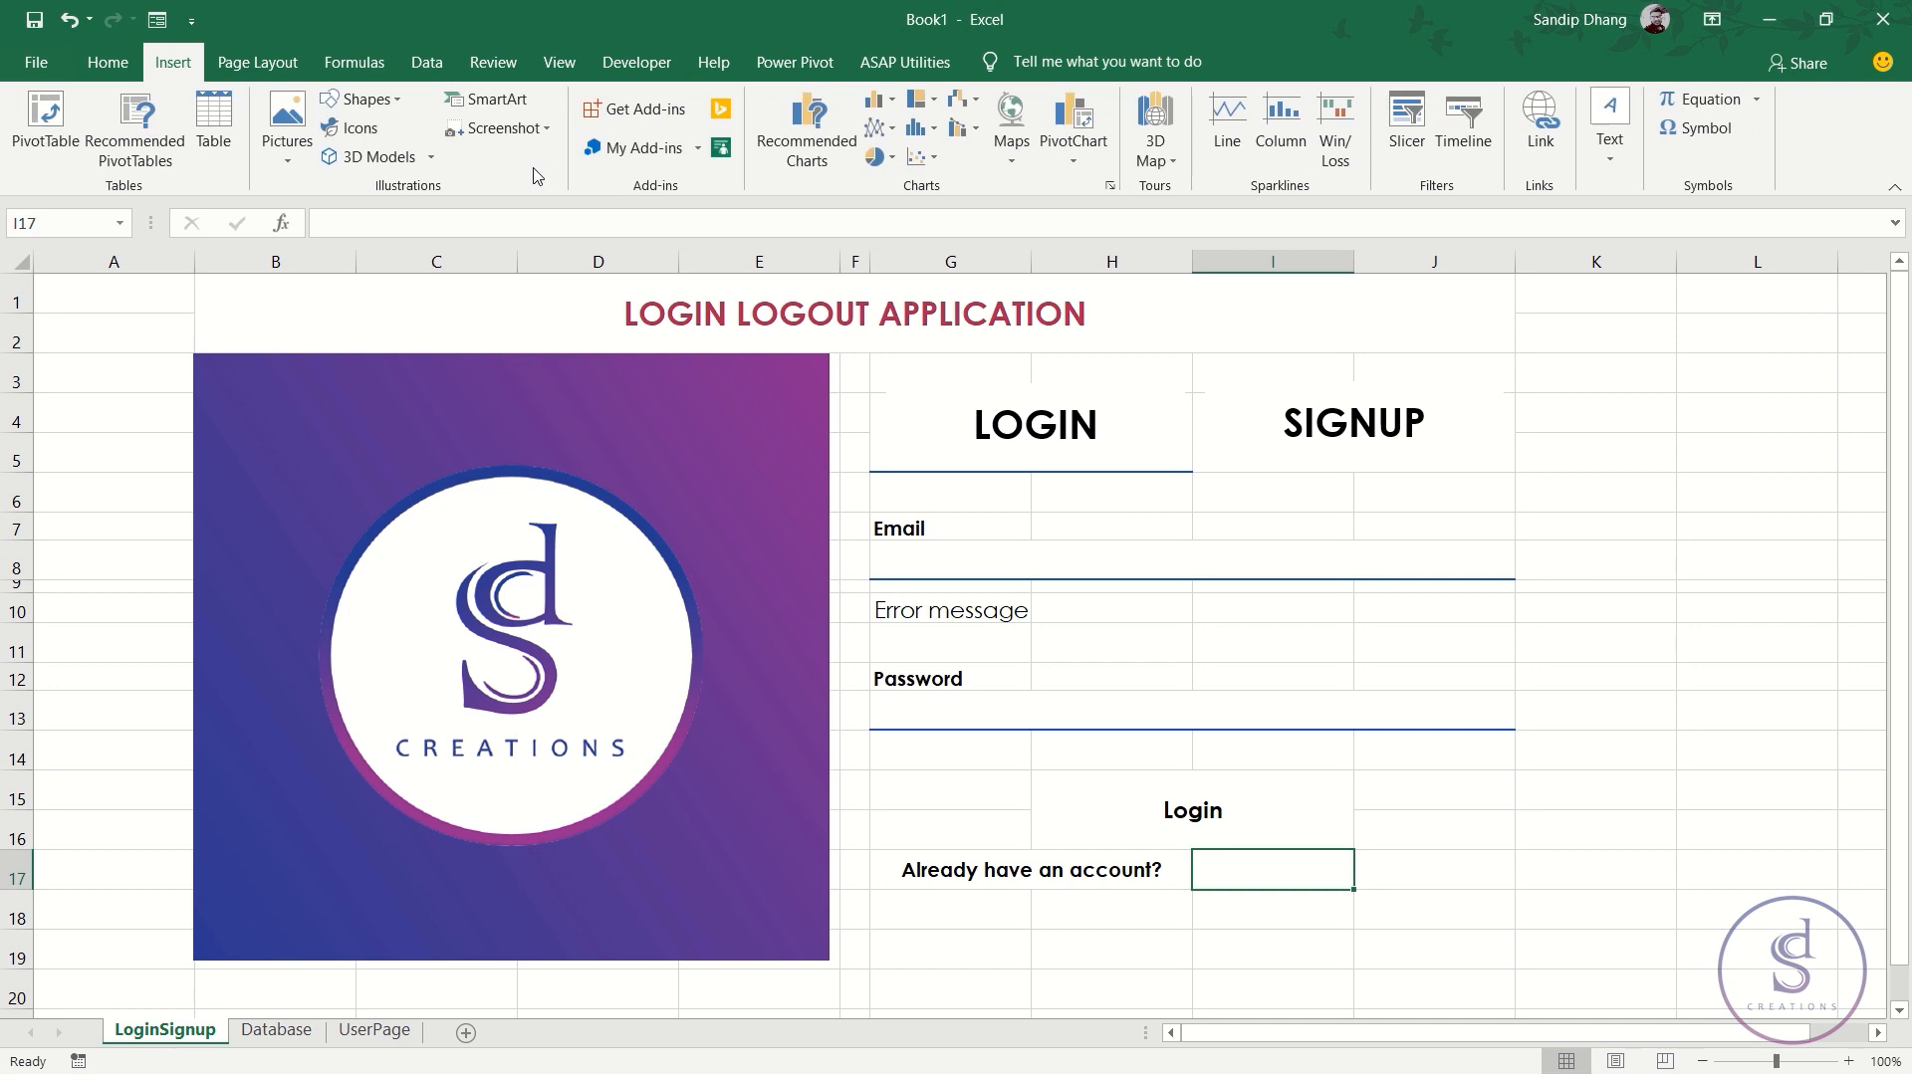
pyautogui.click(384, 100)
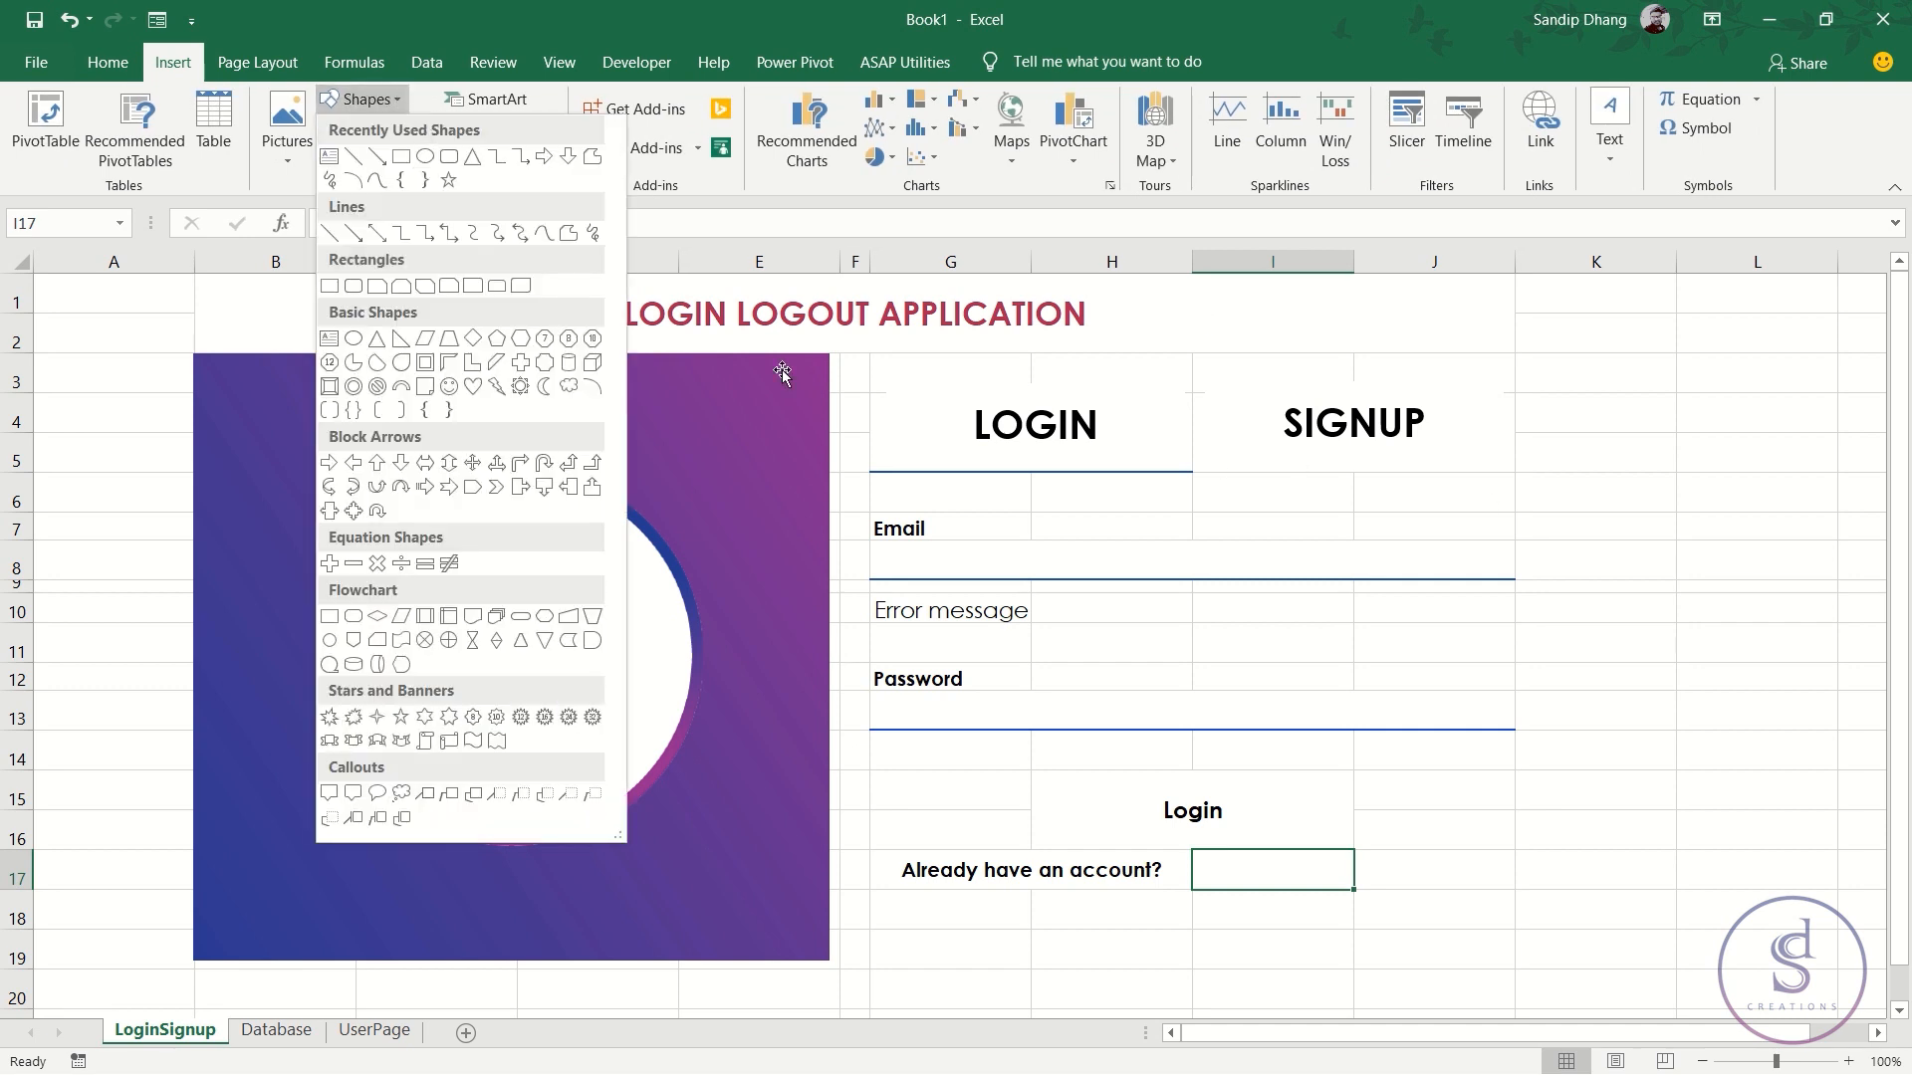
pyautogui.click(401, 156)
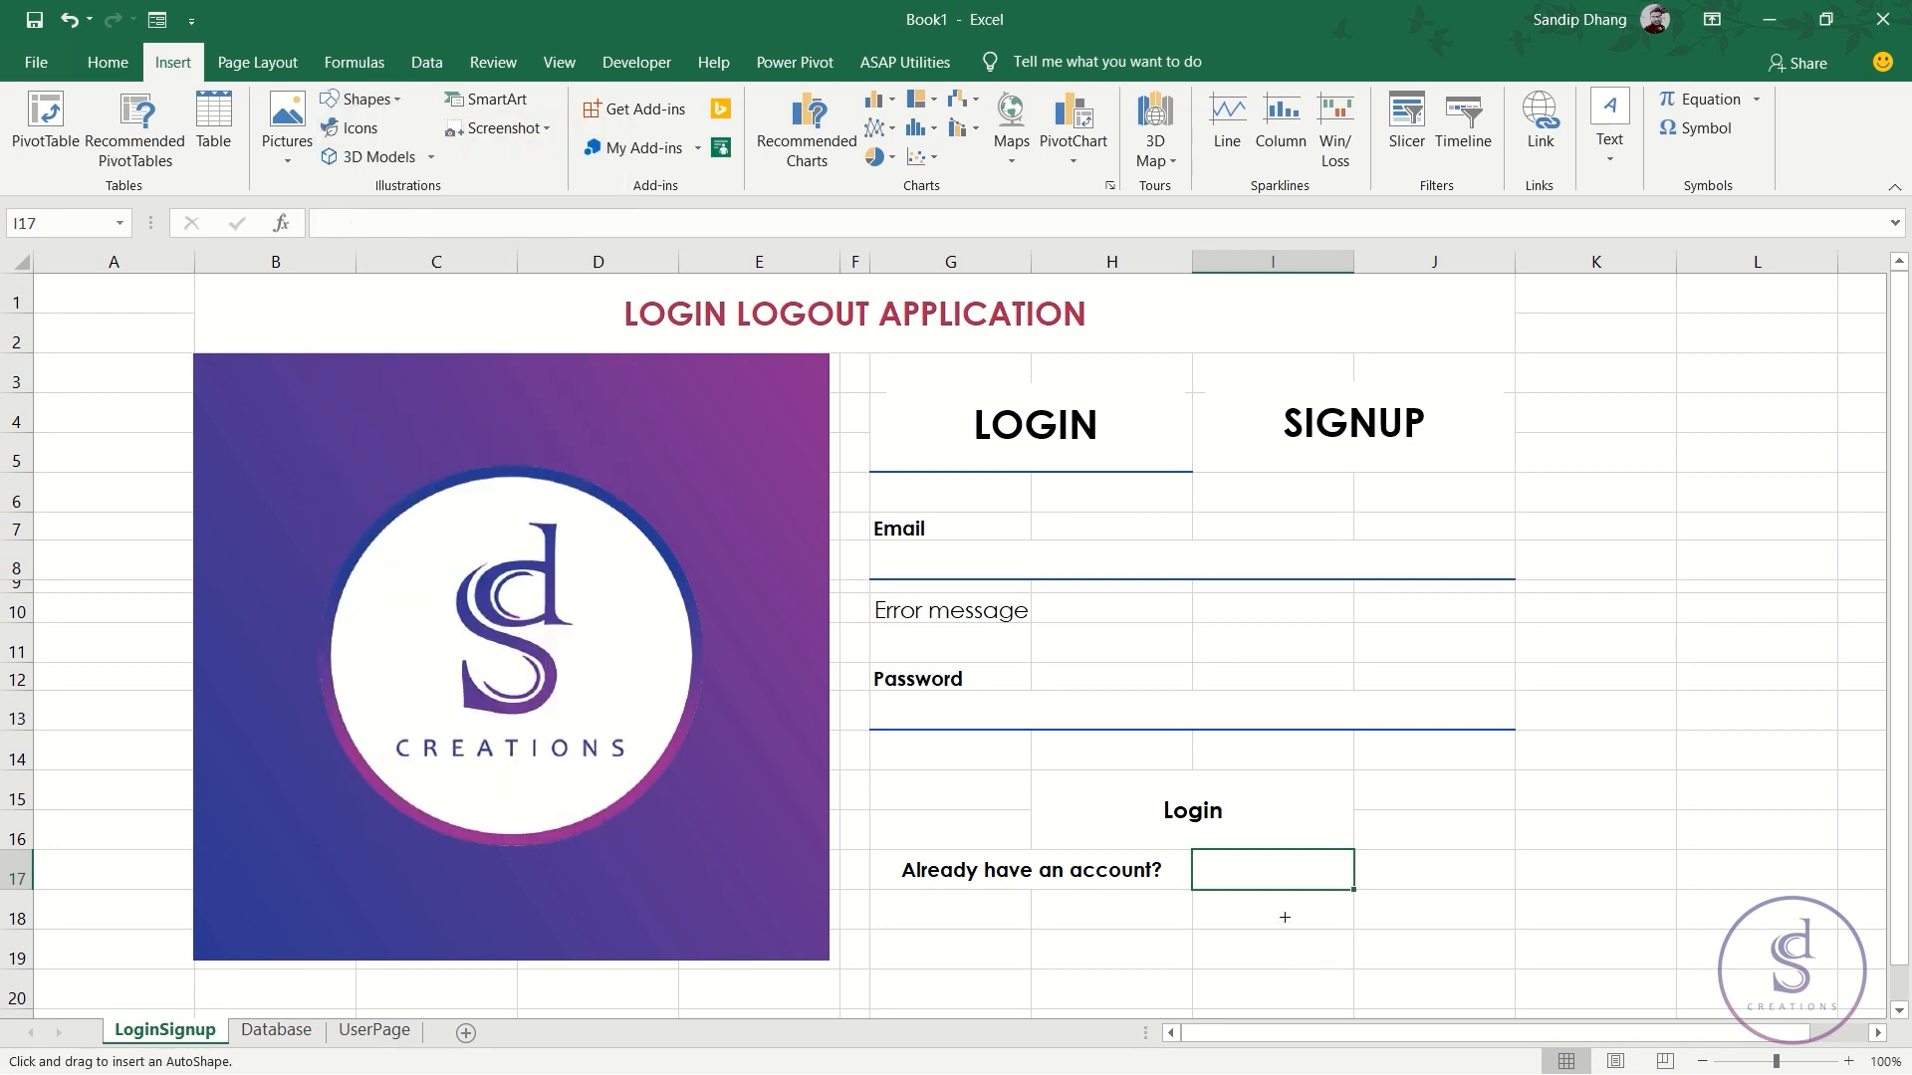
pyautogui.moveTo(1196, 854); pyautogui.dragTo(1352, 889)
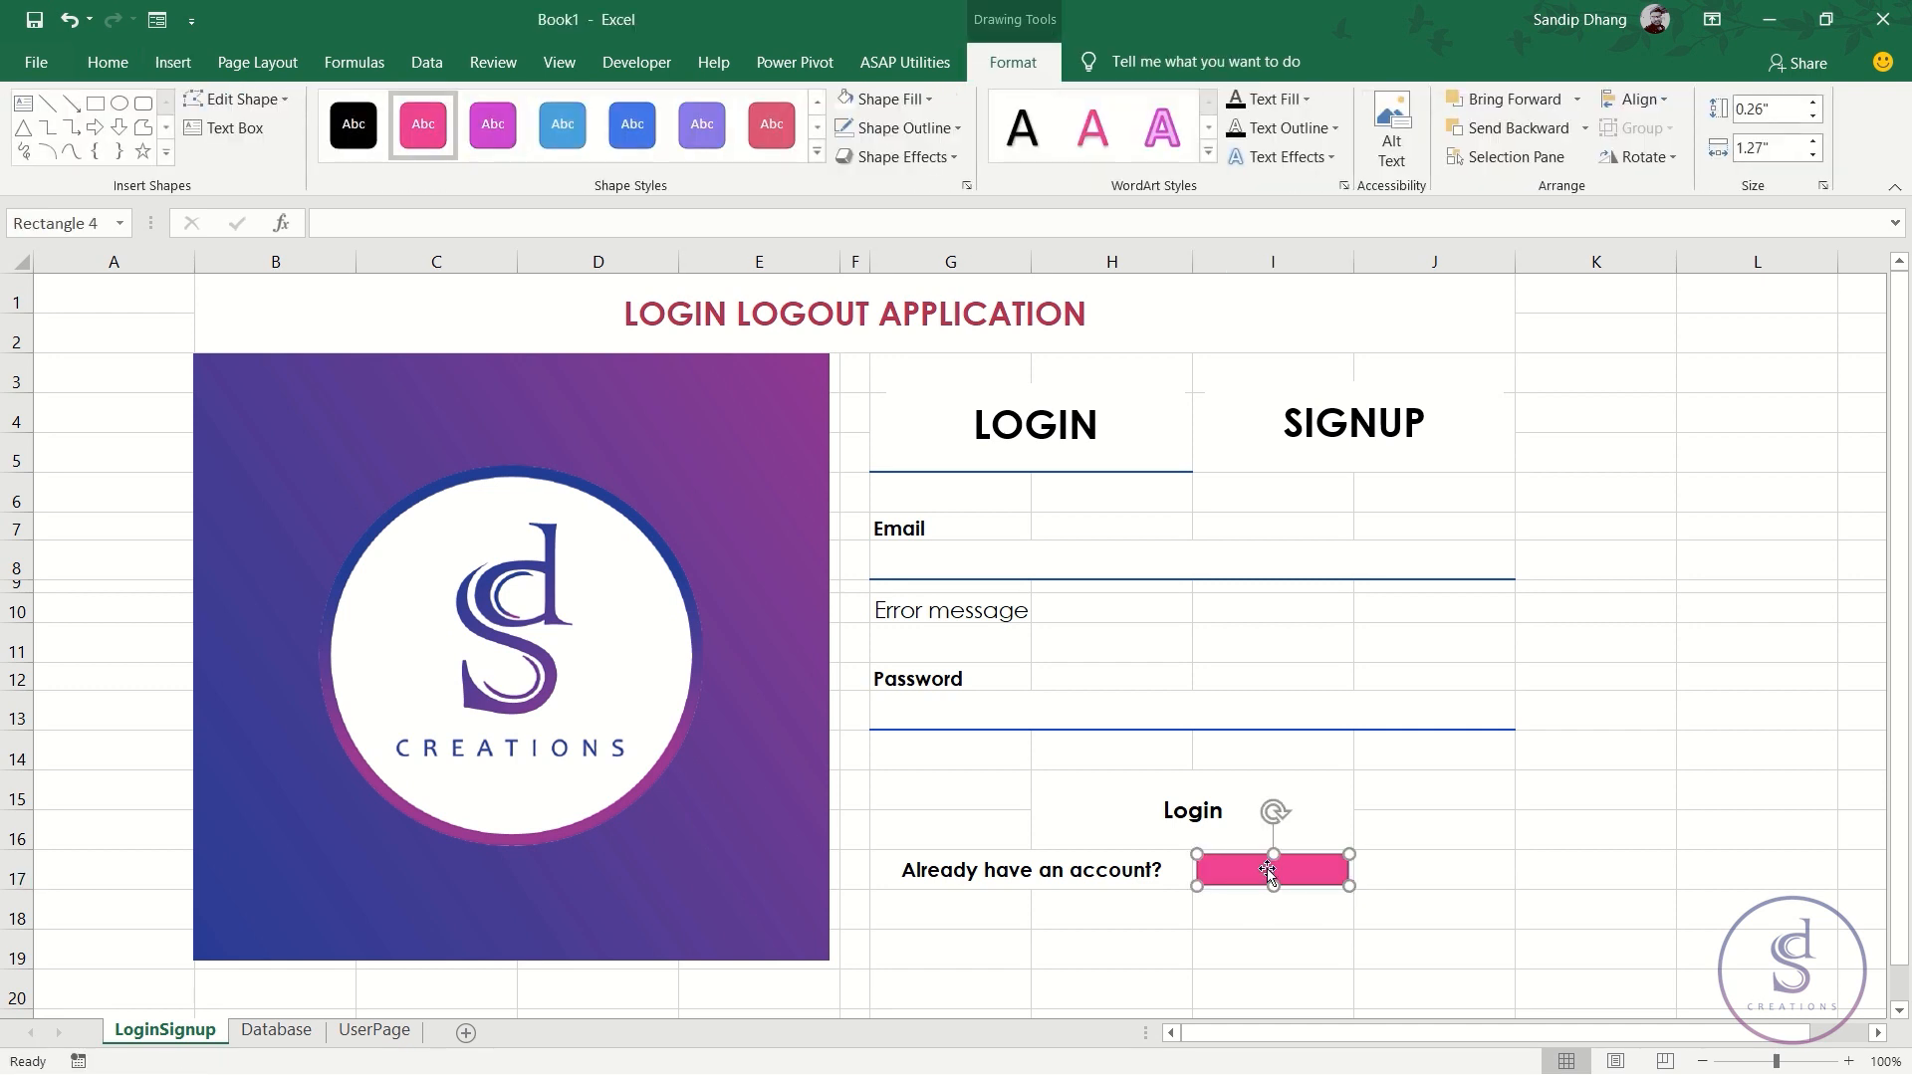
pyautogui.moveTo(1294, 853); pyautogui.dragTo(1278, 854)
# - Set the shape's text font to Century Gothic
pyautogui.click(86, 63)
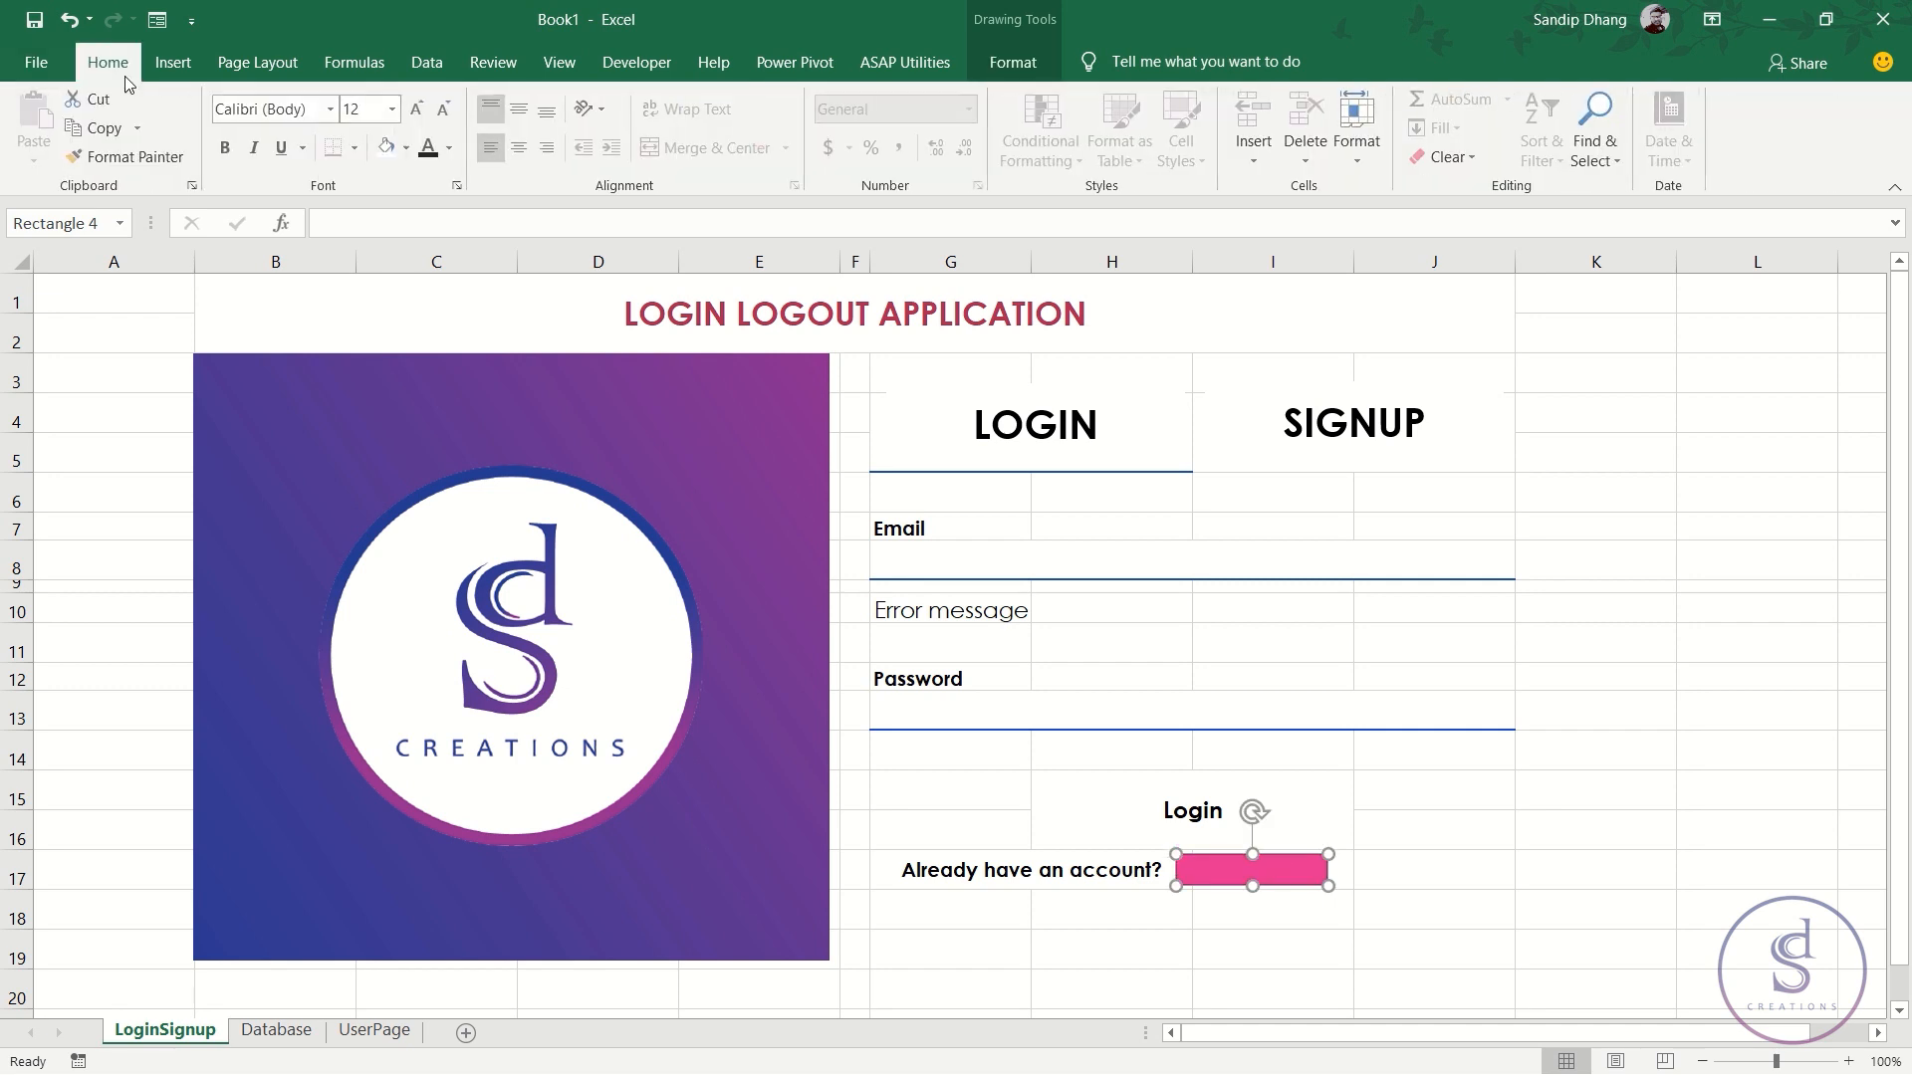
pyautogui.click(300, 108)
pyautogui.write('Ce')
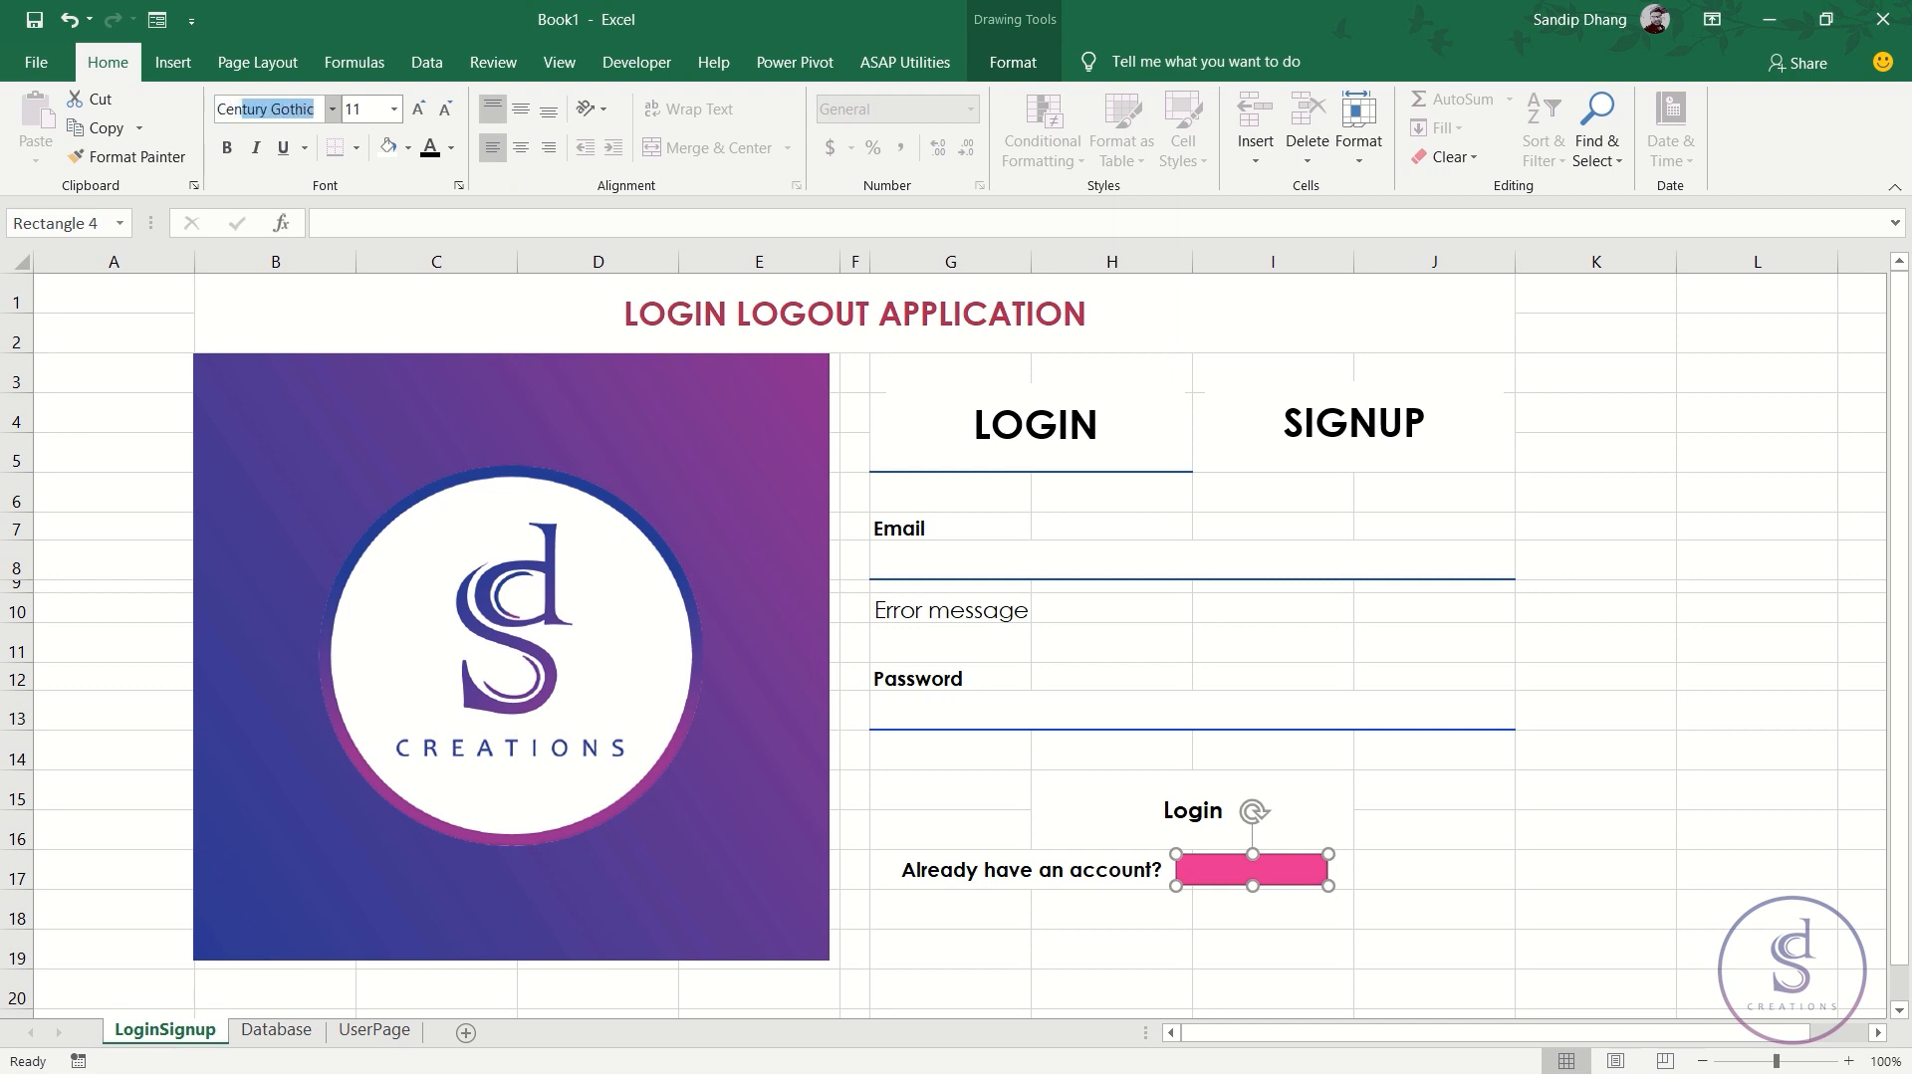
pyautogui.press('Return')
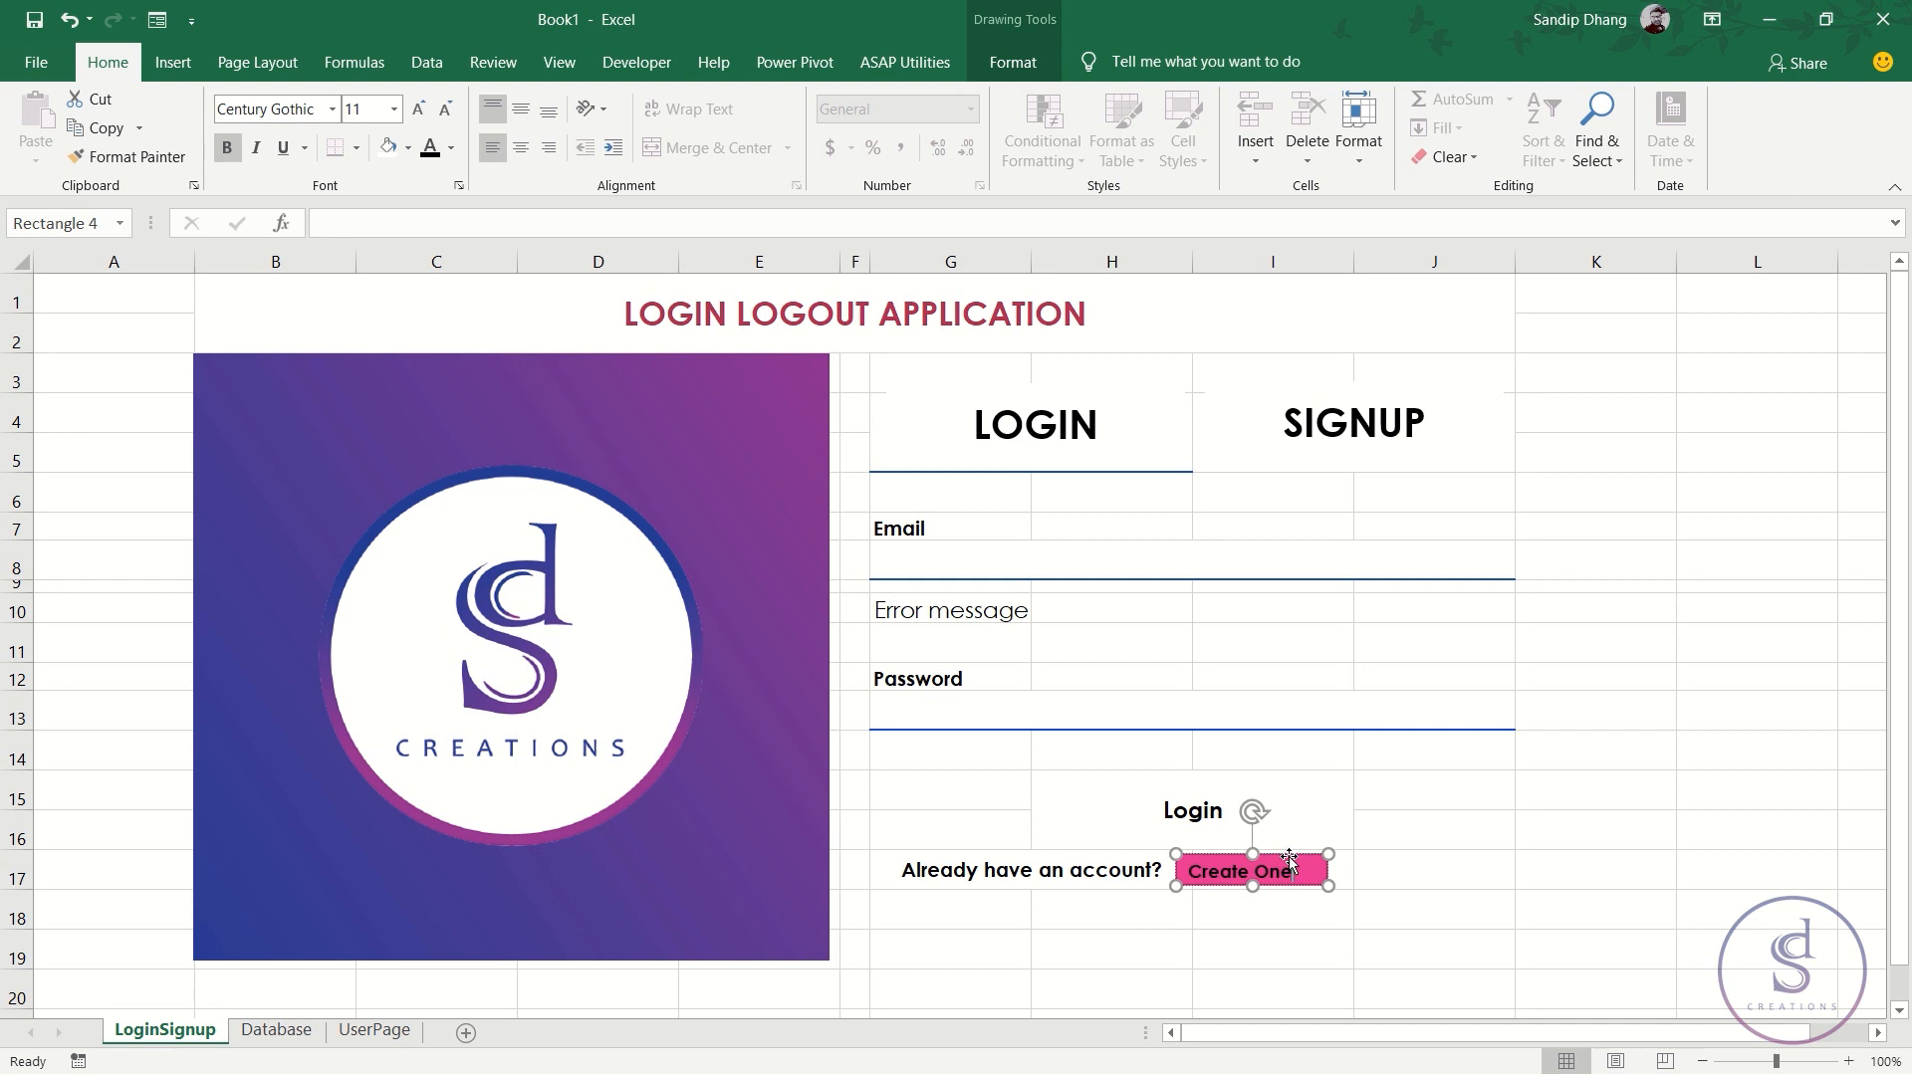
# - Give the Create One shape a white fill and underline its text
pyautogui.click(1021, 67)
pyautogui.click(881, 98)
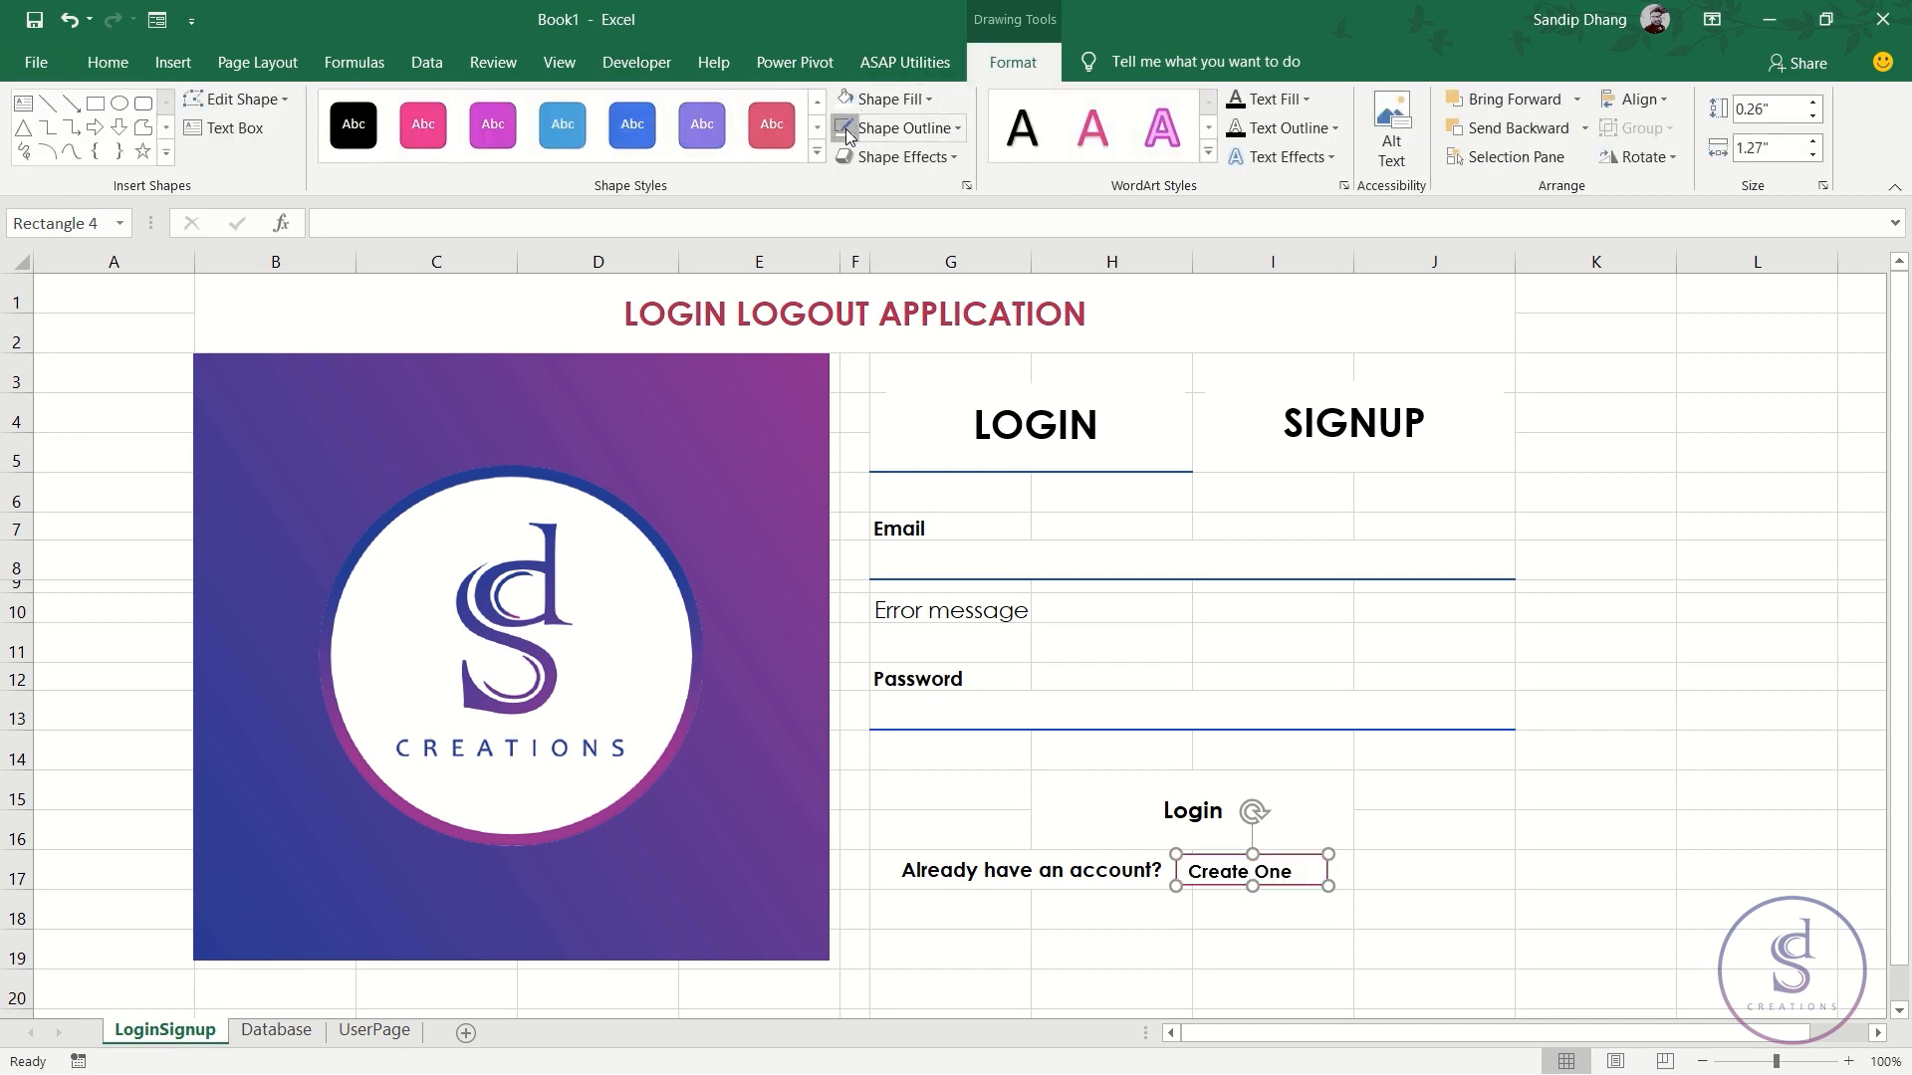
pyautogui.click(1471, 884)
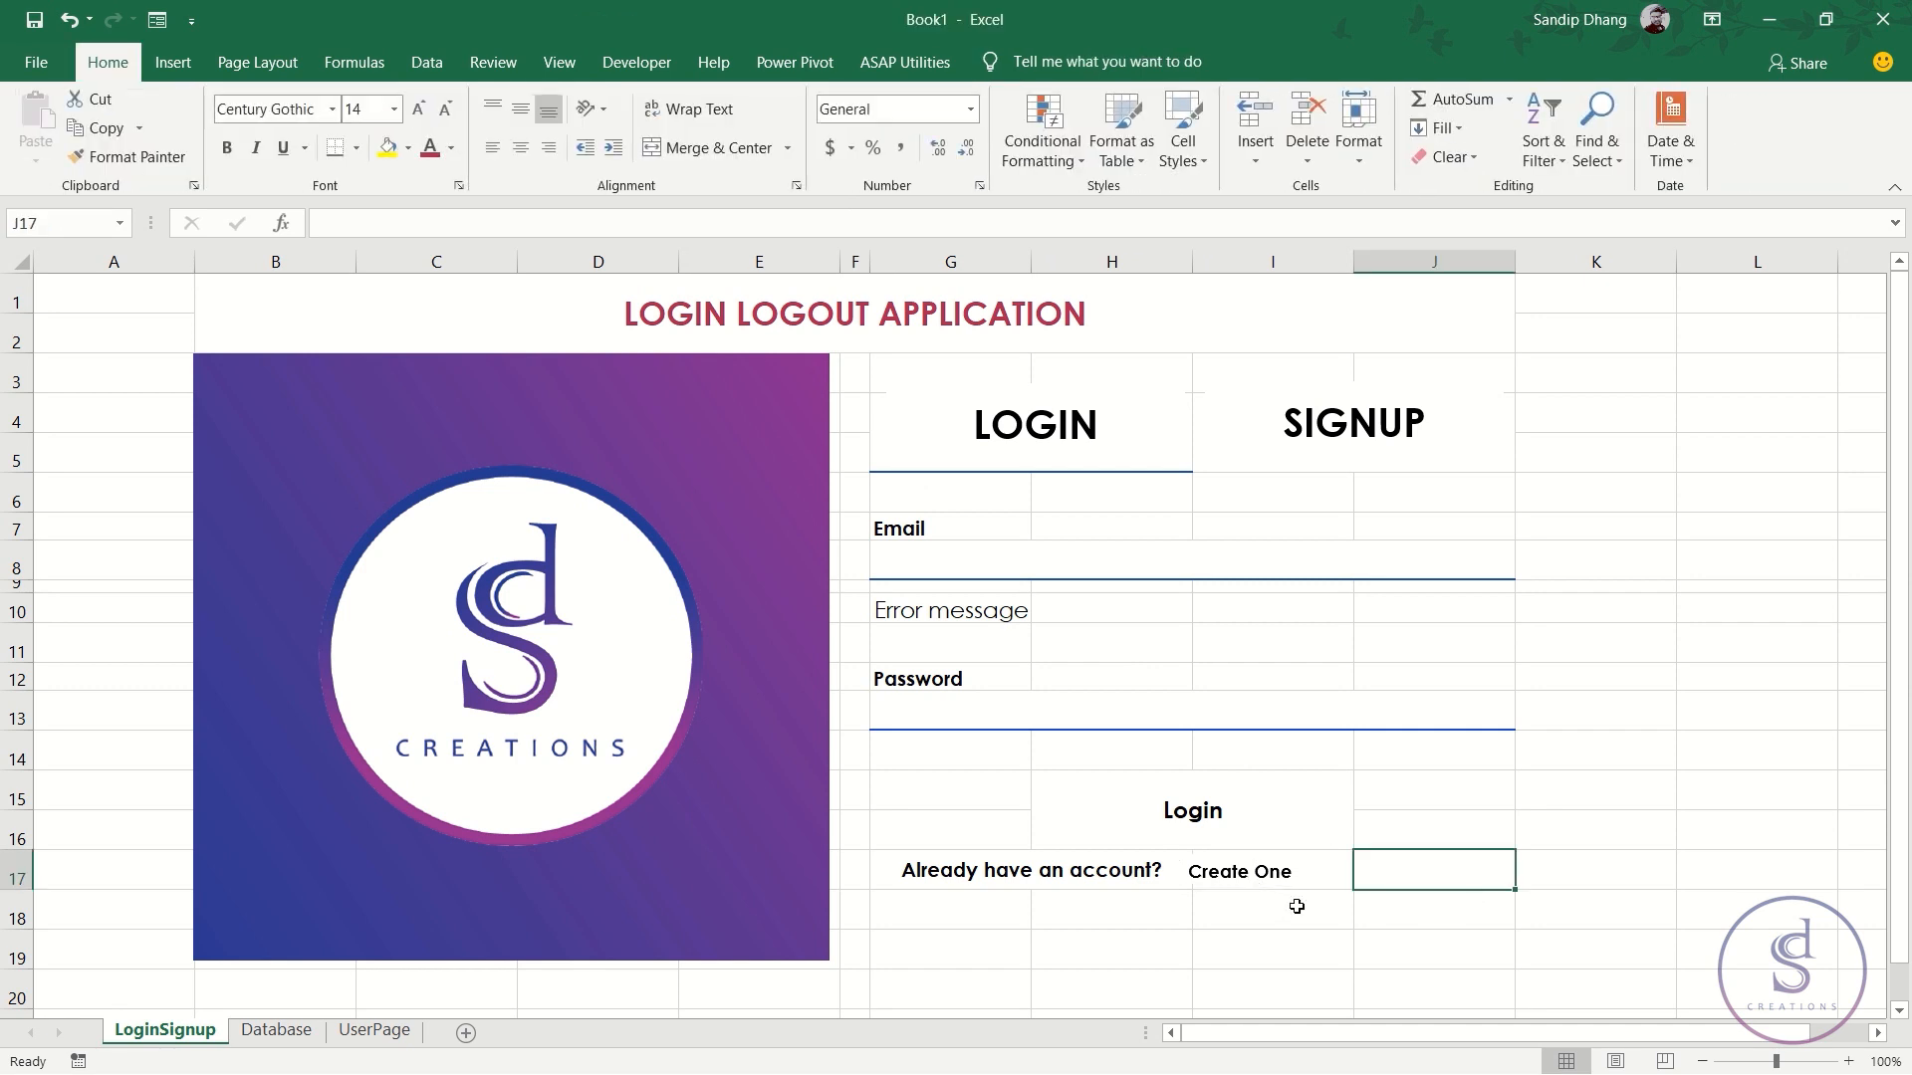
pyautogui.rightClick(1264, 882)
pyautogui.click(1228, 856)
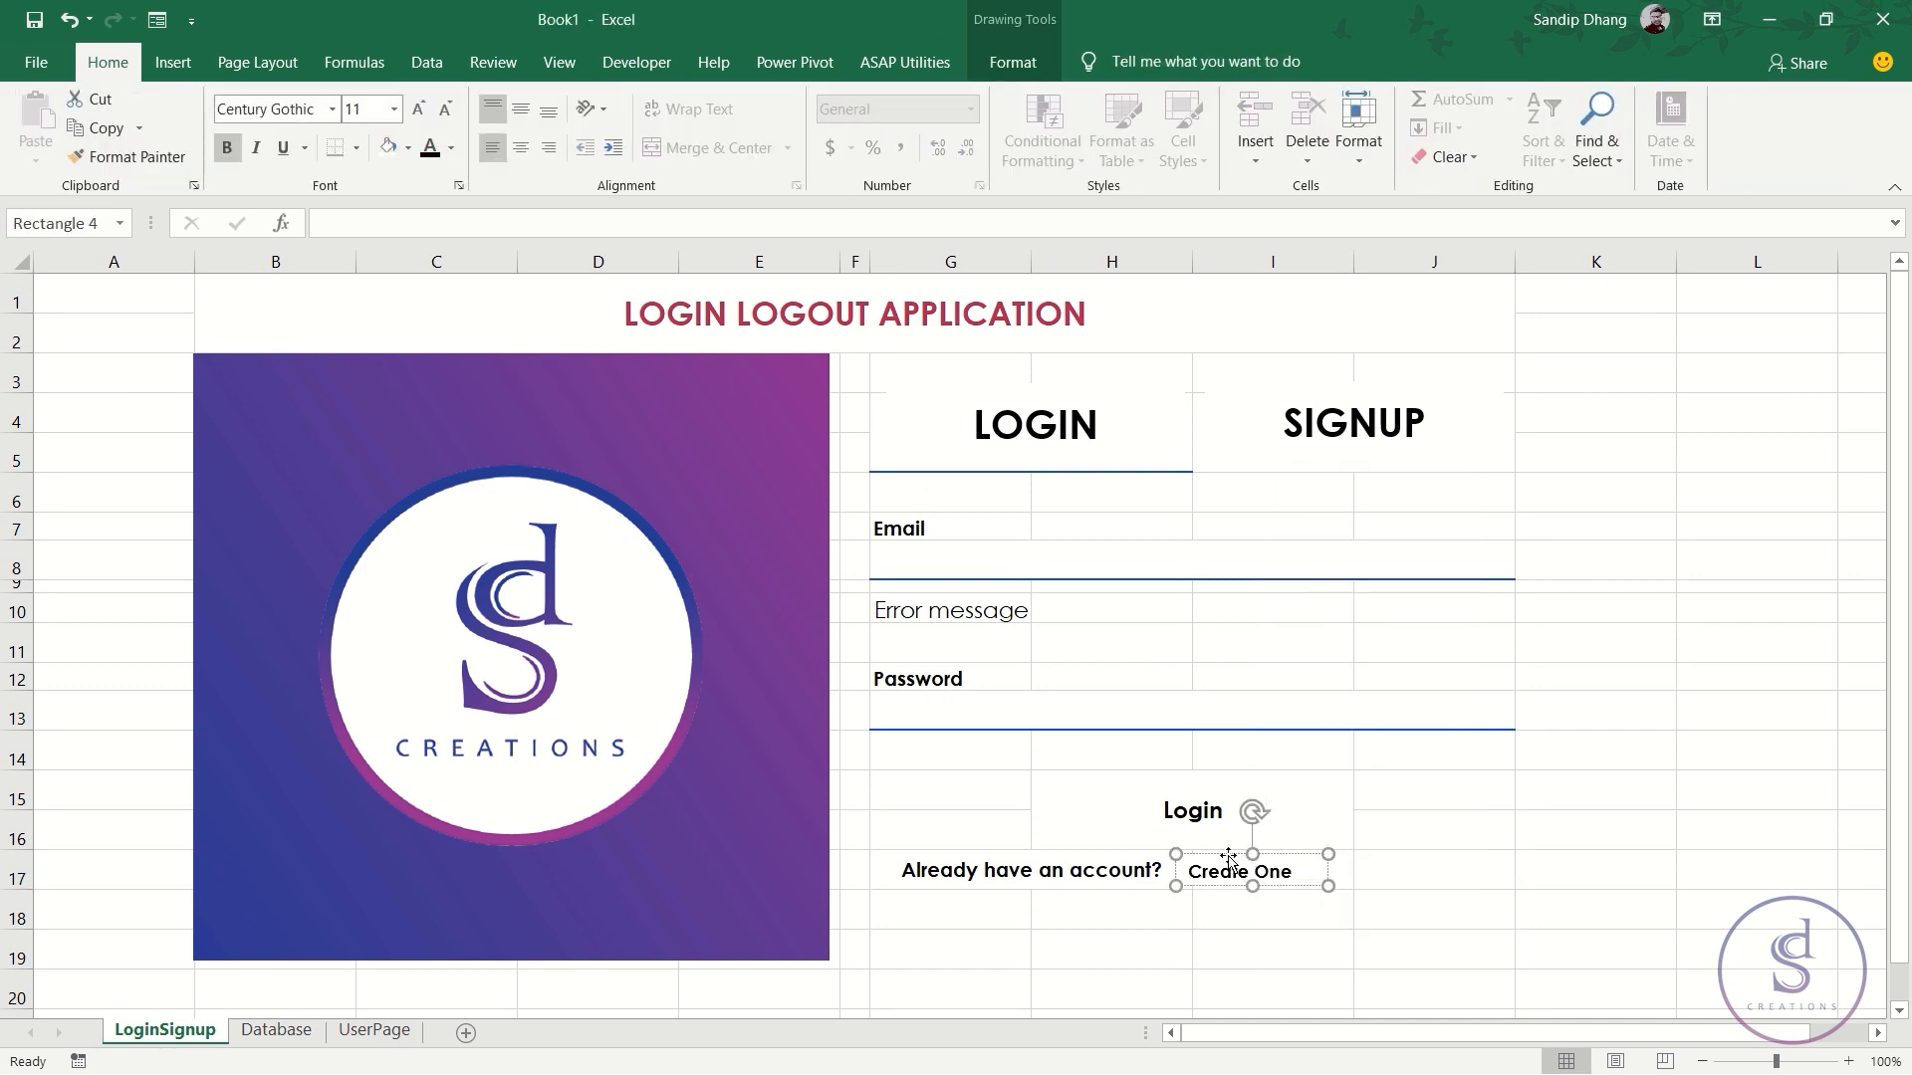
pyautogui.click(283, 150)
pyautogui.click(1472, 944)
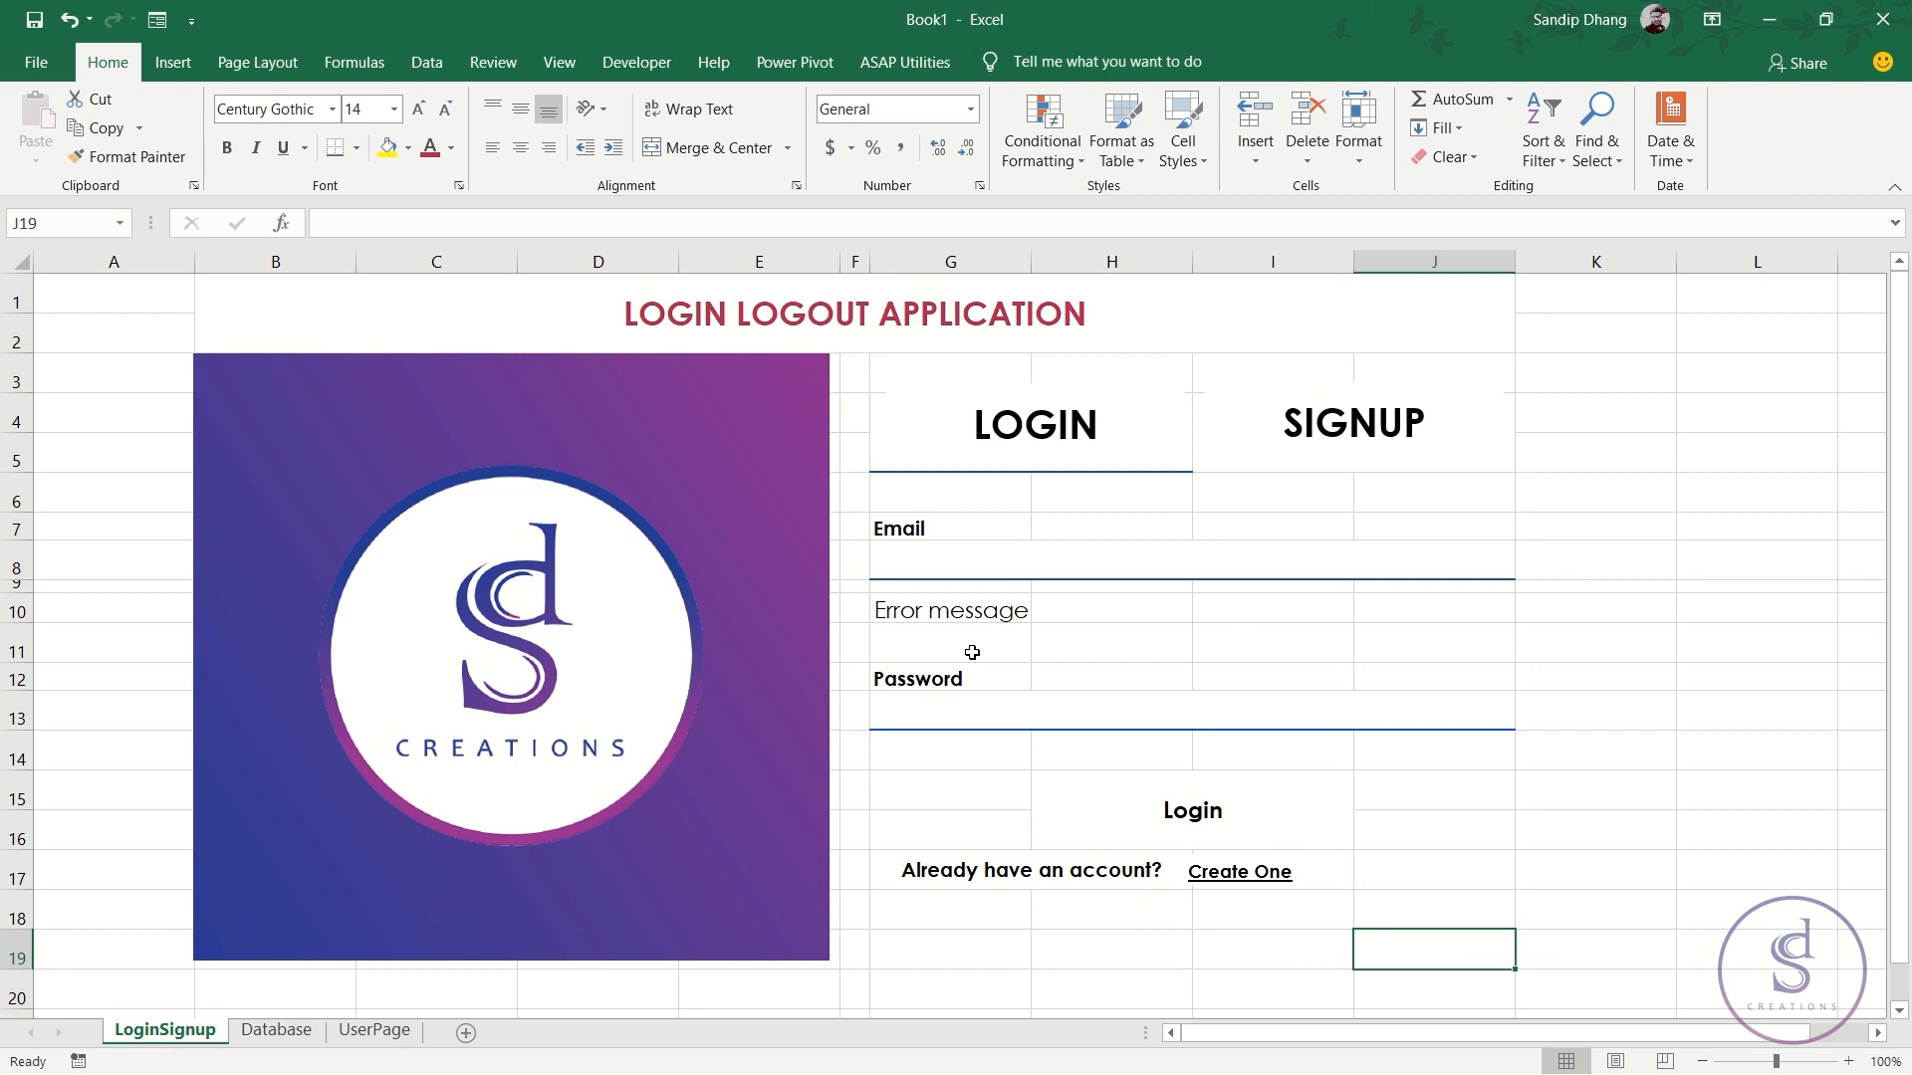
pyautogui.click(546, 62)
pyautogui.click(281, 149)
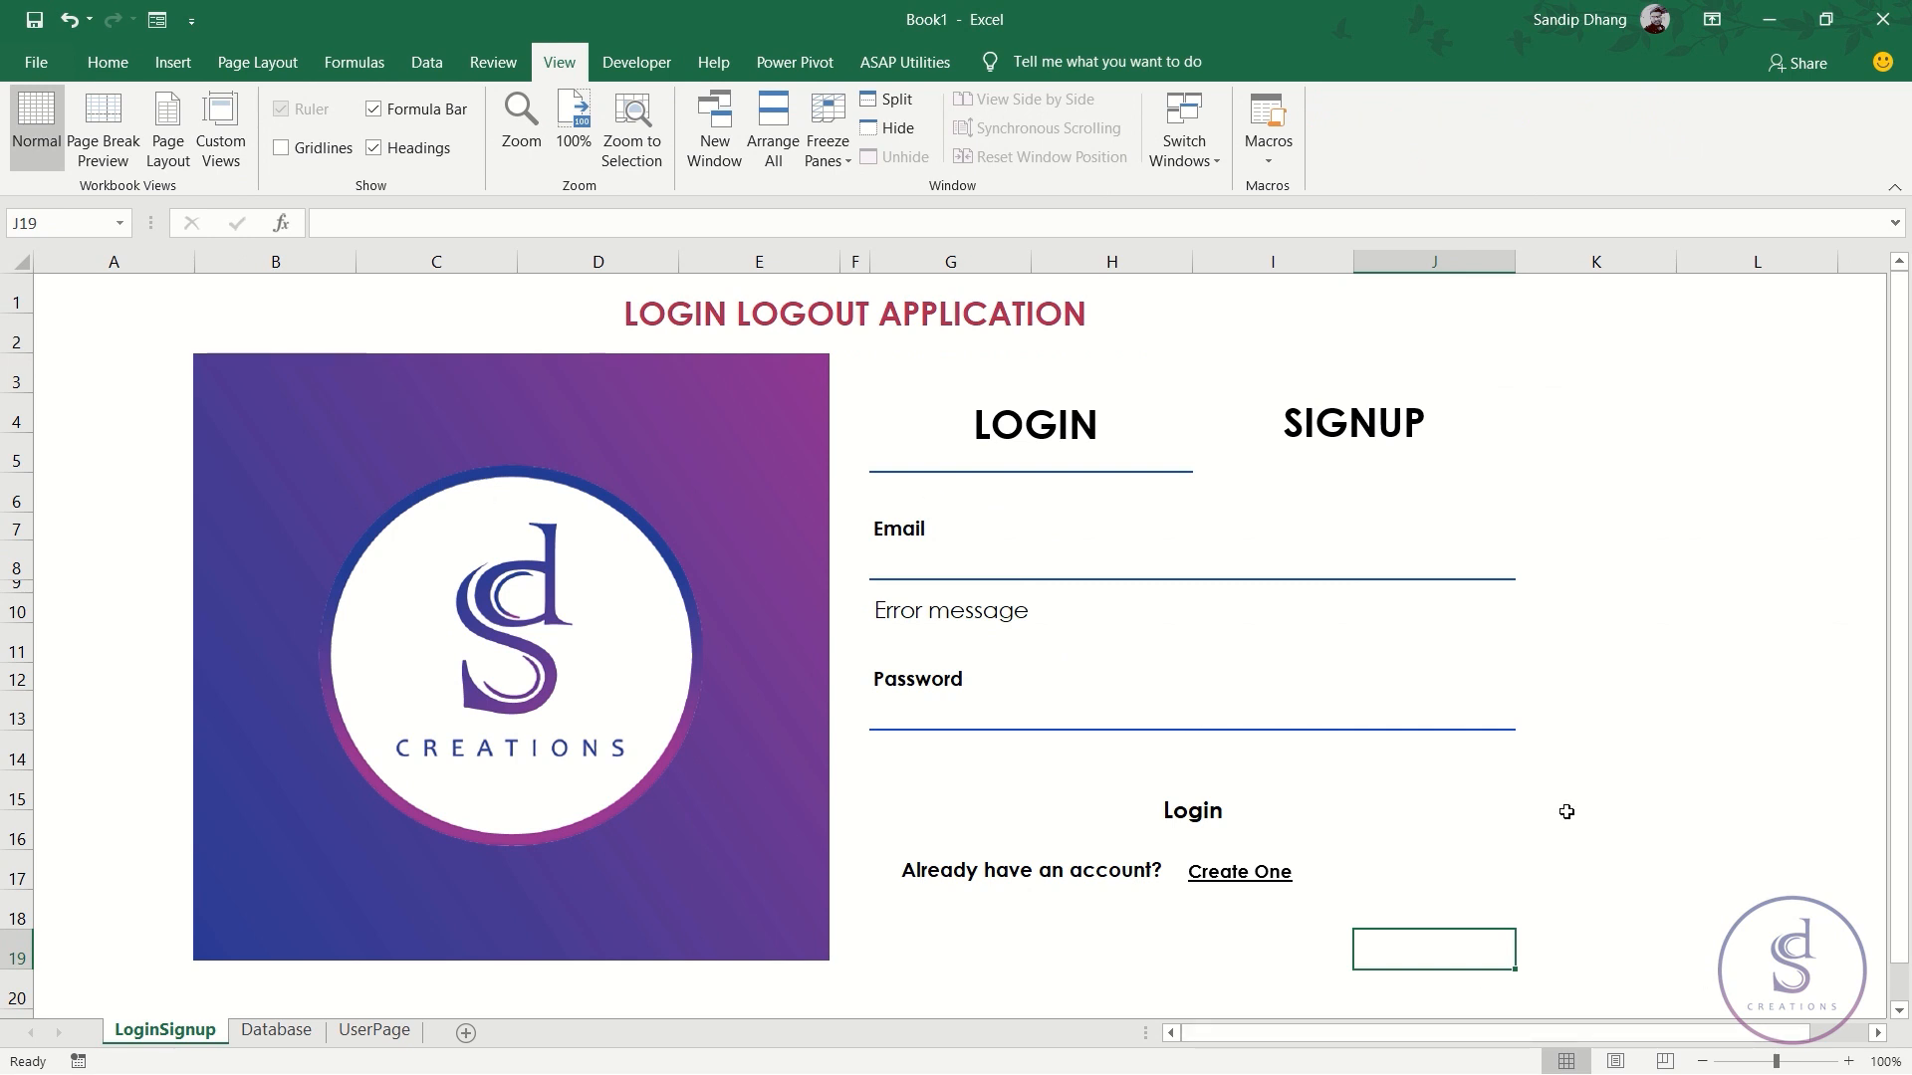
pyautogui.click(285, 149)
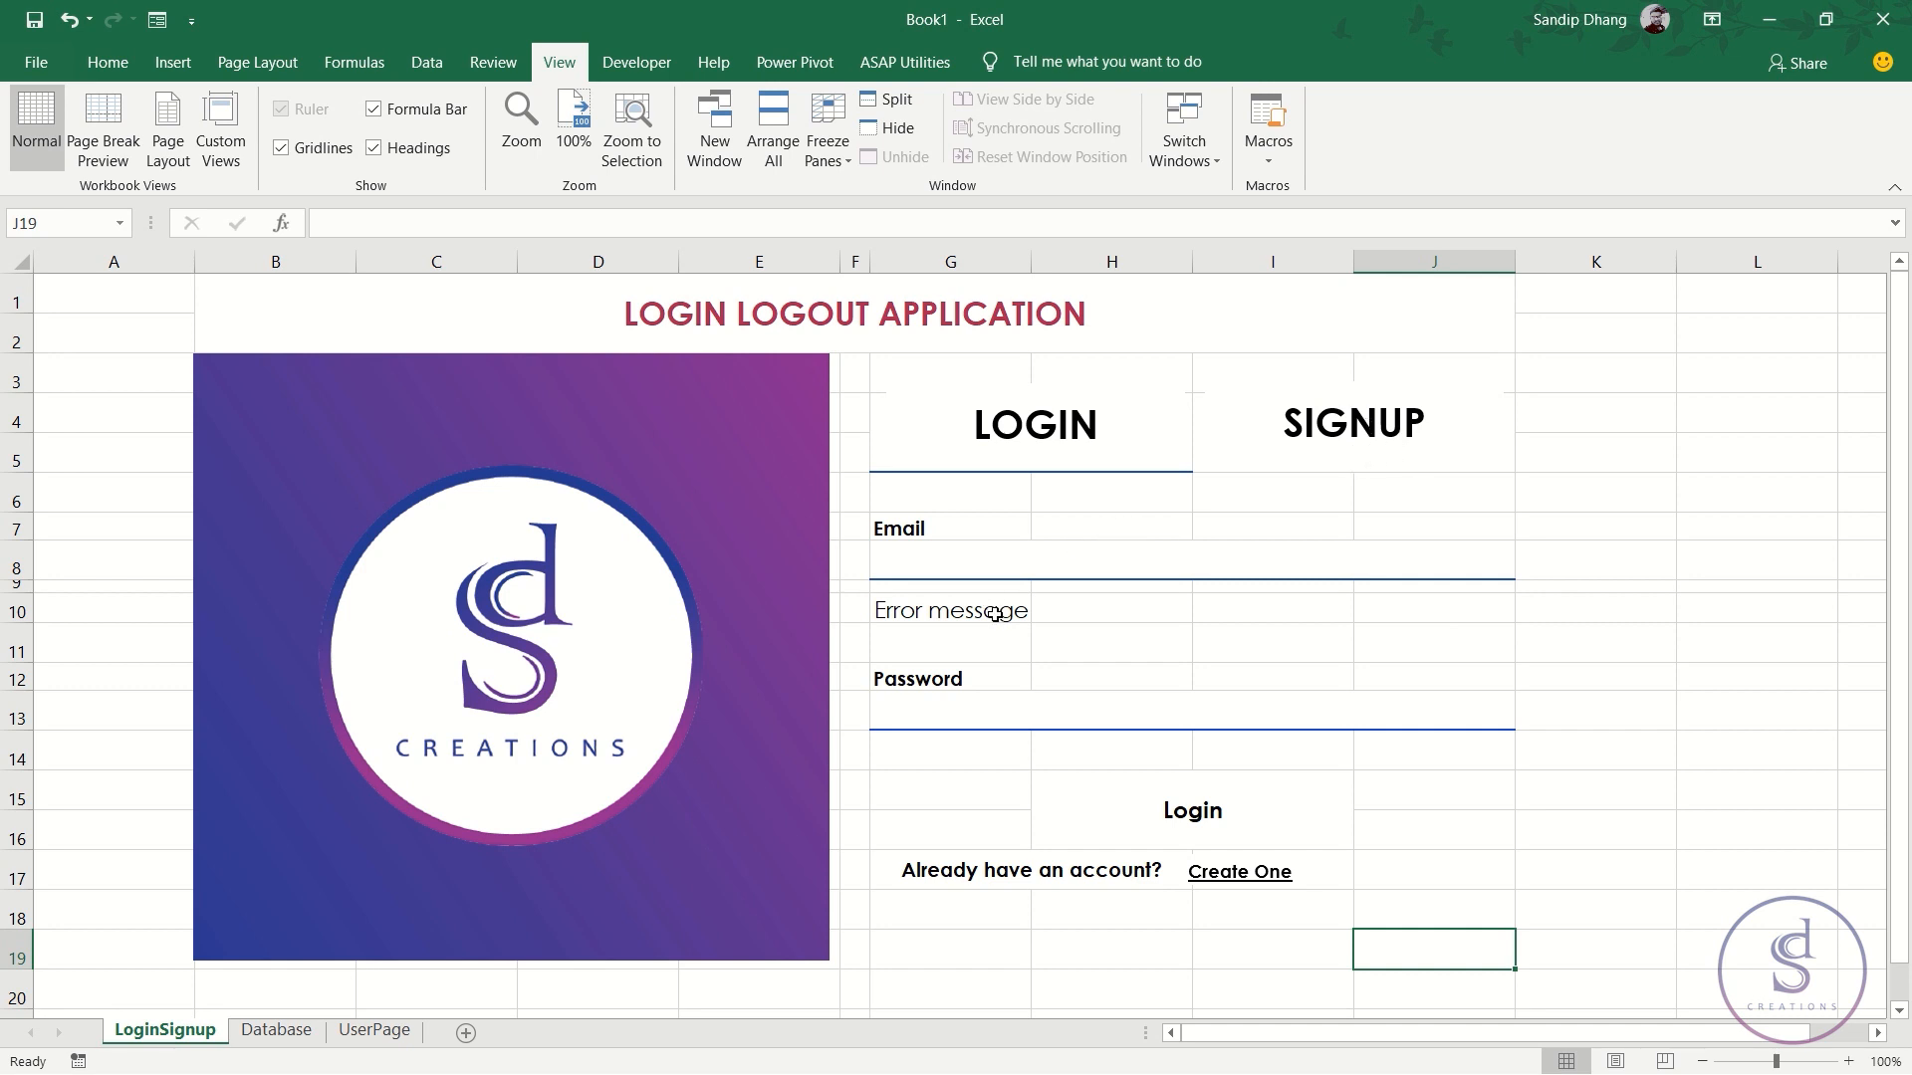
pyautogui.click(10, 501)
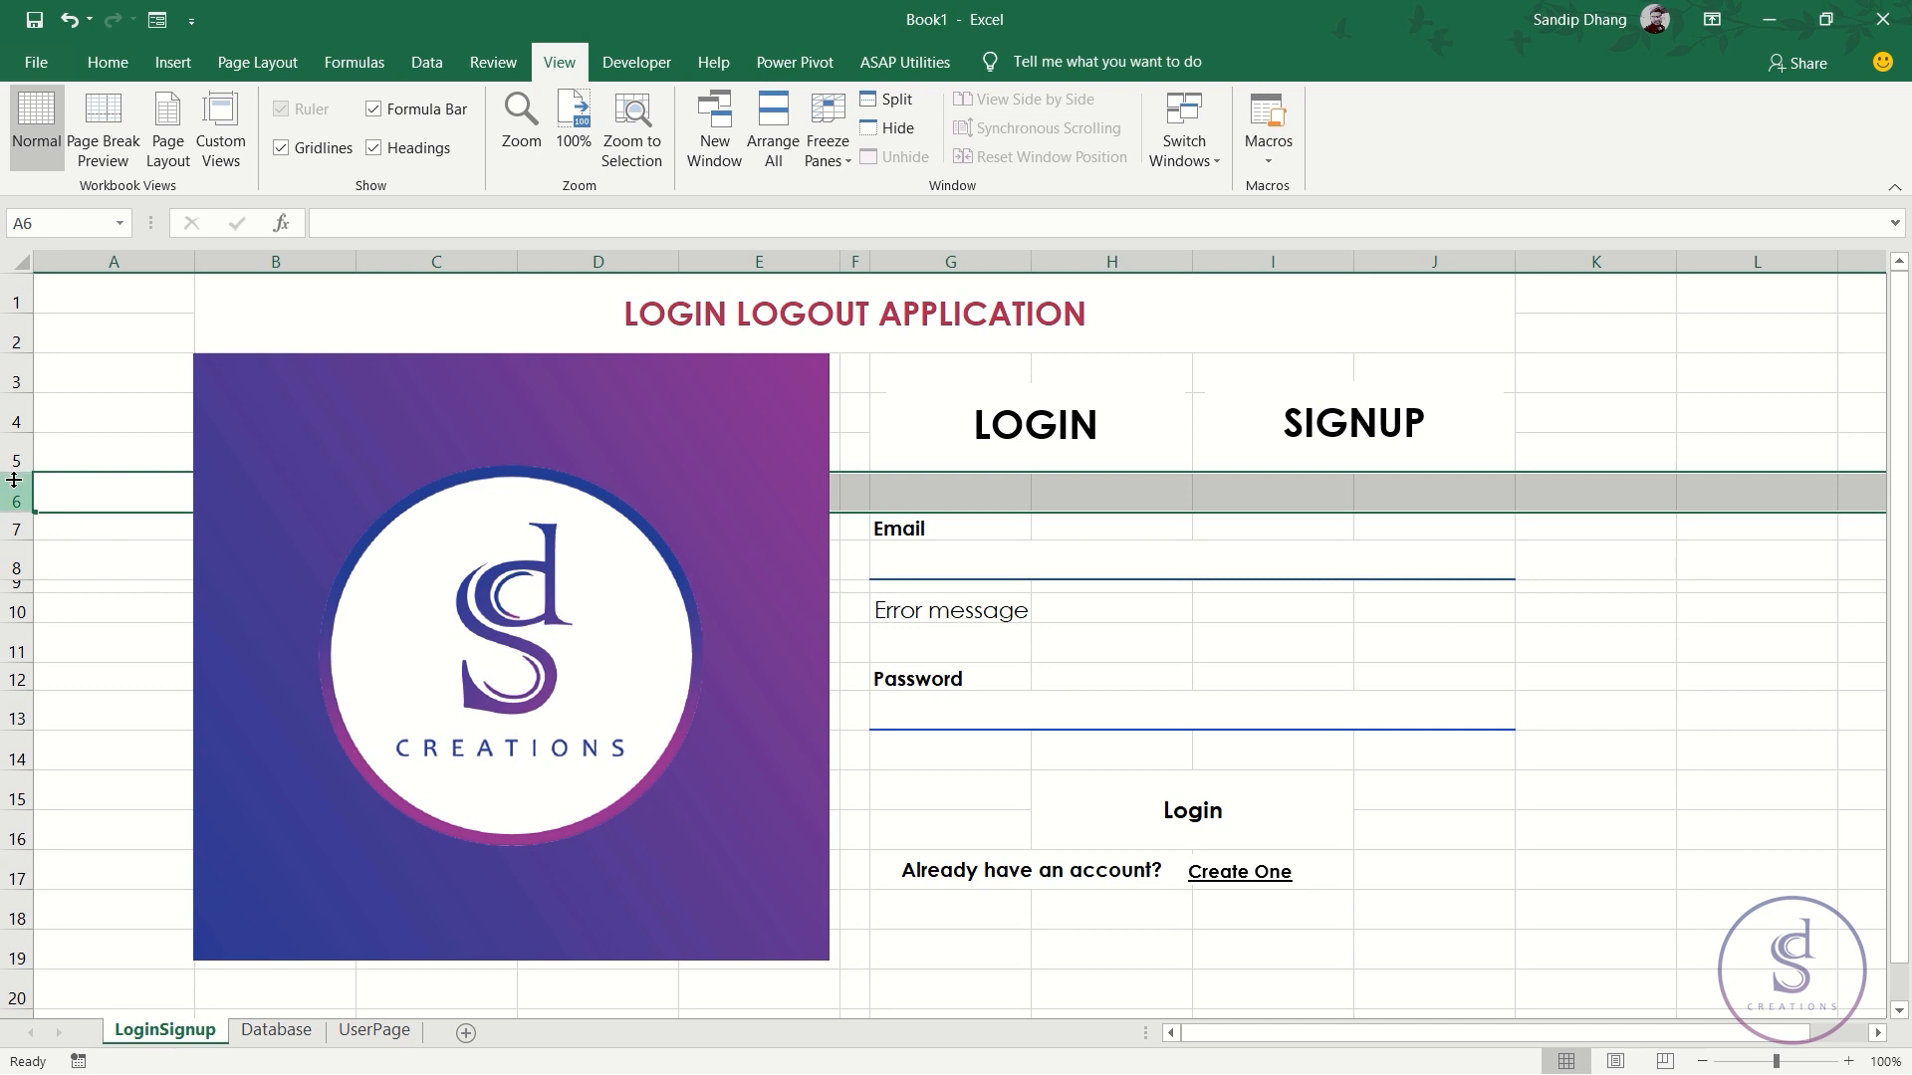
pyautogui.click(51, 498)
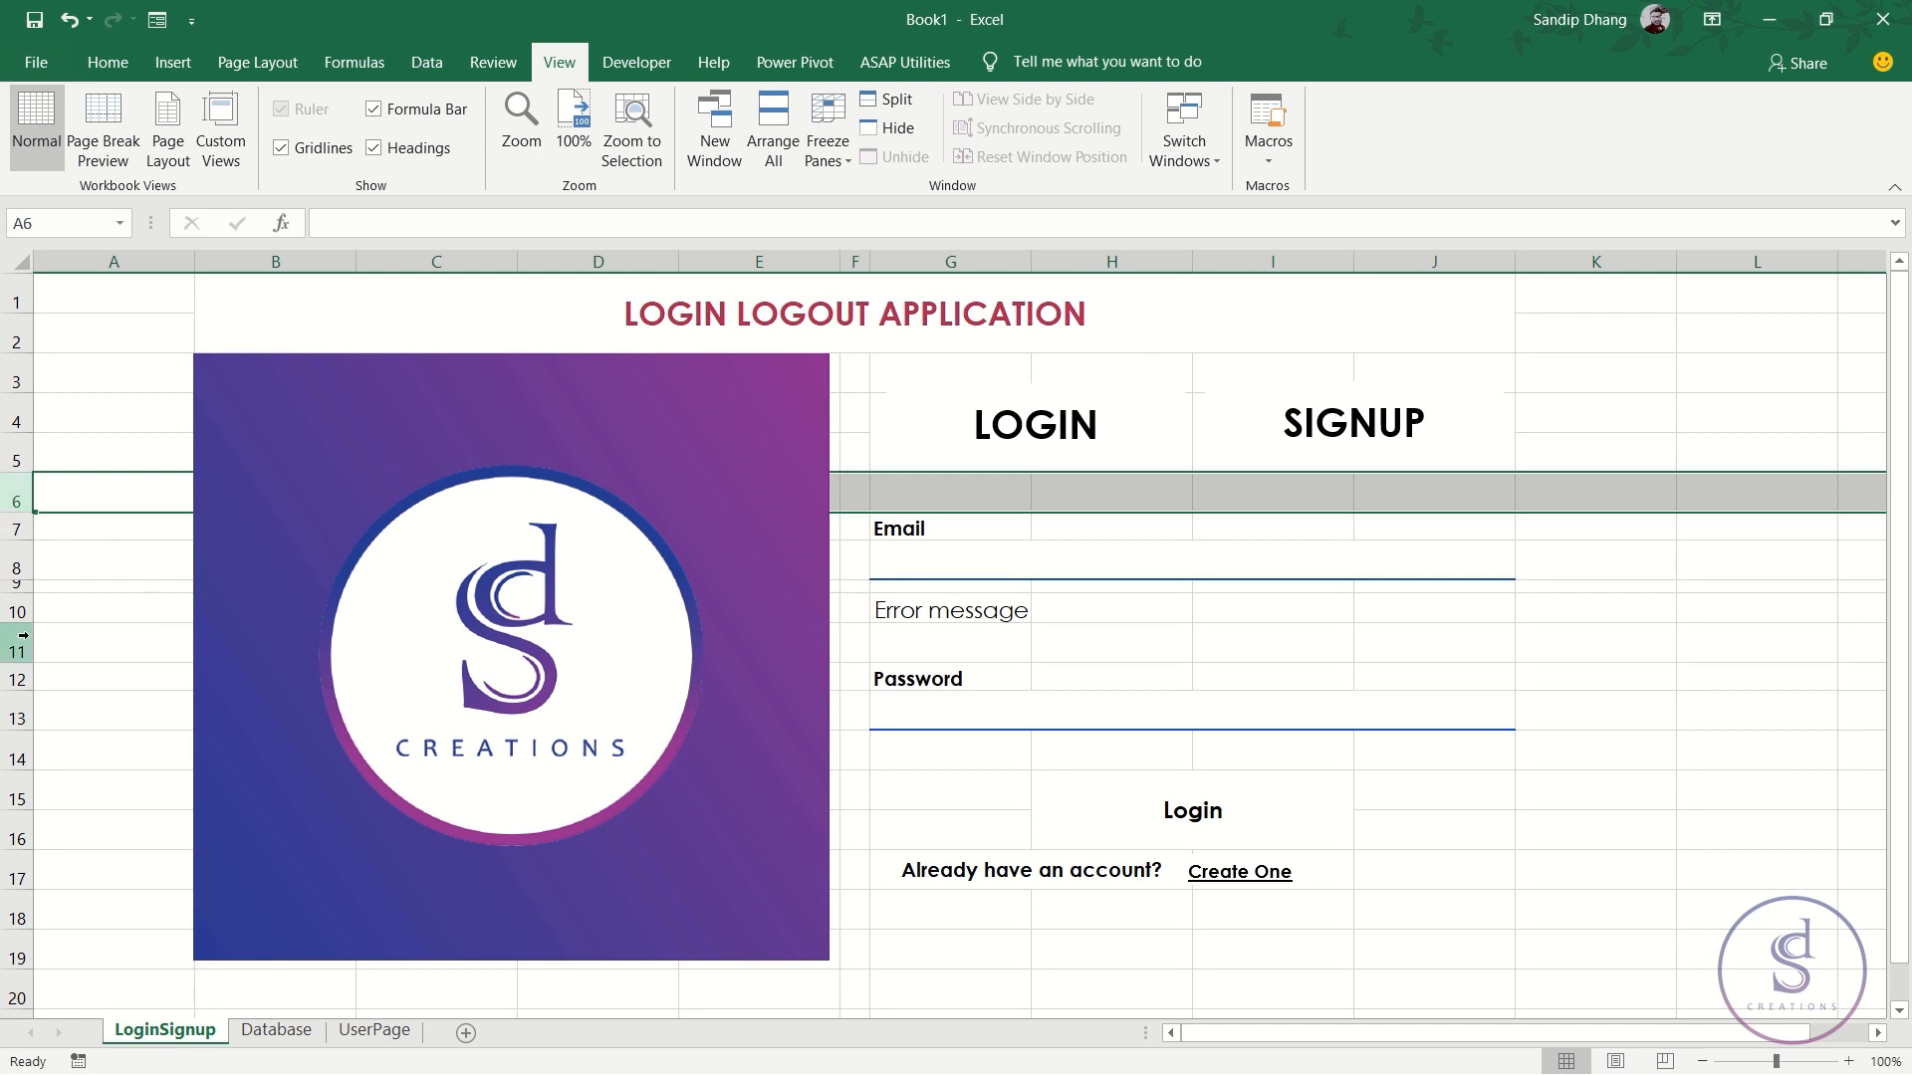
pyautogui.scroll(-1, 40, 653)
pyautogui.click(11, 799)
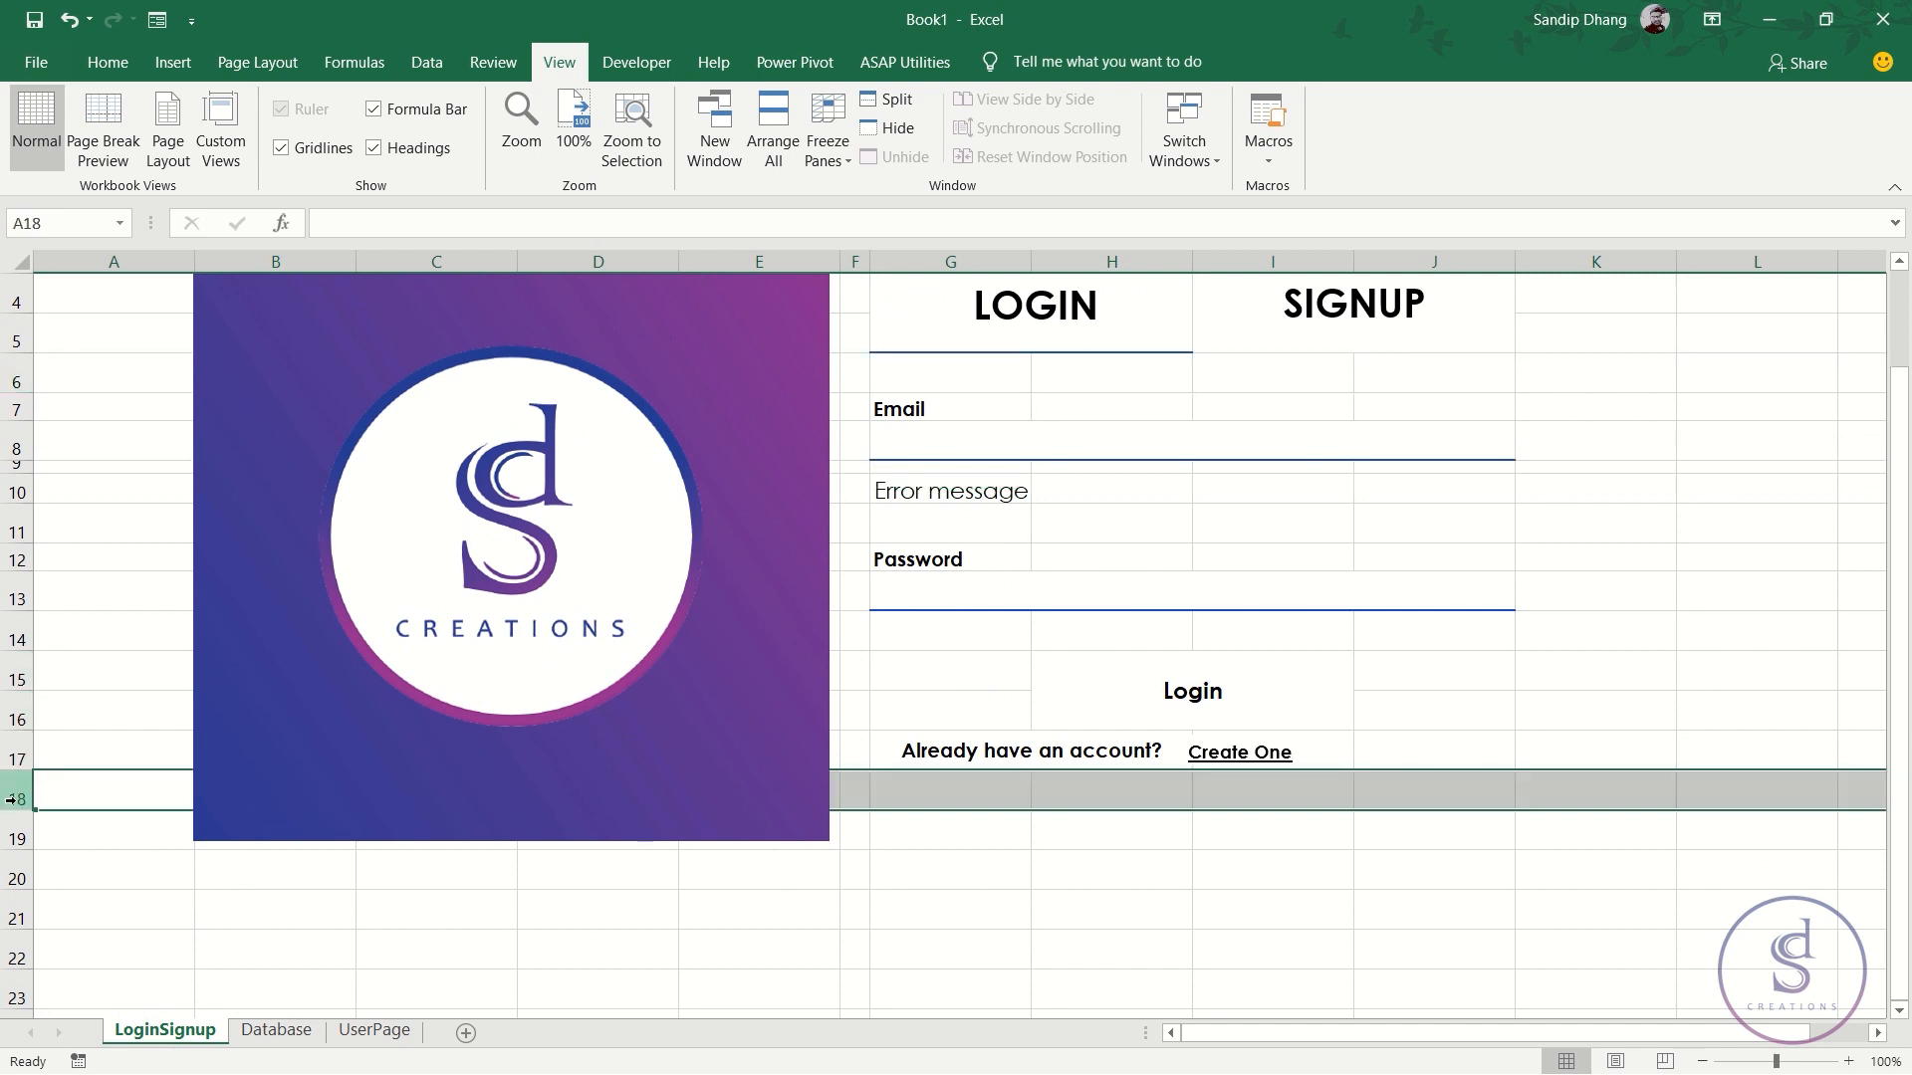
pyautogui.scroll(1, 11, 798)
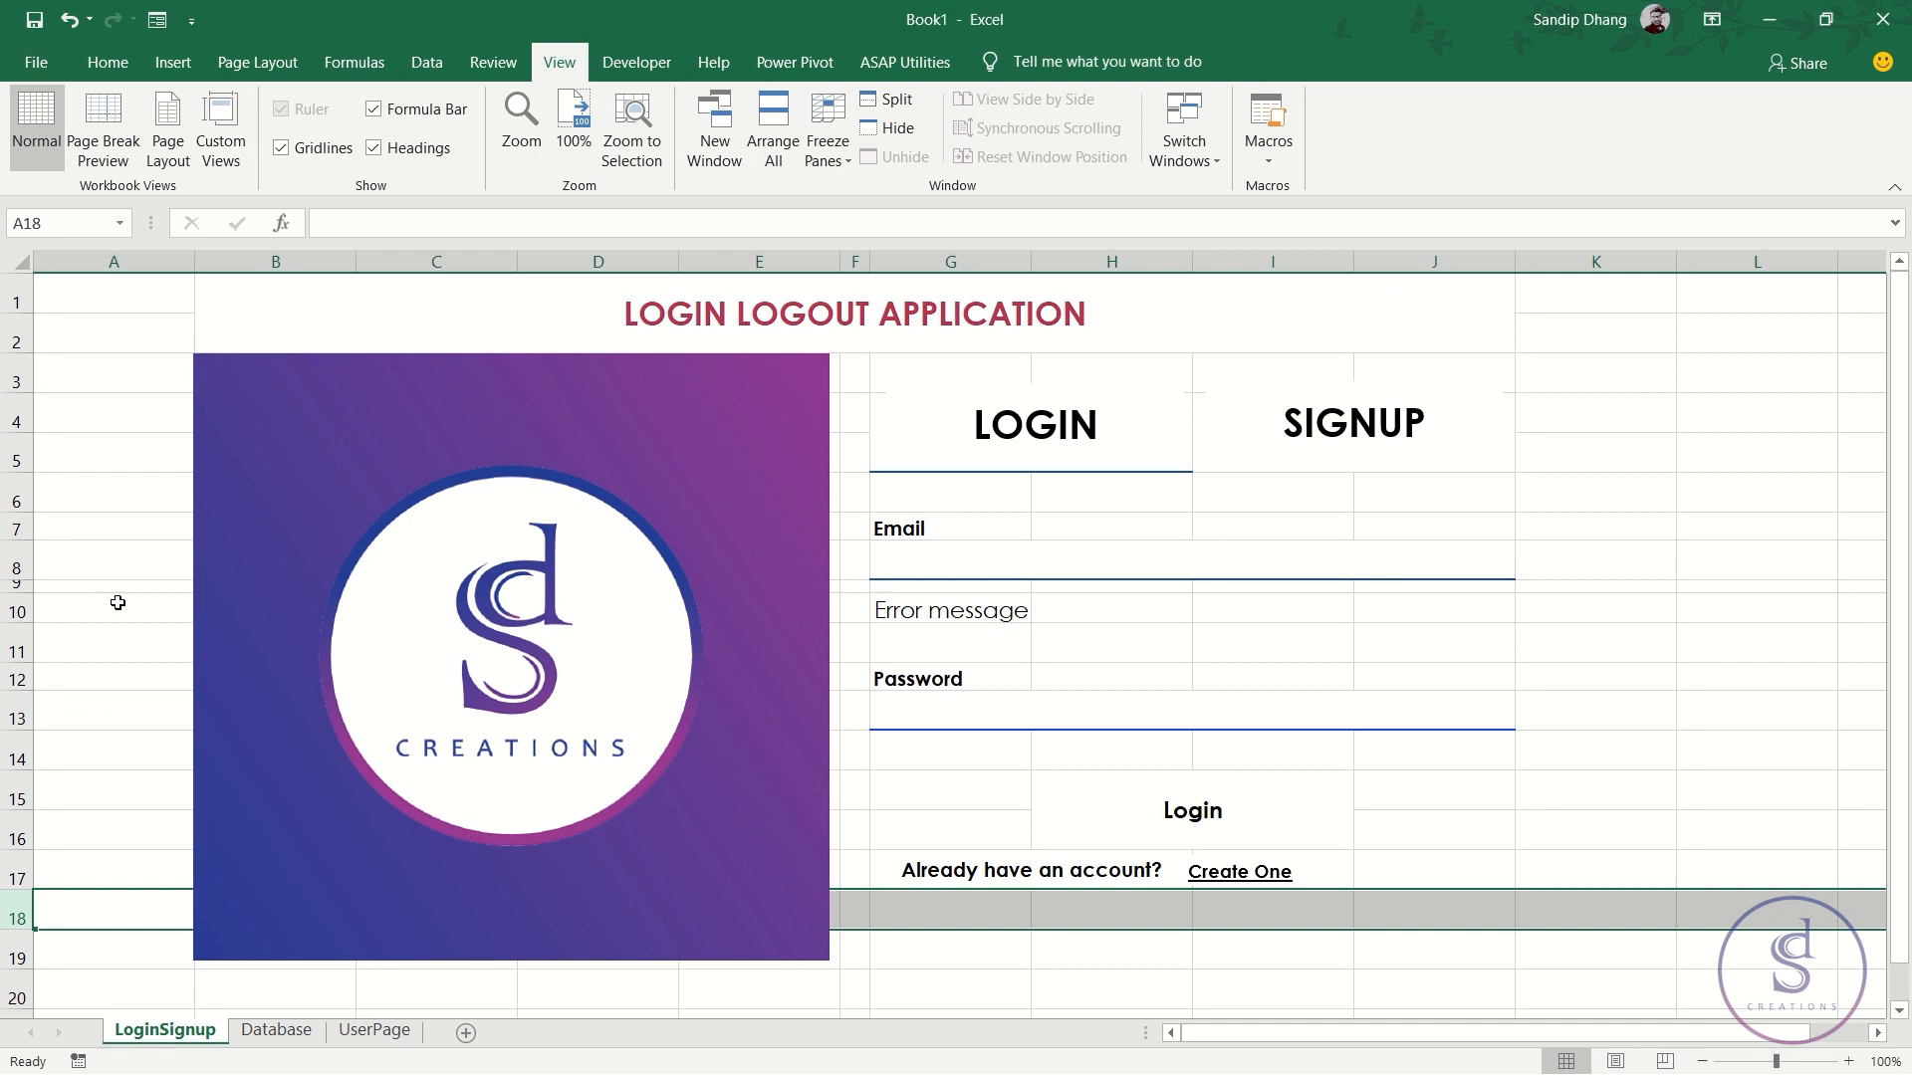
pyautogui.scroll(-1, 184, 922)
pyautogui.scroll(1, 184, 922)
pyautogui.scroll(-1, 177, 916)
pyautogui.scroll(1, 149, 896)
pyautogui.click(7, 999)
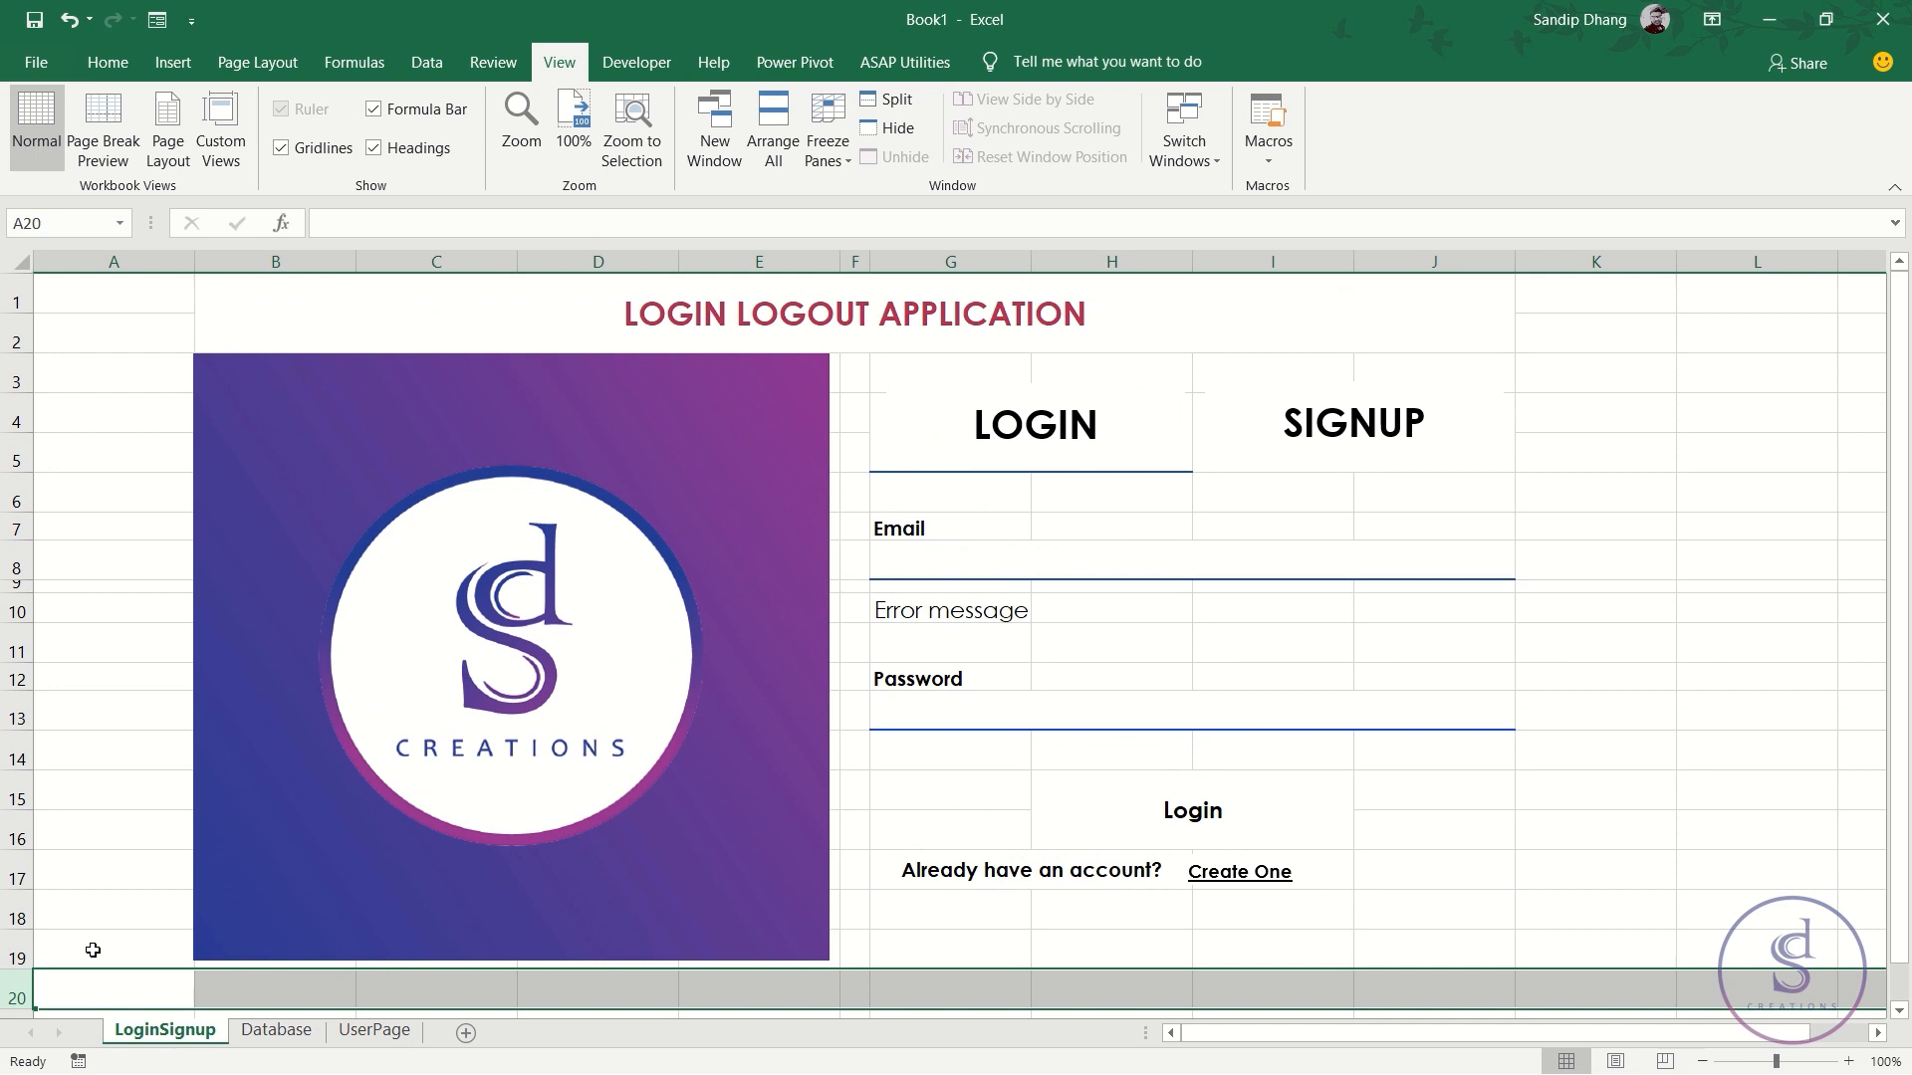
pyautogui.hotkey('ctrl', 'shift', 'Down')
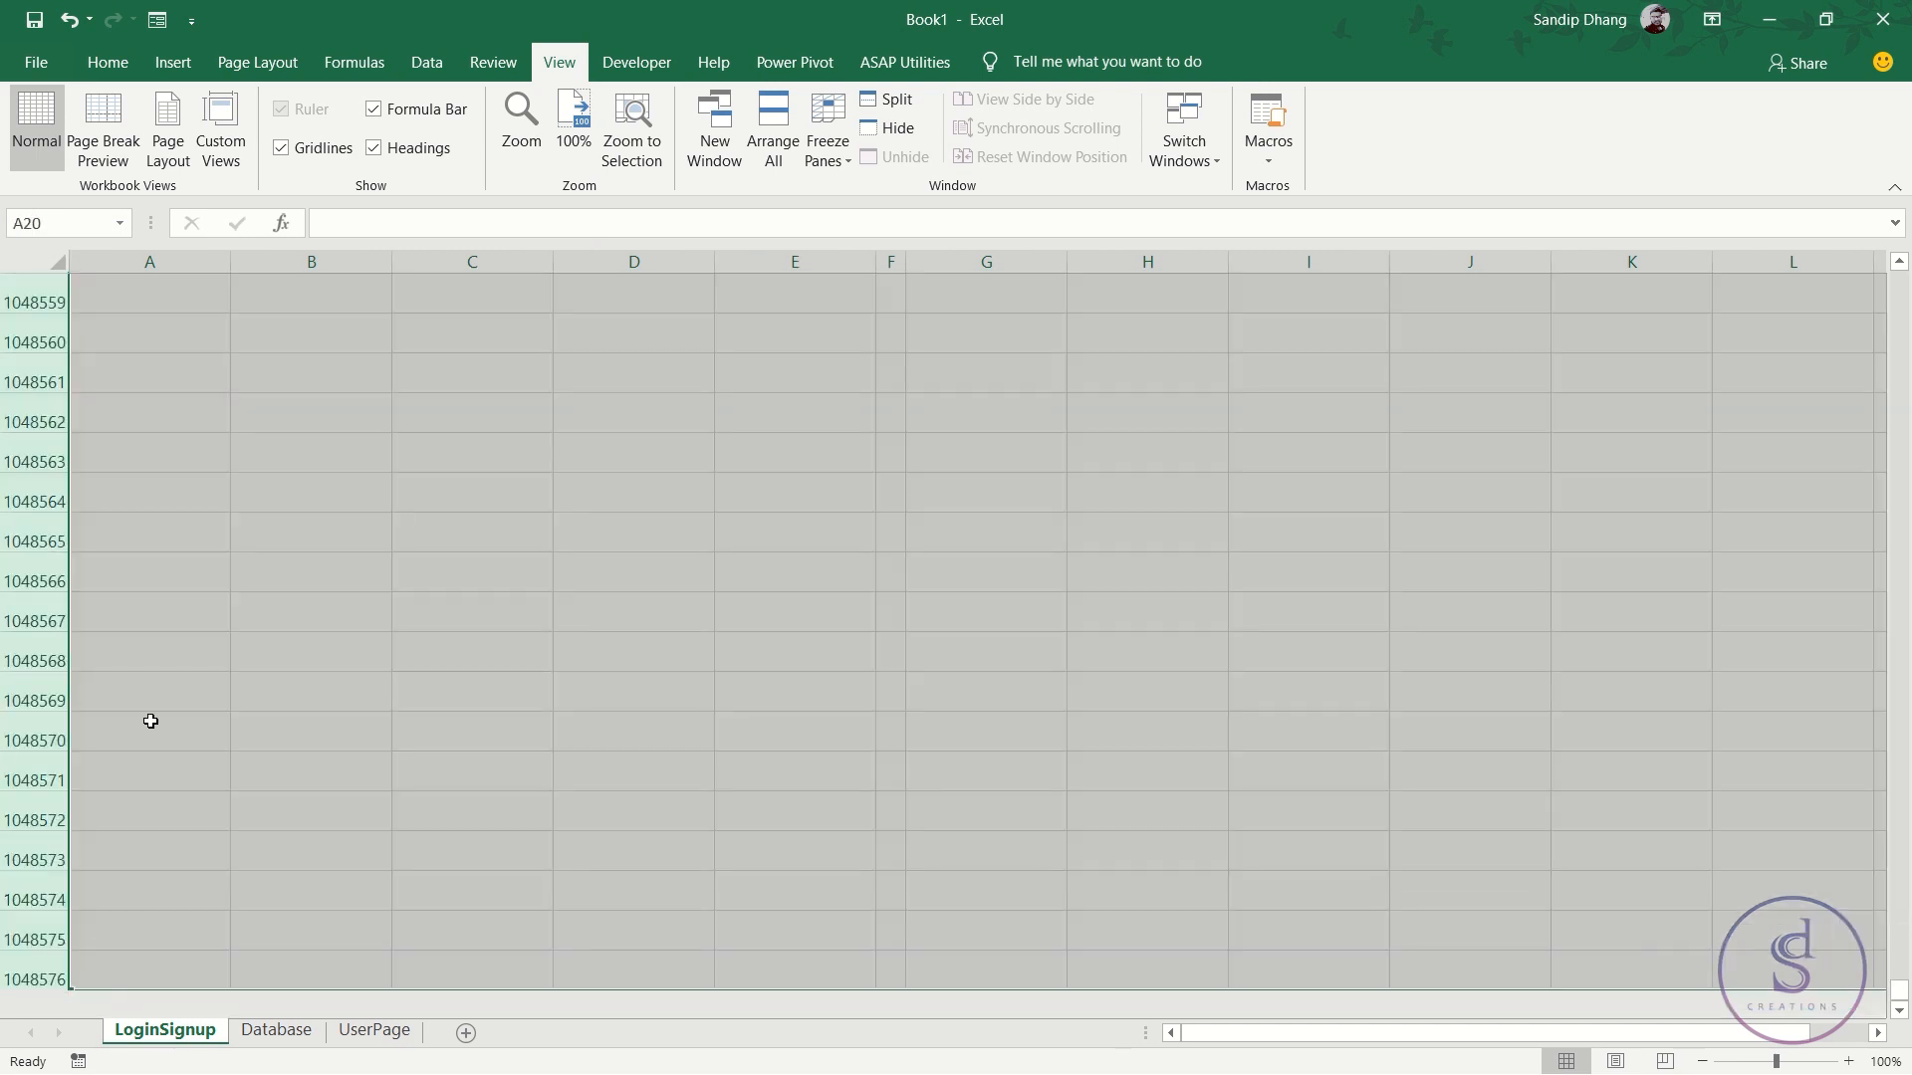
pyautogui.scroll(7, 52, 795)
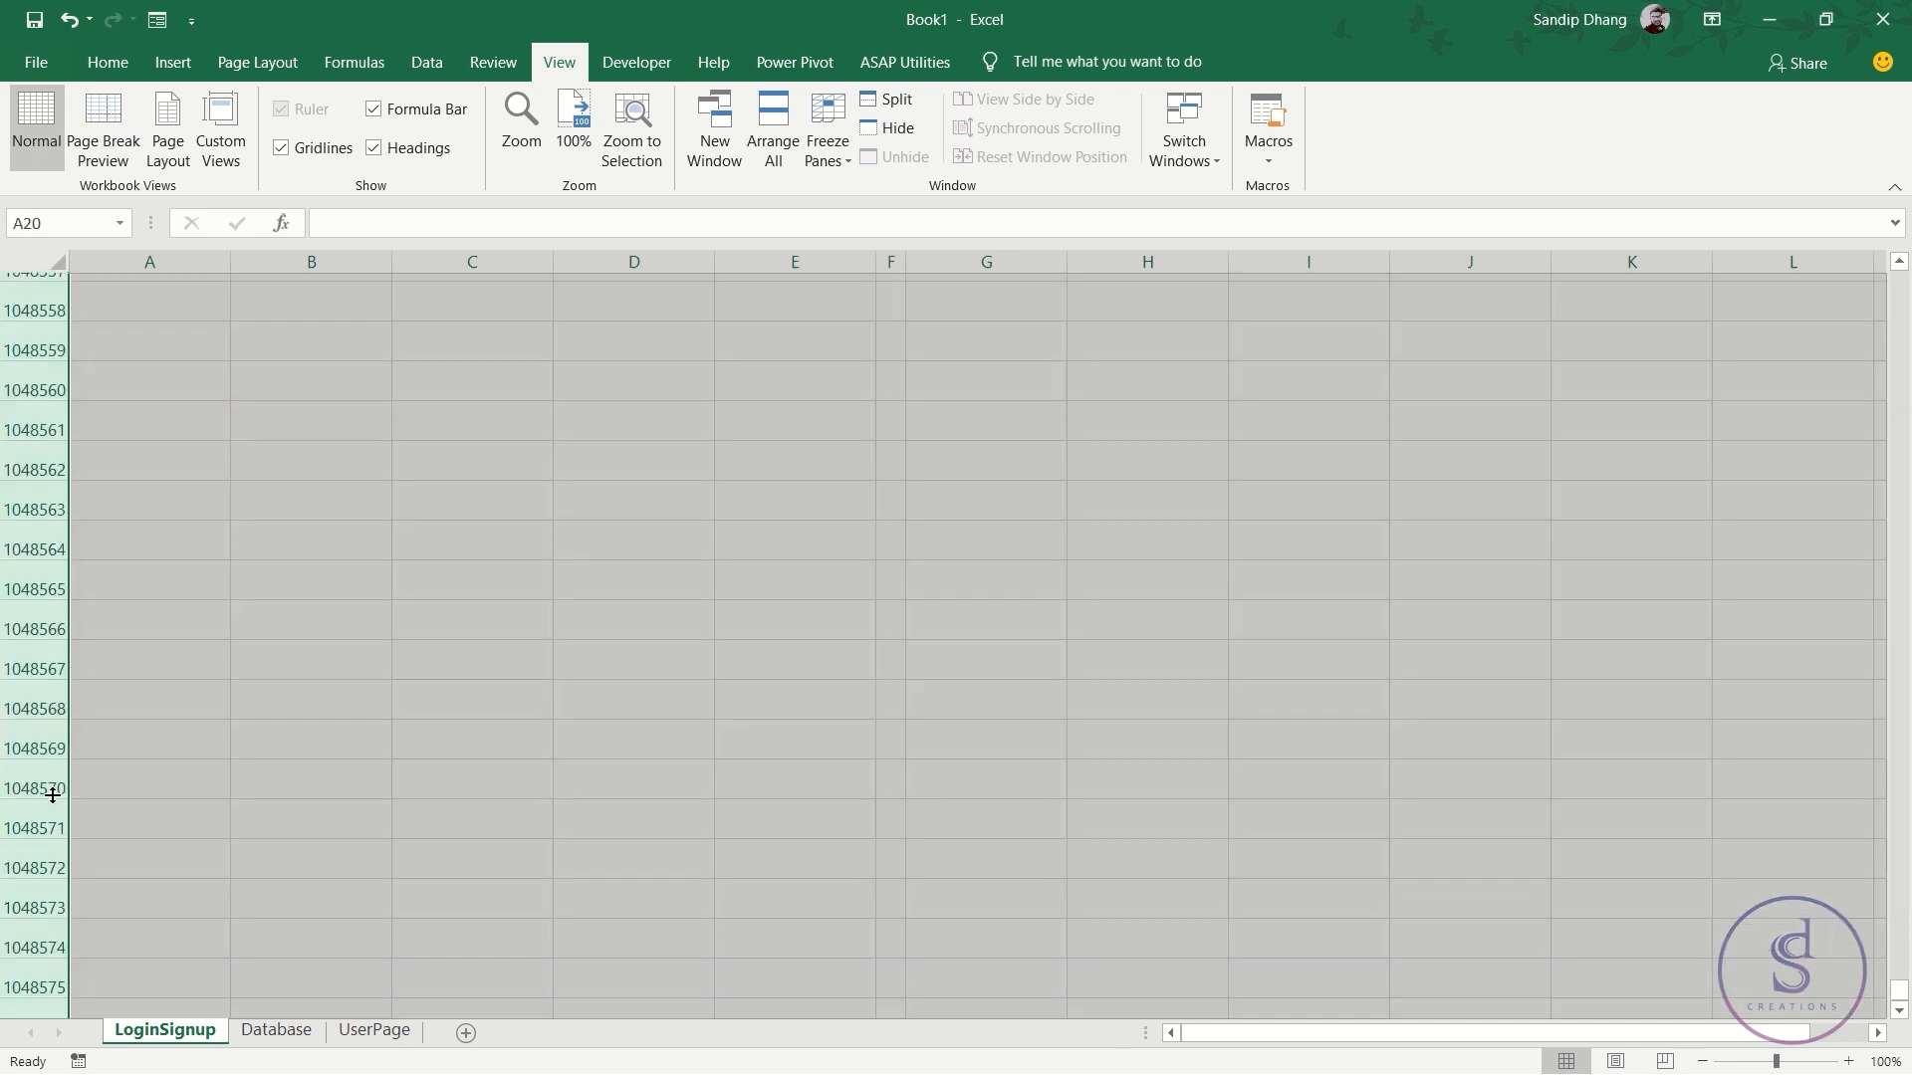
pyautogui.hotkey('ctrl', 'Home')
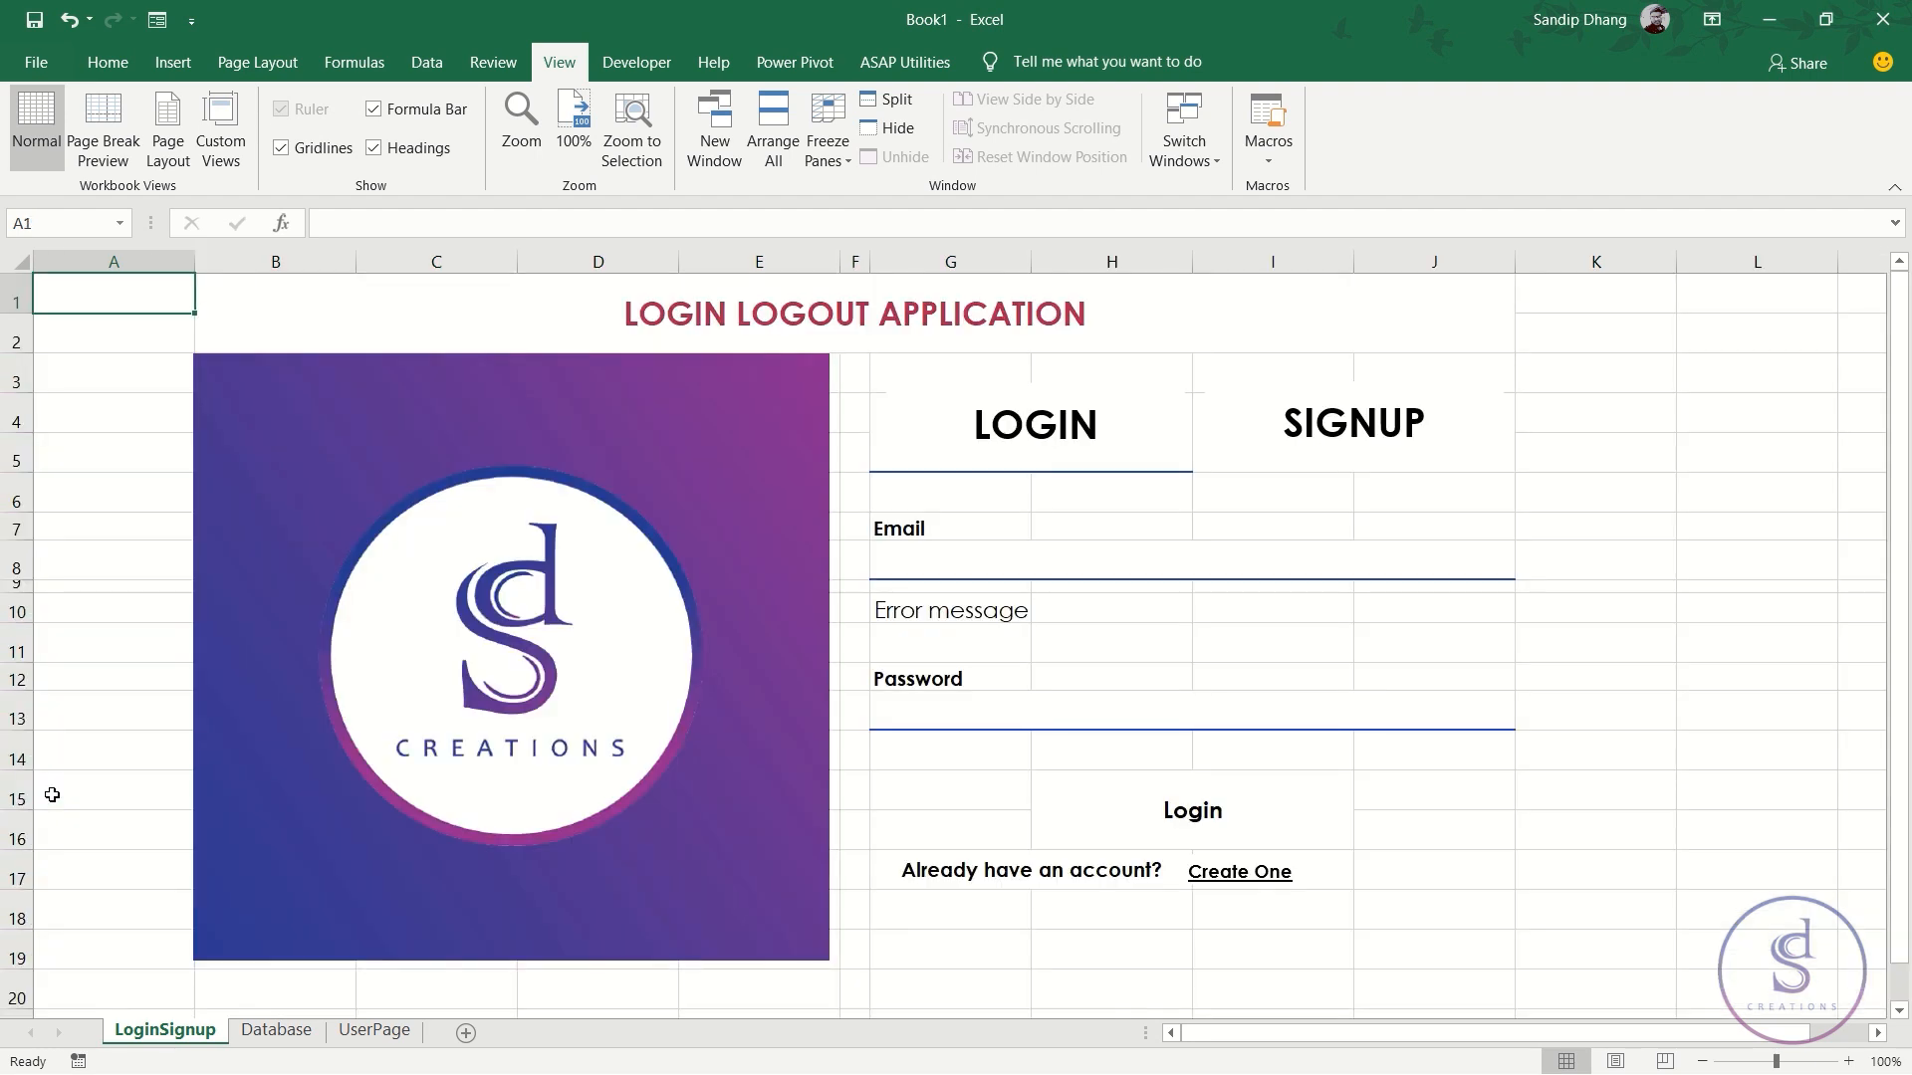
pyautogui.scroll(-3, 589, 863)
pyautogui.click(850, 741)
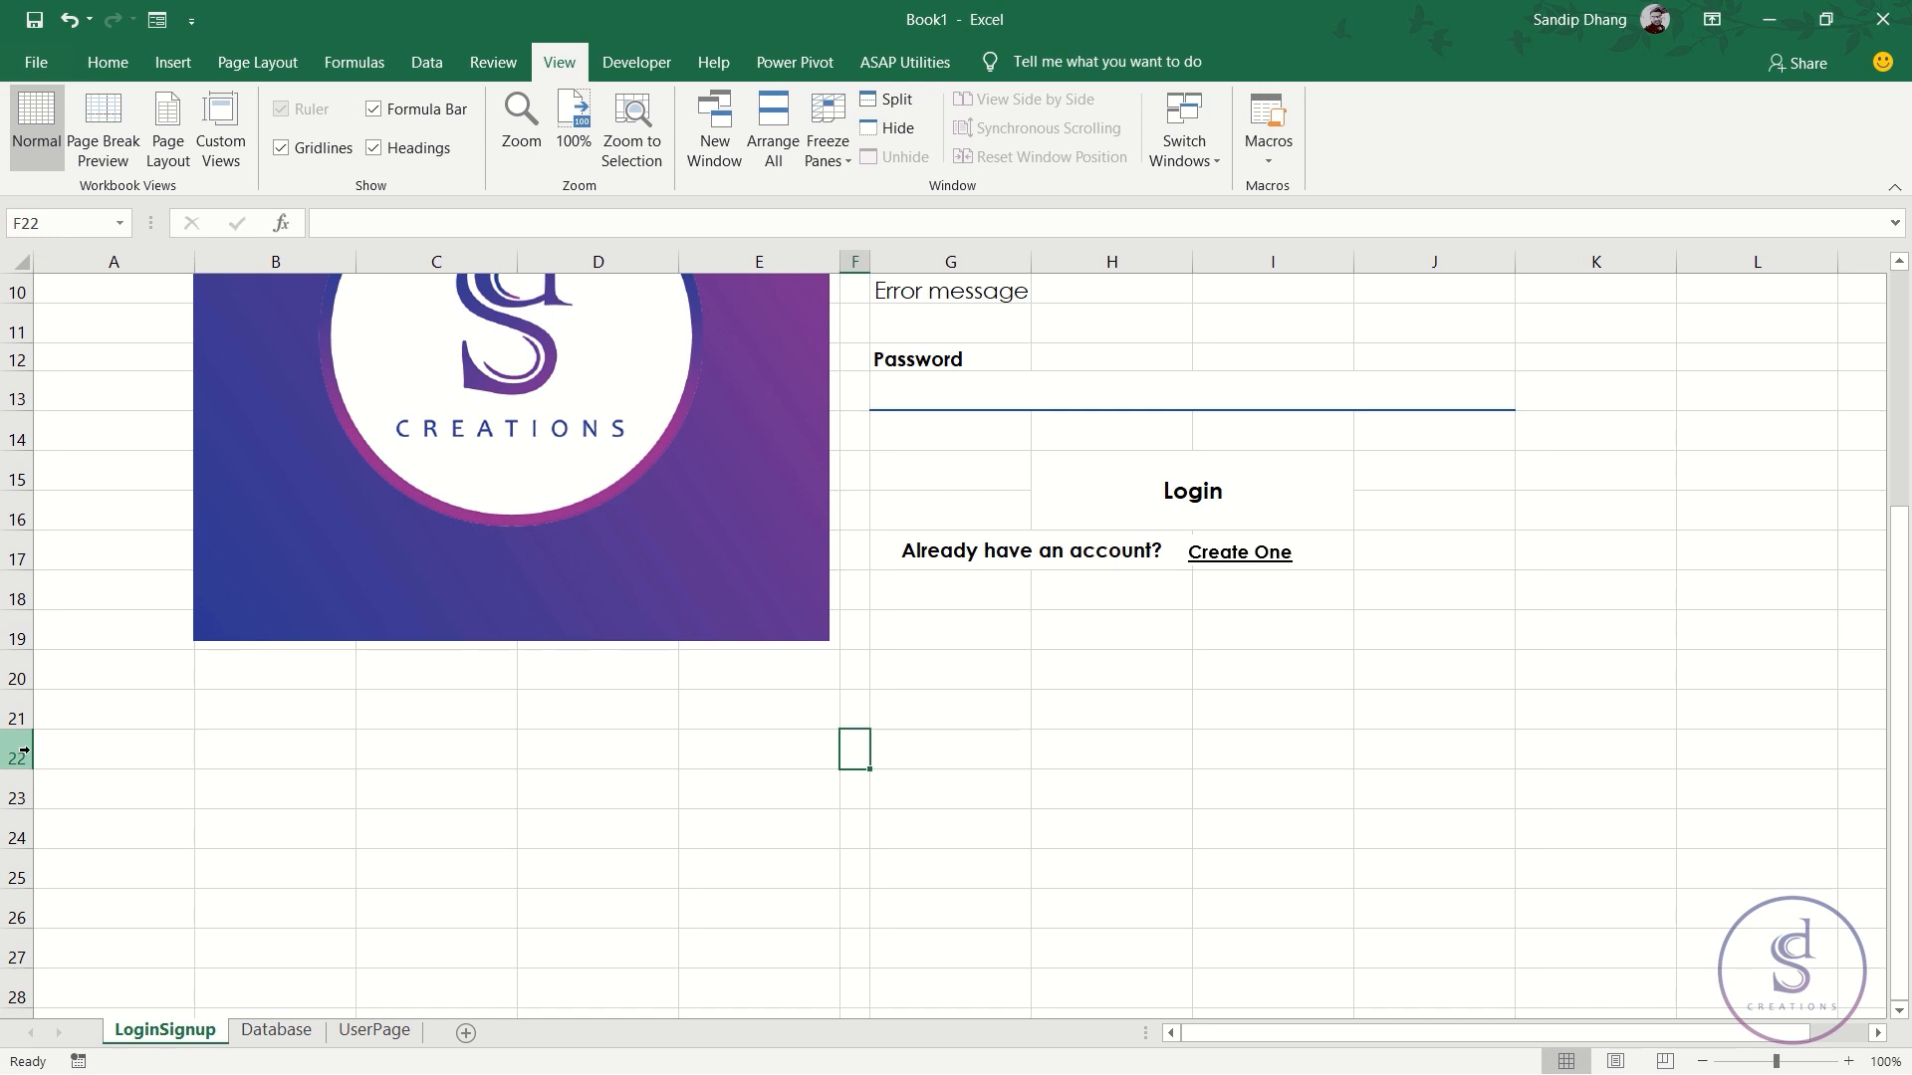
pyautogui.scroll(-1, 989, 893)
pyautogui.click(956, 796)
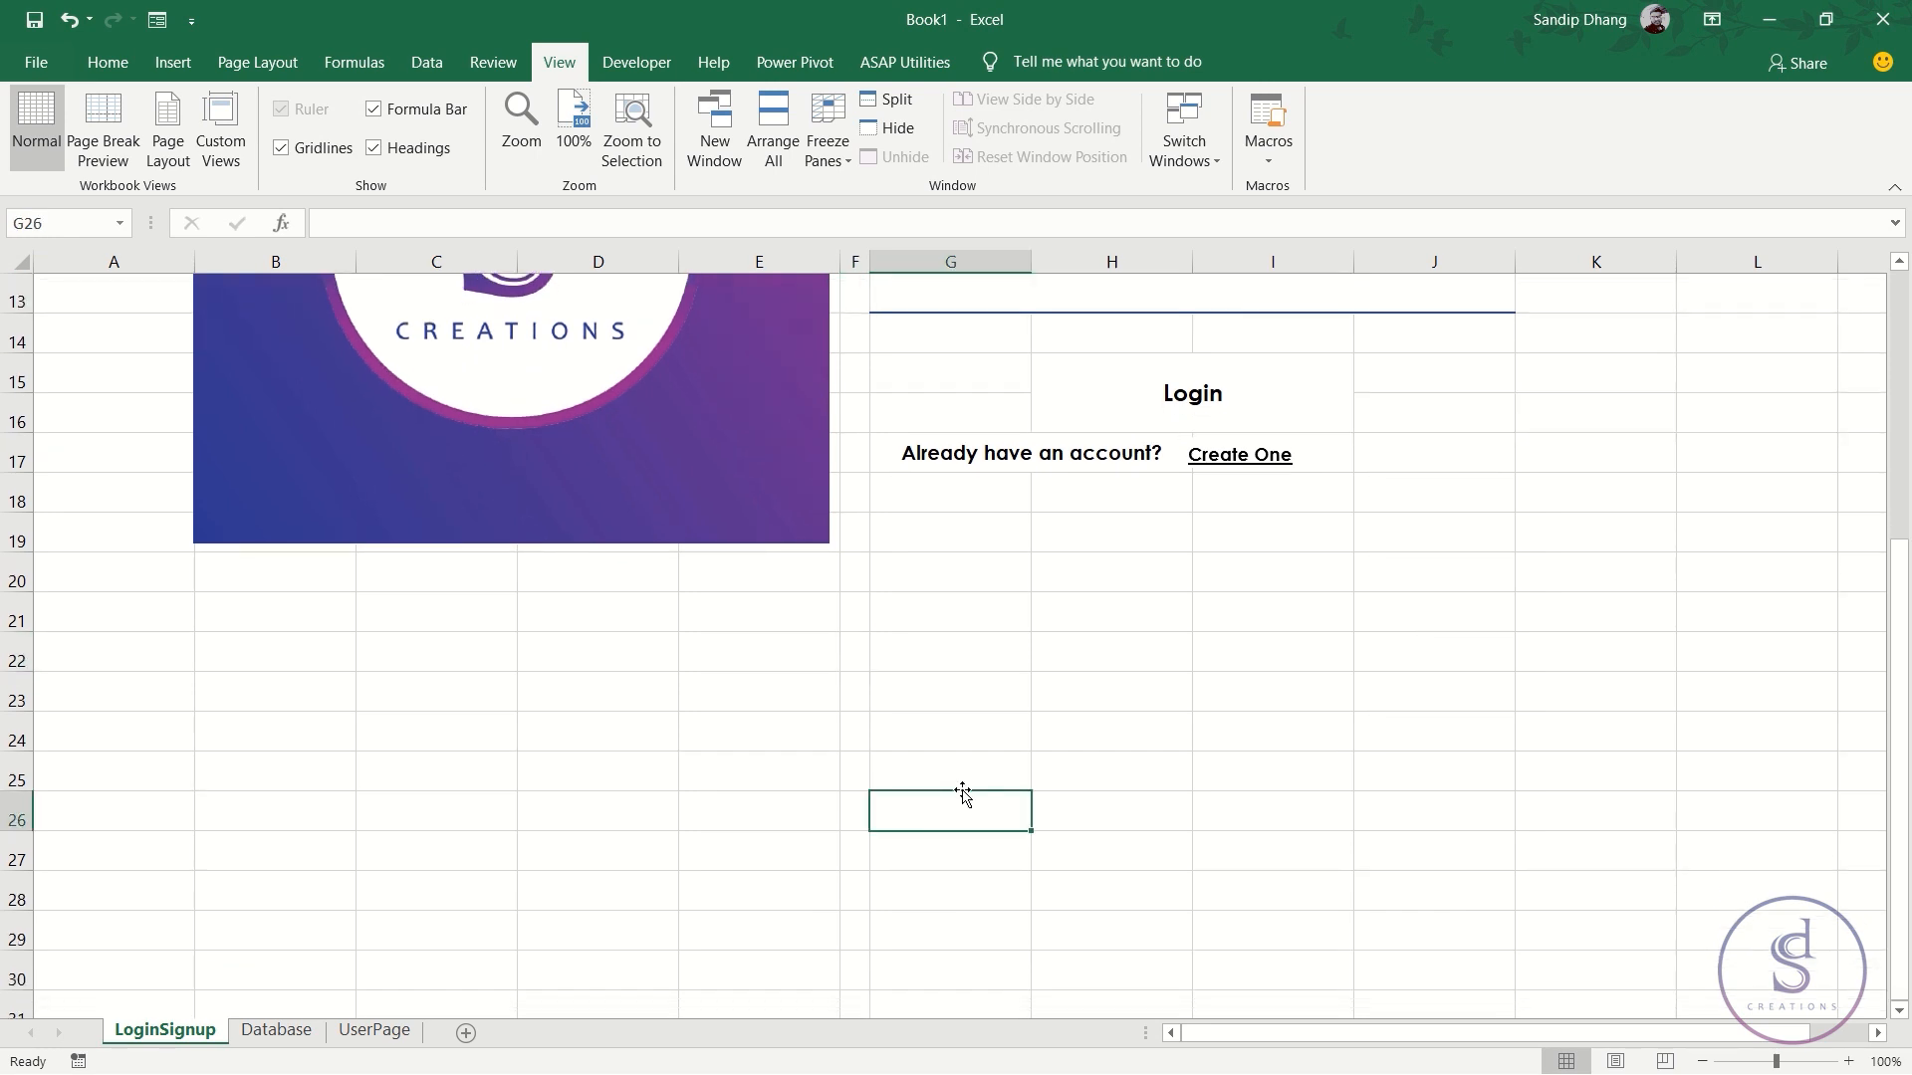
# - Copy the G7:J13 field block and paste it starting at G26
pyautogui.scroll(4, 971, 787)
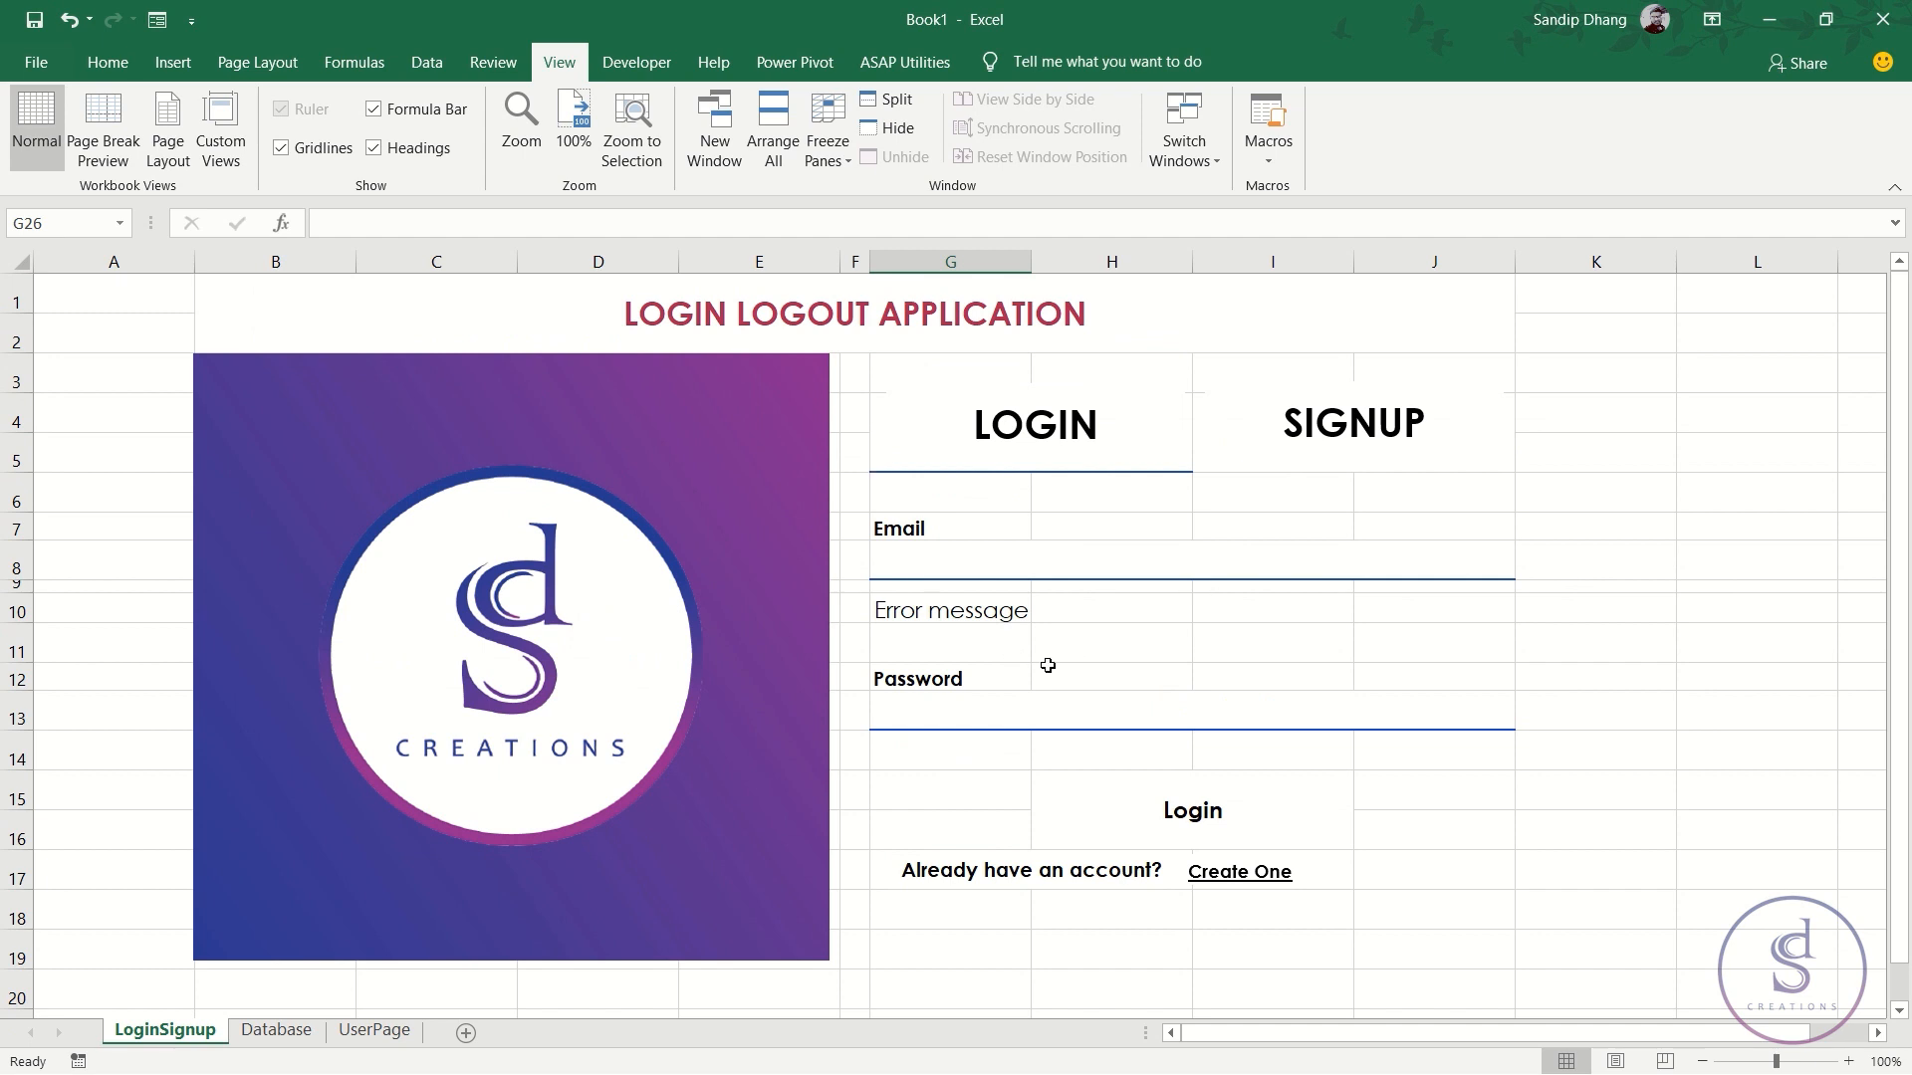
pyautogui.moveTo(913, 528); pyautogui.dragTo(892, 713)
pyautogui.hotkey('ctrl', 'c')
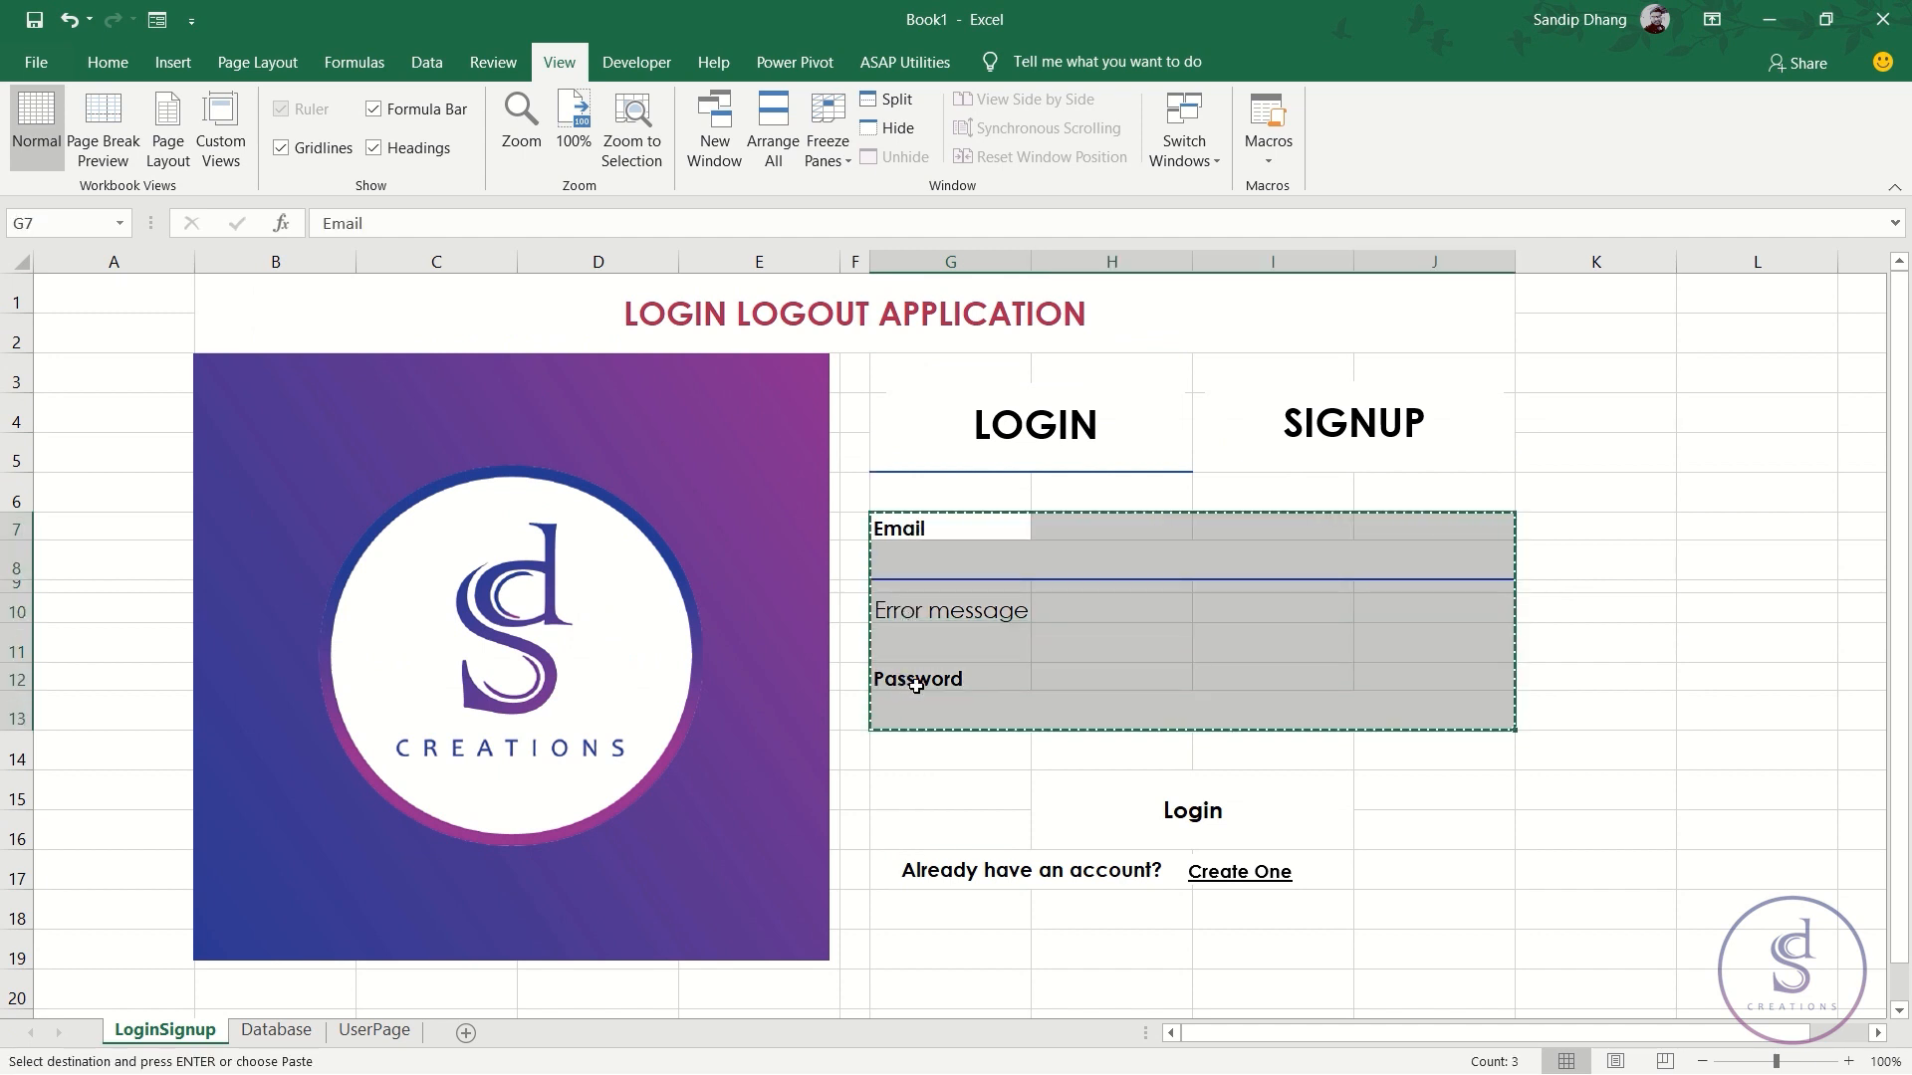
pyautogui.scroll(-5, 911, 689)
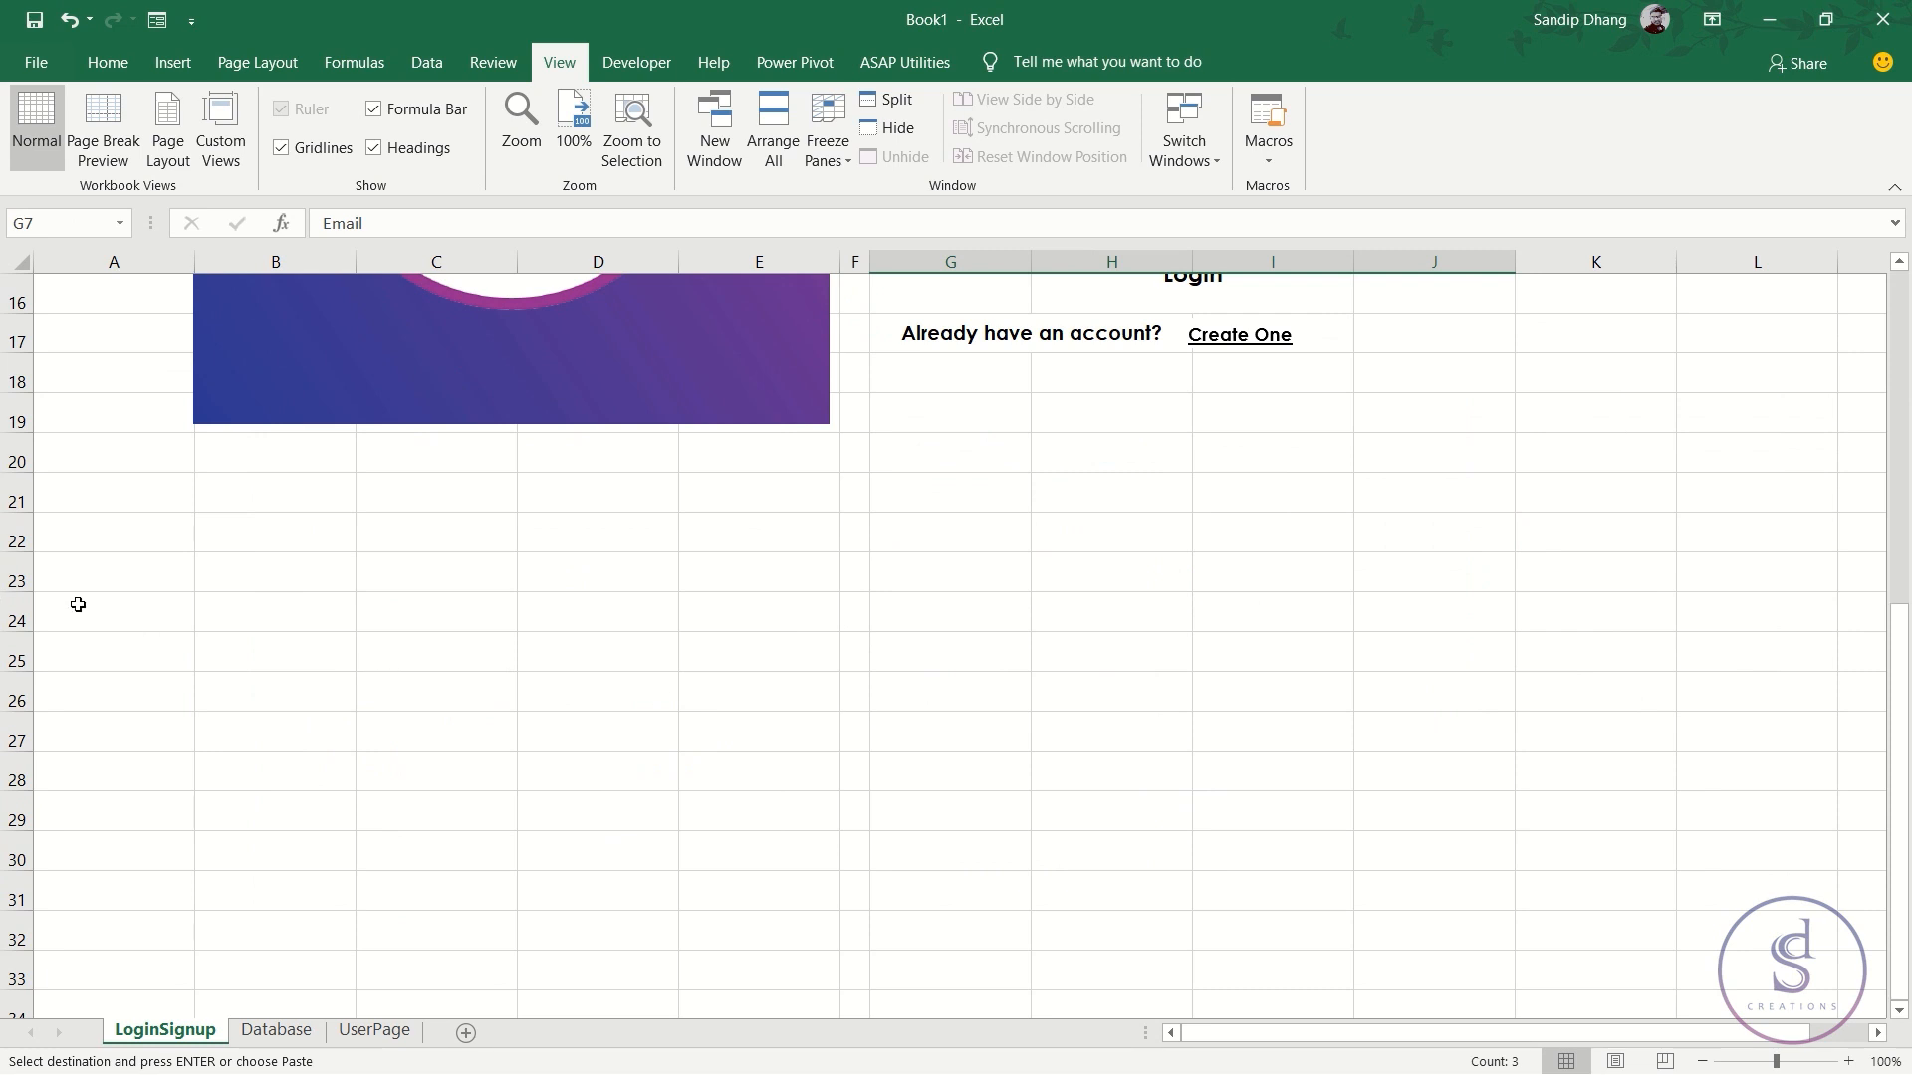
pyautogui.click(925, 685)
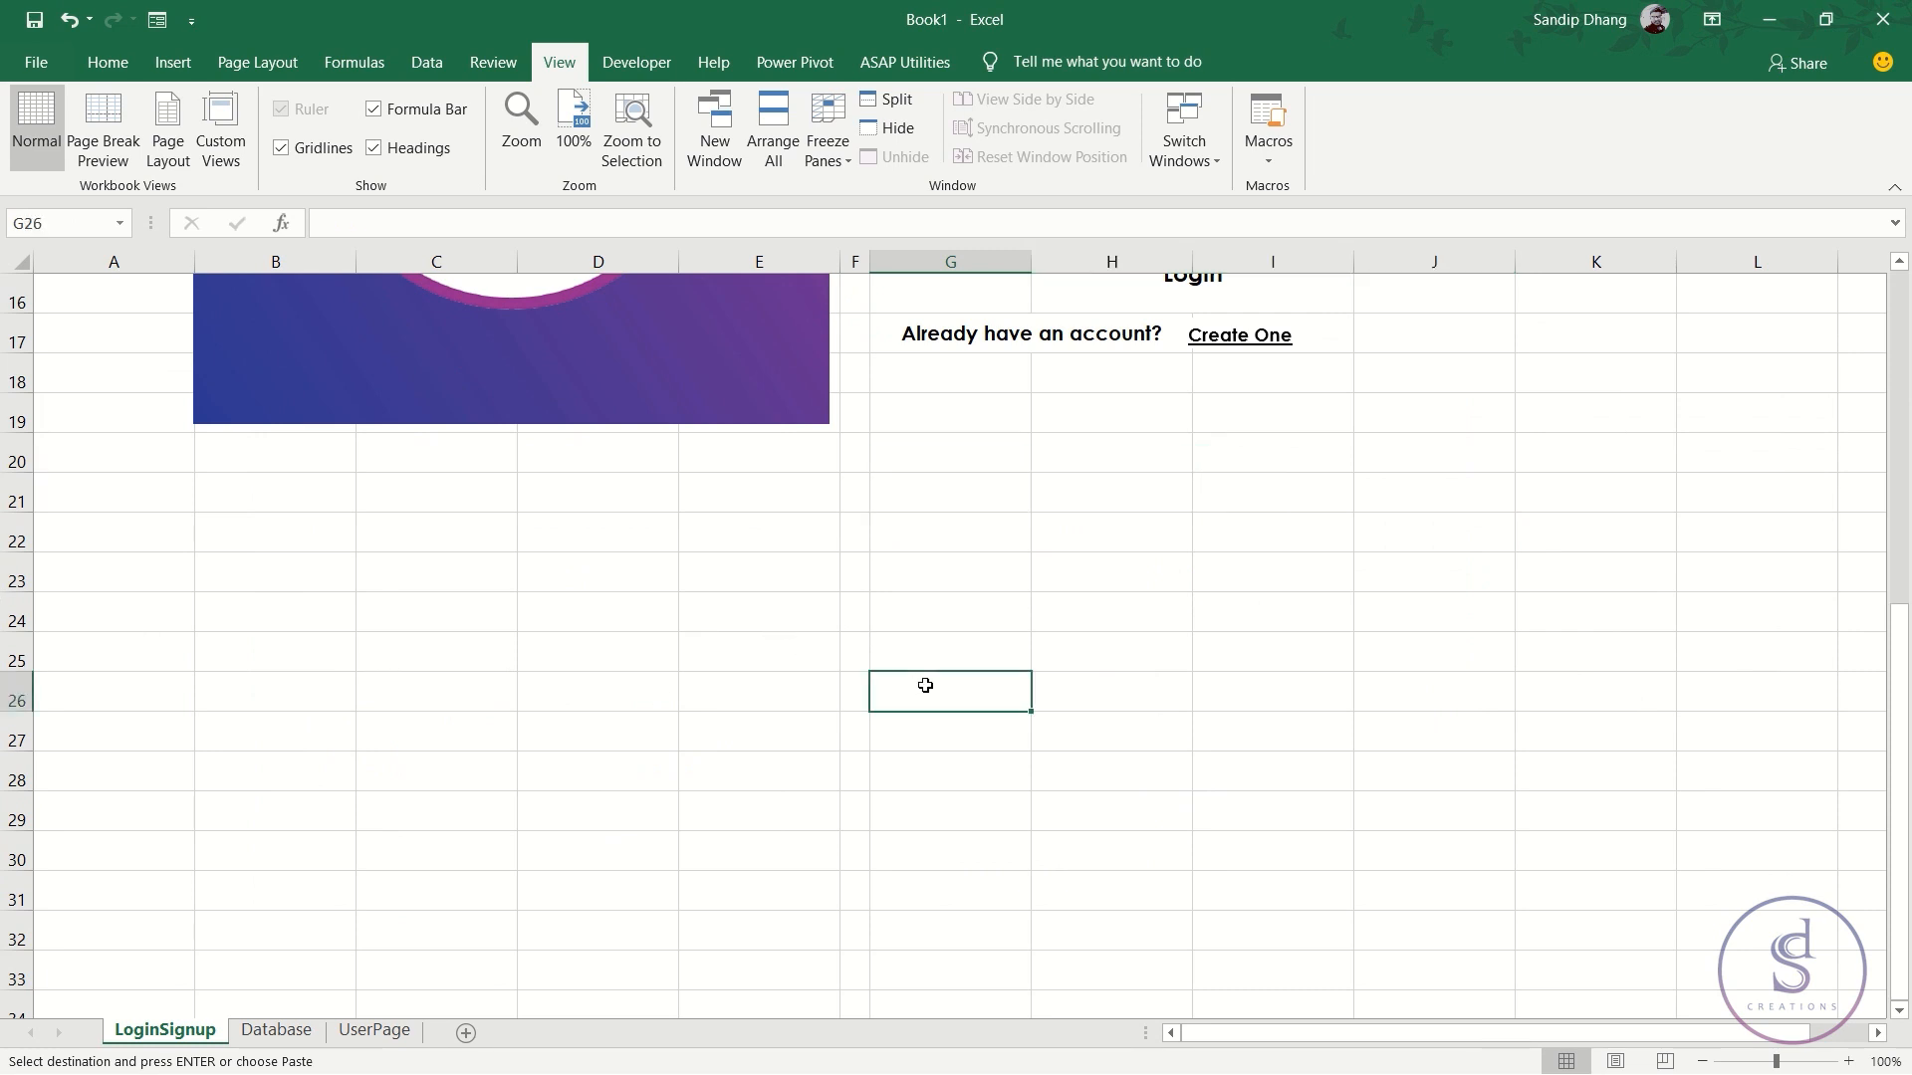
pyautogui.press('Return')
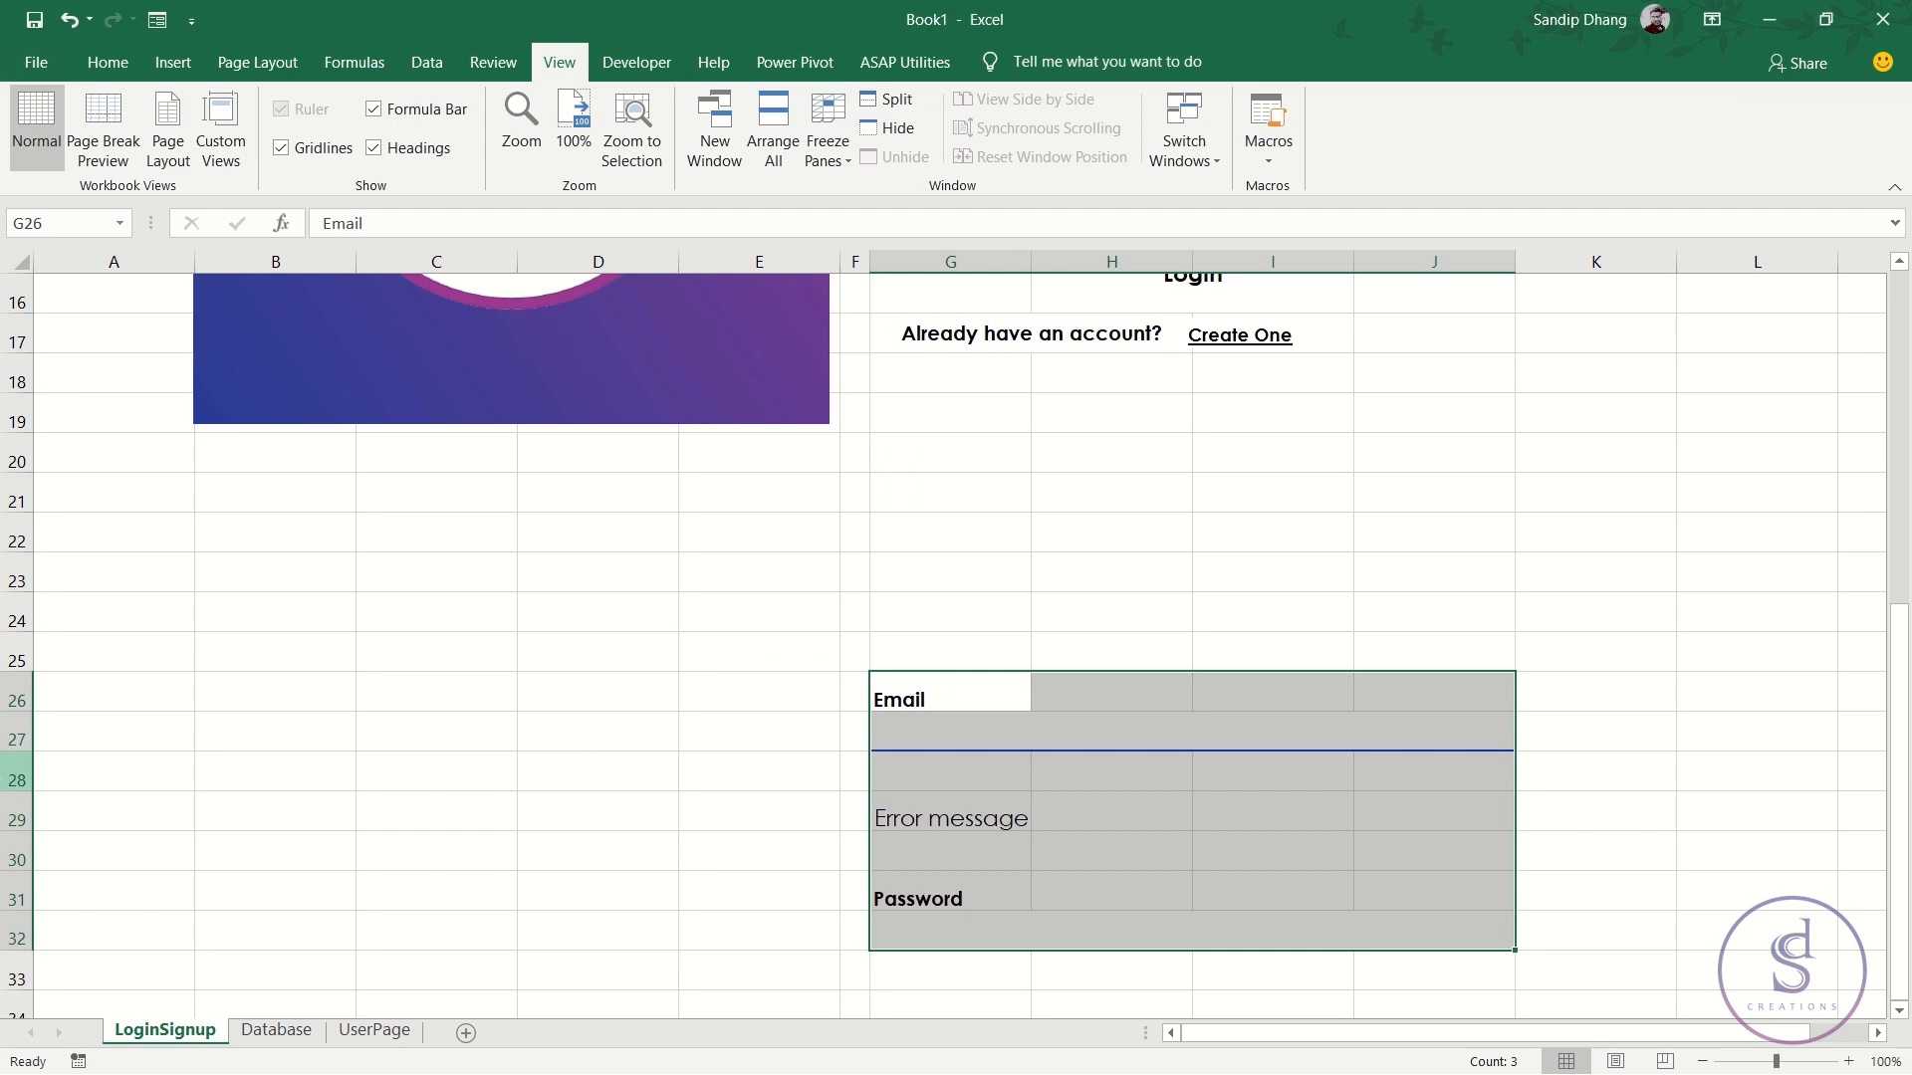
# - Set rows 26 and 31 to a row height of 16.8
pyautogui.click(17, 697)
pyautogui.scroll(-1, 22, 767)
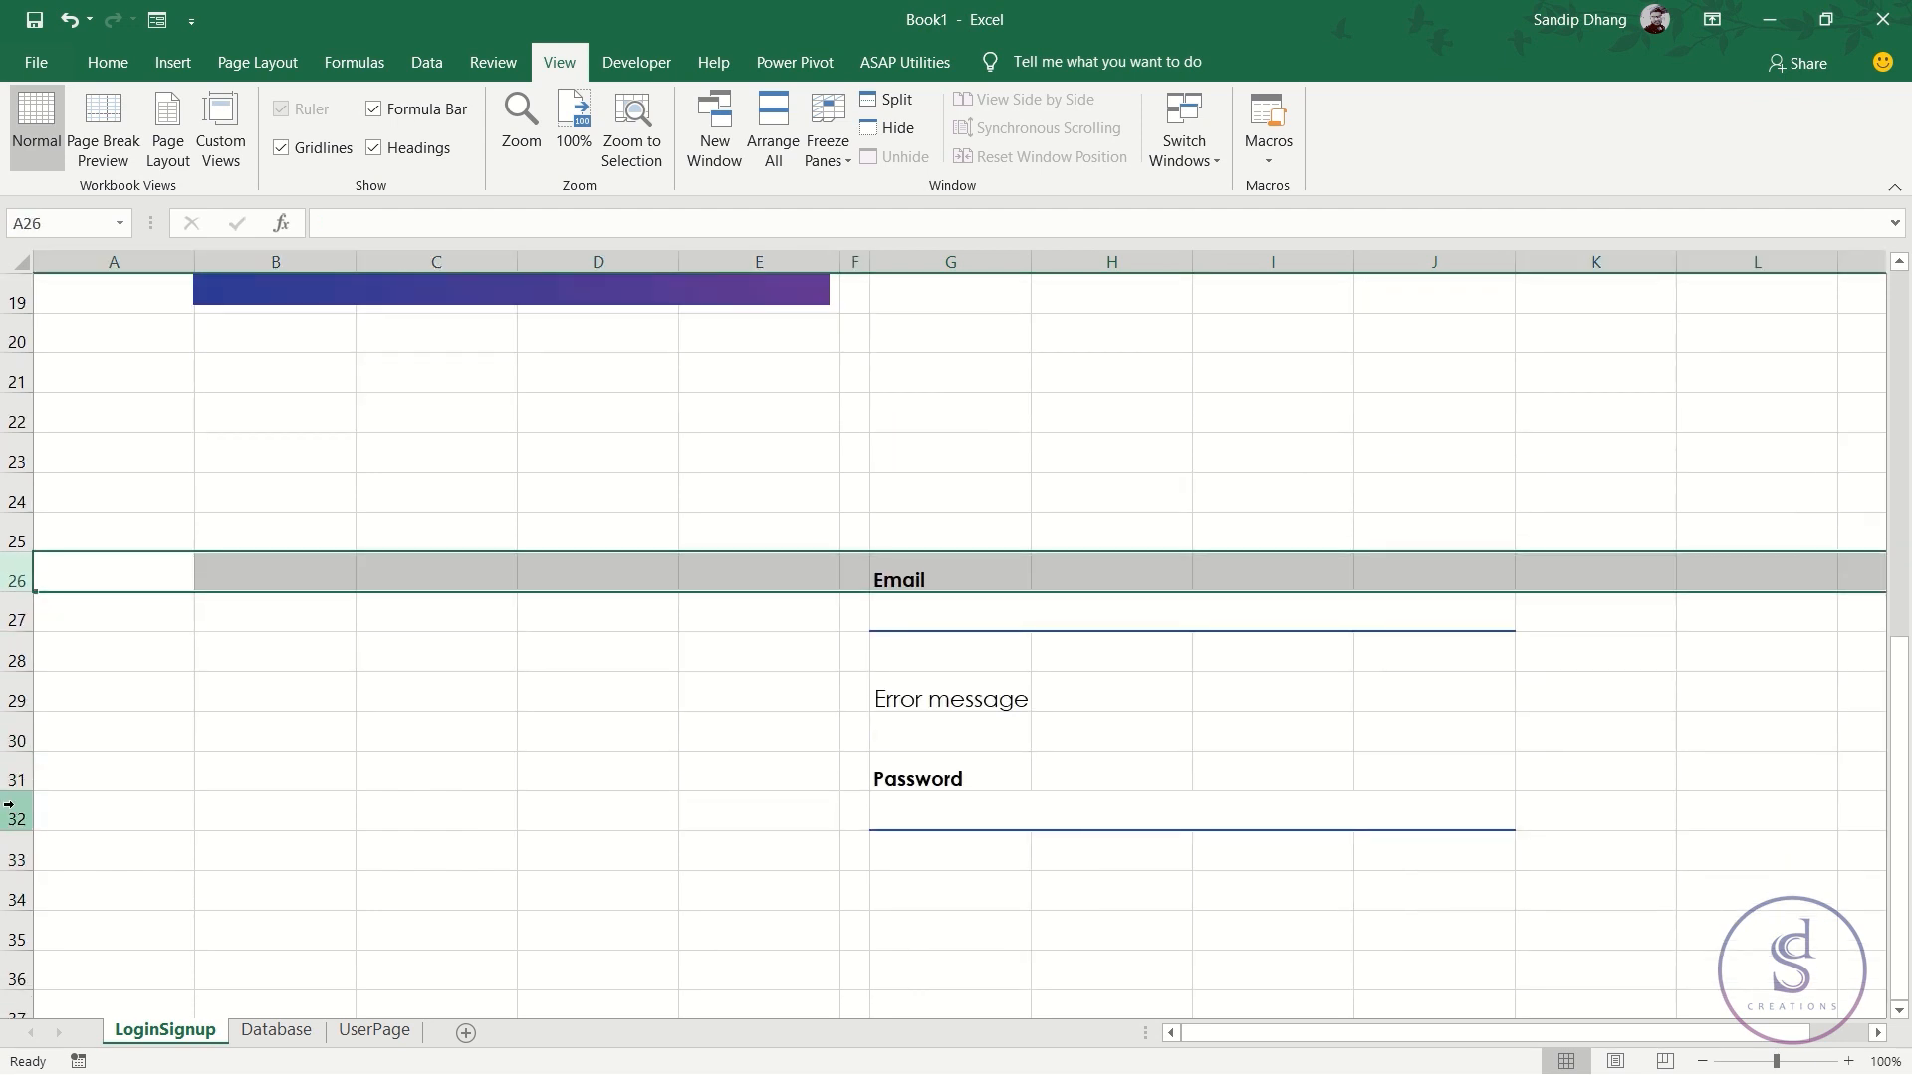
pyautogui.keyDown('ctrl'); pyautogui.click(20, 775); pyautogui.keyUp('ctrl')
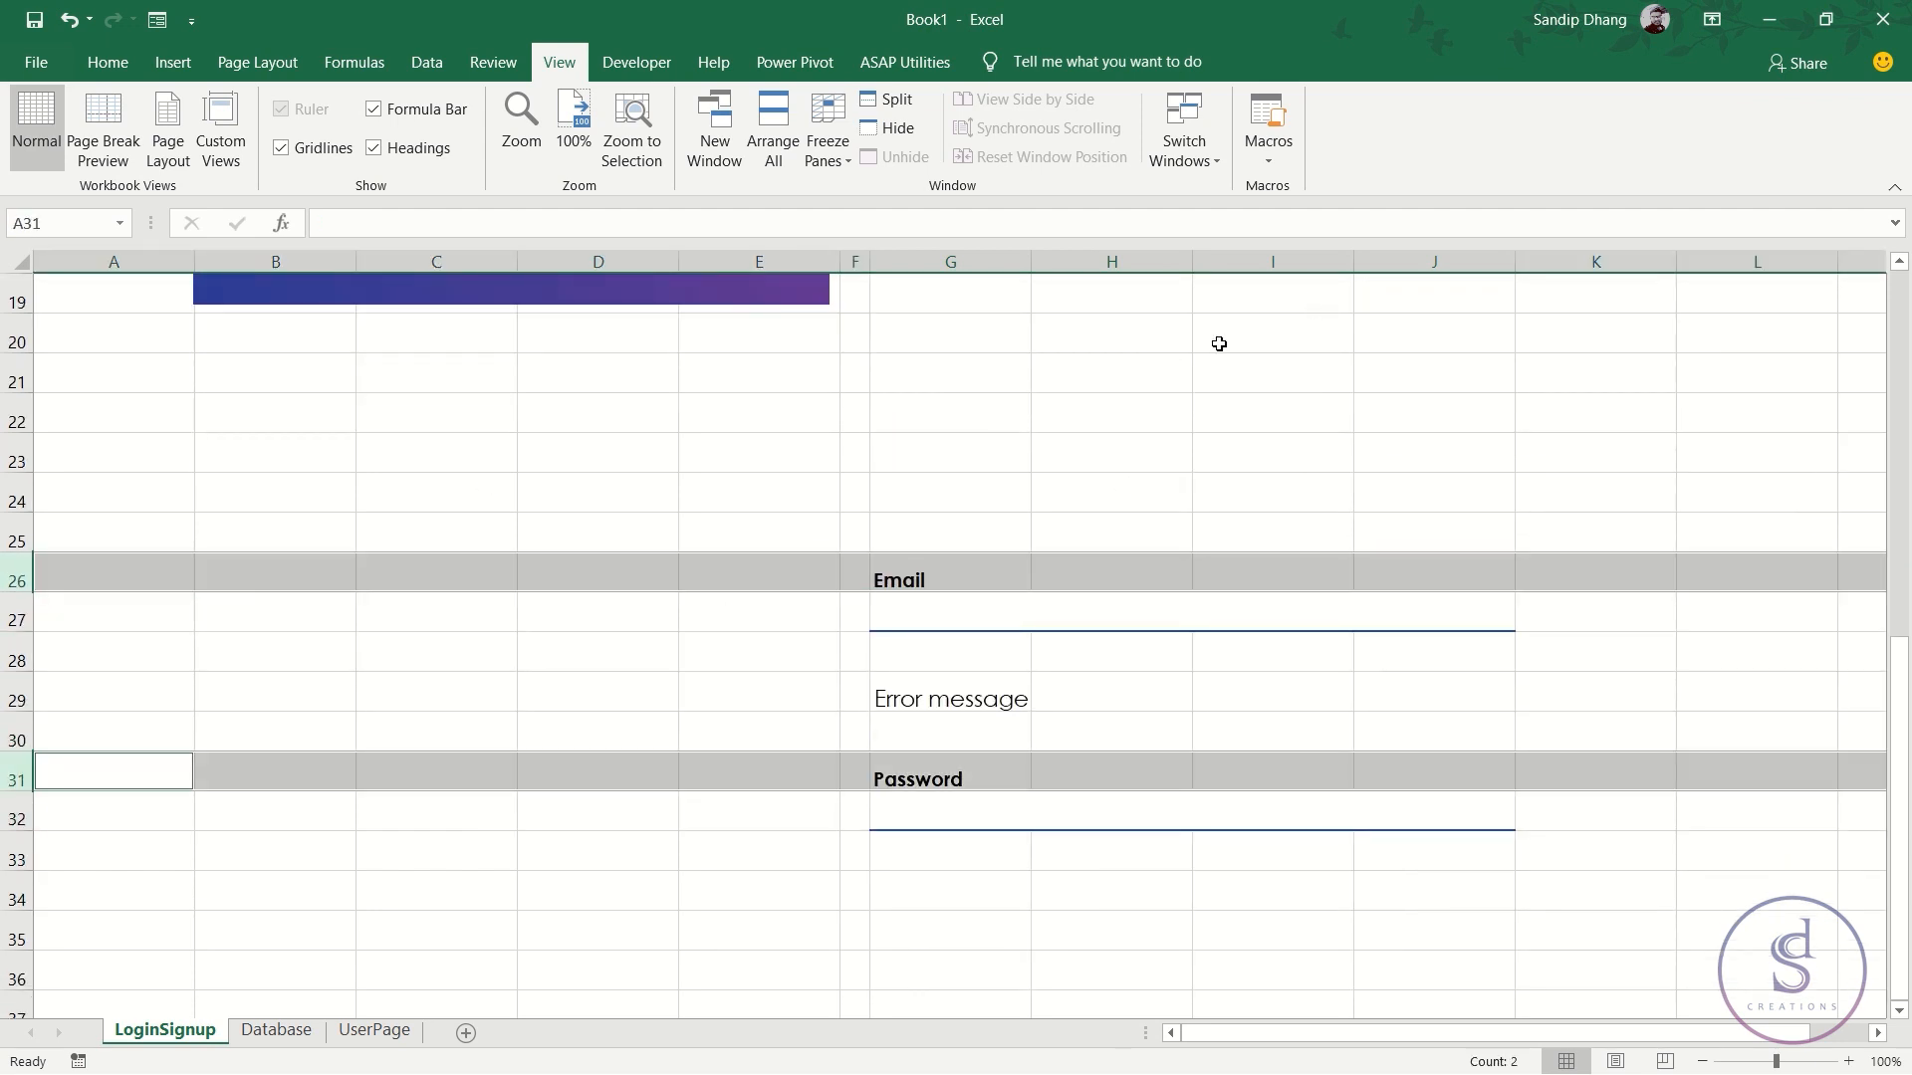
pyautogui.click(128, 55)
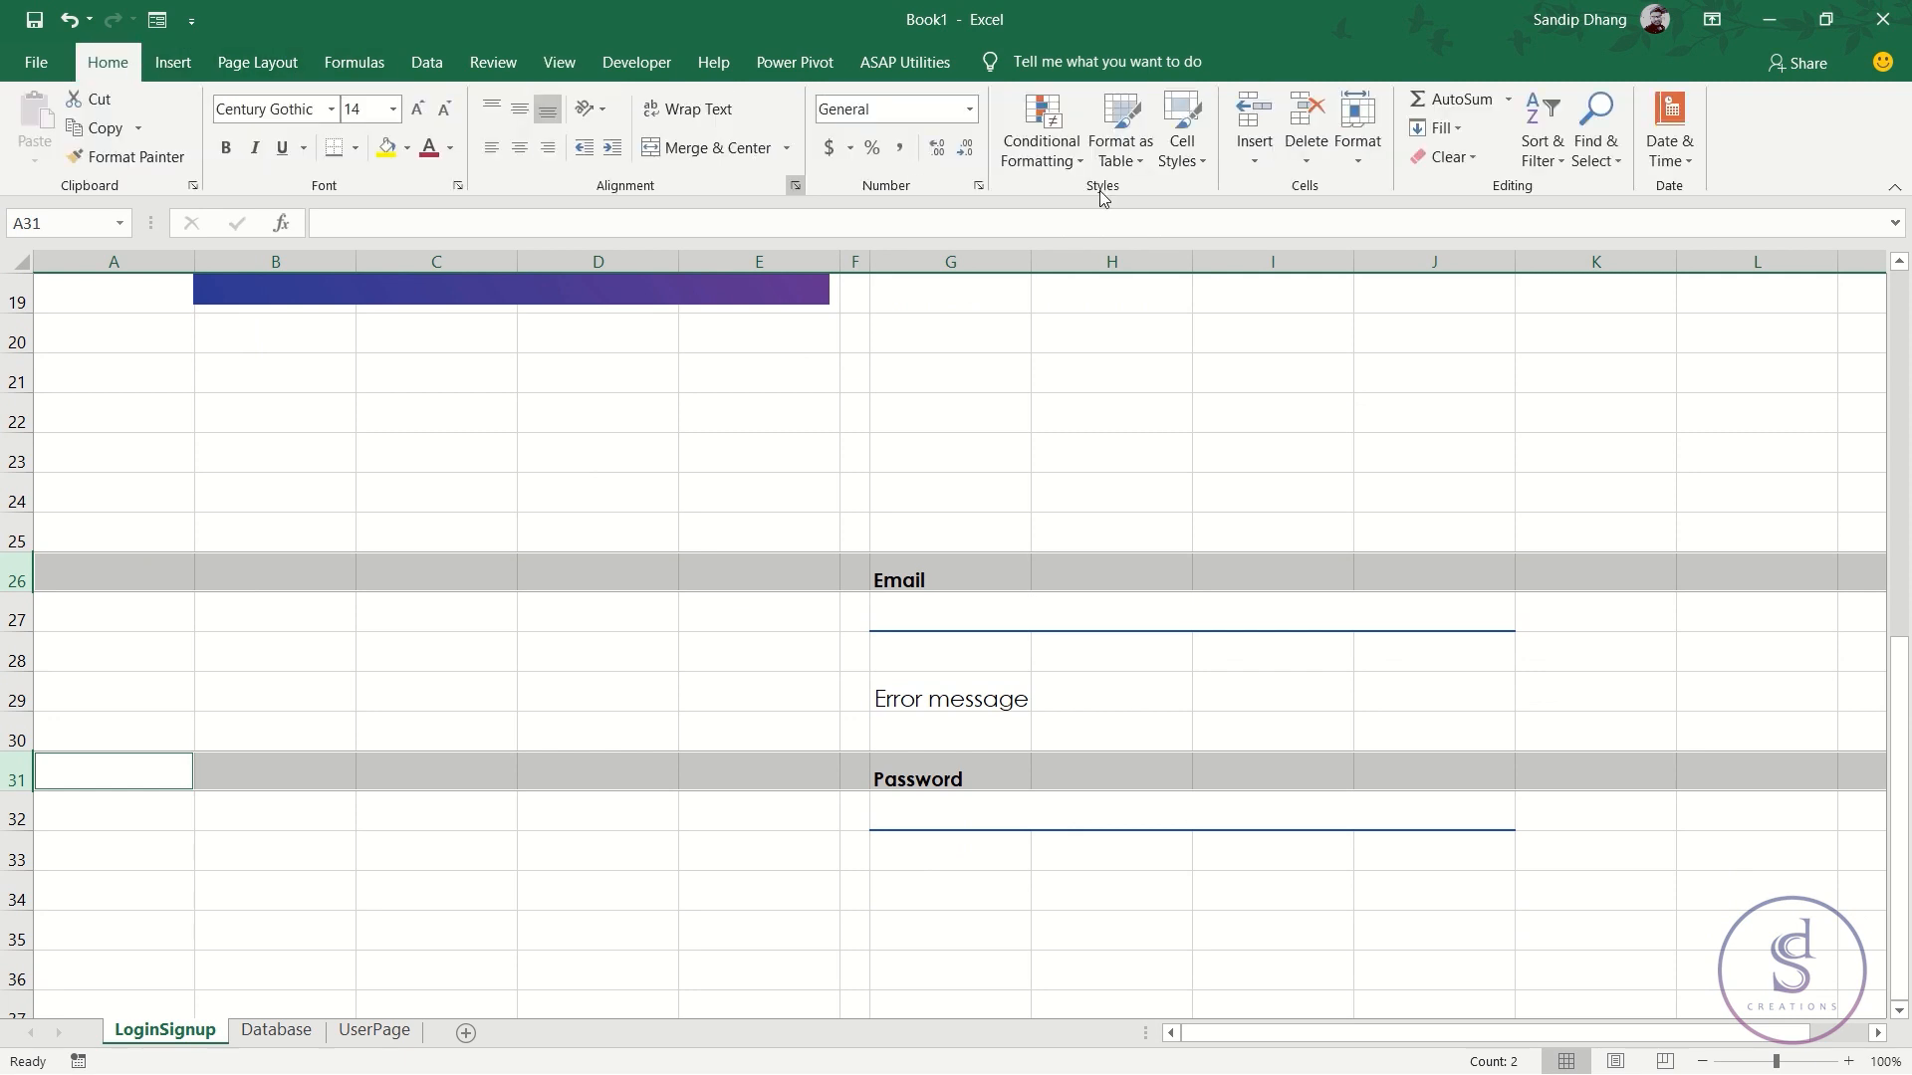
pyautogui.click(1358, 160)
pyautogui.click(1414, 222)
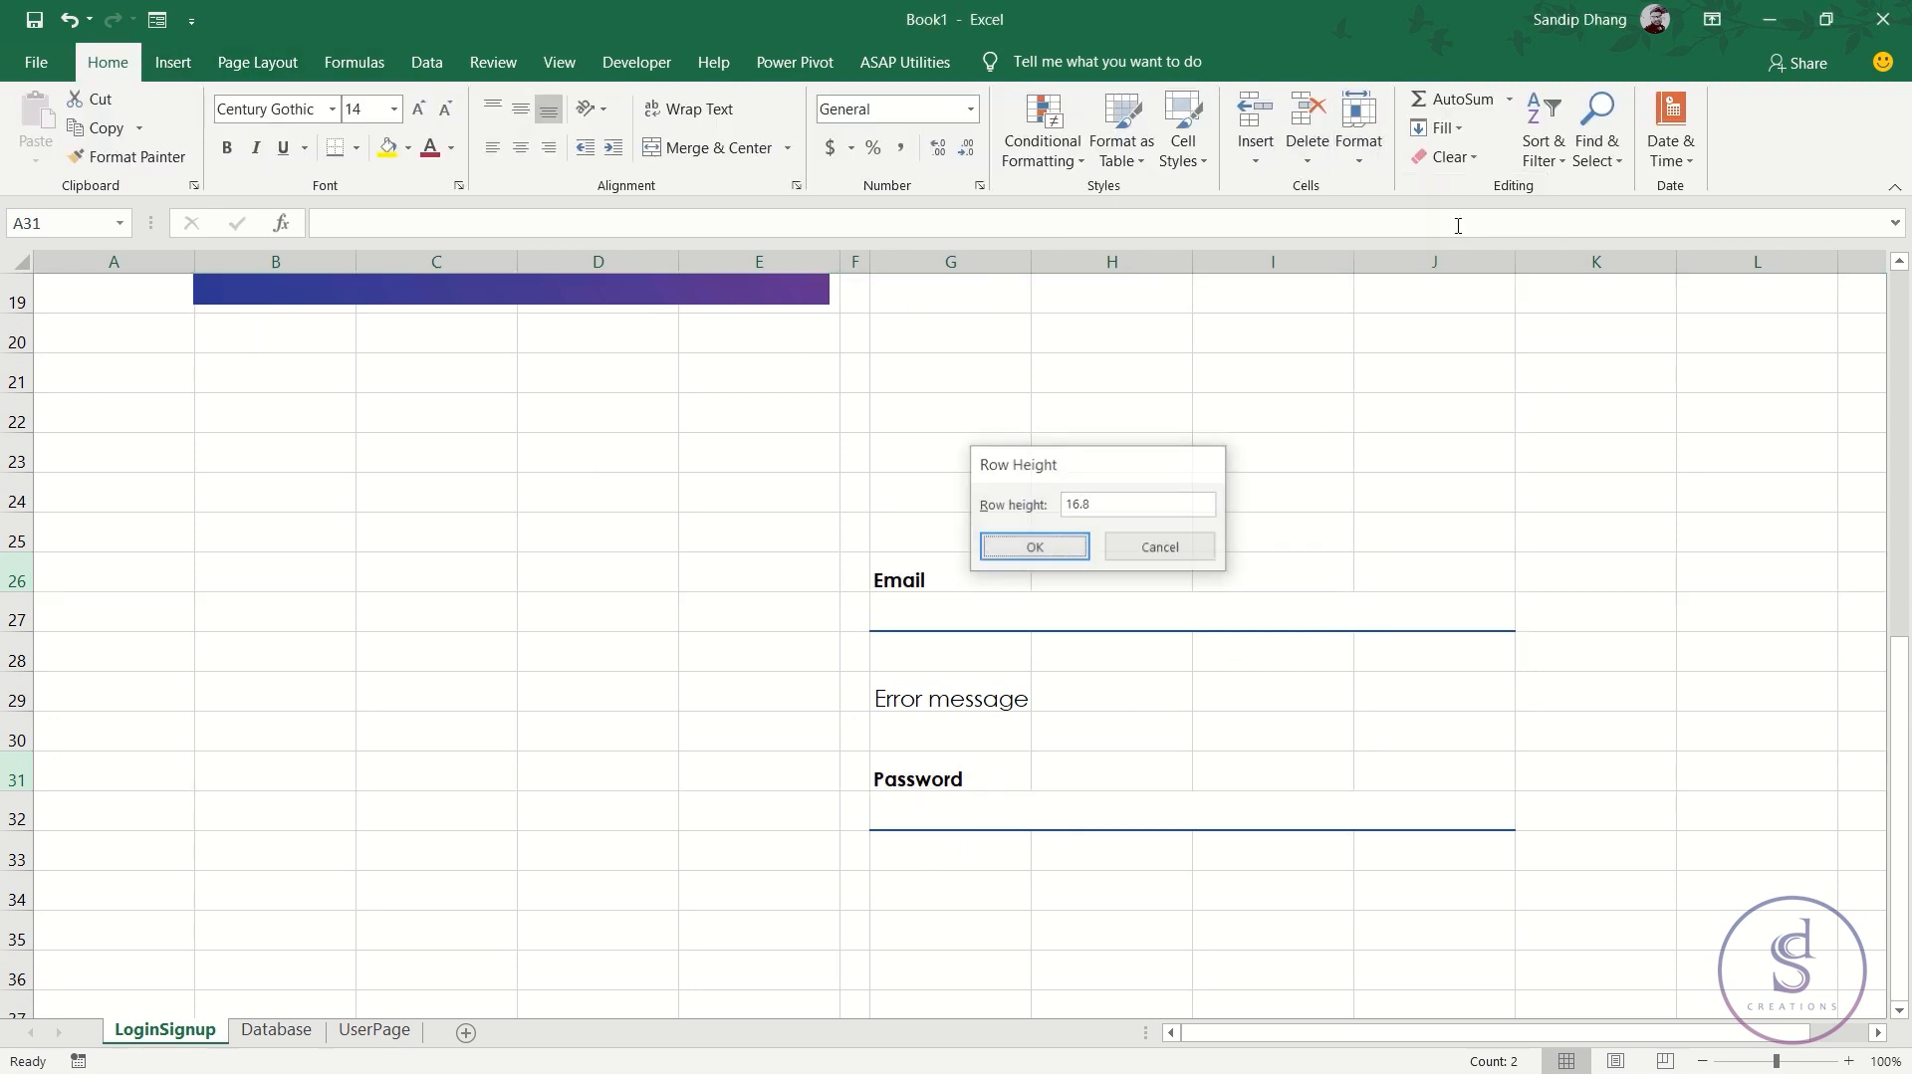
pyautogui.press('Return')
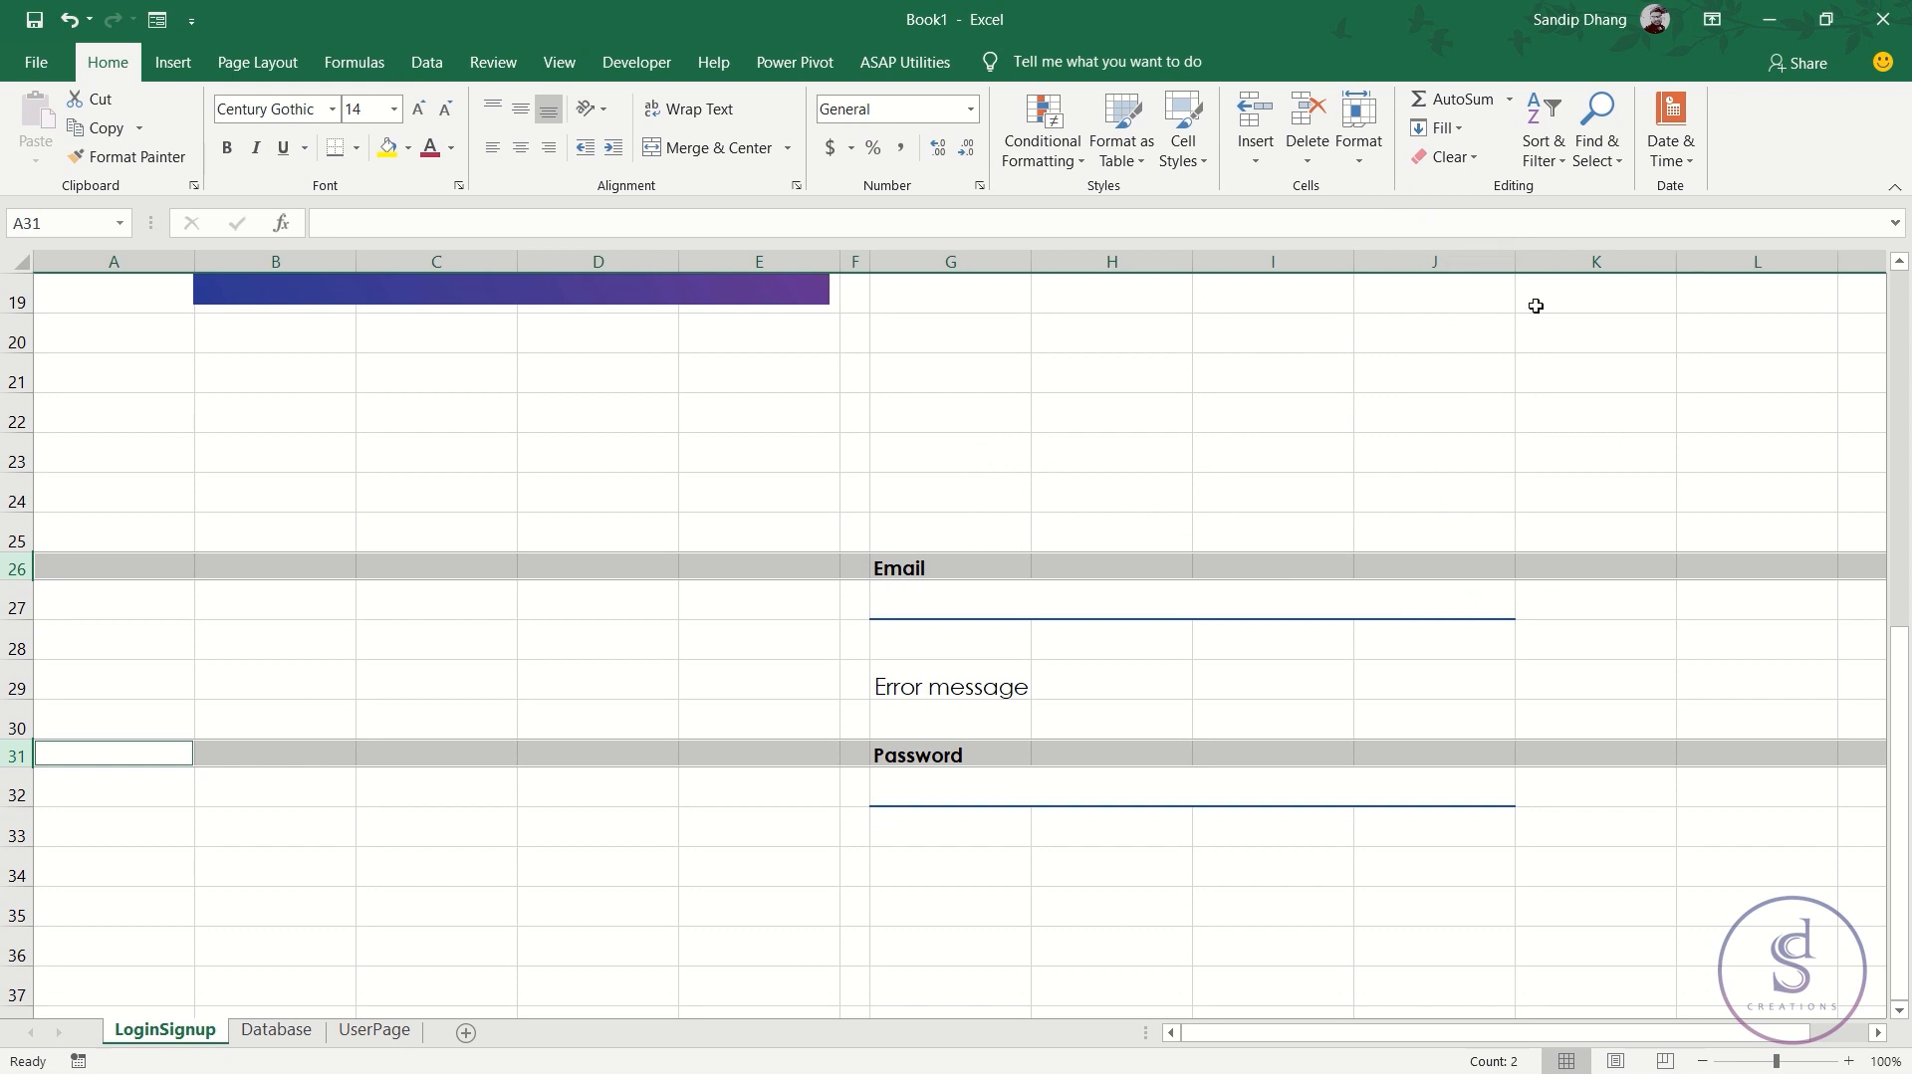
# - Relabel cell G26 as 'Full Name'
pyautogui.click(939, 561)
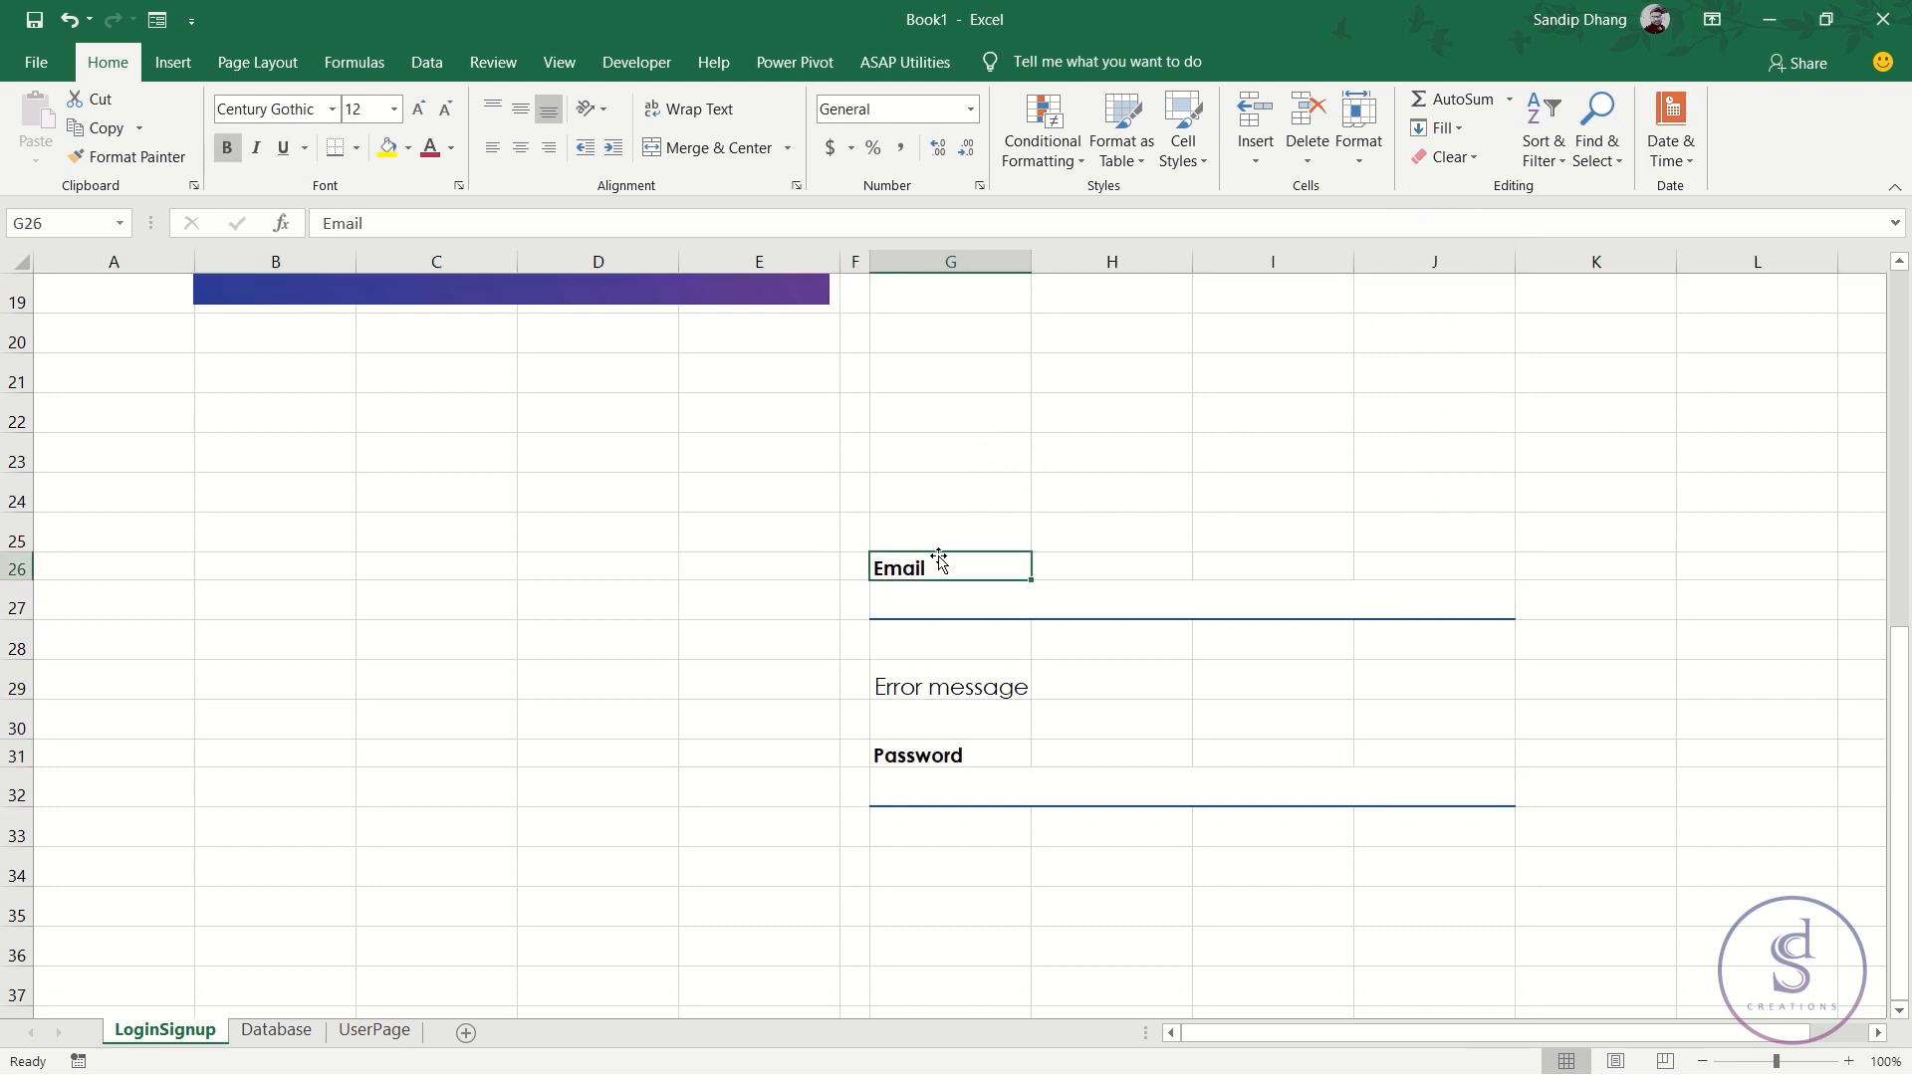
pyautogui.write('Full name')
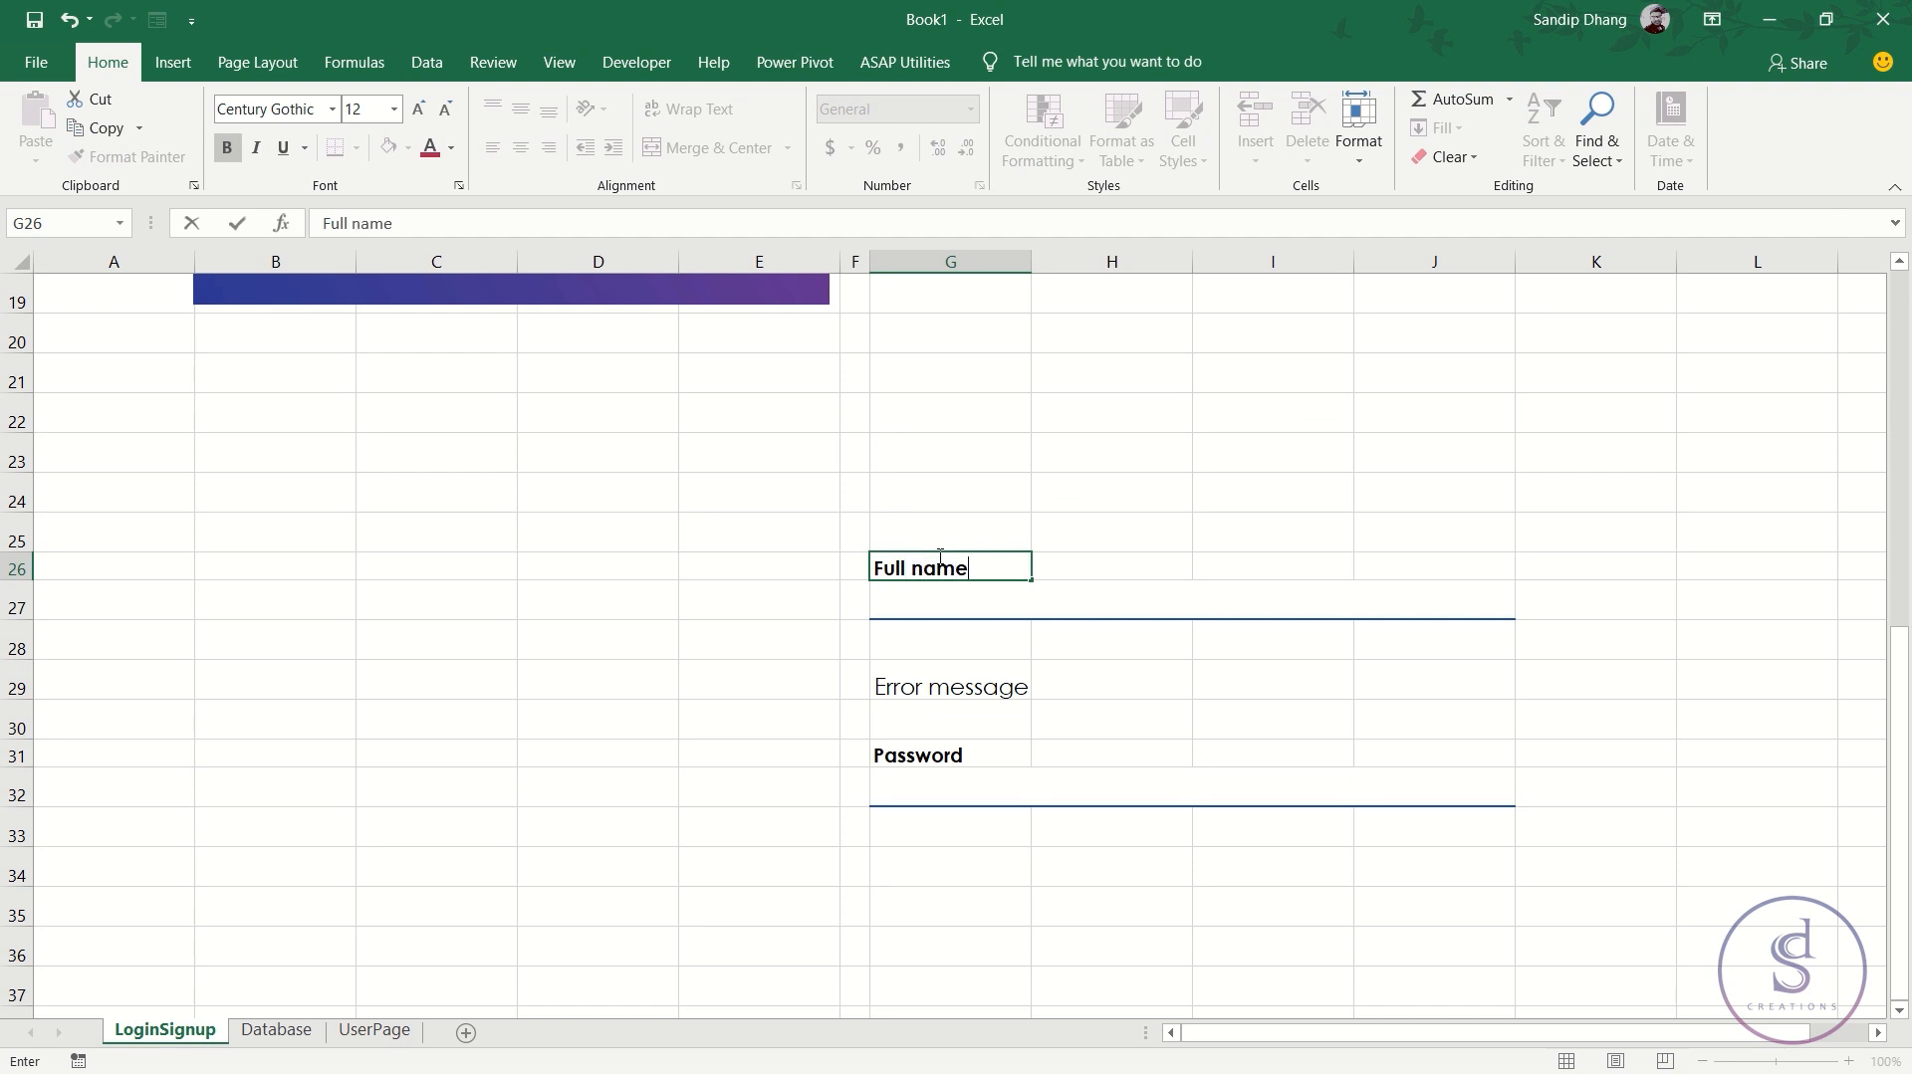
pyautogui.press('BackSpace')
pyautogui.press('BackSpace')
pyautogui.press('BackSpace')
pyautogui.write('Name')
# - Delete the error message row and the empty row 28 with Ctrl+- so Password moves up
pyautogui.click(17, 642)
pyautogui.hotkey('ctrl', '-')
pyautogui.hotkey('ctrl', '-')
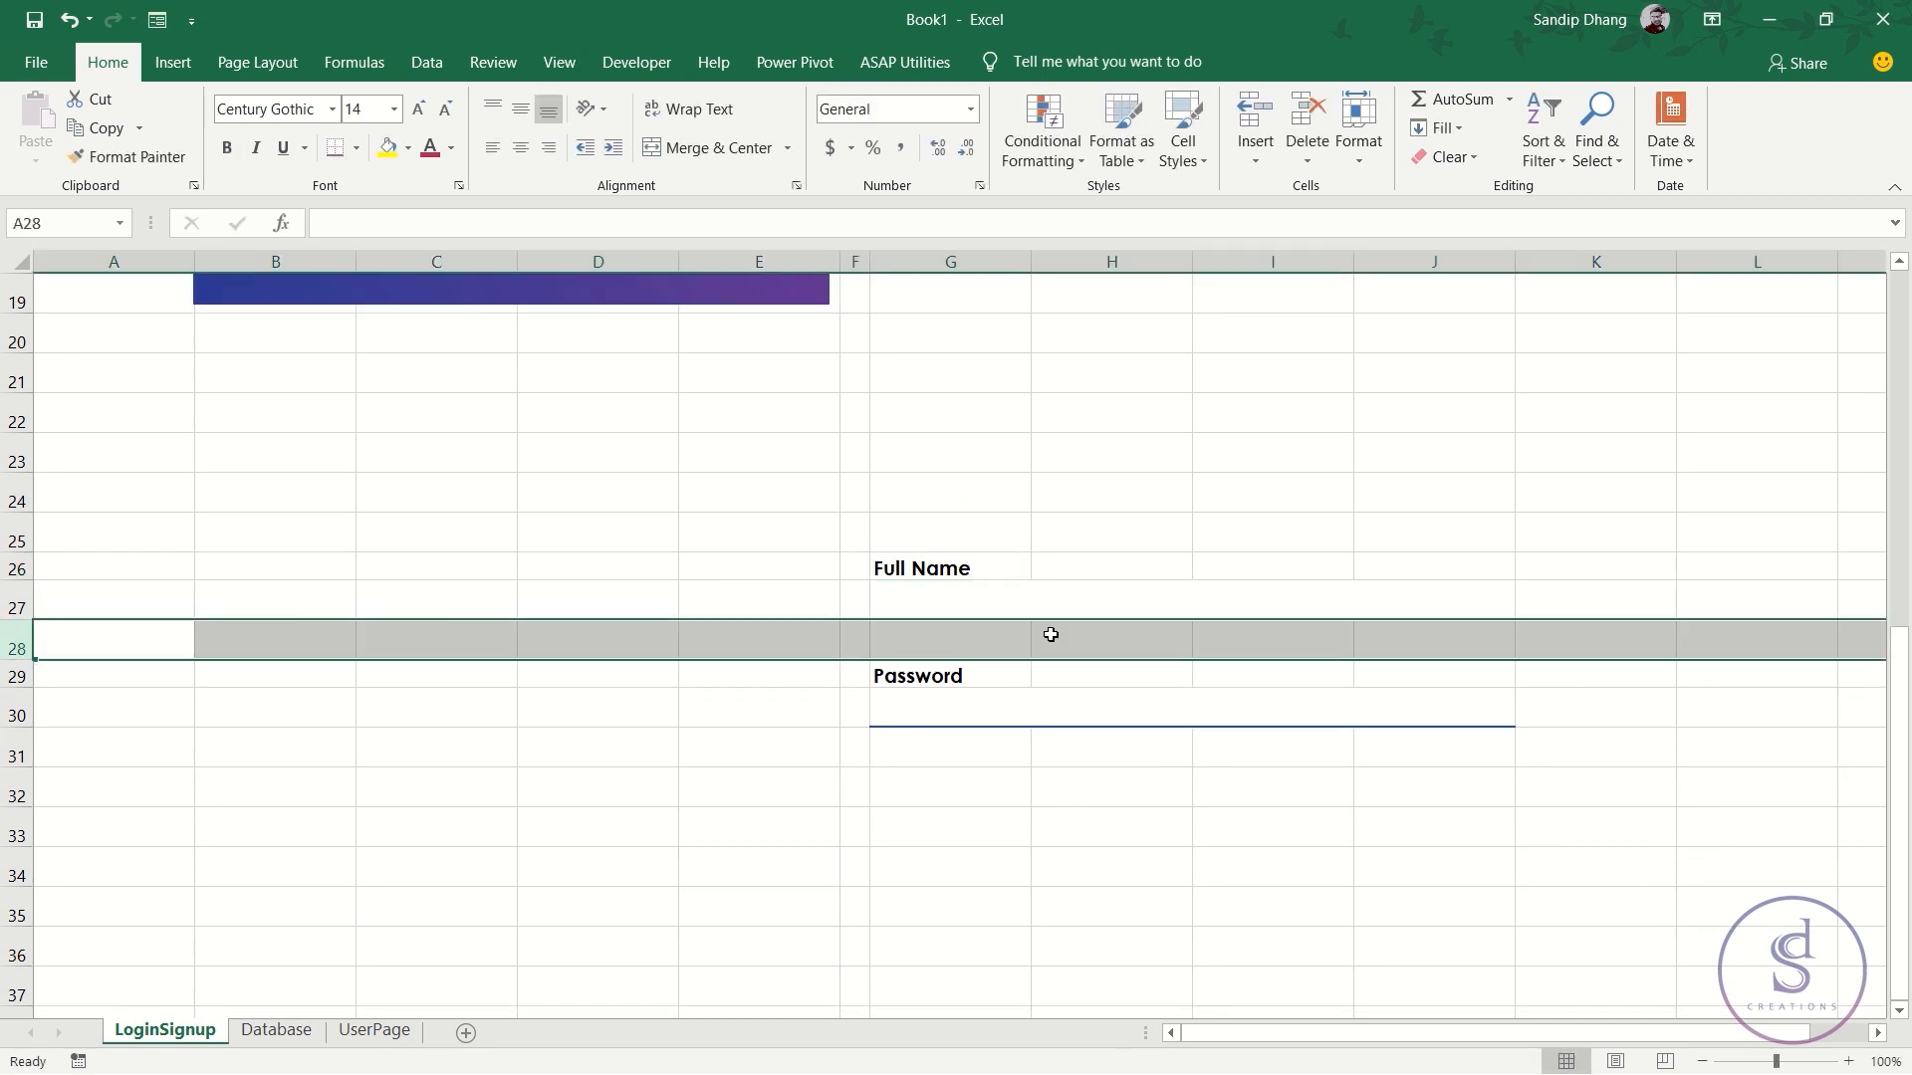
pyautogui.click(964, 648)
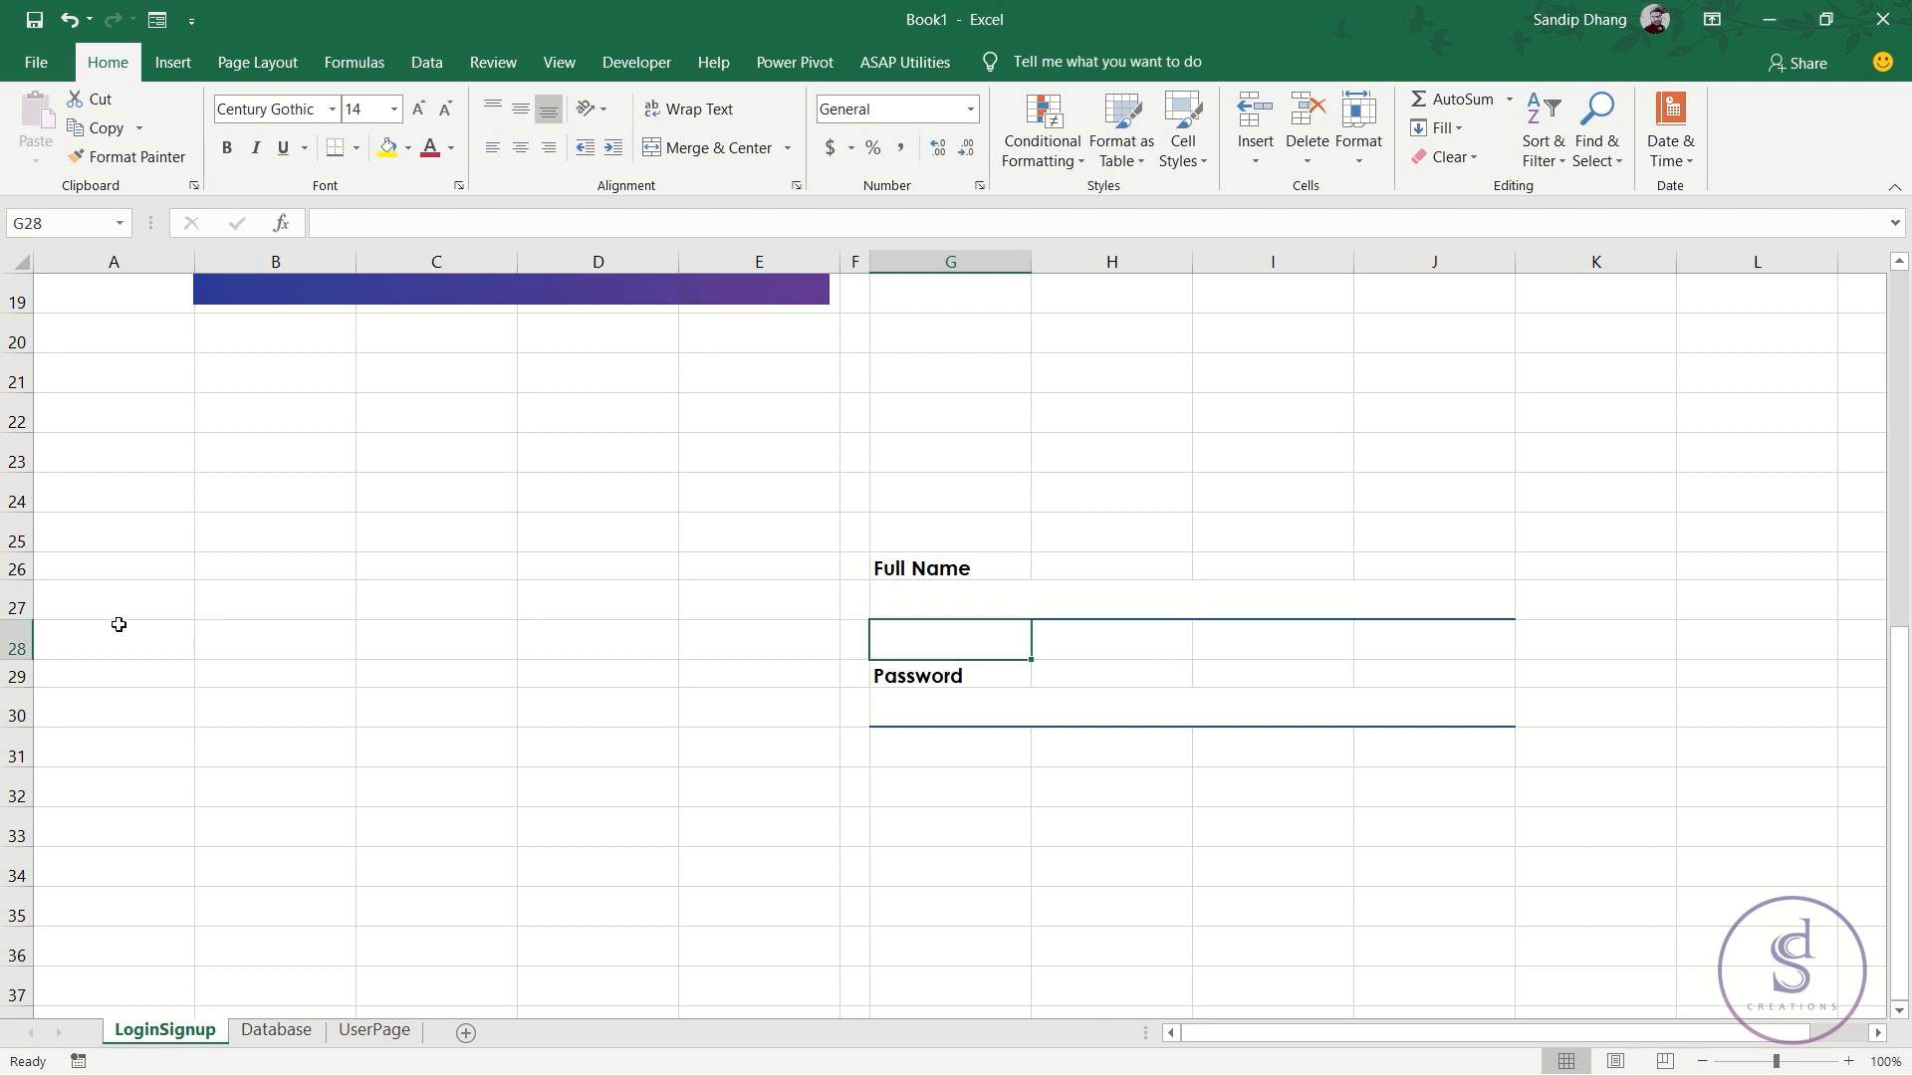
pyautogui.click(10, 606)
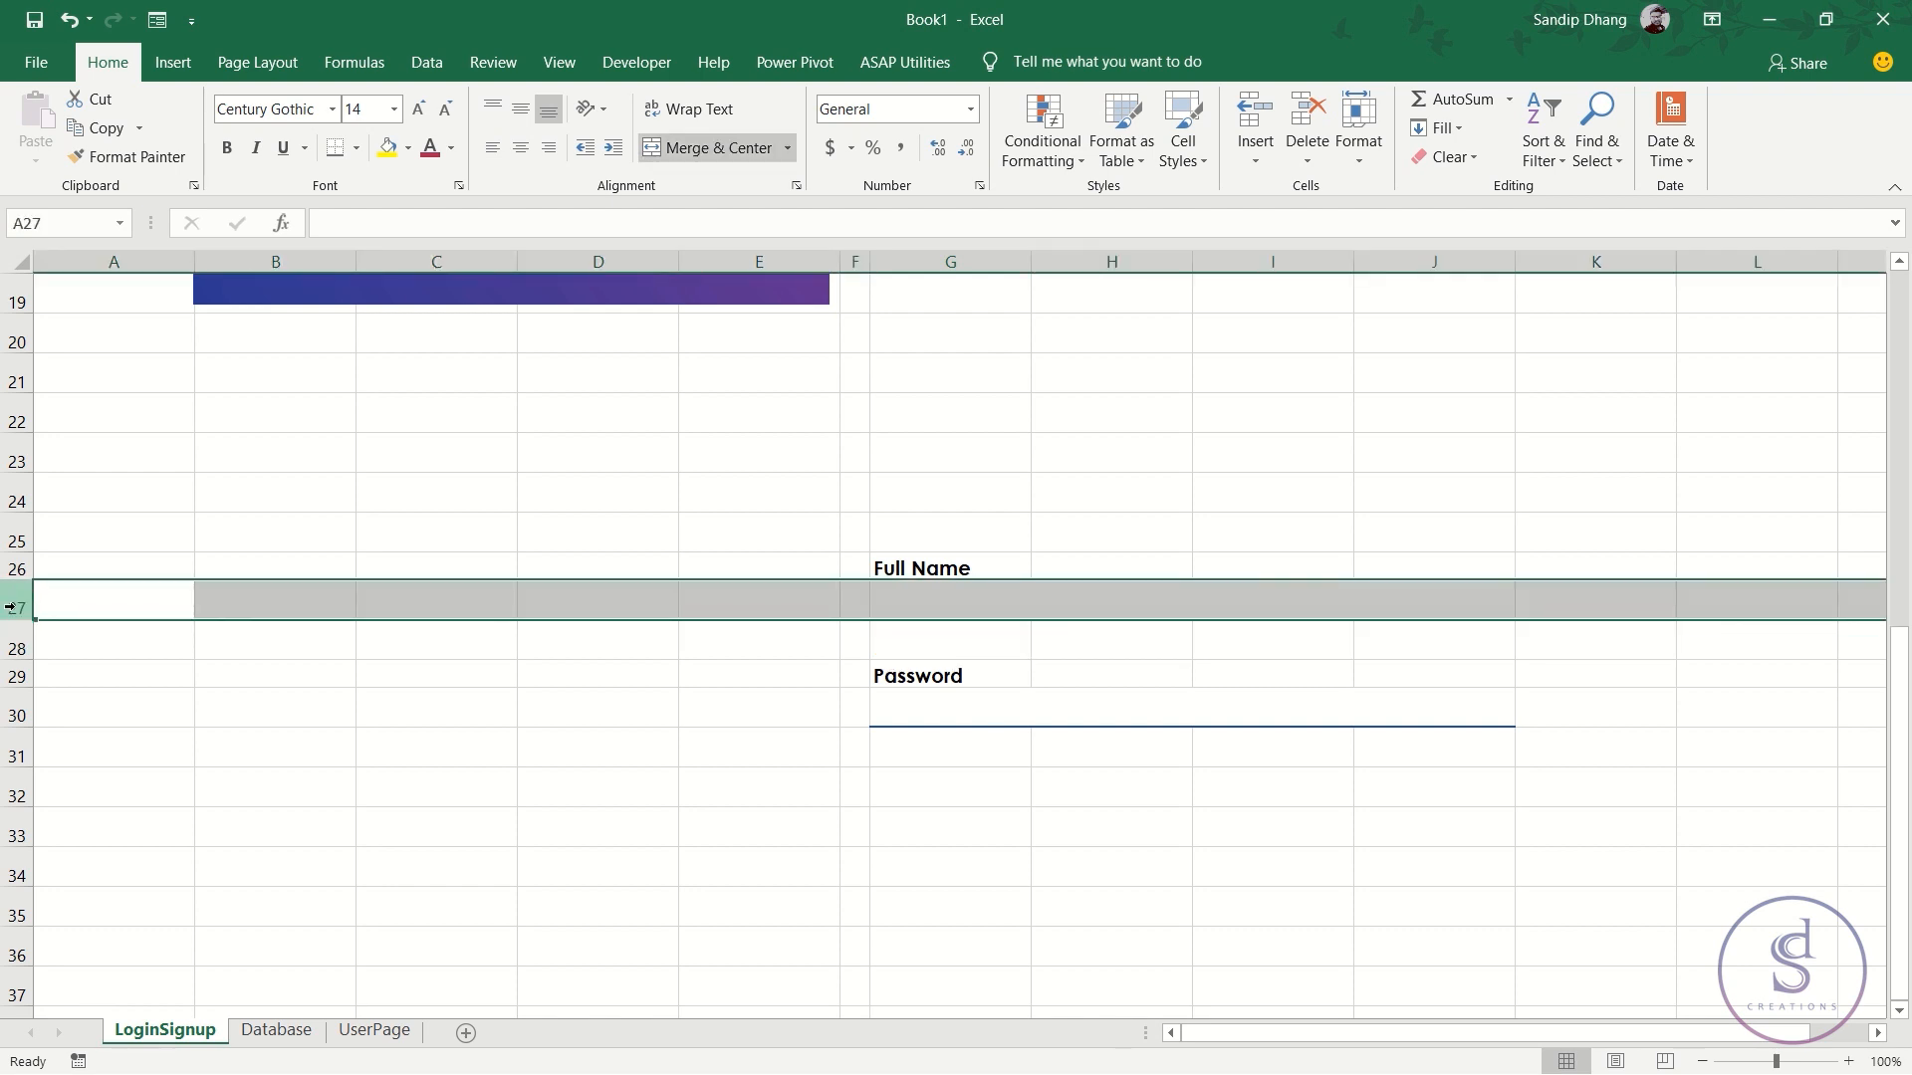
pyautogui.press('Down')
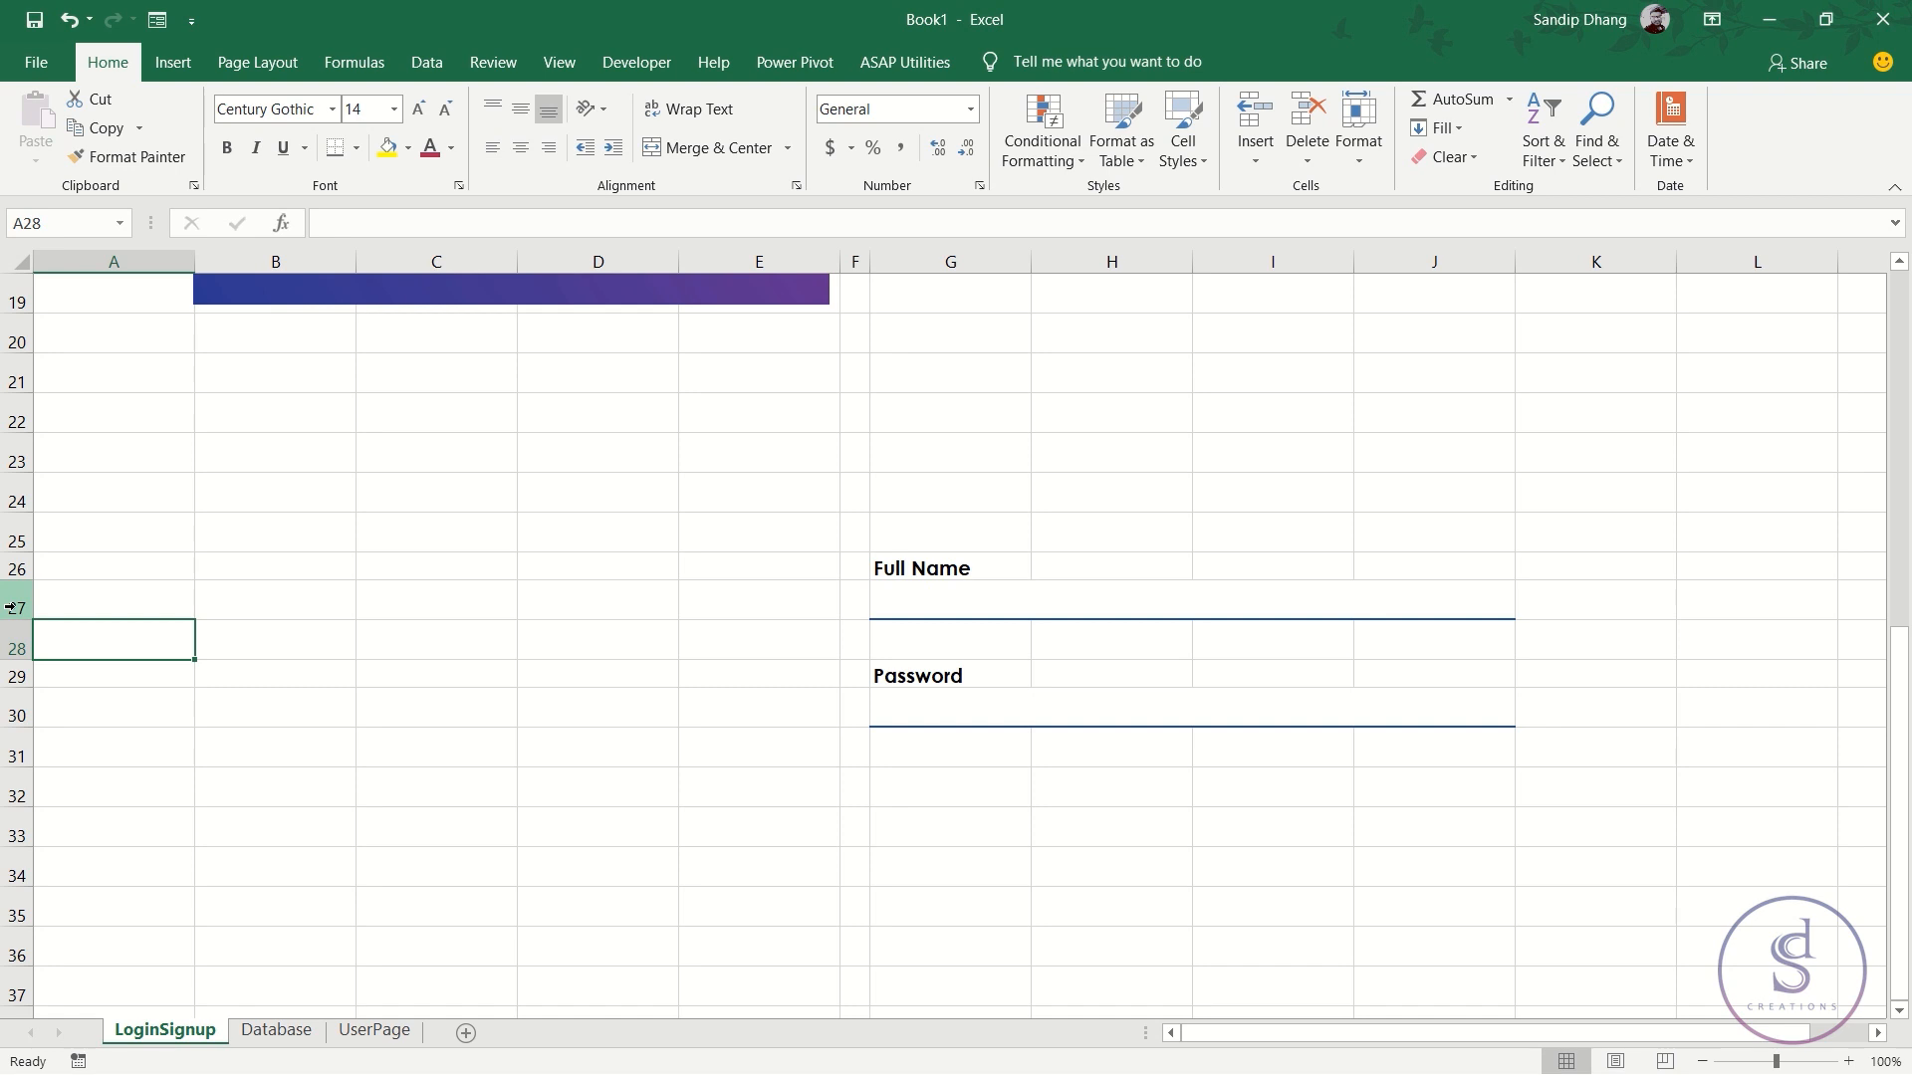
pyautogui.hotkey('shift', 'space')
pyautogui.hotkey('ctrl', '-')
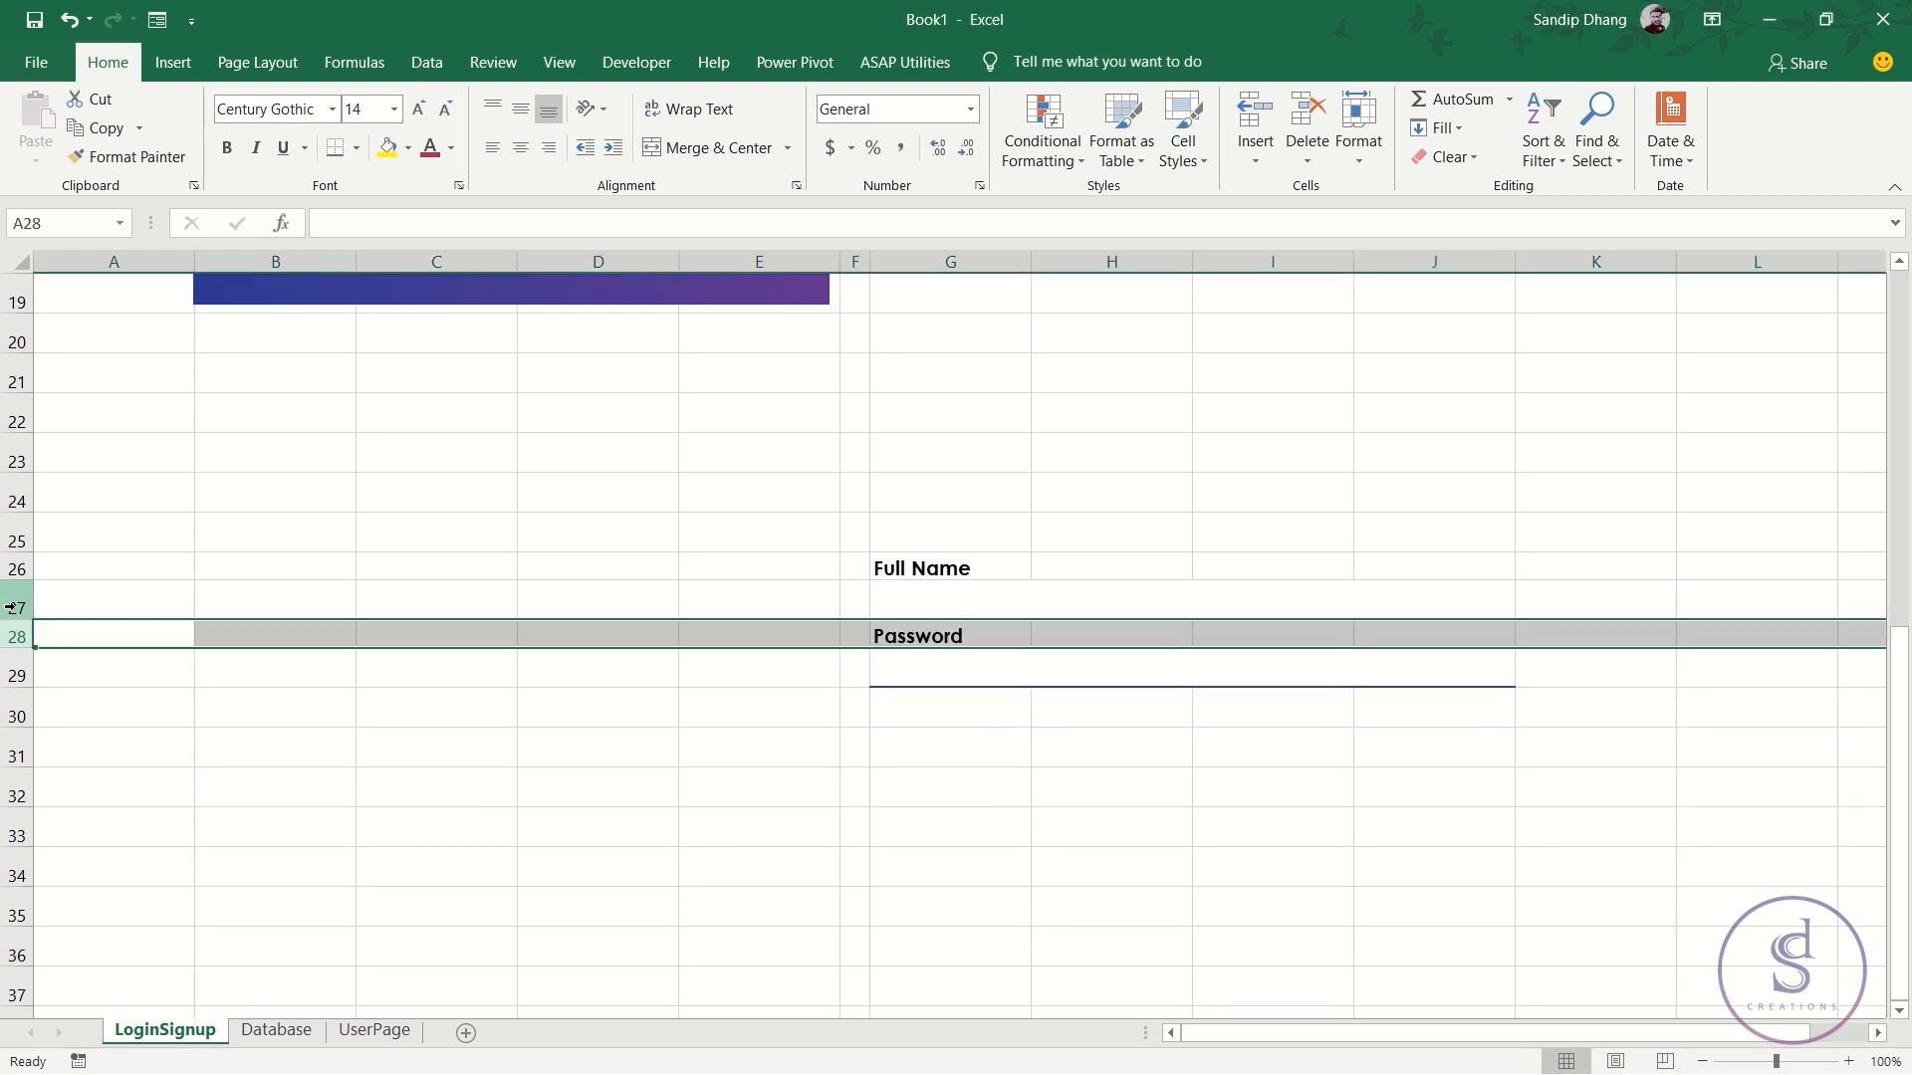
pyautogui.press('Left')
pyautogui.press('Right')
pyautogui.press('Right')
pyautogui.press('Right')
pyautogui.press('Right')
pyautogui.press('Right')
pyautogui.press('Right')
# - Enter the labels 'Email' in G28, 'Password' in G30 and 'Confirm Password' in G32
pyautogui.write('Emai')
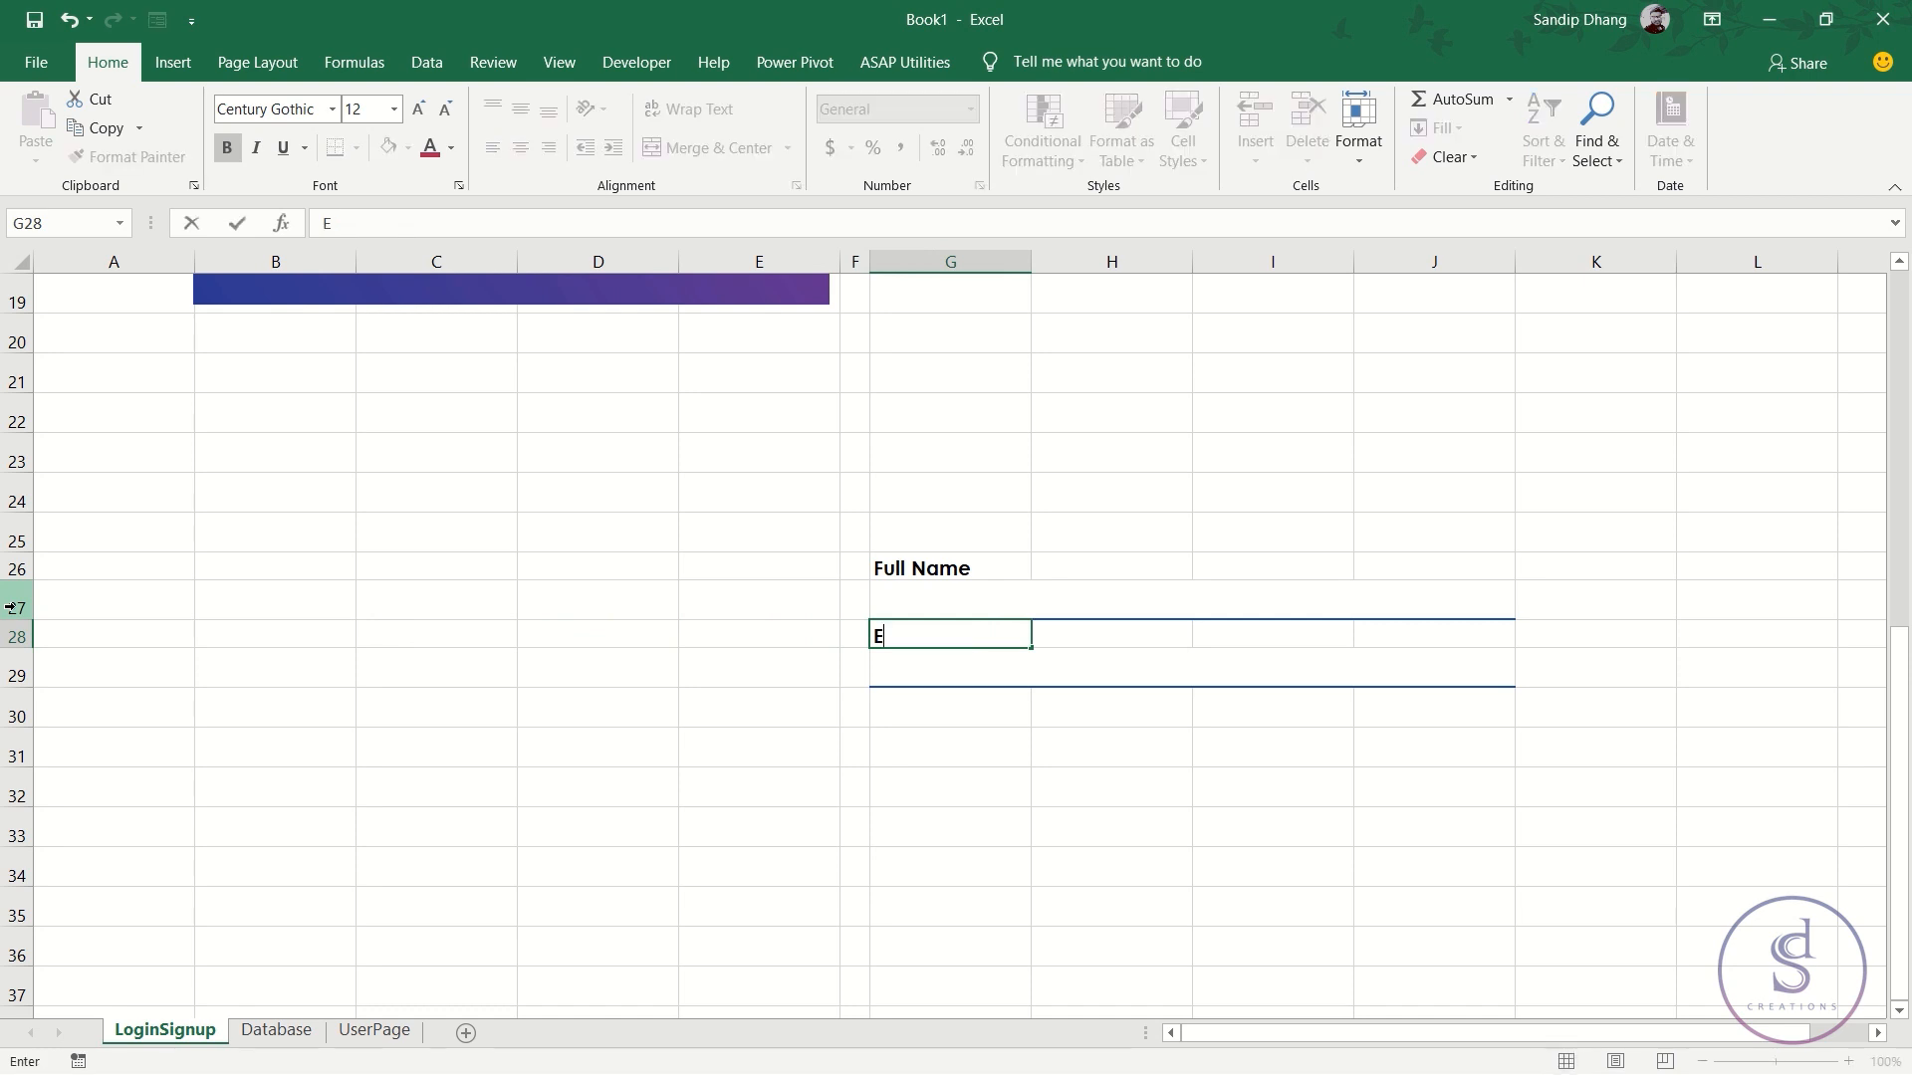
pyautogui.press('Return')
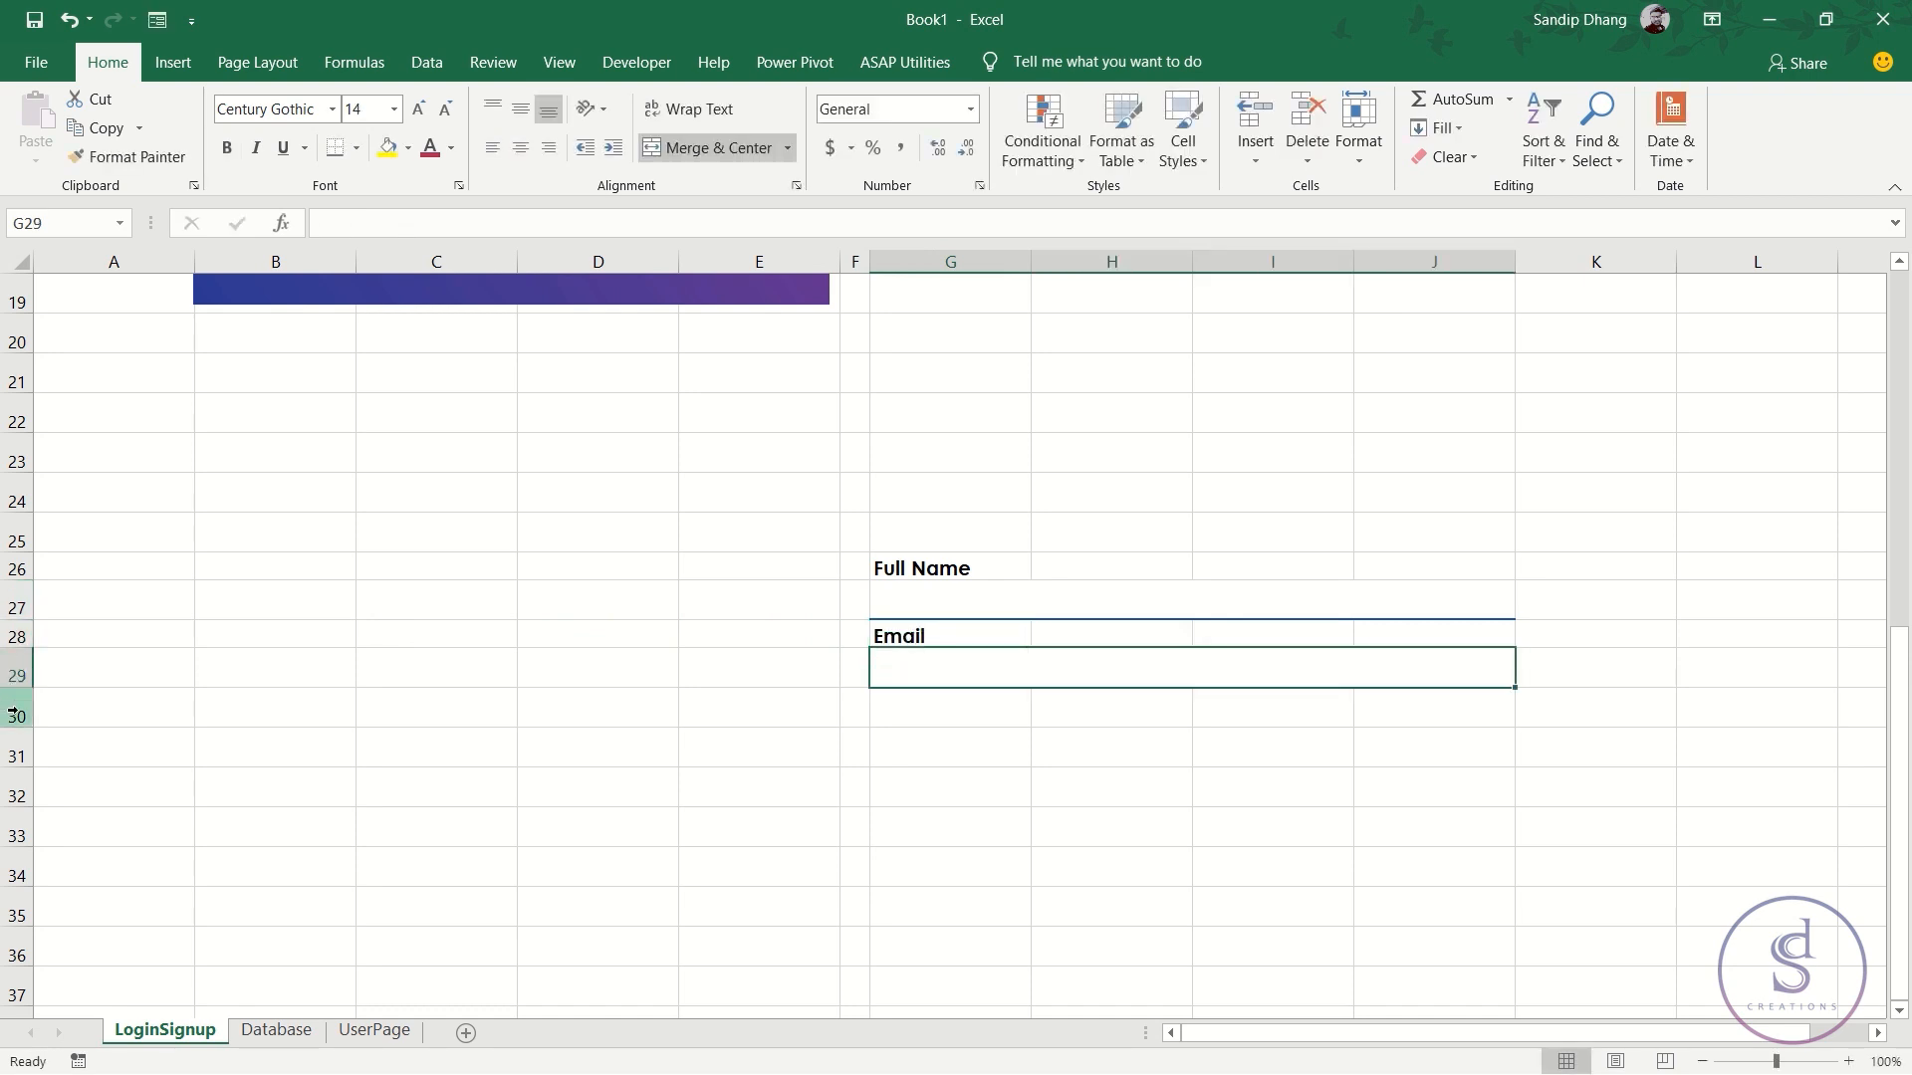
pyautogui.click(917, 711)
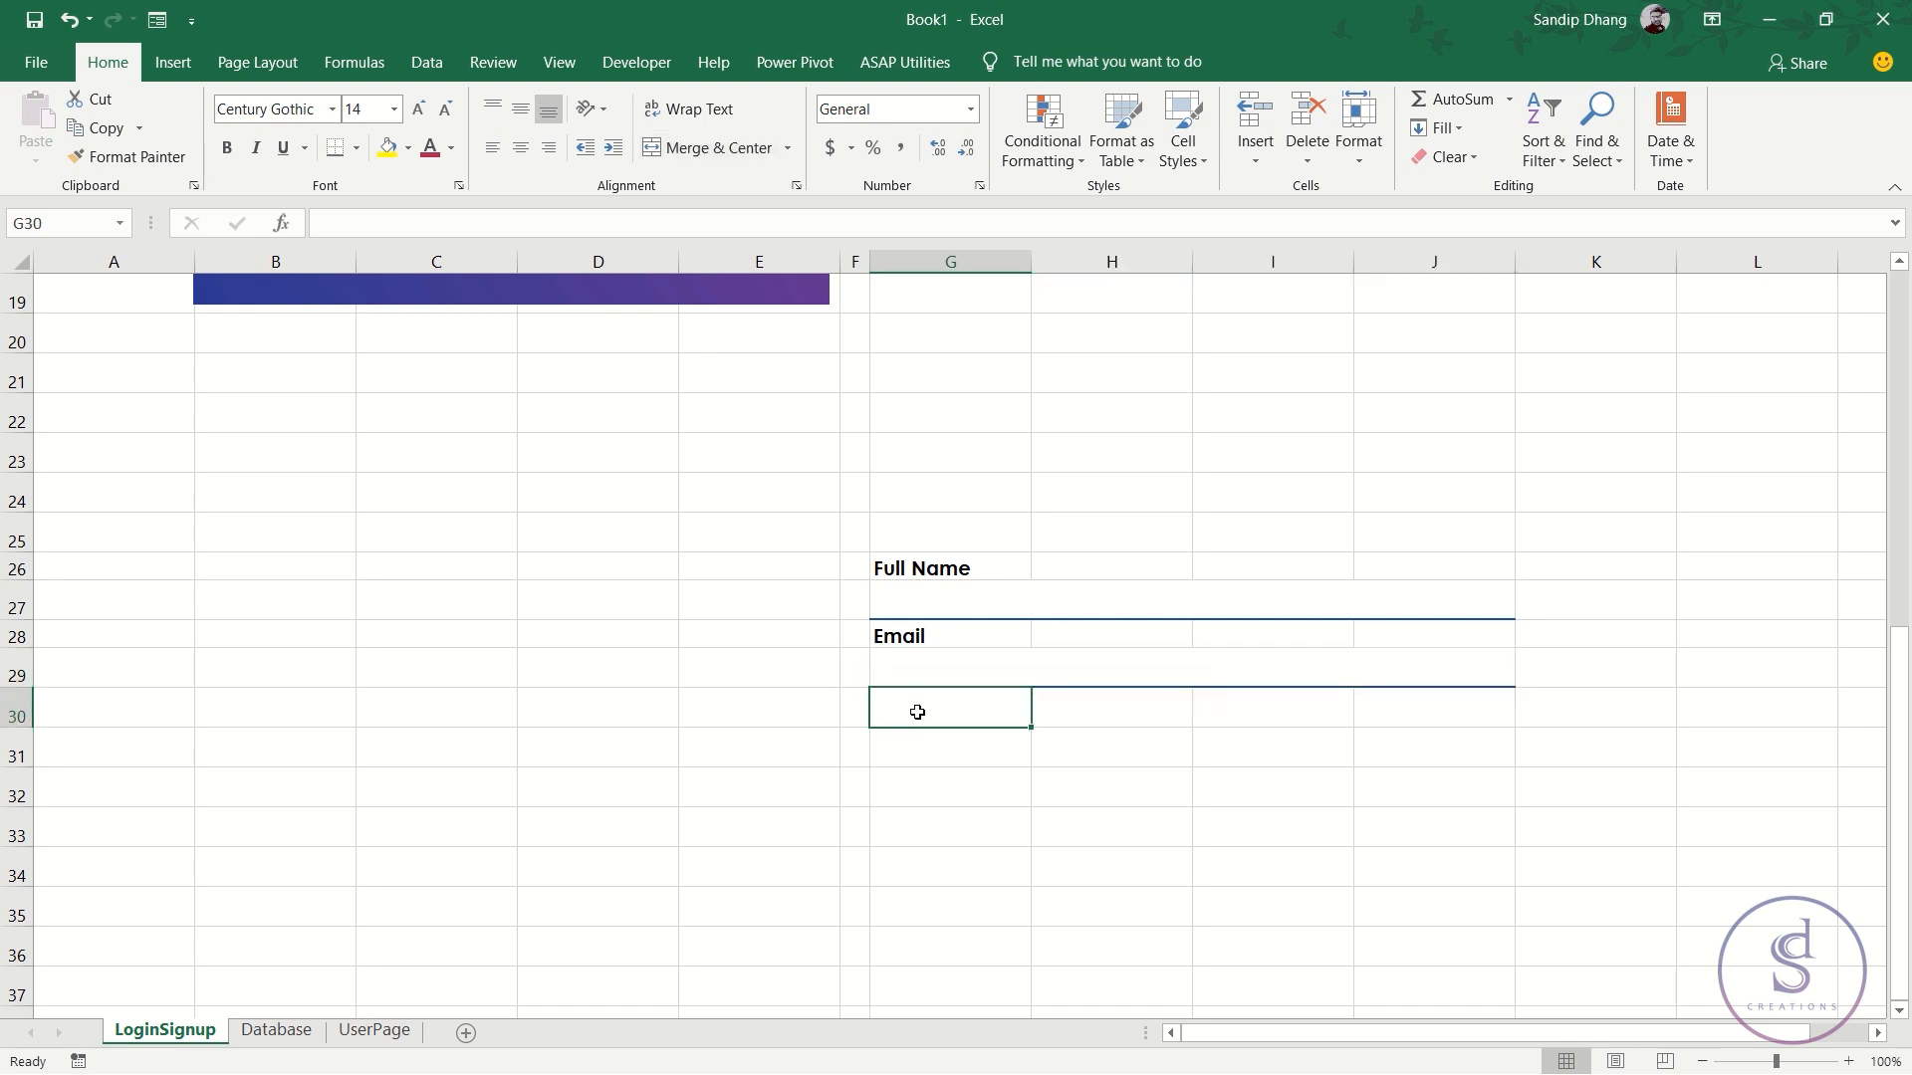
pyautogui.write('Password')
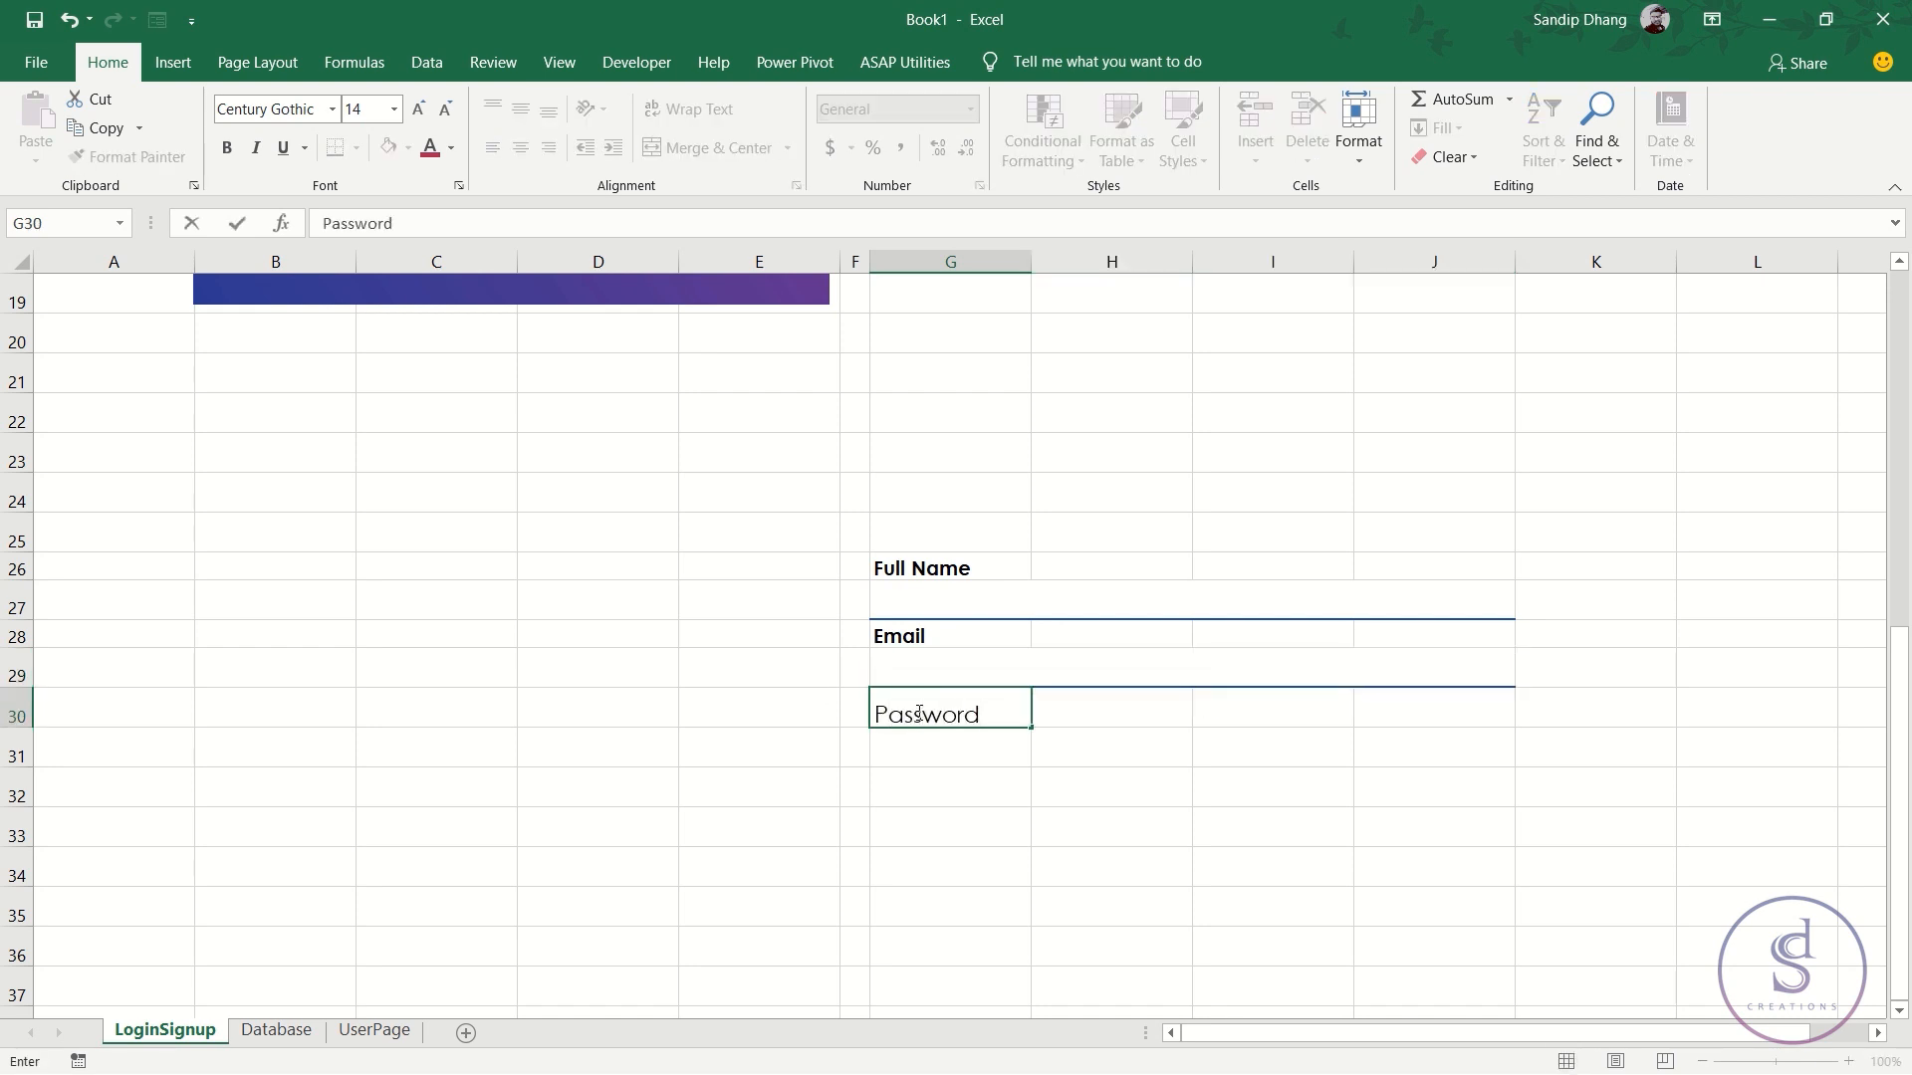
pyautogui.press('Return')
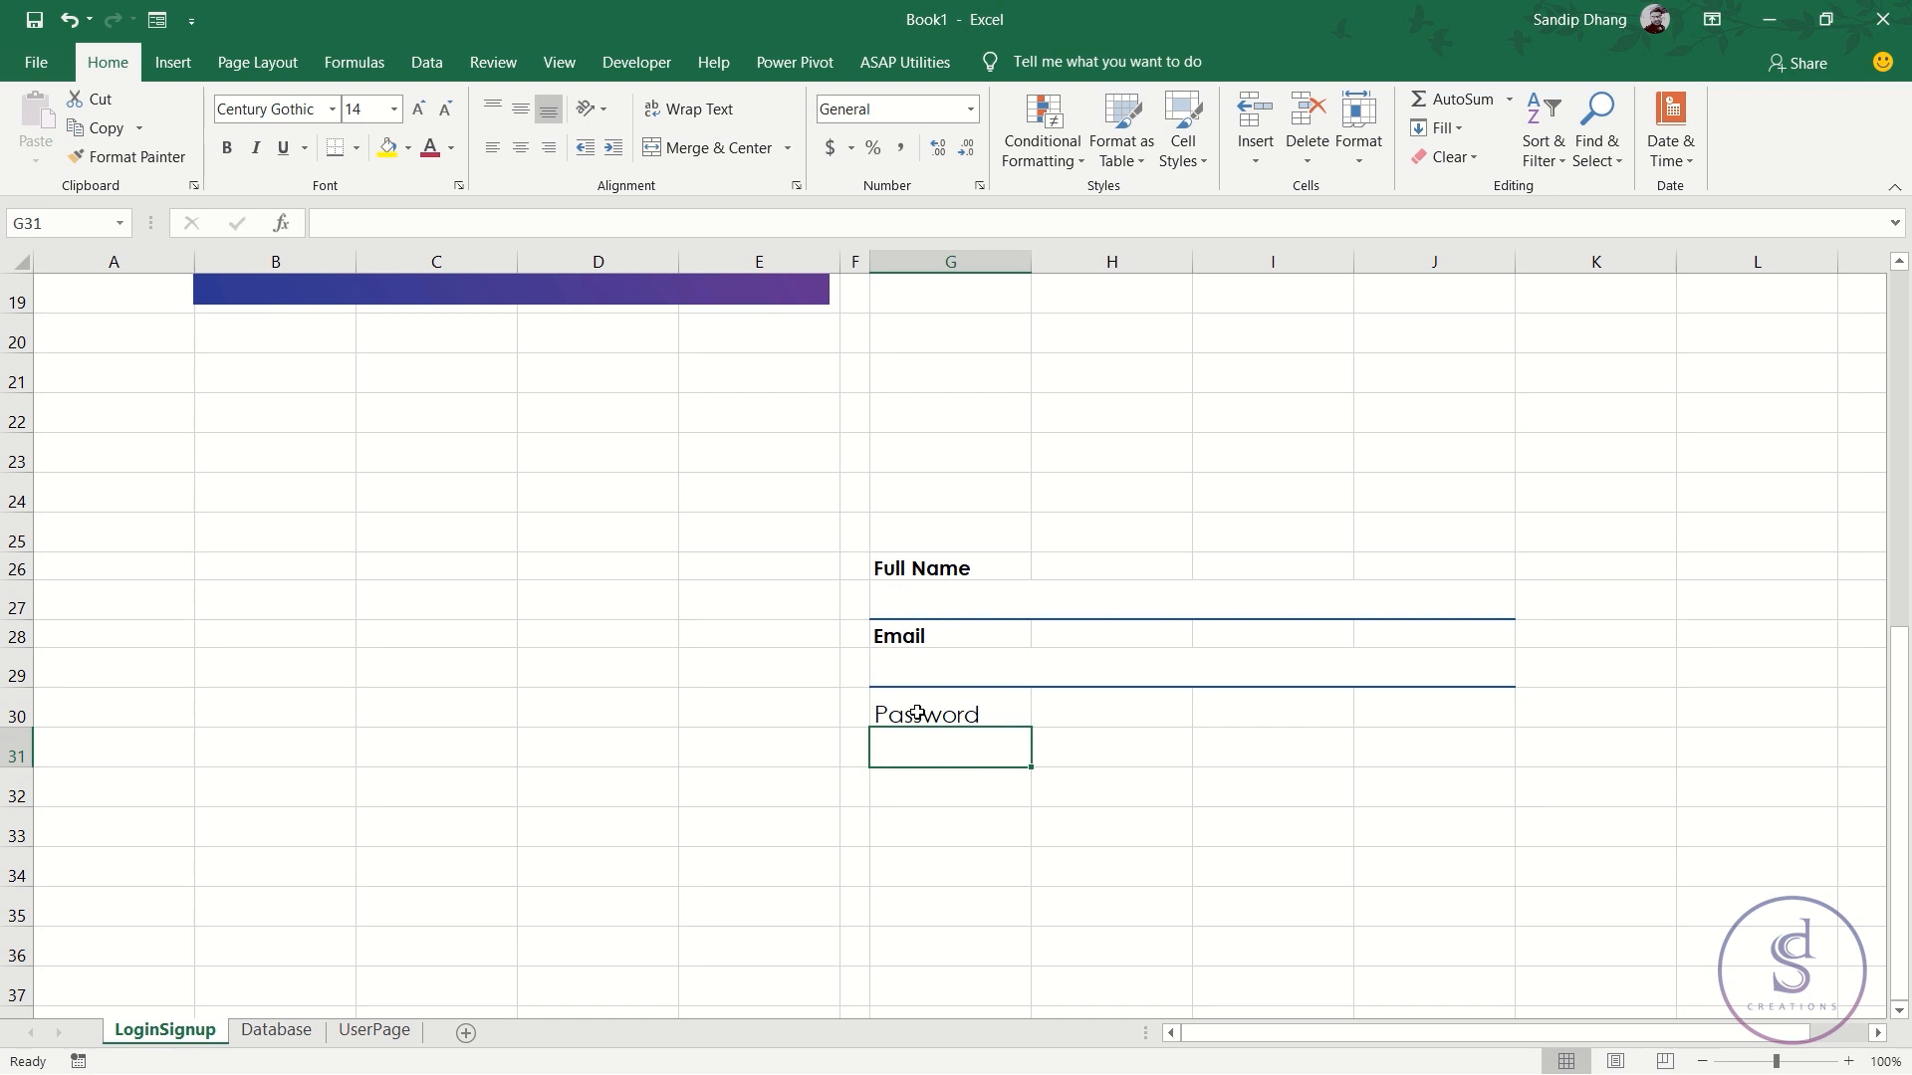
pyautogui.press('Return')
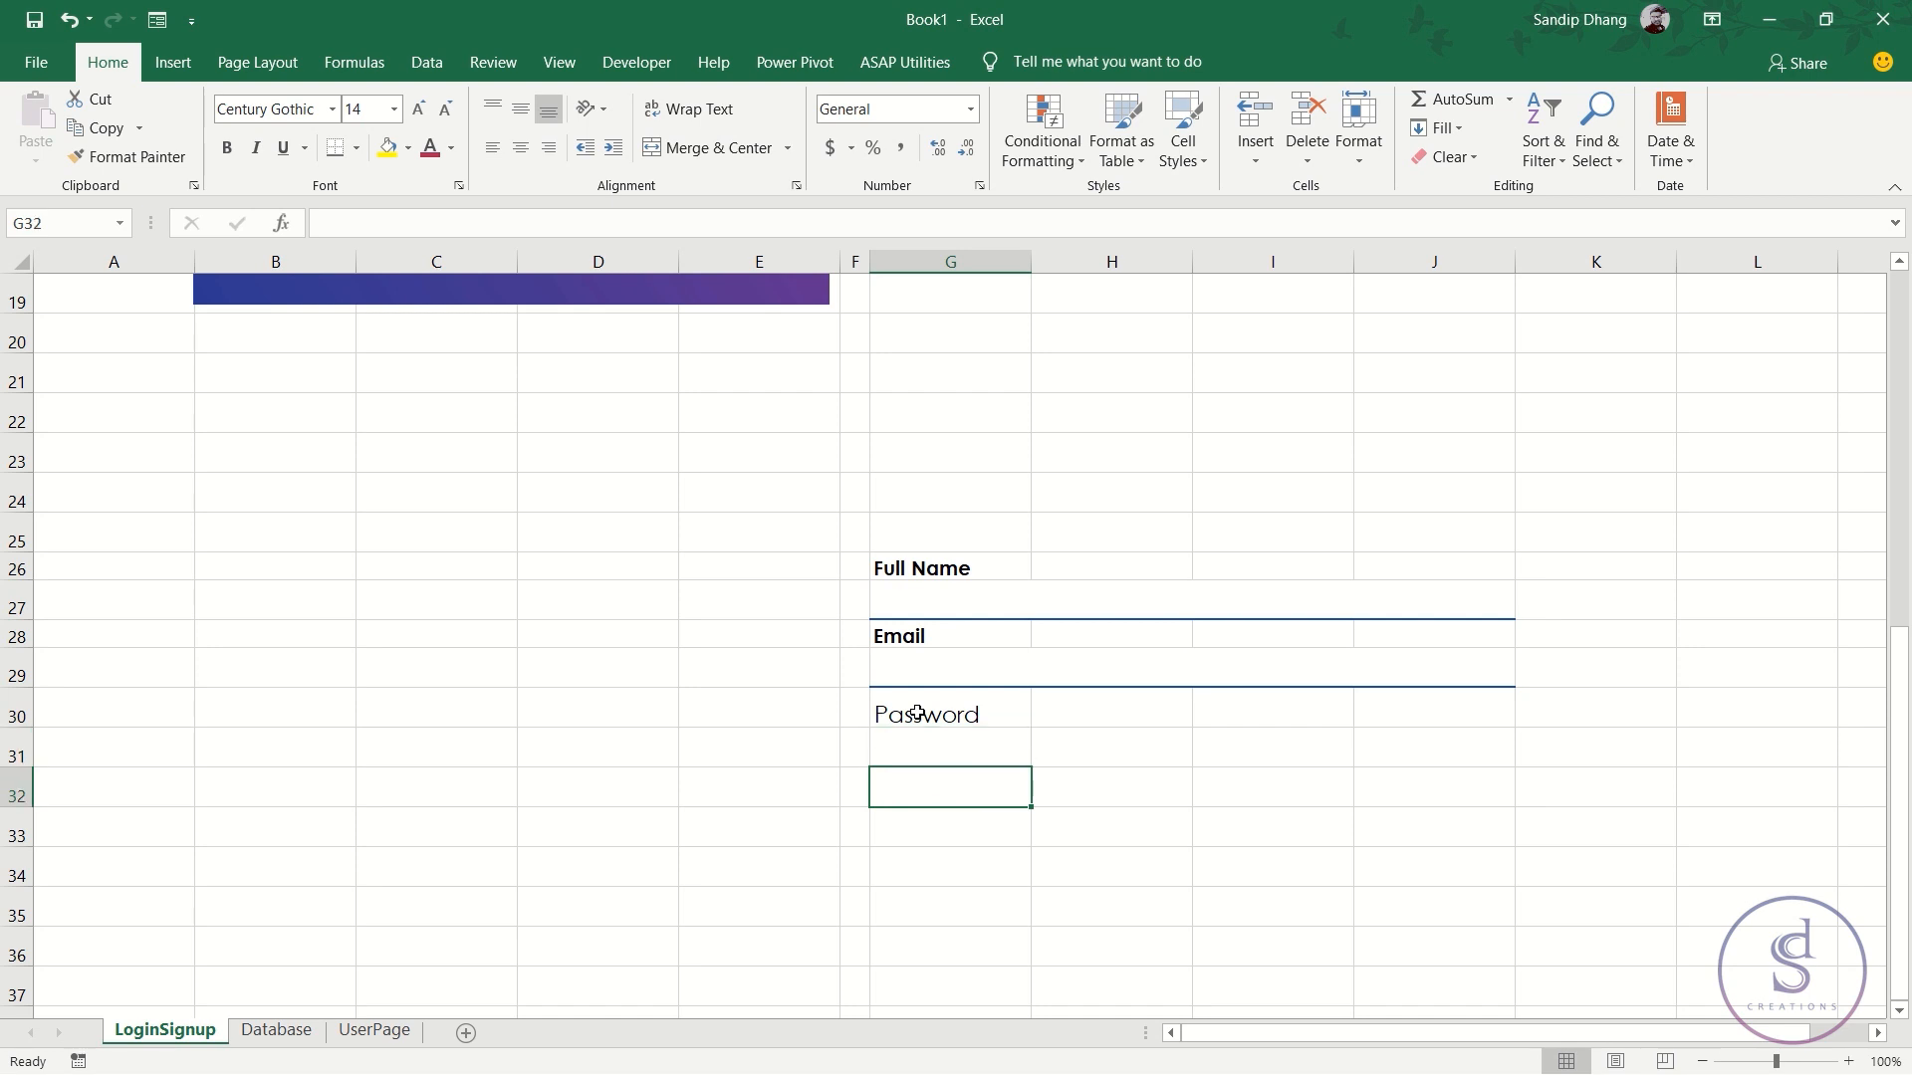
pyautogui.write('Confirm Password')
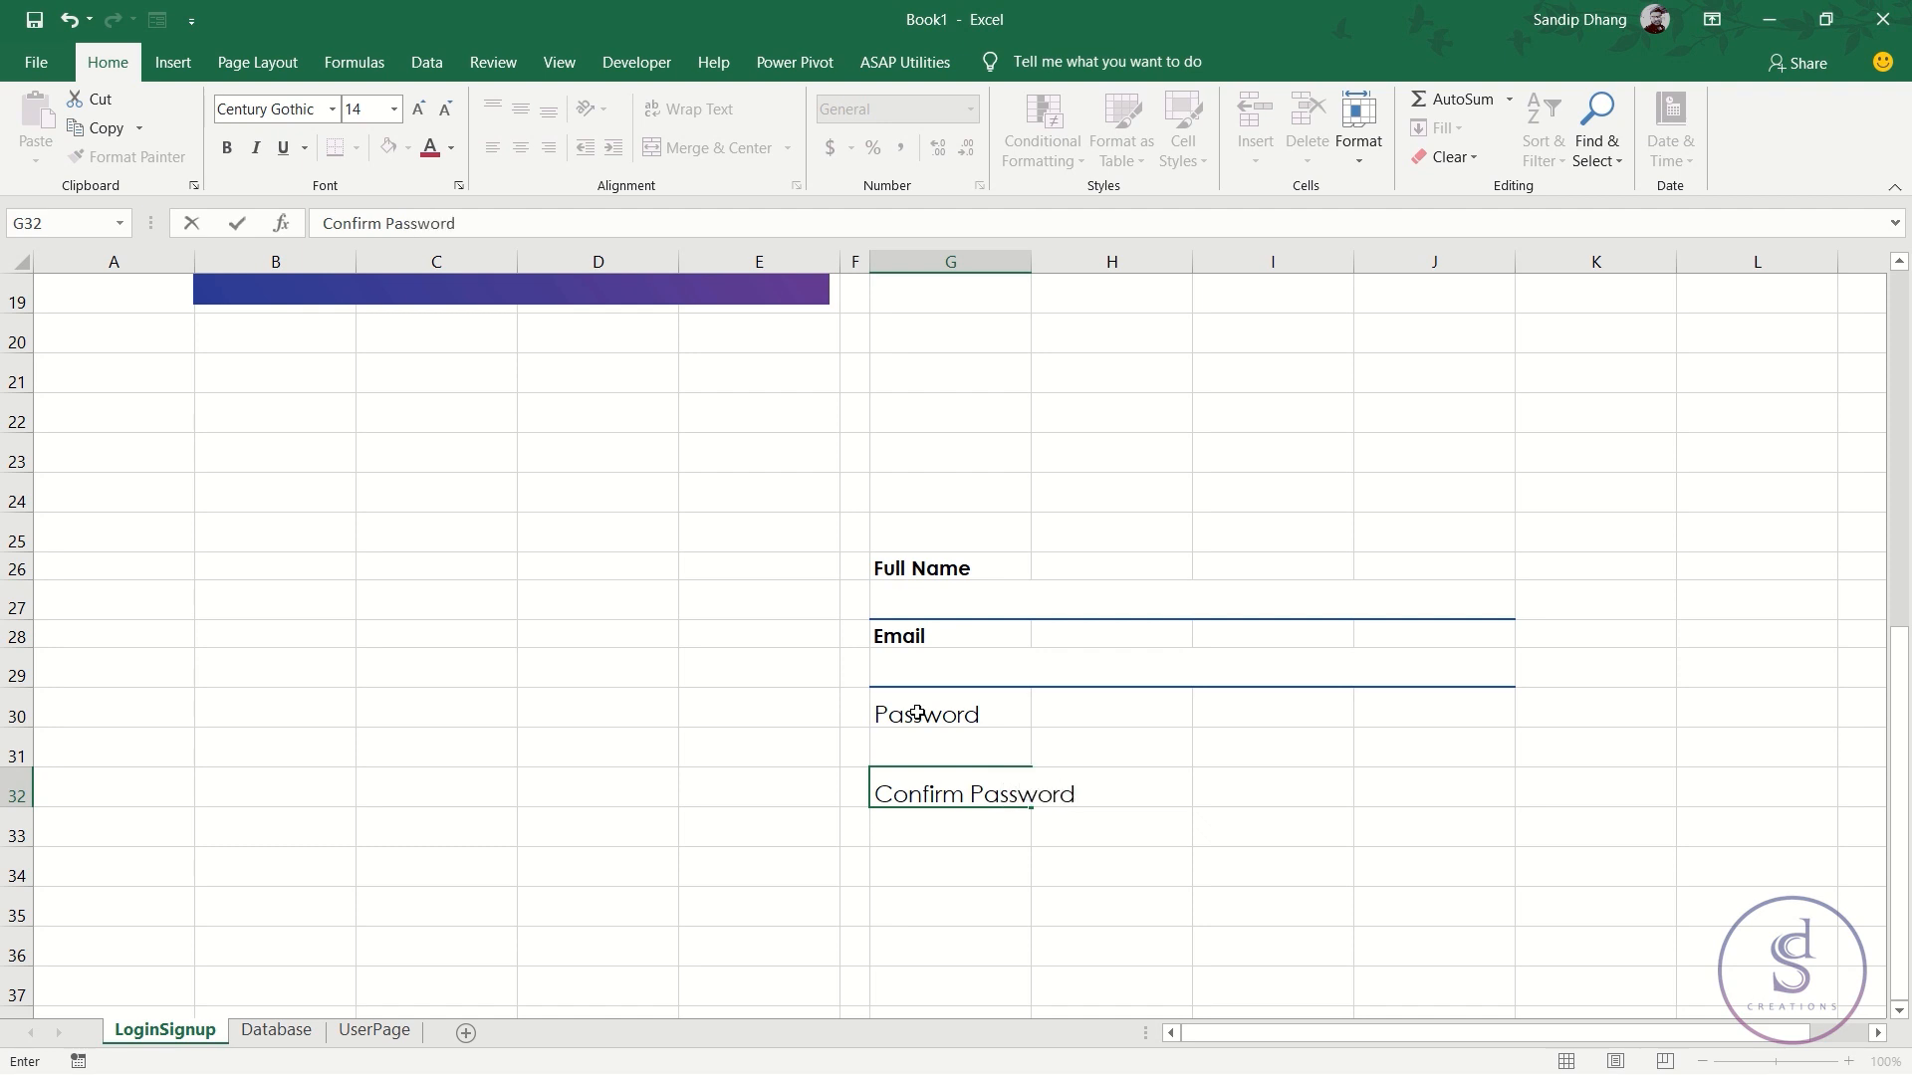
pyautogui.press('Return')
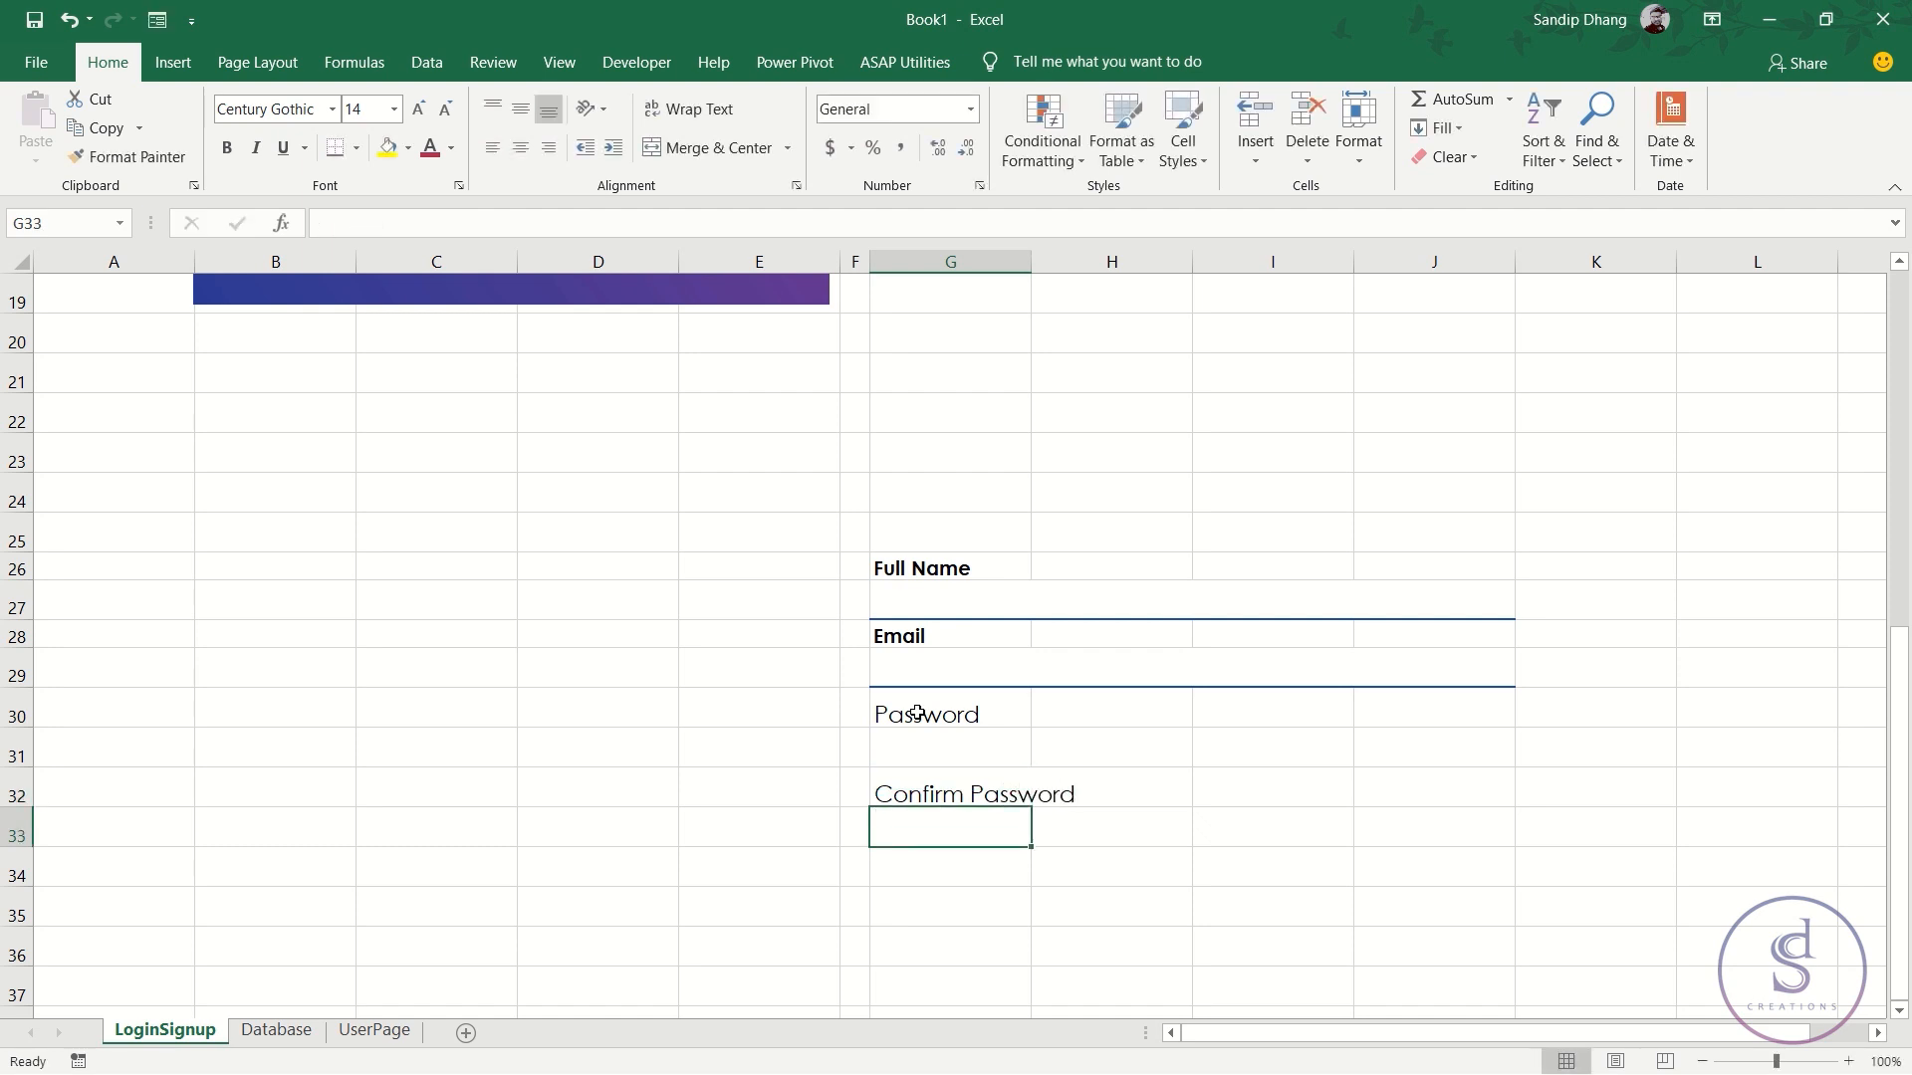
# - Format Painter Email's bold label style onto Password (G30) and Confirm Password (G32)
pyautogui.click(914, 634)
pyautogui.click(128, 156)
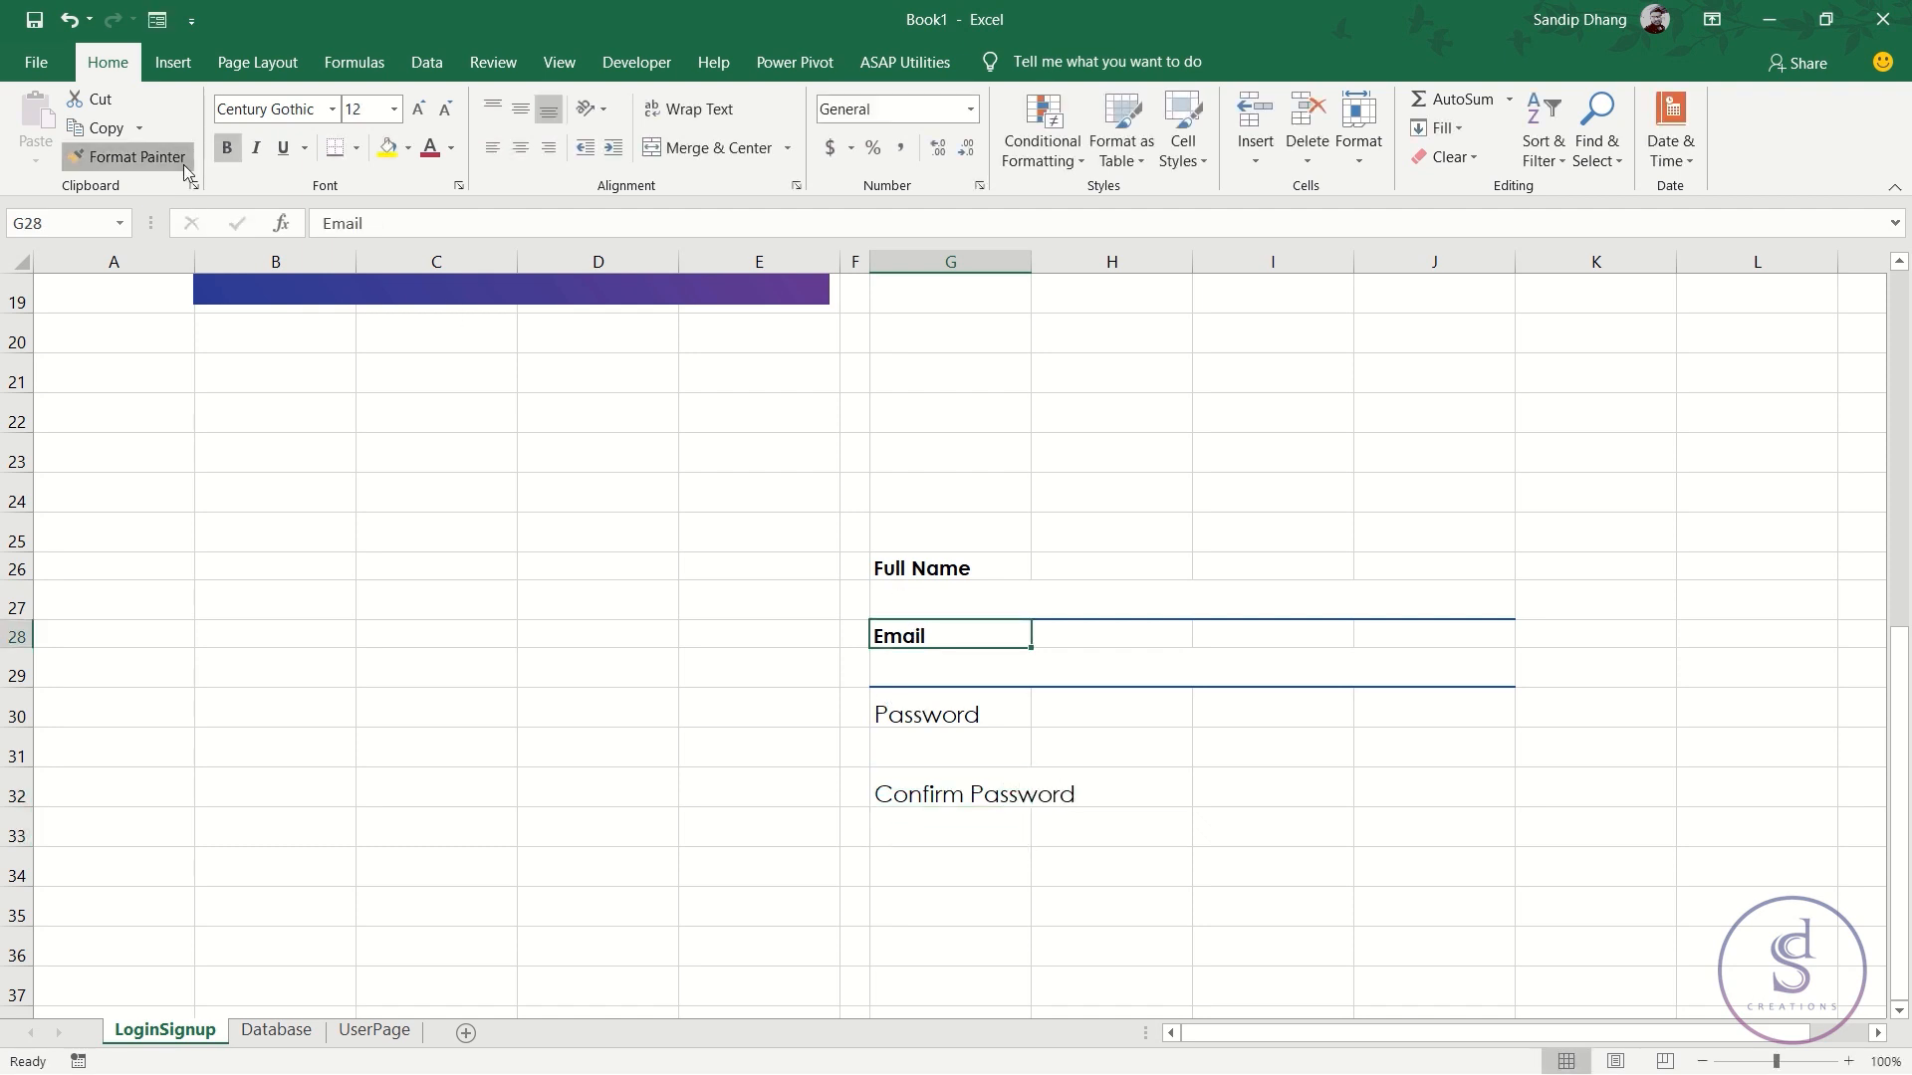
pyautogui.keyDown('ctrl'); pyautogui.click(926, 723); pyautogui.keyUp('ctrl')
pyautogui.keyDown('ctrl'); pyautogui.click(952, 793); pyautogui.keyUp('ctrl')
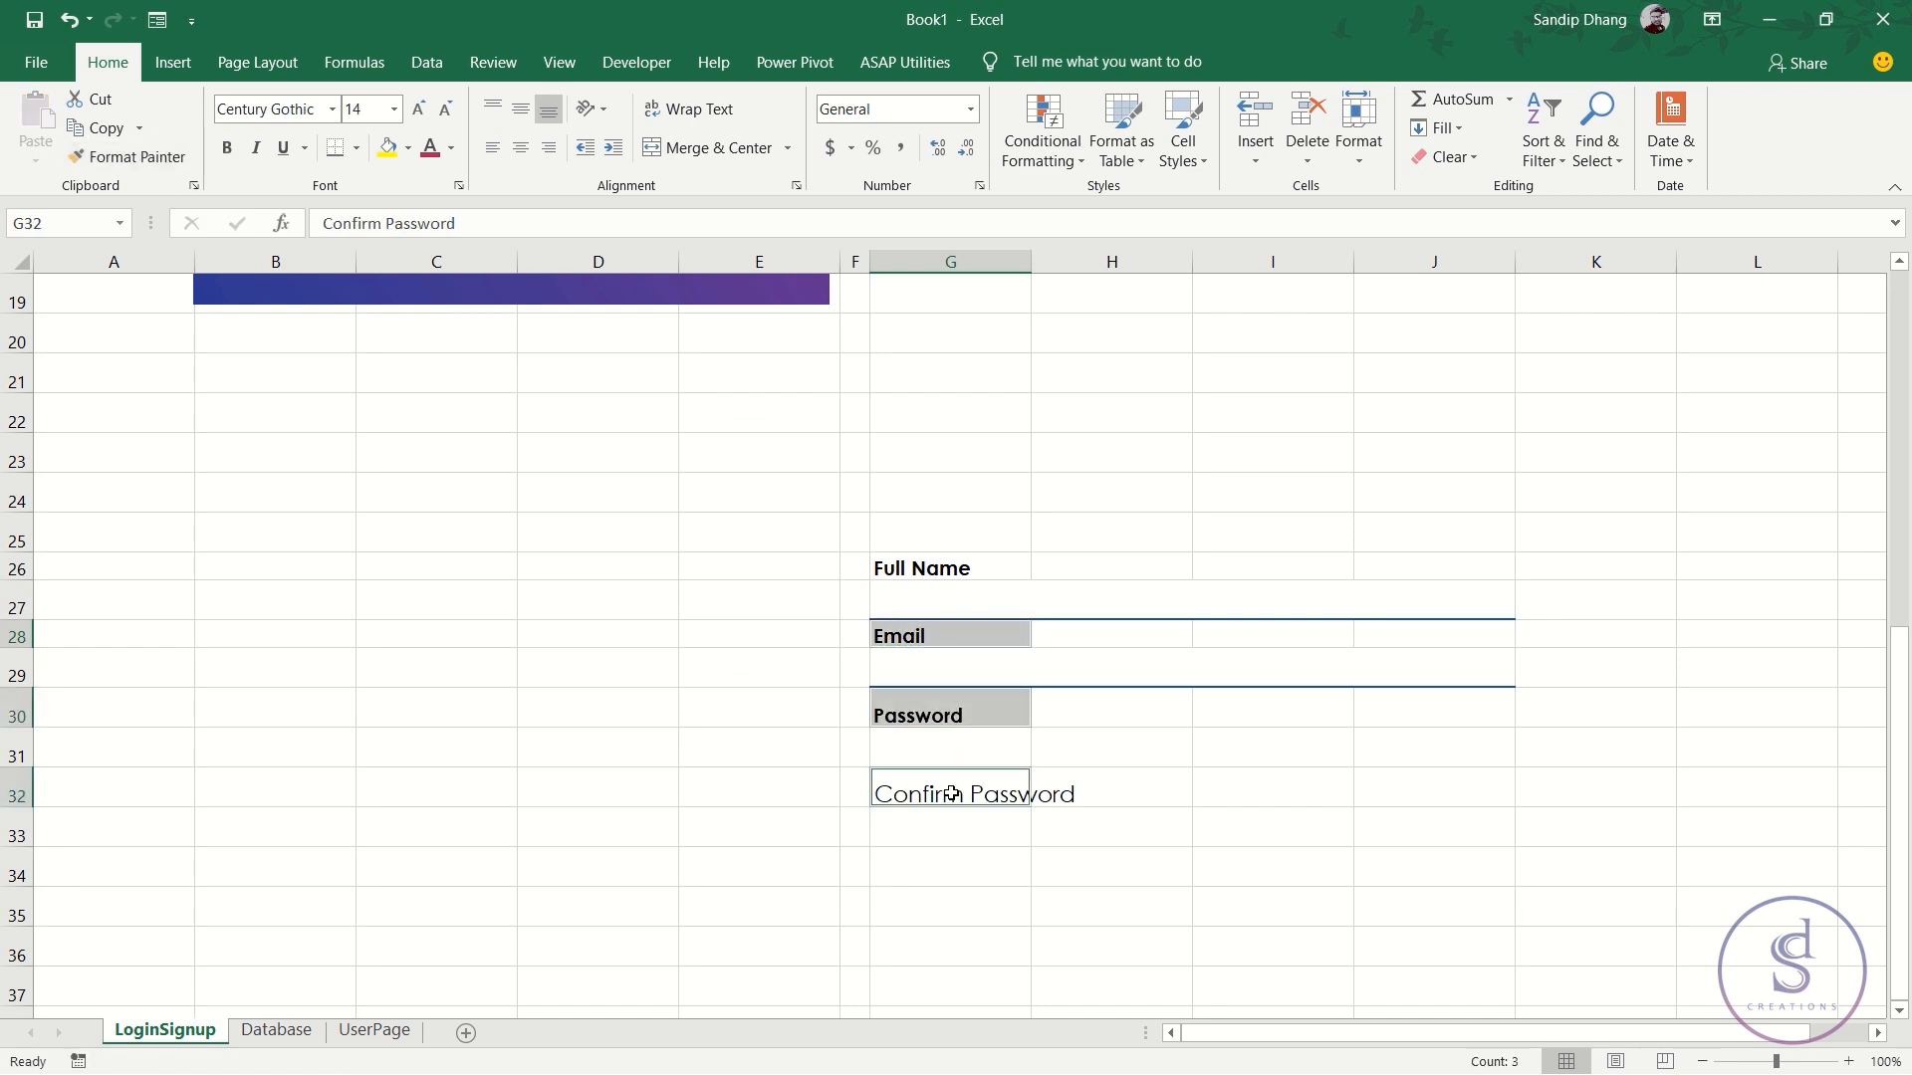
pyautogui.click(955, 714)
pyautogui.click(128, 156)
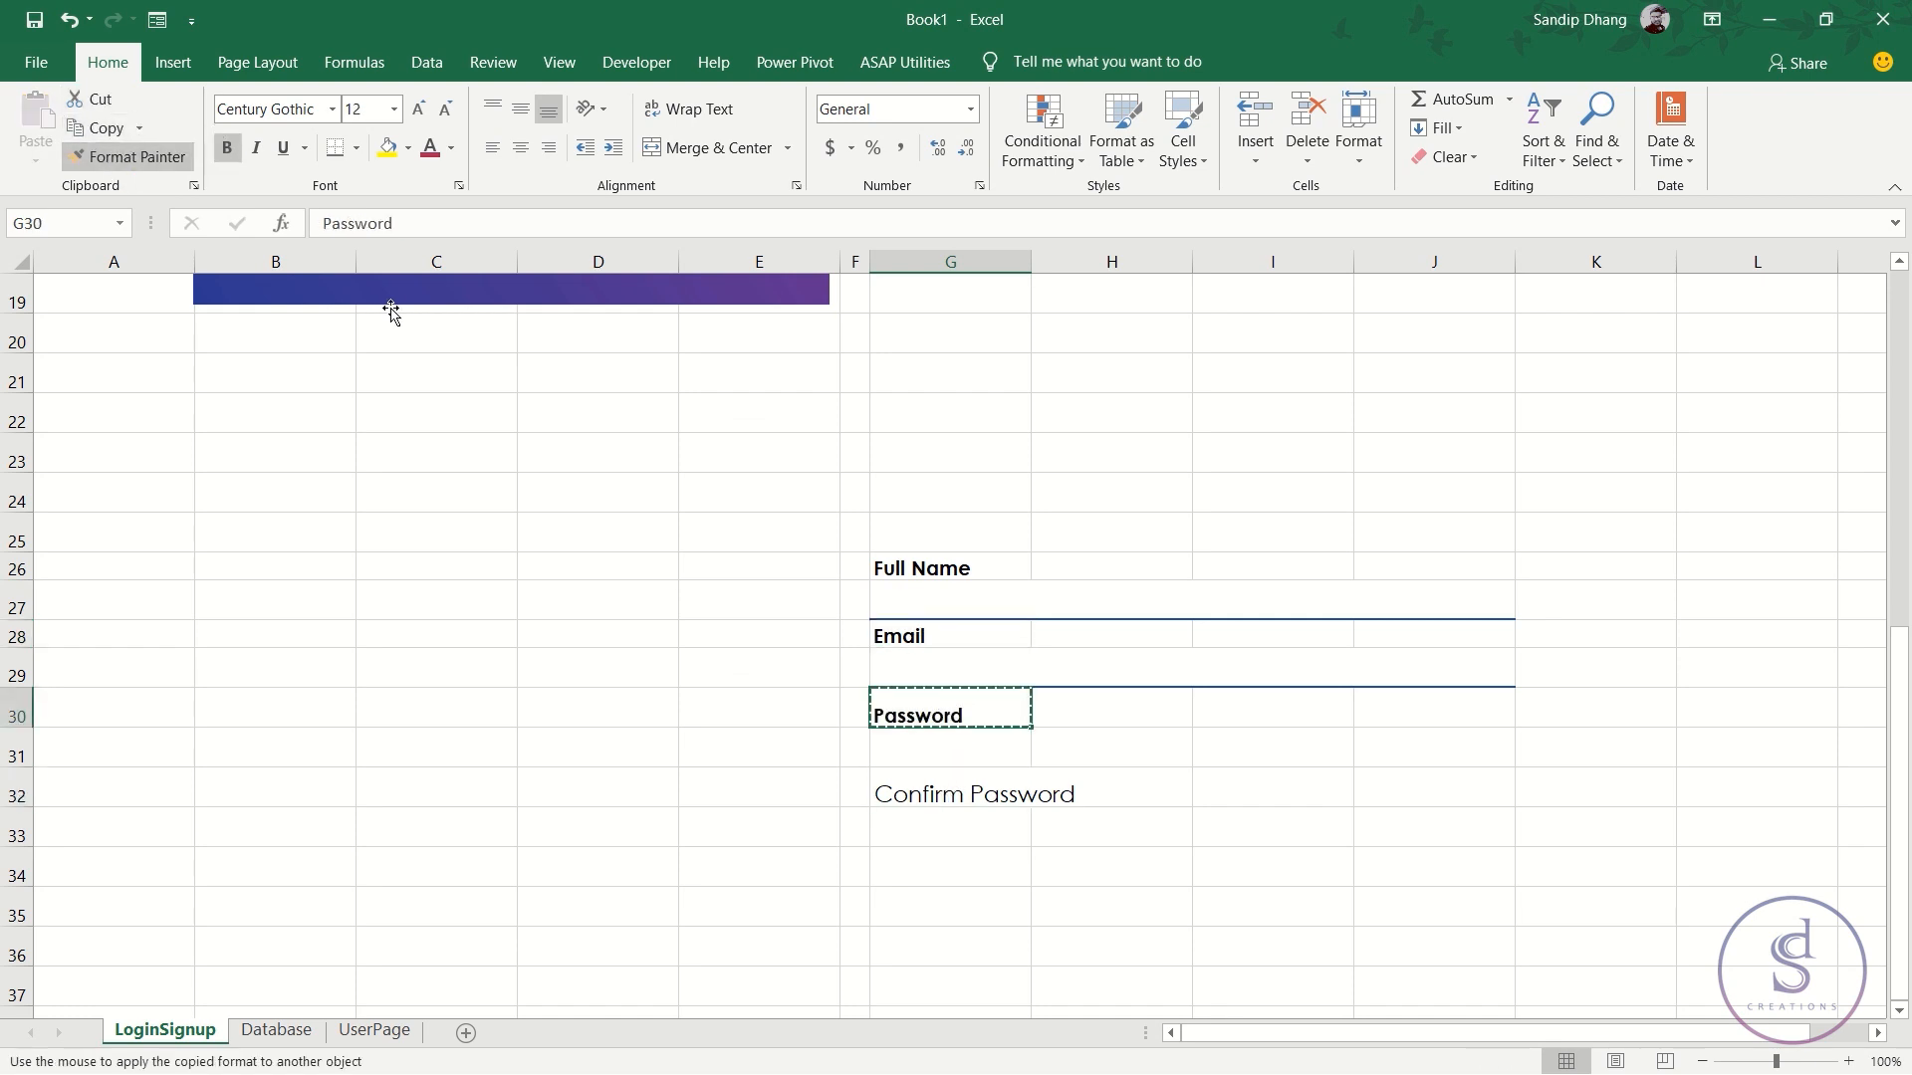
pyautogui.click(912, 783)
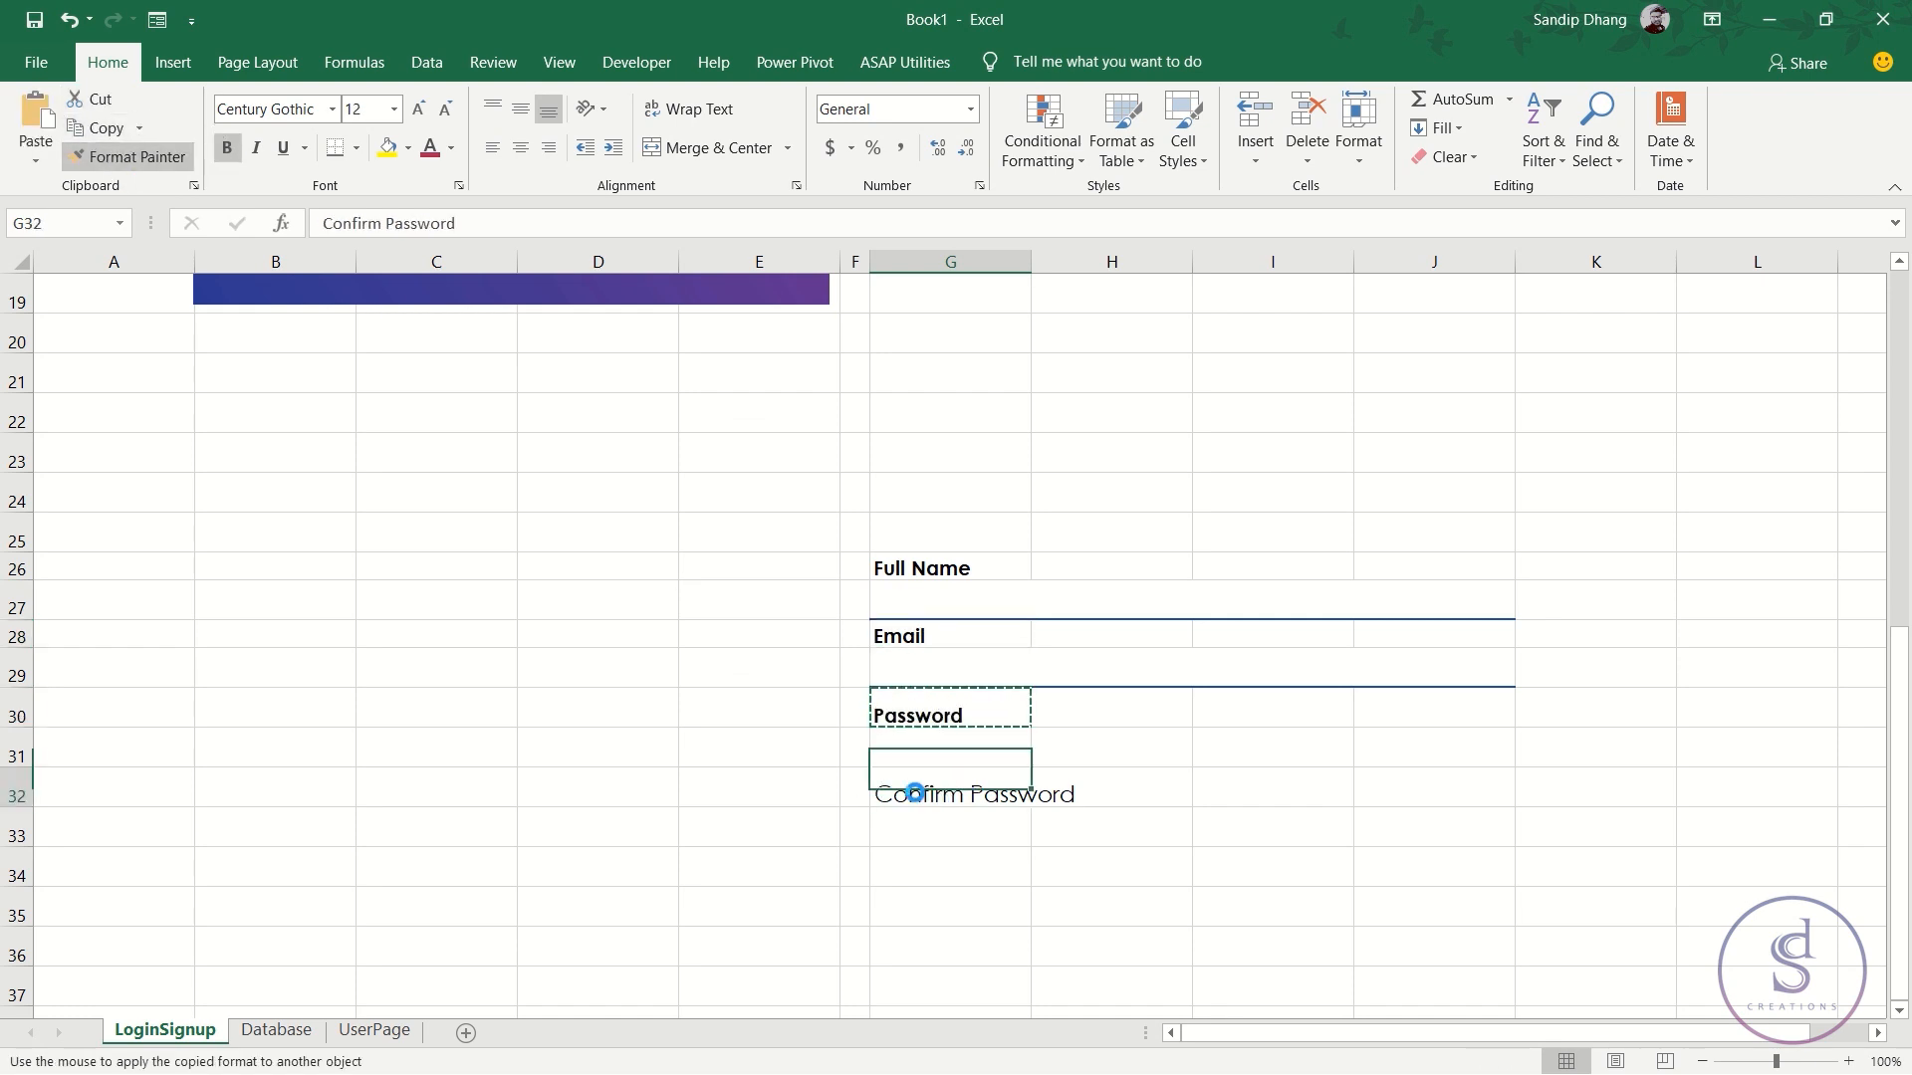
# - Set rows 30 and 32 to a row height of 16.8
pyautogui.click(15, 709)
pyautogui.keyDown('ctrl'); pyautogui.click(3, 790); pyautogui.keyUp('ctrl')
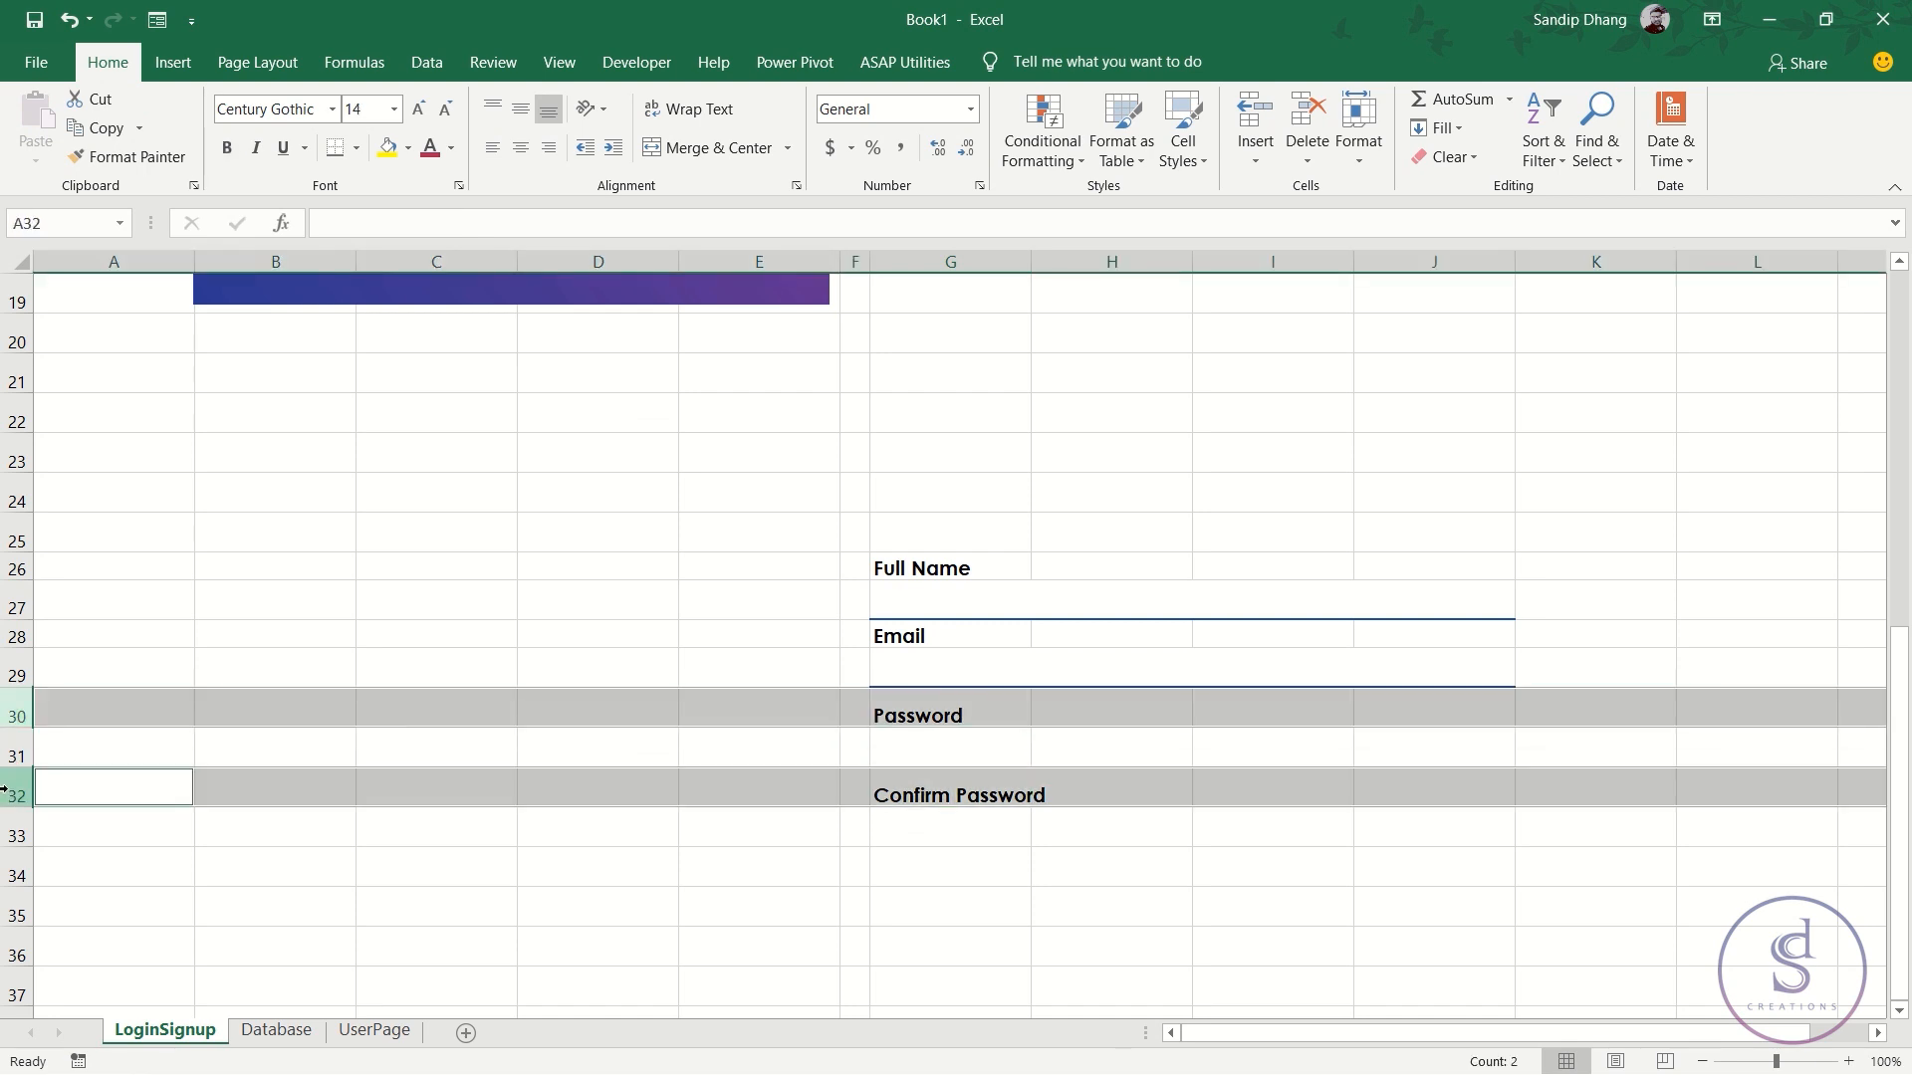
pyautogui.click(1356, 134)
pyautogui.click(1398, 225)
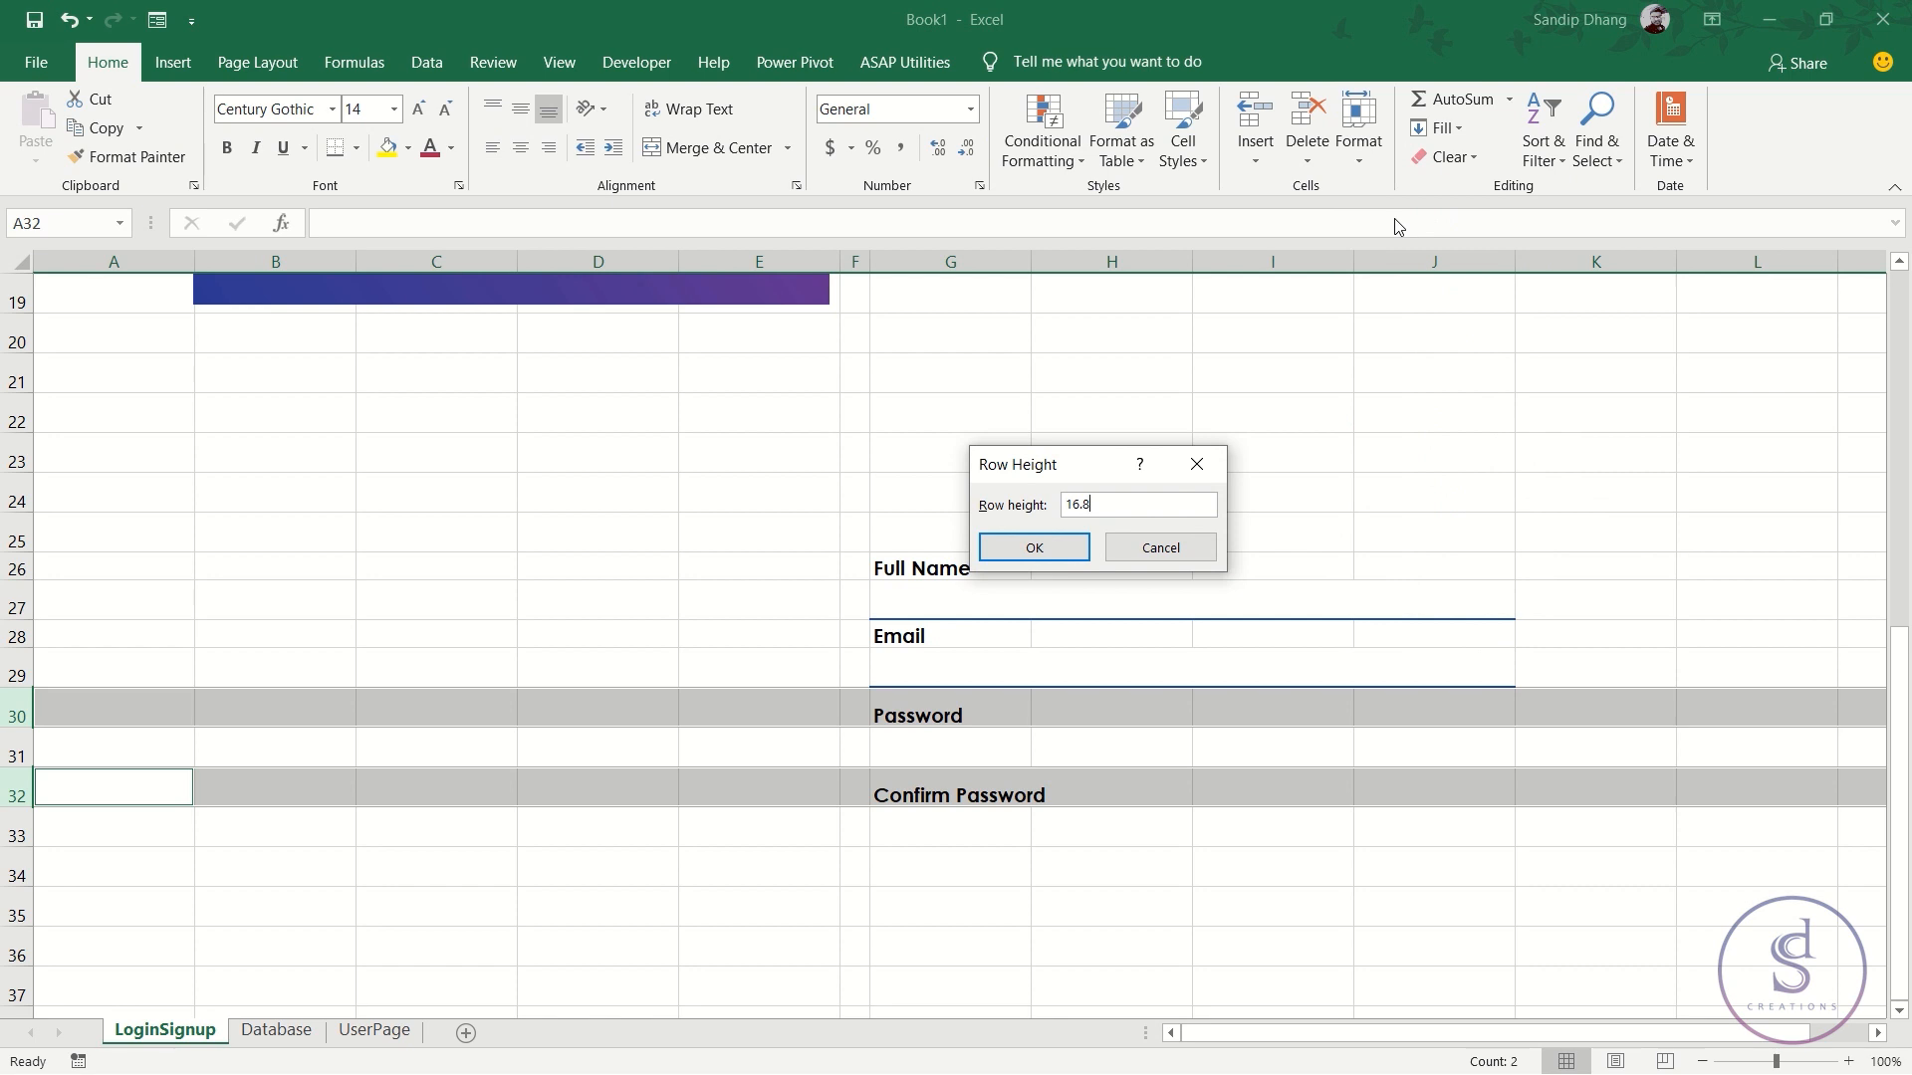
pyautogui.press('Return')
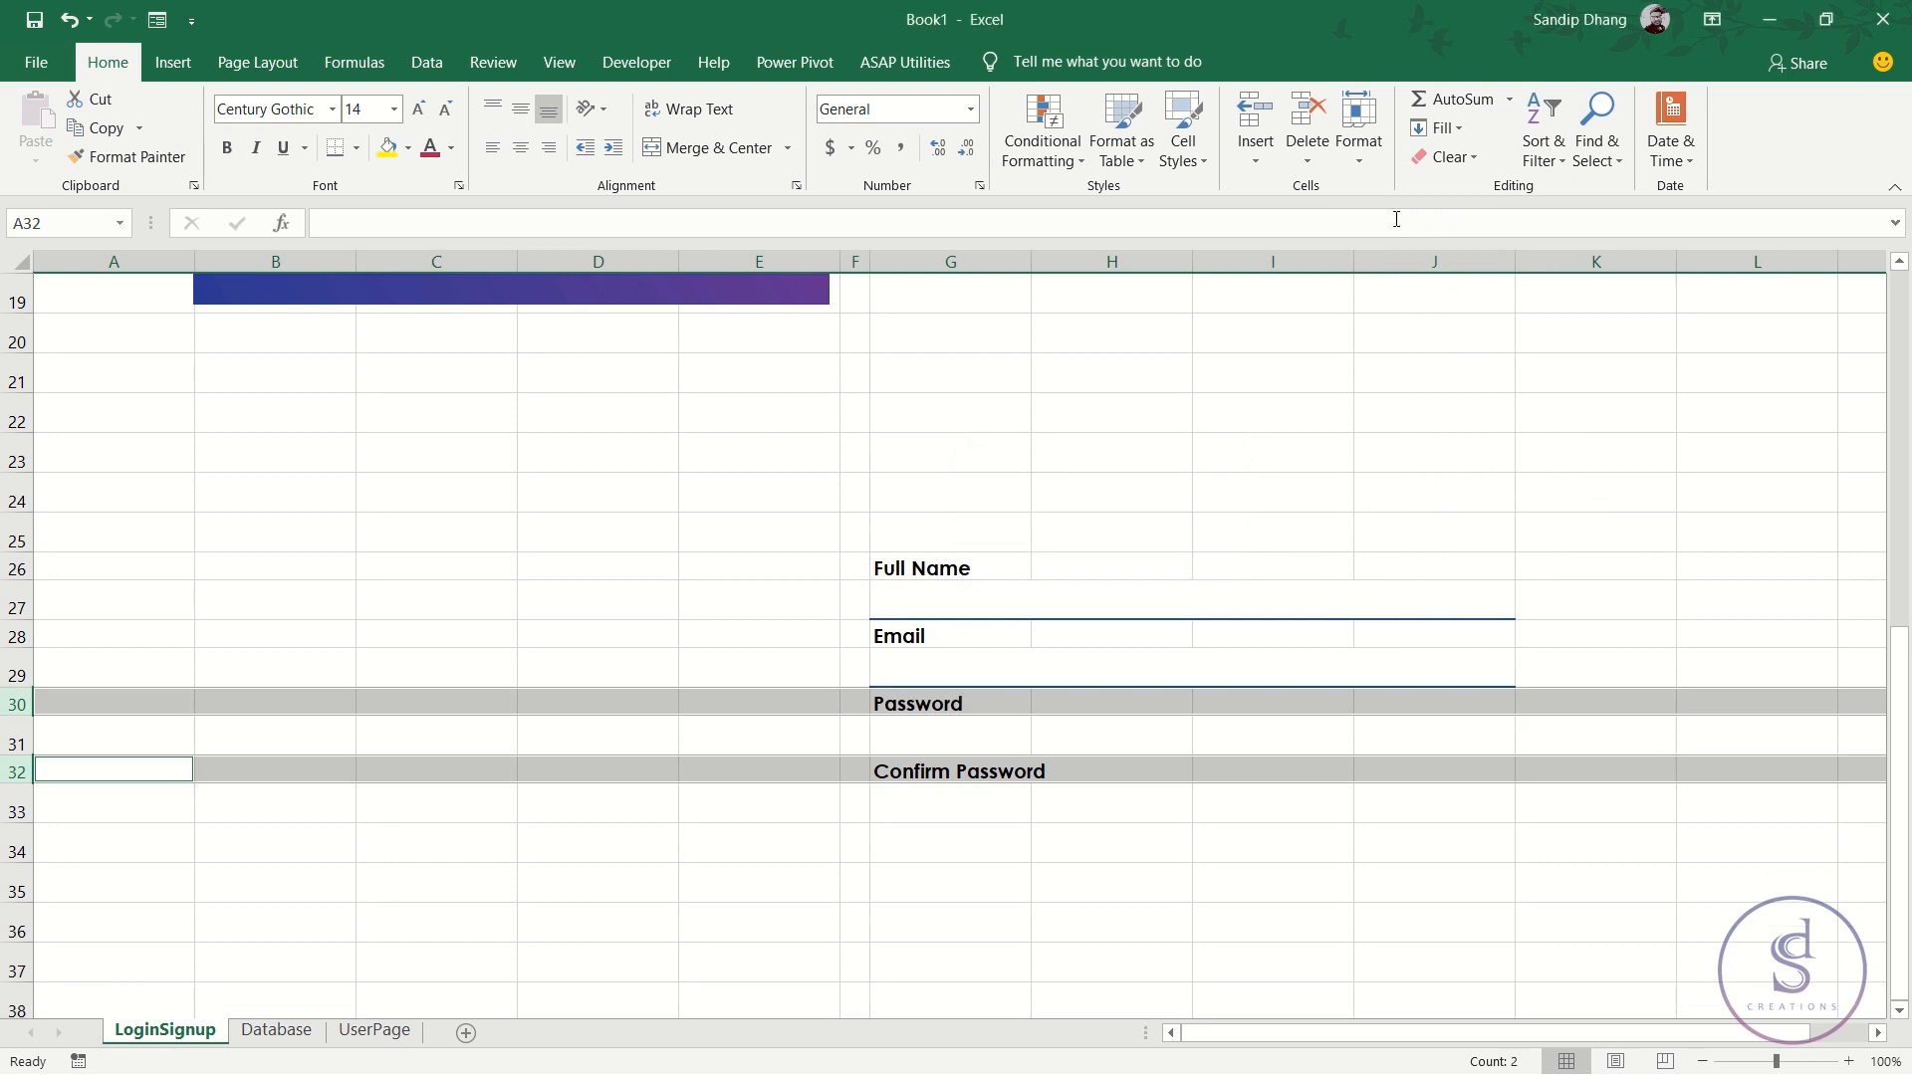
# - Copy the Email input's blue underline formatting from G29 onto G31 and G33
pyautogui.click(969, 667)
pyautogui.click(130, 156)
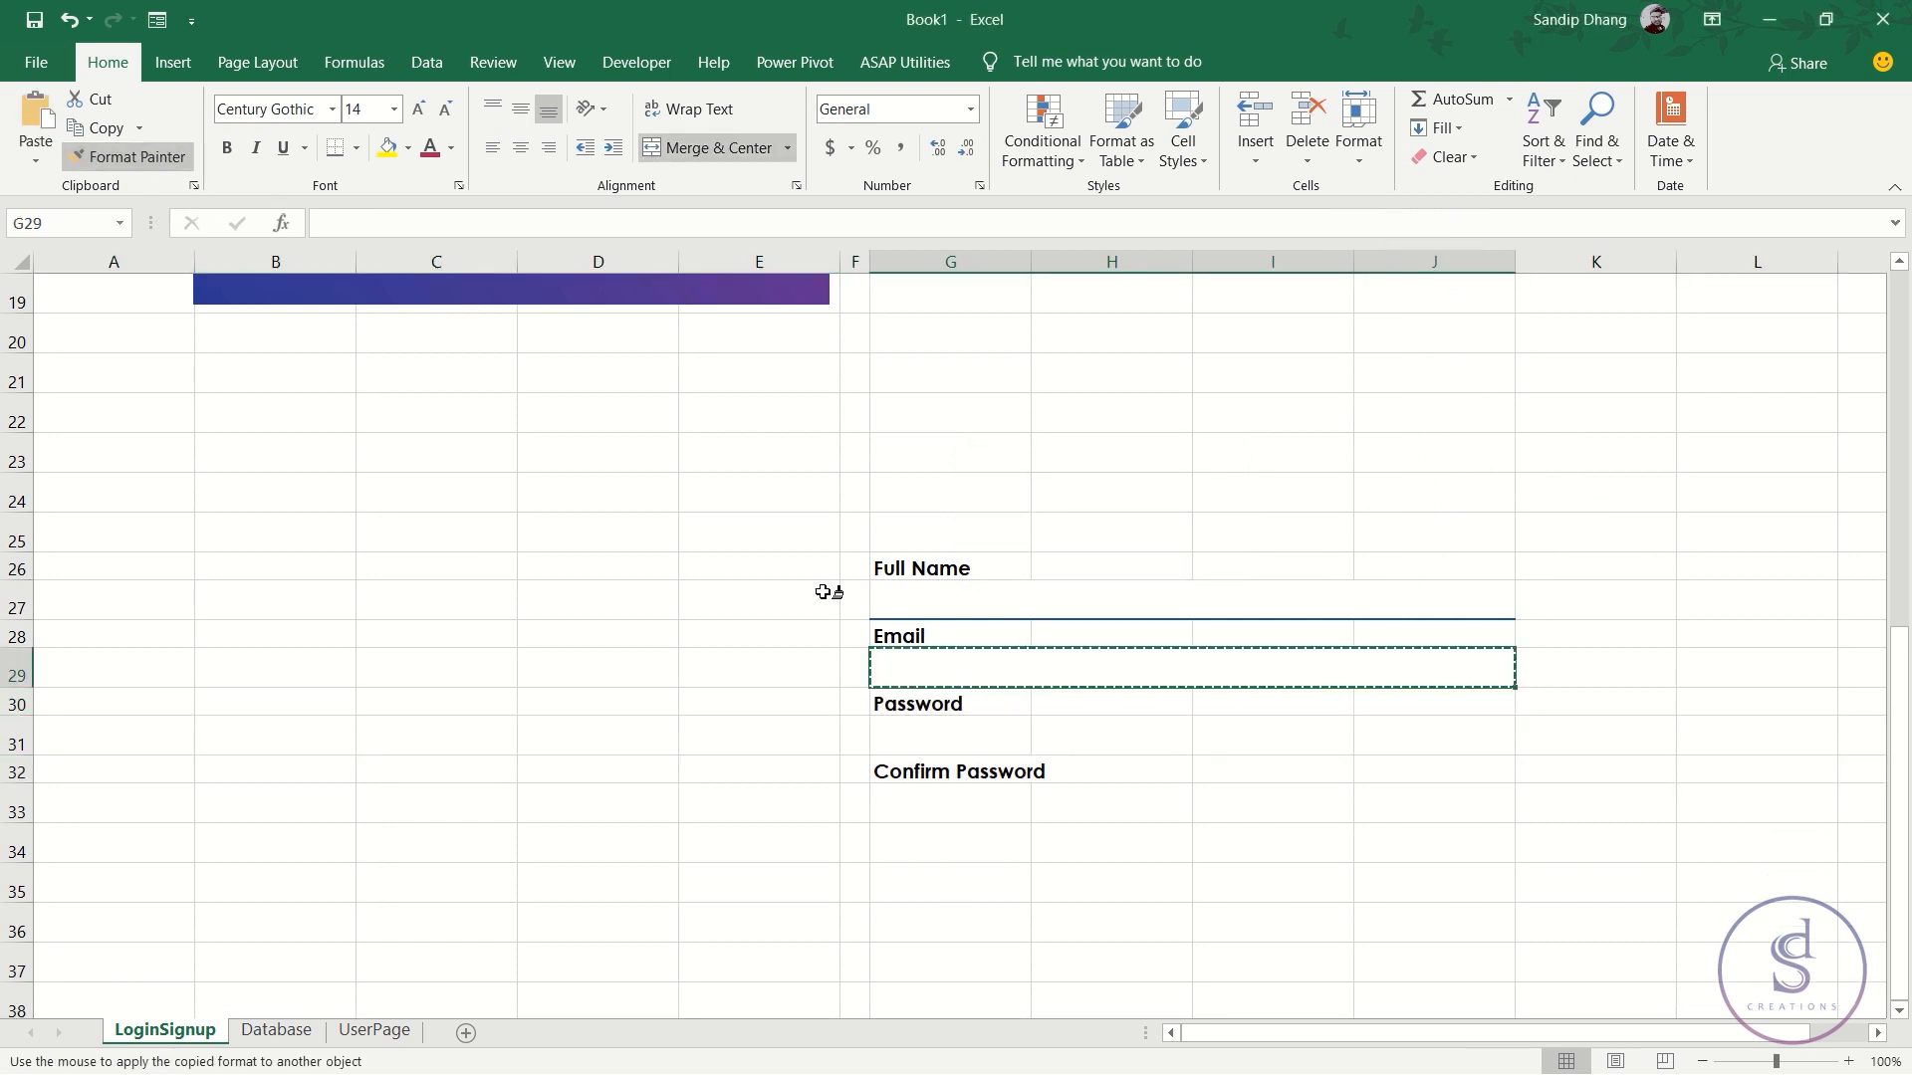
pyautogui.click(917, 733)
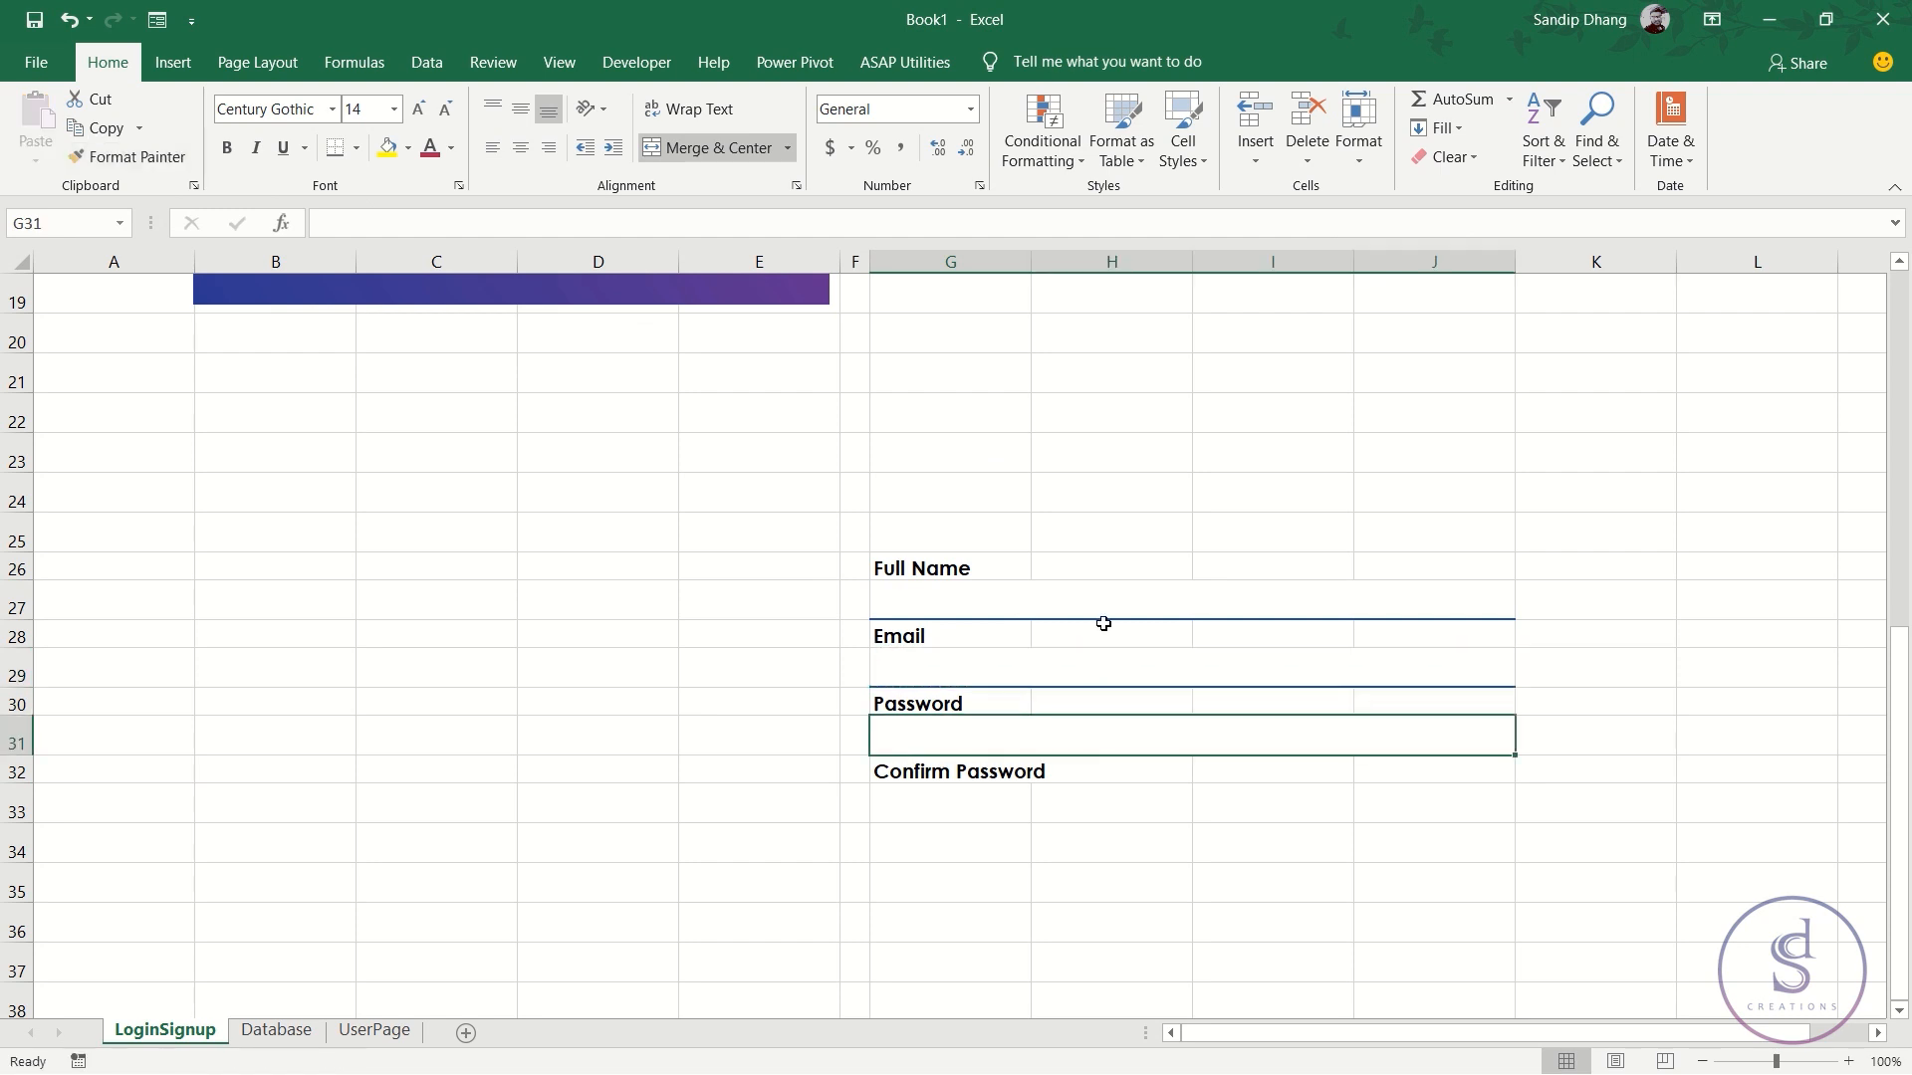
pyautogui.click(130, 157)
pyautogui.click(909, 797)
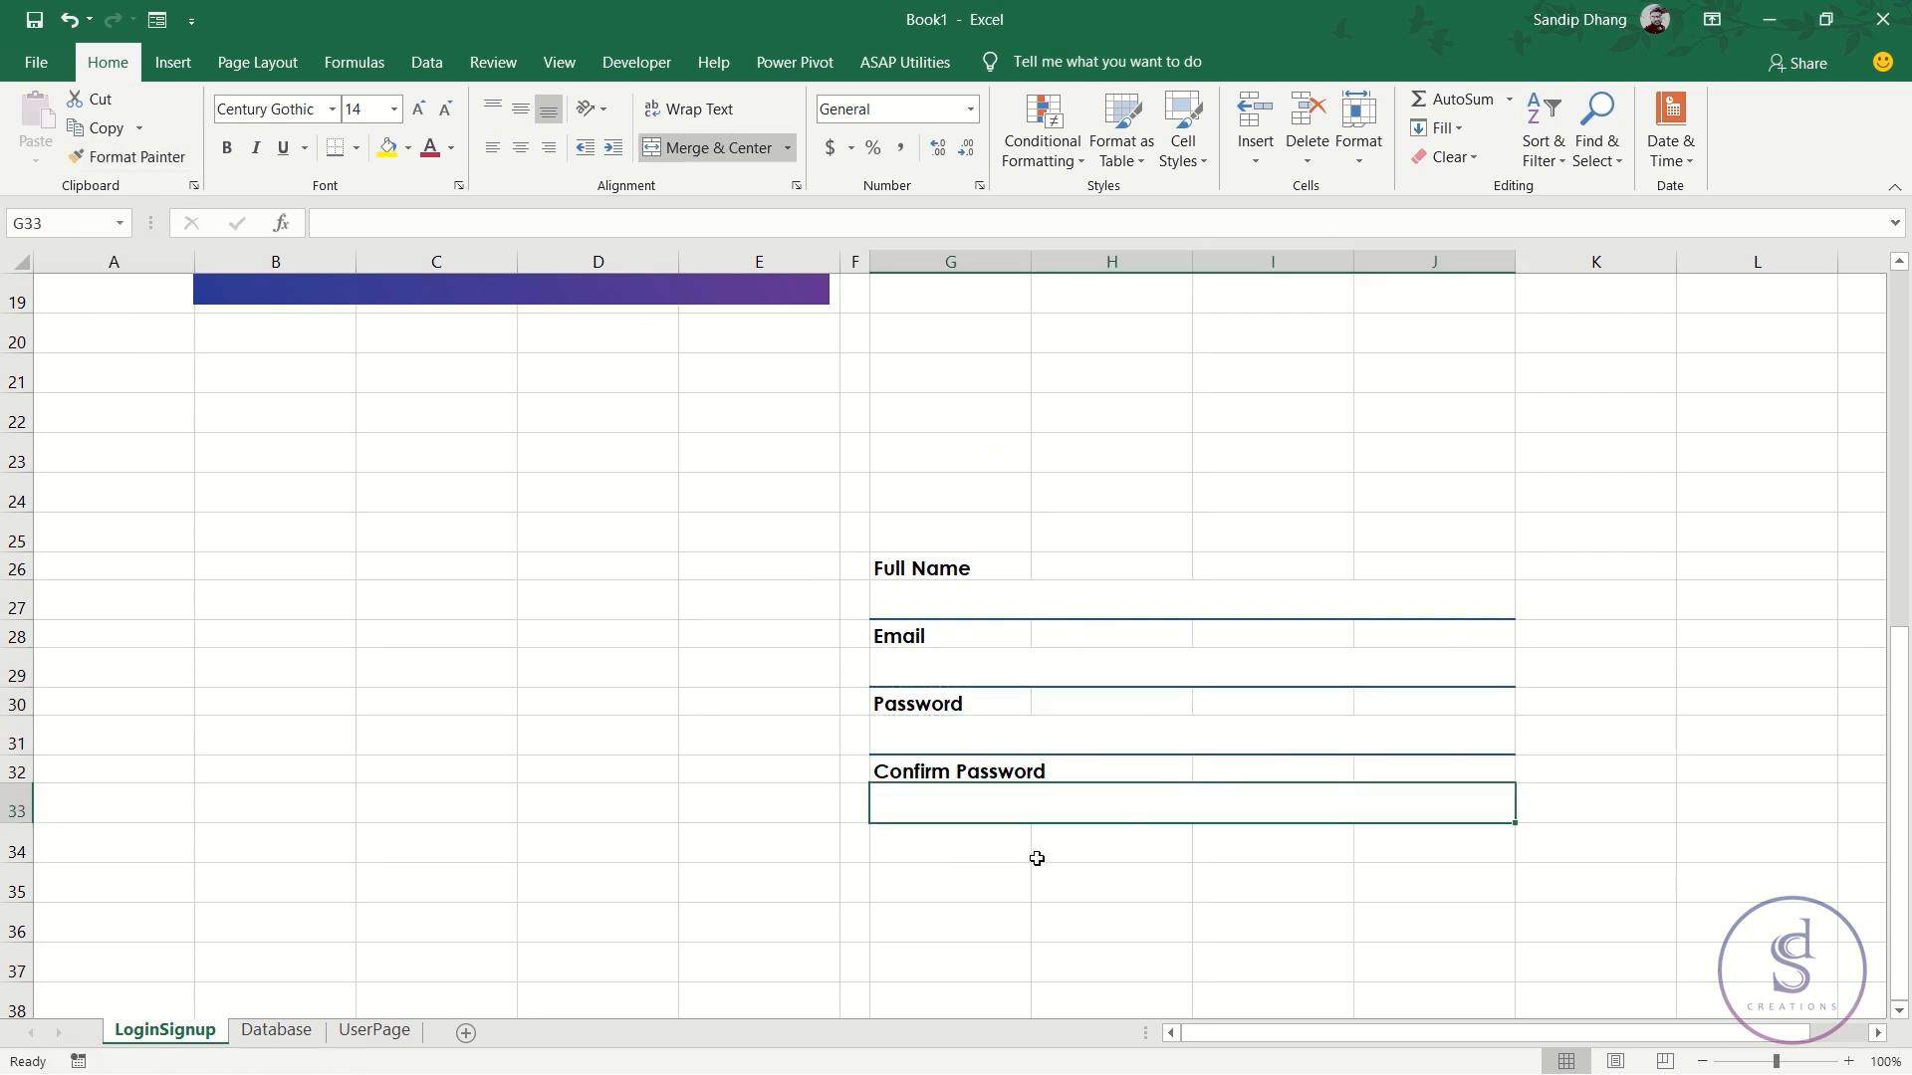
pyautogui.click(1154, 937)
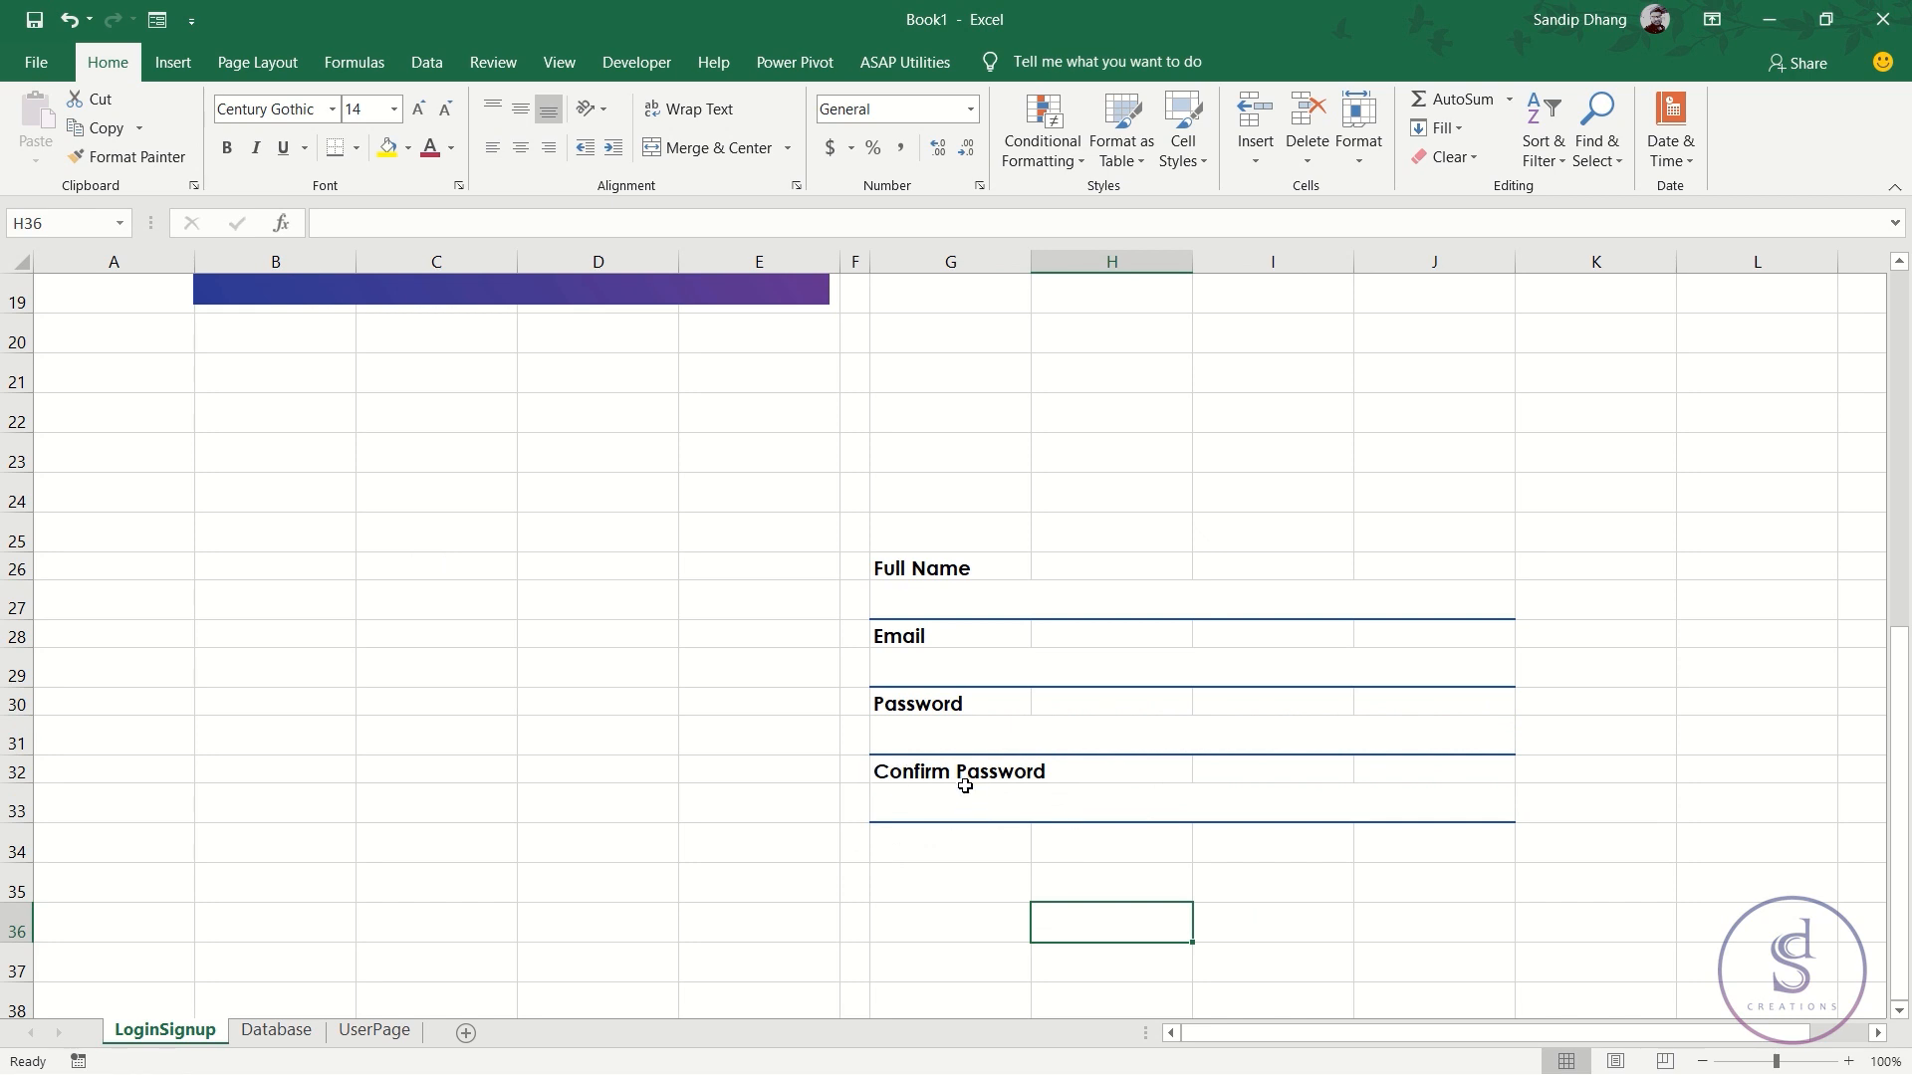
pyautogui.click(1577, 675)
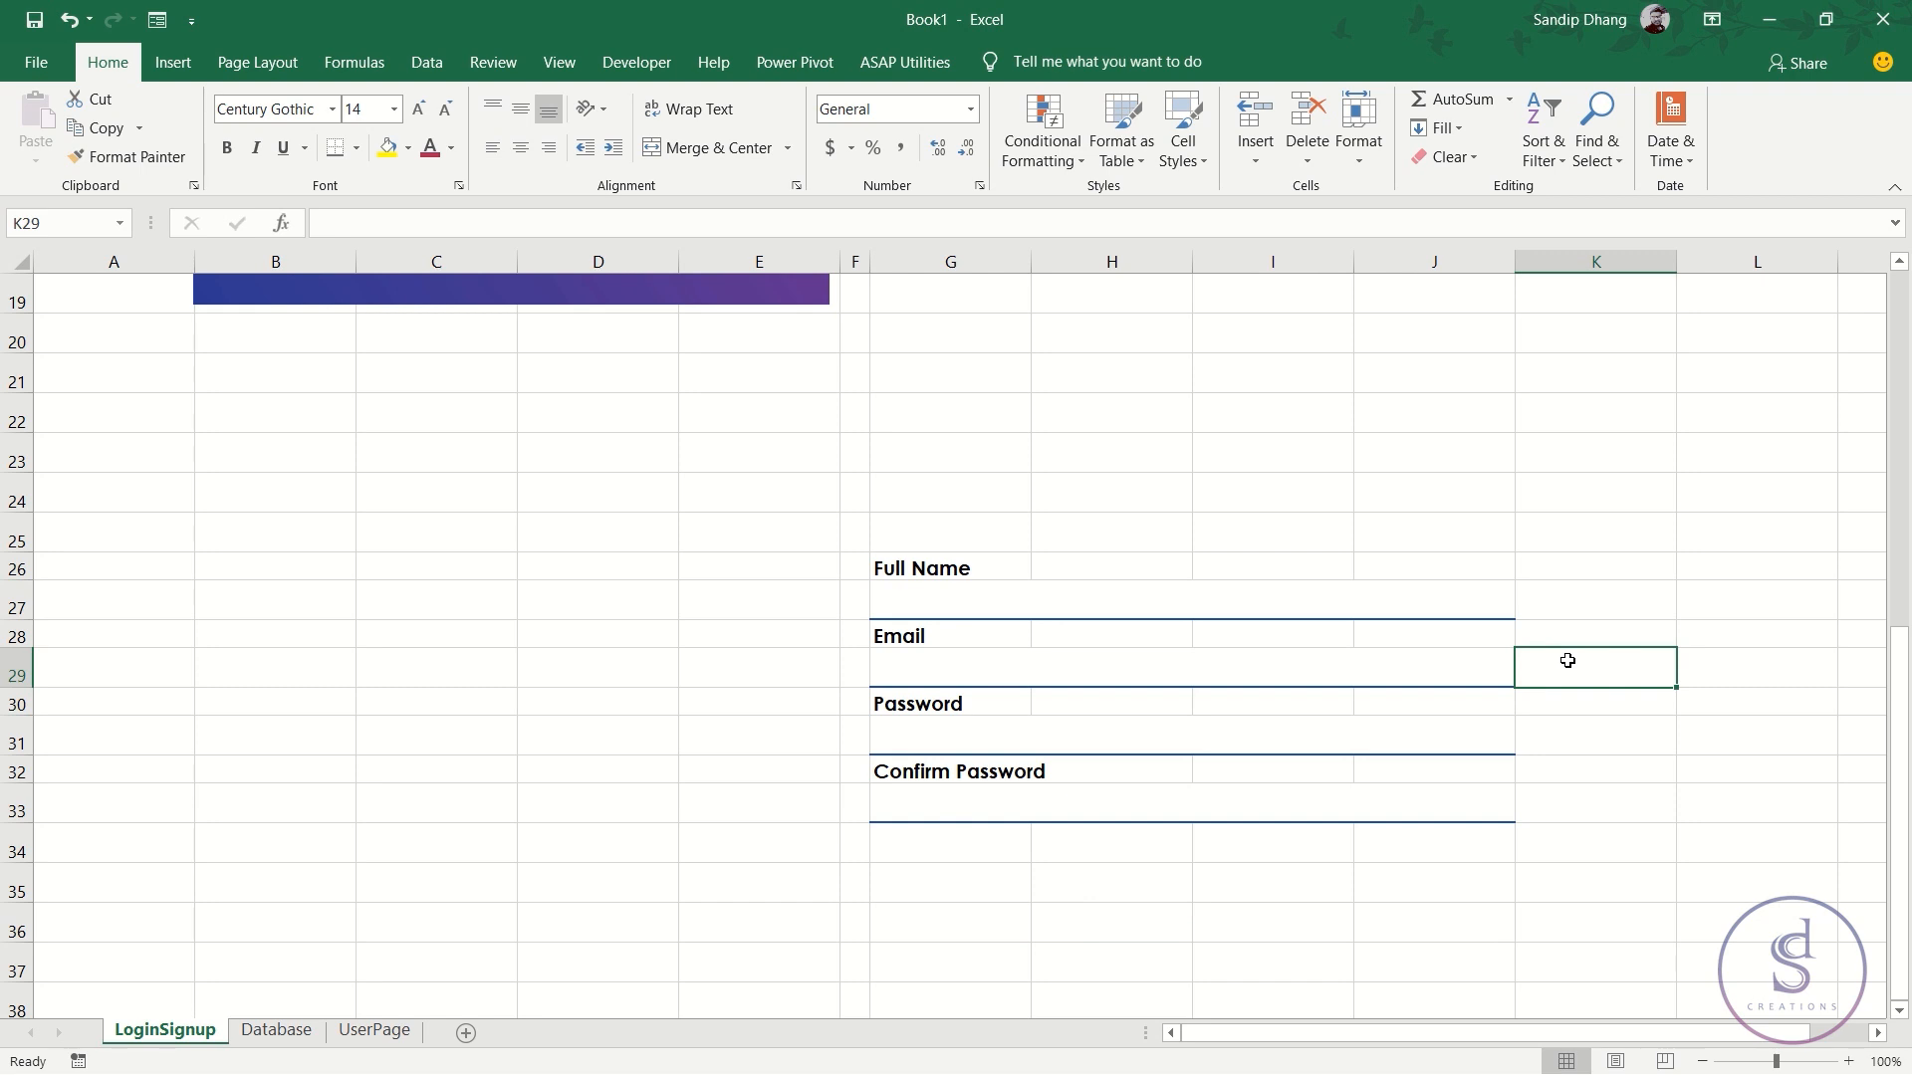
# - Review the login rows 6 through 24 and make G6 the active cell
pyautogui.scroll(6, 1058, 794)
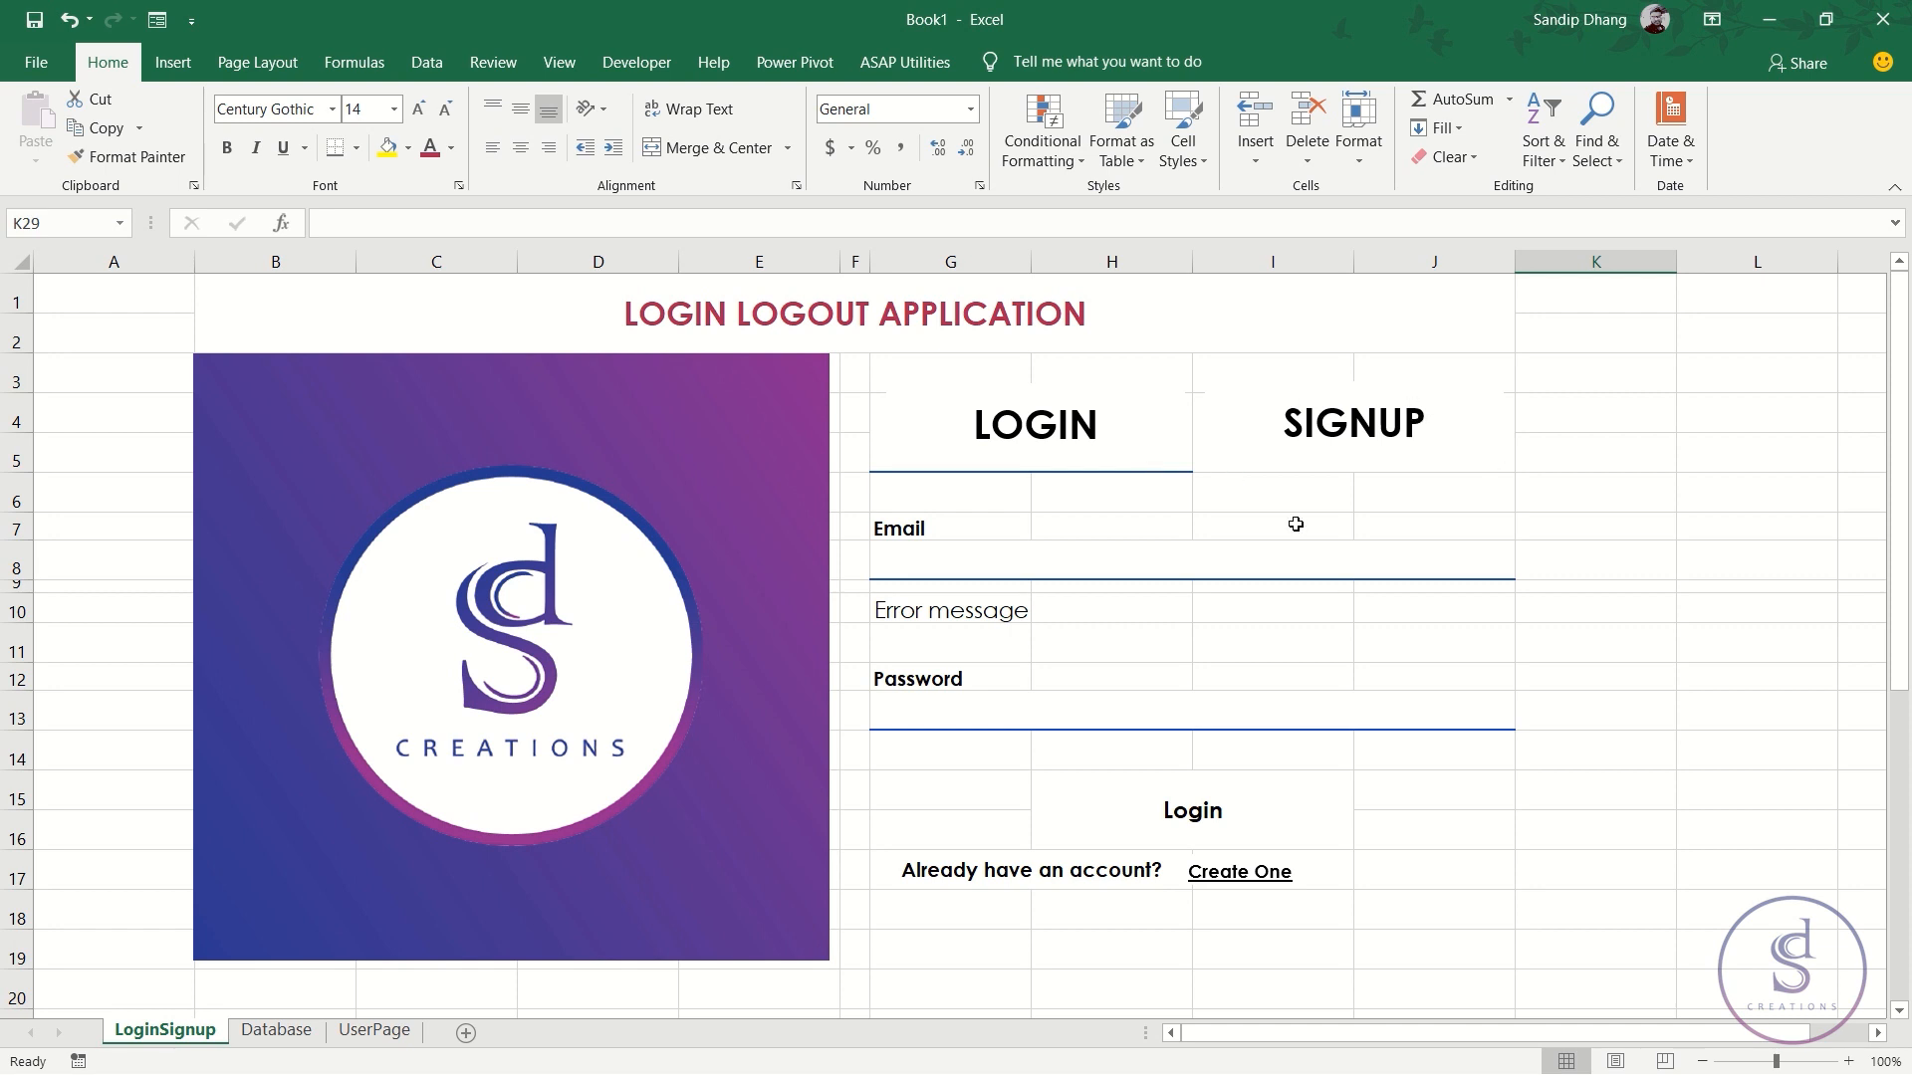
pyautogui.click(16, 498)
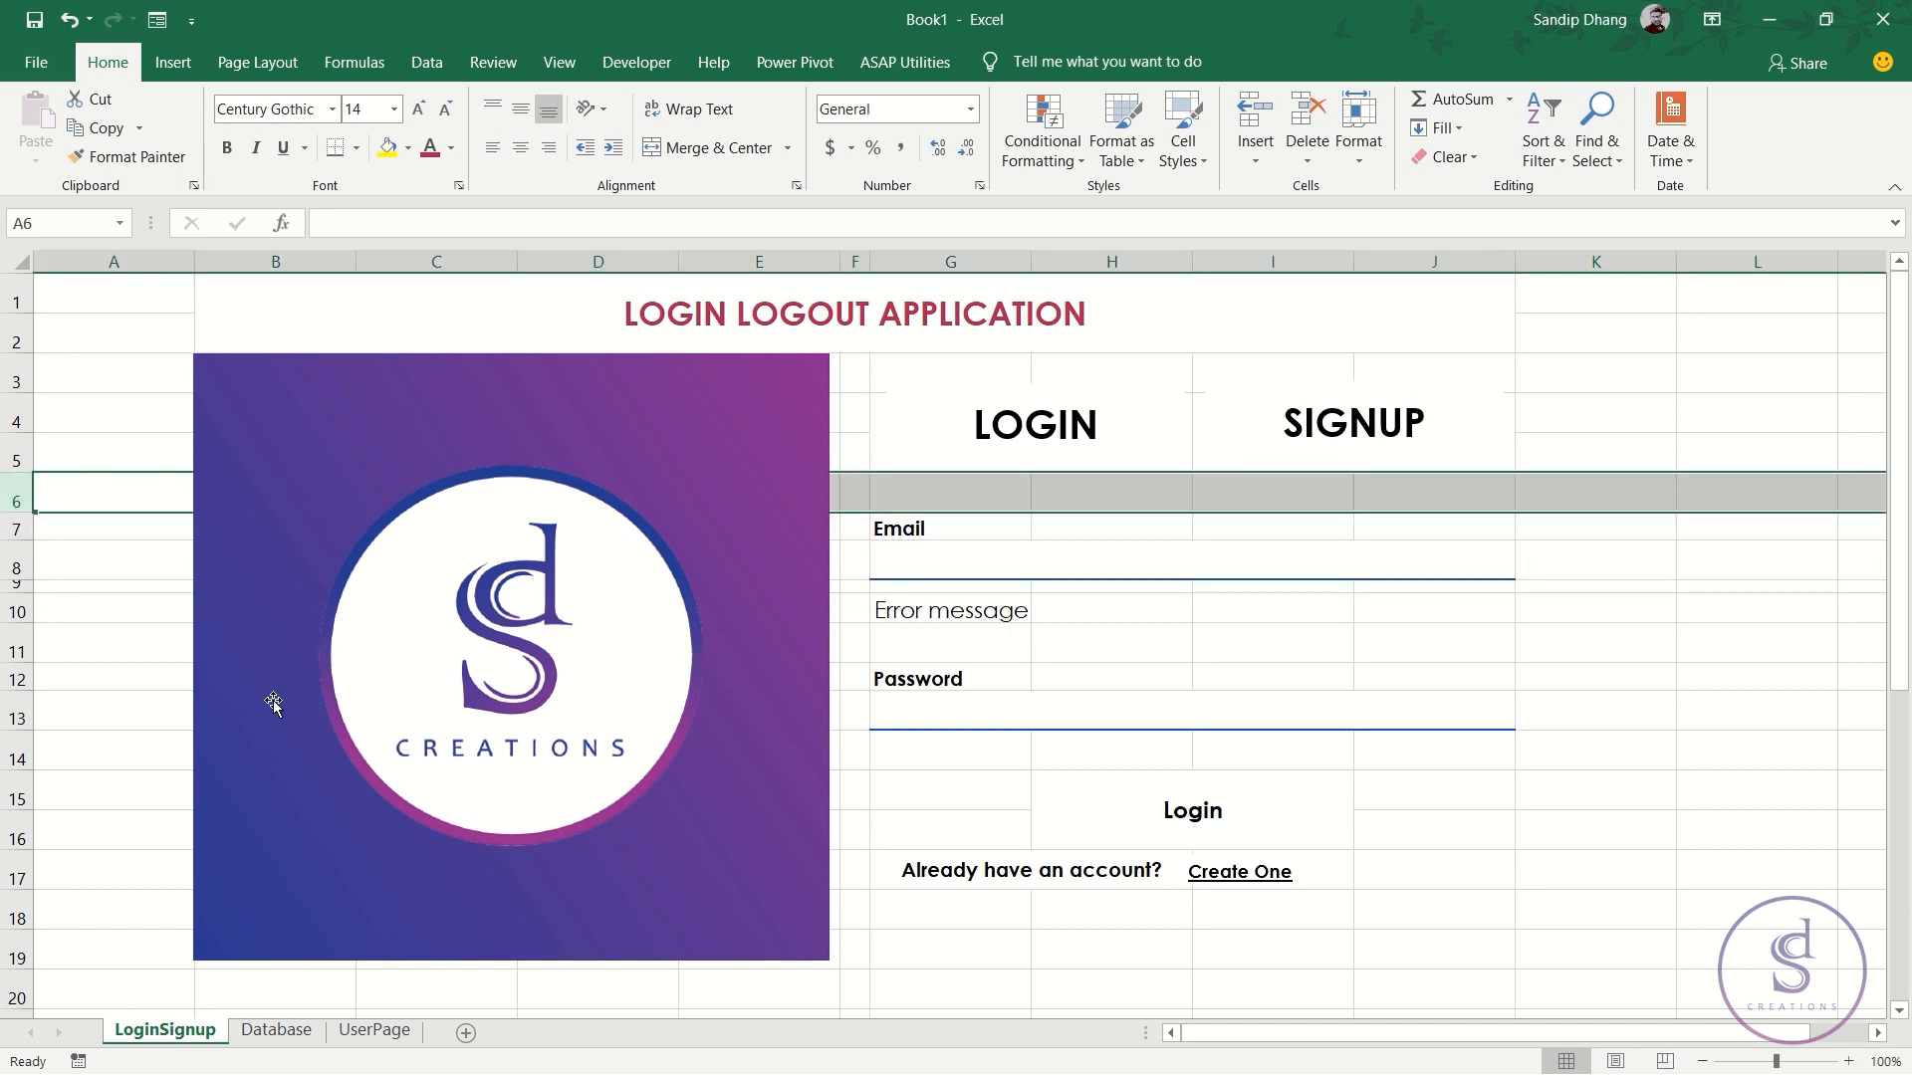
pyautogui.scroll(-4, 274, 703)
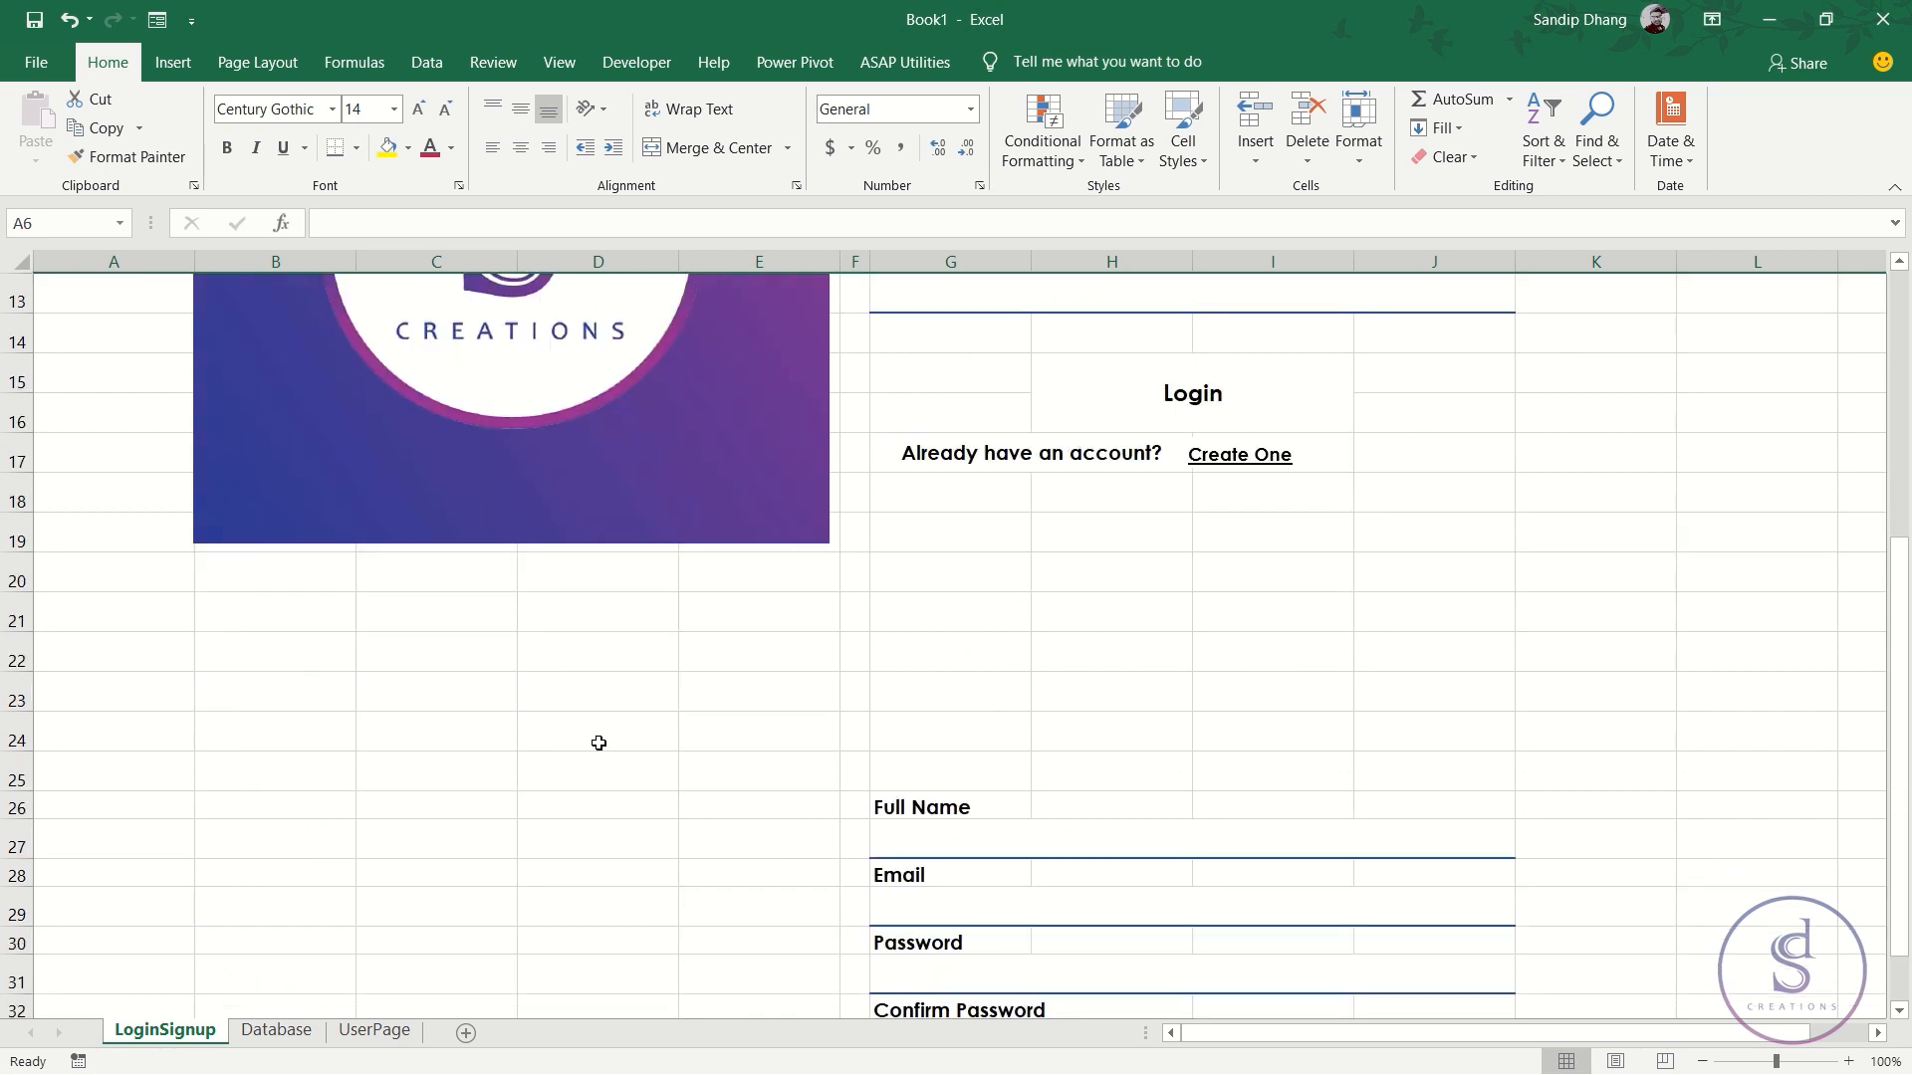
pyautogui.click(18, 730)
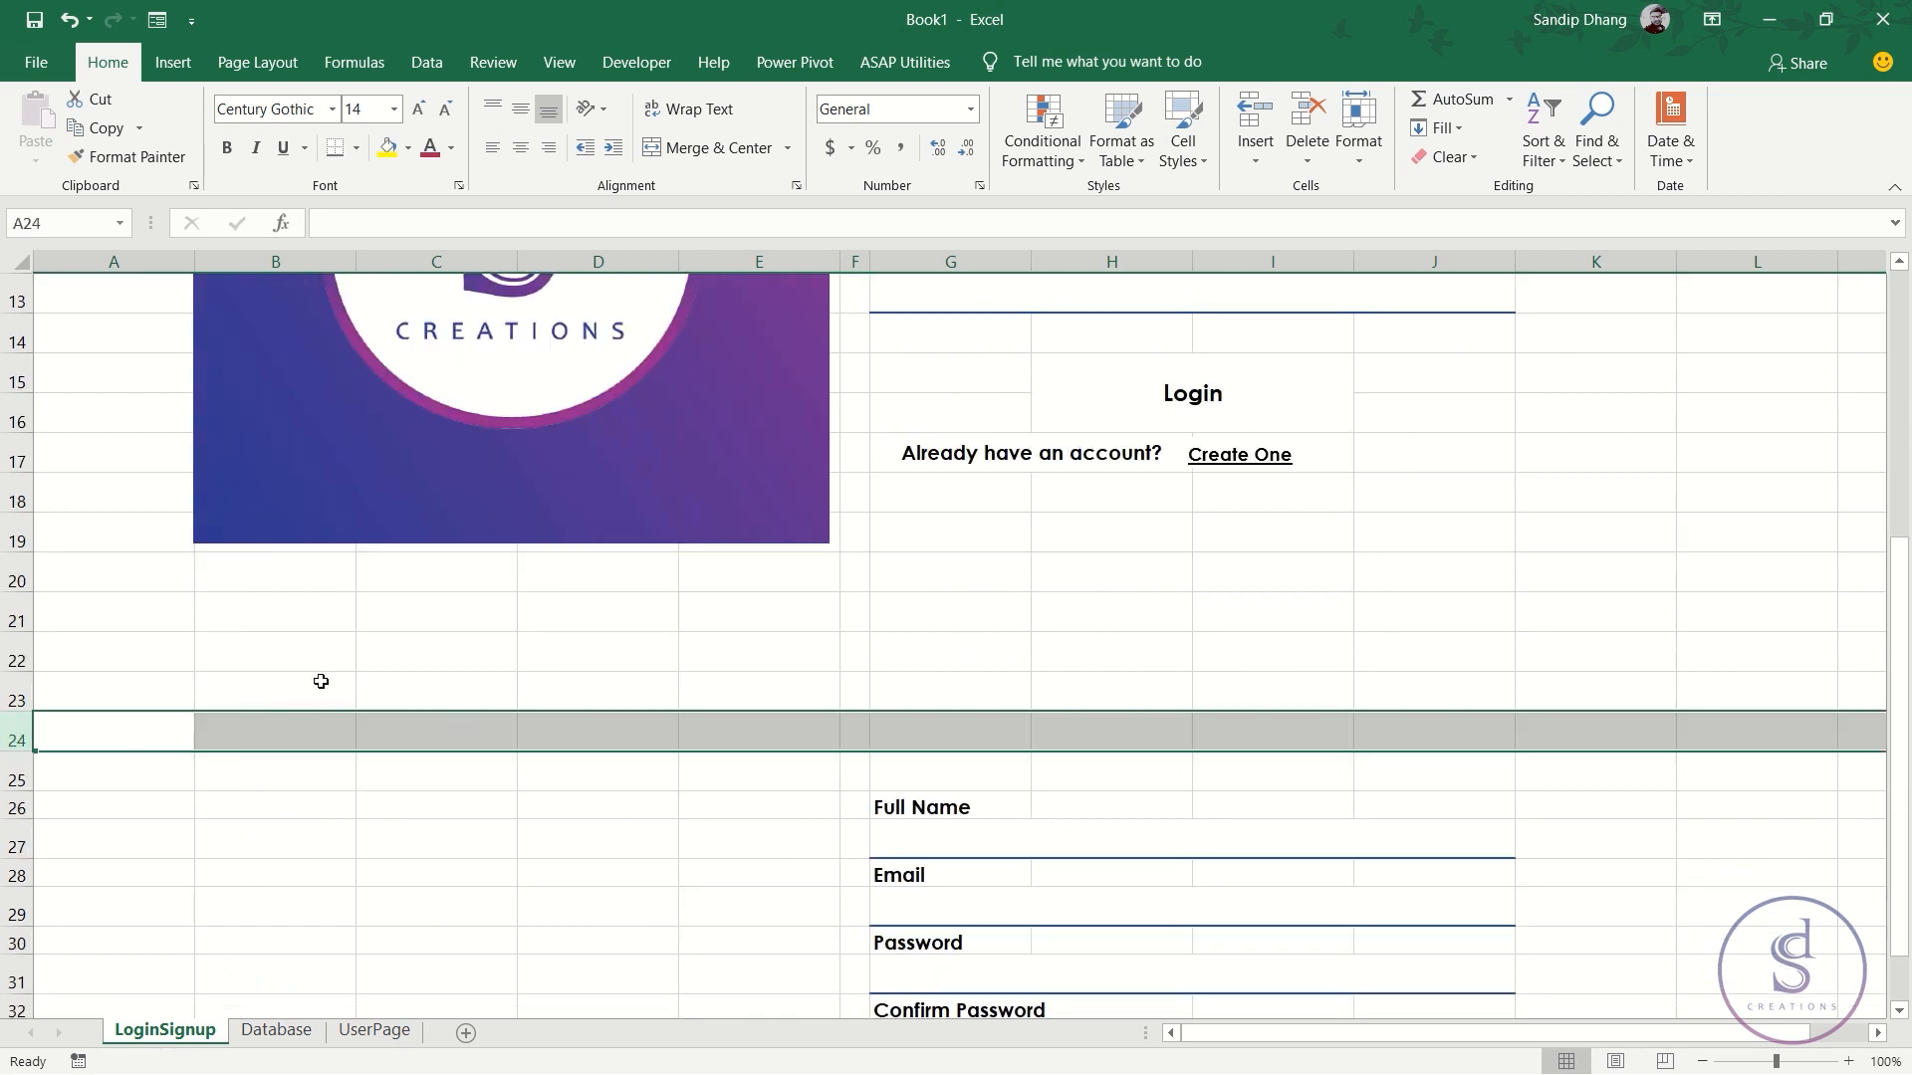
pyautogui.scroll(4, 926, 771)
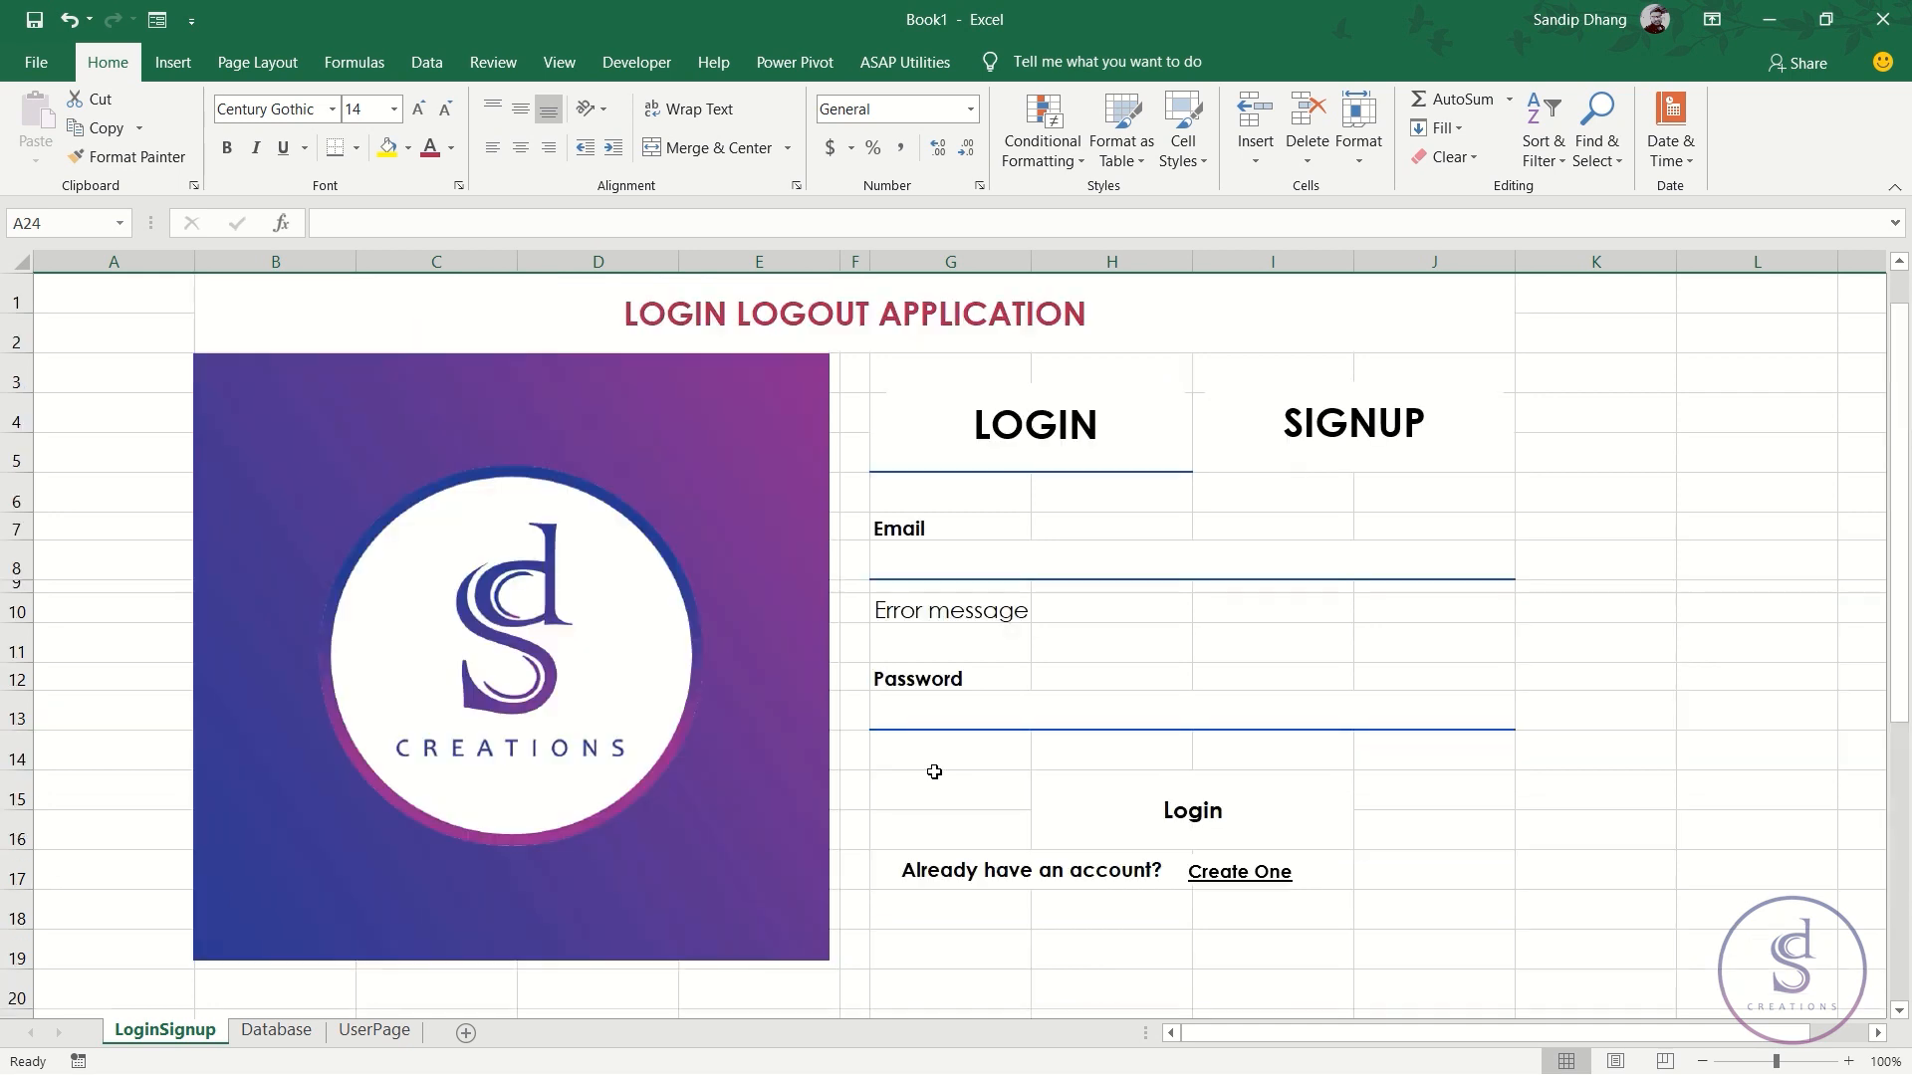
pyautogui.click(952, 494)
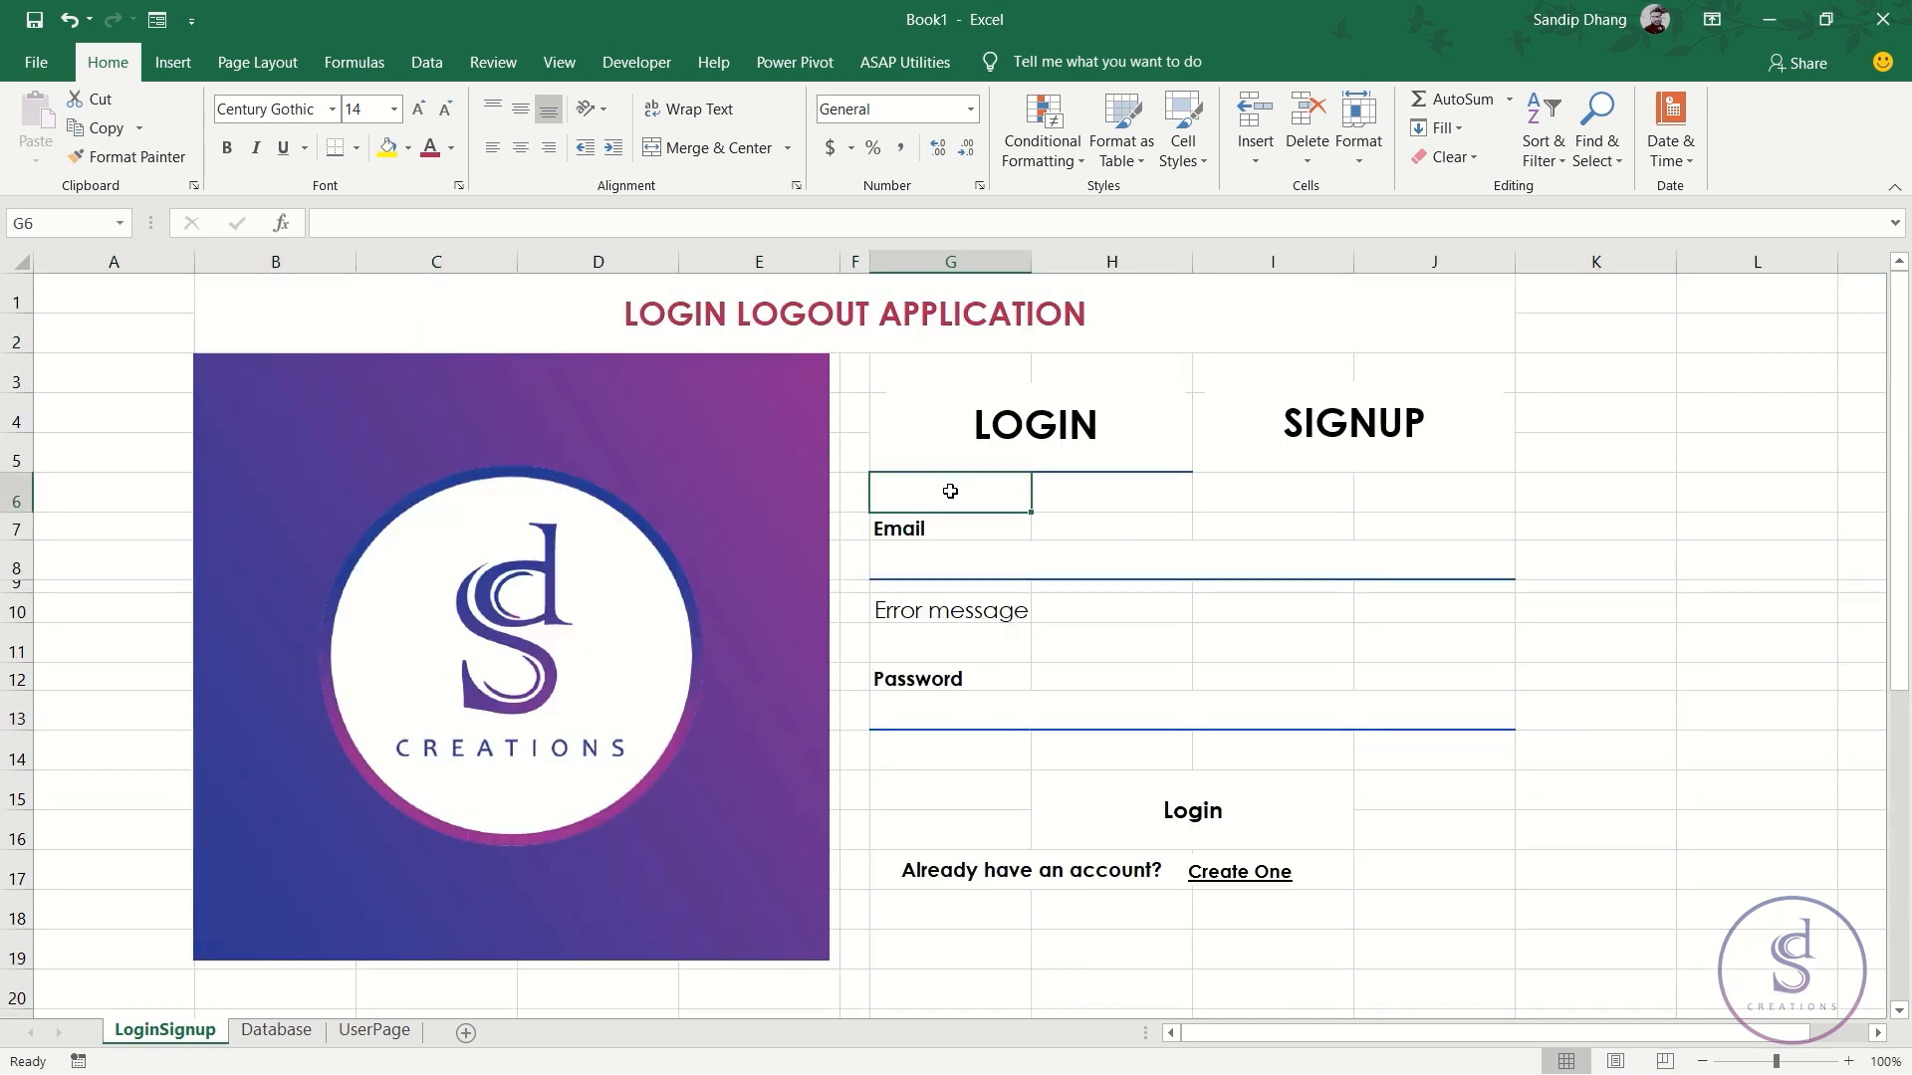
pyautogui.scroll(-3, 981, 767)
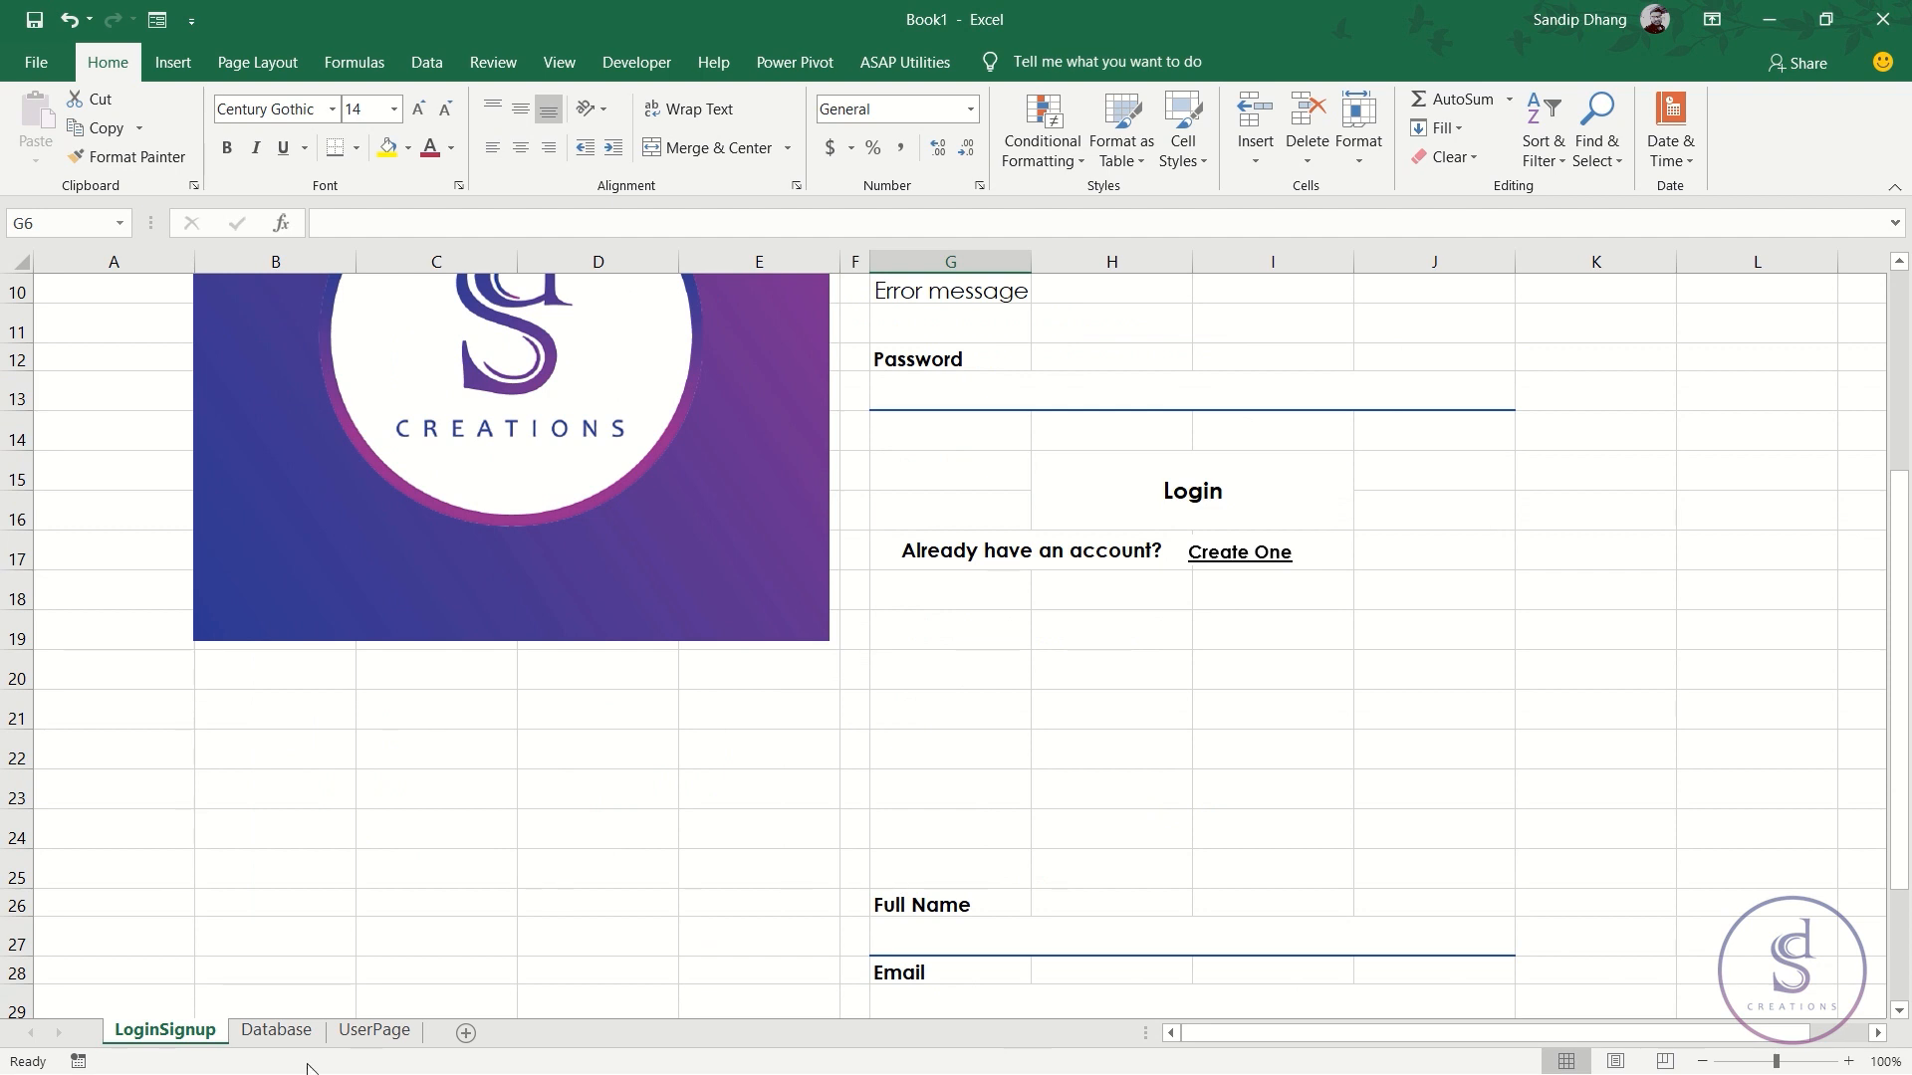
pyautogui.scroll(3, 799, 924)
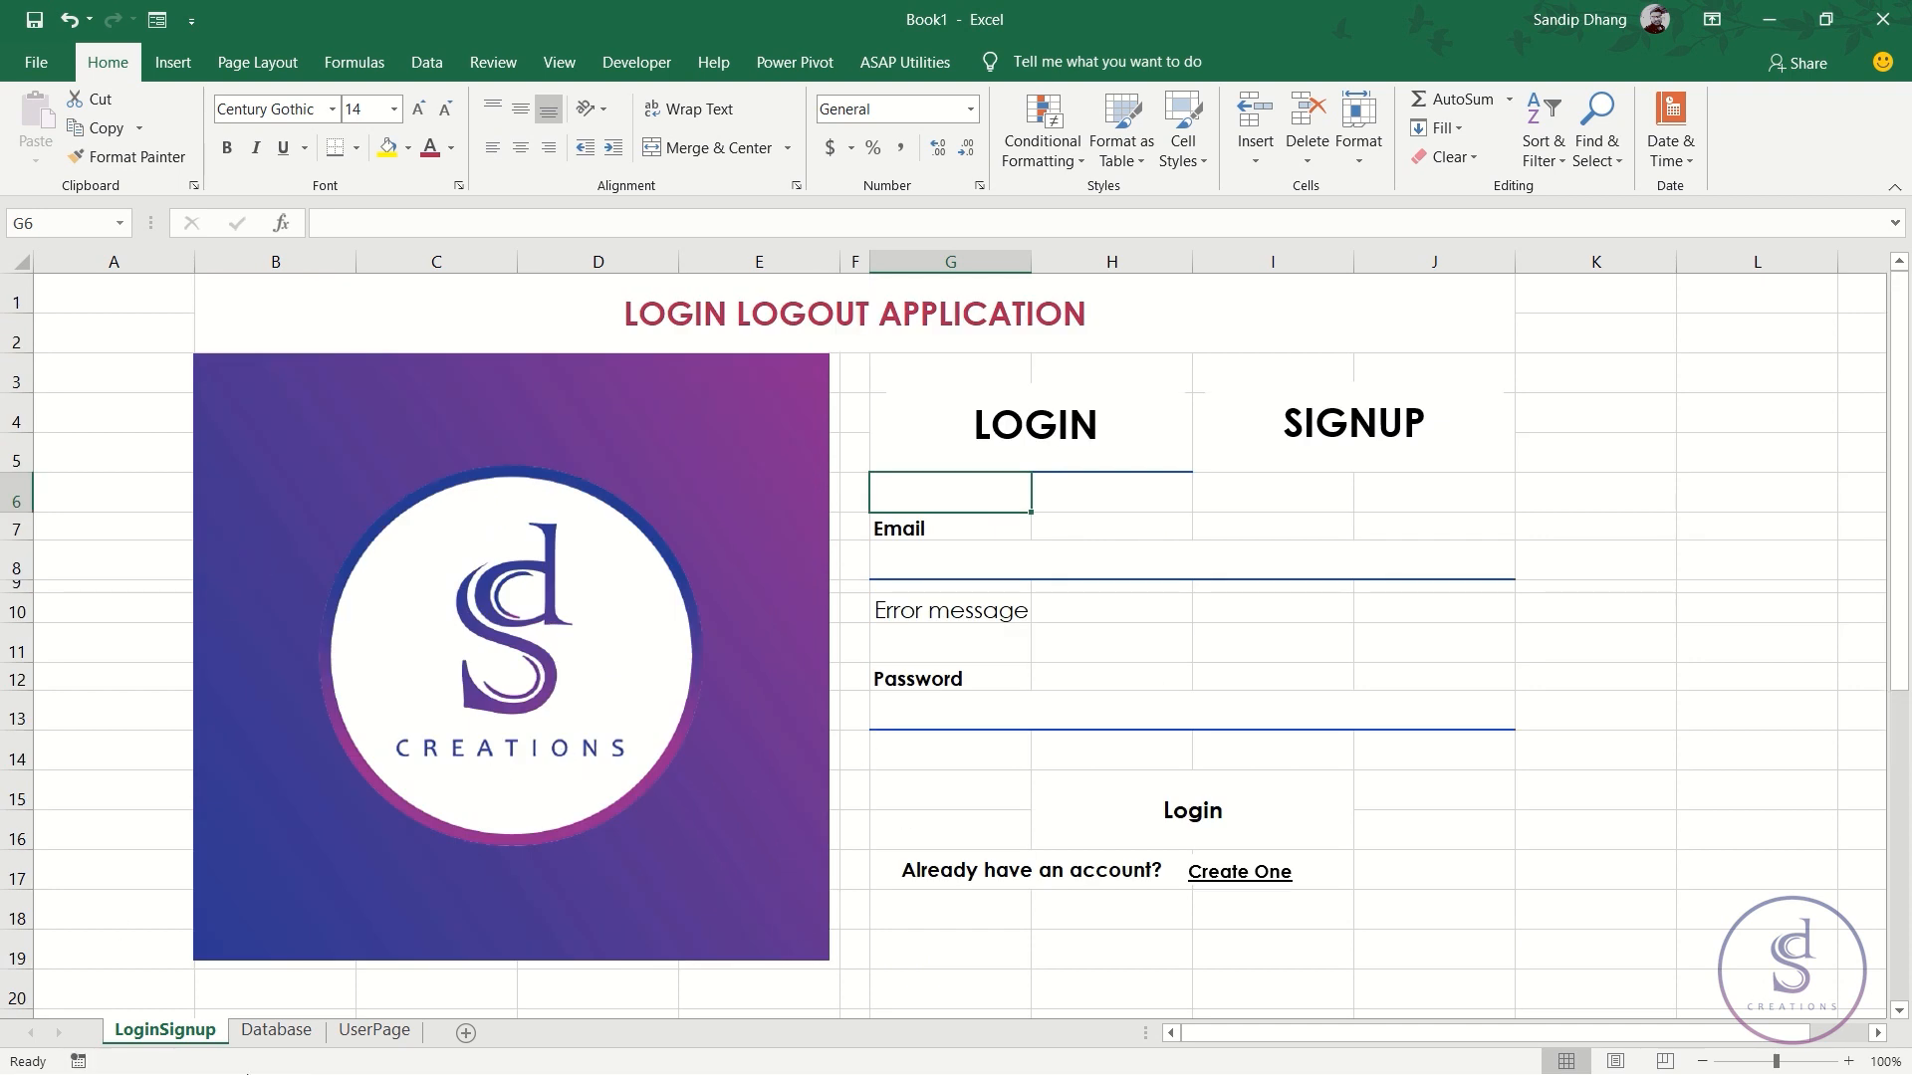
# - Begin recording a new macro named Signup, stored in This Workbook
pyautogui.click(78, 1061)
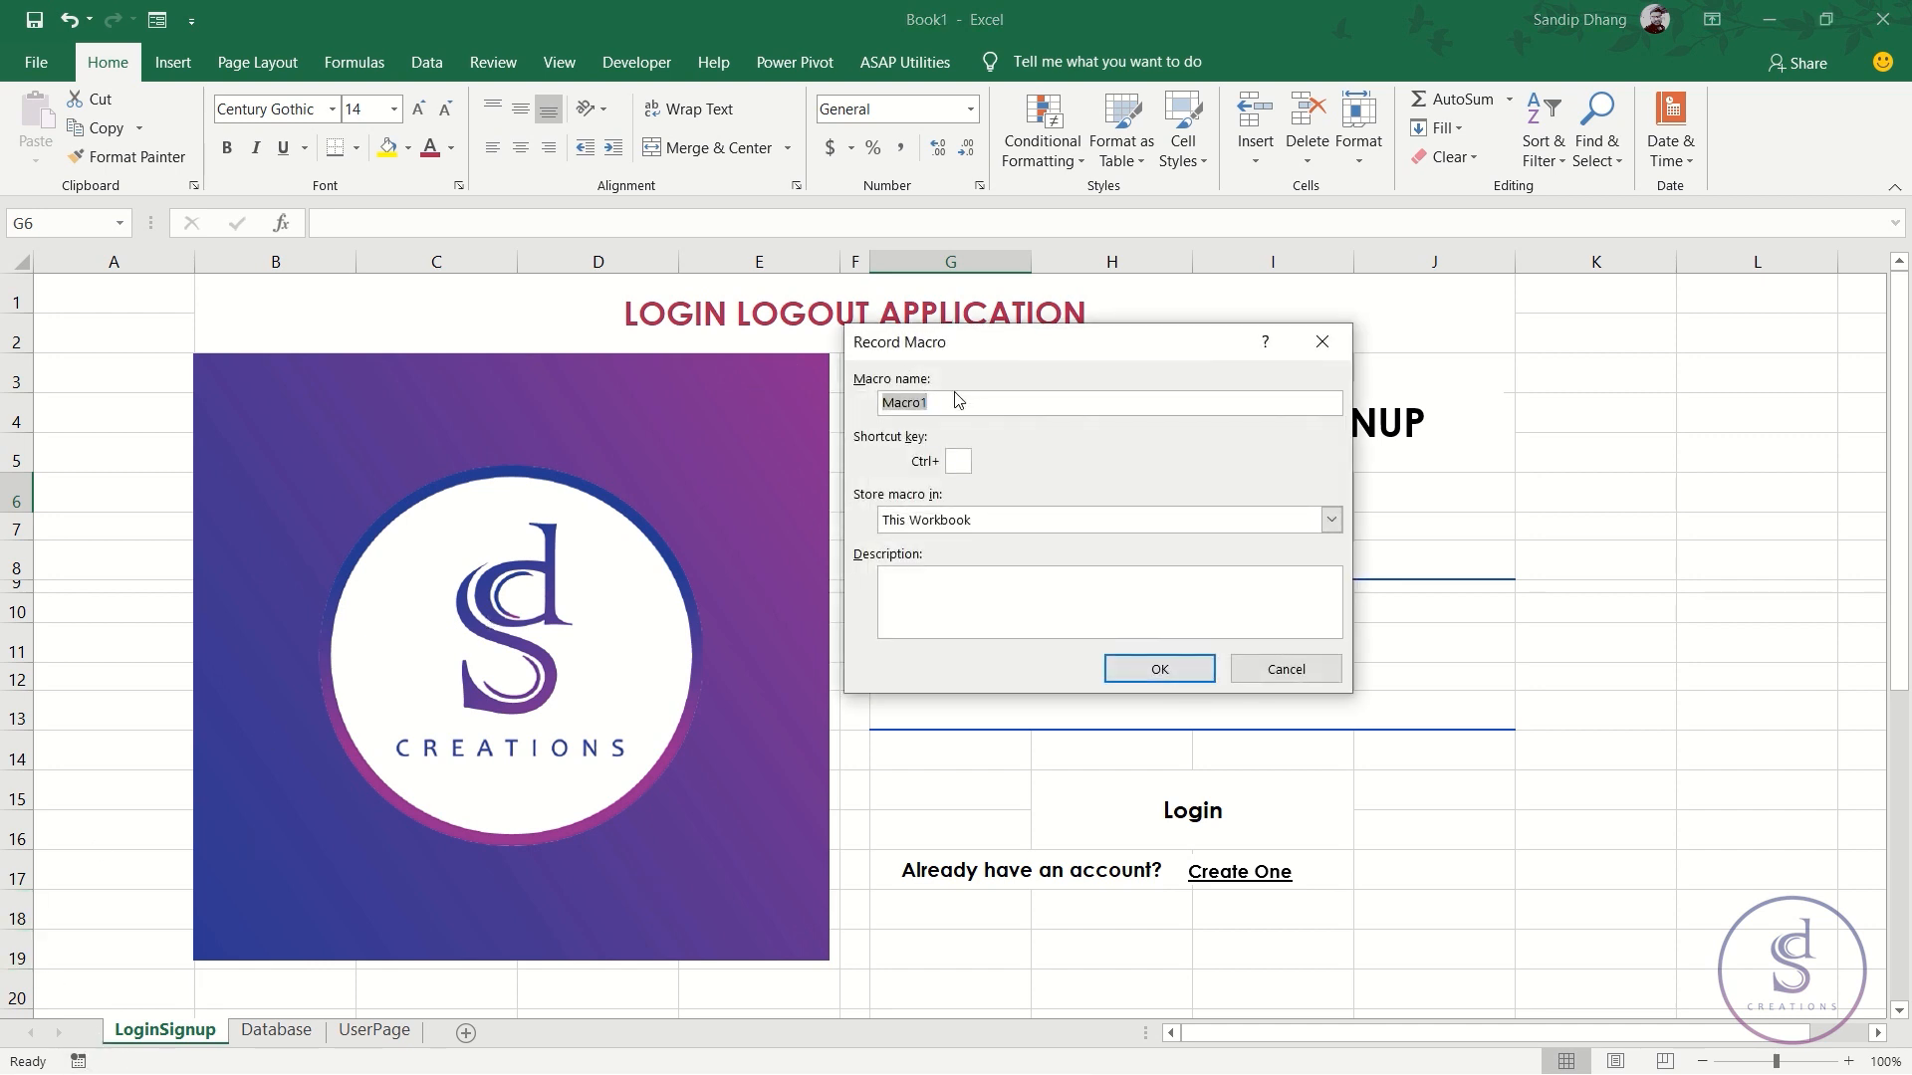
pyautogui.write('Signup')
pyautogui.click(1159, 669)
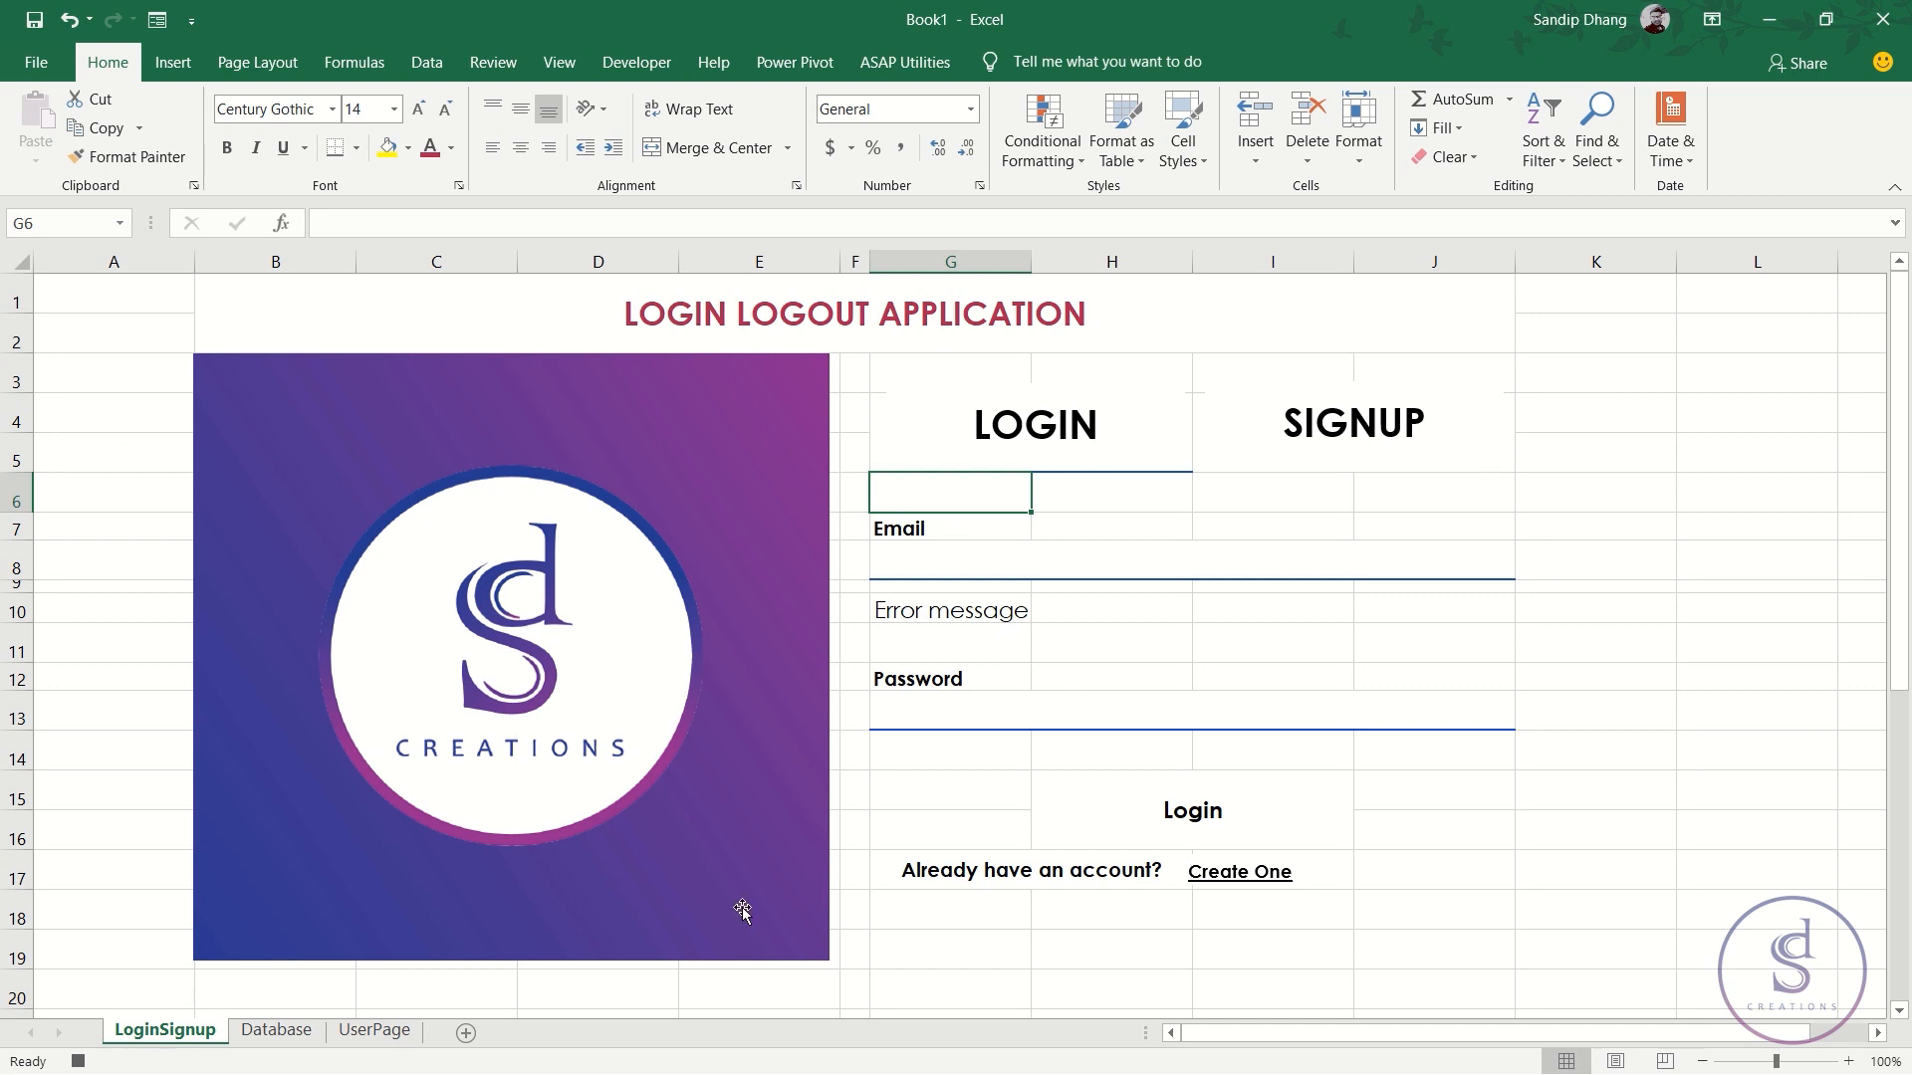
pyautogui.scroll(-3, 885, 958)
pyautogui.scroll(3, 876, 966)
# - Unhide every row on the LoginSignup sheet
pyautogui.click(23, 266)
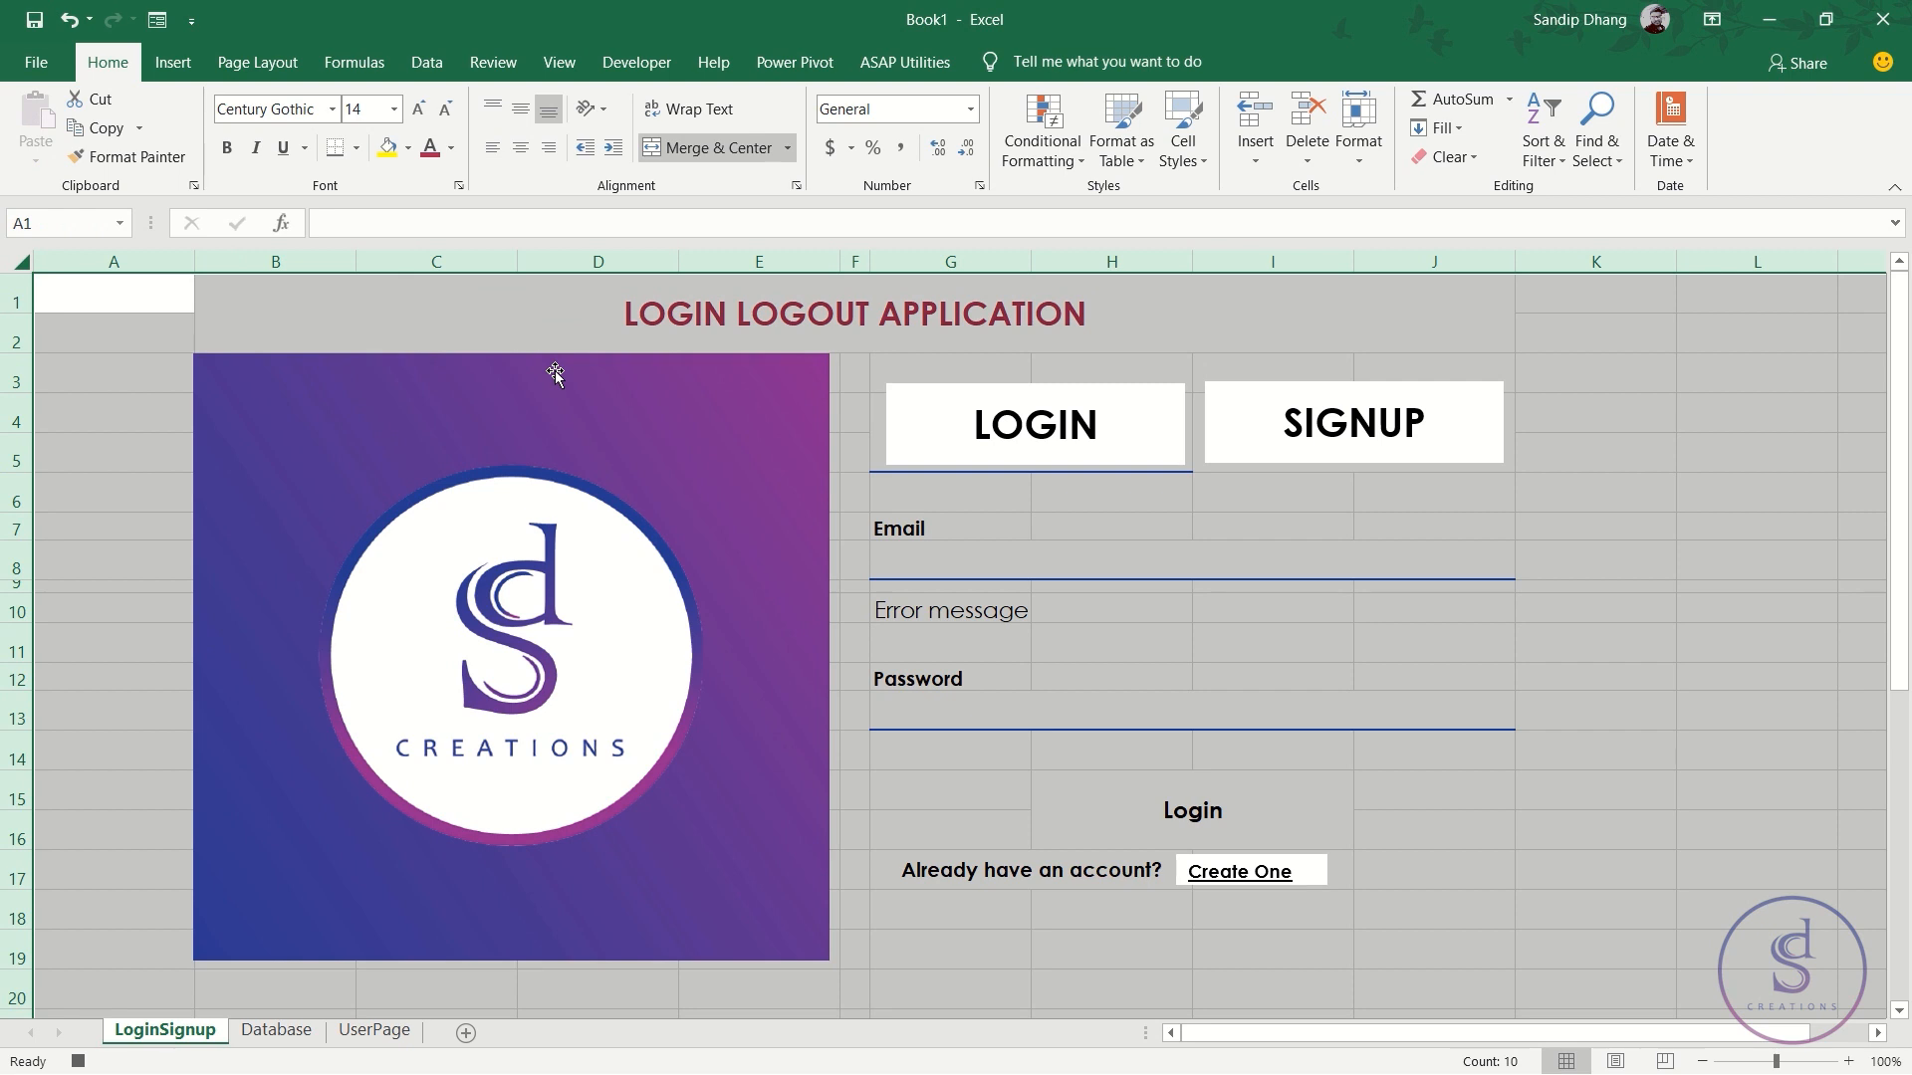
pyautogui.click(1370, 149)
pyautogui.moveTo(1503, 402)
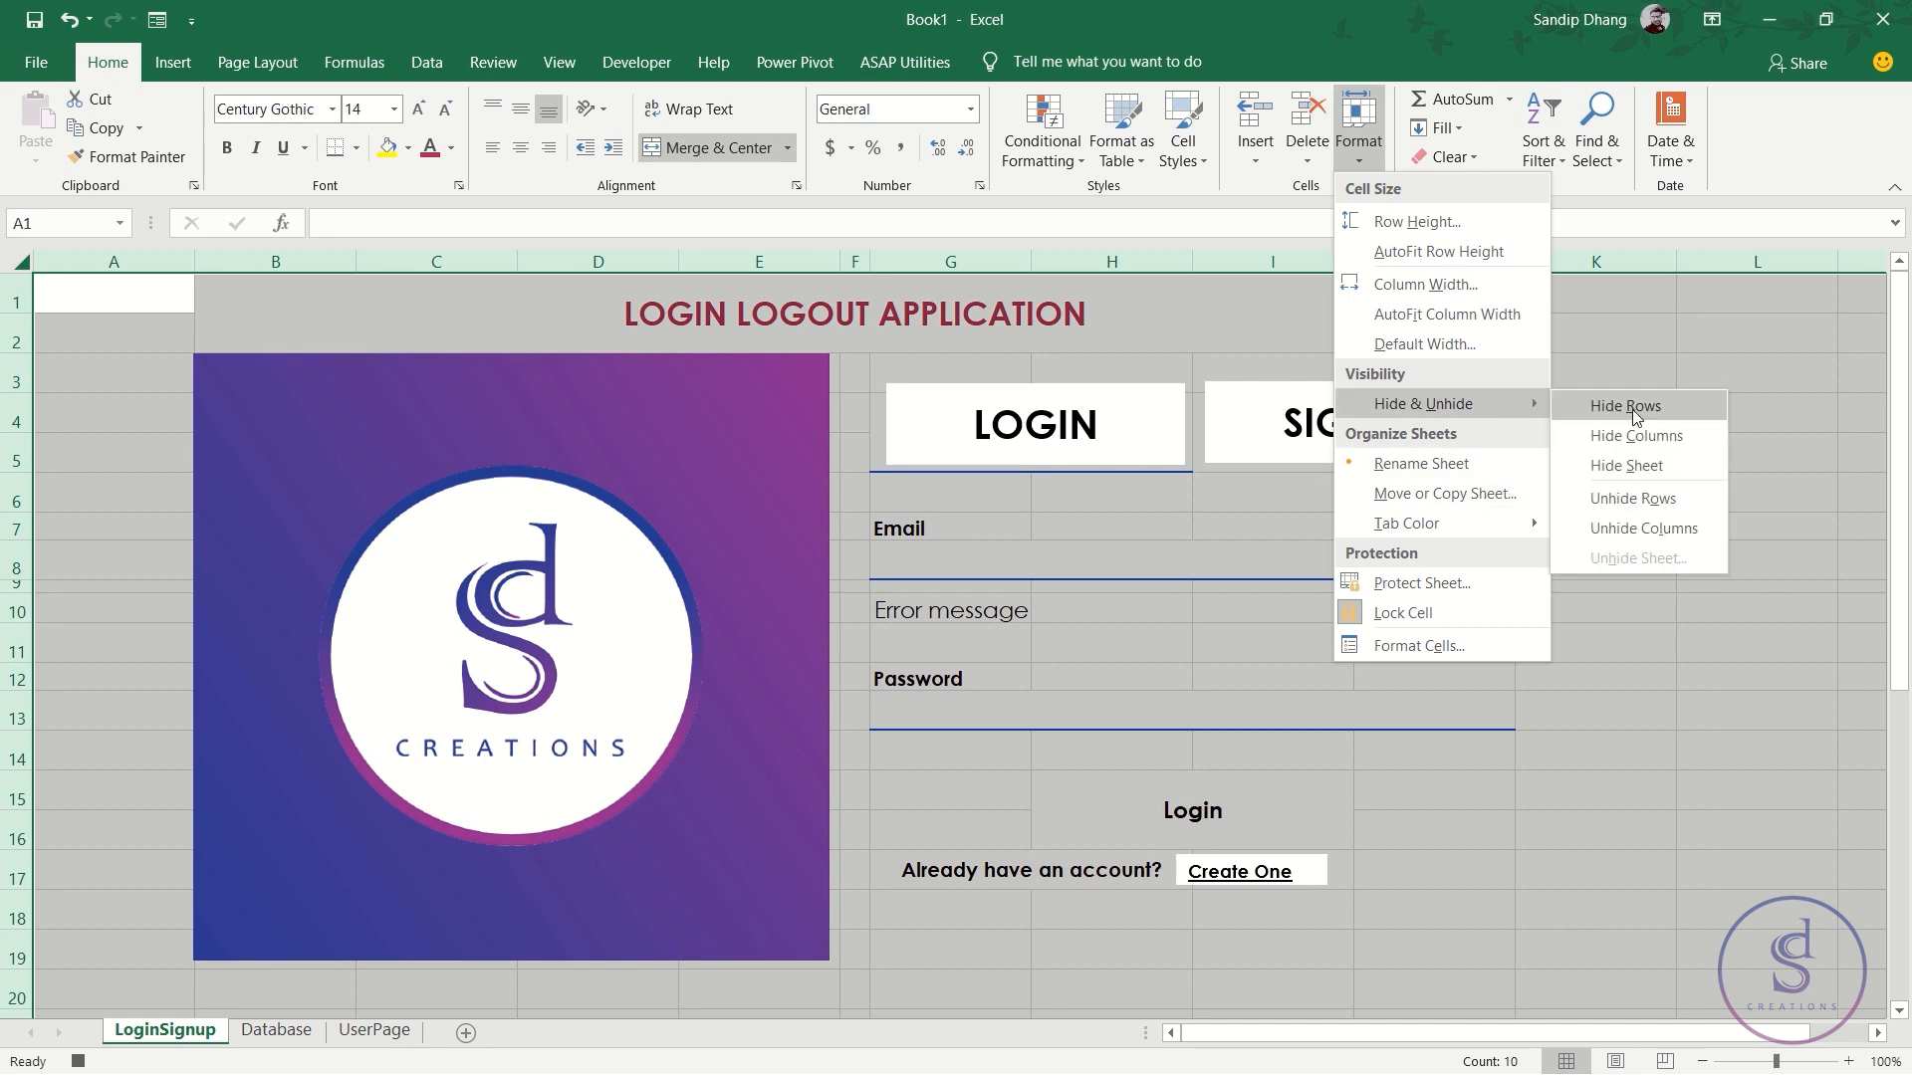
pyautogui.click(1699, 498)
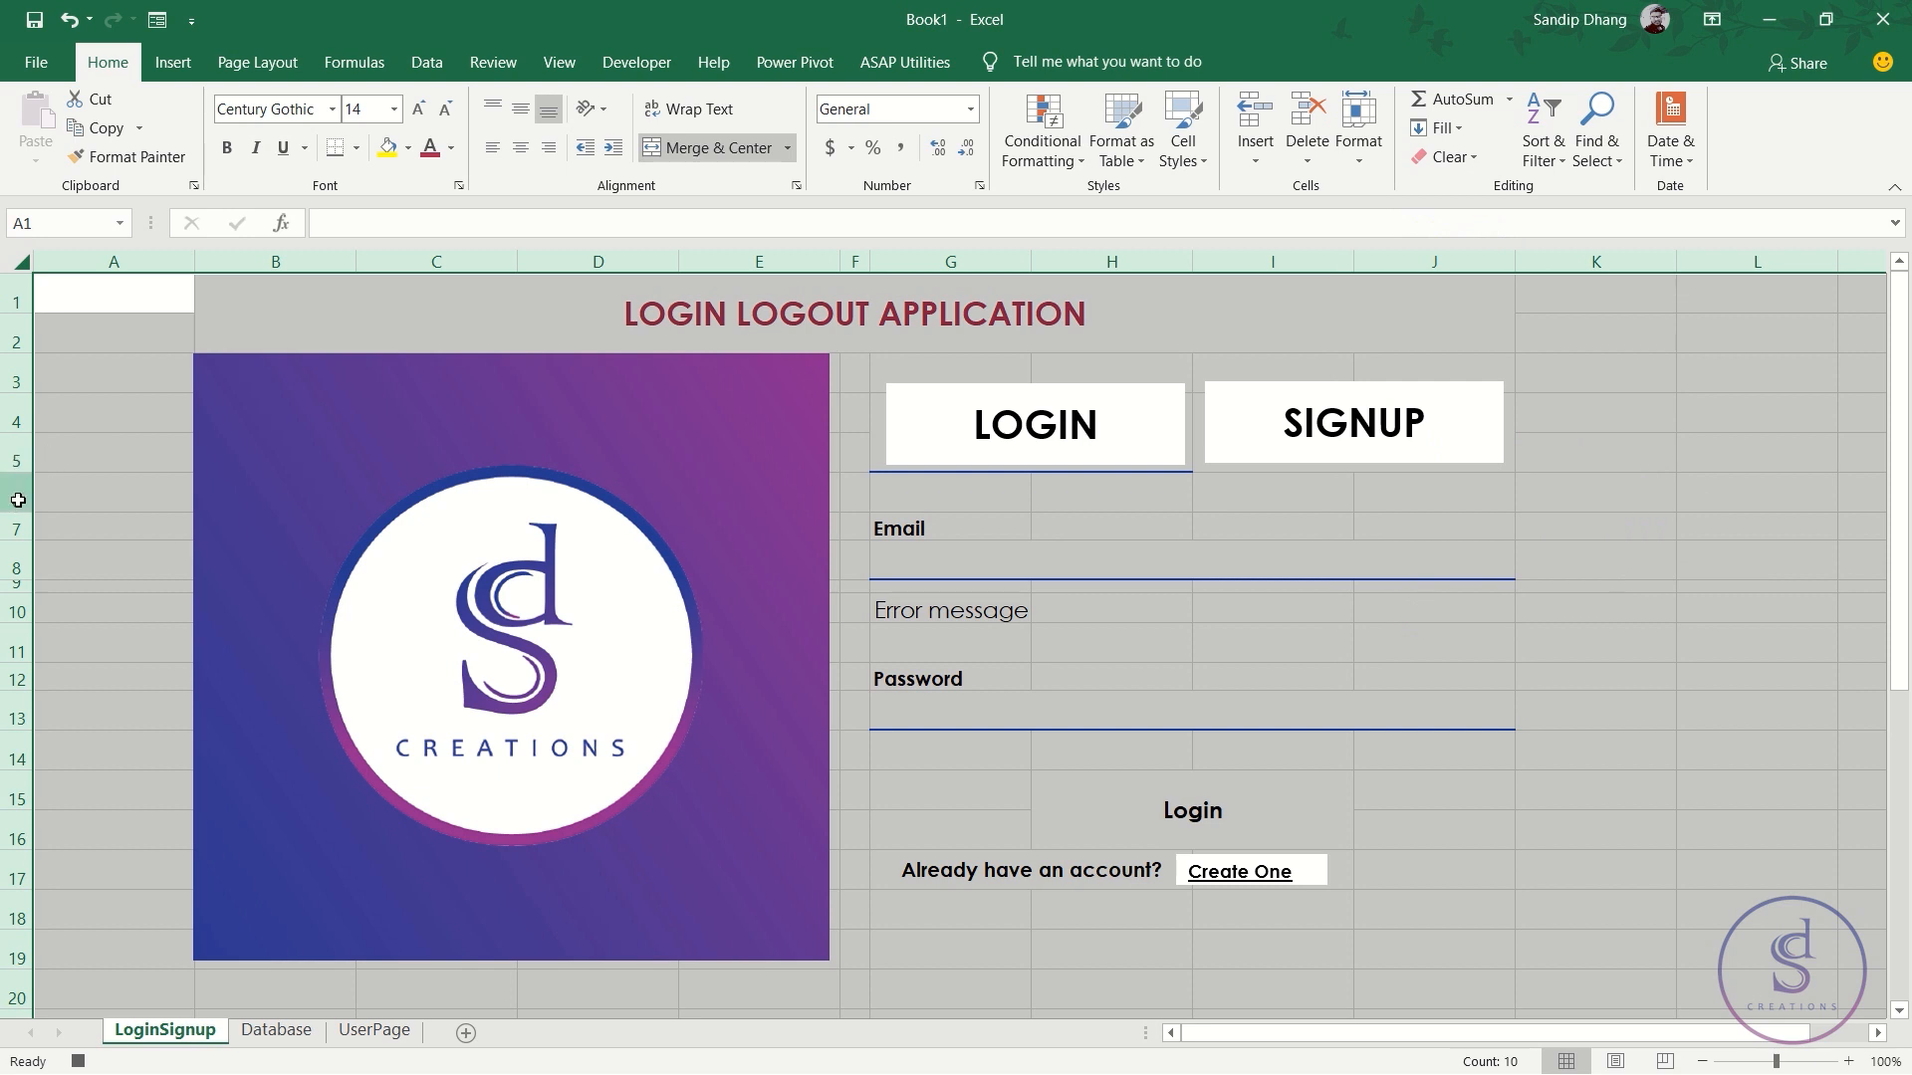
# - Hide rows 6 through 24 so the signup fields sit under the headers
pyautogui.click(18, 499)
pyautogui.scroll(-3, 242, 562)
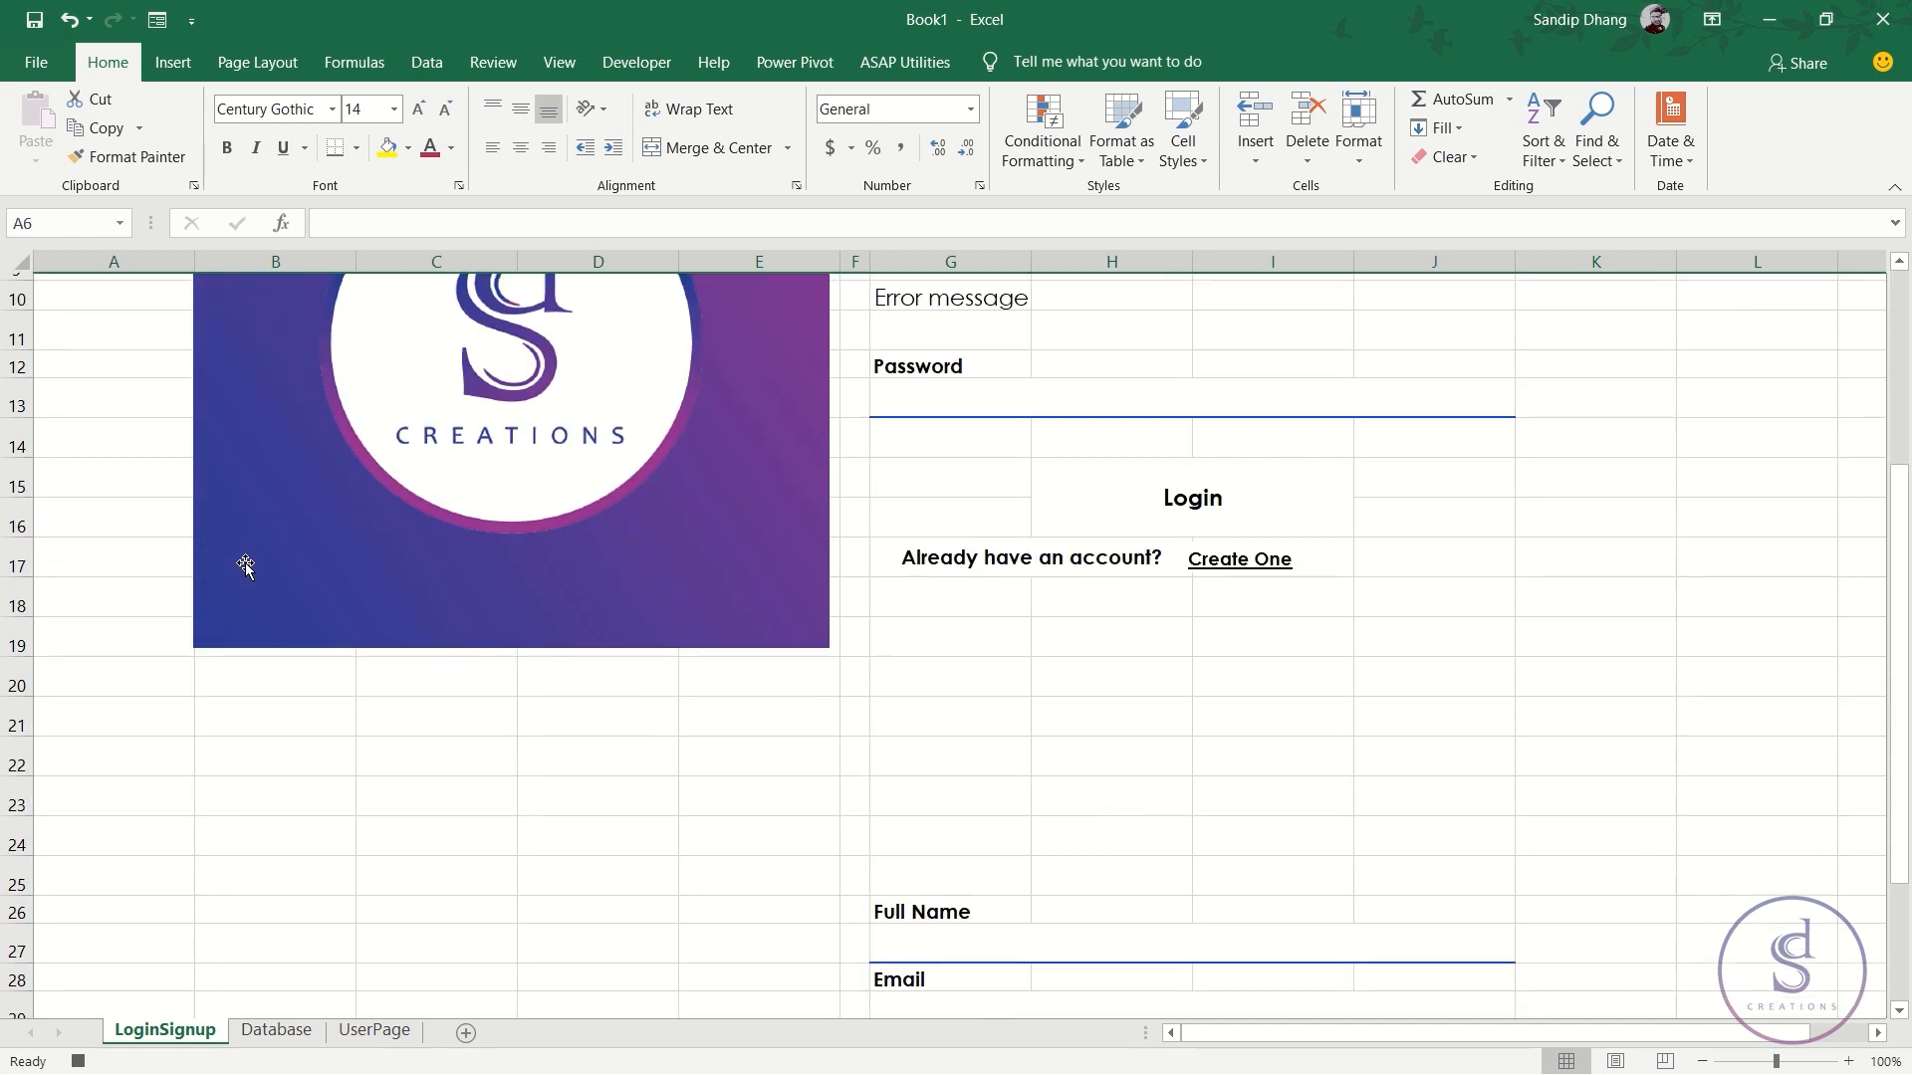
pyautogui.scroll(-1, 245, 565)
pyautogui.keyDown('shift'); pyautogui.click(10, 739); pyautogui.keyUp('shift')
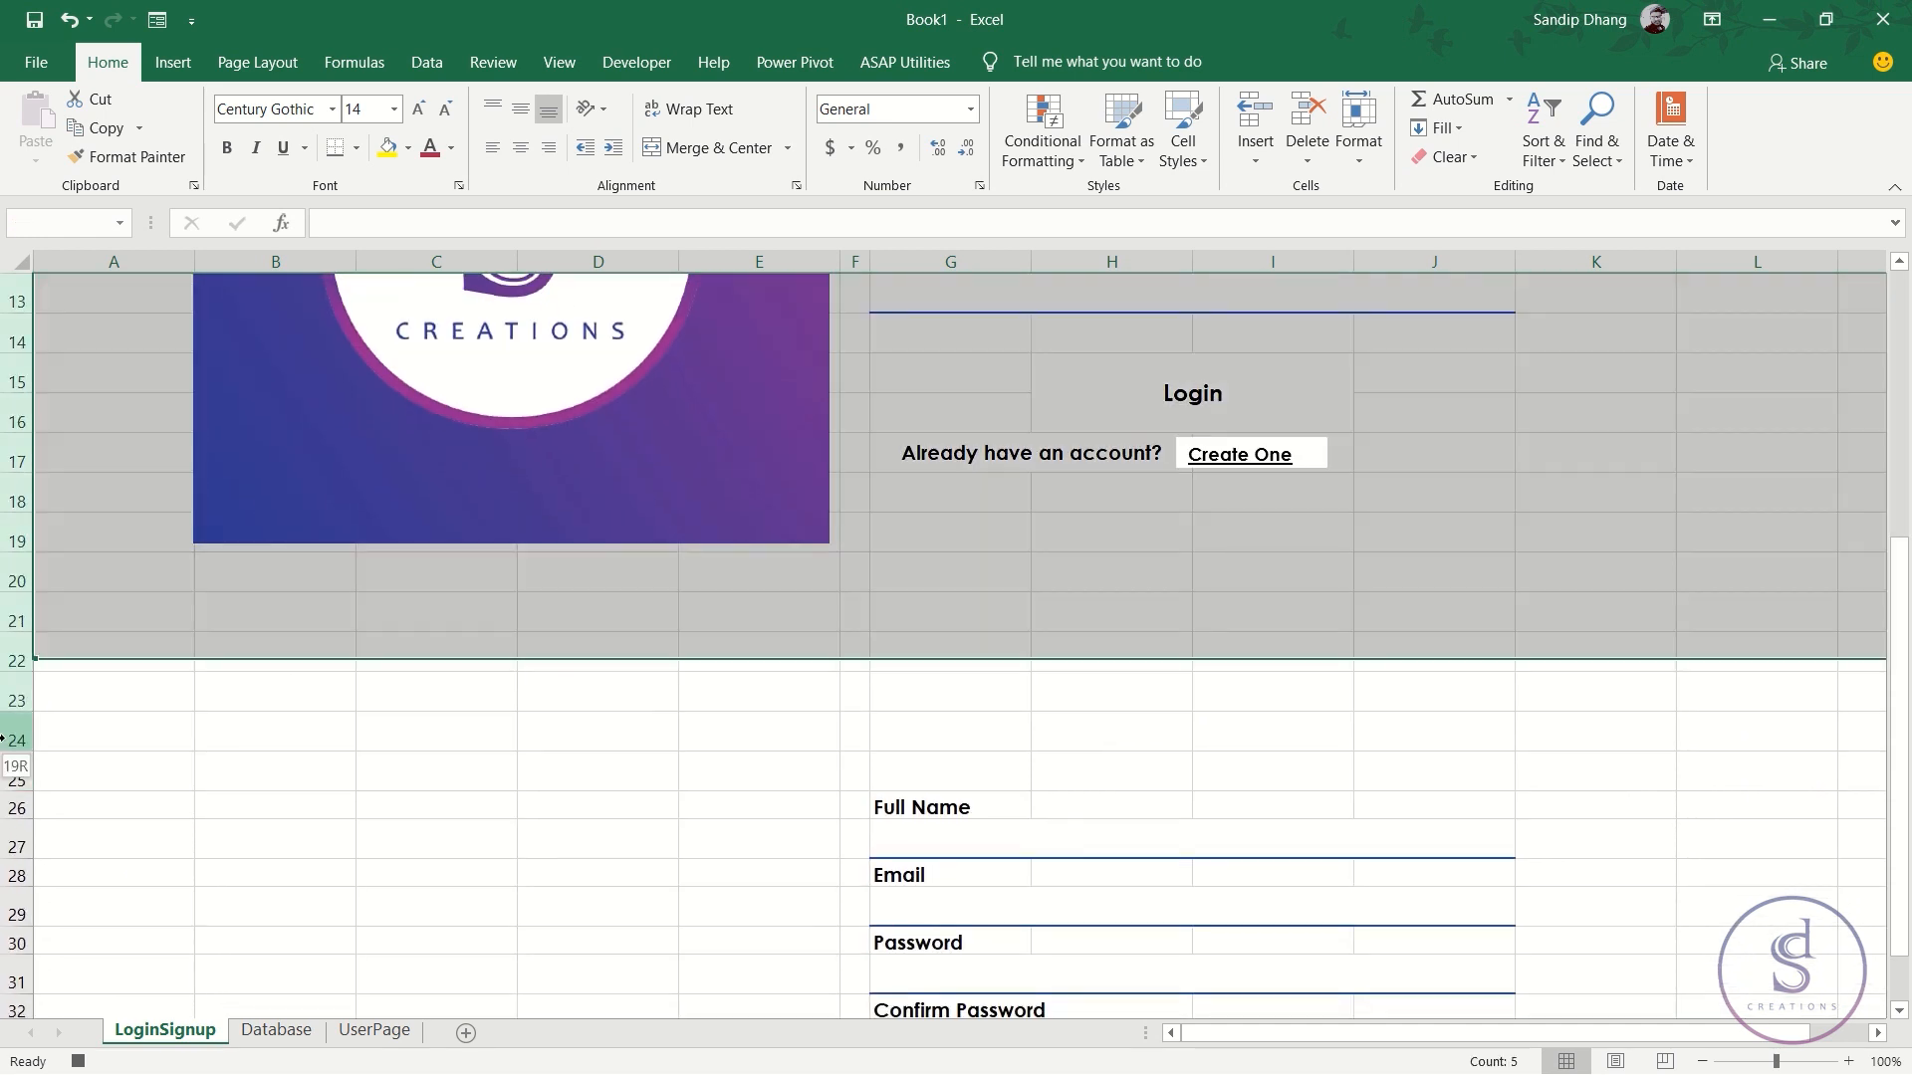
pyautogui.scroll(3, 235, 657)
pyautogui.scroll(-2, 222, 648)
pyautogui.scroll(3, 222, 648)
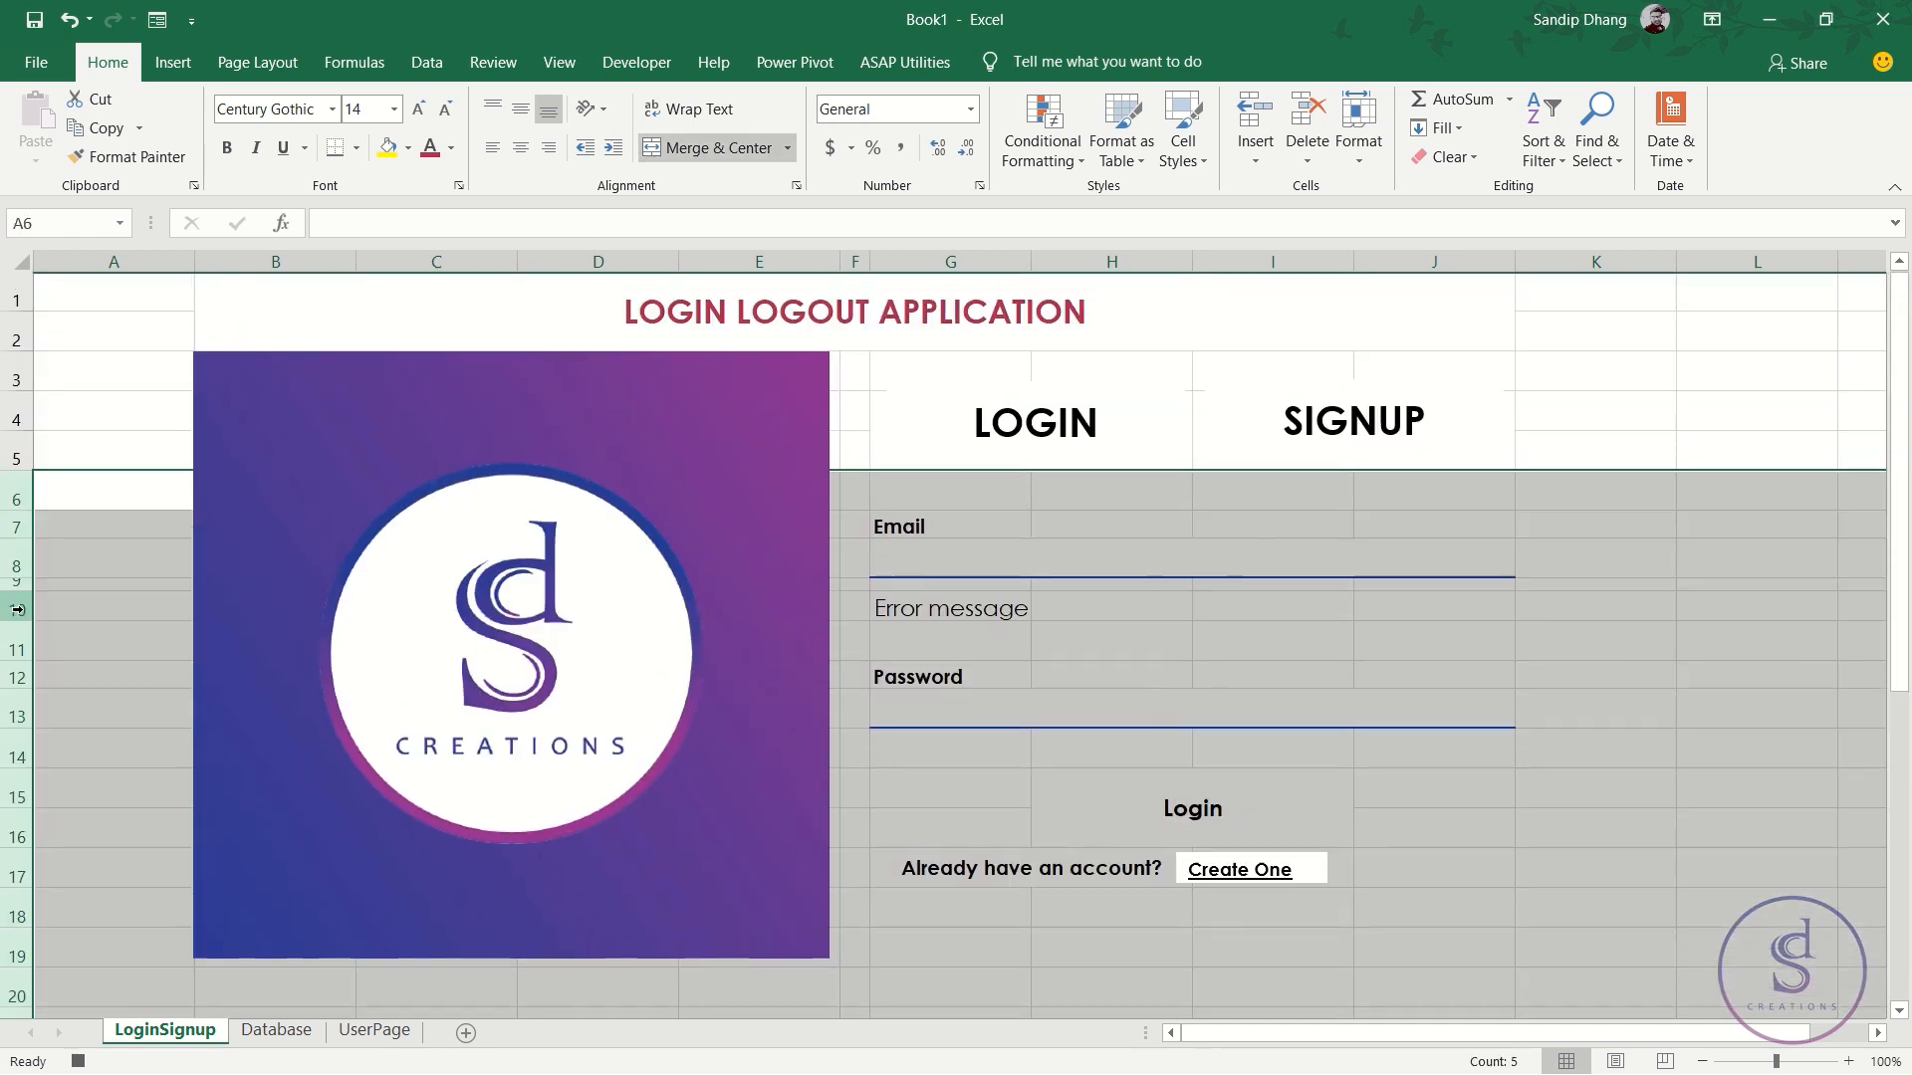
pyautogui.rightClick(14, 571)
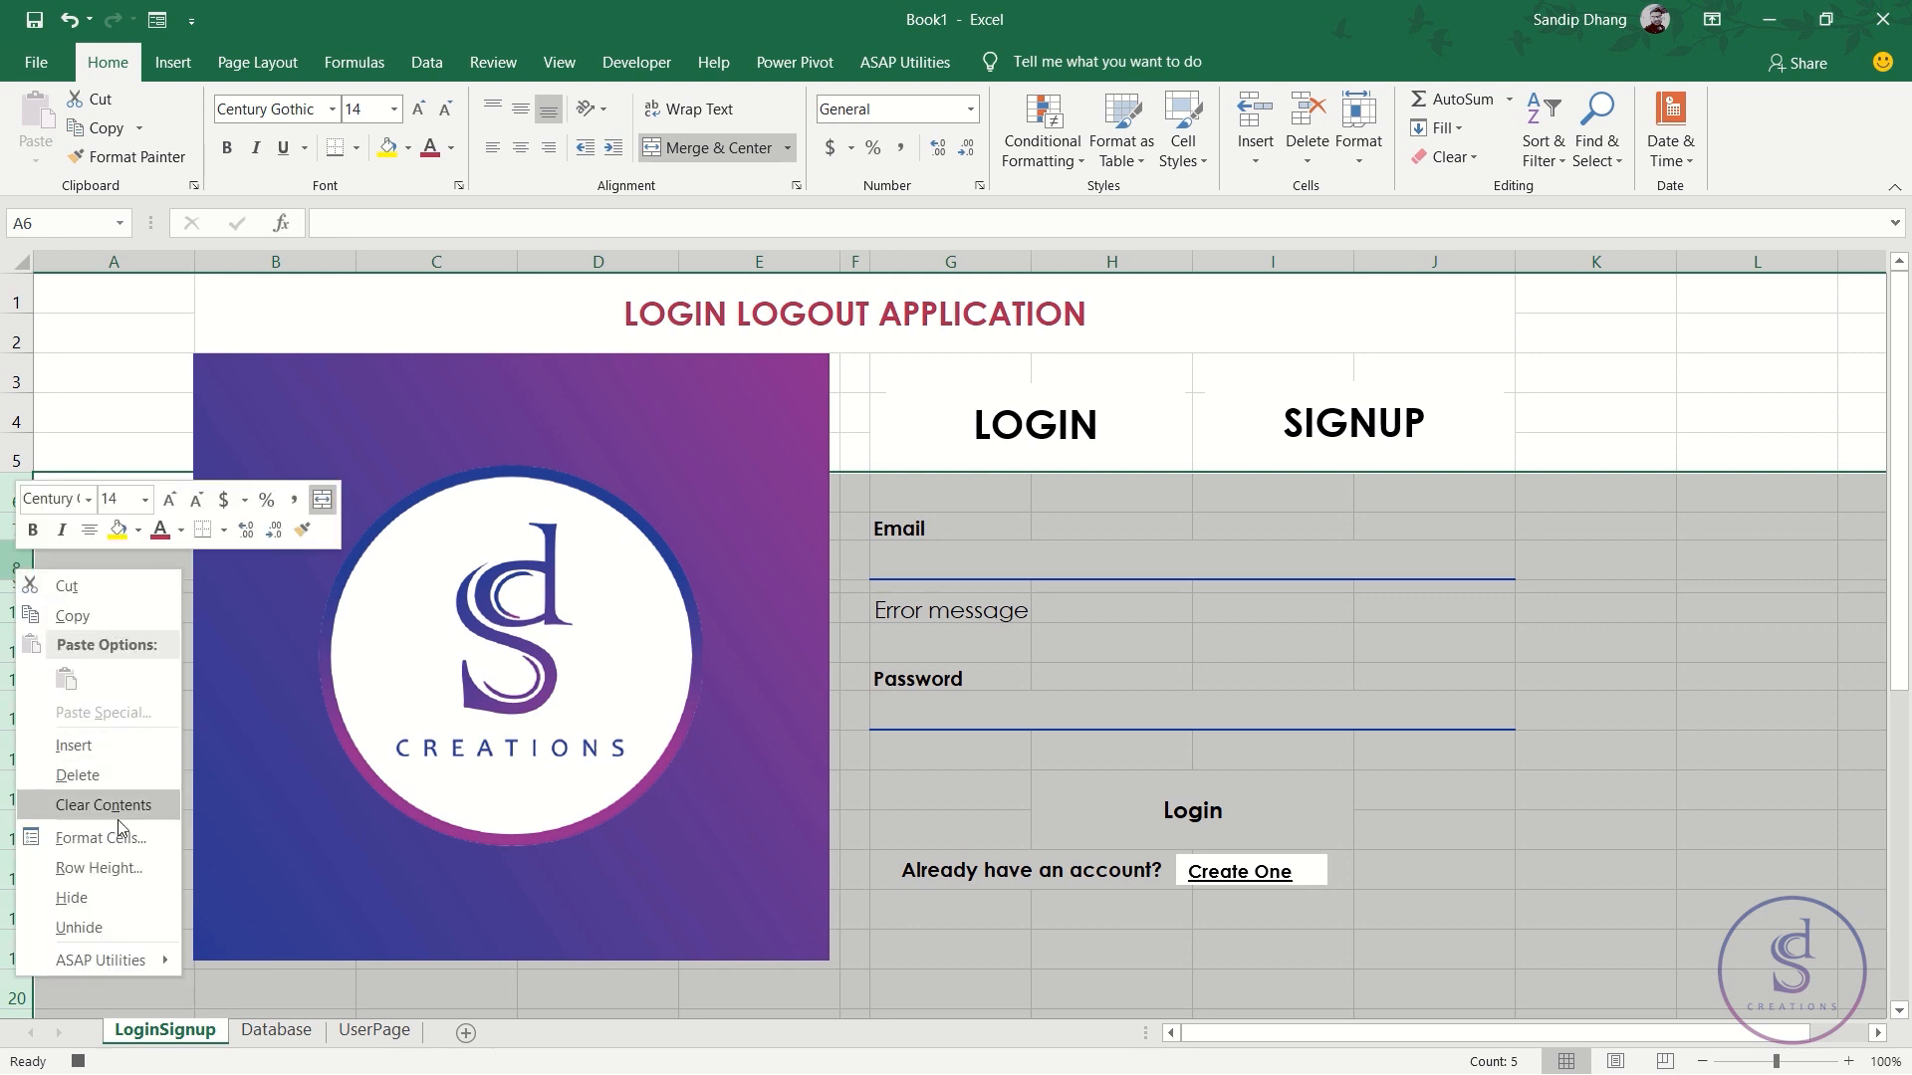
pyautogui.click(104, 897)
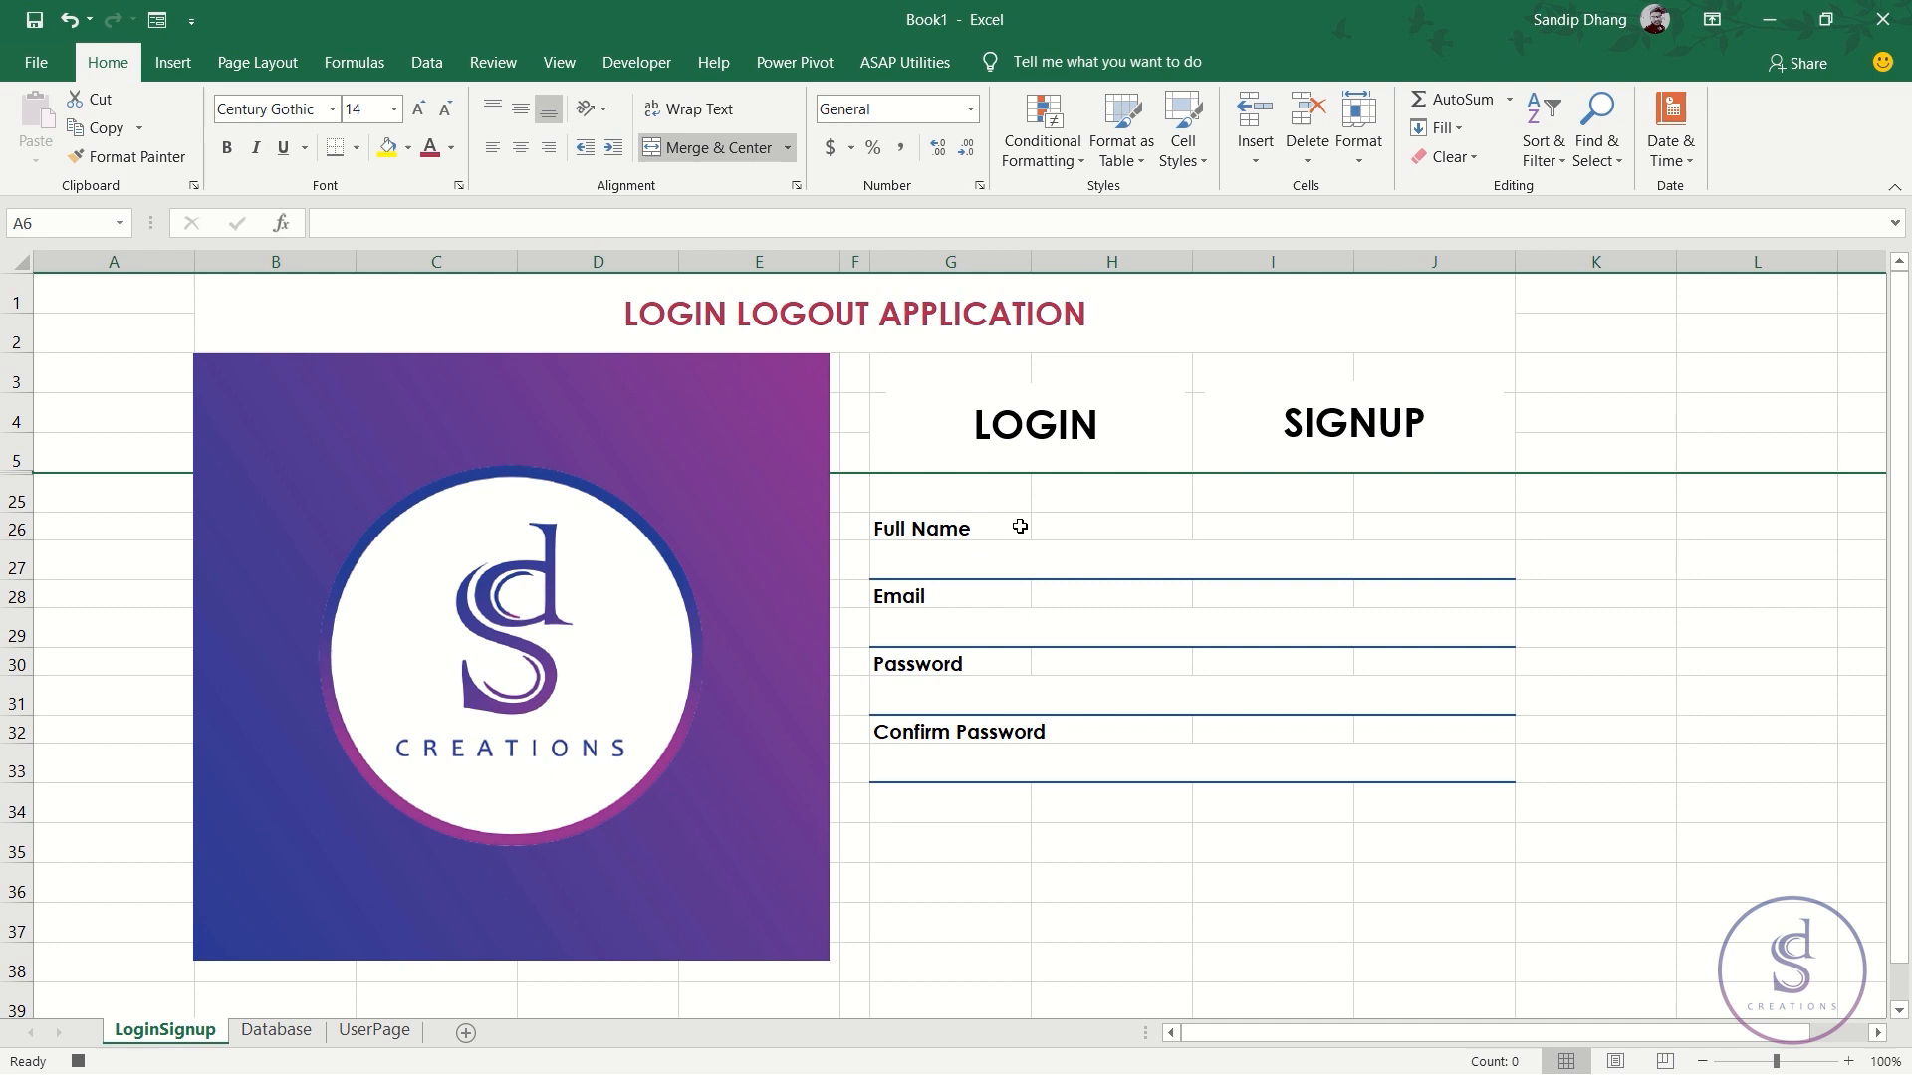
# - Hide rows 40 down to the sheet's last row
pyautogui.click(966, 560)
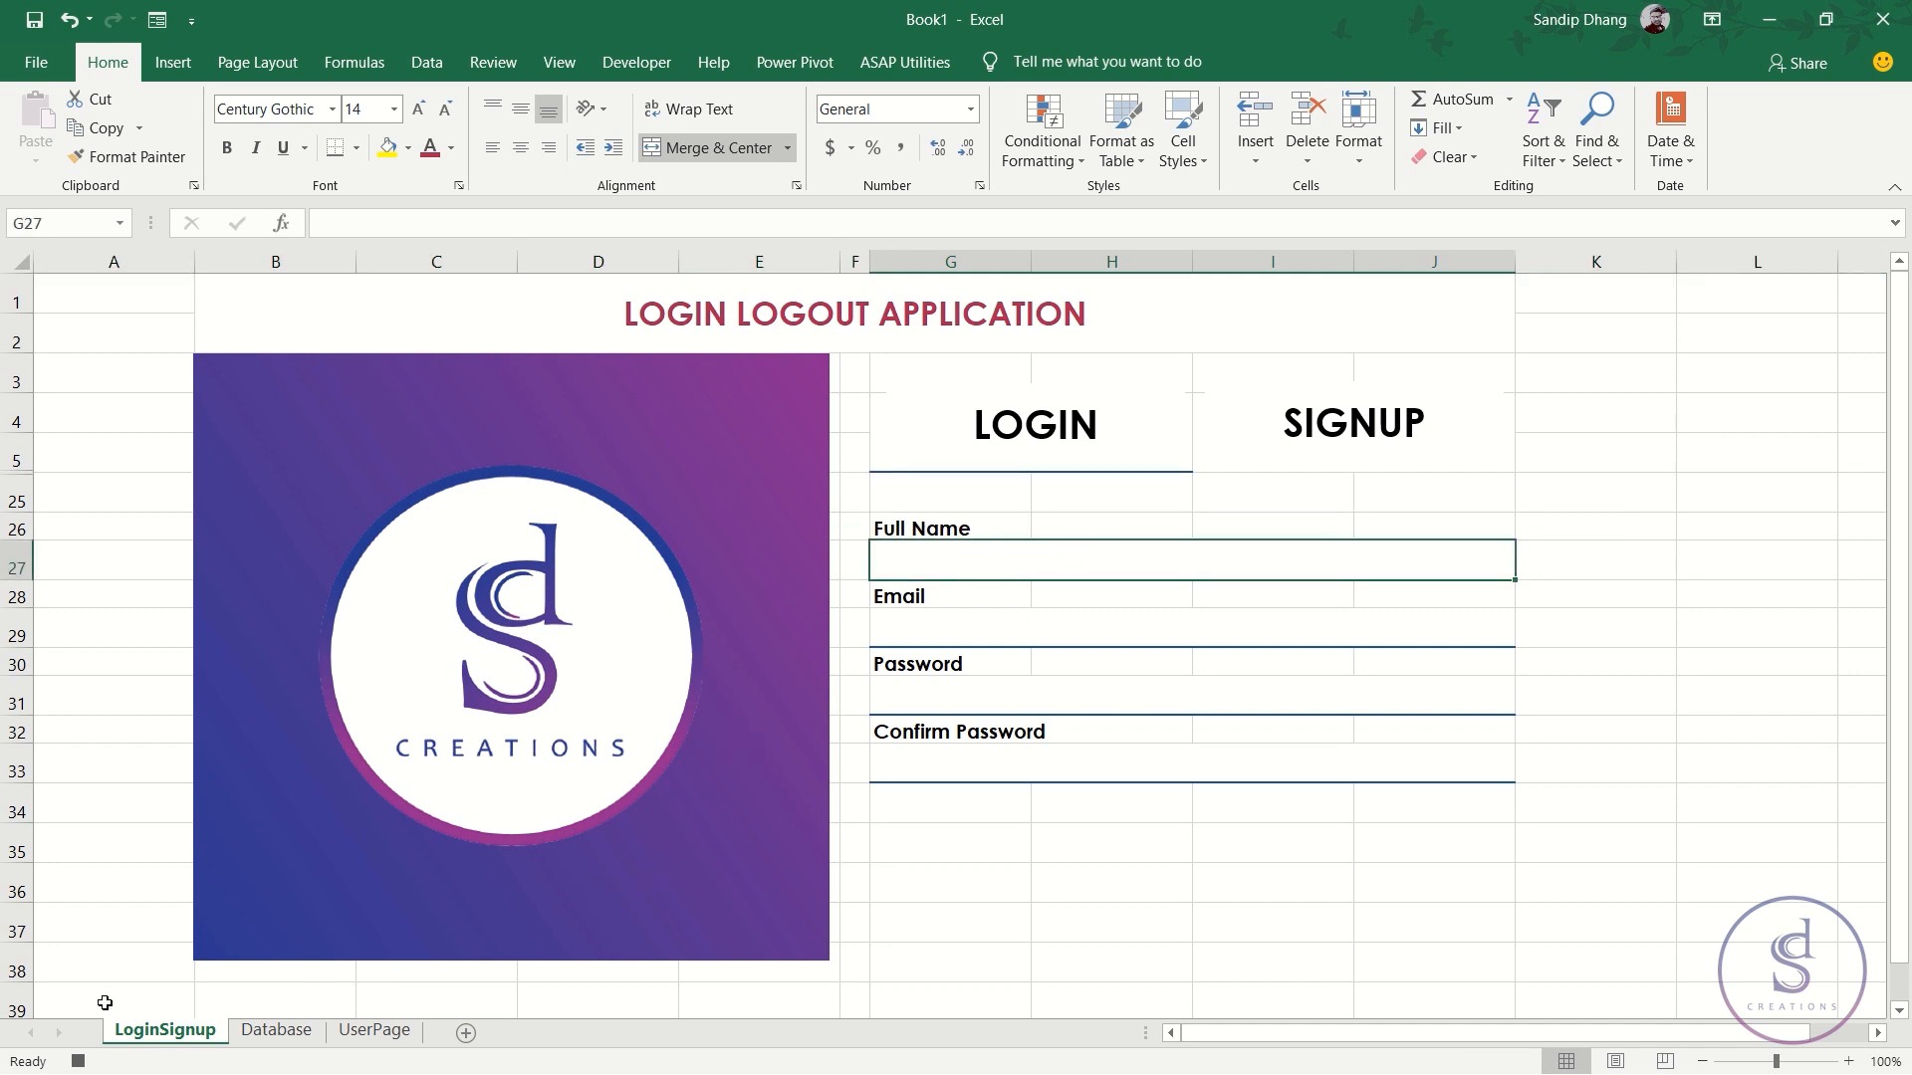
pyautogui.scroll(-1, 104, 1002)
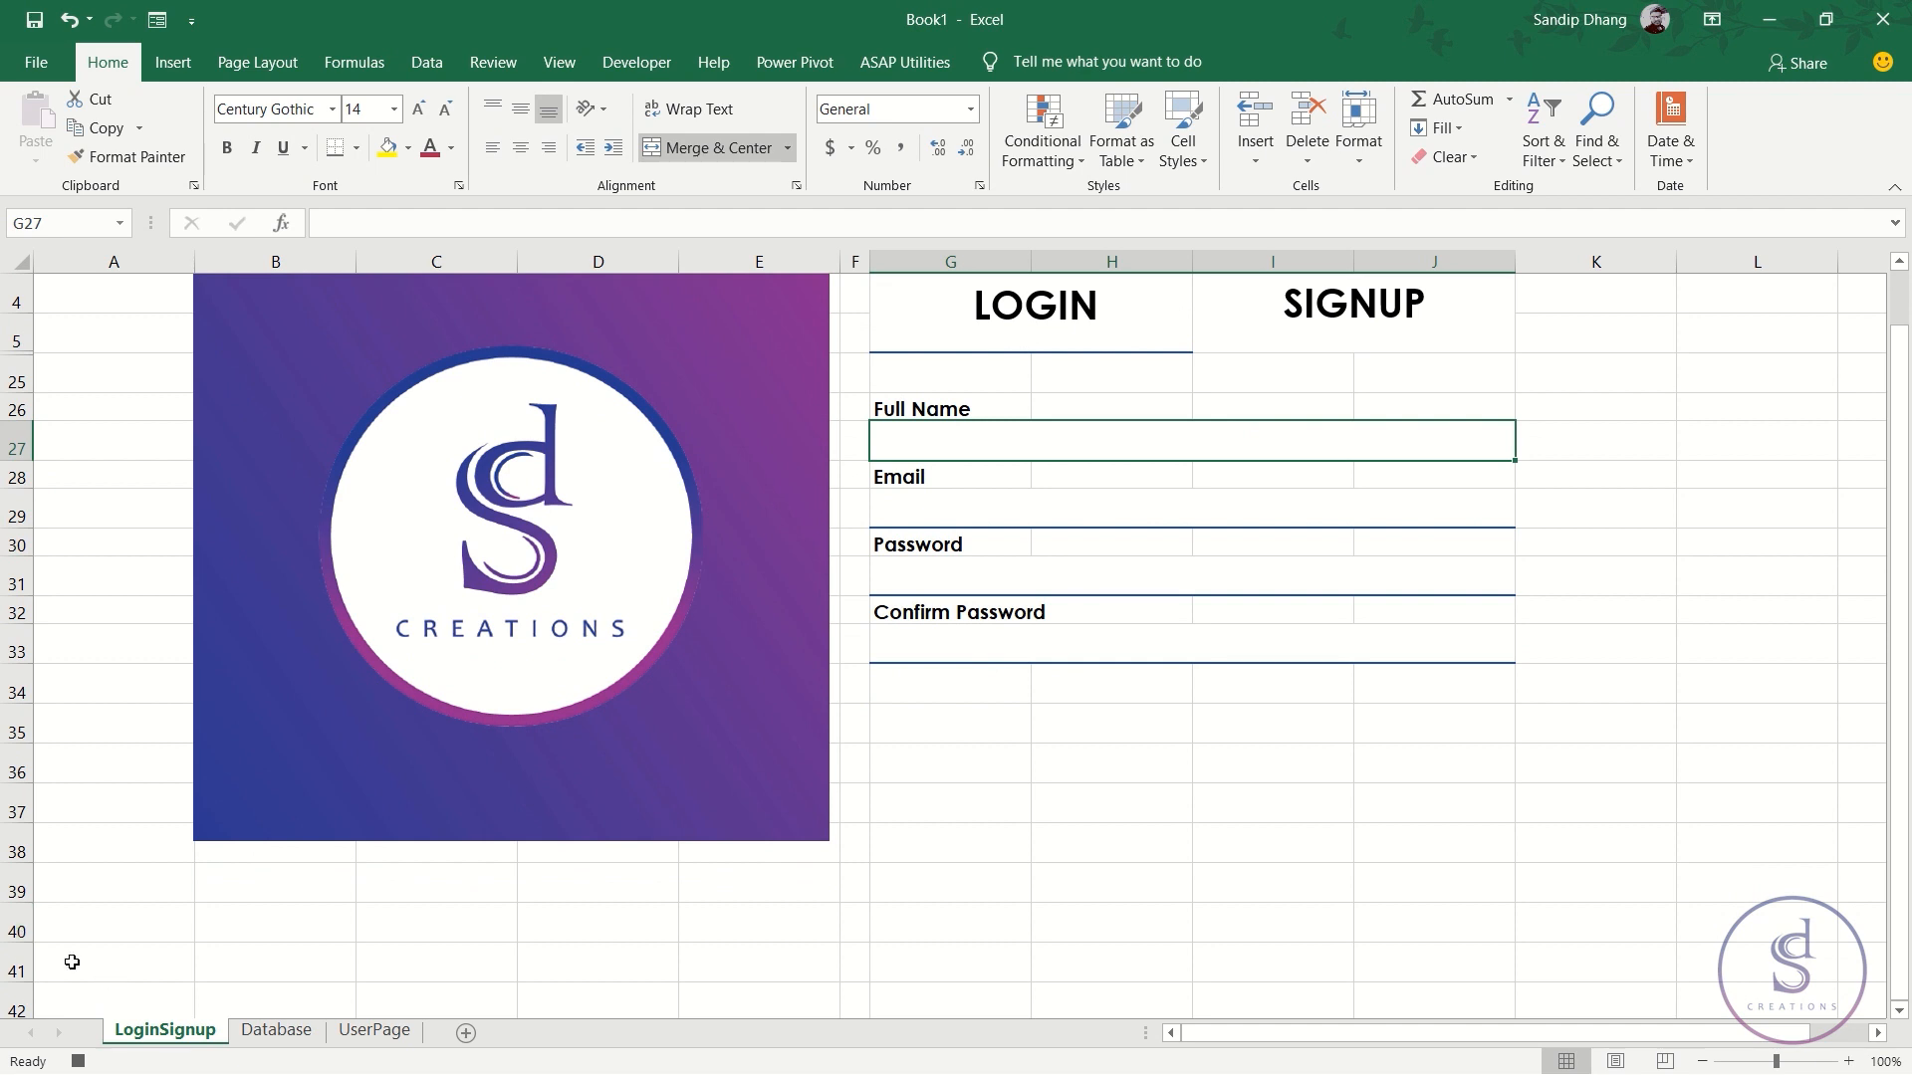
pyautogui.click(16, 928)
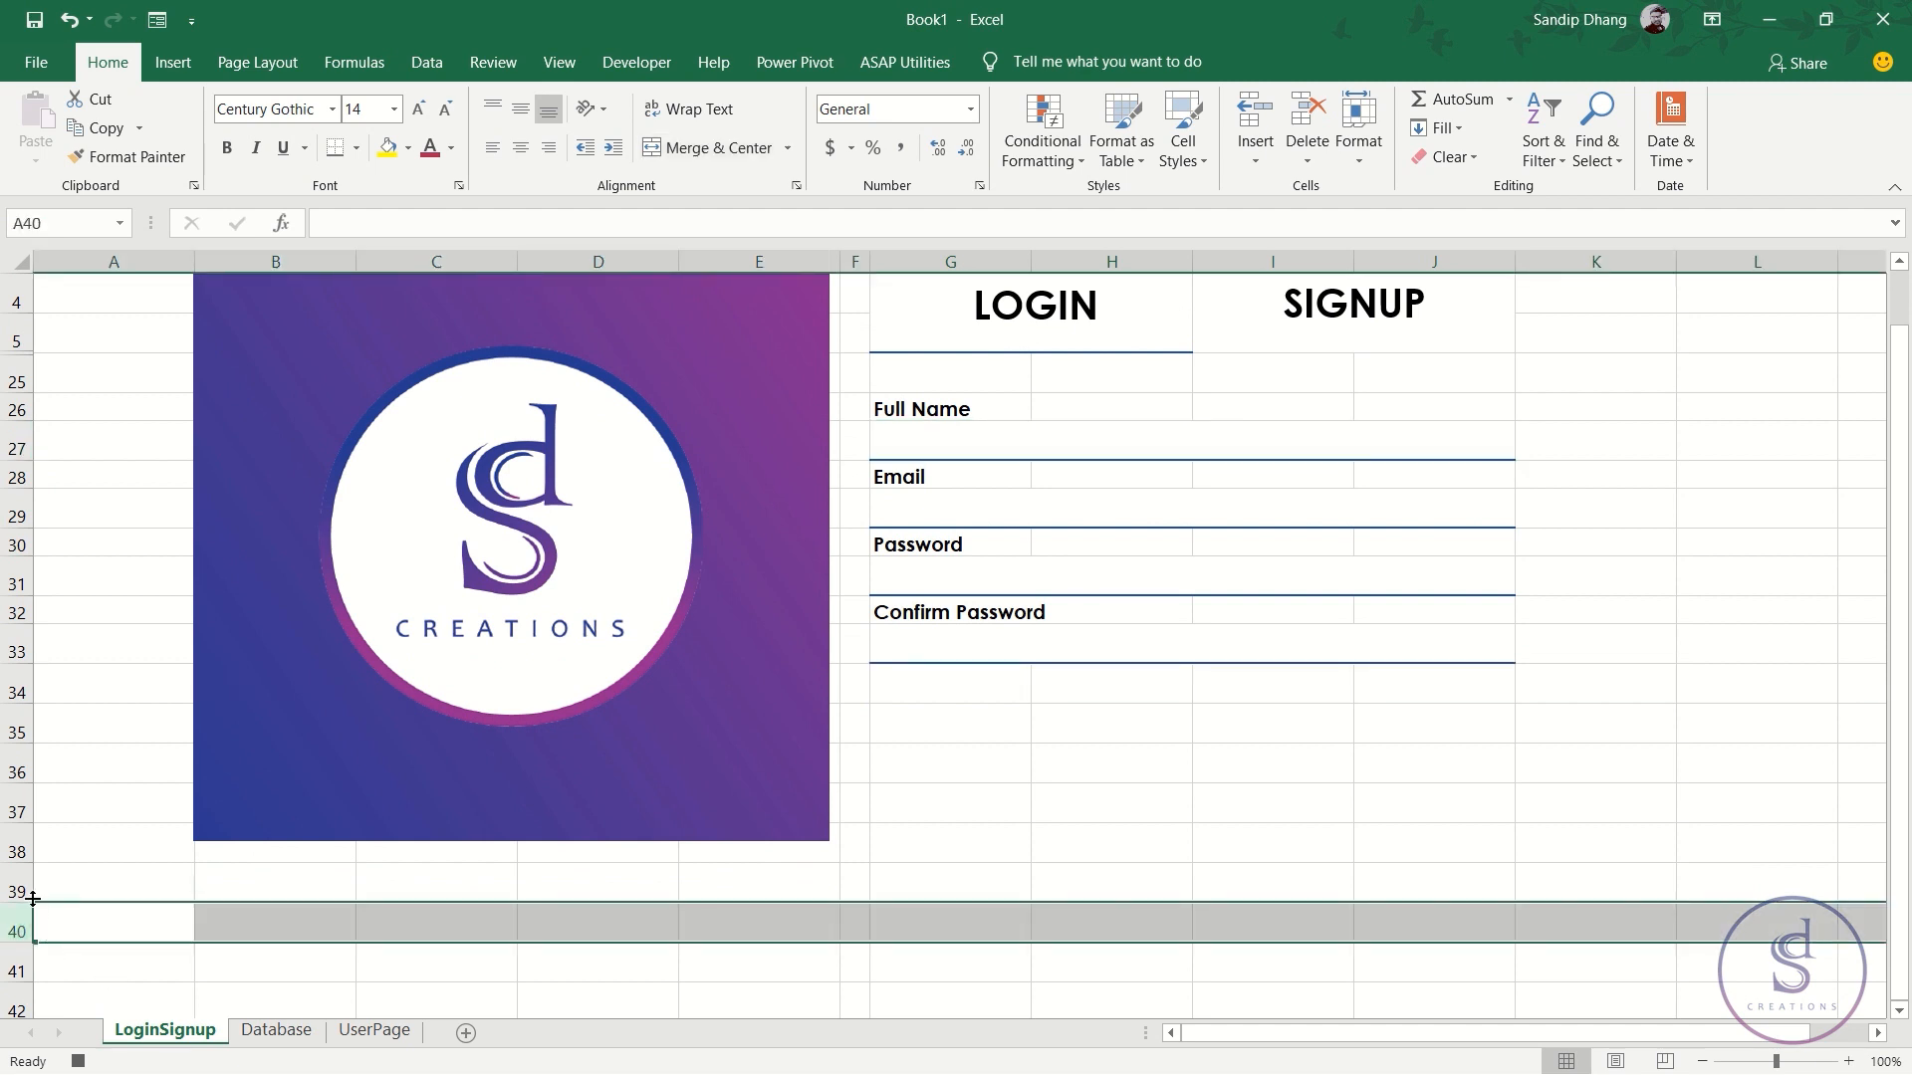
pyautogui.hotkey('ctrl', 'shift', 'Down')
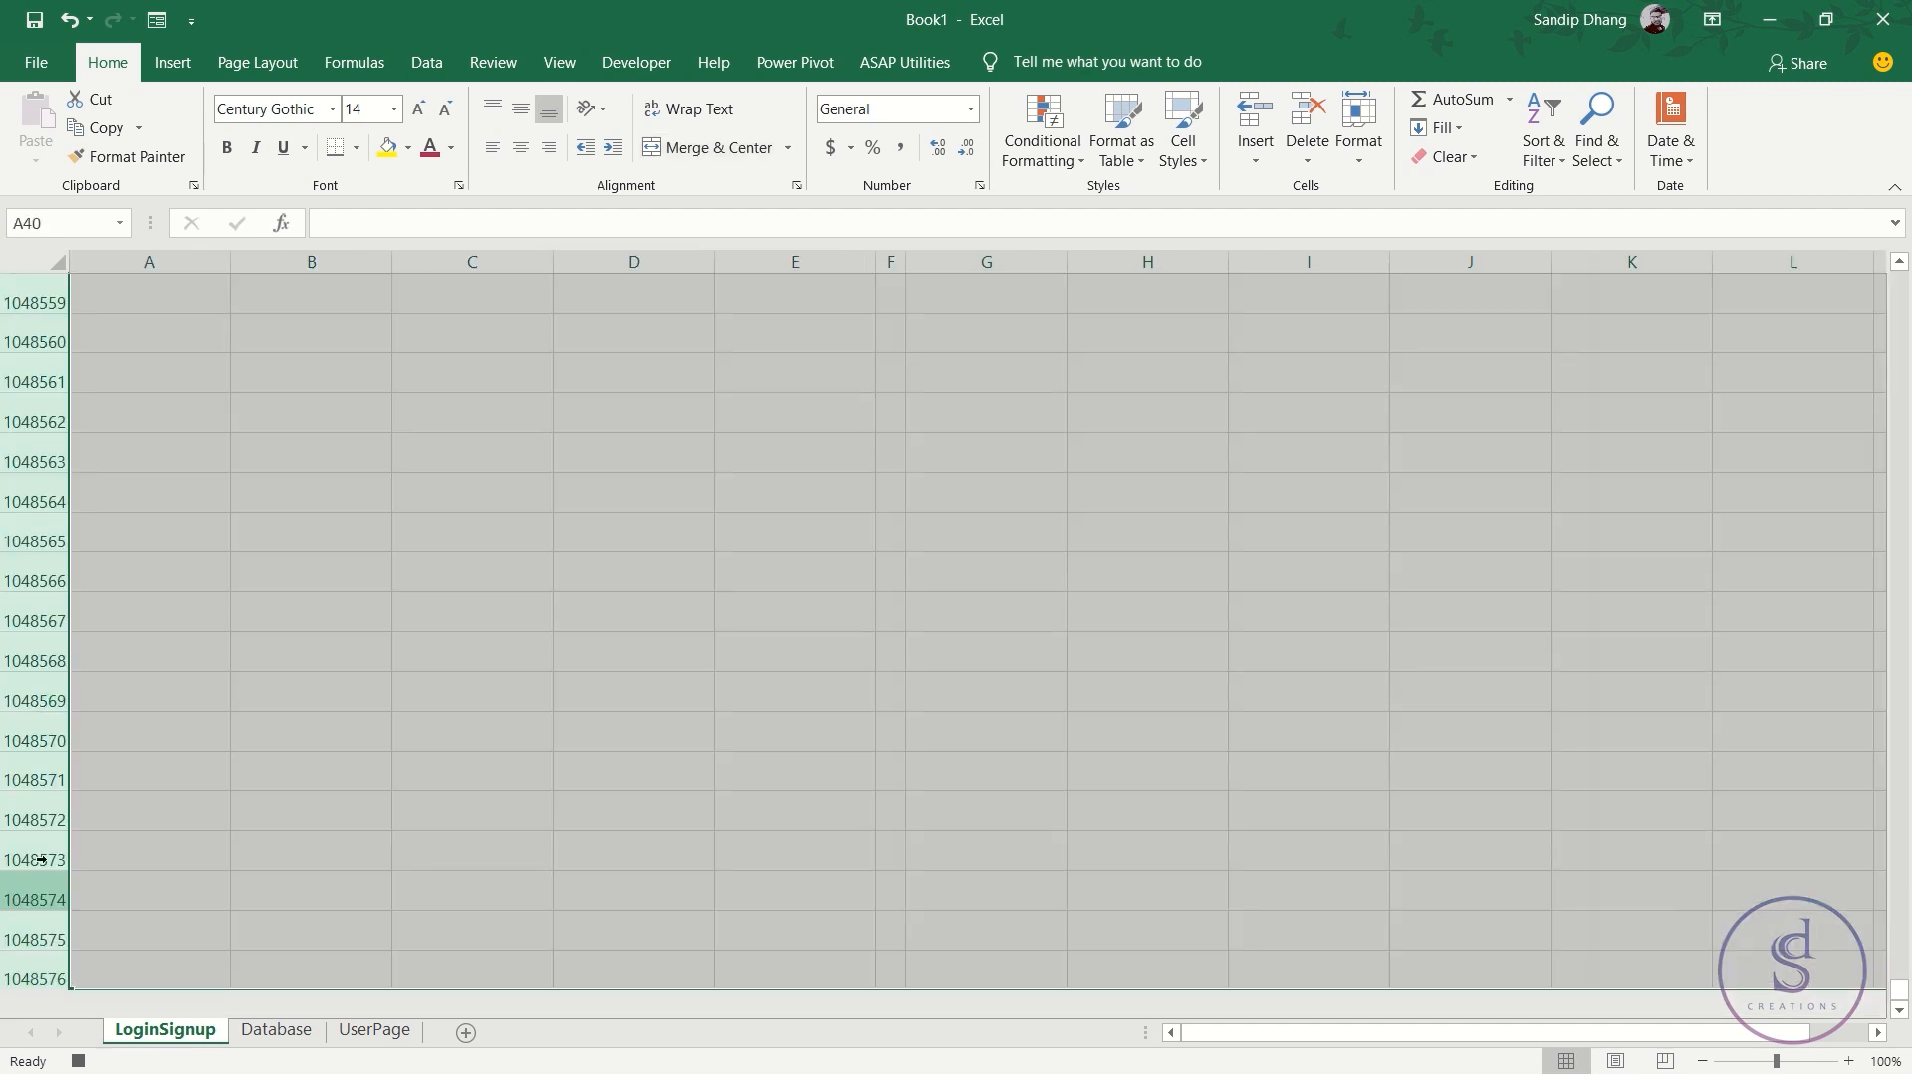
pyautogui.rightClick(38, 826)
pyautogui.click(98, 751)
pyautogui.scroll(4, 514, 805)
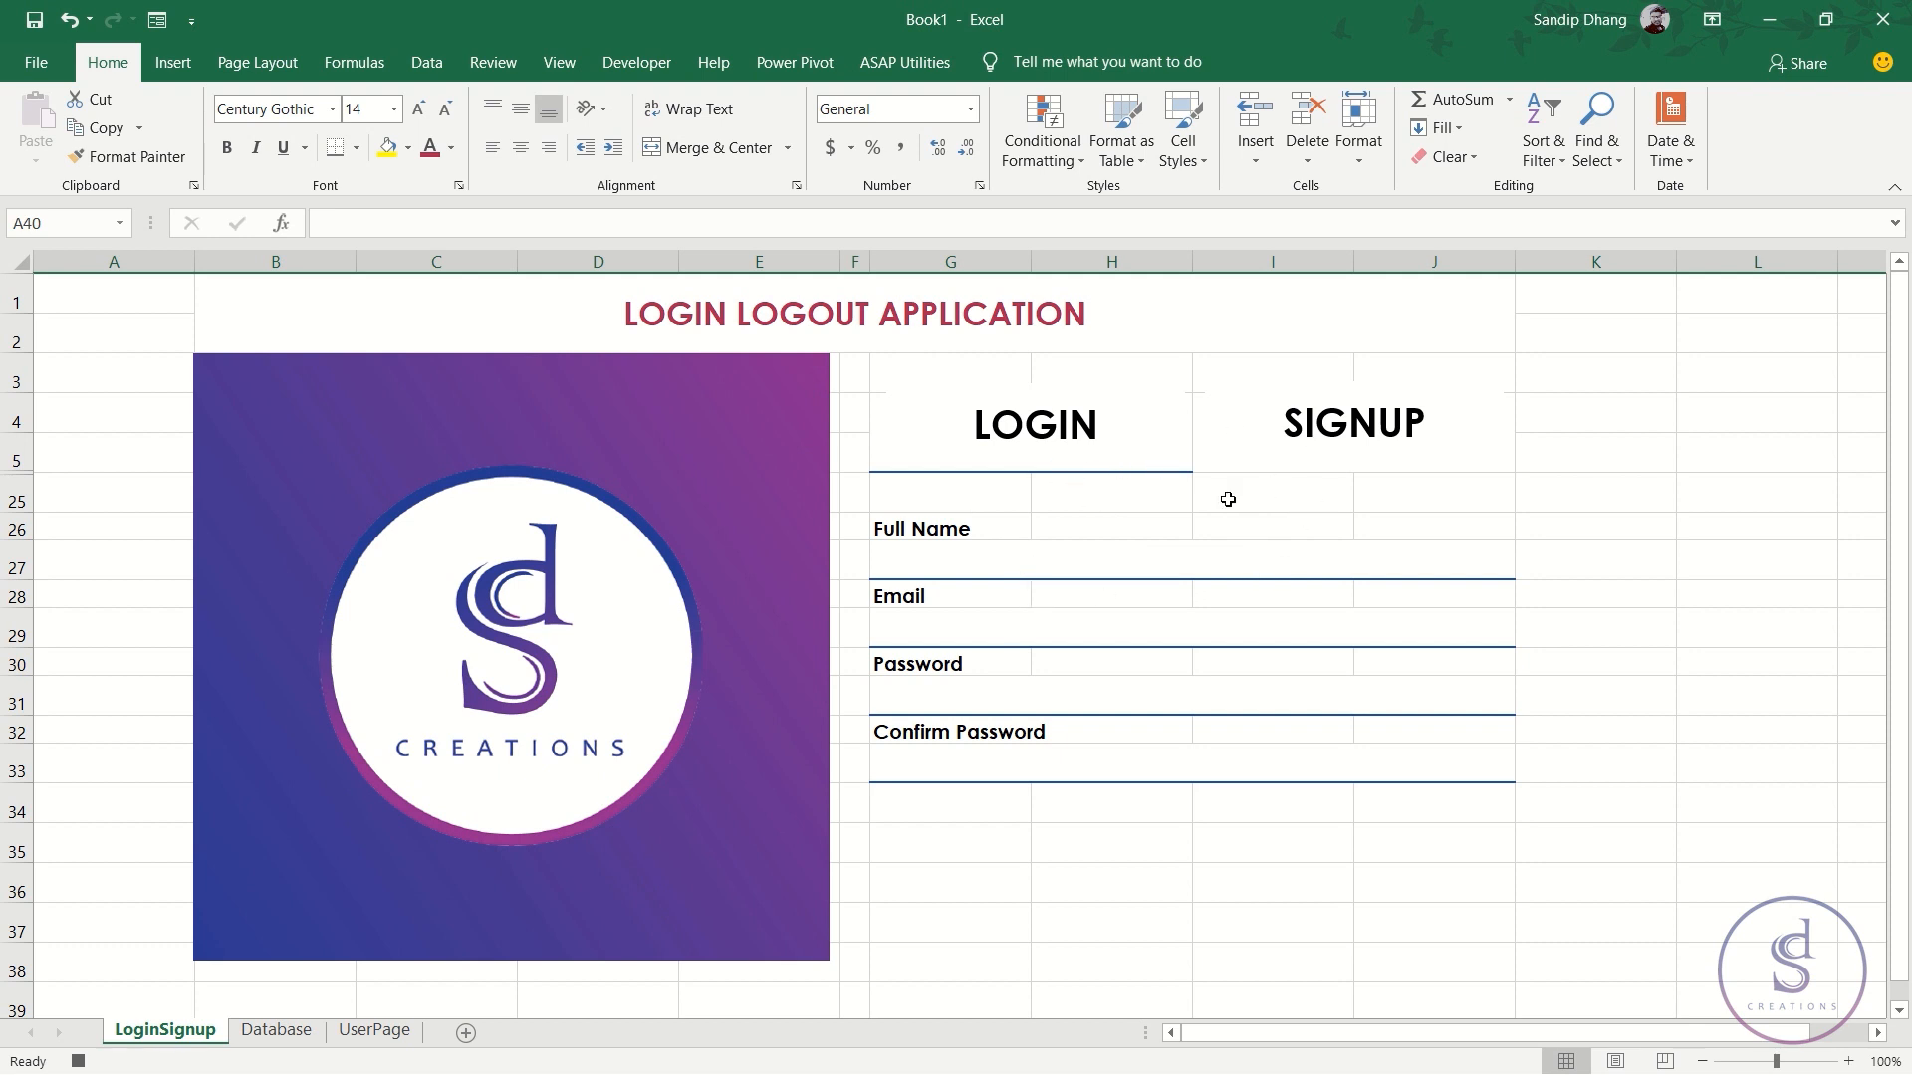
# - Give the SIGNUP header a thick bottom border
pyautogui.click(1291, 497)
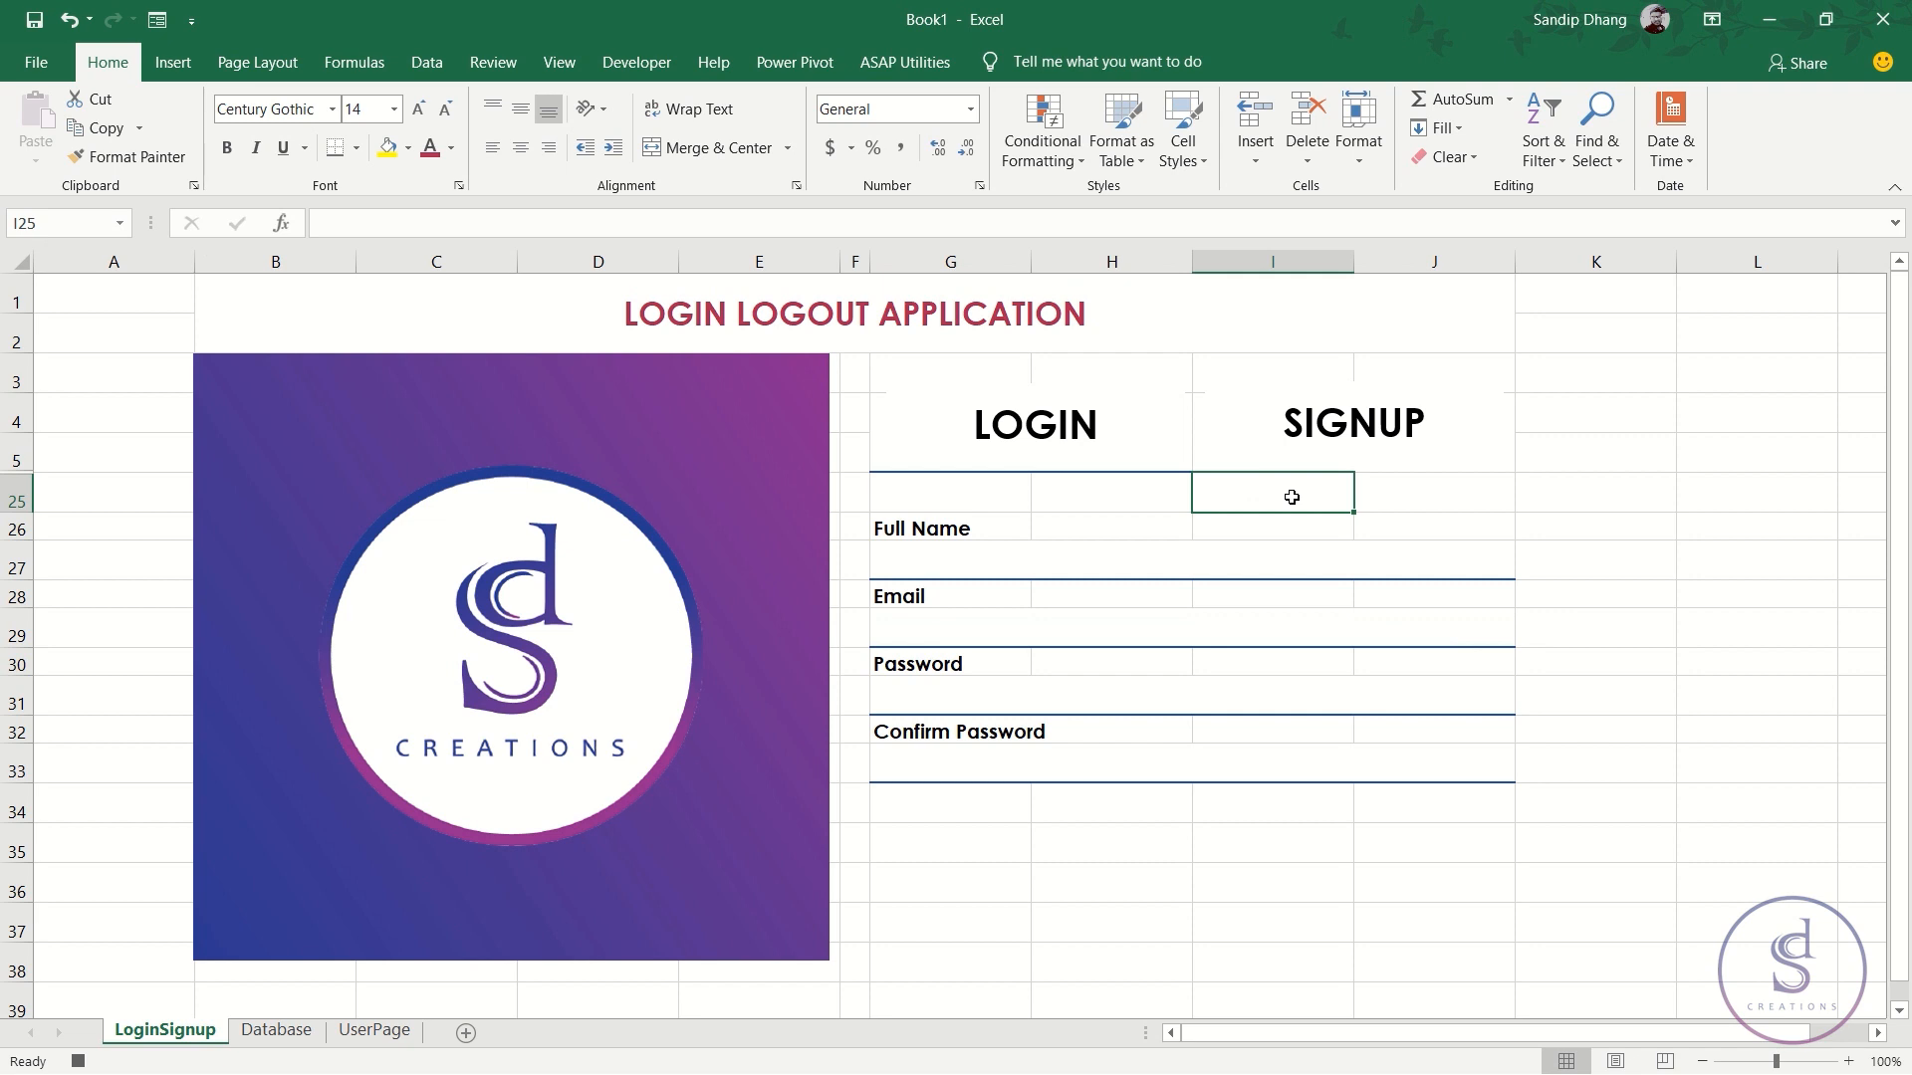
pyautogui.press('Up')
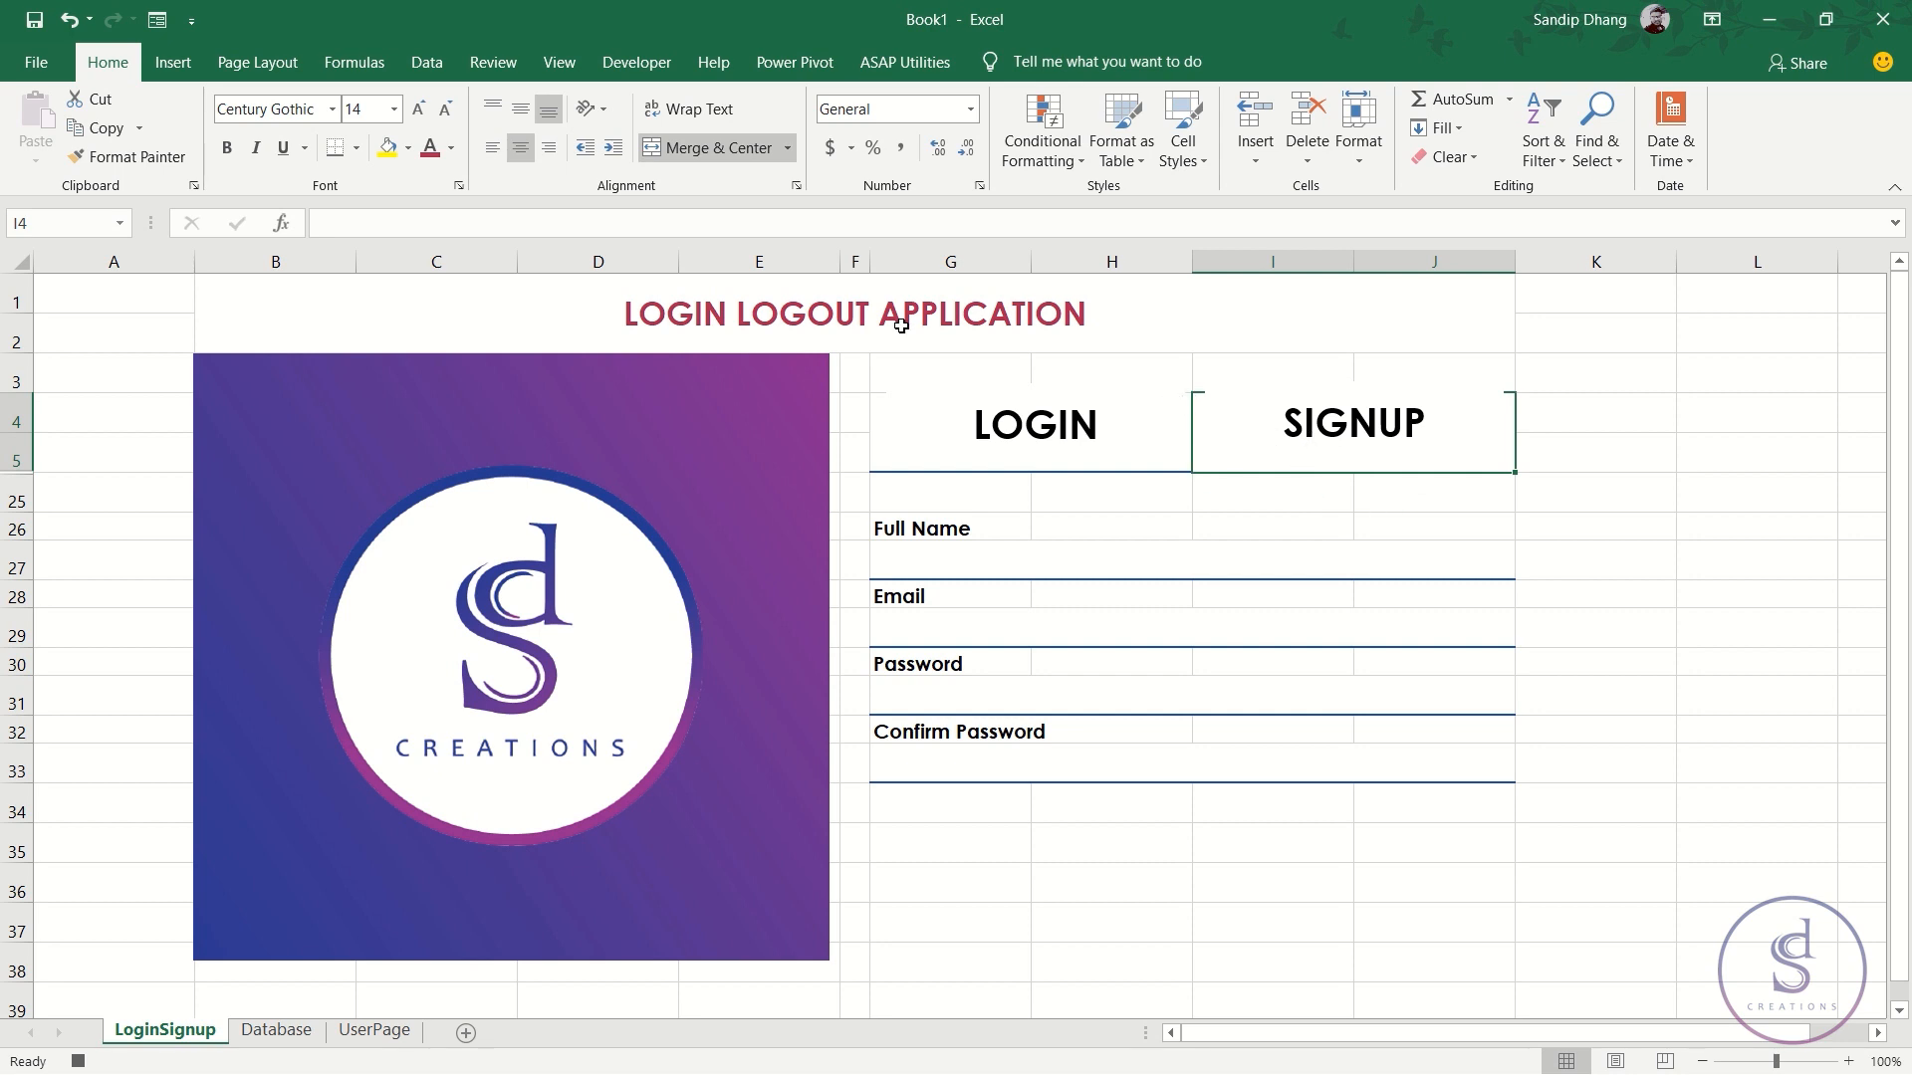
pyautogui.click(356, 149)
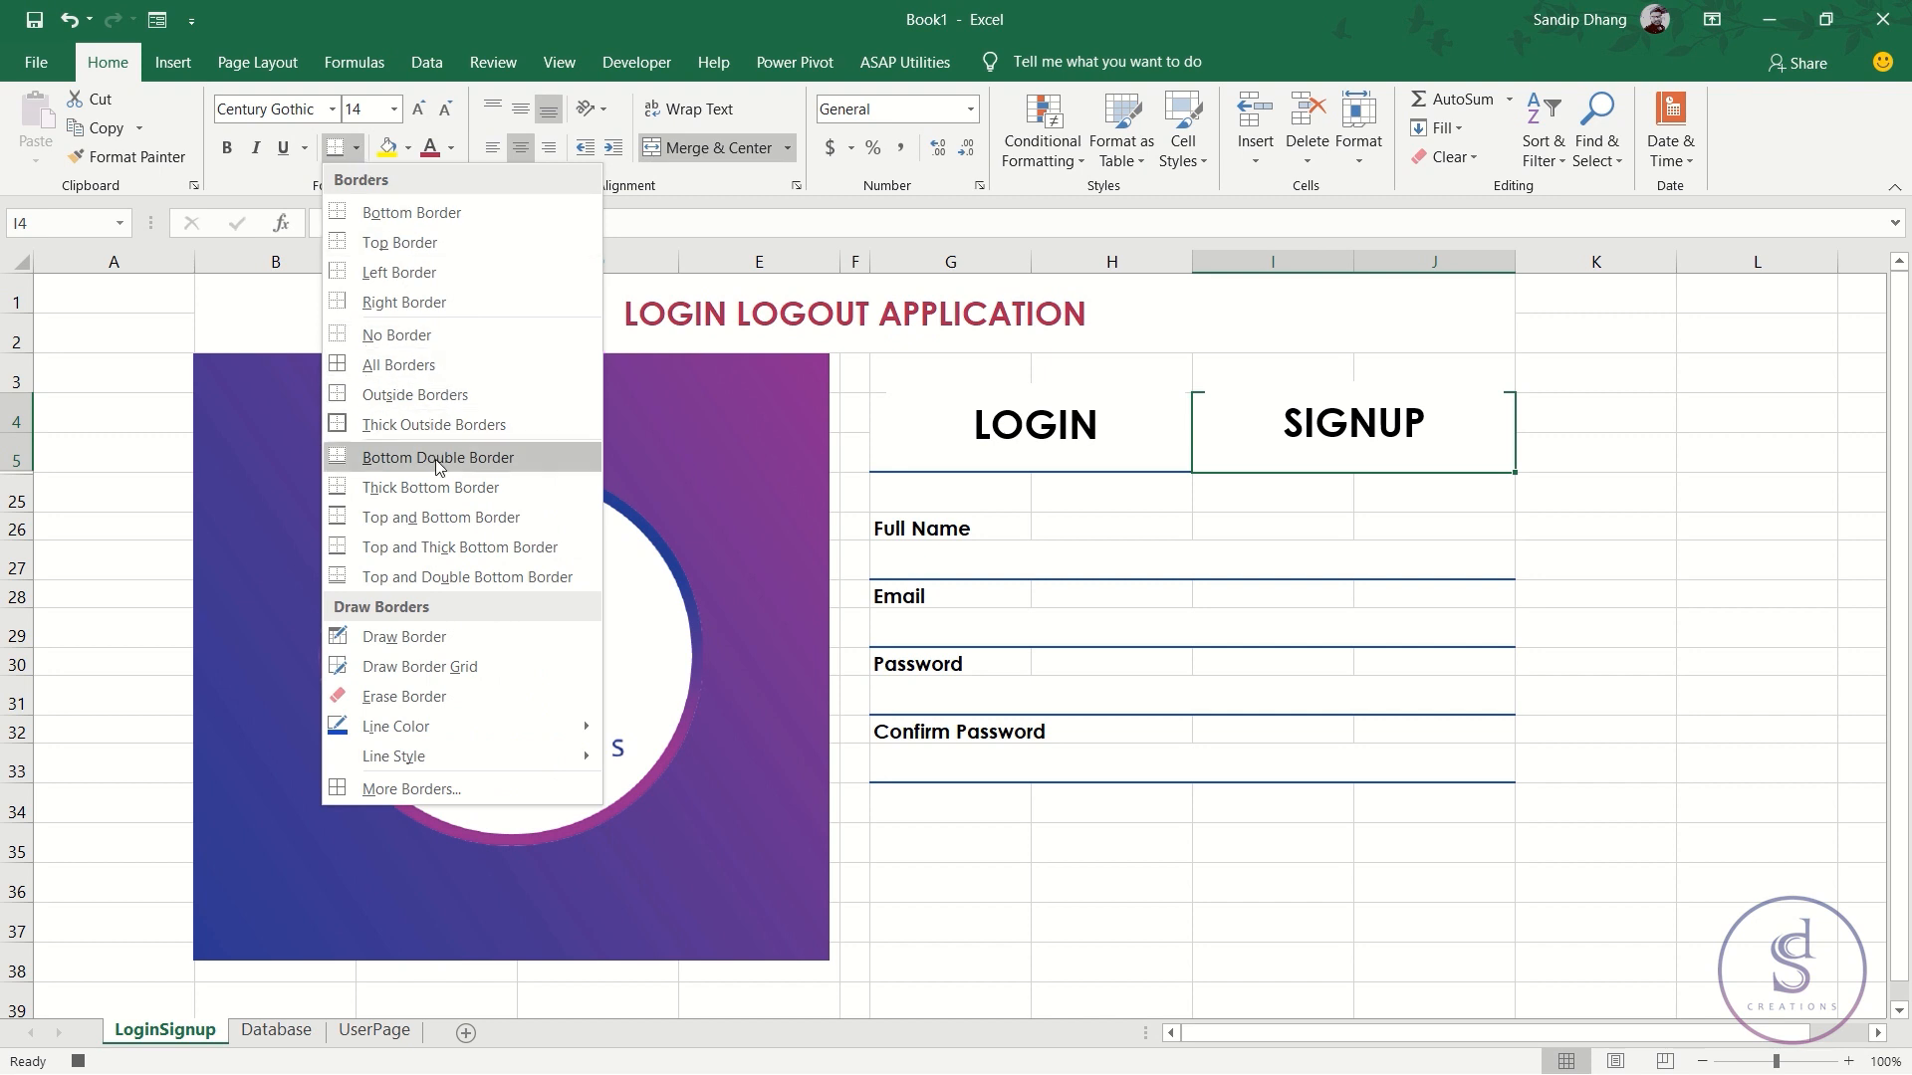
pyautogui.click(438, 498)
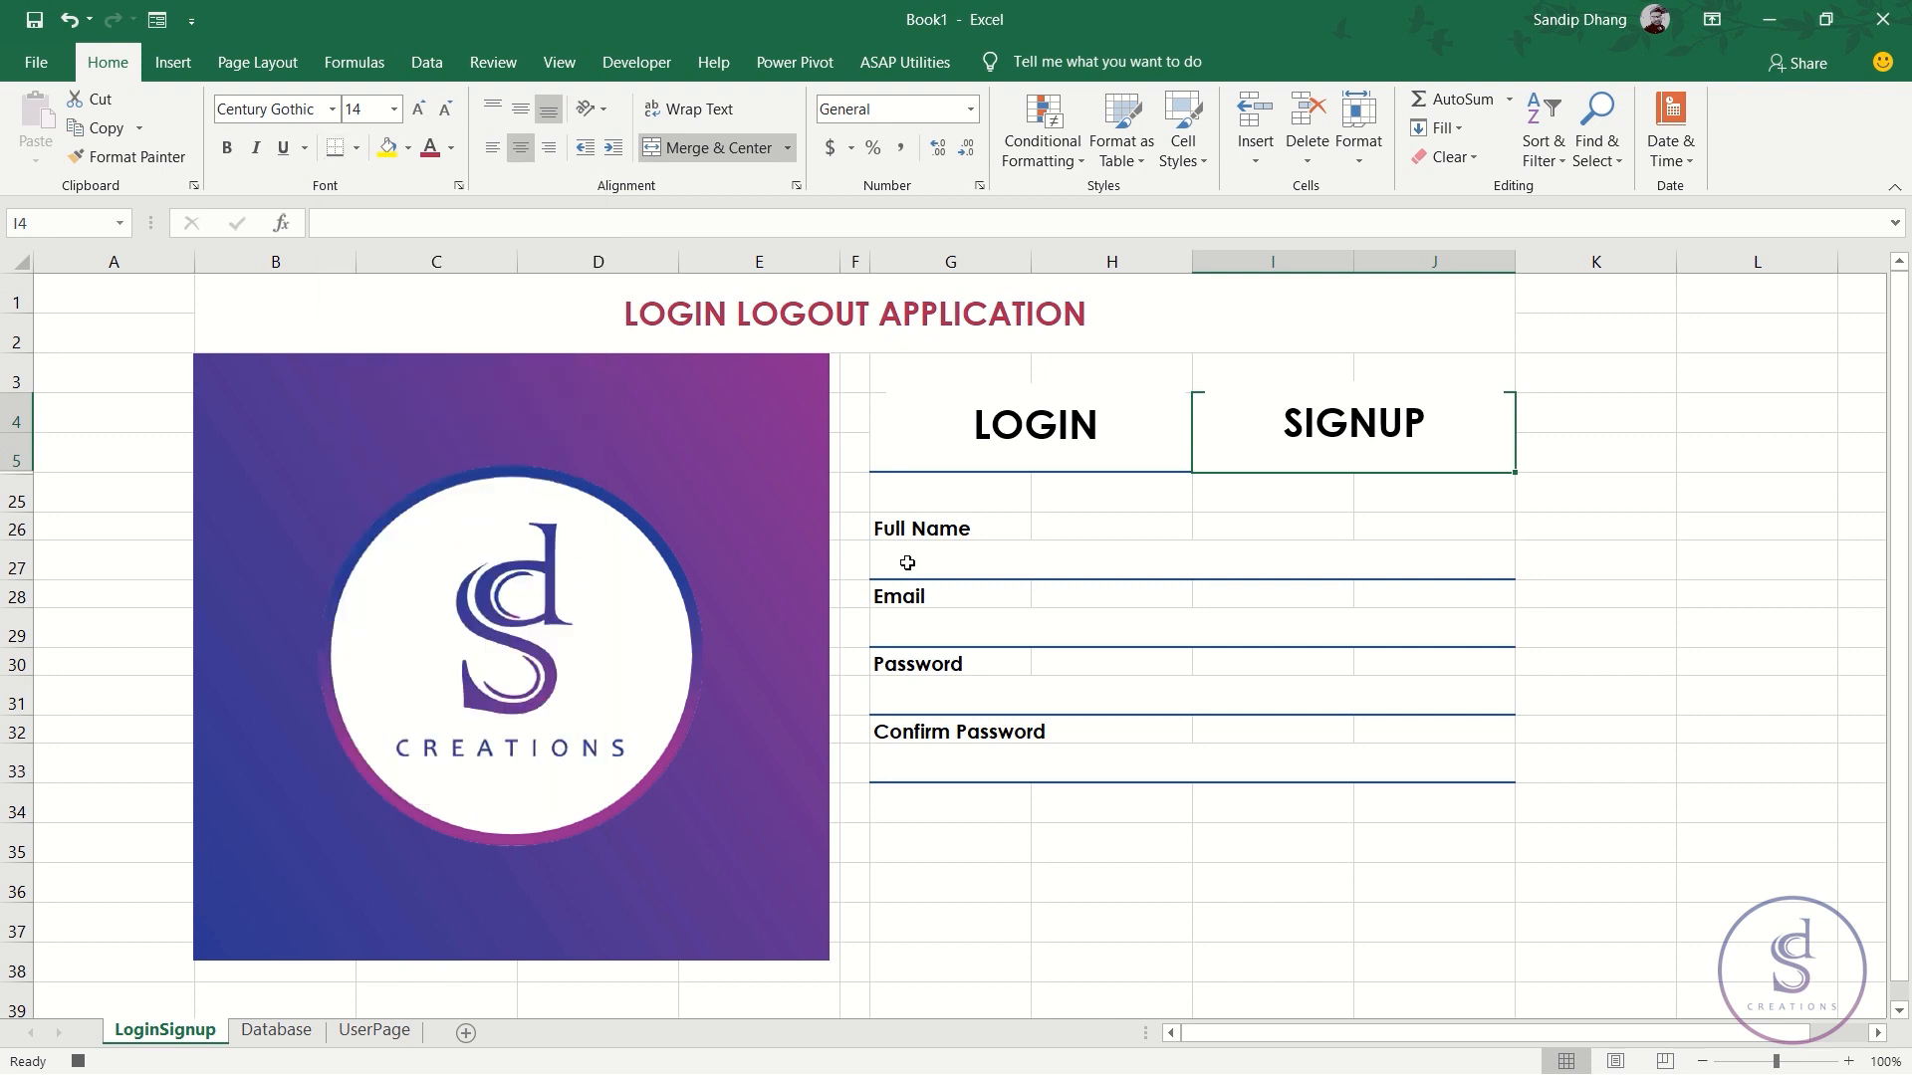
# - Remove the LOGIN header's border and select the Full Name entry cell
pyautogui.press('Left')
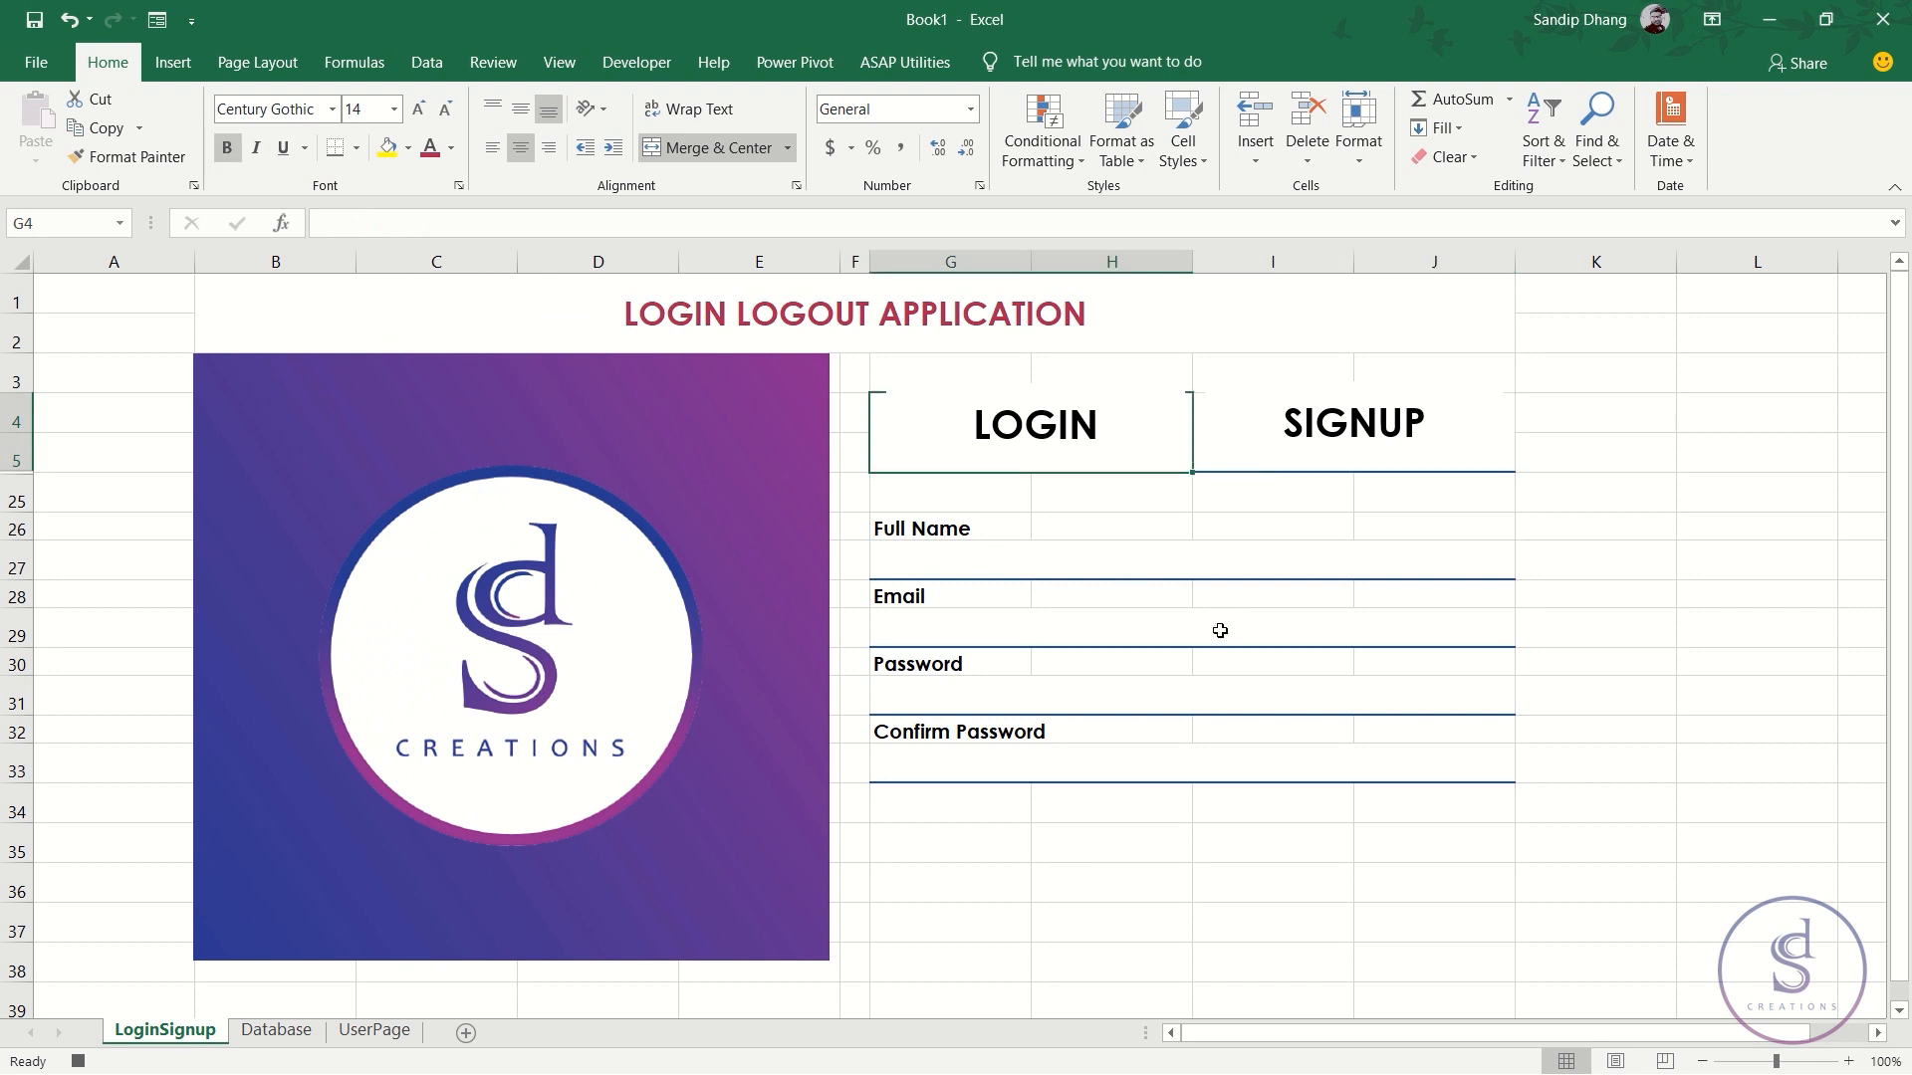
pyautogui.click(359, 148)
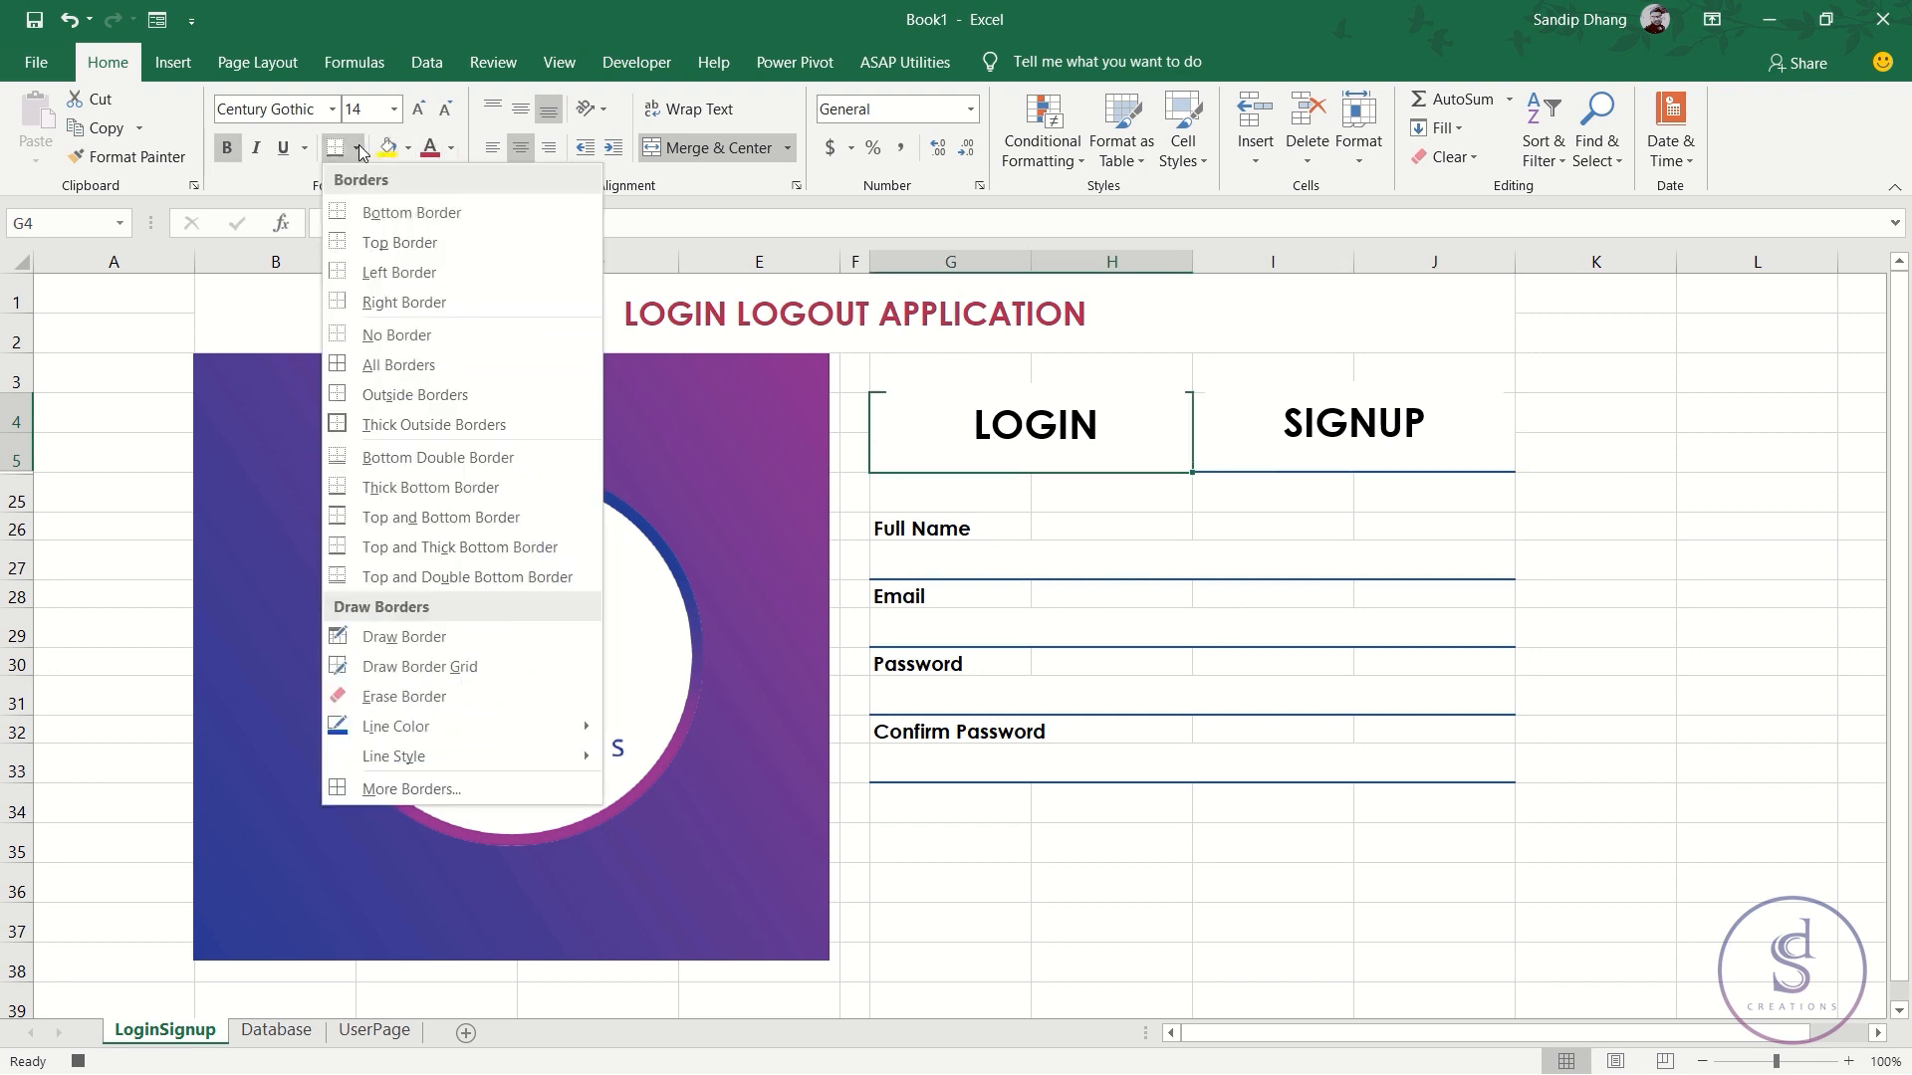
pyautogui.click(450, 331)
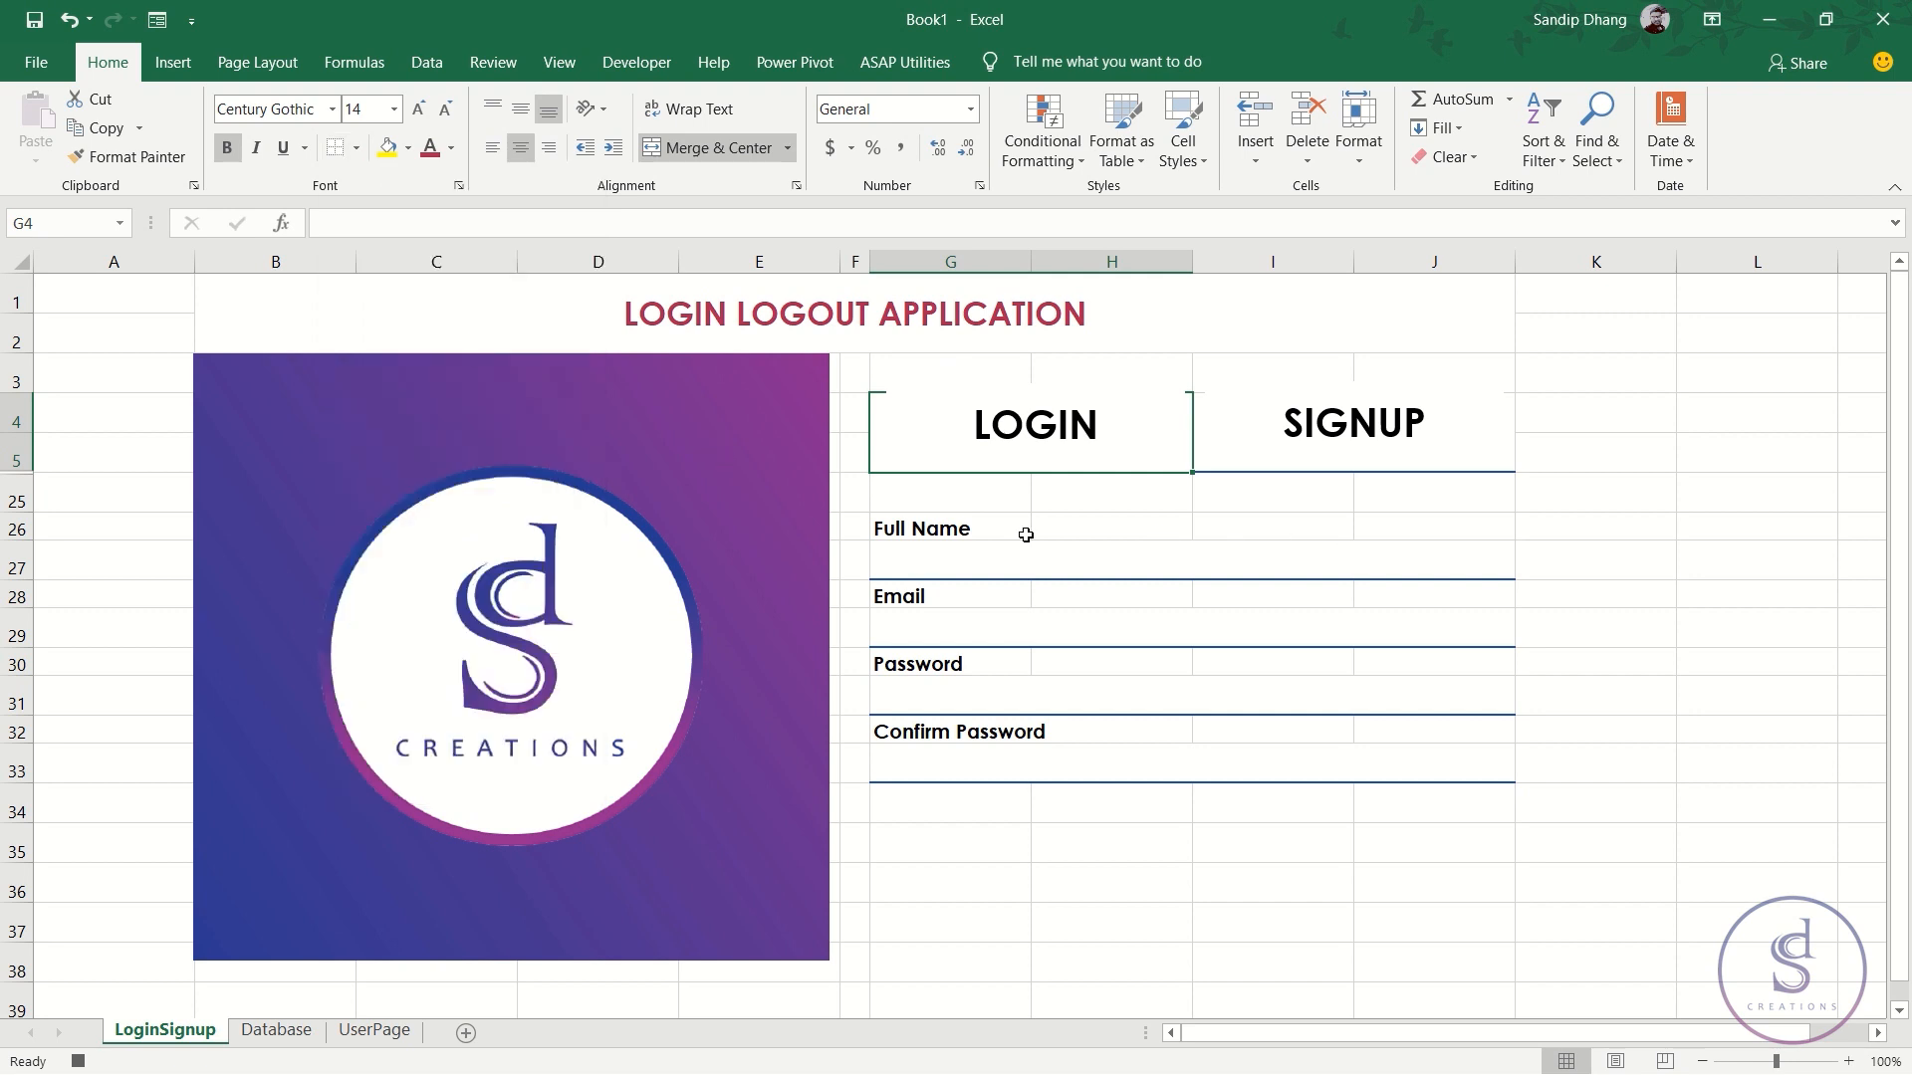
pyautogui.click(953, 550)
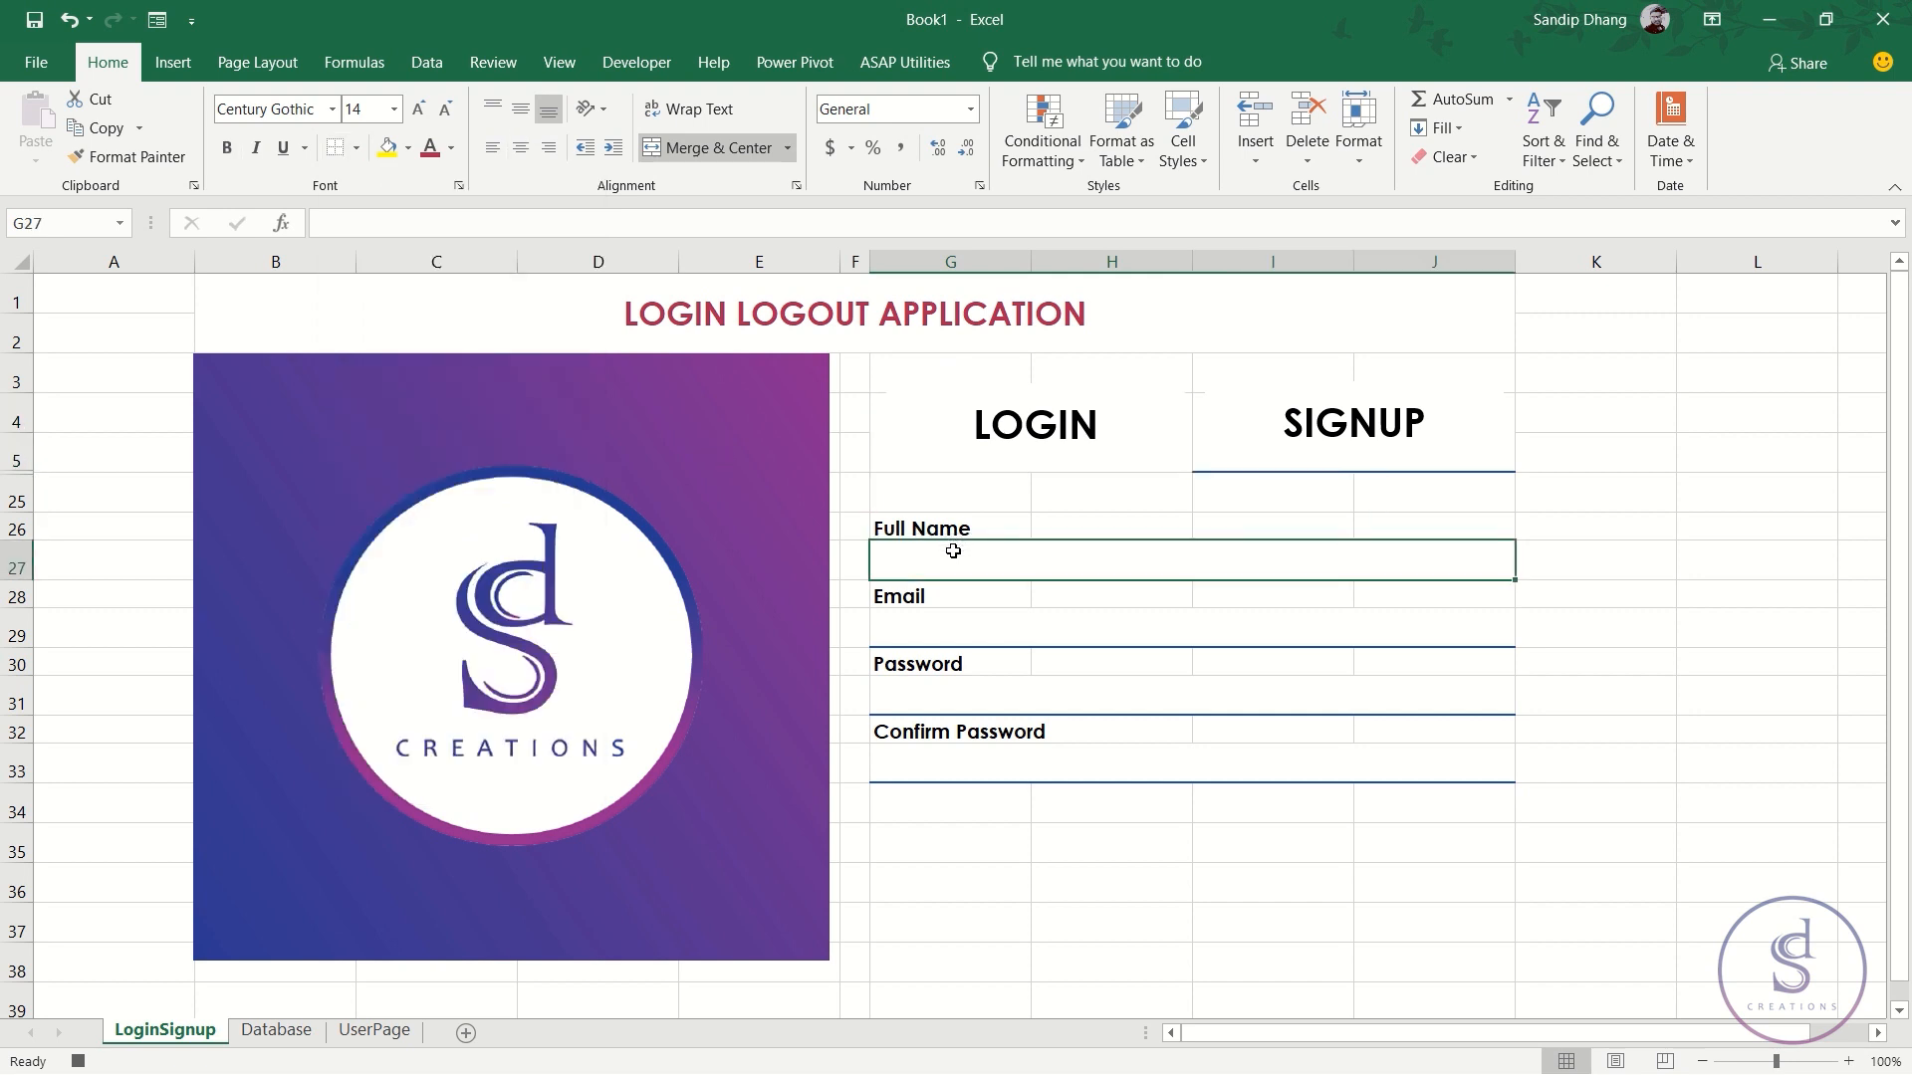
# - Stop the Signup recording and start recording a new macro named Login
pyautogui.click(90, 1061)
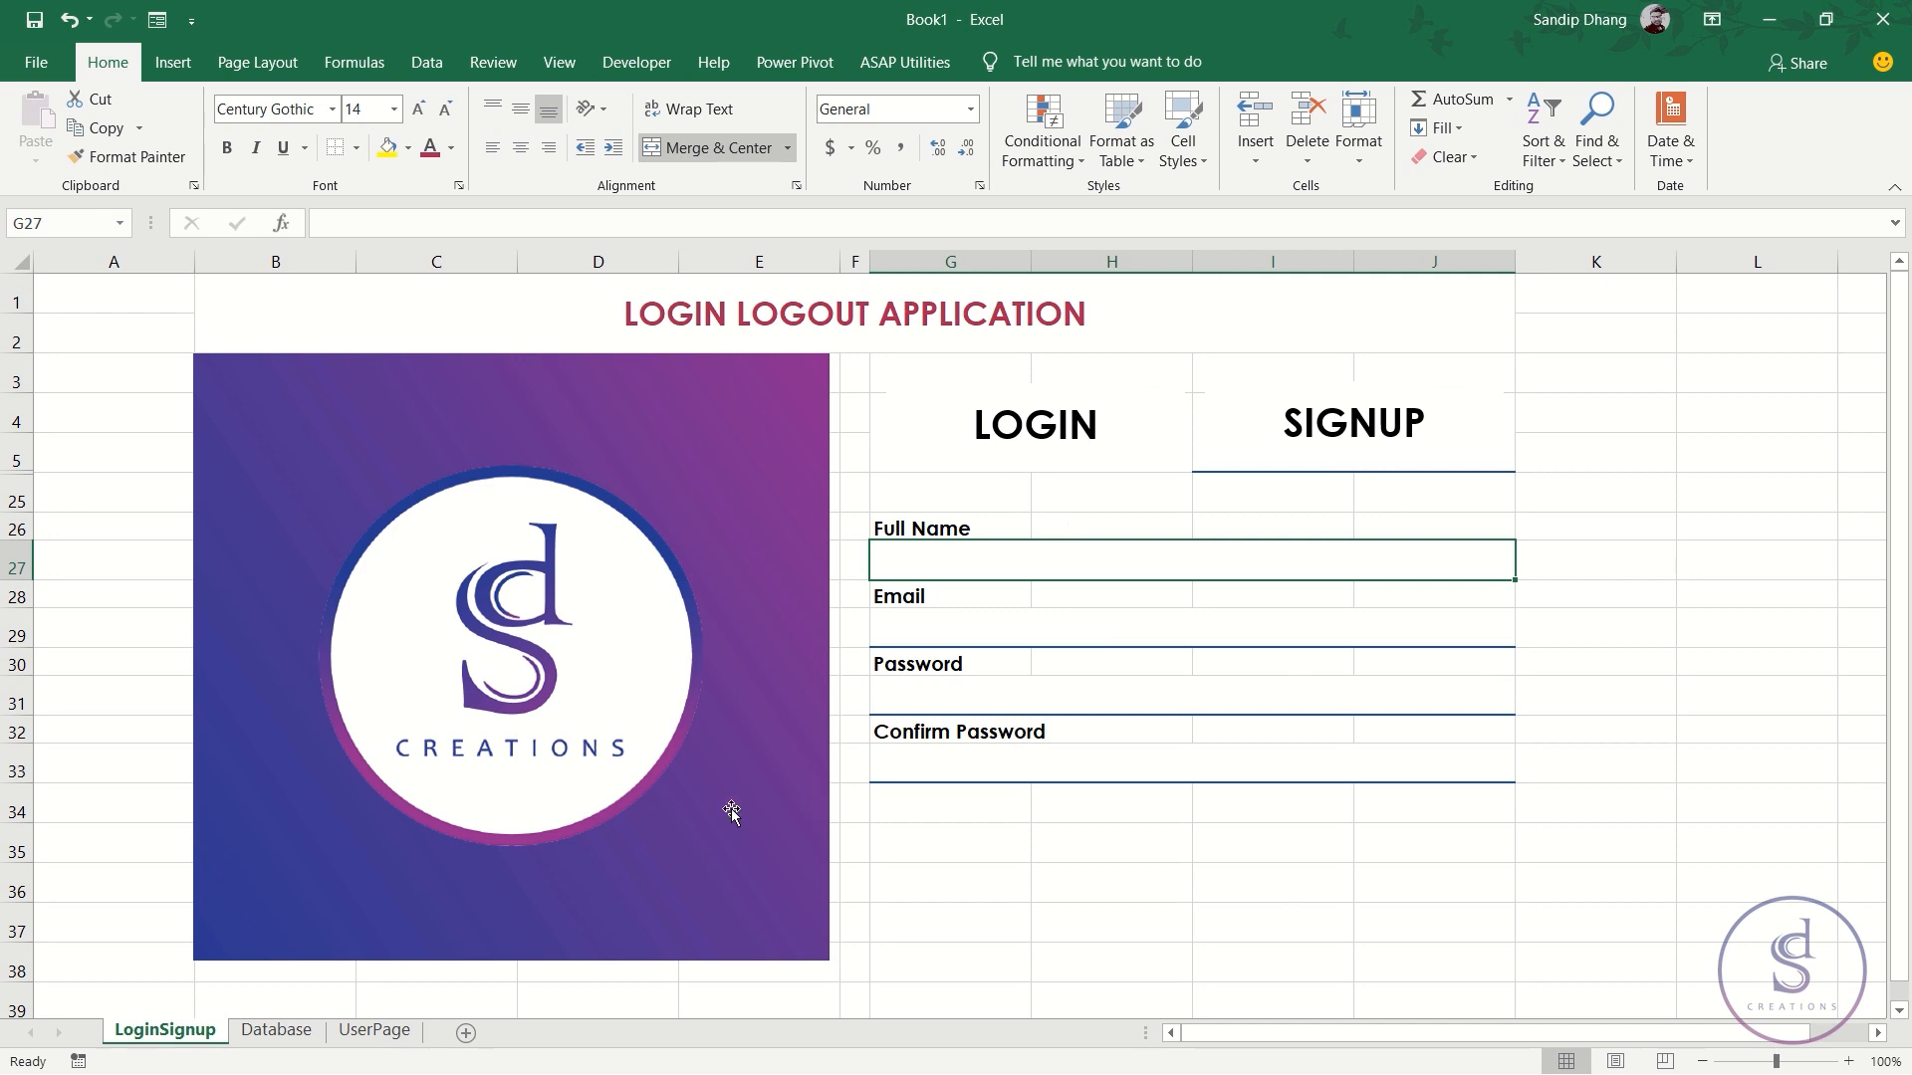
pyautogui.click(78, 1062)
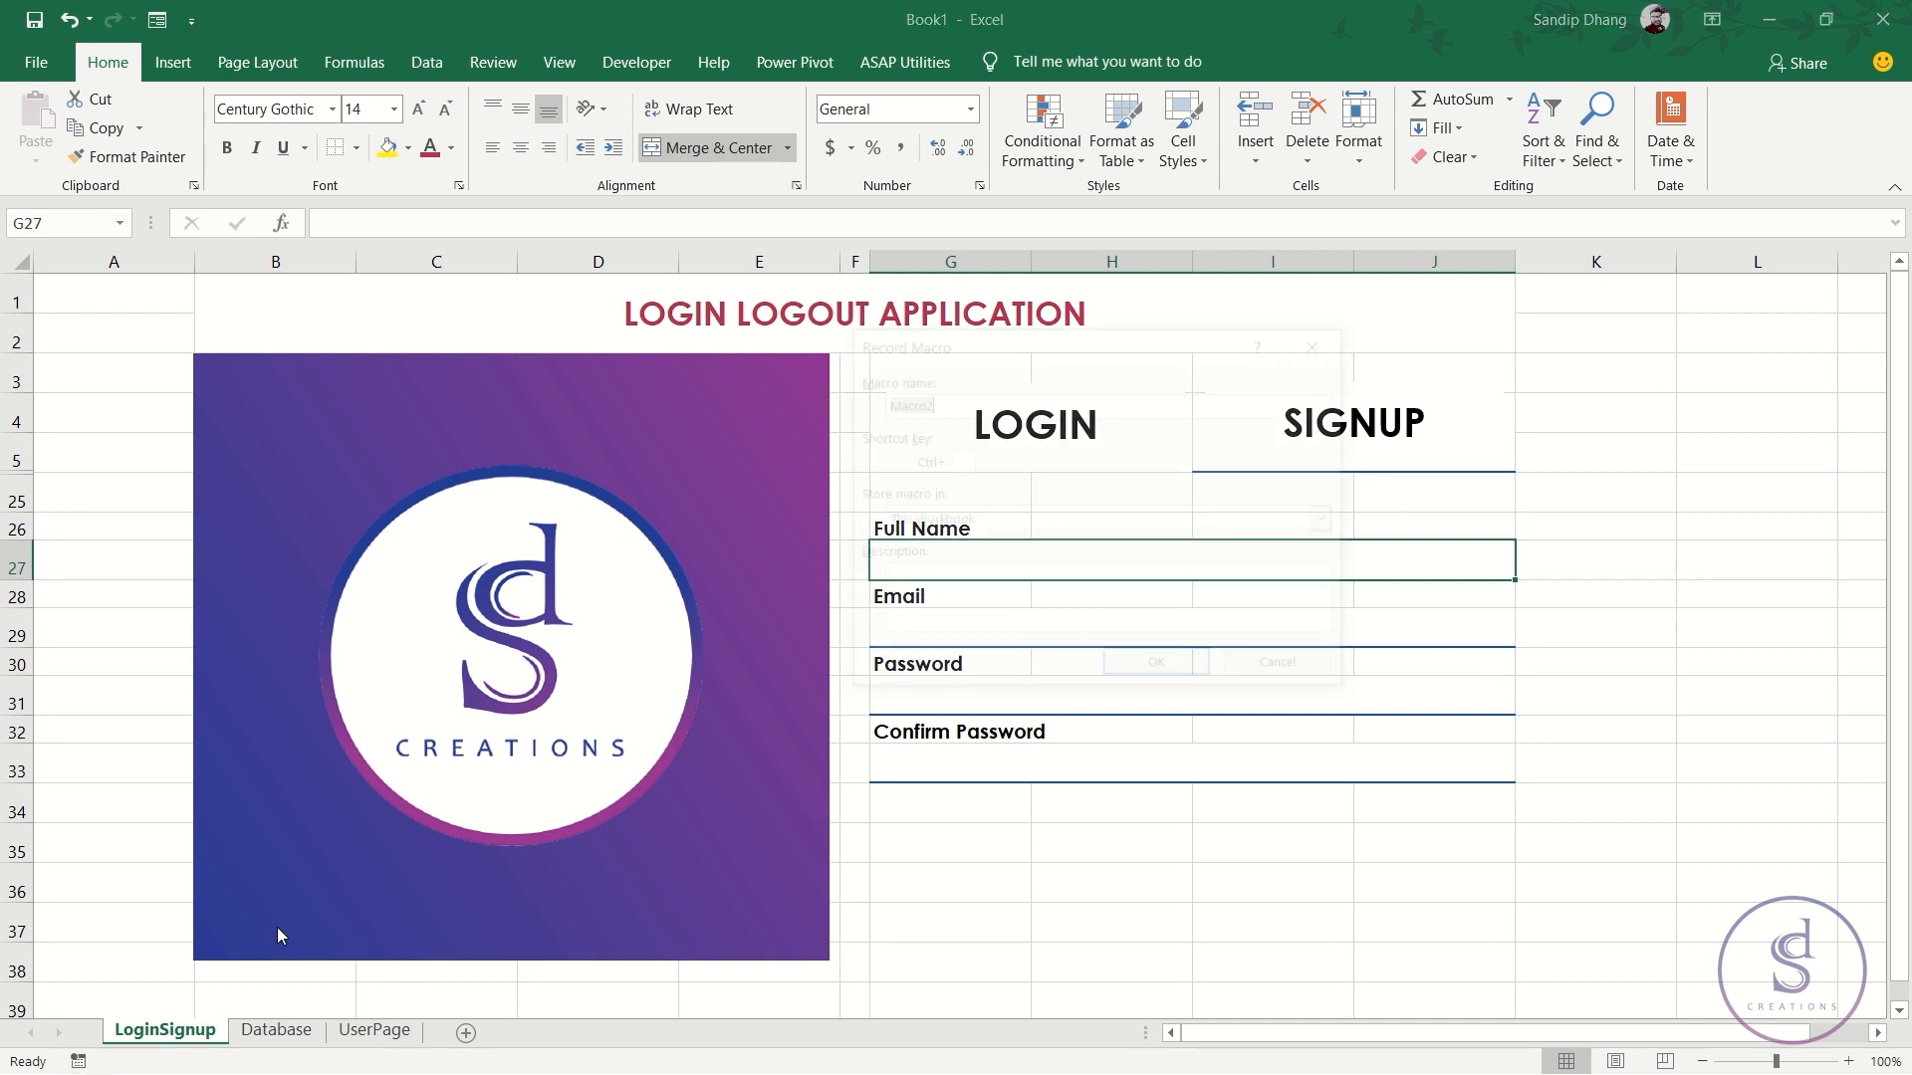
pyautogui.write('Login')
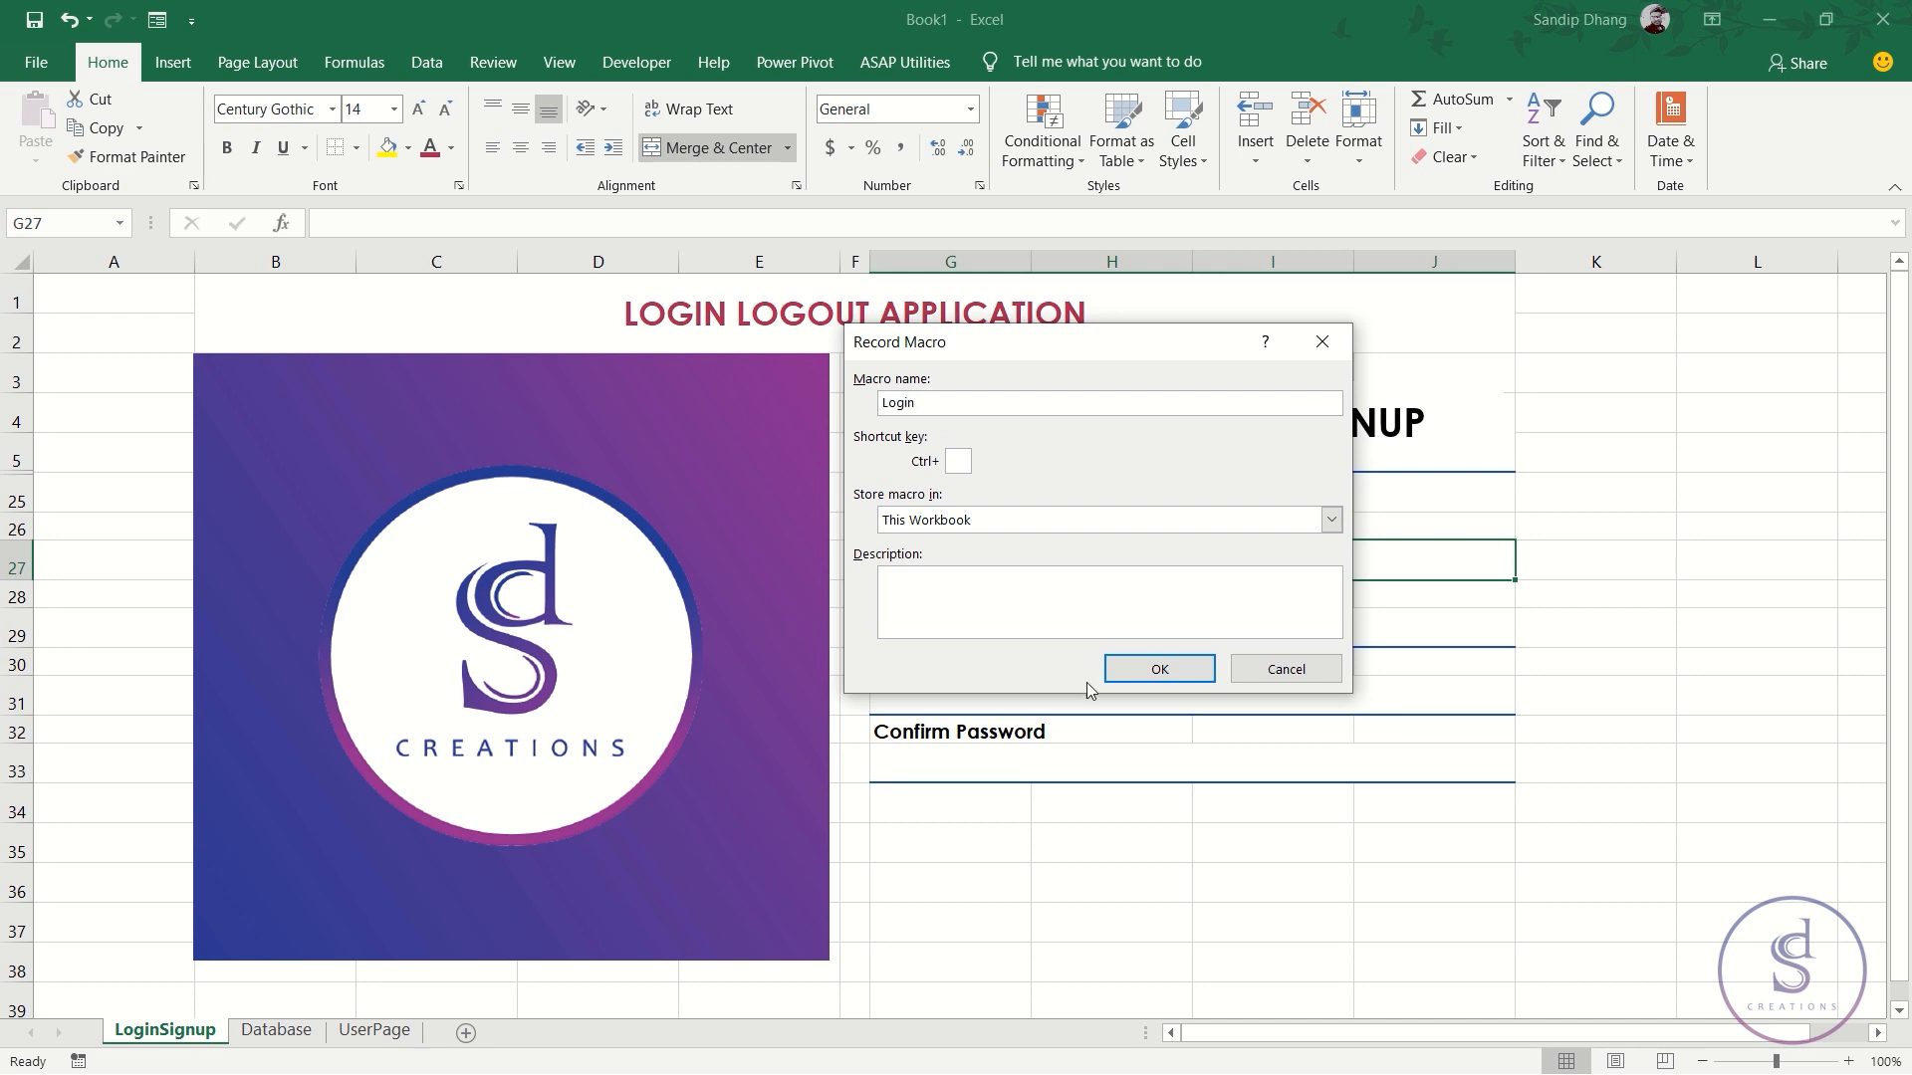
pyautogui.click(1161, 670)
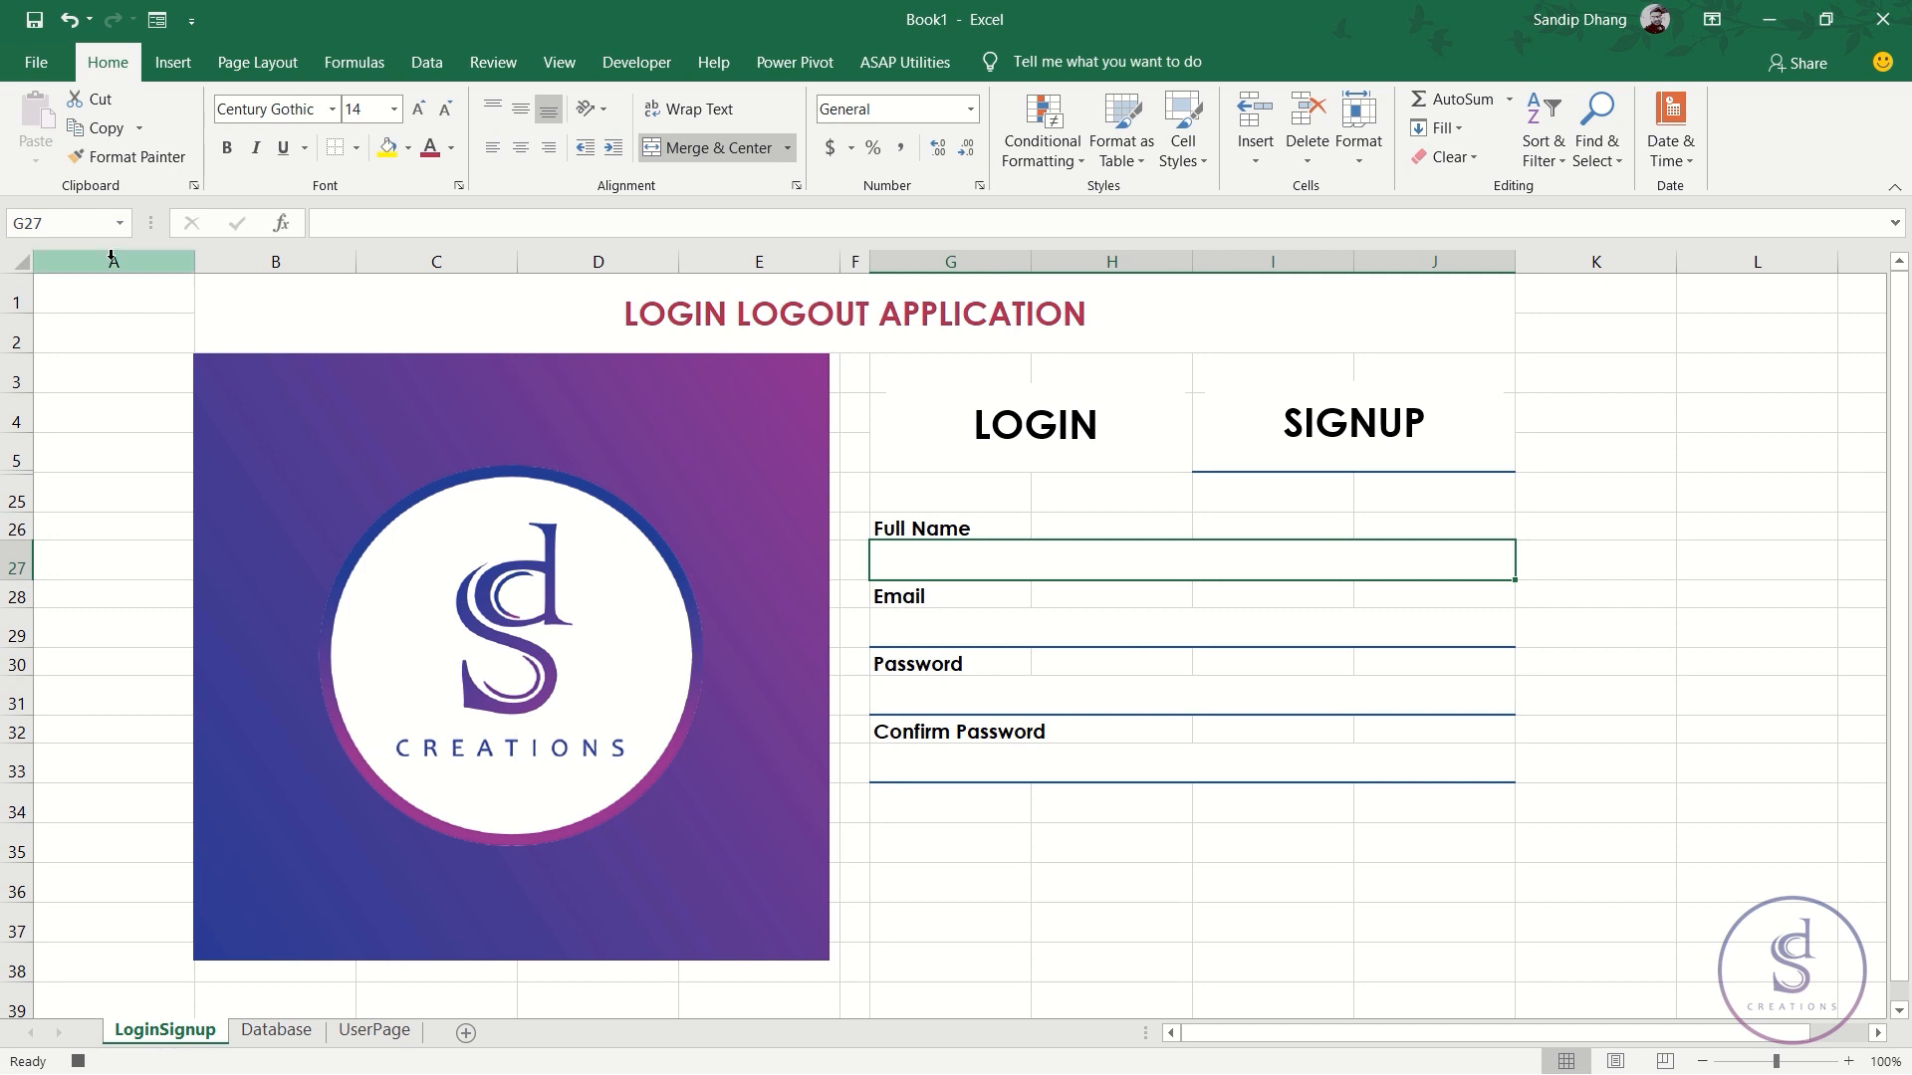
# - Unhide all hidden rows on the sheet
pyautogui.click(16, 263)
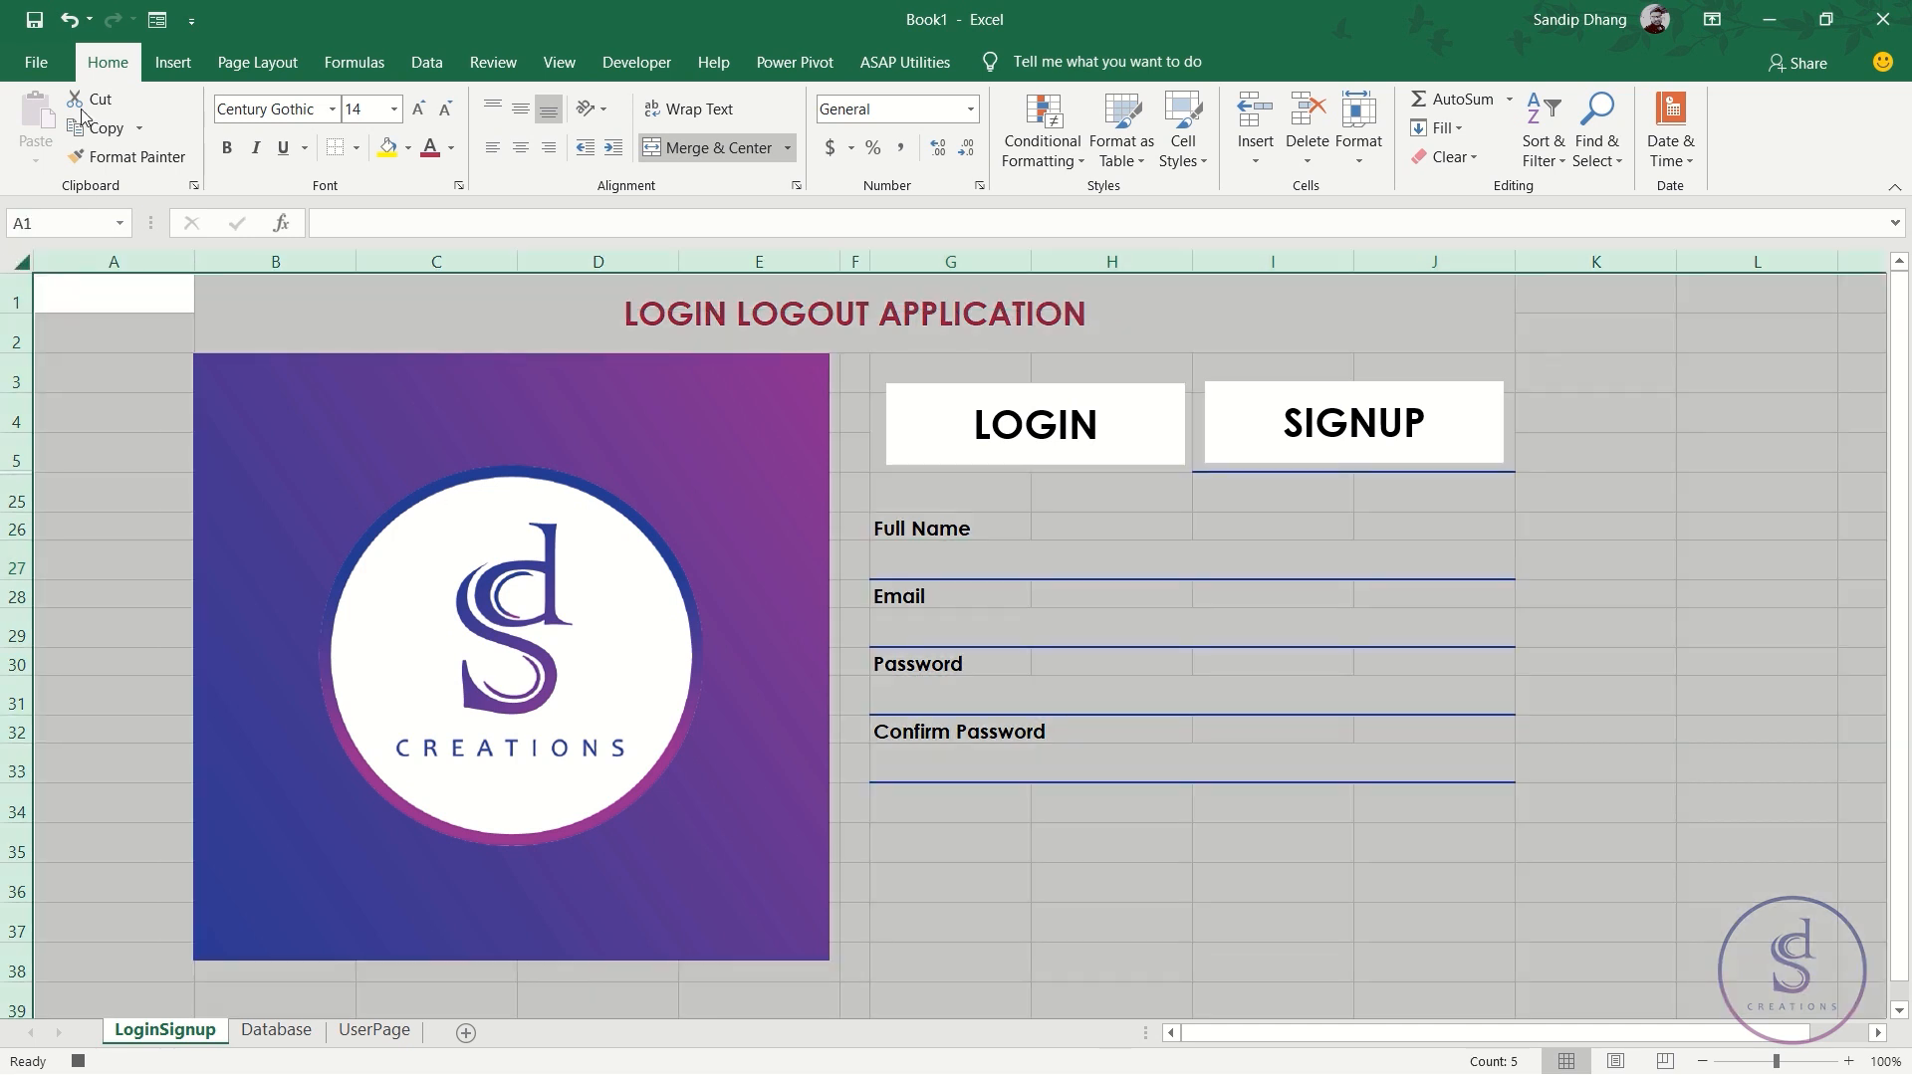
pyautogui.click(1365, 158)
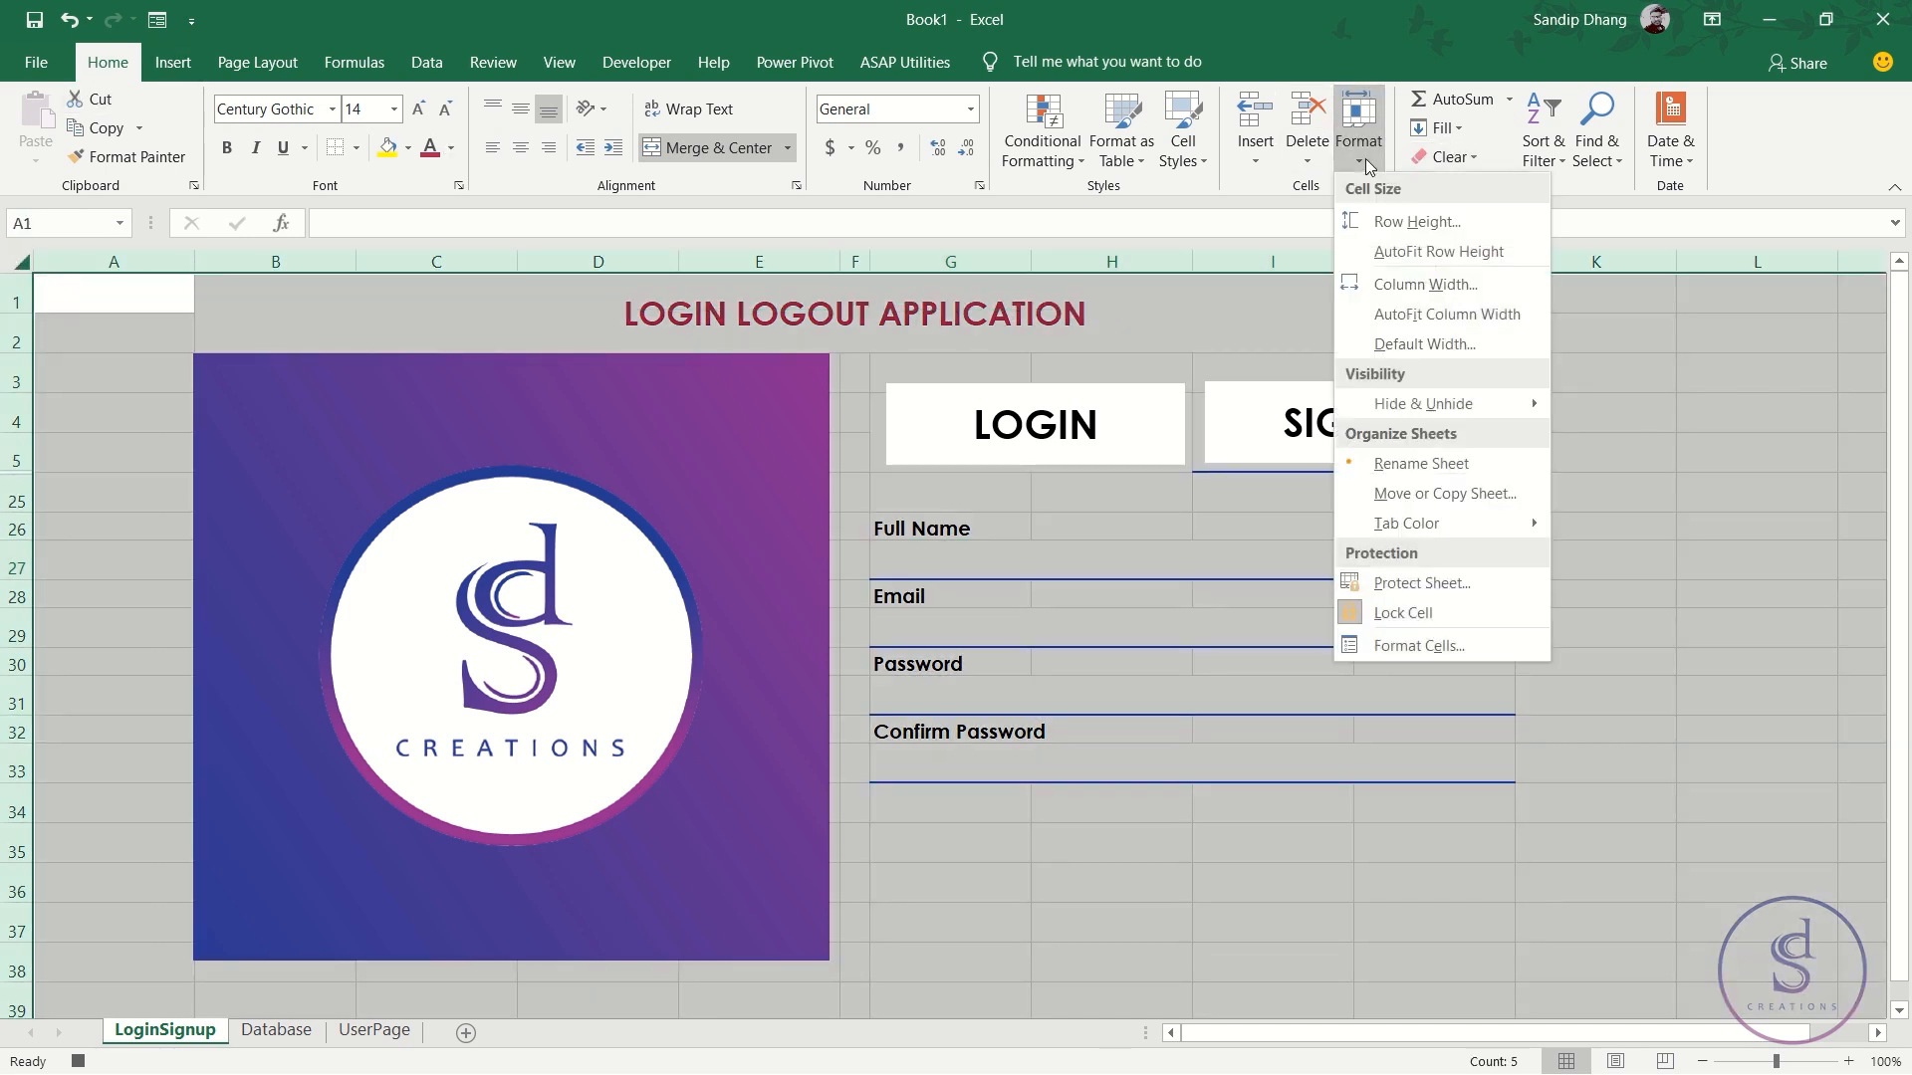
pyautogui.moveTo(1449, 408)
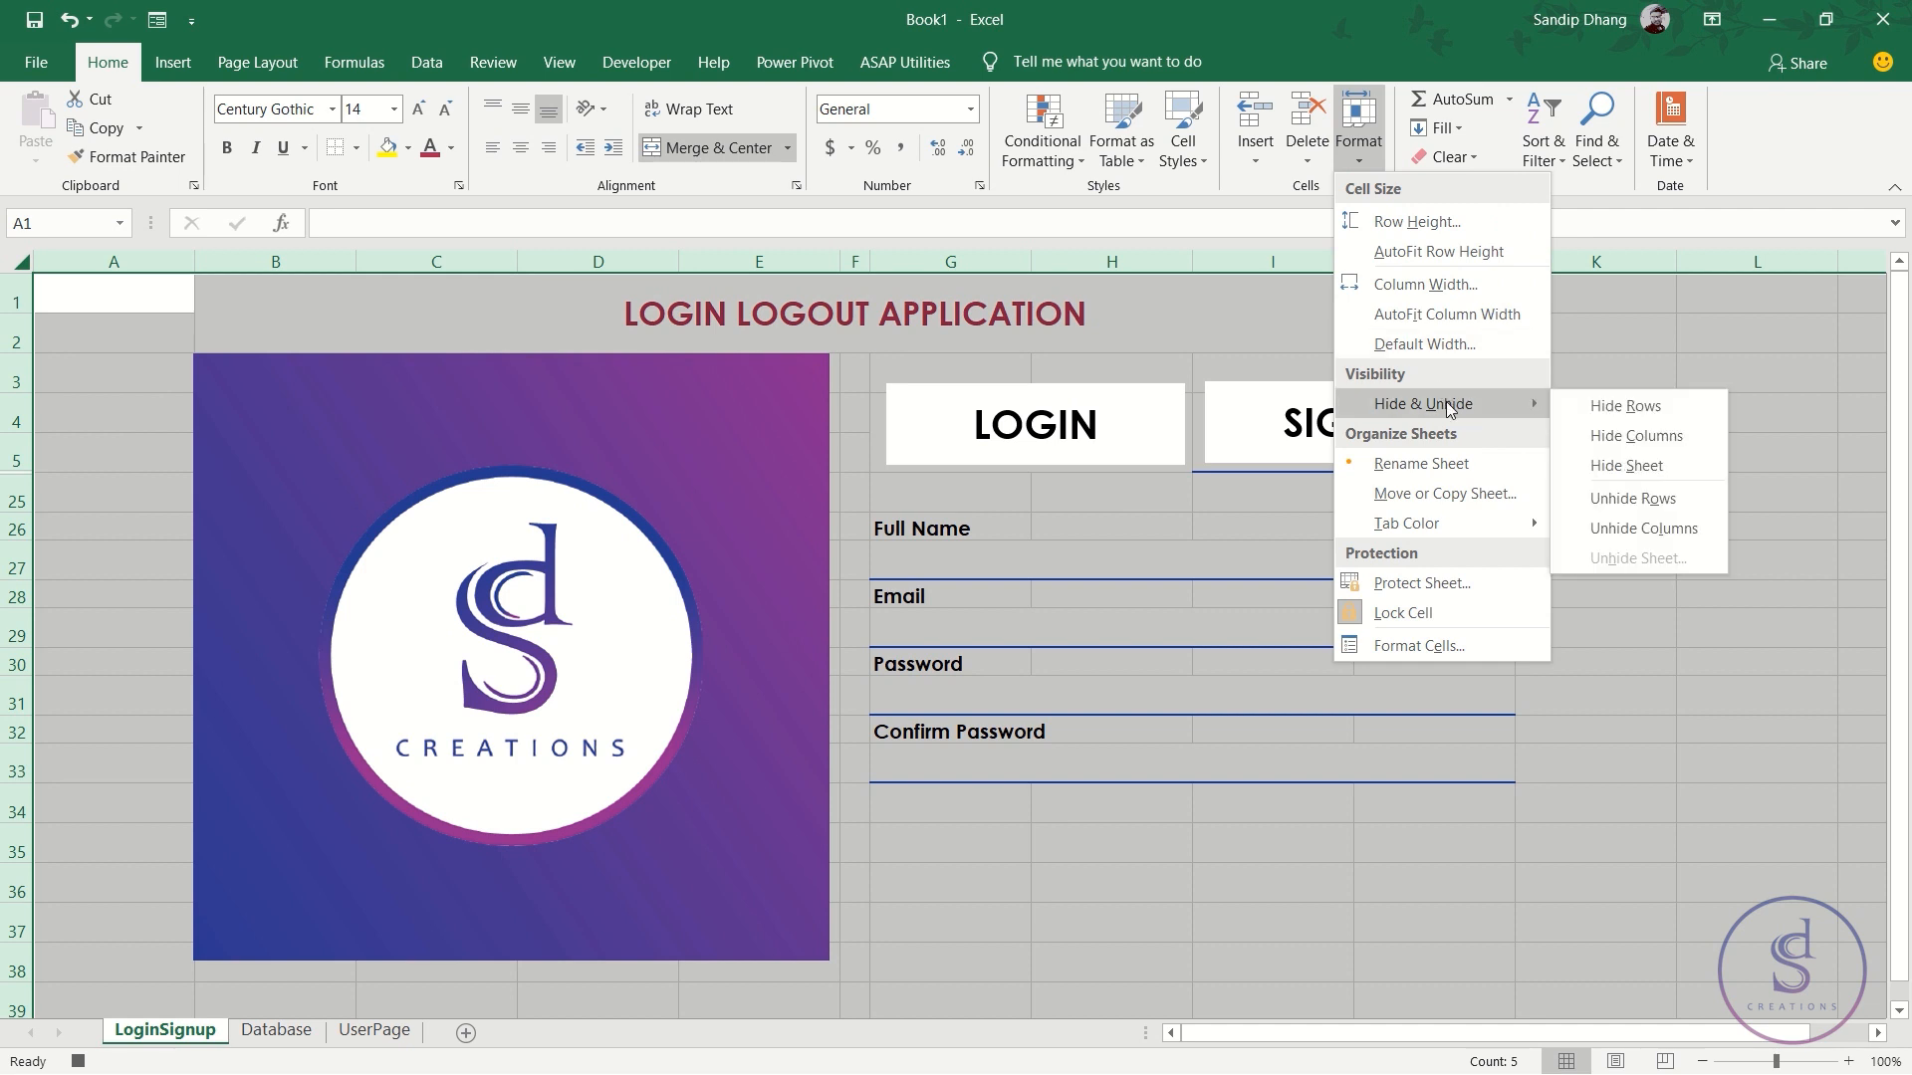
pyautogui.click(1652, 506)
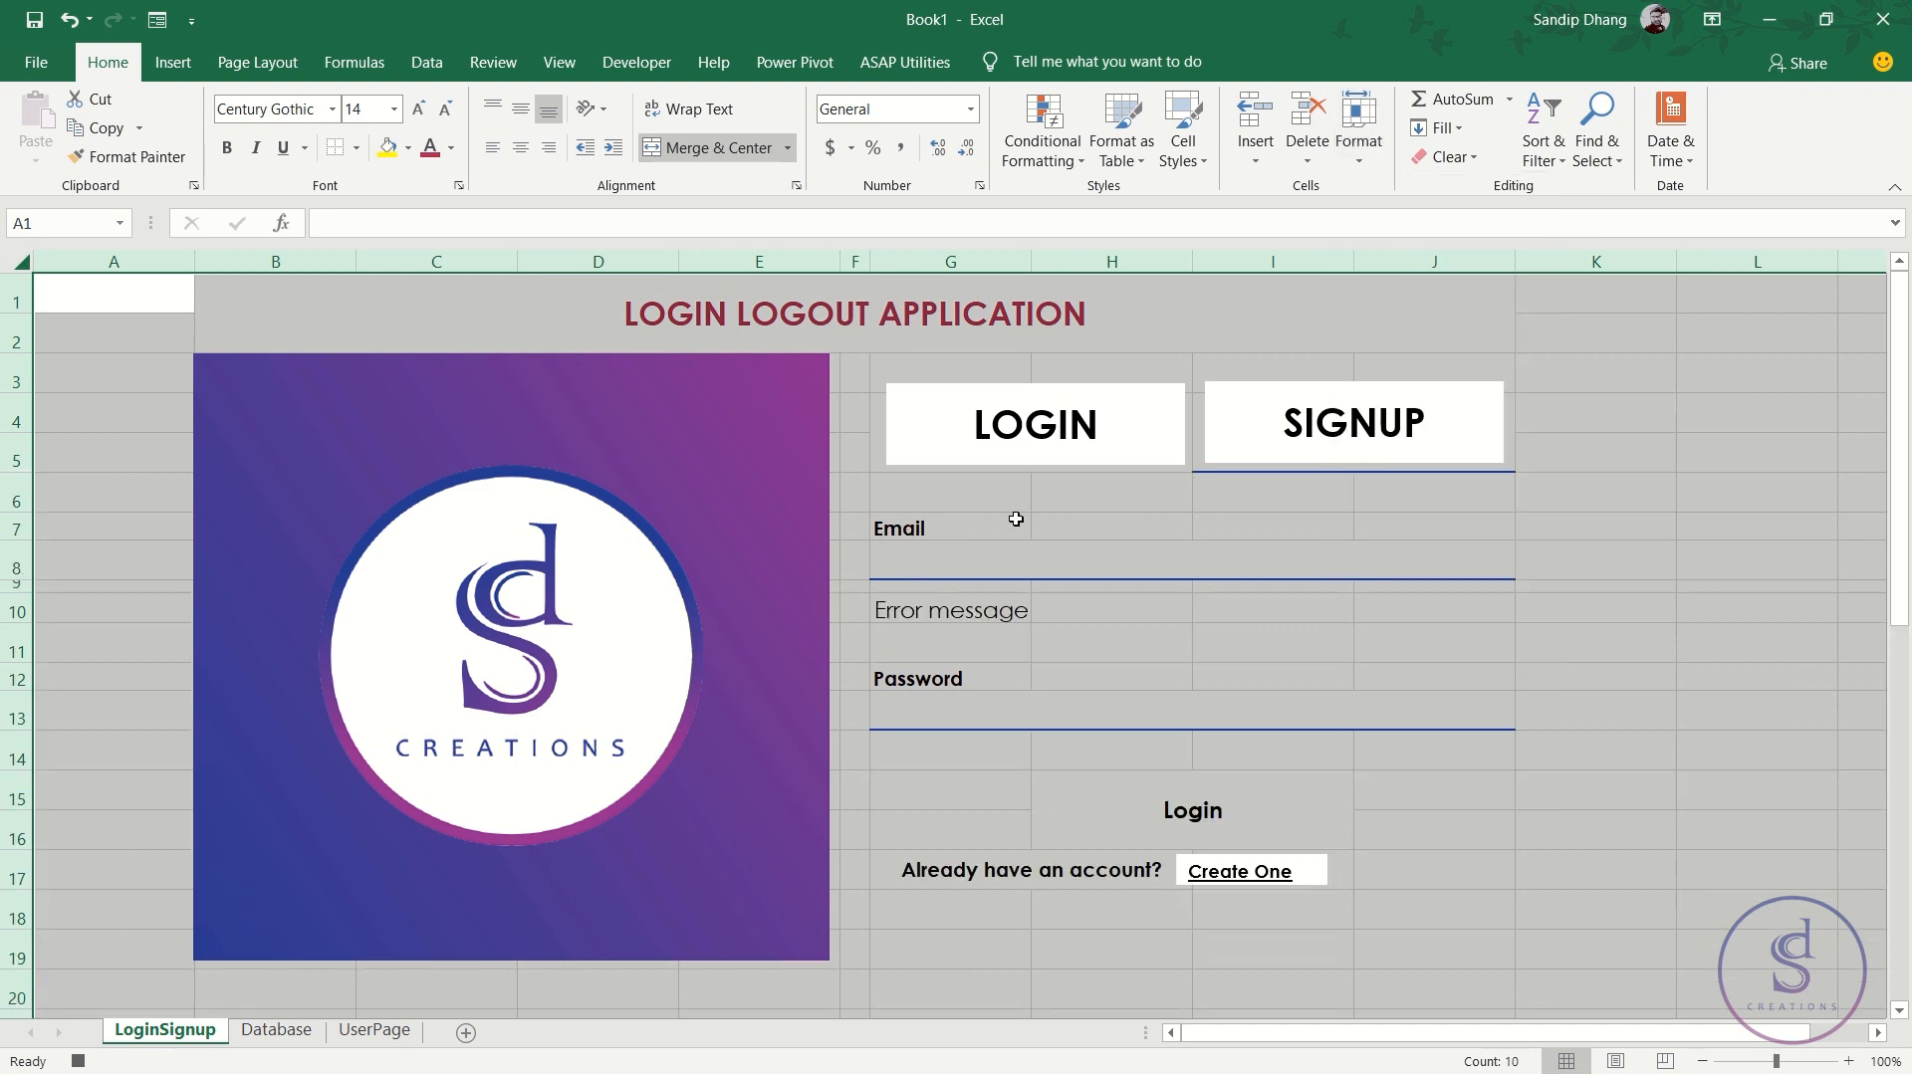
# - Set the SIGNUP header to No Border and select the LOGIN cell
pyautogui.click(1298, 501)
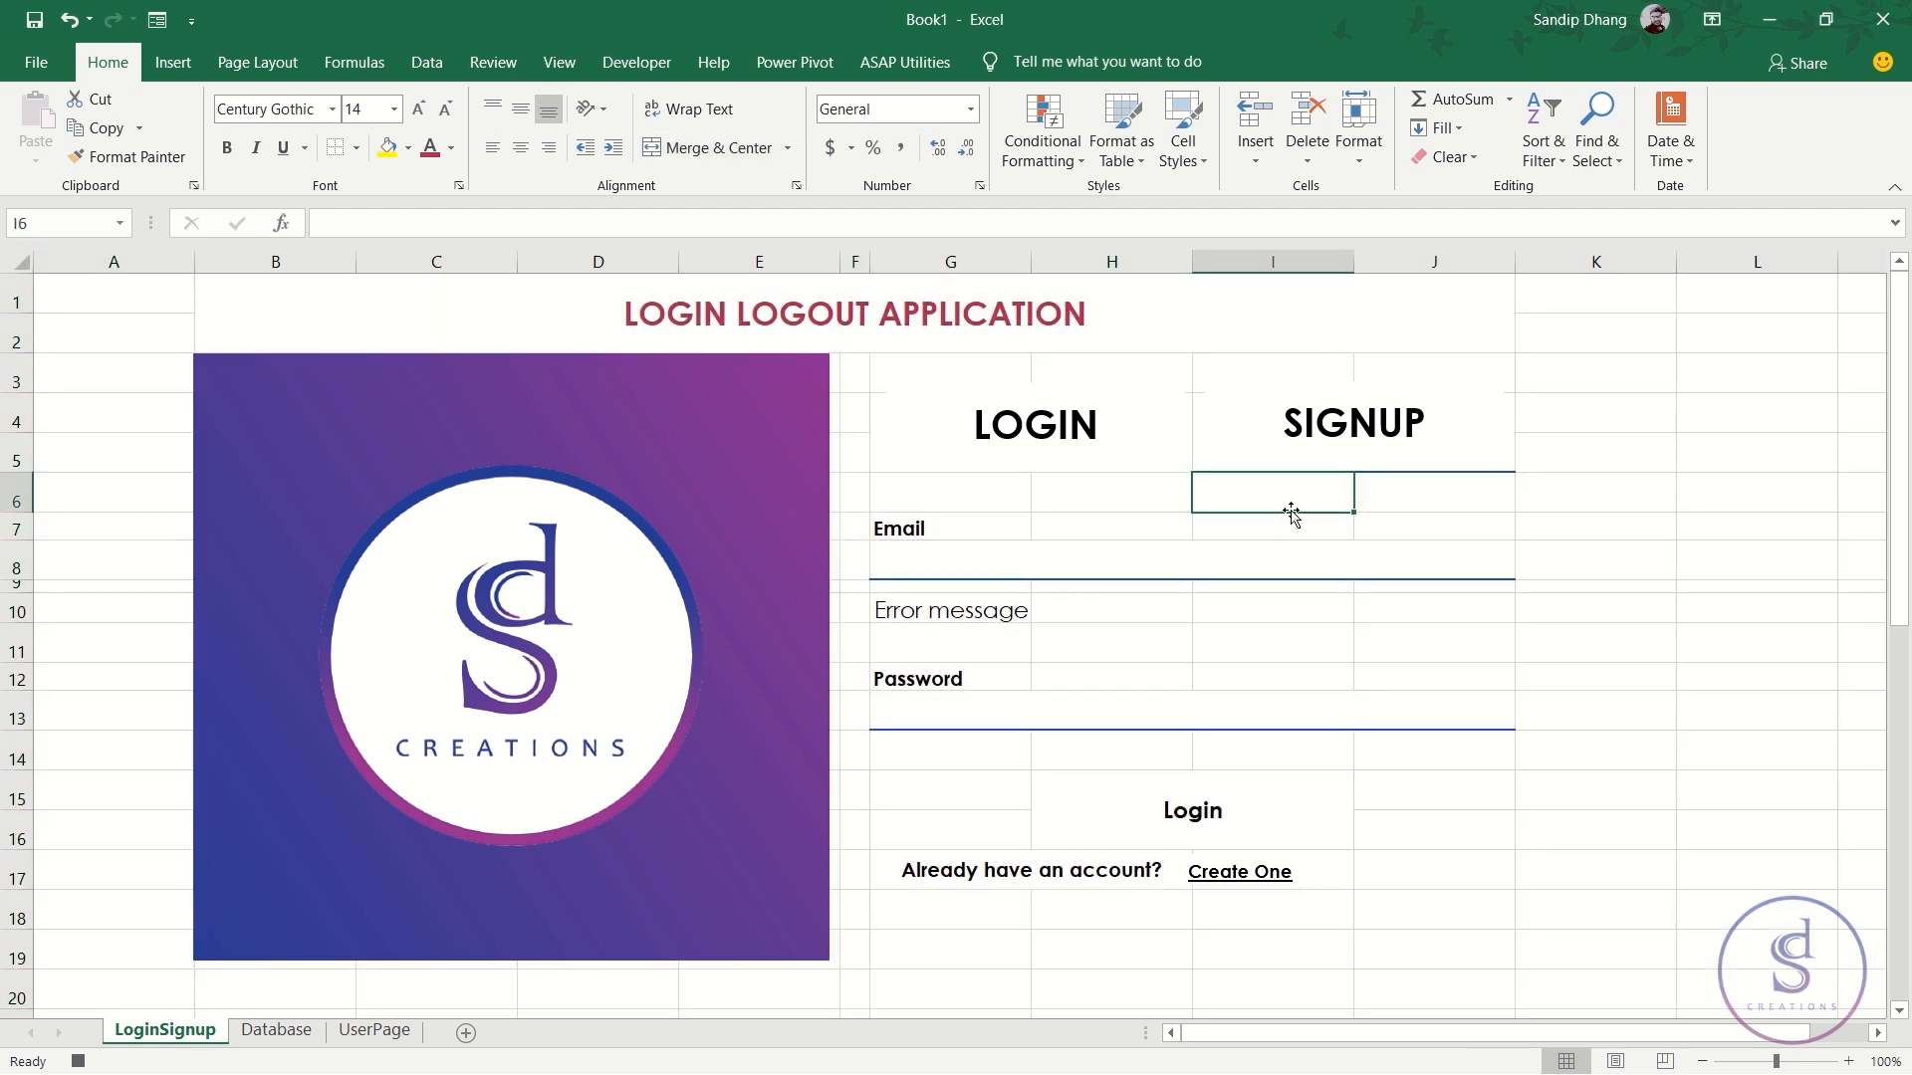
pyautogui.press('Up')
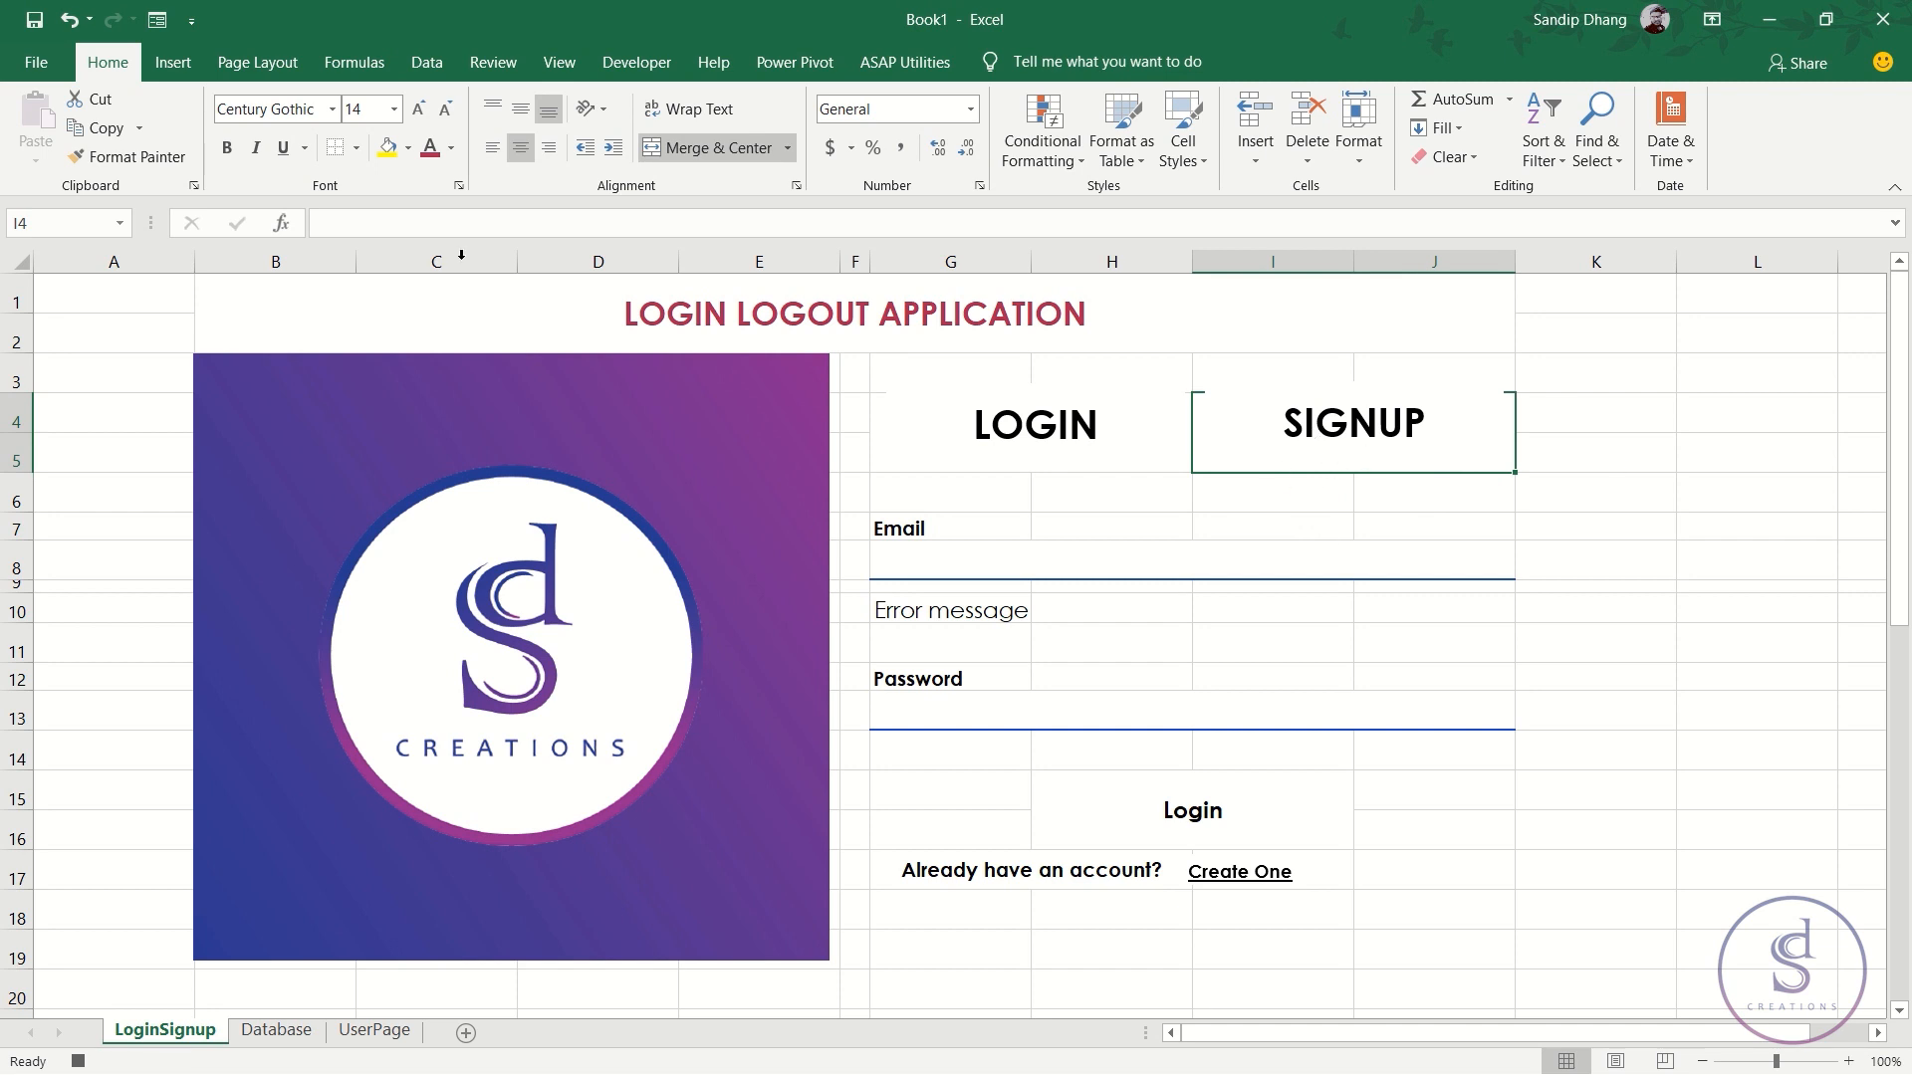
pyautogui.click(355, 147)
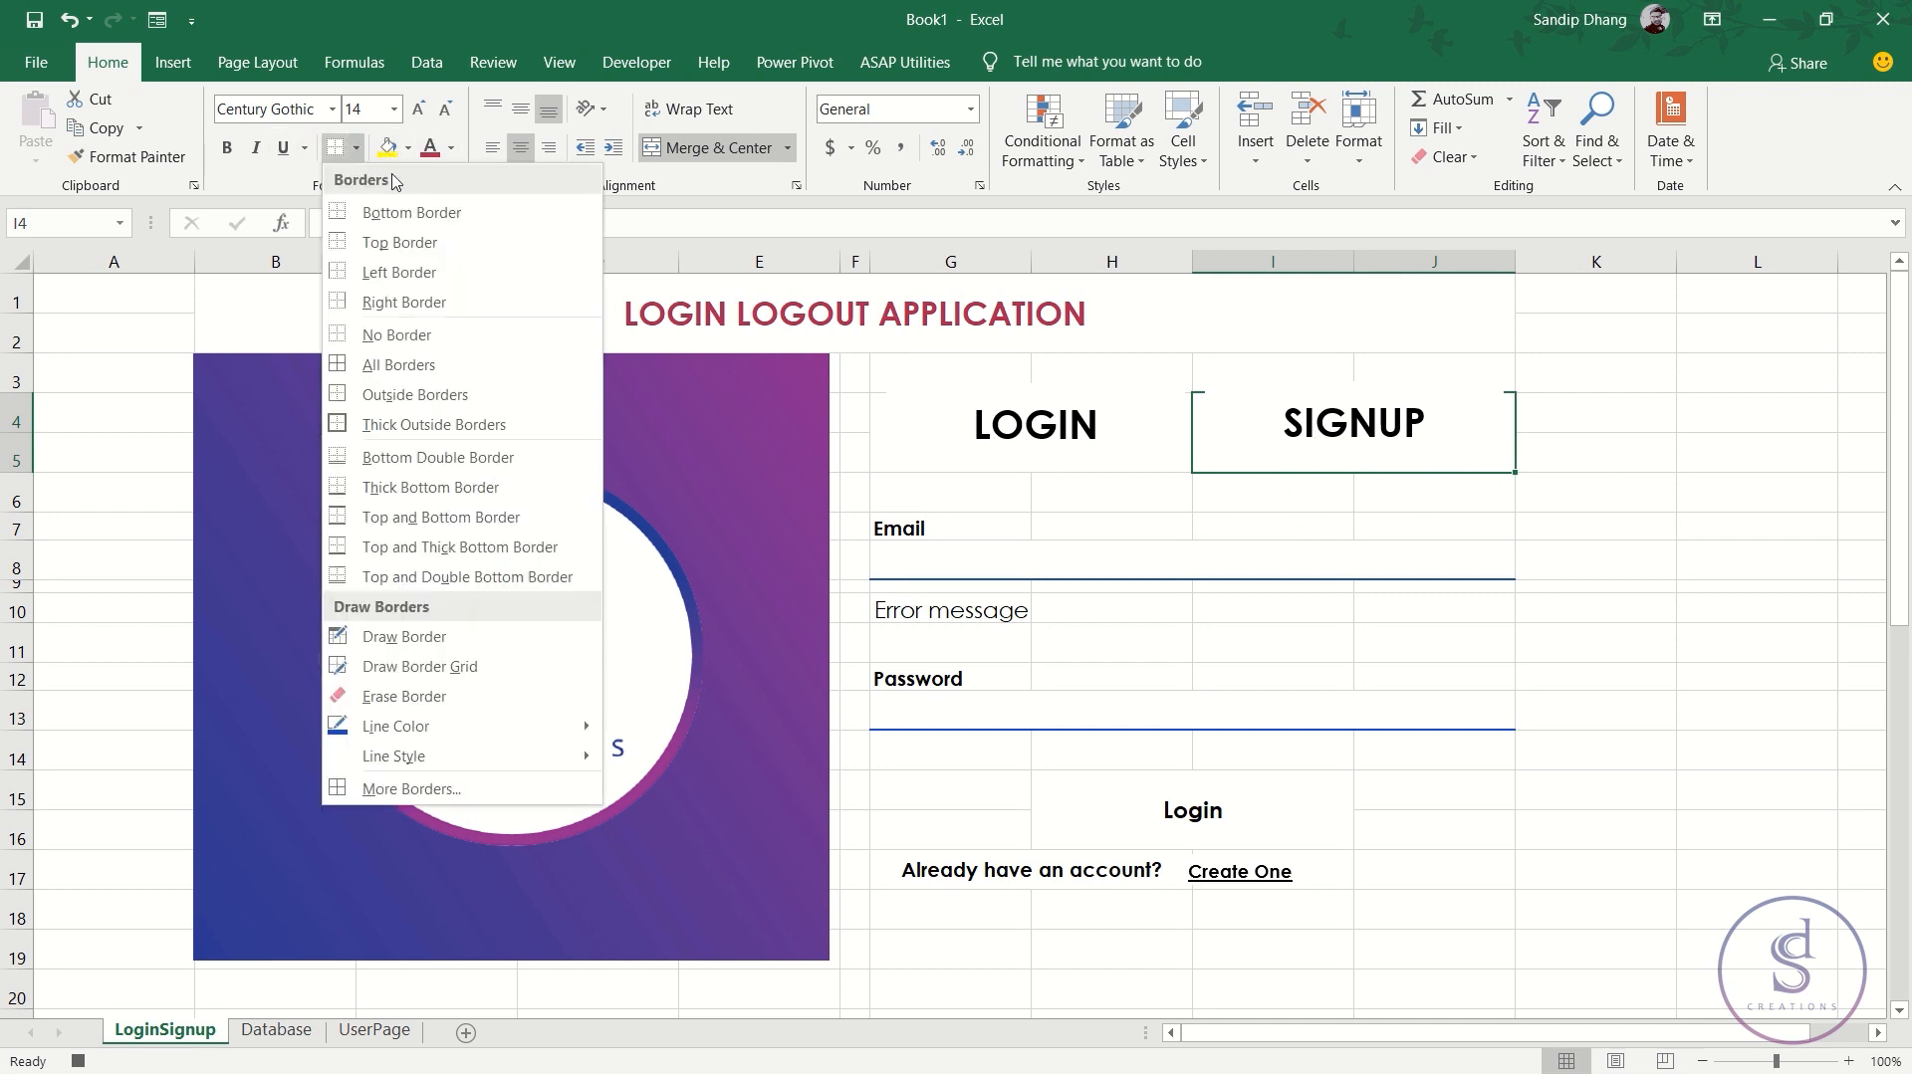
pyautogui.click(436, 336)
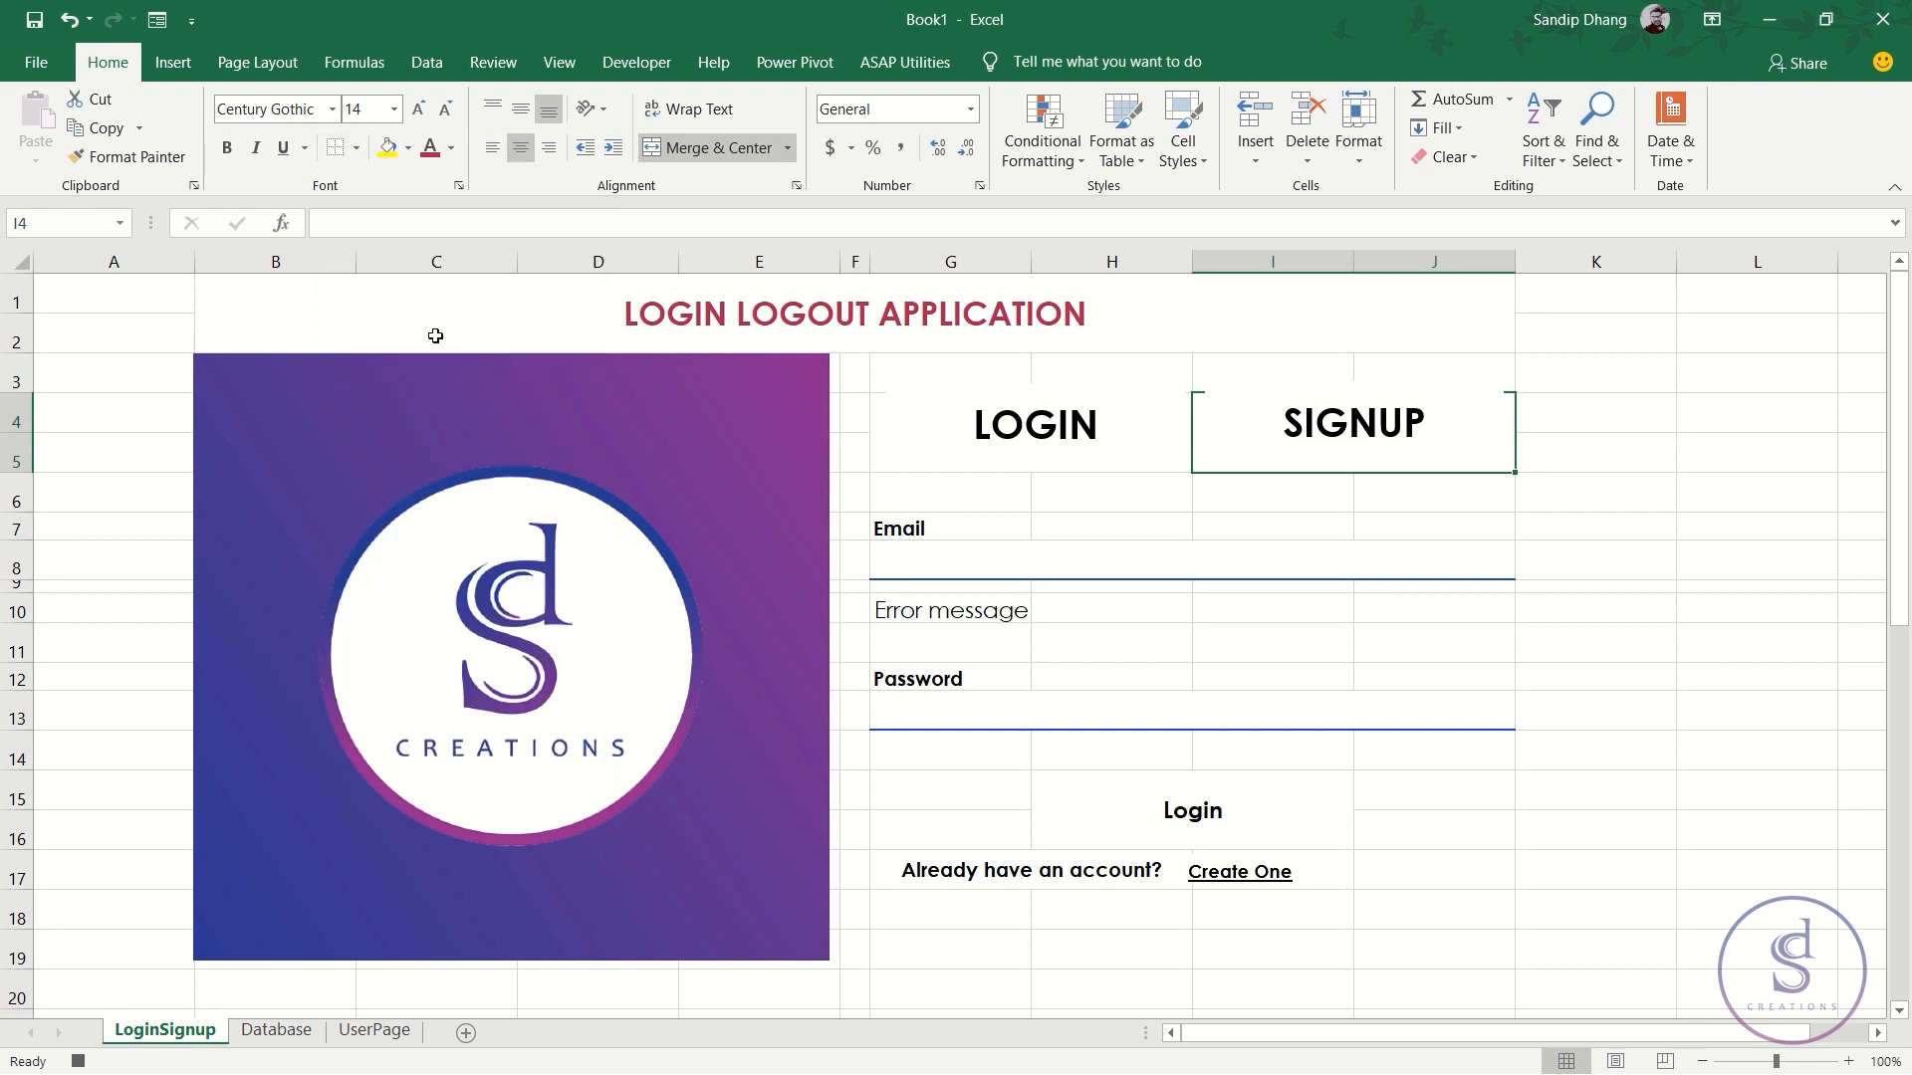
pyautogui.click(1050, 399)
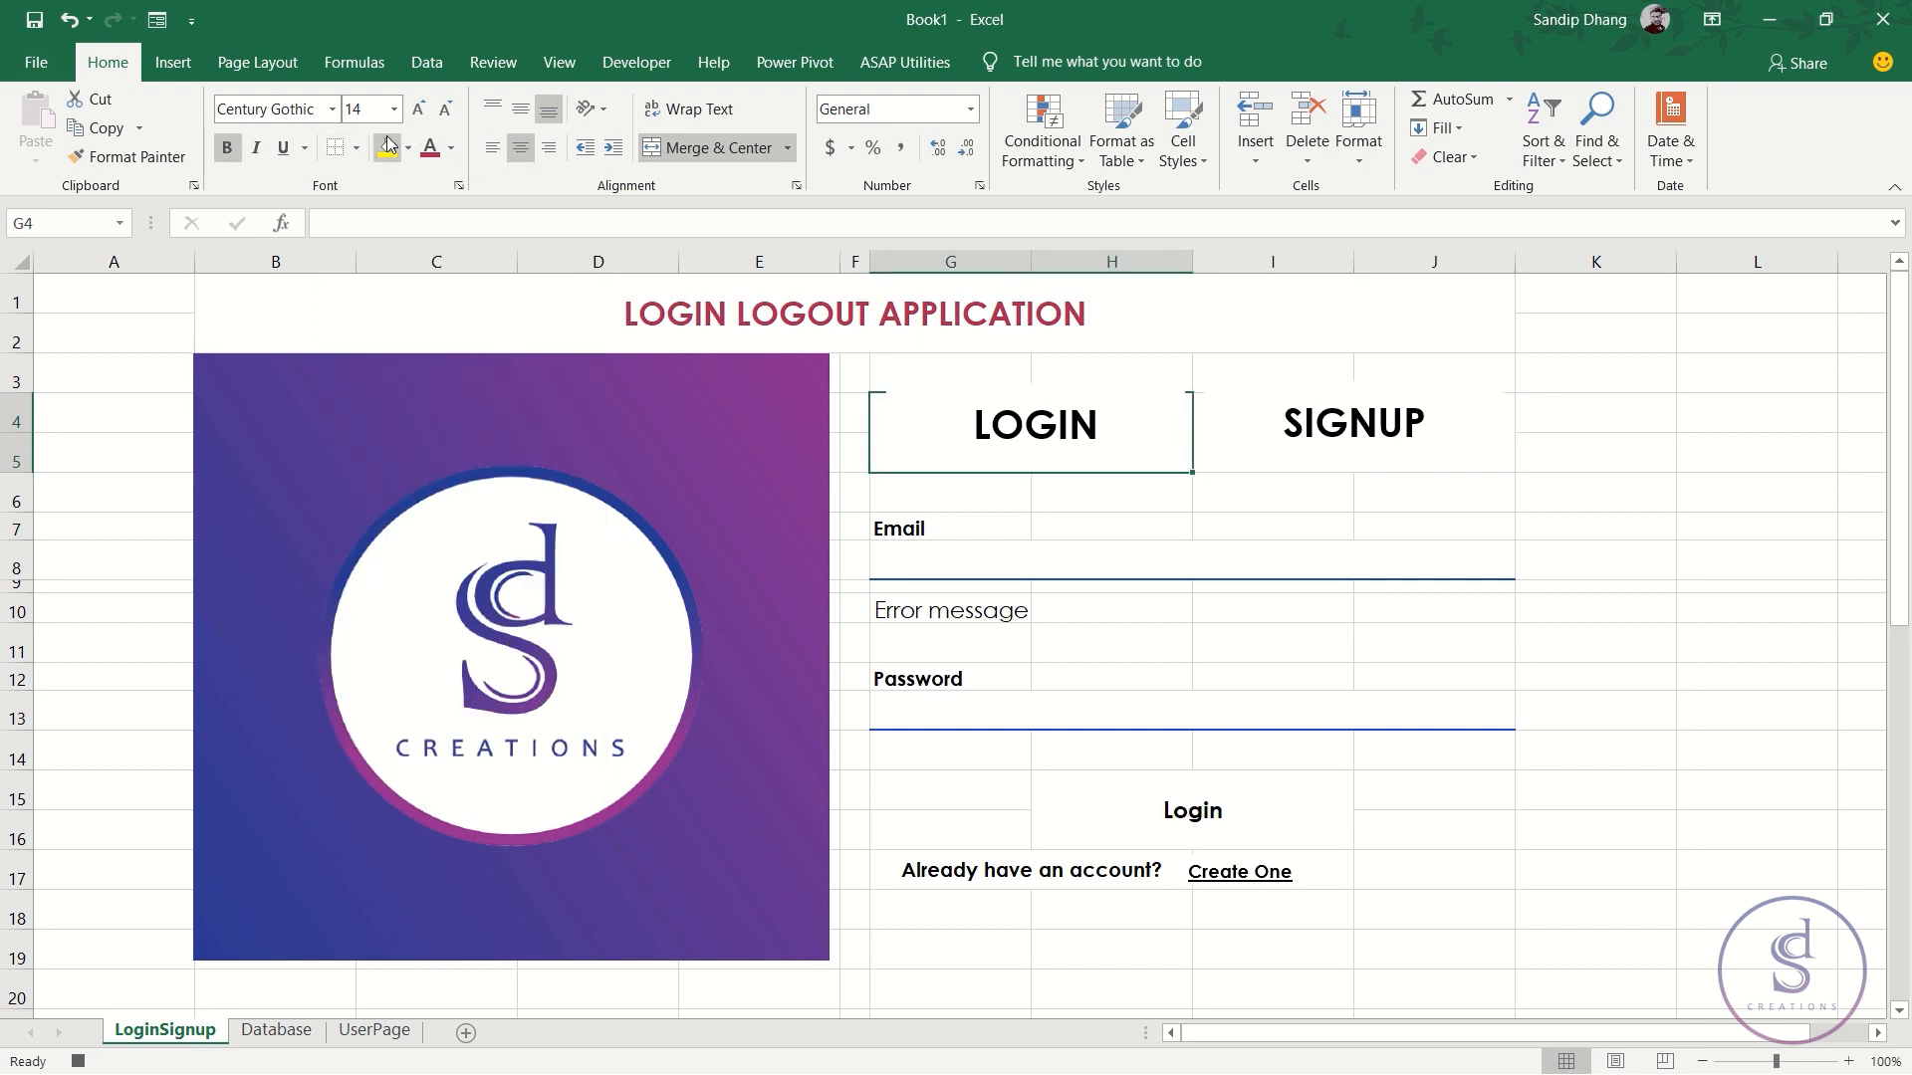
# - Give the LOGIN header a thick bottom border
pyautogui.click(355, 147)
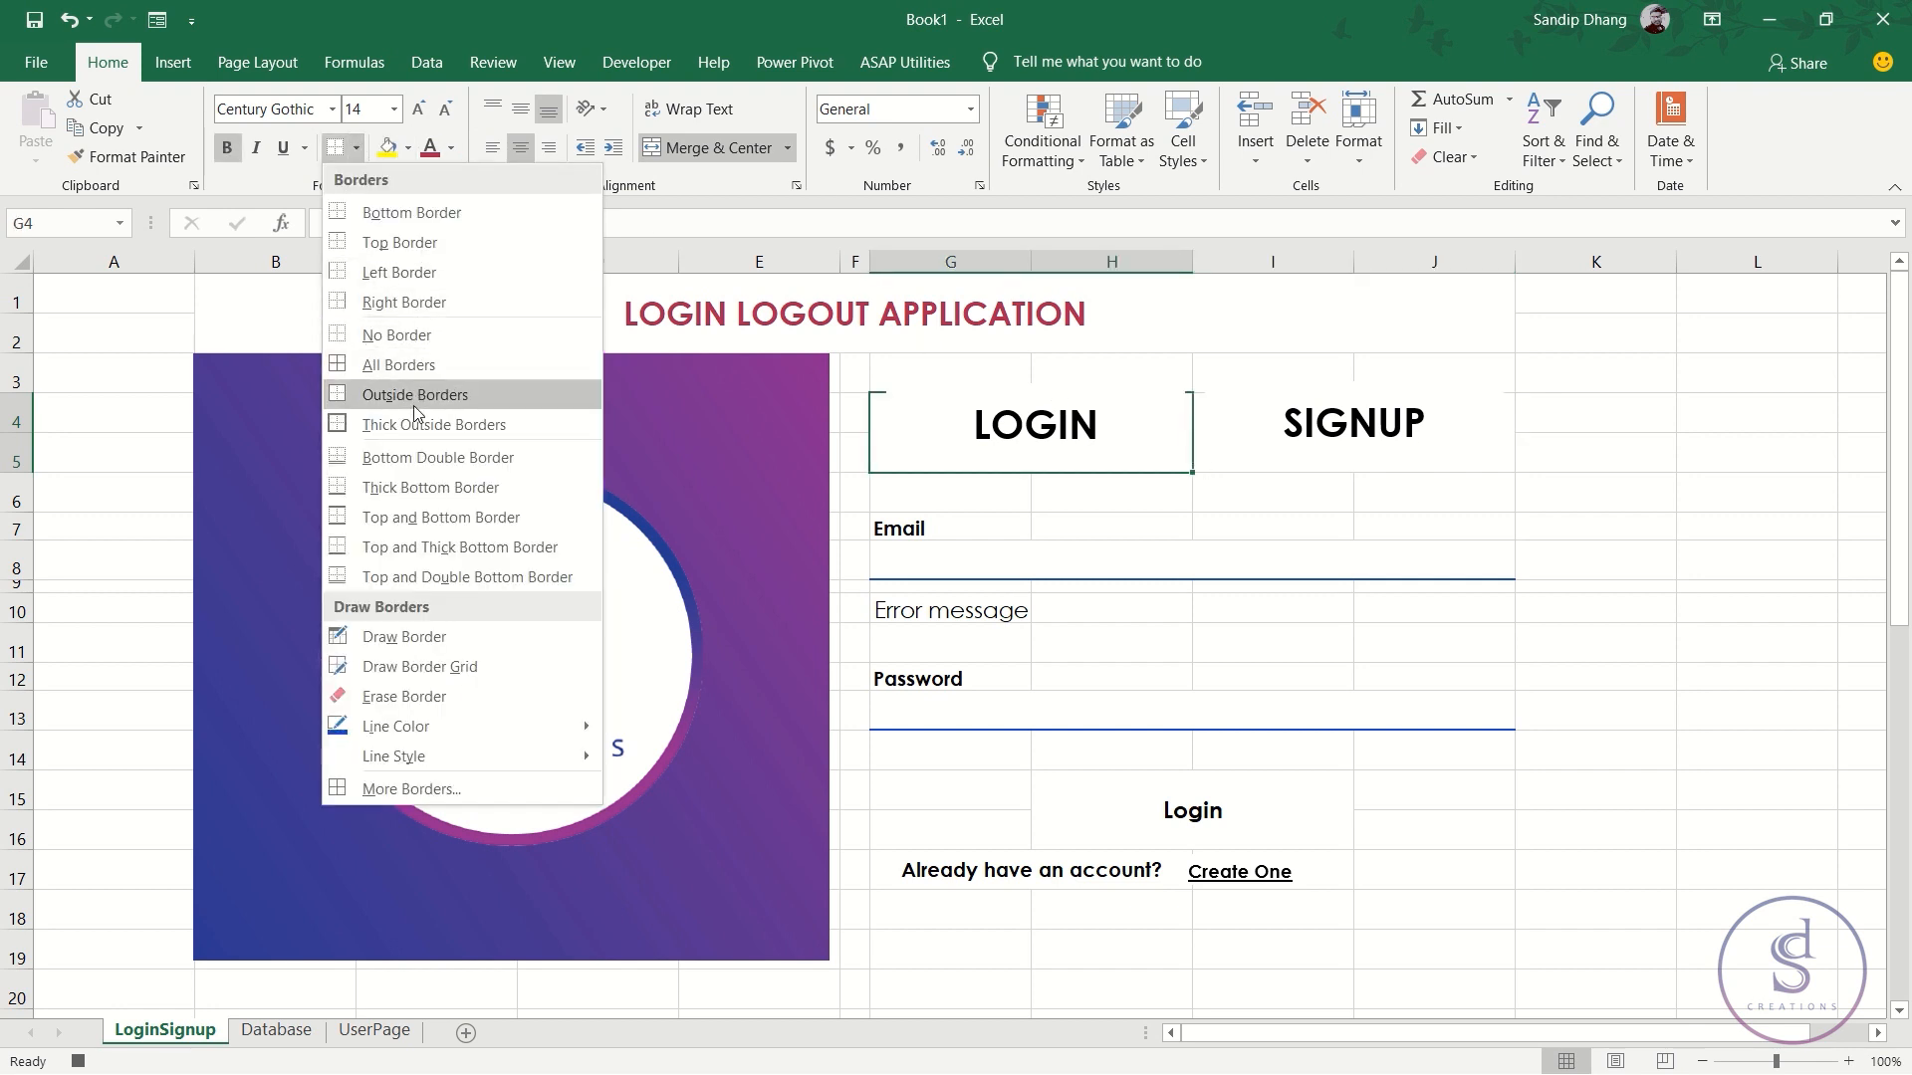
pyautogui.click(430, 487)
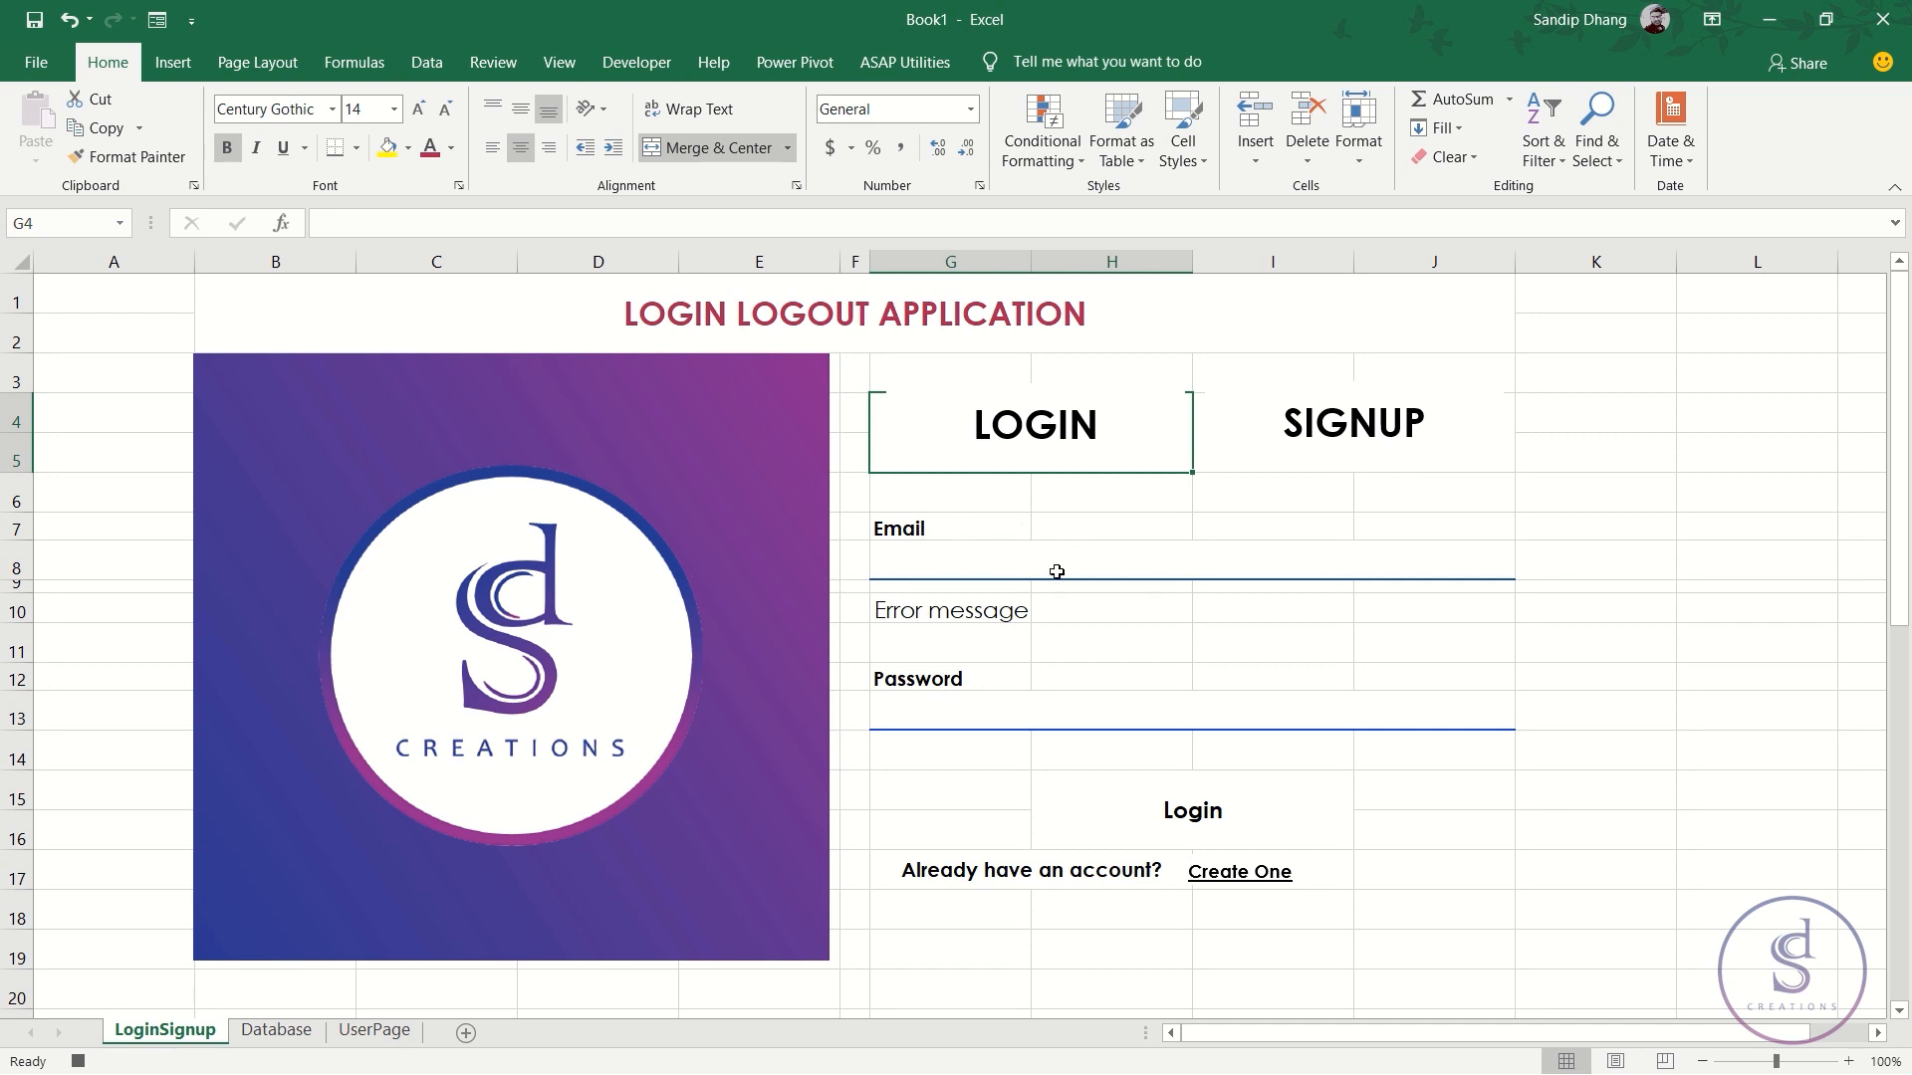
pyautogui.click(946, 567)
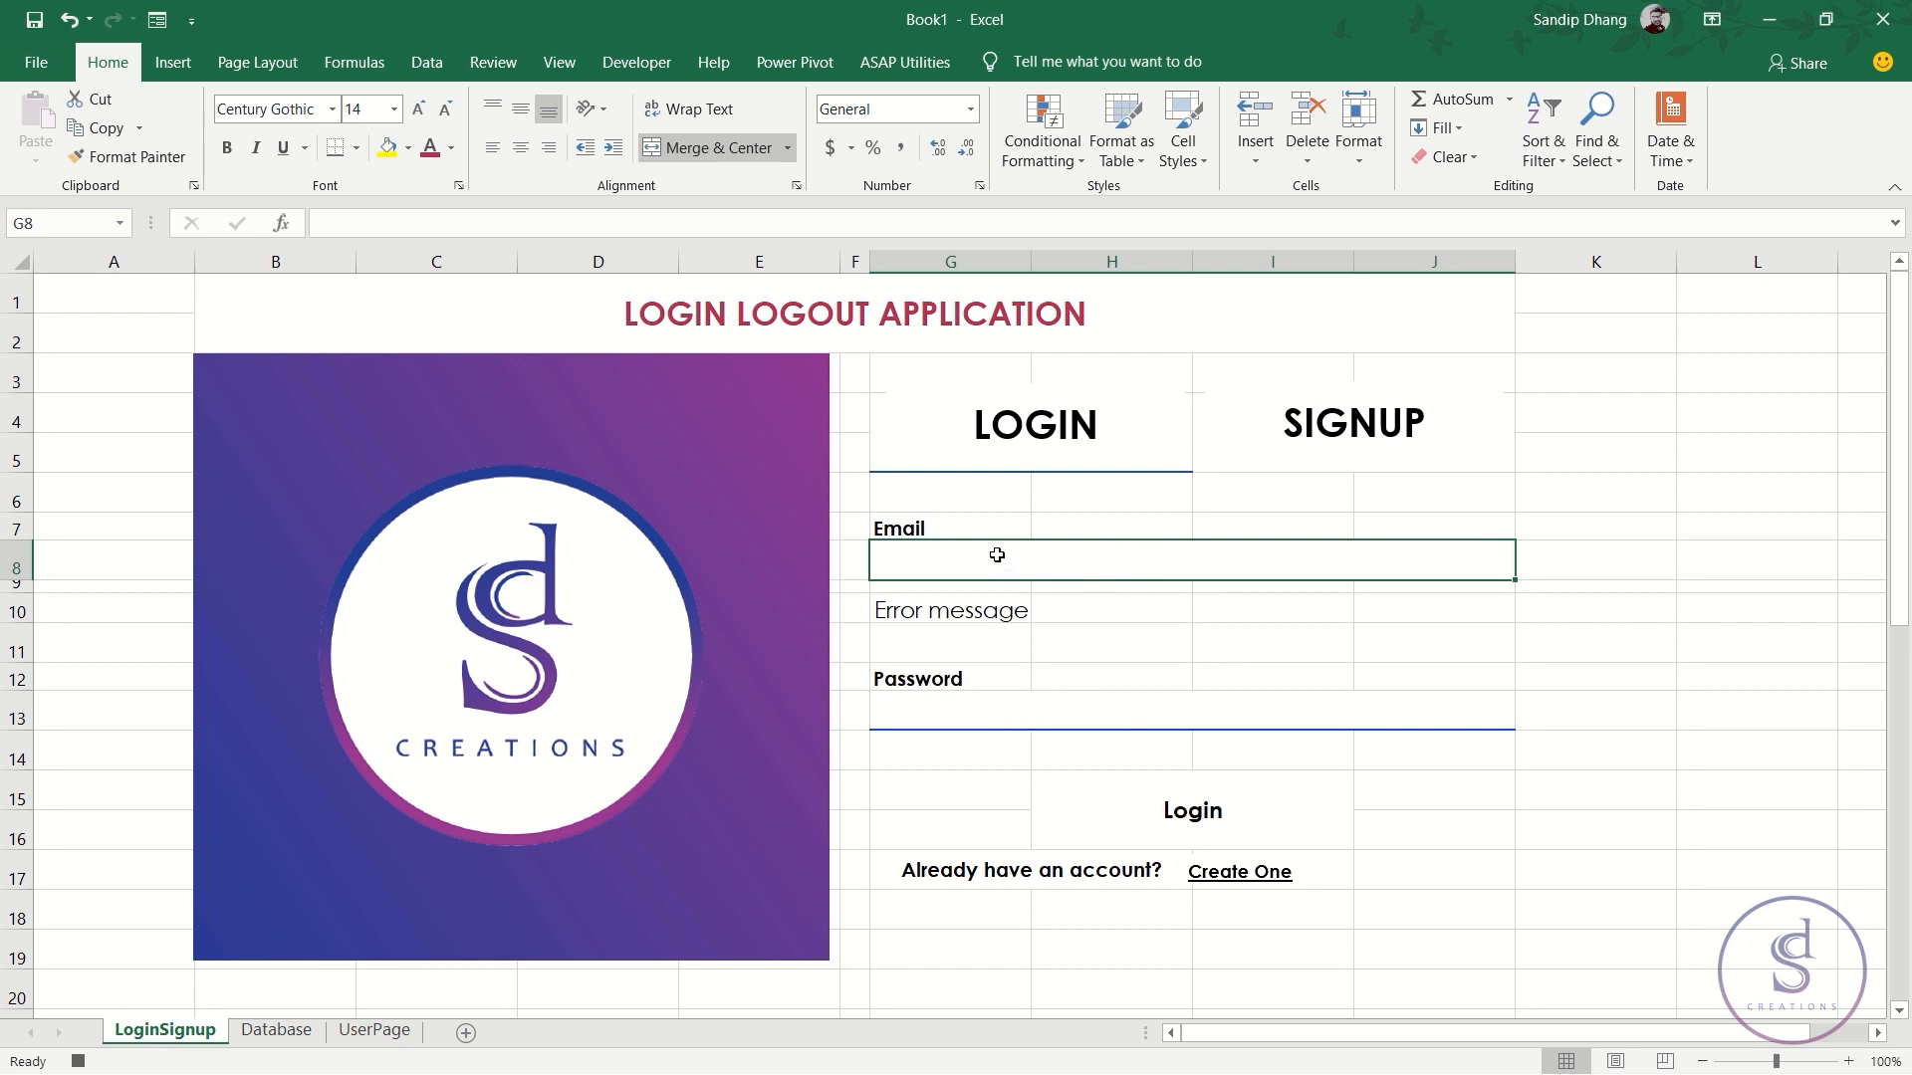
# - Clear the contents of the Password entry box, then reselect the Email box
pyautogui.click(981, 712)
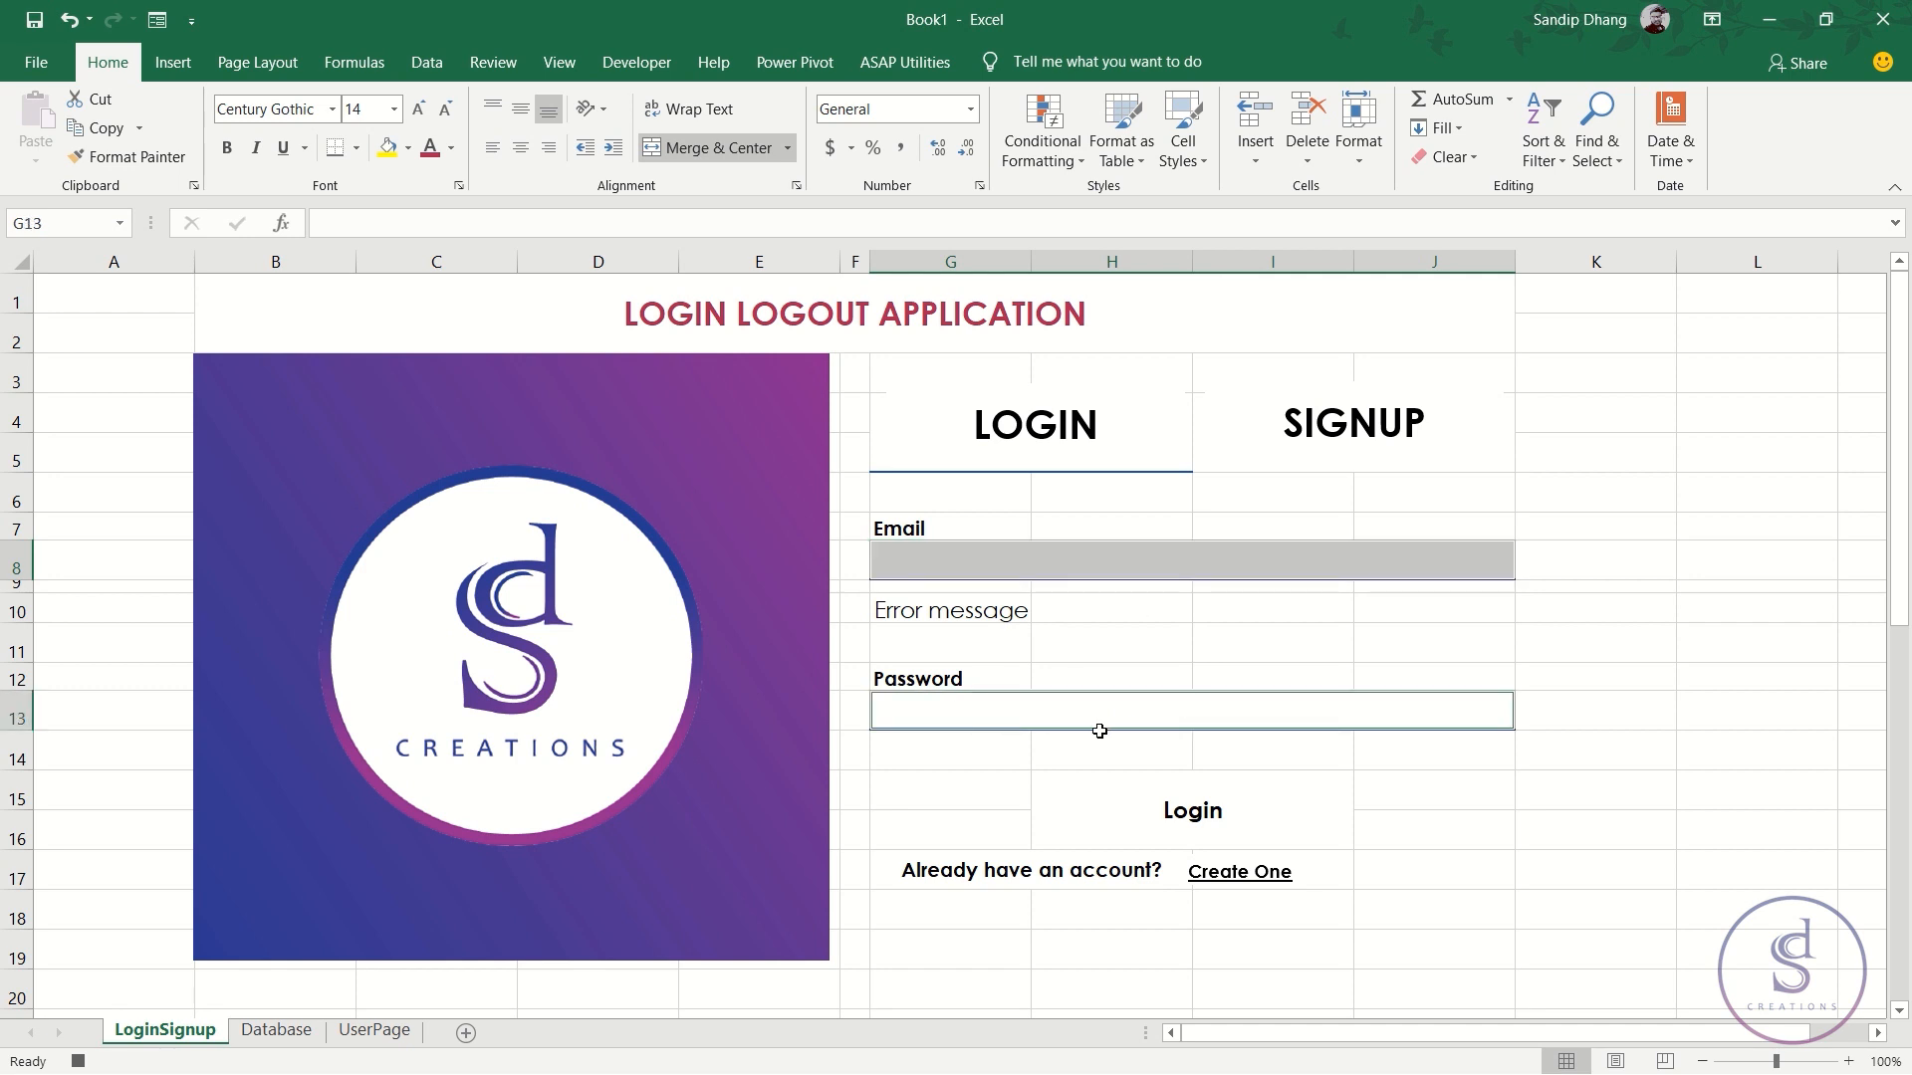
pyautogui.rightClick(1064, 710)
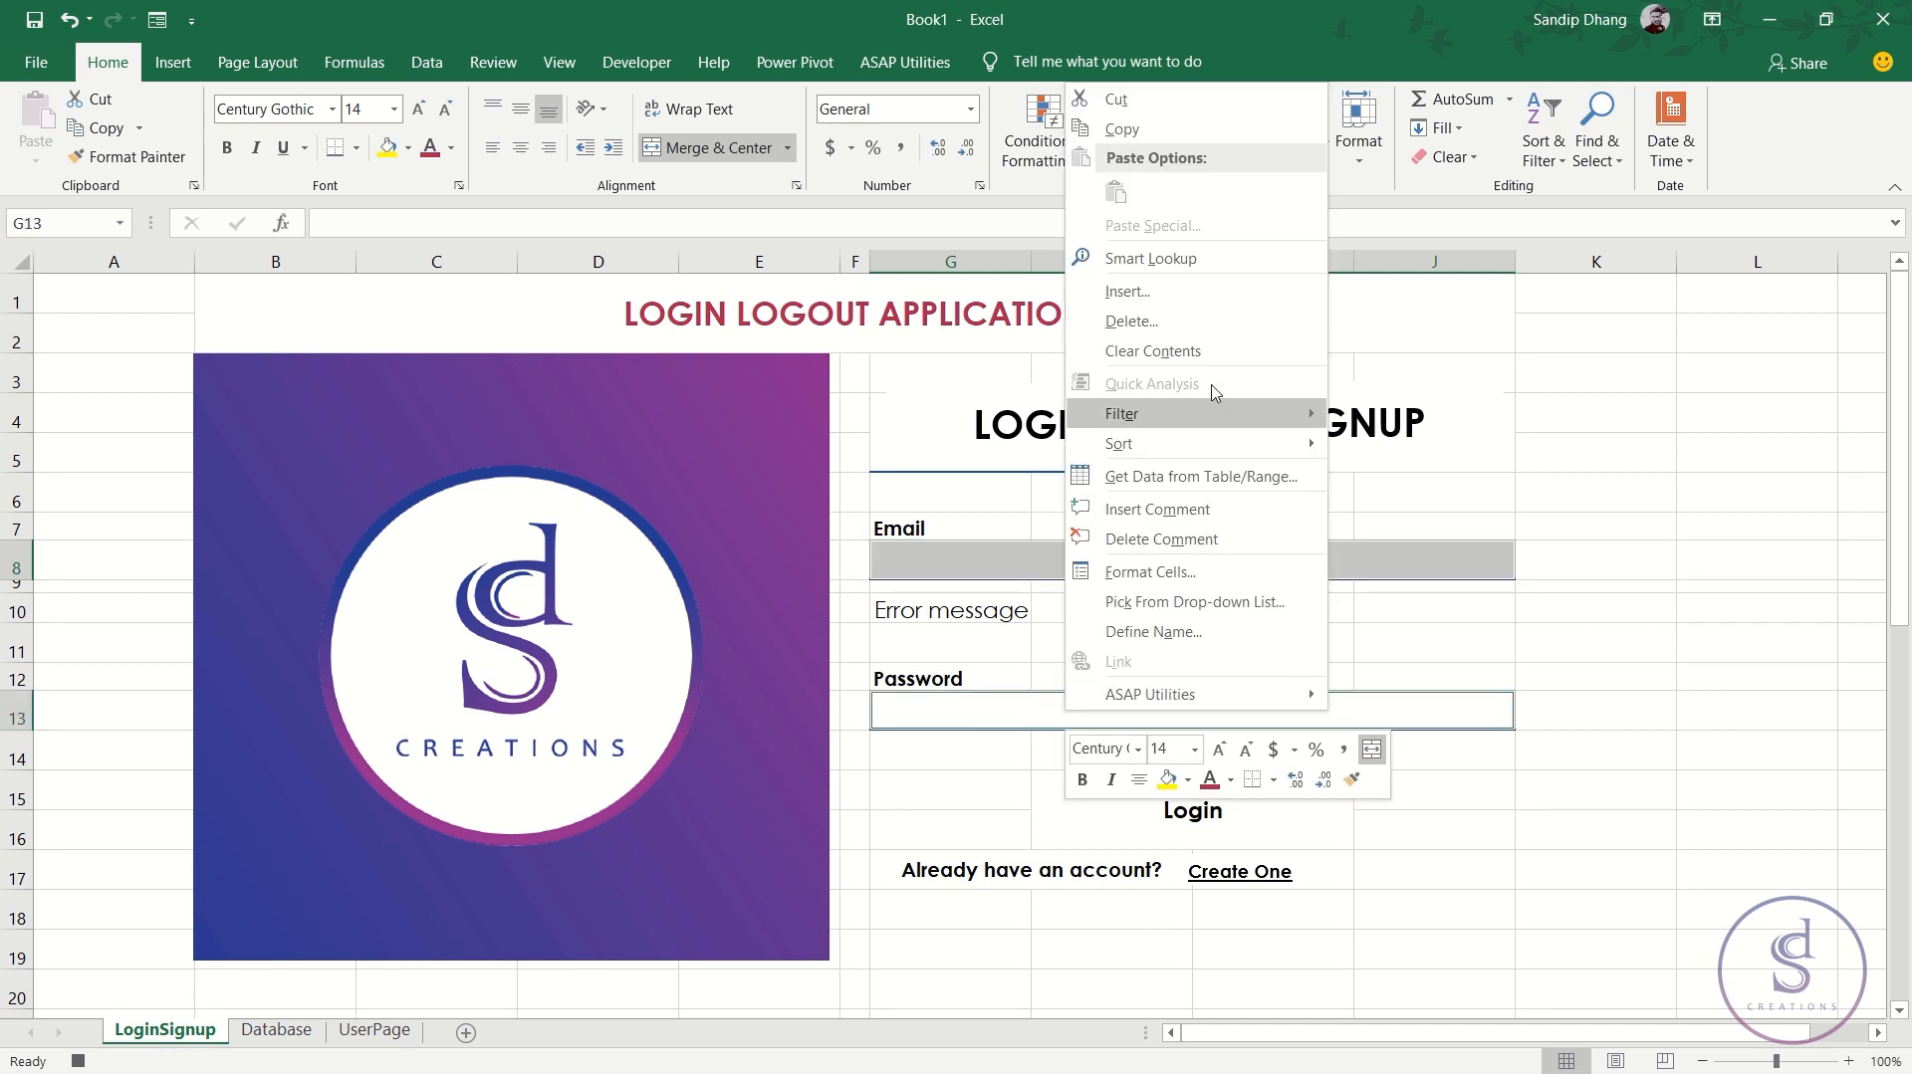
pyautogui.click(1191, 354)
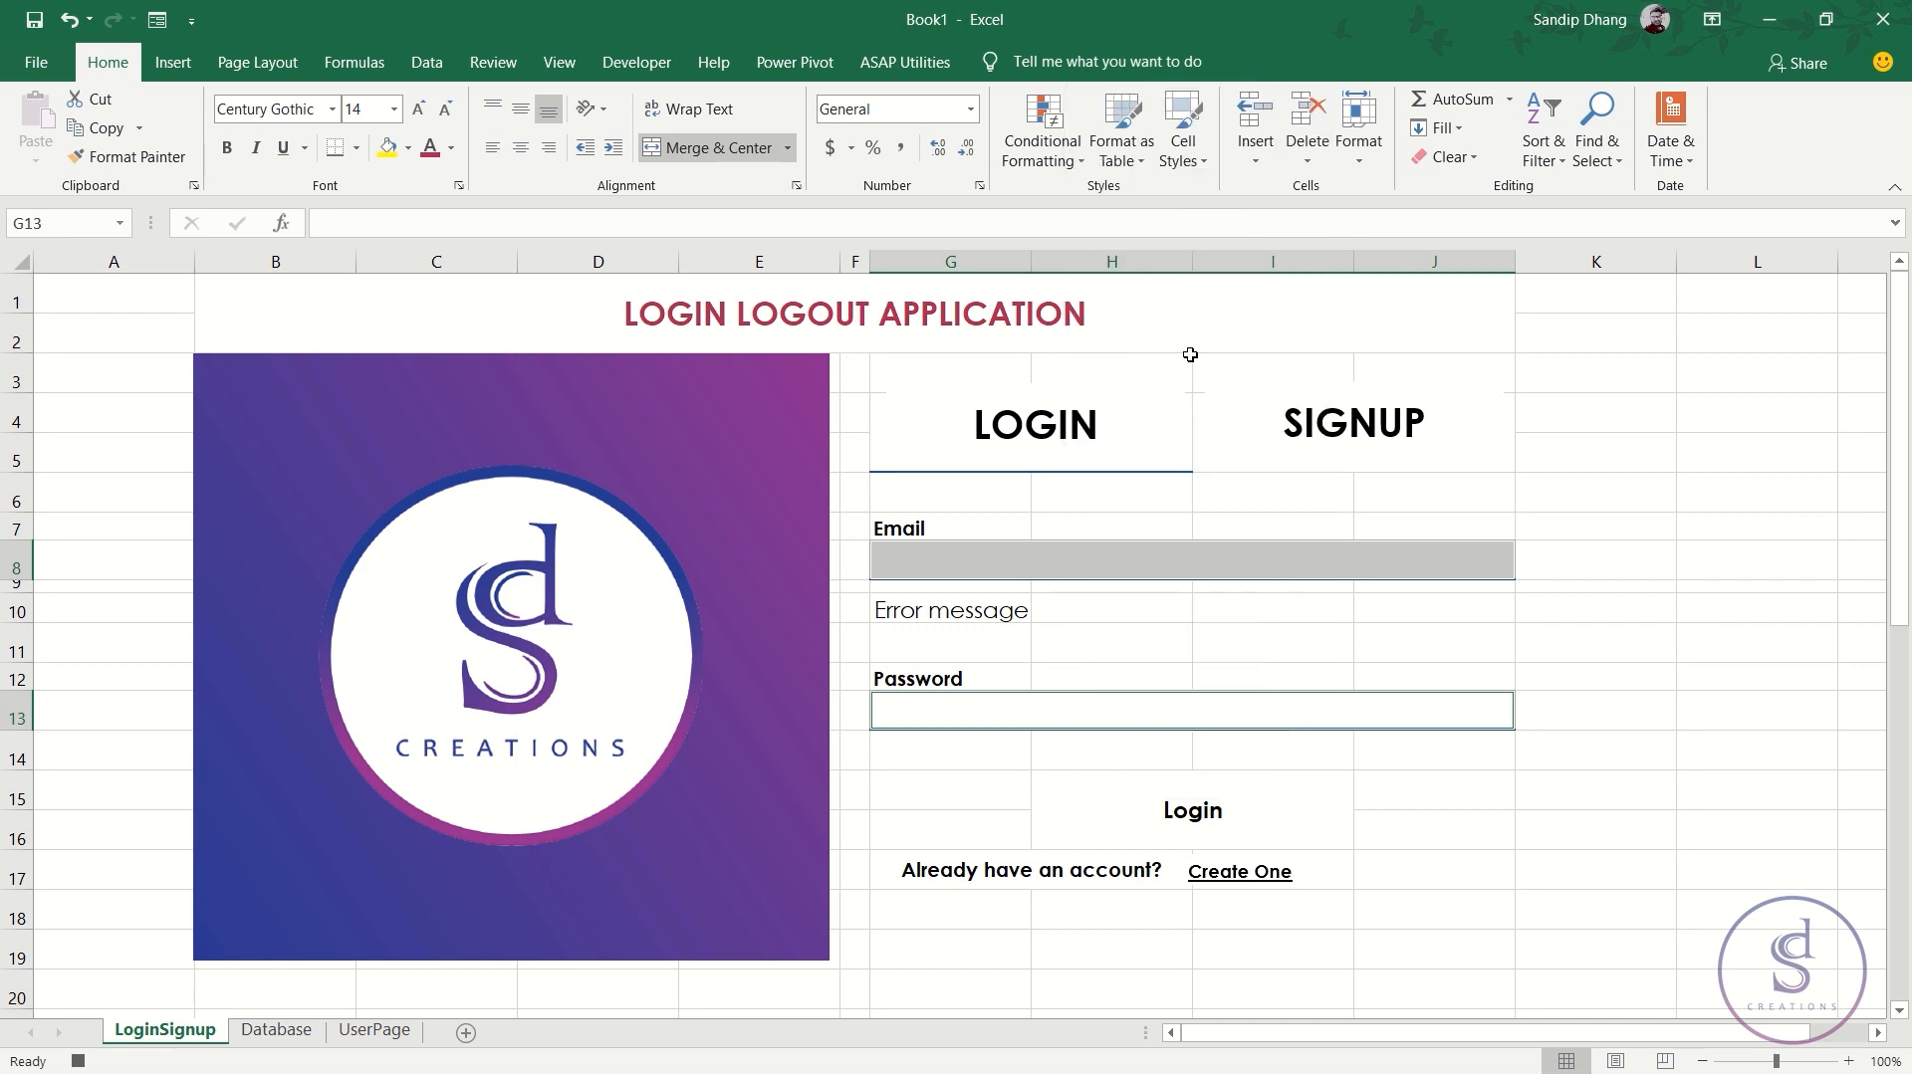
pyautogui.click(950, 568)
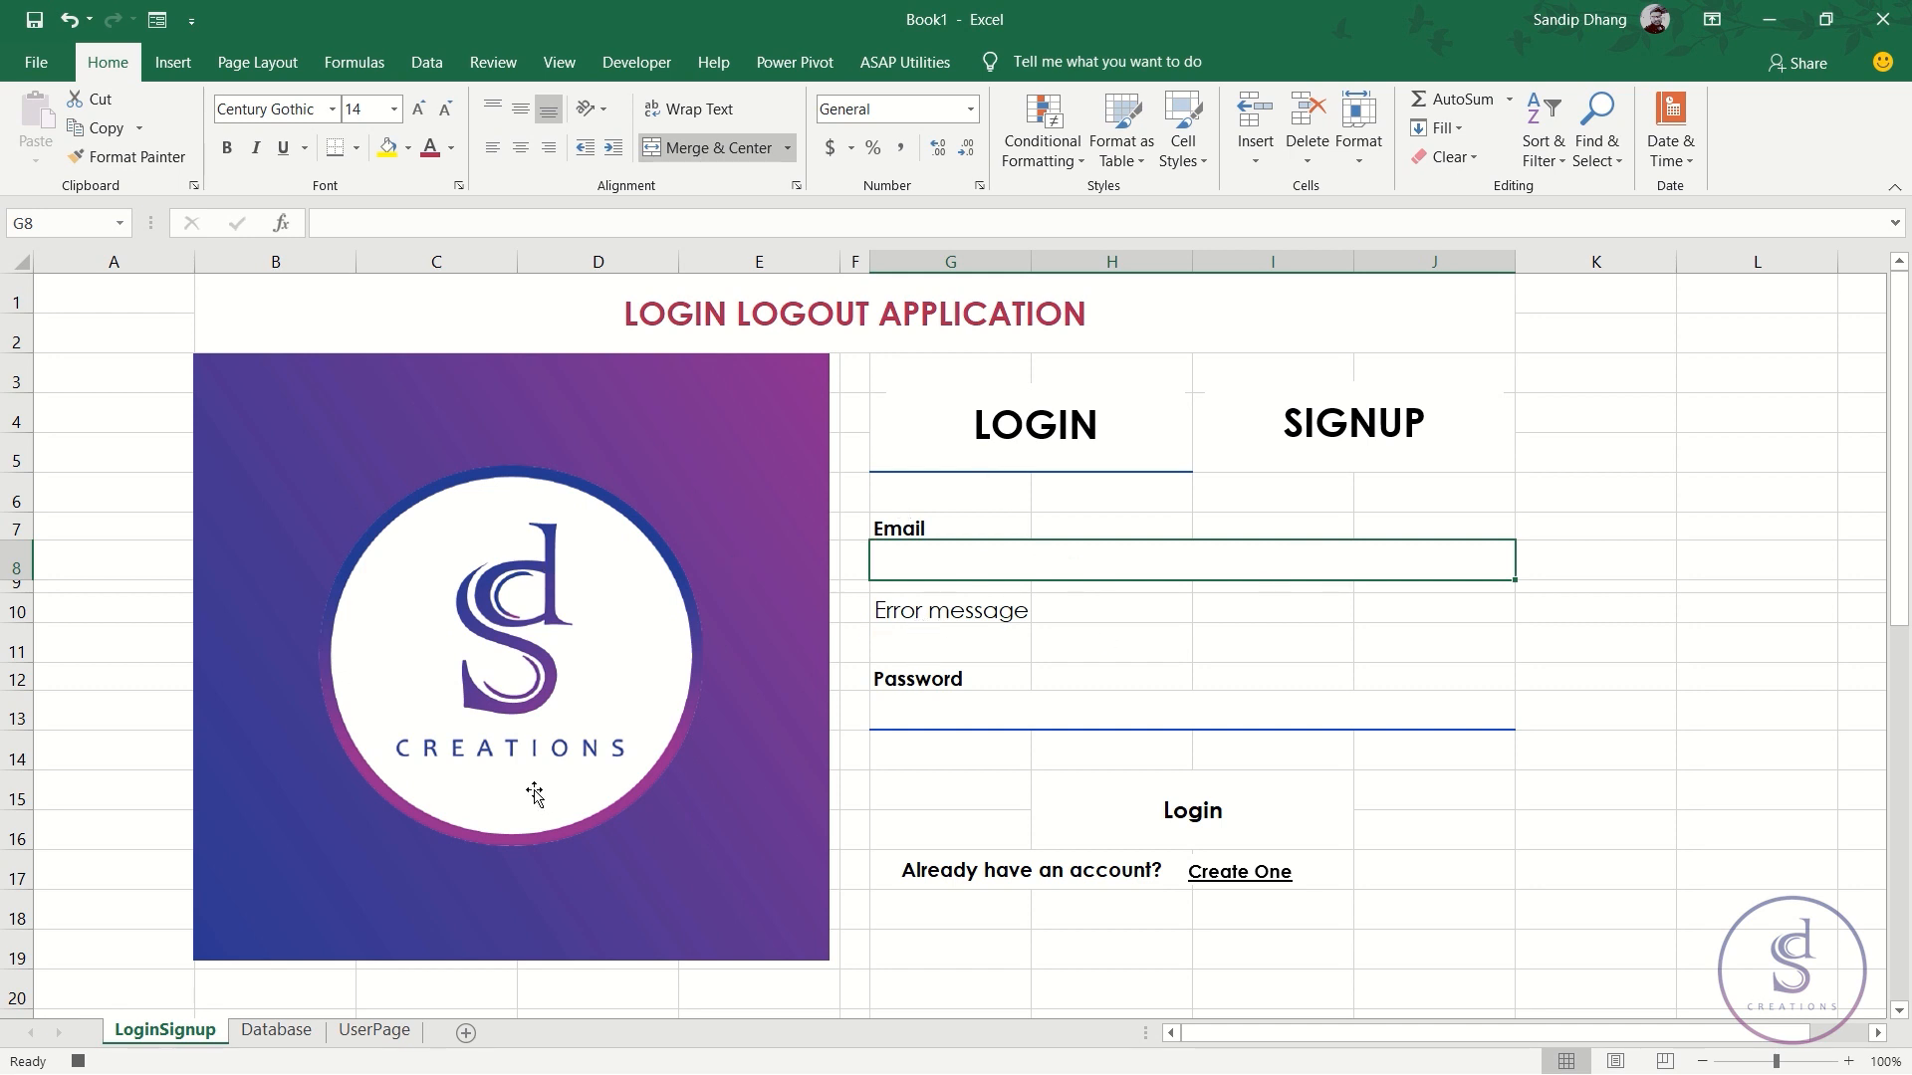
# - Hide rows 21 to the end of the sheet and select the Email entry box
pyautogui.scroll(-1, 128, 931)
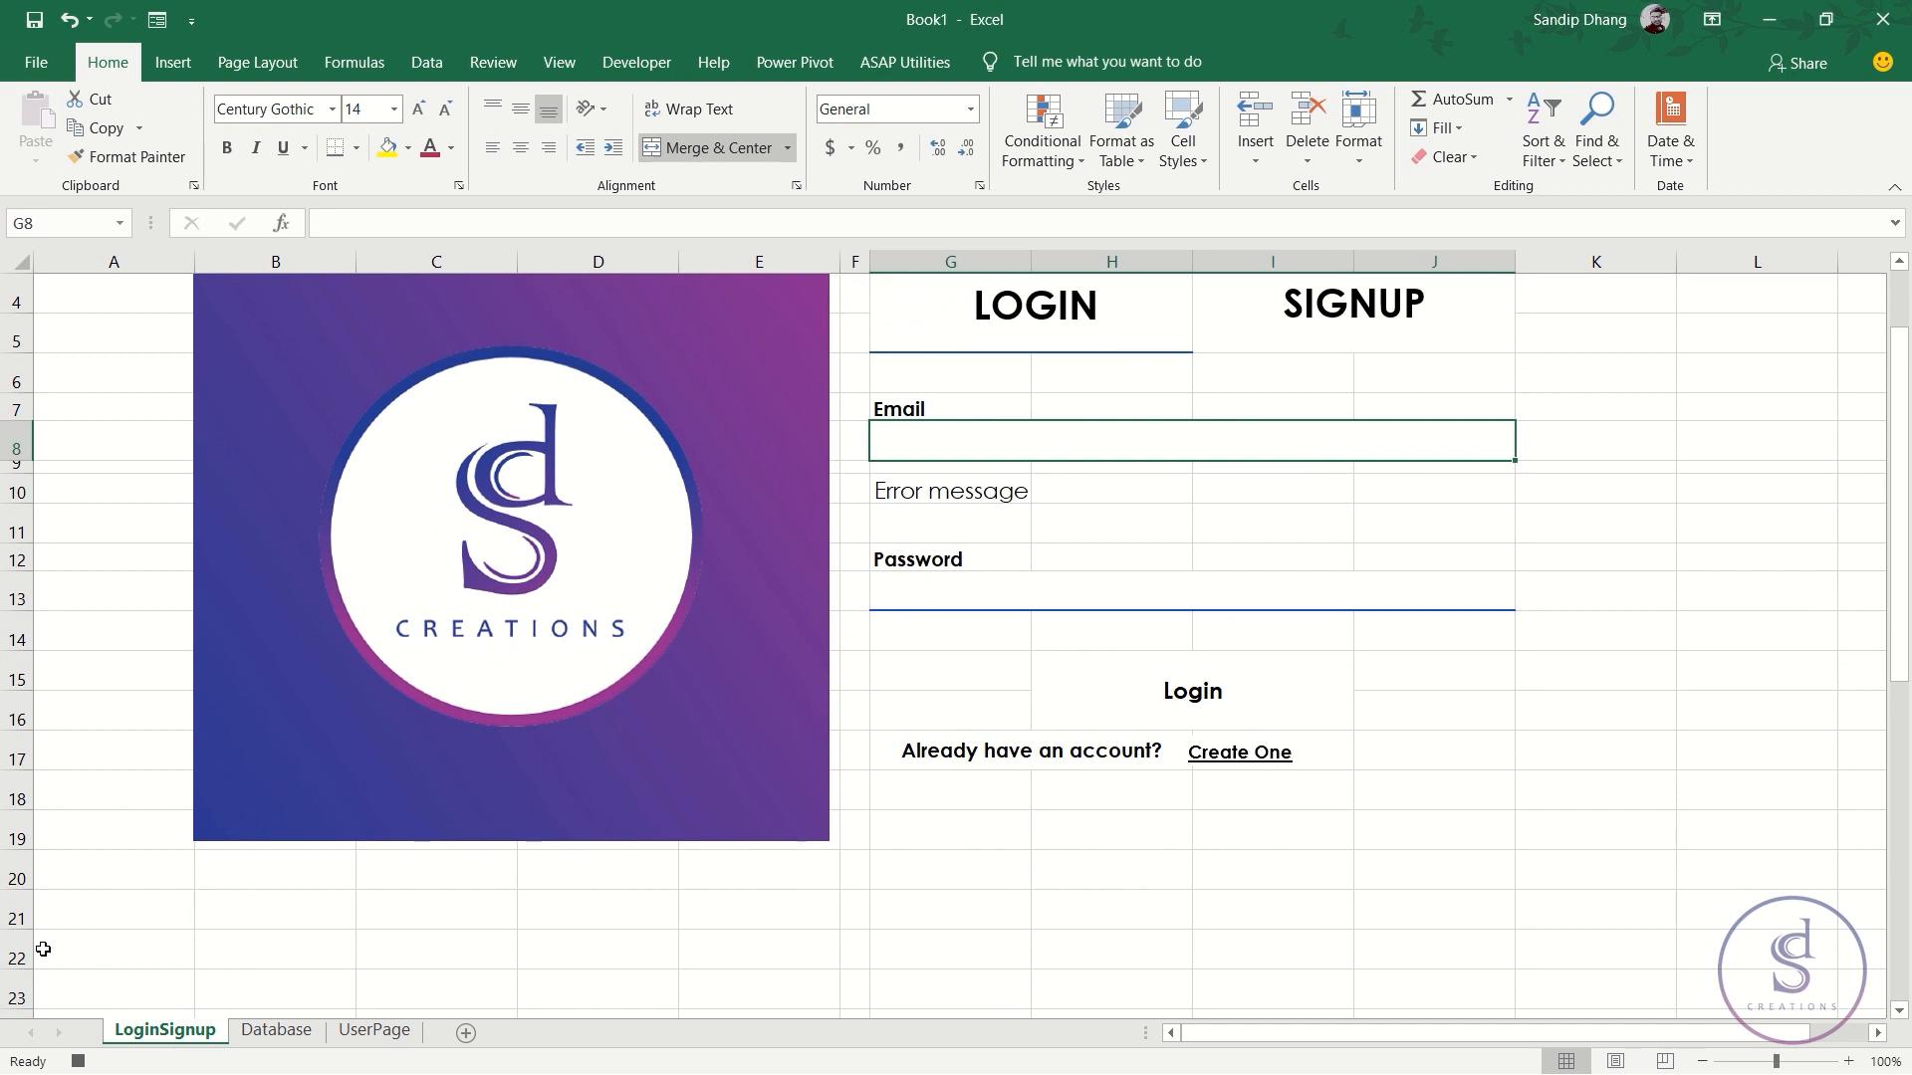
pyautogui.click(4, 917)
pyautogui.hotkey('ctrl', 'shift', 'Down')
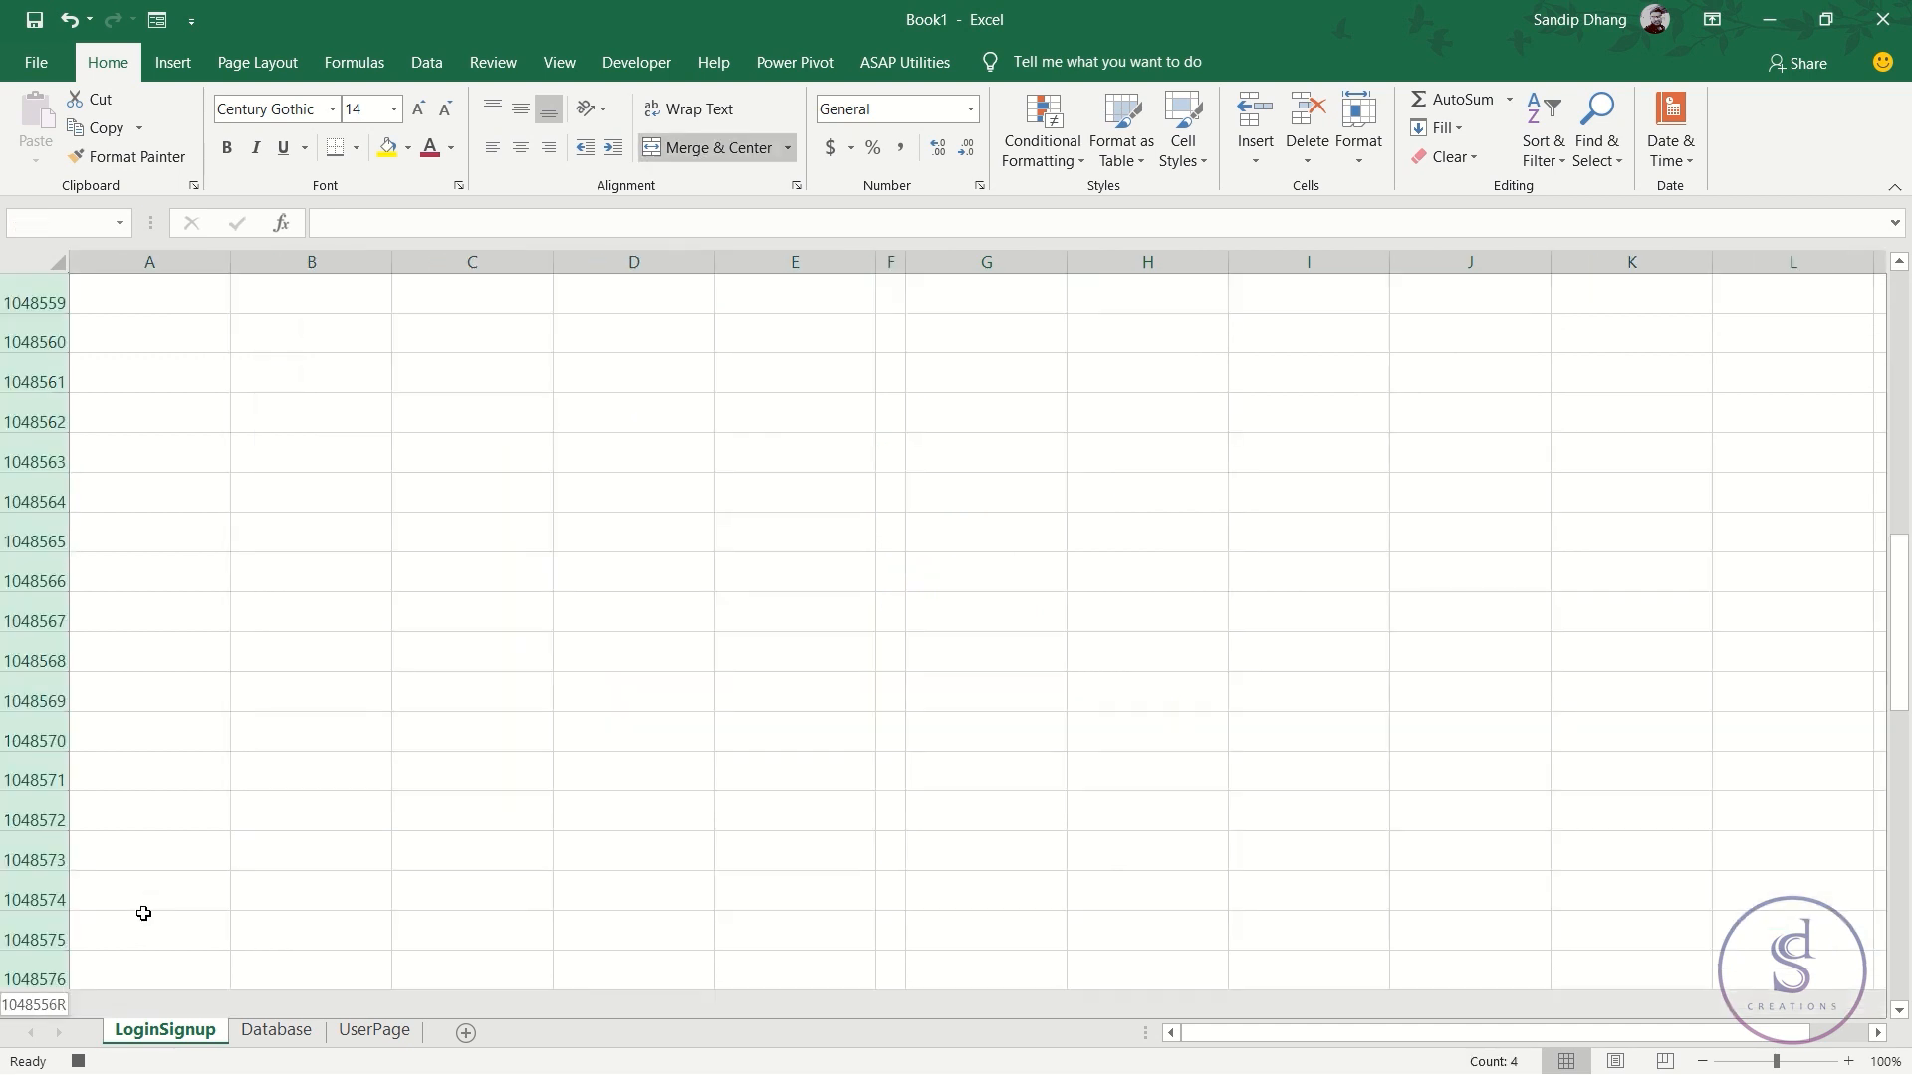
pyautogui.rightClick(36, 822)
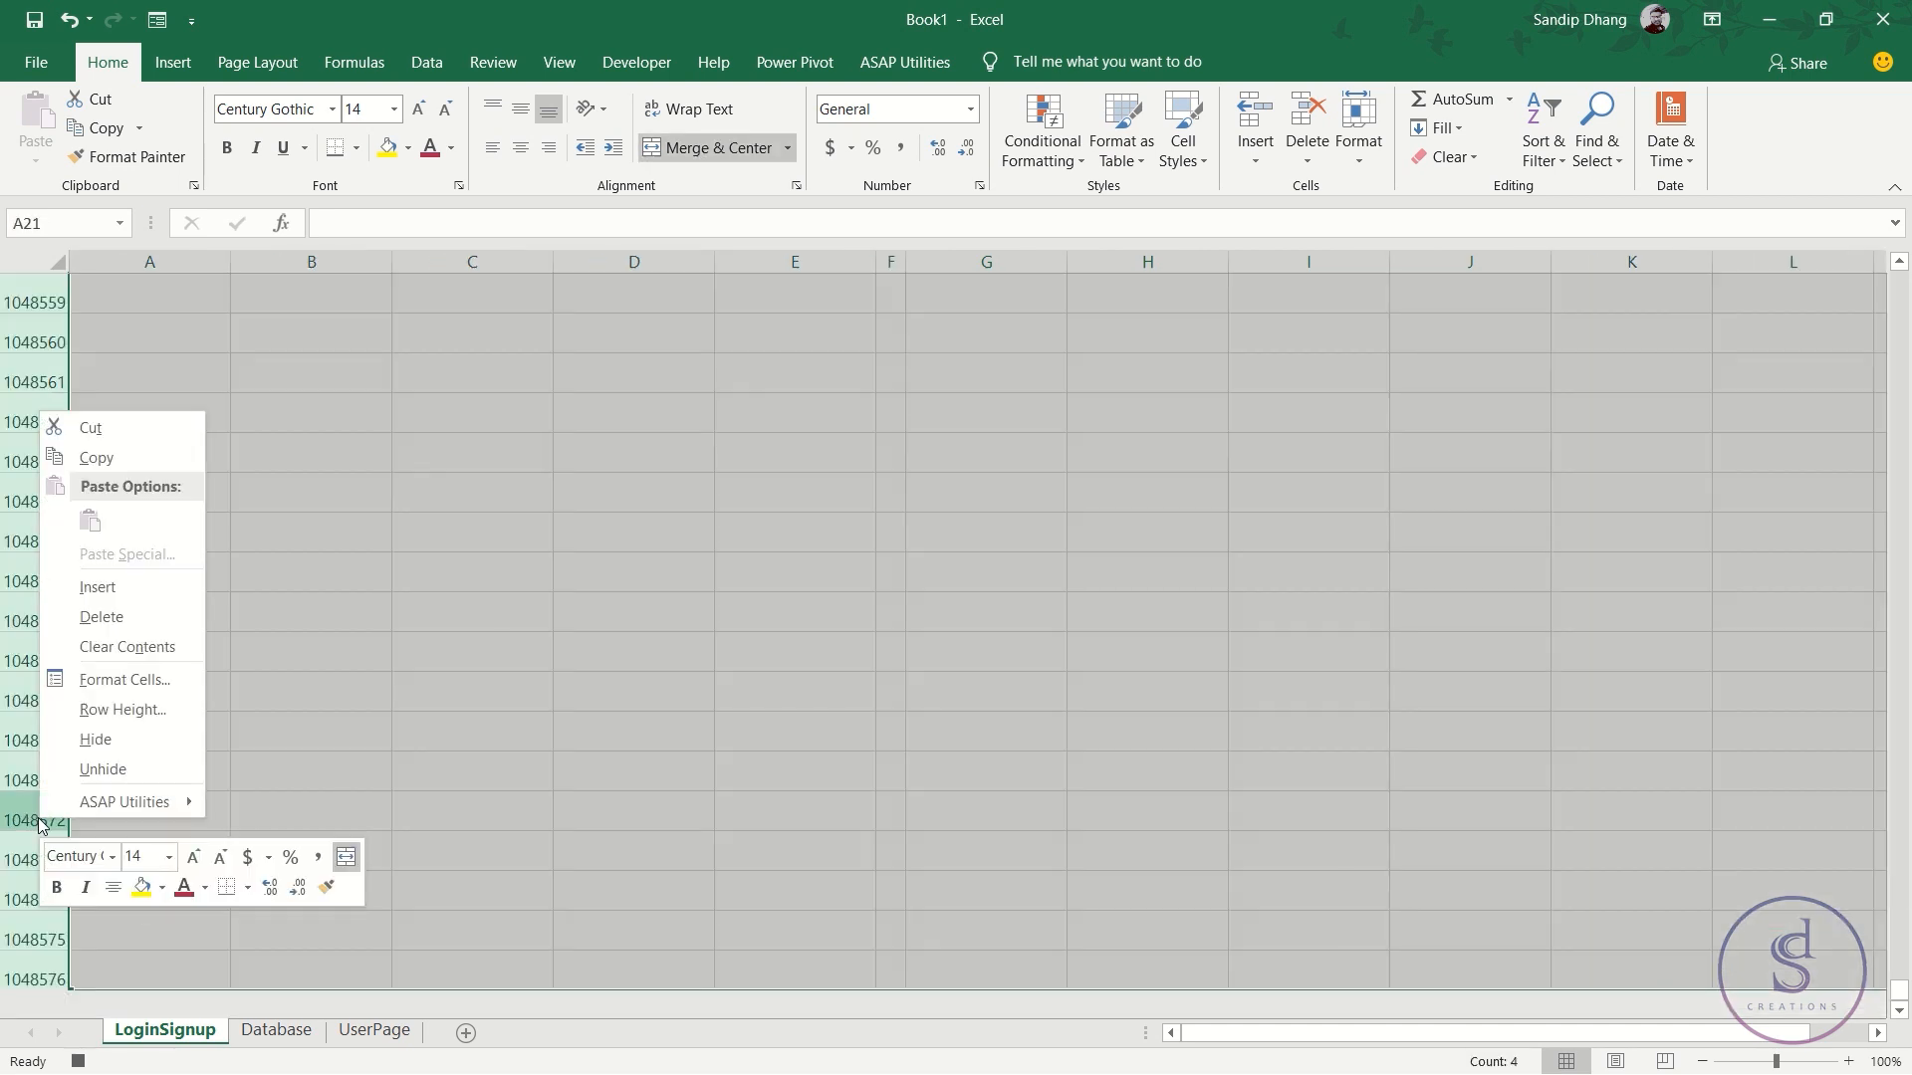
pyautogui.click(101, 743)
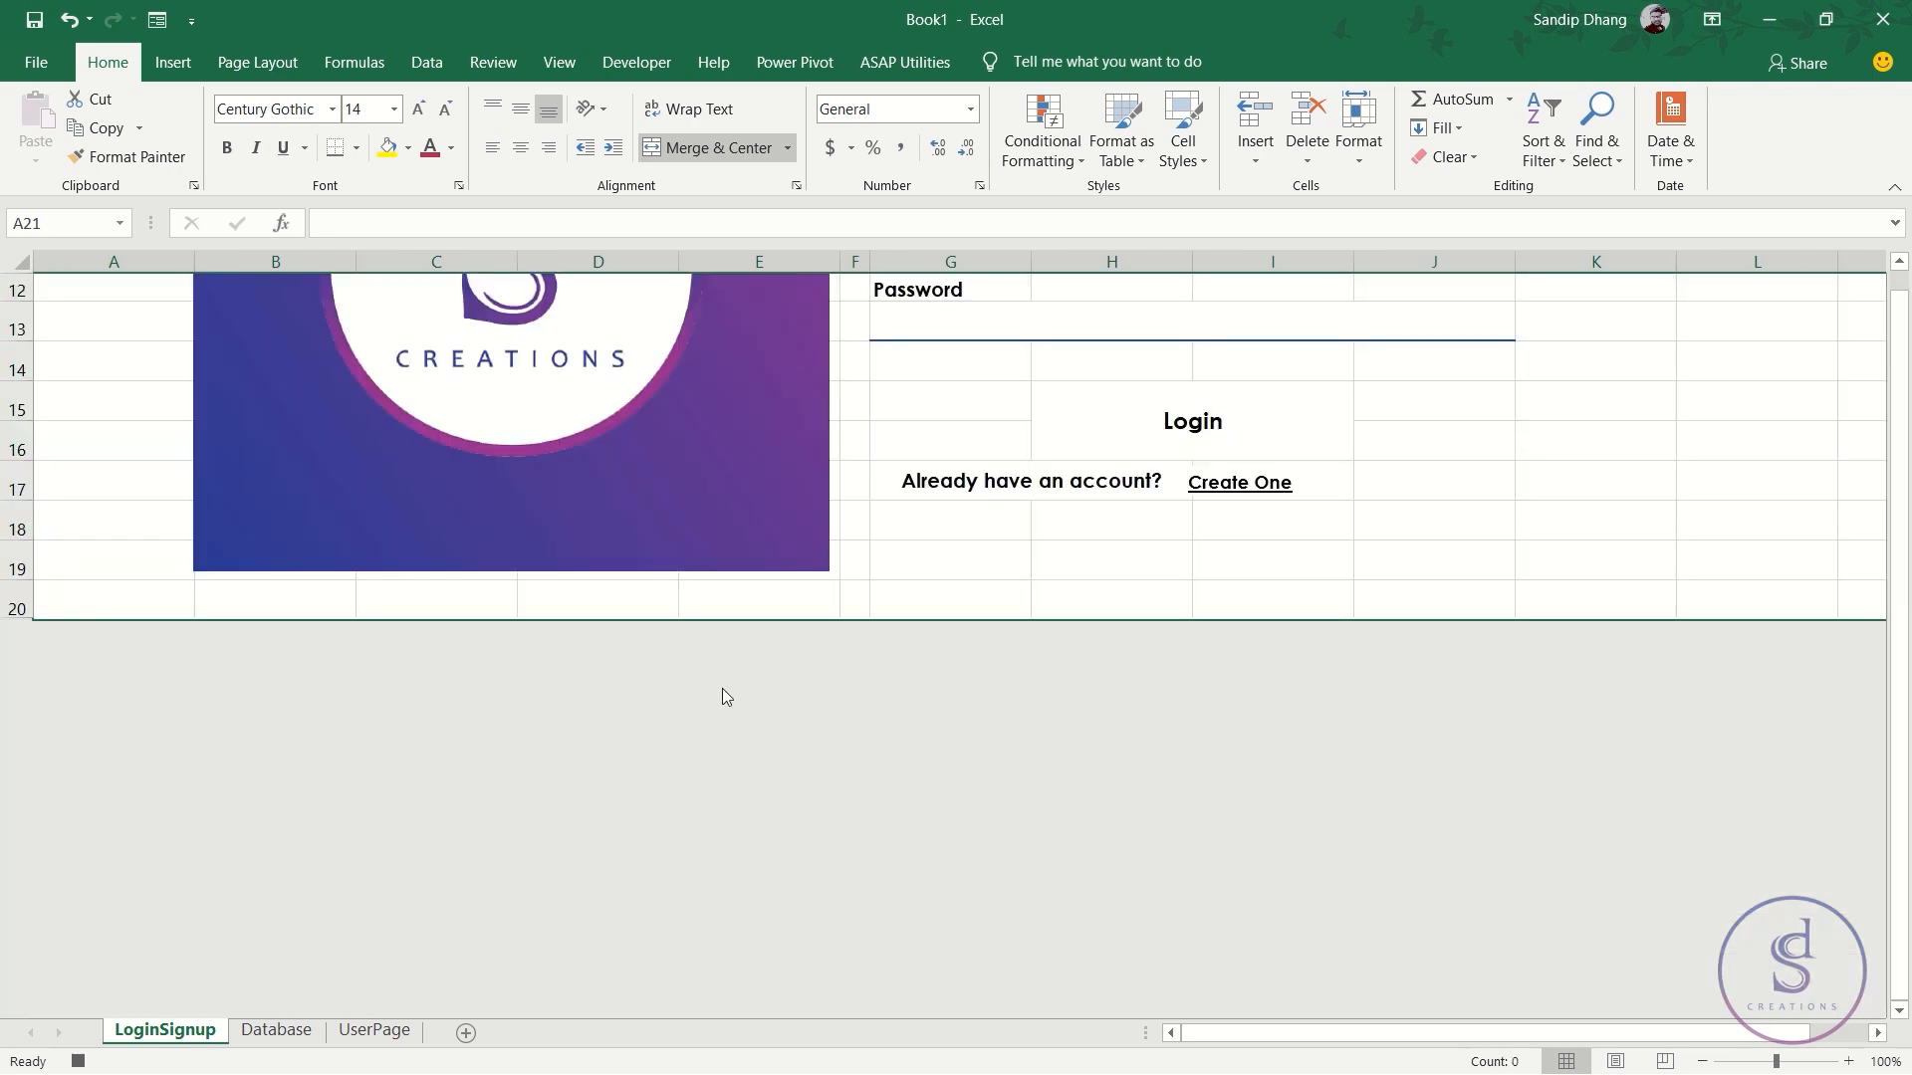
pyautogui.scroll(3, 721, 689)
pyautogui.click(923, 564)
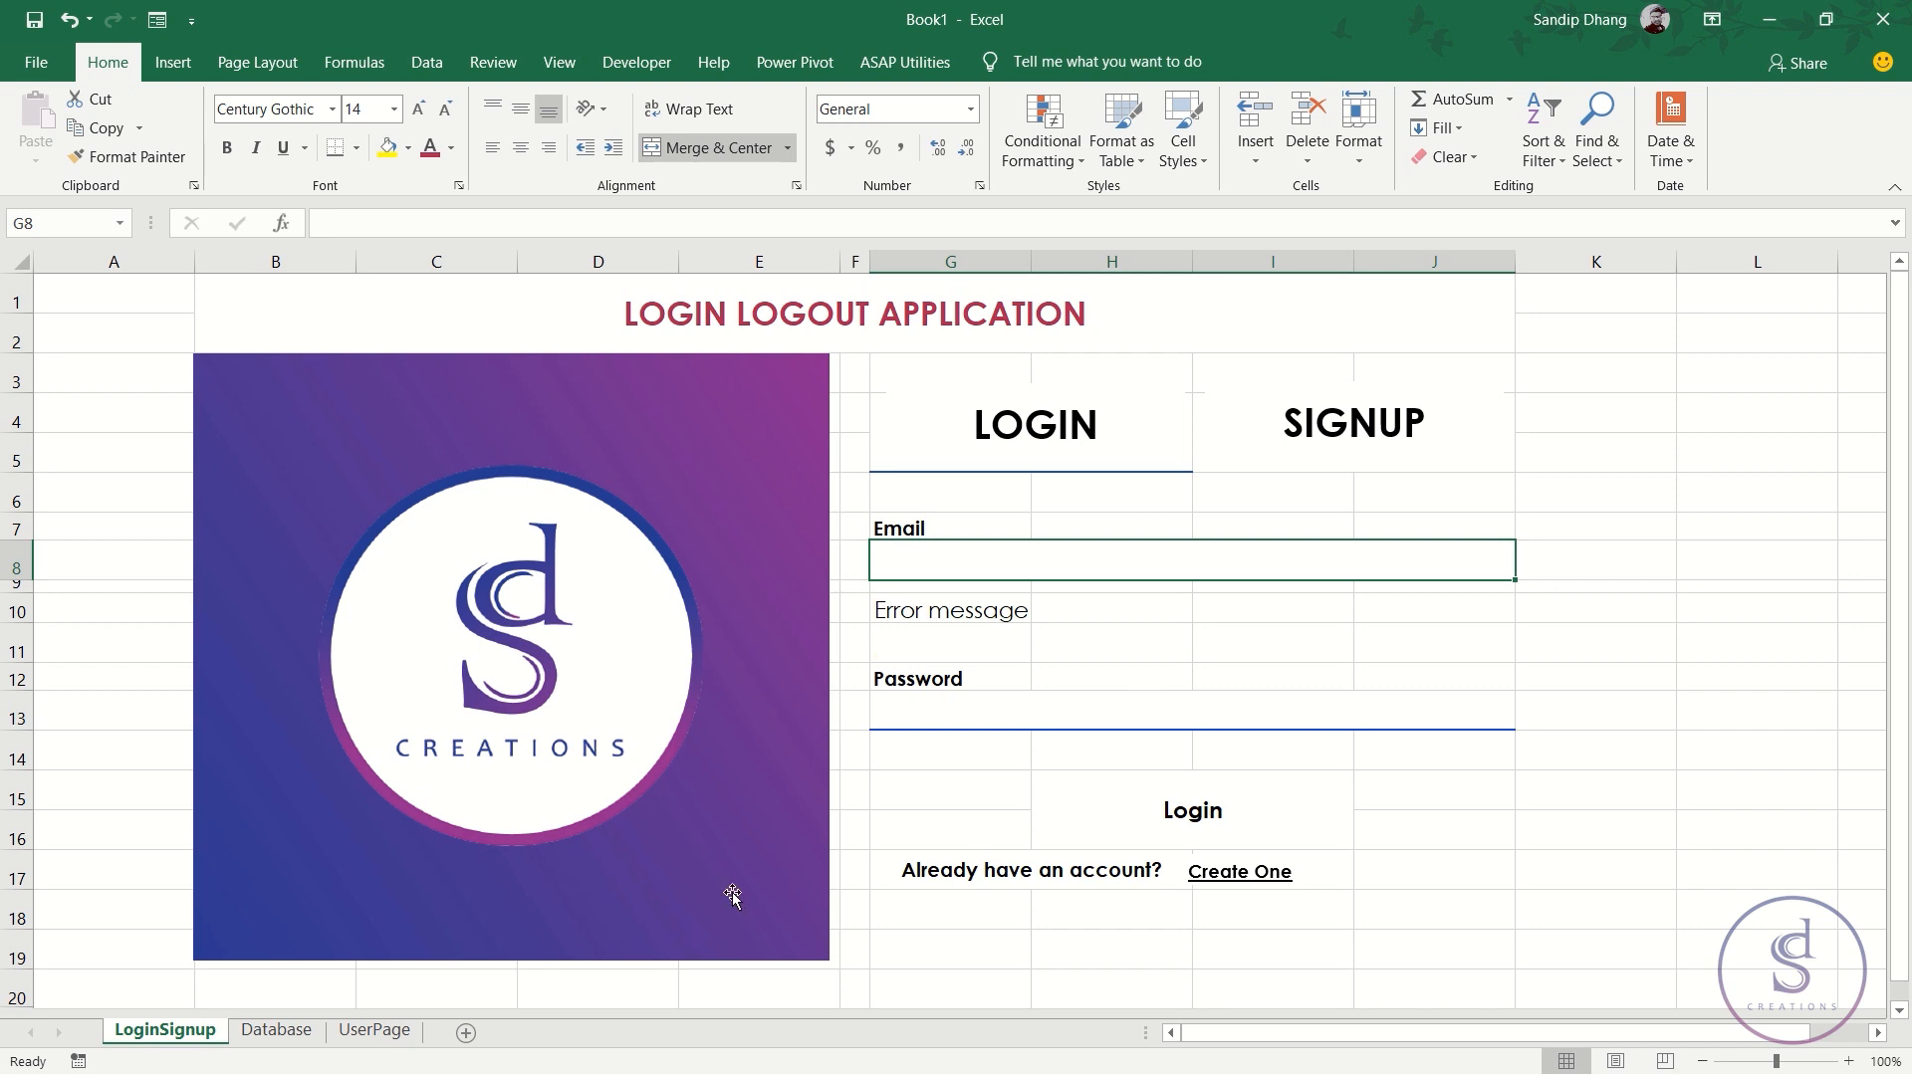
# - Assign the Login macro to the LOGIN shape
pyautogui.scroll(-5, 766, 856)
pyautogui.scroll(5, 796, 827)
pyautogui.click(989, 708)
pyautogui.click(1007, 567)
pyautogui.click(1024, 711)
pyautogui.click(967, 566)
pyautogui.click(1122, 428)
pyautogui.rightClick(1131, 426)
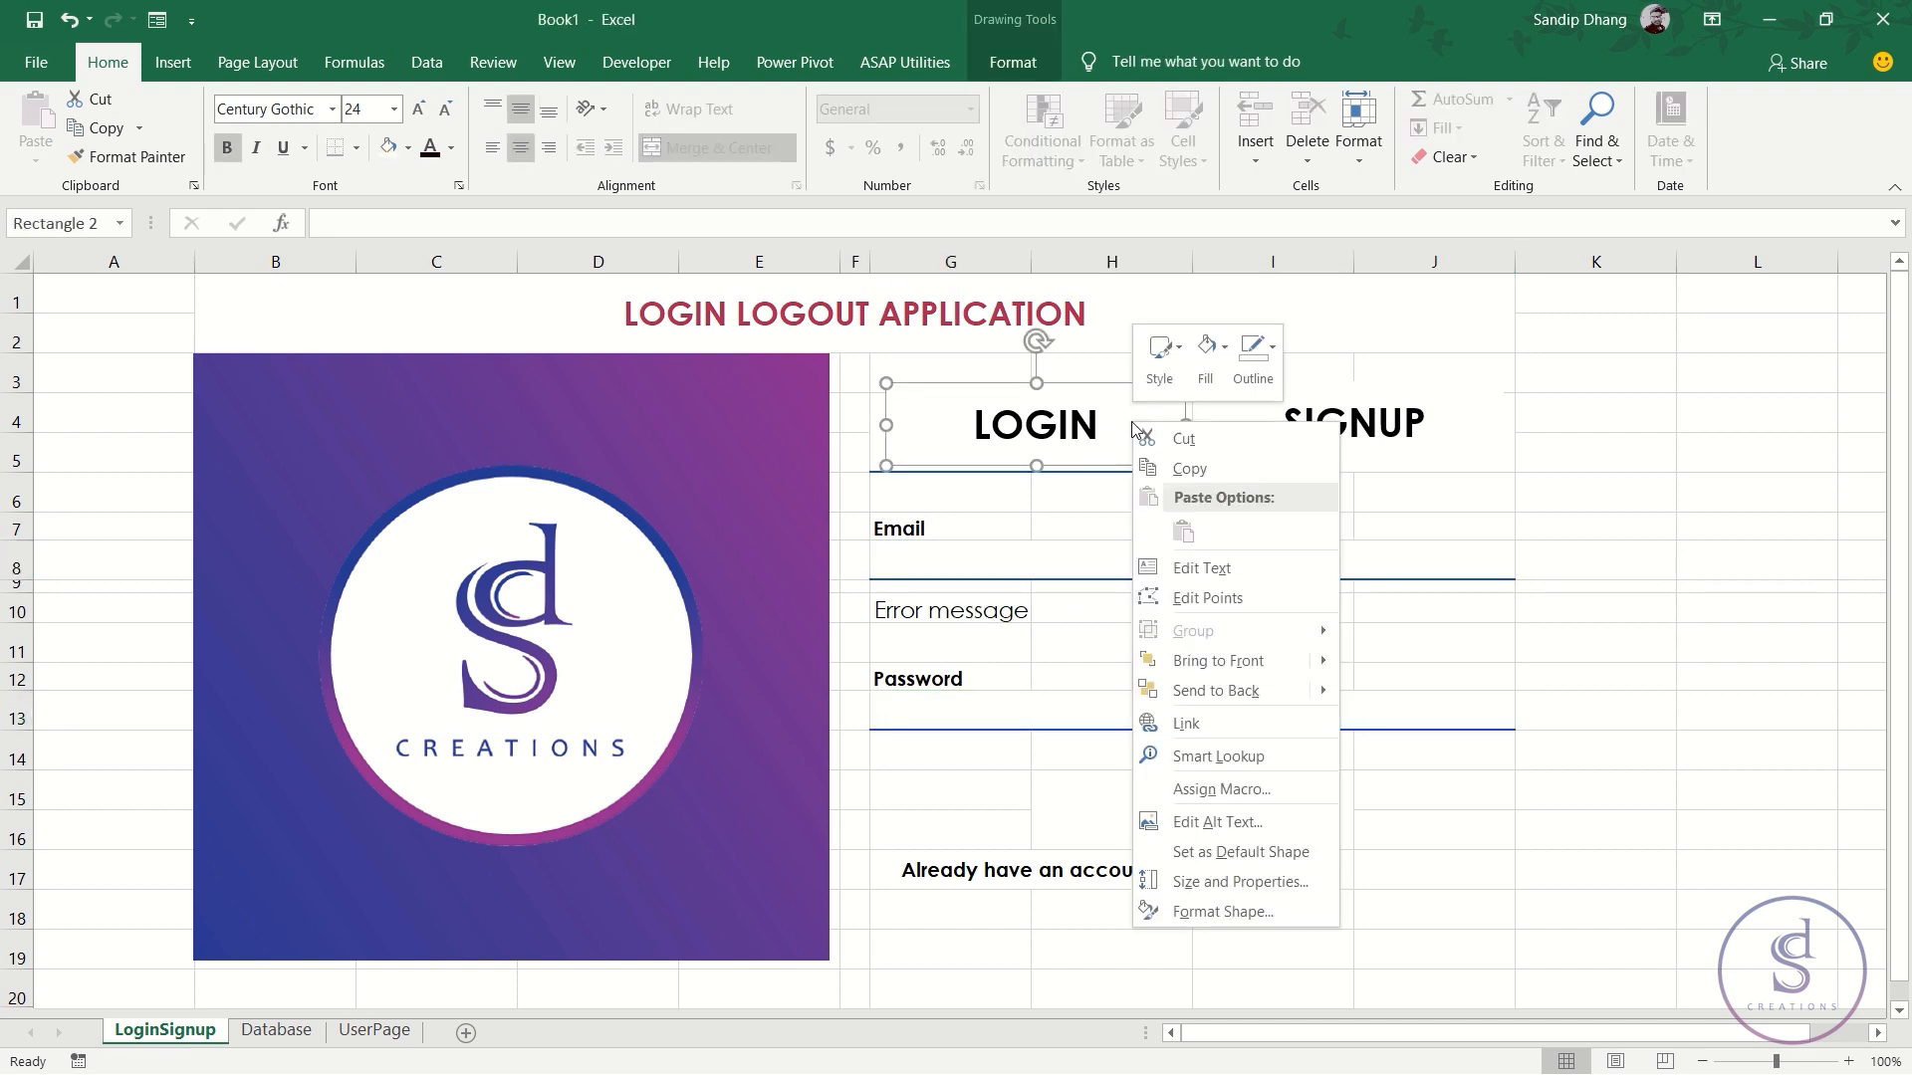
pyautogui.click(1212, 799)
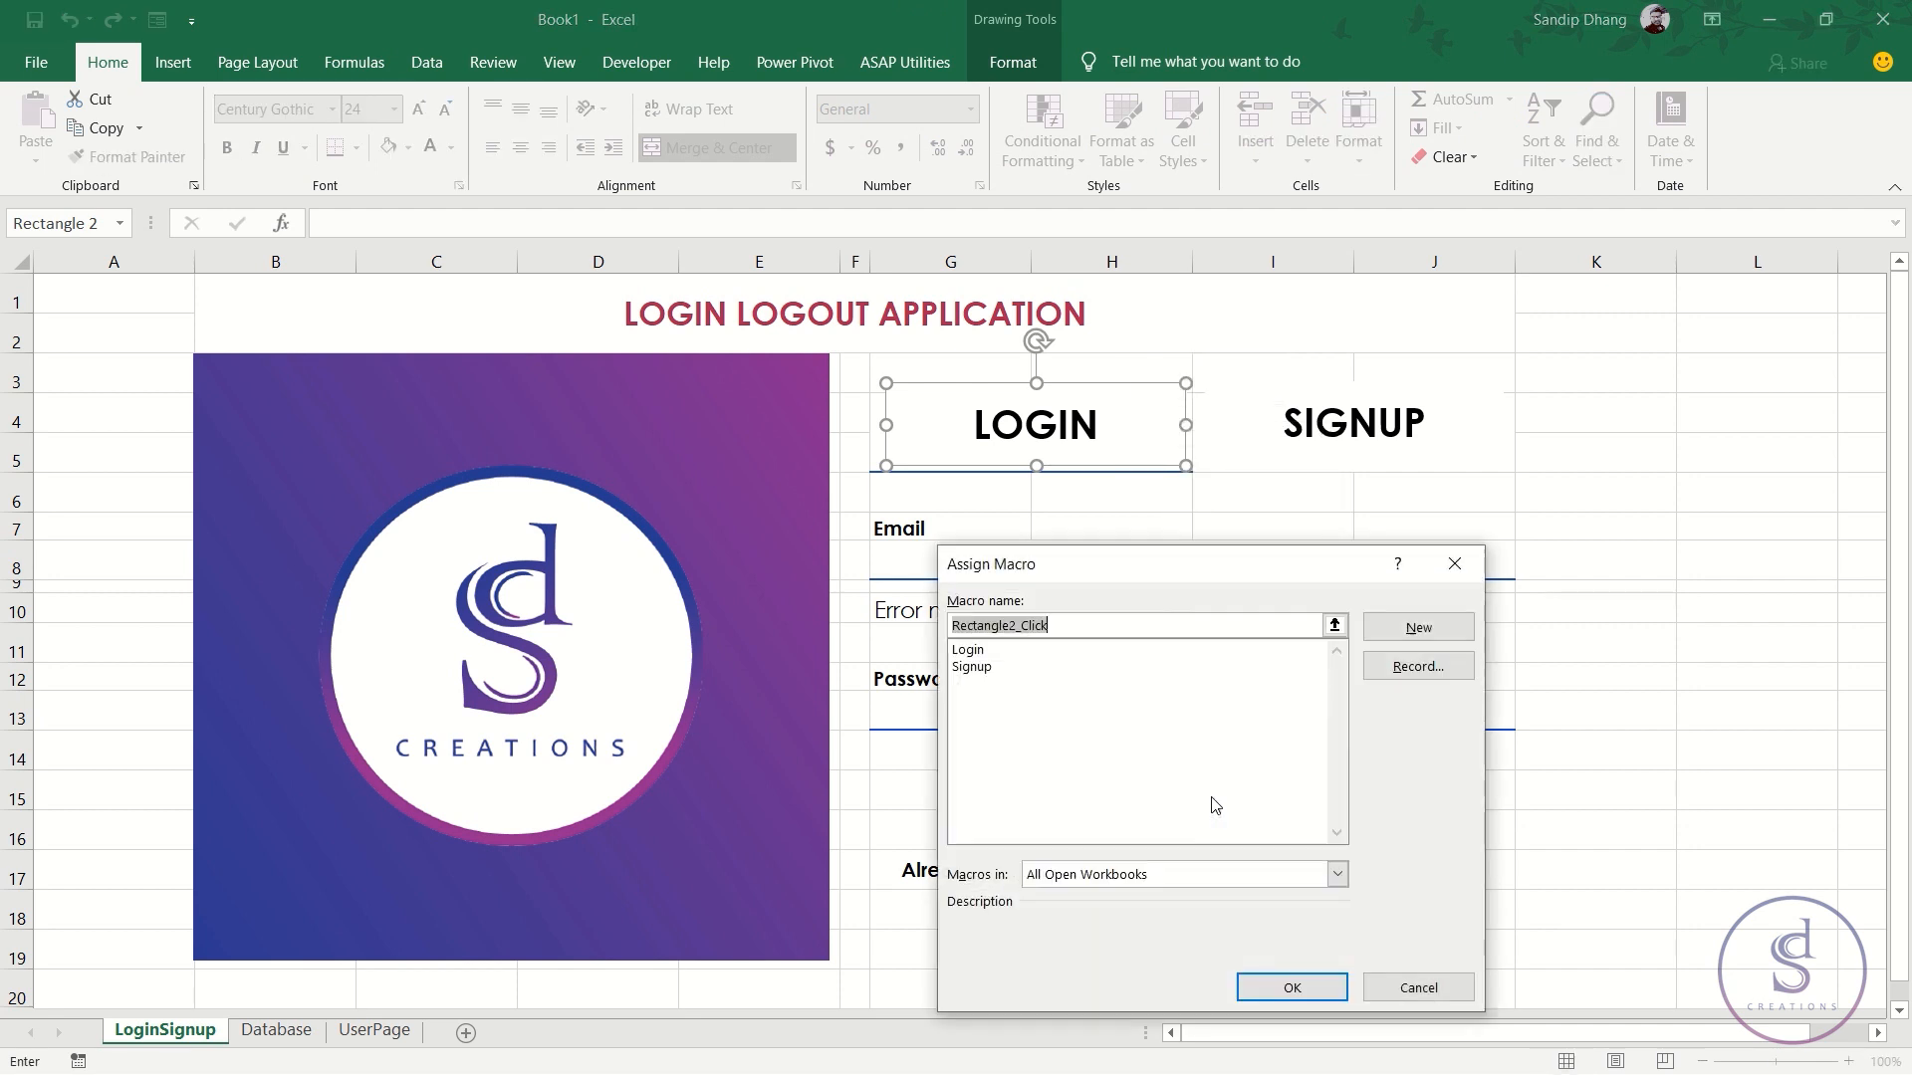
pyautogui.doubleClick(975, 653)
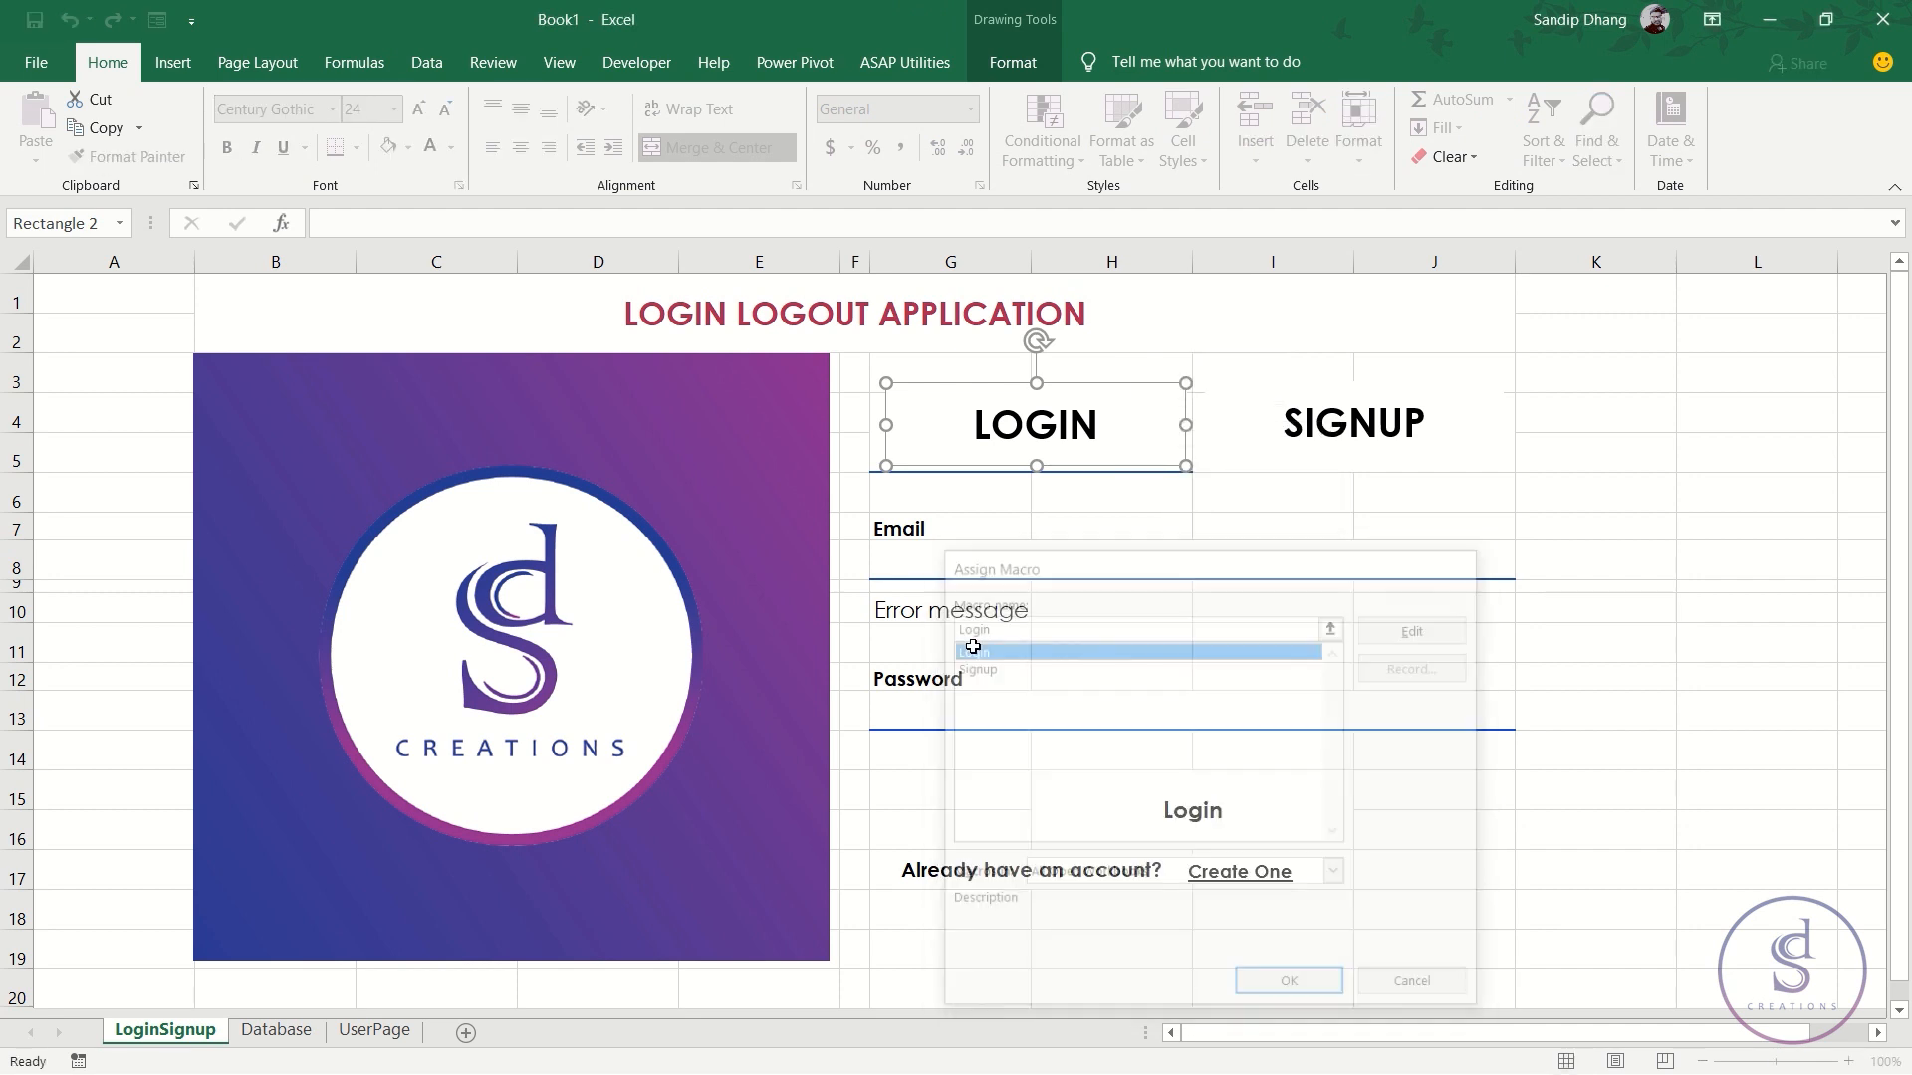
# - Assign the Signup macro to the SIGNUP shape and click it to test
pyautogui.click(1301, 431)
pyautogui.click(1259, 382)
pyautogui.rightClick(1260, 383)
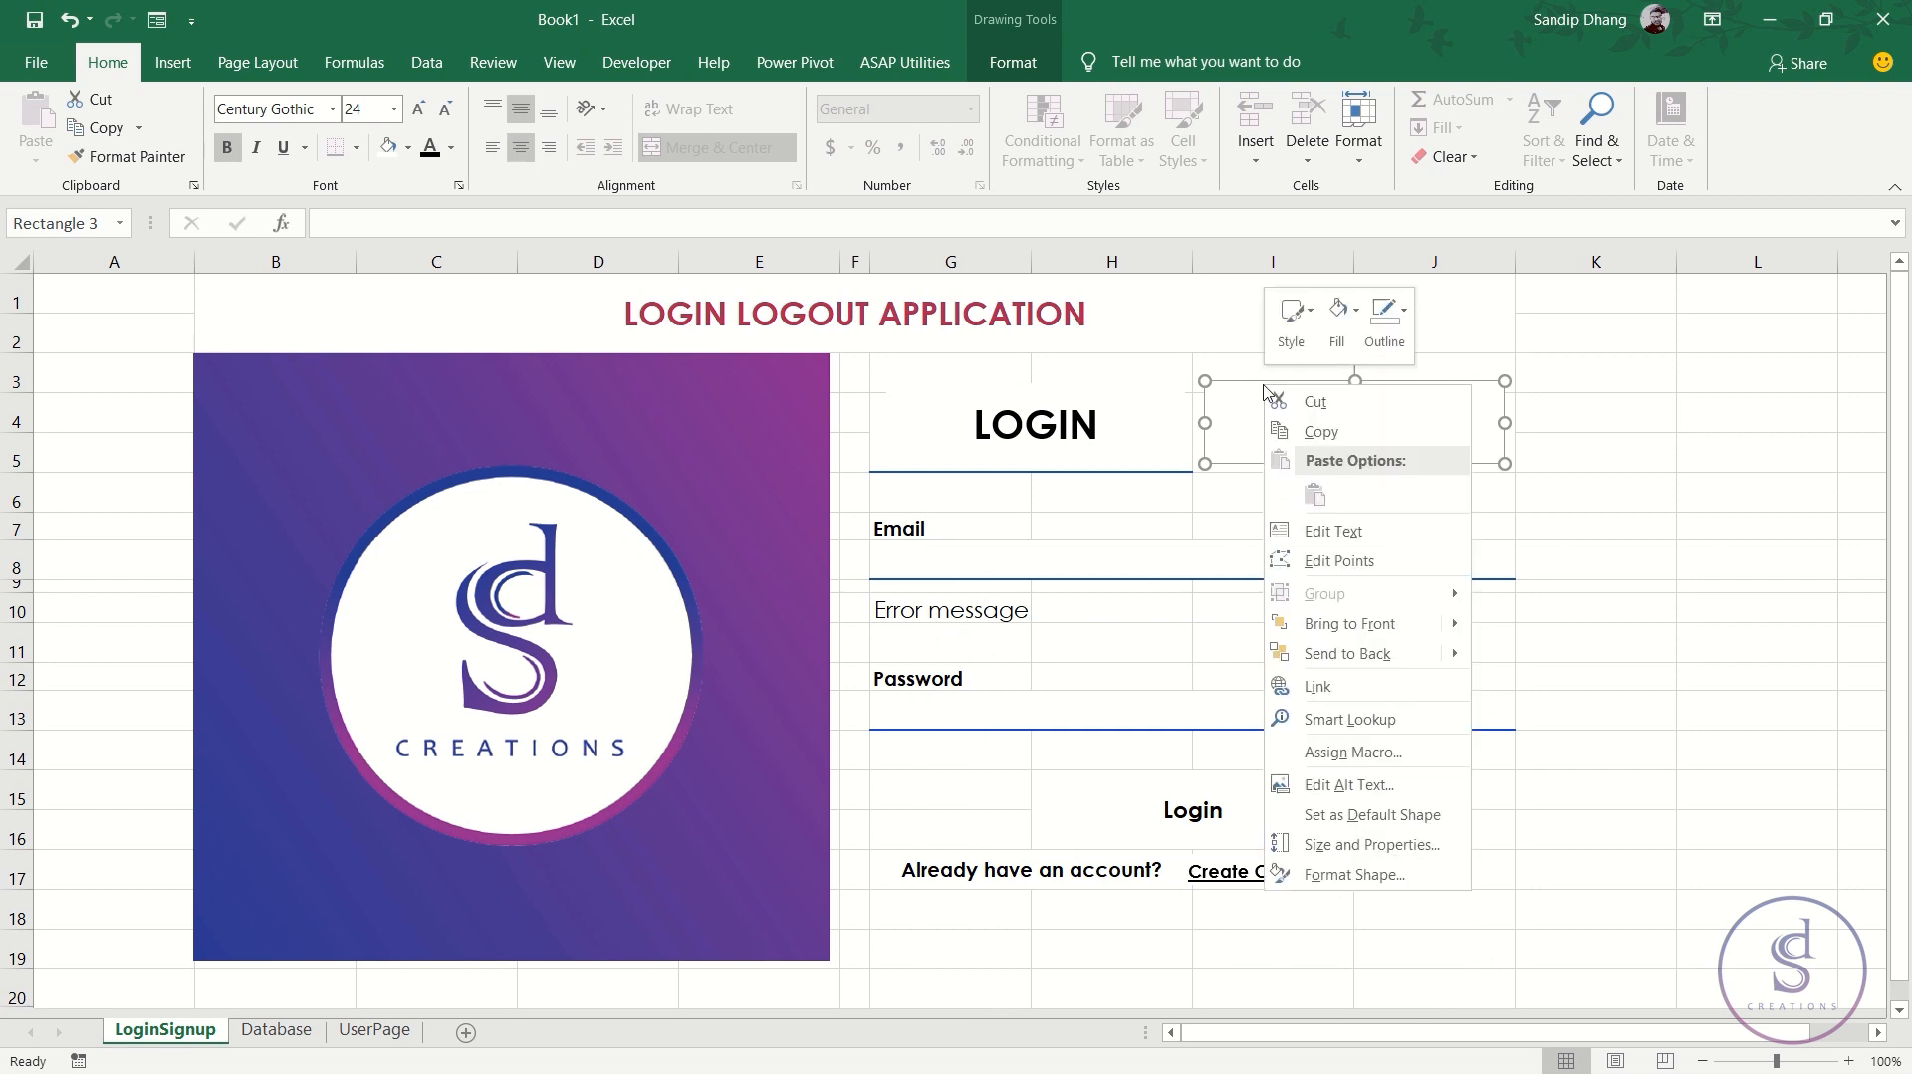
pyautogui.click(1373, 752)
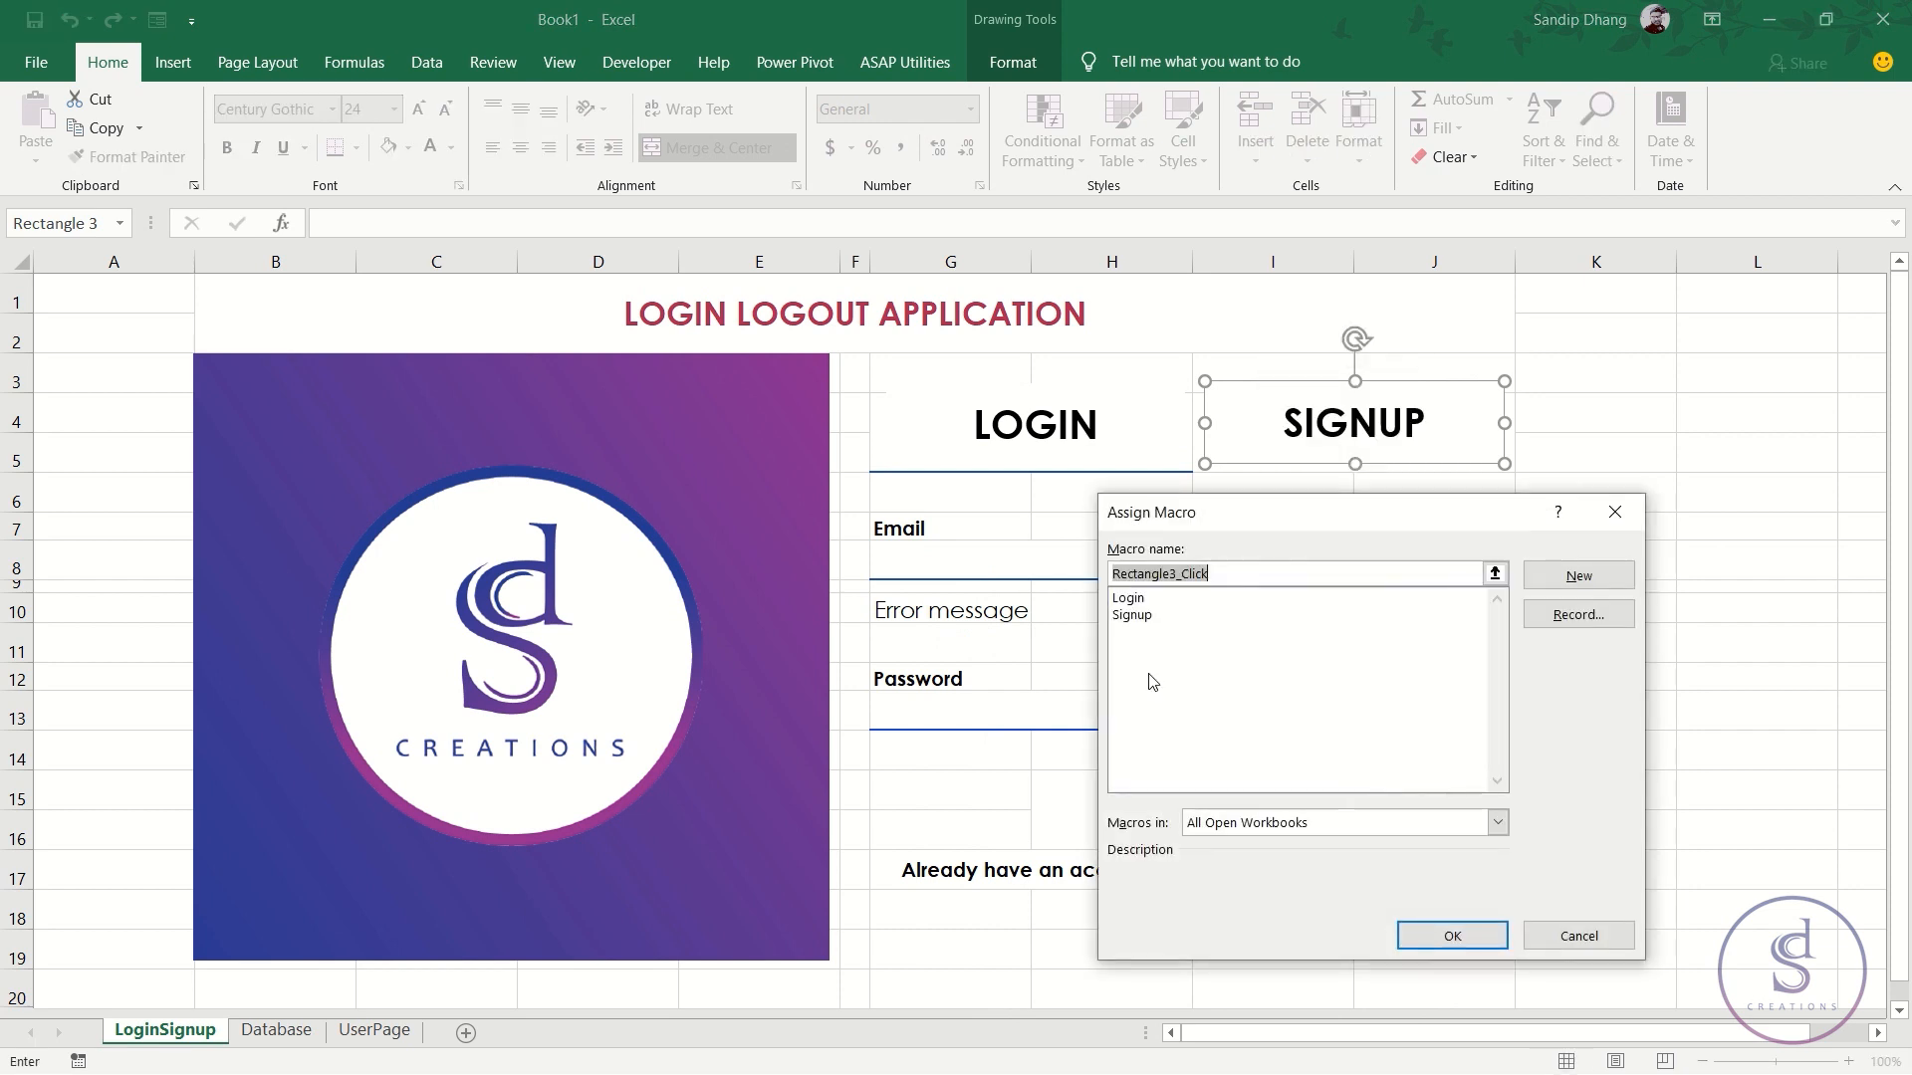
pyautogui.doubleClick(1148, 617)
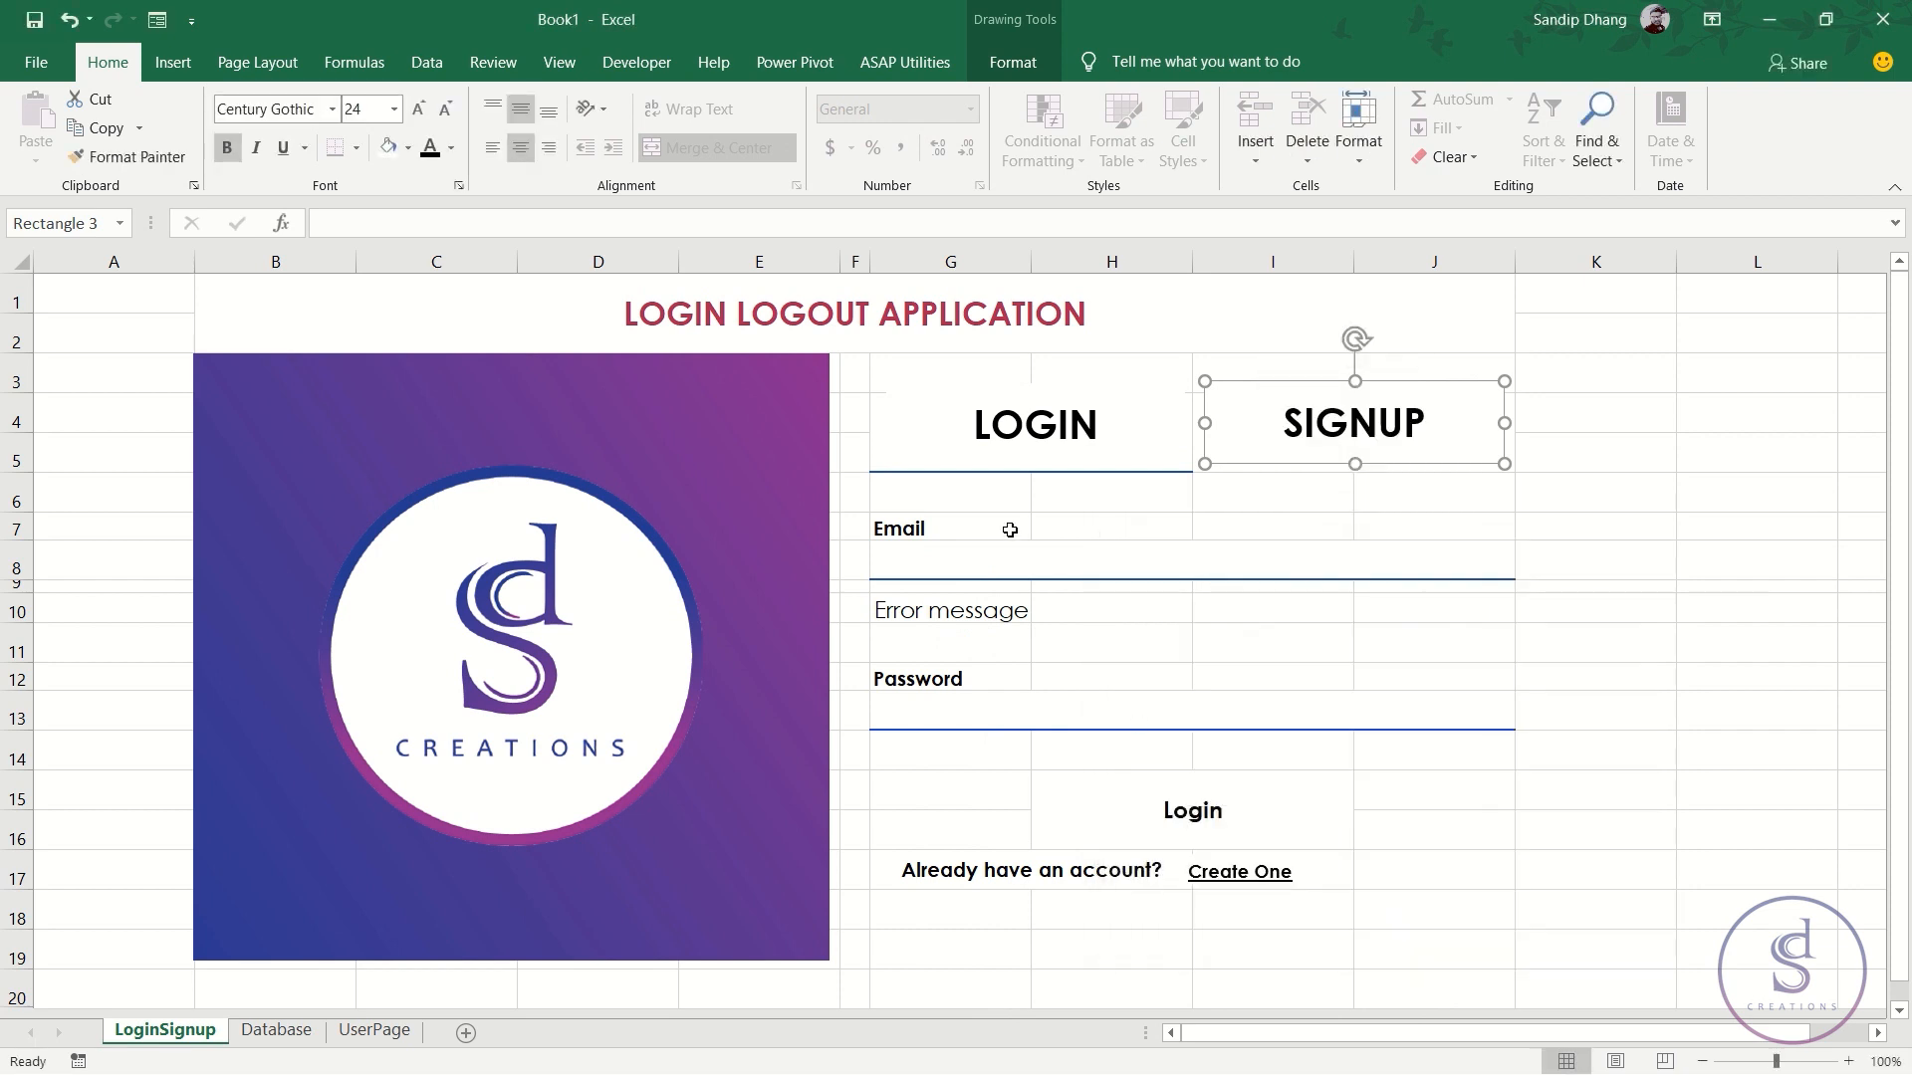
pyautogui.click(1182, 516)
pyautogui.click(1367, 433)
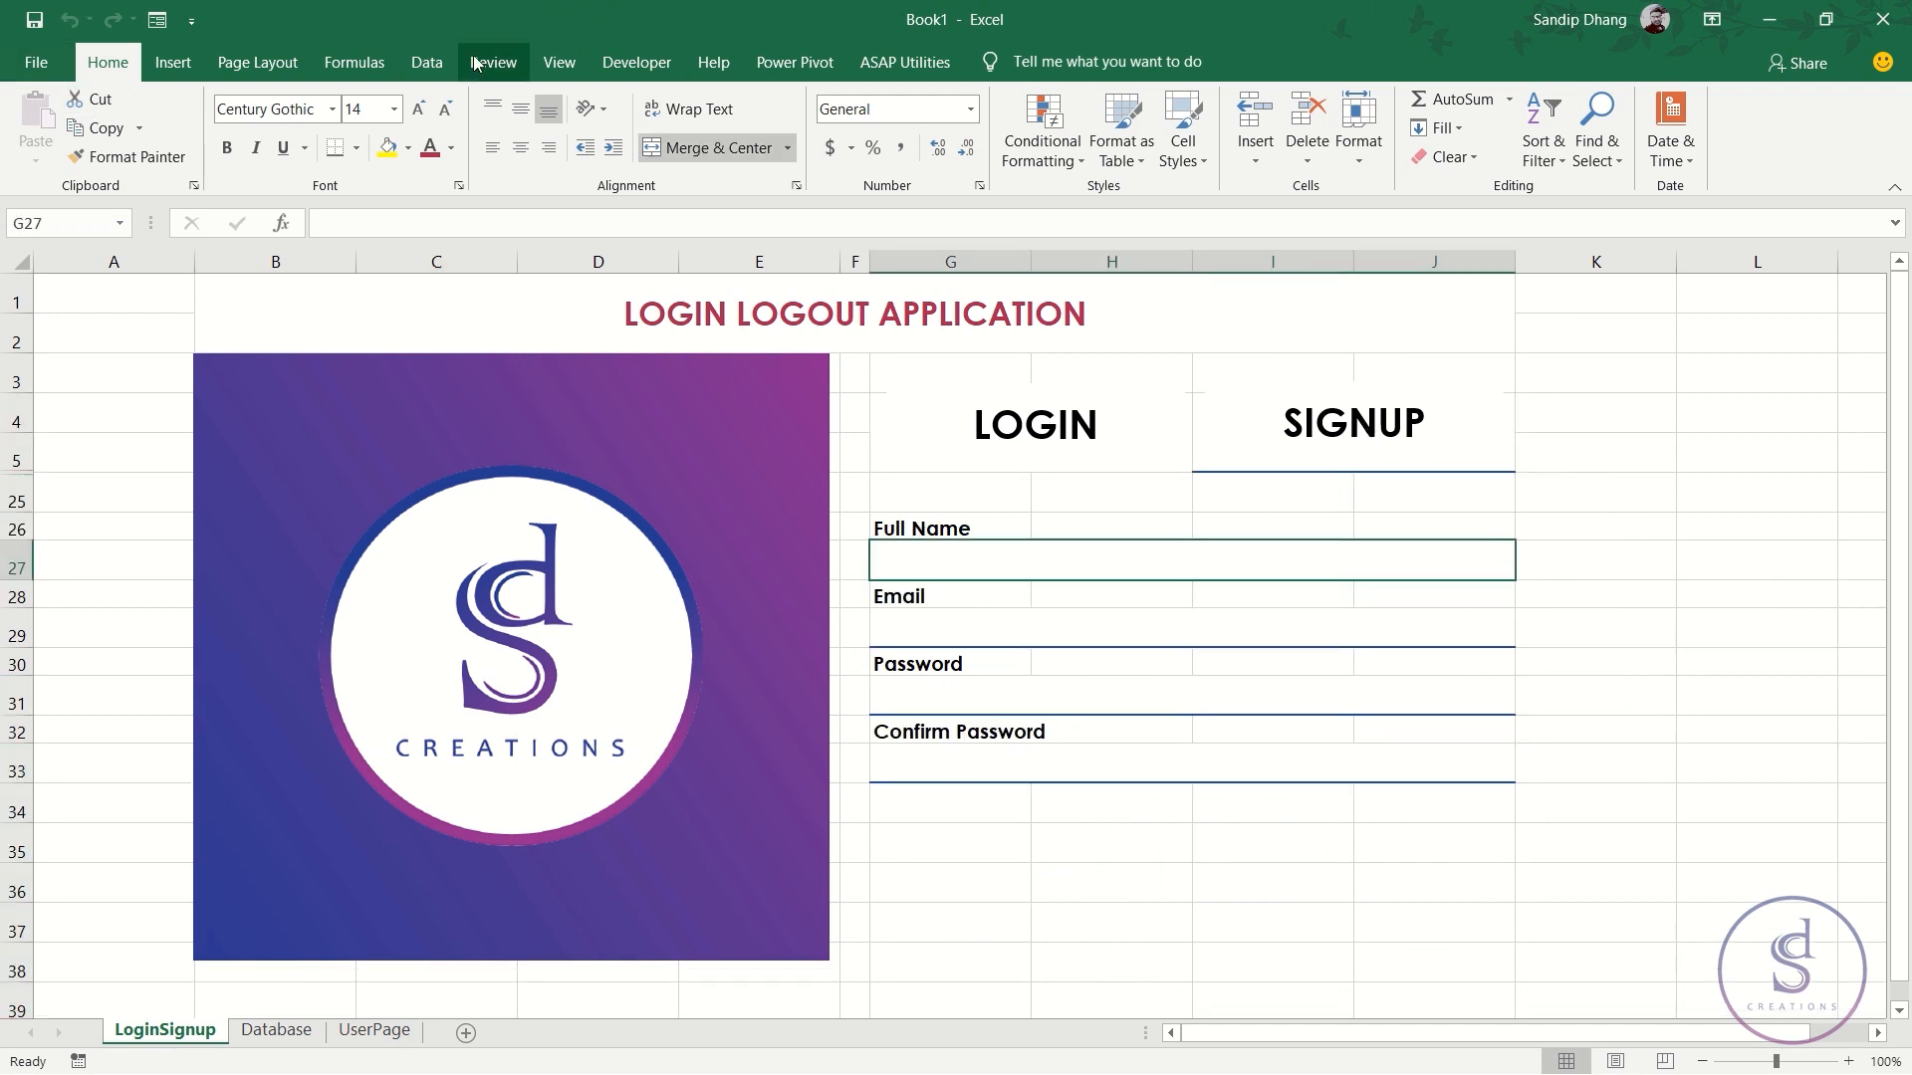
pyautogui.click(558, 62)
pyautogui.click(280, 147)
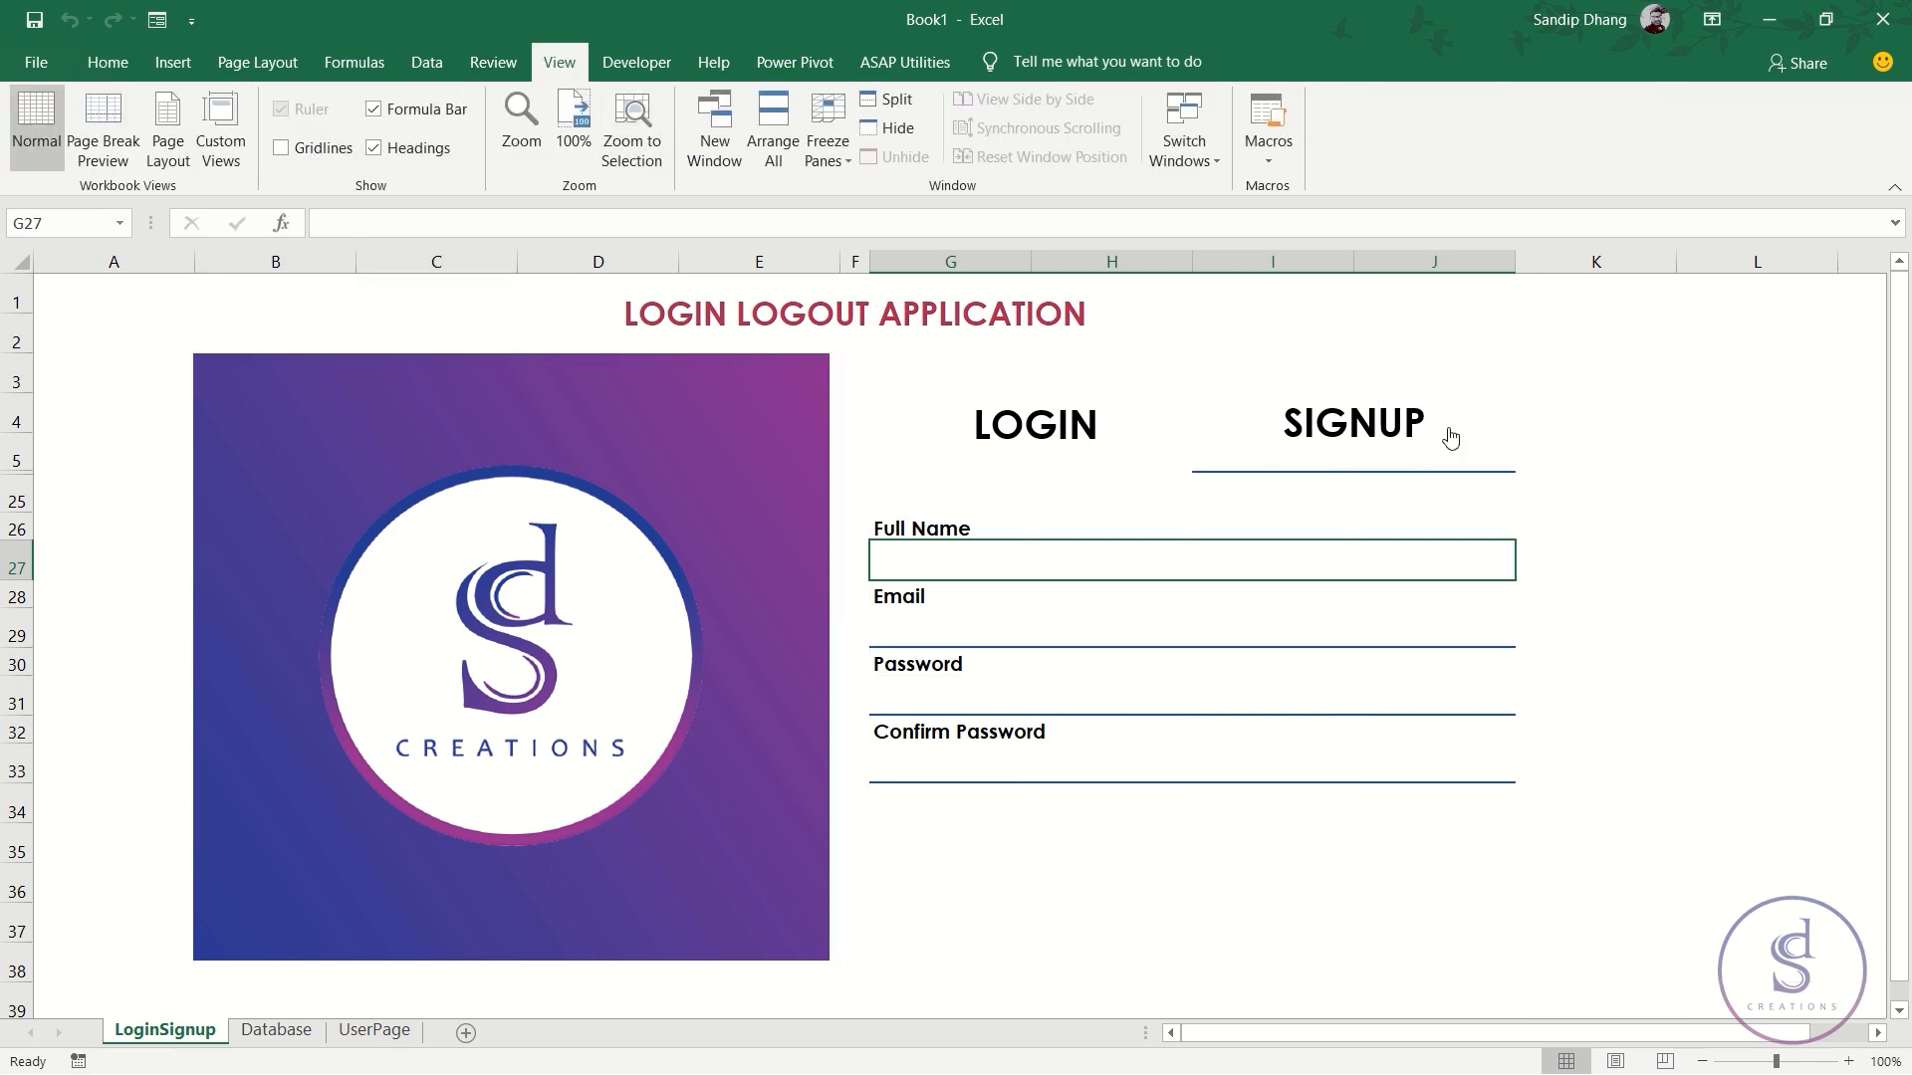
pyautogui.click(1059, 436)
pyautogui.click(1327, 423)
pyautogui.click(1095, 438)
pyautogui.click(1326, 433)
pyautogui.click(1080, 420)
pyautogui.click(1317, 424)
pyautogui.click(1051, 441)
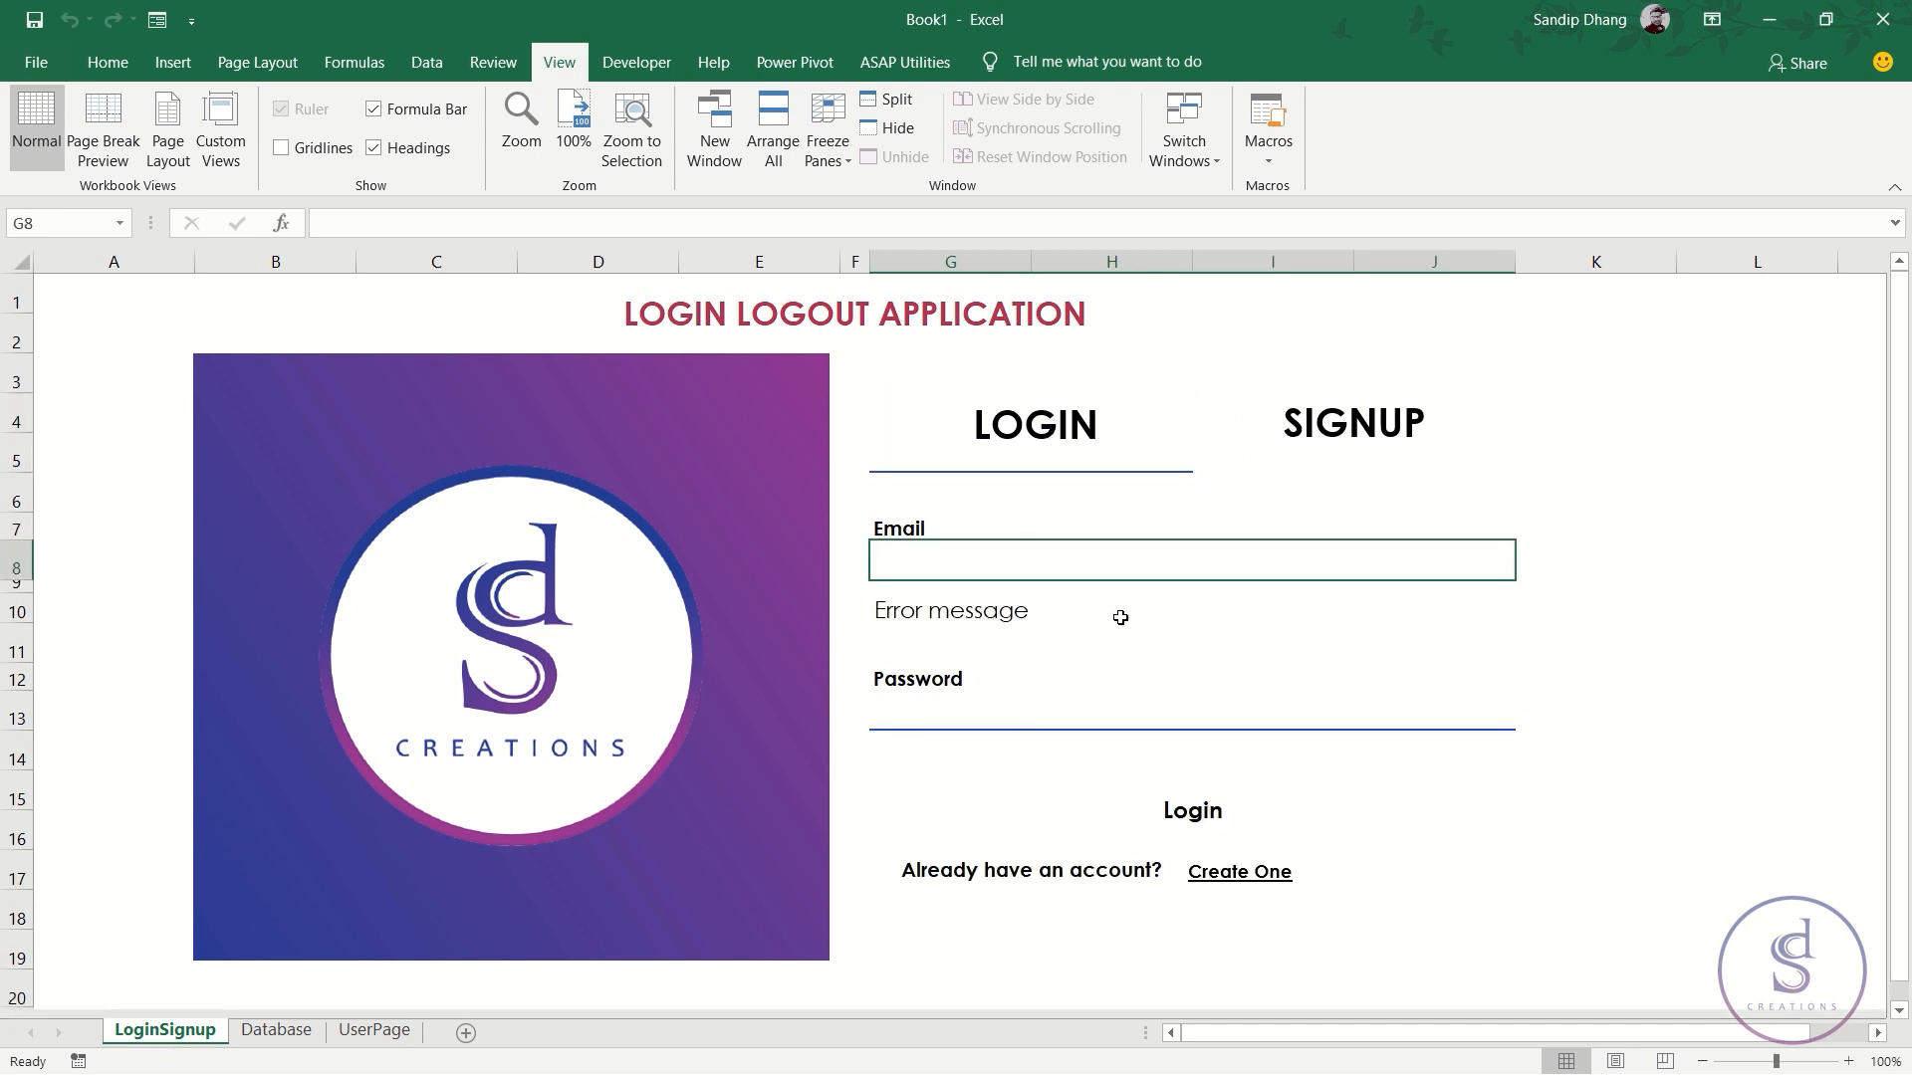
pyautogui.click(1342, 451)
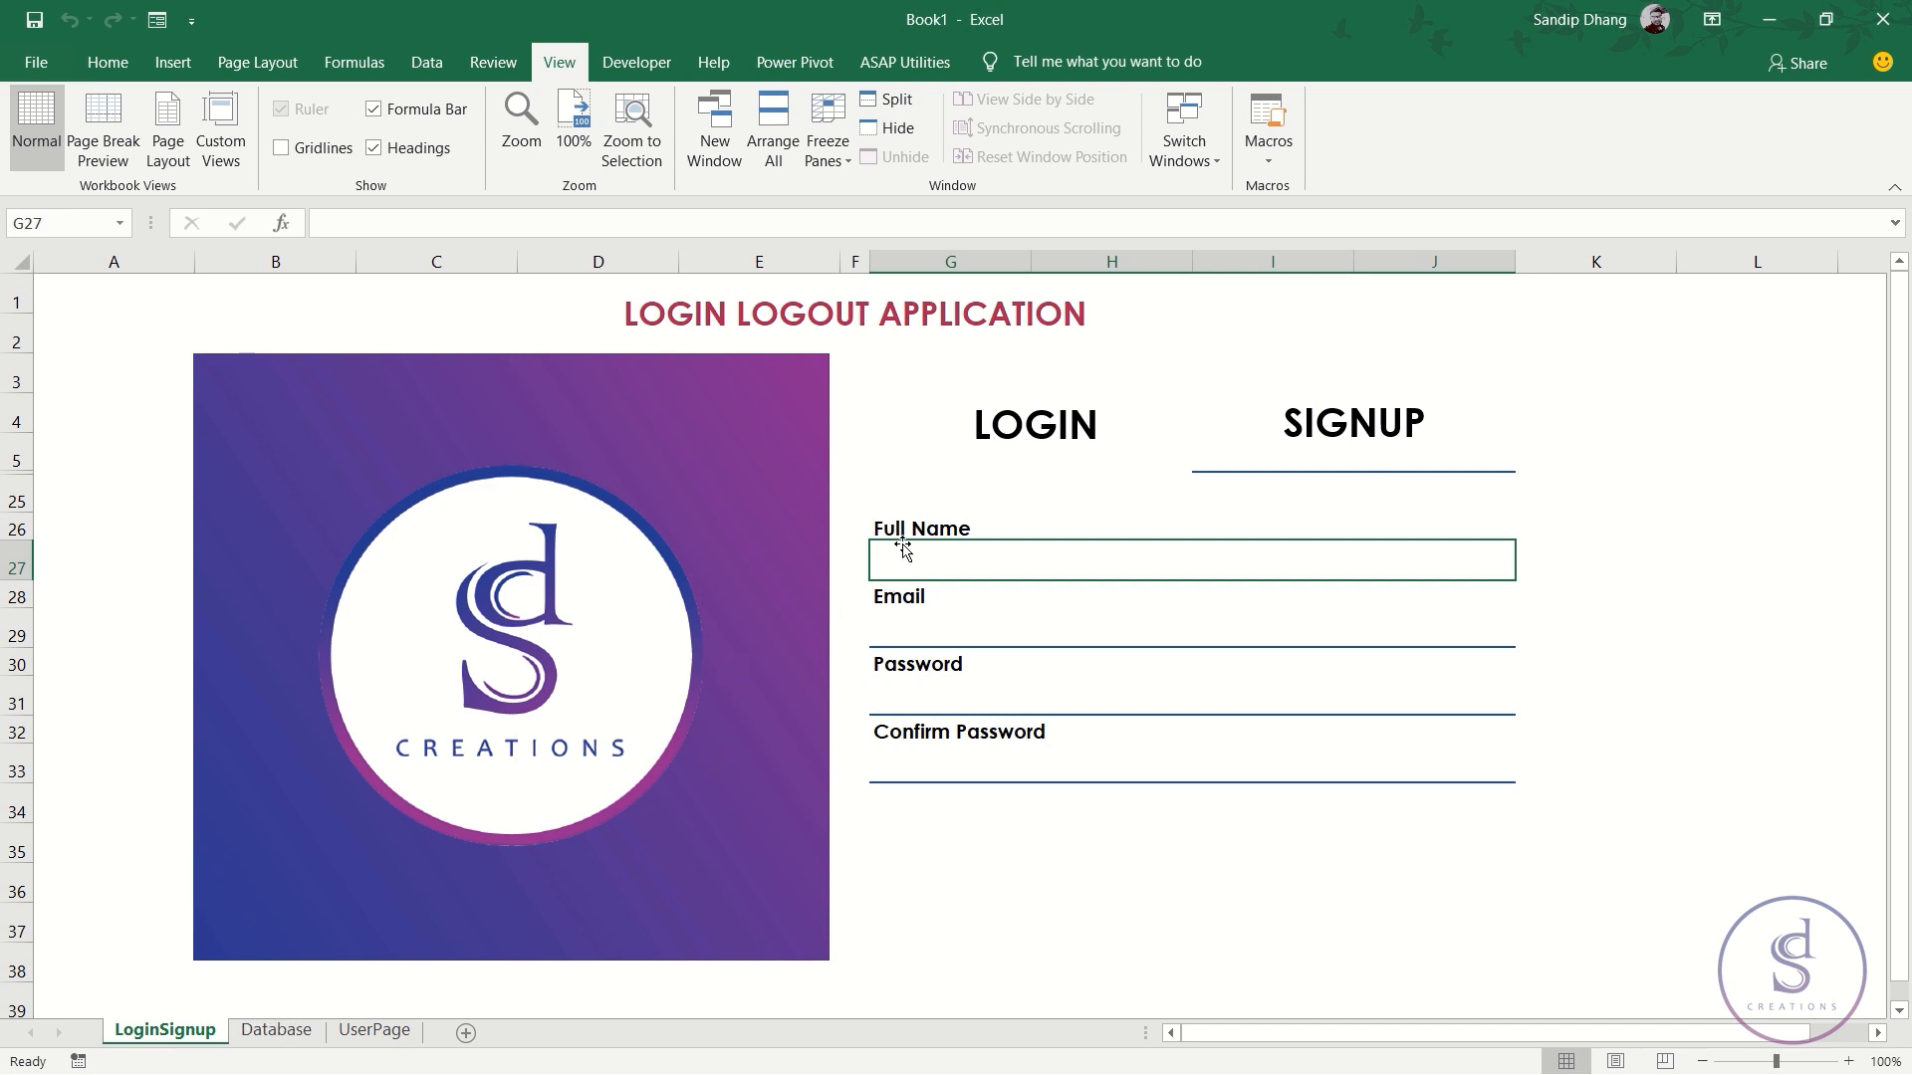
# - Copy the four signup labels and paste them transposed into Database row 1 from A1
pyautogui.click(932, 545)
pyautogui.keyDown('ctrl'); pyautogui.click(912, 600); pyautogui.keyUp('ctrl')
pyautogui.keyDown('ctrl'); pyautogui.click(908, 667); pyautogui.keyUp('ctrl')
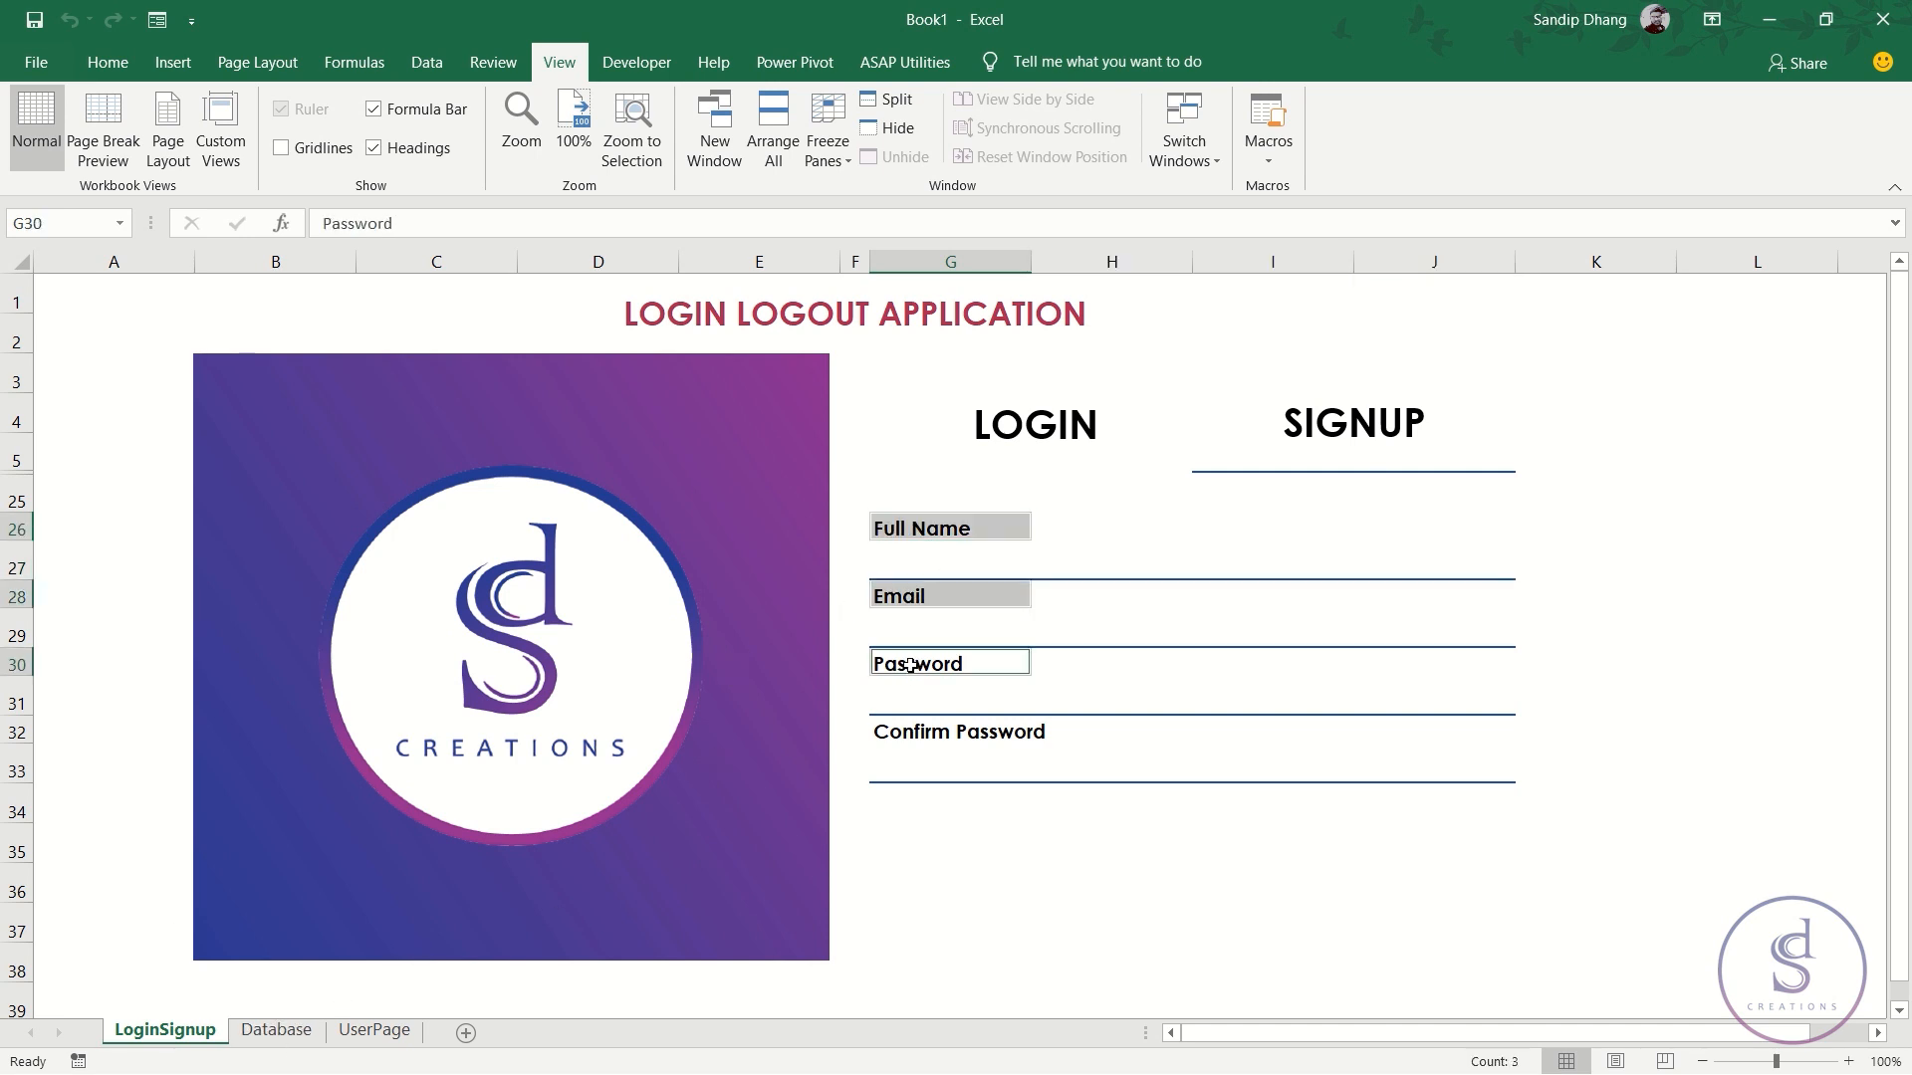
pyautogui.keyDown('ctrl'); pyautogui.click(938, 736); pyautogui.keyUp('ctrl')
pyautogui.hotkey('ctrl', 'c')
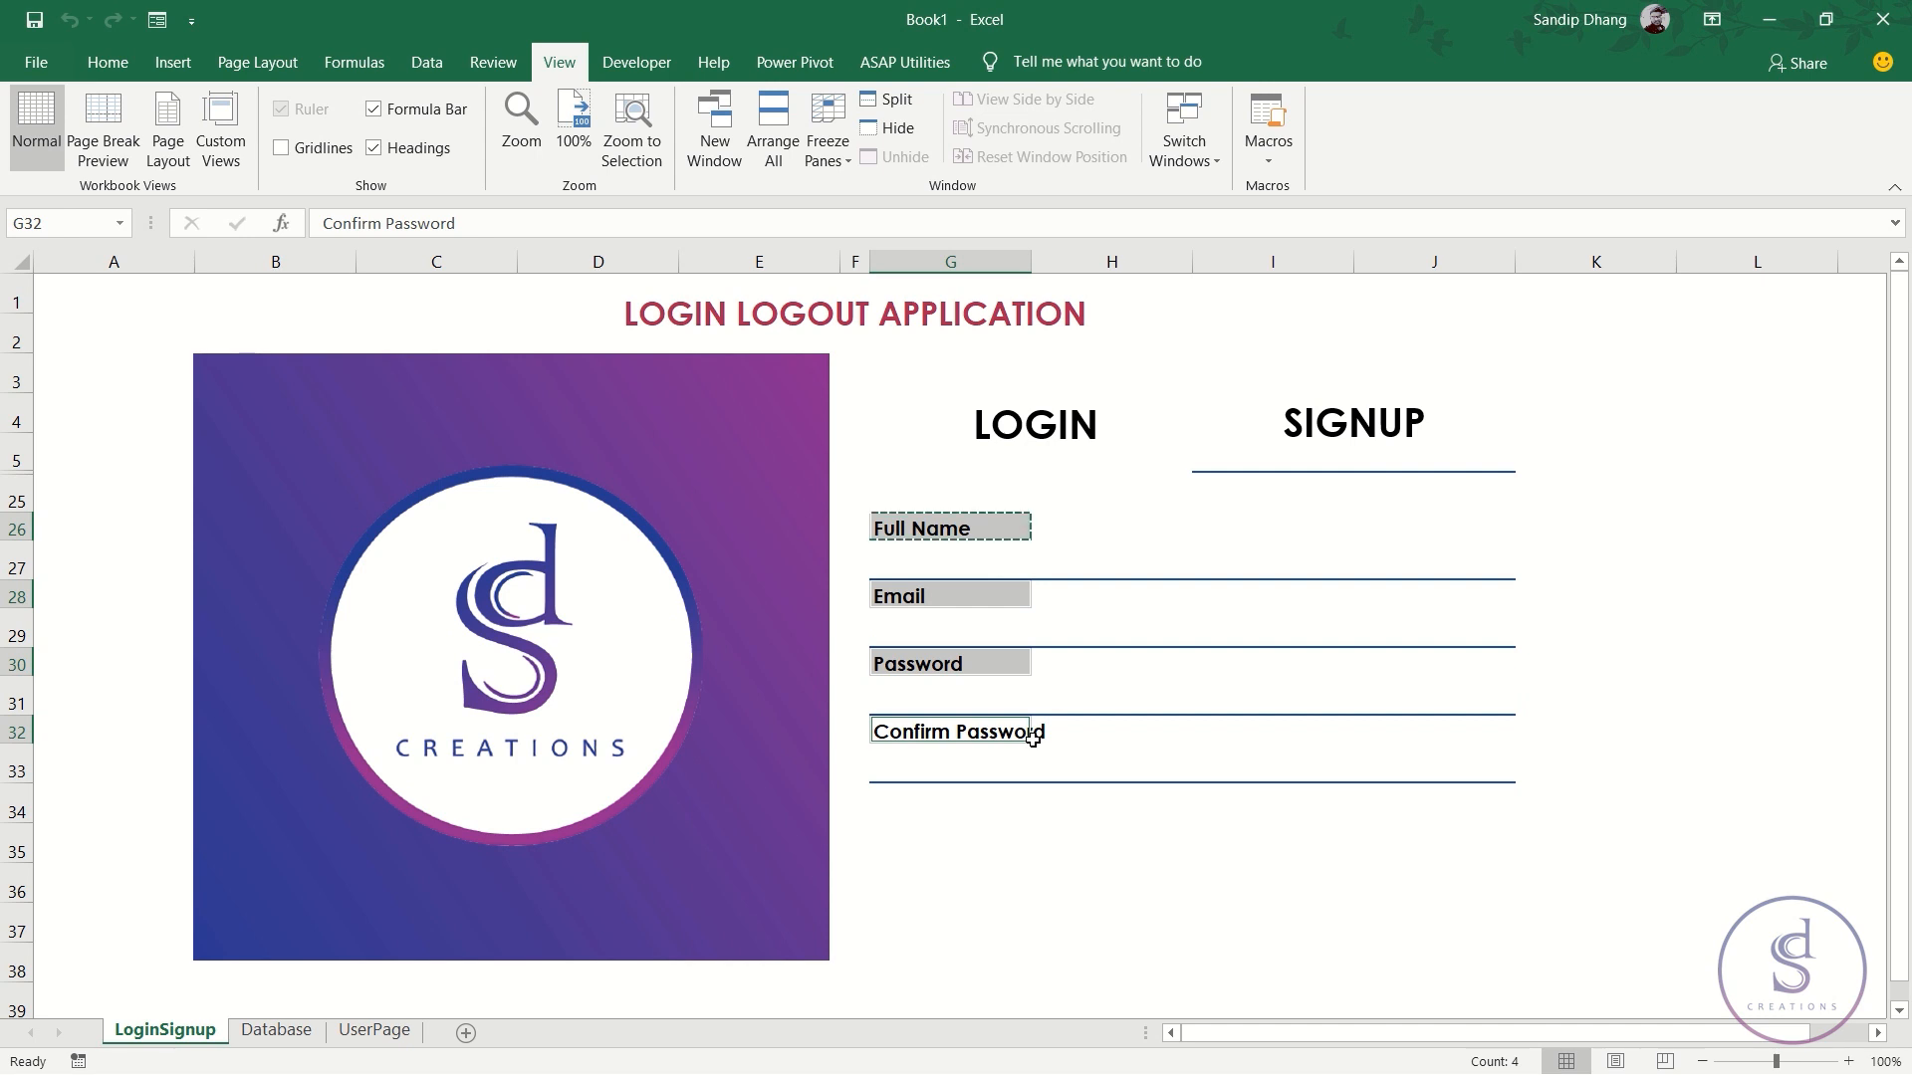
pyautogui.click(276, 1030)
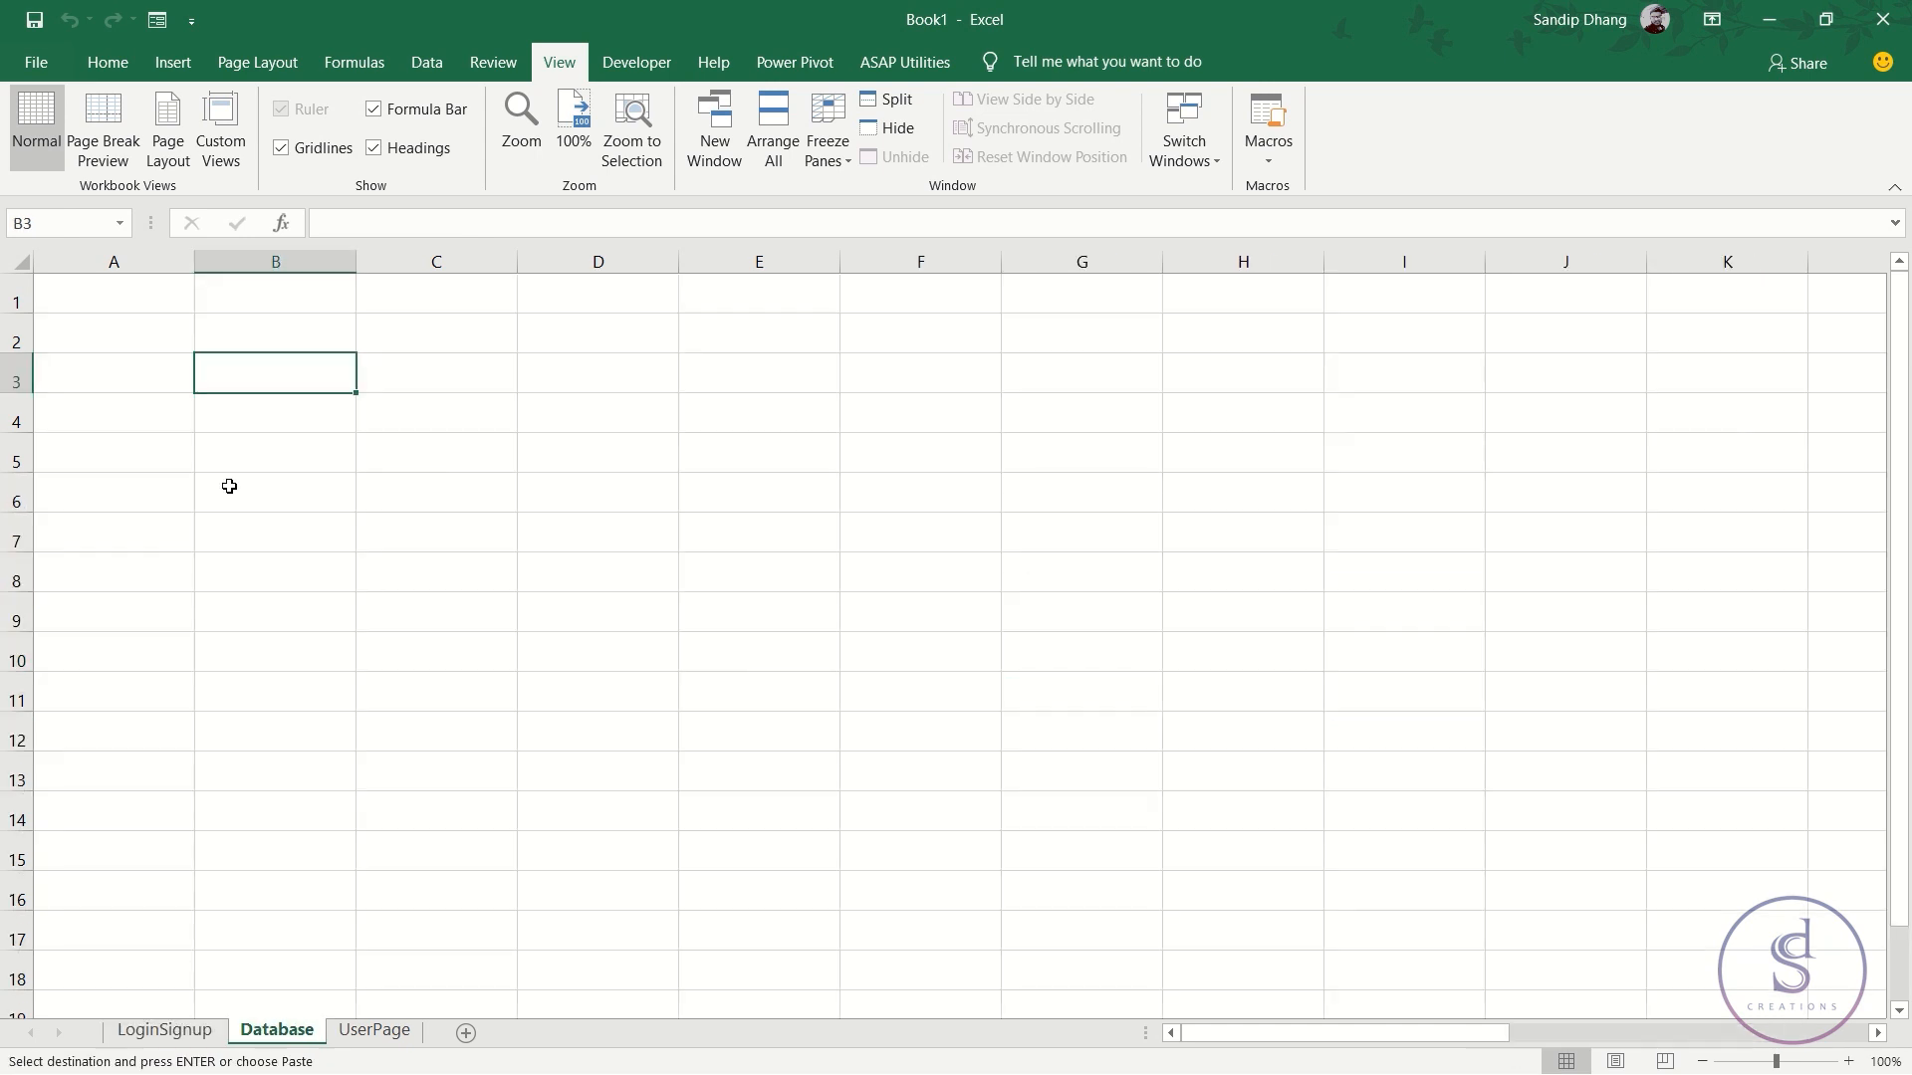
pyautogui.click(100, 299)
pyautogui.rightClick(109, 287)
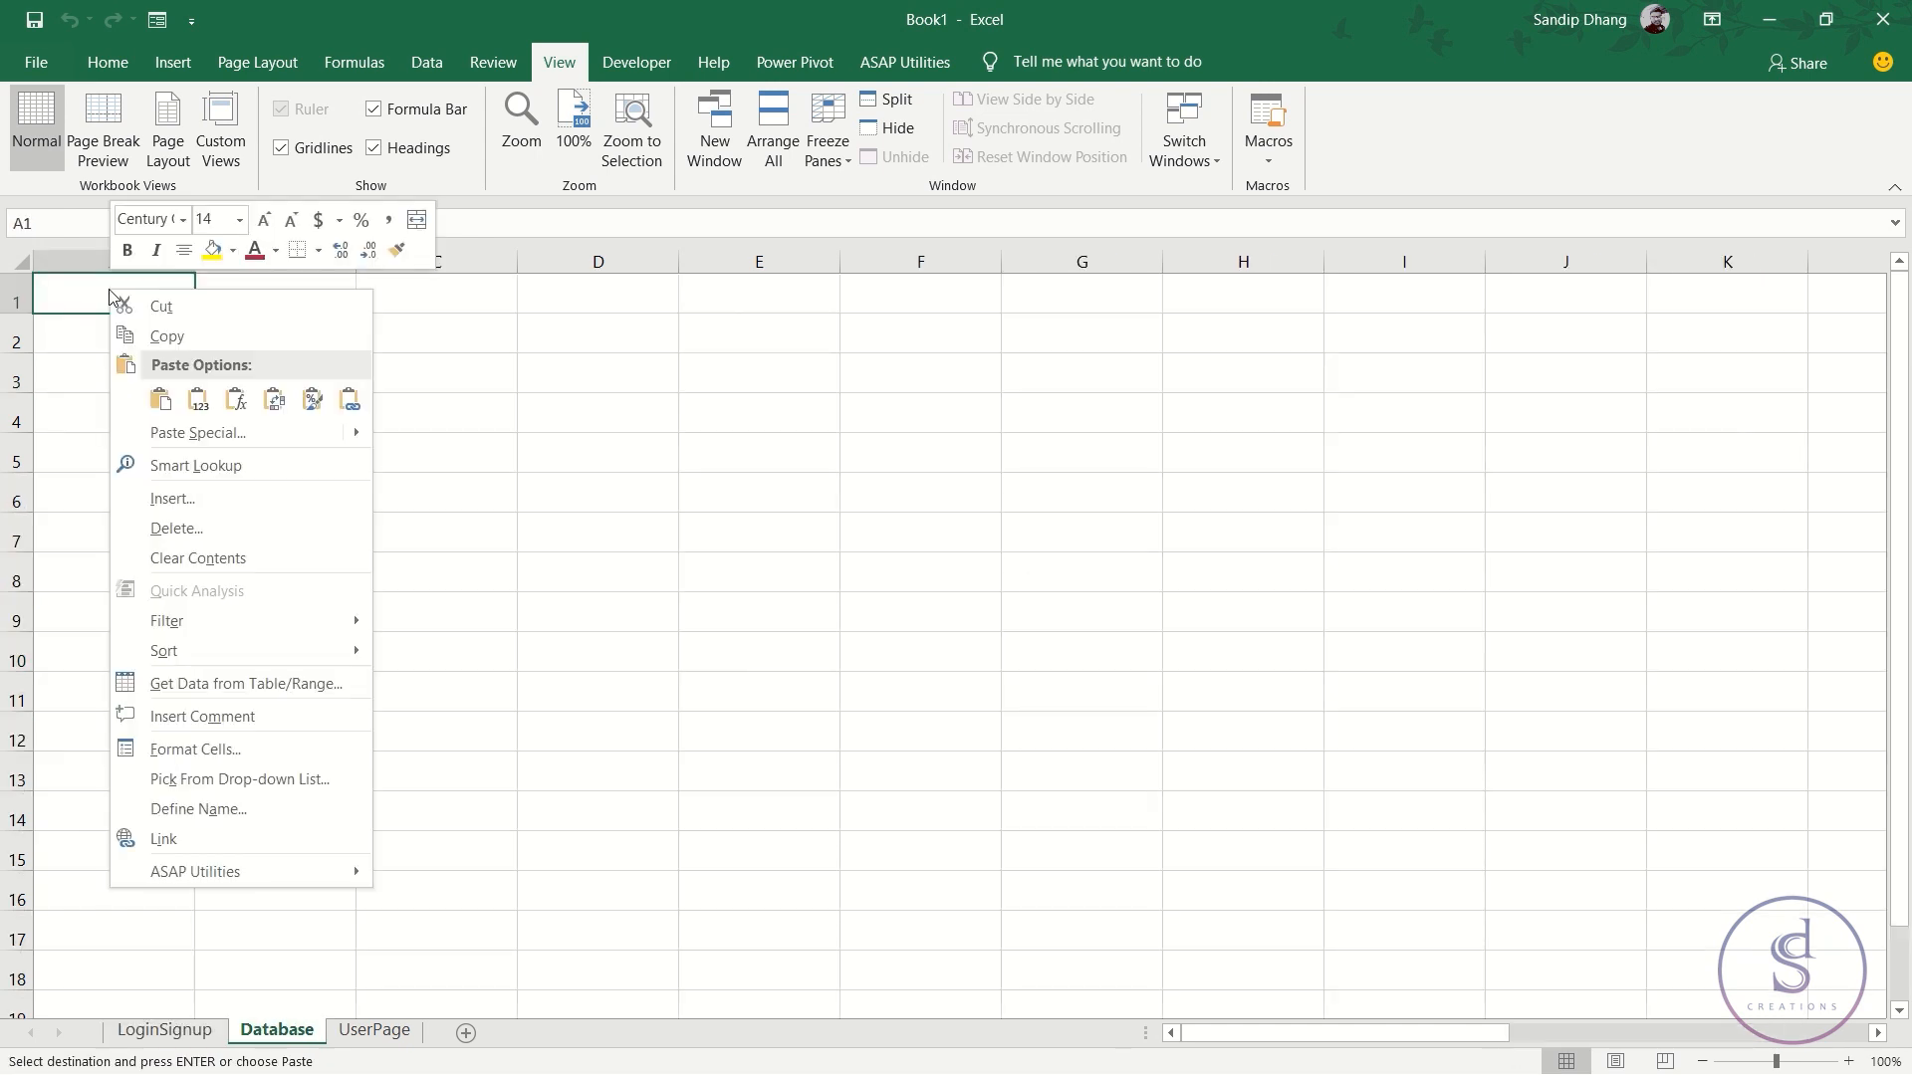
pyautogui.click(277, 408)
# - Autofit column D for Confirm Password, re-paste over A1:D2, and return to LoginSignup
pyautogui.click(205, 373)
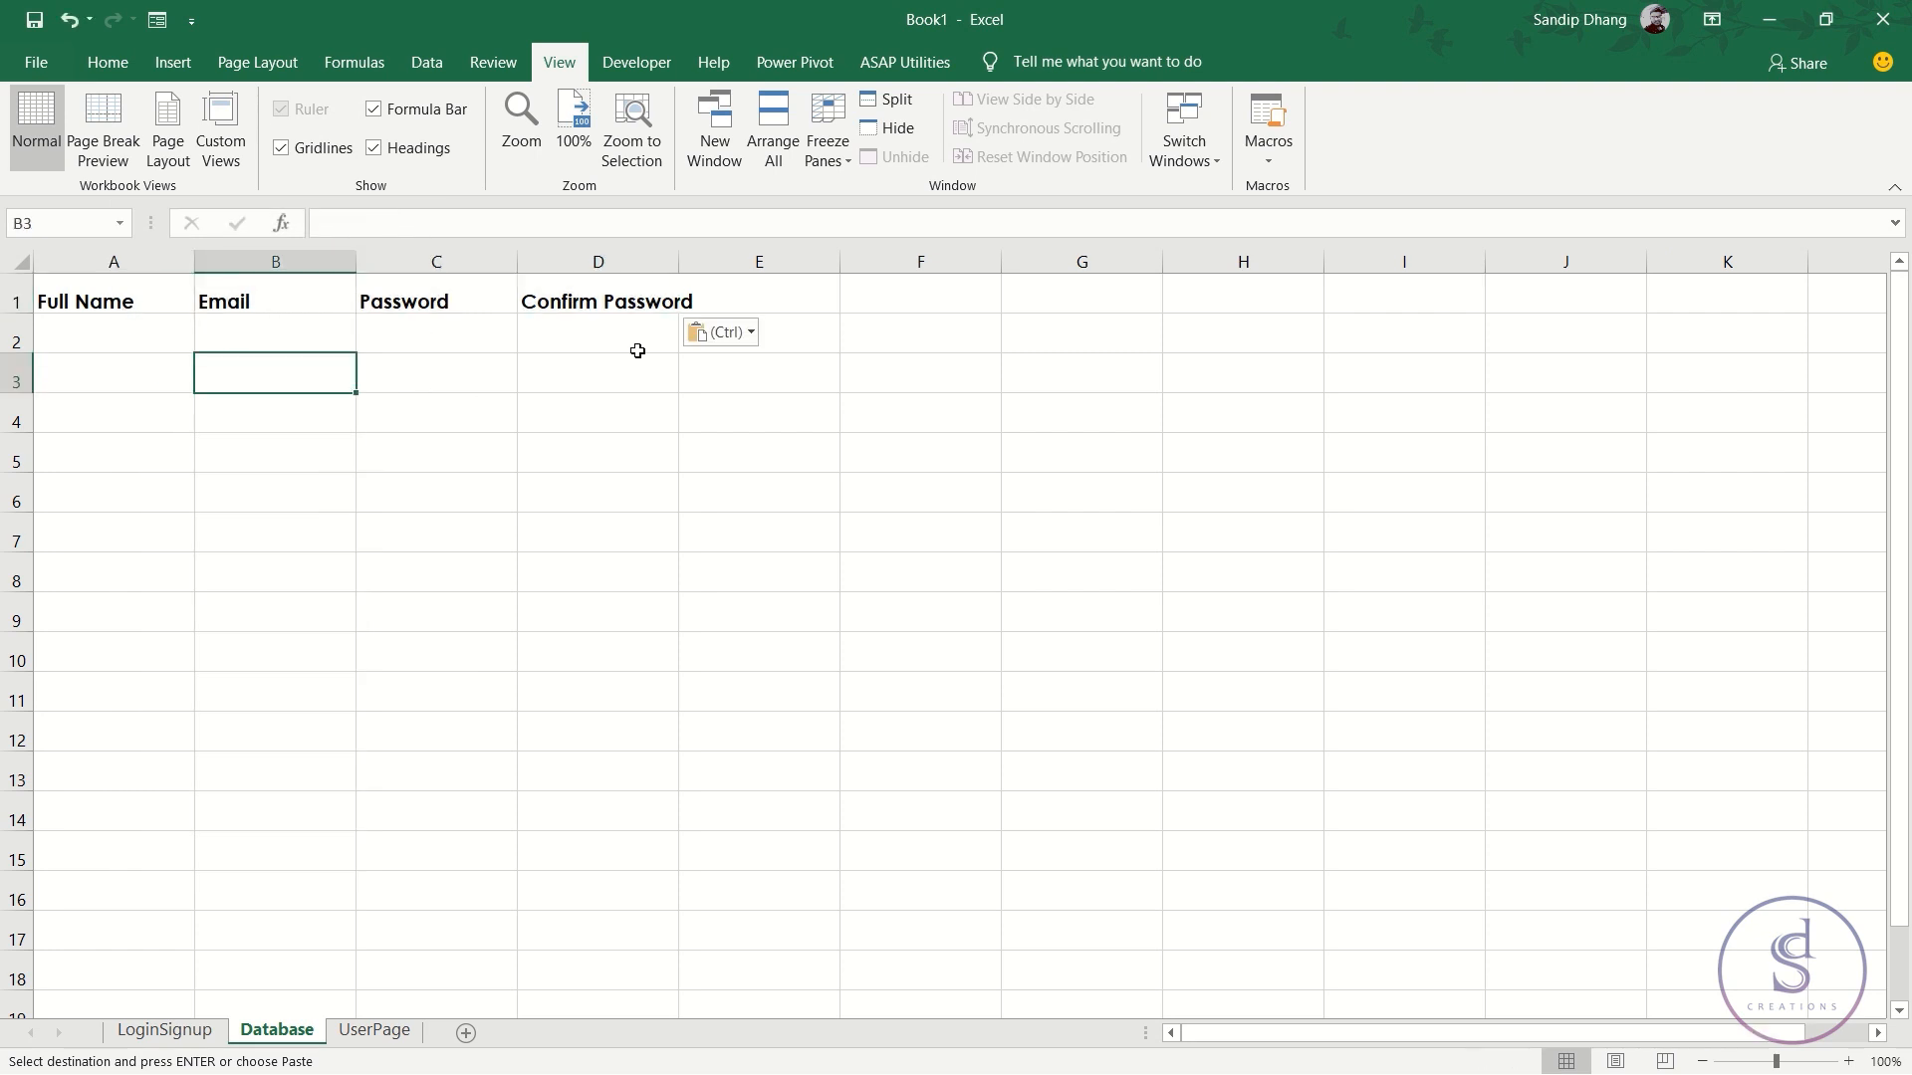
pyautogui.doubleClick(687, 259)
pyautogui.moveTo(116, 299); pyautogui.dragTo(652, 333)
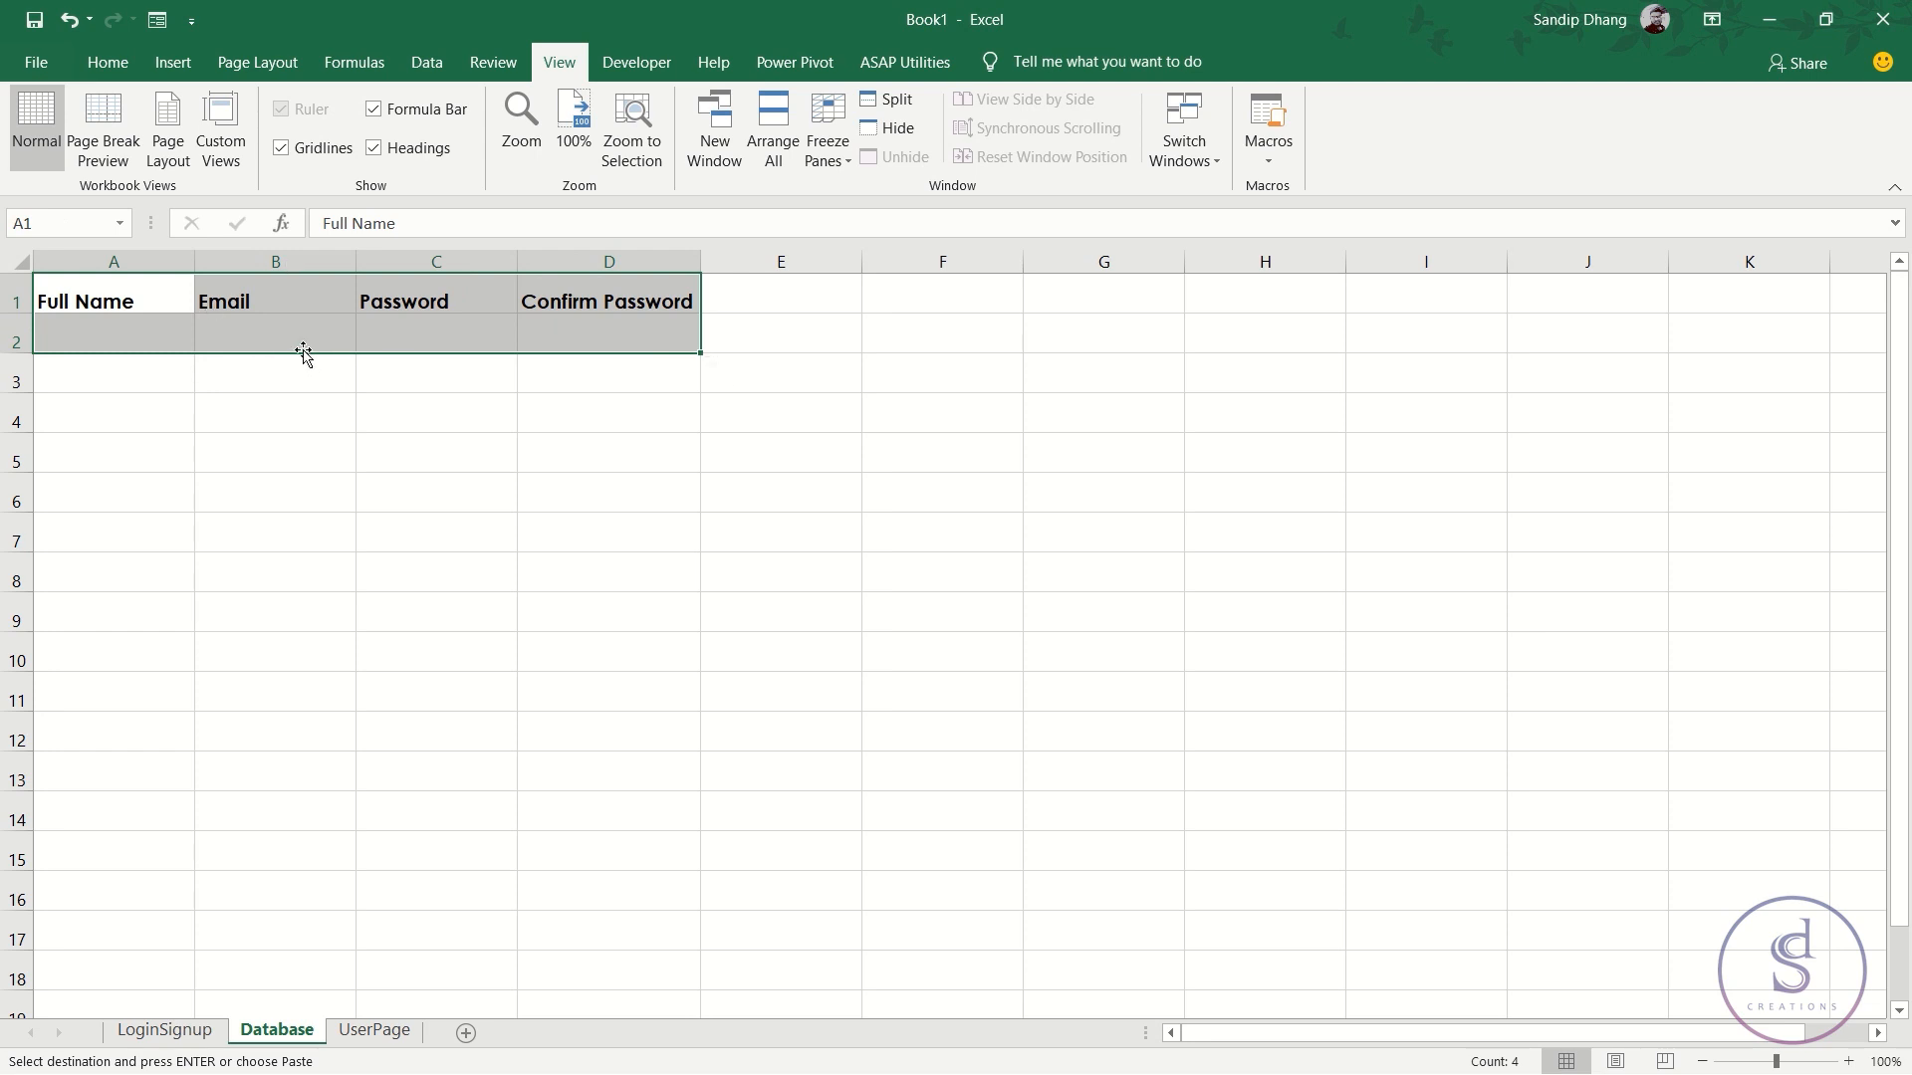
pyautogui.moveTo(138, 299); pyautogui.dragTo(573, 324)
pyautogui.hotkey('ctrl', 'v')
pyautogui.click(99, 451)
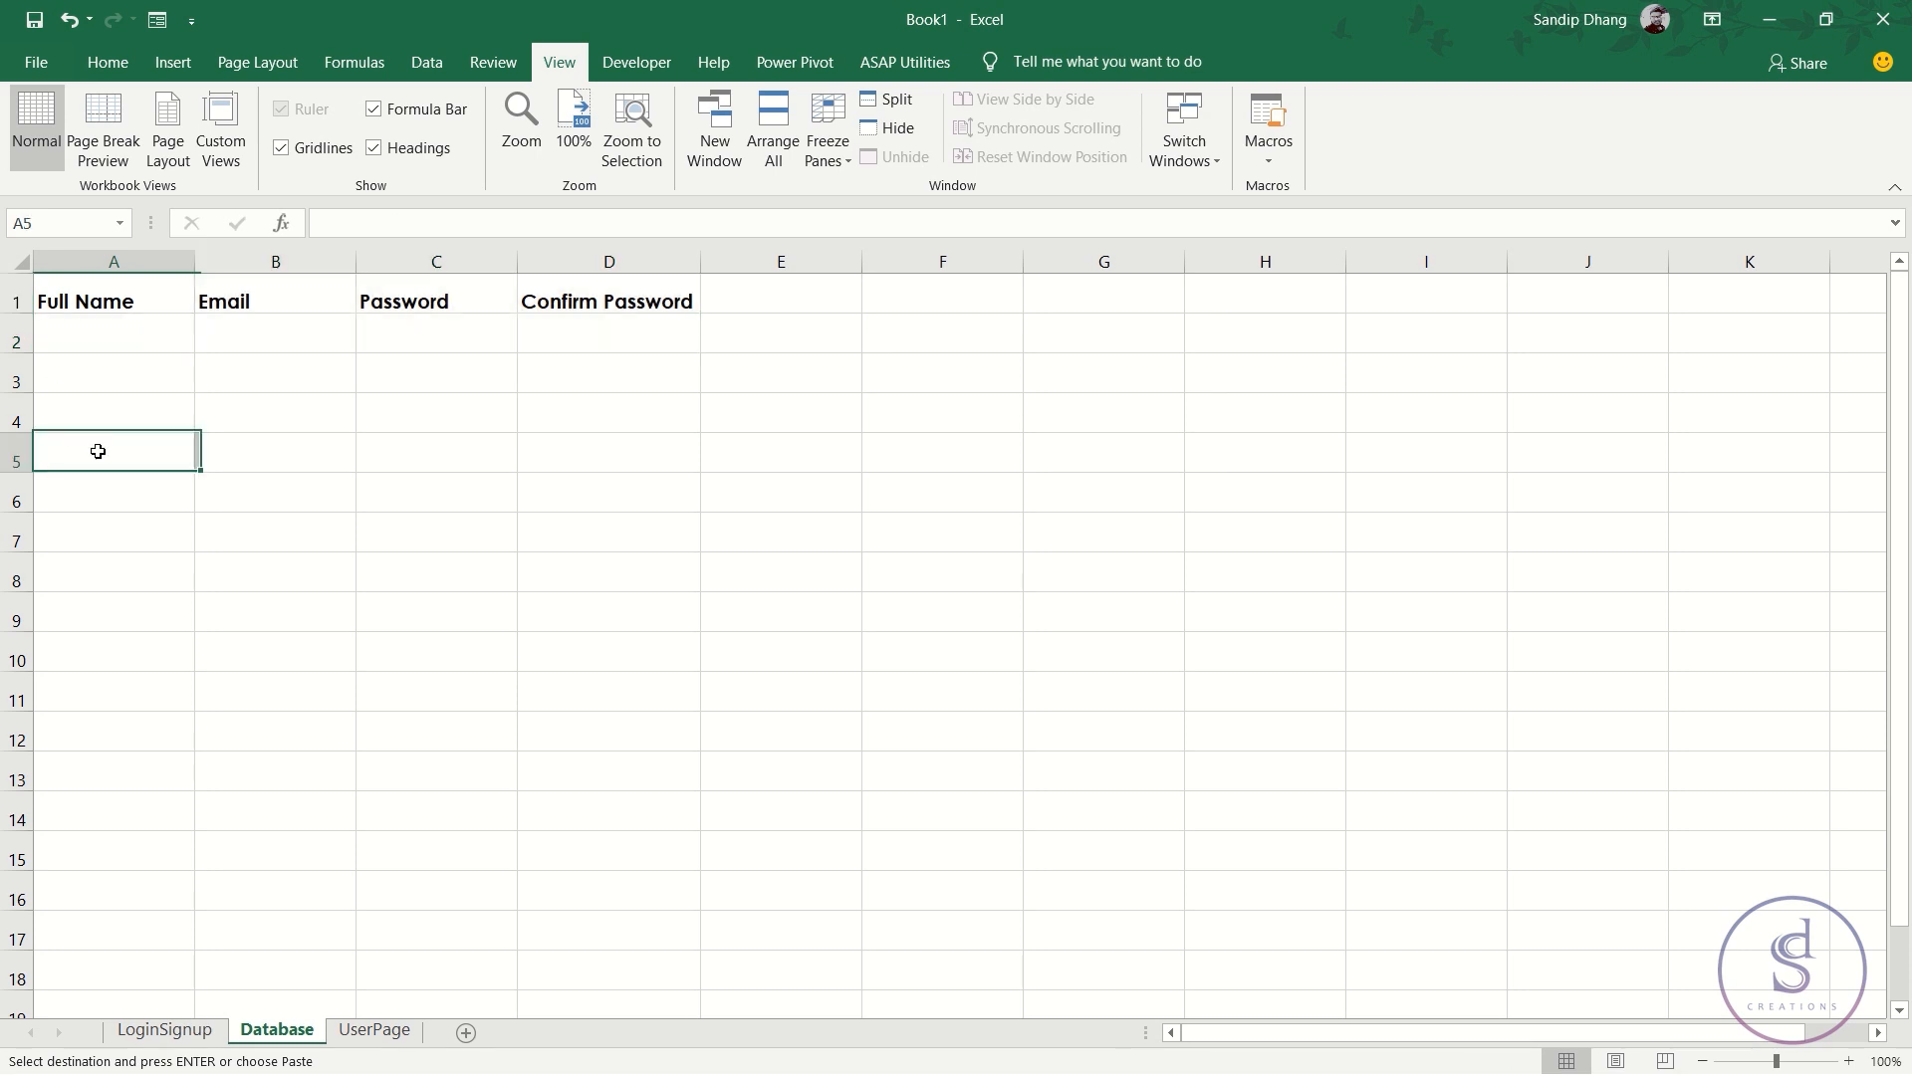
pyautogui.click(114, 346)
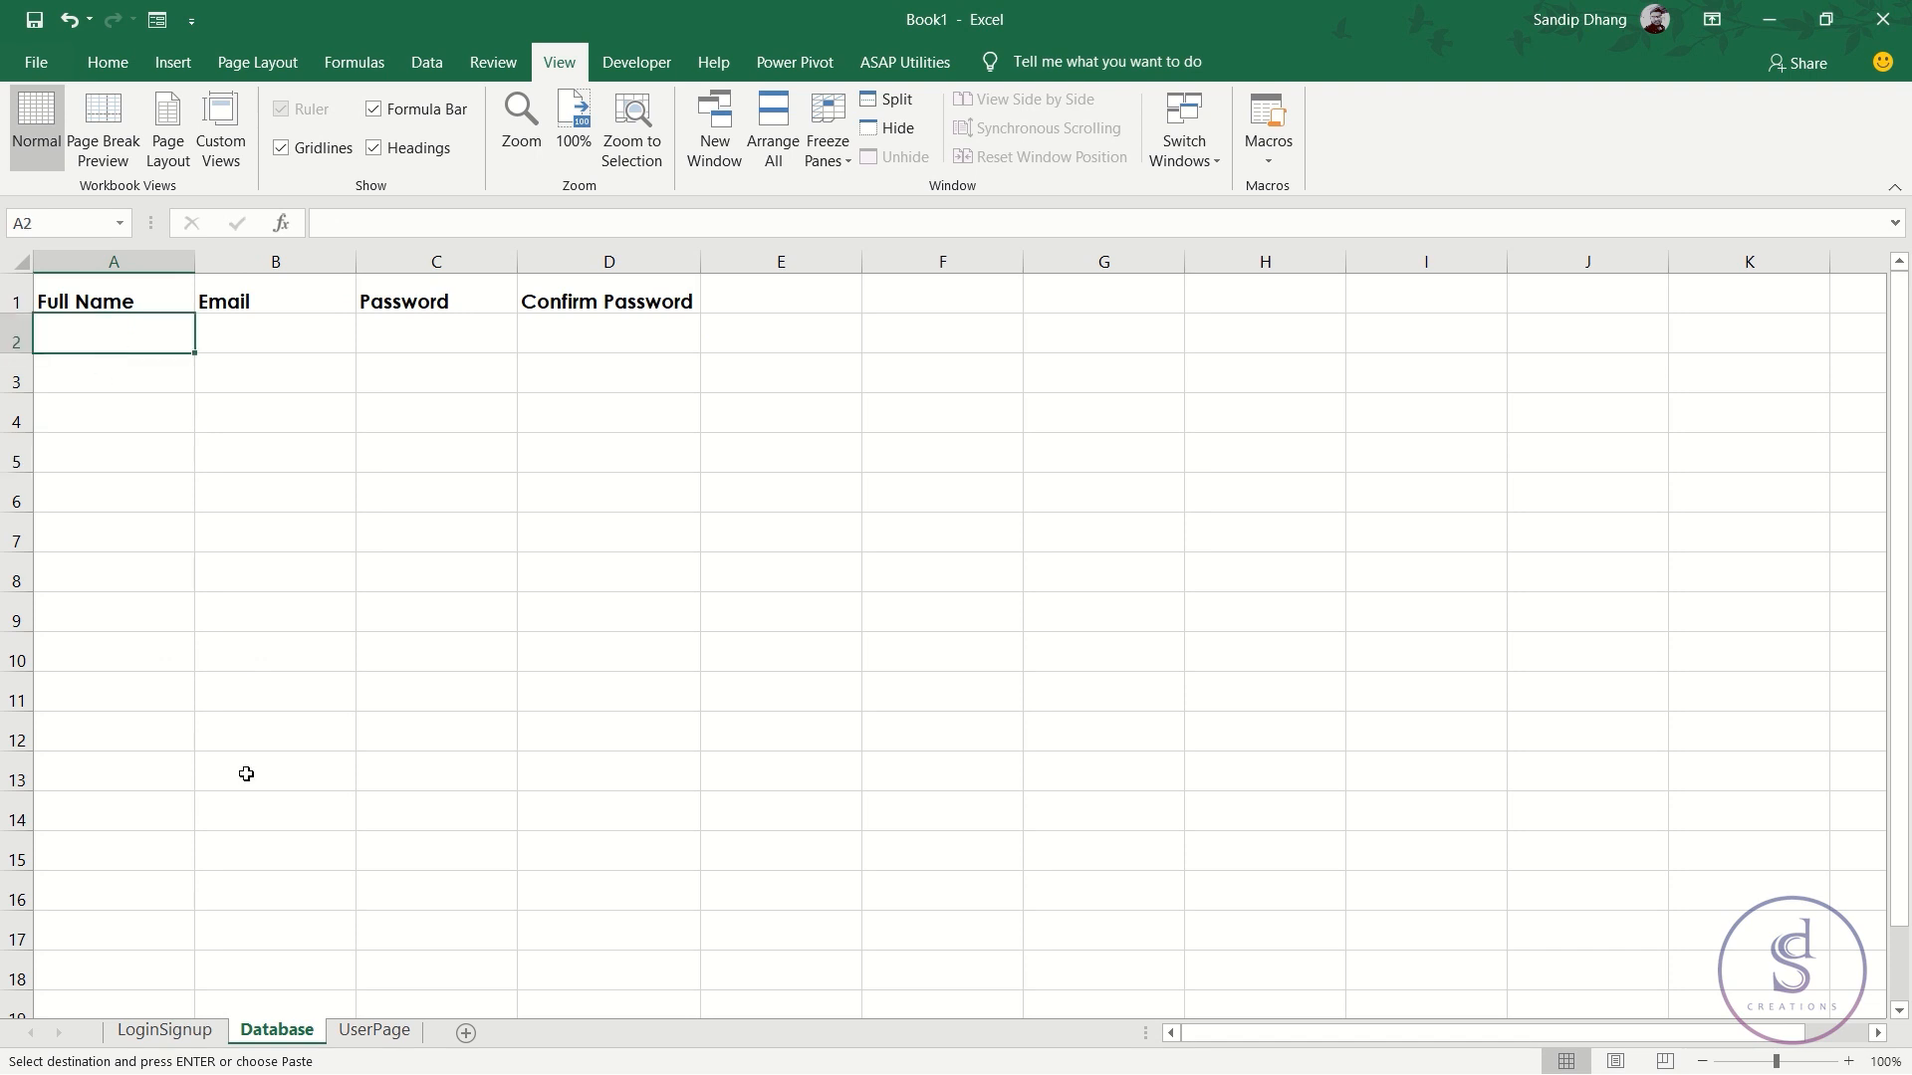
pyautogui.click(164, 1030)
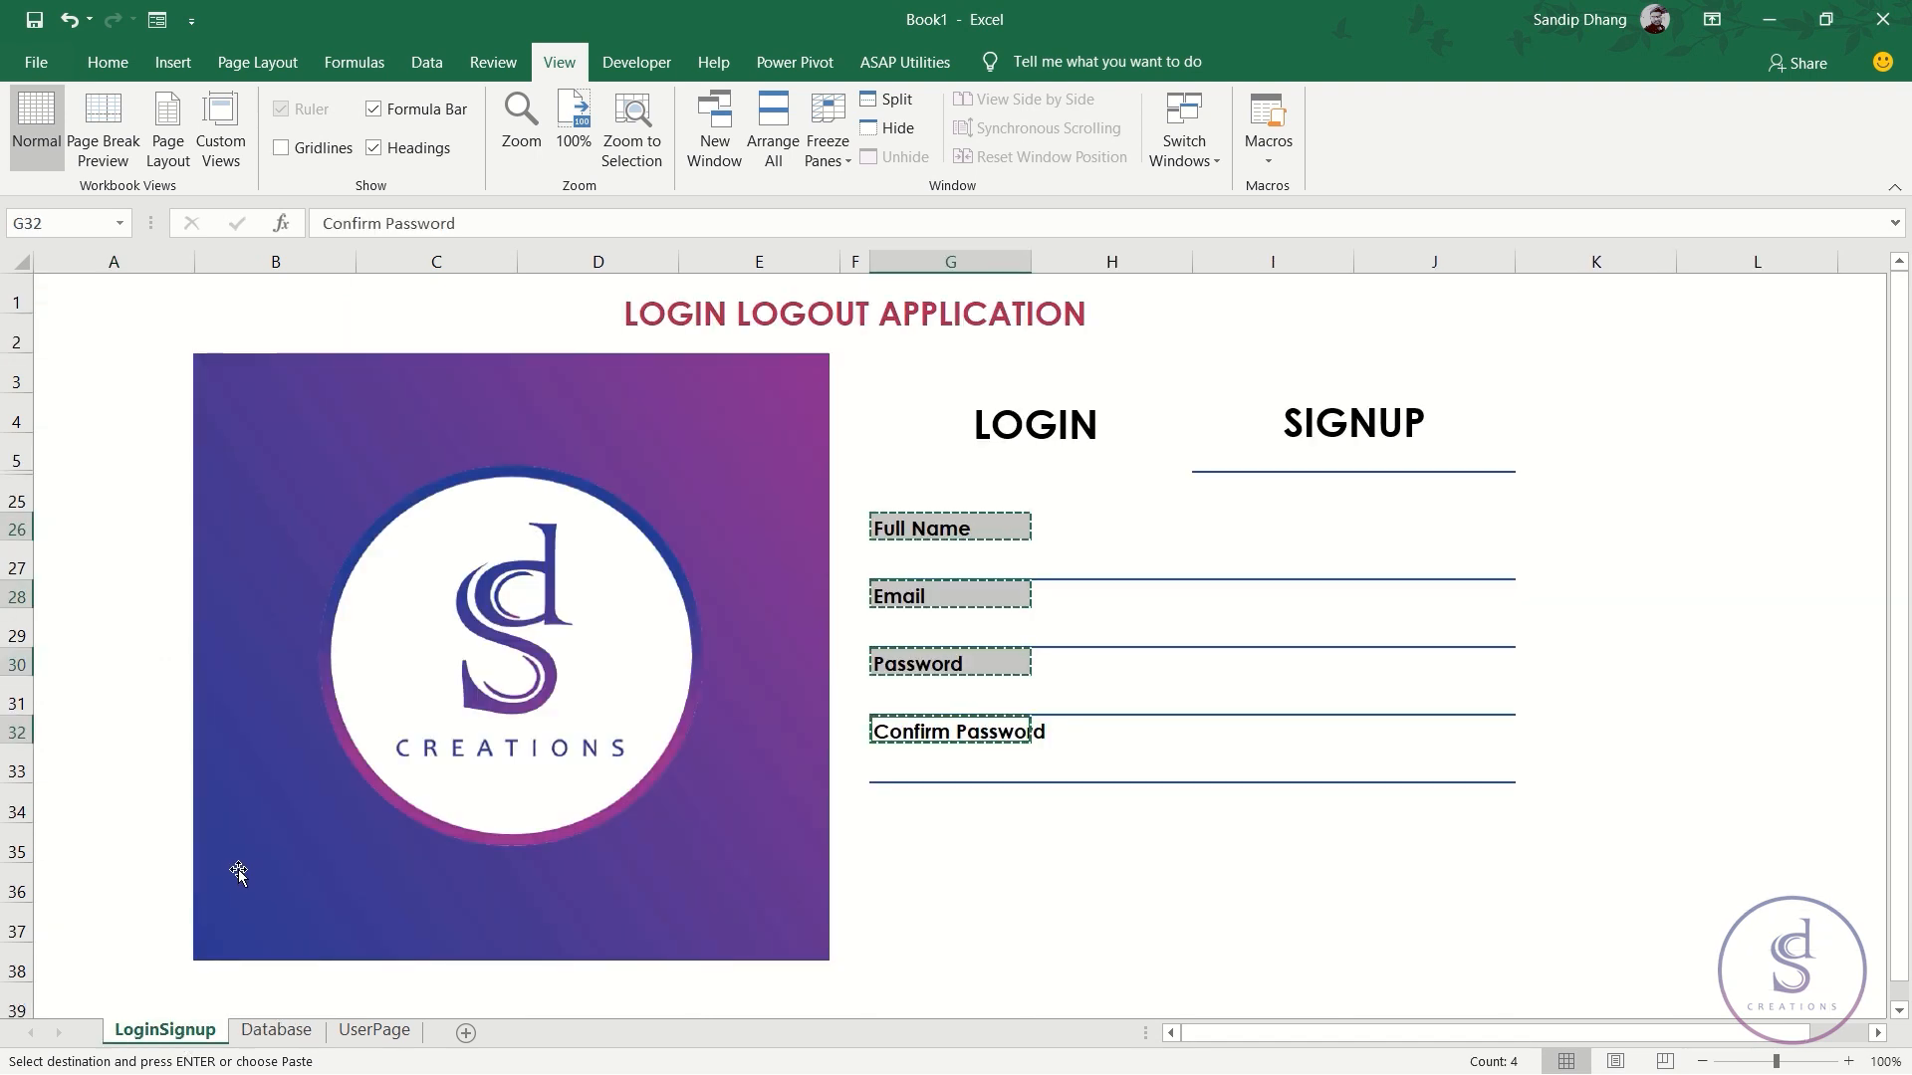
pyautogui.press('Escape')
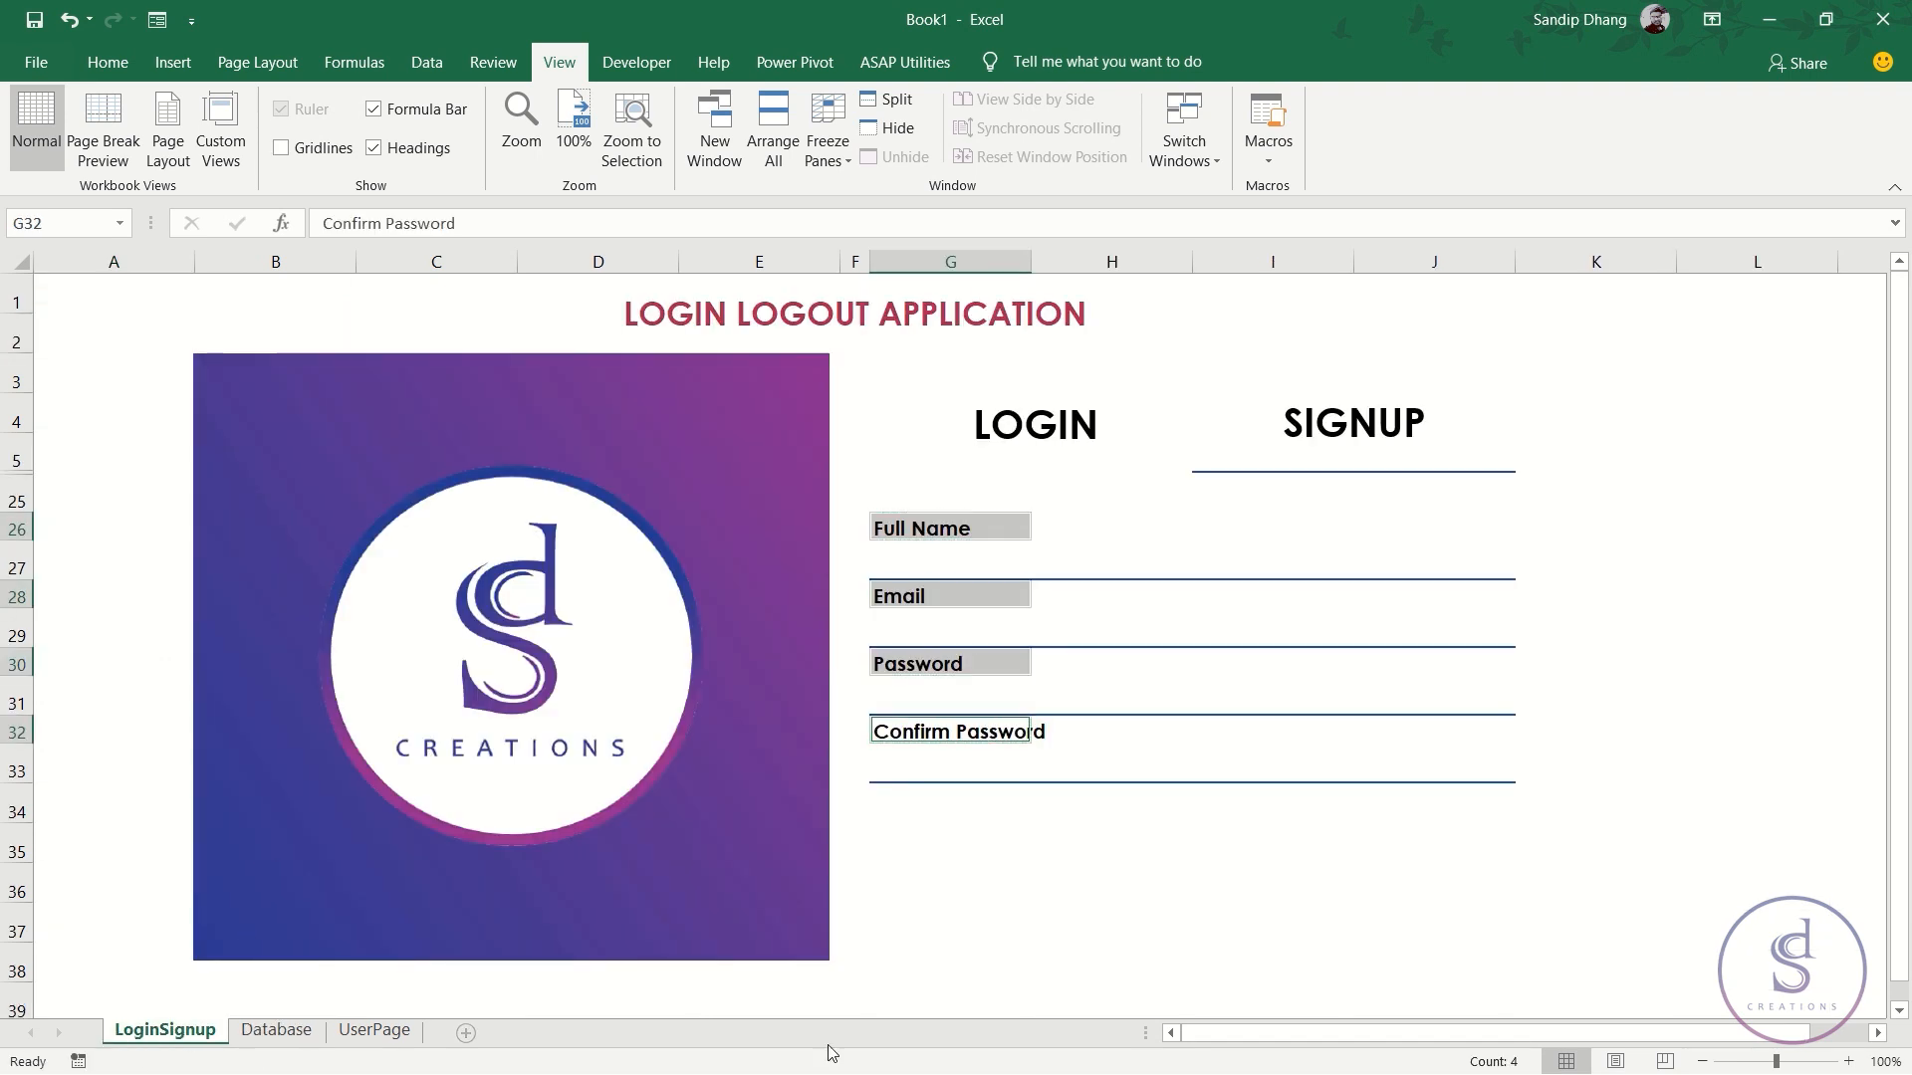
# - Draw a blue-styled rectangle below the Confirm Password field of the signup form
pyautogui.click(1019, 796)
pyautogui.click(1157, 811)
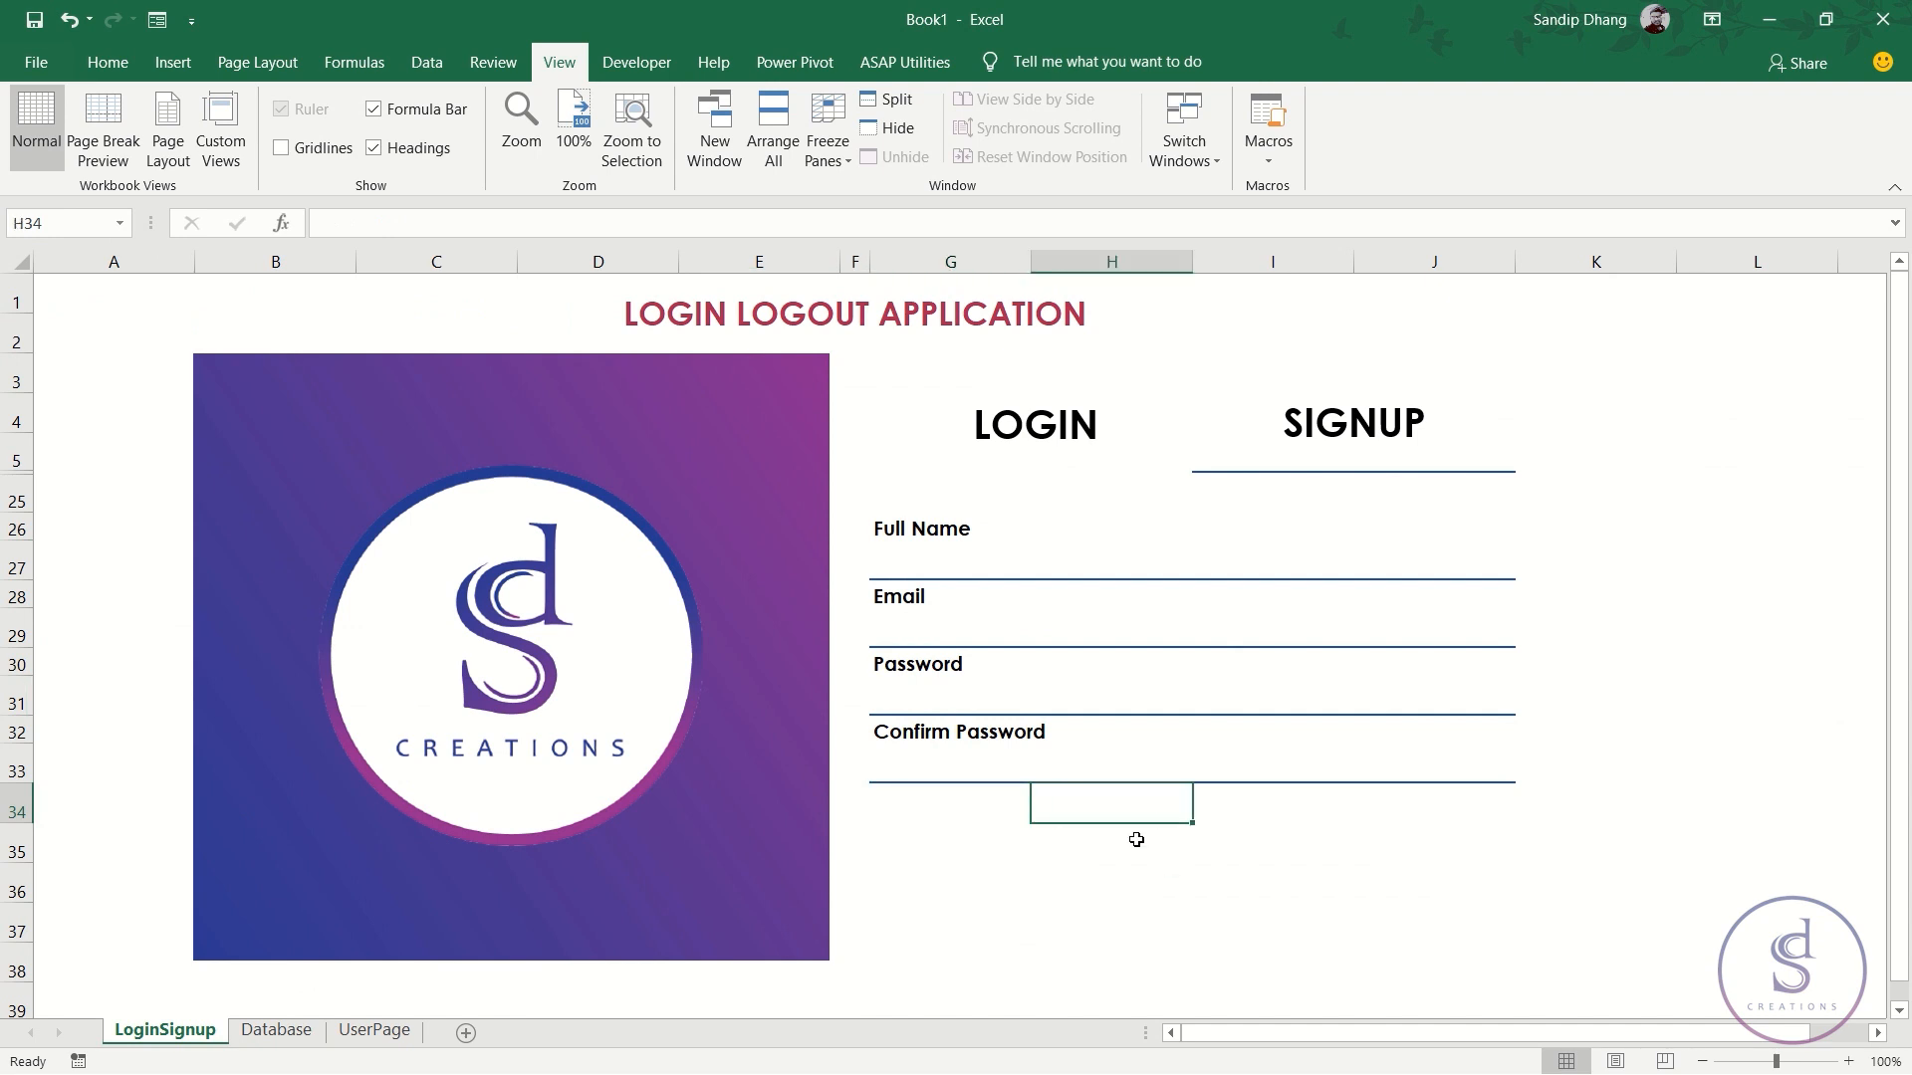
pyautogui.click(172, 62)
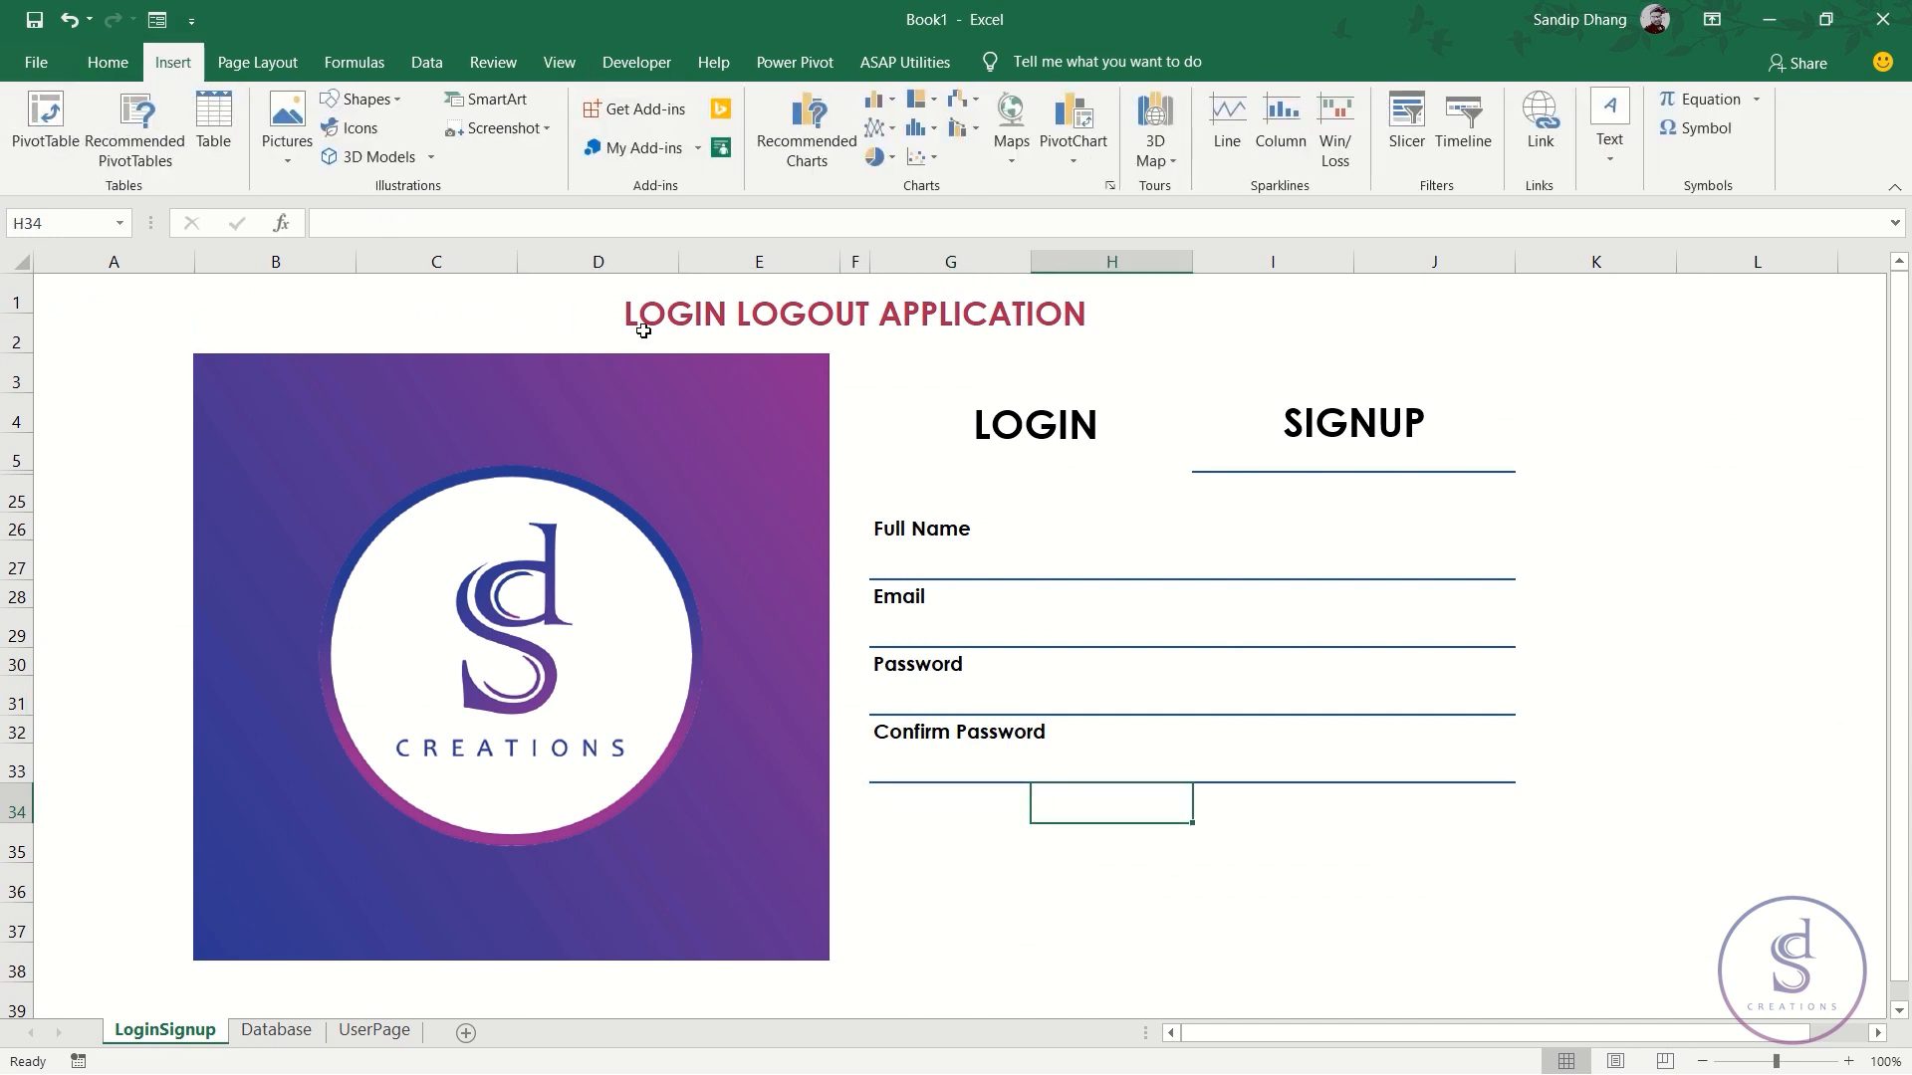
pyautogui.click(397, 104)
pyautogui.click(402, 158)
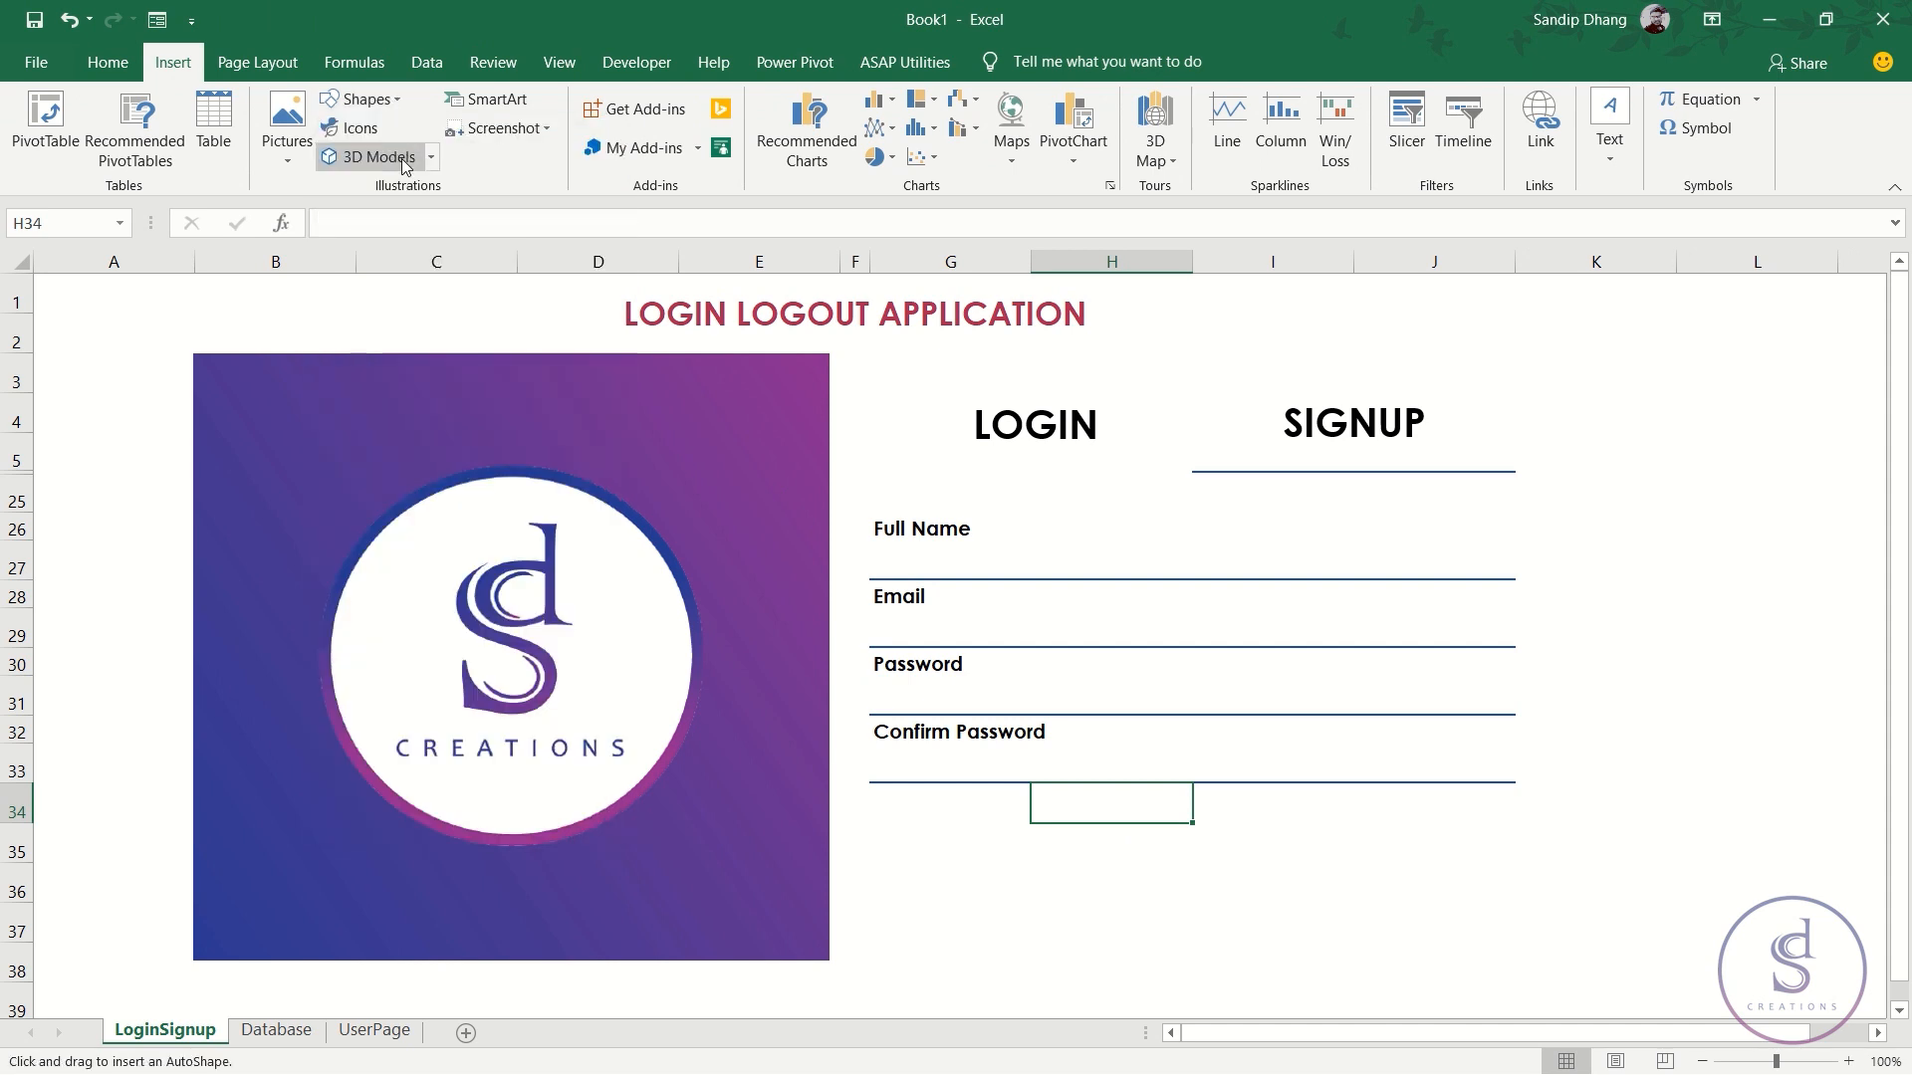
pyautogui.moveTo(1076, 804)
pyautogui.mouseDown()
pyautogui.moveTo(1096, 828)
pyautogui.moveTo(1285, 841)
pyautogui.moveTo(1297, 870)
pyautogui.moveTo(1362, 873)
pyautogui.mouseUp()
pyautogui.moveTo(1220, 856); pyautogui.dragTo(1221, 853)
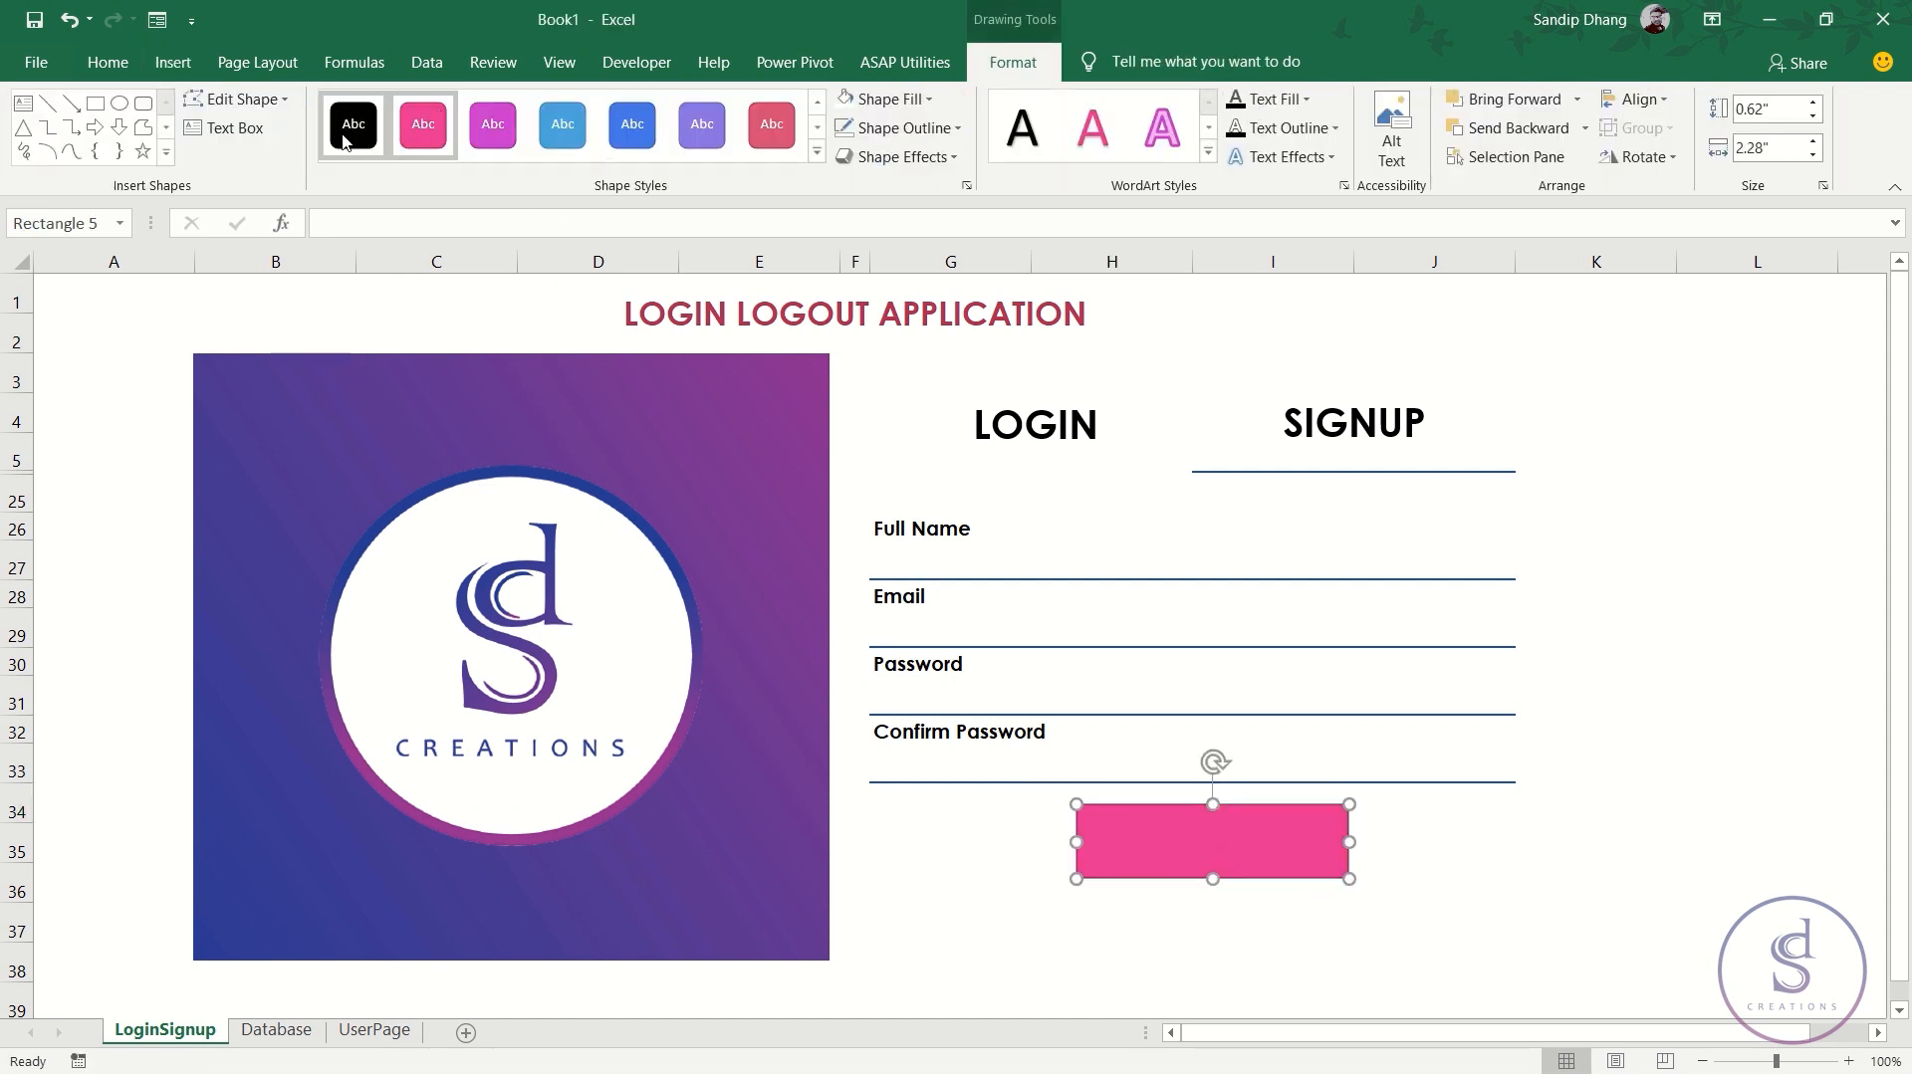
pyautogui.click(632, 125)
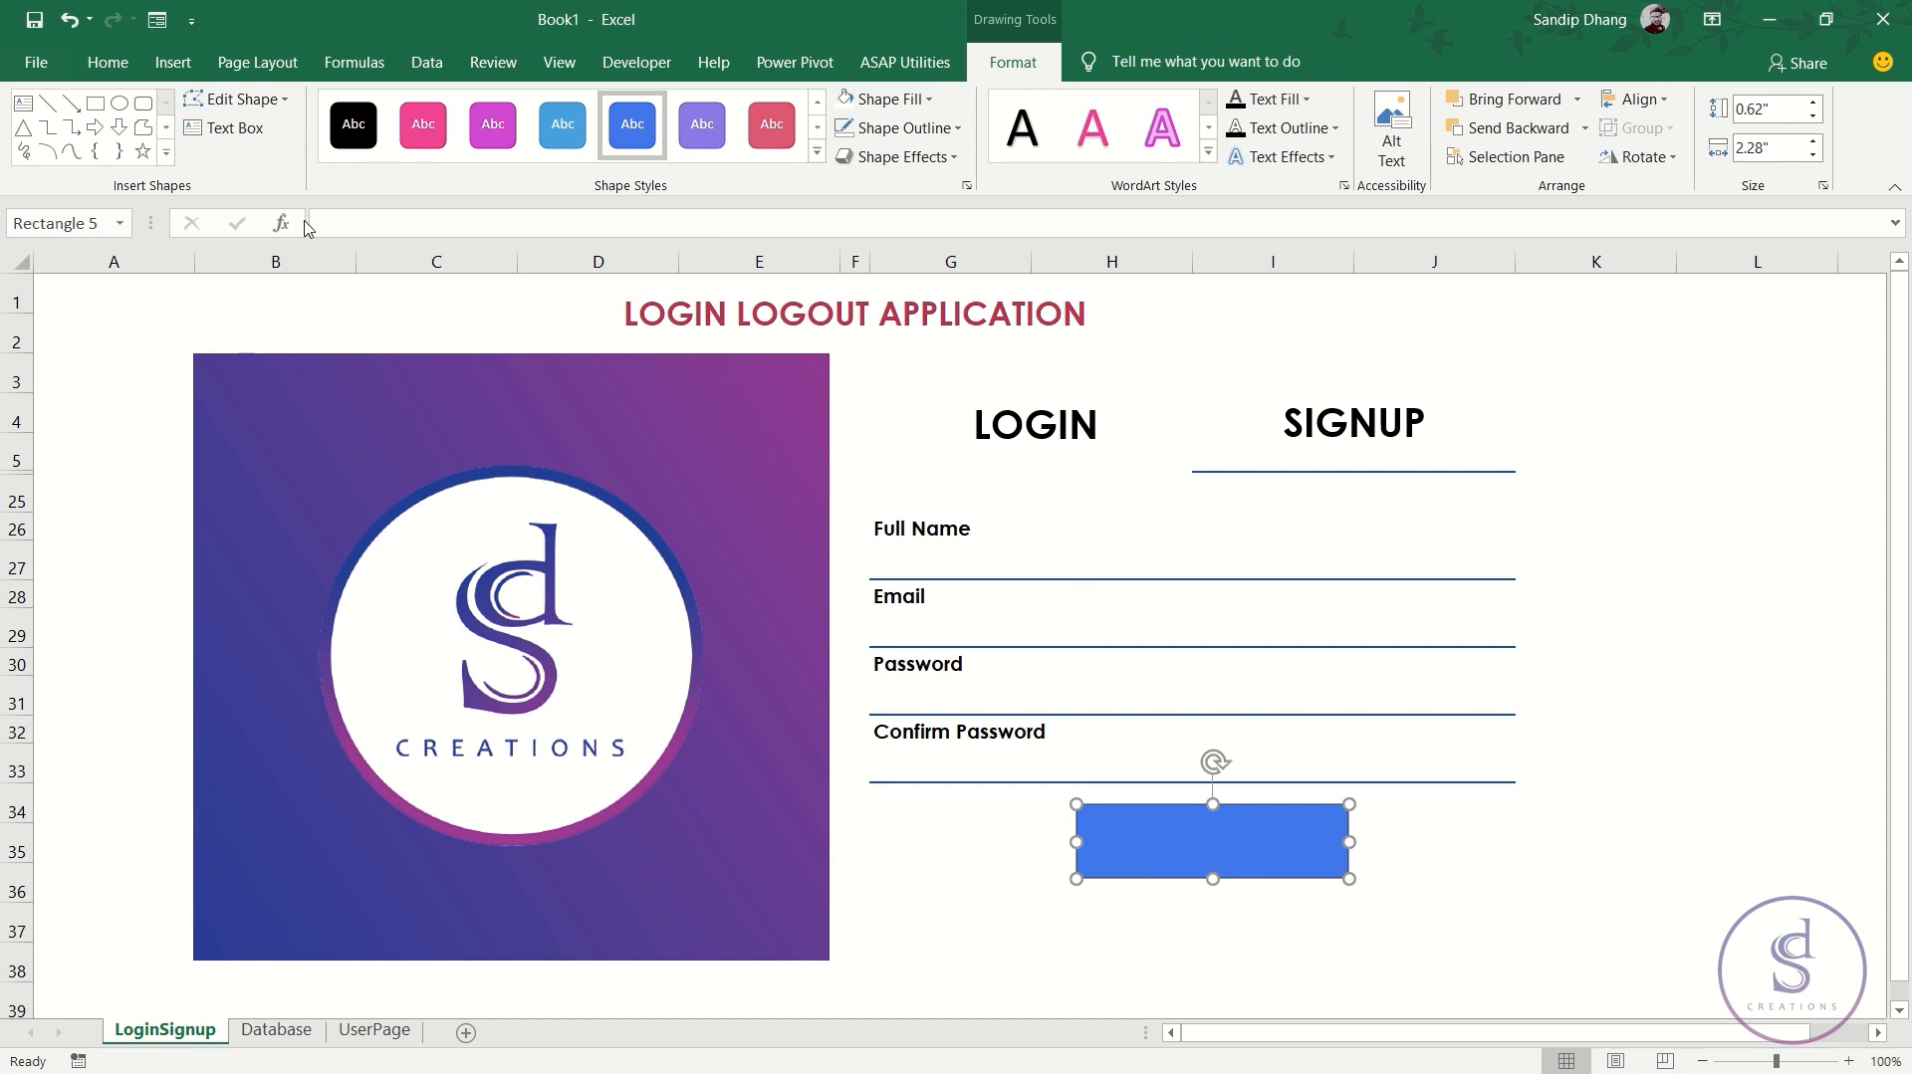
# - Label the rectangle 'Signup' in centred, bold, enlarged Century Gothic text
pyautogui.click(107, 61)
pyautogui.click(522, 150)
pyautogui.click(519, 109)
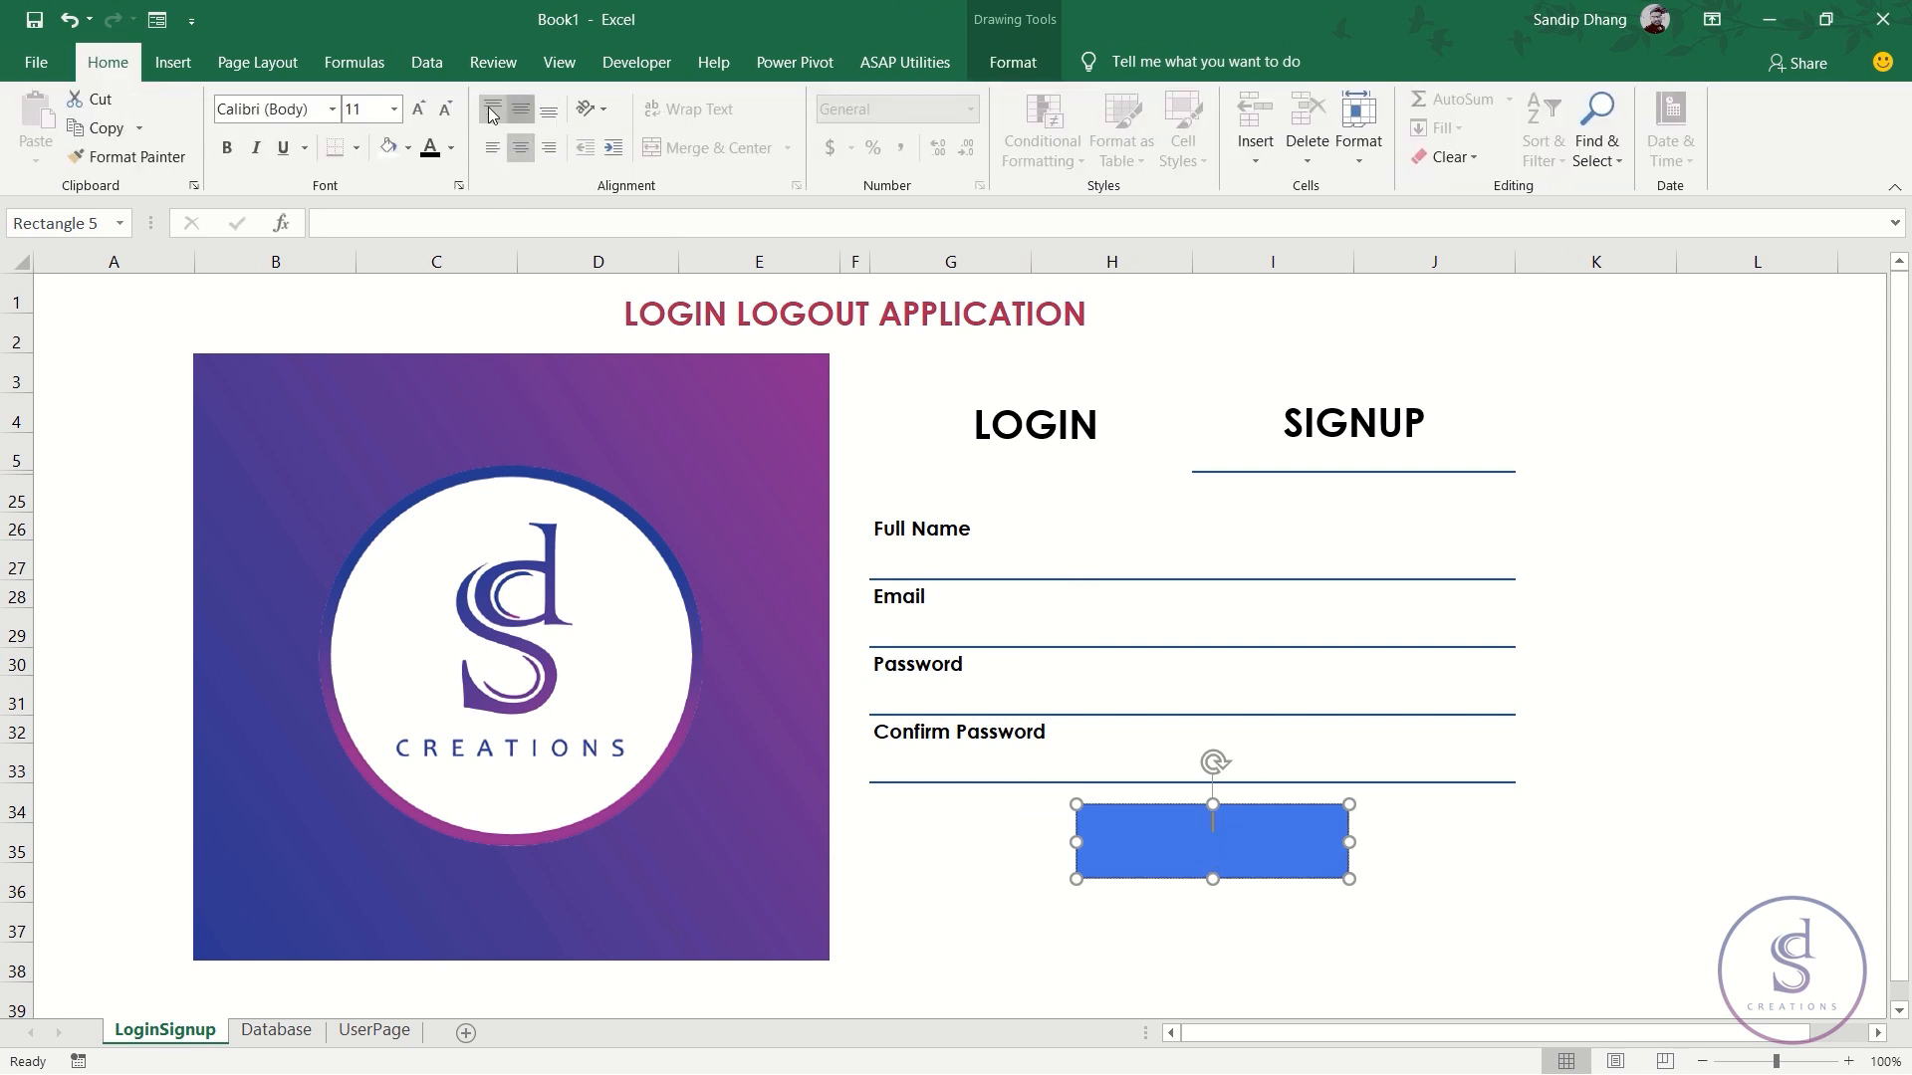
pyautogui.click(311, 113)
pyautogui.write('Century Gothic')
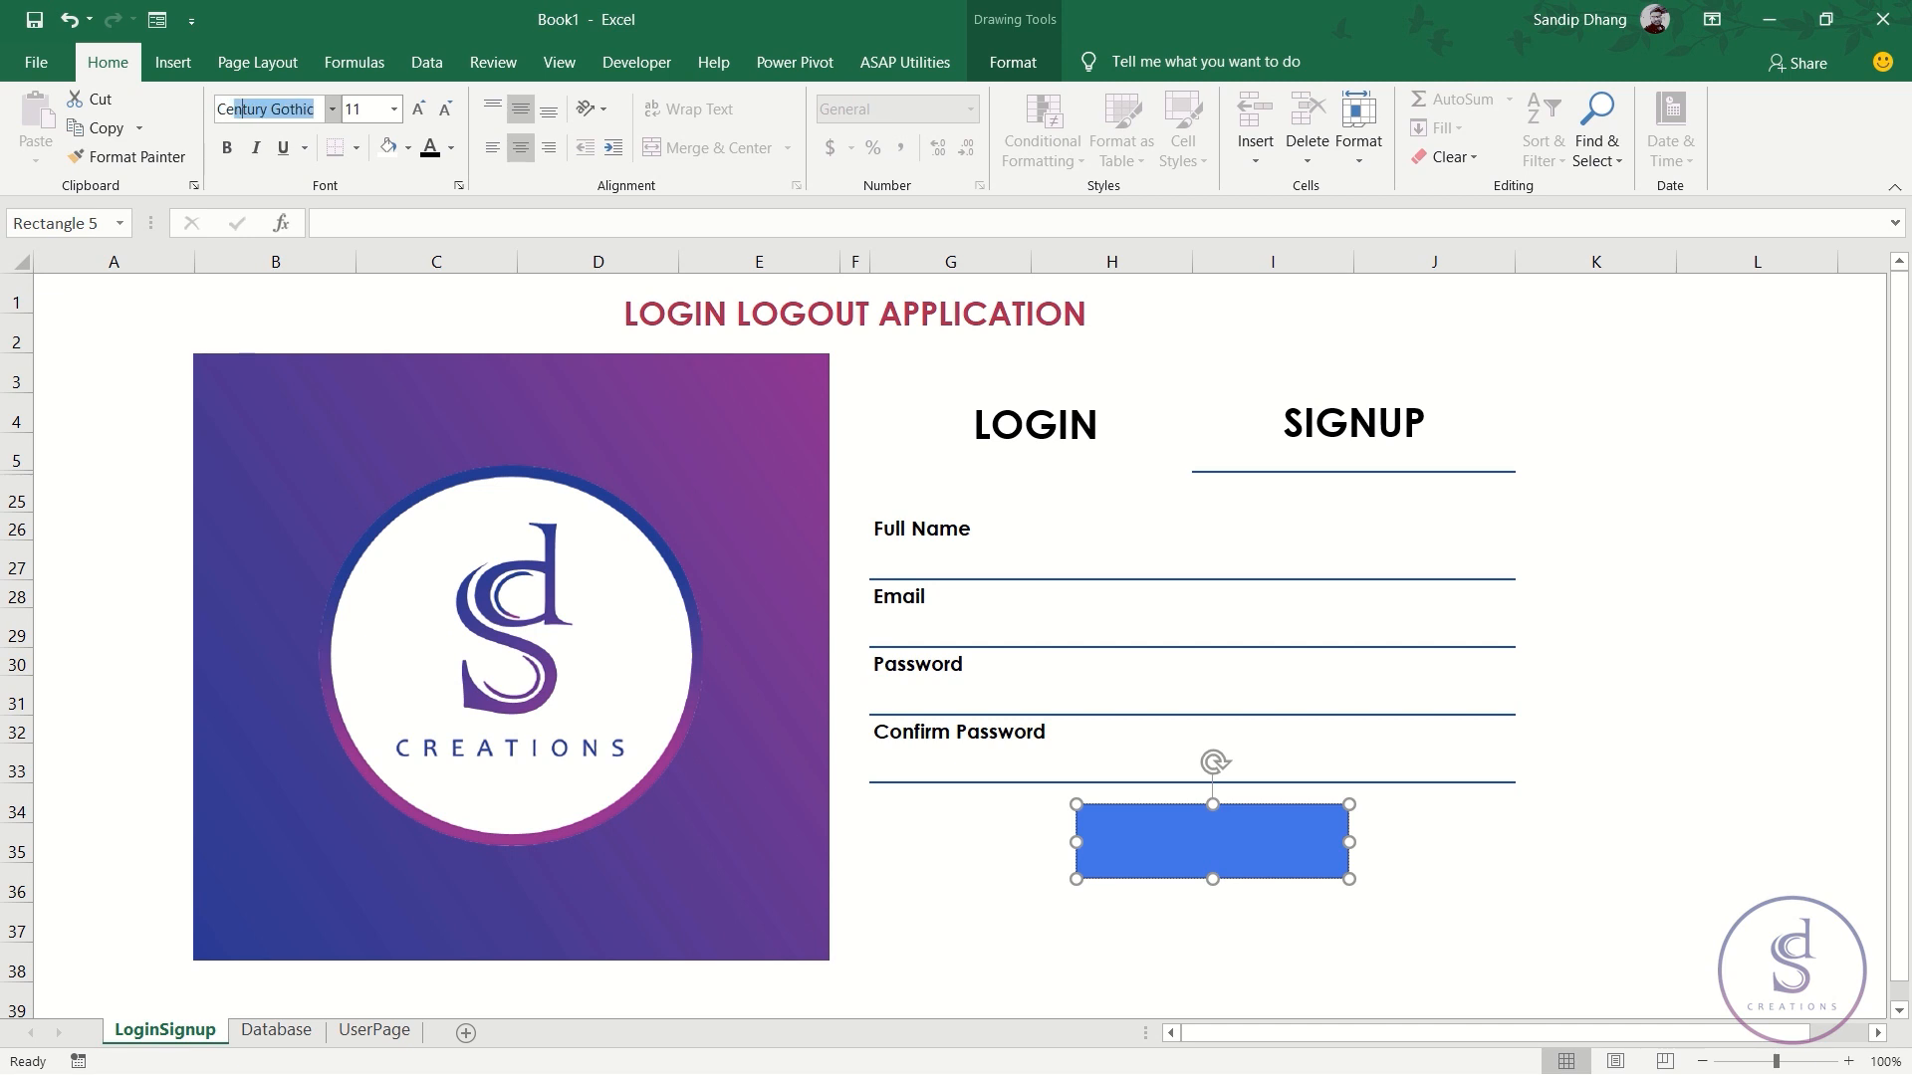
pyautogui.press('Return')
pyautogui.click(223, 148)
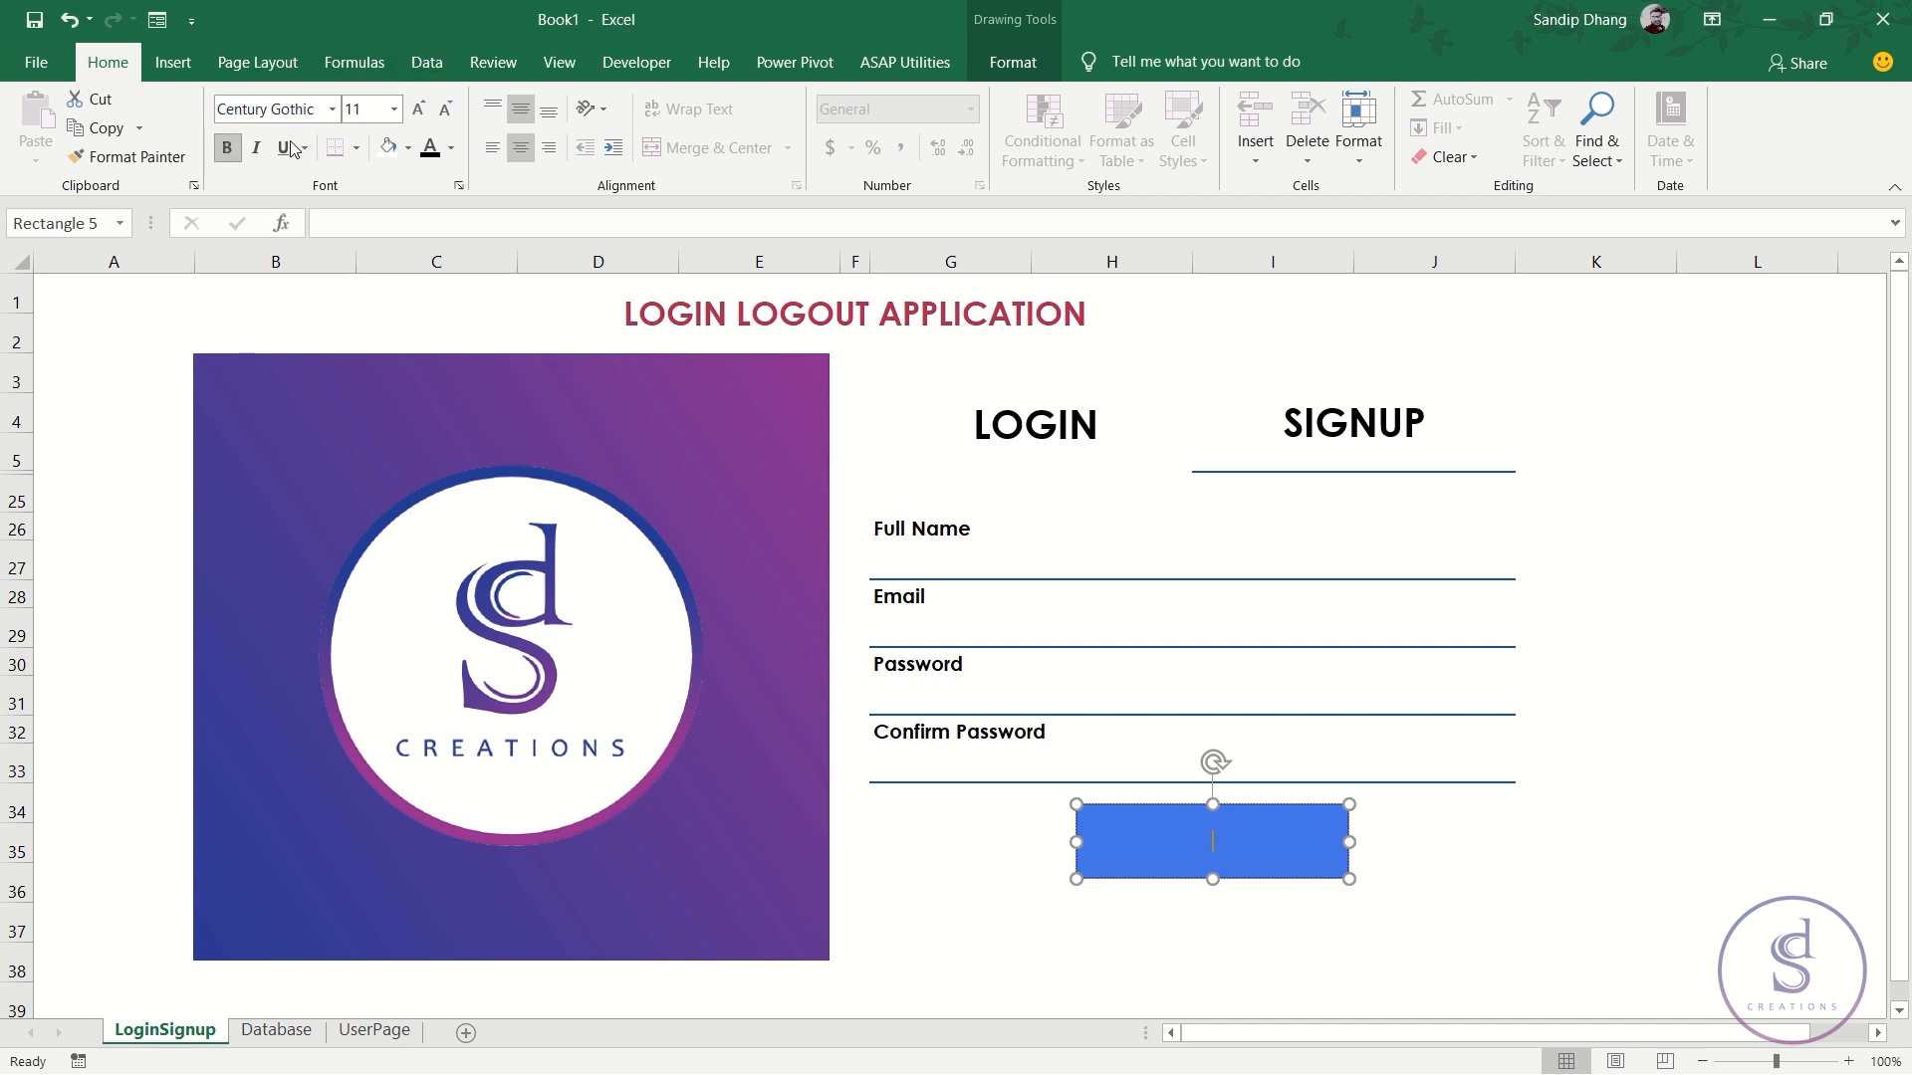
pyautogui.click(420, 109)
pyautogui.write('Signup')
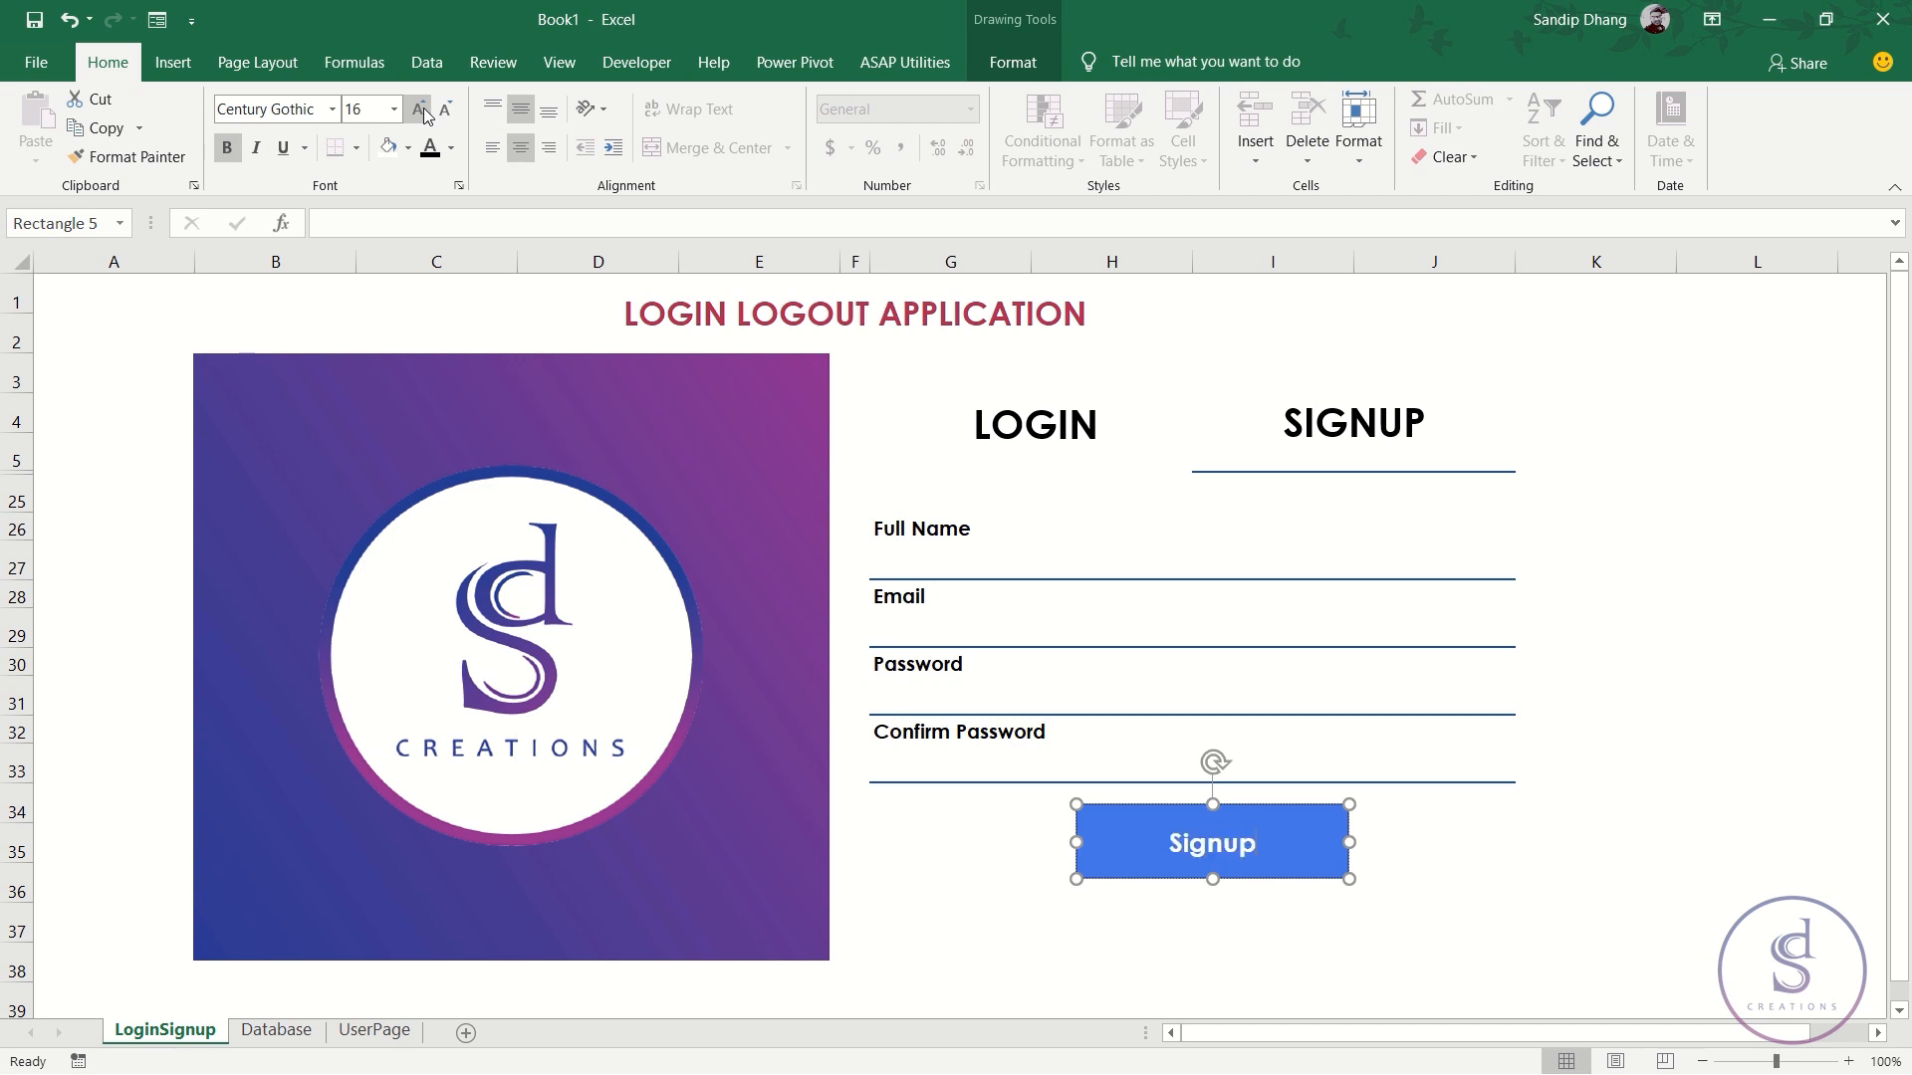
# - Make the Signup button shorter and narrower, then type 'Already have an account?' in G36
pyautogui.click(956, 933)
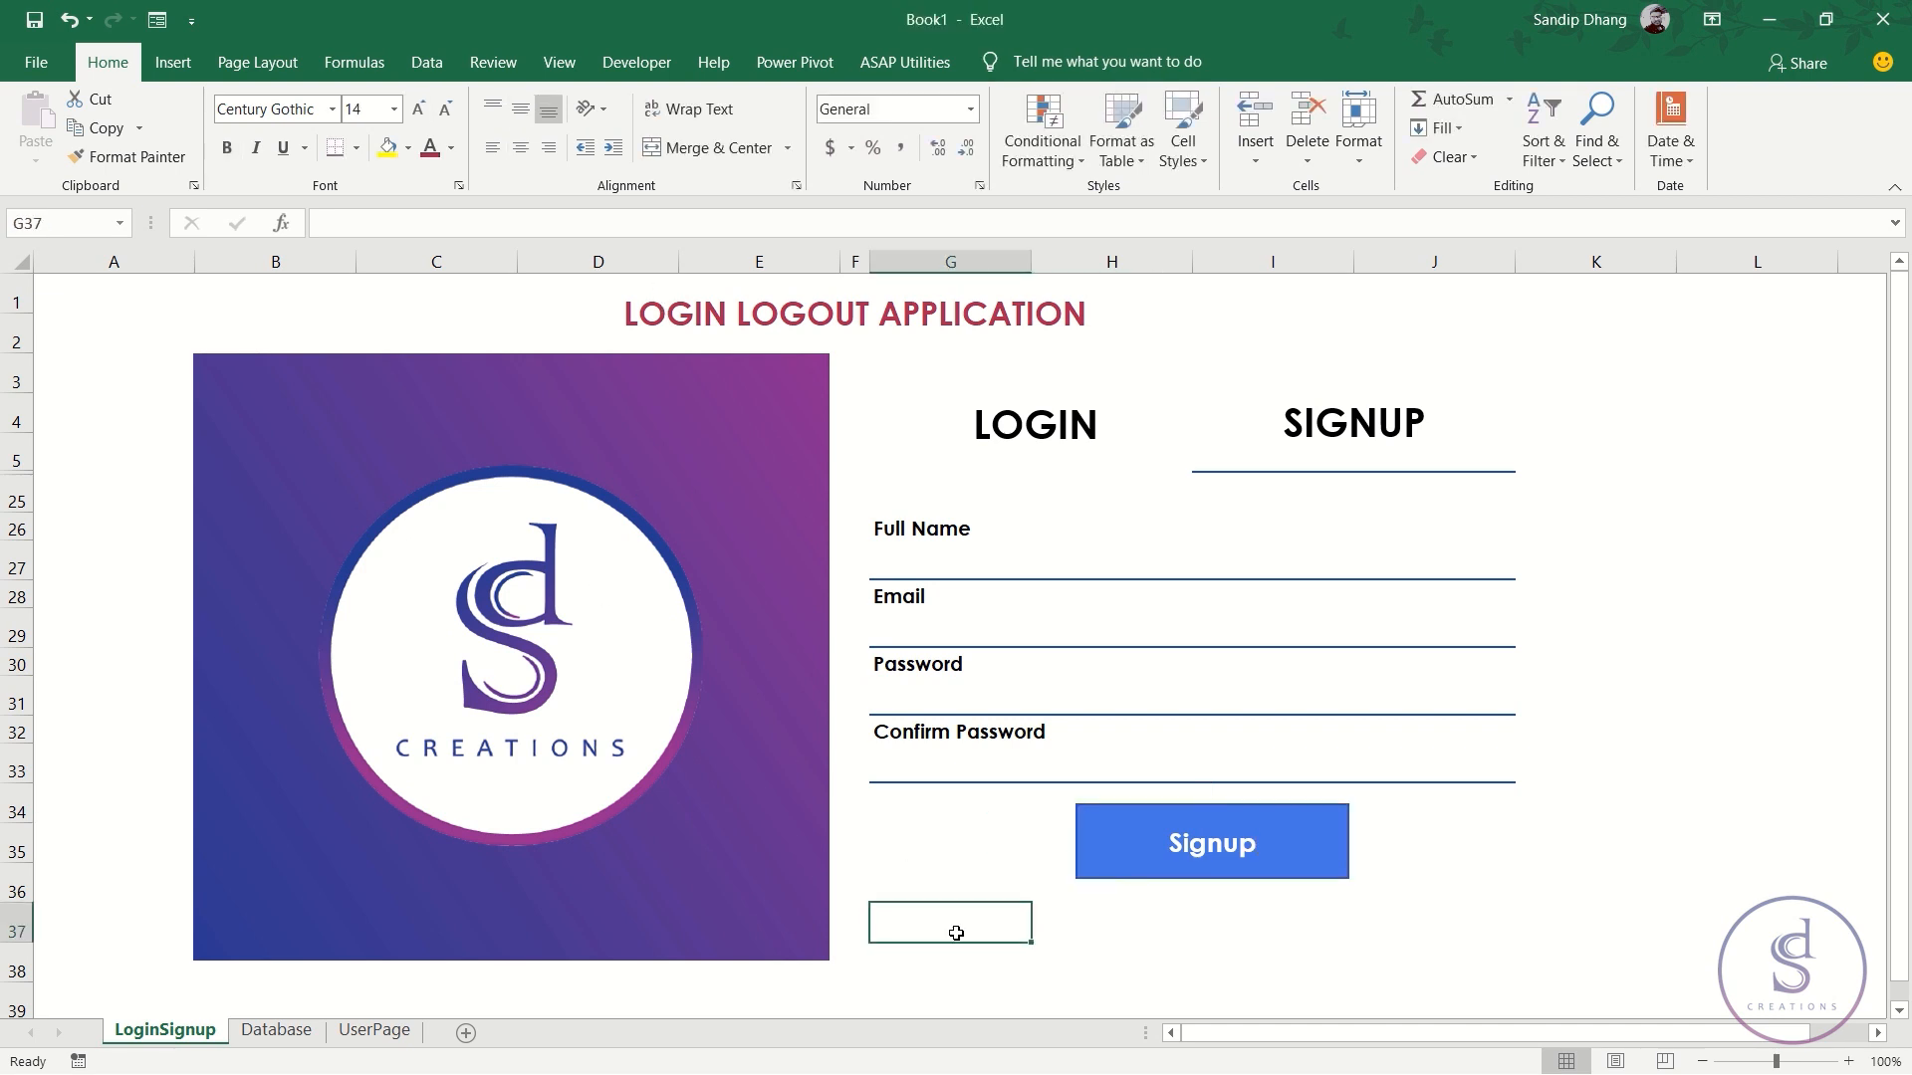
pyautogui.click(1175, 862)
pyautogui.moveTo(1213, 879); pyautogui.dragTo(1216, 858)
pyautogui.moveTo(1076, 831)
pyautogui.mouseDown()
pyautogui.moveTo(1147, 837)
pyautogui.moveTo(1141, 816)
pyautogui.mouseUp()
pyautogui.click(951, 887)
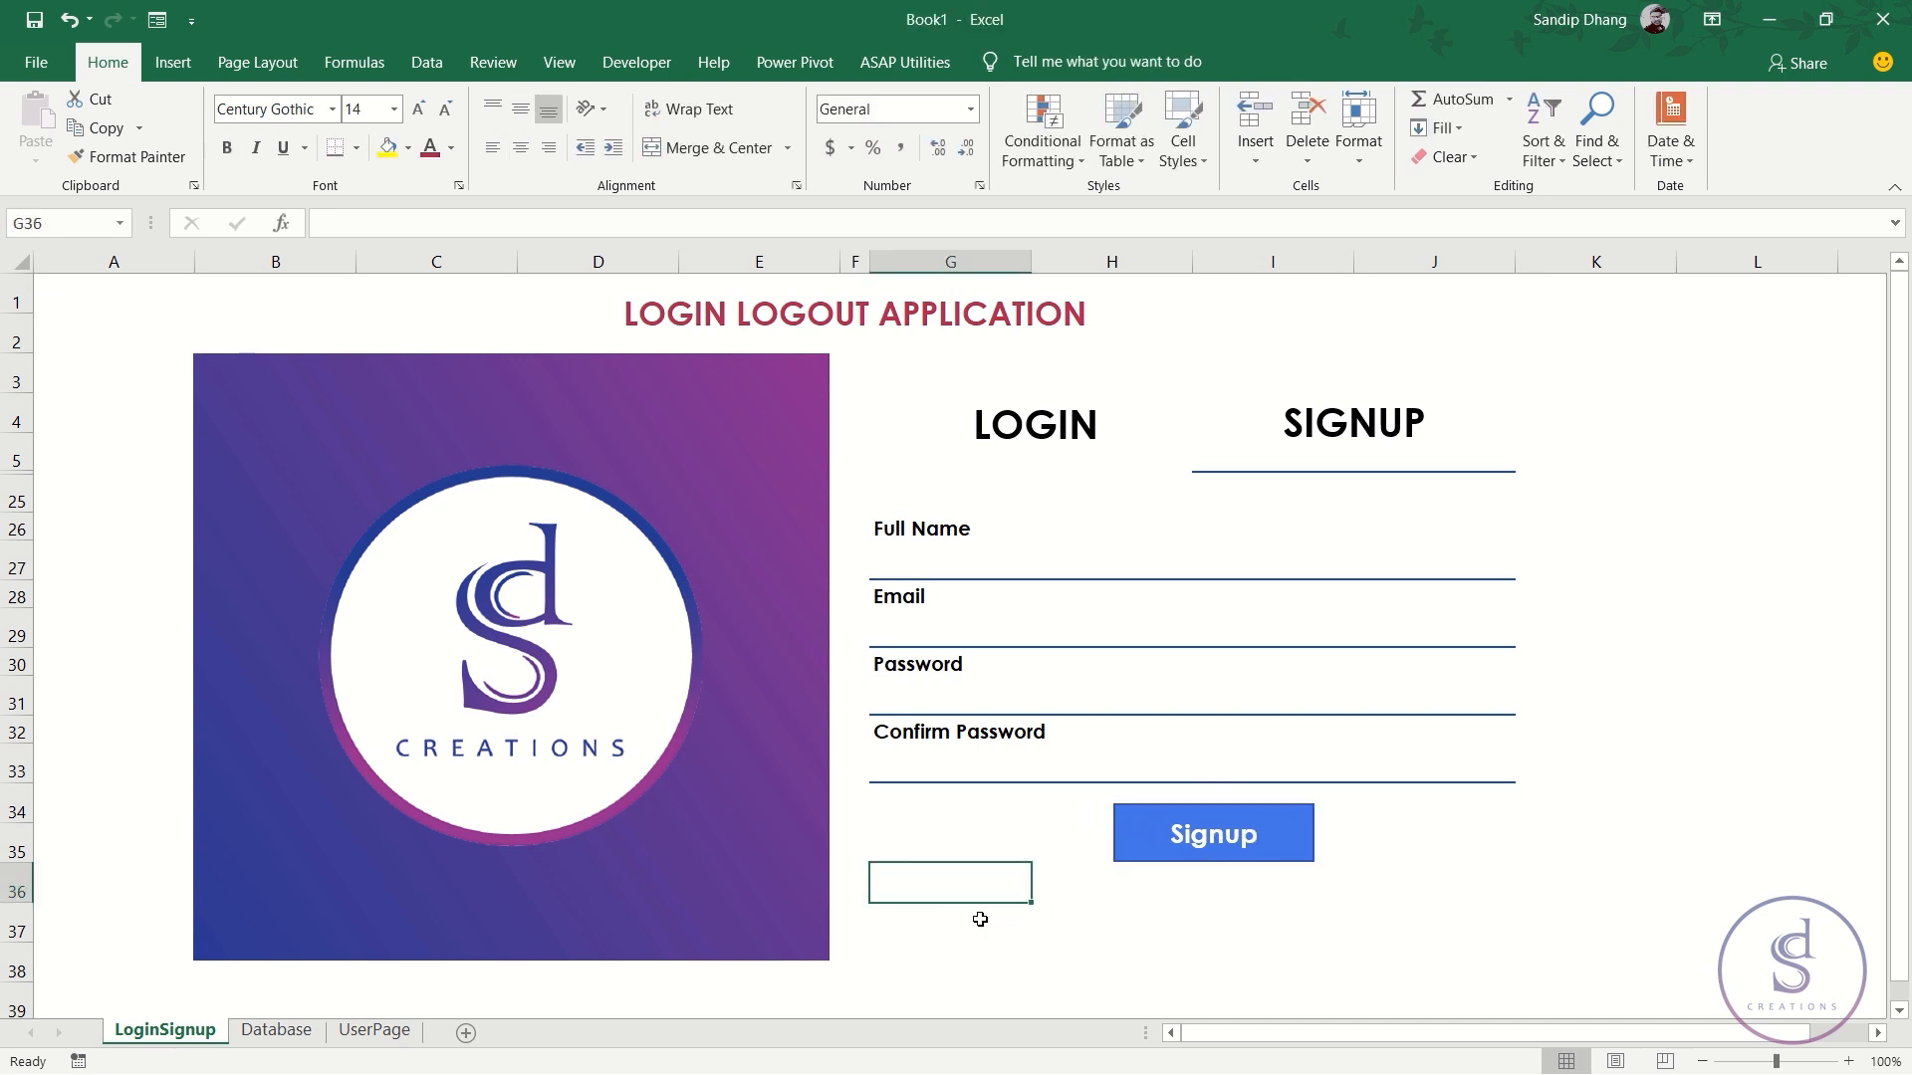
pyautogui.write('Alre')
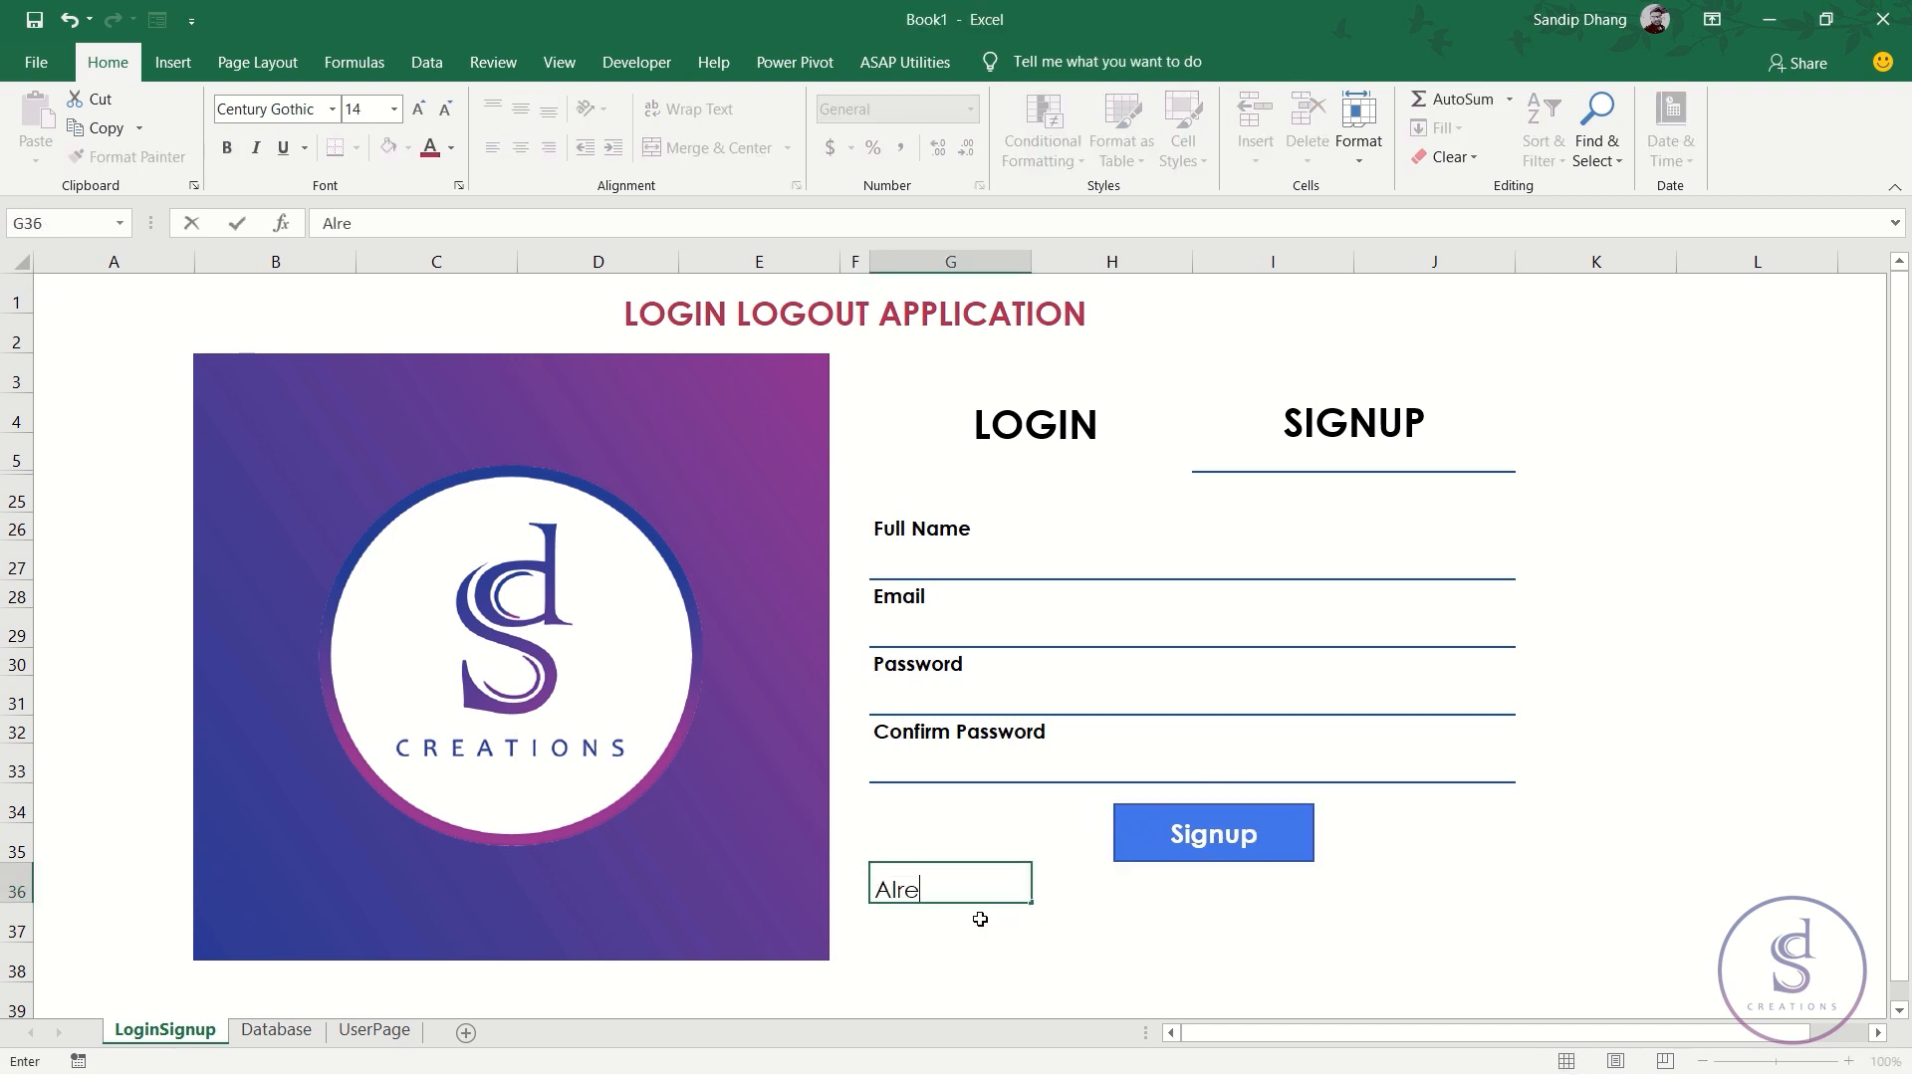
pyautogui.write('ady have an ')
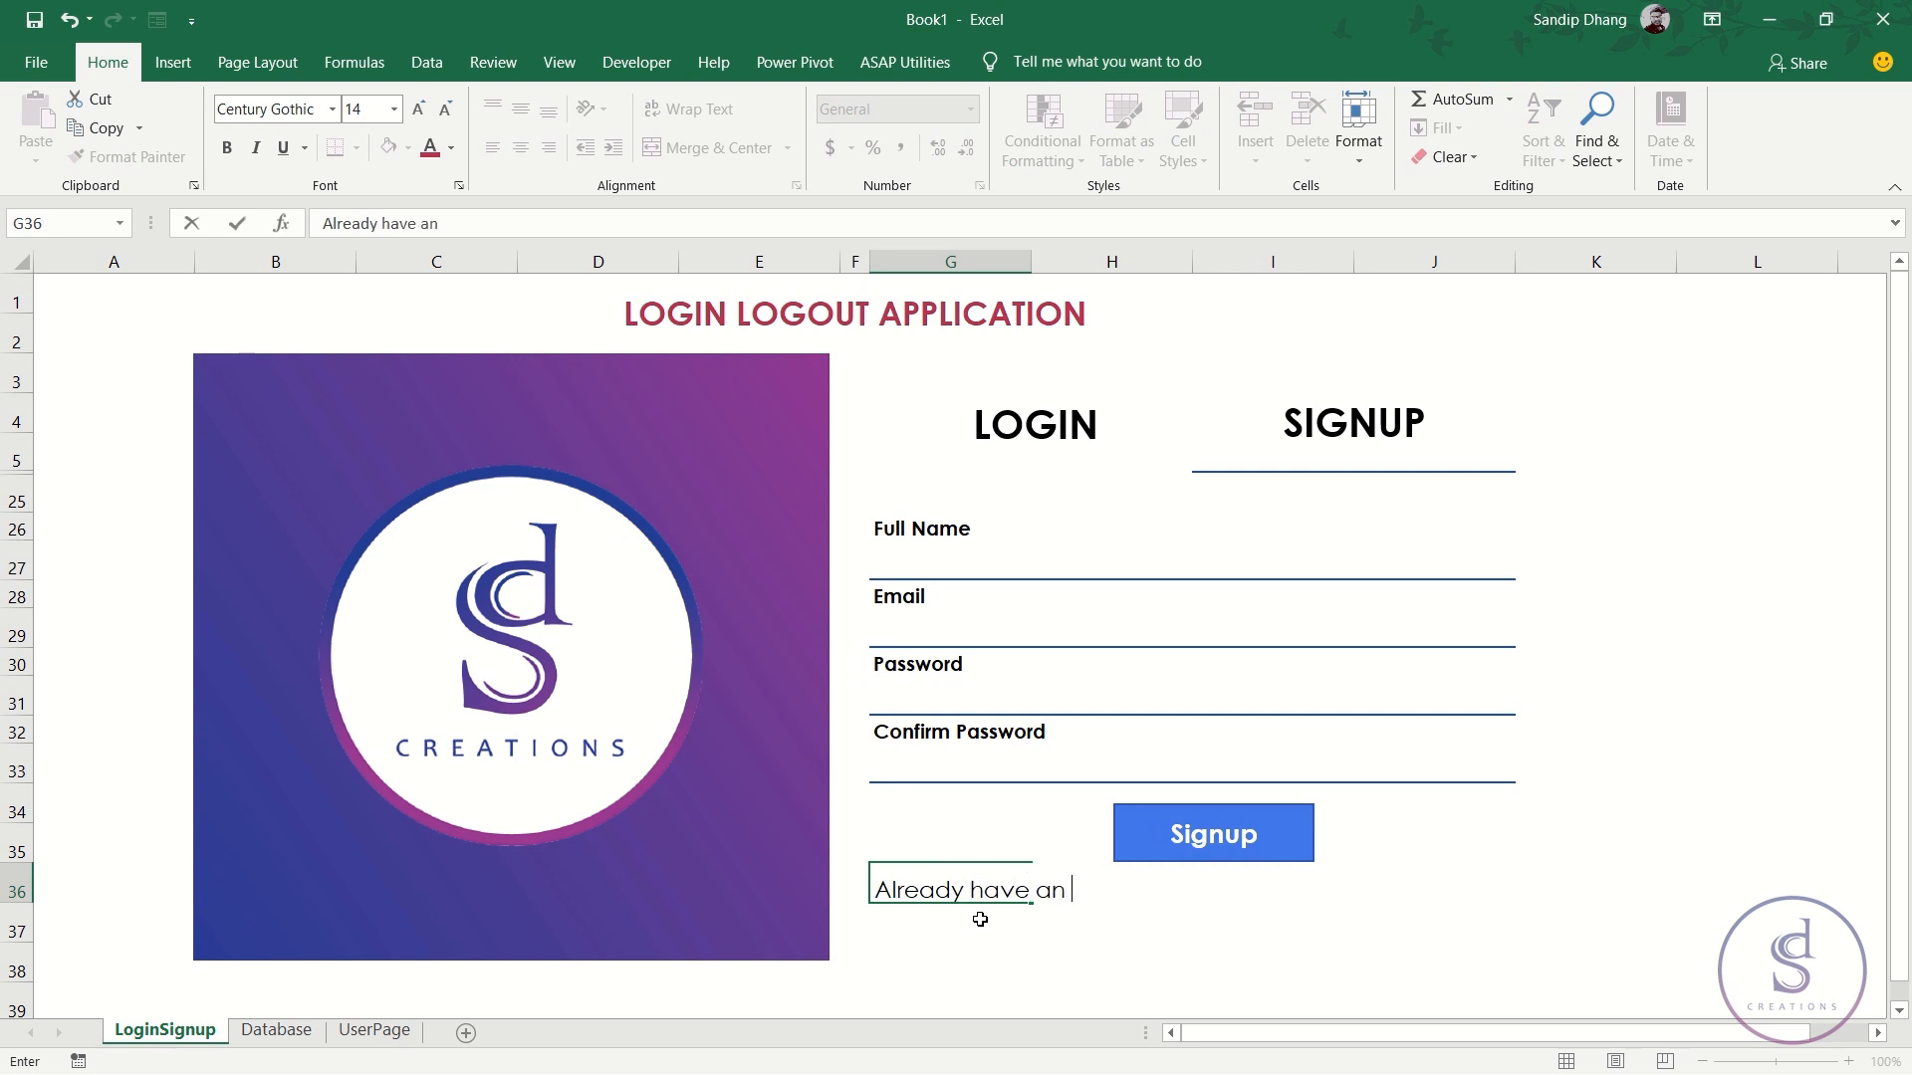
pyautogui.write('account?')
# - Make the G36 question bold 11 pt and vertically centred, and copy the Signup button beside it
pyautogui.press('Return')
pyautogui.click(936, 887)
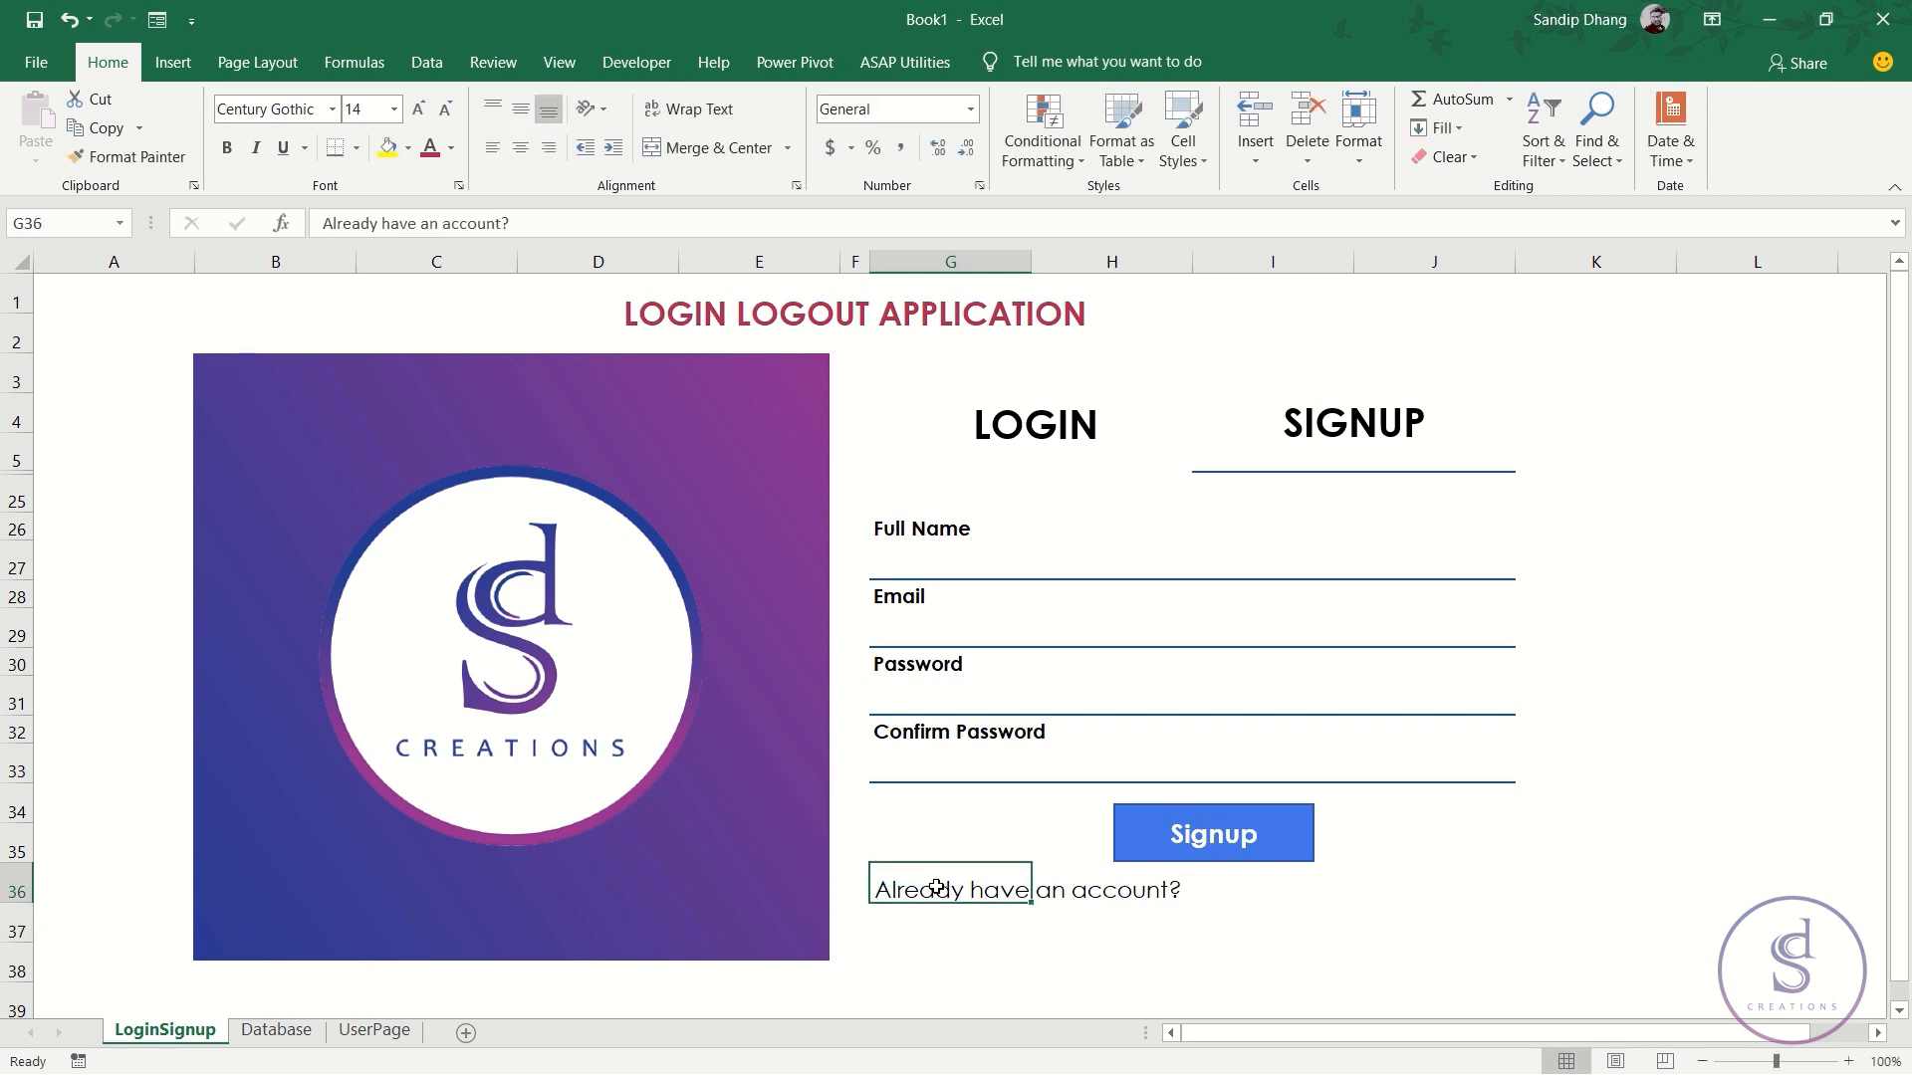
pyautogui.click(445, 115)
pyautogui.click(445, 115)
pyautogui.click(227, 147)
pyautogui.click(525, 113)
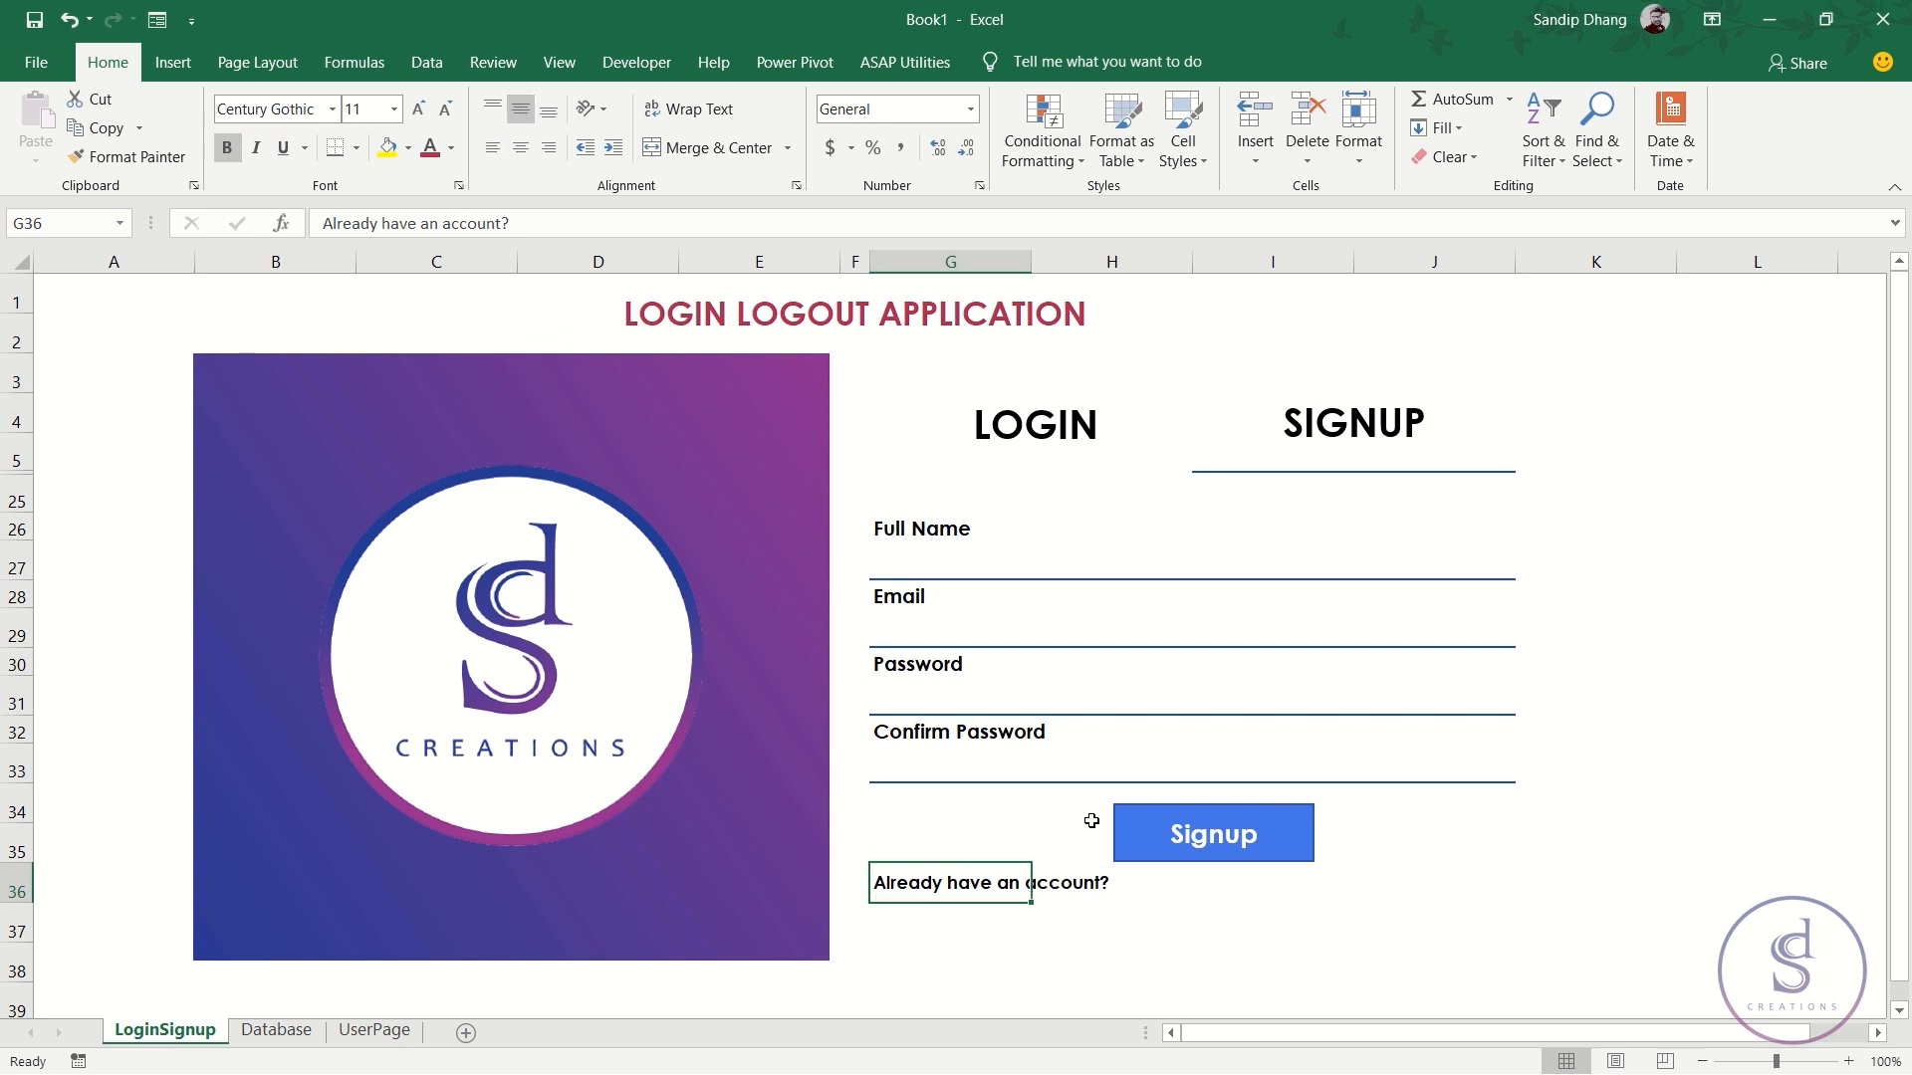
pyautogui.click(1160, 847)
pyautogui.moveTo(1163, 853)
pyautogui.mouseDown()
pyautogui.moveTo(1168, 936)
pyautogui.moveTo(1165, 906)
pyautogui.moveTo(1214, 876)
pyautogui.moveTo(1246, 903)
pyautogui.moveTo(1229, 903)
pyautogui.mouseUp()
# - Relabel the copied button 'Login', remove its blue fill and make the text black
pyautogui.doubleClick(1175, 906)
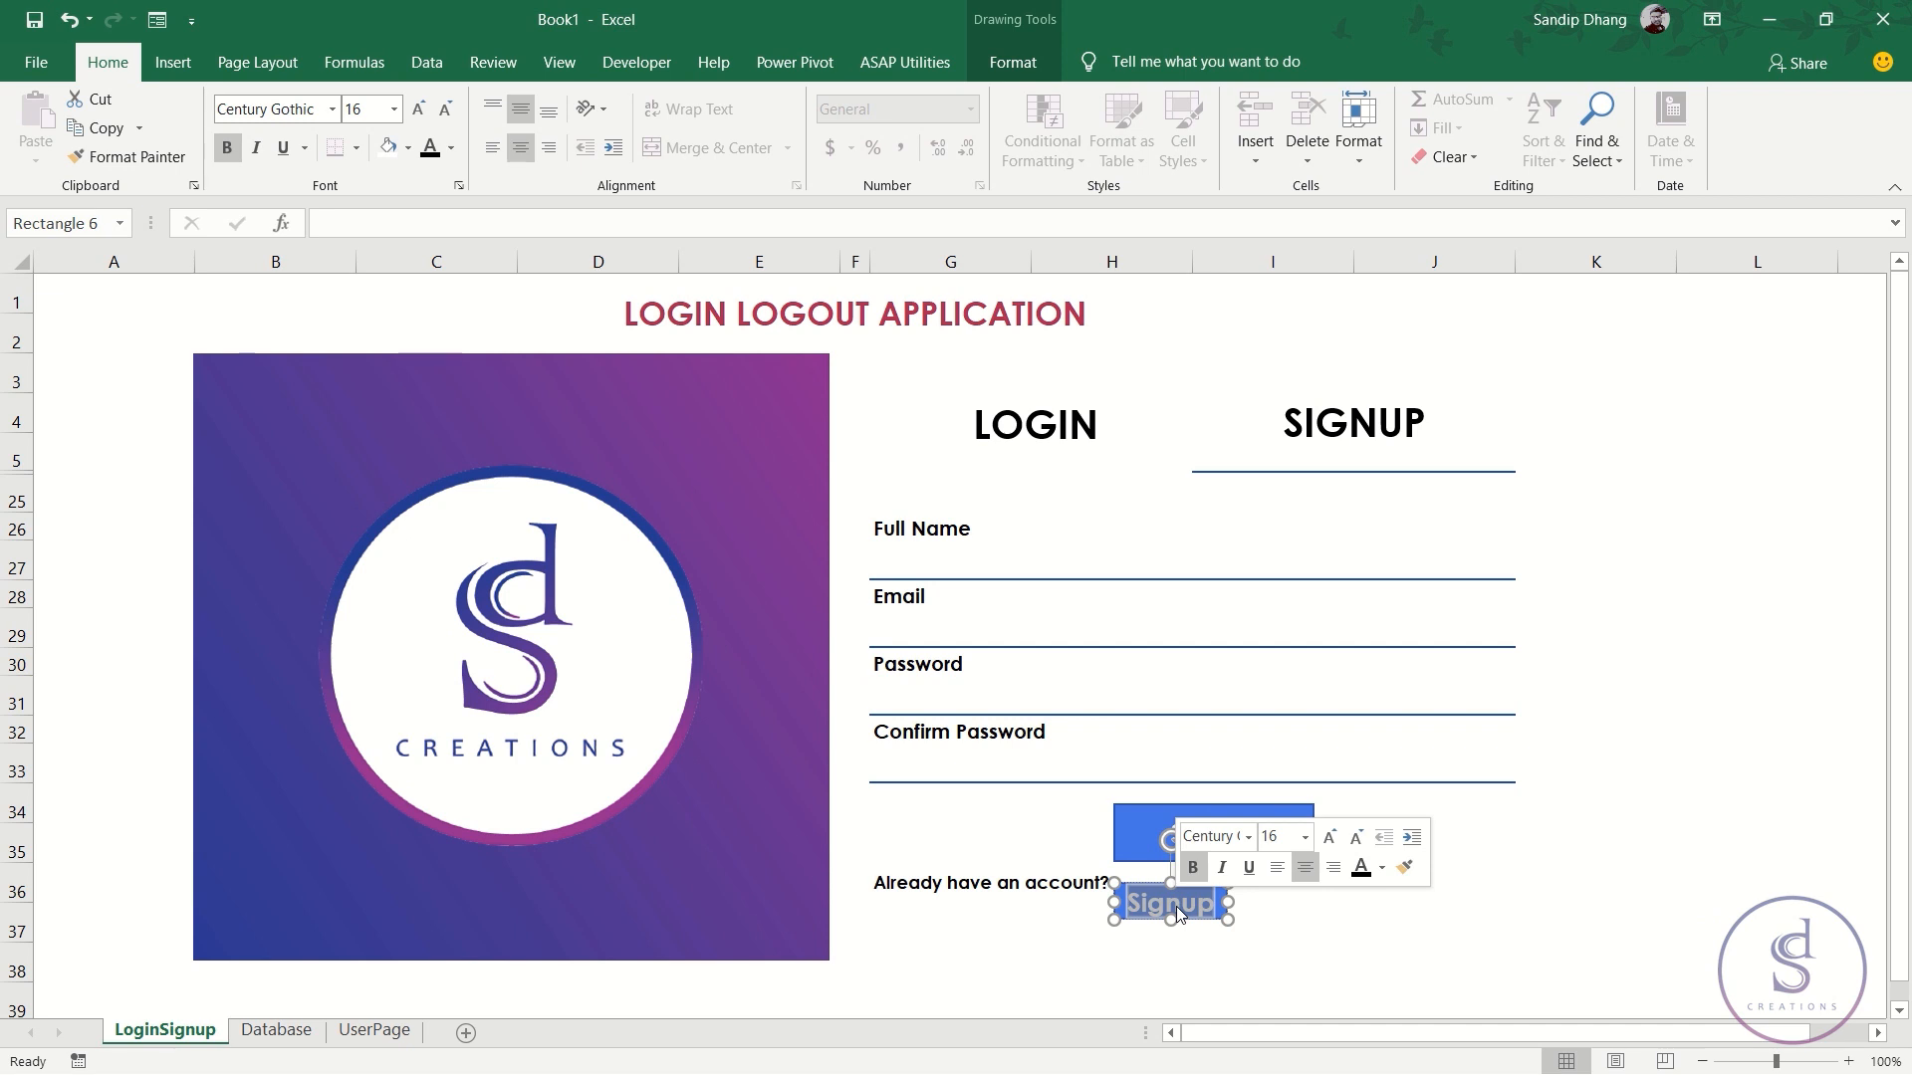
pyautogui.write('Login')
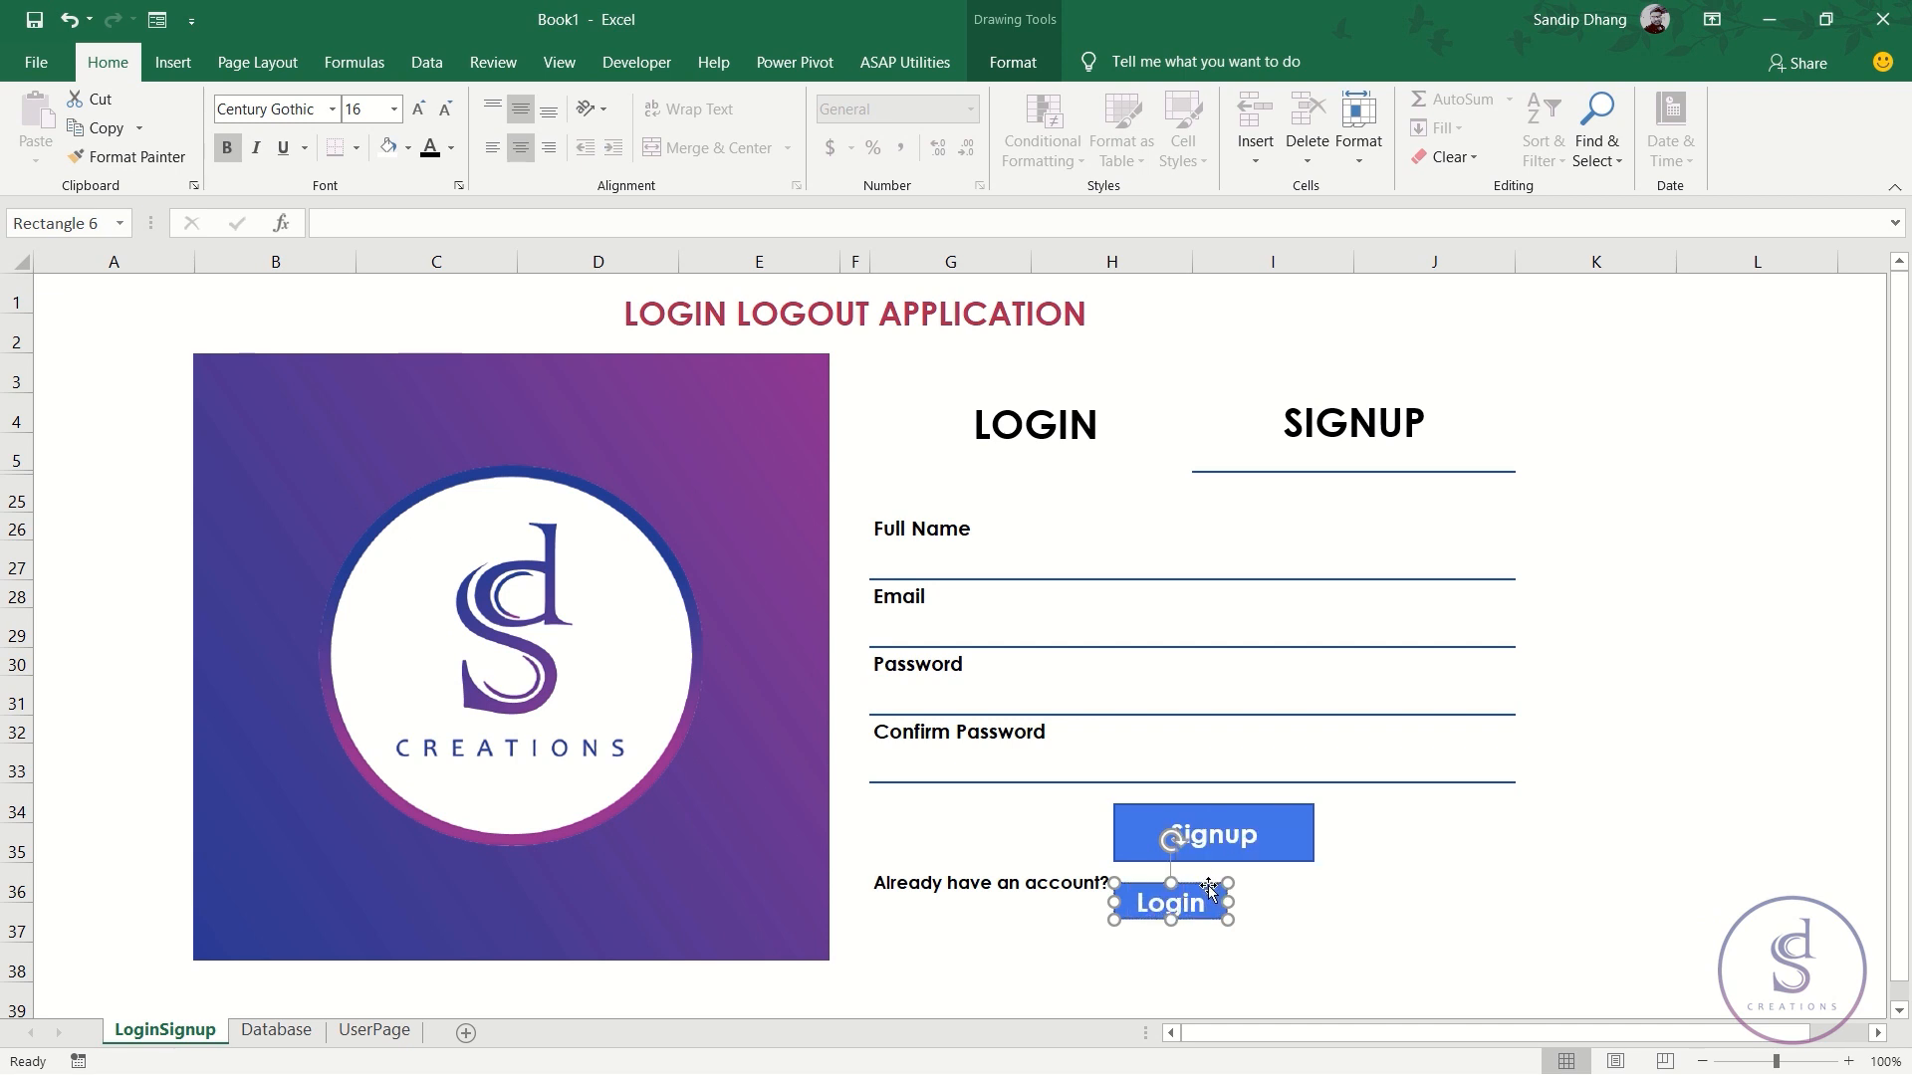
pyautogui.click(1002, 66)
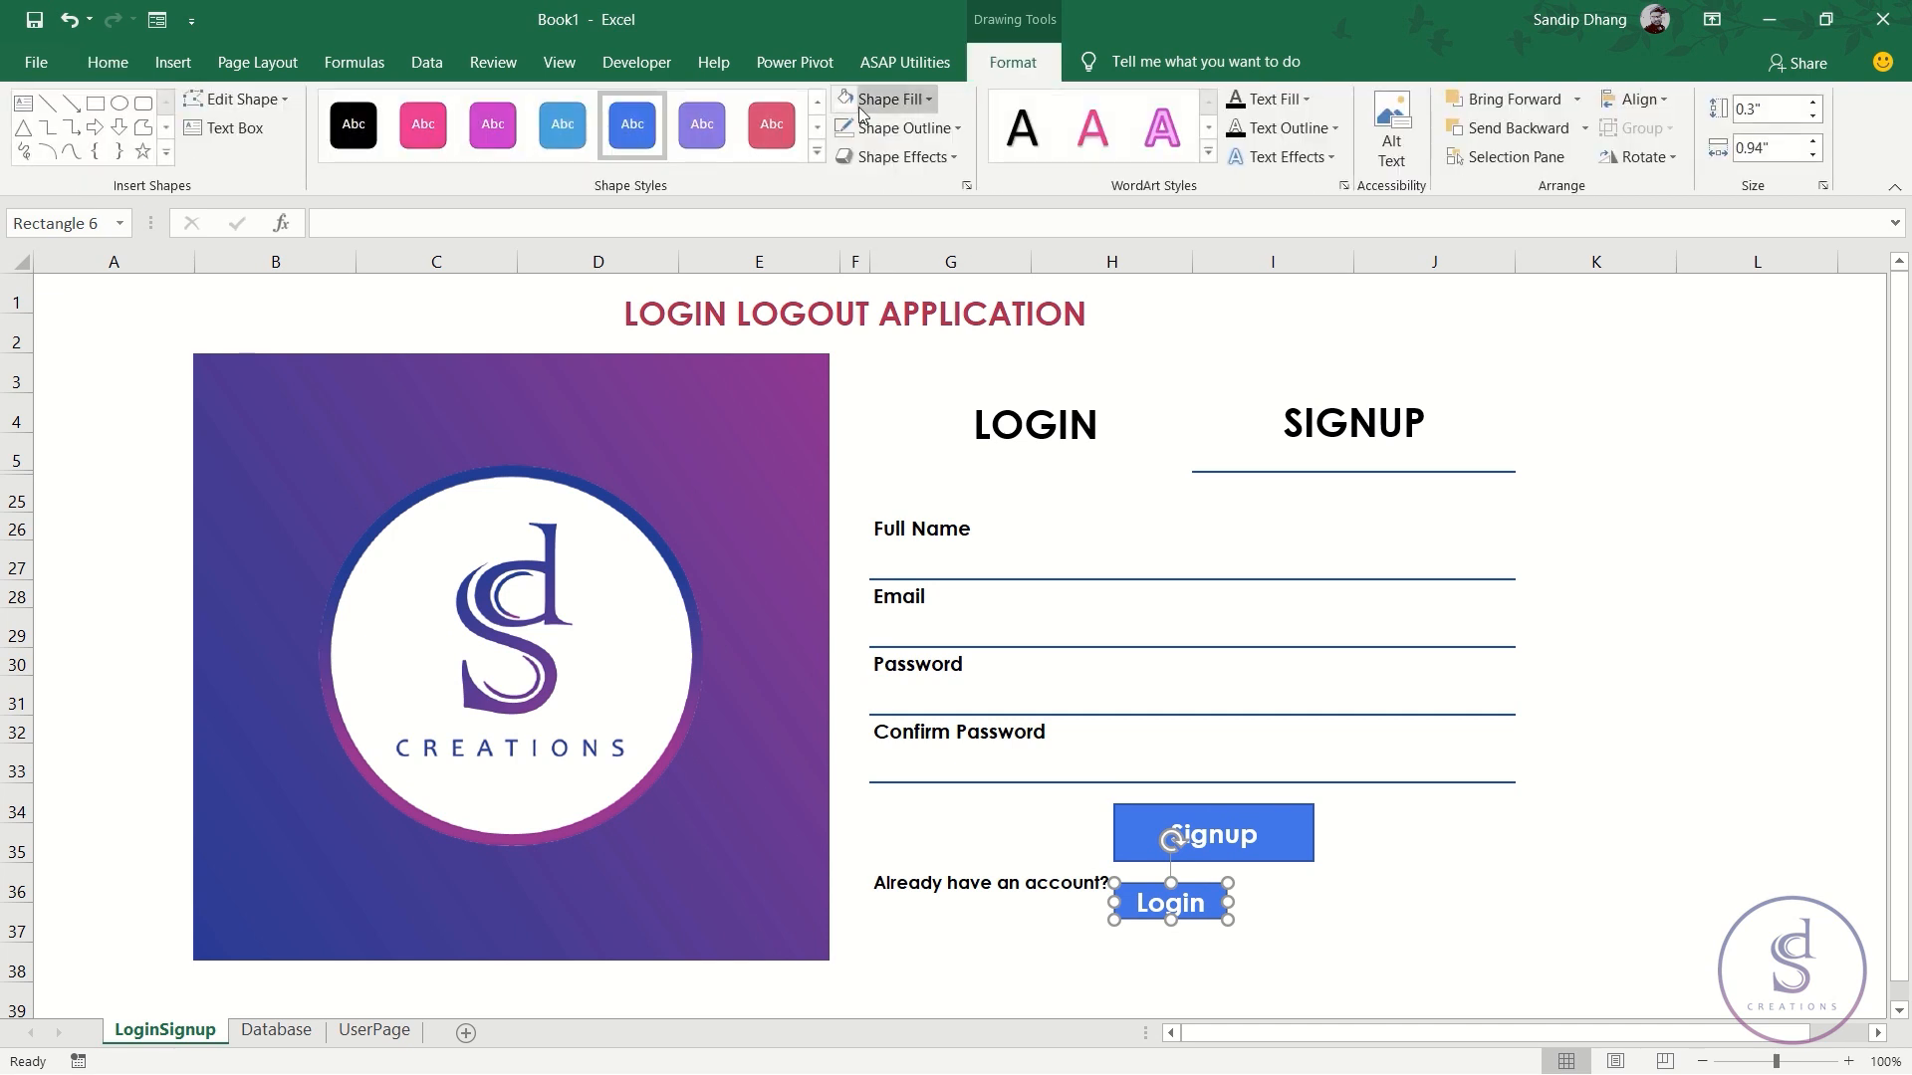
pyautogui.click(845, 103)
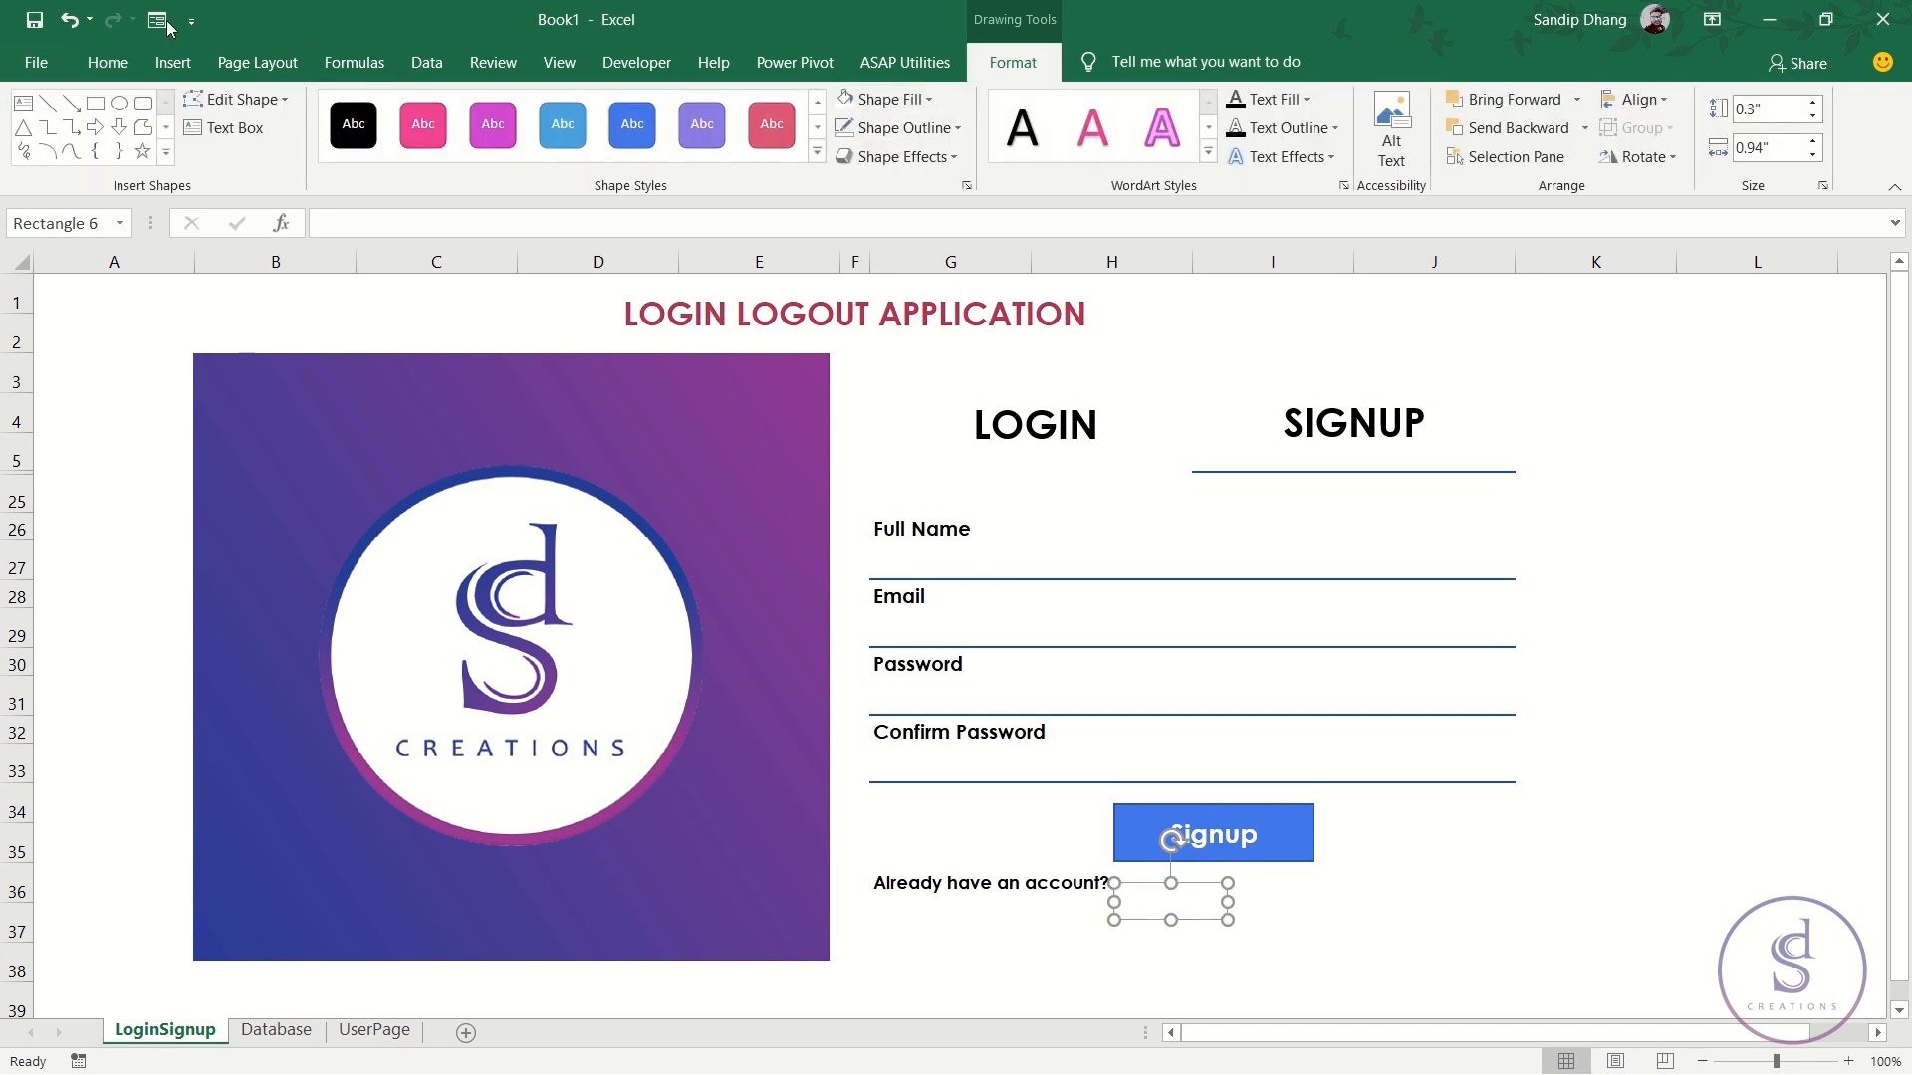
pyautogui.click(87, 66)
pyautogui.click(429, 148)
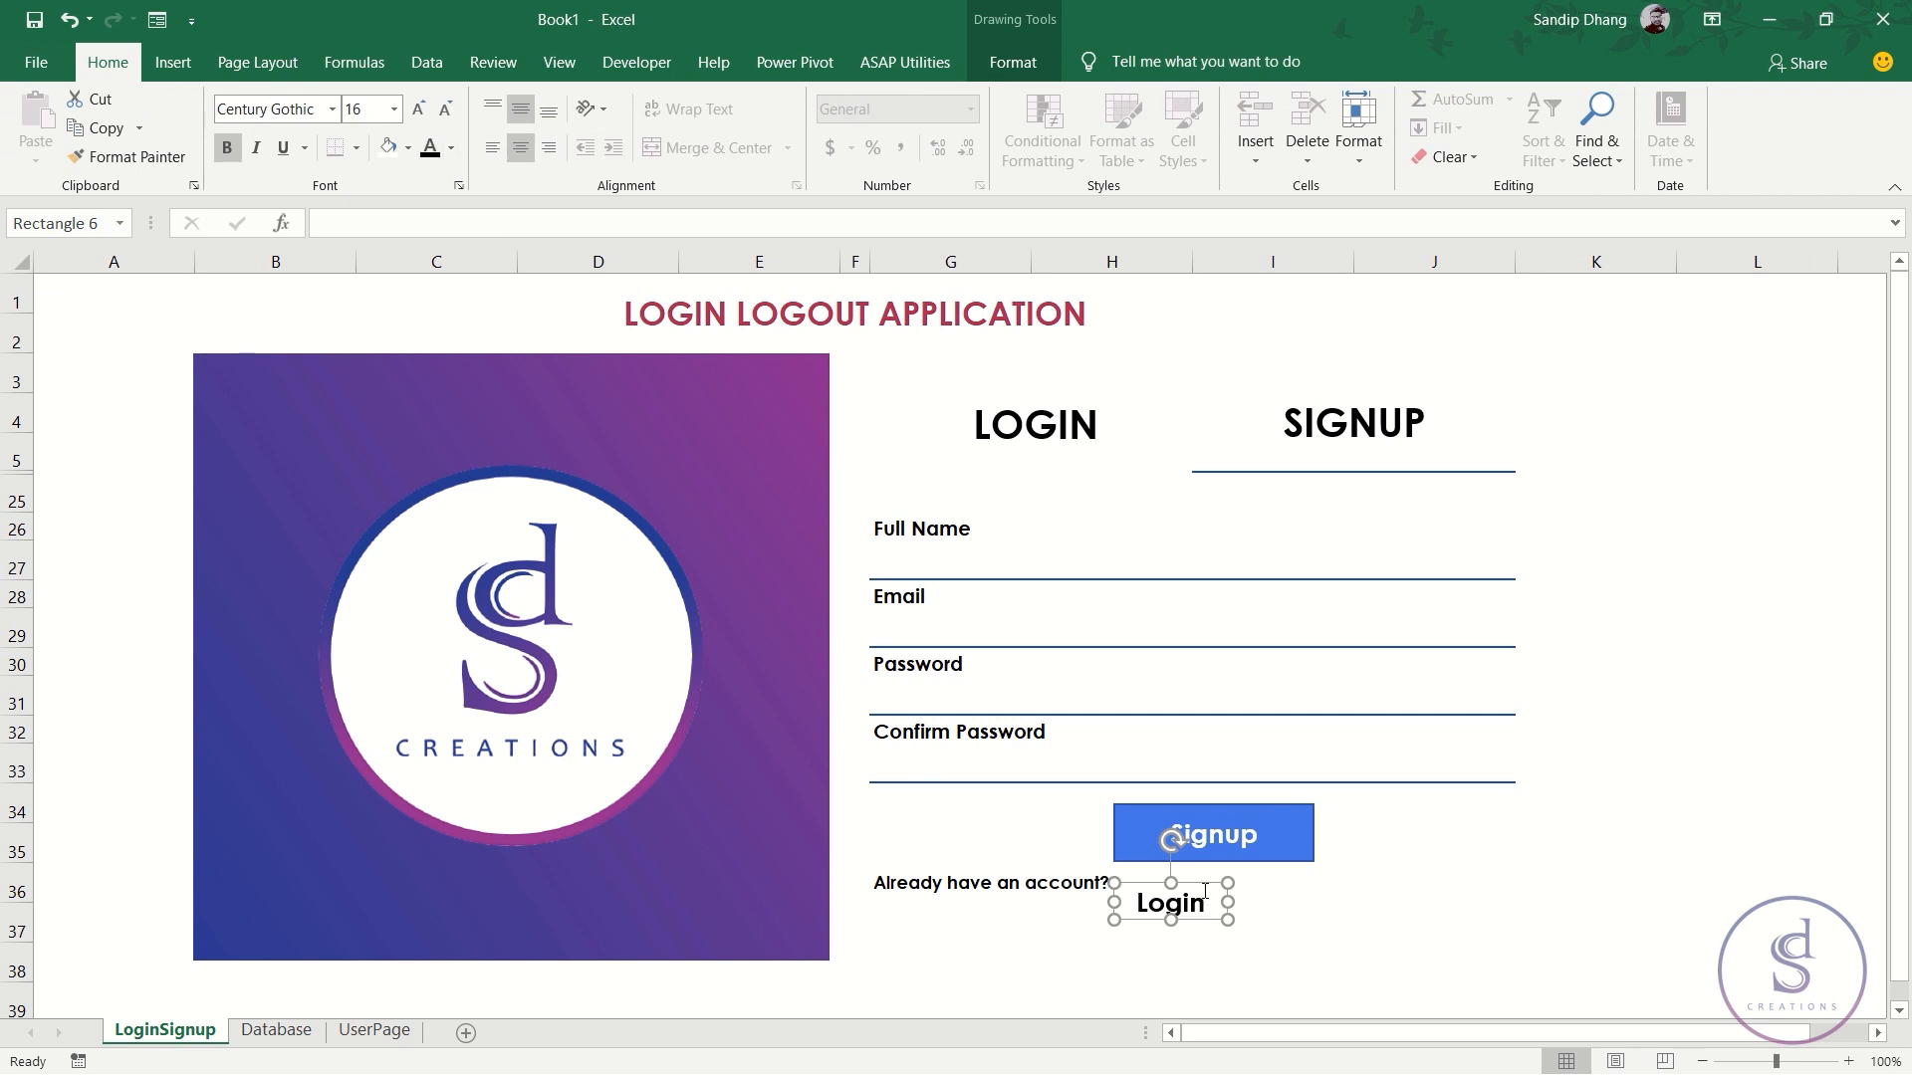
# - Set the Login text to underlined 14 pt and place it beside 'Already have an account?'
pyautogui.moveTo(1200, 880); pyautogui.dragTo(1210, 863)
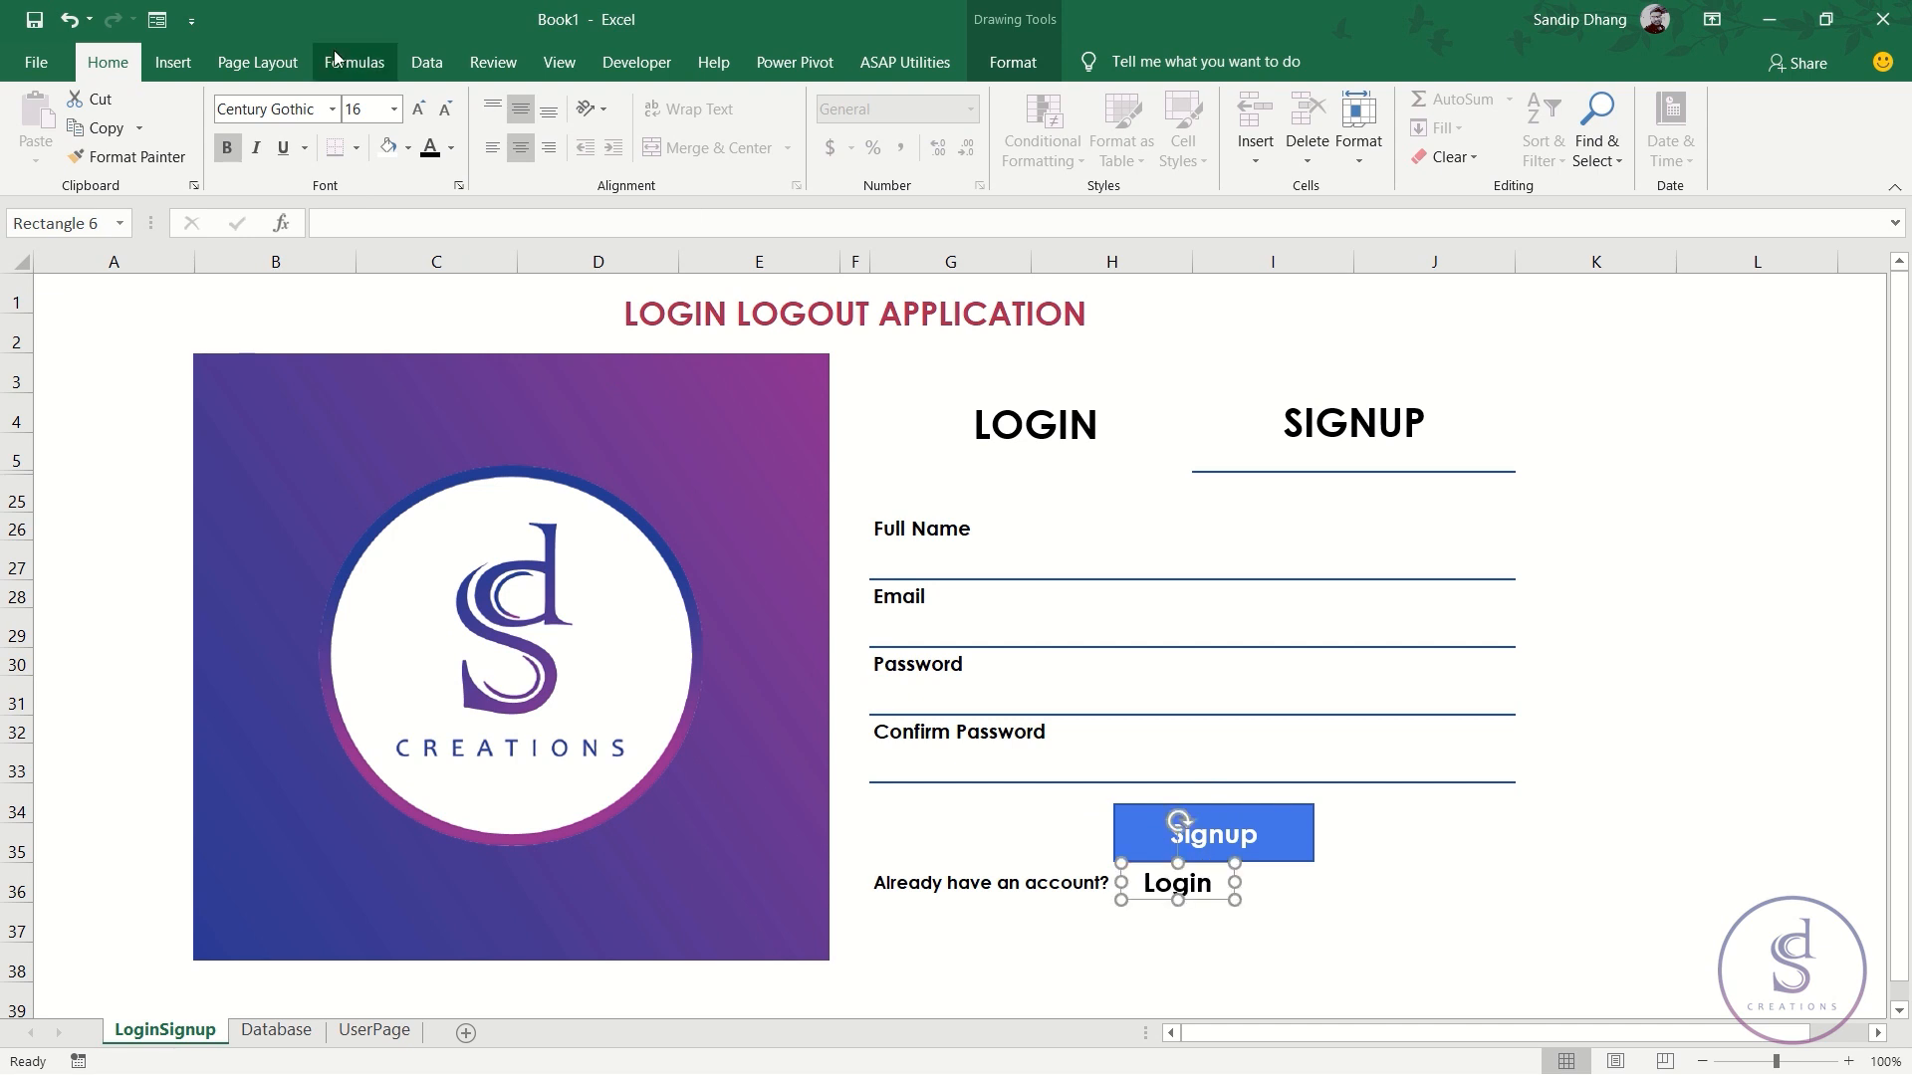
pyautogui.click(447, 113)
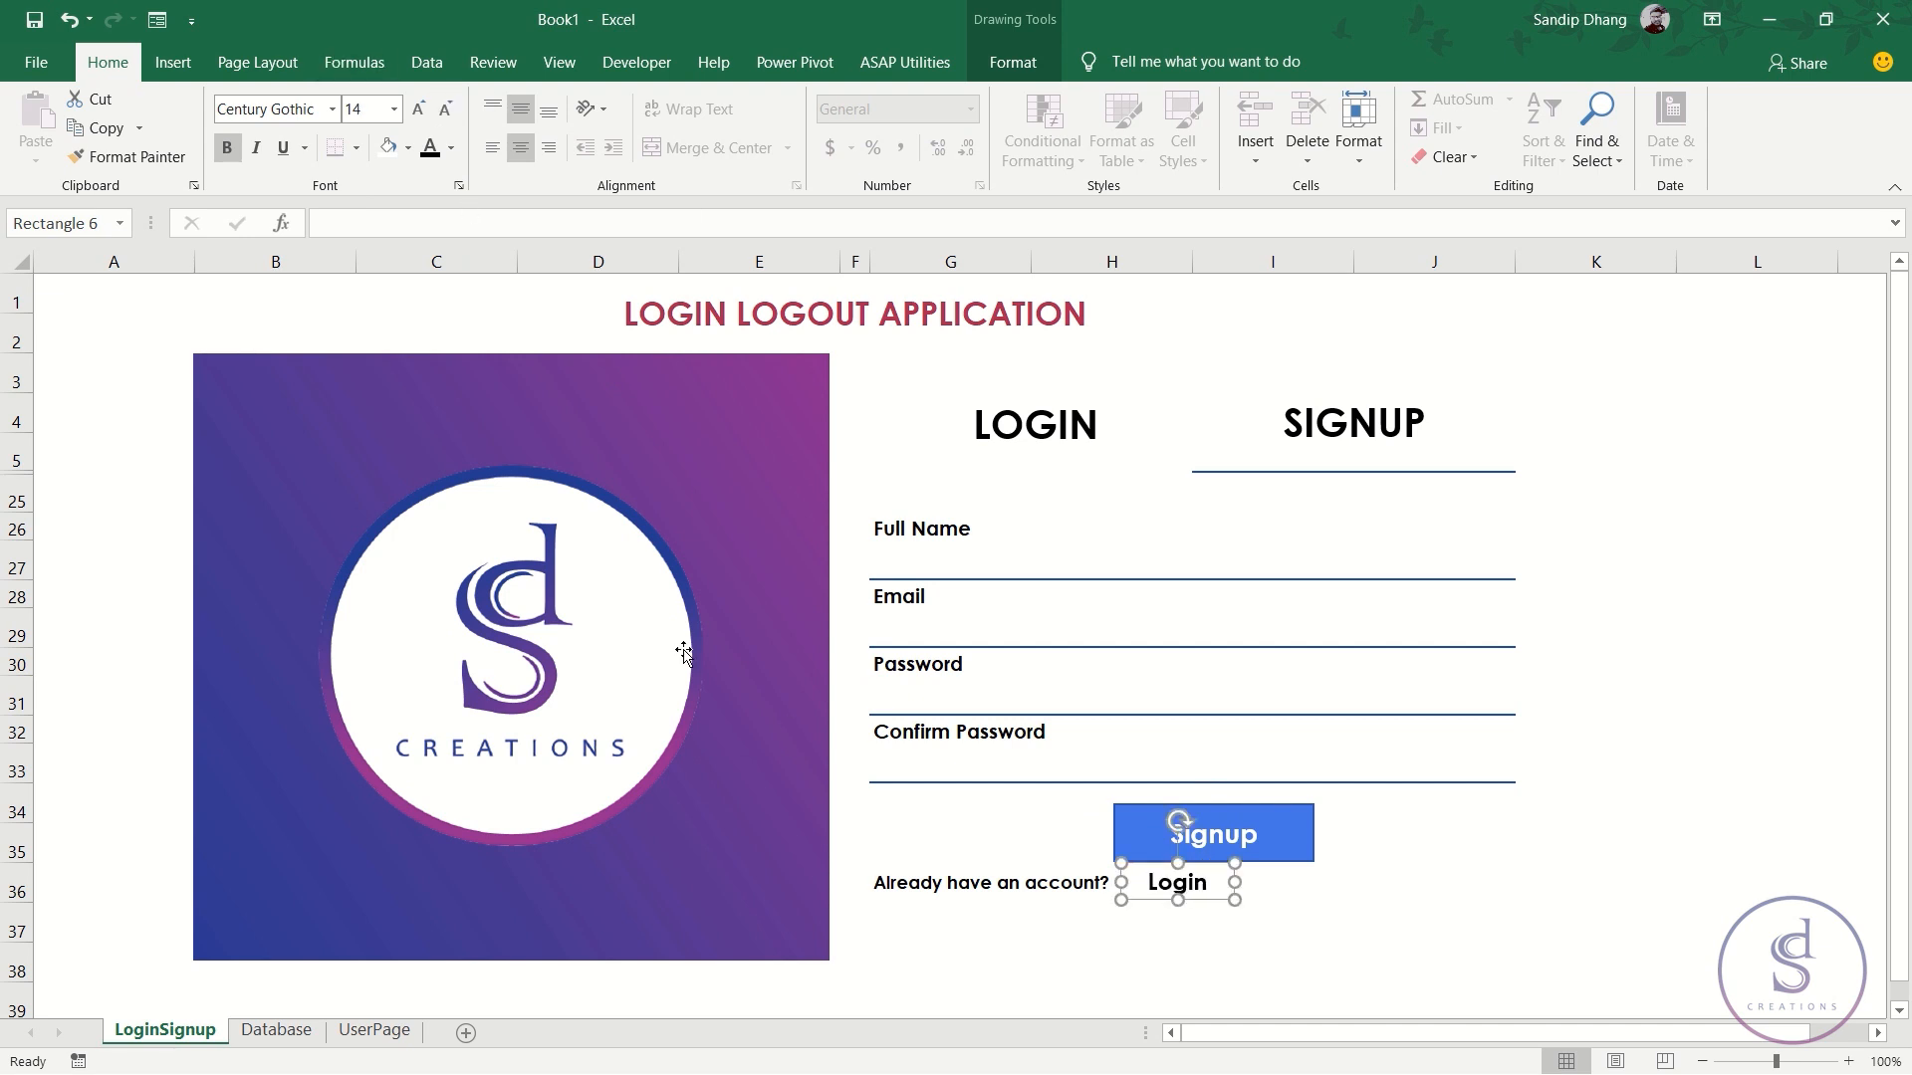
pyautogui.click(282, 153)
pyautogui.moveTo(1206, 903); pyautogui.dragTo(1198, 903)
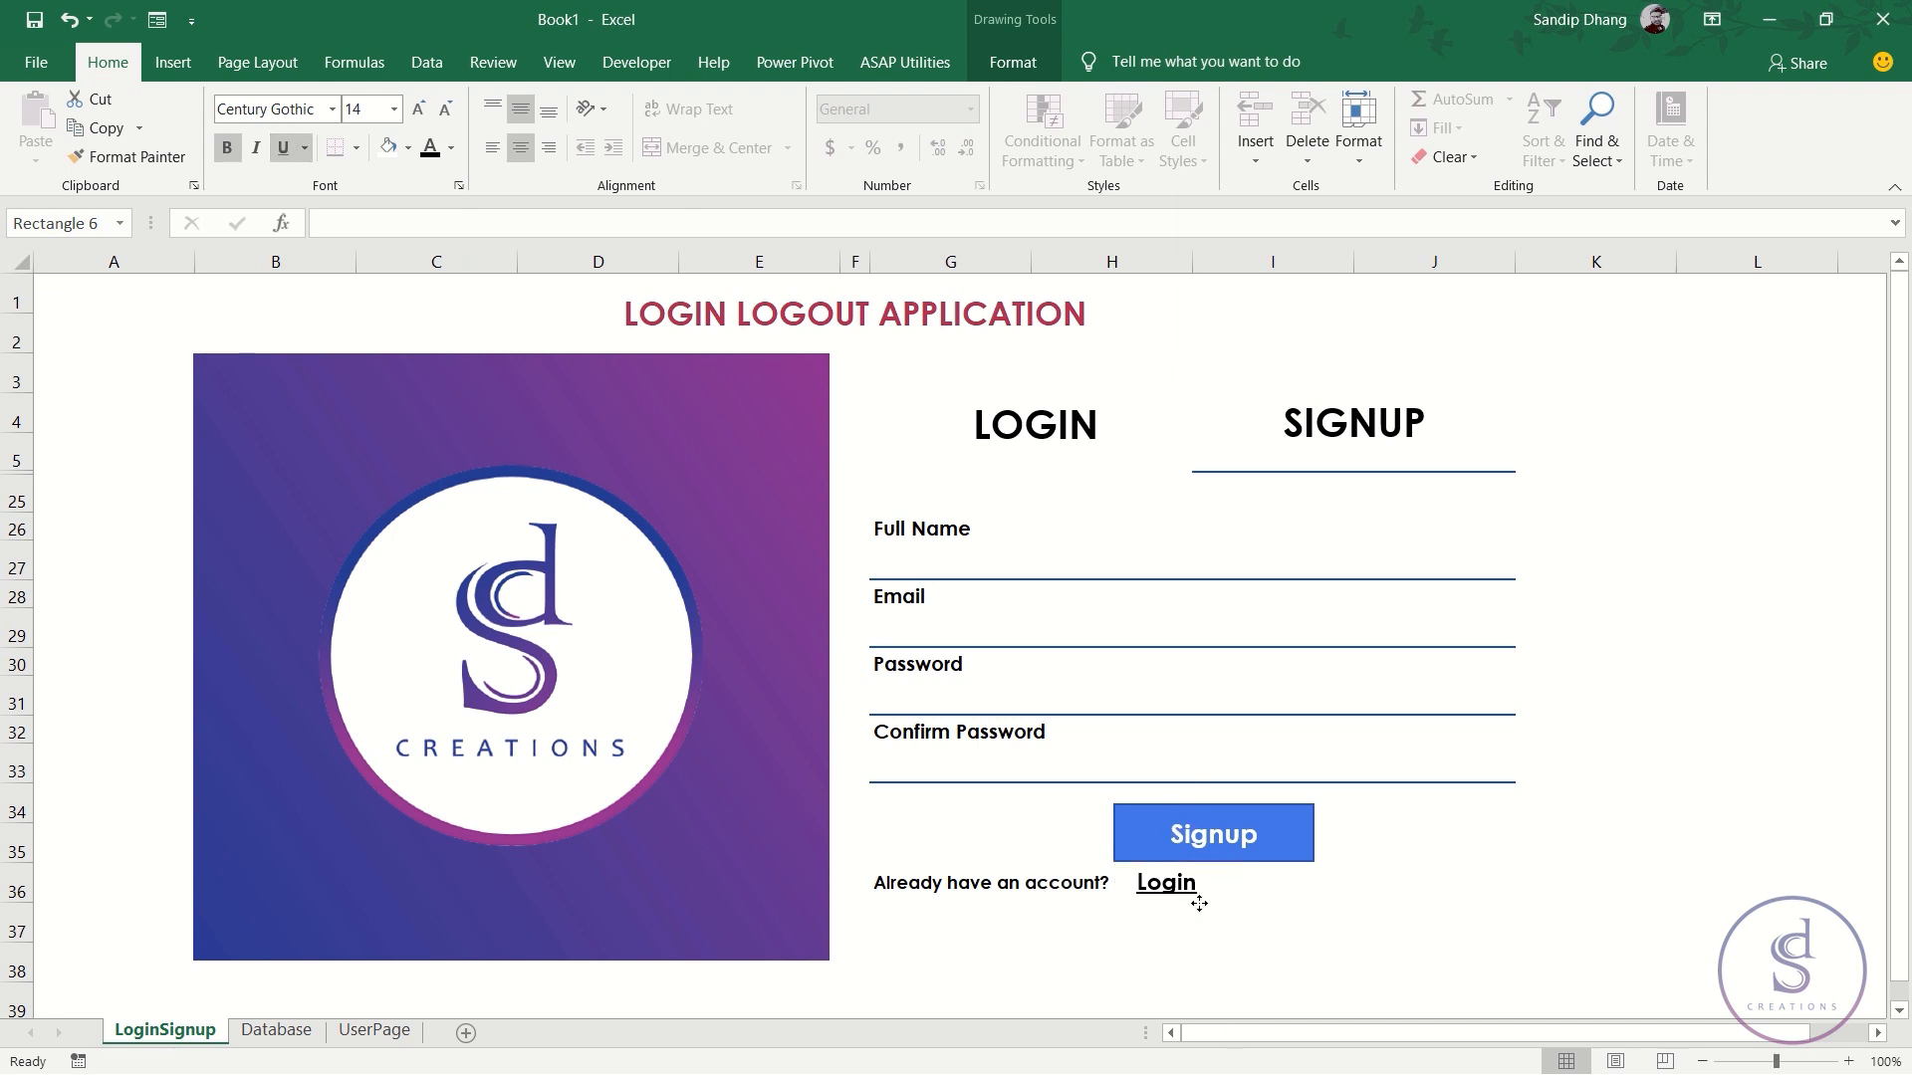
pyautogui.click(1246, 1000)
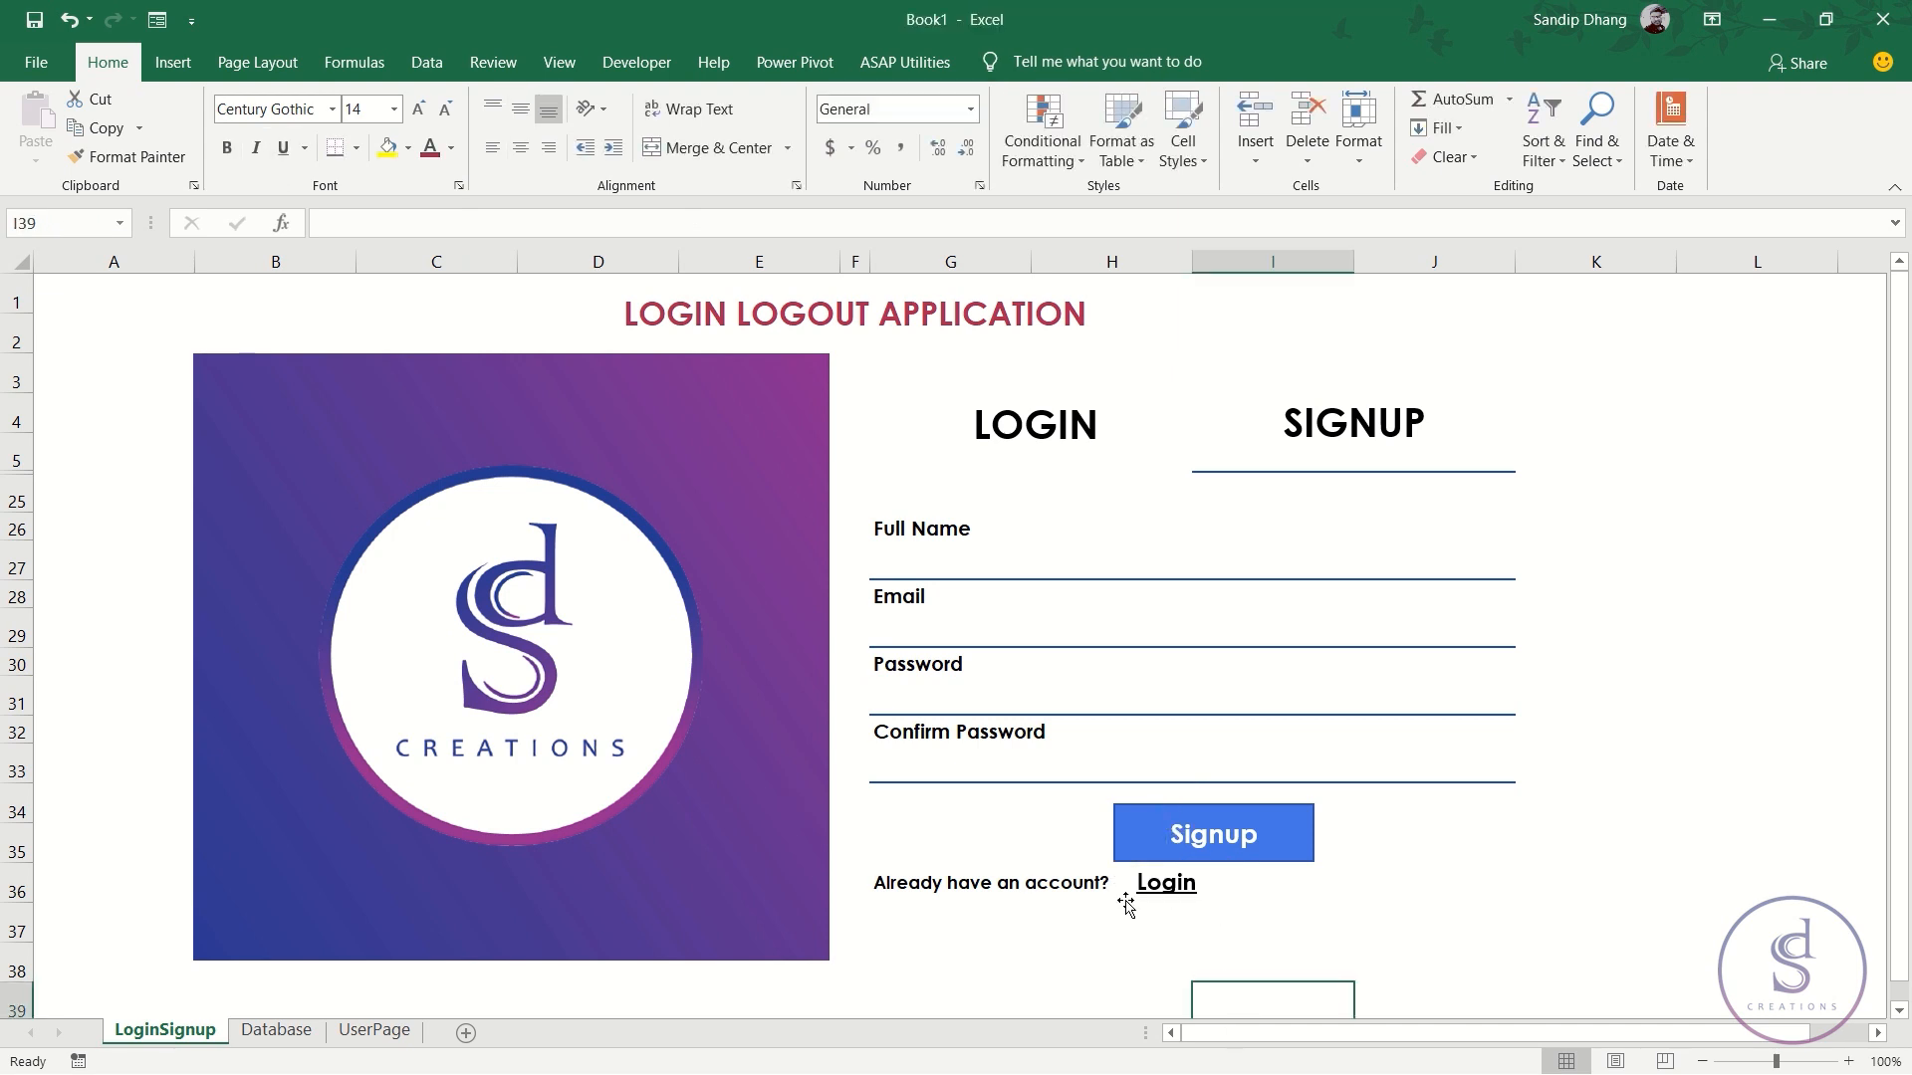
# - Assign the Login macro to the Login text and test that it shows the login form
pyautogui.click(1177, 892)
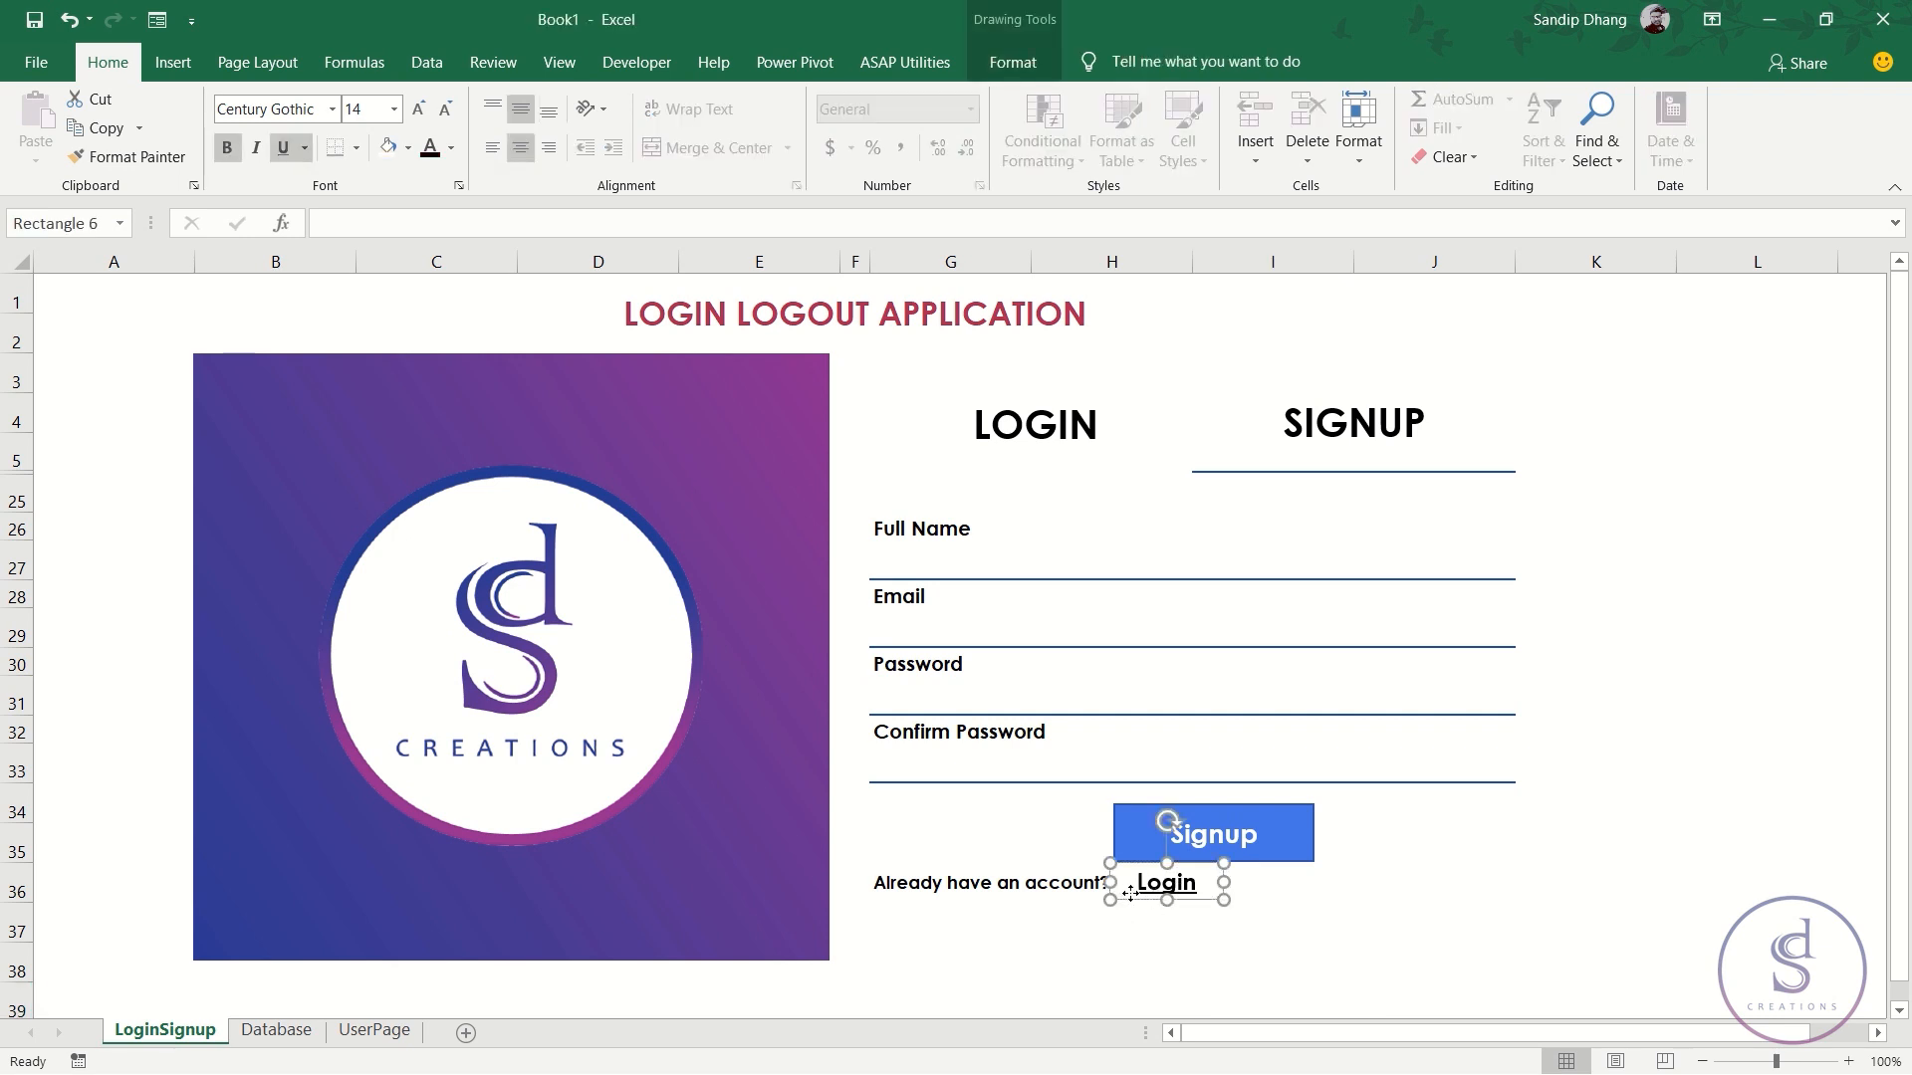
pyautogui.rightClick(1176, 890)
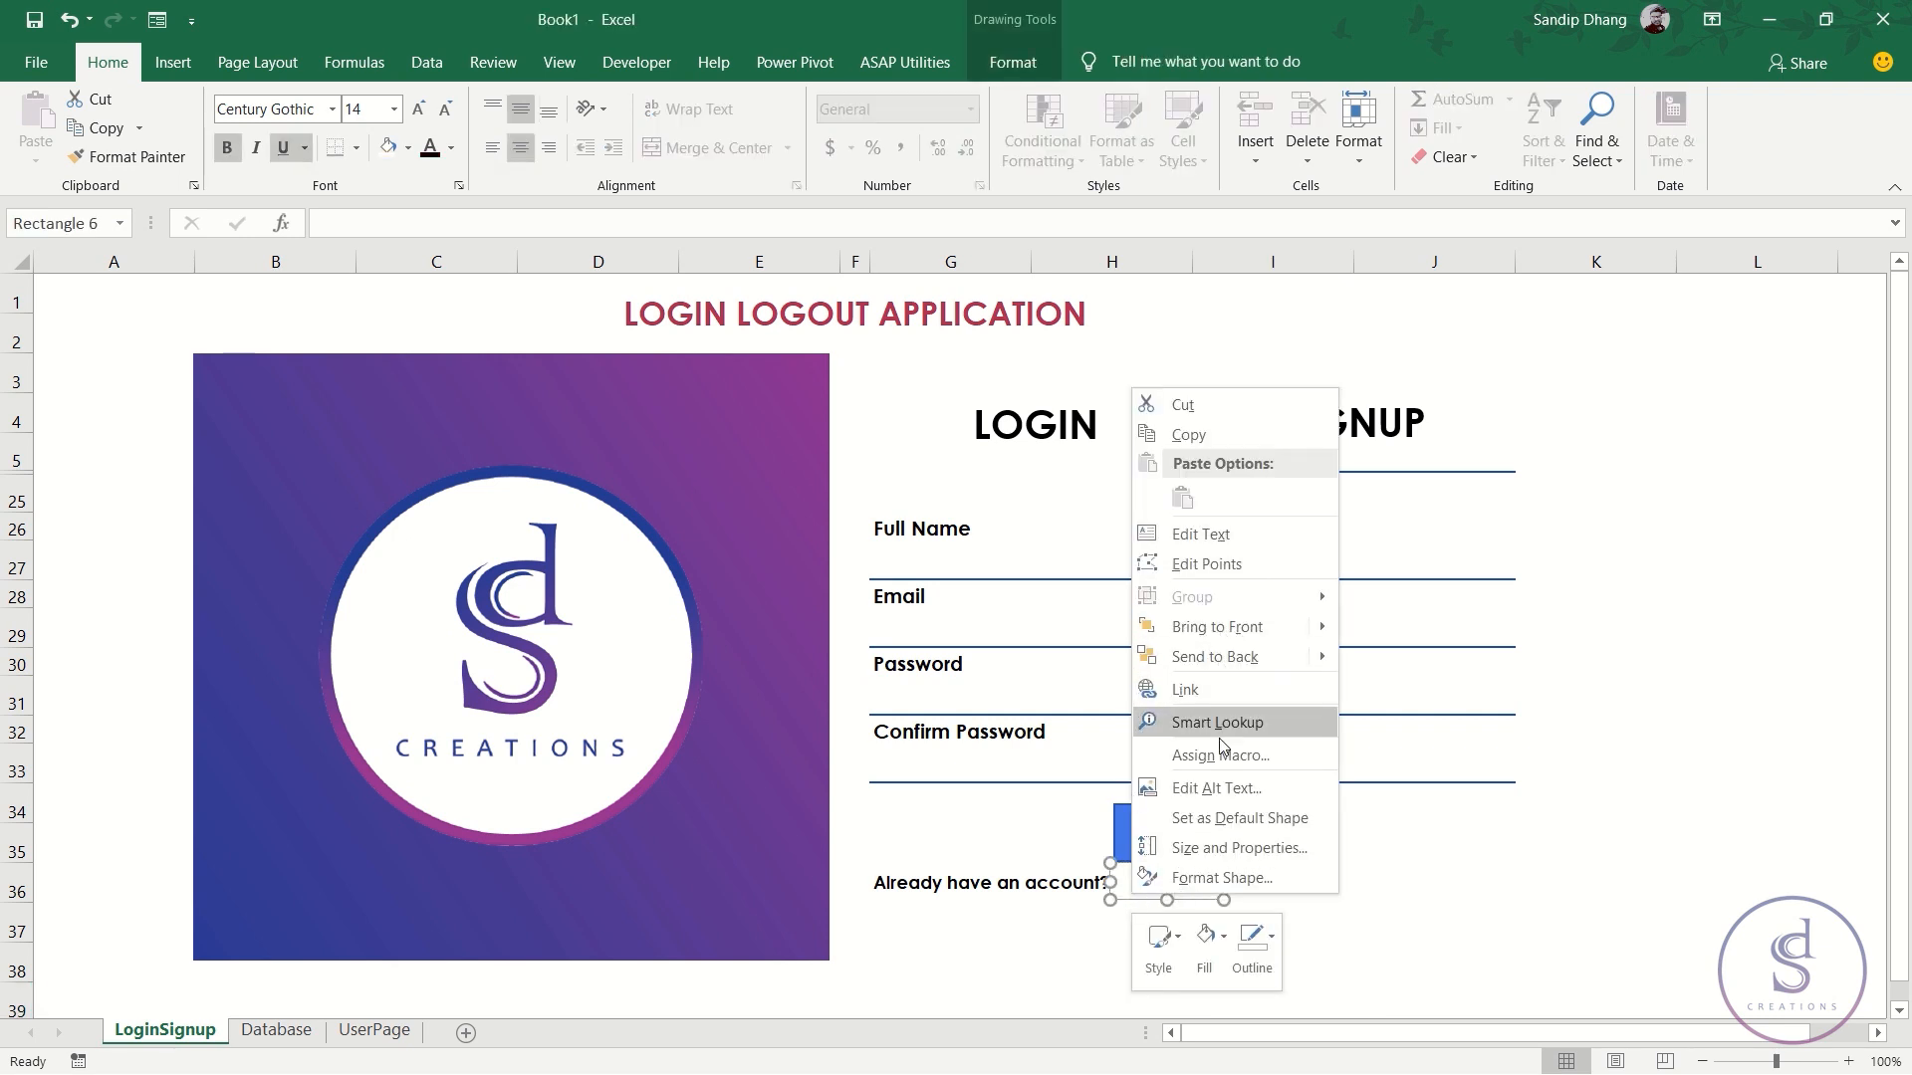
pyautogui.click(1229, 761)
pyautogui.click(996, 607)
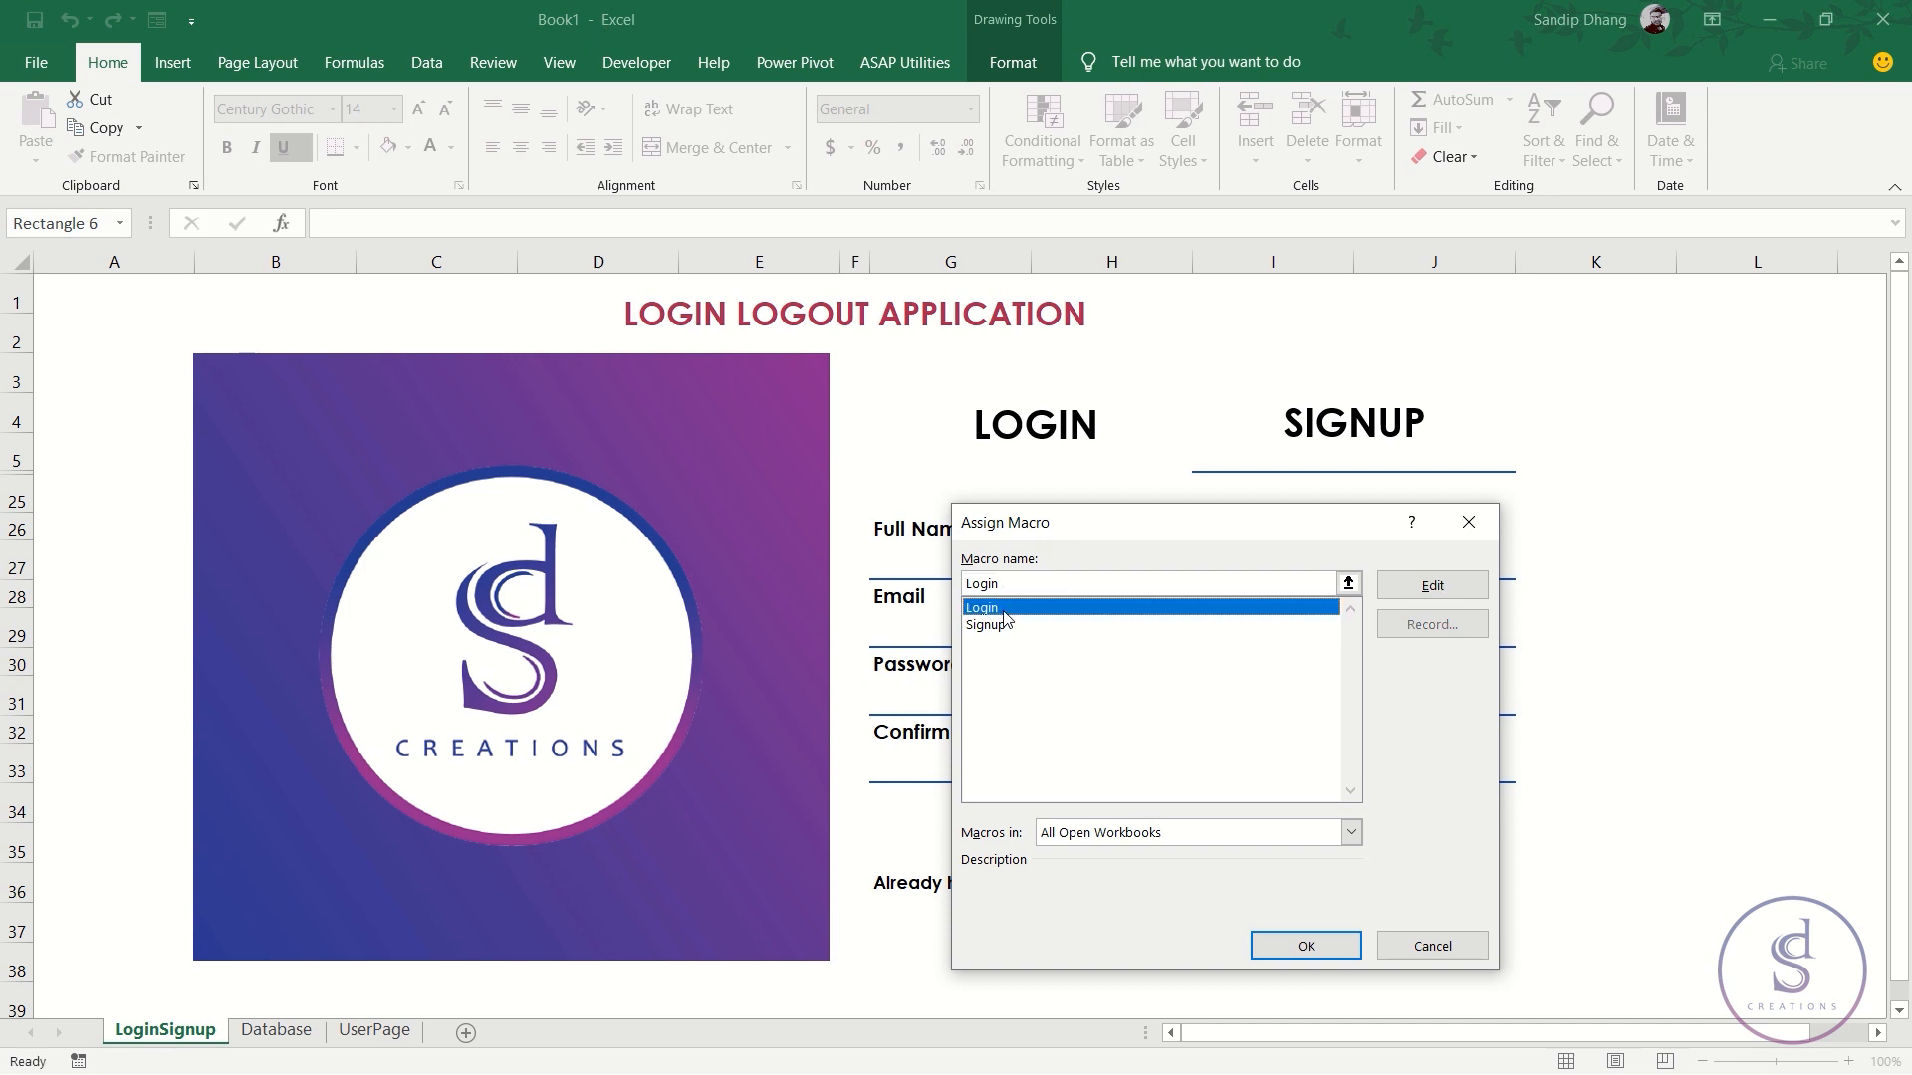
pyautogui.click(1272, 943)
pyautogui.click(1384, 964)
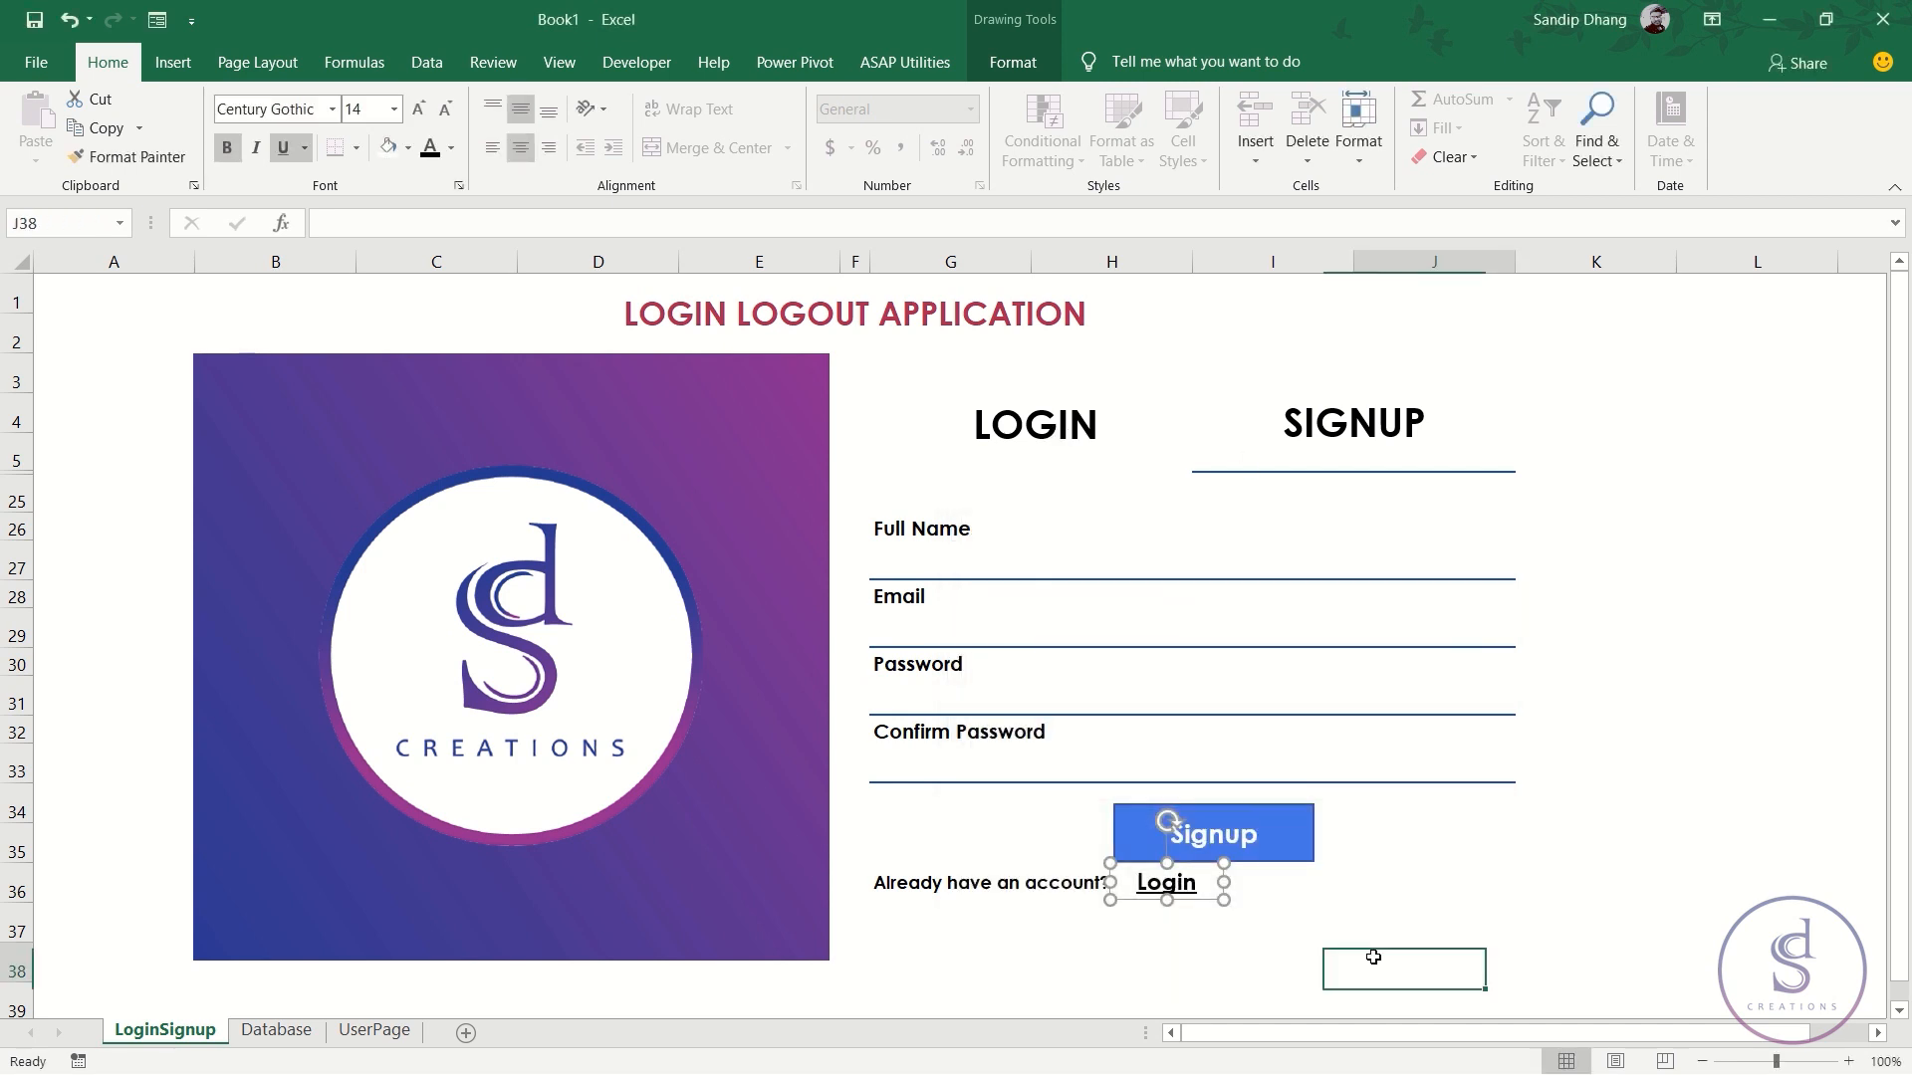
pyautogui.click(1173, 884)
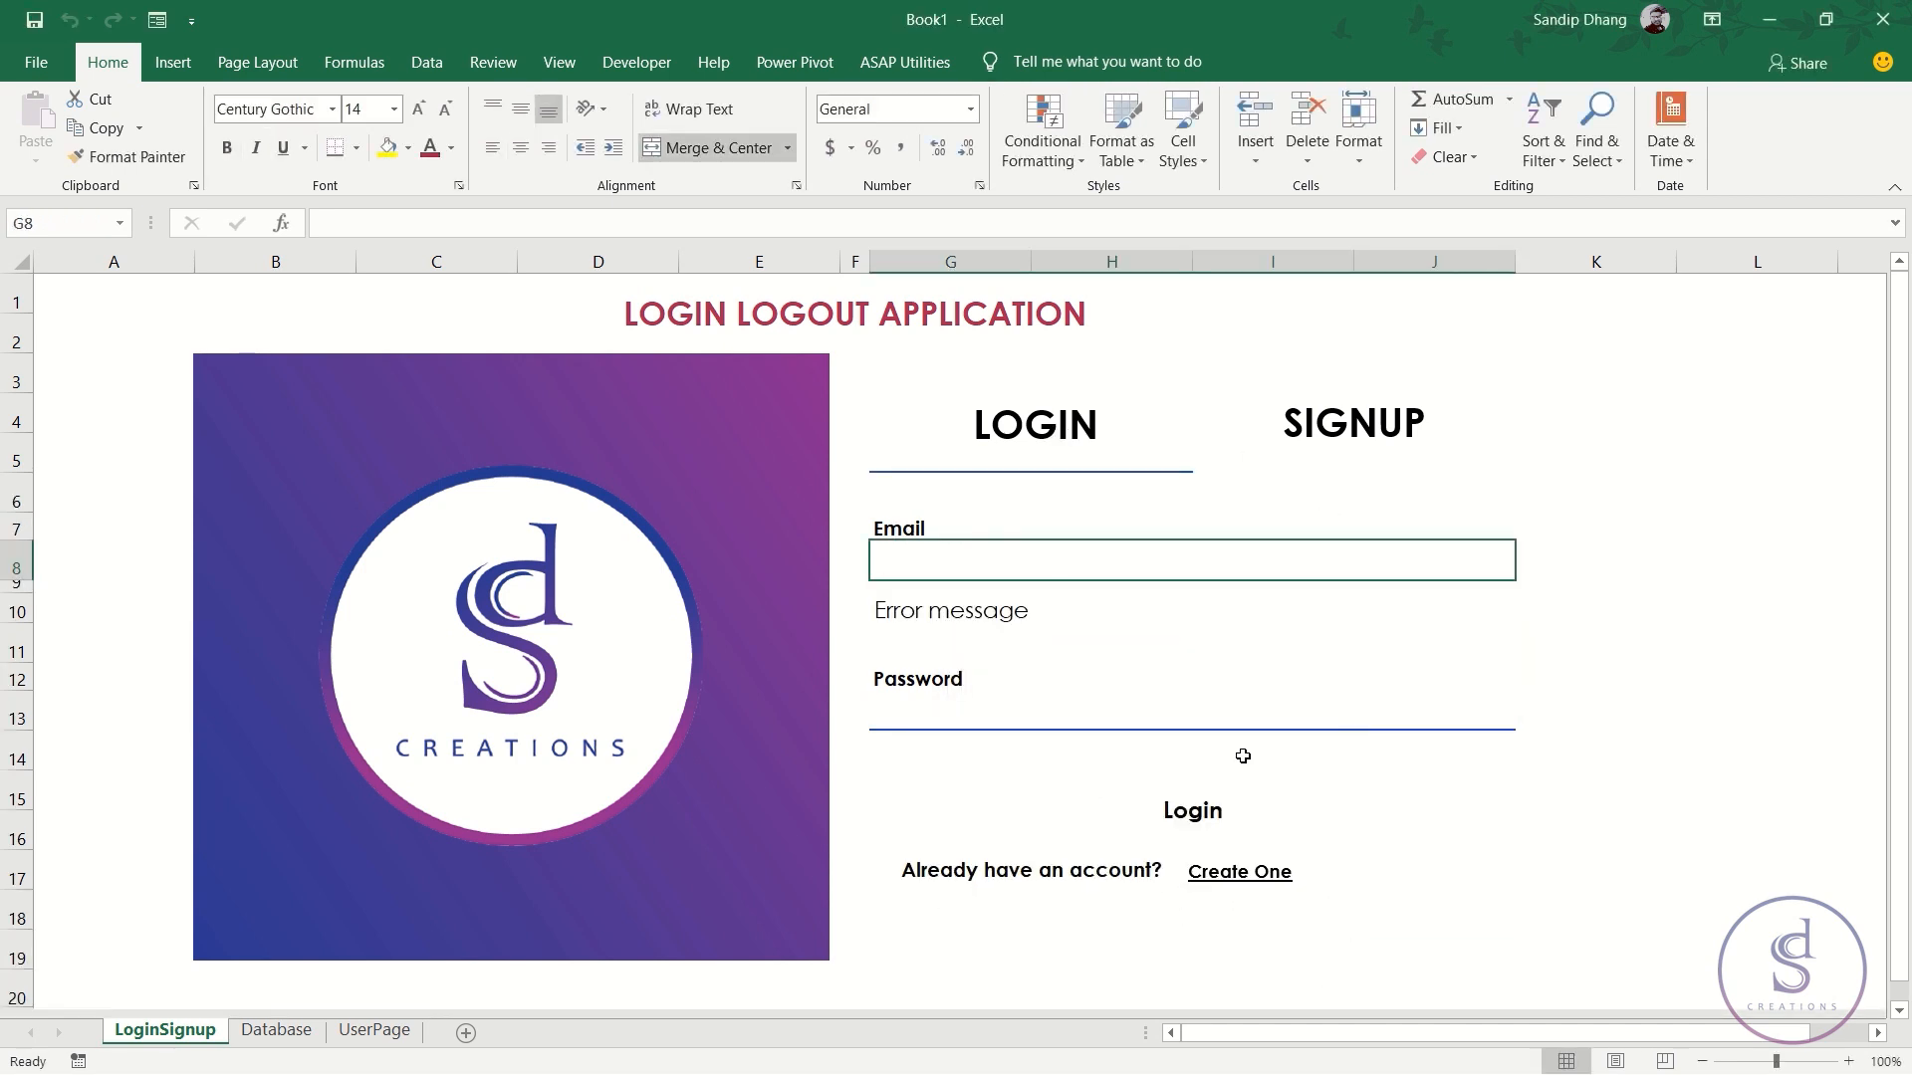
# - Assign the Signup macro to the Create One text
pyautogui.keyDown('ctrl'); pyautogui.click(1252, 871); pyautogui.keyUp('ctrl')
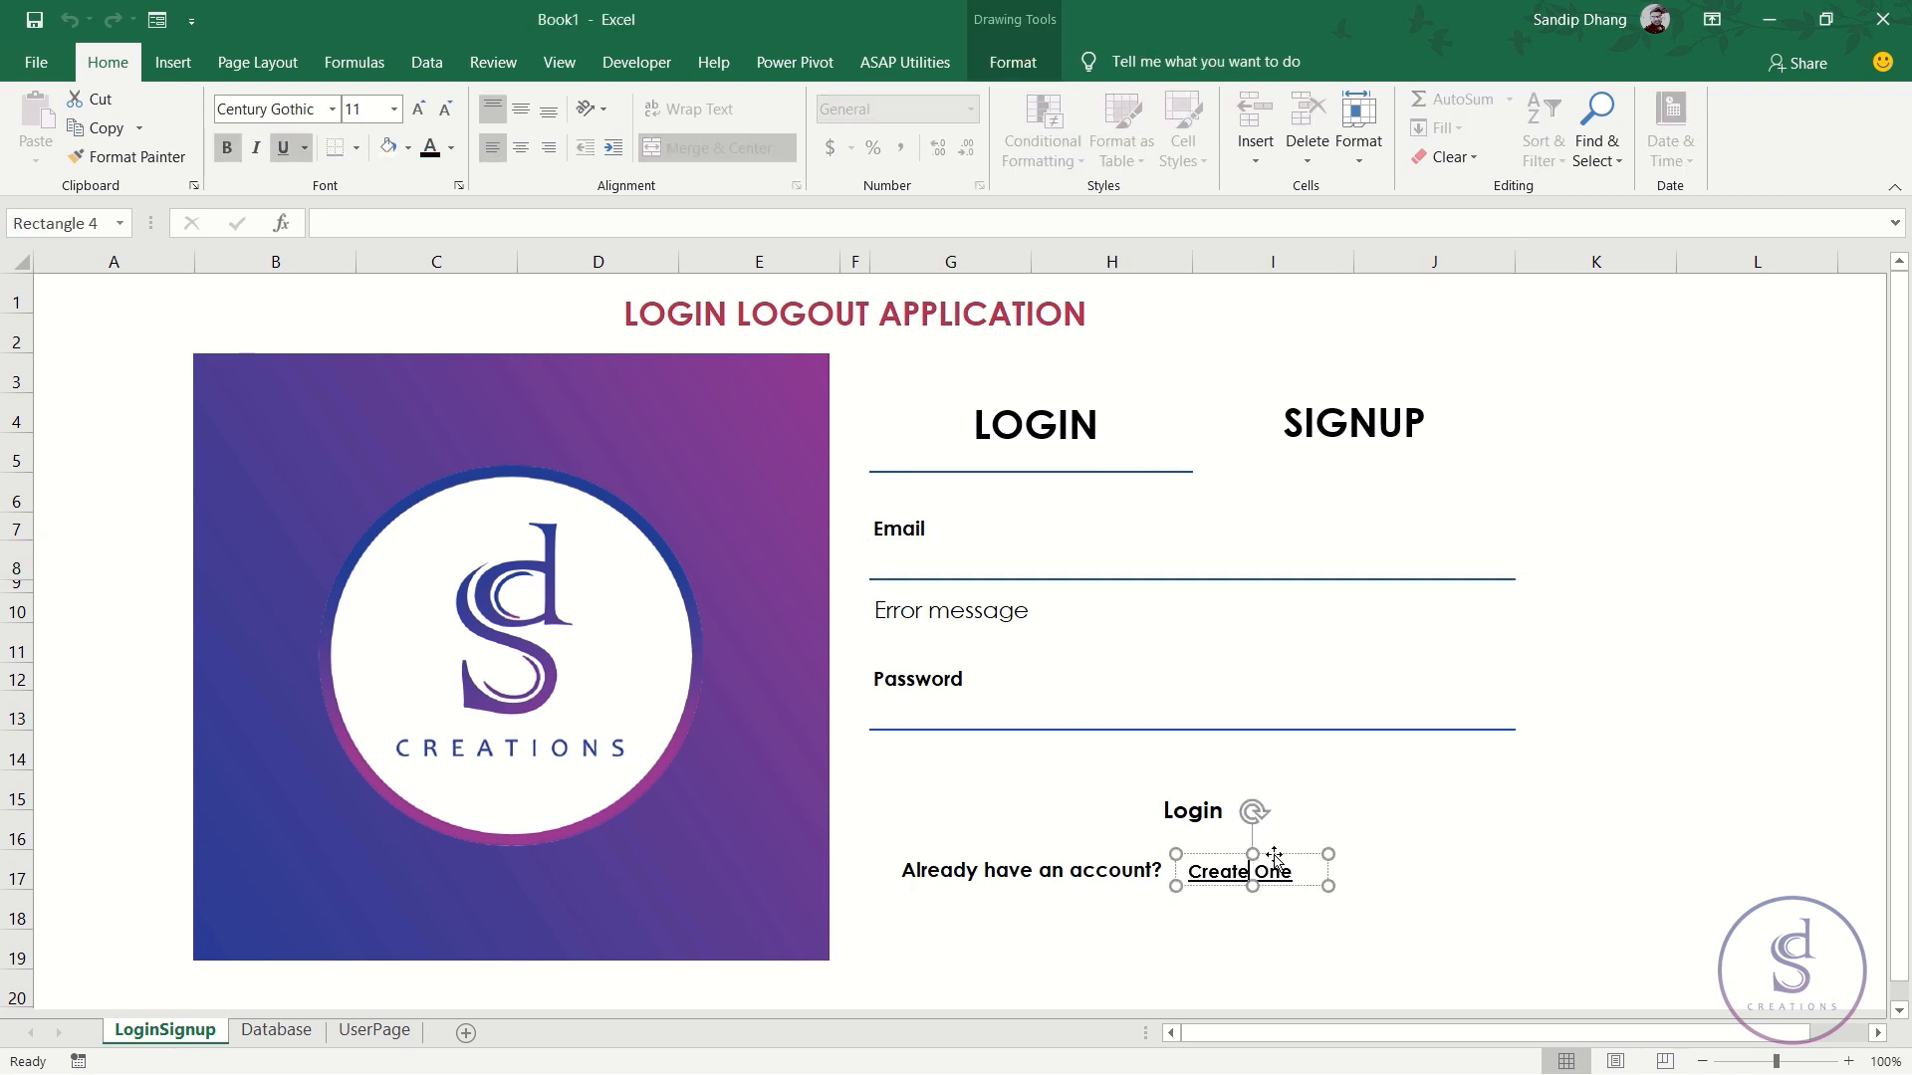
pyautogui.rightClick(1277, 862)
pyautogui.click(1363, 717)
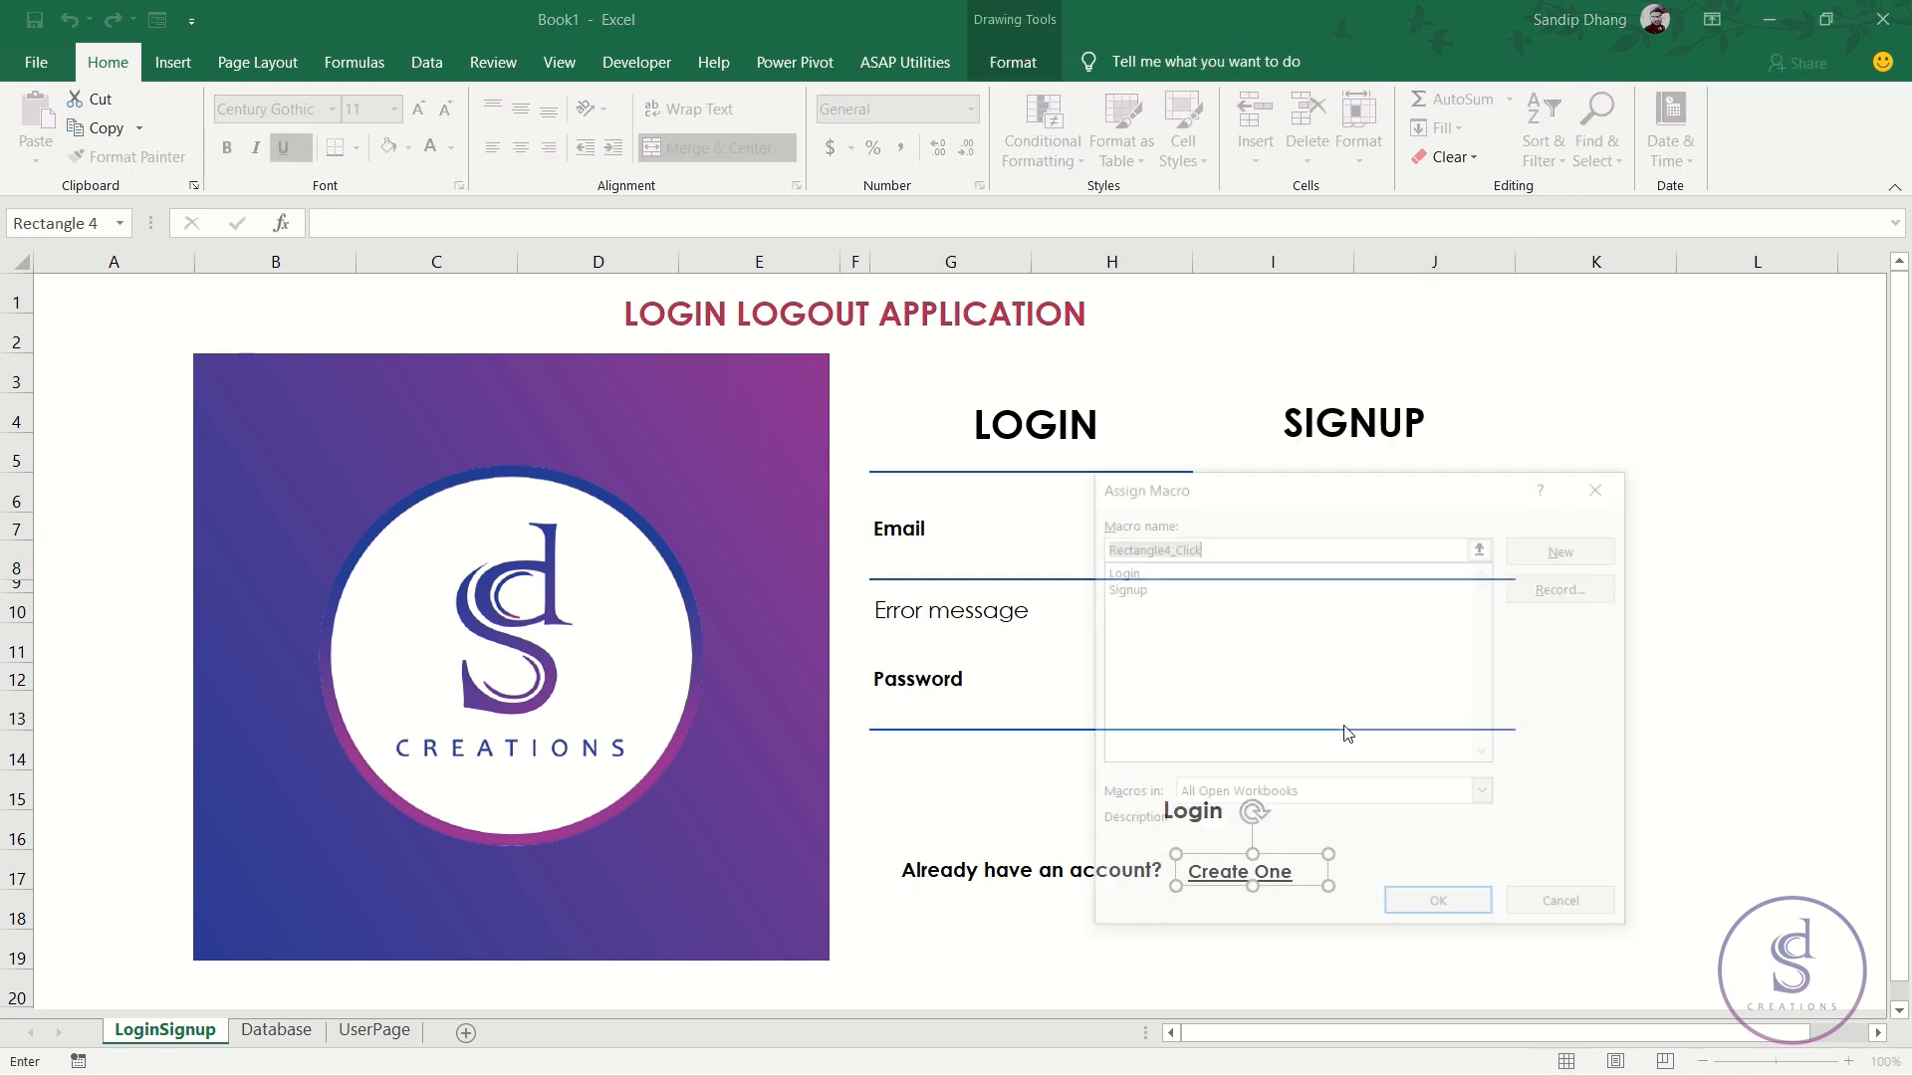
pyautogui.doubleClick(1129, 589)
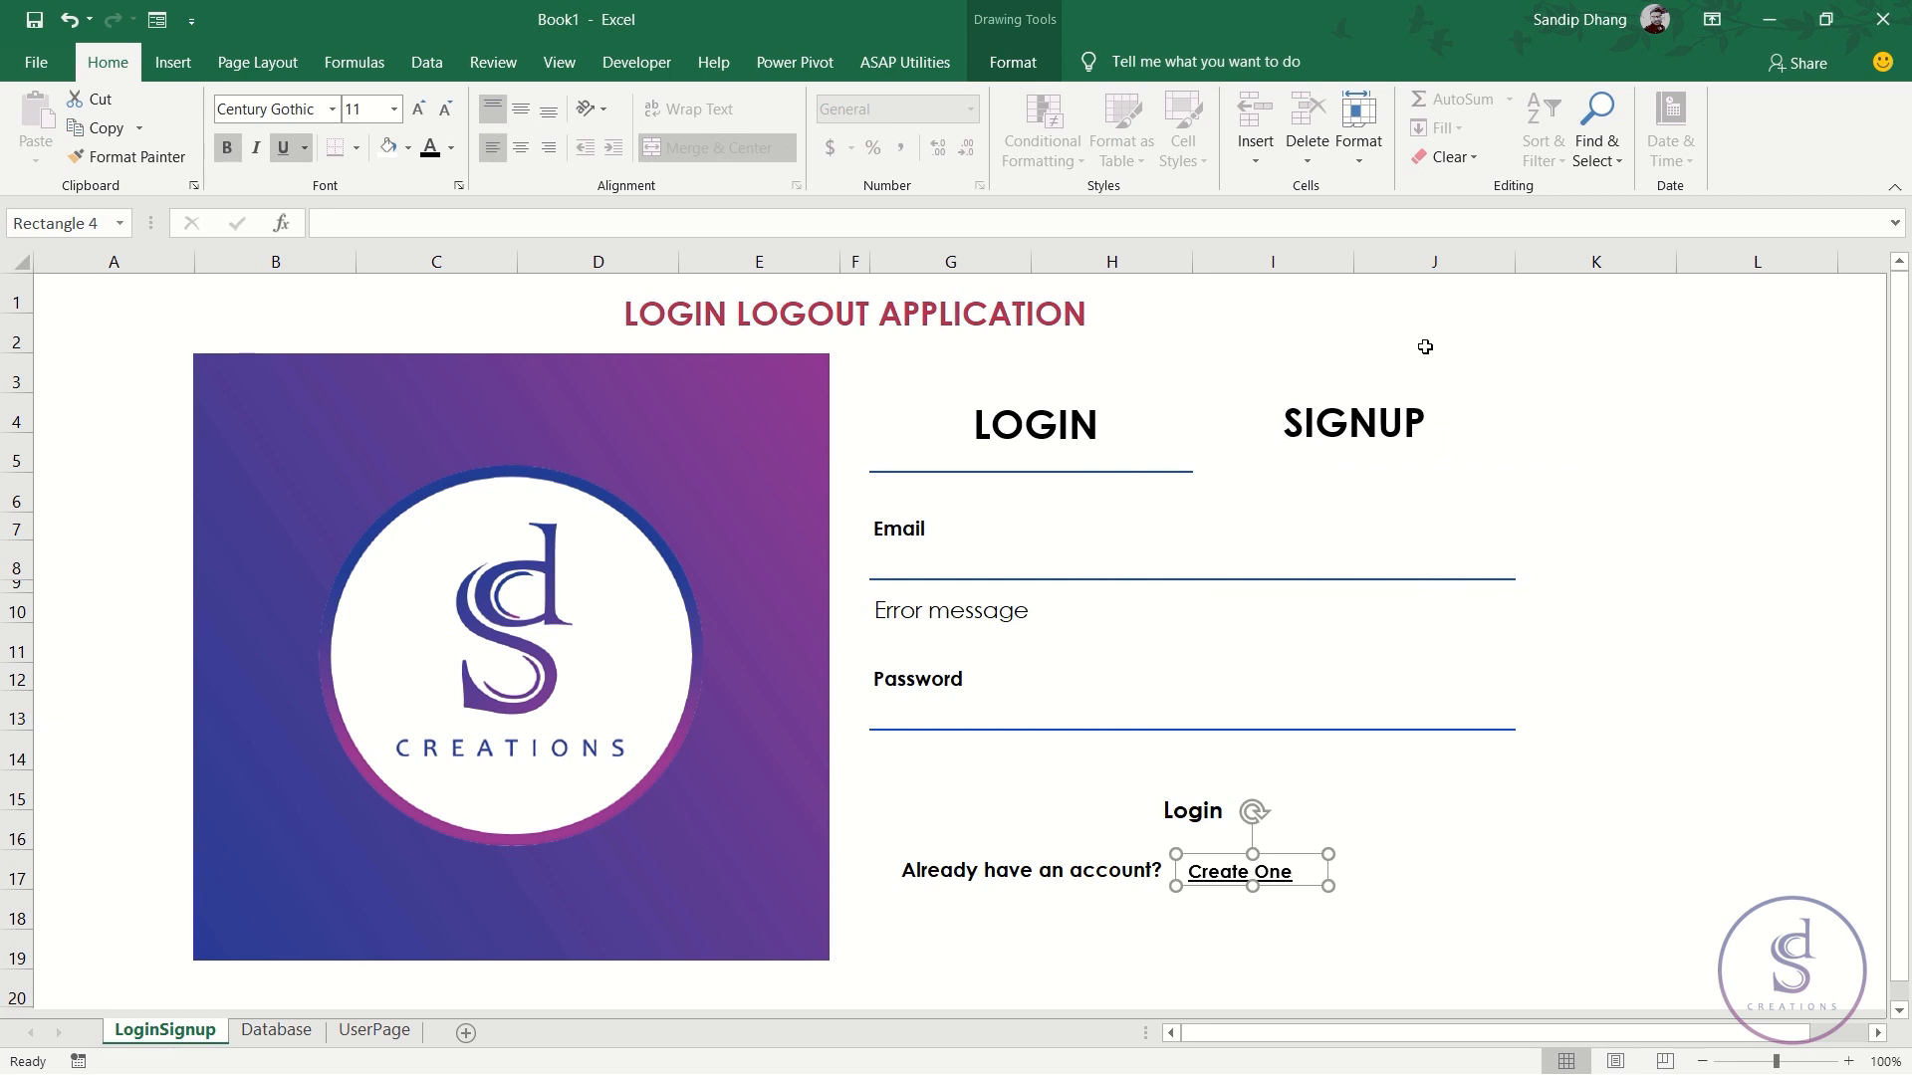
pyautogui.click(1296, 909)
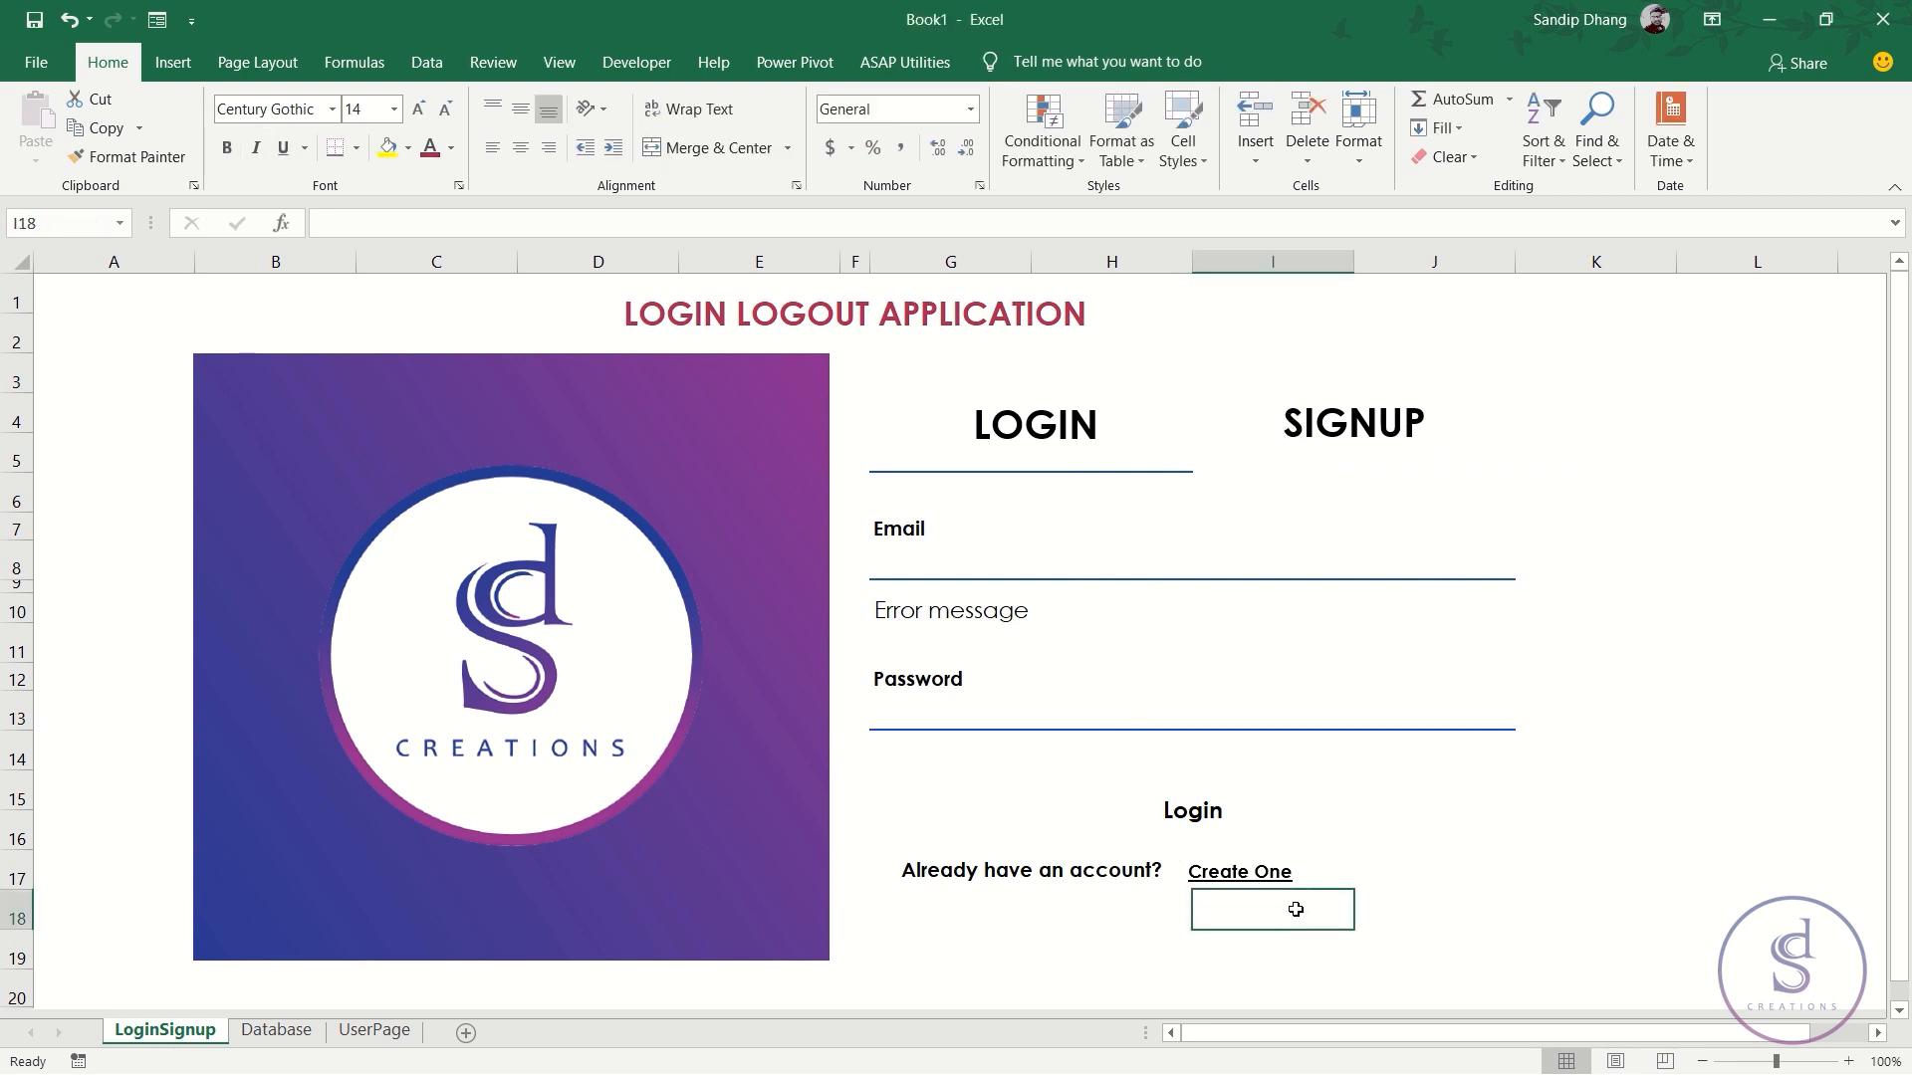
# - Toggle Create One, Login, then Create One again, ending on the signup form's Full Name box
pyautogui.click(1285, 886)
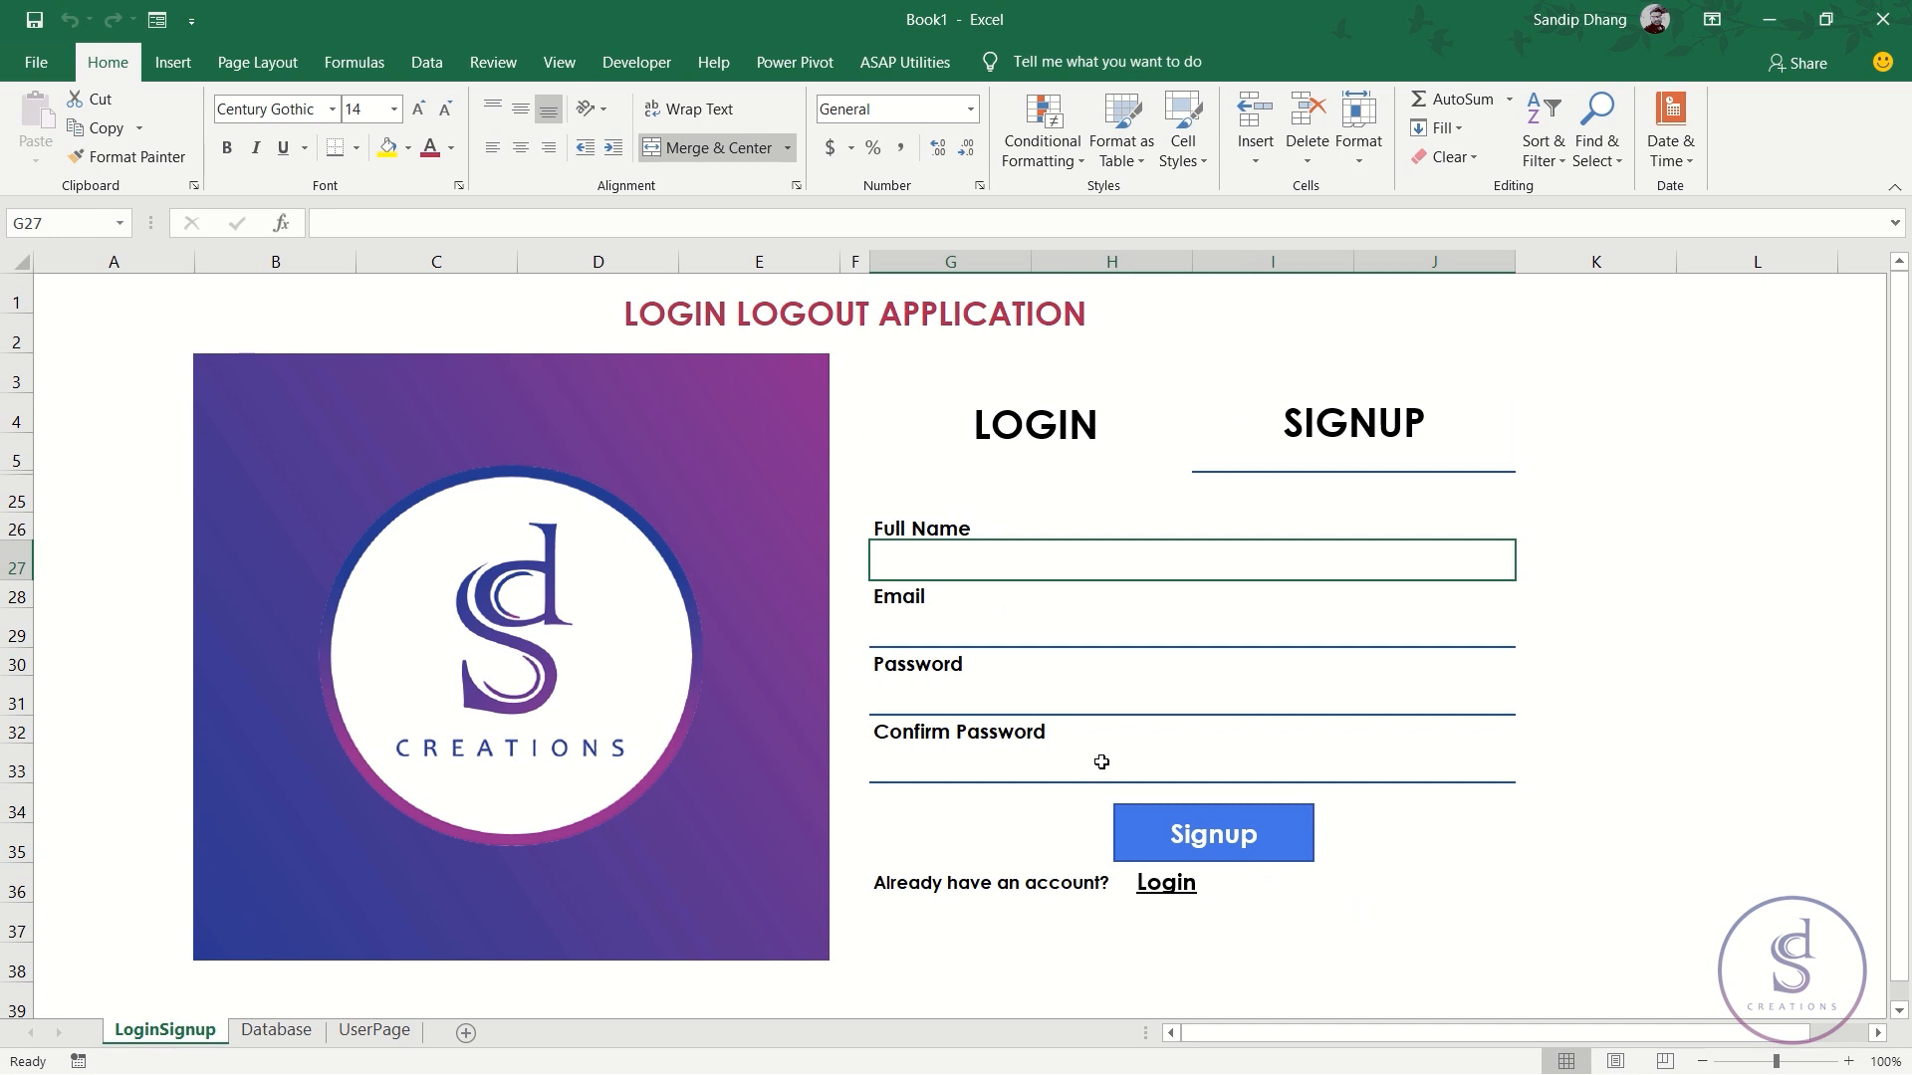
pyautogui.click(1165, 886)
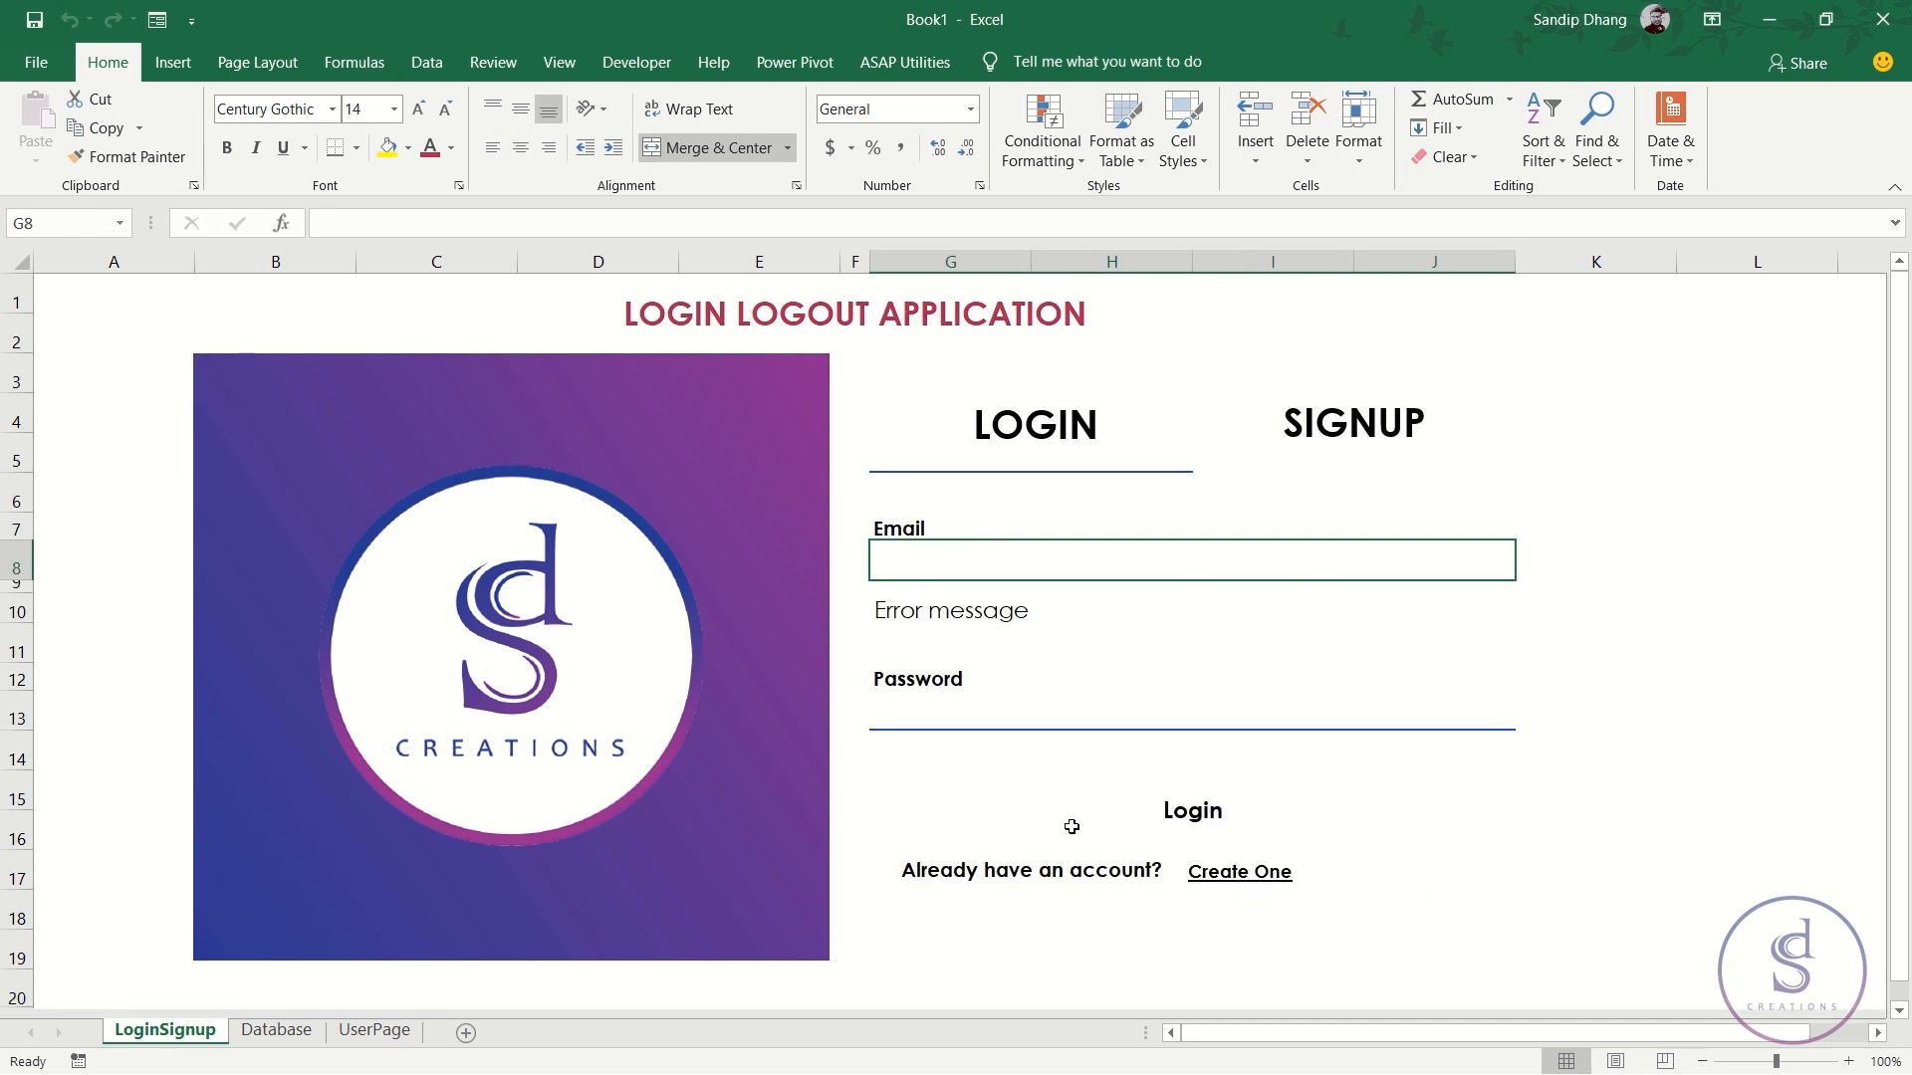
pyautogui.click(1233, 873)
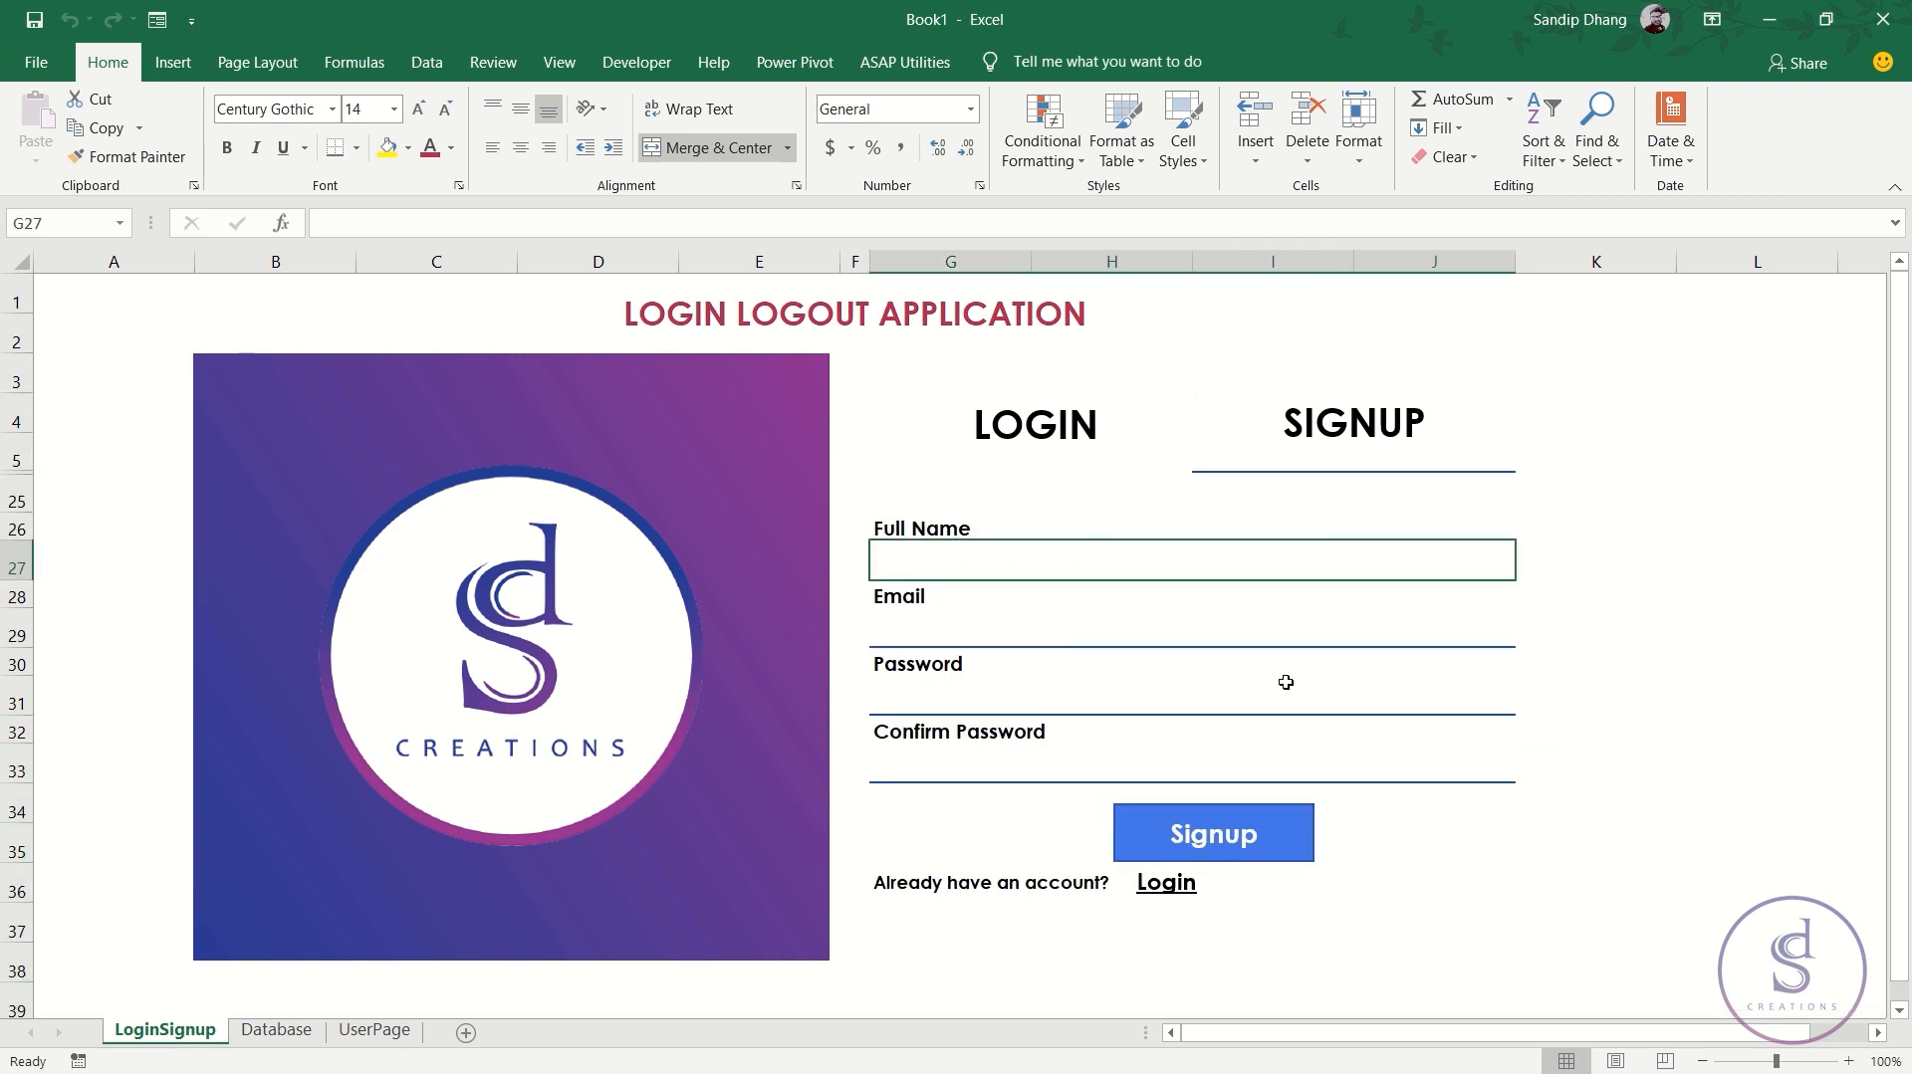
pyautogui.click(1088, 630)
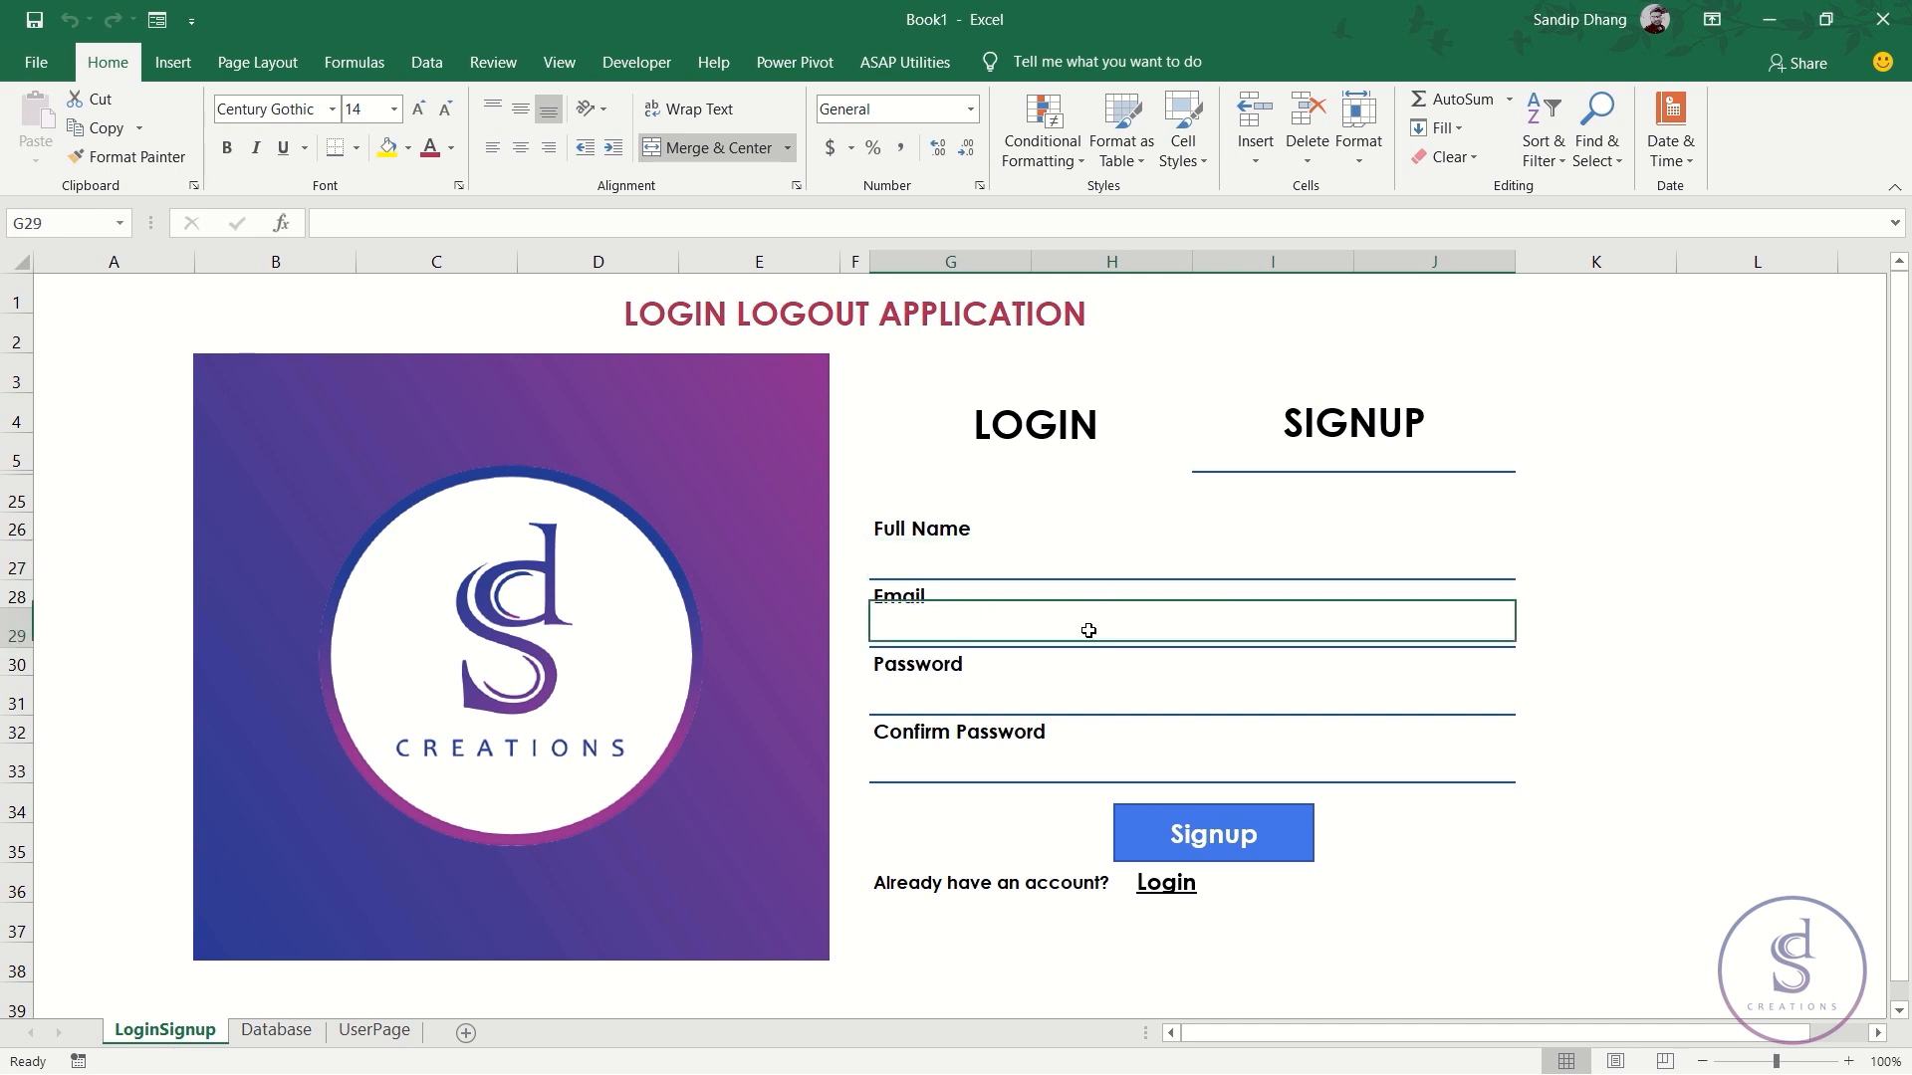
pyautogui.click(1100, 564)
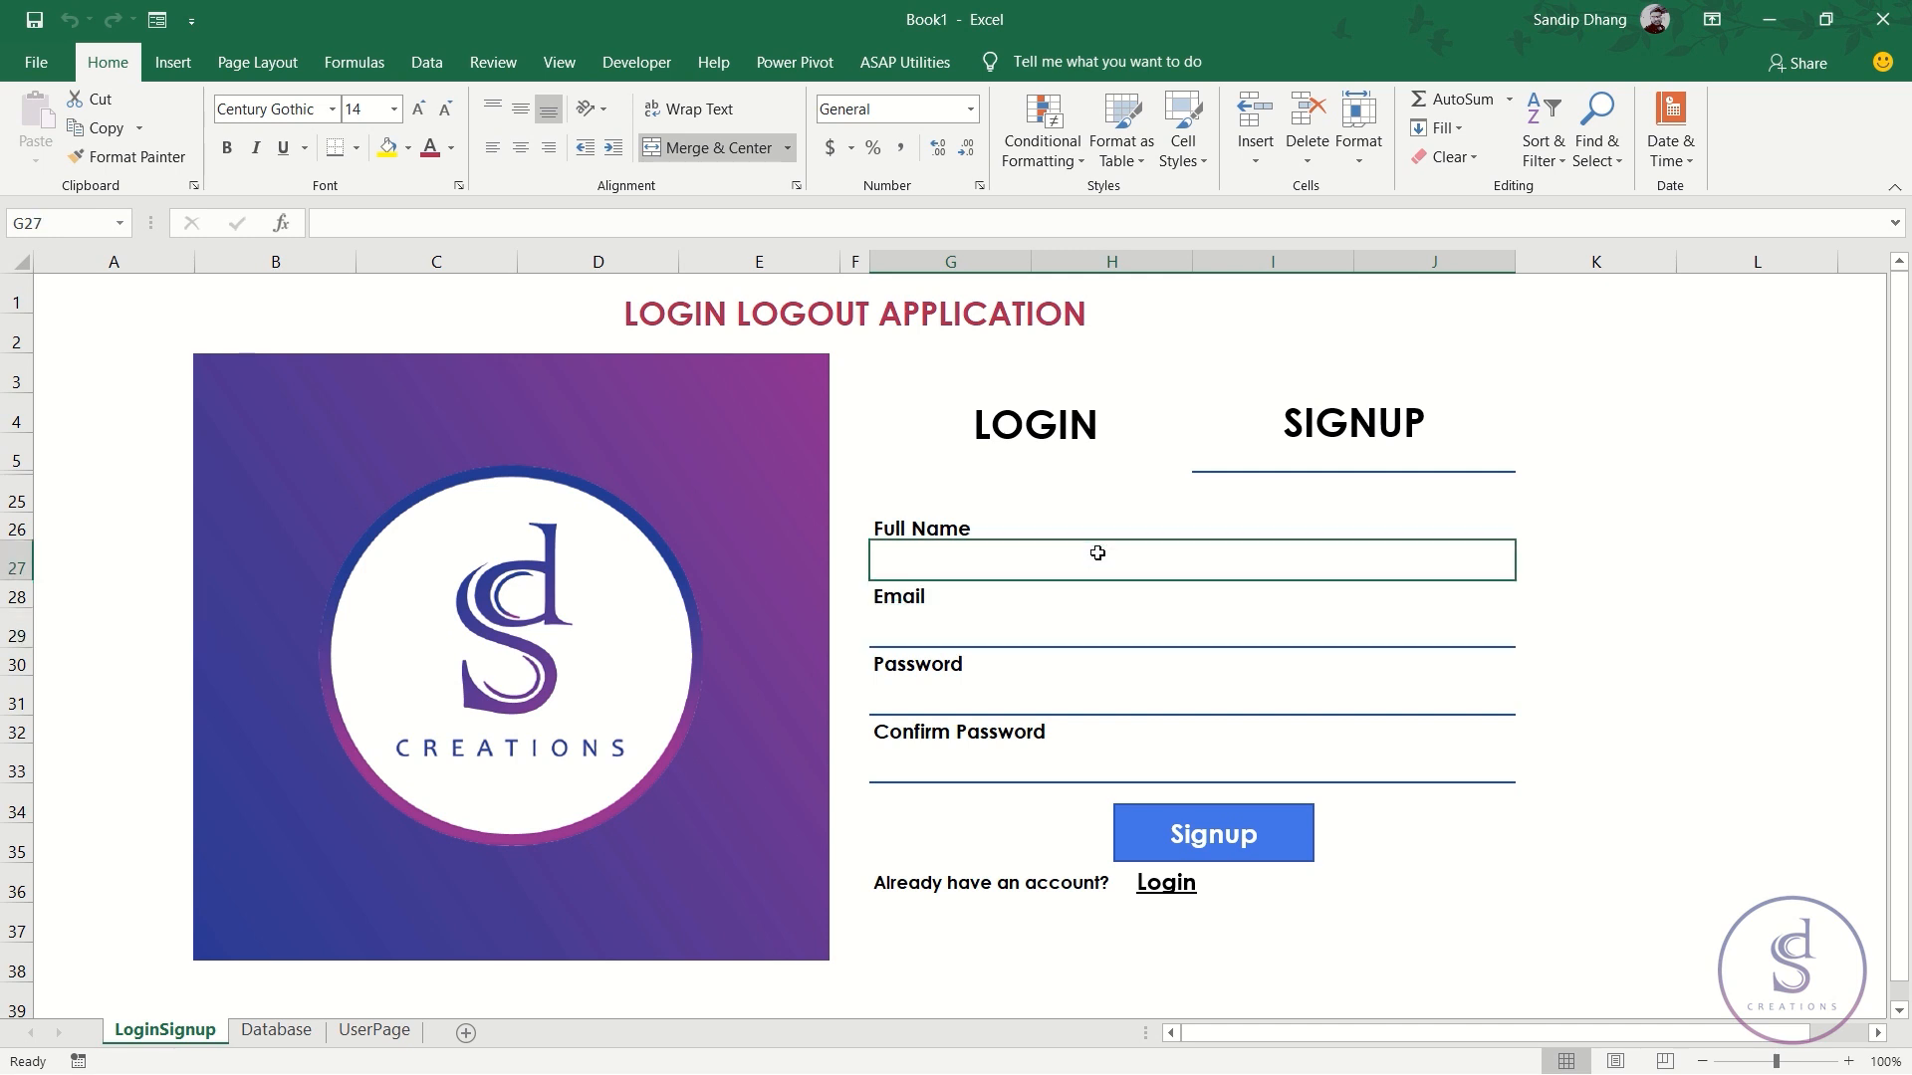
pyautogui.click(1882, 1033)
pyautogui.click(1882, 1032)
# - Copy the Database sheet's header cells A1:D1
pyautogui.click(1881, 1033)
pyautogui.click(1882, 1033)
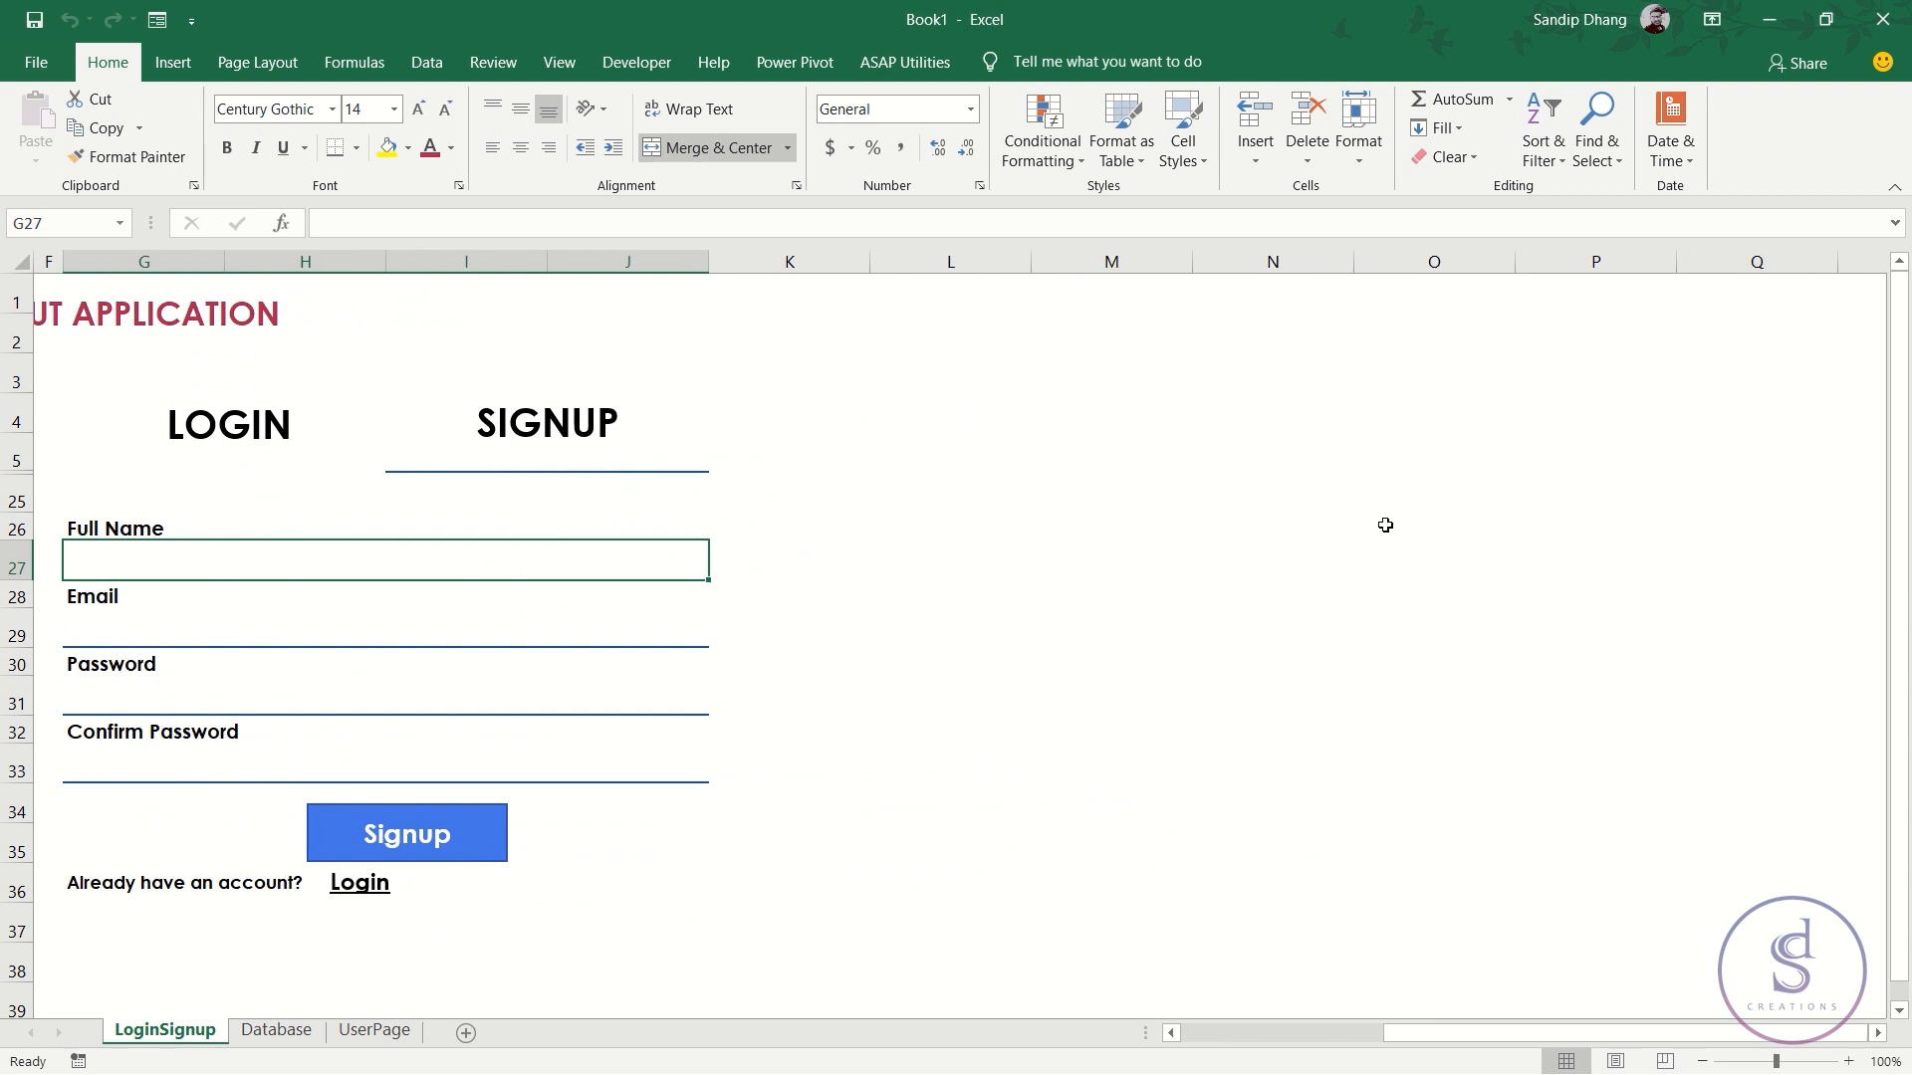
pyautogui.click(279, 1031)
pyautogui.moveTo(153, 299); pyautogui.dragTo(644, 292)
pyautogui.hotkey('ctrl', 'c')
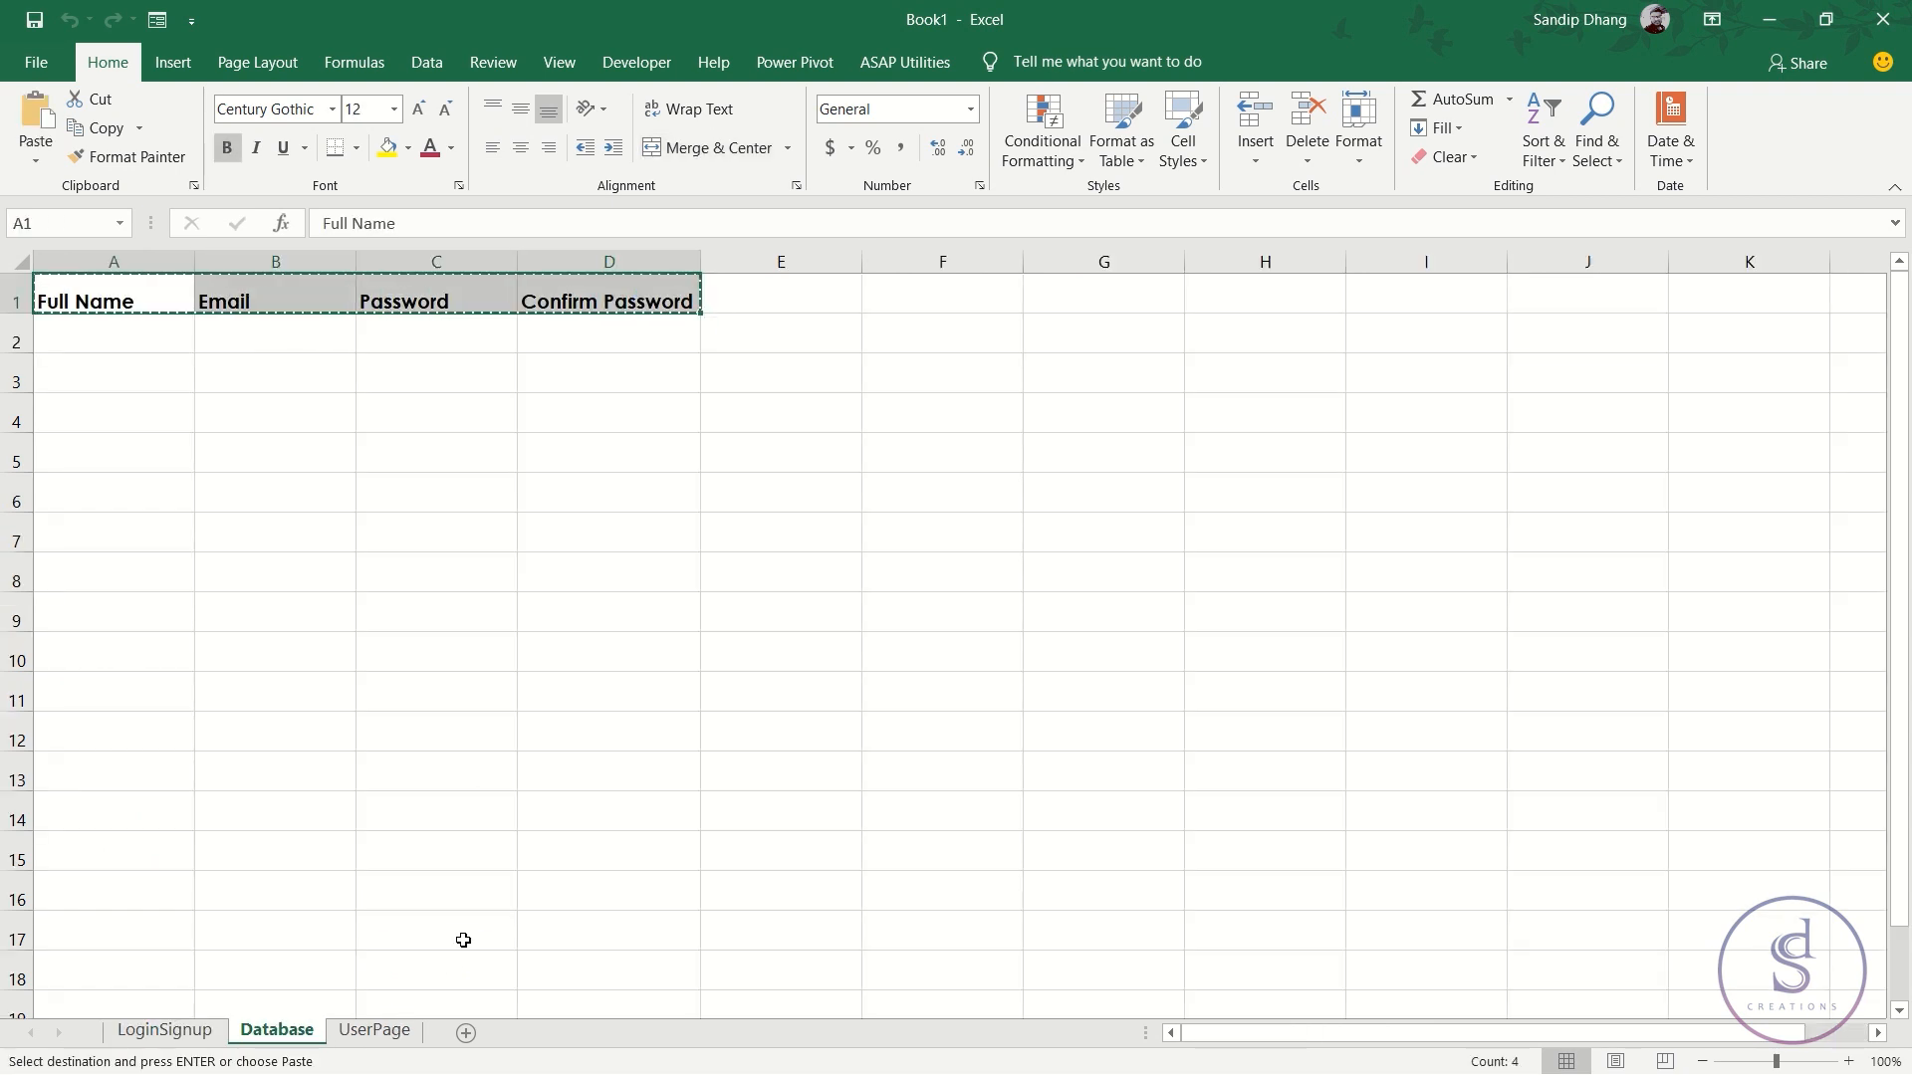
# - Paste the copied headers into Database row 2, then undo the paste
pyautogui.click(204, 1035)
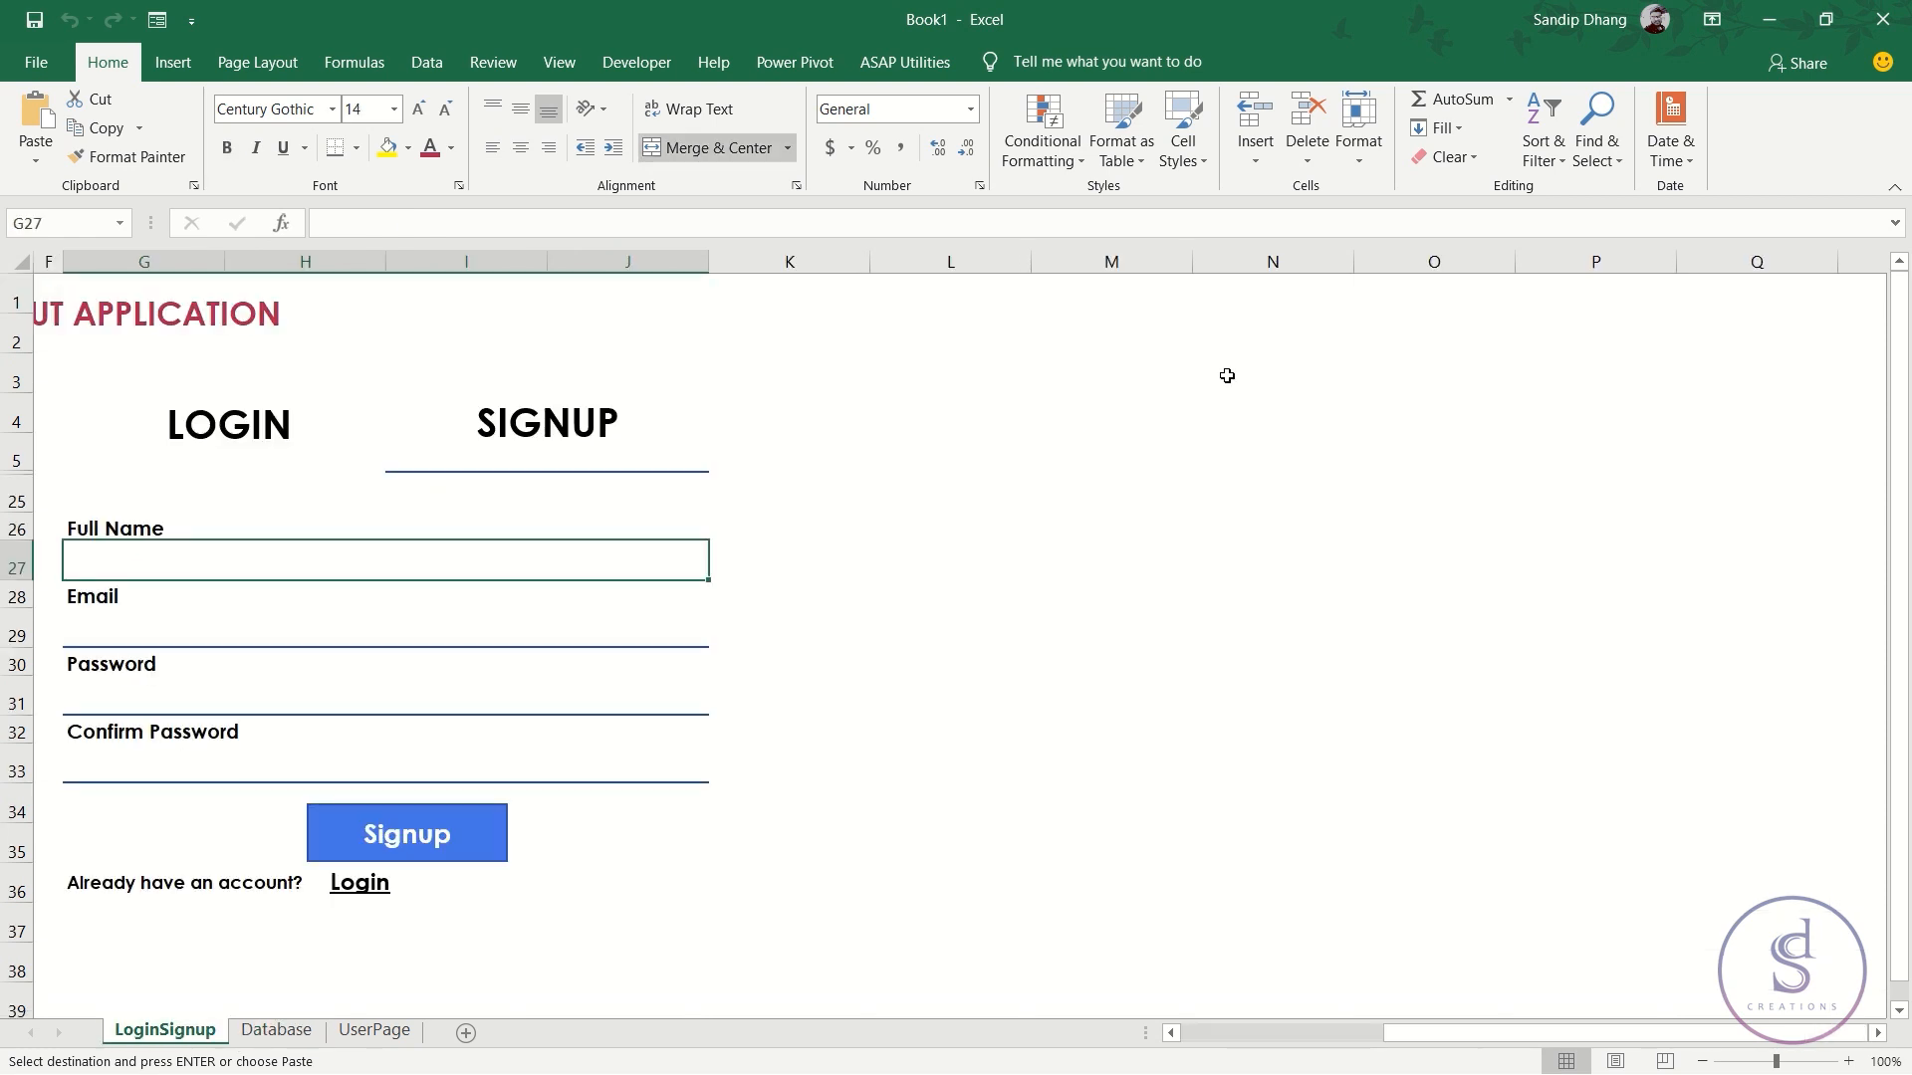
pyautogui.click(1265, 413)
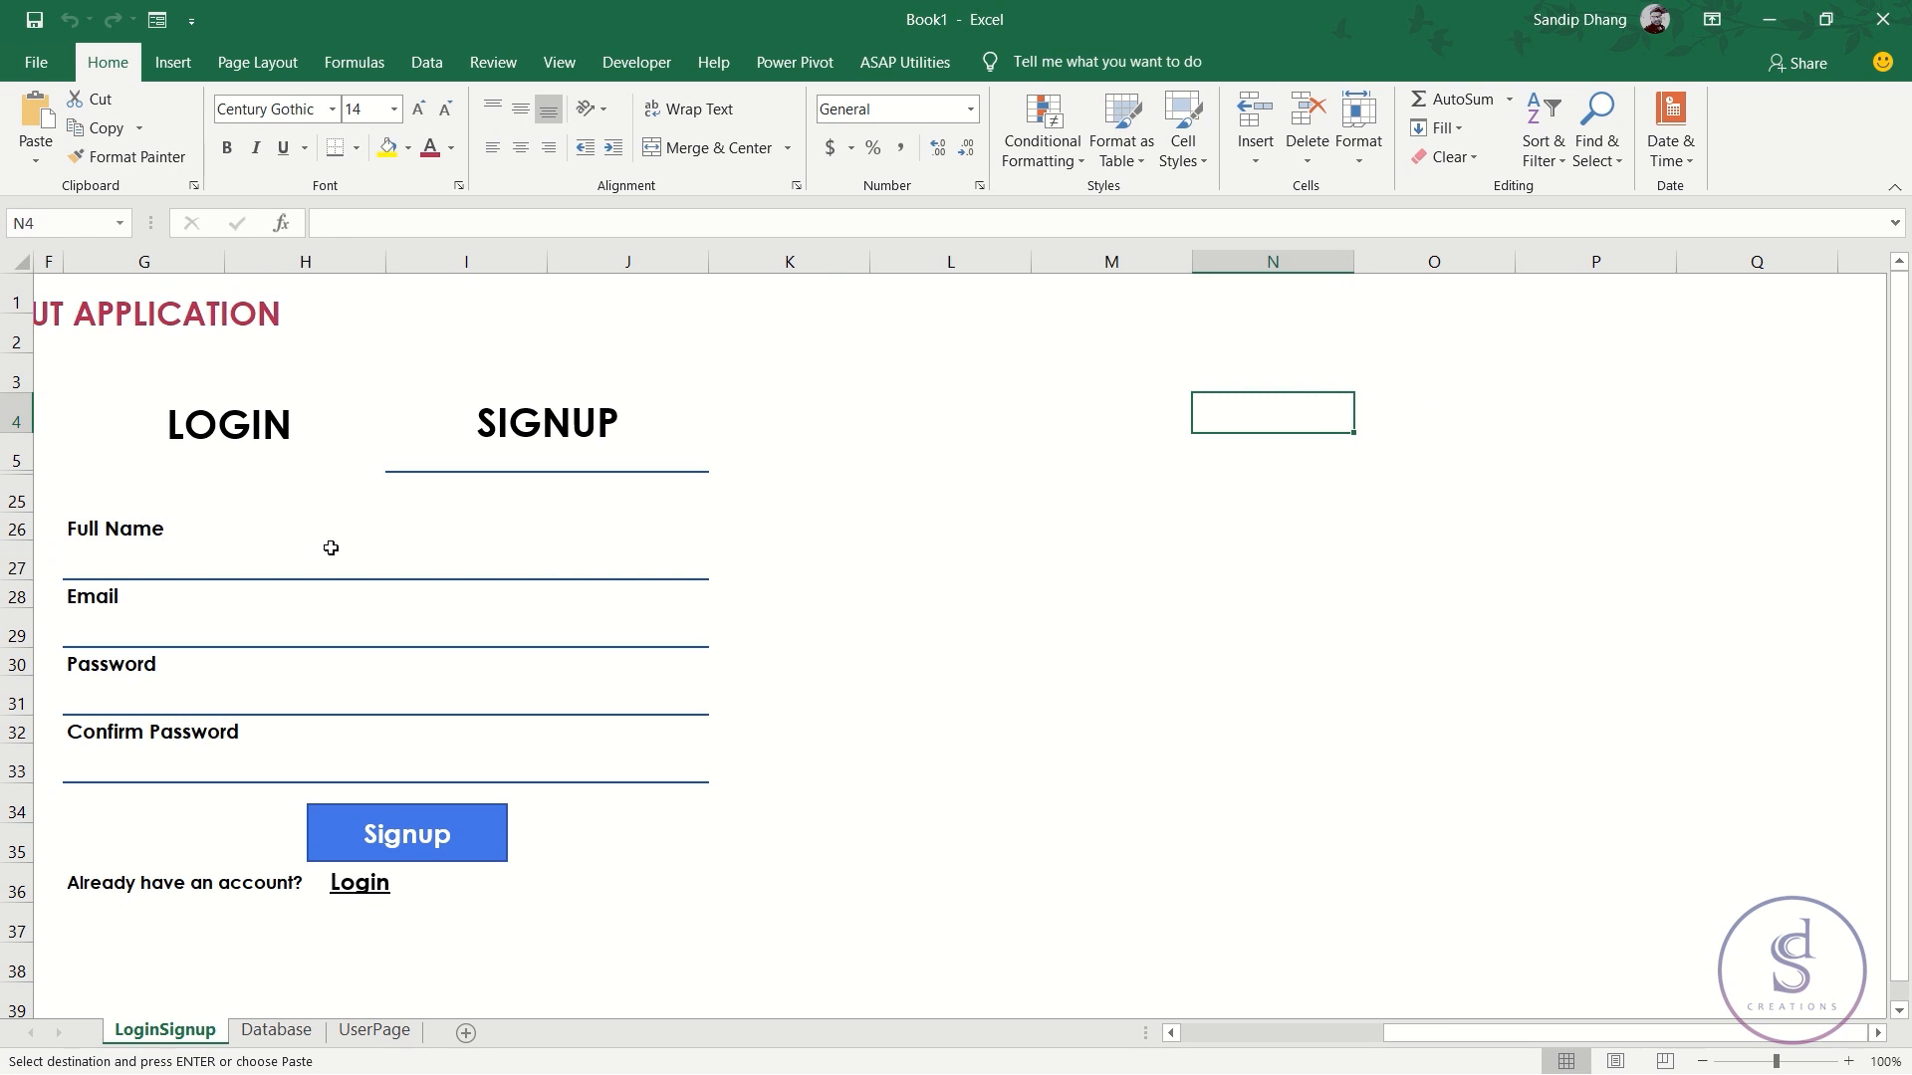
pyautogui.click(403, 558)
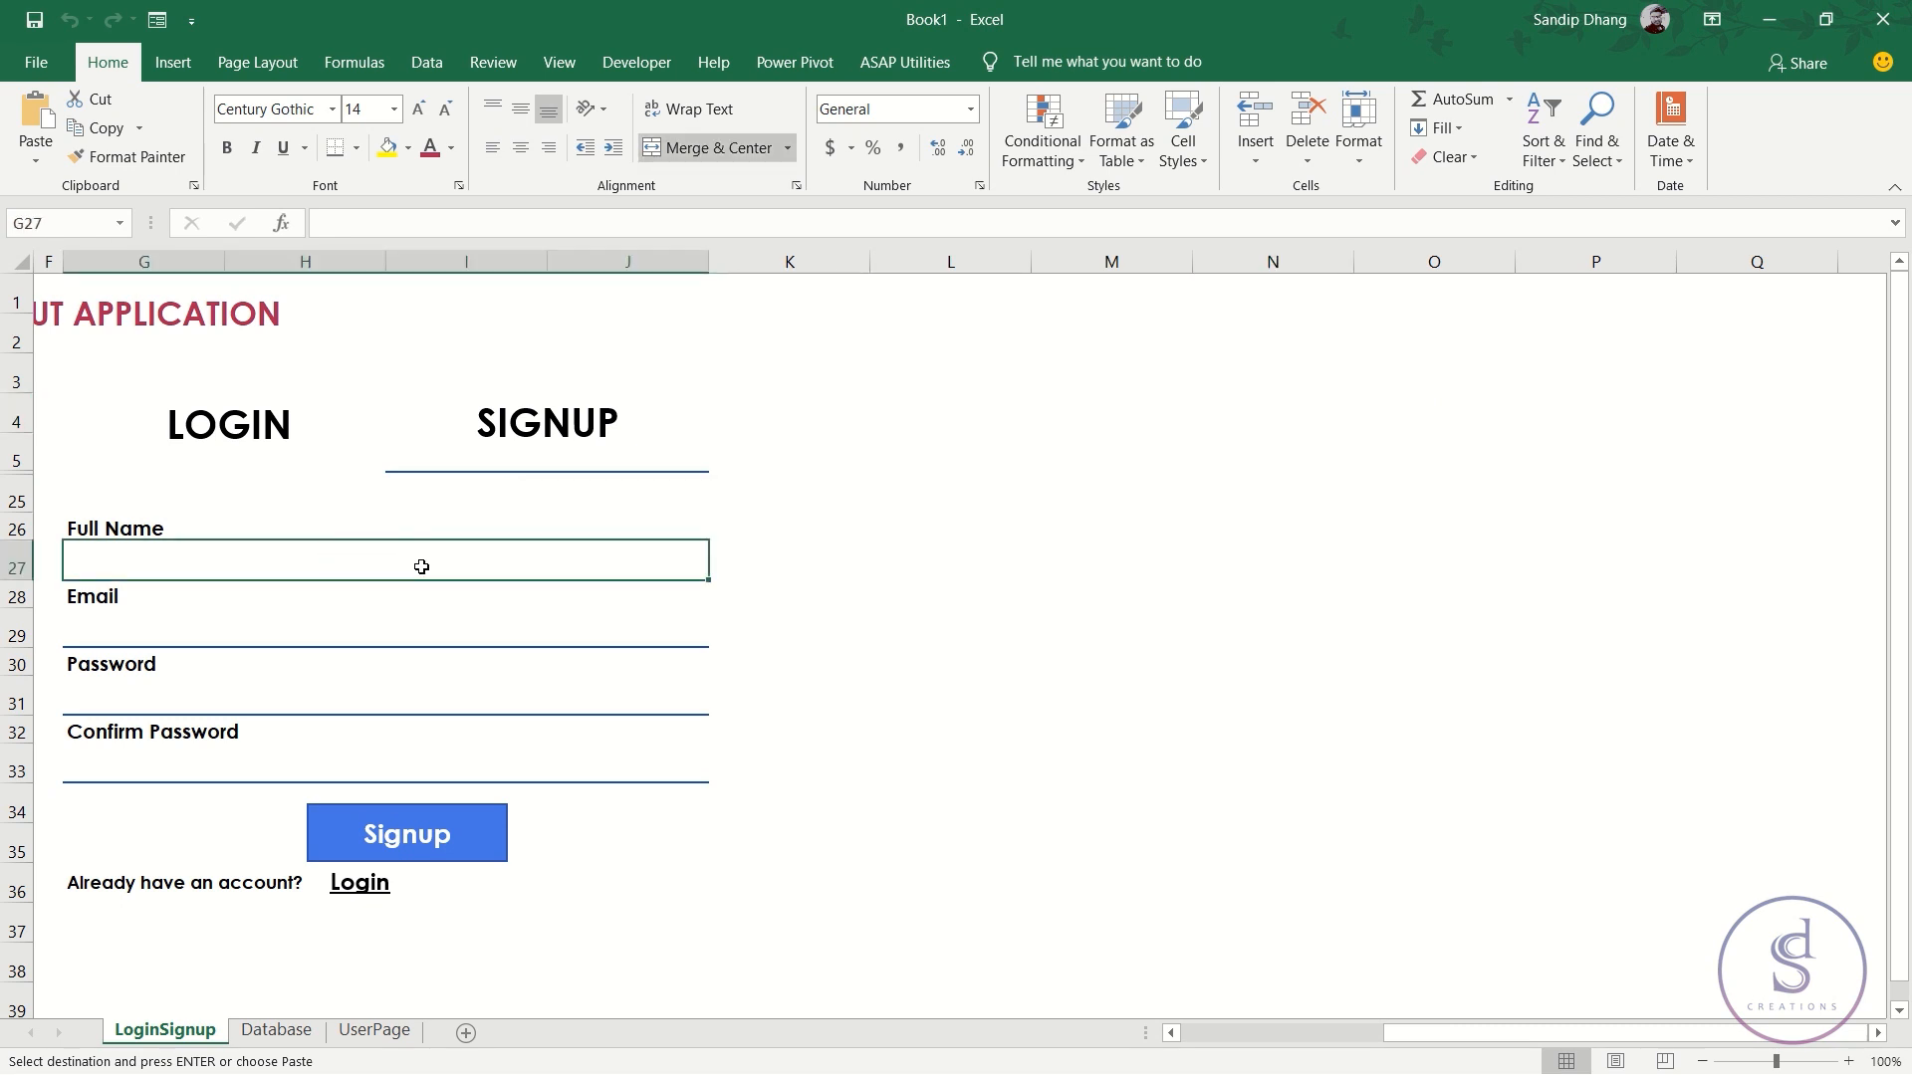
pyautogui.click(276, 1031)
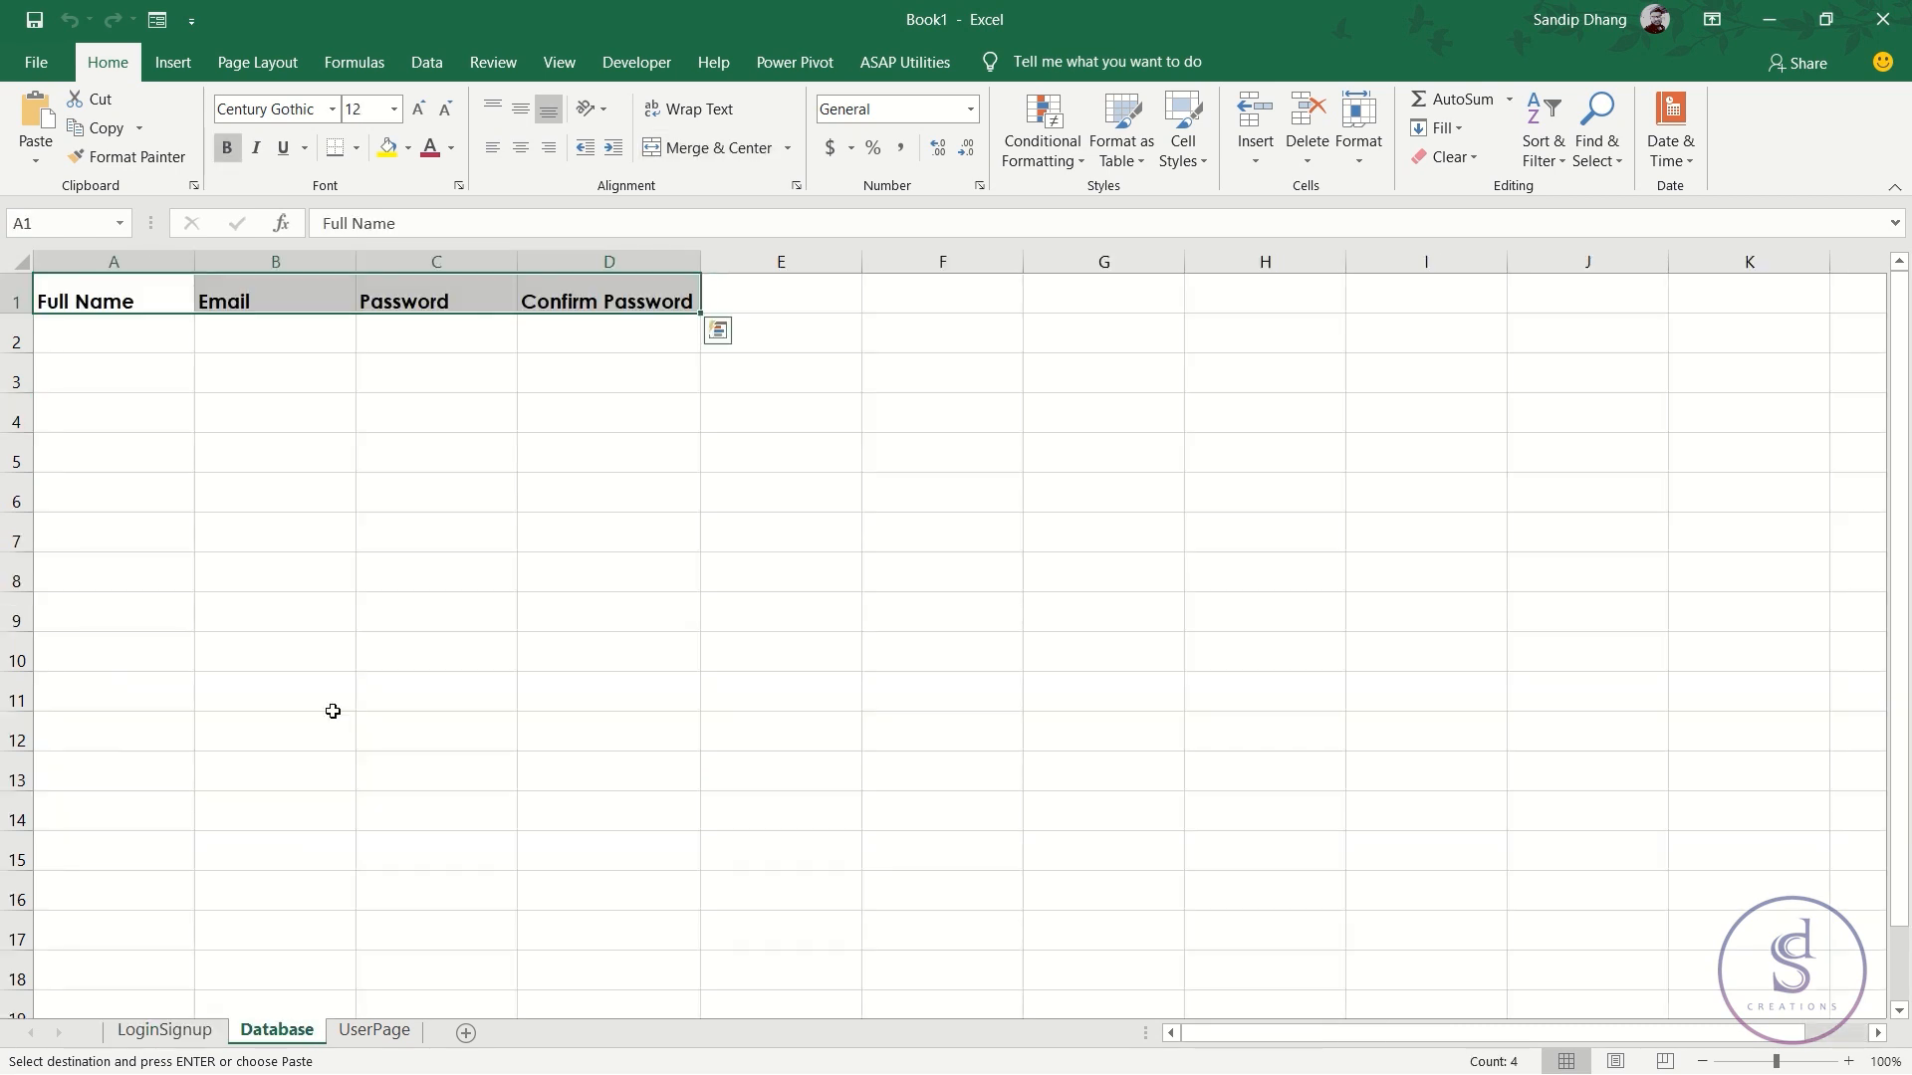
pyautogui.click(114, 343)
pyautogui.rightClick(133, 331)
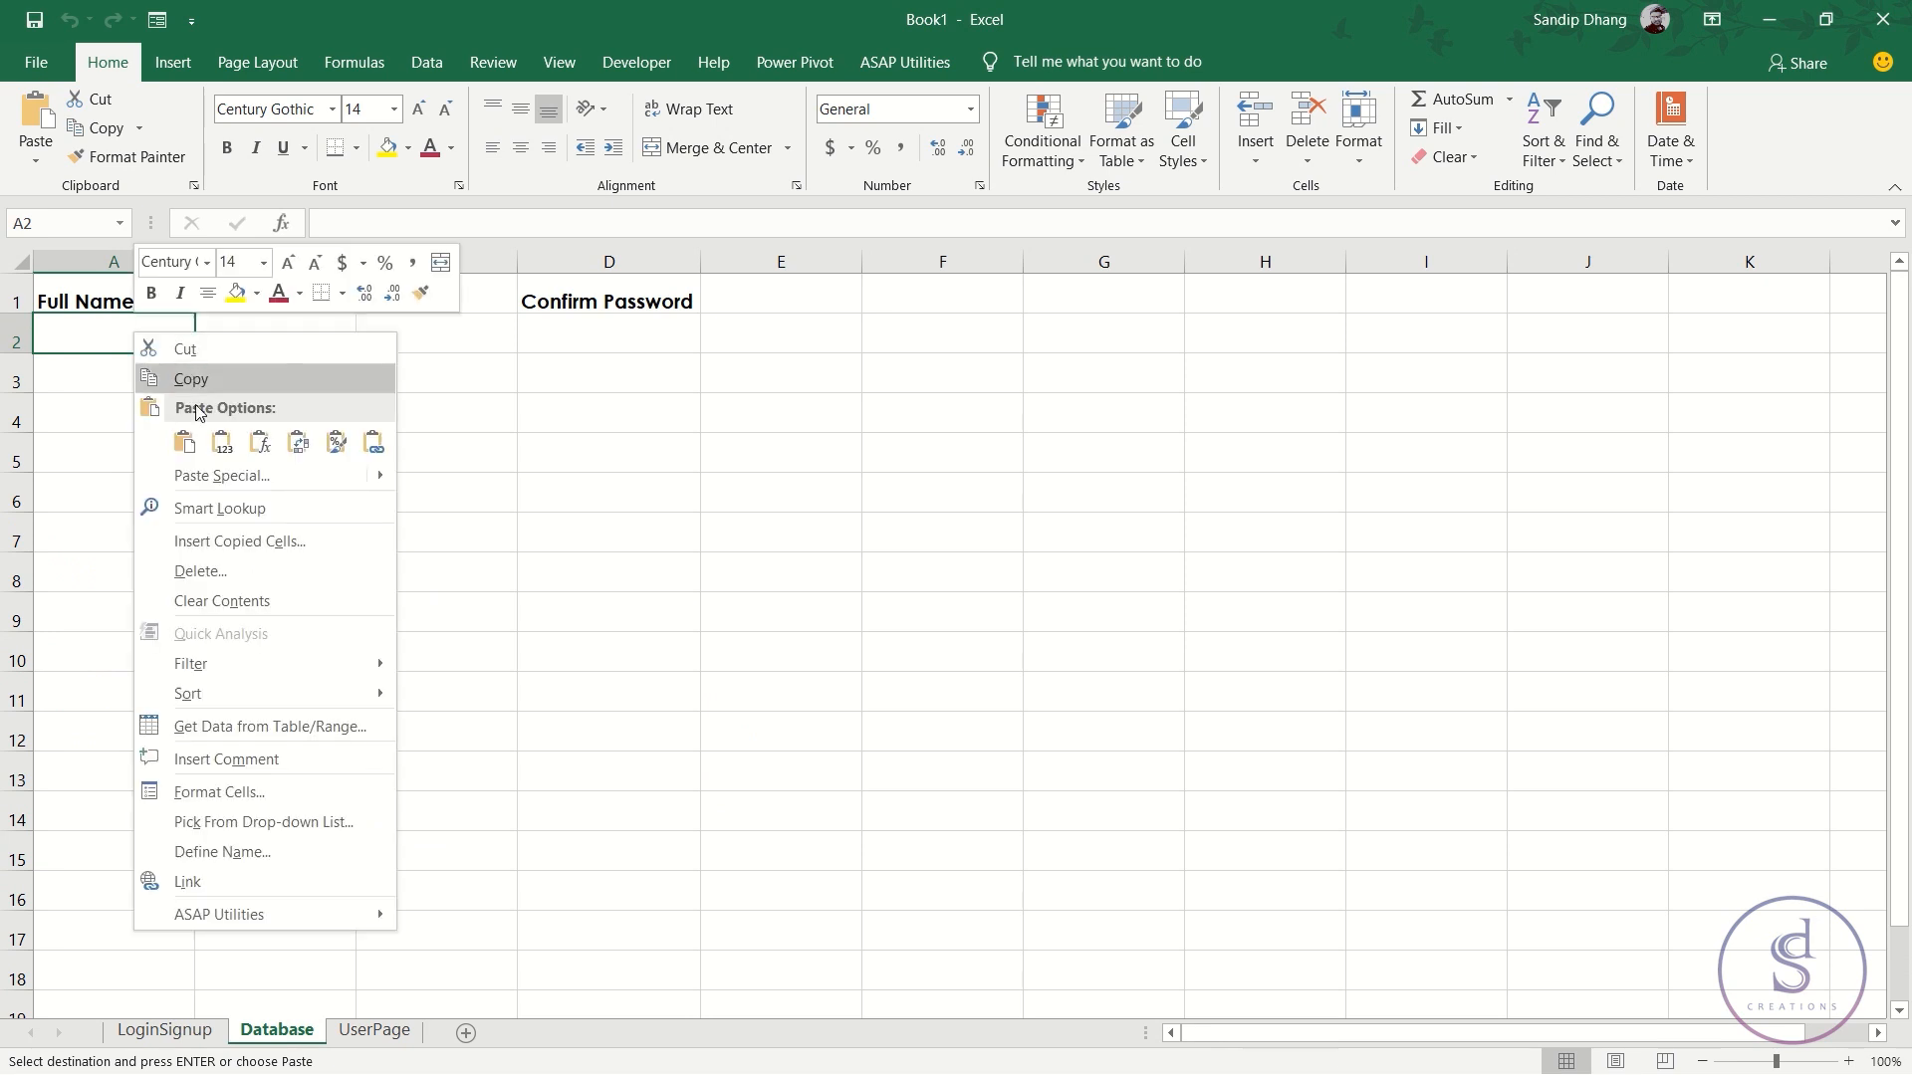
pyautogui.click(186, 445)
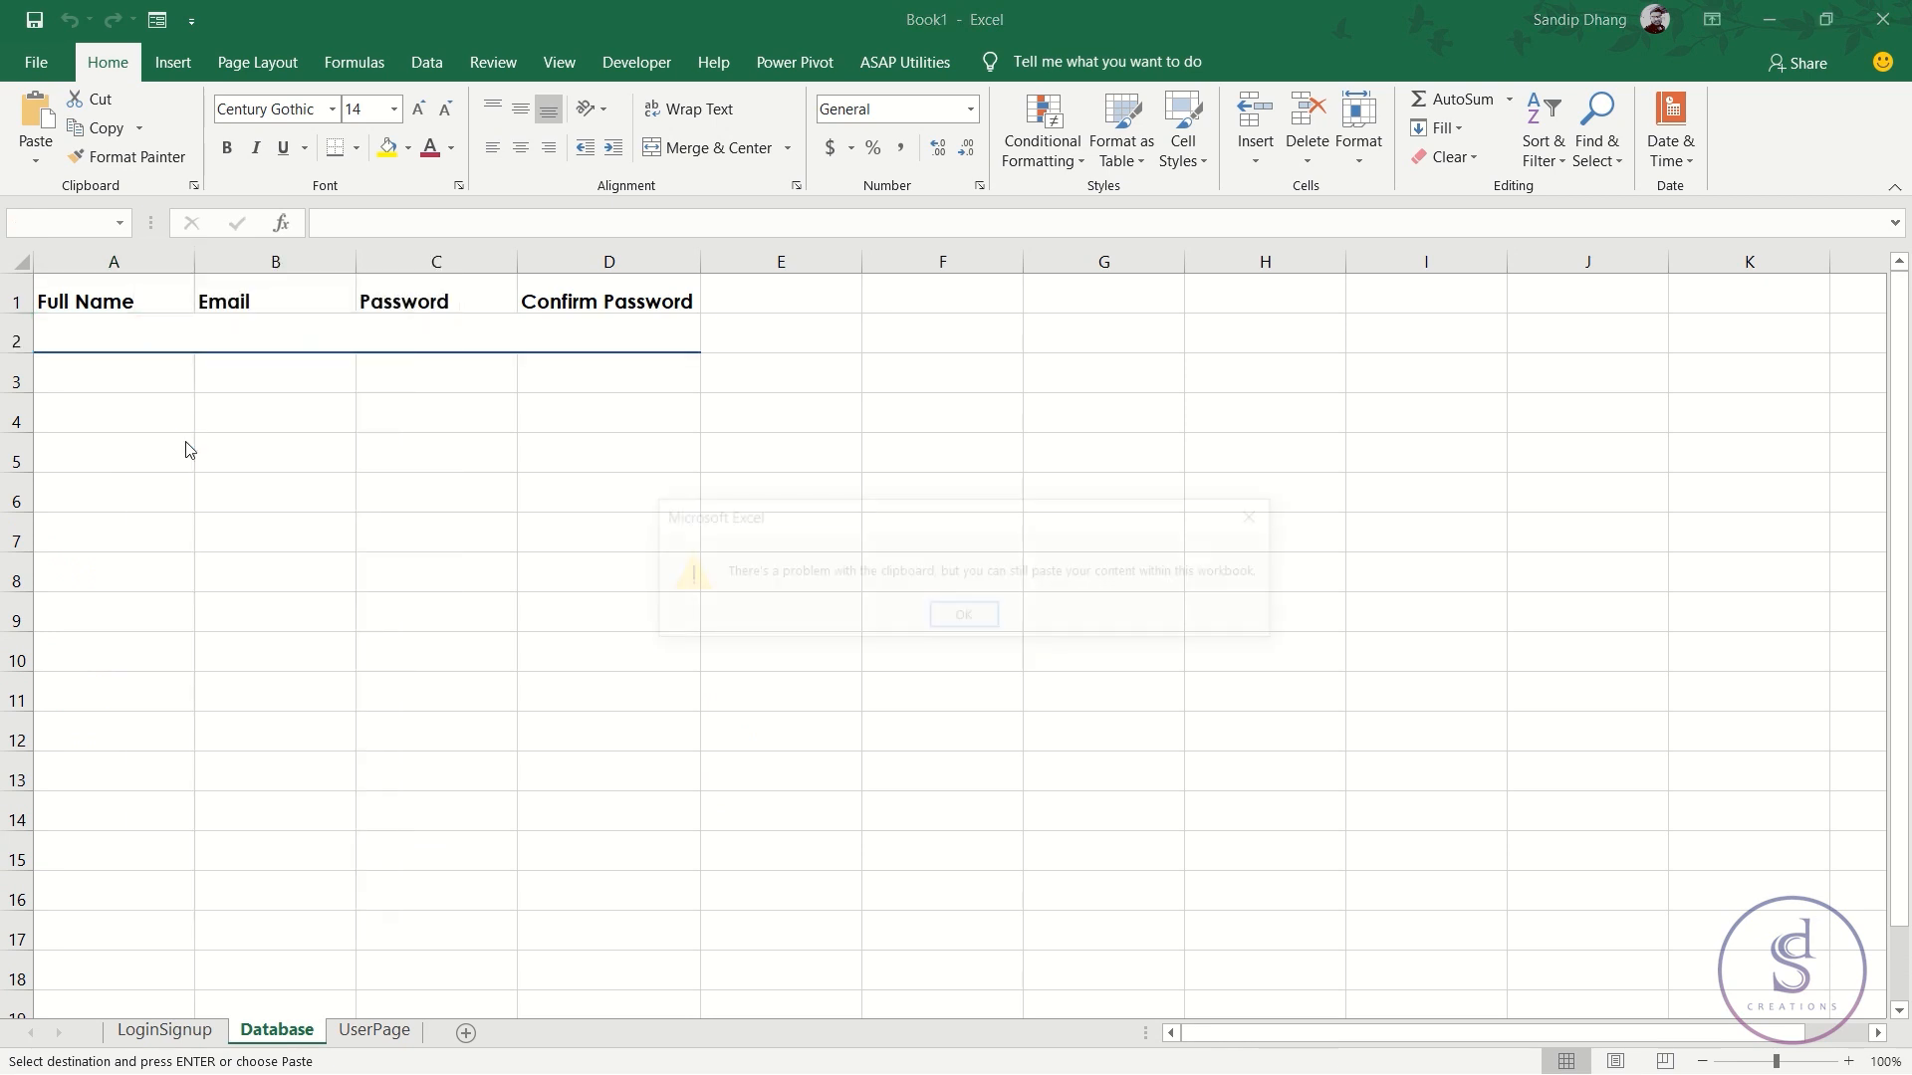
pyautogui.press('Return')
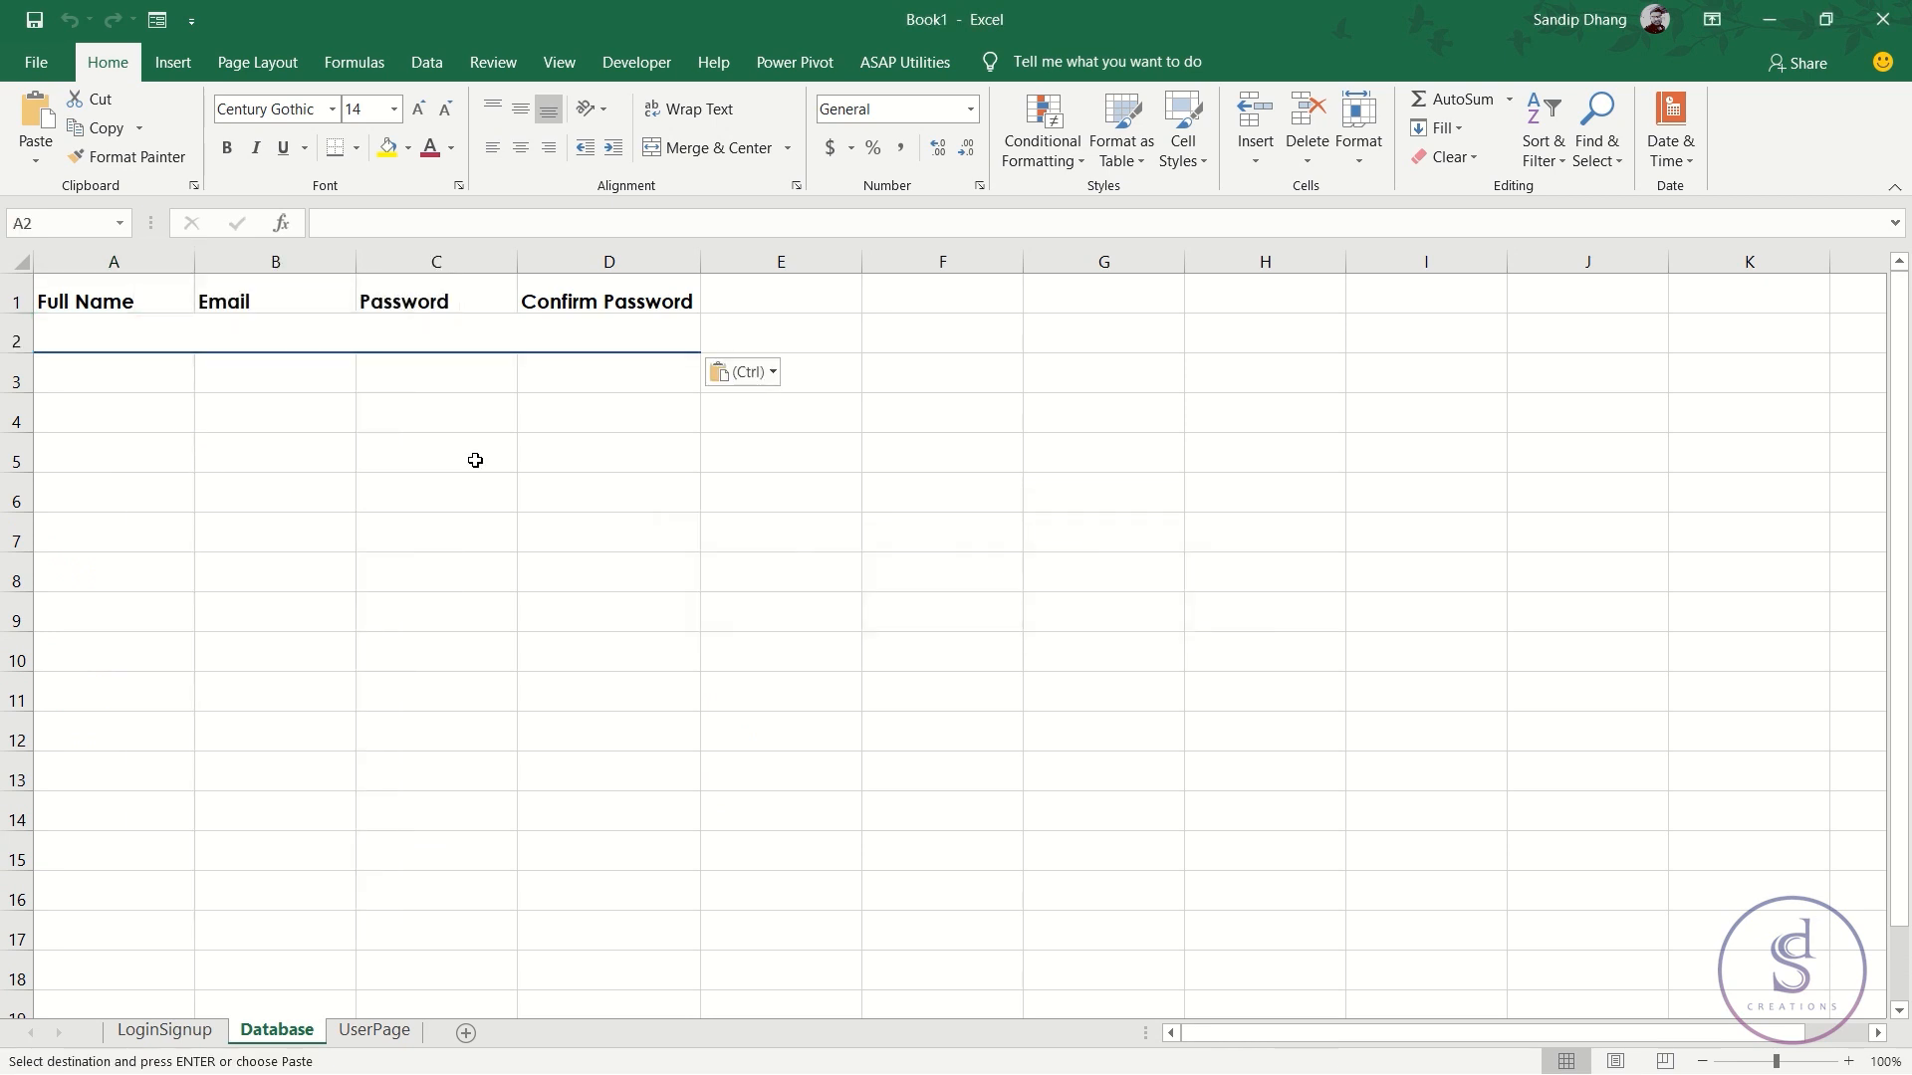
pyautogui.hotkey('ctrl', 'z')
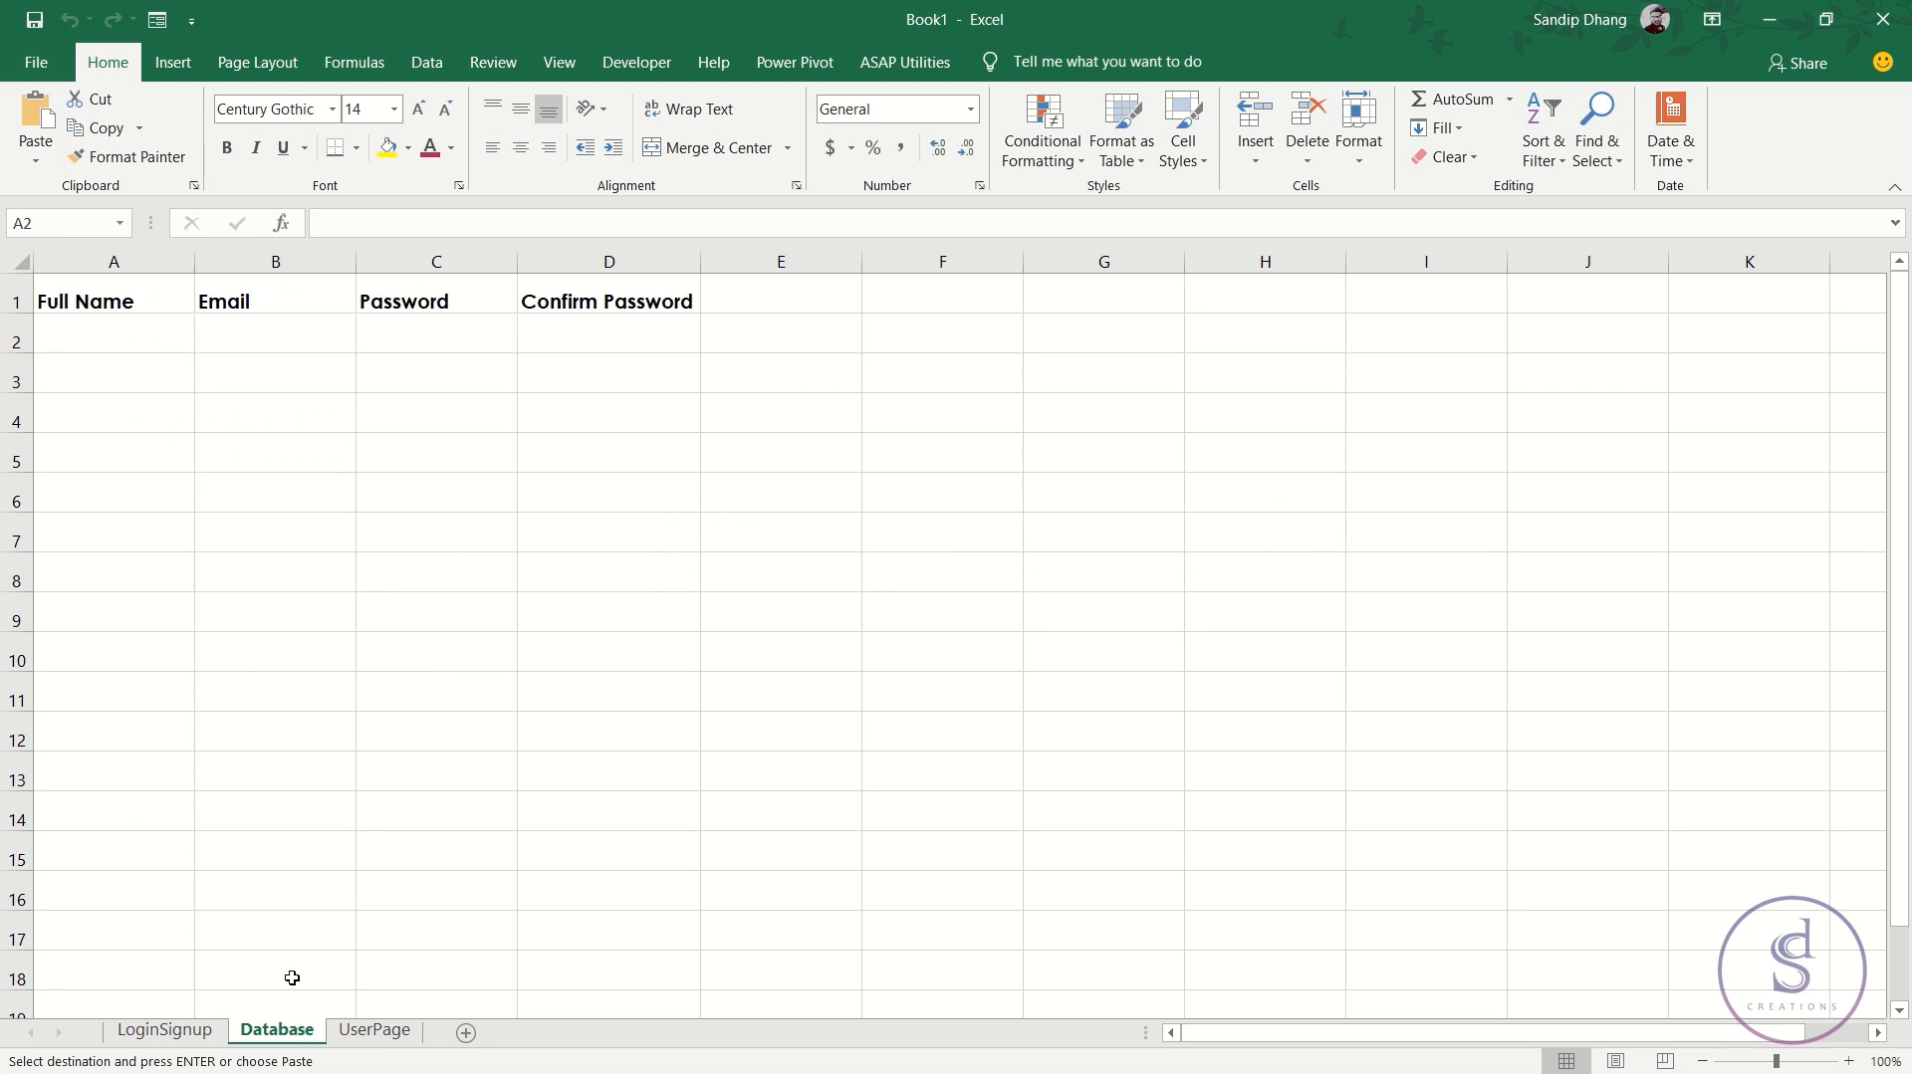
# - Copy the Full Name input cell, paste it as values into Database A2, then cancel the copy
pyautogui.click(164, 1031)
pyautogui.rightClick(547, 561)
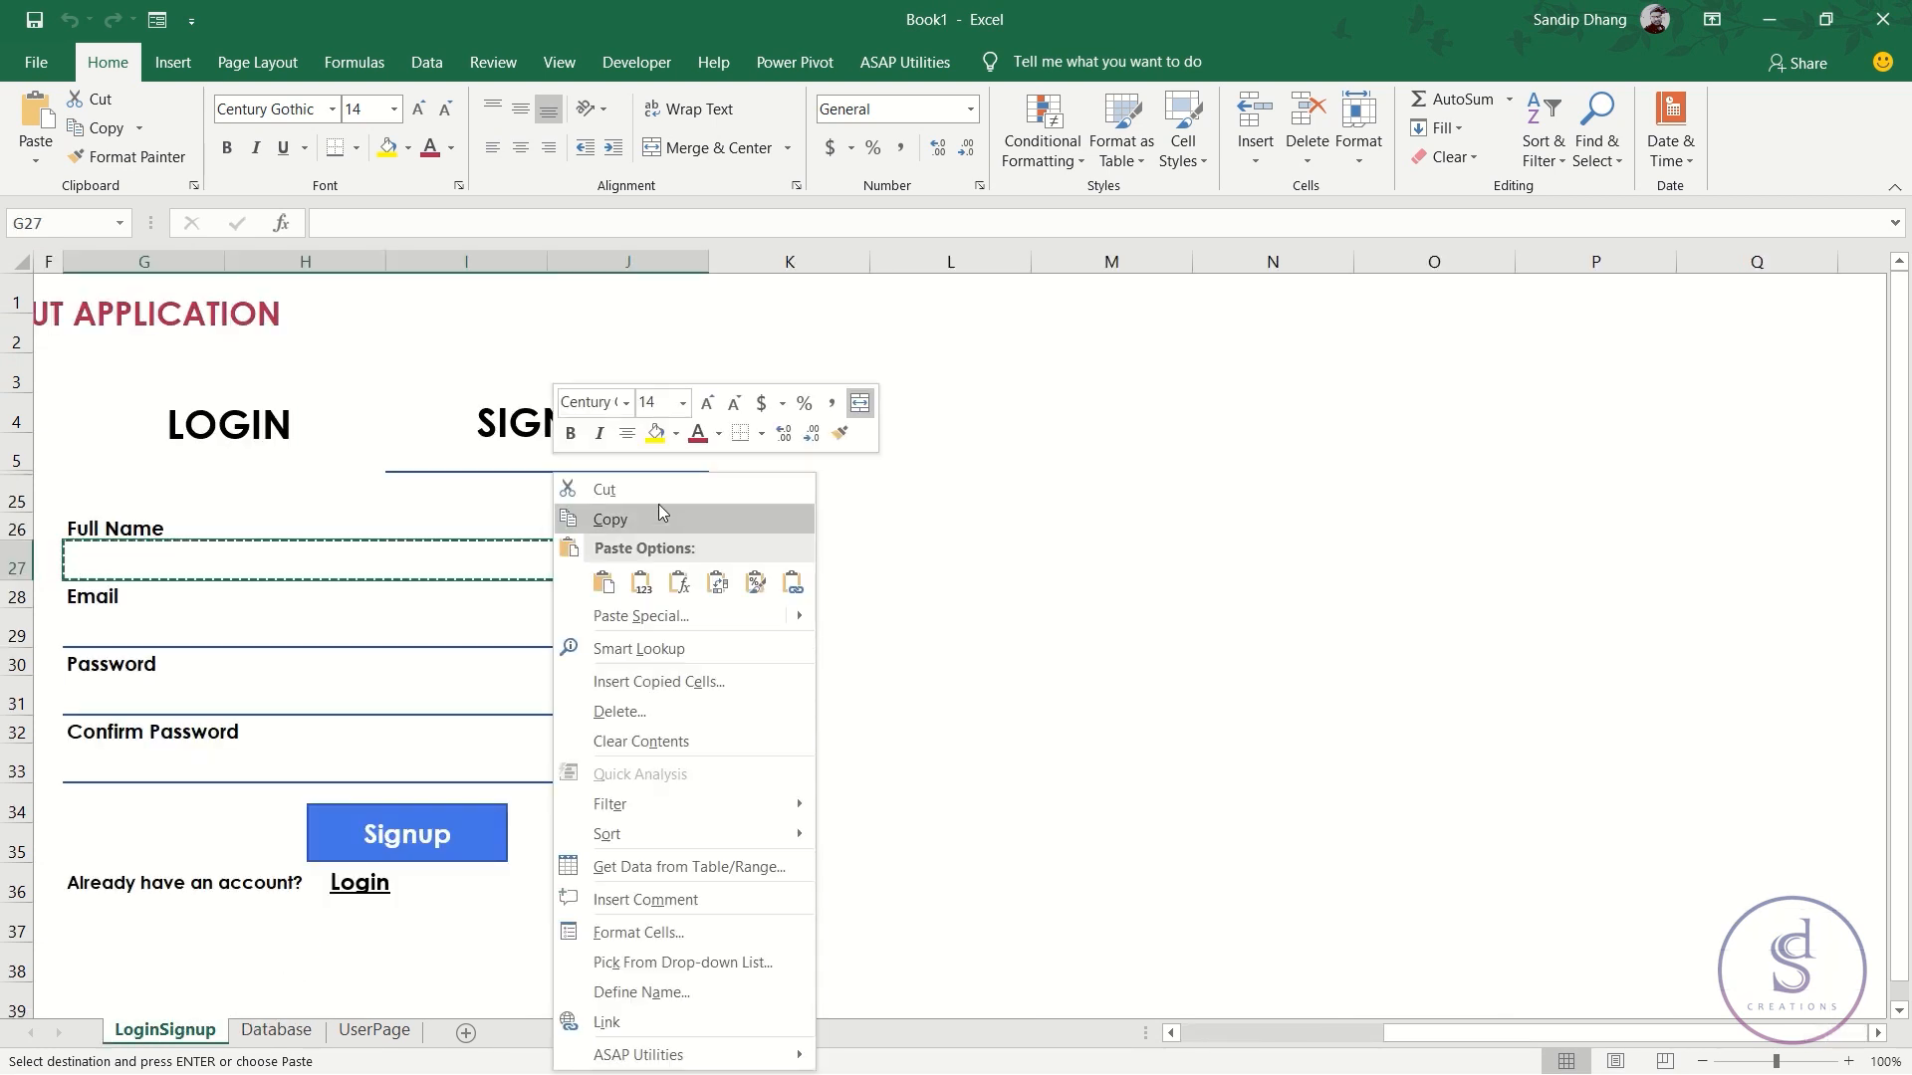
pyautogui.click(659, 517)
pyautogui.click(276, 1032)
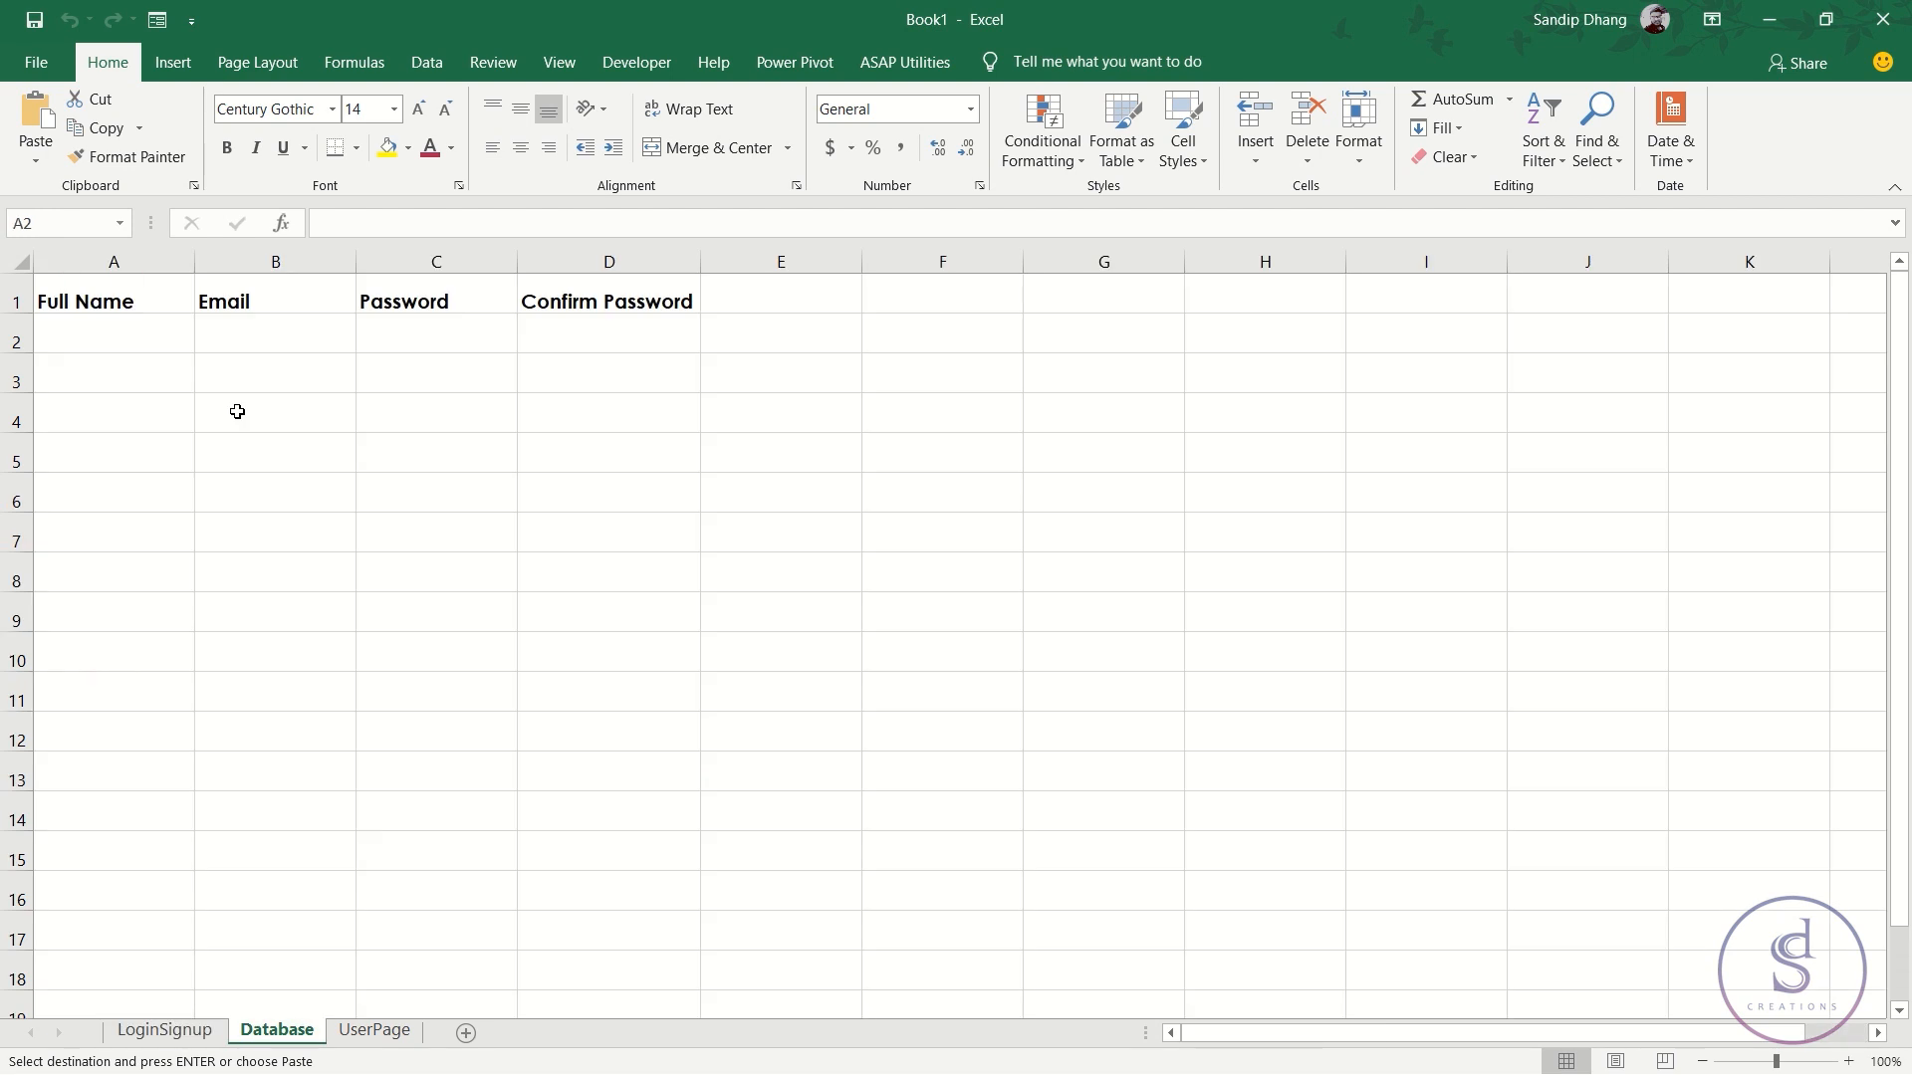
pyautogui.rightClick(145, 348)
pyautogui.click(112, 340)
pyautogui.click(383, 478)
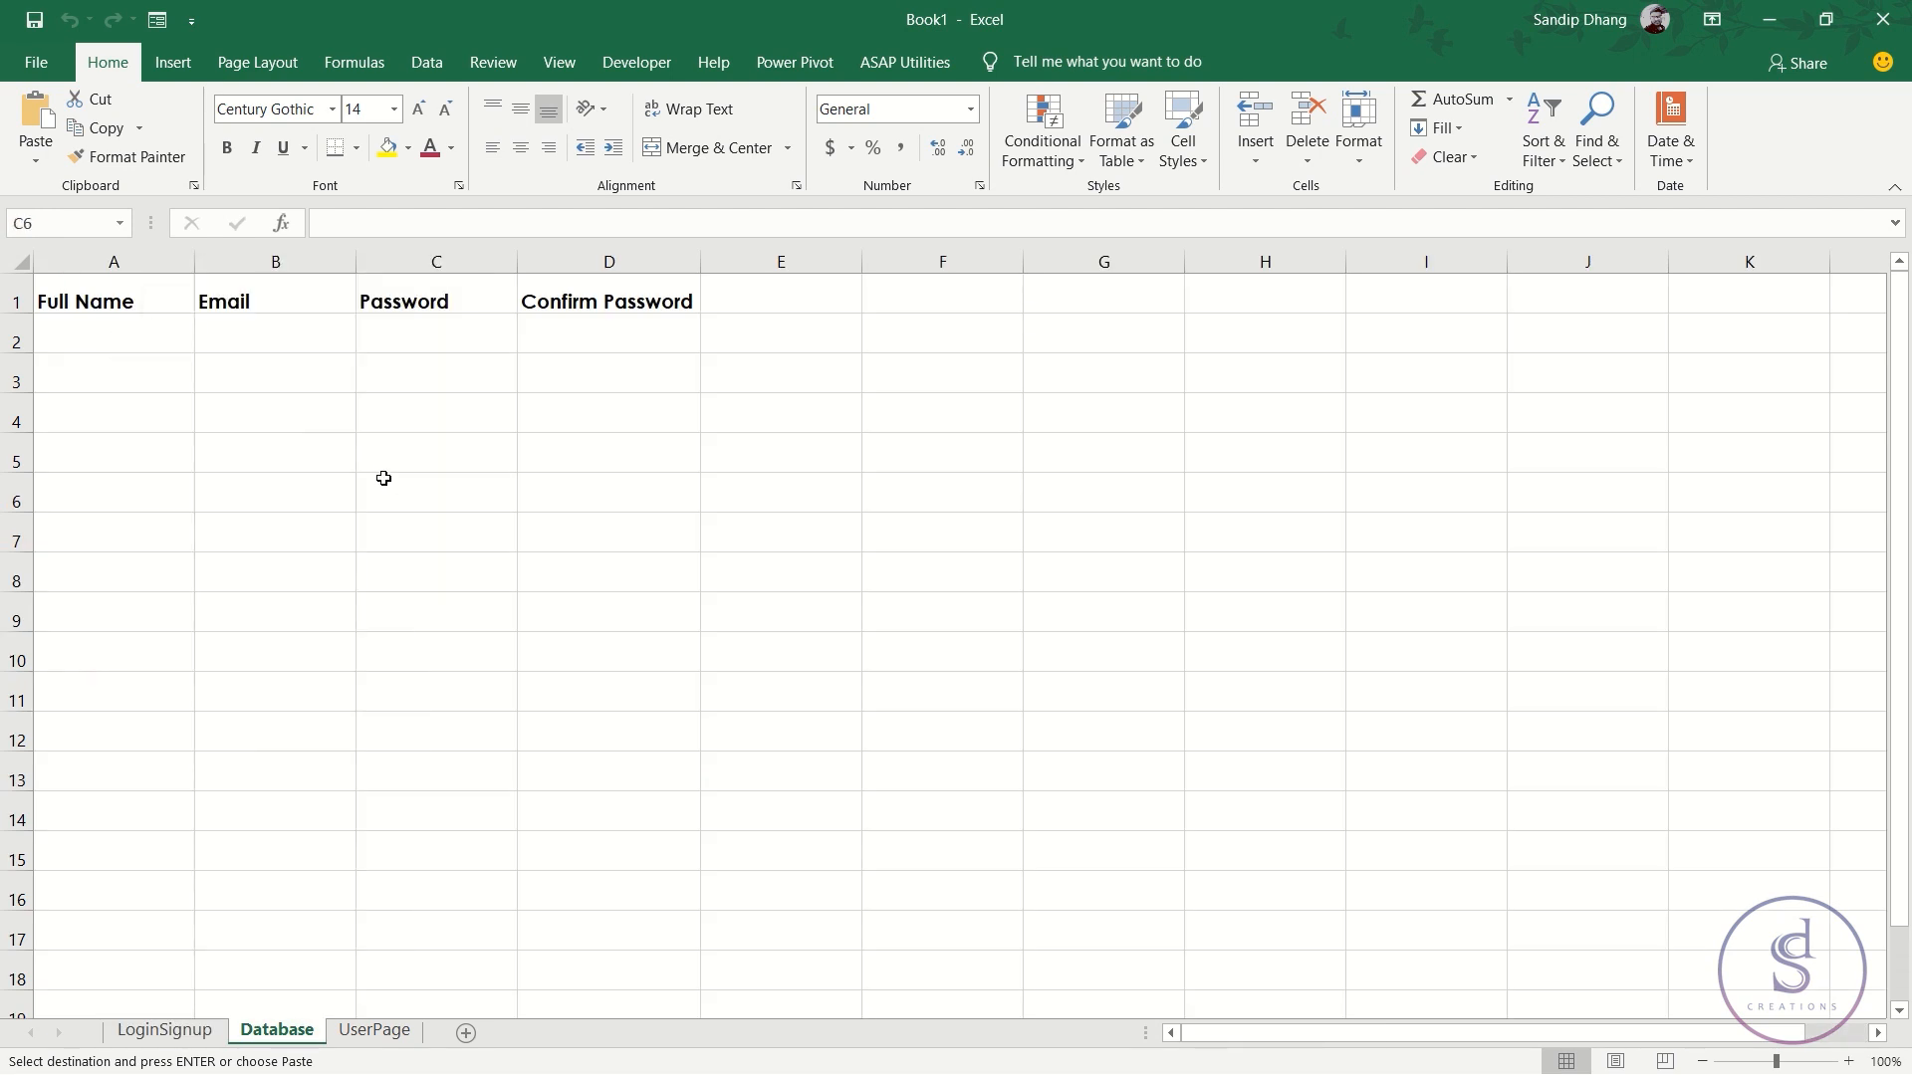
pyautogui.rightClick(120, 340)
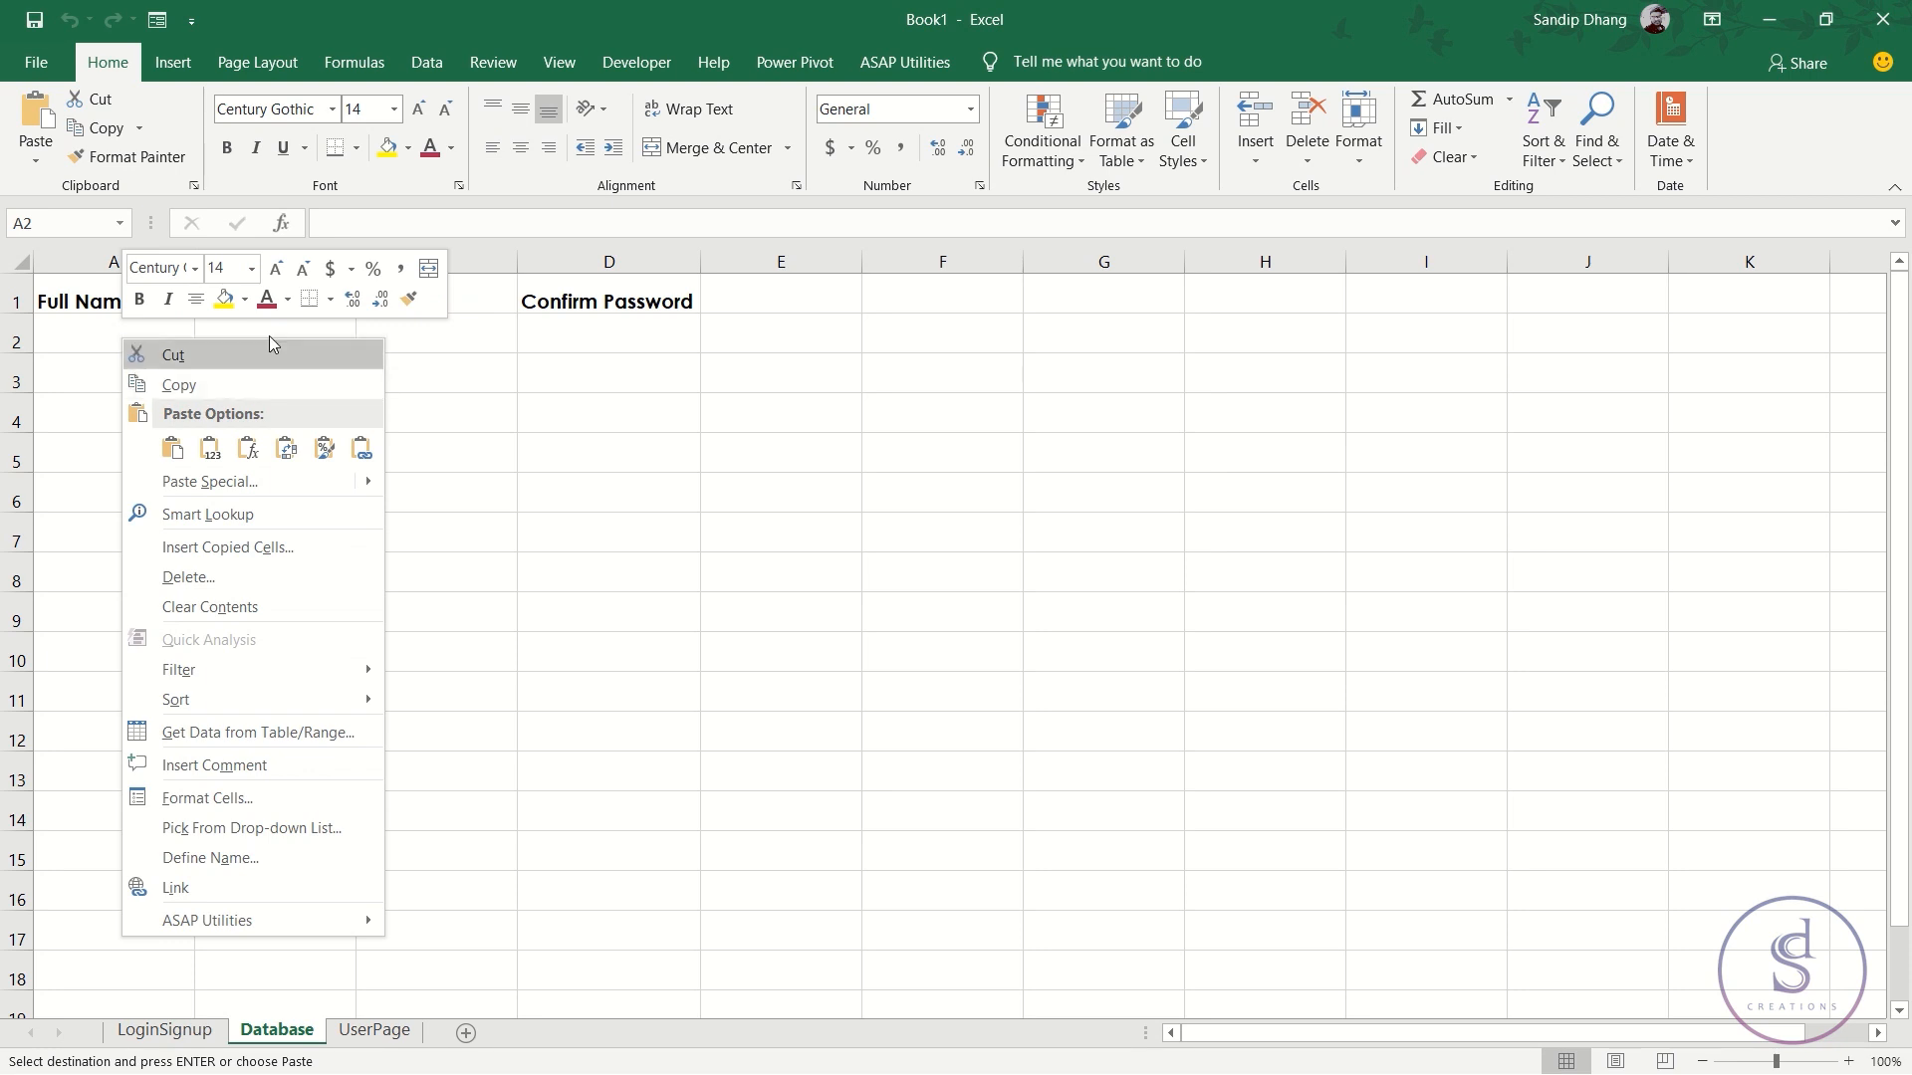
pyautogui.click(212, 450)
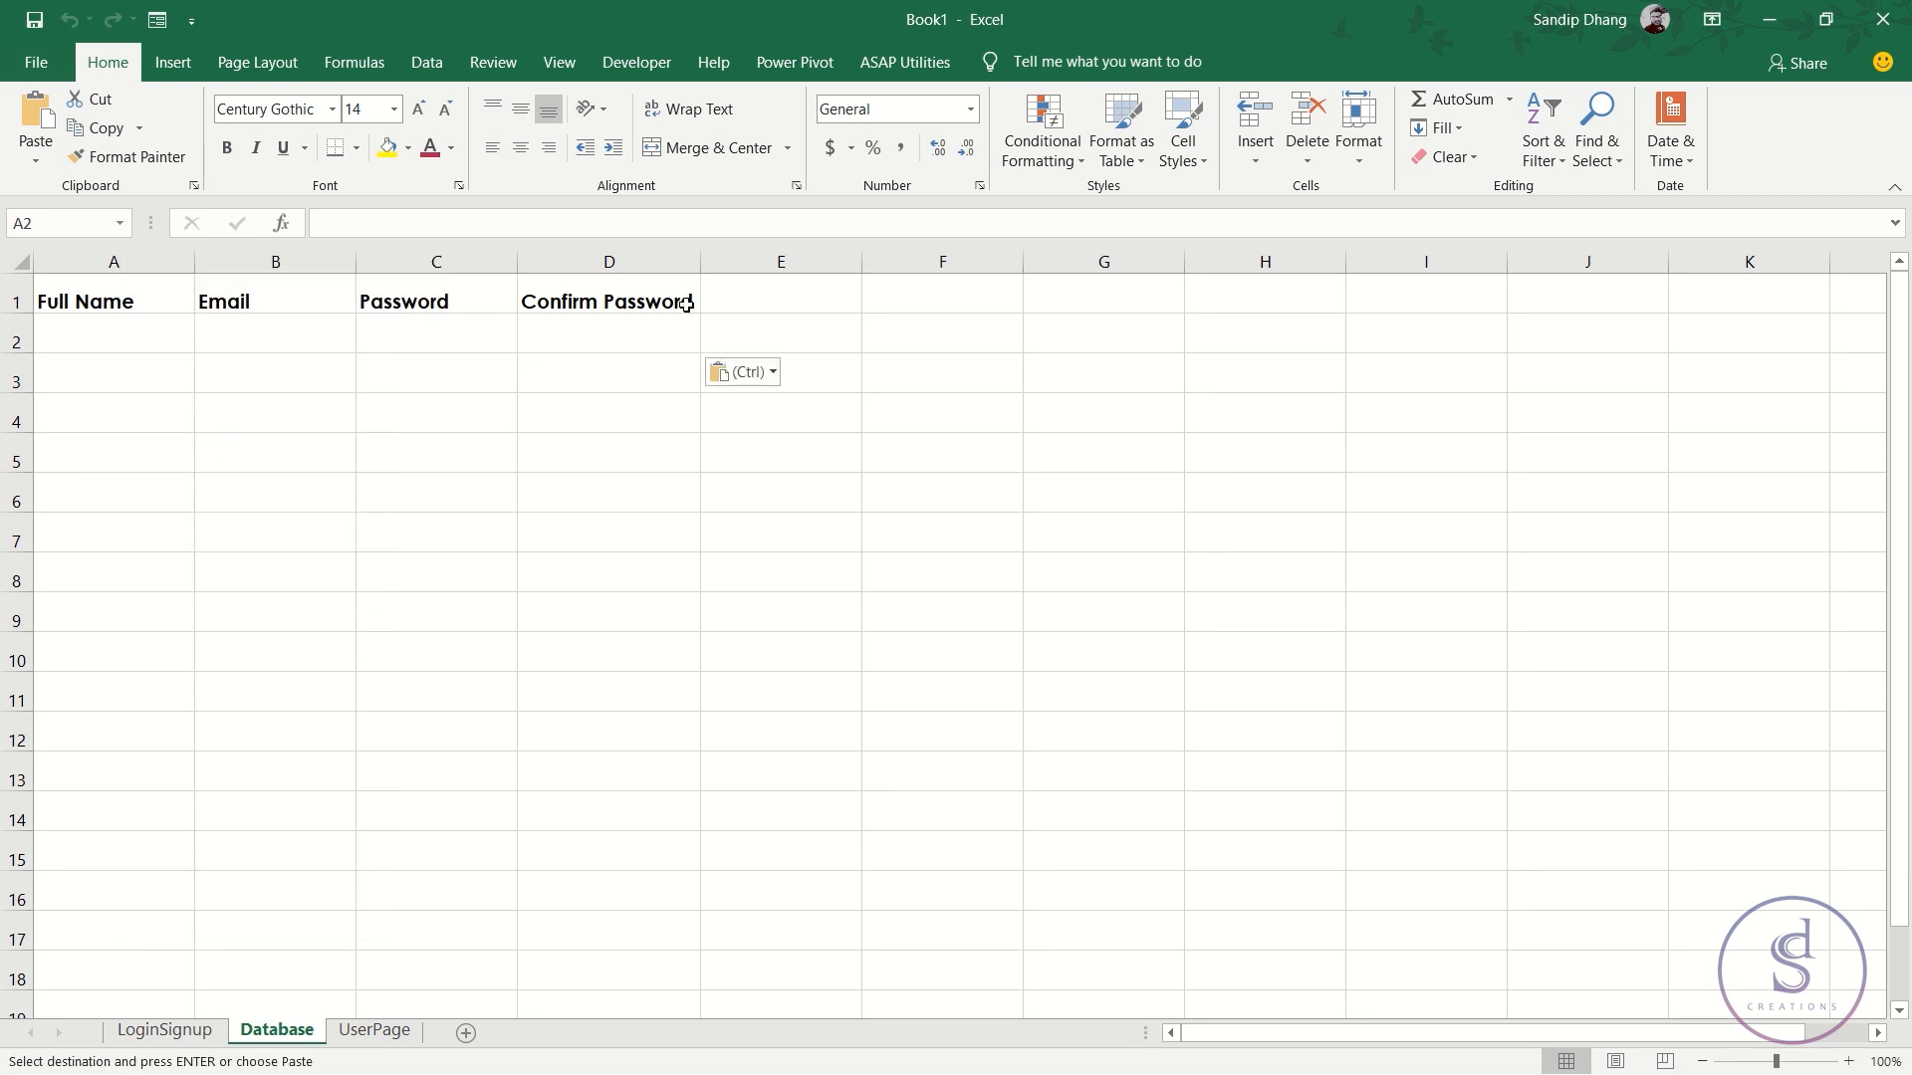
pyautogui.click(237, 468)
pyautogui.click(775, 536)
pyautogui.press('Escape')
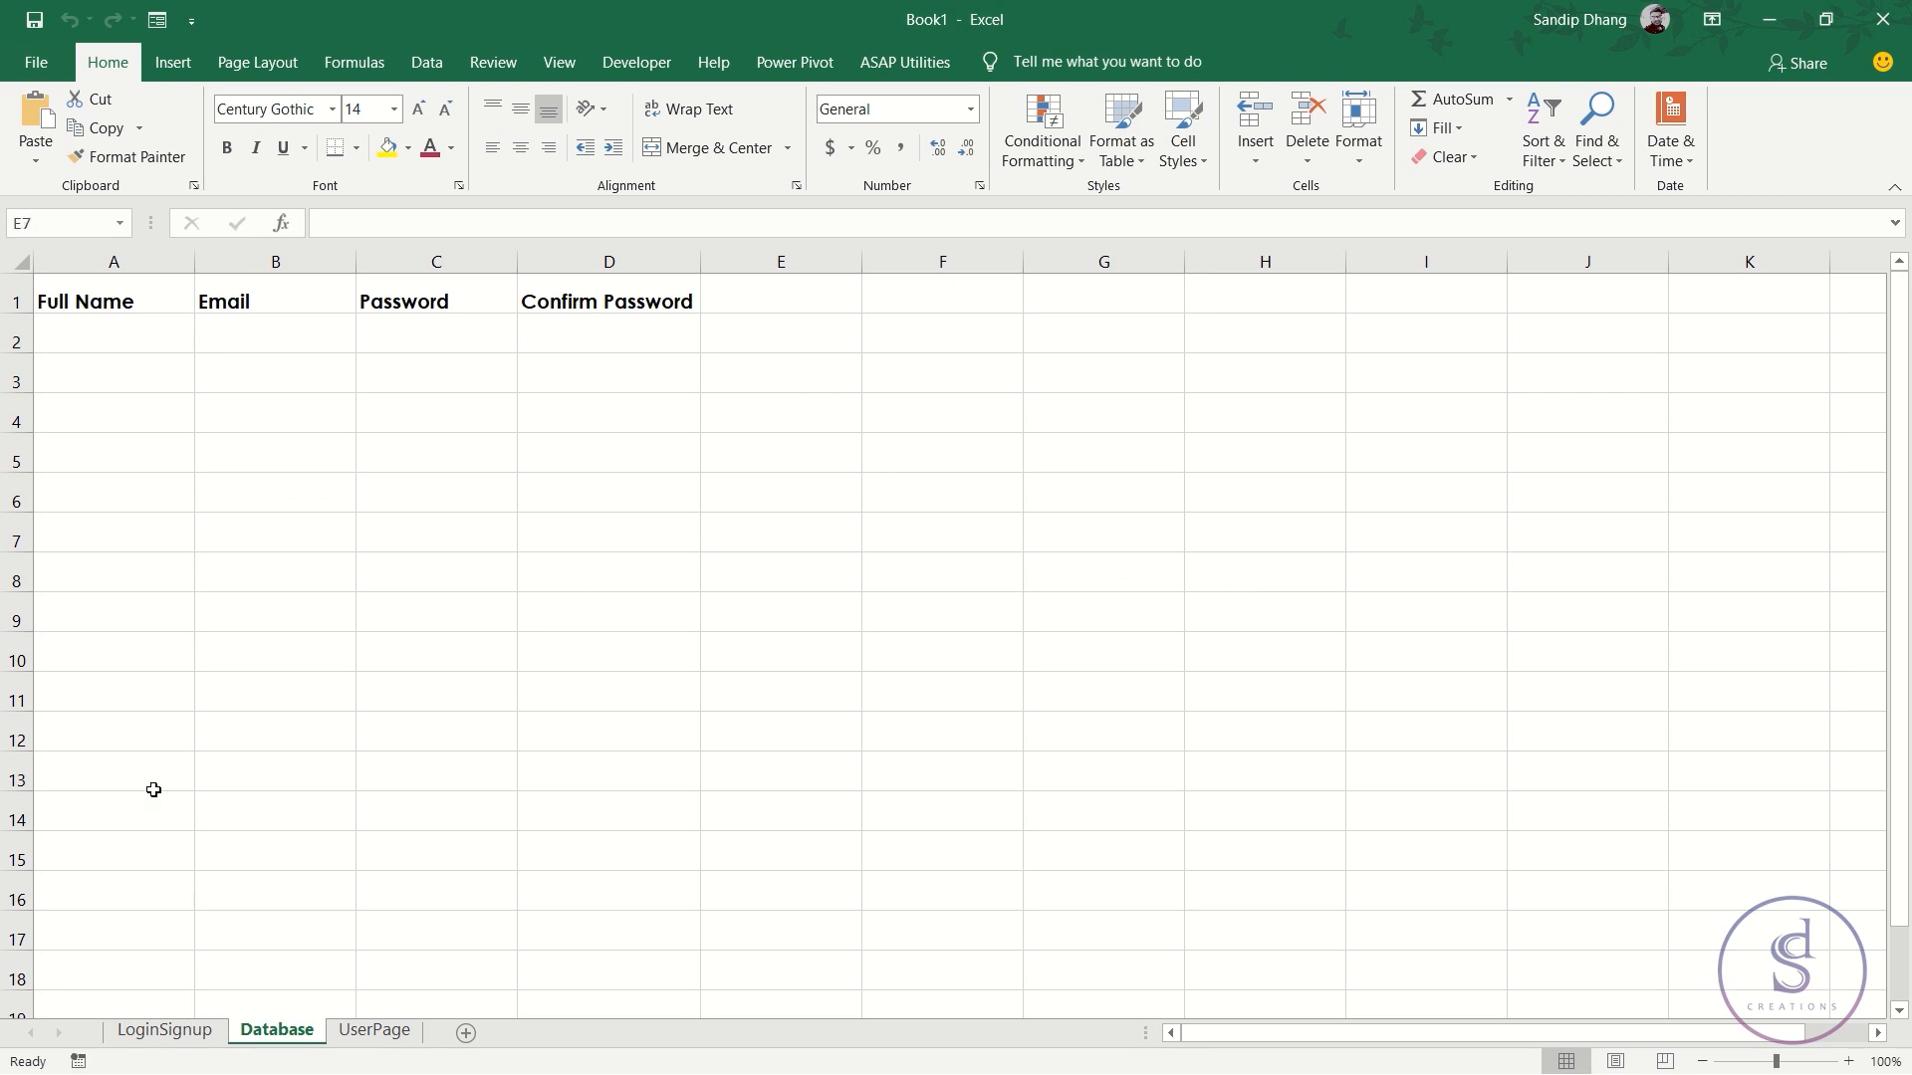
# - Copy the Full Name input cell again, select Database rows 2 and 3, then cancel the copy
pyautogui.click(211, 1032)
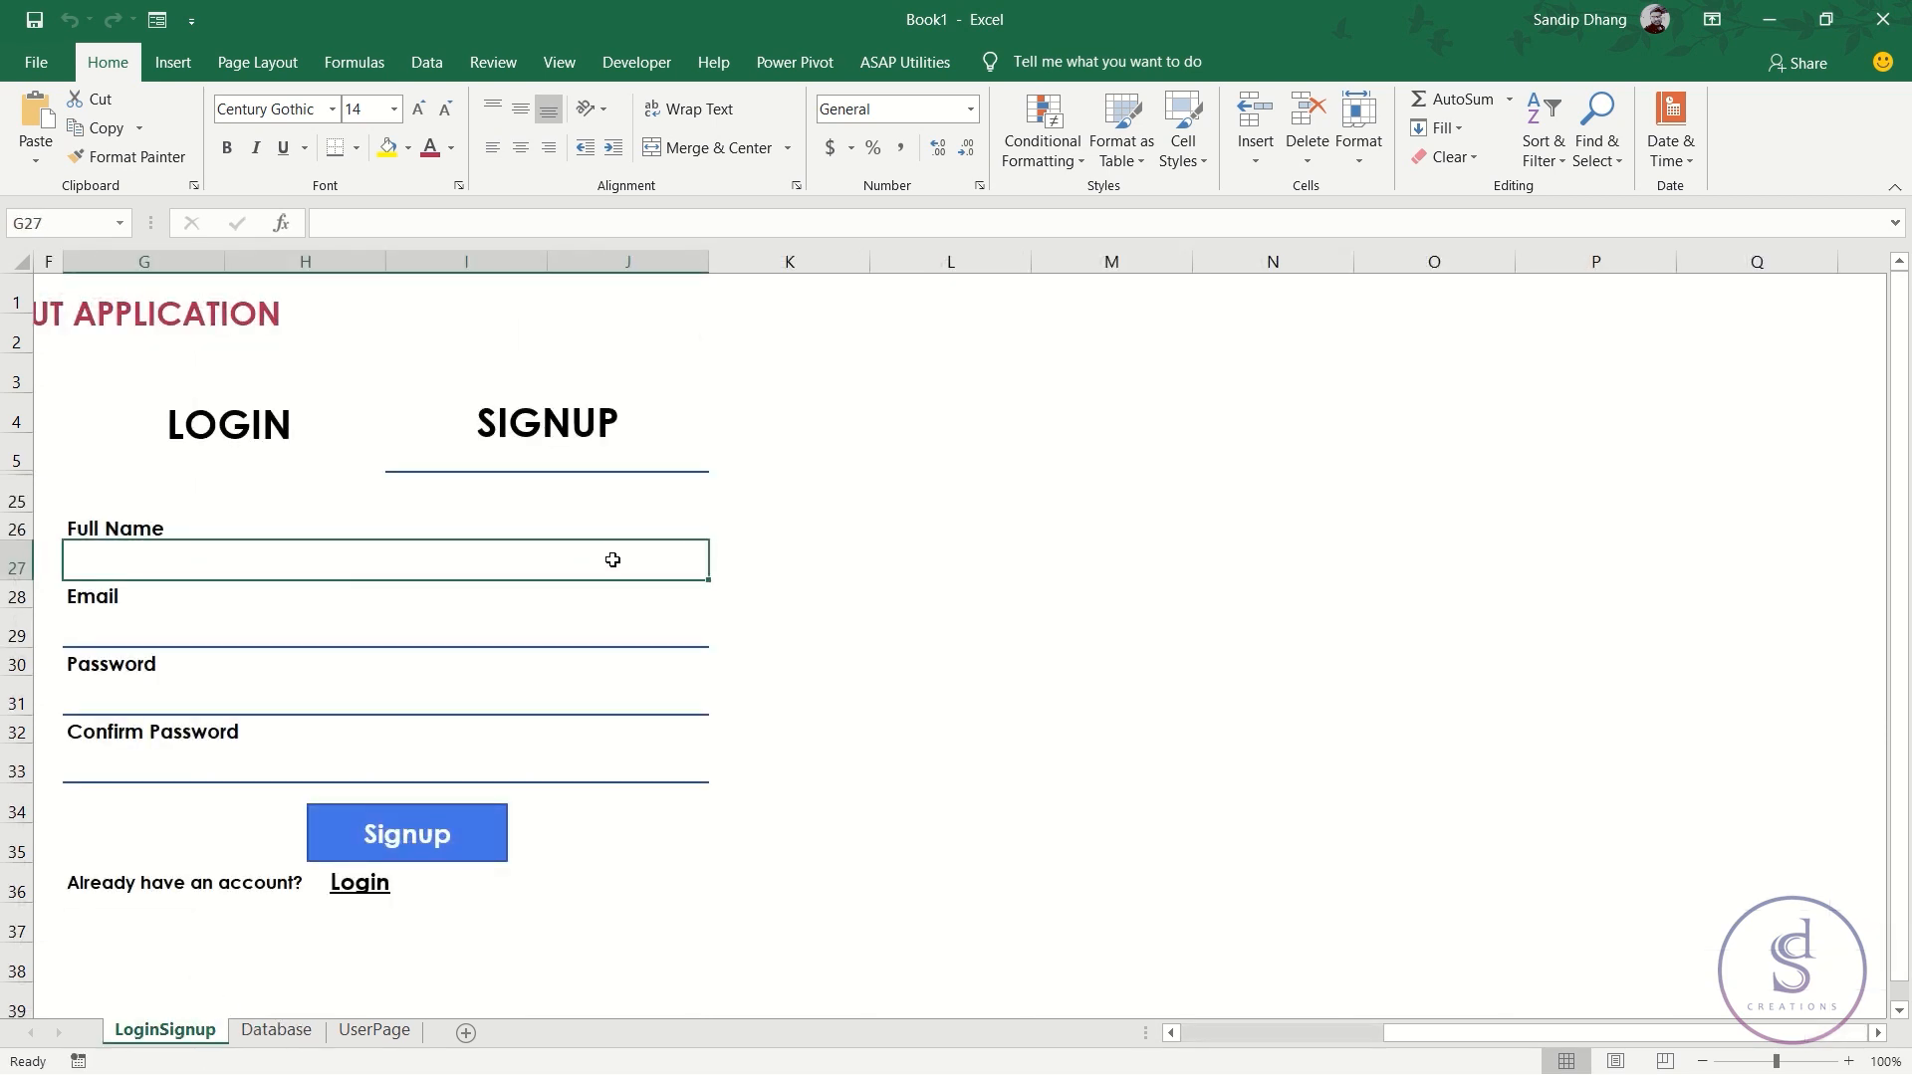
pyautogui.rightClick(320, 566)
pyautogui.click(409, 521)
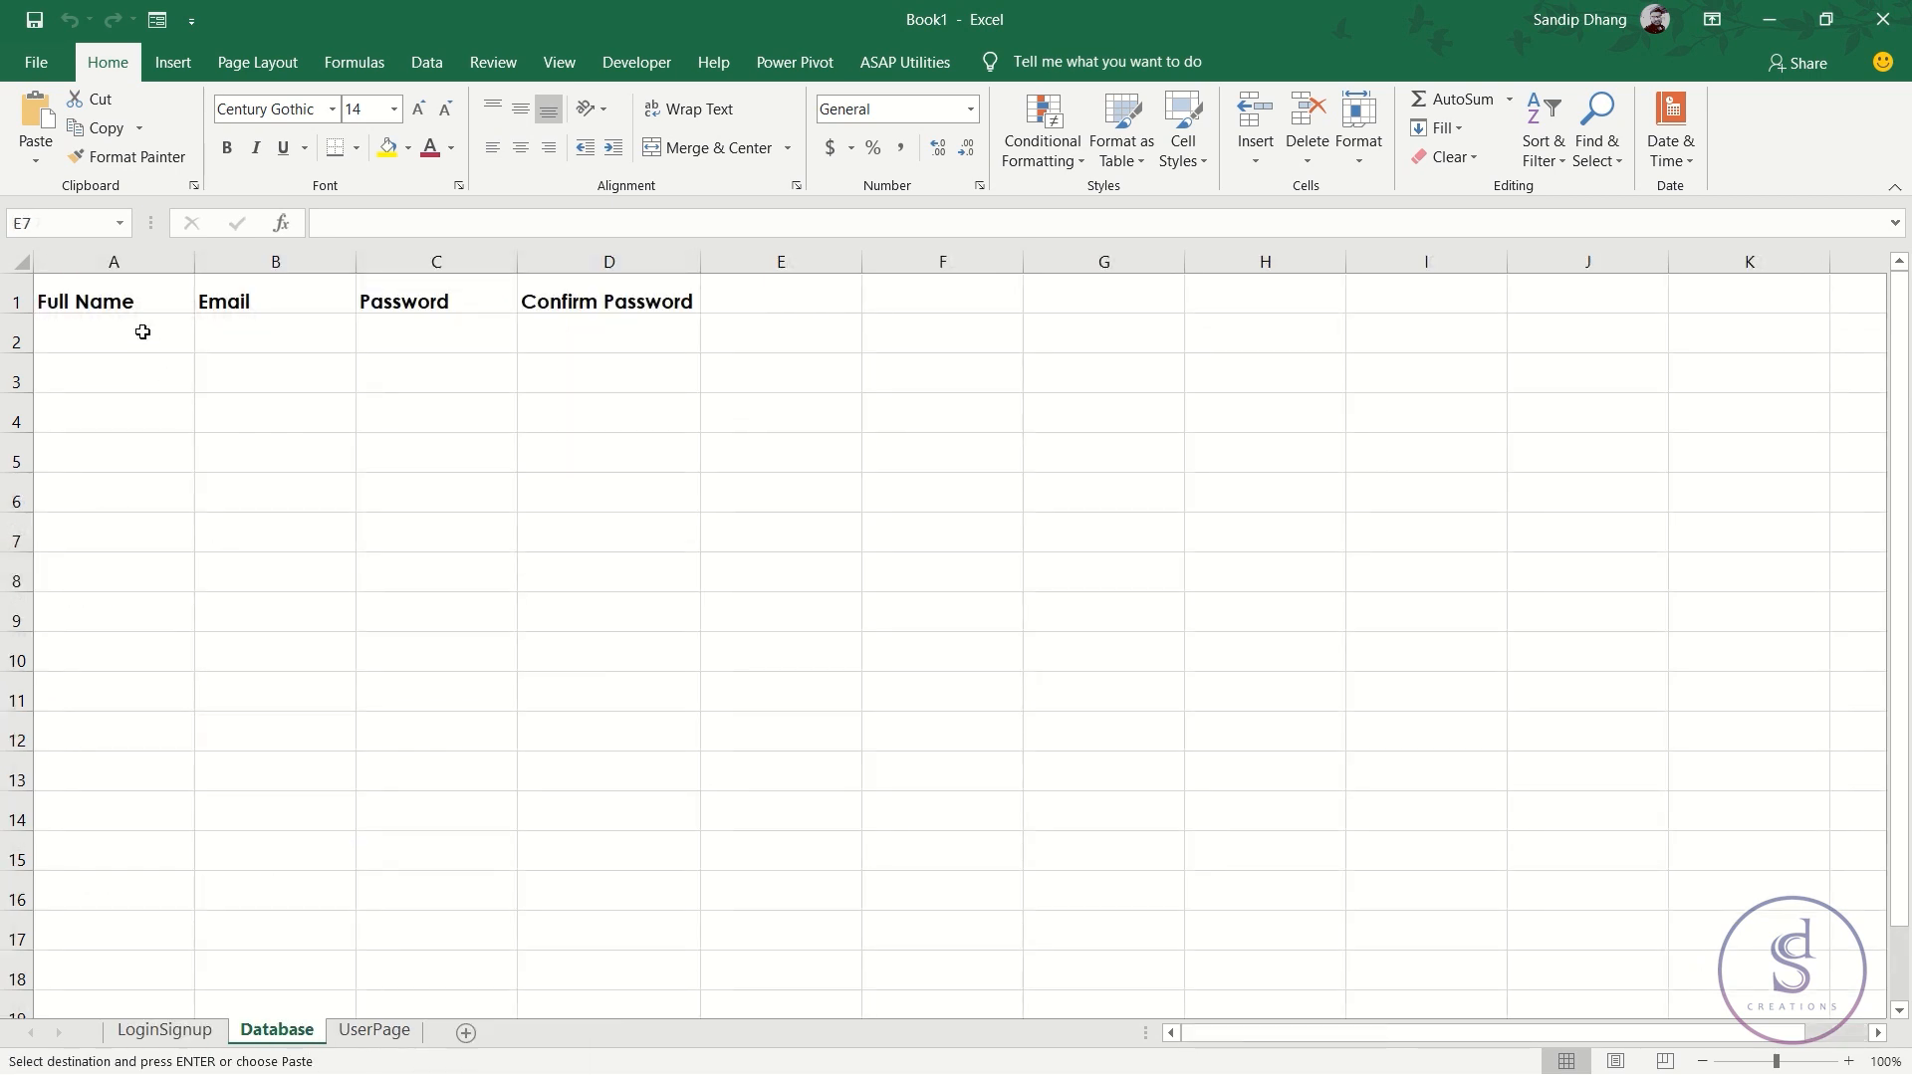
pyautogui.click(142, 331)
pyautogui.rightClick(806, 451)
pyautogui.press('Escape')
pyautogui.click(16, 340)
pyautogui.click(9, 380)
pyautogui.press('Escape')
pyautogui.click(623, 588)
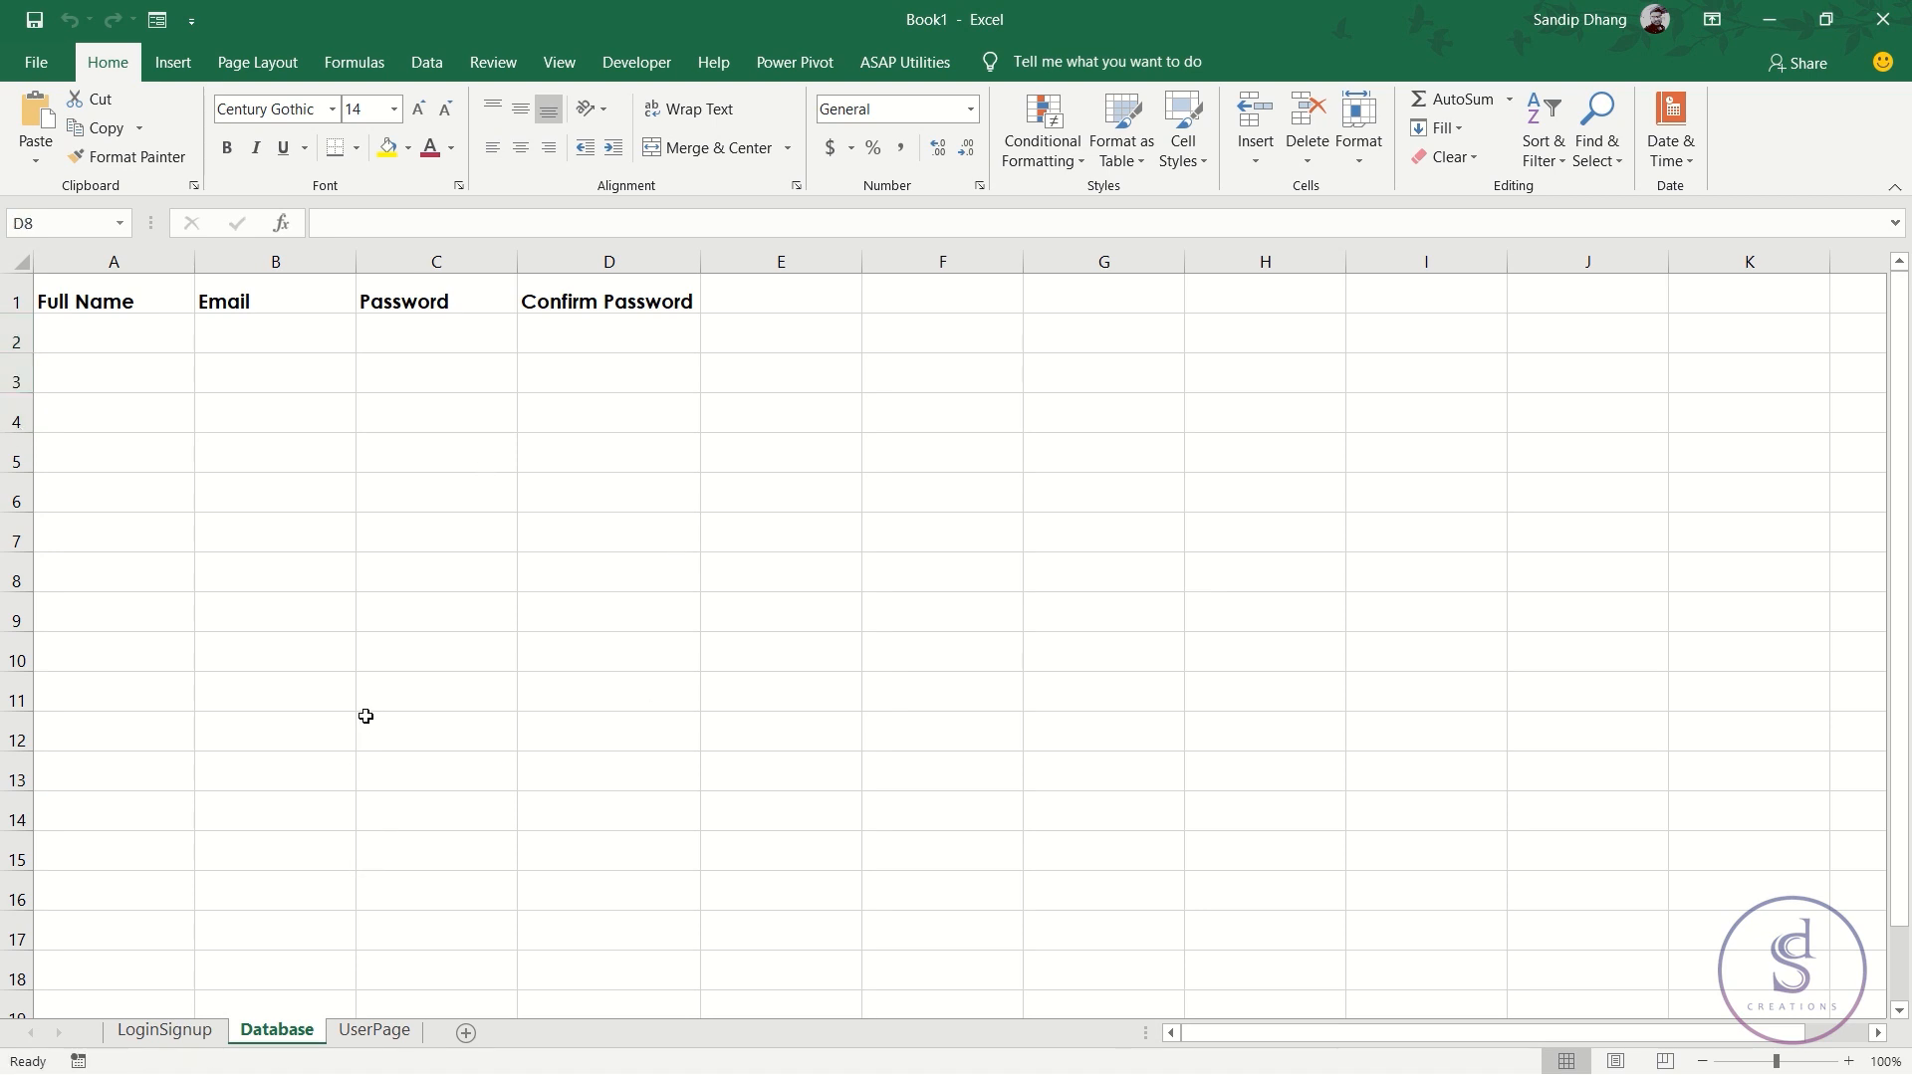
# - Toggle the Database gridlines off and on, and resize row 1 before autofitting it
pyautogui.click(495, 62)
pyautogui.click(557, 61)
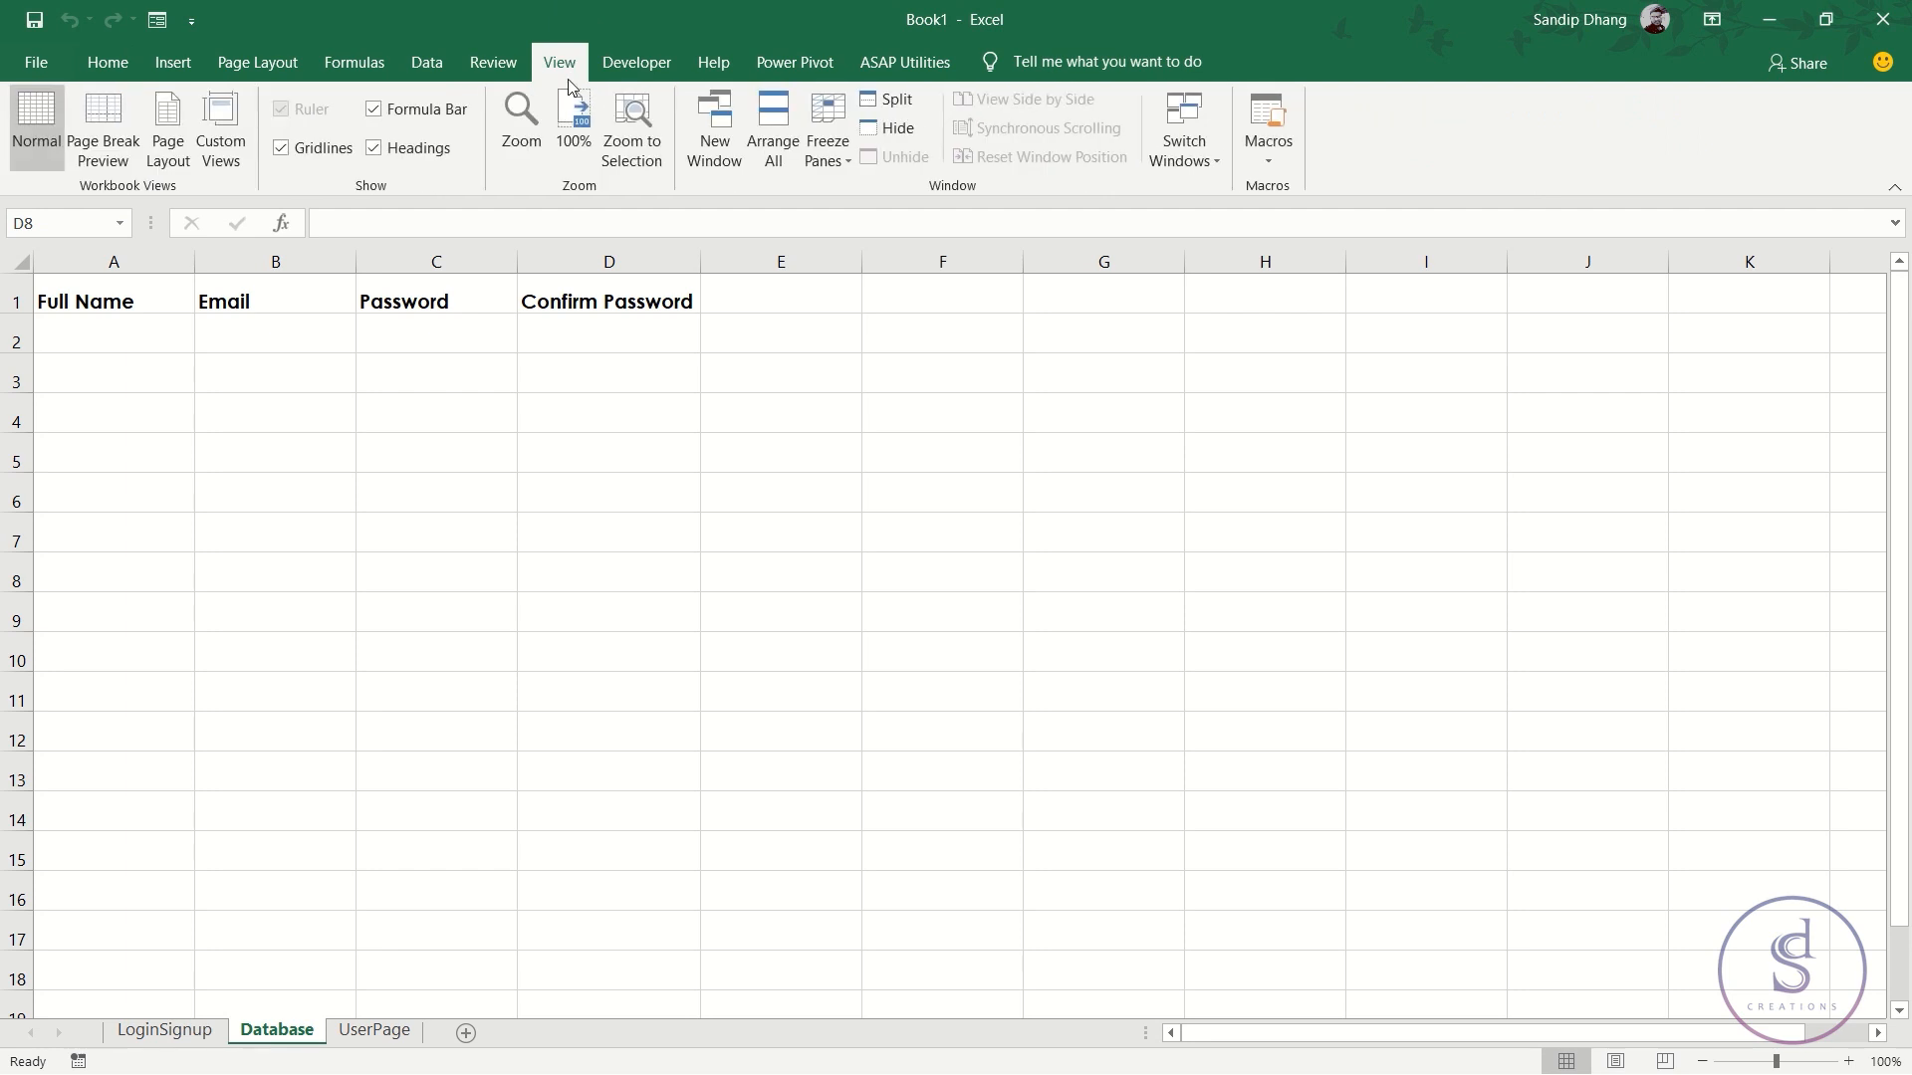
pyautogui.click(321, 153)
pyautogui.click(322, 154)
pyautogui.moveTo(152, 296); pyautogui.dragTo(662, 299)
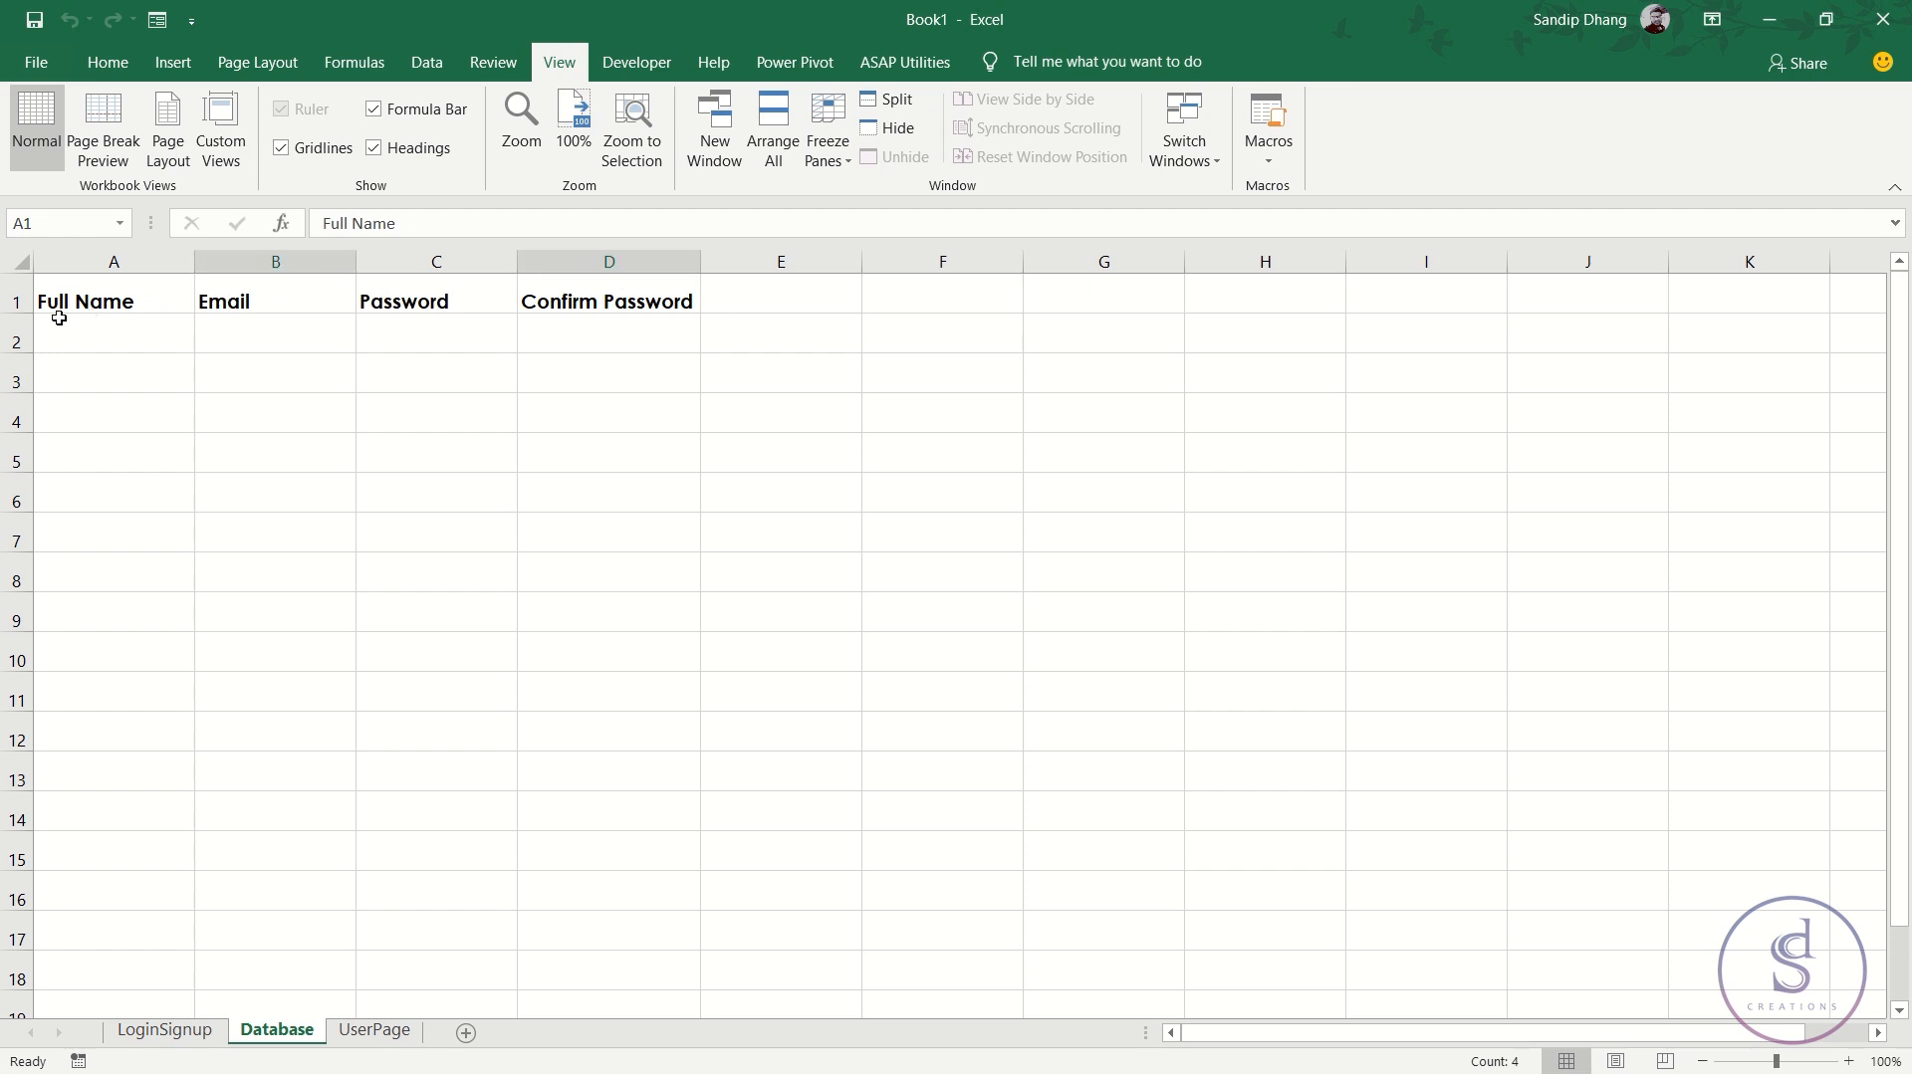
pyautogui.moveTo(14, 313); pyautogui.dragTo(15, 339)
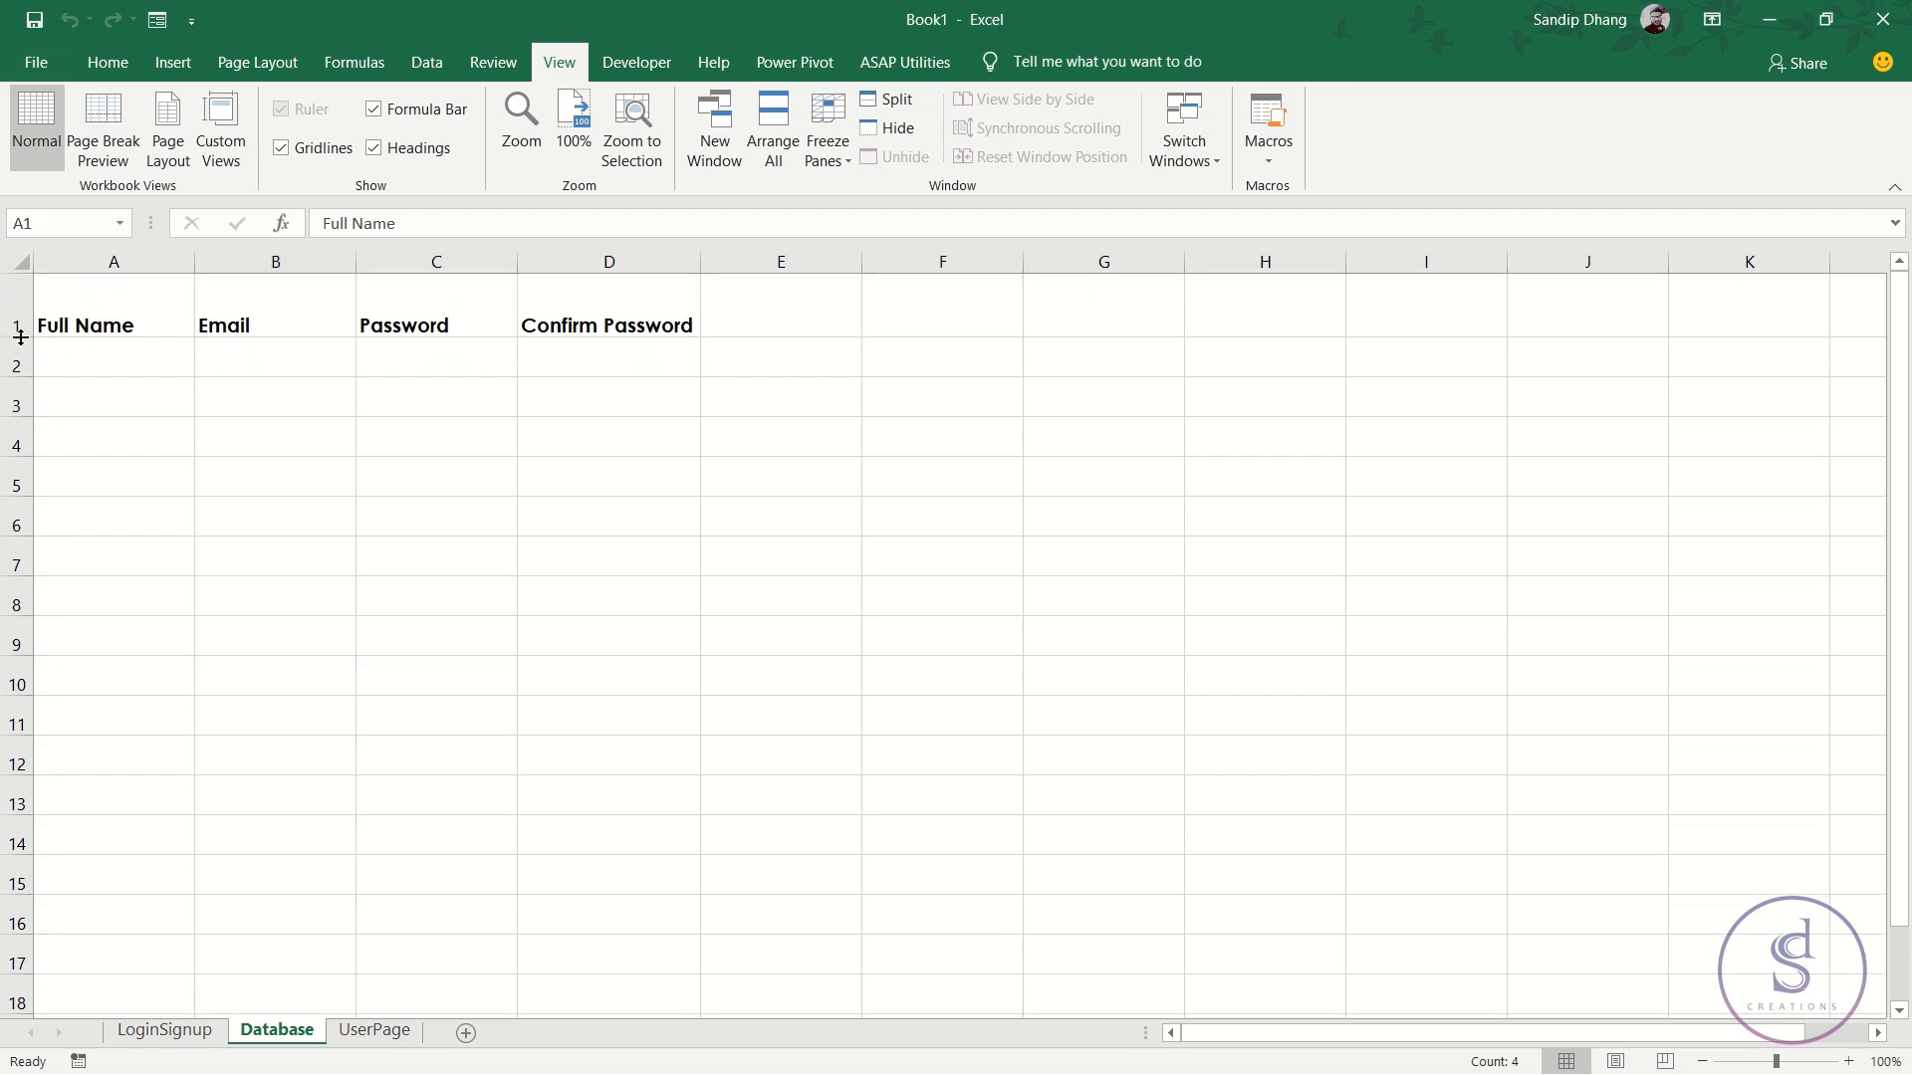
pyautogui.doubleClick(21, 337)
# - Click through the Database headers and signup form, ending on the Full Name header in A1
pyautogui.click(110, 301)
pyautogui.click(364, 298)
pyautogui.click(602, 301)
pyautogui.click(809, 469)
pyautogui.click(1157, 451)
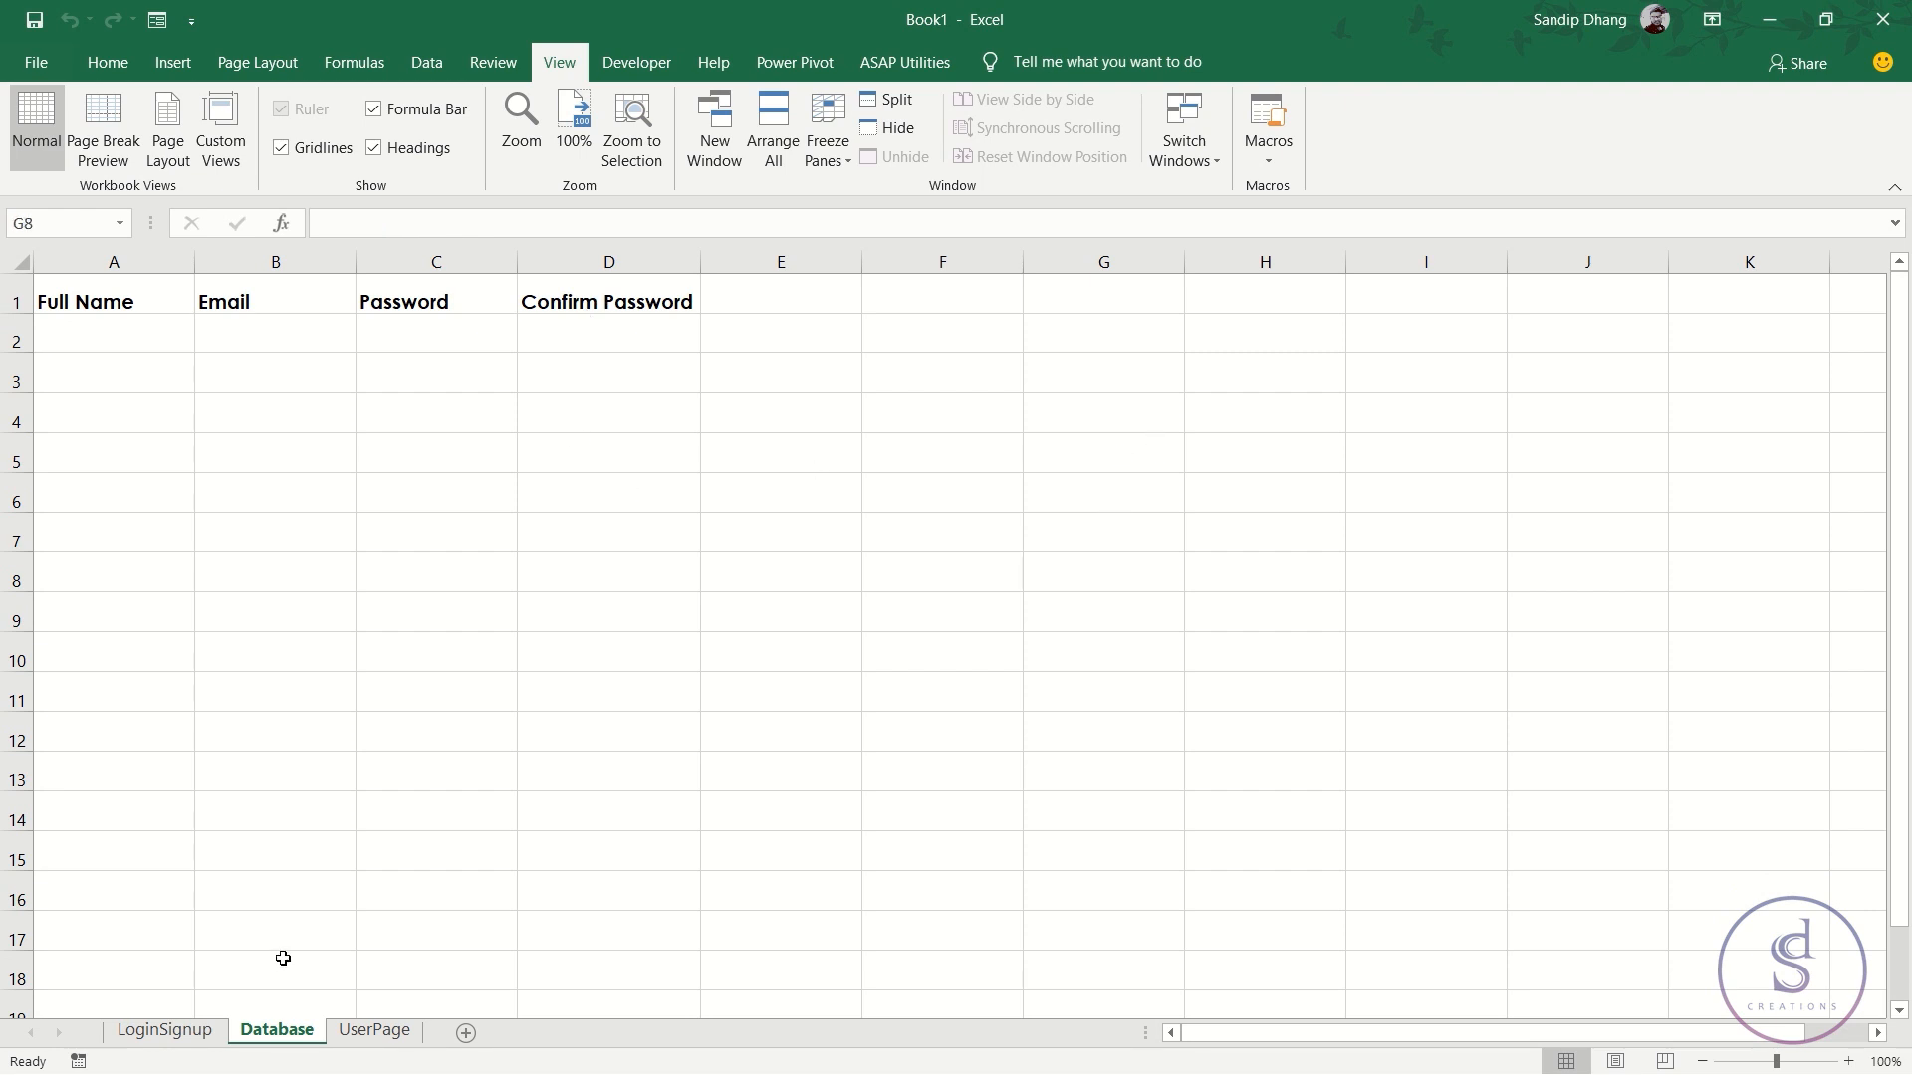
pyautogui.click(168, 1030)
pyautogui.click(1047, 637)
pyautogui.click(1290, 704)
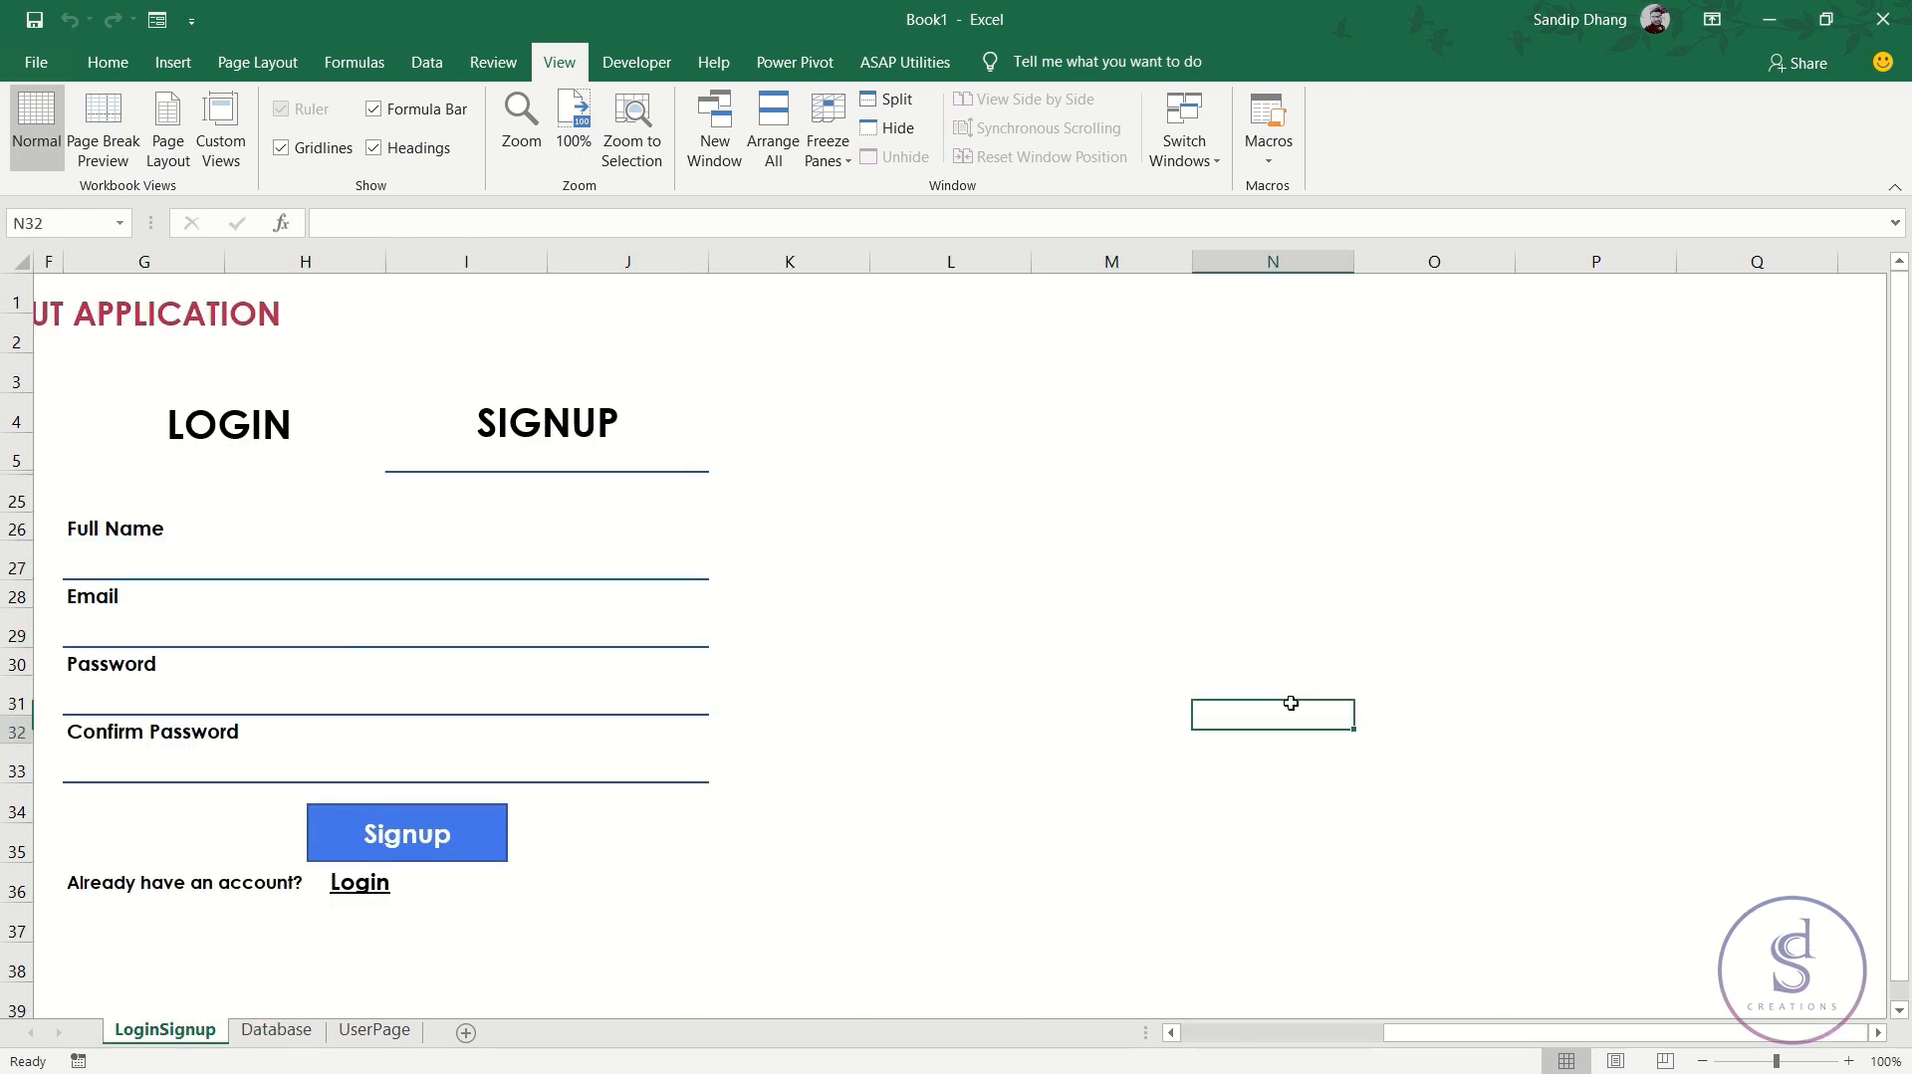
pyautogui.click(284, 1031)
pyautogui.click(1015, 775)
pyautogui.click(1160, 678)
pyautogui.click(708, 527)
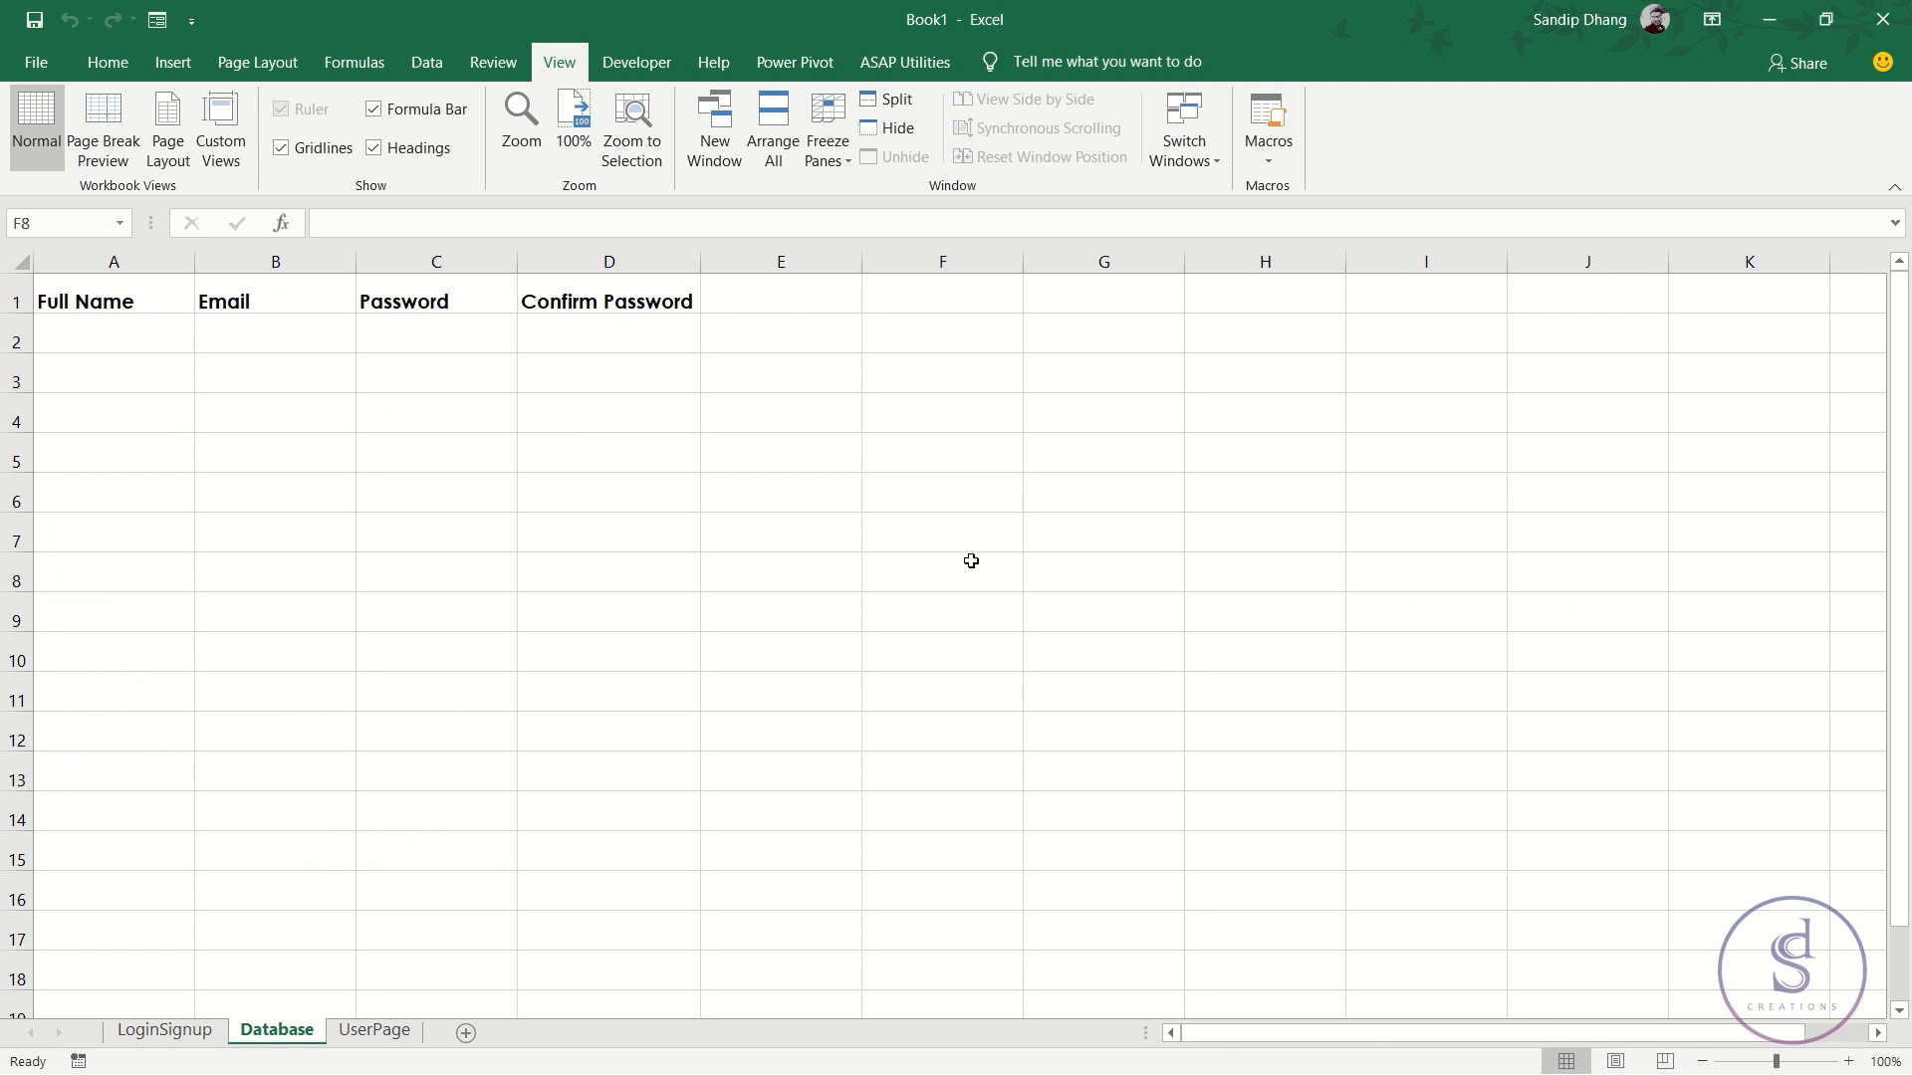
pyautogui.click(137, 296)
# - Glance at the empty UserPage sheet, then select the Full Name input G27 on LoginSignup
pyautogui.click(388, 1036)
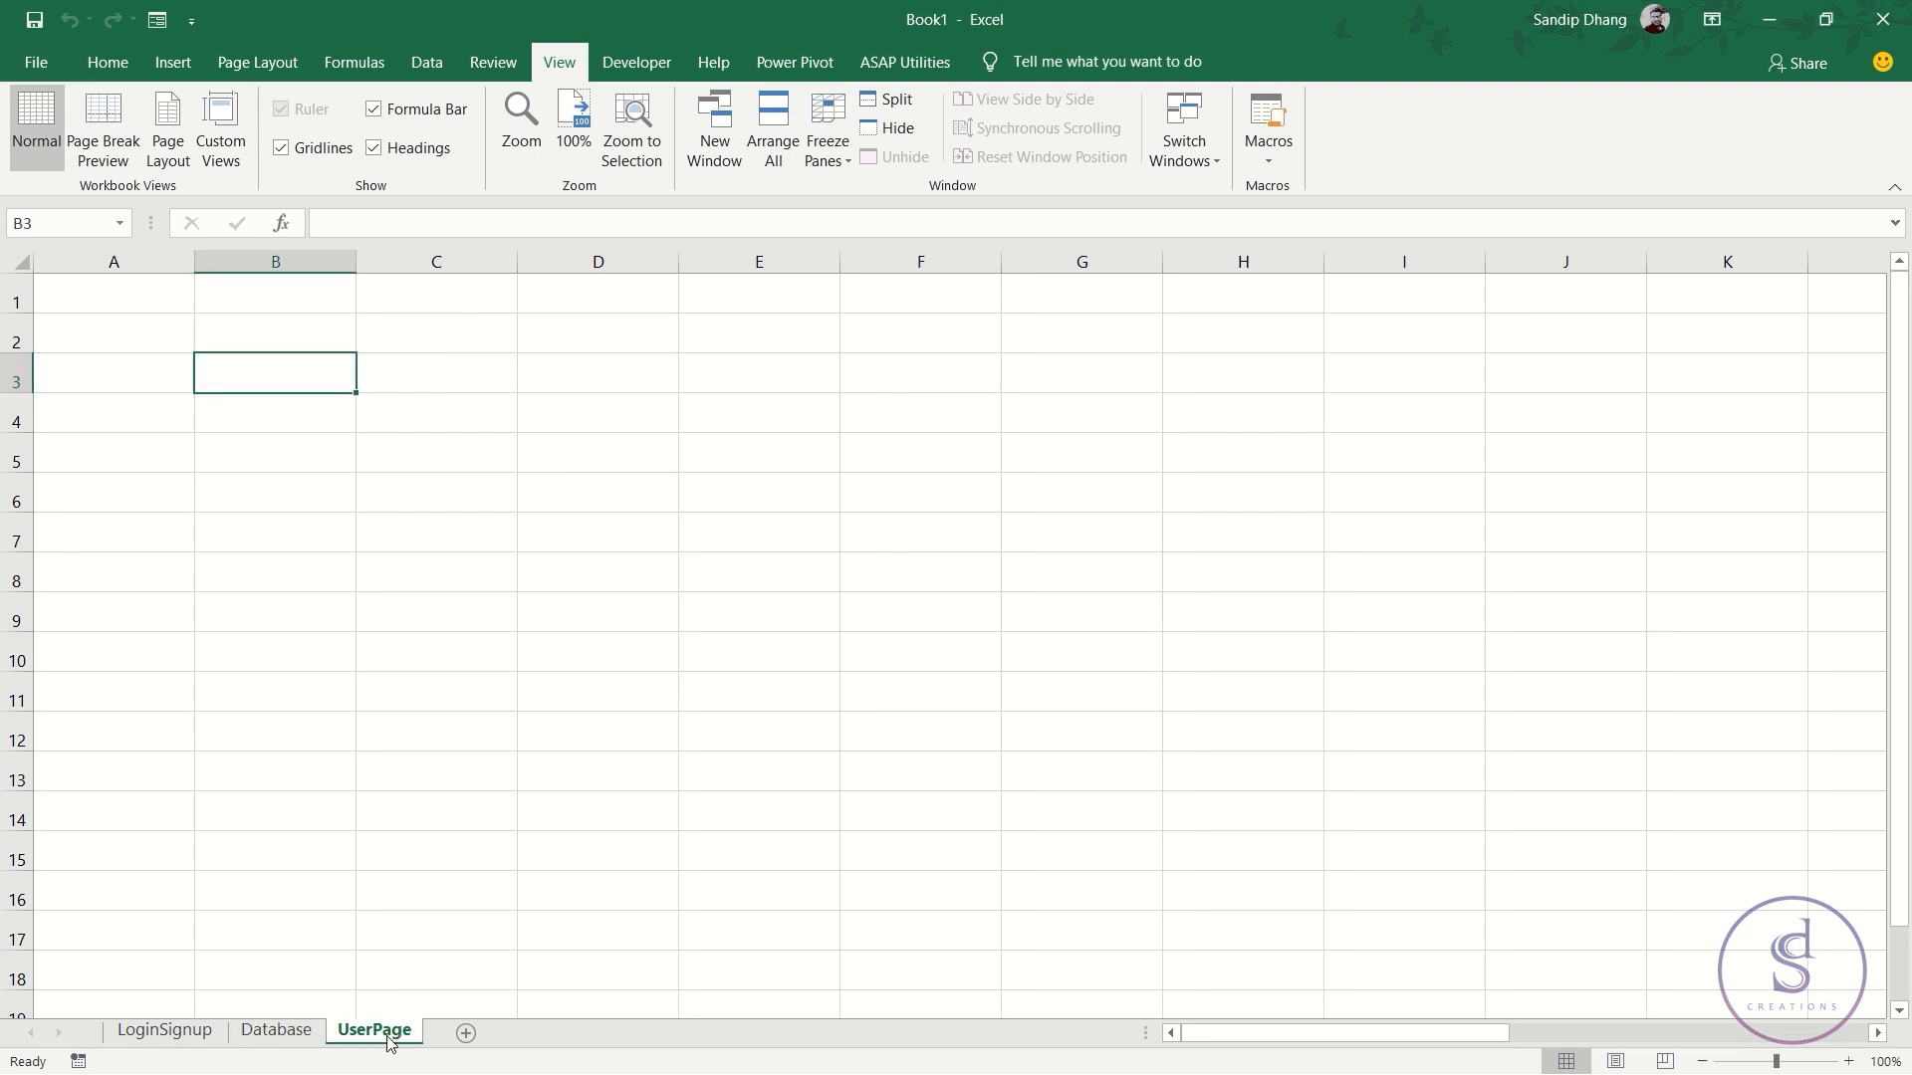
pyautogui.click(181, 1045)
pyautogui.click(274, 1029)
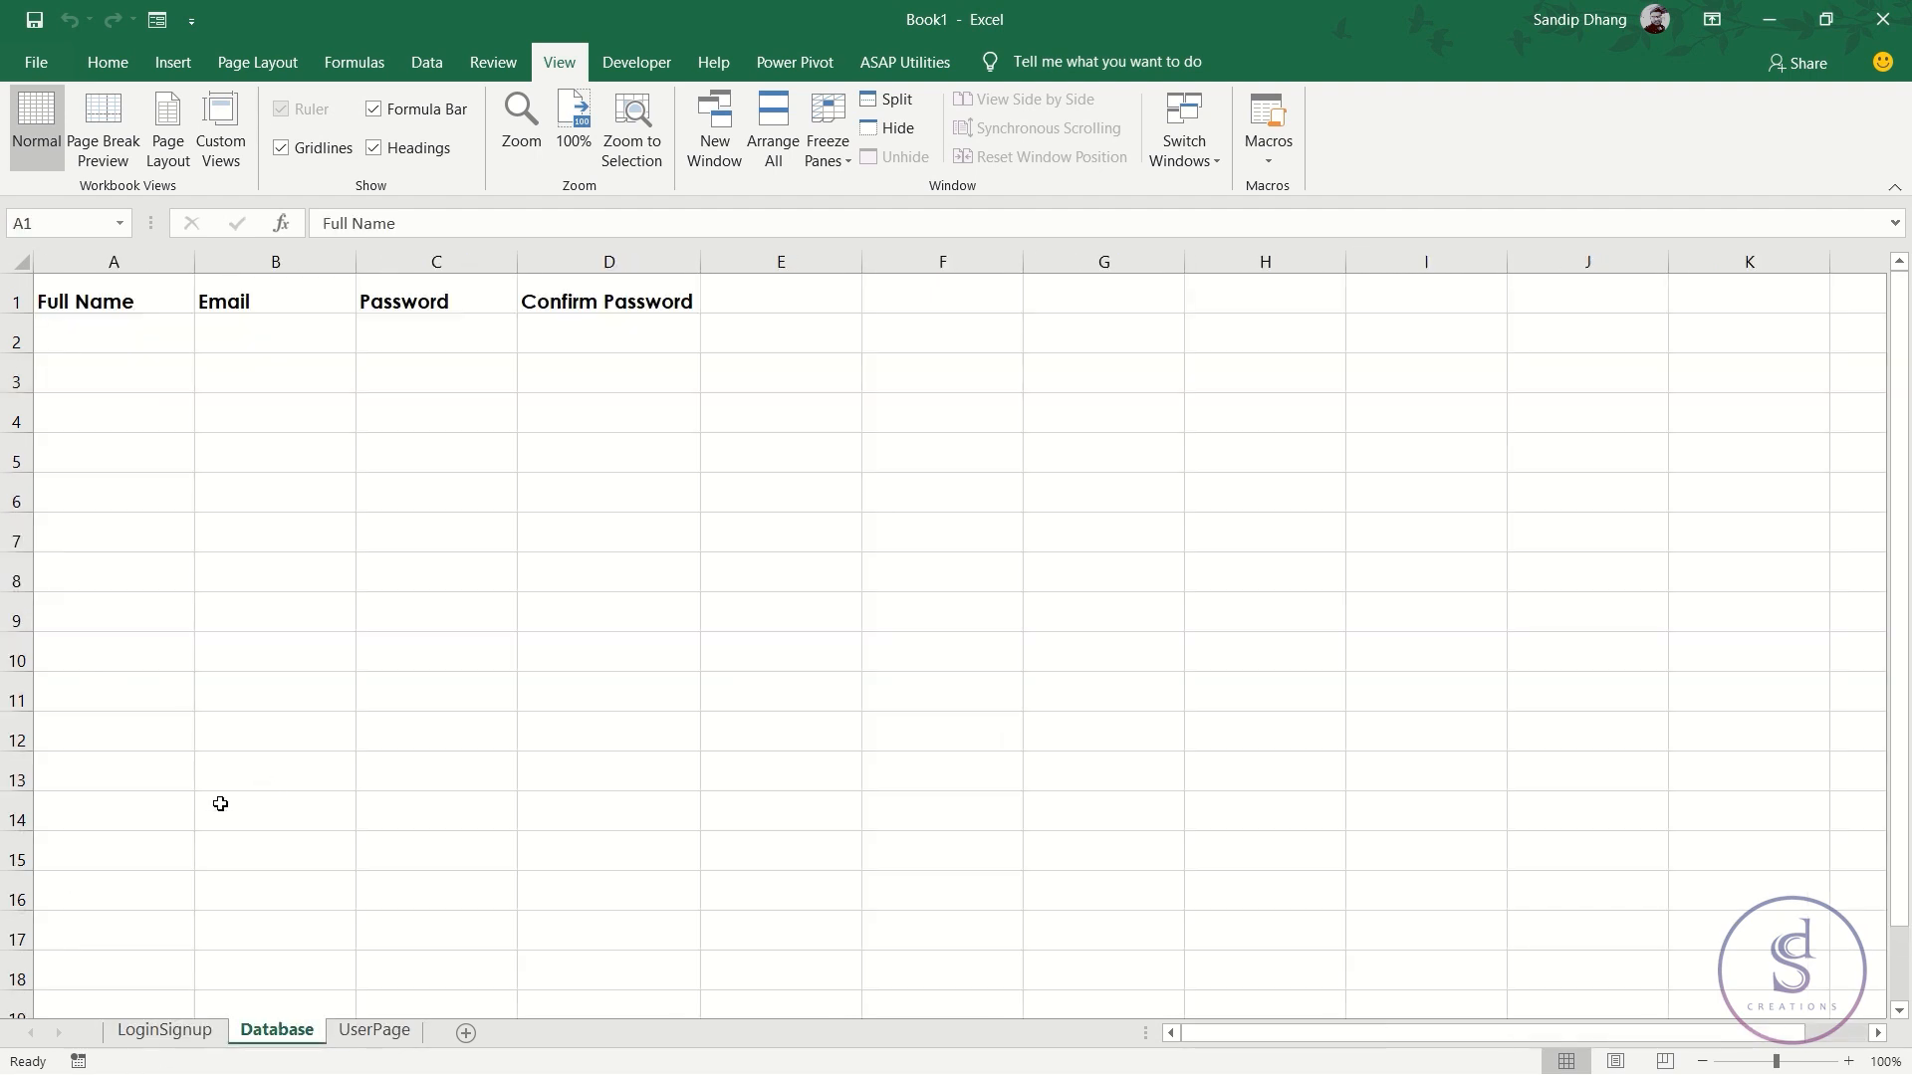
pyautogui.click(185, 1029)
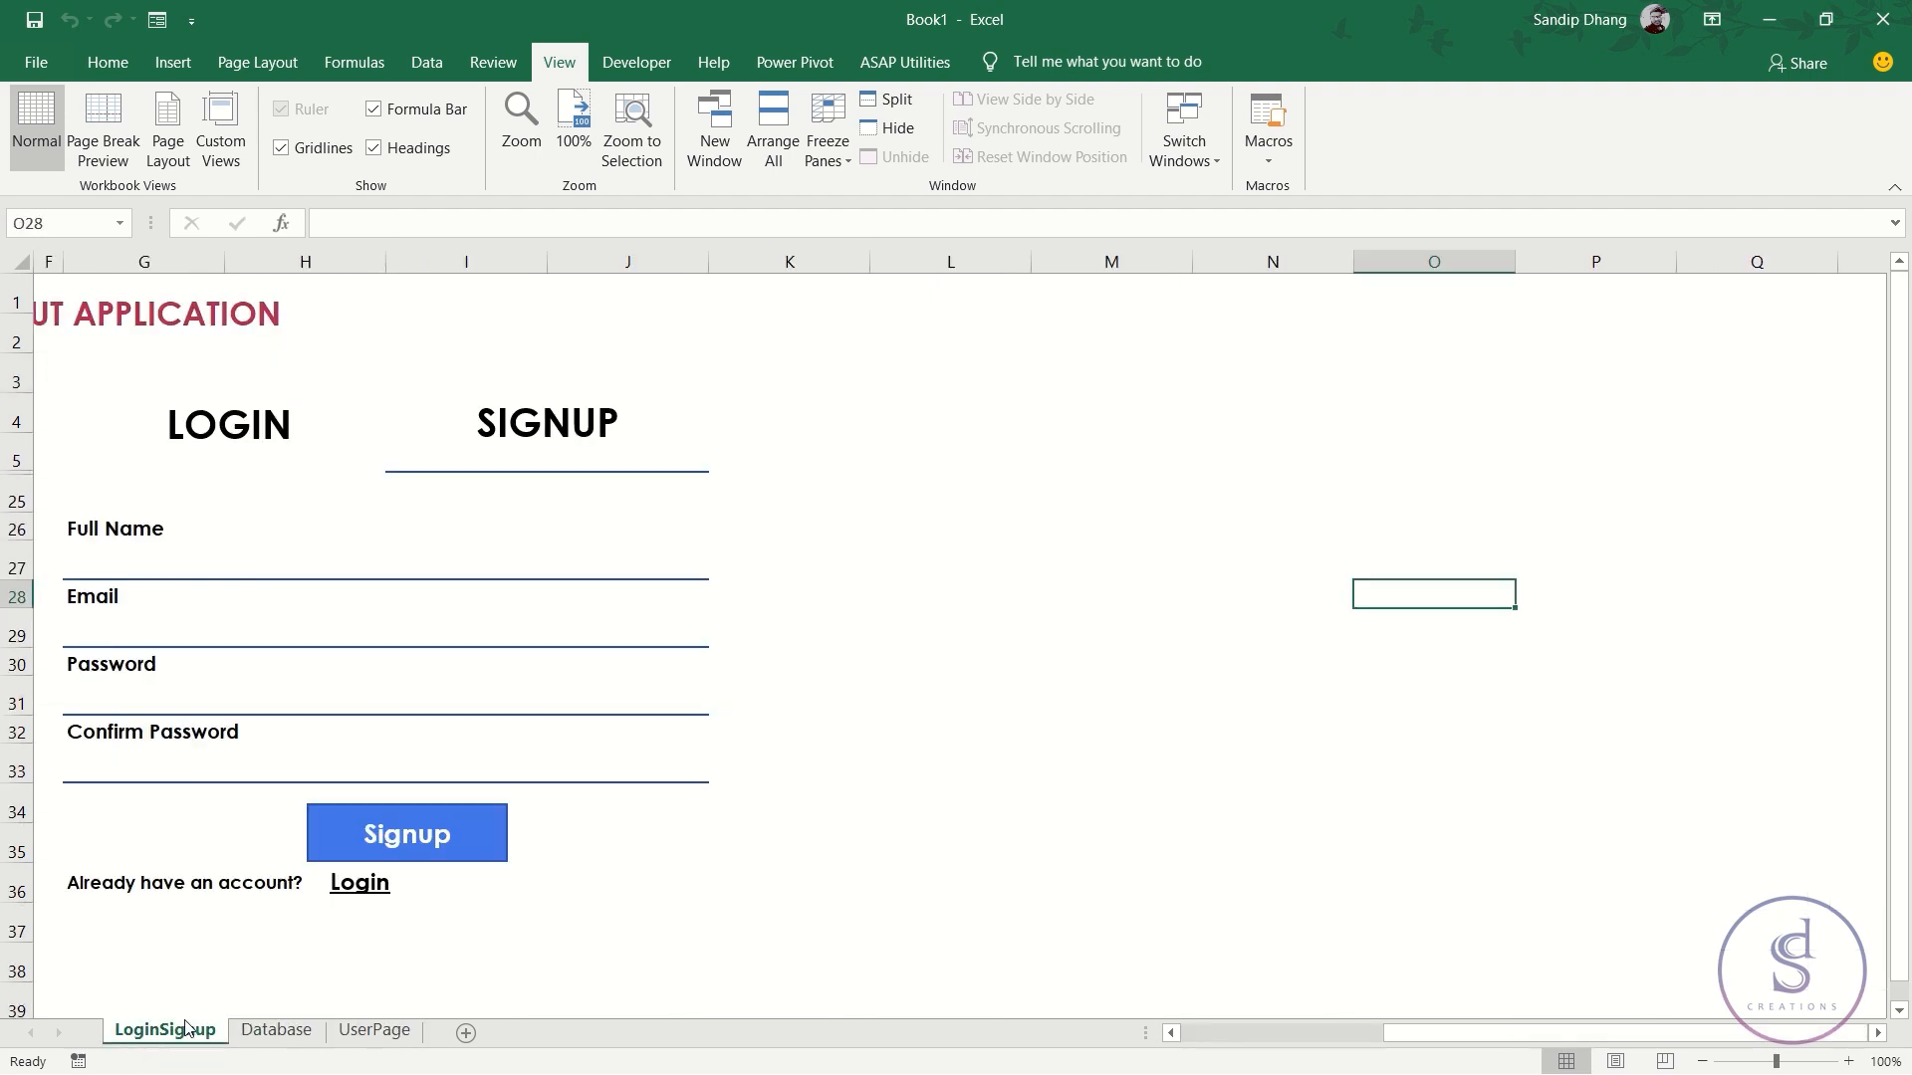
pyautogui.click(131, 570)
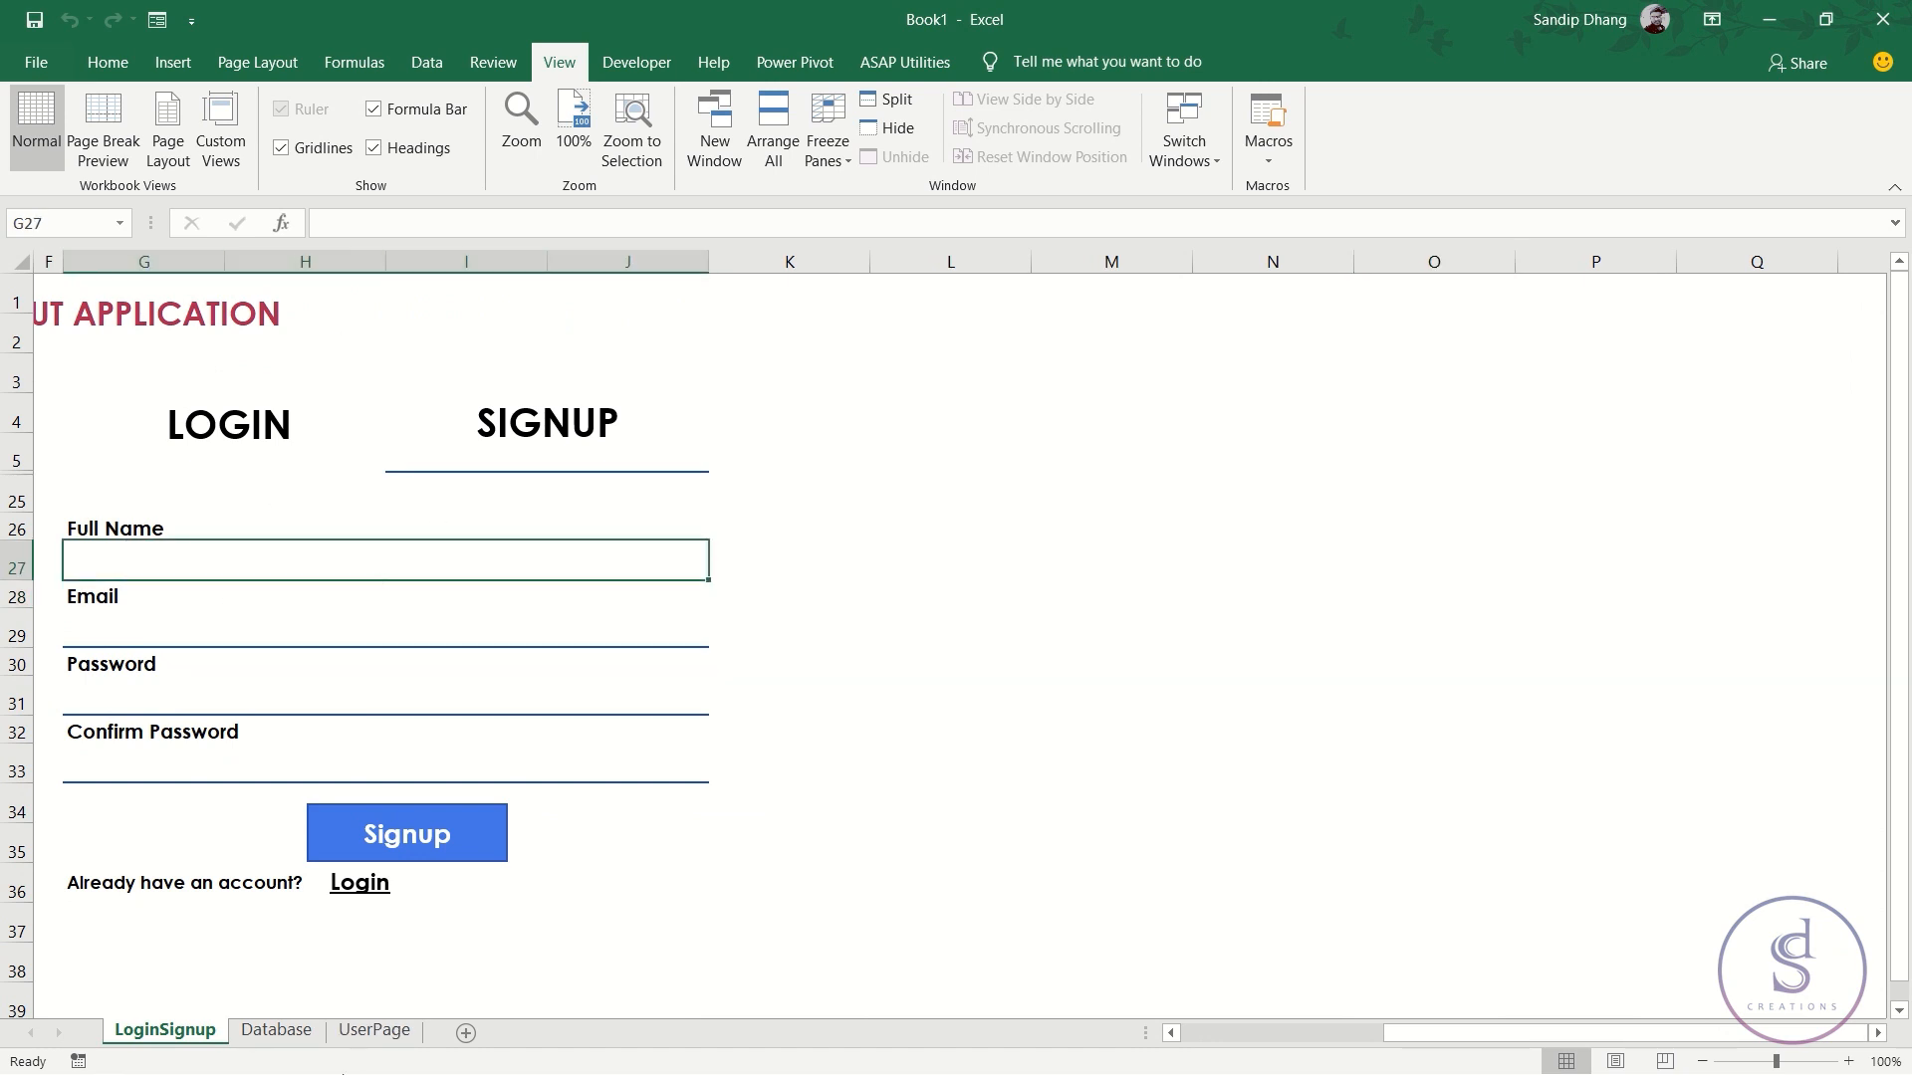
# - Review the Database ranges A2:D2 and A1:D2, then return to the LoginSignup signup form
pyautogui.click(275, 1031)
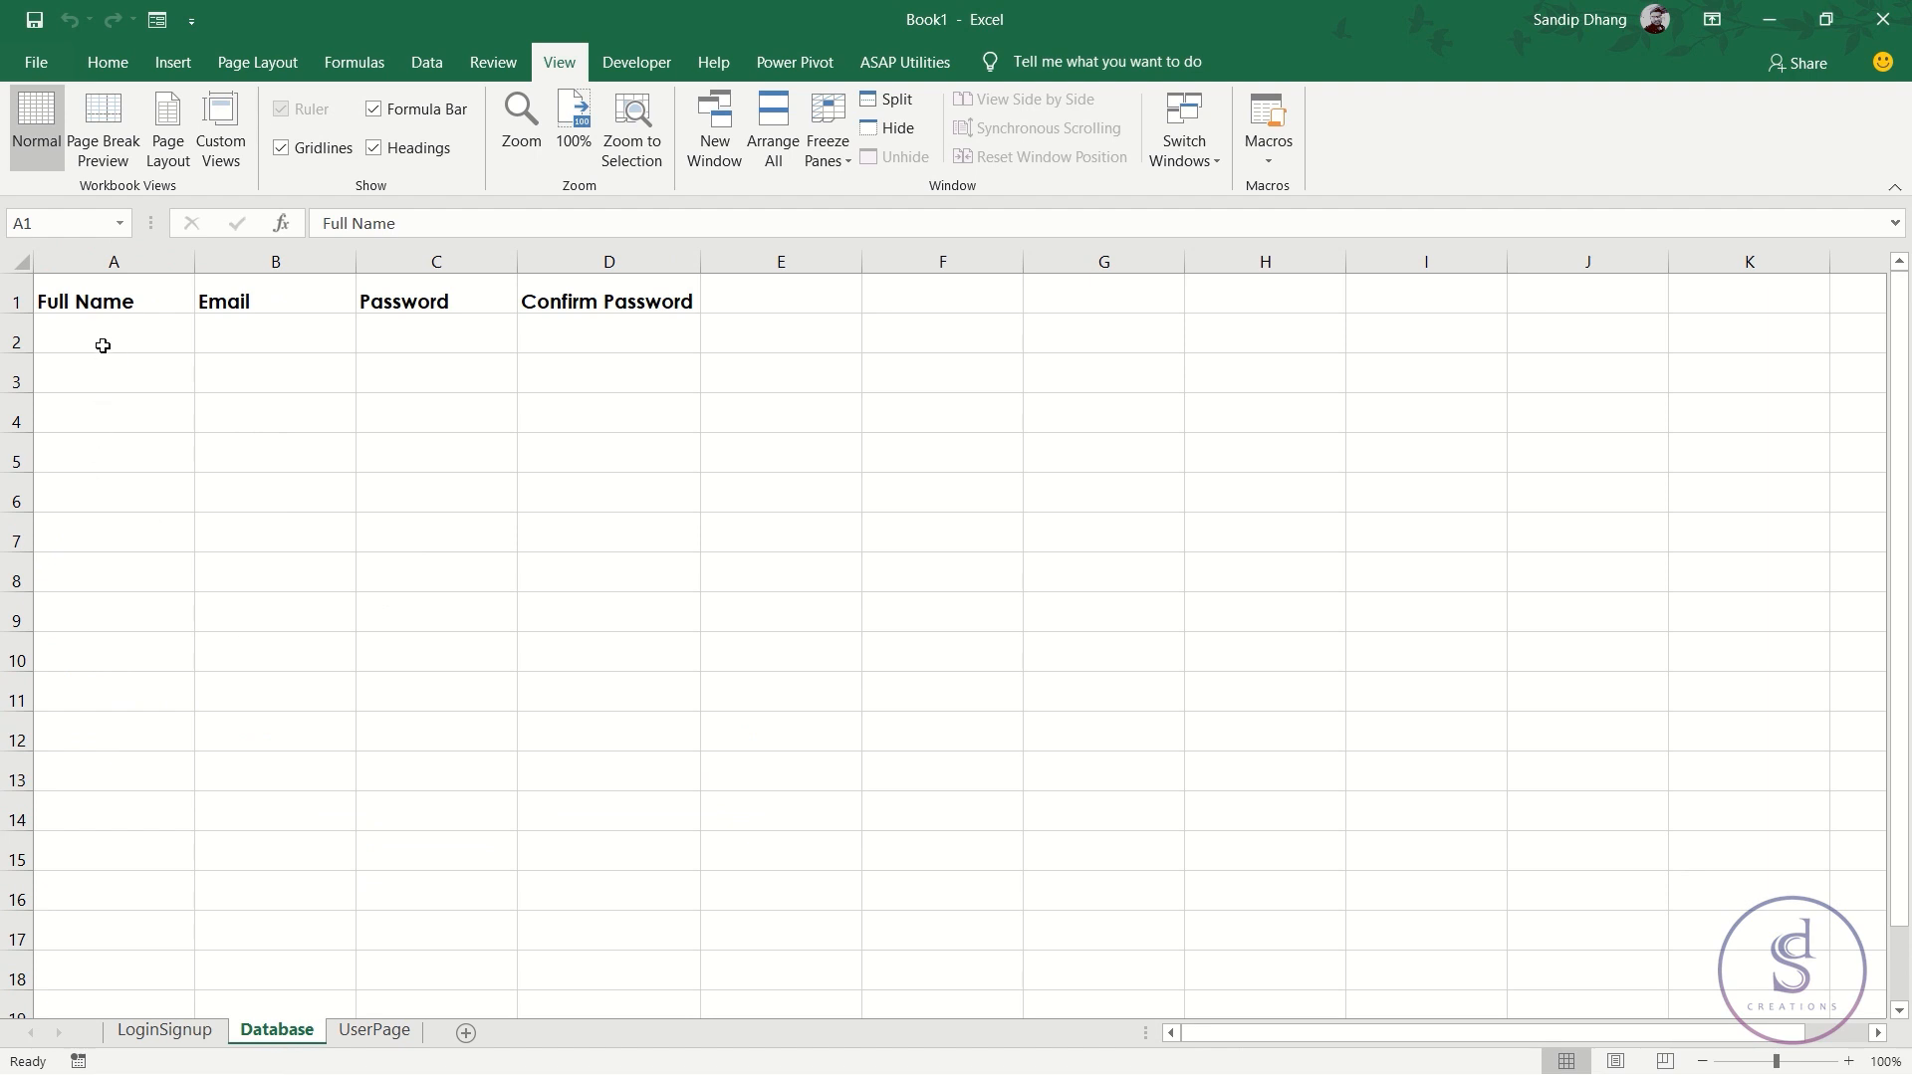
pyautogui.moveTo(103, 337); pyautogui.dragTo(524, 341)
pyautogui.moveTo(640, 344); pyautogui.dragTo(640, 344)
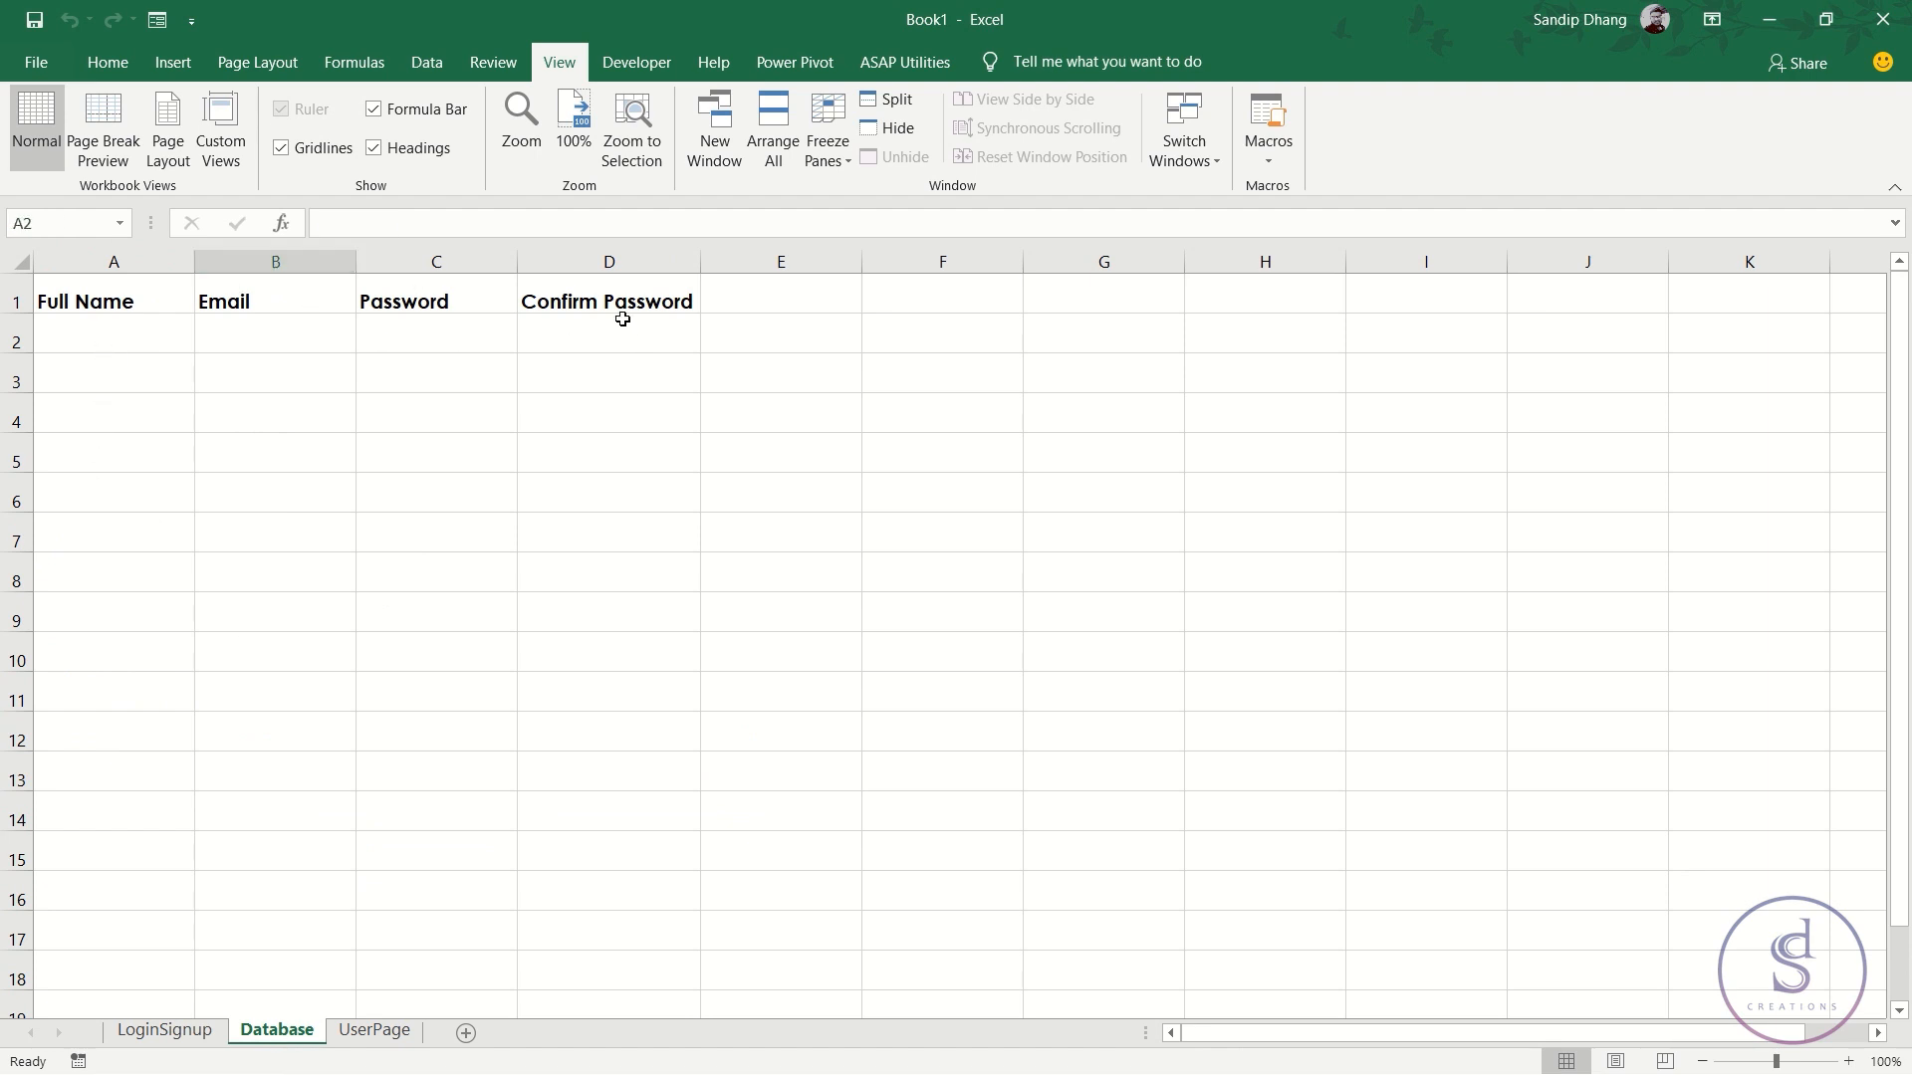
pyautogui.click(278, 339)
pyautogui.moveTo(96, 299); pyautogui.dragTo(619, 337)
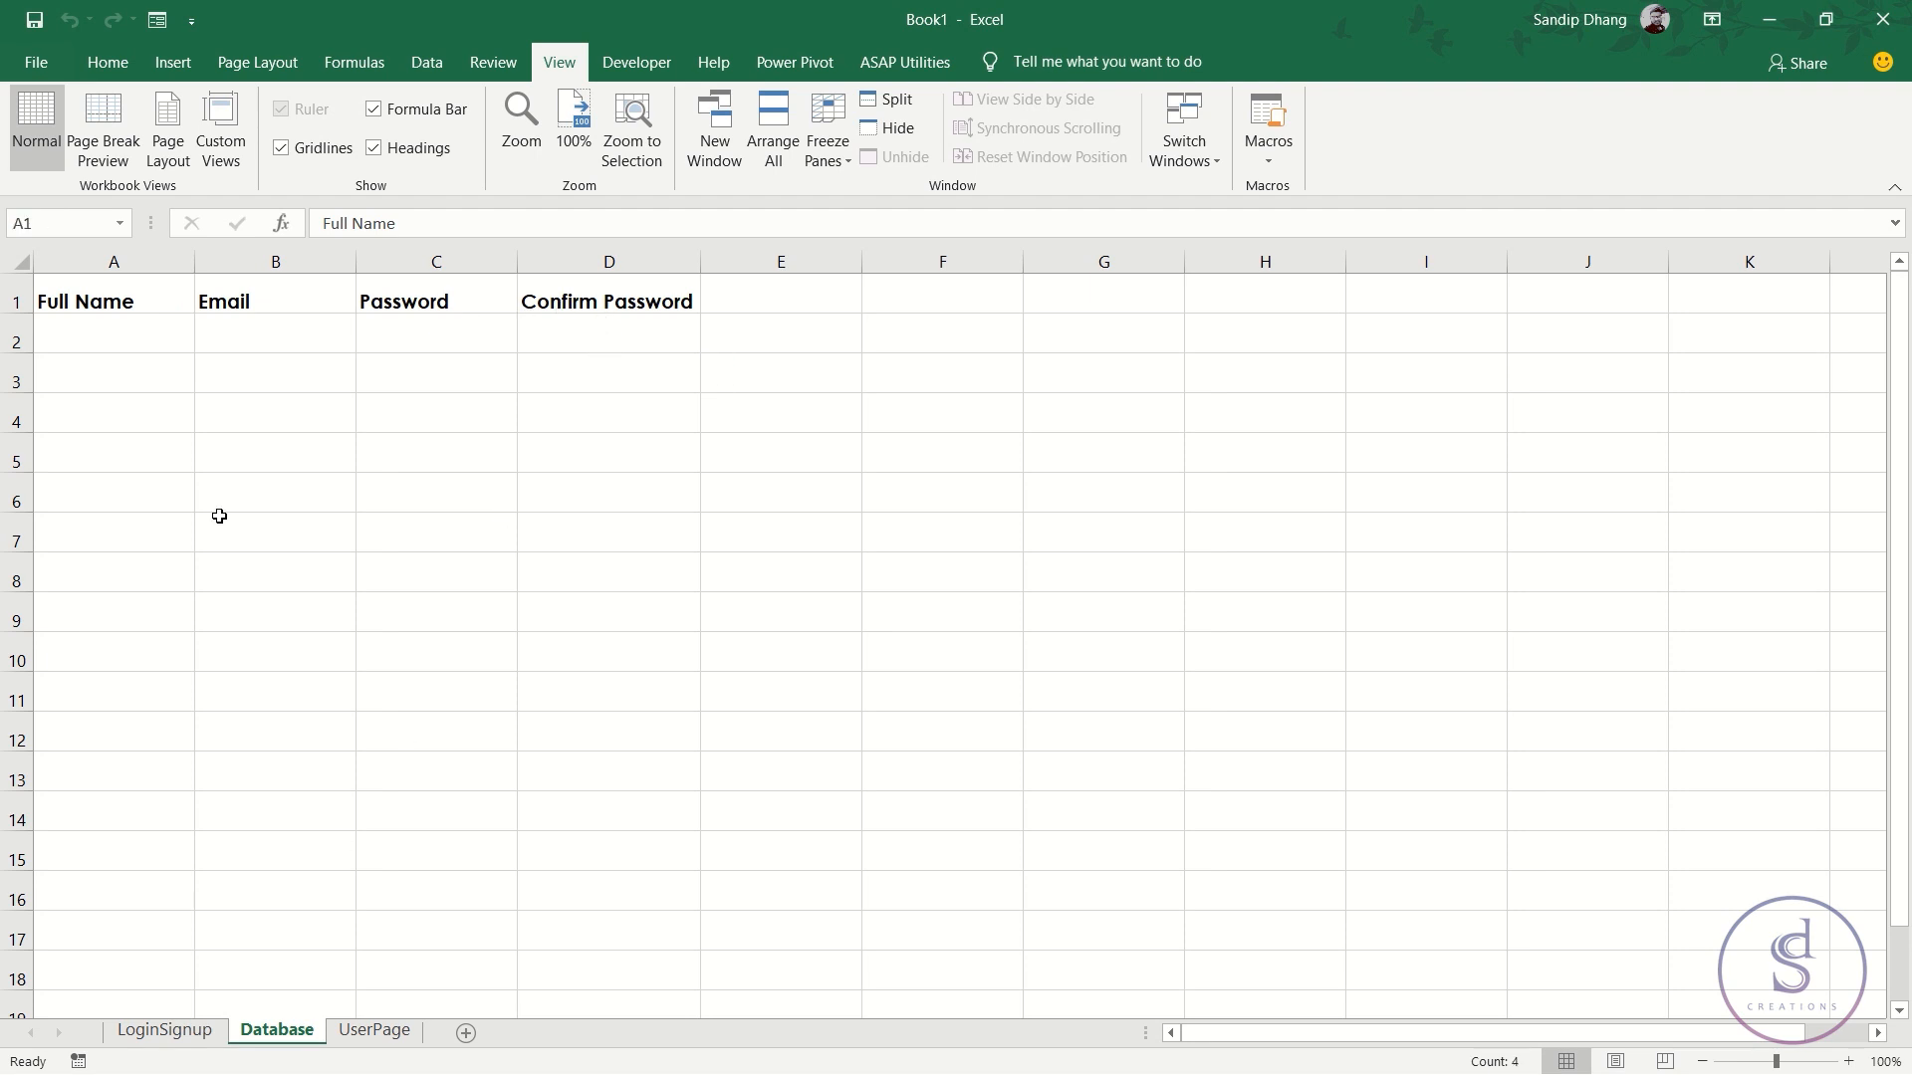
pyautogui.click(141, 336)
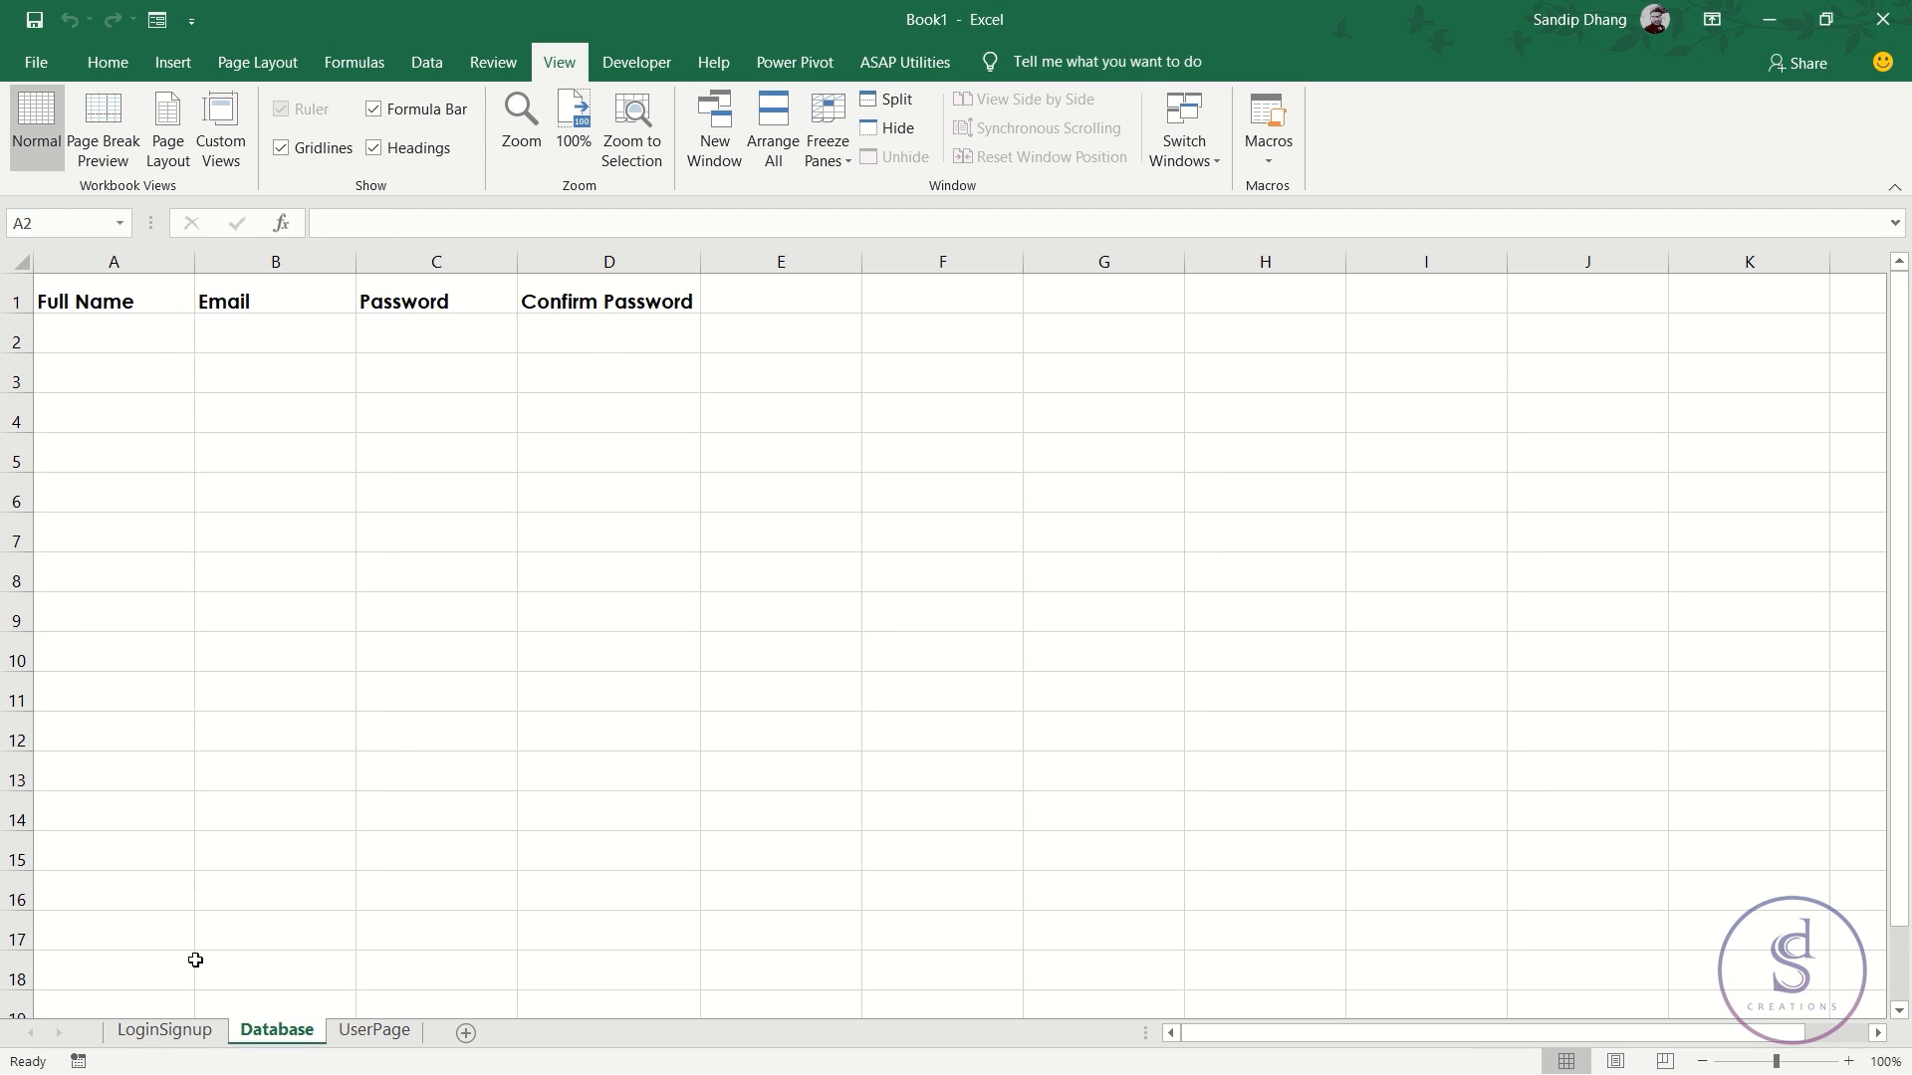
pyautogui.click(165, 1030)
pyautogui.click(139, 528)
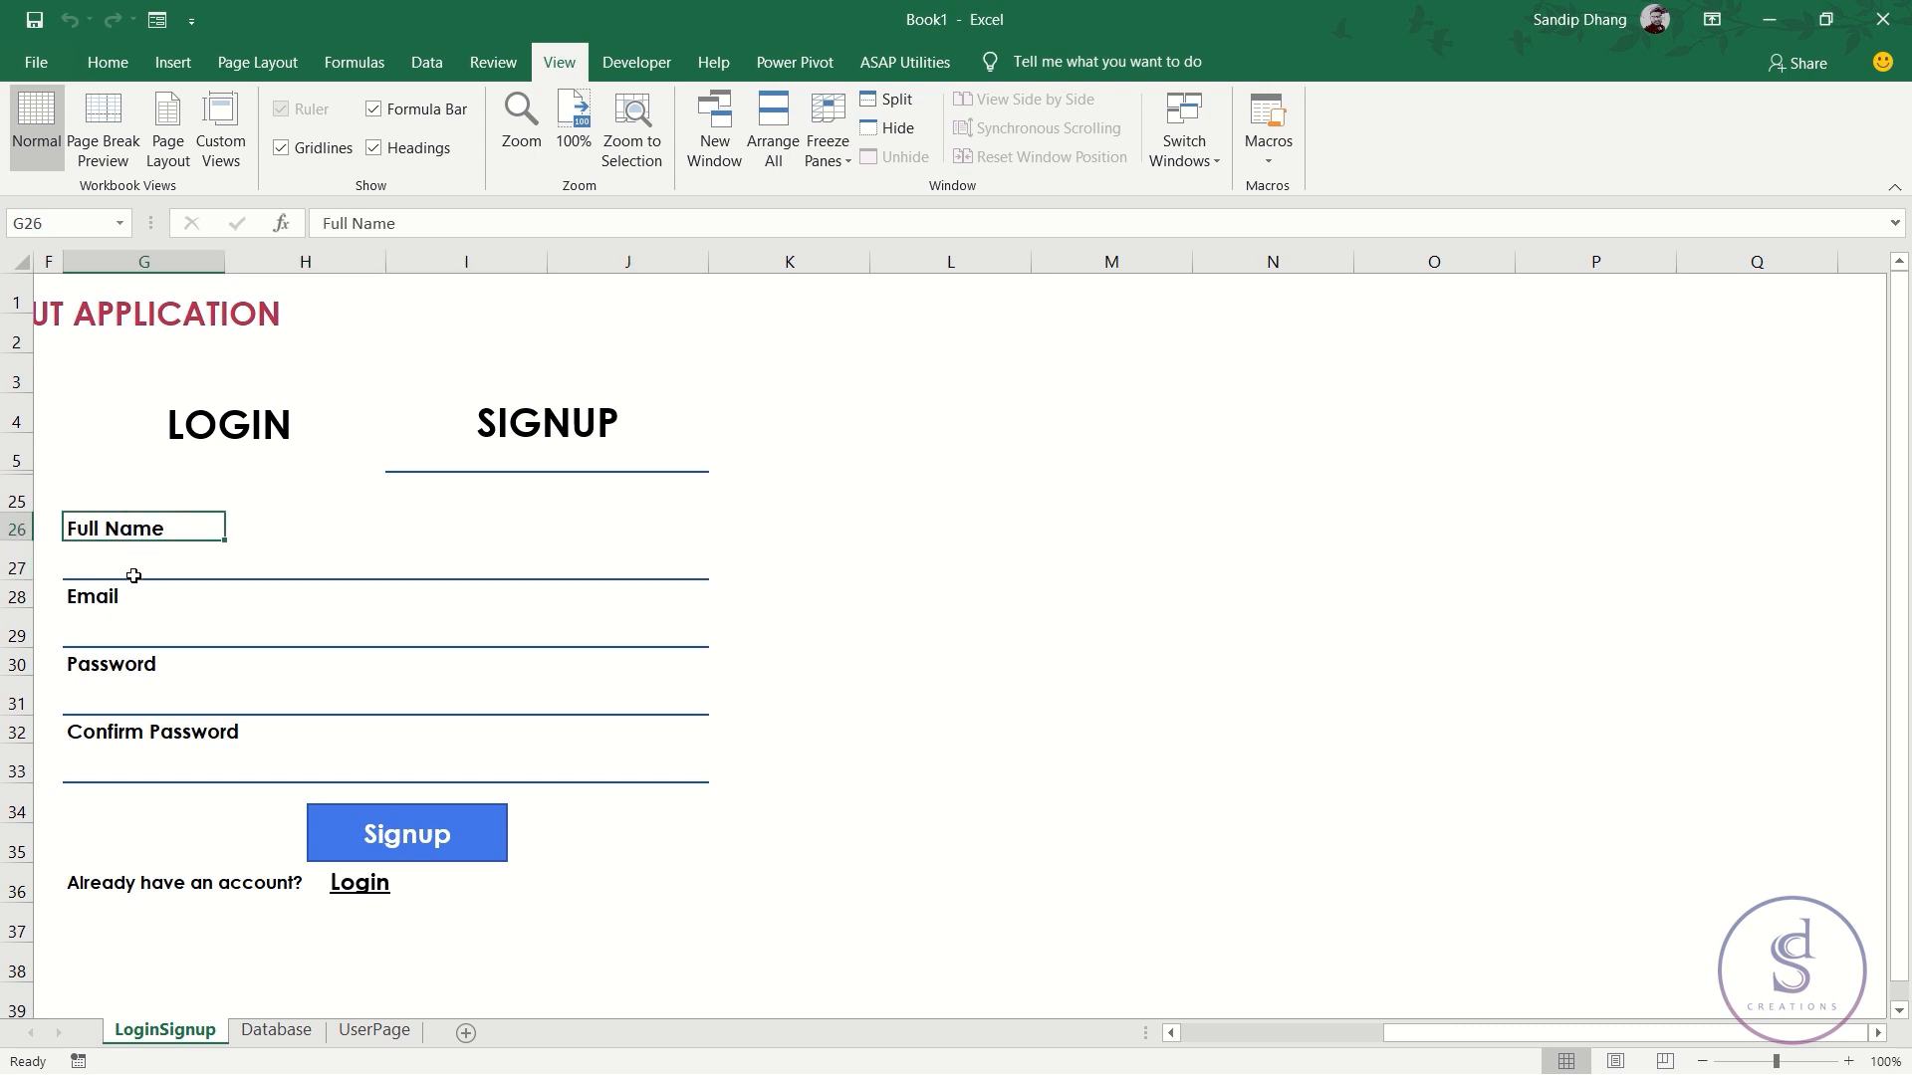
# - Copy the Database headers A1:D1 onto LoginSignup and move them to N5:Q5
pyautogui.click(276, 1030)
pyautogui.moveTo(95, 291); pyautogui.dragTo(617, 286)
pyautogui.hotkey('ctrl', 'c')
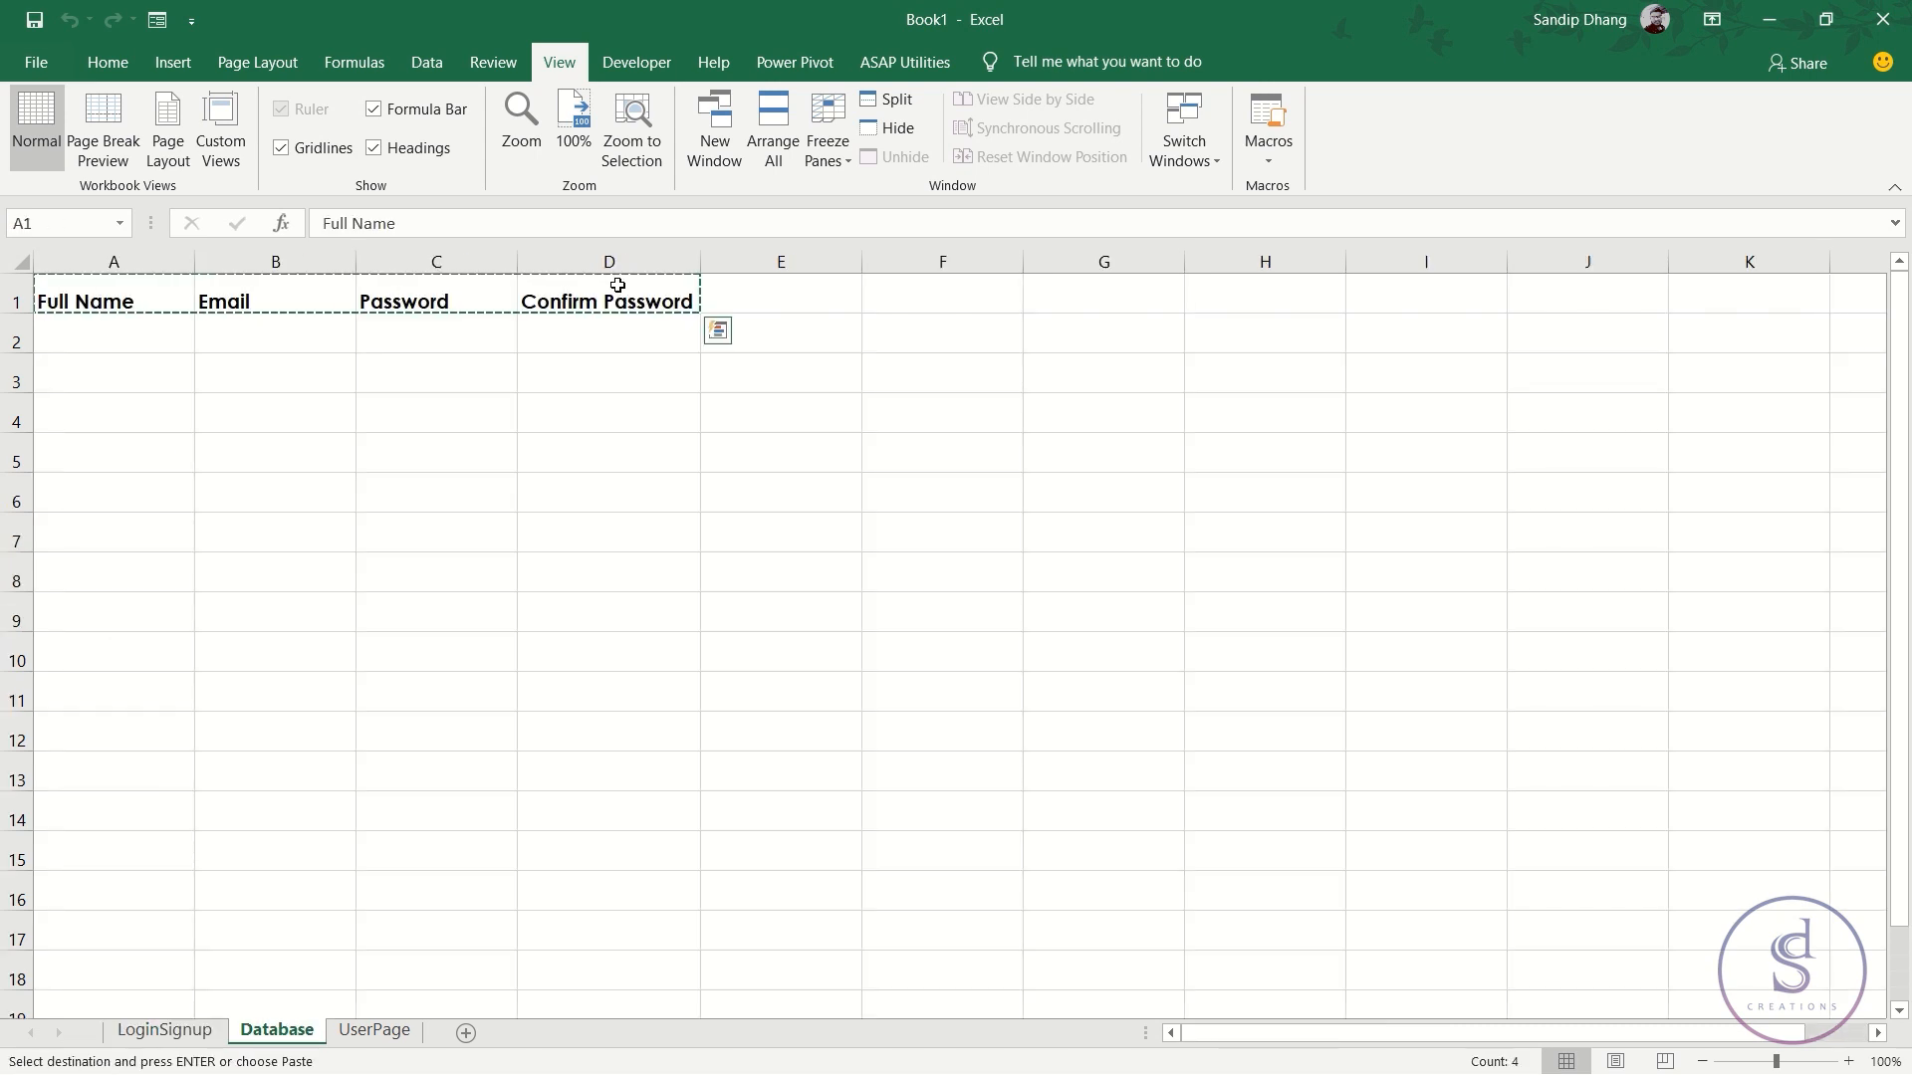
pyautogui.click(165, 1031)
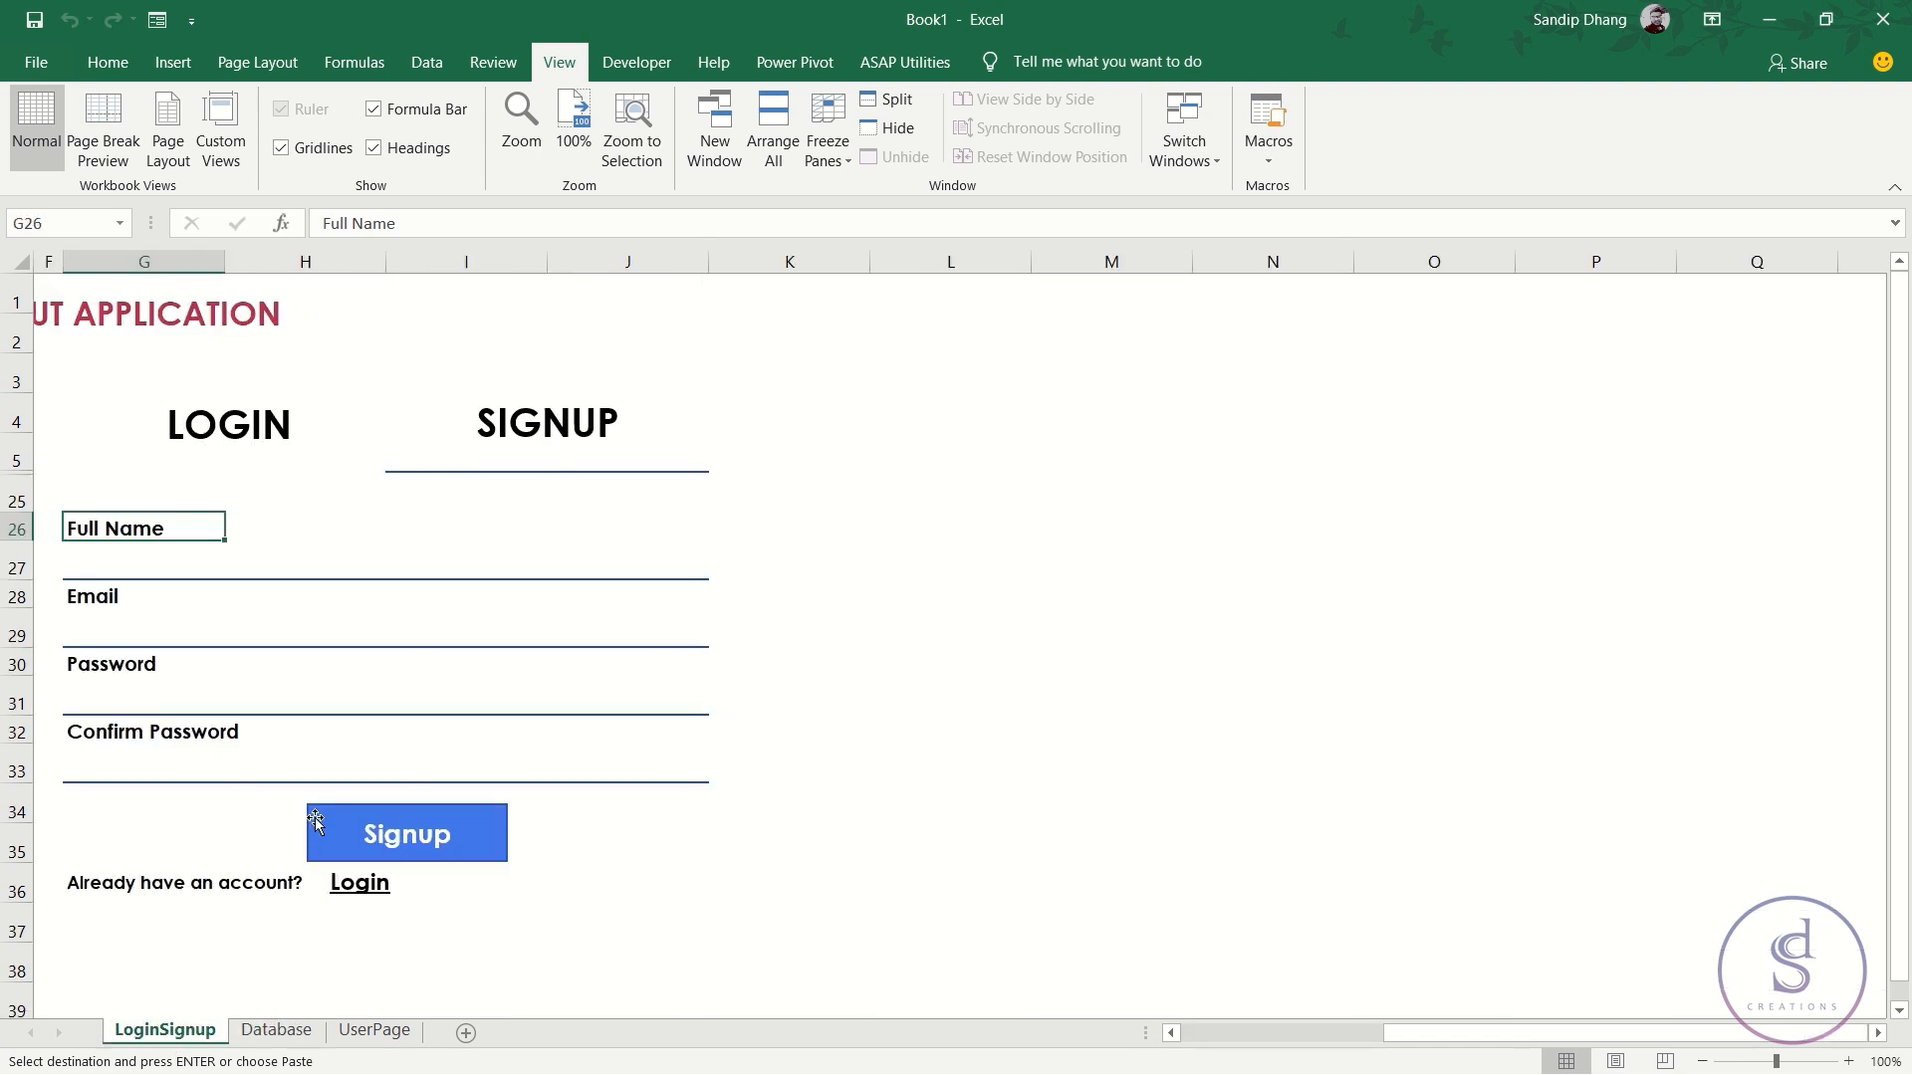
pyautogui.click(1170, 454)
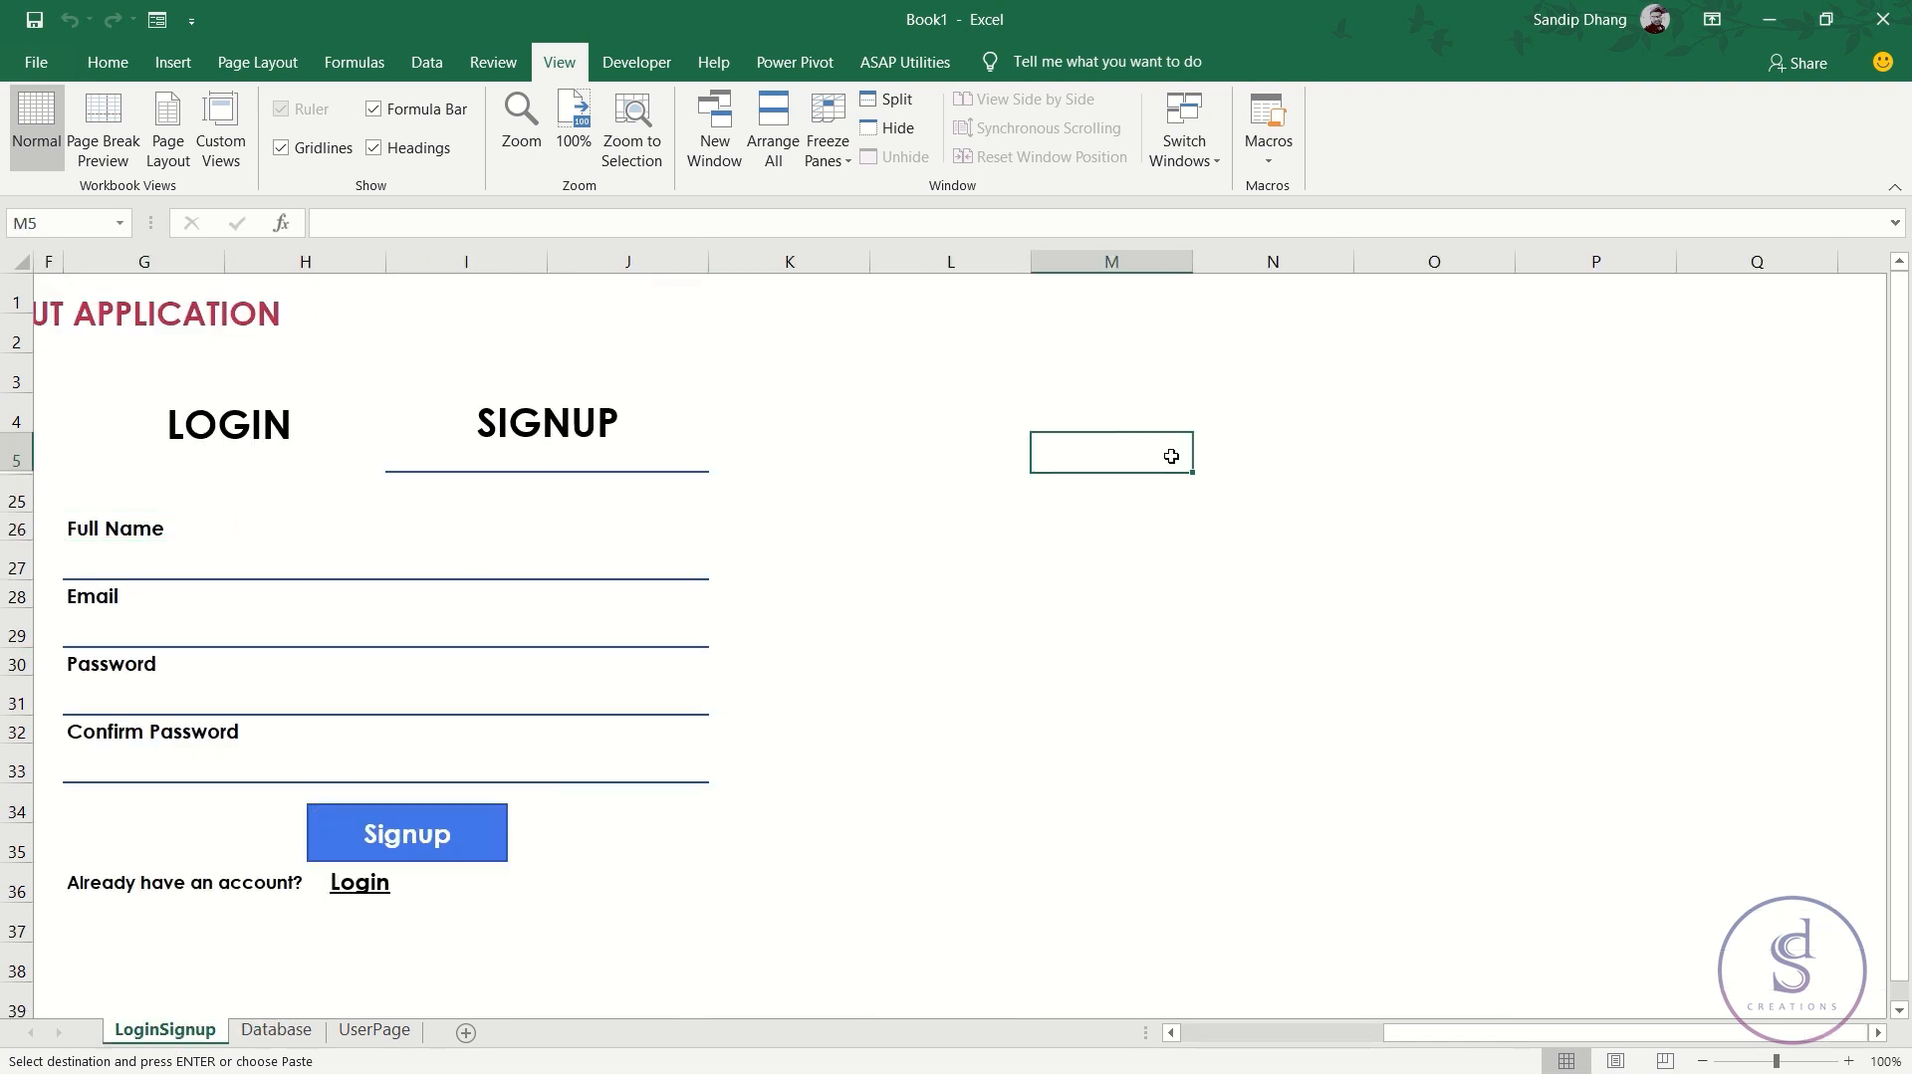
pyautogui.hotkey('ctrl', 'v')
pyautogui.moveTo(1523, 421); pyautogui.dragTo(1780, 453)
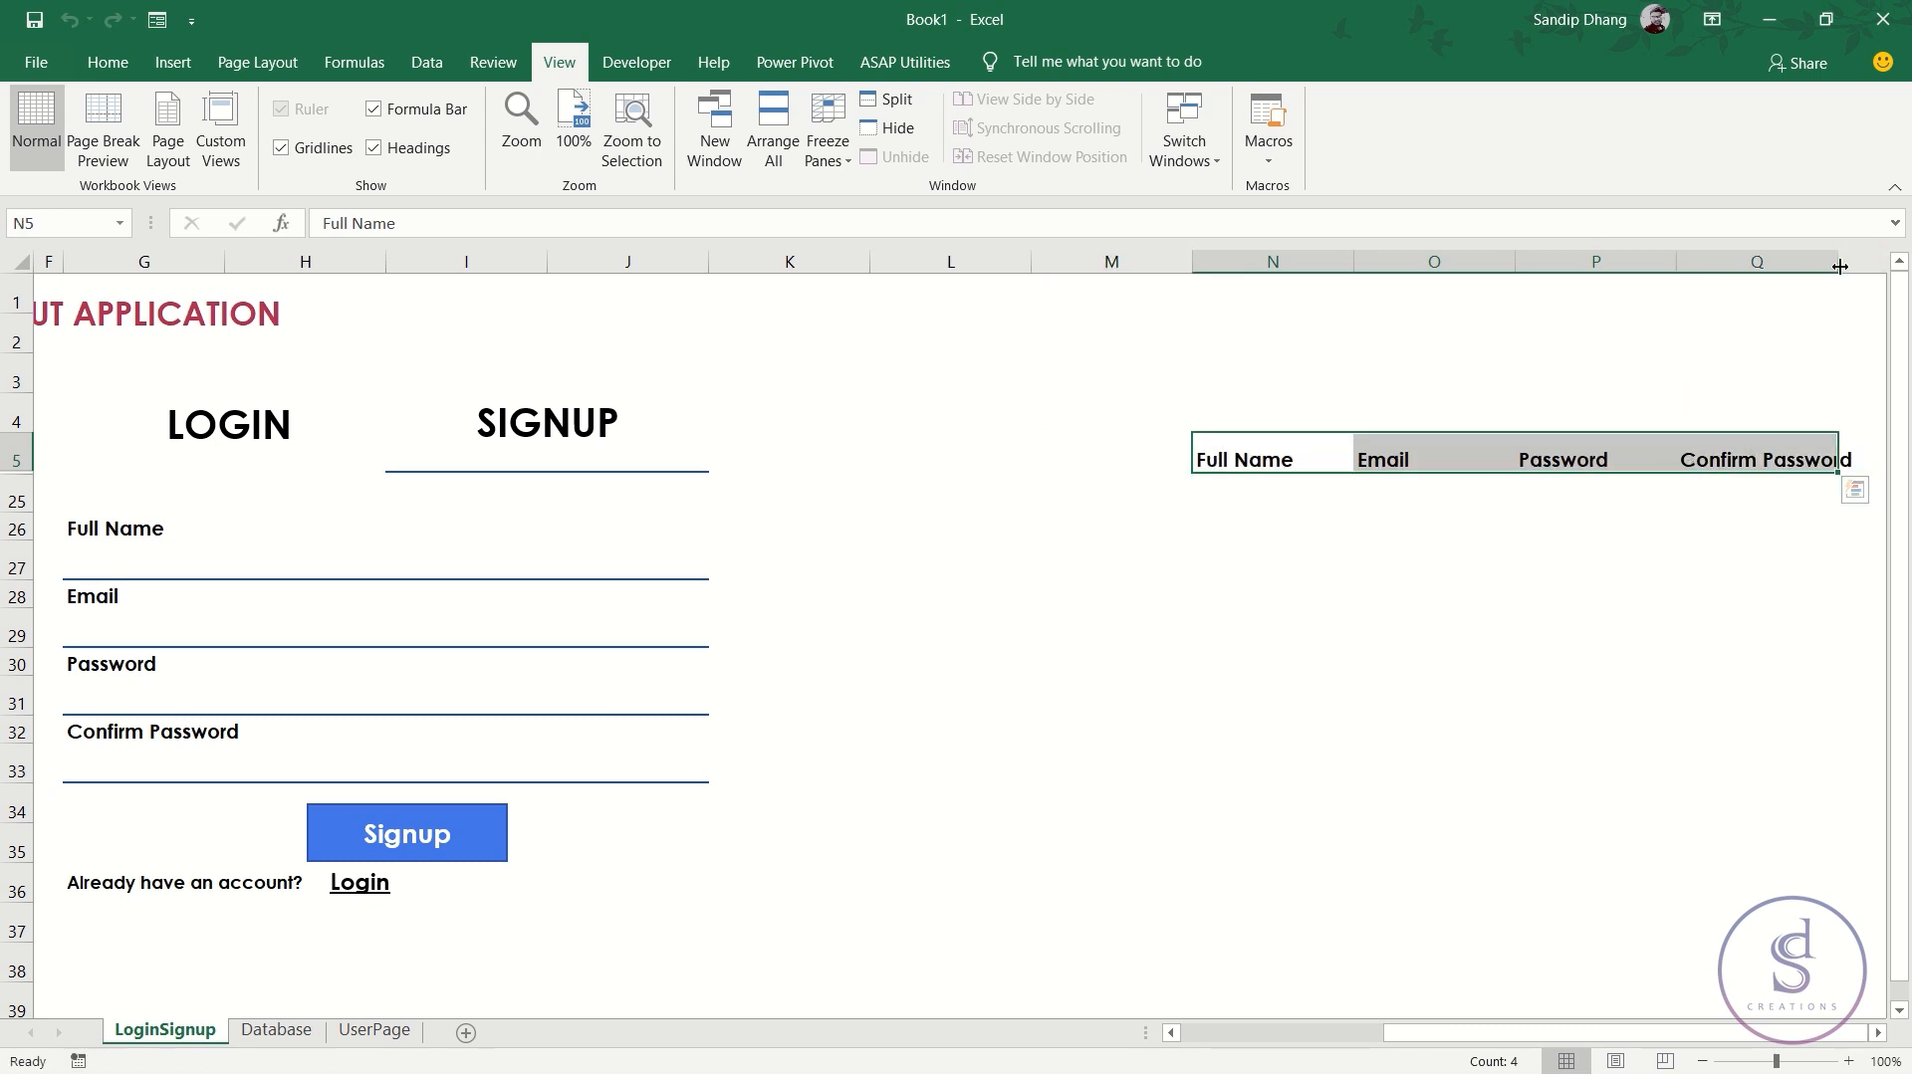
# - Toggle the LoginSignup sheet gridlines and select helper cell N25 under Full Name
pyautogui.click(172, 551)
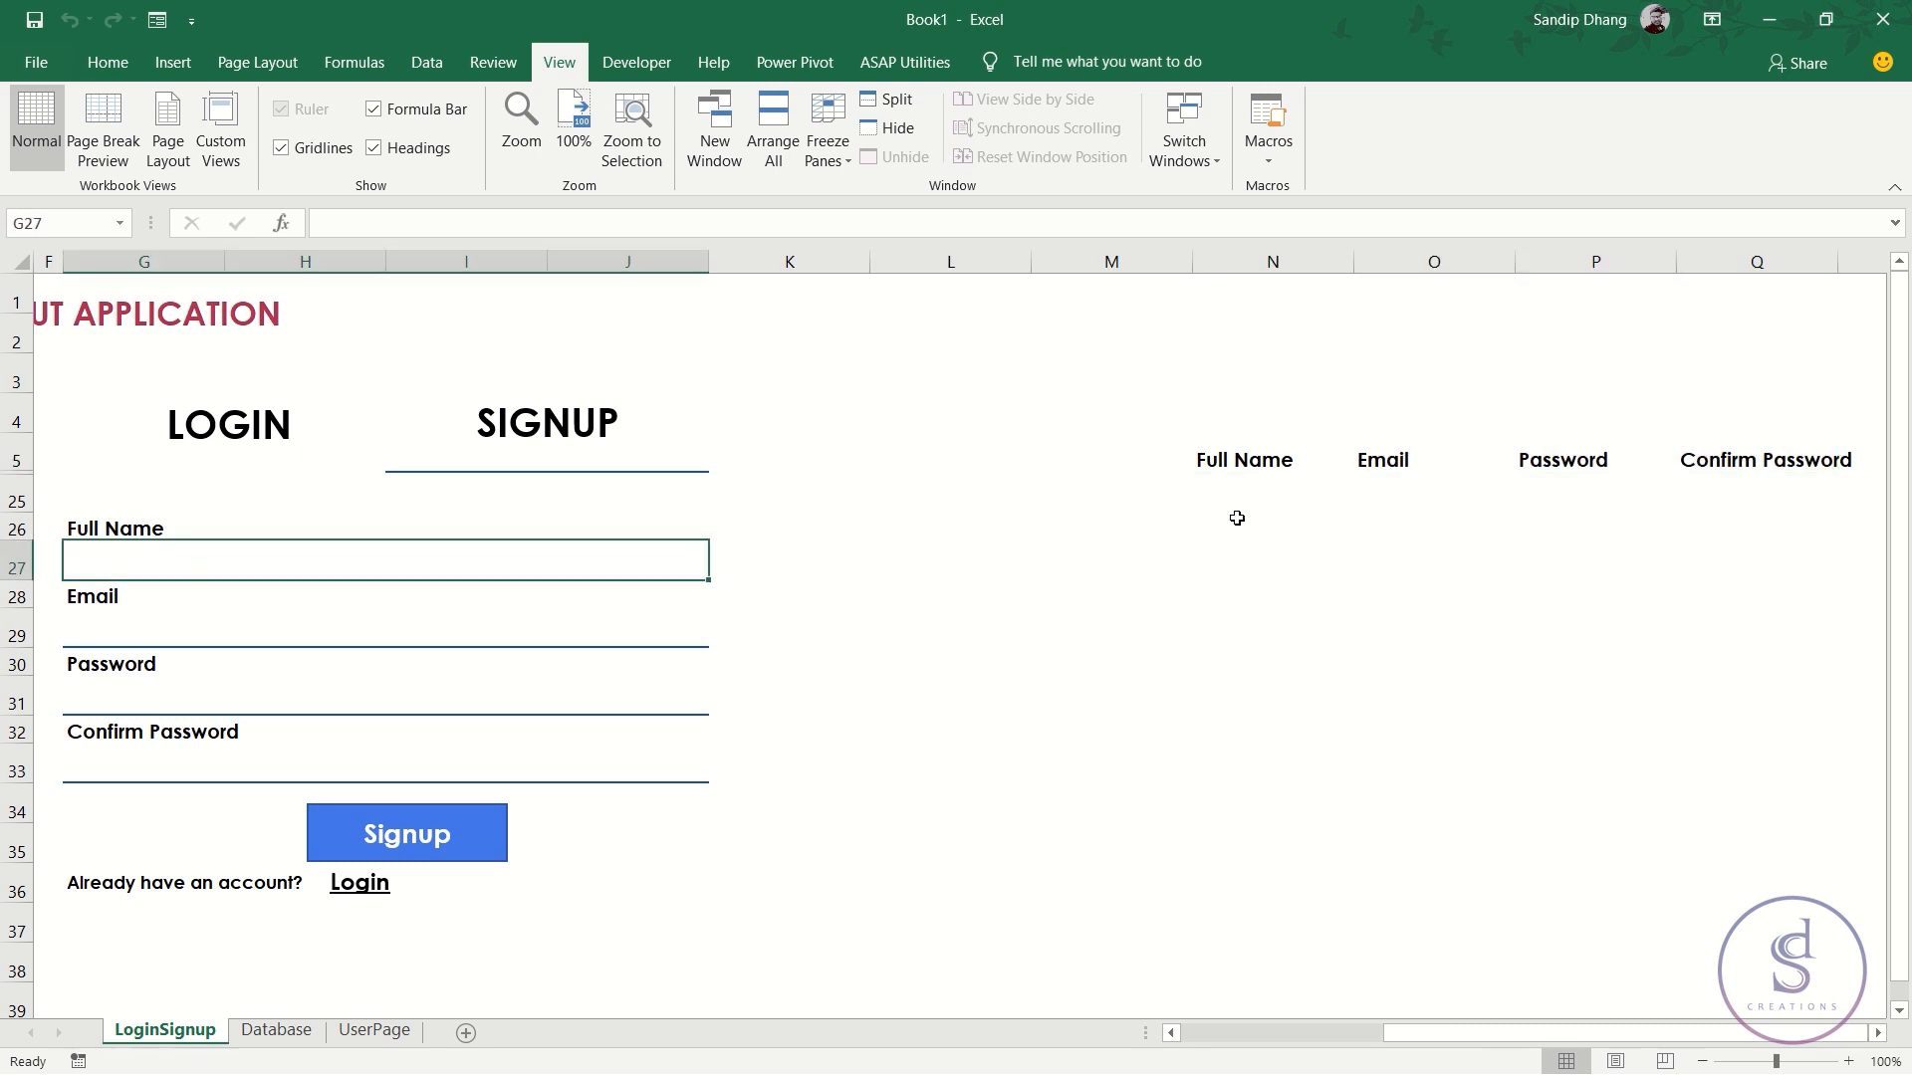
pyautogui.click(1263, 488)
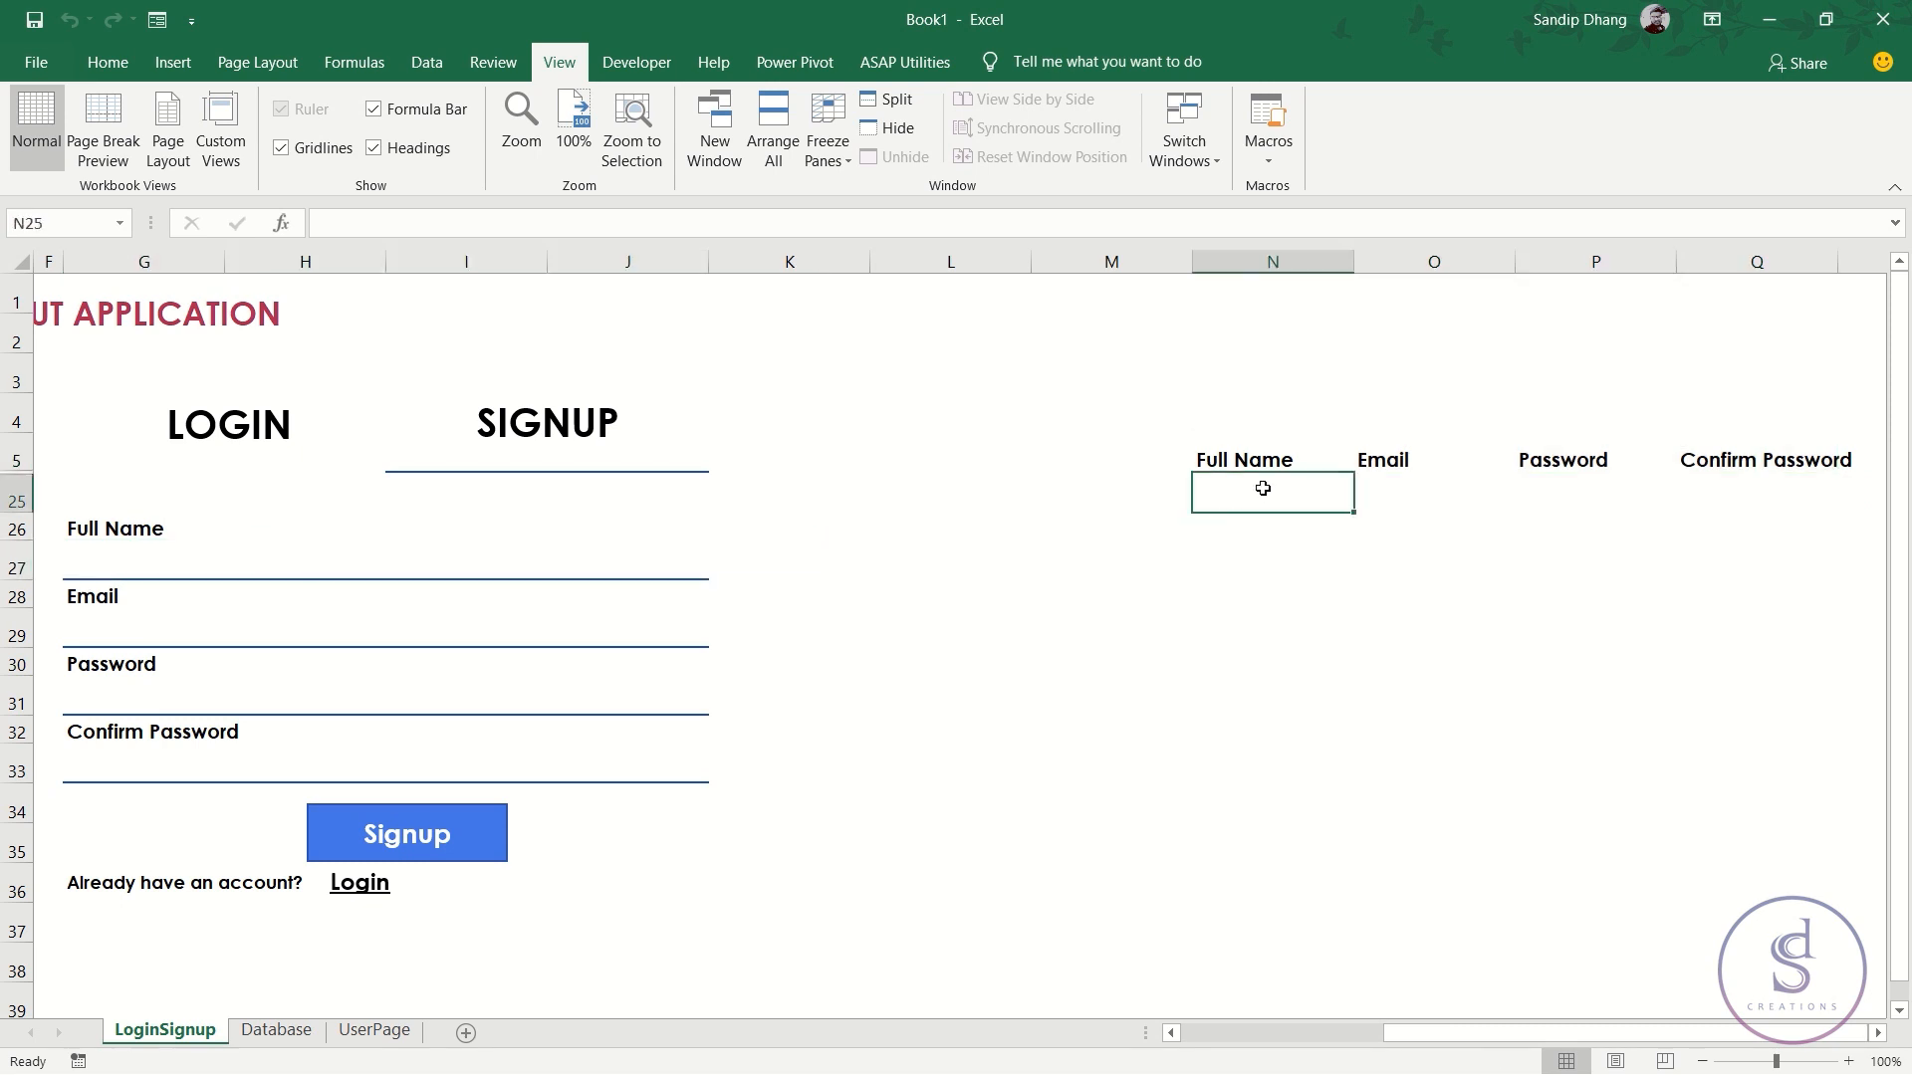
pyautogui.click(314, 151)
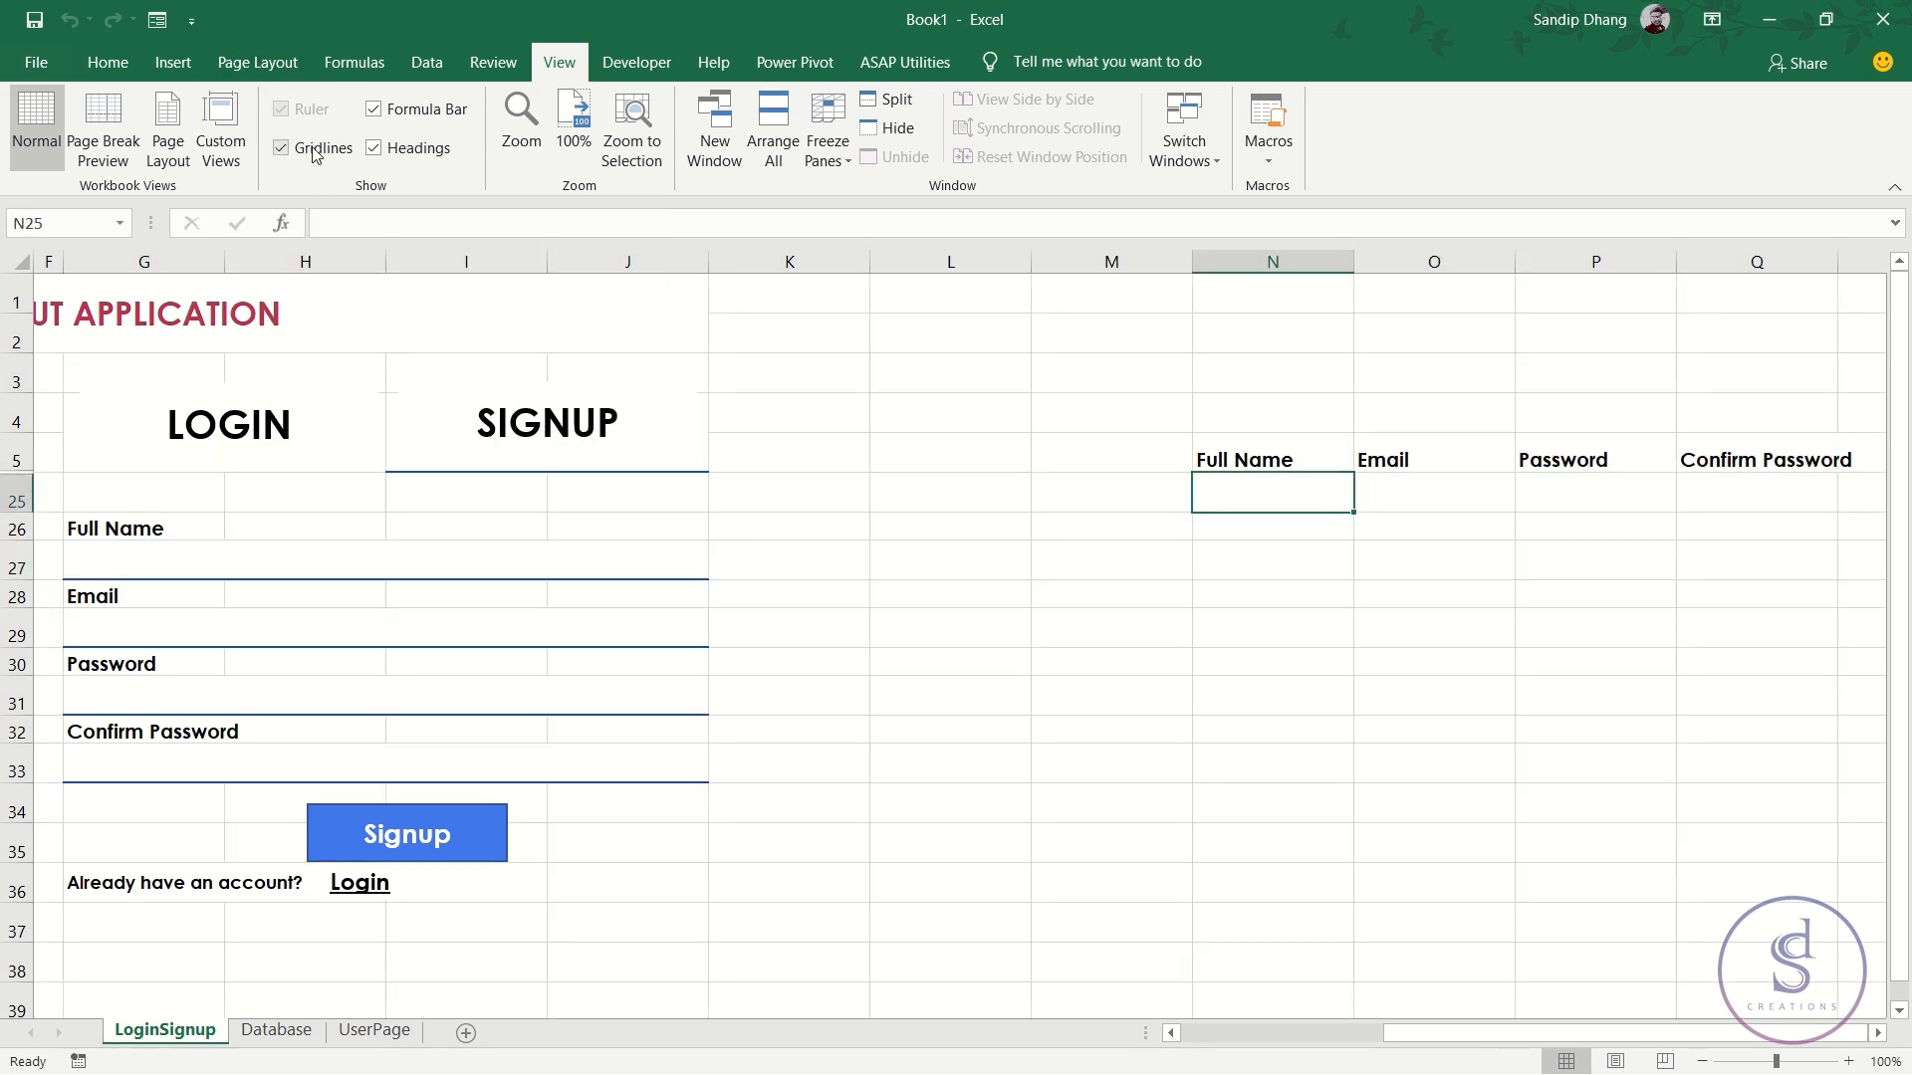
pyautogui.click(1470, 755)
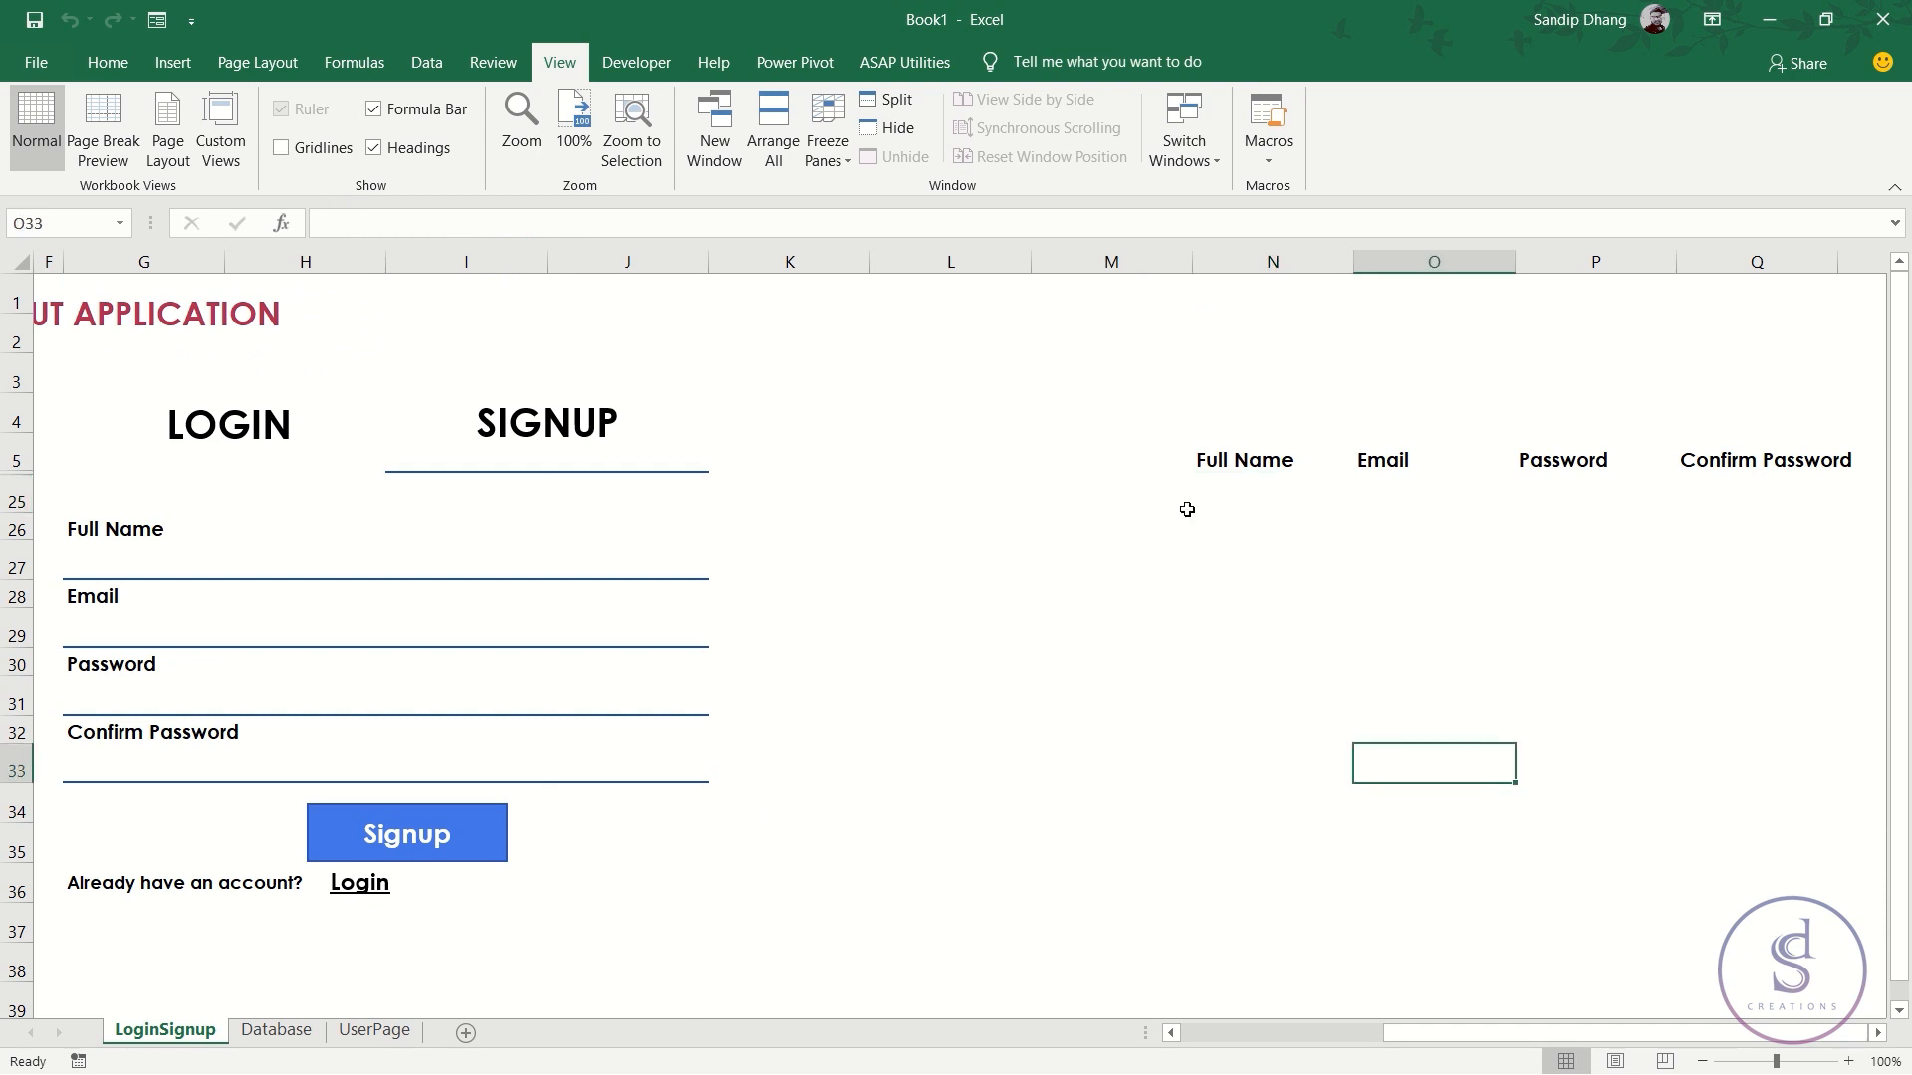
pyautogui.click(1283, 495)
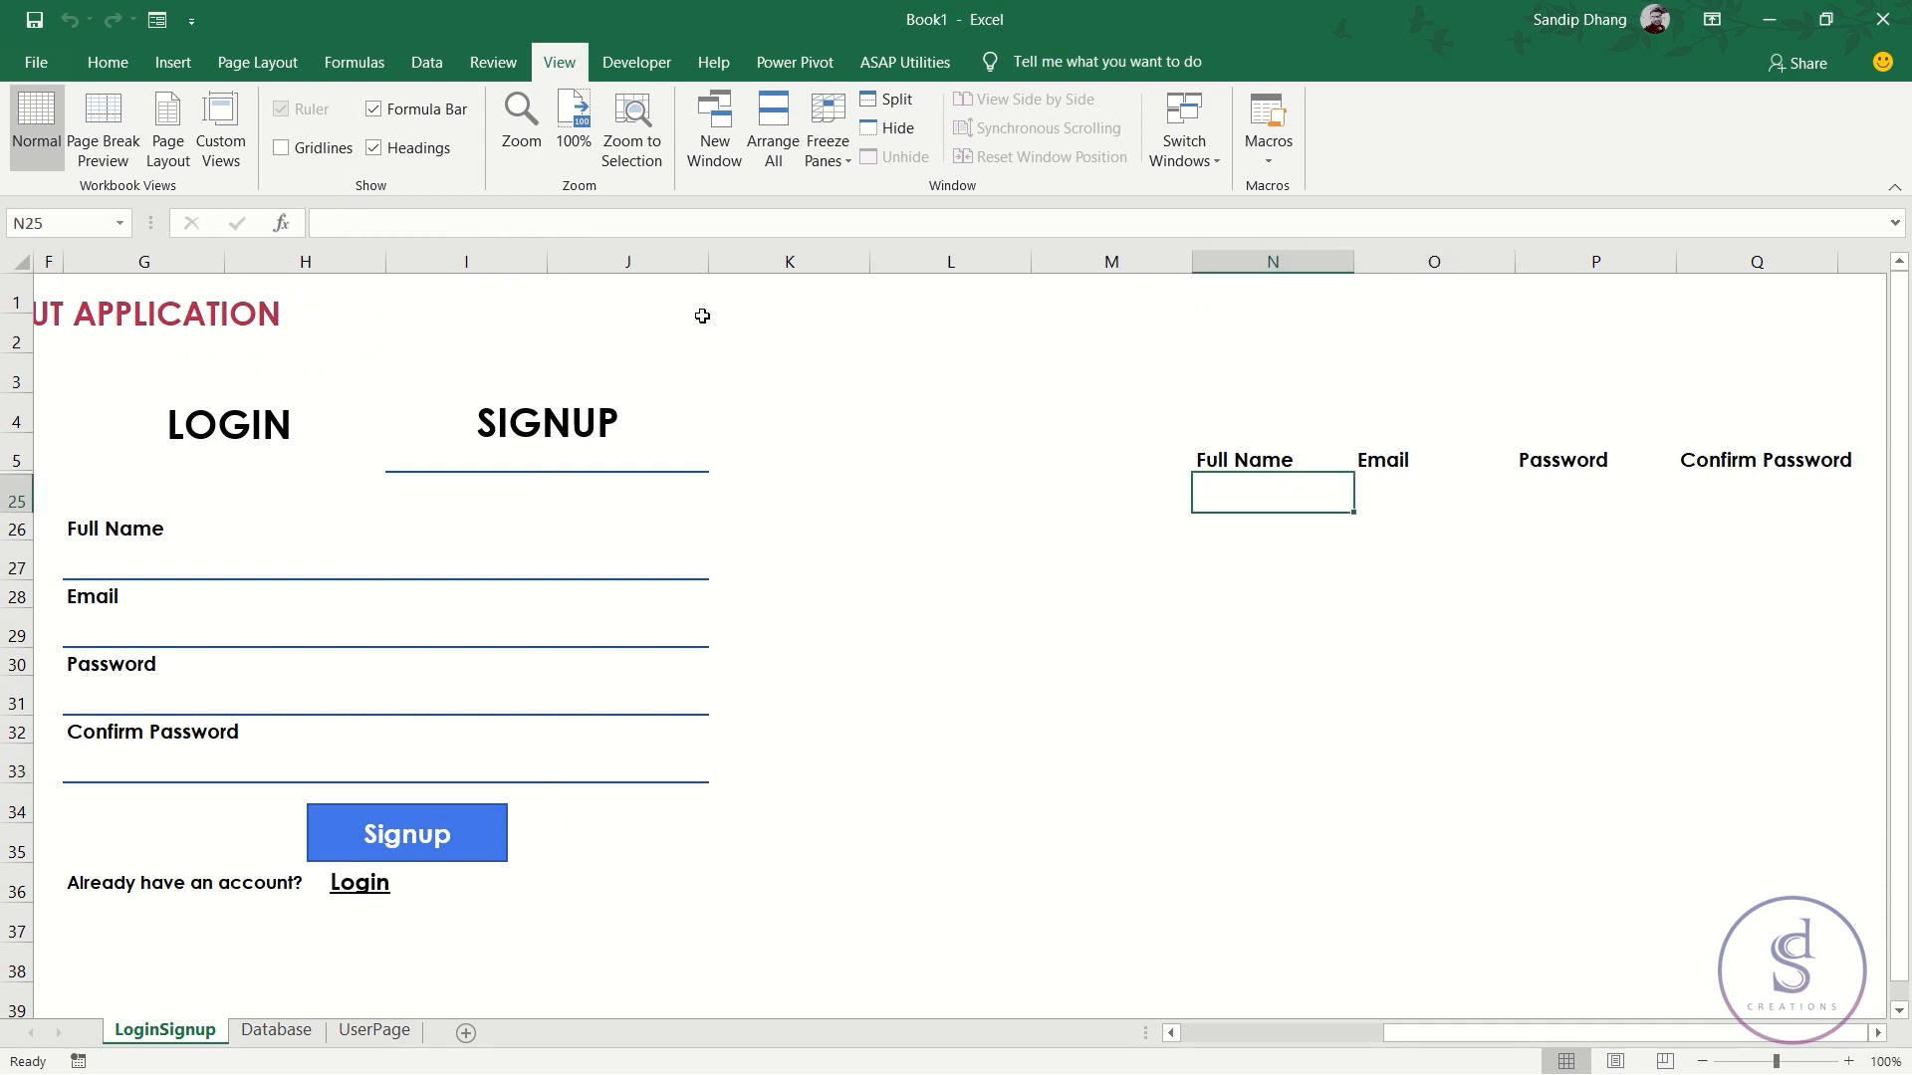
pyautogui.click(110, 67)
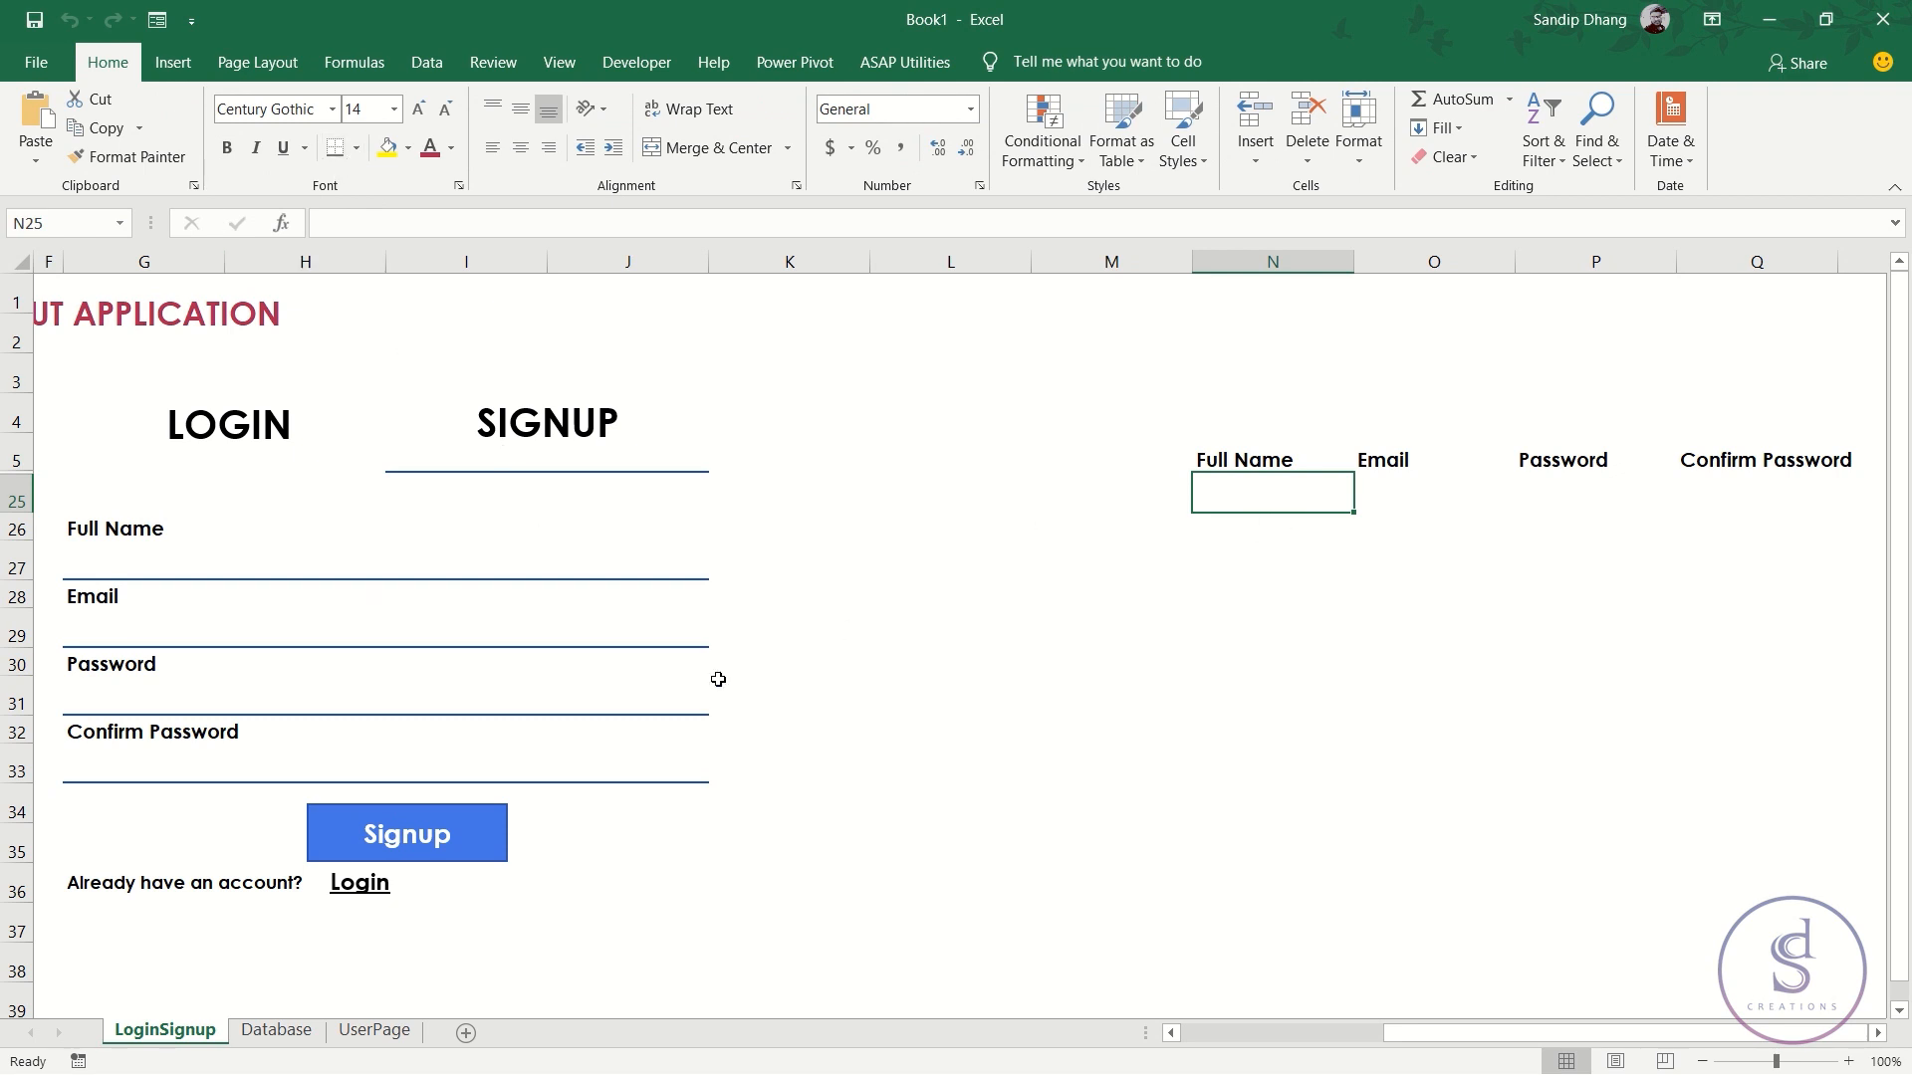
# - Link N25 to the Full Name field G27 and O25 to the Email field G29
pyautogui.write('=')
pyautogui.click(128, 560)
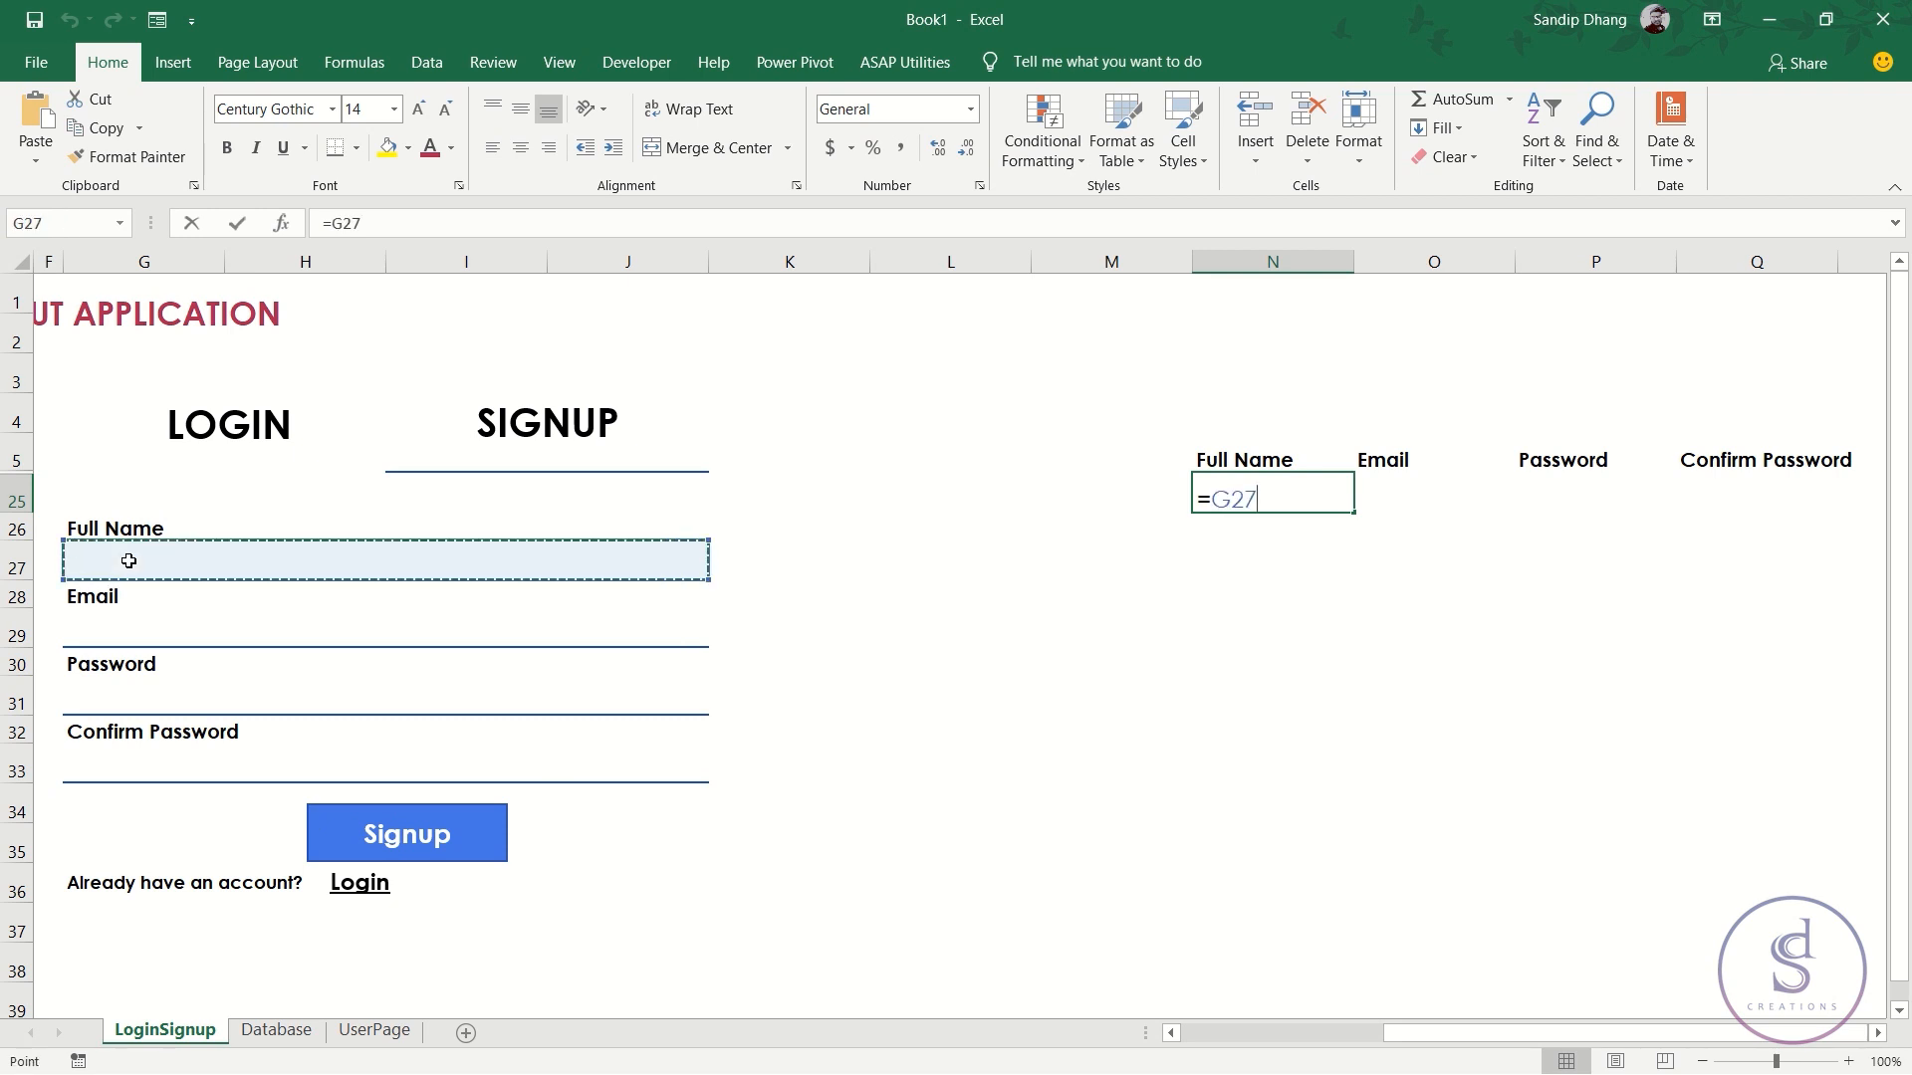
pyautogui.press('Return')
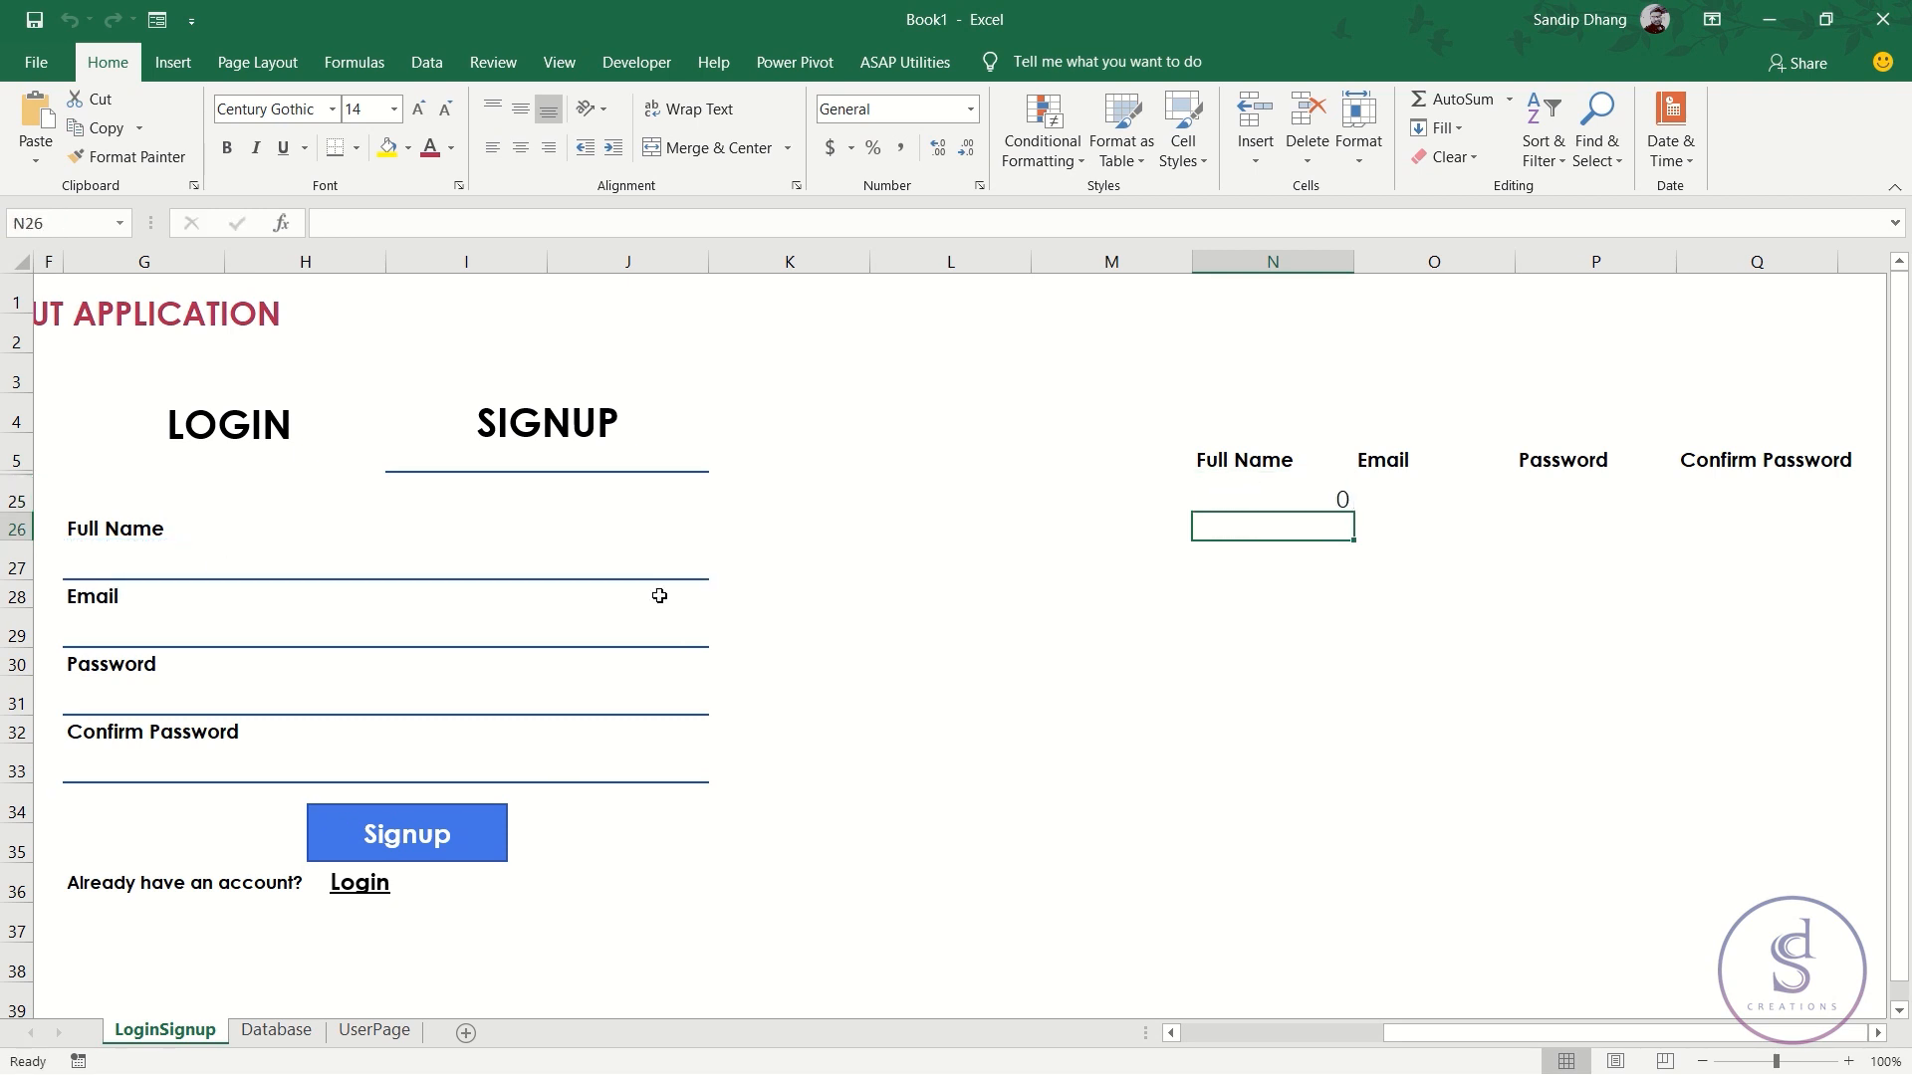
pyautogui.press('Up')
pyautogui.press('Right')
pyautogui.write('=')
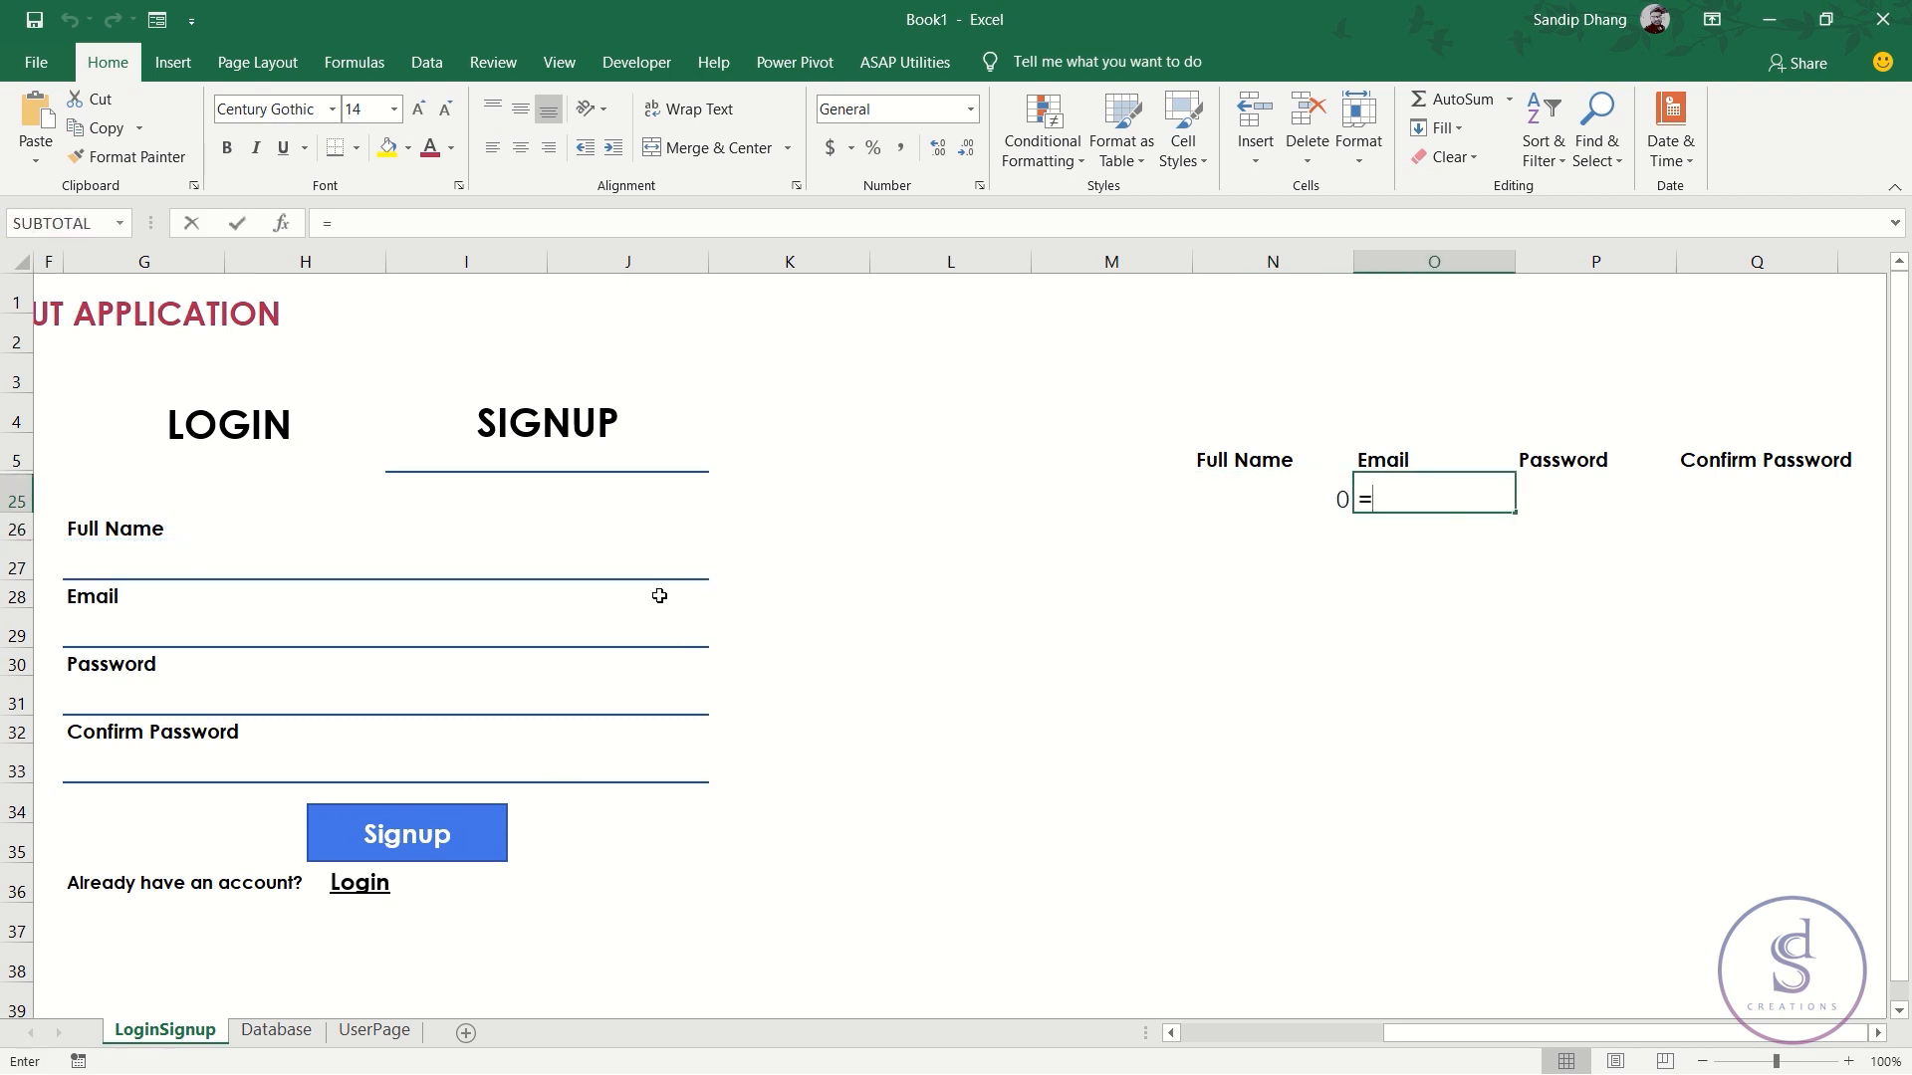
pyautogui.click(625, 635)
pyautogui.press('Return')
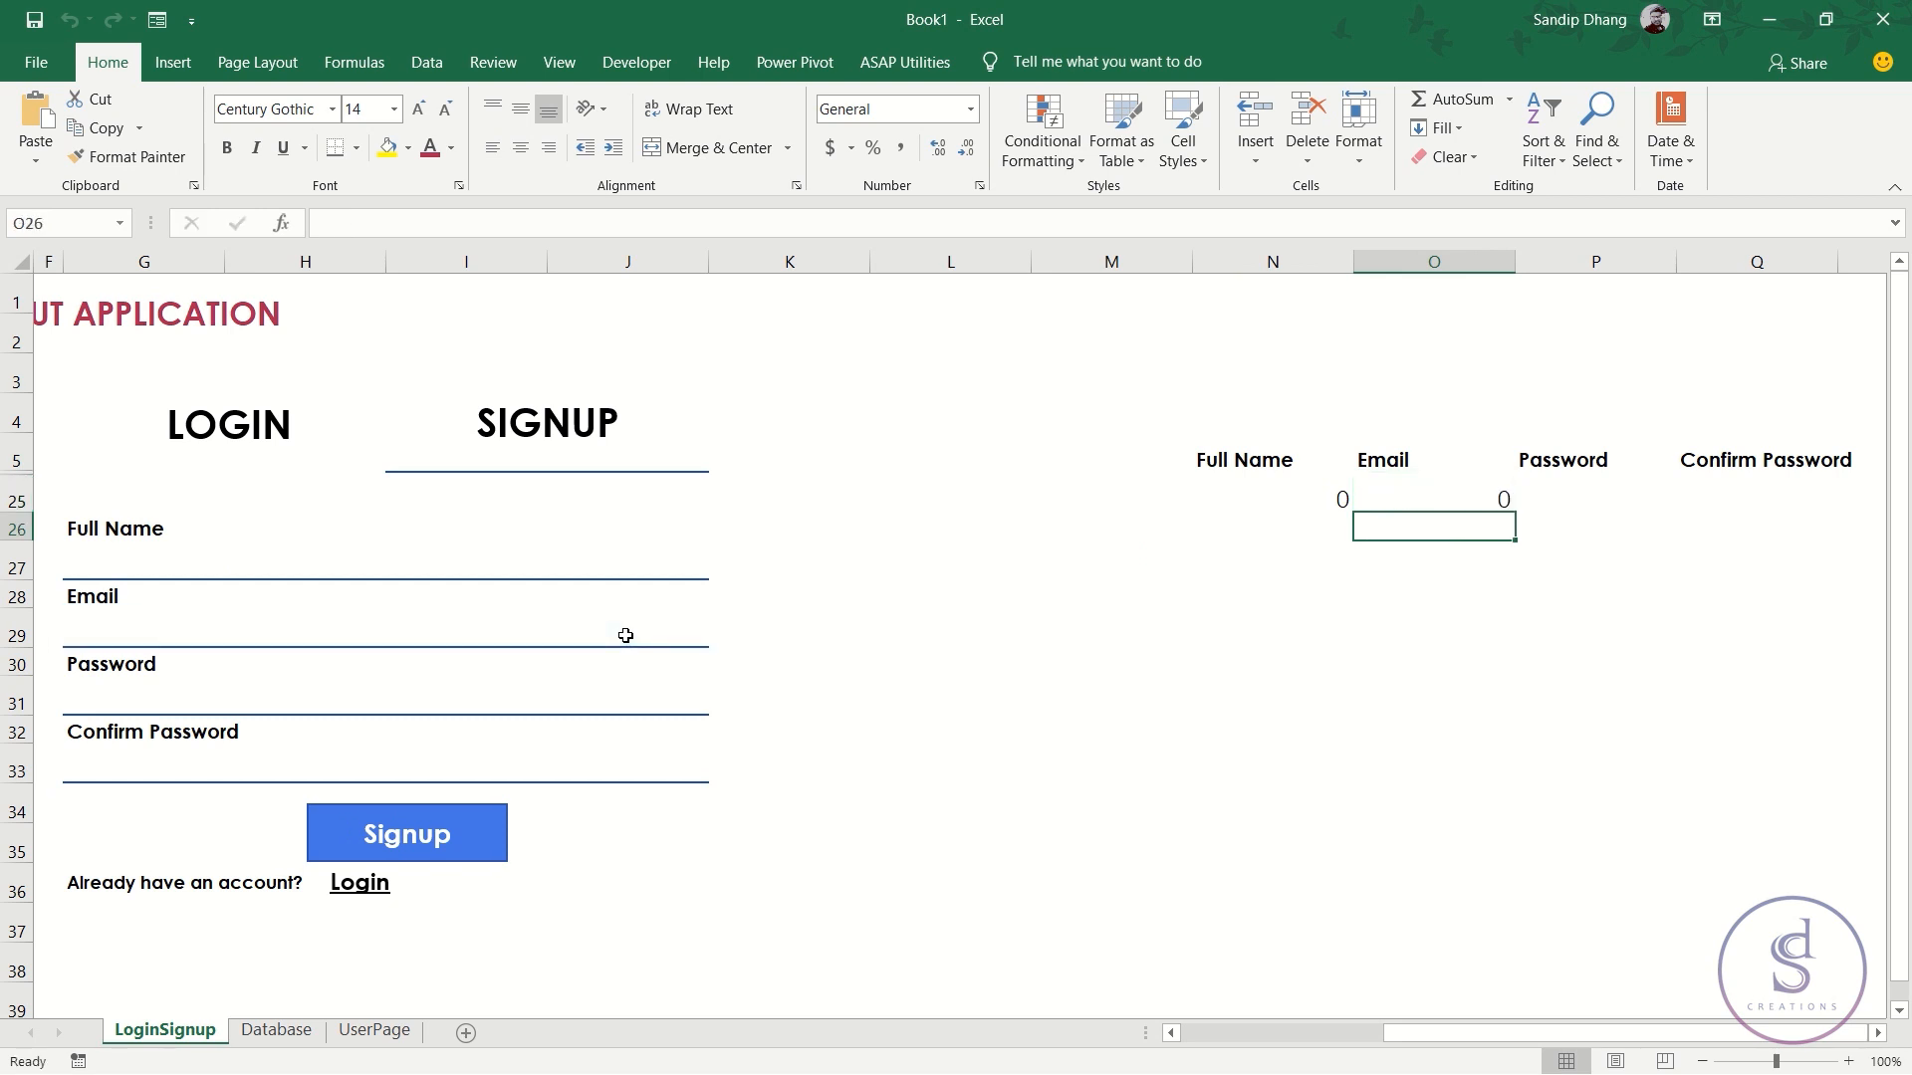
# - Link P25 to the Password field G31 and Q25 to the Confirm Password field G33
pyautogui.click(1576, 495)
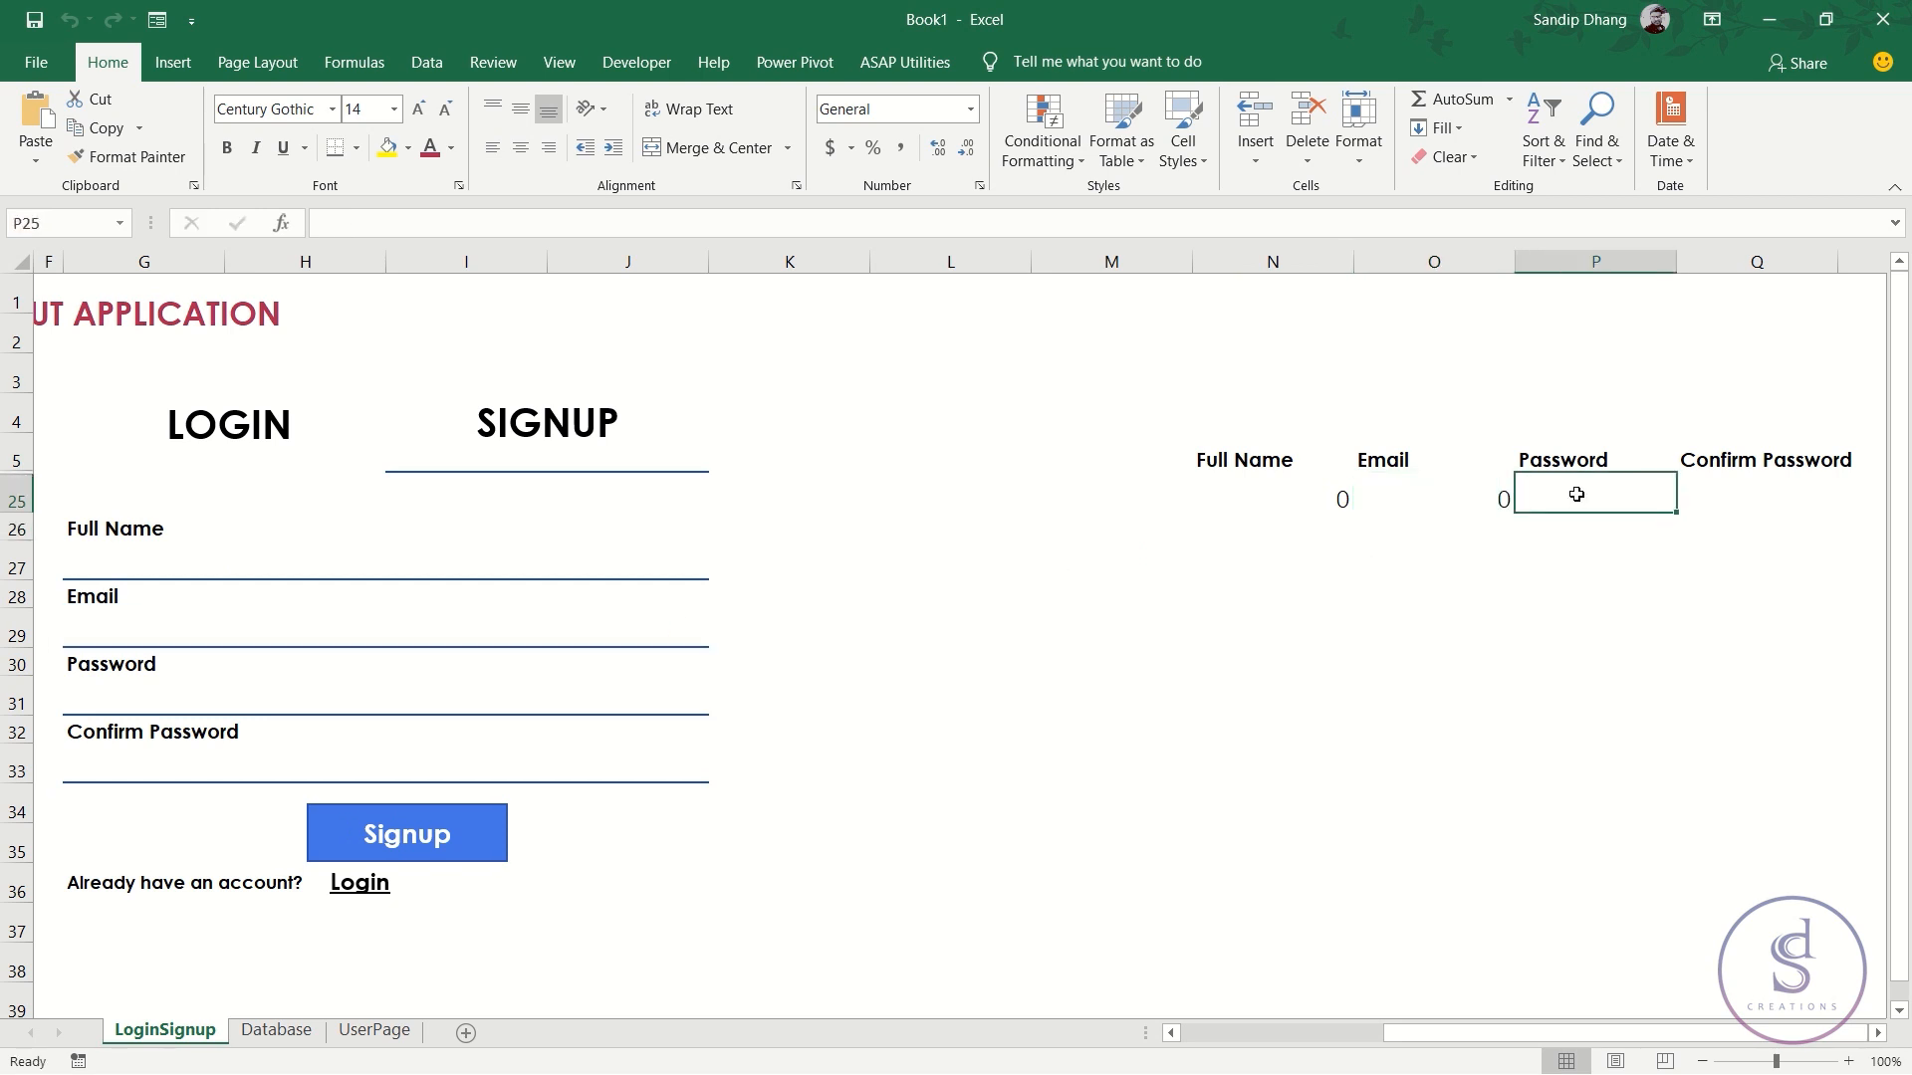
pyautogui.write('=')
pyautogui.click(135, 707)
pyautogui.press('Return')
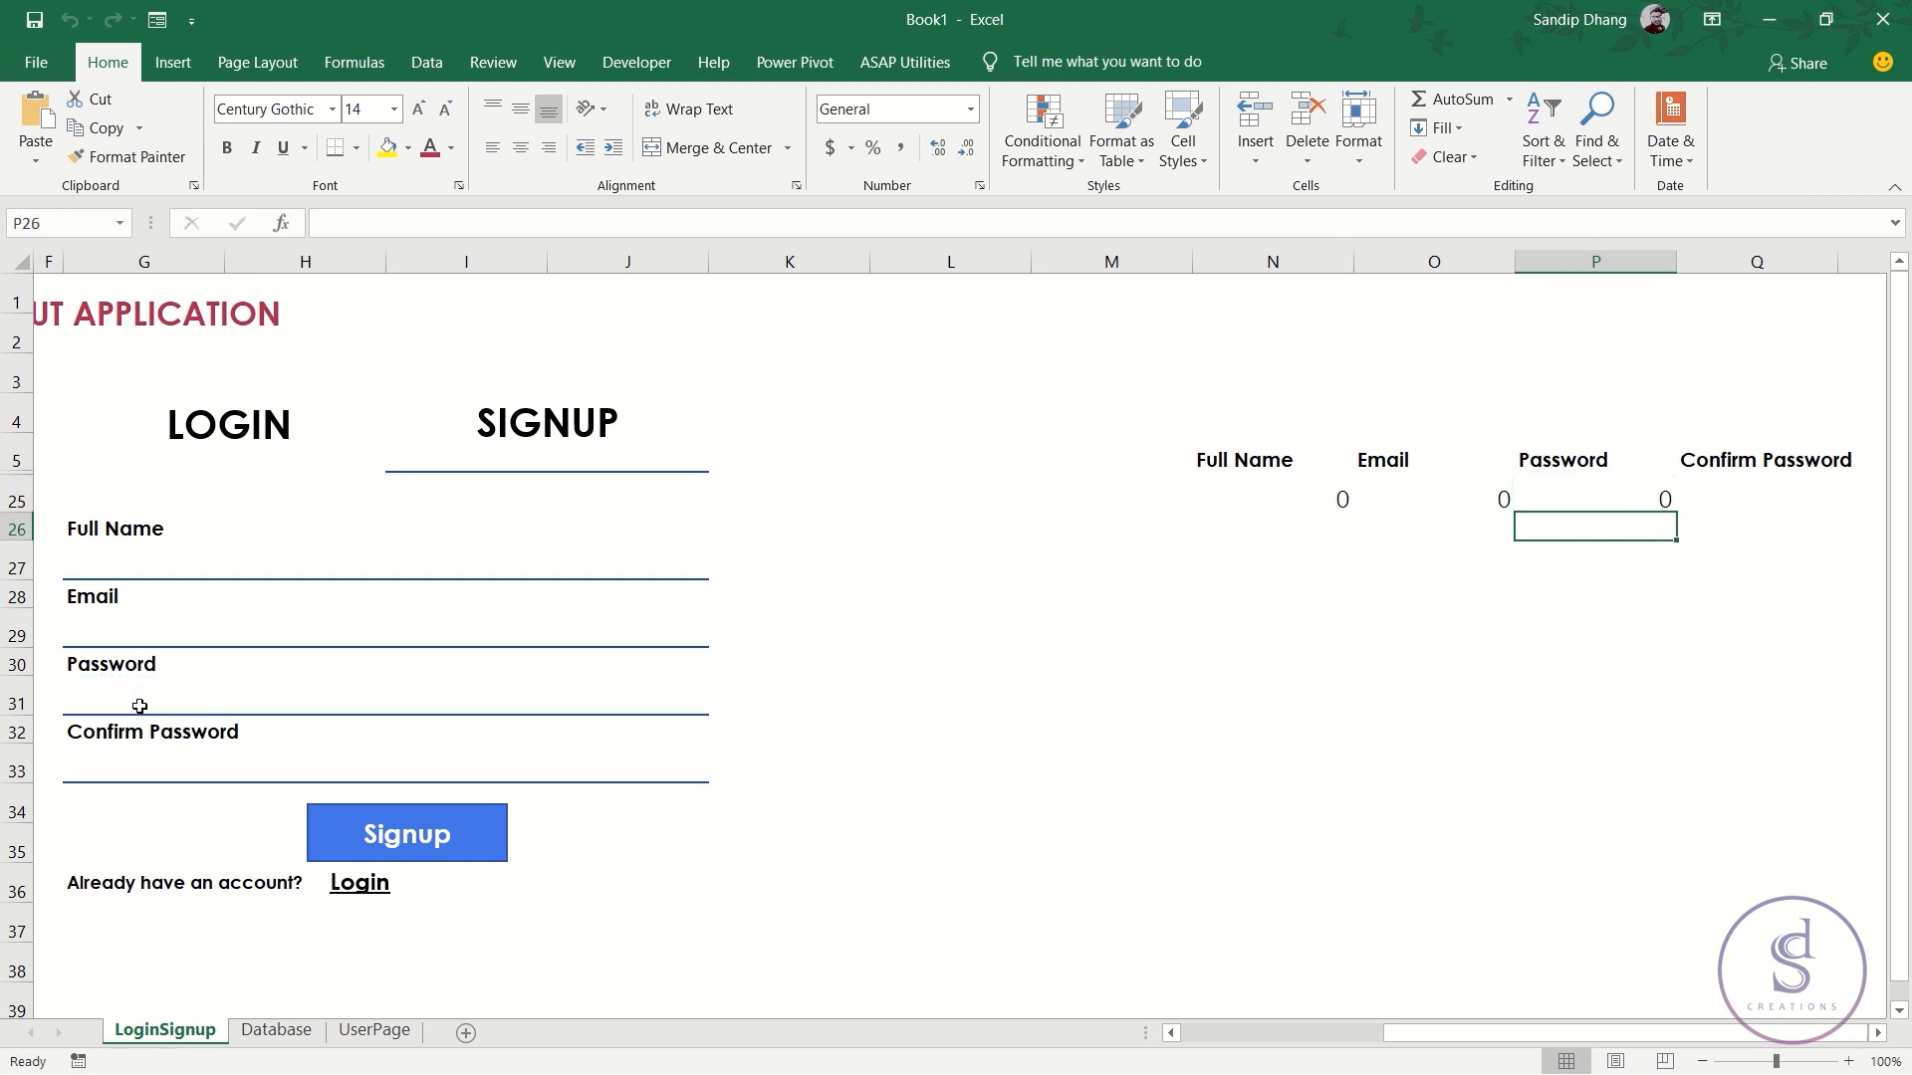
pyautogui.click(1753, 498)
pyautogui.write('=')
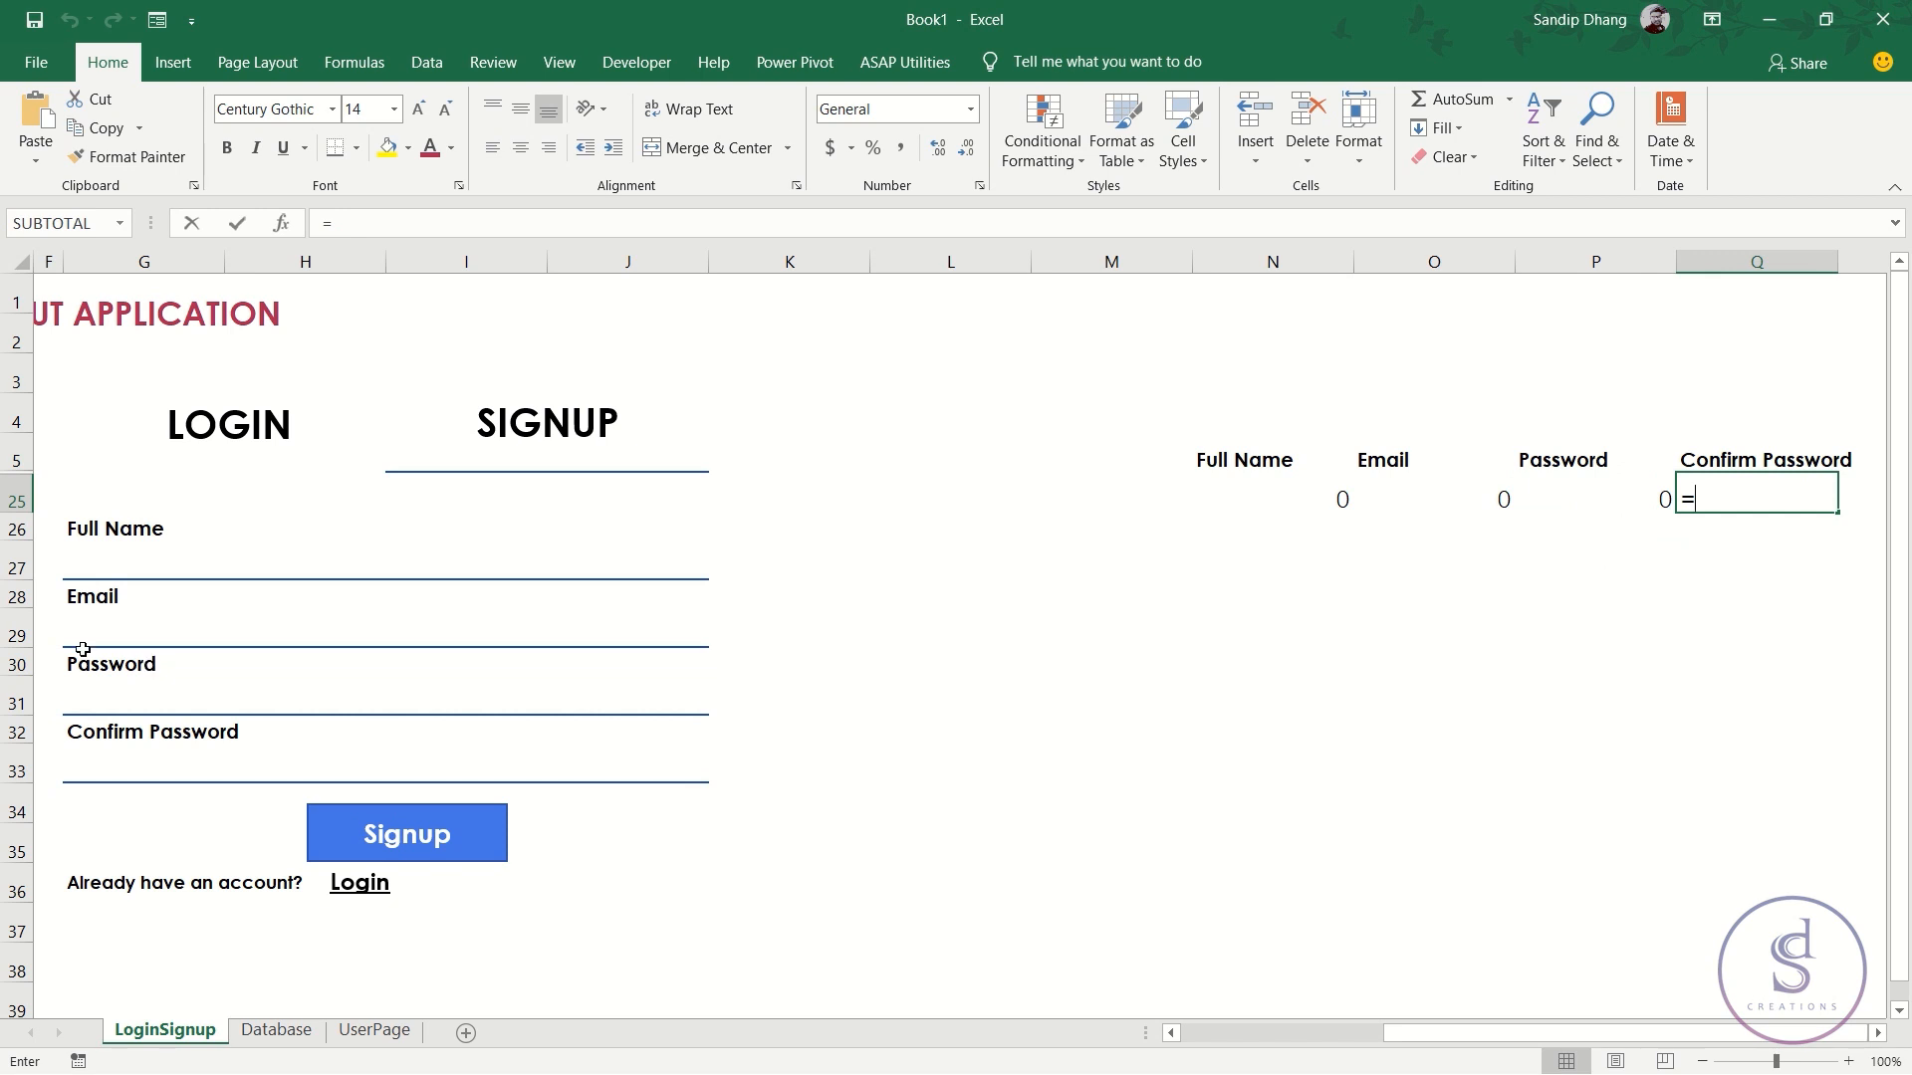
pyautogui.click(142, 765)
pyautogui.press('Return')
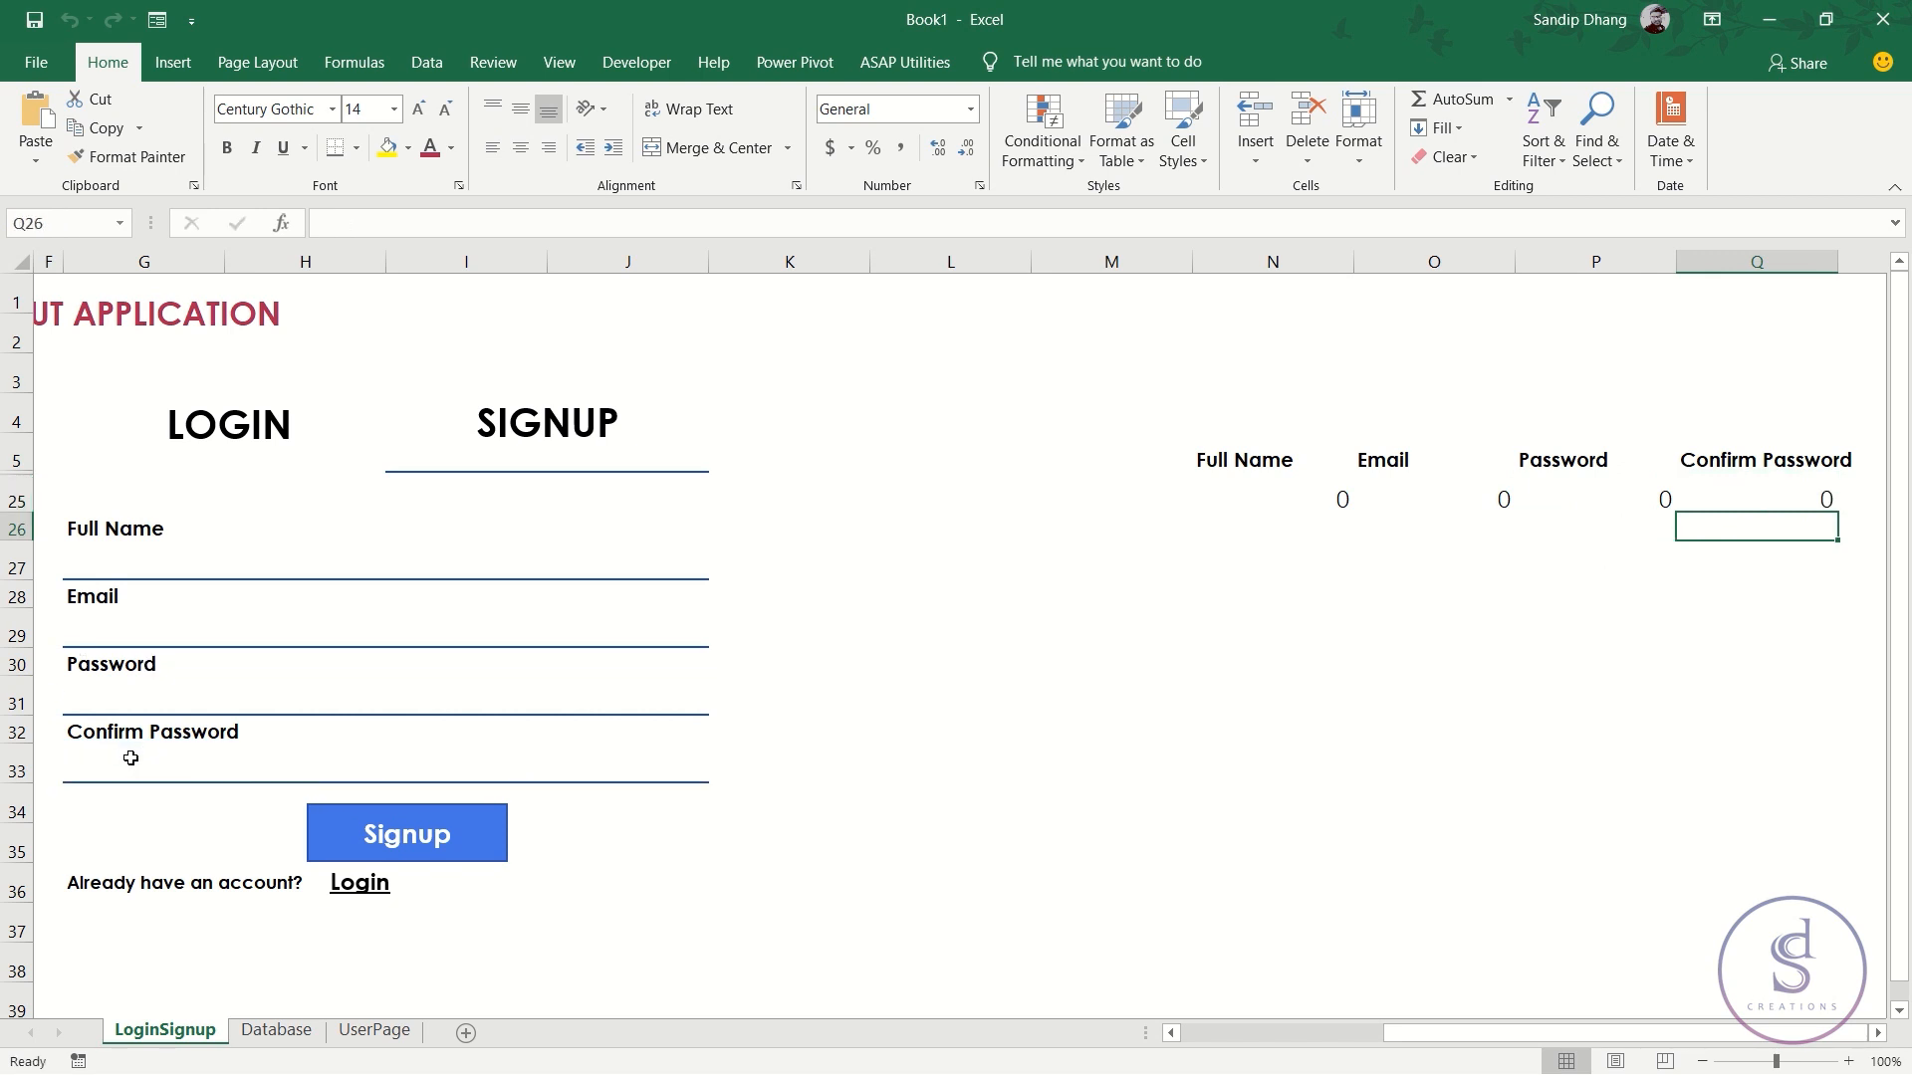
# - Fill the signup fields with test entries 'sasas', 'sasas', 'asas' and 'asas'
pyautogui.click(152, 552)
pyautogui.write('sasas')
pyautogui.press('Return')
pyautogui.press('Return')
pyautogui.write('sasas')
pyautogui.press('Return')
pyautogui.press('Return')
pyautogui.write('asas')
pyautogui.press('Return')
pyautogui.press('Return')
pyautogui.write('asas')
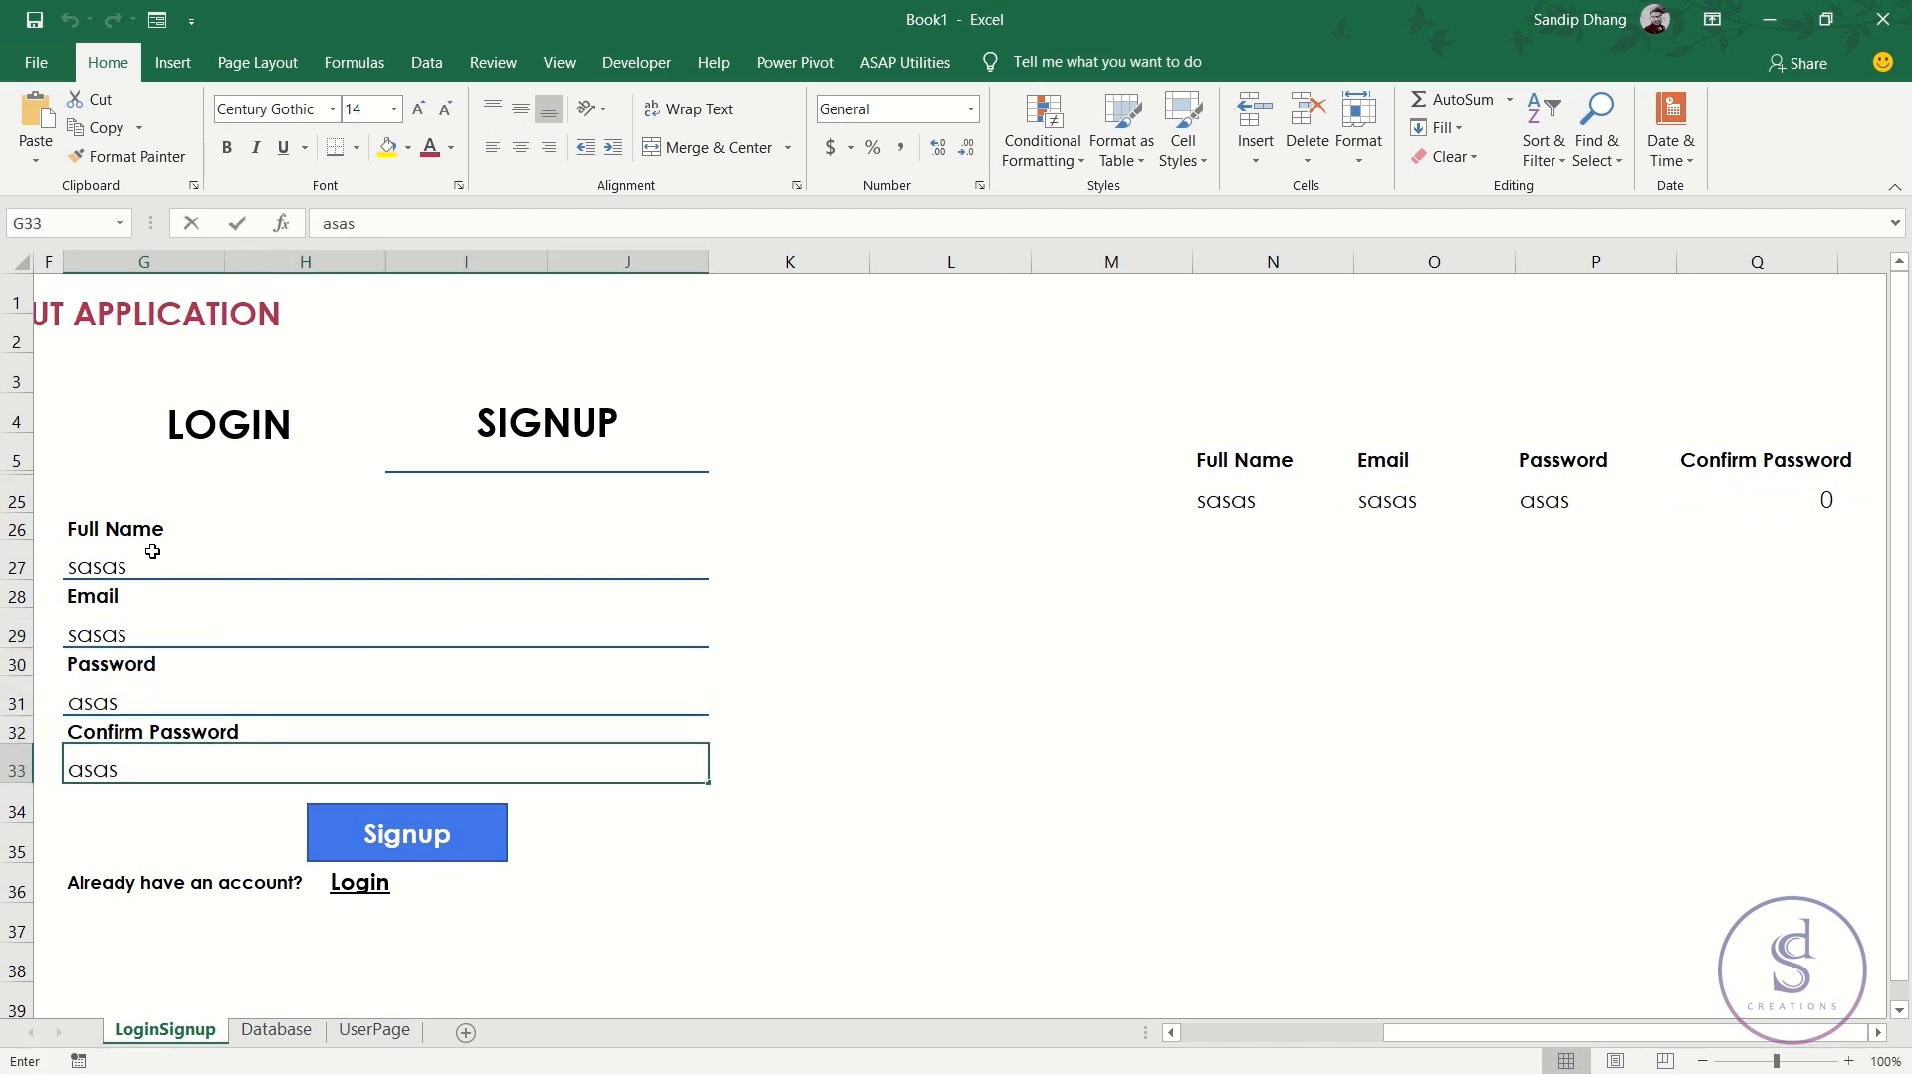
# - Commit the Confirm Password test entry and check that N25:Q25 mirror the form
pyautogui.click(1249, 687)
pyautogui.moveTo(1235, 498); pyautogui.dragTo(1813, 495)
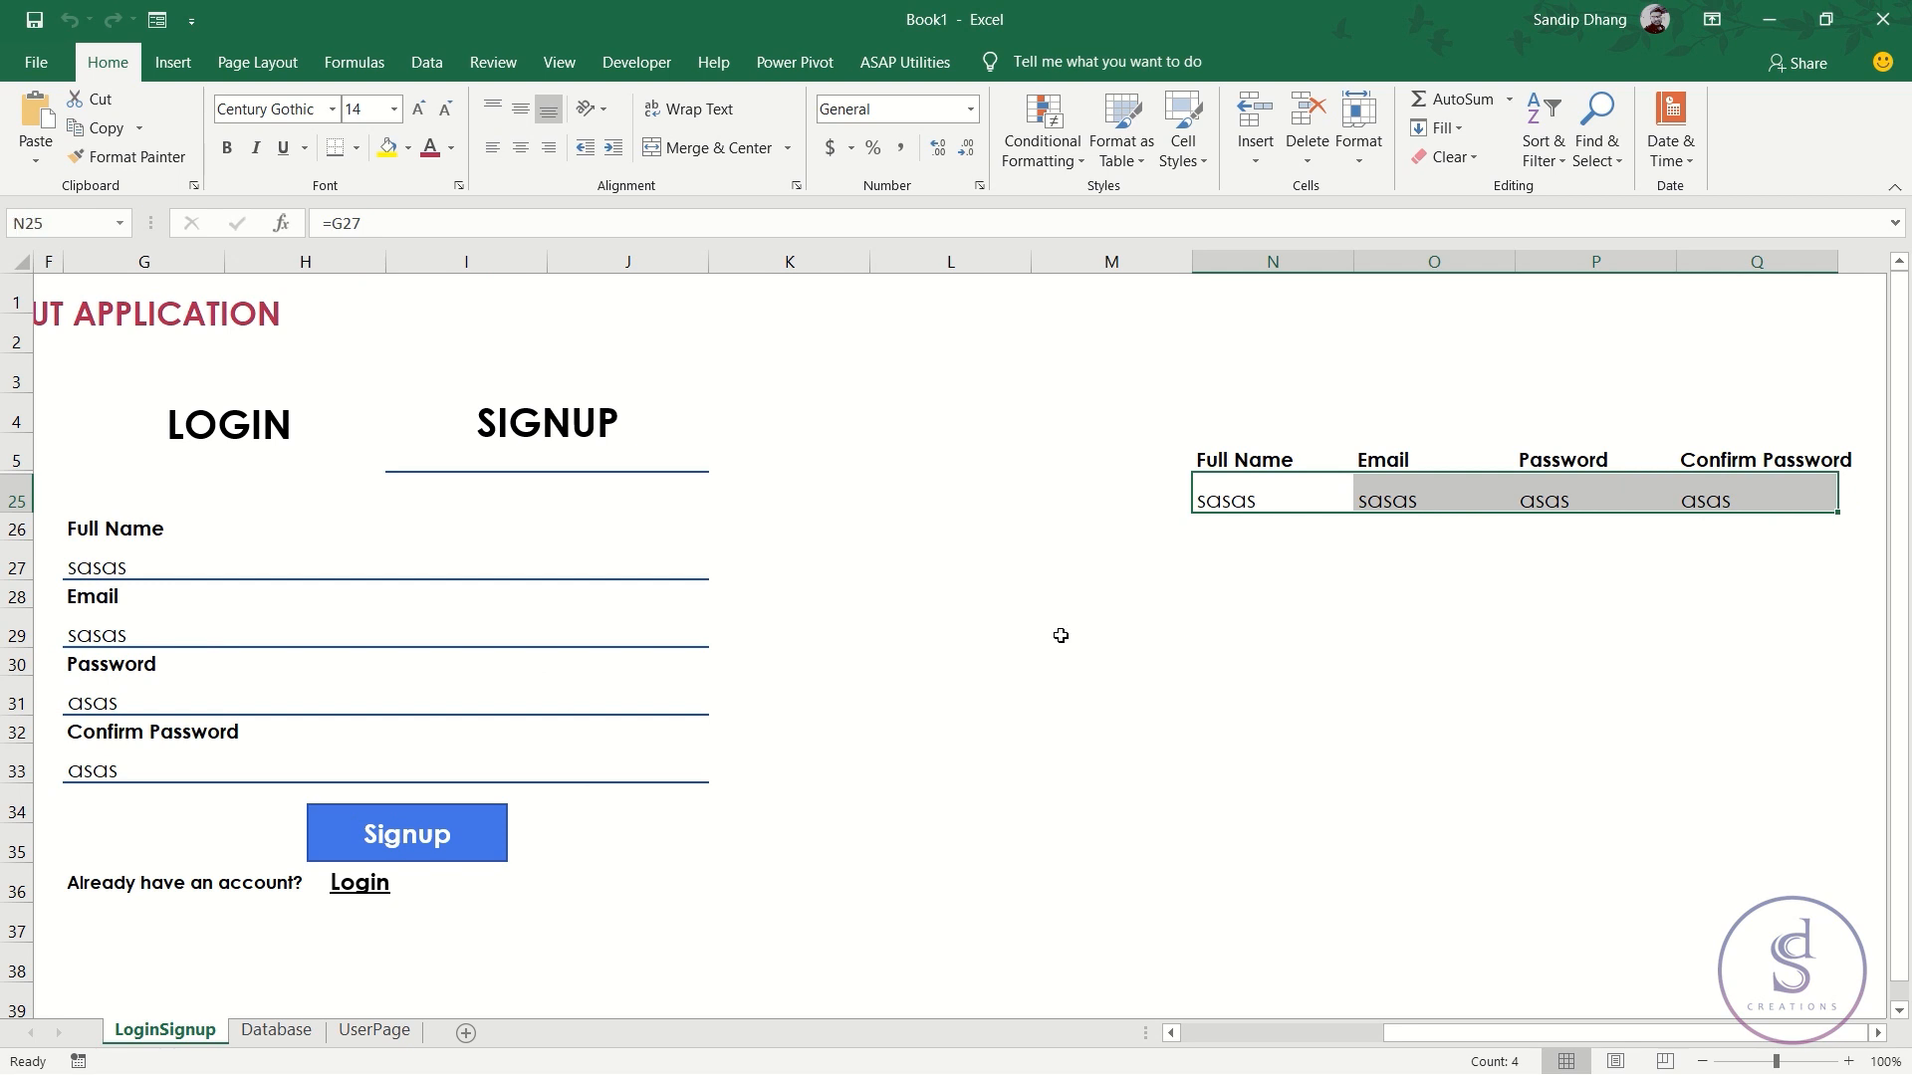
pyautogui.moveTo(1645, 1032); pyautogui.dragTo(1206, 1060)
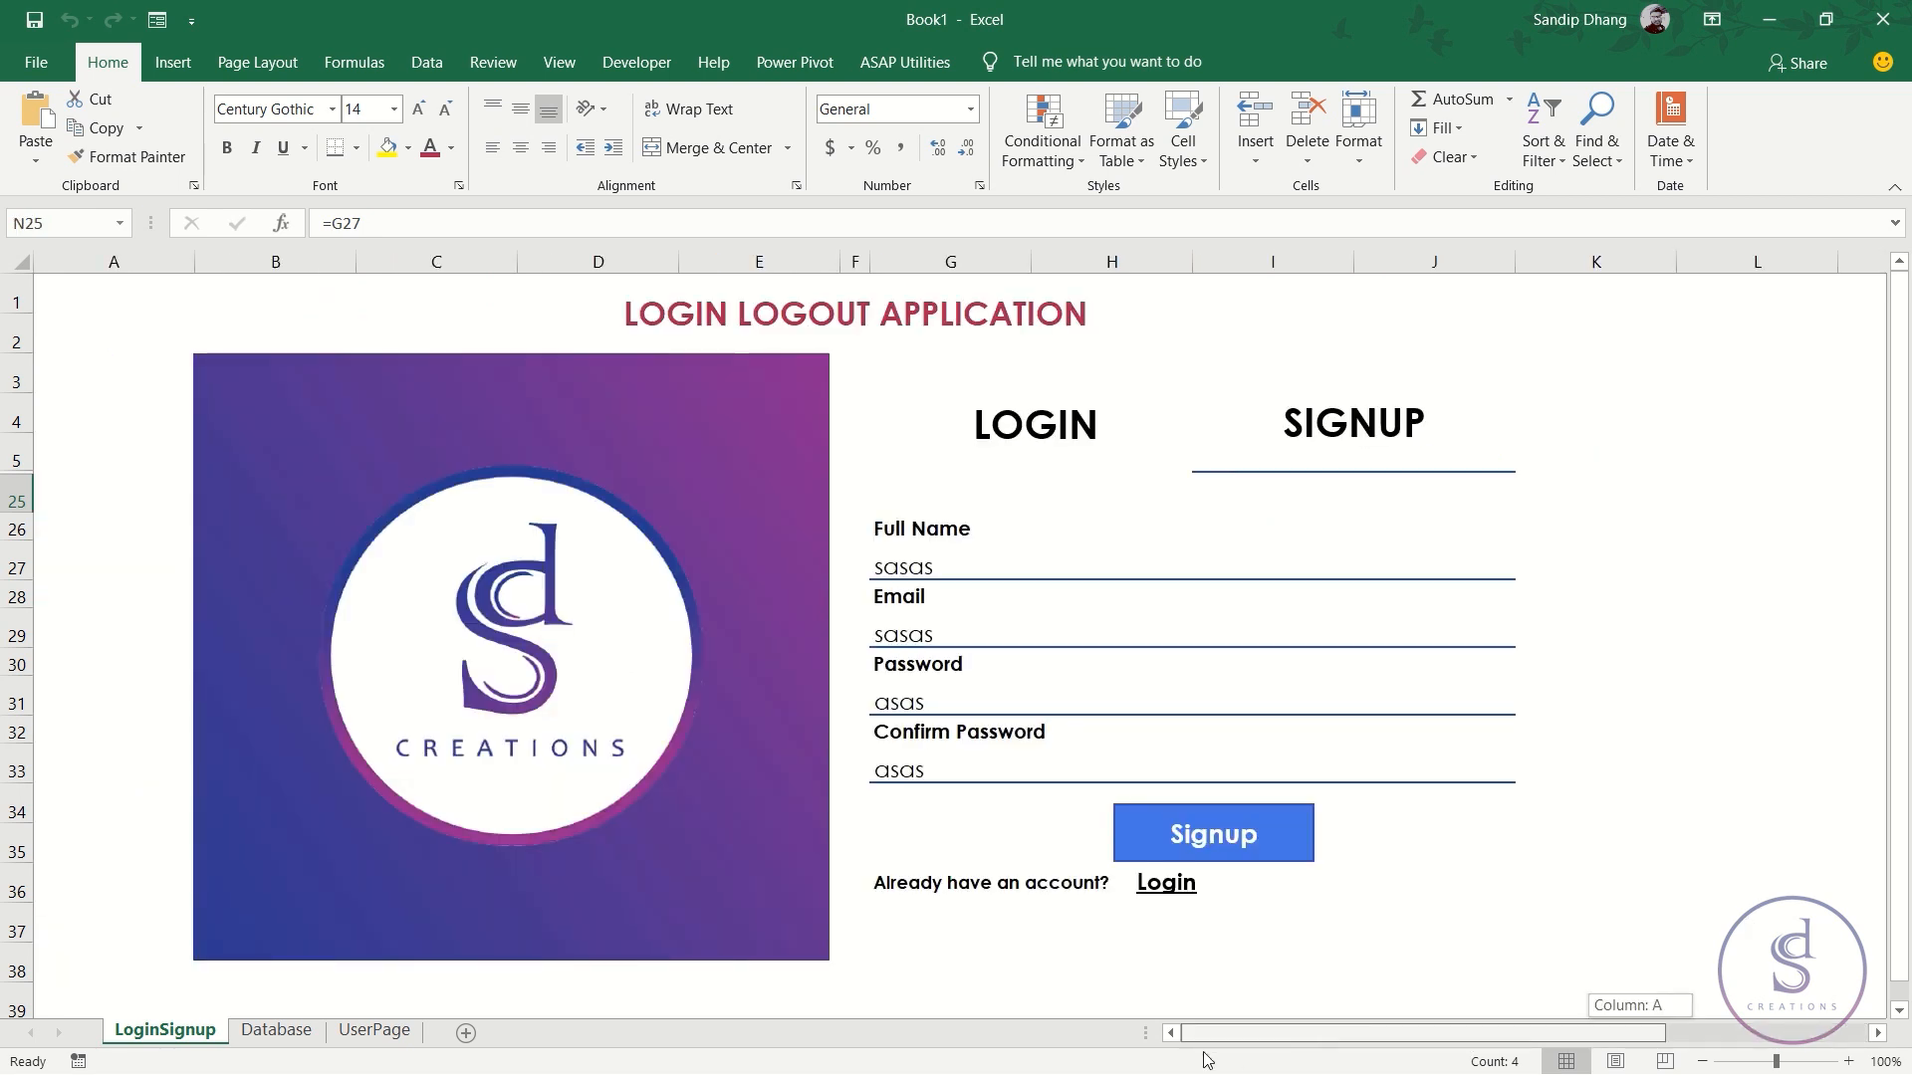
pyautogui.moveTo(1434, 1068); pyautogui.dragTo(1699, 1058)
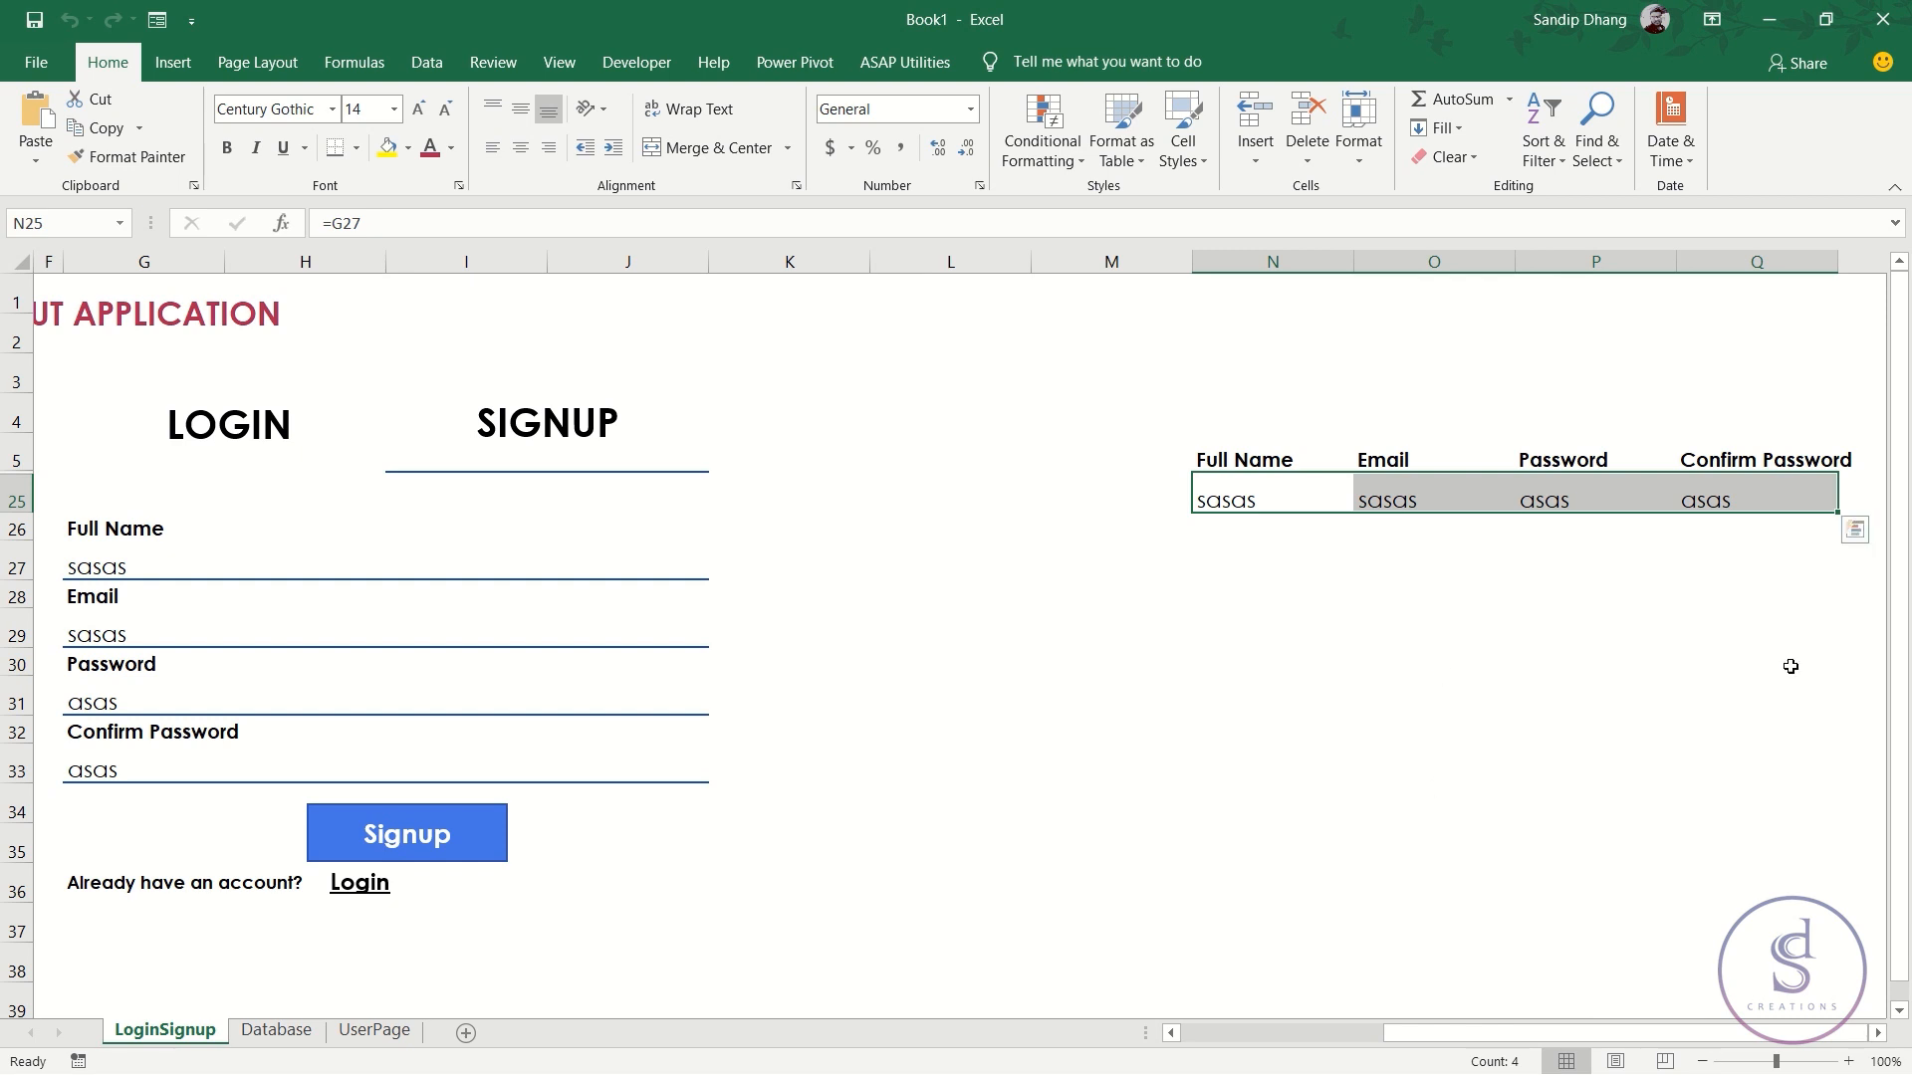
# - Select column L, return to the Full Name field, and open the Database sheet
pyautogui.click(951, 262)
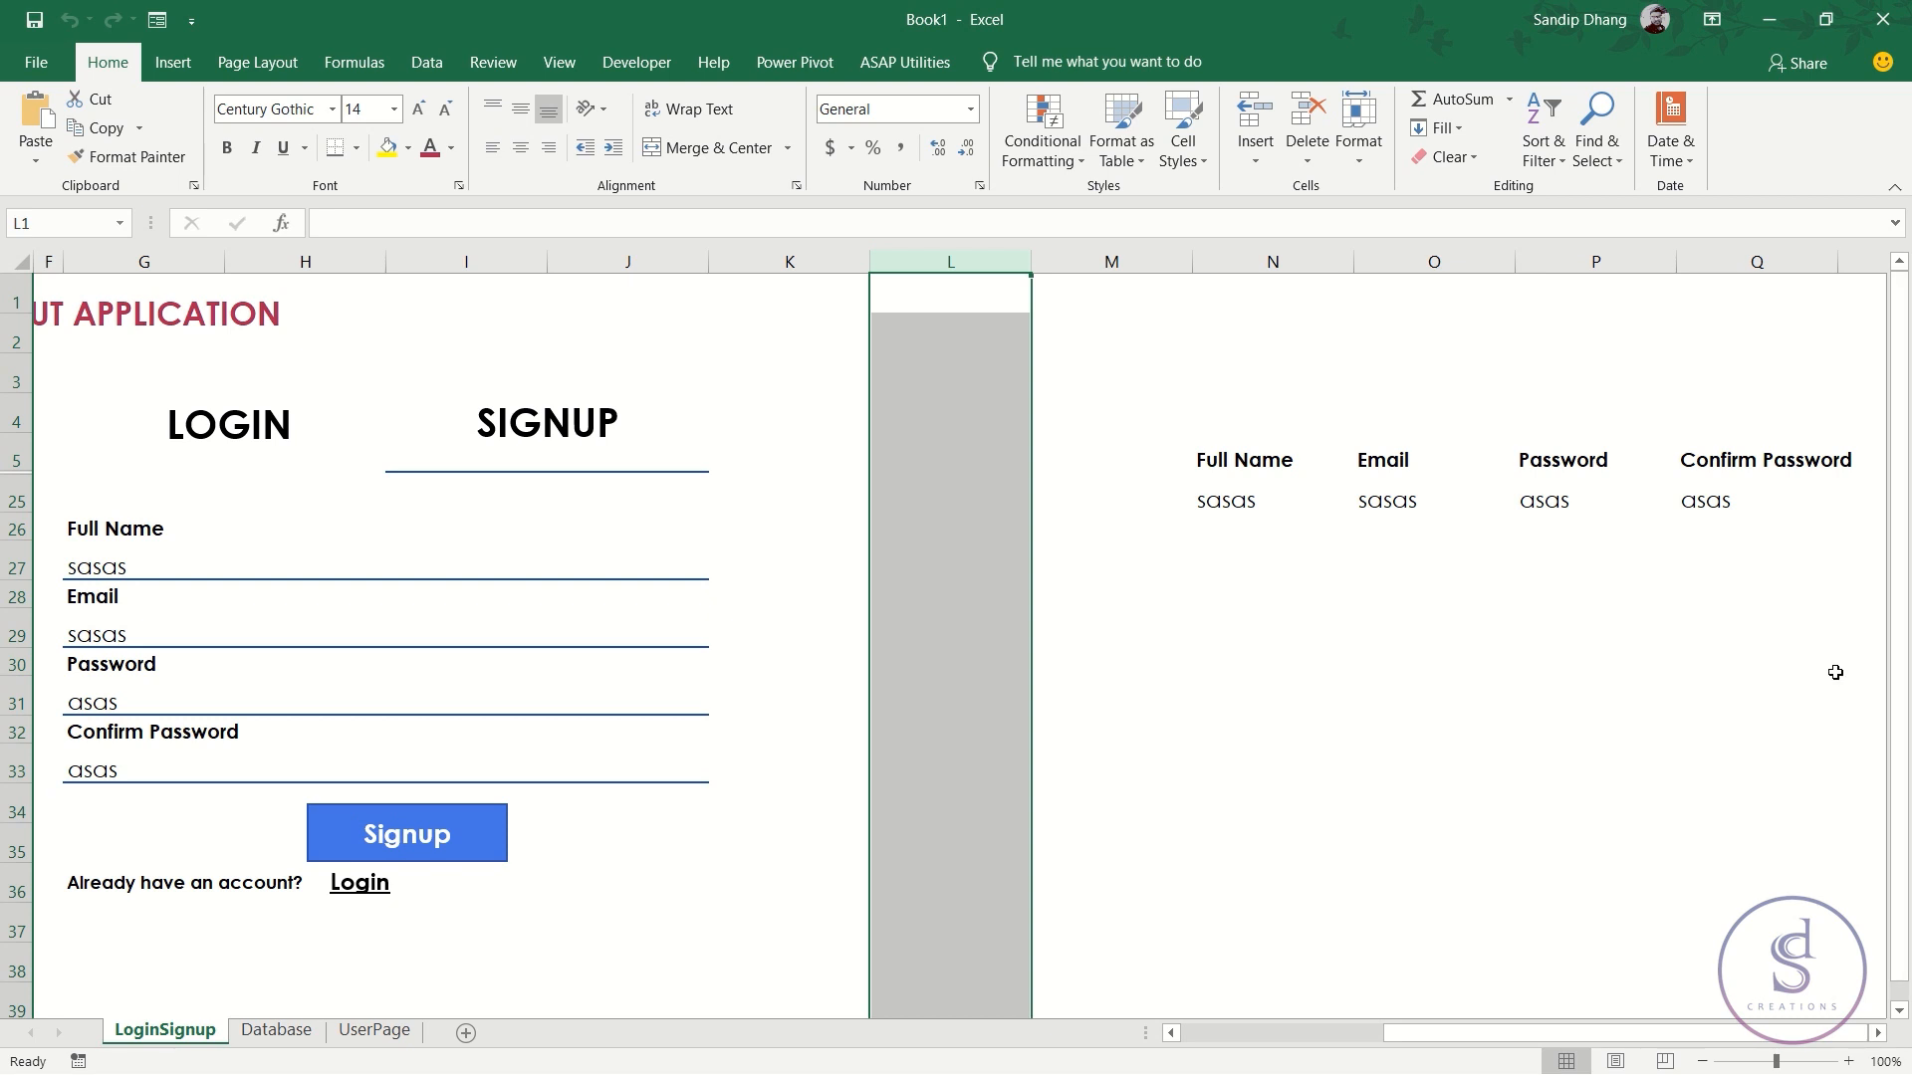
pyautogui.moveTo(1639, 1033); pyautogui.dragTo(1433, 1031)
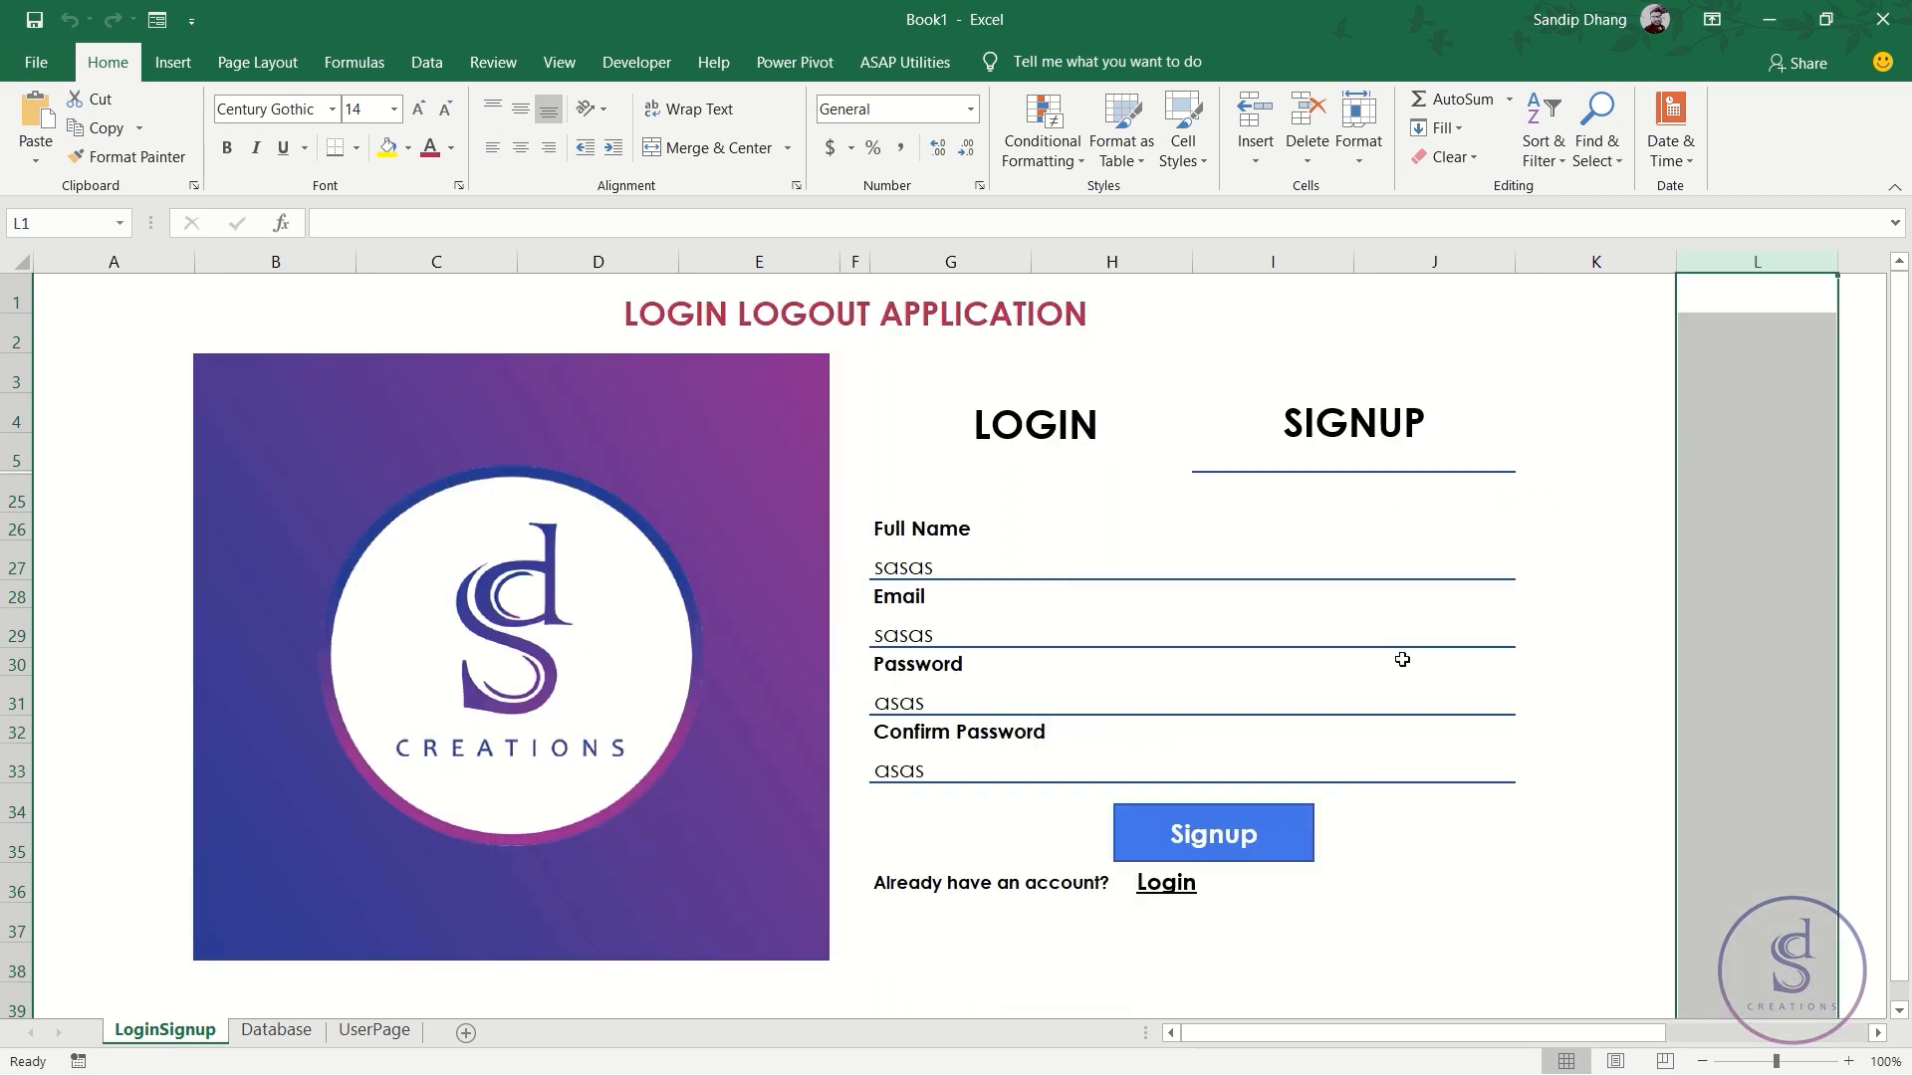
pyautogui.click(1175, 546)
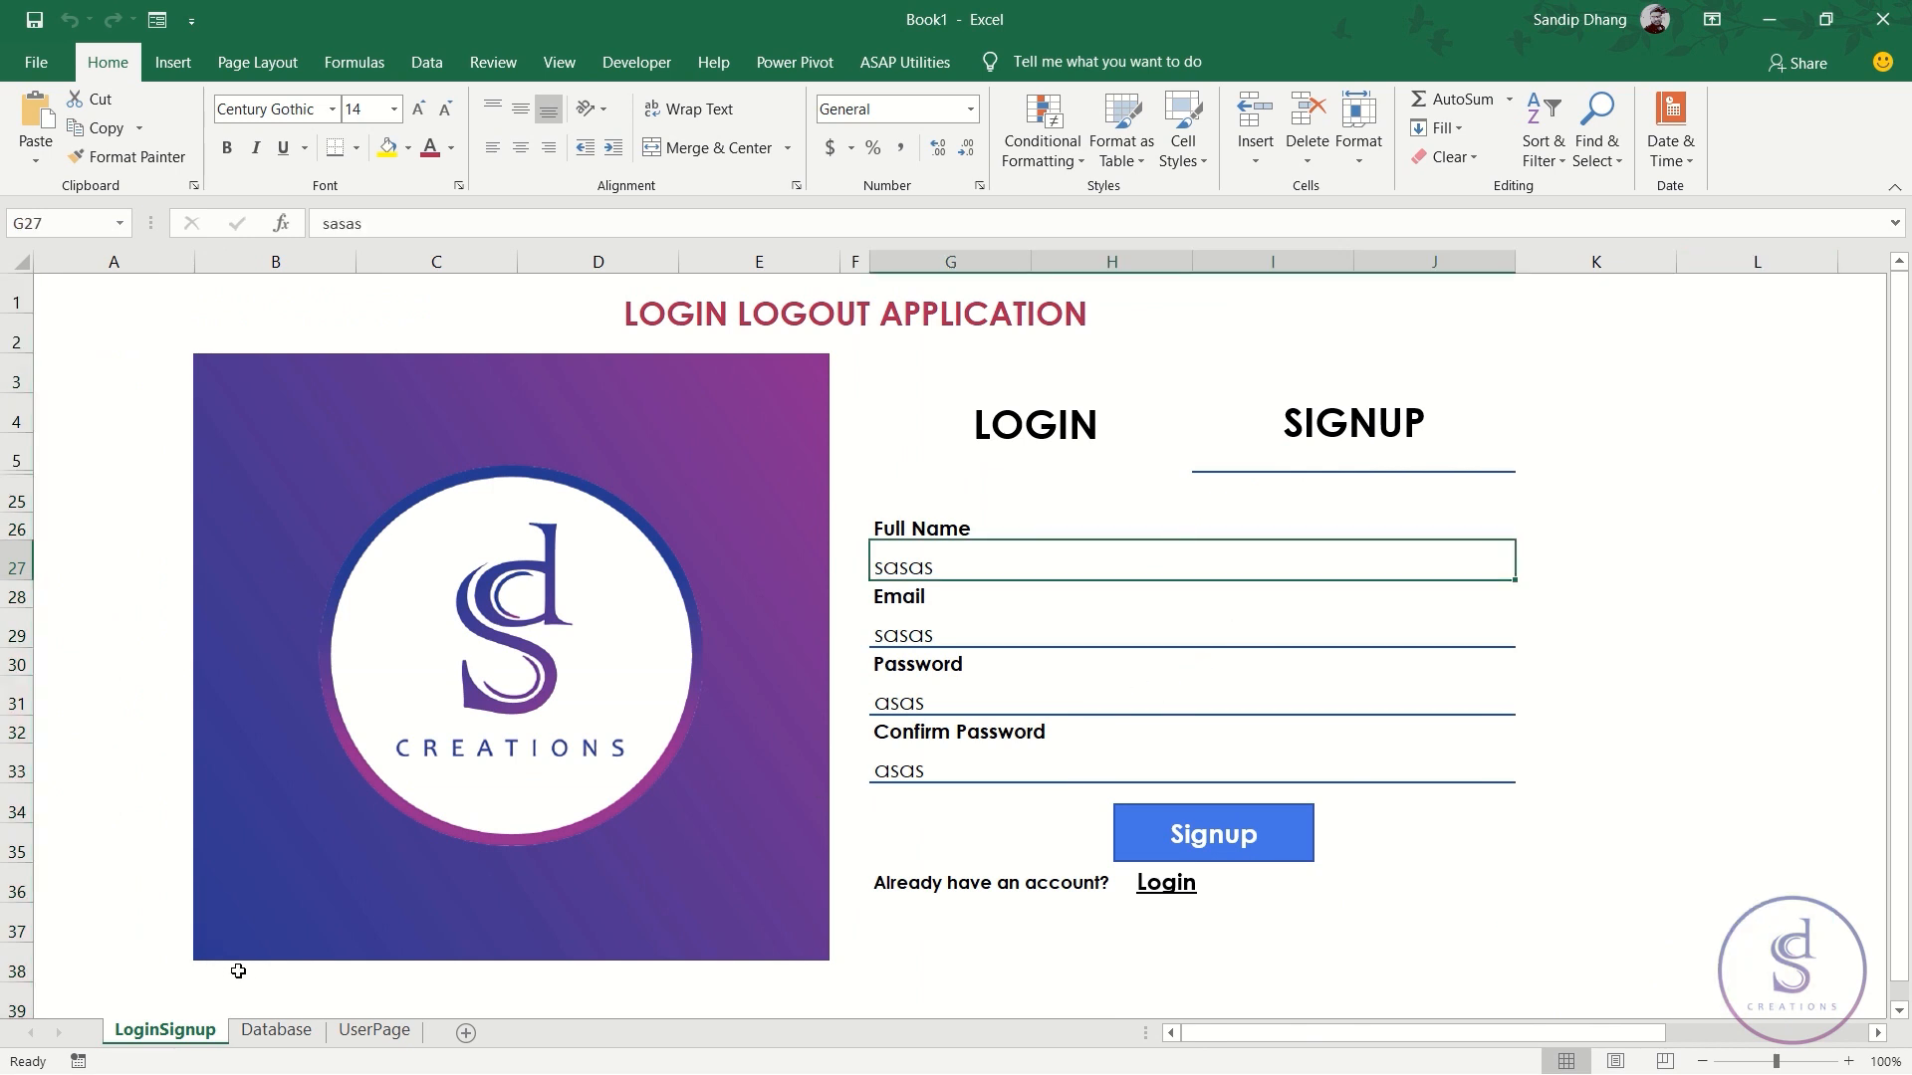
pyautogui.click(277, 1036)
# - Select row 2 of the Database sheet, then go back to LoginSignup
pyautogui.click(95, 345)
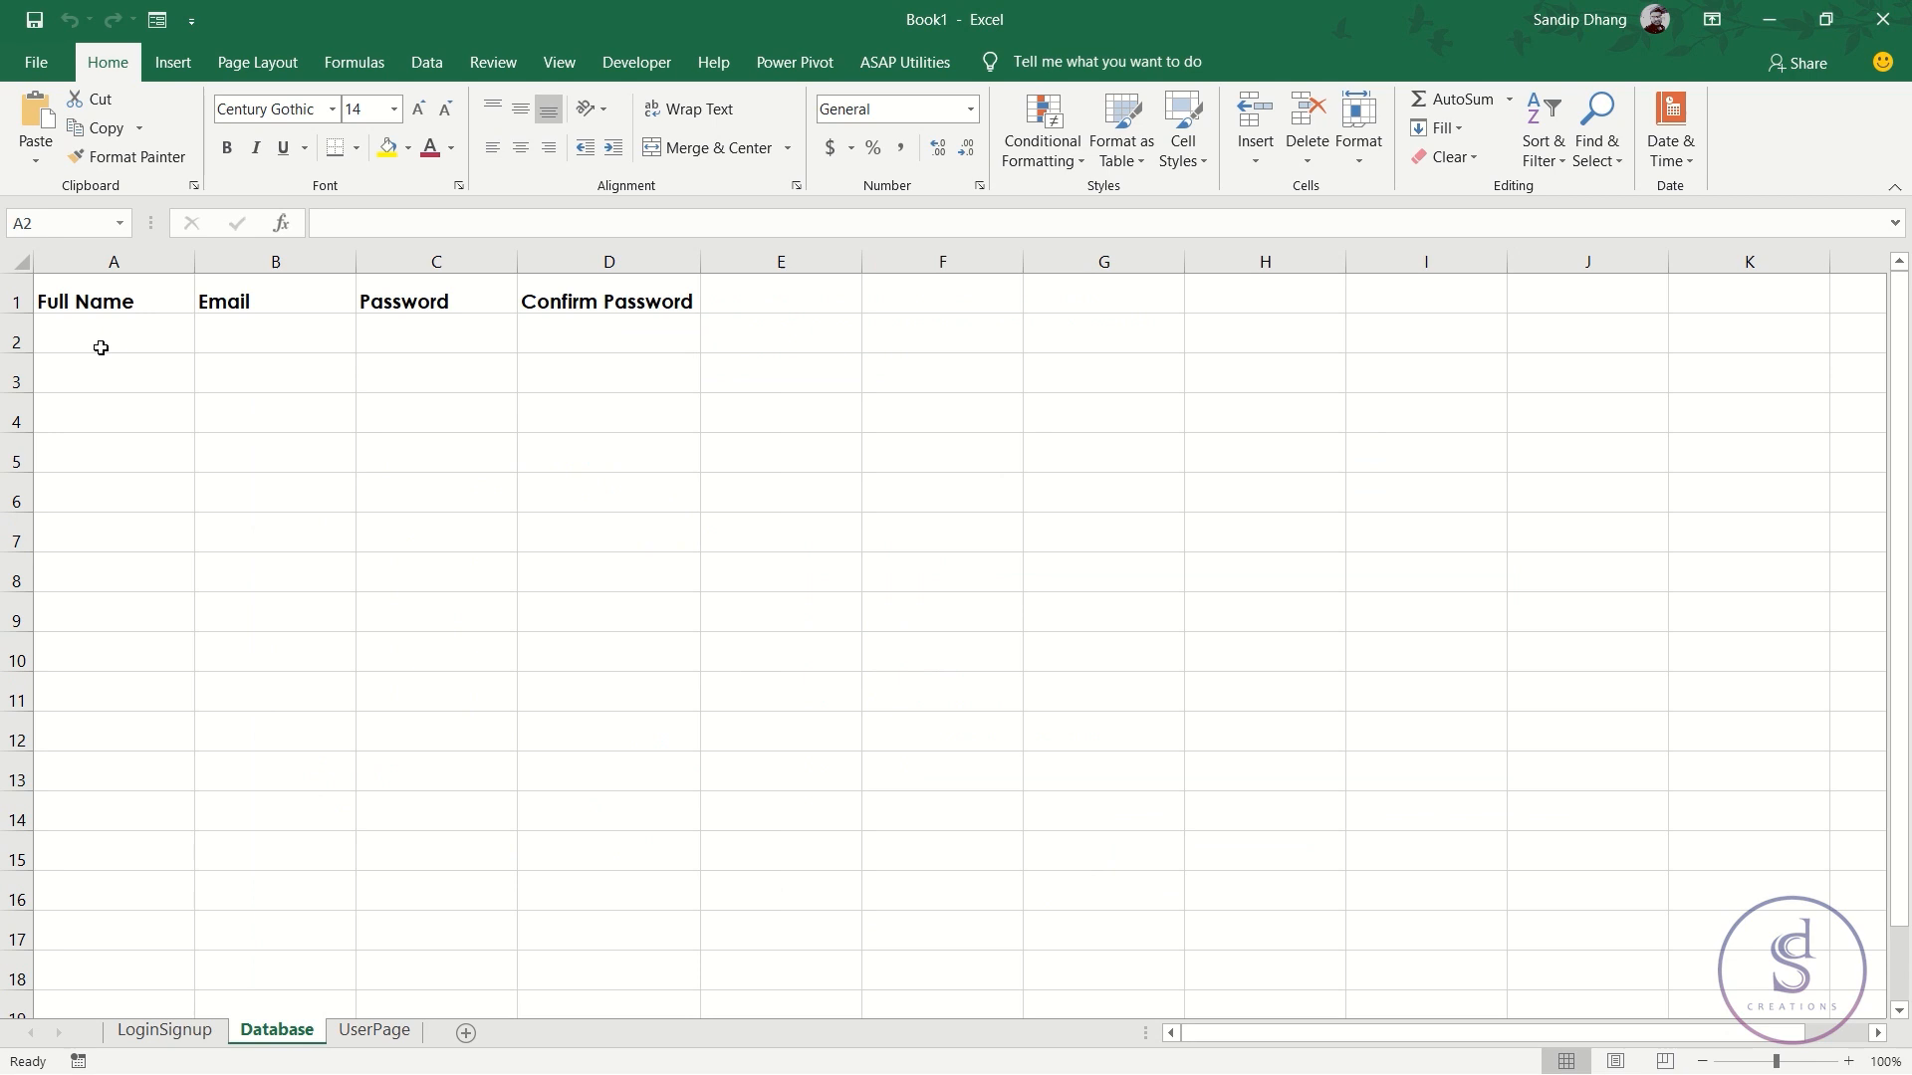
pyautogui.hotkey('alt', 'Tab')
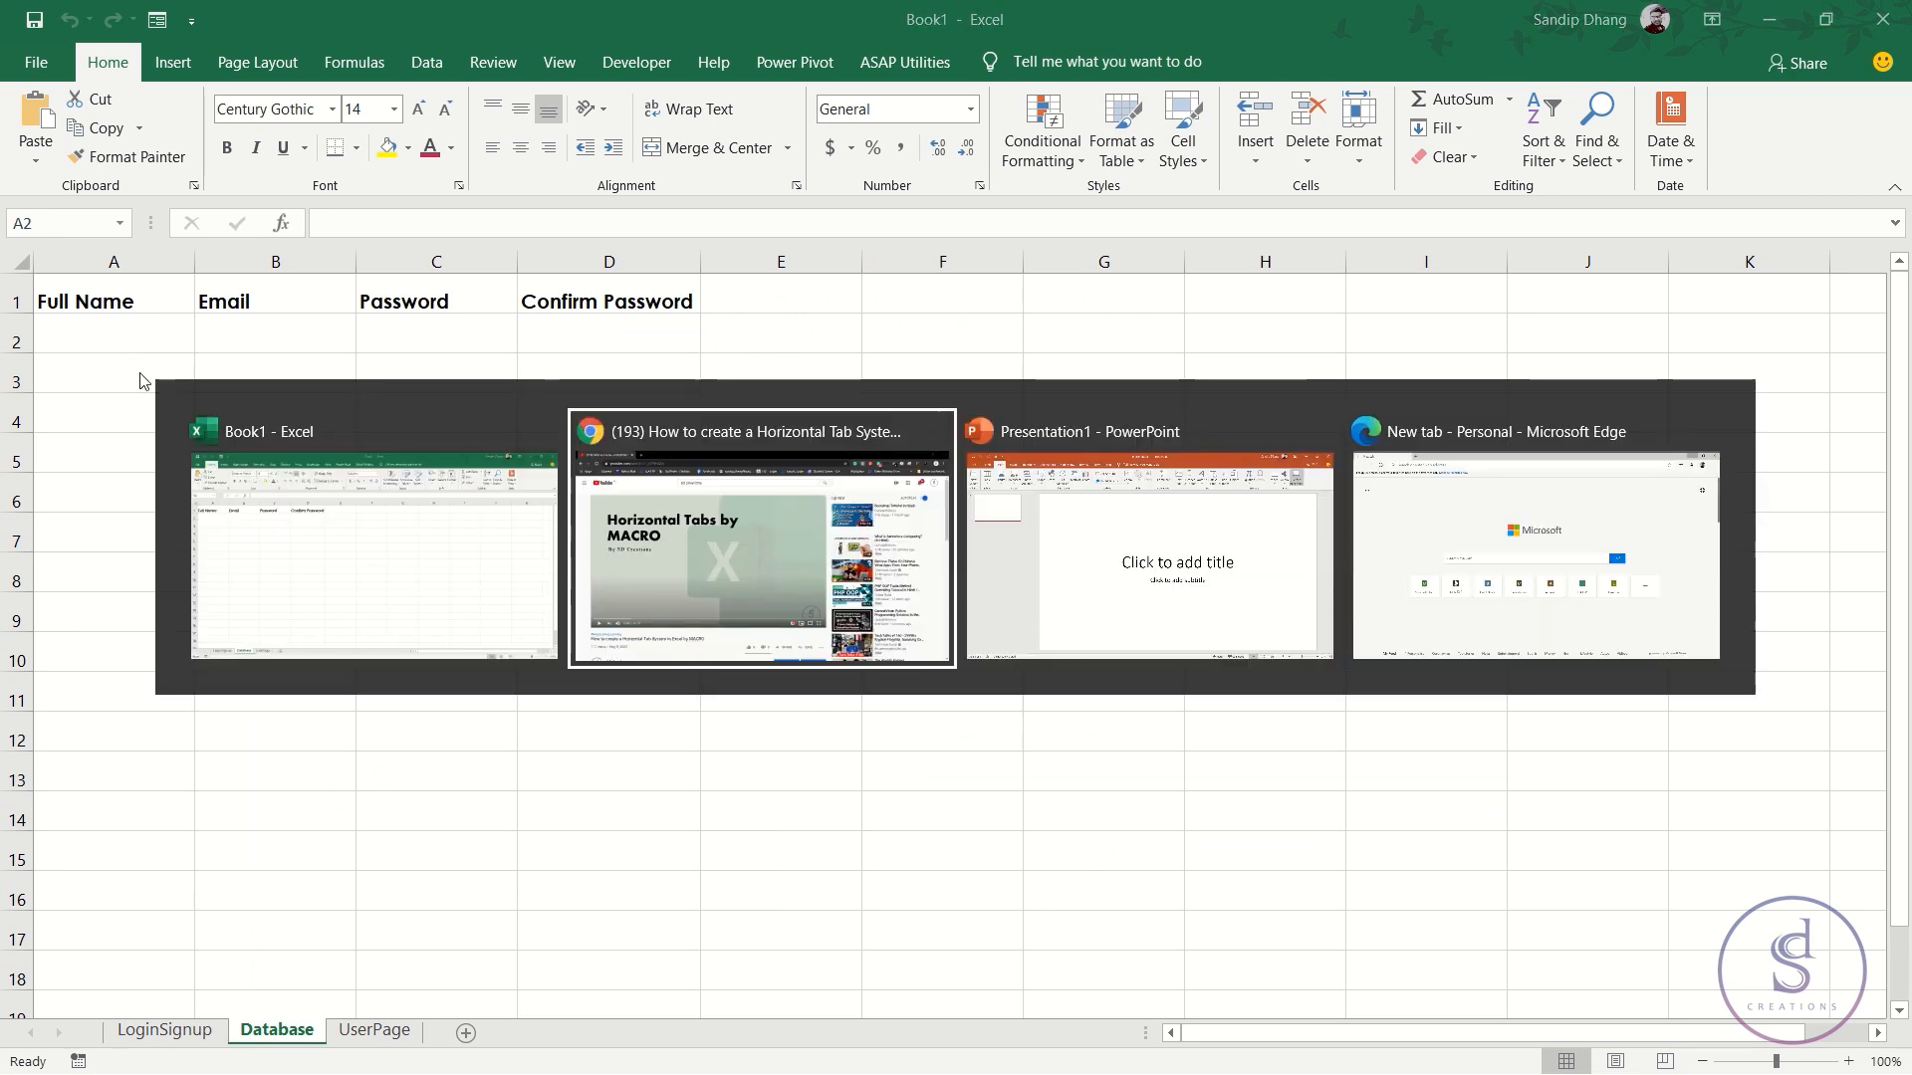
pyautogui.click(350, 611)
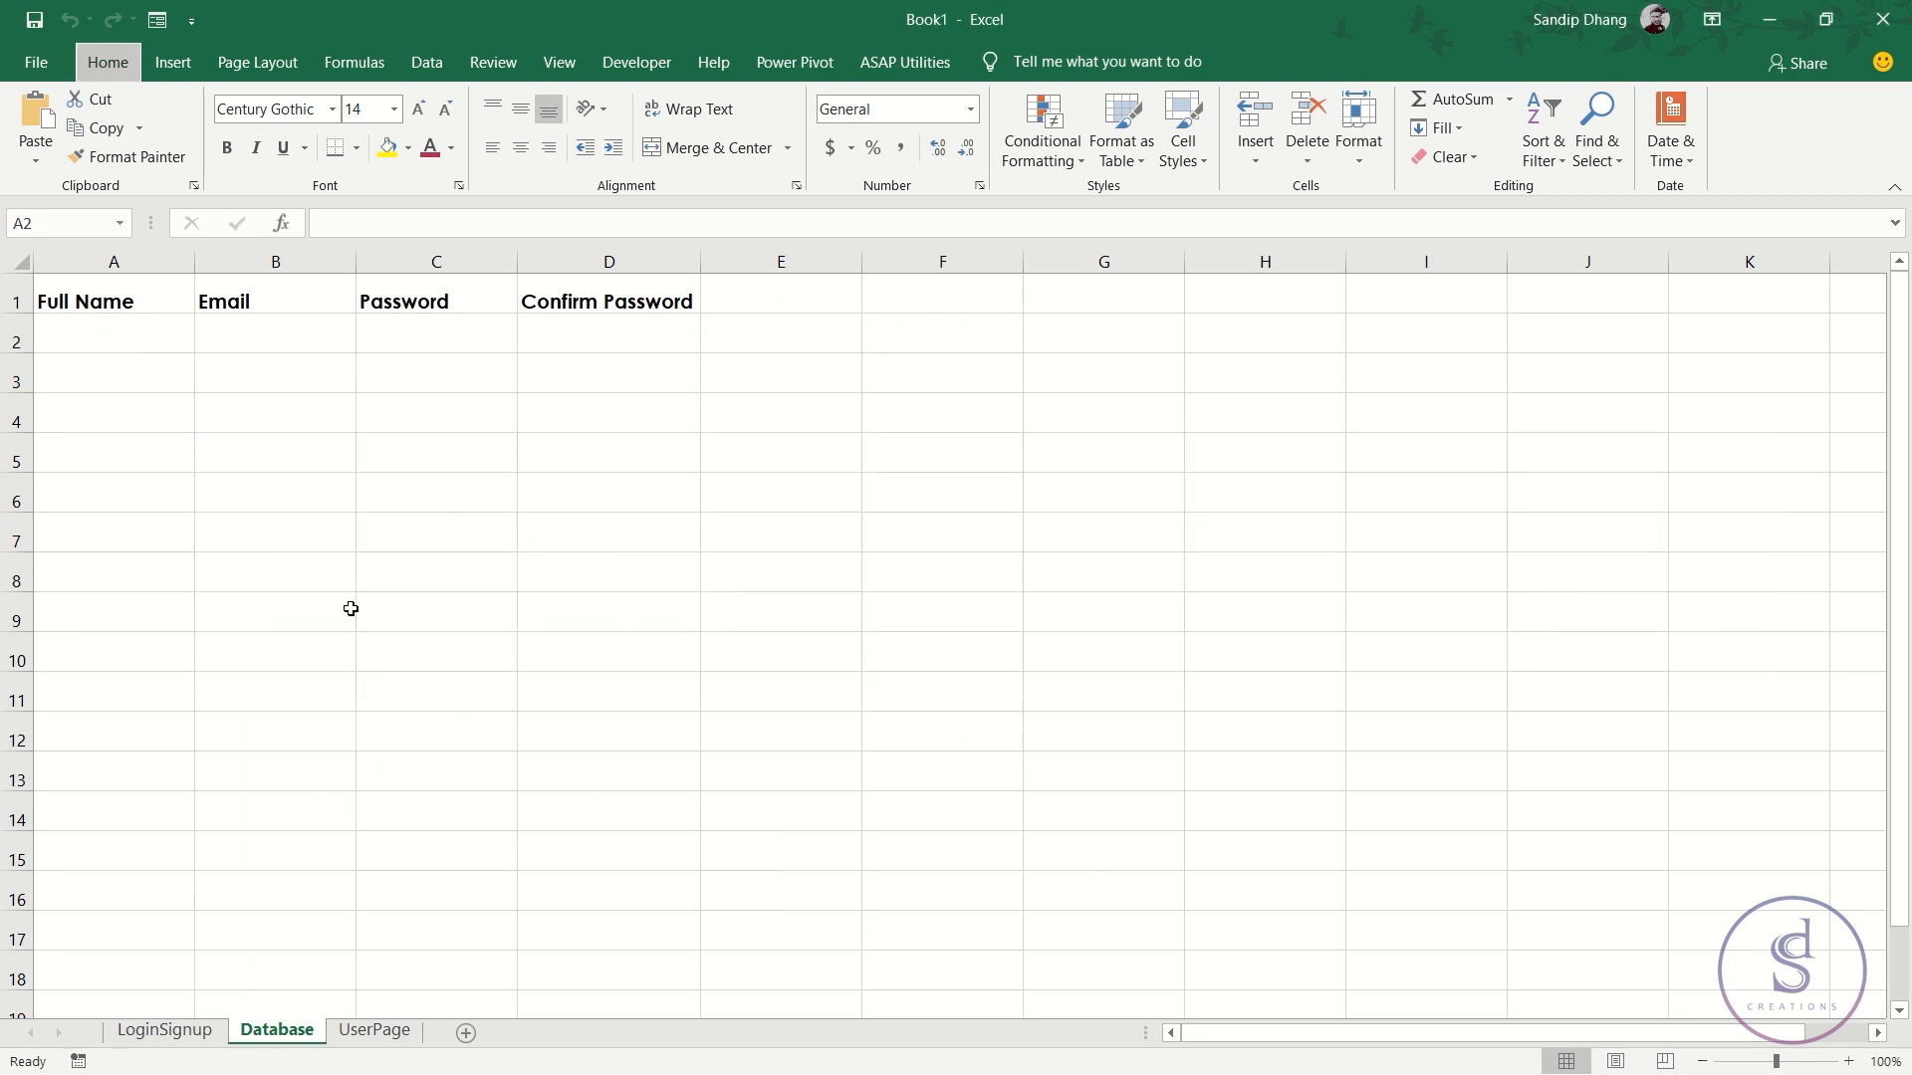
pyautogui.click(140, 344)
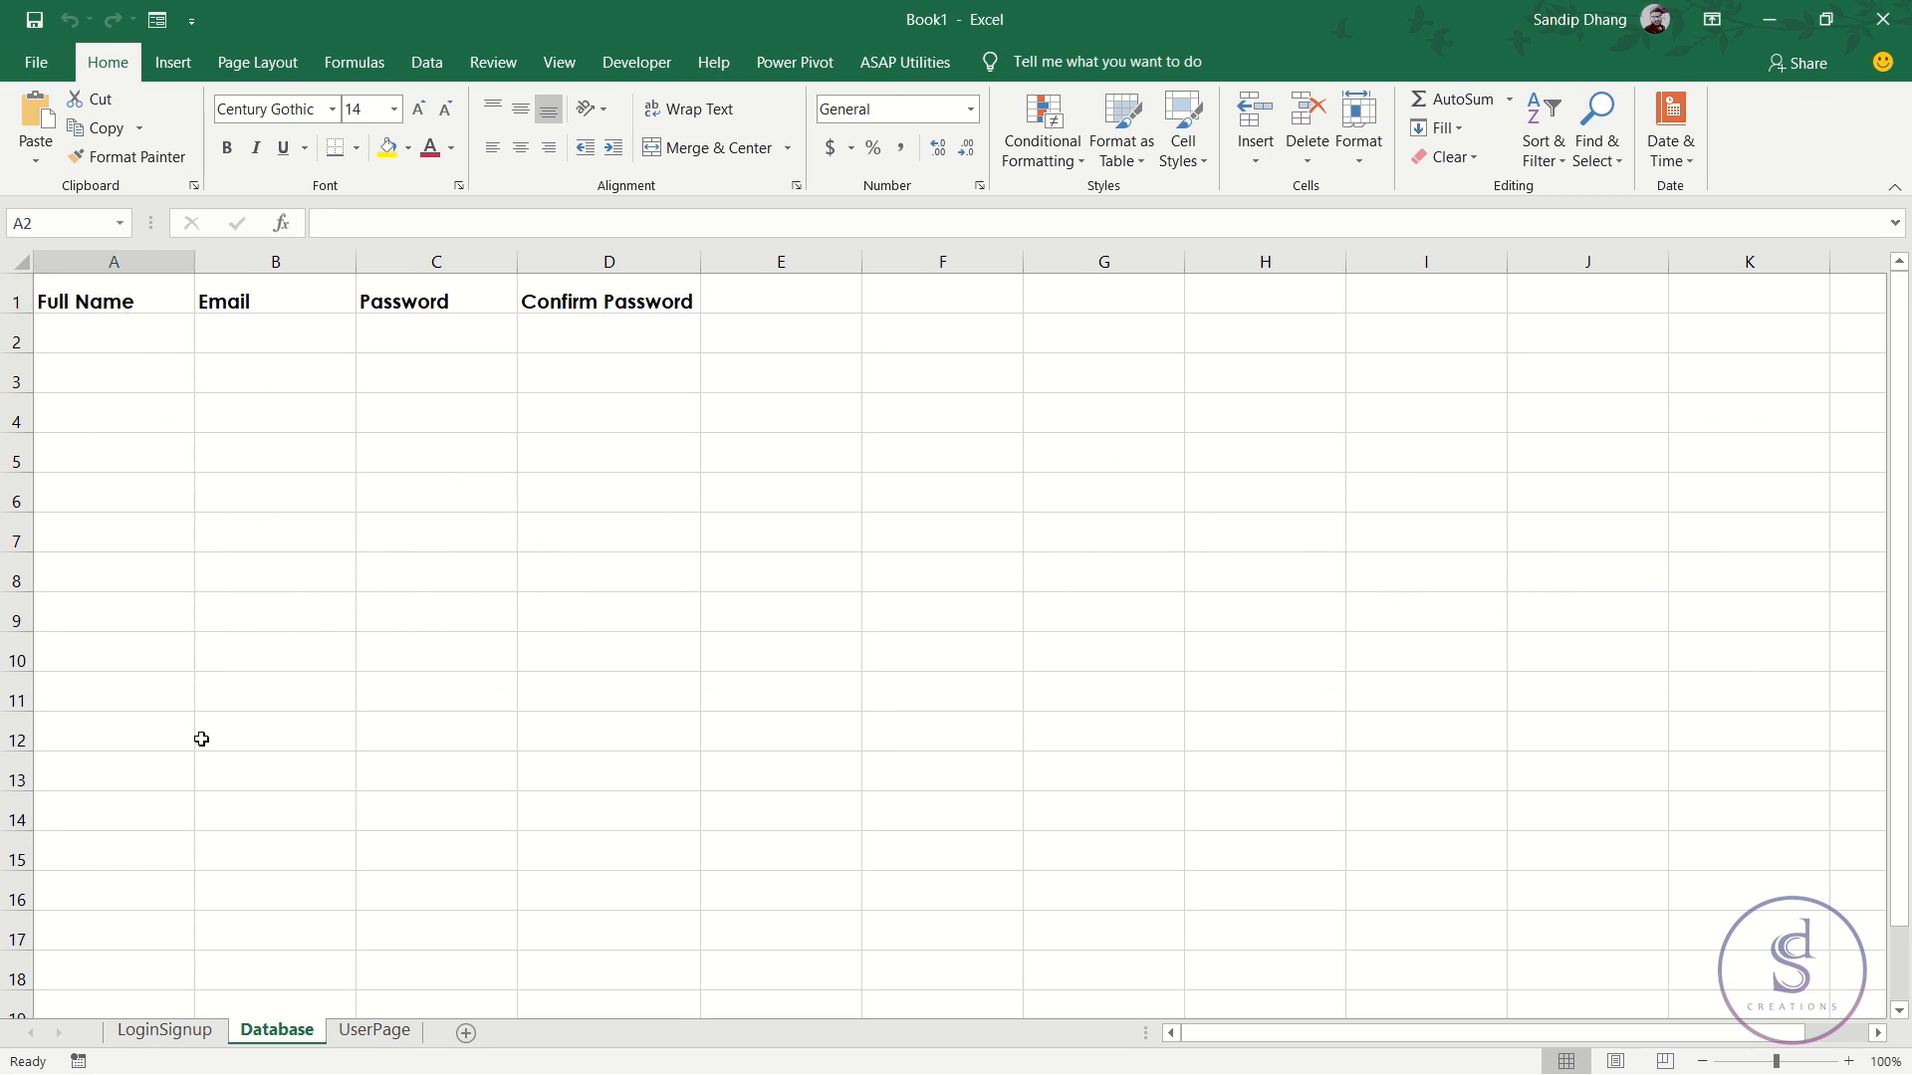
pyautogui.click(16, 339)
pyautogui.click(211, 1036)
# - Start recording the register macro and insert an empty row 2 on Database
pyautogui.click(79, 1058)
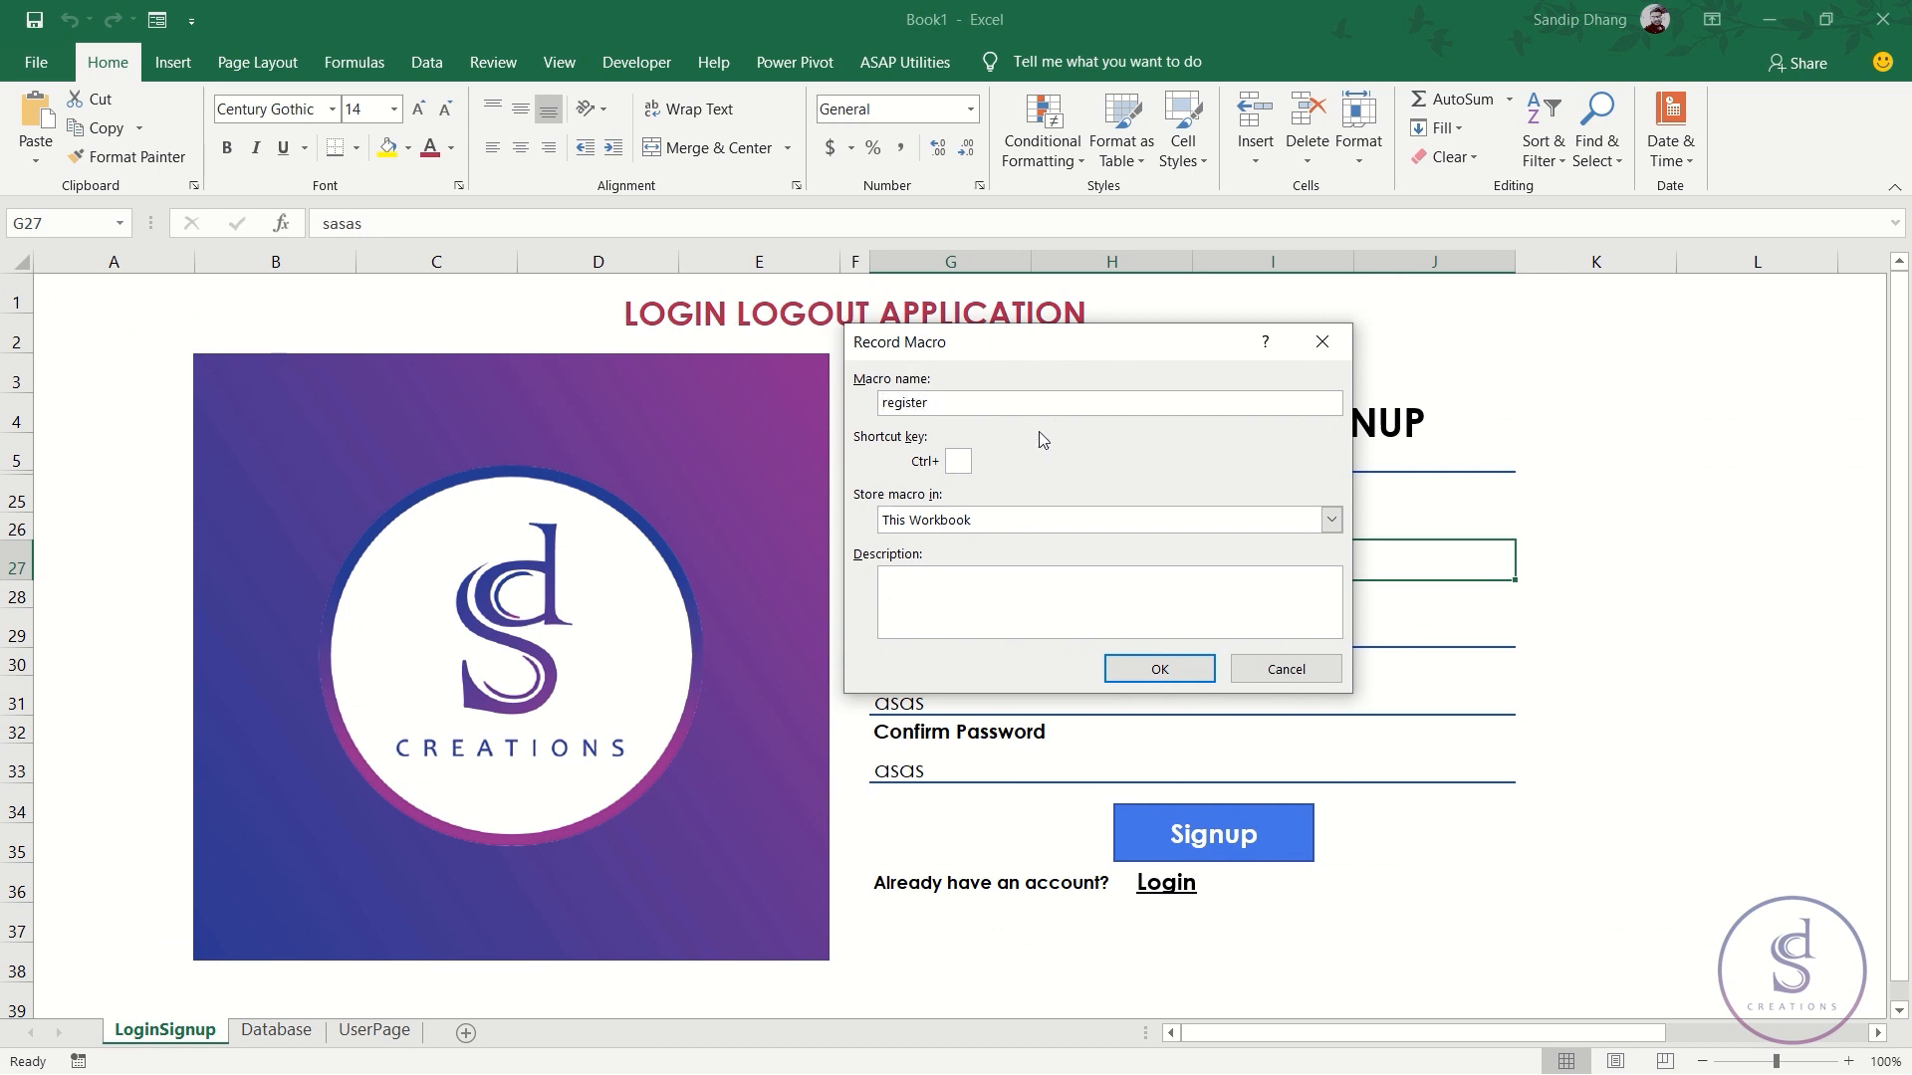
pyautogui.click(1159, 669)
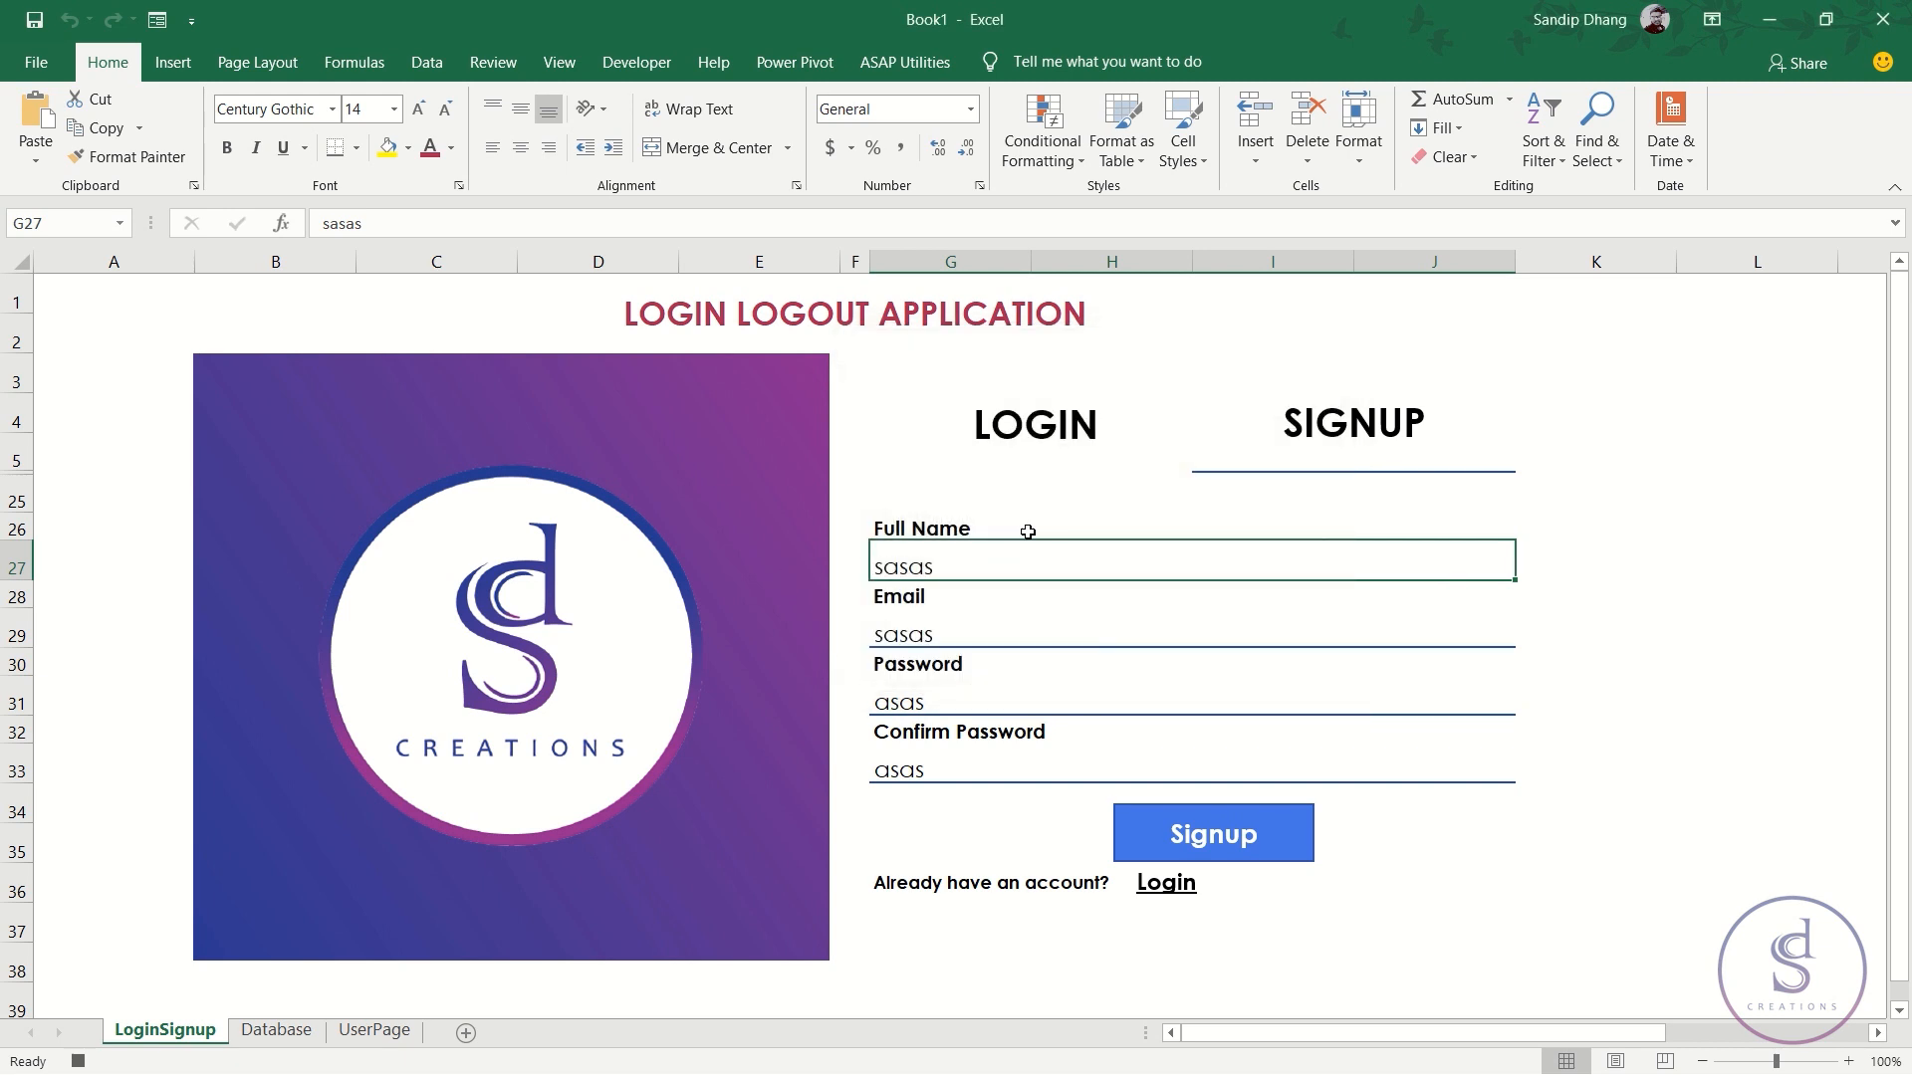
pyautogui.click(275, 1036)
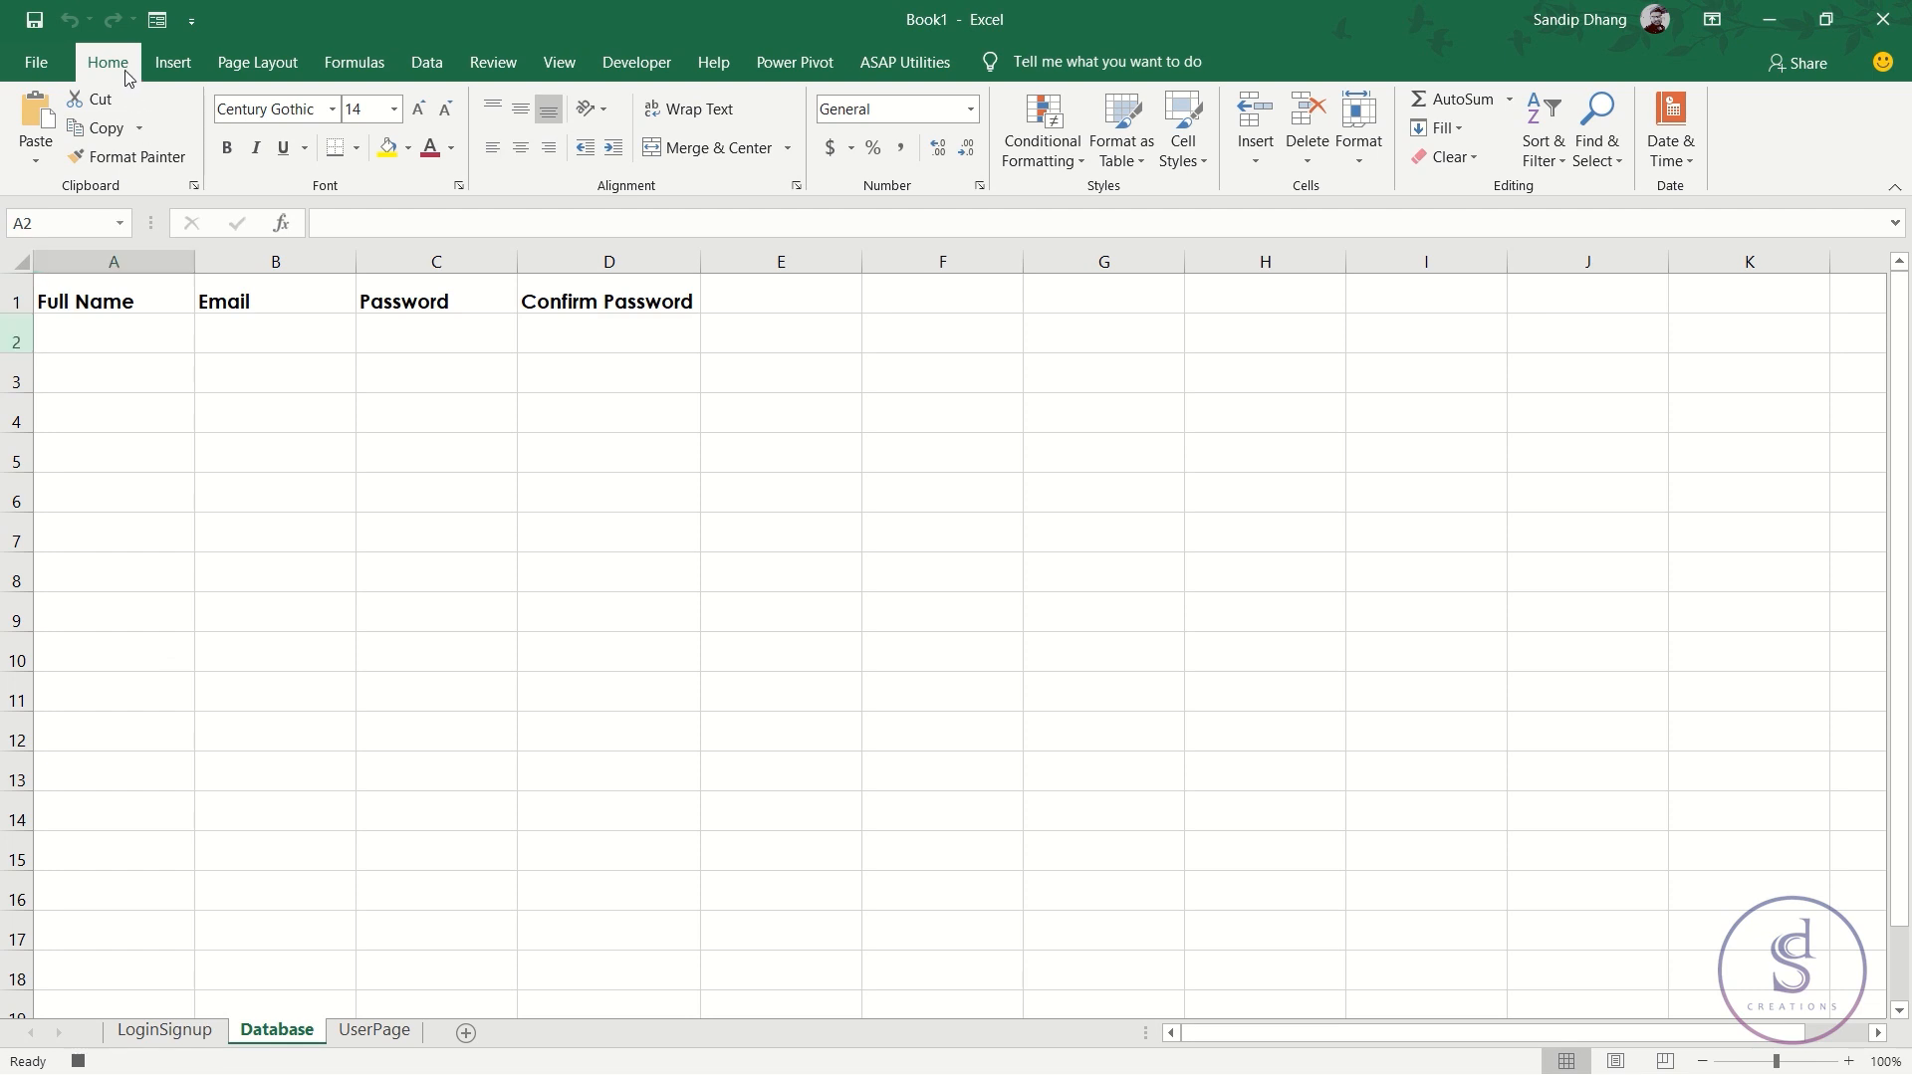
pyautogui.click(1259, 160)
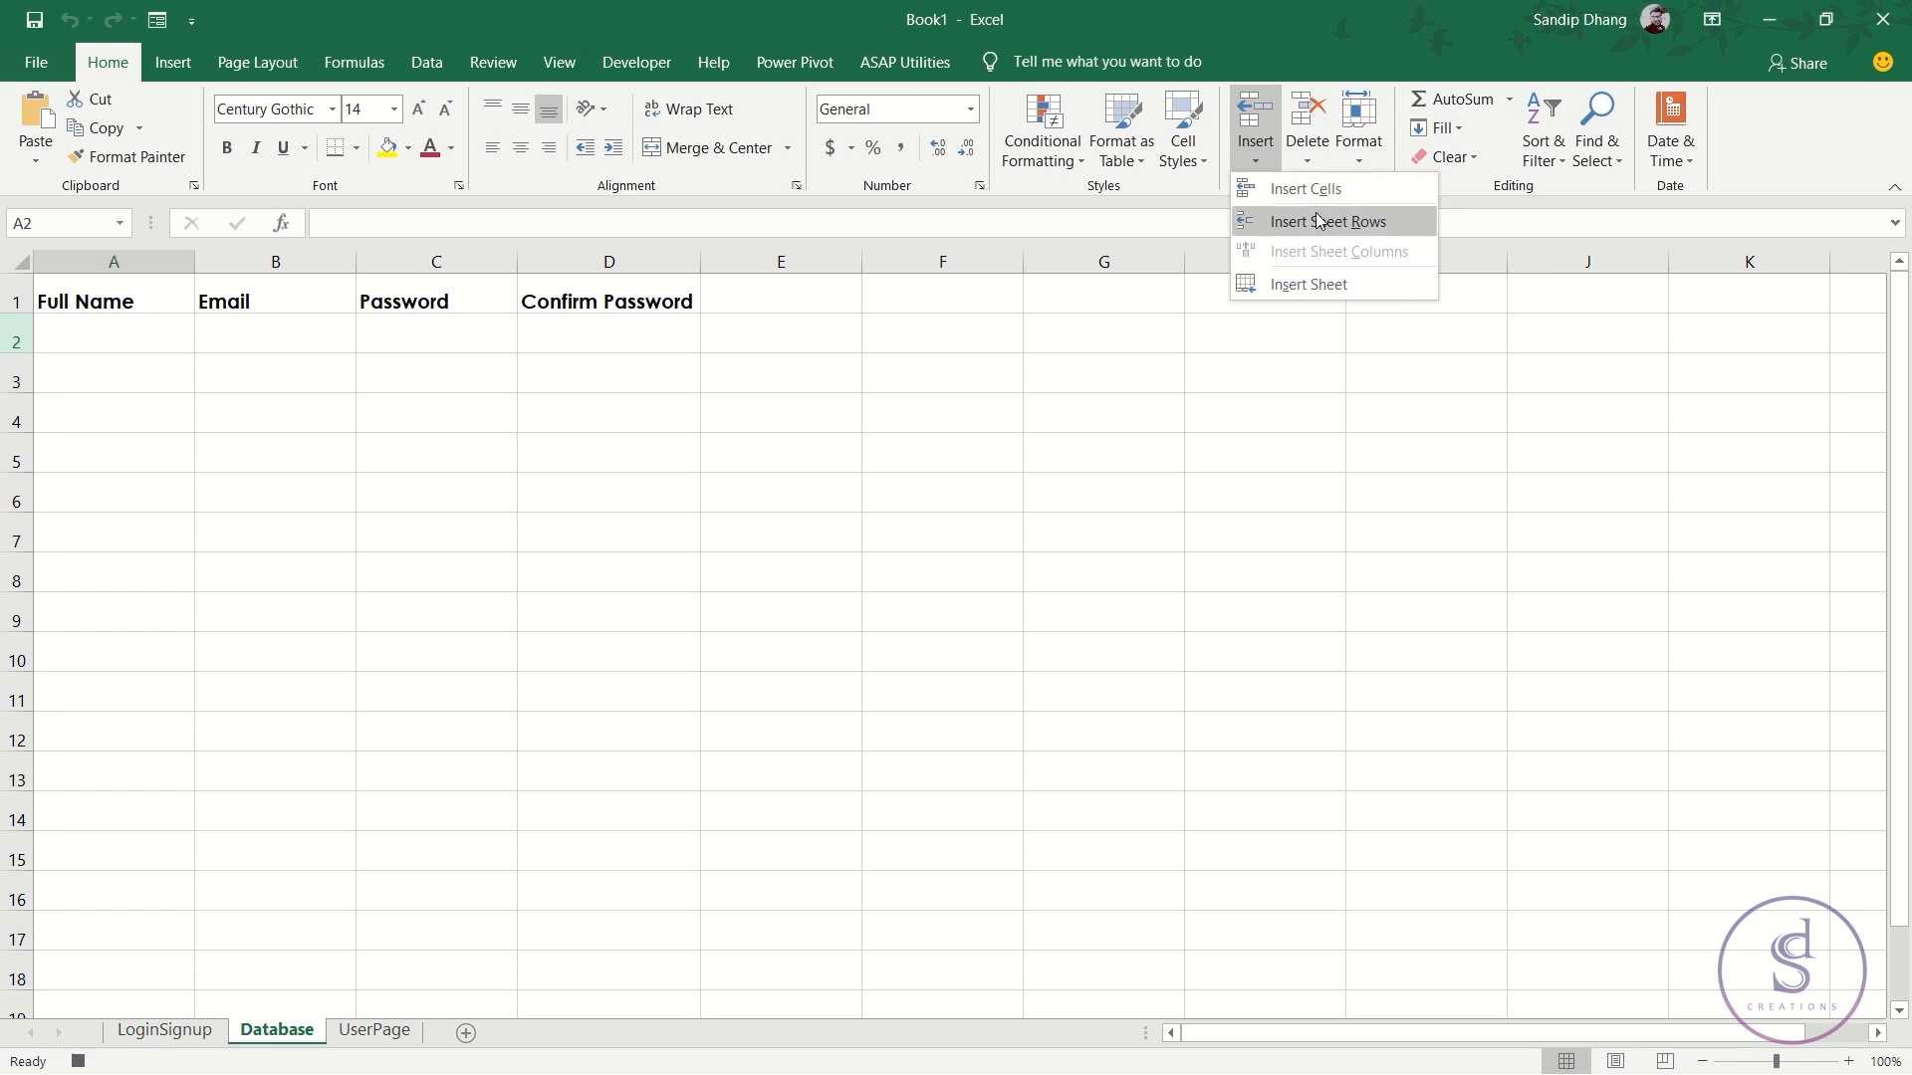
pyautogui.click(1318, 220)
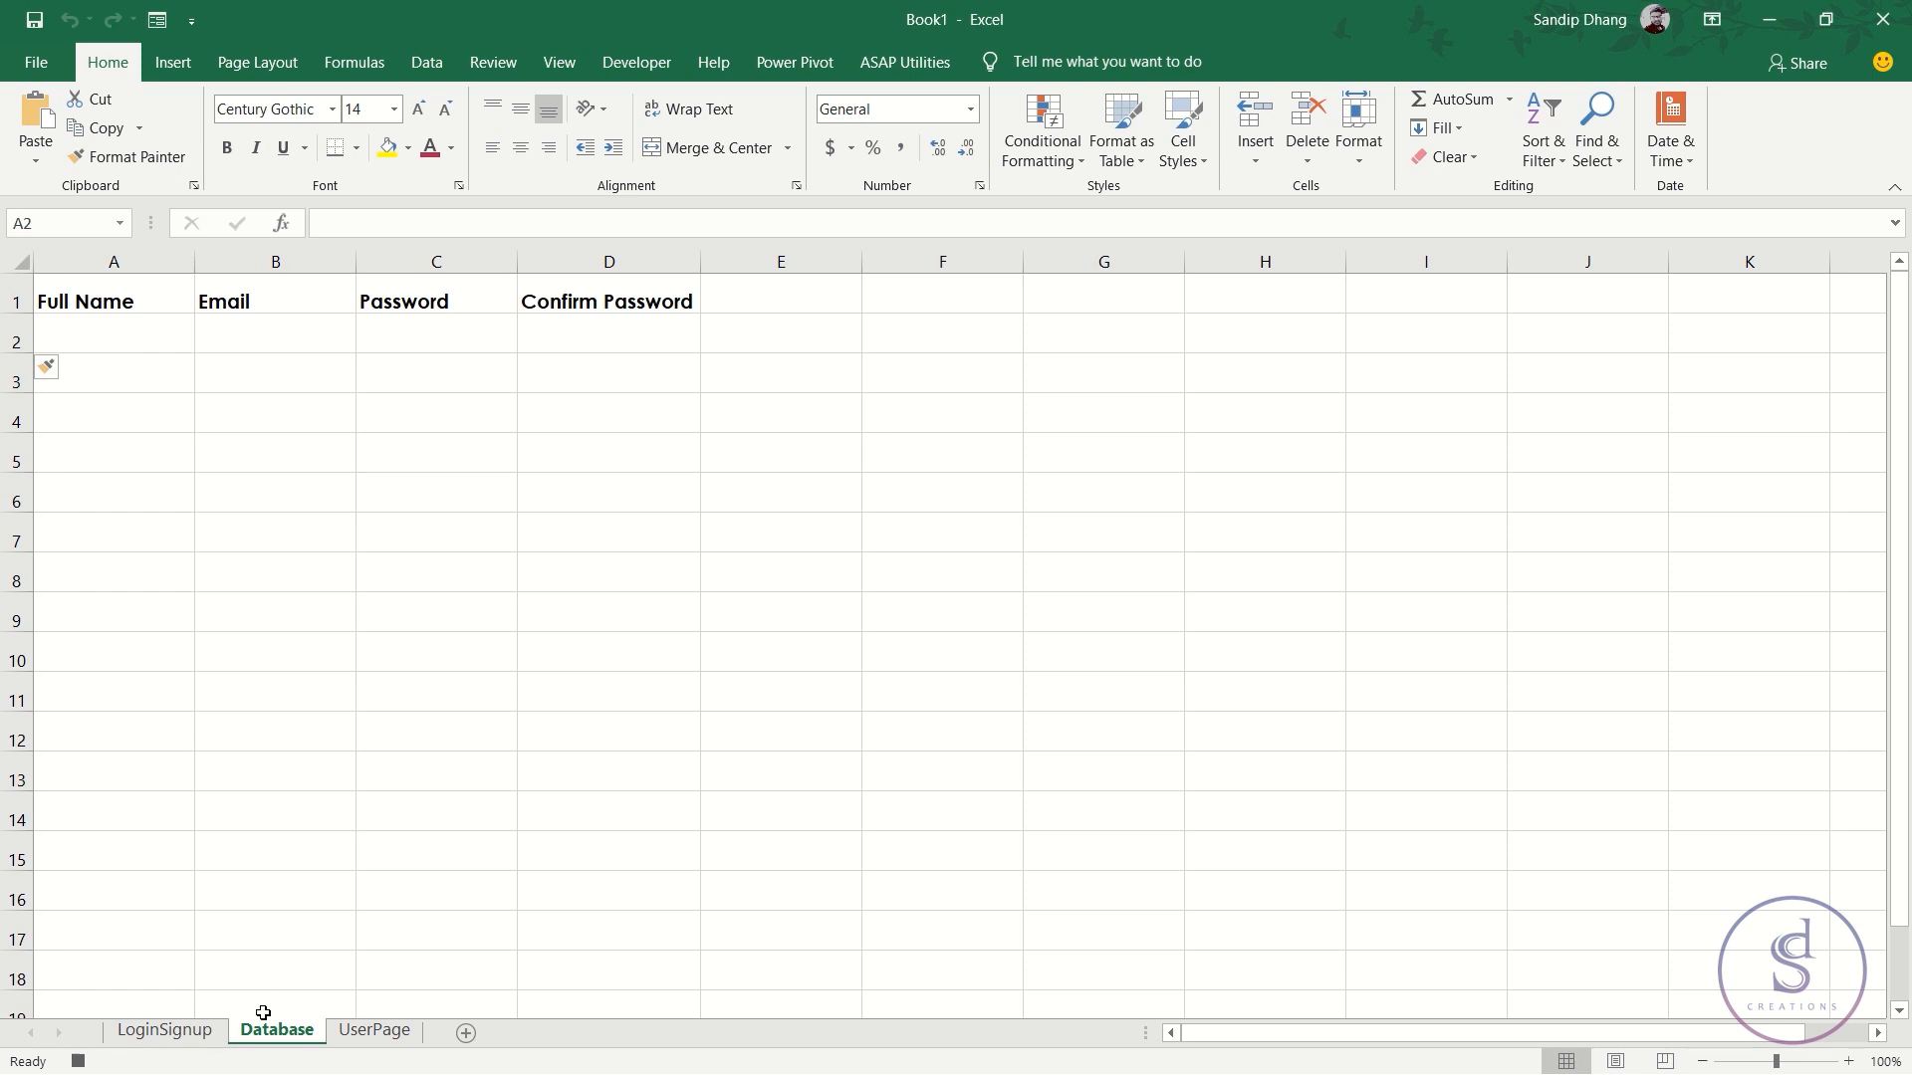
# - Copy helper cells N25:Q25 and paste them as values into Database row 2
pyautogui.click(179, 1033)
pyautogui.moveTo(1547, 1030); pyautogui.dragTo(1792, 971)
pyautogui.moveTo(1232, 493); pyautogui.dragTo(1733, 504)
pyautogui.rightClick(1716, 495)
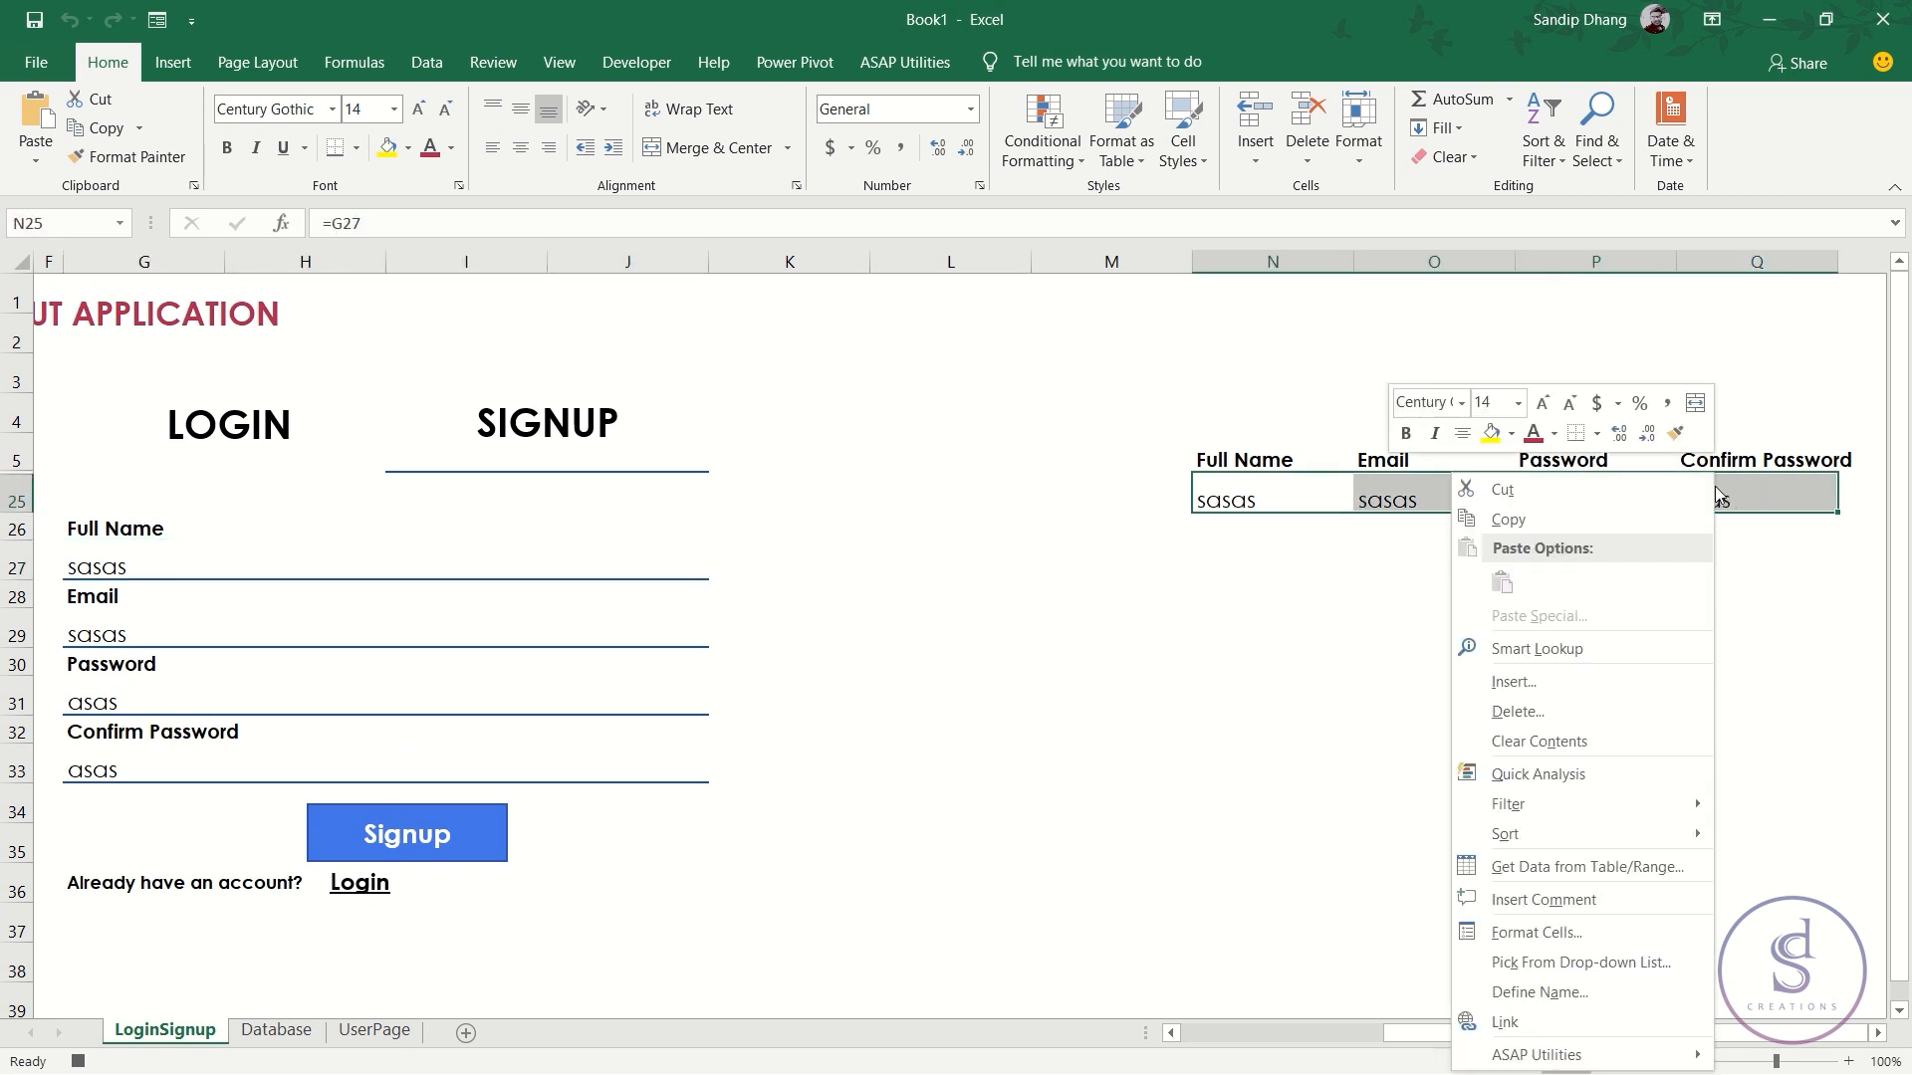
pyautogui.click(1514, 520)
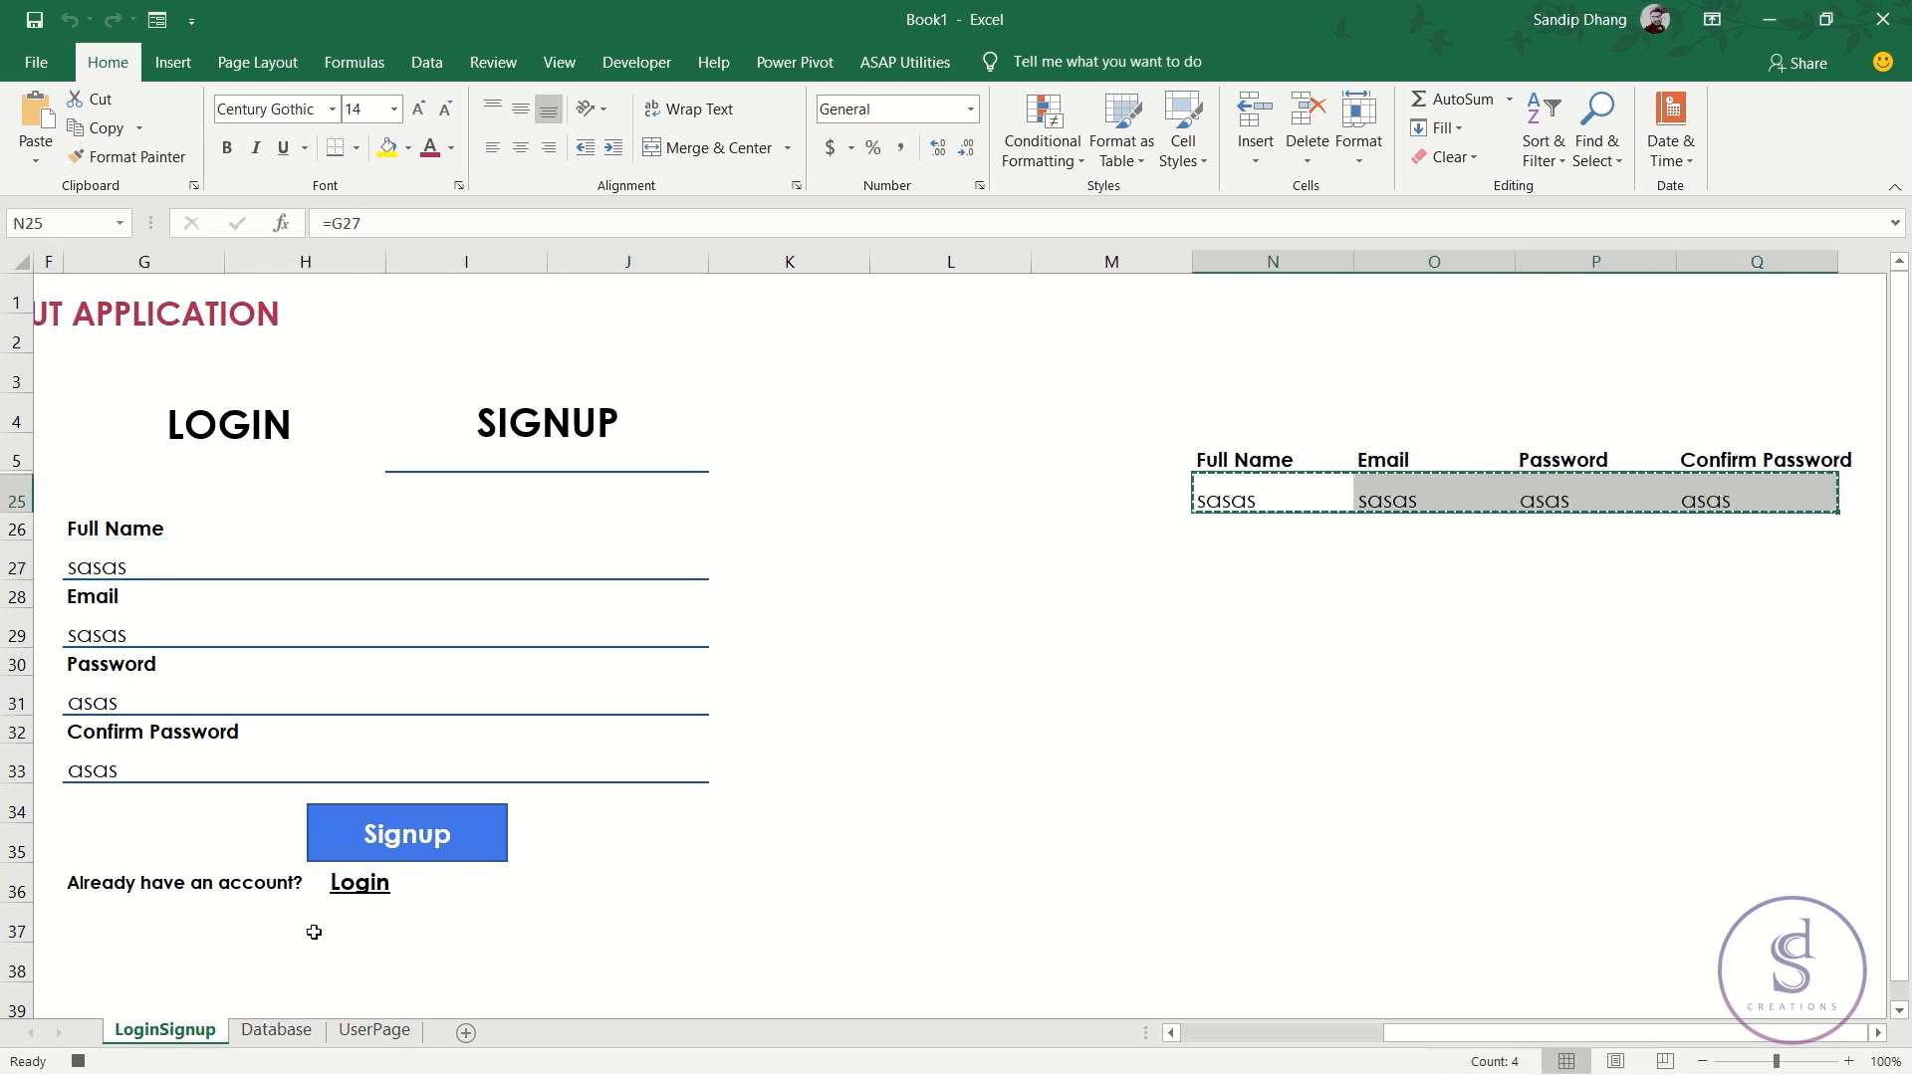
pyautogui.click(276, 1031)
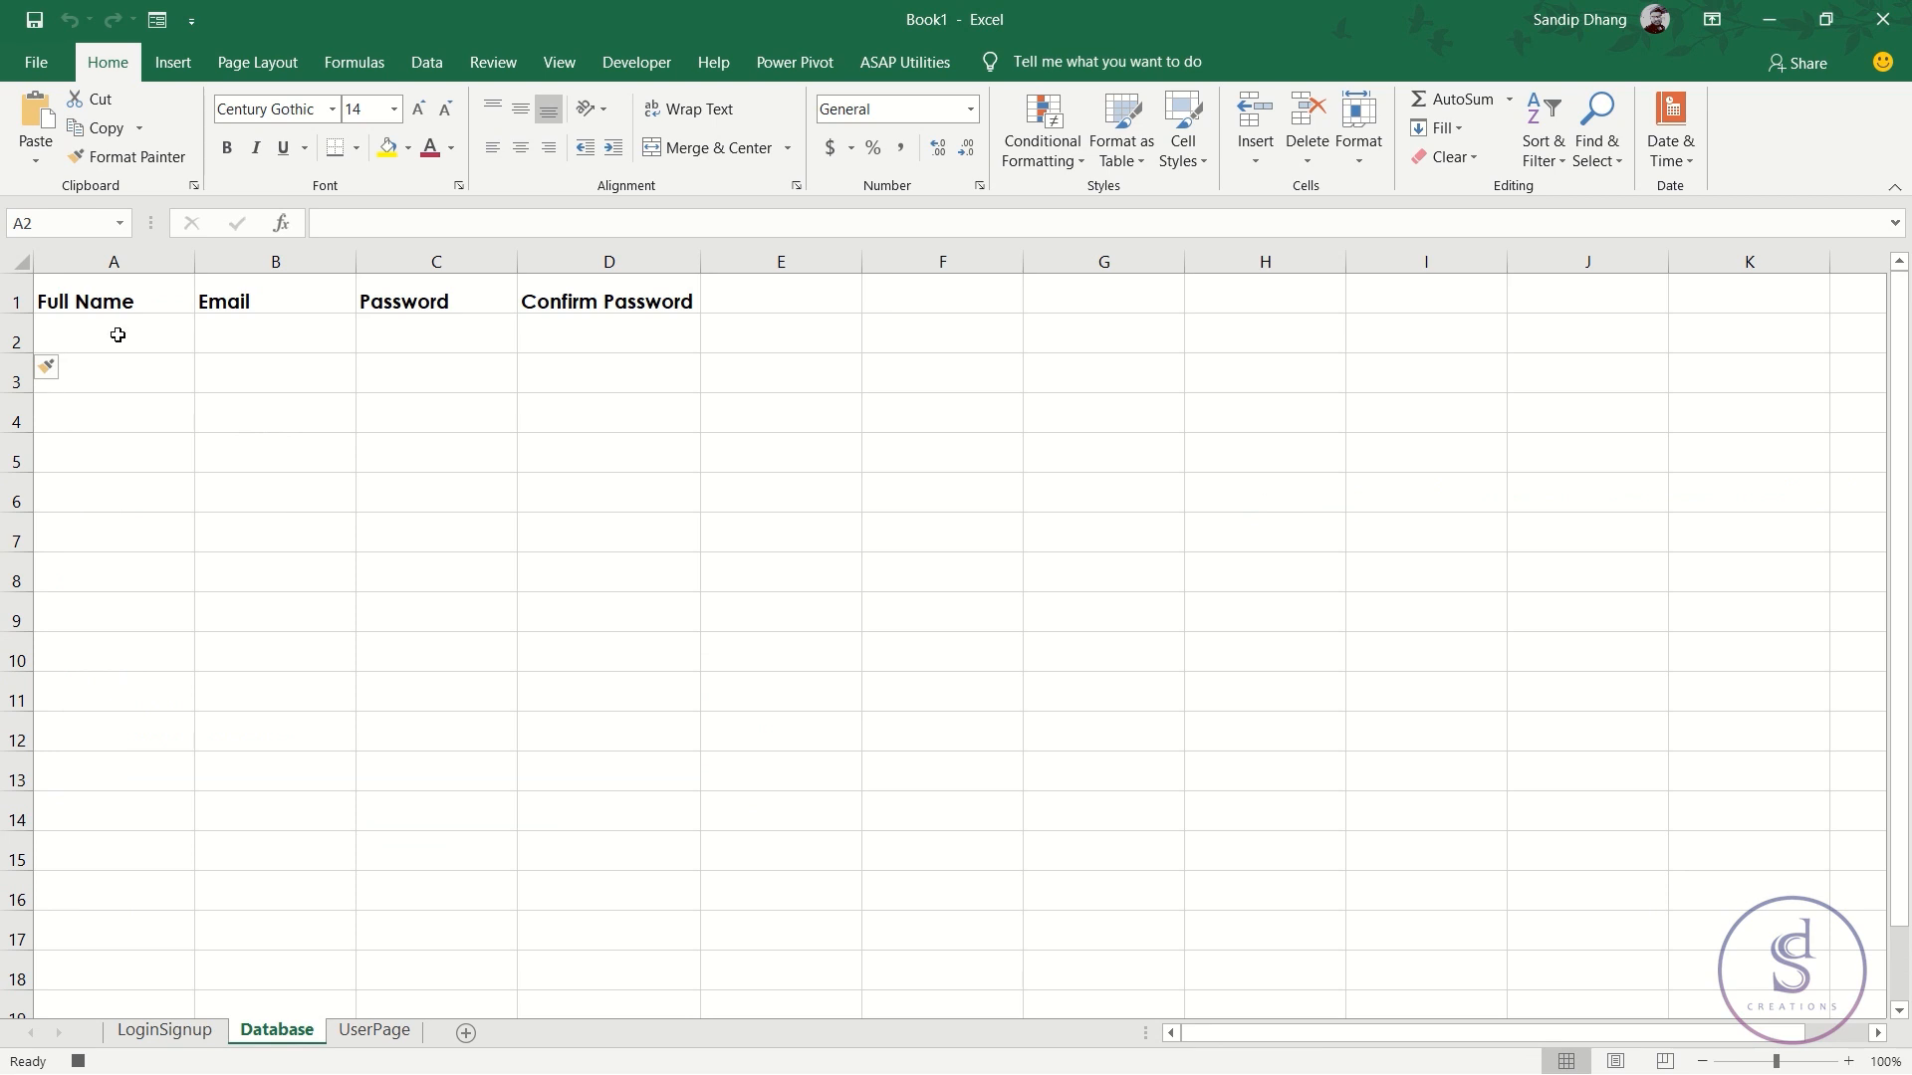
pyautogui.rightClick(117, 334)
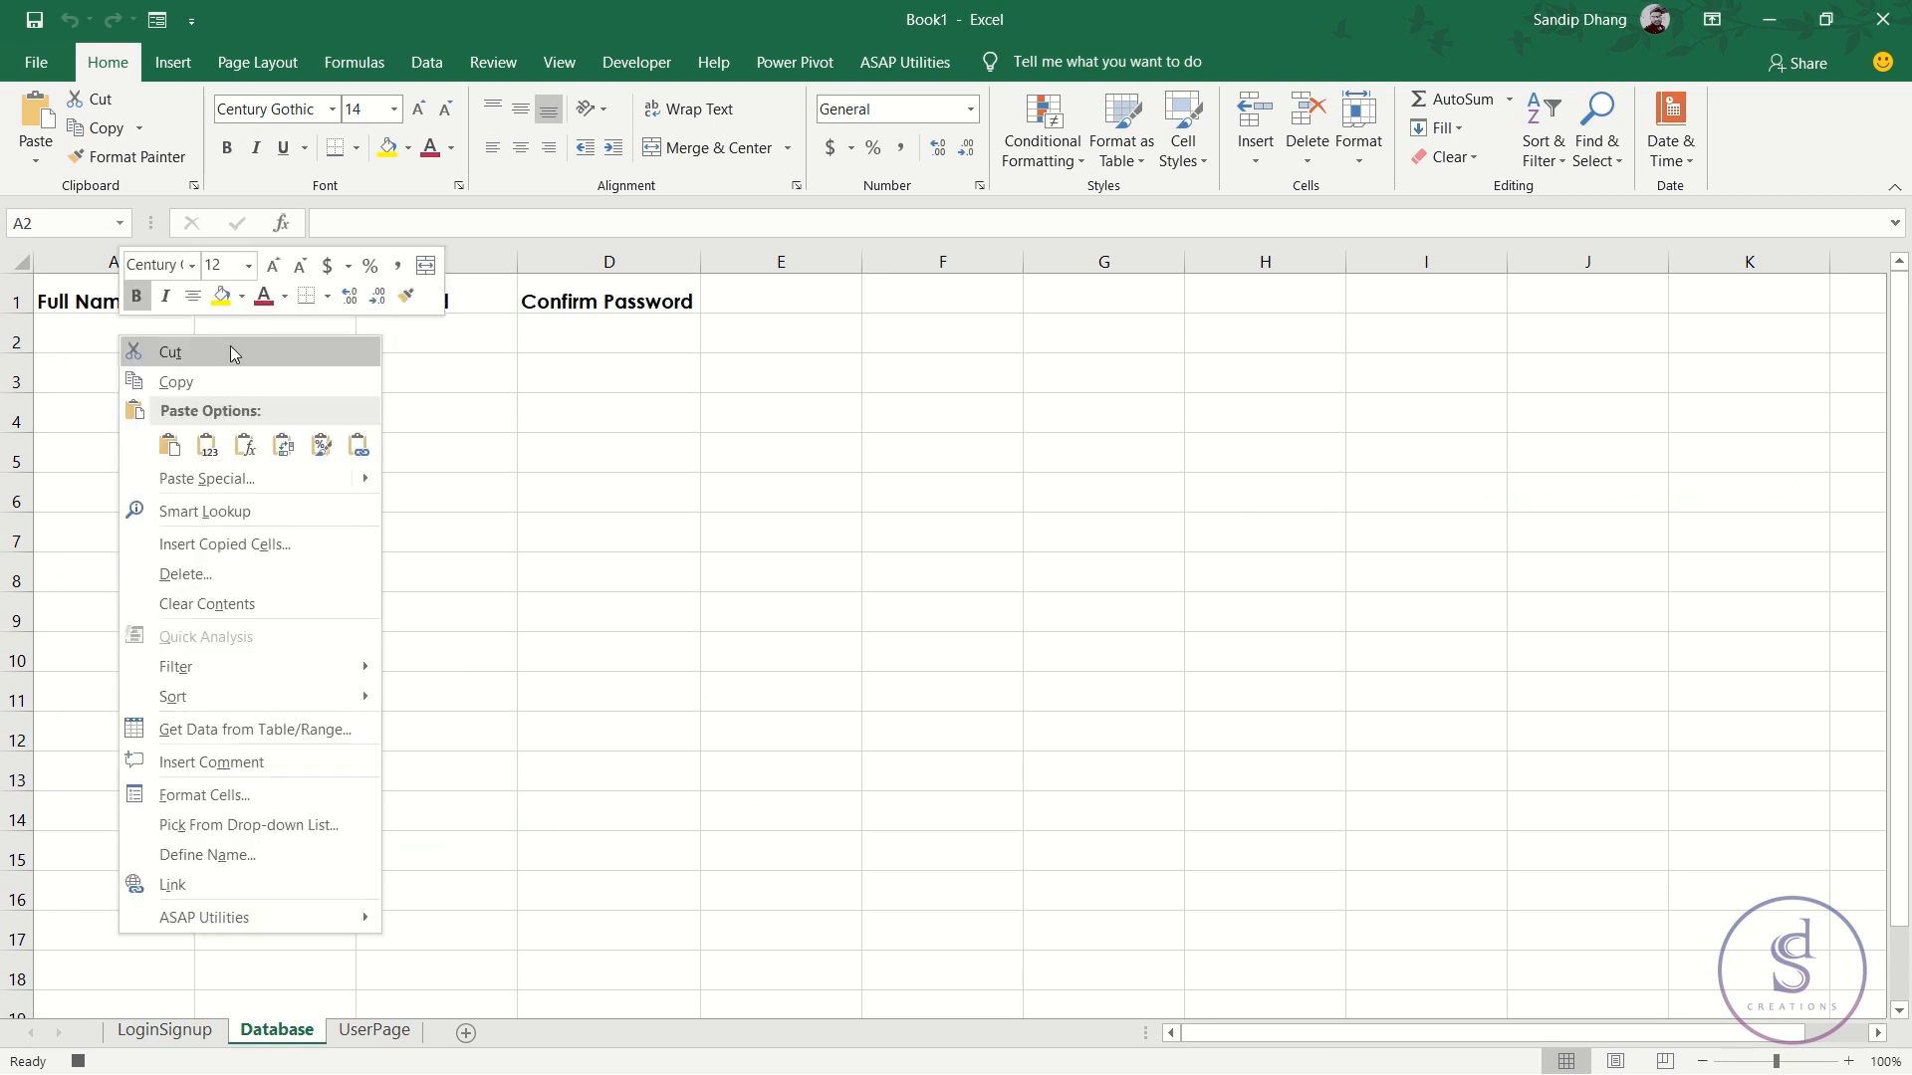
pyautogui.click(206, 447)
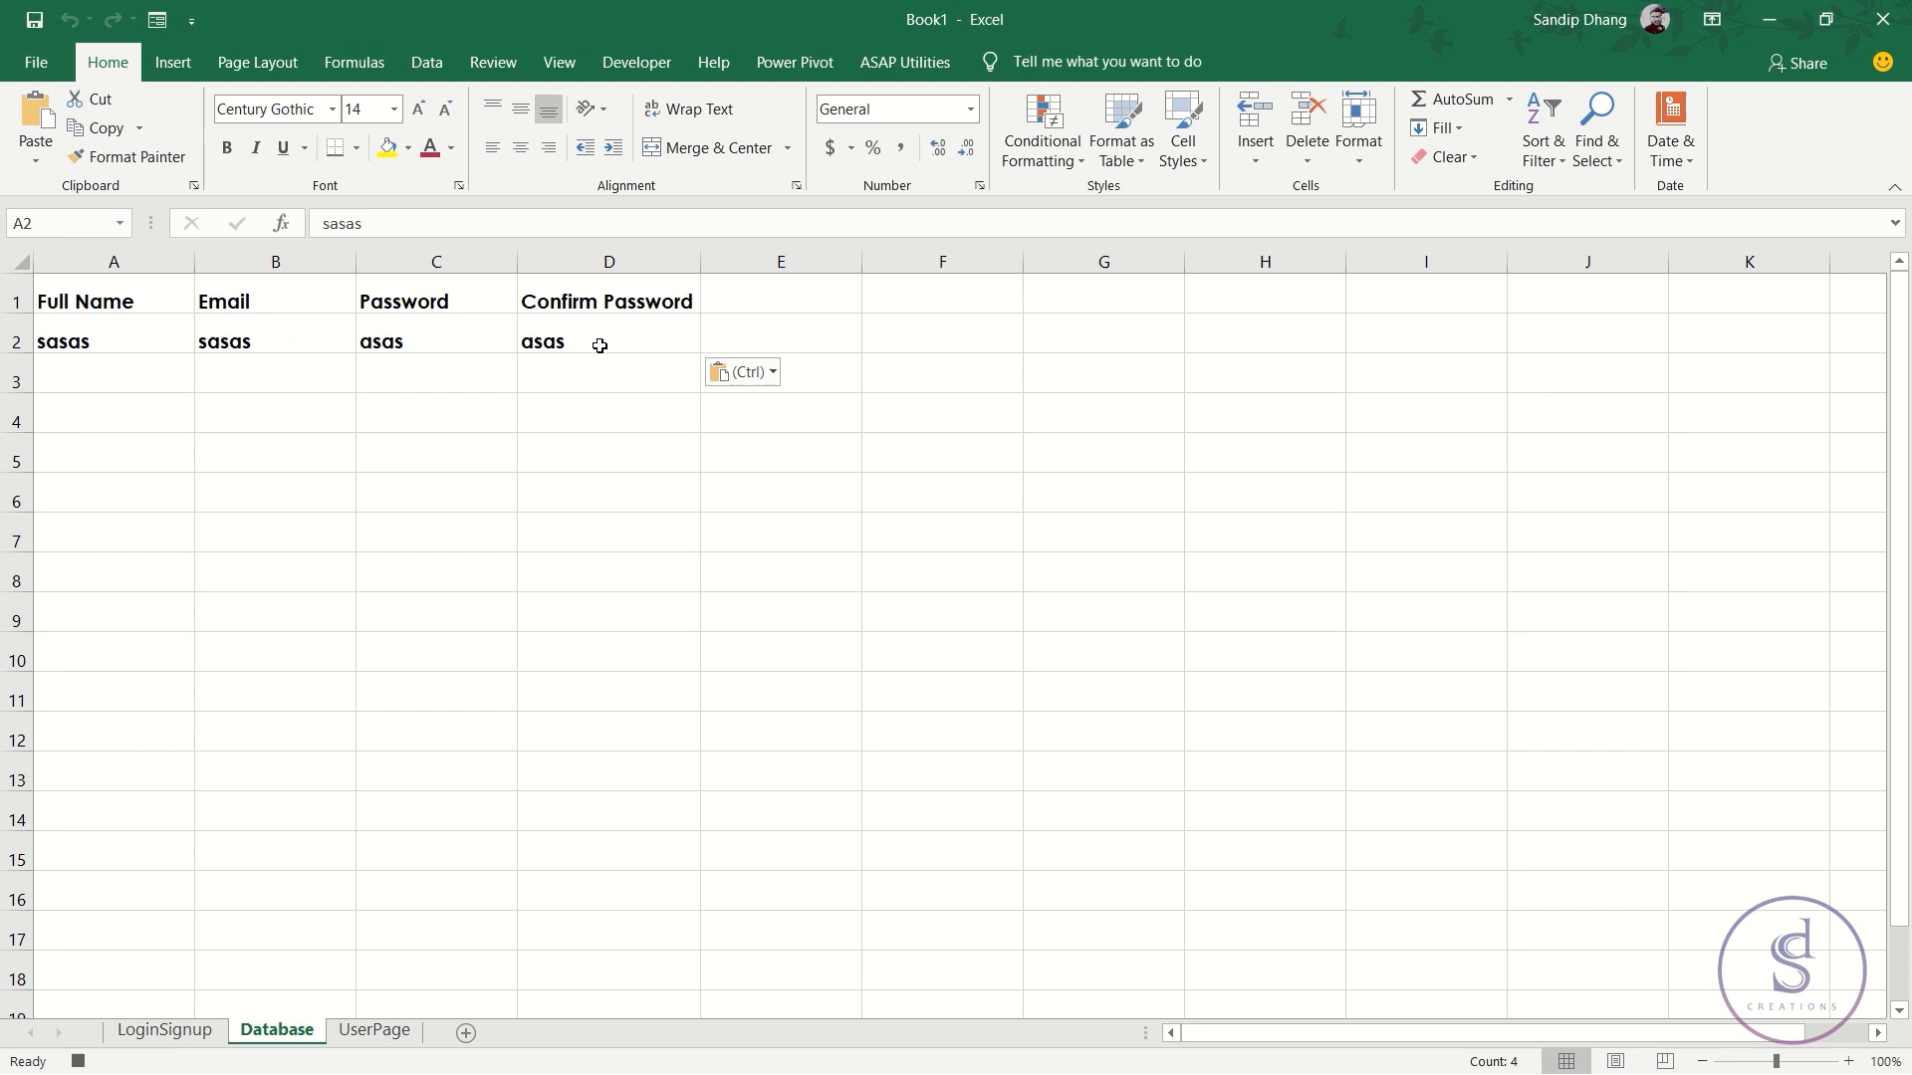
pyautogui.click(144, 335)
# - Cancel the copy and clear the contents of the four signup entry fields
pyautogui.click(204, 1031)
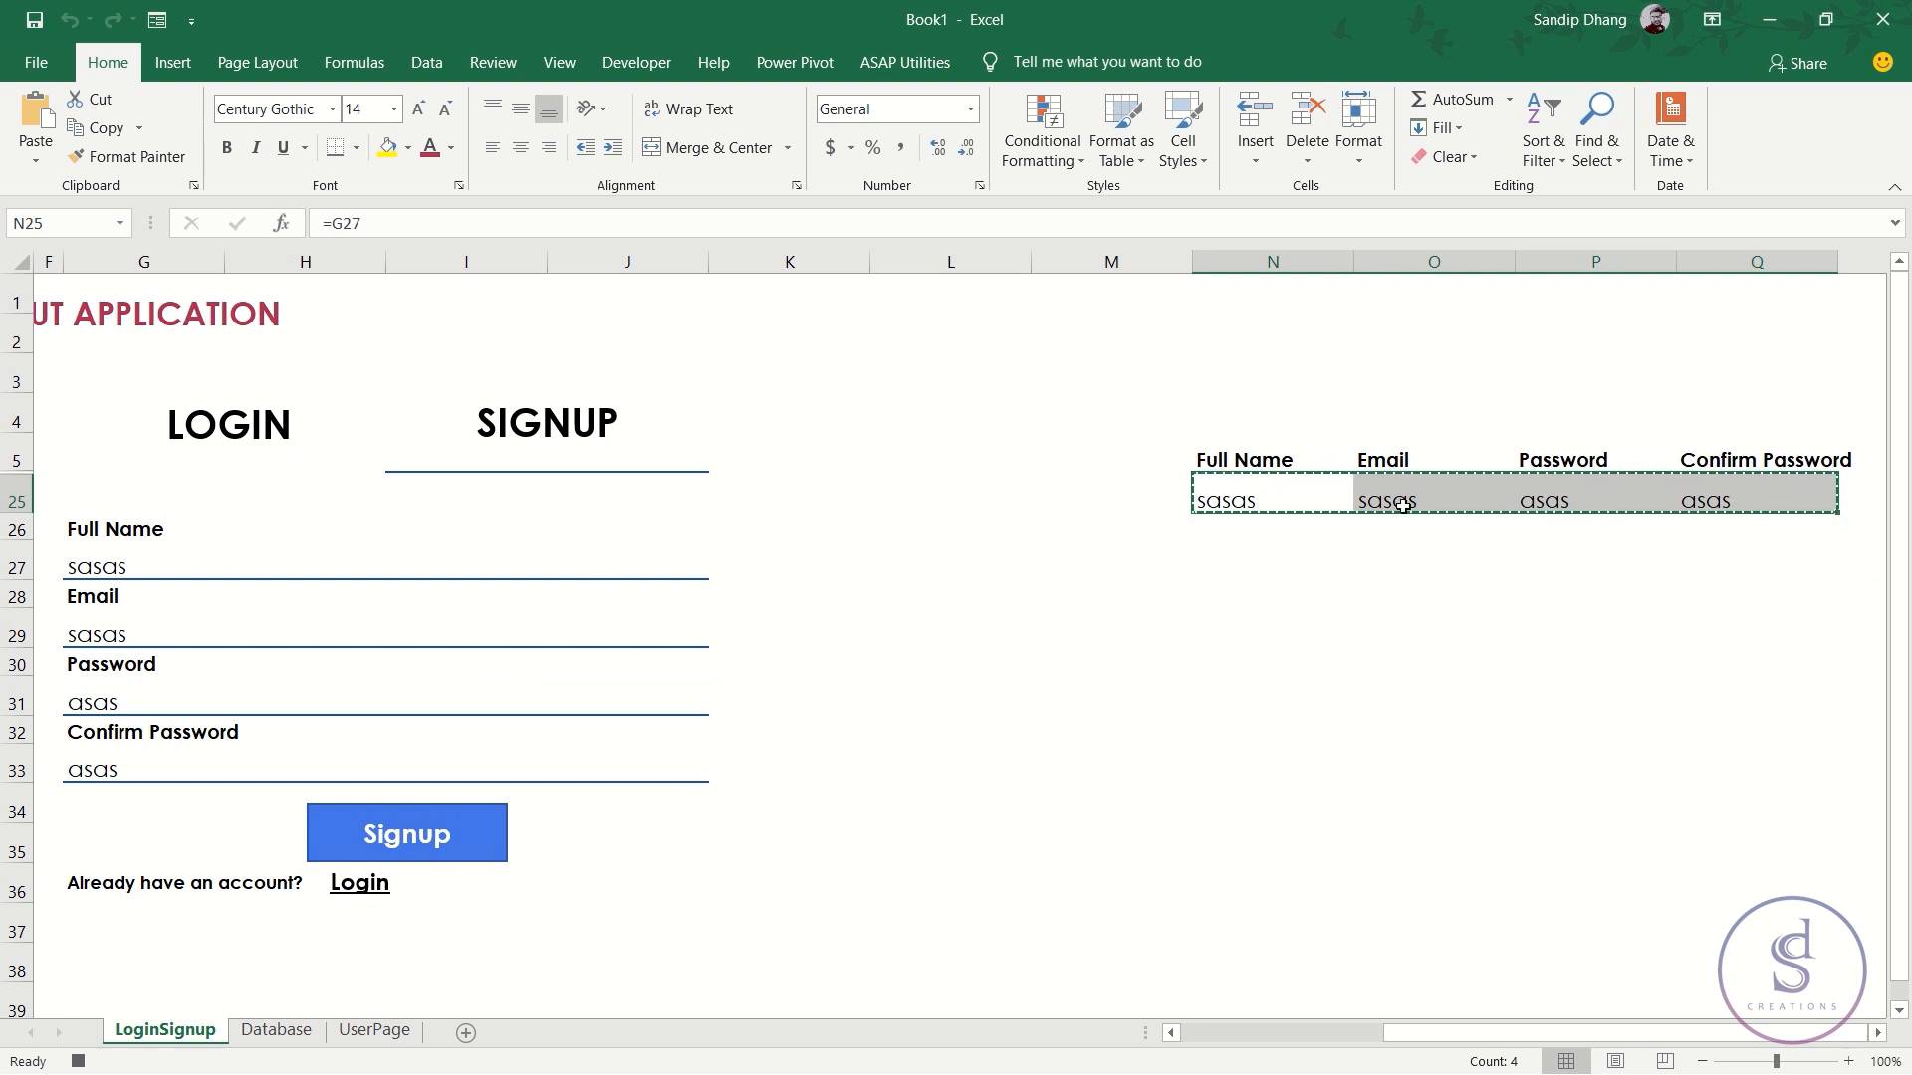
pyautogui.press('Escape')
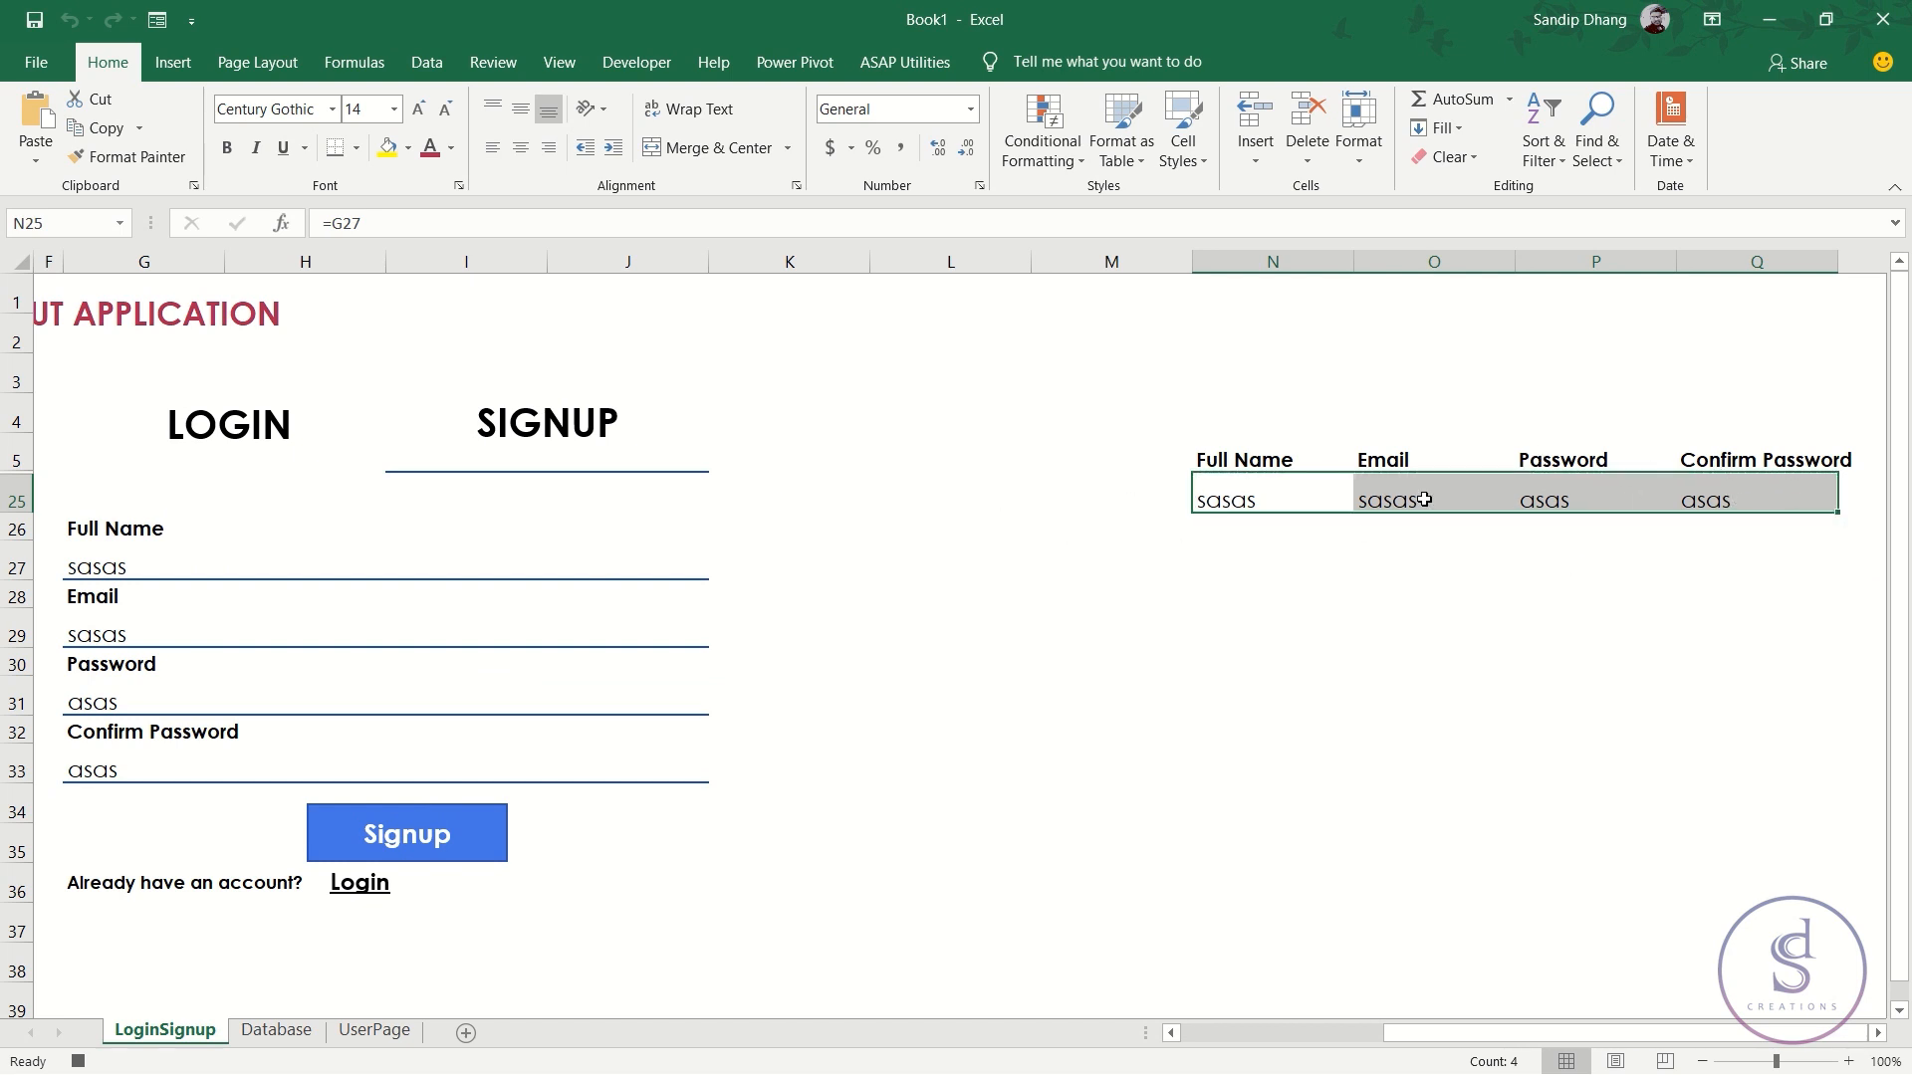
pyautogui.click(109, 568)
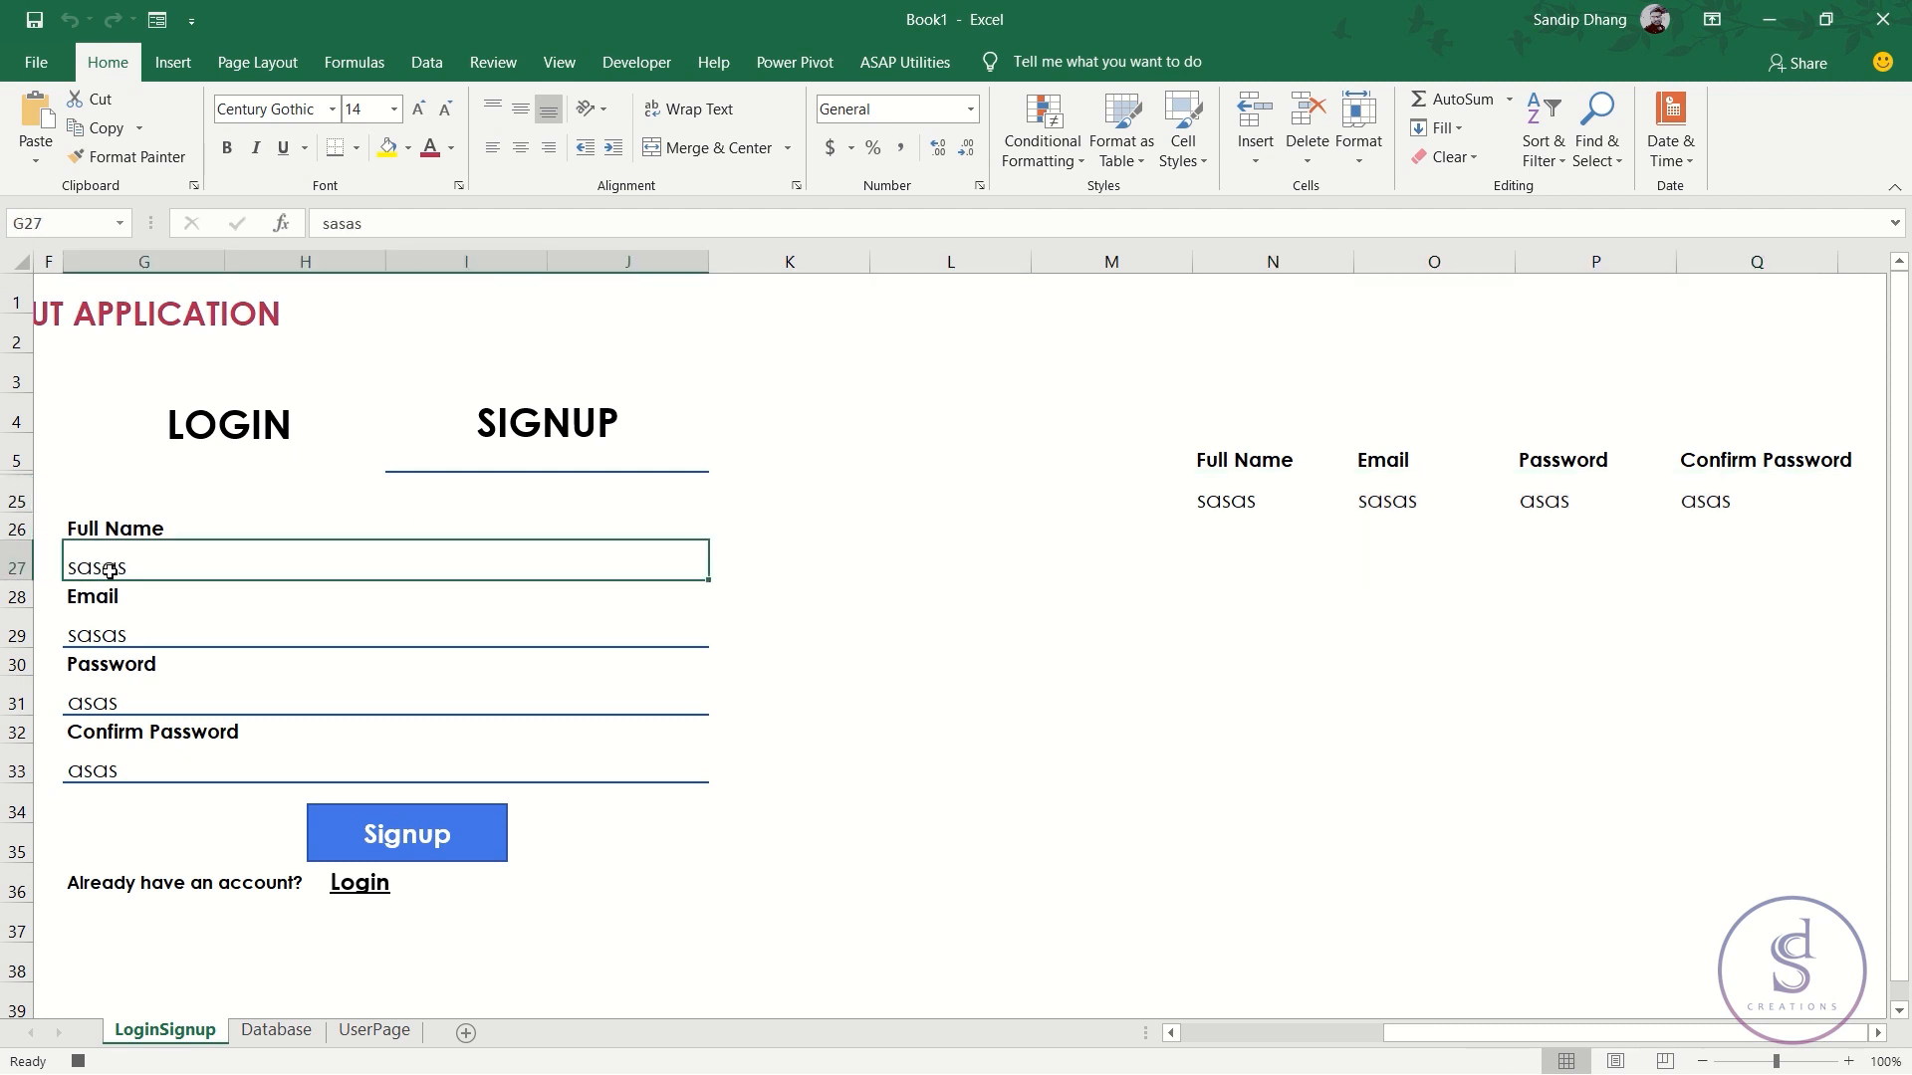
pyautogui.keyDown('ctrl'); pyautogui.click(134, 633); pyautogui.keyUp('ctrl')
pyautogui.keyDown('ctrl'); pyautogui.click(136, 697); pyautogui.keyUp('ctrl')
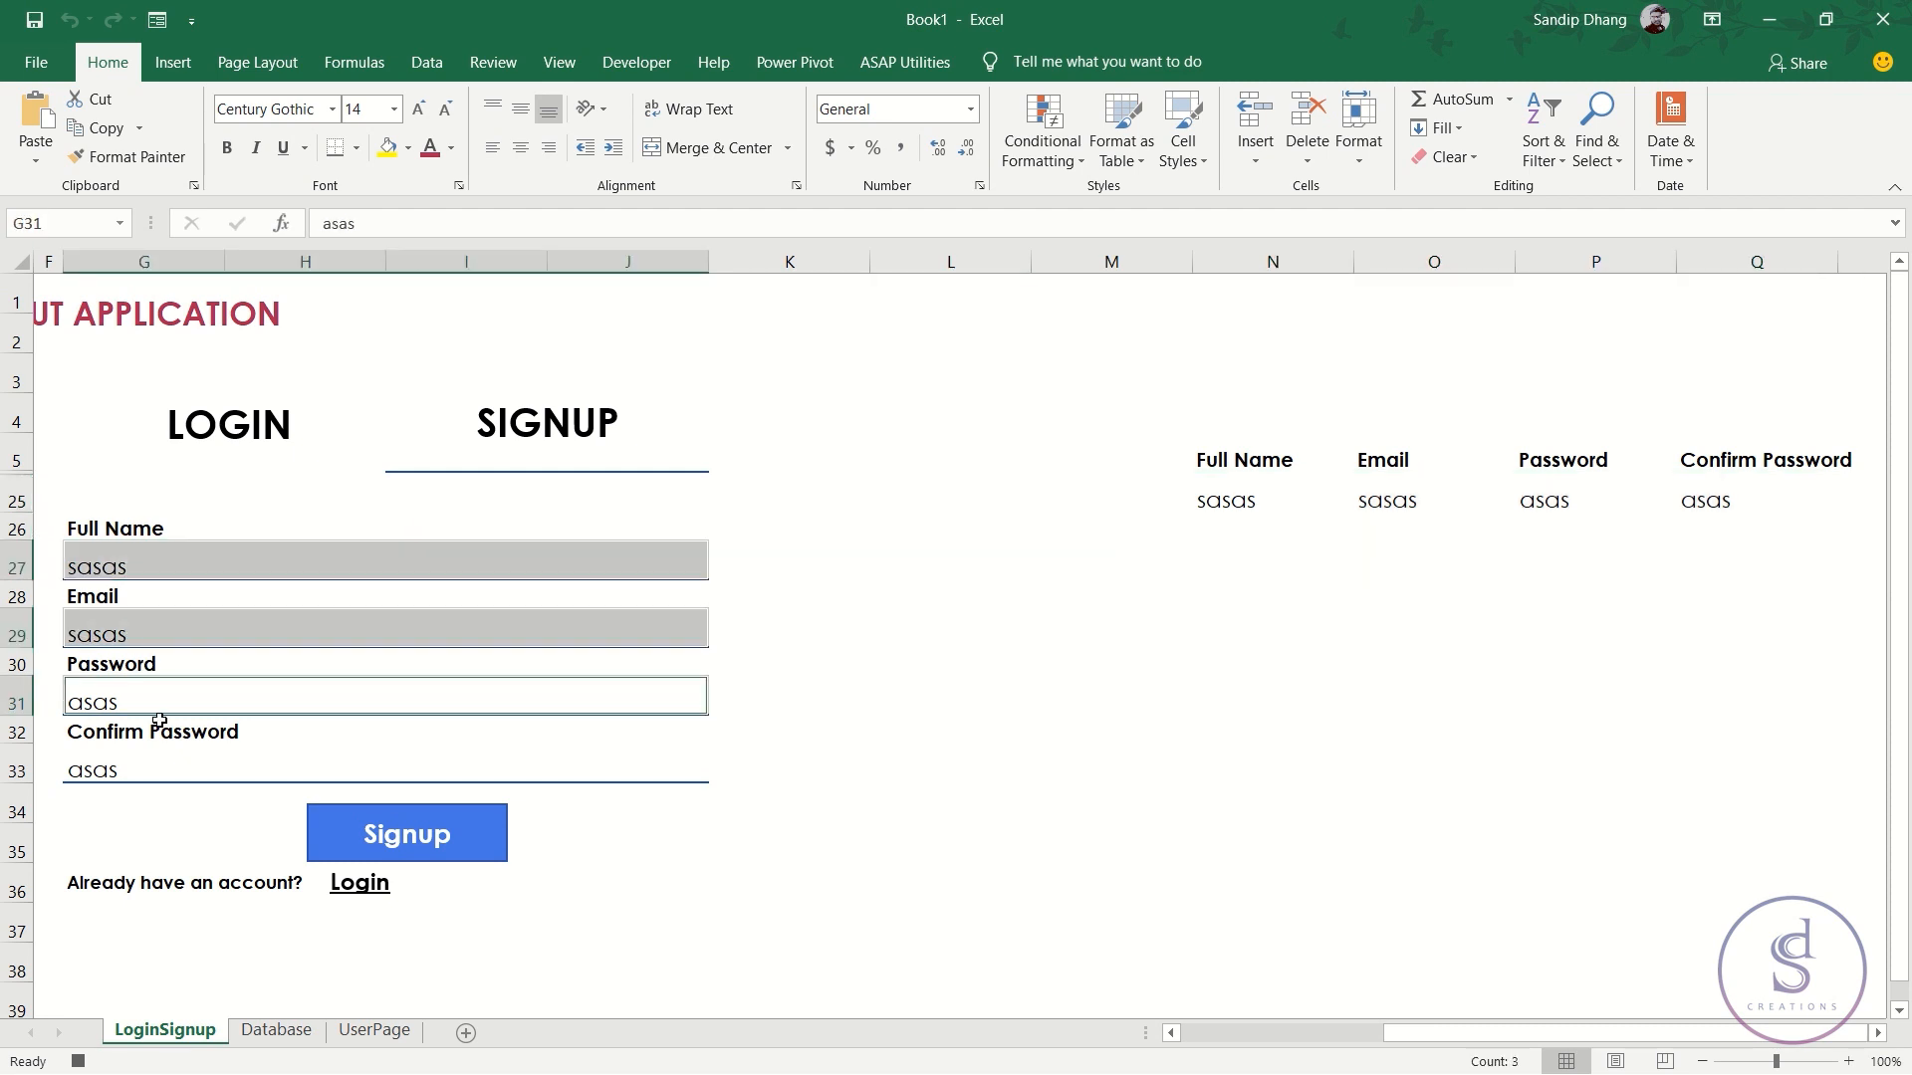
pyautogui.keyDown('ctrl'); pyautogui.click(151, 774); pyautogui.keyUp('ctrl')
pyautogui.rightClick(172, 773)
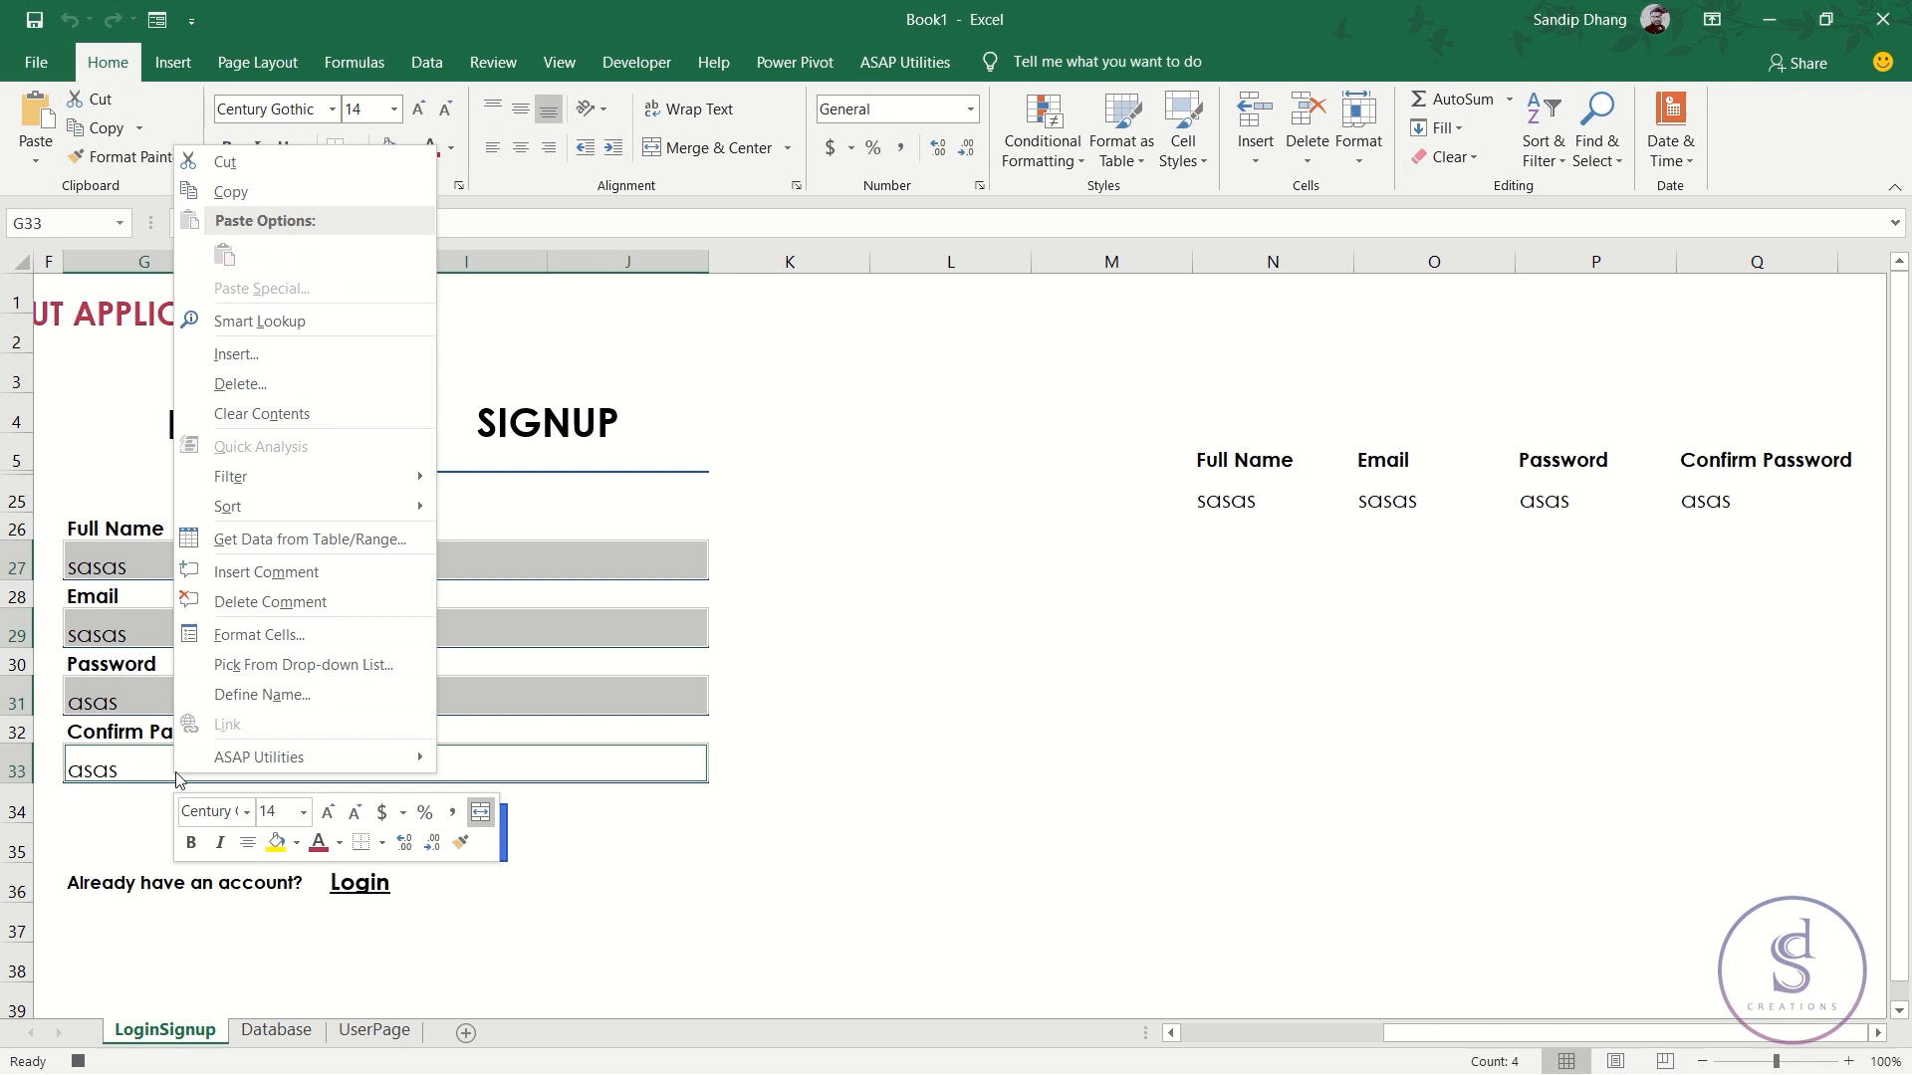
pyautogui.click(299, 419)
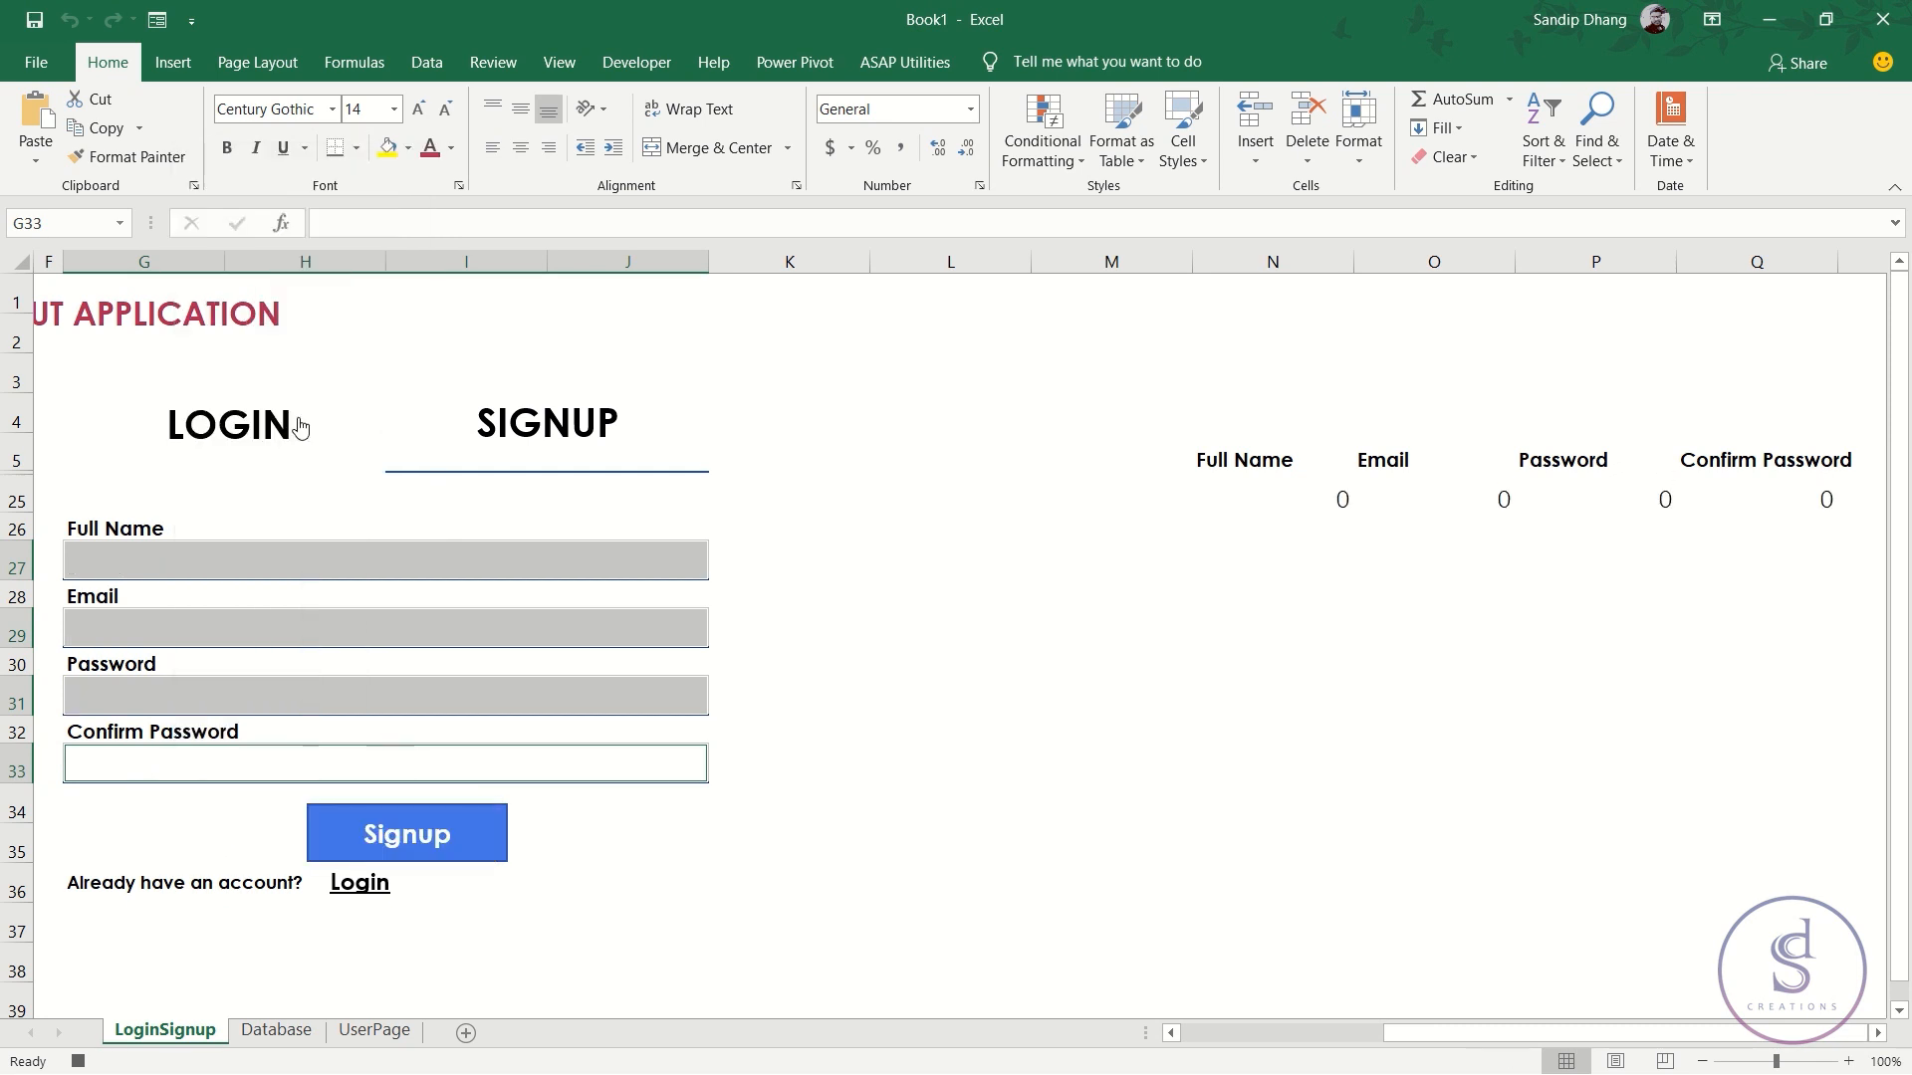
# - Select G27, scroll back to column A, and select the whole LoginSignup sheet
pyautogui.click(158, 557)
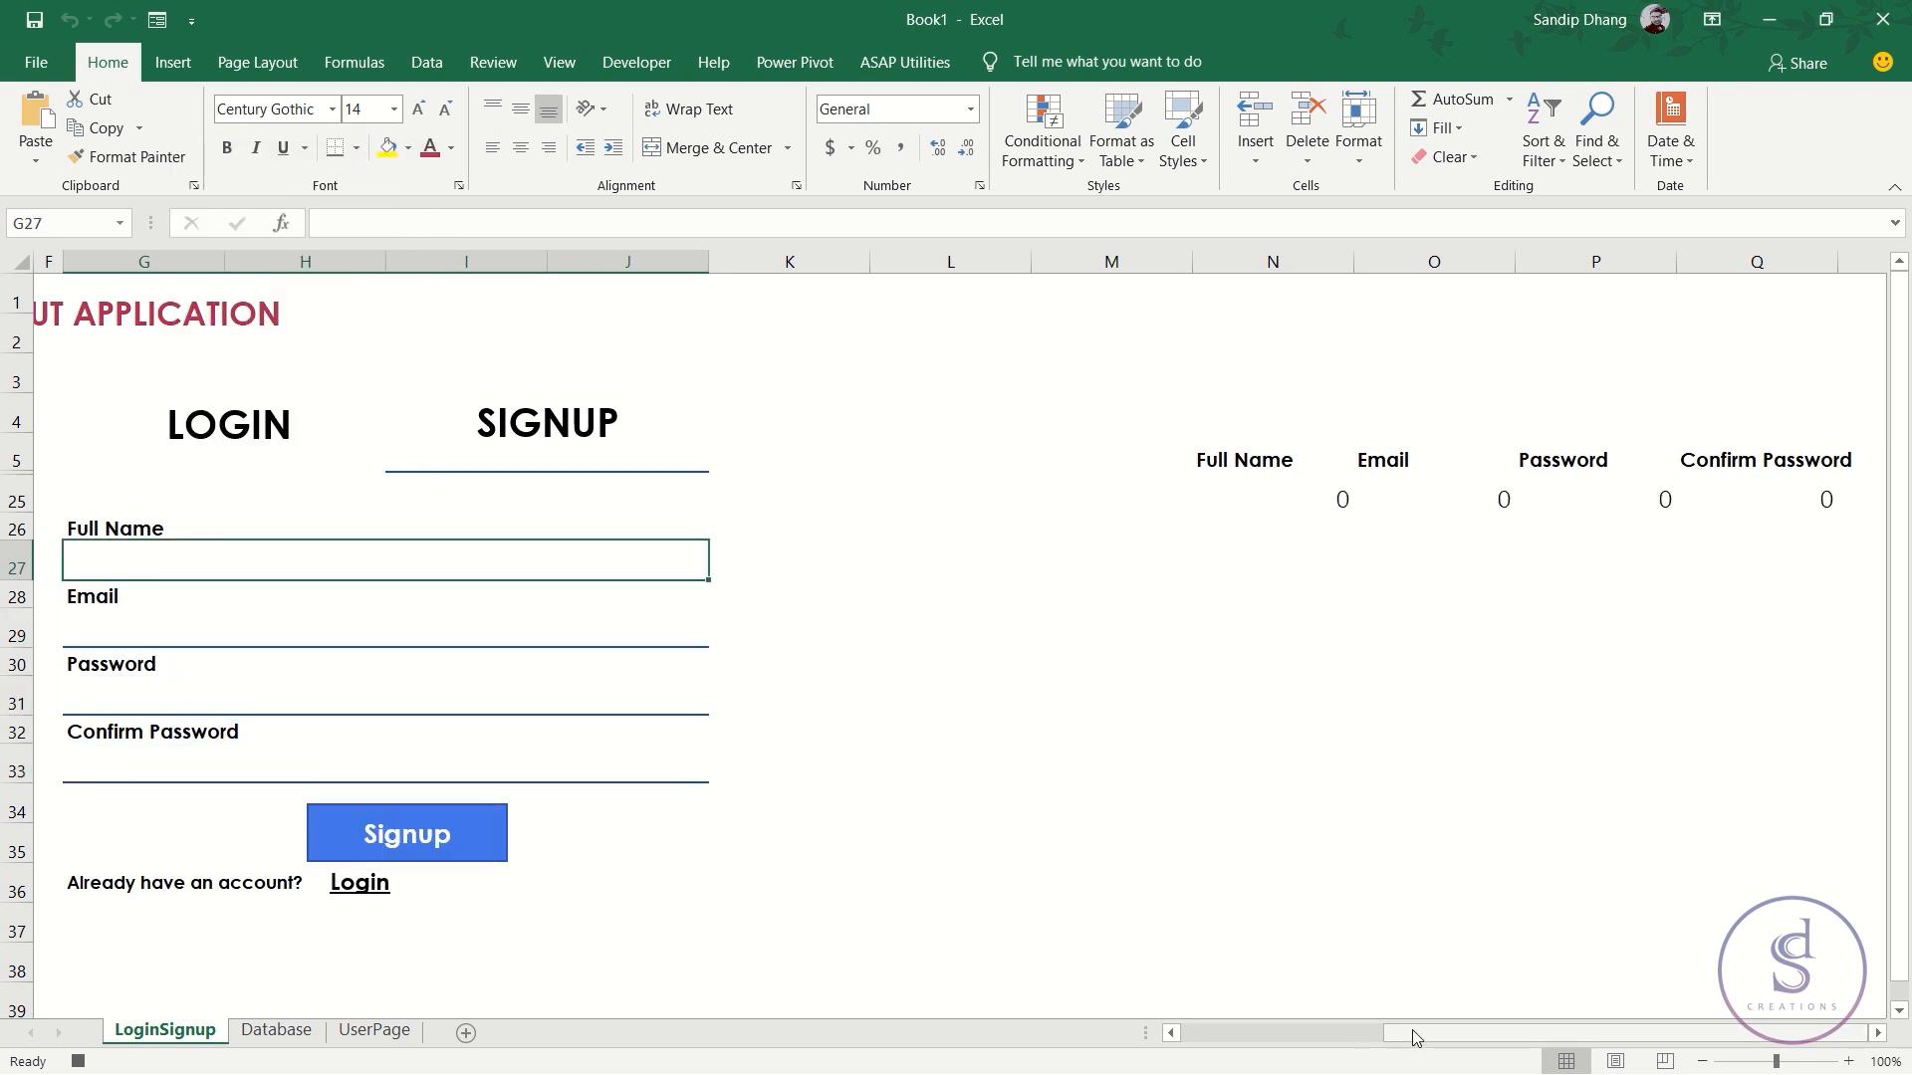
pyautogui.moveTo(1359, 1048); pyautogui.dragTo(1084, 1033)
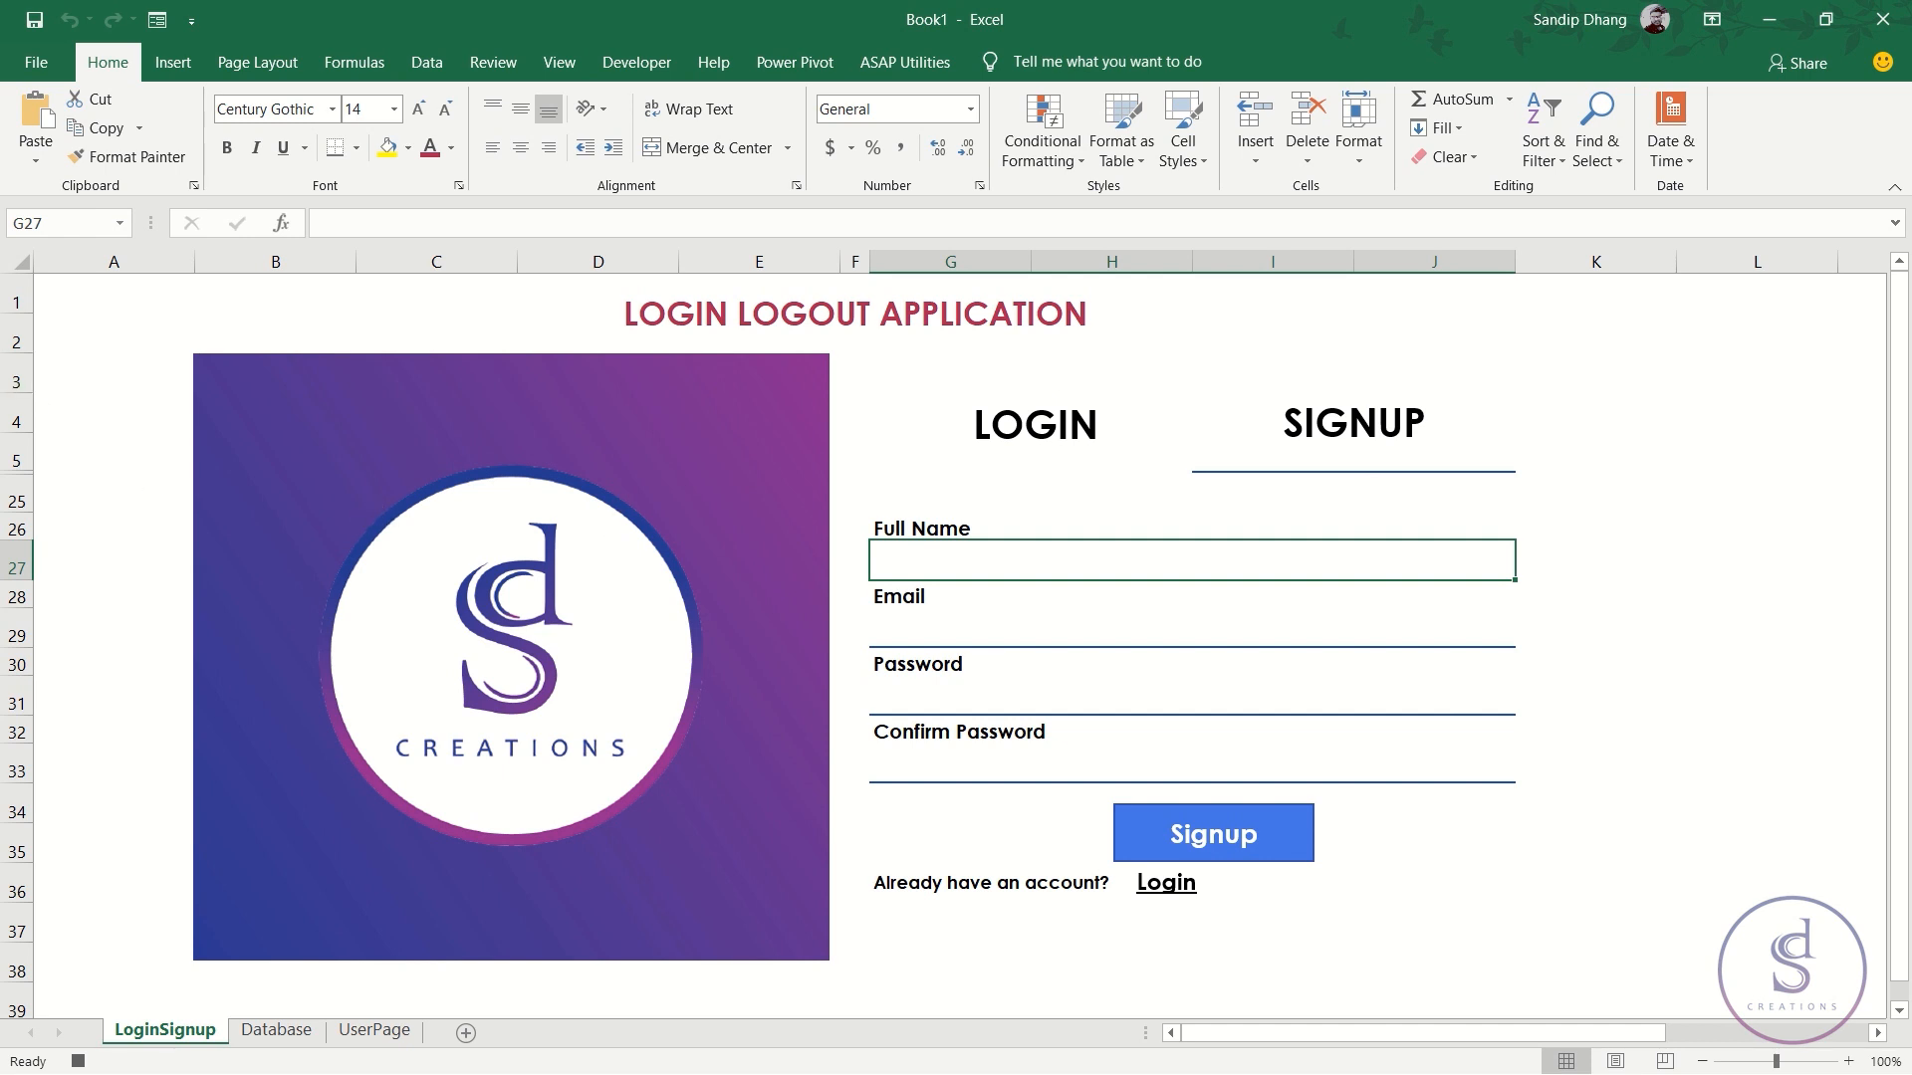
pyautogui.click(27, 261)
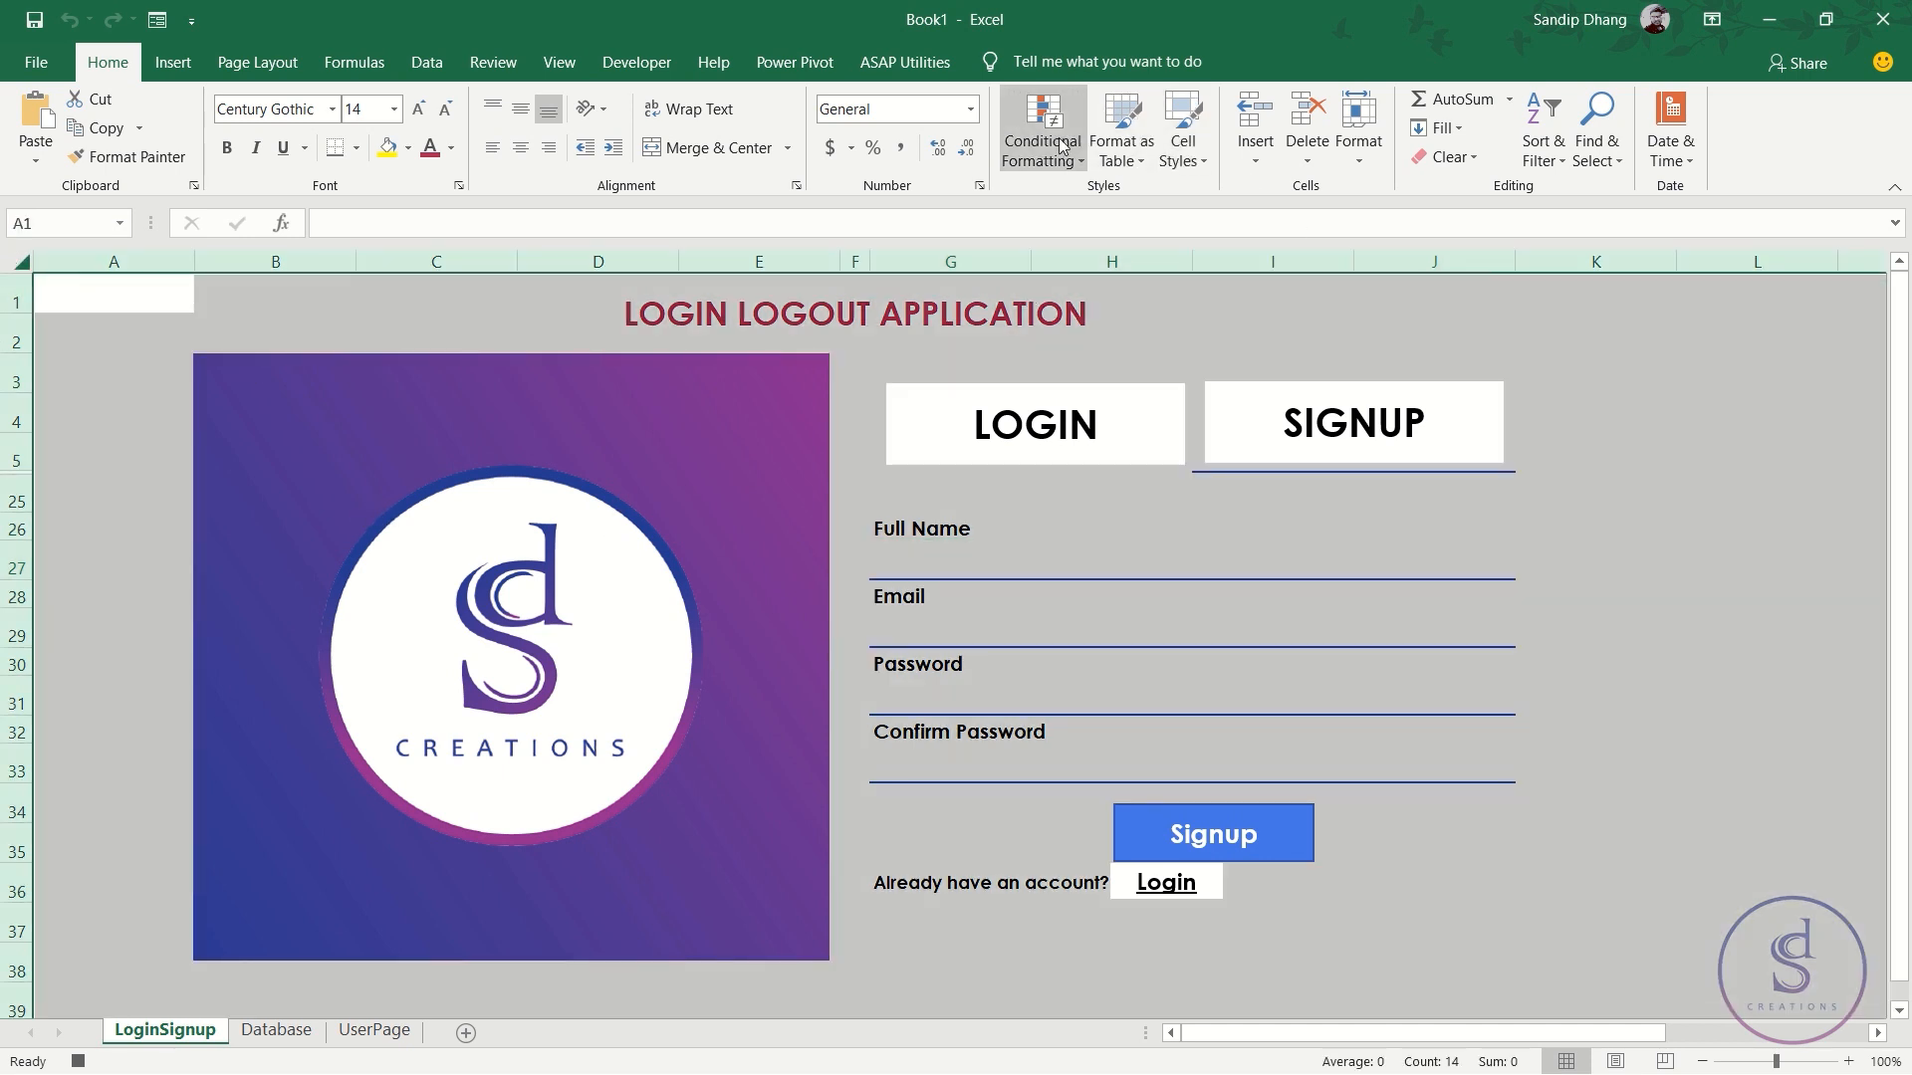
# - Unhide the hidden login form rows and clear the Password field G13
pyautogui.click(1356, 149)
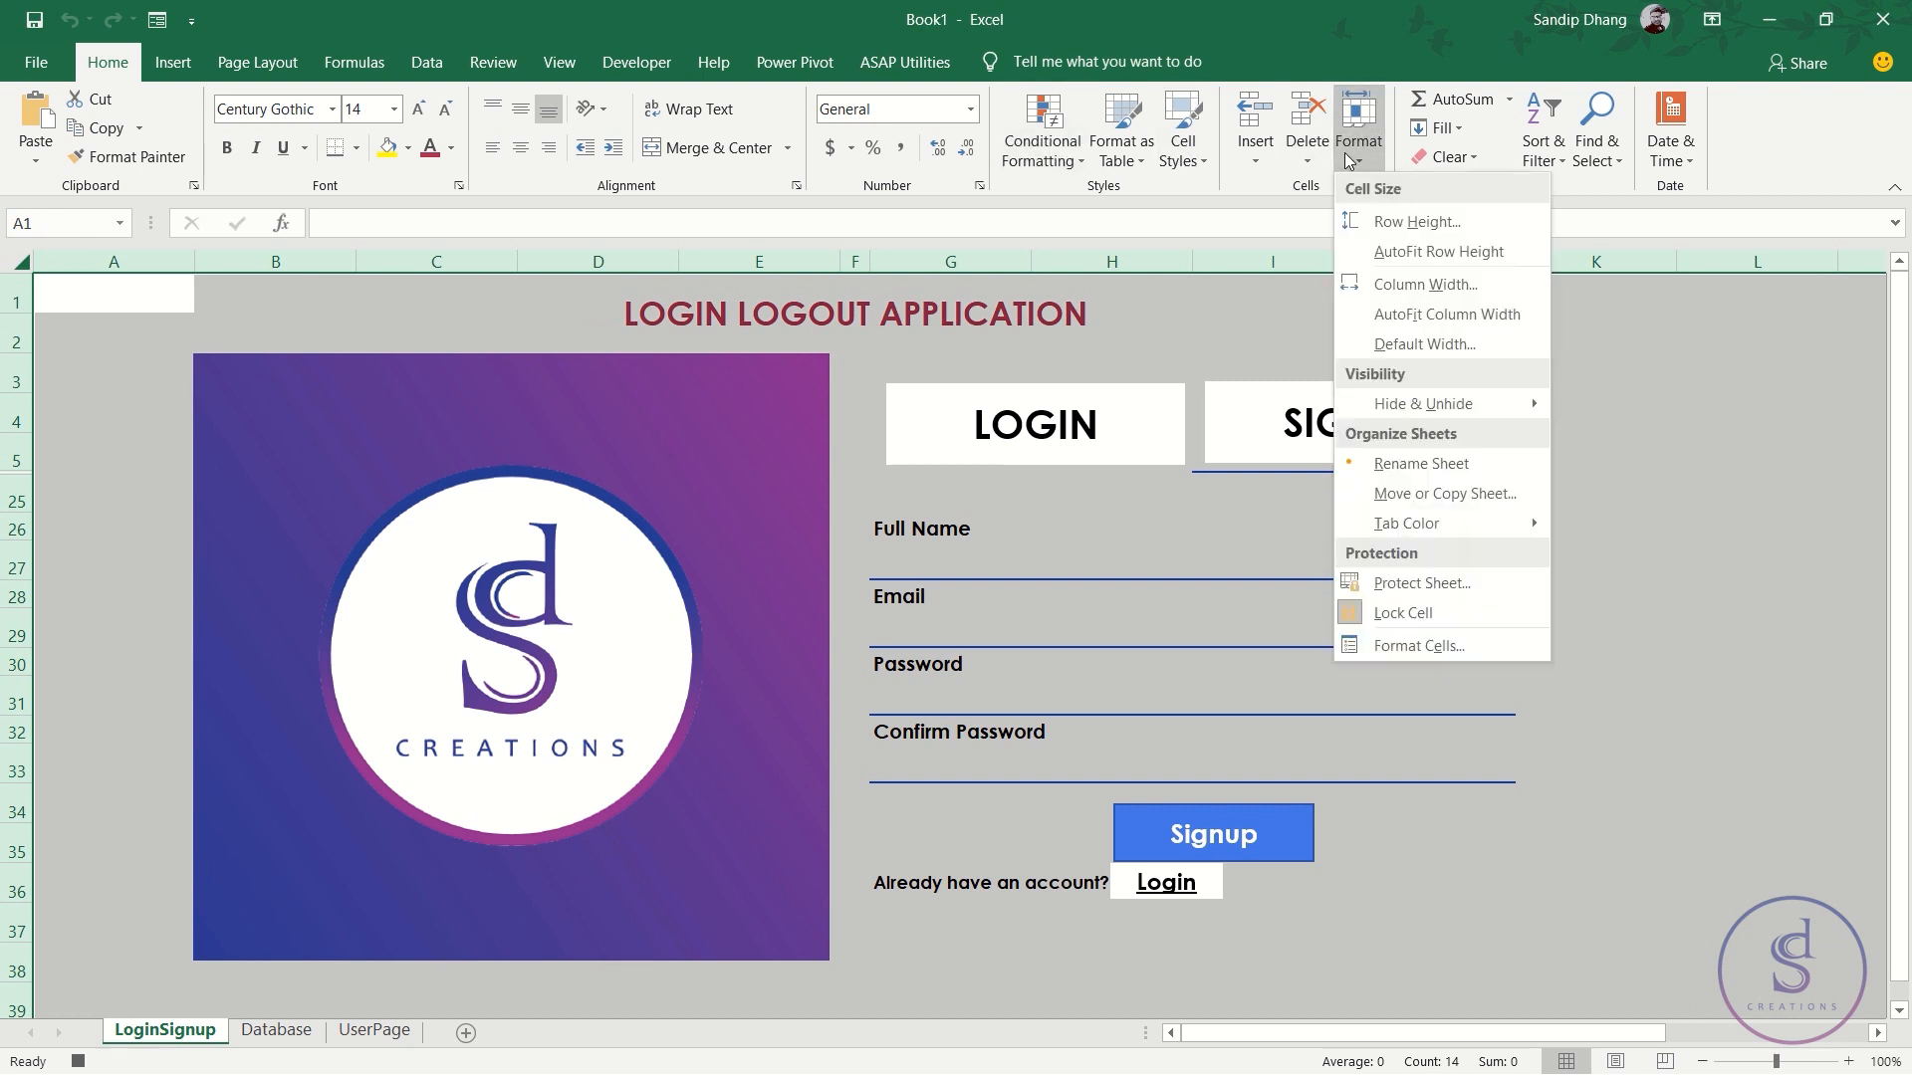
pyautogui.moveTo(1471, 404)
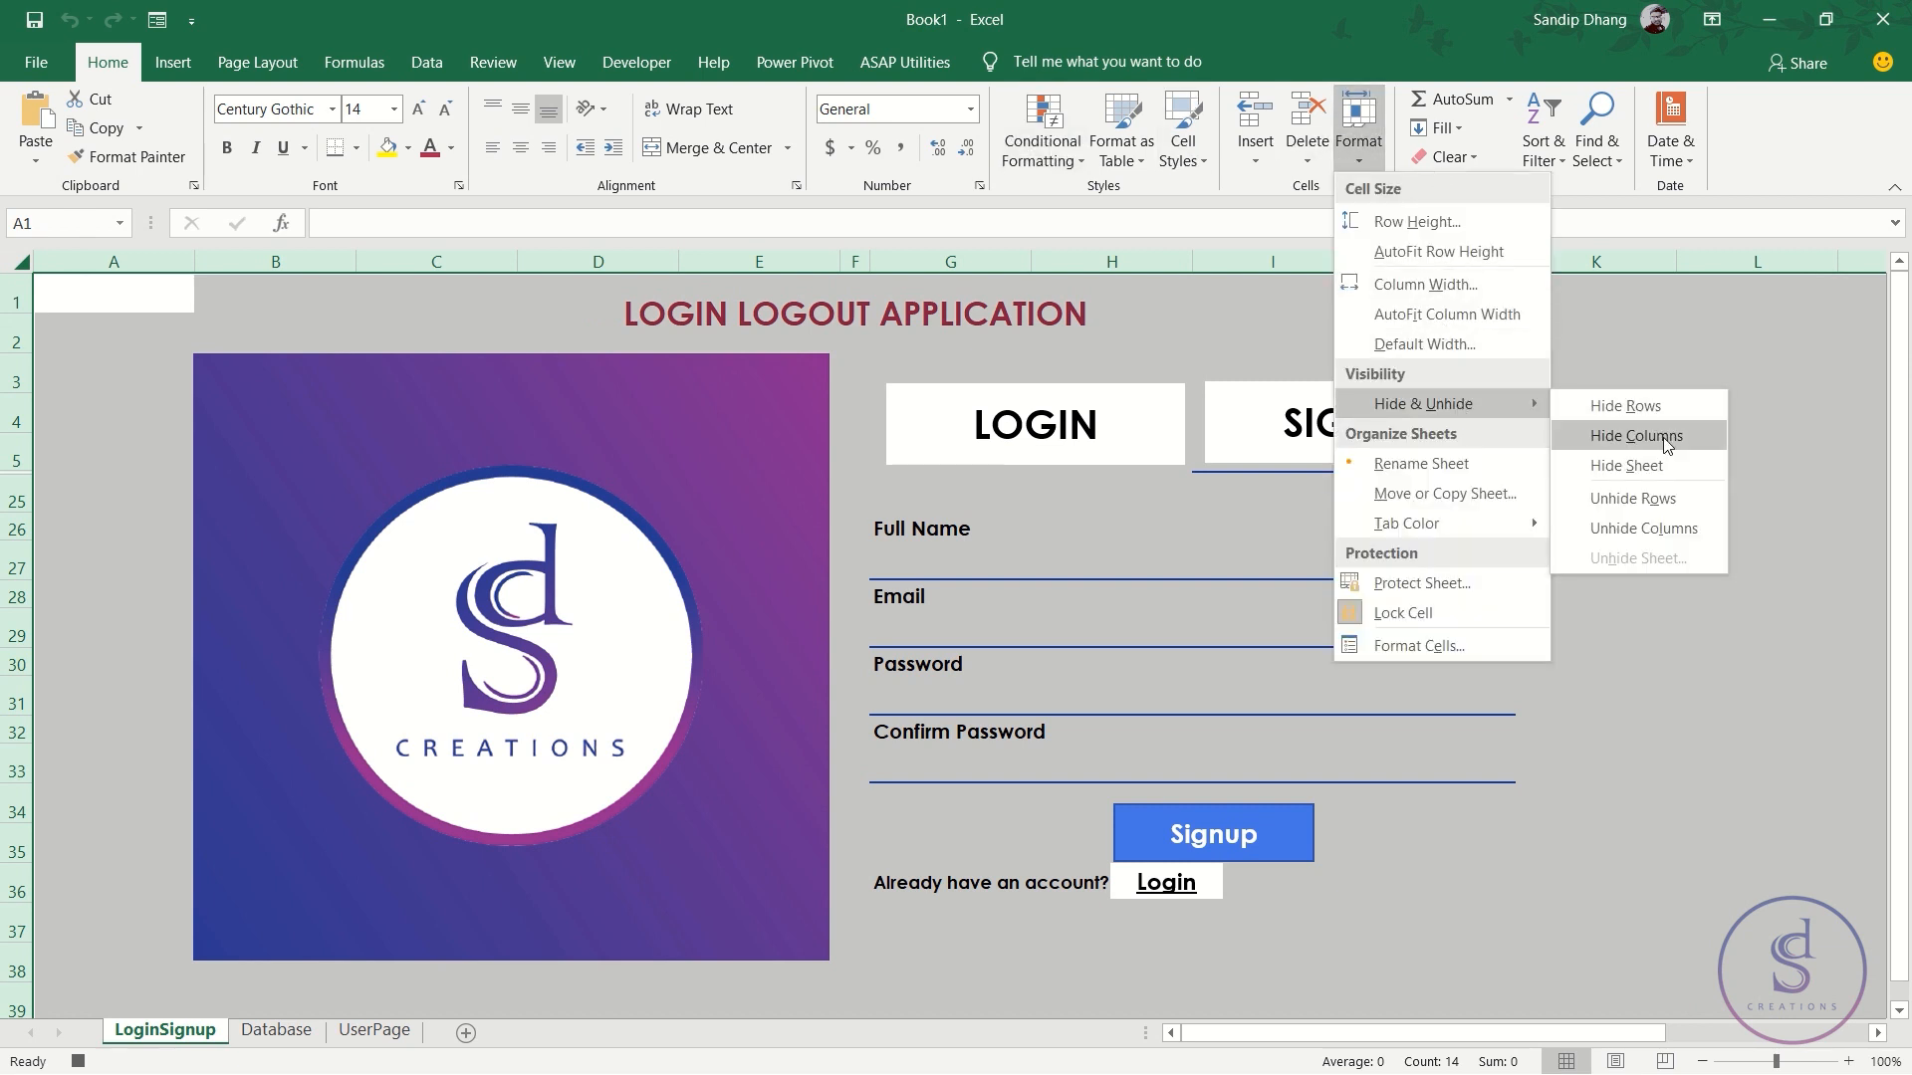
pyautogui.click(1661, 498)
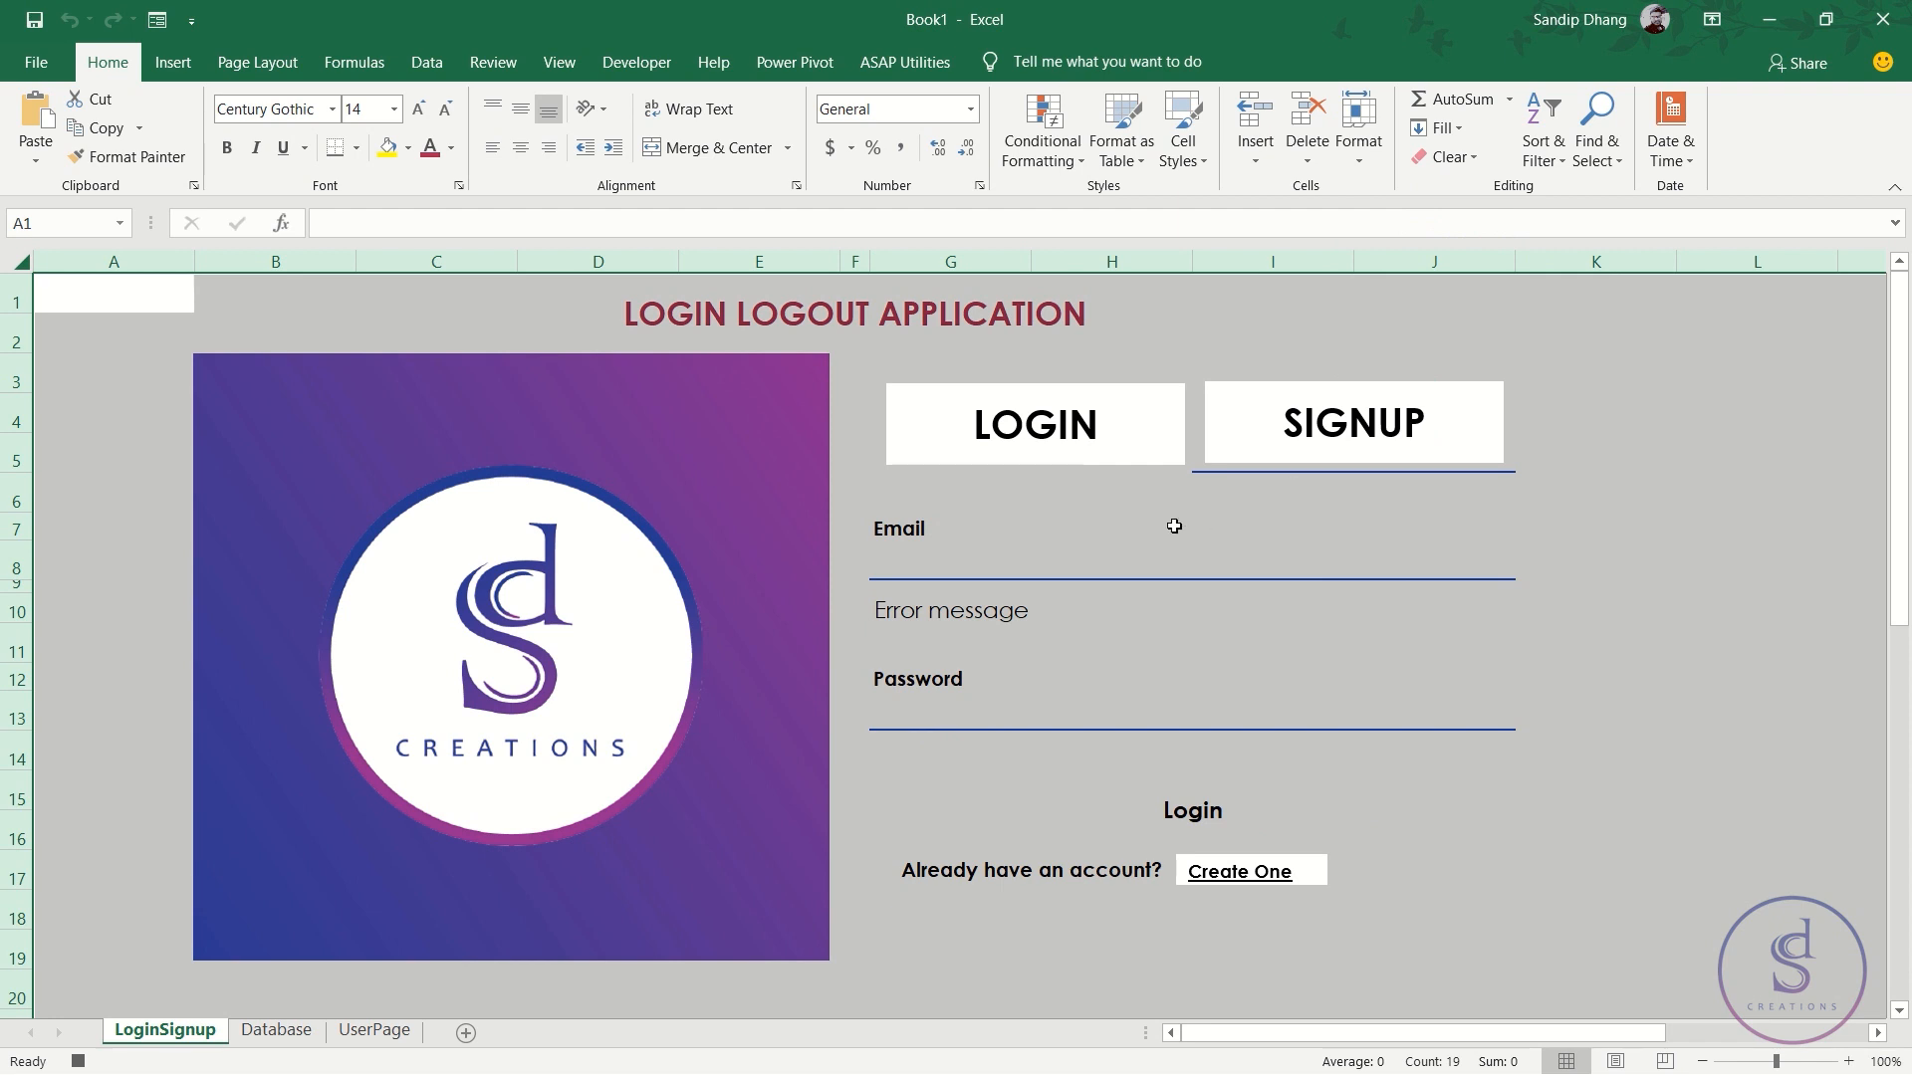
pyautogui.click(918, 565)
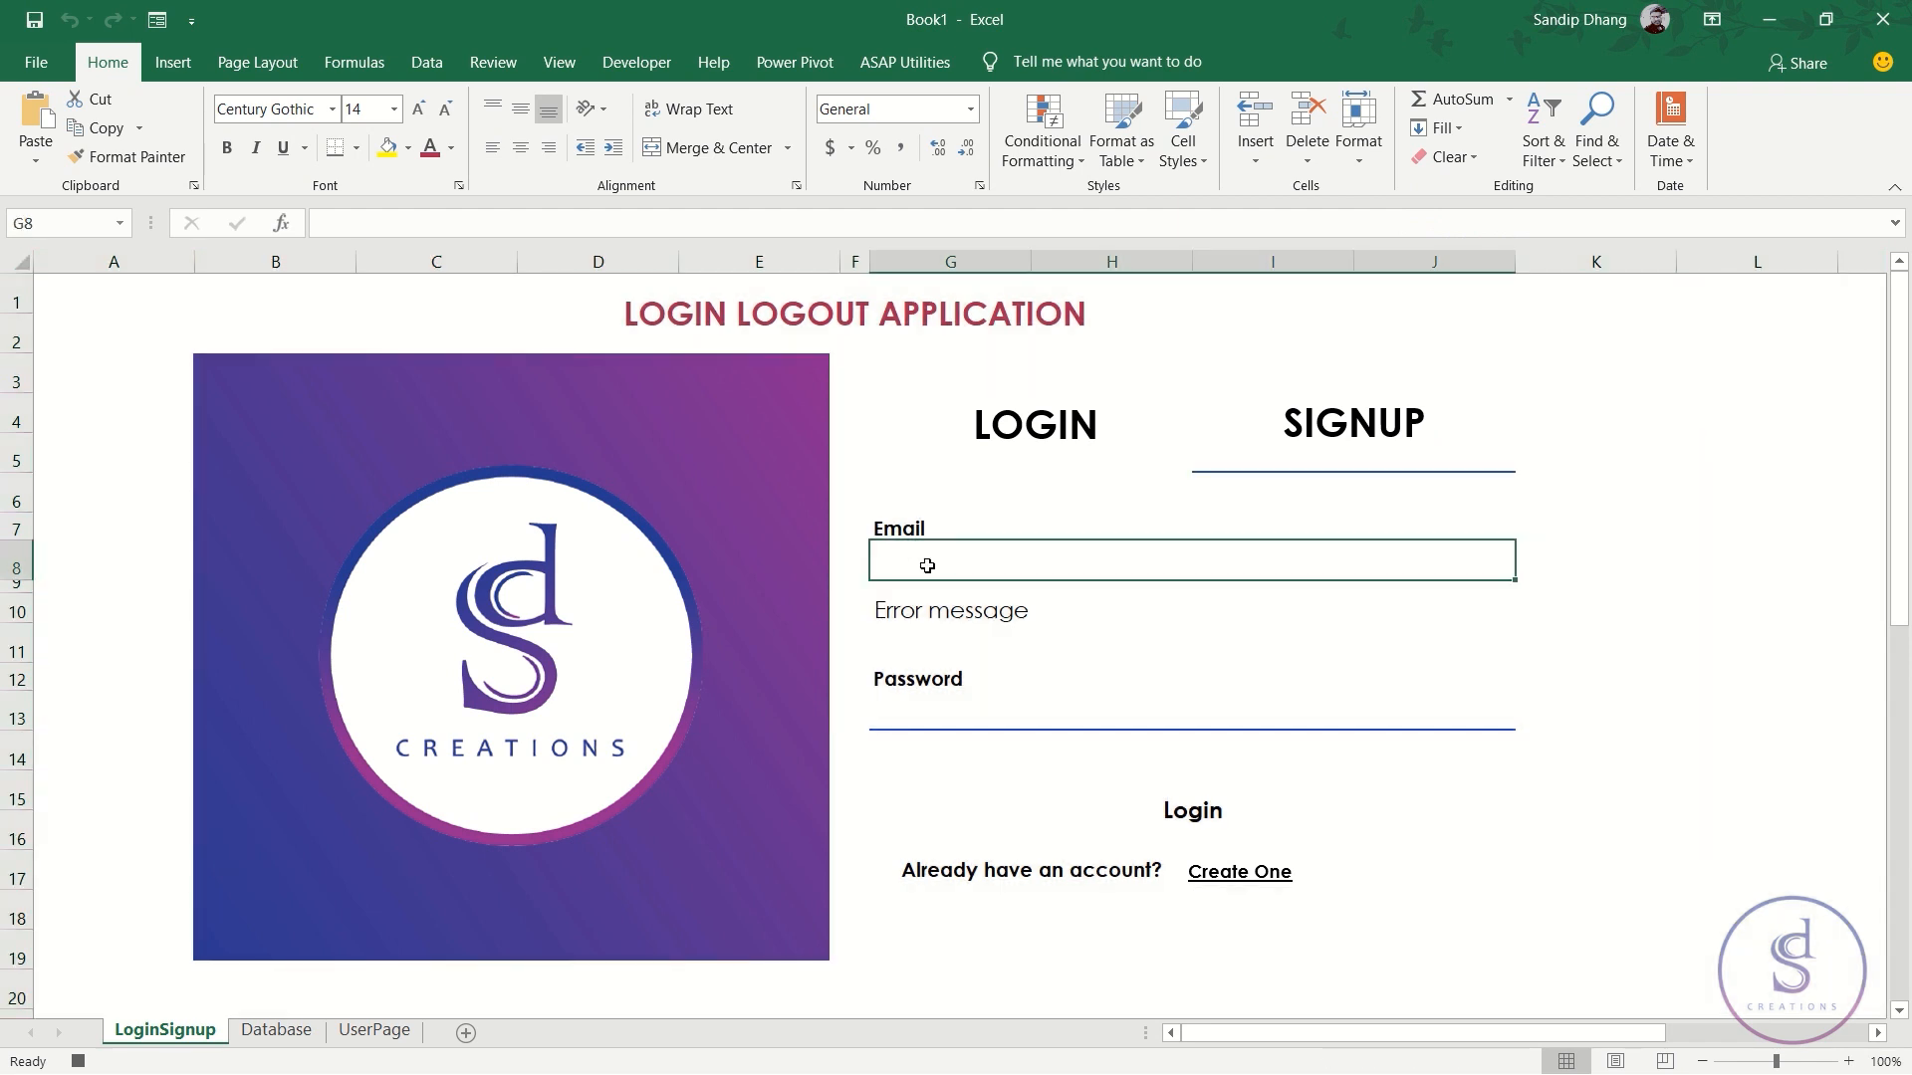
pyautogui.click(934, 711)
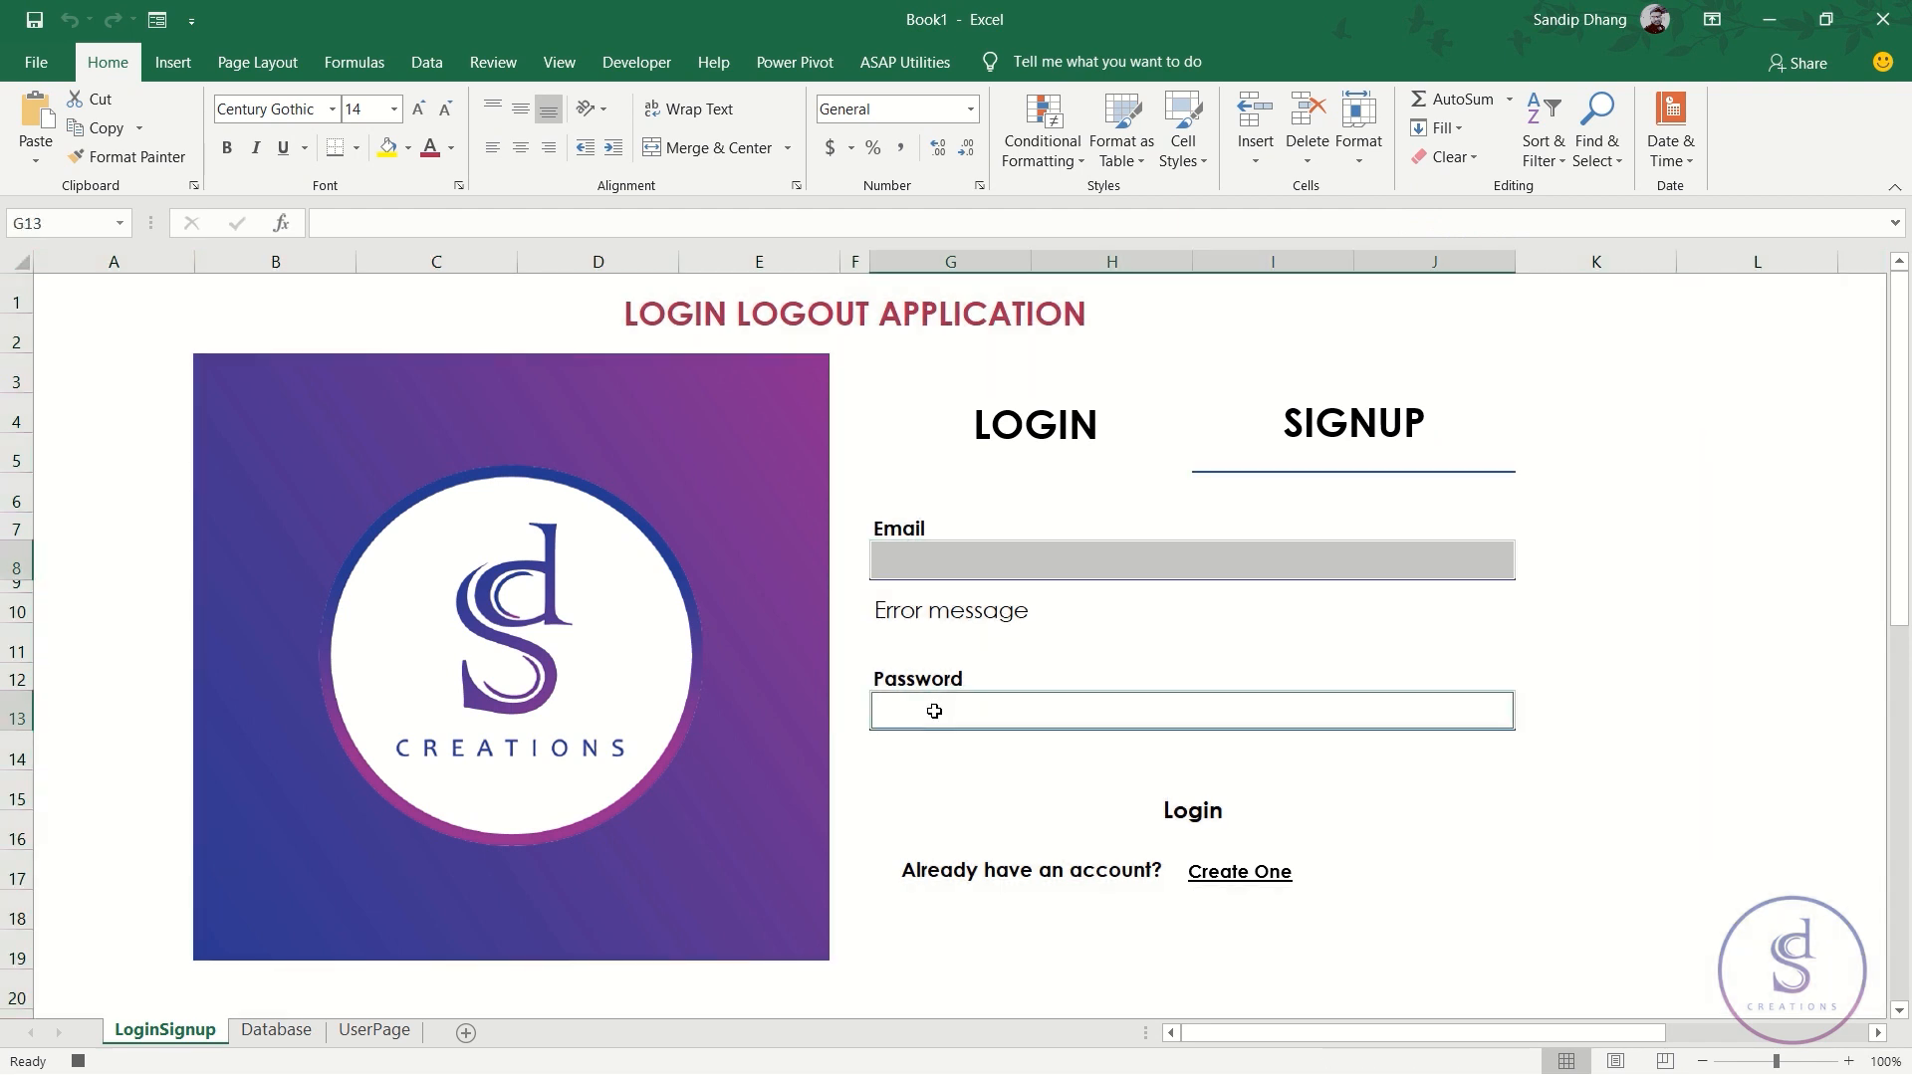
pyautogui.rightClick(967, 573)
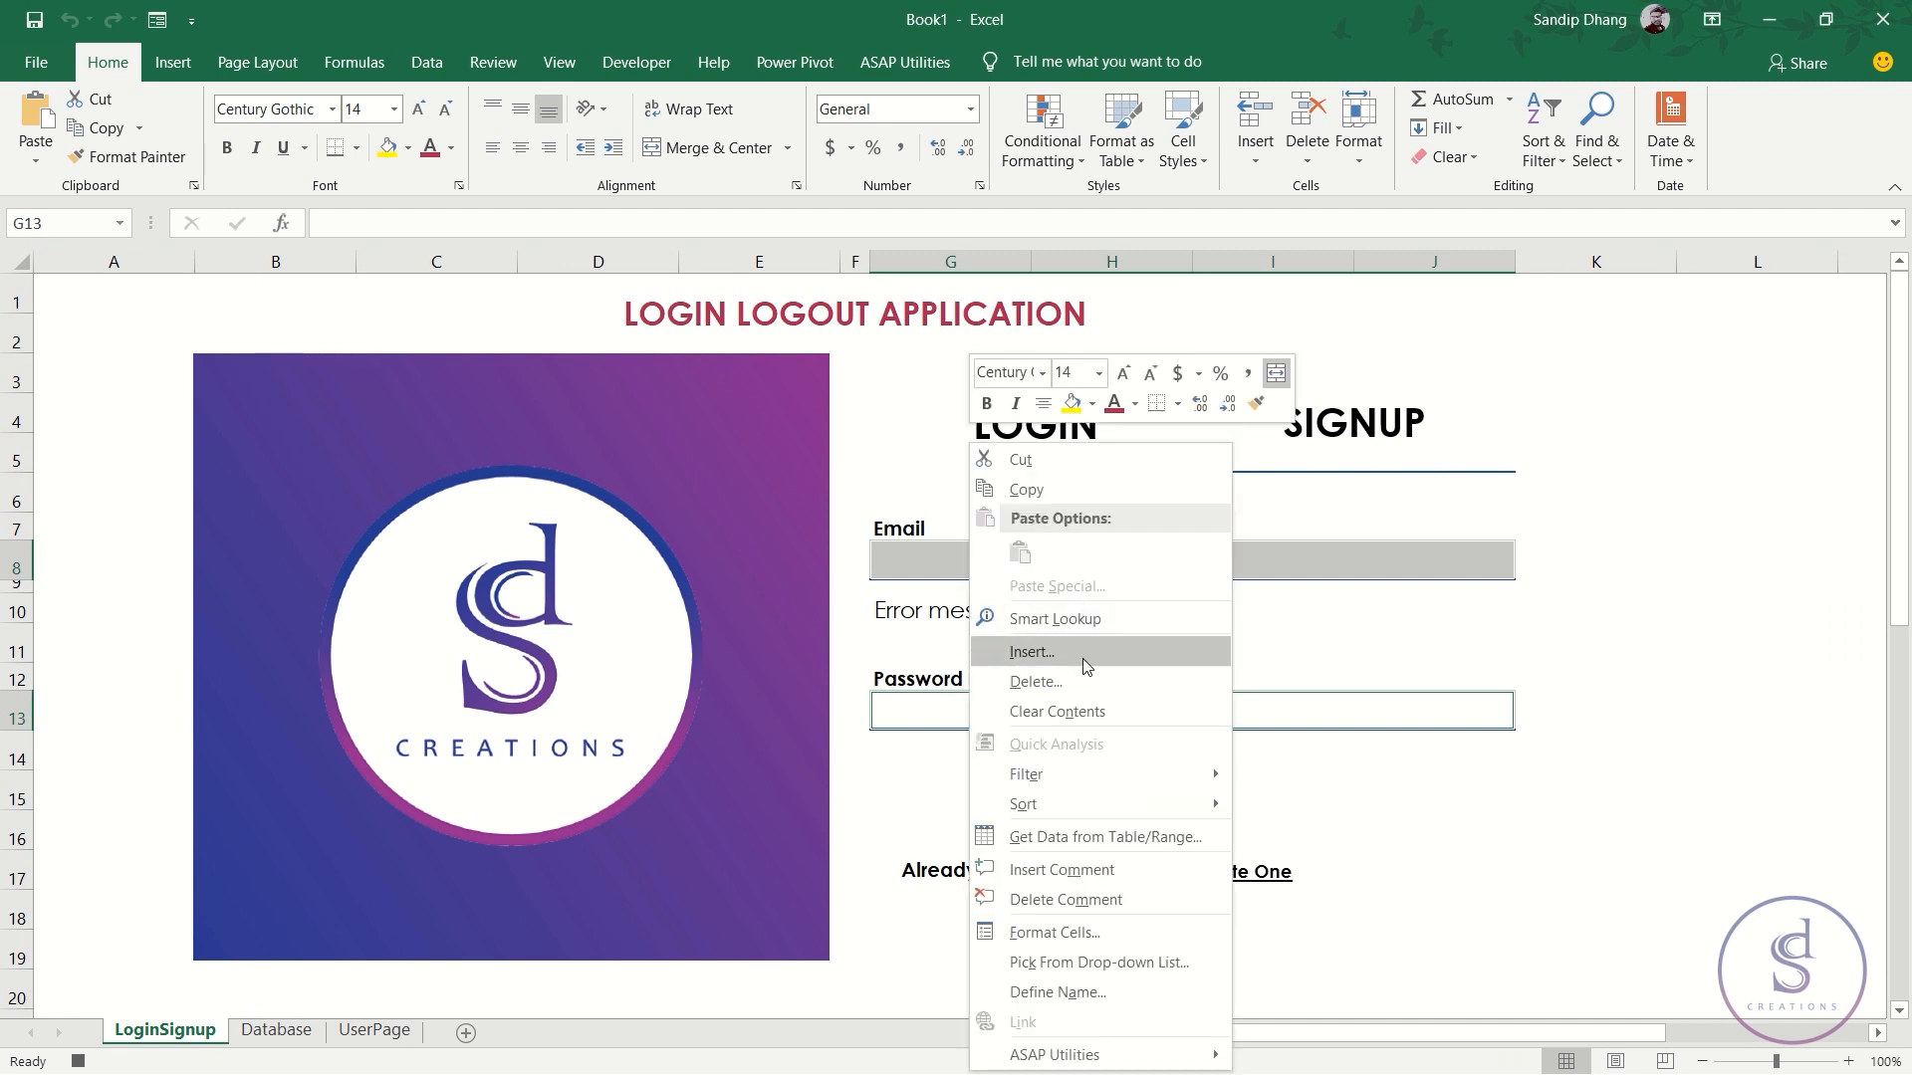
pyautogui.click(1082, 723)
pyautogui.click(1001, 565)
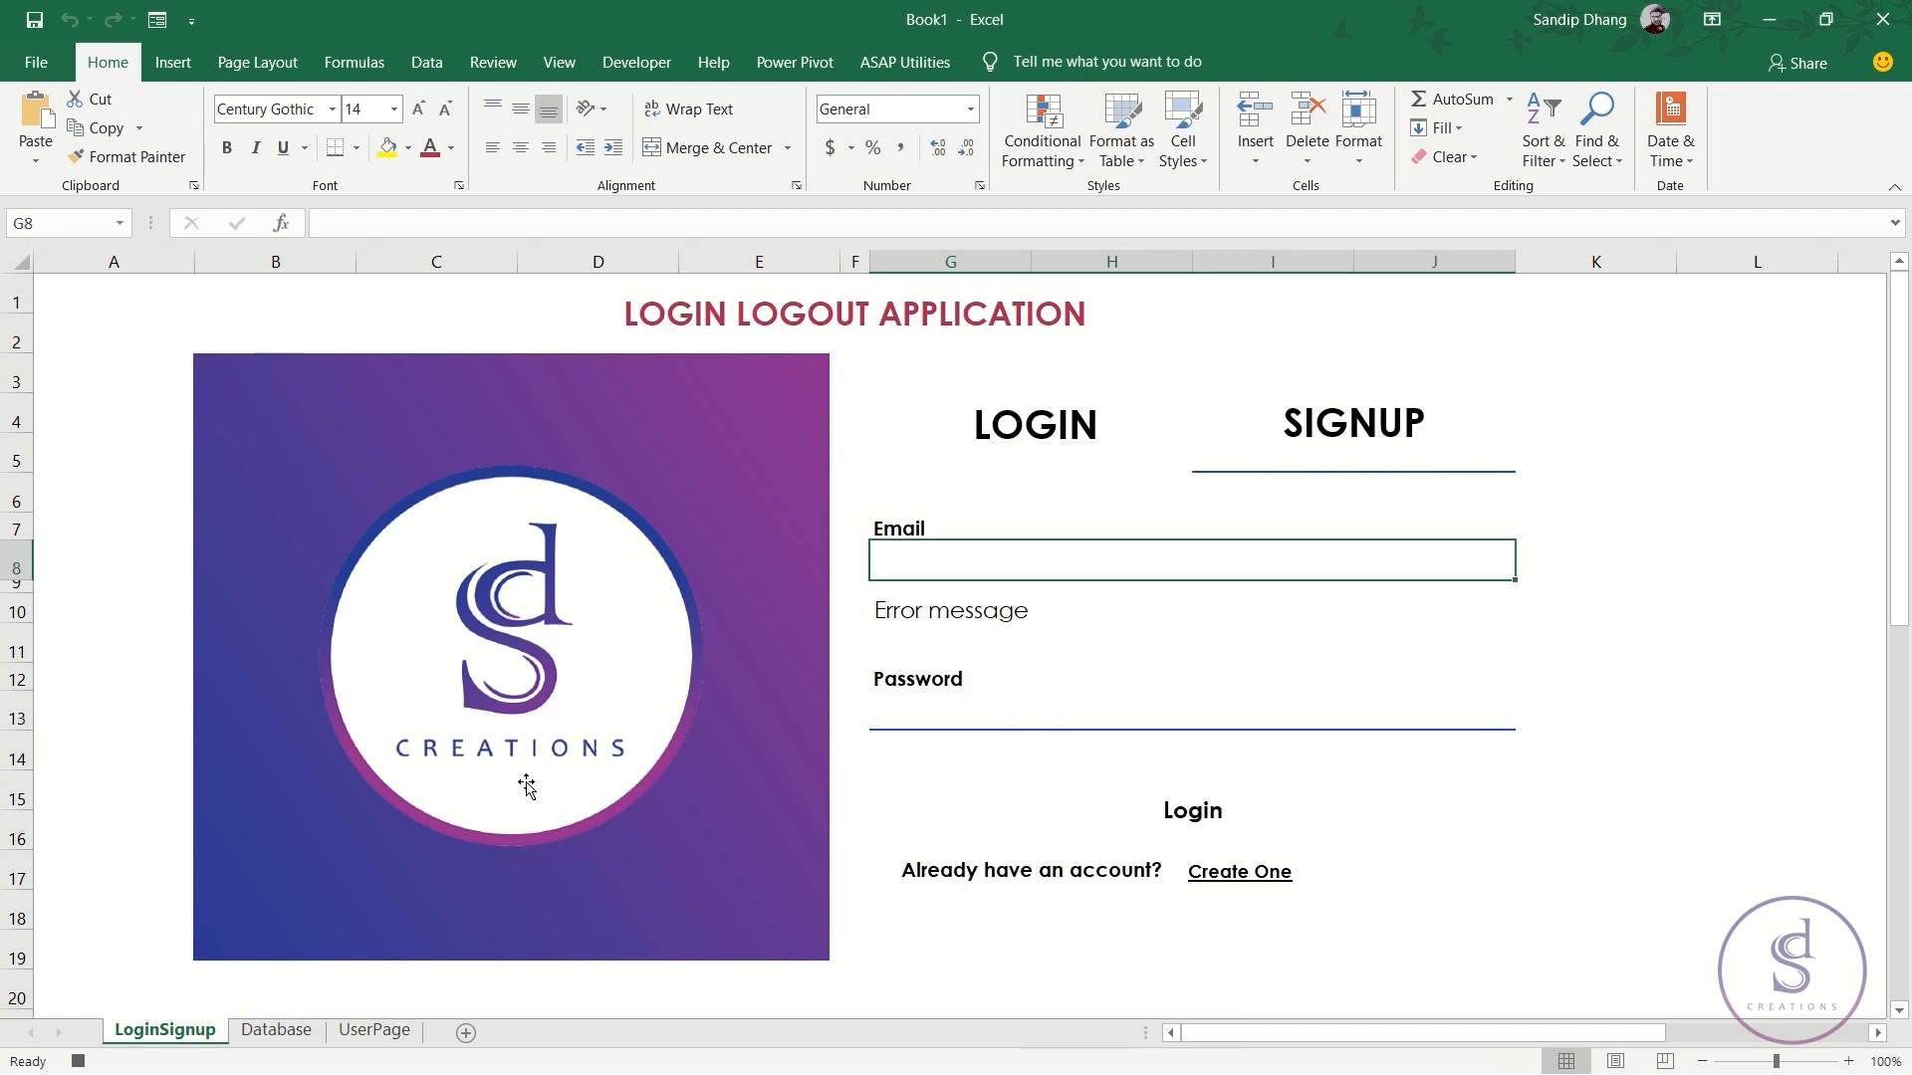
# - Hide every row from 23 to the sheet's end, then stop the macro recording
pyautogui.scroll(-3, 517, 747)
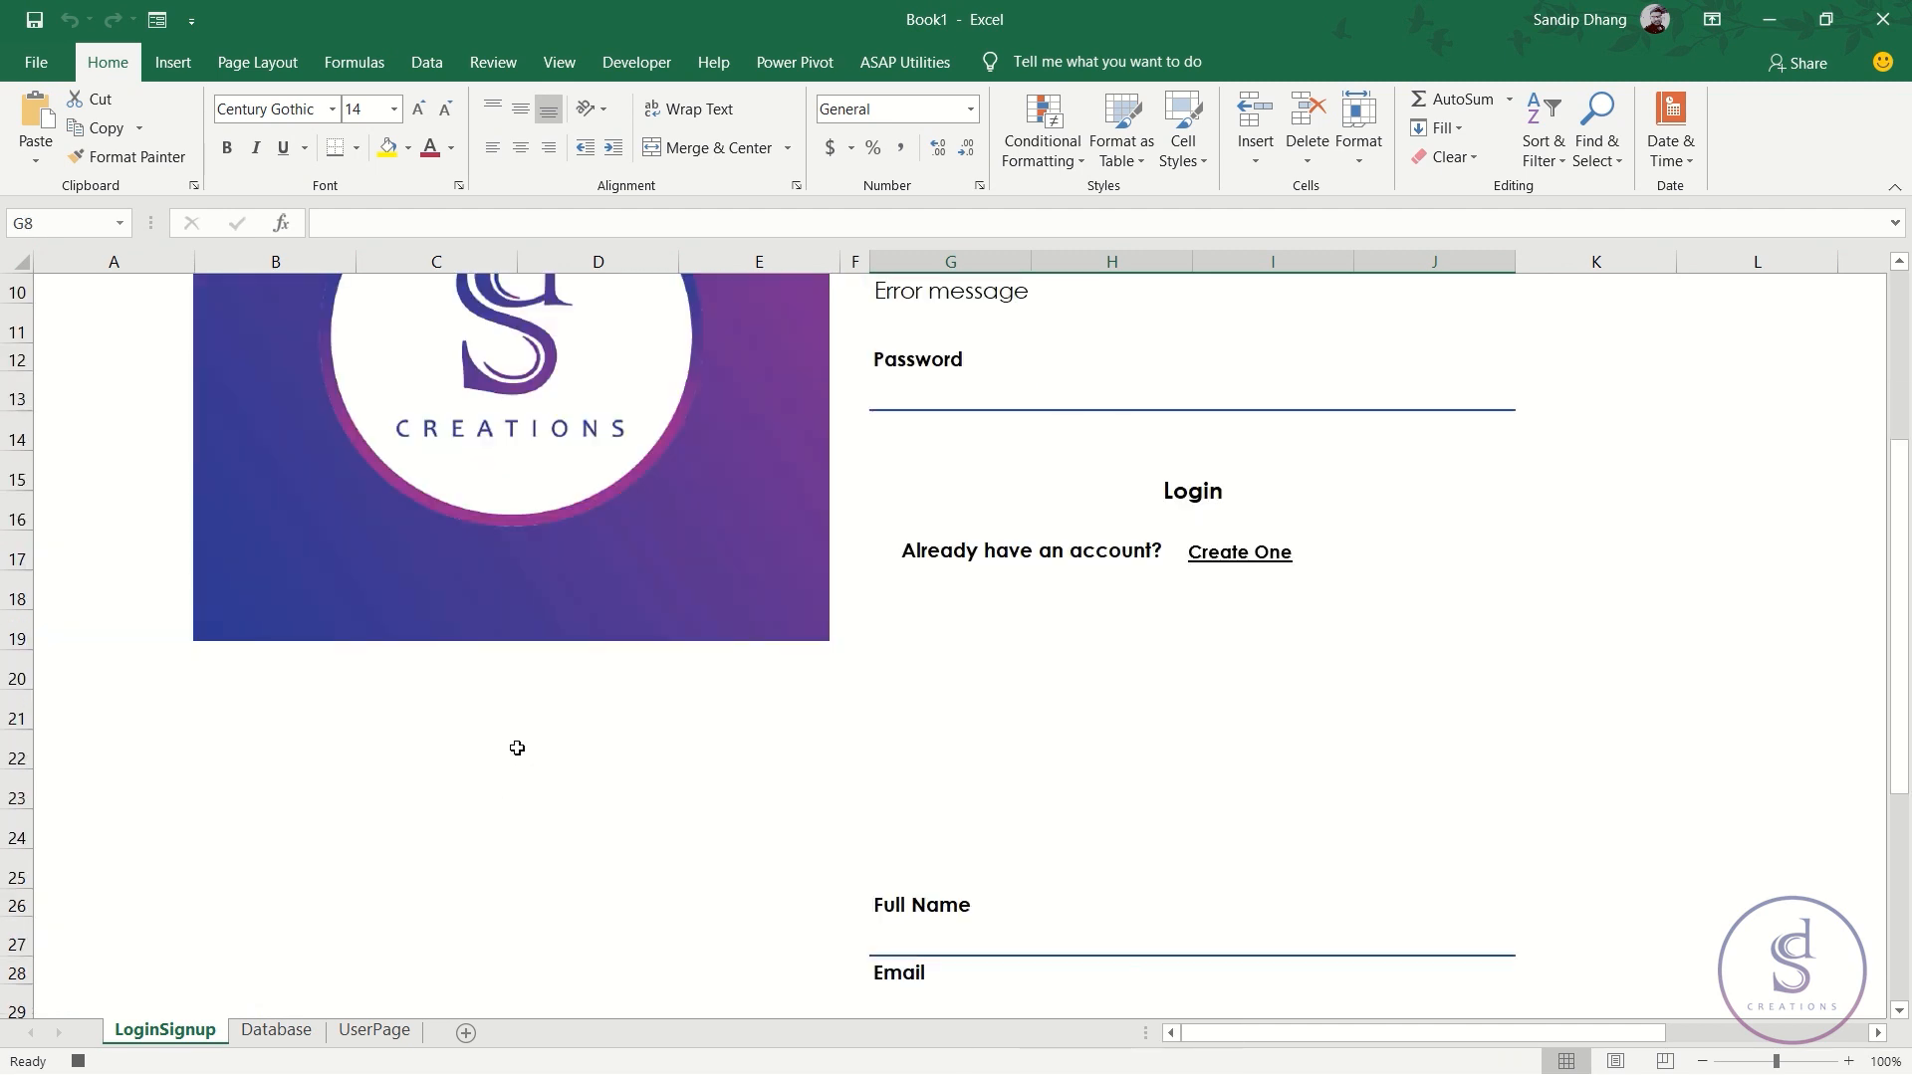
pyautogui.click(10, 797)
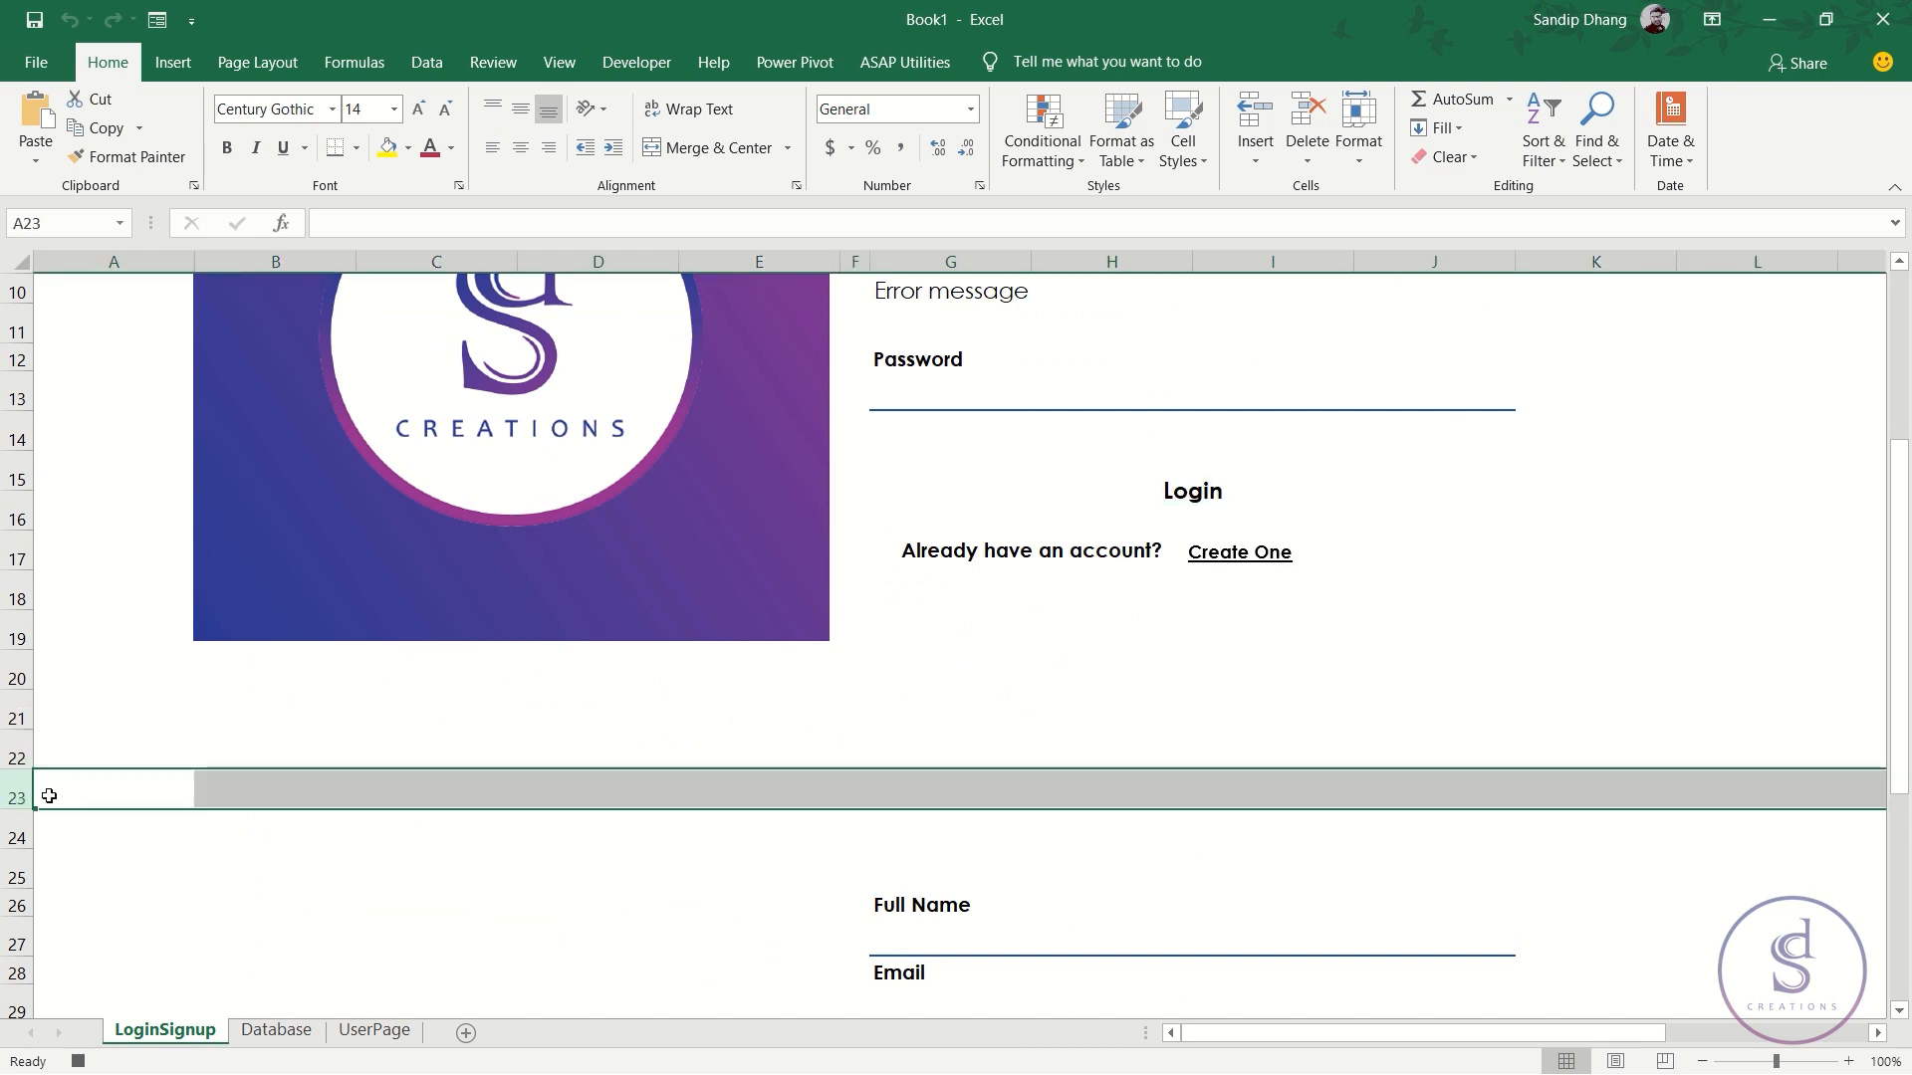
pyautogui.hotkey('ctrl', 'shift', 'Down')
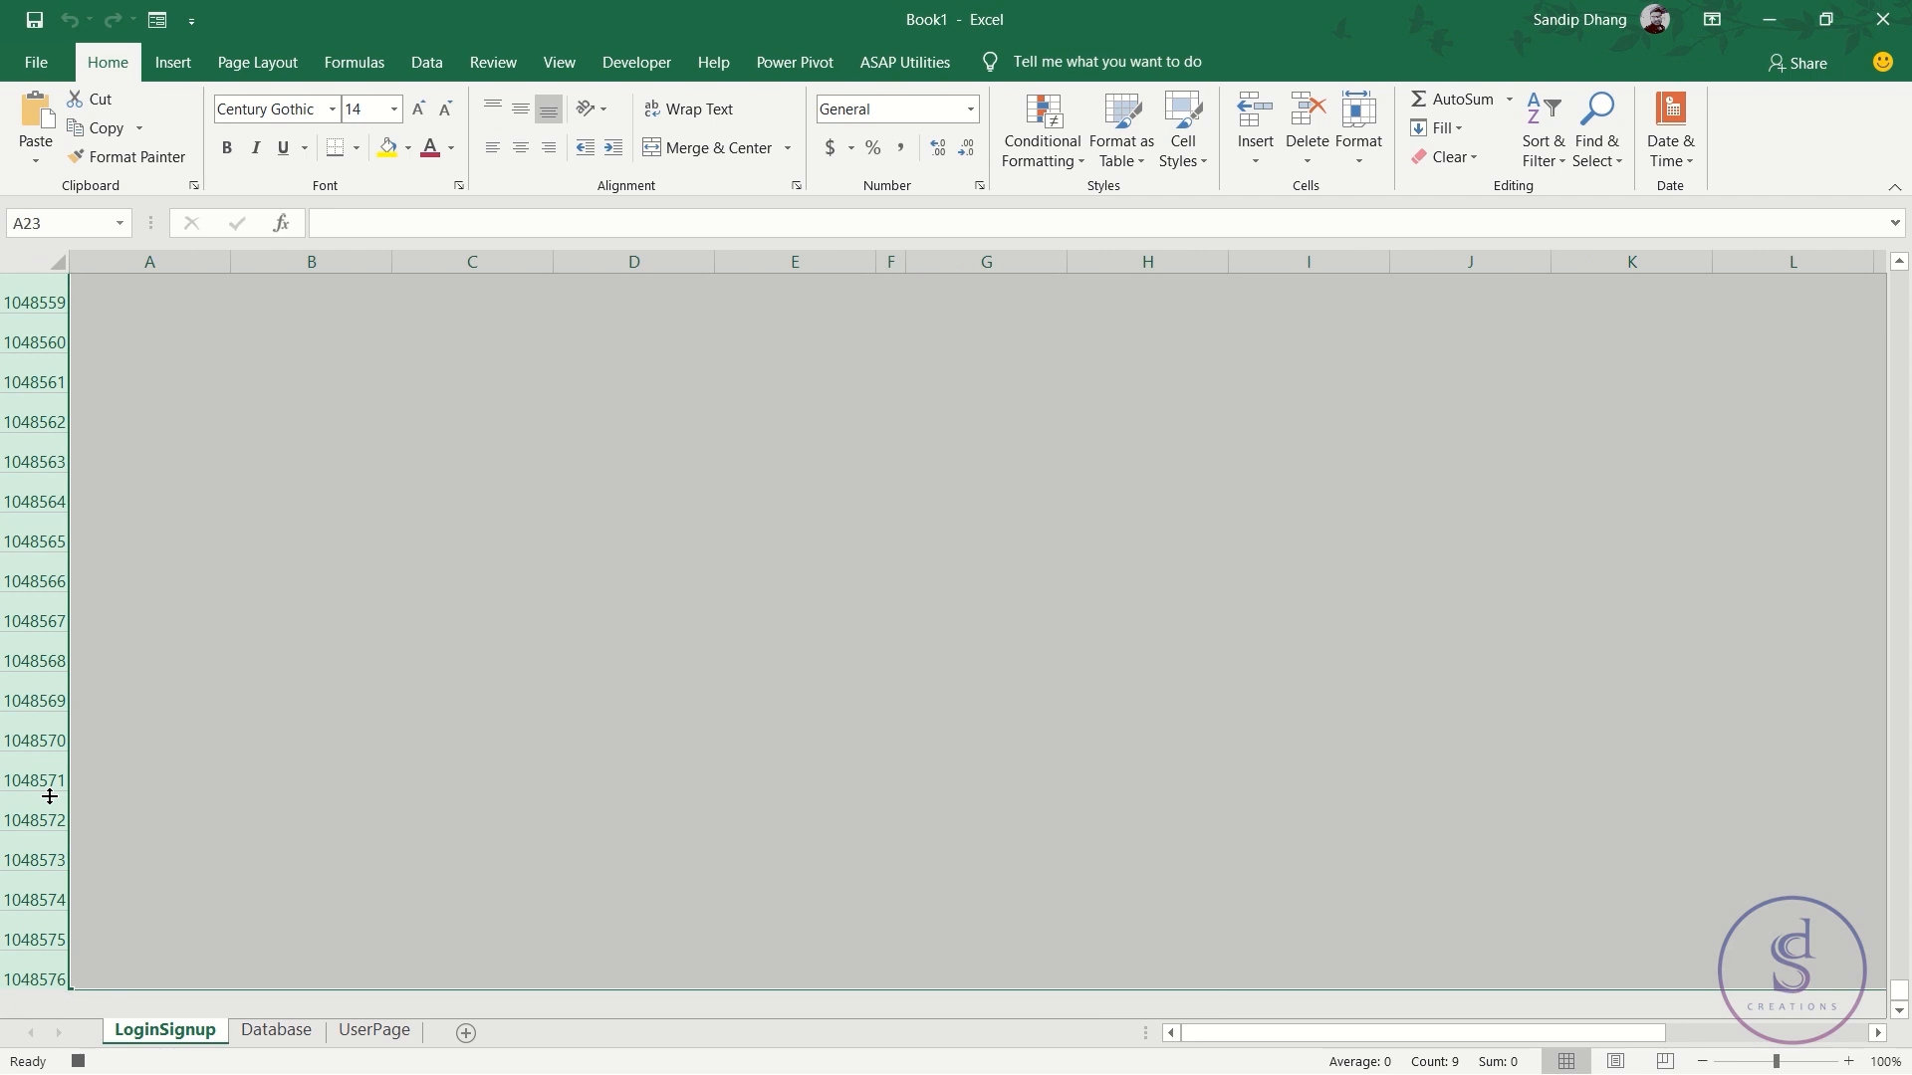
pyautogui.rightClick(48, 785)
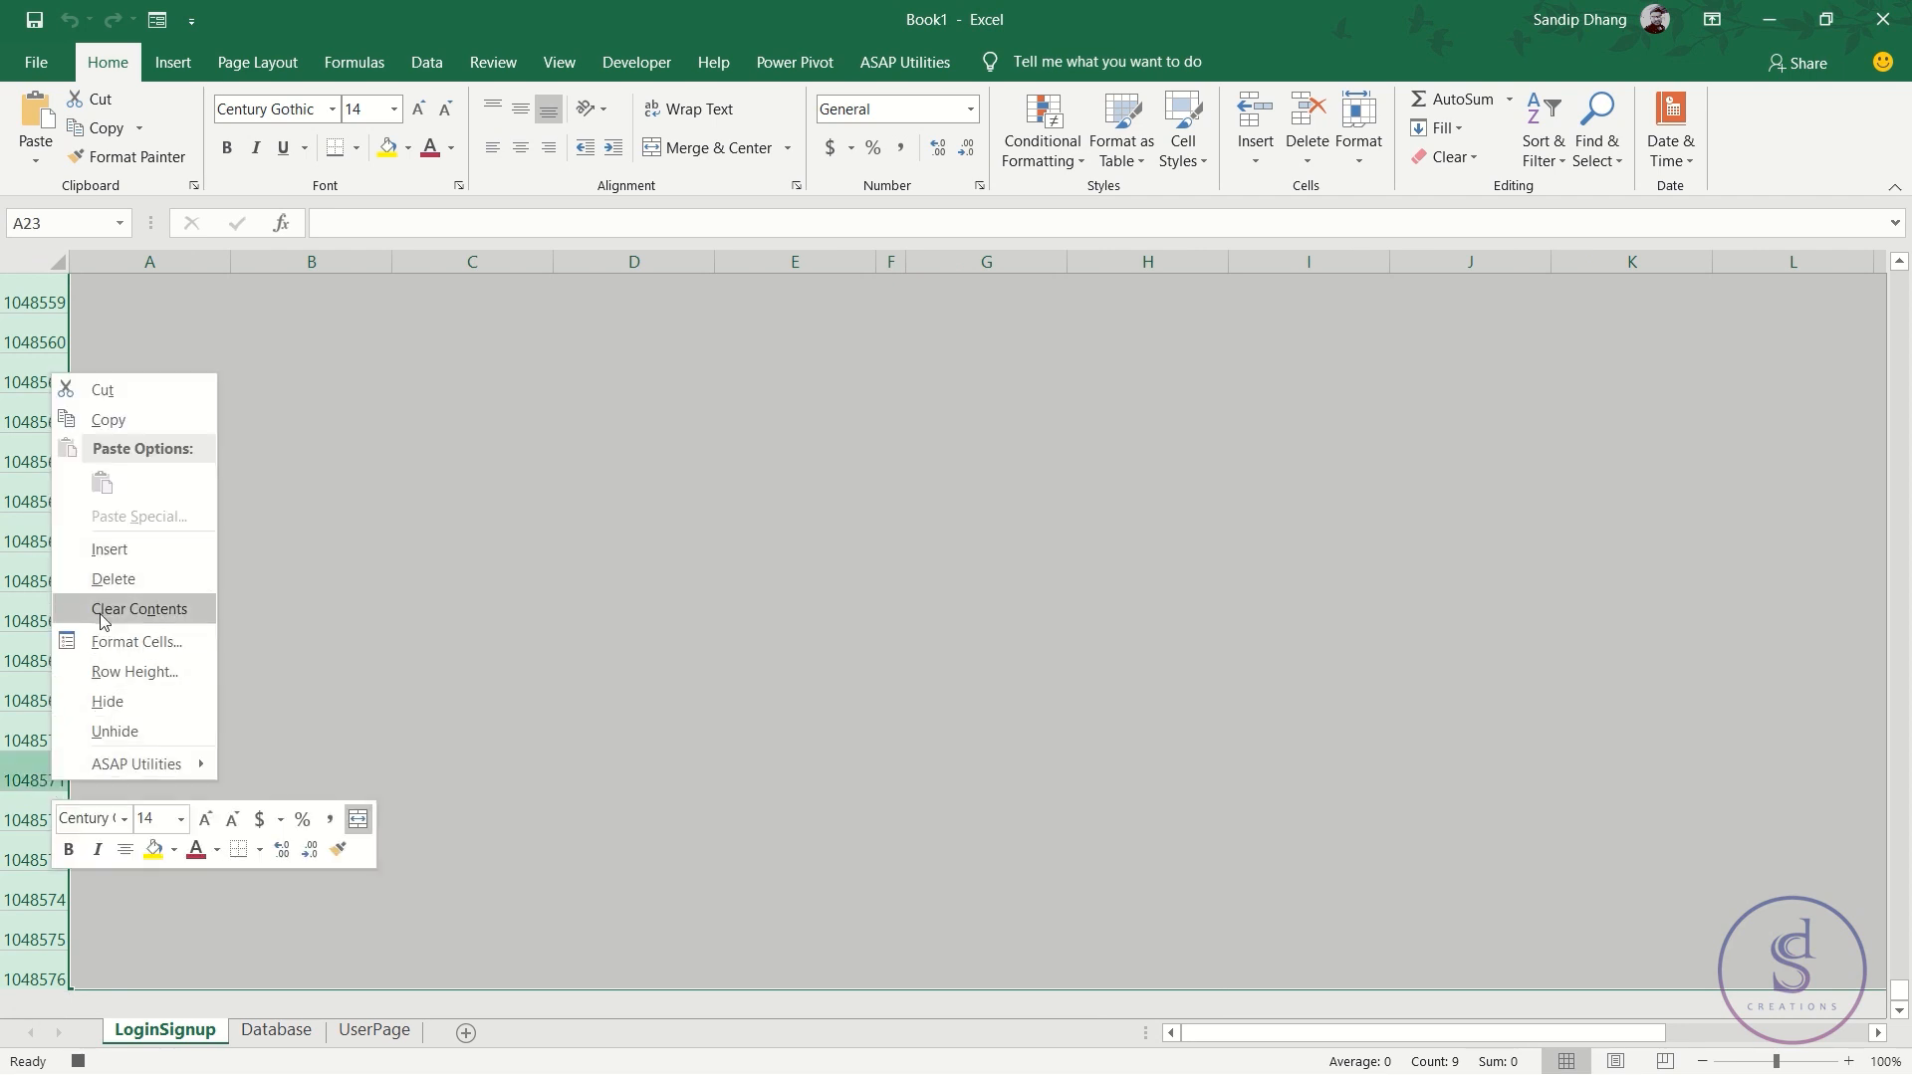
pyautogui.click(110, 703)
pyautogui.scroll(7, 635, 820)
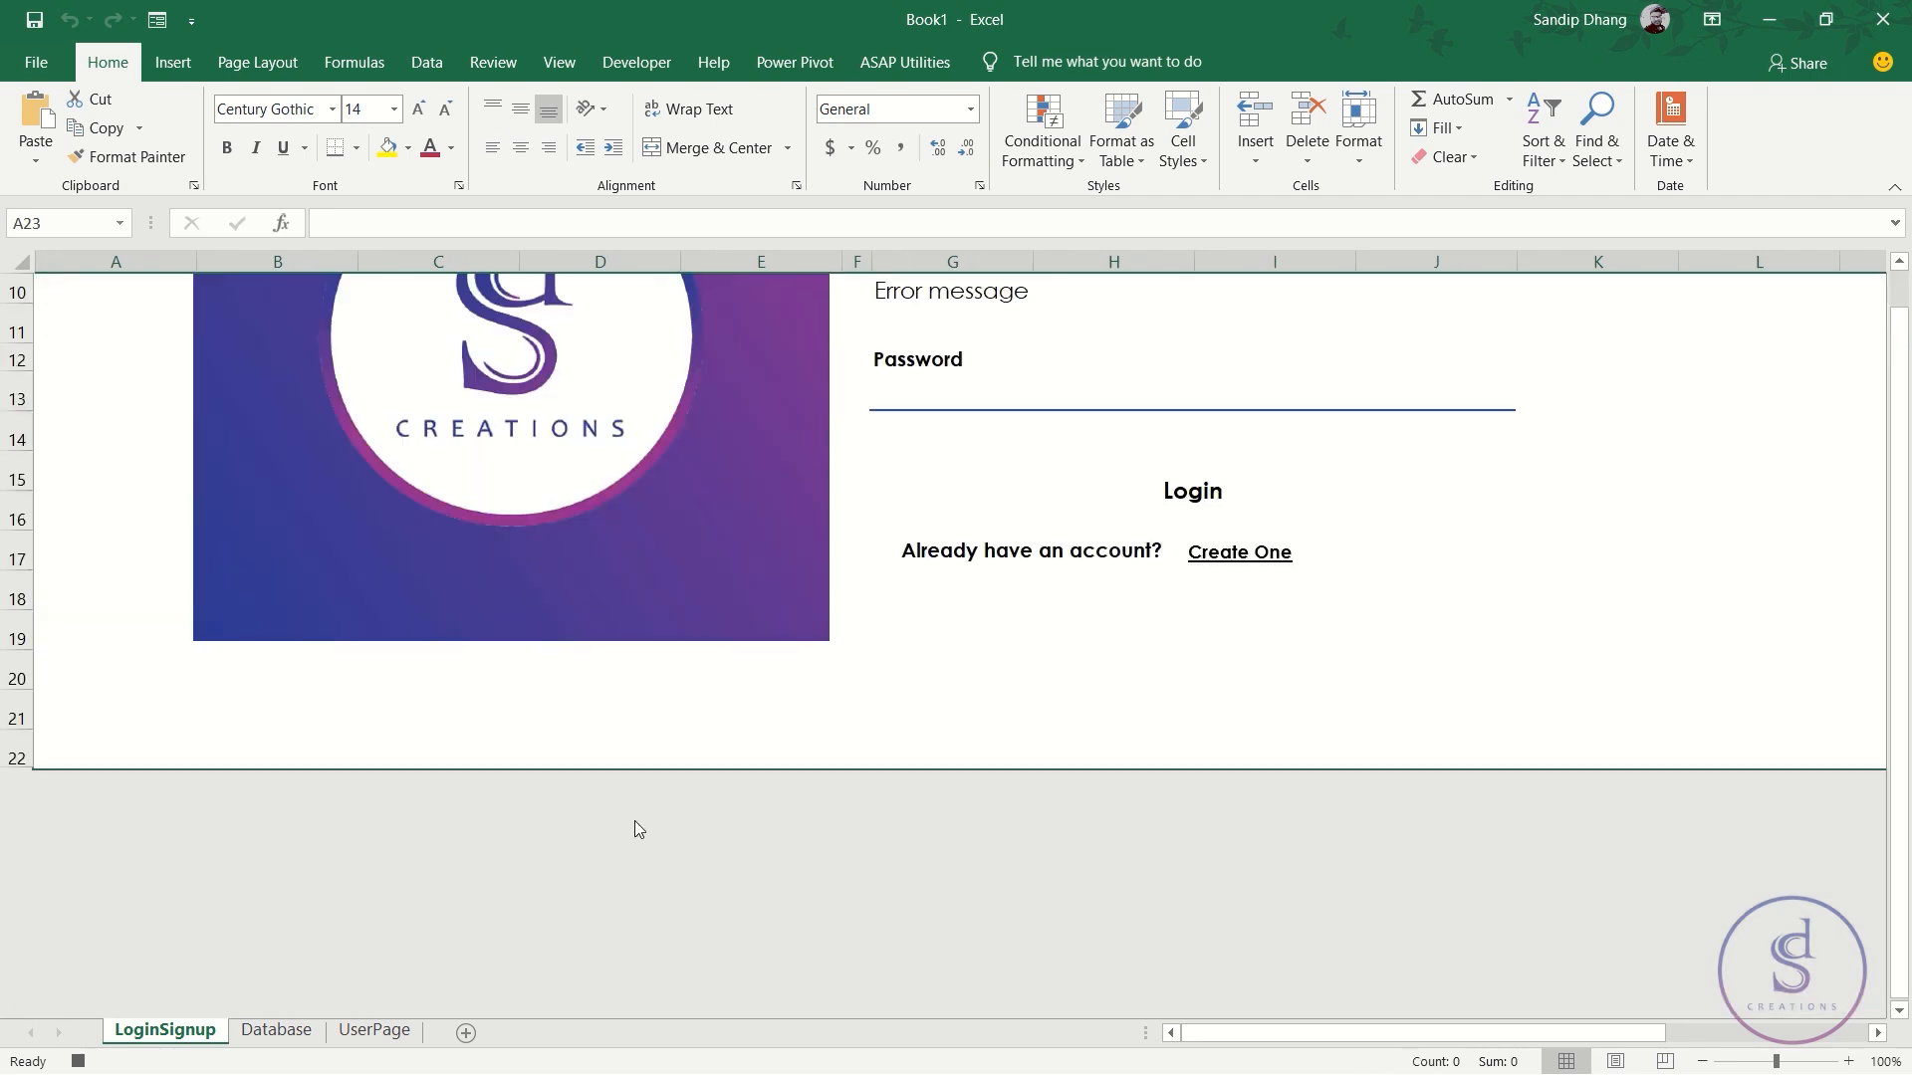
pyautogui.click(977, 553)
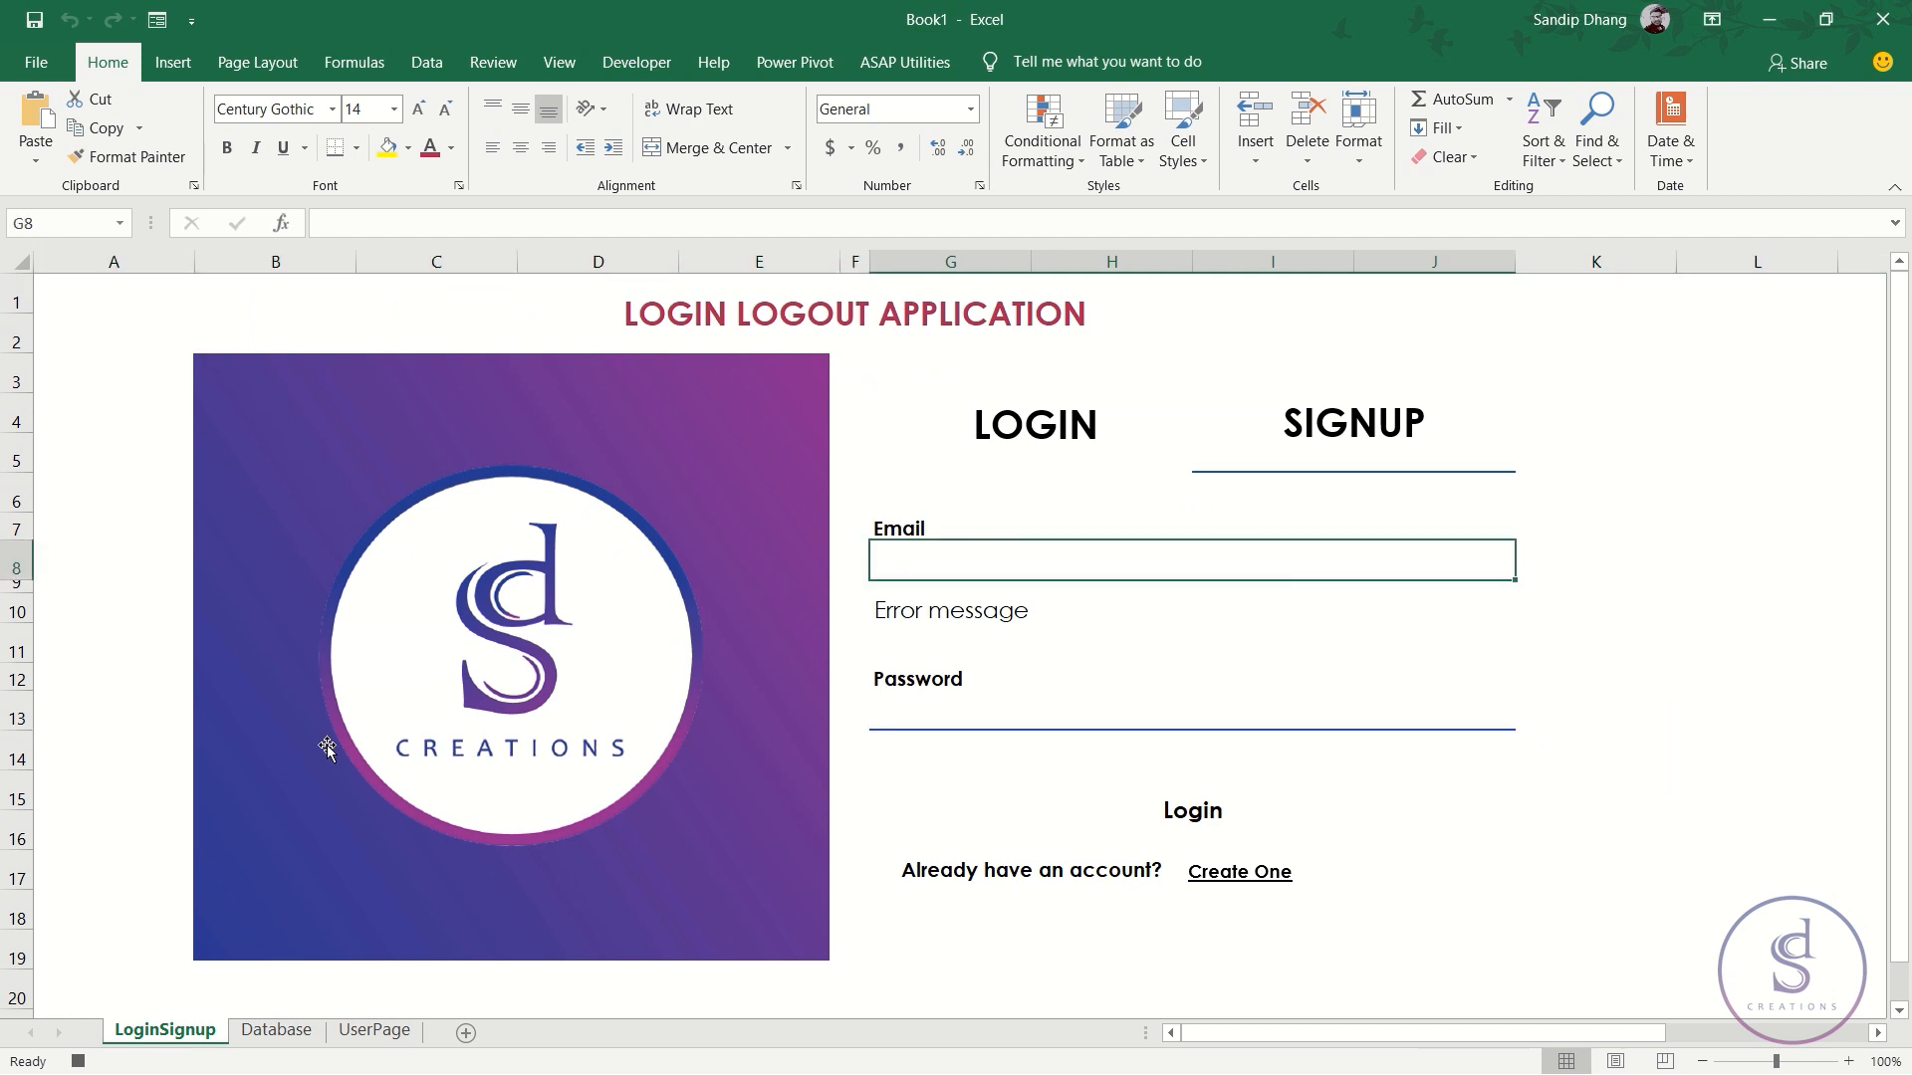
pyautogui.click(77, 1061)
# - Switch the form to LOGIN mode and then back to SIGNUP mode
pyautogui.click(1275, 484)
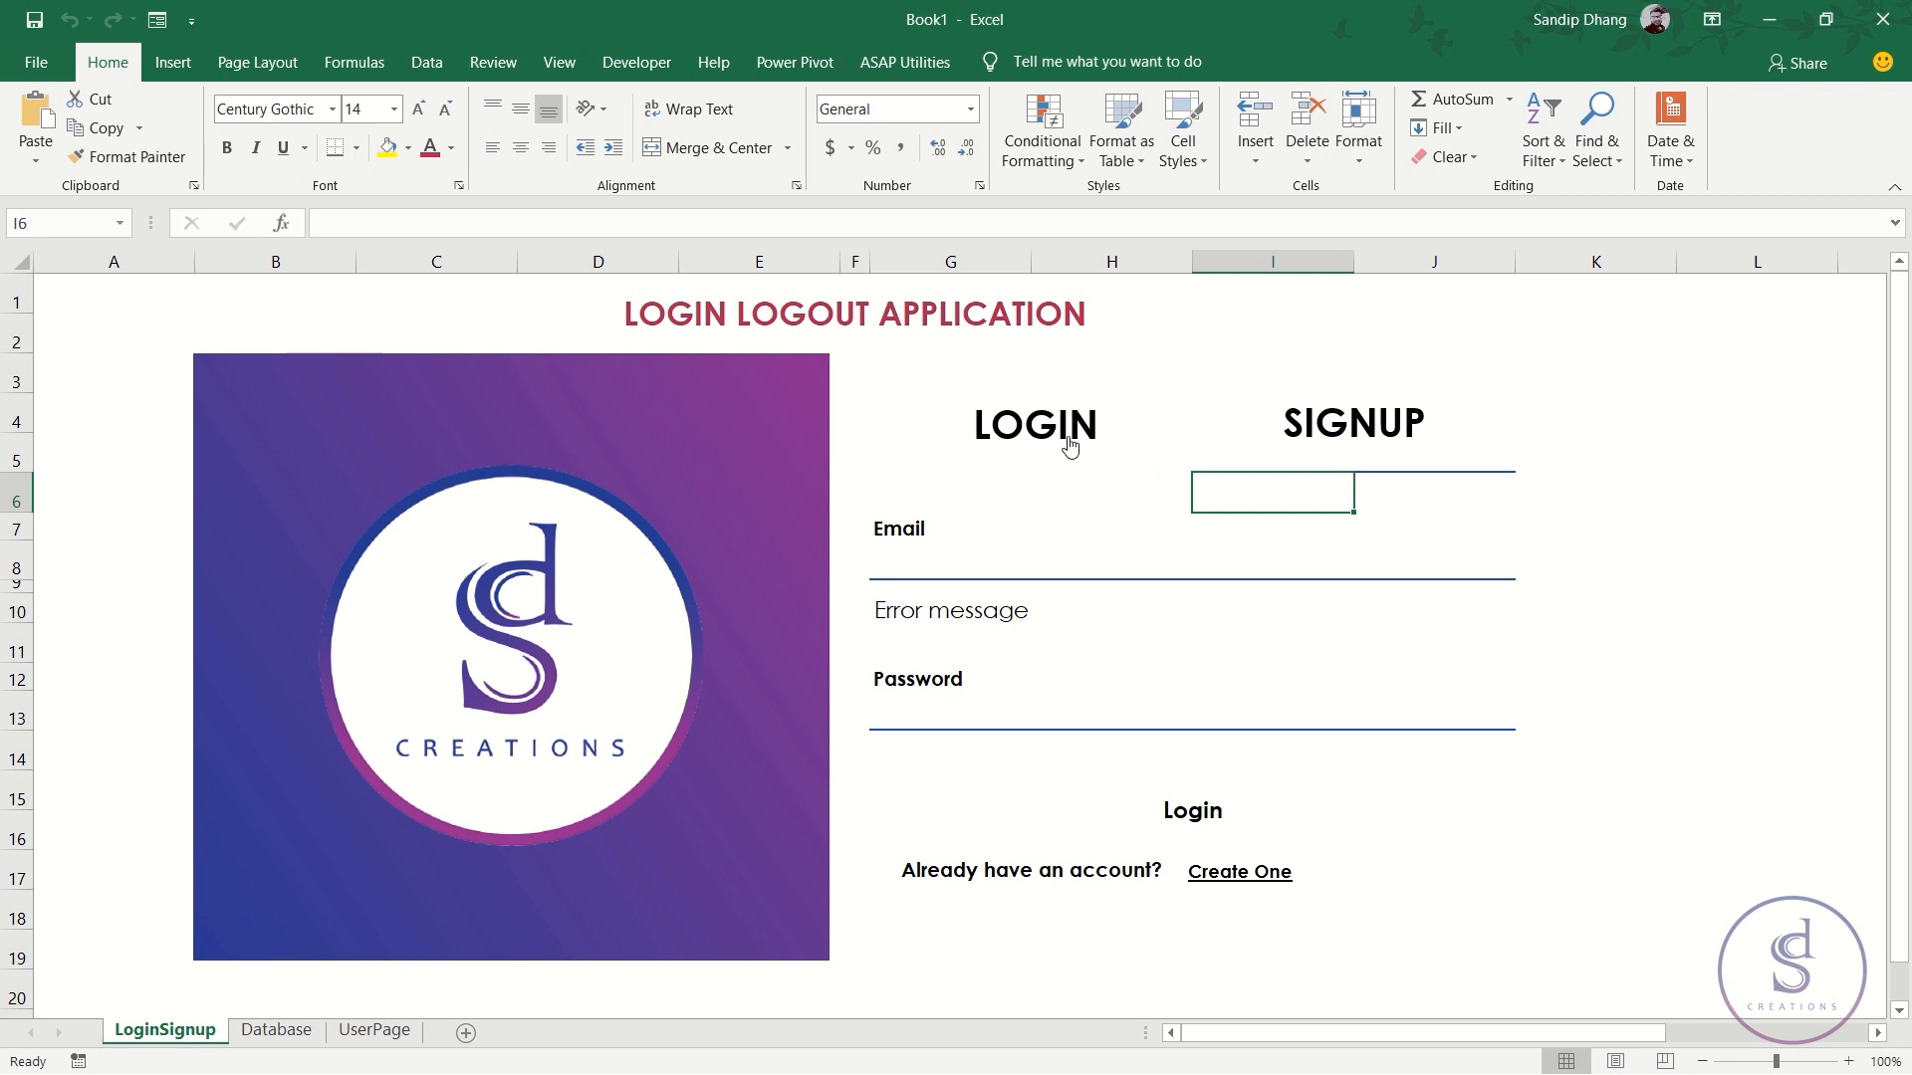
pyautogui.click(1033, 420)
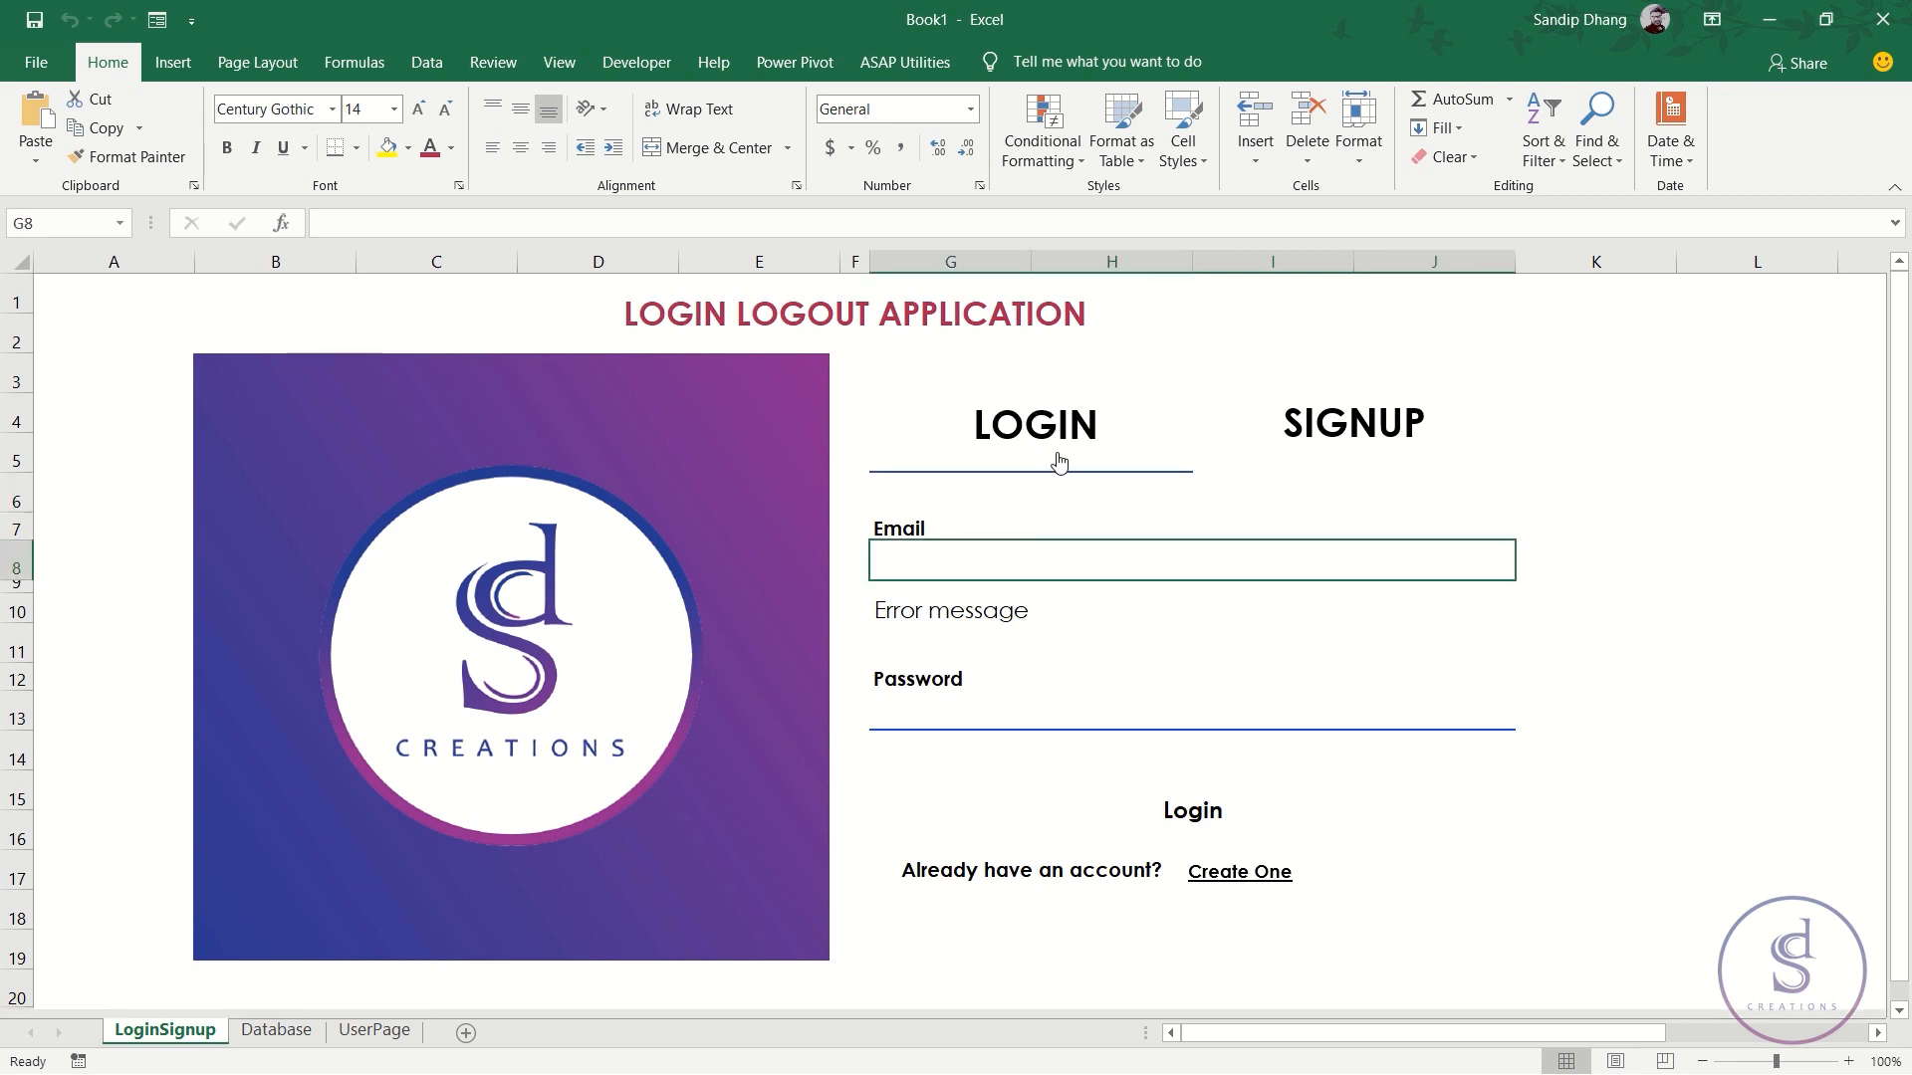
pyautogui.scroll(-1, 1009, 572)
pyautogui.scroll(1, 1006, 585)
pyautogui.click(1377, 451)
pyautogui.scroll(-1, 1066, 553)
pyautogui.scroll(1, 1070, 555)
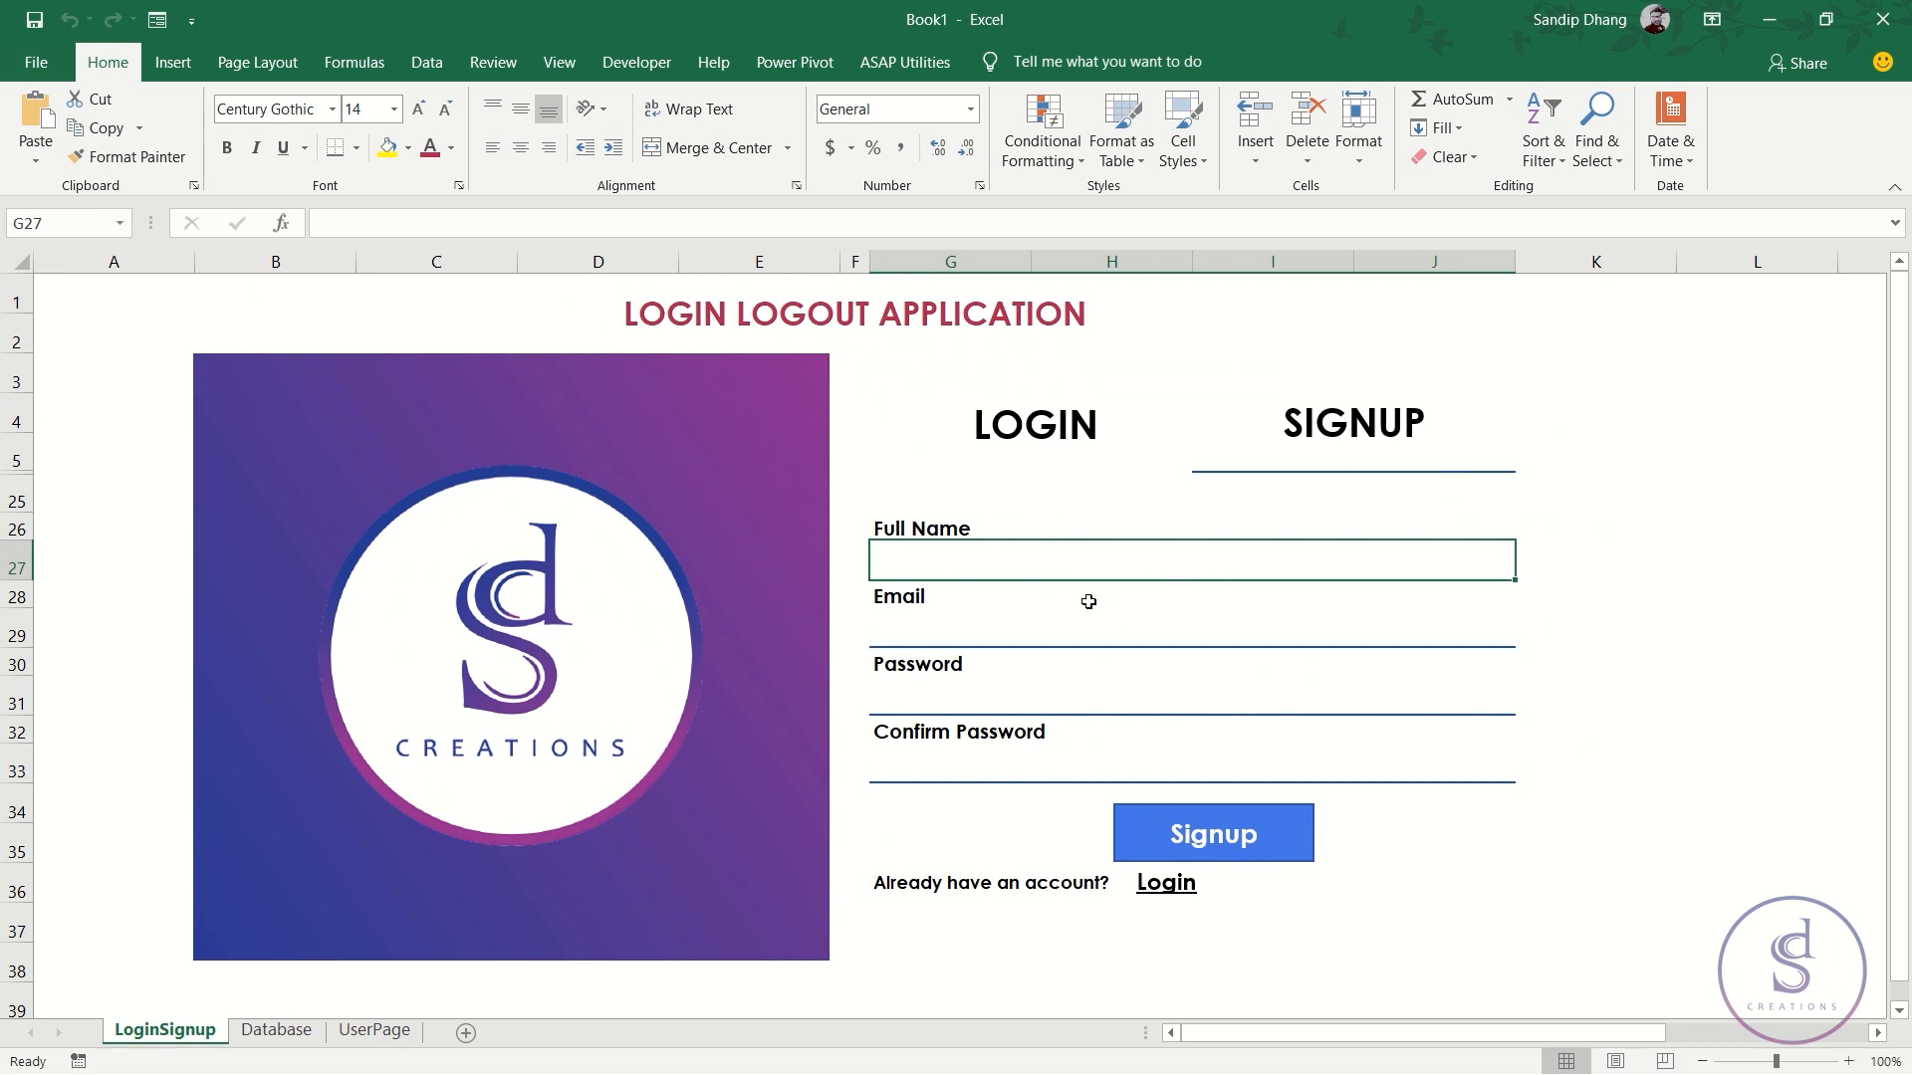
# - Enter a full name, e-mail address, password and matching confirm password in the signup form
pyautogui.write('sandip dhang')
pyautogui.press('Return')
pyautogui.press('Return')
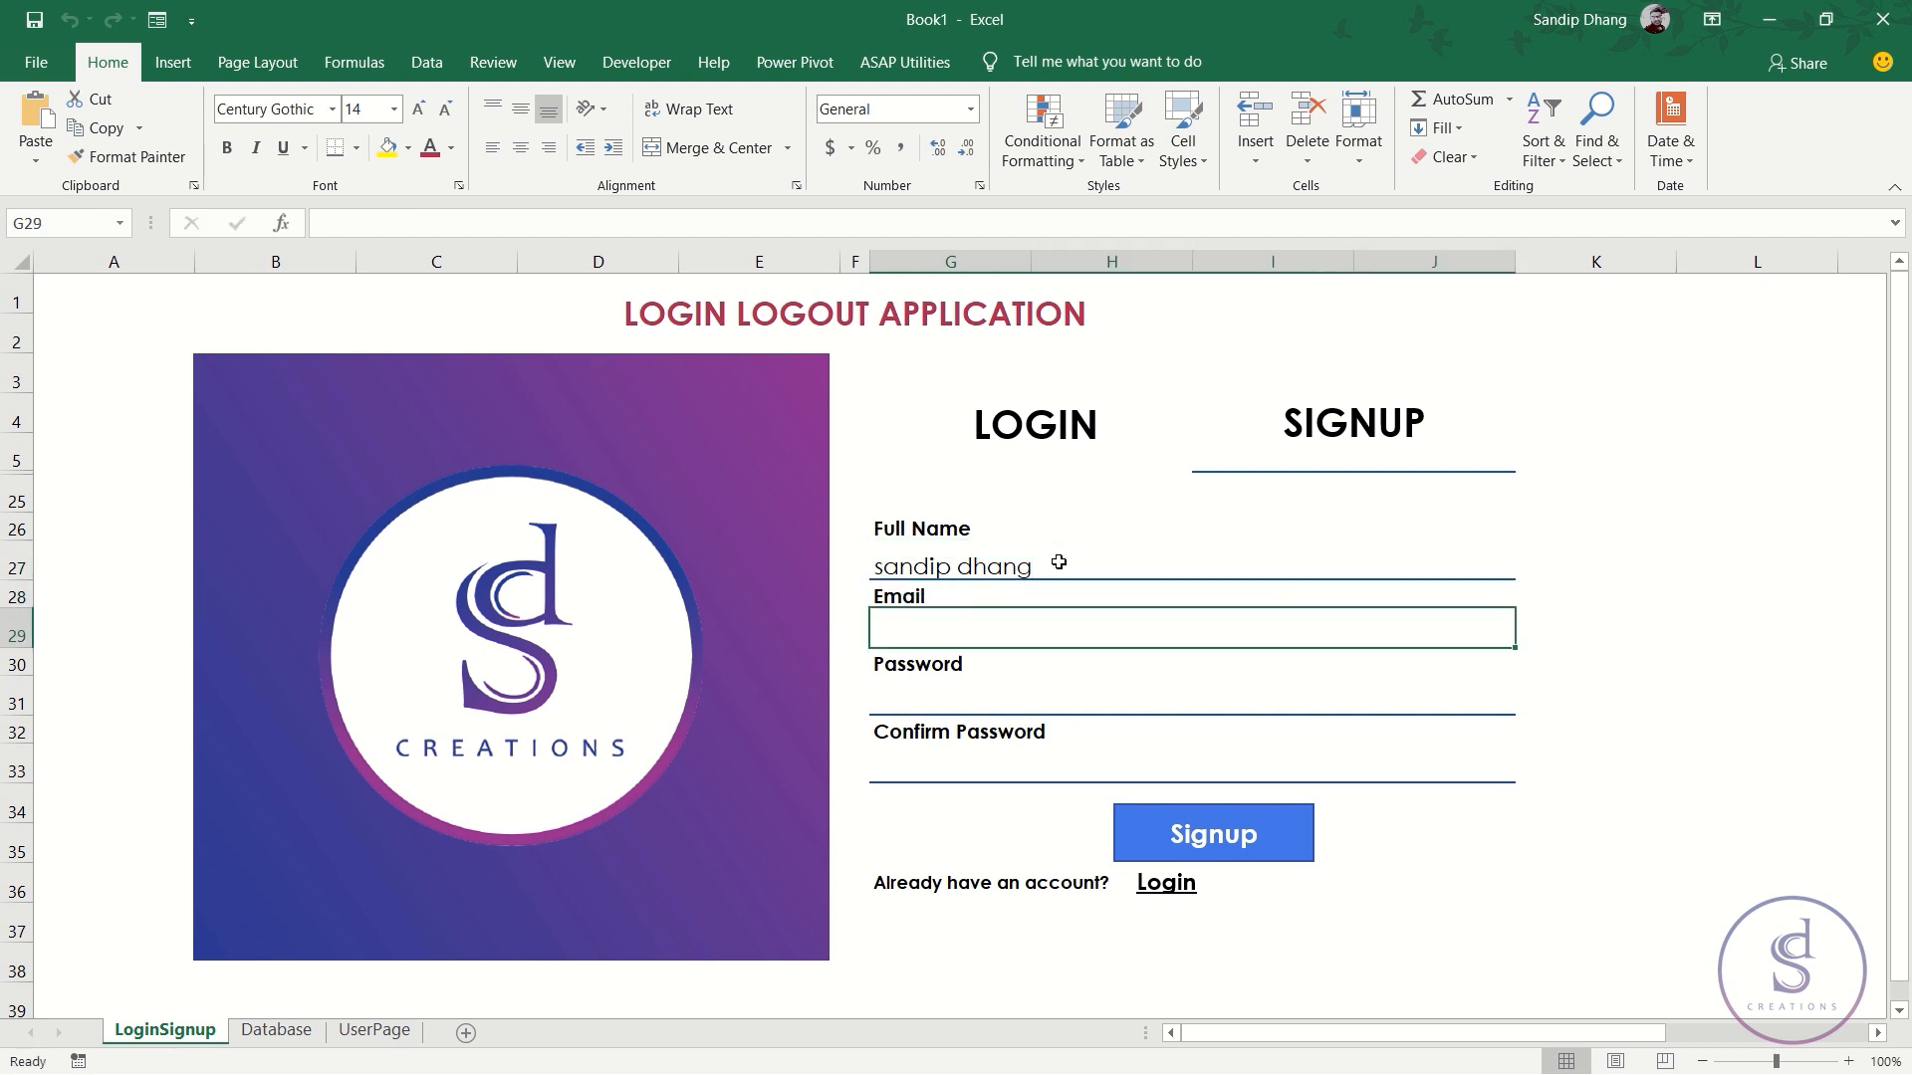
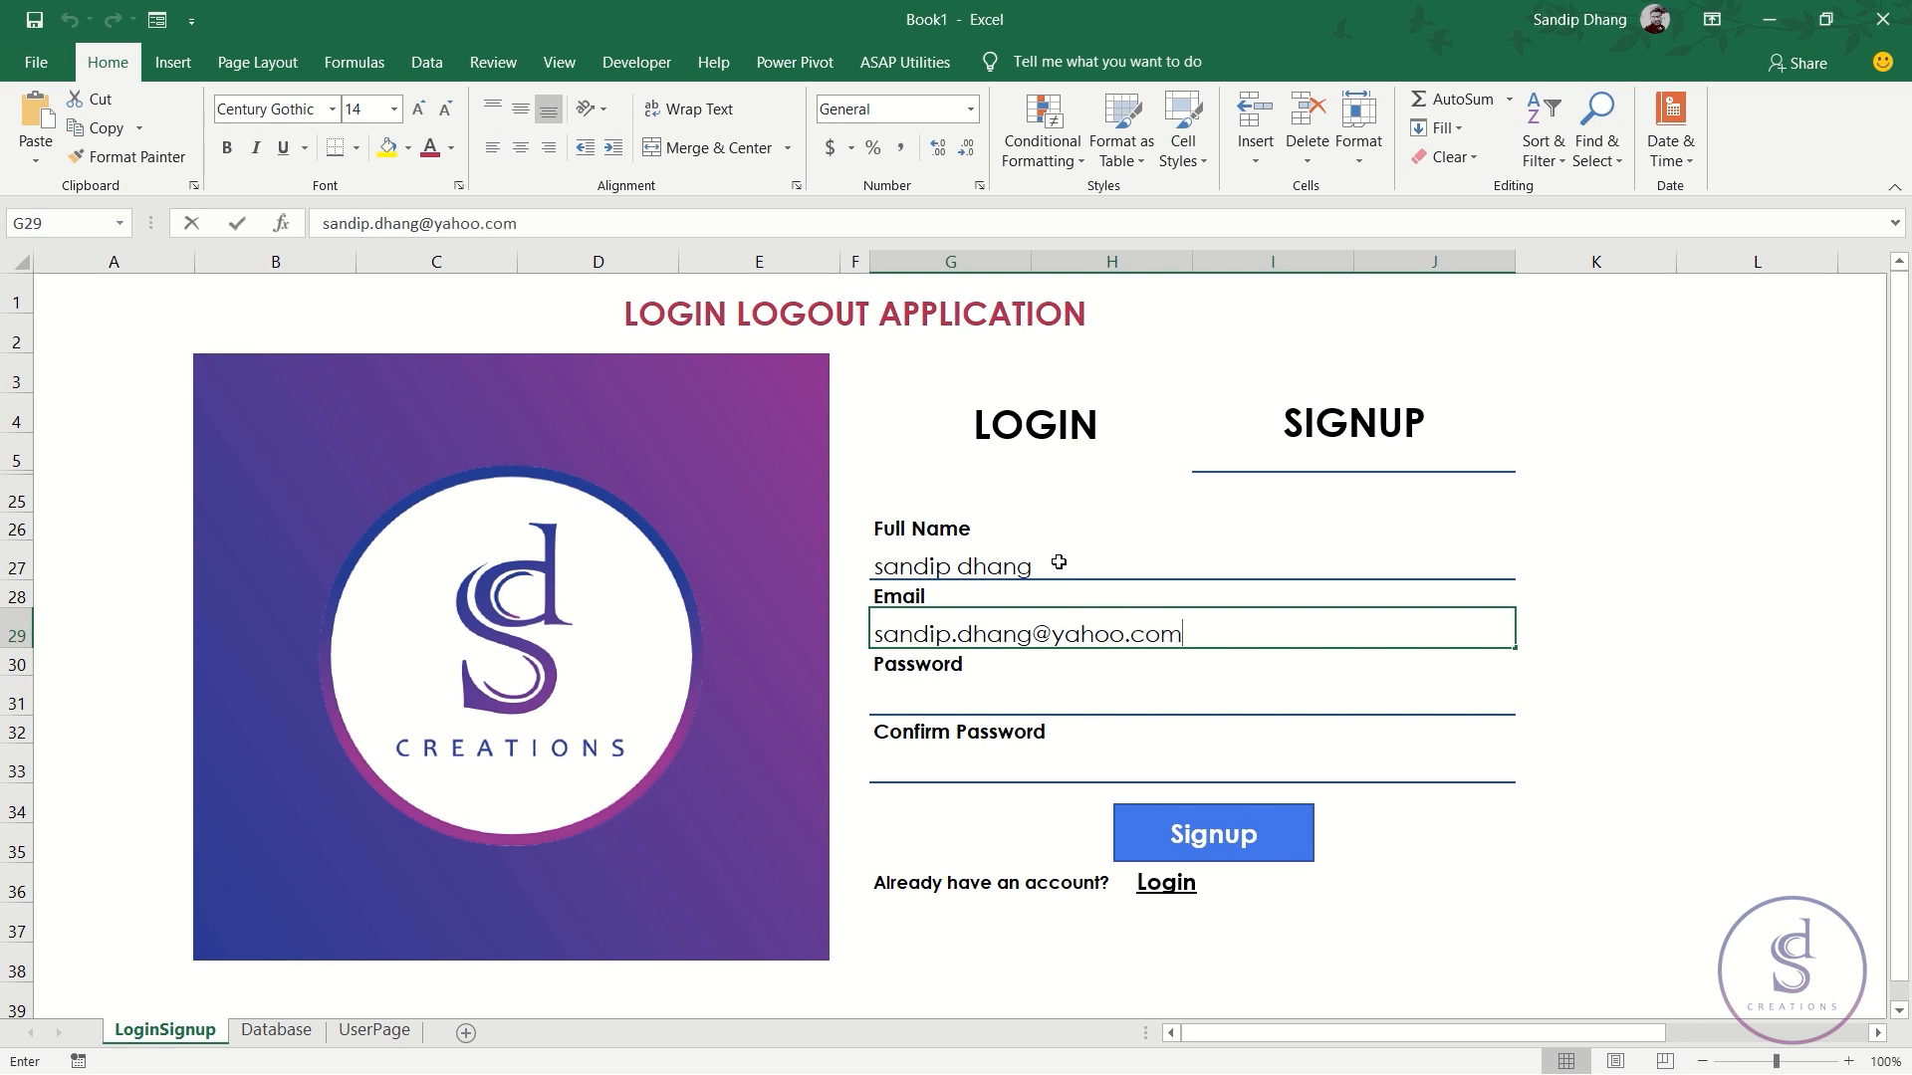
pyautogui.click(987, 692)
pyautogui.write('sandip')
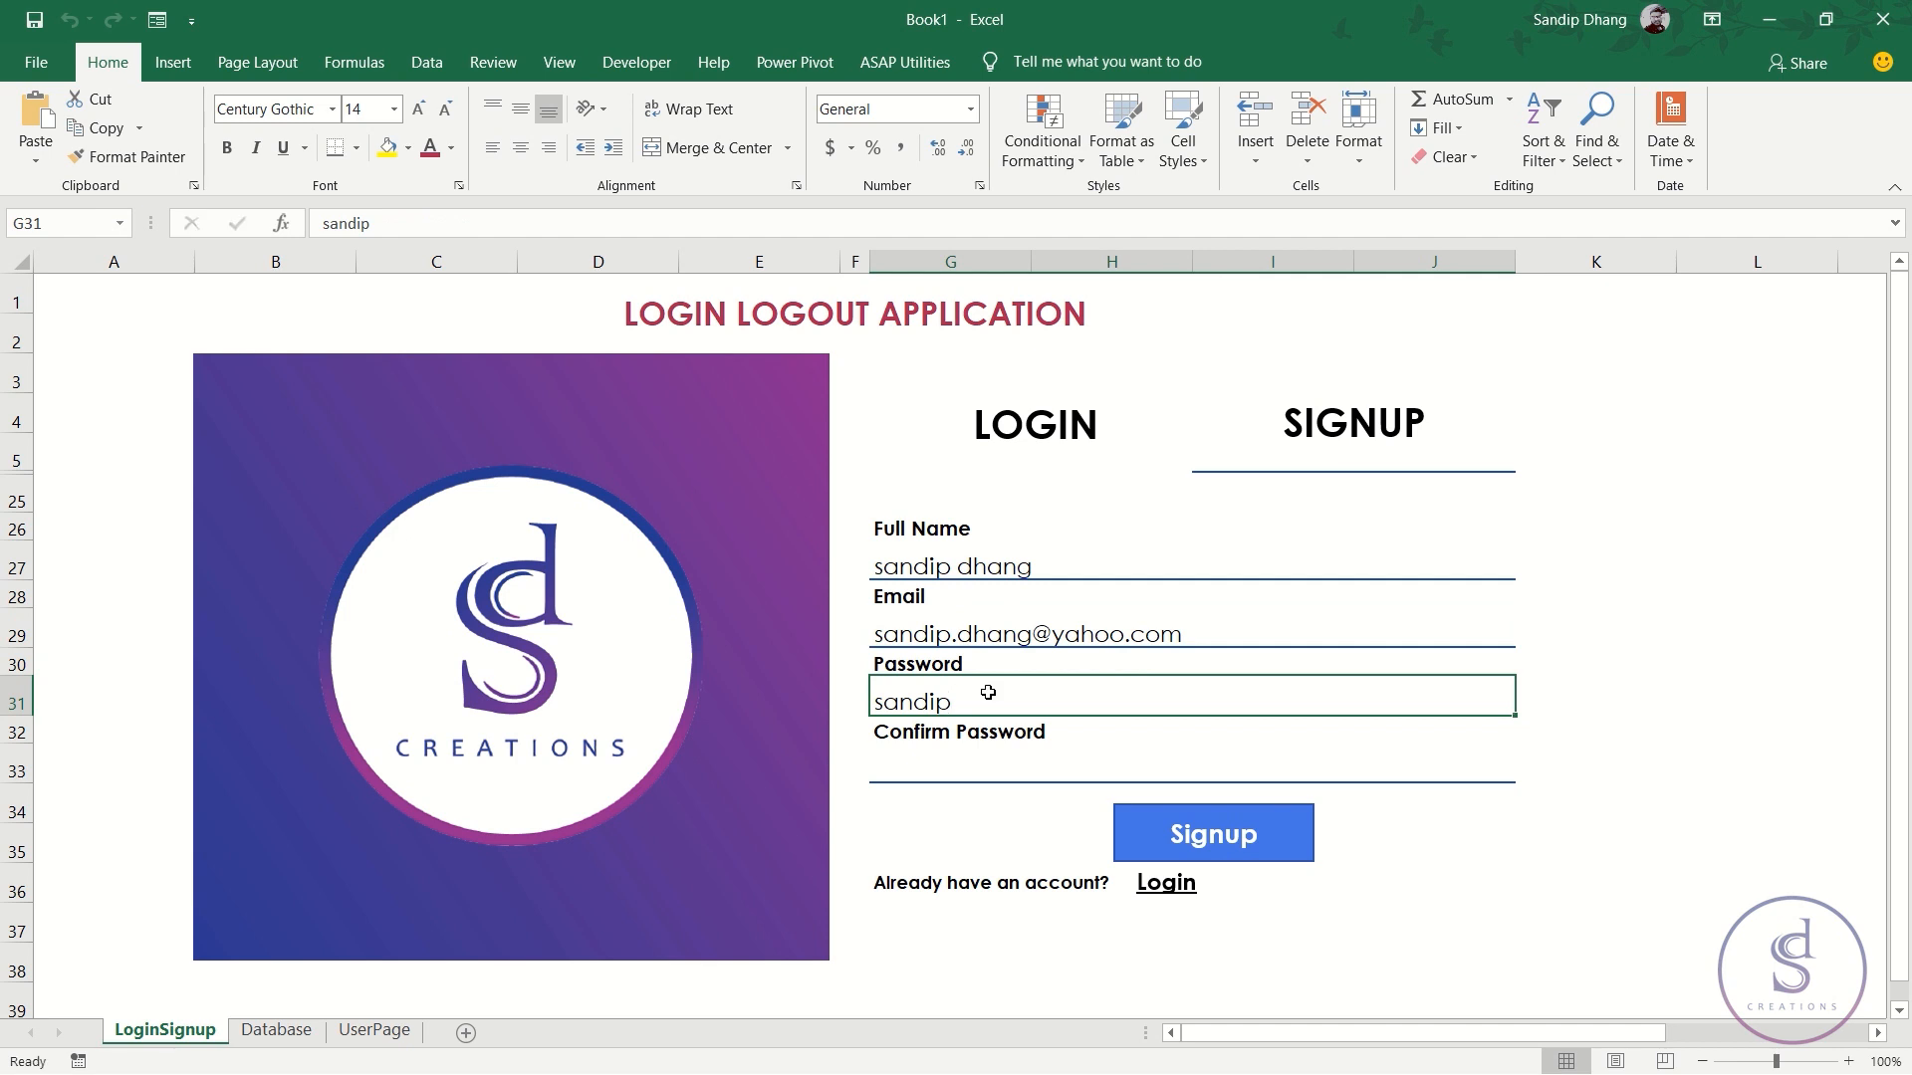
pyautogui.press('Return')
pyautogui.write('sandip')
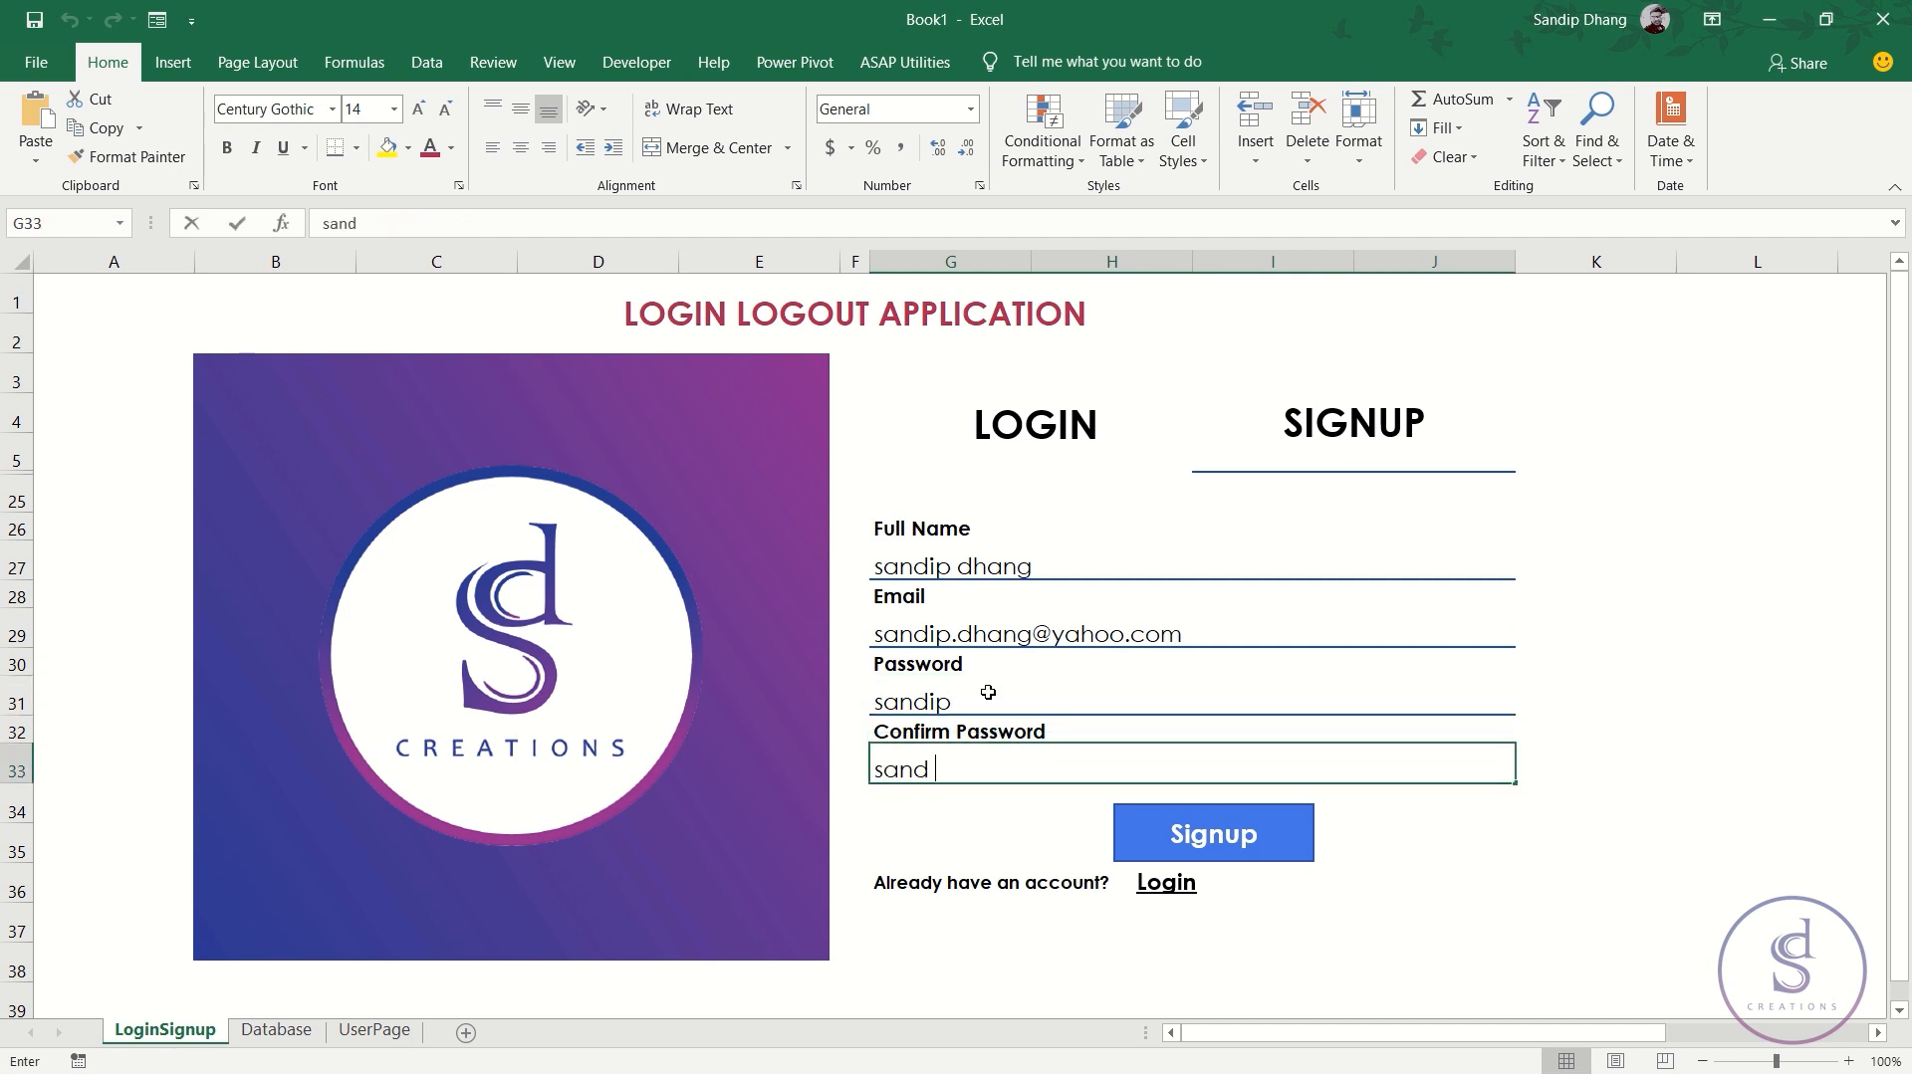
# - Assign the 'register' macro to the Signup button and run it with the entered details
pyautogui.rightClick(1140, 834)
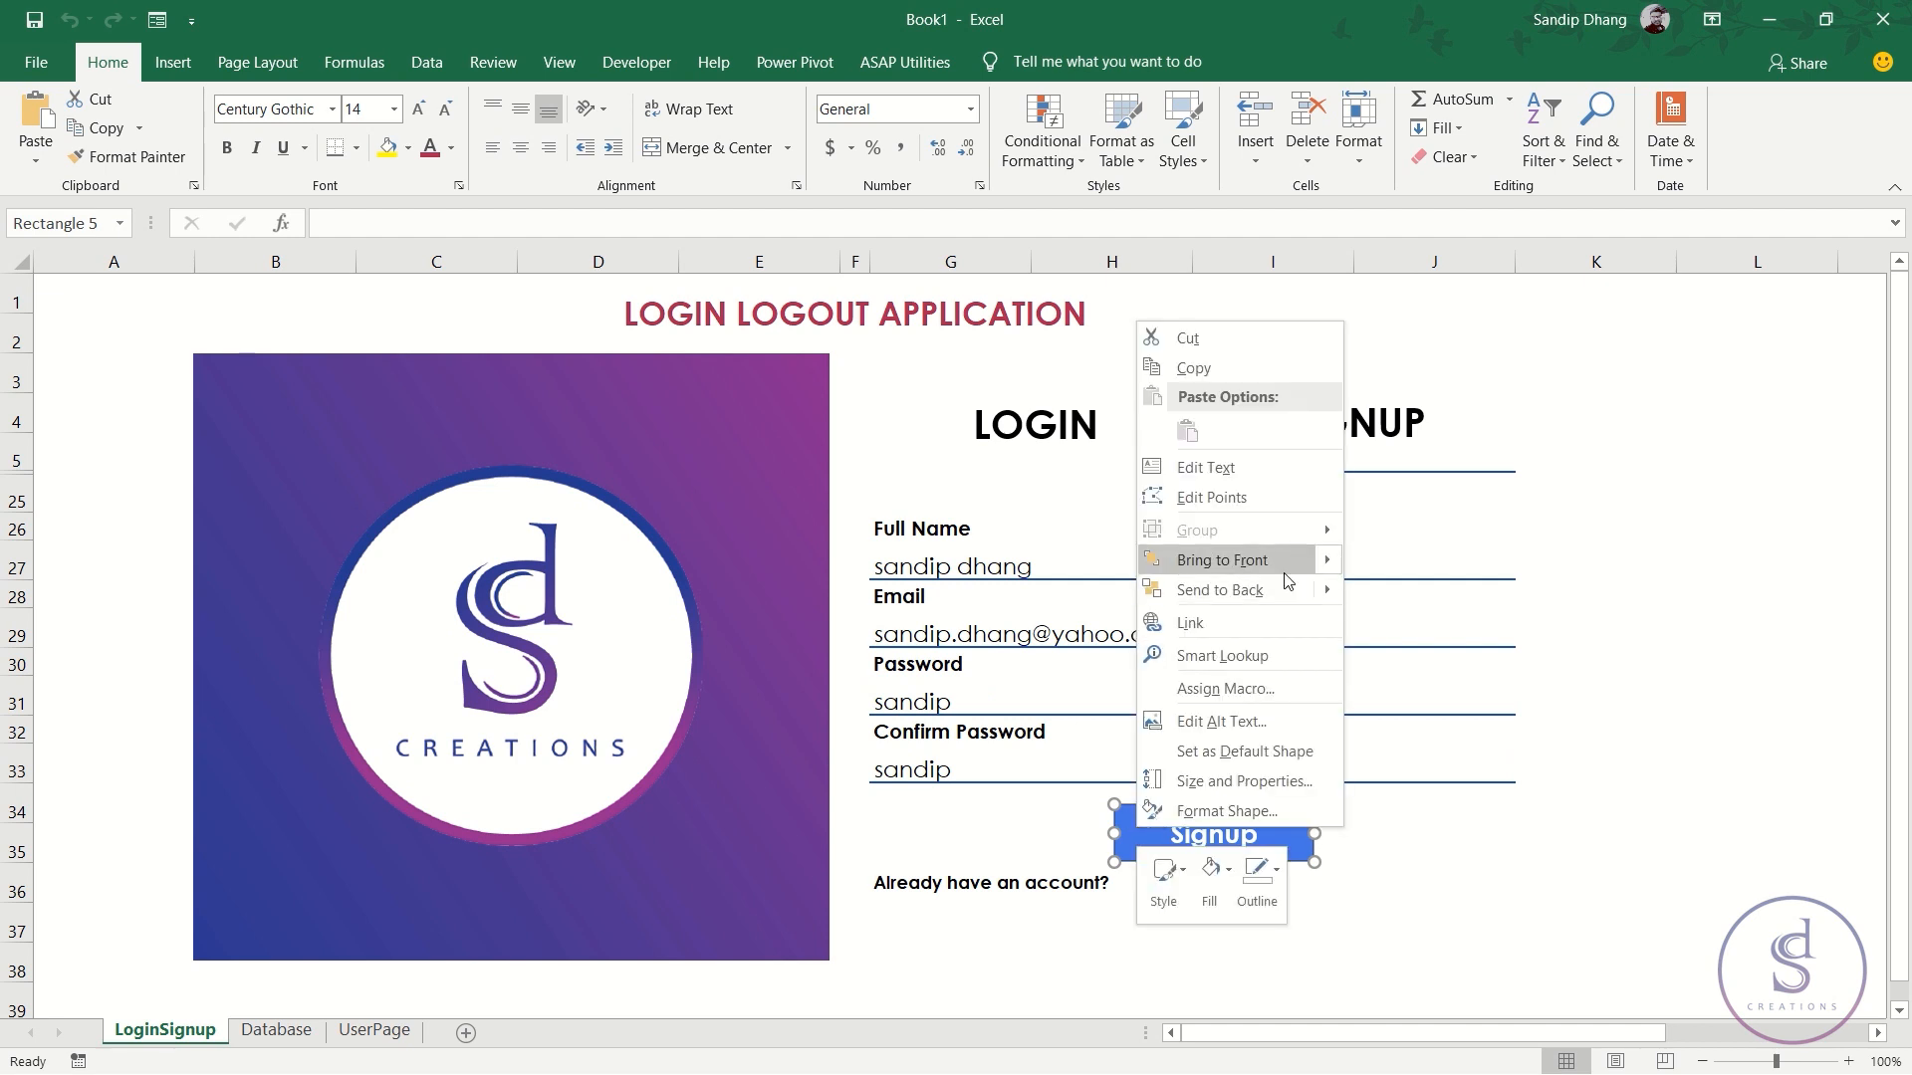
pyautogui.click(1271, 687)
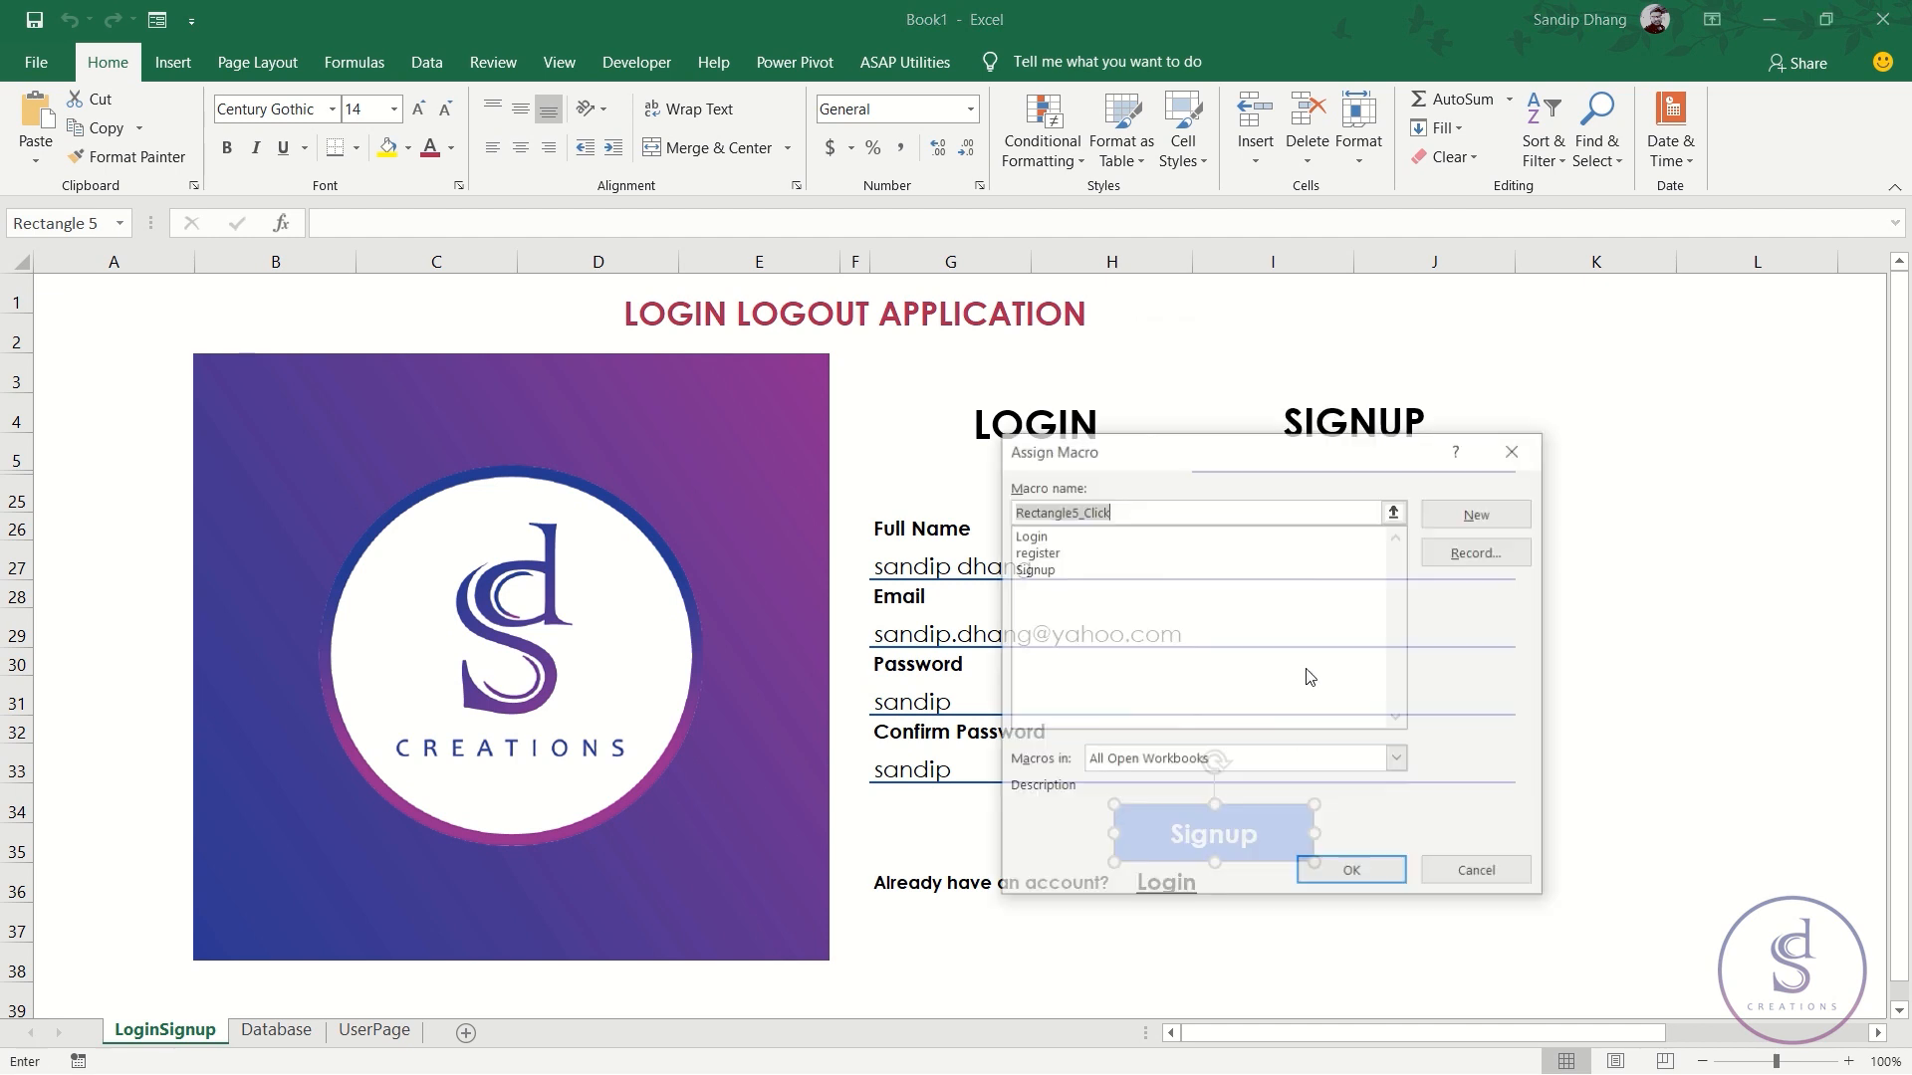
pyautogui.click(1036, 552)
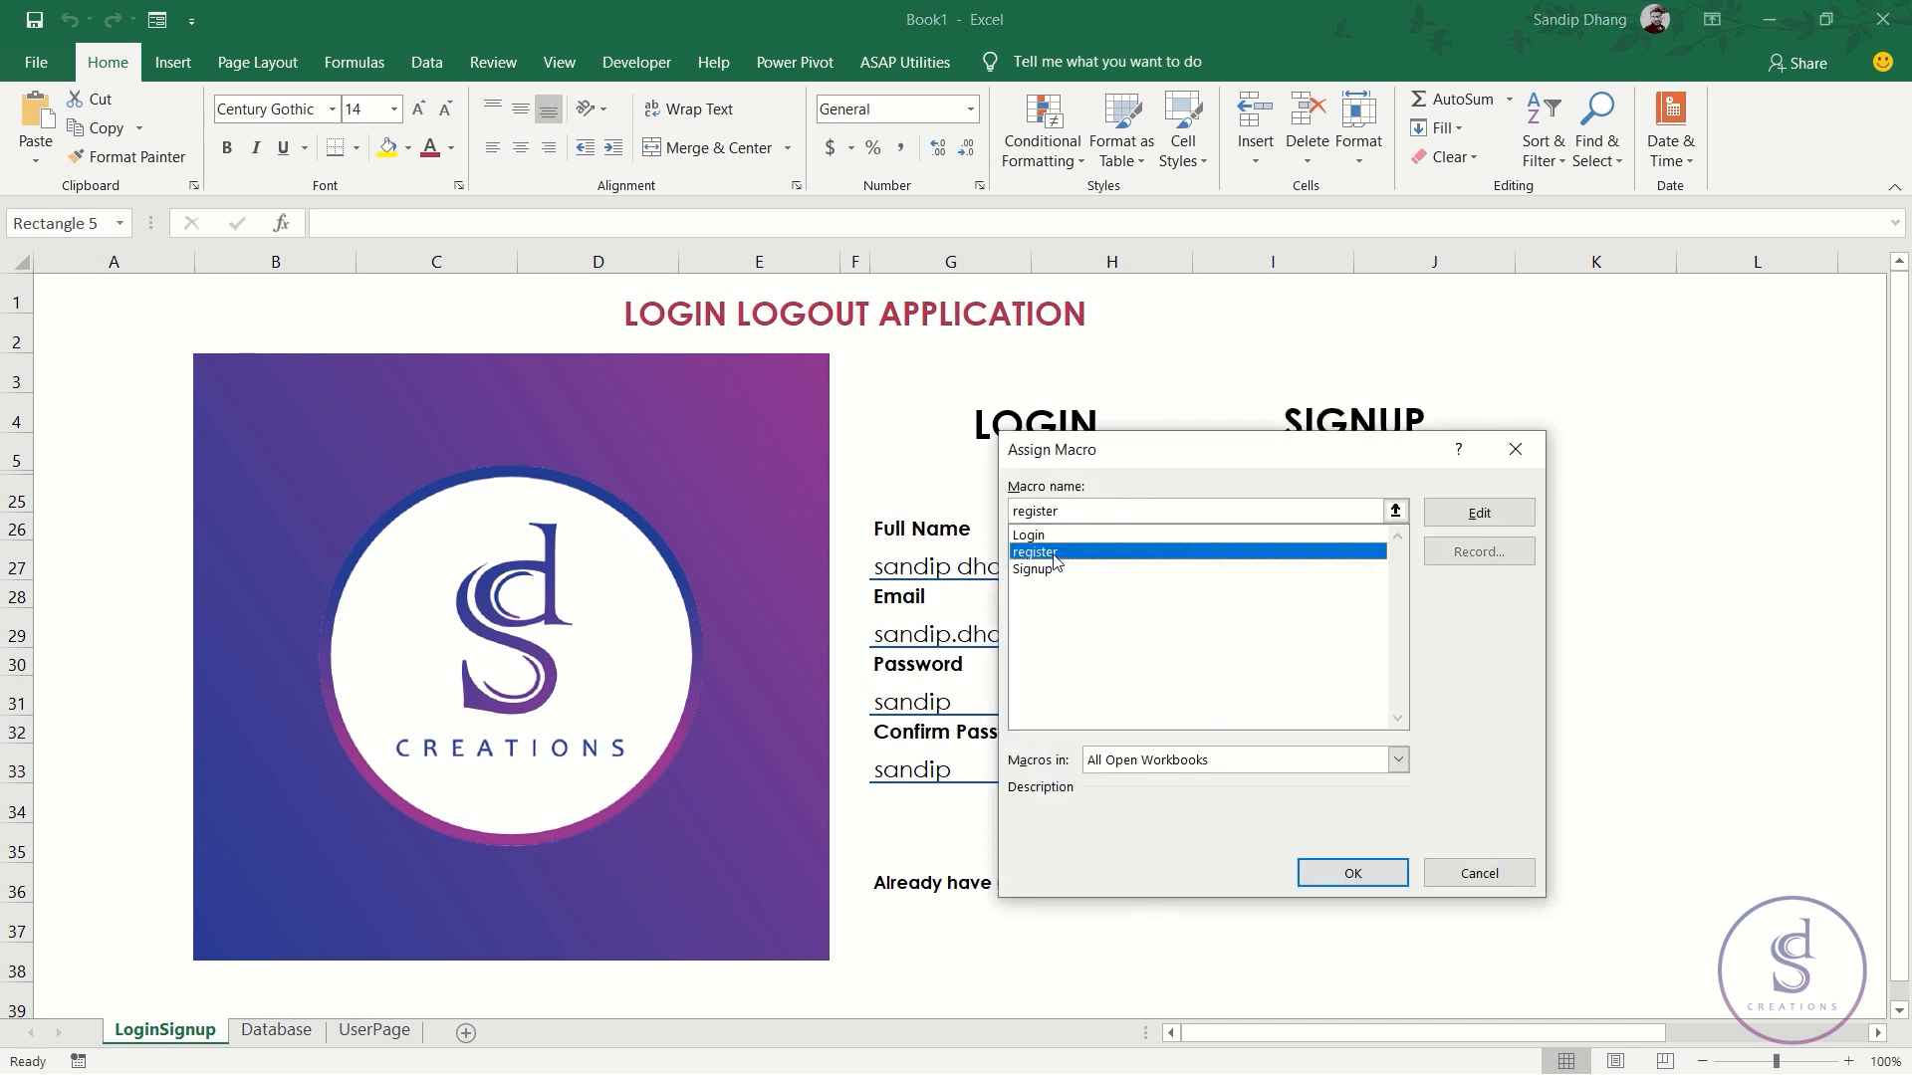
pyautogui.click(1349, 873)
pyautogui.click(1374, 834)
pyautogui.click(1223, 832)
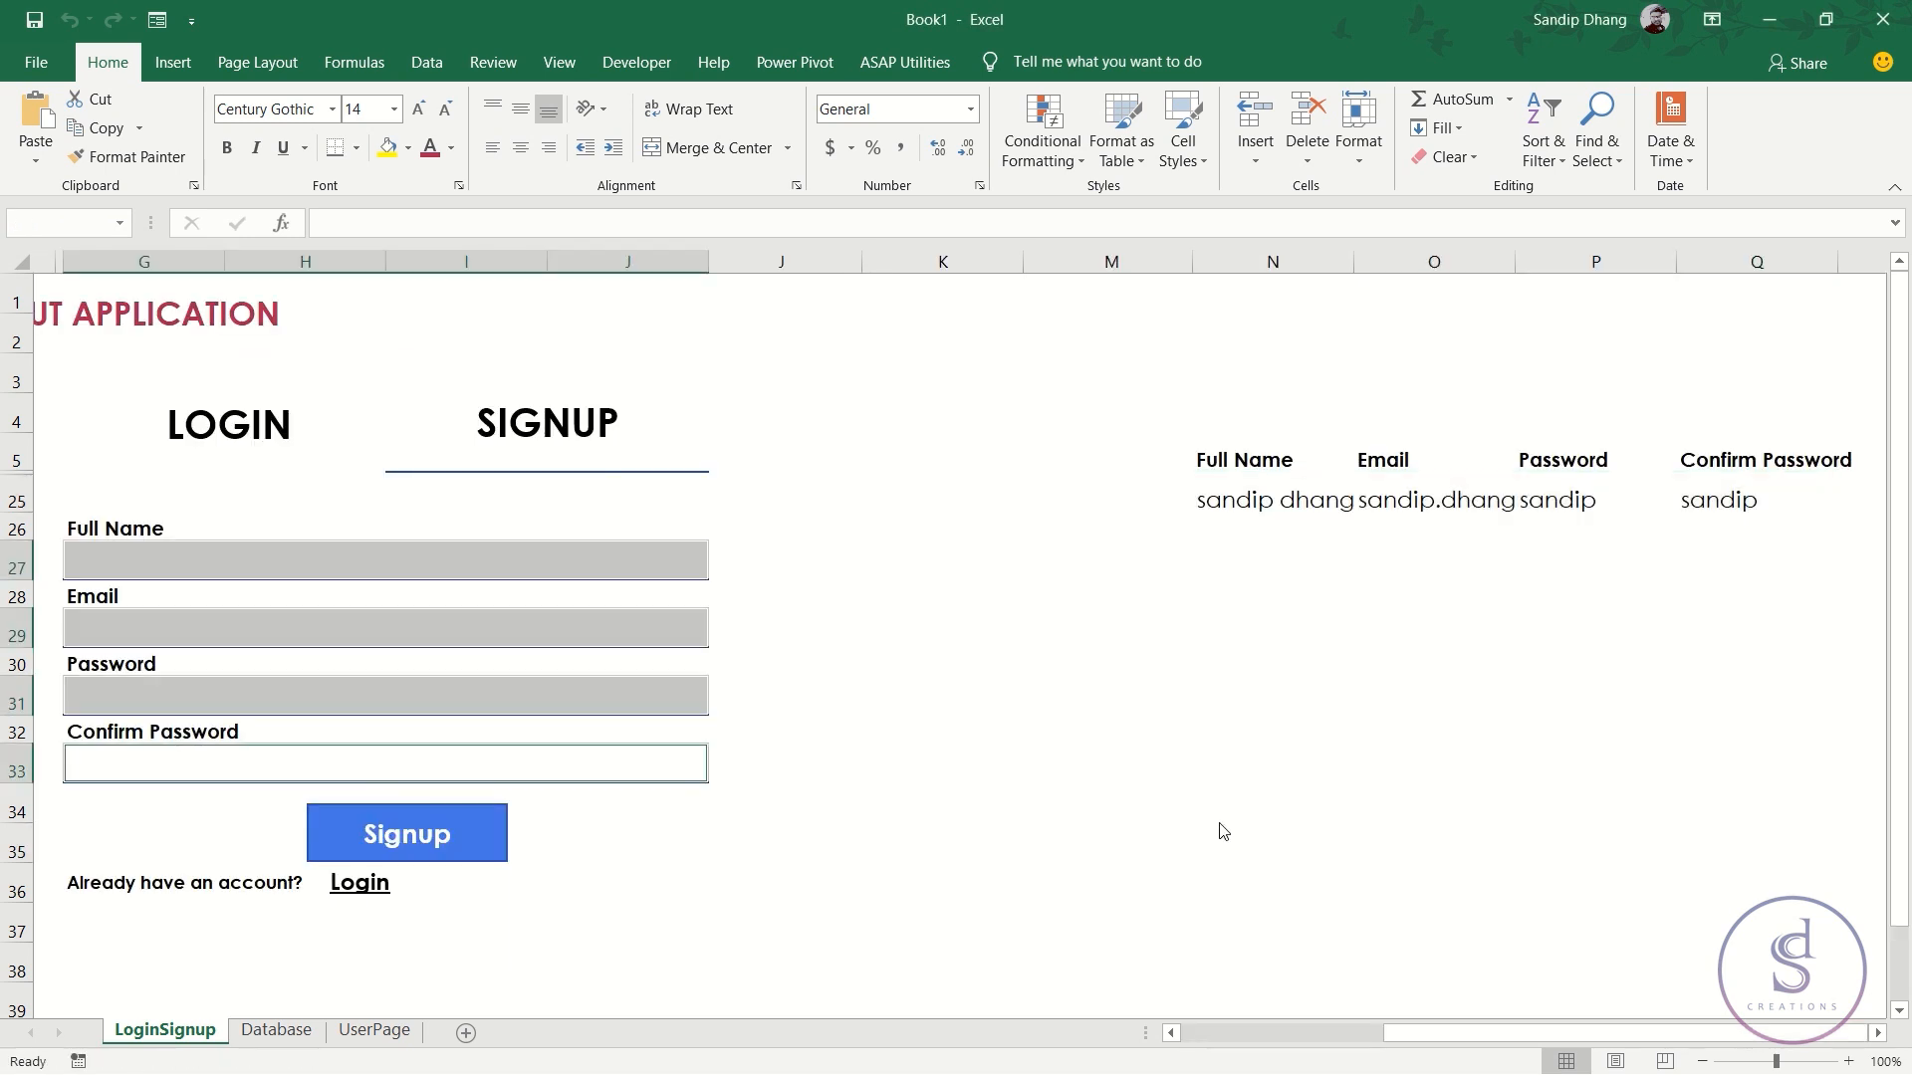
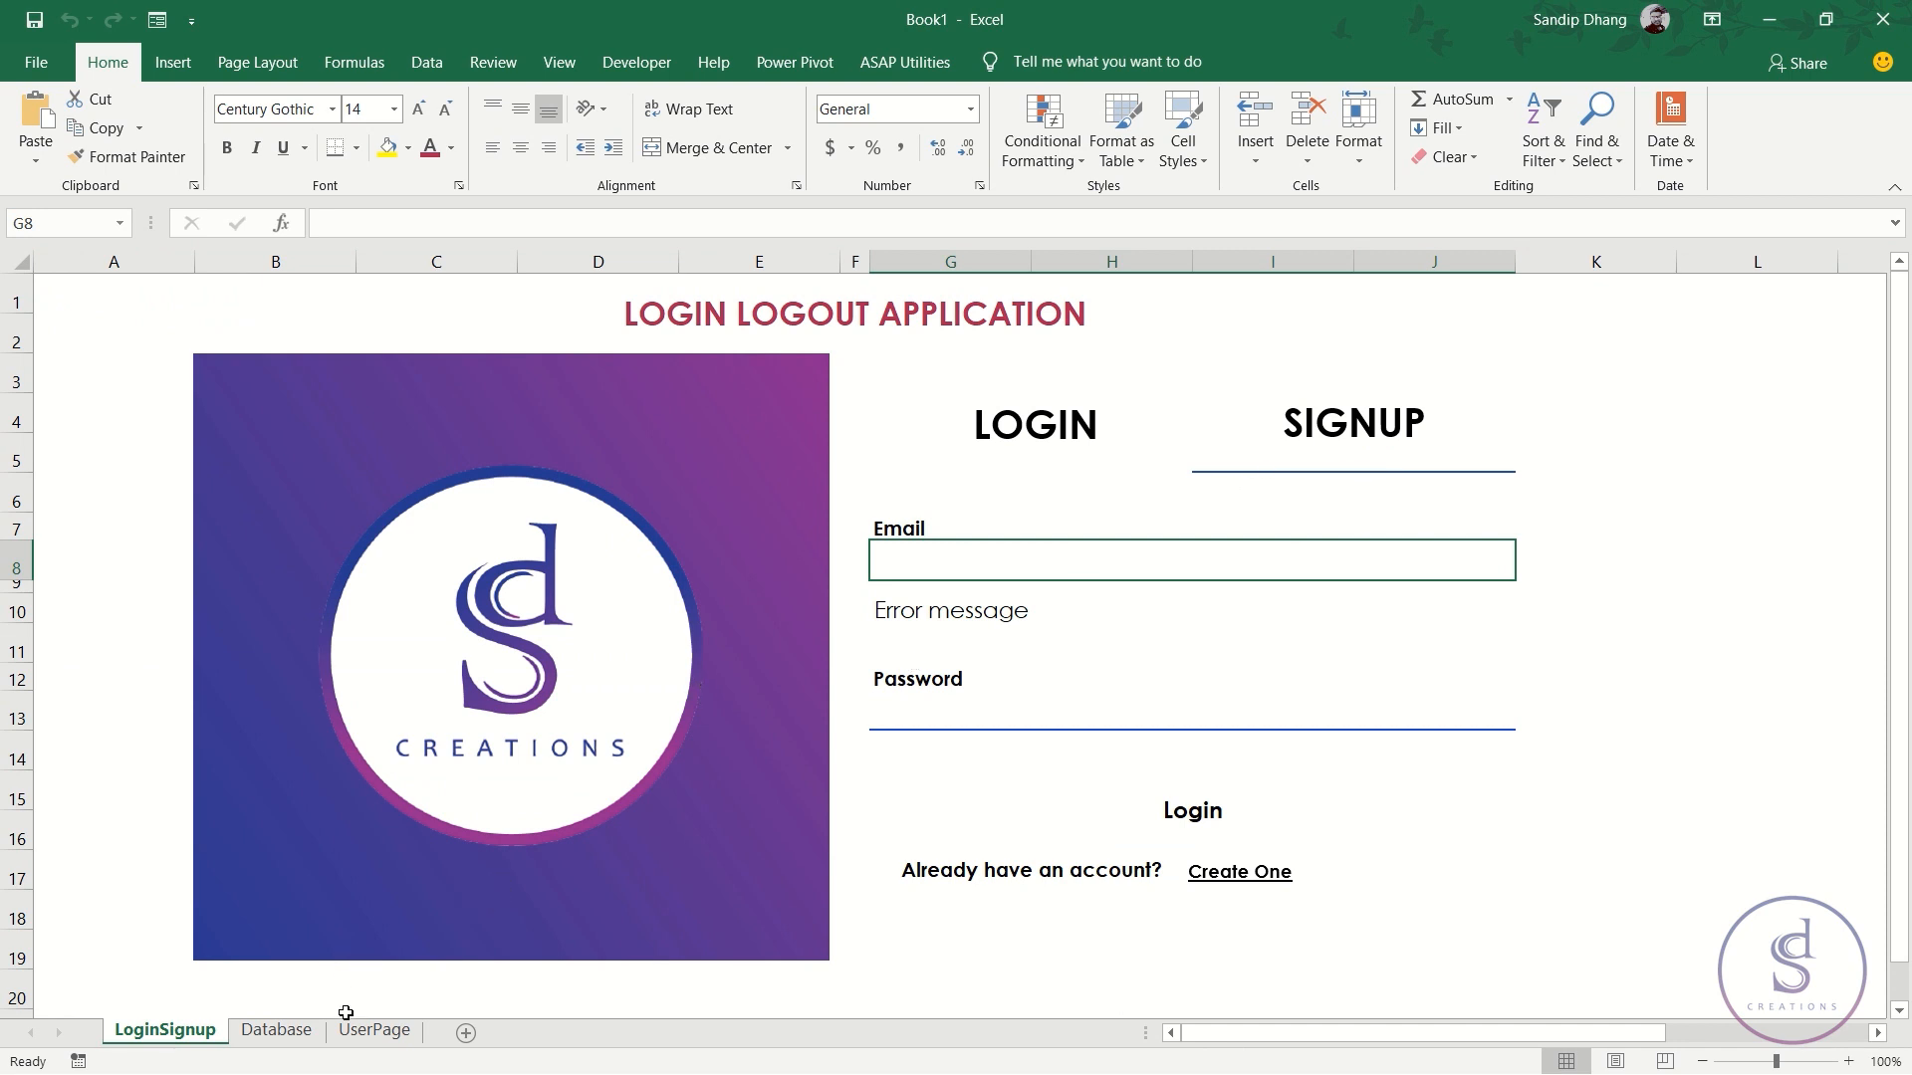
# - Autofit column B on the Database sheet so the full e-mail addresses show
pyautogui.click(284, 1032)
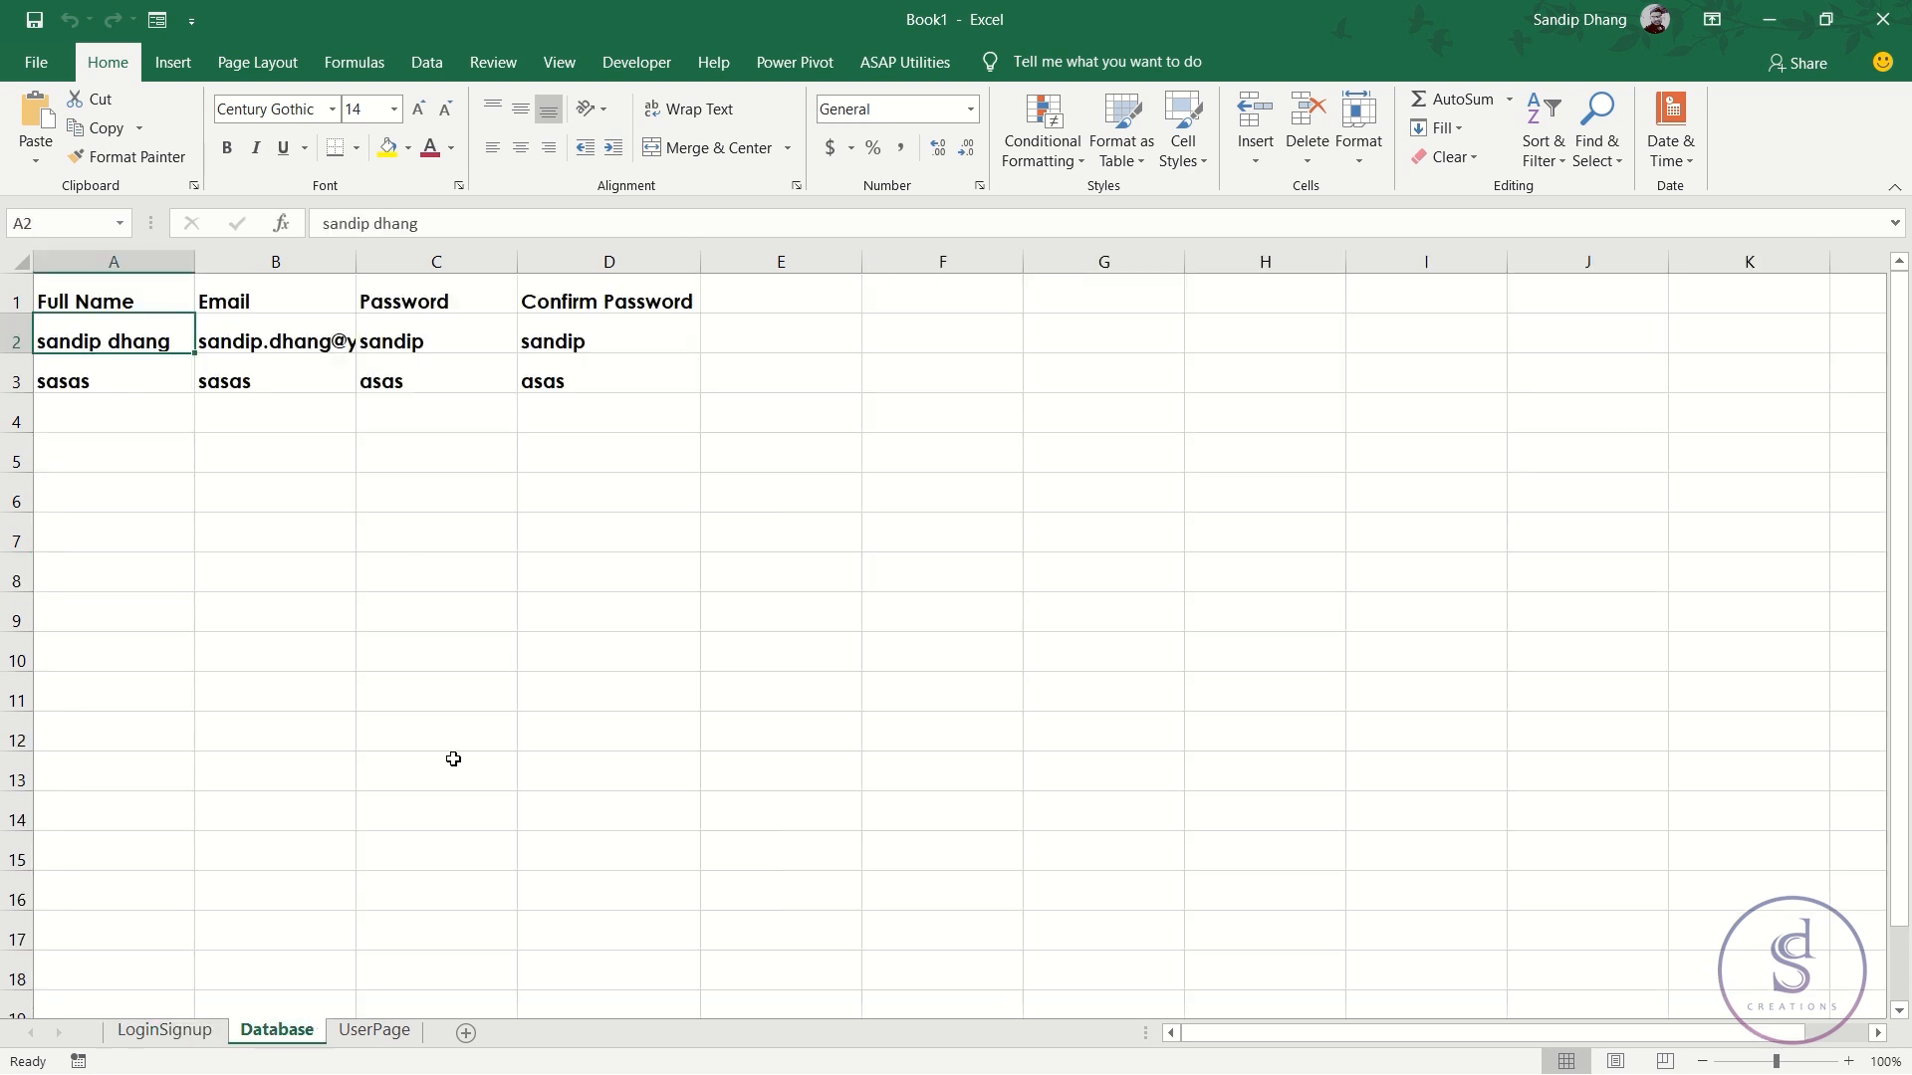
pyautogui.moveTo(132, 341); pyautogui.dragTo(619, 344)
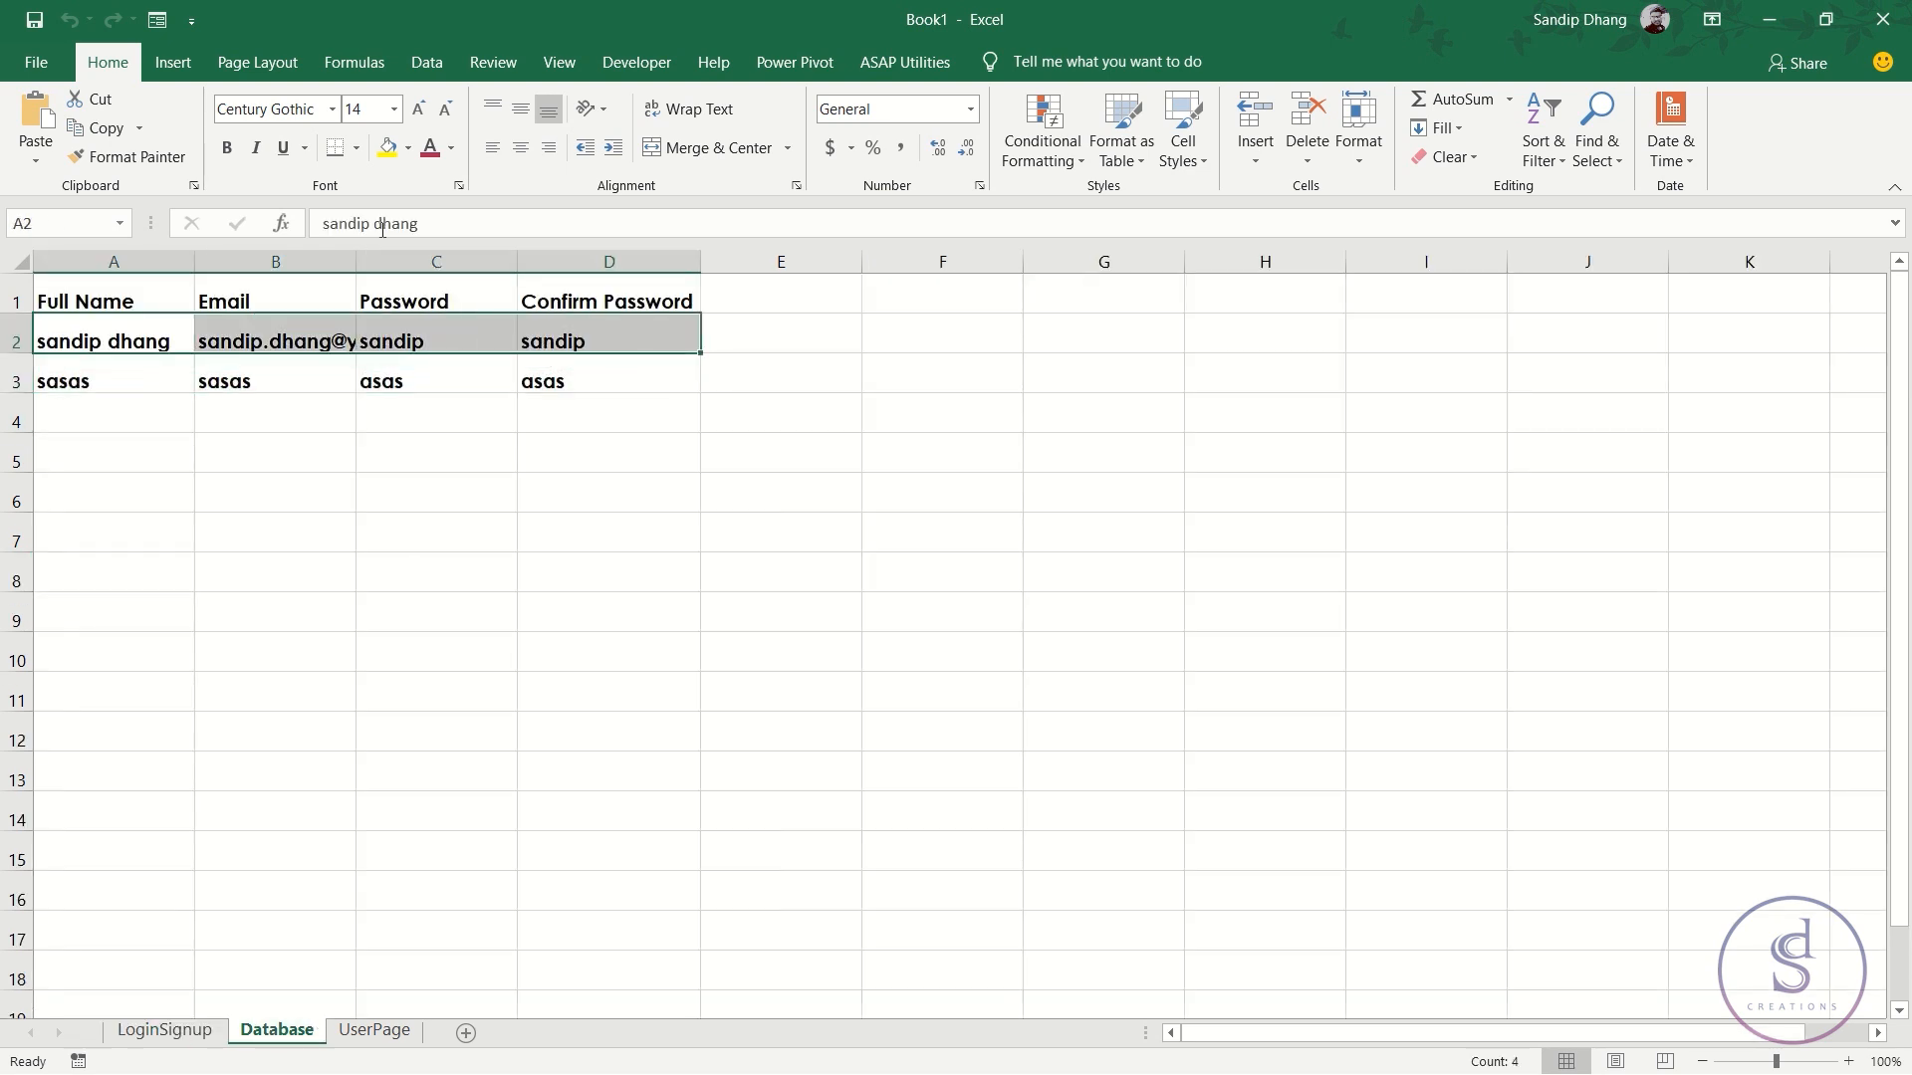
pyautogui.doubleClick(356, 261)
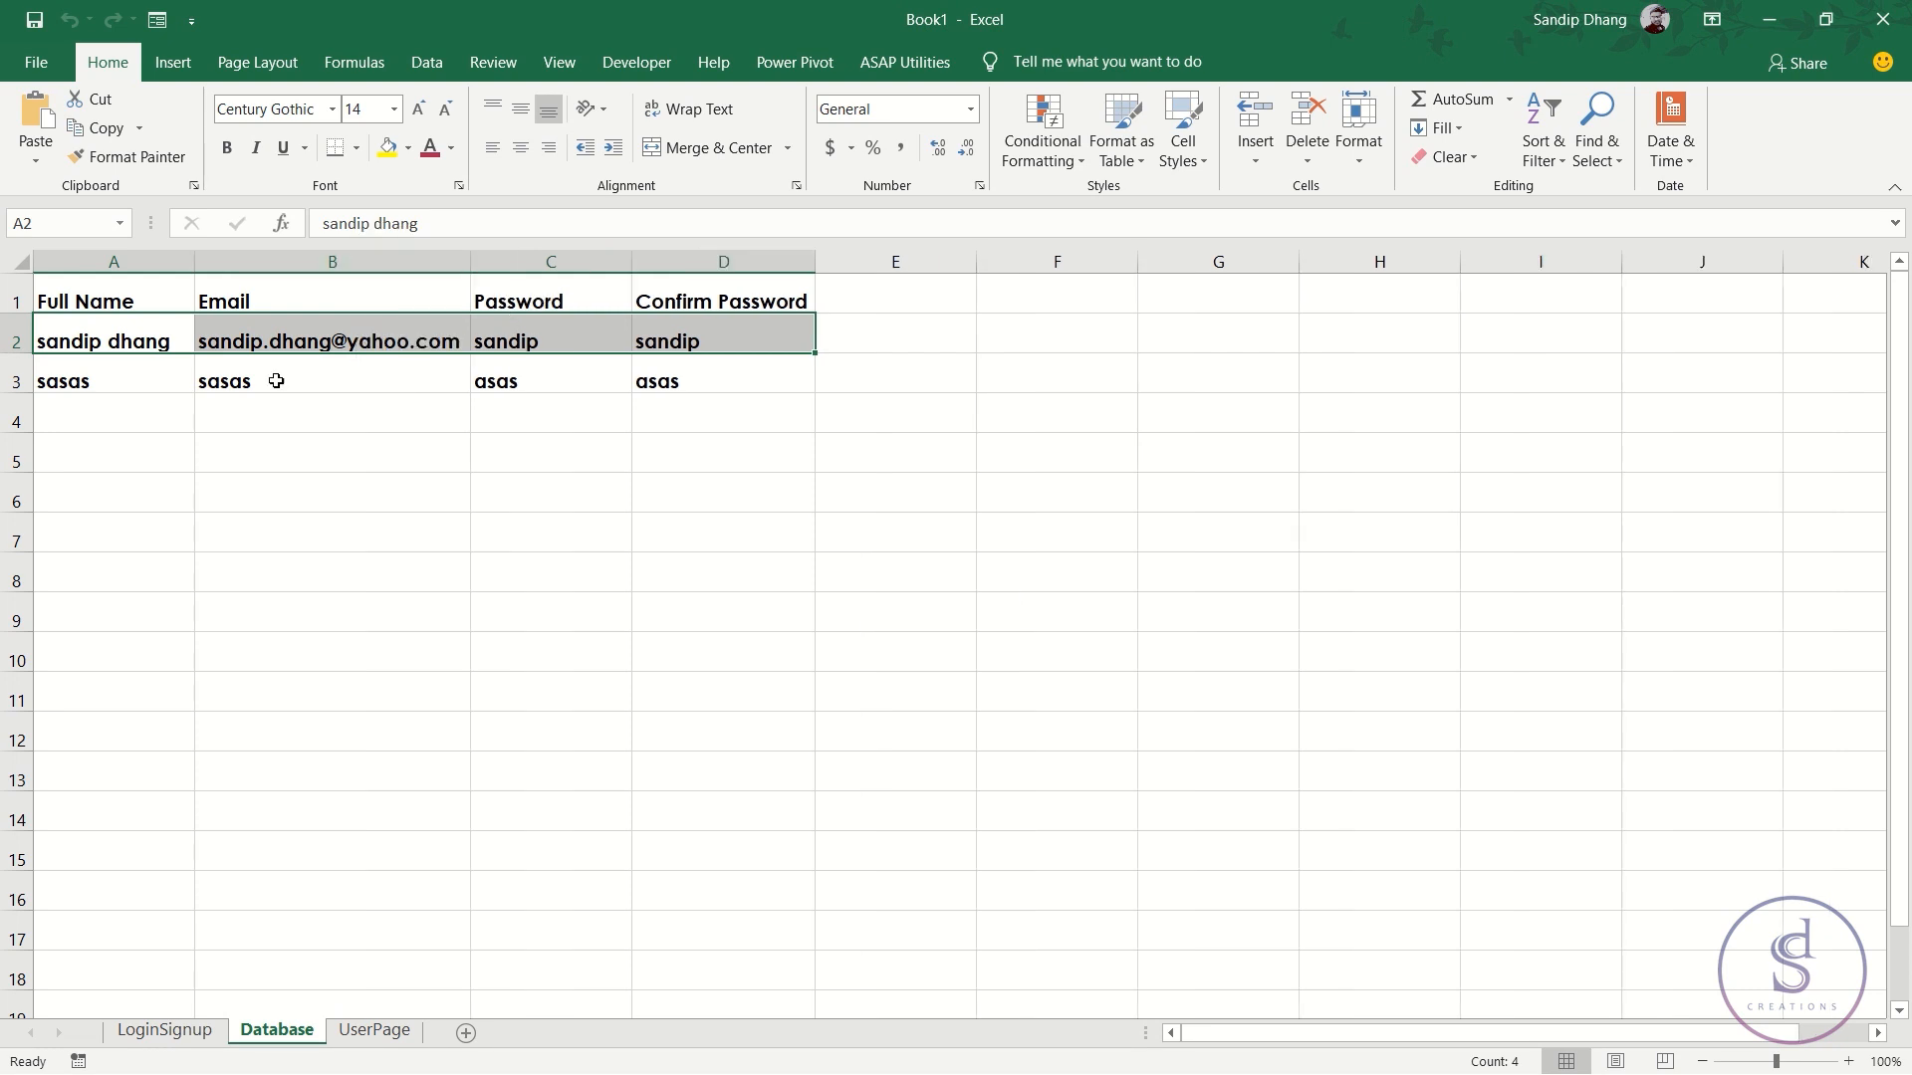
pyautogui.click(114, 340)
pyautogui.moveTo(147, 334); pyautogui.dragTo(757, 341)
# - Back on LoginSignup, select the SIGNUP heading cell I4 and set up recording Macro4
pyautogui.click(179, 1031)
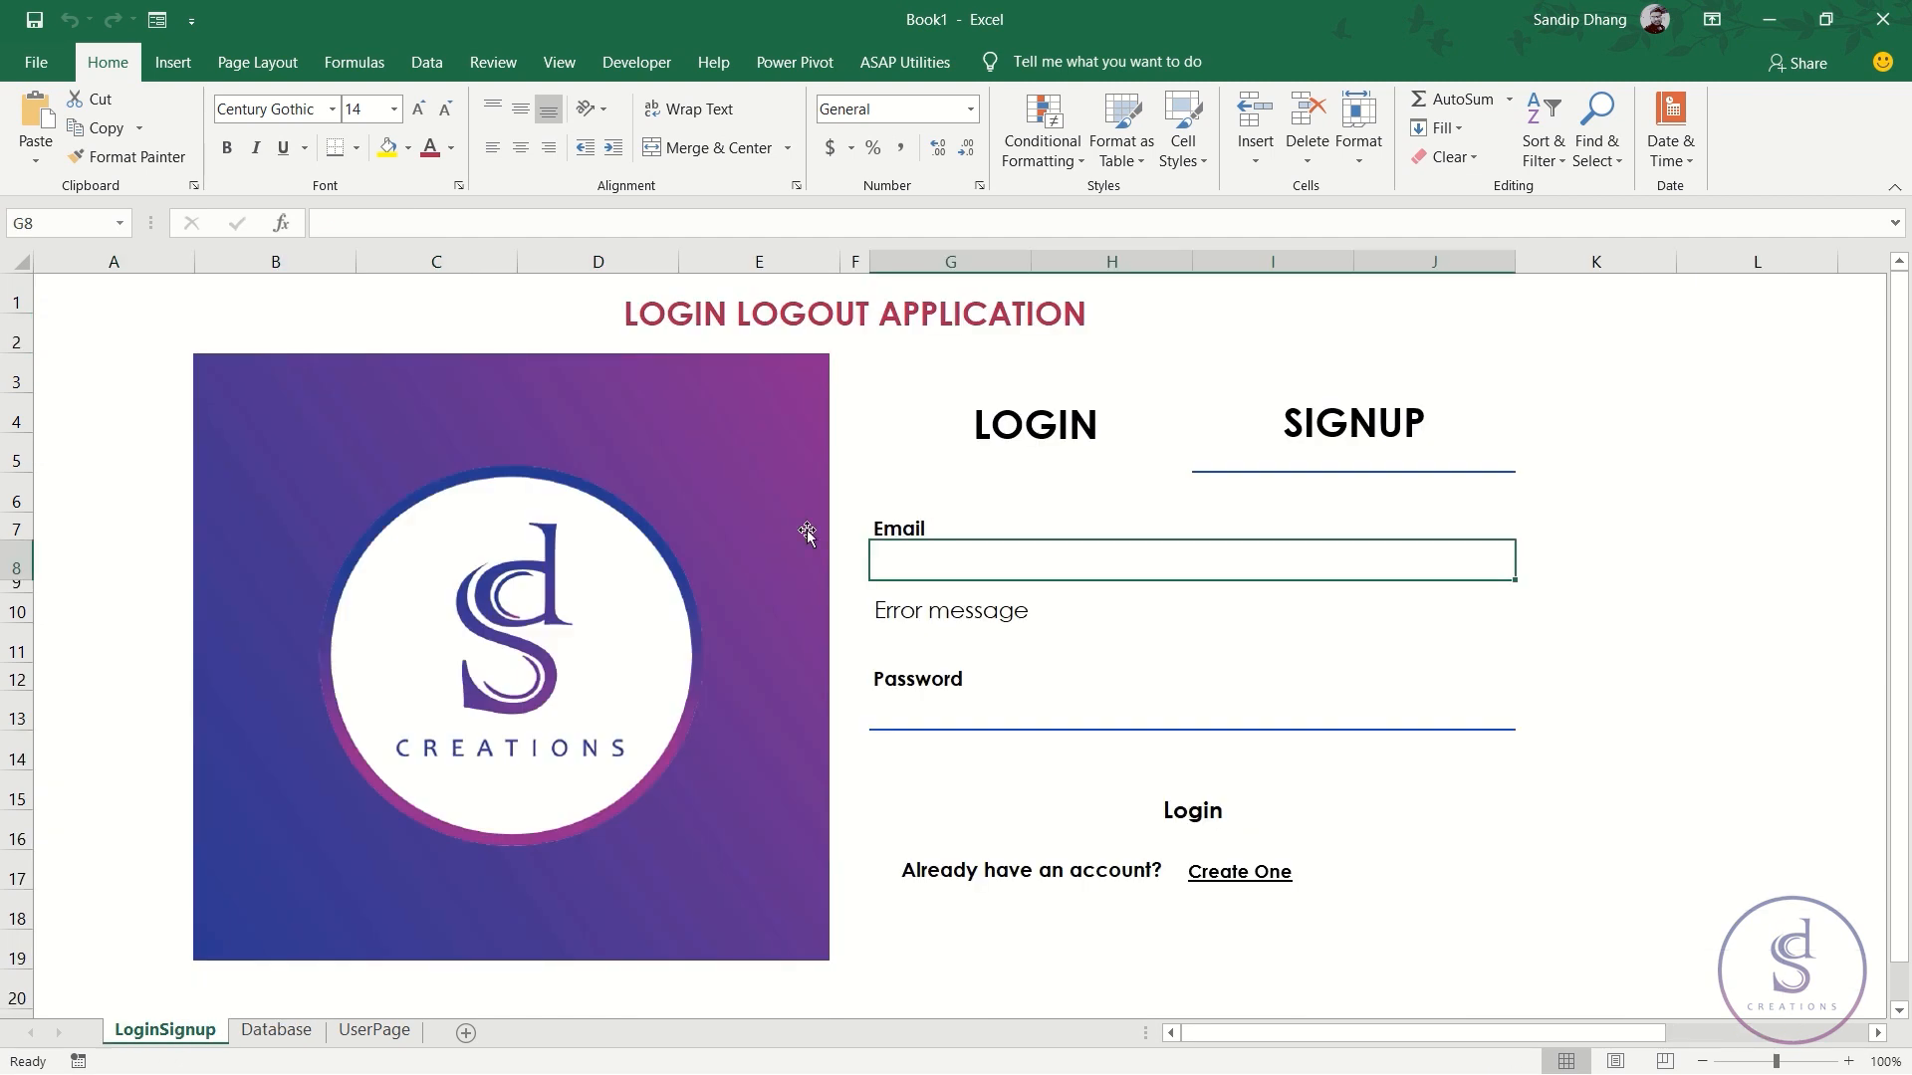
pyautogui.click(1234, 533)
pyautogui.click(1123, 533)
pyautogui.click(1295, 529)
pyautogui.click(1338, 504)
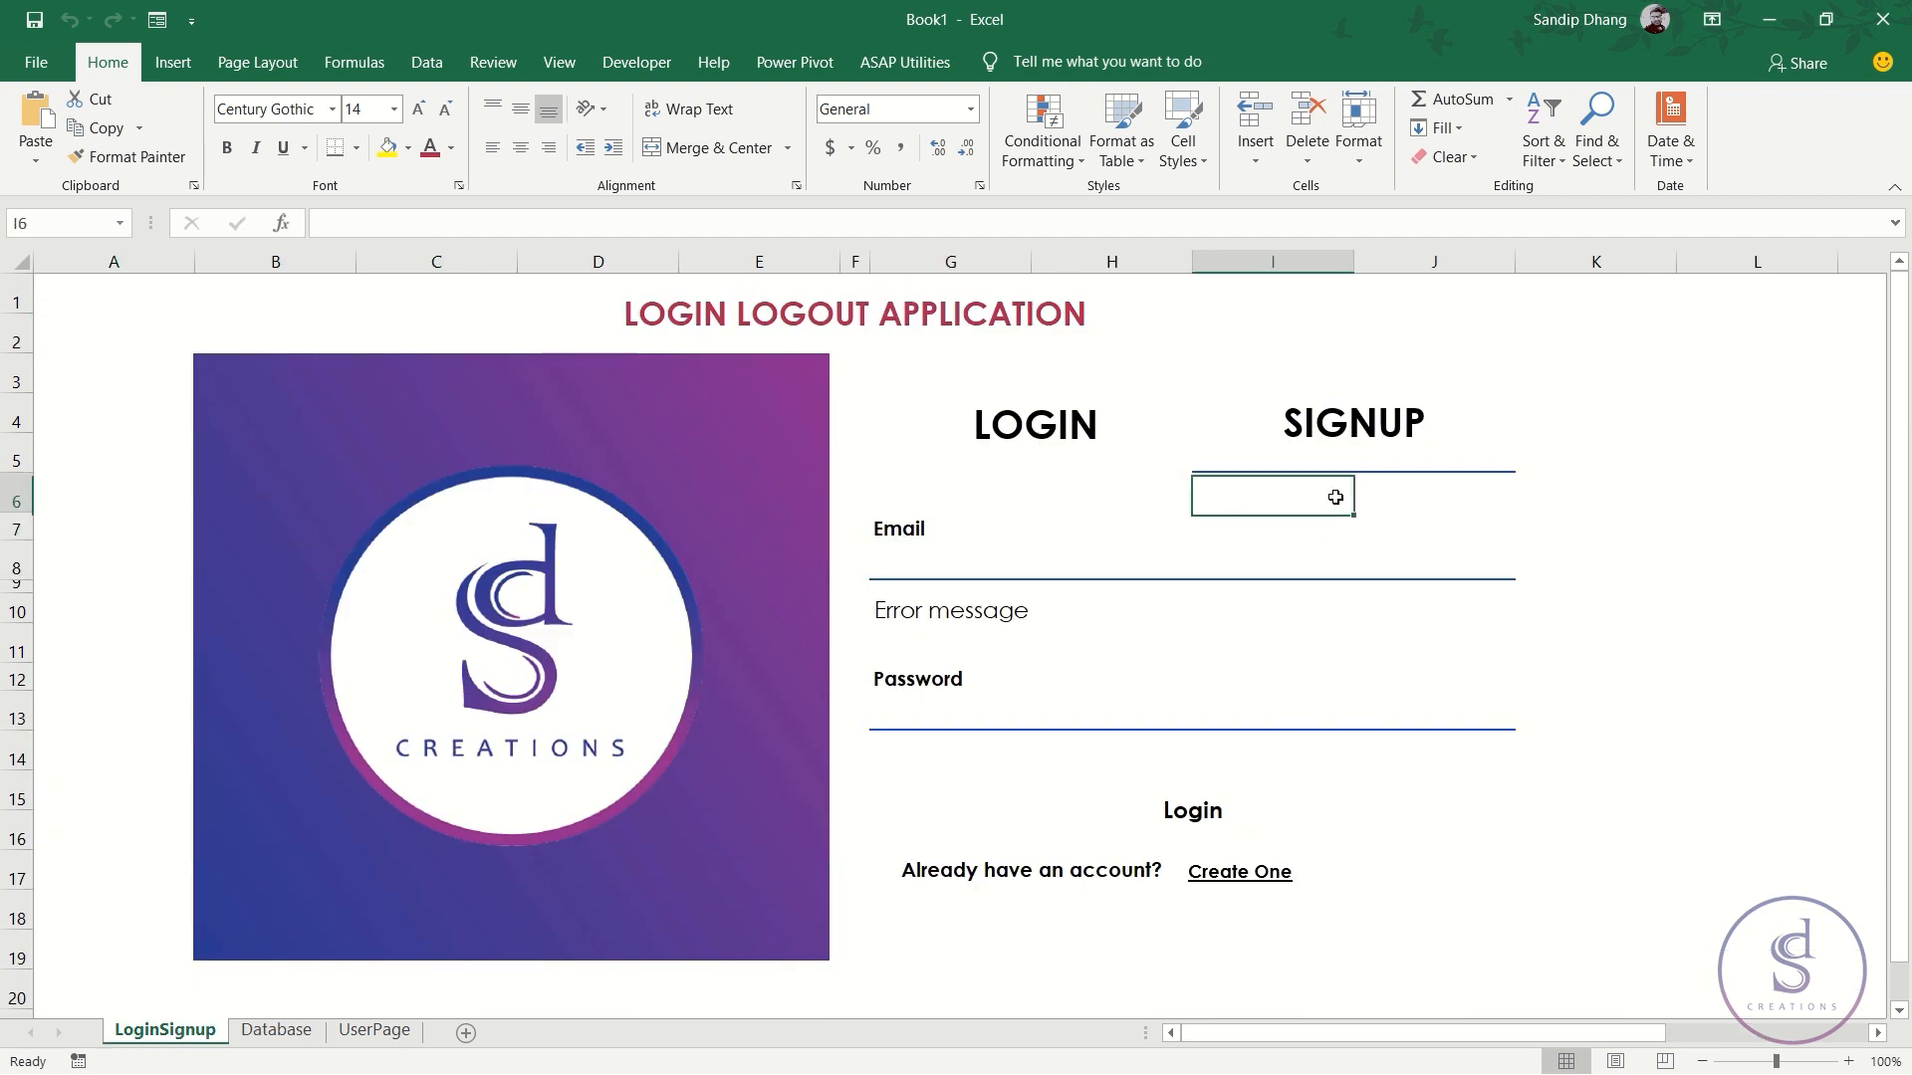
pyautogui.click(1459, 508)
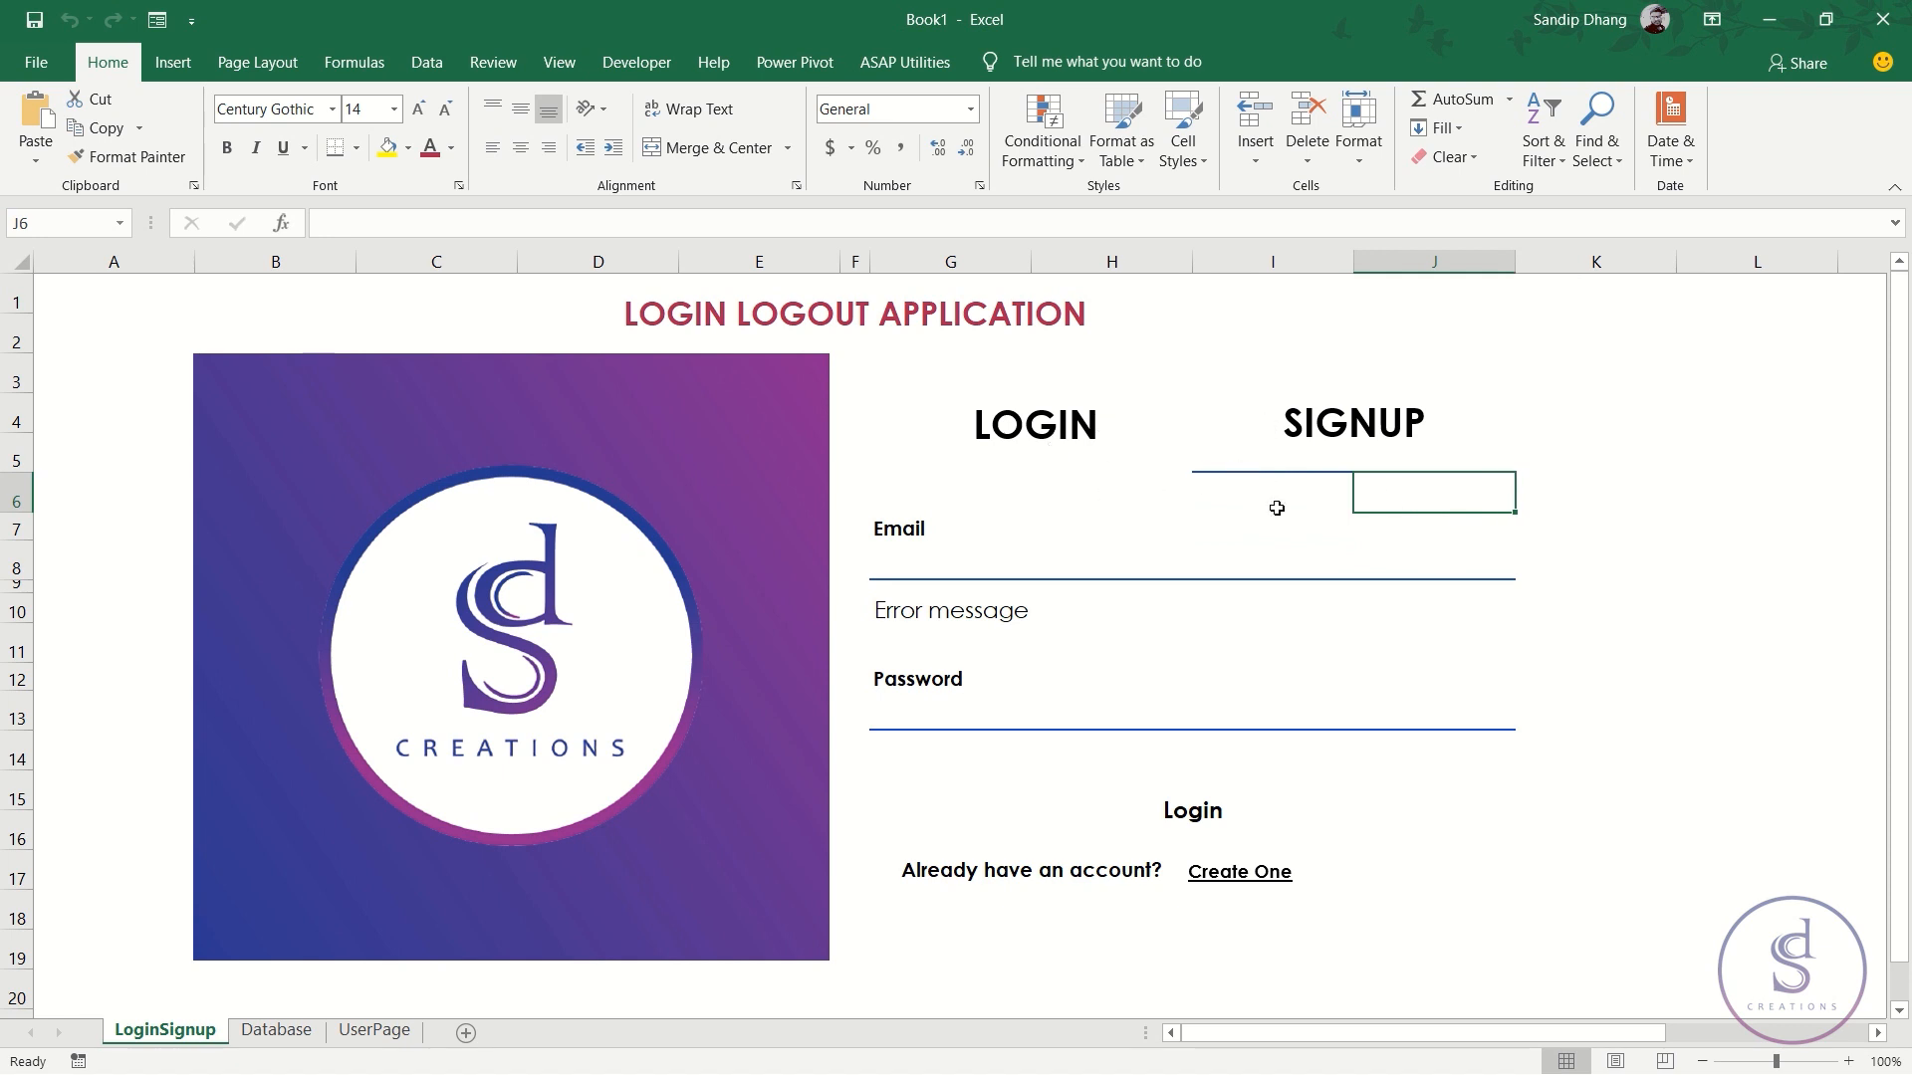
pyautogui.click(1240, 483)
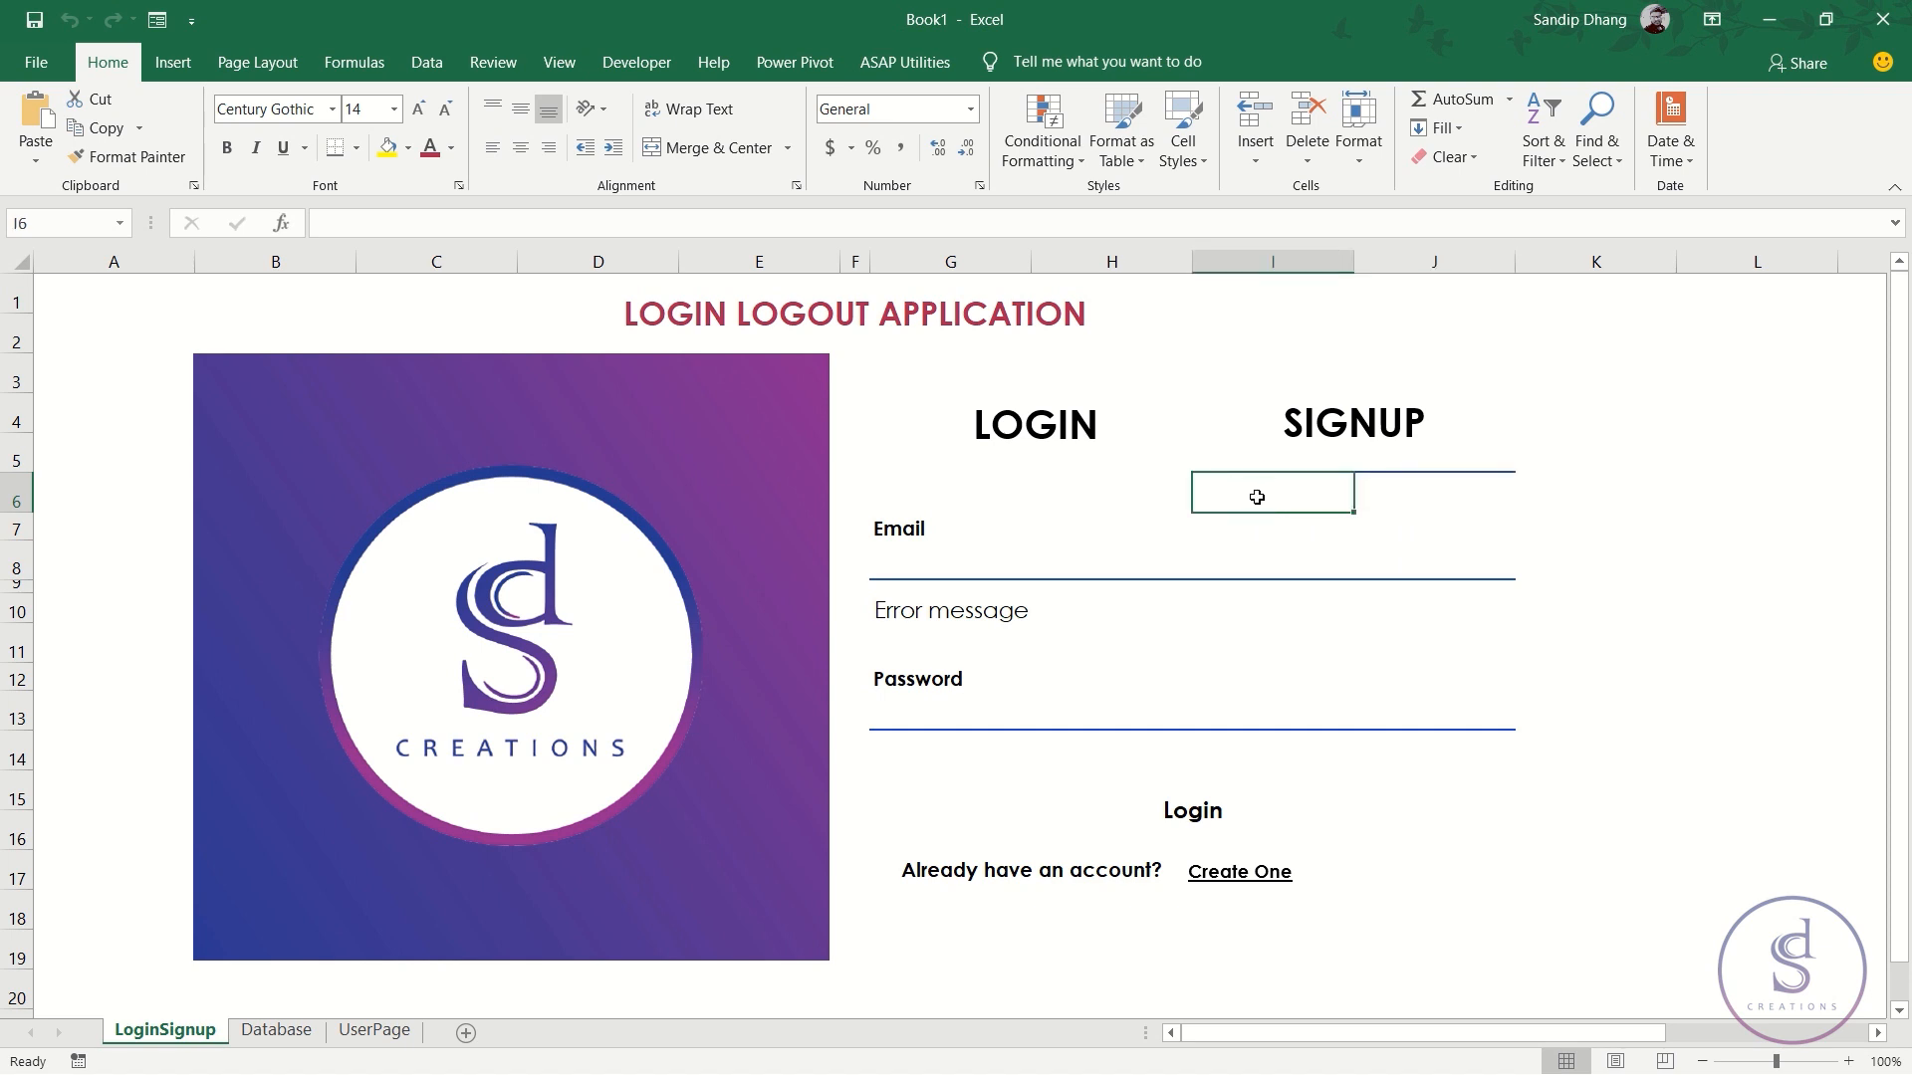
pyautogui.press('Up')
pyautogui.hotkey('shift', 'Left')
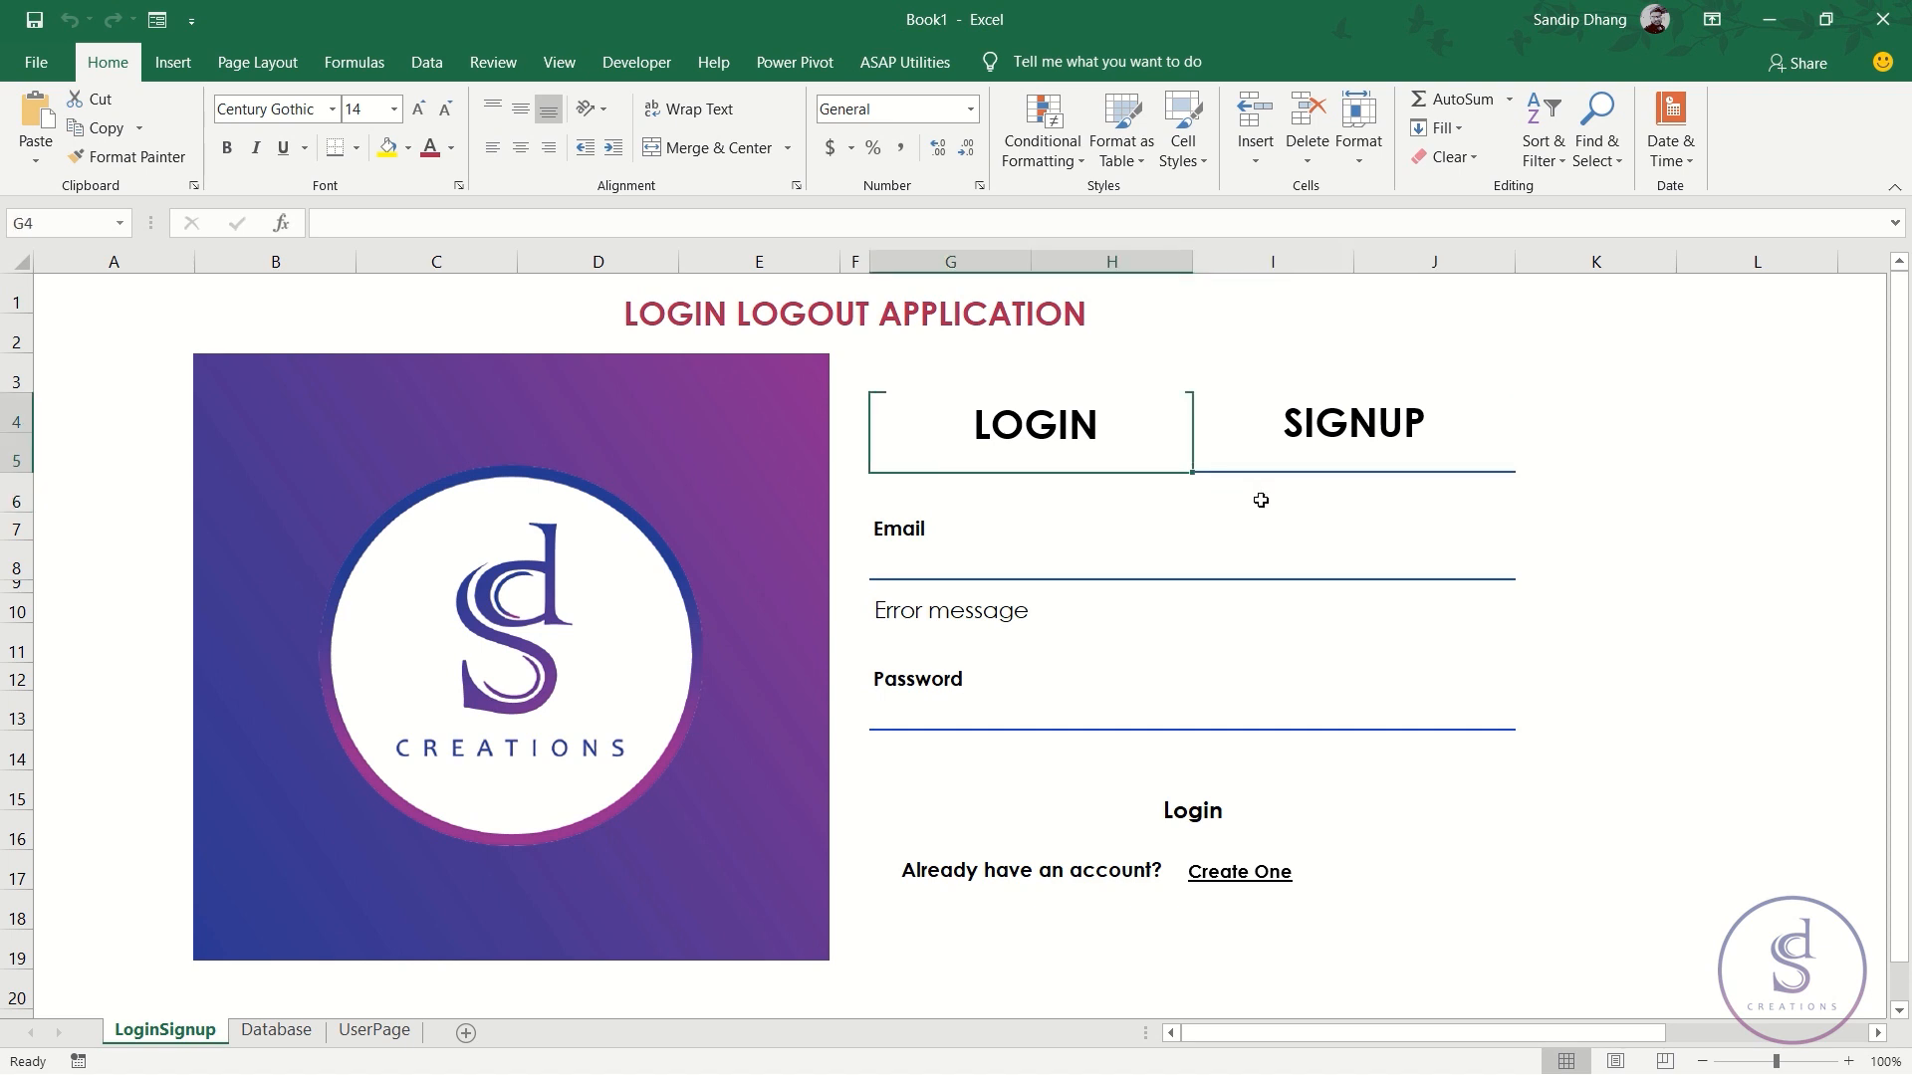
pyautogui.hotkey('shift', 'Right')
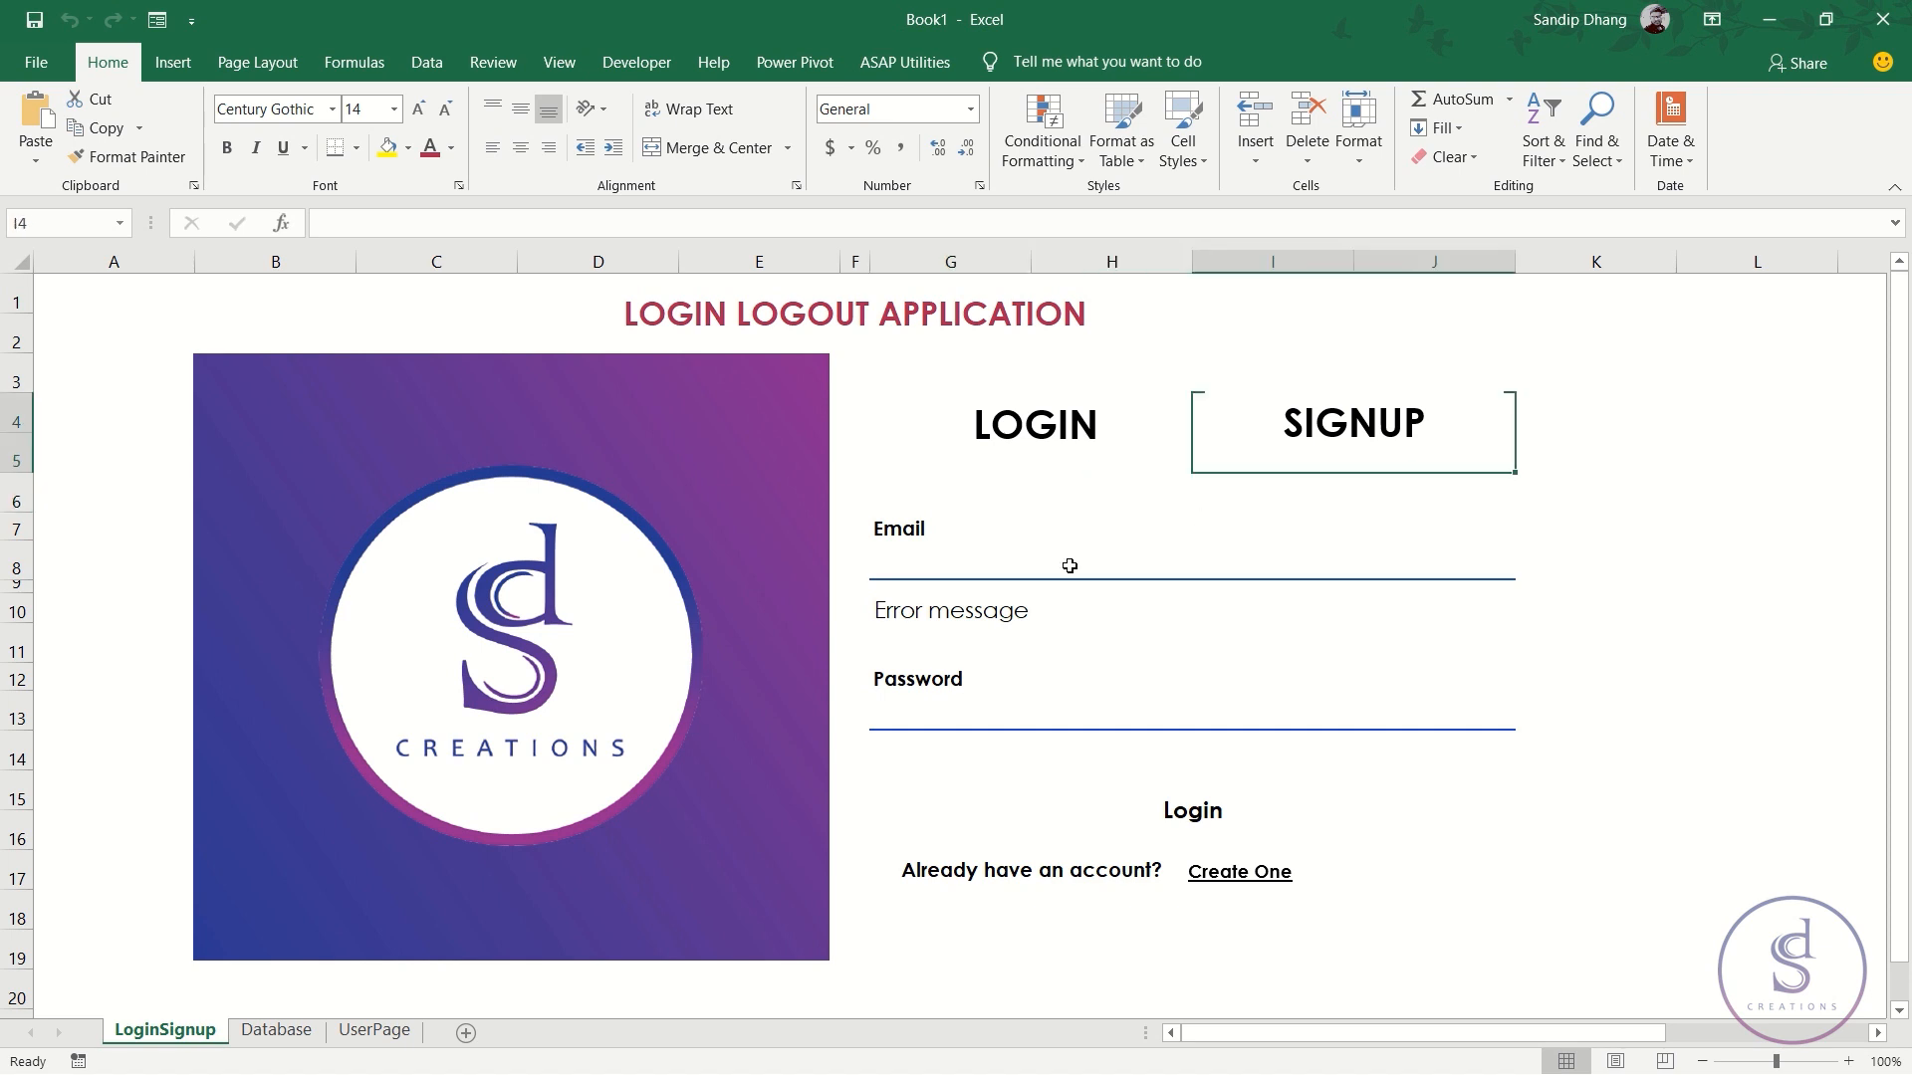
pyautogui.click(77, 1061)
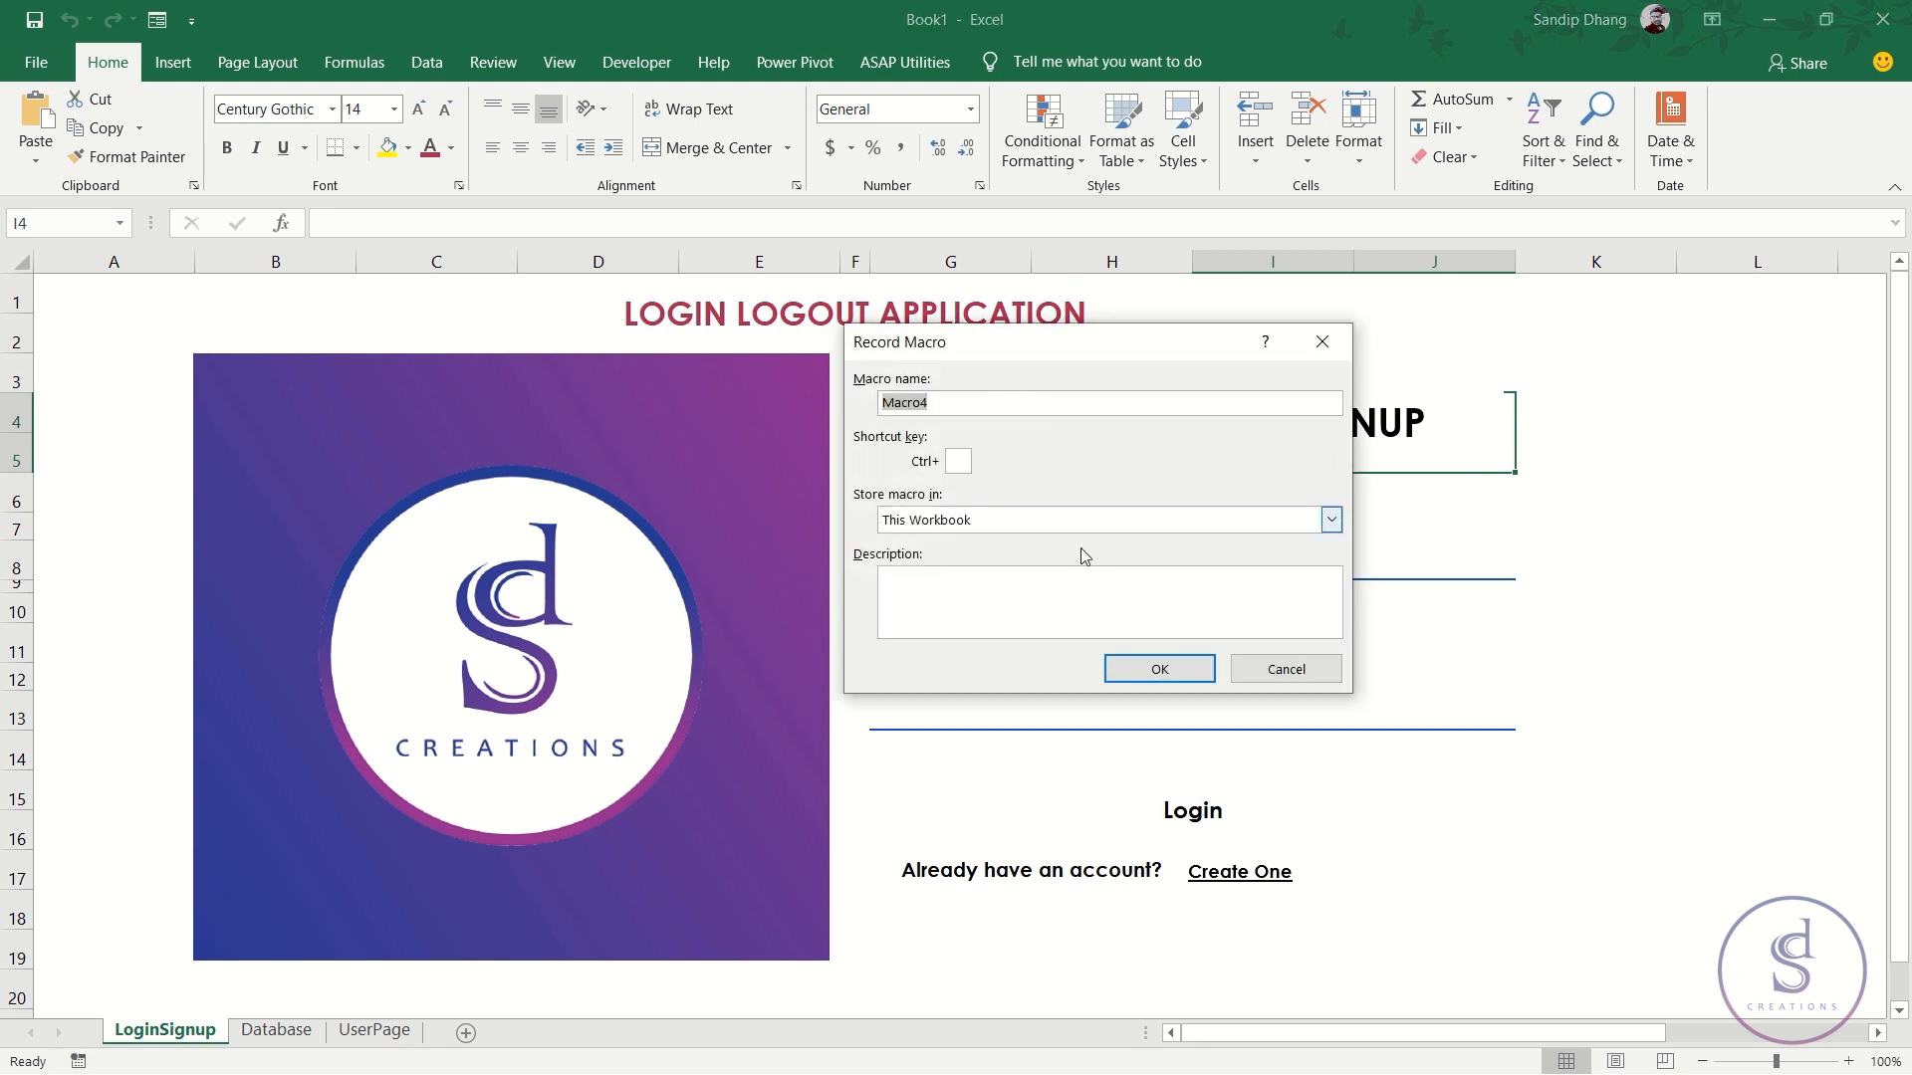
# - Start recording Macro4 and remove all borders from the SIGNUP heading
pyautogui.click(1163, 668)
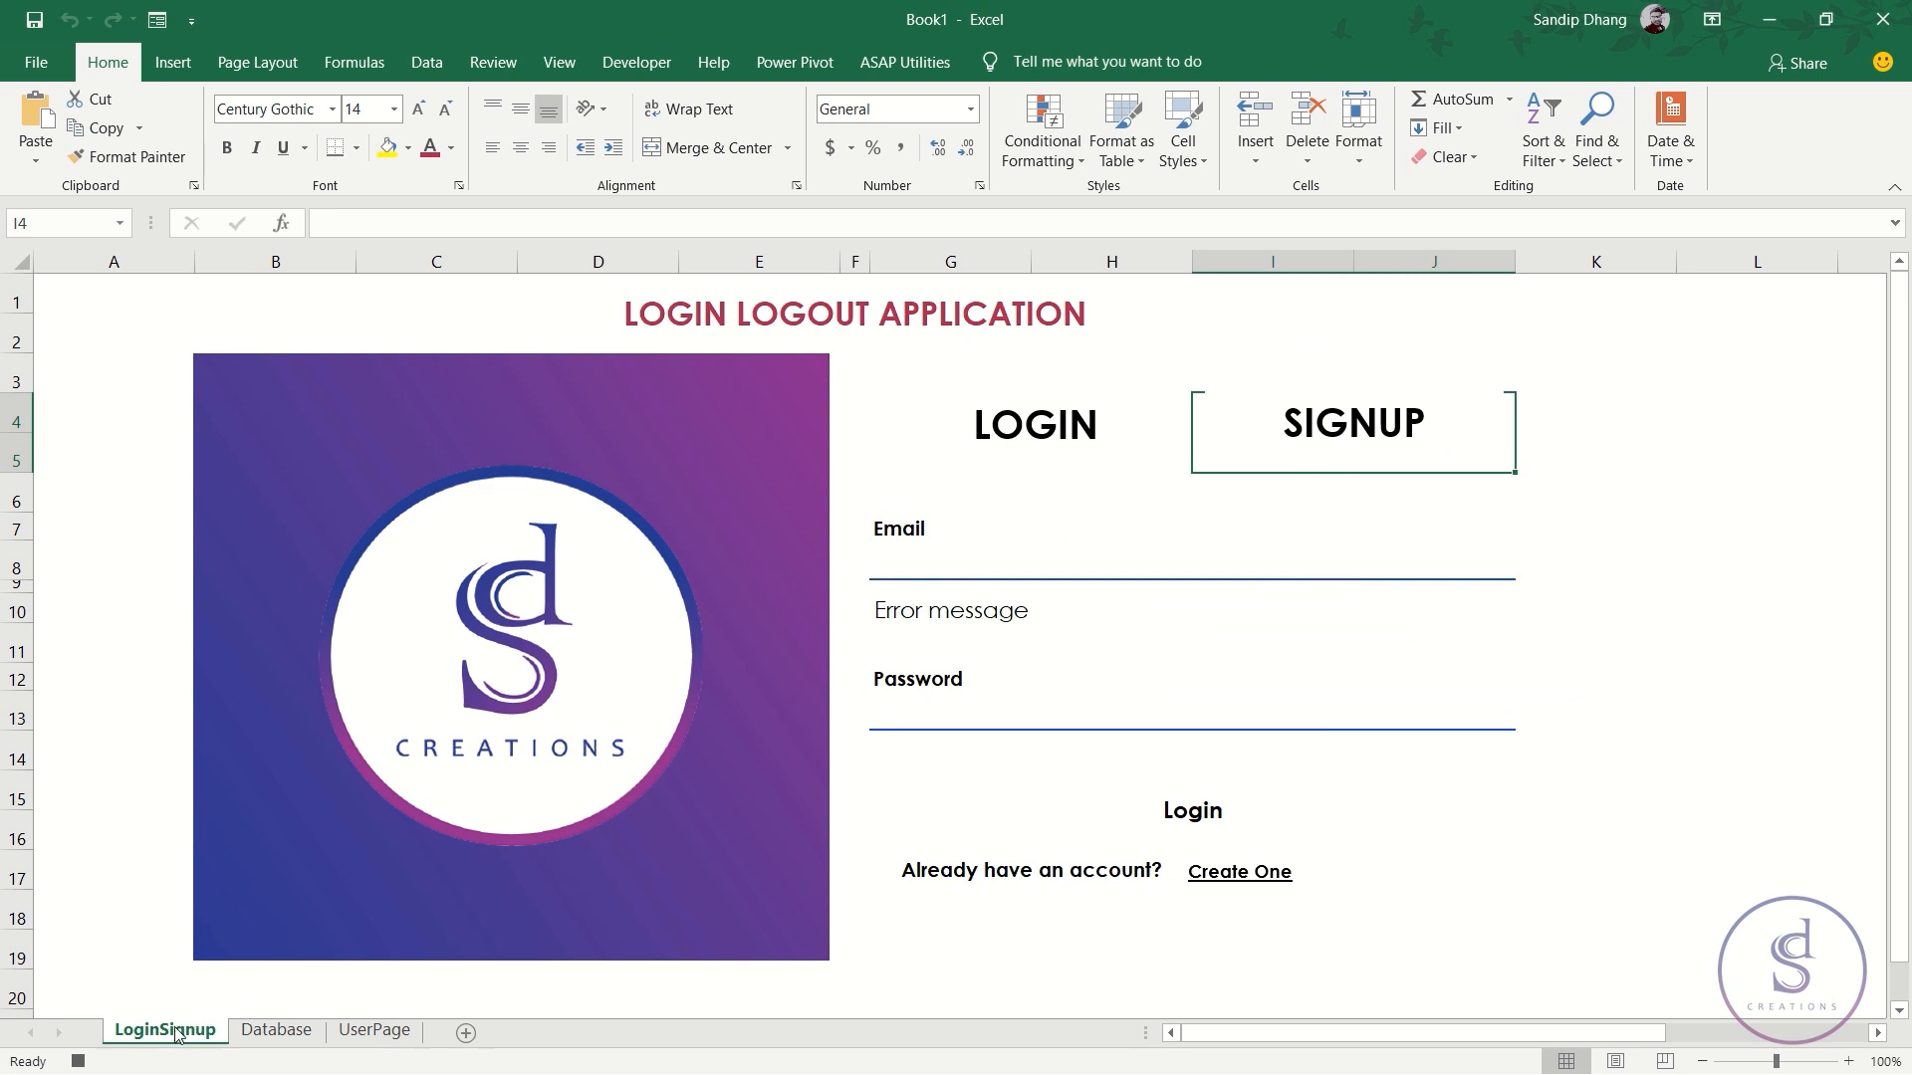
pyautogui.click(1263, 488)
pyautogui.press('Up')
pyautogui.click(355, 149)
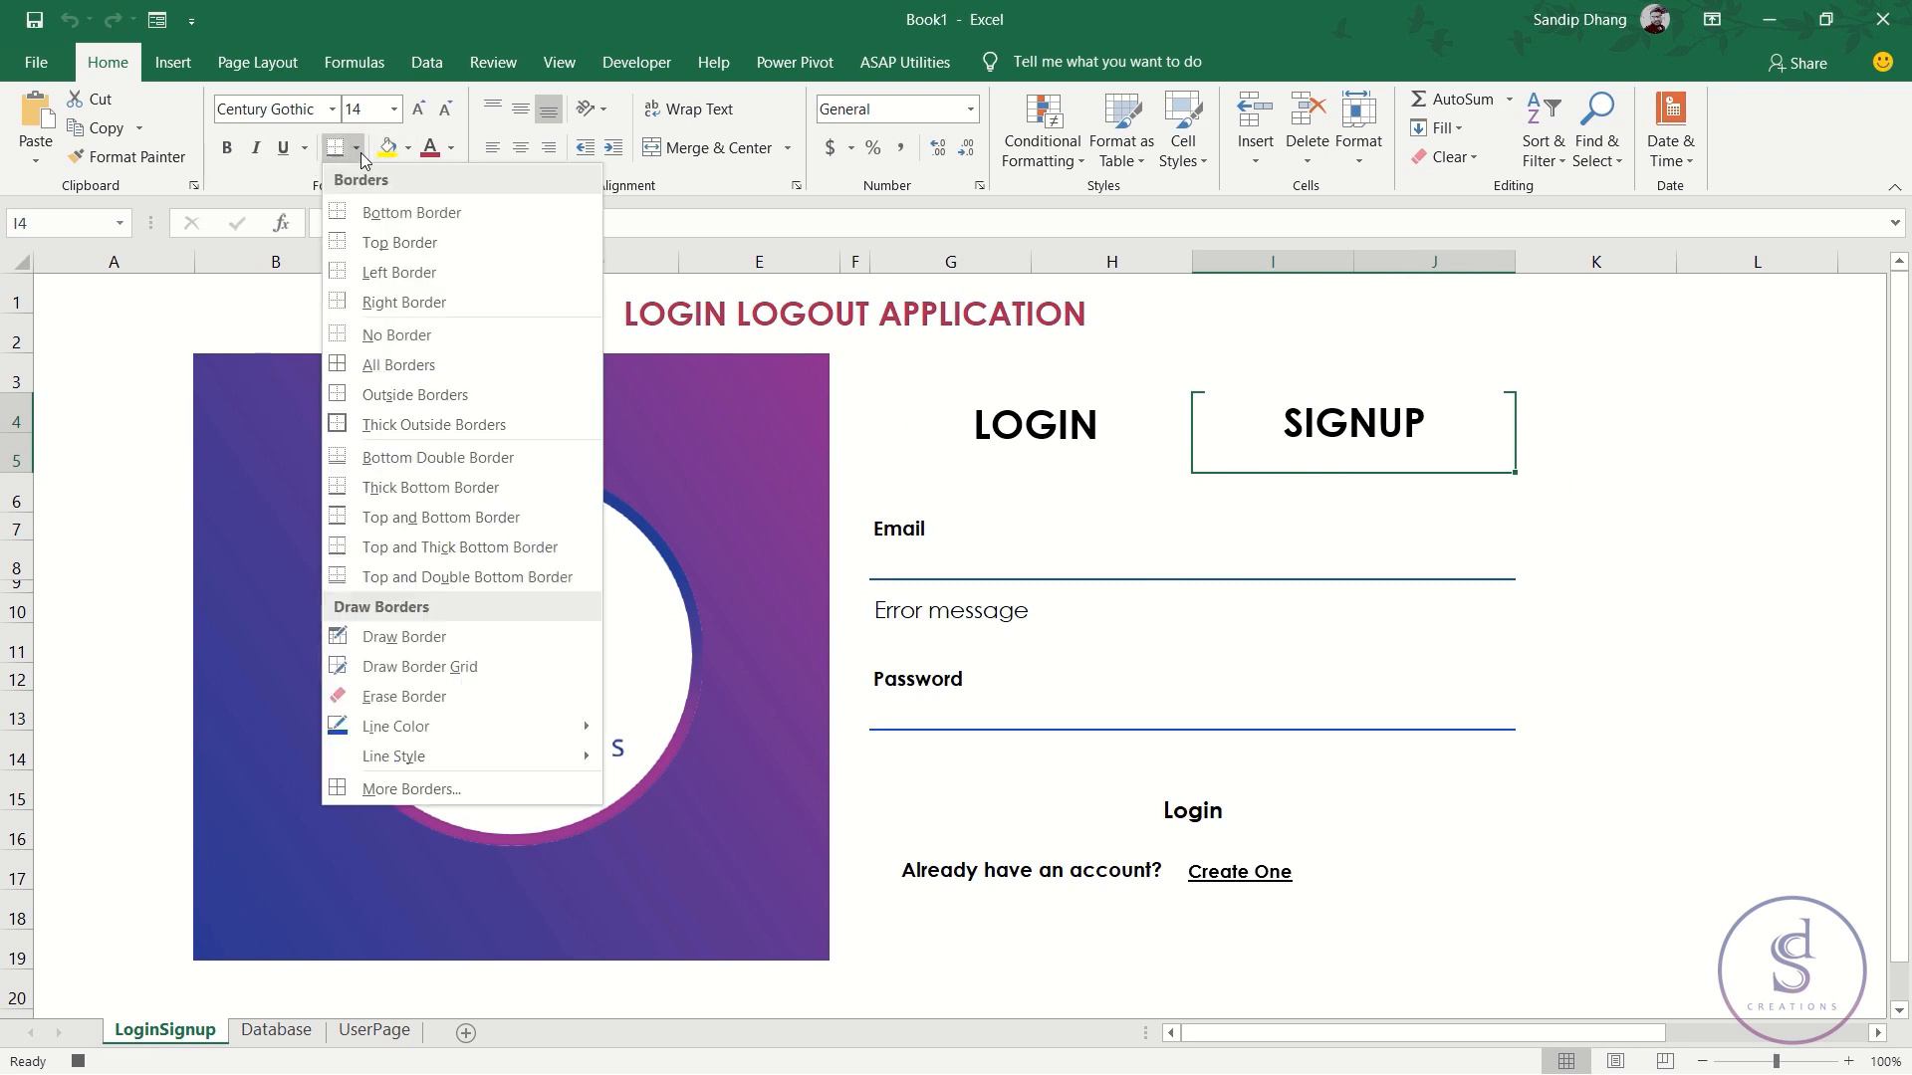
pyautogui.click(422, 338)
# - Give the LOGIN heading a thick bottom border, select G8 and stop recording
pyautogui.press('Left')
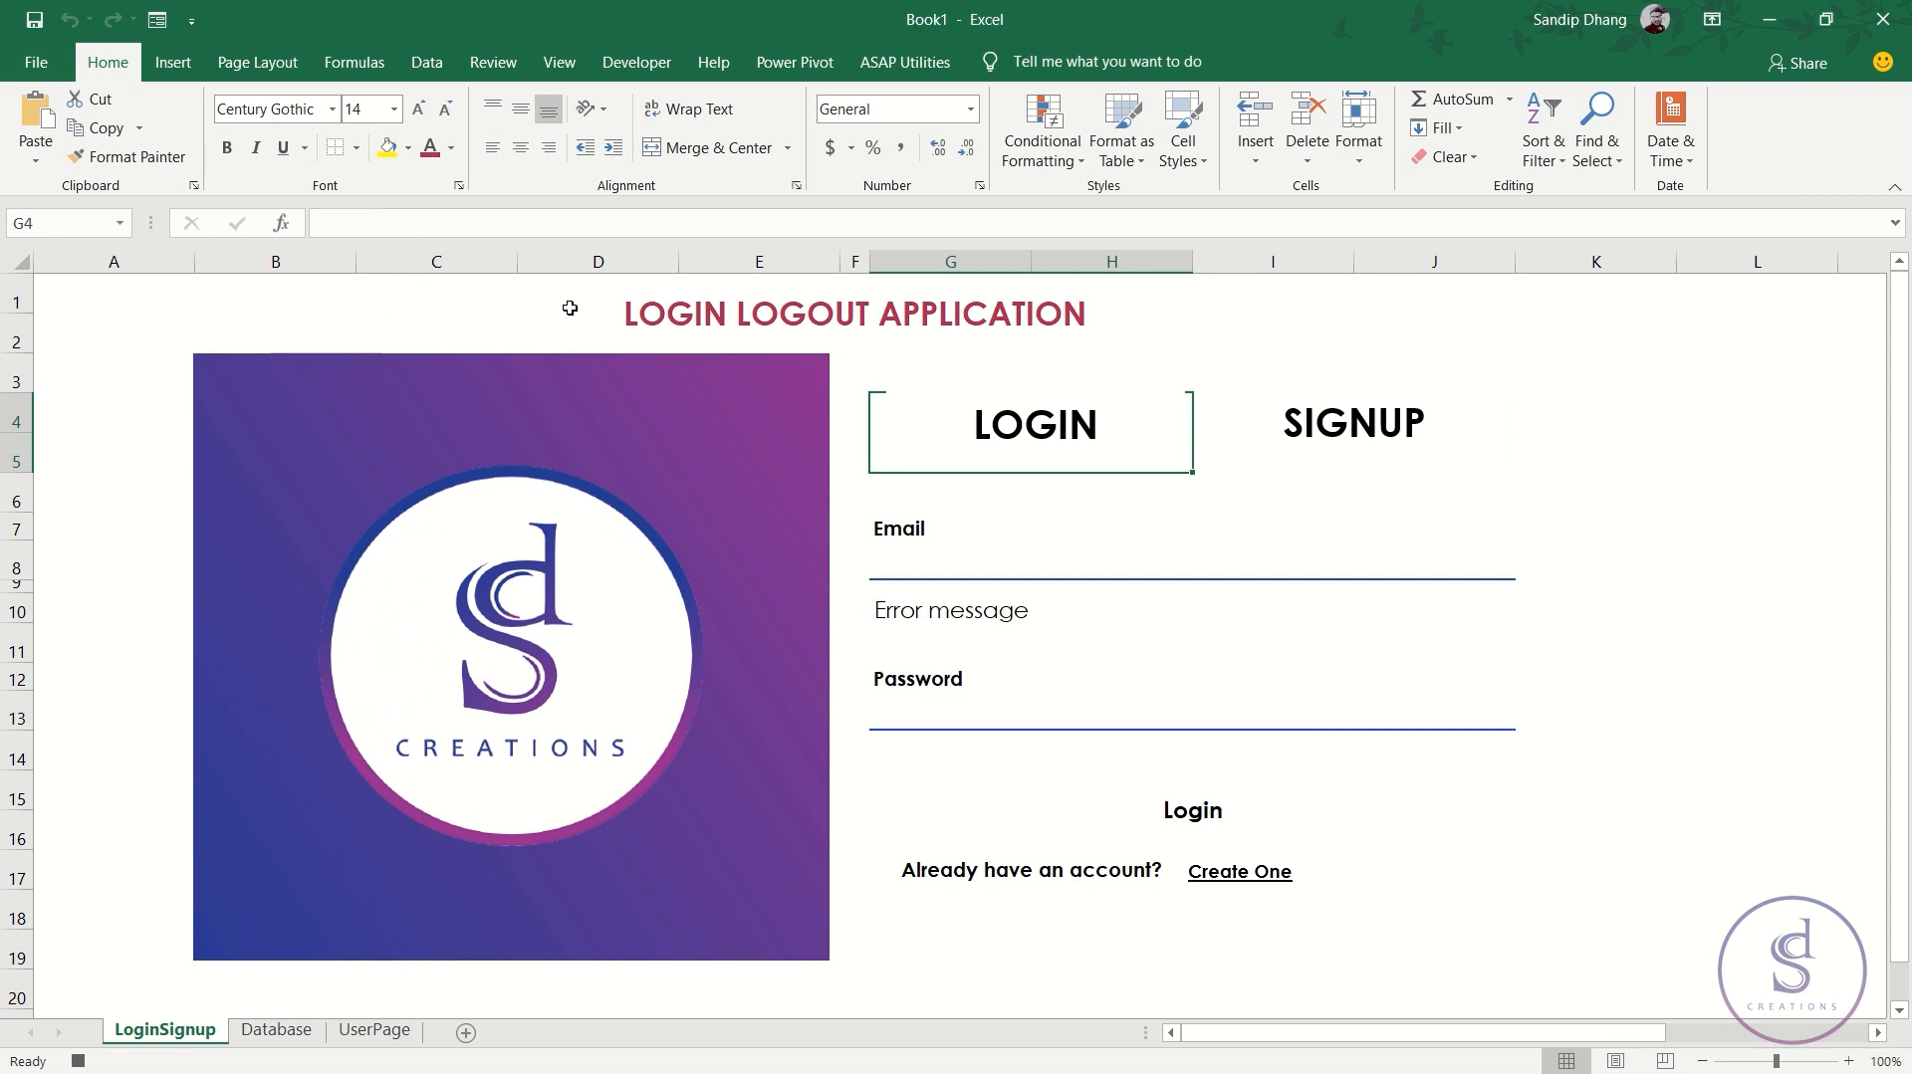
pyautogui.click(356, 148)
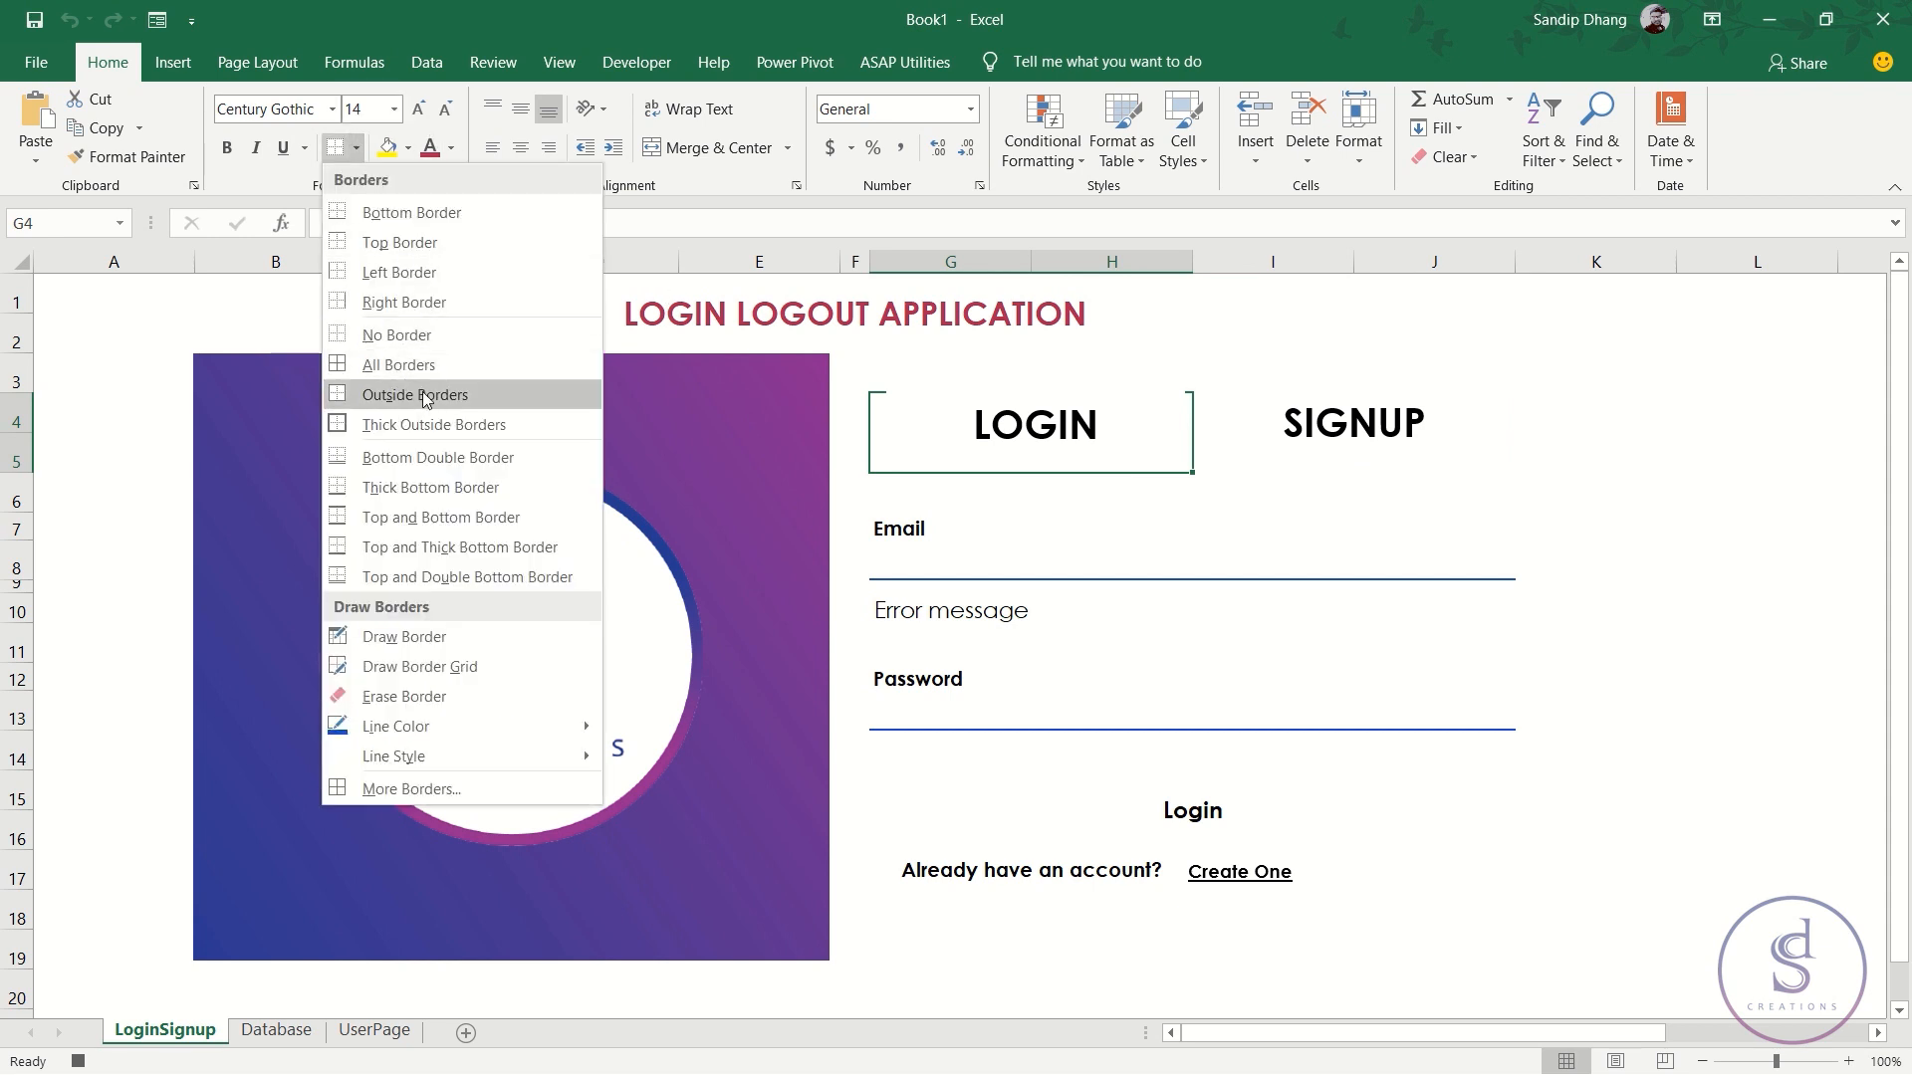
pyautogui.click(444, 487)
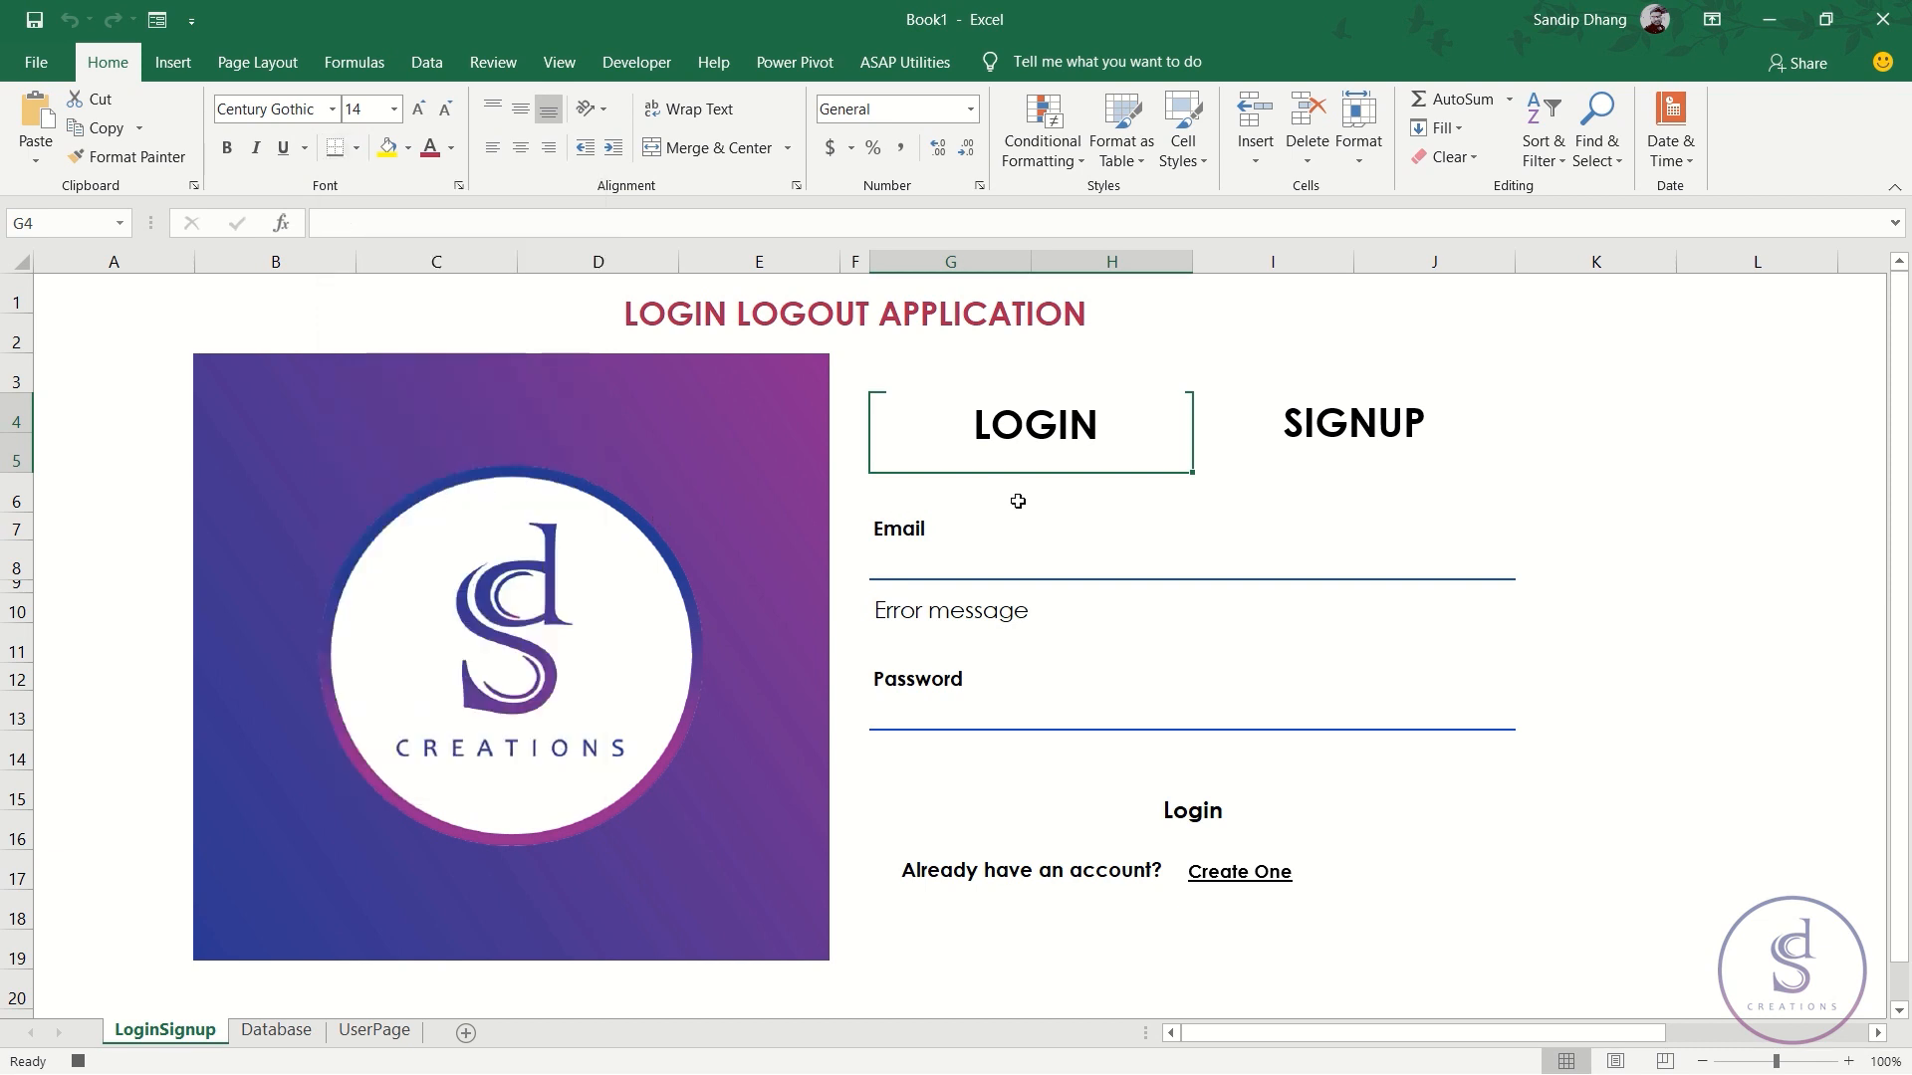
pyautogui.click(961, 567)
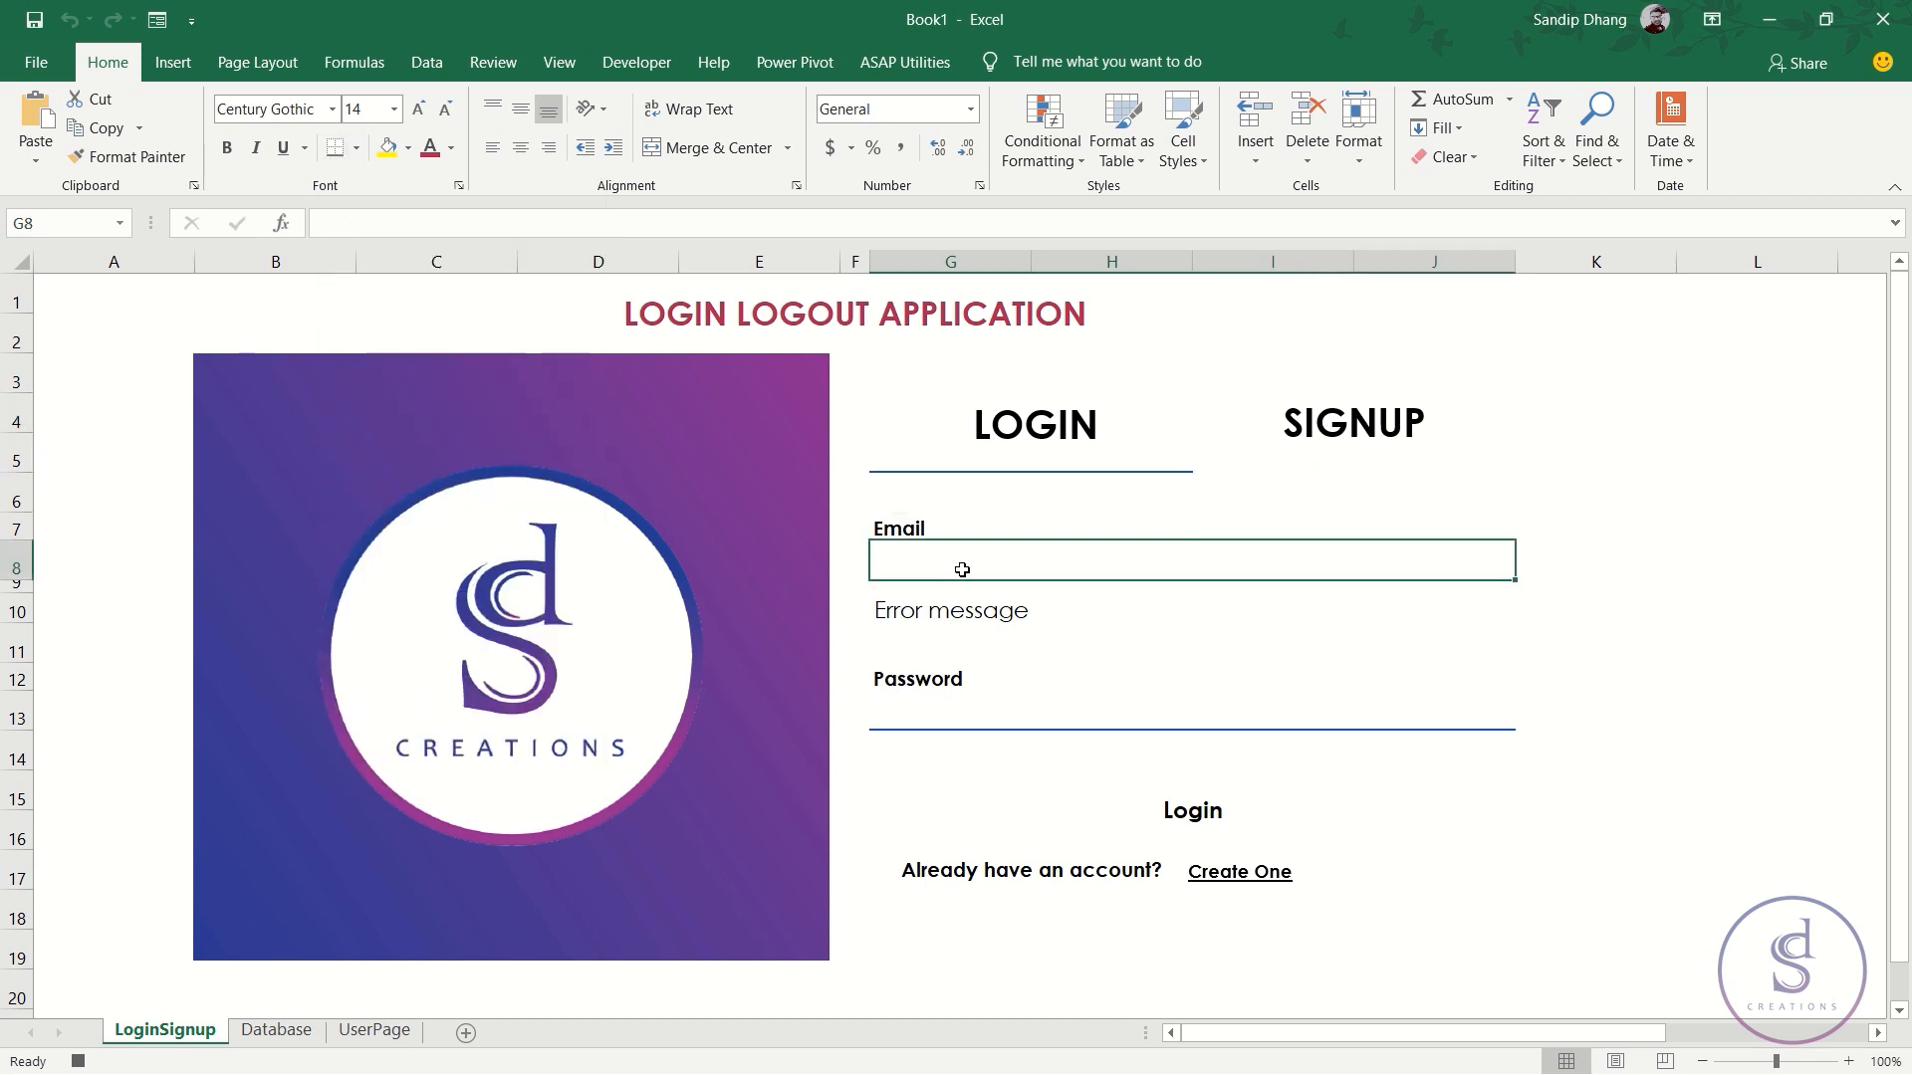
pyautogui.click(77, 1061)
pyautogui.click(638, 62)
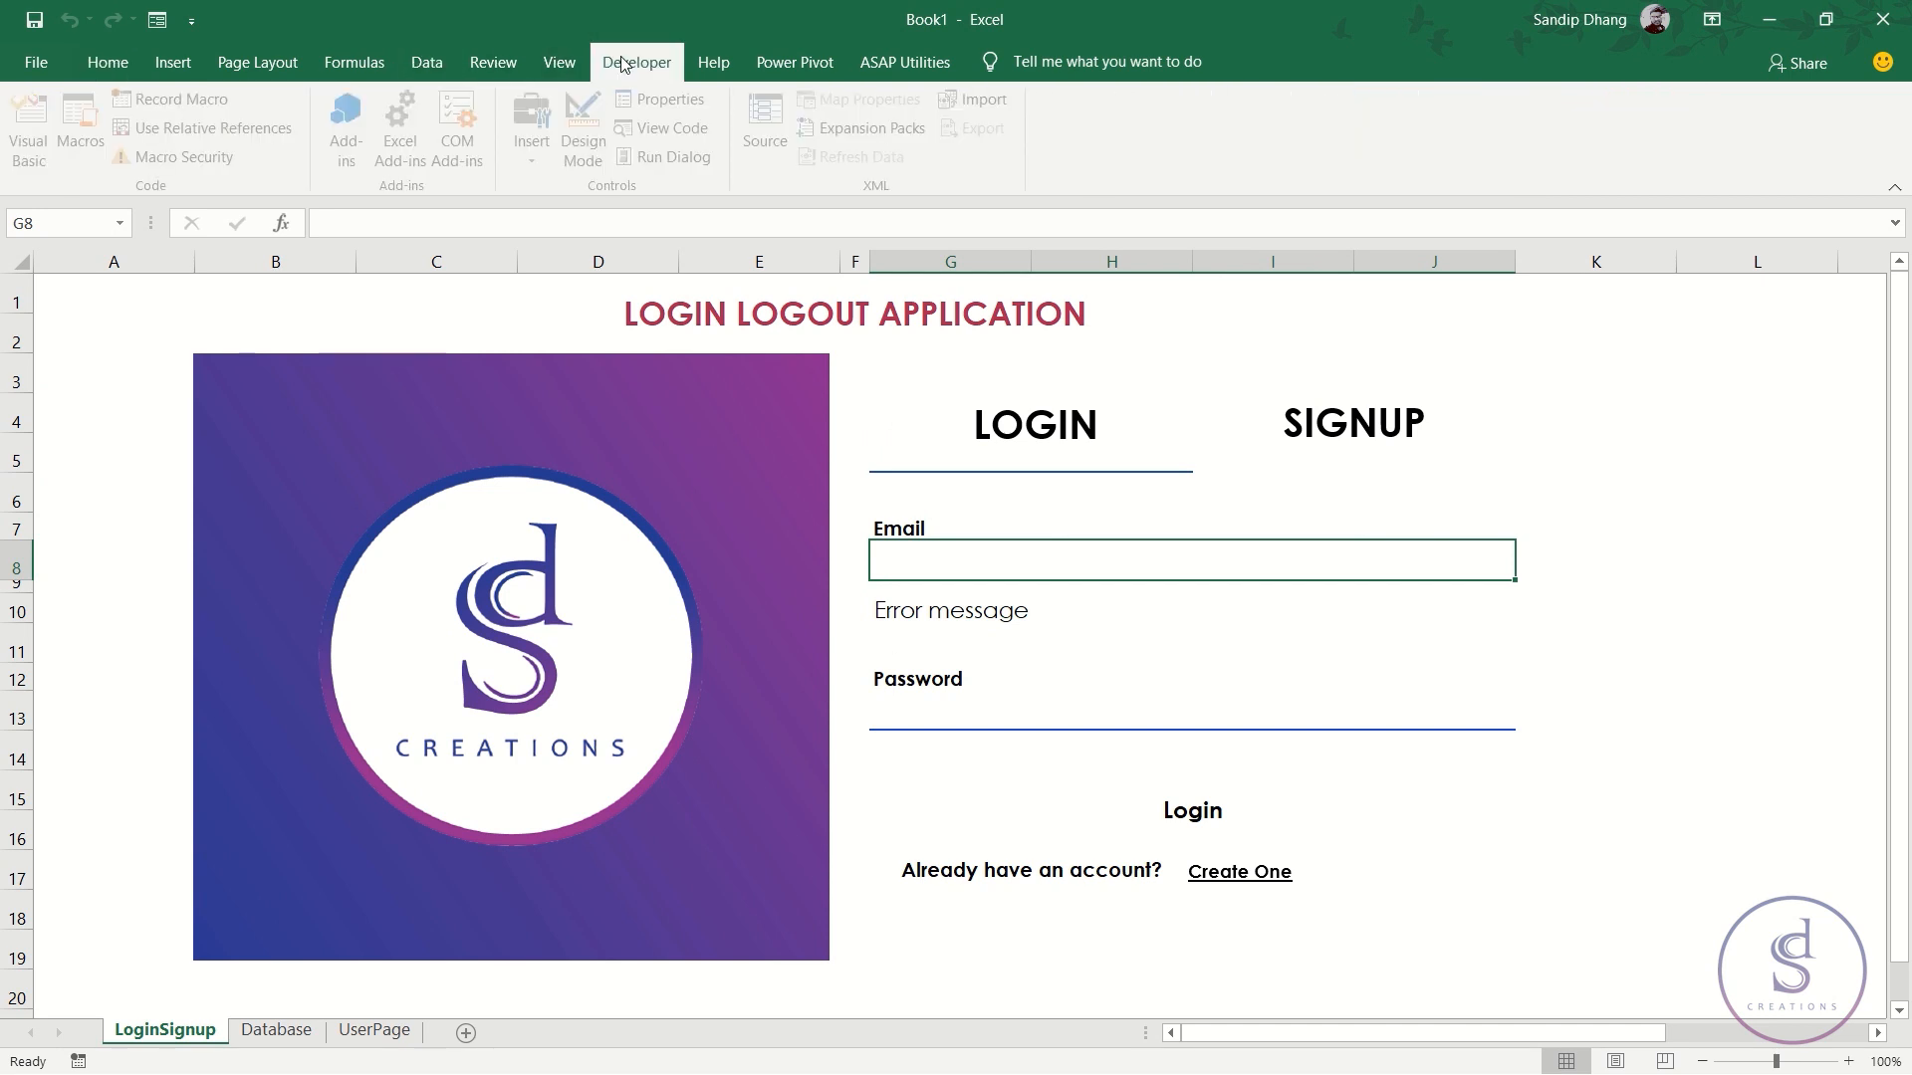
# - Open Macro4 in the VBA editor via View Macros and select its recorded border code
pyautogui.click(559, 62)
pyautogui.click(1270, 159)
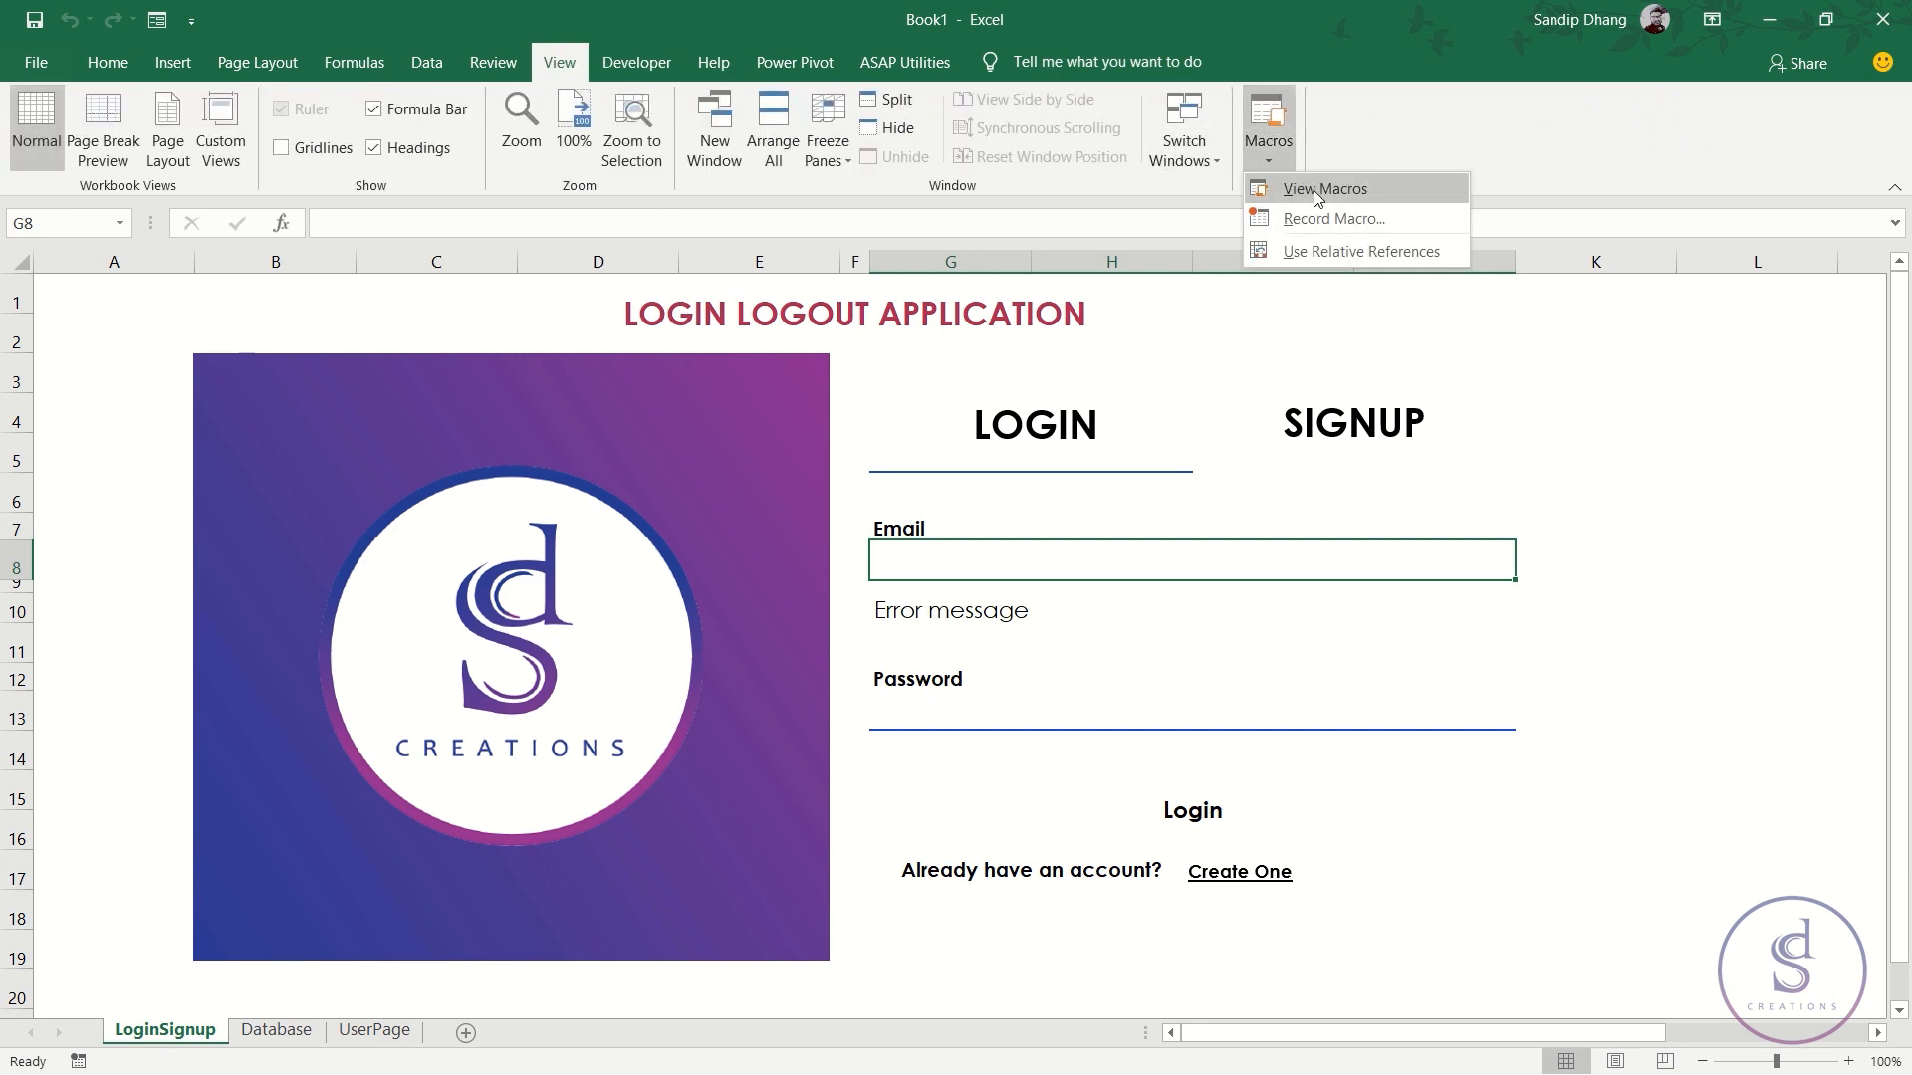
pyautogui.click(1324, 189)
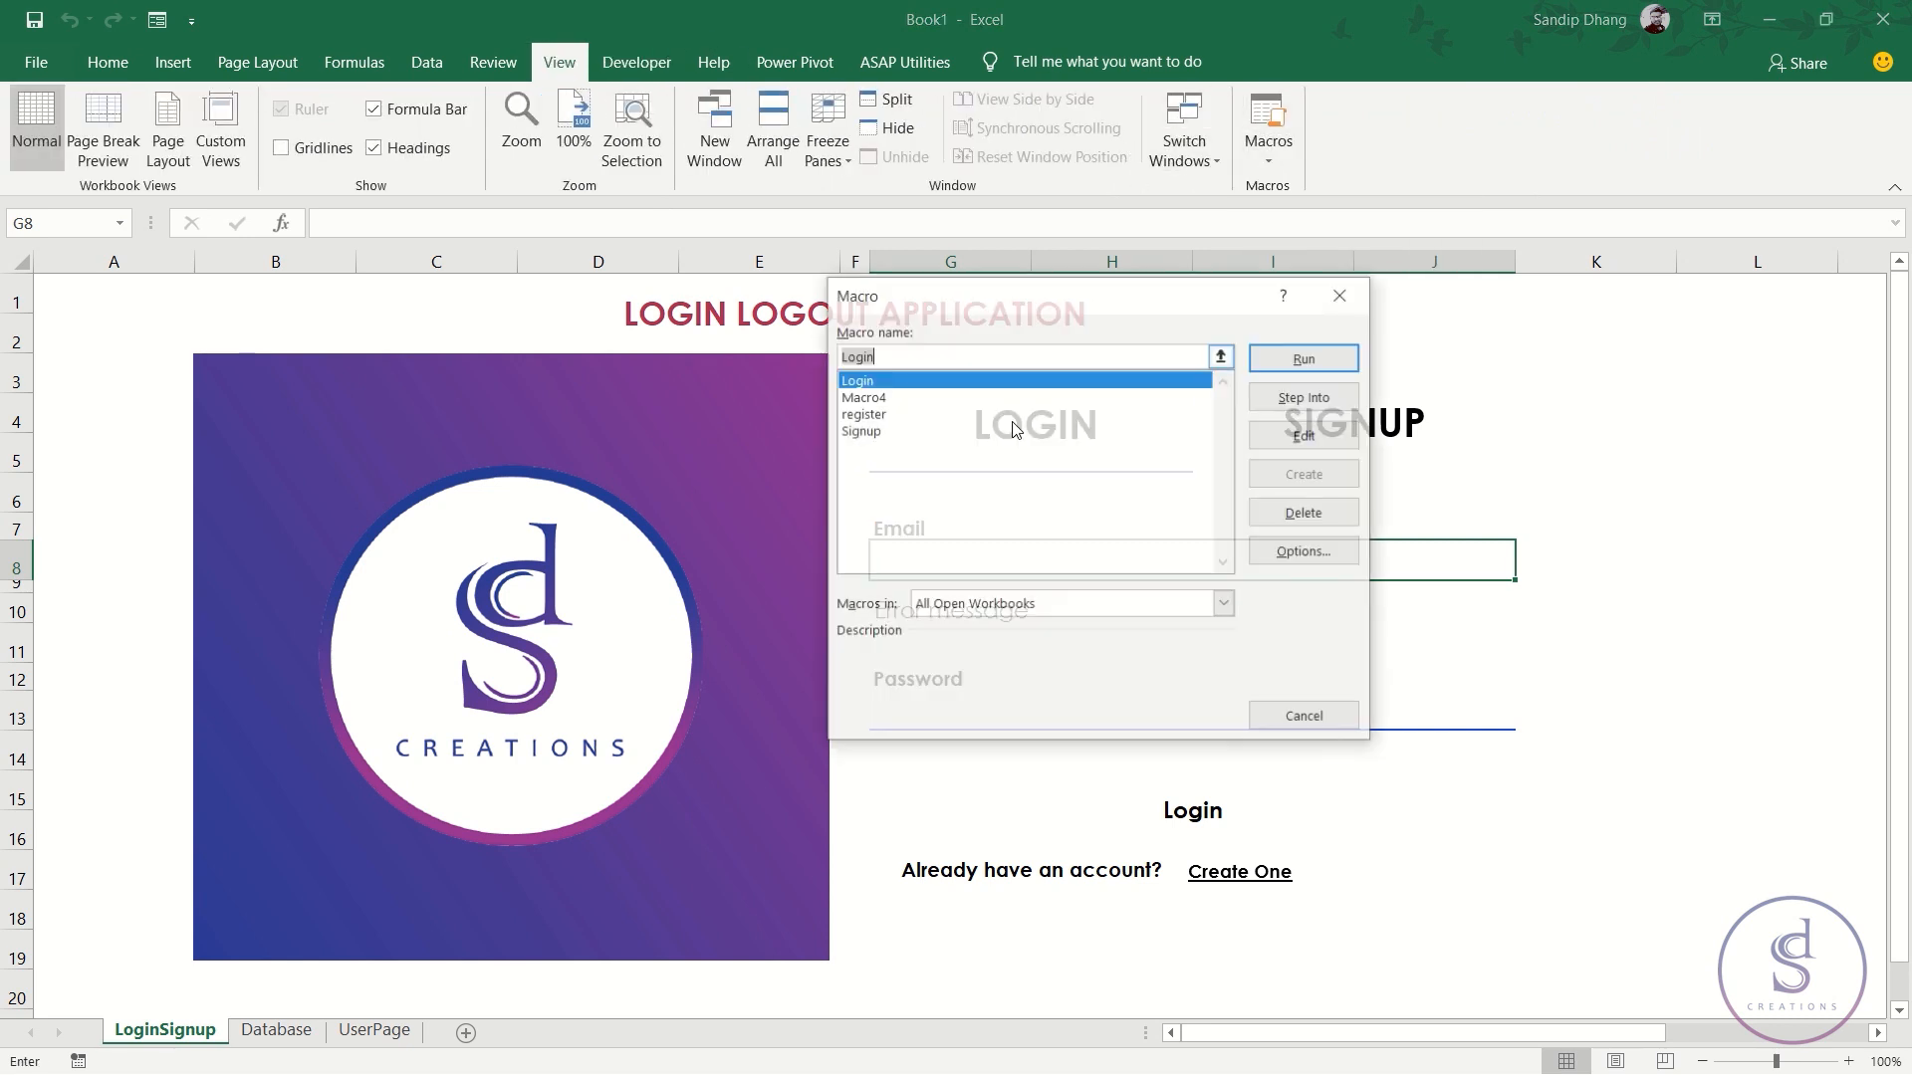
pyautogui.click(880, 397)
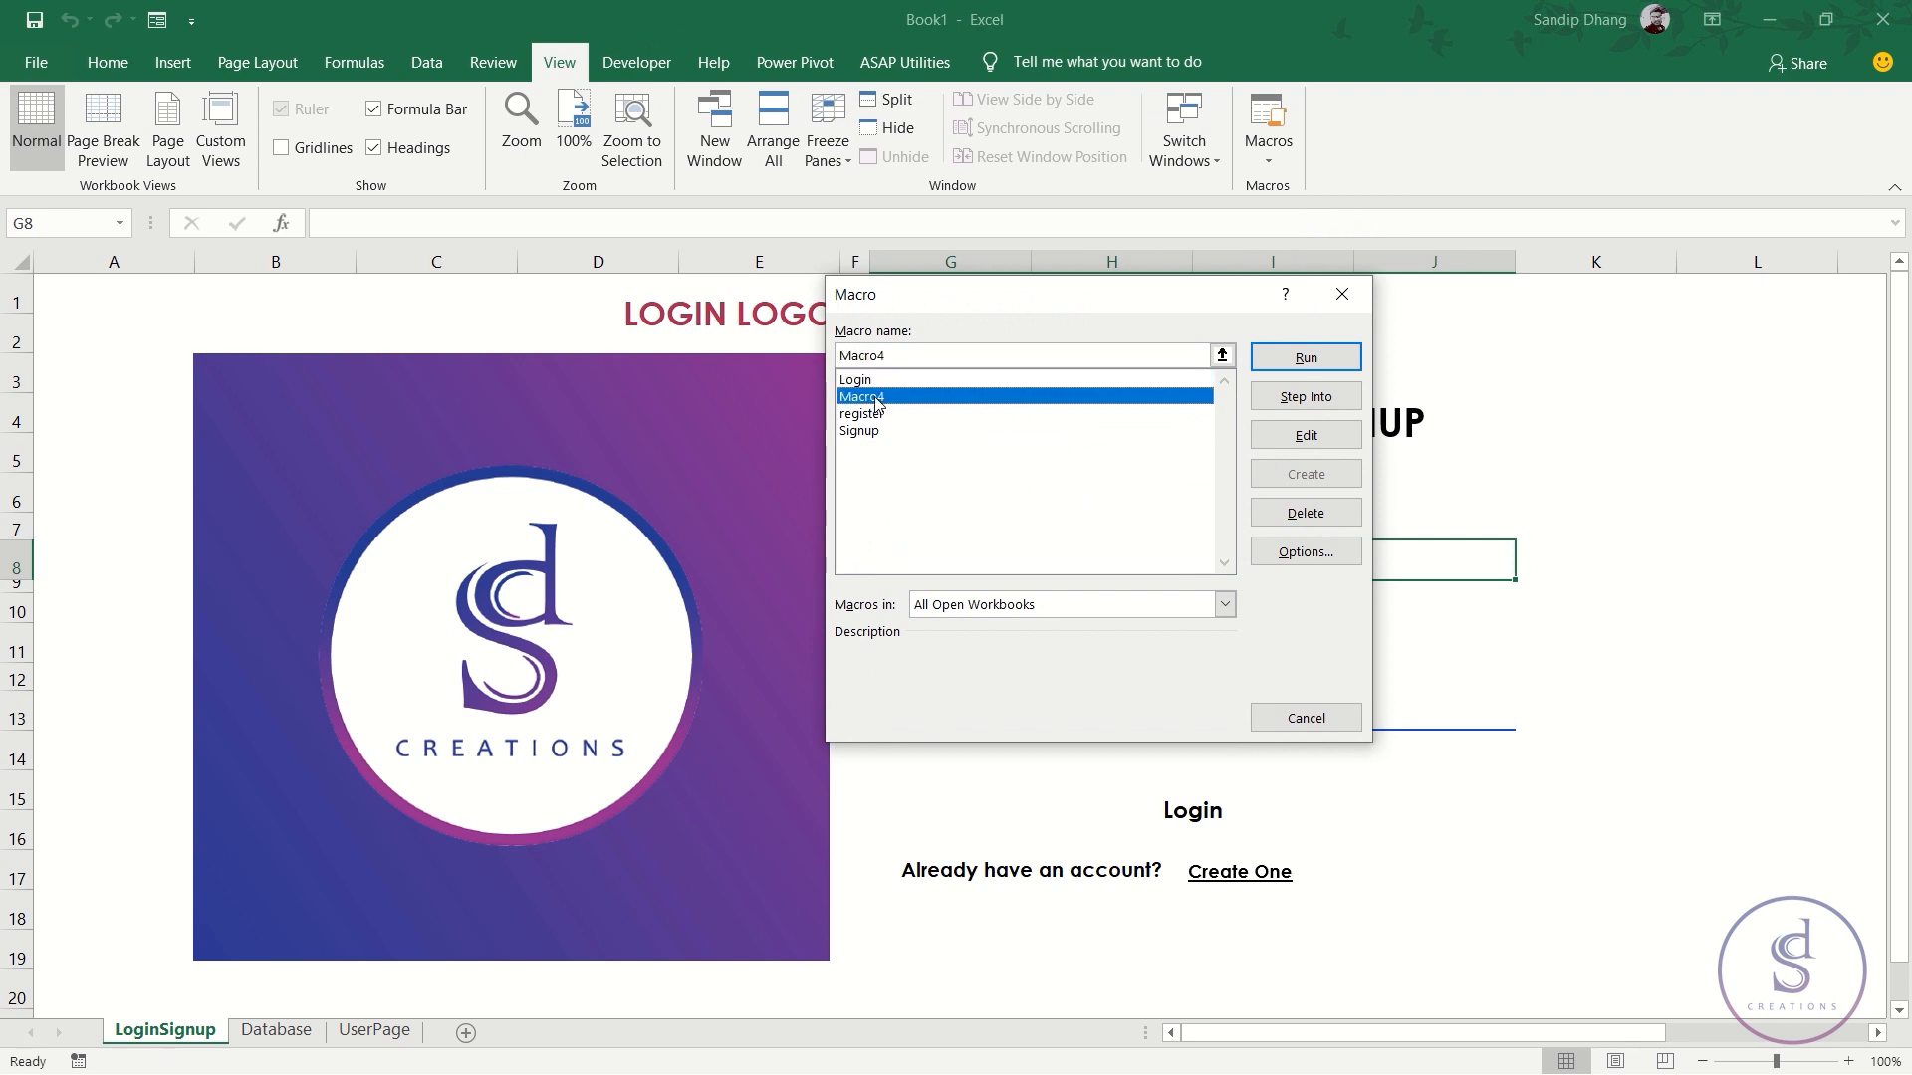
pyautogui.click(1309, 438)
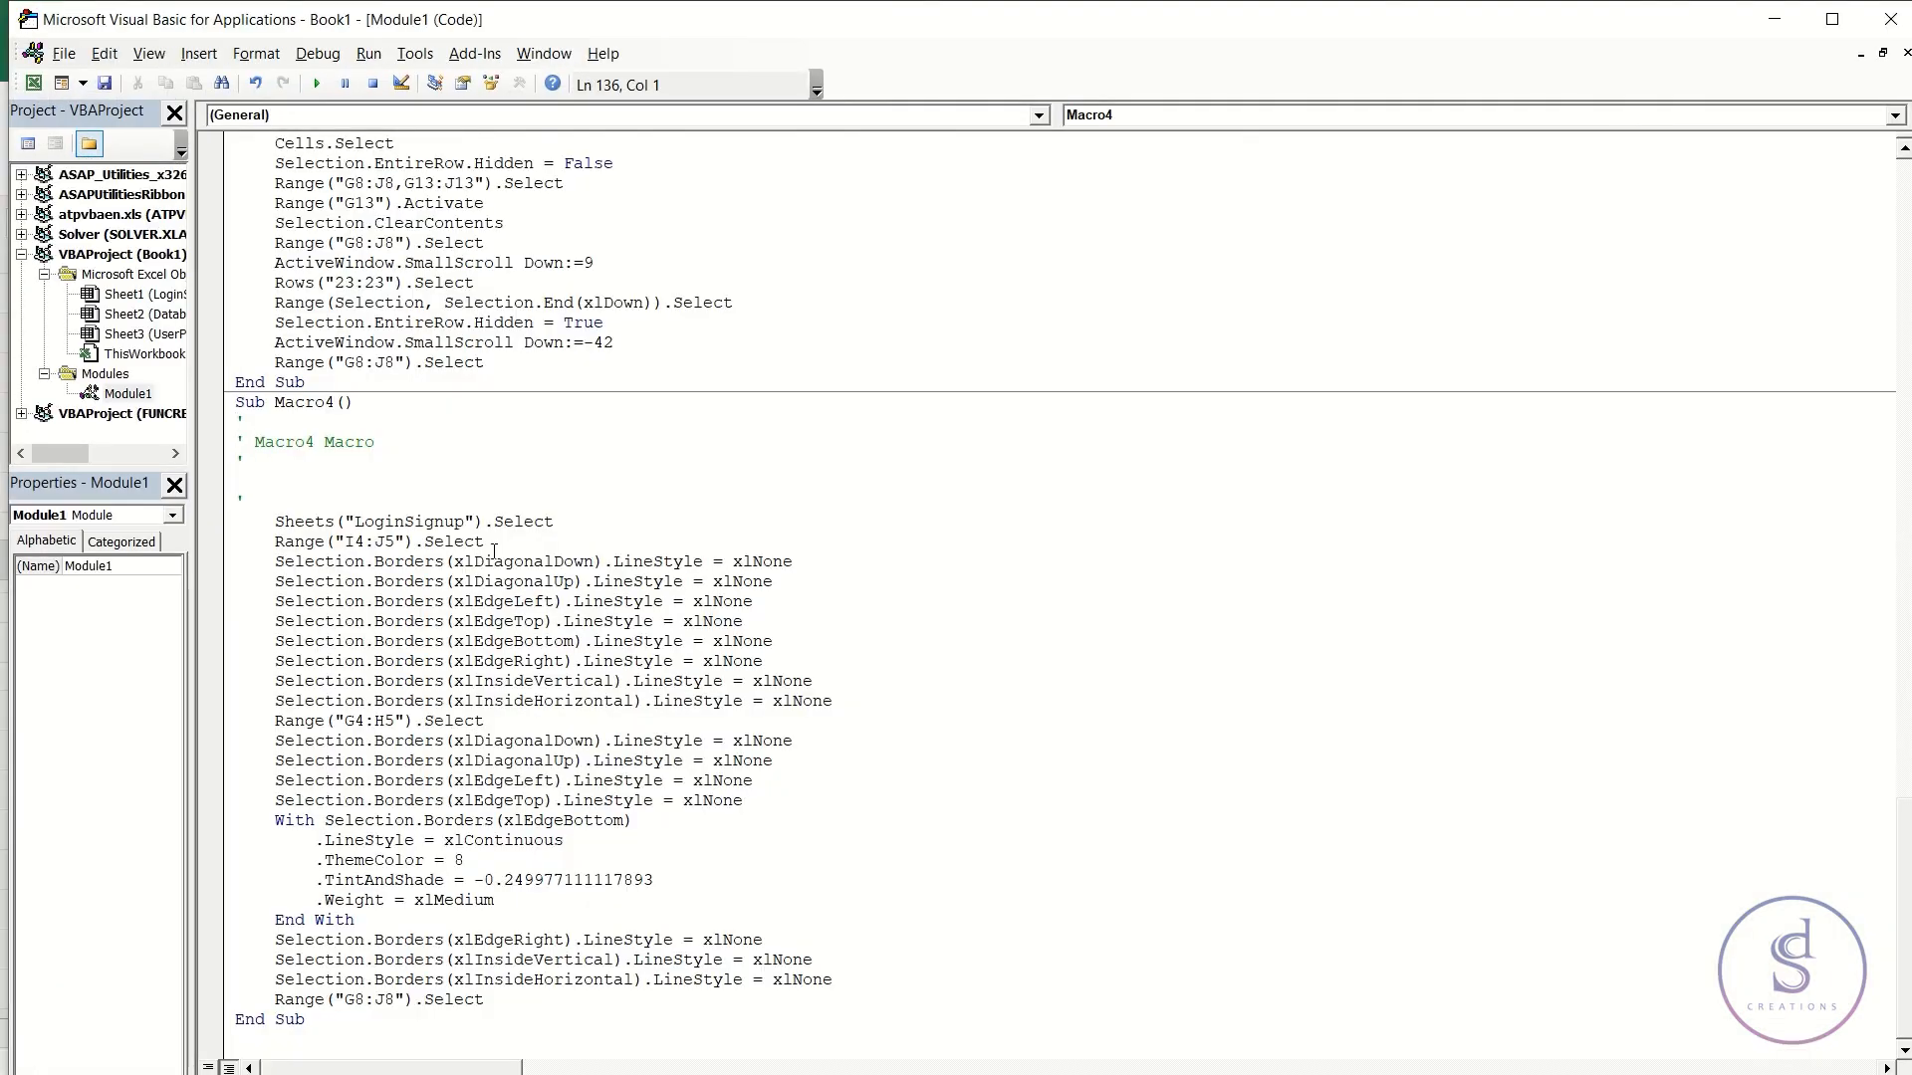
pyautogui.moveTo(275, 521); pyautogui.dragTo(721, 966)
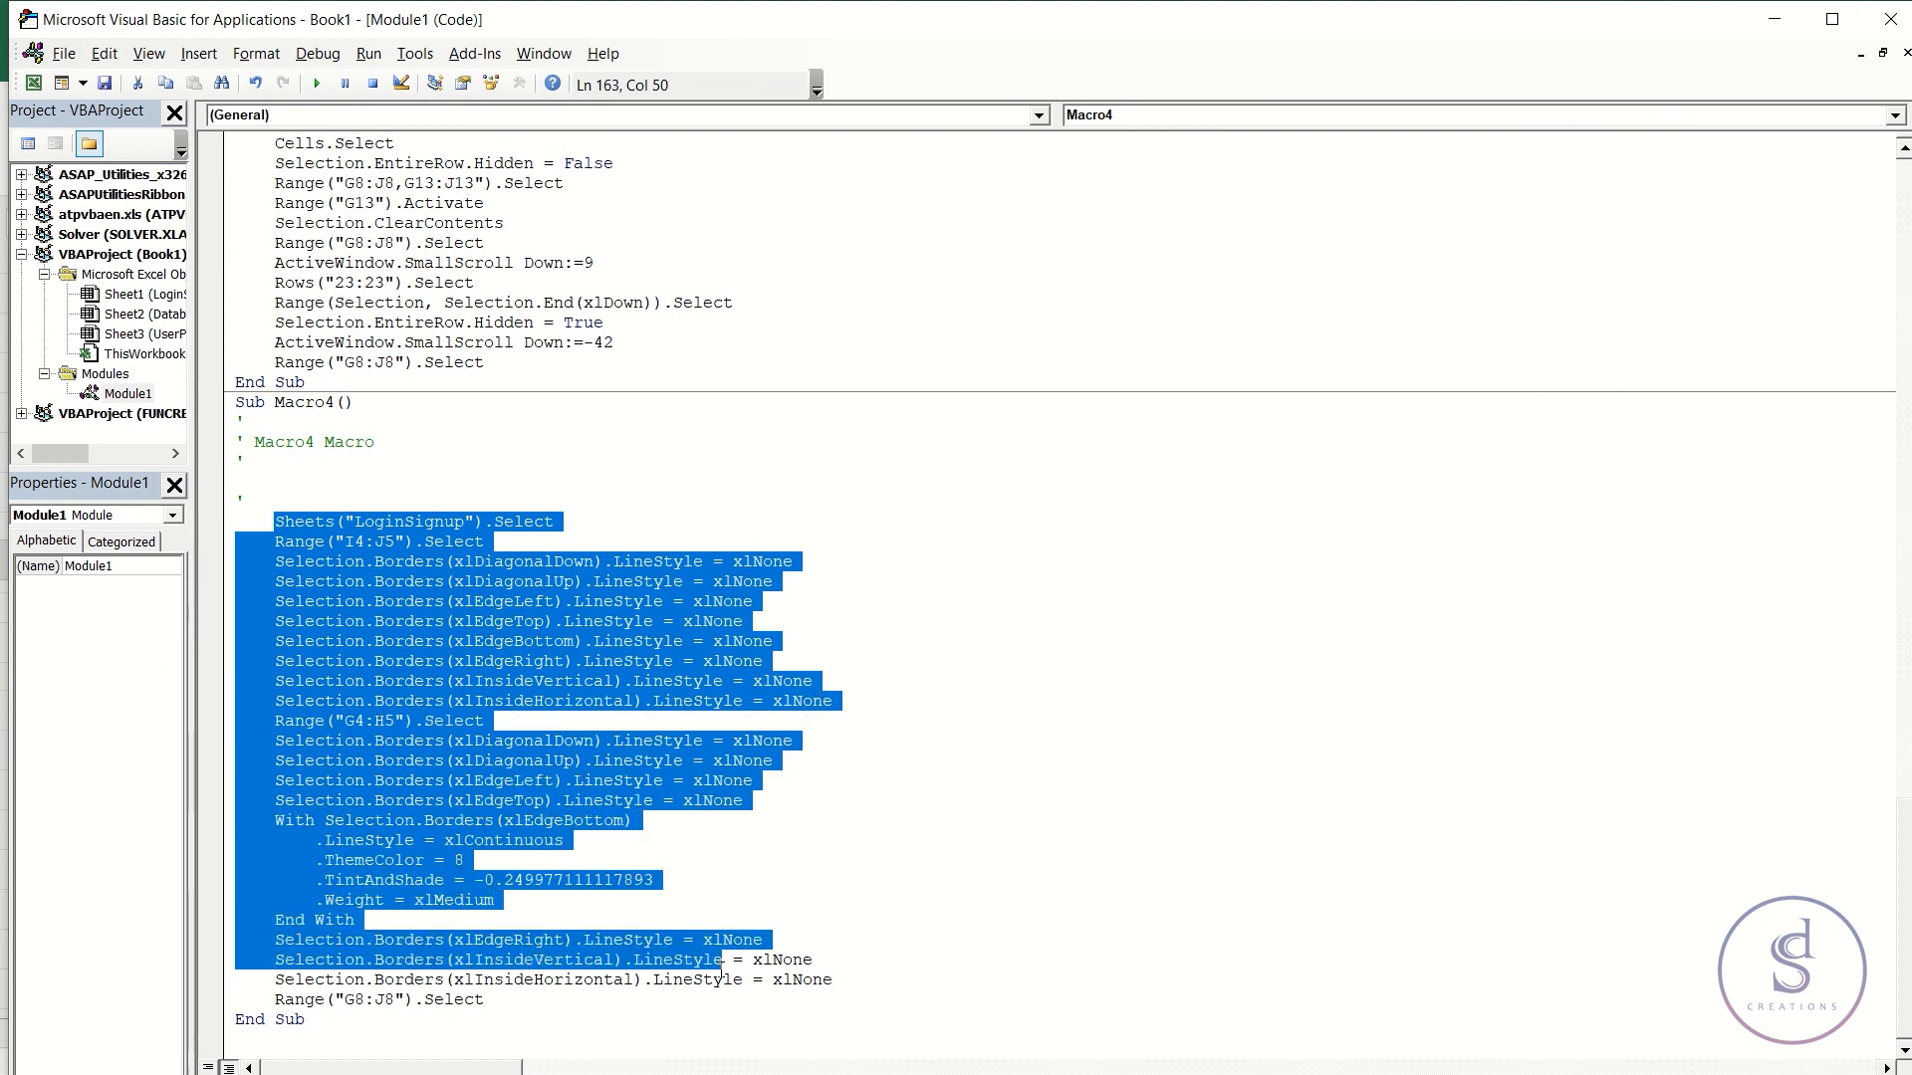
# - Replace register's closing Range("G8:J8").Select line with Macro4's pasted border-reset code
pyautogui.click(868, 819)
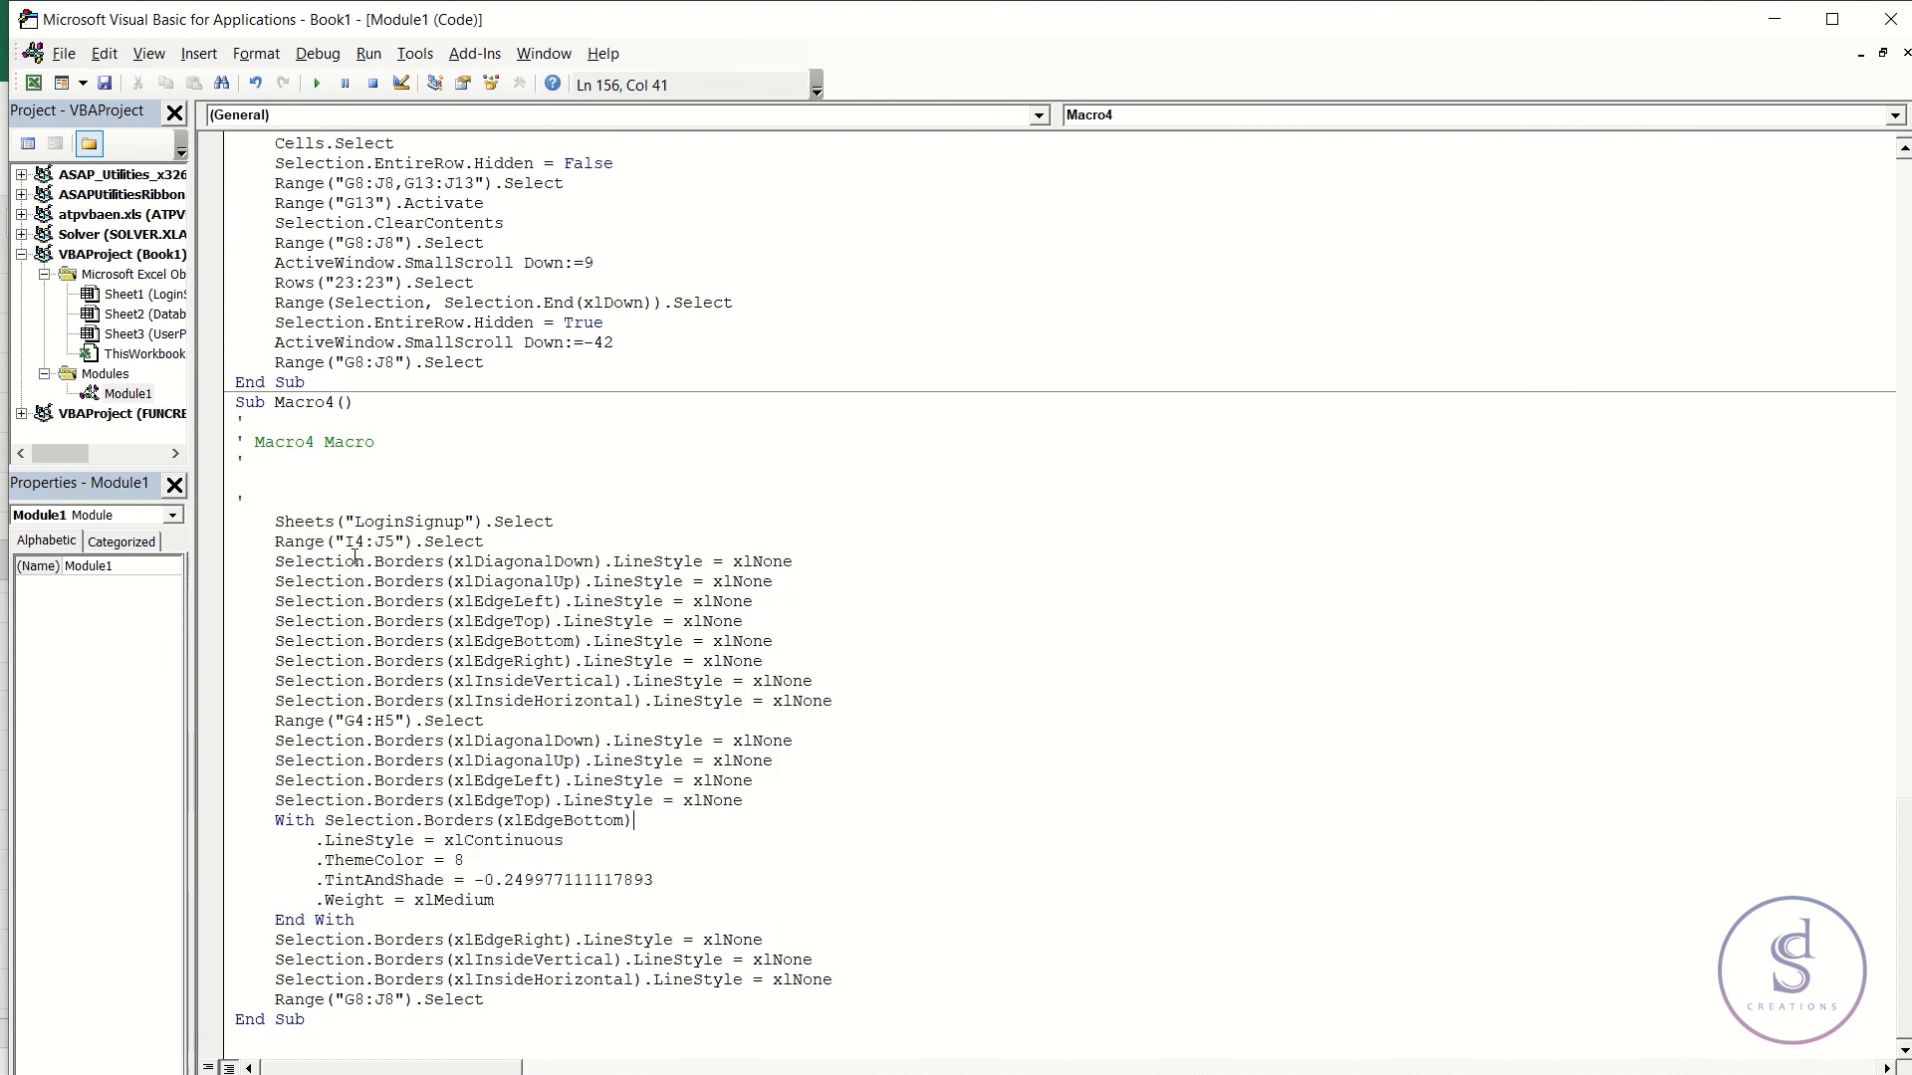
pyautogui.moveTo(278, 520); pyautogui.dragTo(562, 1001)
pyautogui.hotkey('ctrl', 'c')
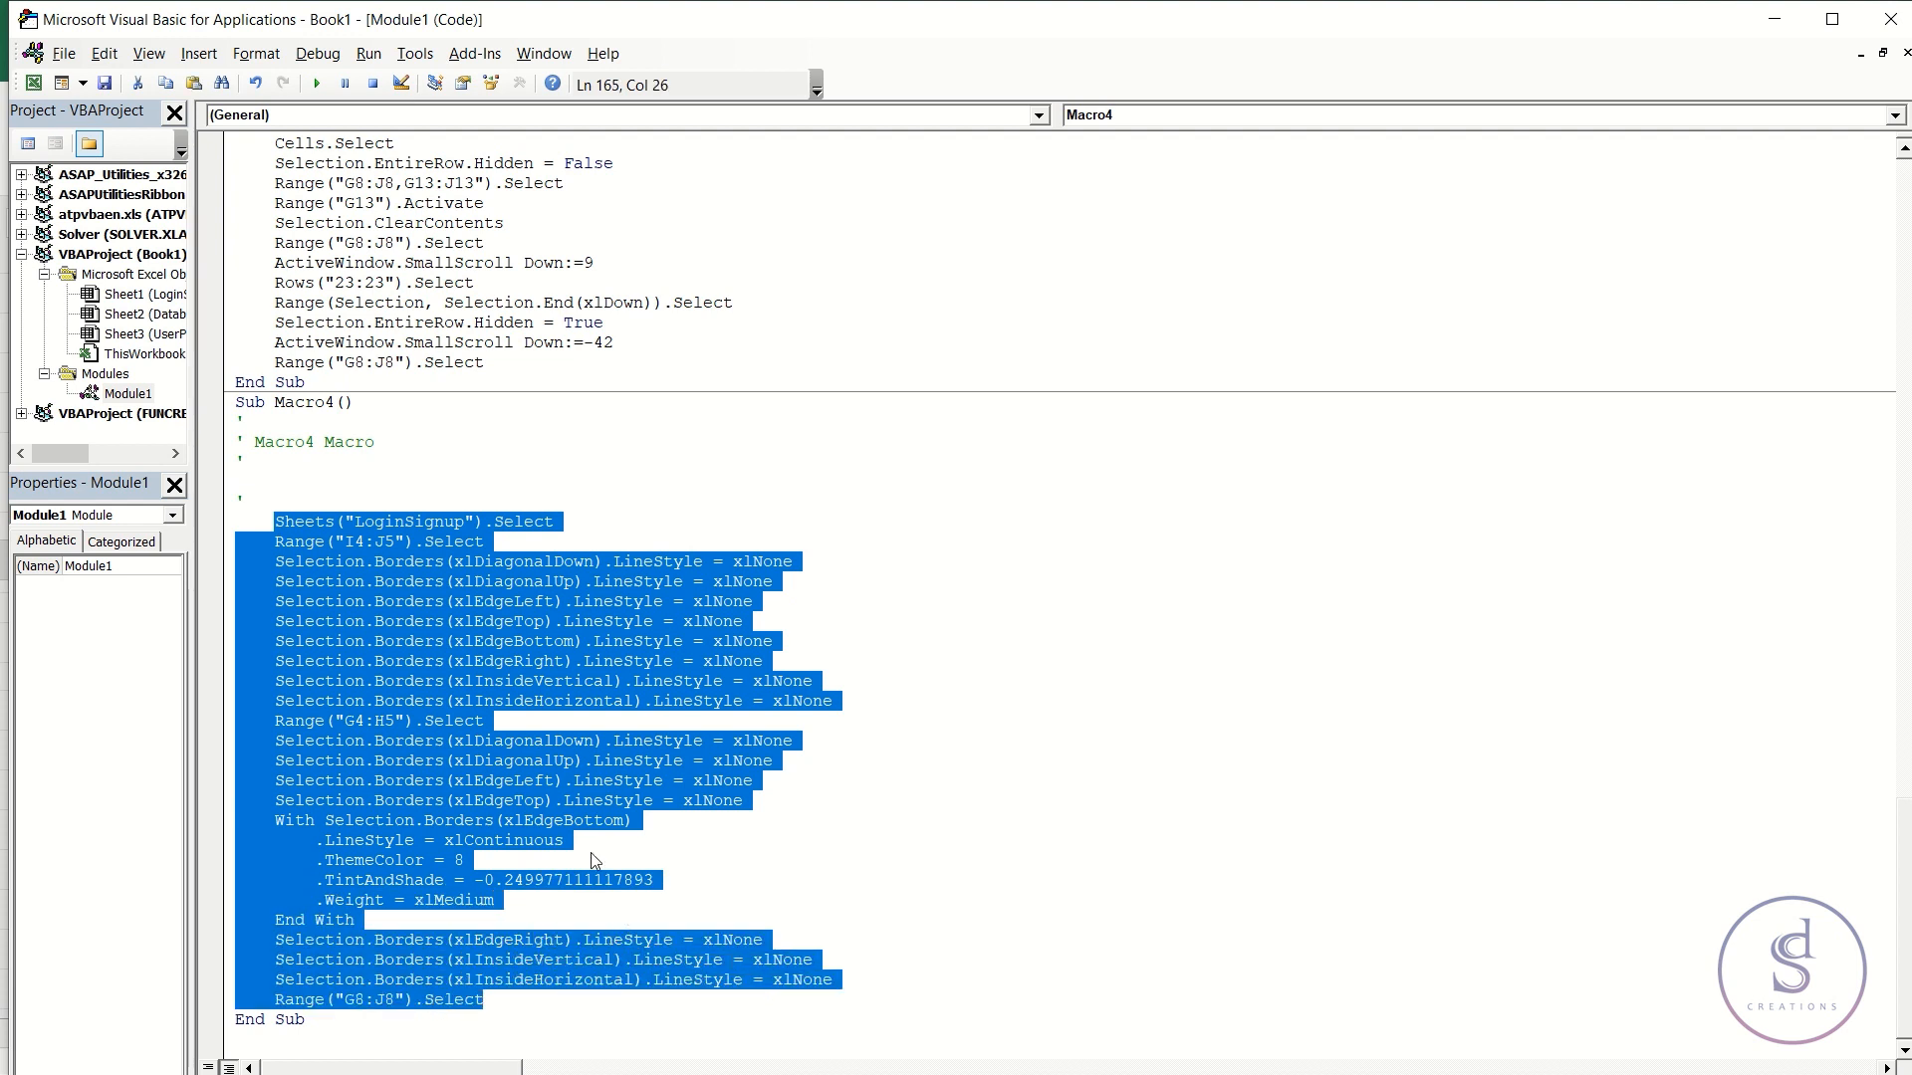
pyautogui.scroll(14, 574, 791)
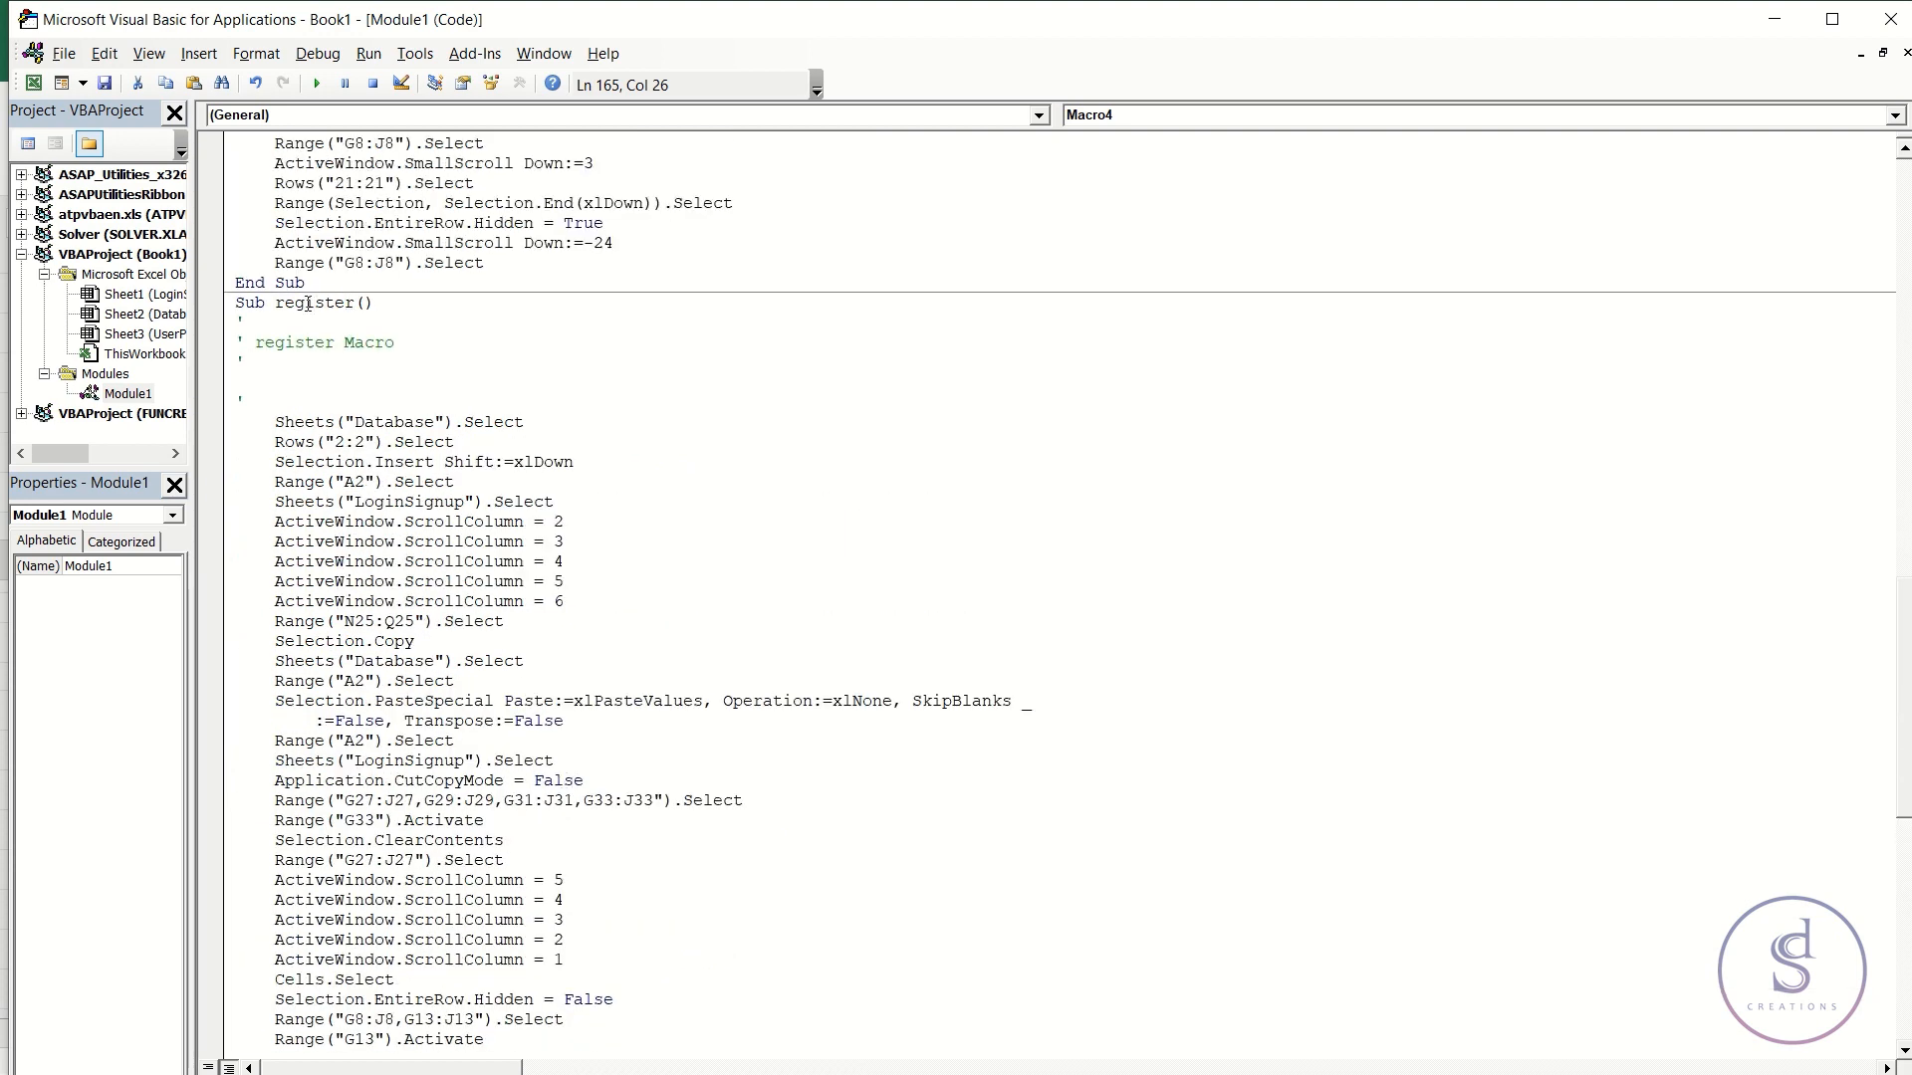
pyautogui.scroll(-7, 480, 749)
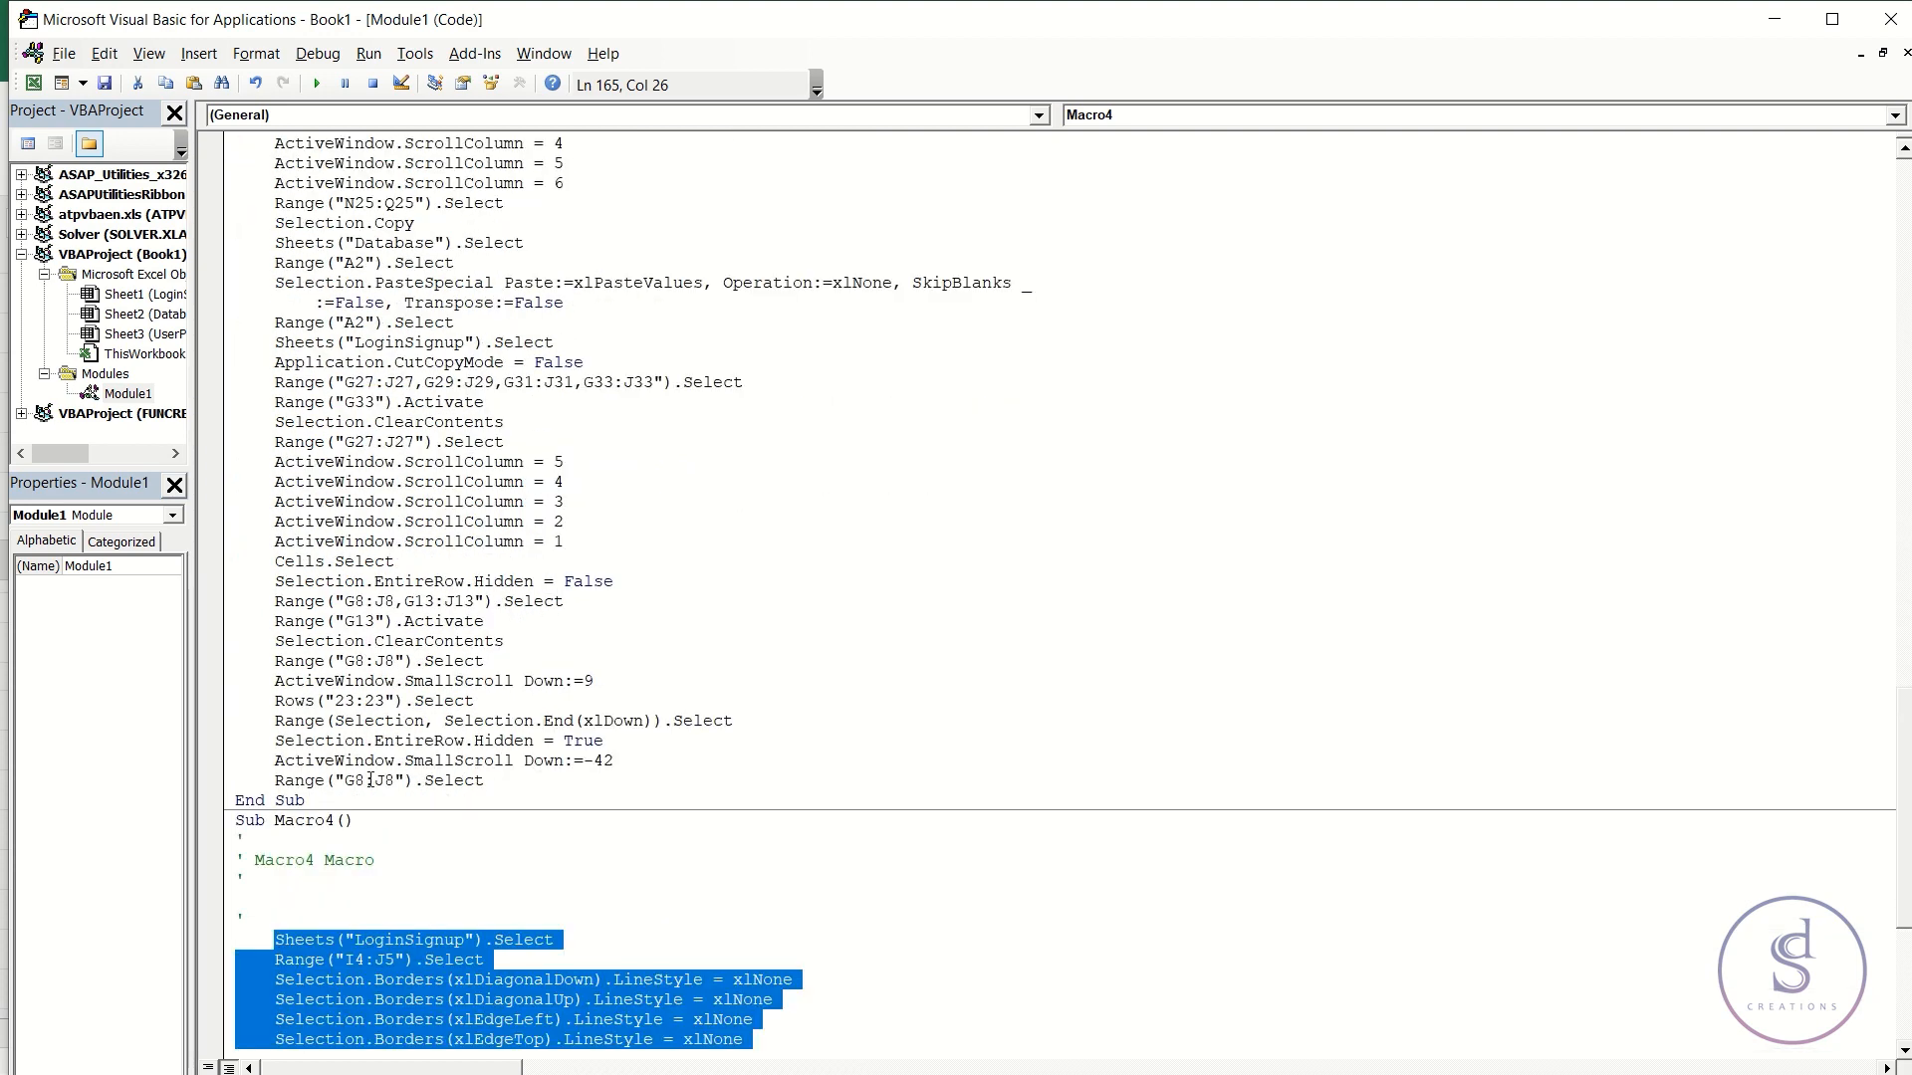
pyautogui.moveTo(518, 781); pyautogui.dragTo(276, 783)
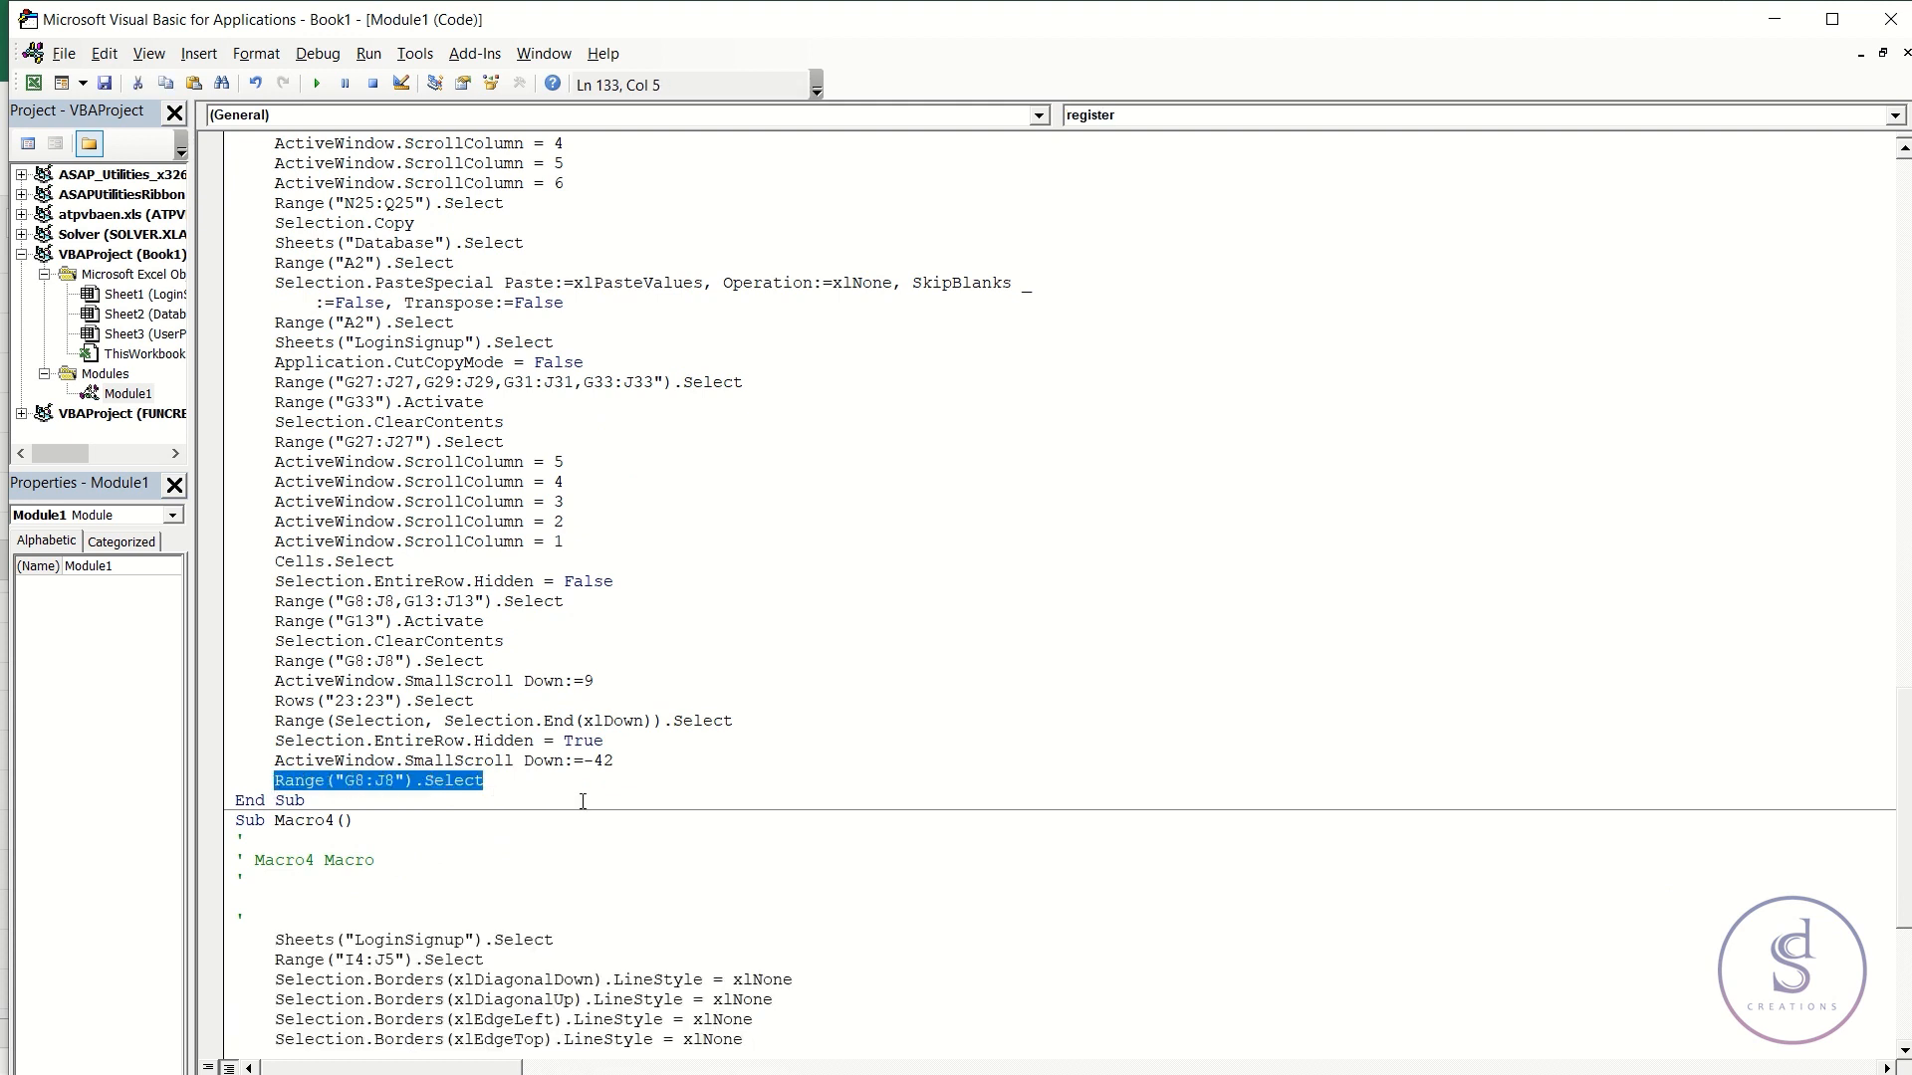
pyautogui.scroll(-7, 453, 781)
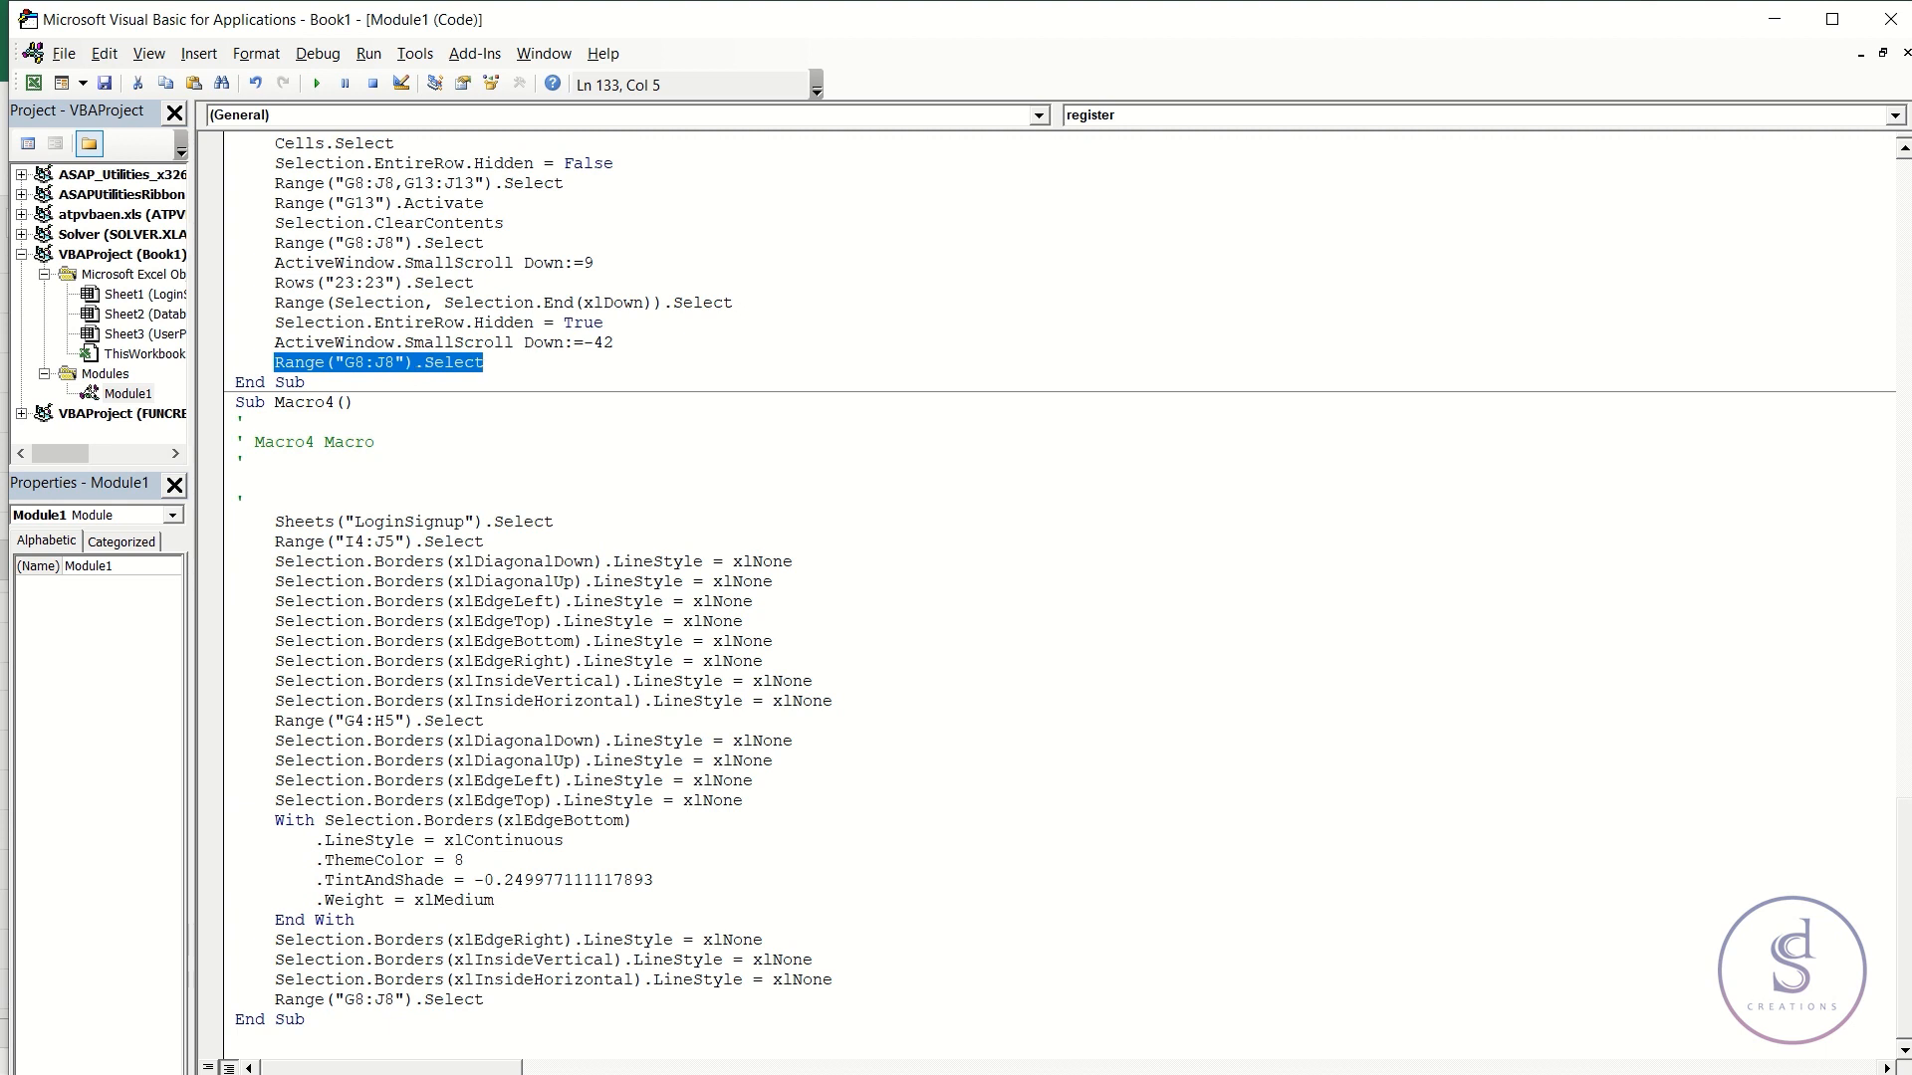
pyautogui.press('Delete')
pyautogui.hotkey('ctrl', 'v')
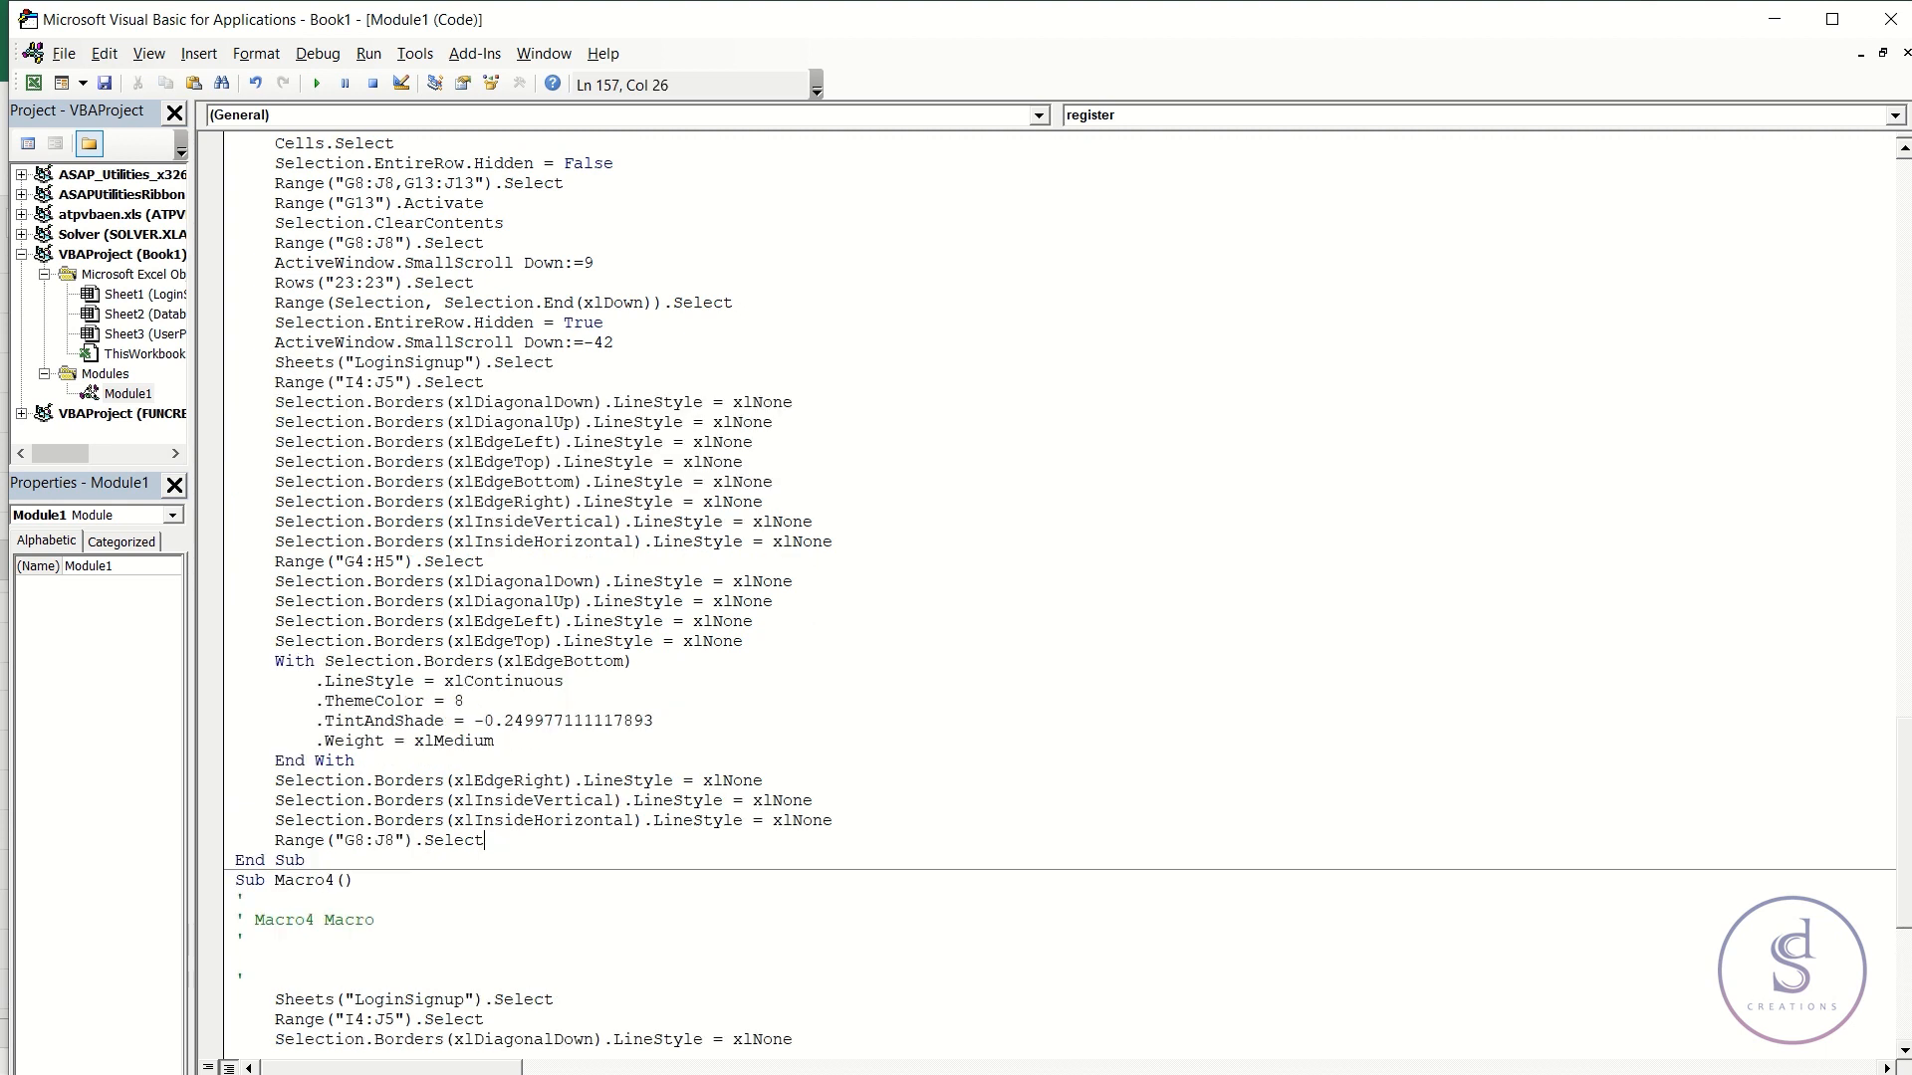
# - Review the updated register macro, then bring up Save As for the workbook
pyautogui.scroll(1, 528, 403)
pyautogui.scroll(-8, 652, 784)
pyautogui.scroll(5, 541, 743)
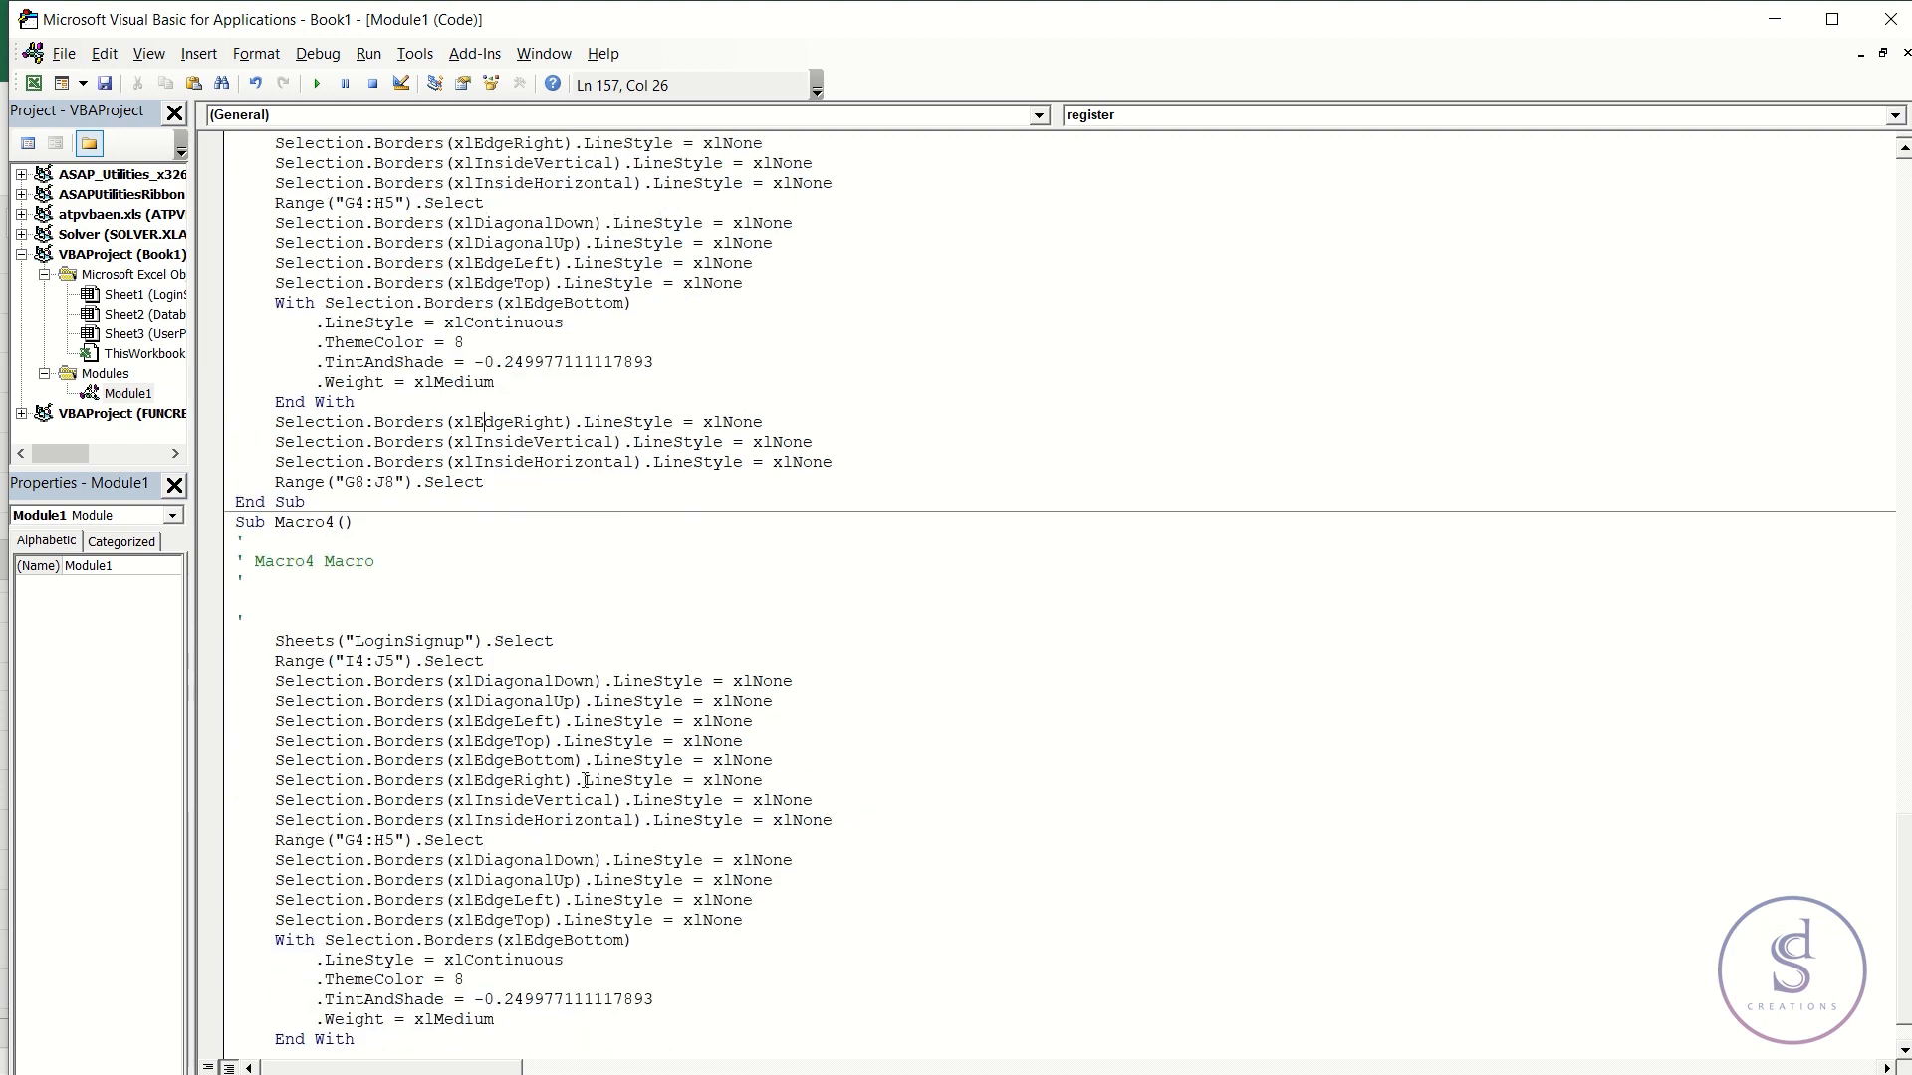
pyautogui.scroll(10, 518, 330)
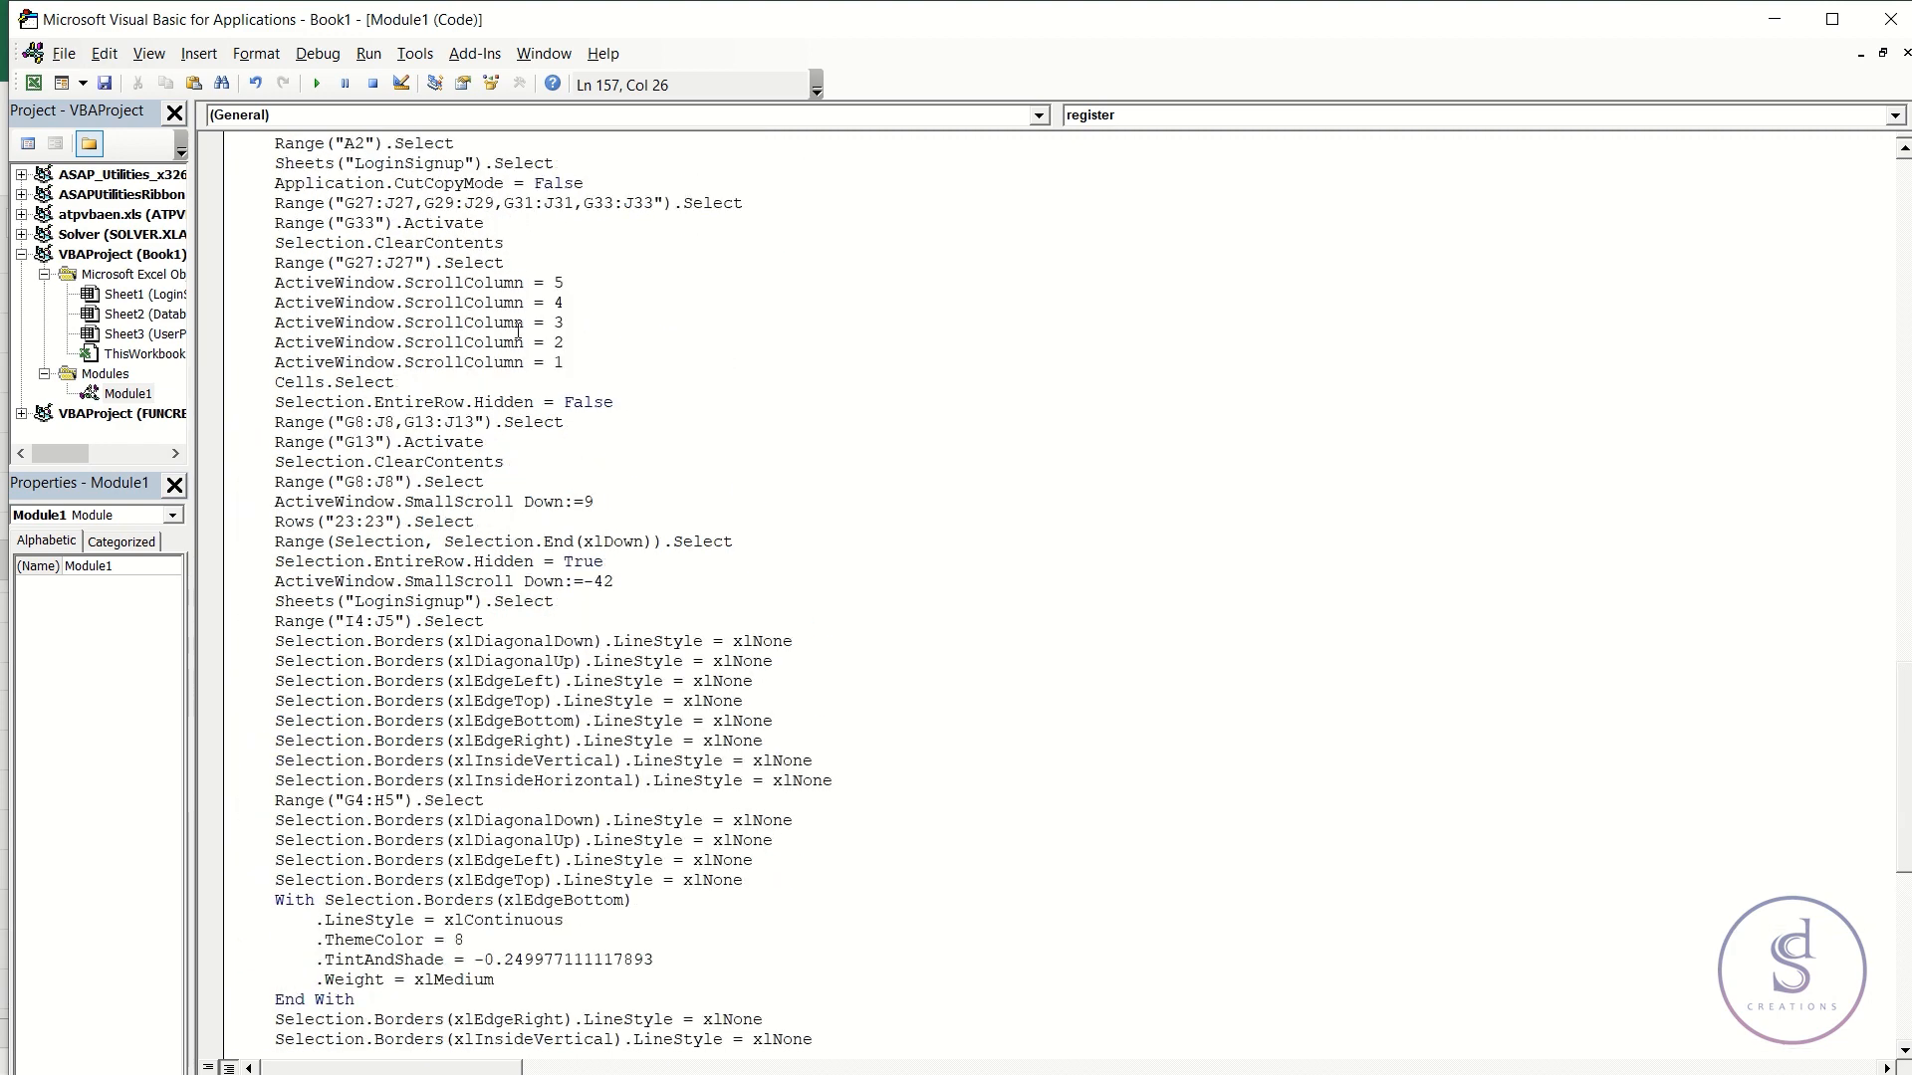
pyautogui.scroll(5, 549, 338)
pyautogui.scroll(-9, 547, 336)
pyautogui.scroll(-4, 547, 333)
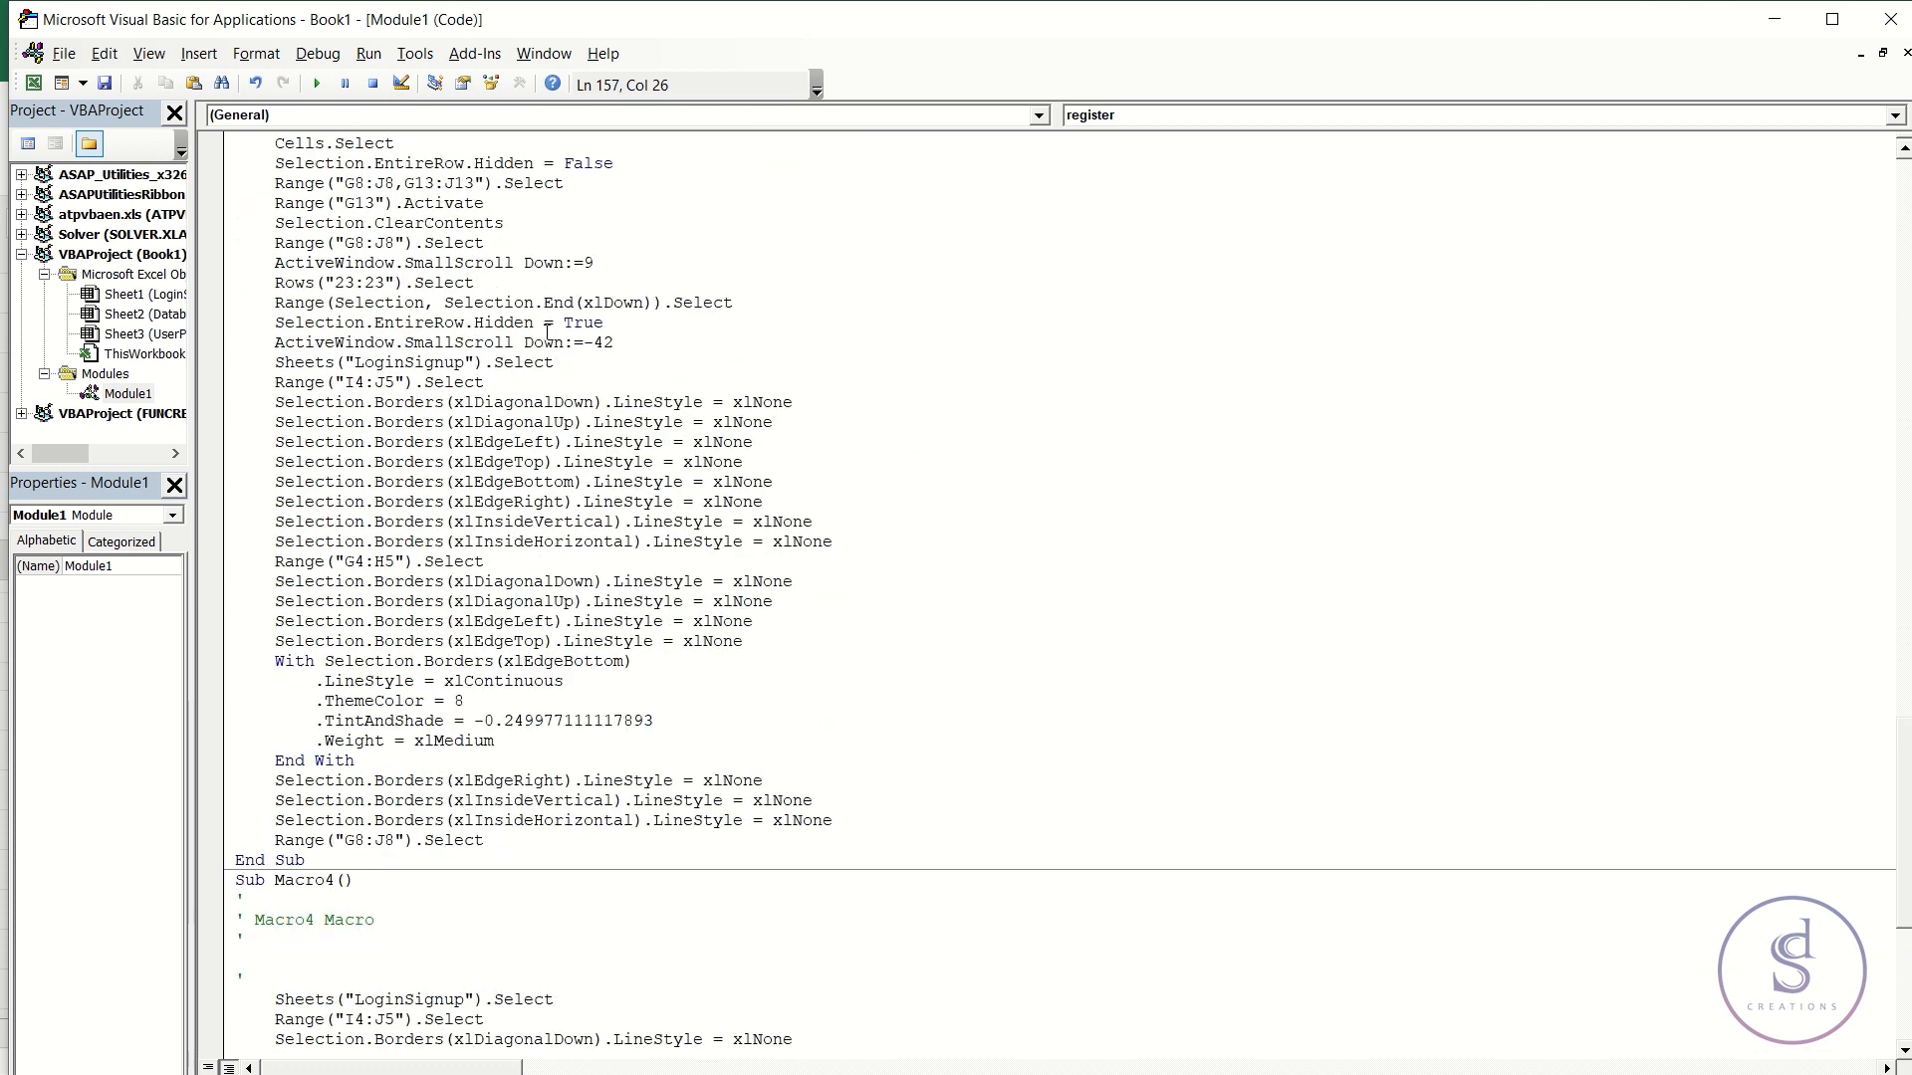
pyautogui.scroll(-3, 547, 333)
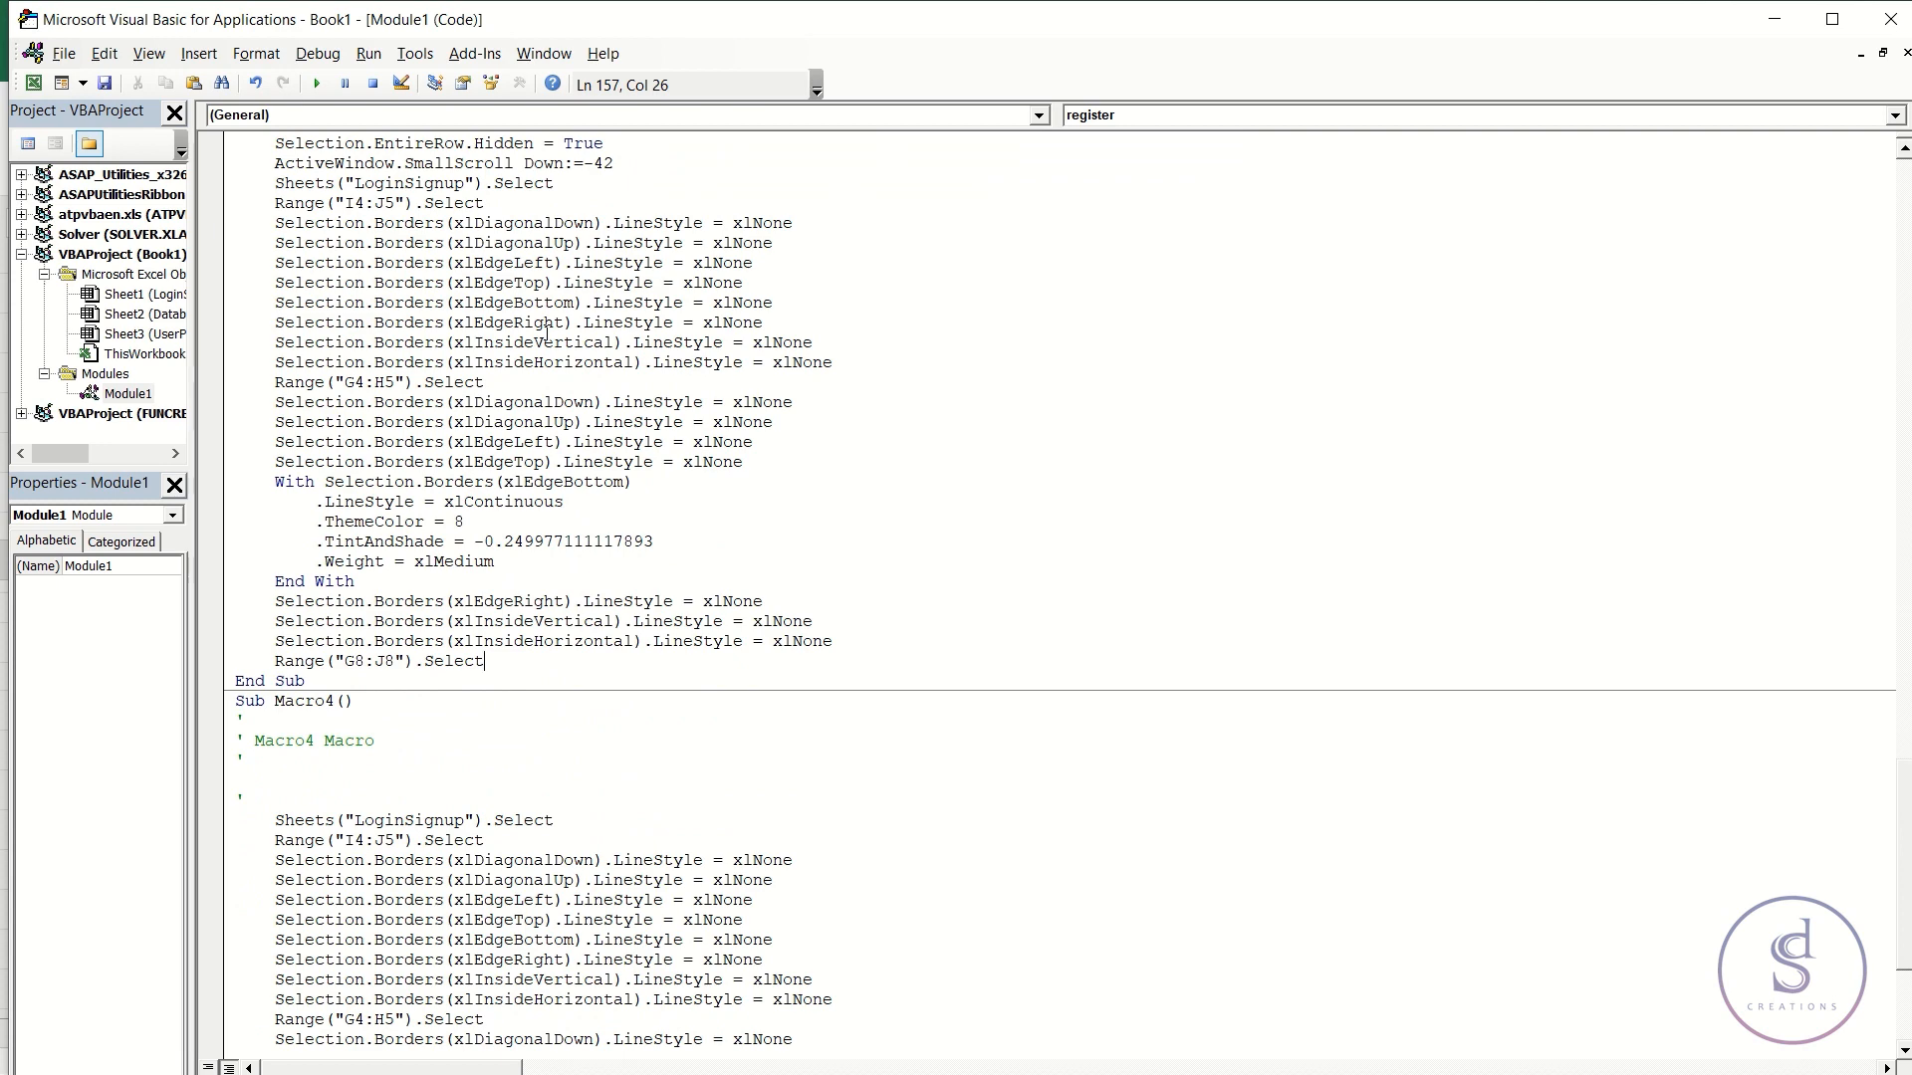
pyautogui.scroll(-5, 547, 332)
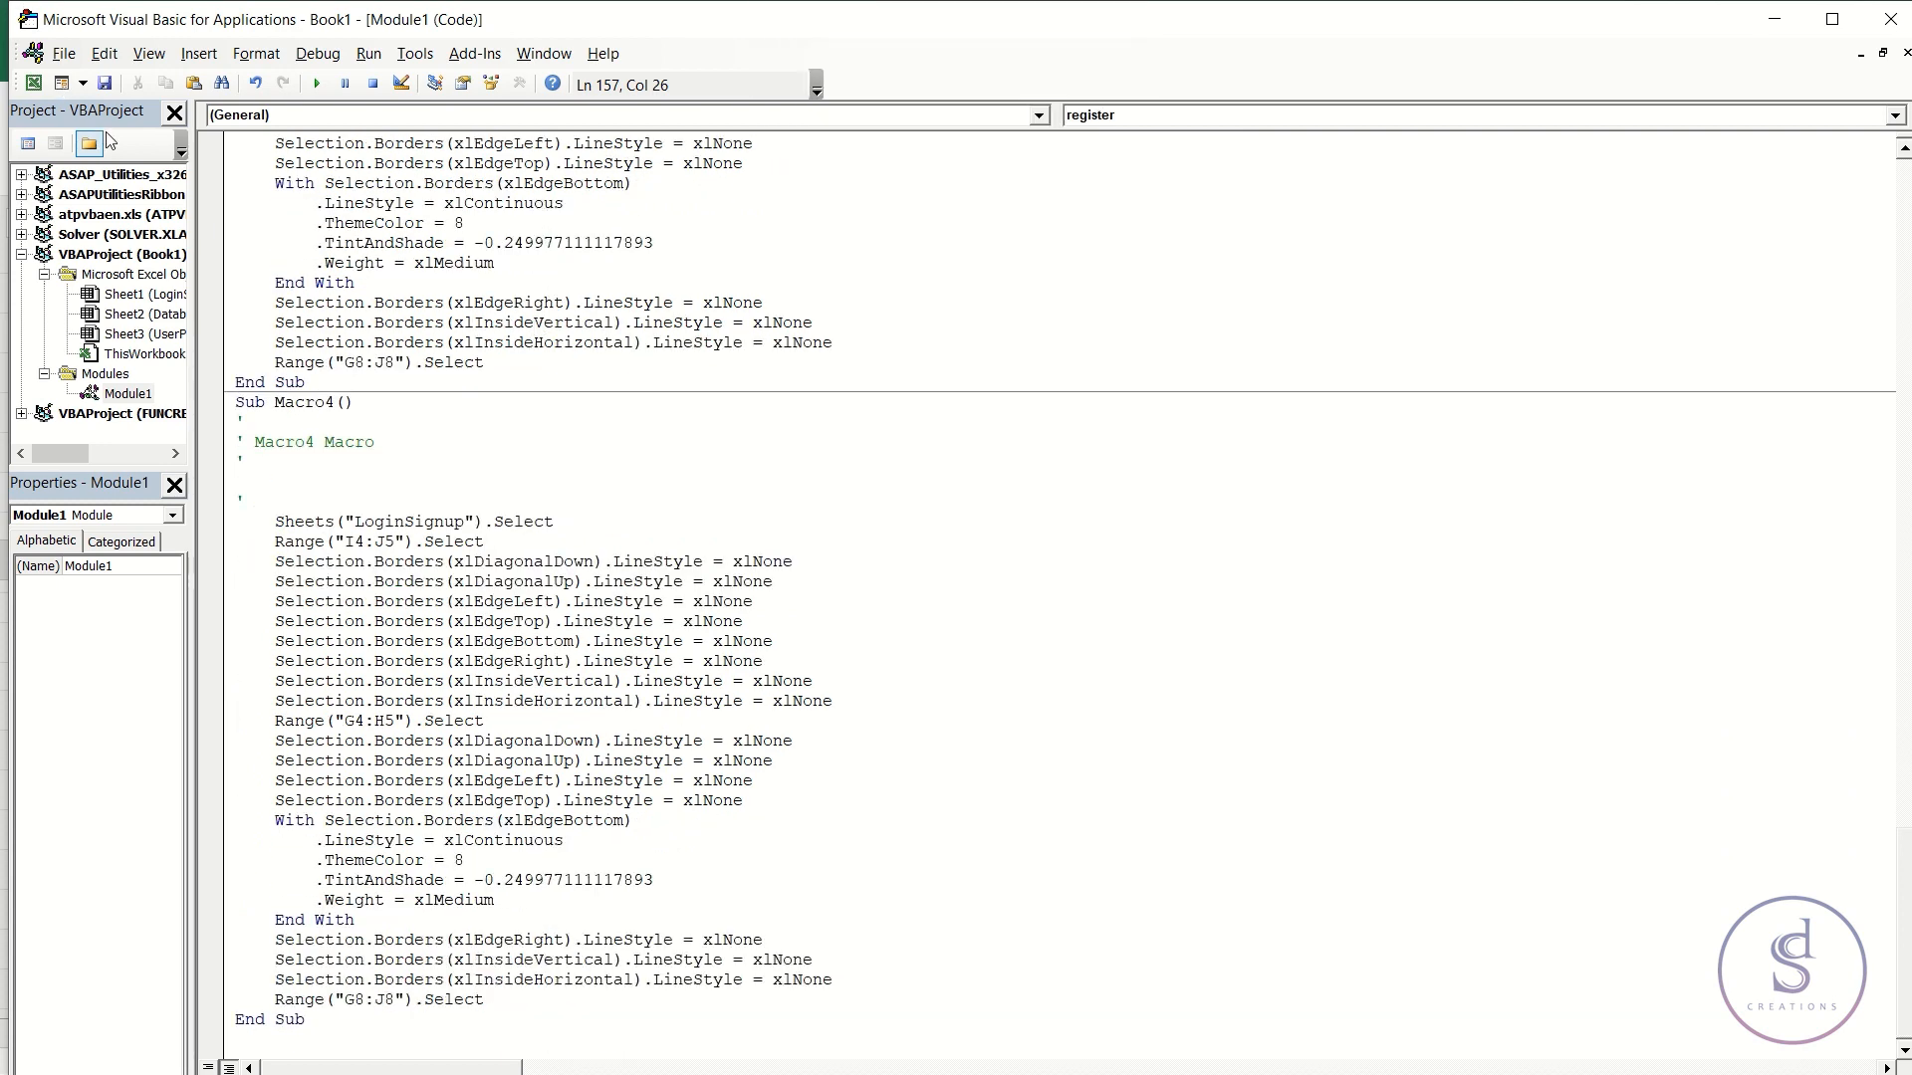
pyautogui.click(104, 83)
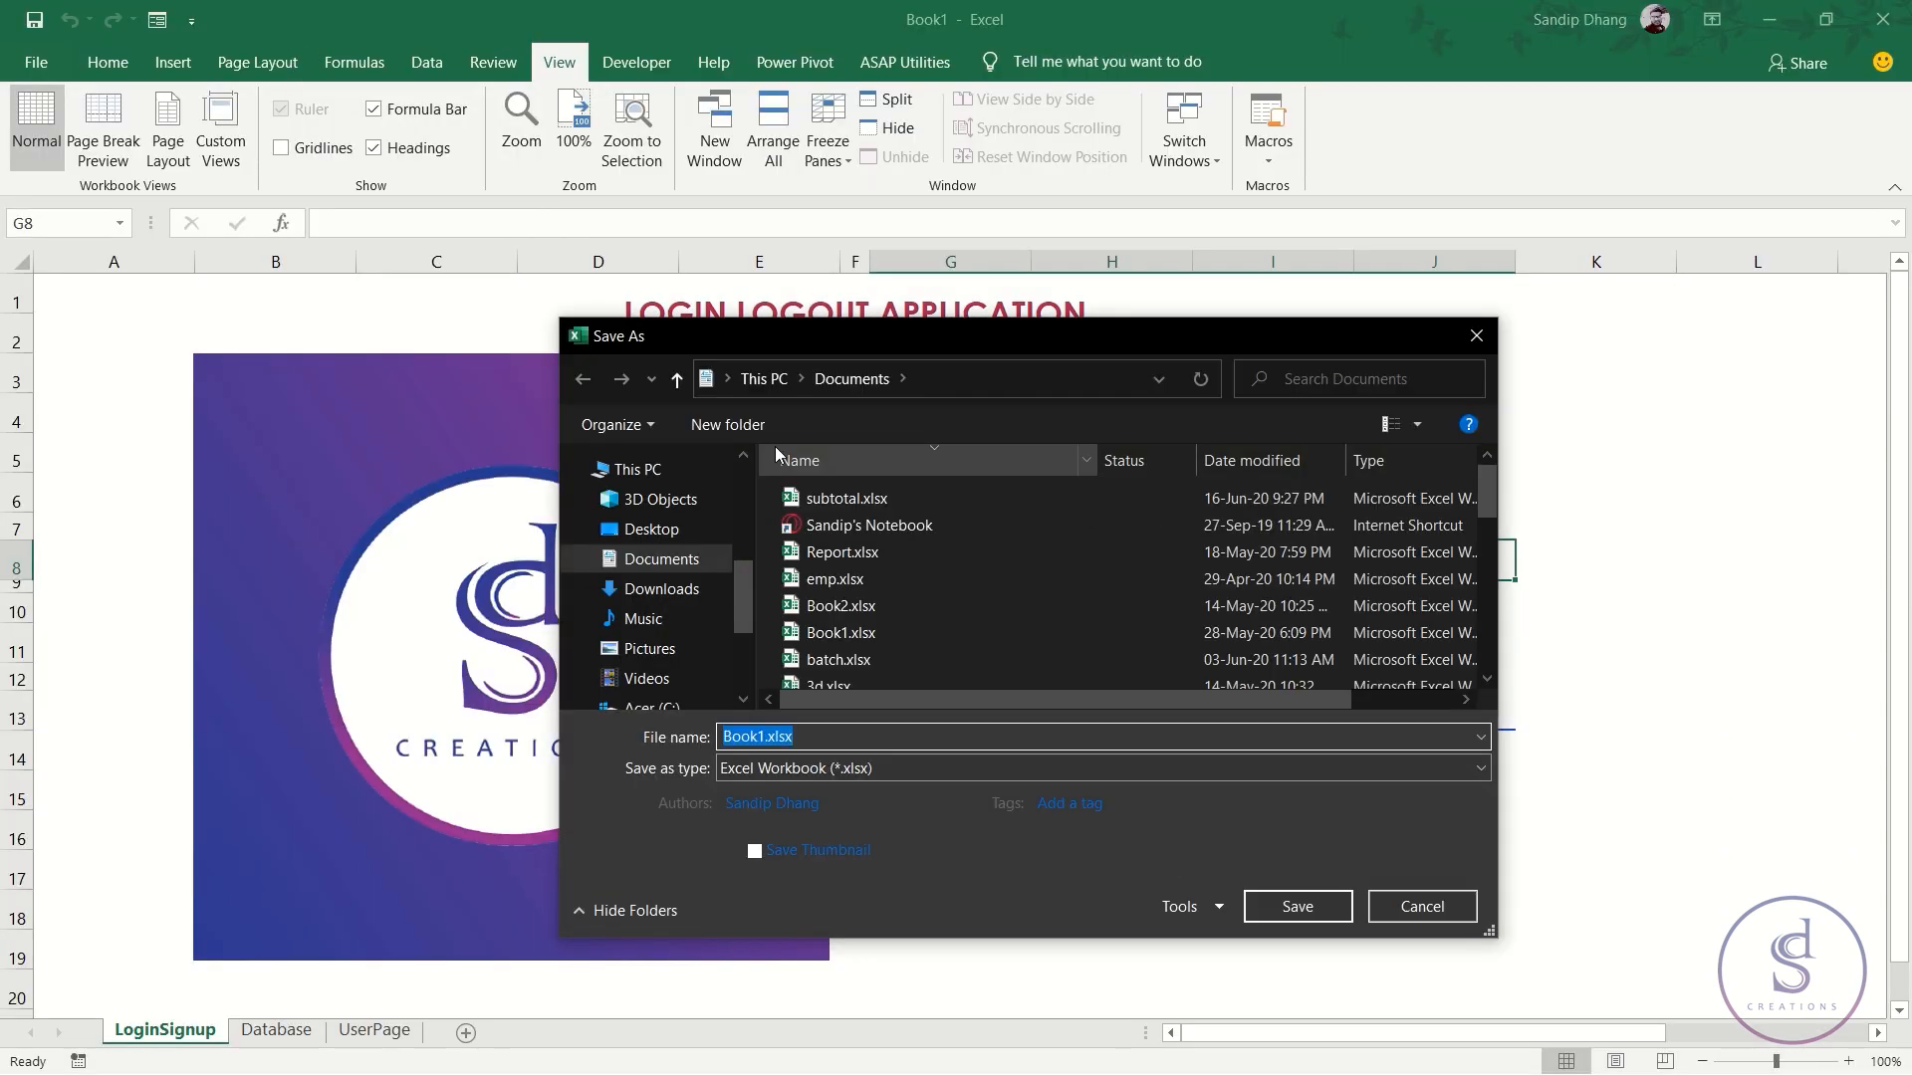
# - Save to the Desktop as Book1.xlsm (Excel Macro-Enabled Workbook) and return to LoginSignup
pyautogui.click(696, 529)
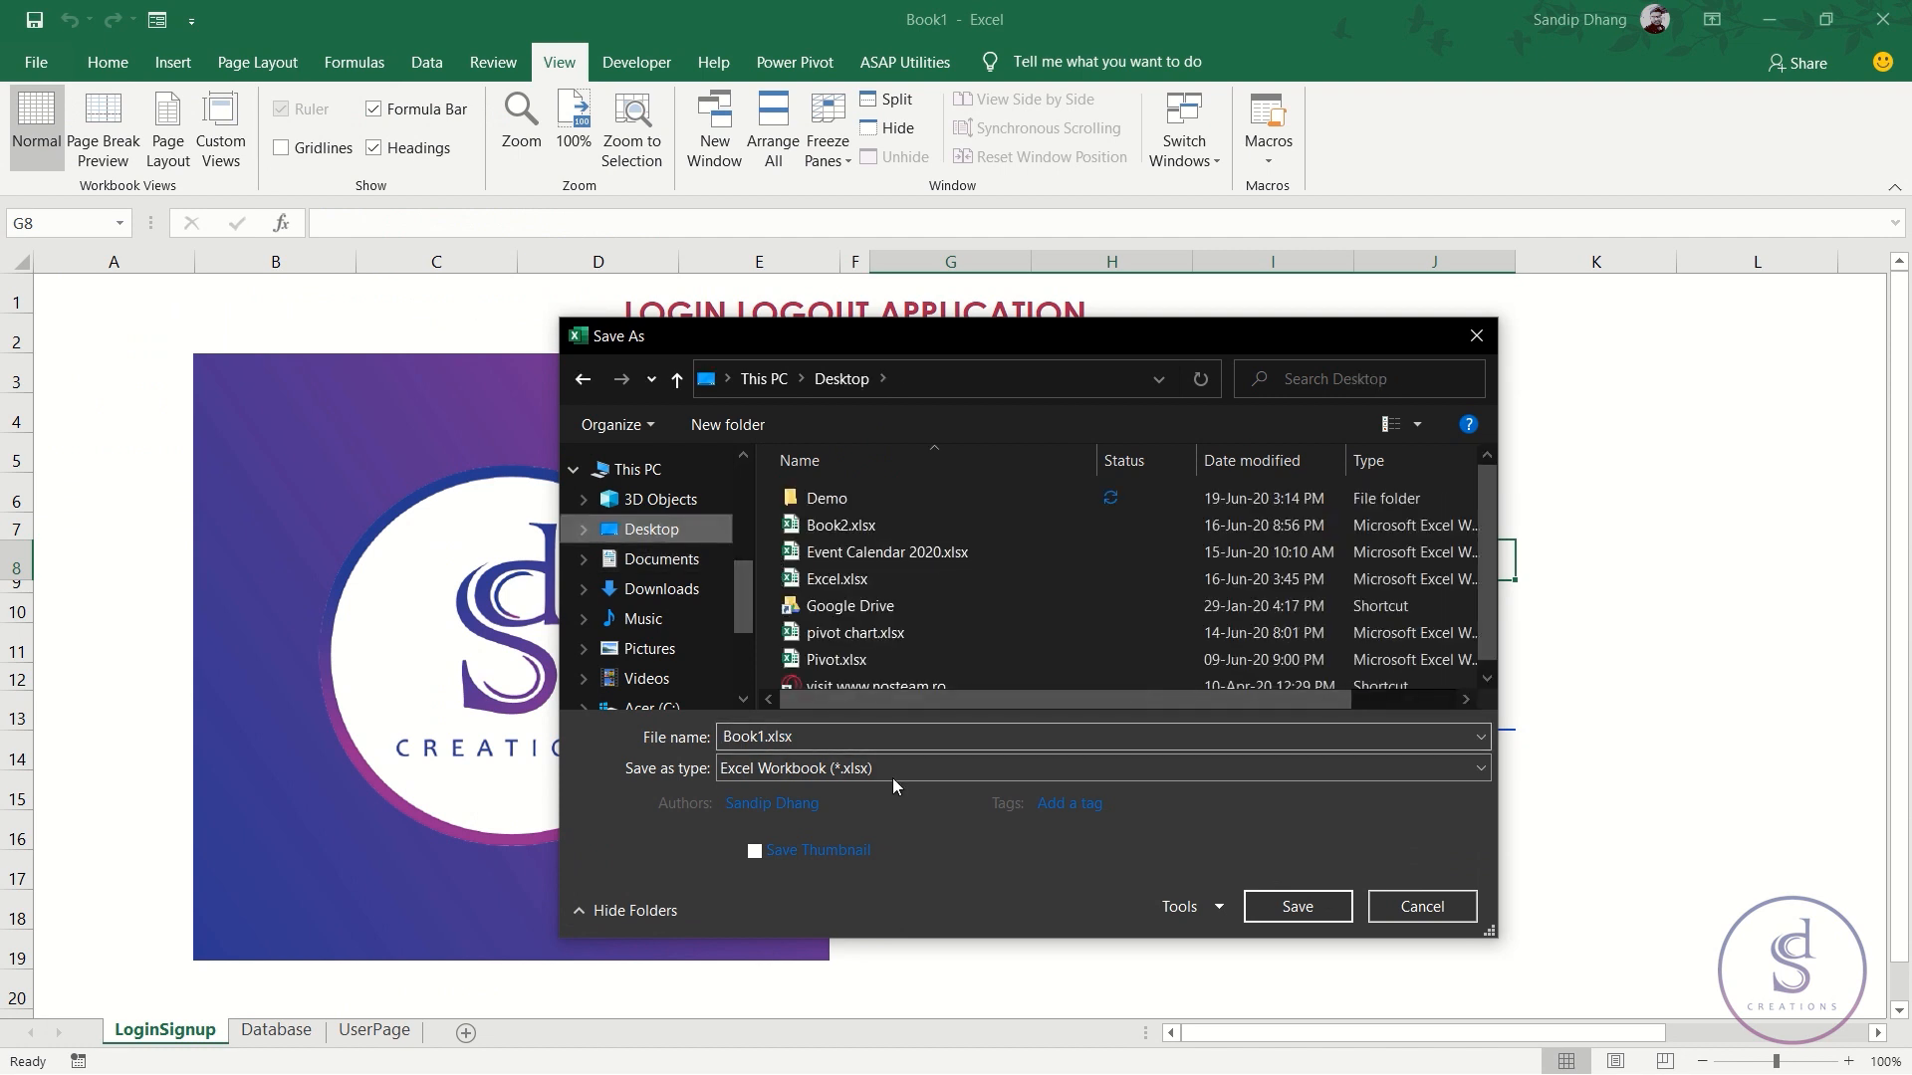
pyautogui.click(893, 771)
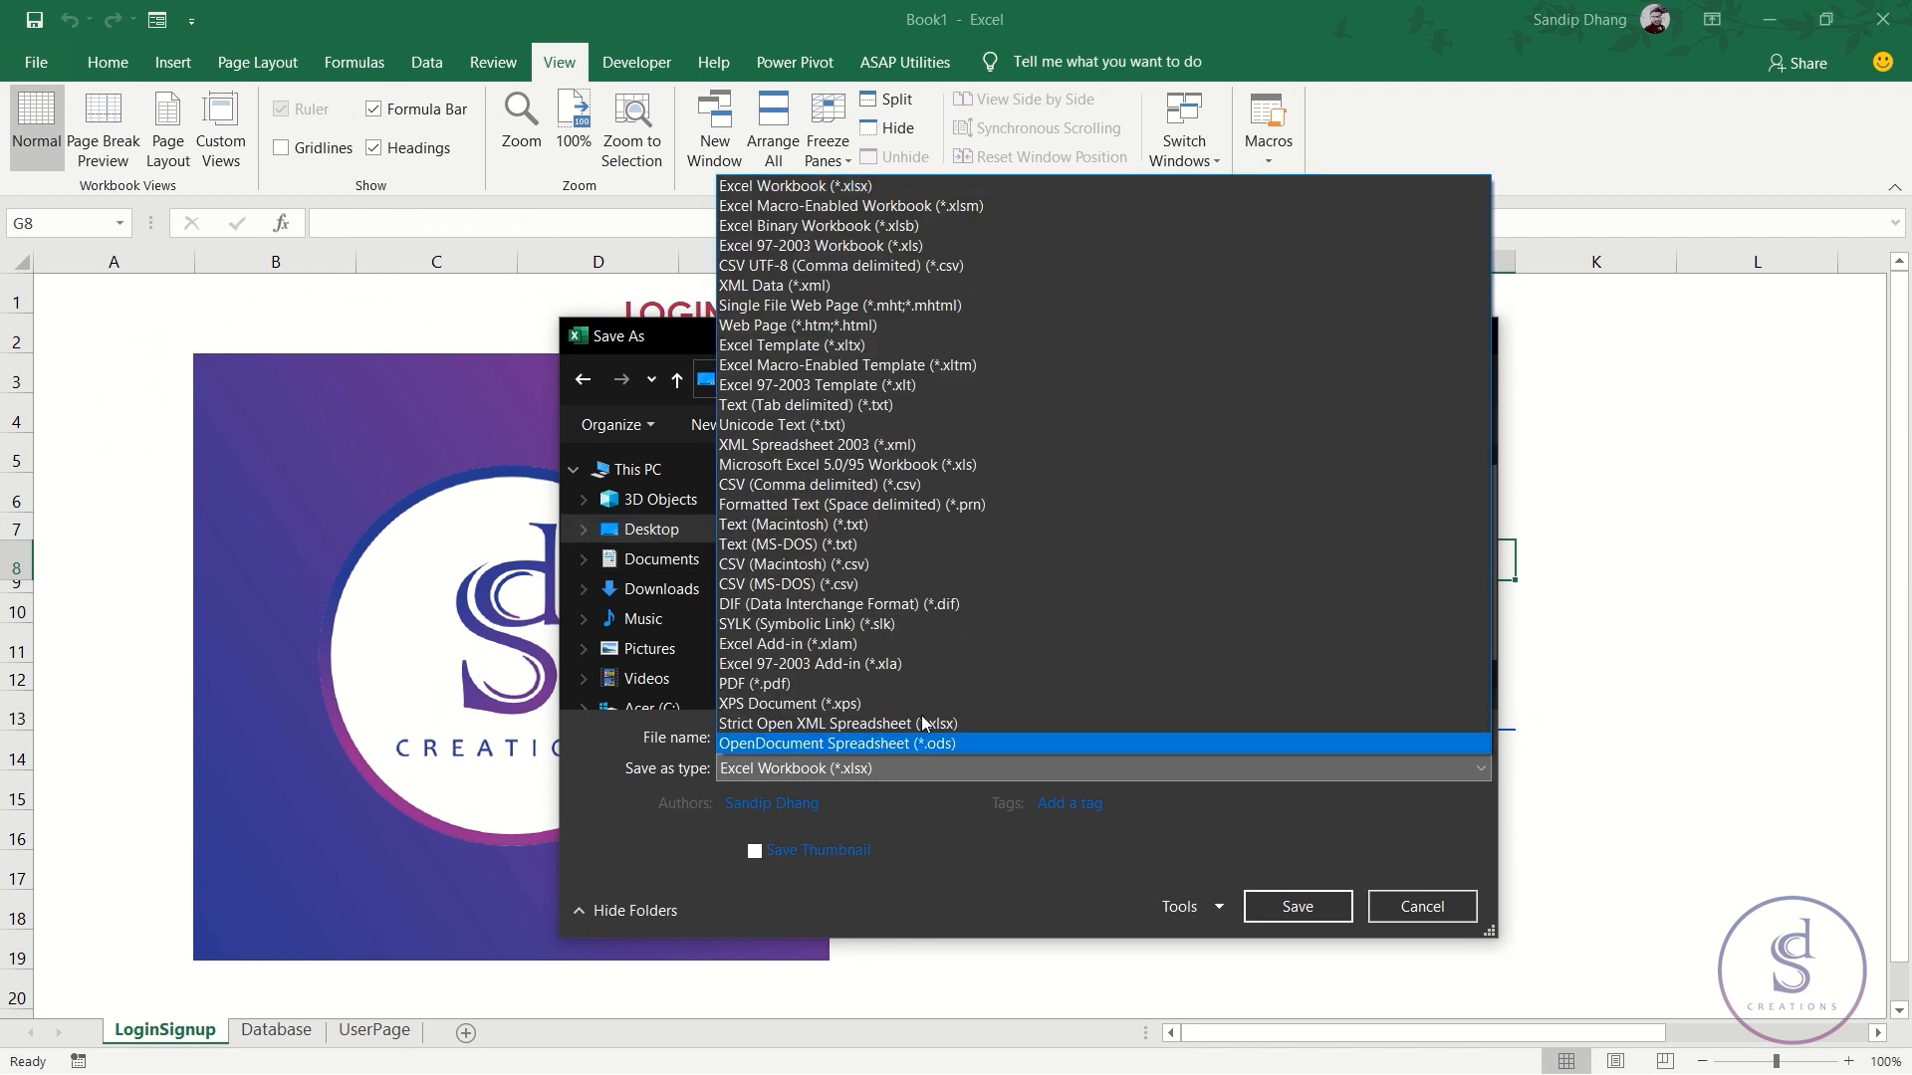
pyautogui.click(952, 209)
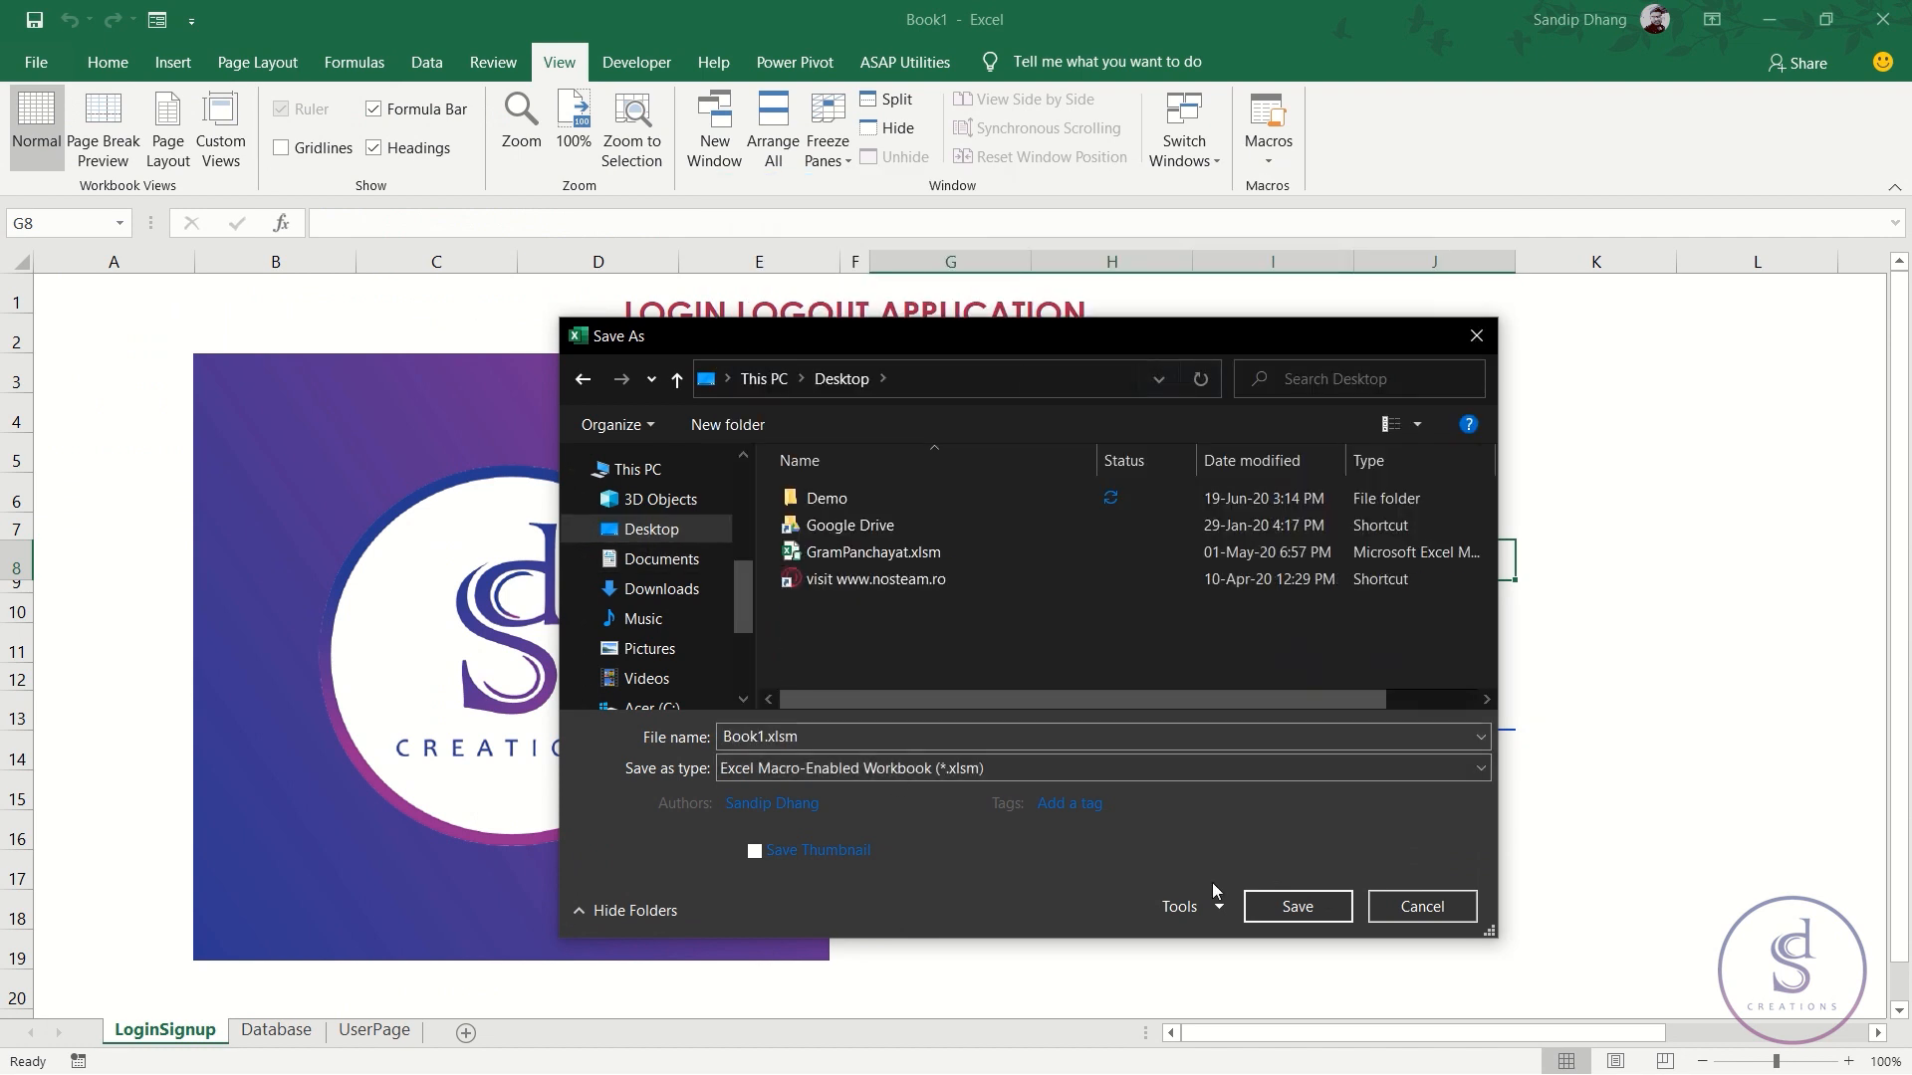
pyautogui.click(1287, 902)
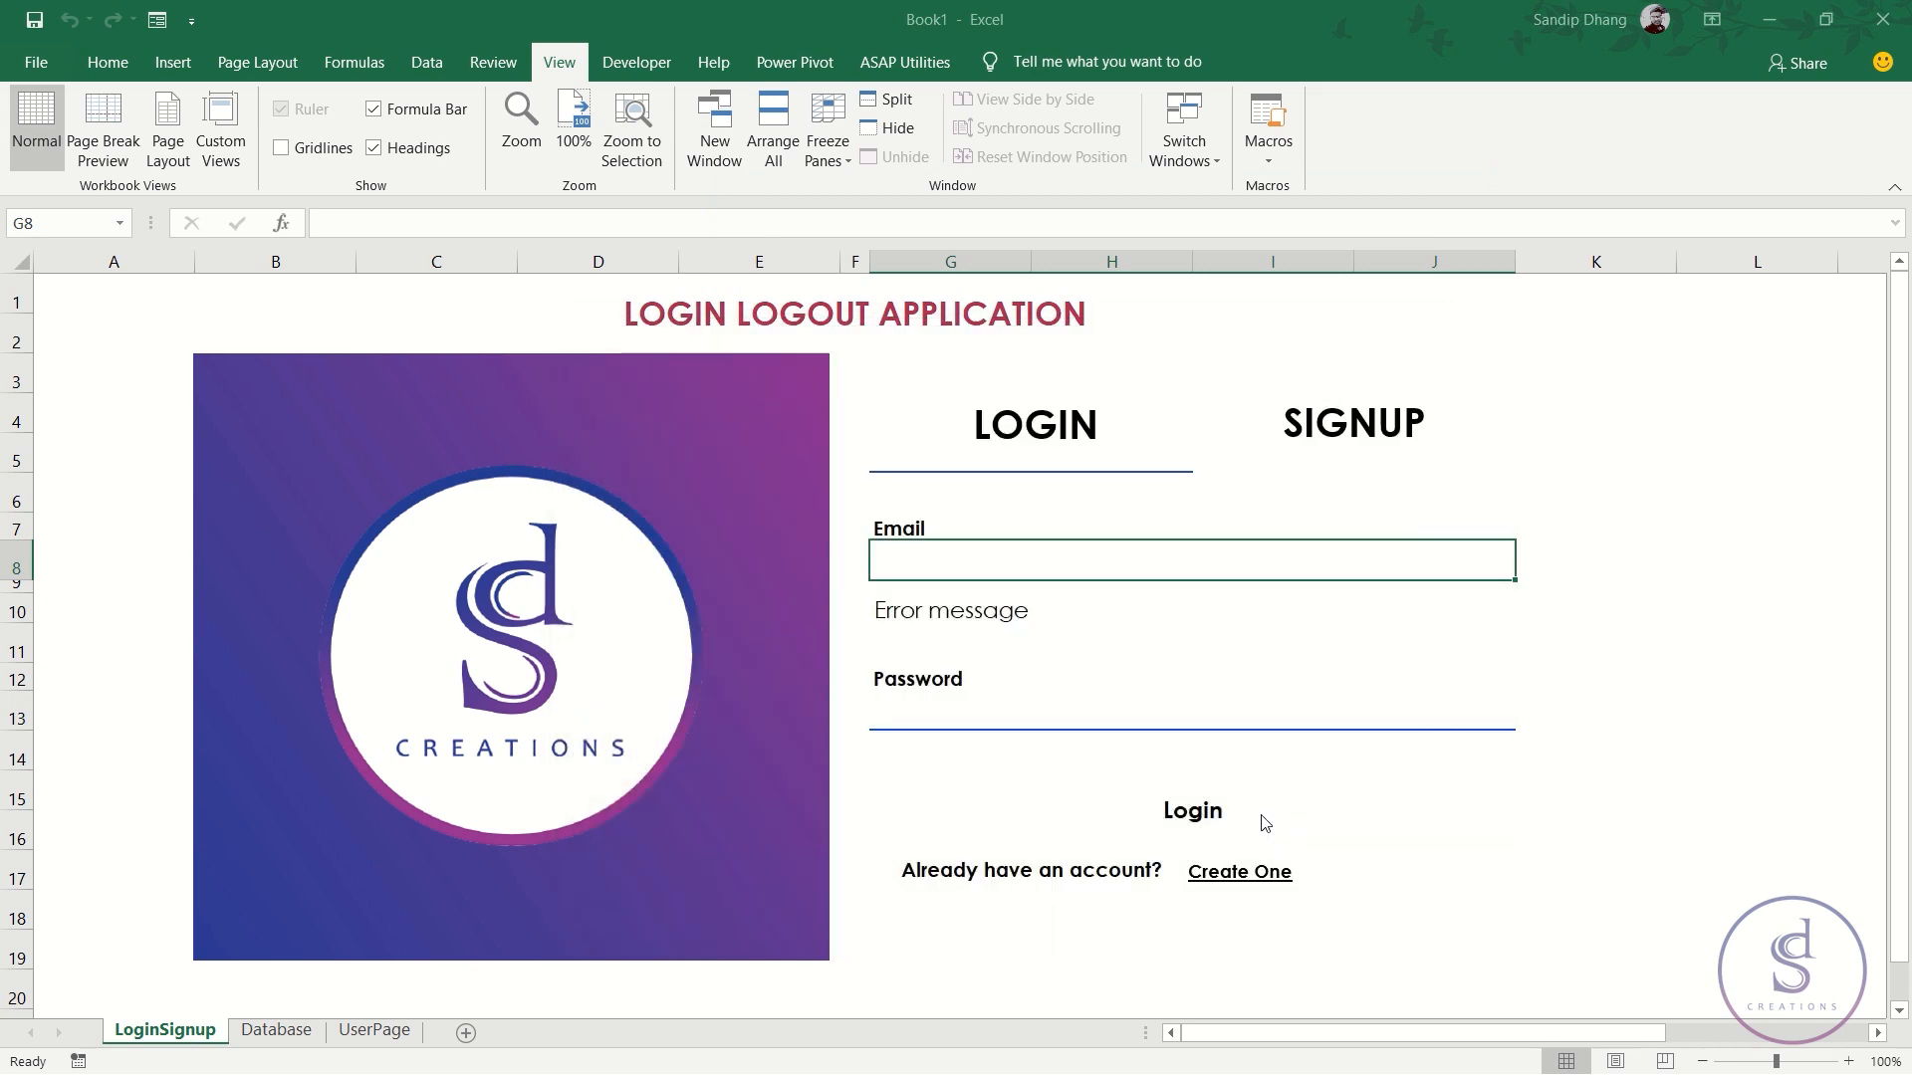
pyautogui.hotkey('alt', 'F11')
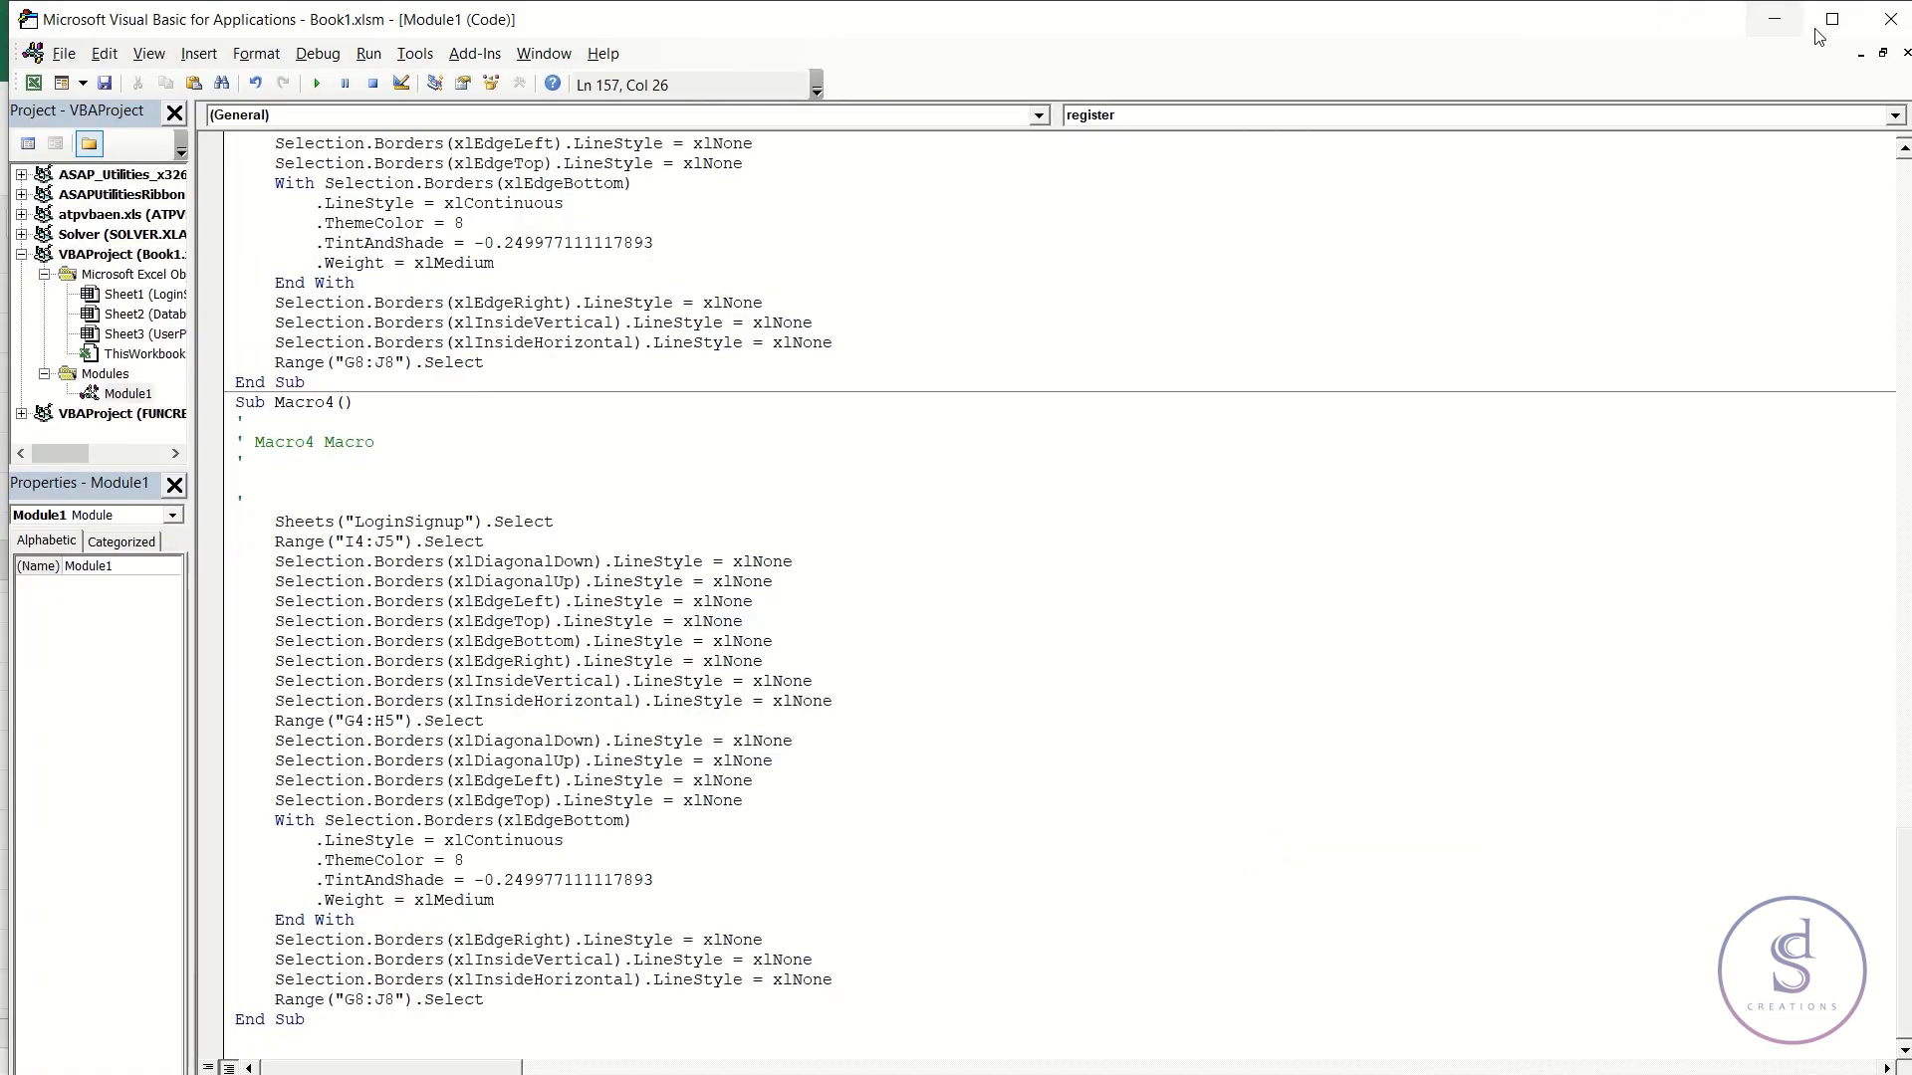
pyautogui.click(1081, 27)
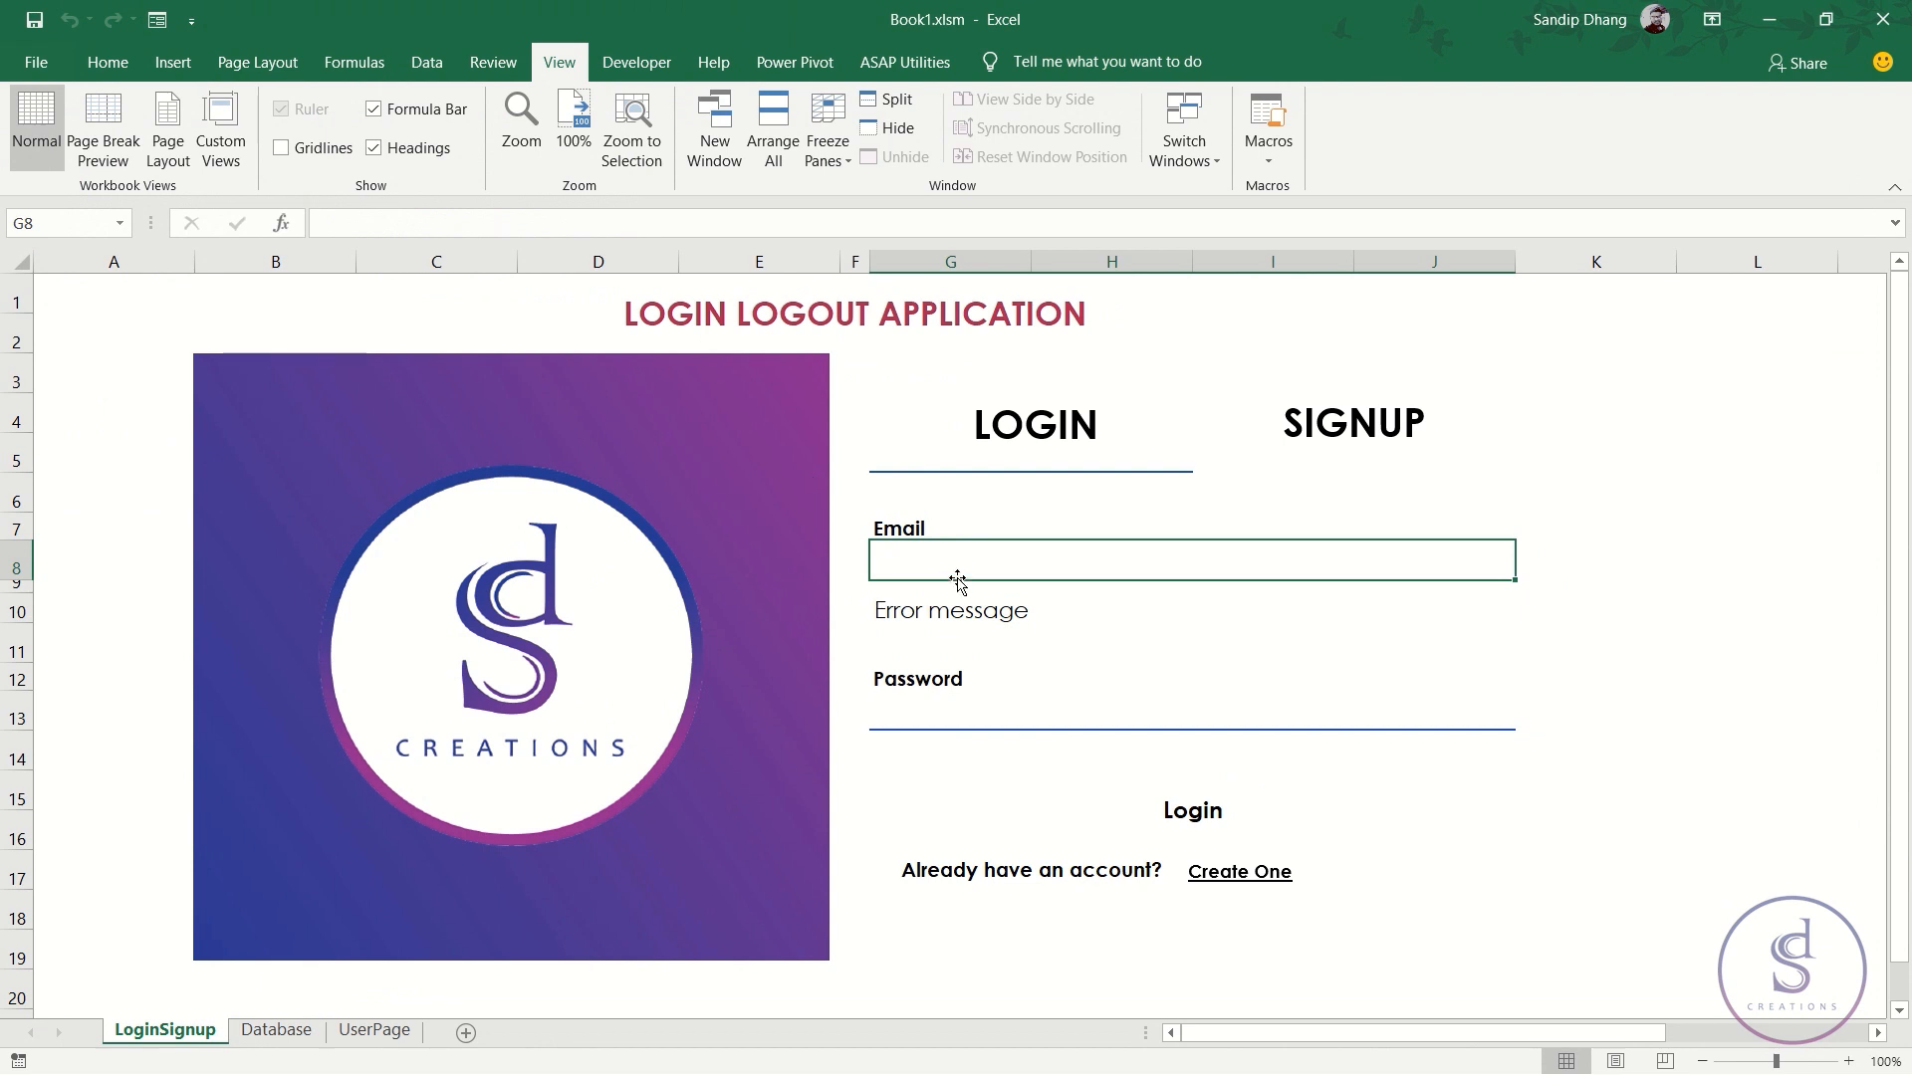
# - Submit the signup form with 'test' in every field, then go to the UserPage sheet
pyautogui.click(1351, 428)
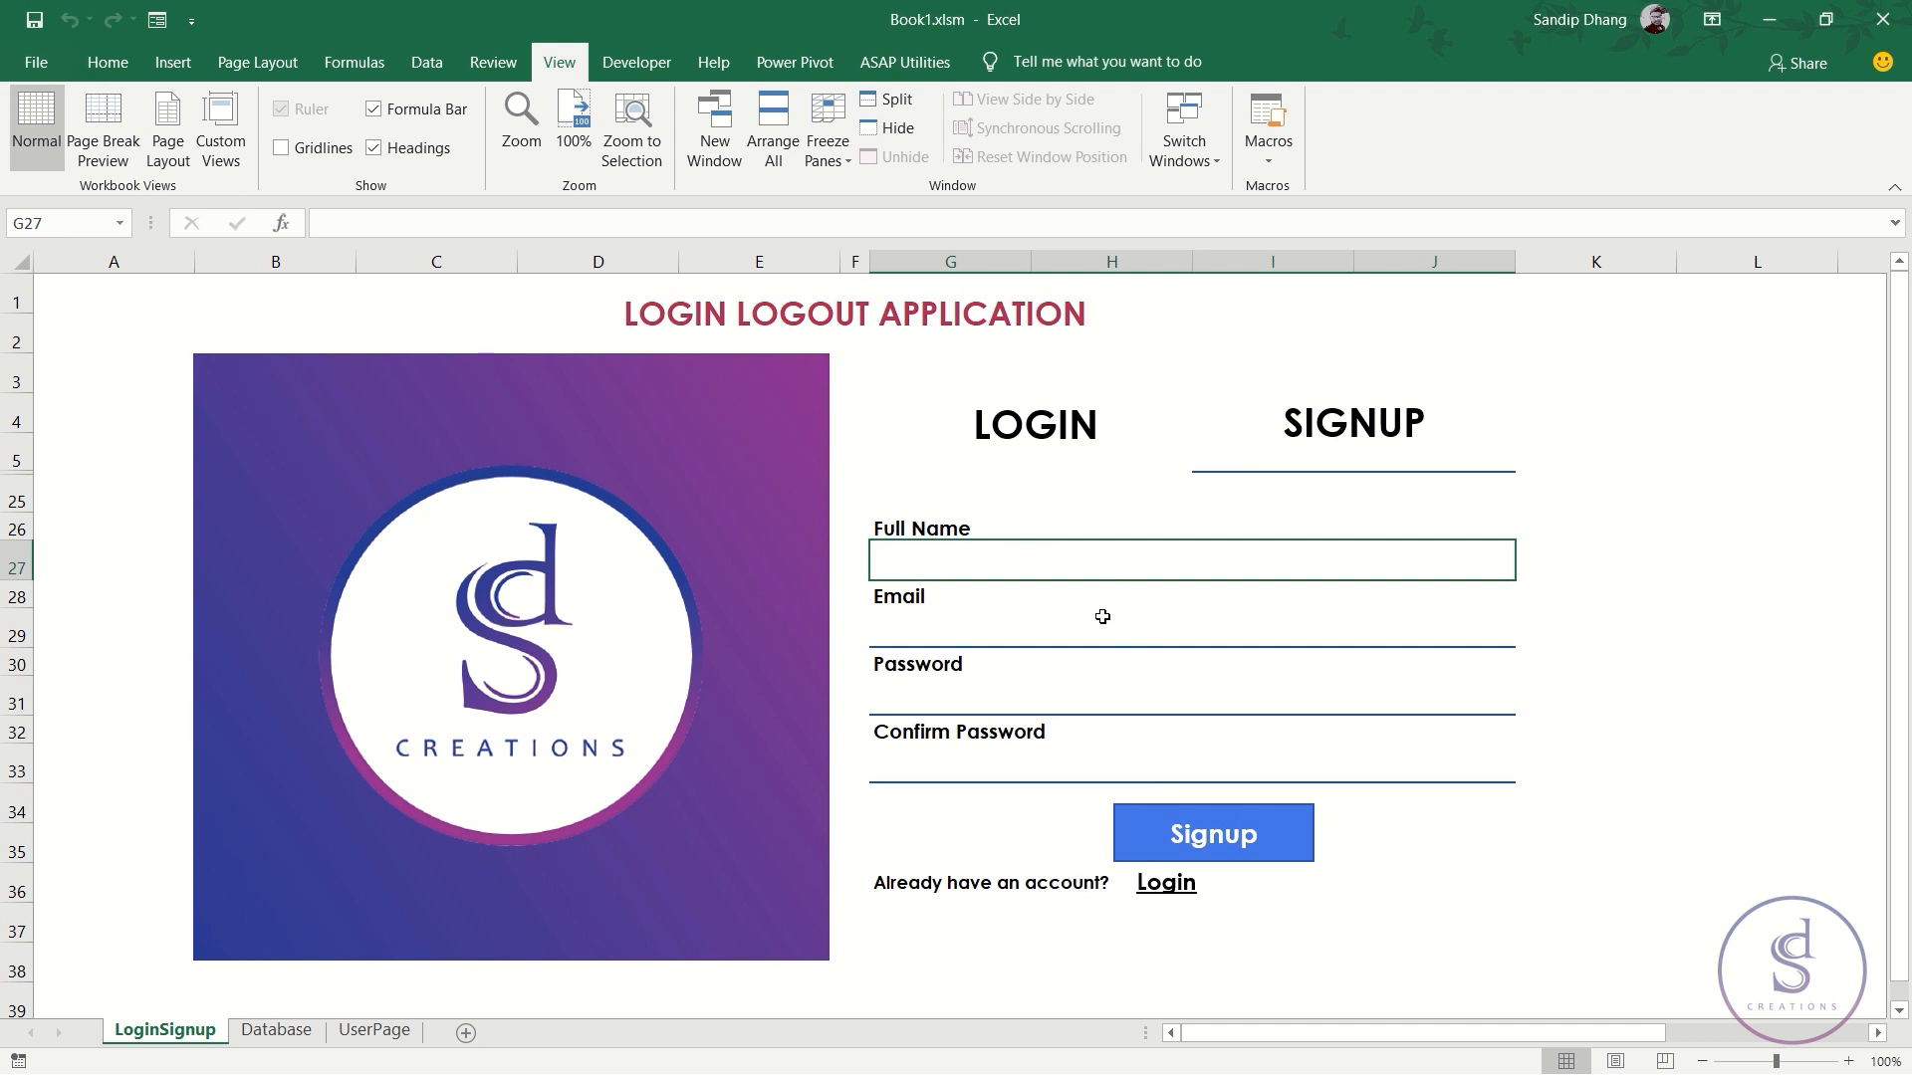
pyautogui.write('test')
pyautogui.click(1102, 616)
pyautogui.write('test')
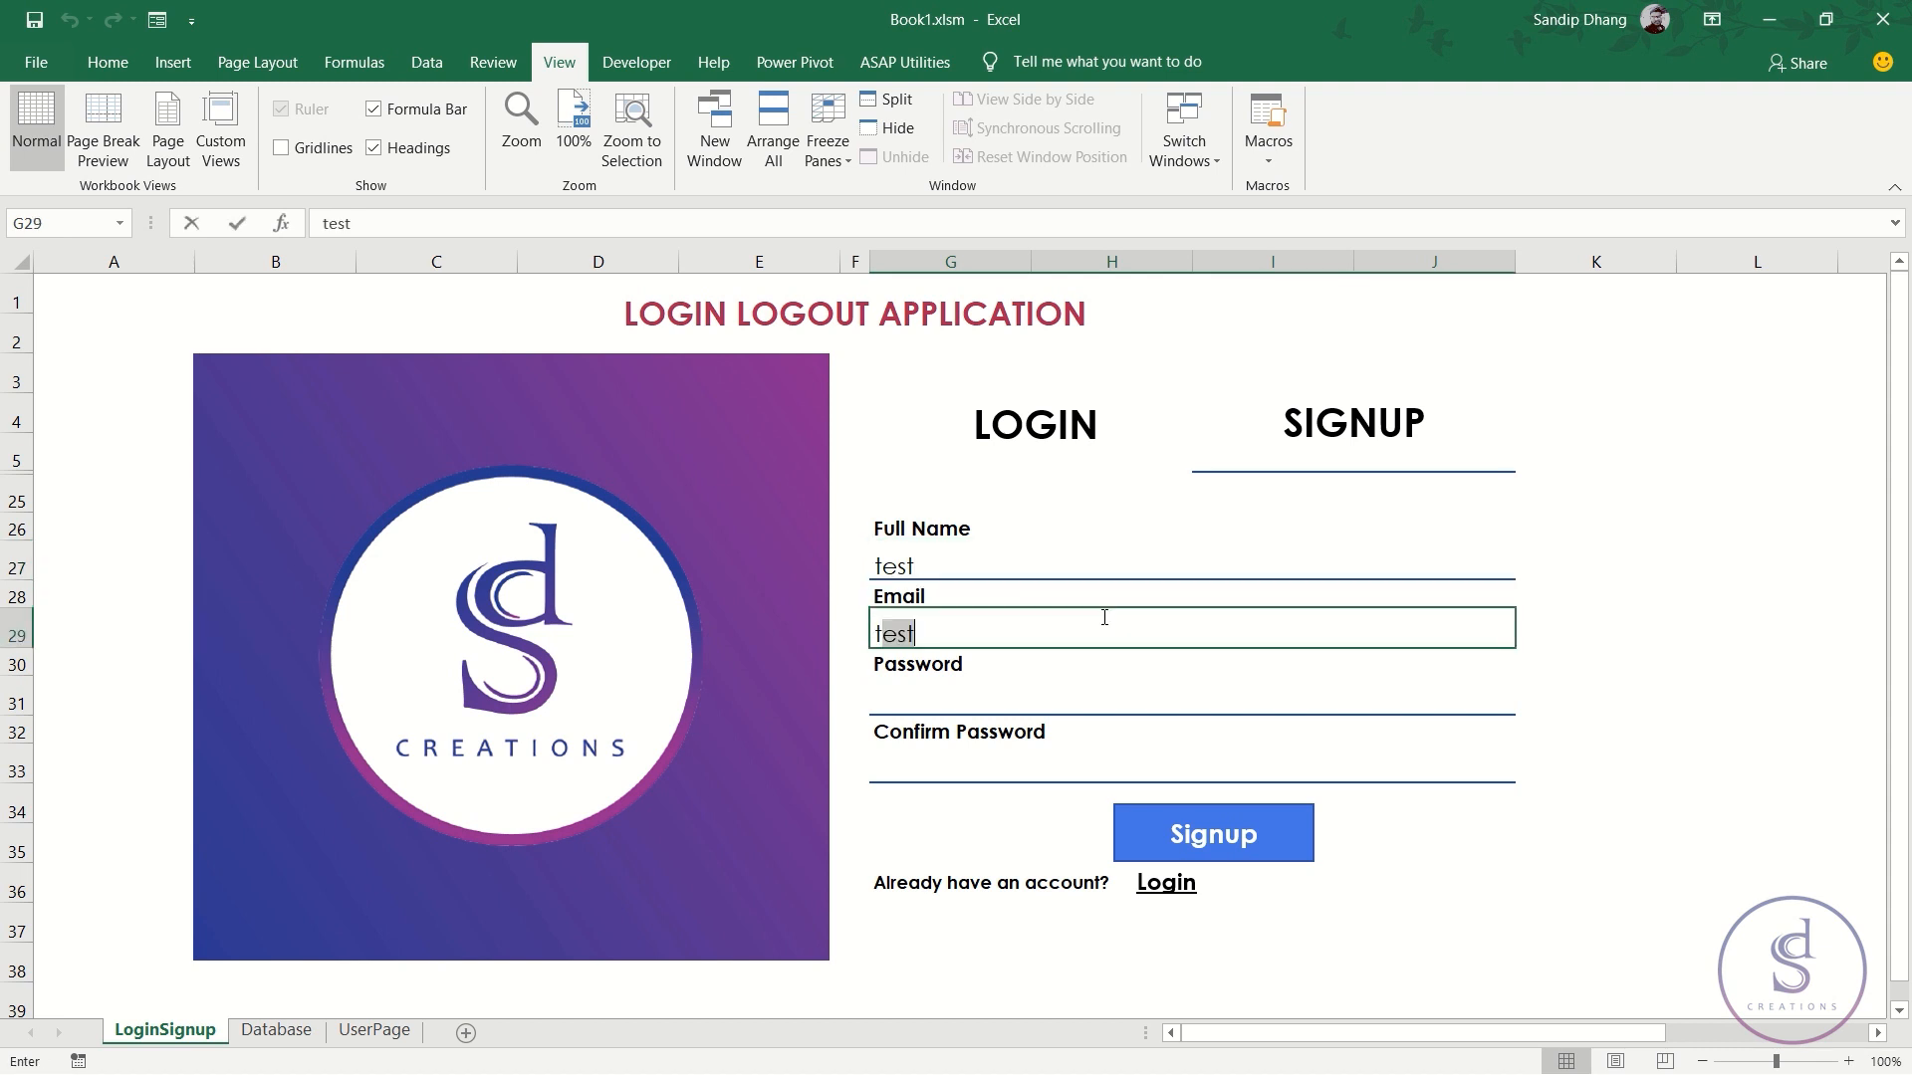
pyautogui.press('Return')
pyautogui.write('test')
pyautogui.press('Return')
pyautogui.write('test')
pyautogui.click(1214, 844)
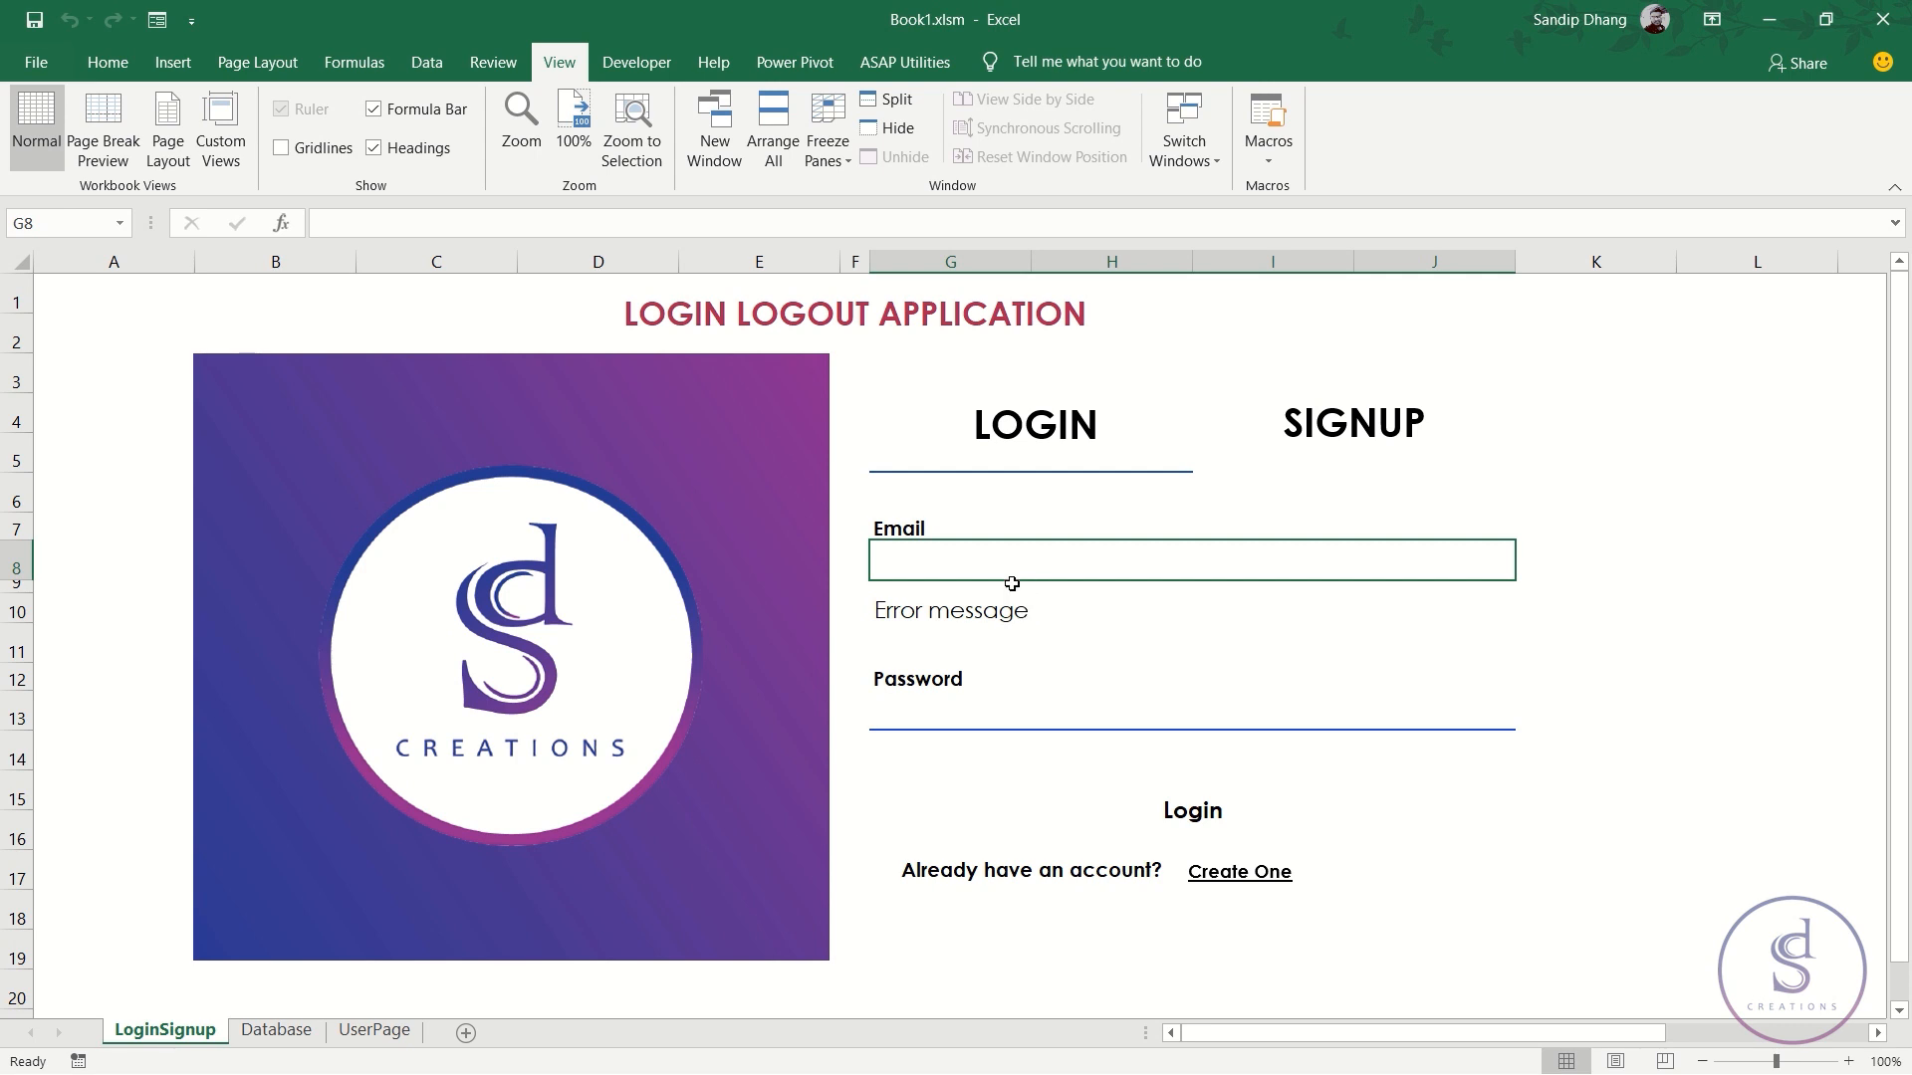
pyautogui.click(374, 1030)
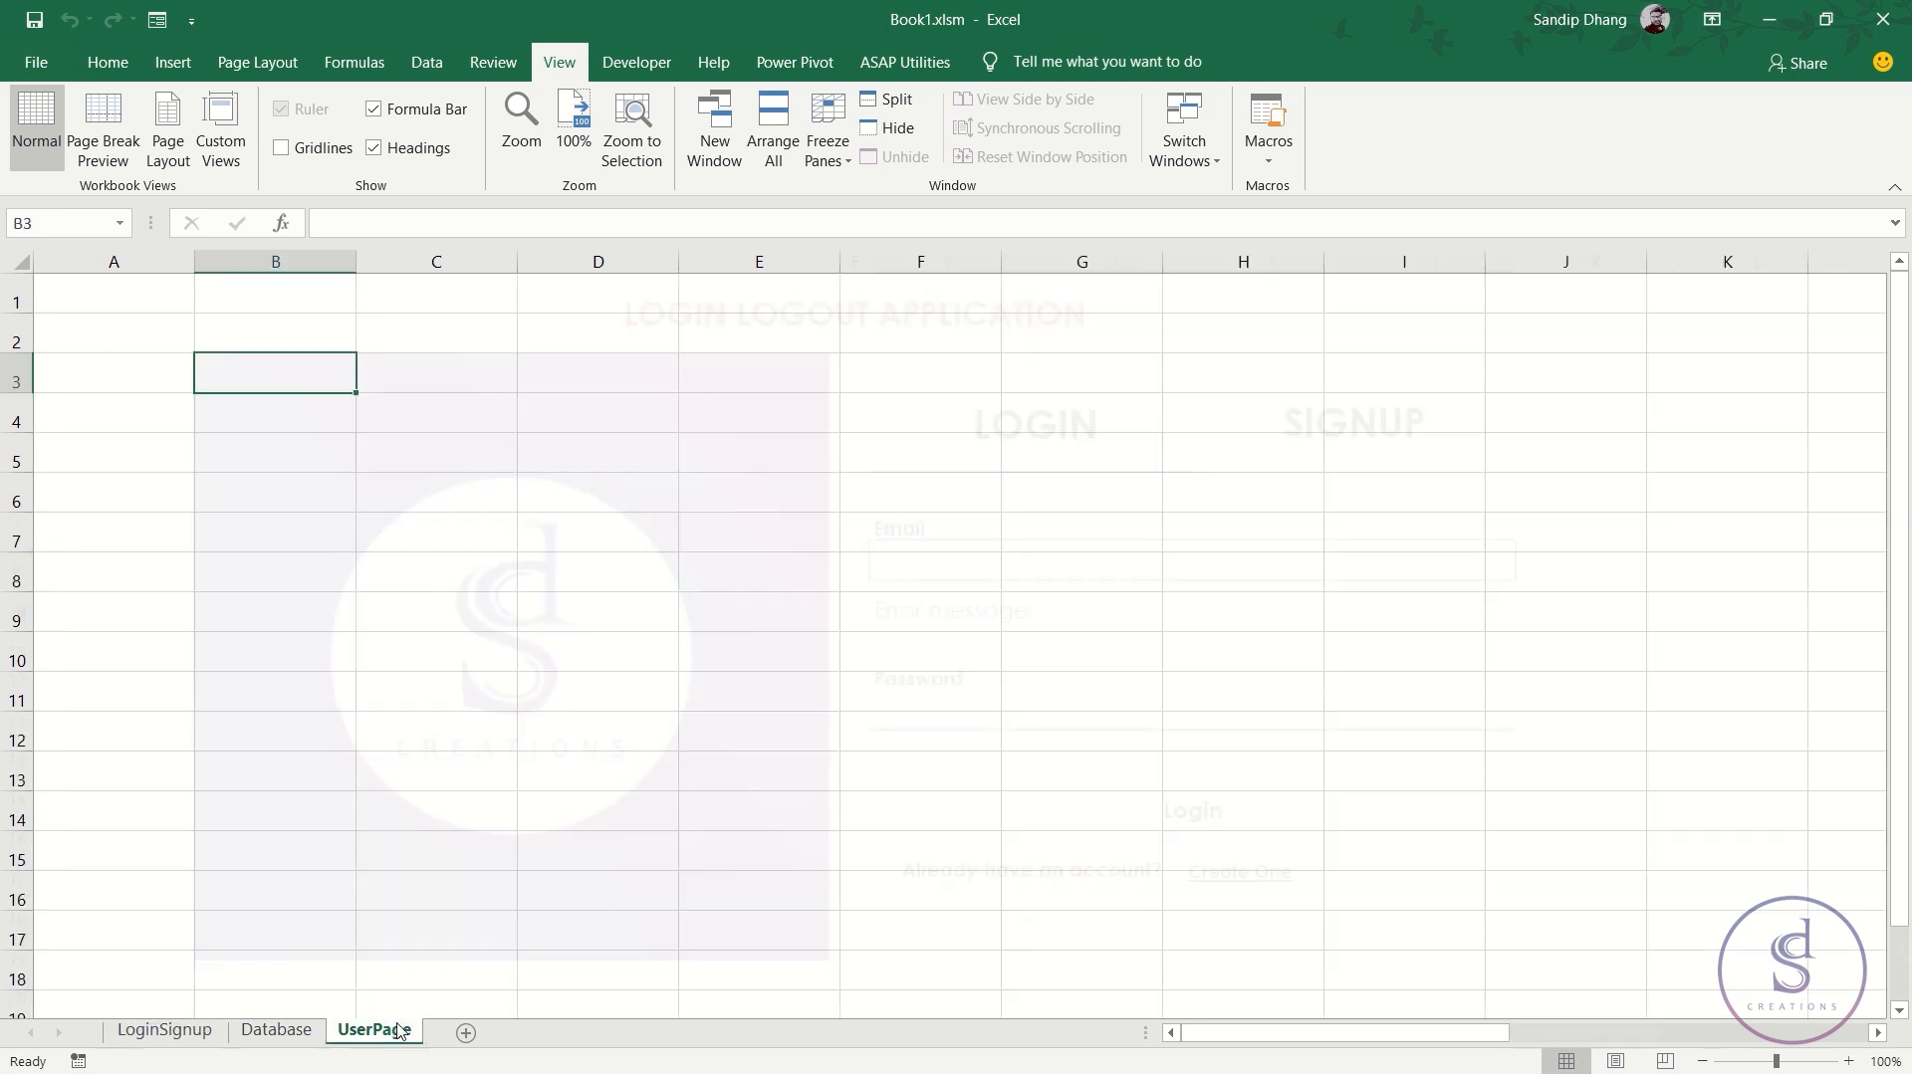
# - Merge A1:H2 into a crimson banner titled 'userpage' in white, bold, size 24, middle-aligned
pyautogui.moveTo(145, 278); pyautogui.dragTo(1256, 315)
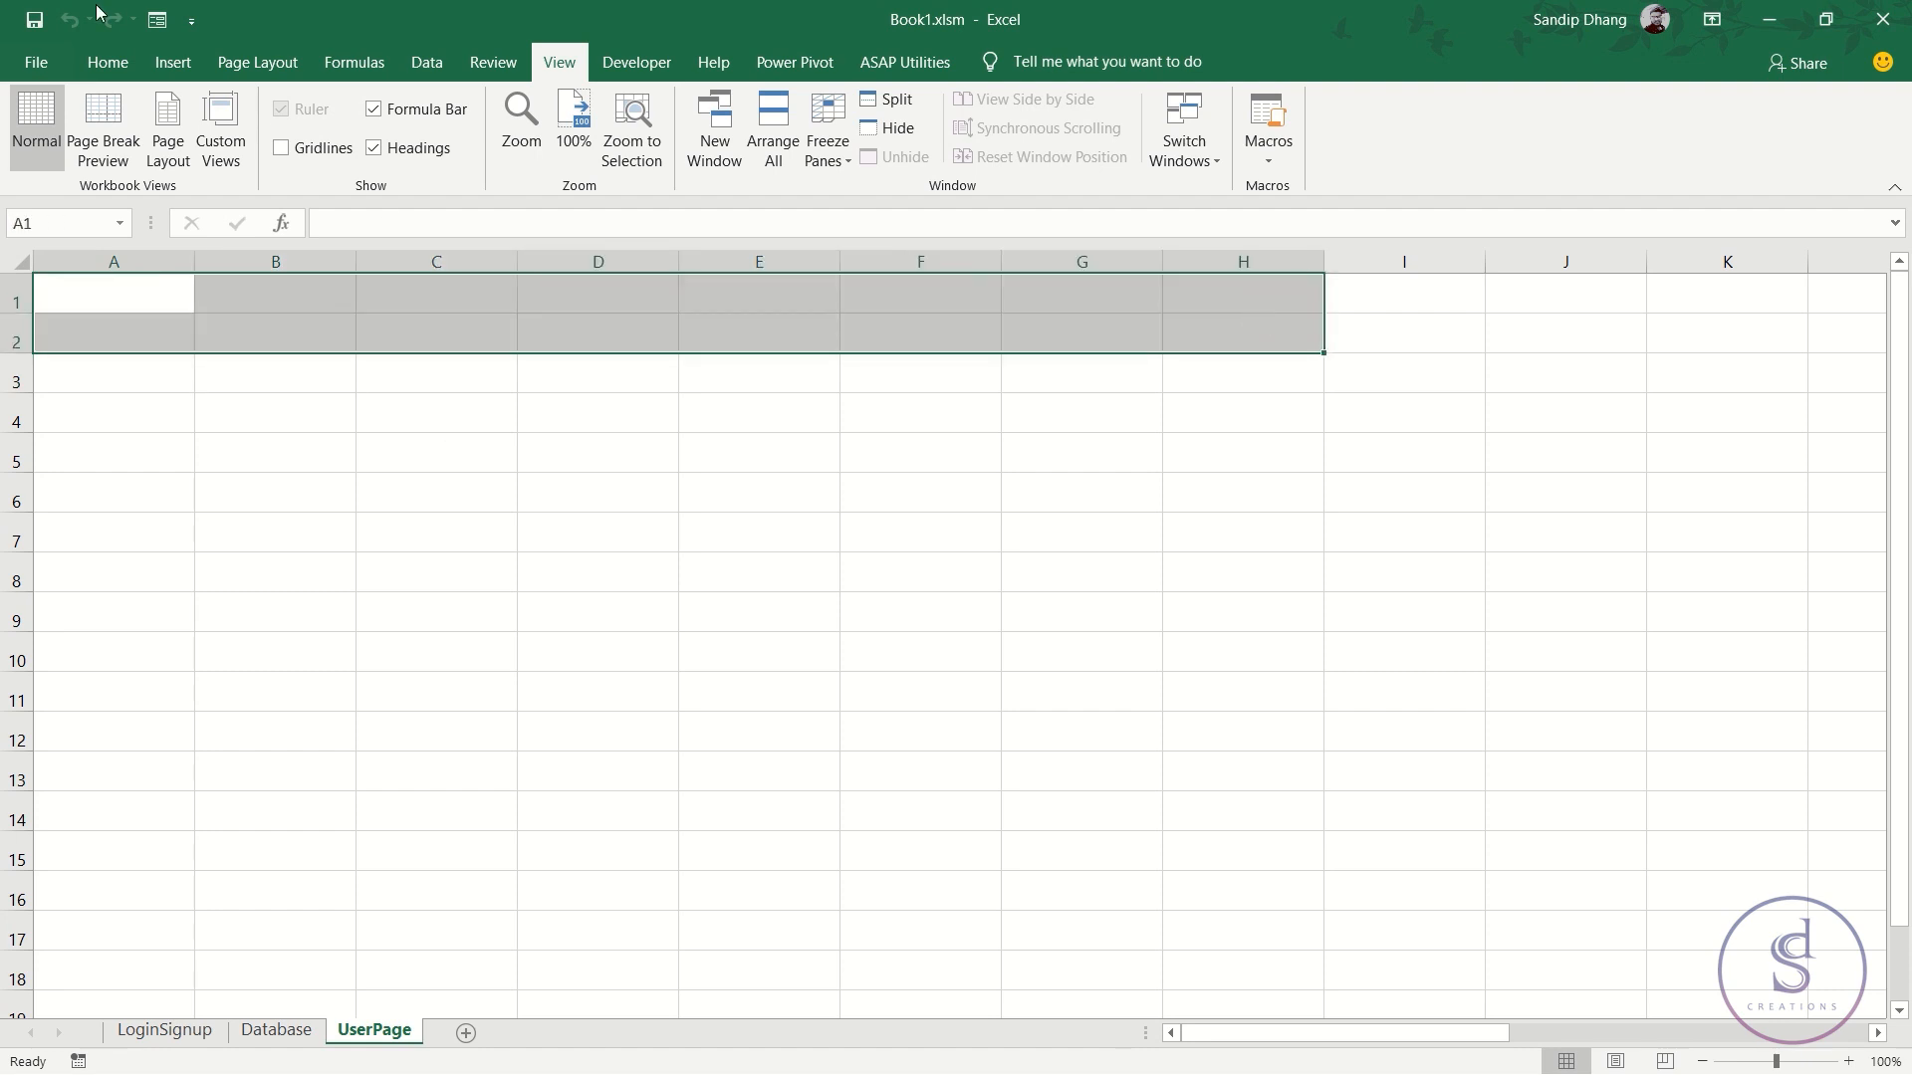
pyautogui.click(108, 62)
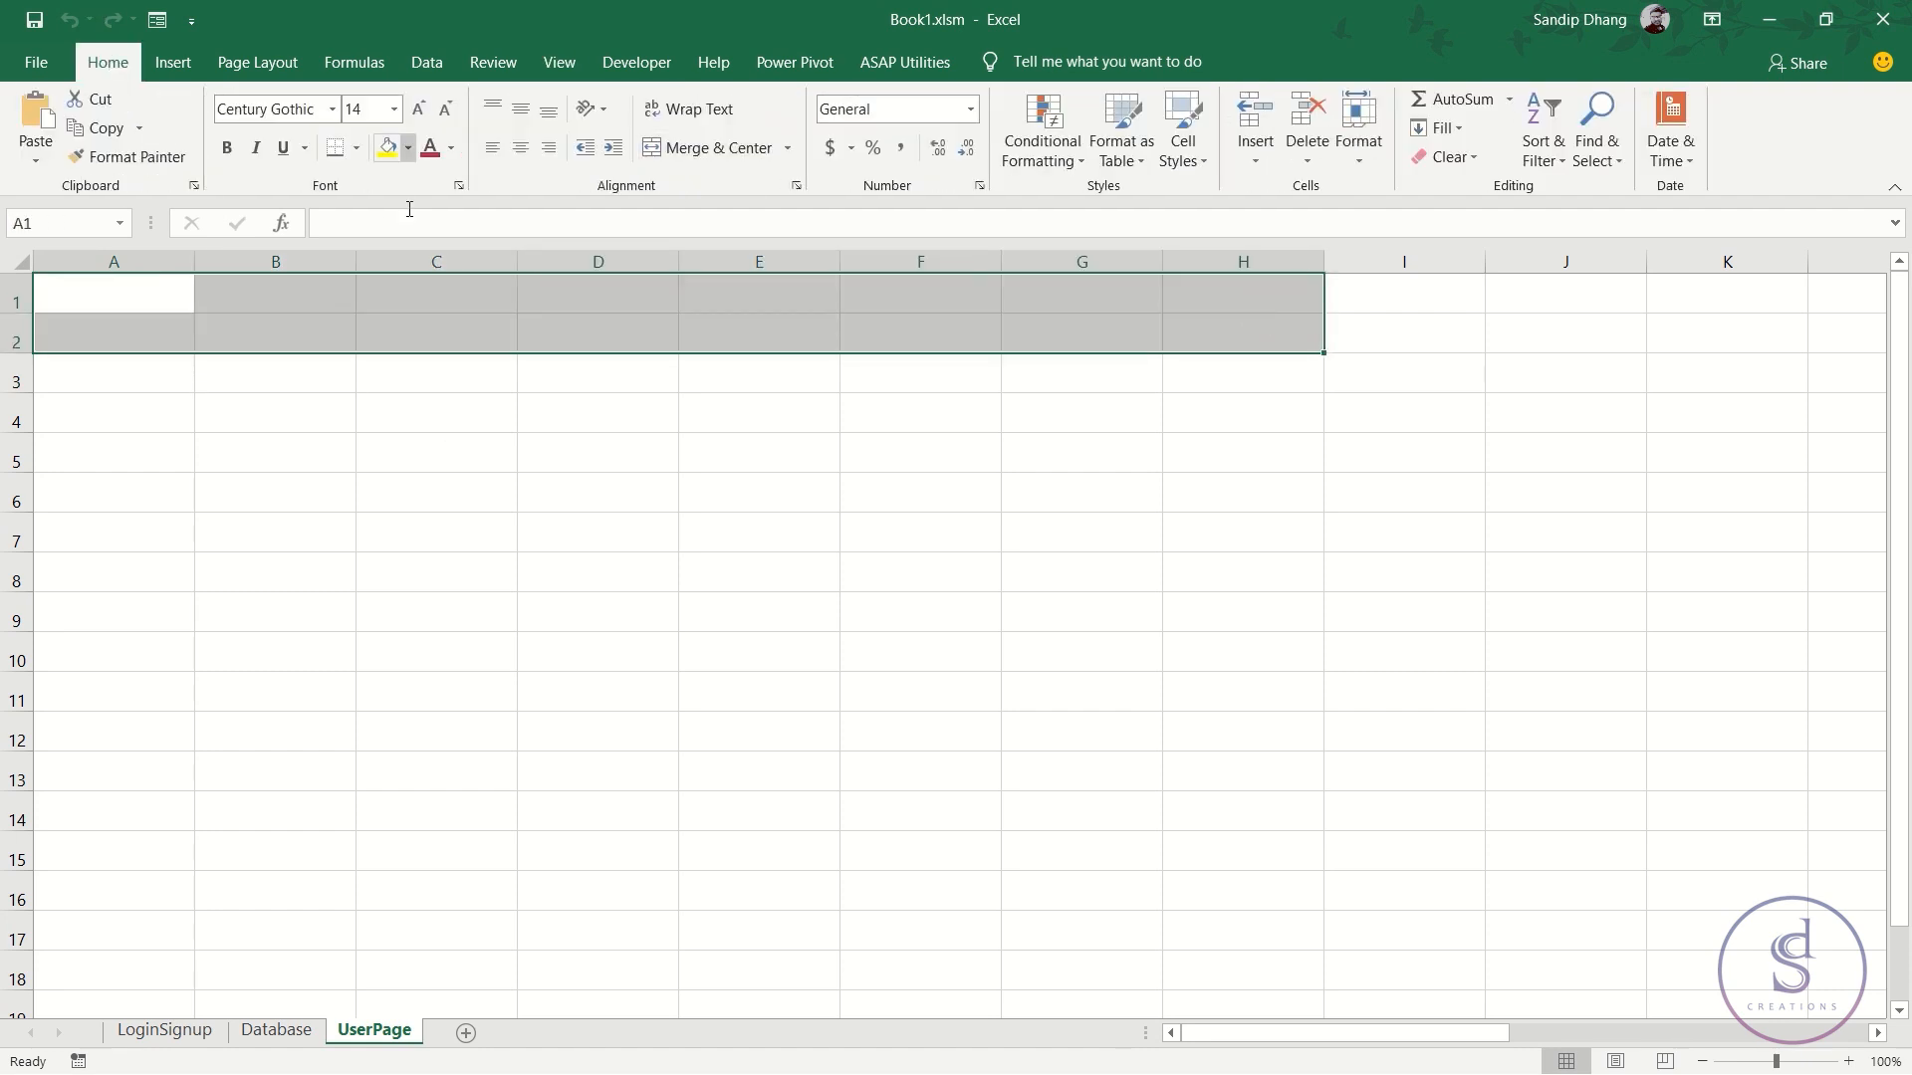
pyautogui.click(666, 151)
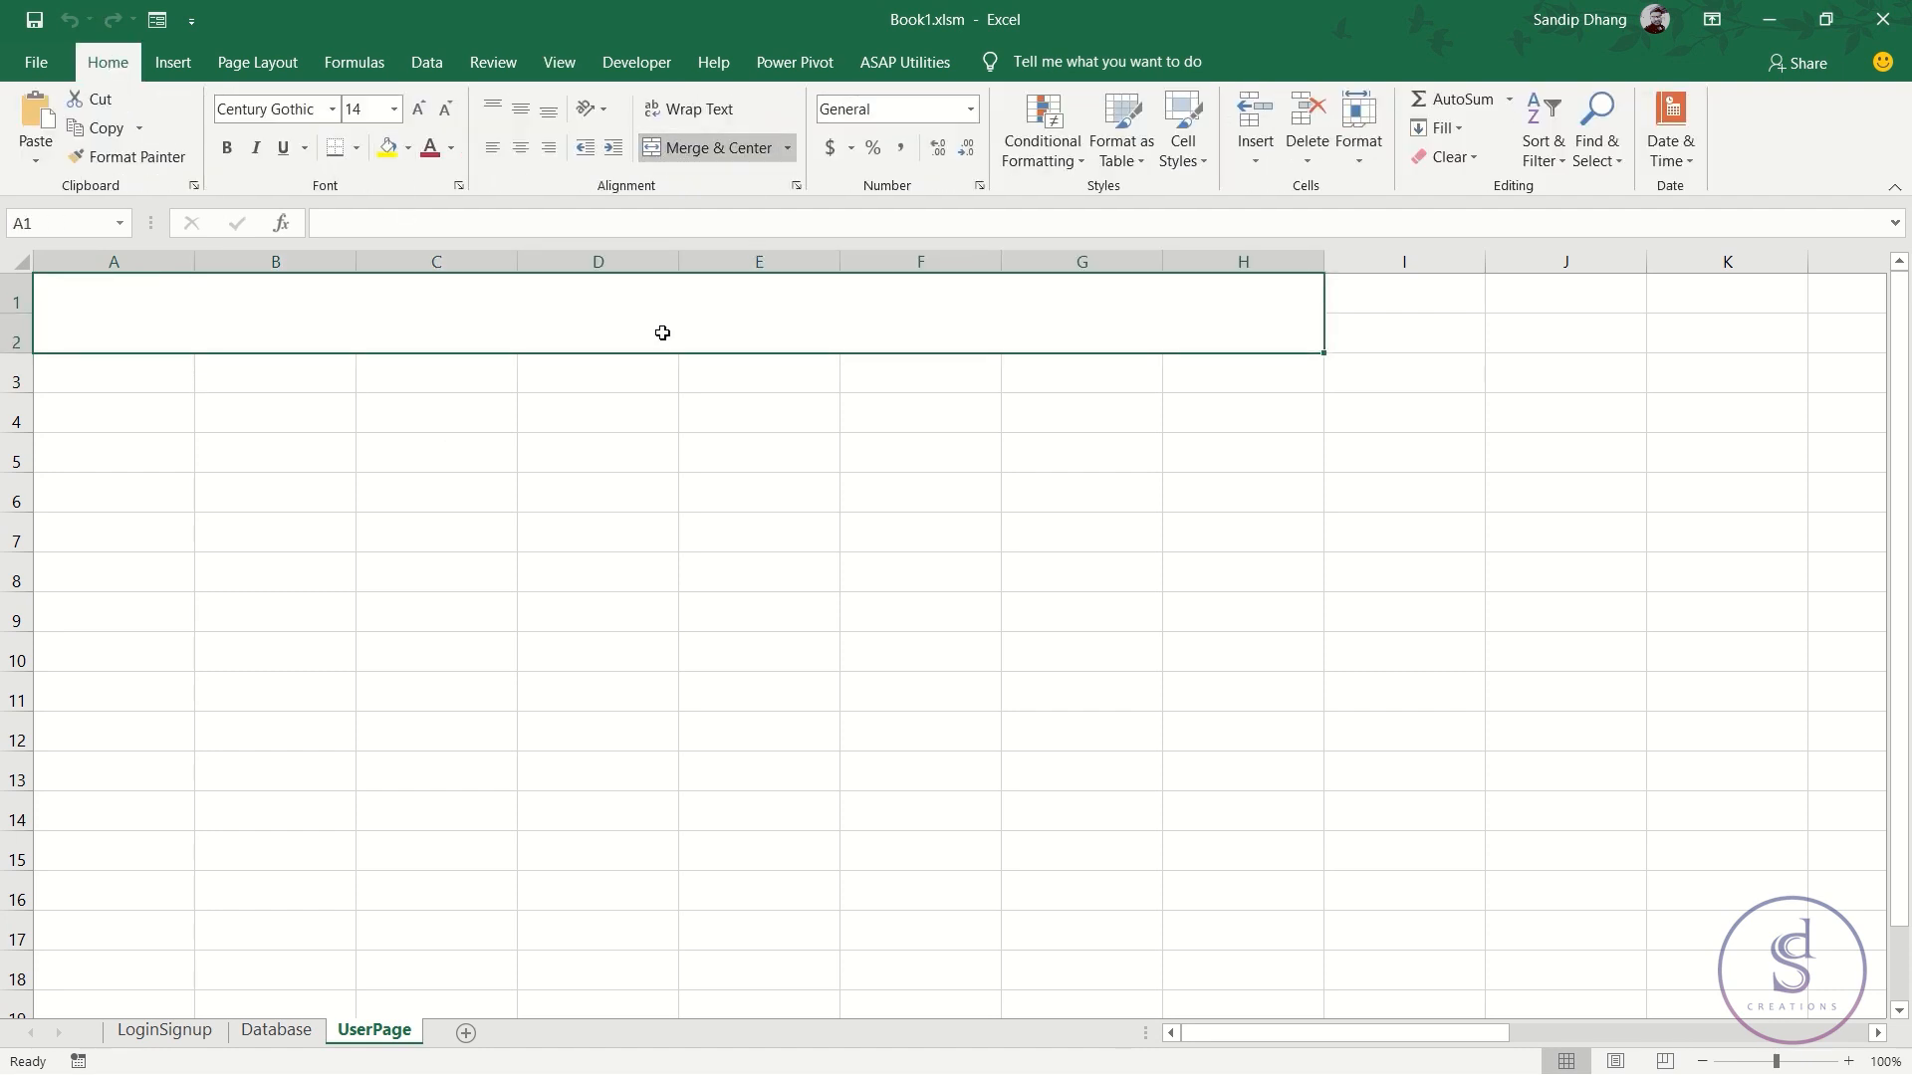
pyautogui.click(410, 149)
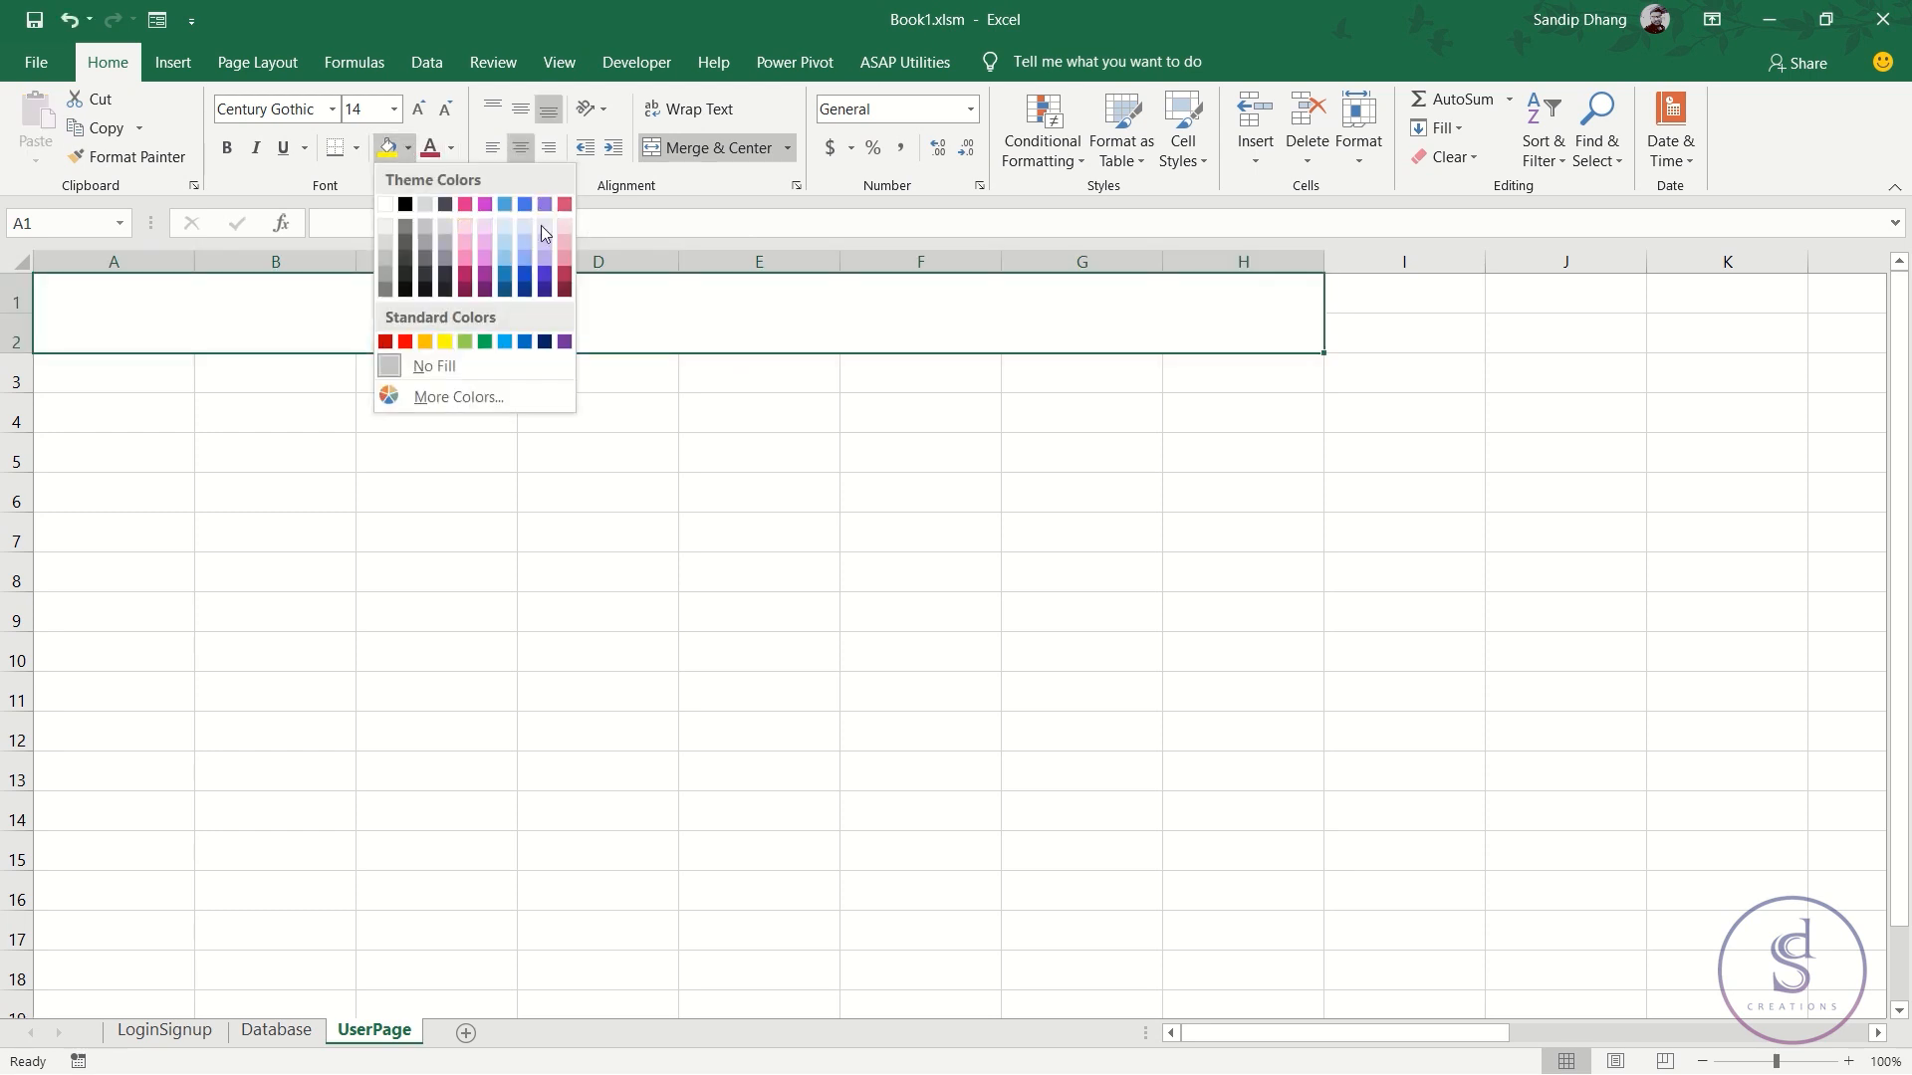
pyautogui.click(564, 277)
pyautogui.click(451, 148)
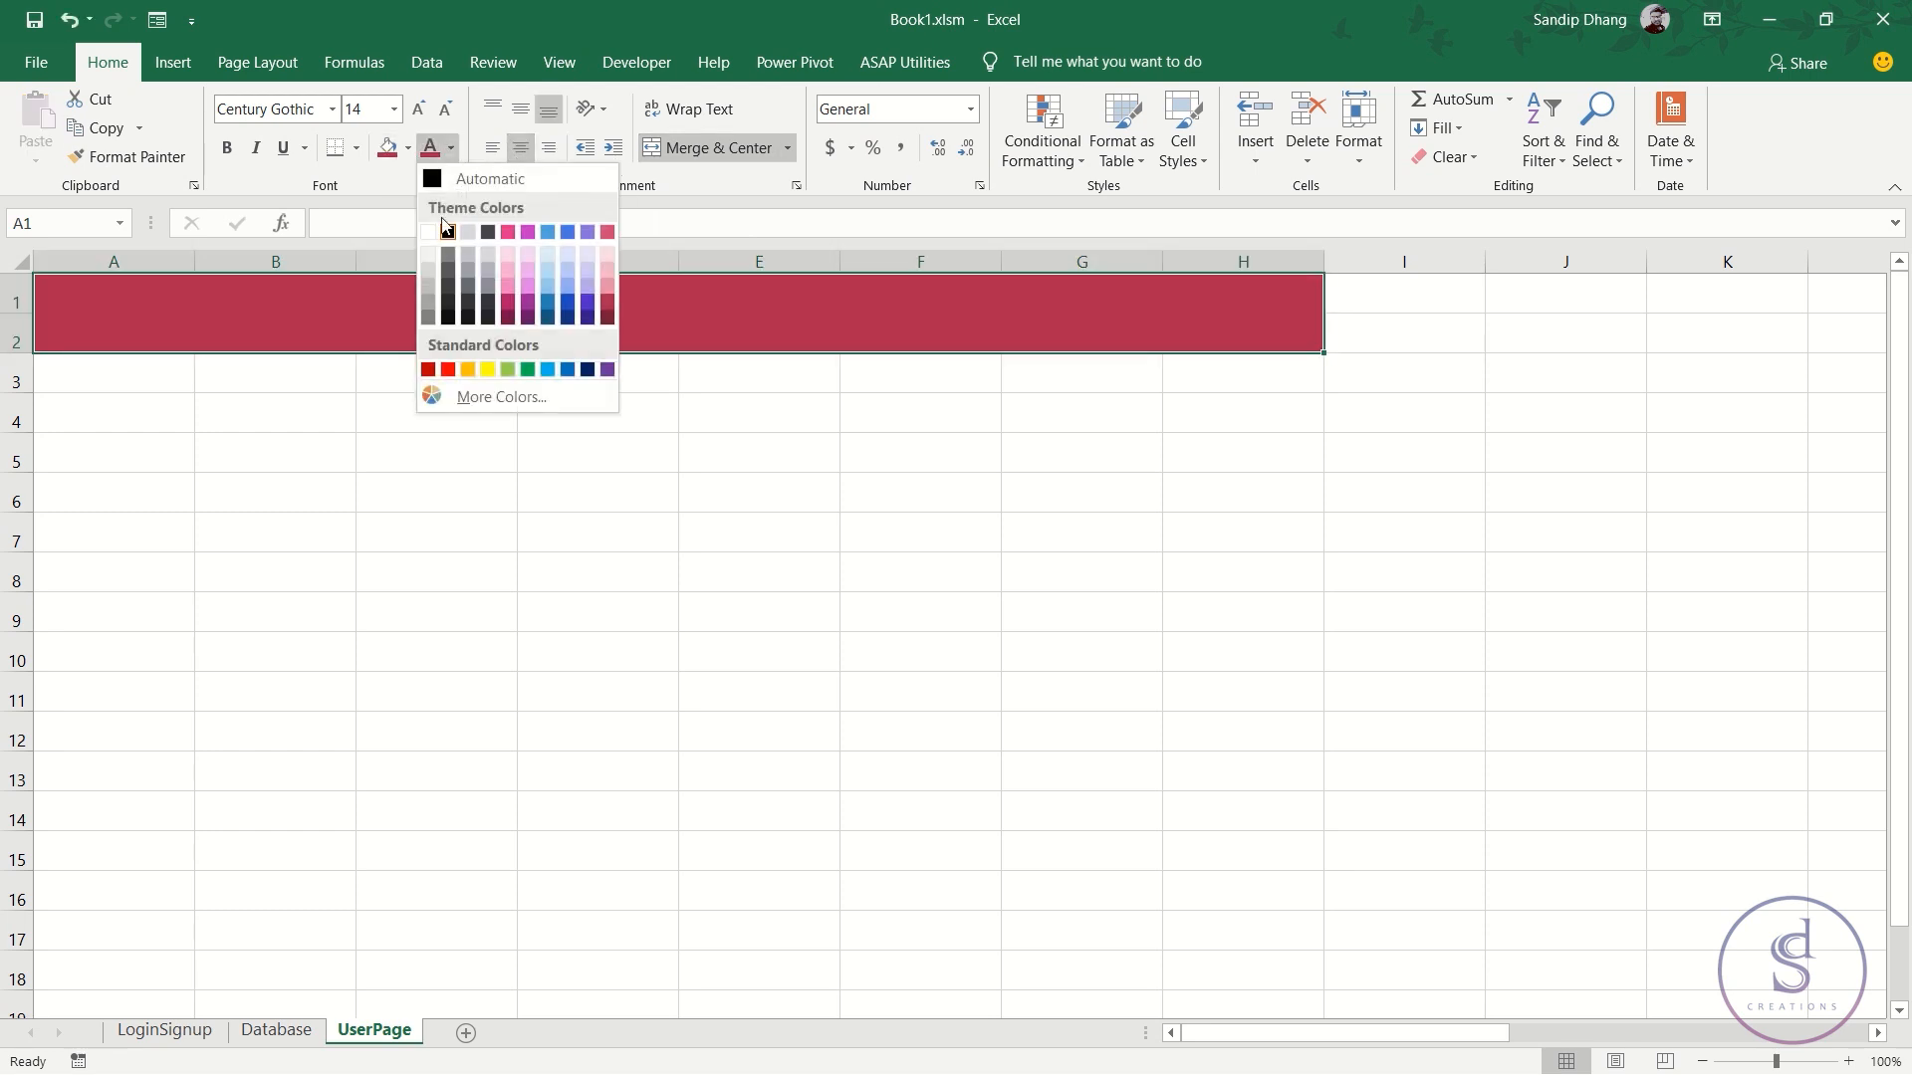
pyautogui.click(433, 230)
pyautogui.click(227, 148)
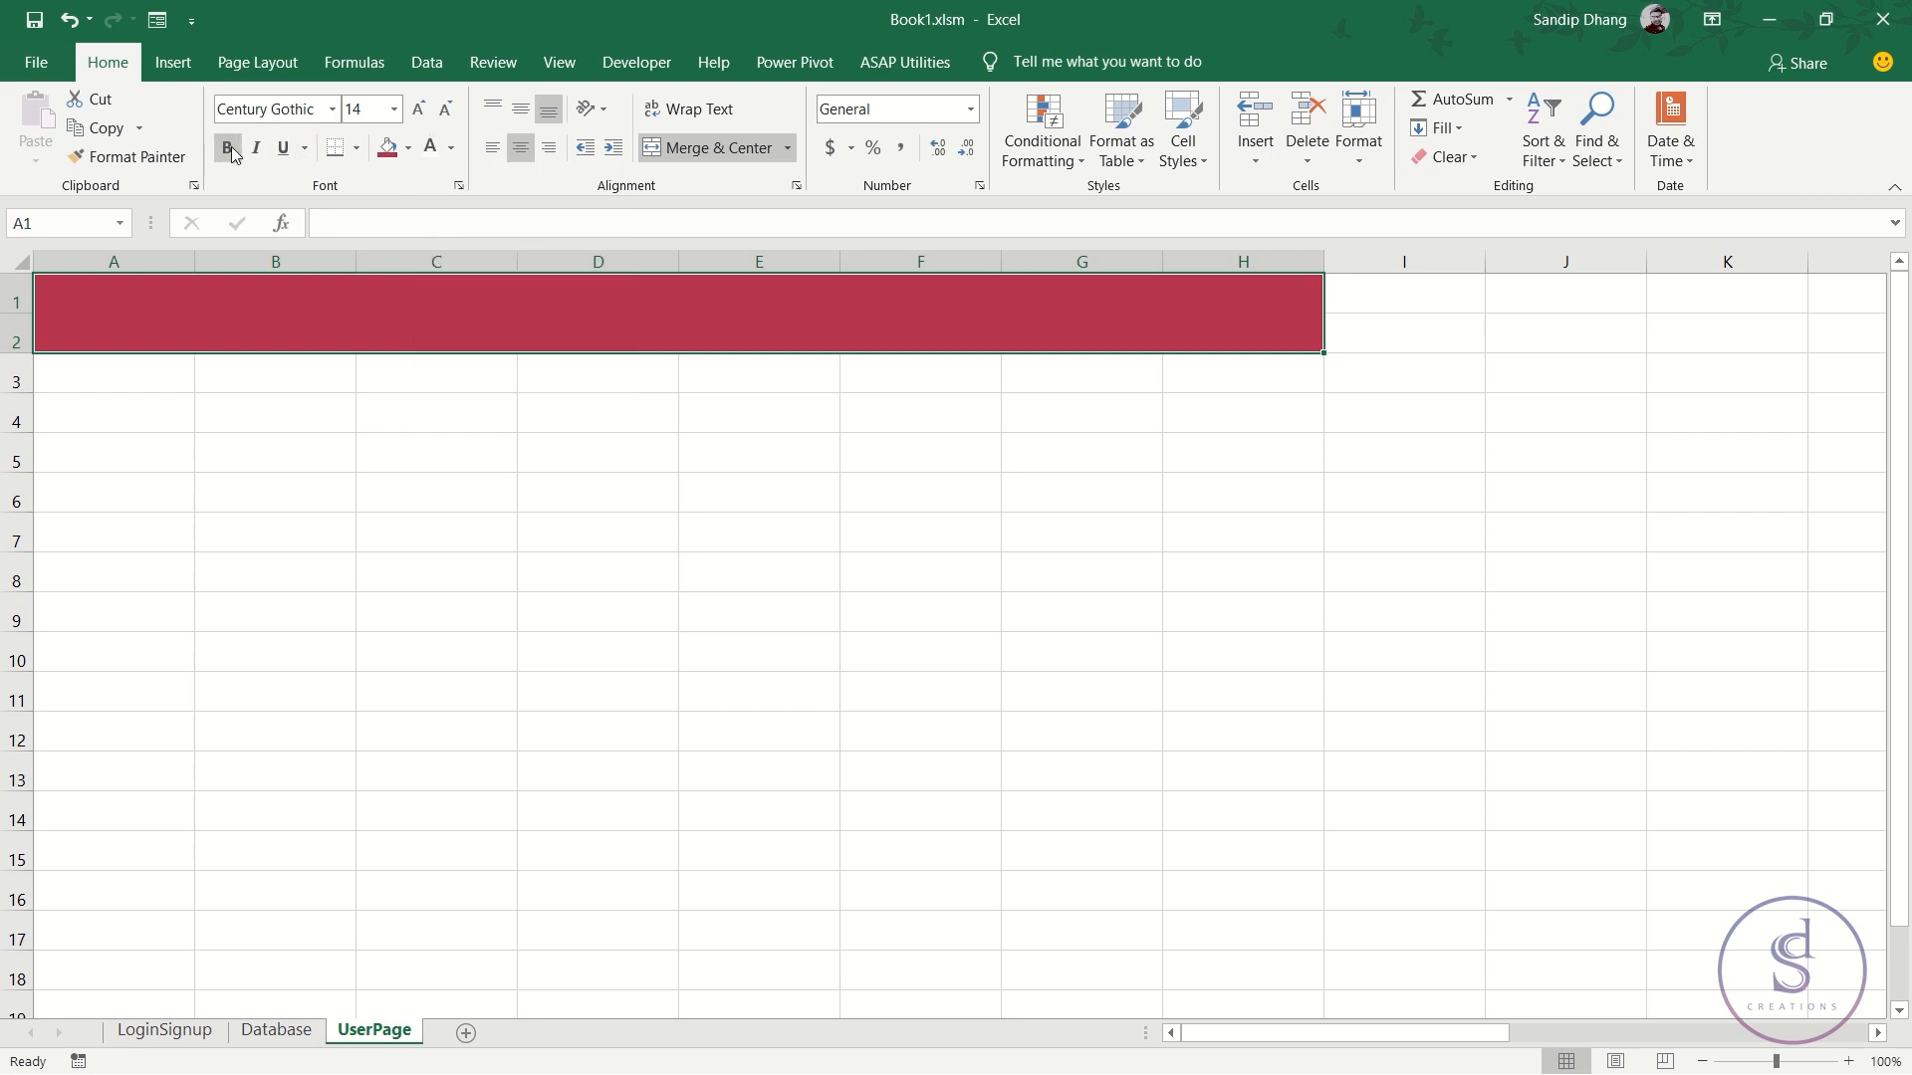
pyautogui.click(419, 110)
pyautogui.click(419, 110)
pyautogui.click(418, 110)
pyautogui.click(418, 109)
pyautogui.click(520, 108)
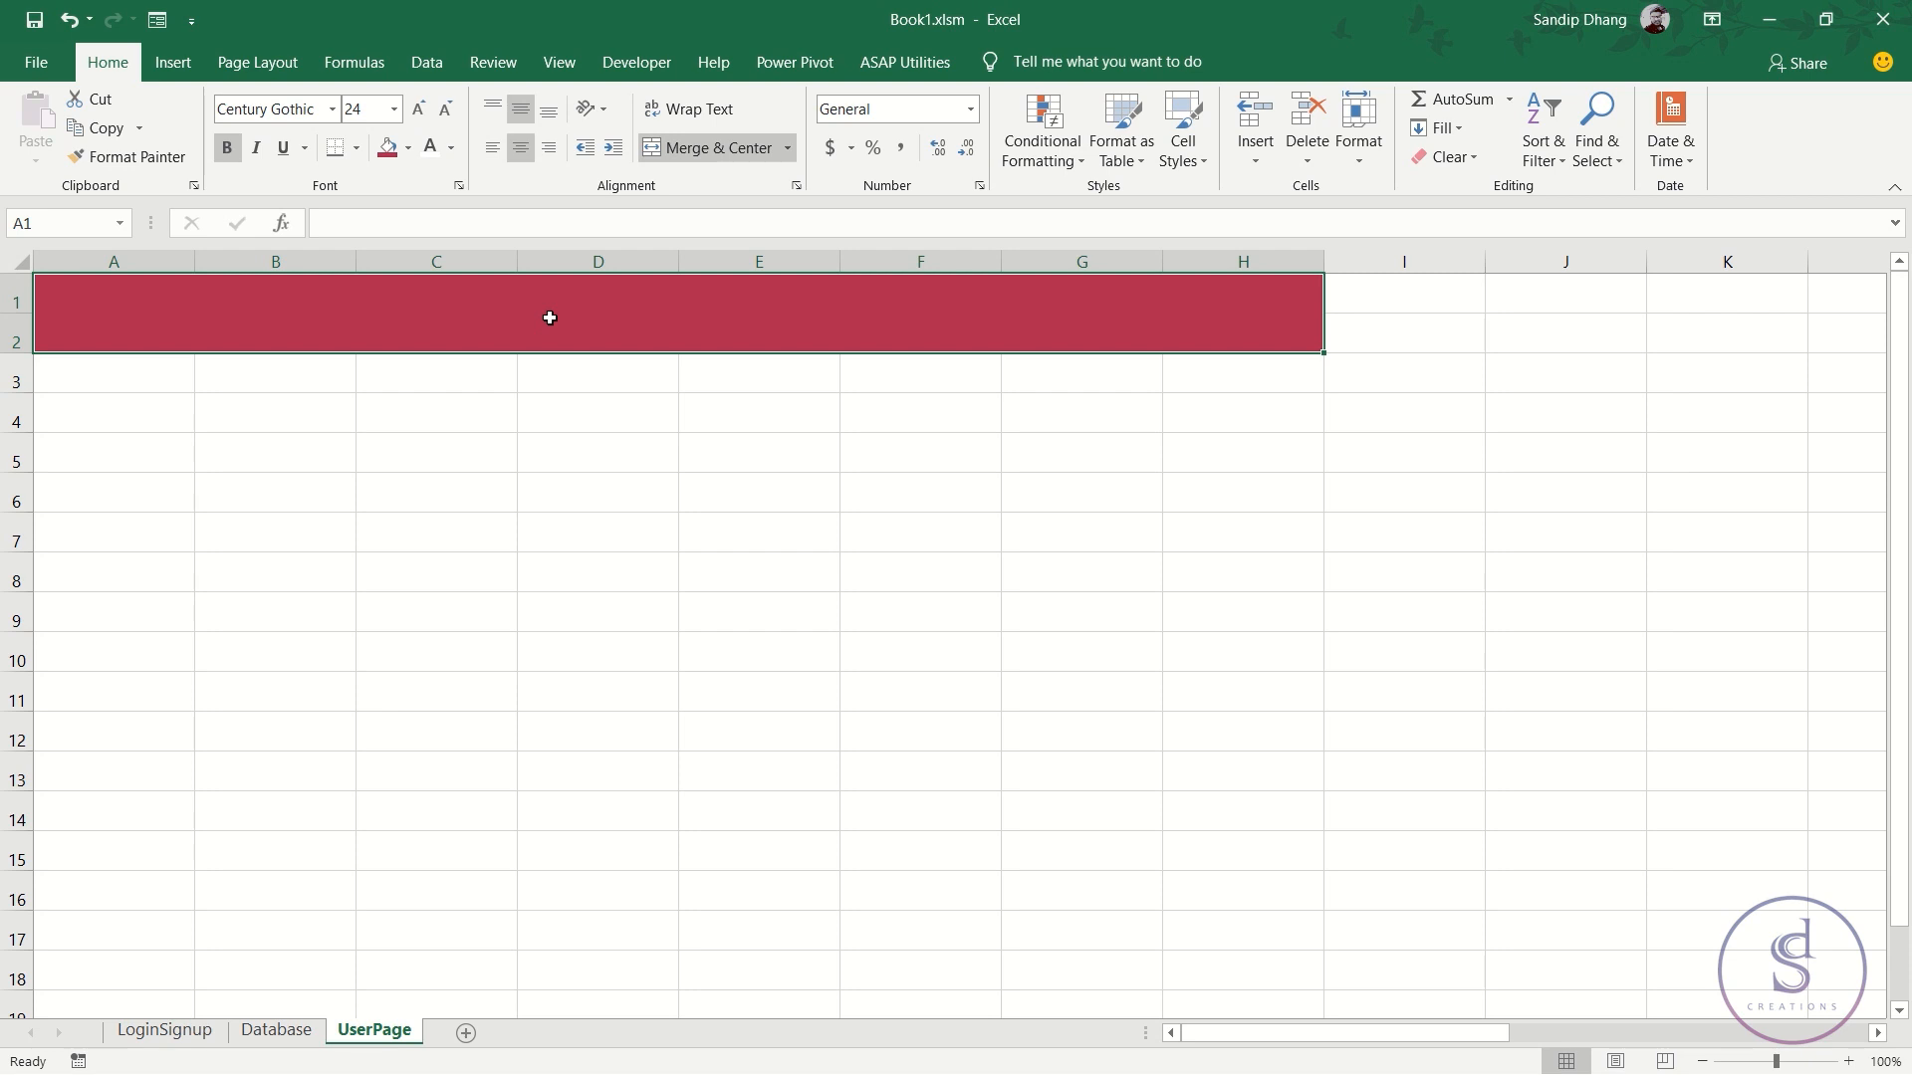
pyautogui.write('userpage')
pyautogui.press('Return')
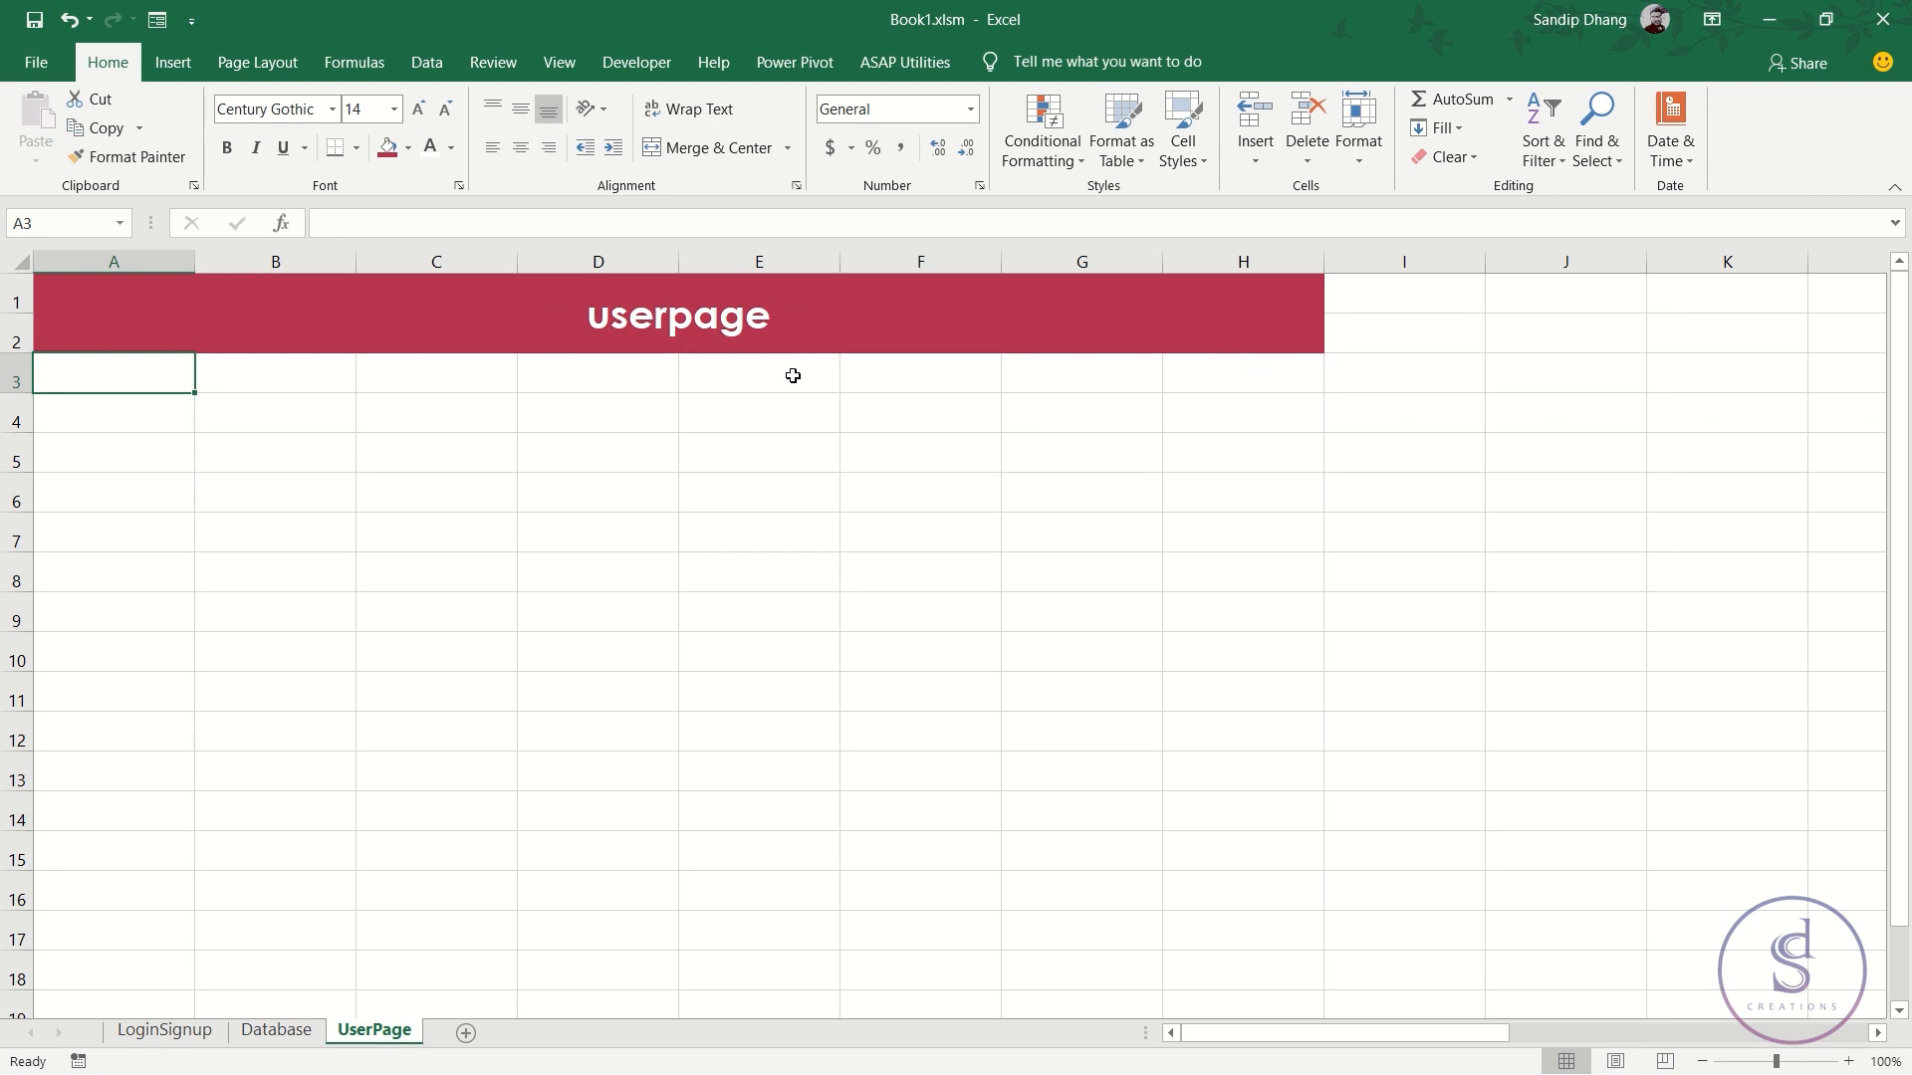
# - Extend the crimson fill to cells I1:J2
pyautogui.click(1105, 287)
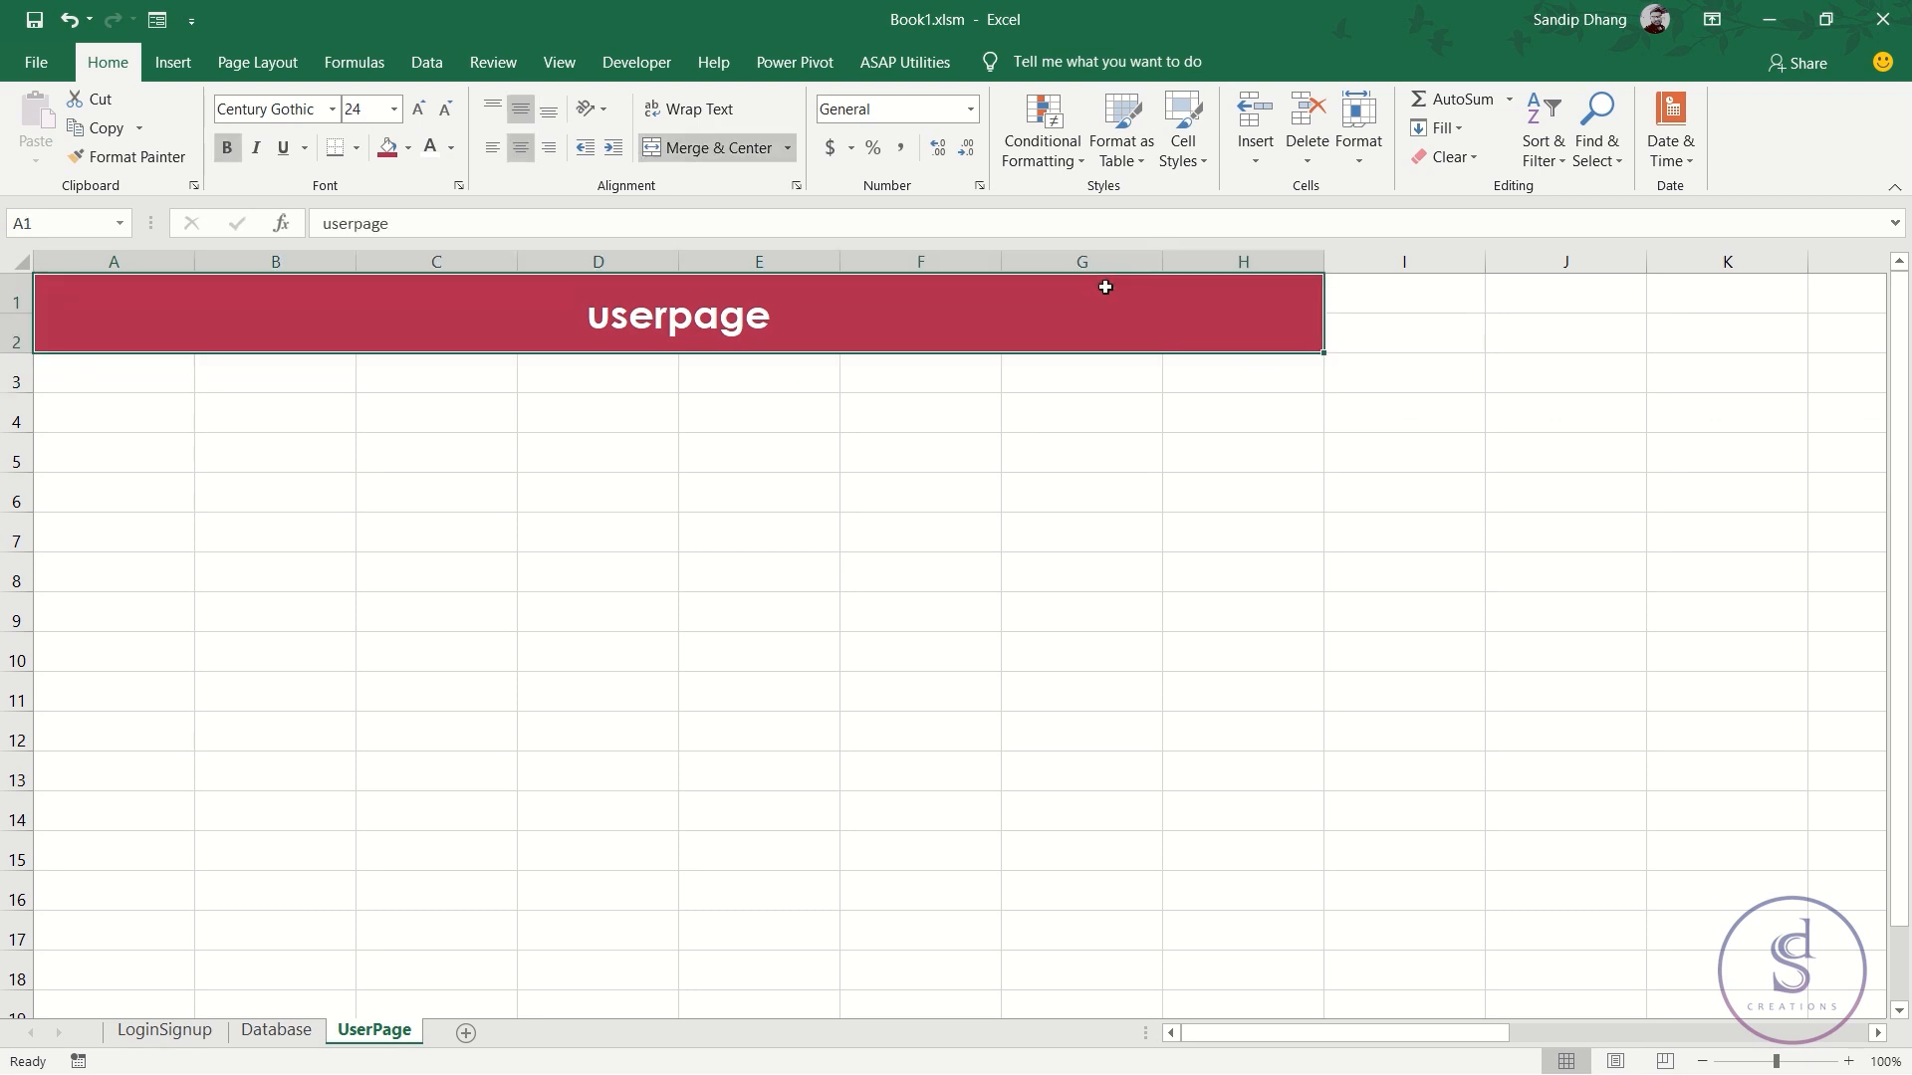
pyautogui.click(1409, 299)
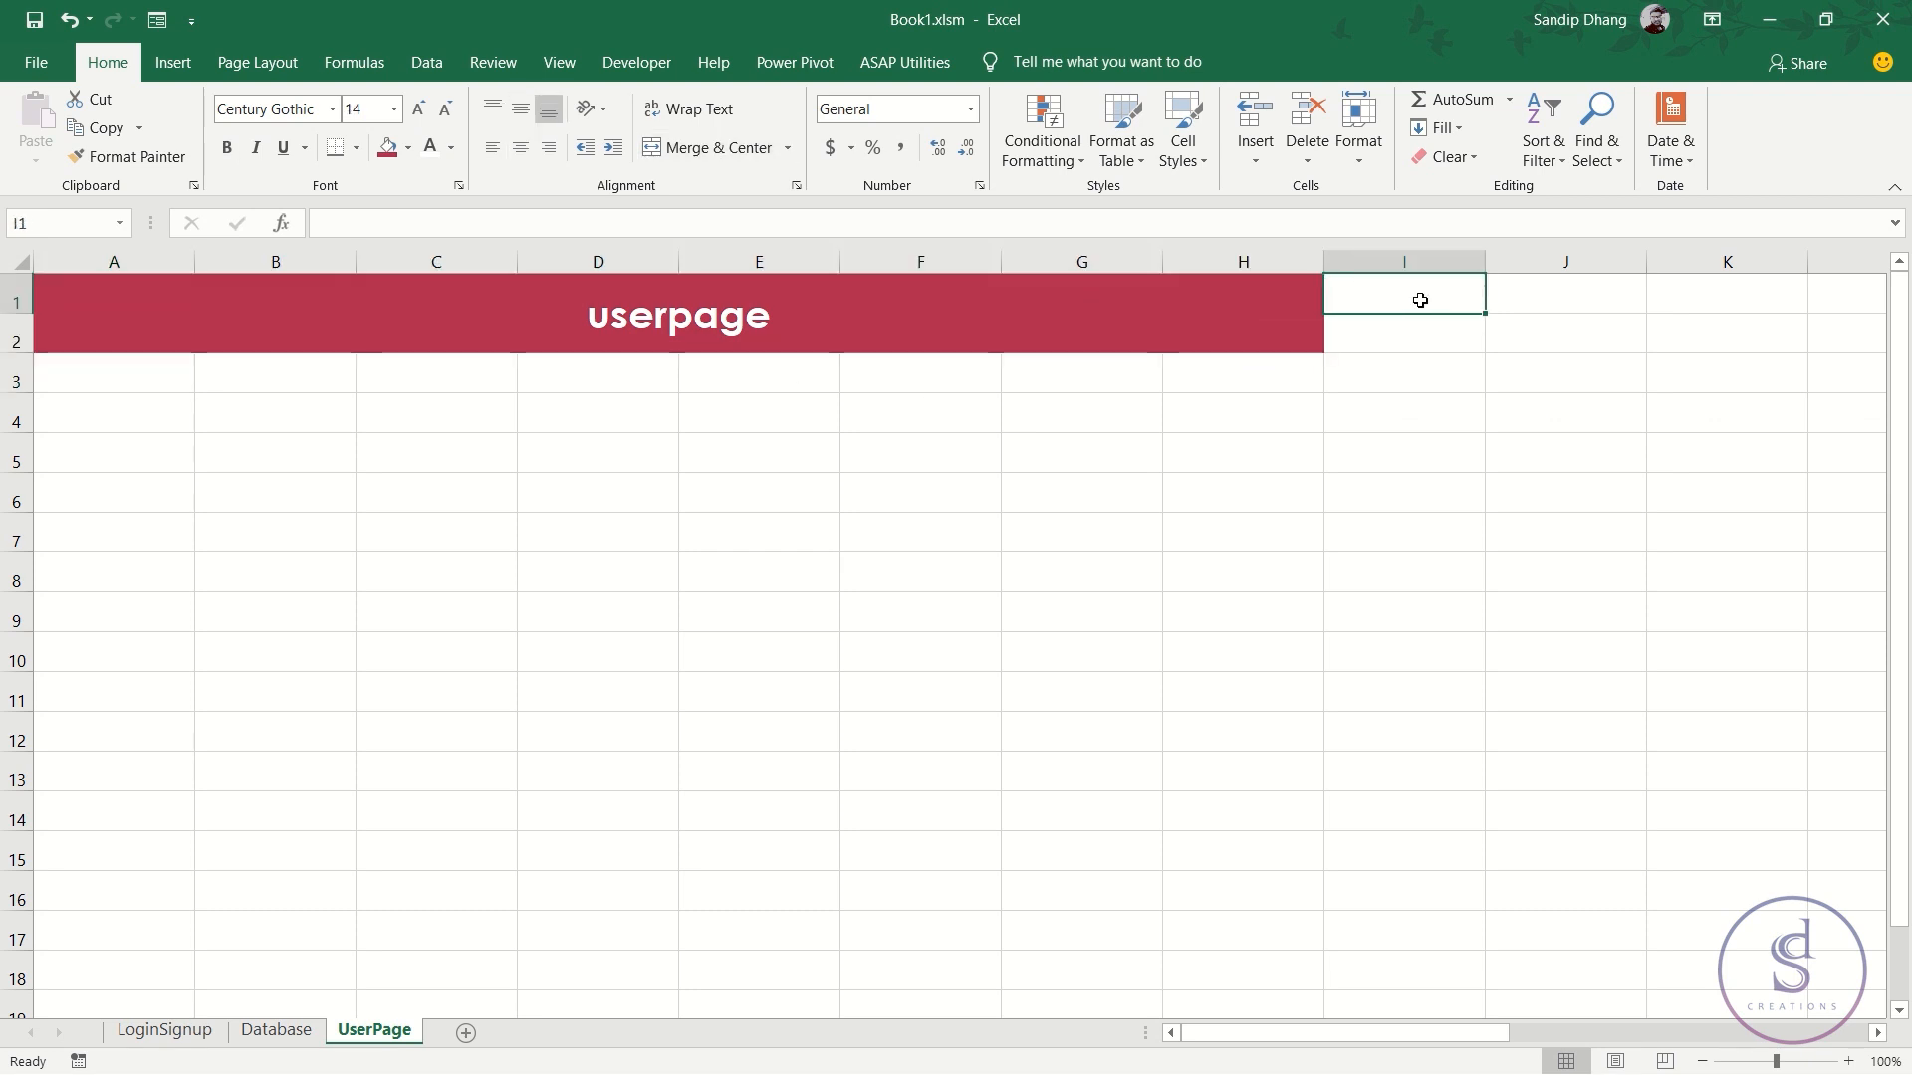
pyautogui.moveTo(1511, 292); pyautogui.dragTo(1525, 329)
pyautogui.click(397, 150)
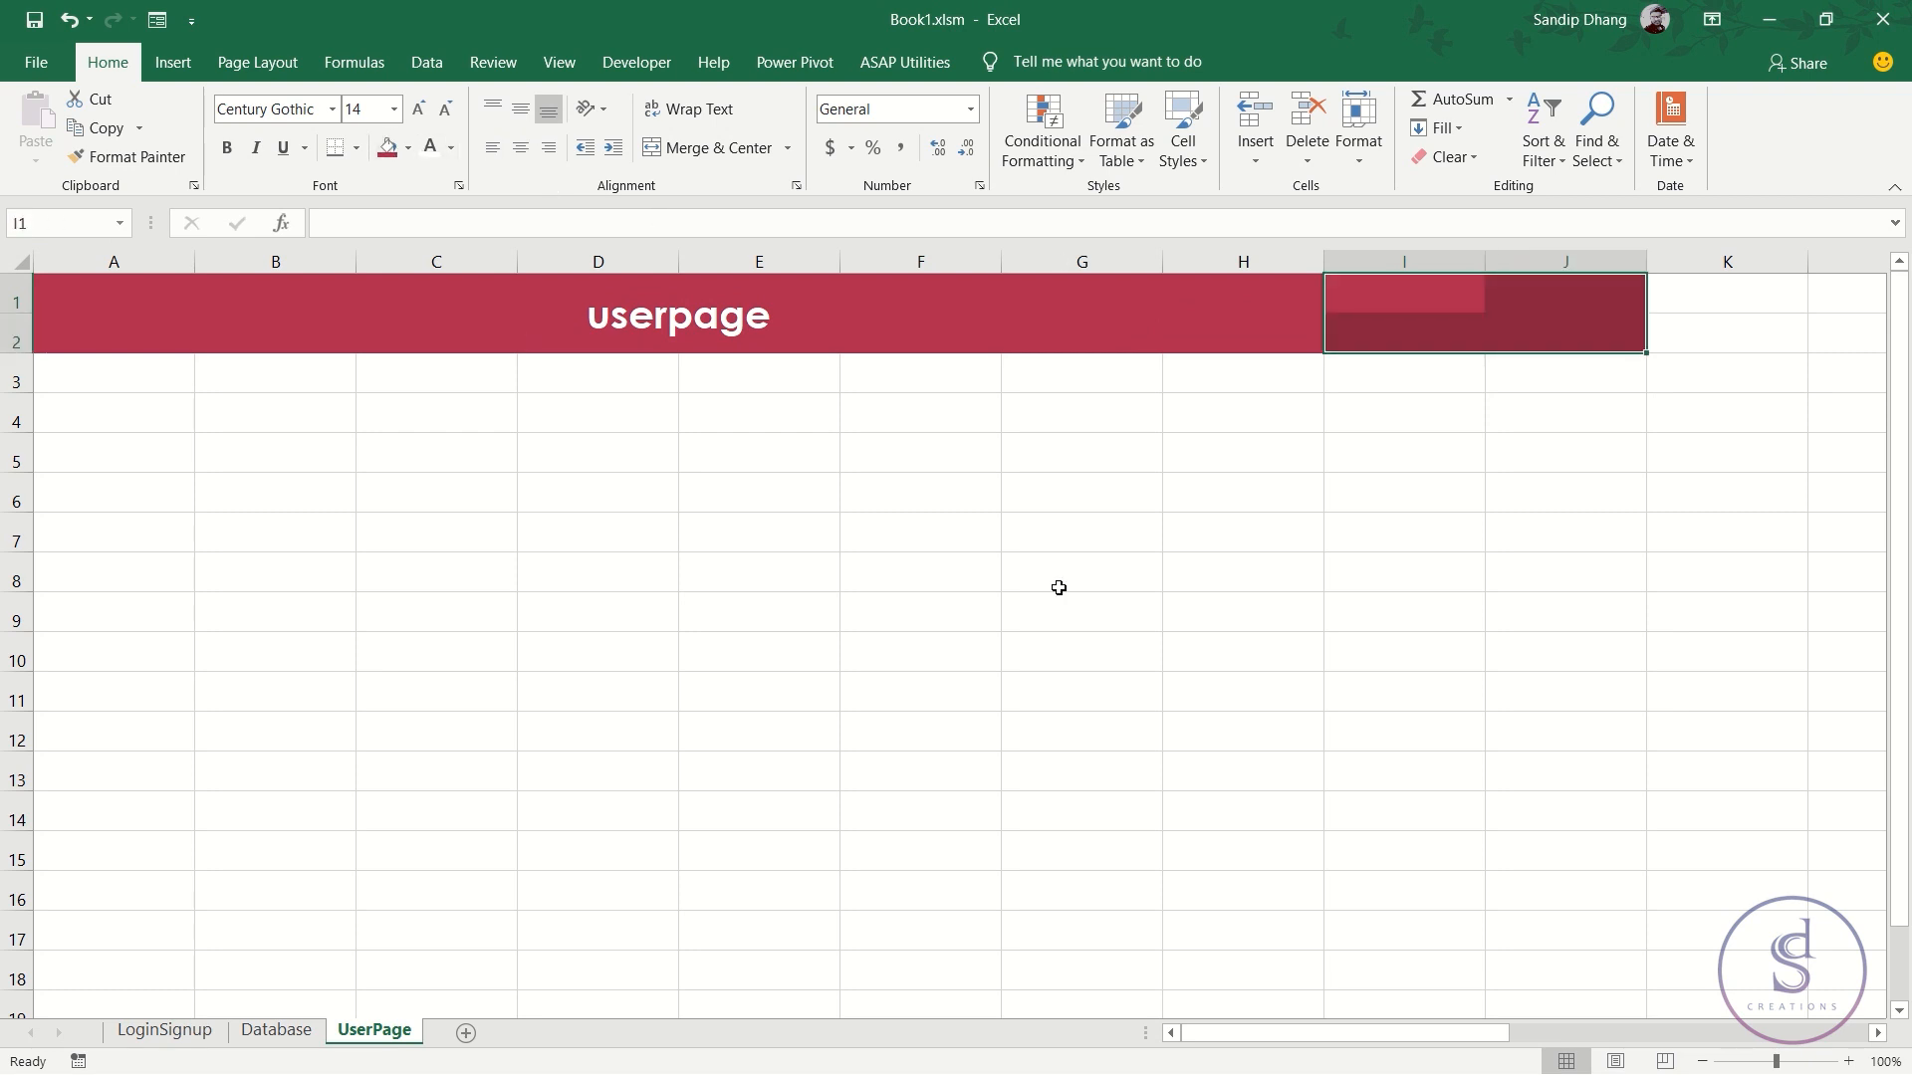
# - Add a white, bold, centred 'Login As:' label across I1:J1
pyautogui.click(1410, 302)
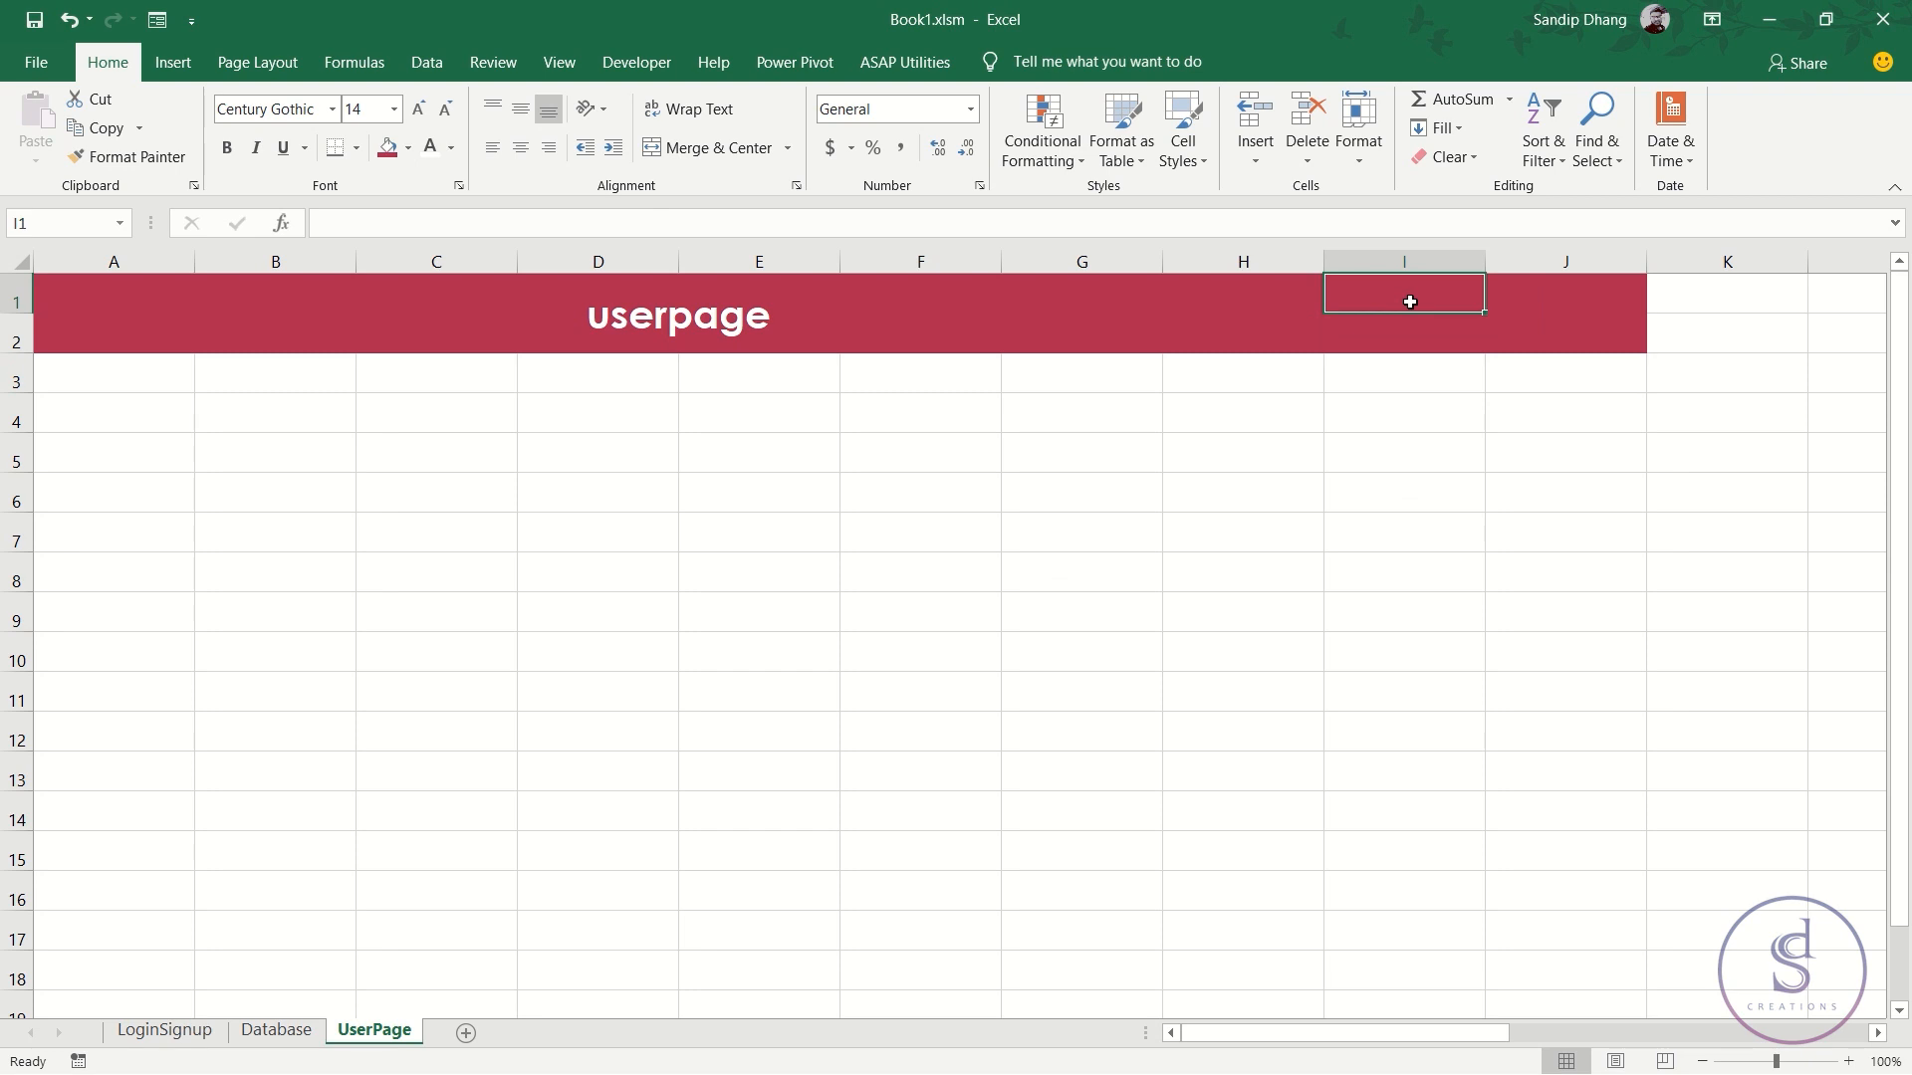
pyautogui.write('Login AS')
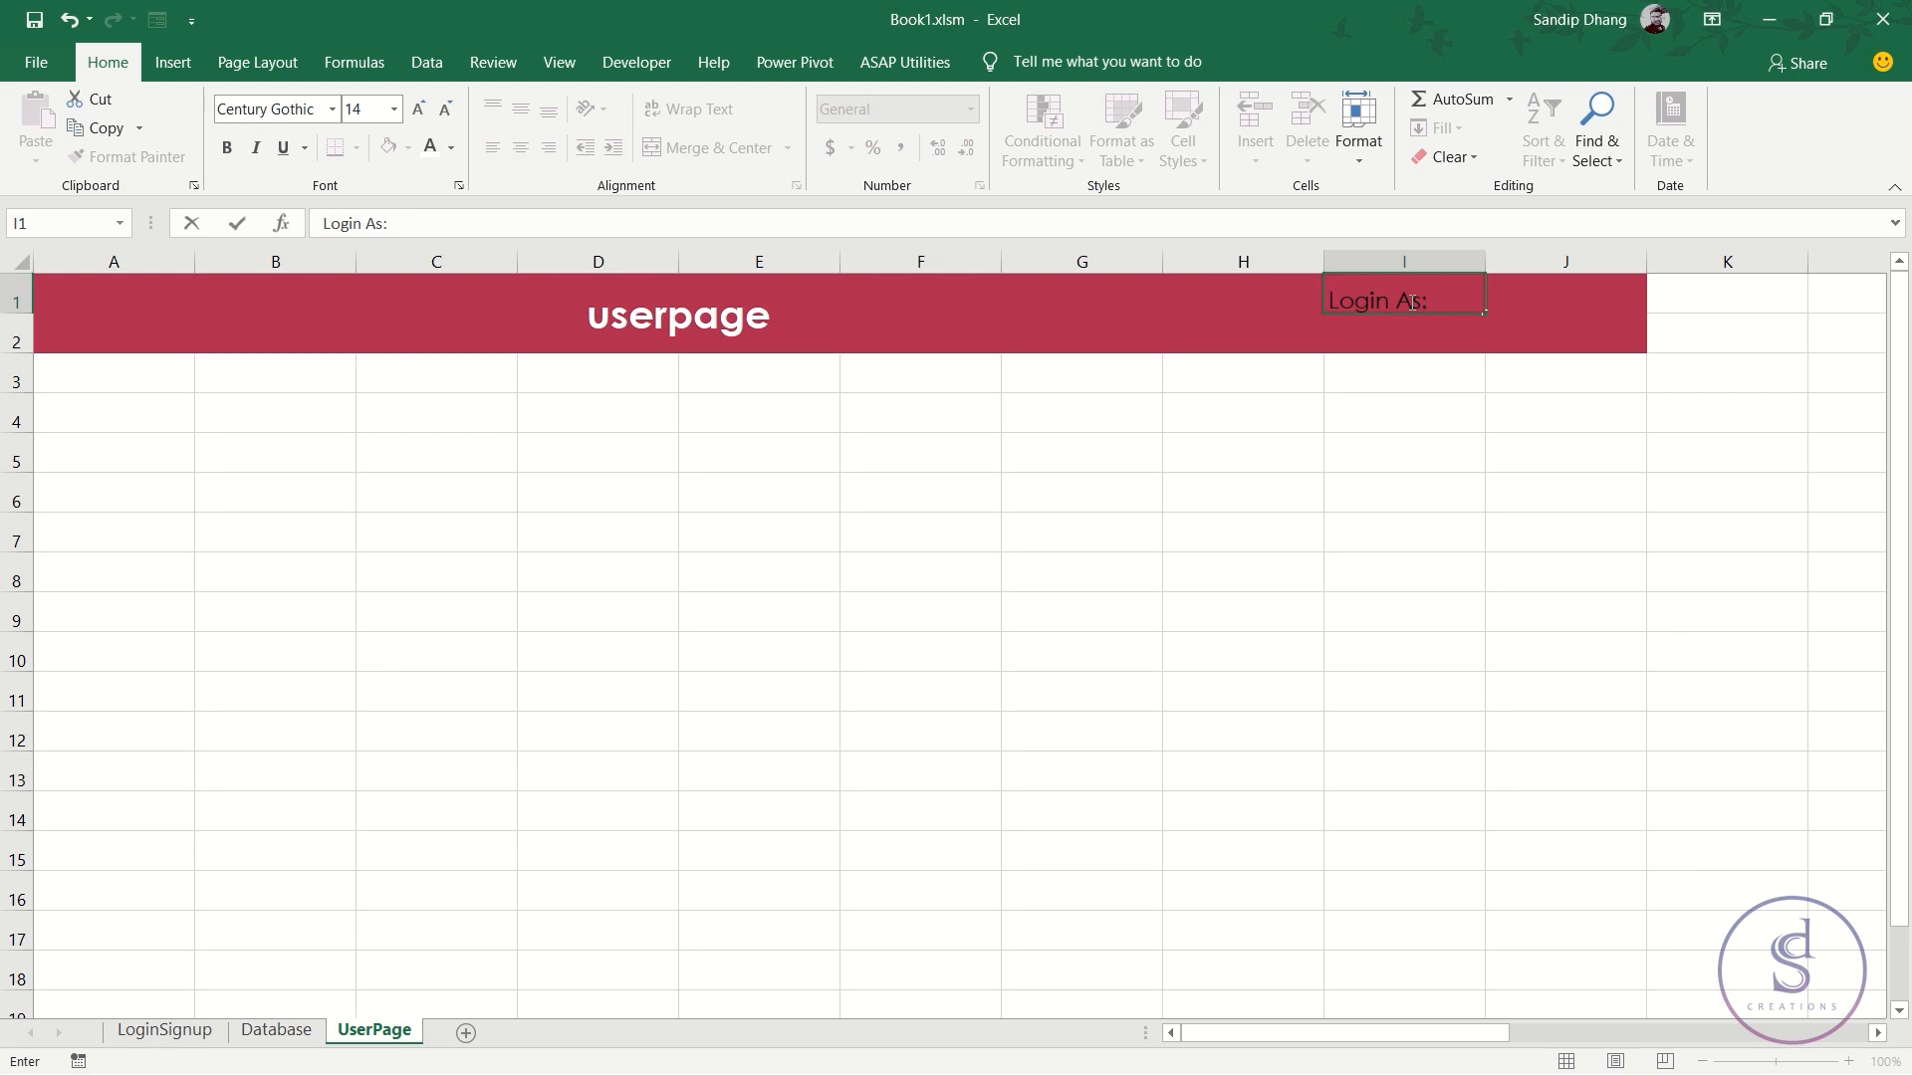
pyautogui.hotkey('ctrl', 'Return')
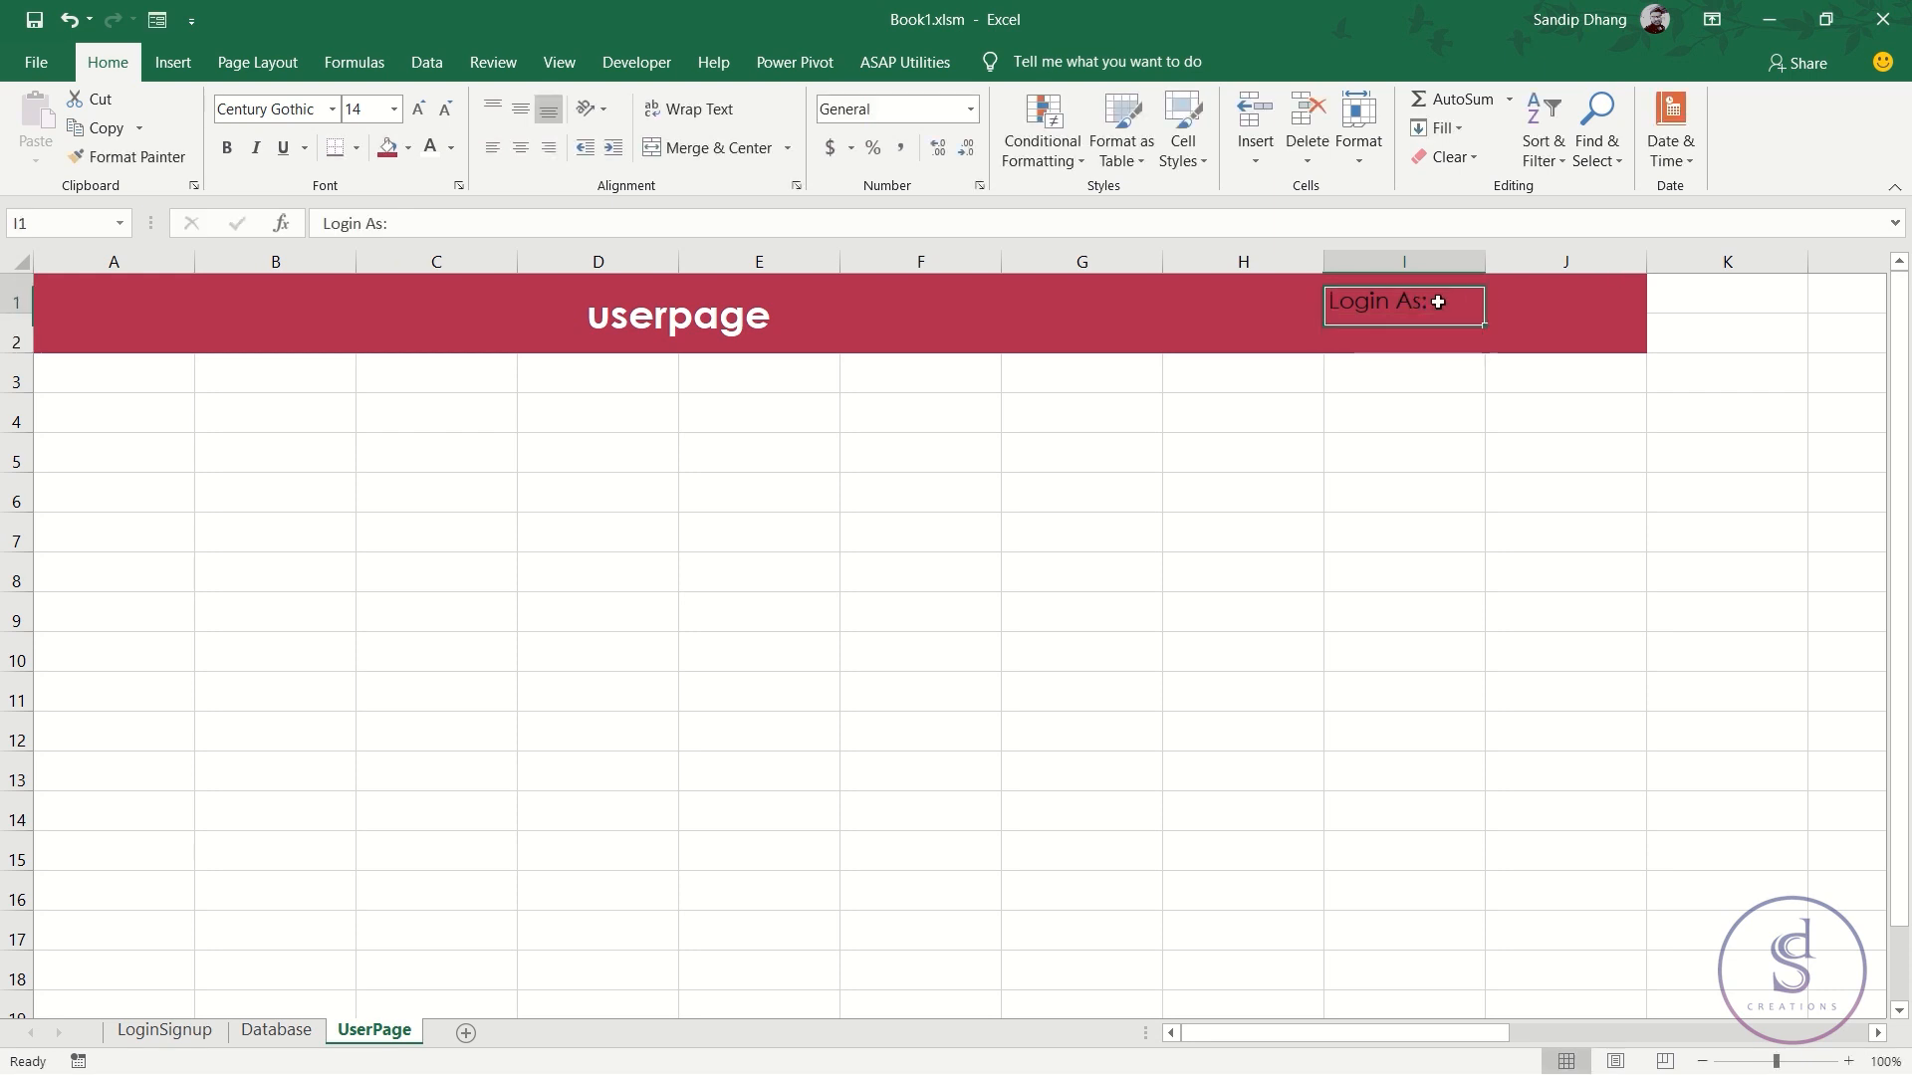
pyautogui.moveTo(1438, 302); pyautogui.dragTo(1523, 294)
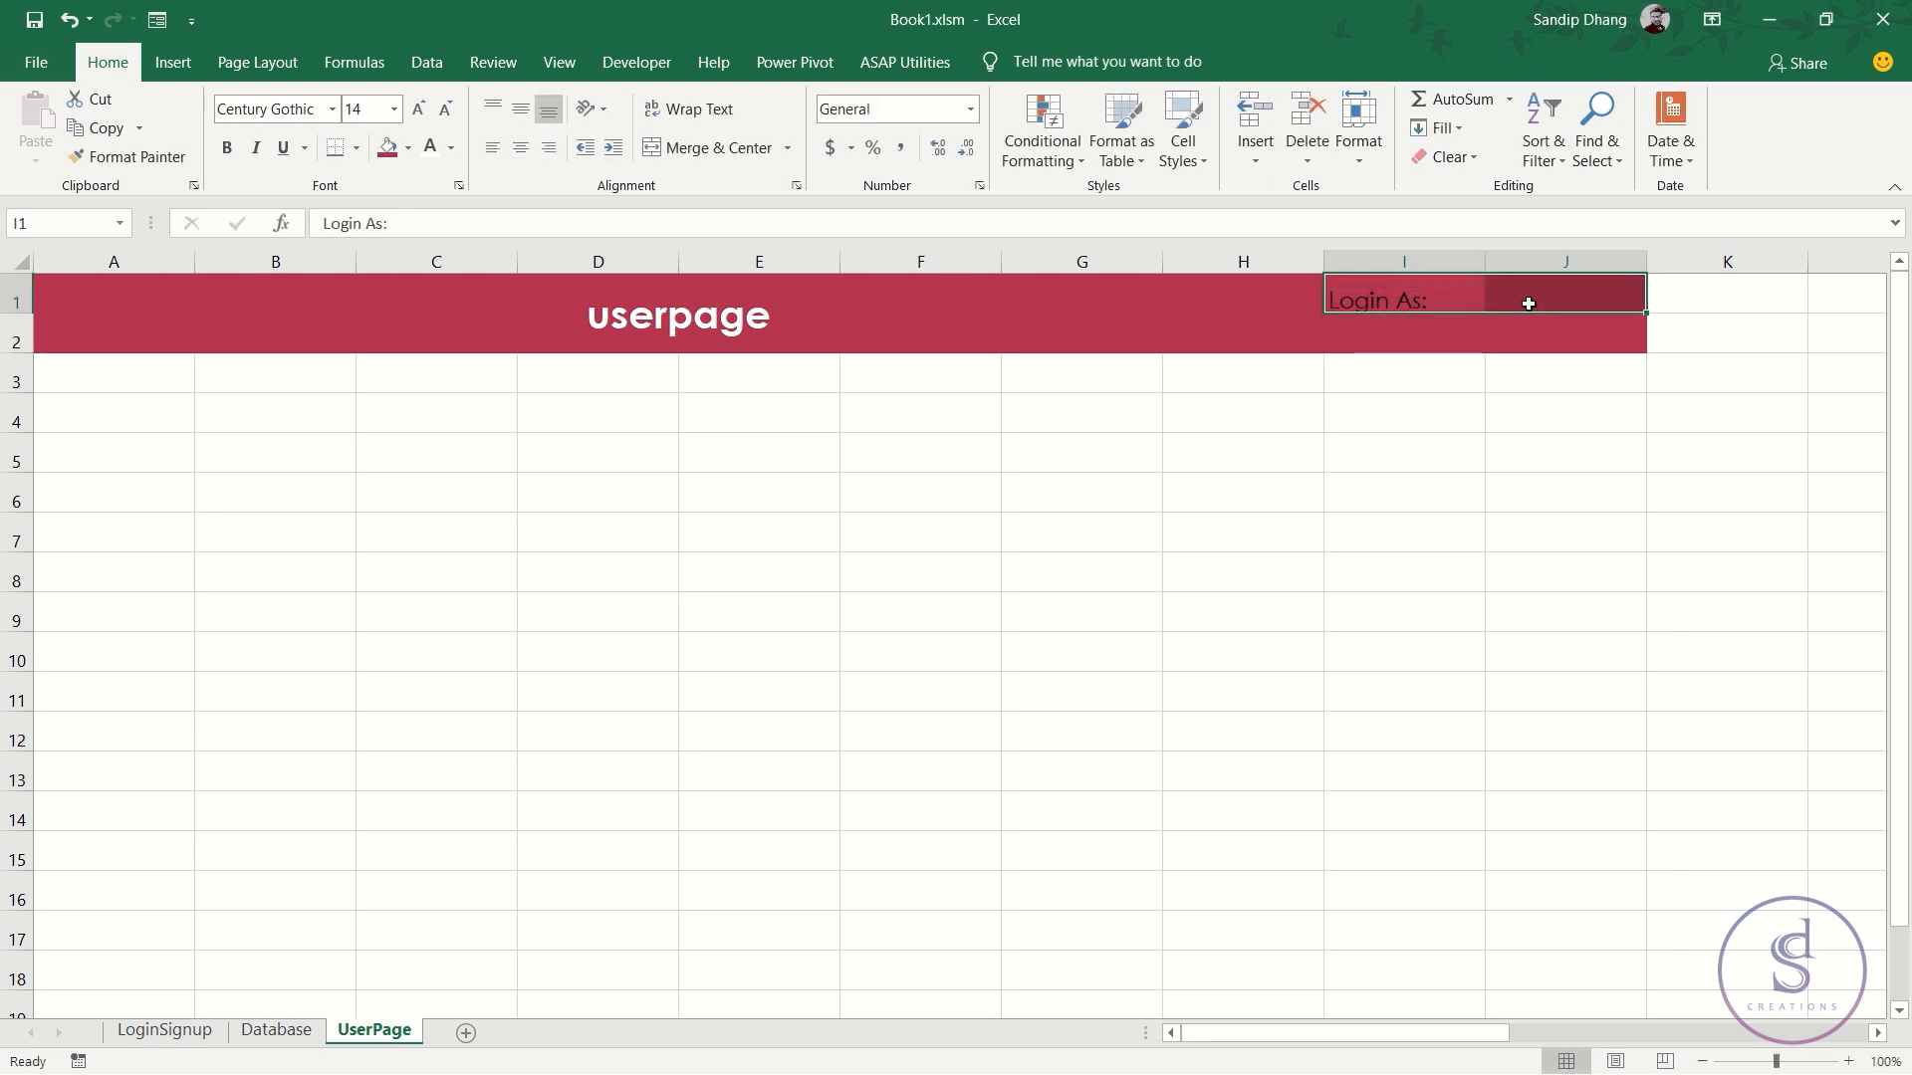
pyautogui.click(430, 147)
pyautogui.click(518, 148)
pyautogui.click(519, 108)
pyautogui.click(227, 147)
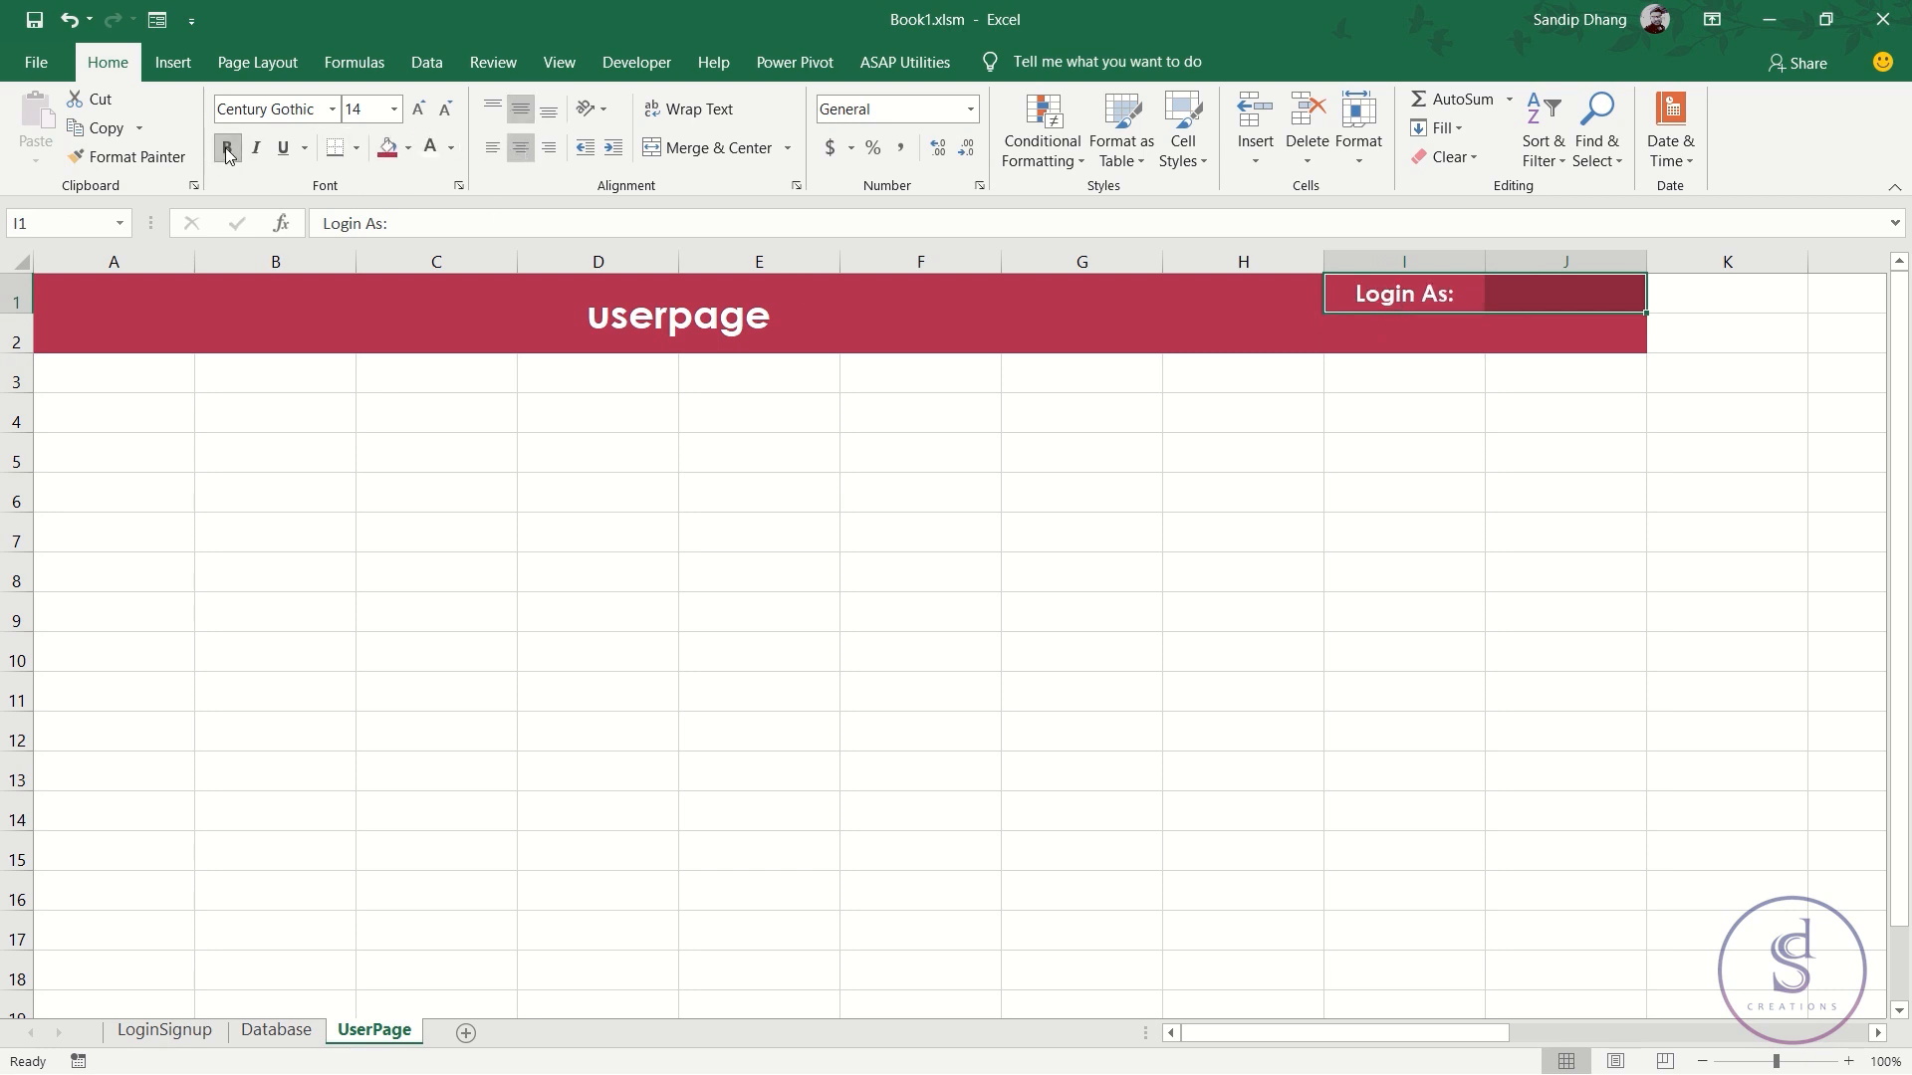
pyautogui.click(1529, 299)
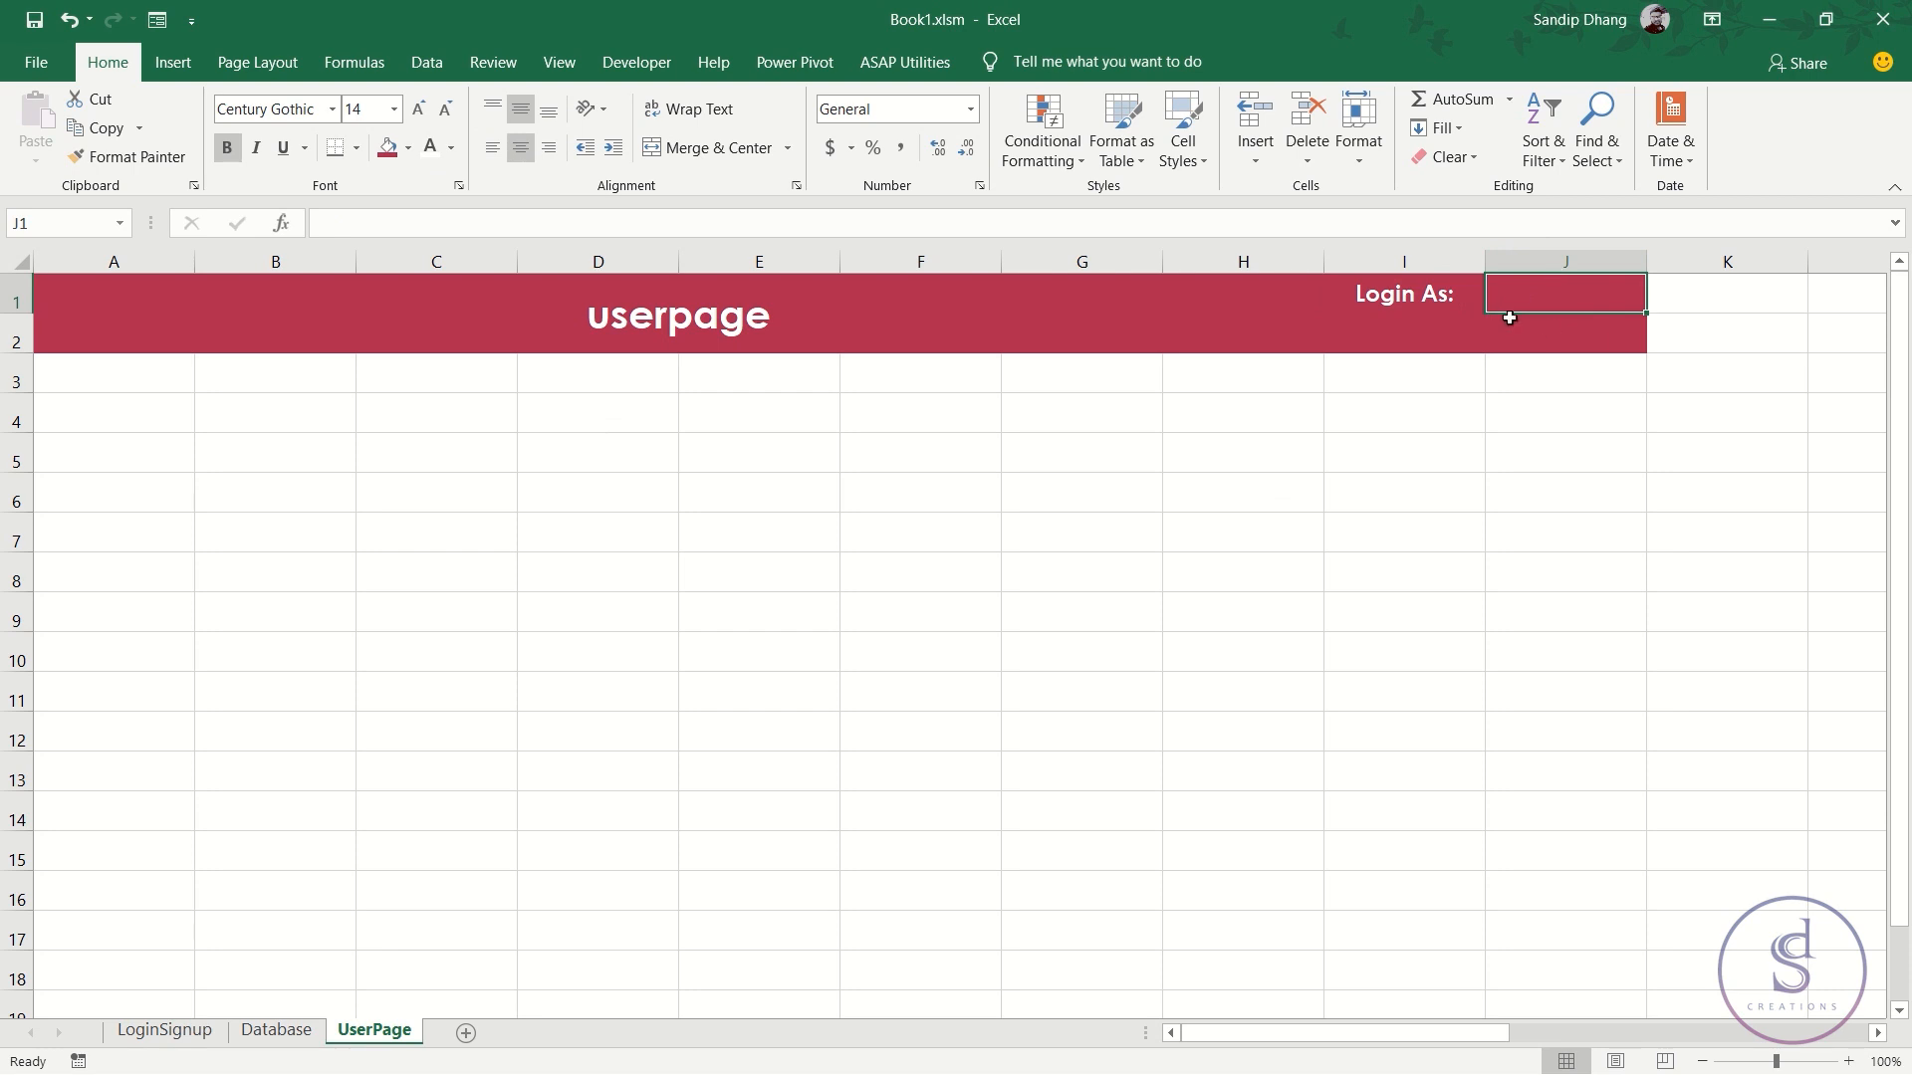
pyautogui.click(1452, 337)
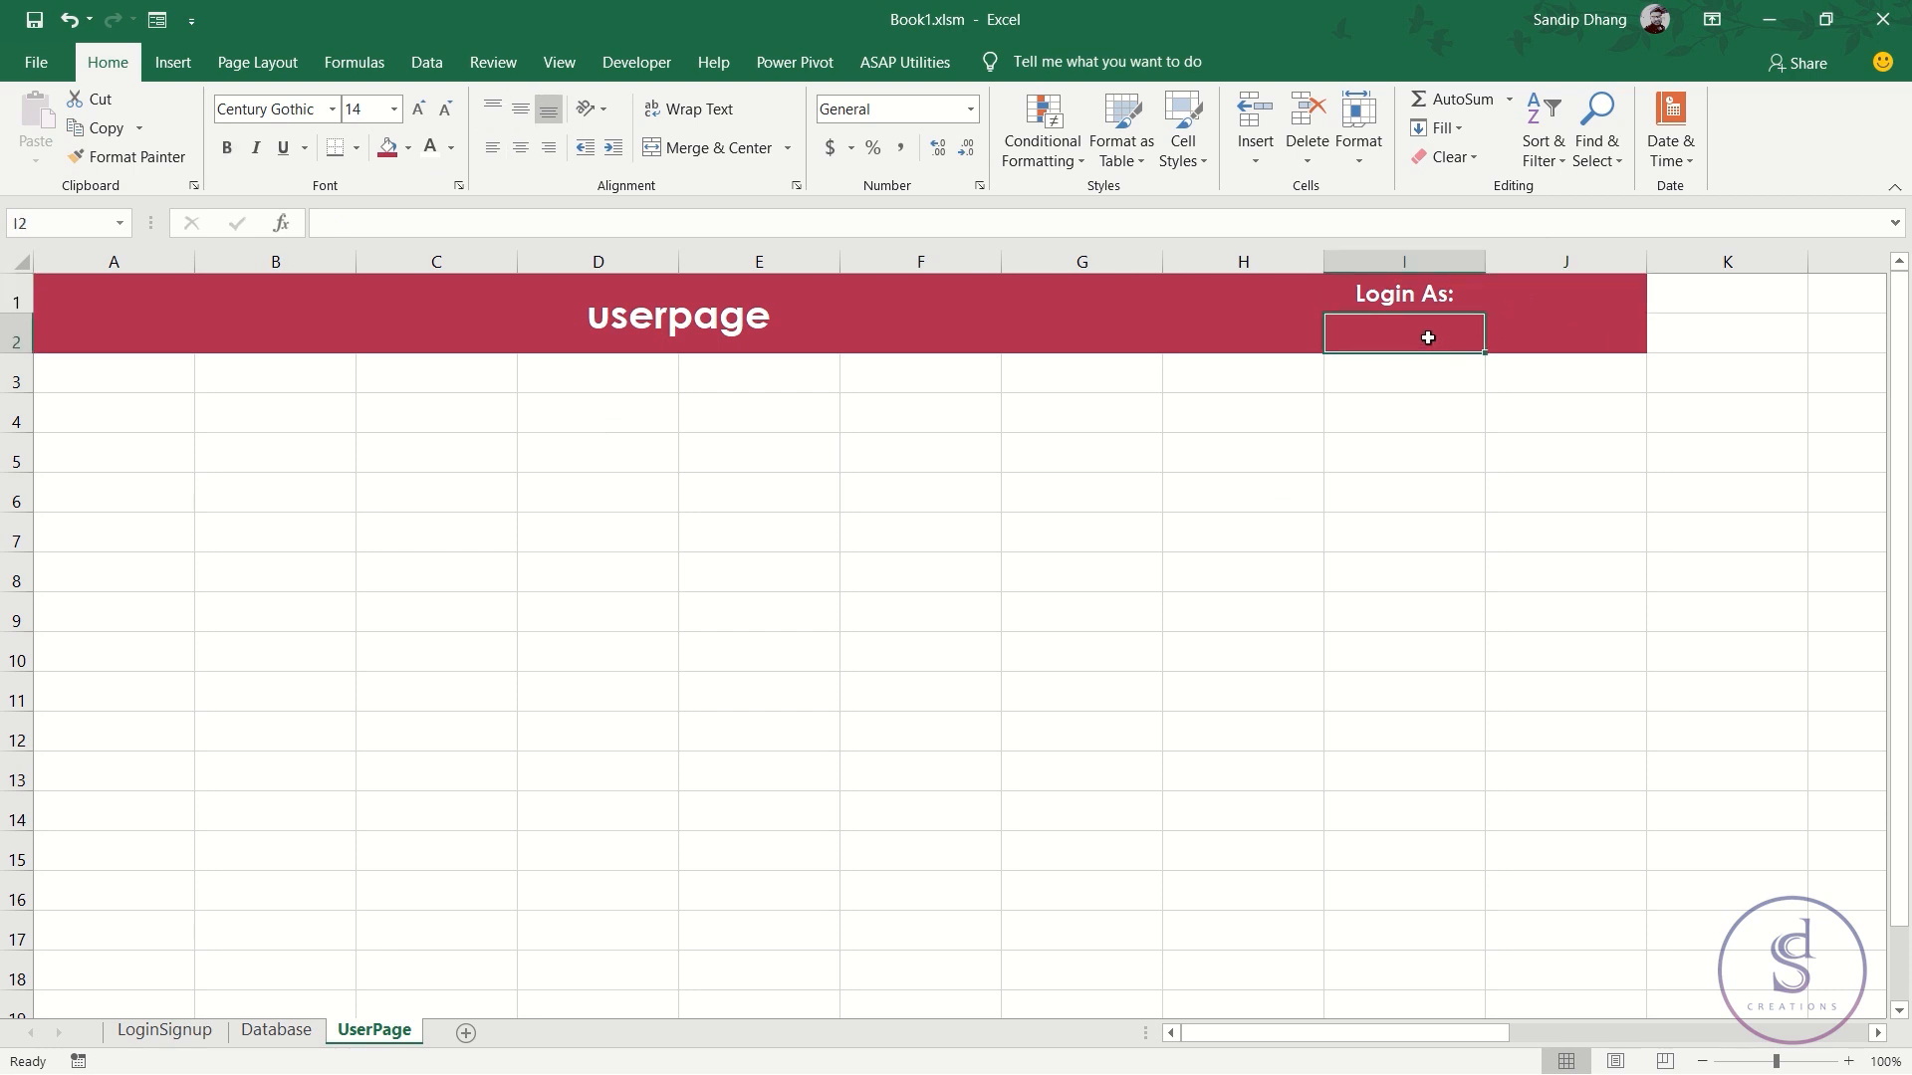
pyautogui.click(1502, 331)
# - Draw a rectangle filling cell J2 and give it the blue shape style
pyautogui.click(174, 61)
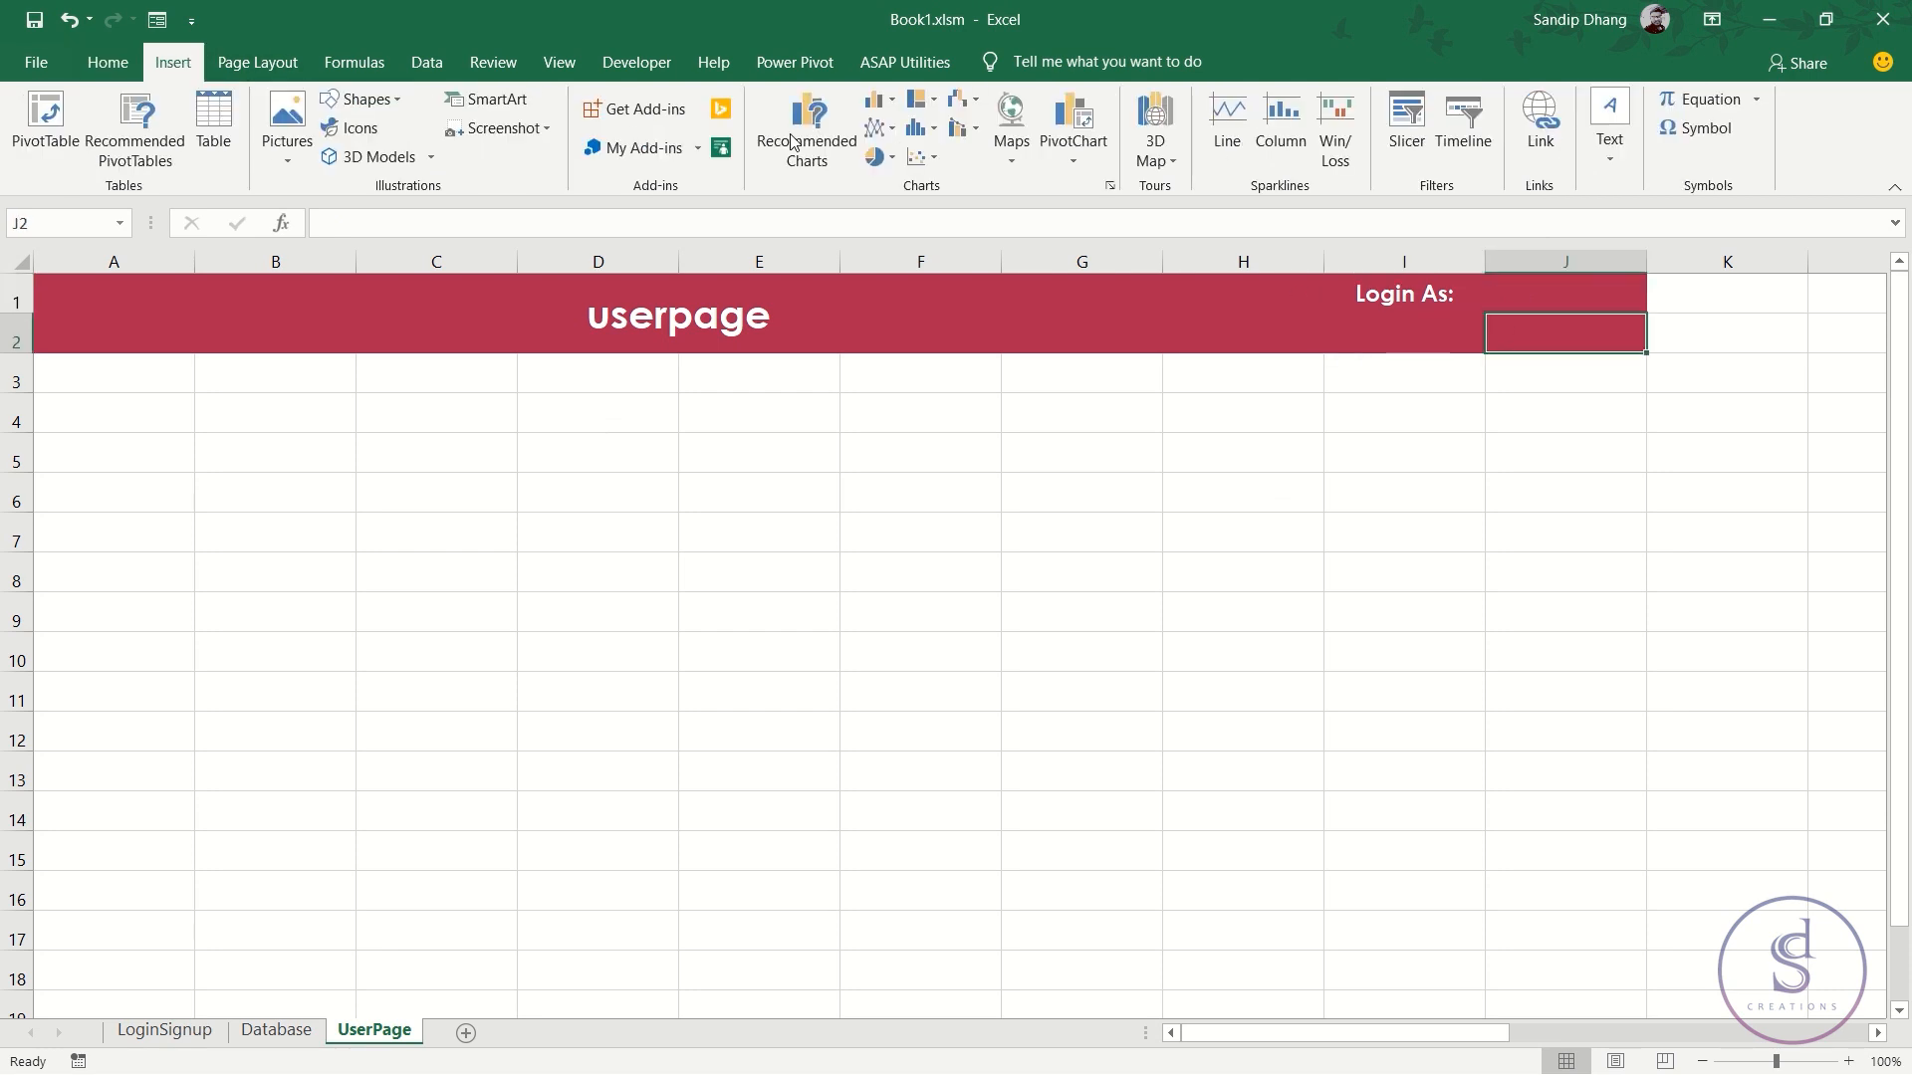
pyautogui.click(360, 98)
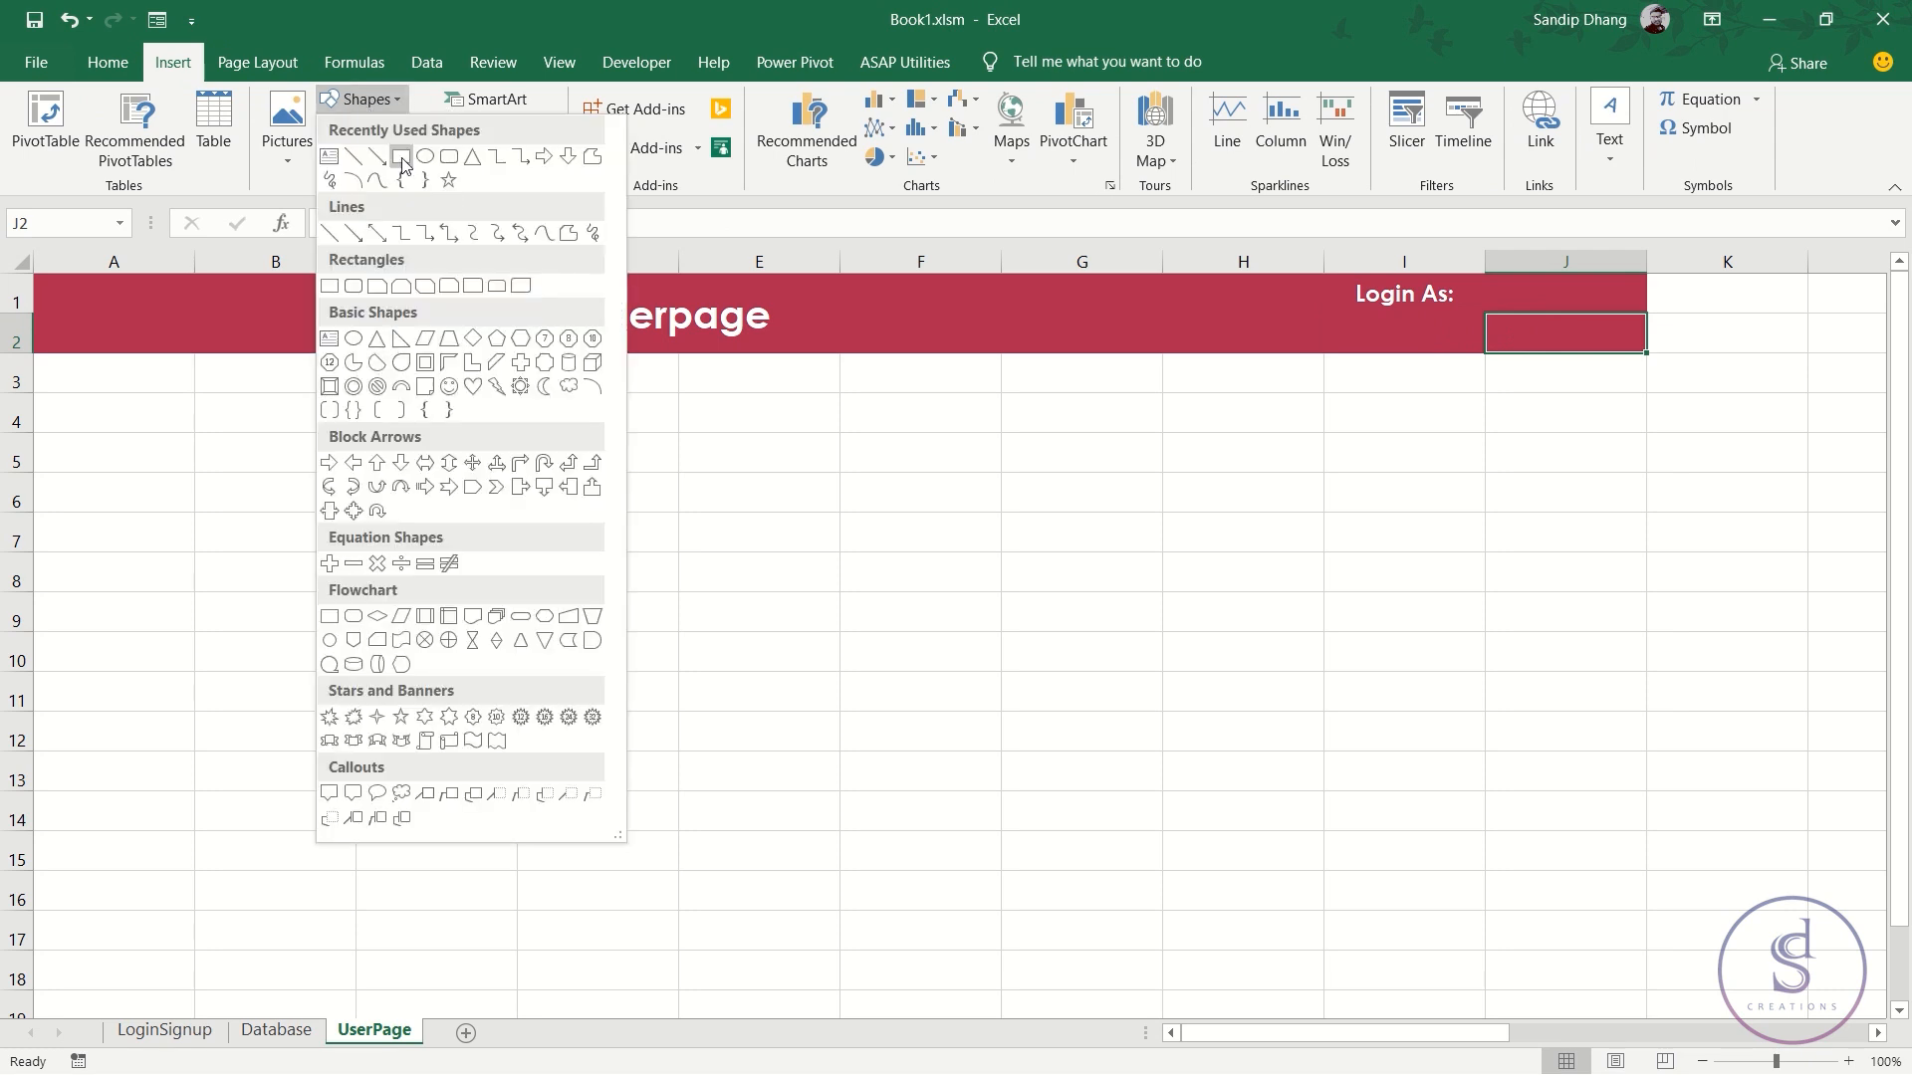
pyautogui.click(401, 157)
pyautogui.moveTo(1488, 317); pyautogui.dragTo(1645, 351)
pyautogui.click(1587, 426)
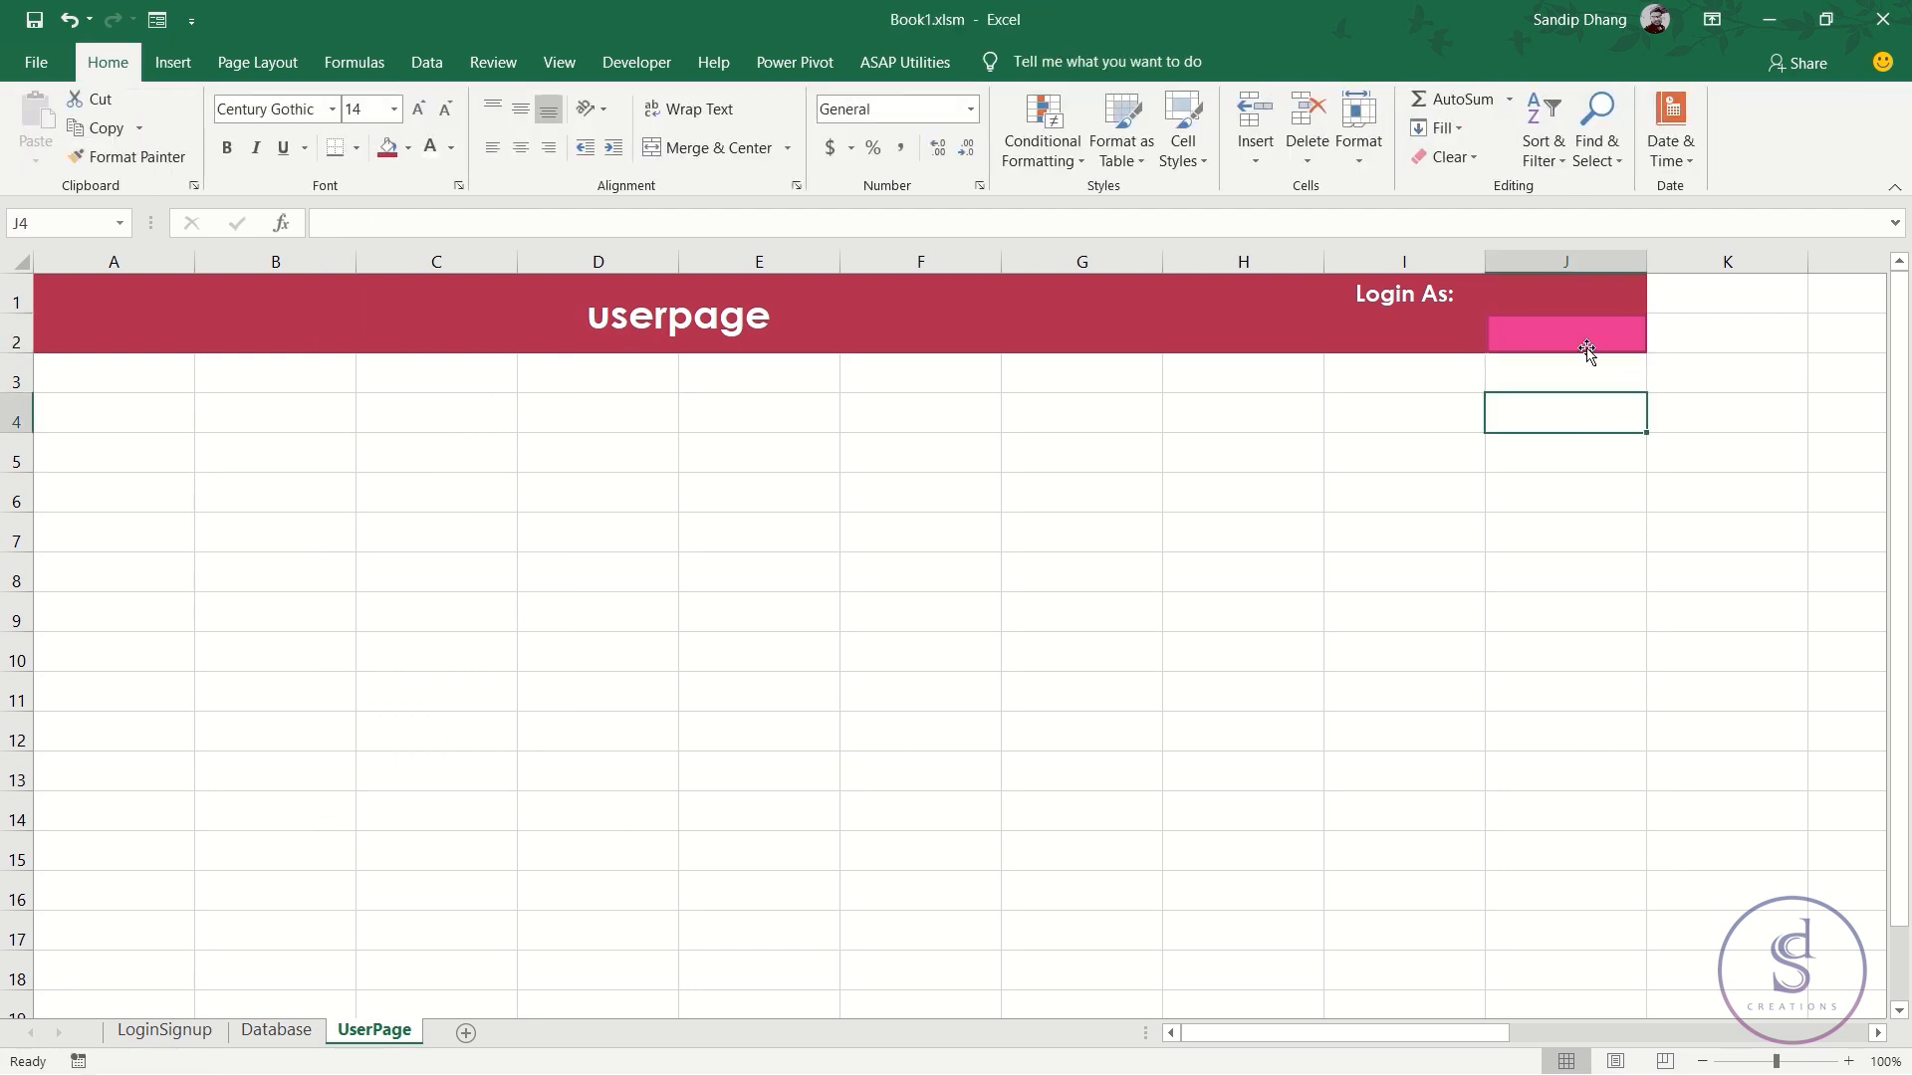
pyautogui.doubleClick(1592, 343)
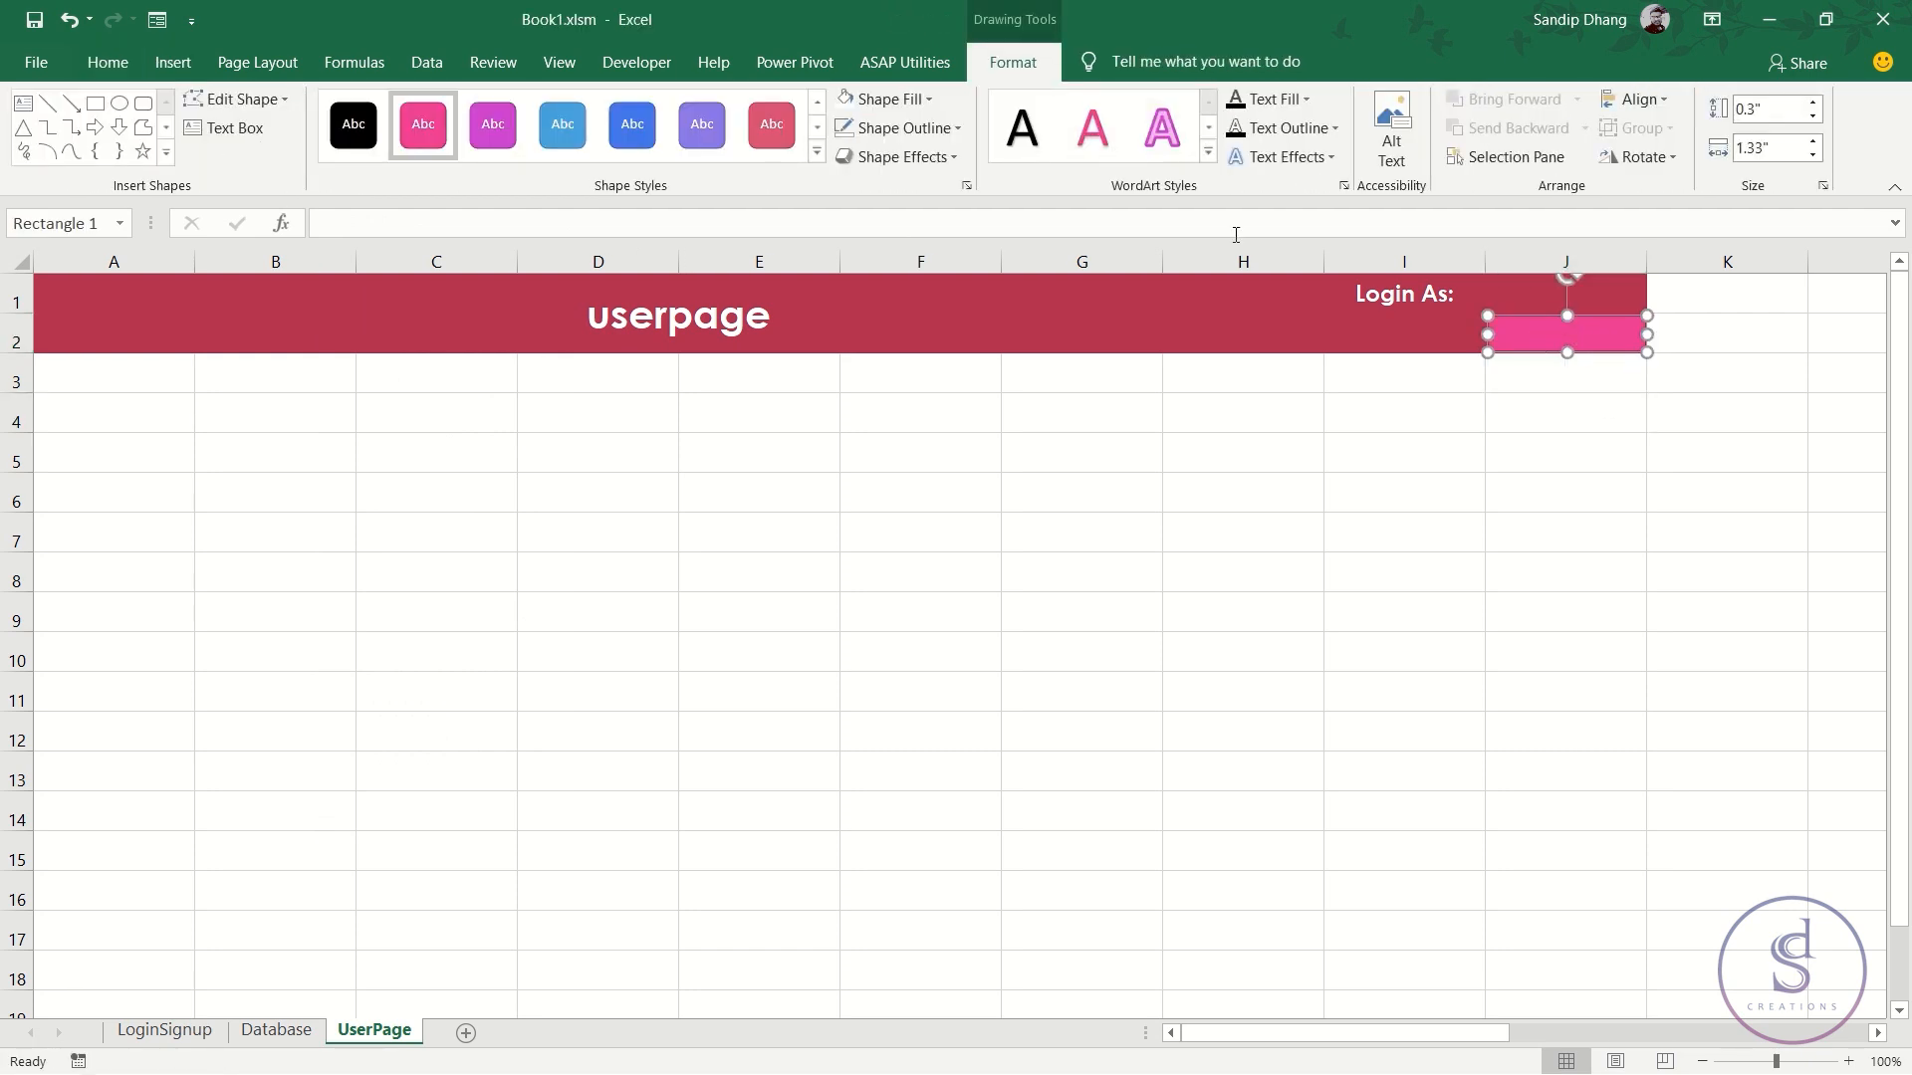
pyautogui.click(609, 127)
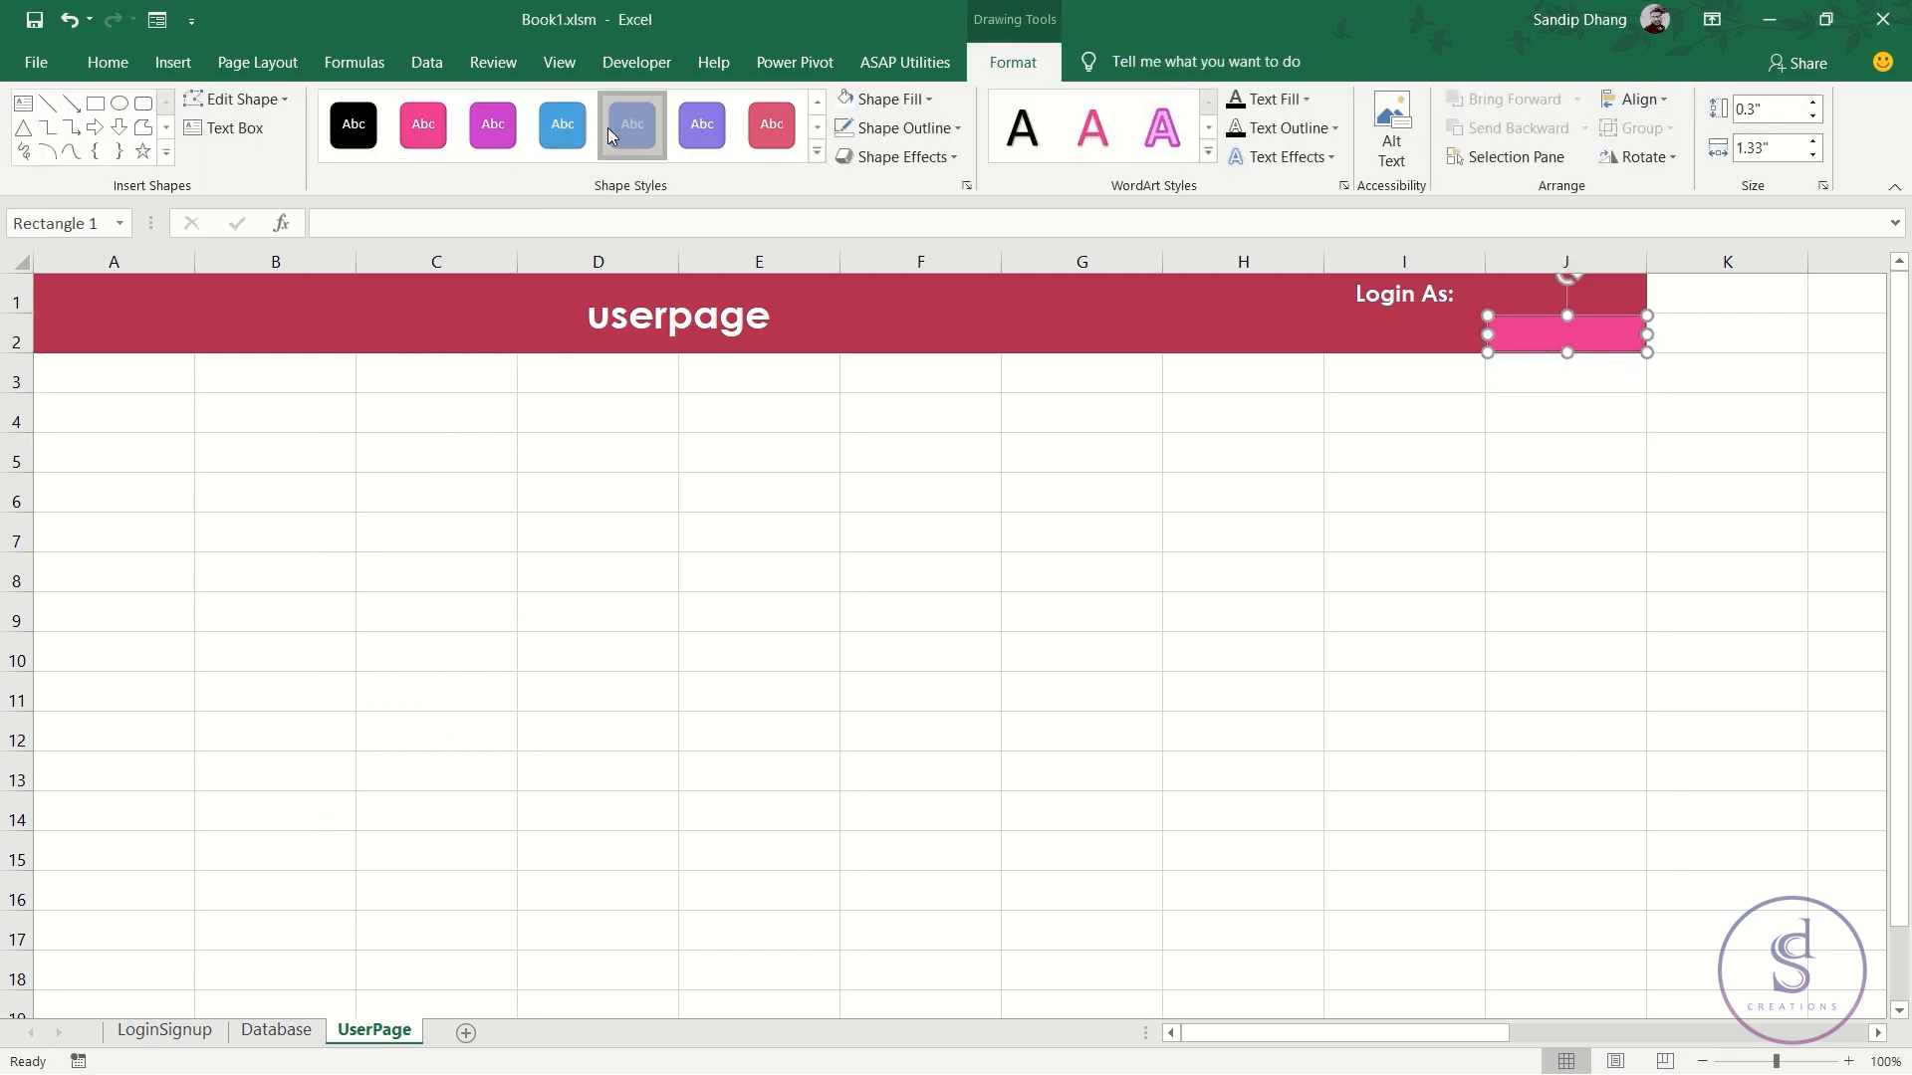
# - Label the button 'Logout' in bold Century Gothic, centred both ways
pyautogui.click(108, 65)
pyautogui.moveTo(217, 108)
pyautogui.mouseDown()
pyautogui.moveTo(278, 104)
pyautogui.moveTo(175, 114)
pyautogui.mouseUp()
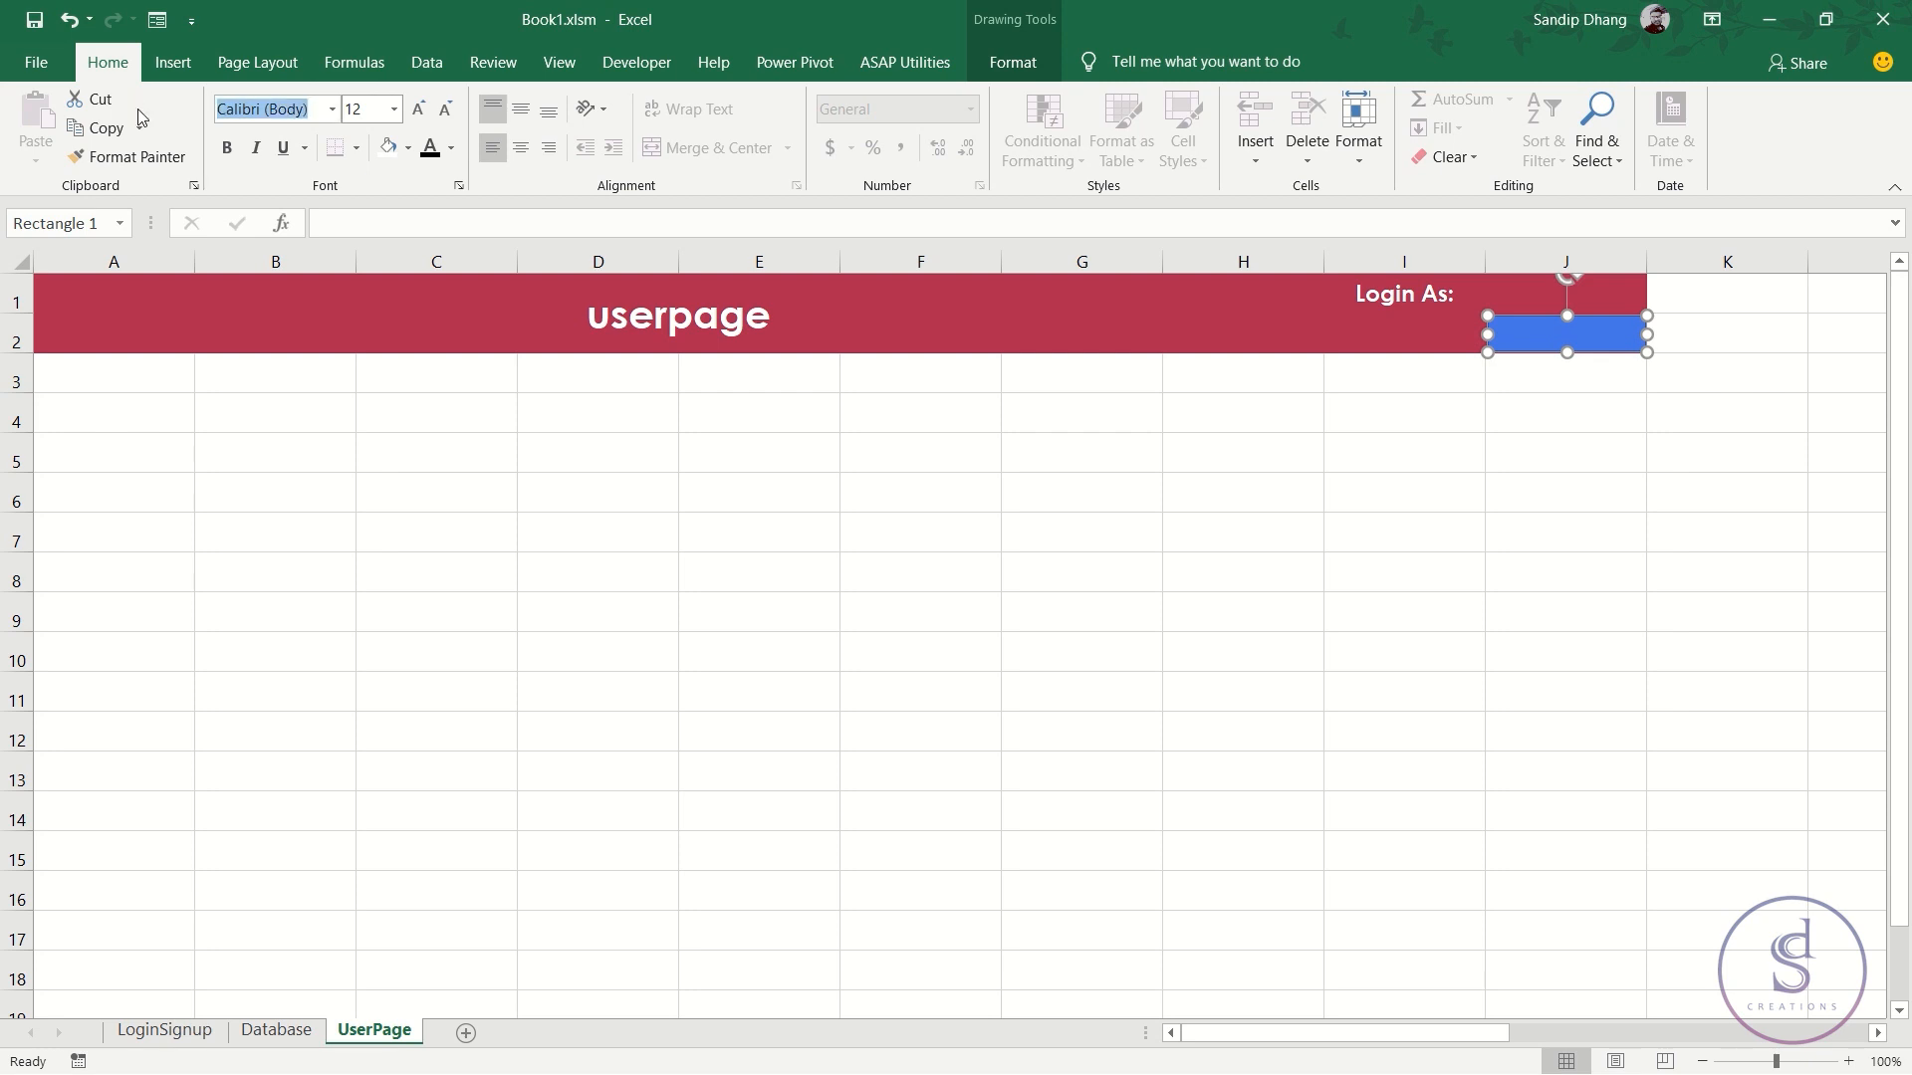
pyautogui.write('Century Gothic')
pyautogui.press('Return')
pyautogui.click(227, 147)
pyautogui.click(520, 147)
pyautogui.click(520, 111)
pyautogui.write('Logout')
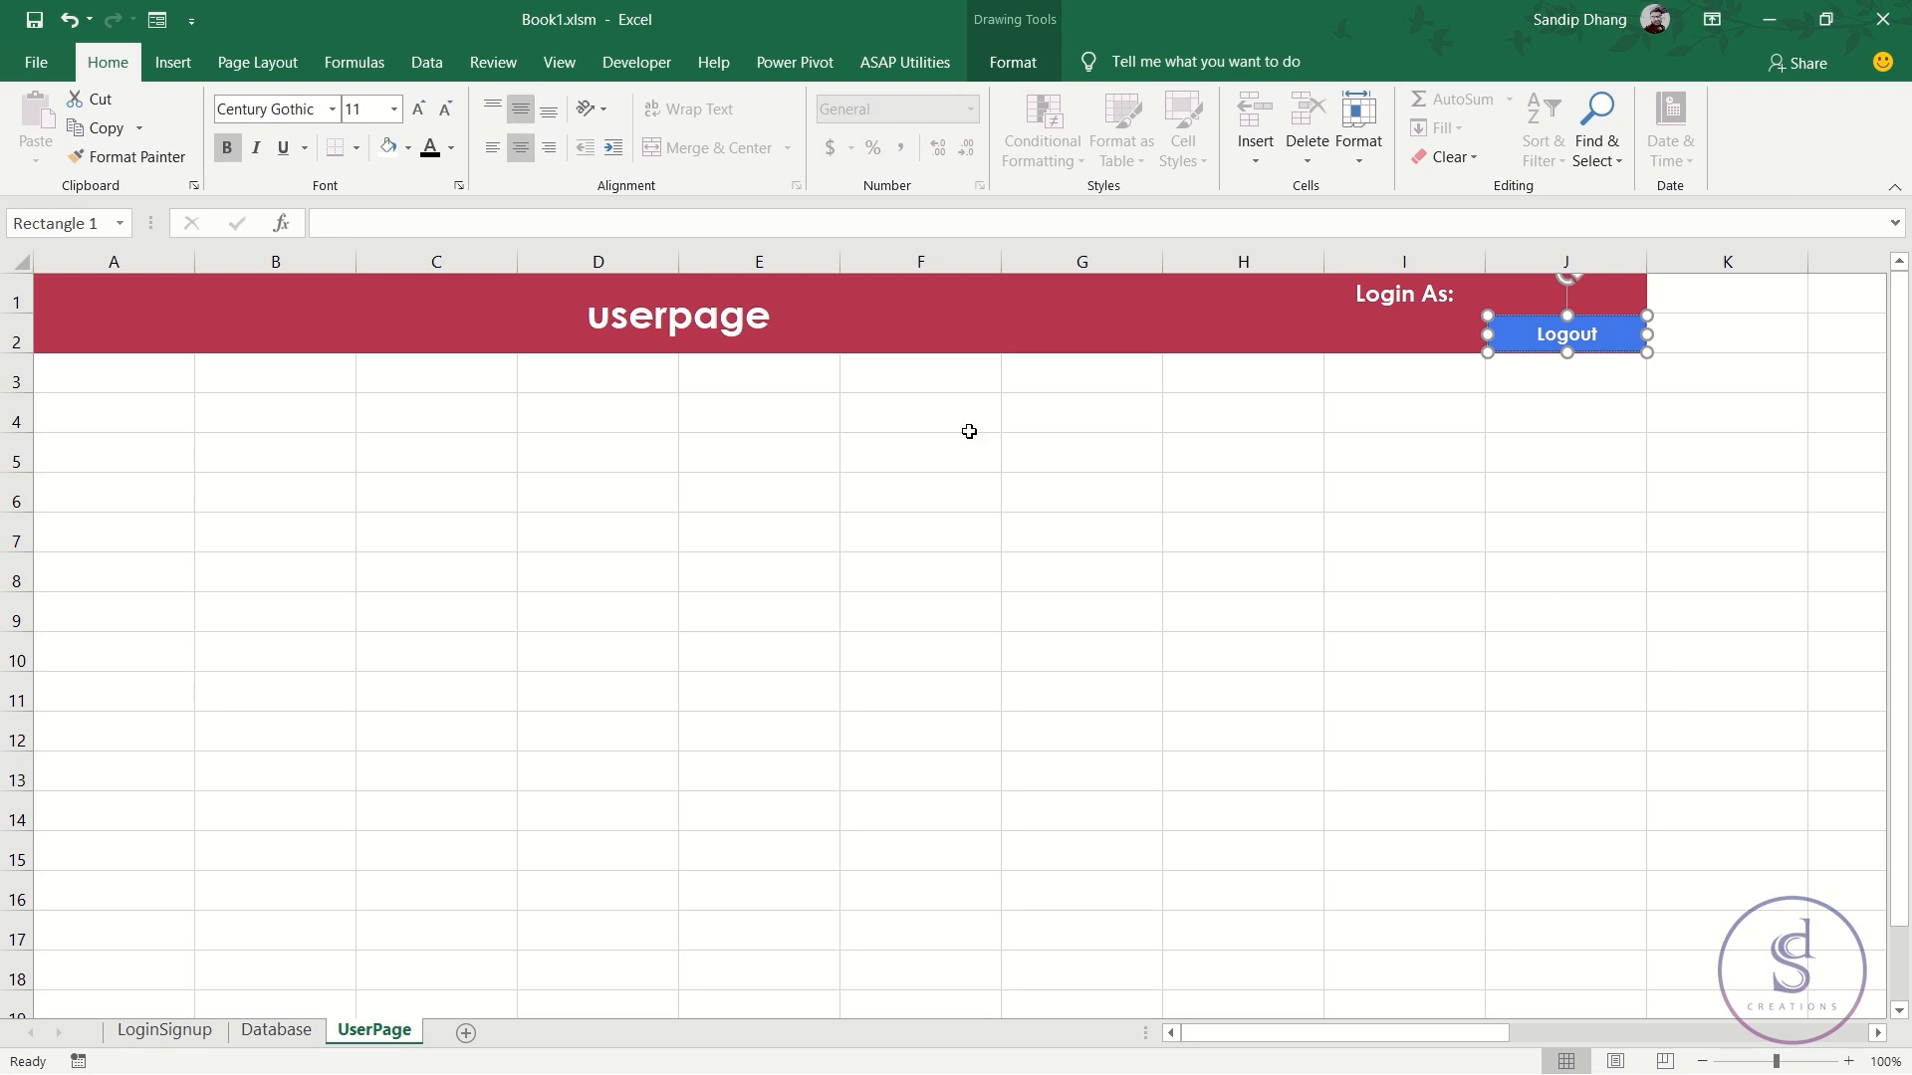
pyautogui.click(1241, 426)
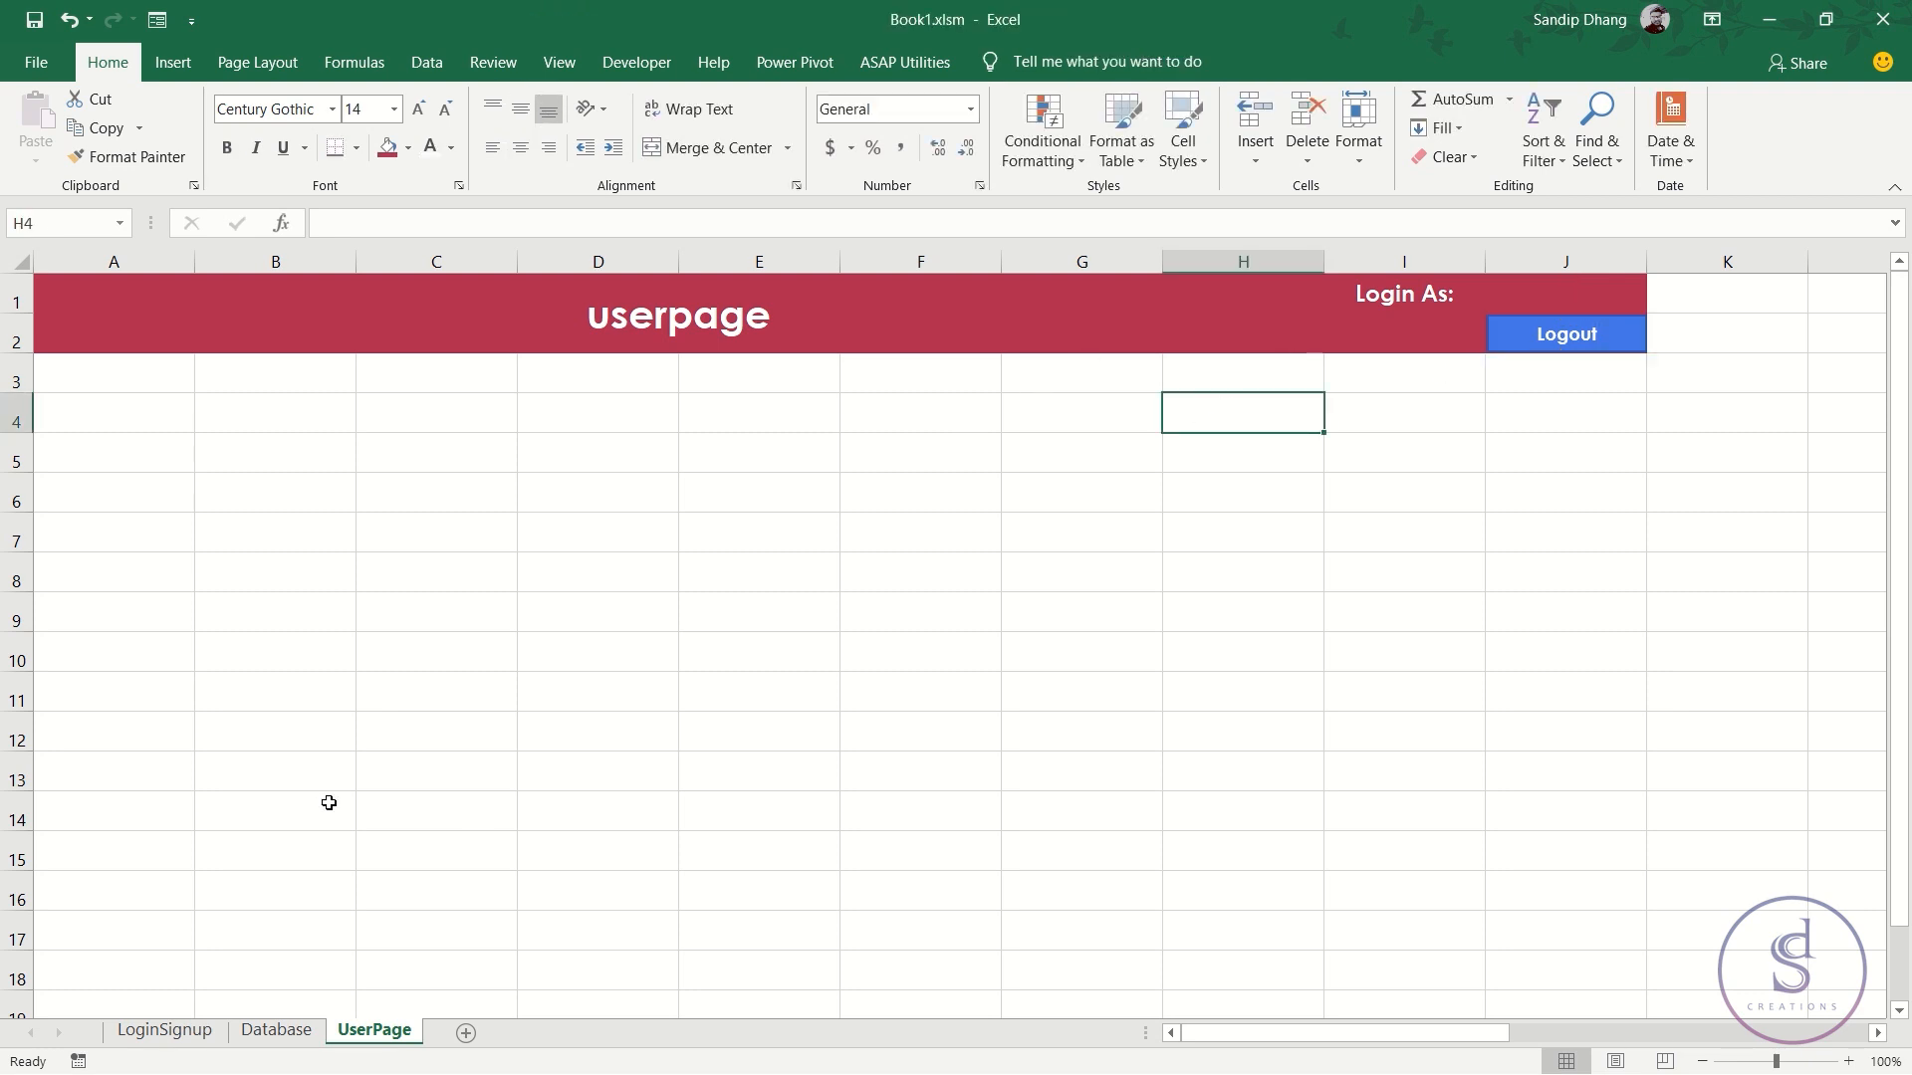
pyautogui.click(109, 361)
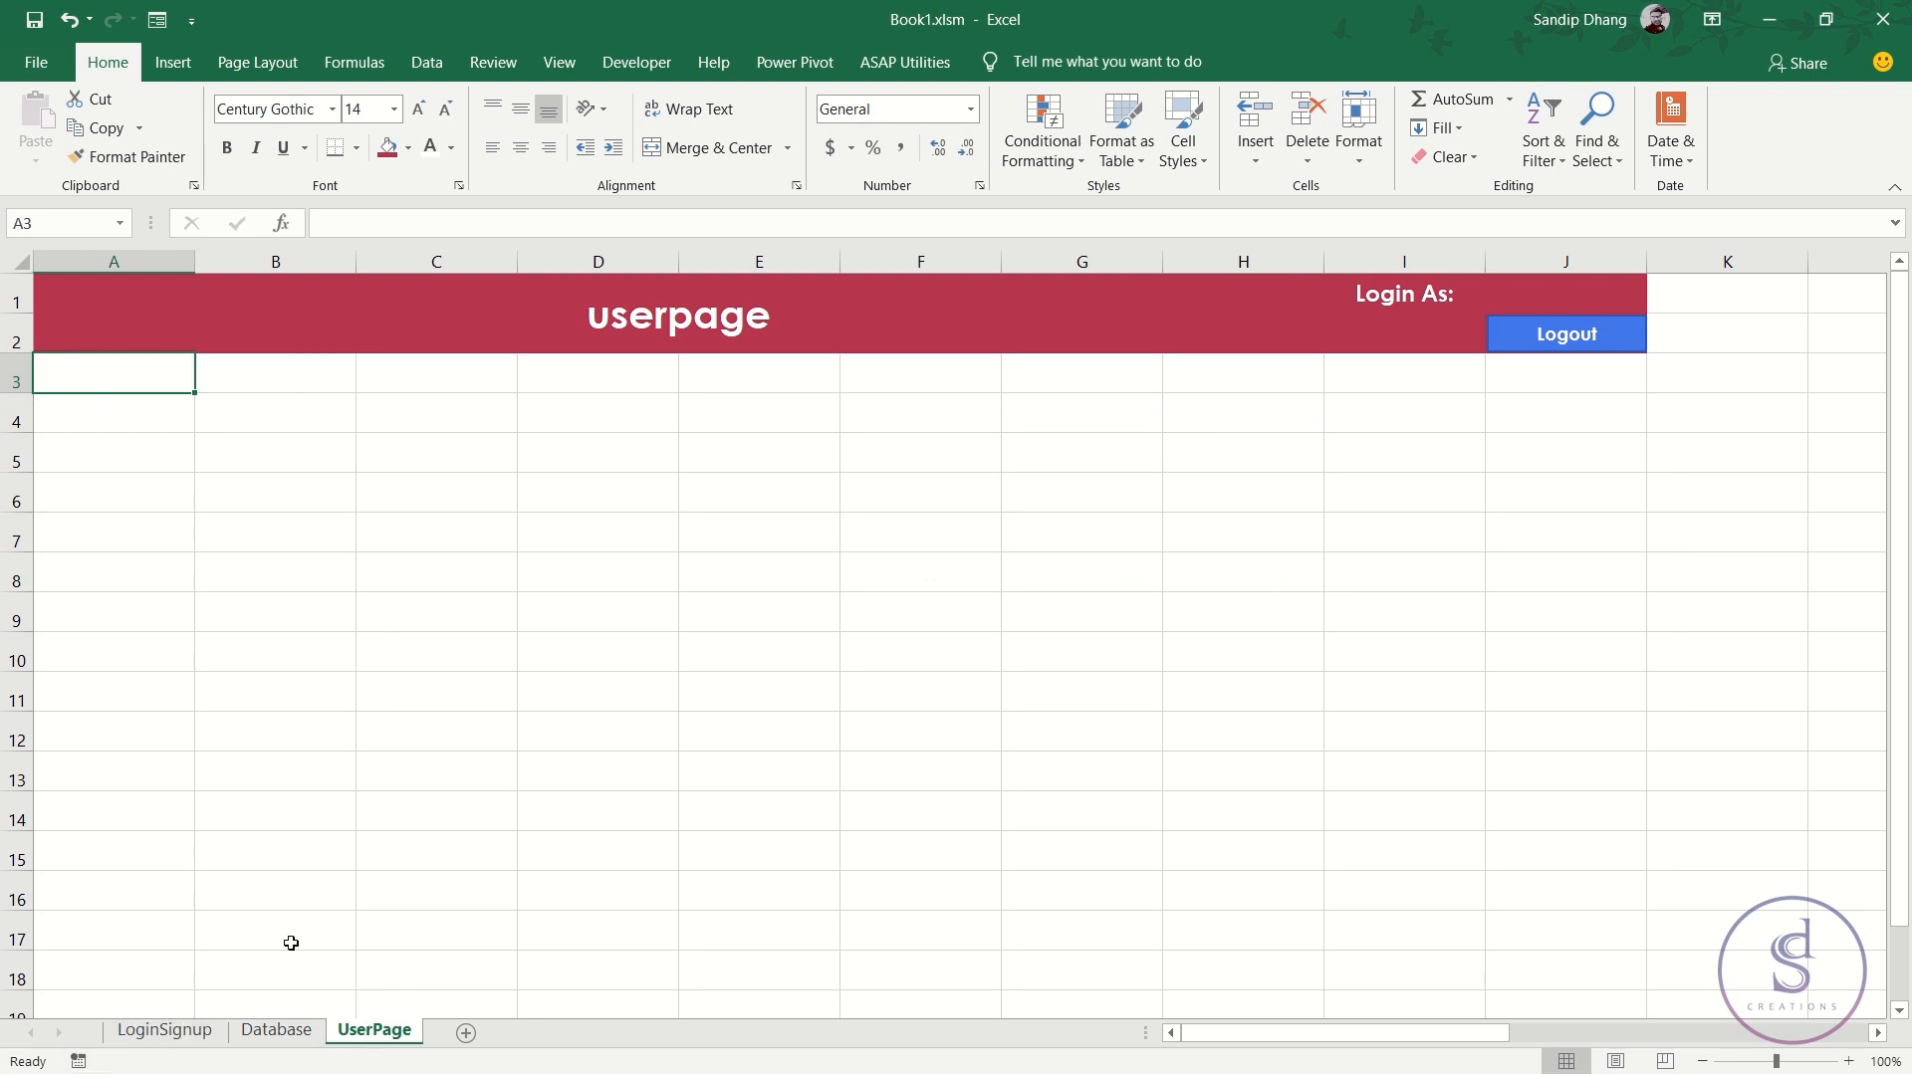
# - From UserPage, start recording a new macro named logout
pyautogui.click(200, 1029)
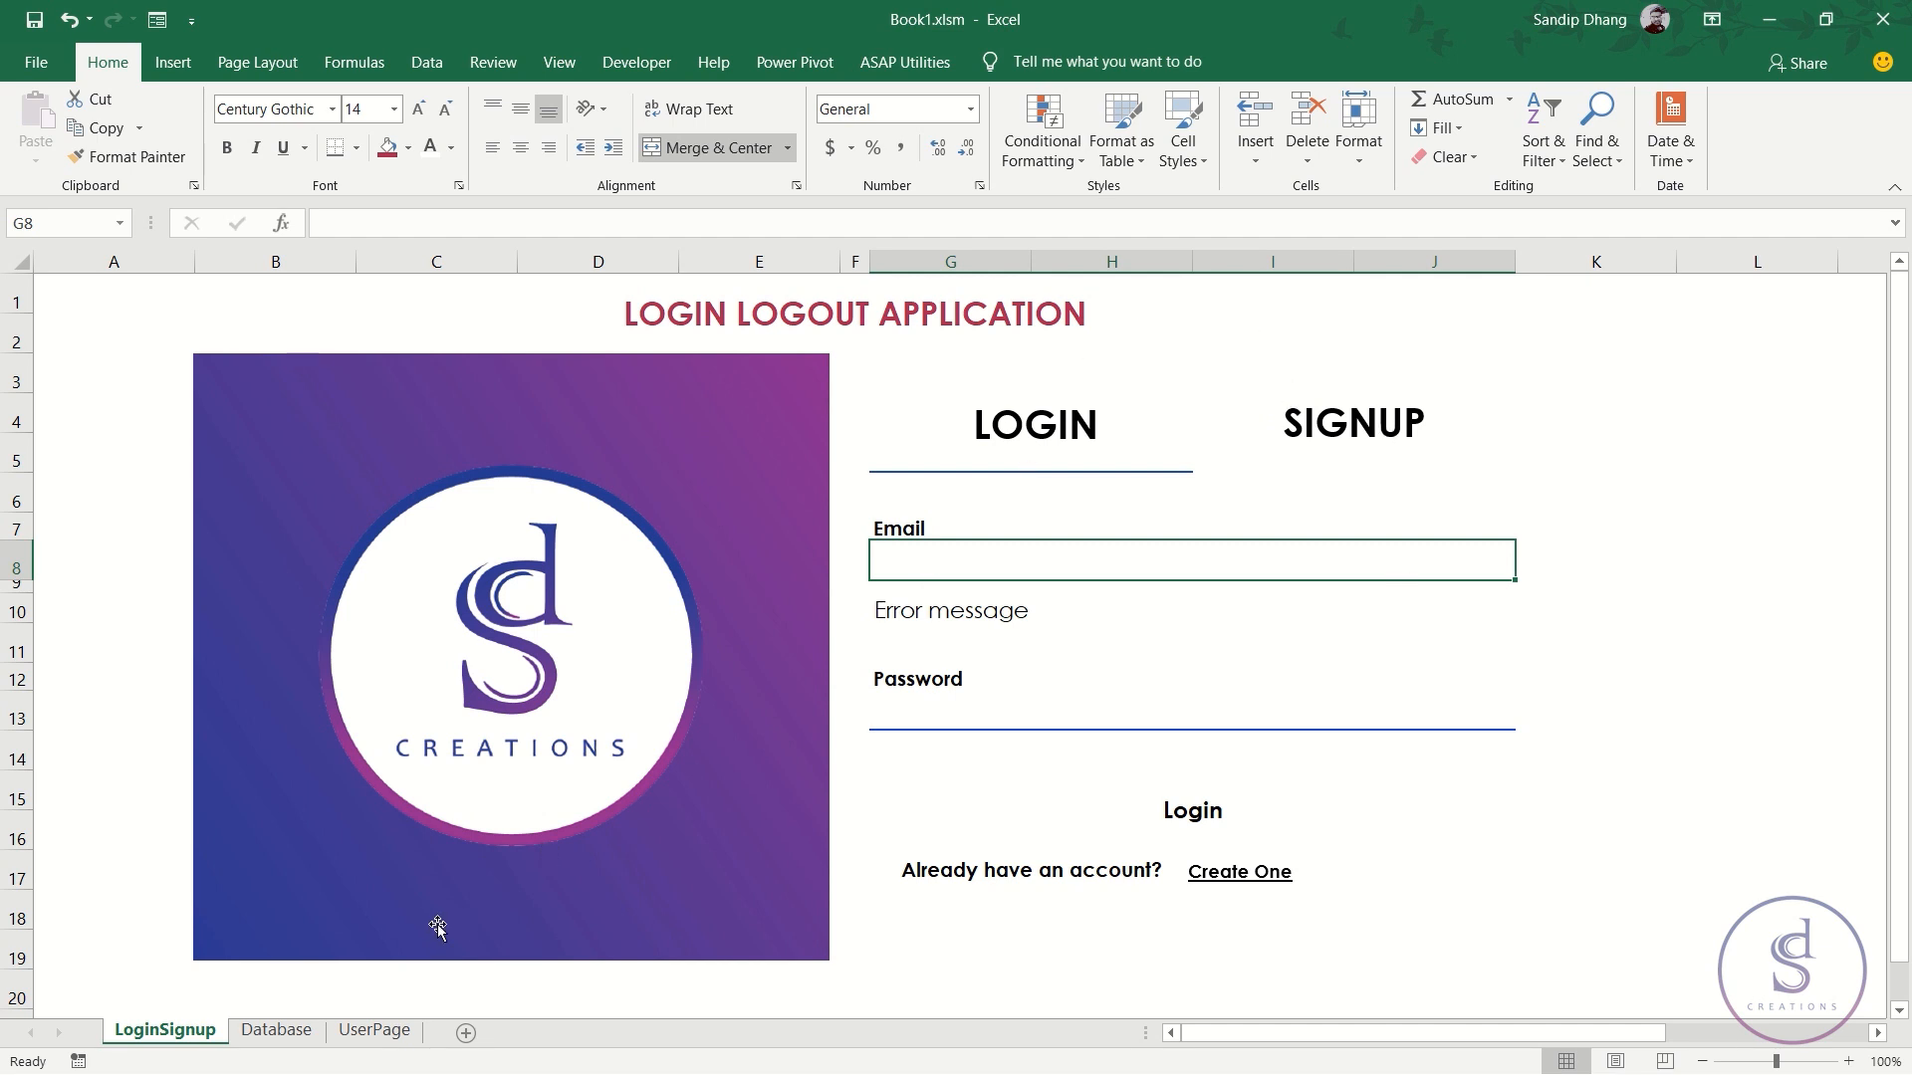
pyautogui.click(401, 1032)
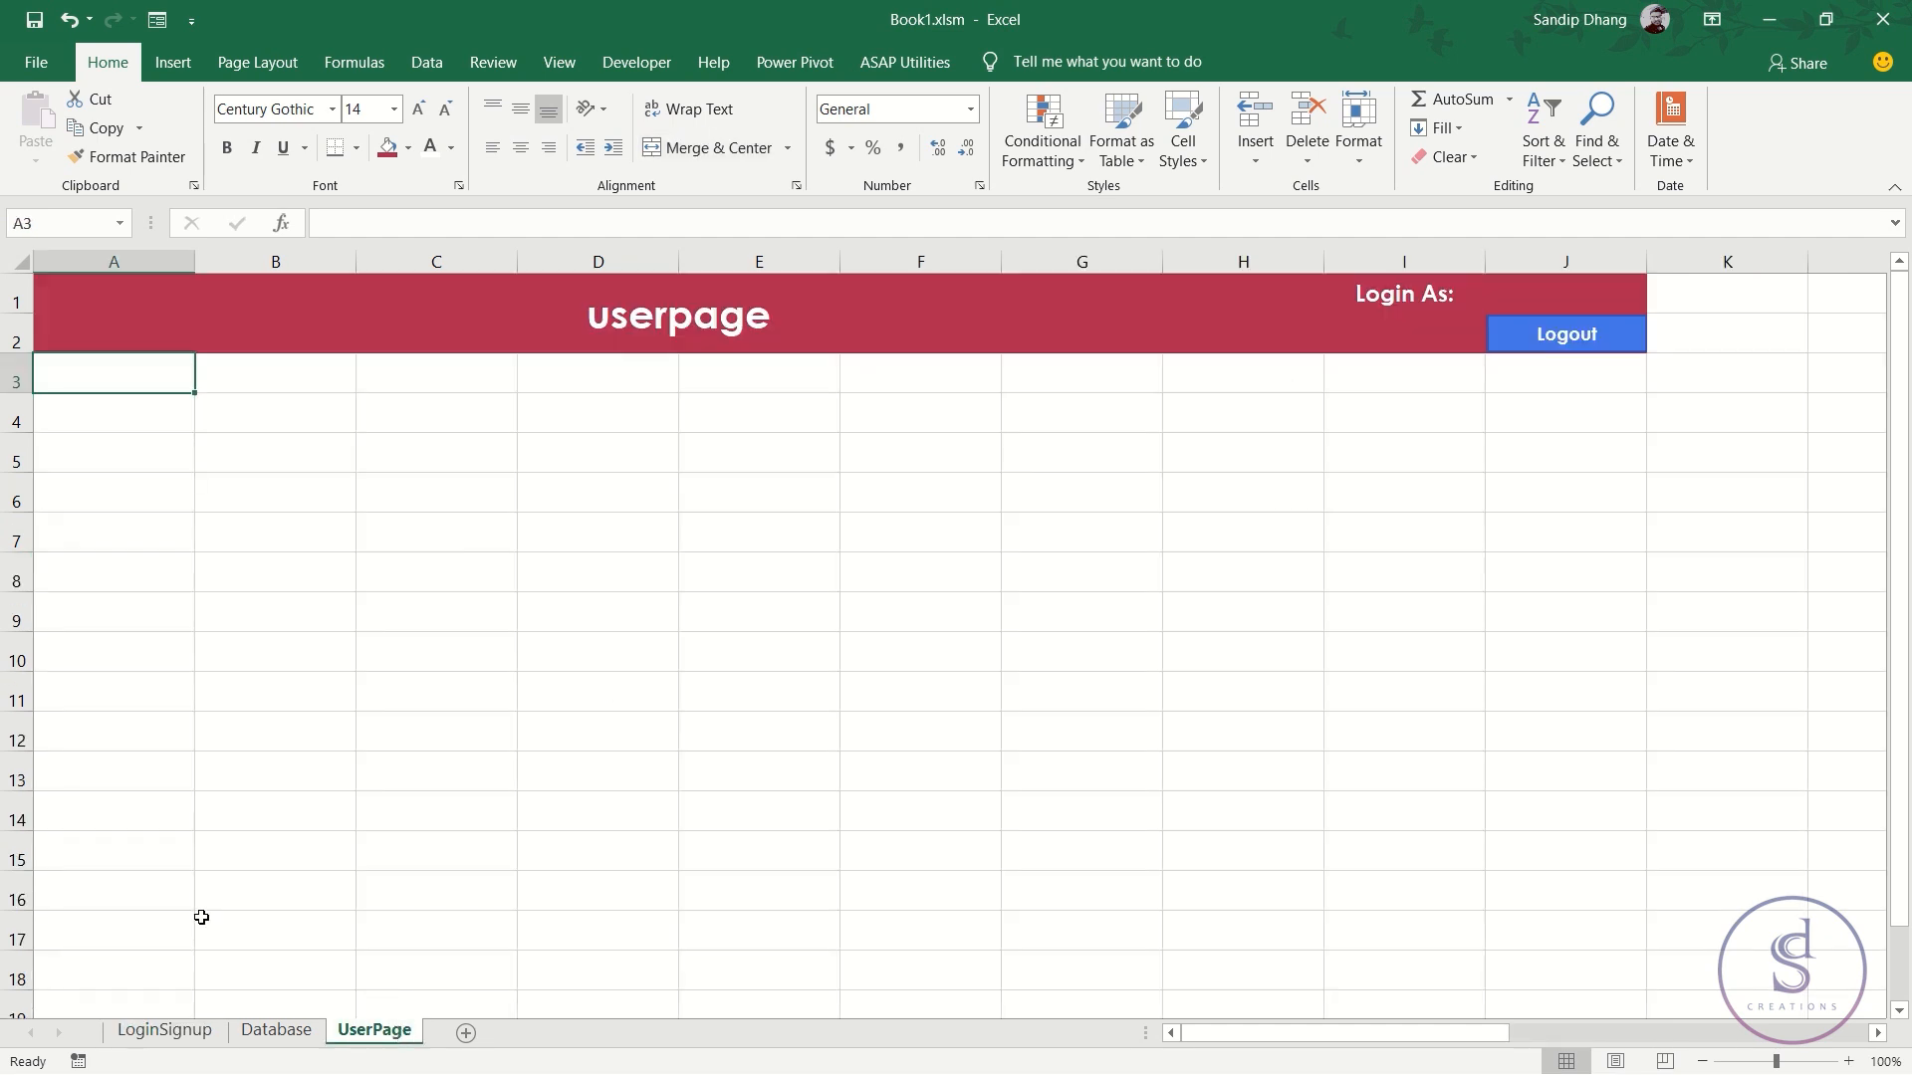
pyautogui.click(78, 1061)
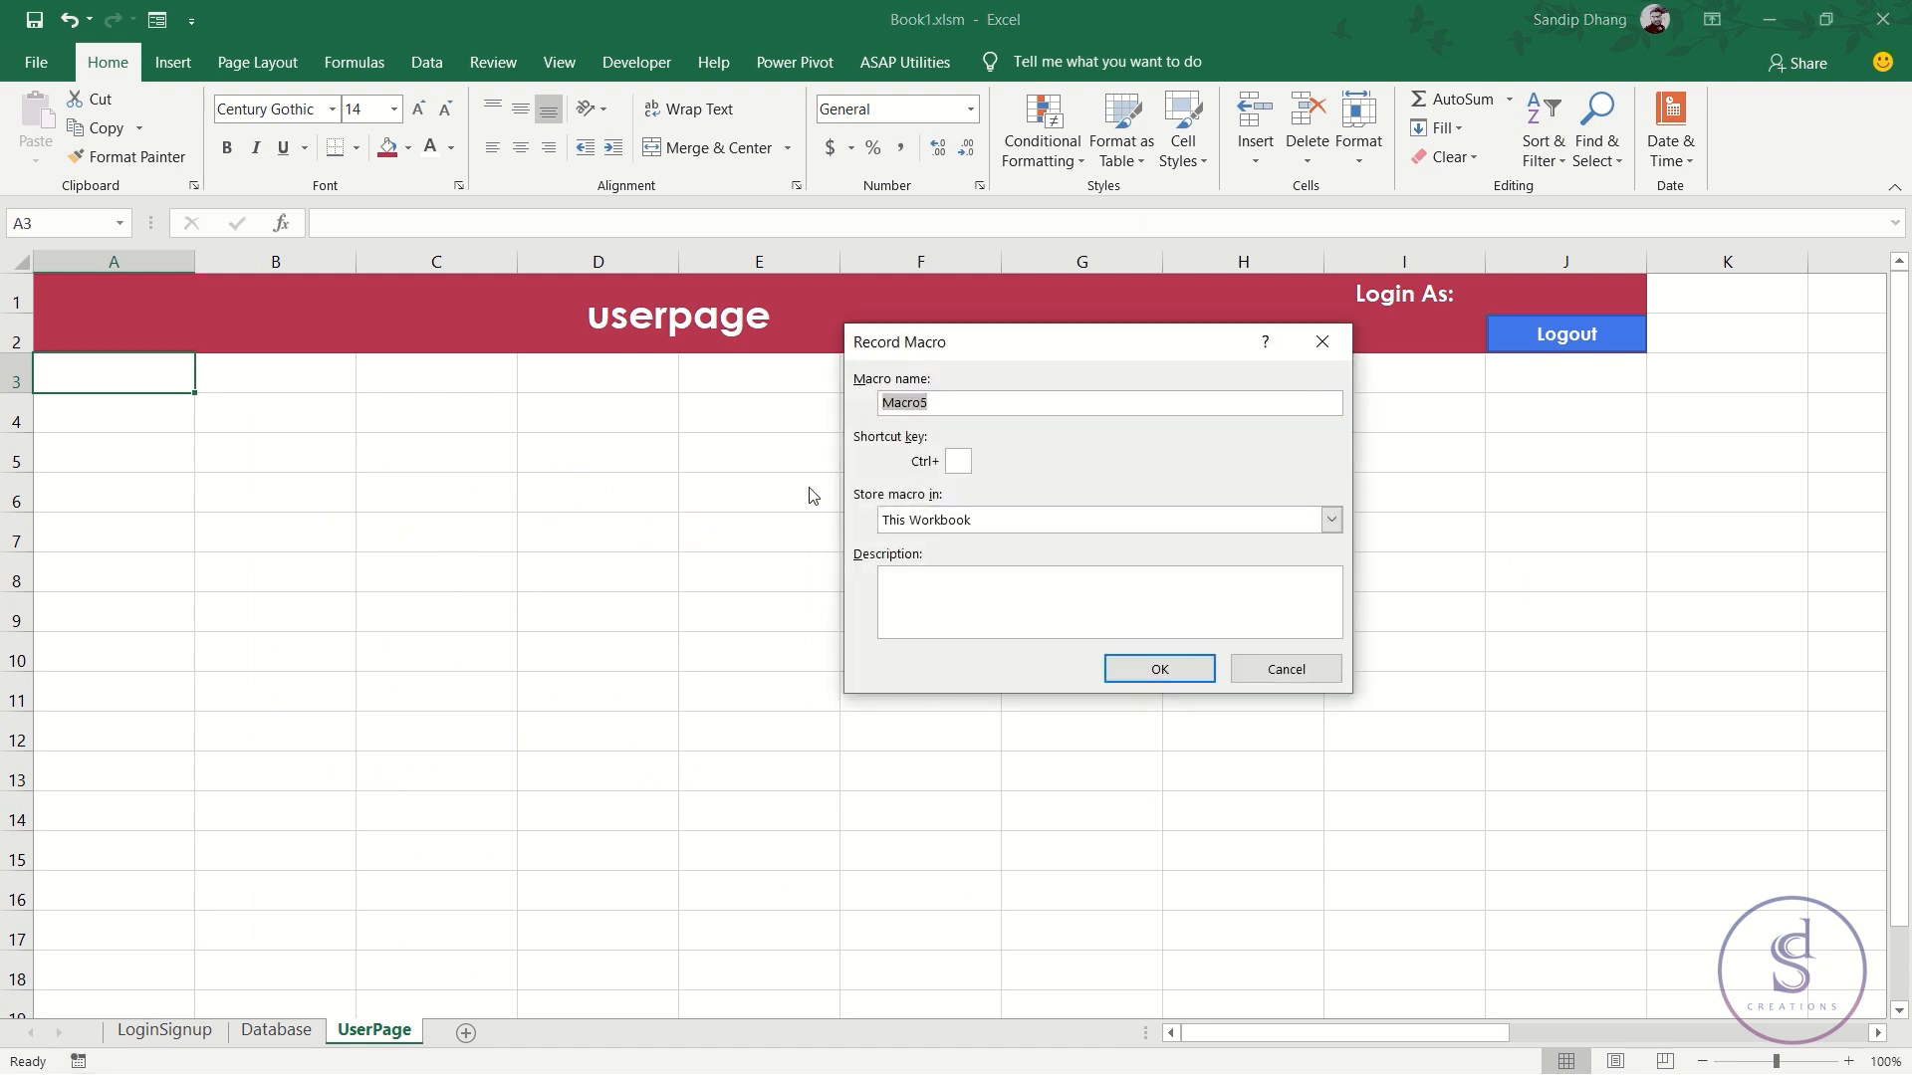
pyautogui.write('logout')
pyautogui.click(1158, 669)
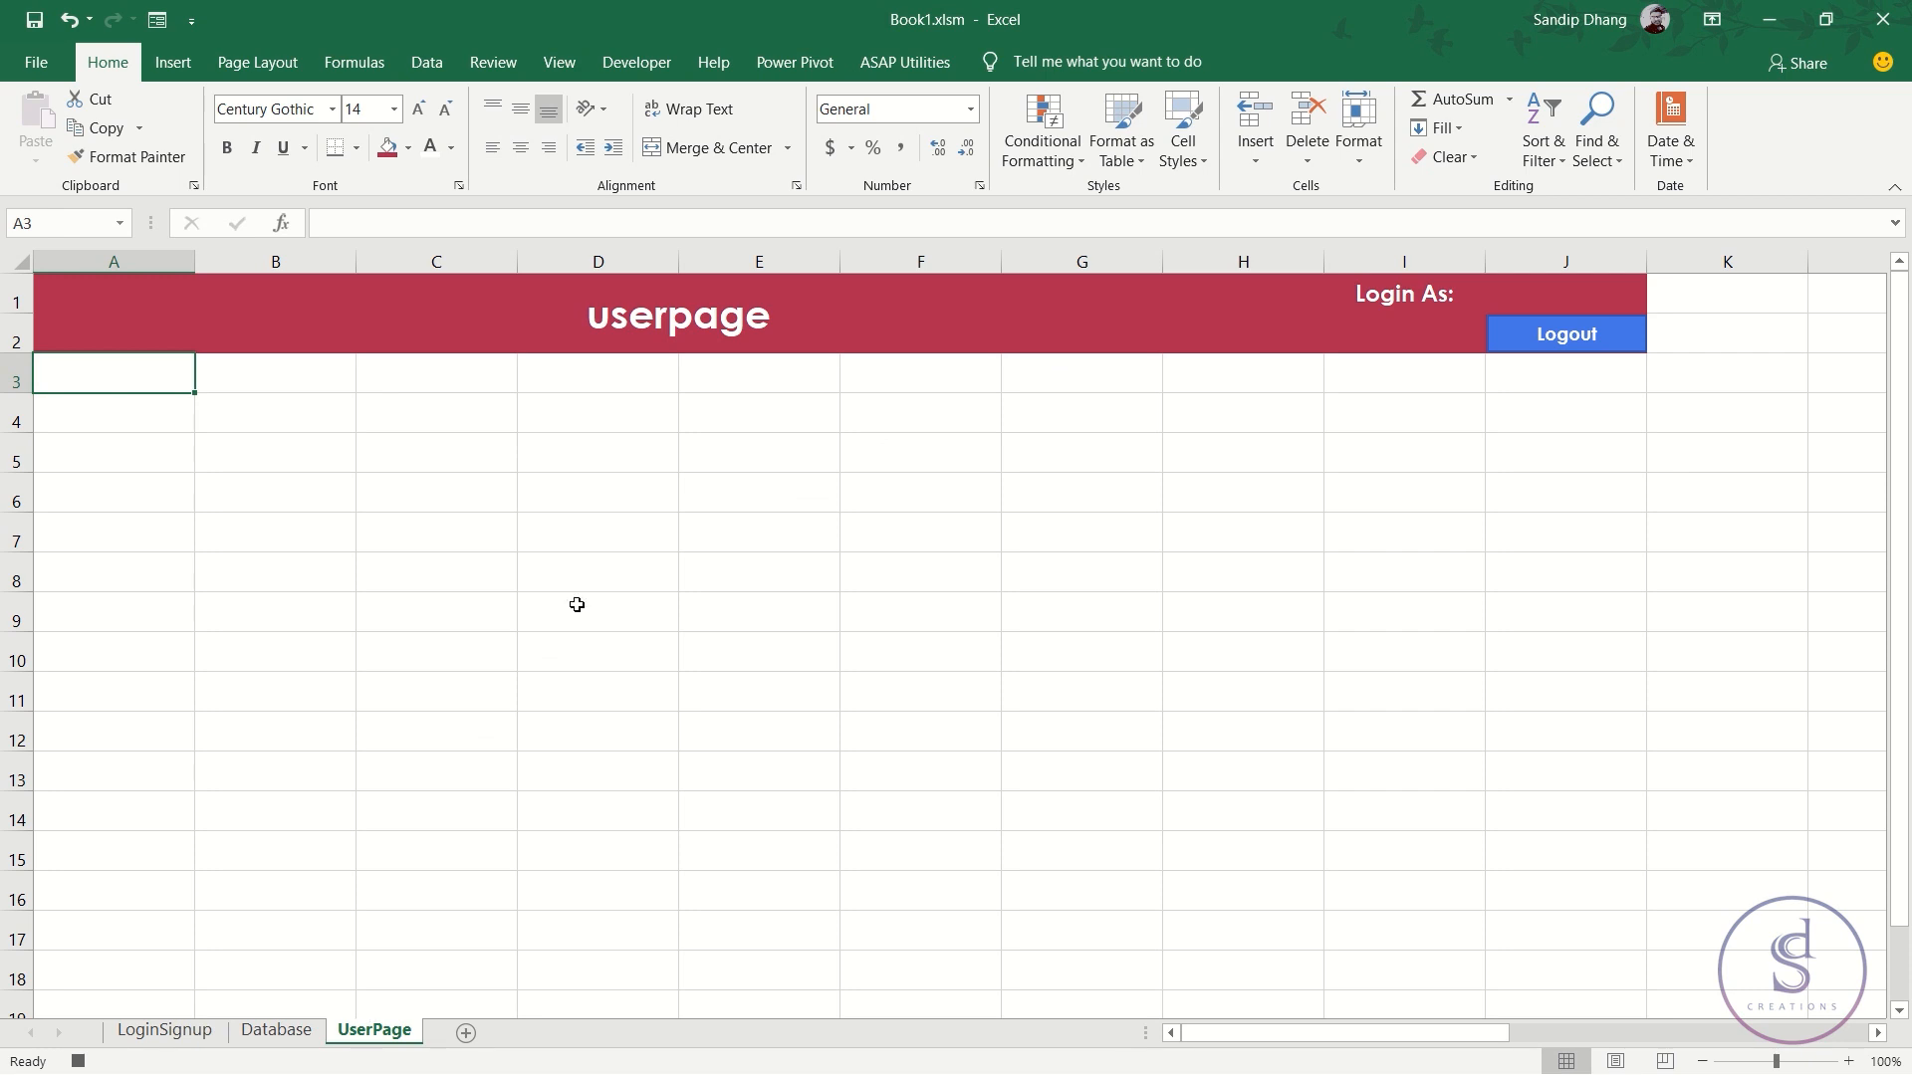
# - On LoginSignup, clear Password cell G13, select Email cell G8, and stop recording
pyautogui.click(171, 1032)
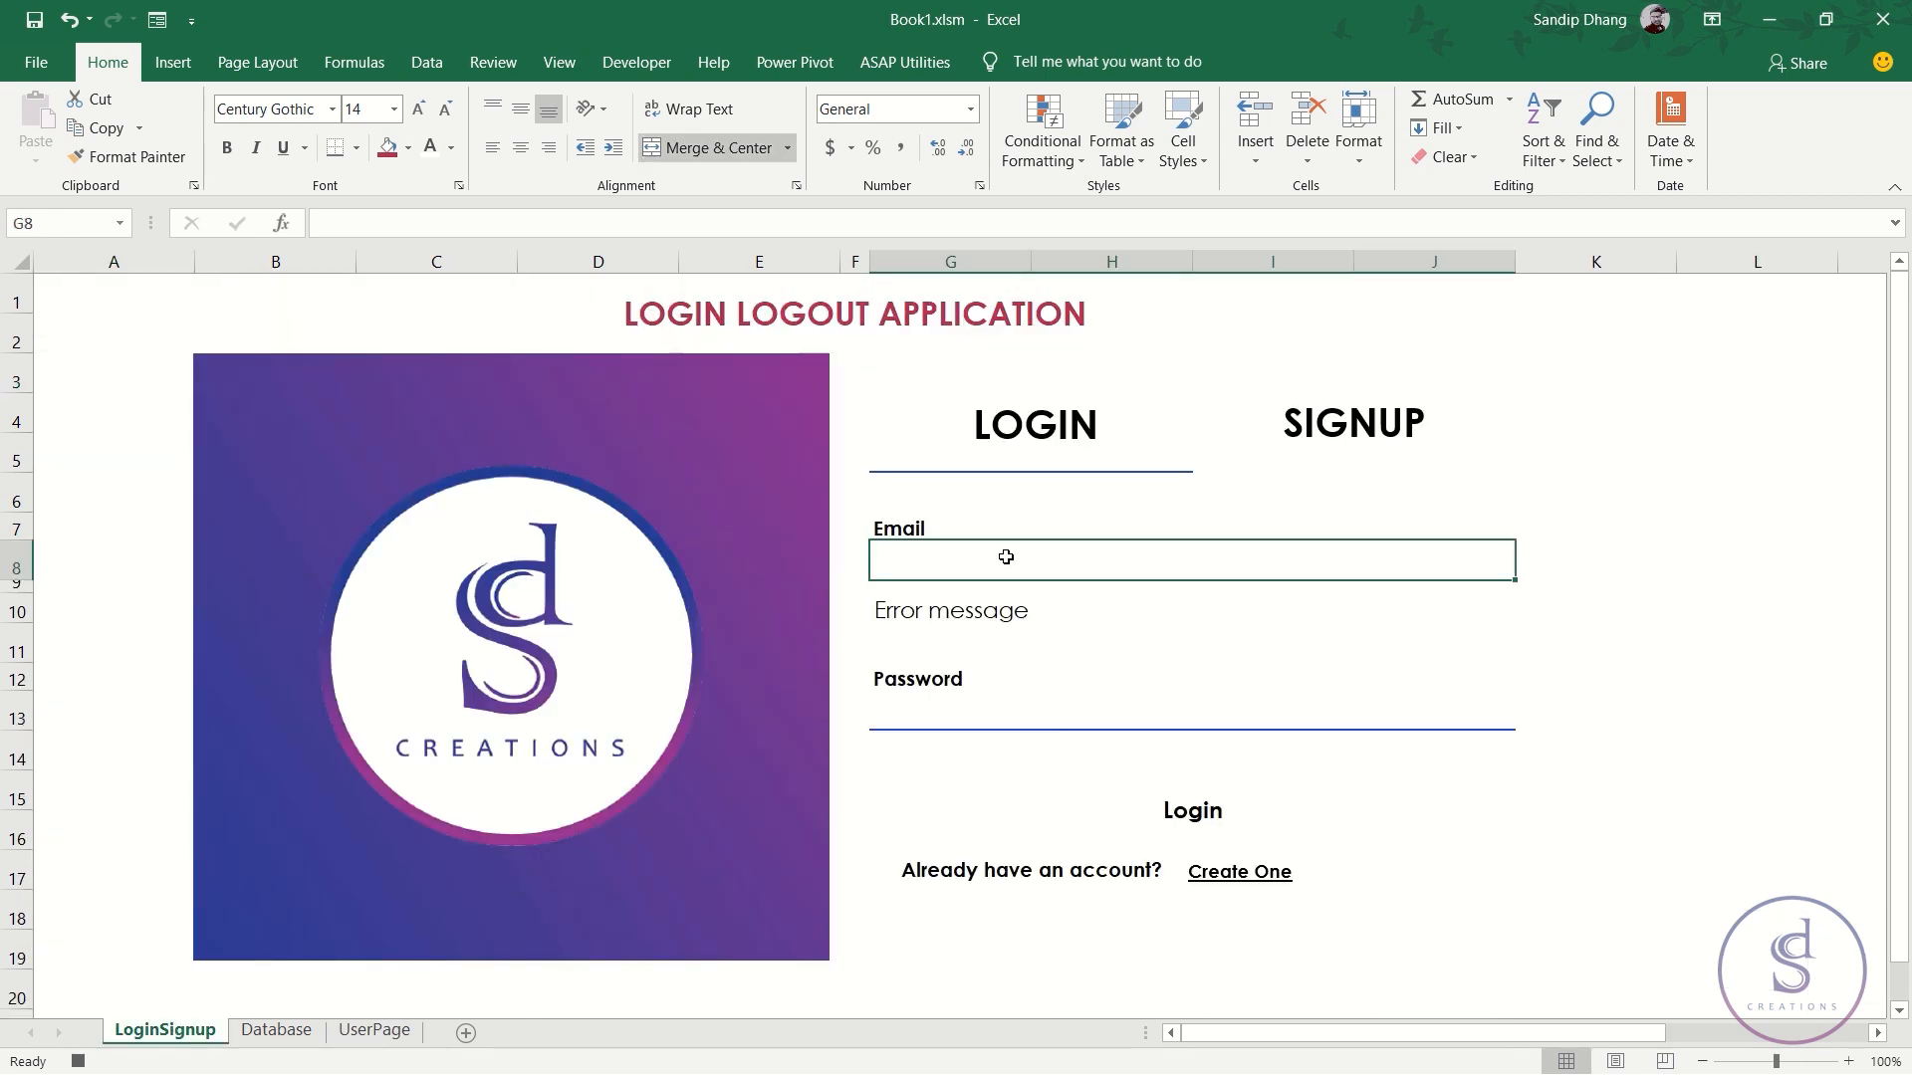
pyautogui.click(951, 715)
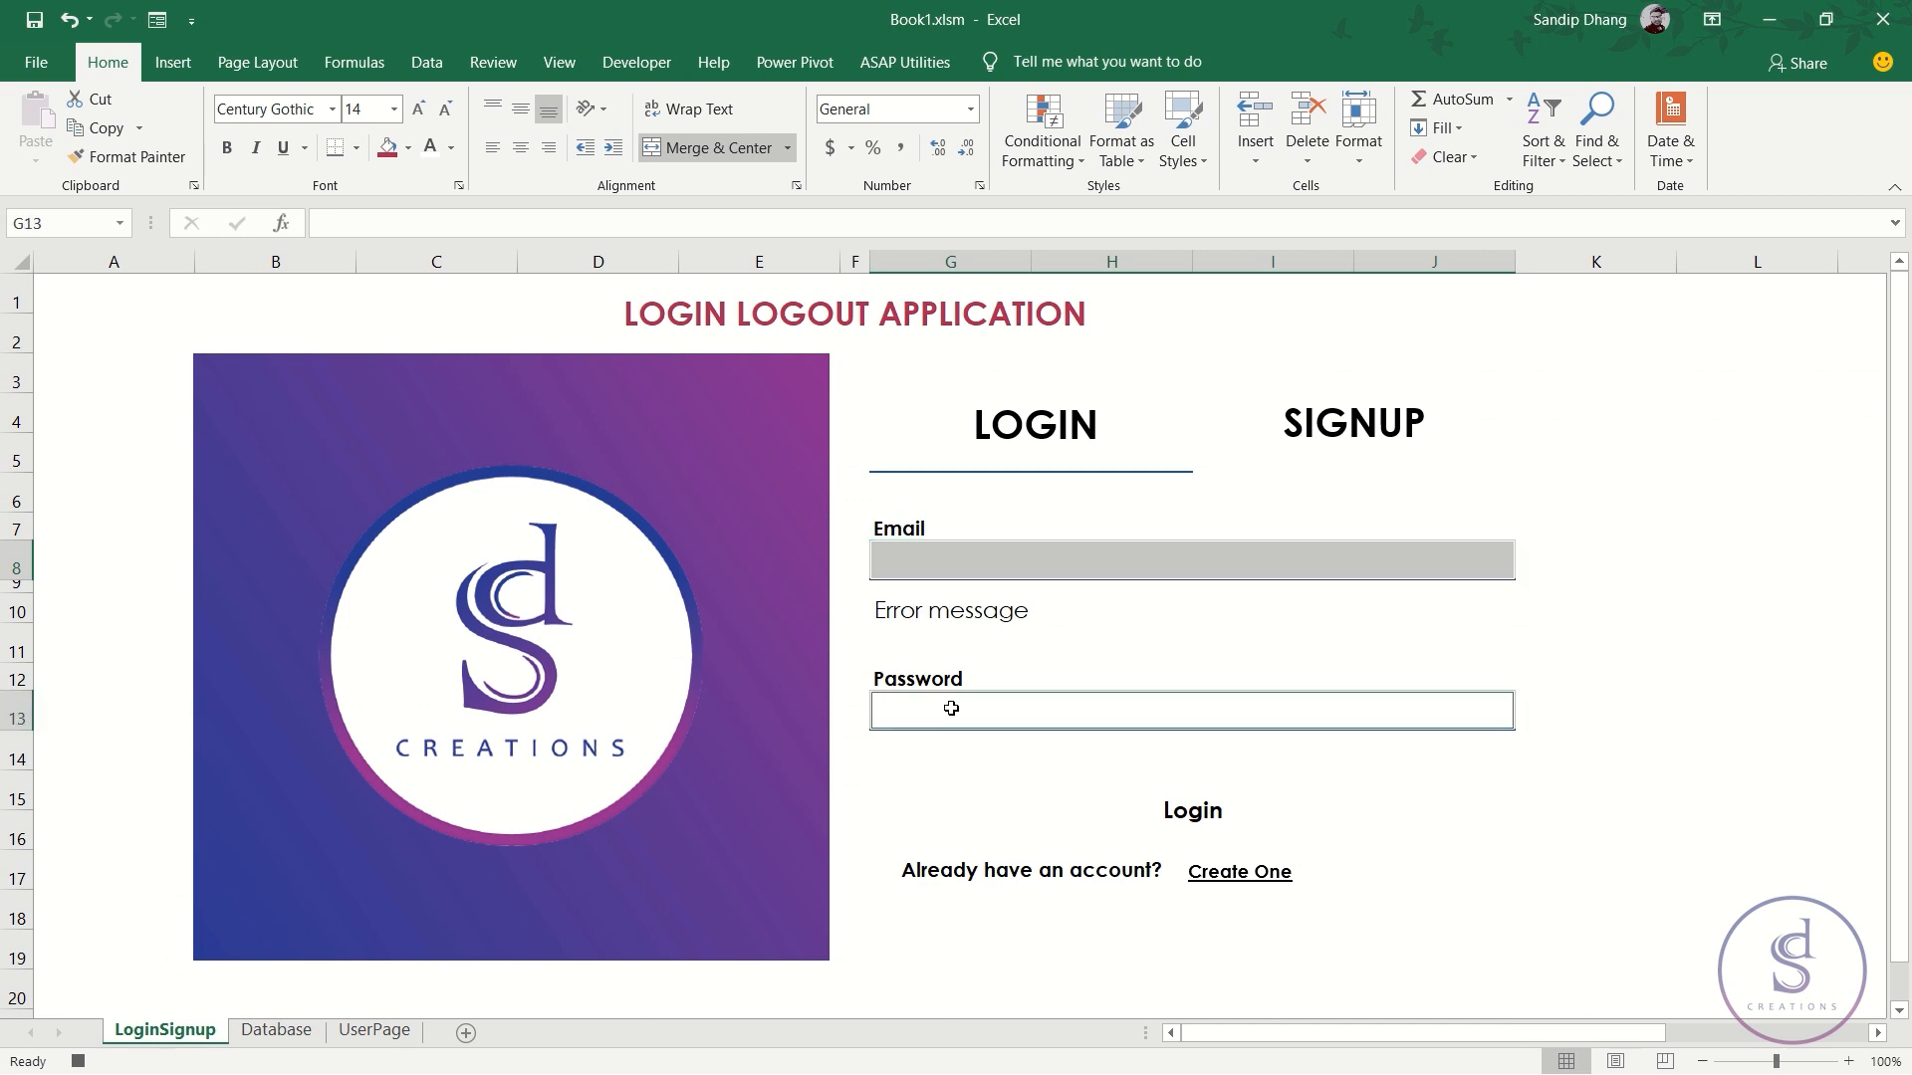
pyautogui.rightClick(951, 715)
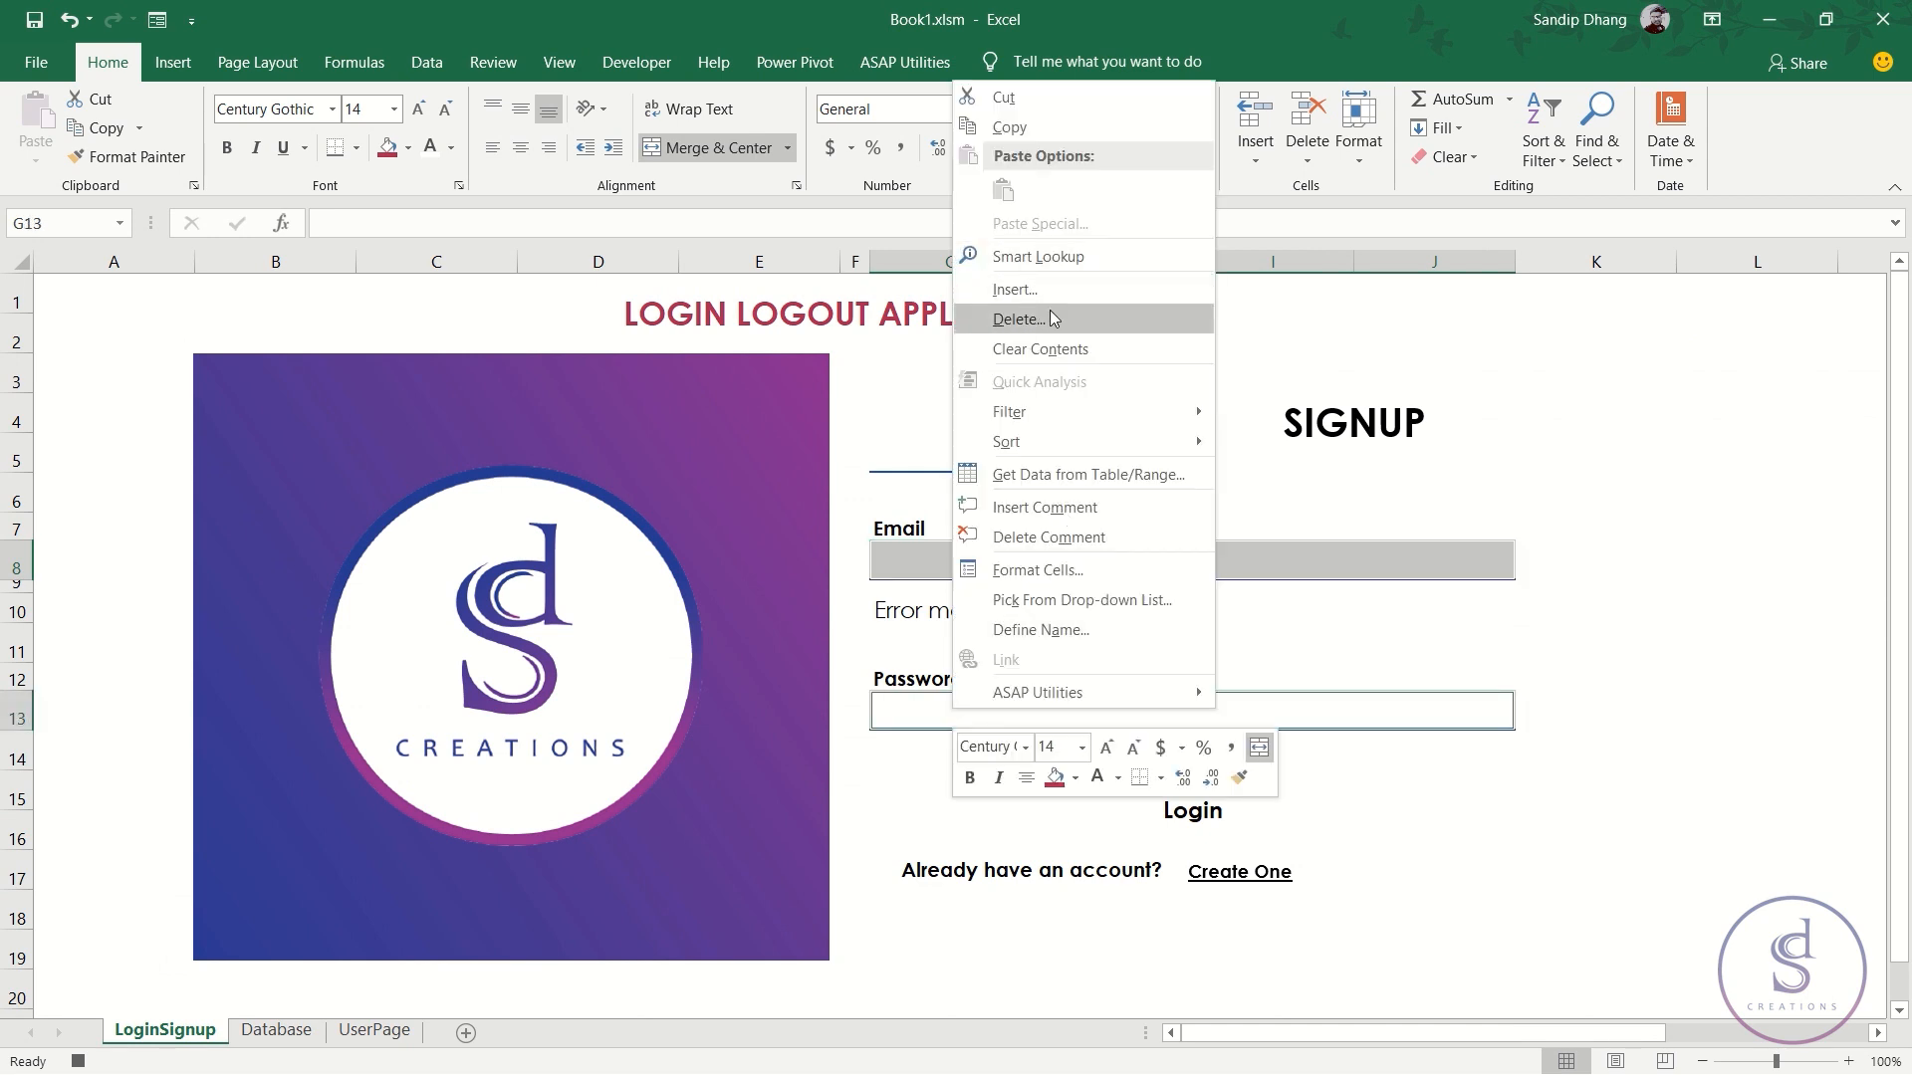
pyautogui.click(1053, 346)
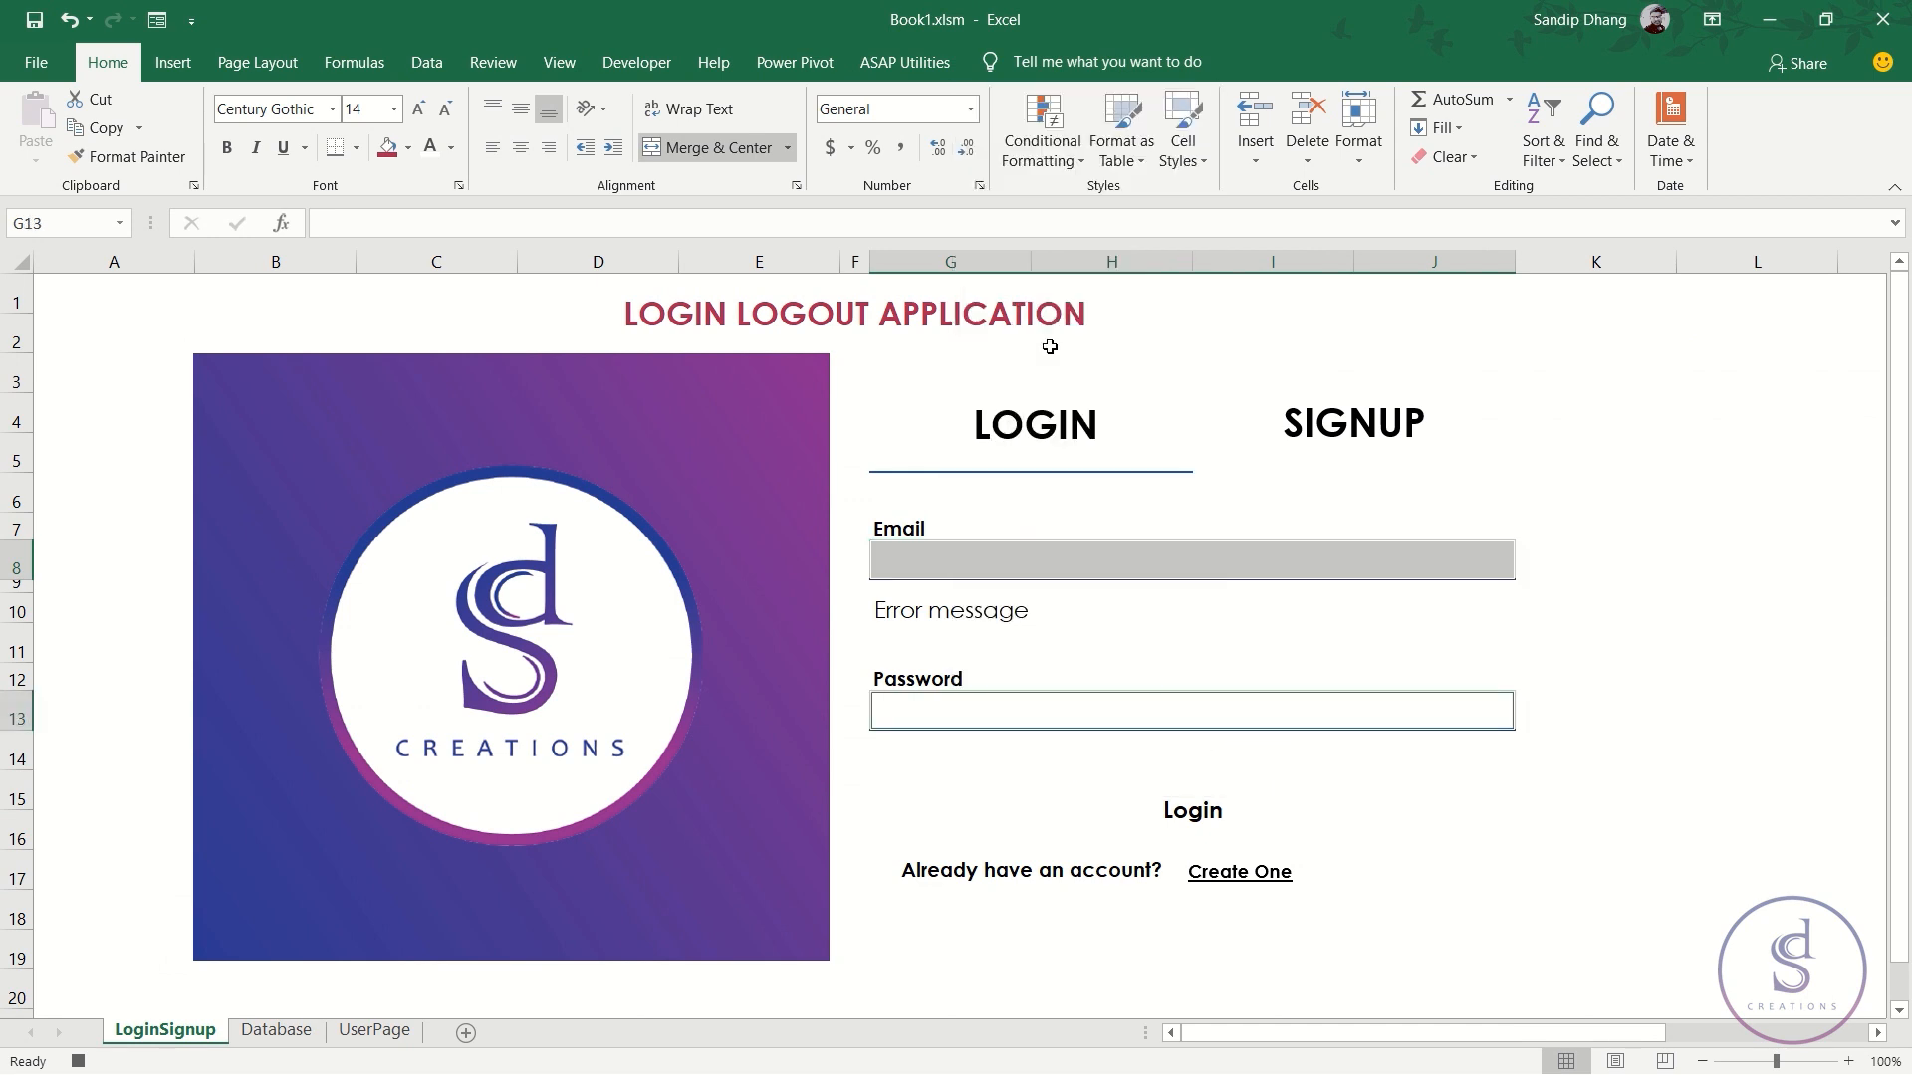
pyautogui.click(960, 556)
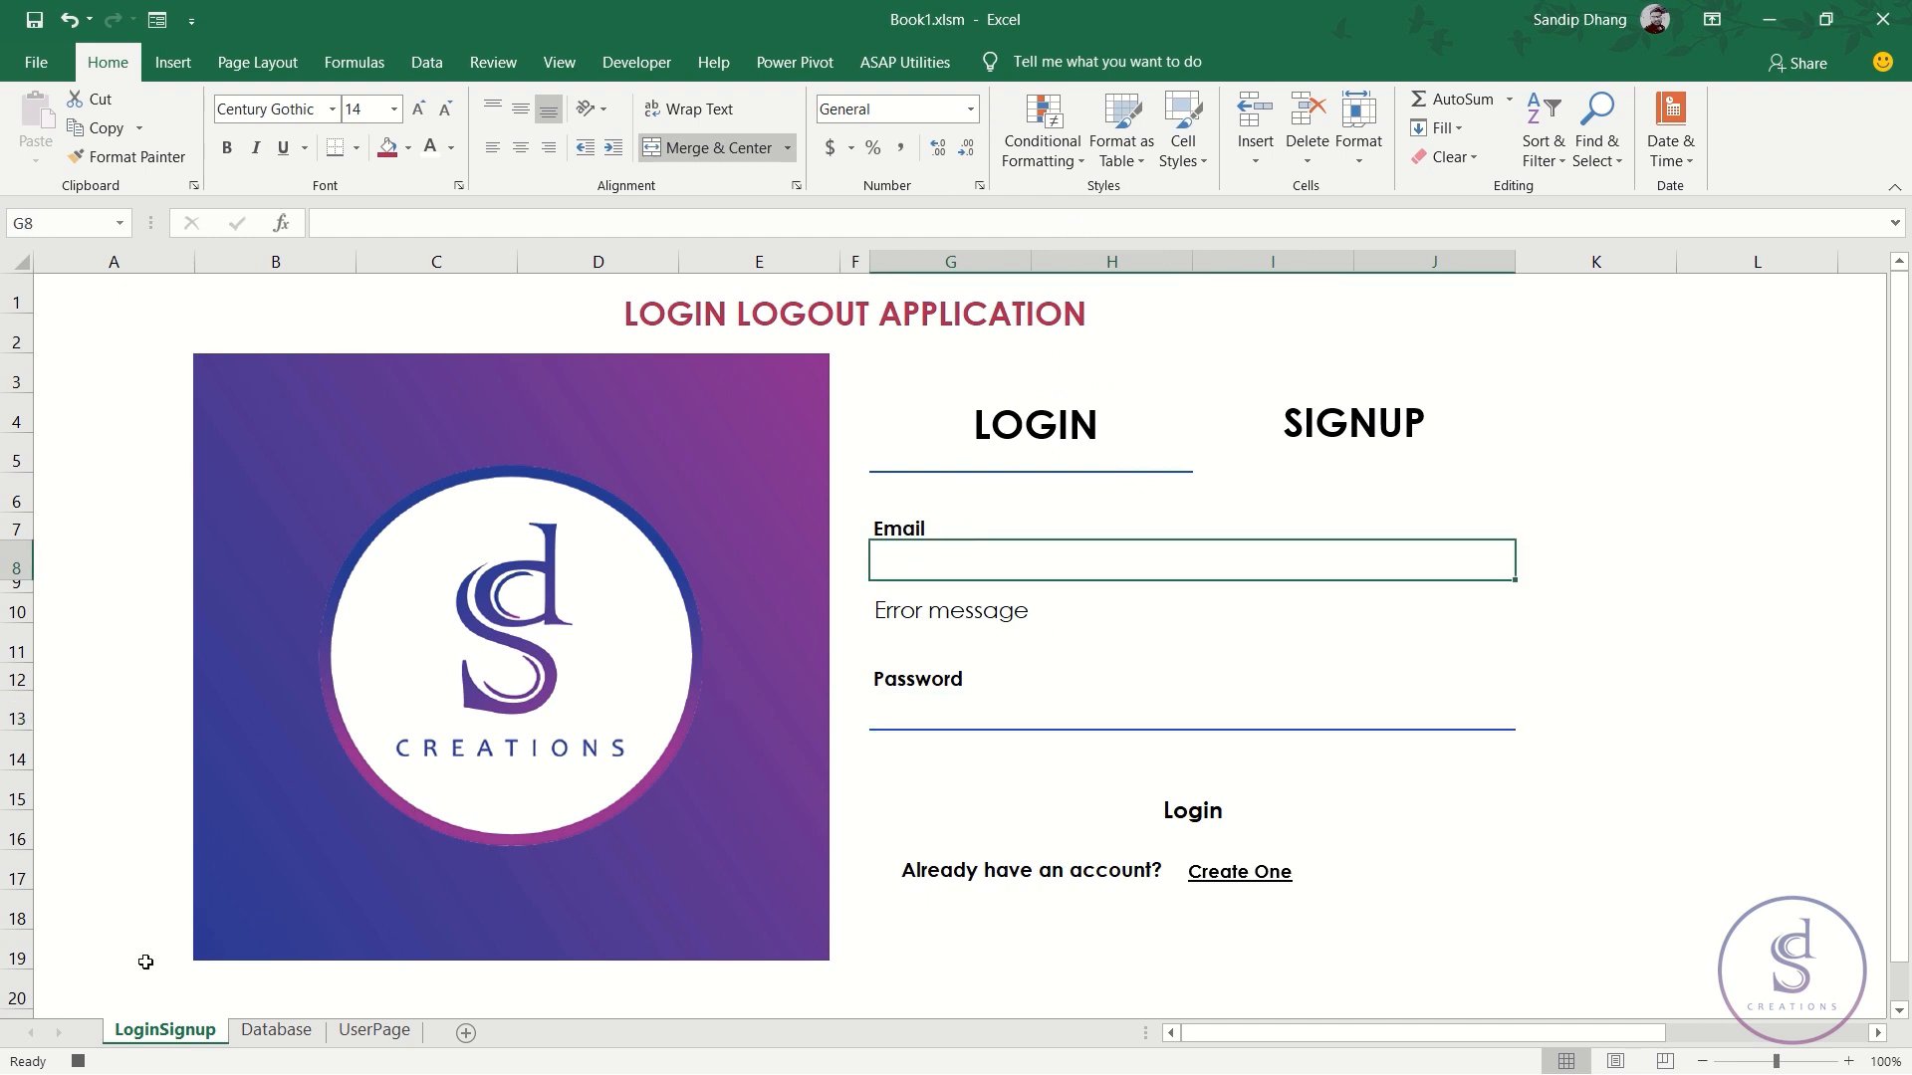
pyautogui.click(77, 1062)
# - Assign the logout macro to the UserPage Logout button and test it
pyautogui.click(374, 1031)
pyautogui.rightClick(1634, 334)
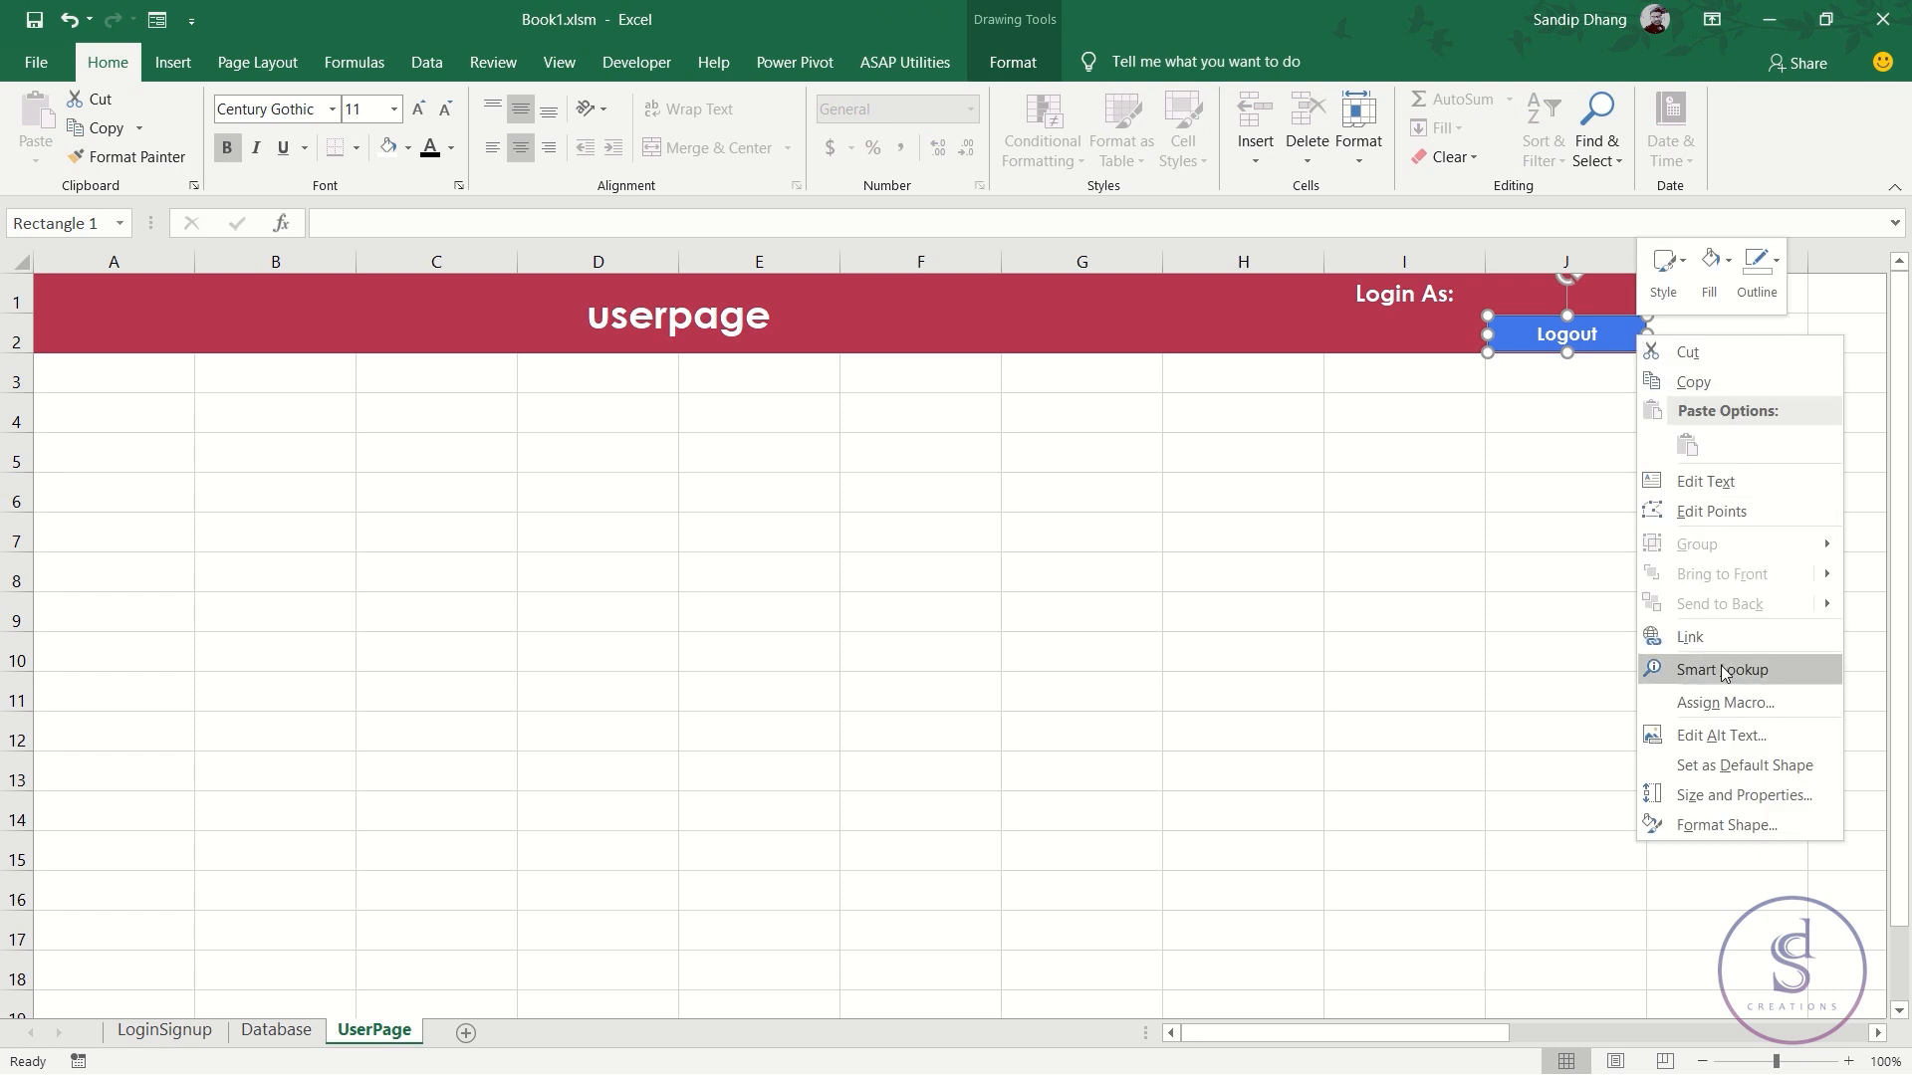
pyautogui.click(1725, 702)
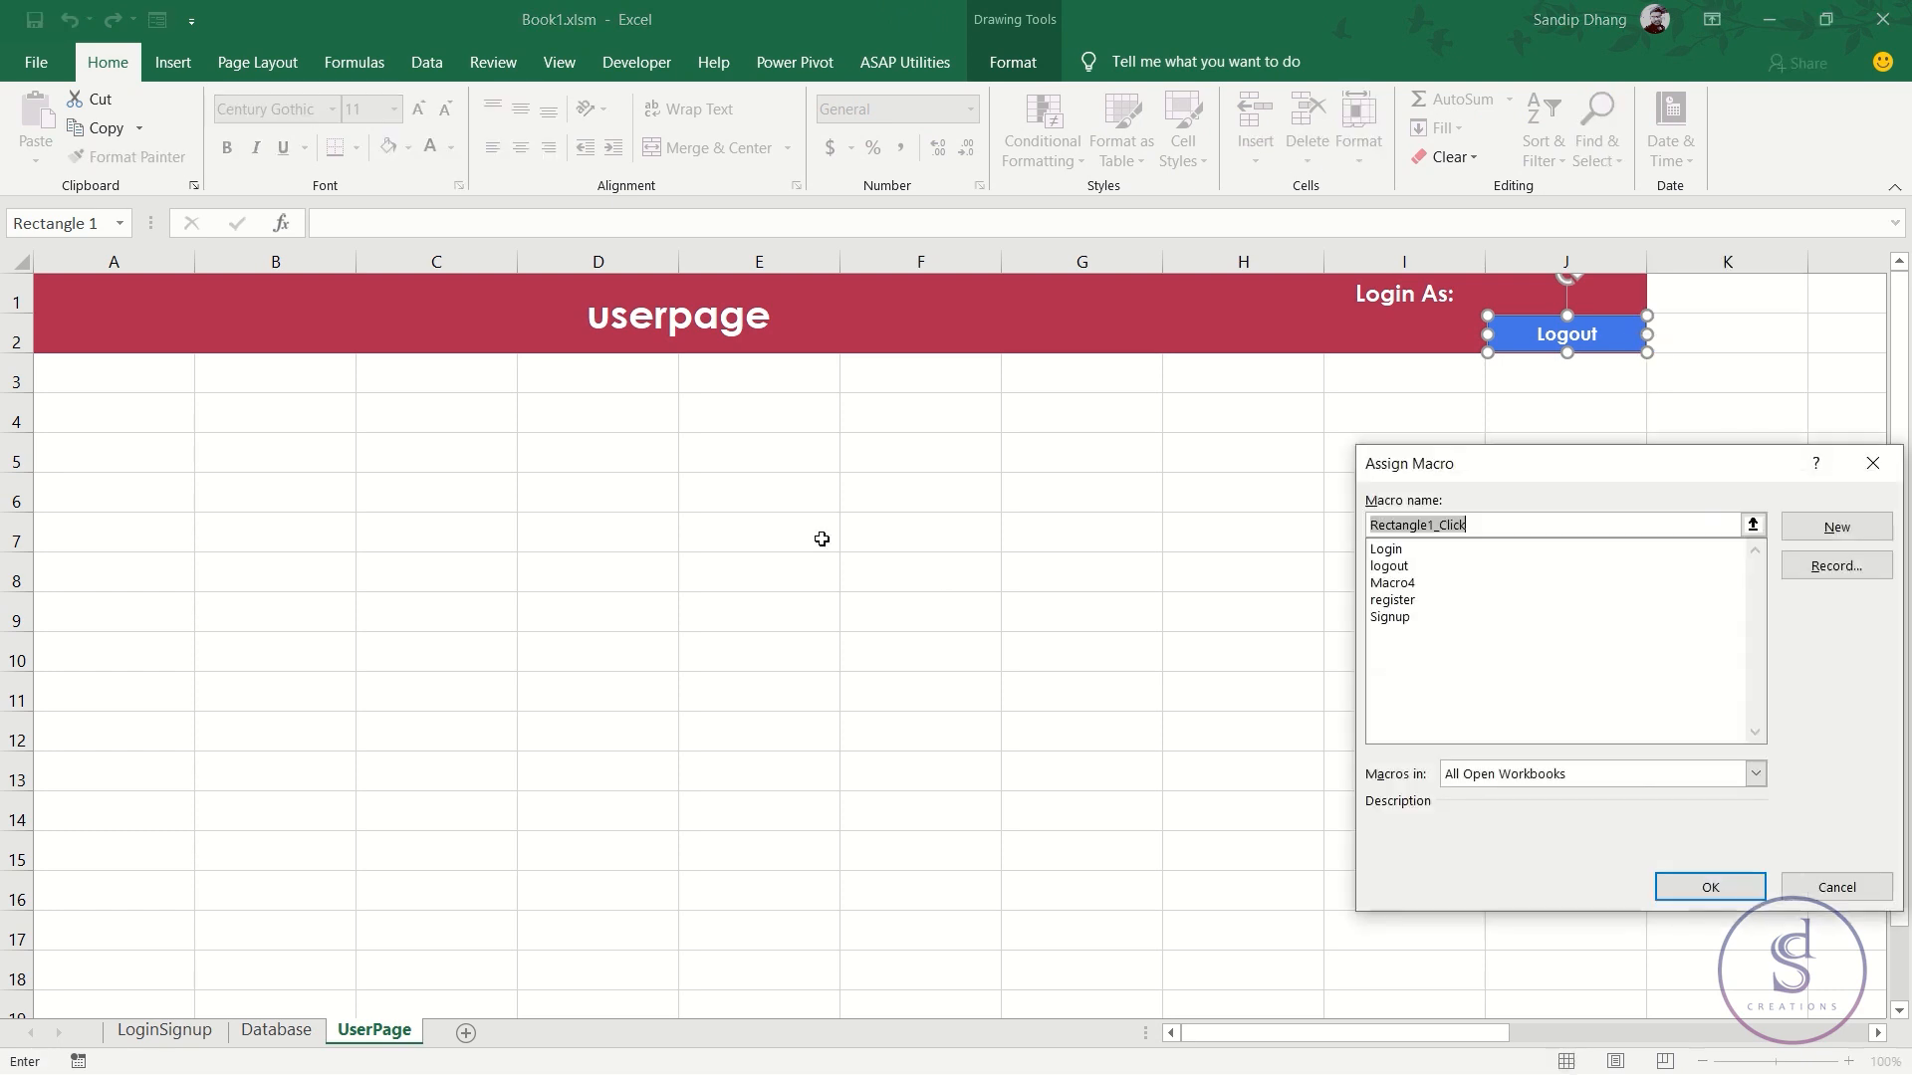
pyautogui.doubleClick(1413, 566)
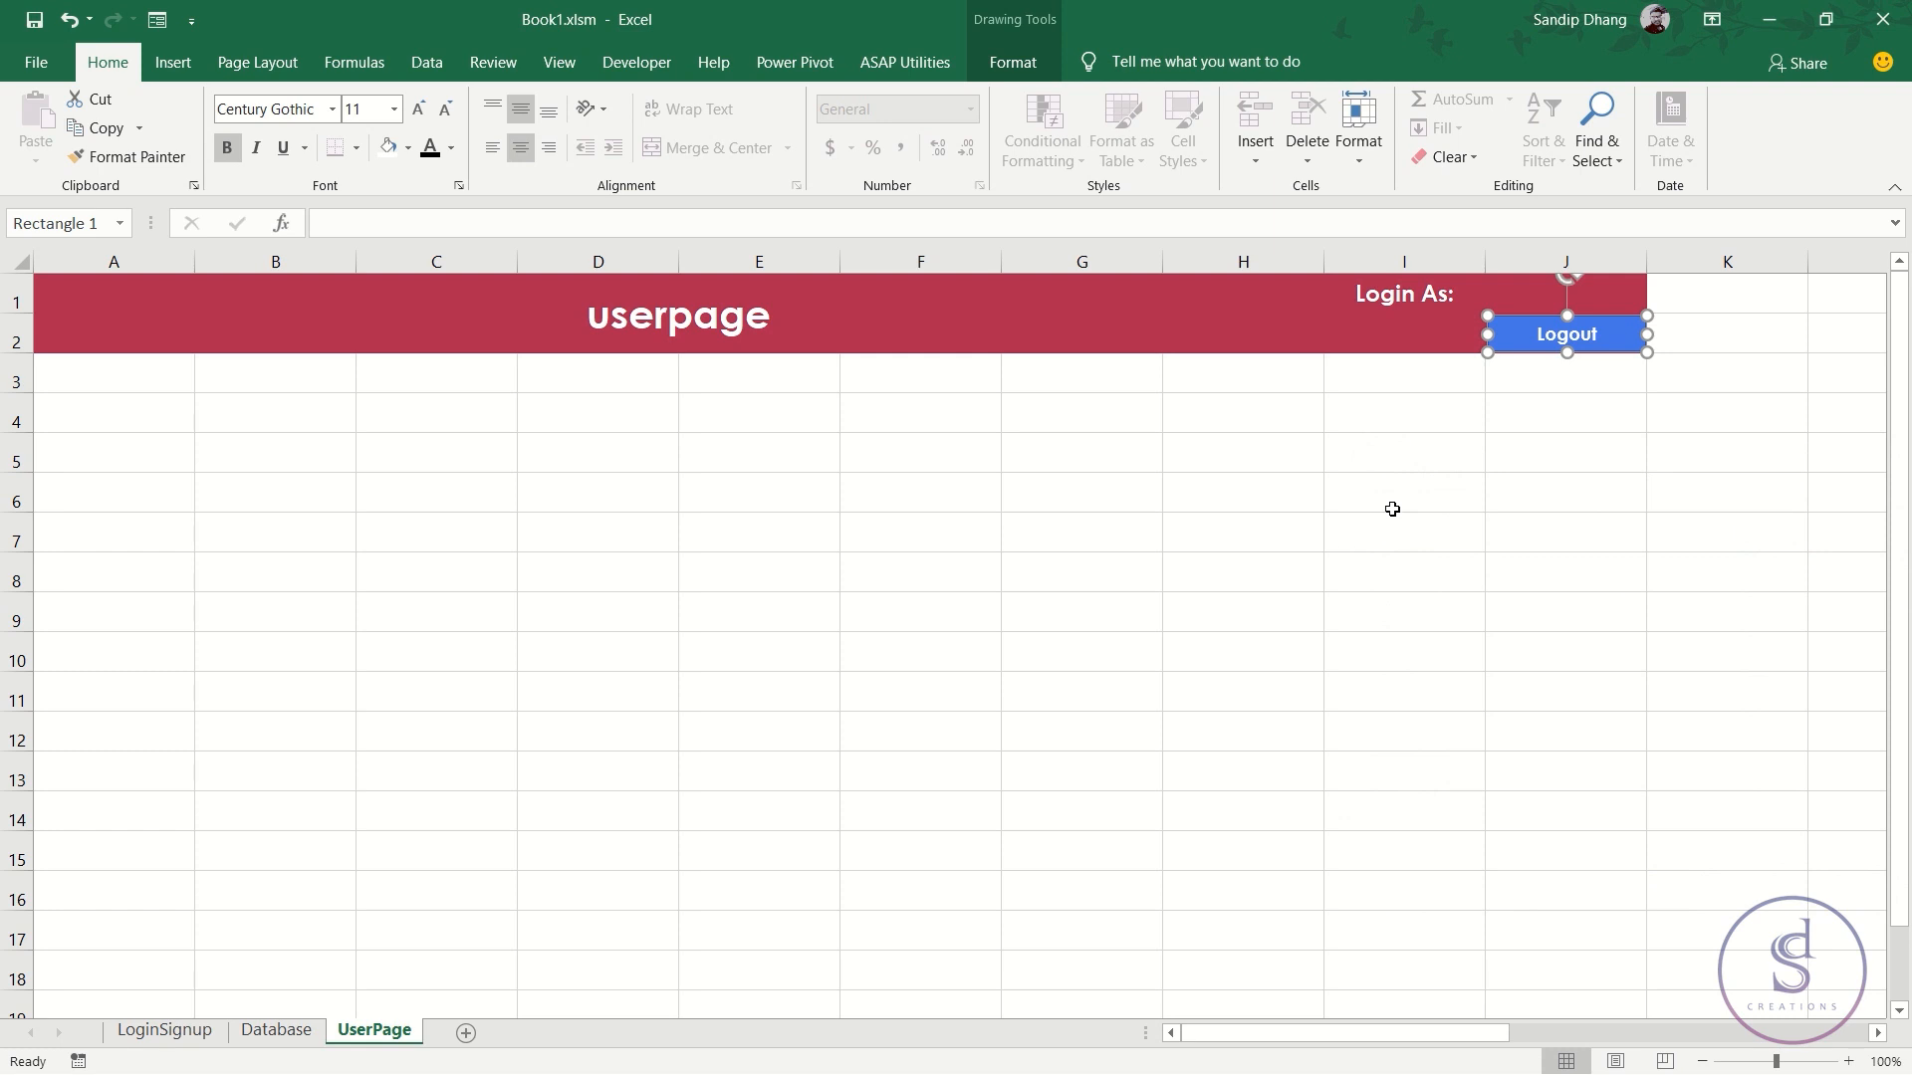
pyautogui.click(1539, 492)
pyautogui.click(1603, 343)
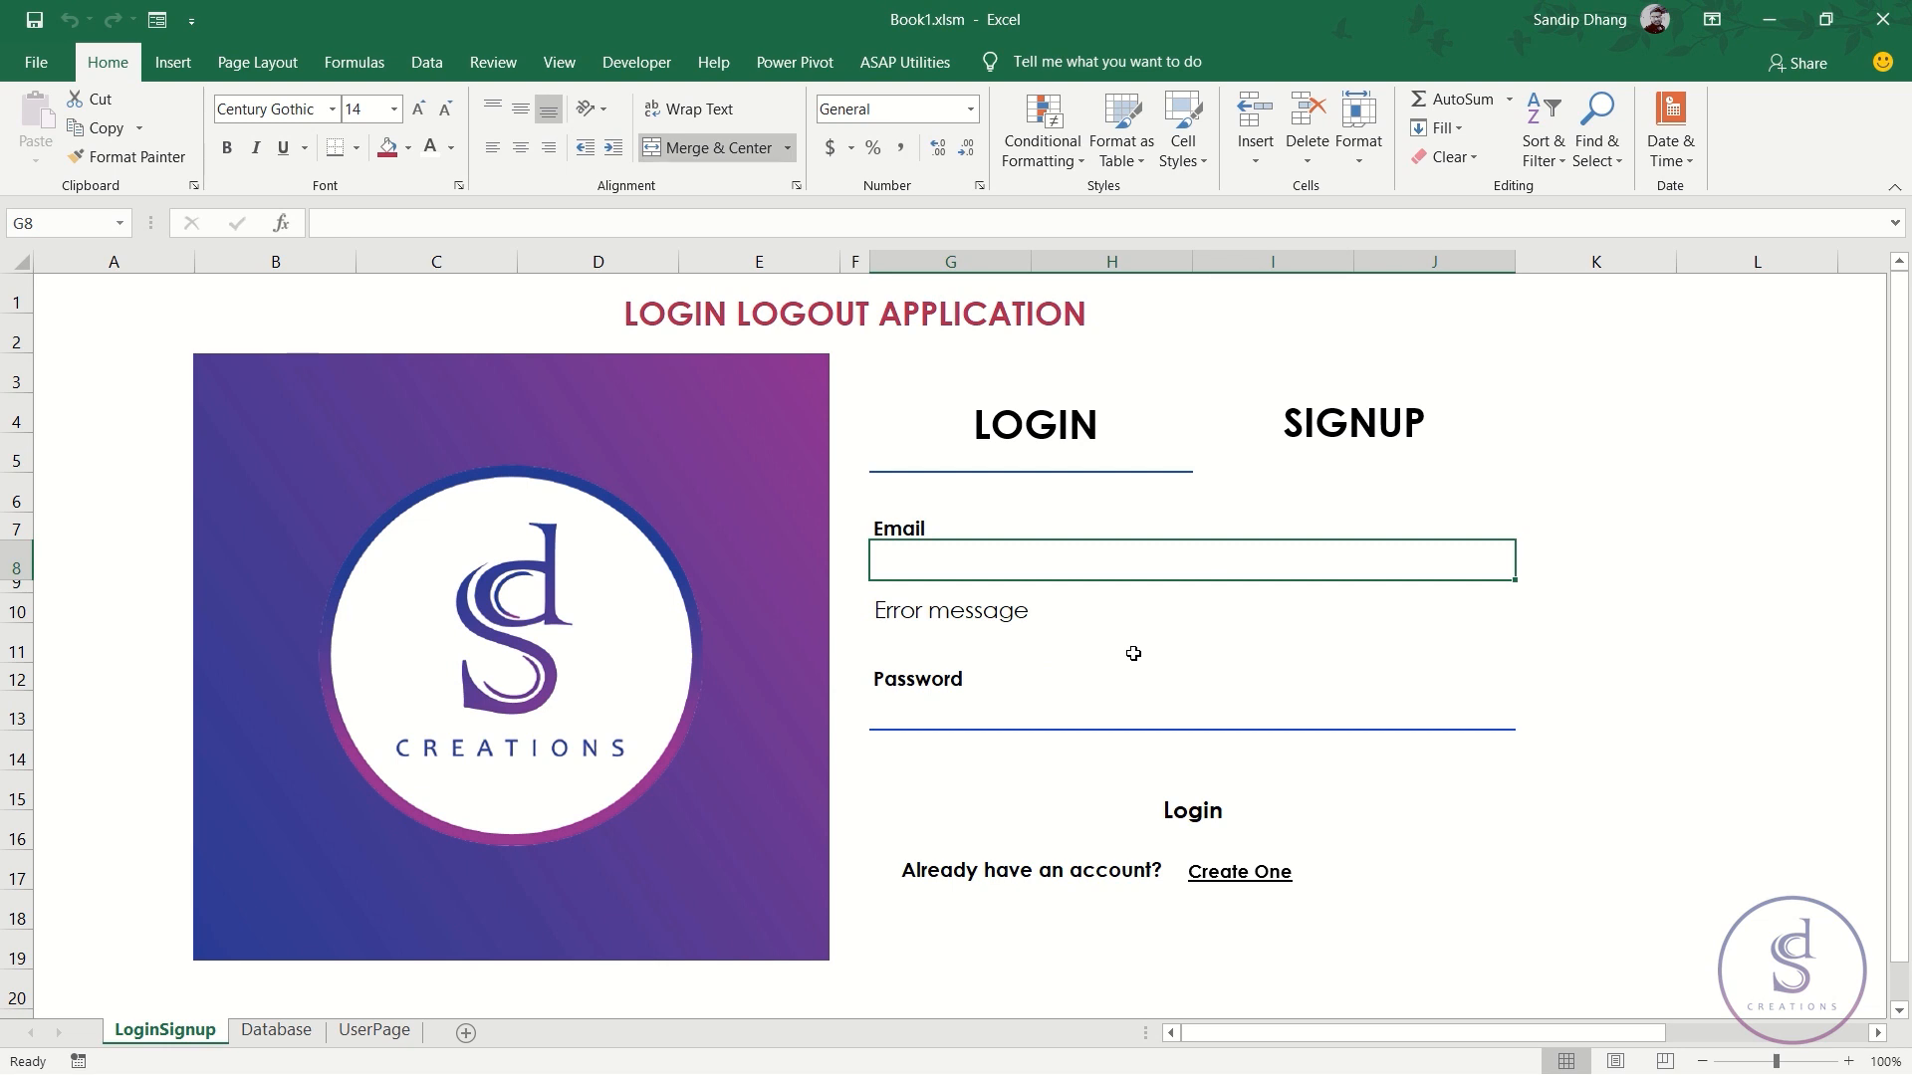
# - Narrow column K beside the login form to about 6.89 (69 pixels)
pyautogui.click(1183, 819)
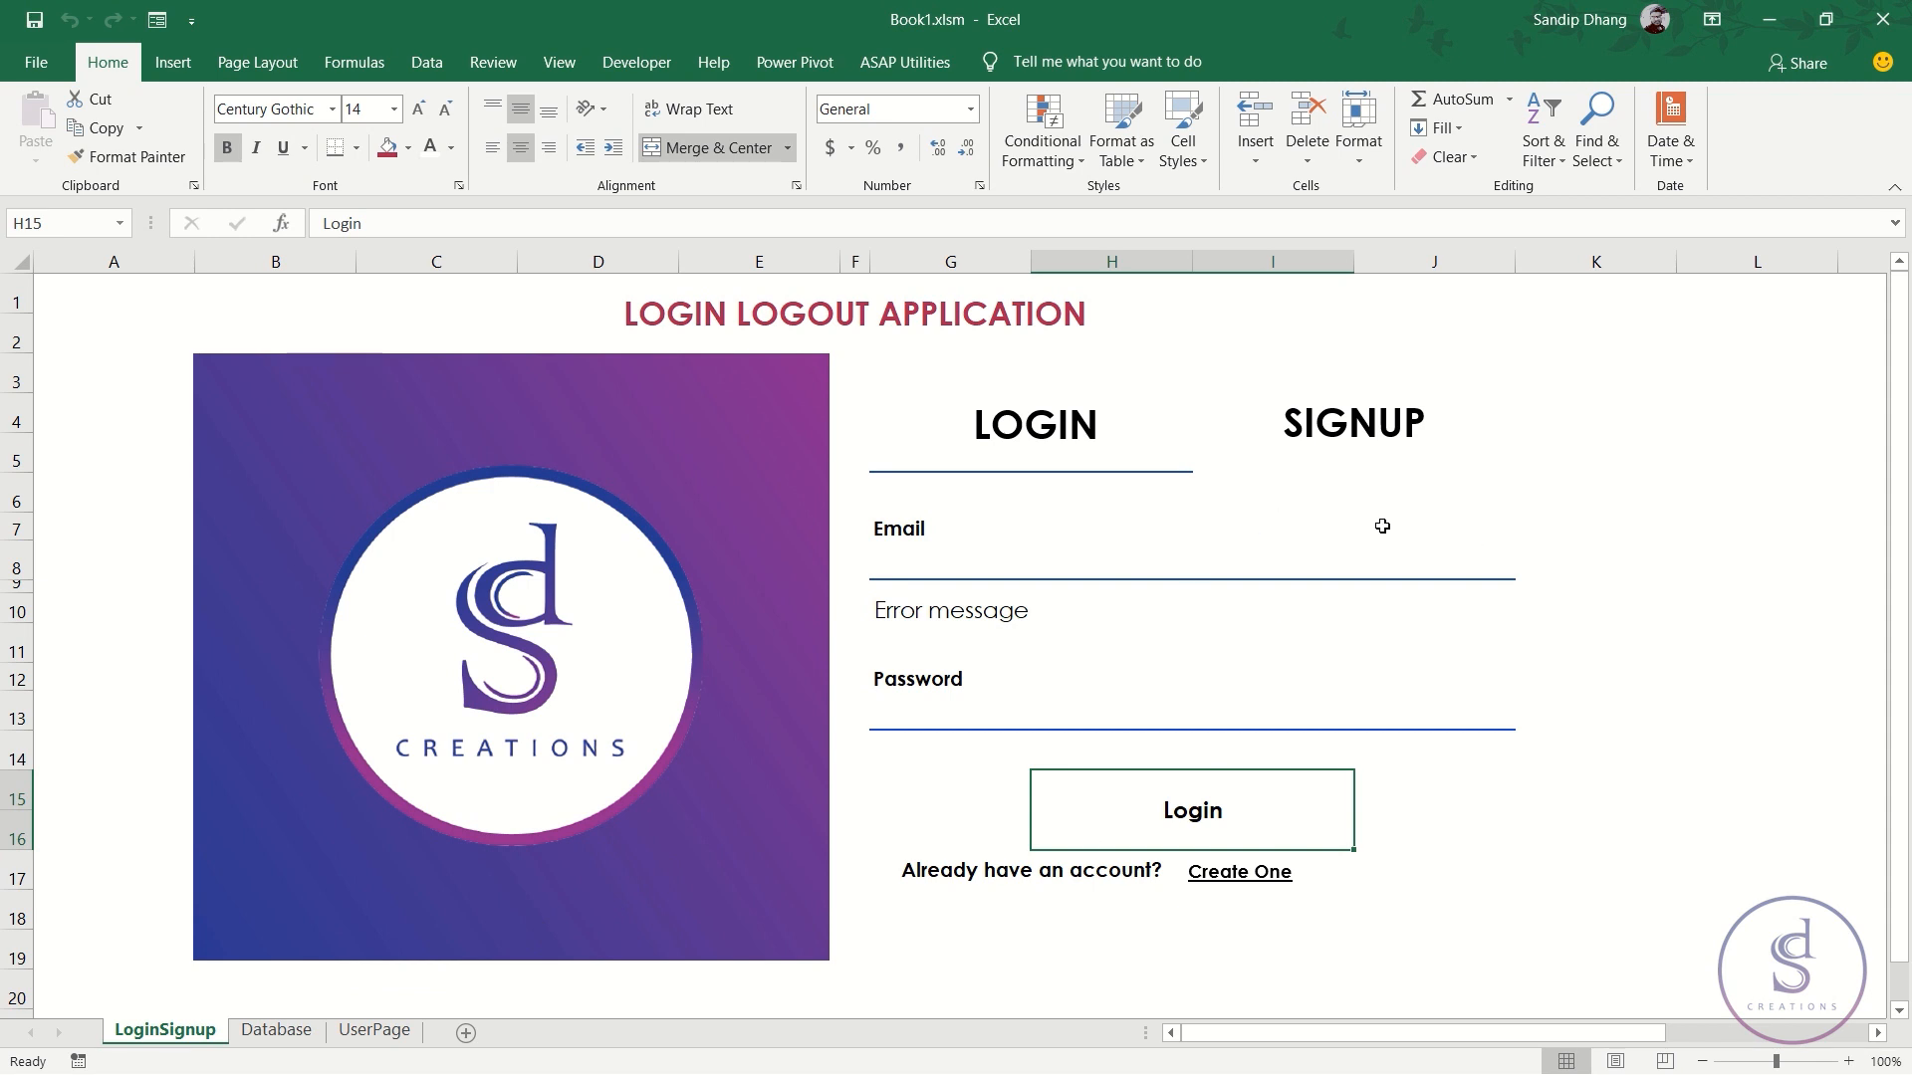
pyautogui.click(1062, 566)
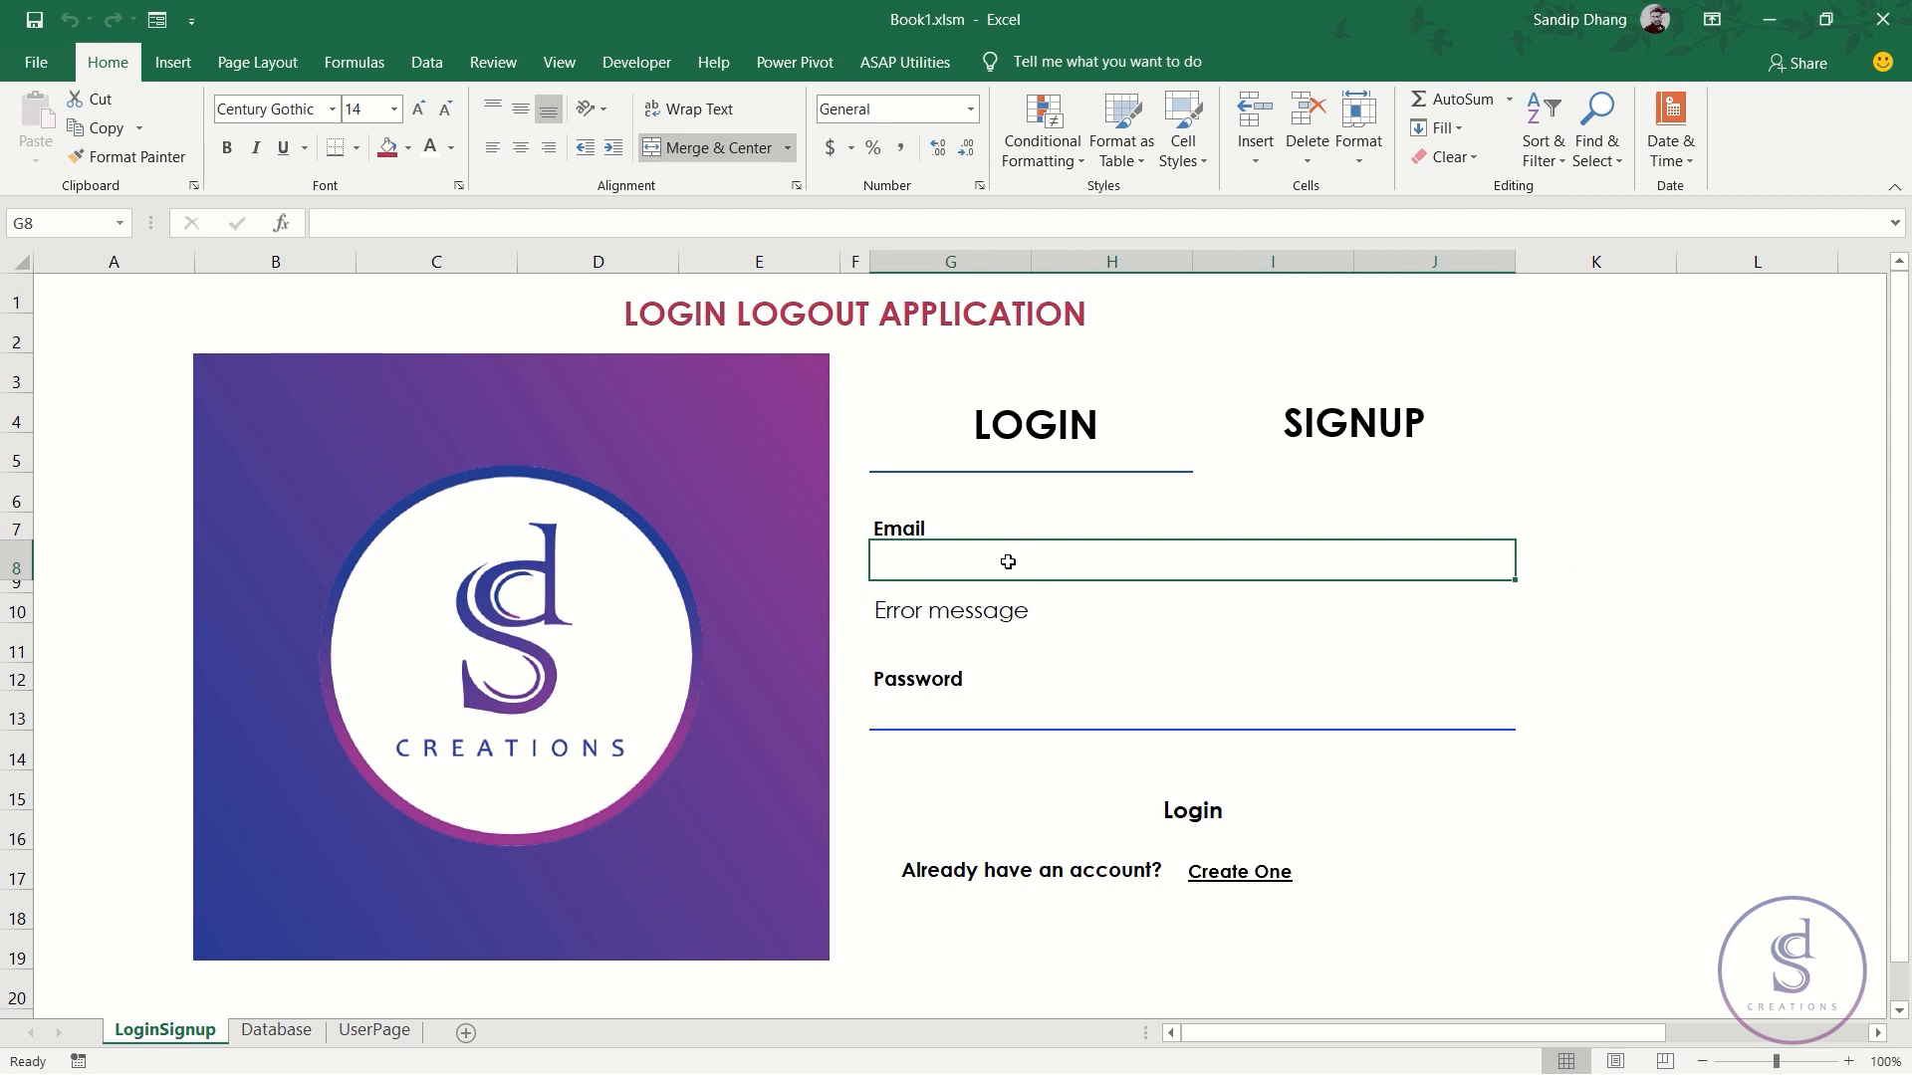
pyautogui.click(1549, 558)
pyautogui.moveTo(1677, 265); pyautogui.dragTo(1588, 278)
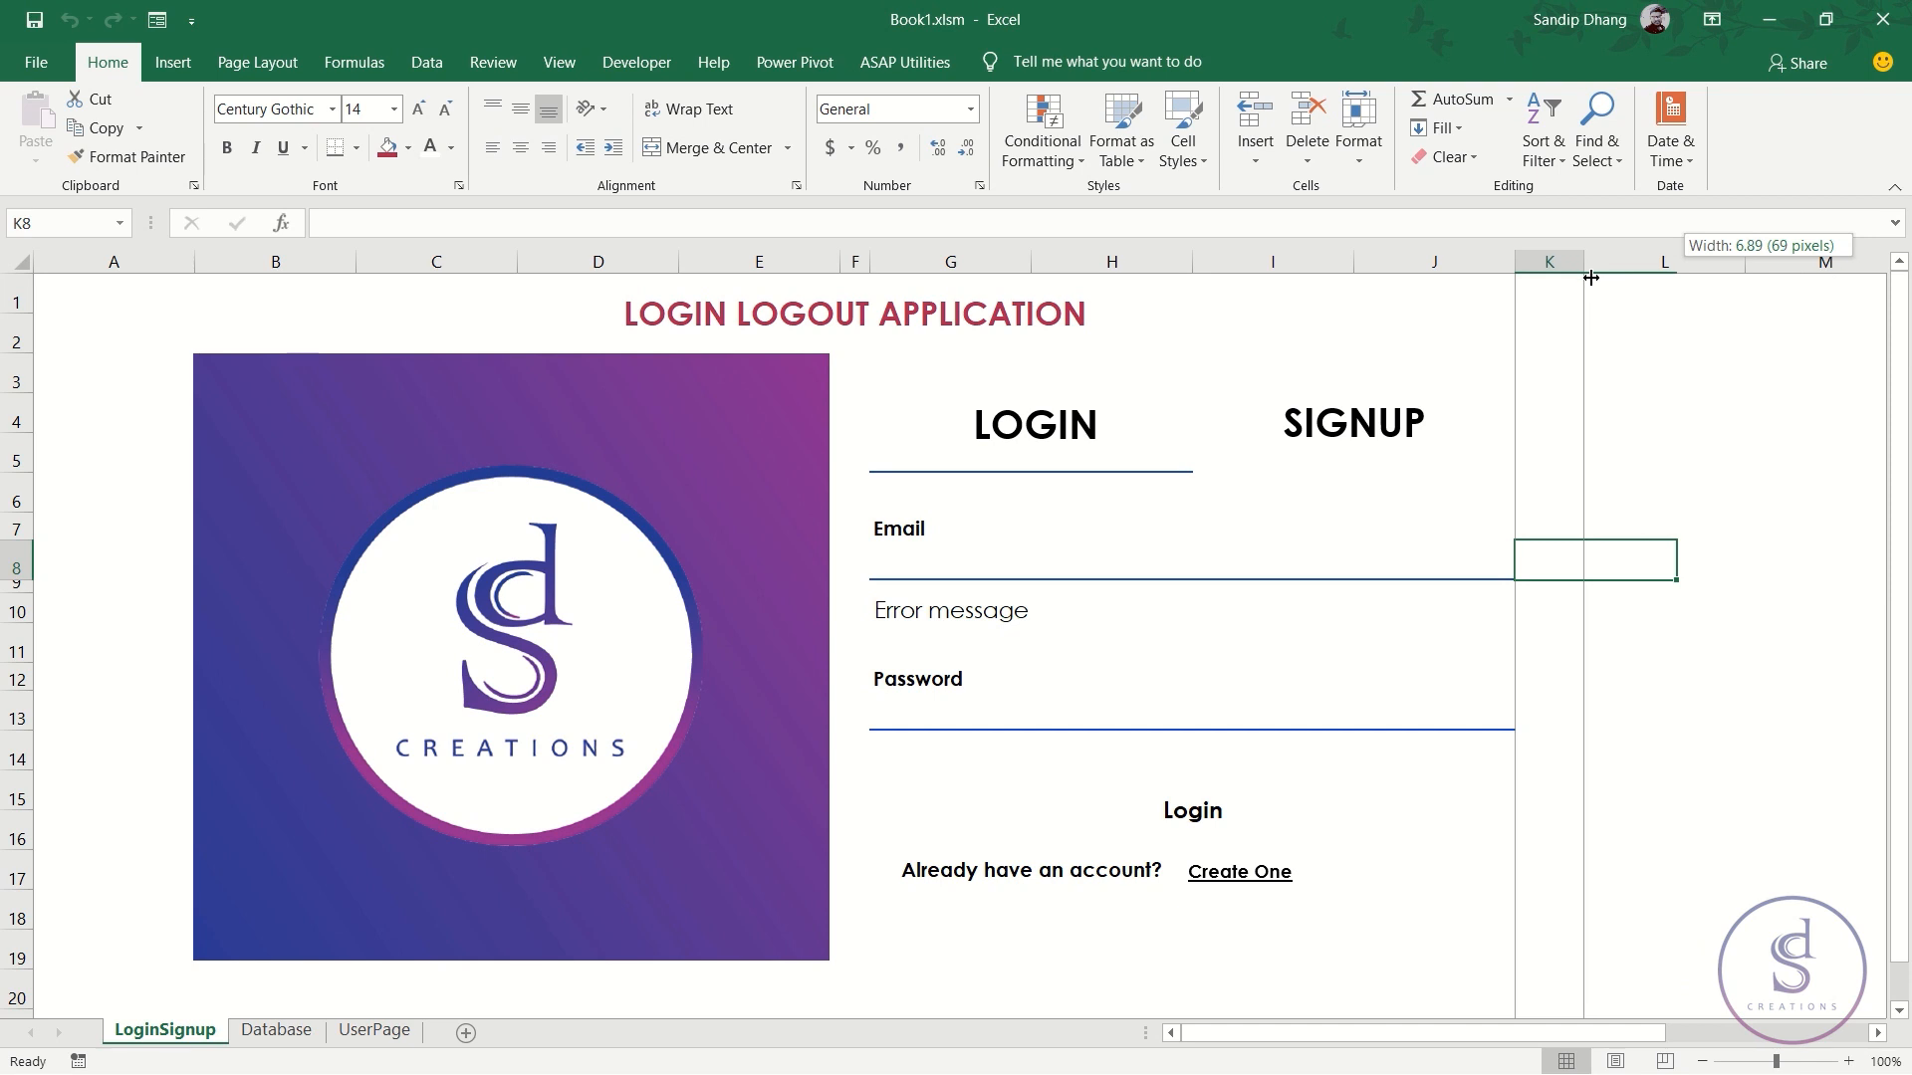
# - Look up the third user's stored e-mail in row A3:D3 of the Database sheet
pyautogui.click(898, 612)
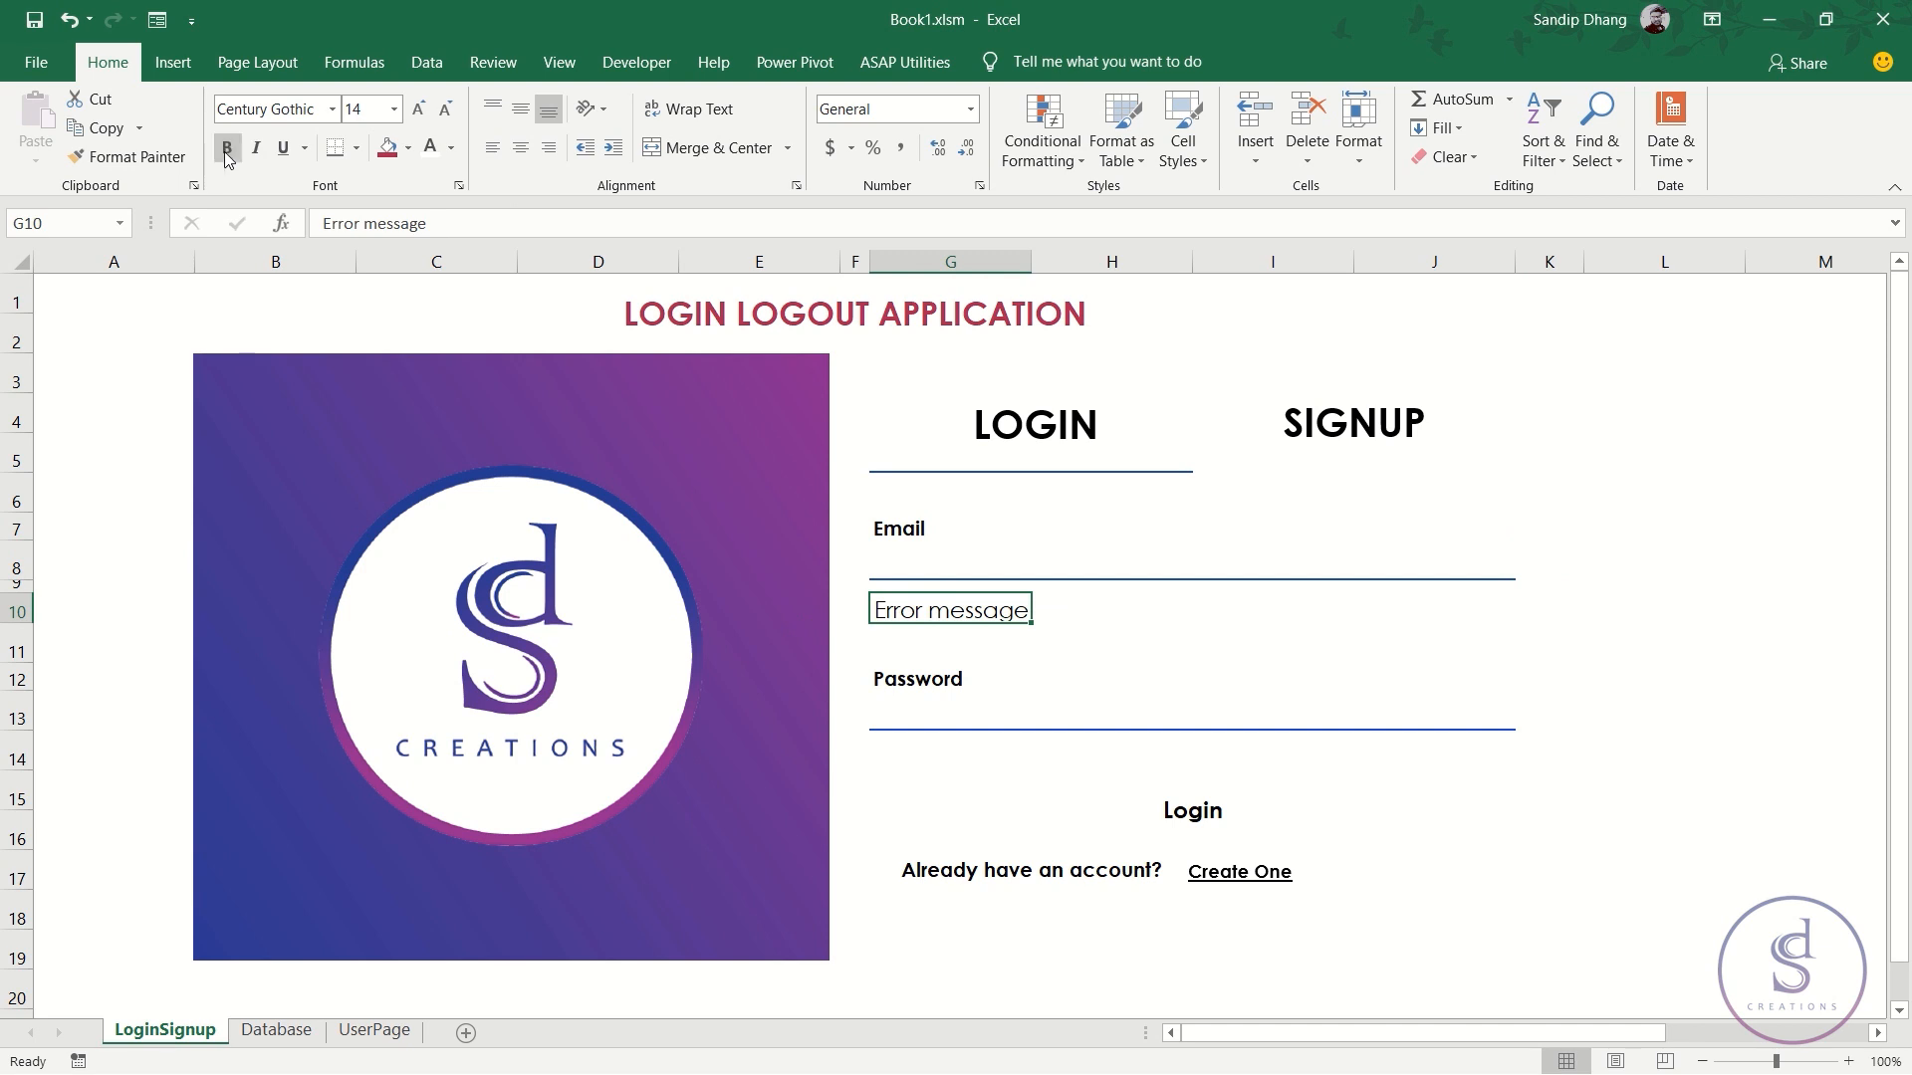
pyautogui.click(914, 564)
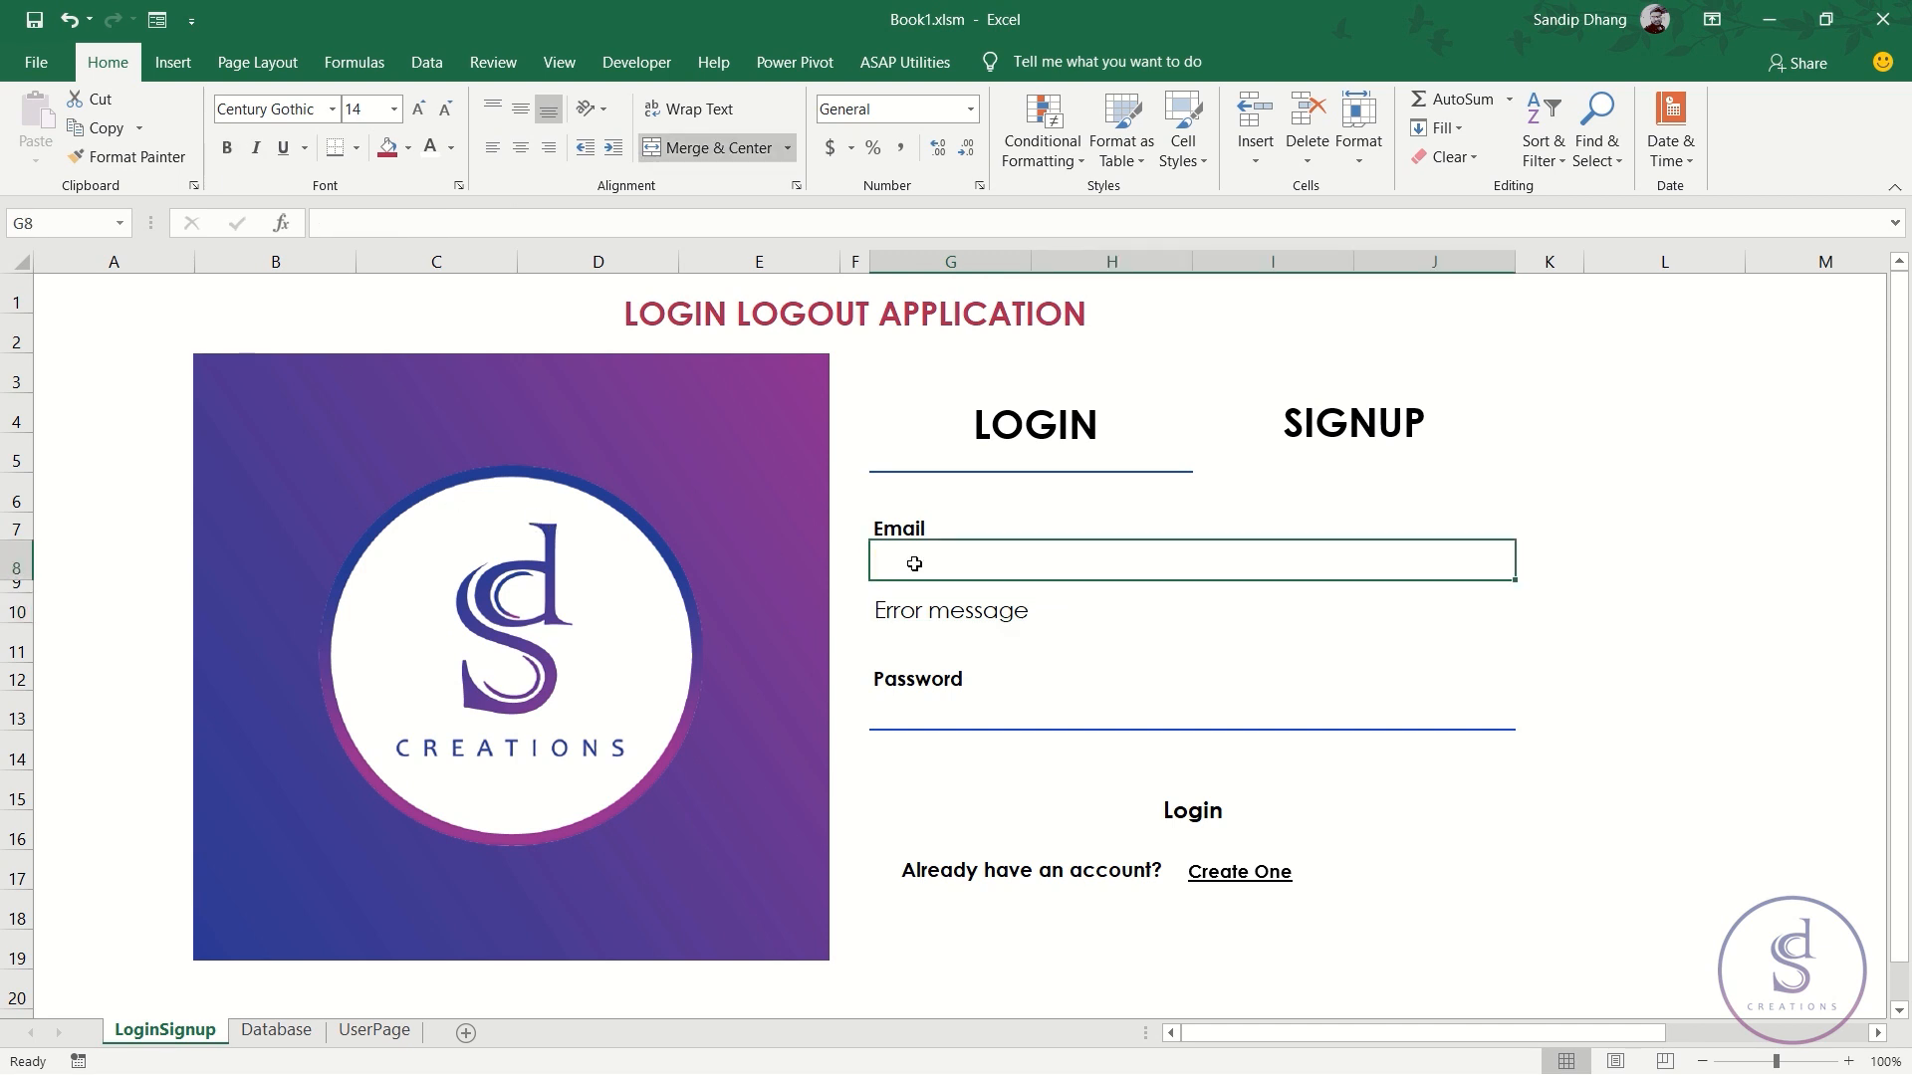
pyautogui.click(275, 1029)
pyautogui.moveTo(144, 380); pyautogui.dragTo(733, 375)
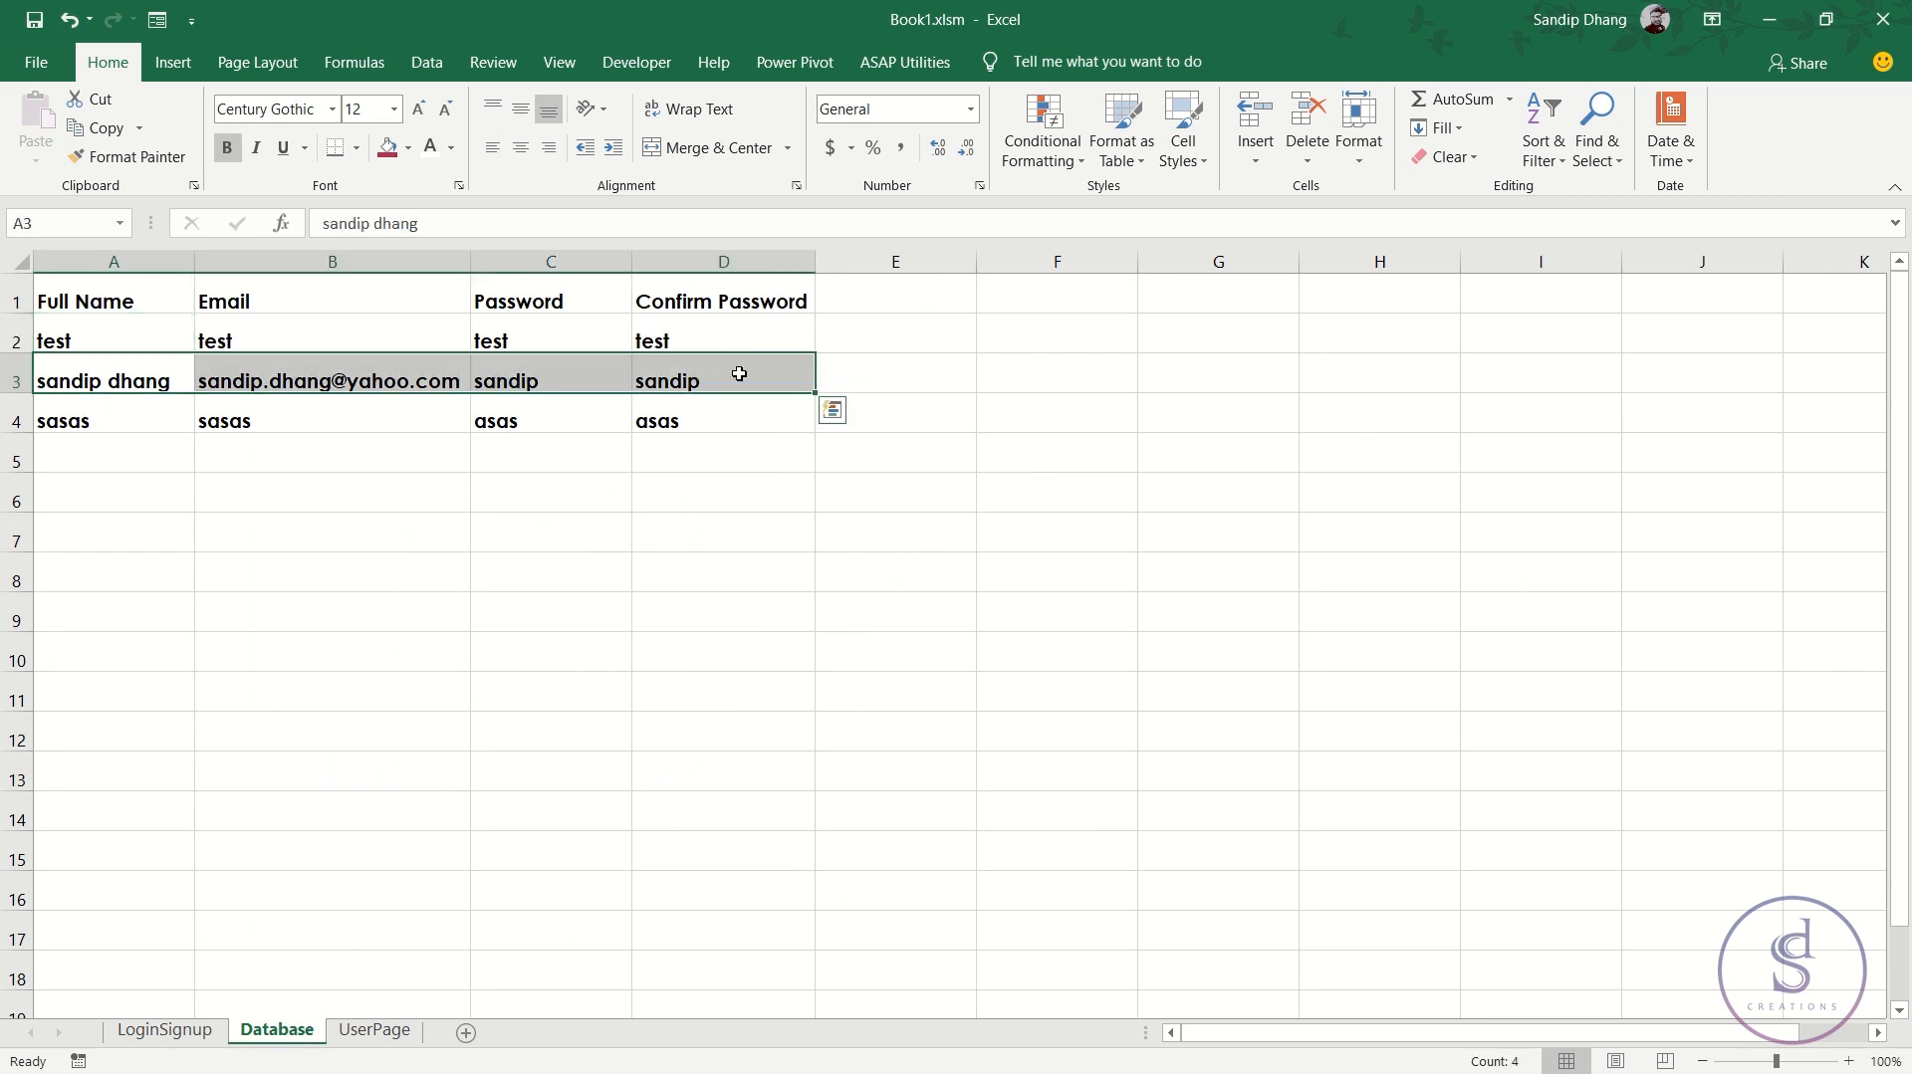
pyautogui.click(151, 382)
pyautogui.click(300, 377)
pyautogui.click(150, 375)
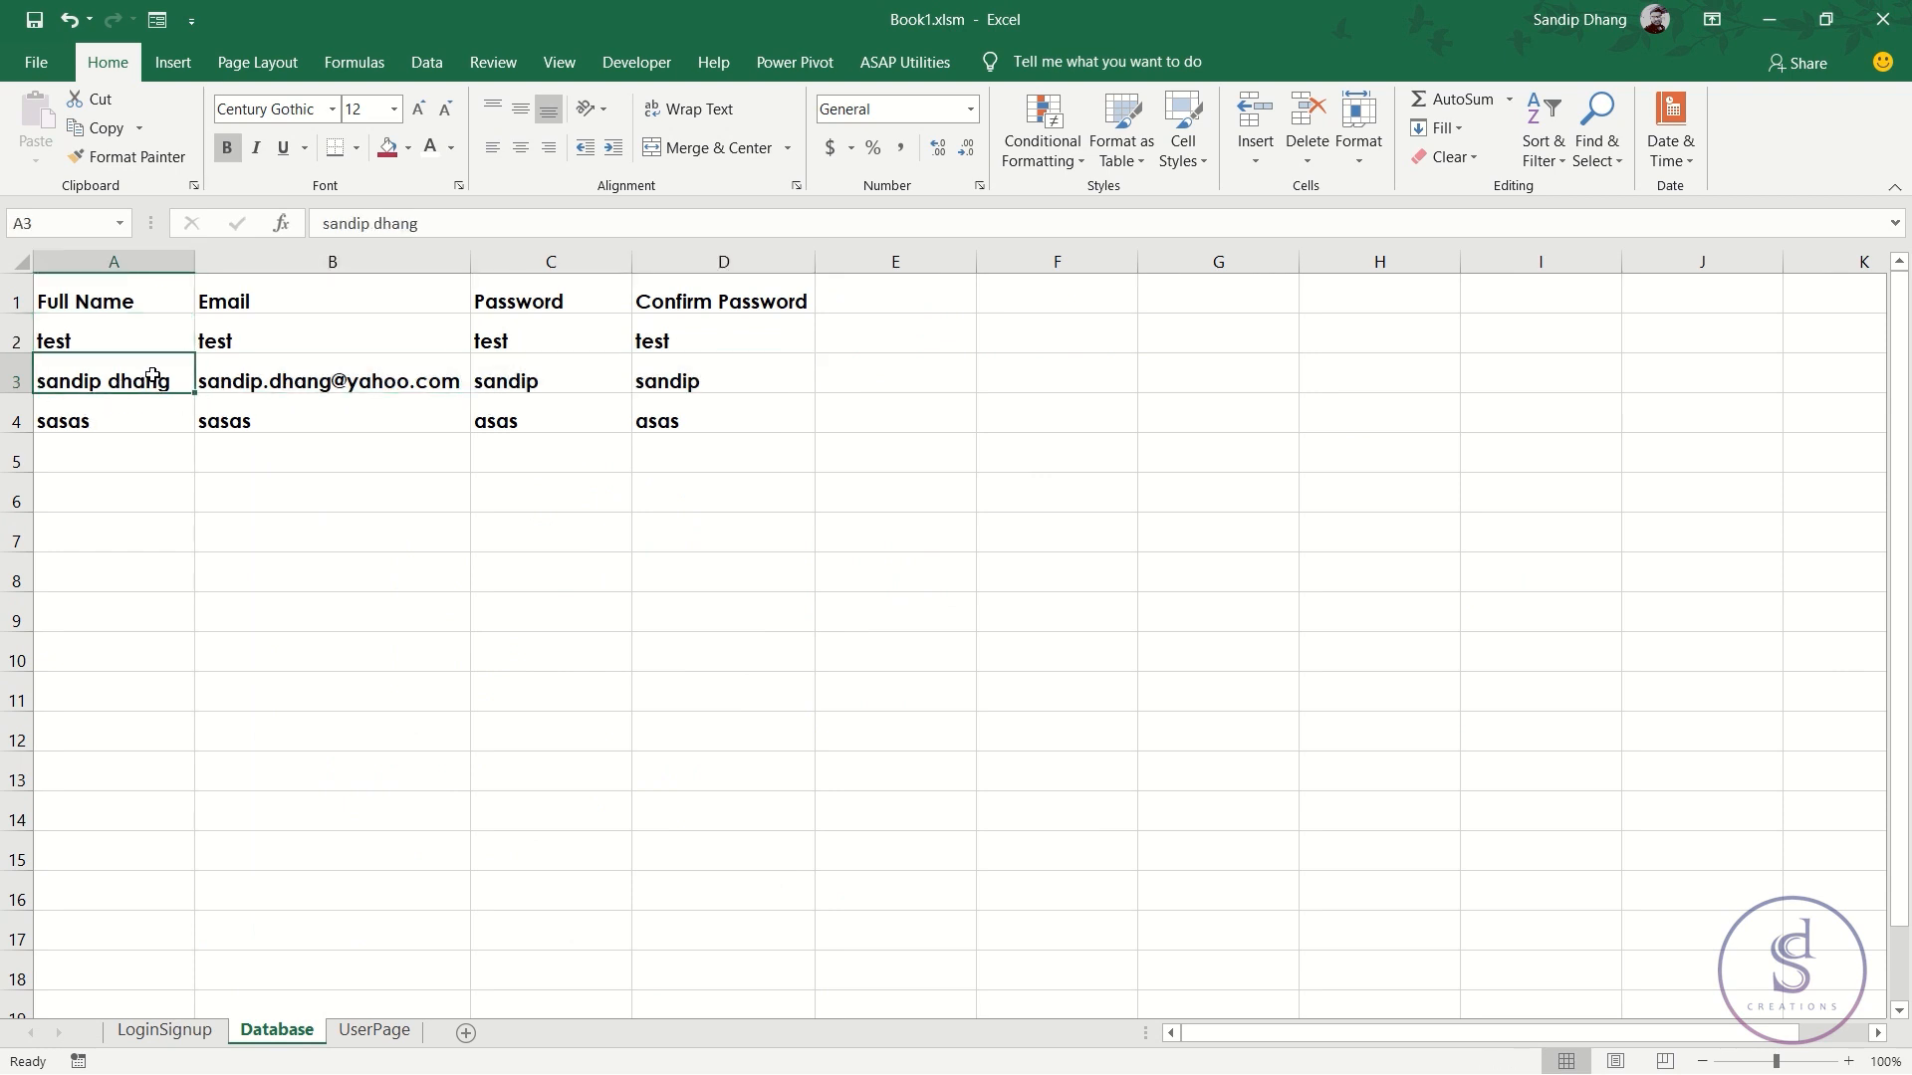
pyautogui.click(290, 379)
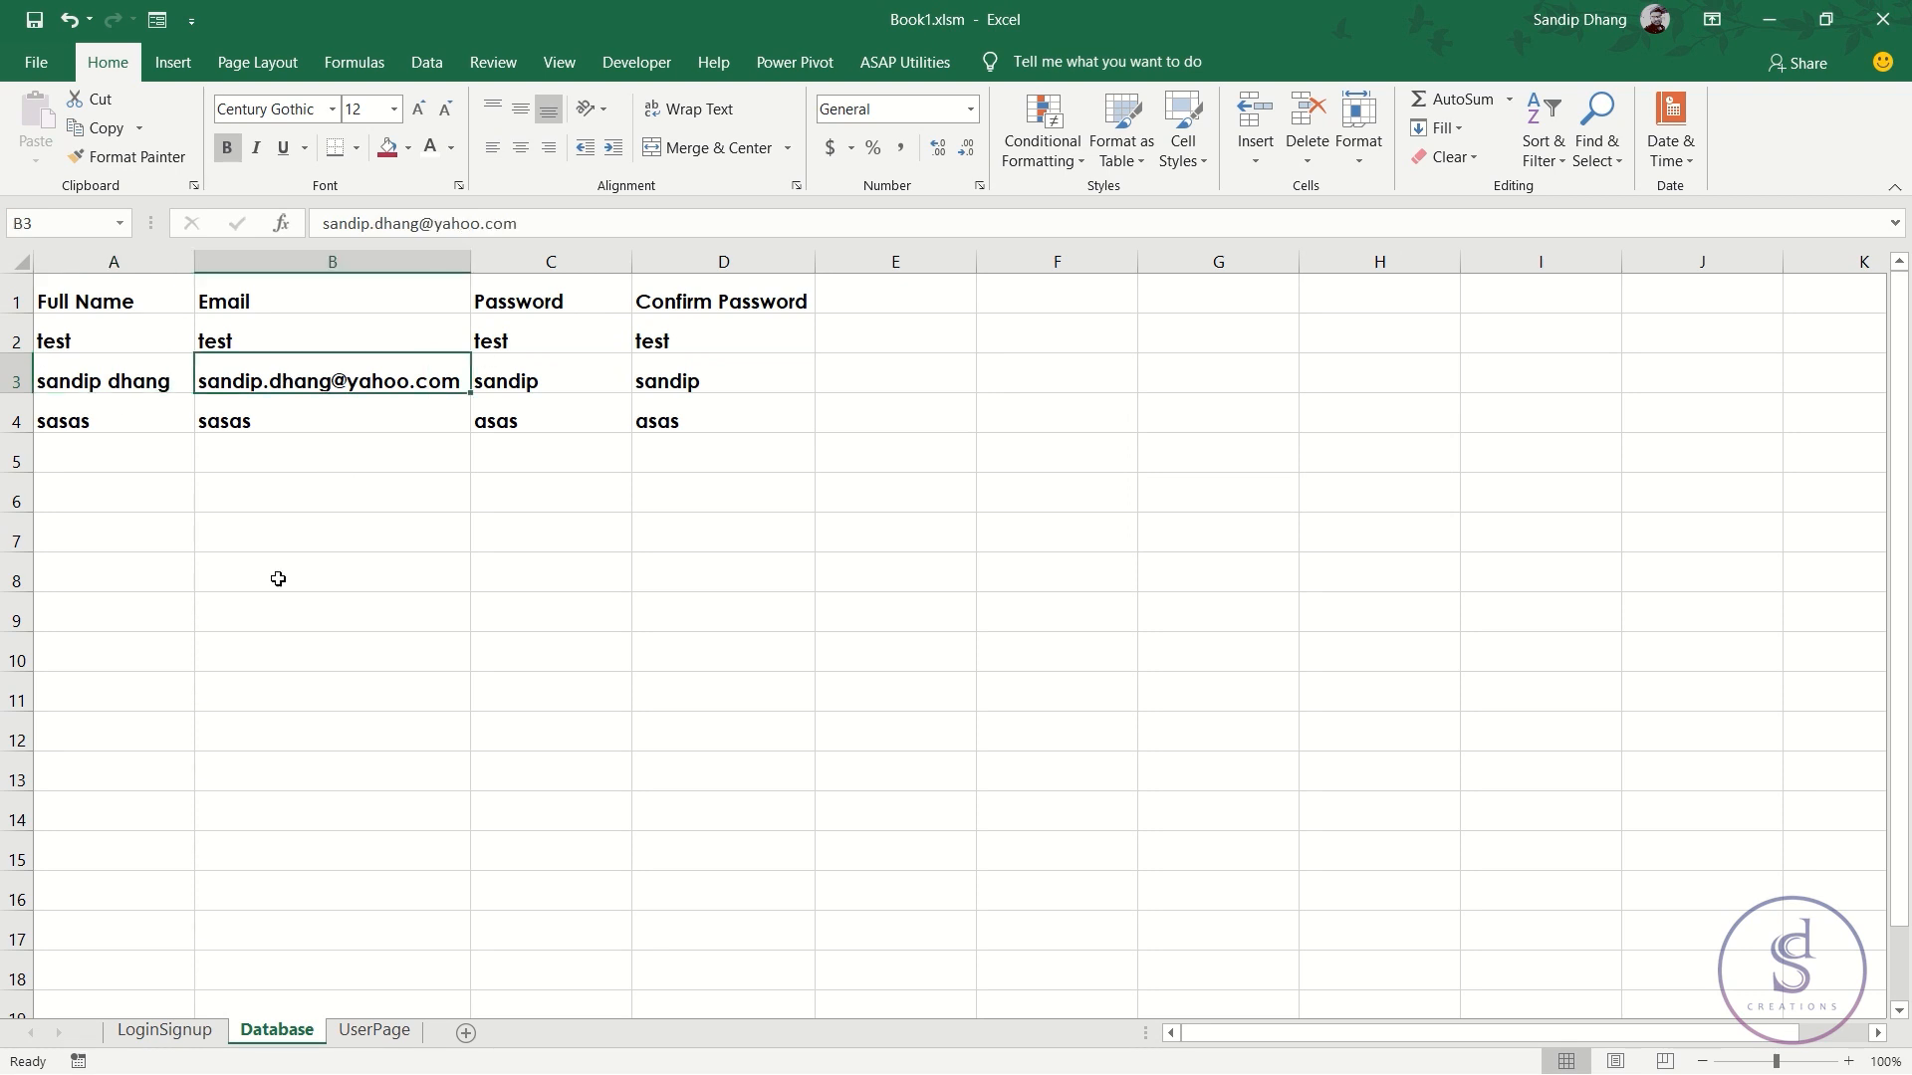
pyautogui.click(174, 1031)
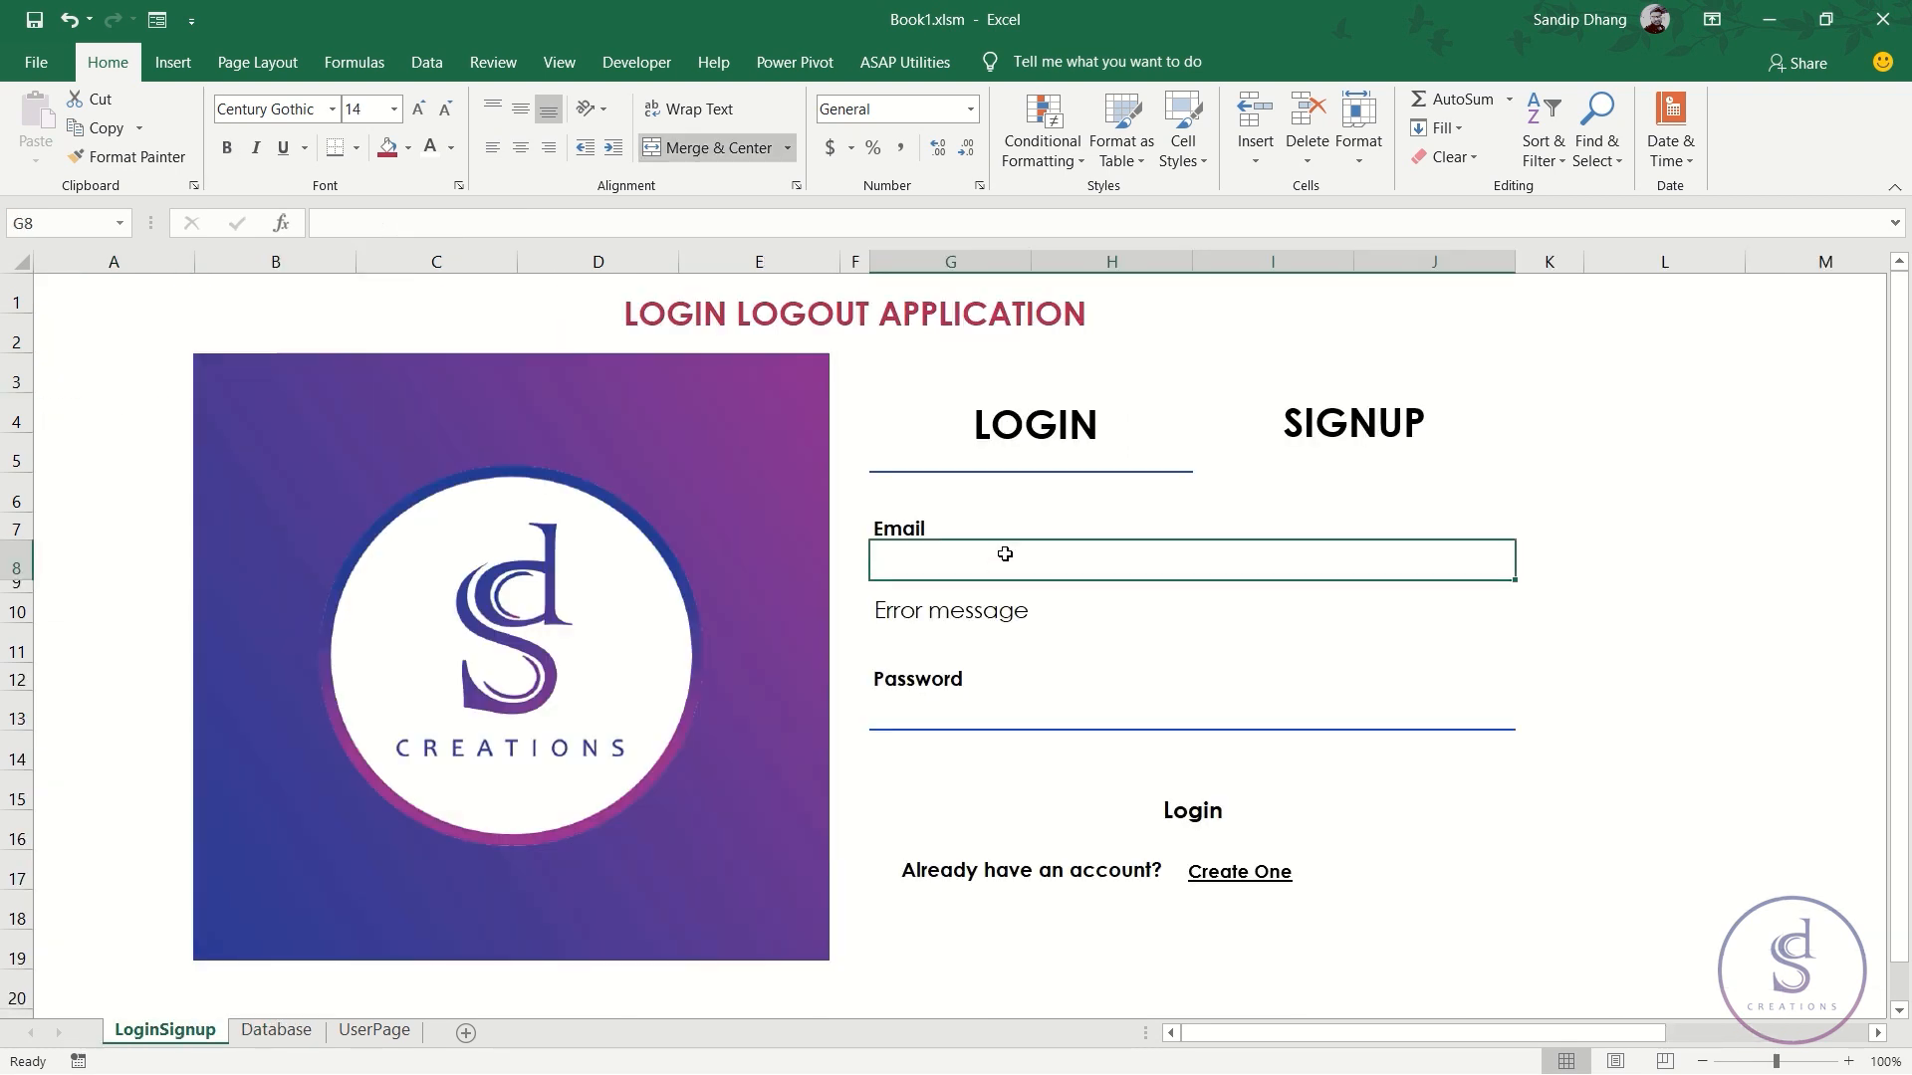
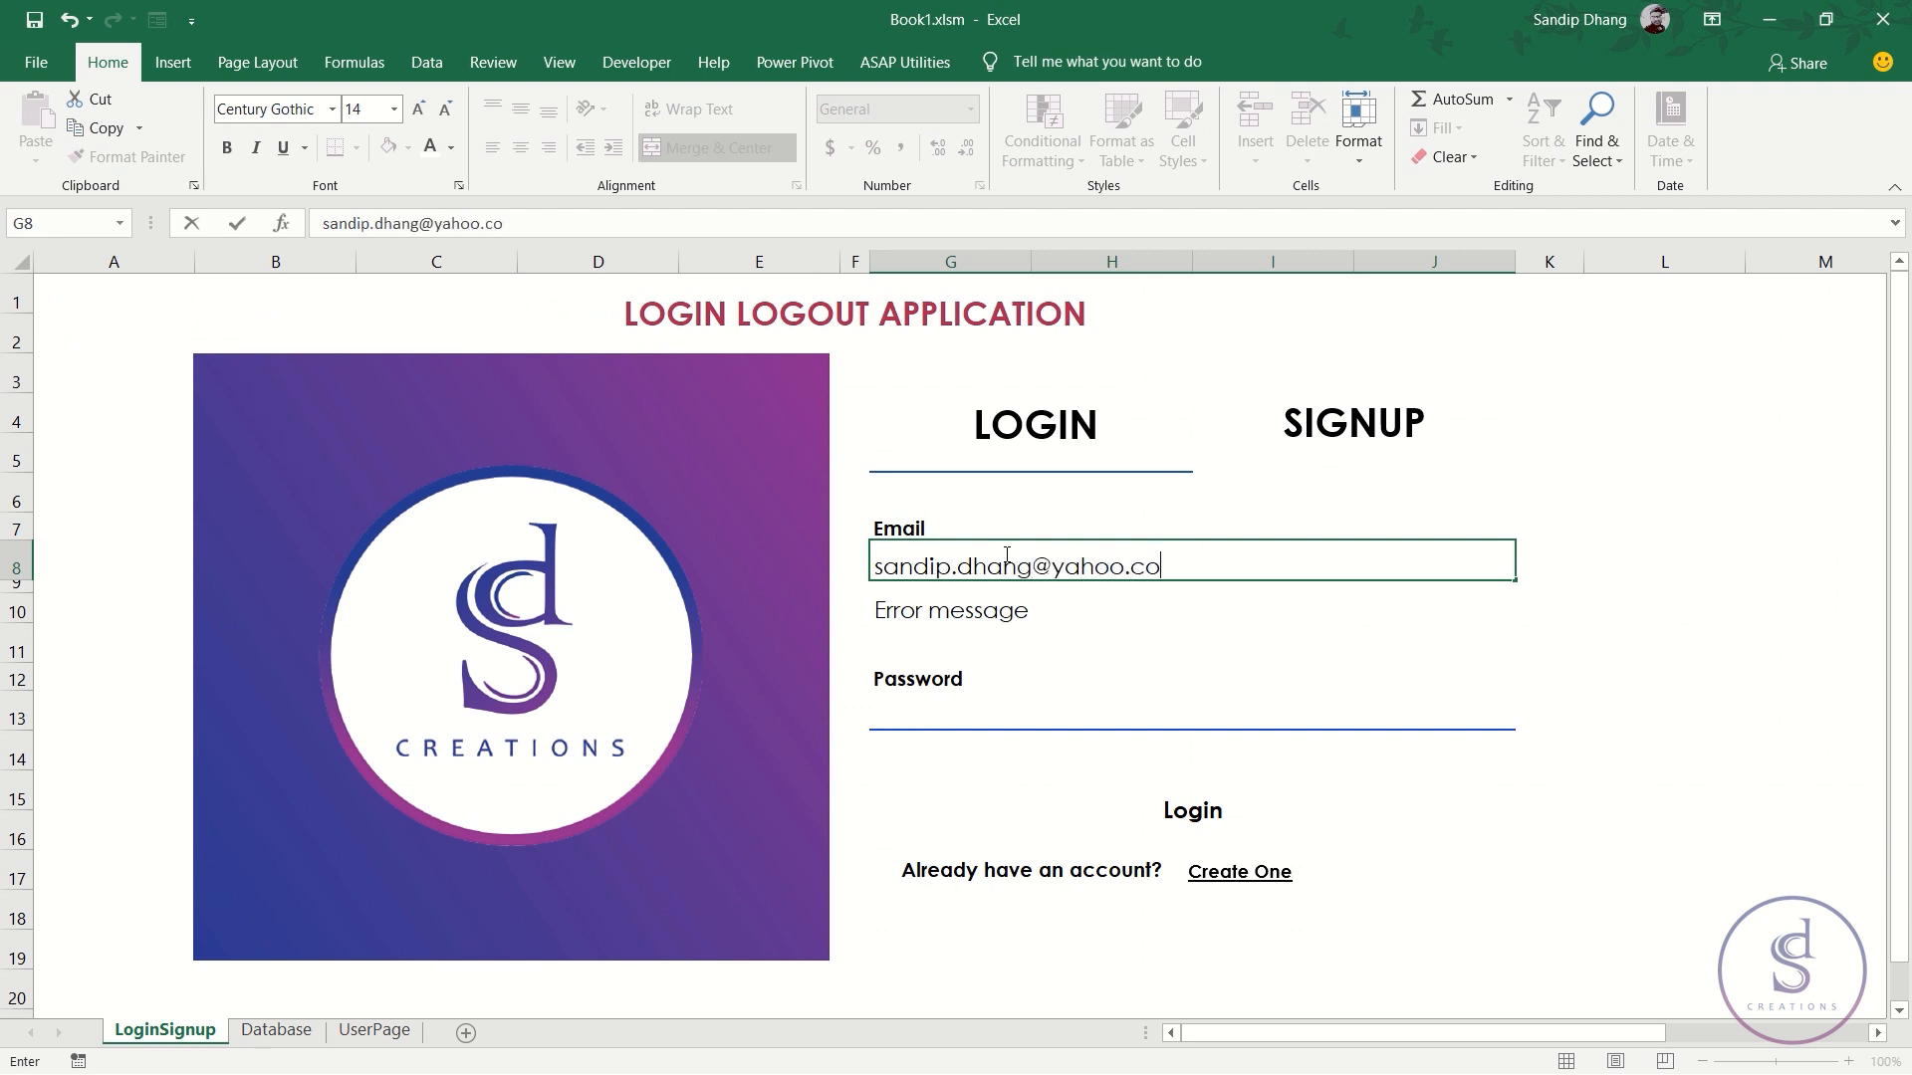
# - Enter that user's e-mail address into the Email field G8, then select K8
pyautogui.click(1078, 621)
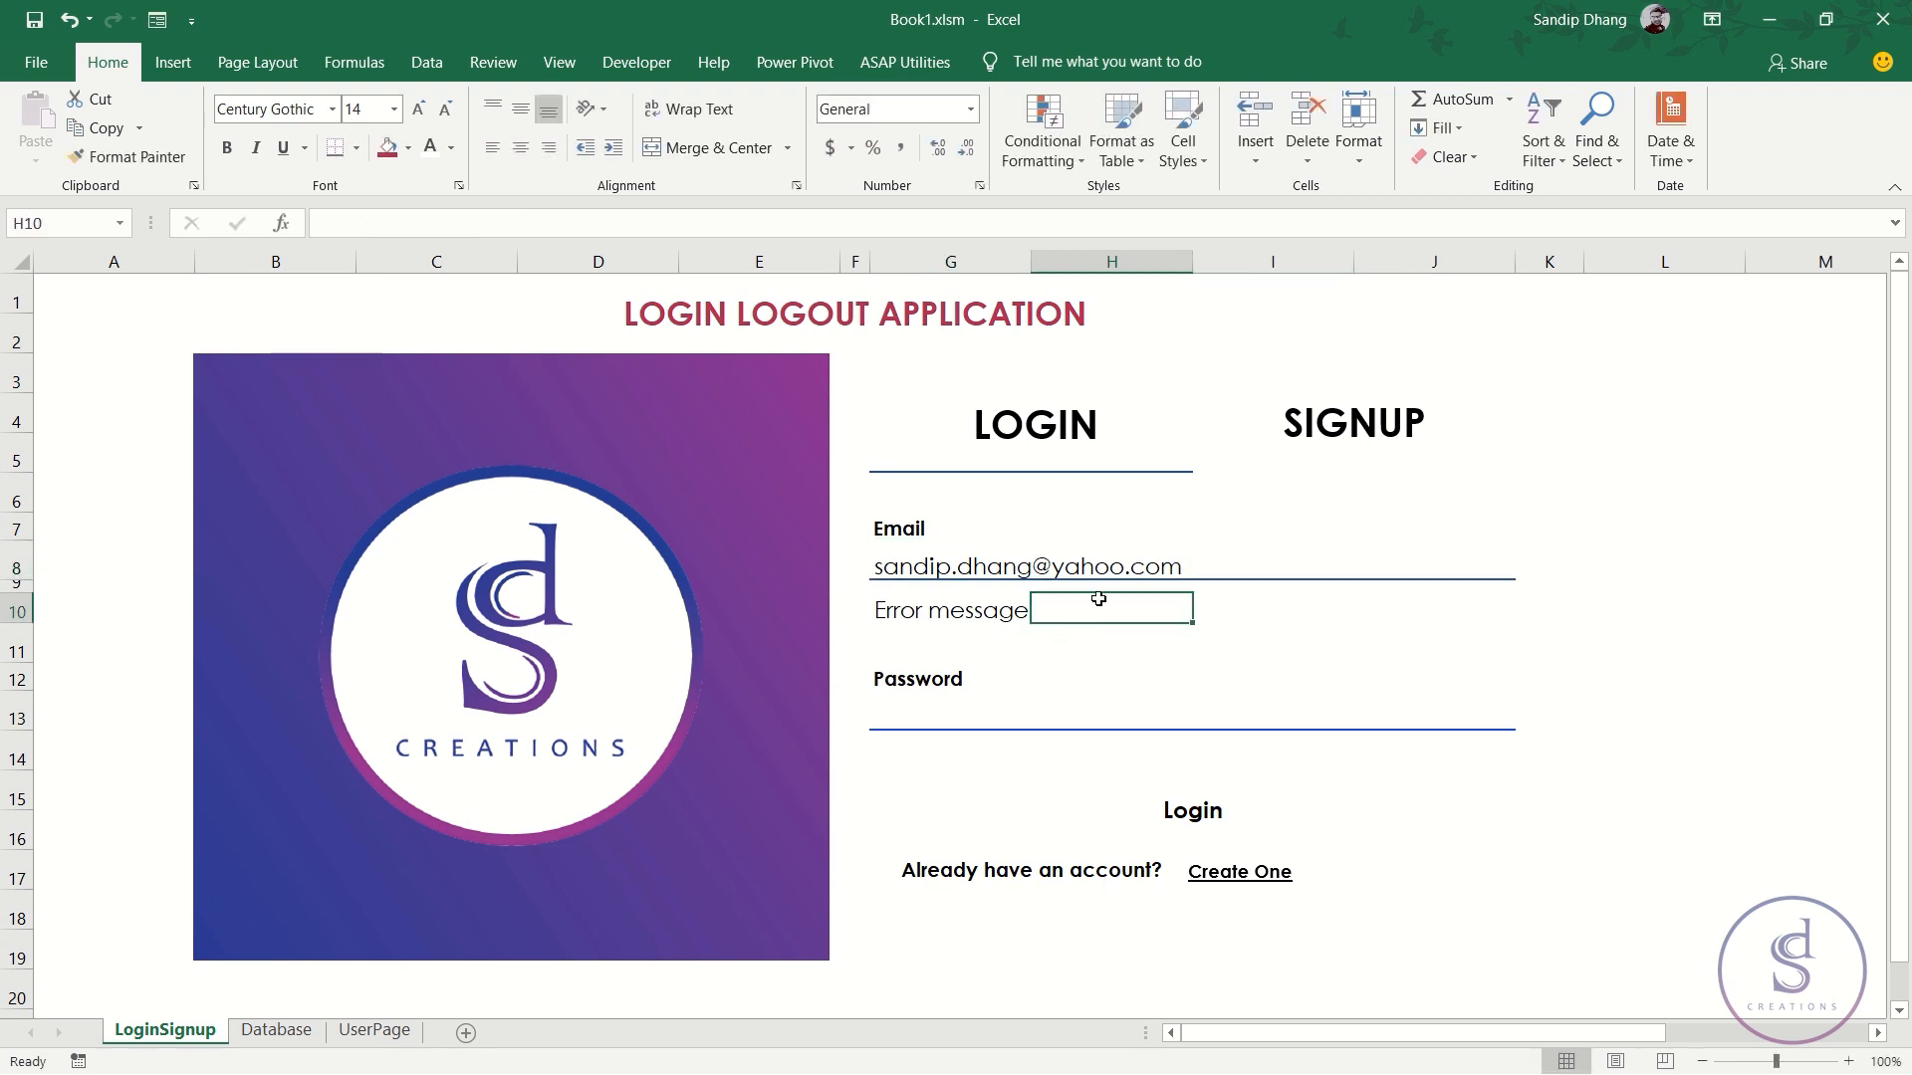
pyautogui.click(1001, 560)
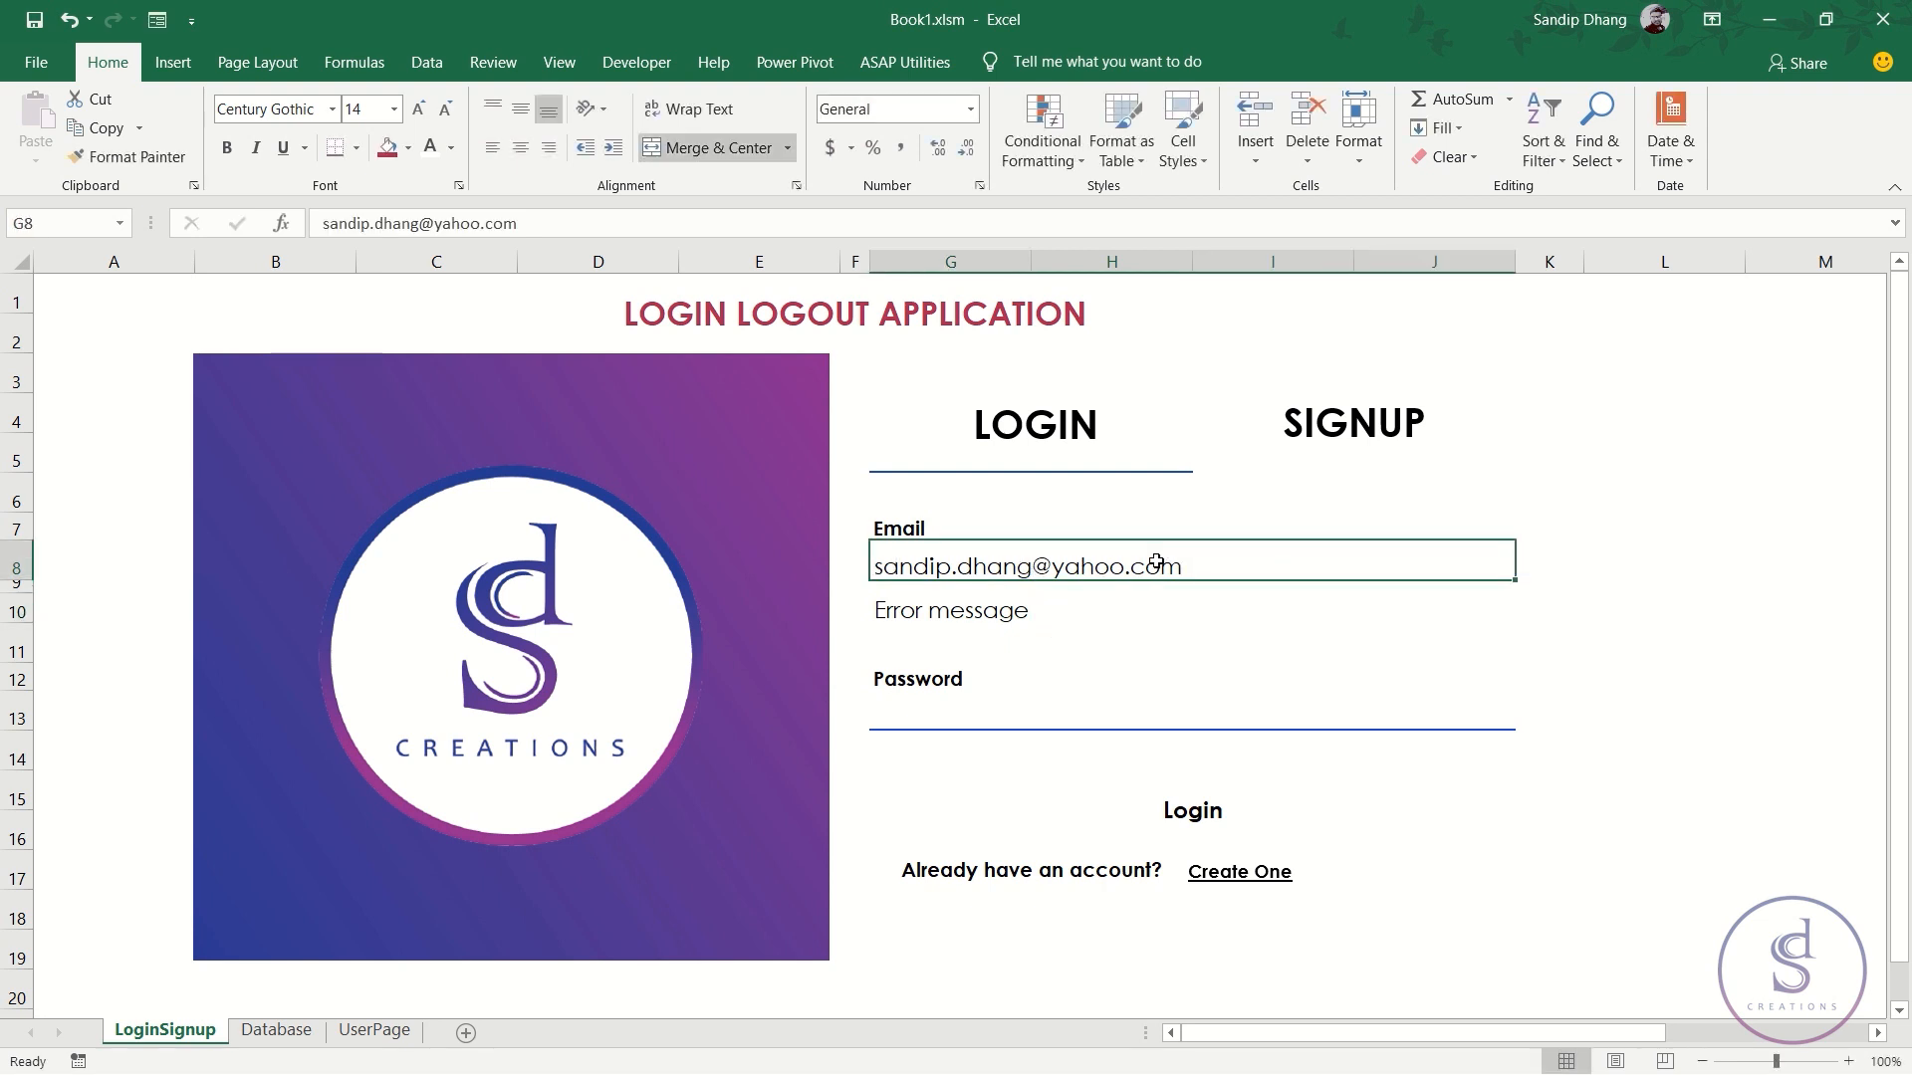
pyautogui.click(1541, 558)
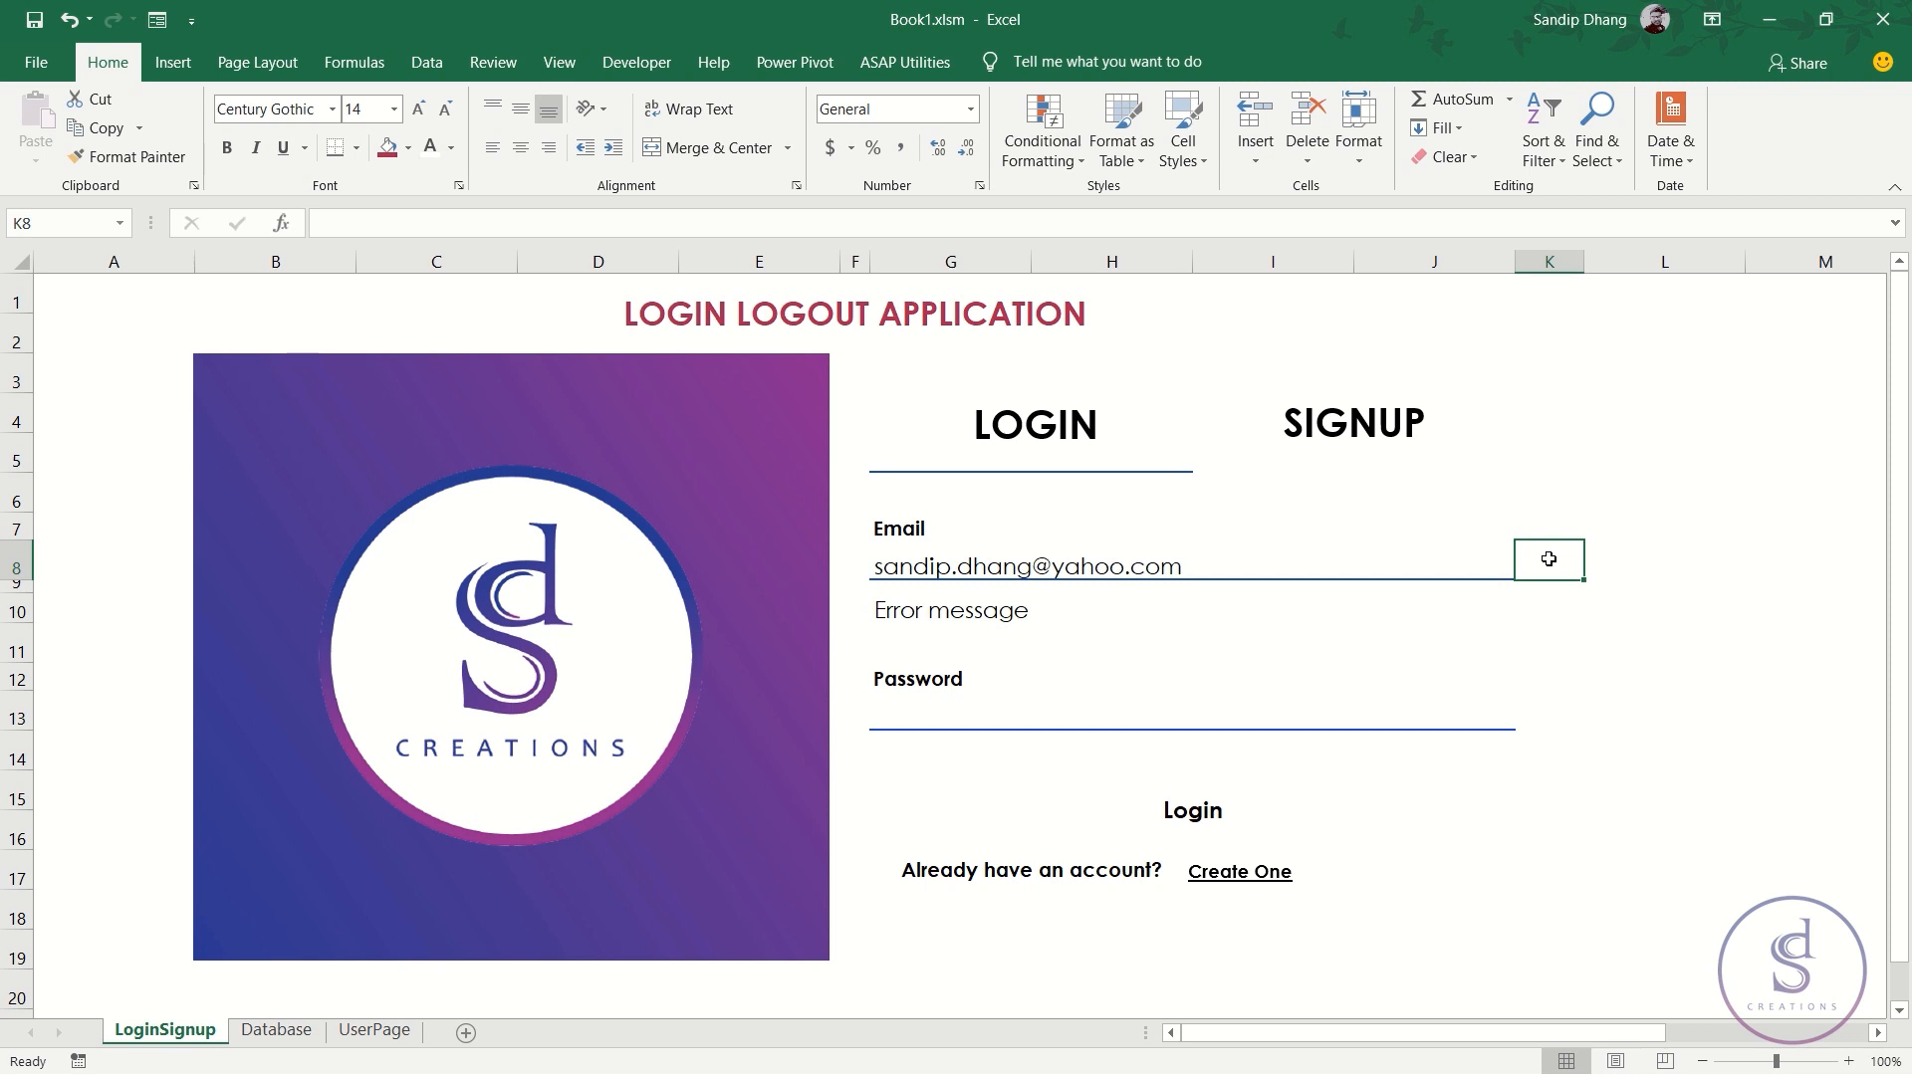
# - Enter =MATCH(G8,Database!B:B,0) in K8, which returns position 3
pyautogui.write('=')
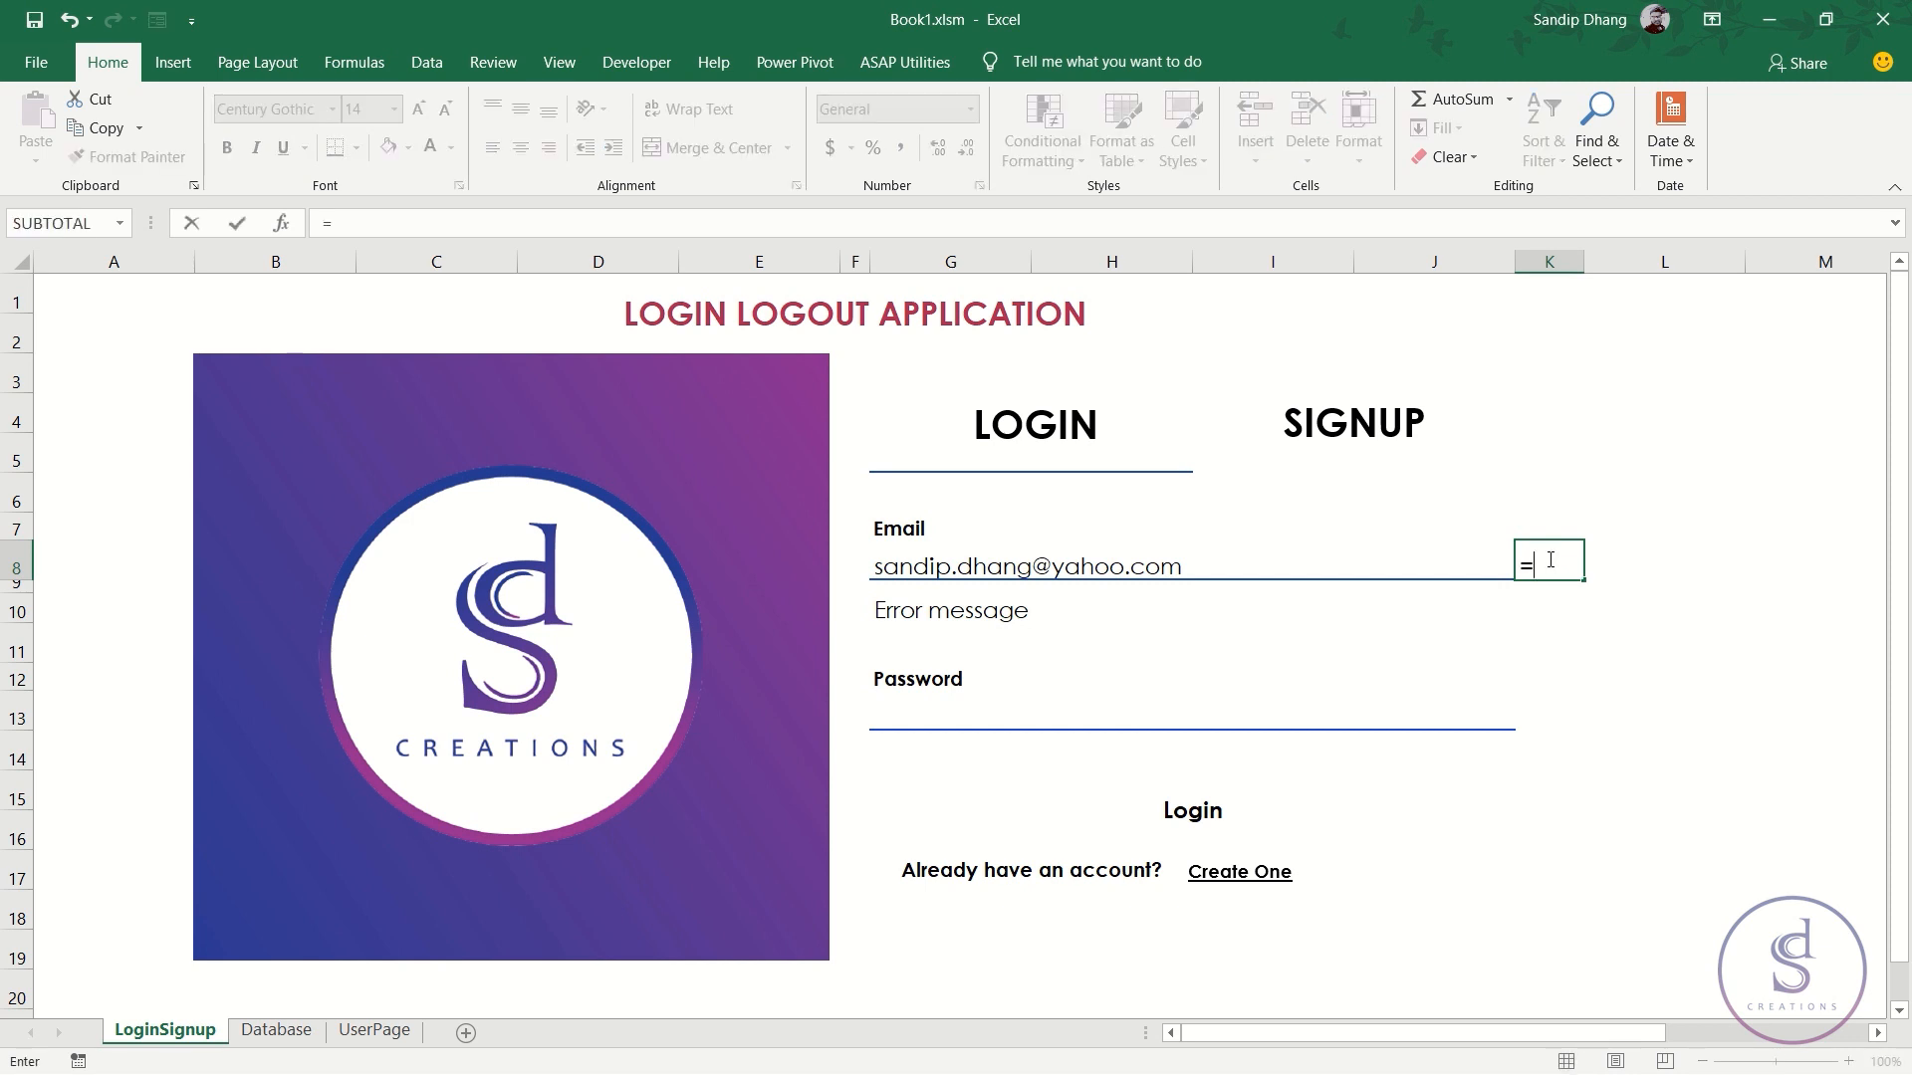
pyautogui.write('match')
pyautogui.press('Tab')
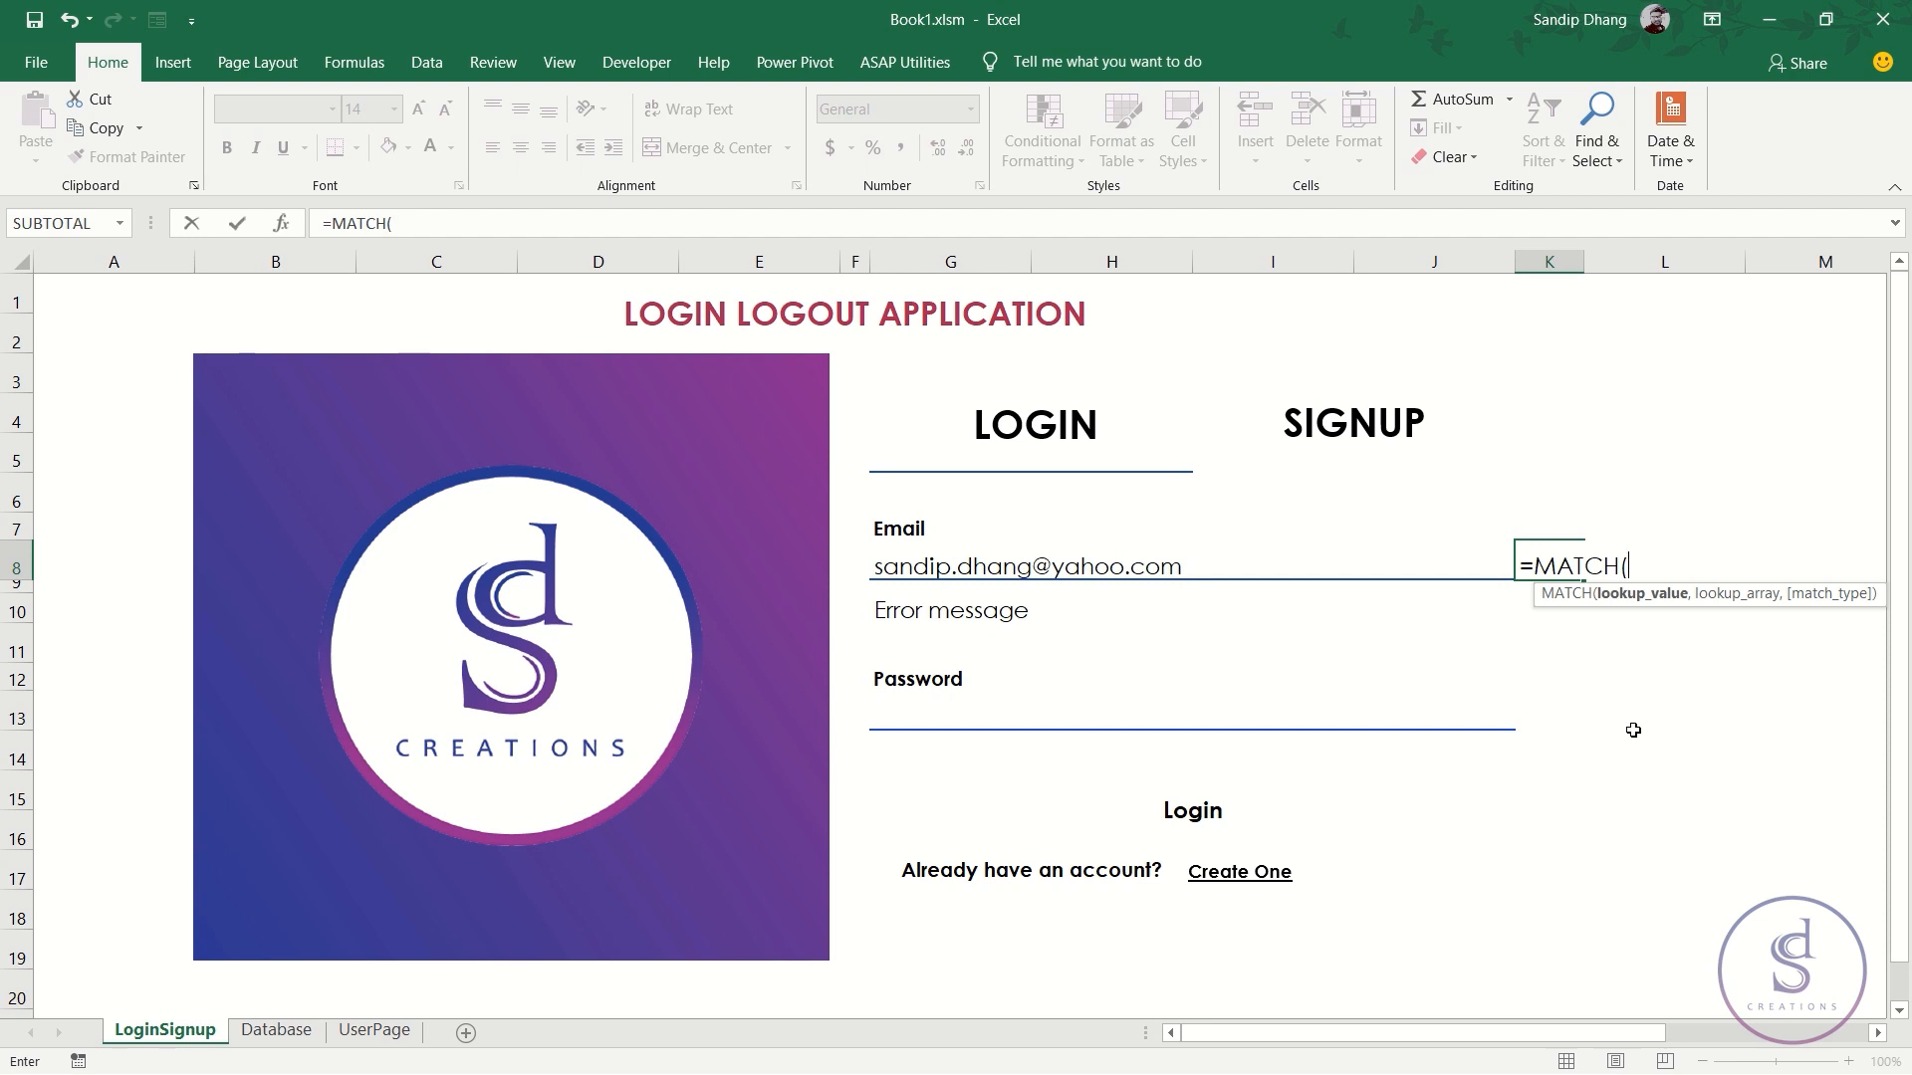
pyautogui.click(1118, 565)
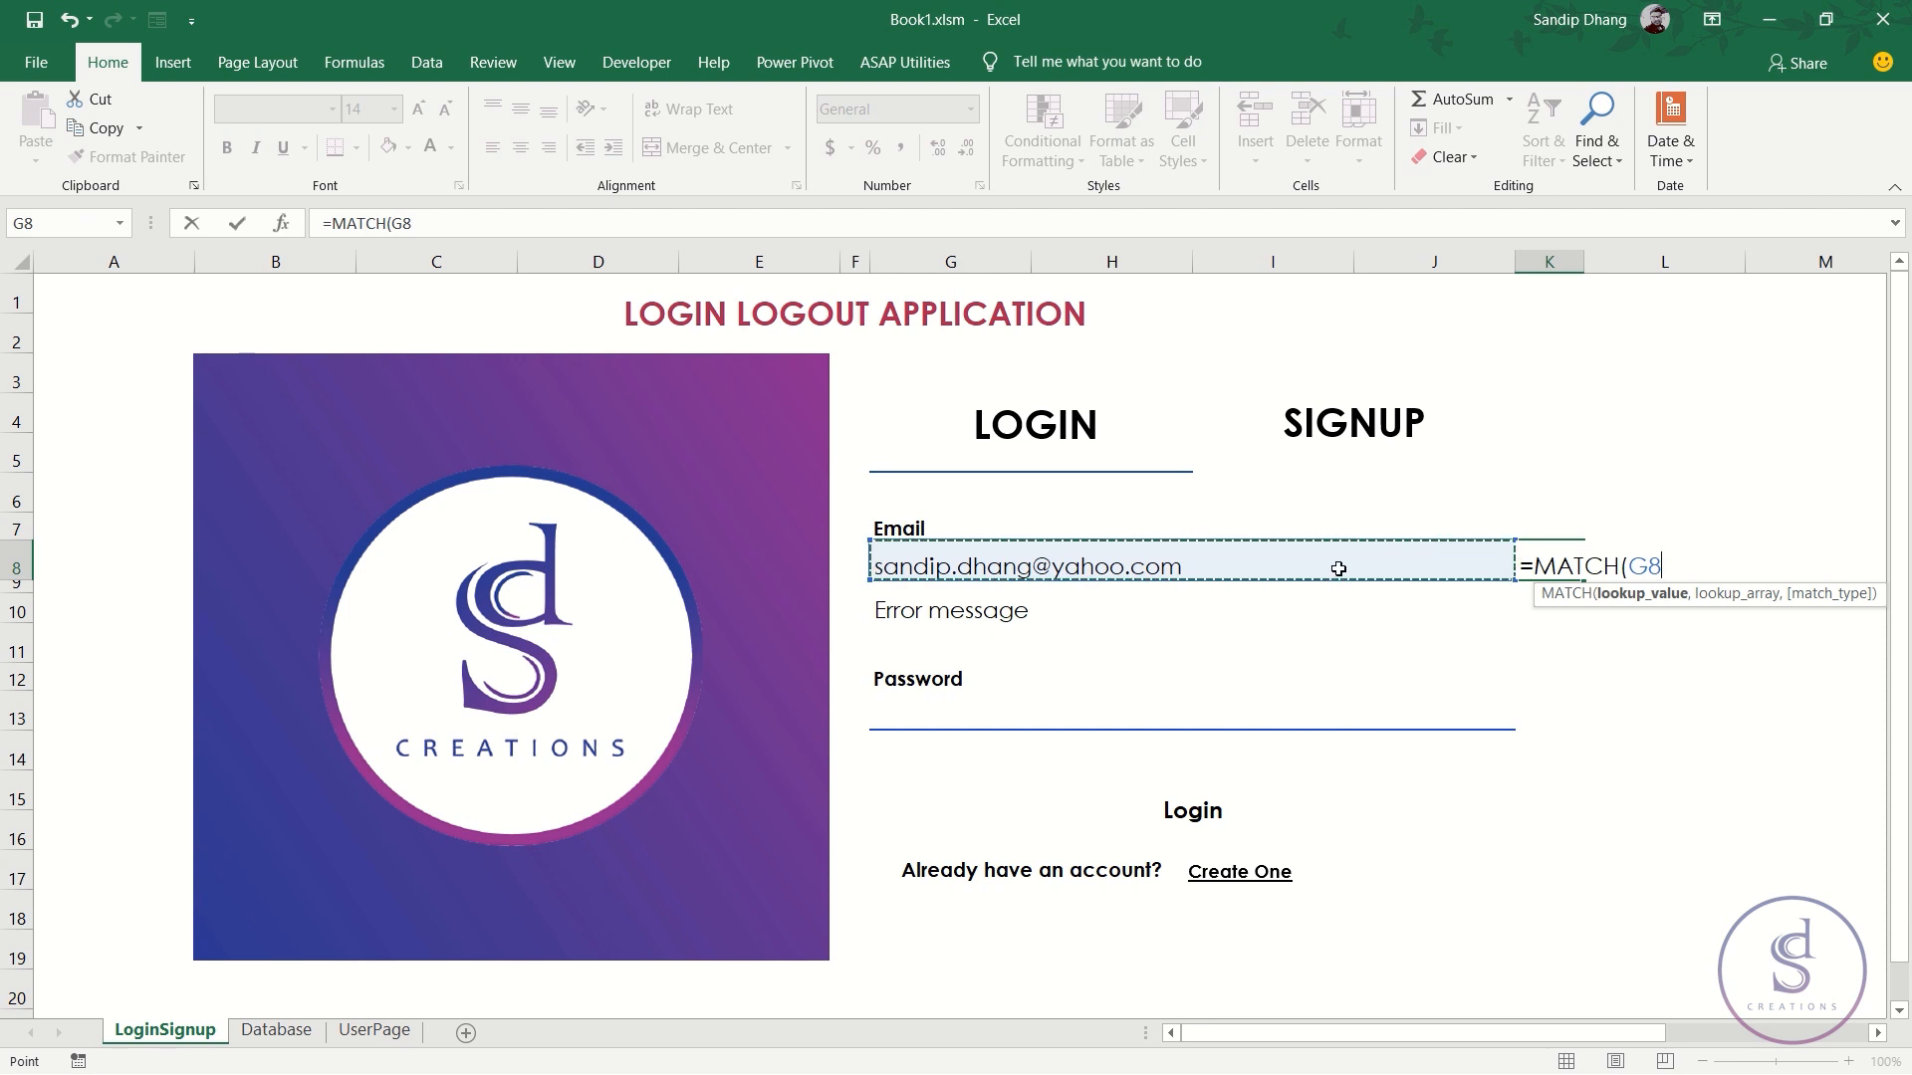
pyautogui.write(',')
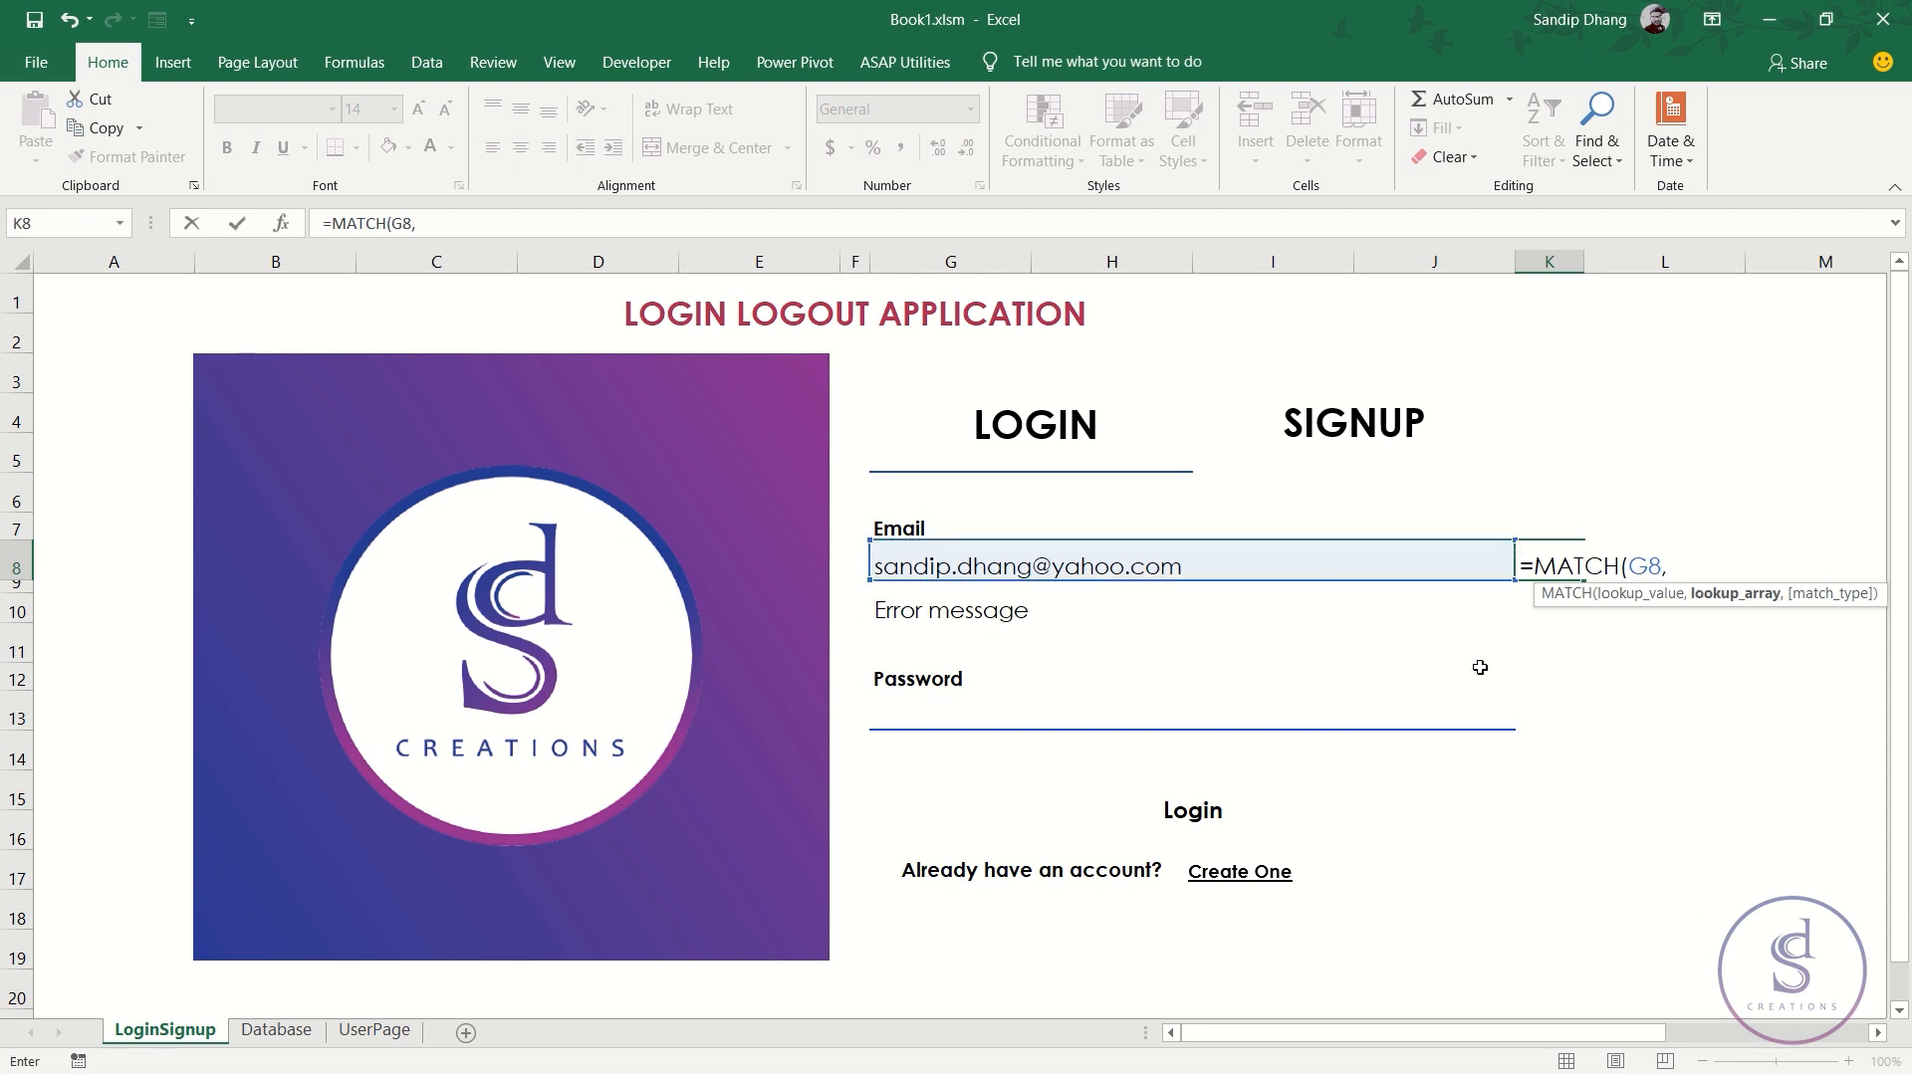
pyautogui.click(267, 1030)
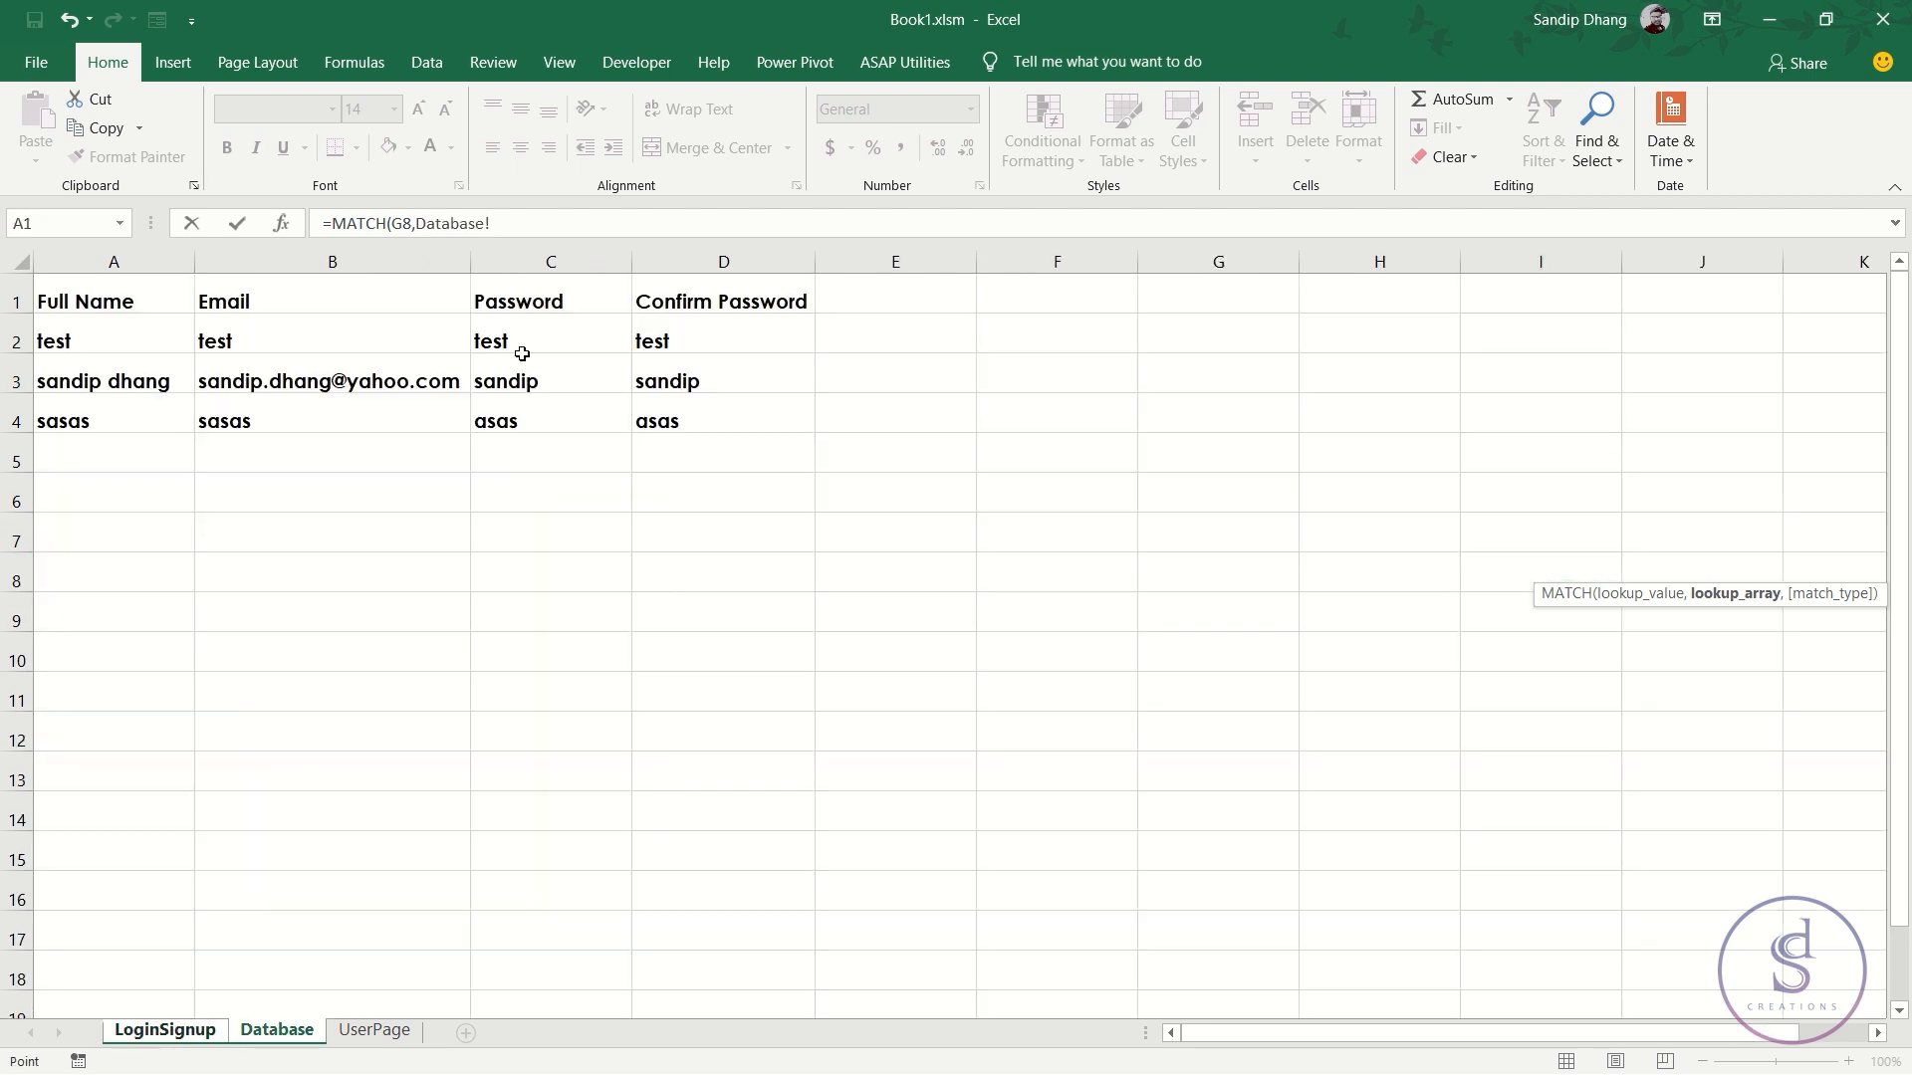
pyautogui.click(364, 251)
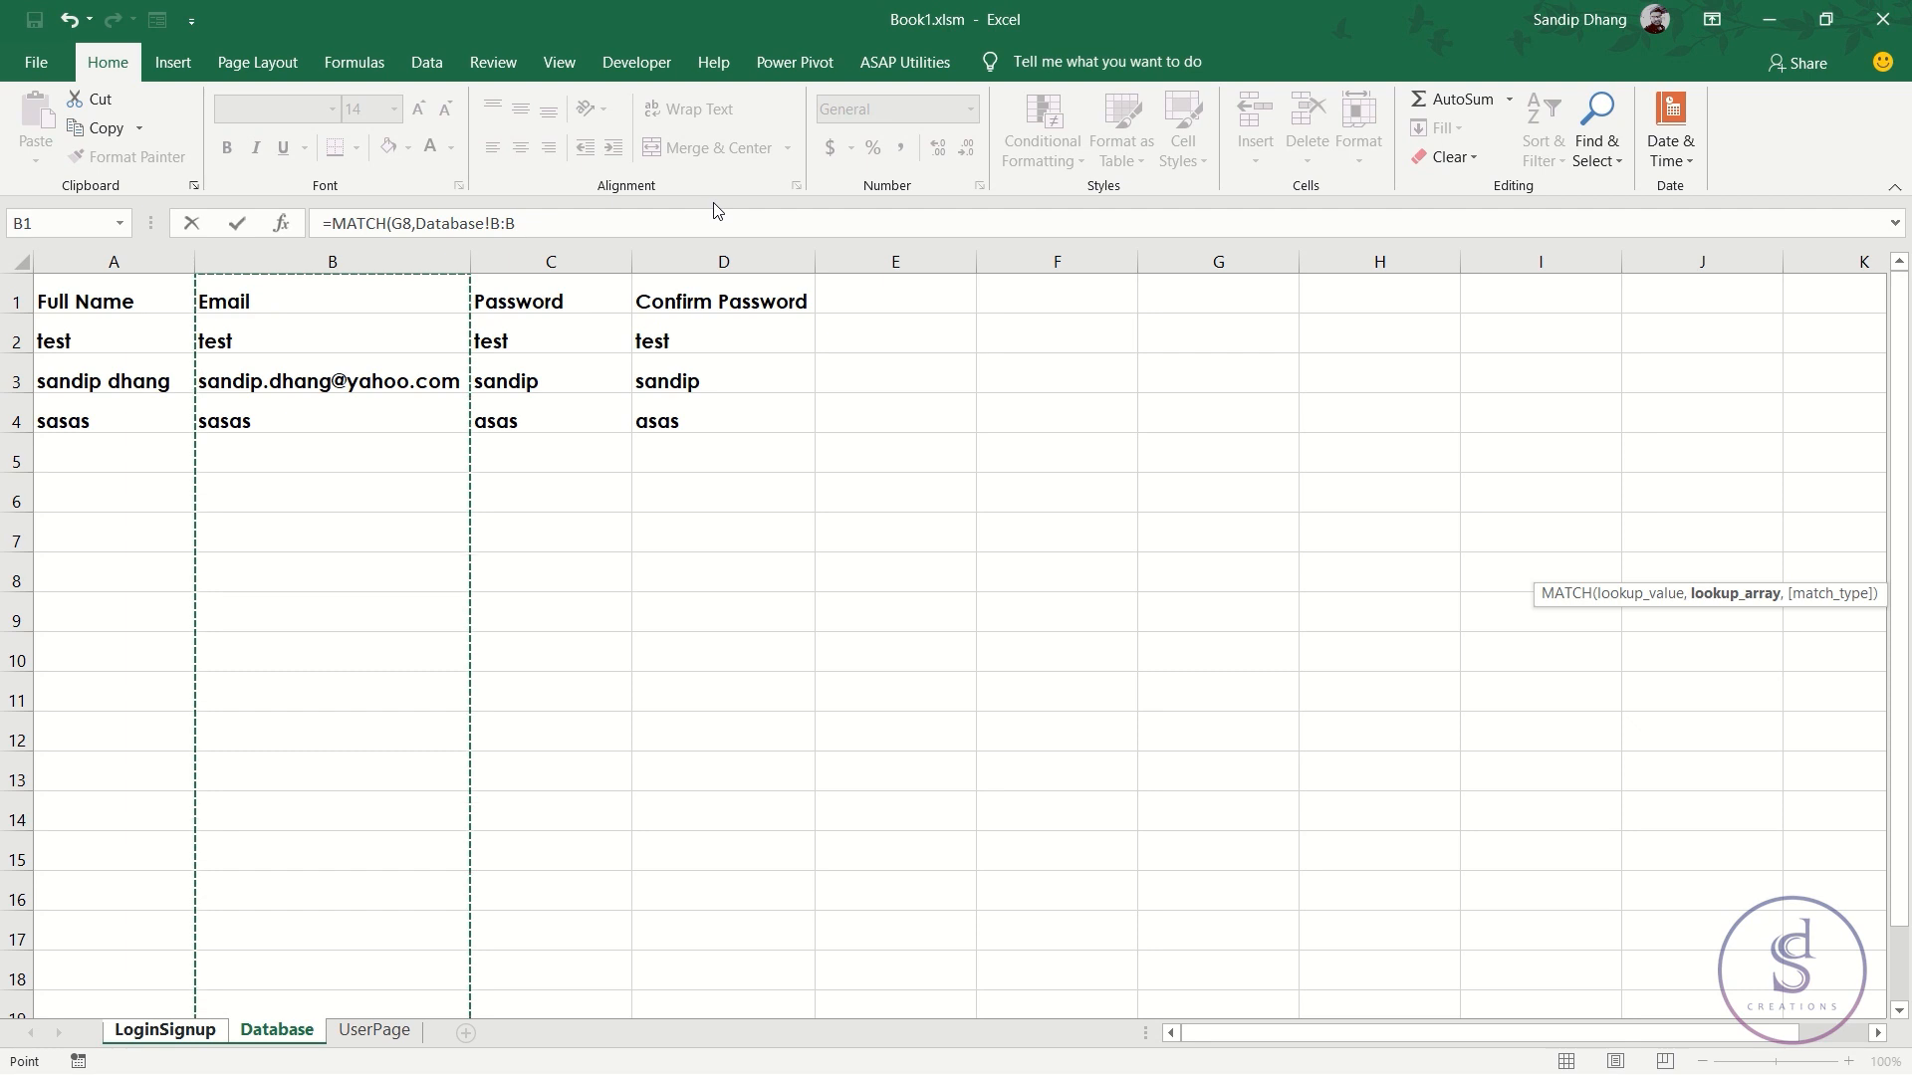
pyautogui.write(',')
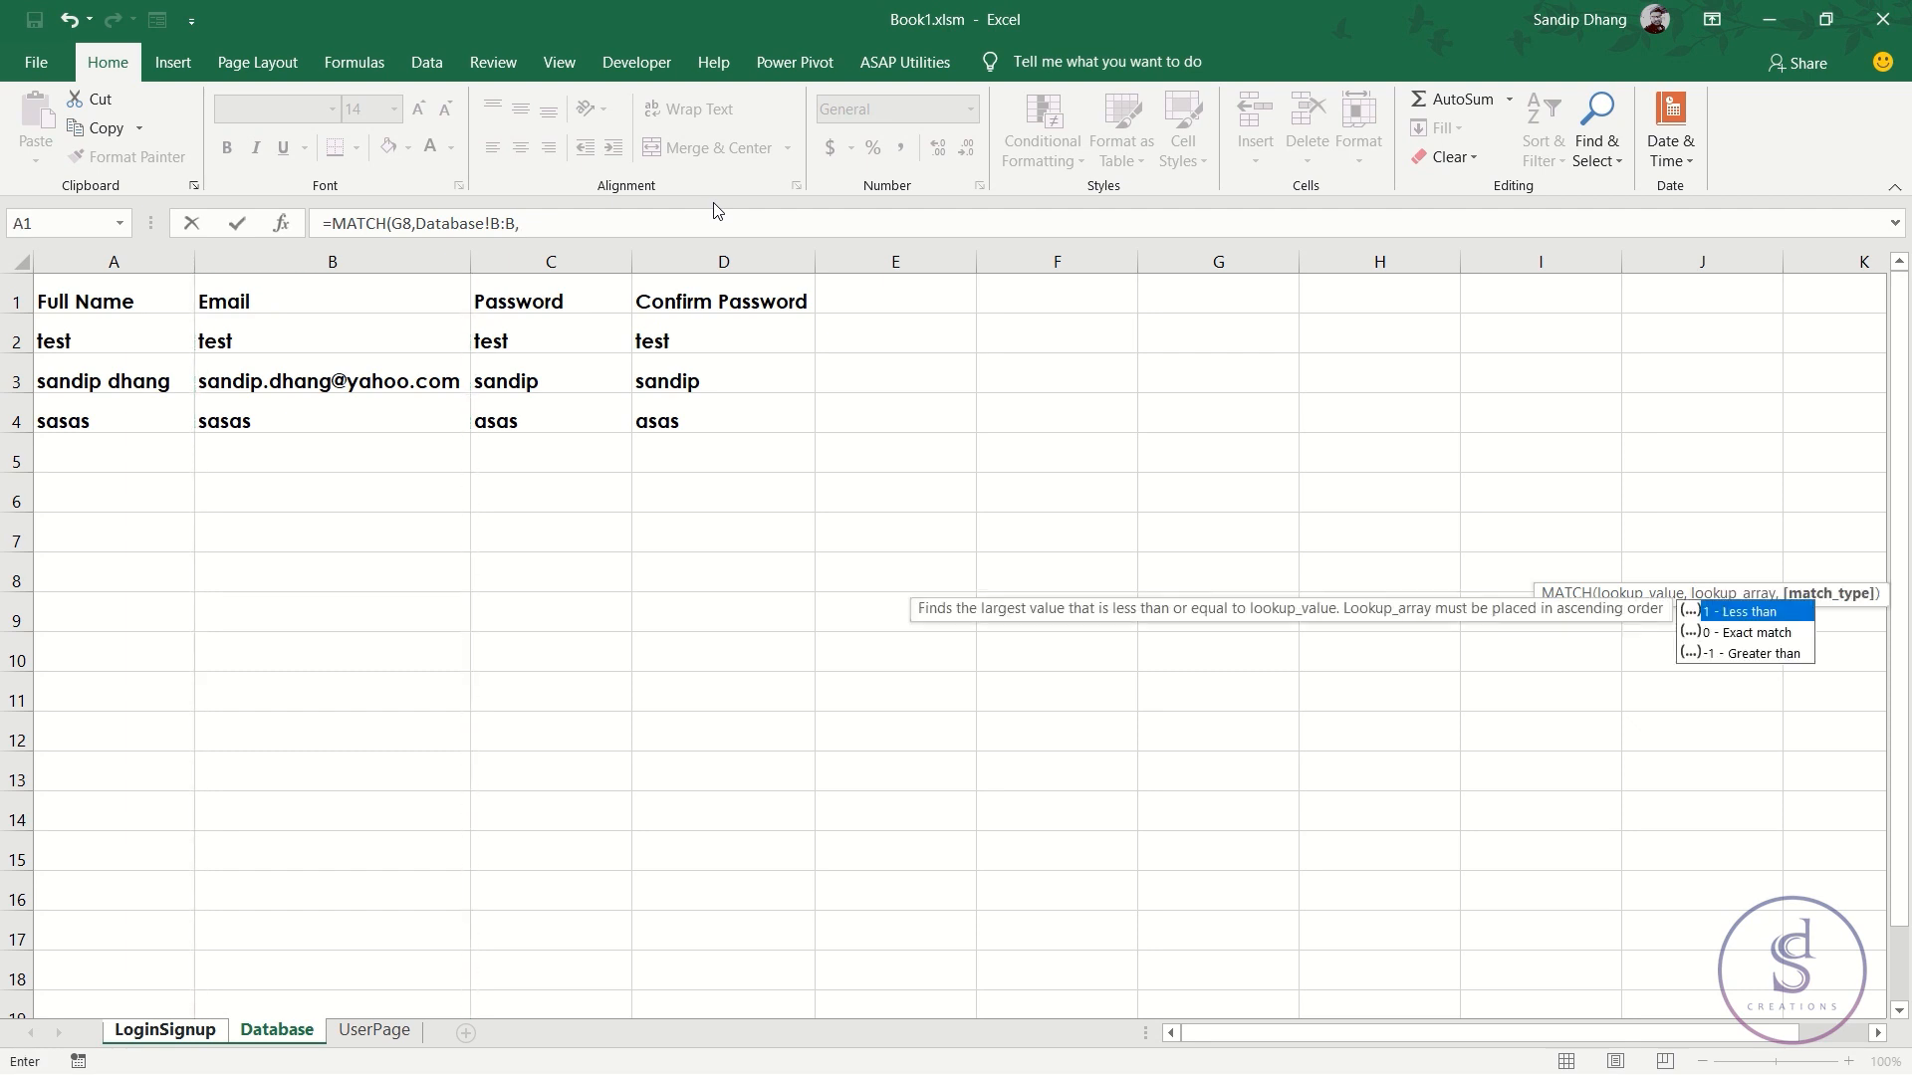
pyautogui.write('0)')
pyautogui.press('Return')
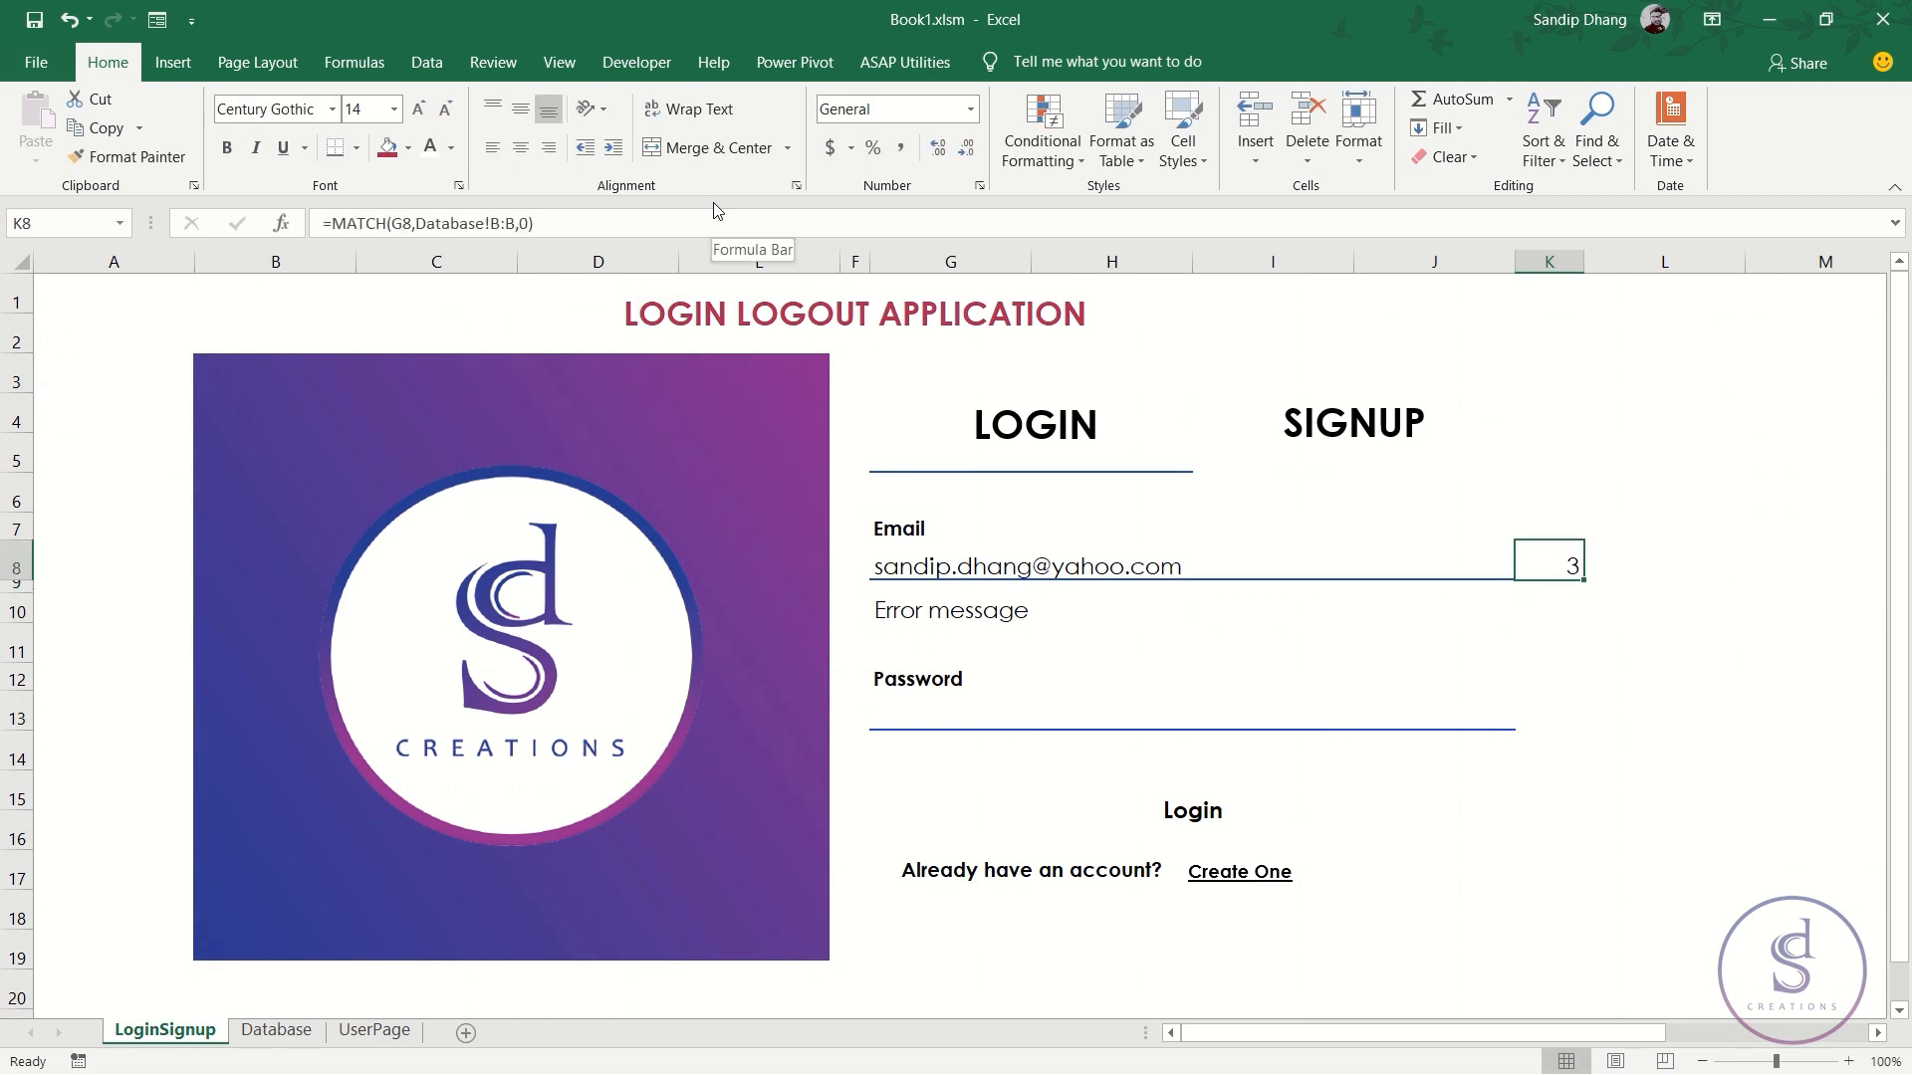
# - Append 'com' to the G8 e-mail to test a mismatch and adjust column K's width
pyautogui.doubleClick(1200, 568)
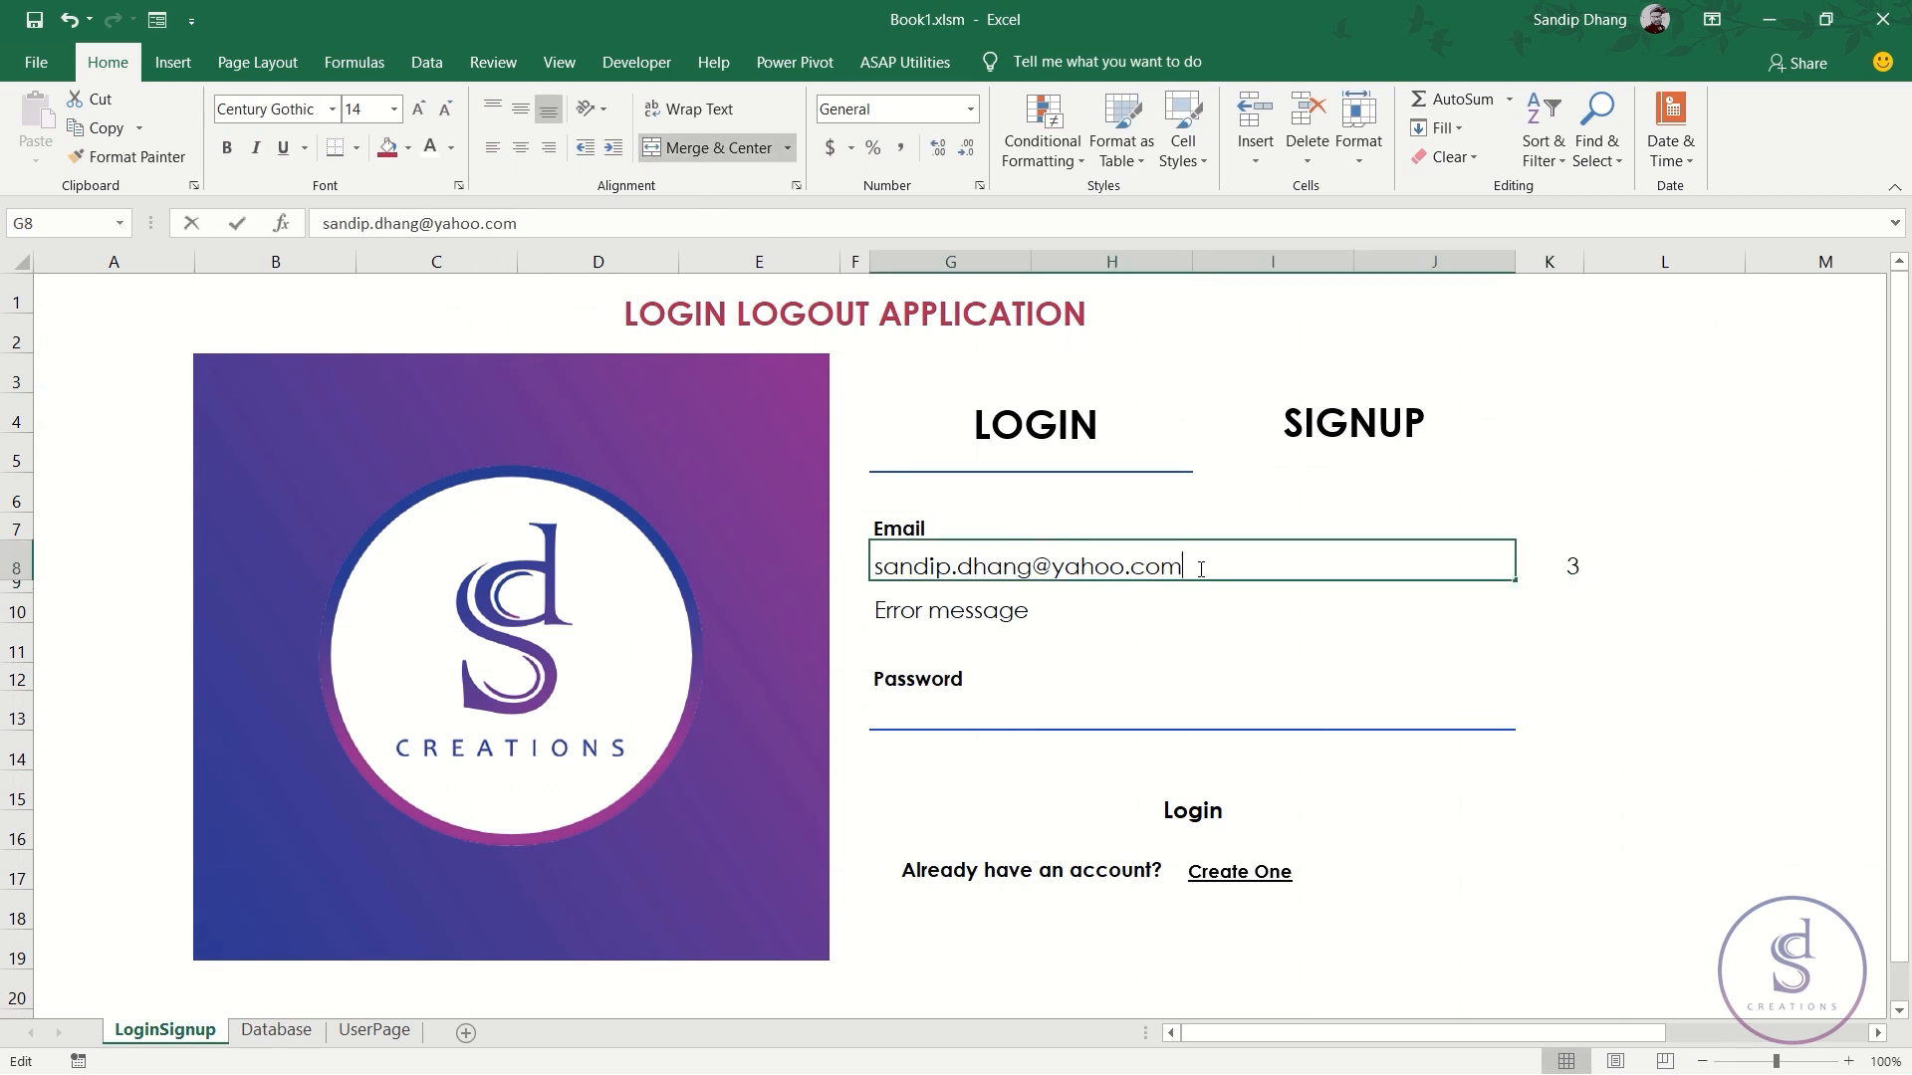
pyautogui.write('com')
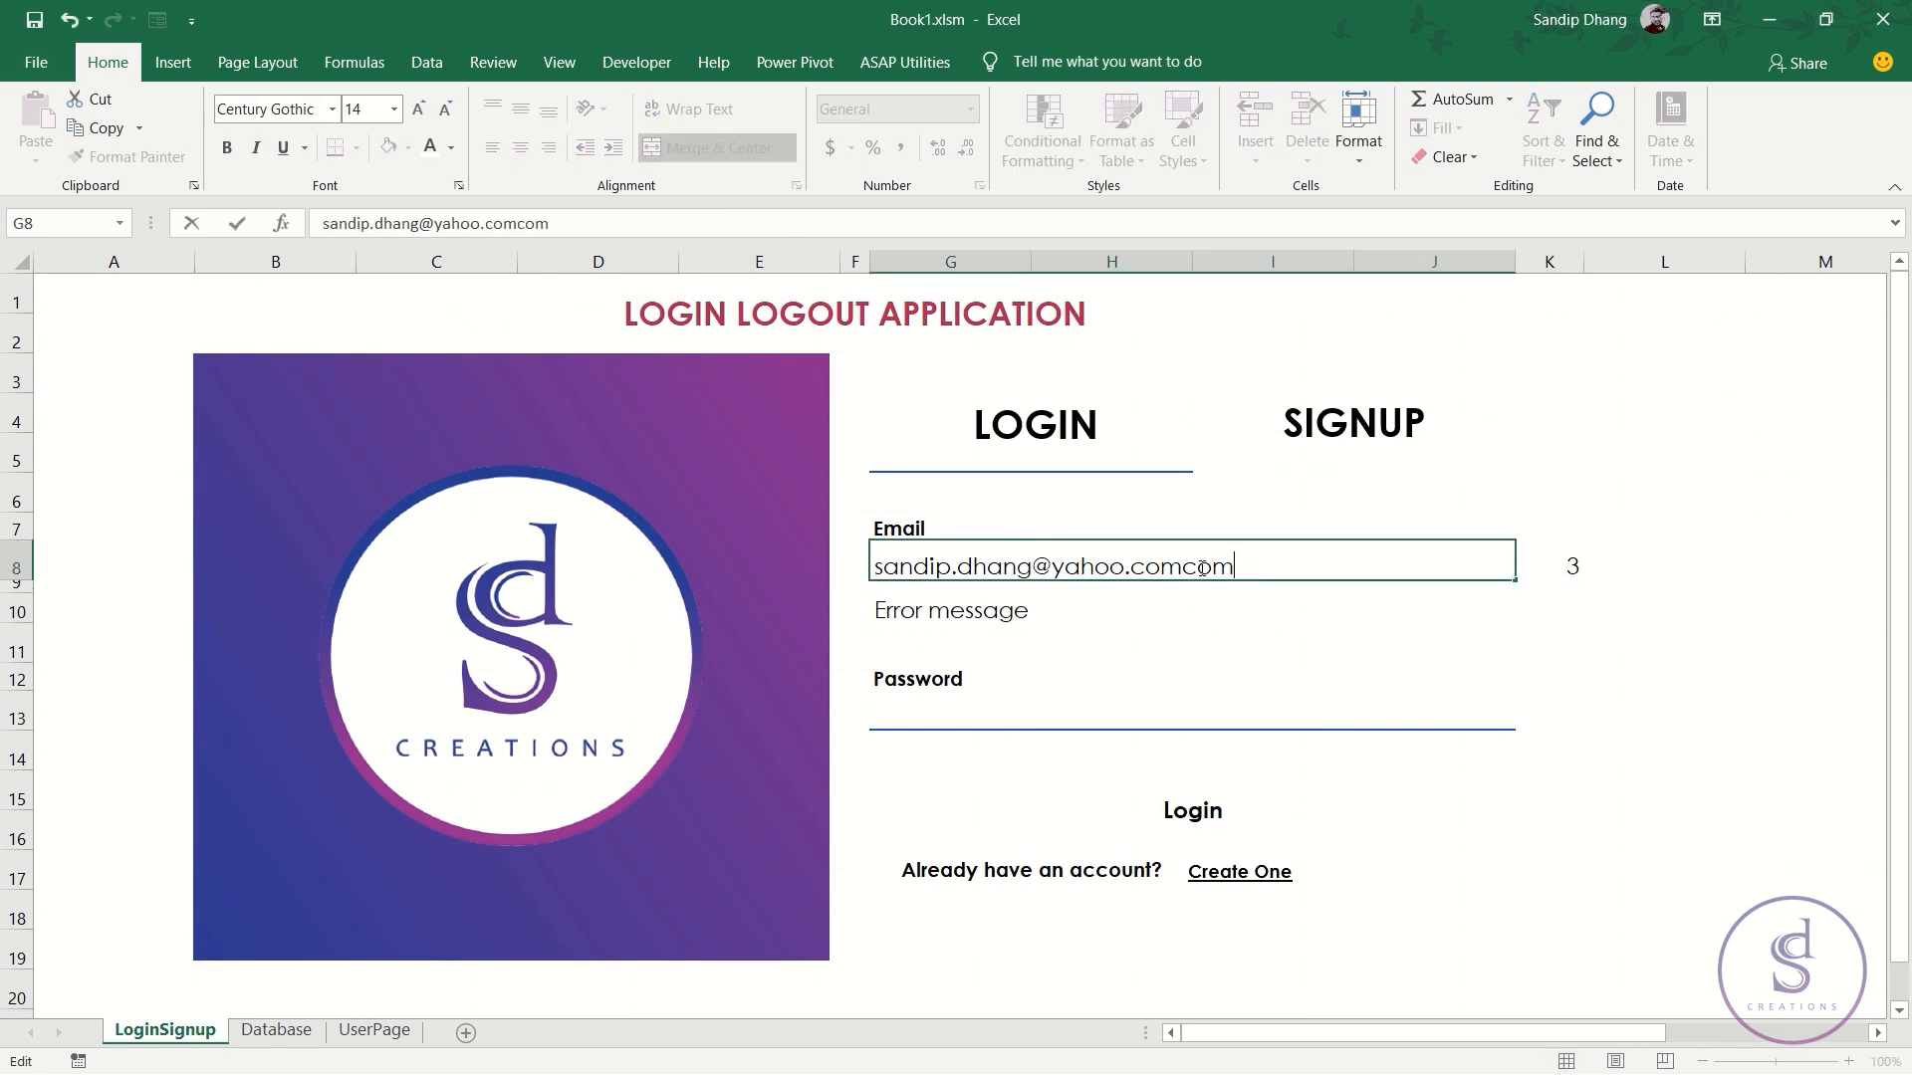
pyautogui.press('Return')
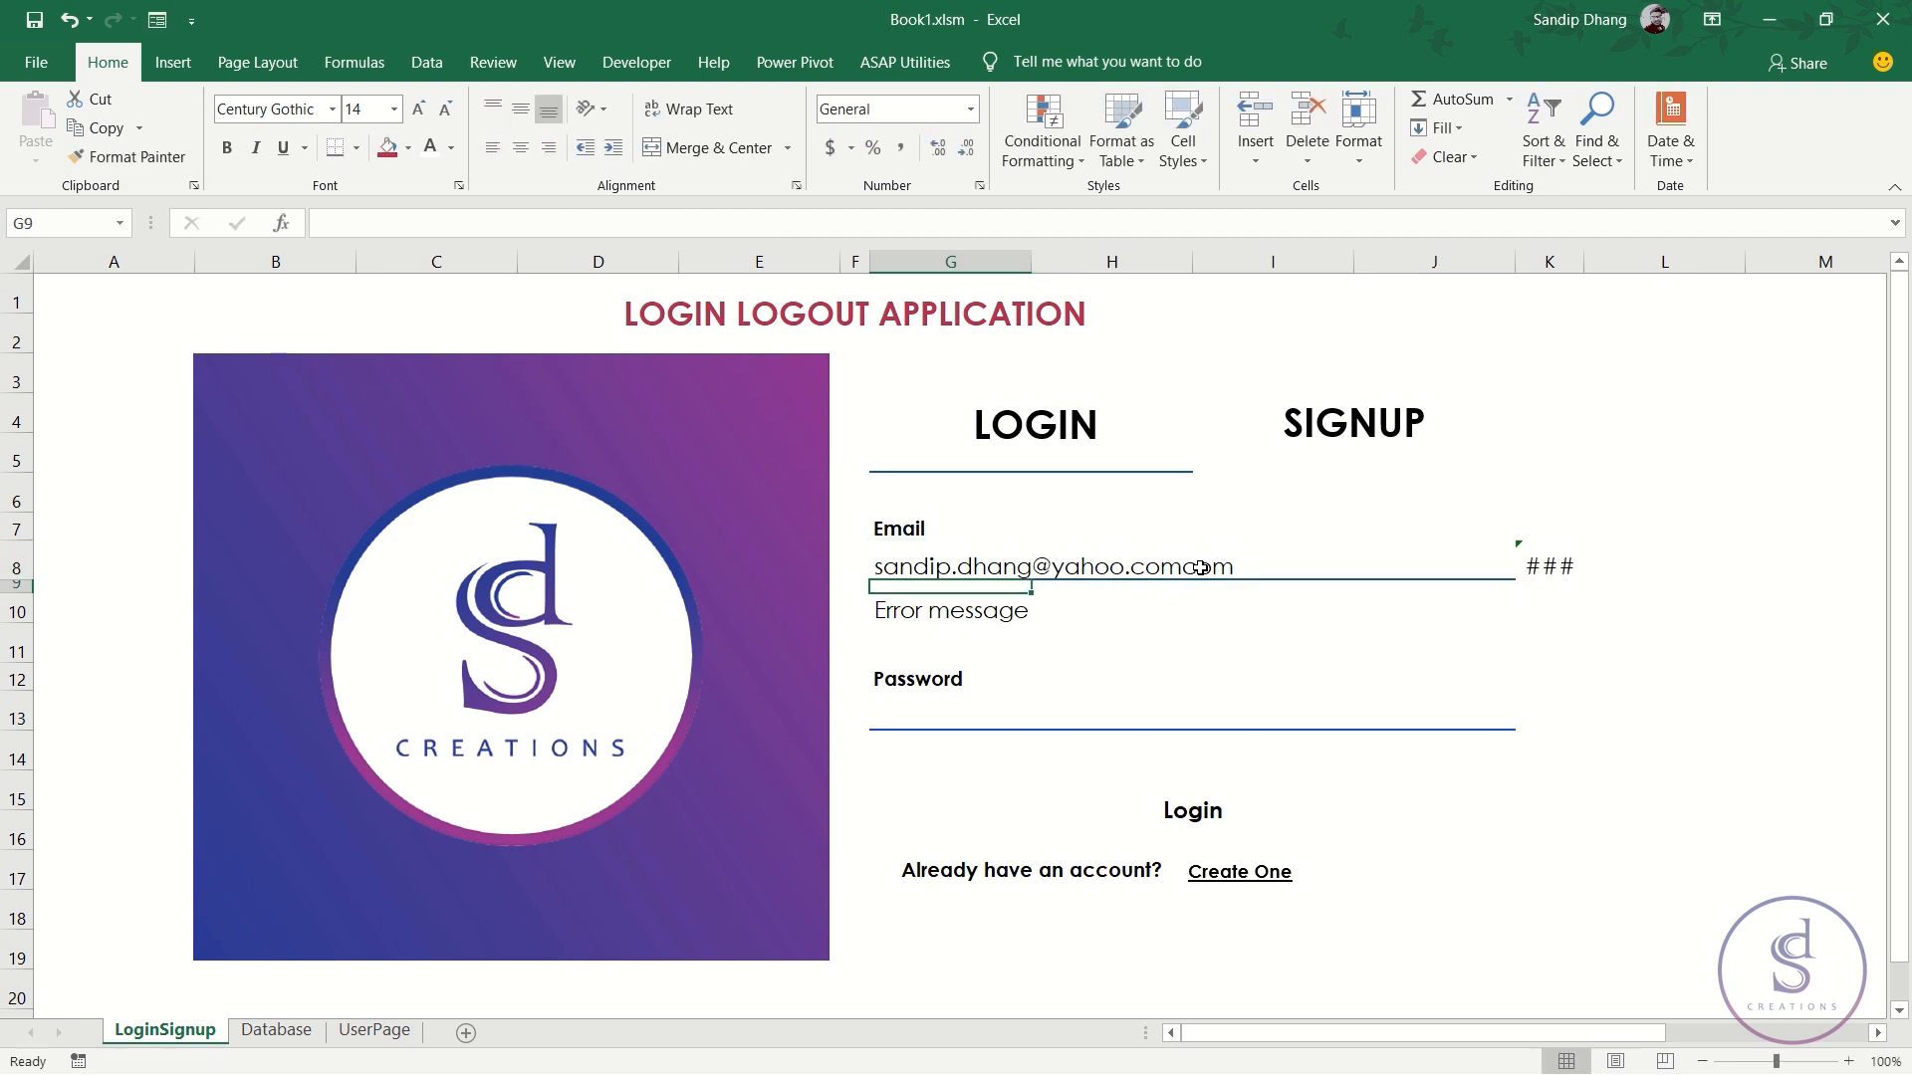
pyautogui.click(1571, 562)
pyautogui.moveTo(1583, 261); pyautogui.dragTo(1653, 261)
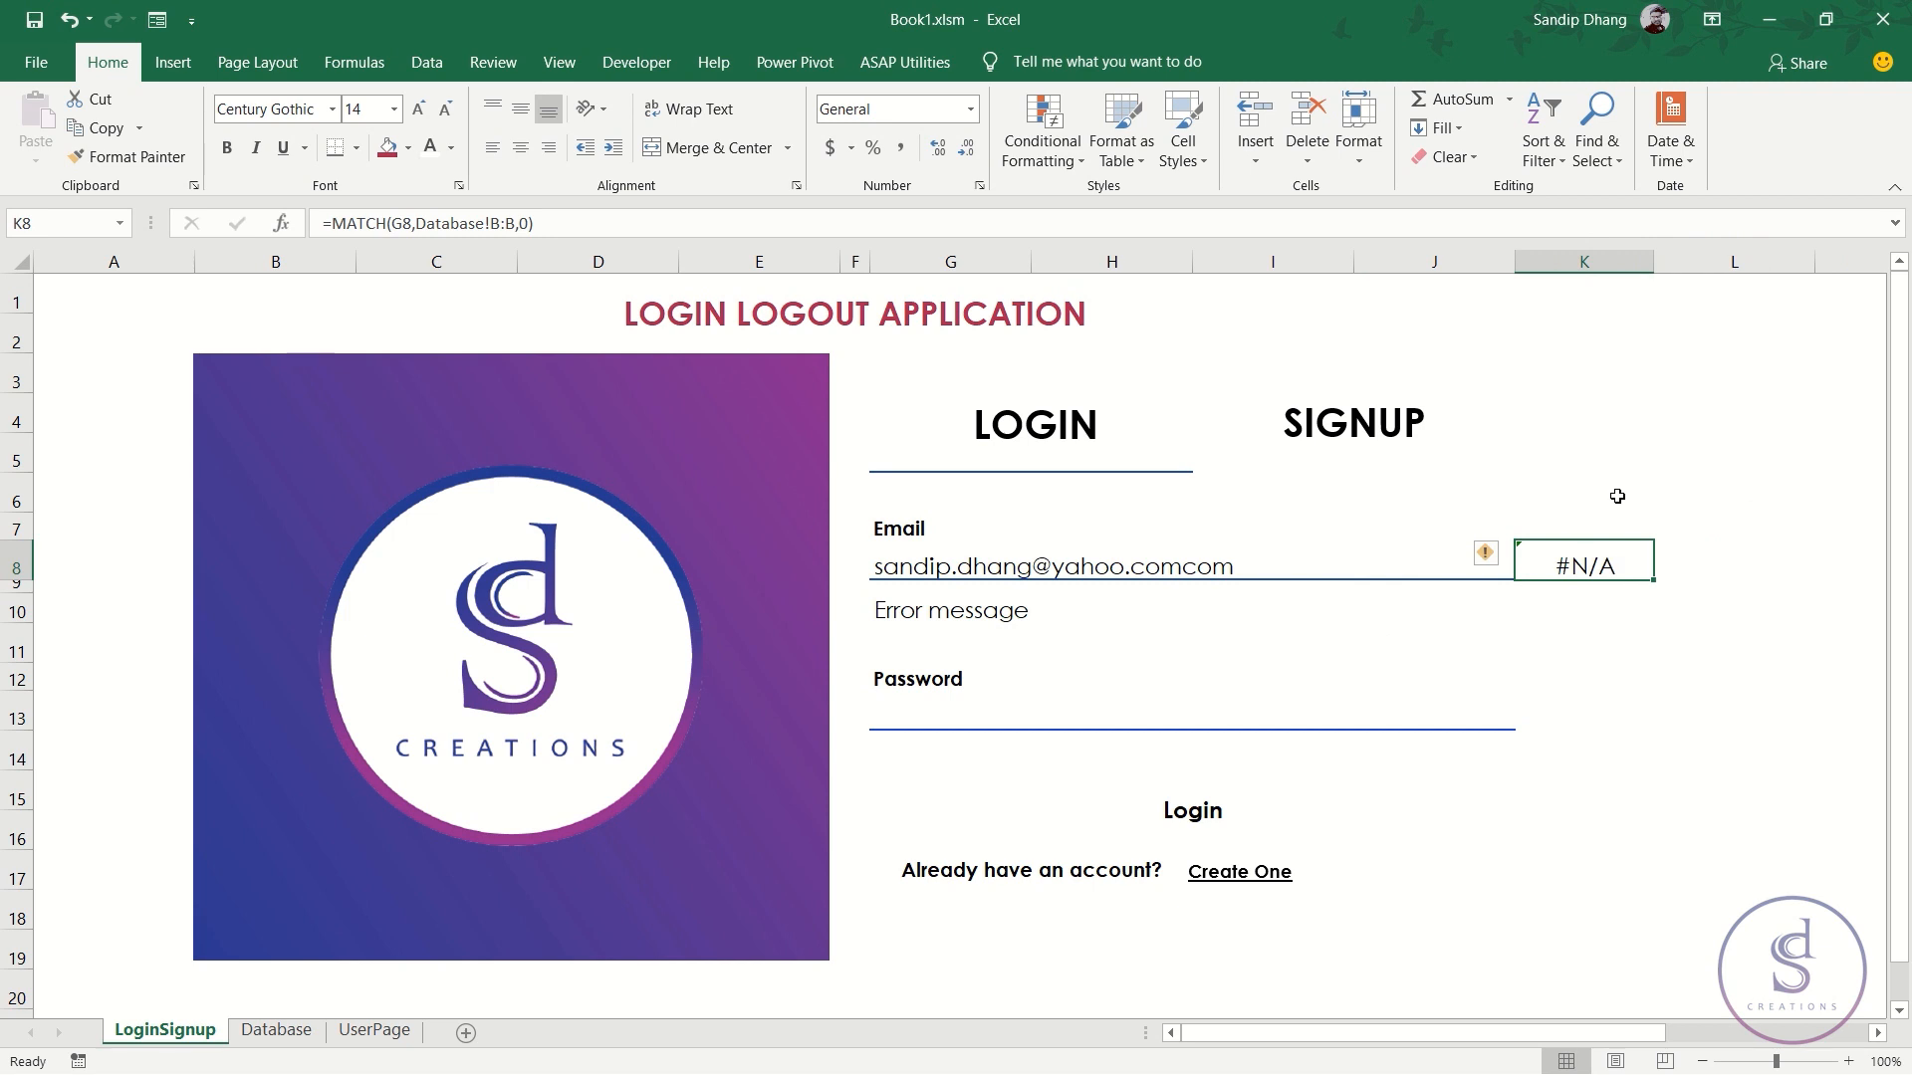
pyautogui.moveTo(1653, 263); pyautogui.dragTo(1593, 263)
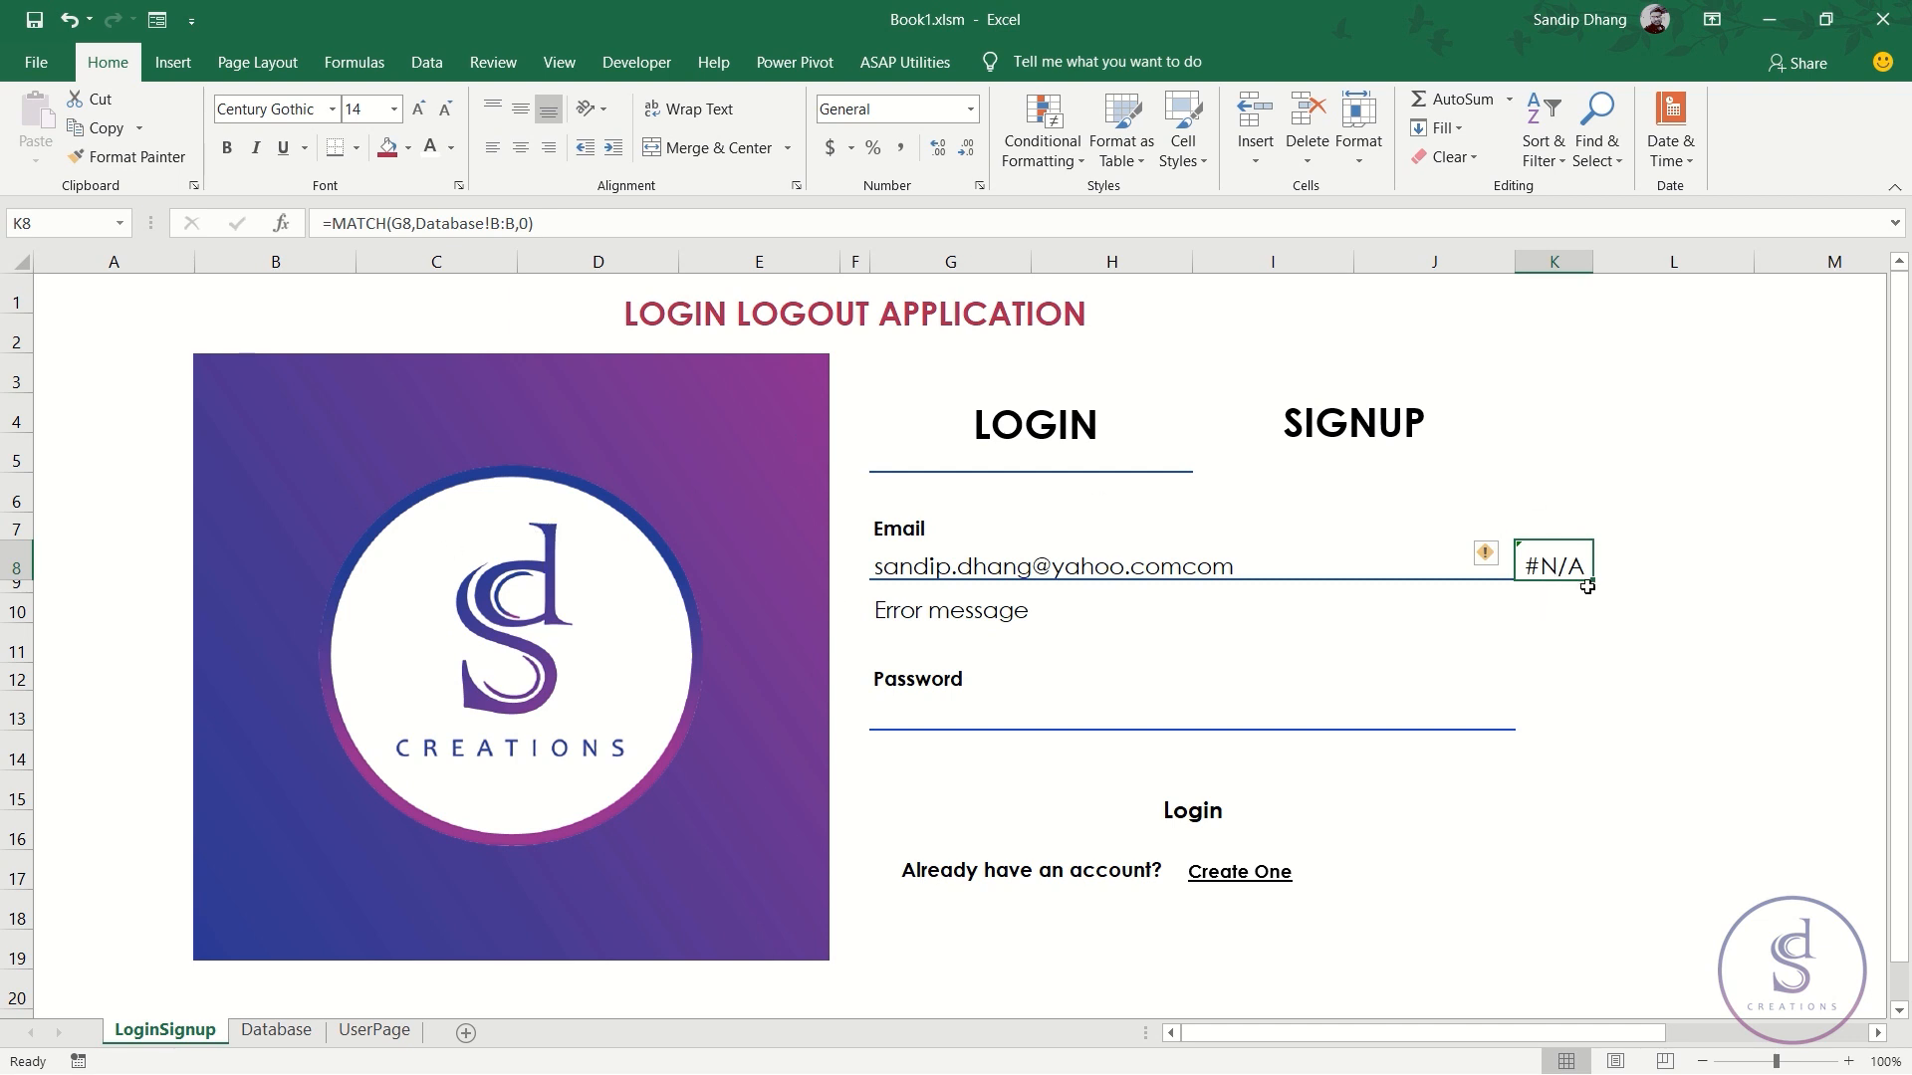
# - Wrap K8's formula as =ISERROR(MATCH(G8,Database!B:B,0))
pyautogui.click(332, 223)
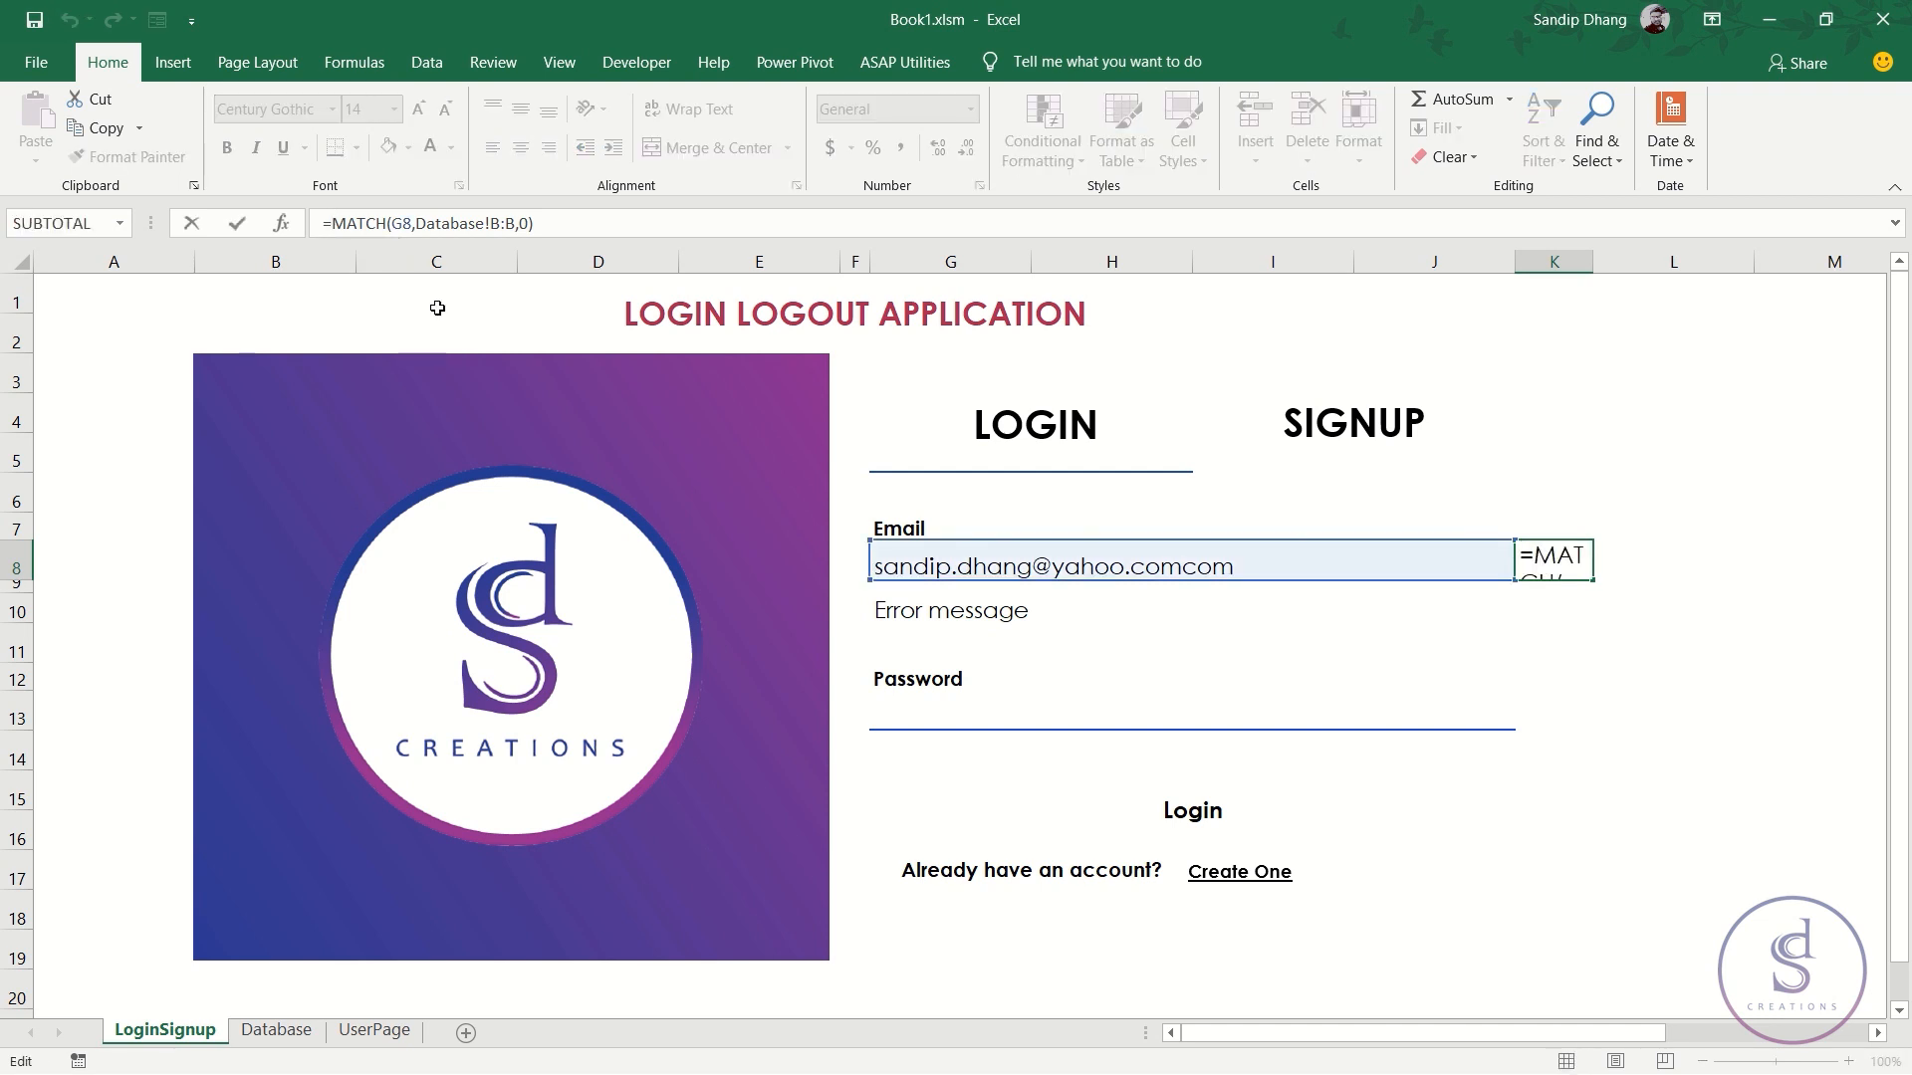
pyautogui.write('ISERR(')
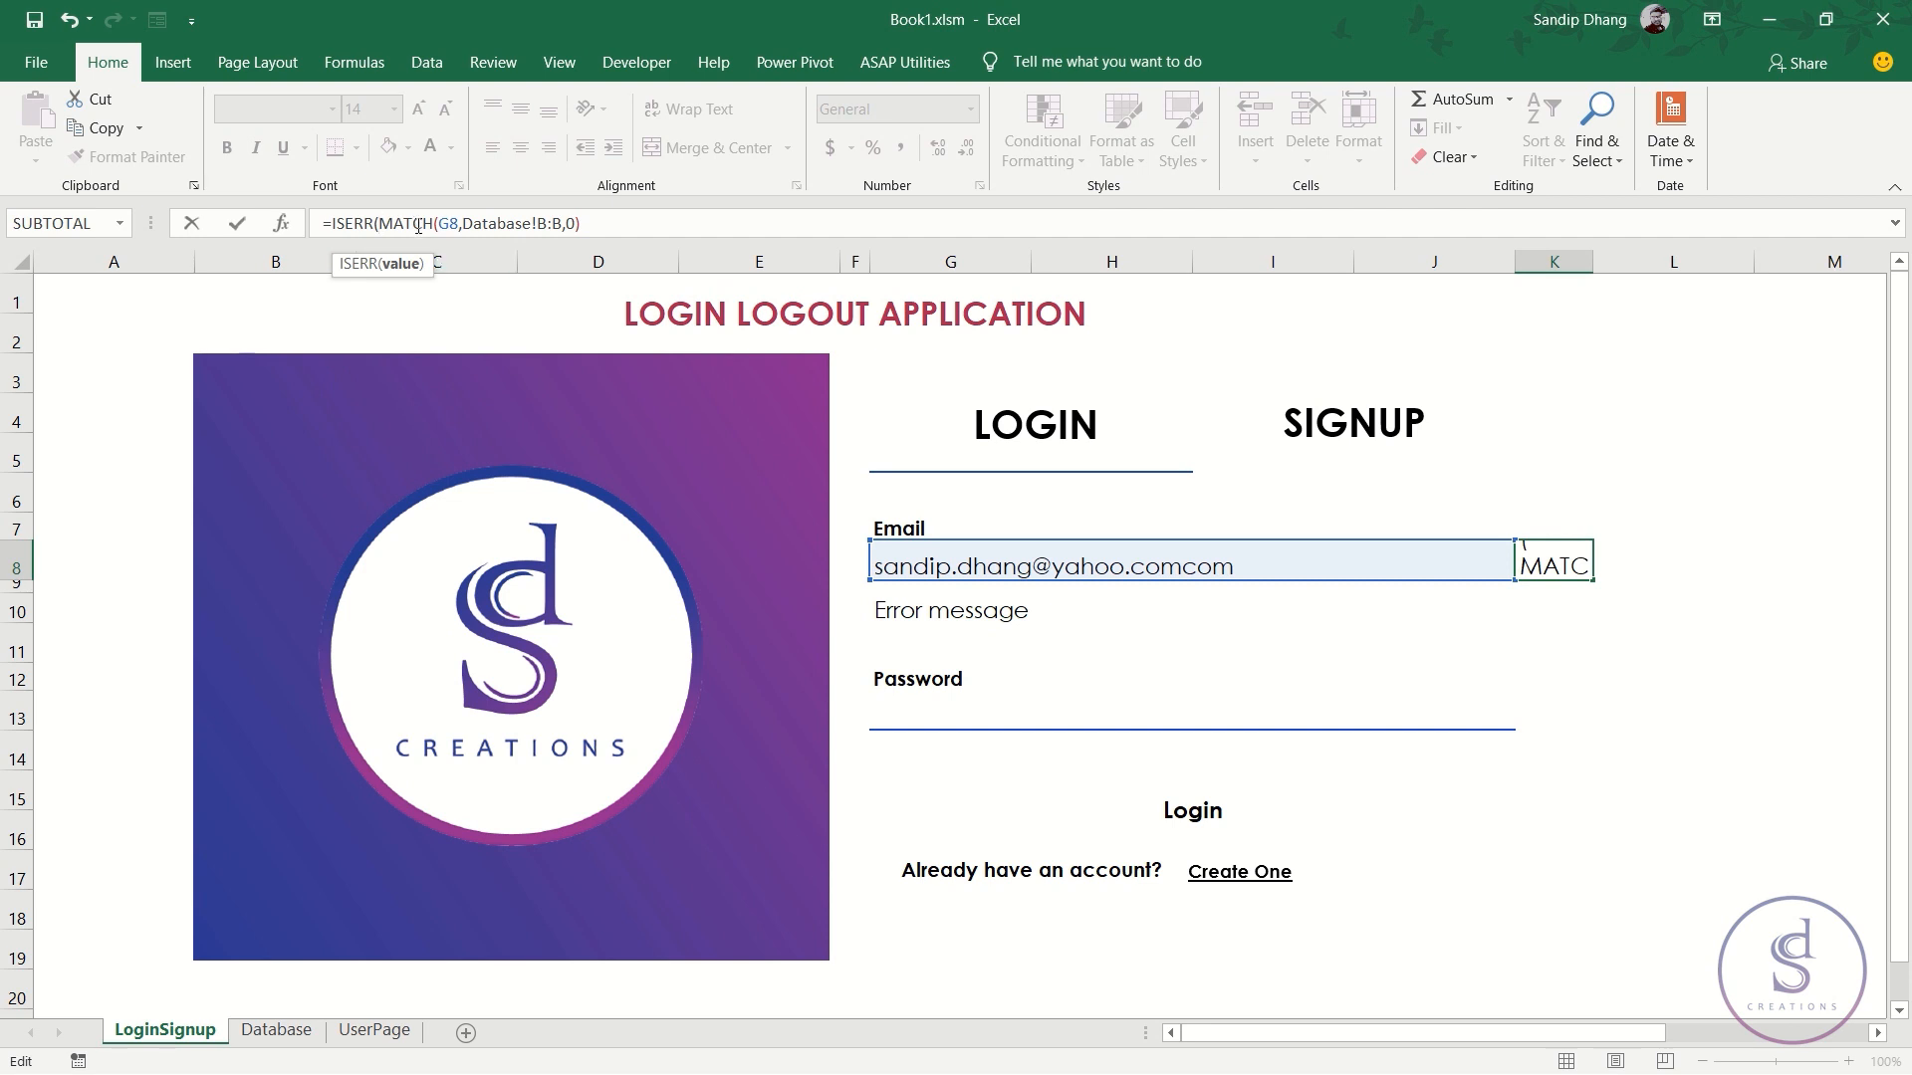
pyautogui.press('Left')
pyautogui.press('BackSpace')
pyautogui.press('BackSpace')
pyautogui.write('OR')
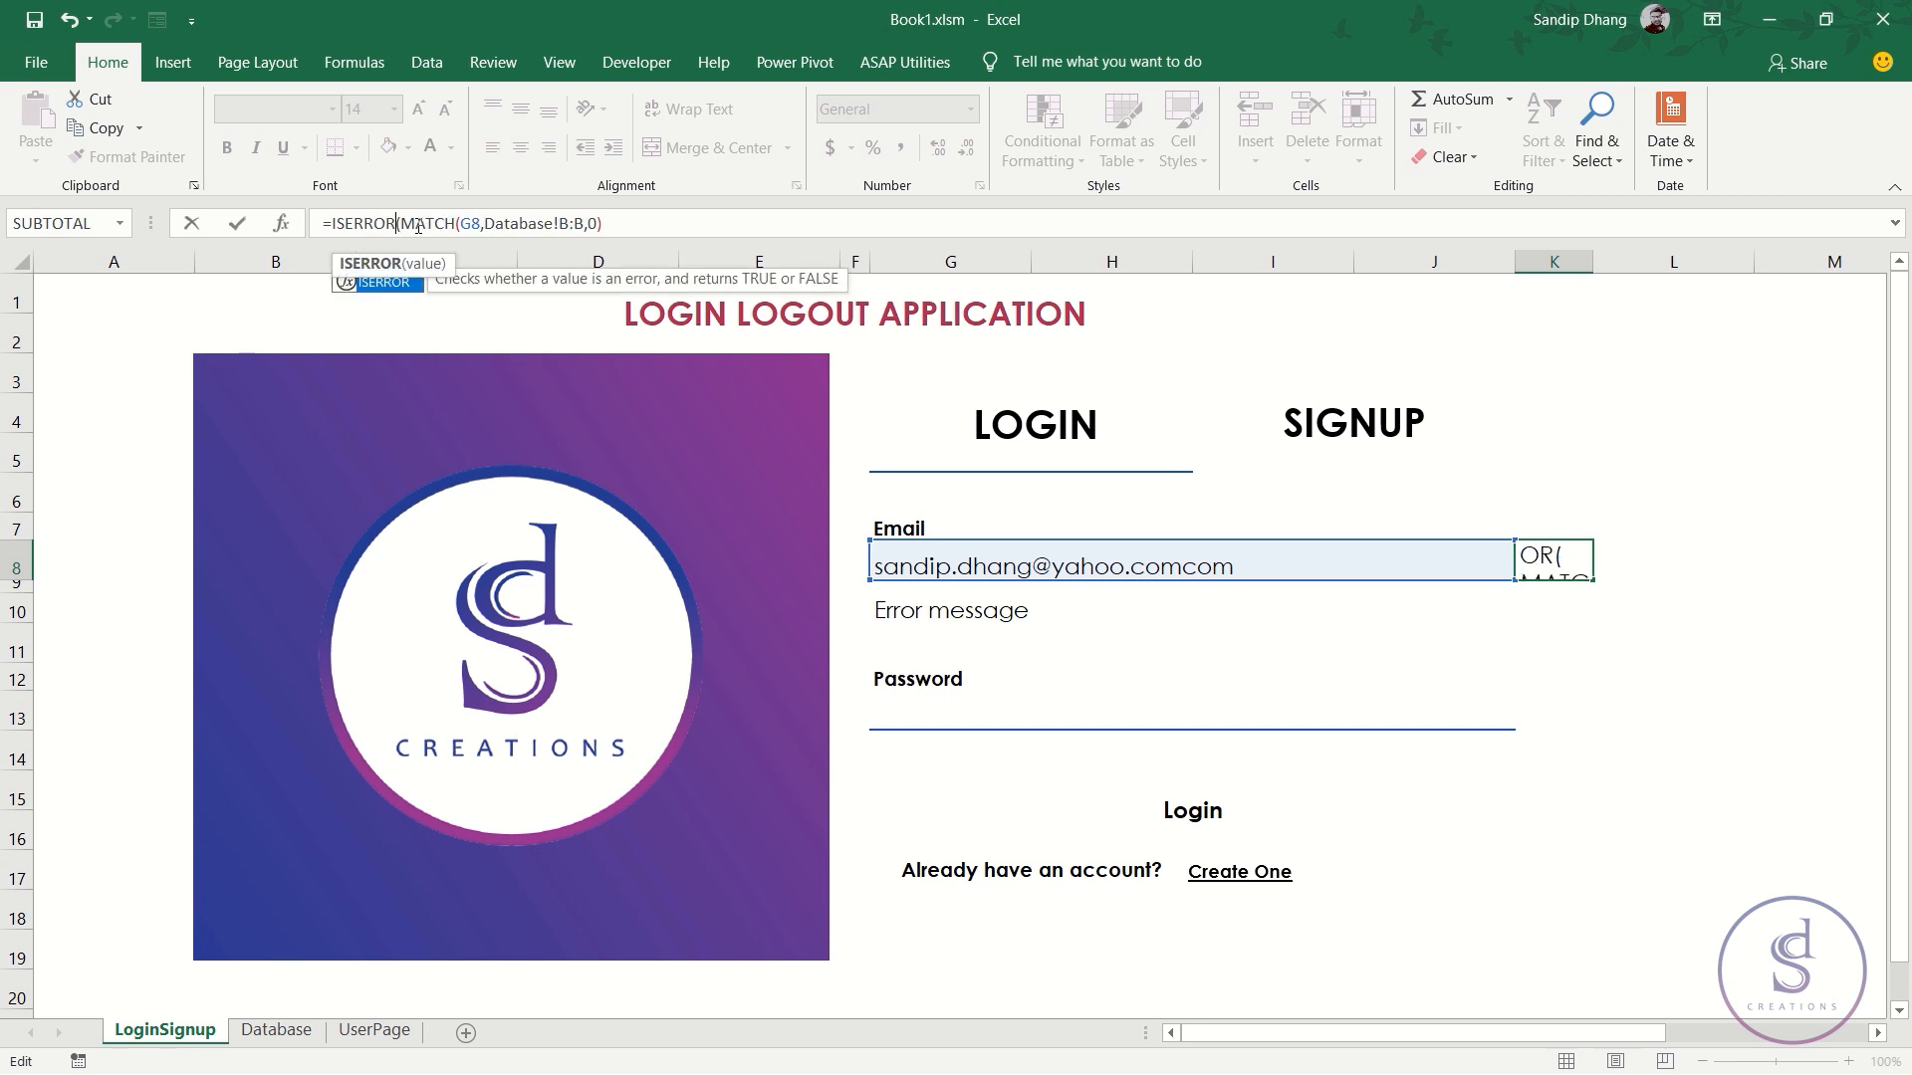
pyautogui.click(657, 217)
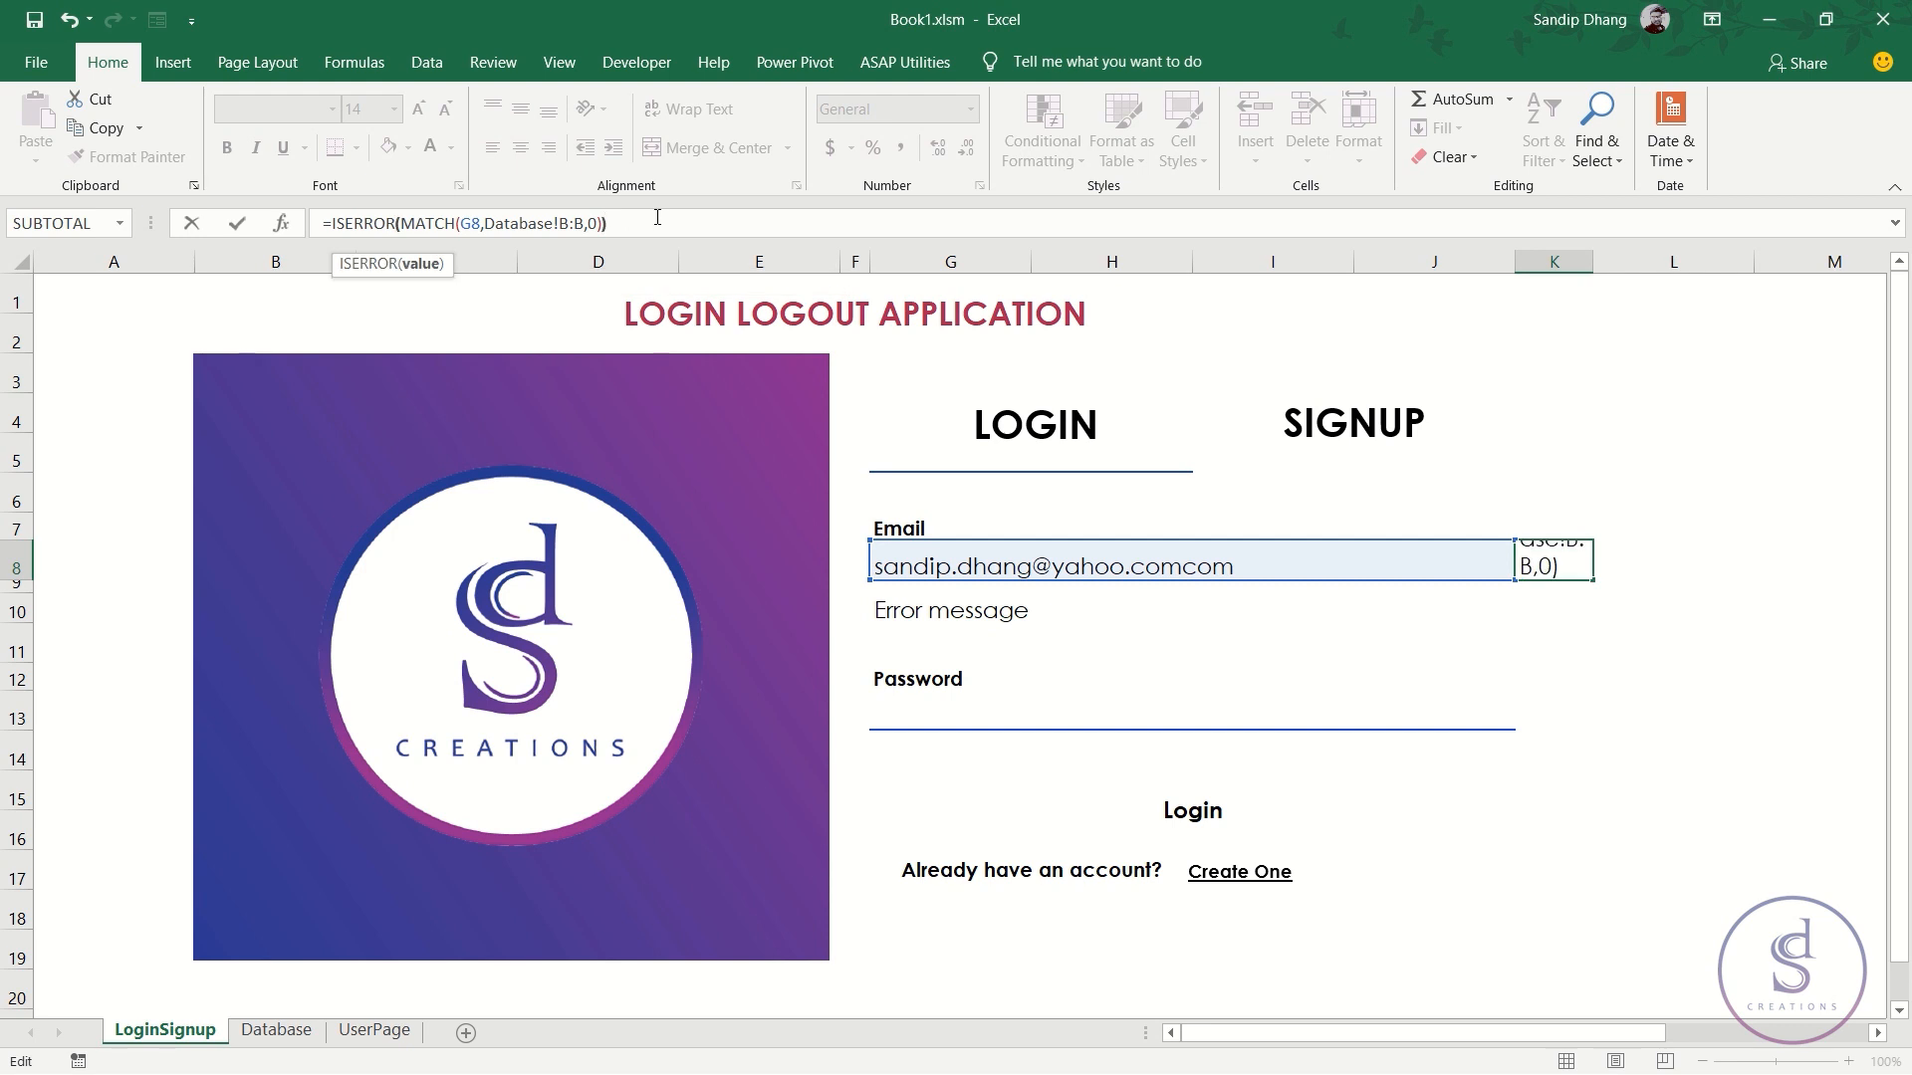
pyautogui.write(')')
pyautogui.hotkey('ctrl', 'Return')
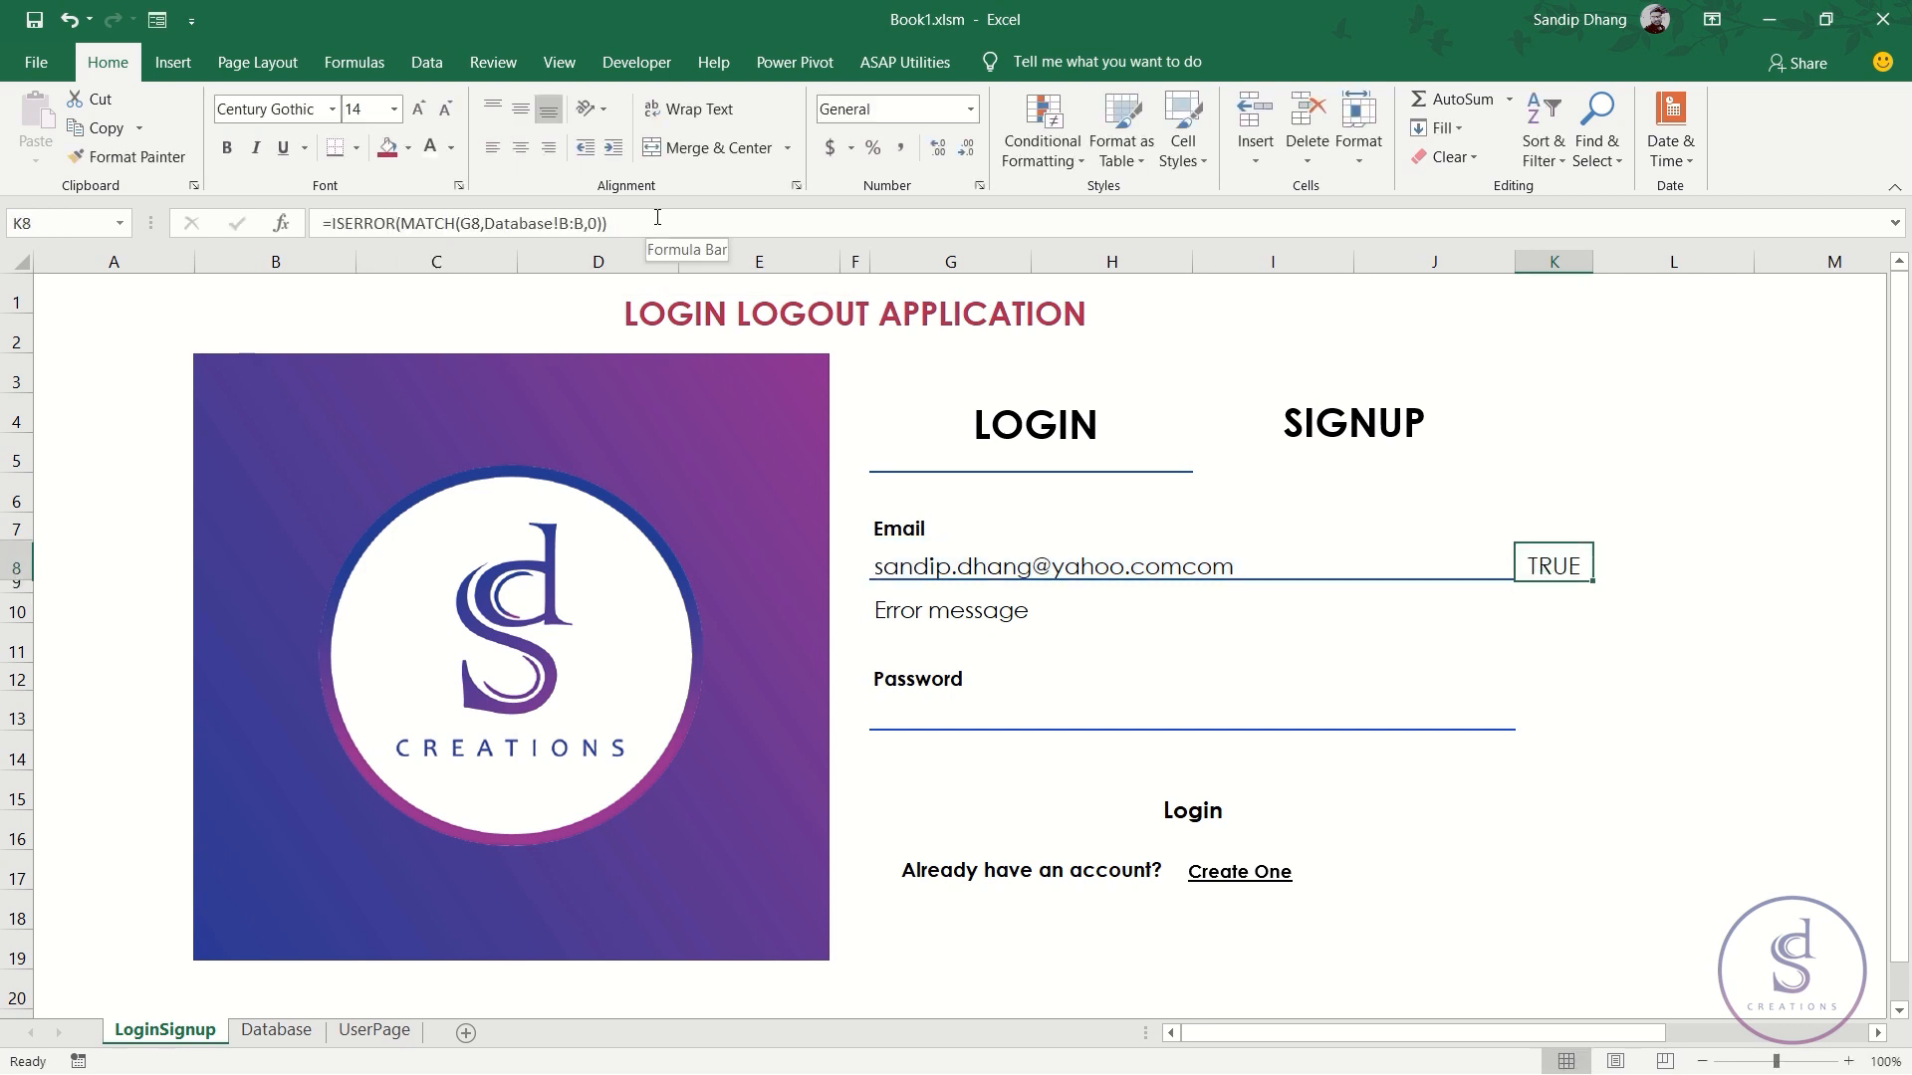
# - Restore the original e-mail in G8 and confirm K8 shows FALSE
pyautogui.doubleClick(1235, 563)
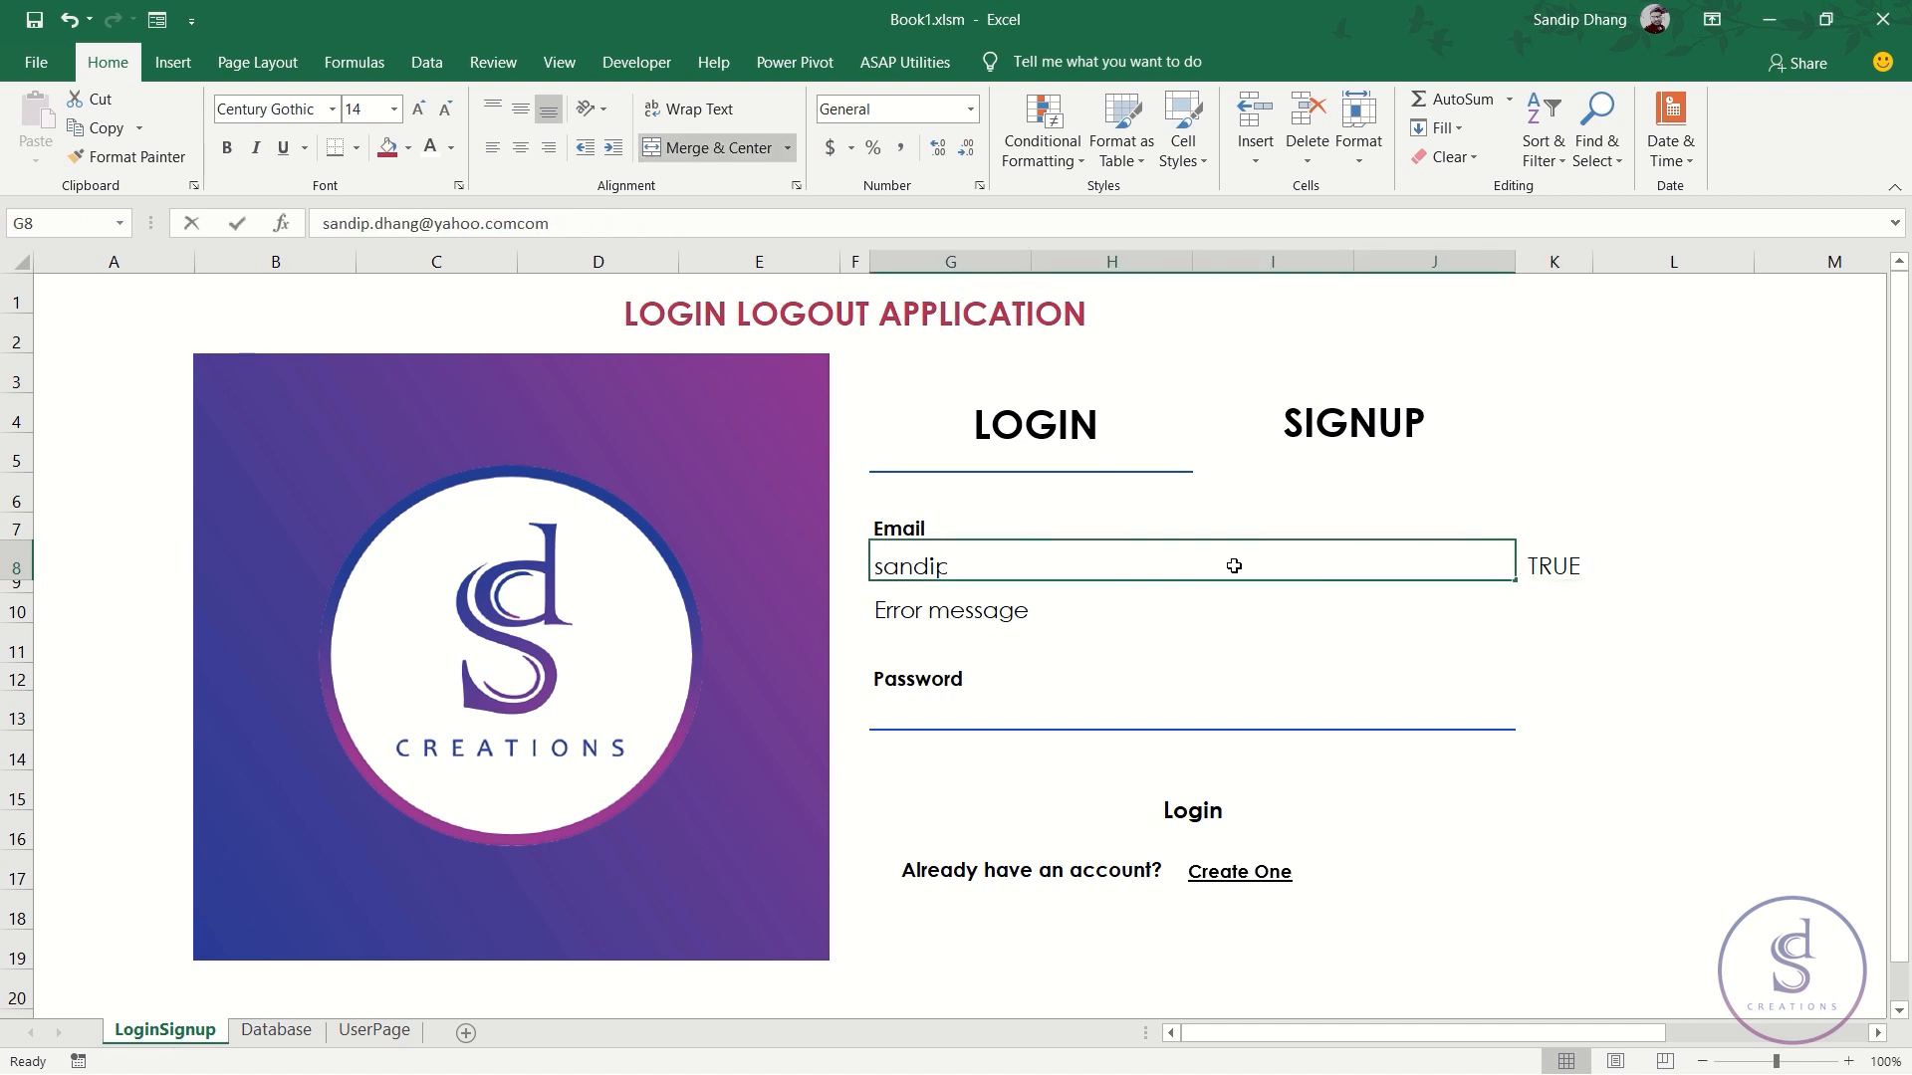
pyautogui.press('BackSpace')
pyautogui.press('BackSpace')
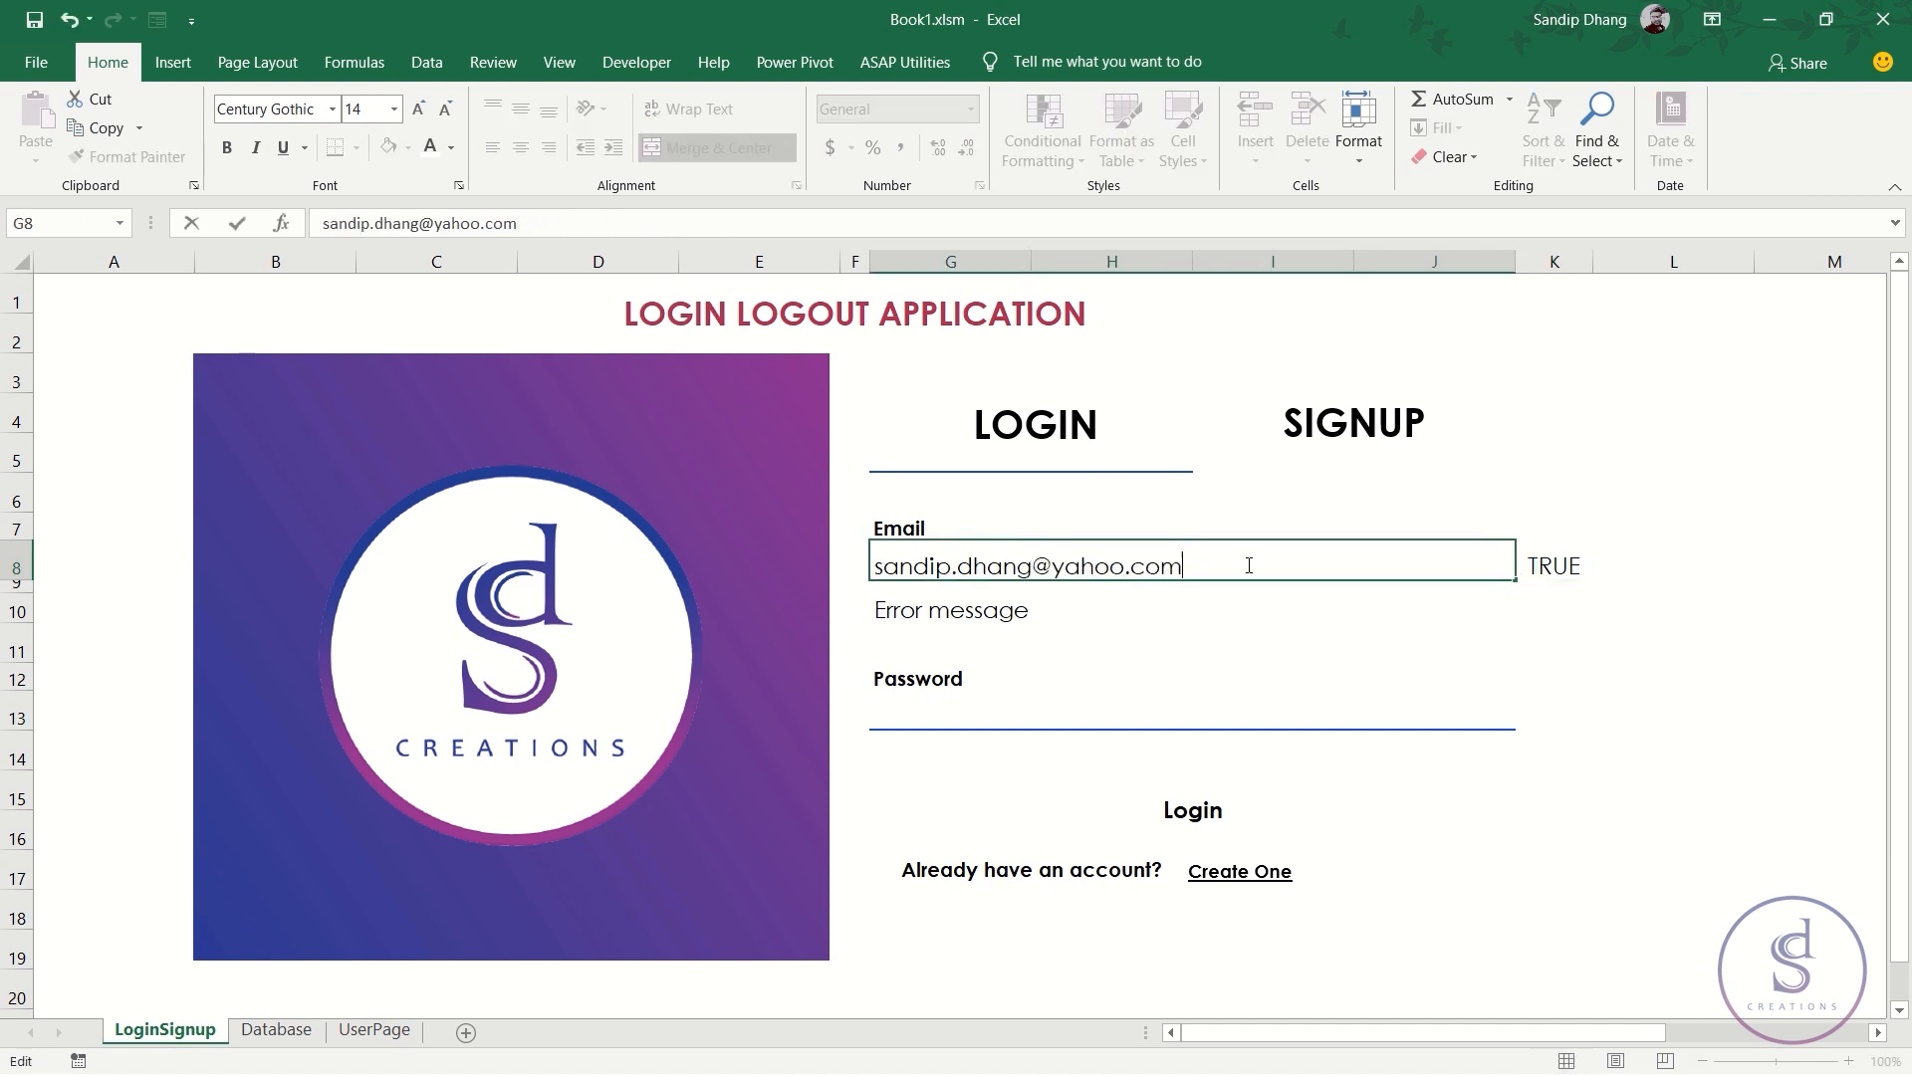
pyautogui.press('Return')
pyautogui.click(1573, 562)
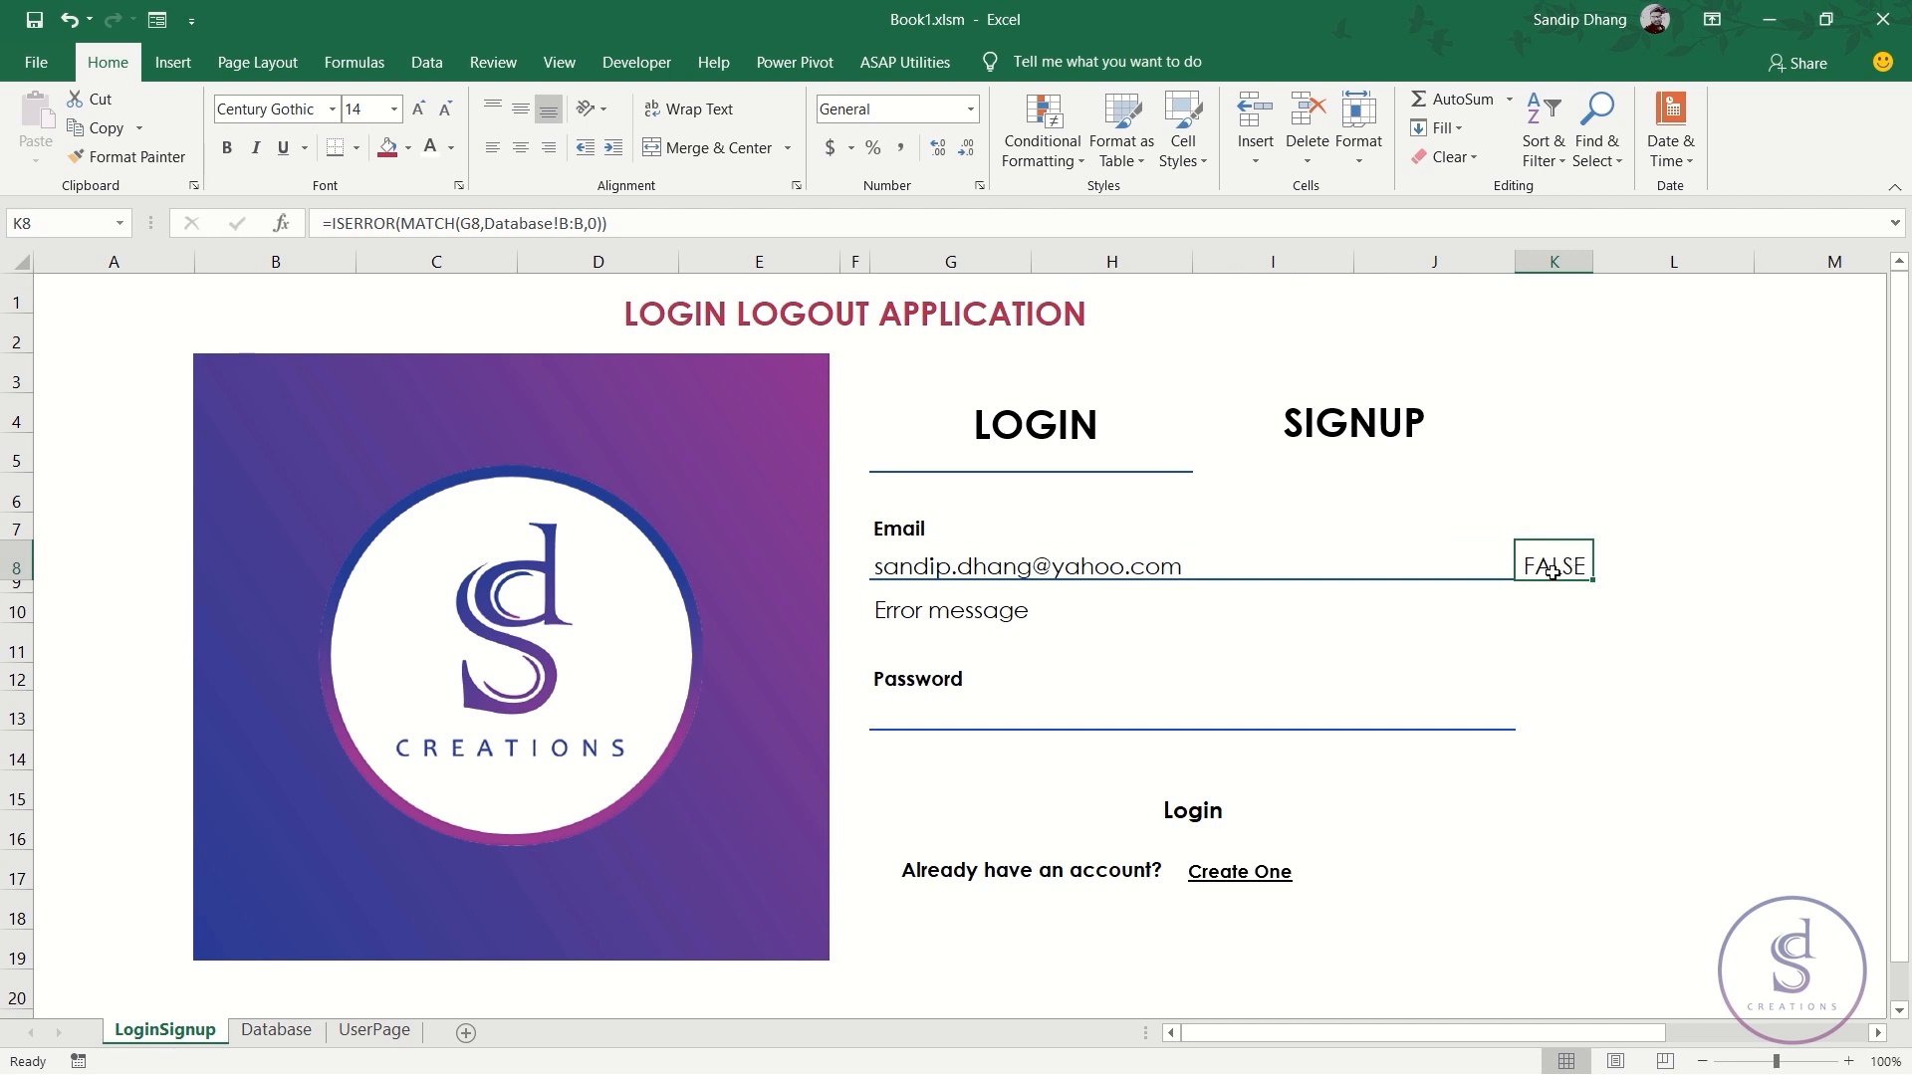
pyautogui.click(1213, 561)
pyautogui.click(1565, 566)
# - Extend K8 to =IF(G8="",-1,IF(ISERROR(MATCH(G8,Database!B:B,0)),1,0))
pyautogui.press('F2')
pyautogui.write('IF(')
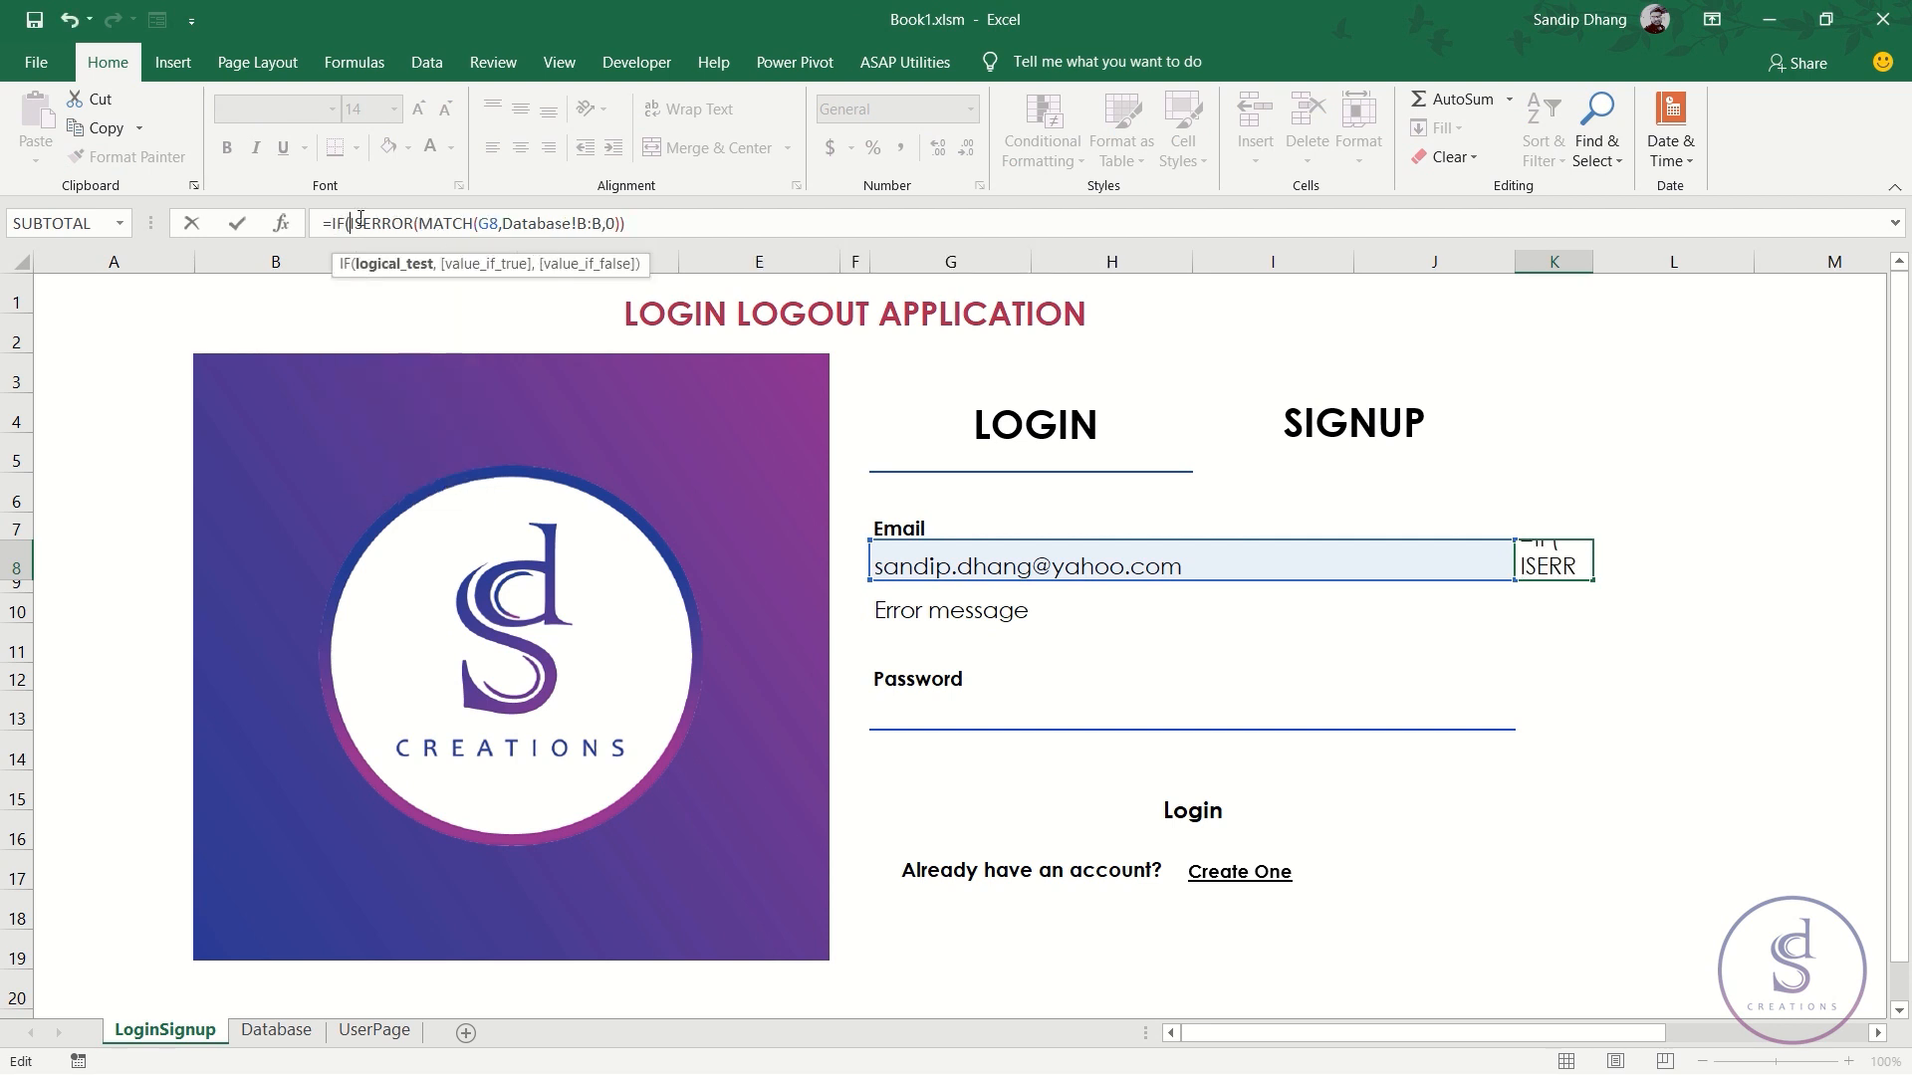
pyautogui.moveTo(351, 219); pyautogui.dragTo(627, 221)
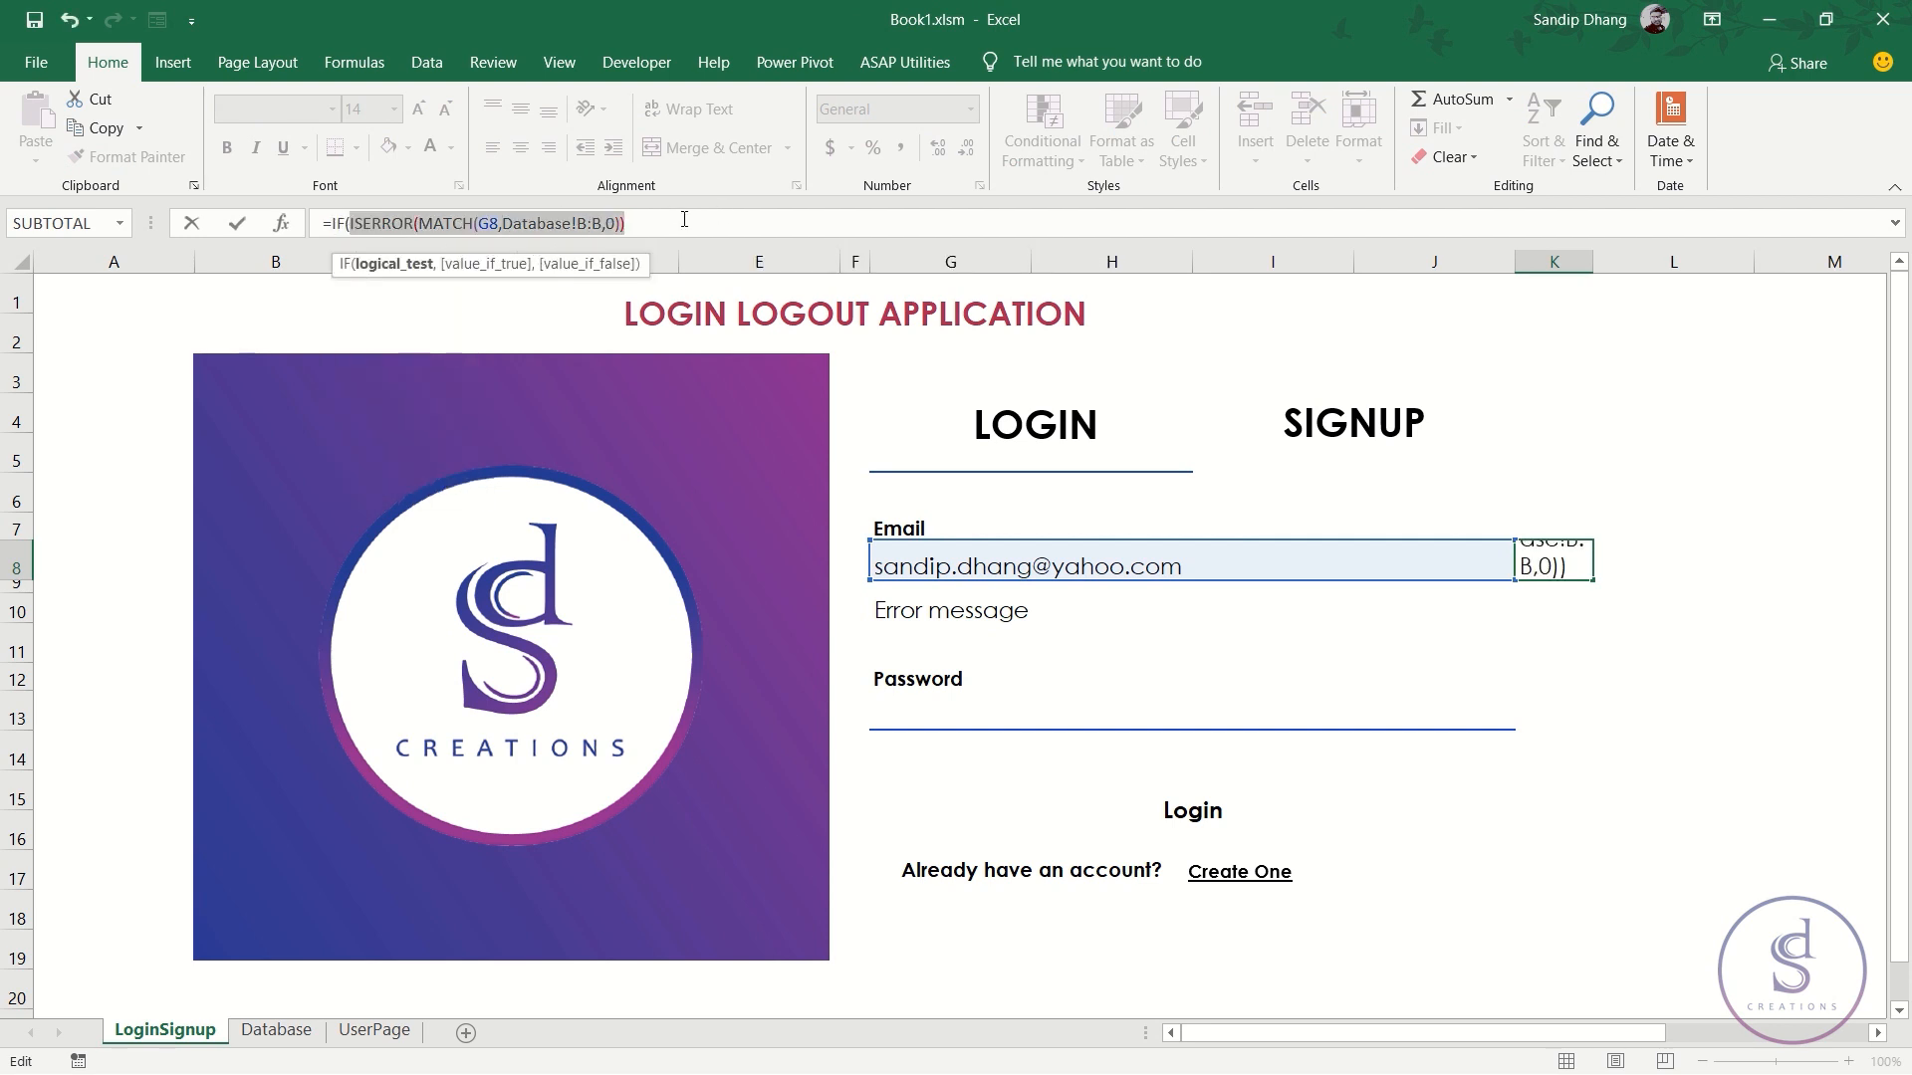
pyautogui.click(684, 220)
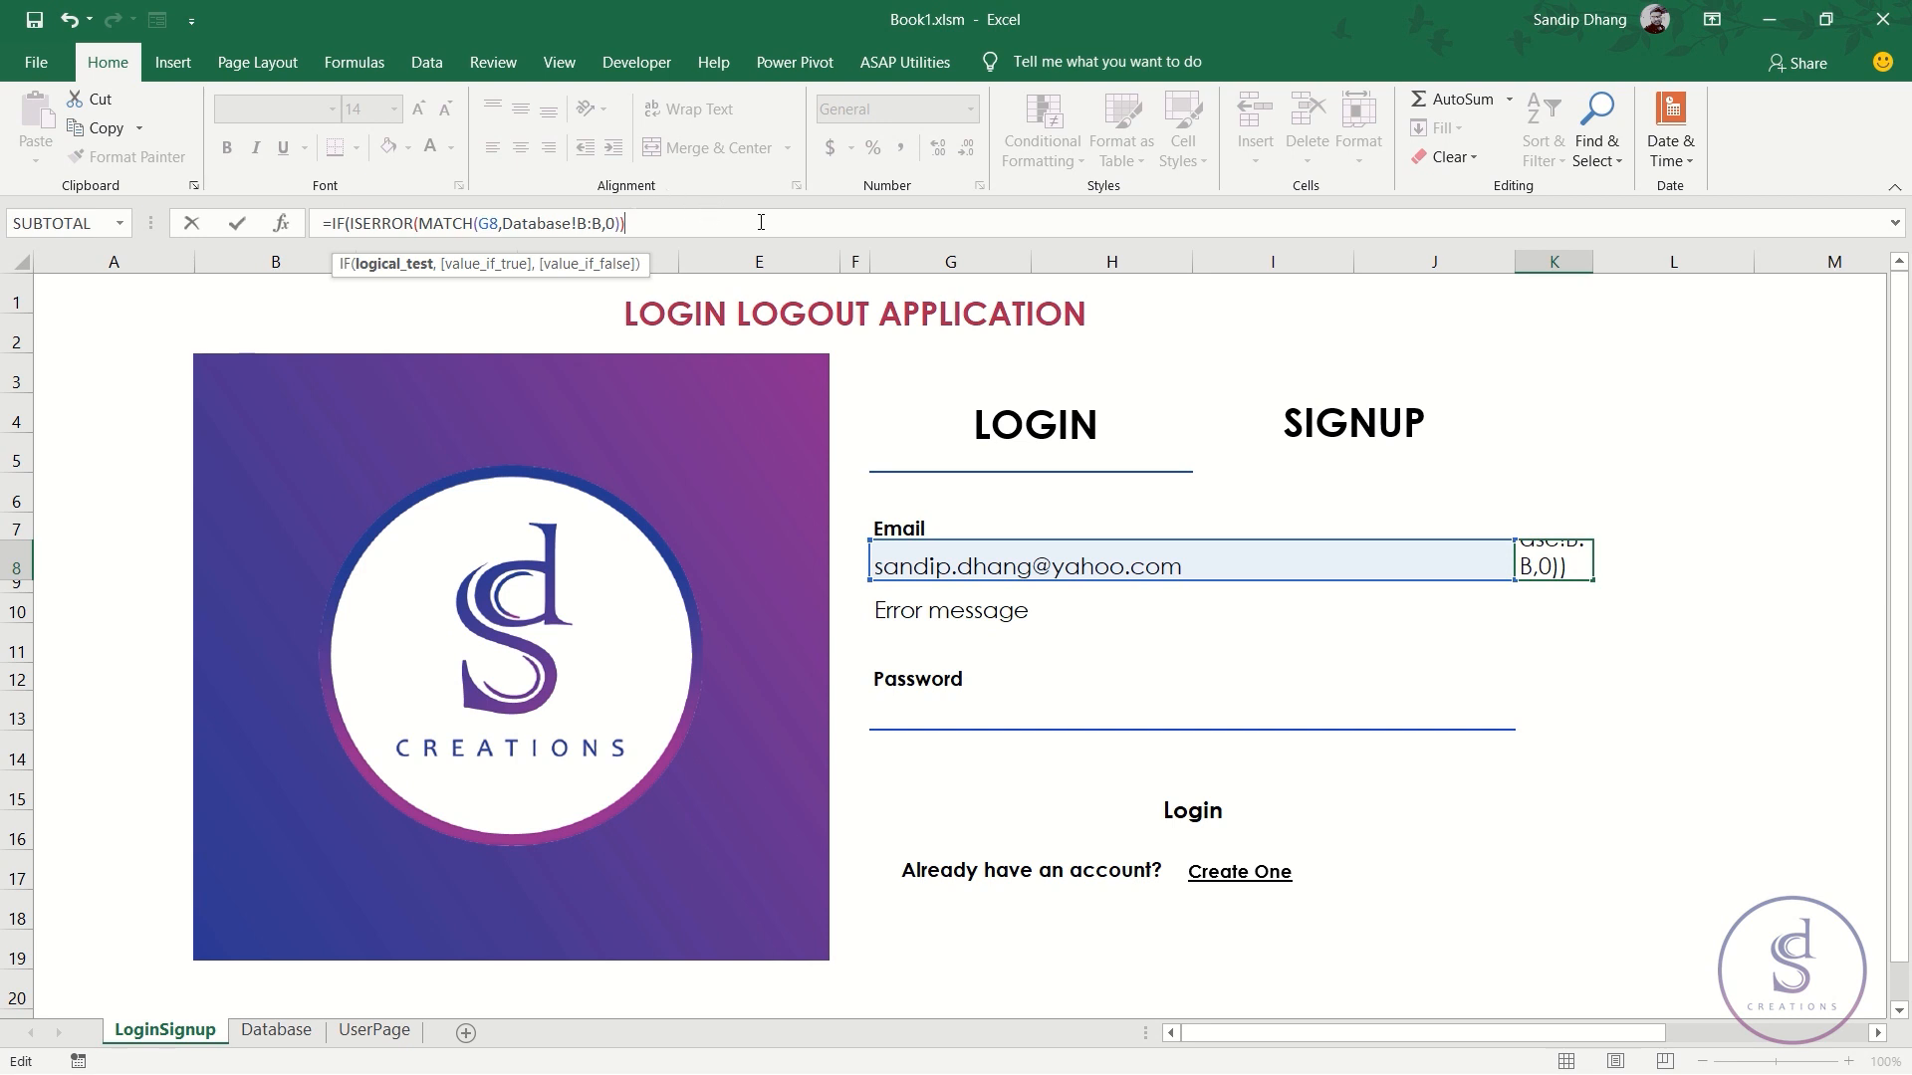
pyautogui.write(',')
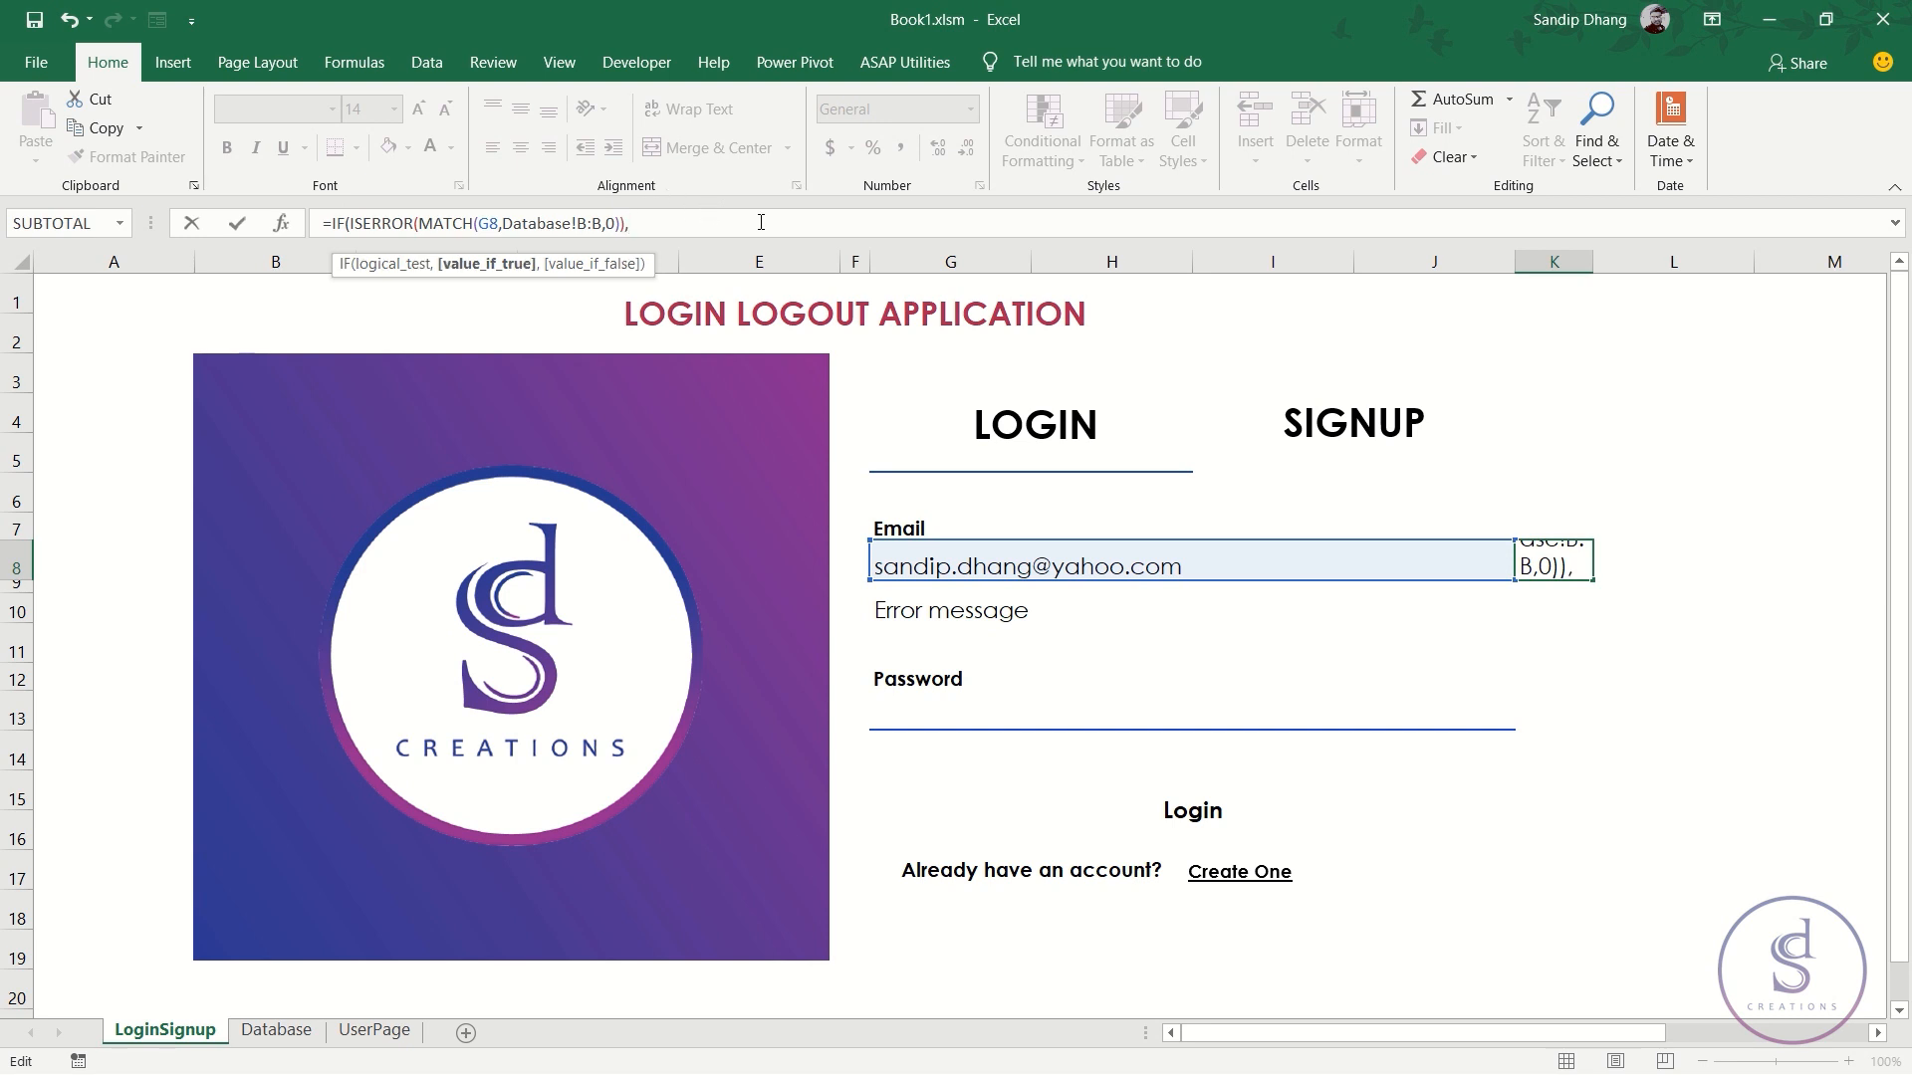
pyautogui.write('1,')
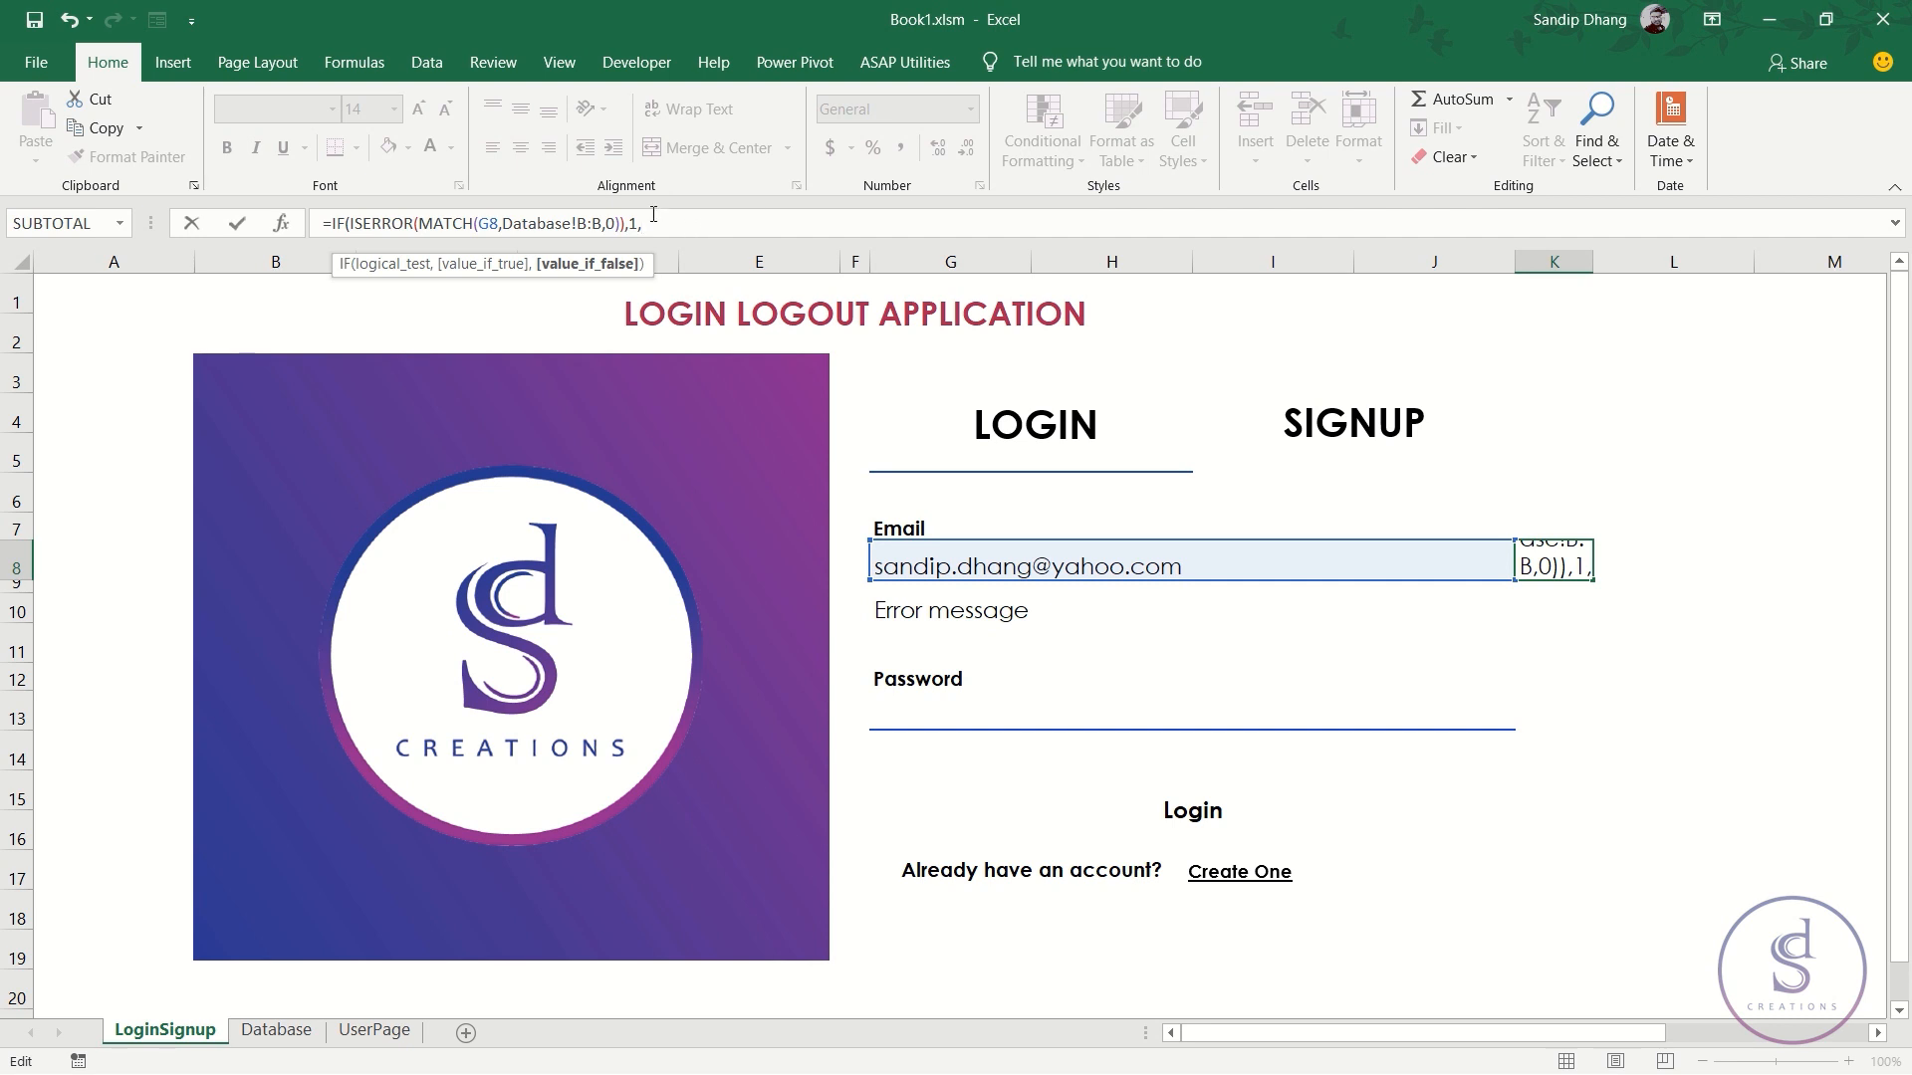
pyautogui.click(329, 226)
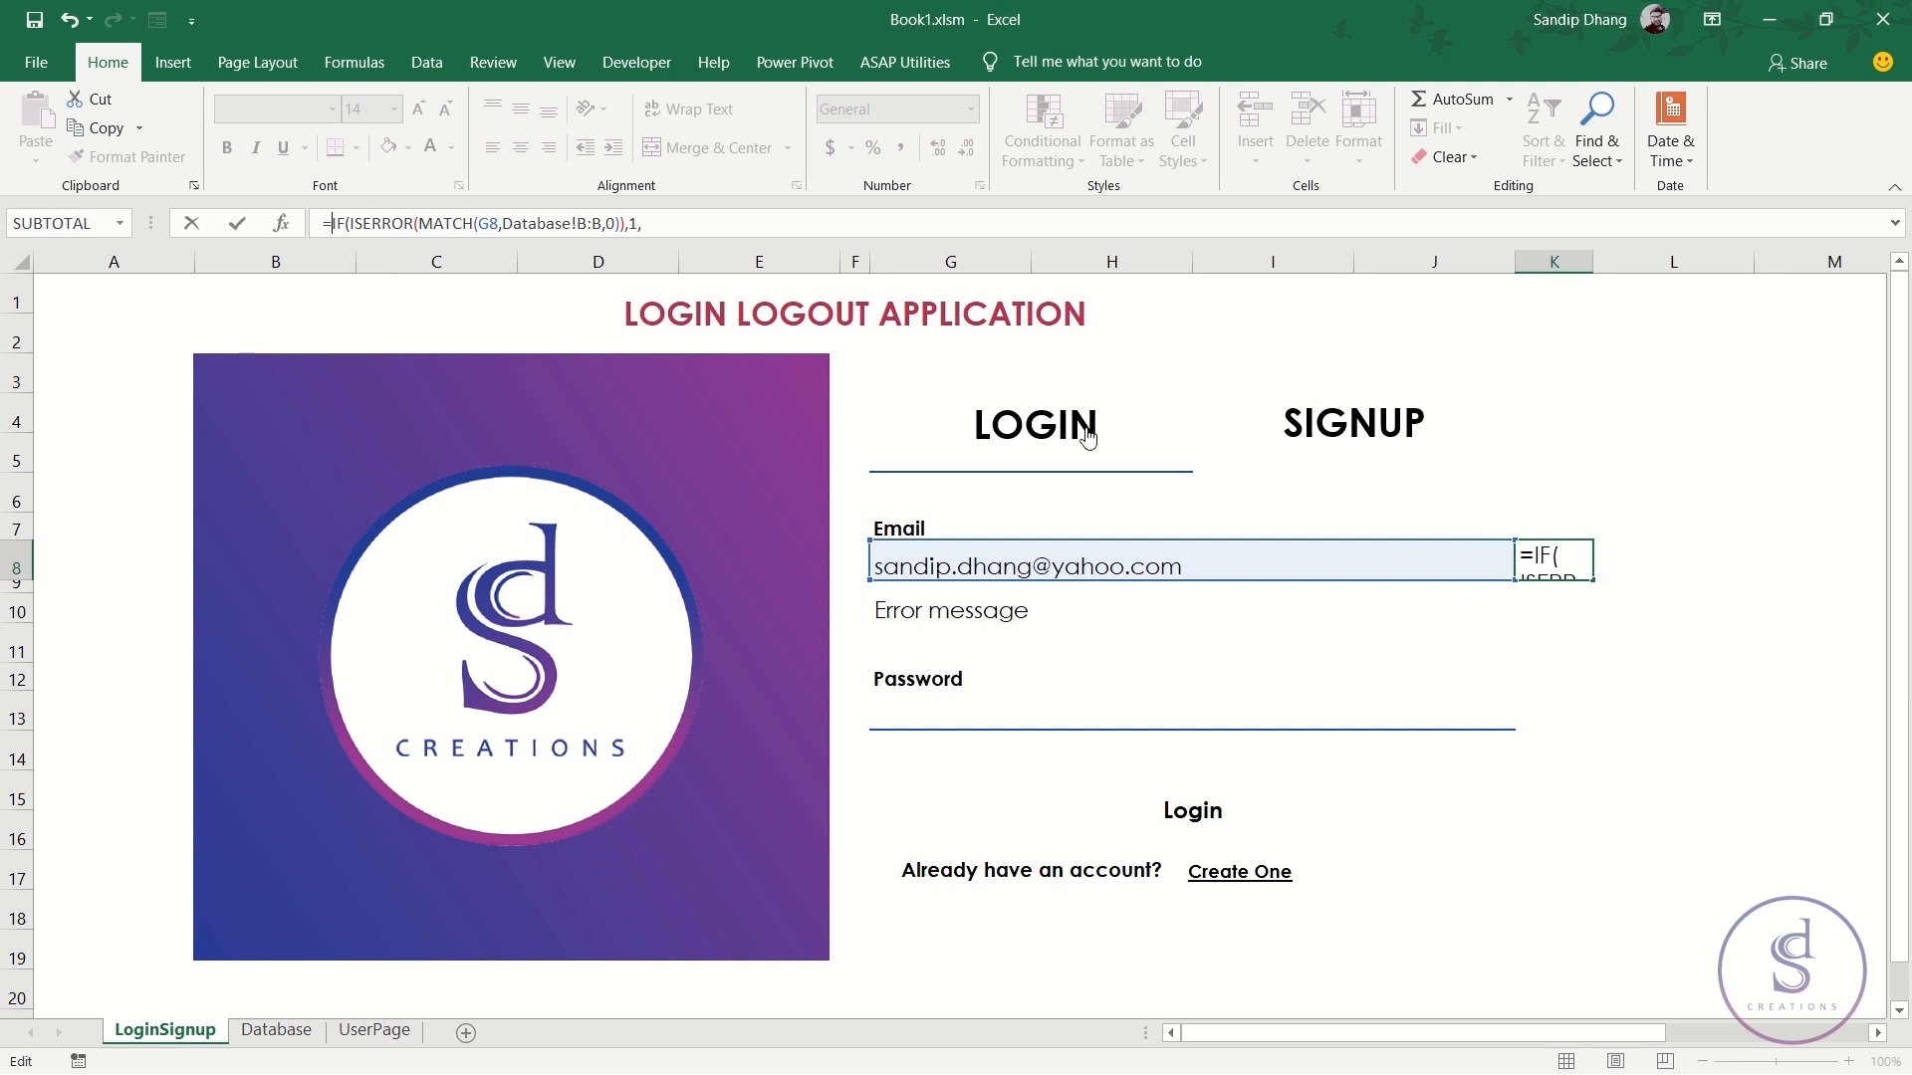
pyautogui.write('IF(')
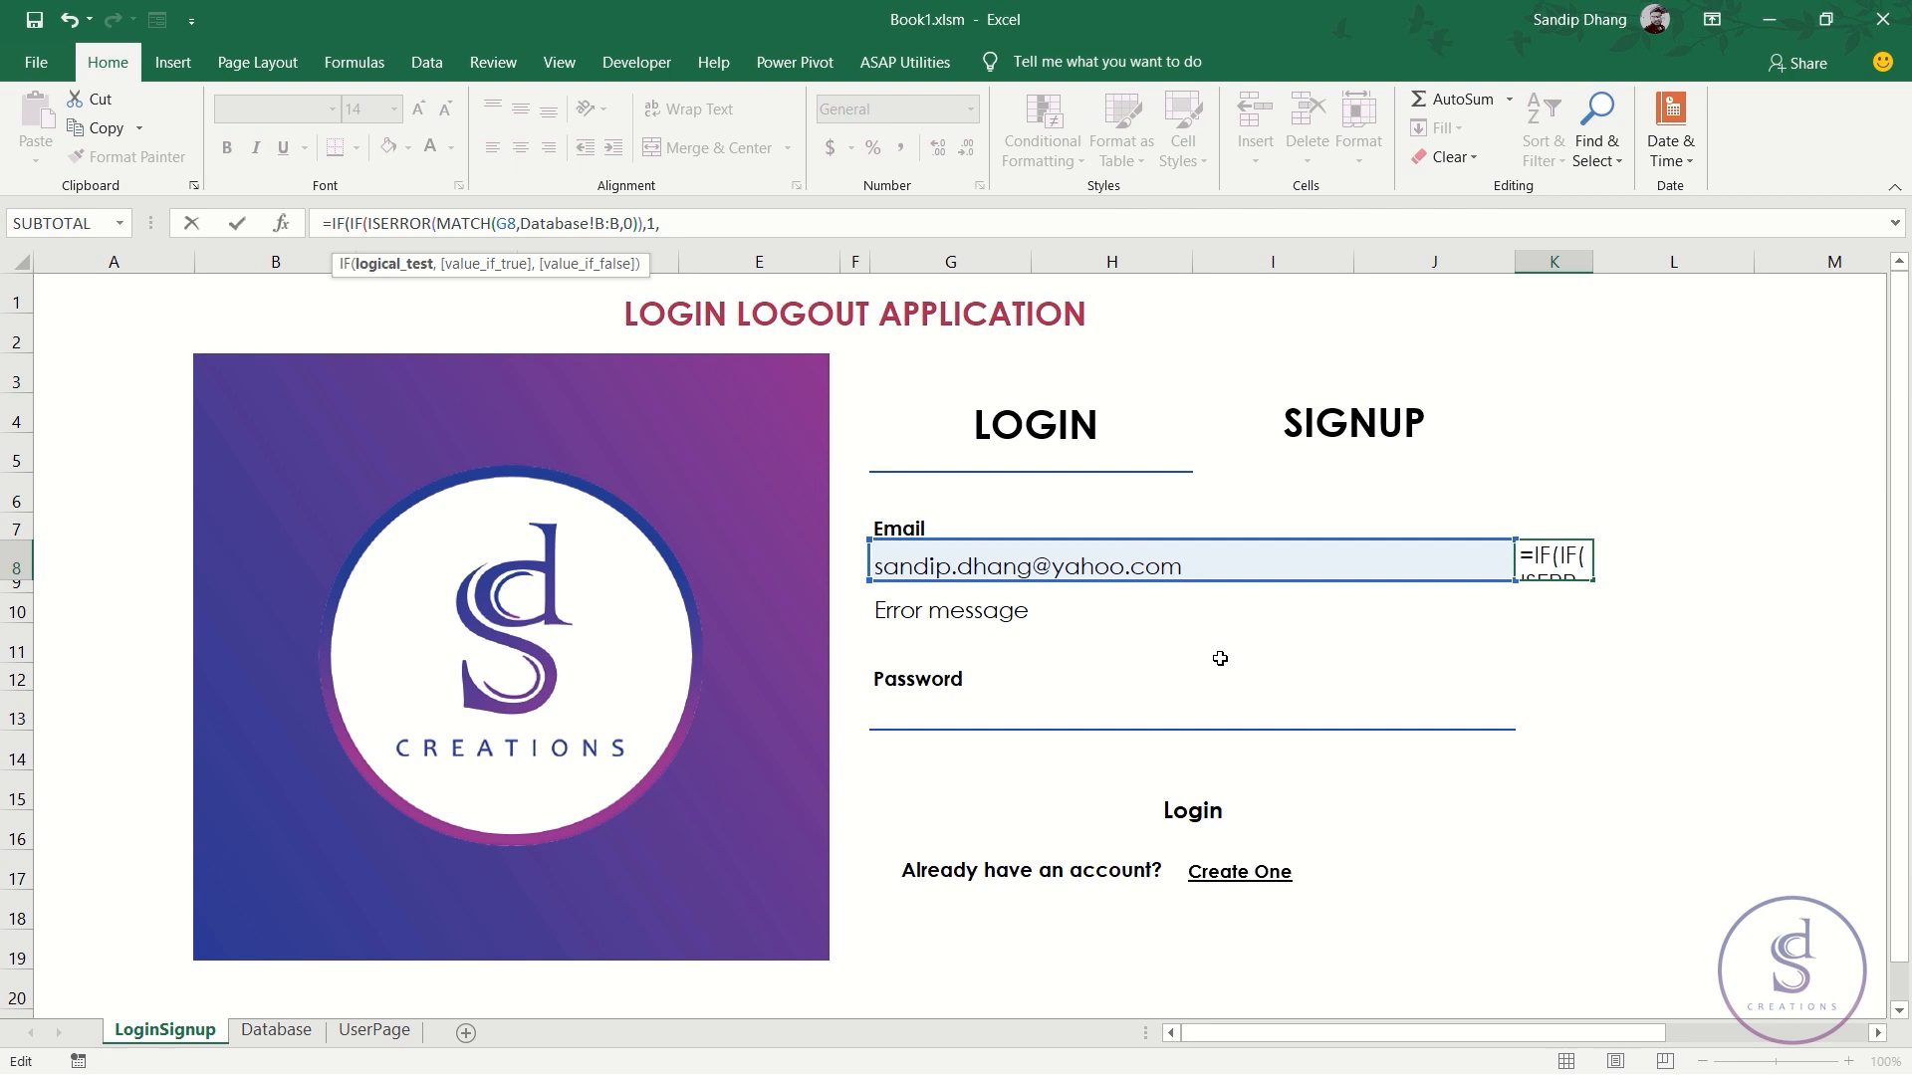
pyautogui.click(1223, 568)
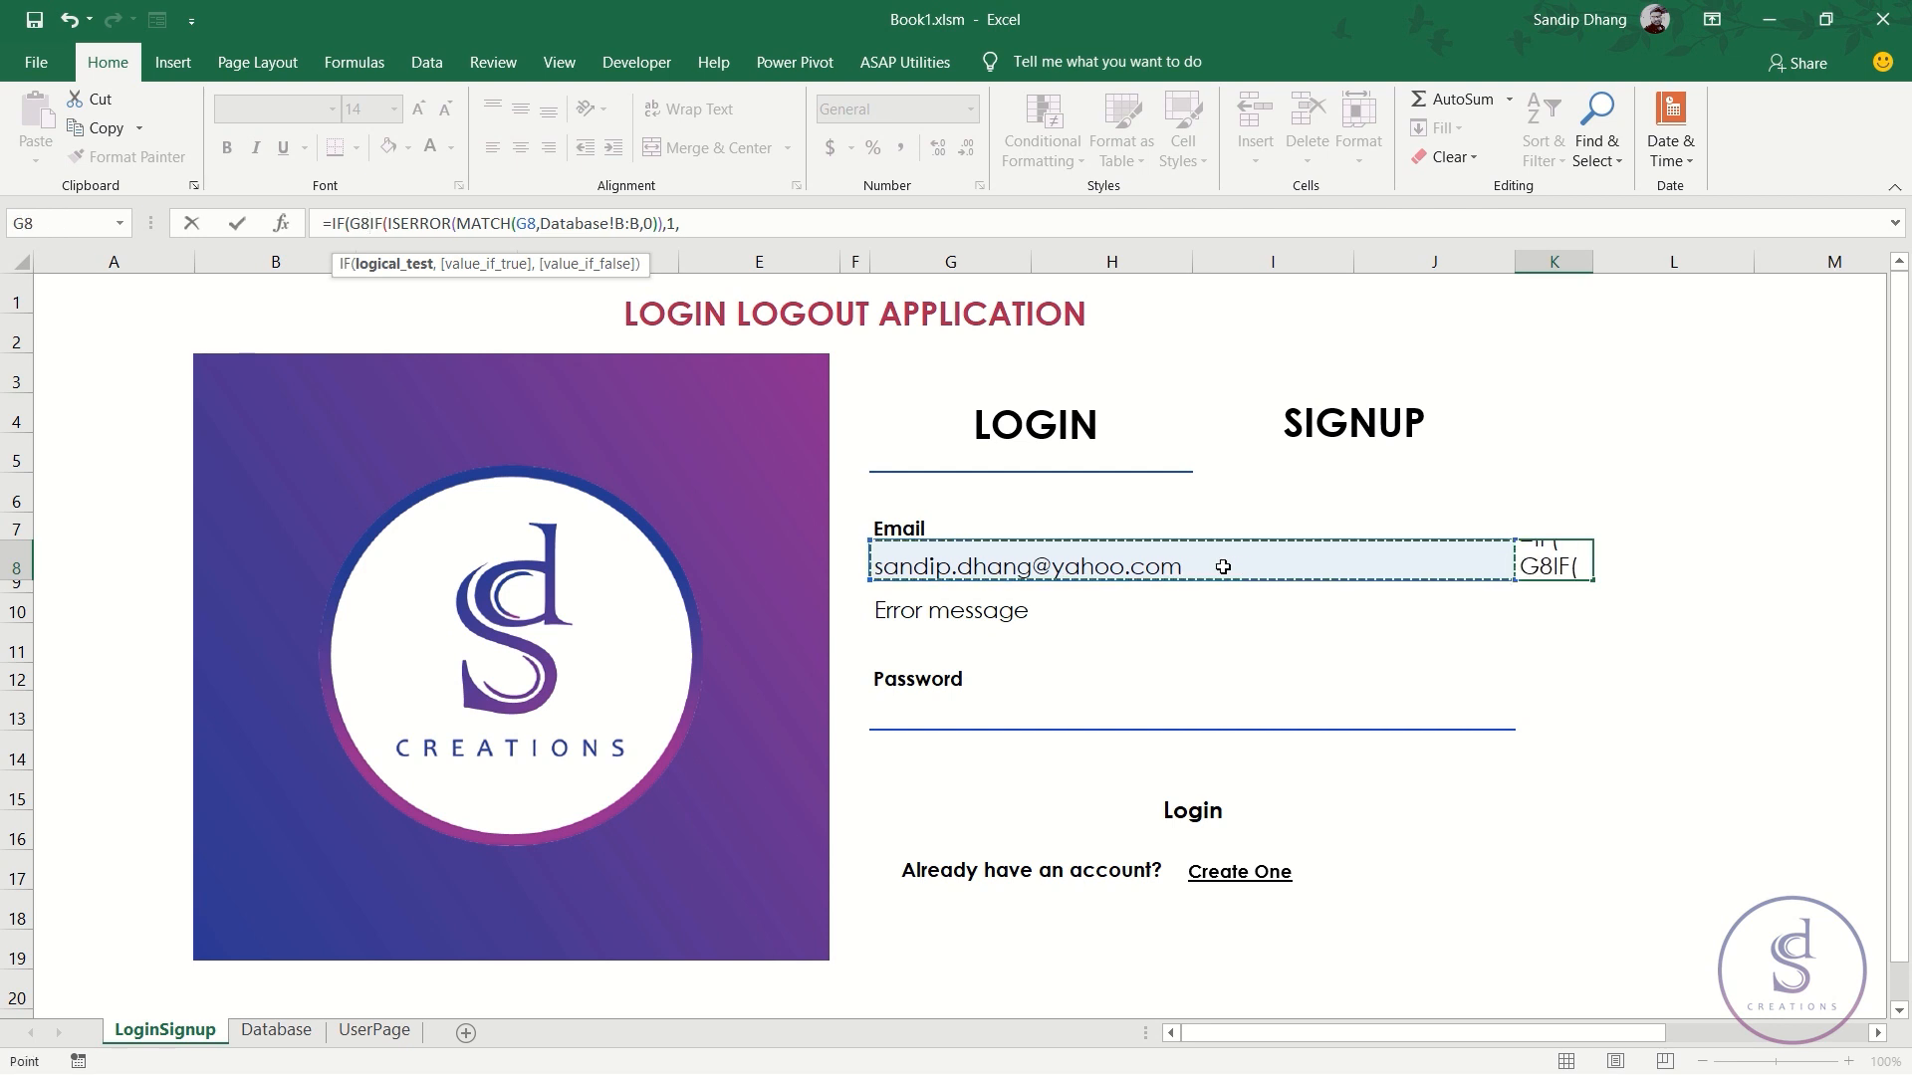
pyautogui.write('="",')
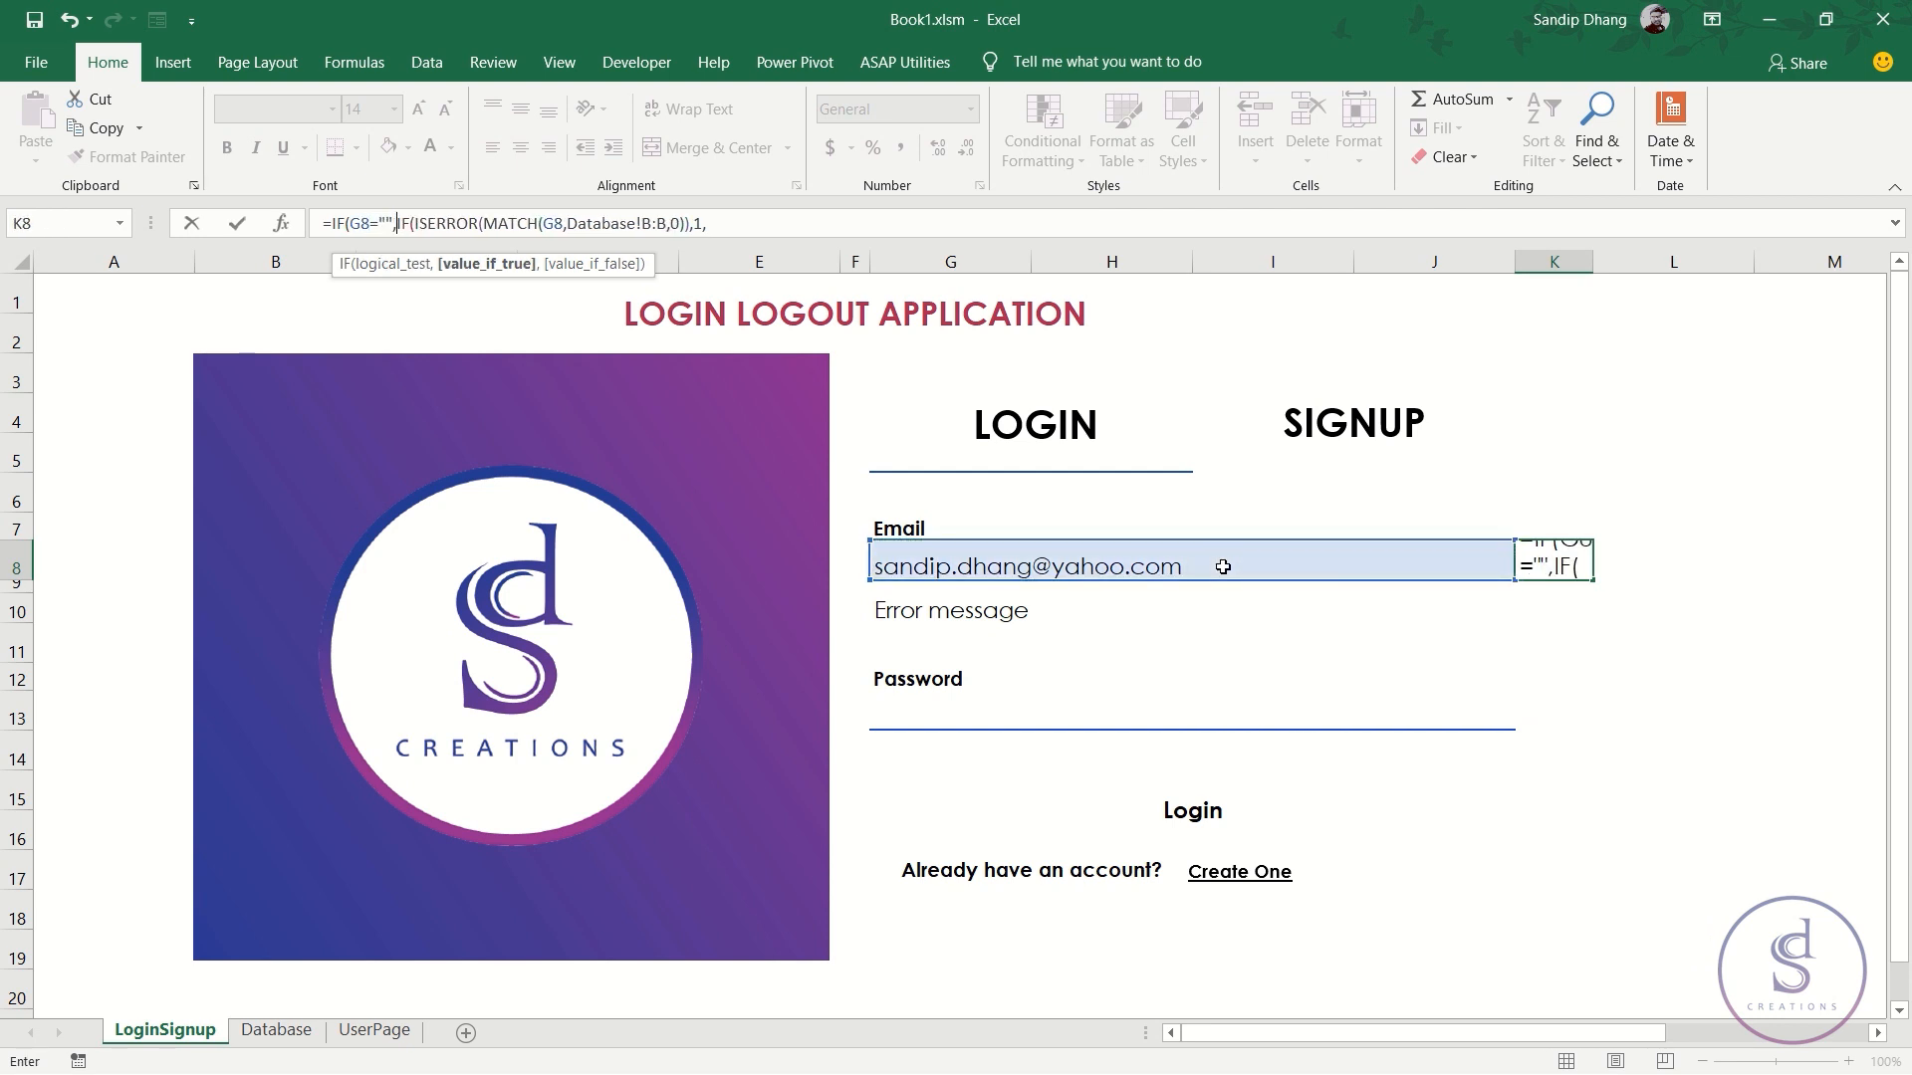
pyautogui.write('-1,')
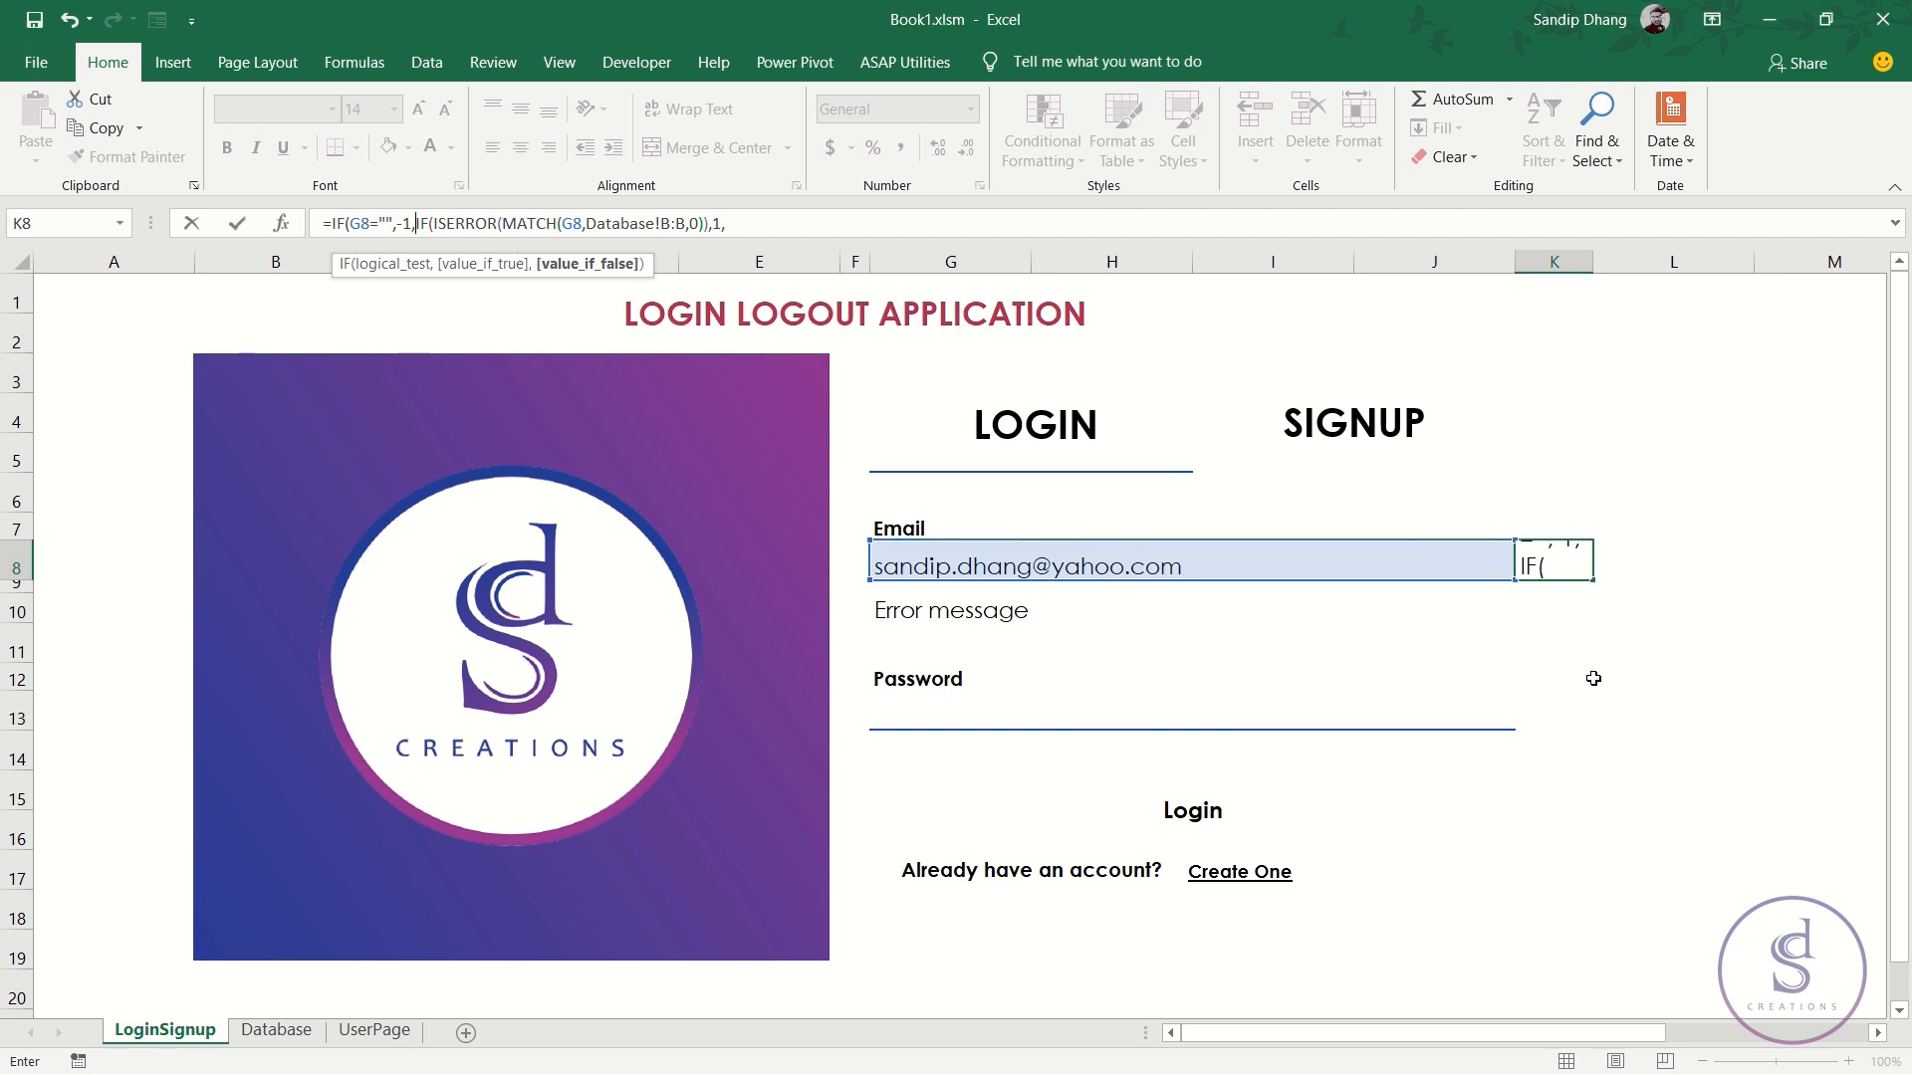
pyautogui.click(736, 218)
pyautogui.write('0')
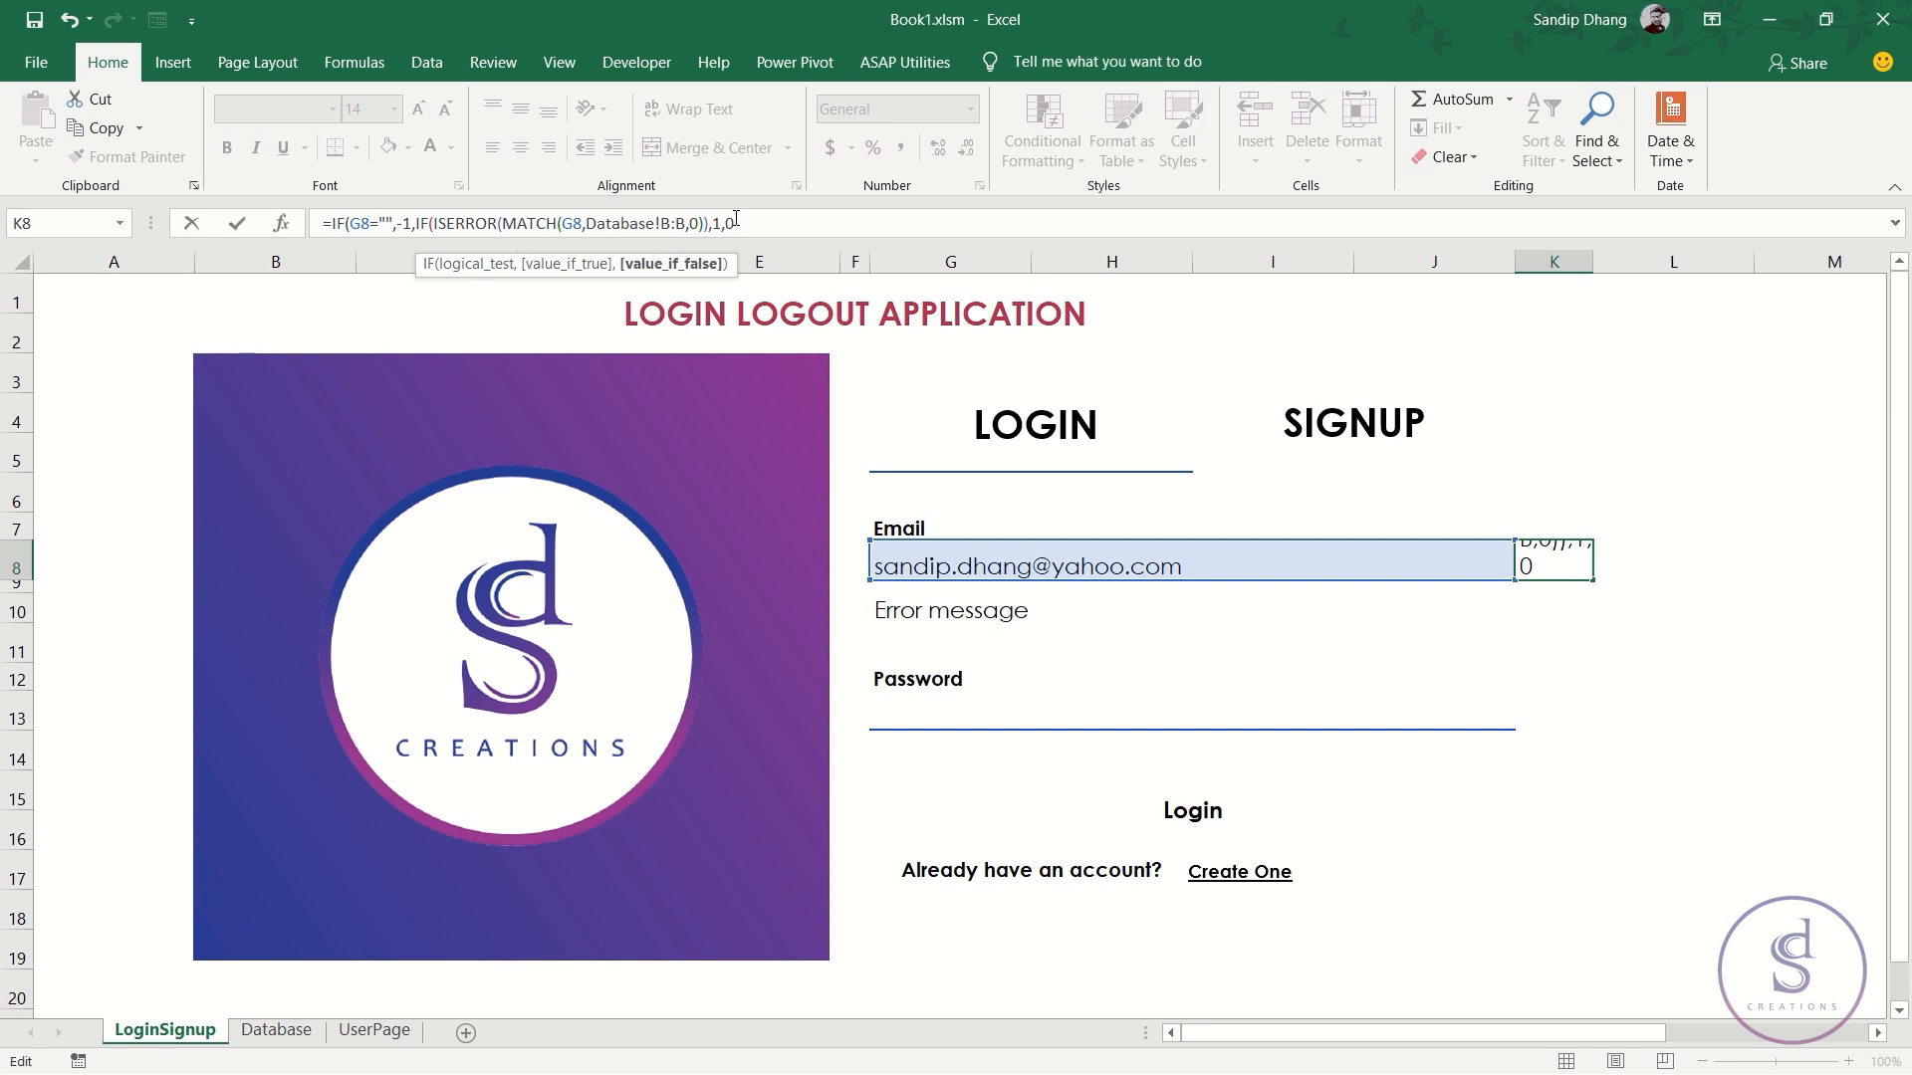
pyautogui.write(')')
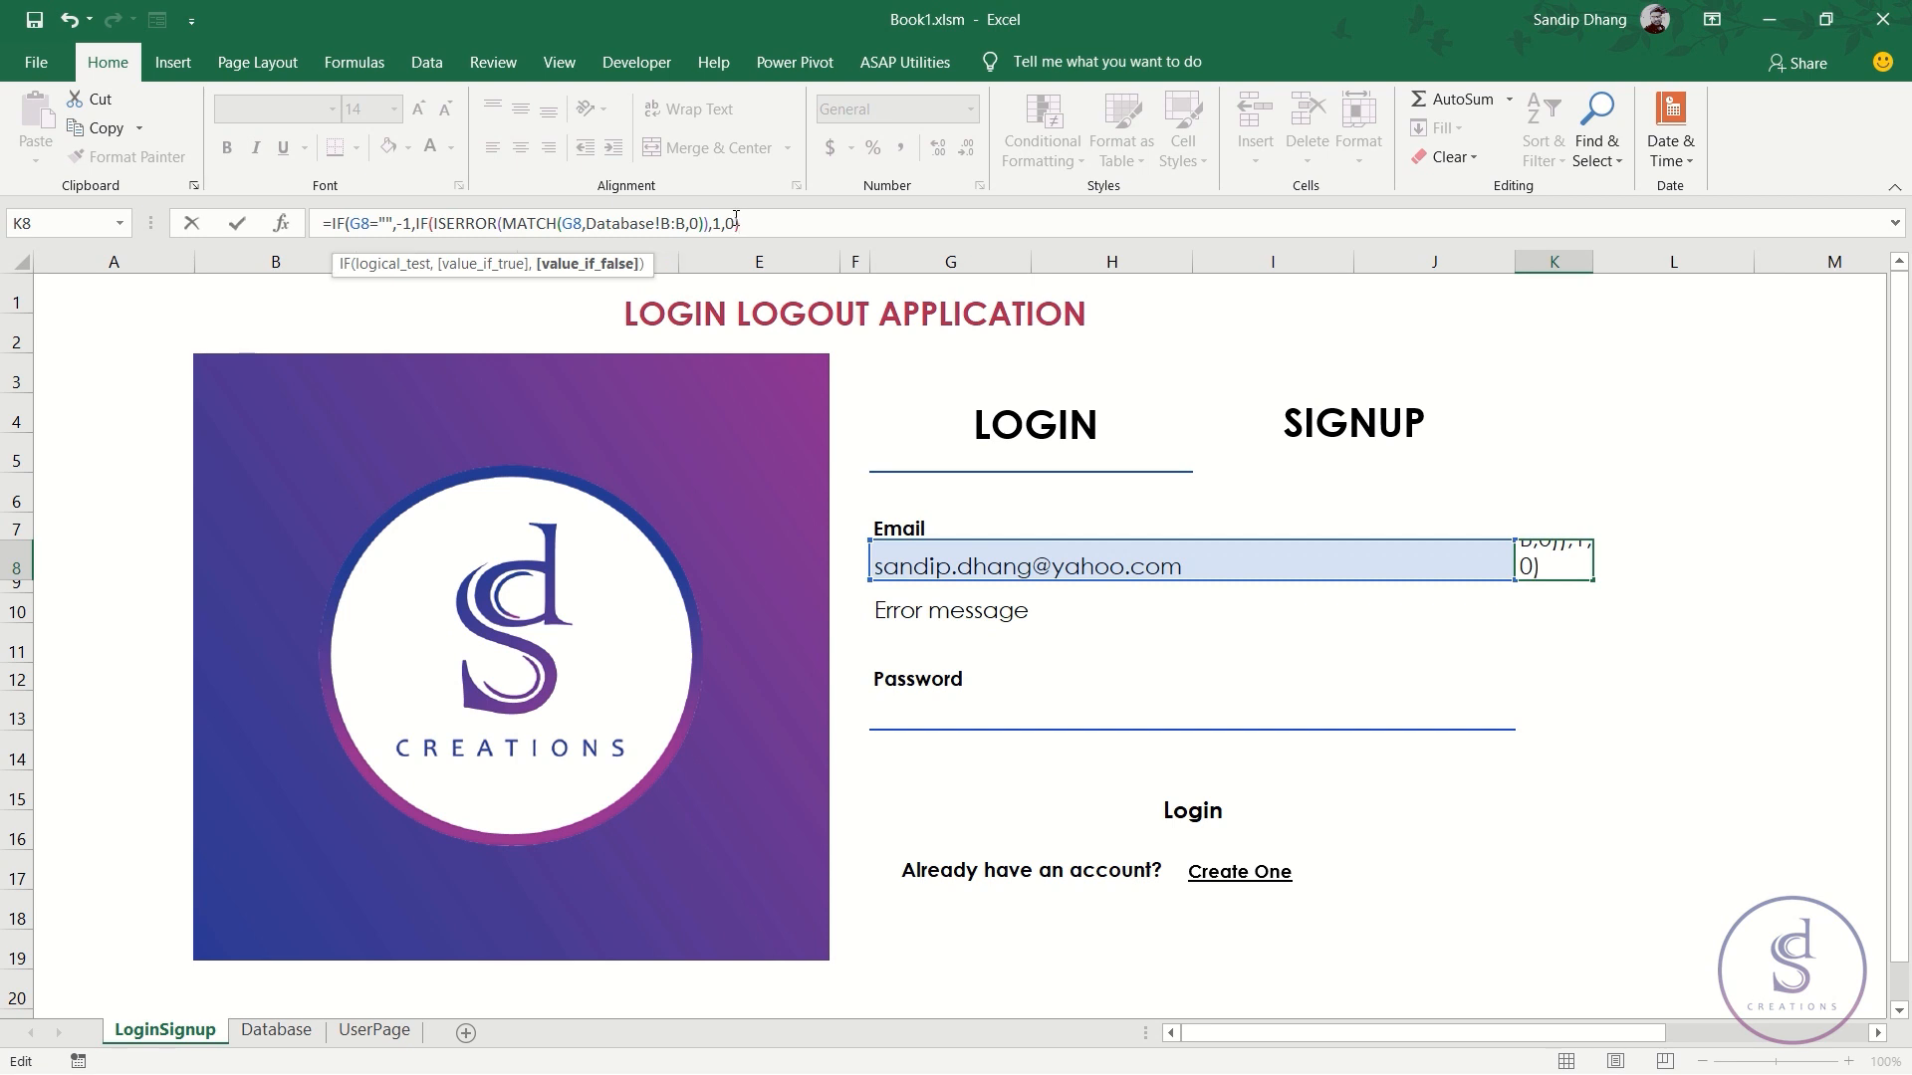
pyautogui.write(')')
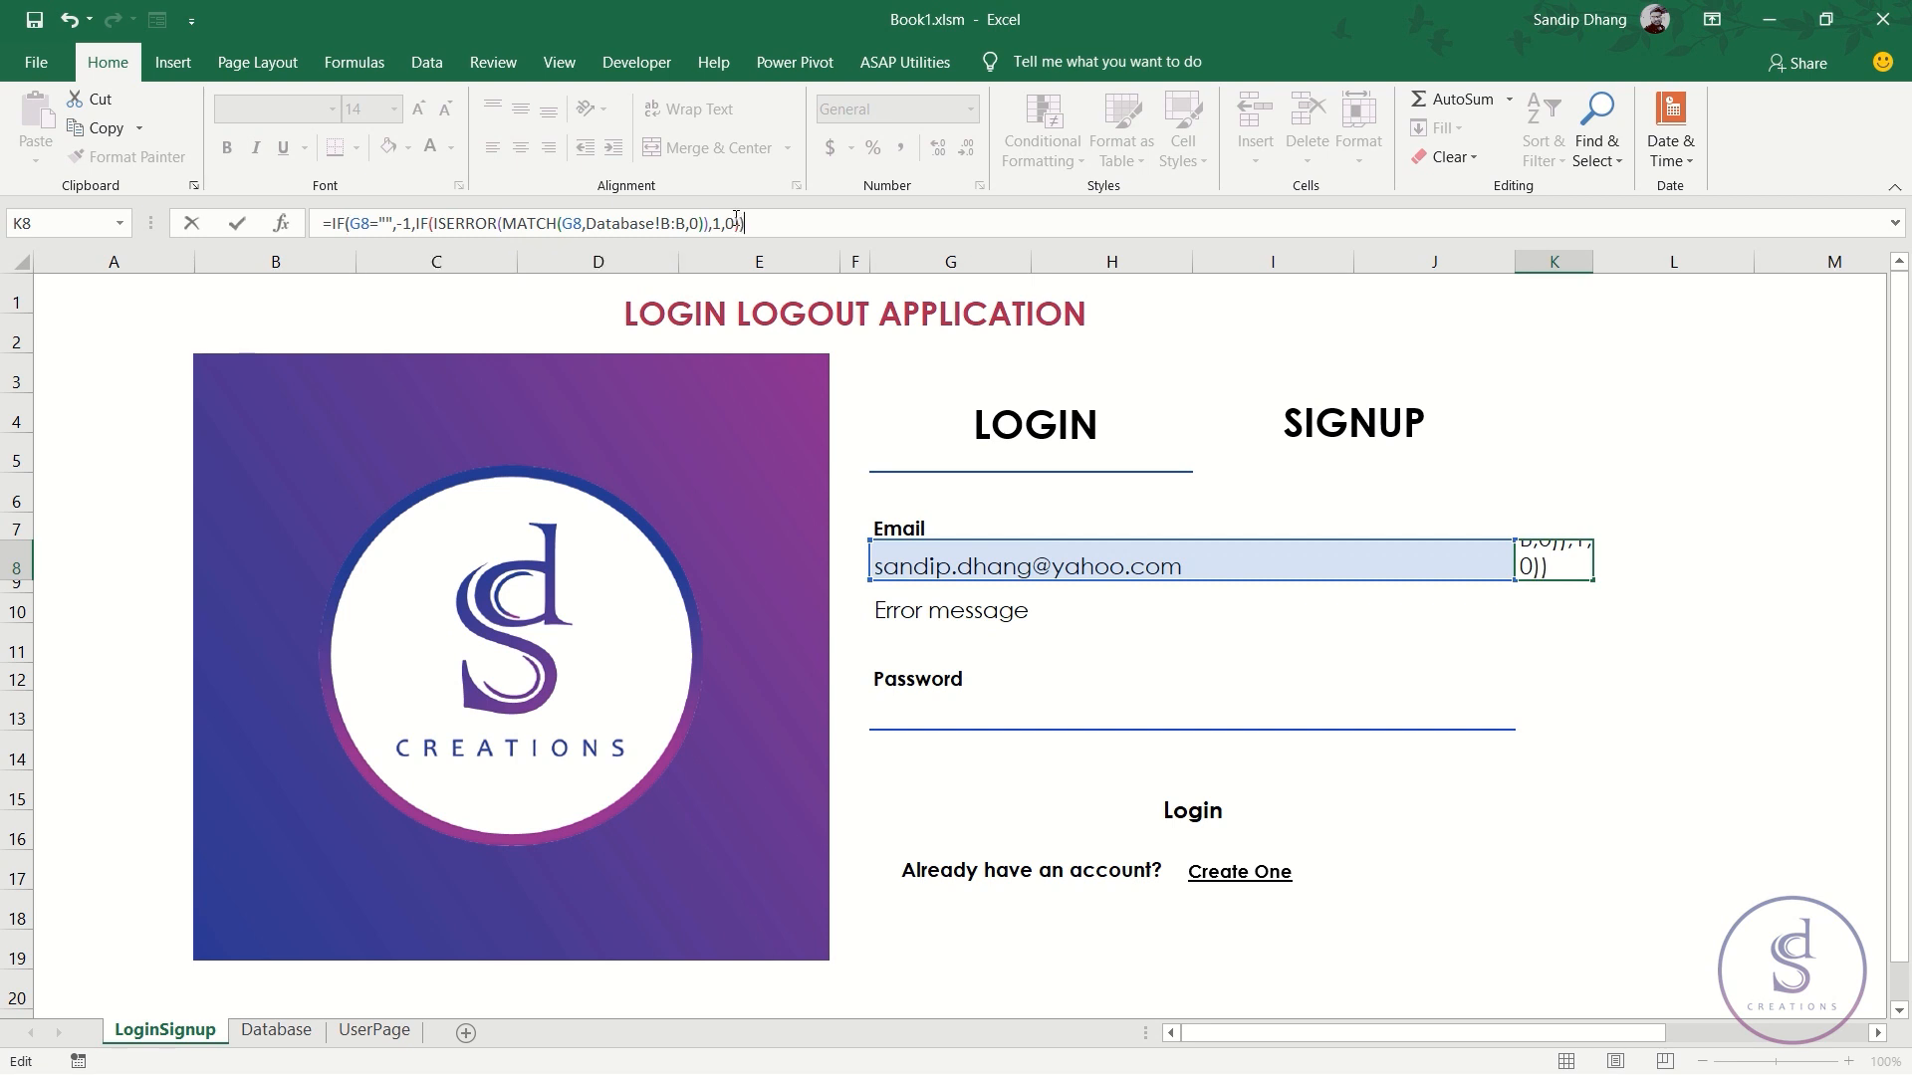
pyautogui.hotkey('ctrl', 'Return')
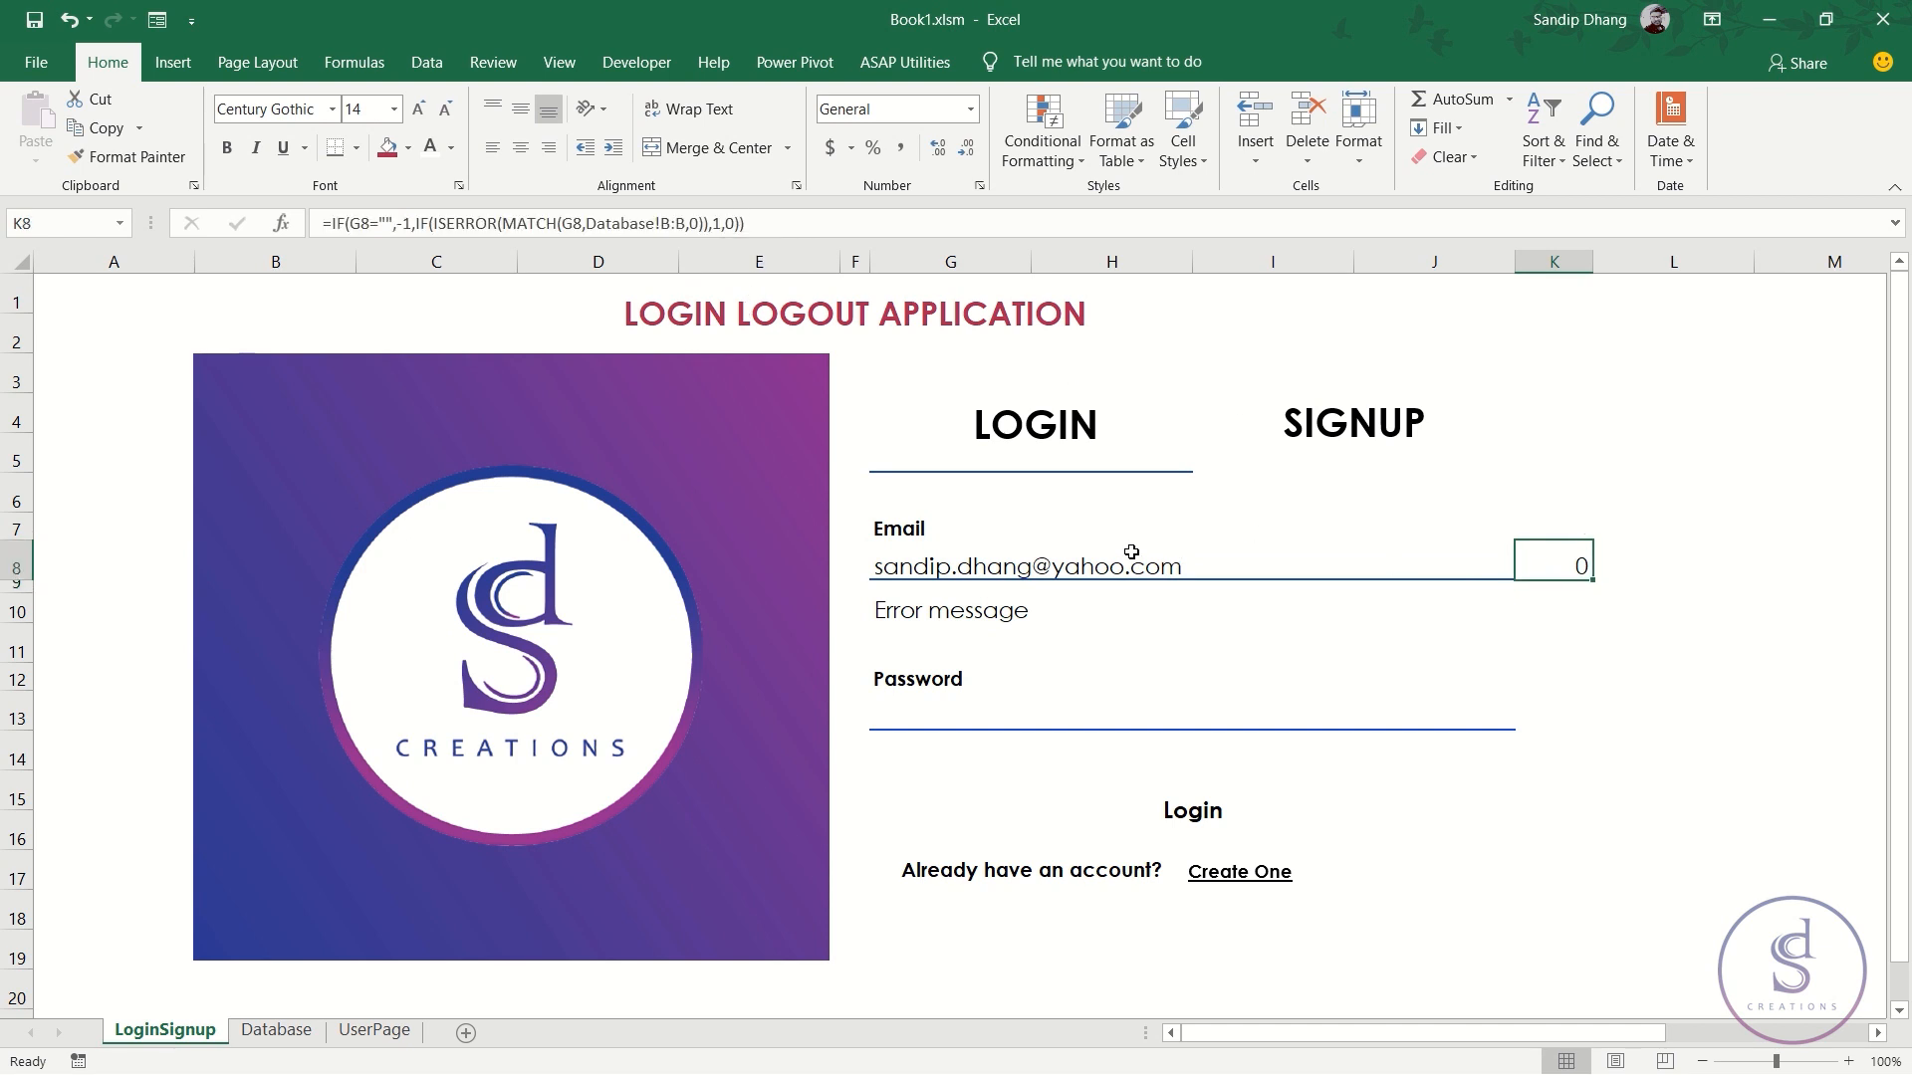
# - Test K8 by altering the G8 e-mail, then clear G8 so K8 shows -1
pyautogui.doubleClick(1200, 567)
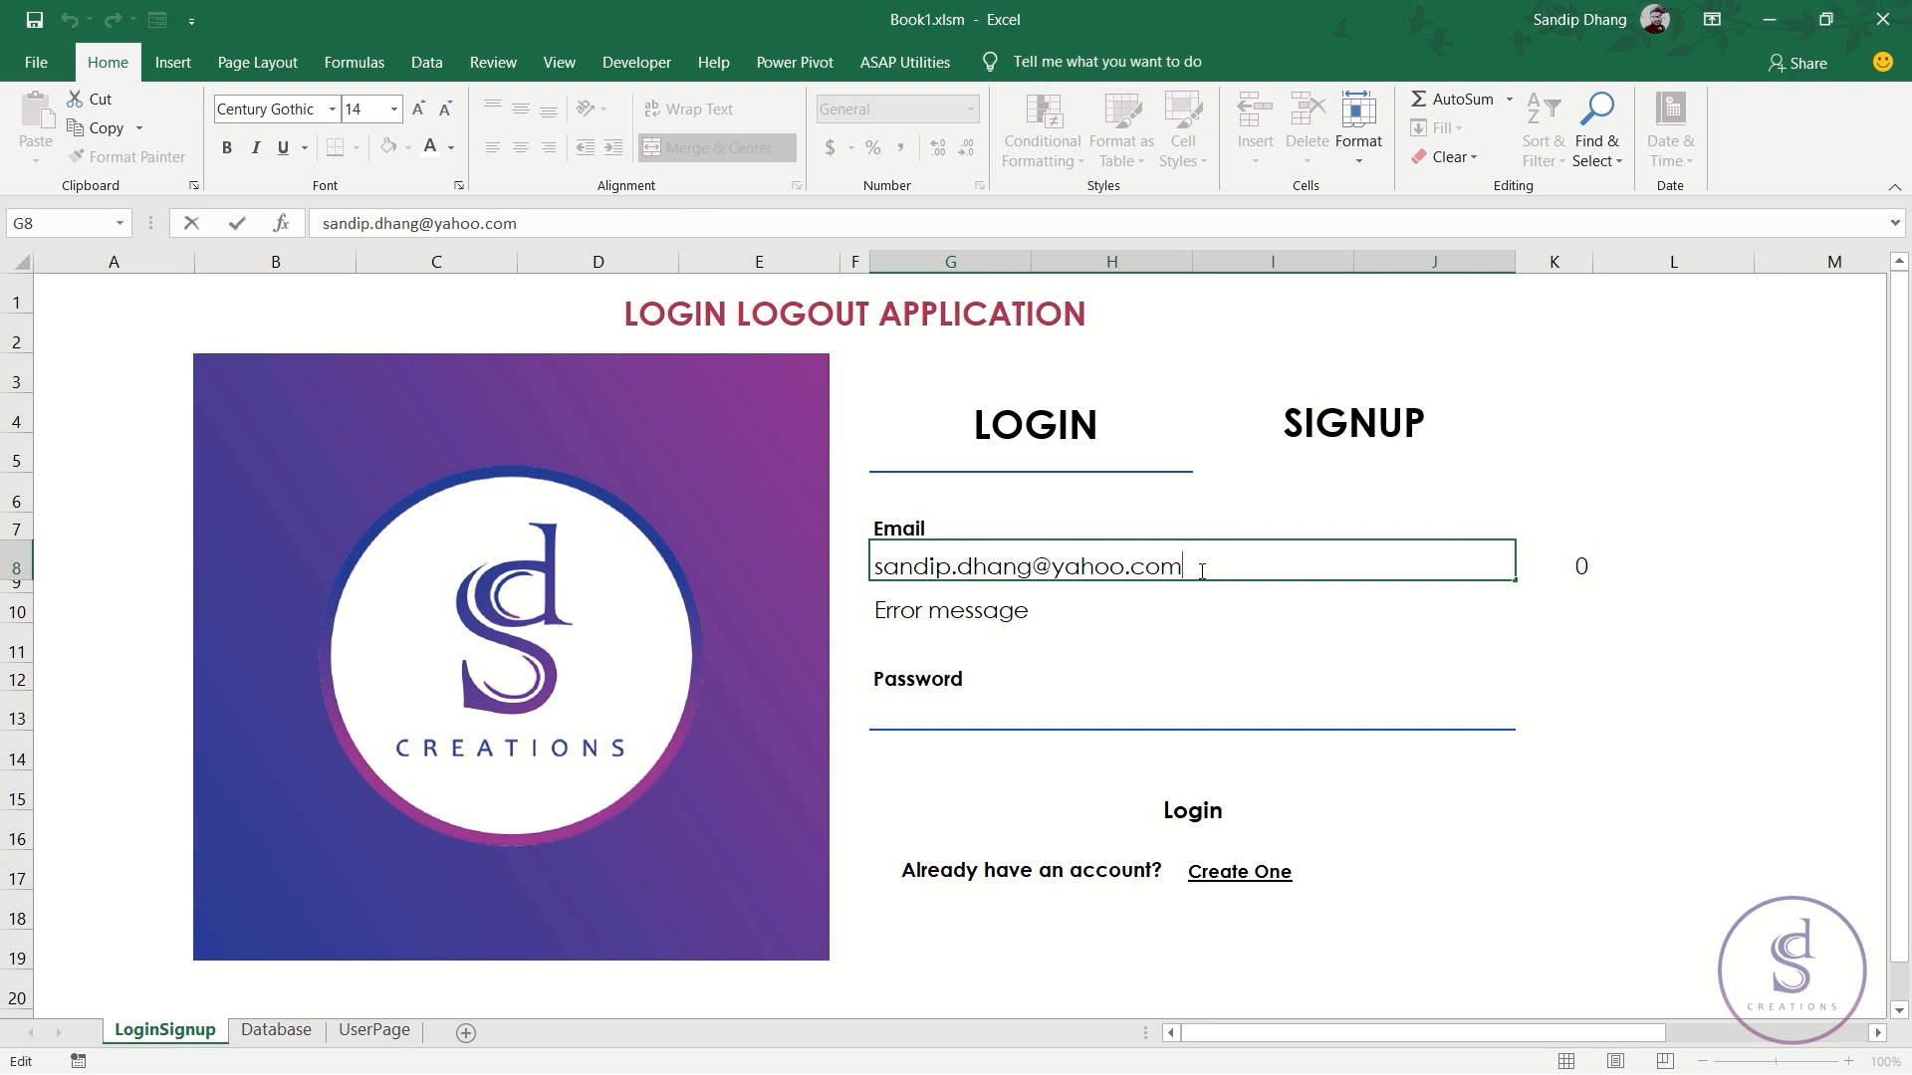
pyautogui.write('com')
pyautogui.press('Return')
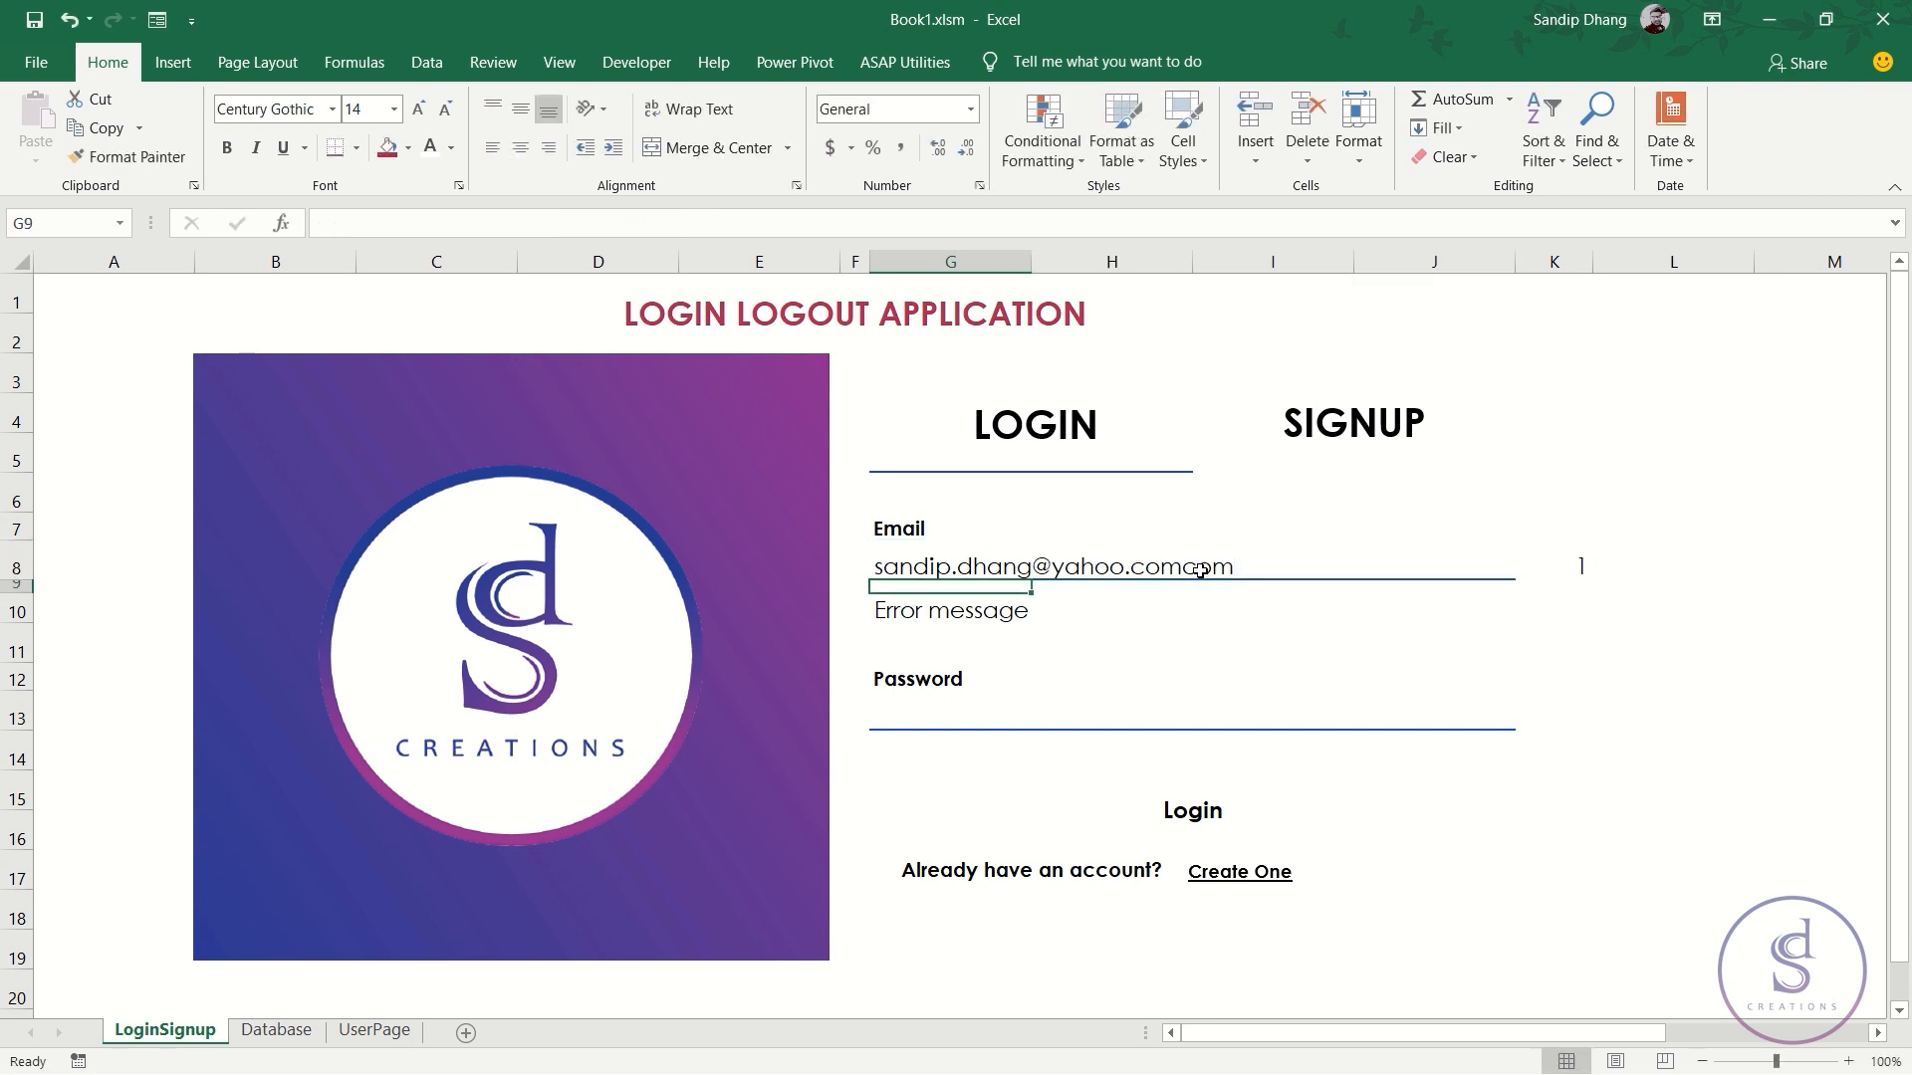
pyautogui.click(1200, 571)
pyautogui.press('Delete')
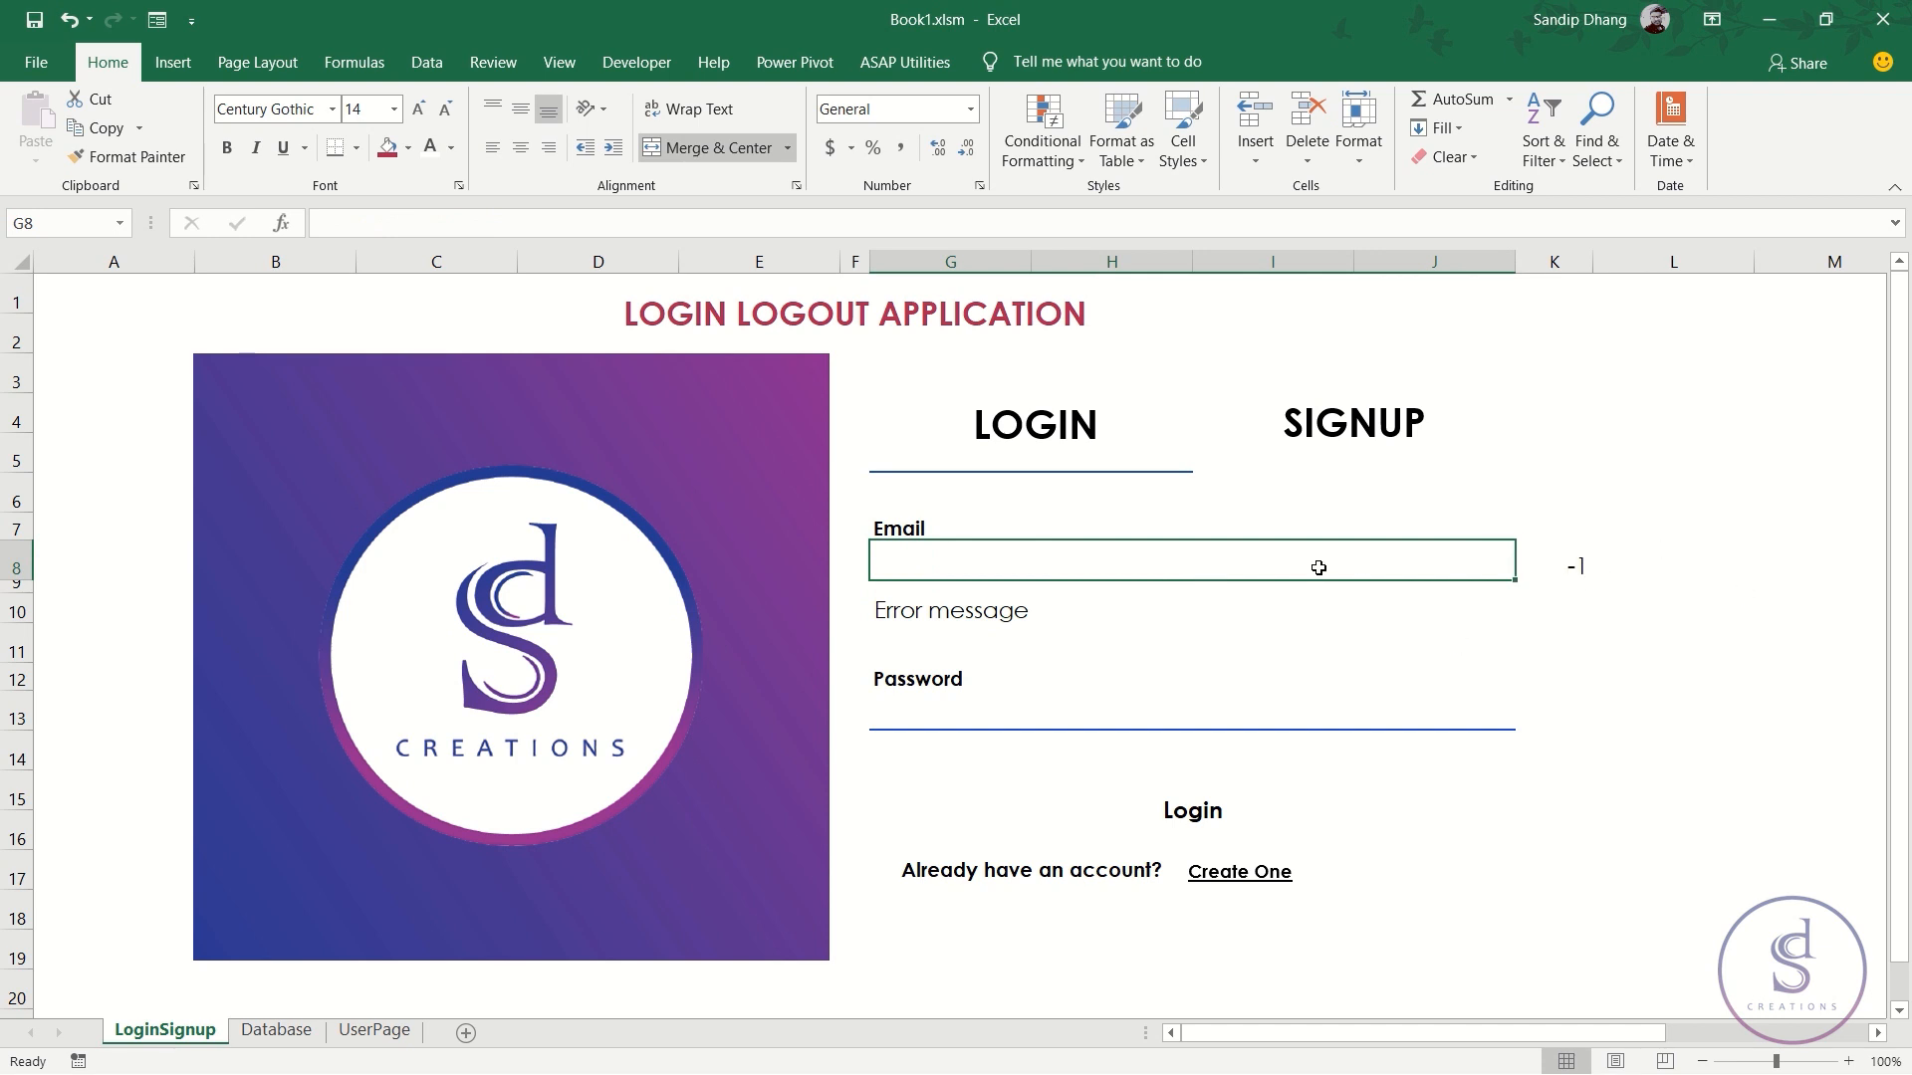
pyautogui.click(1571, 561)
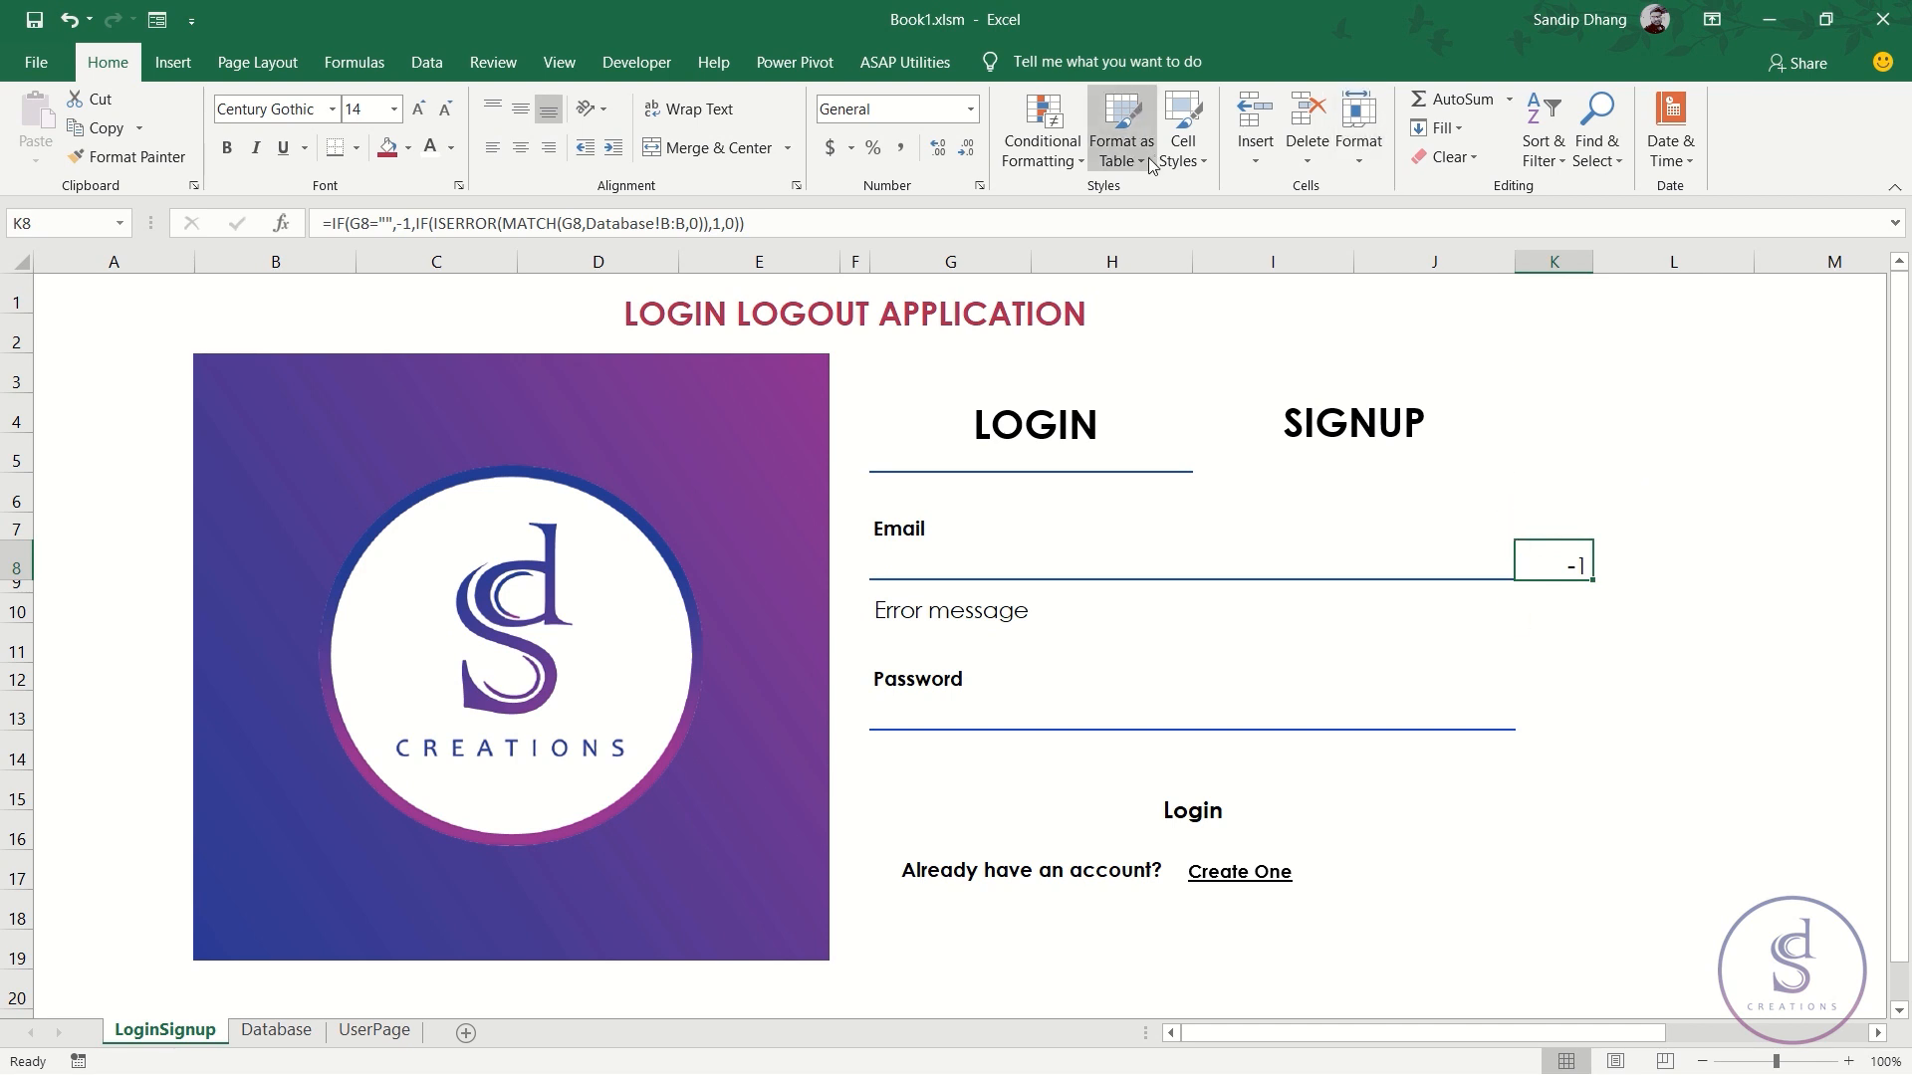
pyautogui.click(1044, 148)
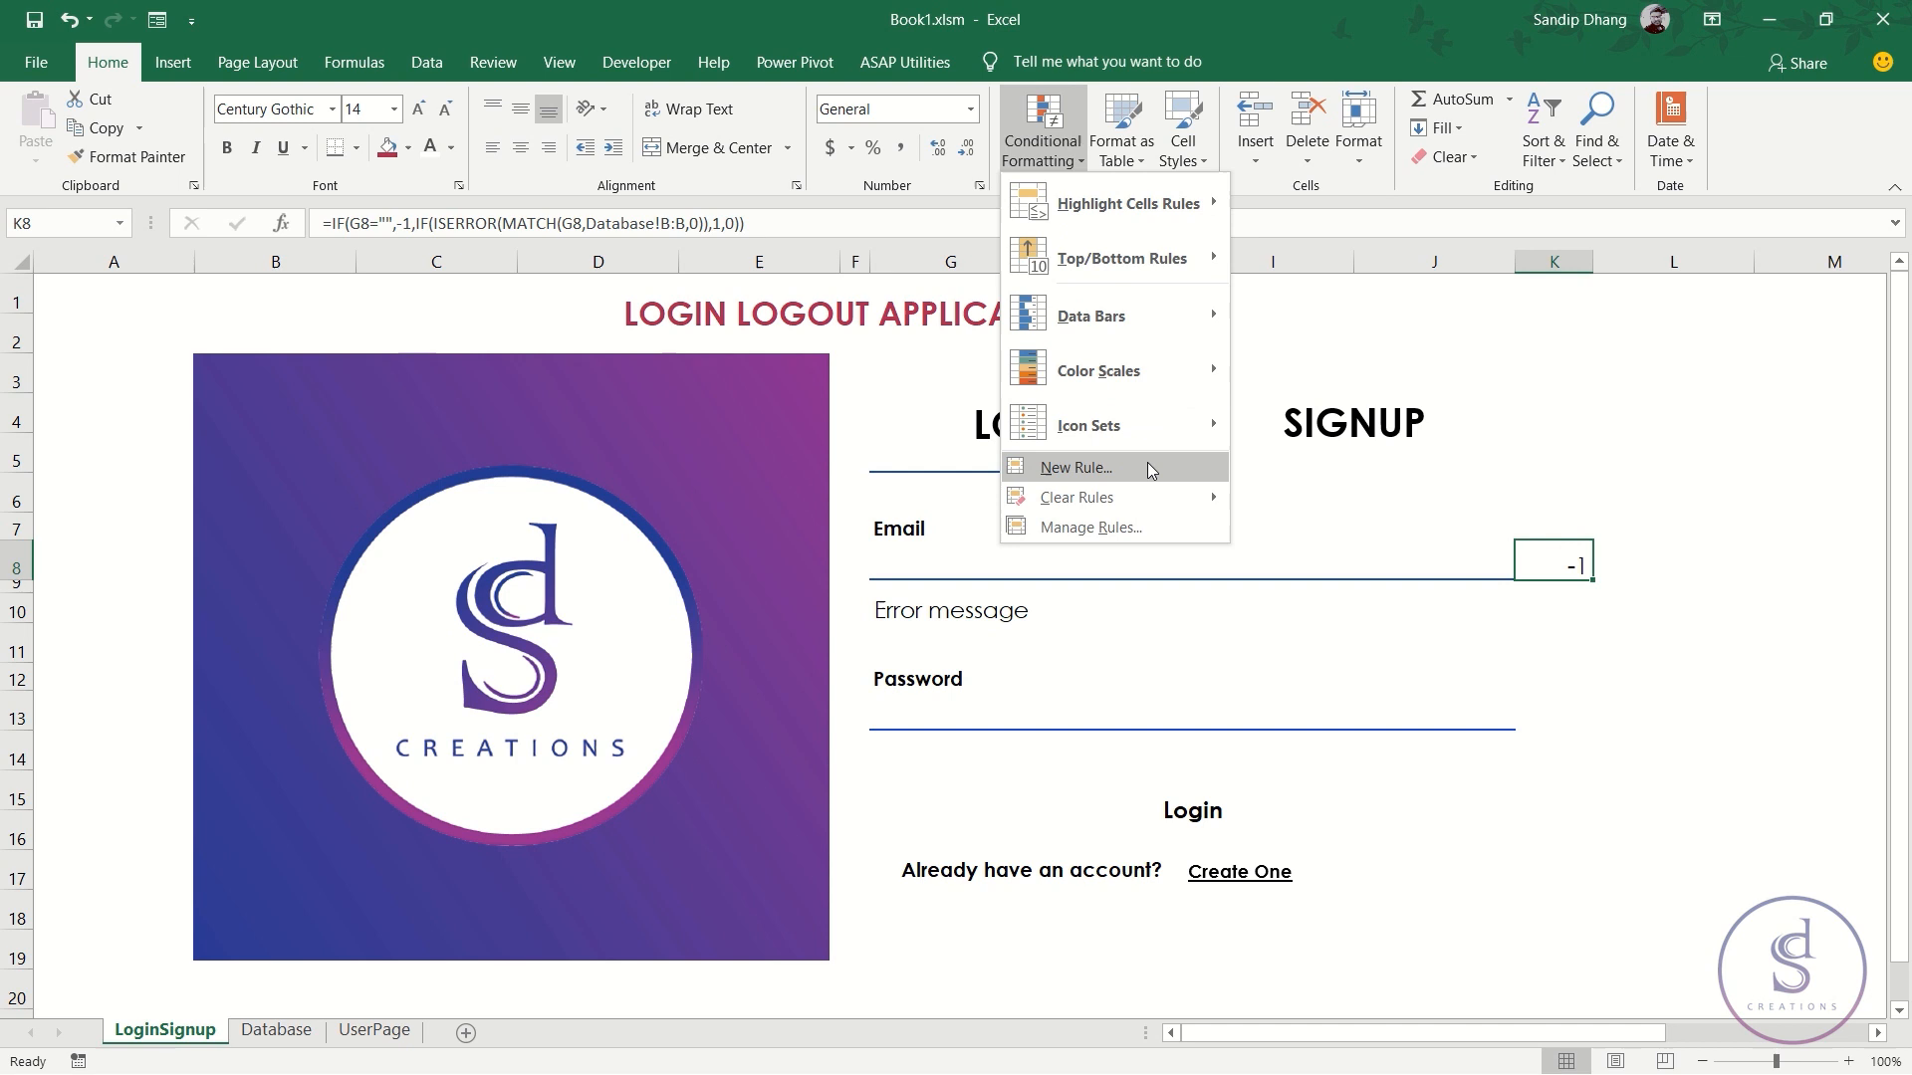
pyautogui.moveTo(1140, 429)
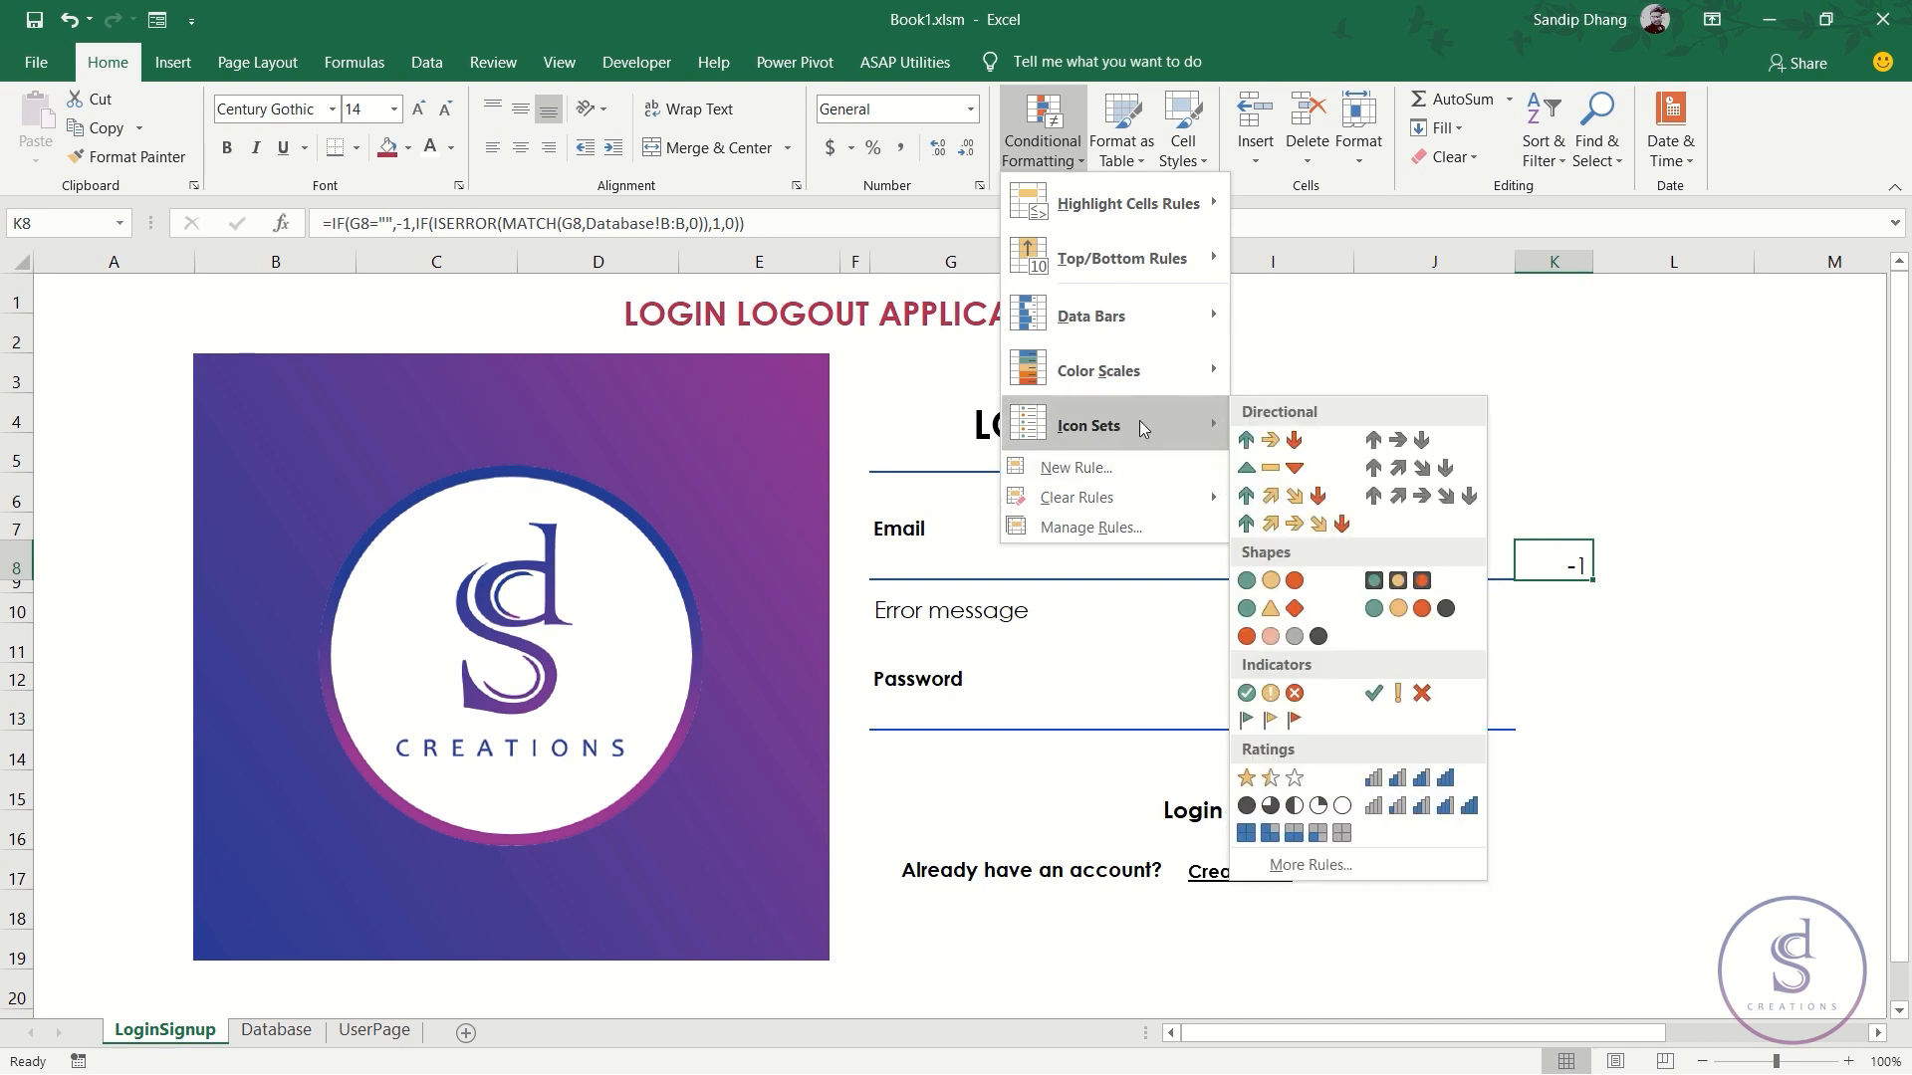
pyautogui.click(1297, 868)
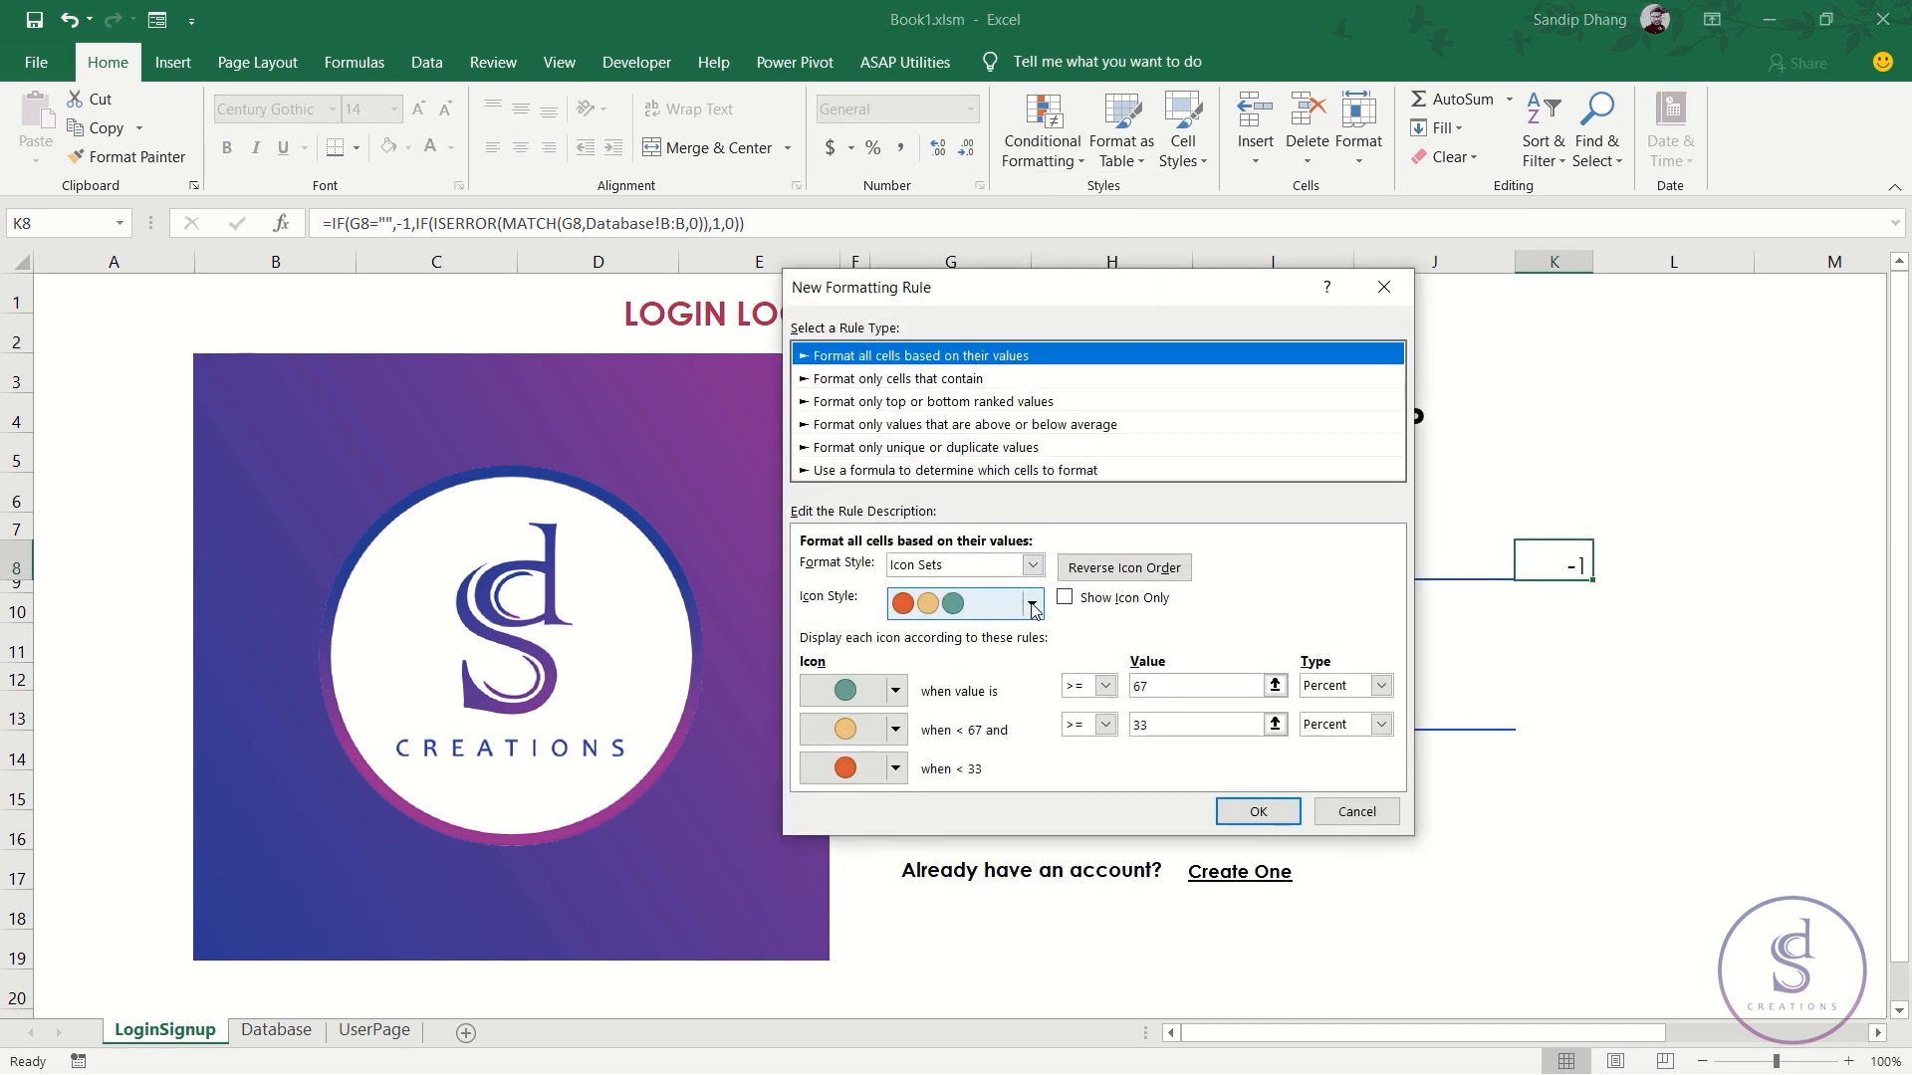
pyautogui.click(1032, 605)
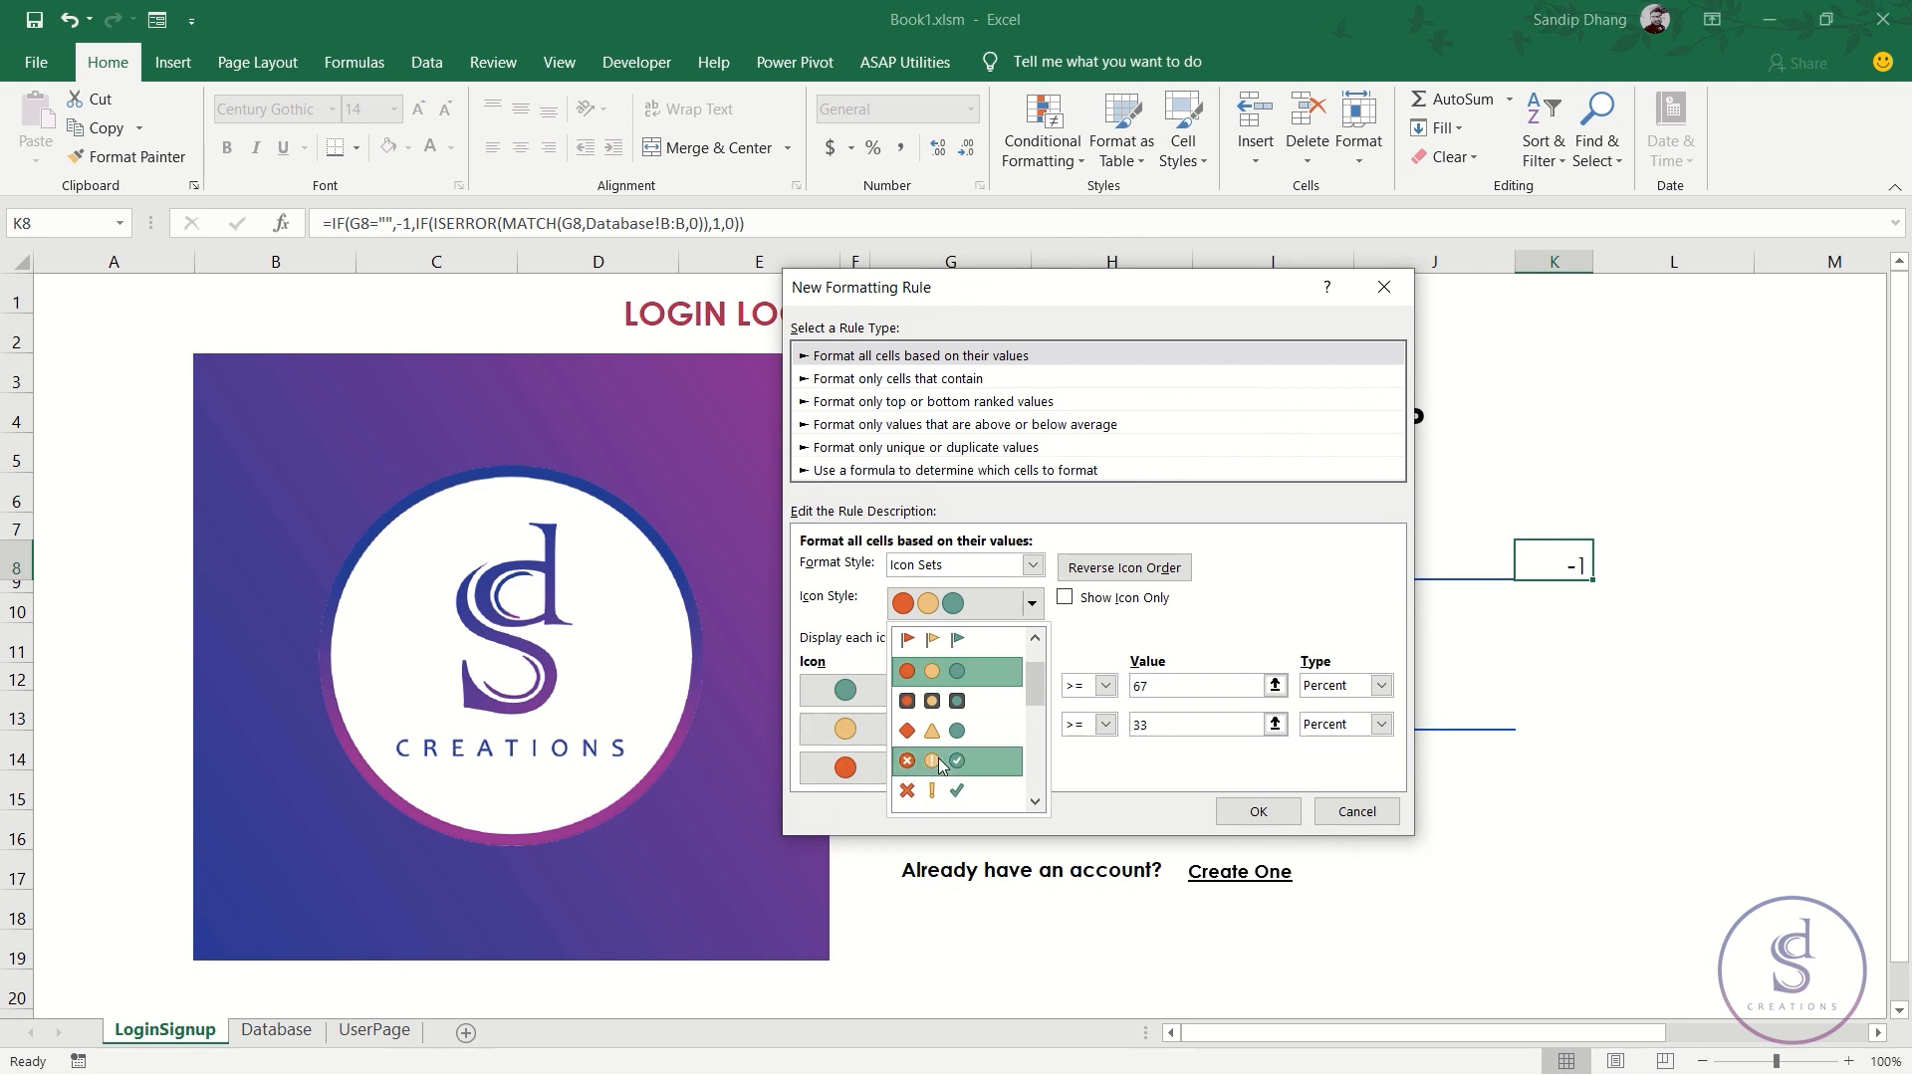
pyautogui.click(939, 764)
pyautogui.click(1032, 604)
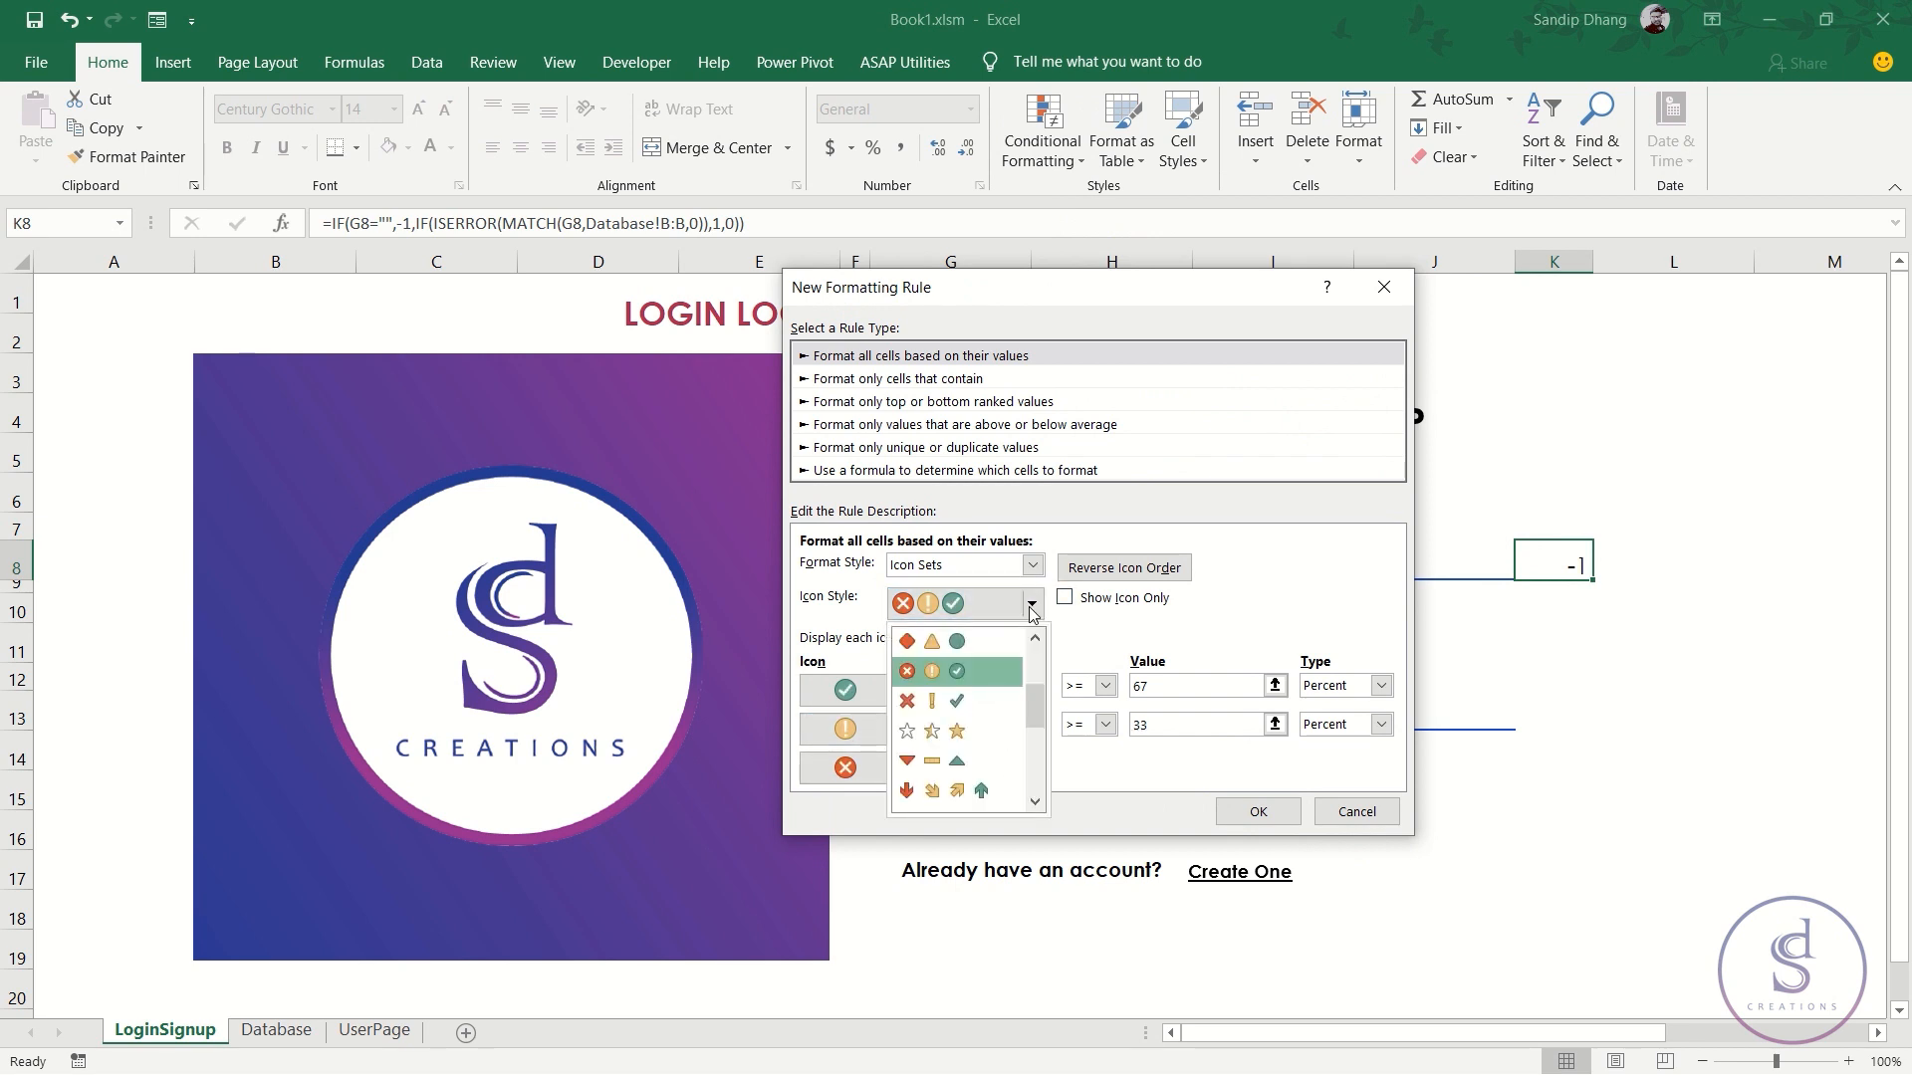
pyautogui.click(943, 699)
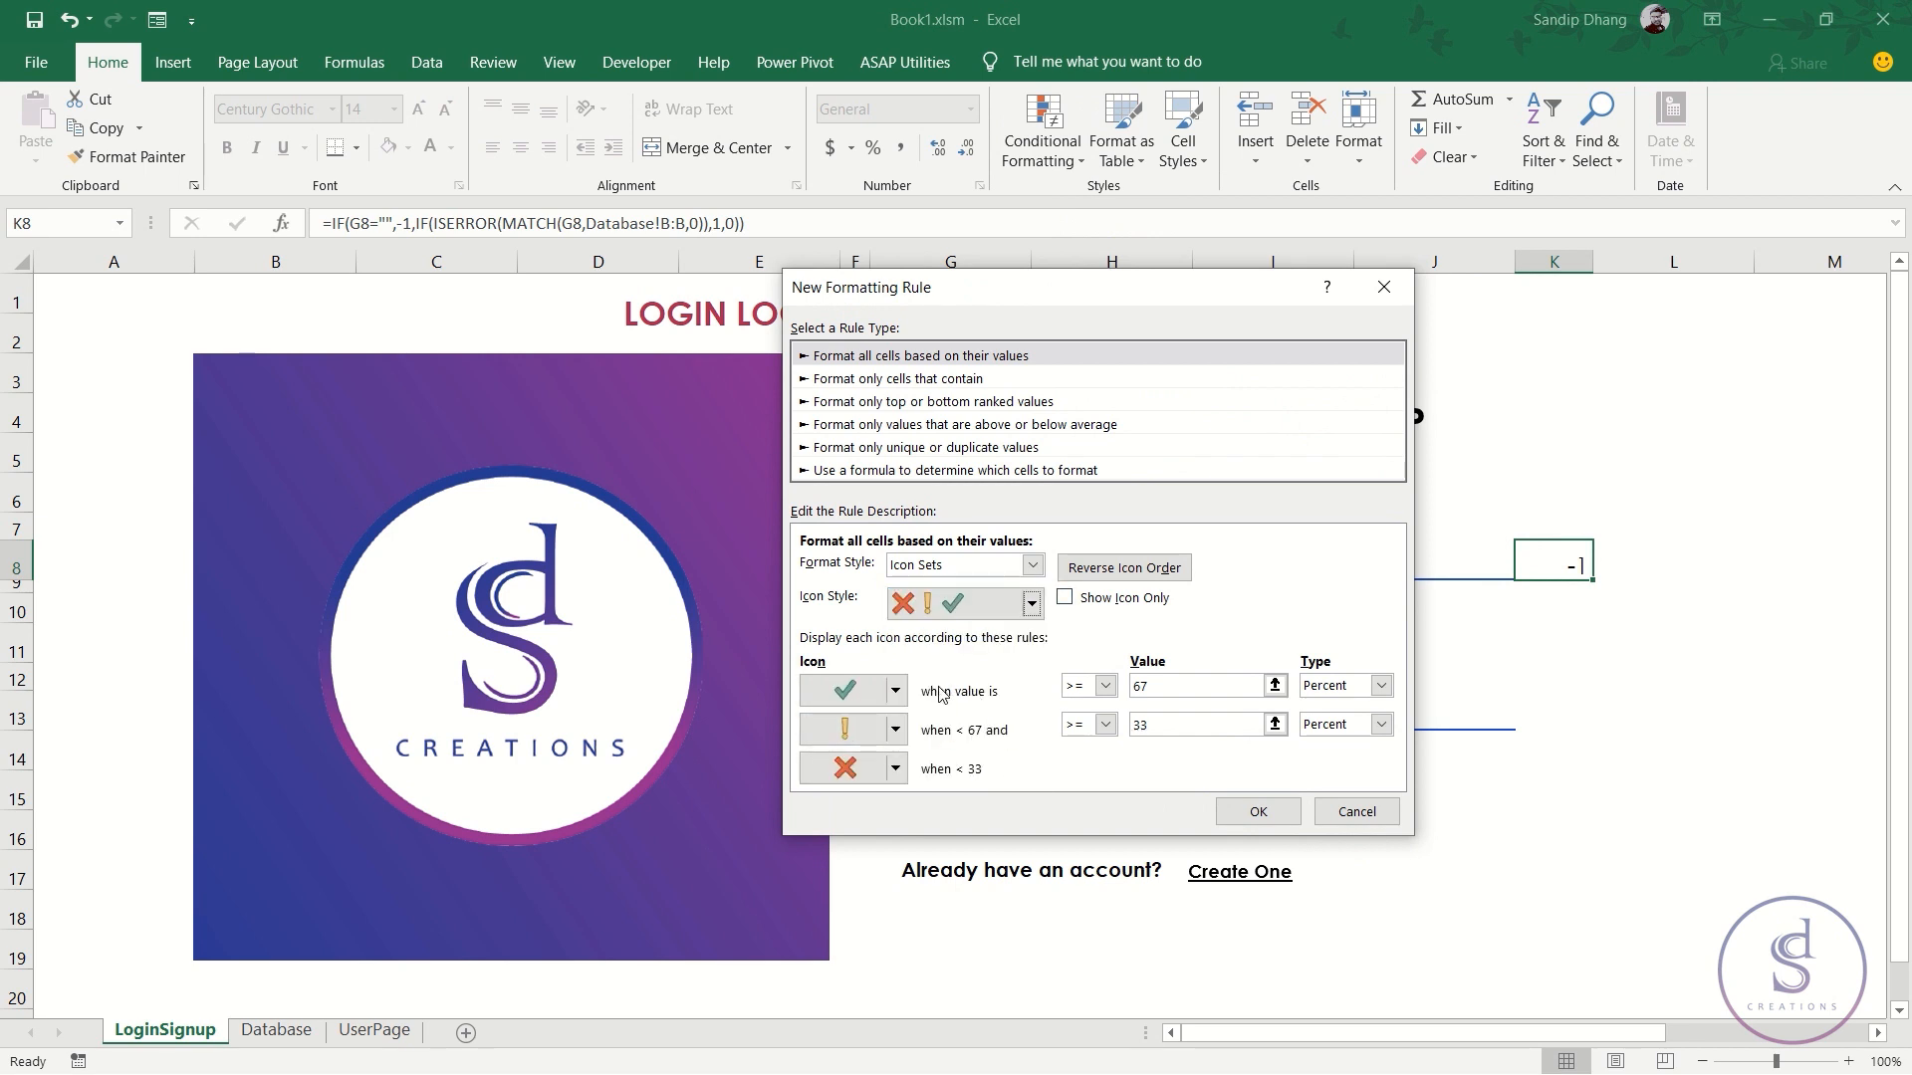
pyautogui.click(1033, 604)
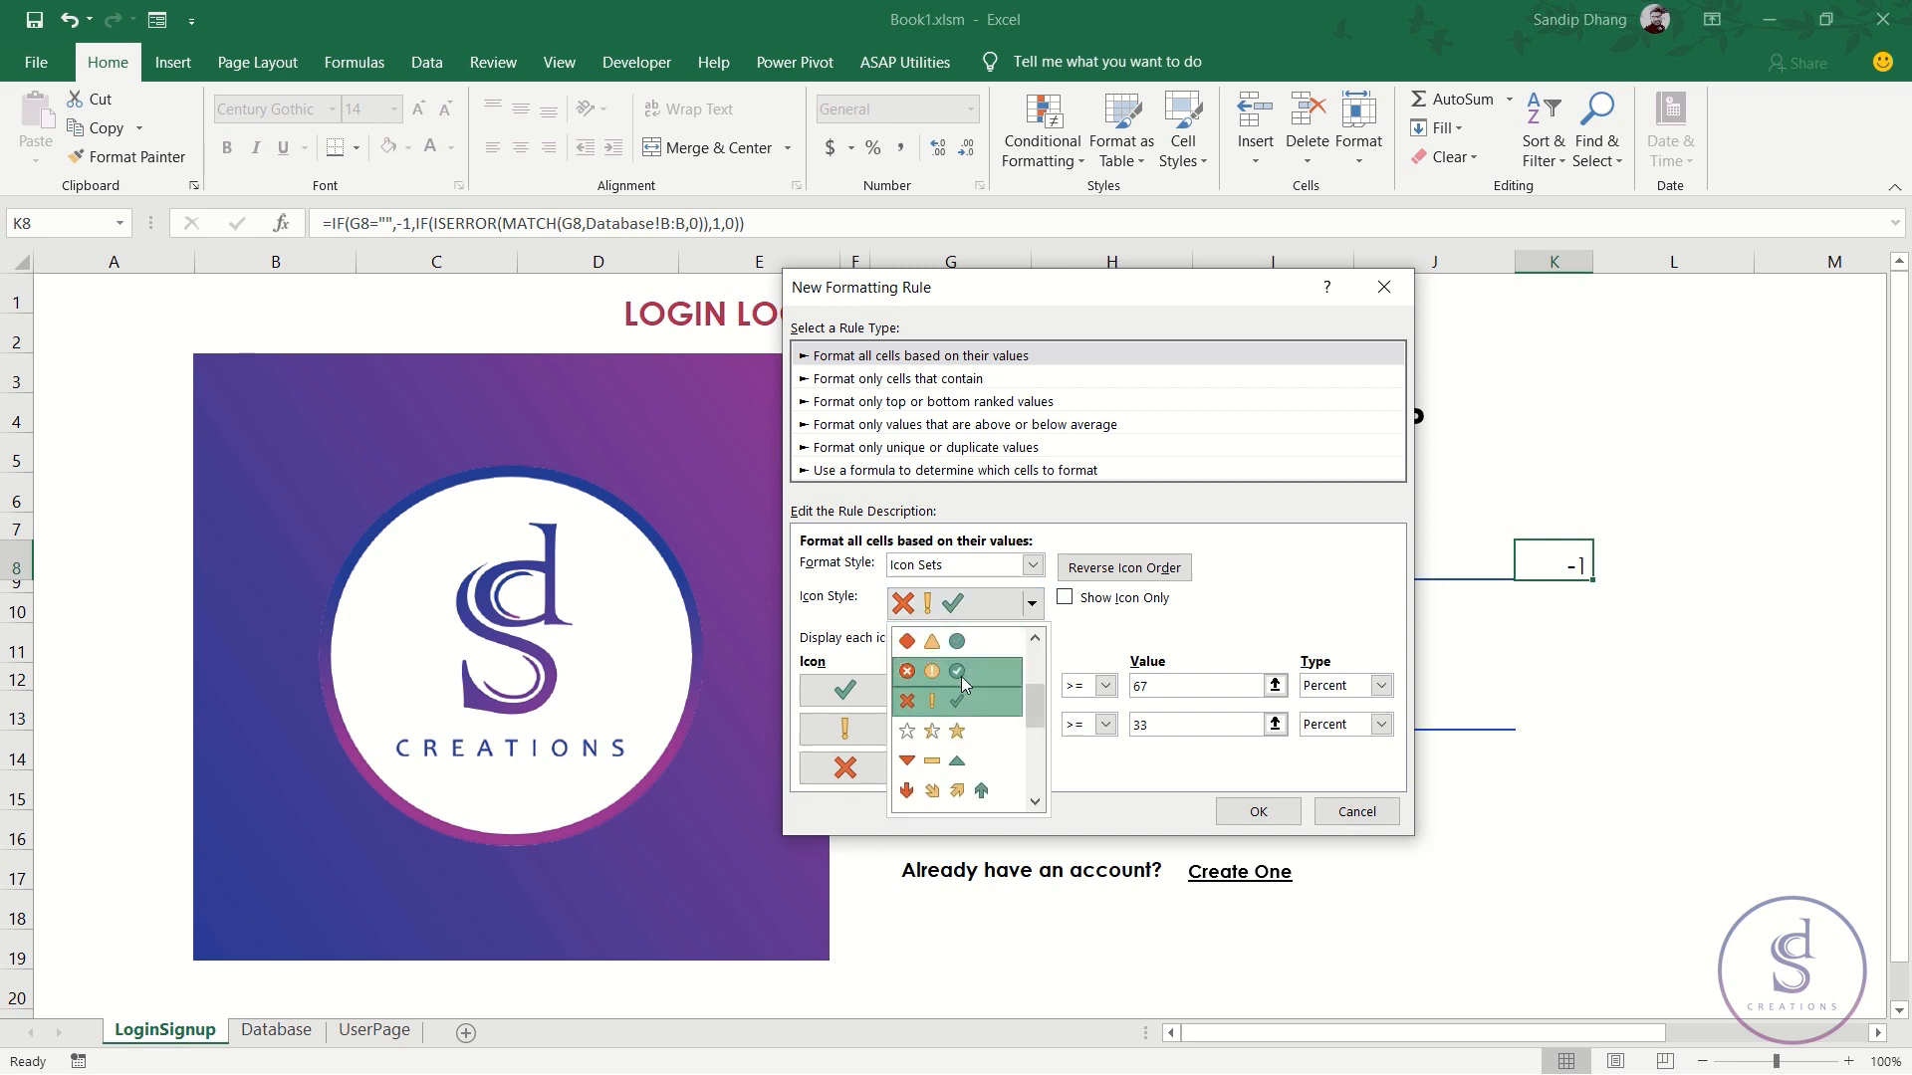
pyautogui.click(962, 683)
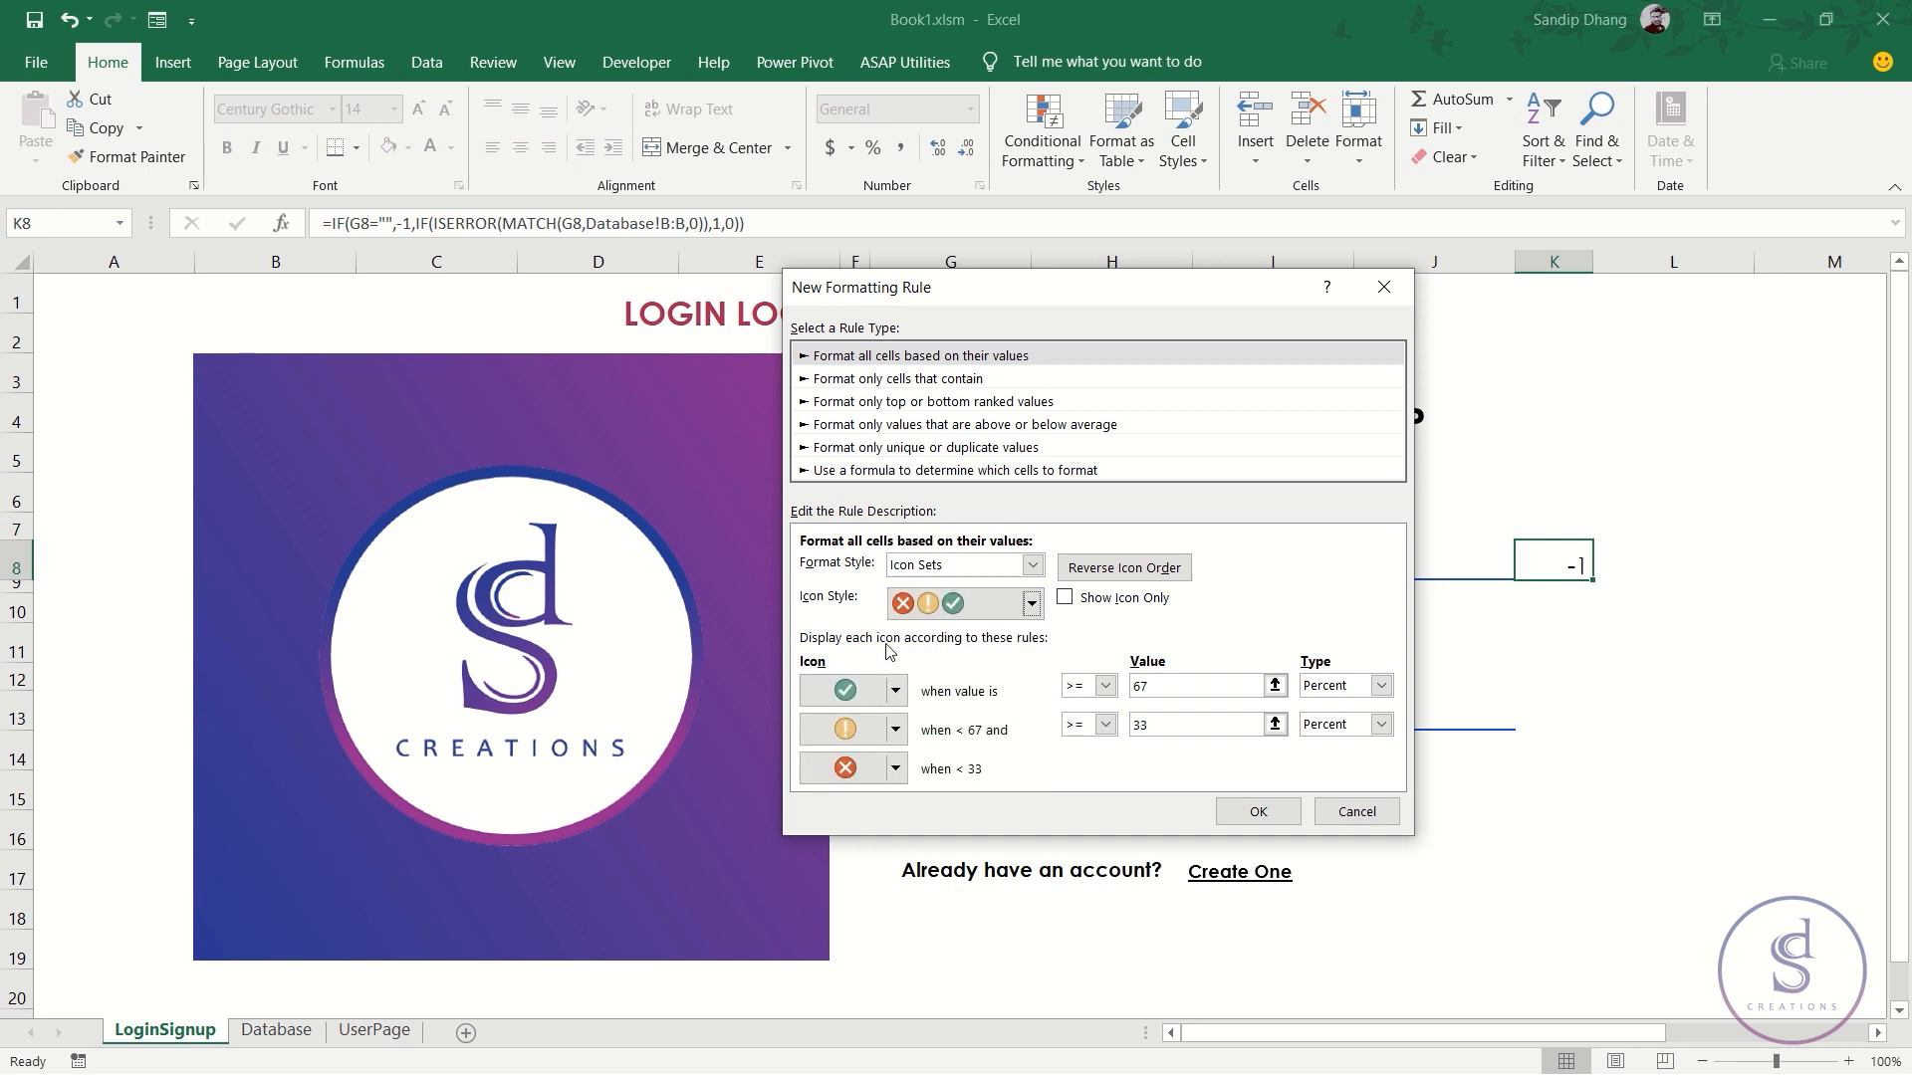
pyautogui.click(1381, 685)
pyautogui.click(1380, 697)
pyautogui.click(1382, 725)
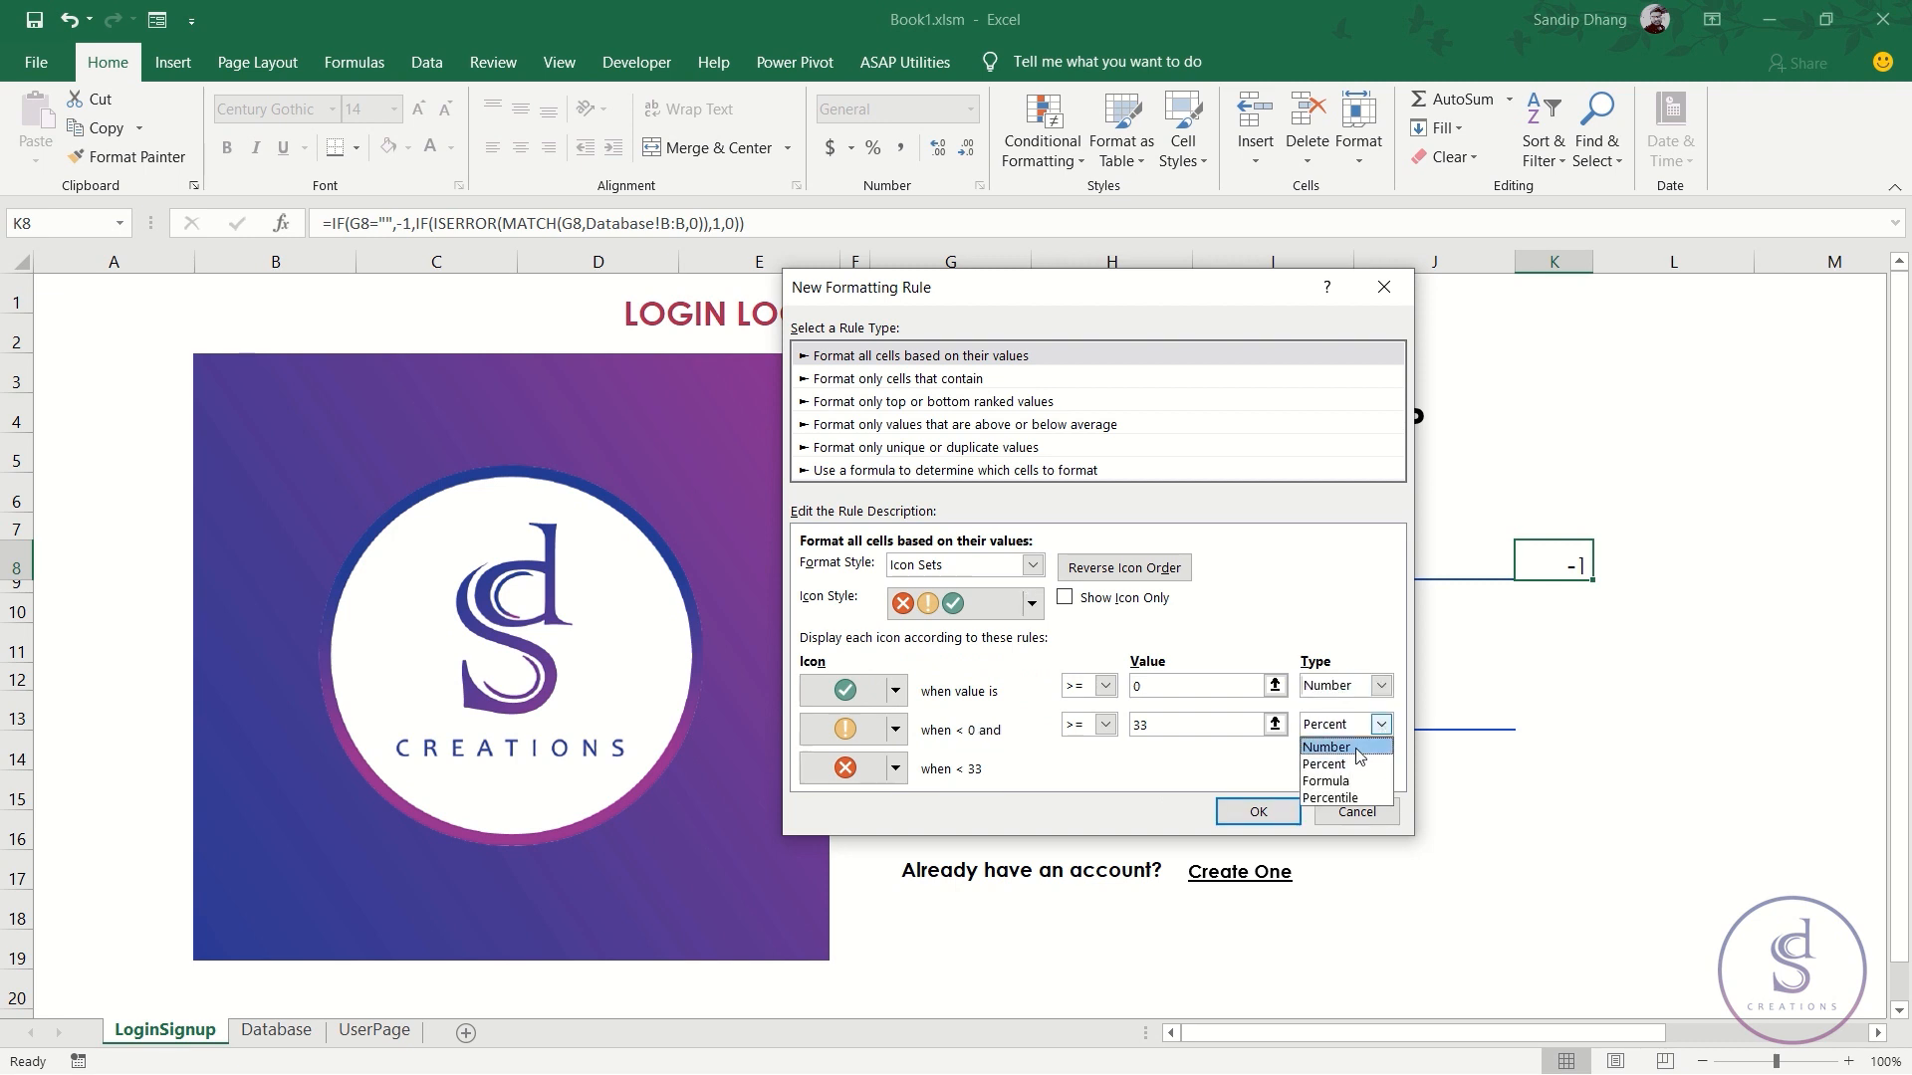
pyautogui.click(1356, 745)
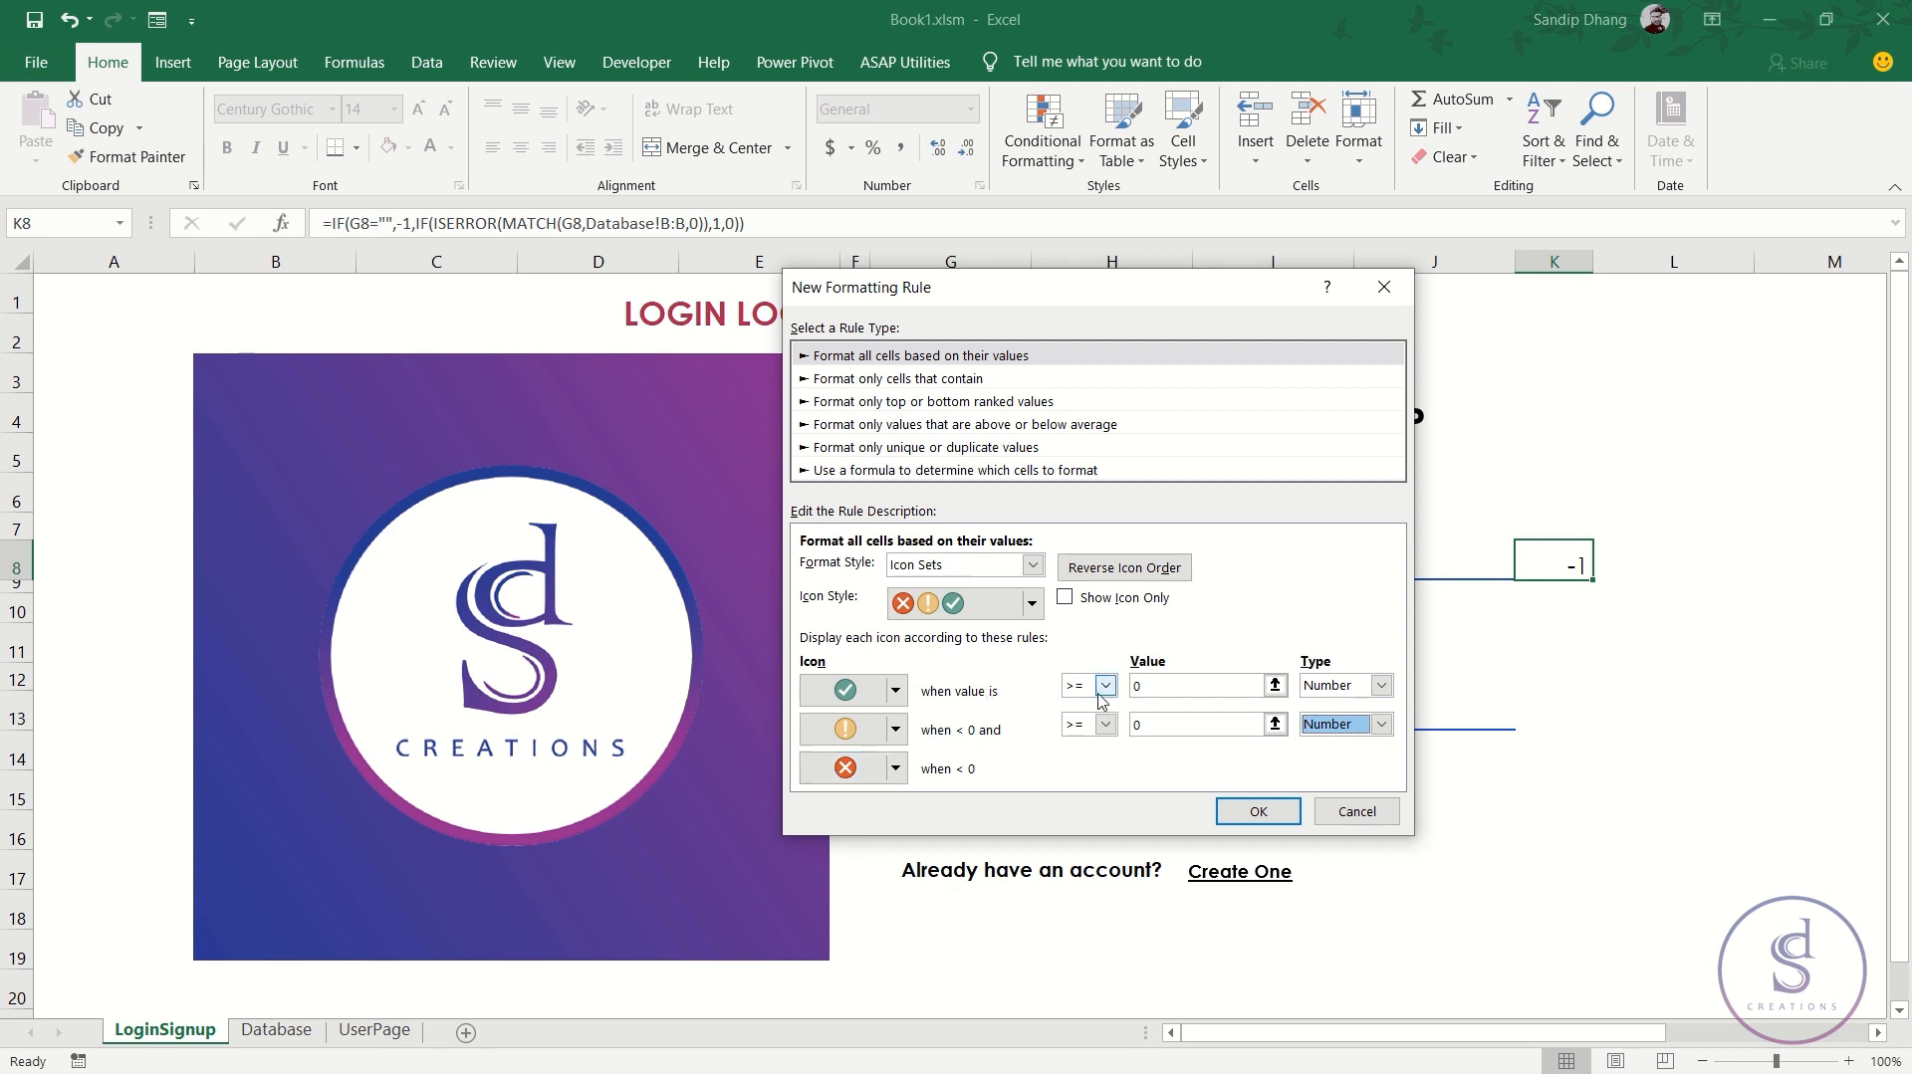
pyautogui.click(1153, 685)
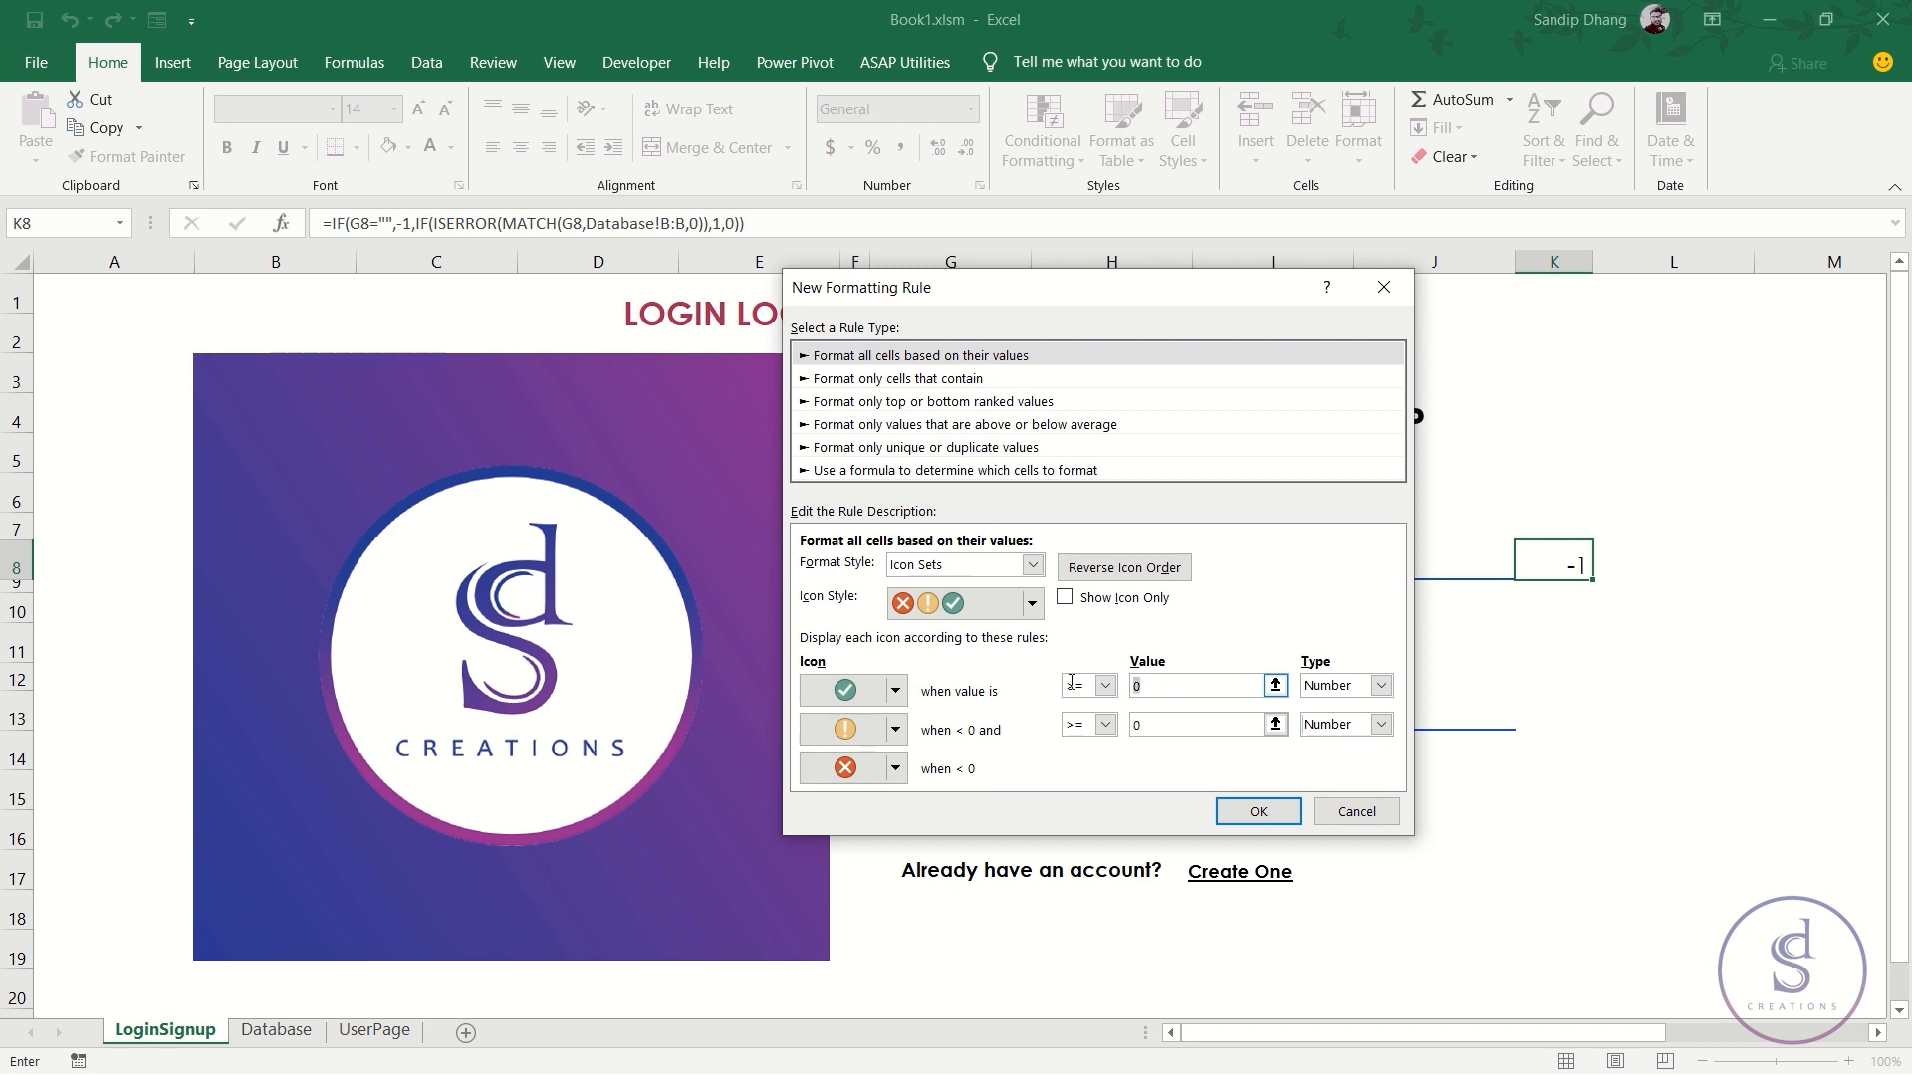
pyautogui.doubleClick(1156, 724)
pyautogui.click(1382, 291)
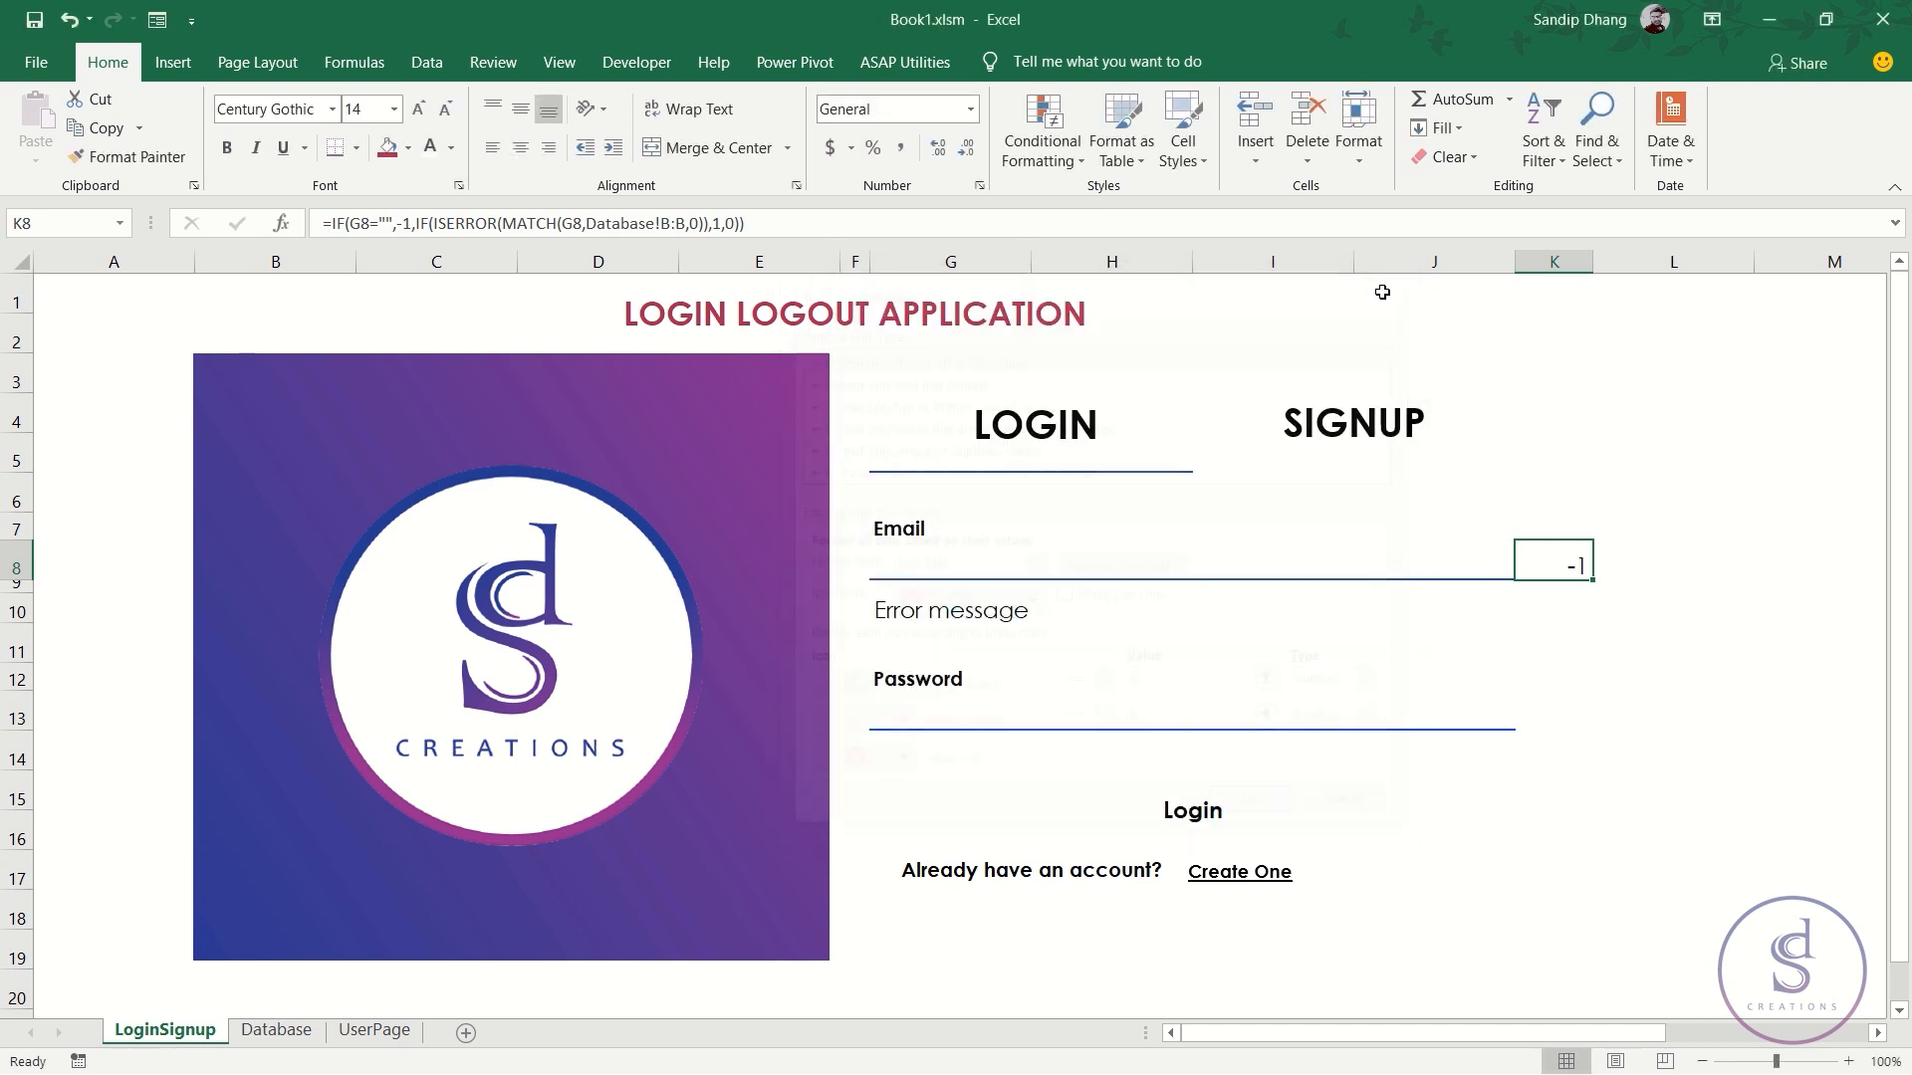
# - Enter only the e-mail's username part in G8 and check that K8 returns 1
pyautogui.click(724, 227)
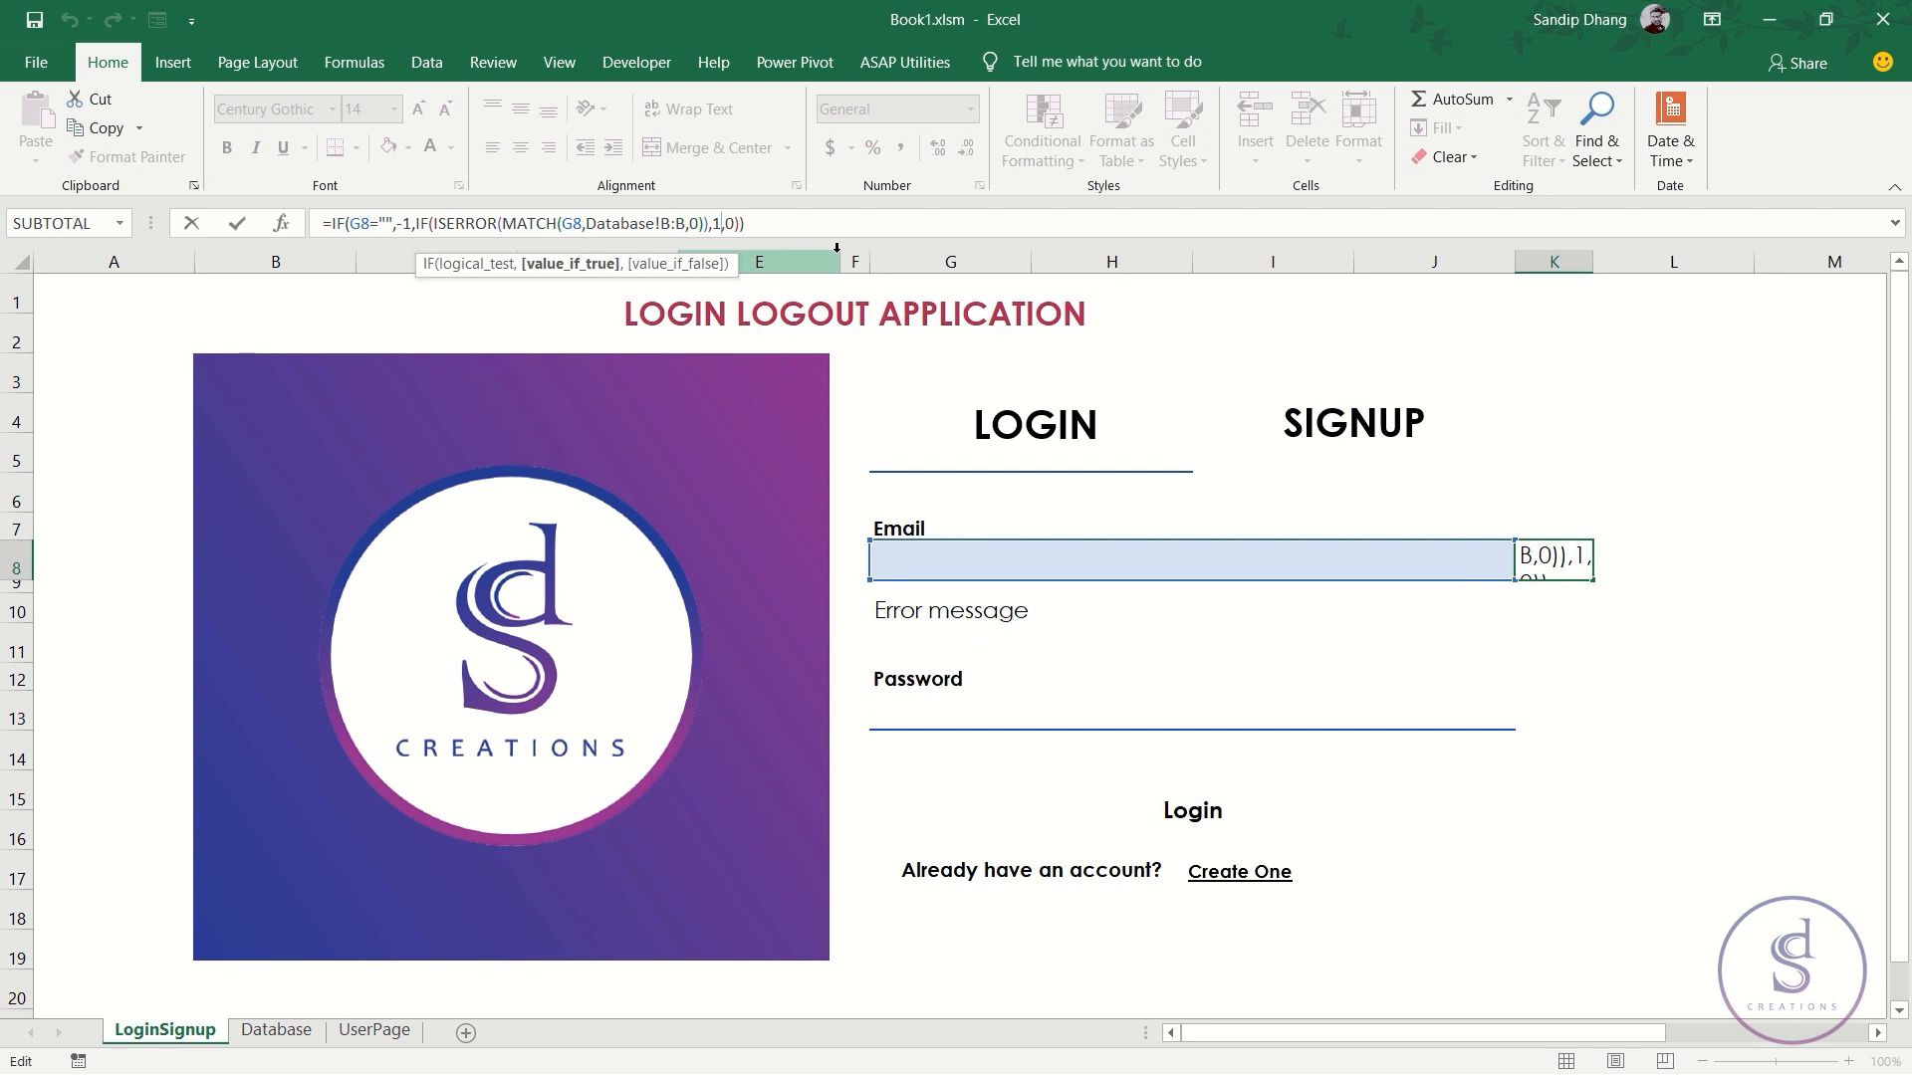
pyautogui.press('Escape')
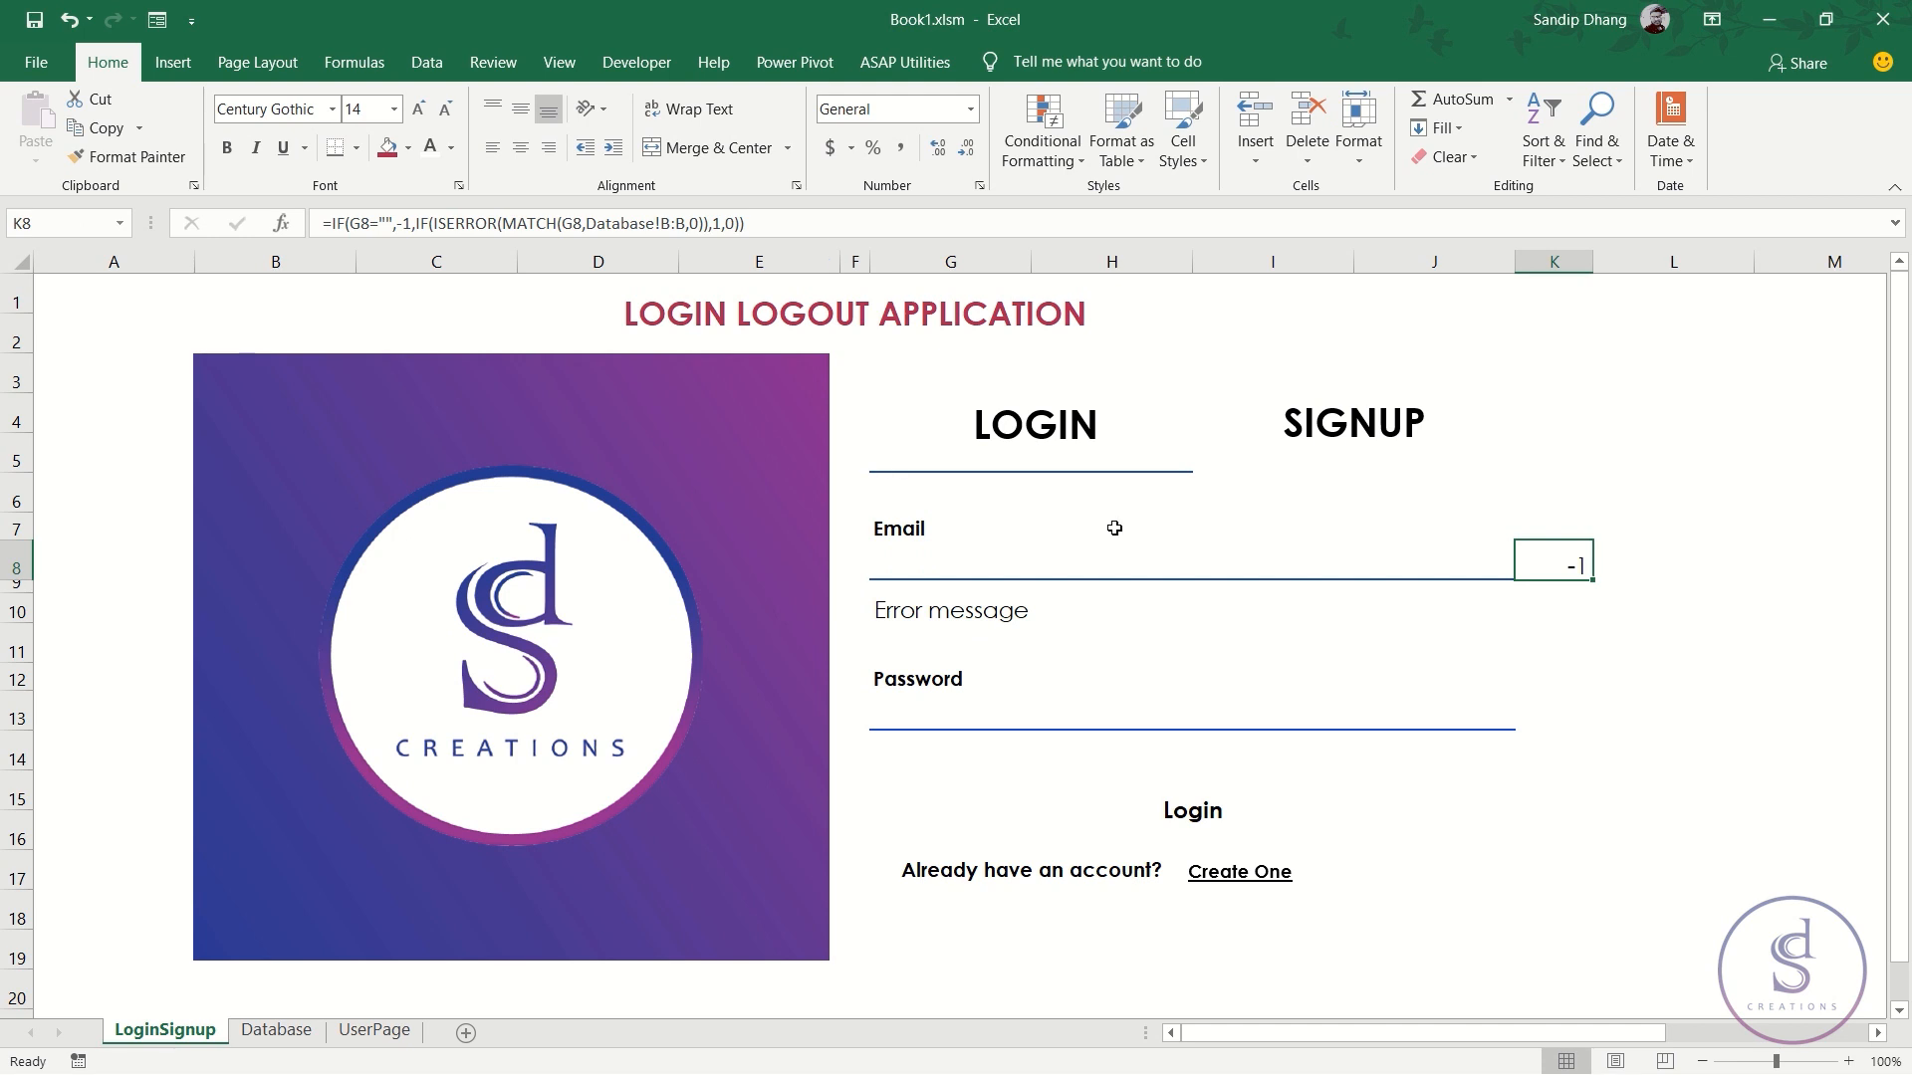
pyautogui.click(1073, 569)
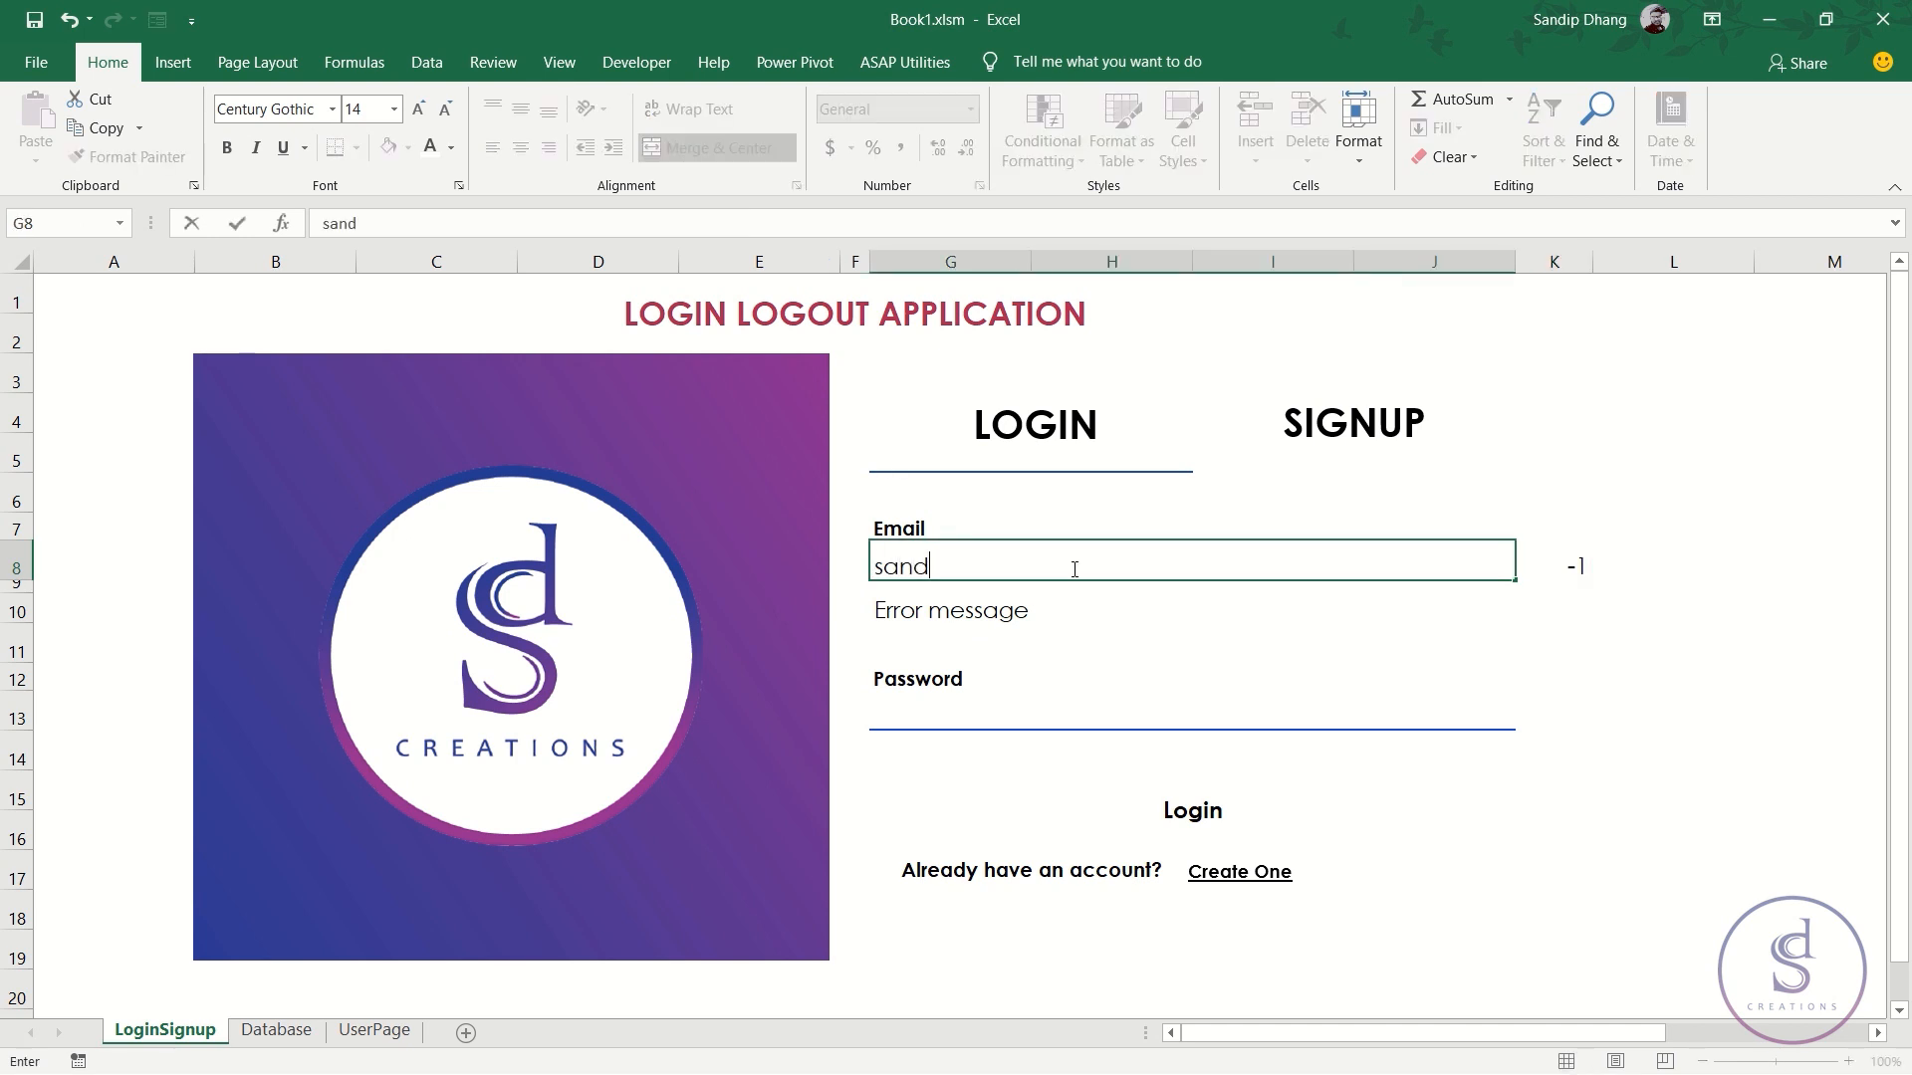
pyautogui.press('Return')
pyautogui.click(1072, 569)
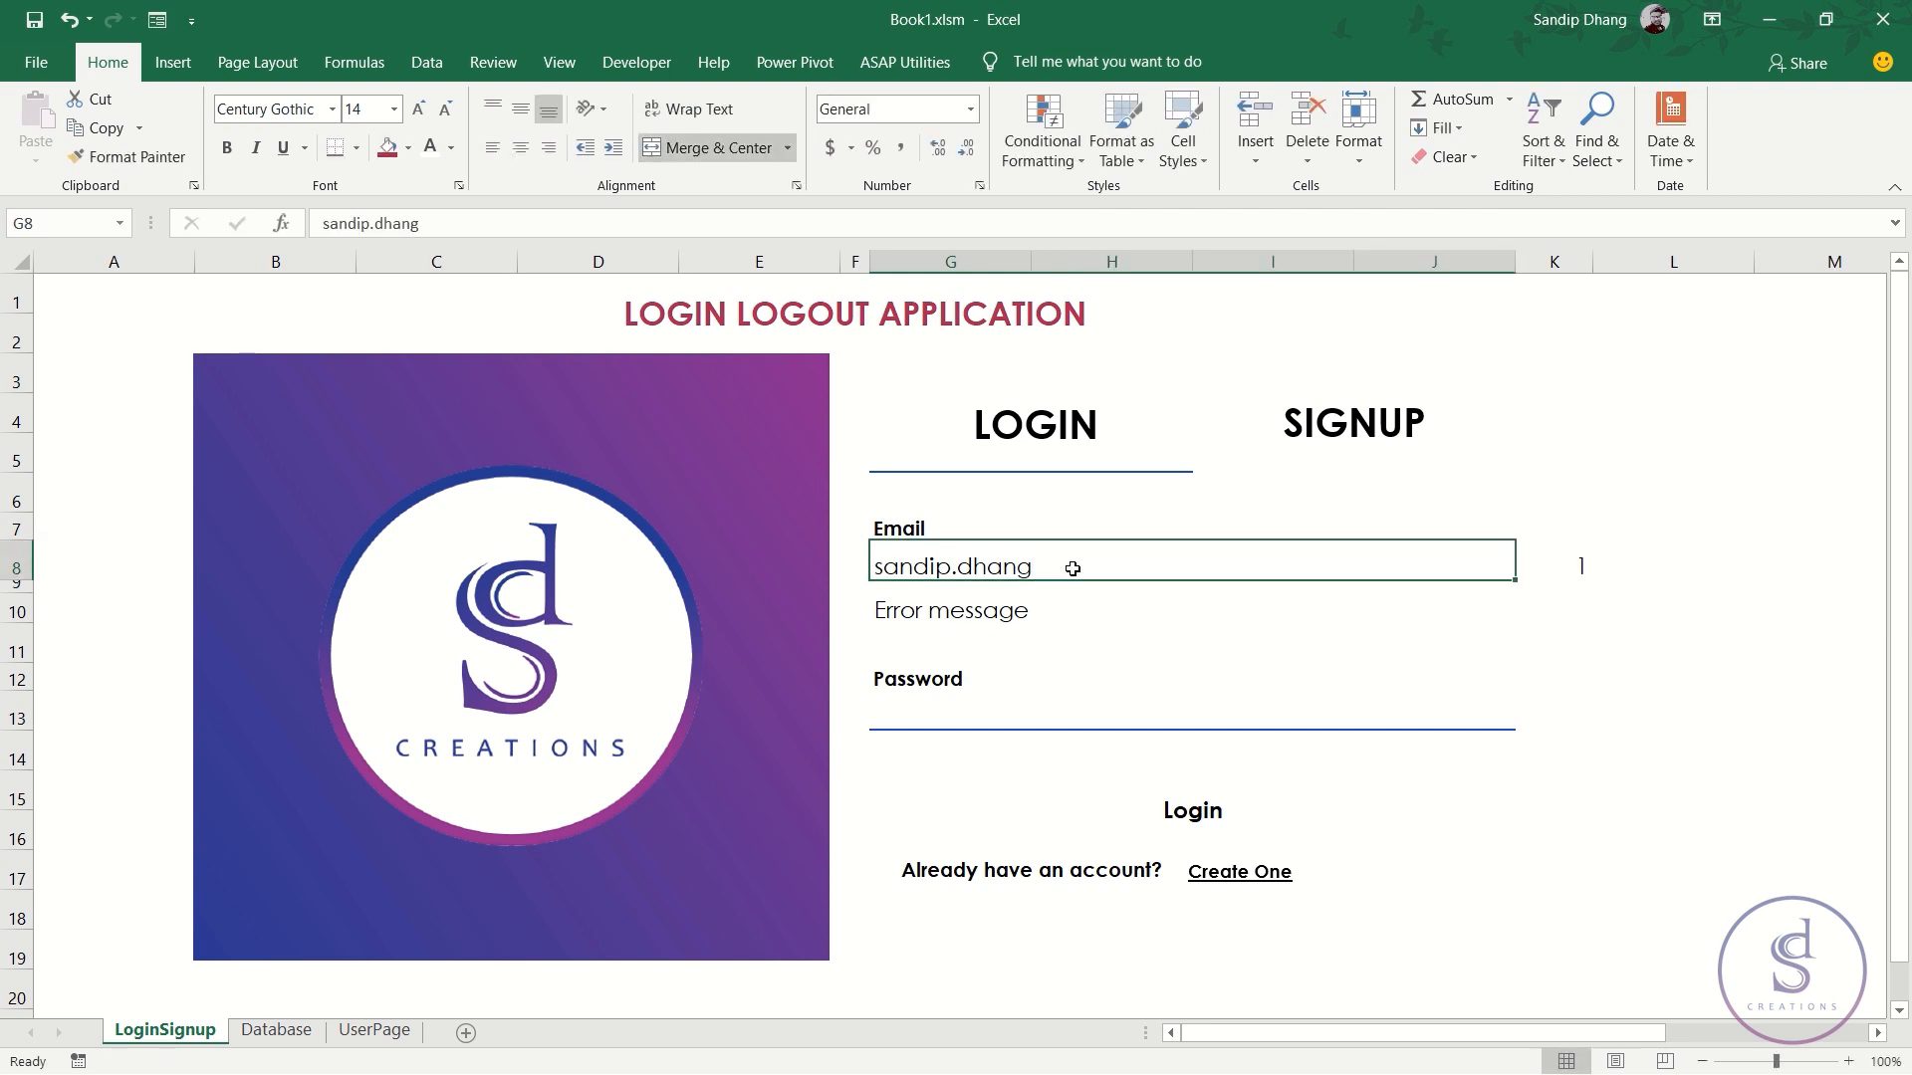
pyautogui.click(1569, 570)
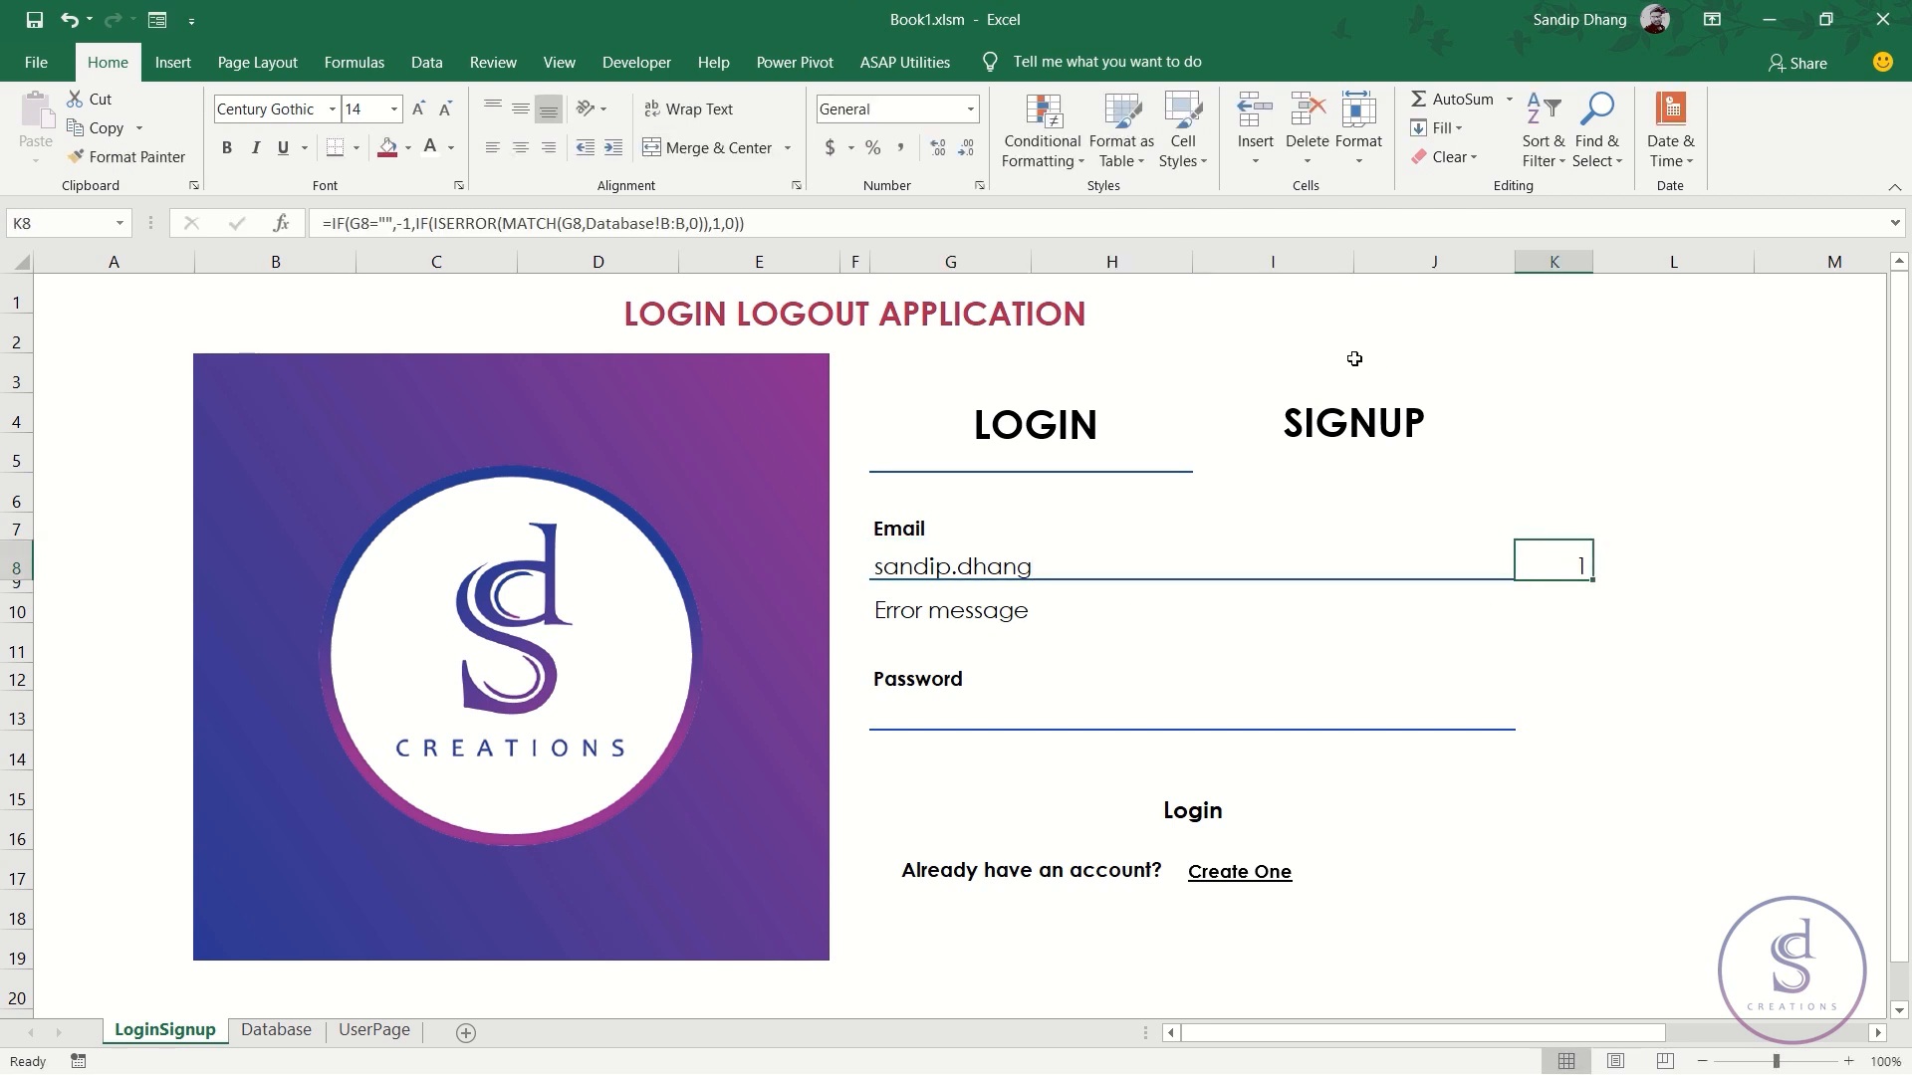
# - Start a new Icon Sets rule for K8 using circled X, exclamation and check icons
pyautogui.click(1059, 157)
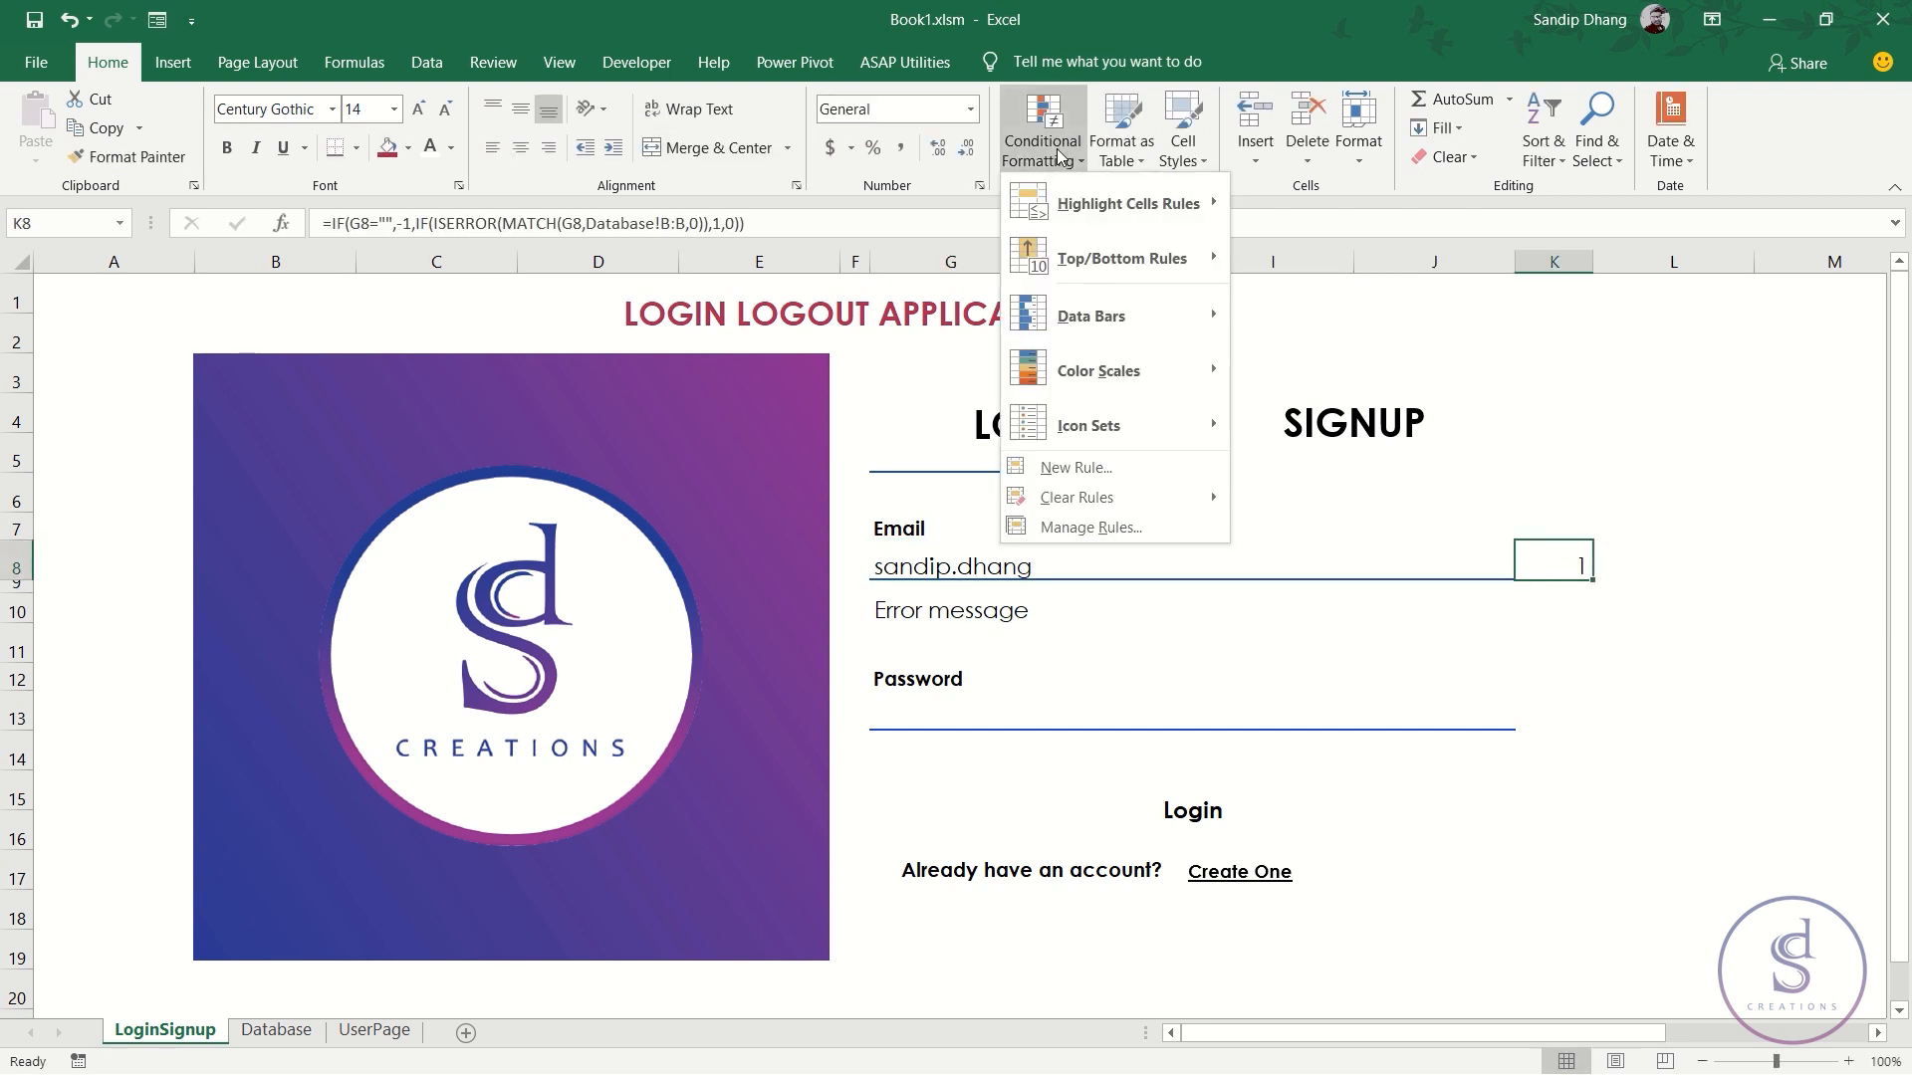
pyautogui.click(1091, 528)
pyautogui.click(792, 462)
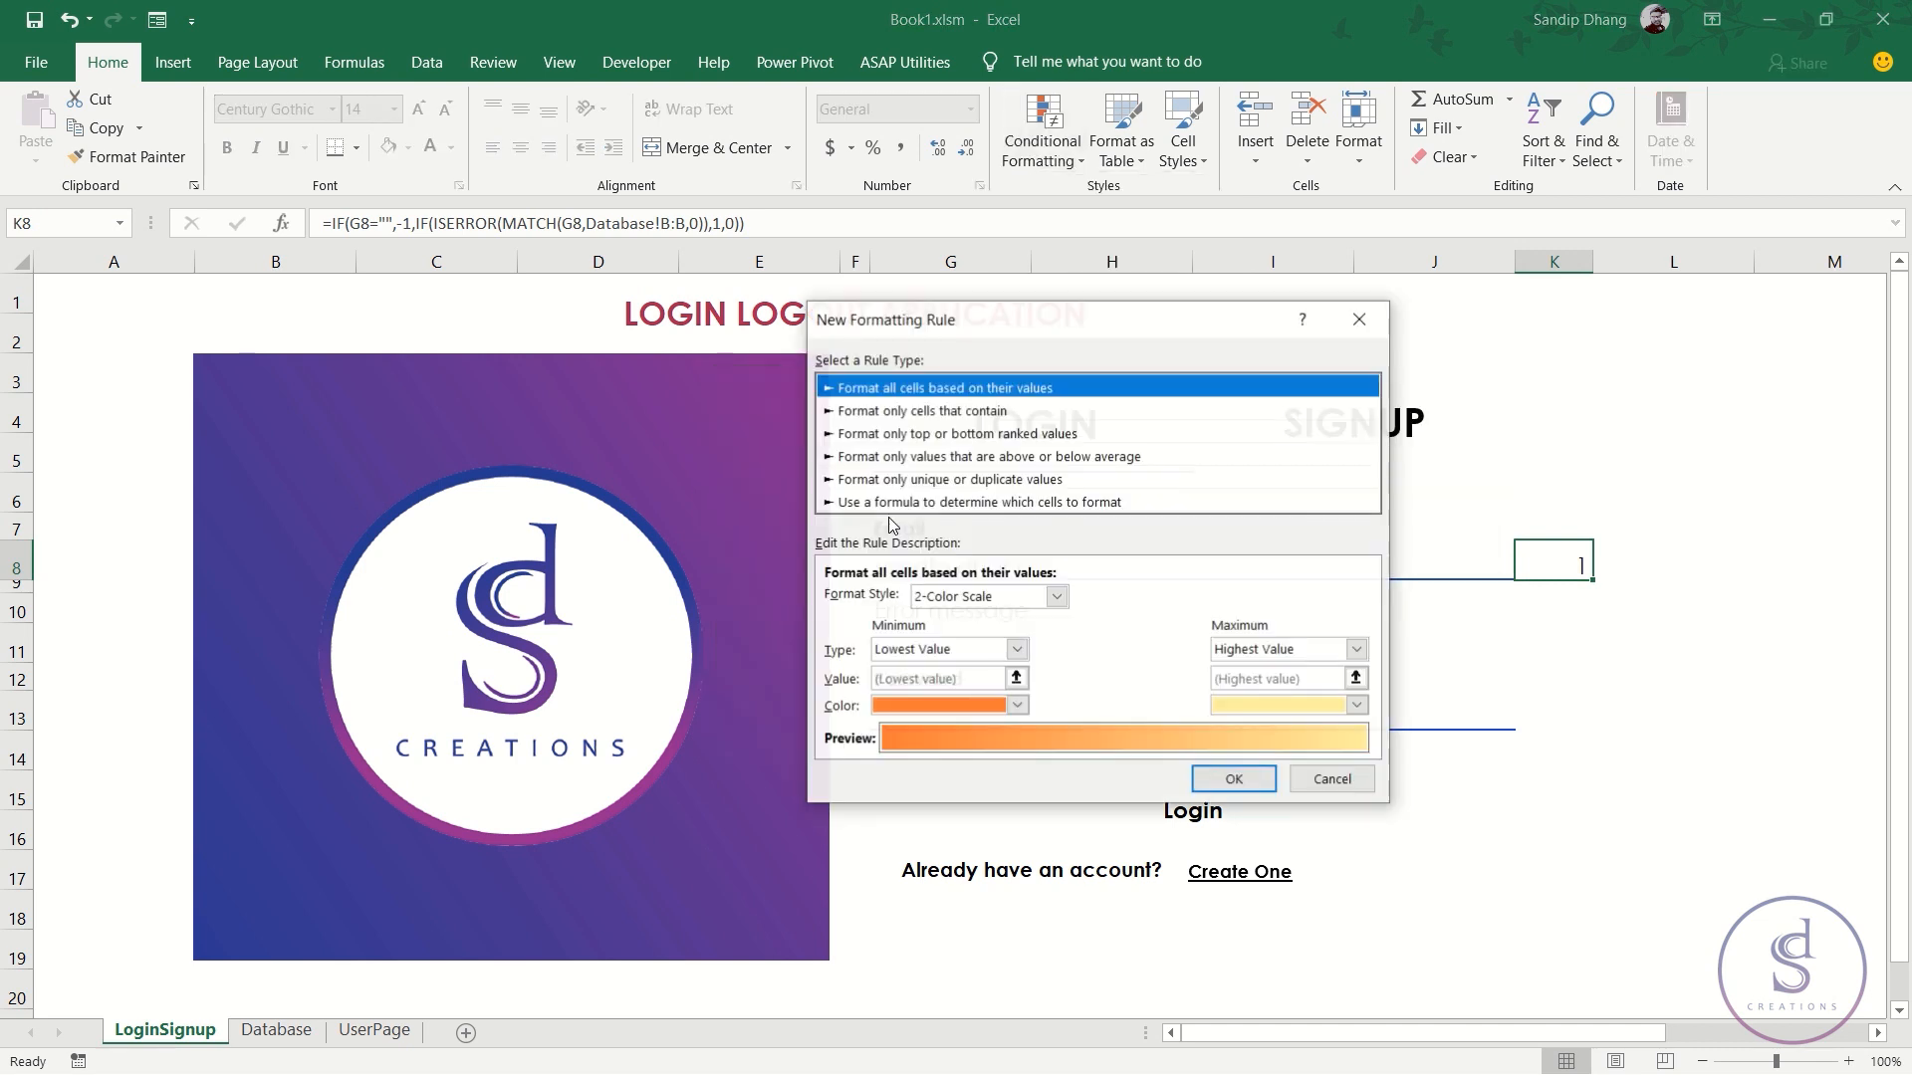
pyautogui.click(1016, 597)
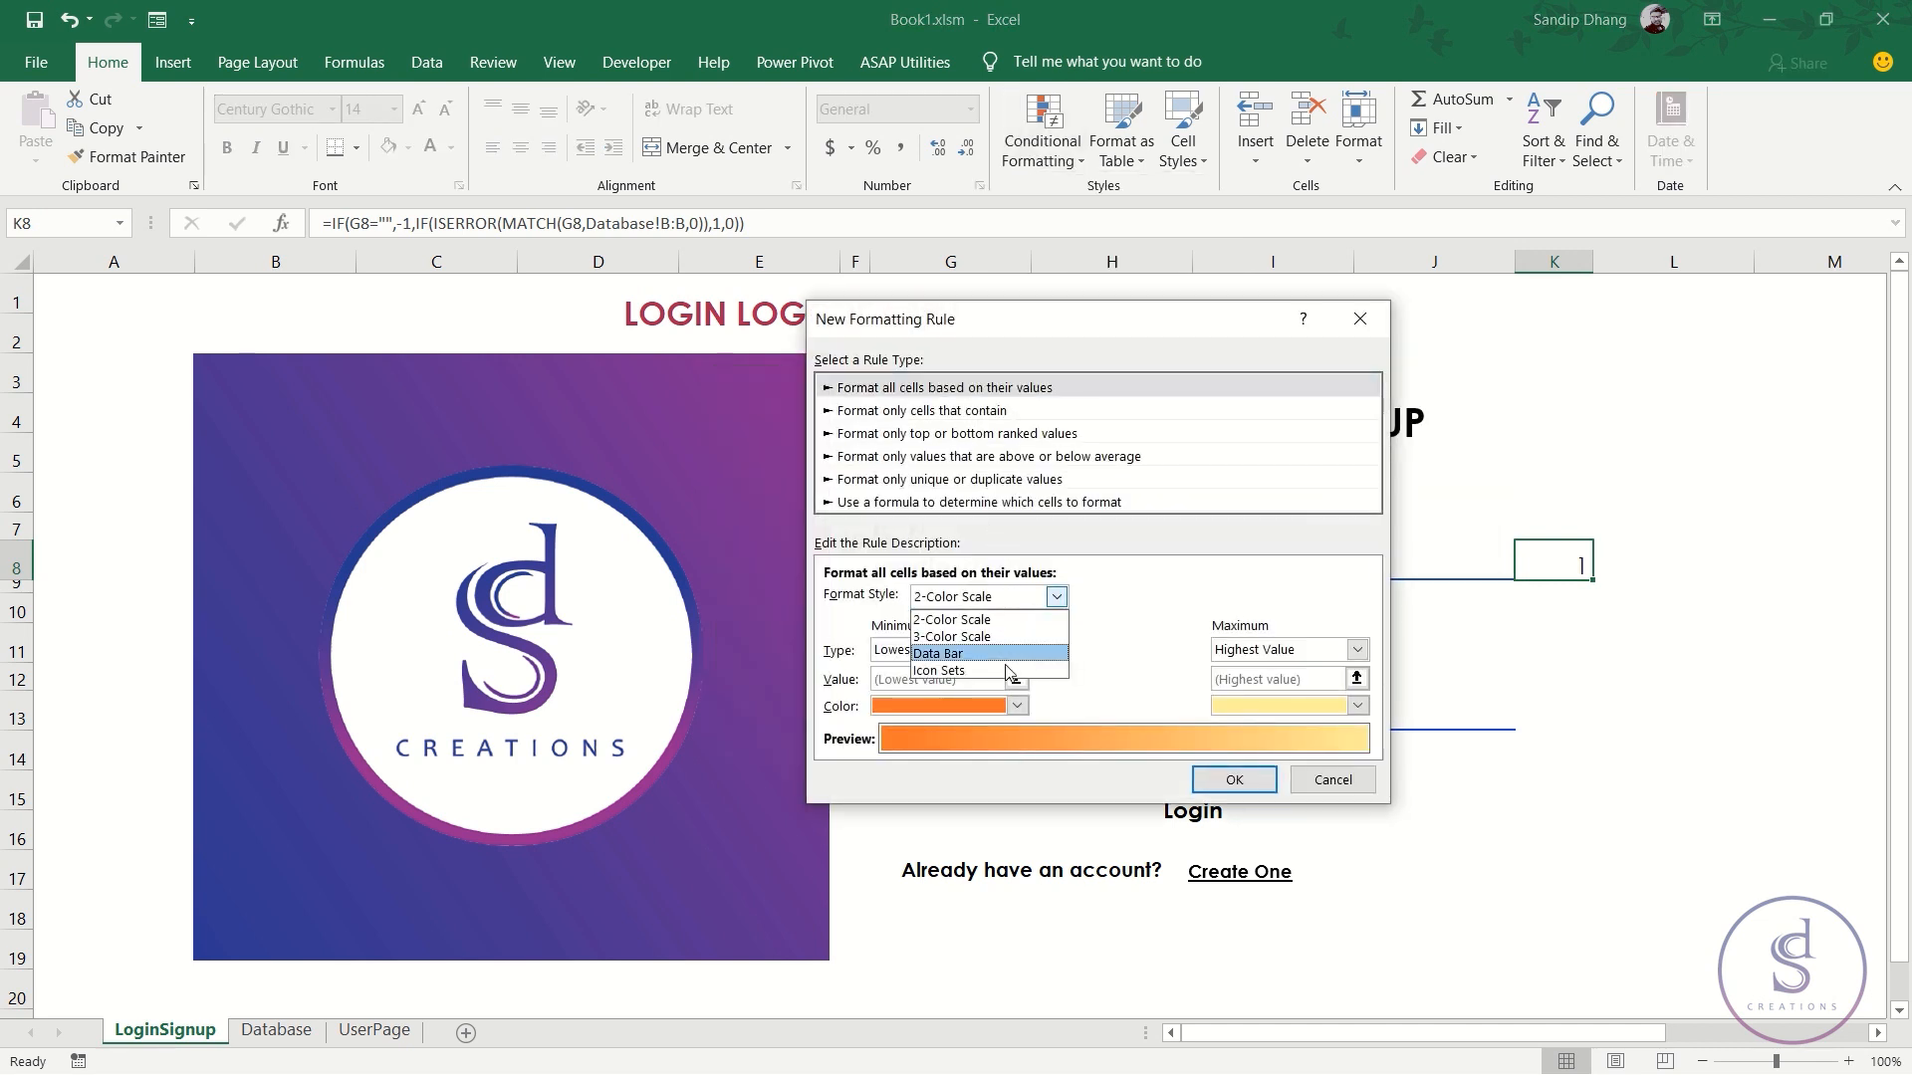
pyautogui.click(1048, 664)
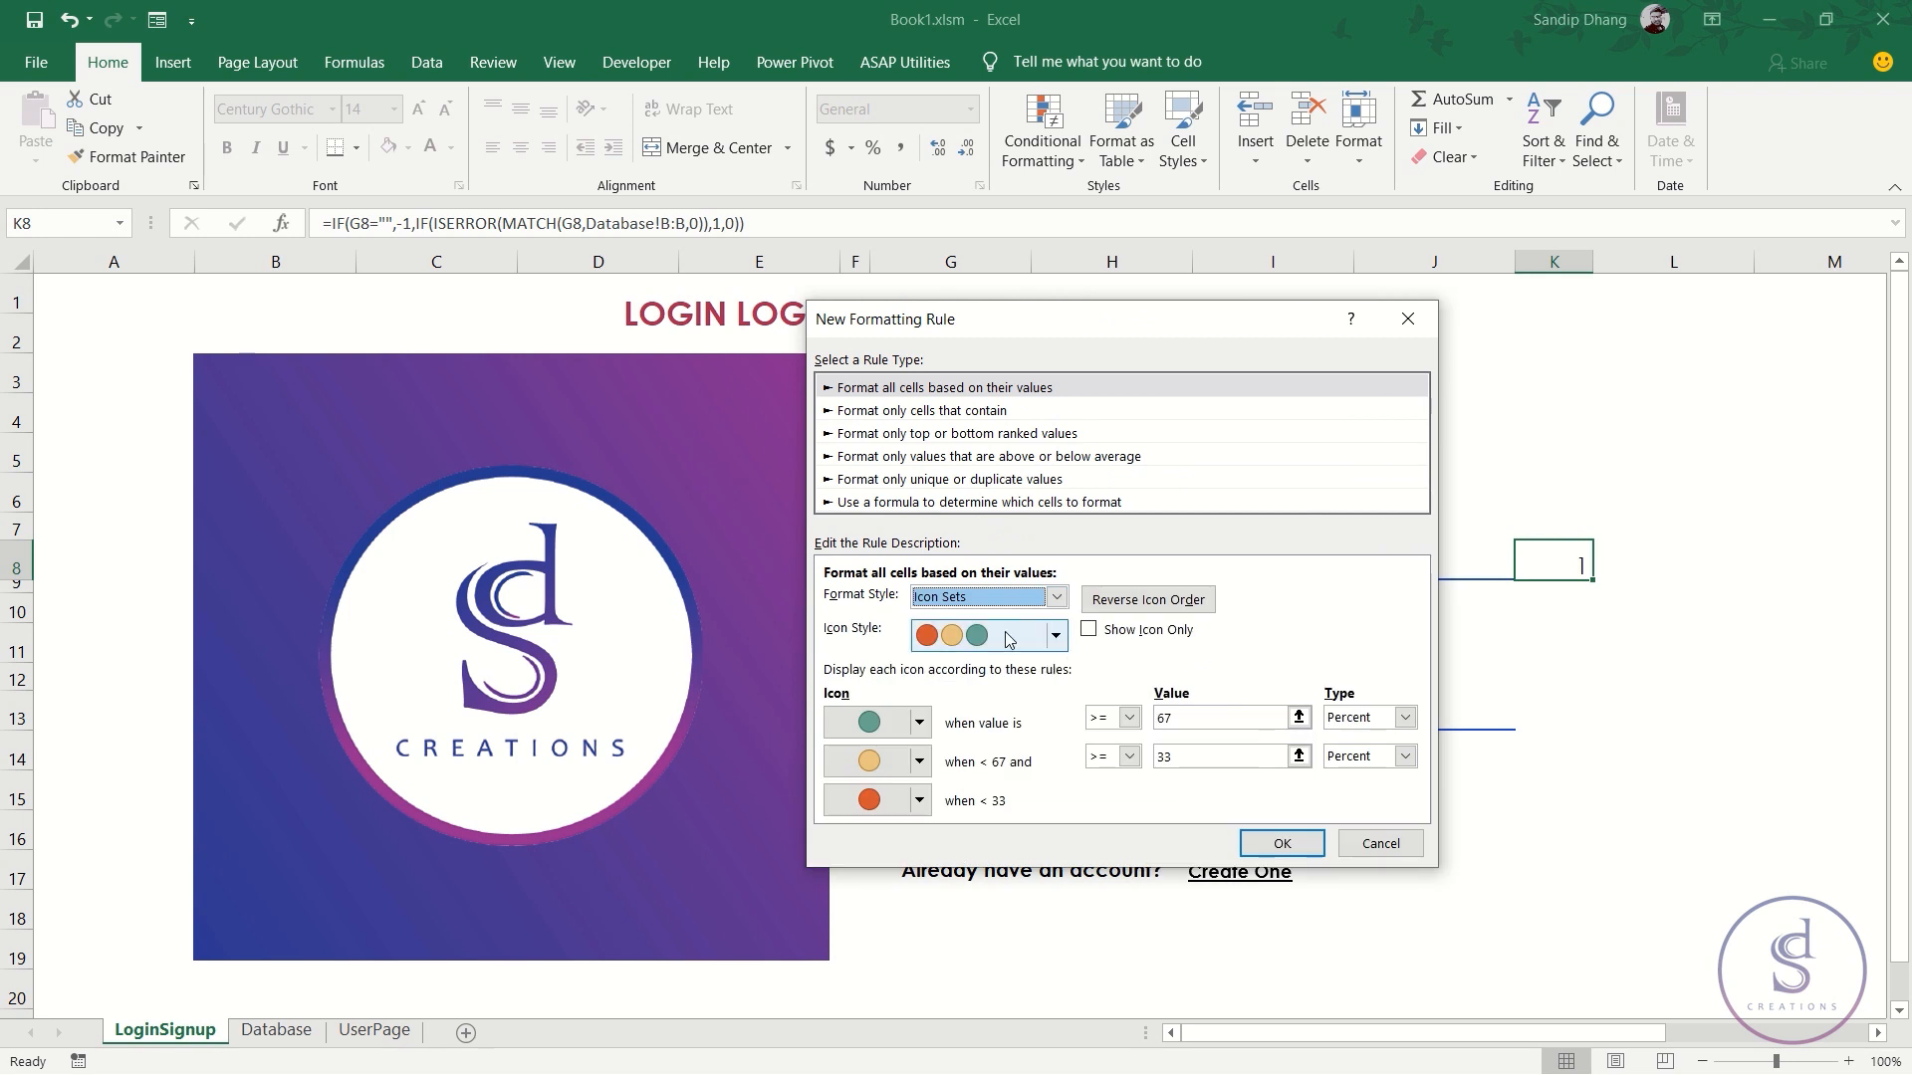
pyautogui.click(1056, 638)
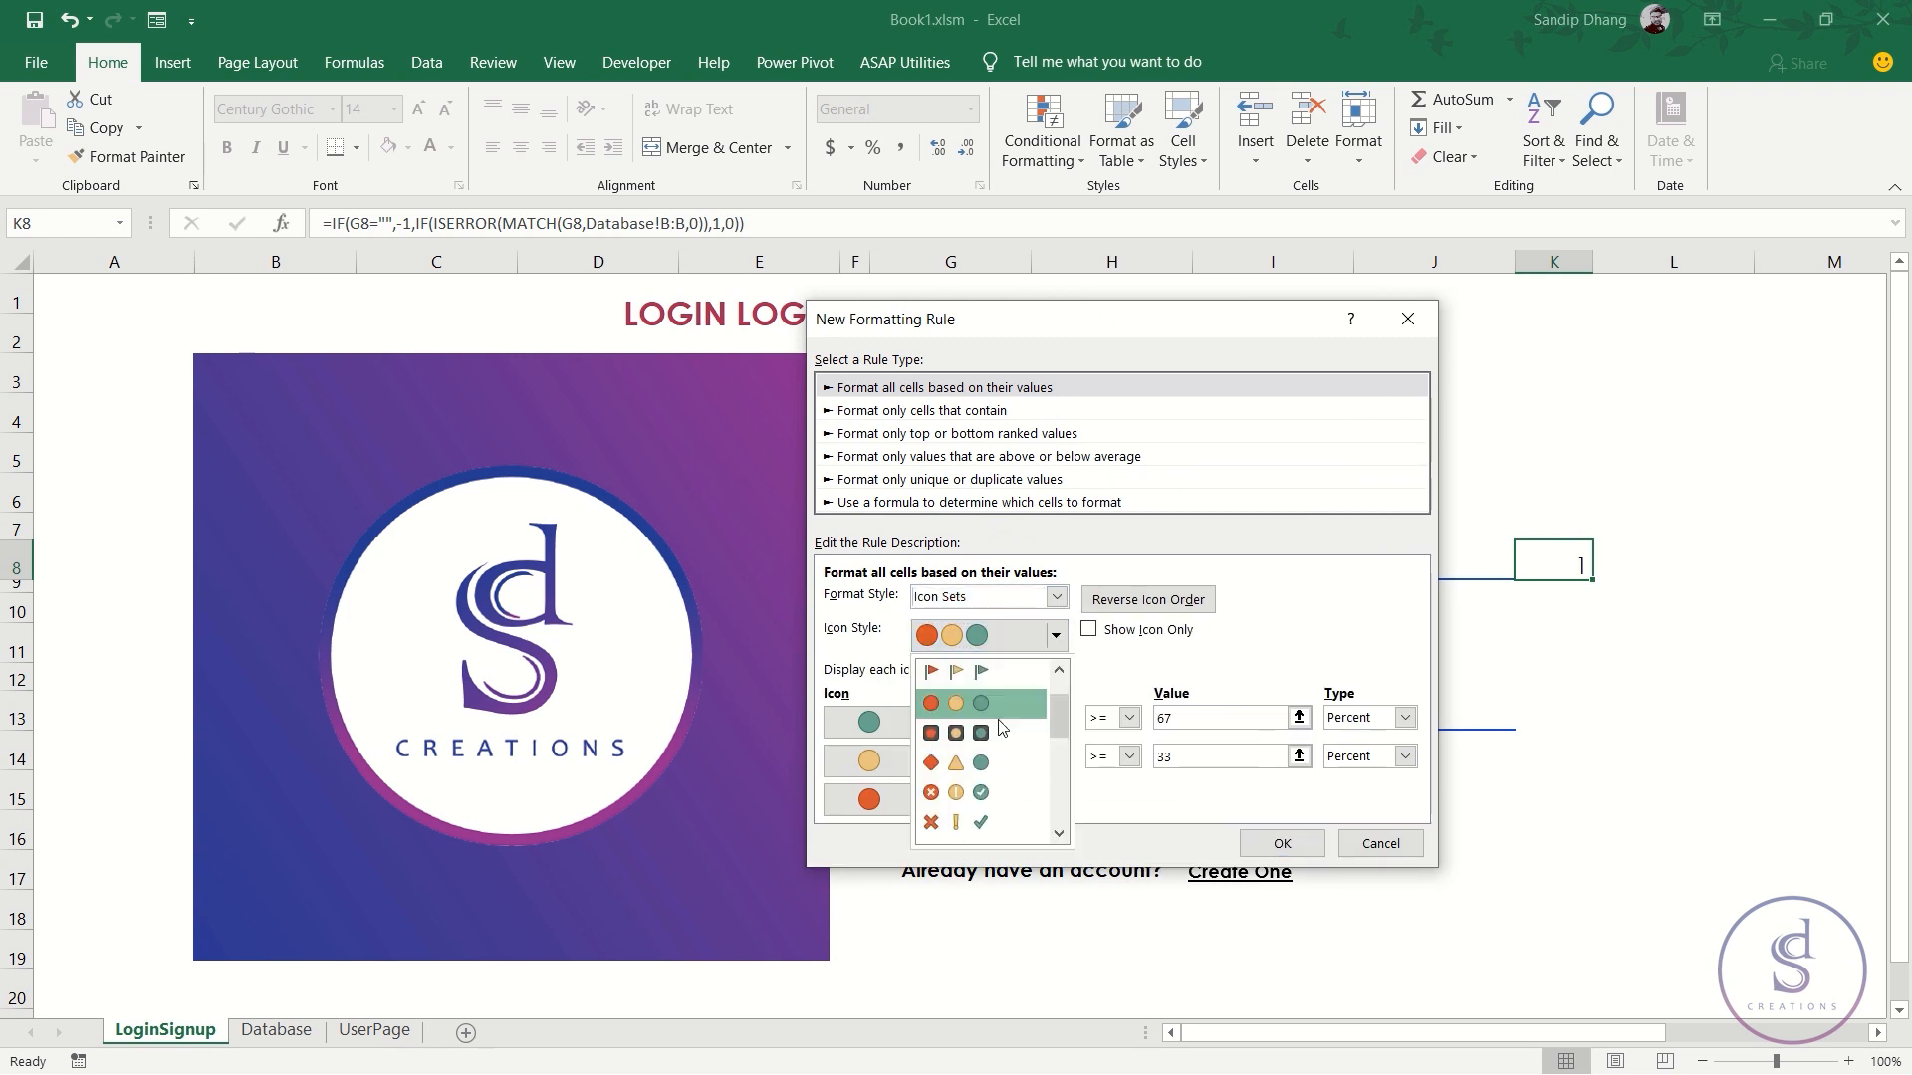
pyautogui.click(990, 793)
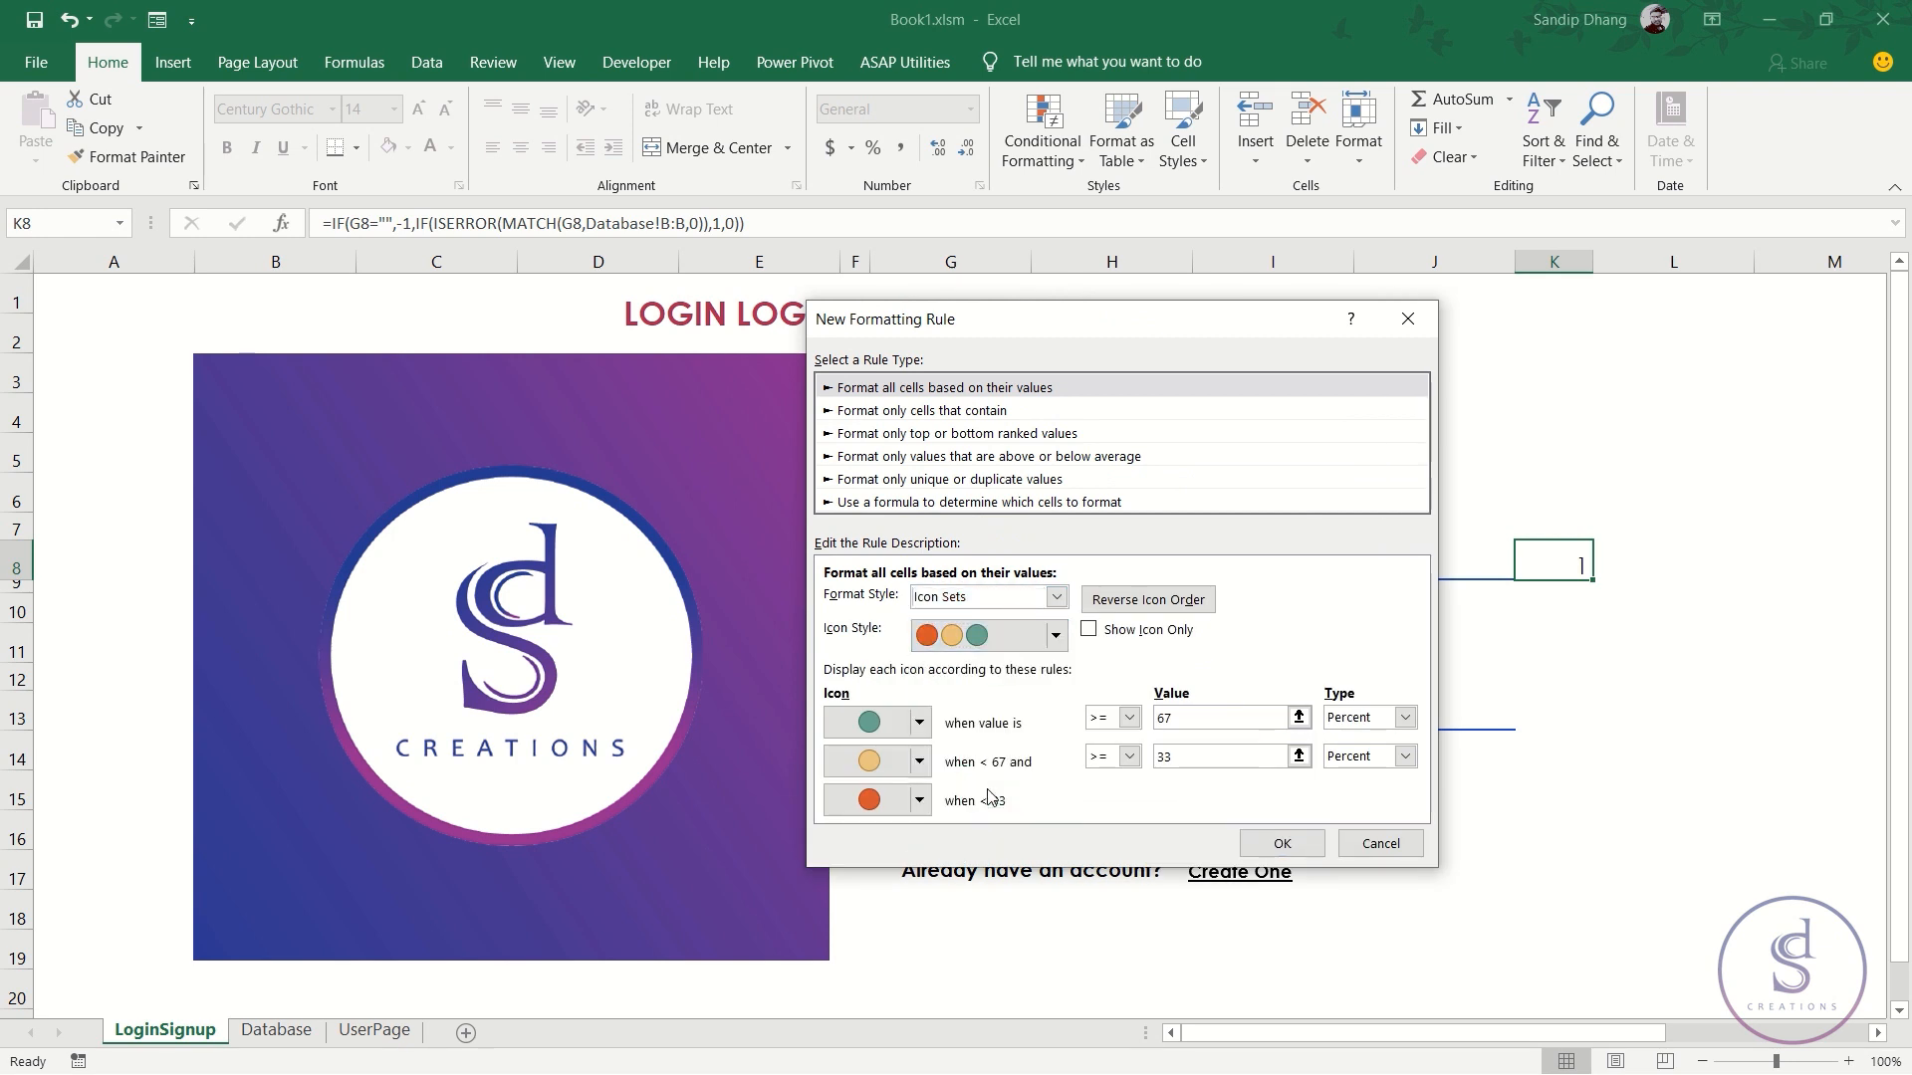
# - Set Number thresholds 1 and 0, No Cell Icon for the lowest range, and Show Icon Only
pyautogui.click(1404, 718)
pyautogui.click(1359, 739)
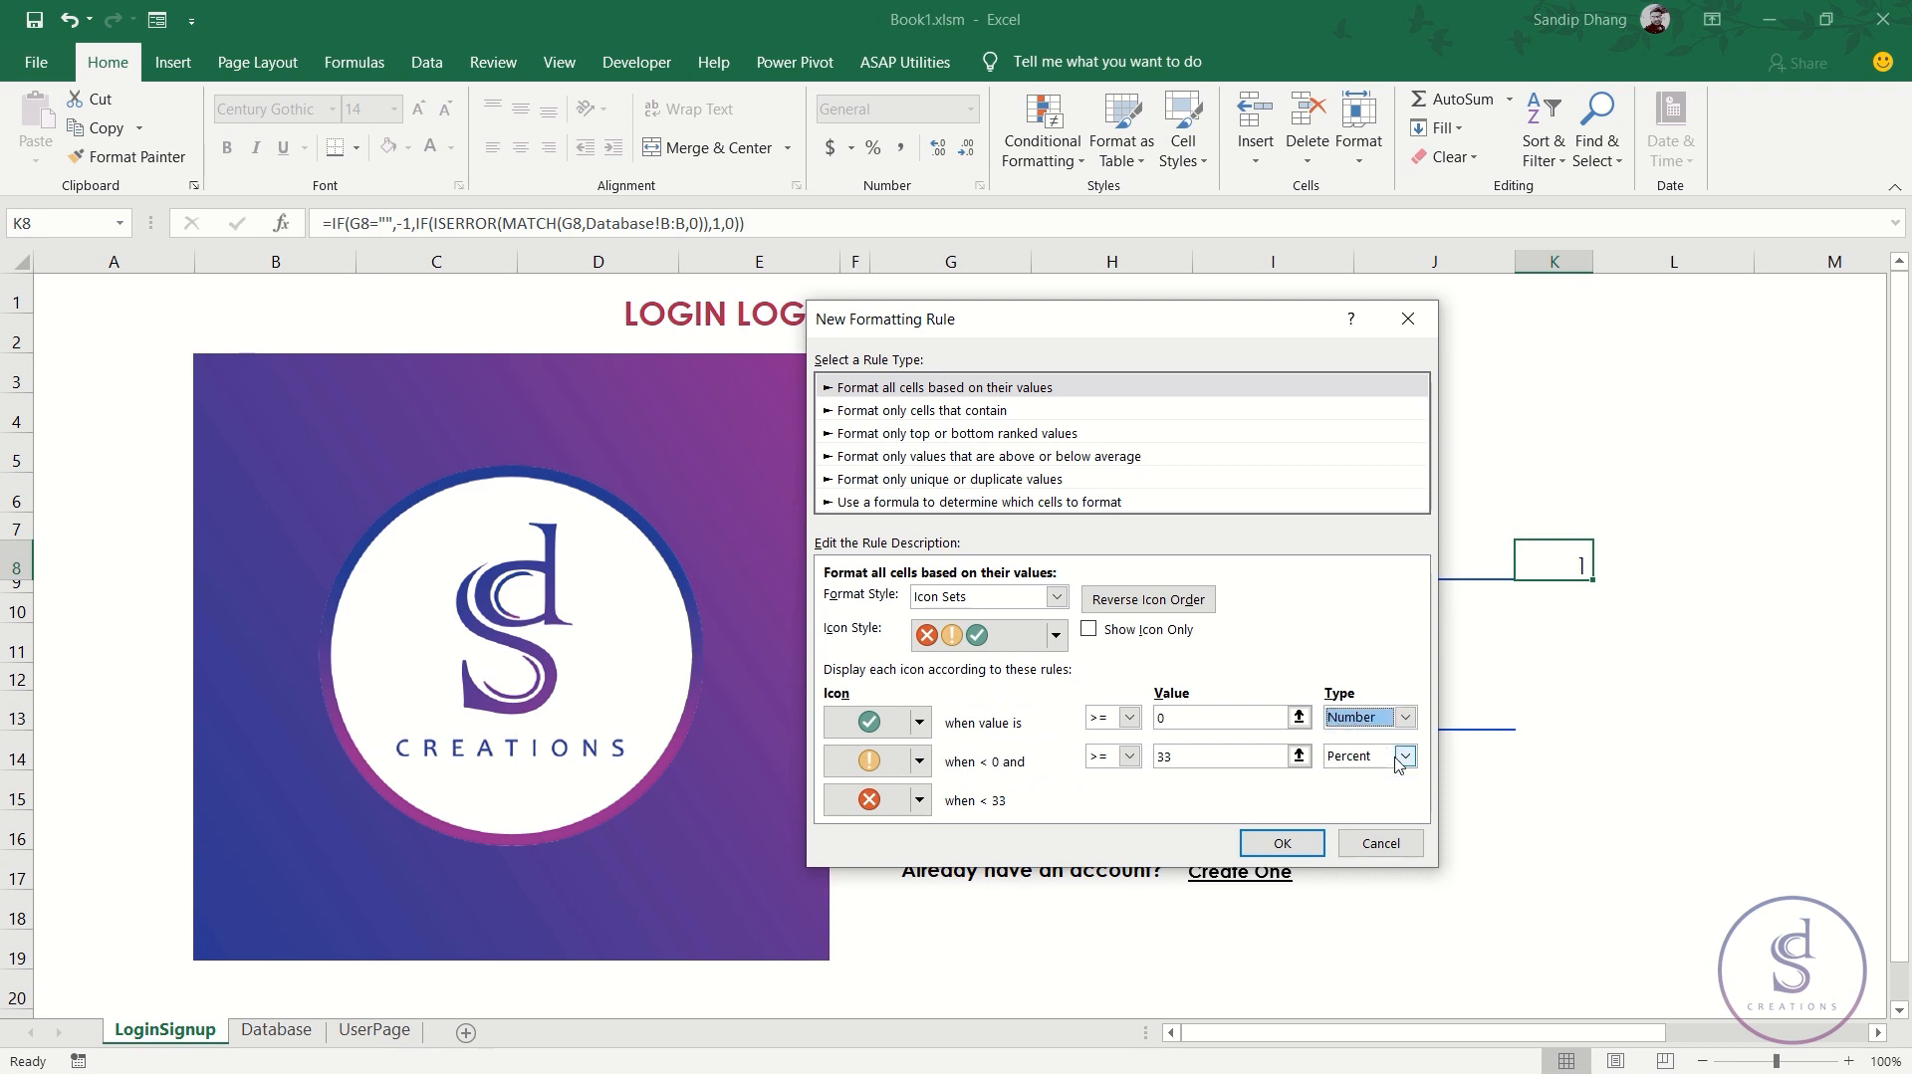
pyautogui.click(1404, 757)
pyautogui.click(1359, 774)
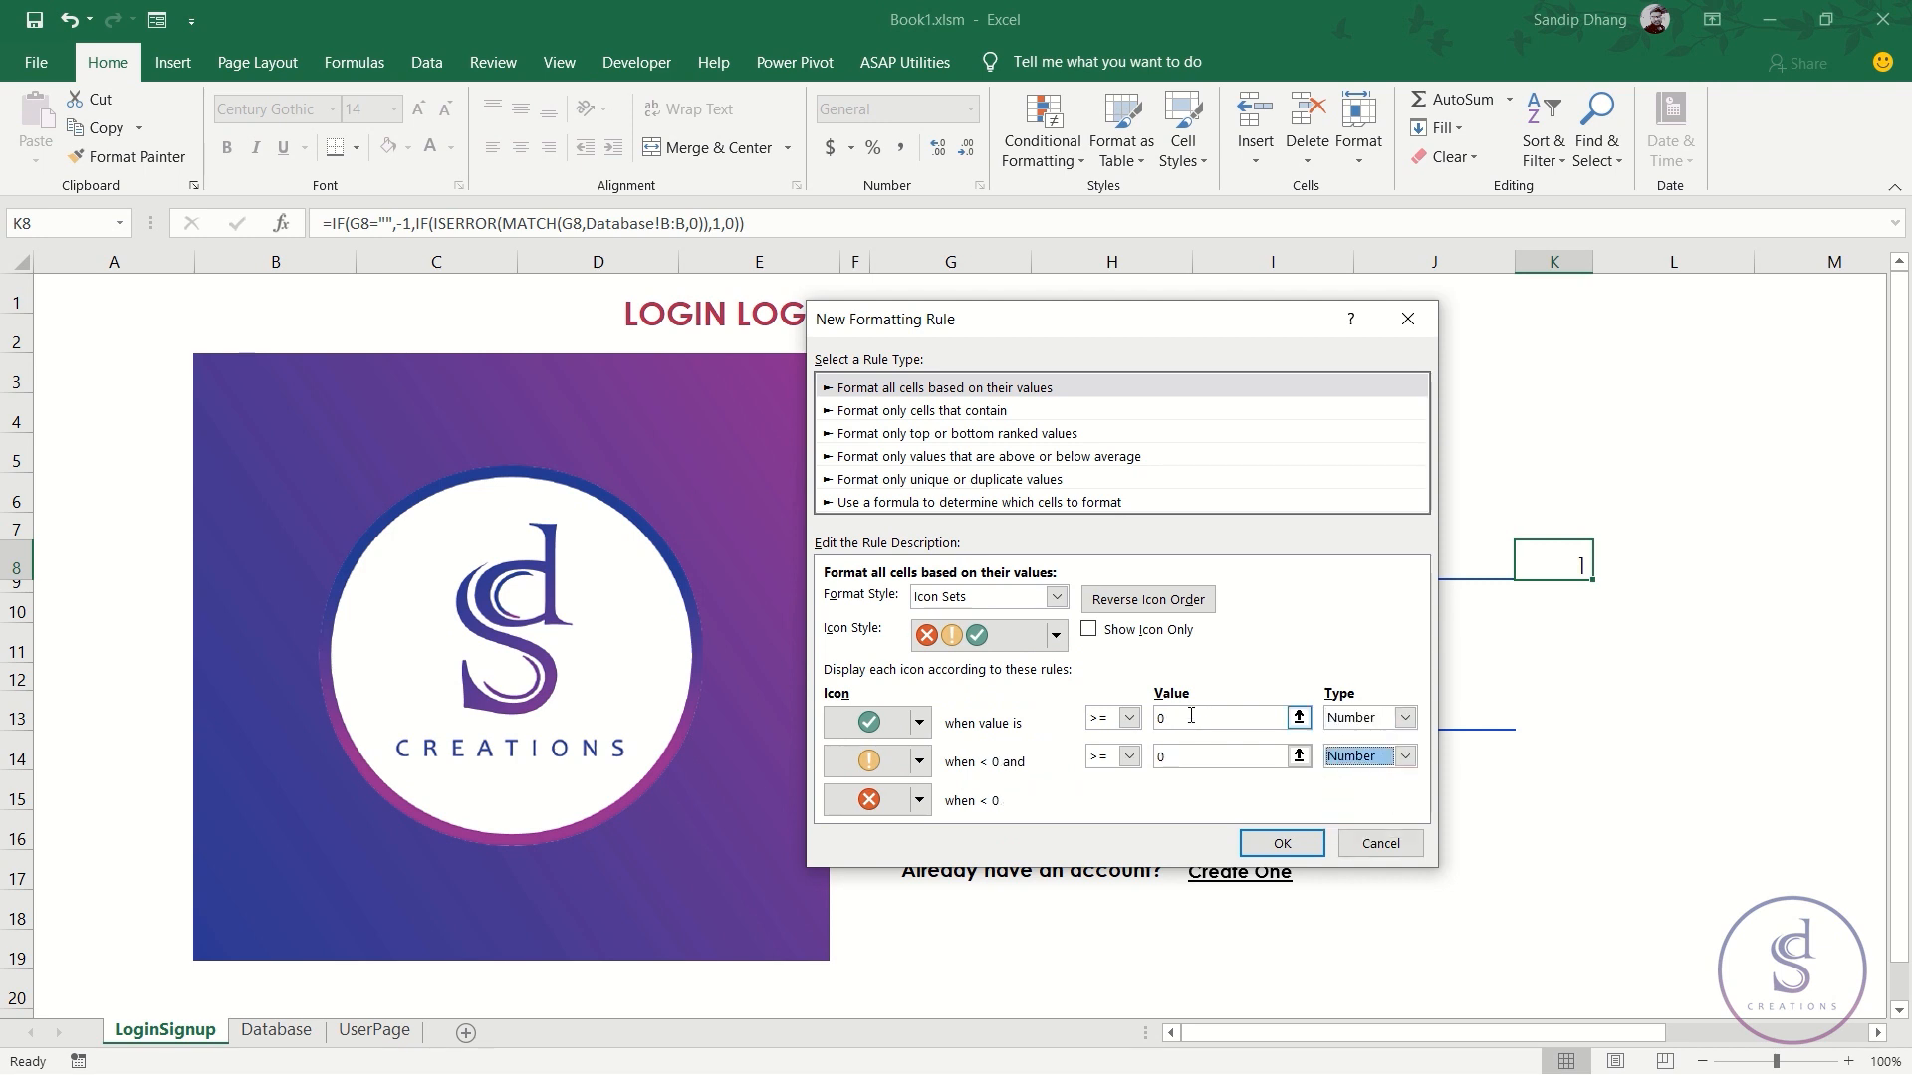
pyautogui.click(1205, 717)
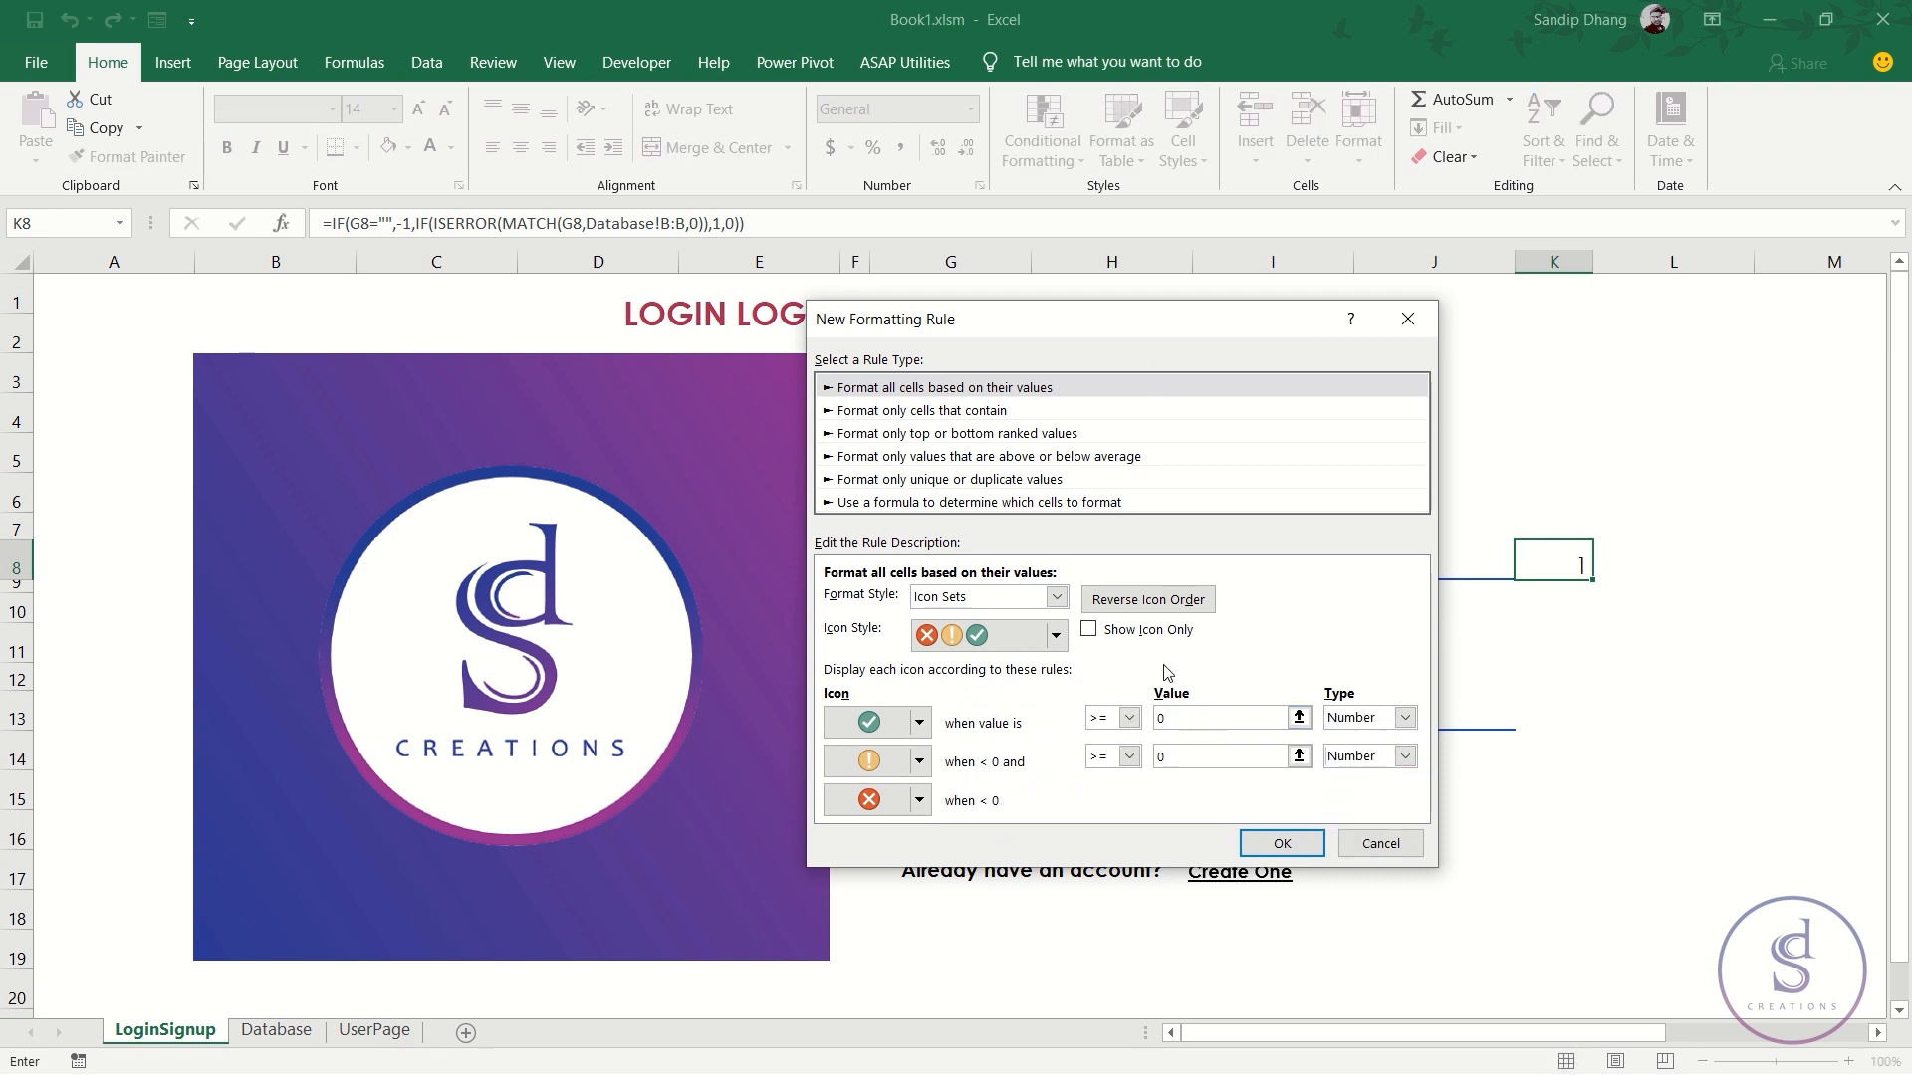
pyautogui.press('BackSpace')
pyautogui.write('1')
pyautogui.click(1213, 751)
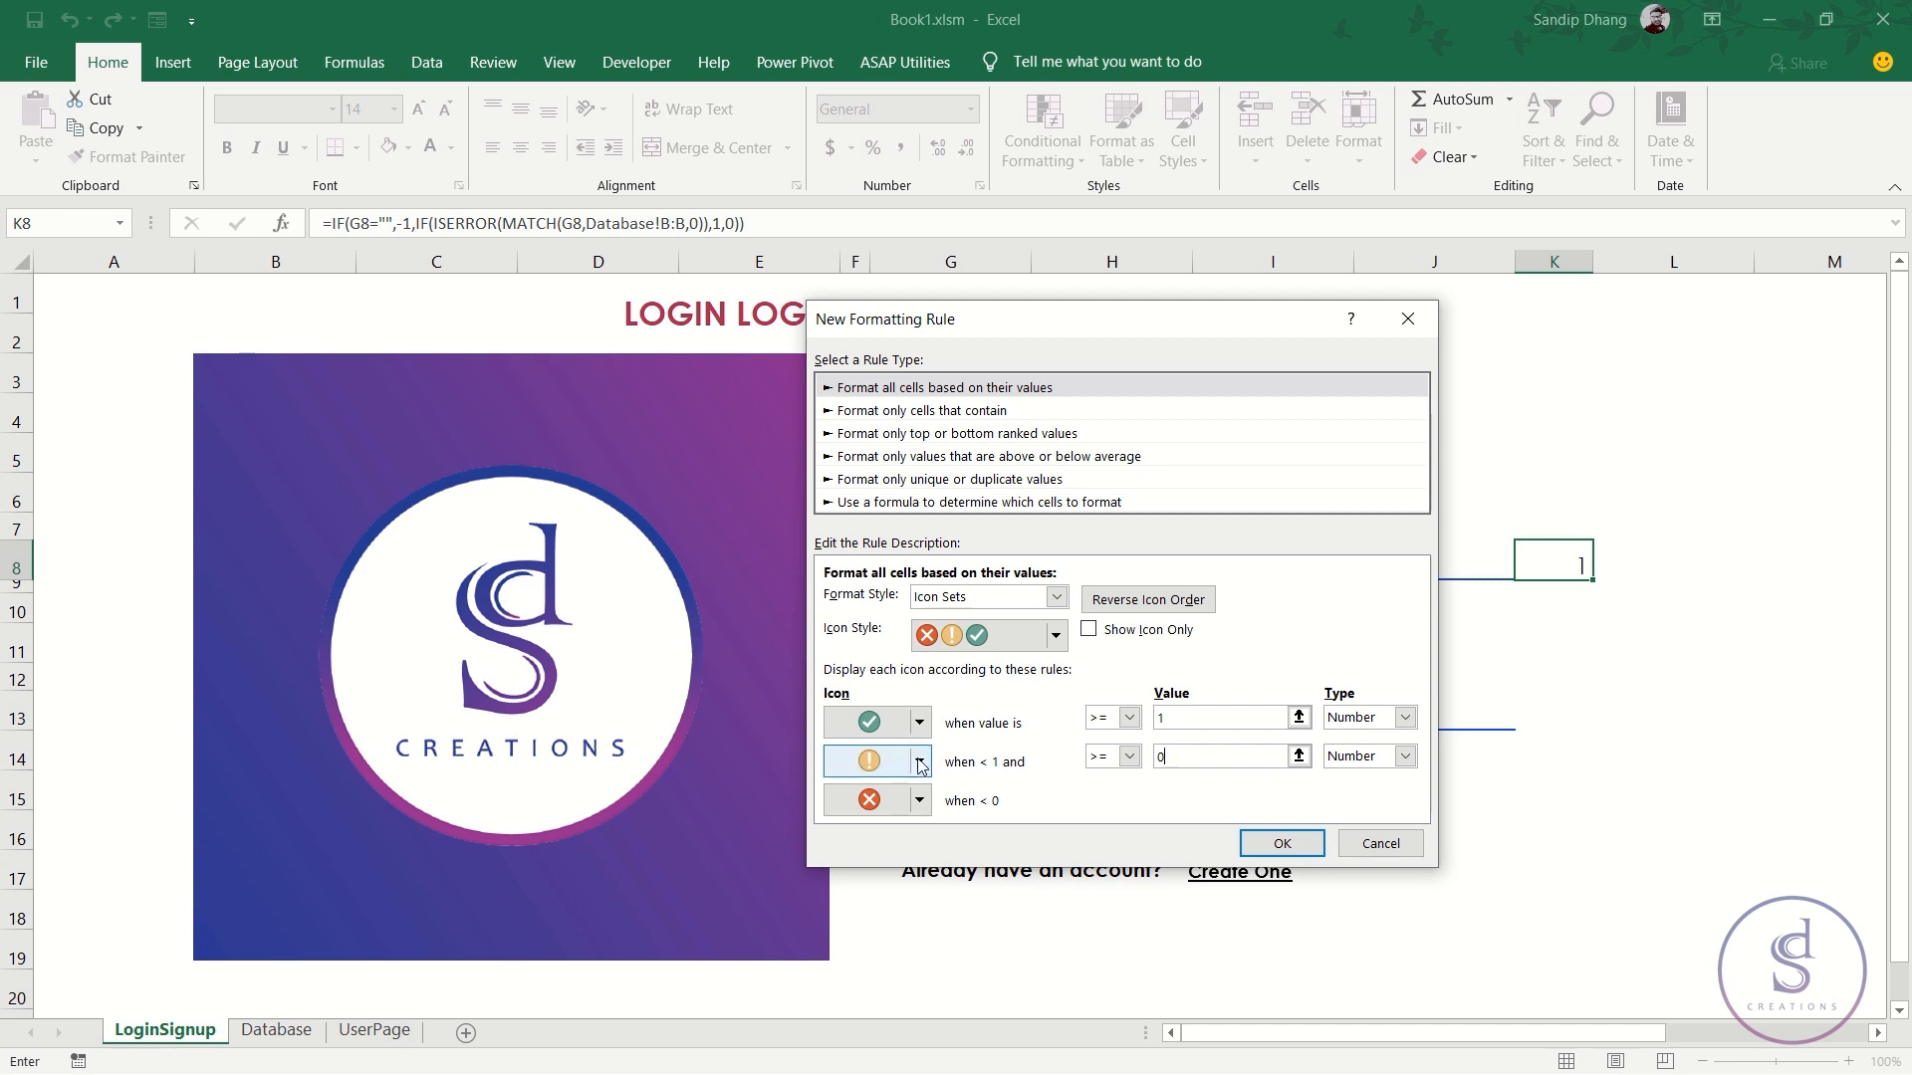
pyautogui.click(919, 799)
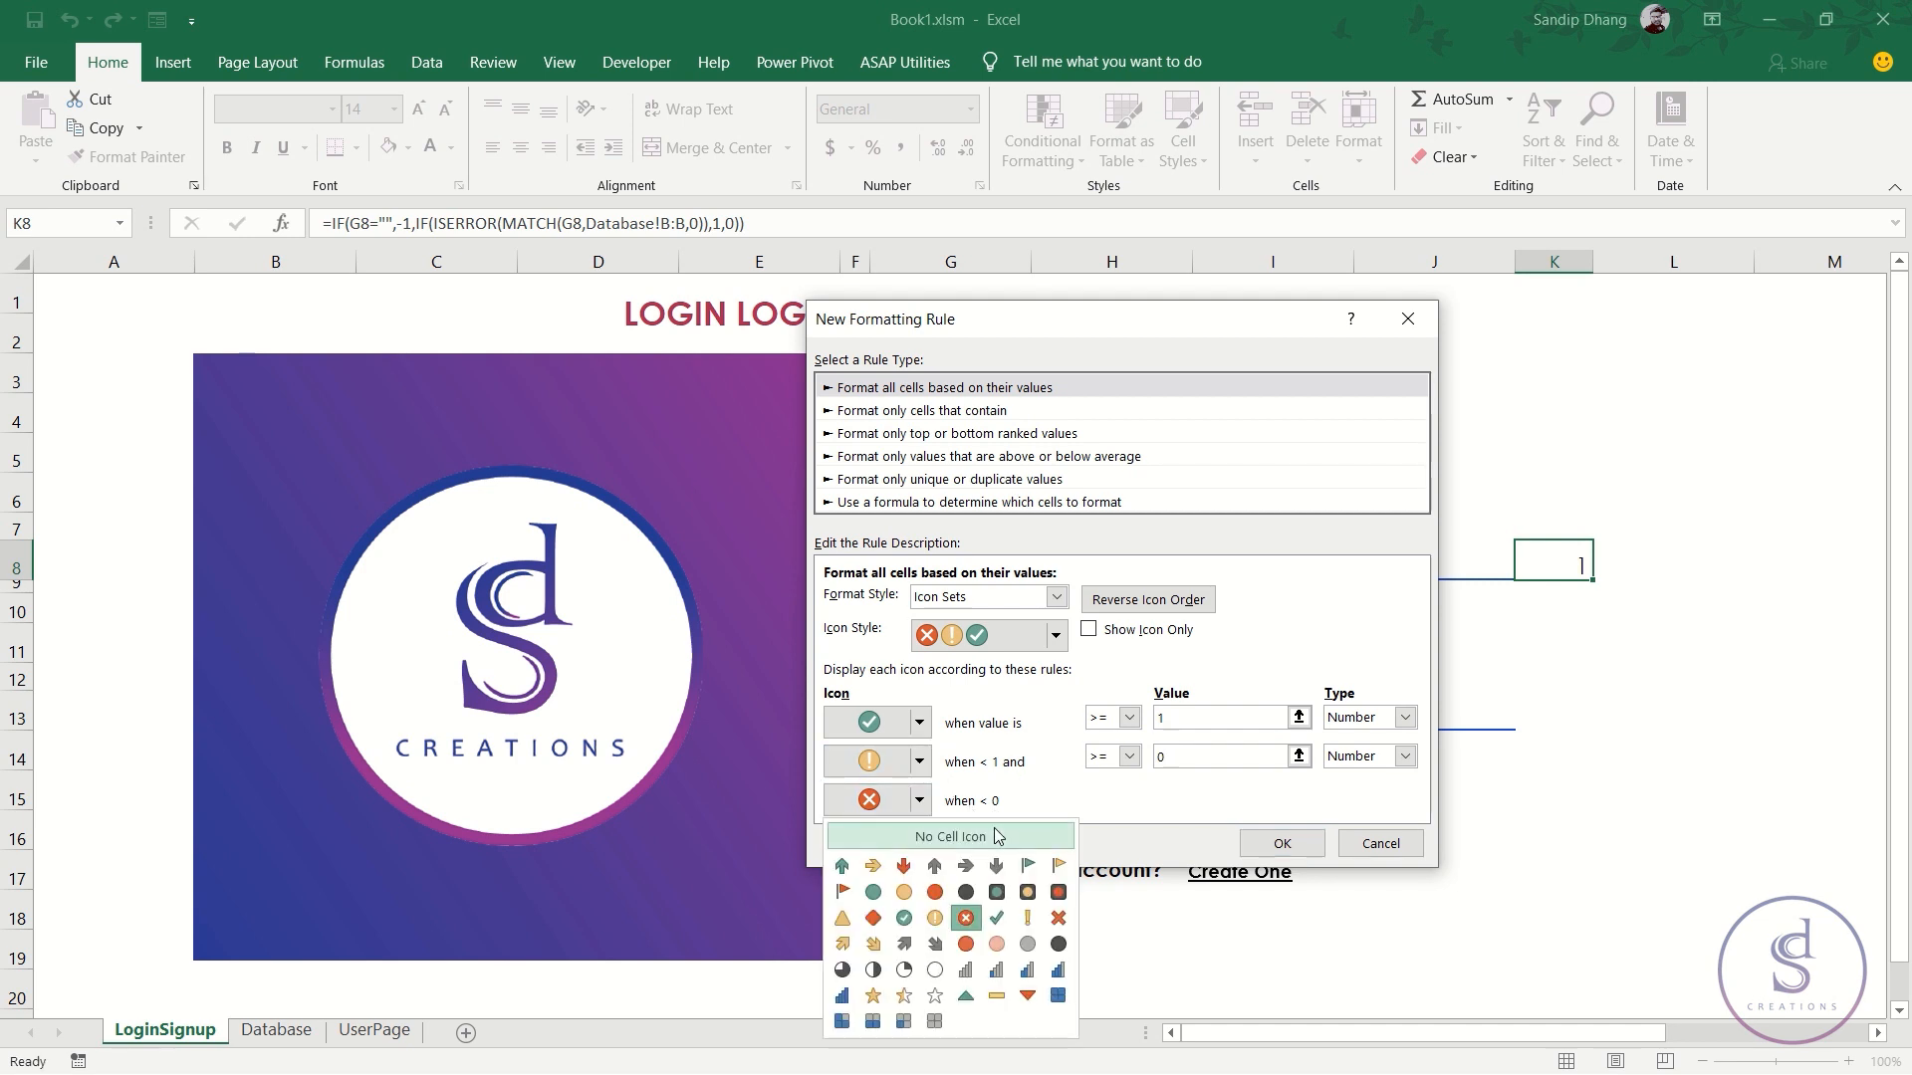
pyautogui.click(997, 836)
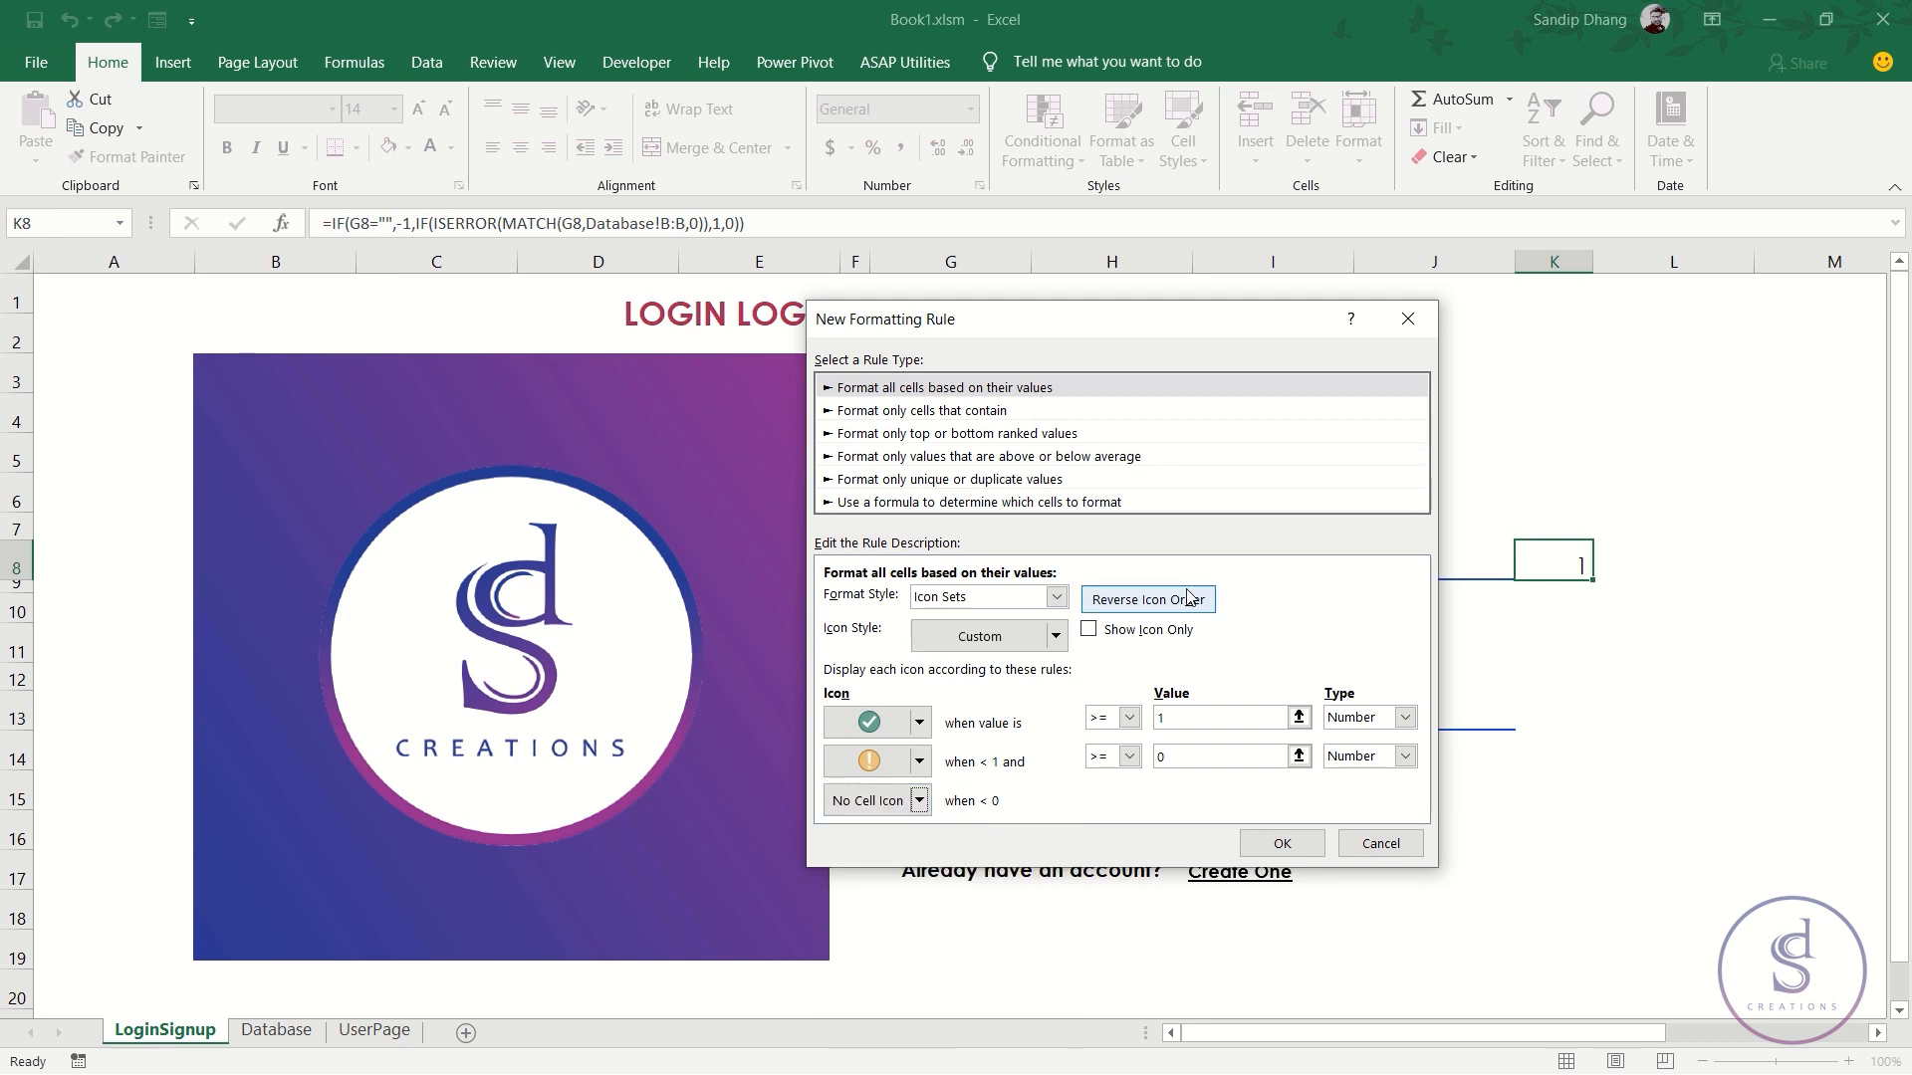
pyautogui.click(1091, 632)
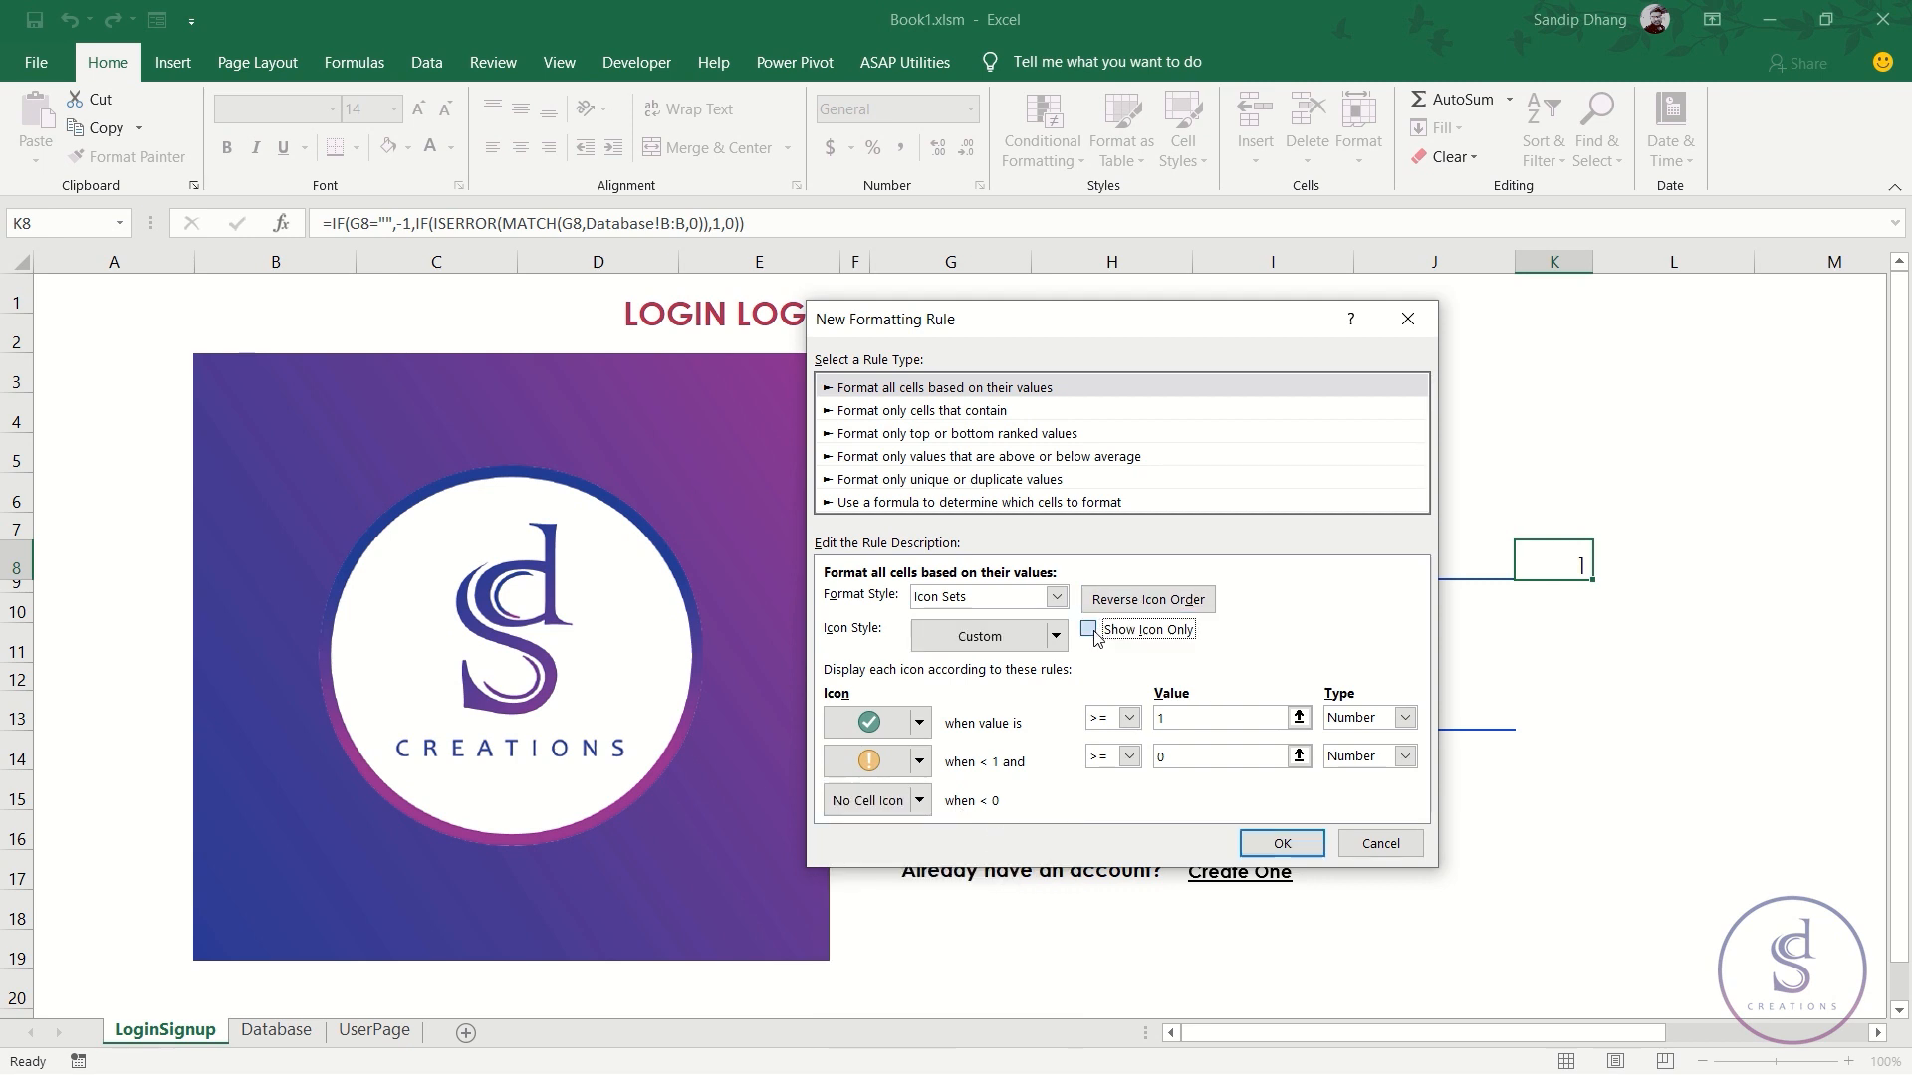
pyautogui.click(1281, 843)
pyautogui.click(1263, 720)
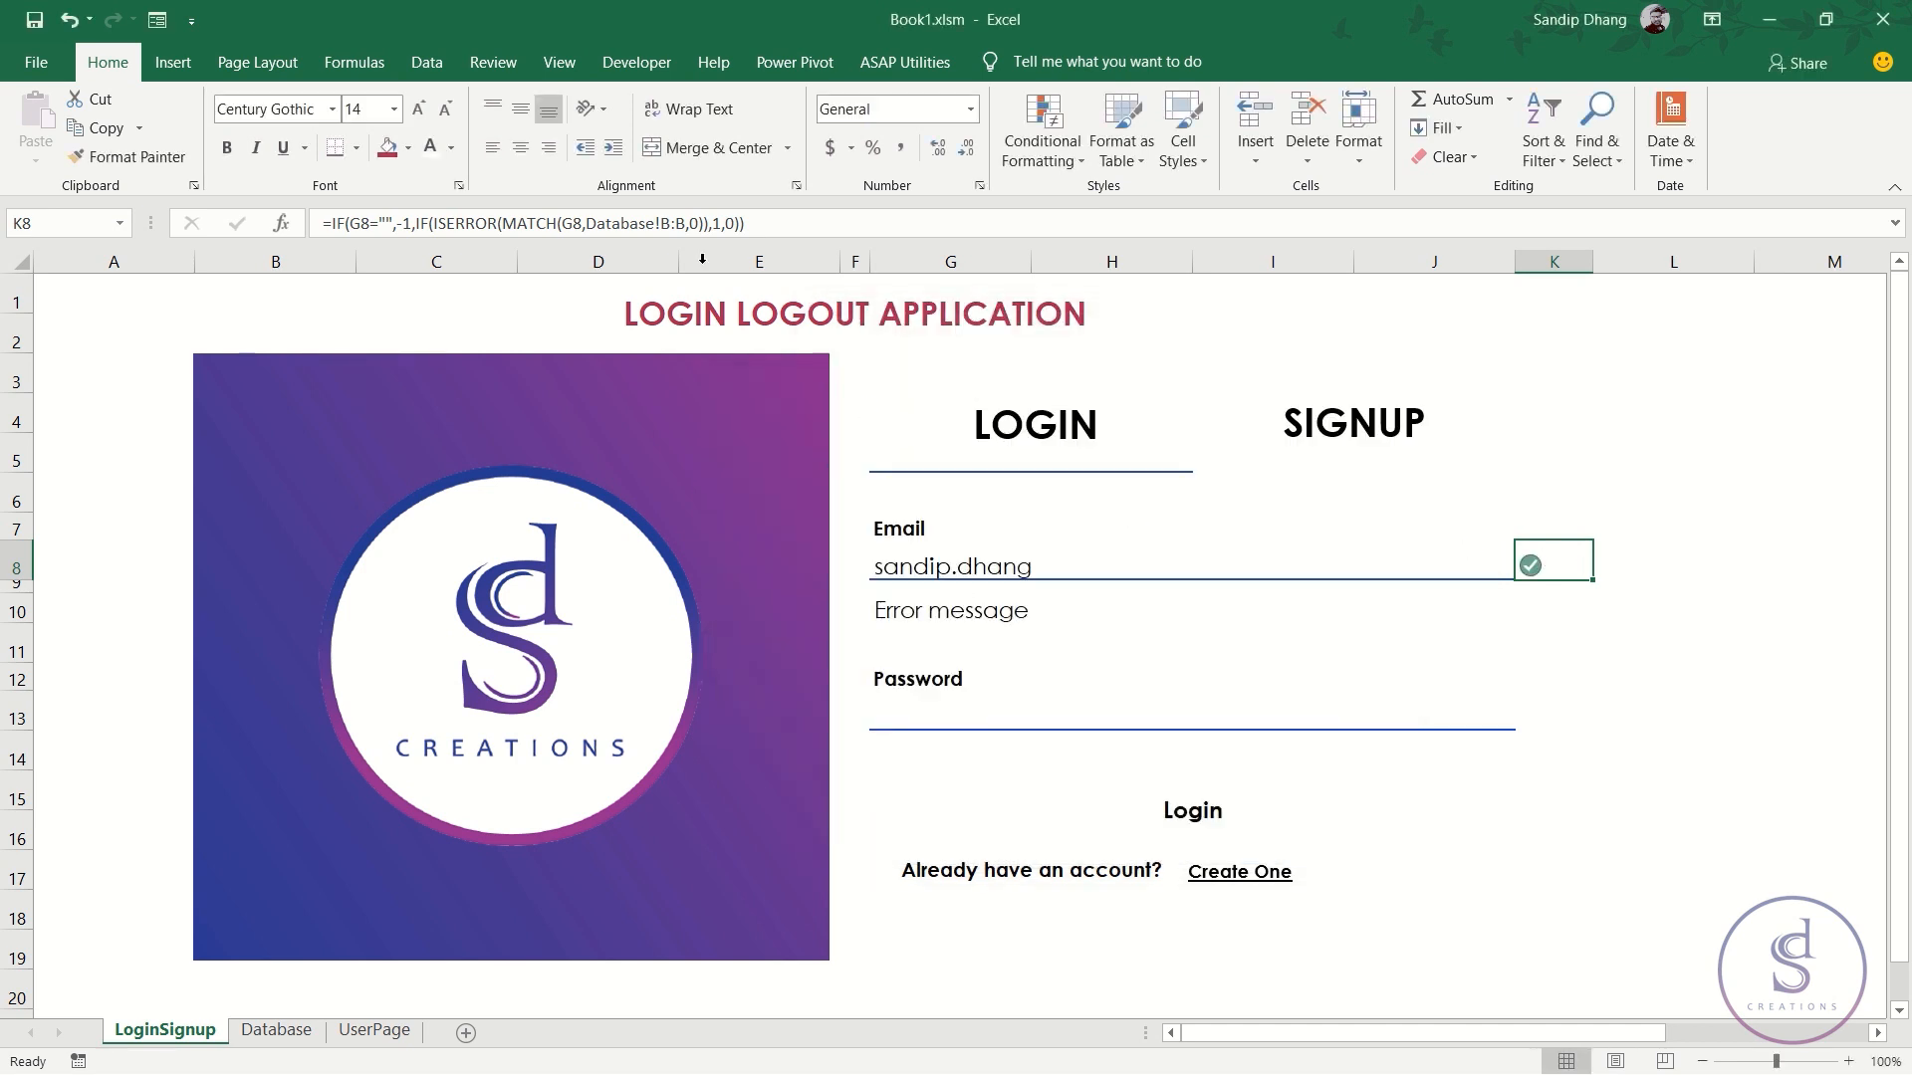
# - Center and middle-align K8's icon and increase its font size to 16
pyautogui.click(520, 151)
pyautogui.click(526, 106)
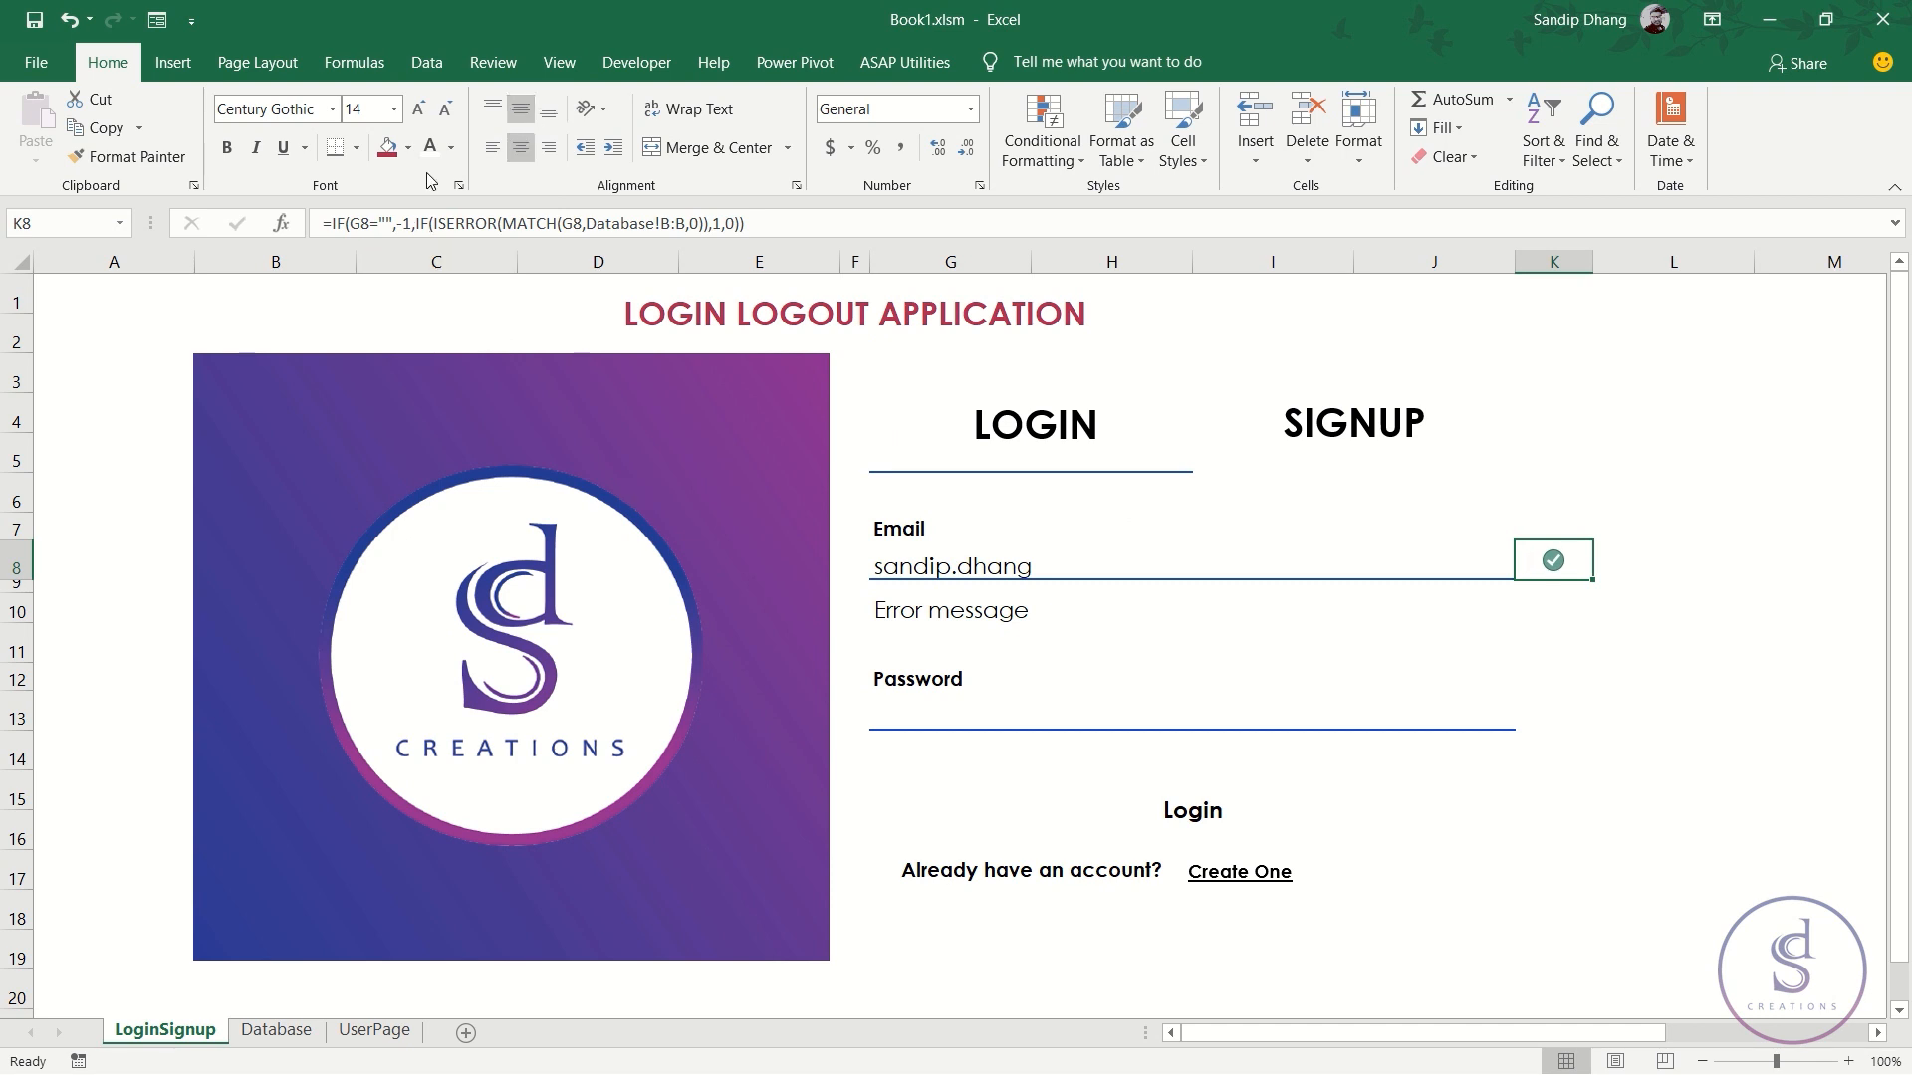
pyautogui.click(418, 108)
pyautogui.click(1649, 563)
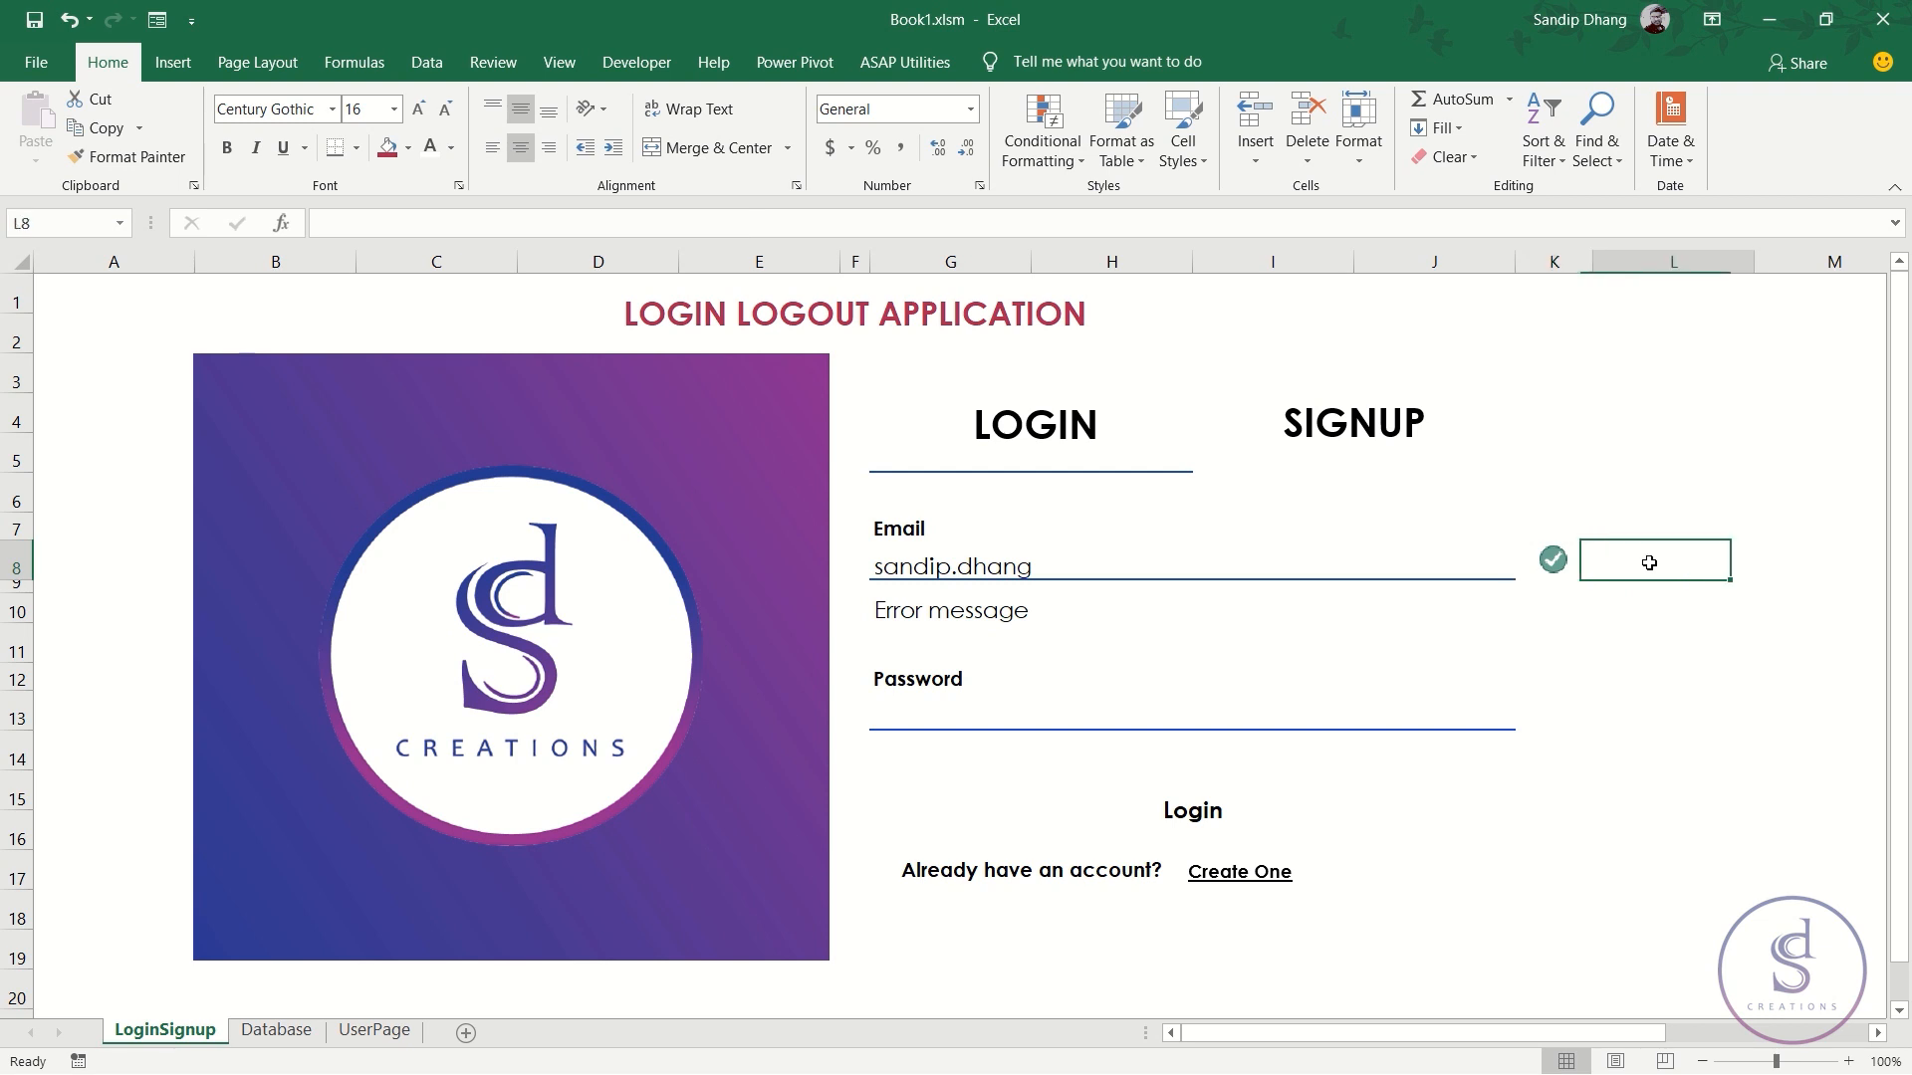
pyautogui.doubleClick(1127, 558)
pyautogui.write('@')
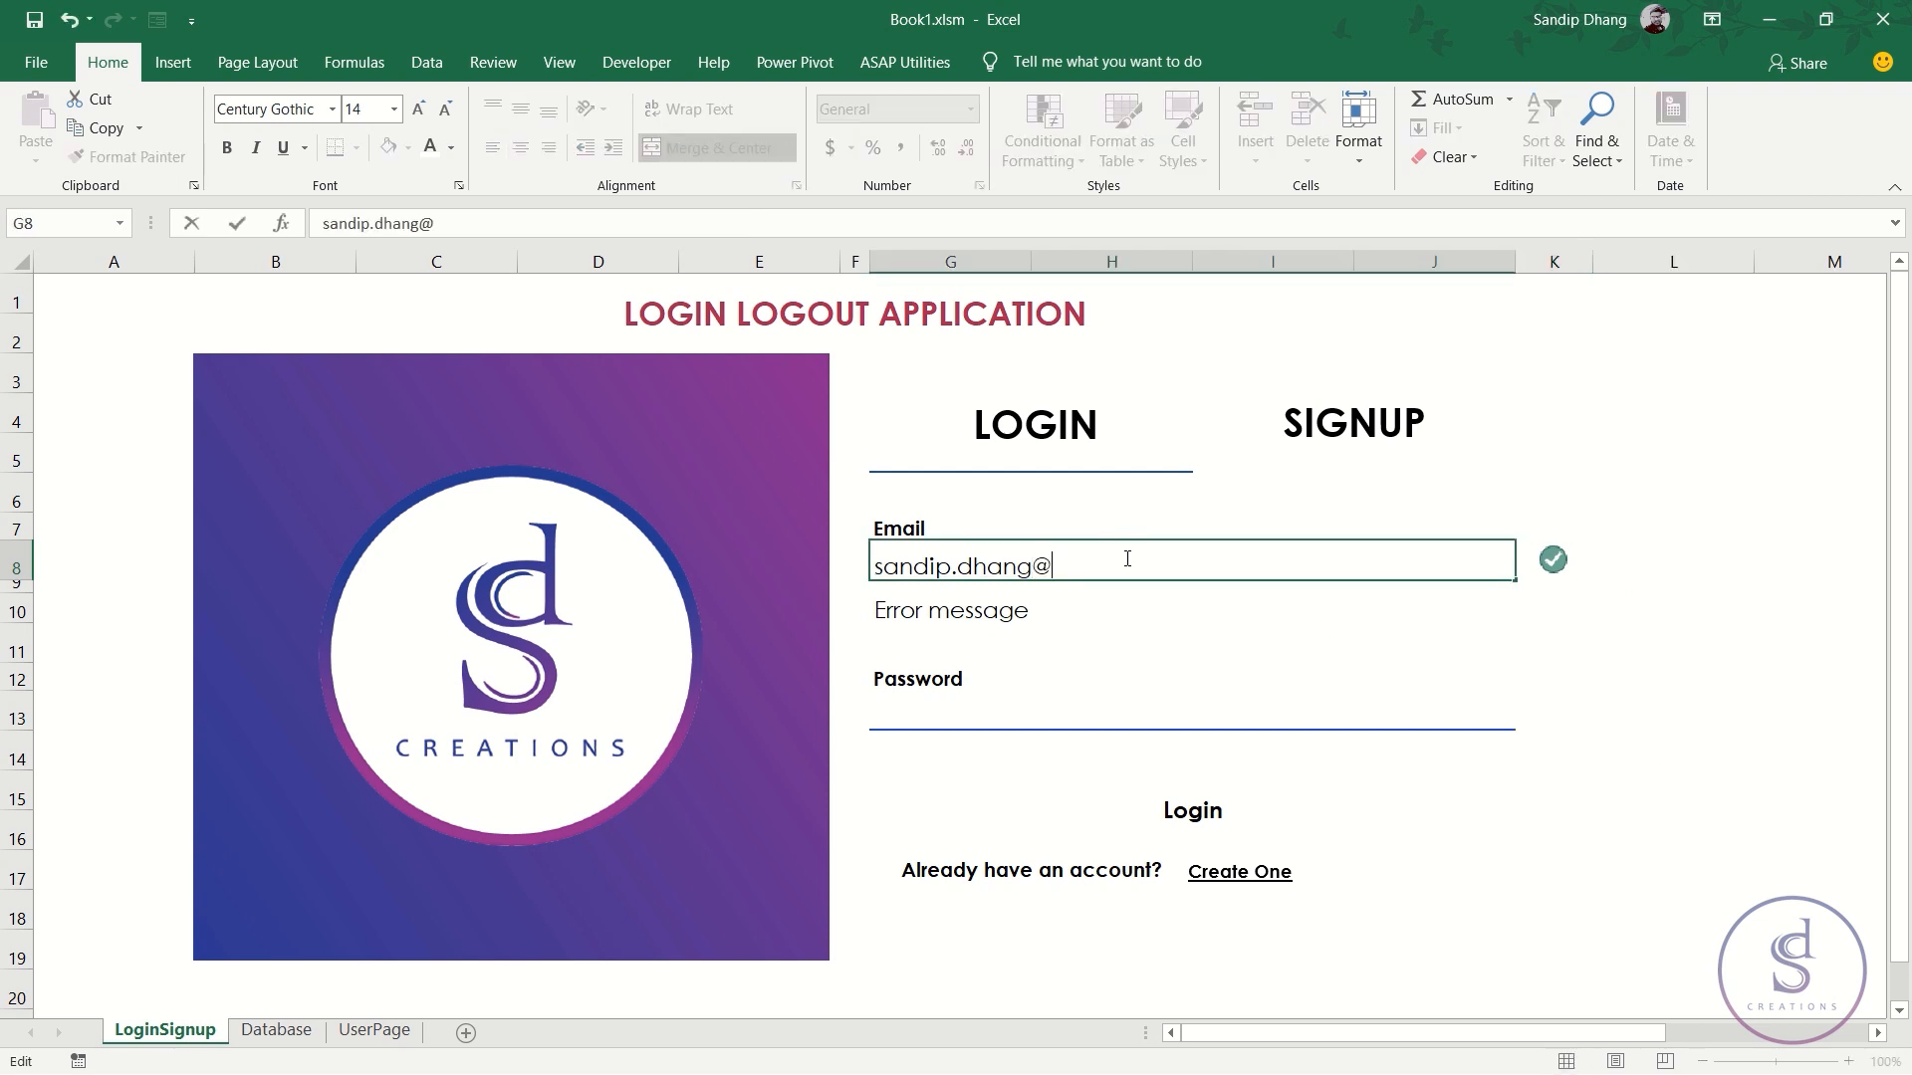
pyautogui.write('yahoo.com')
pyautogui.press('Return')
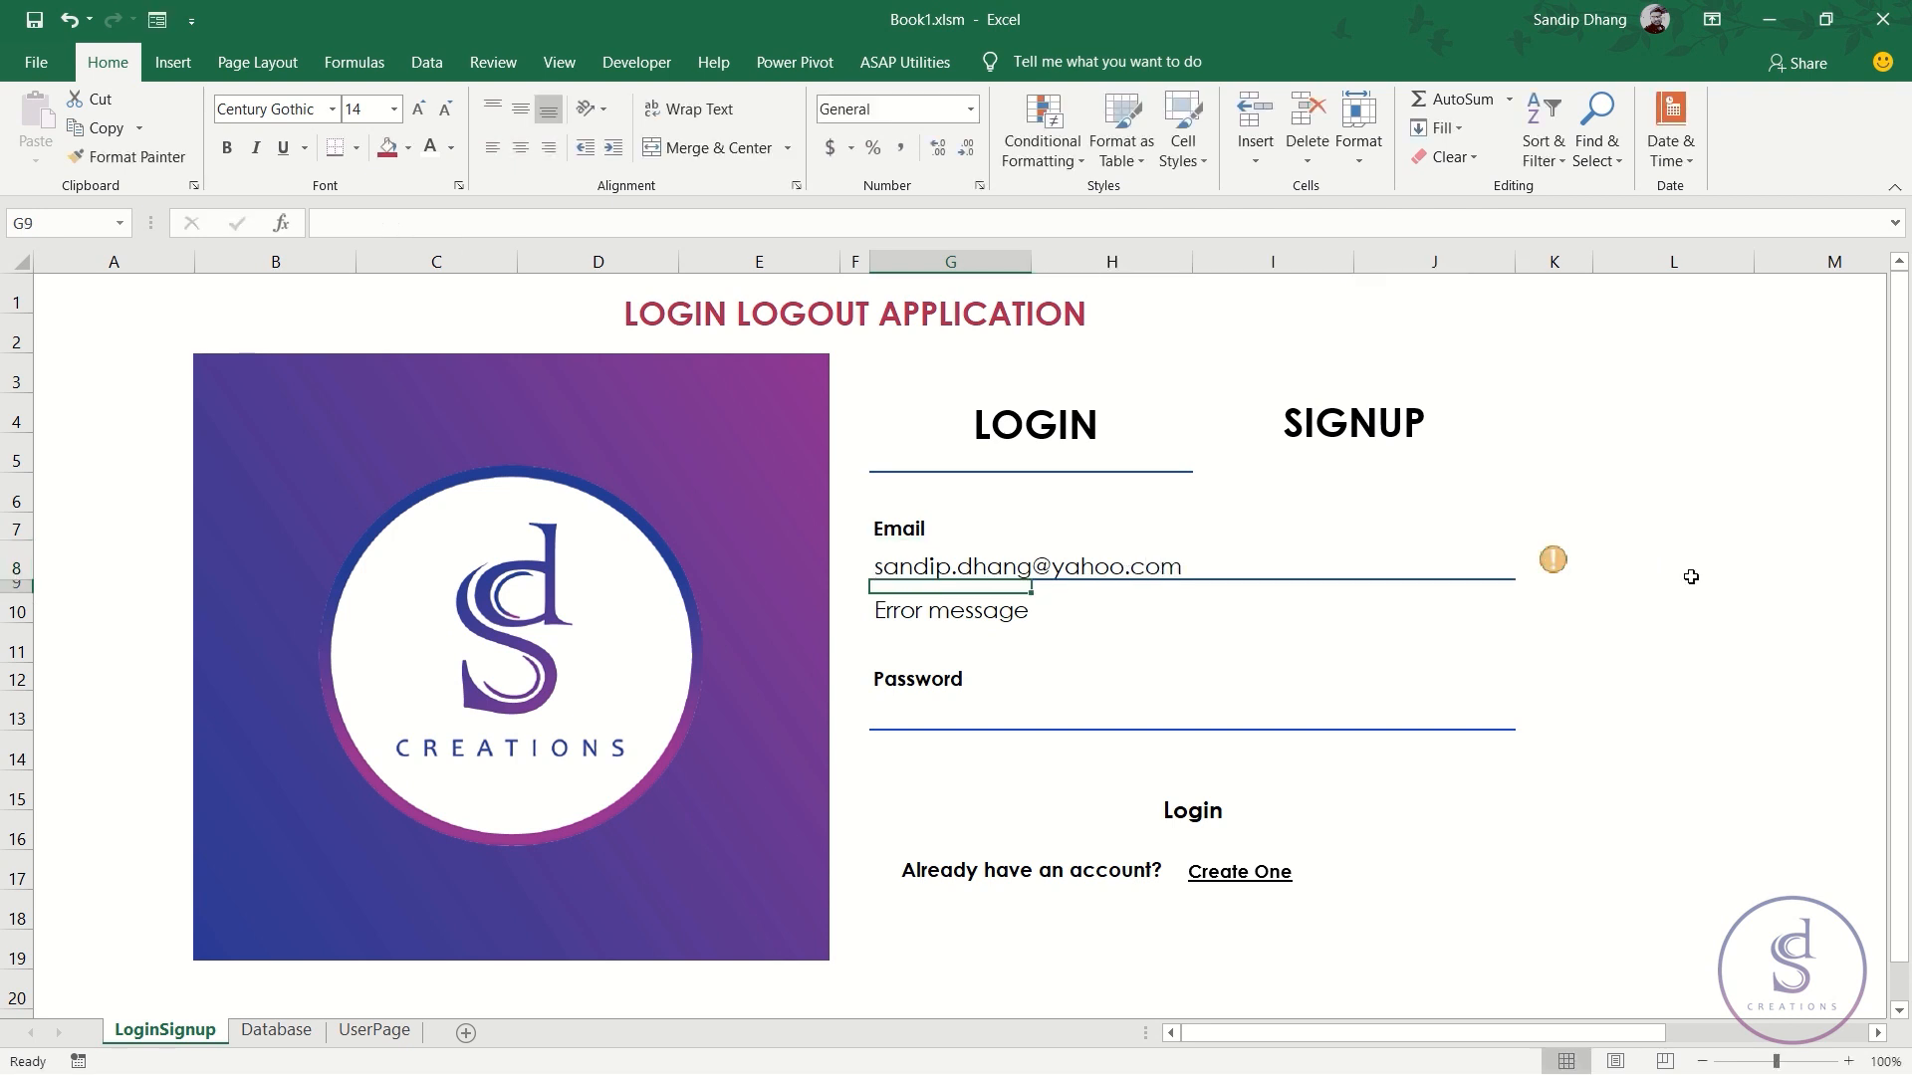
pyautogui.click(1554, 564)
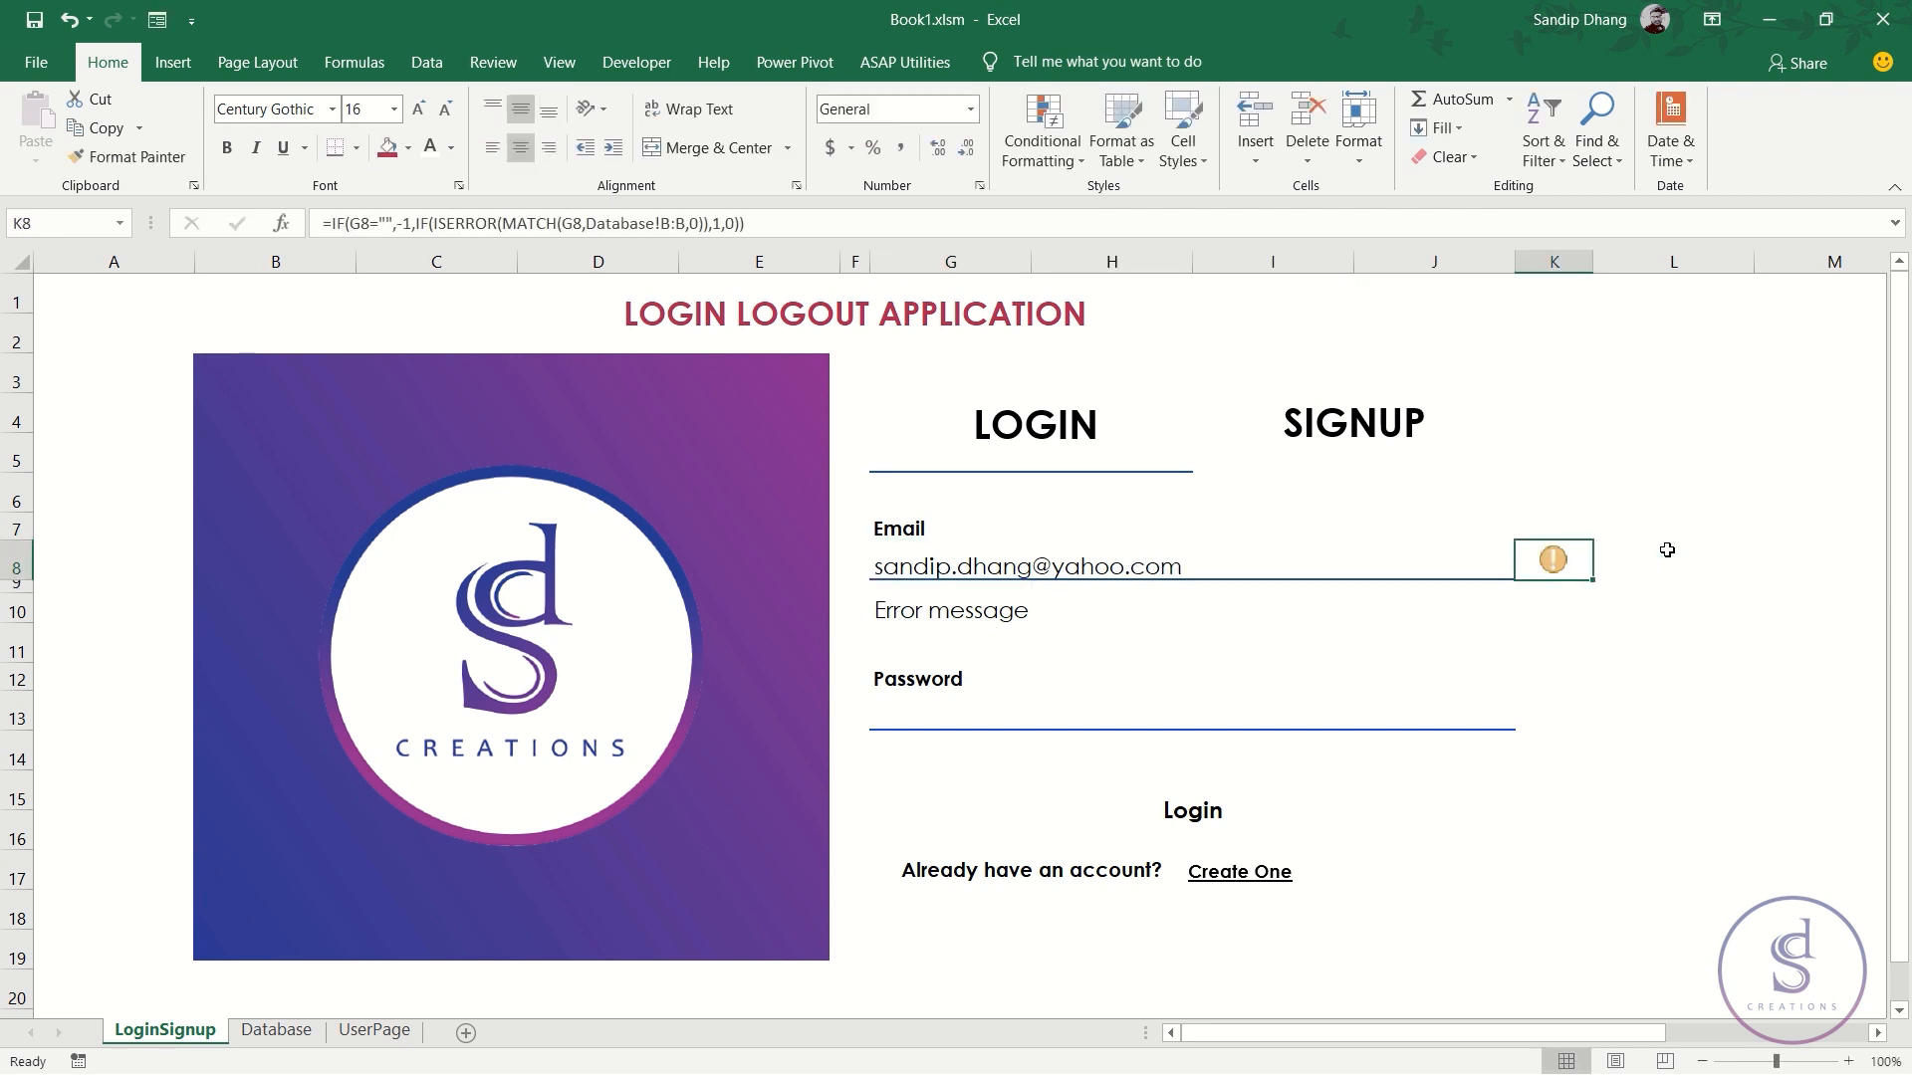
pyautogui.click(1250, 565)
pyautogui.press('Delete')
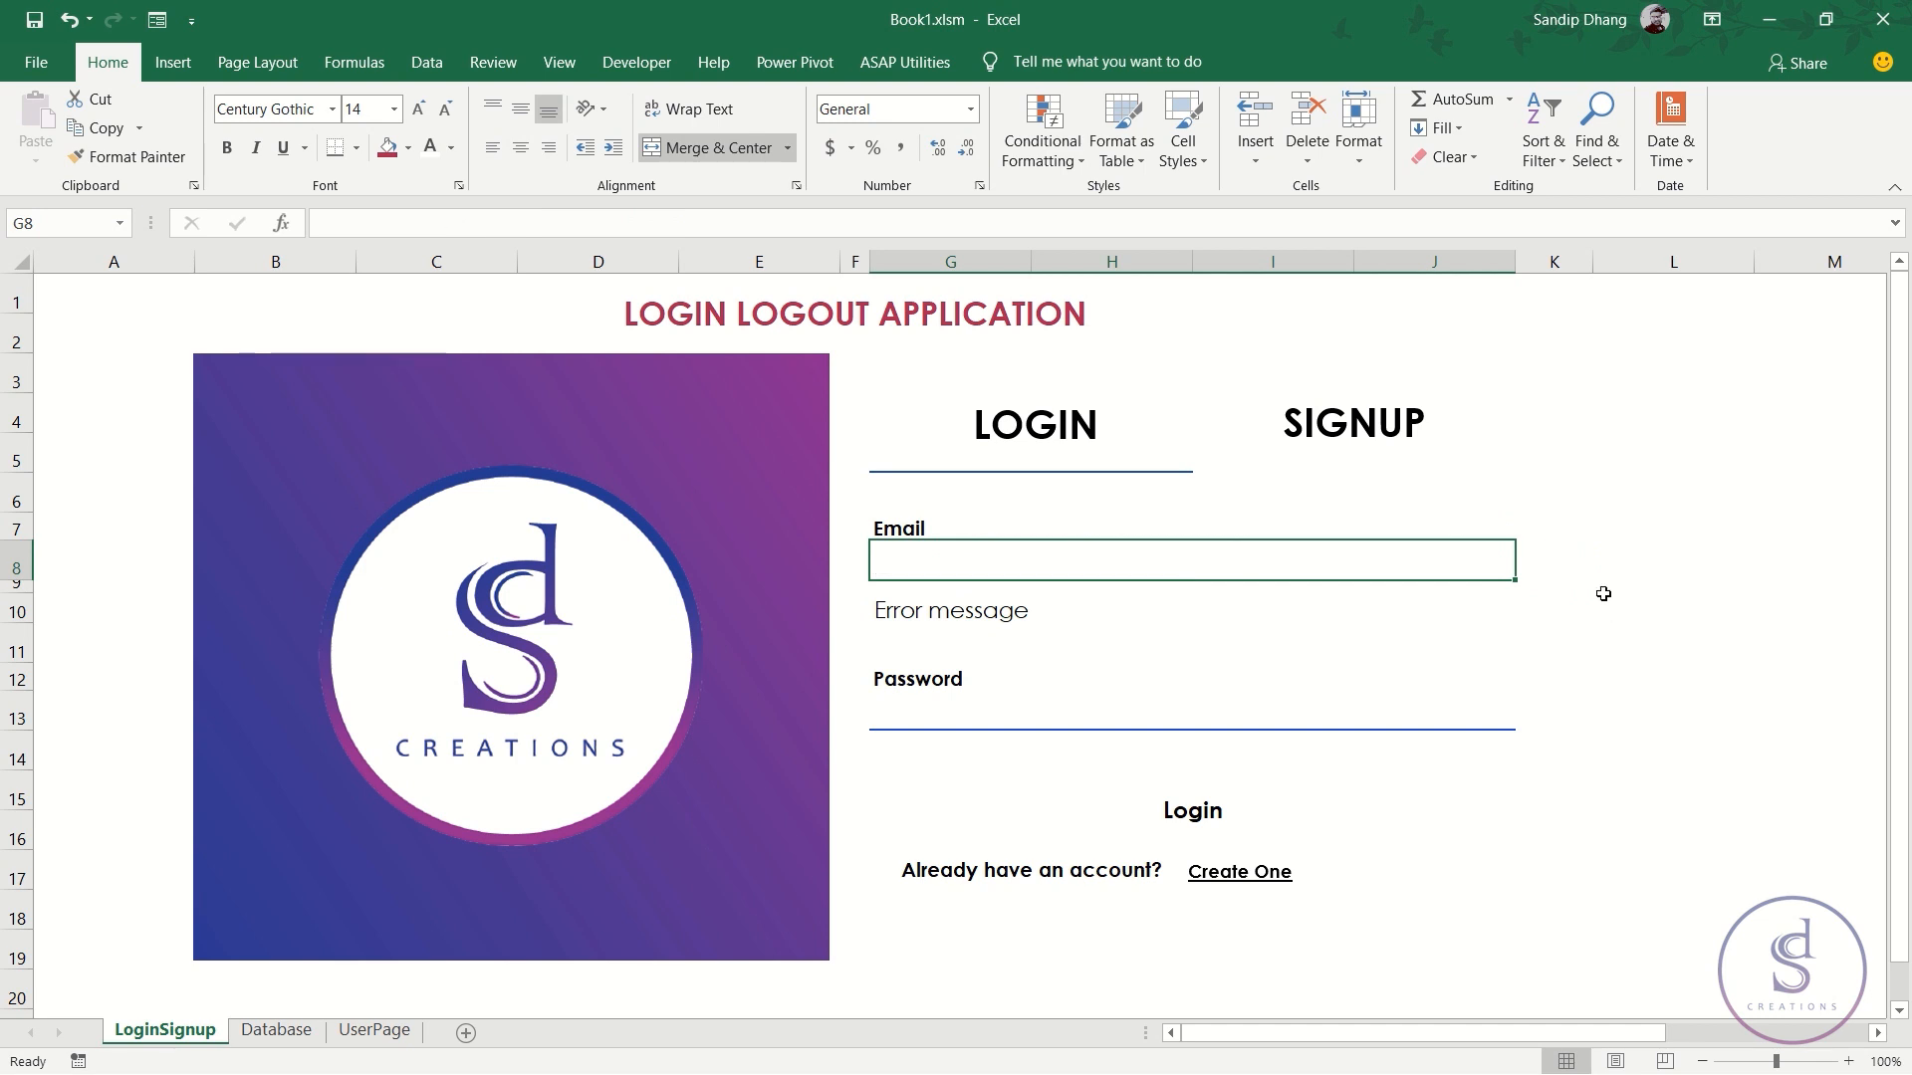
pyautogui.click(1558, 568)
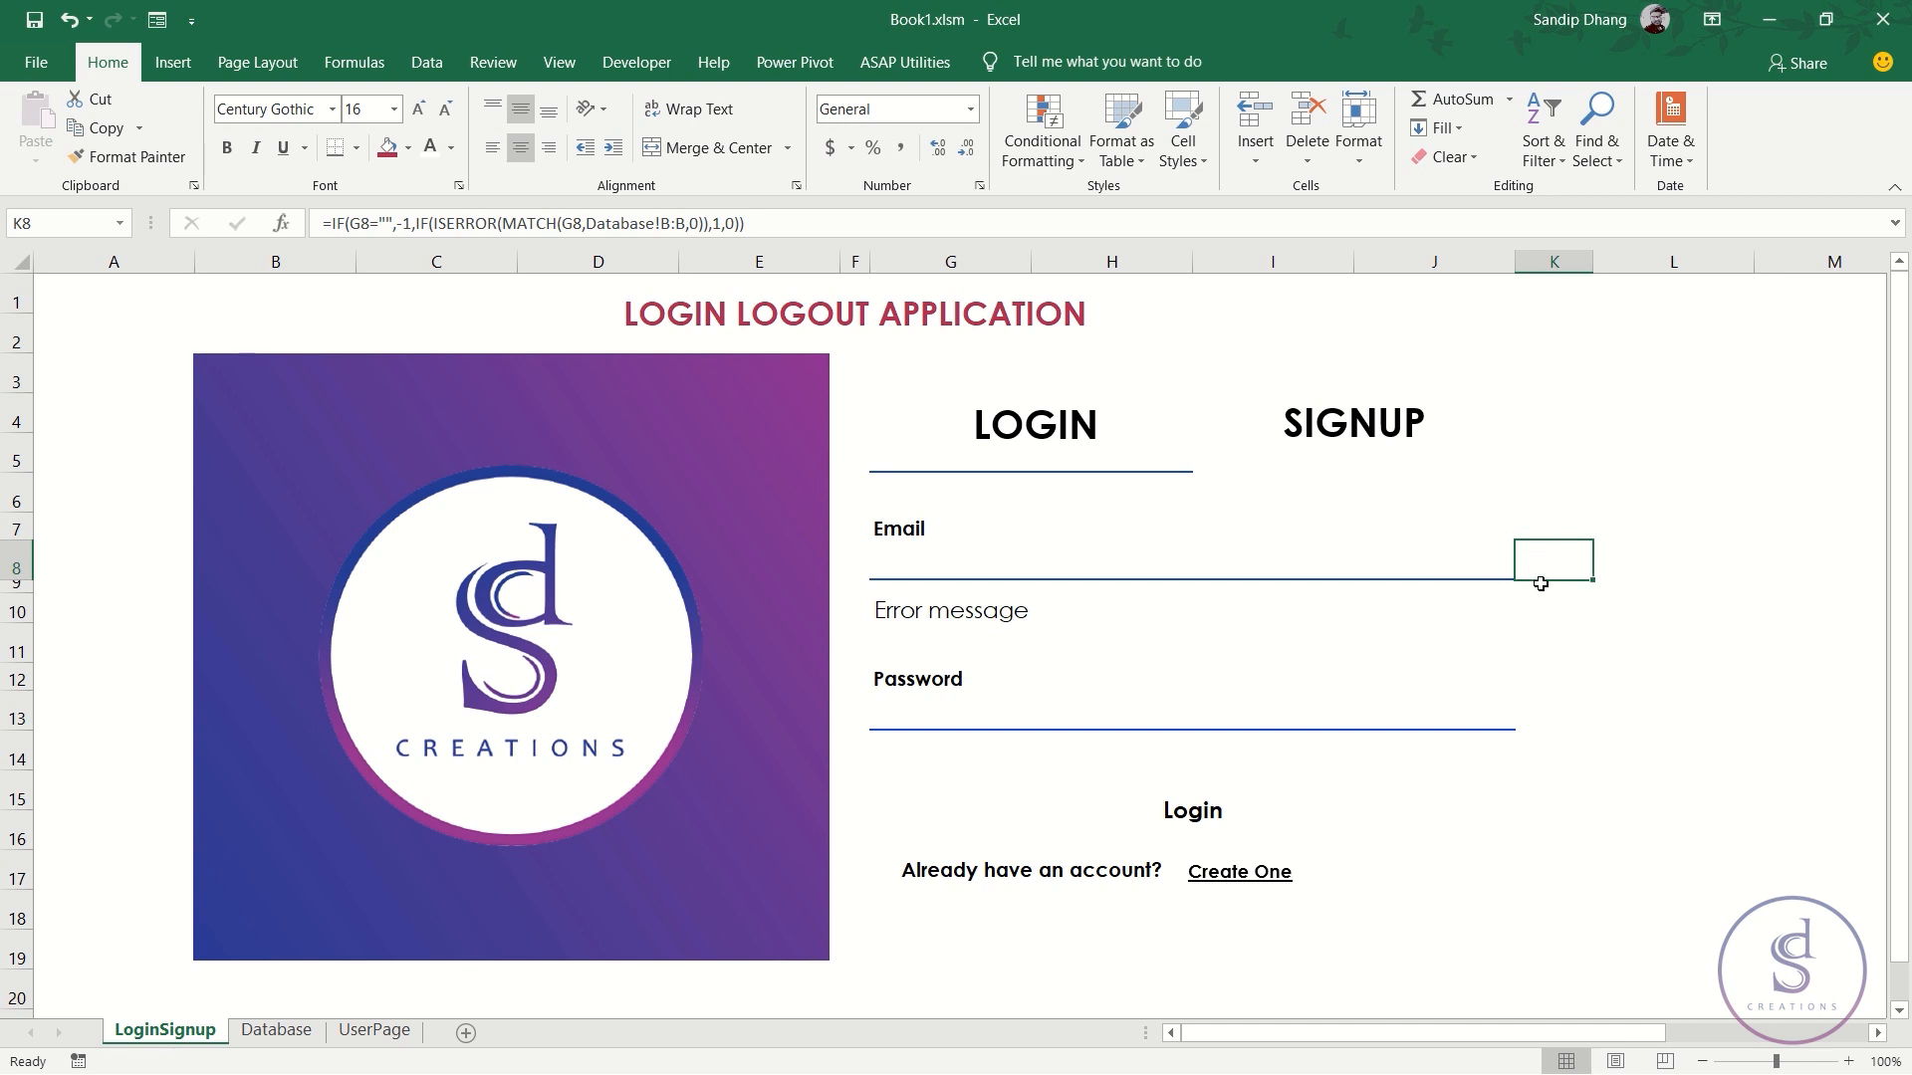
pyautogui.click(911, 618)
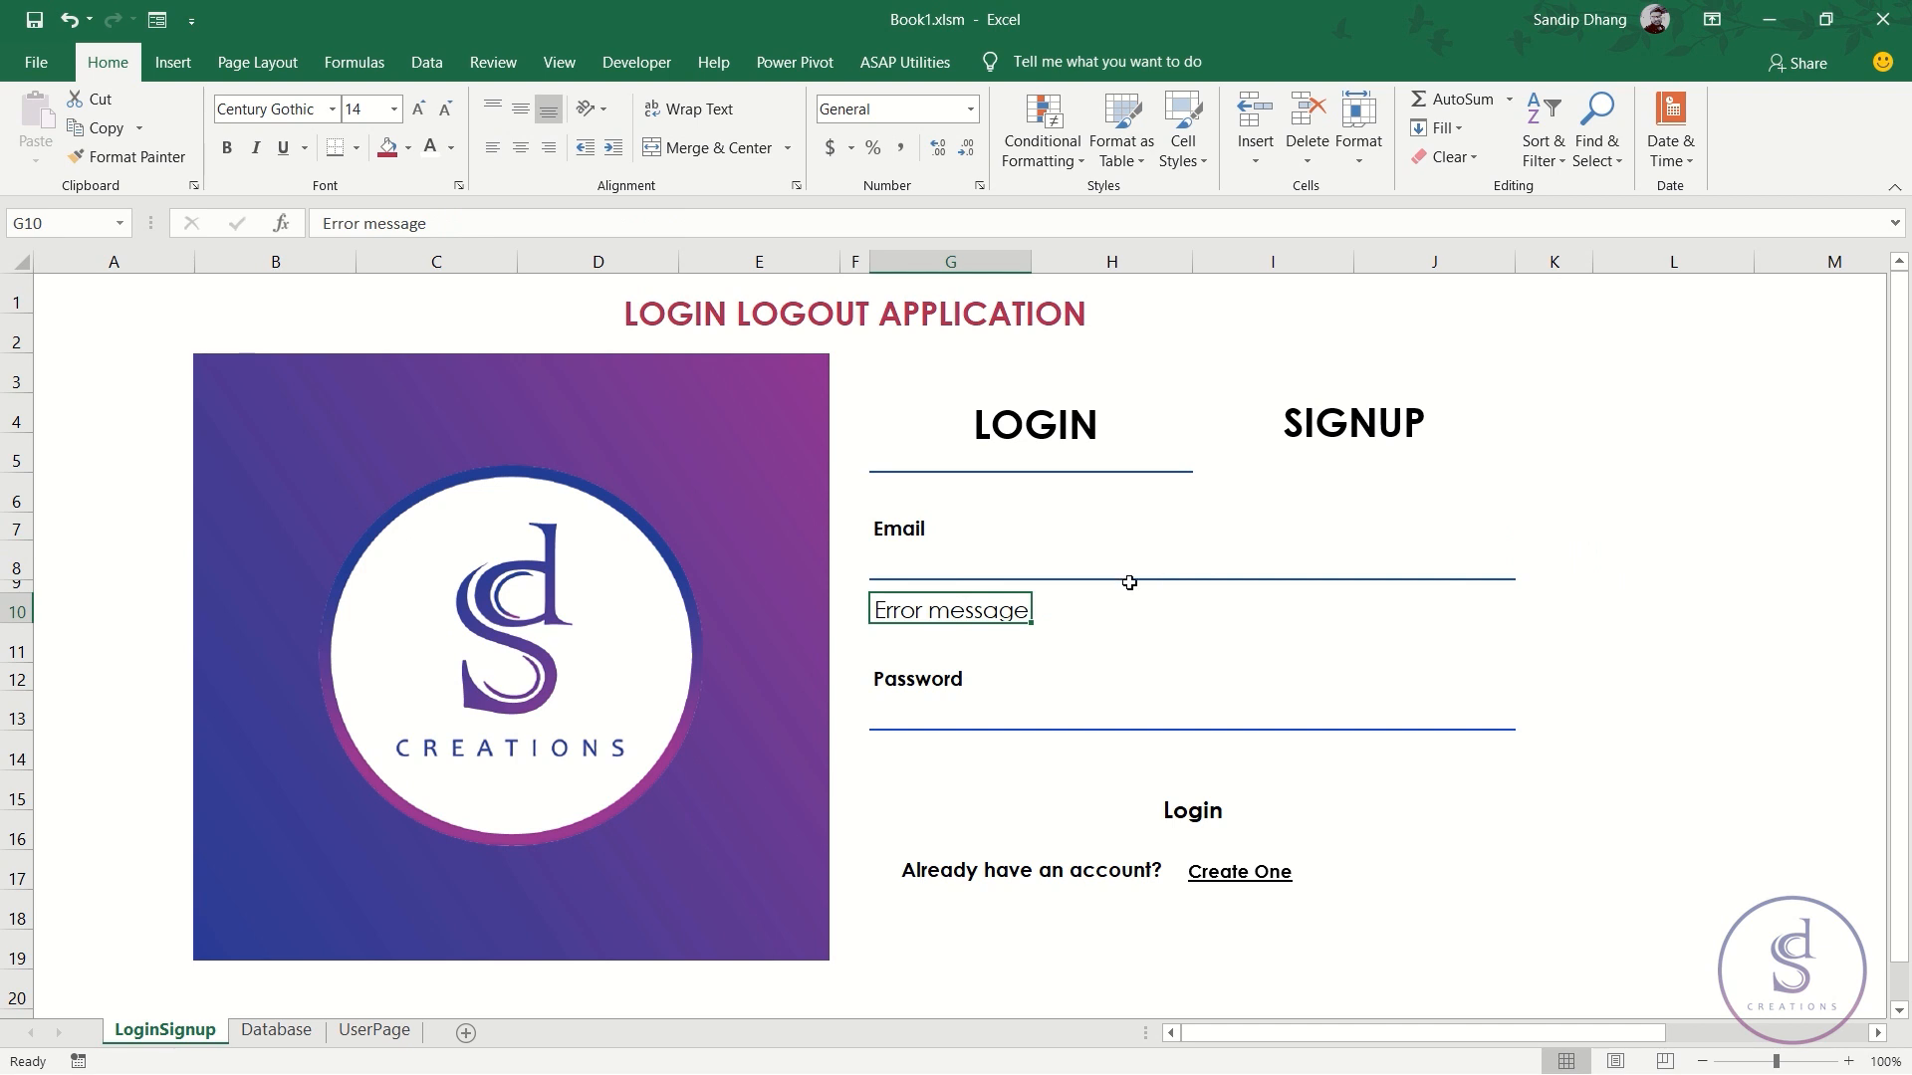
# - Clear G10 and begin the formula =IF(K8=-1,"",IF( with a nested IF
pyautogui.click(1546, 559)
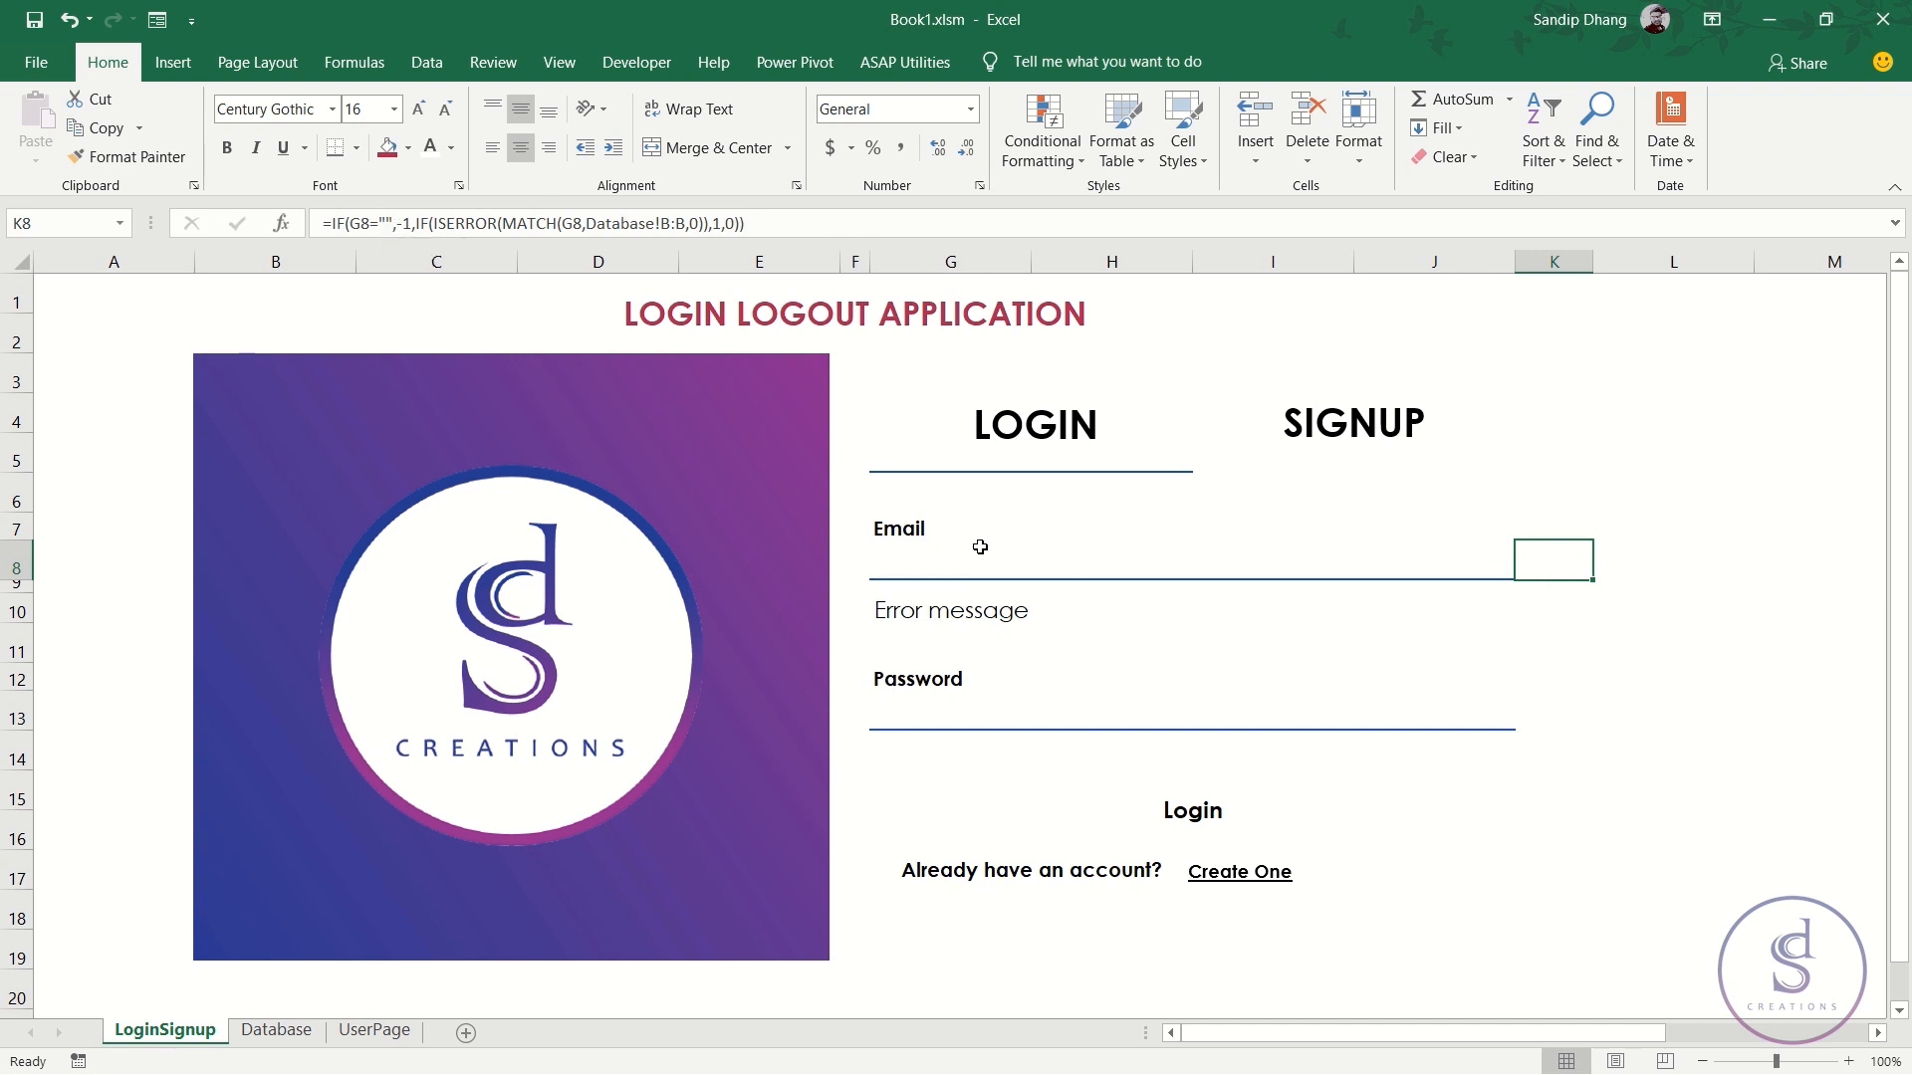
pyautogui.click(966, 611)
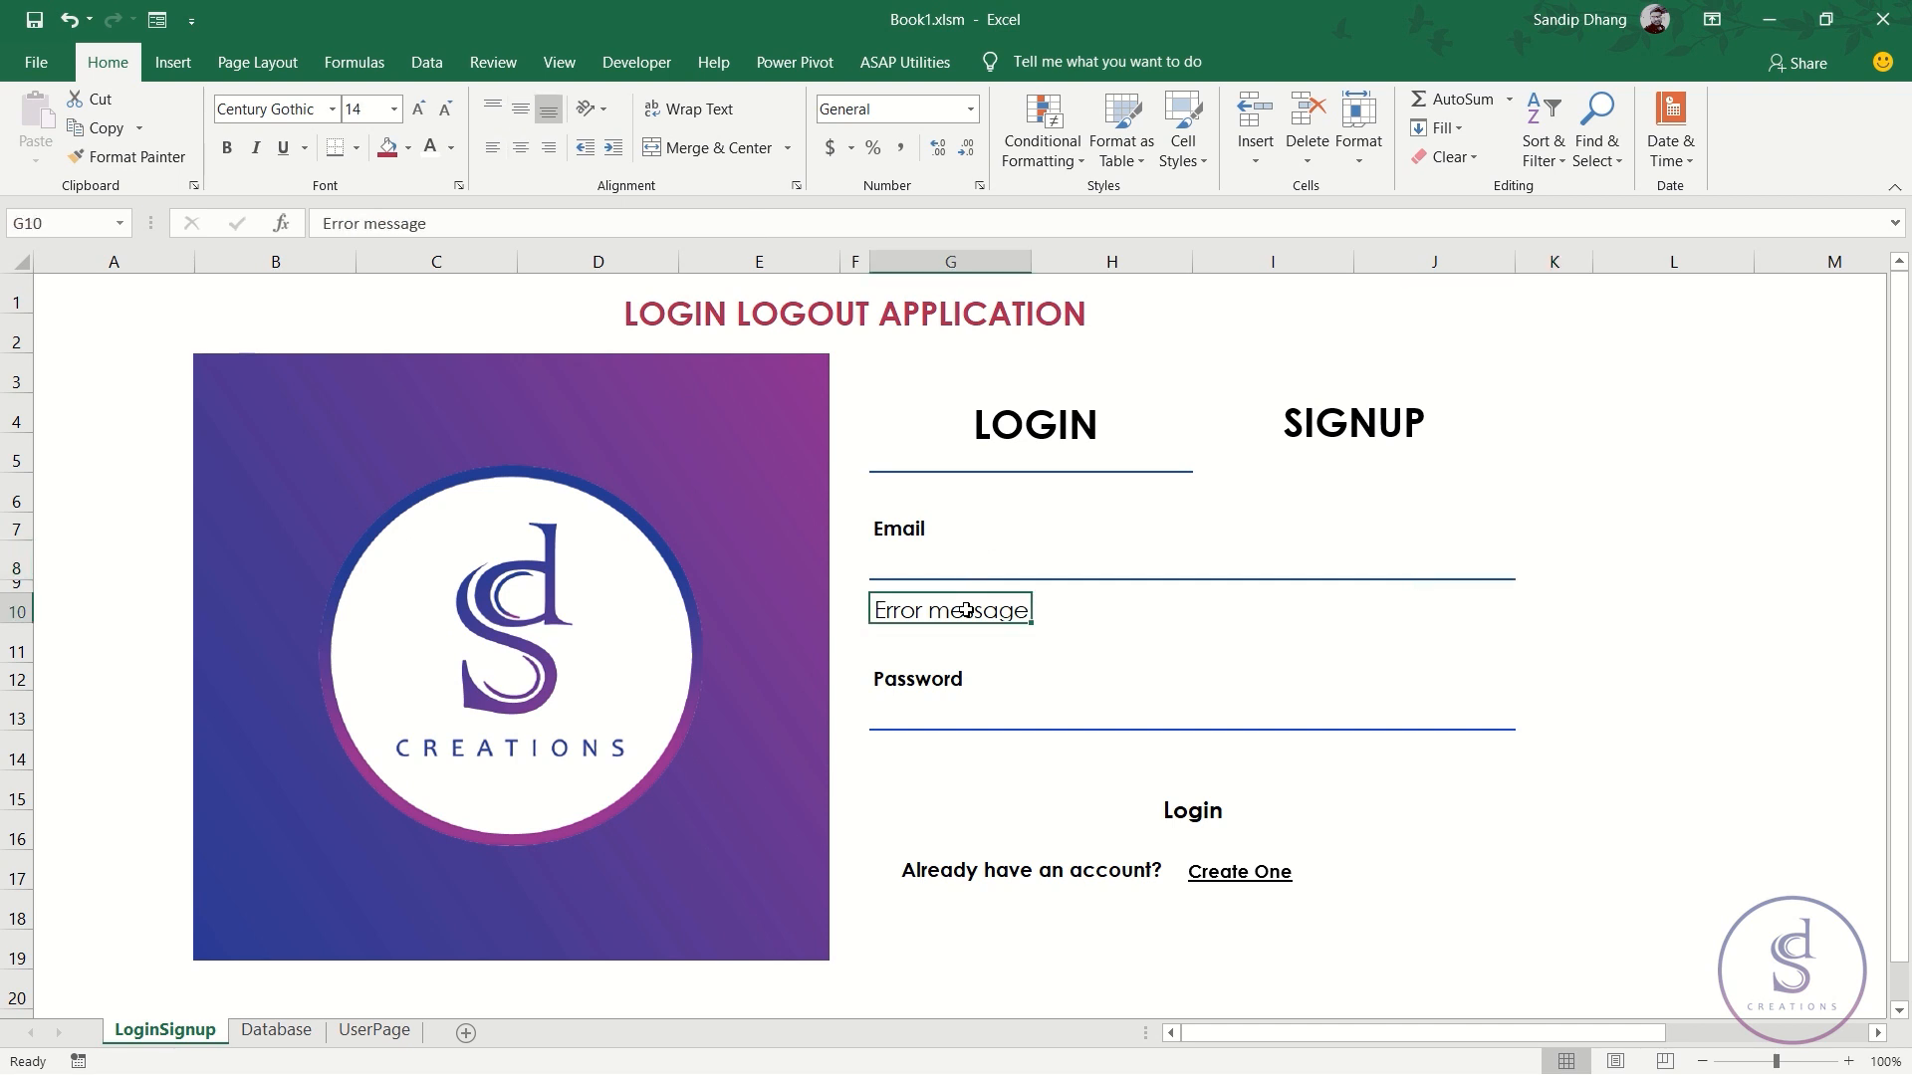
pyautogui.press('Delete')
pyautogui.write('=i')
pyautogui.press('Tab')
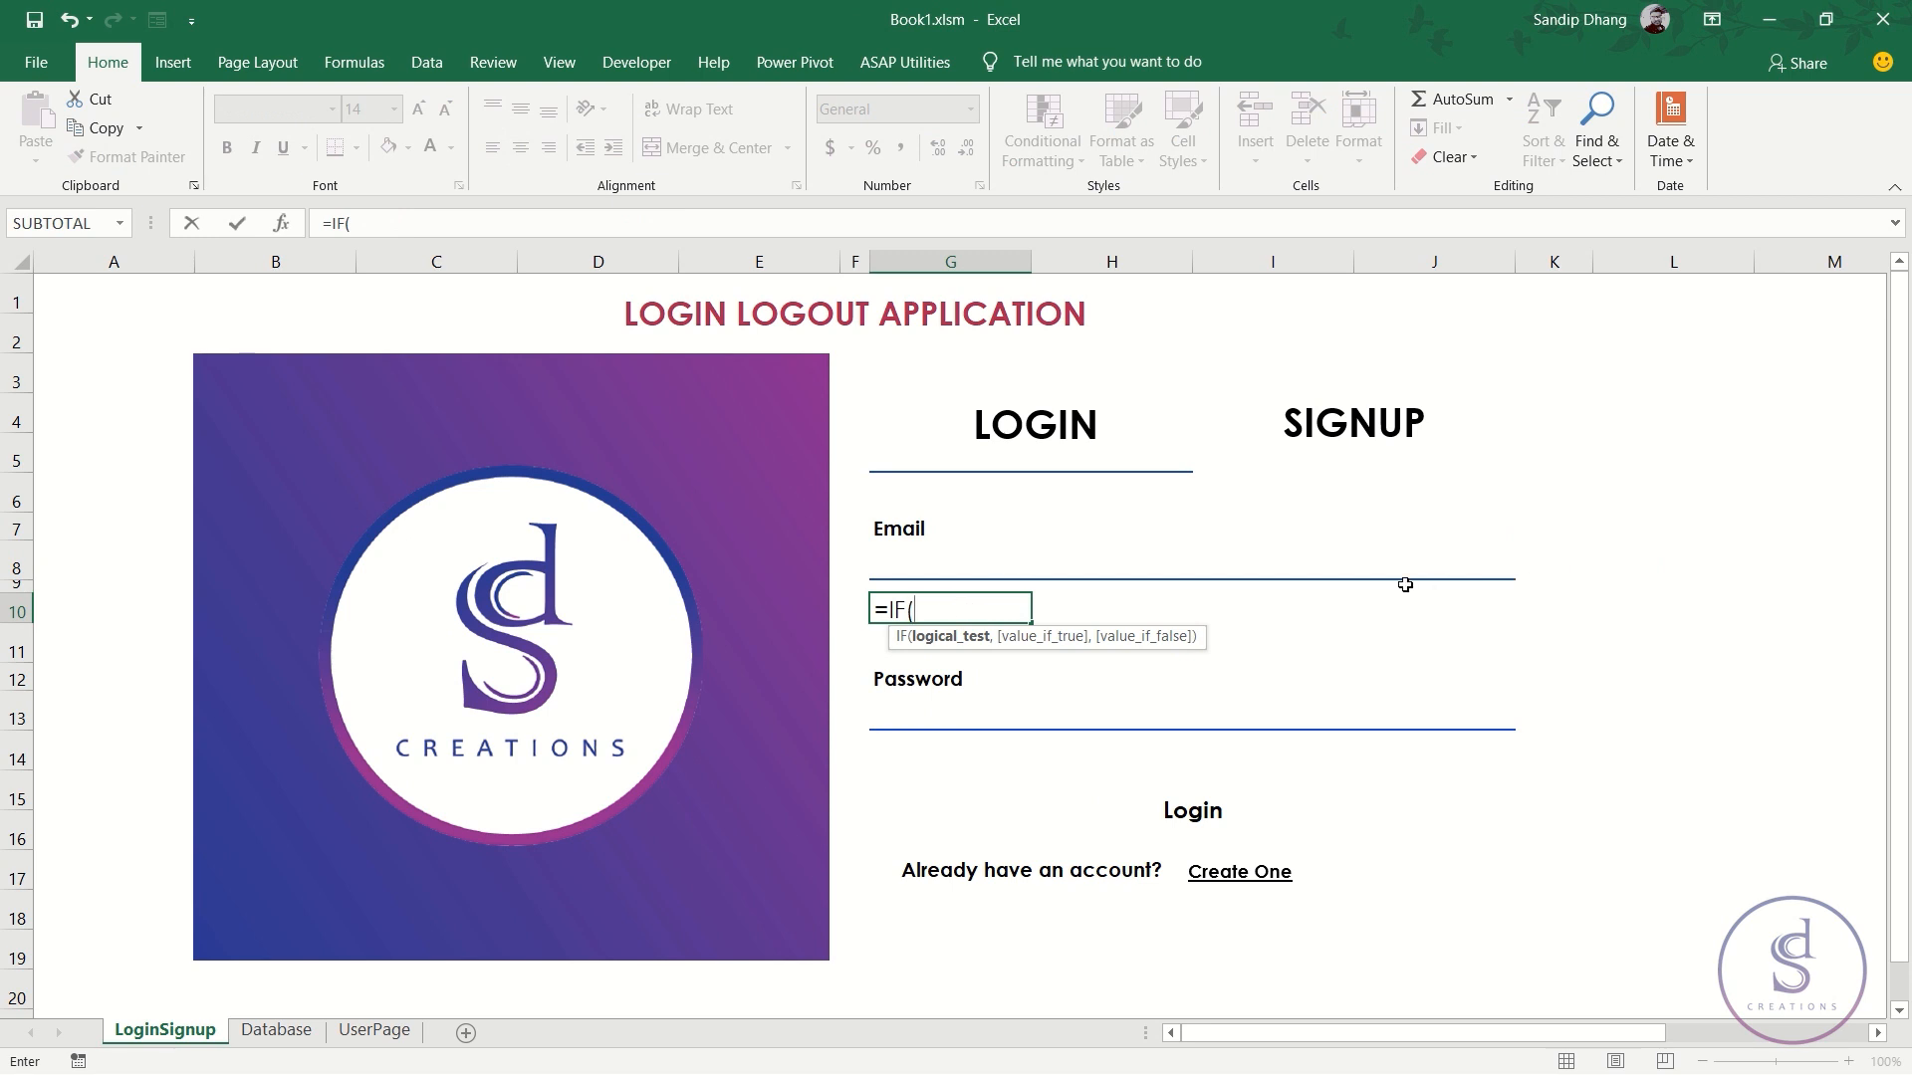
pyautogui.click(1545, 568)
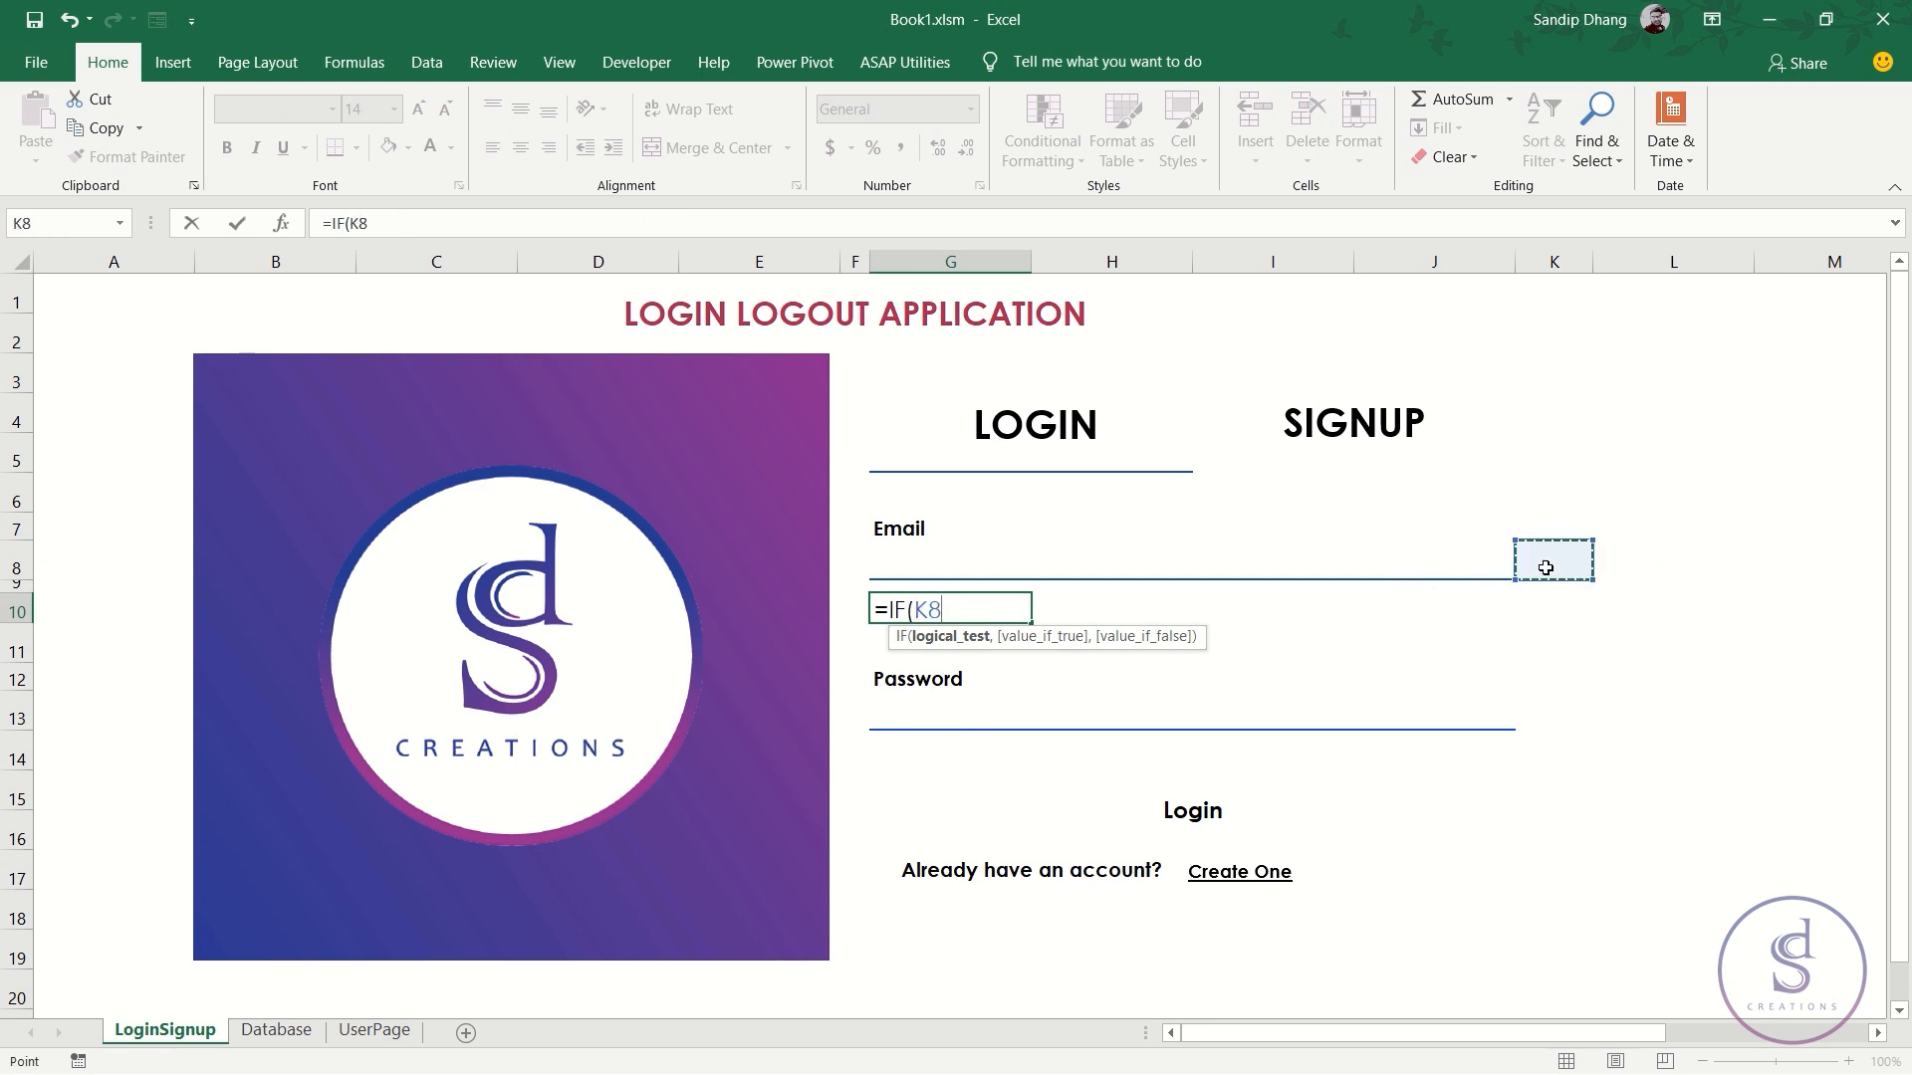
pyautogui.write('=-1,')
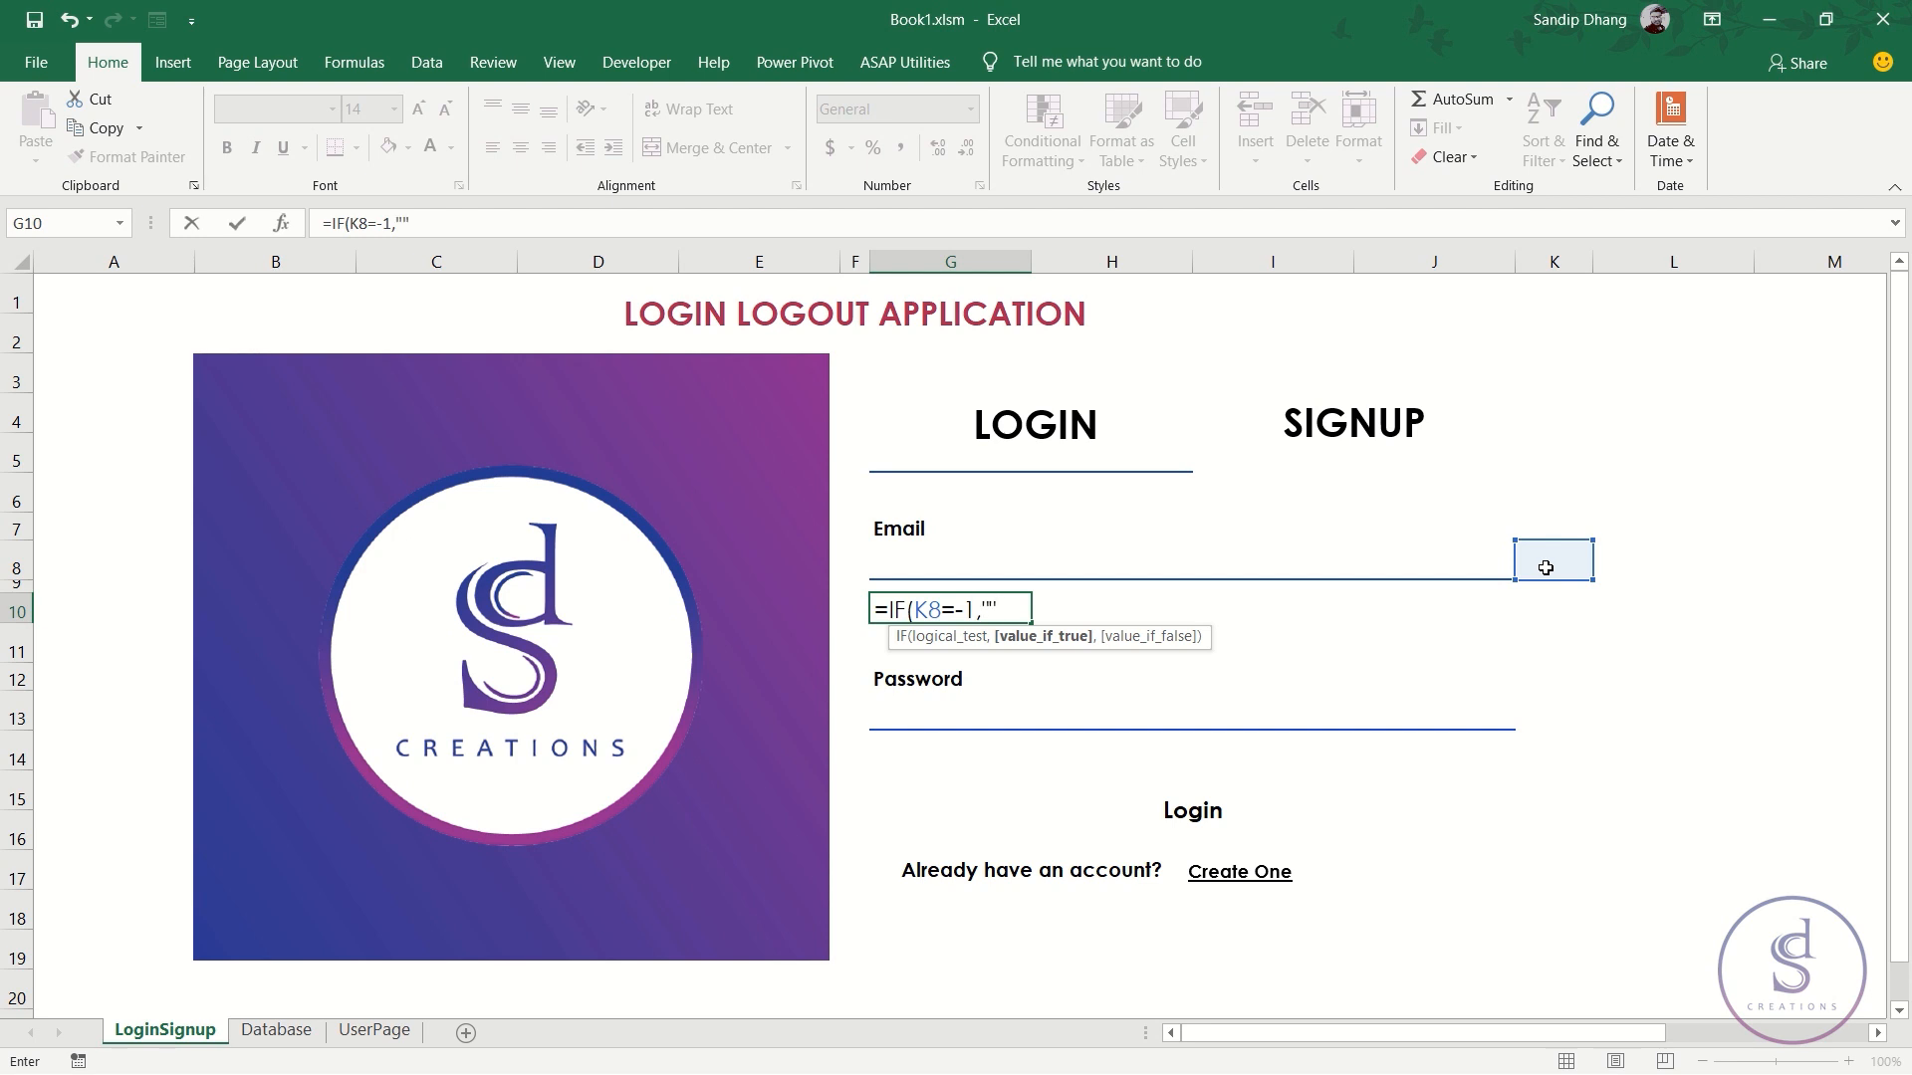
pyautogui.write('"",')
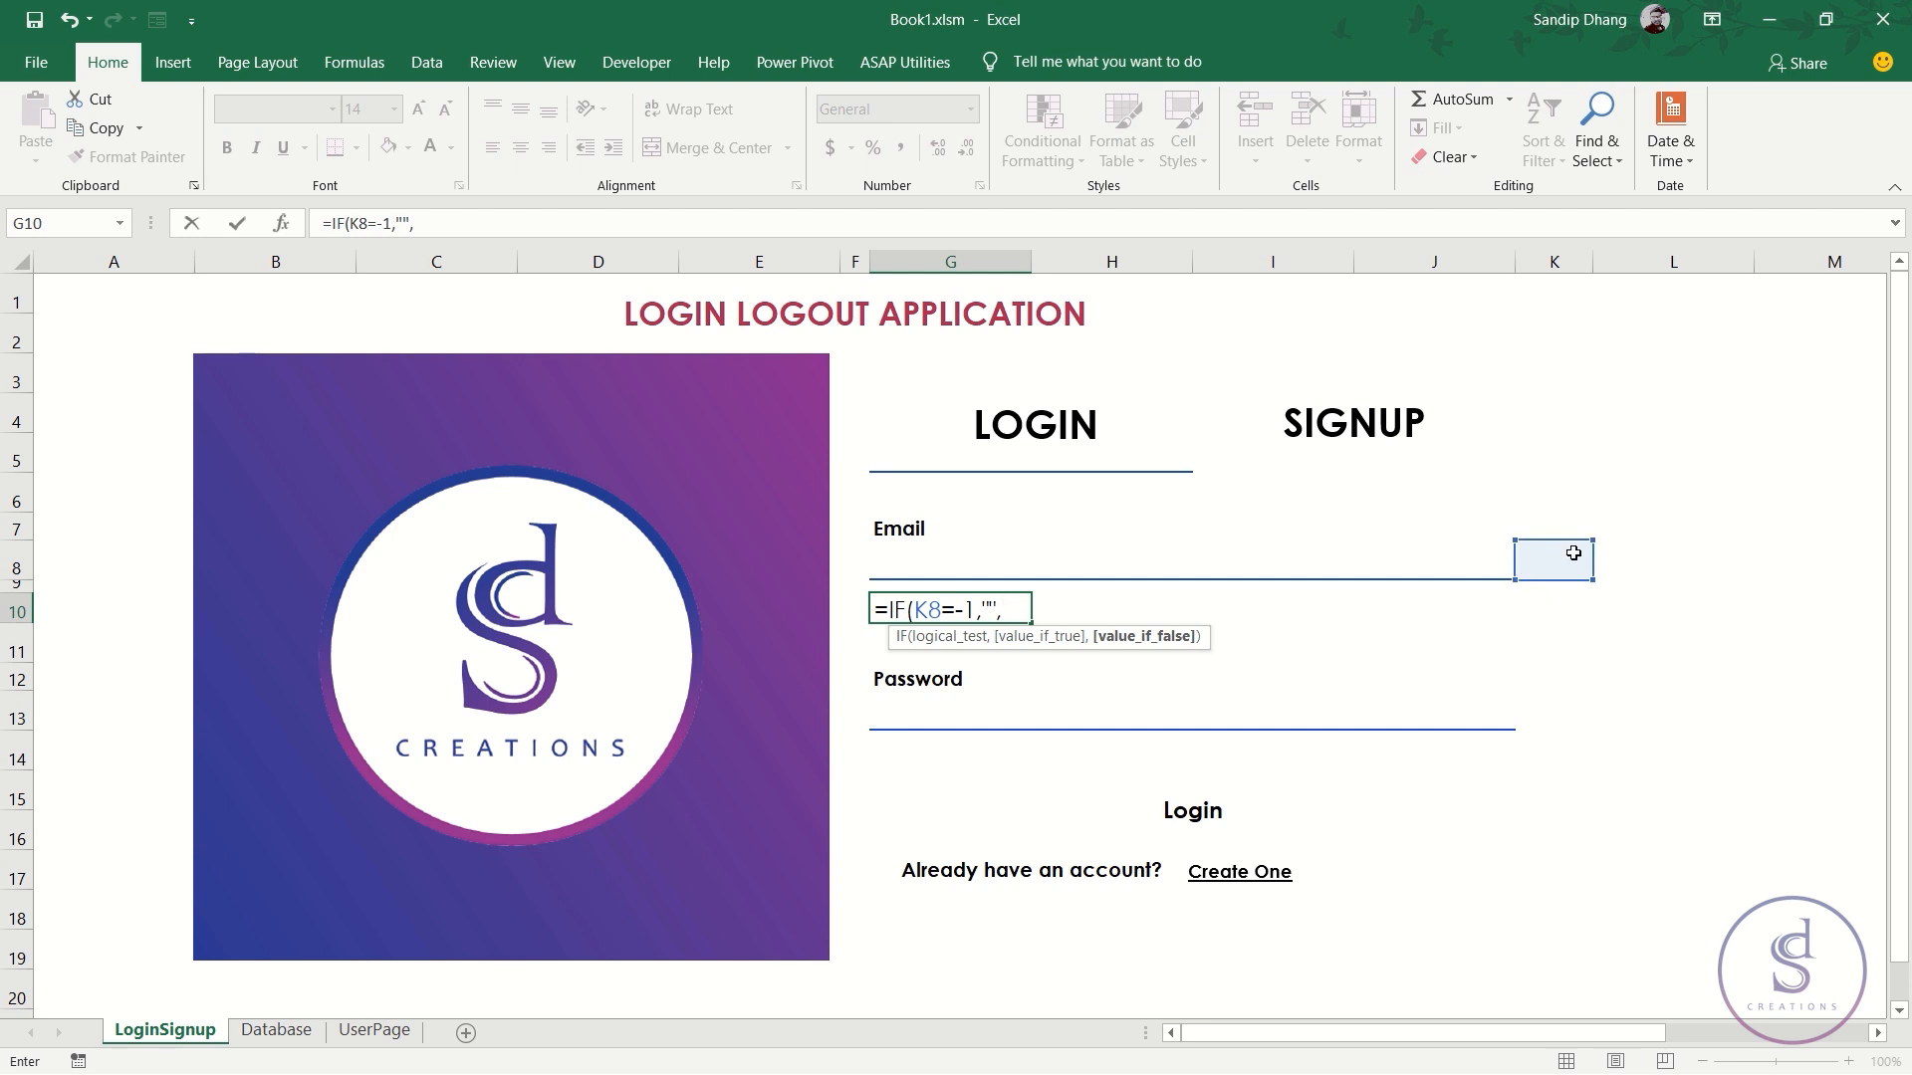
pyautogui.write('if')
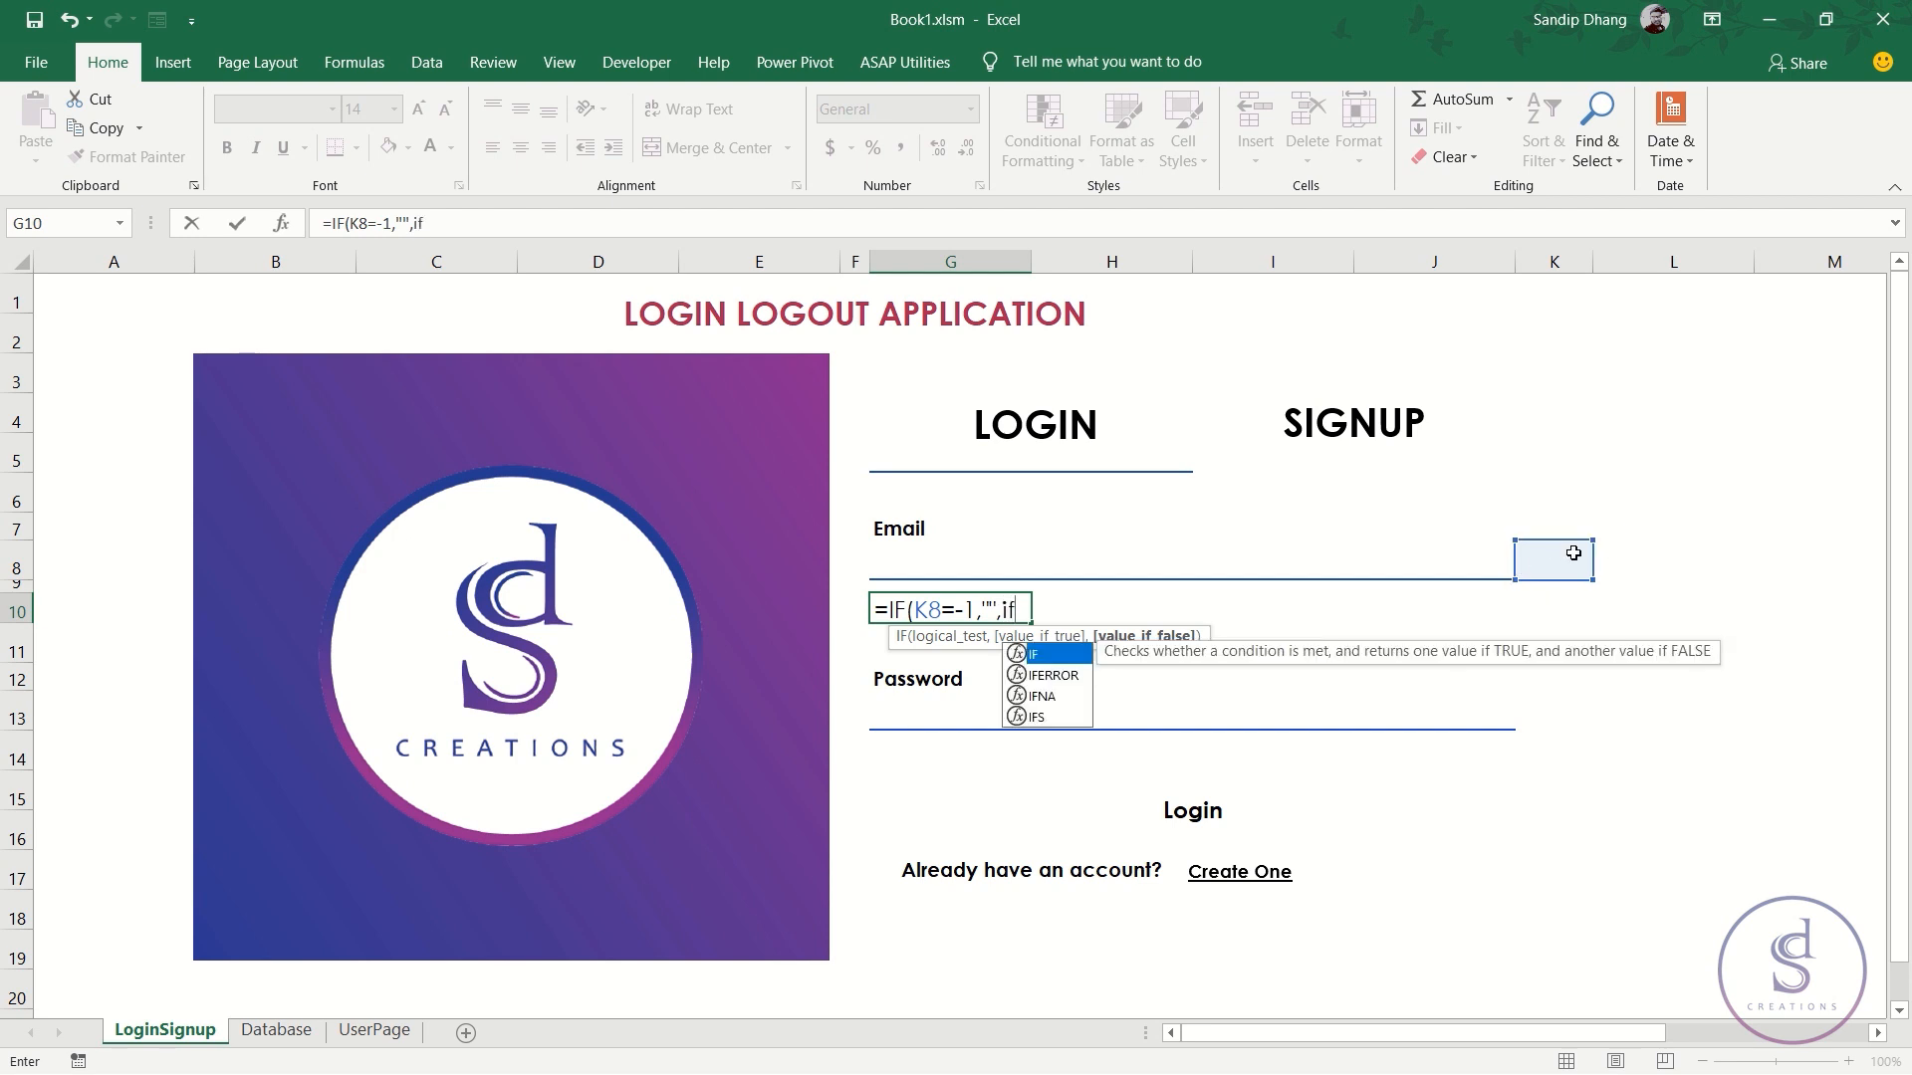
pyautogui.press('Tab')
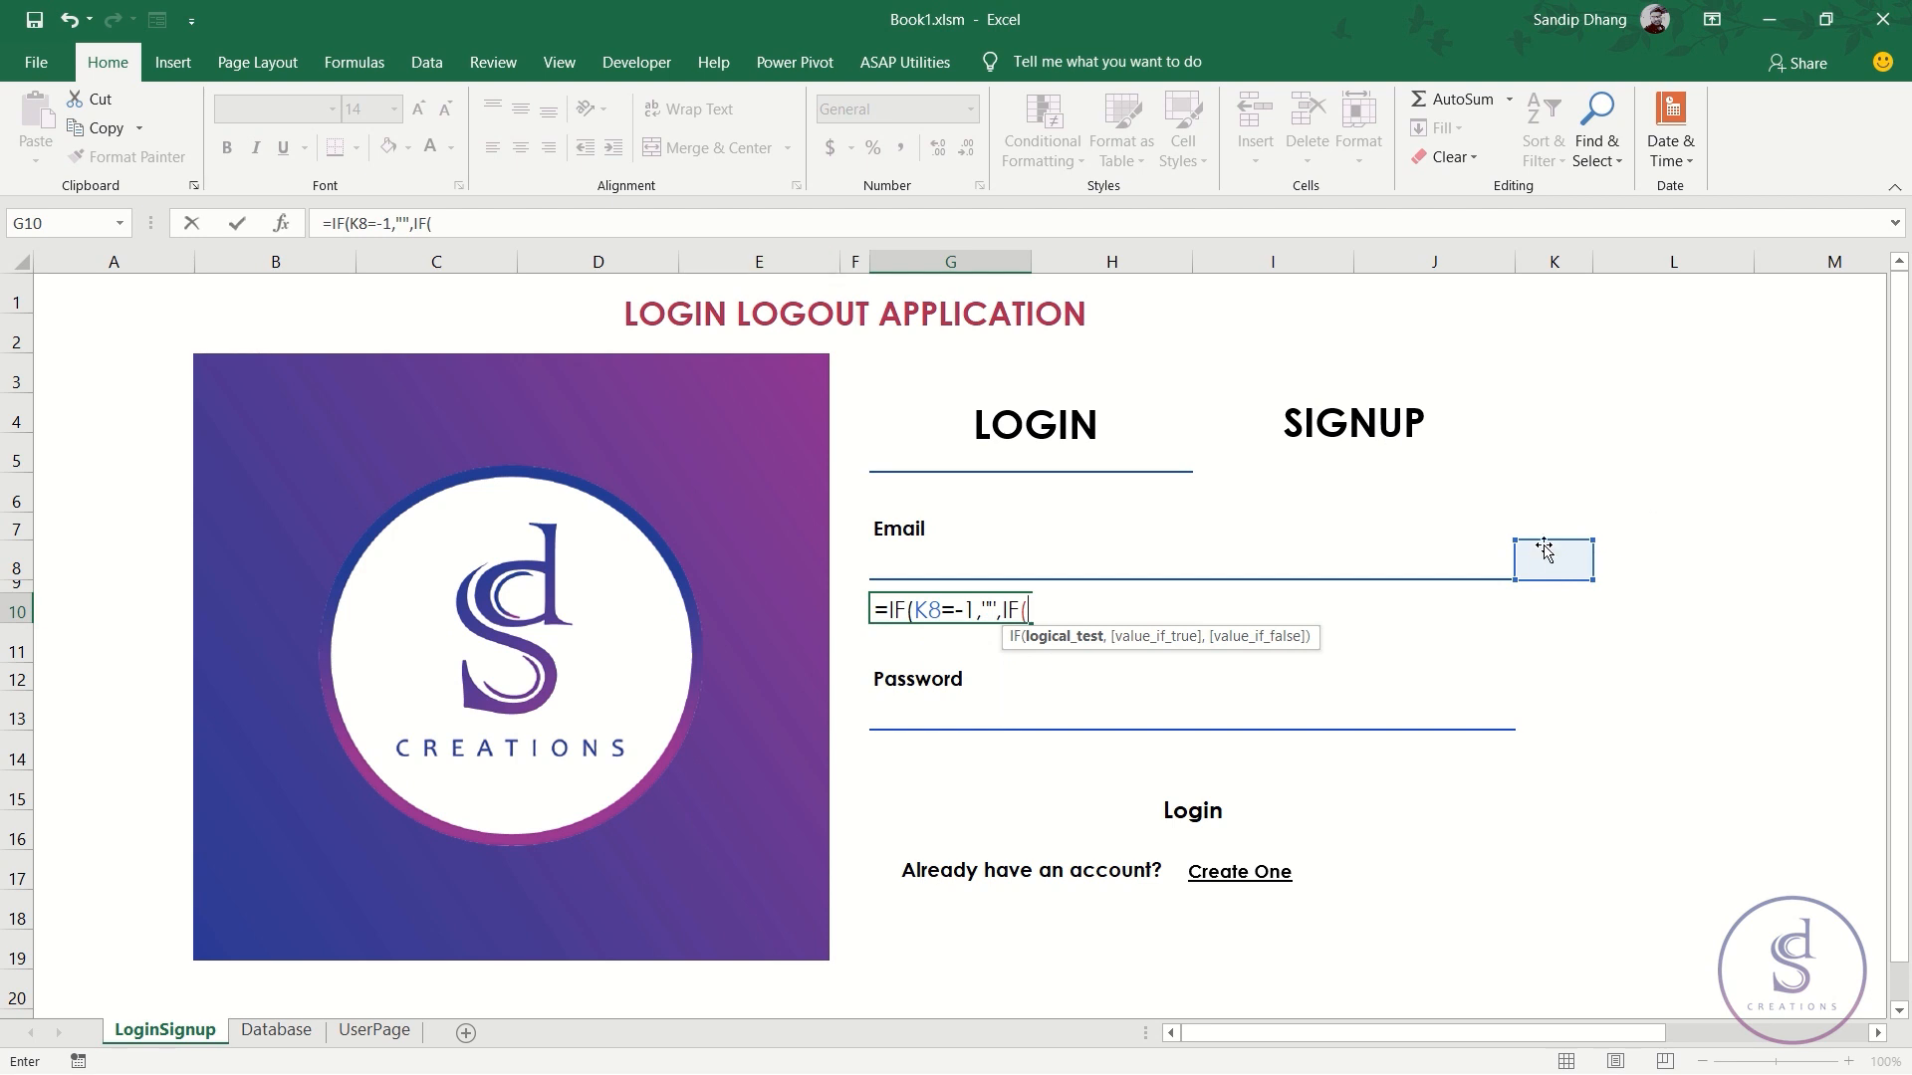
# - Add the nested condition K8=0 returning 'Looks like the email id is already registered', else ""
pyautogui.click(1545, 551)
pyautogui.write('=0')
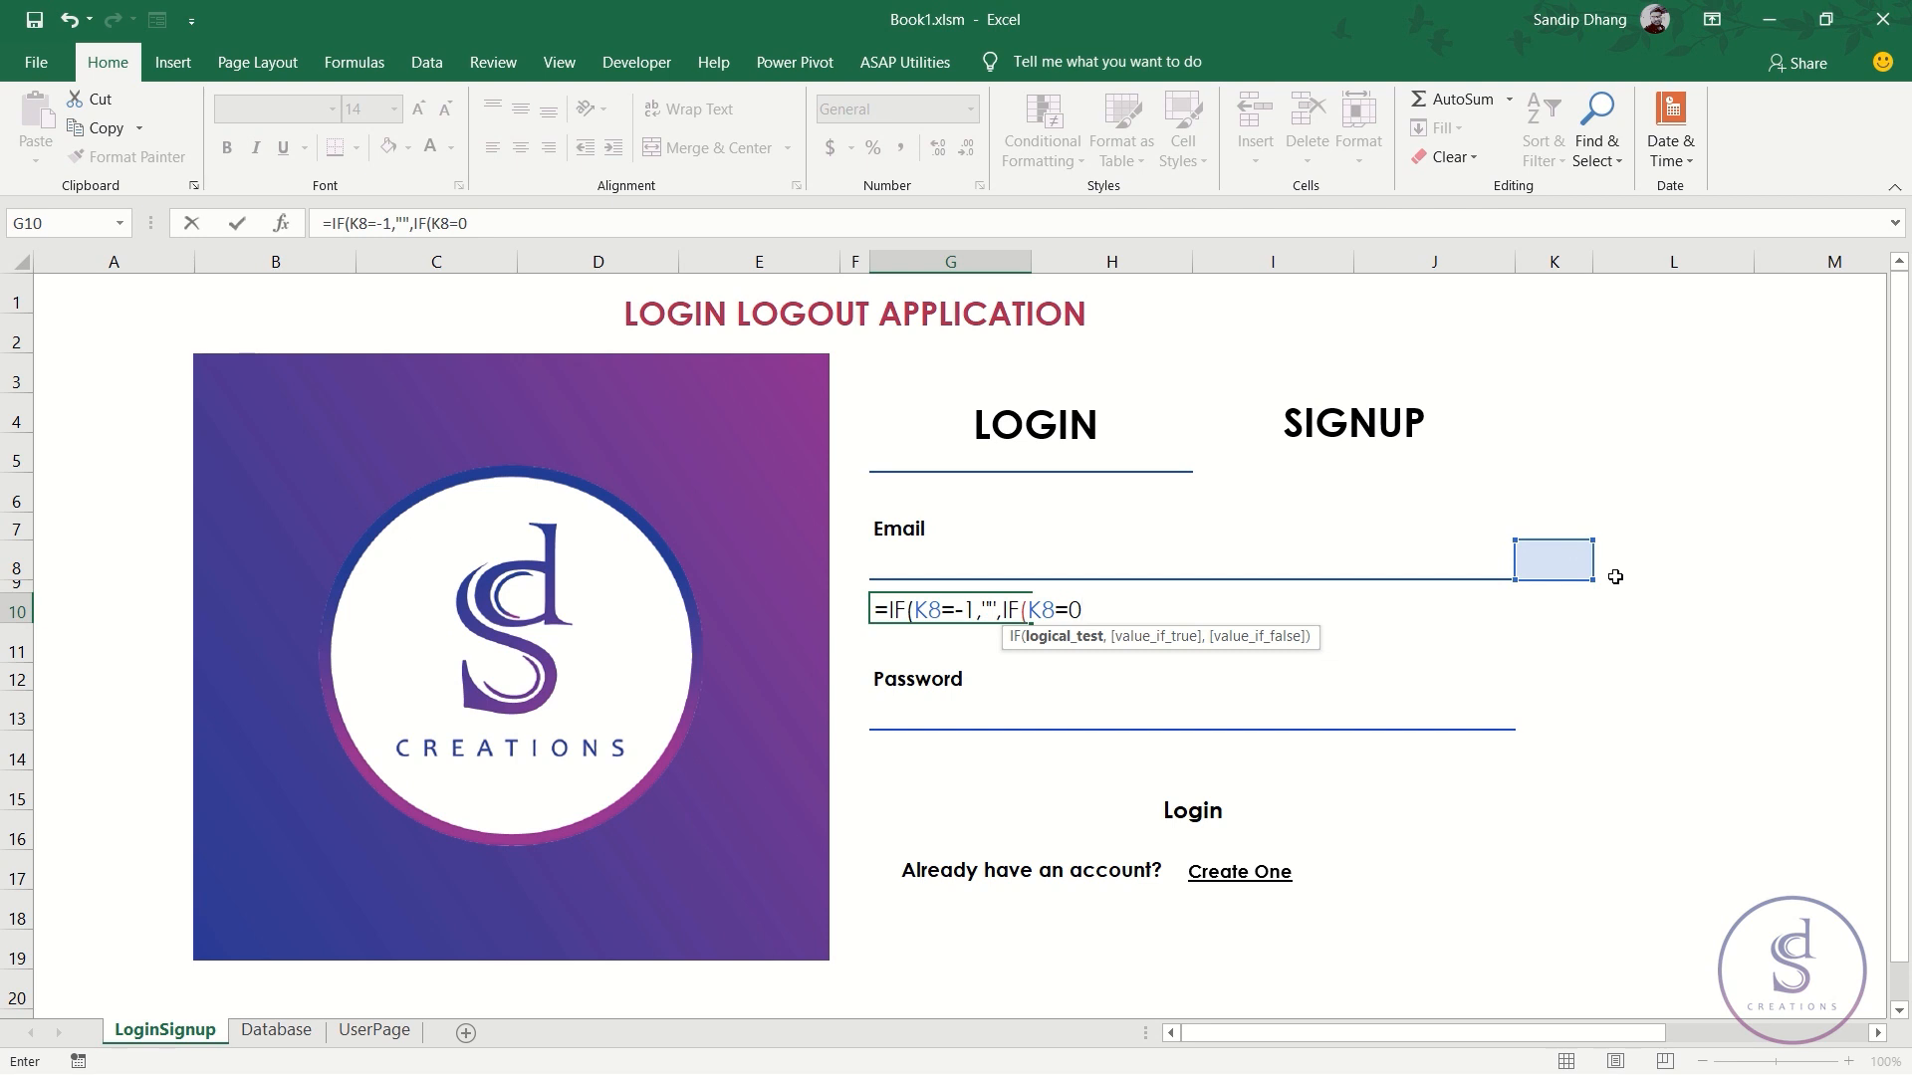
pyautogui.write(',')
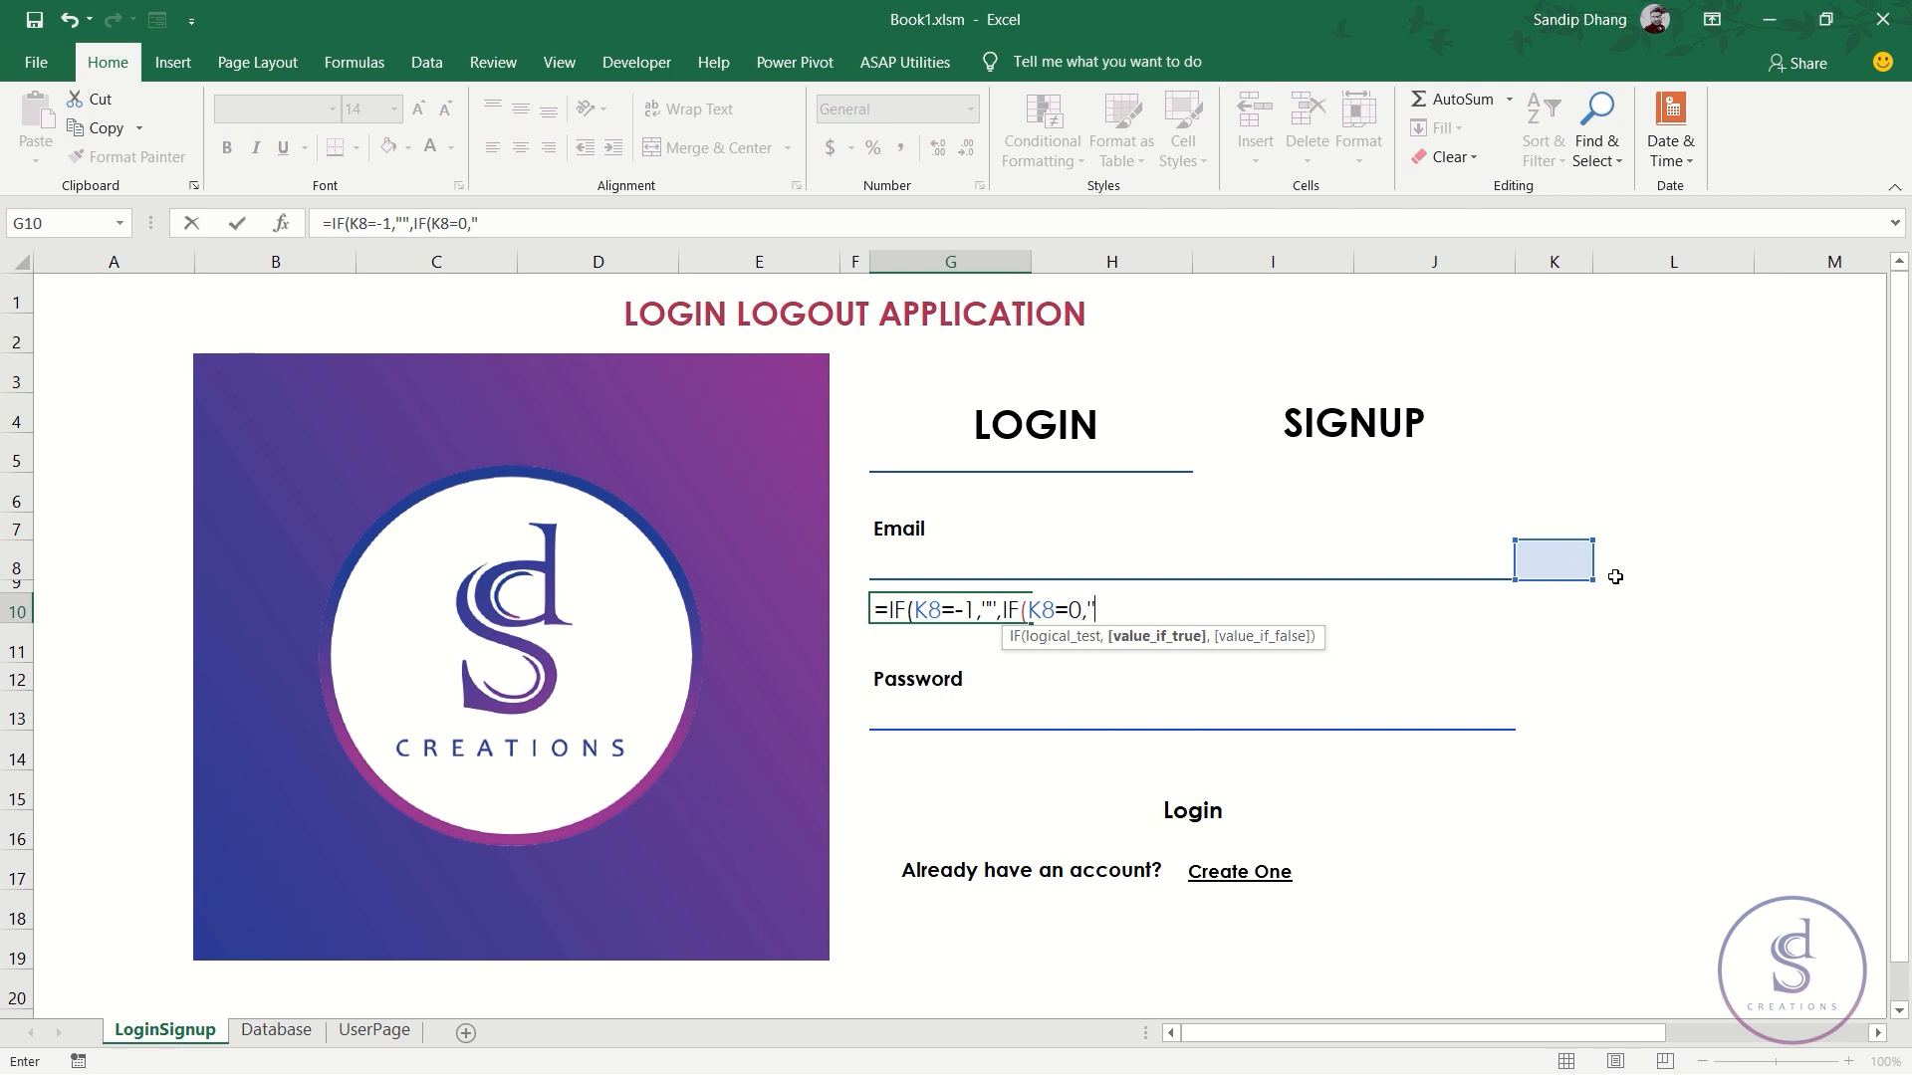
pyautogui.write('"Th')
pyautogui.press('BackSpace')
pyautogui.write('Looks like trhe')
pyautogui.press('BackSpace')
pyautogui.press('BackSpace')
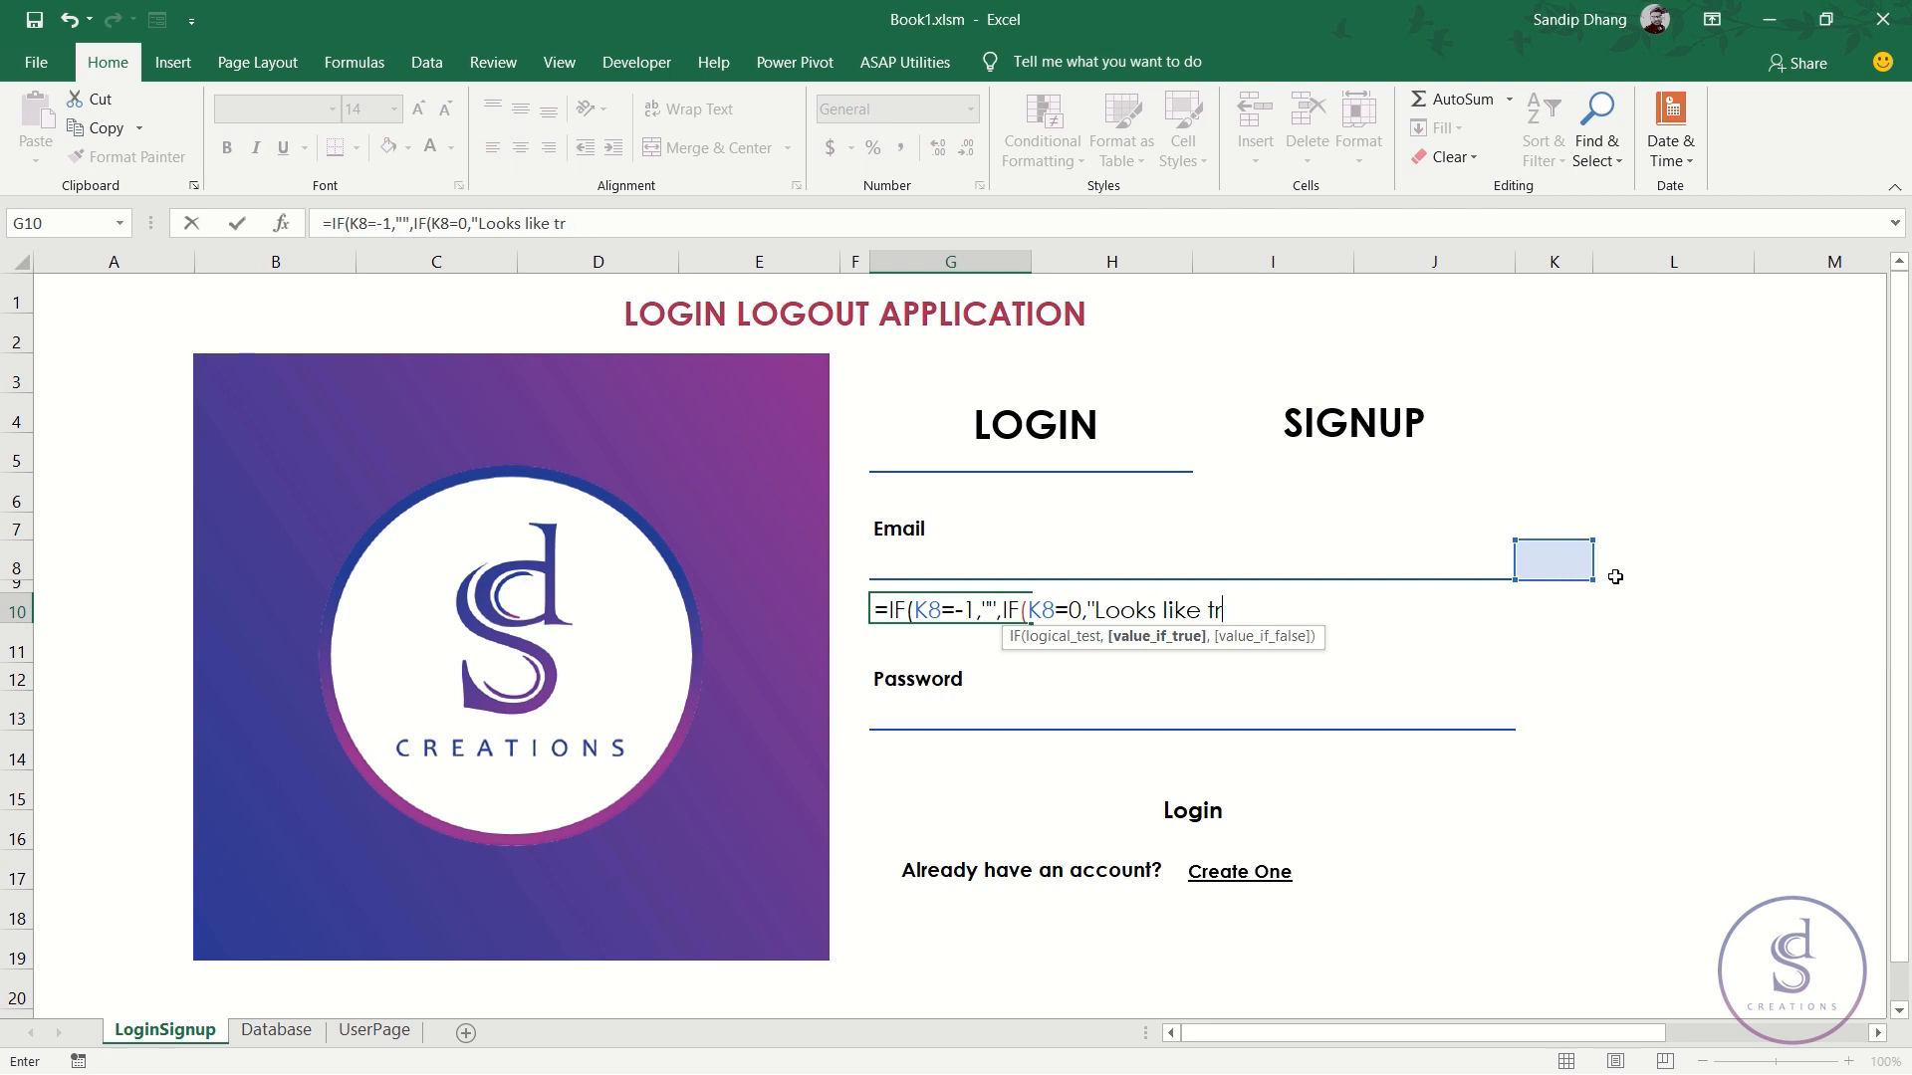
pyautogui.write('he email id is al')
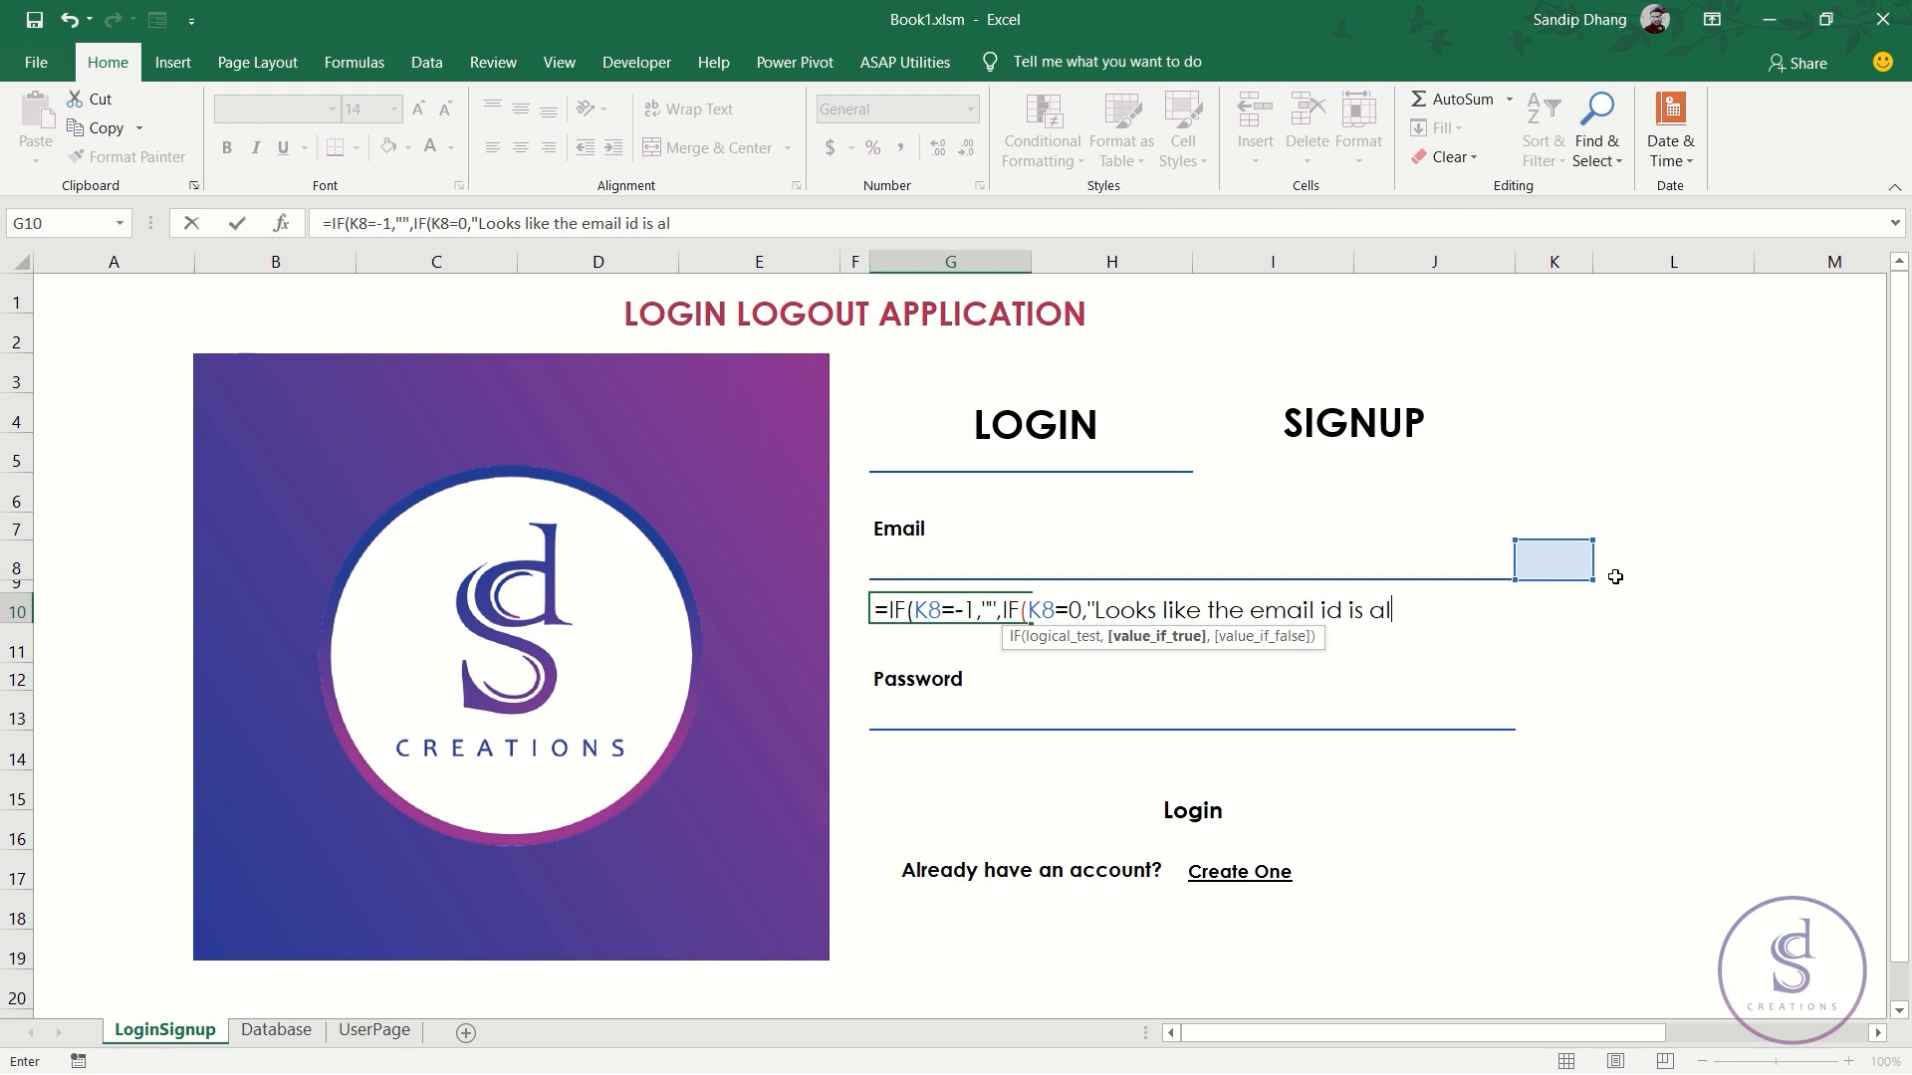
pyautogui.write('ready regis')
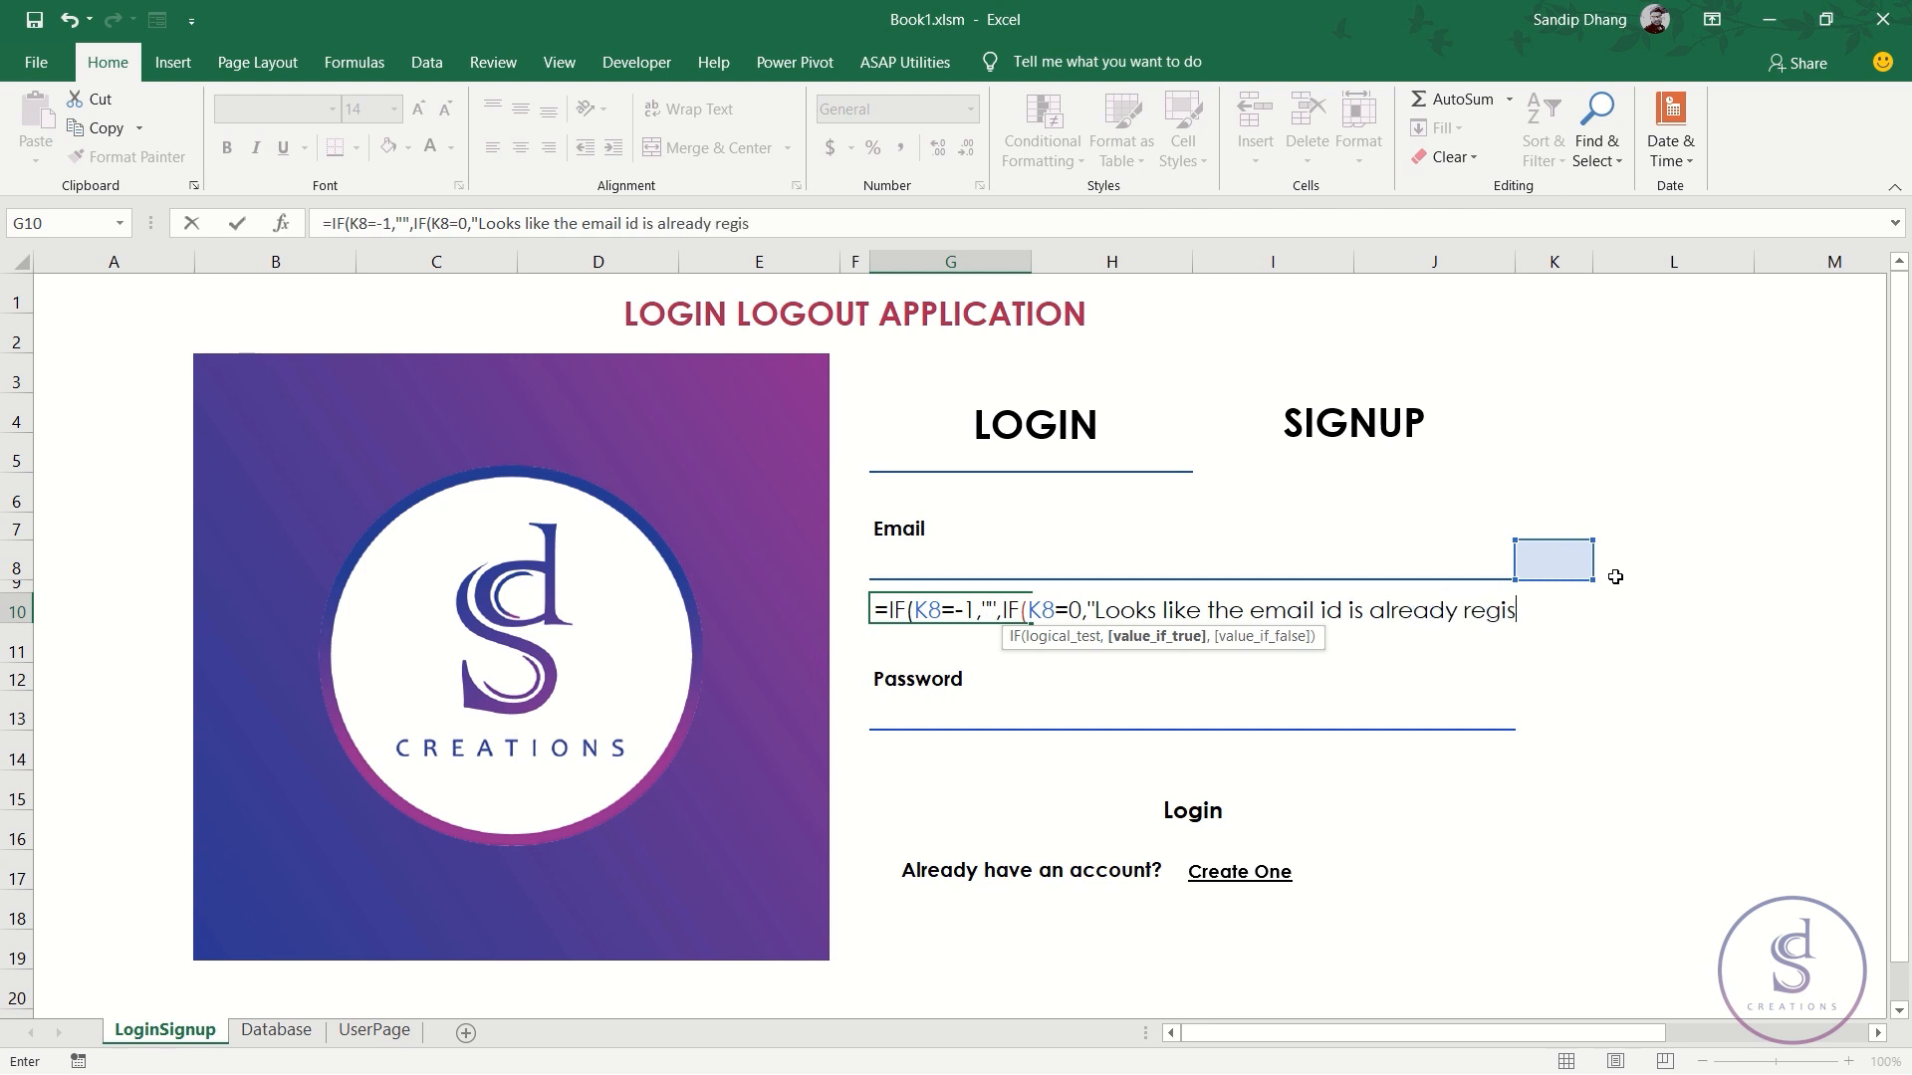
pyautogui.write('tered",')
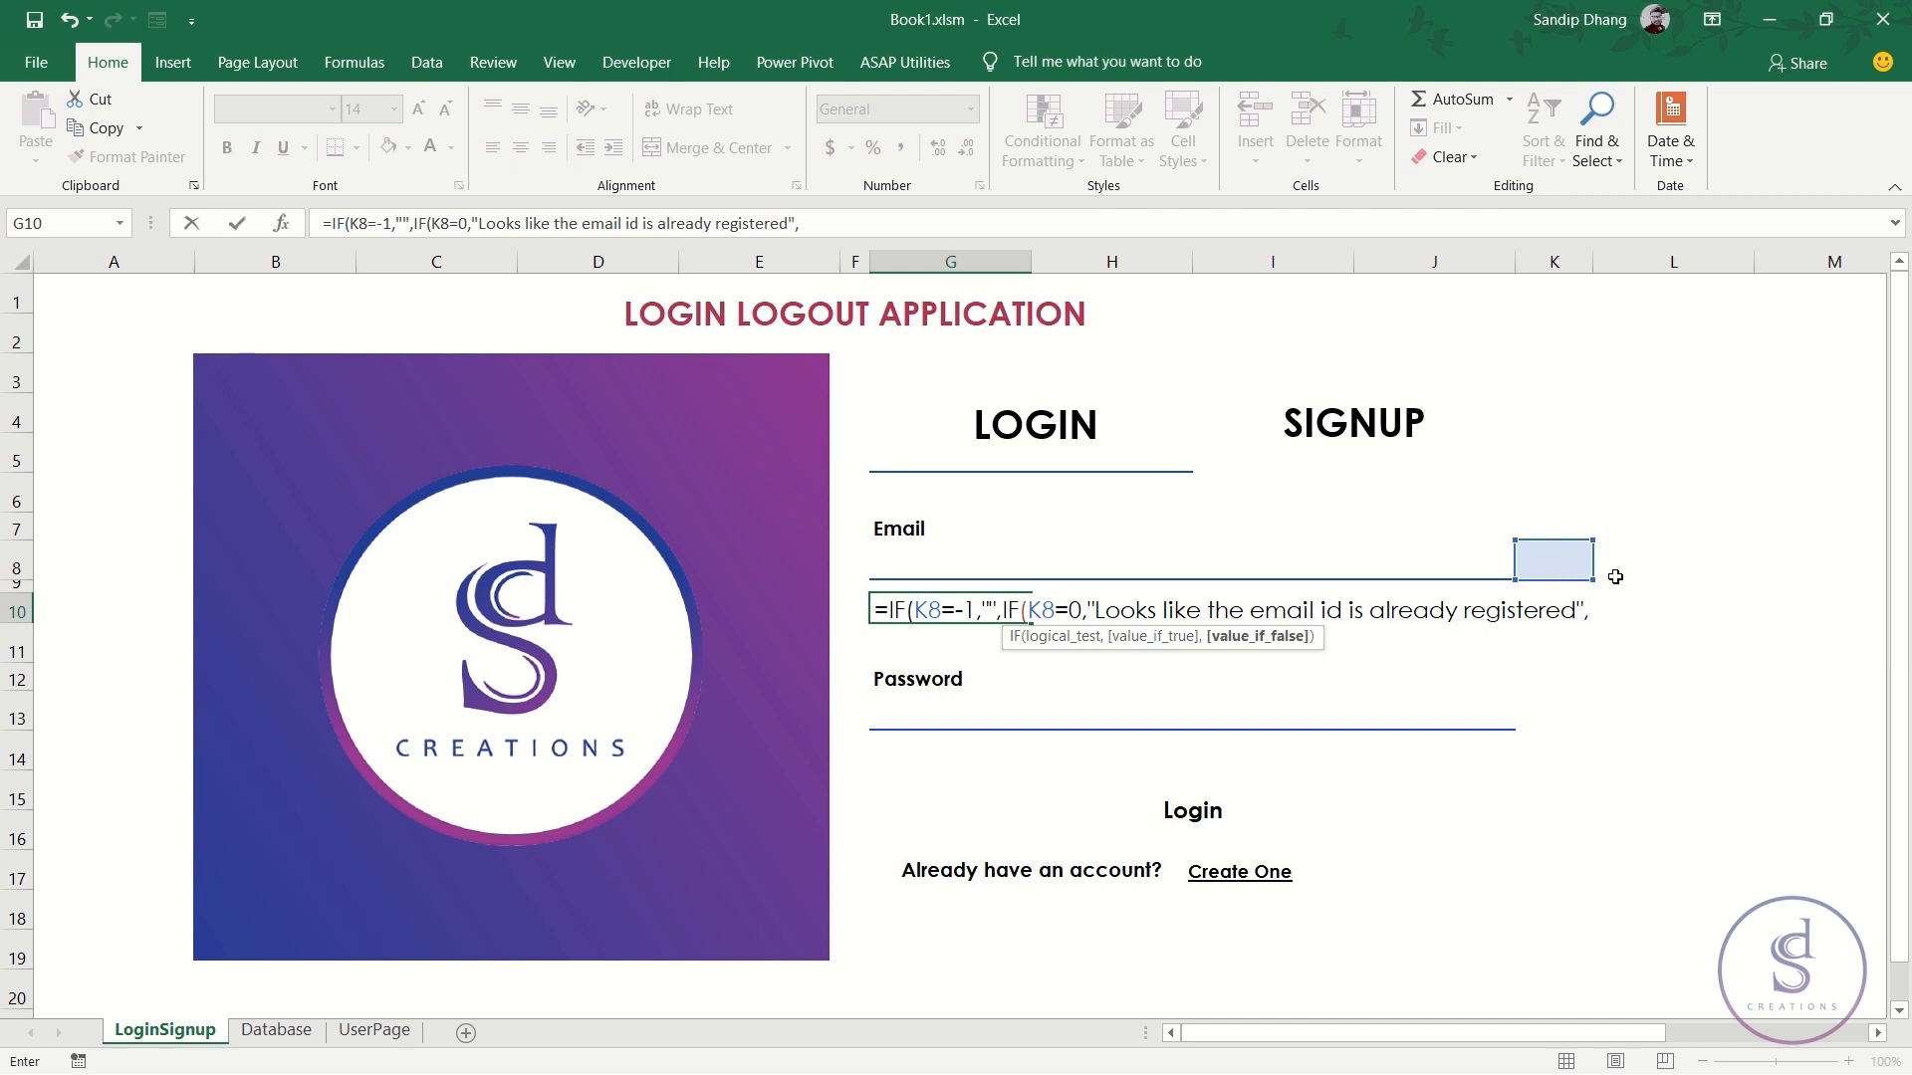
pyautogui.write('"")')
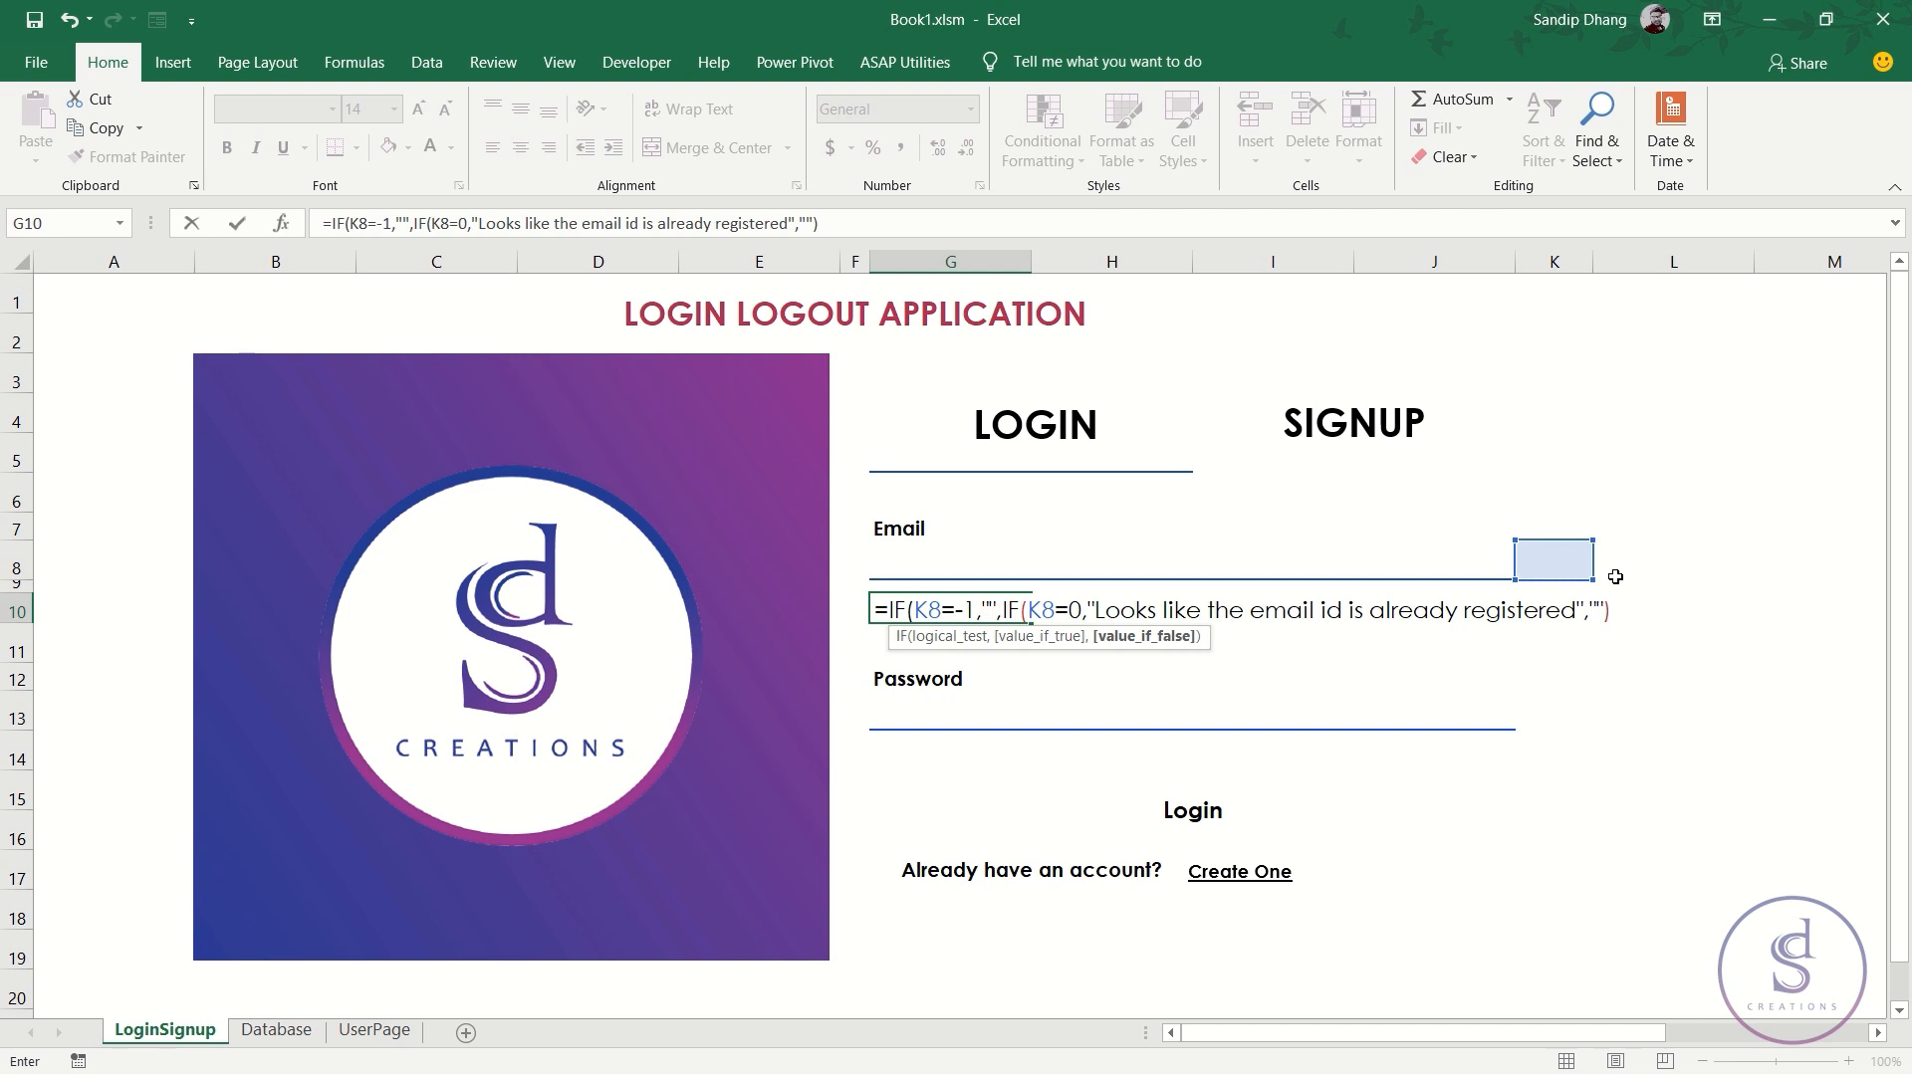
# - Review the G10 formula, commit it and accept Excel's parenthesis correction
pyautogui.moveTo(1110, 623); pyautogui.dragTo(1531, 622)
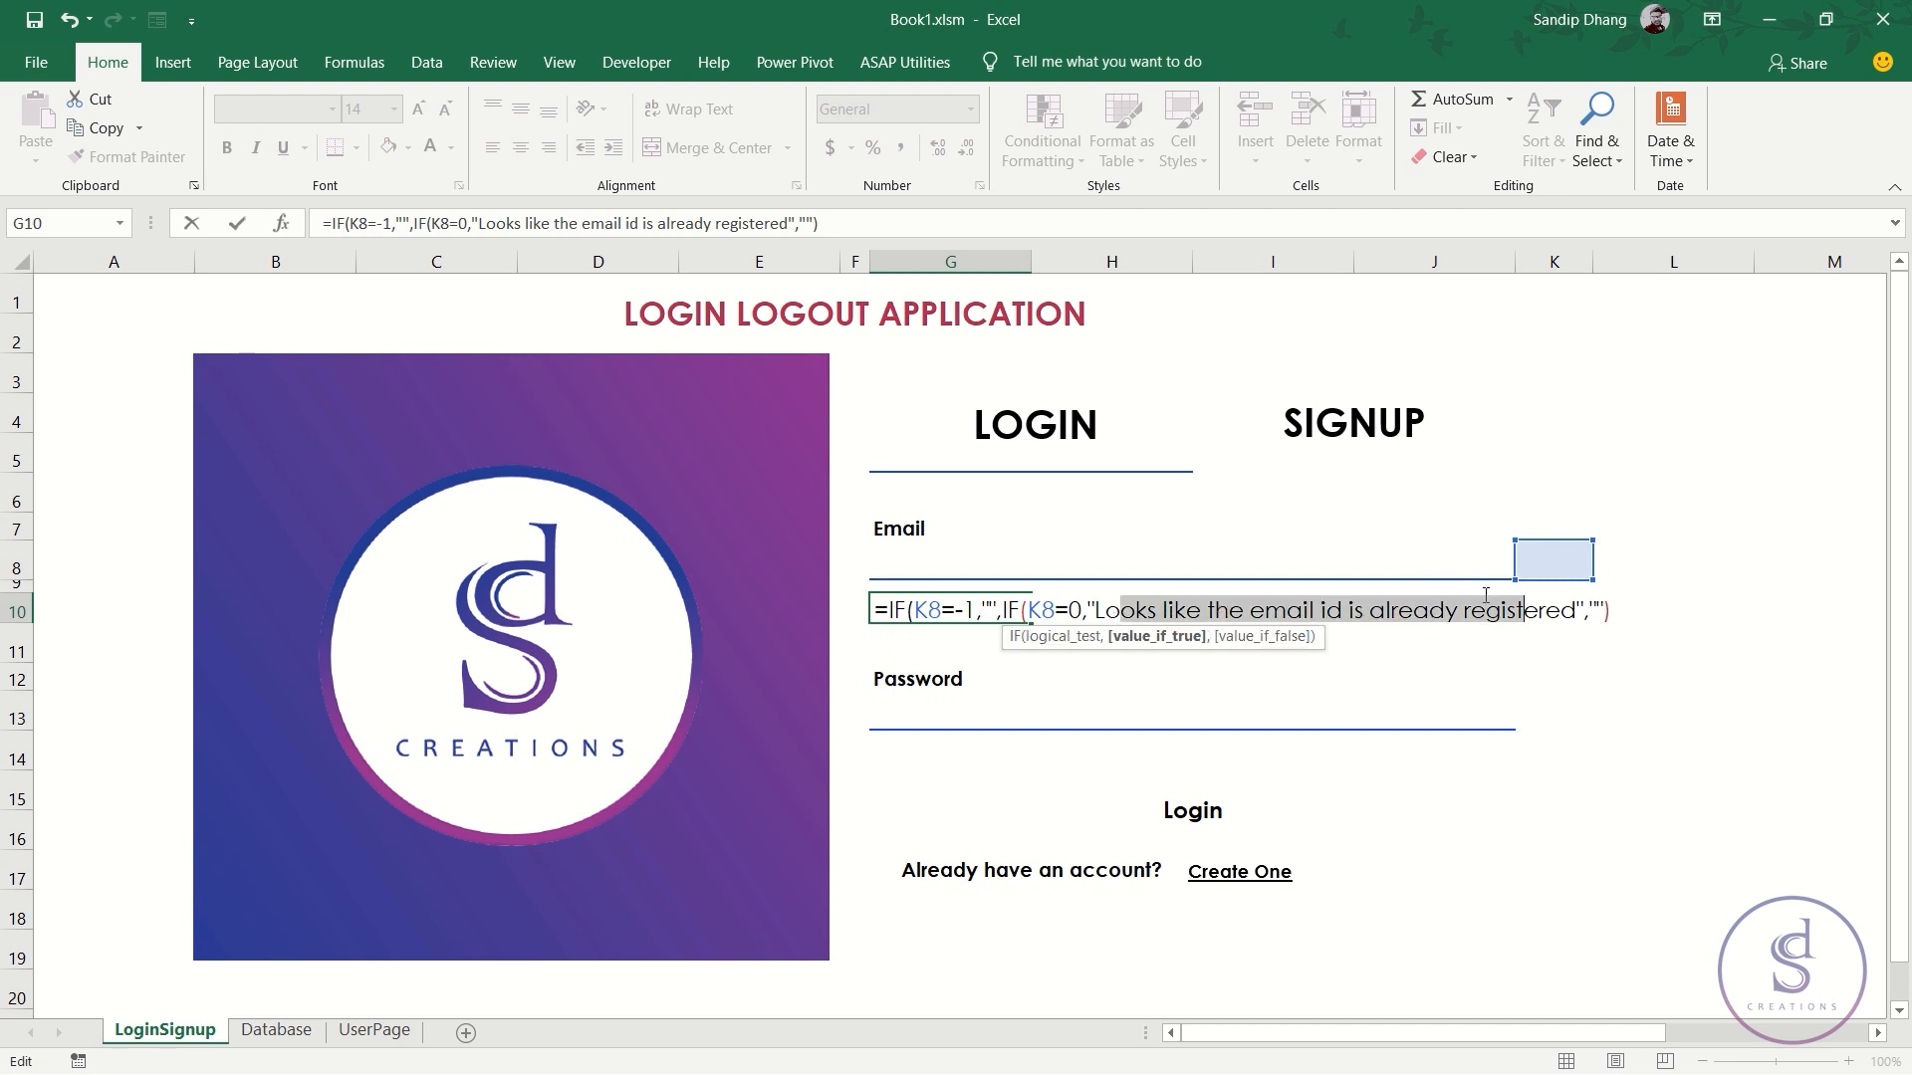
pyautogui.moveTo(962, 610); pyautogui.dragTo(991, 609)
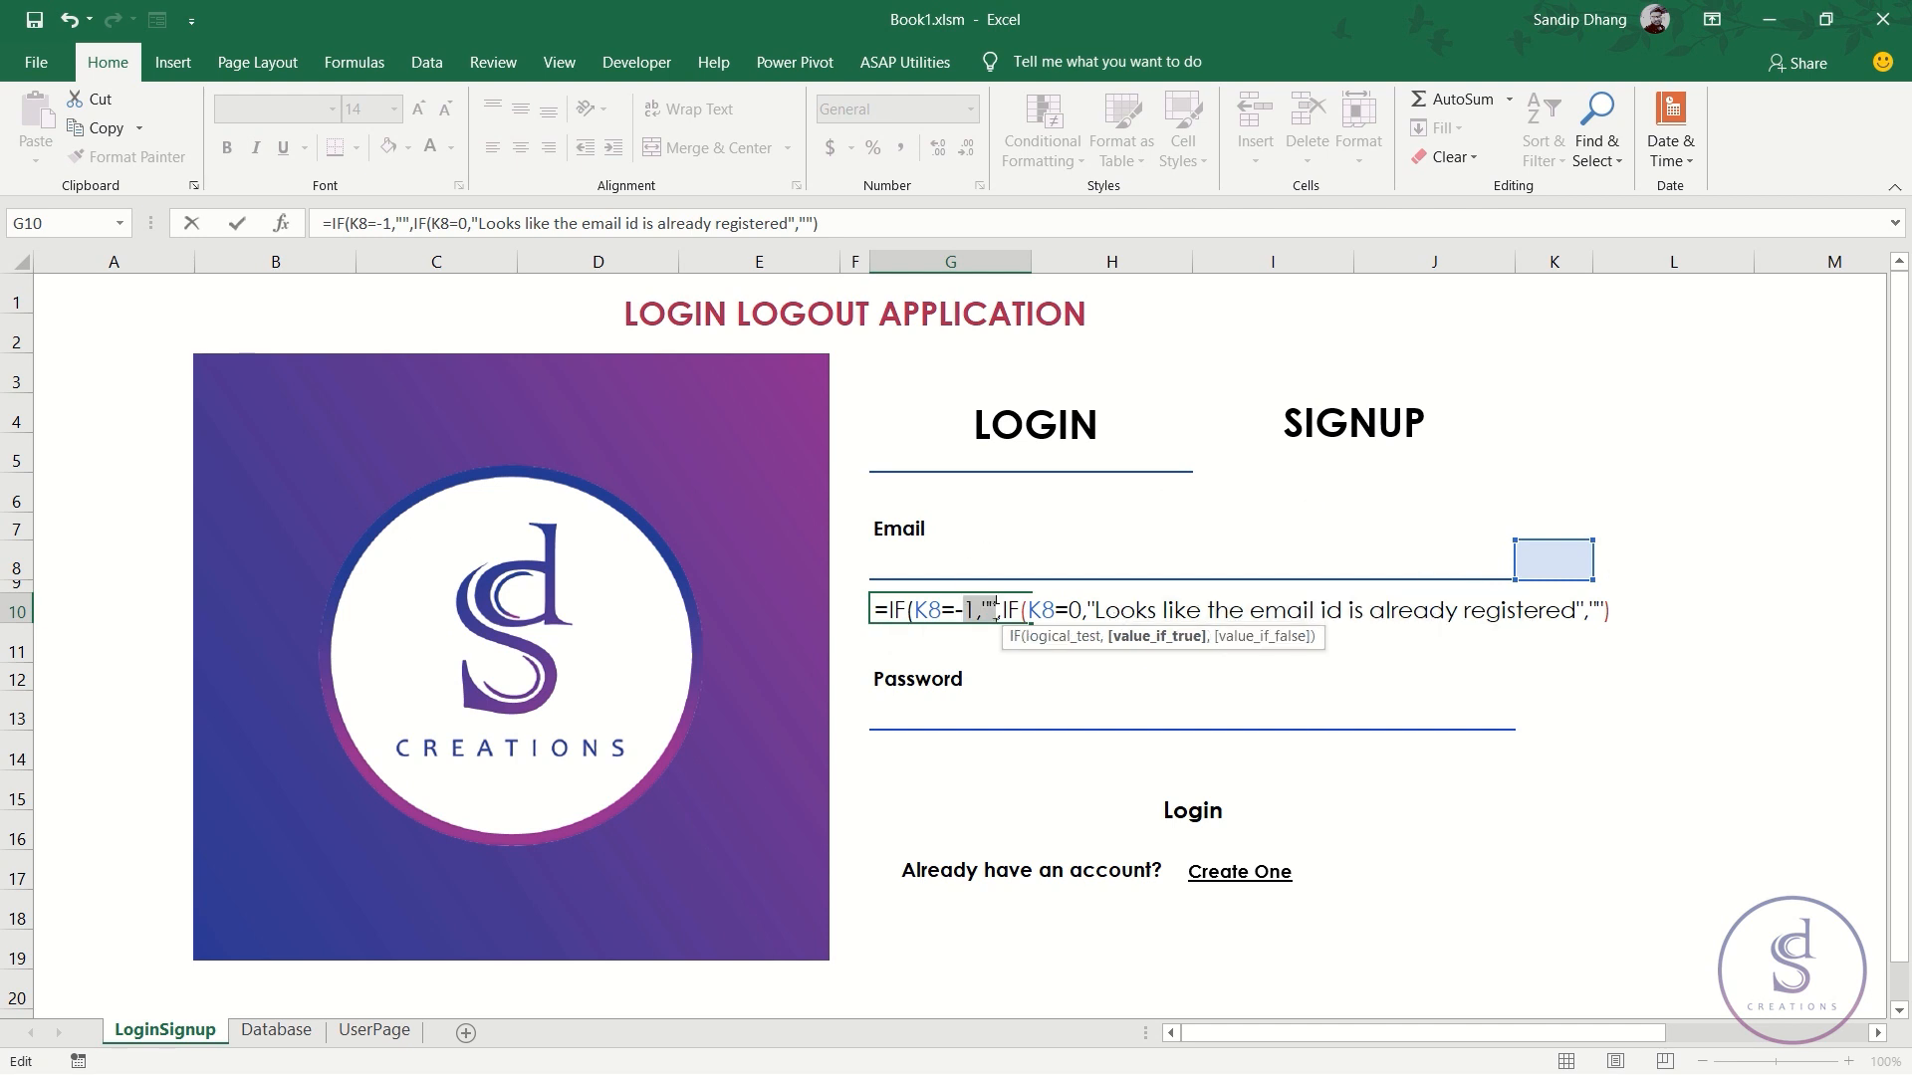
pyautogui.click(986, 607)
pyautogui.click(1599, 610)
pyautogui.press('Return')
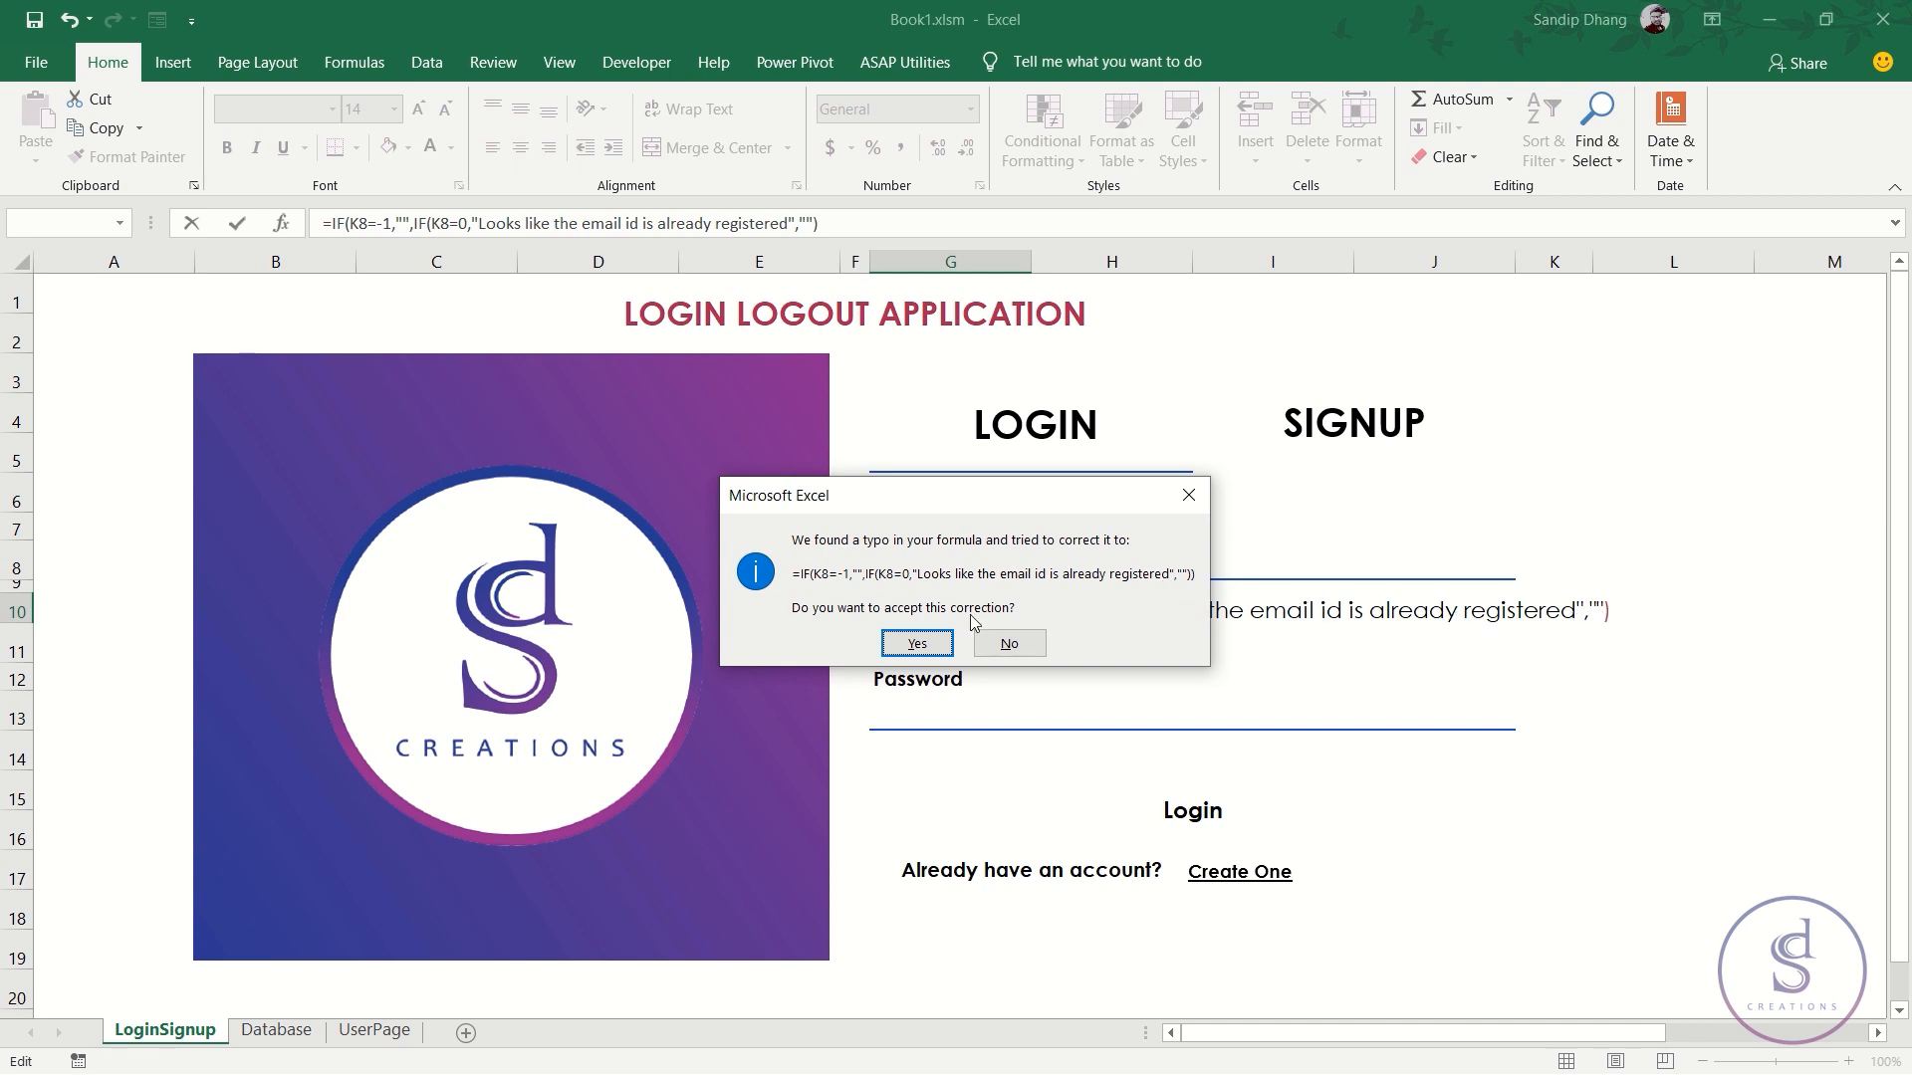
pyautogui.click(914, 643)
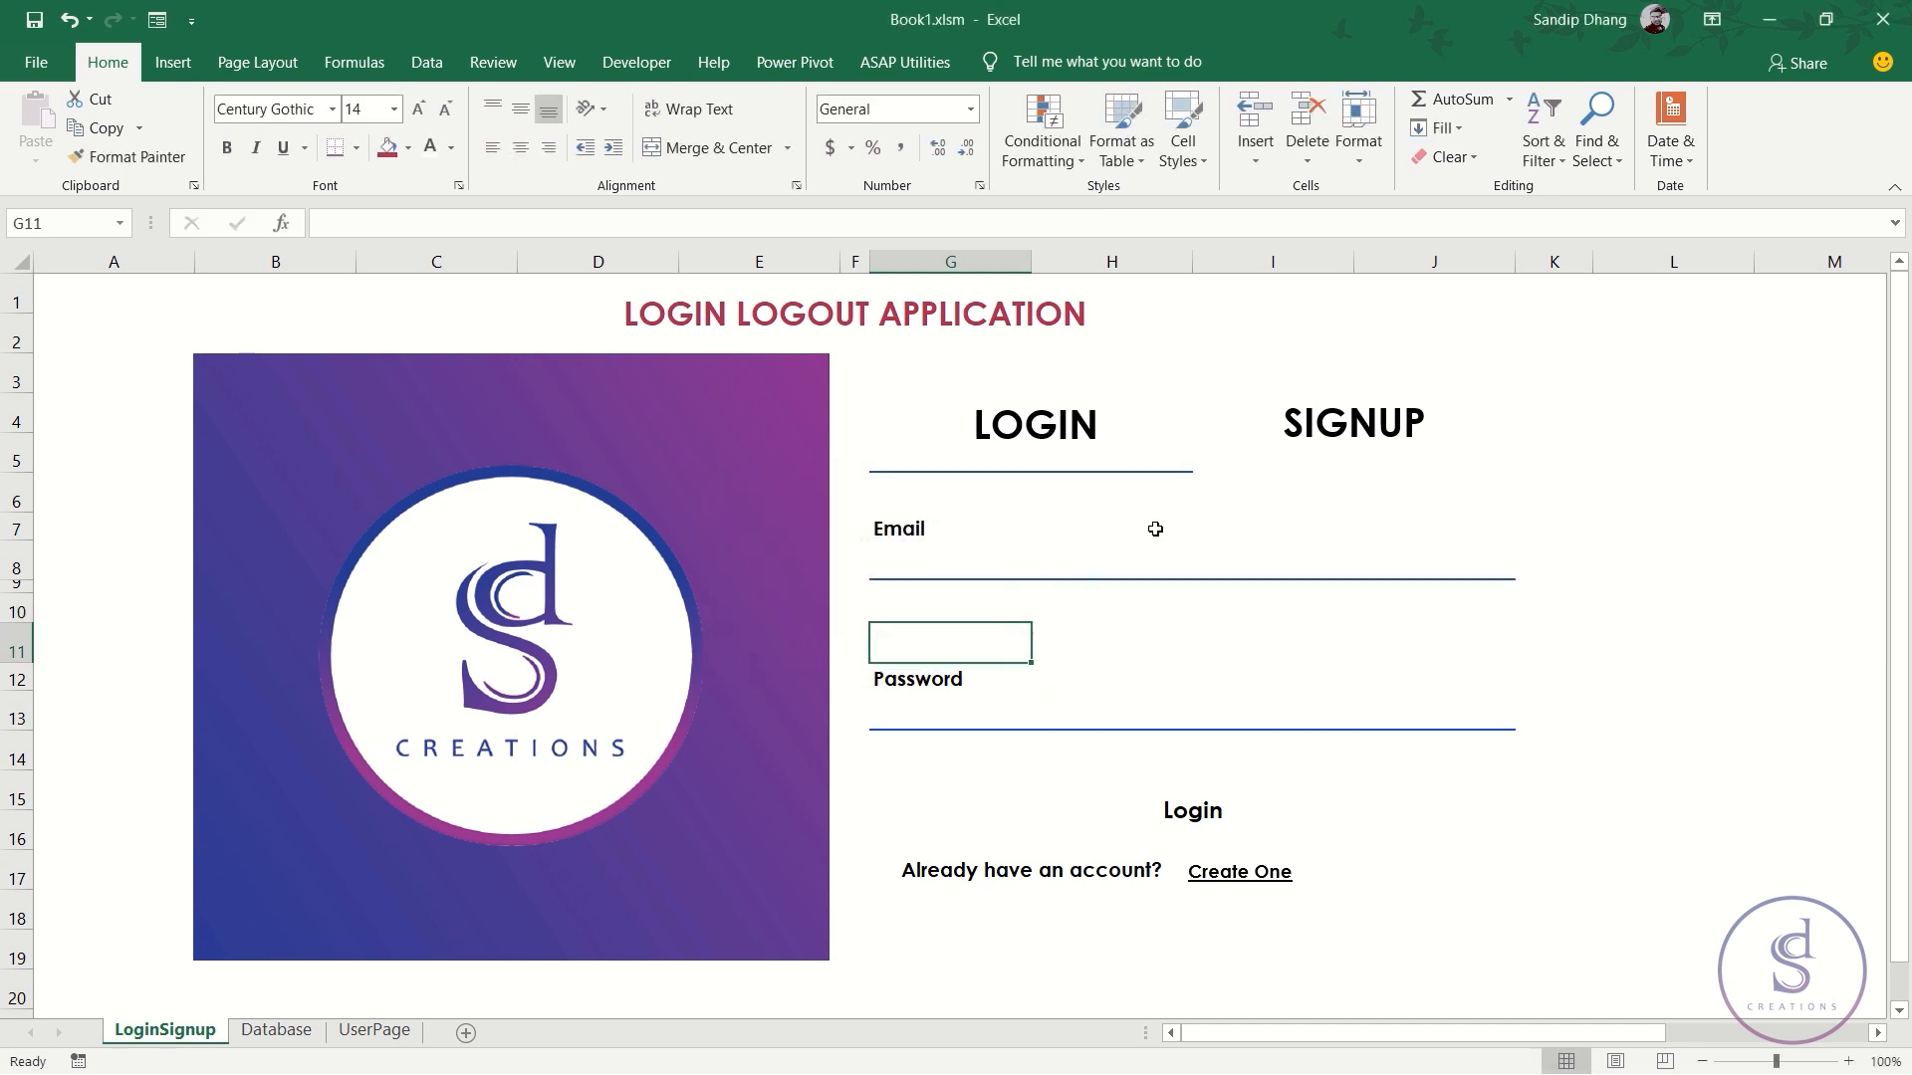
# - Type the registered user's full e-mail into G8 and check G10 shows the registered warning
pyautogui.click(955, 610)
pyautogui.click(1015, 569)
pyautogui.doubleClick(1018, 572)
pyautogui.write('sandip')
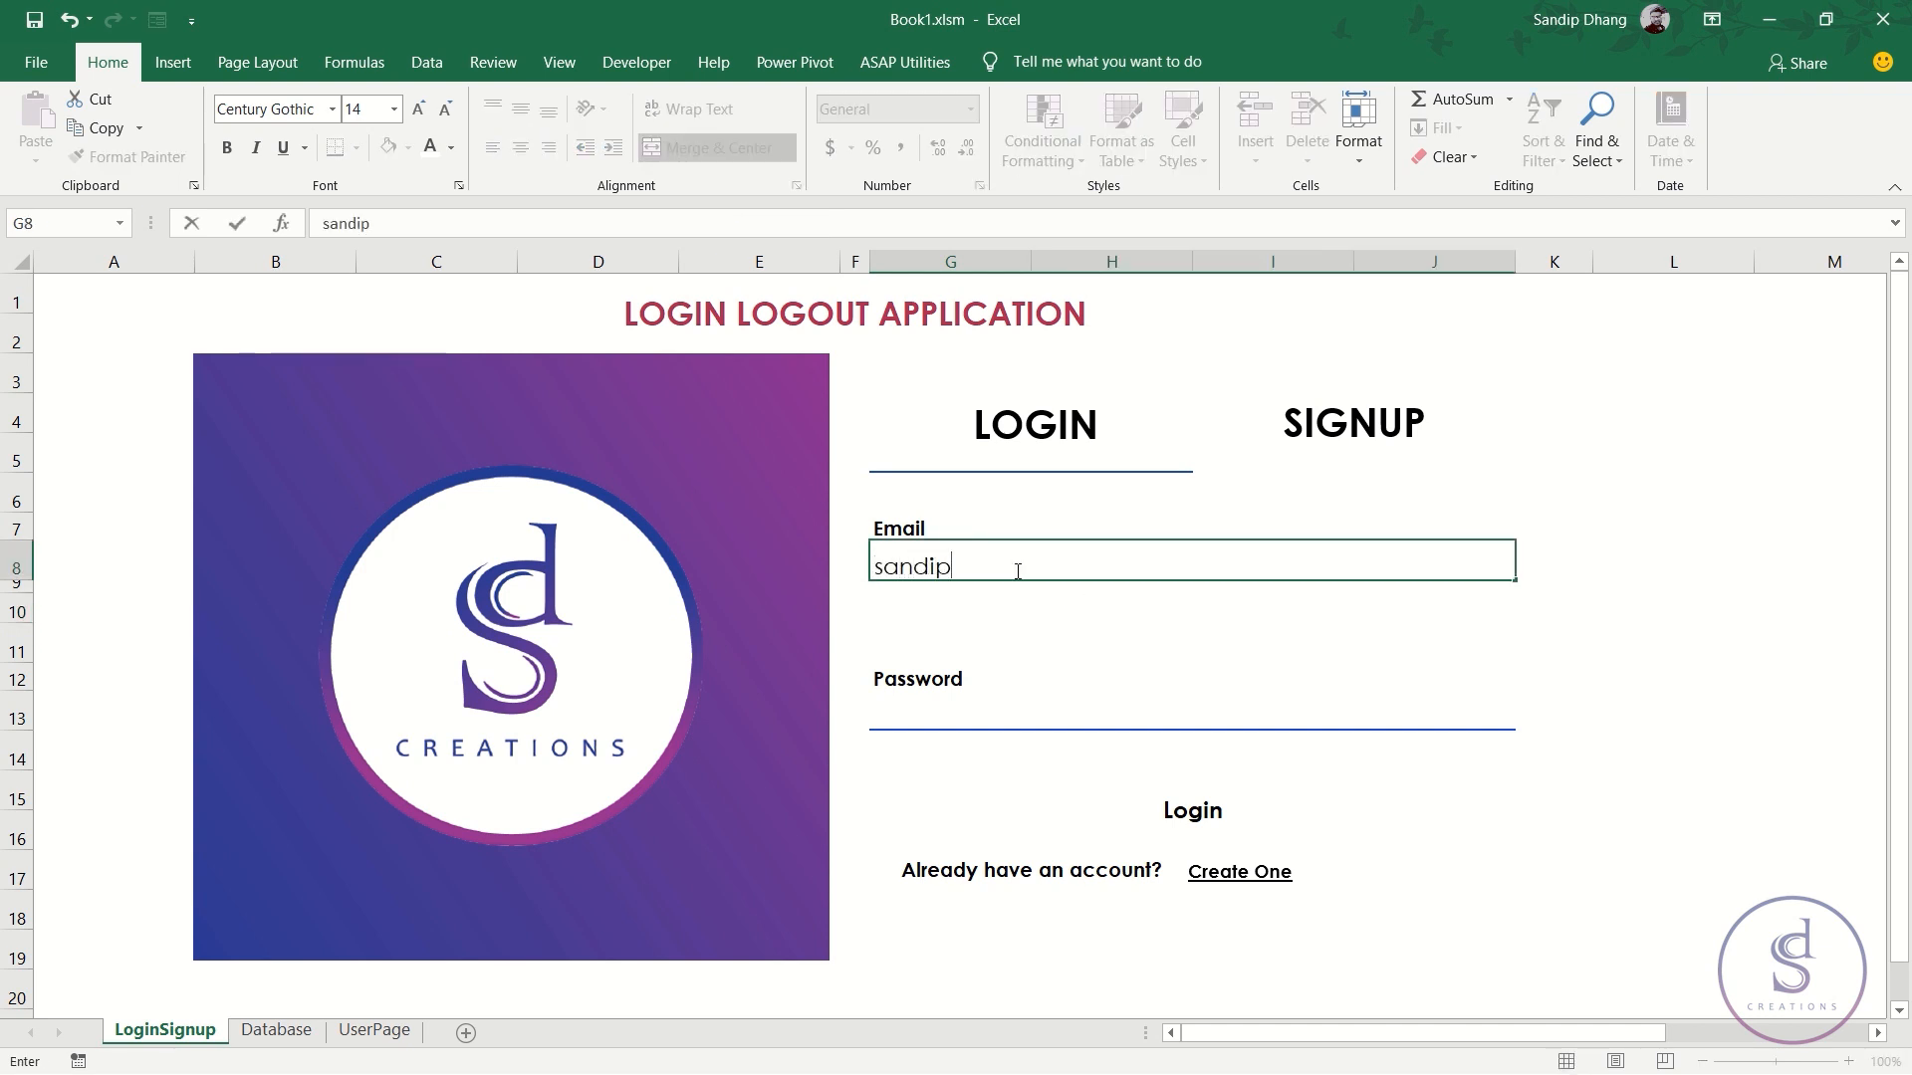
pyautogui.press('Return')
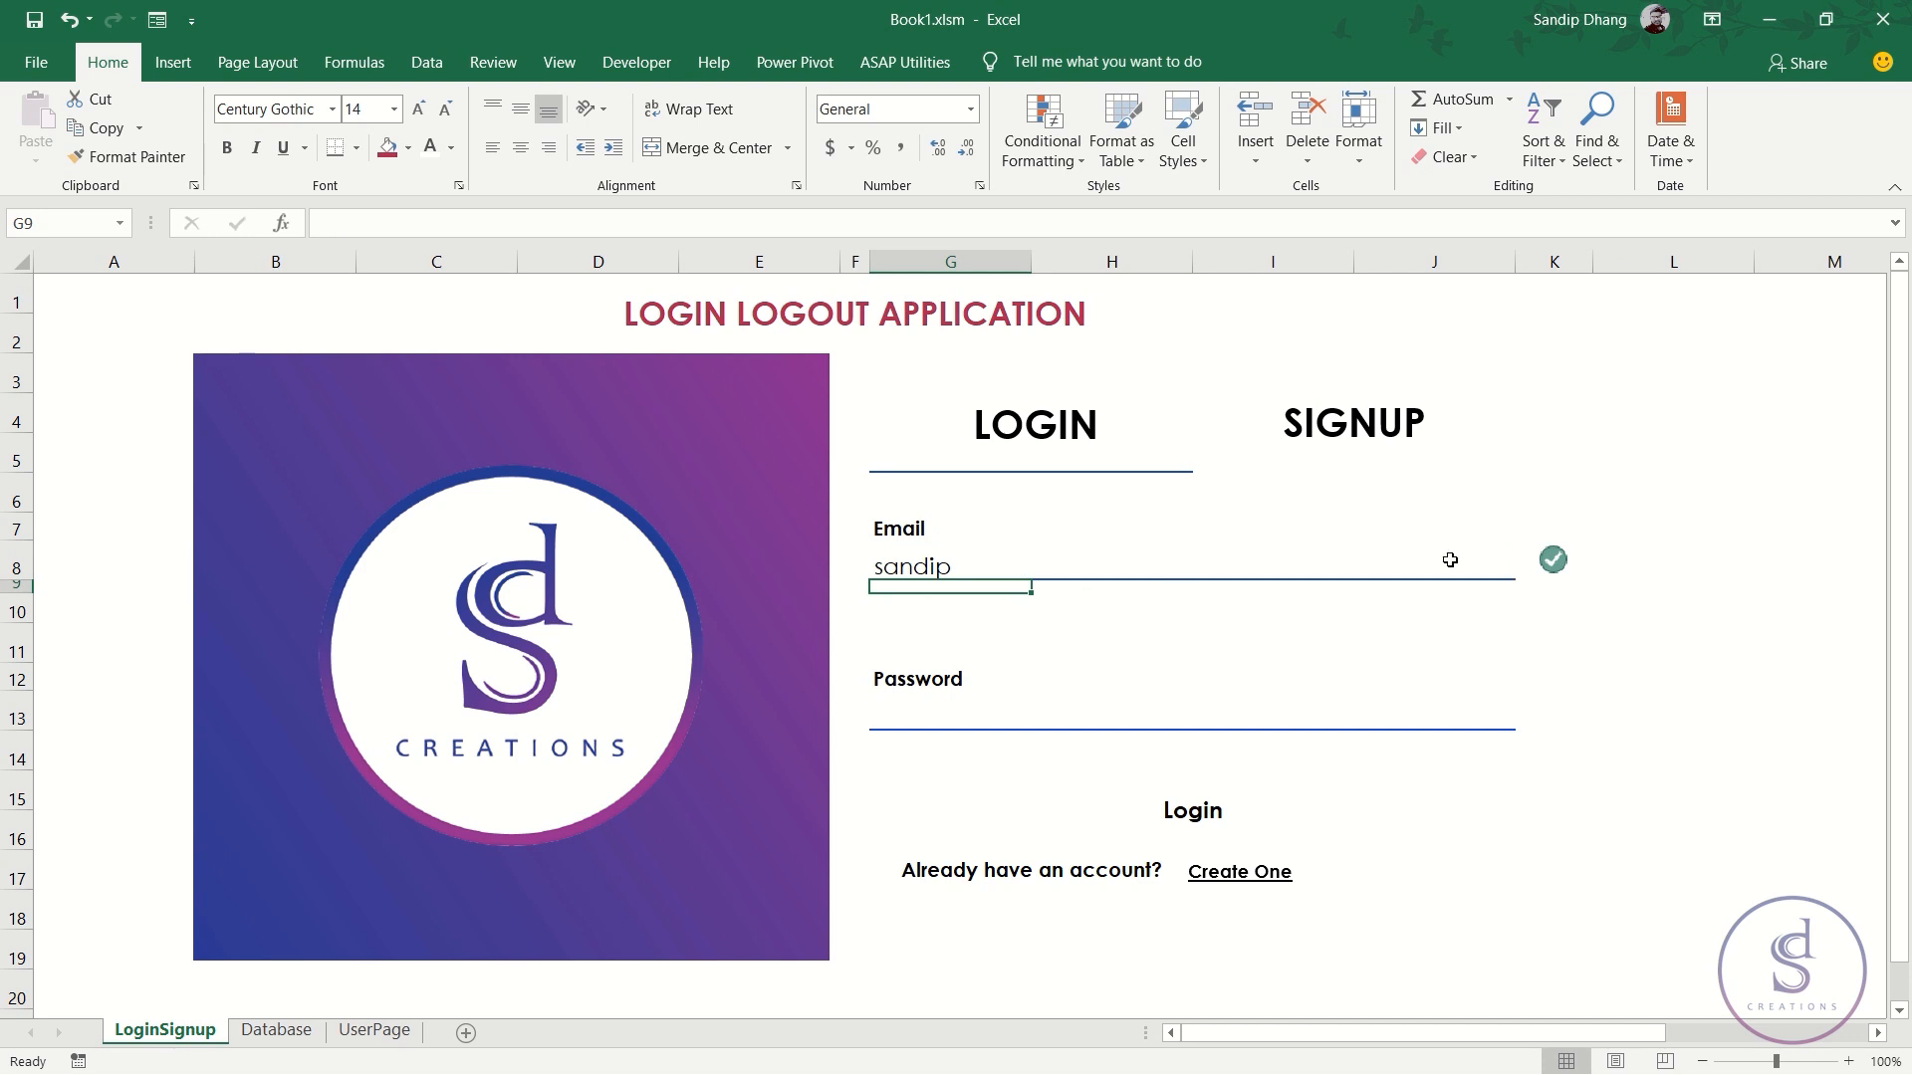
pyautogui.click(989, 554)
pyautogui.doubleClick(997, 558)
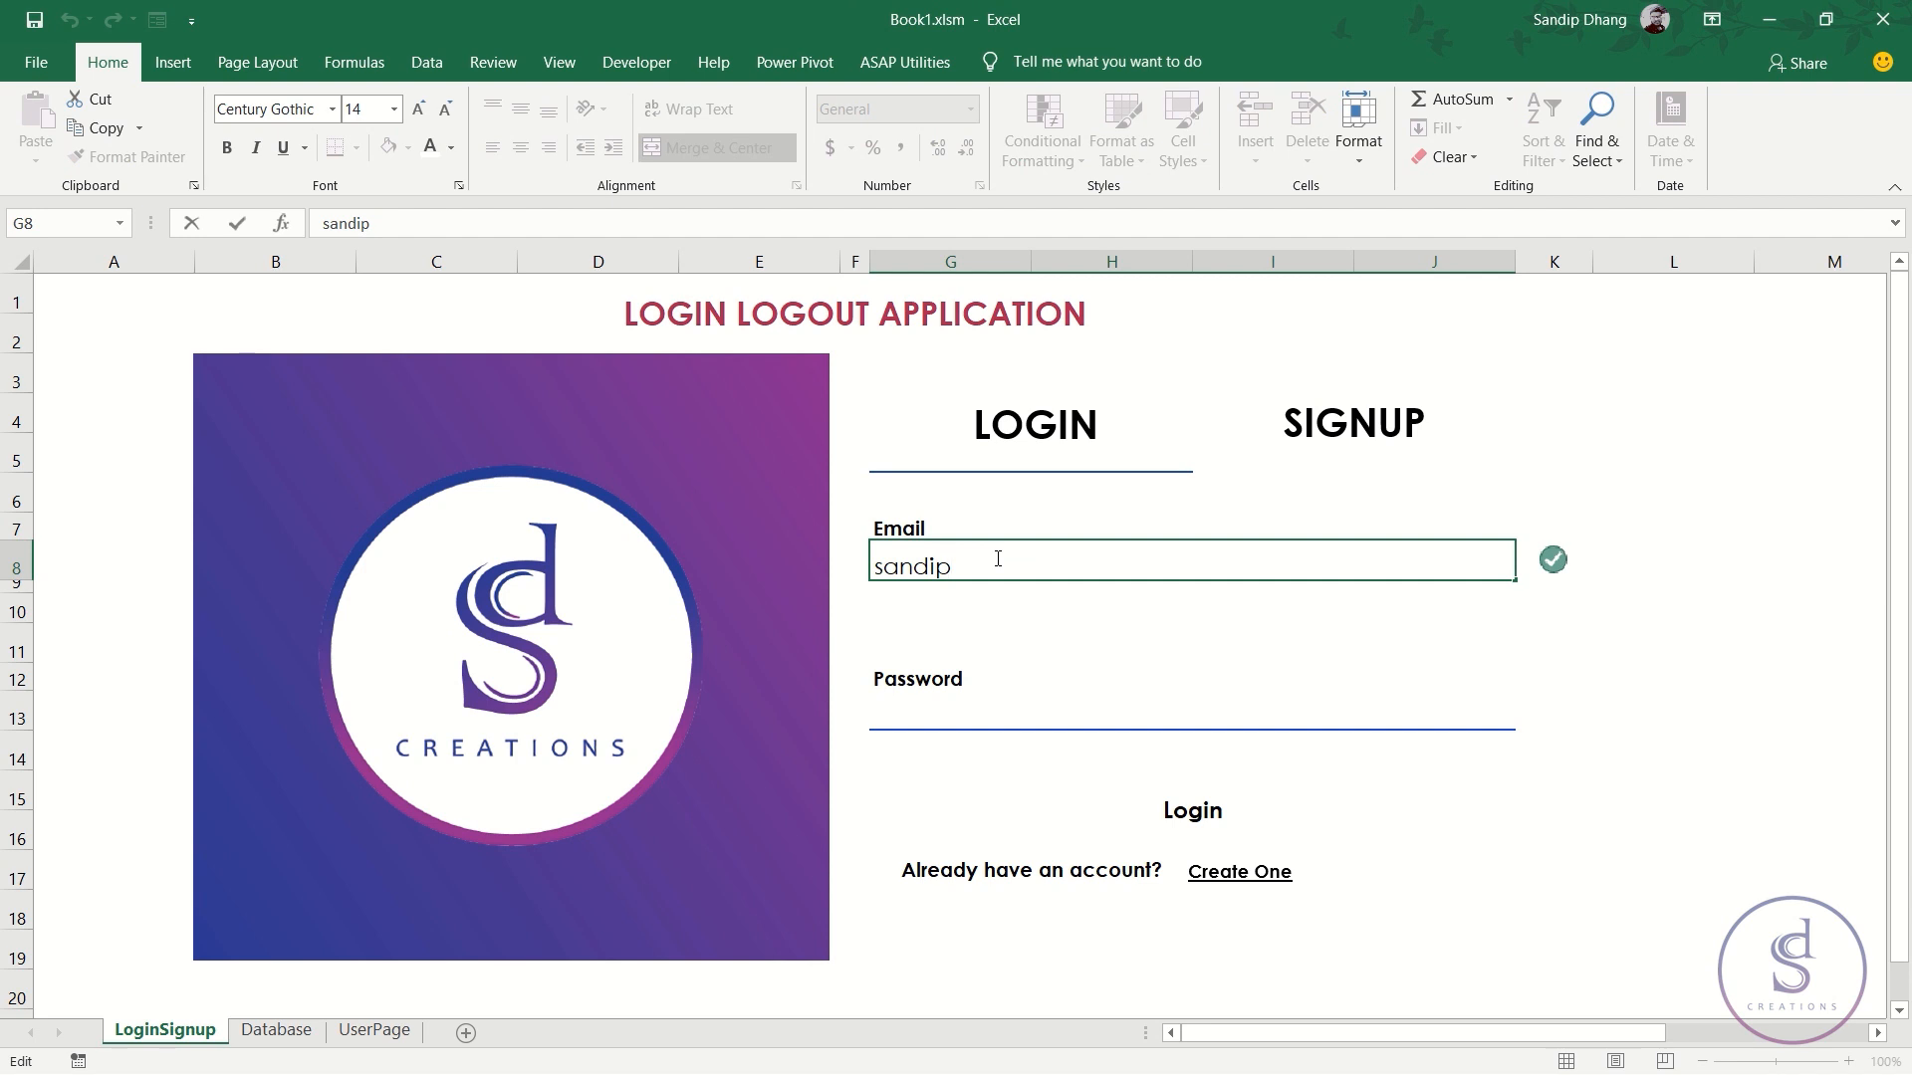
pyautogui.press('Return')
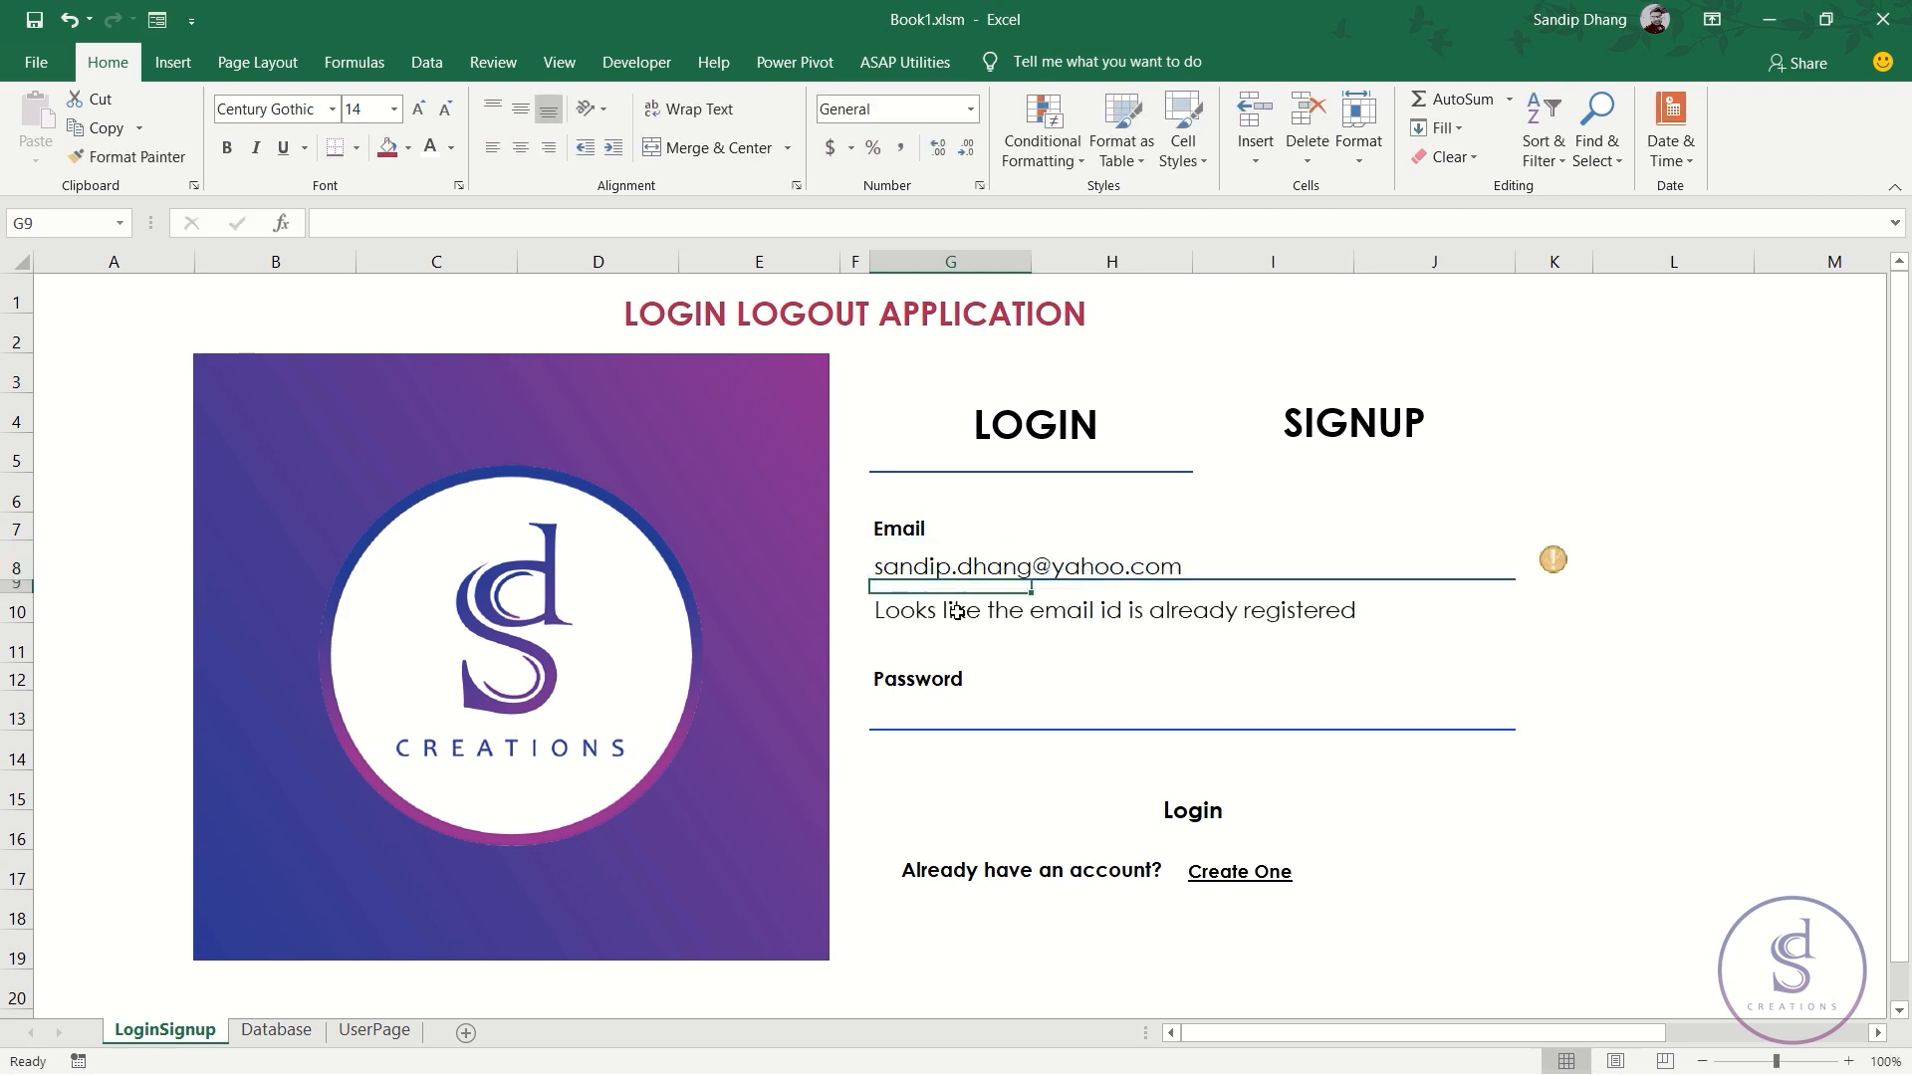
pyautogui.click(956, 611)
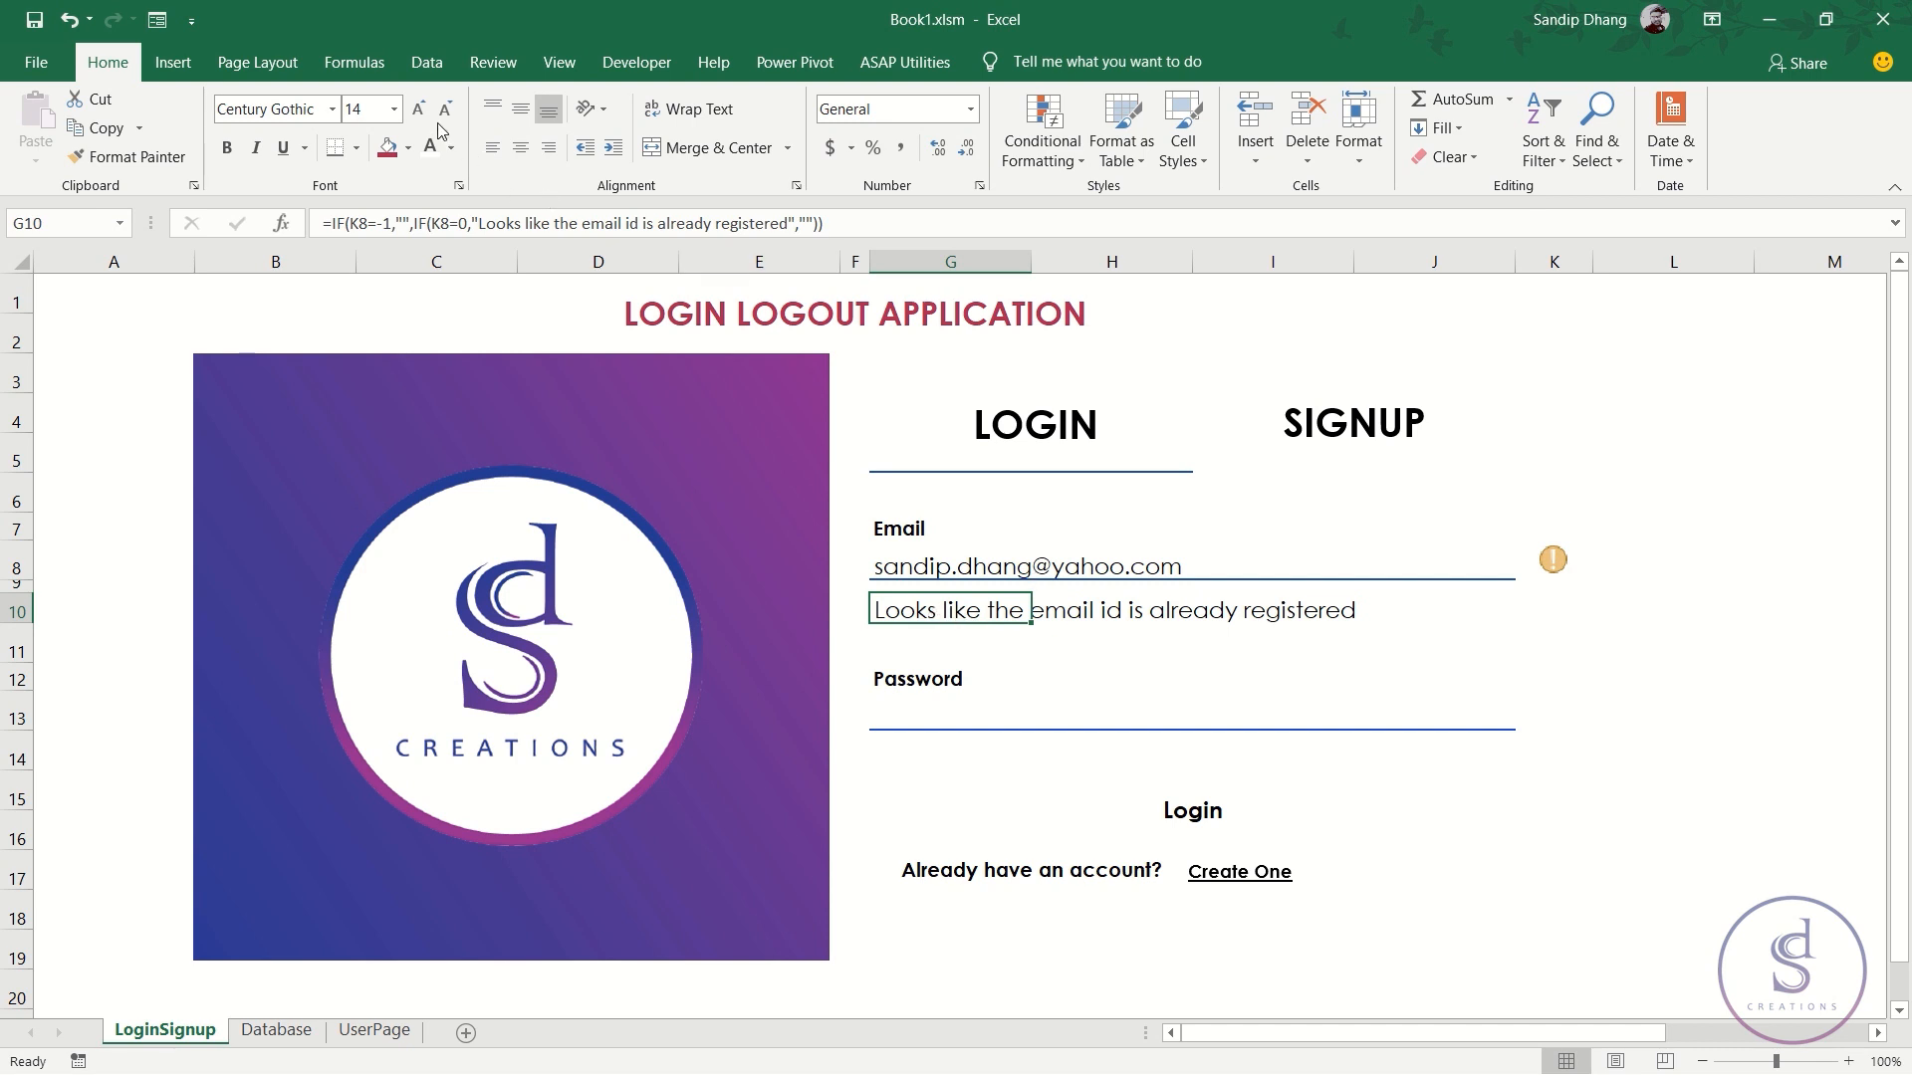
# - Make the G10 warning vertically centred, bold, italic and 11-point
pyautogui.click(520, 110)
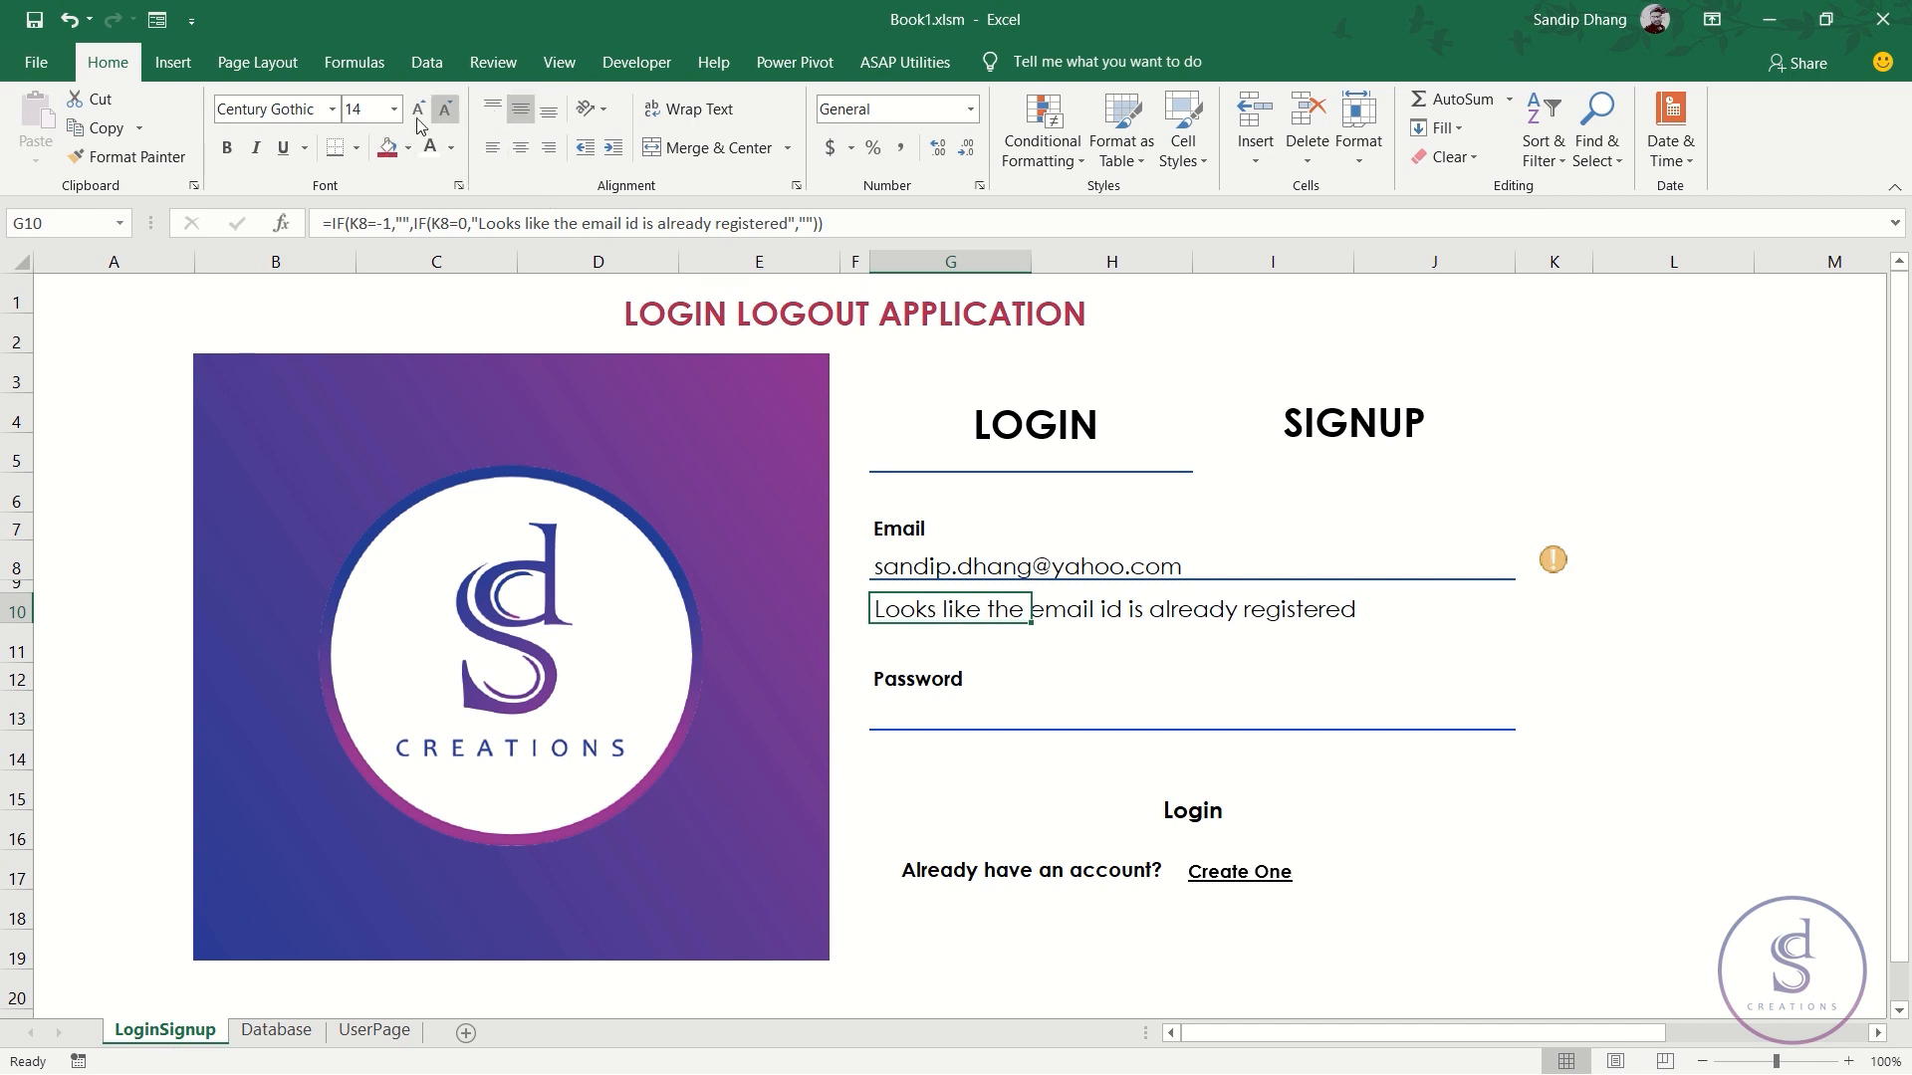
pyautogui.click(226, 147)
pyautogui.click(445, 109)
pyautogui.click(445, 109)
pyautogui.click(256, 148)
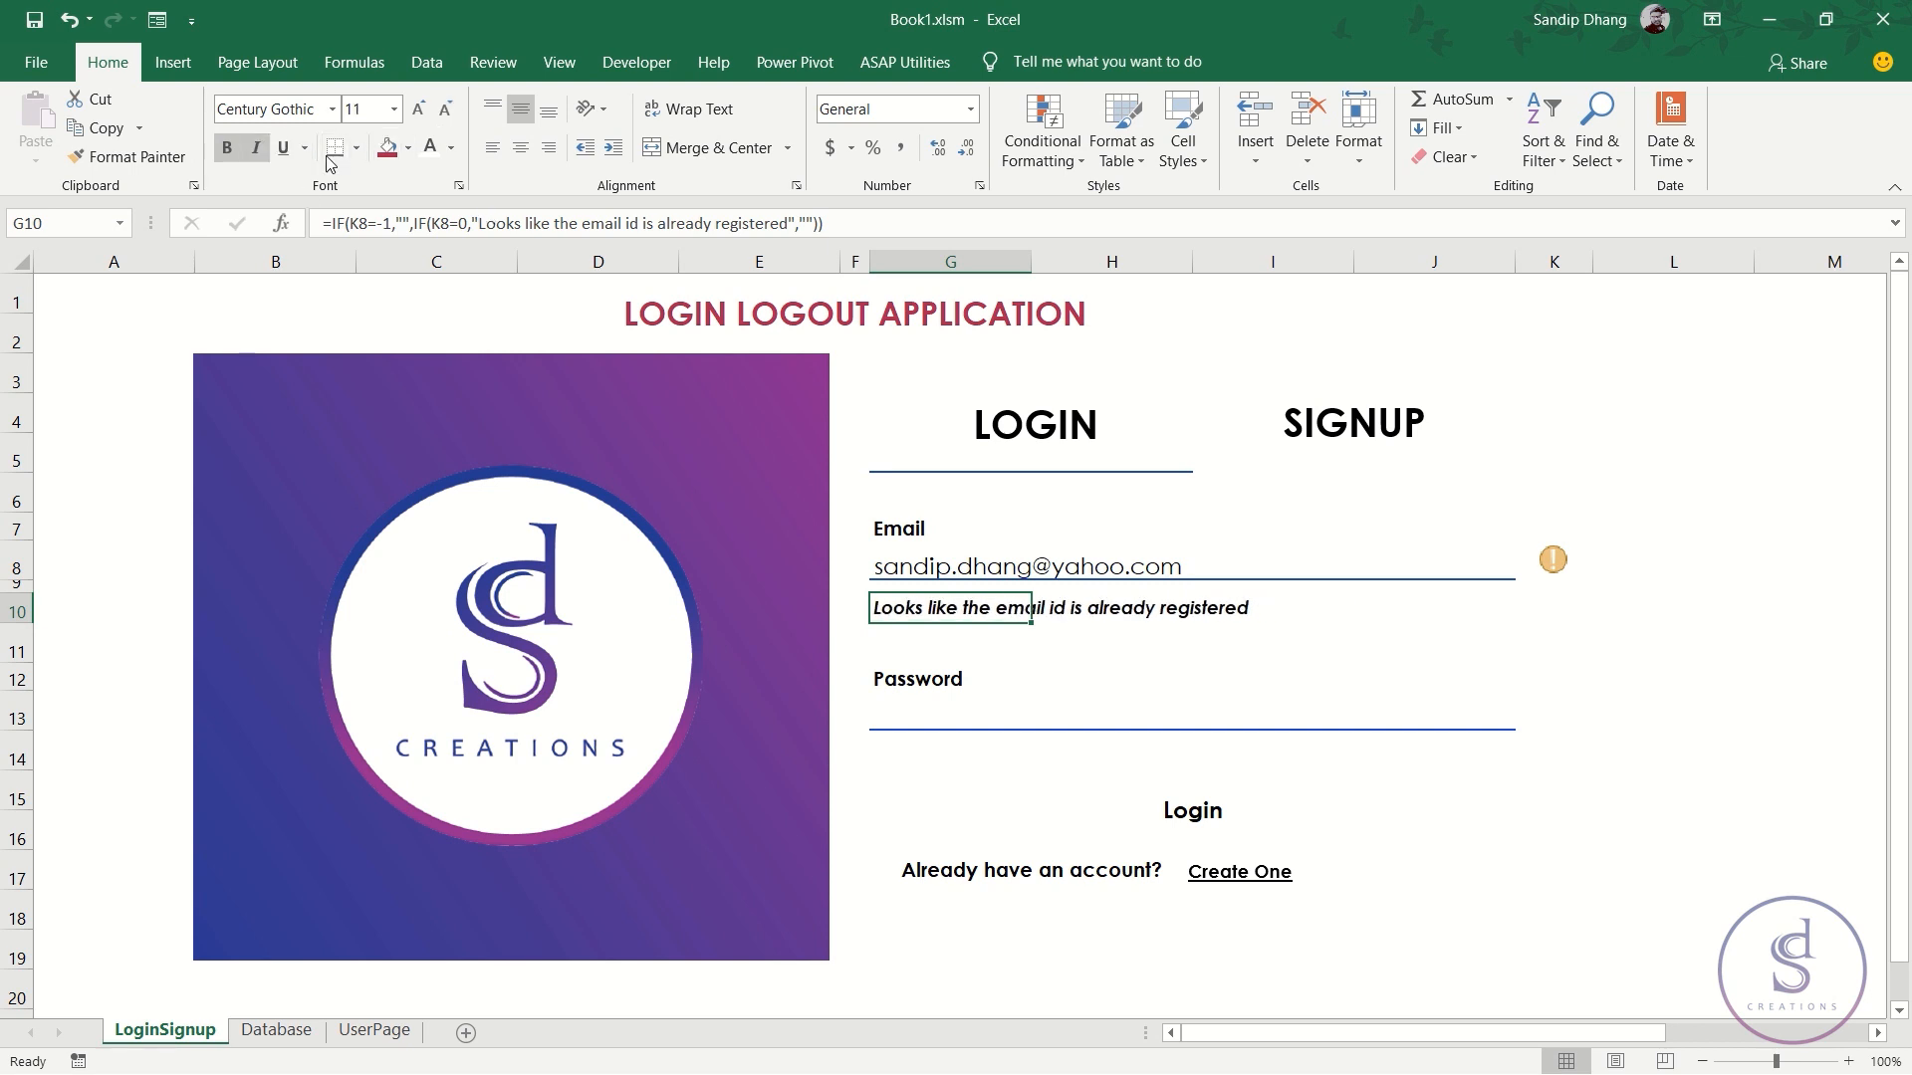
# - Colour the warning text dark gold (#B08600, RGB 176, 134, 0)
pyautogui.click(451, 147)
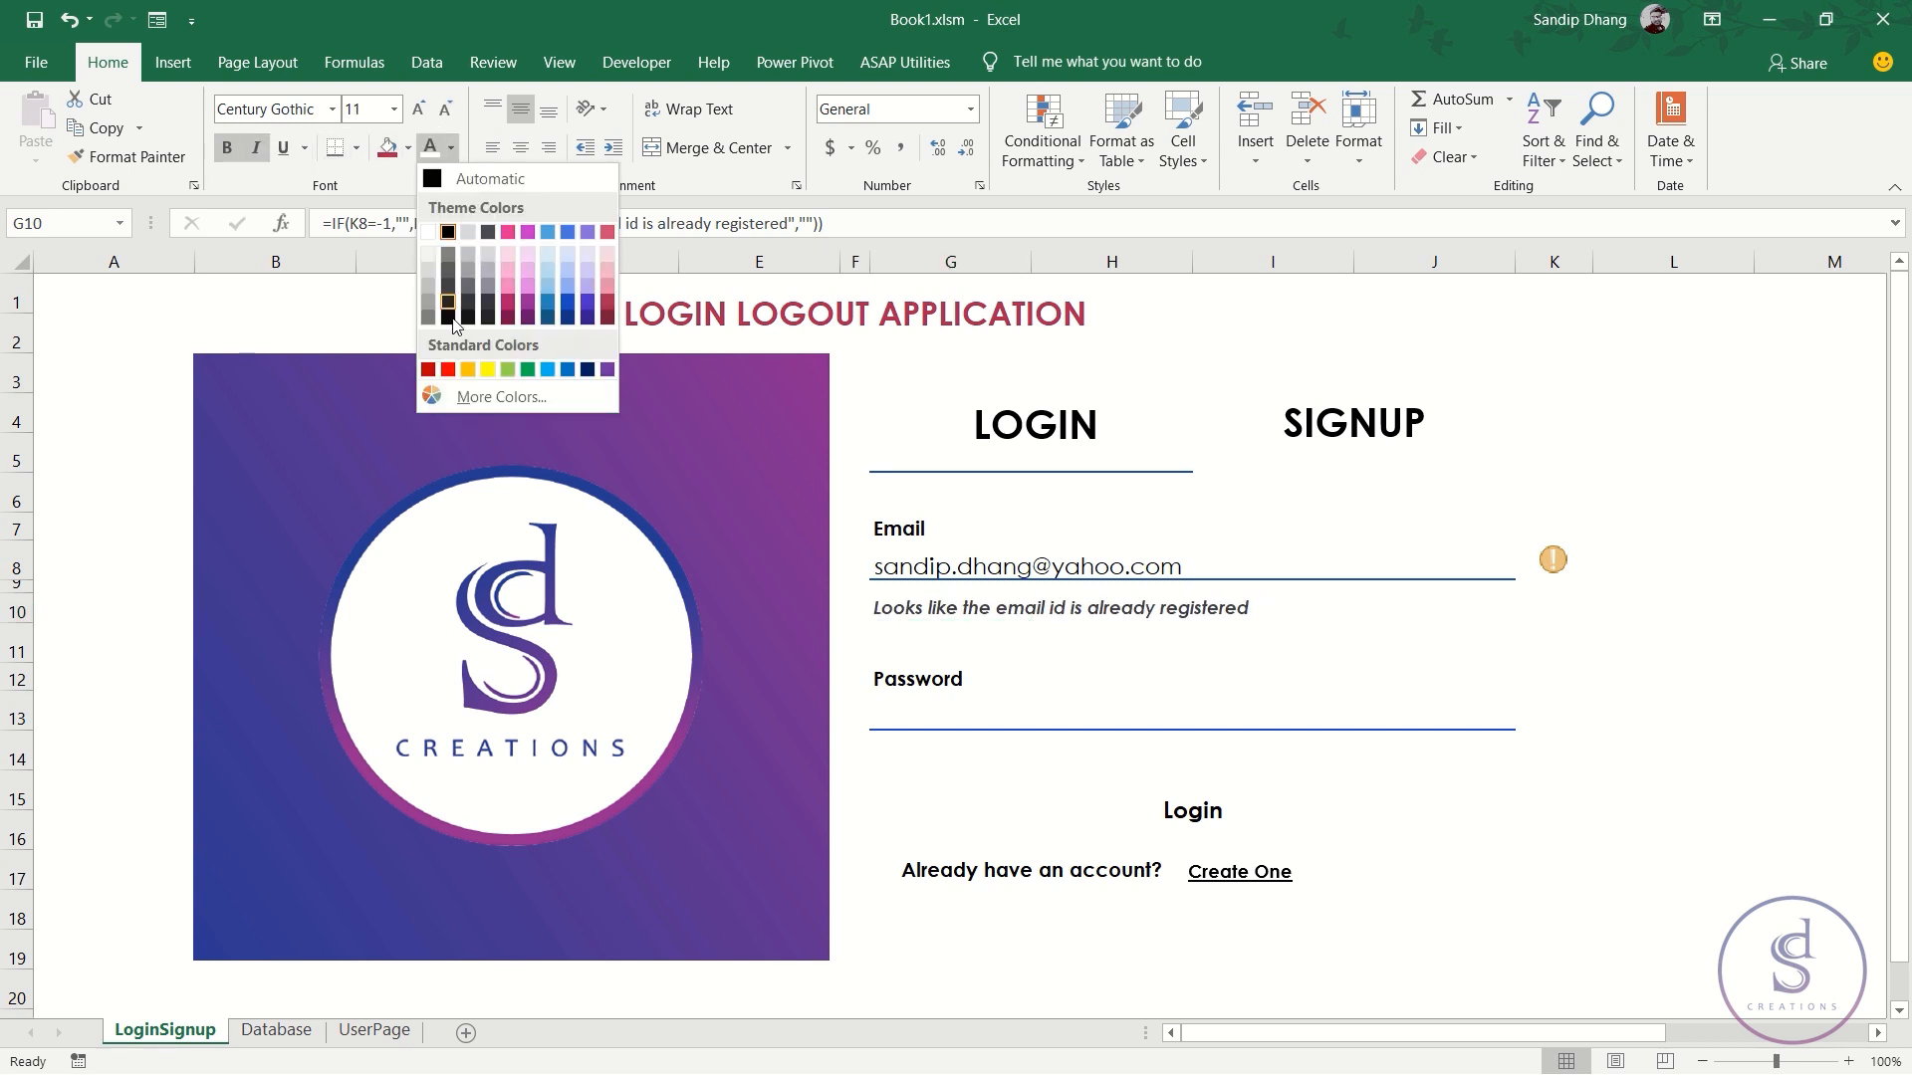
pyautogui.click(465, 370)
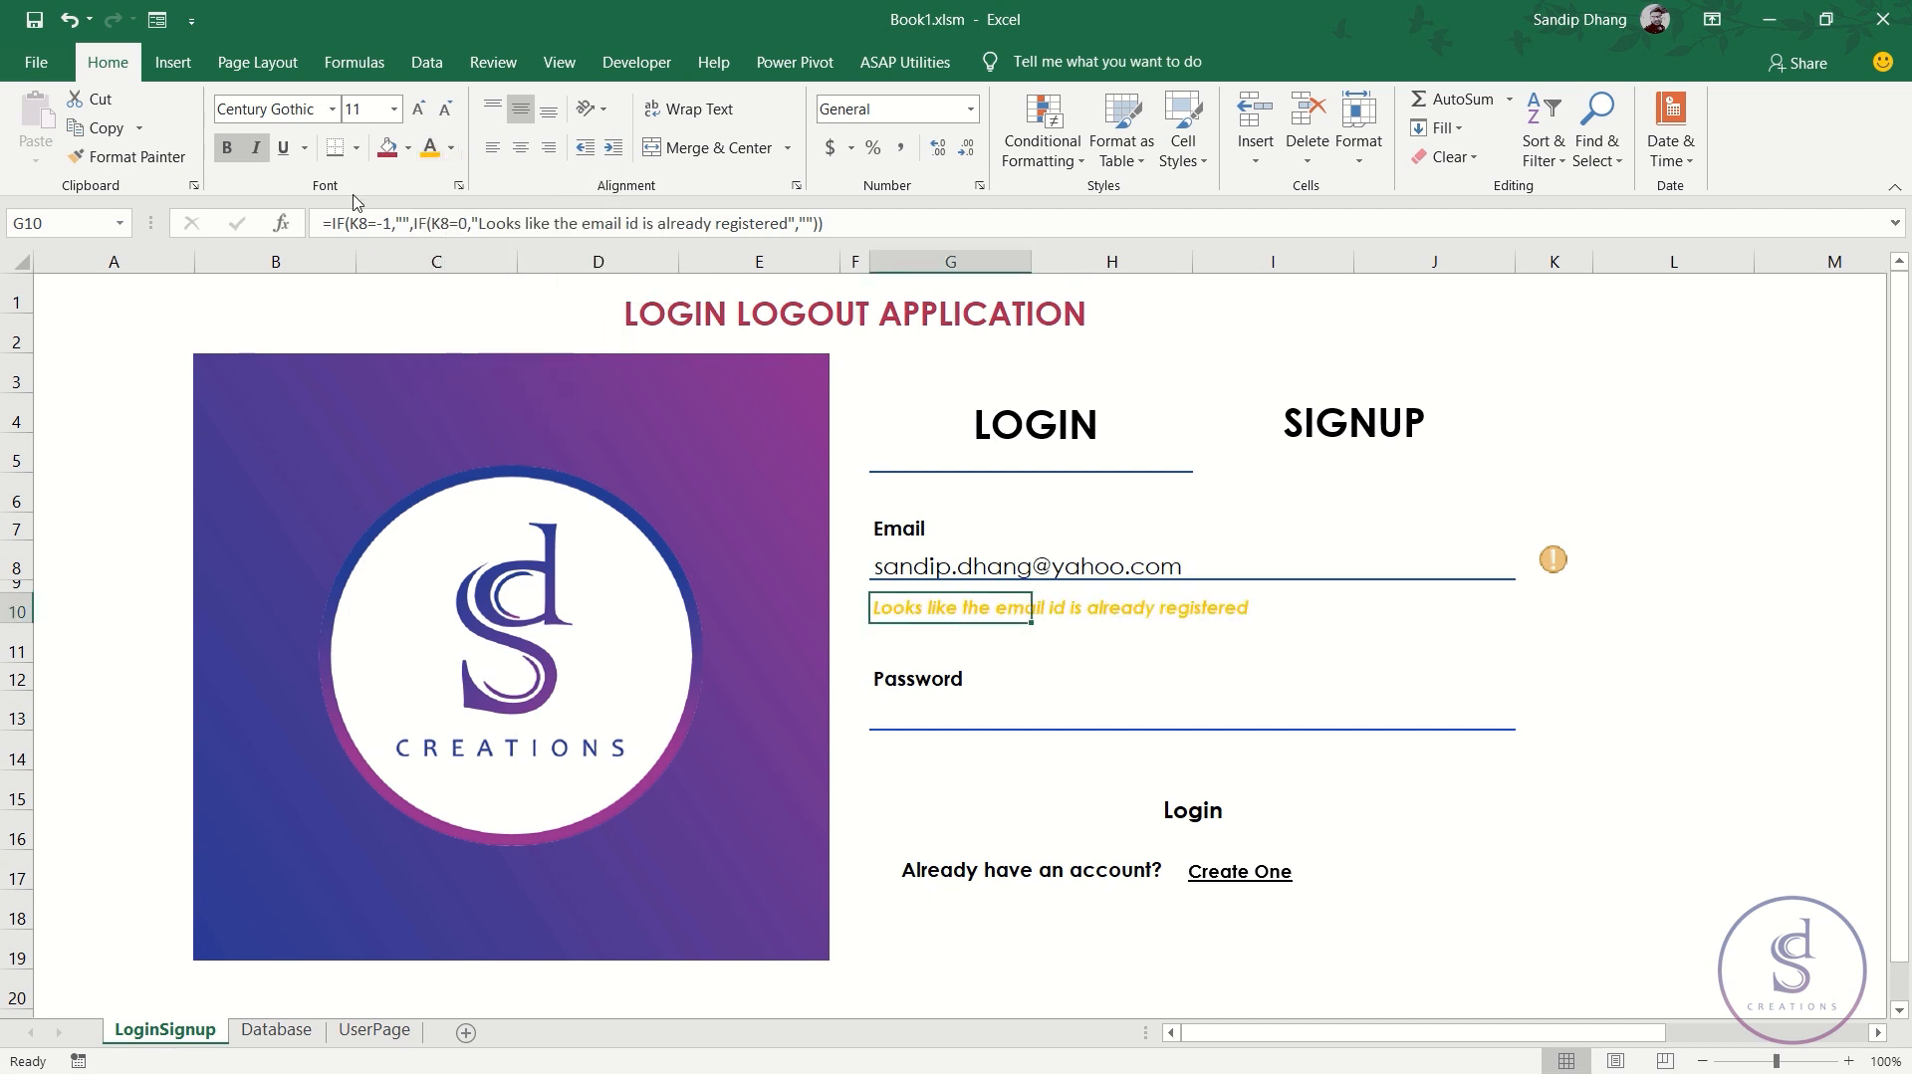
pyautogui.click(452, 150)
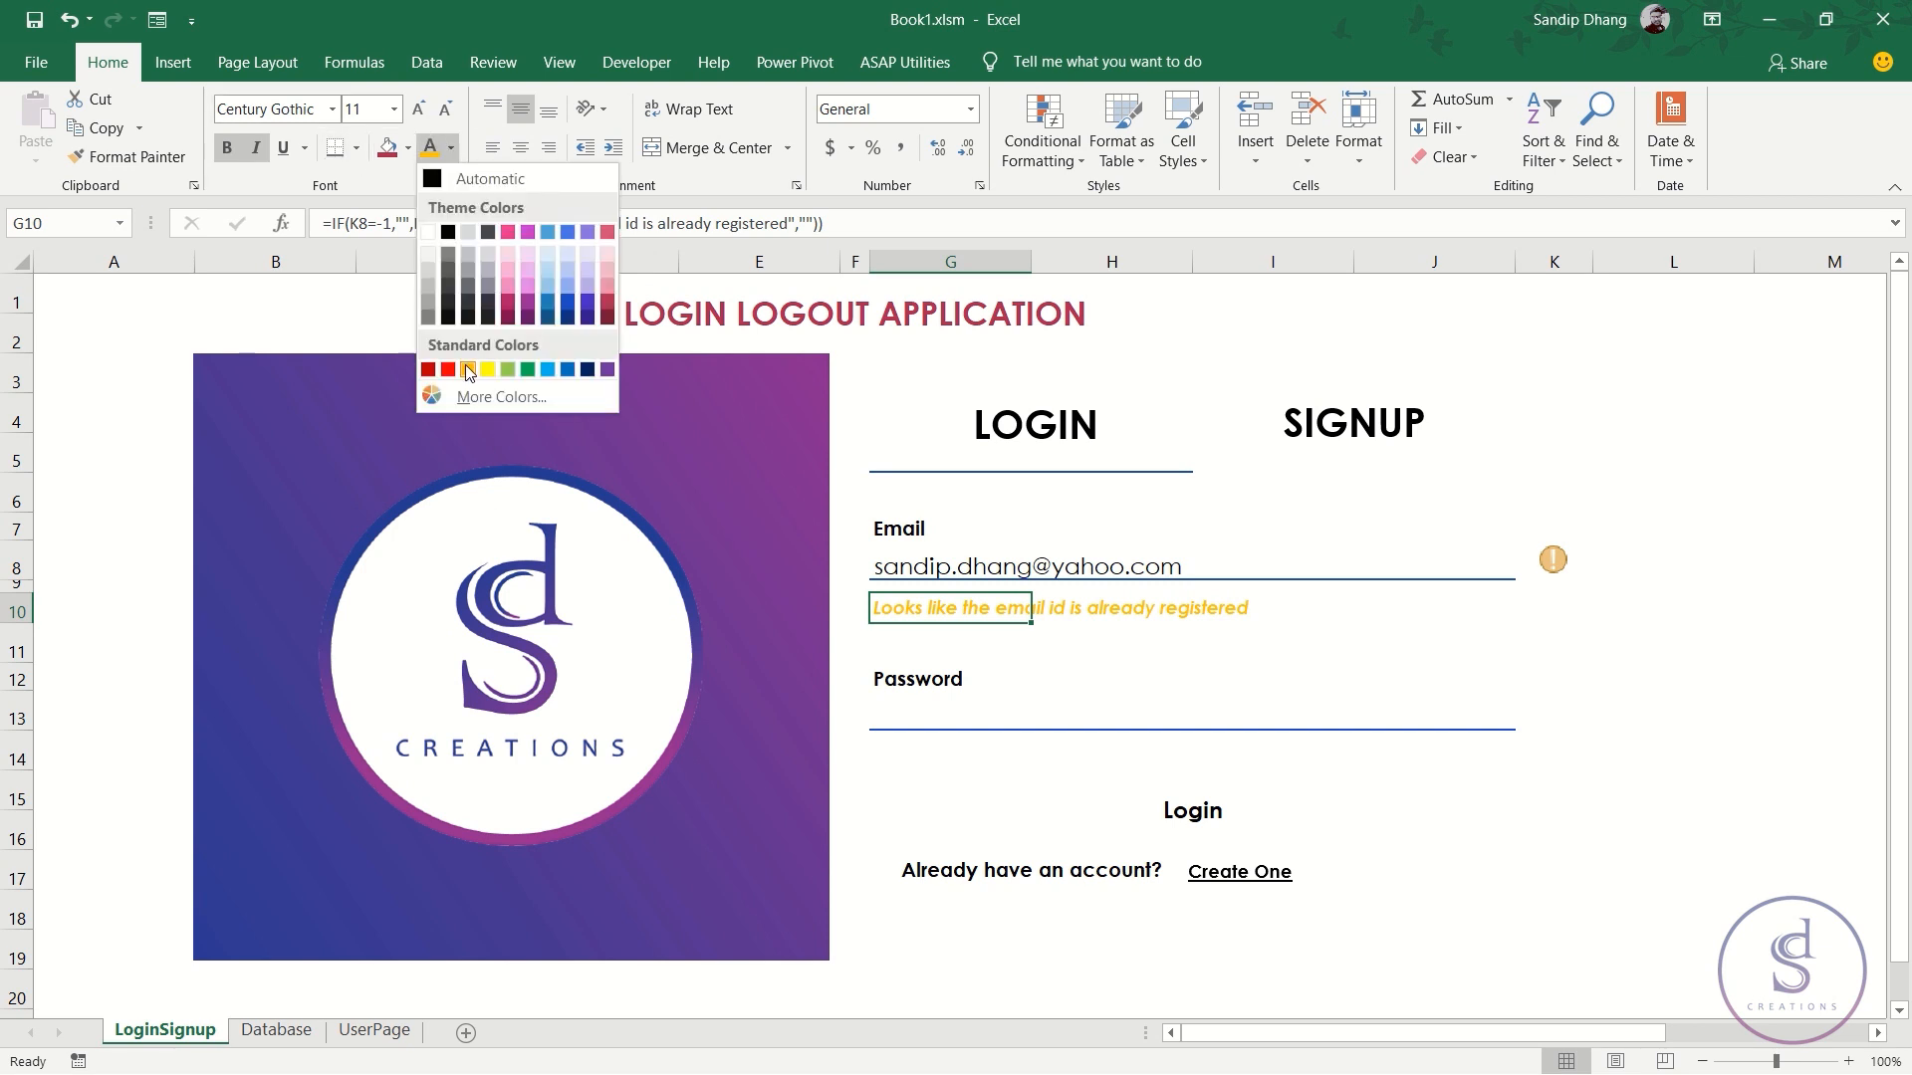
pyautogui.click(480, 395)
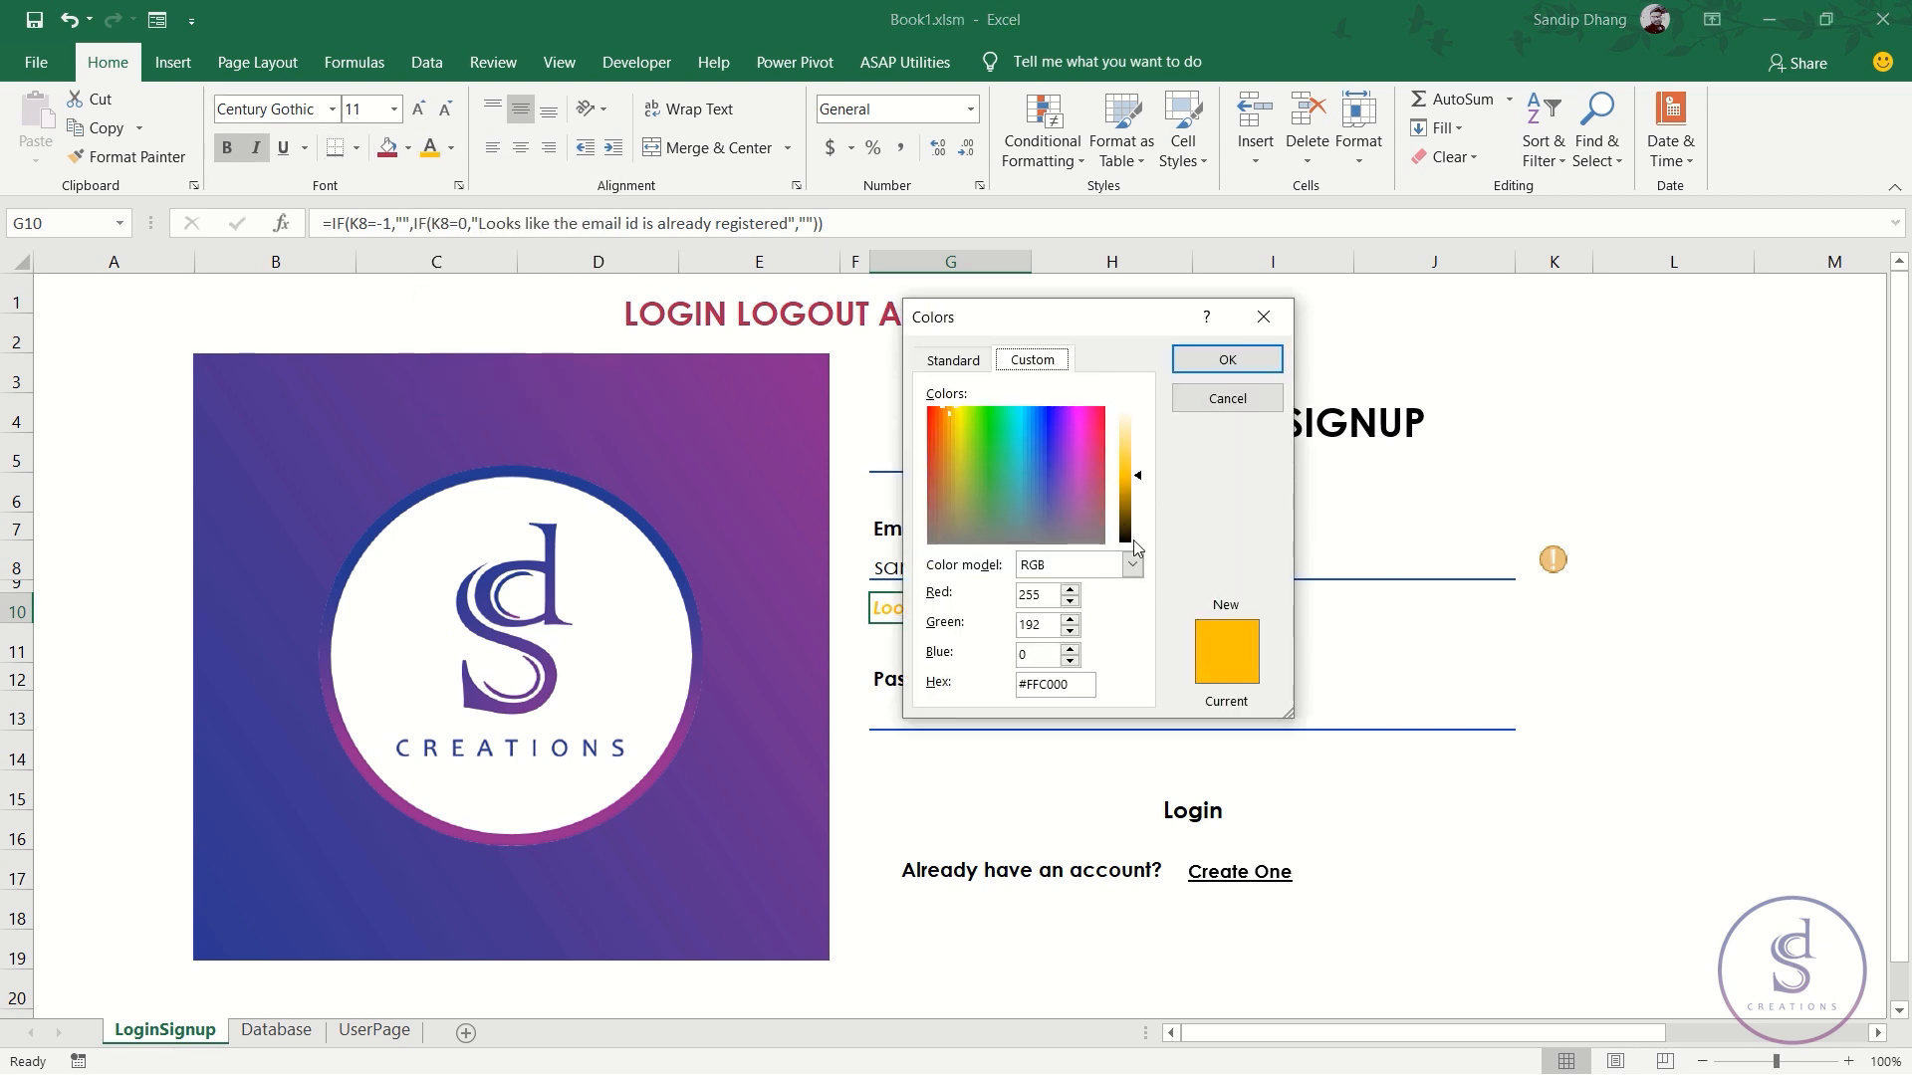
pyautogui.moveTo(1138, 477); pyautogui.dragTo(1142, 495)
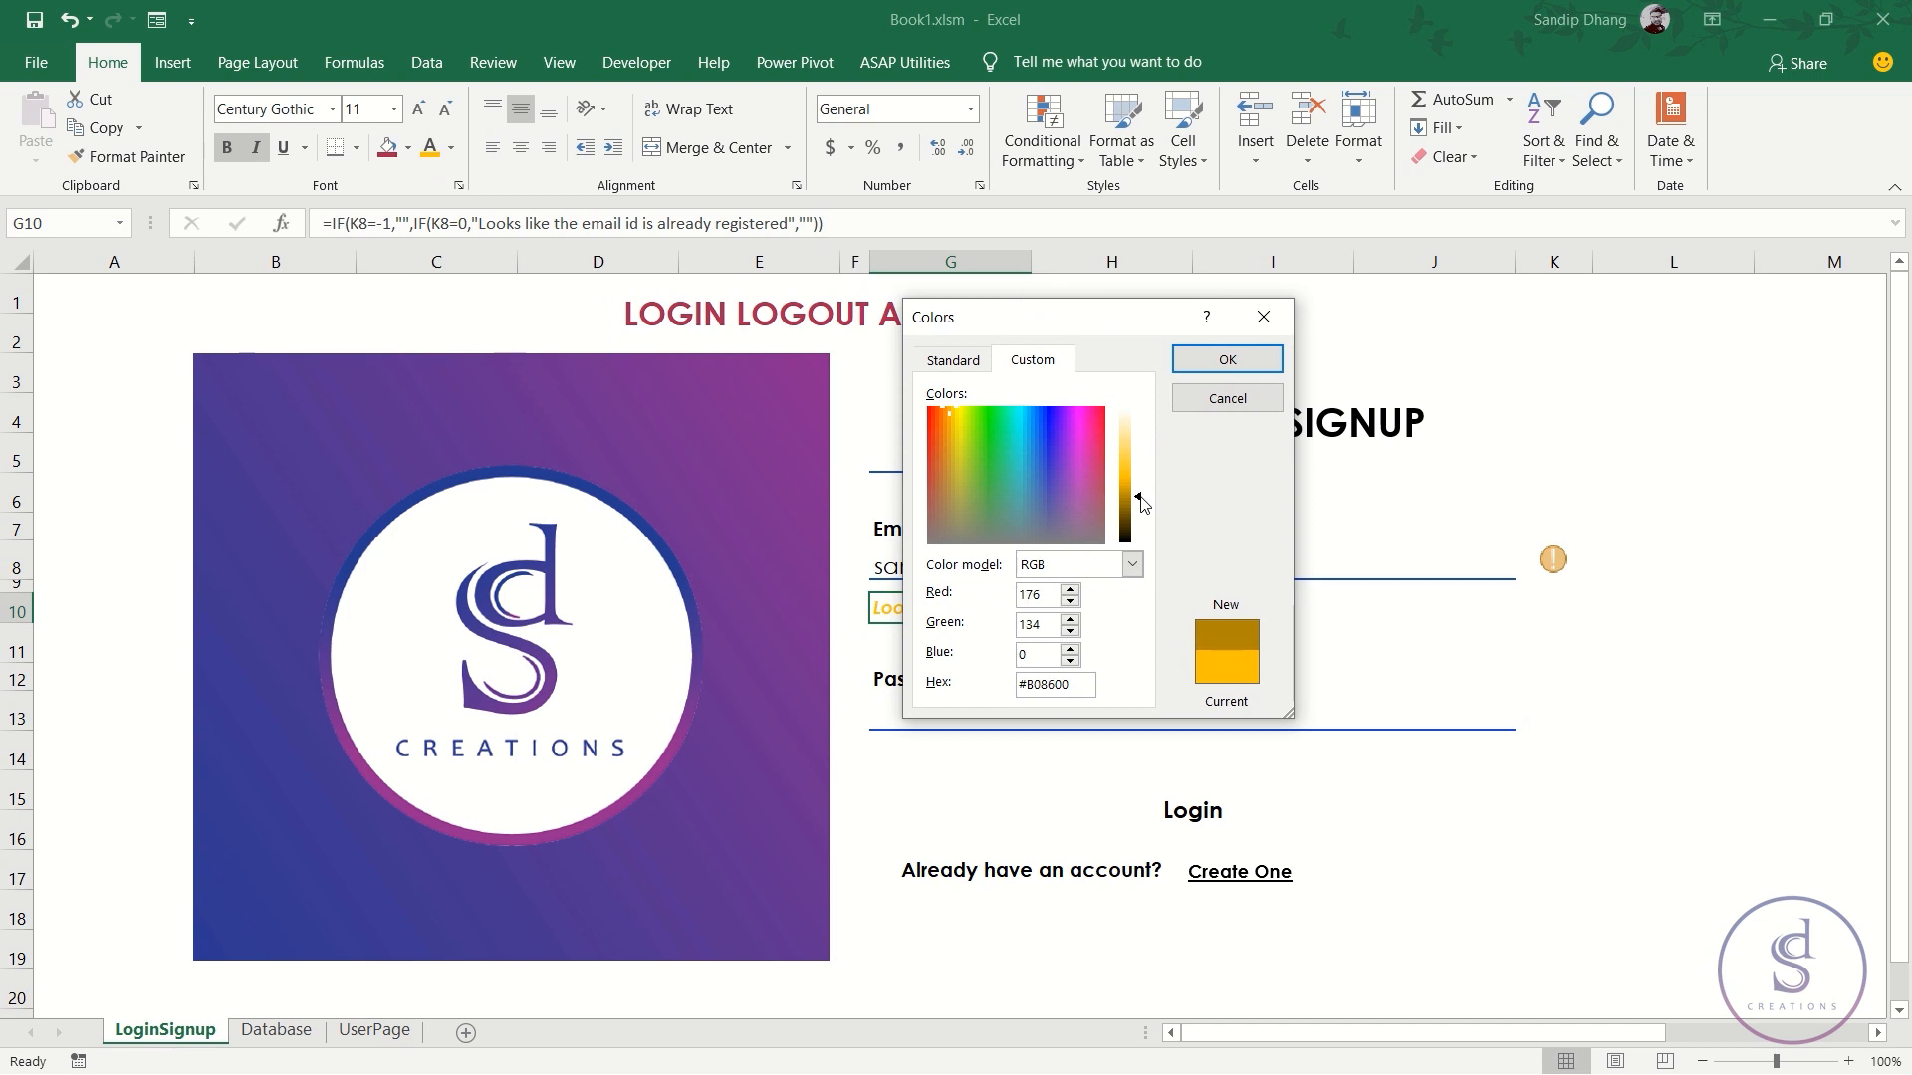
pyautogui.click(1226, 359)
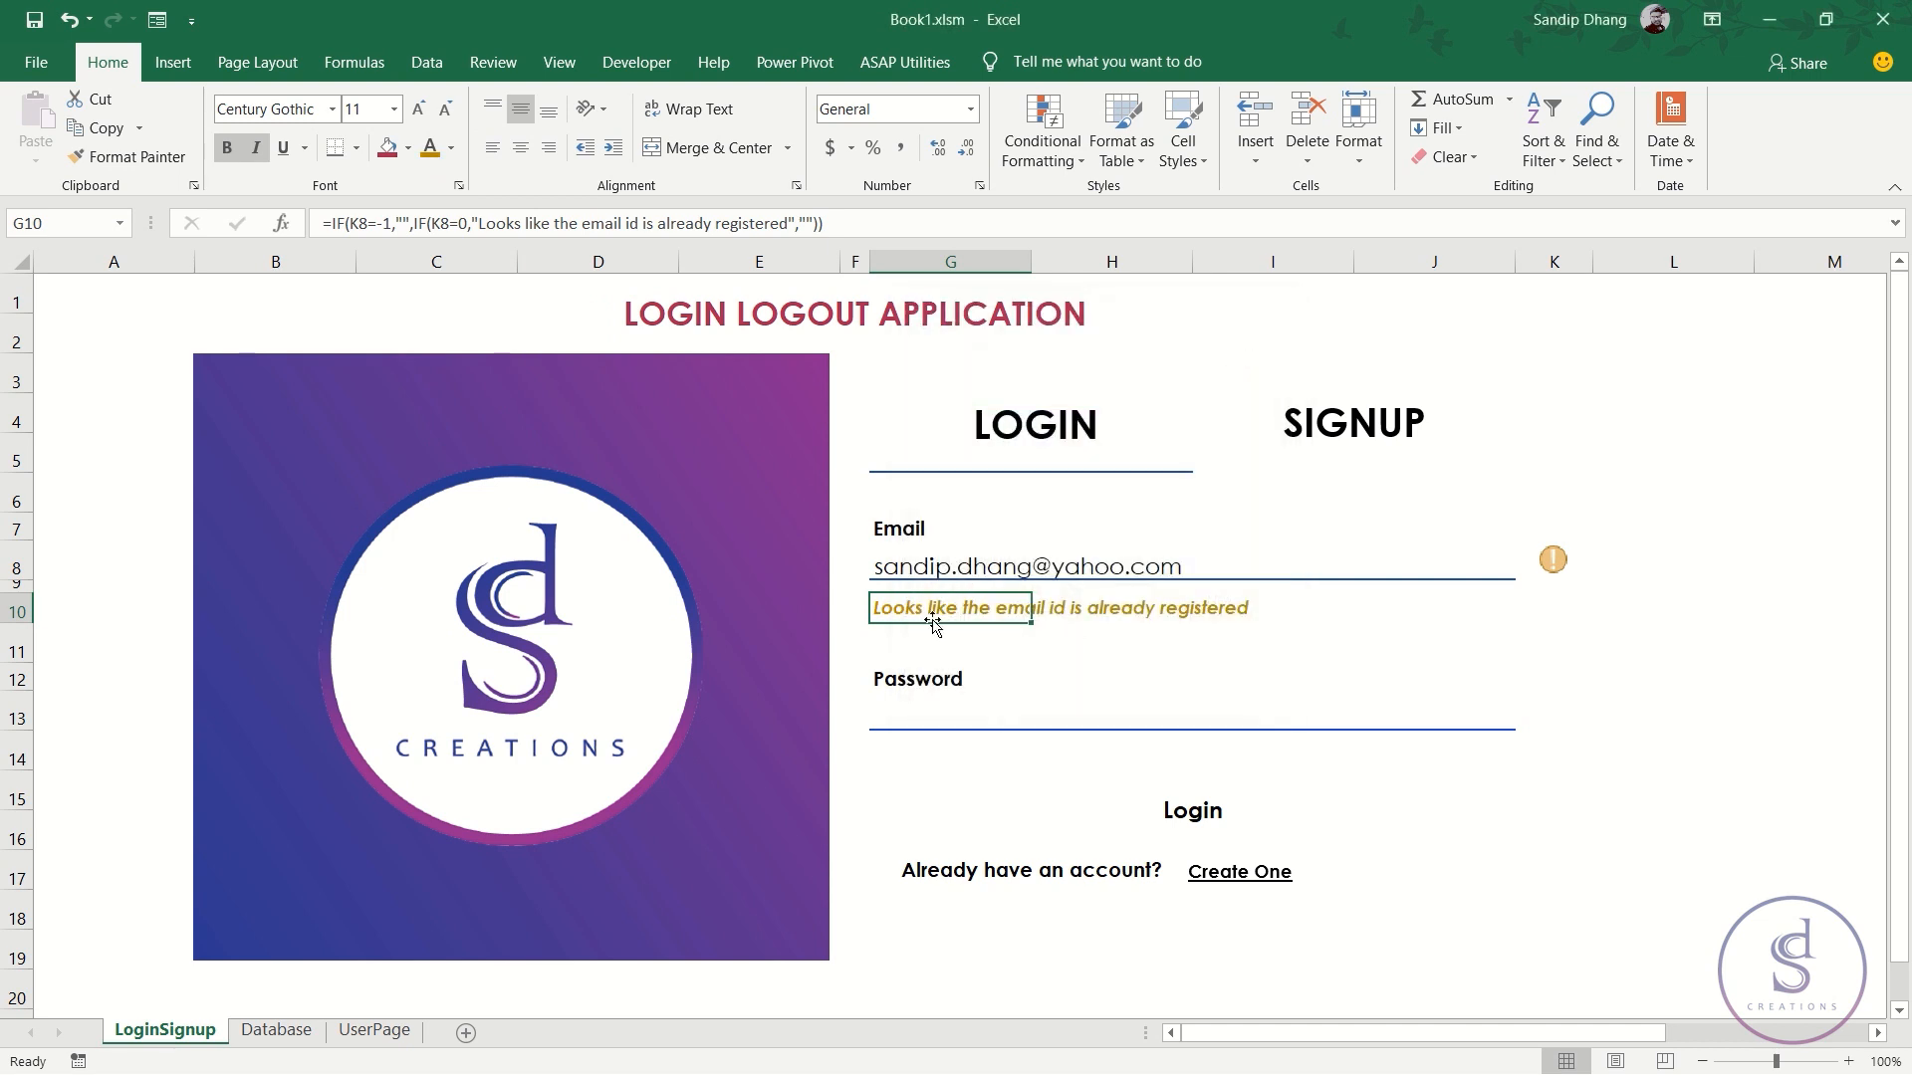
pyautogui.click(1013, 640)
pyautogui.click(951, 606)
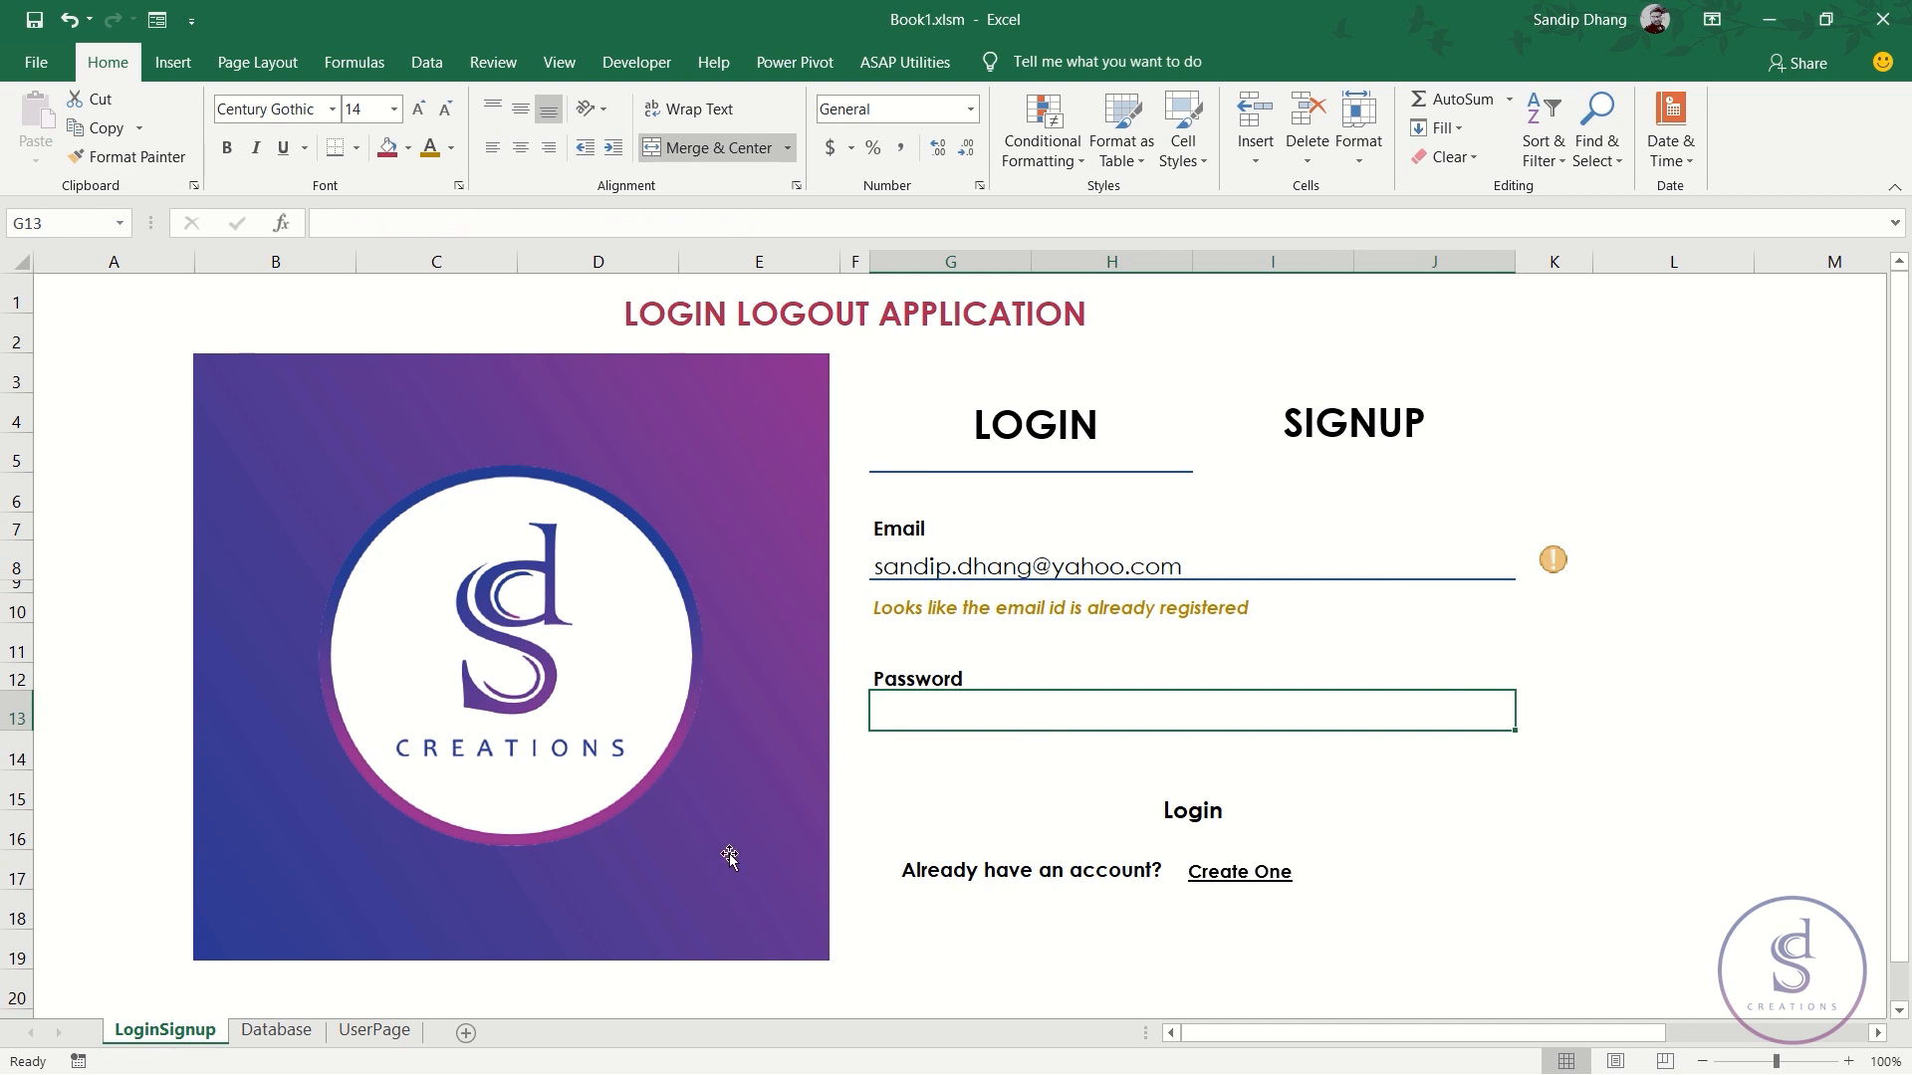
# - Check the registered user's confirm-password value on Database against the email in G8
pyautogui.click(276, 1030)
pyautogui.click(683, 388)
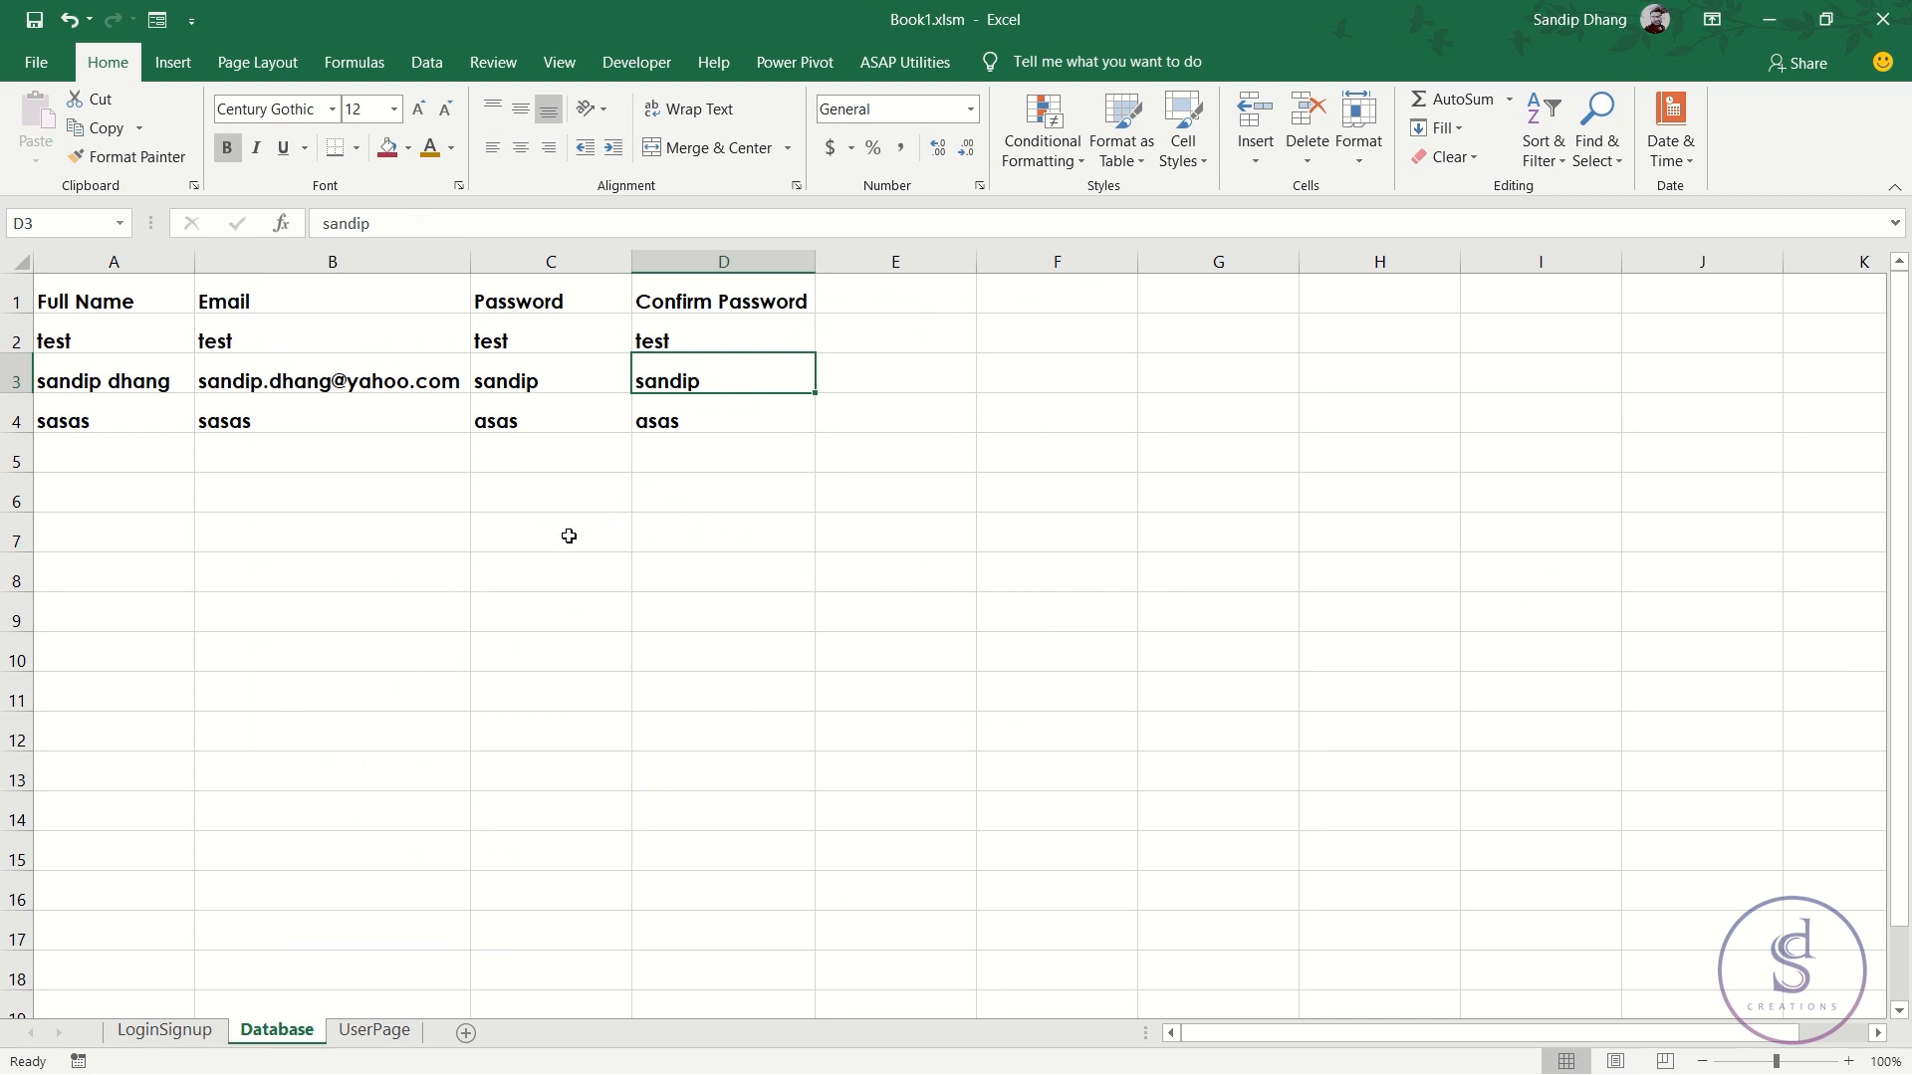
pyautogui.click(167, 1032)
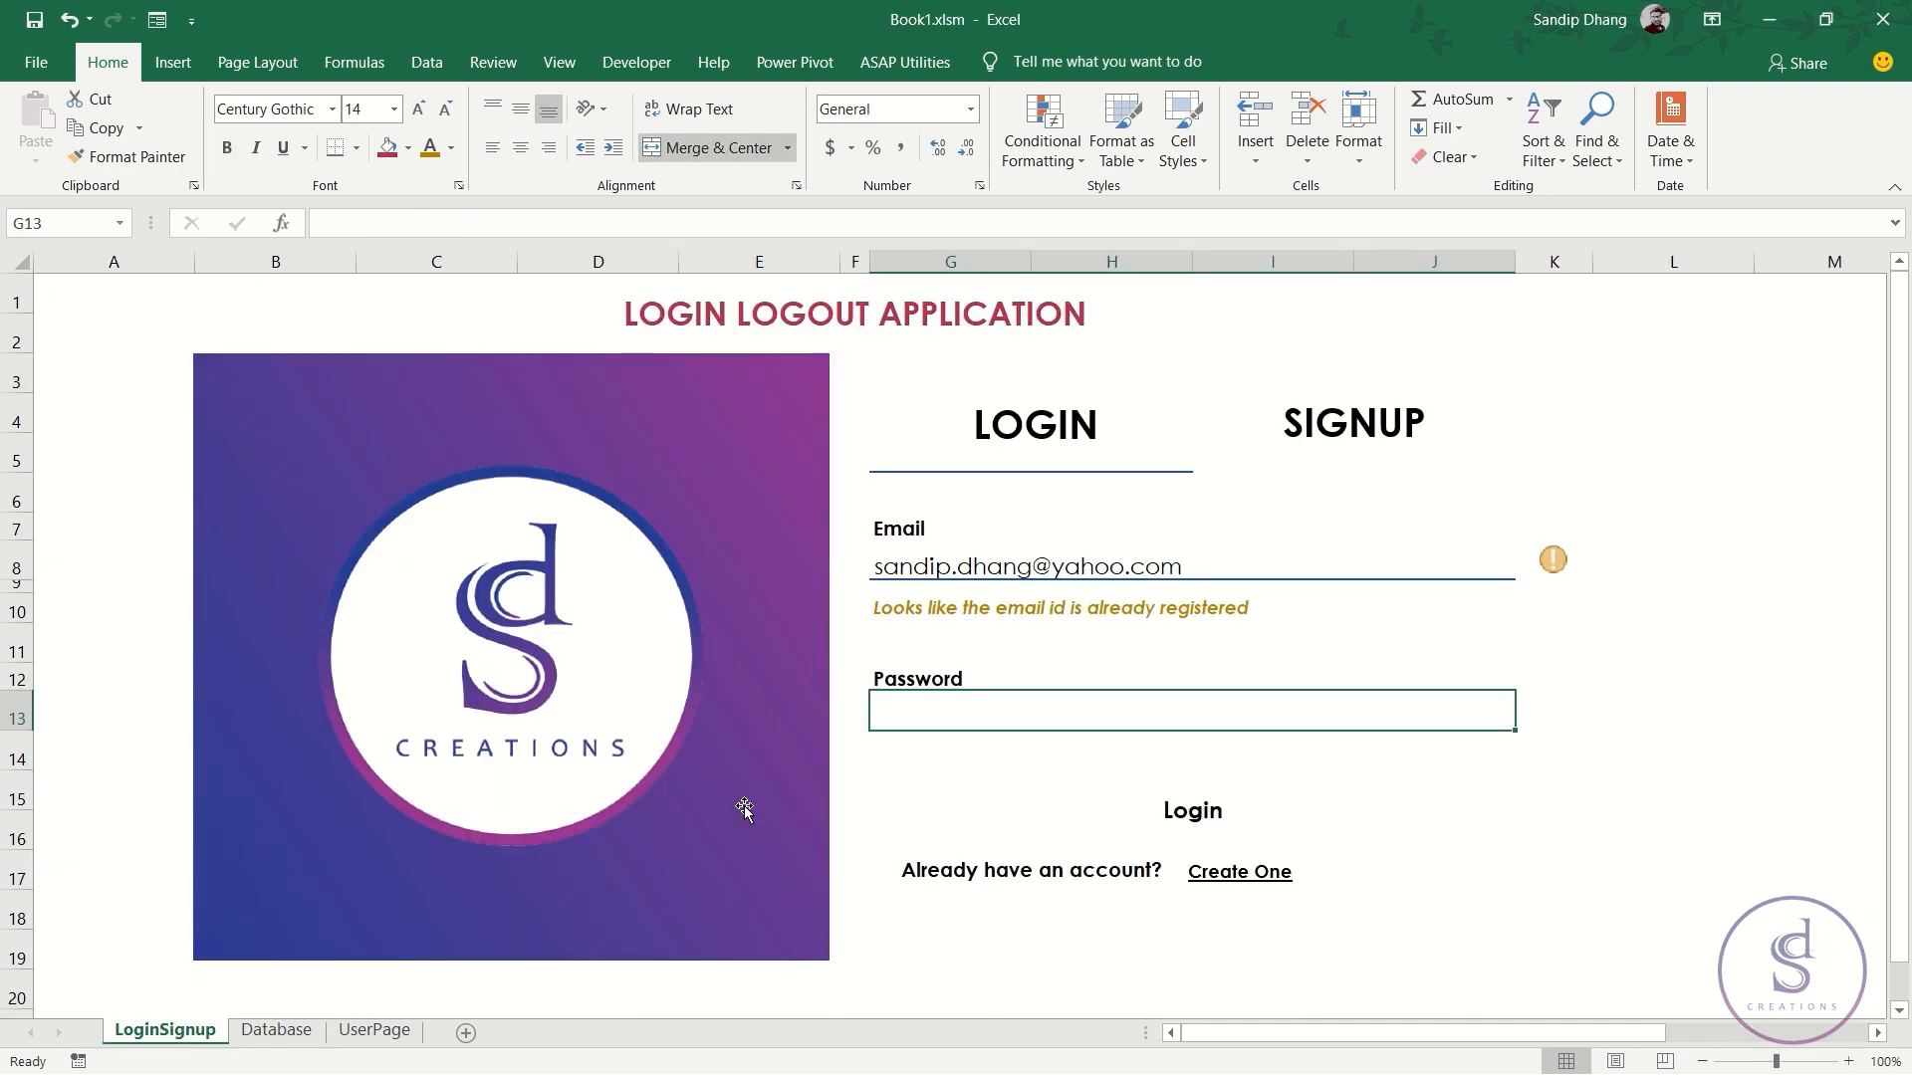
pyautogui.click(1257, 571)
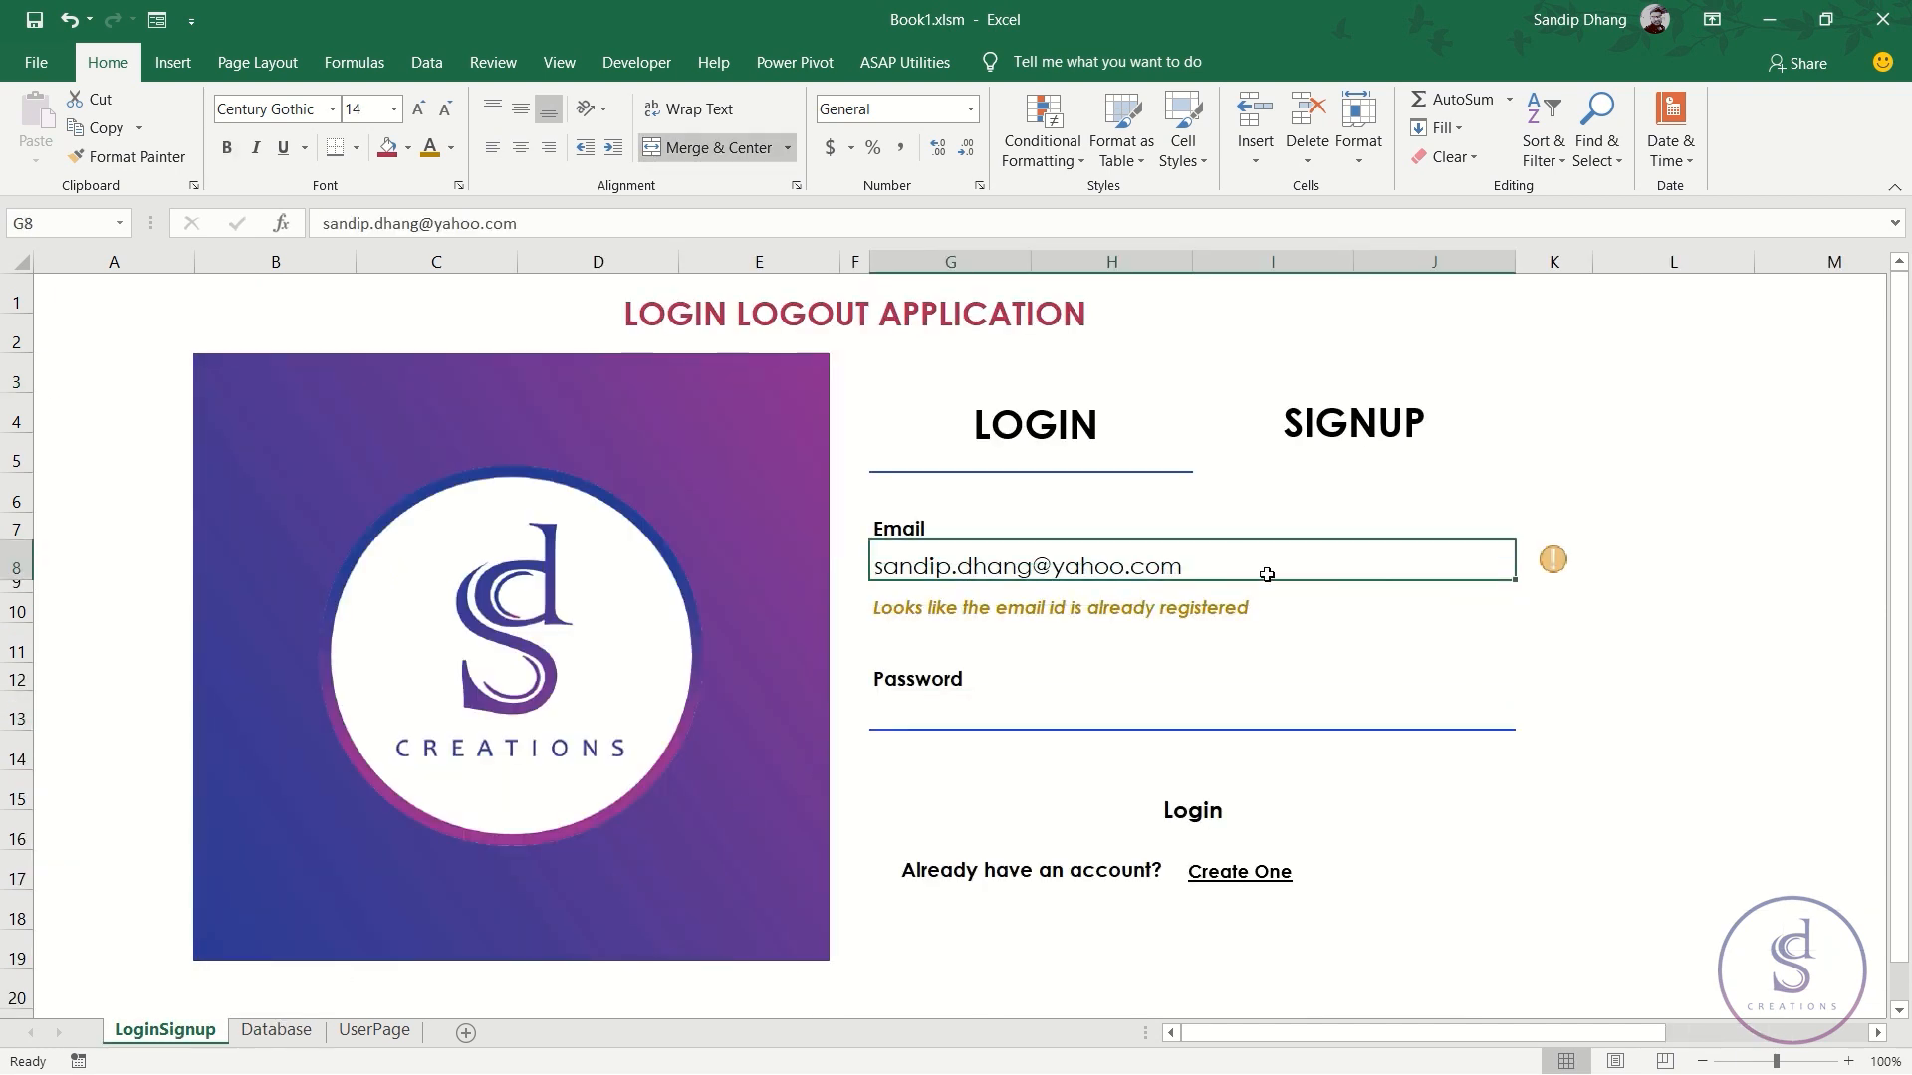
# - Begin the K13 formula =VLOOKUP(G8,Database!B:D to look up the password
pyautogui.click(1556, 716)
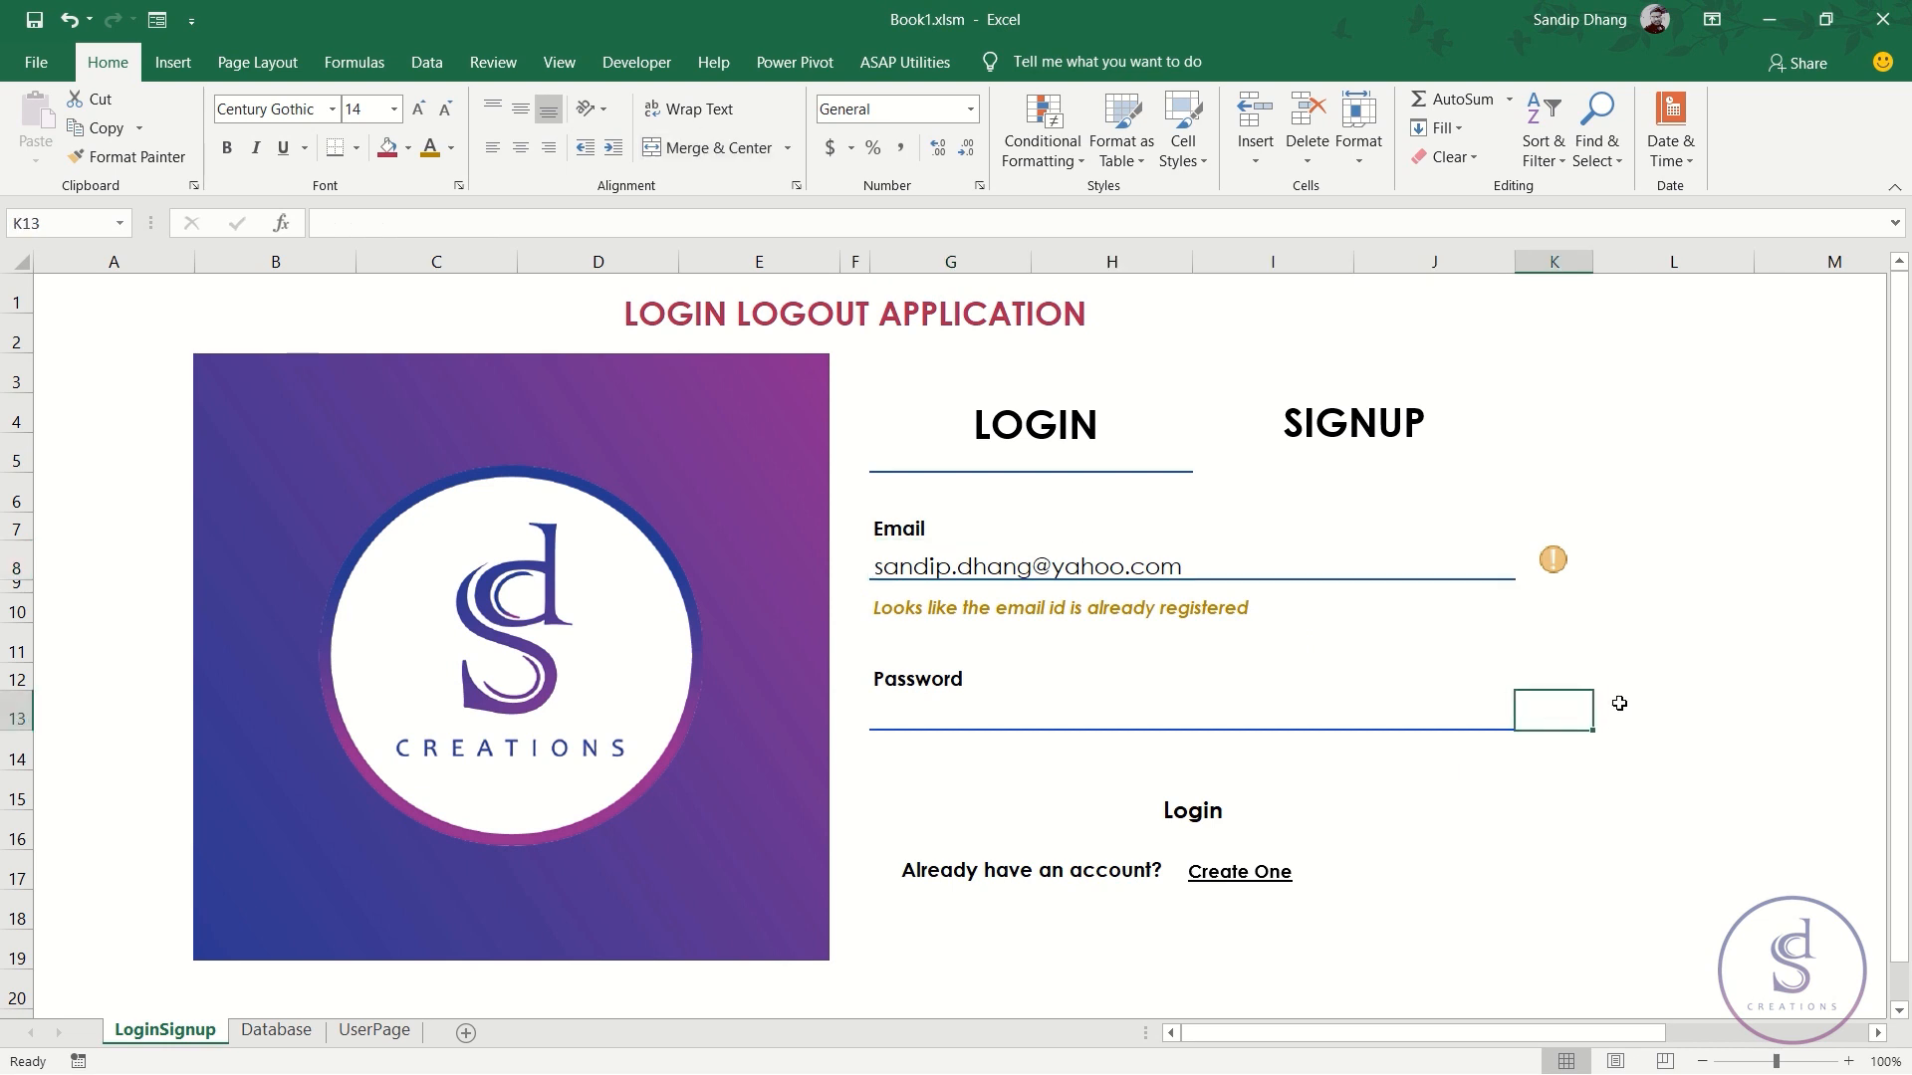
pyautogui.write('=vloo')
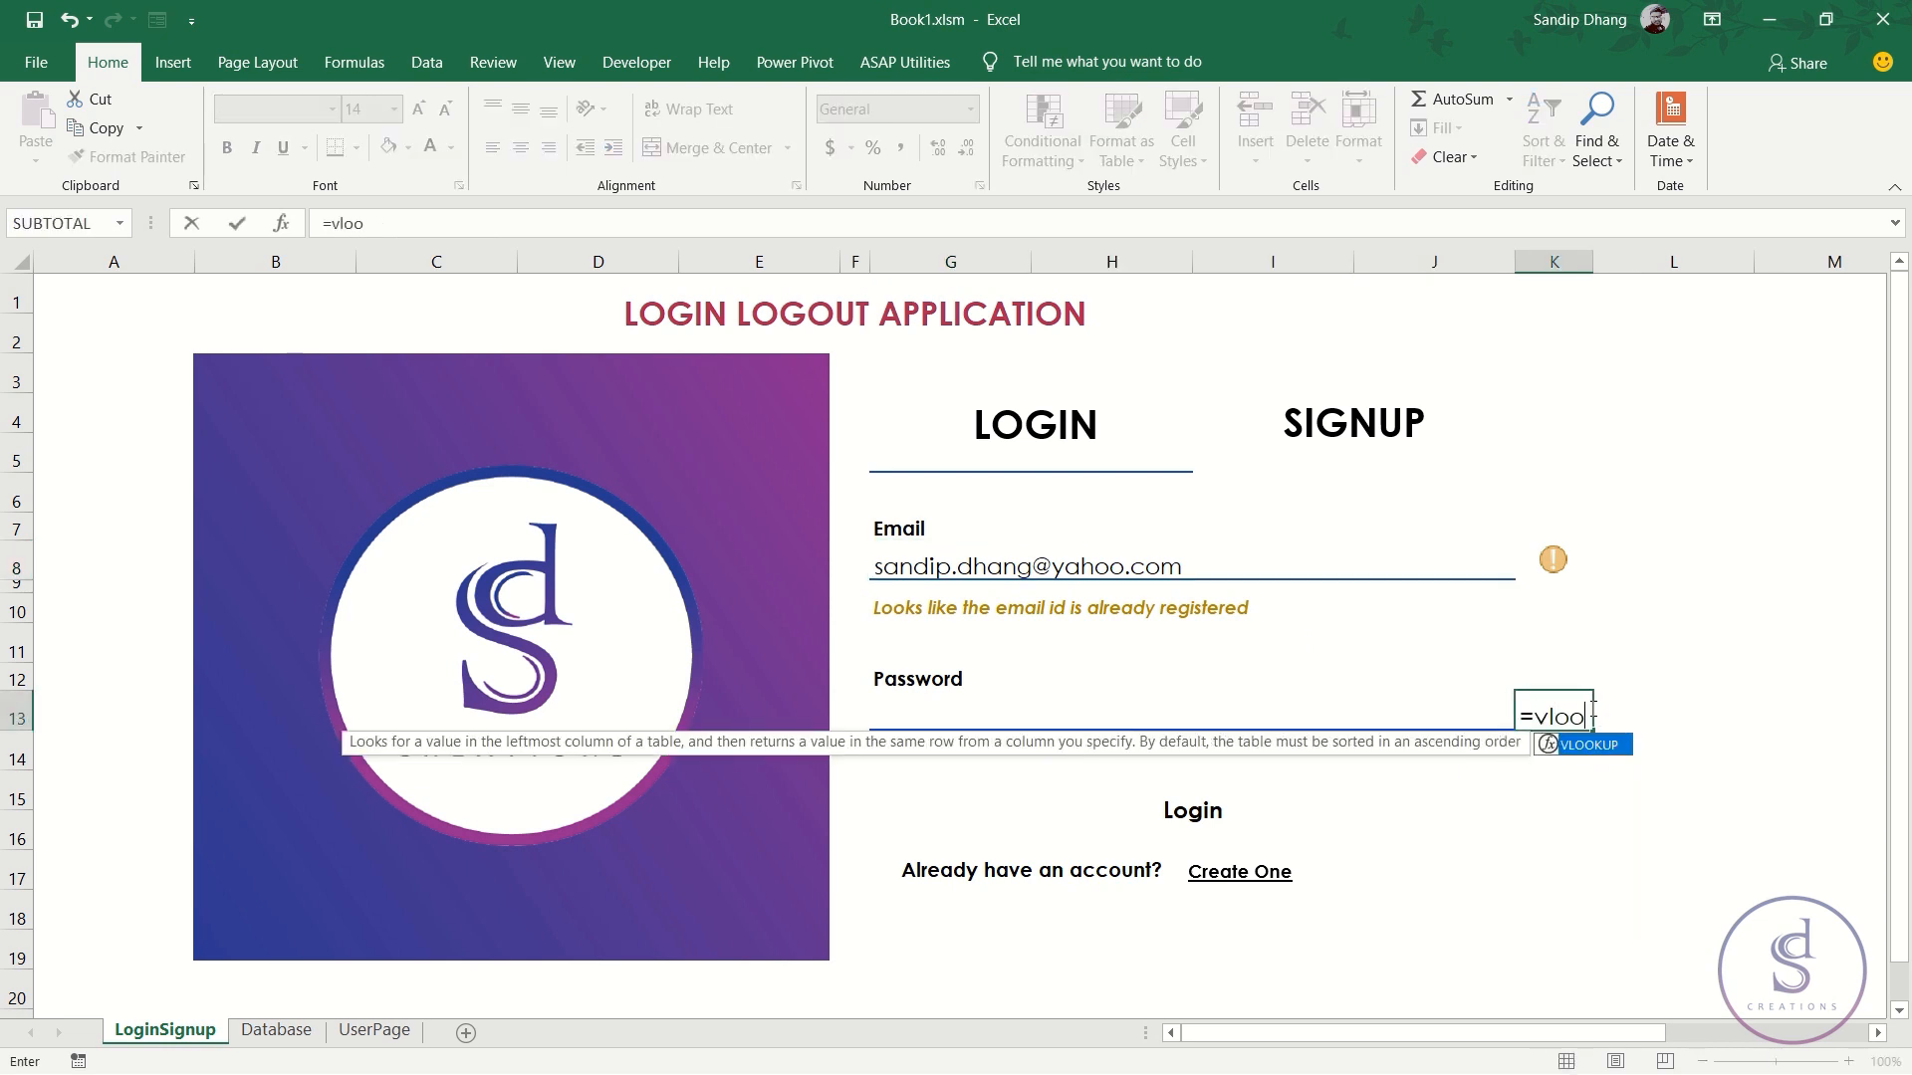
pyautogui.press('Tab')
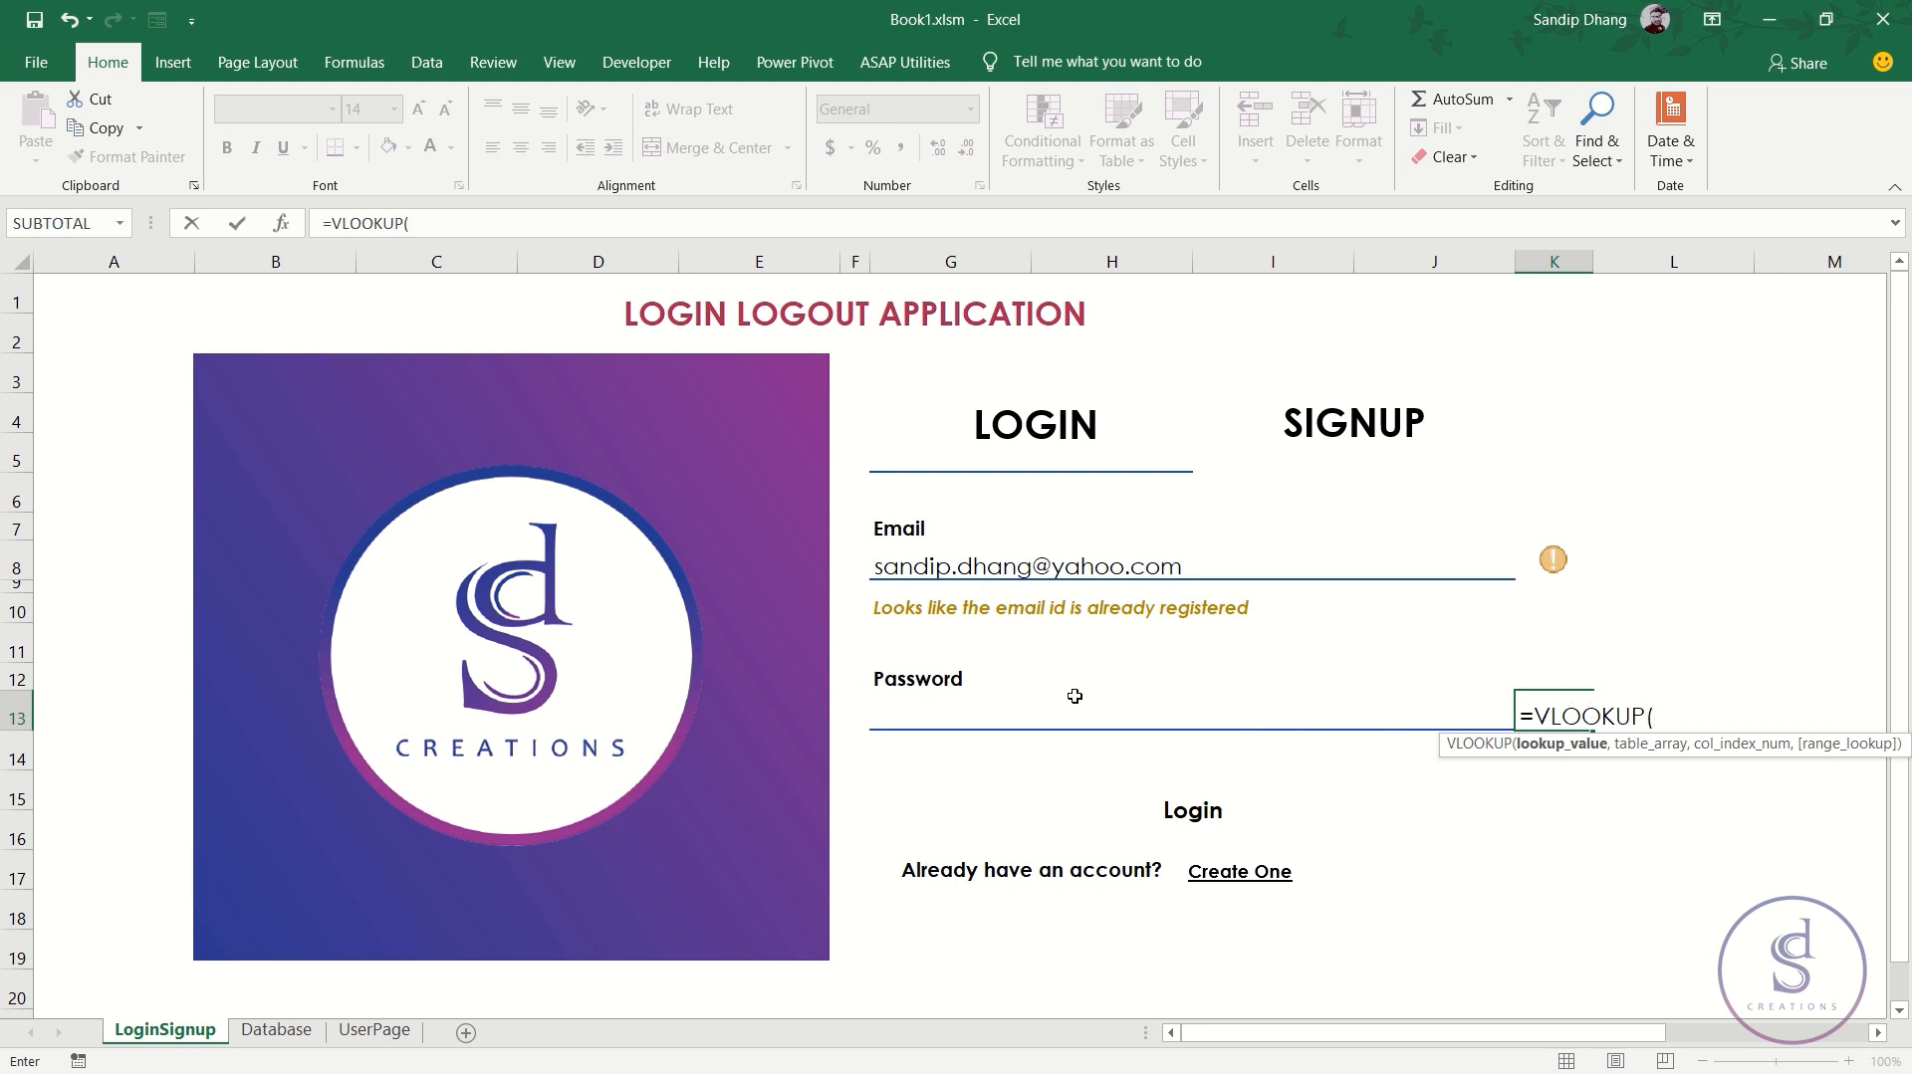
pyautogui.click(1039, 571)
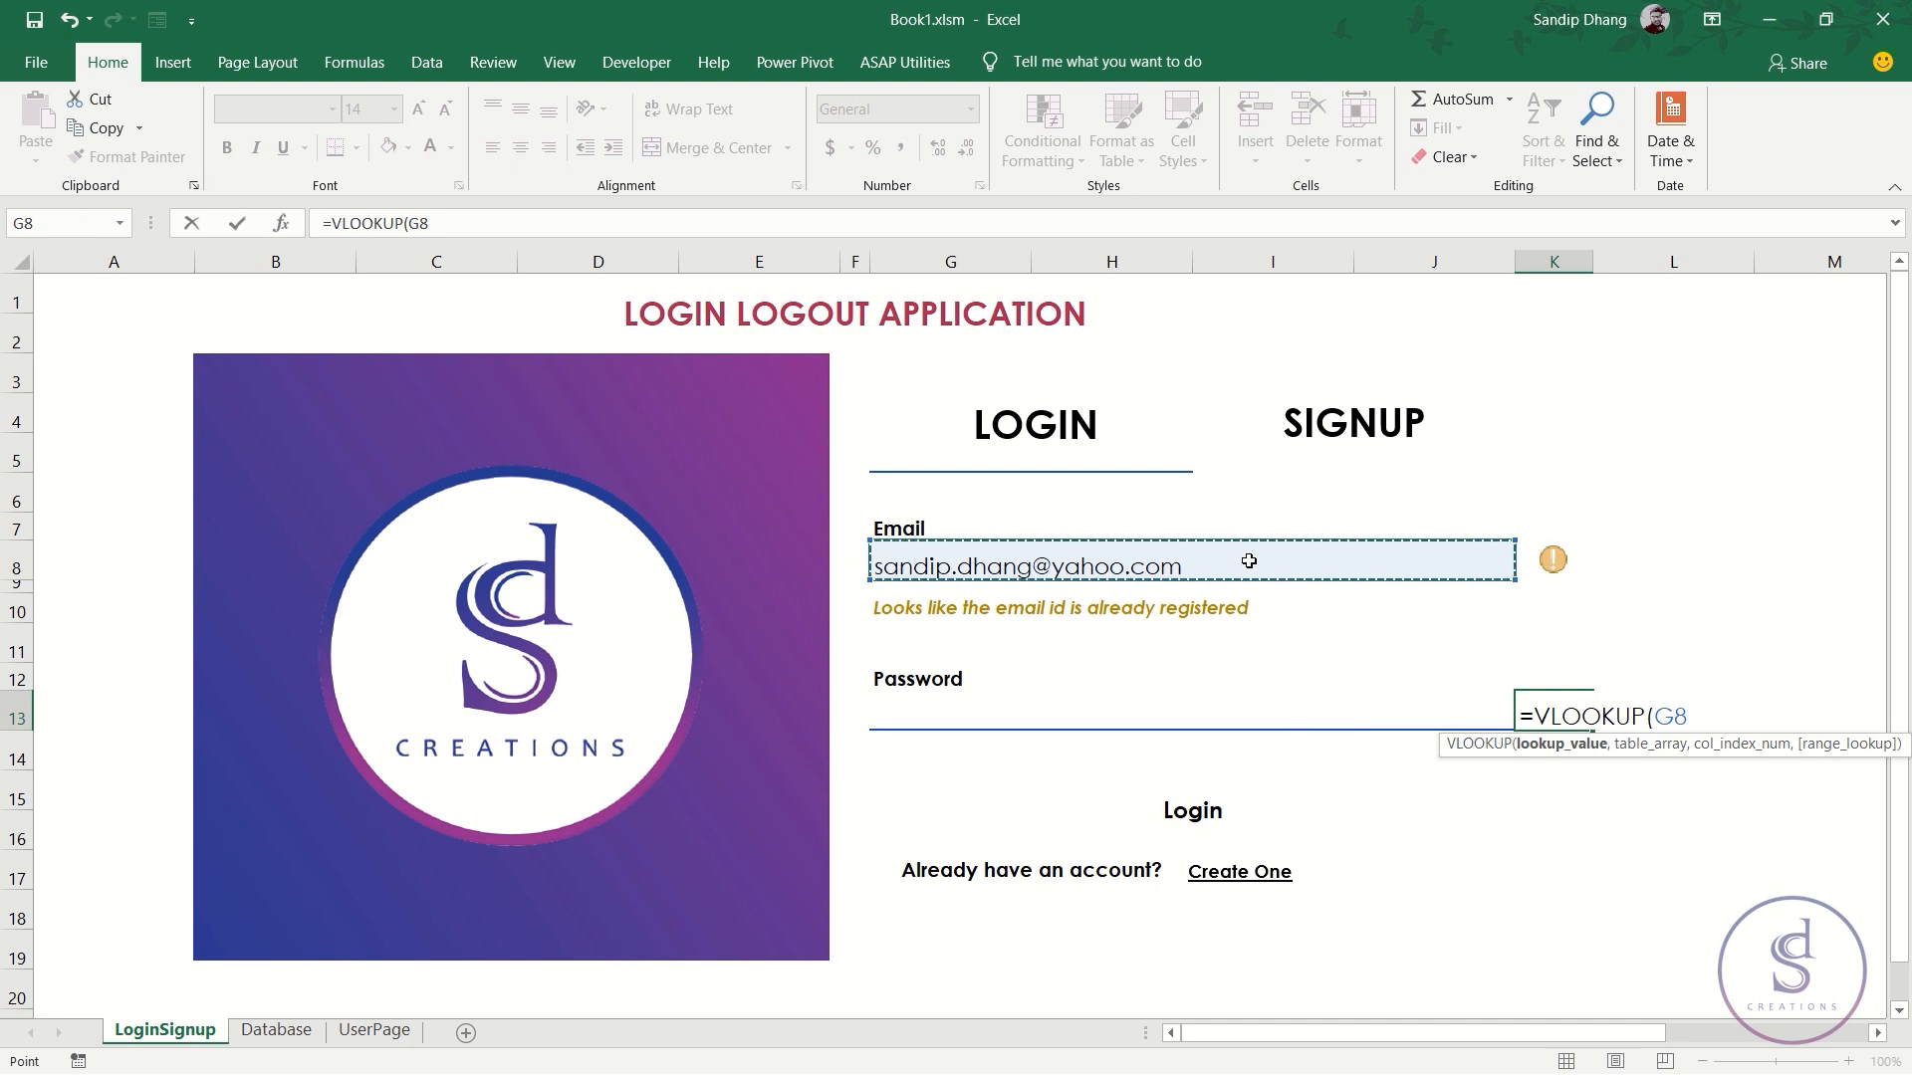
pyautogui.write(',')
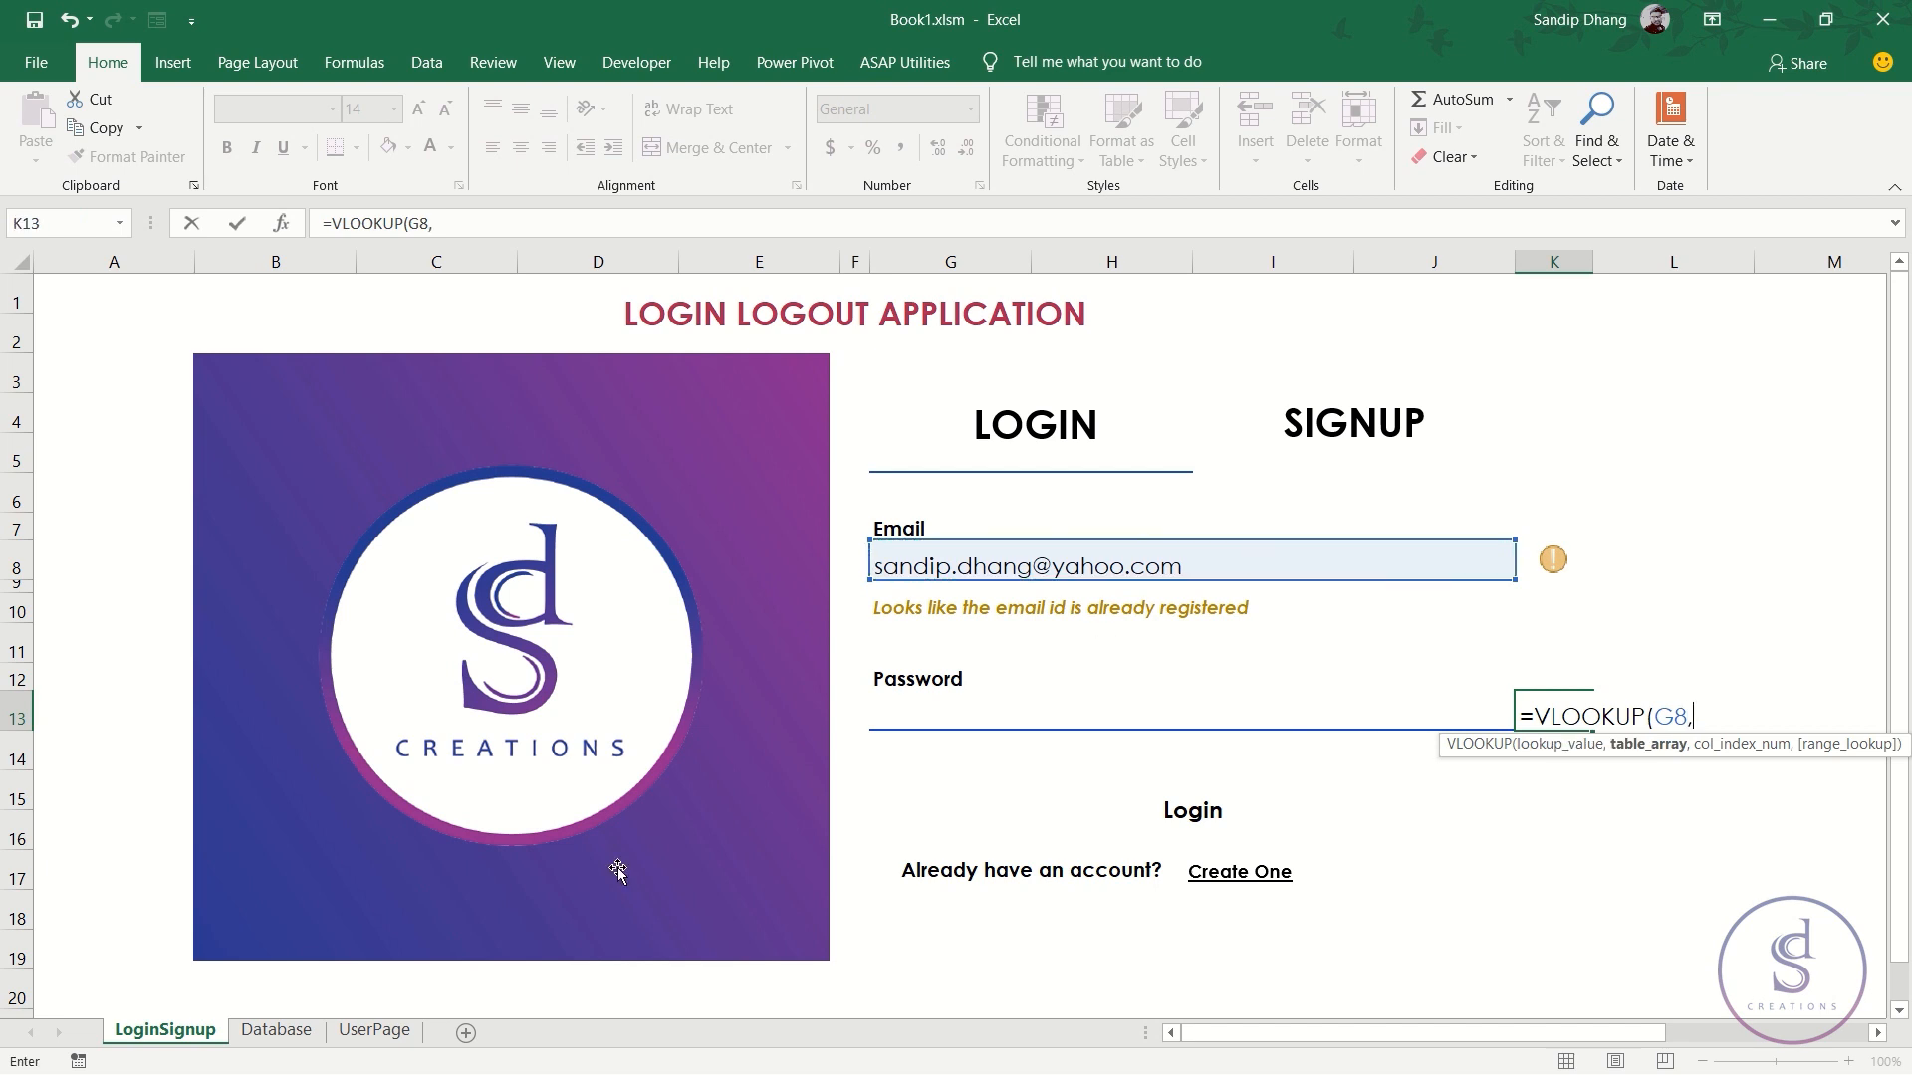
pyautogui.click(276, 1030)
pyautogui.moveTo(408, 262); pyautogui.dragTo(675, 262)
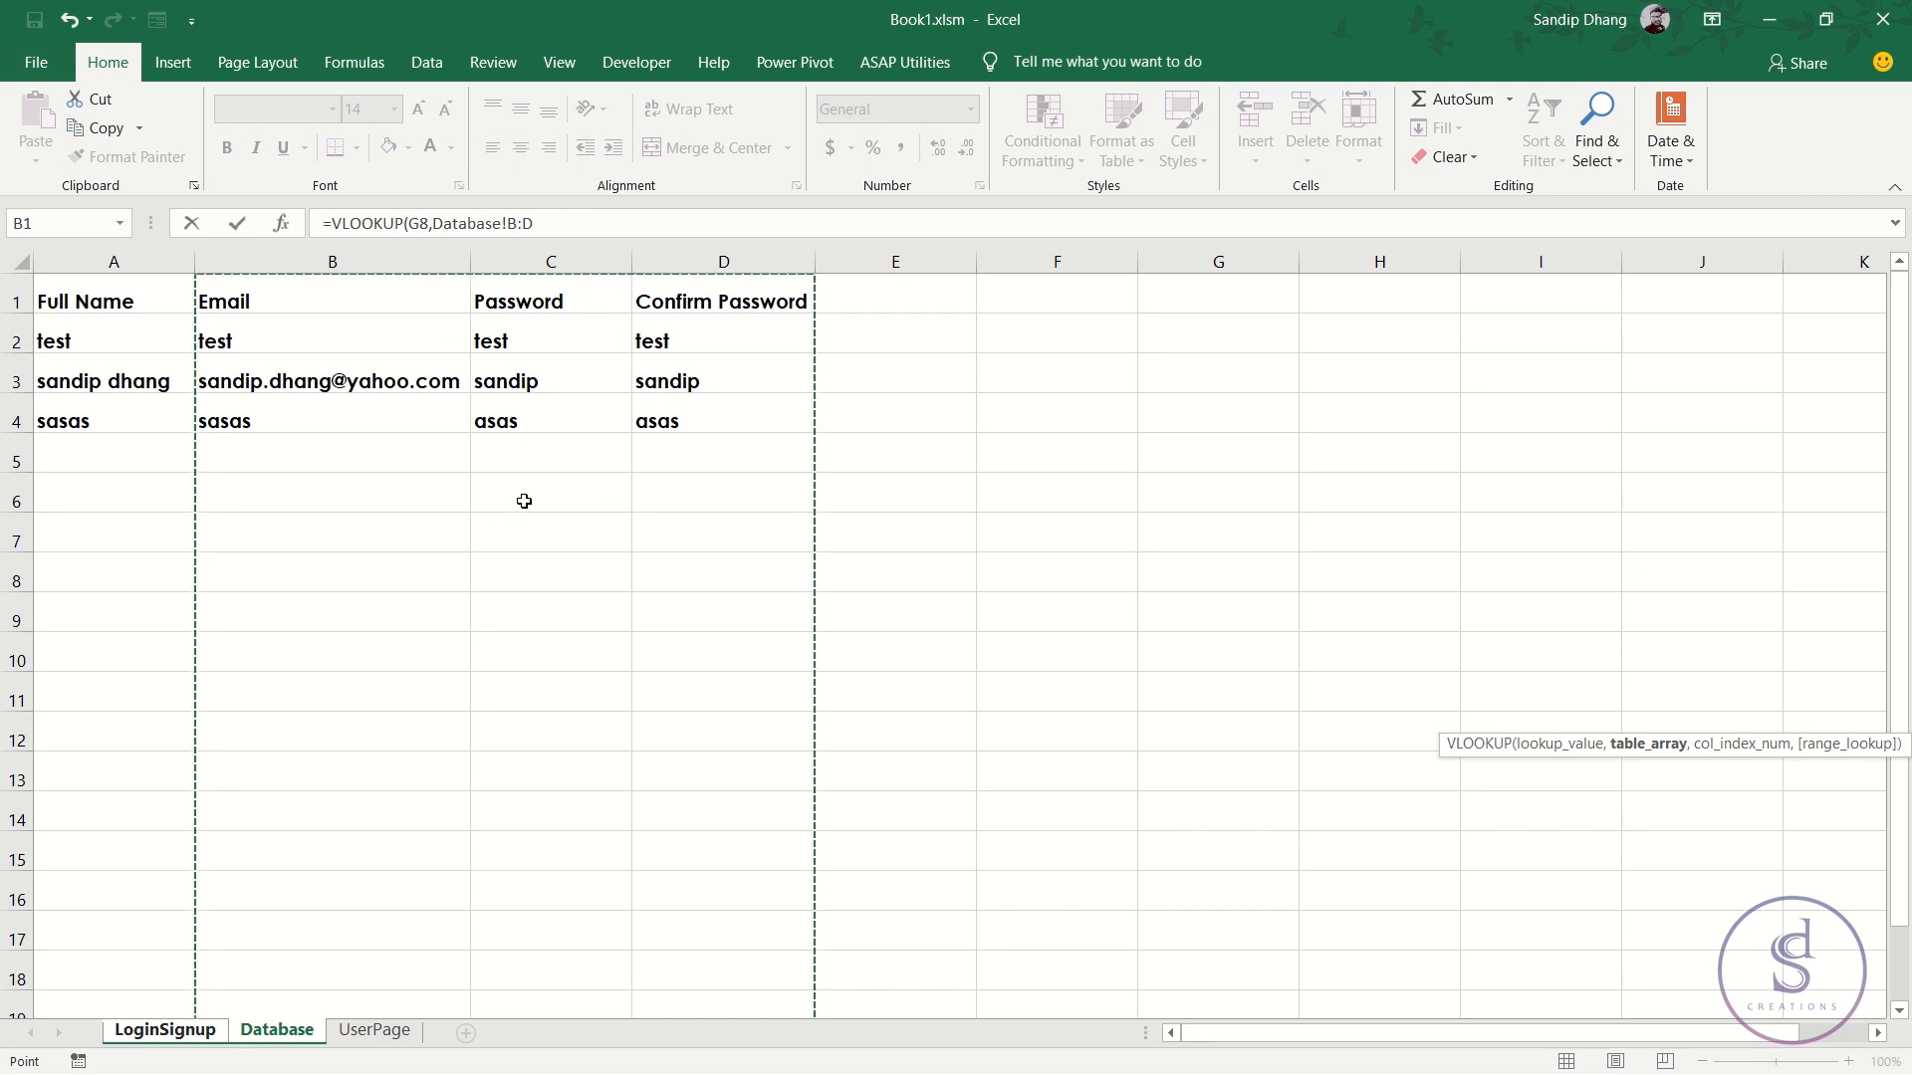
pyautogui.write(',')
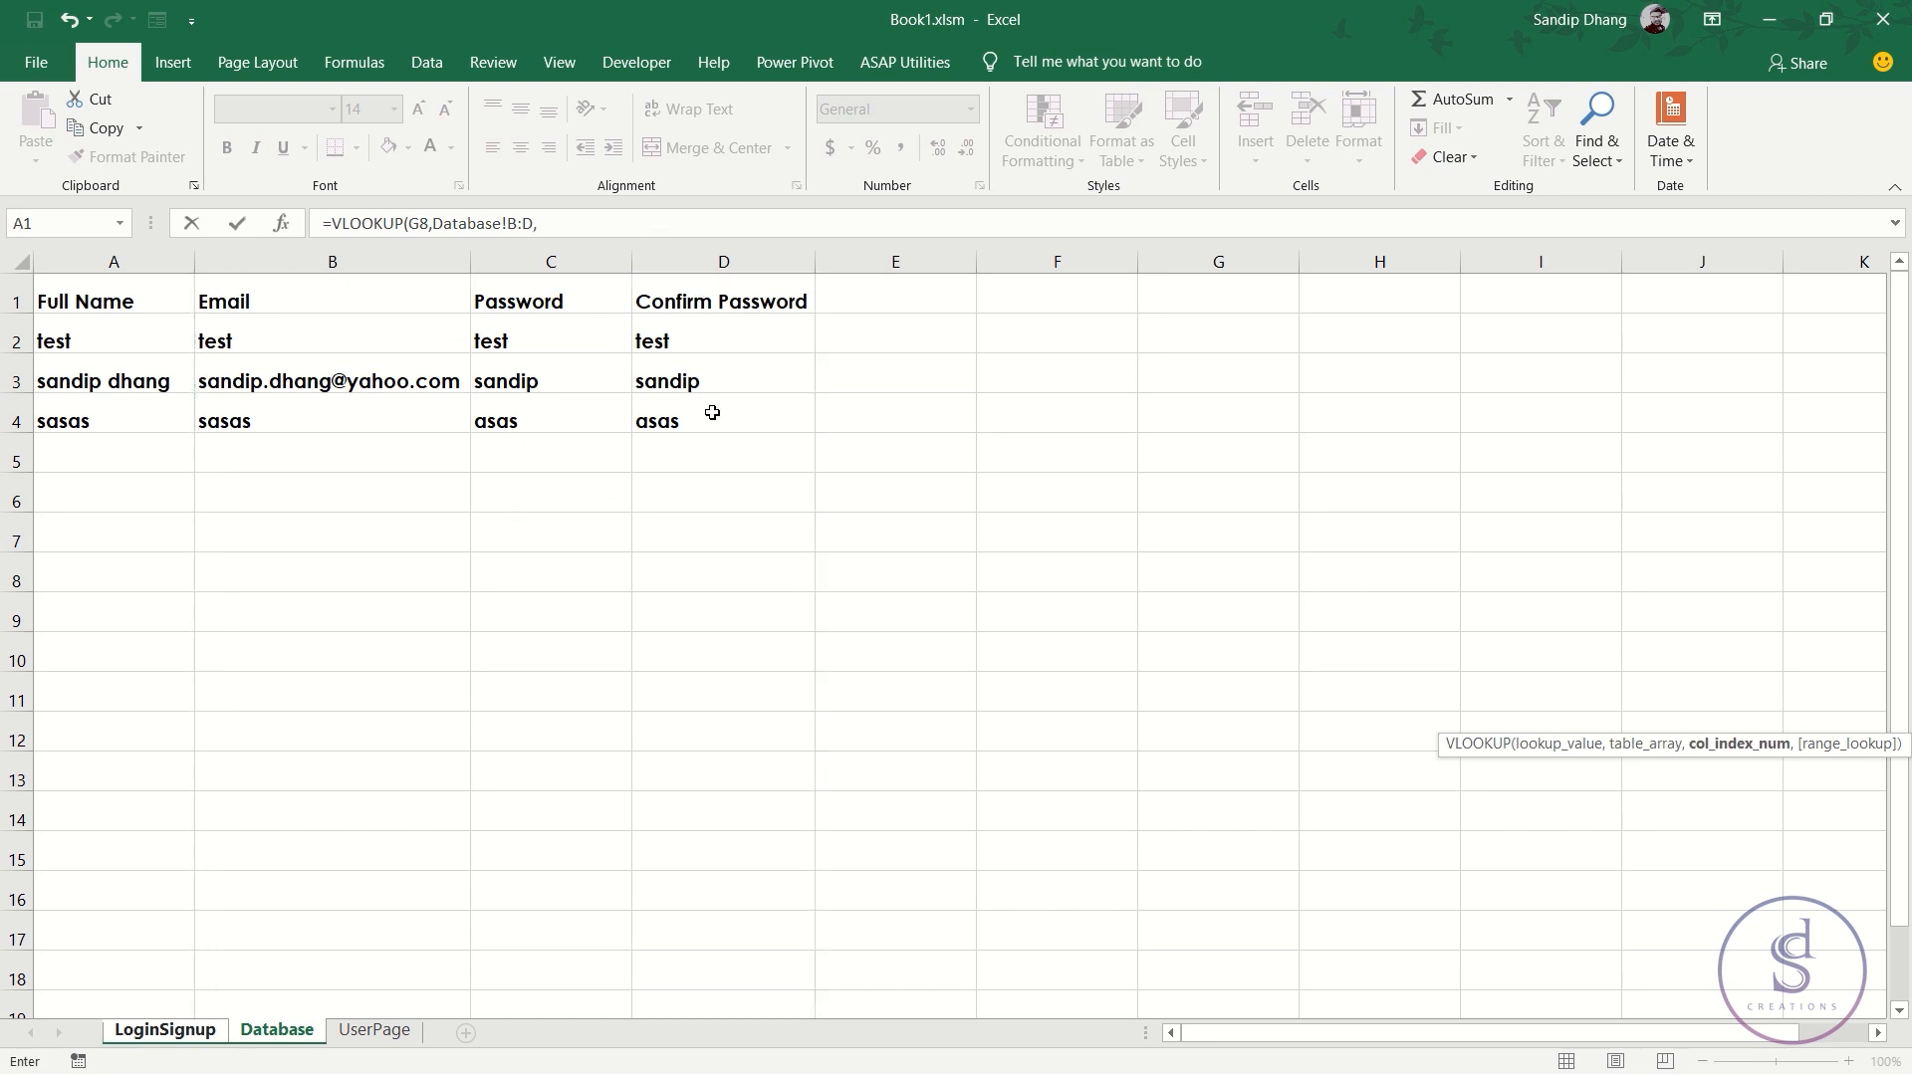
pyautogui.write('3,0)')
pyautogui.press('Return')
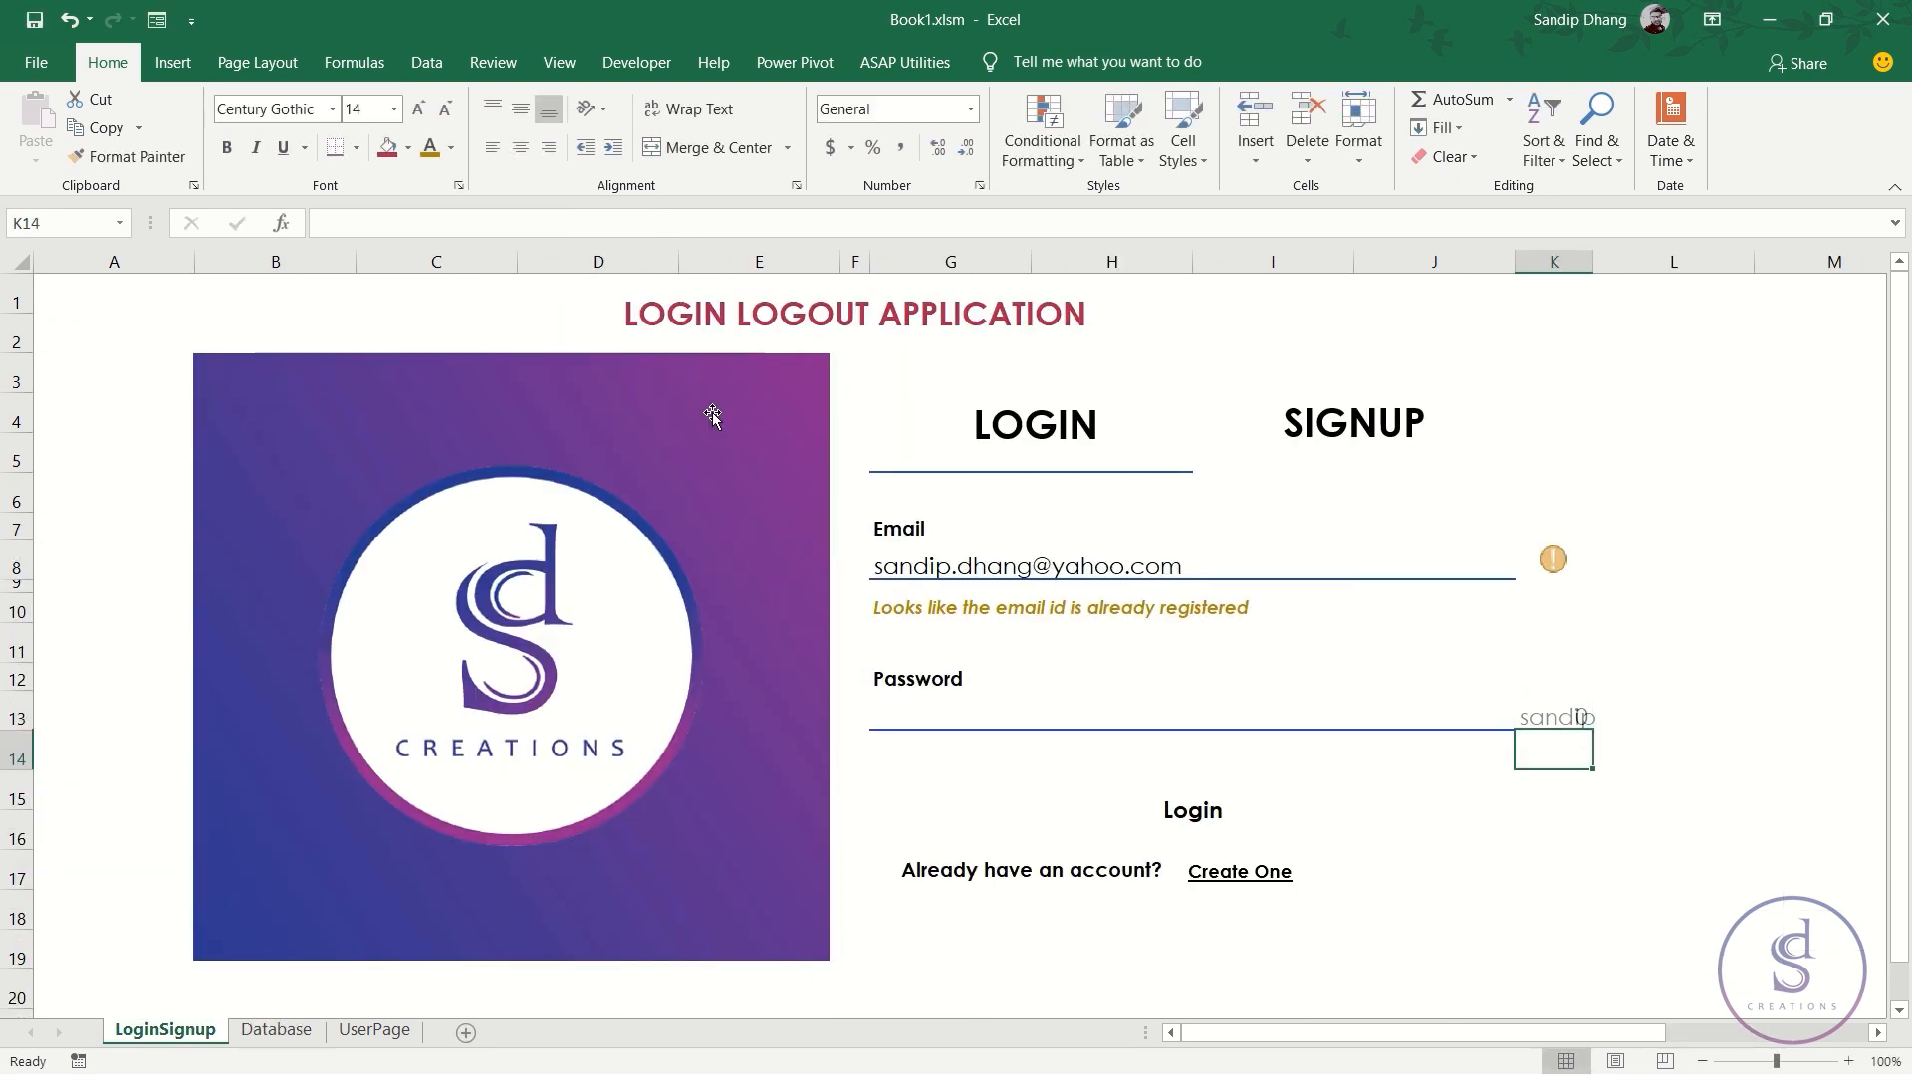
pyautogui.click(1160, 568)
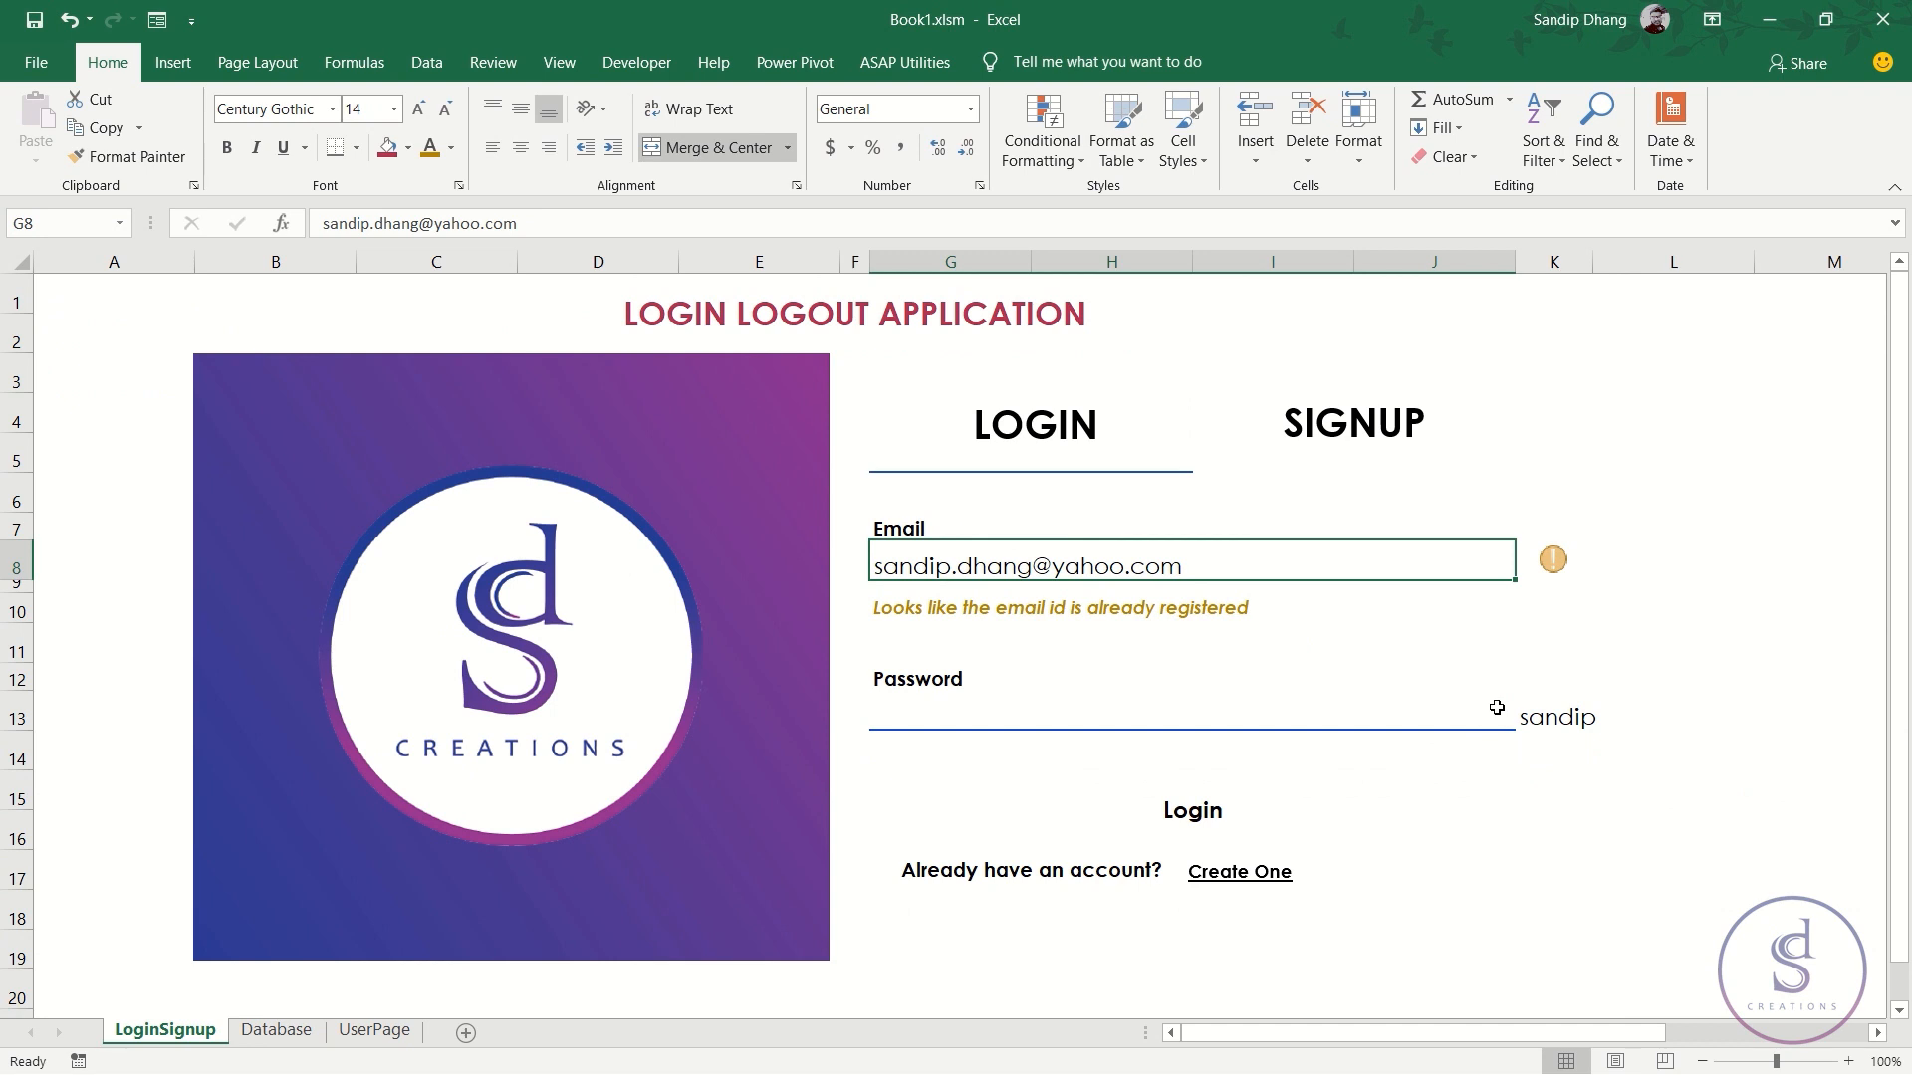
pyautogui.click(1538, 715)
pyautogui.click(1150, 567)
pyautogui.write('test')
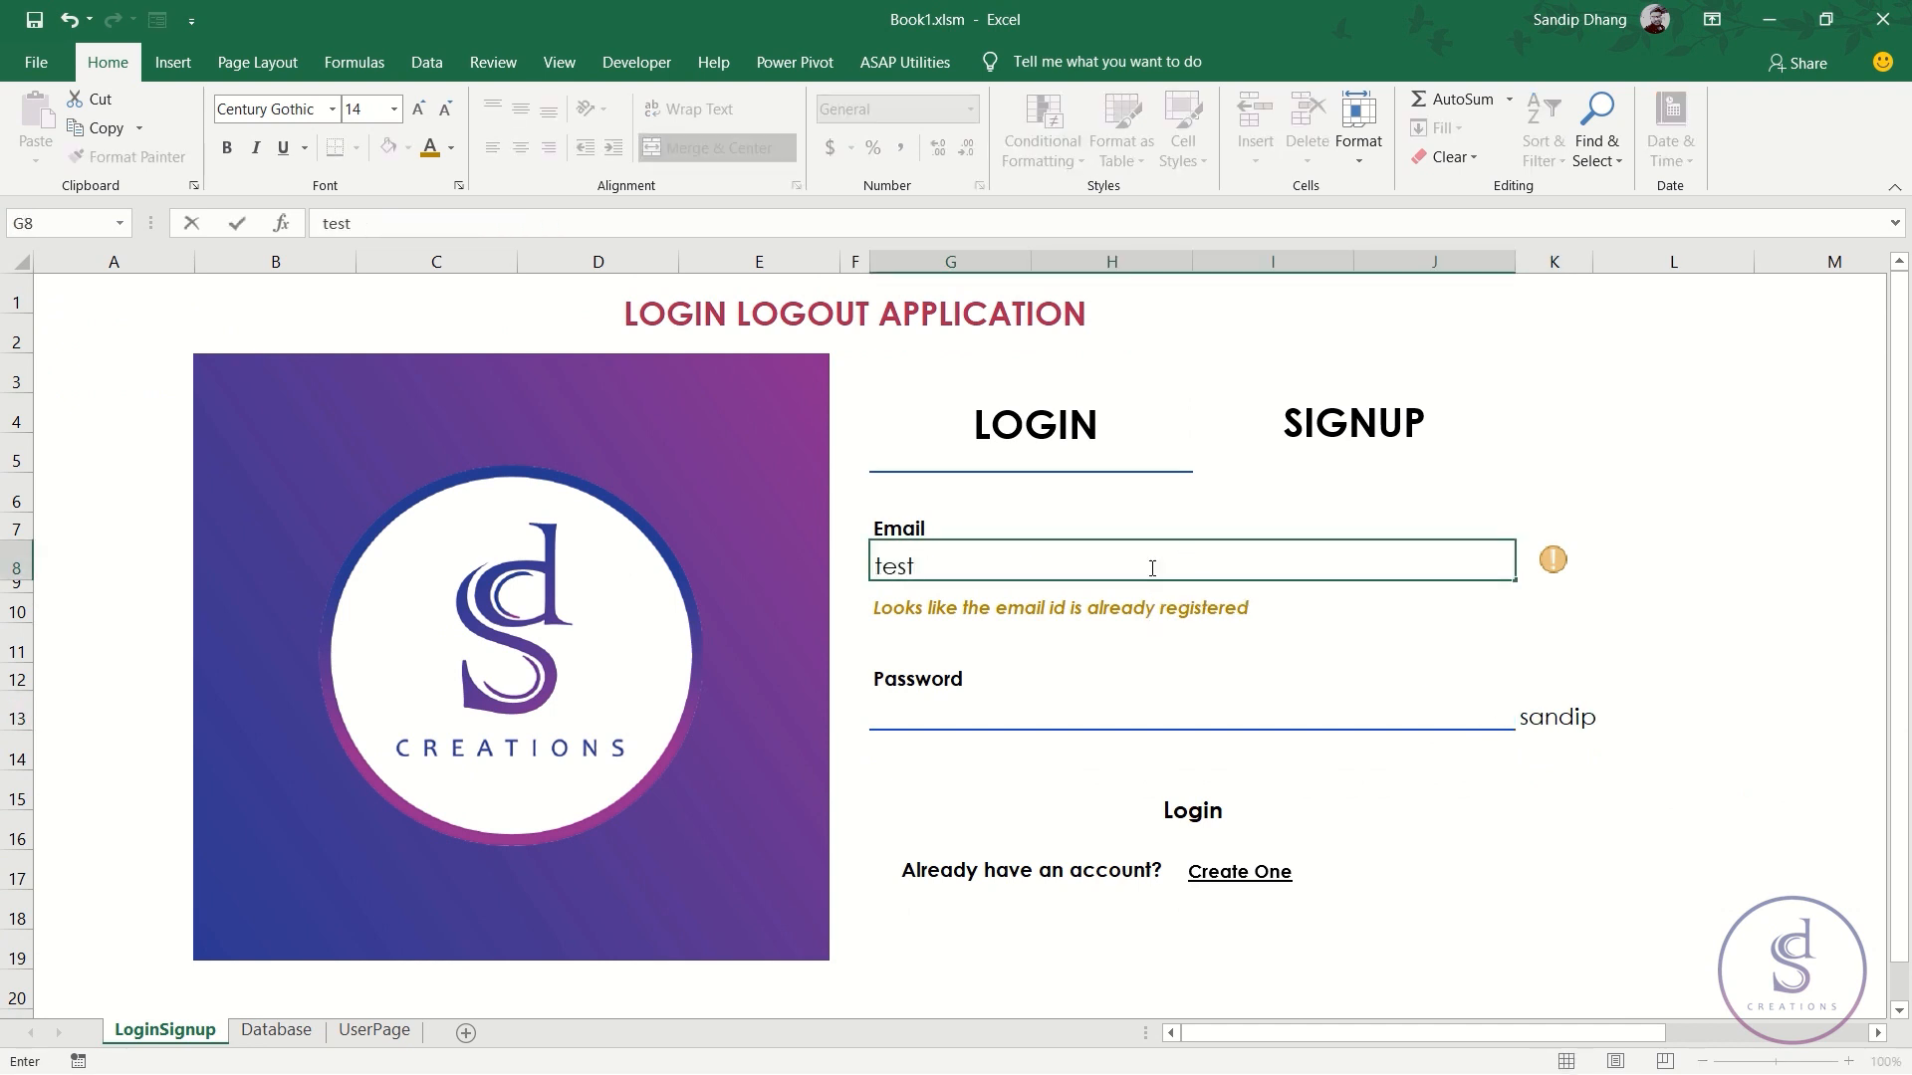
pyautogui.press('Return')
pyautogui.click(1545, 717)
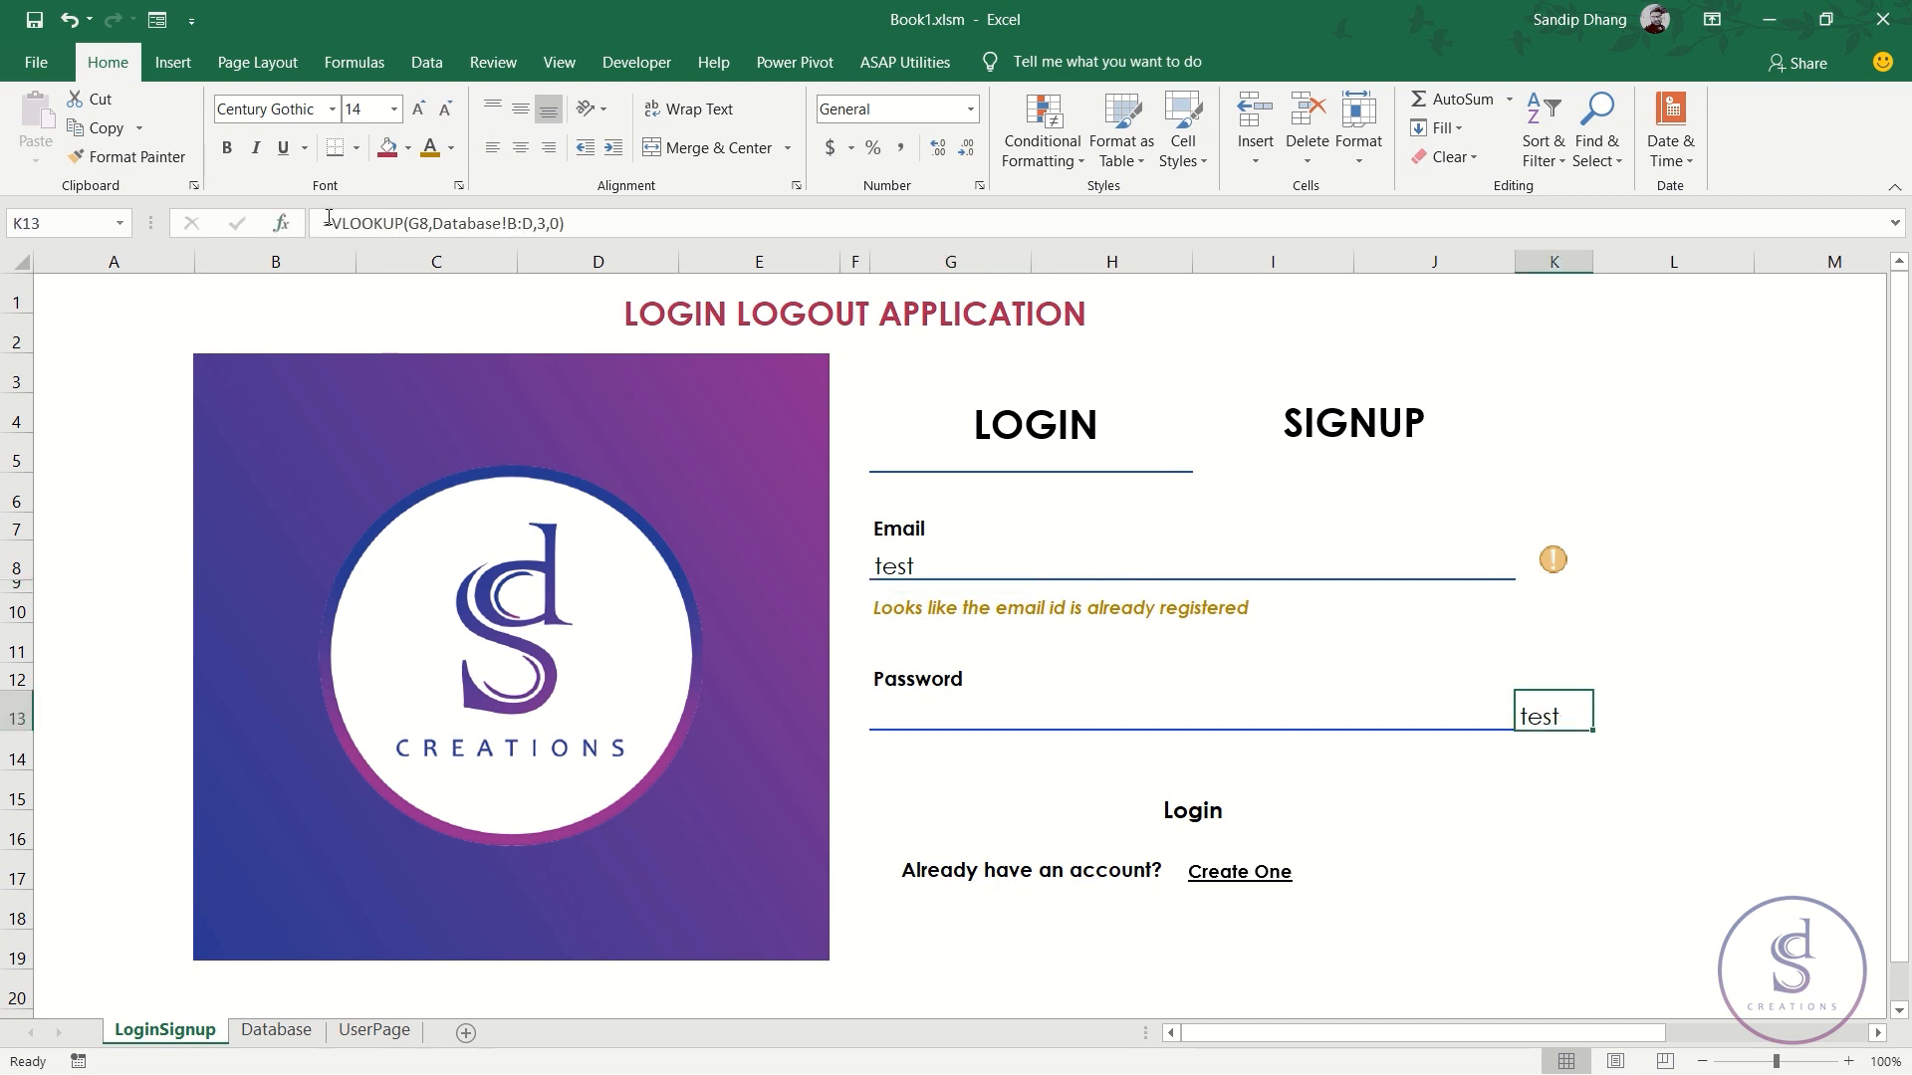
pyautogui.click(1240, 709)
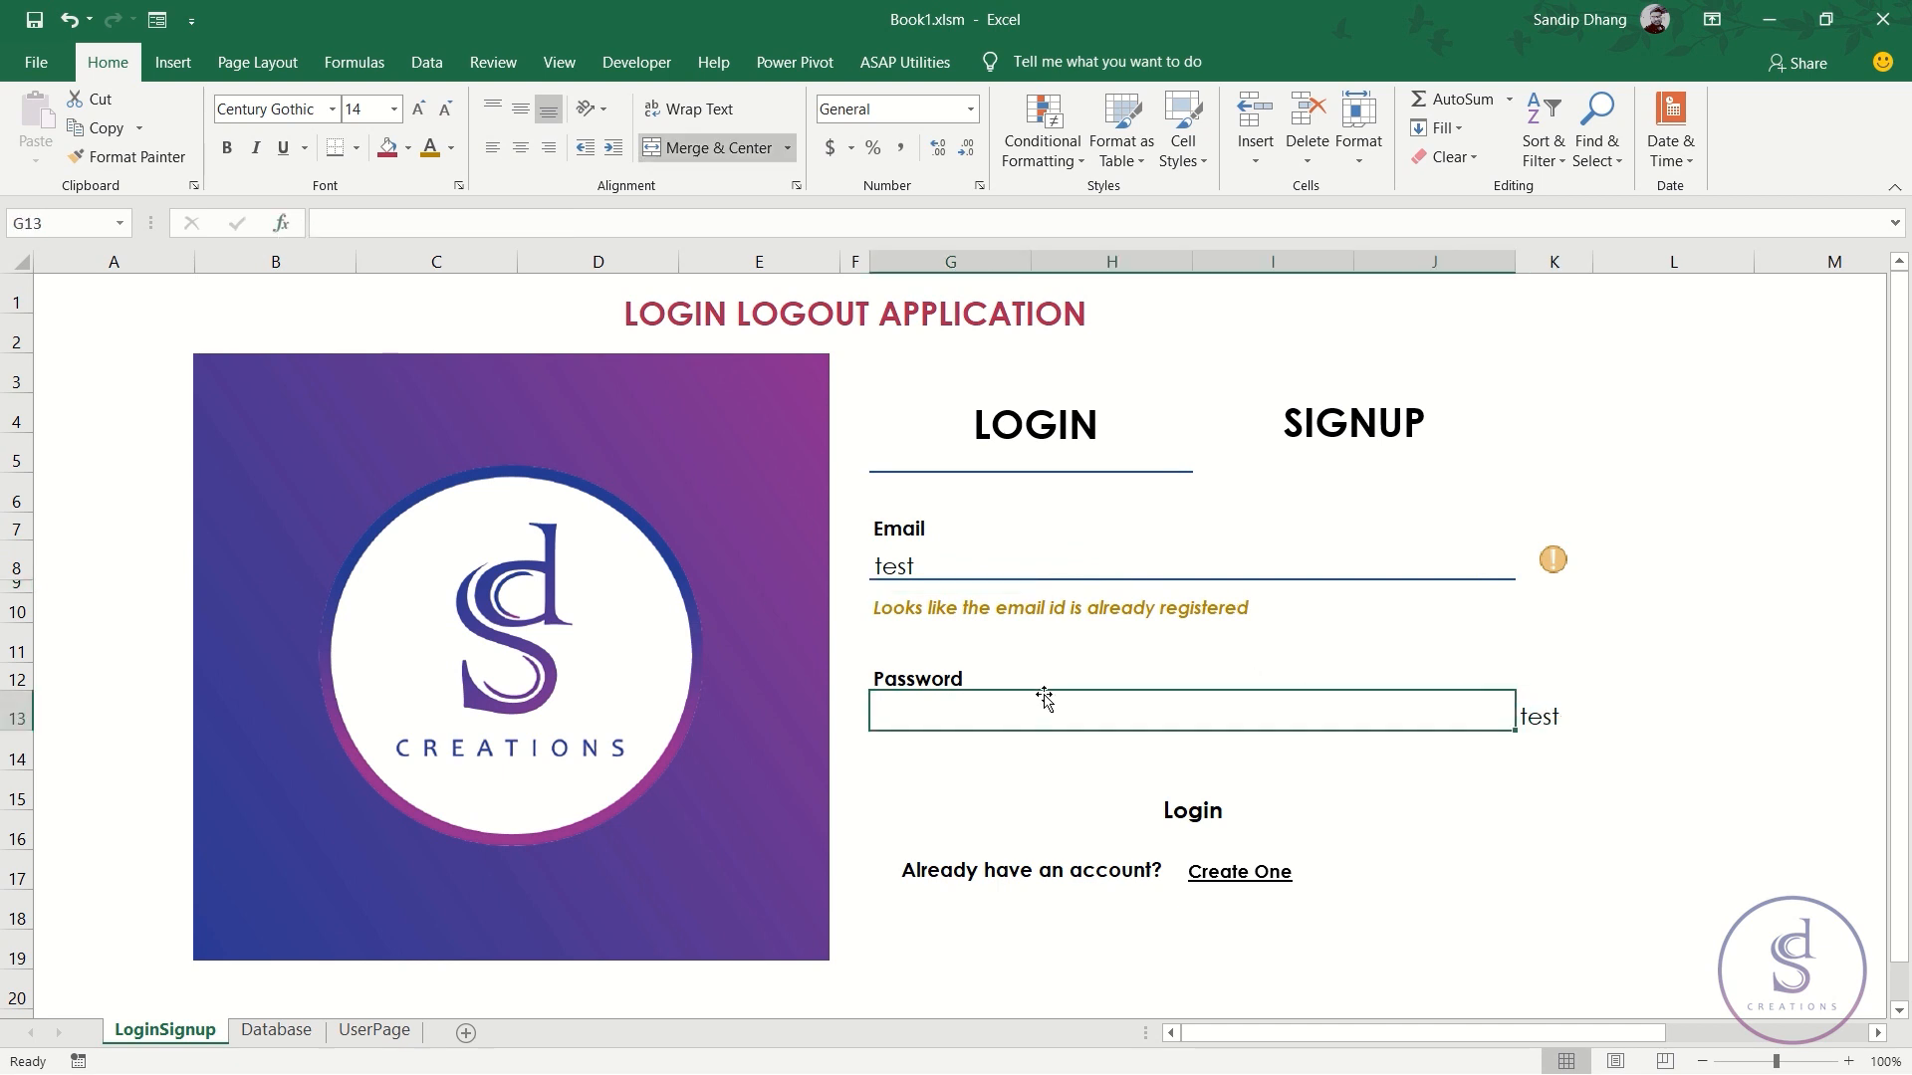
pyautogui.click(1537, 710)
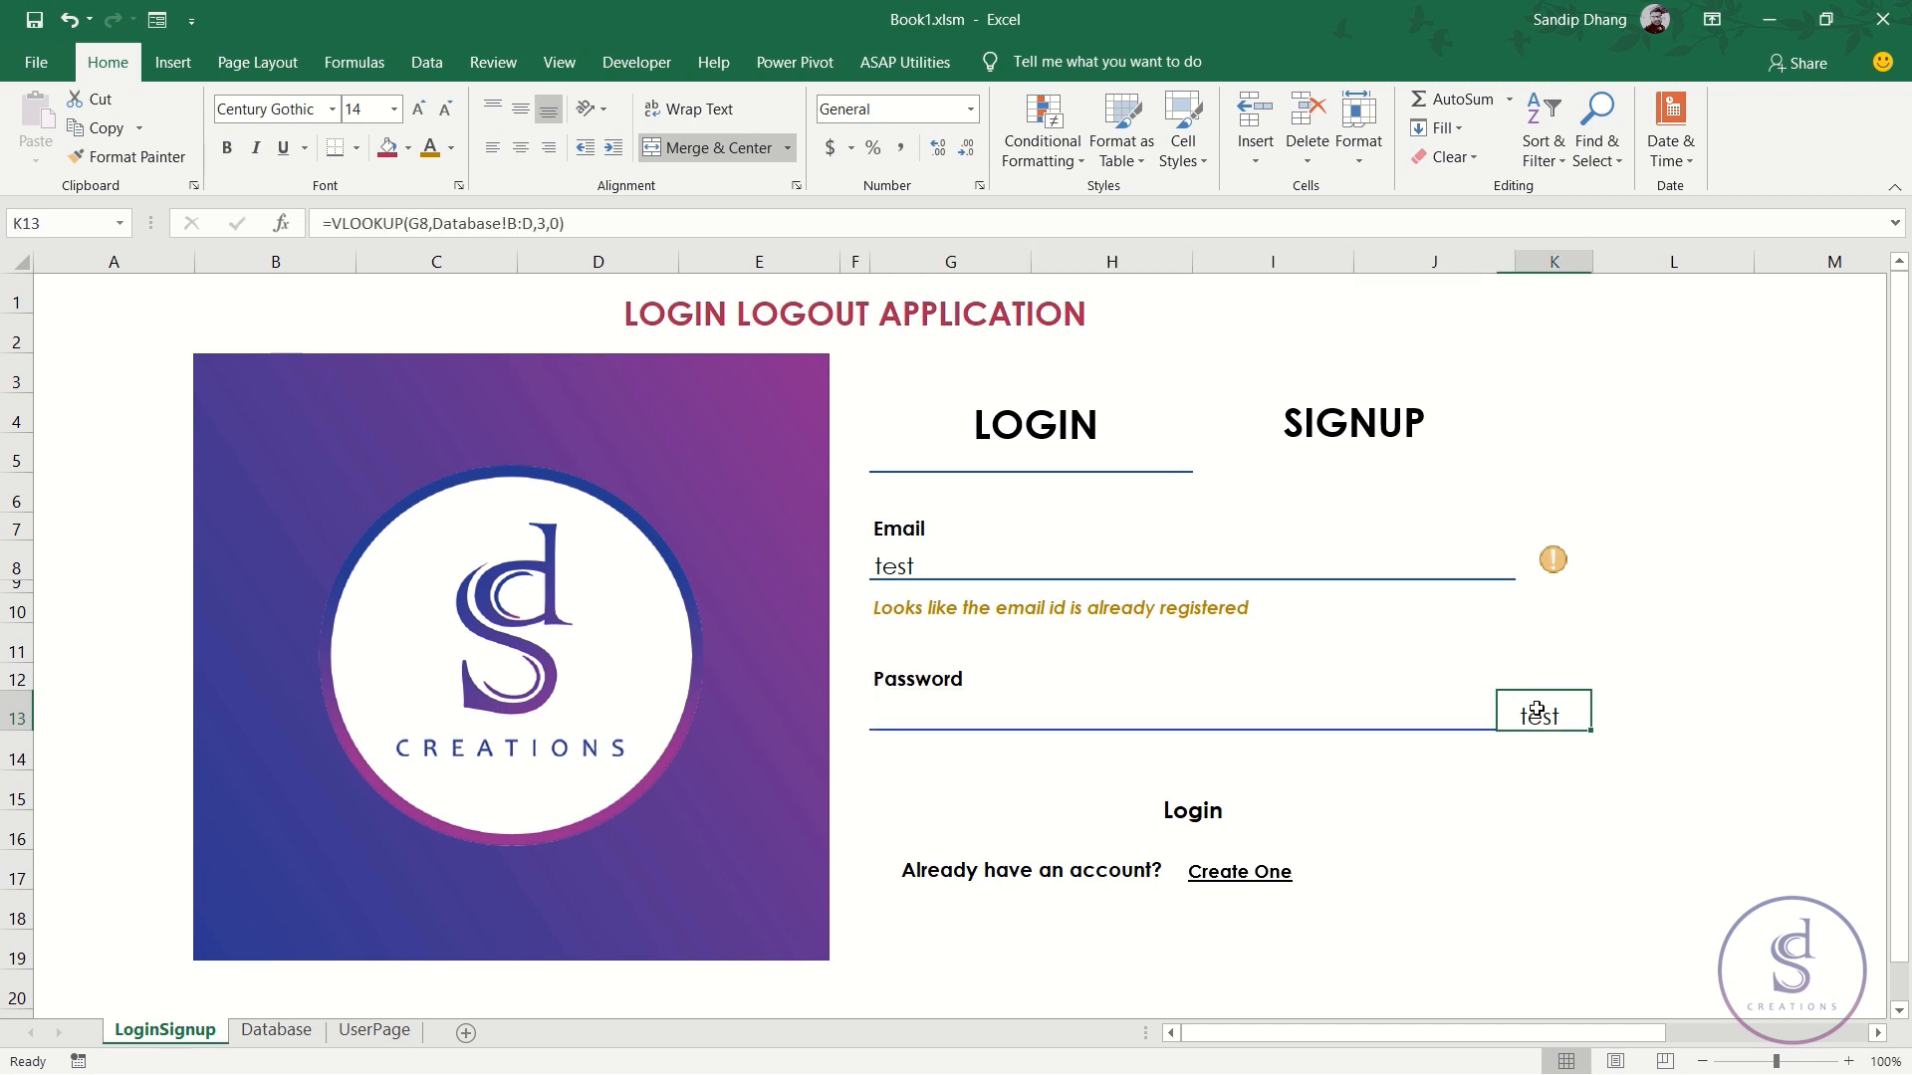
pyautogui.click(334, 223)
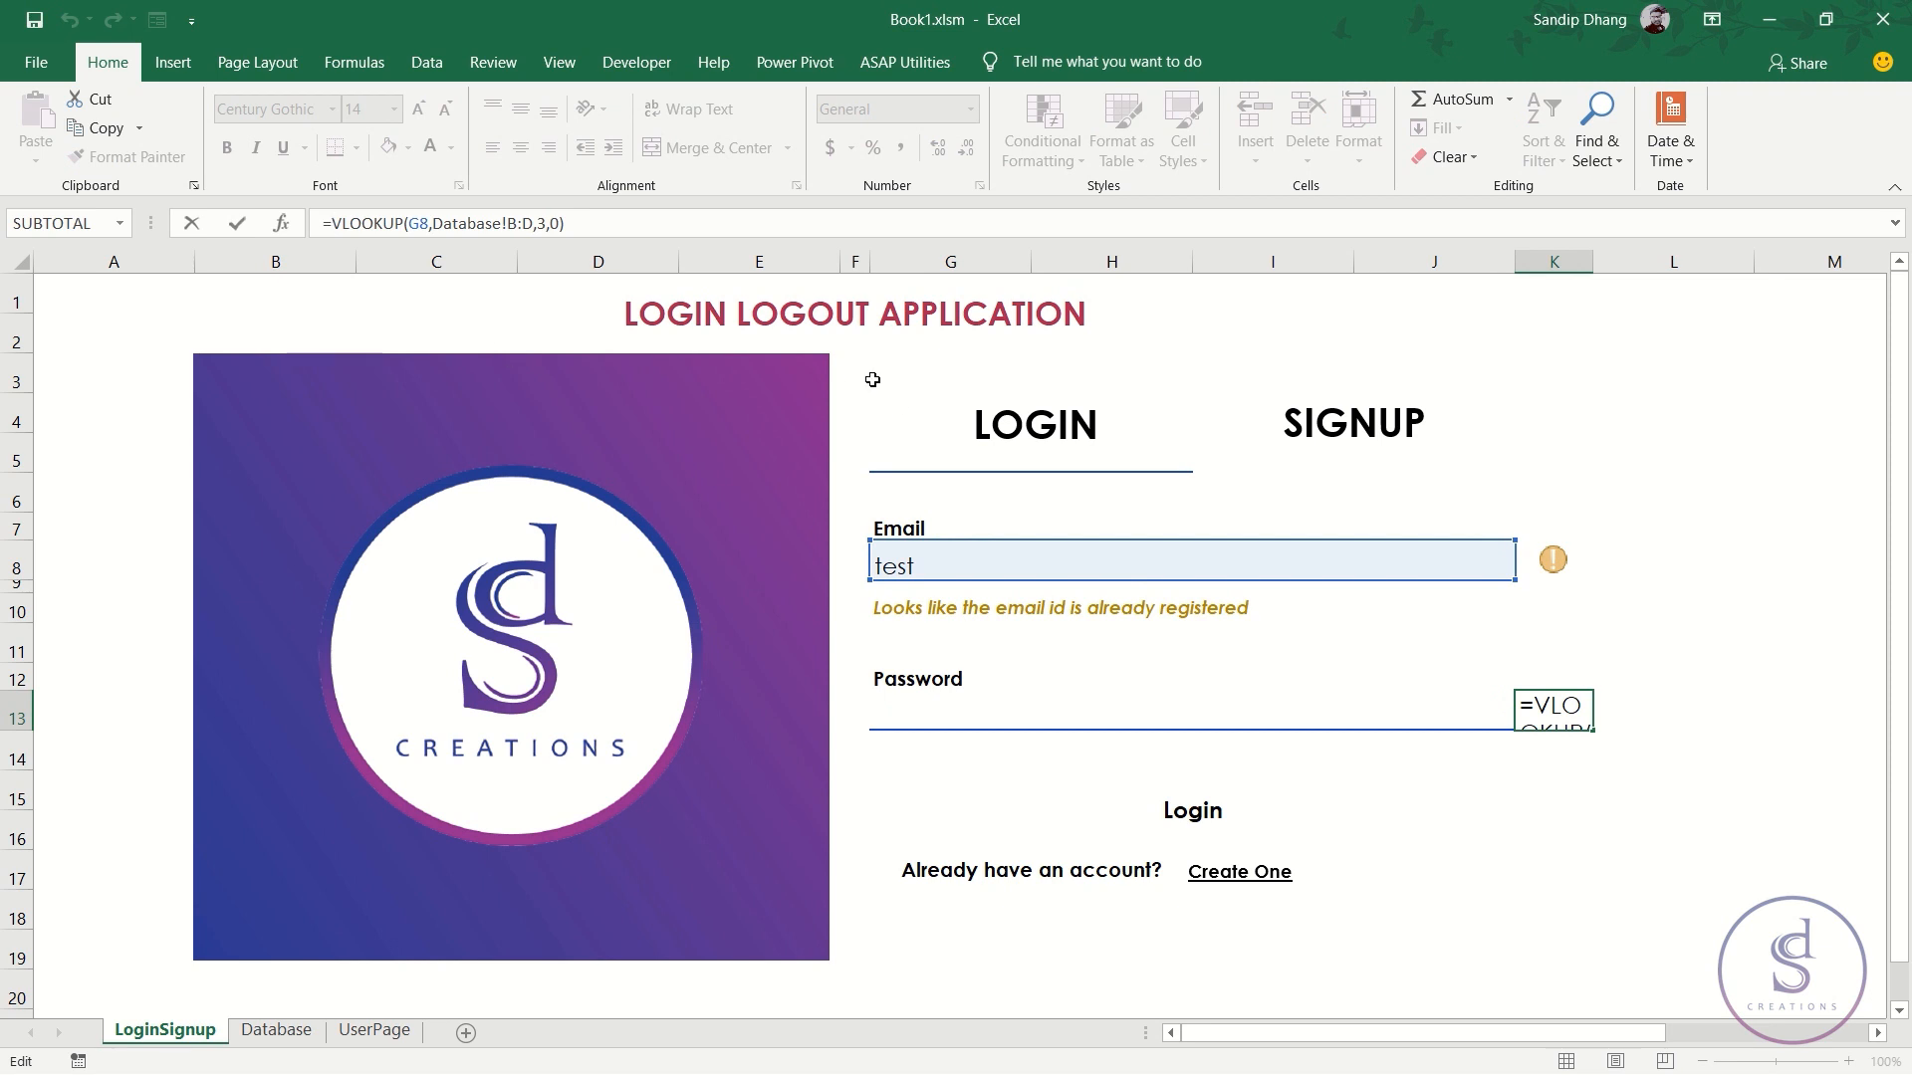
# - Wrap K13's lookup as =EXACT(VLOOKUP(G8,Database!B:D,3,0),G13) to compare with the entered password
pyautogui.write('exa')
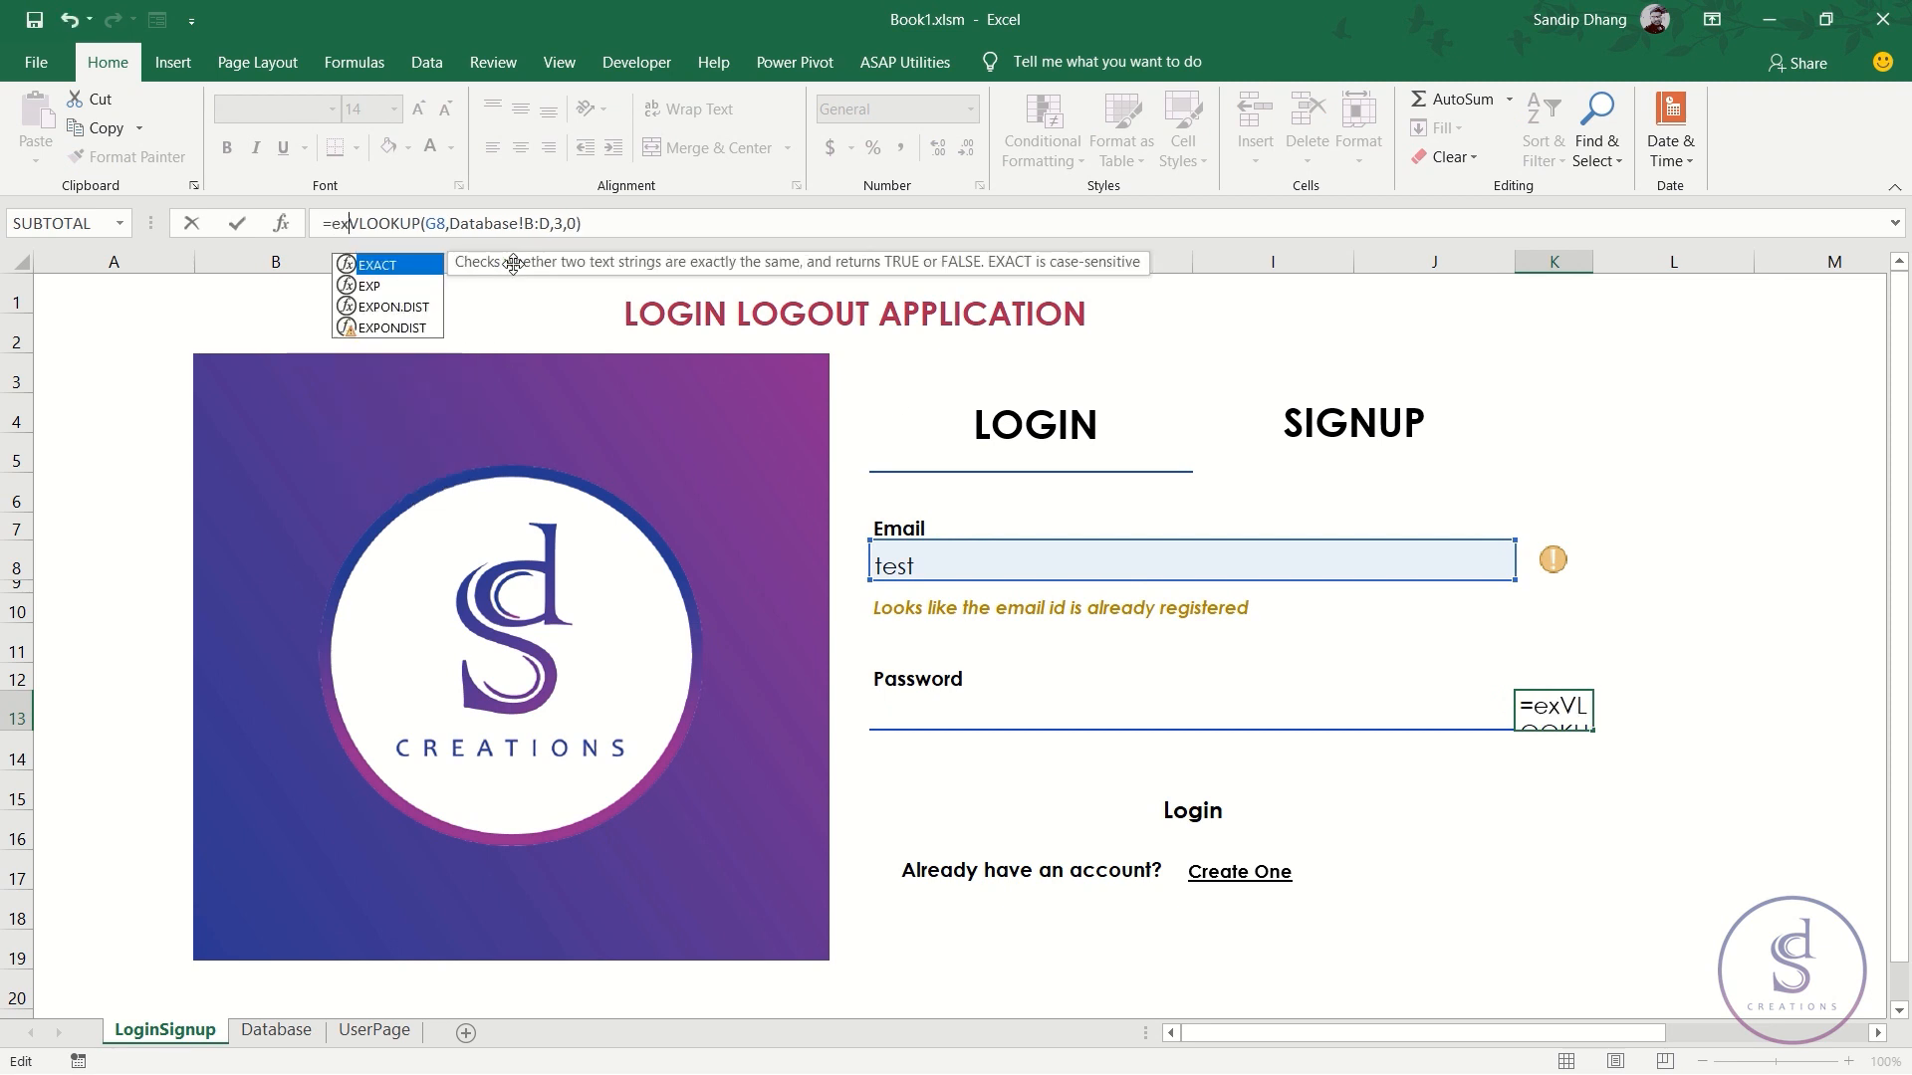
pyautogui.press('Tab')
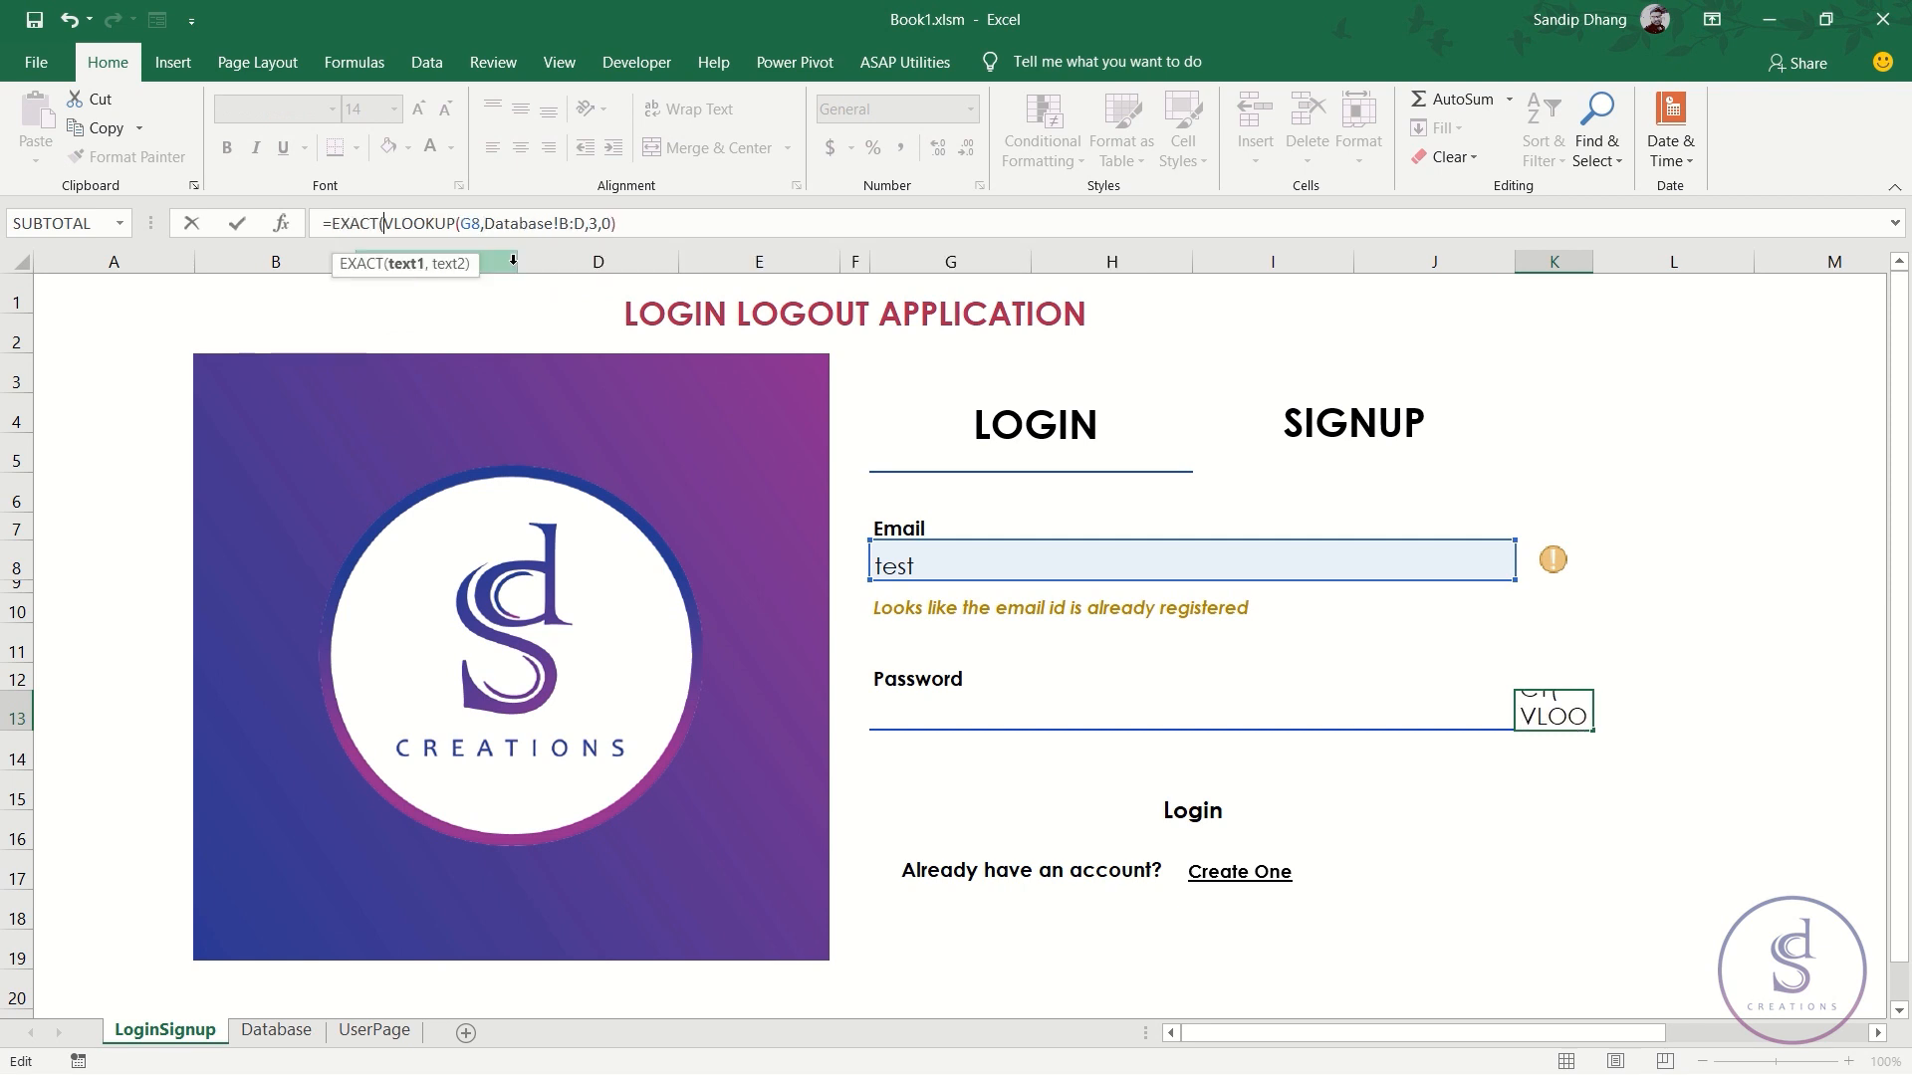
pyautogui.click(639, 225)
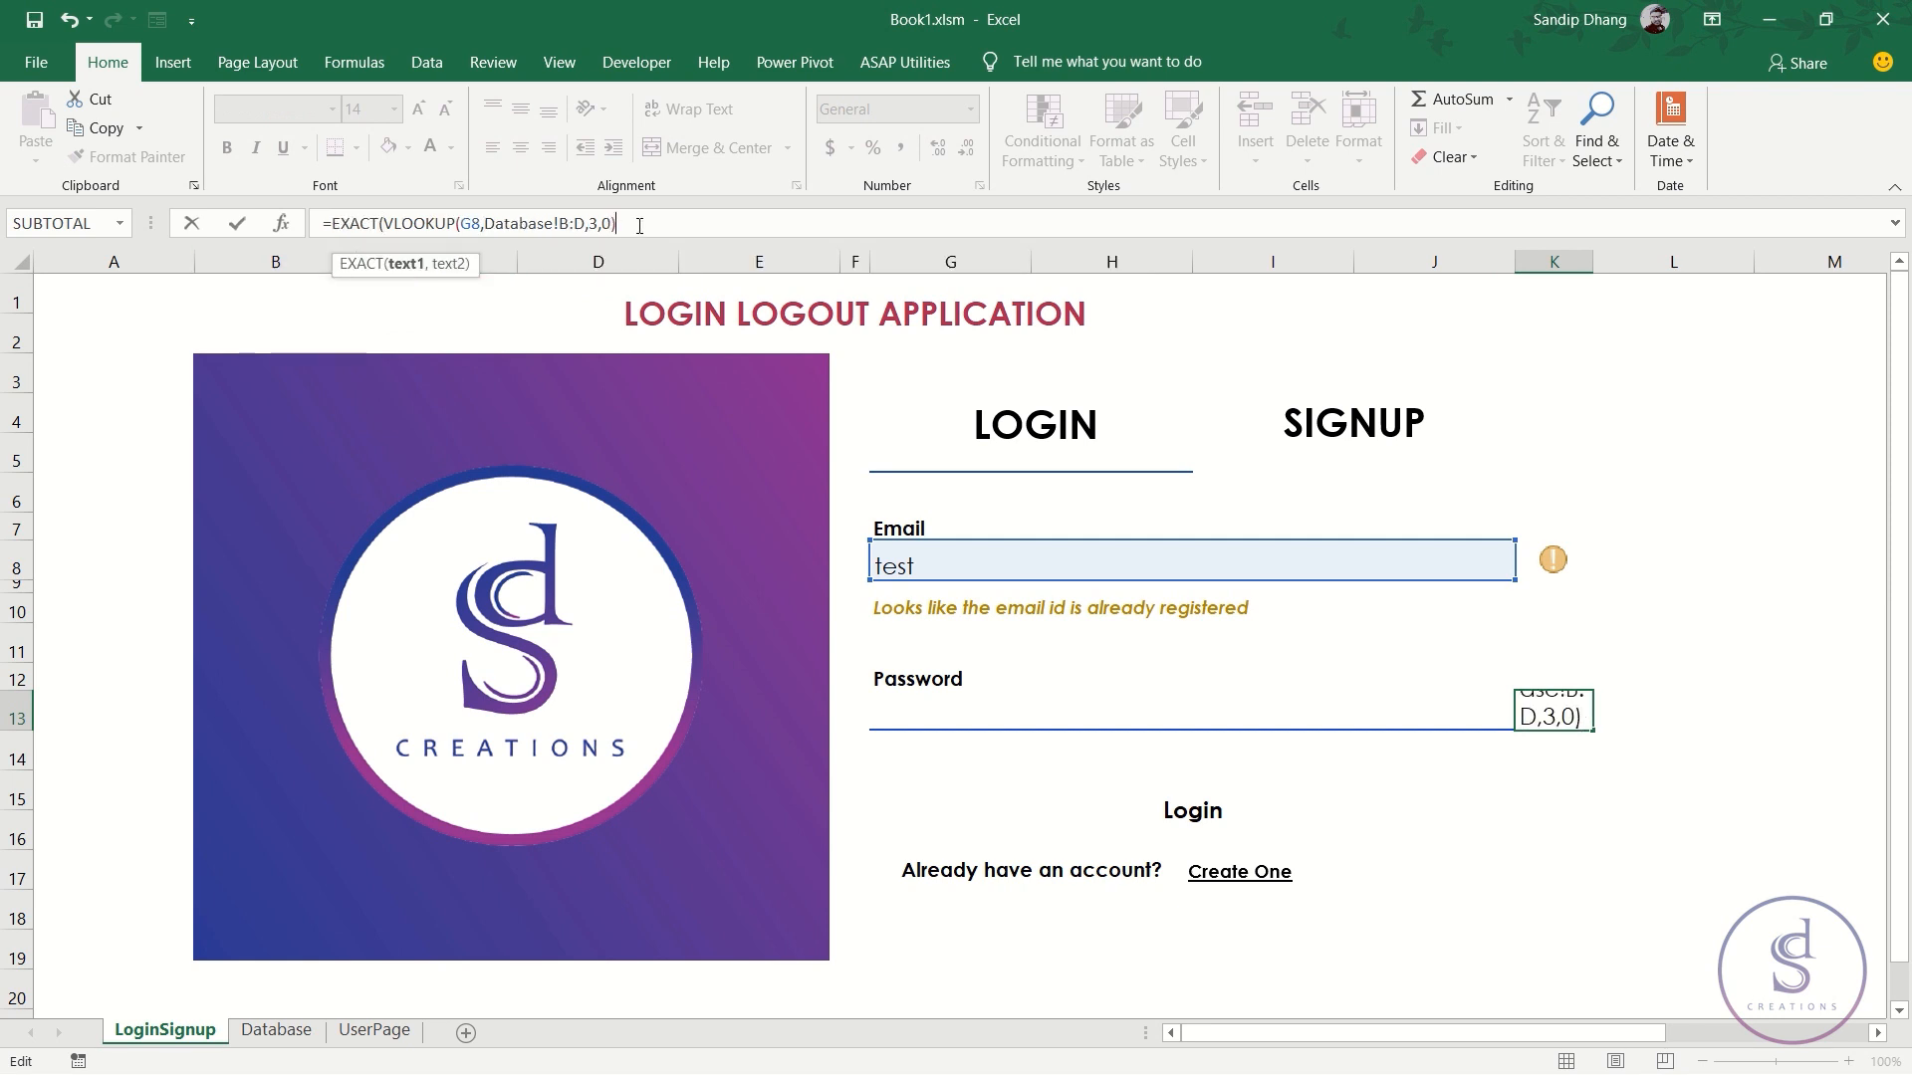
pyautogui.write(',')
pyautogui.click(926, 707)
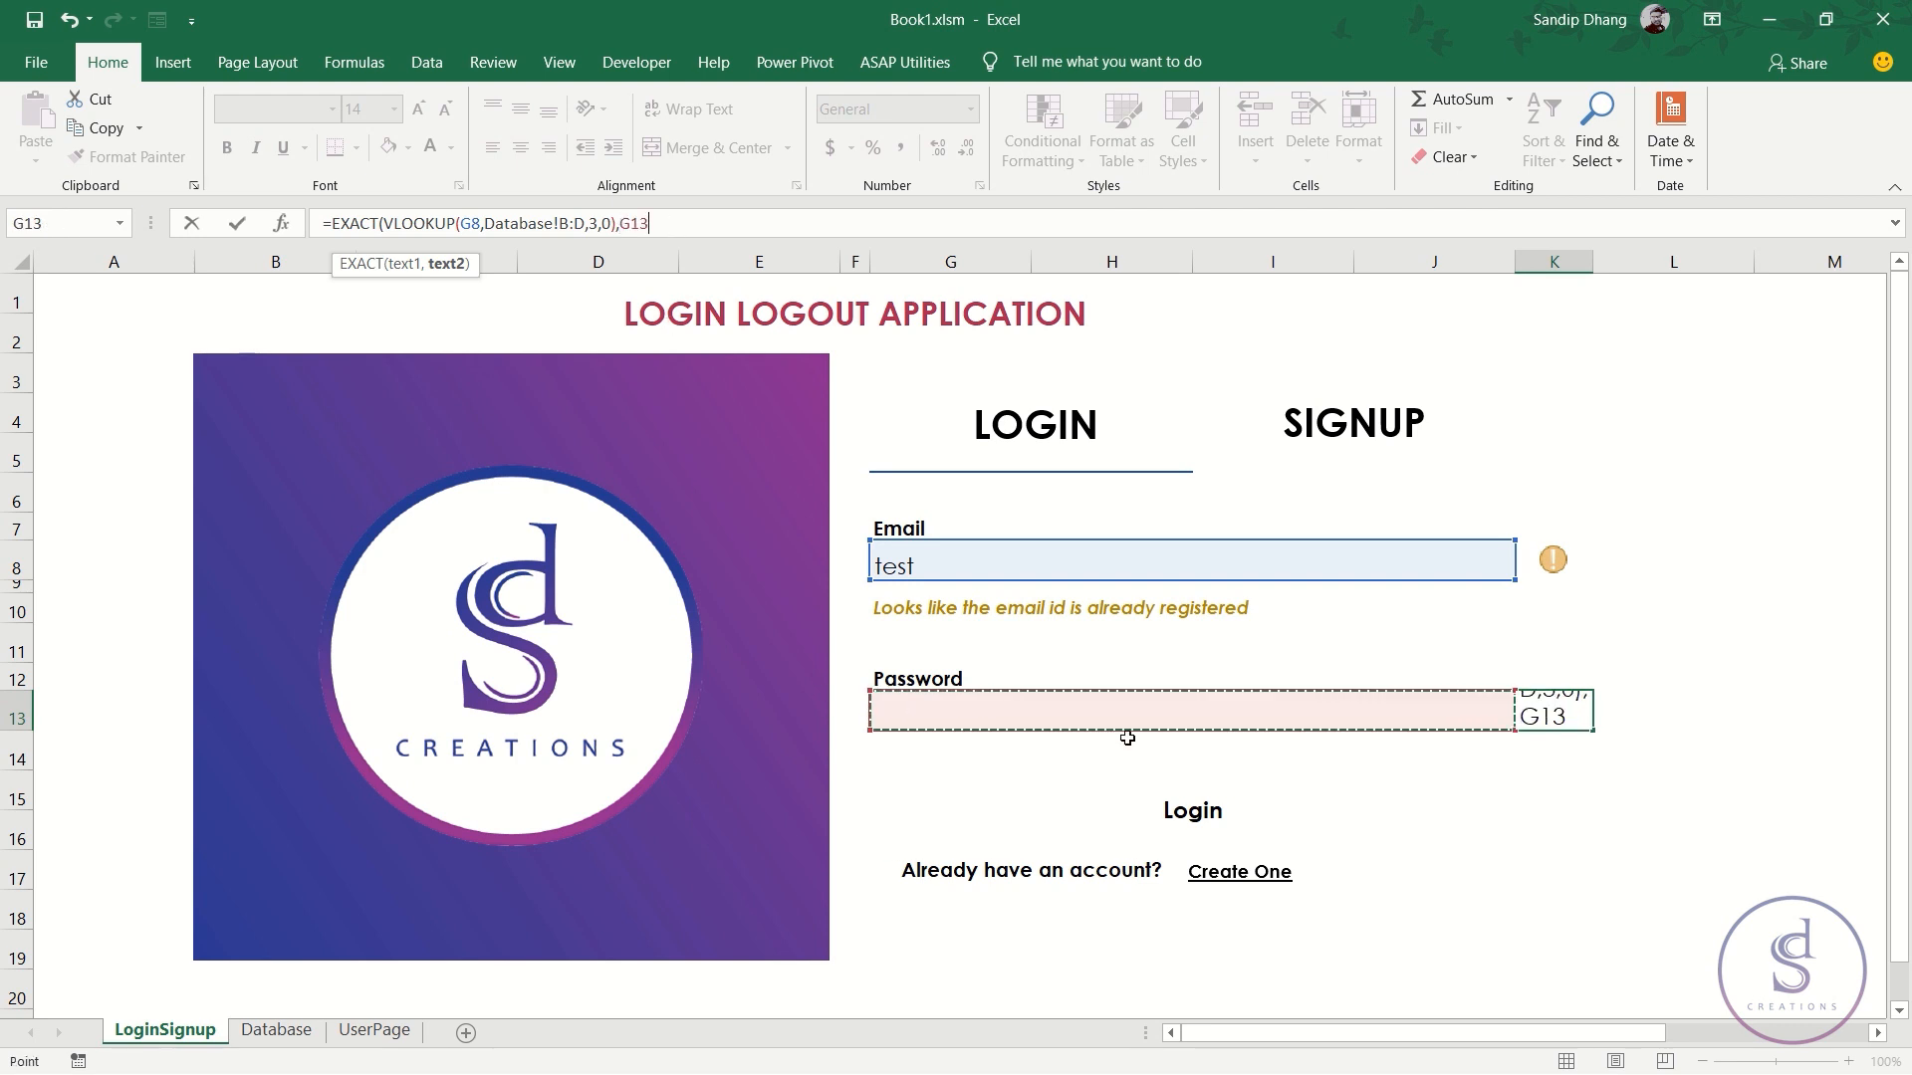
pyautogui.write(')')
pyautogui.hotkey('ctrl', 'Return')
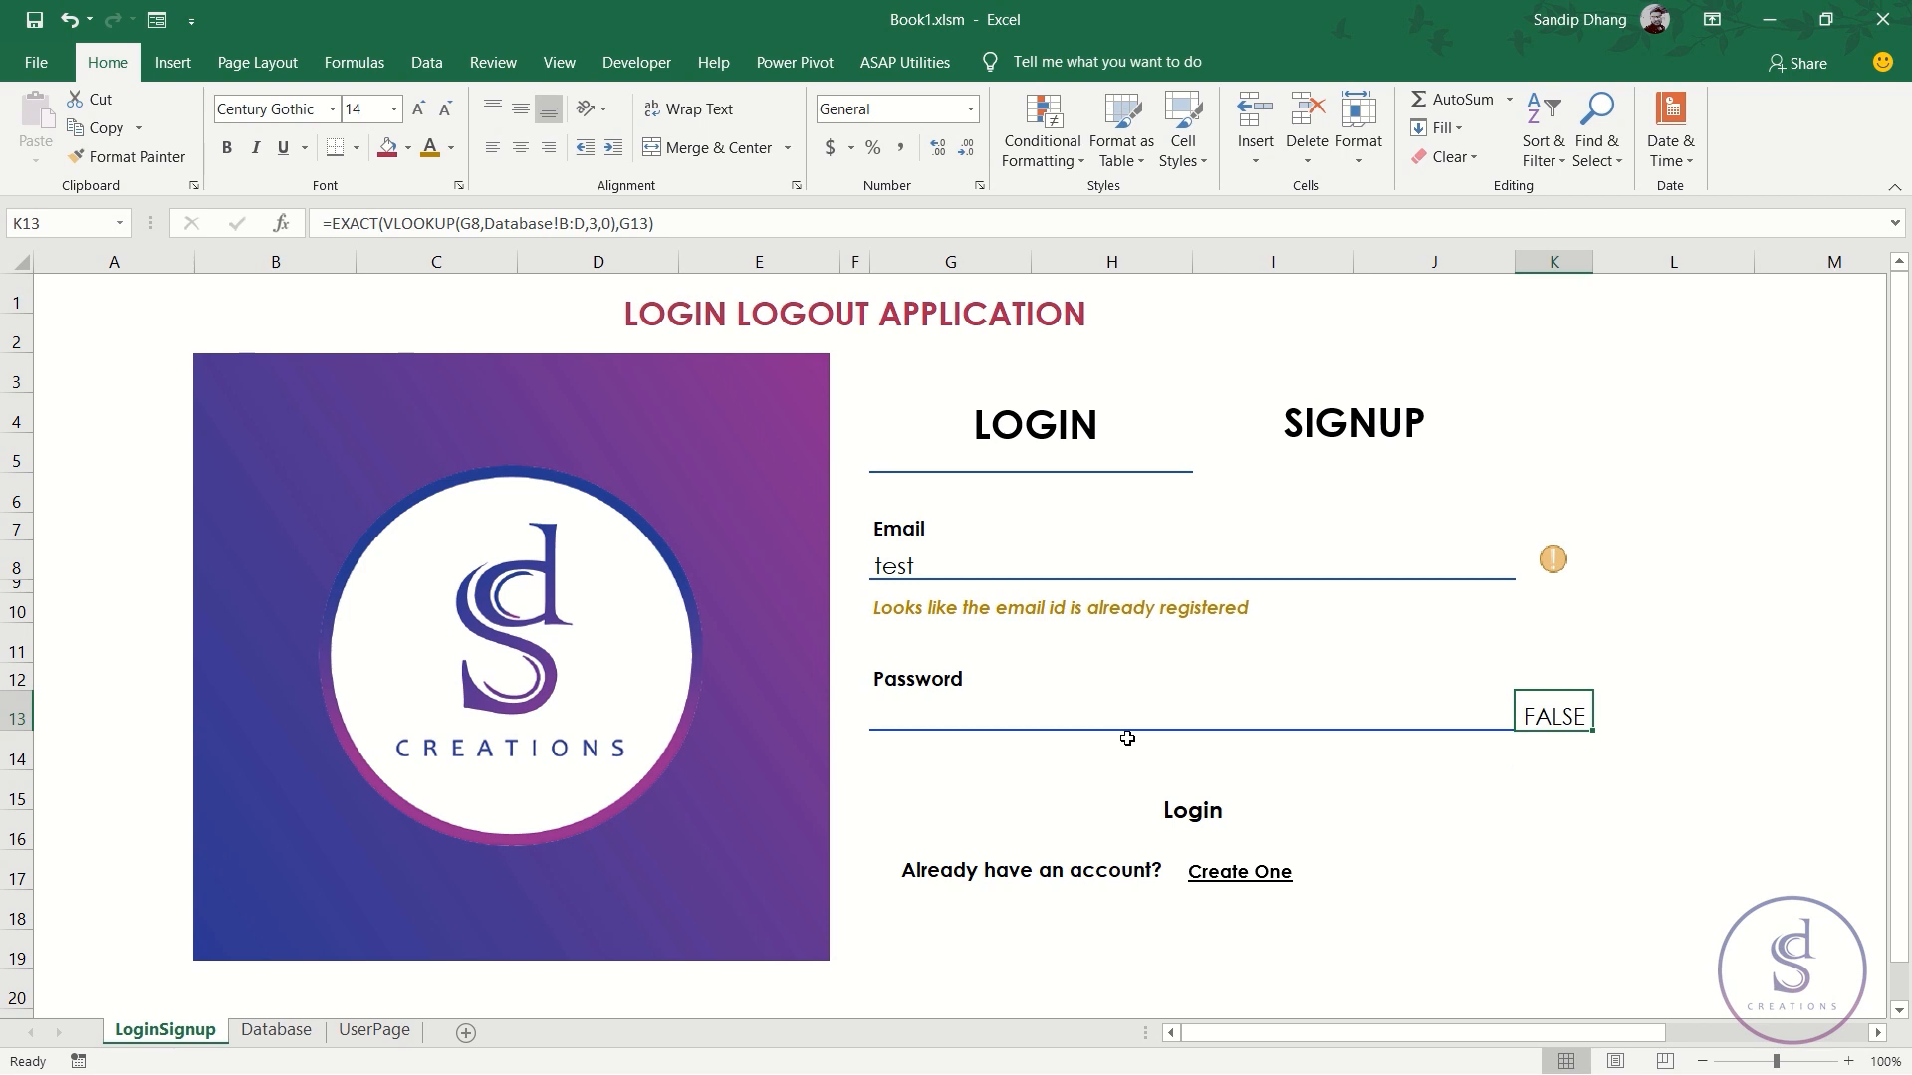
# - Test the comparison with passwords tets, test and Test in G13
pyautogui.click(1138, 709)
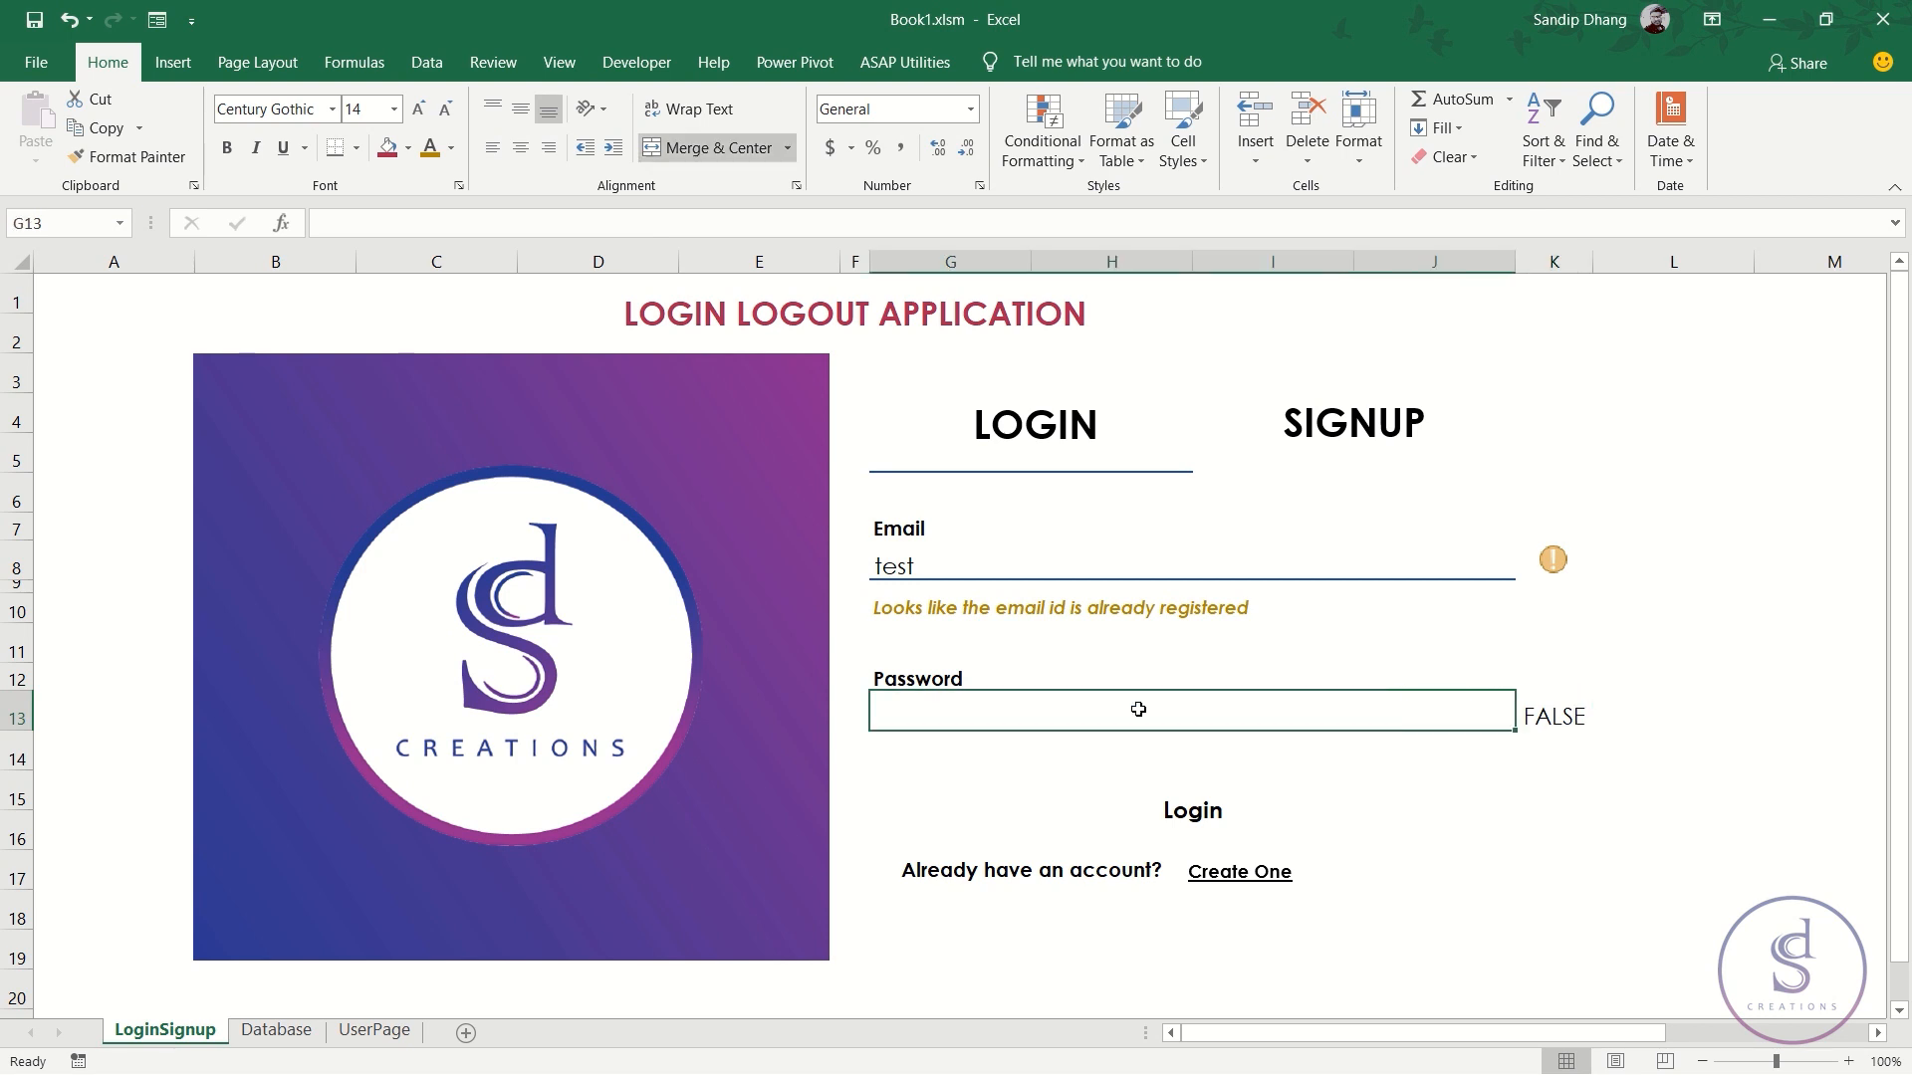
pyautogui.write('tets')
pyautogui.press('Return')
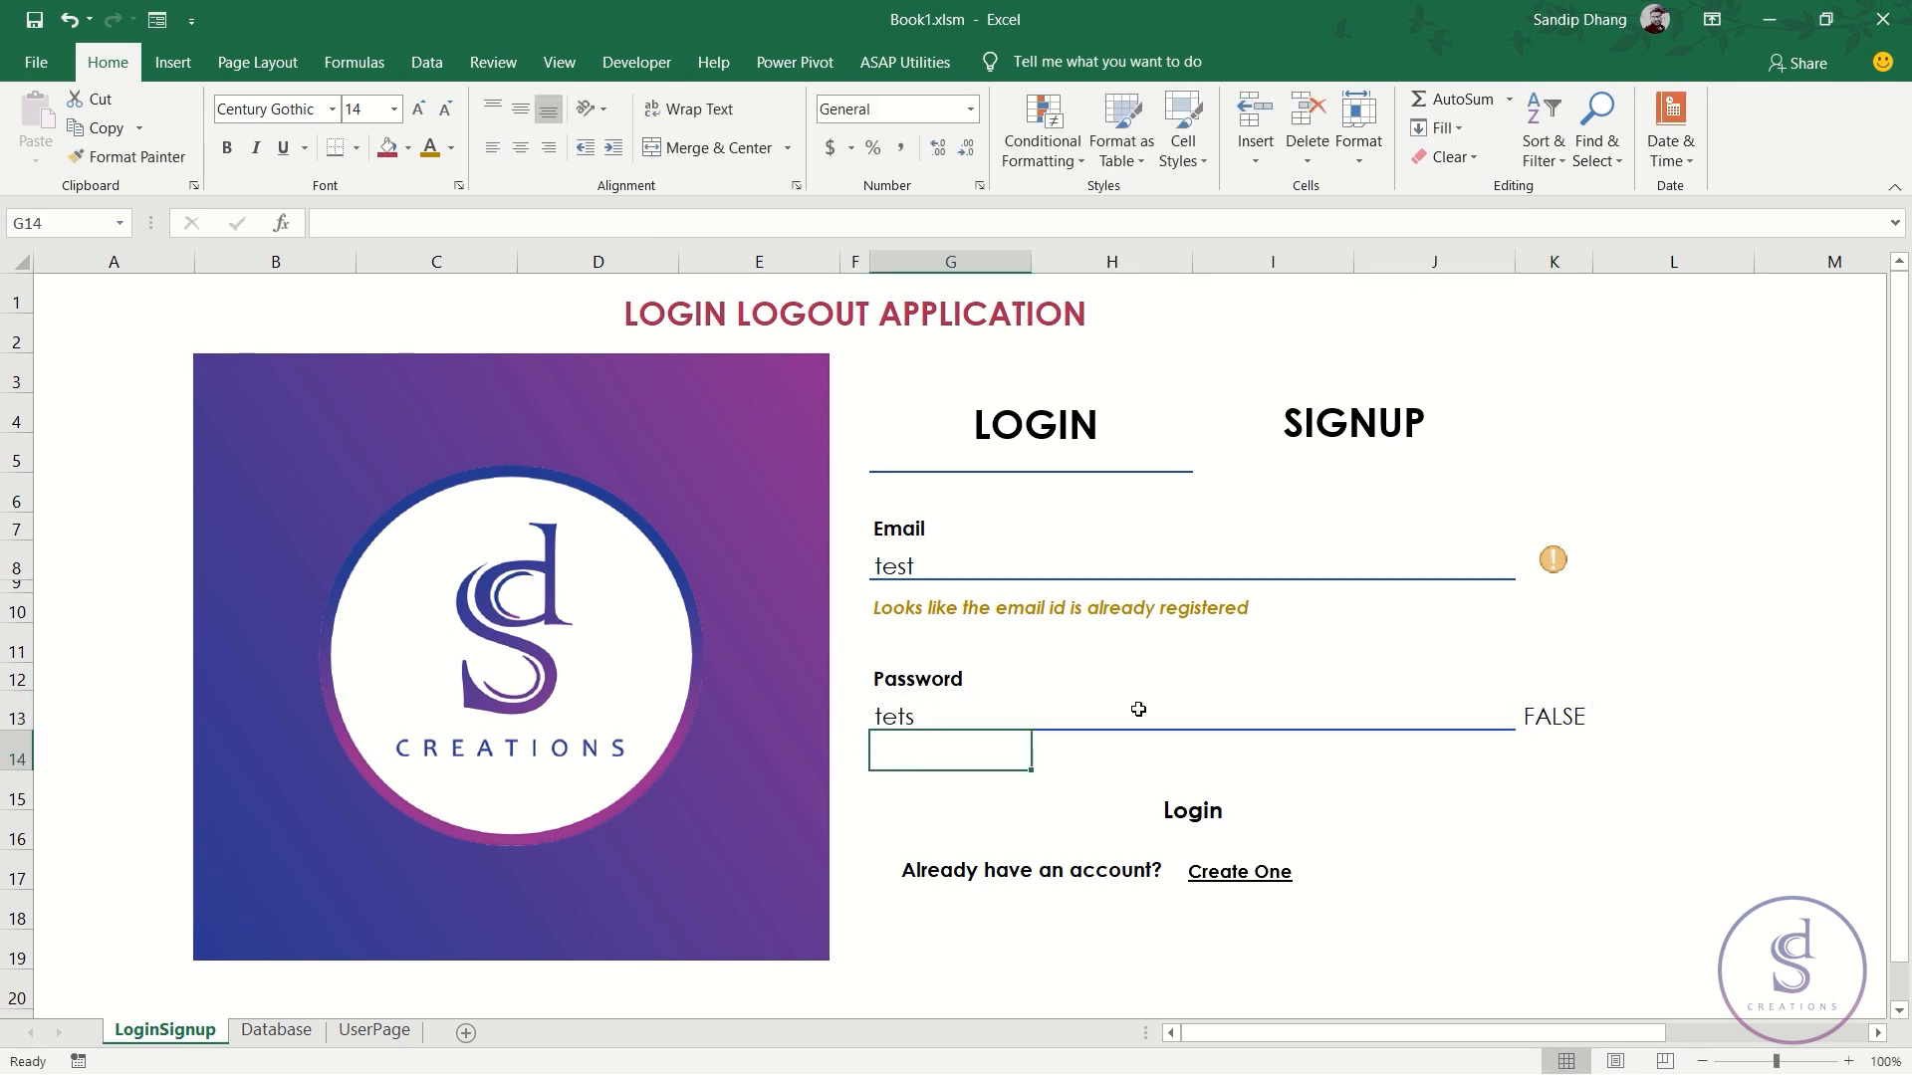
pyautogui.click(1138, 709)
pyautogui.doubleClick(1139, 709)
pyautogui.press('BackSpace')
pyautogui.press('BackSpace')
pyautogui.write('st')
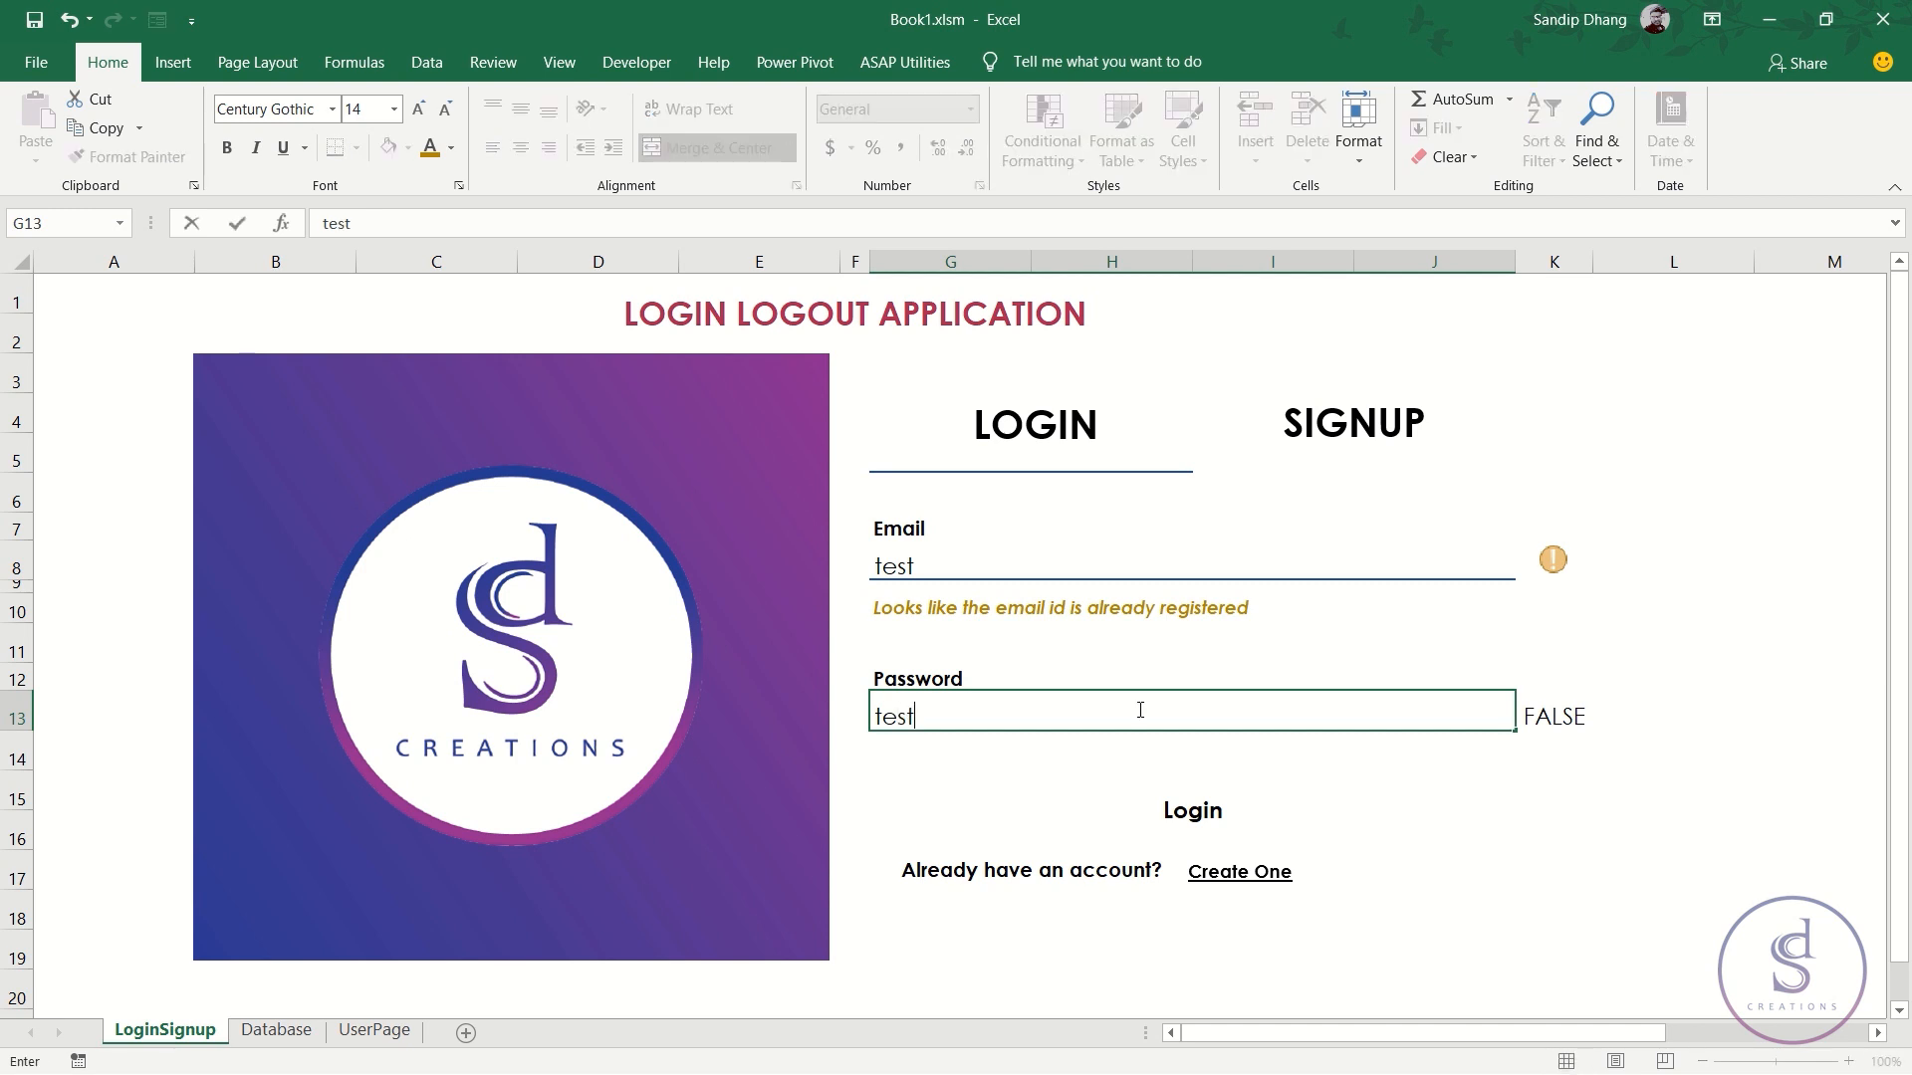
pyautogui.press('Return')
pyautogui.click(1138, 709)
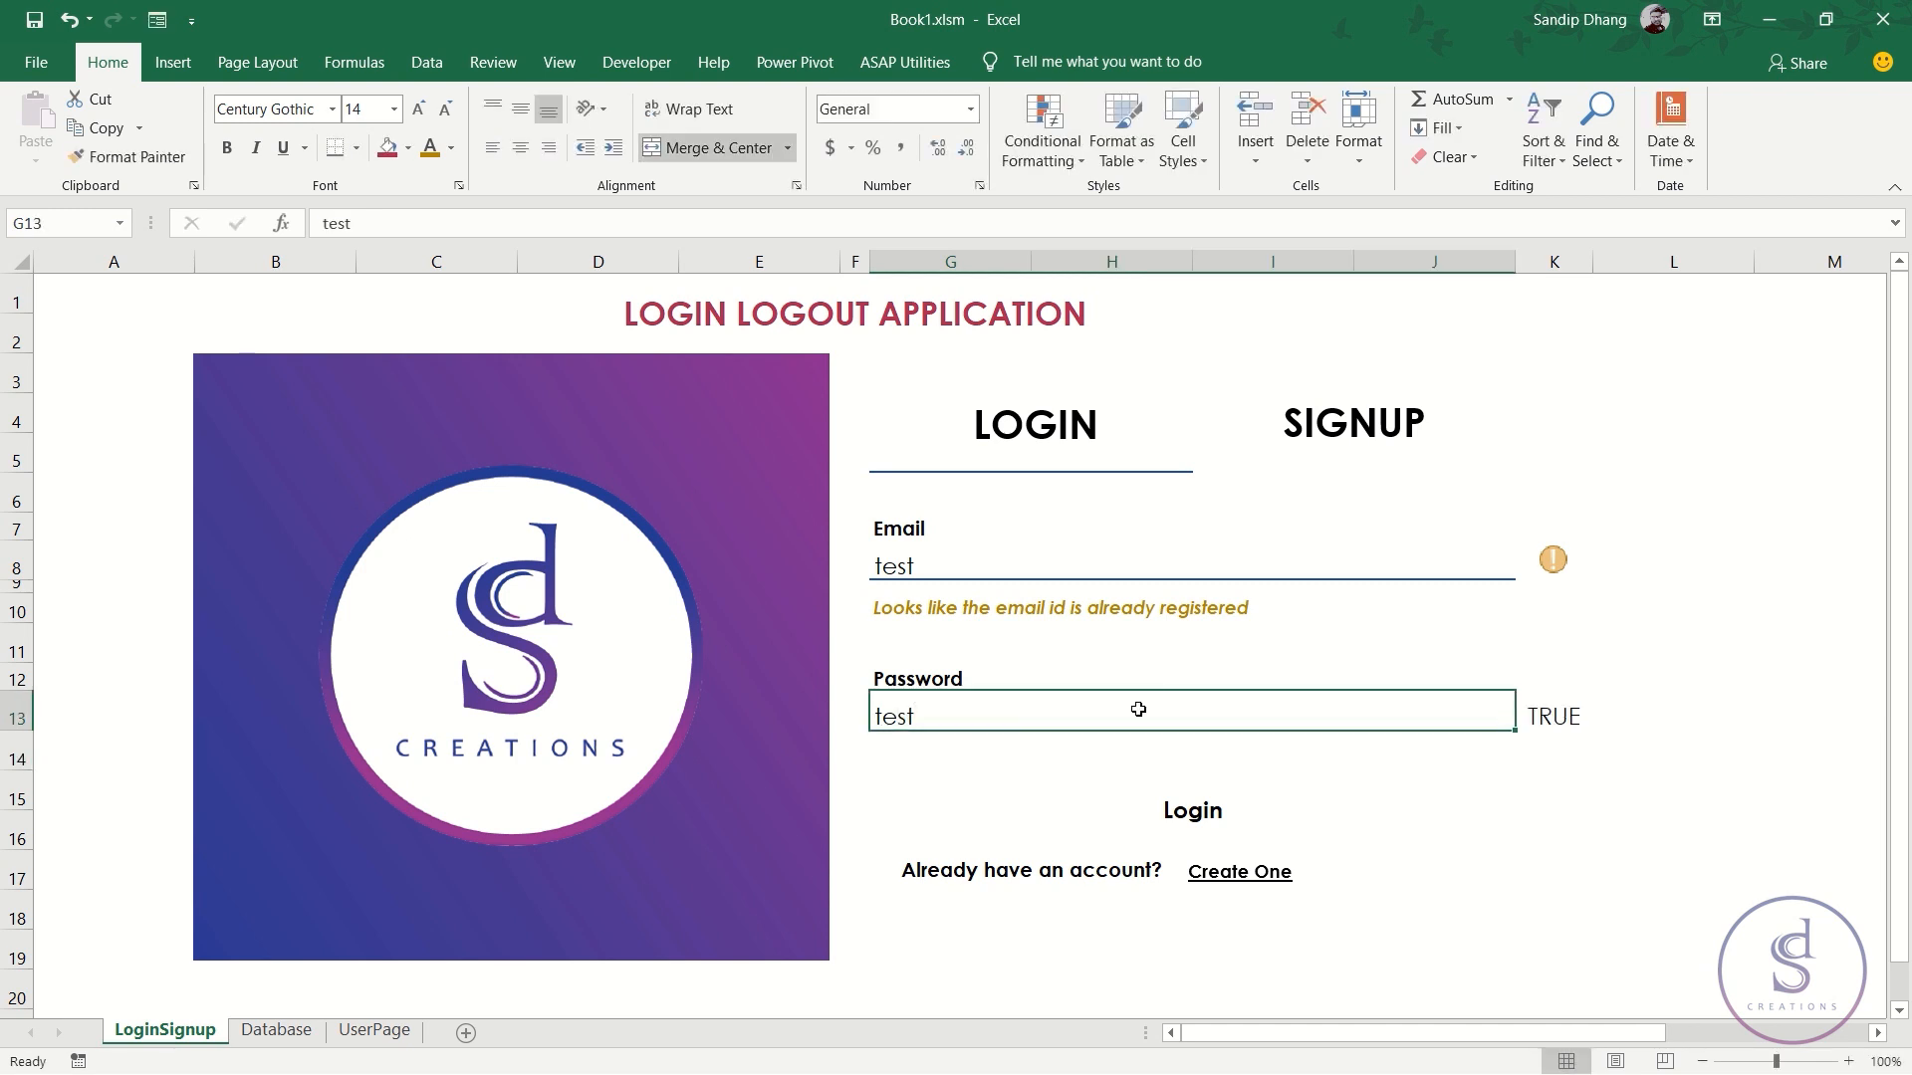
pyautogui.write('Test')
pyautogui.press('Return')
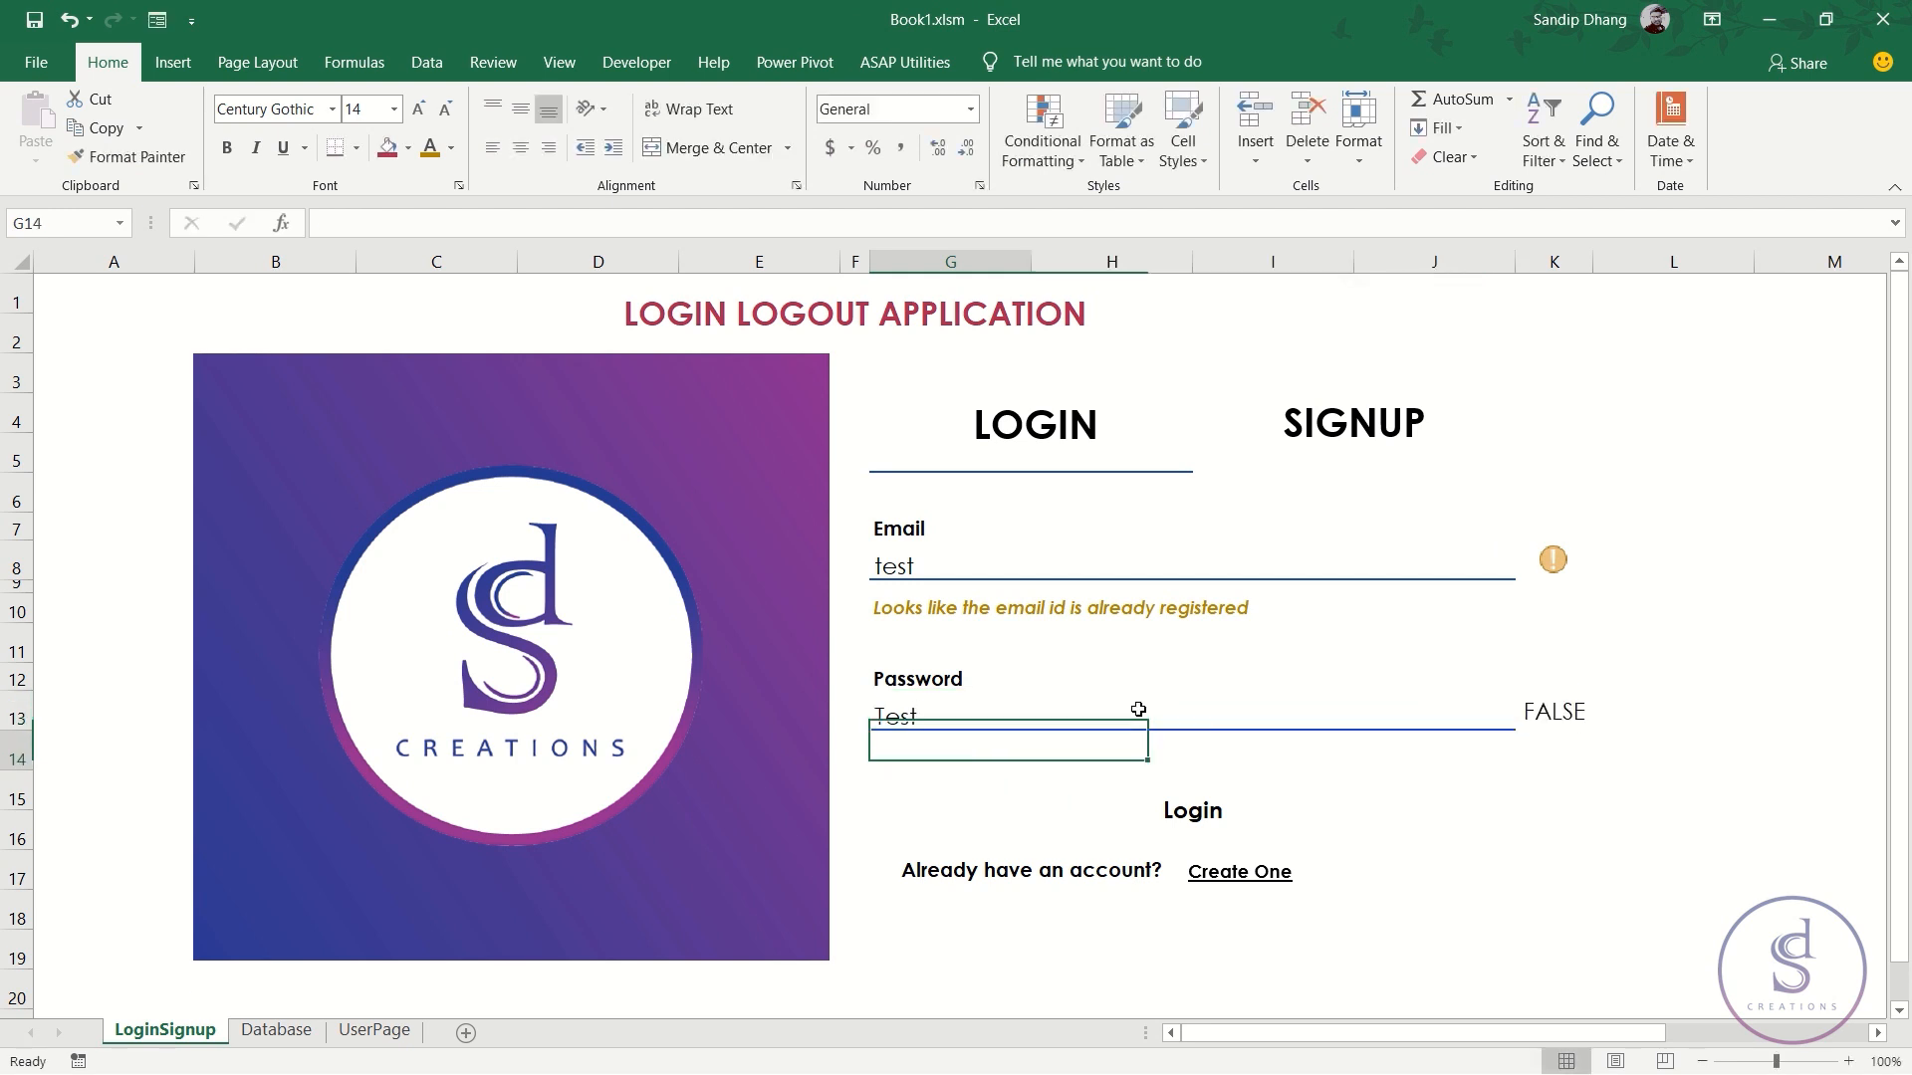
# - Compare K13's result with the K8 email check and select K13's formula body for rewriting
pyautogui.click(1138, 709)
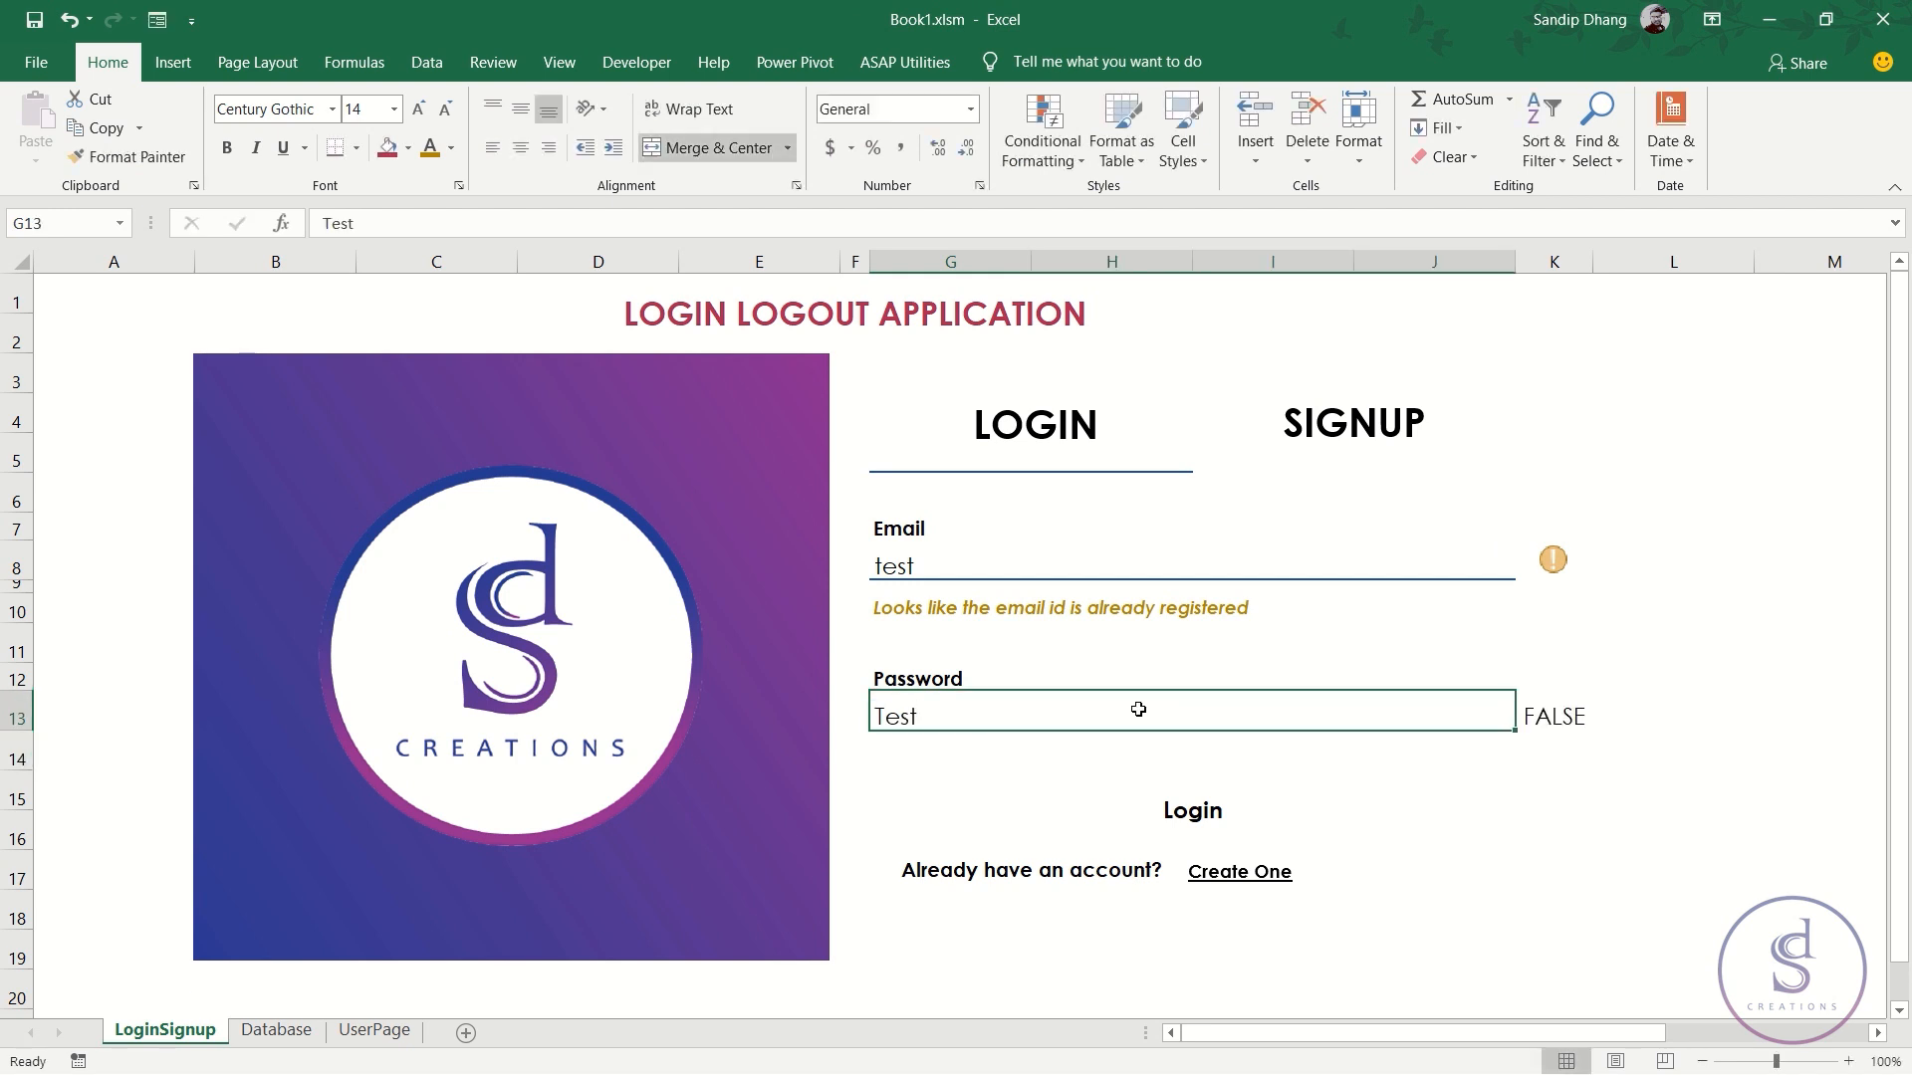
pyautogui.click(1559, 723)
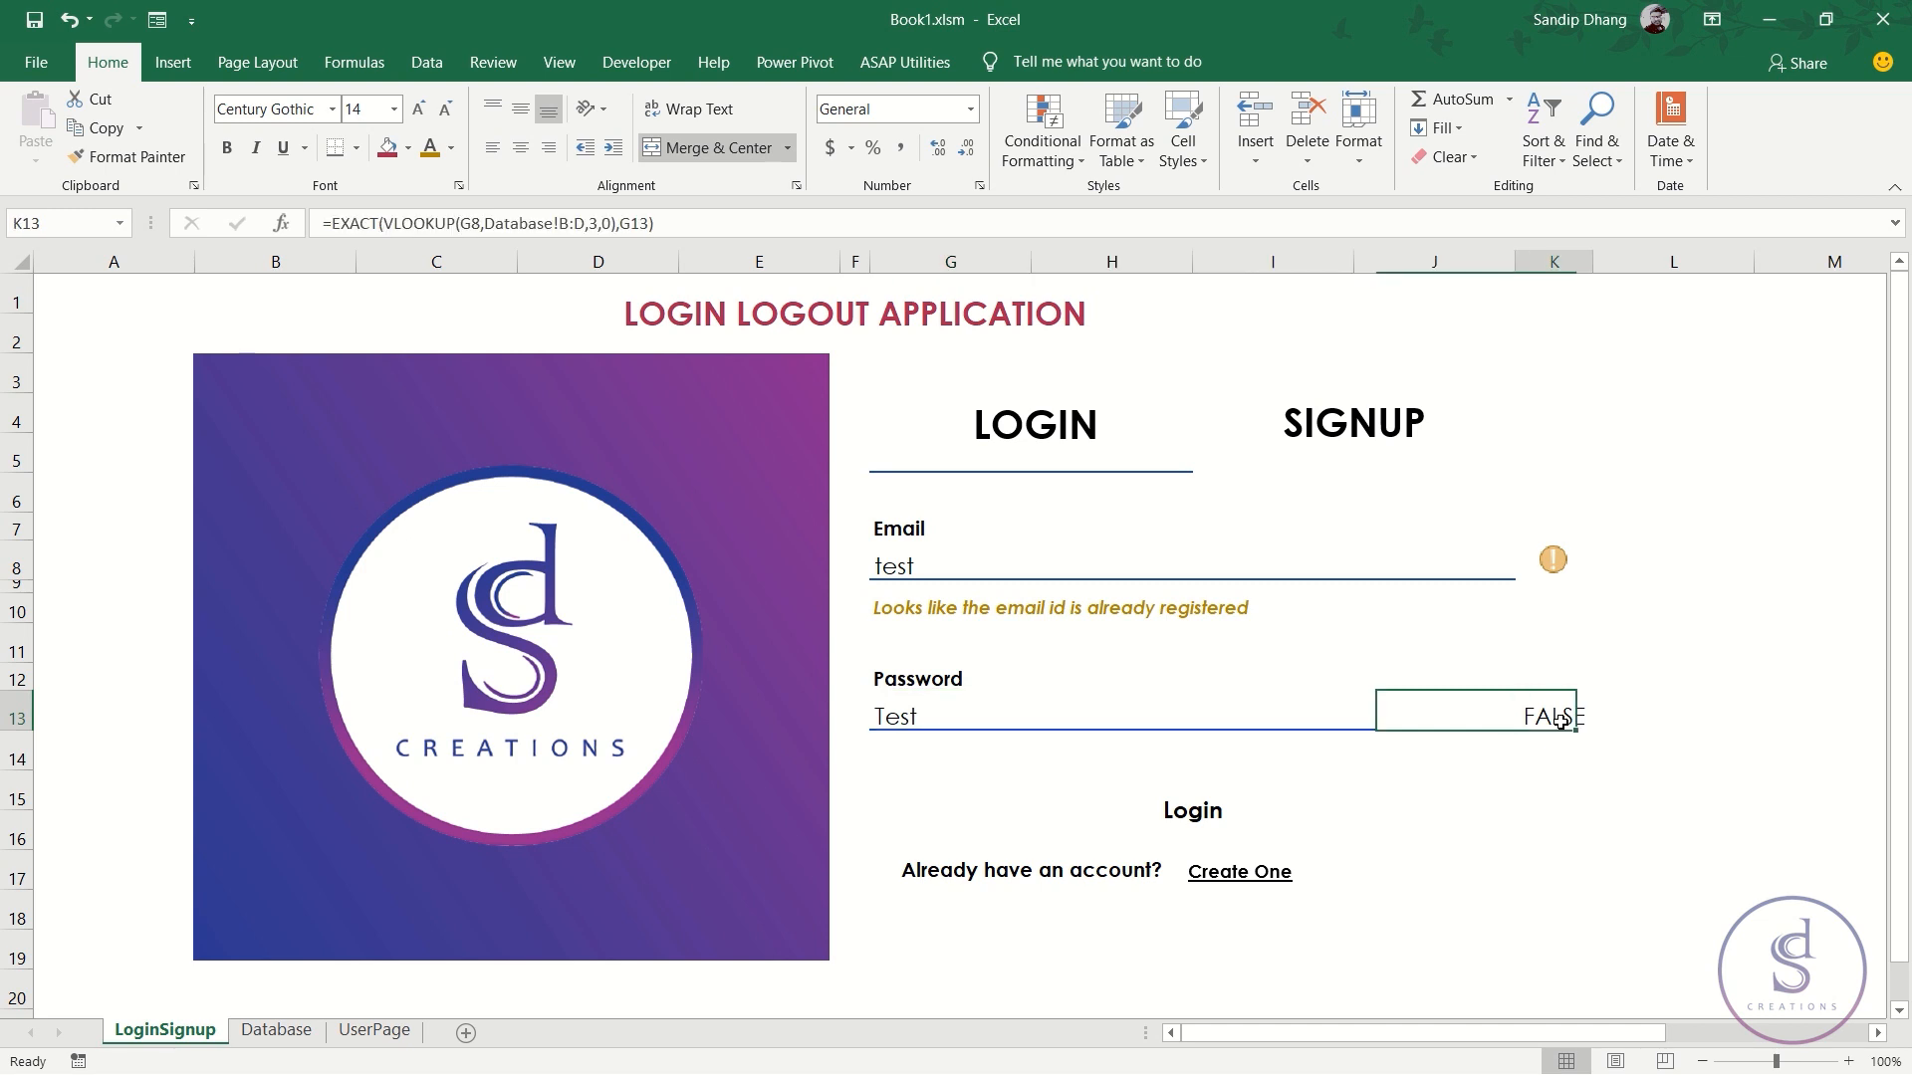
pyautogui.click(1554, 566)
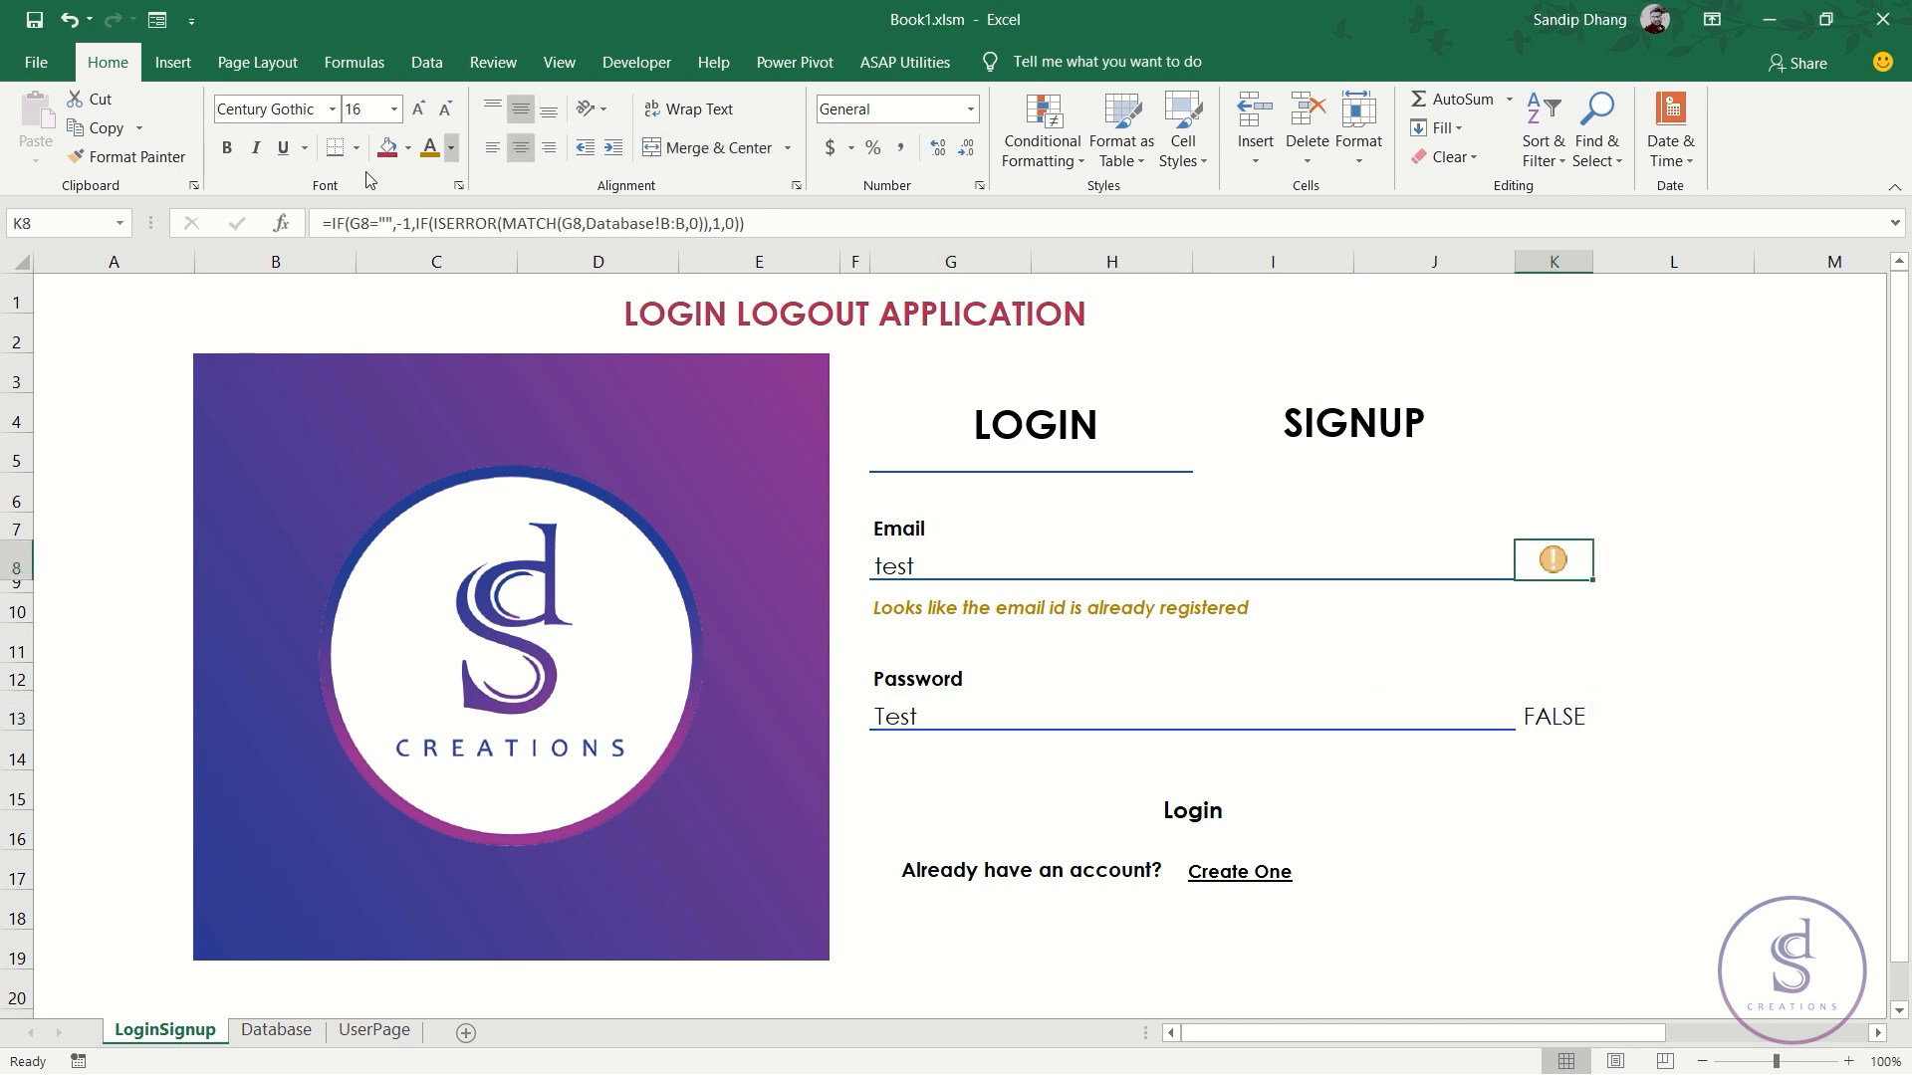
pyautogui.click(1544, 721)
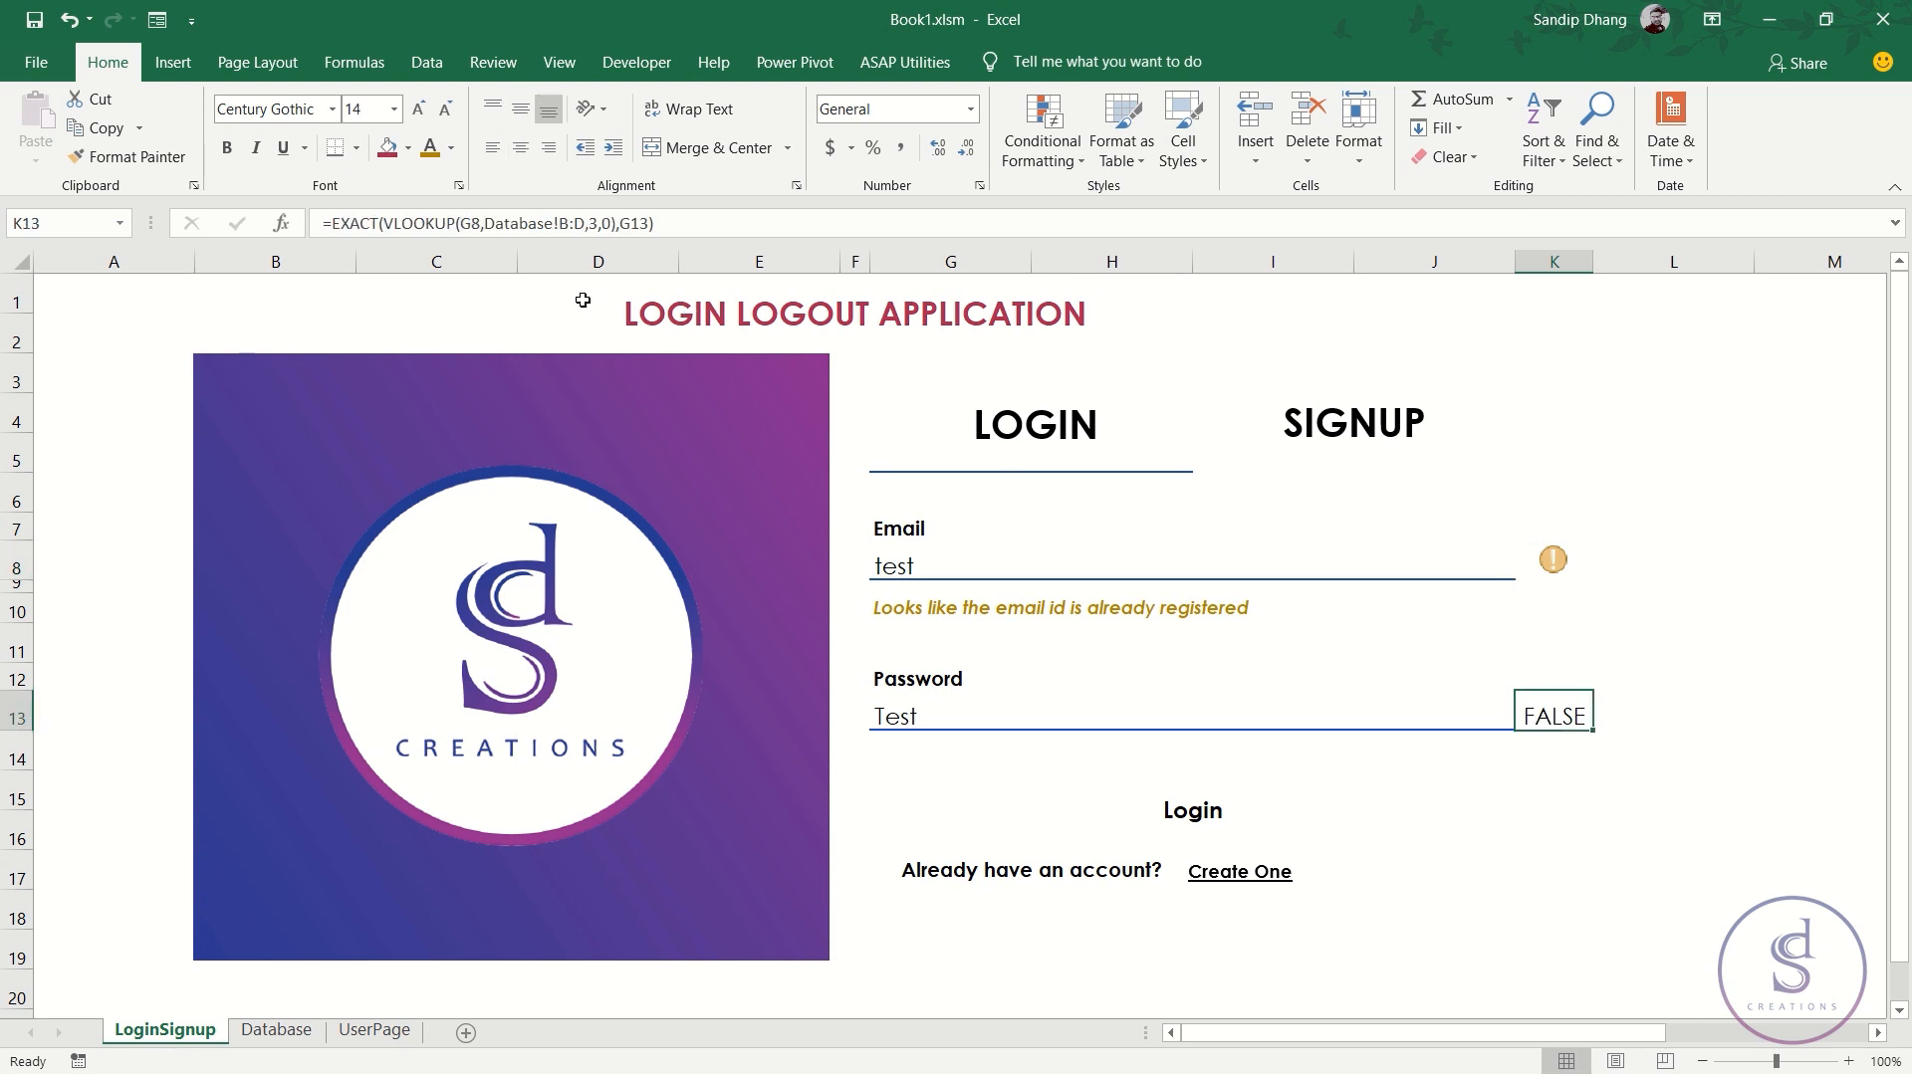
pyautogui.moveTo(330, 223); pyautogui.dragTo(814, 235)
# - Rewrite K13 as =IF(G13="",-1,IF(EXACT(VLOOKUP(G8,Database!B:D,3,0),G13),1,0))
pyautogui.hotkey('ctrl', 'x')
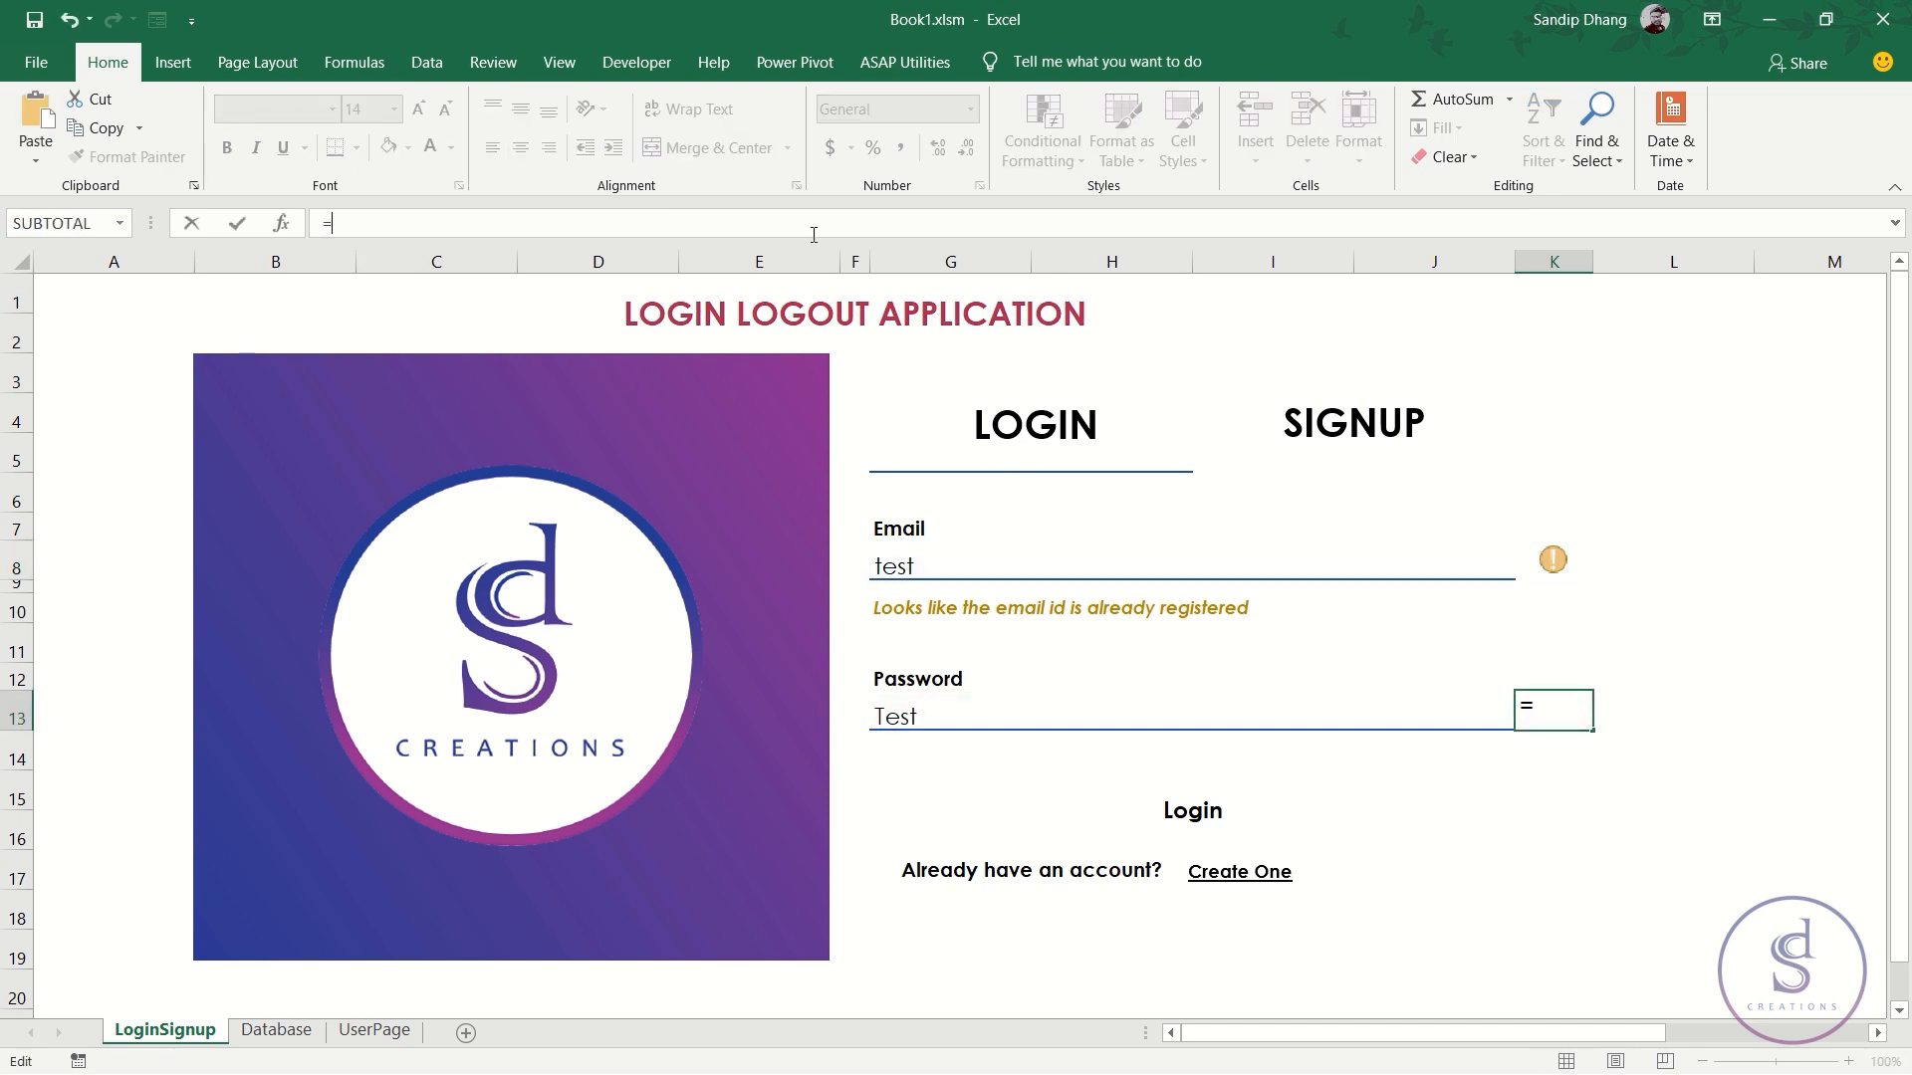
pyautogui.write('IF(')
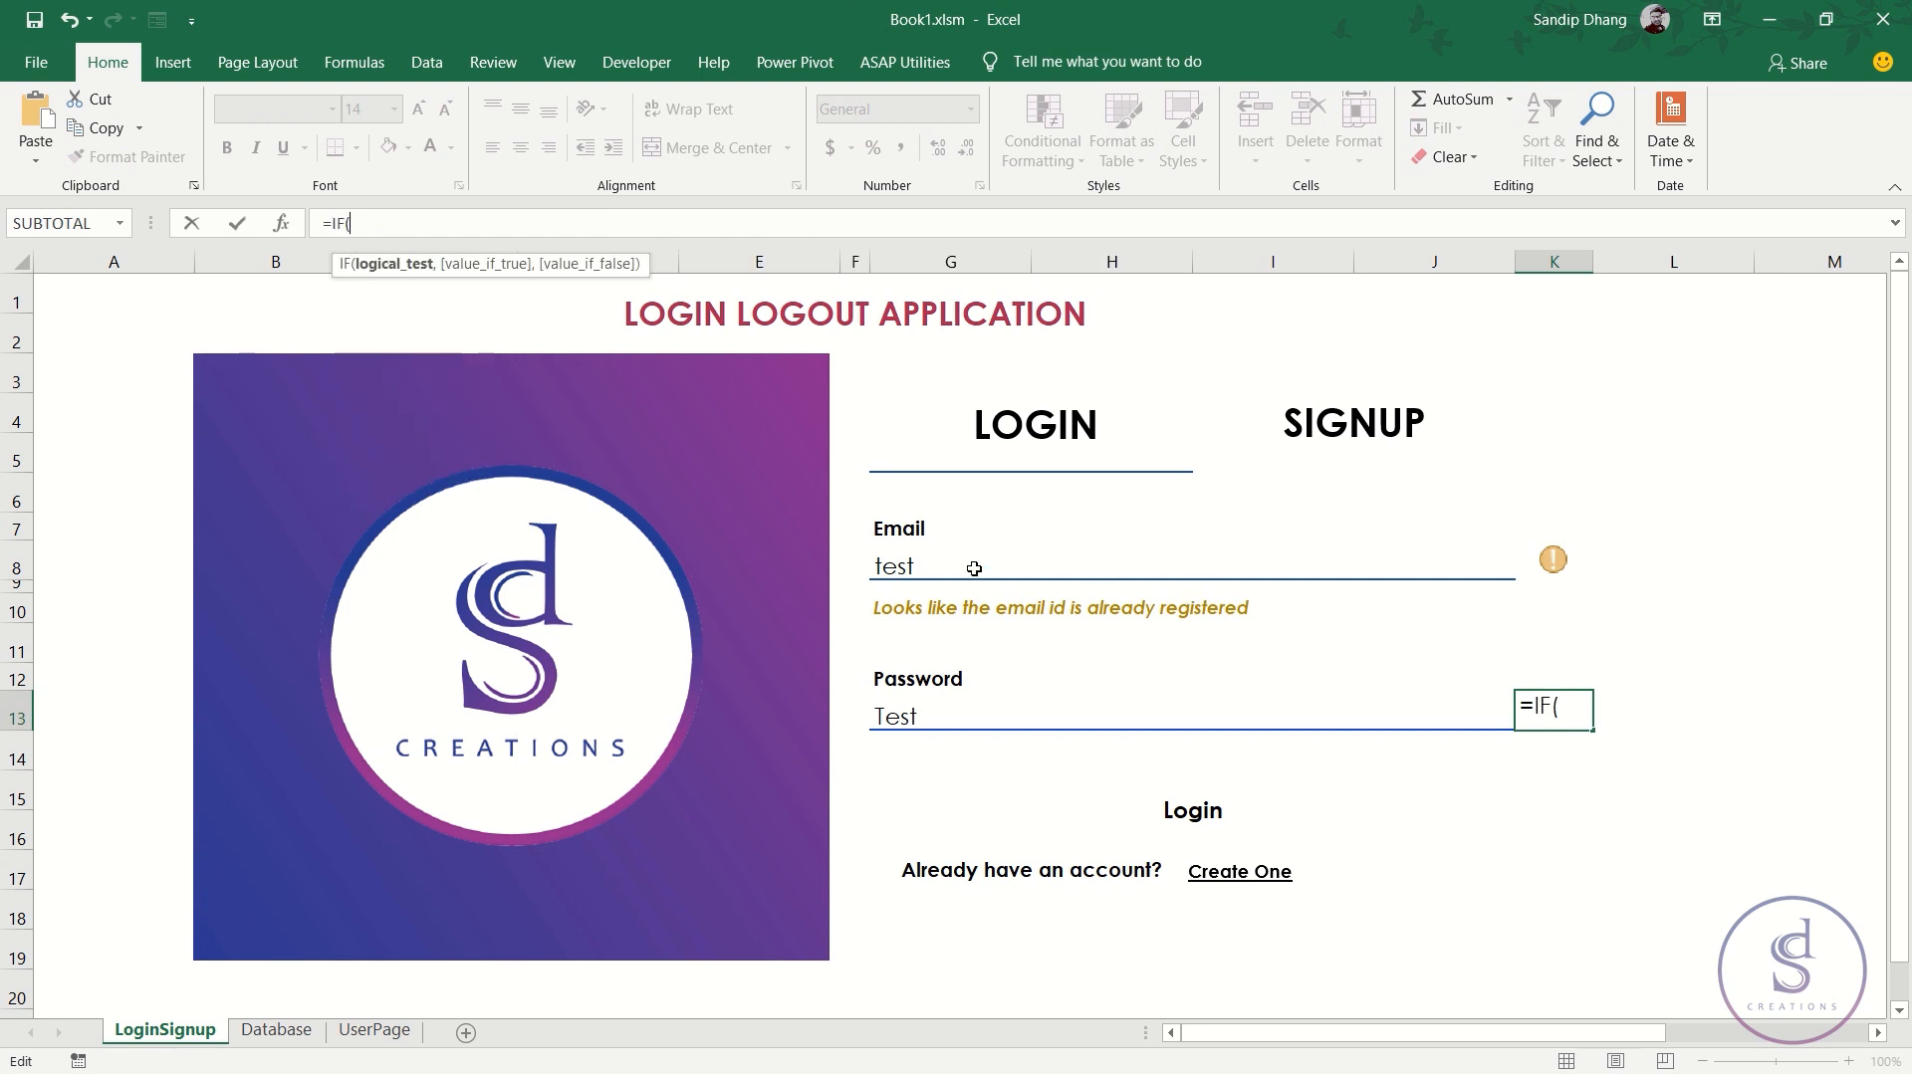
pyautogui.click(986, 712)
pyautogui.write('=')
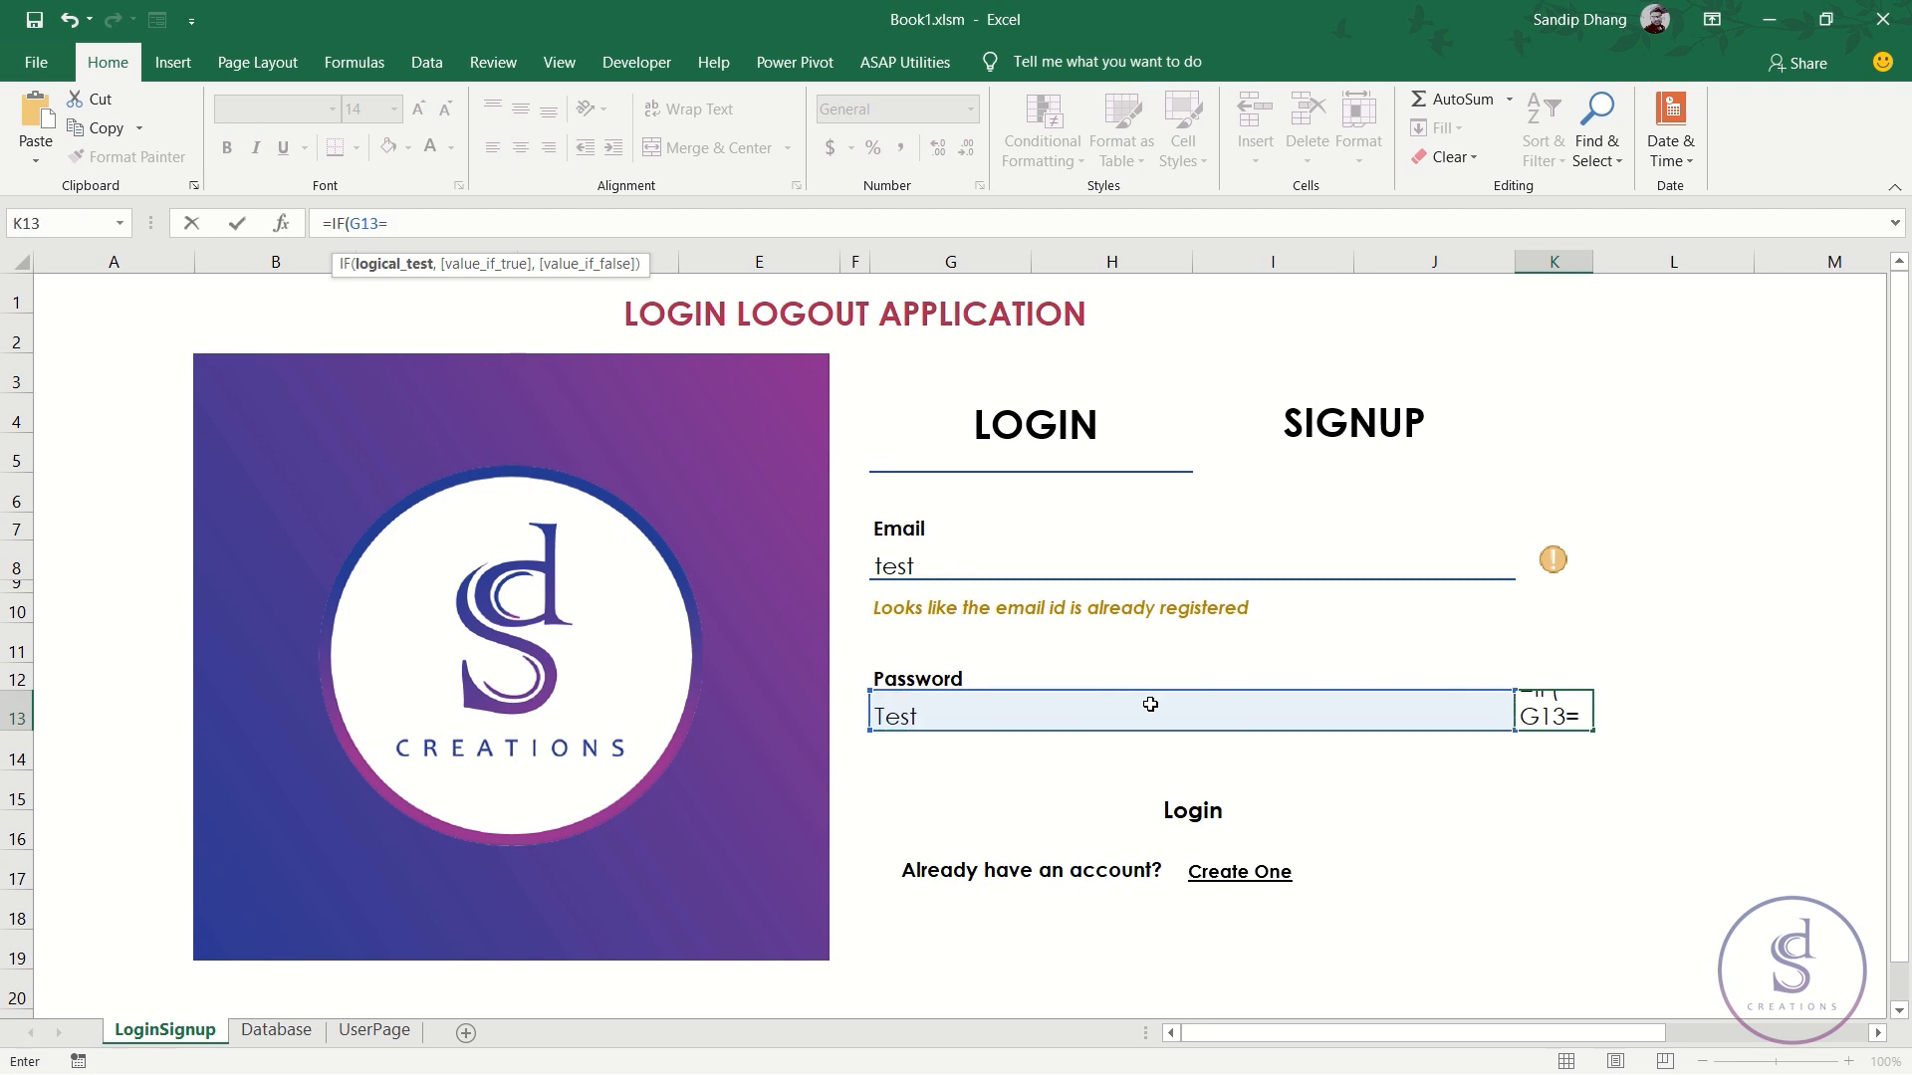
pyautogui.write('"",')
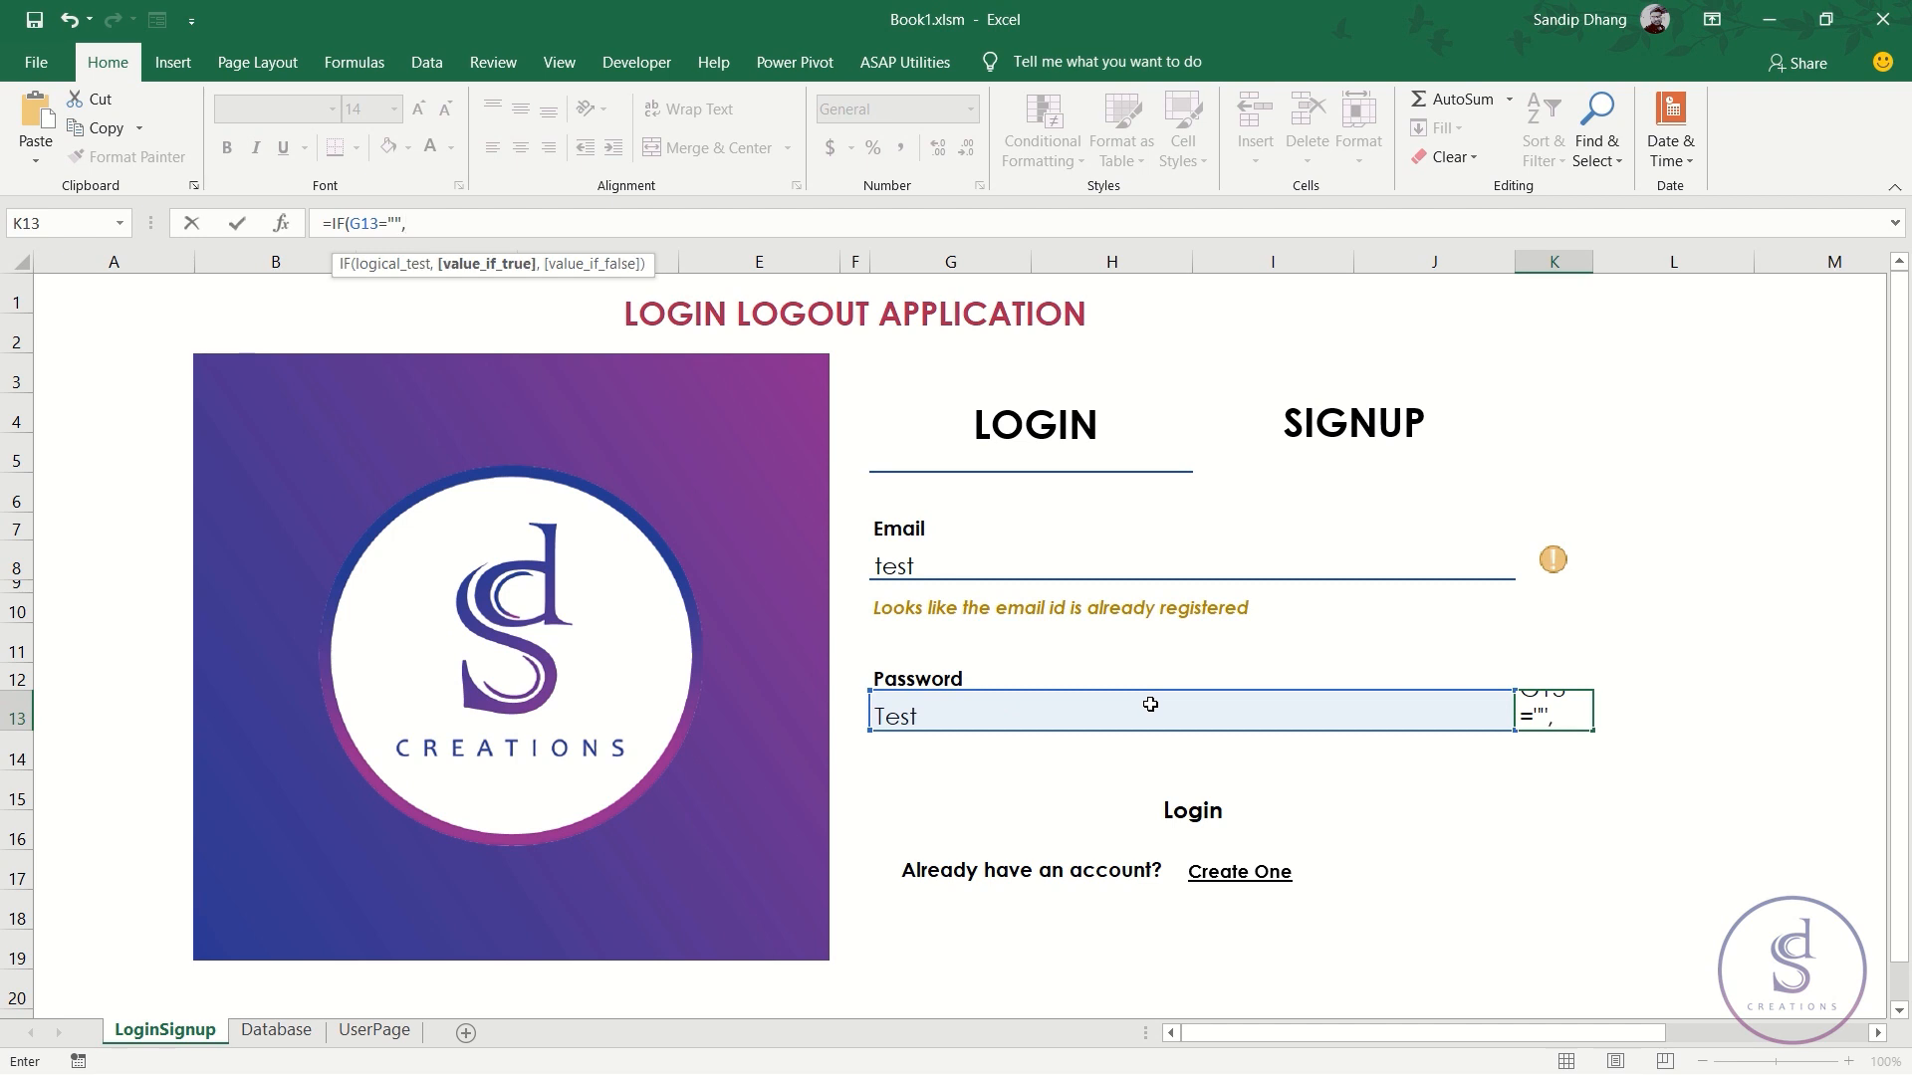
pyautogui.write('-1,')
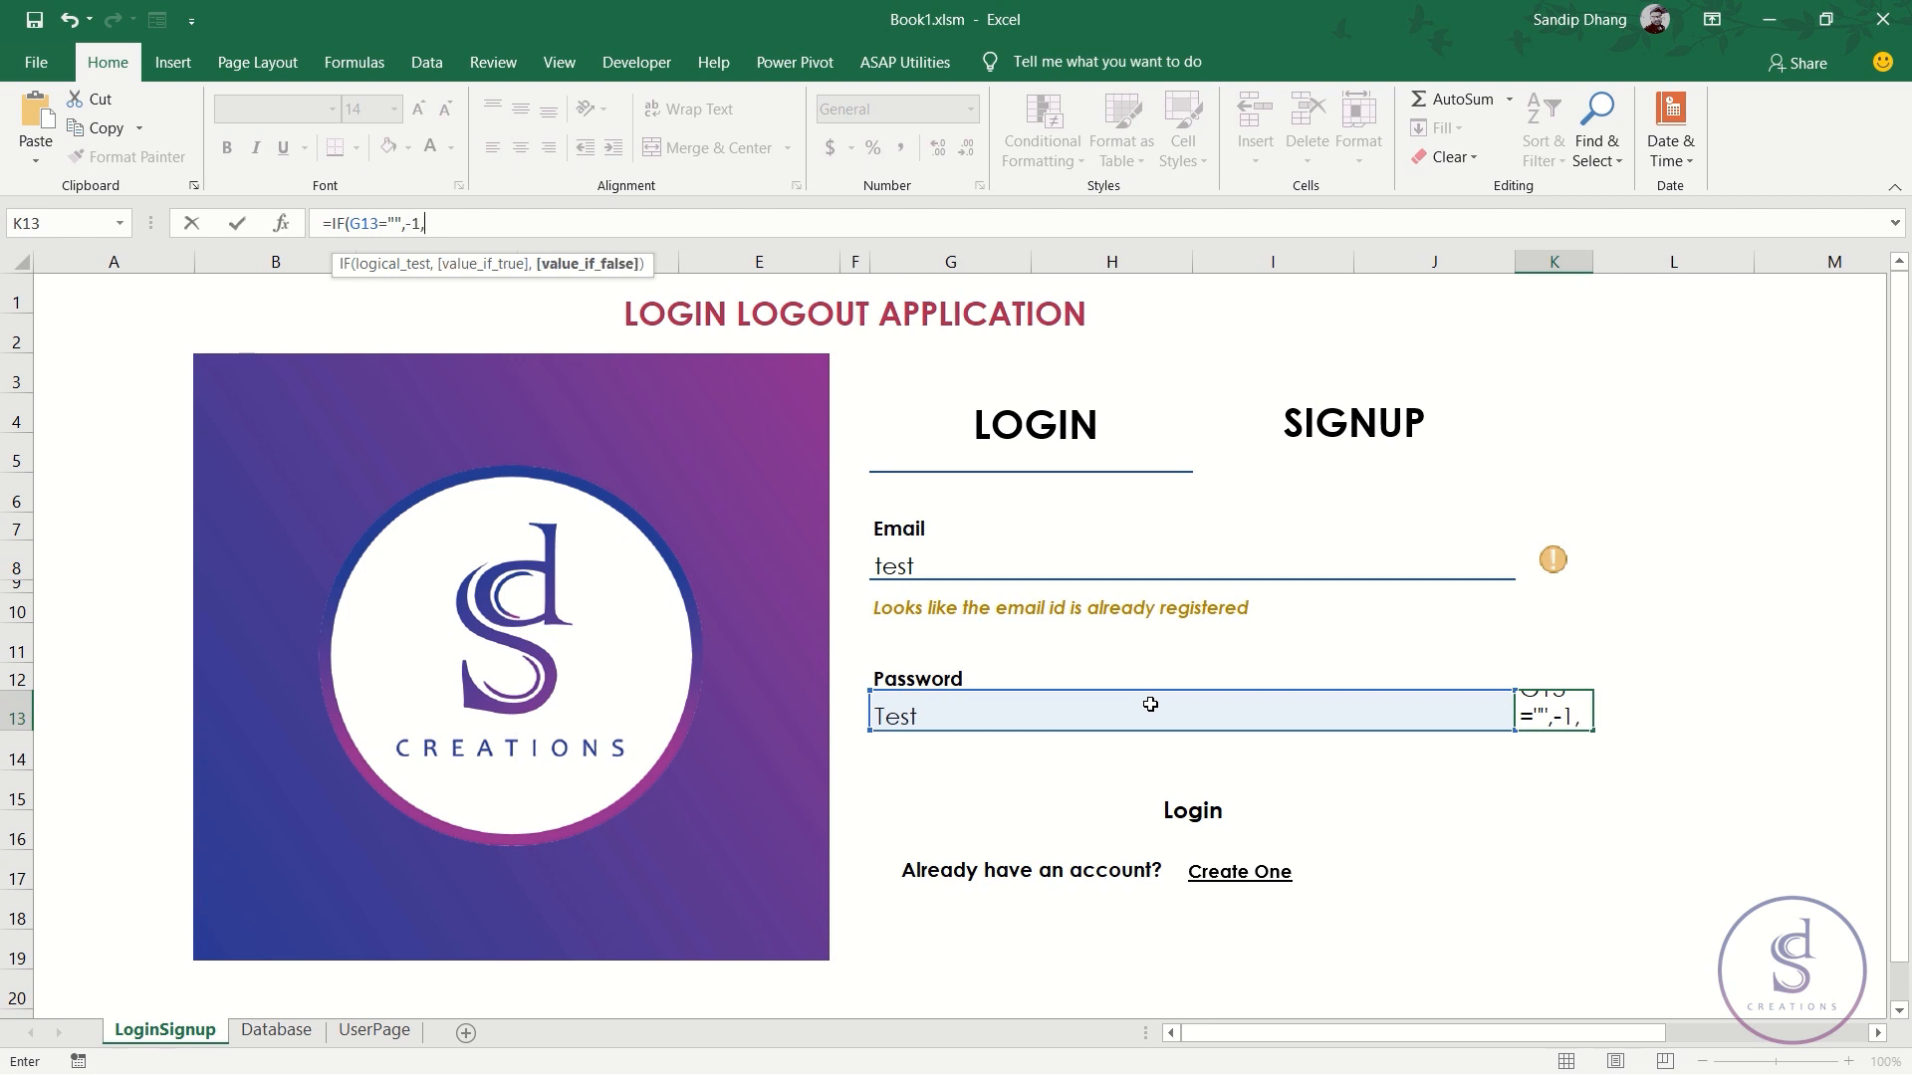
pyautogui.write('if')
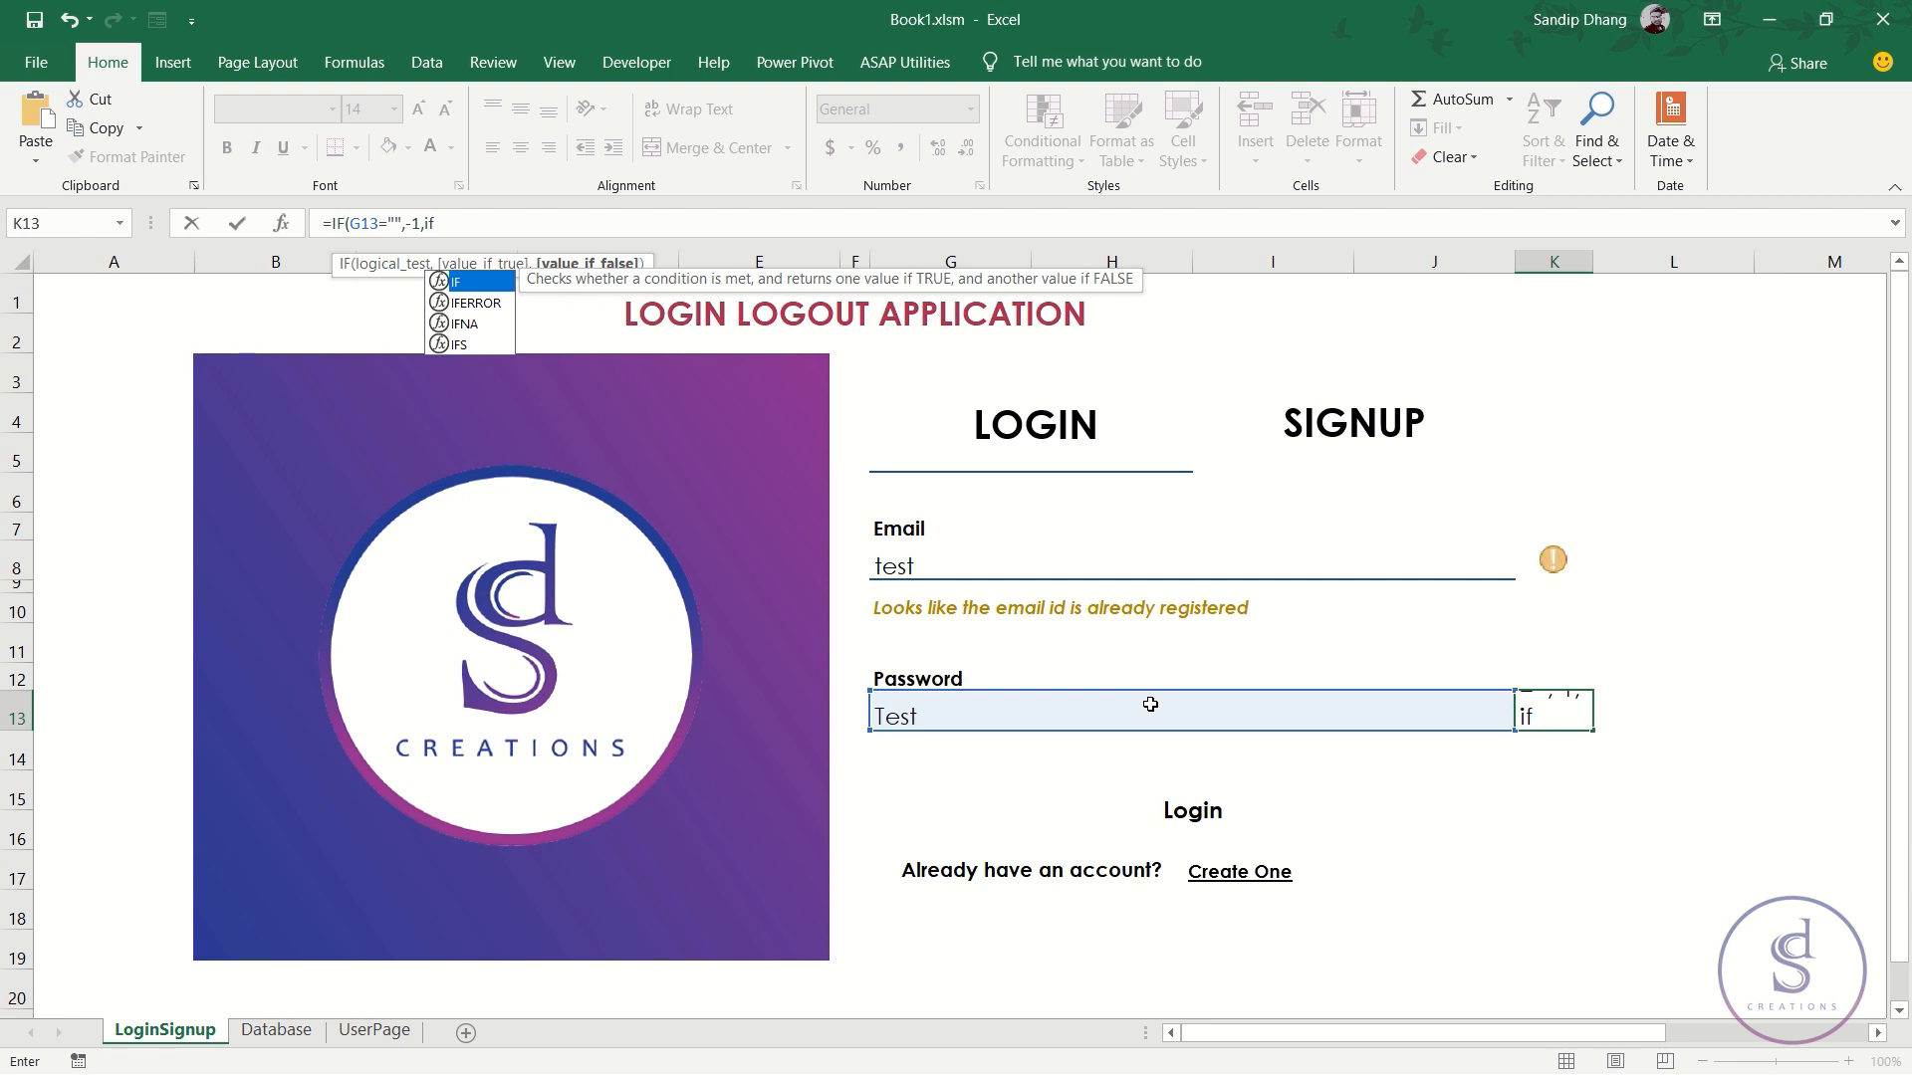
pyautogui.press('Tab')
pyautogui.hotkey('ctrl', 'v')
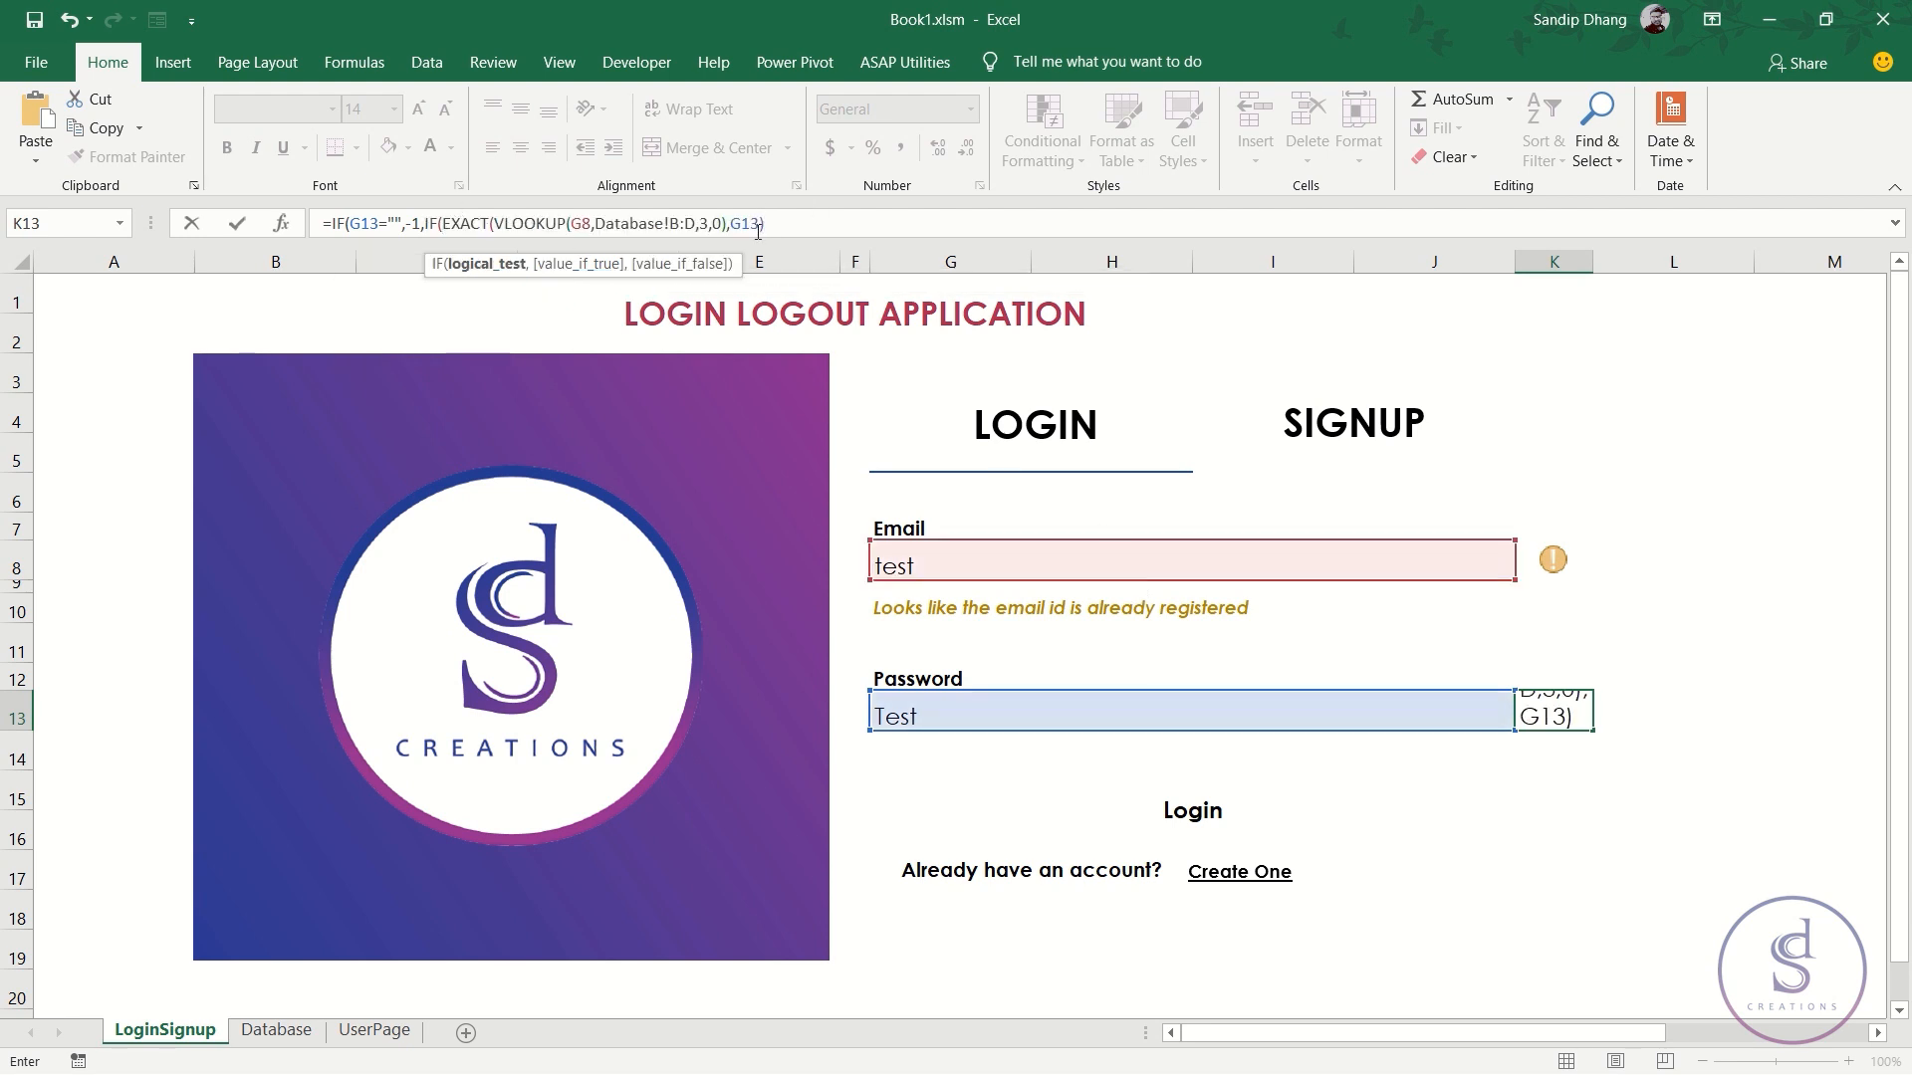
pyautogui.write(',')
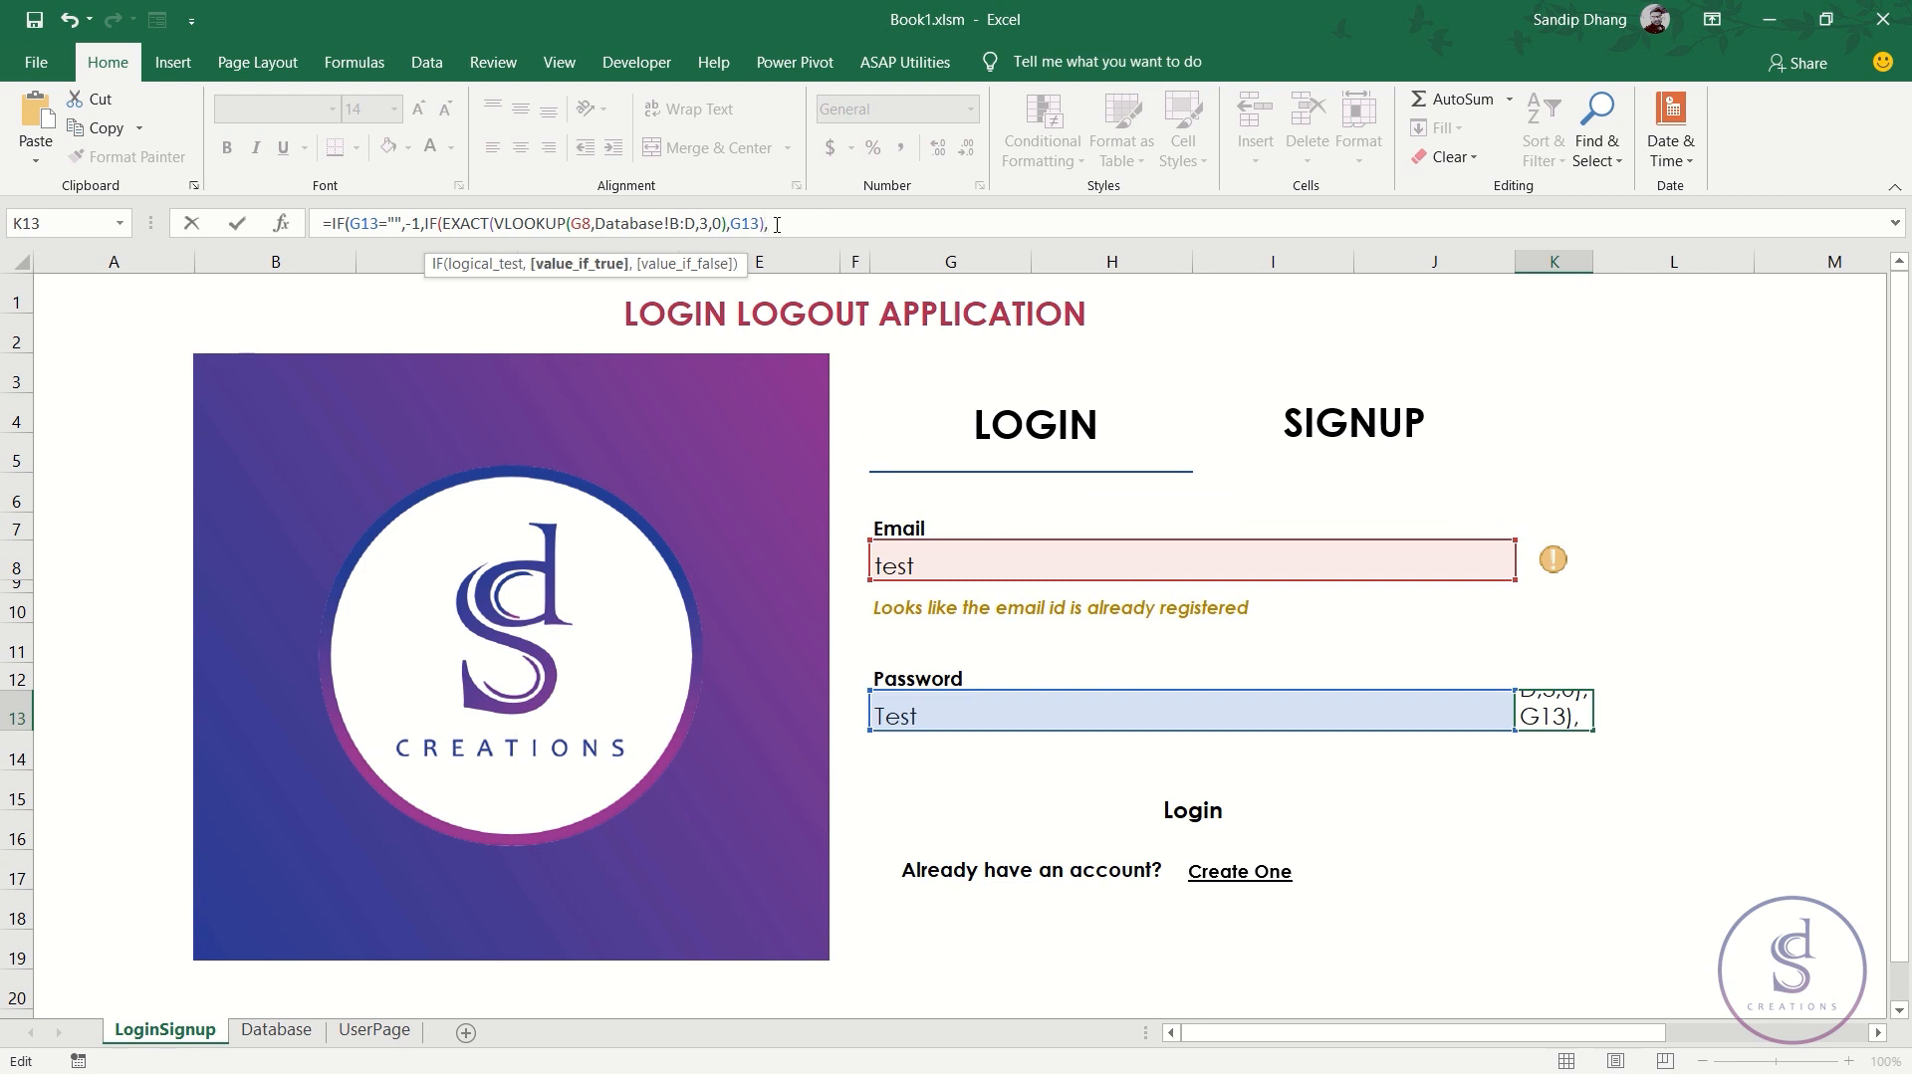
pyautogui.write('1,')
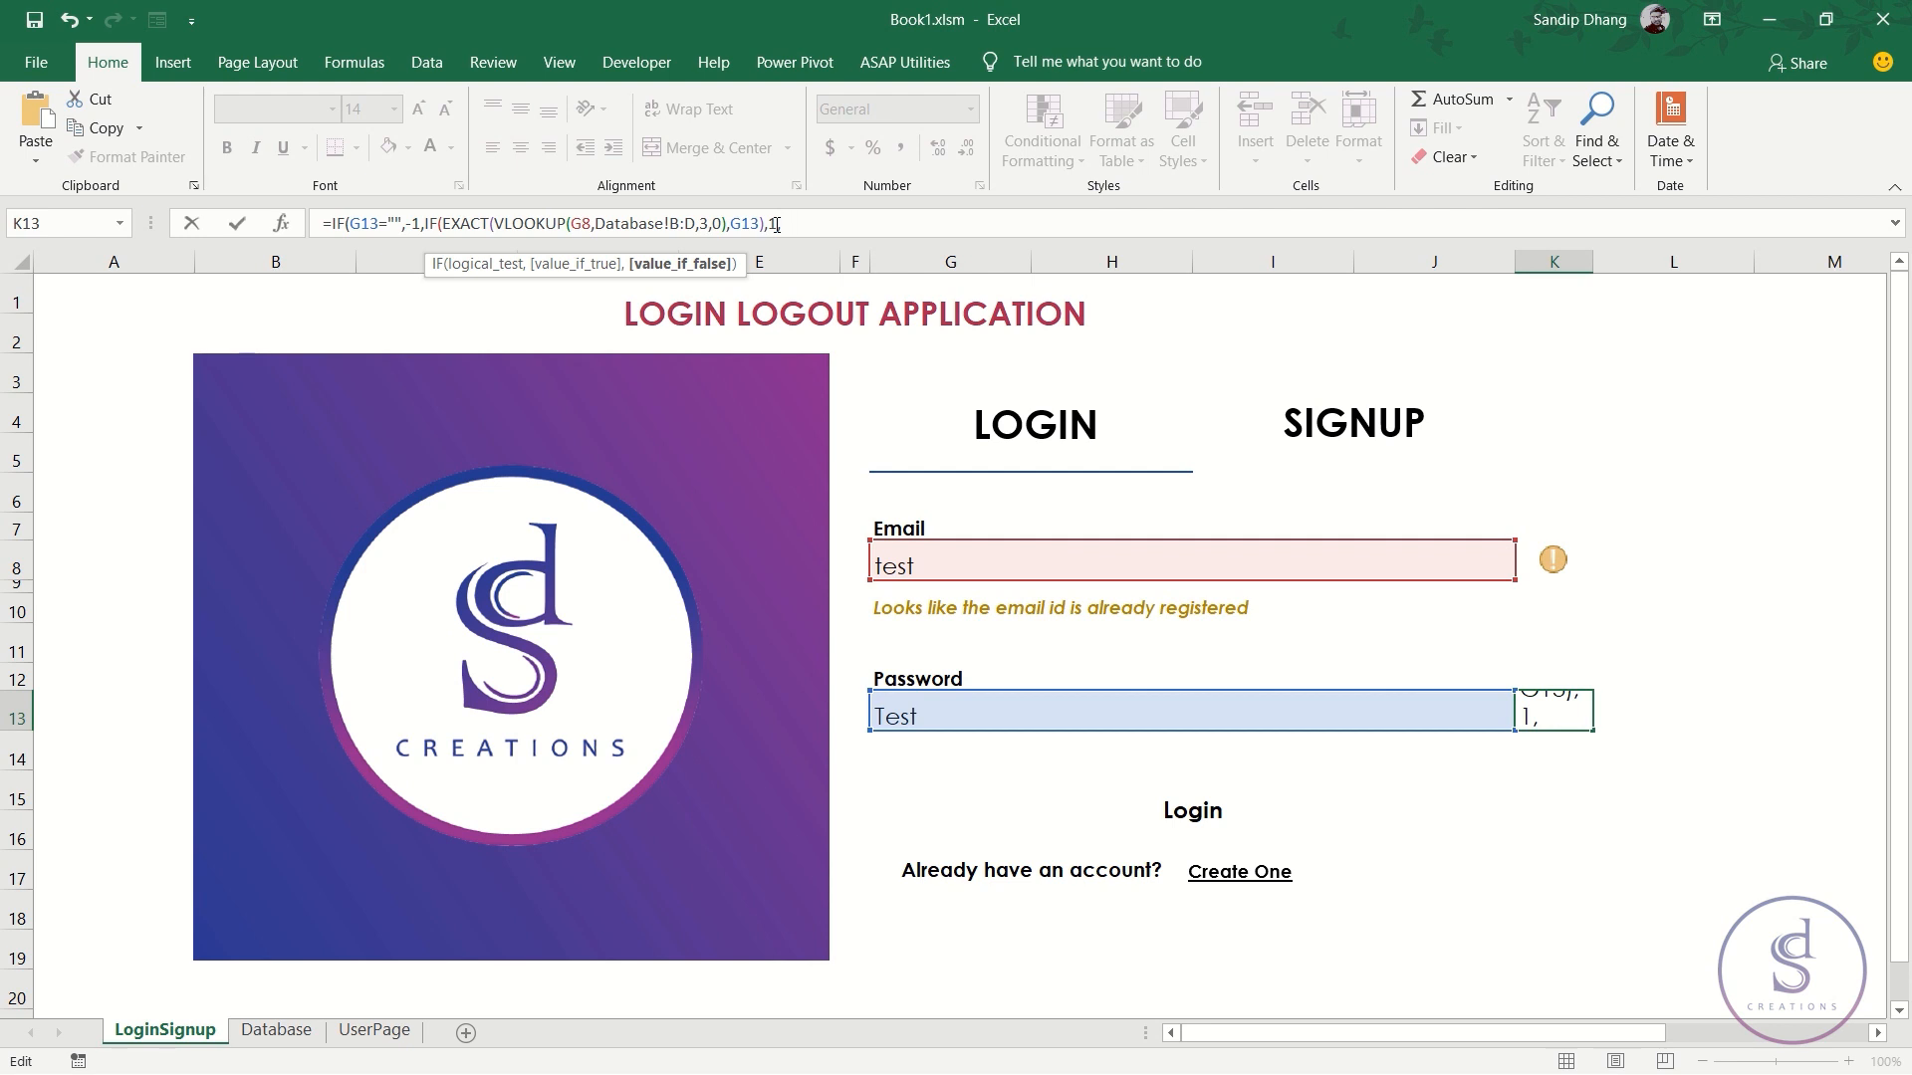
pyautogui.write('0)')
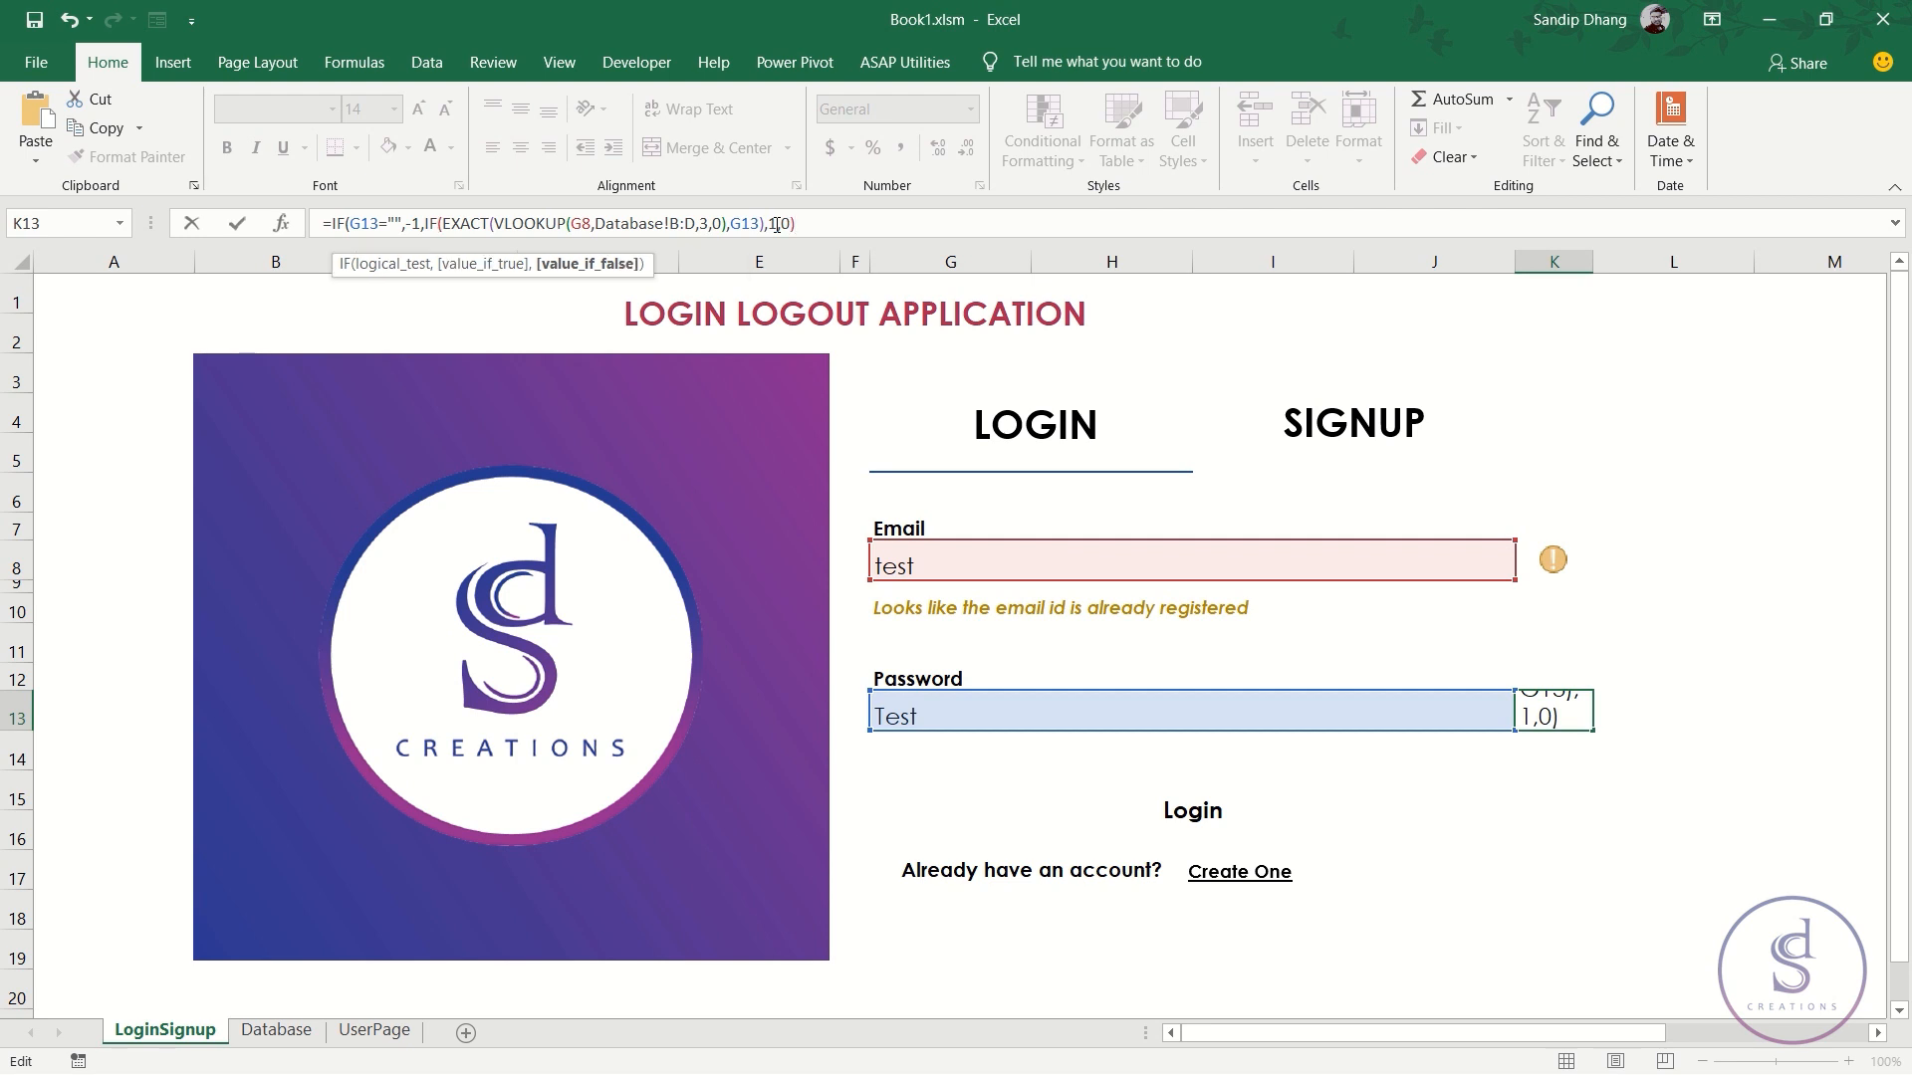
pyautogui.write(')')
pyautogui.hotkey('ctrl', 'Return')
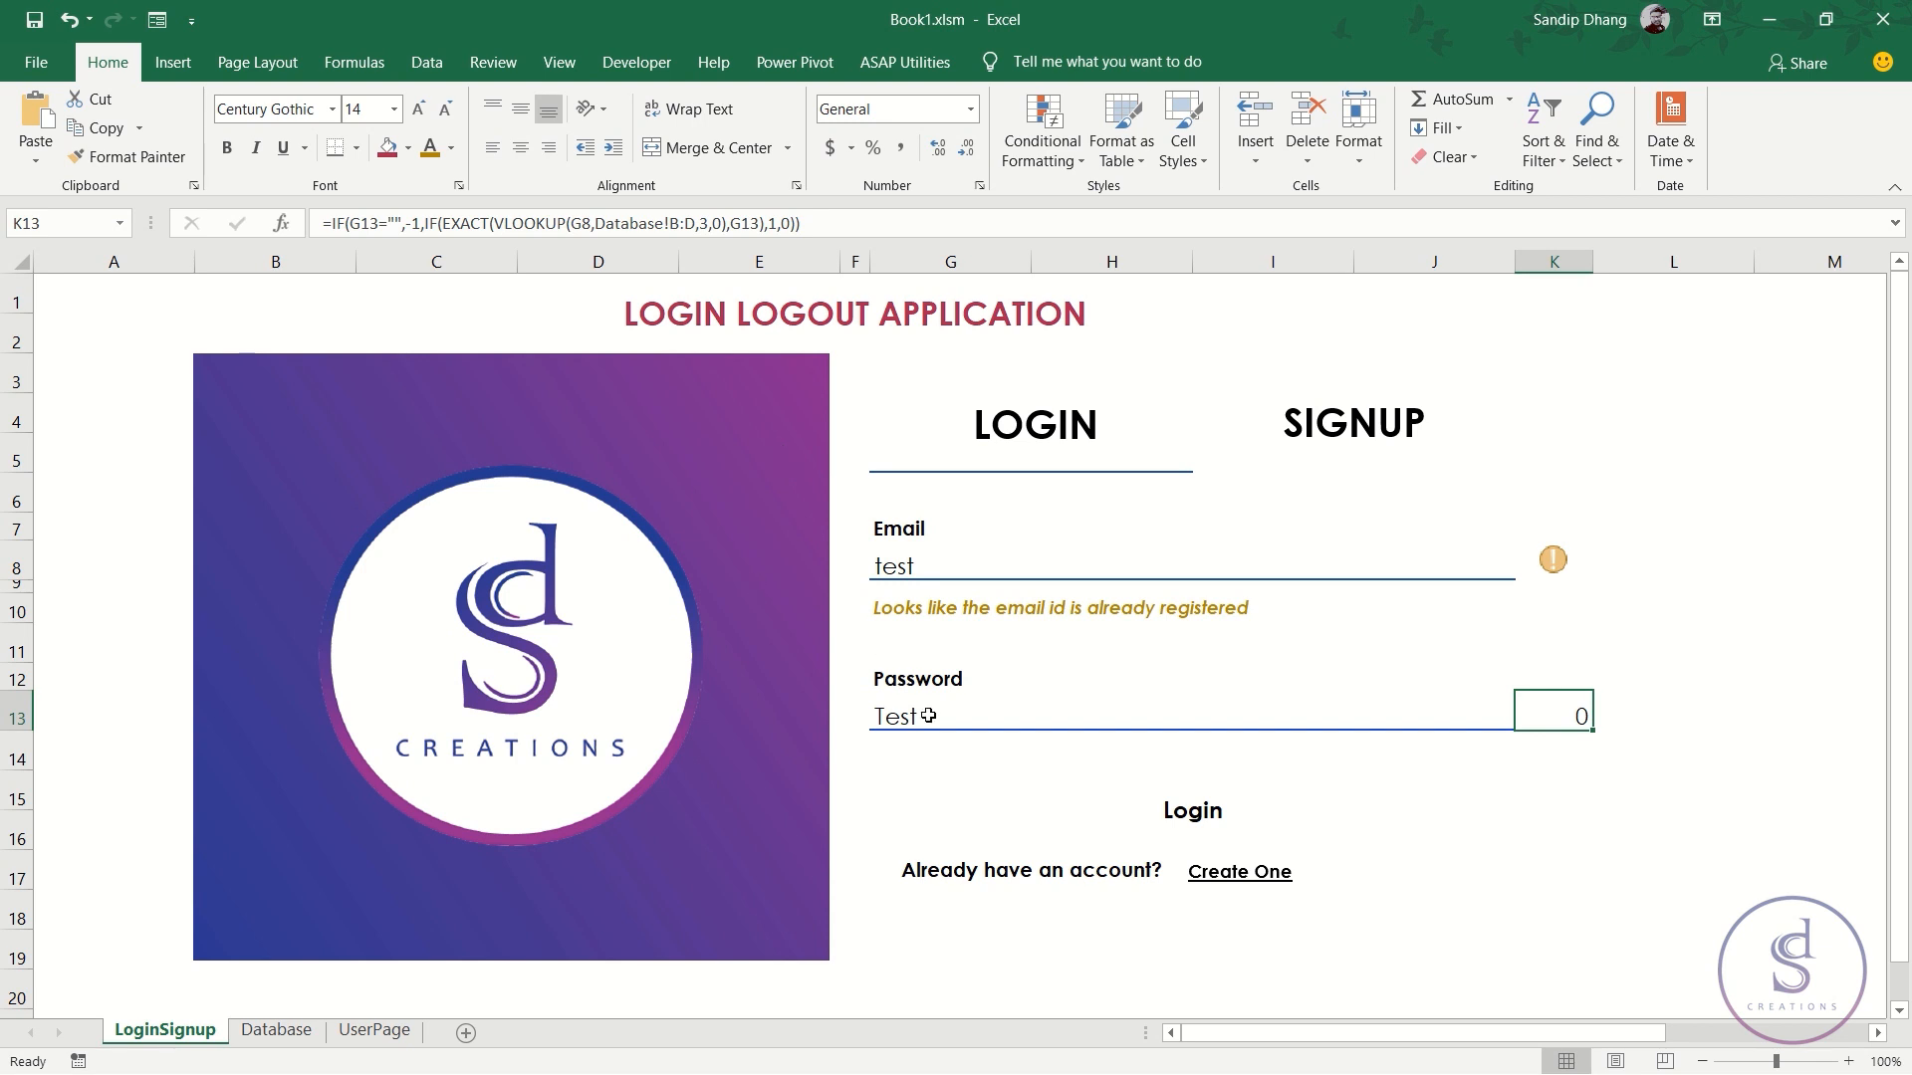
pyautogui.write('test')
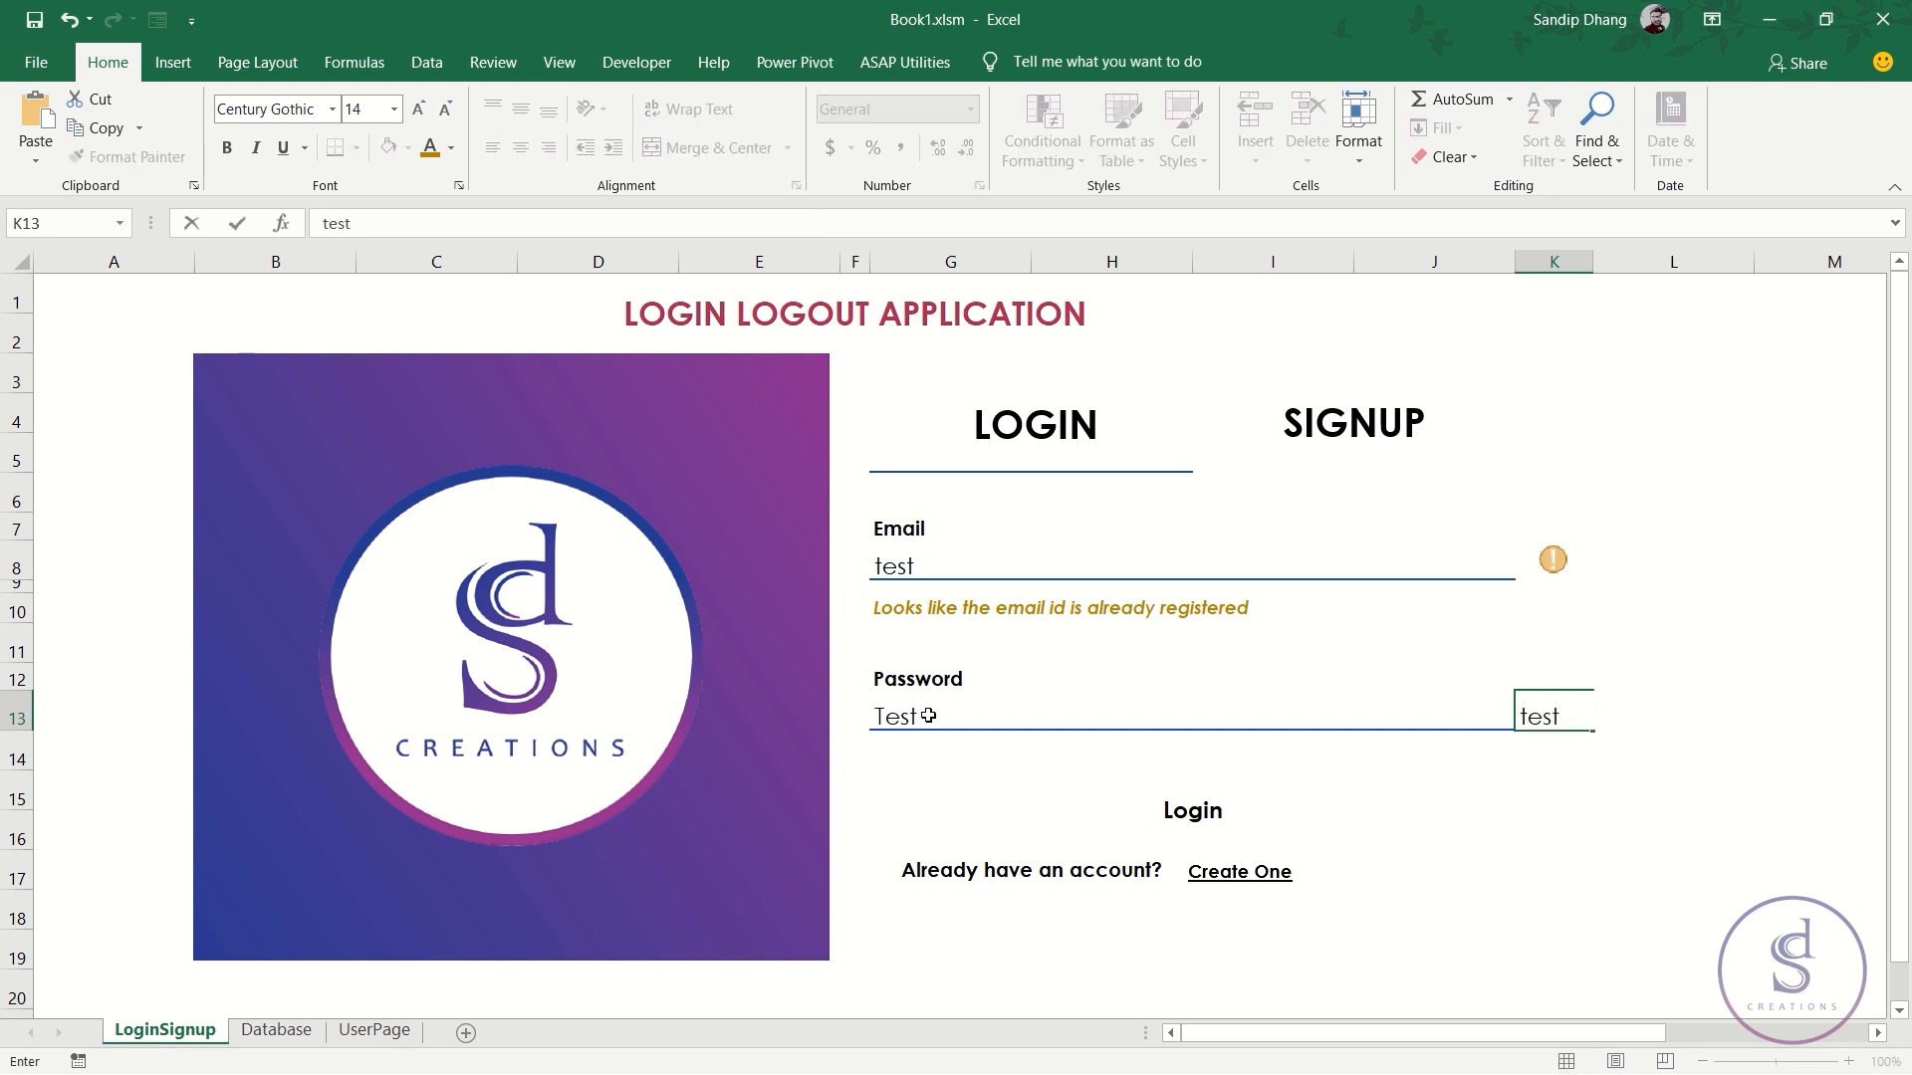
pyautogui.press('Escape')
pyautogui.click(928, 716)
pyautogui.write('test')
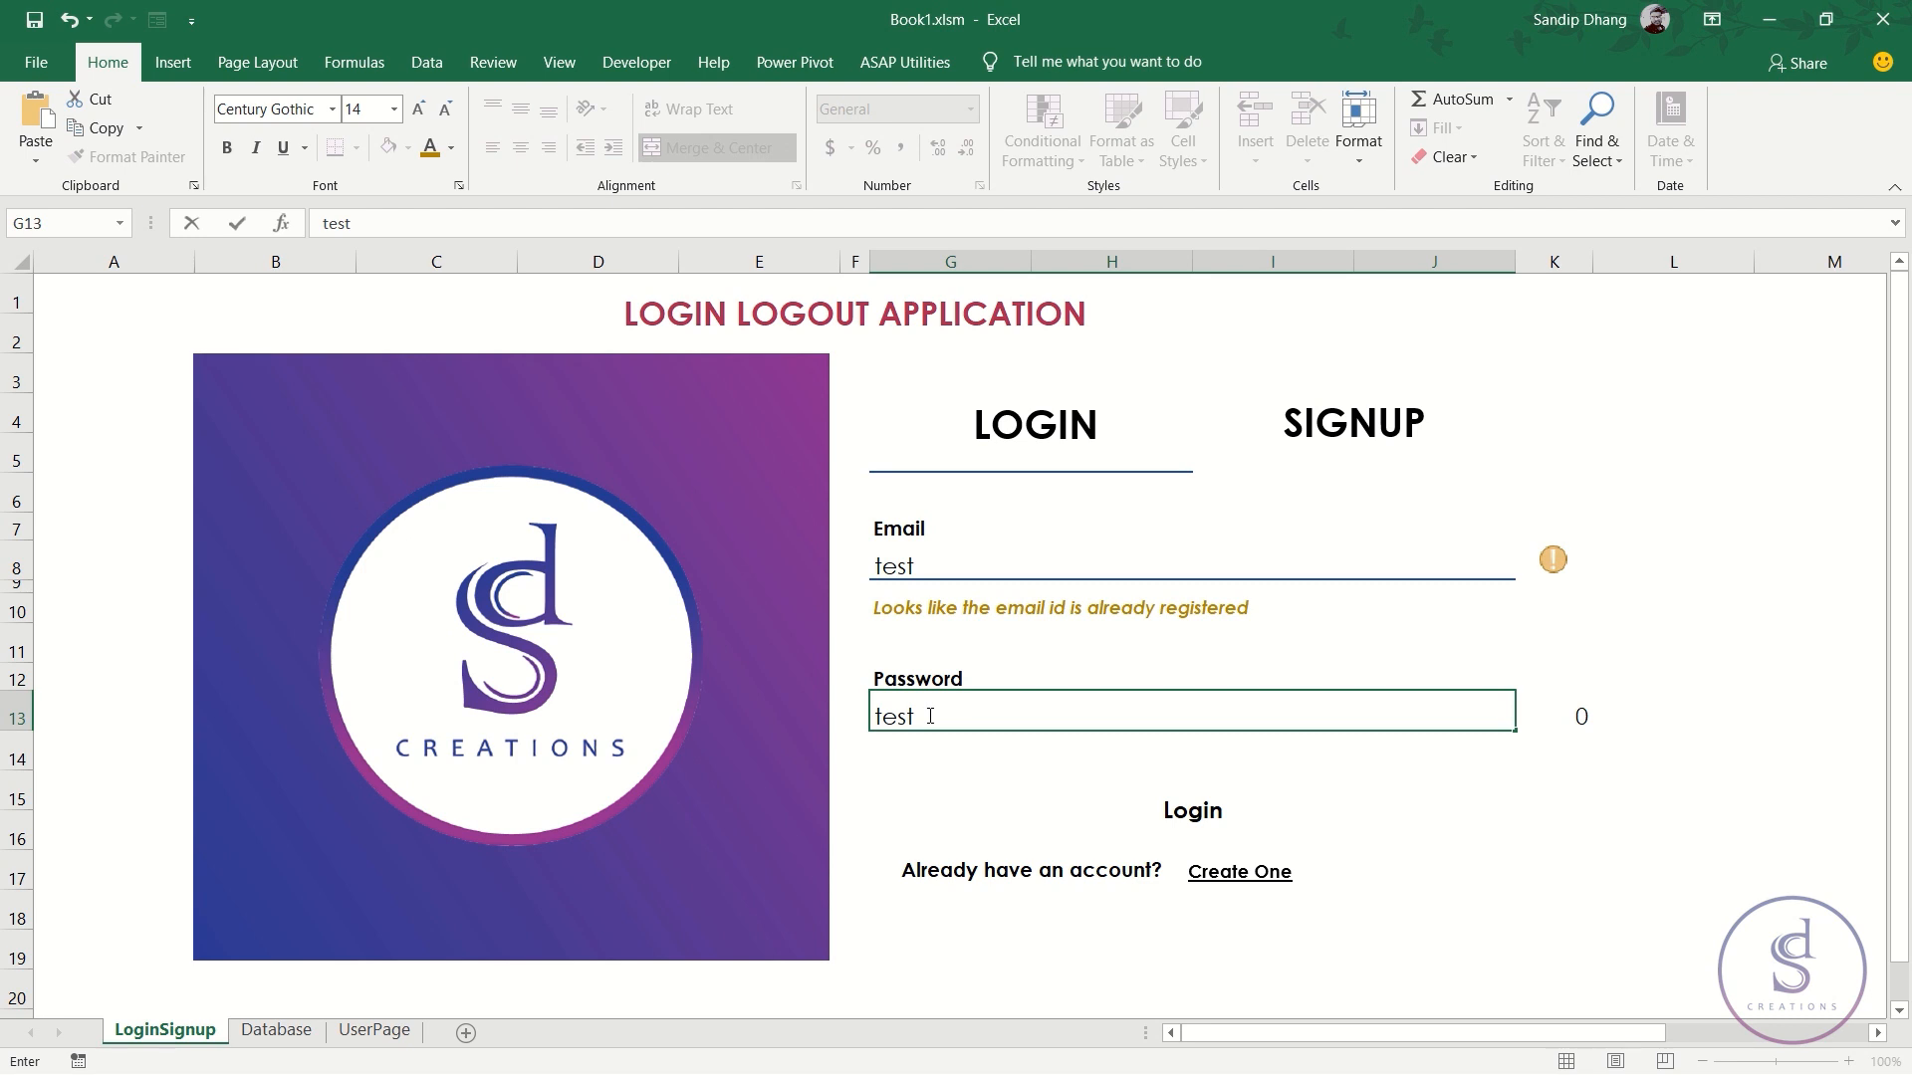
pyautogui.press('Return')
pyautogui.click(928, 716)
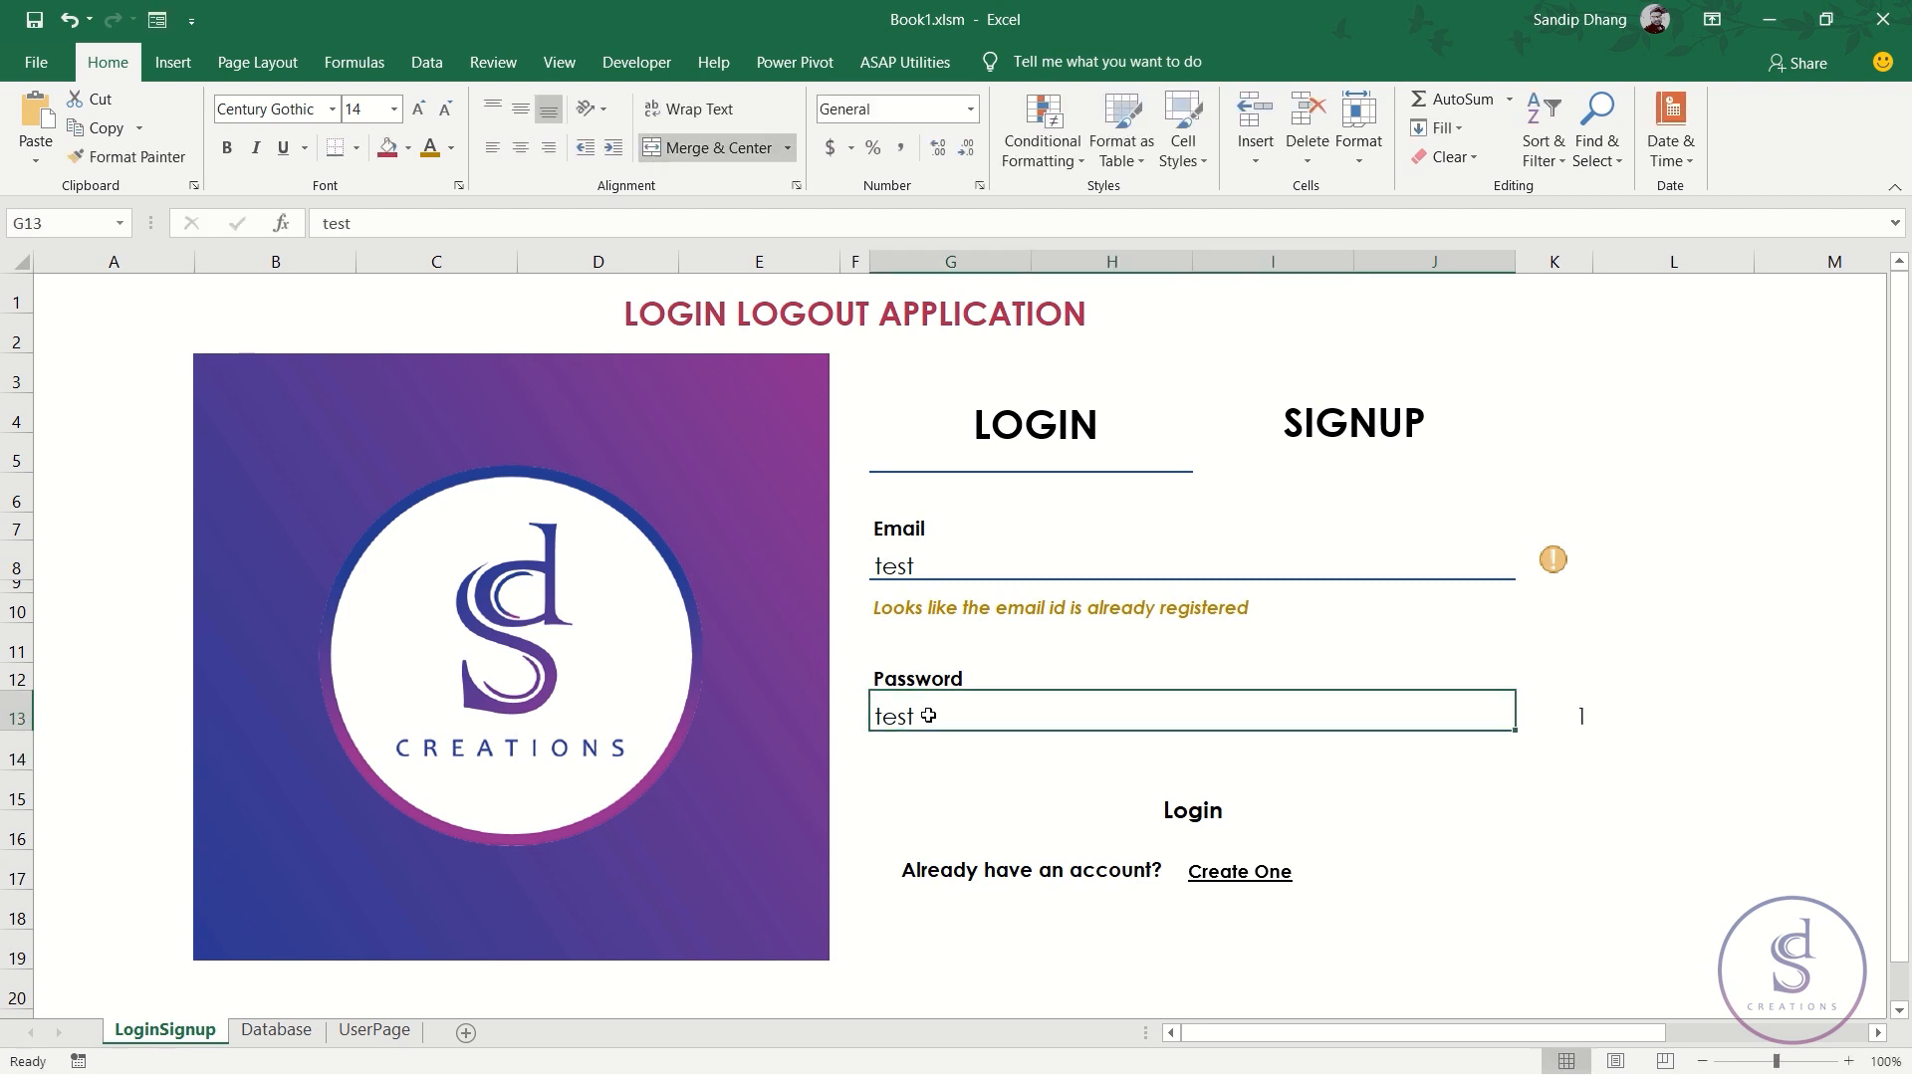
pyautogui.press('Delete')
pyautogui.press('Right')
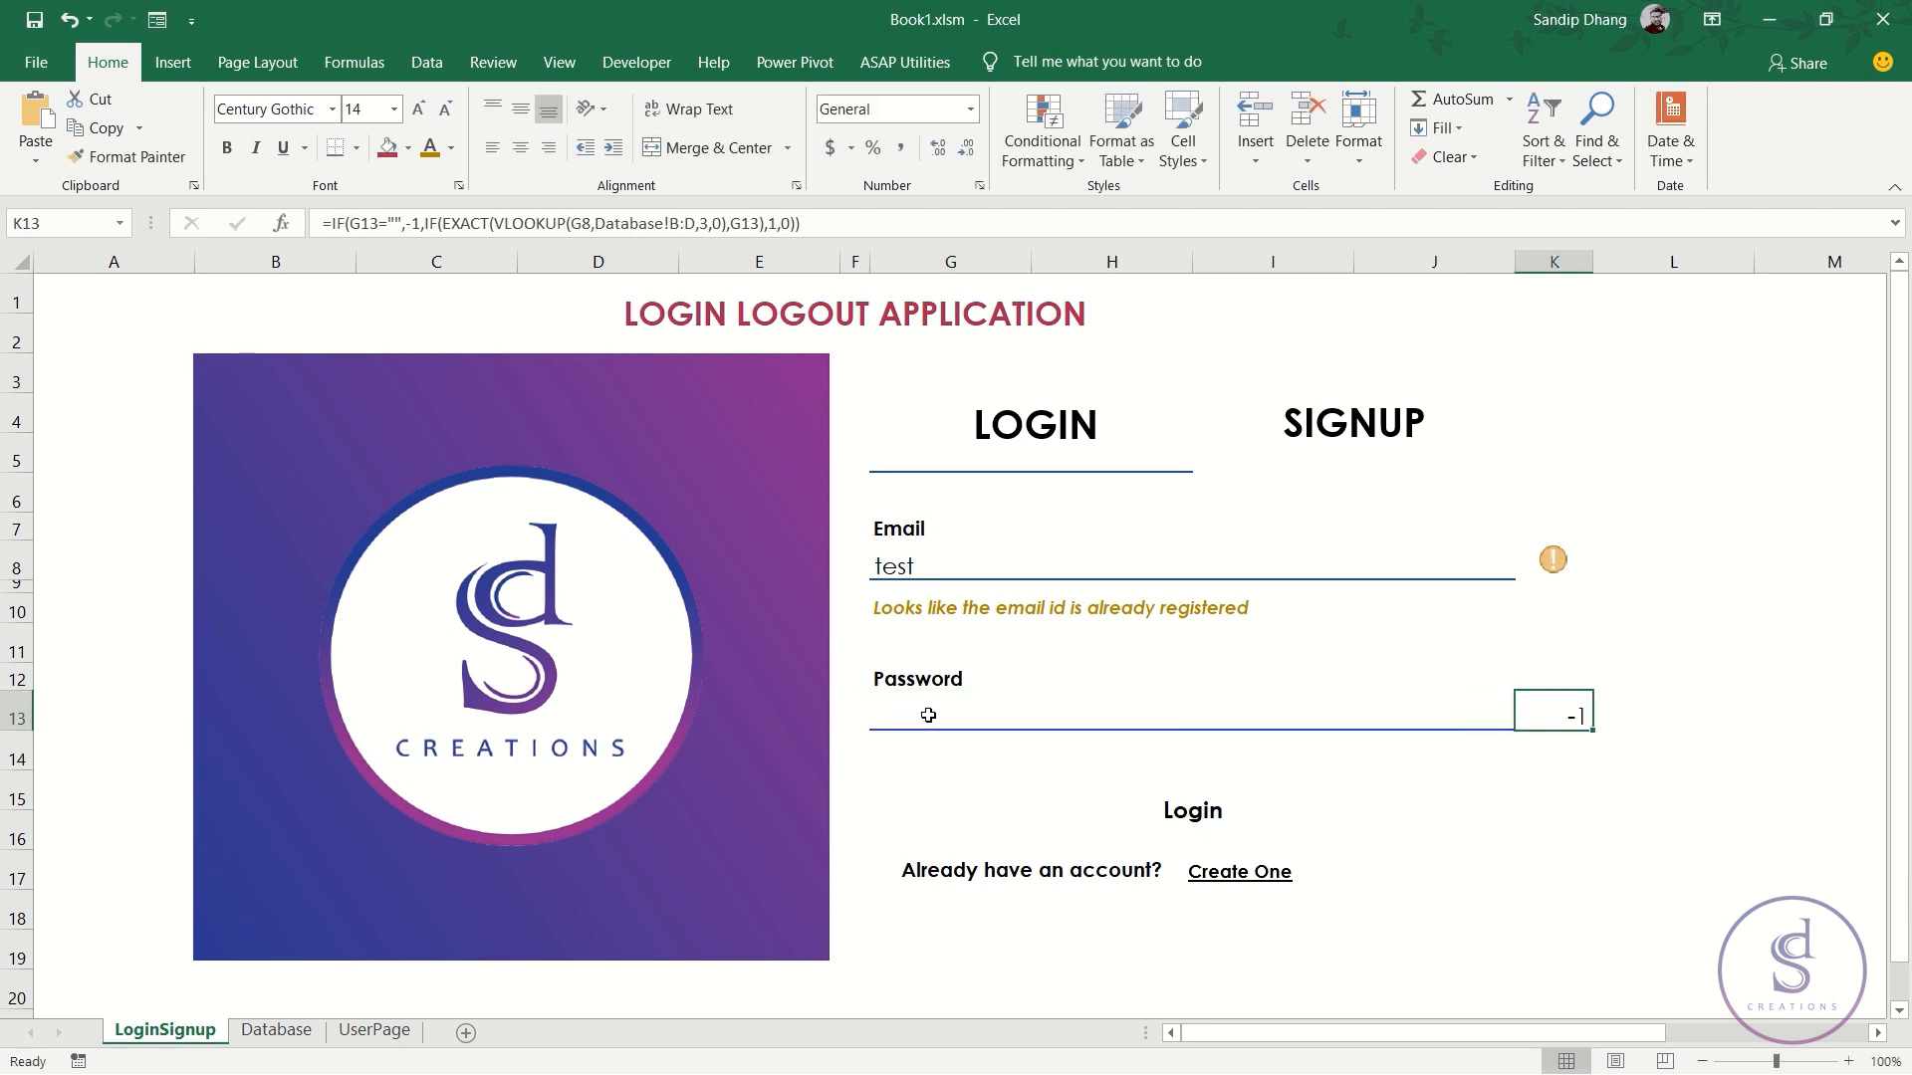
pyautogui.click(1042, 145)
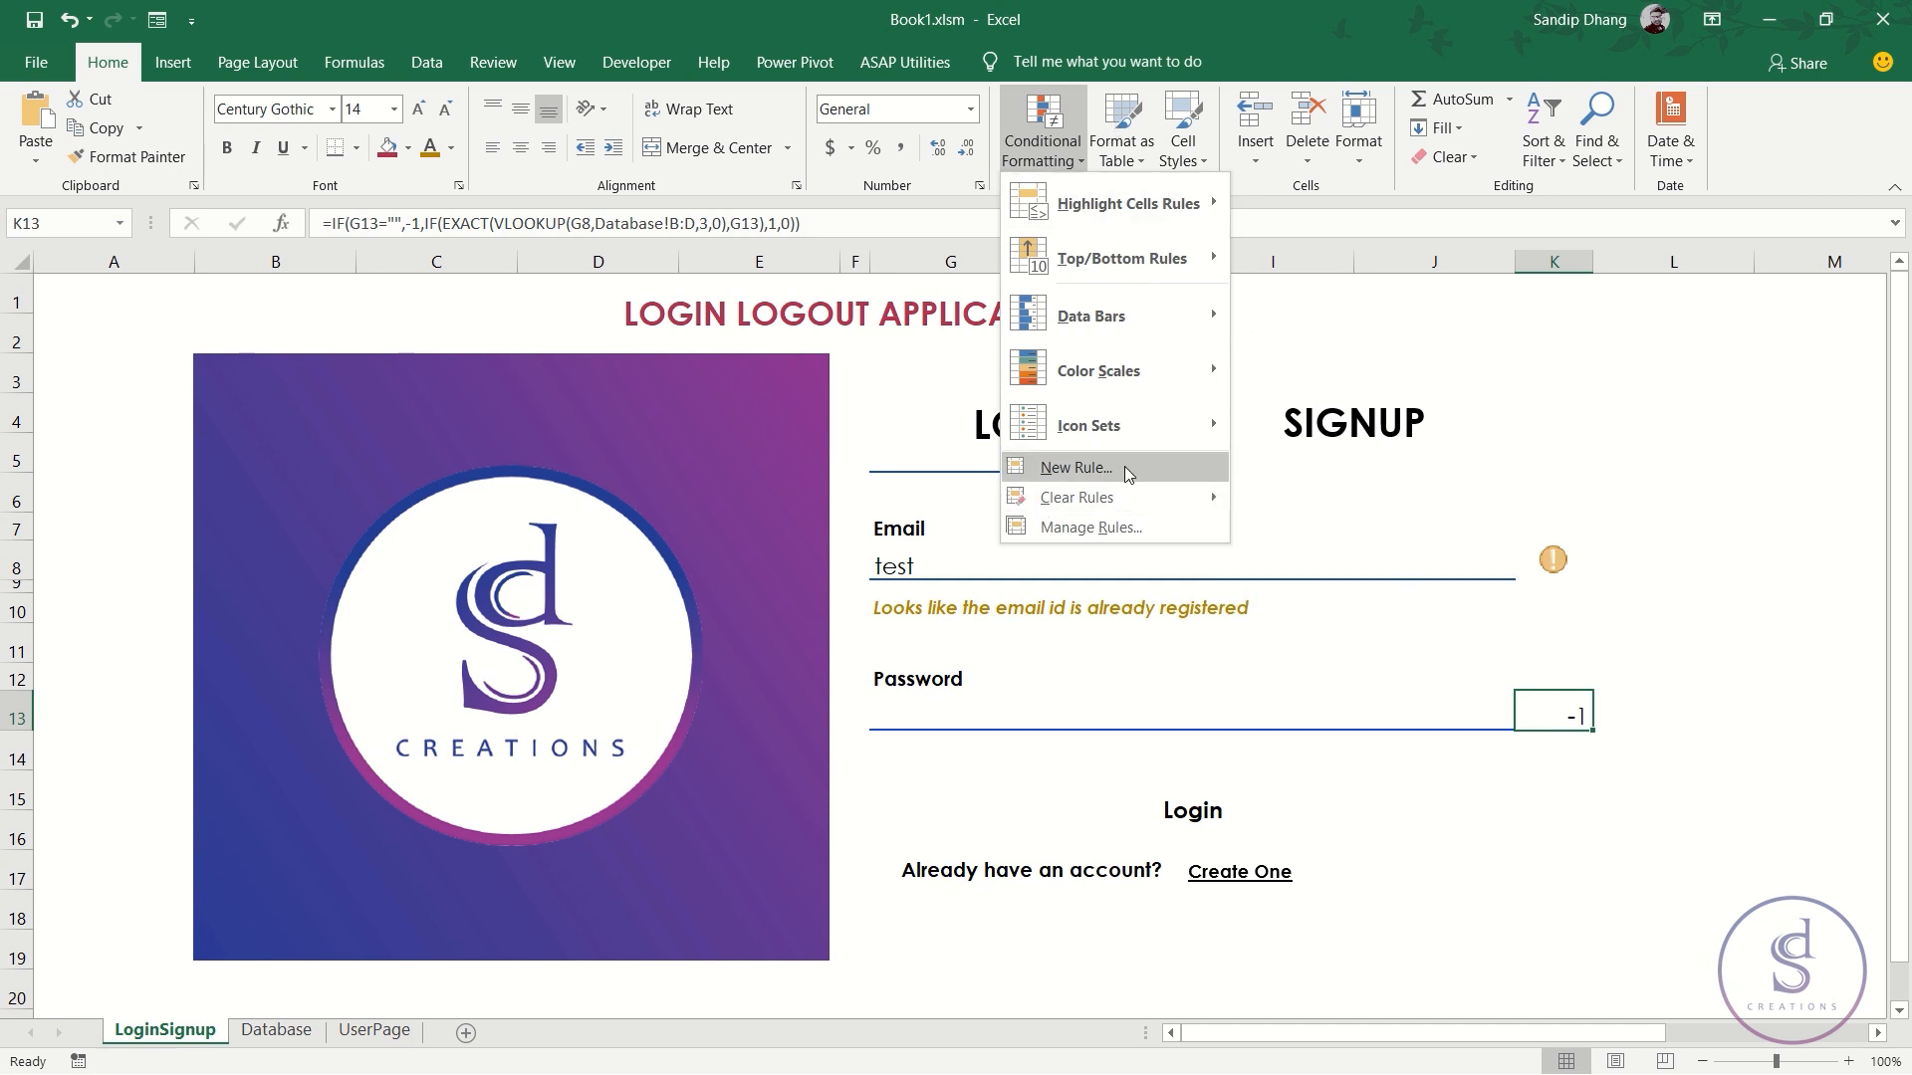
# - Start a new Icon Sets rule for K13 with check/exclamation/X icons and Number-type thresholds
pyautogui.click(1093, 469)
pyautogui.click(1057, 595)
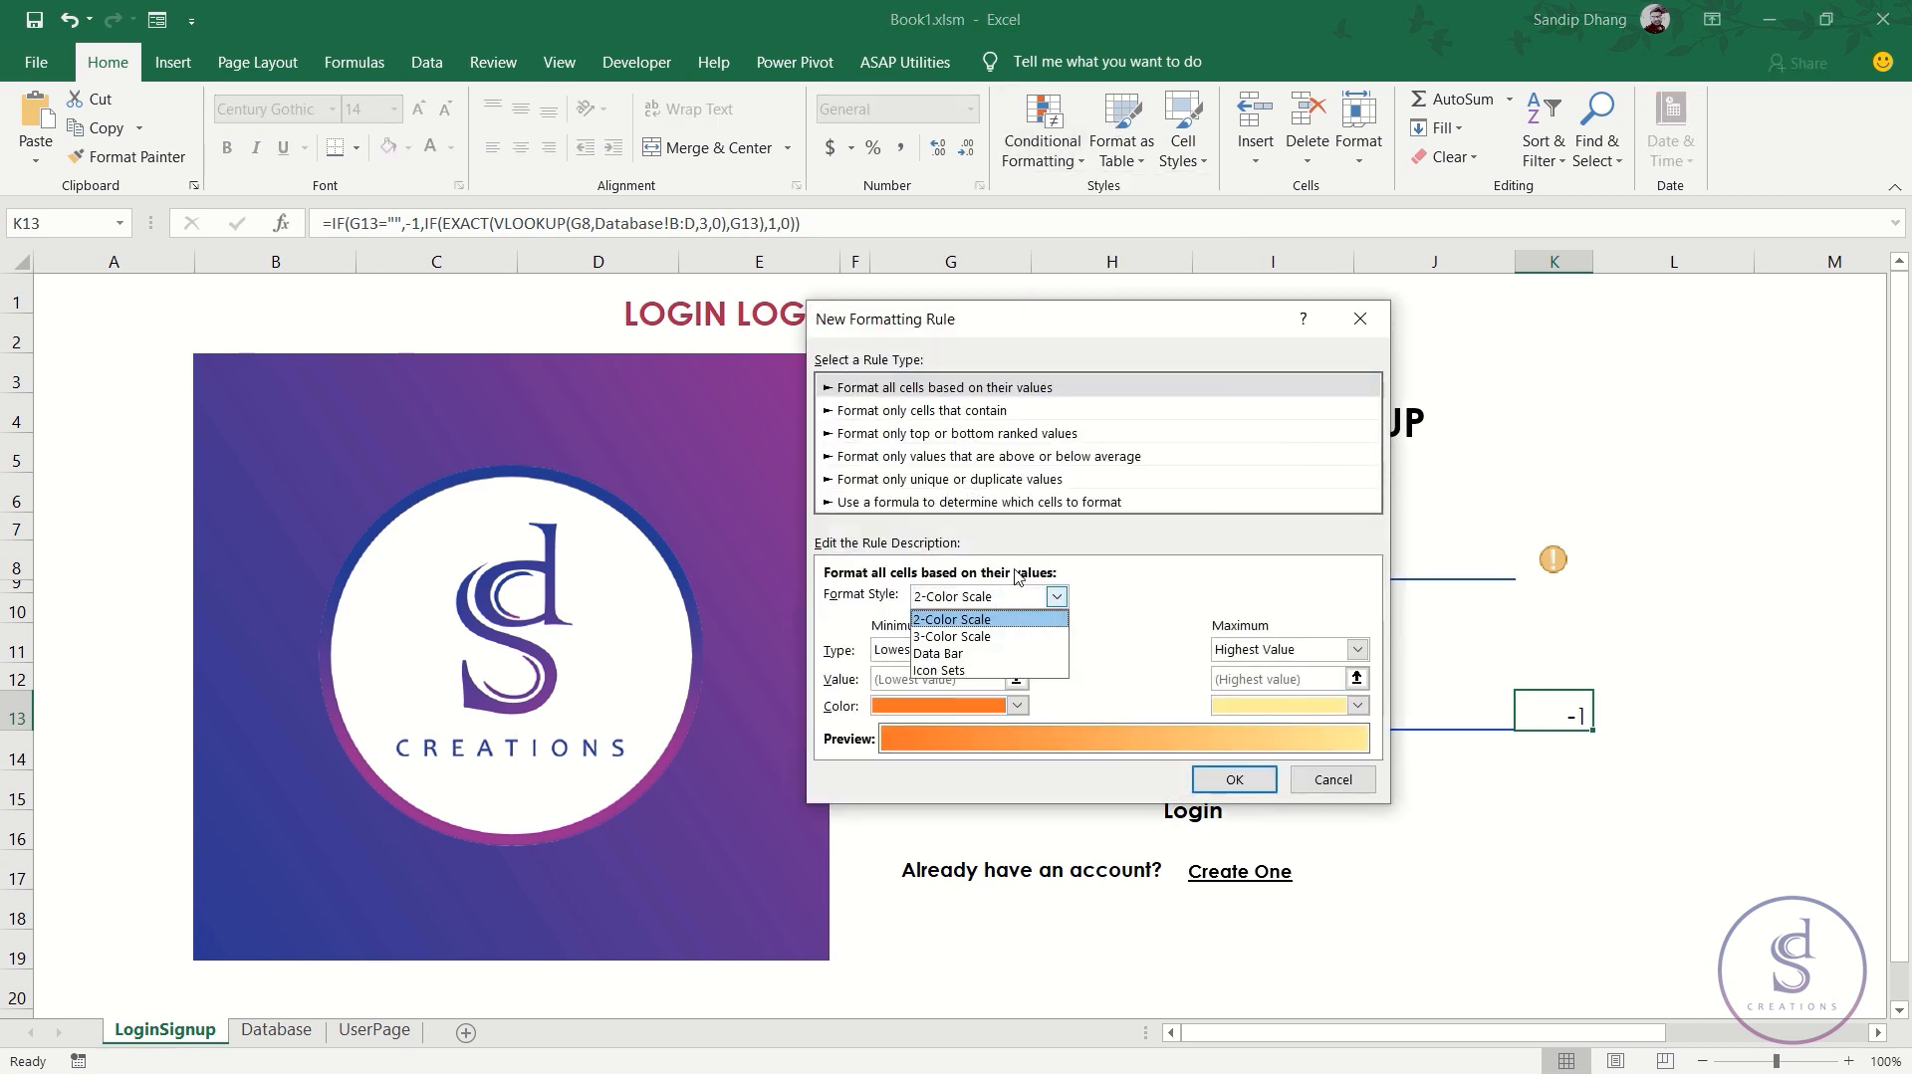
pyautogui.click(974, 671)
pyautogui.click(1055, 635)
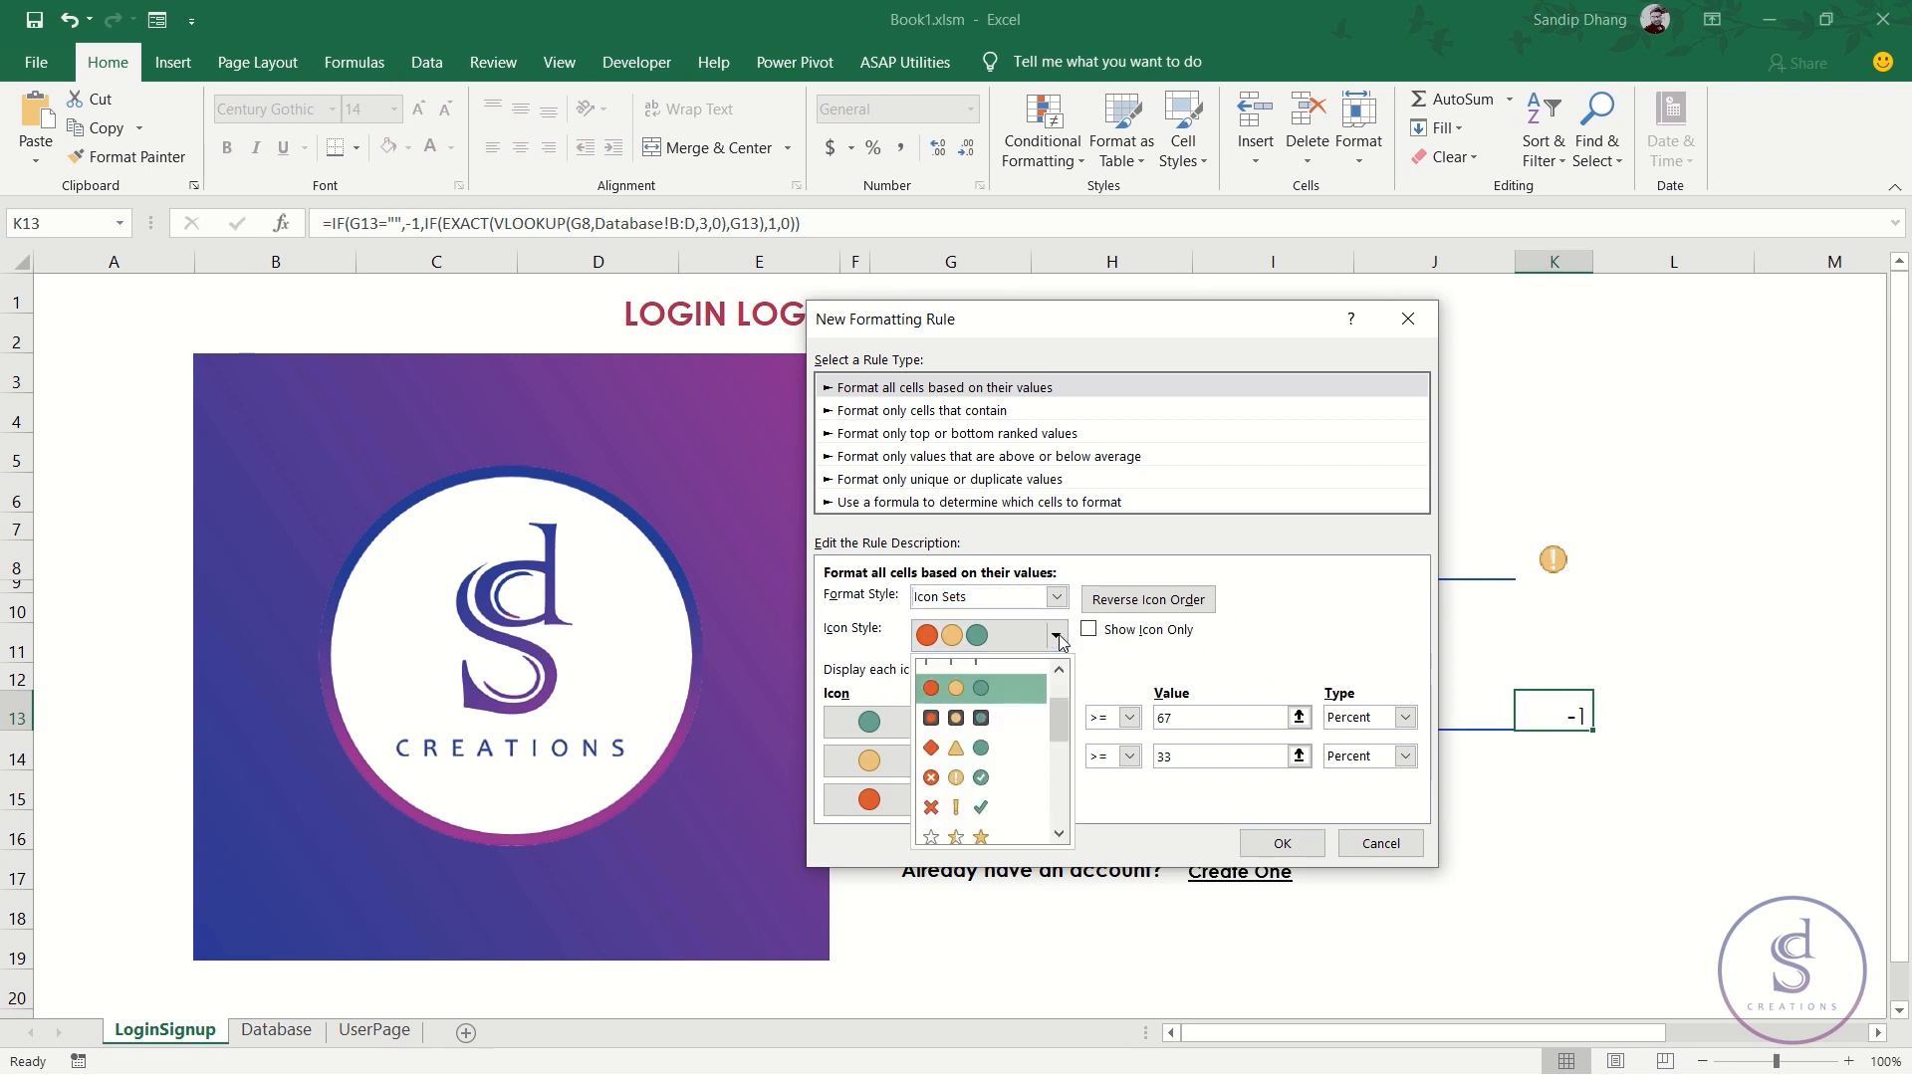
pyautogui.click(980, 793)
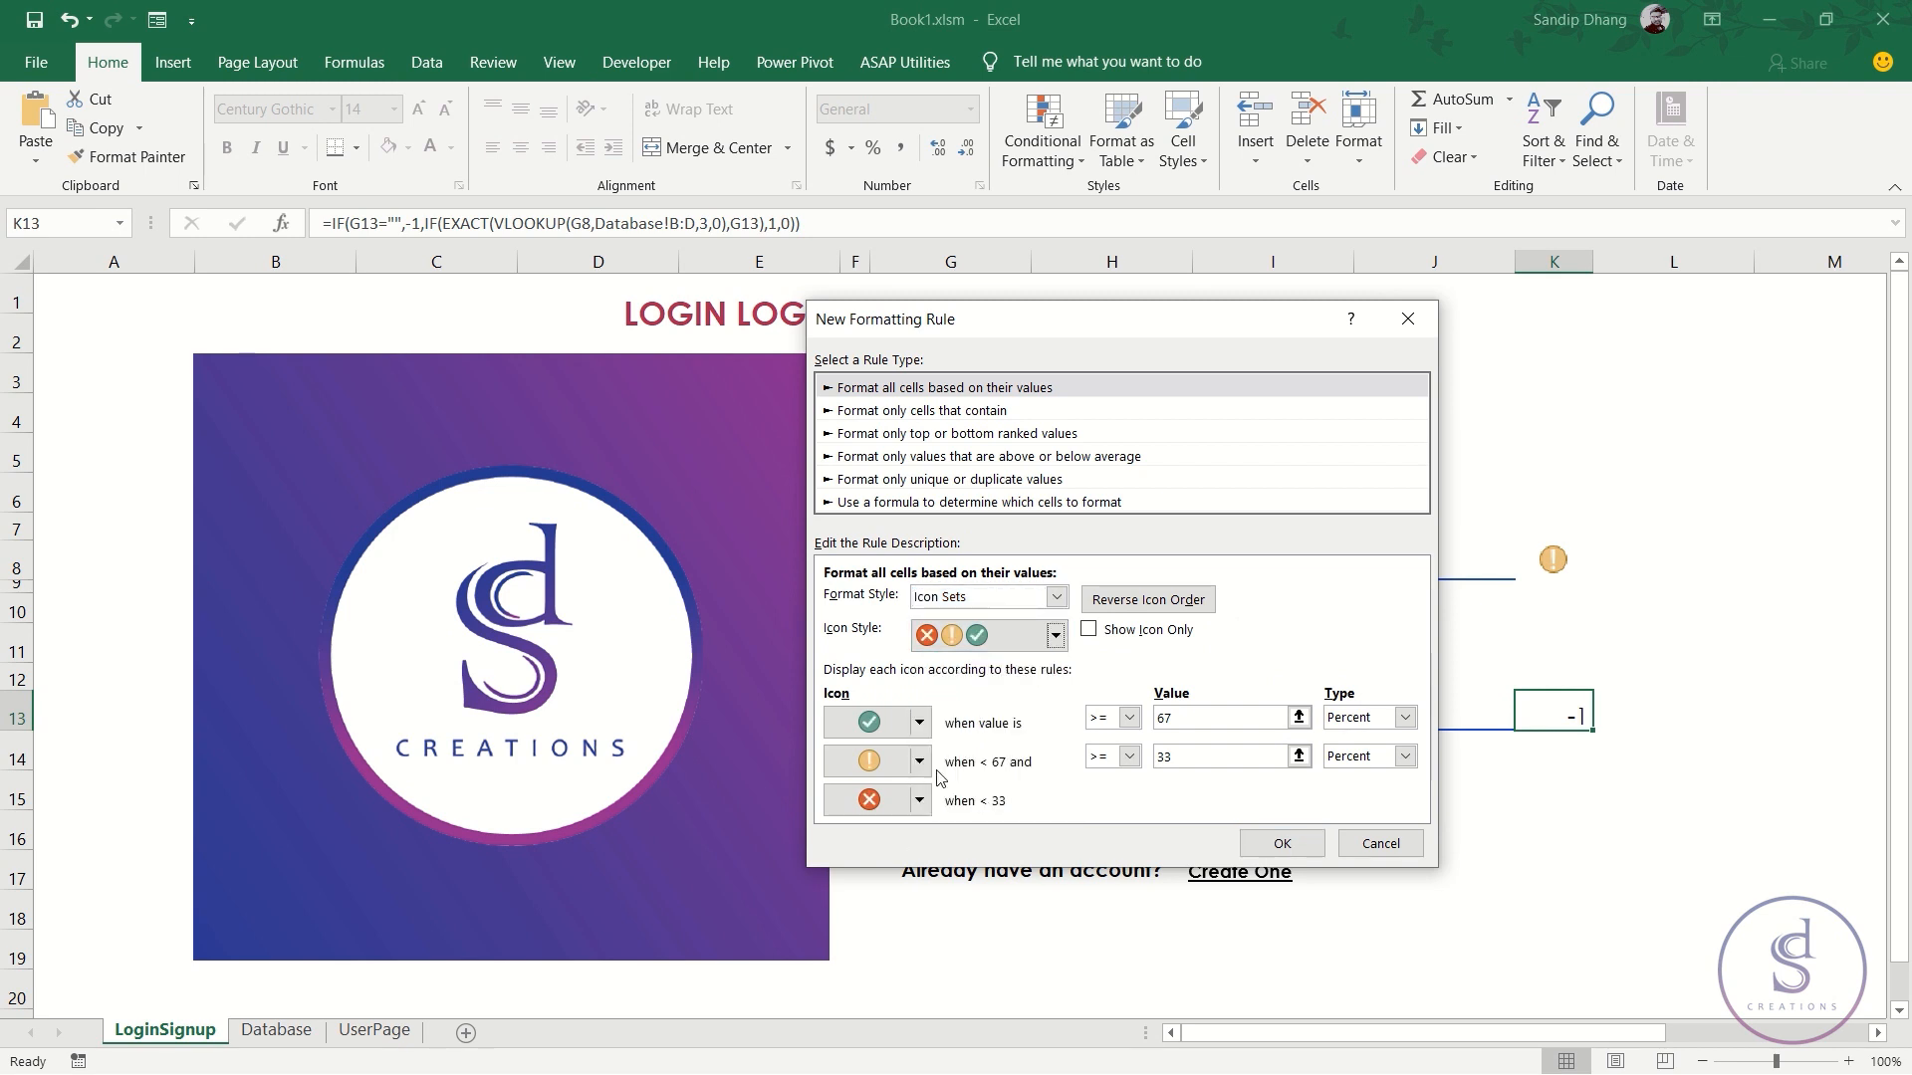
pyautogui.click(1404, 718)
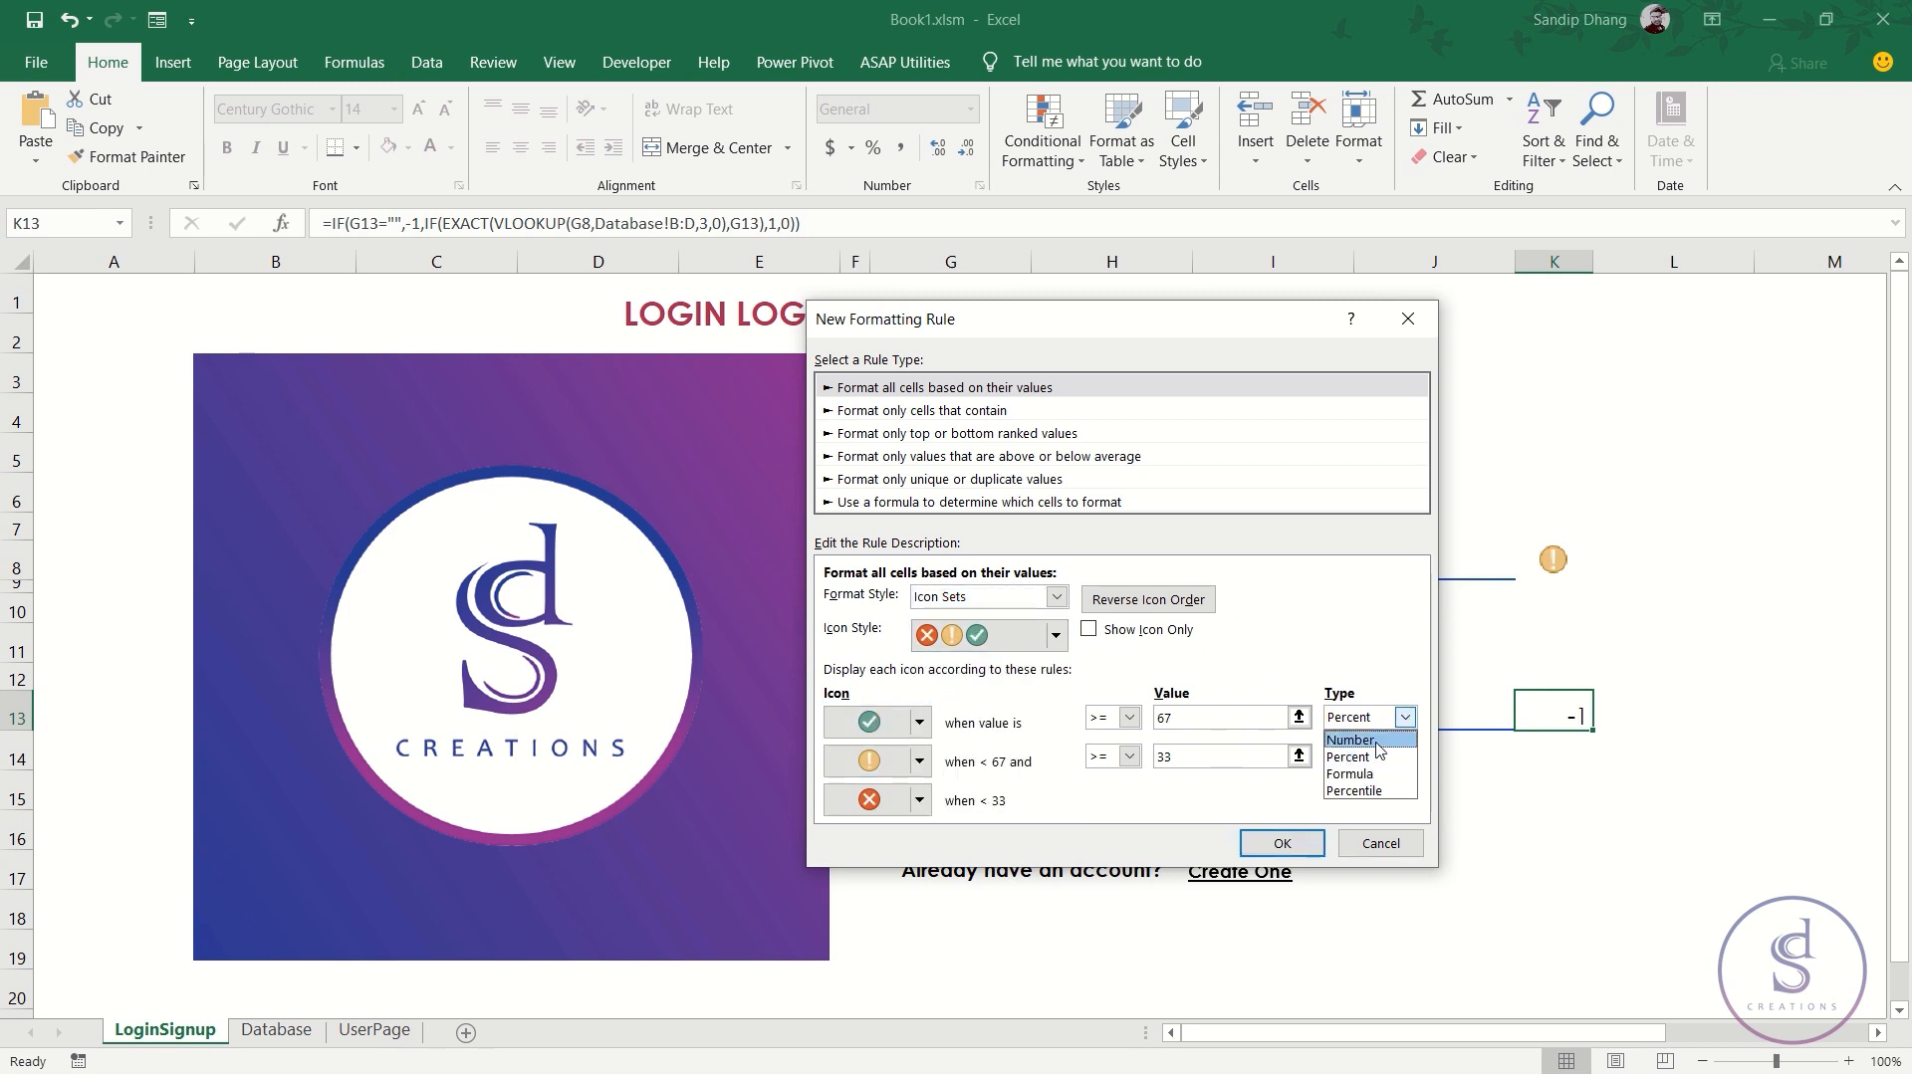
pyautogui.click(1384, 739)
pyautogui.click(1404, 757)
pyautogui.click(1396, 778)
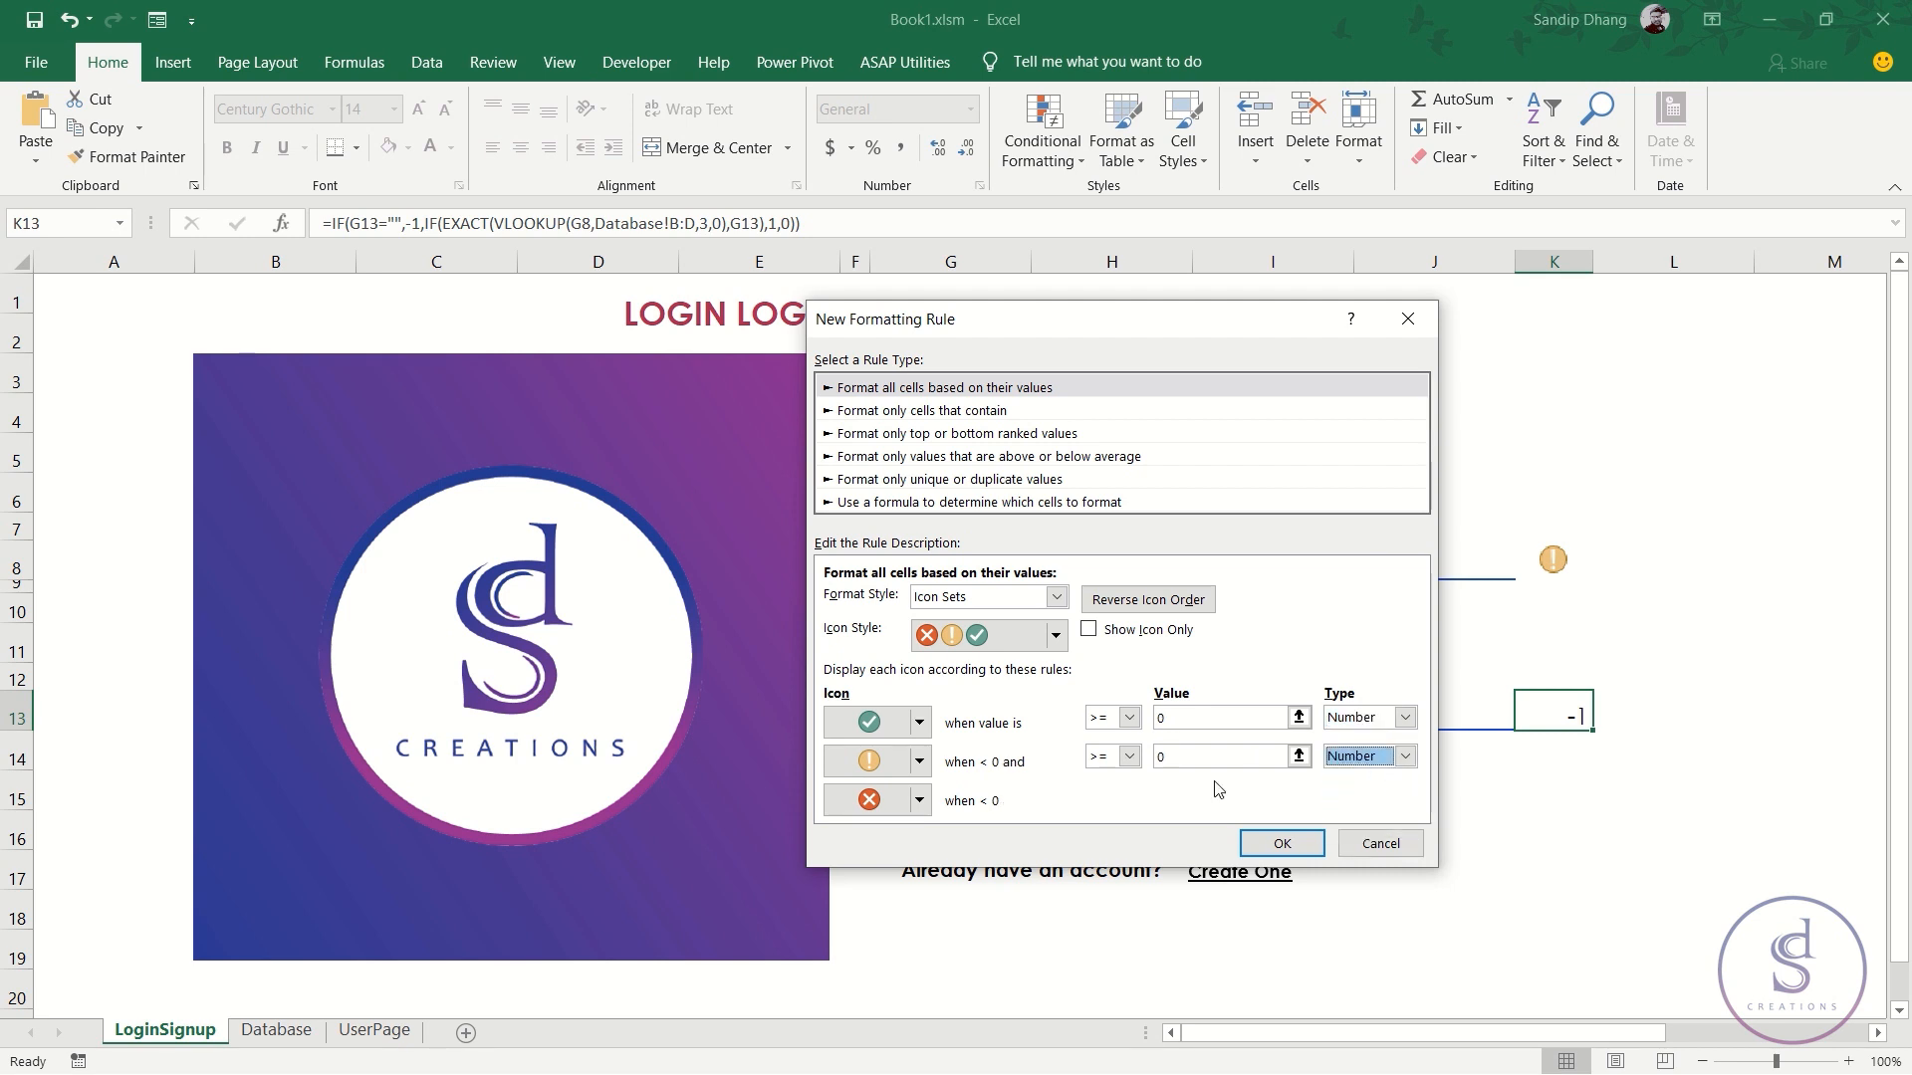
# - Set thresholds 1 and 0, a red X for the middle range and no icon below 0
pyautogui.click(1201, 723)
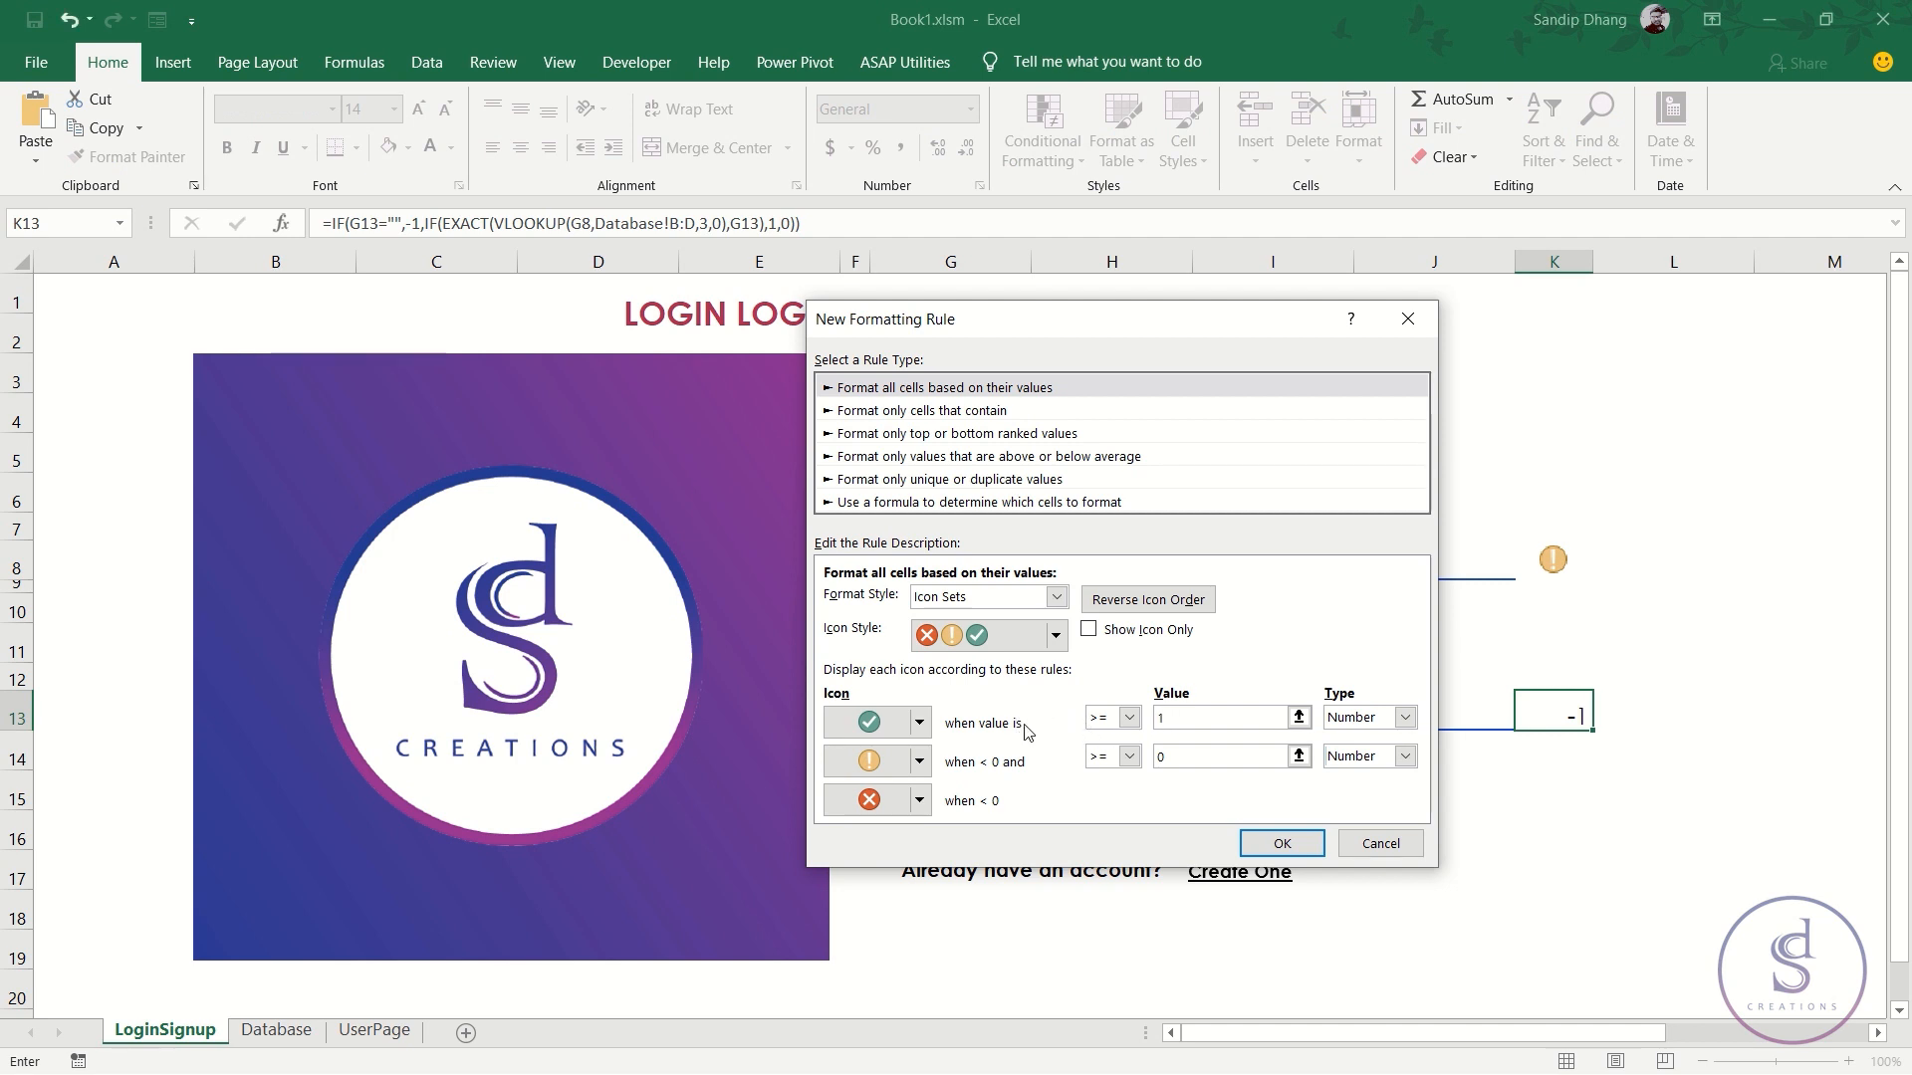
pyautogui.click(1193, 760)
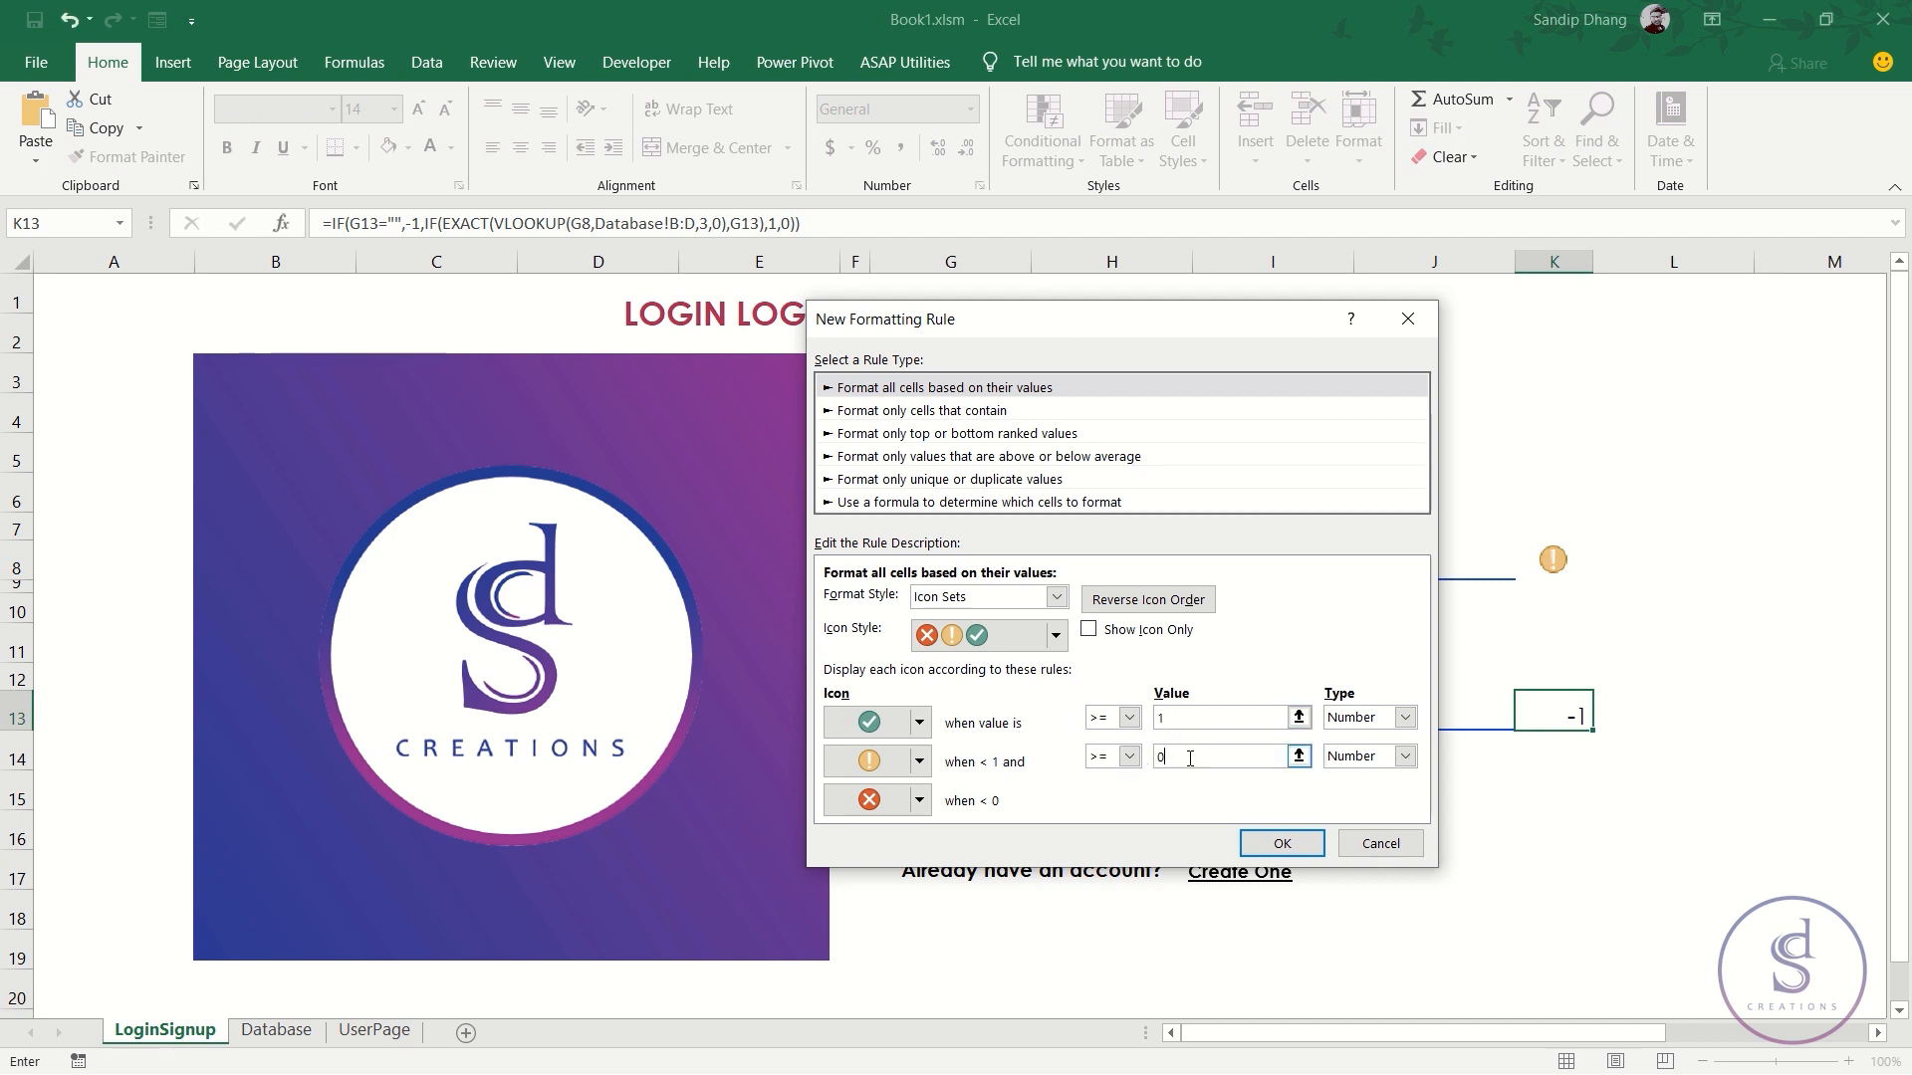
pyautogui.click(919, 761)
pyautogui.click(973, 878)
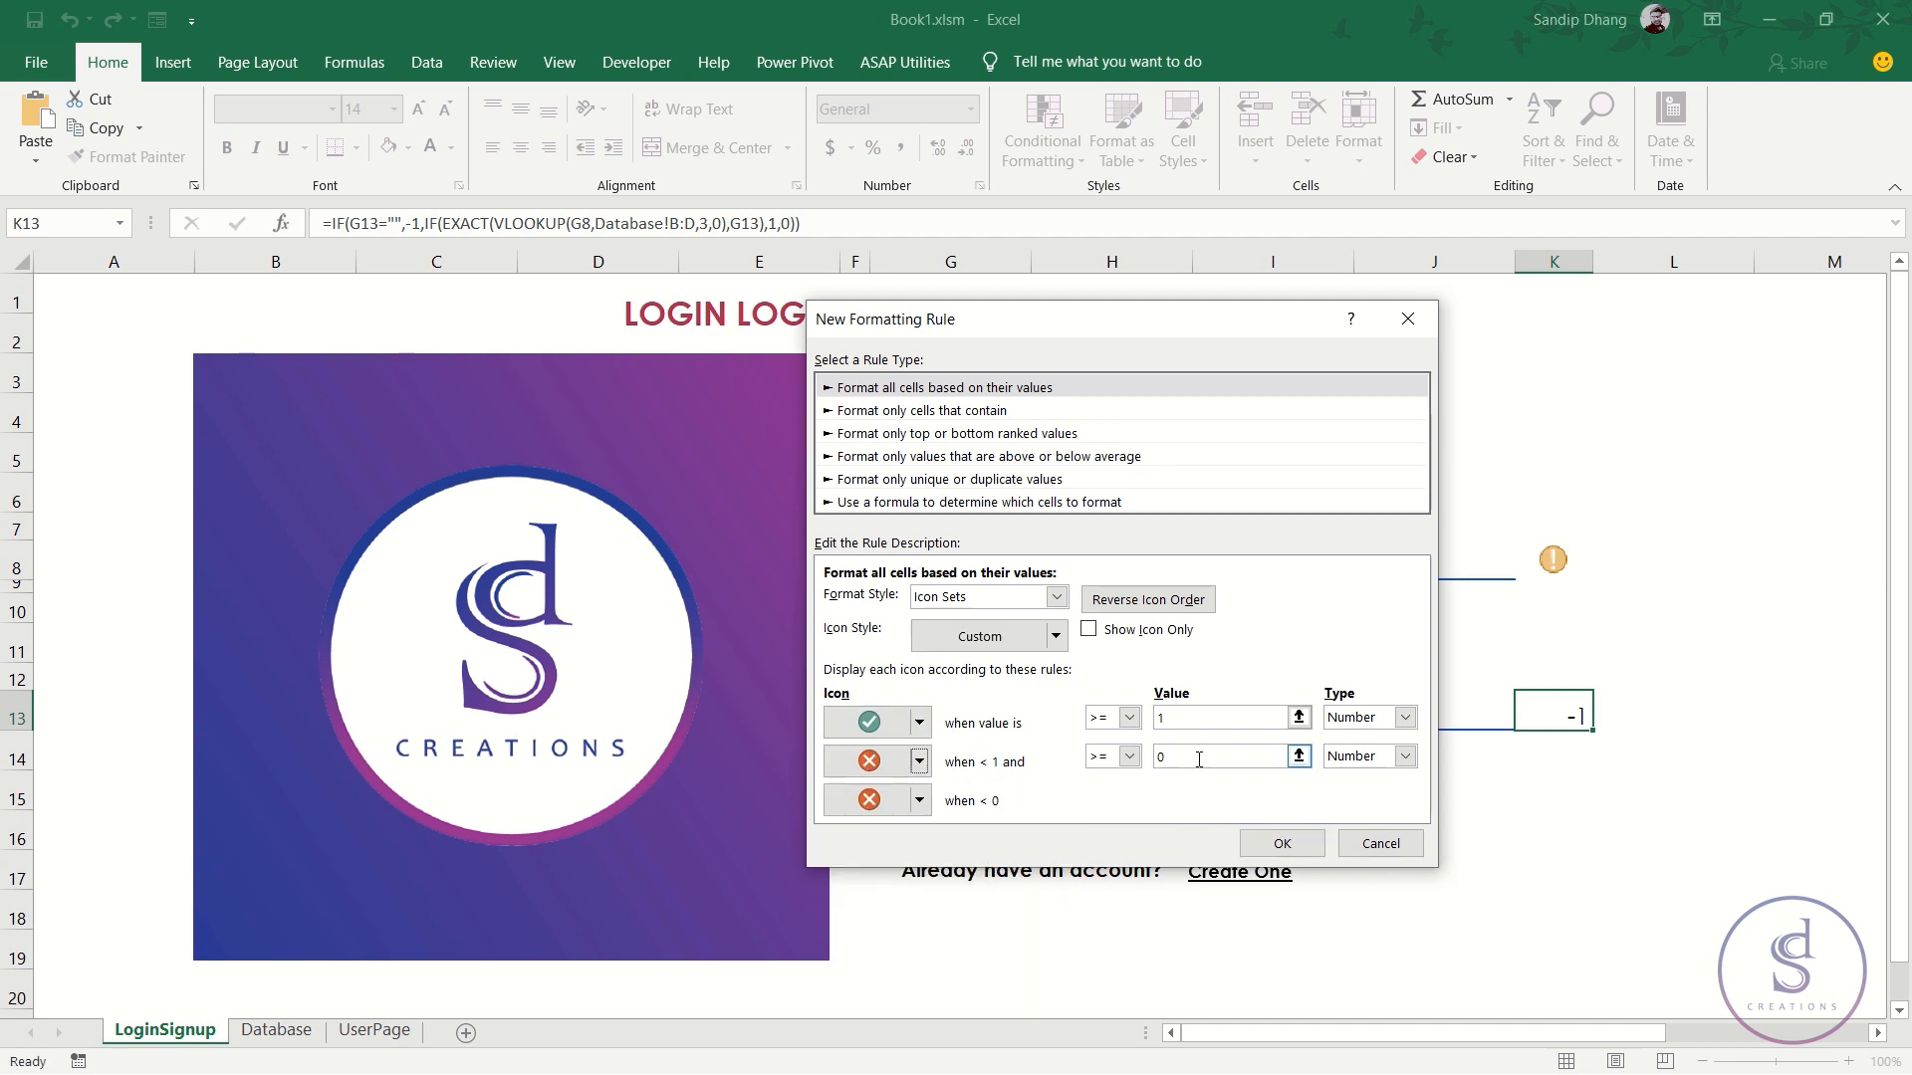
pyautogui.click(921, 802)
pyautogui.click(897, 837)
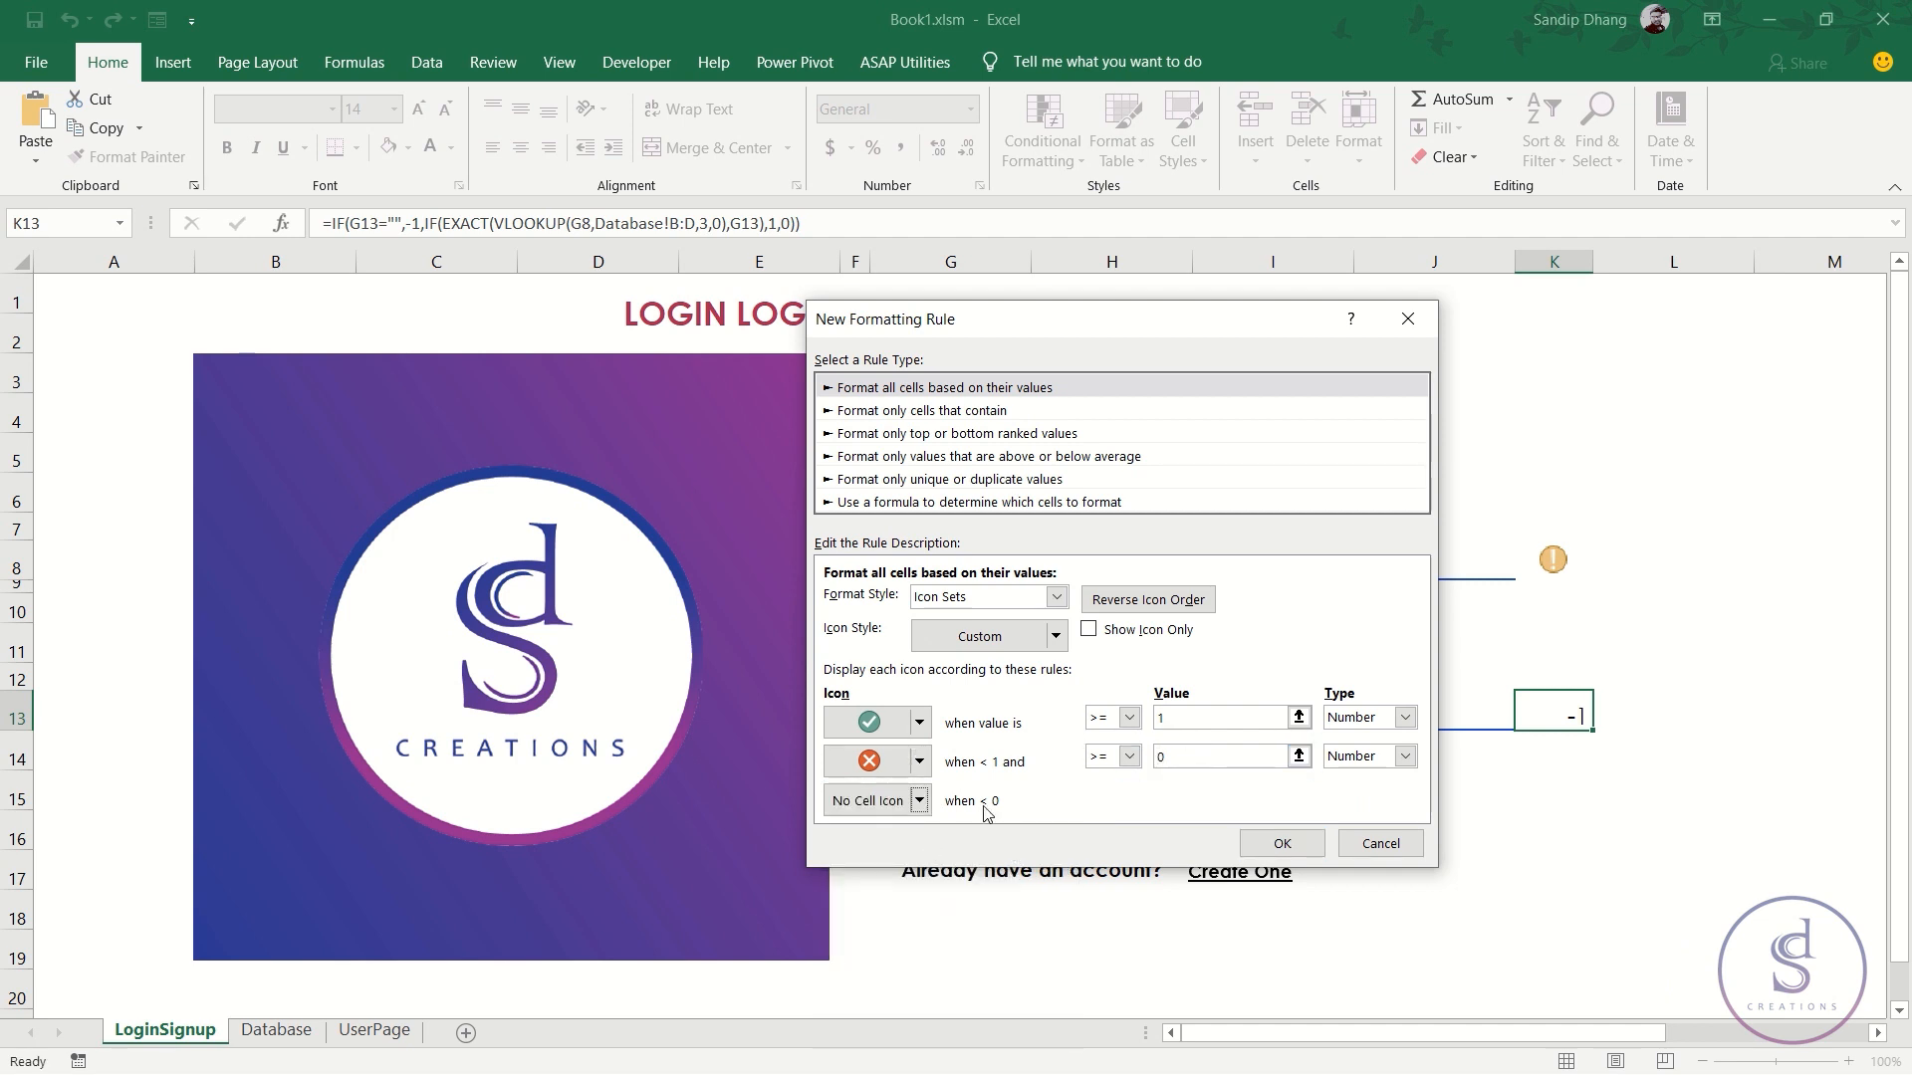
pyautogui.click(1278, 847)
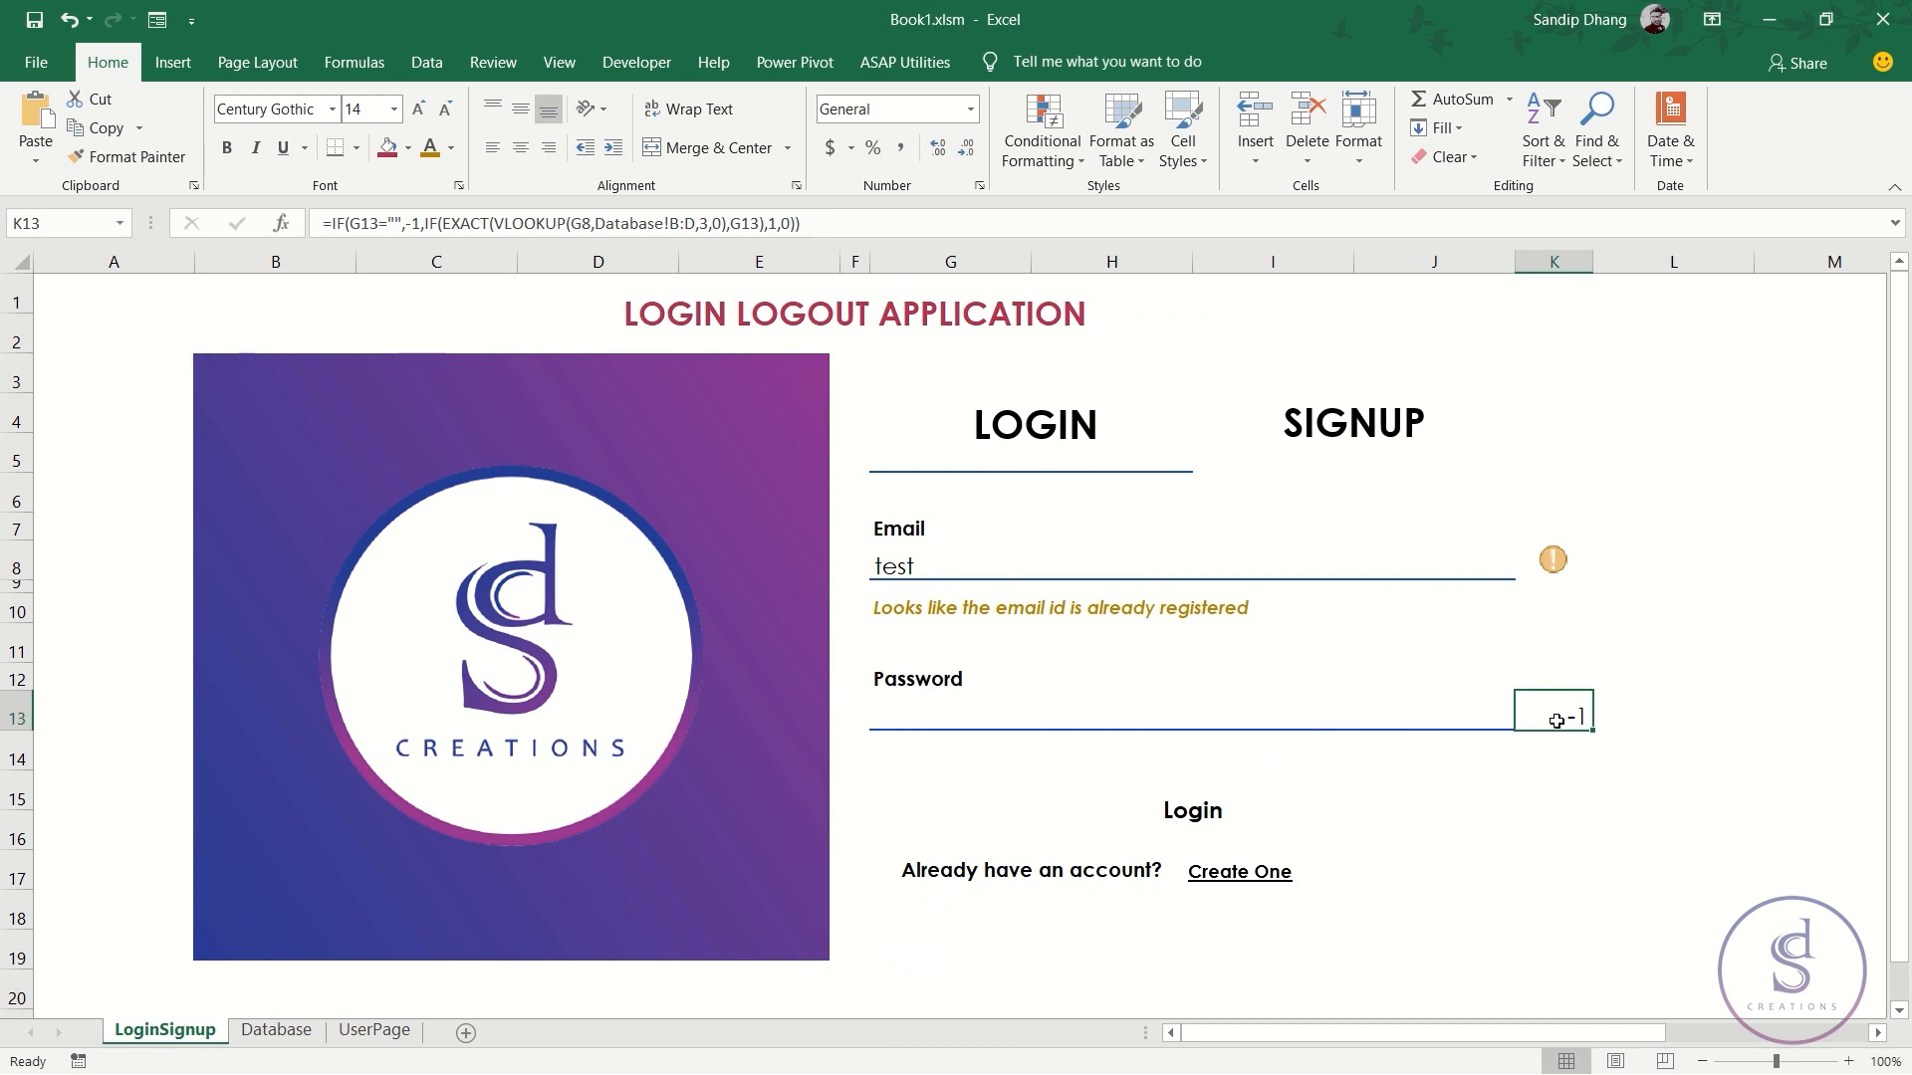
# - Edit the Icon Set rule in Manage Rules to Show Icon Only and apply it
pyautogui.click(1065, 151)
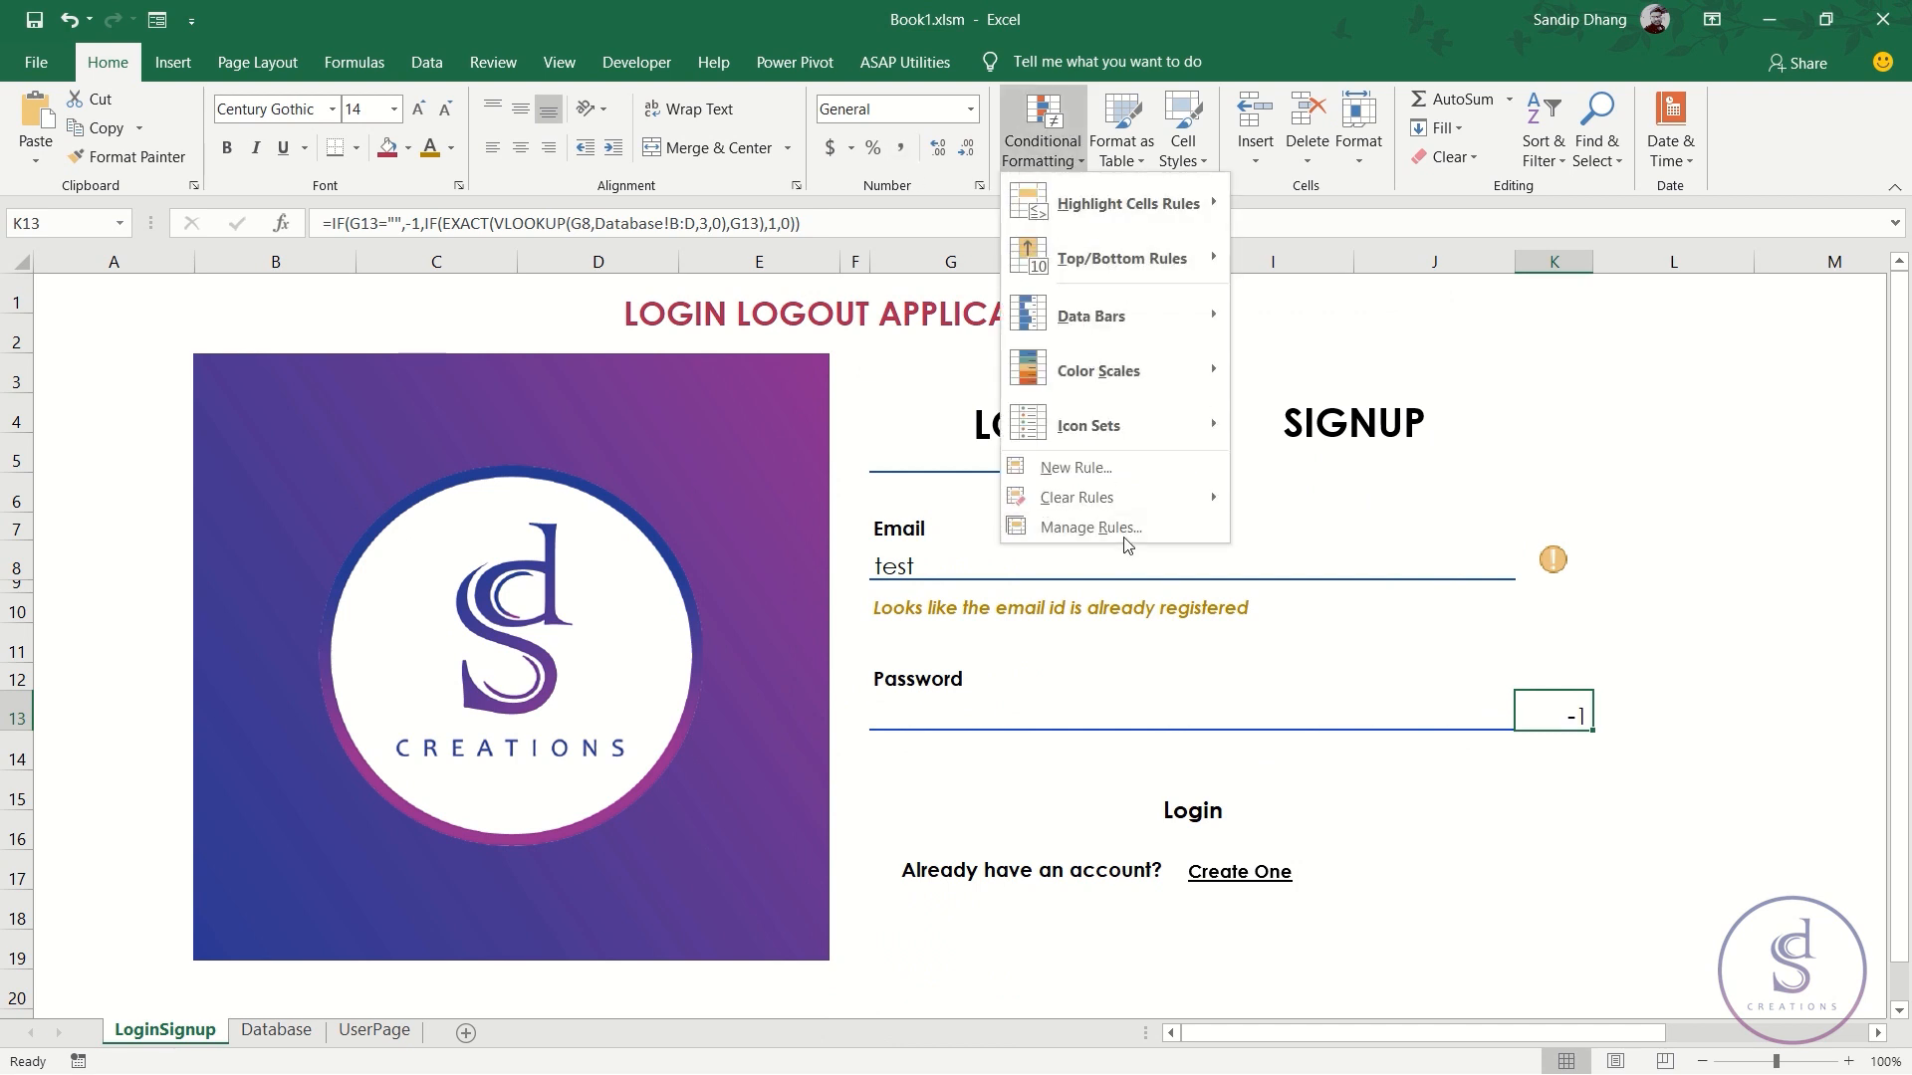
pyautogui.click(1090, 527)
pyautogui.click(837, 558)
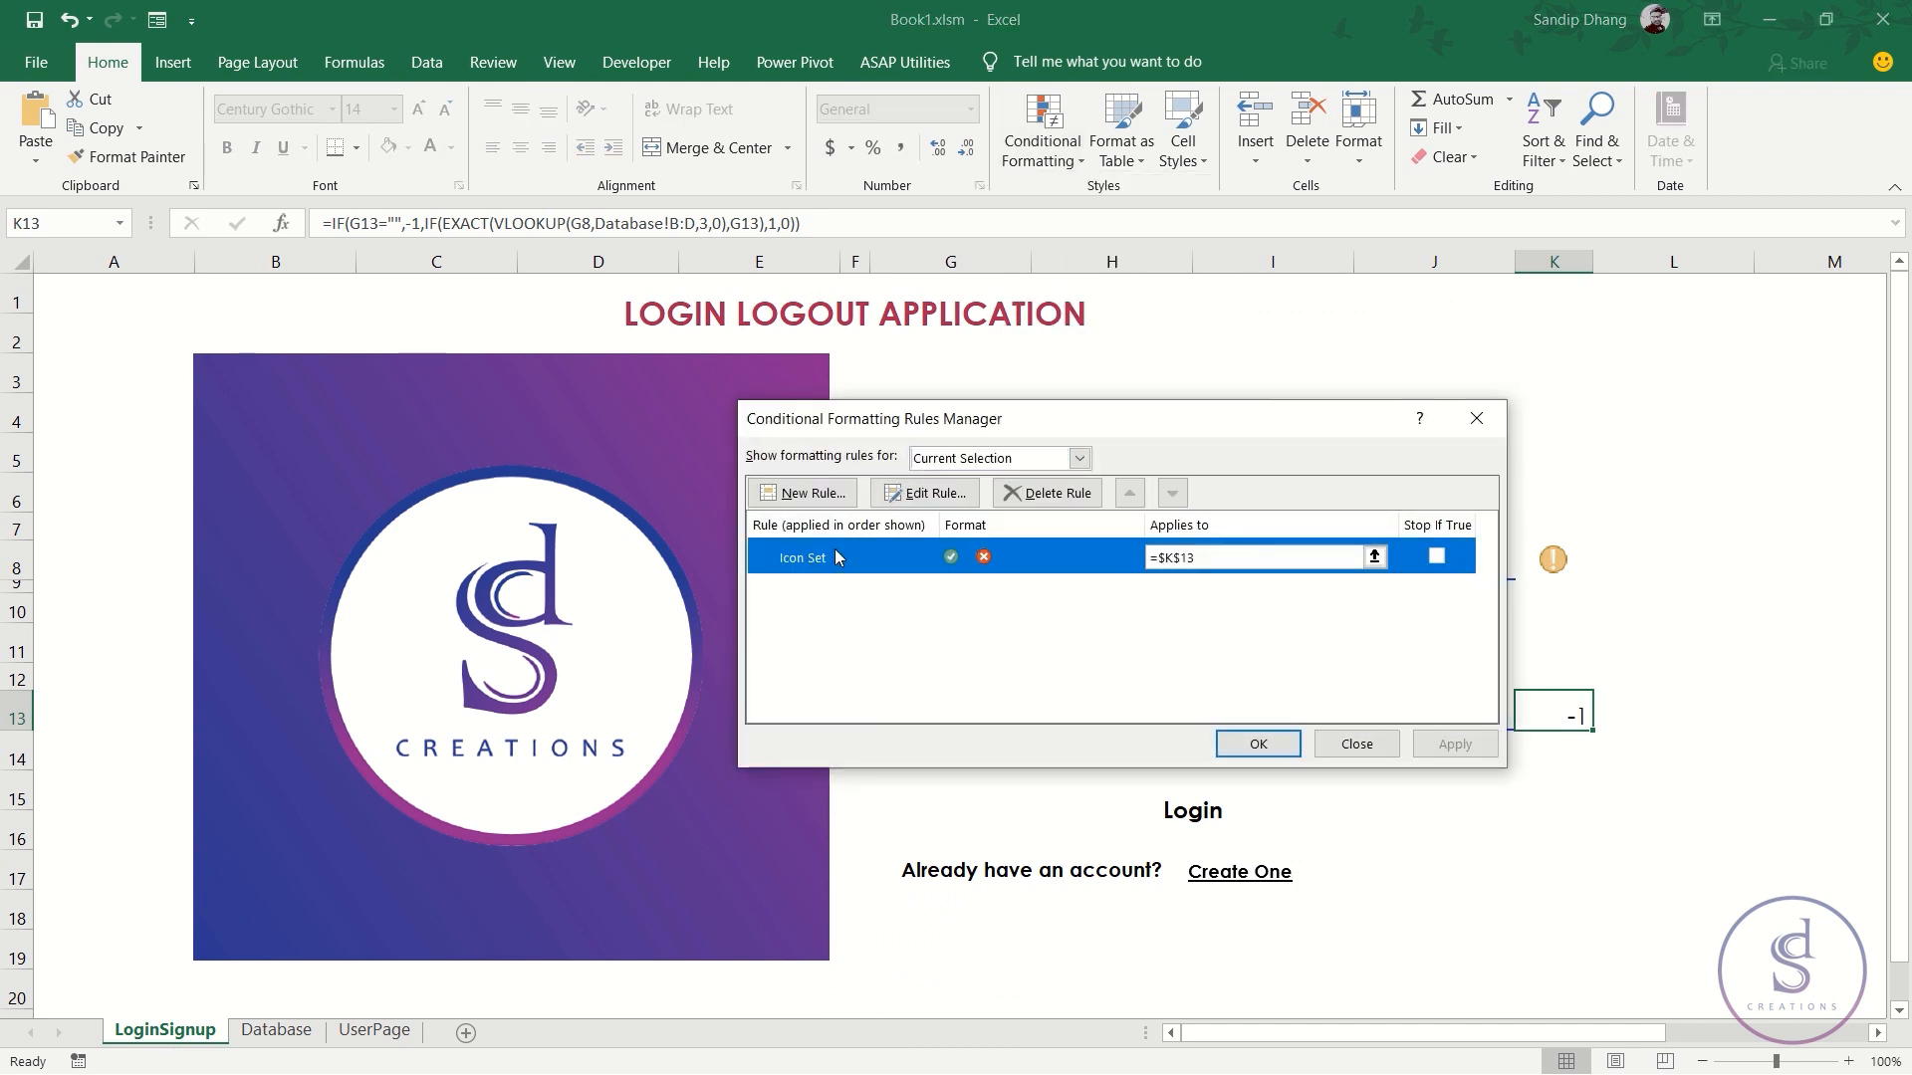
pyautogui.click(912, 495)
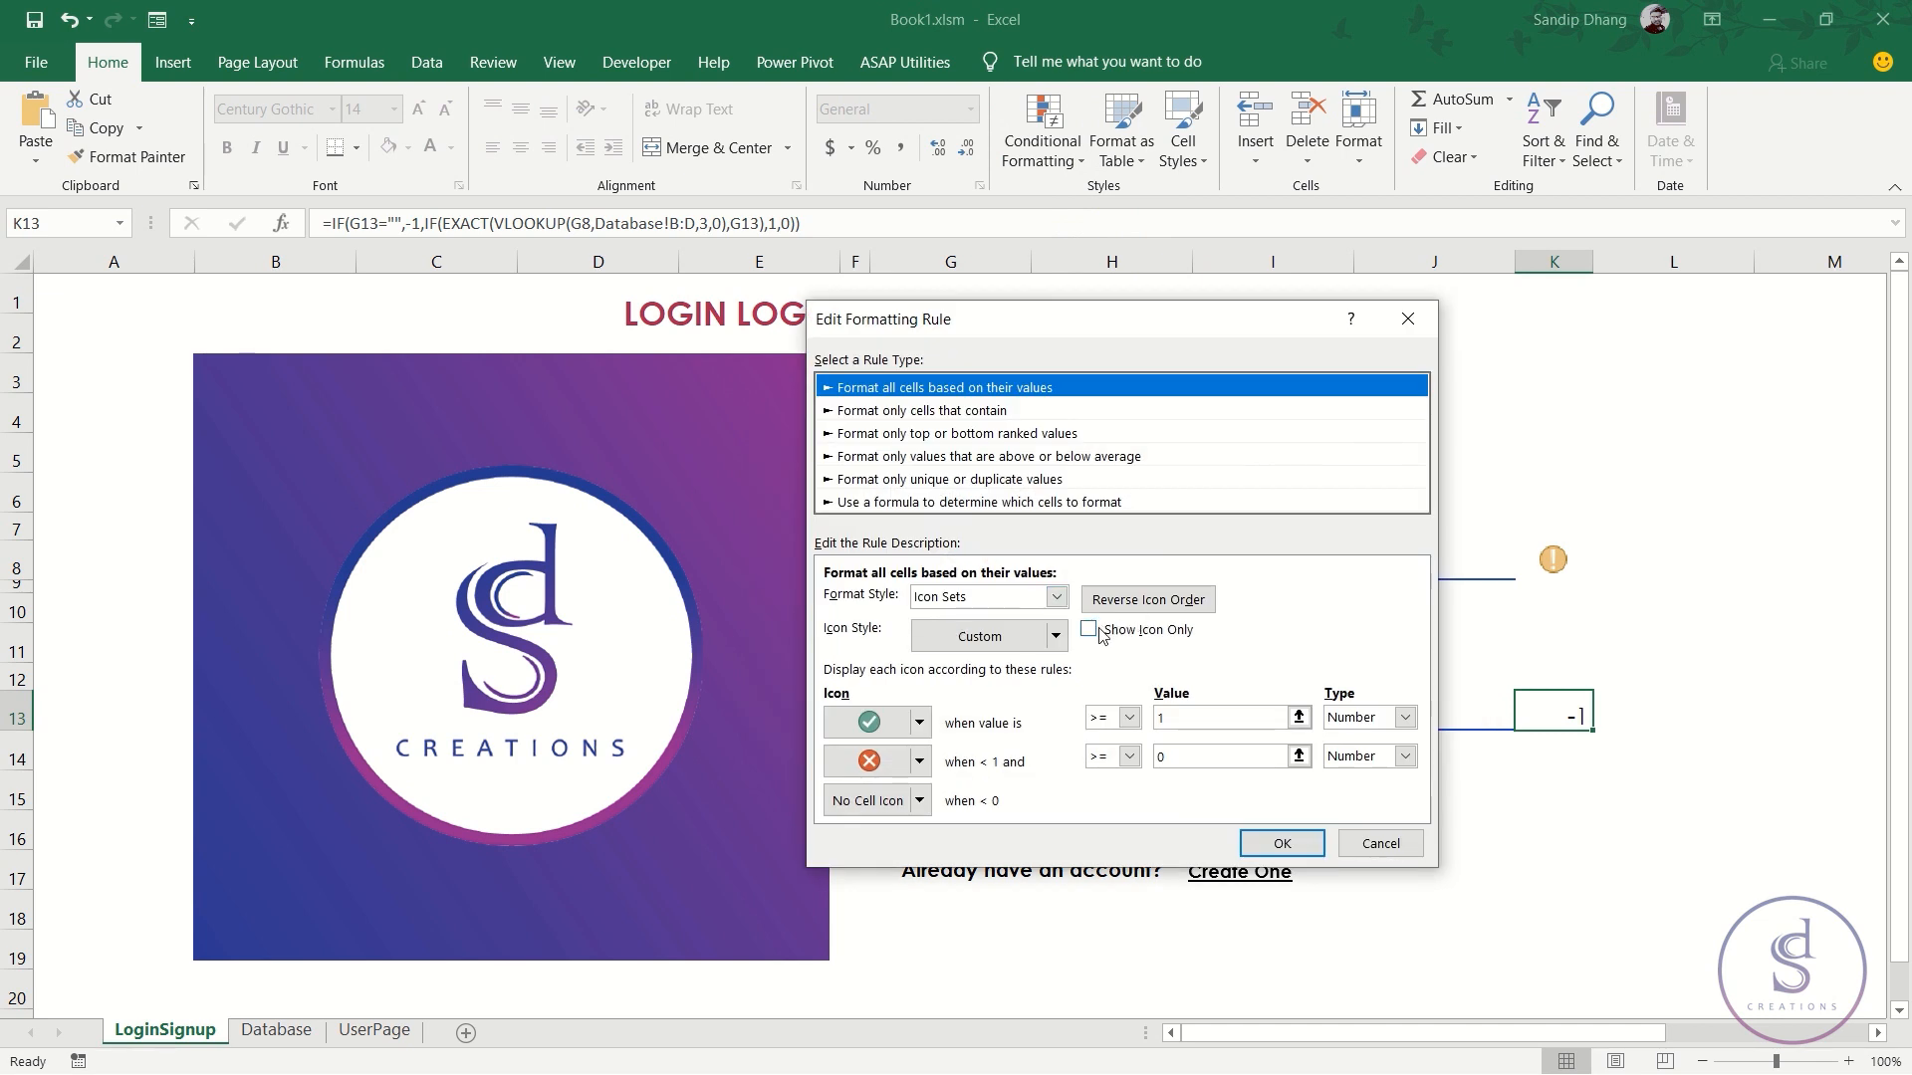
pyautogui.click(1121, 636)
pyautogui.click(1246, 841)
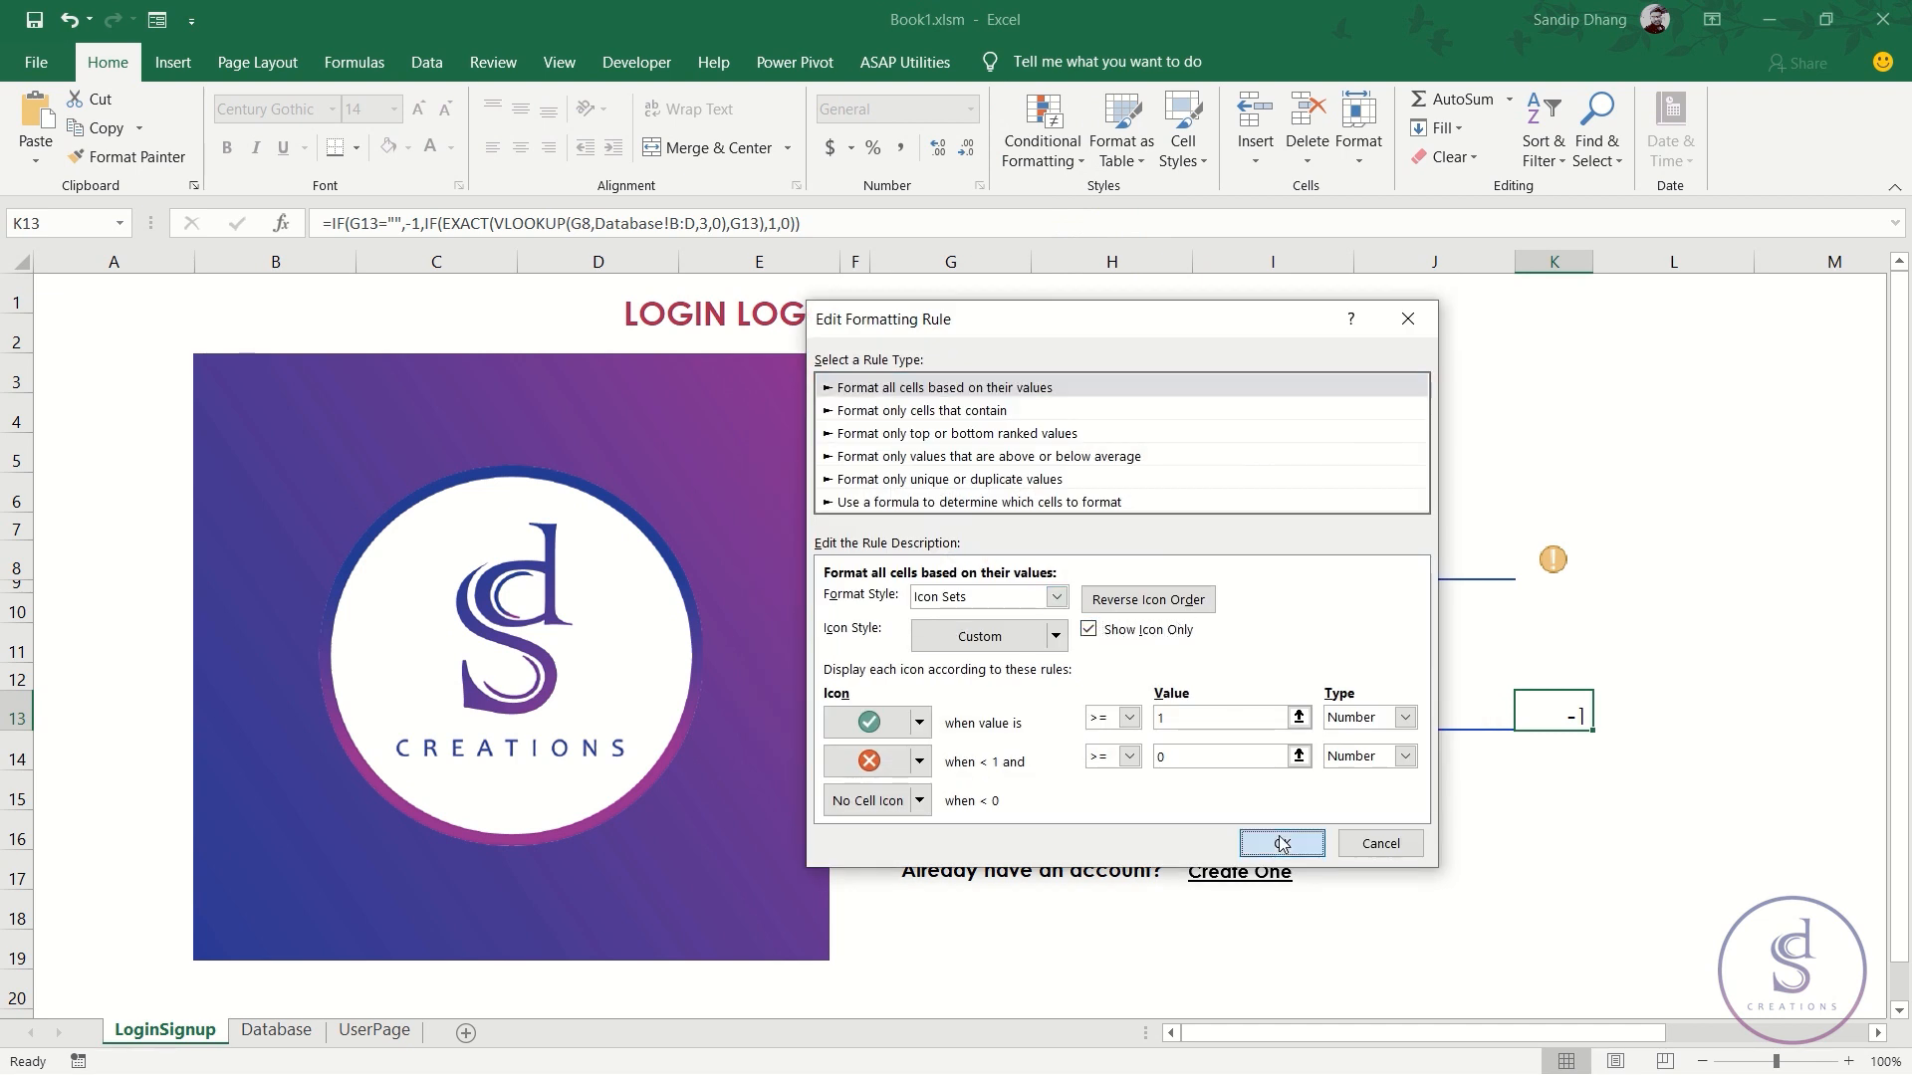
pyautogui.click(1455, 744)
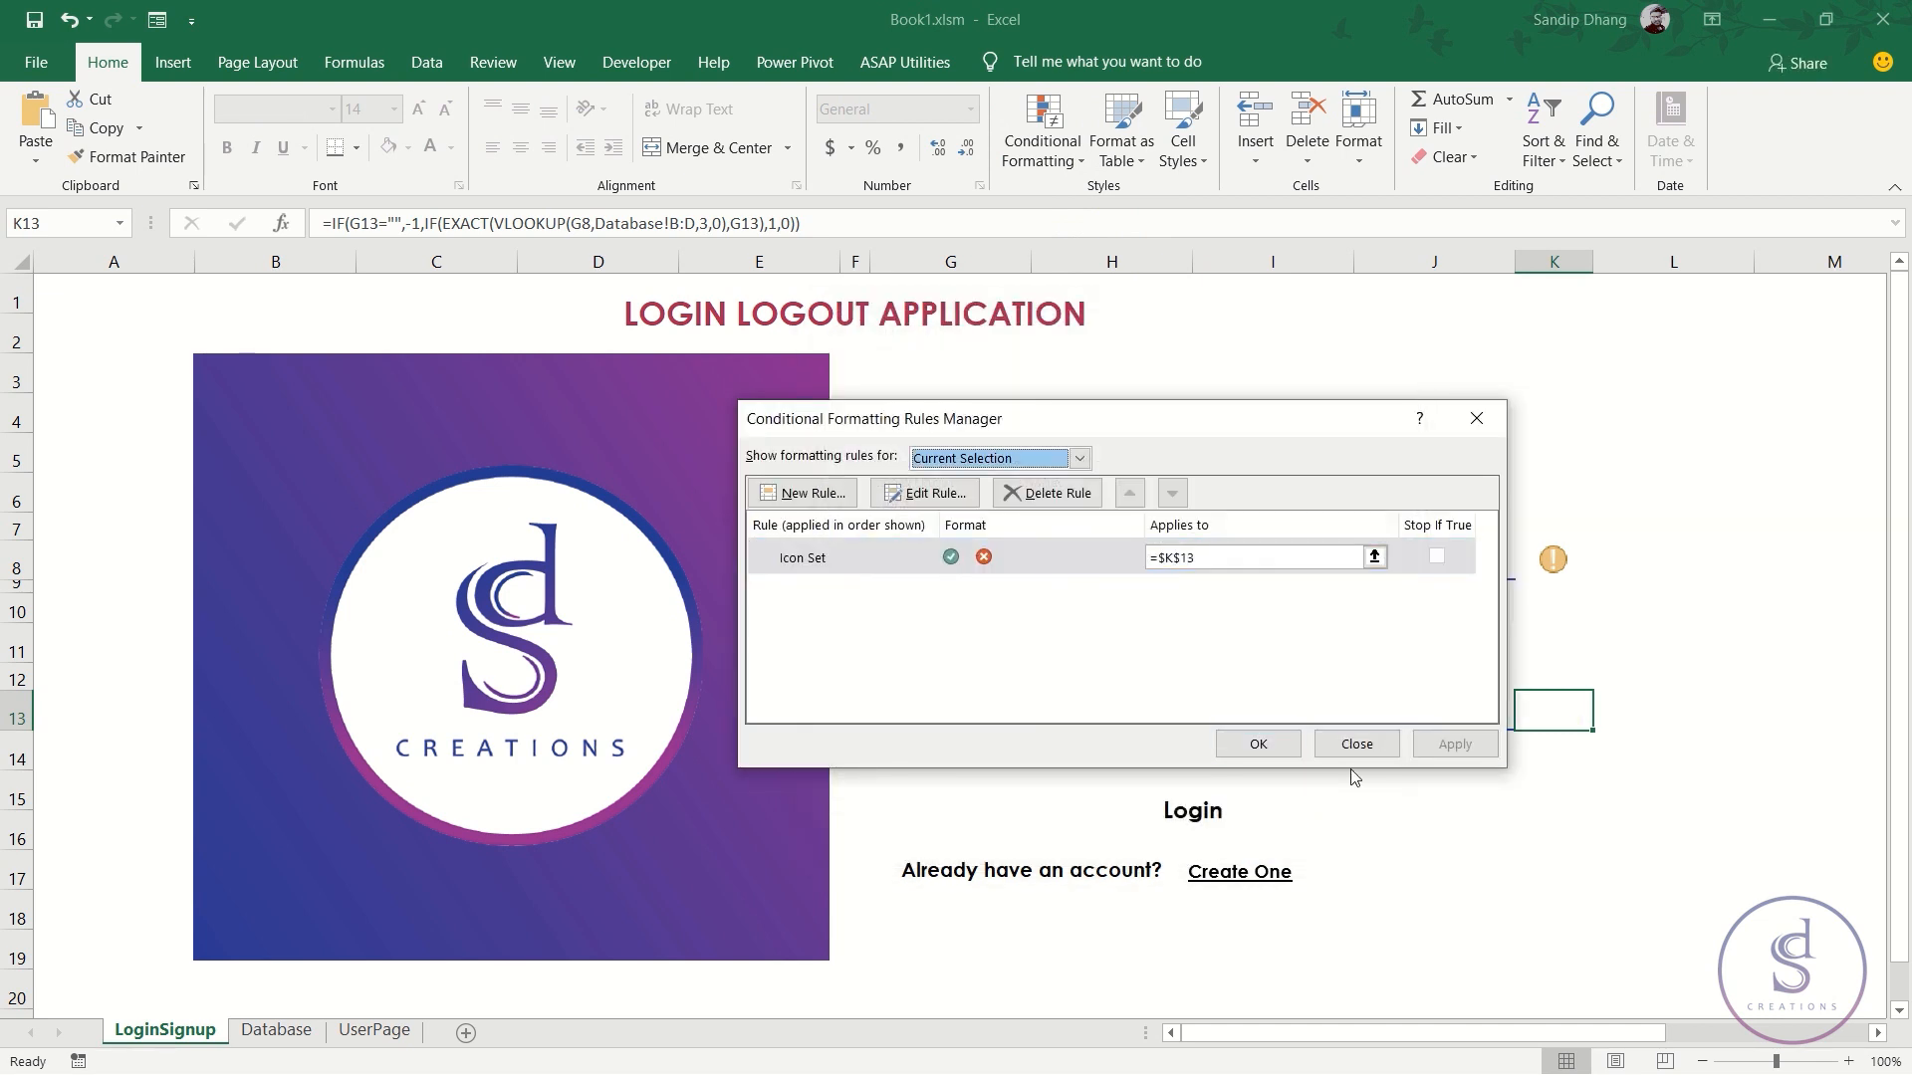
pyautogui.click(1257, 743)
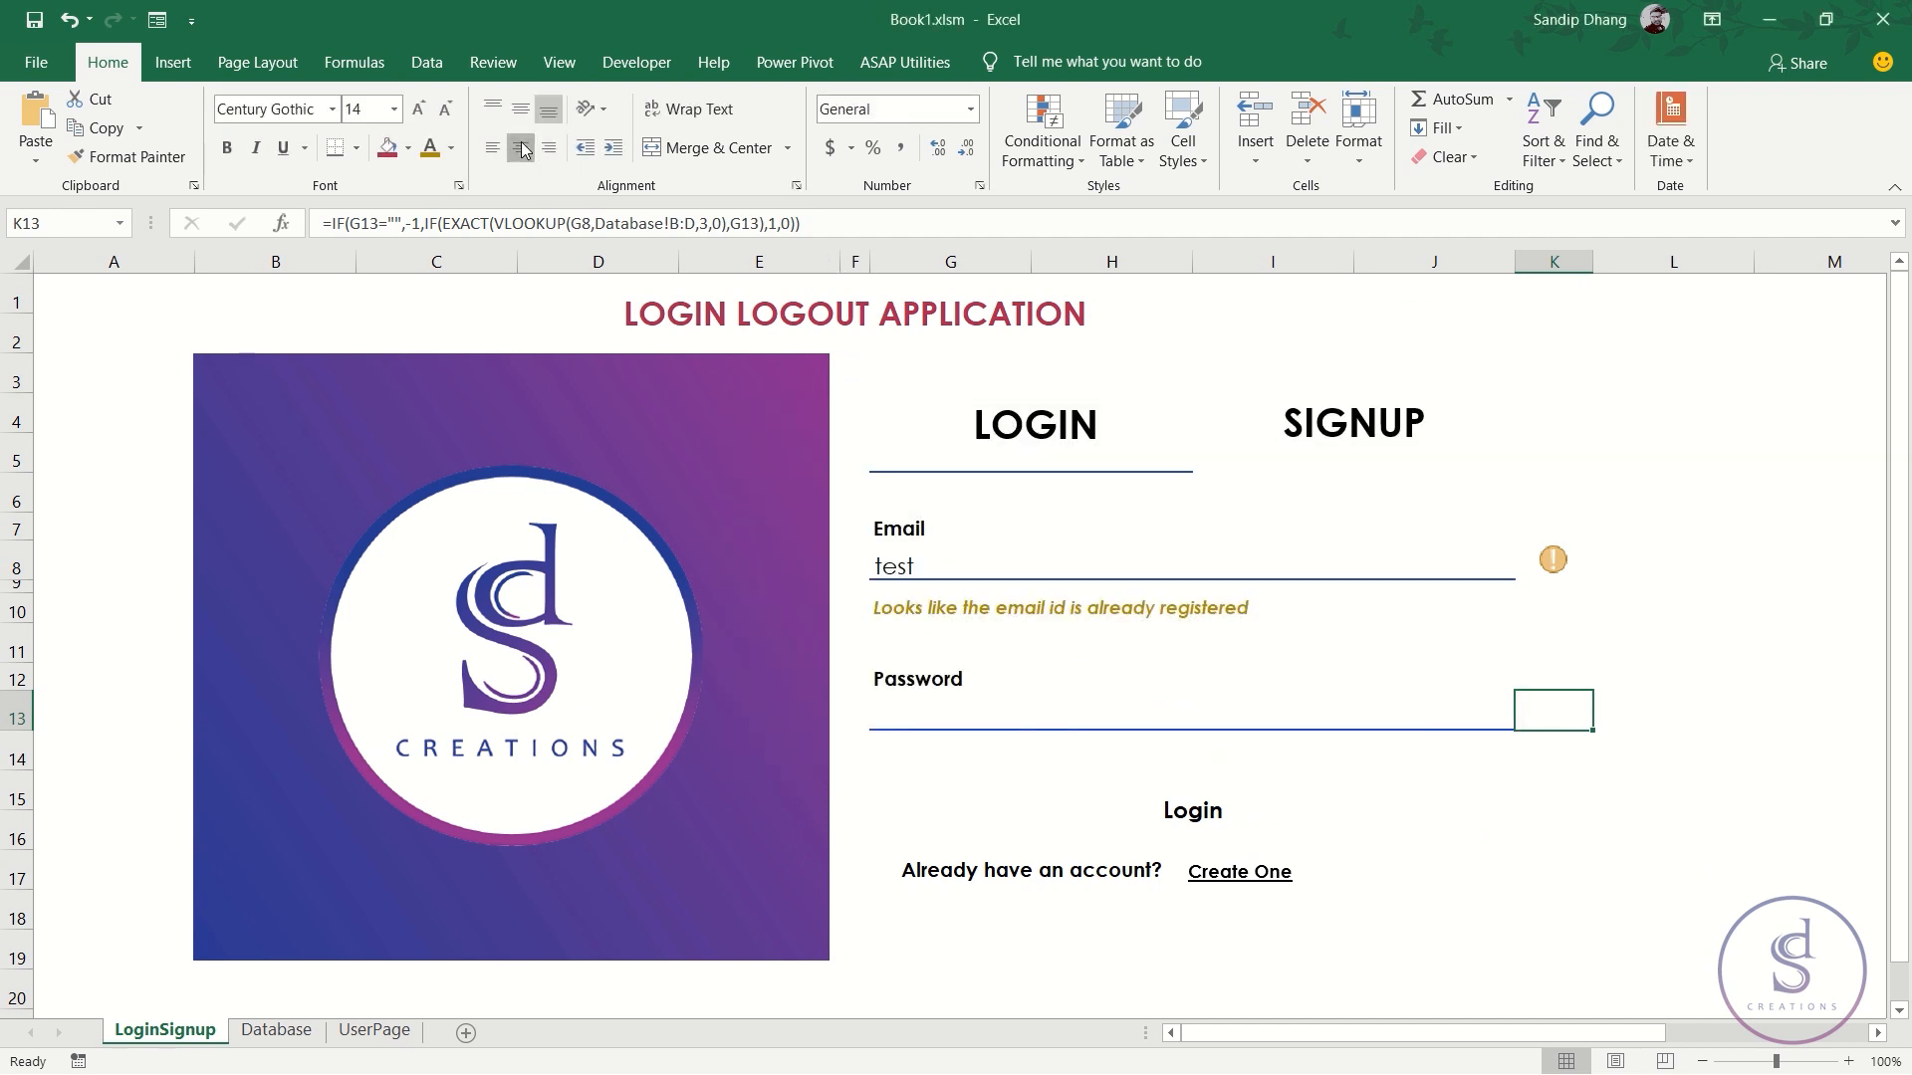
# - Enter passwords test, then Test, in G13 to check the green tick and red X icons
pyautogui.click(1070, 722)
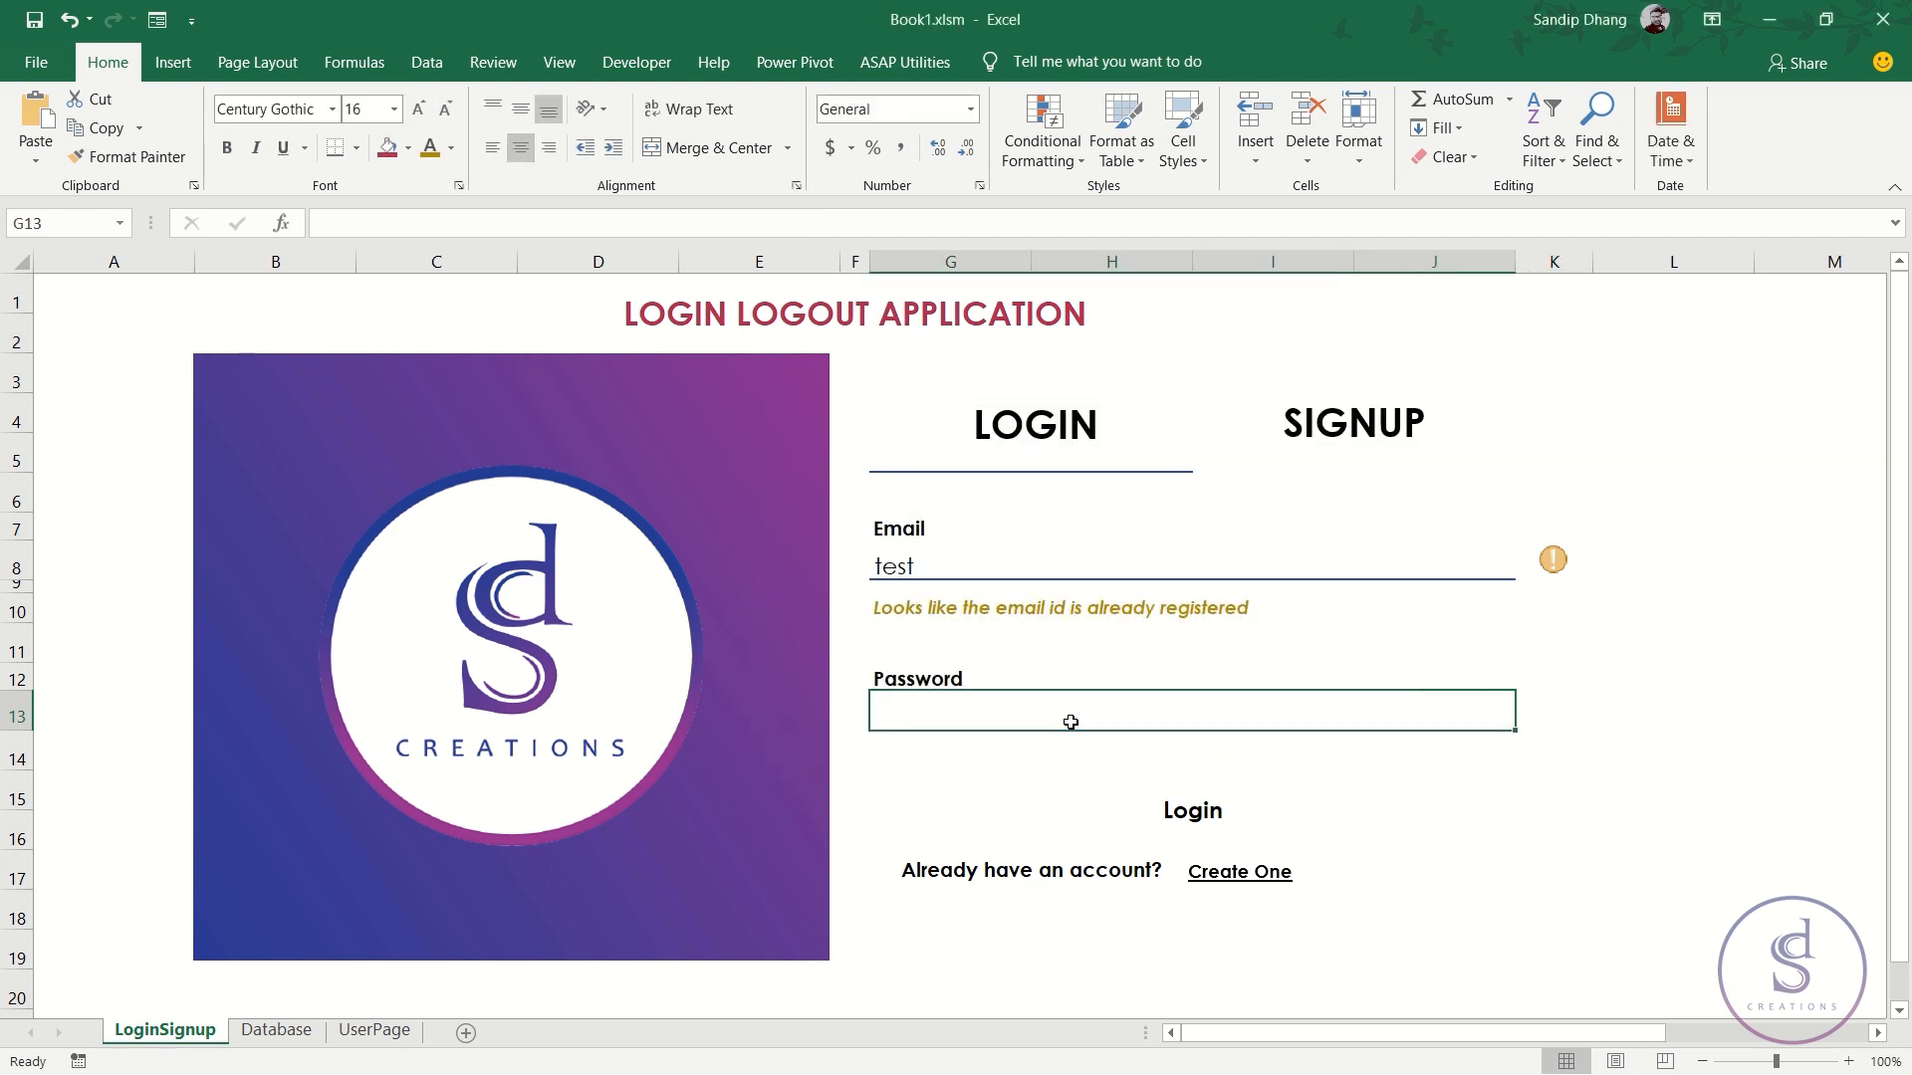
pyautogui.write('test')
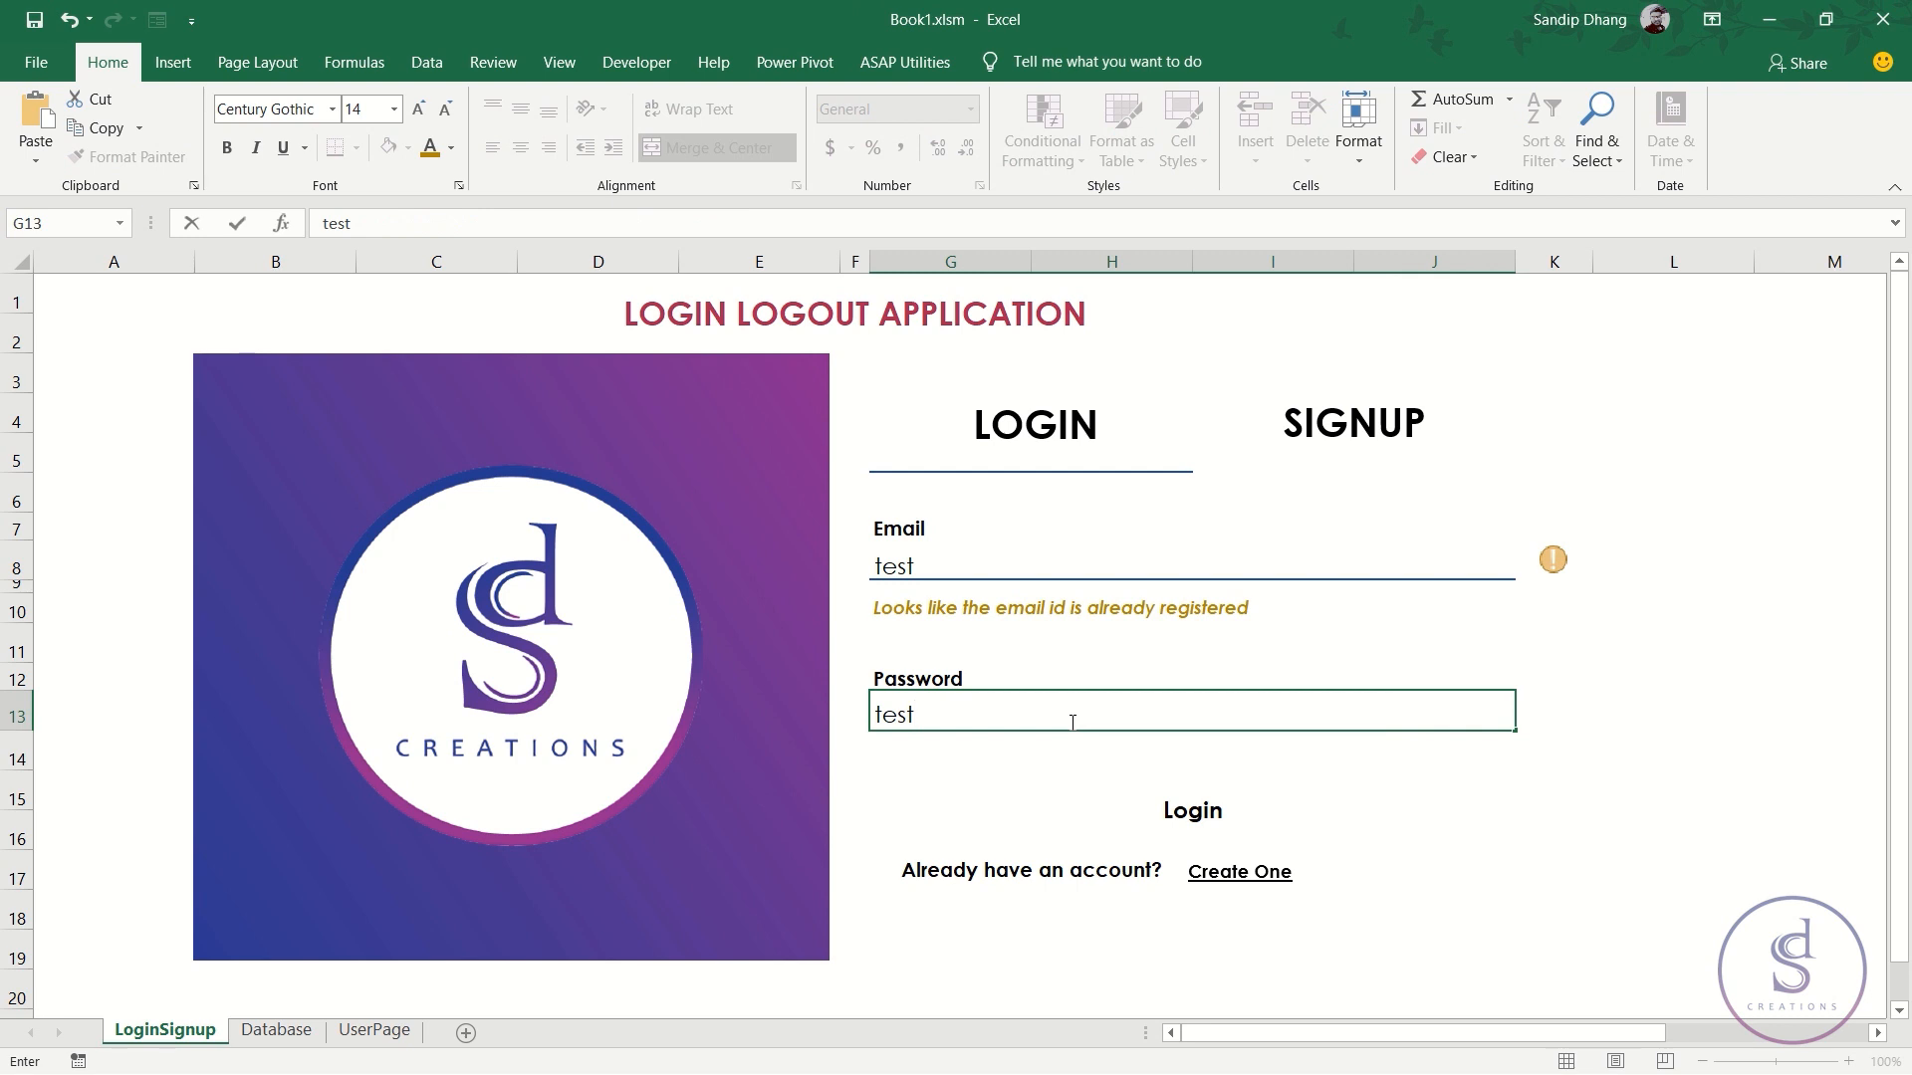
pyautogui.press('Return')
pyautogui.click(1070, 722)
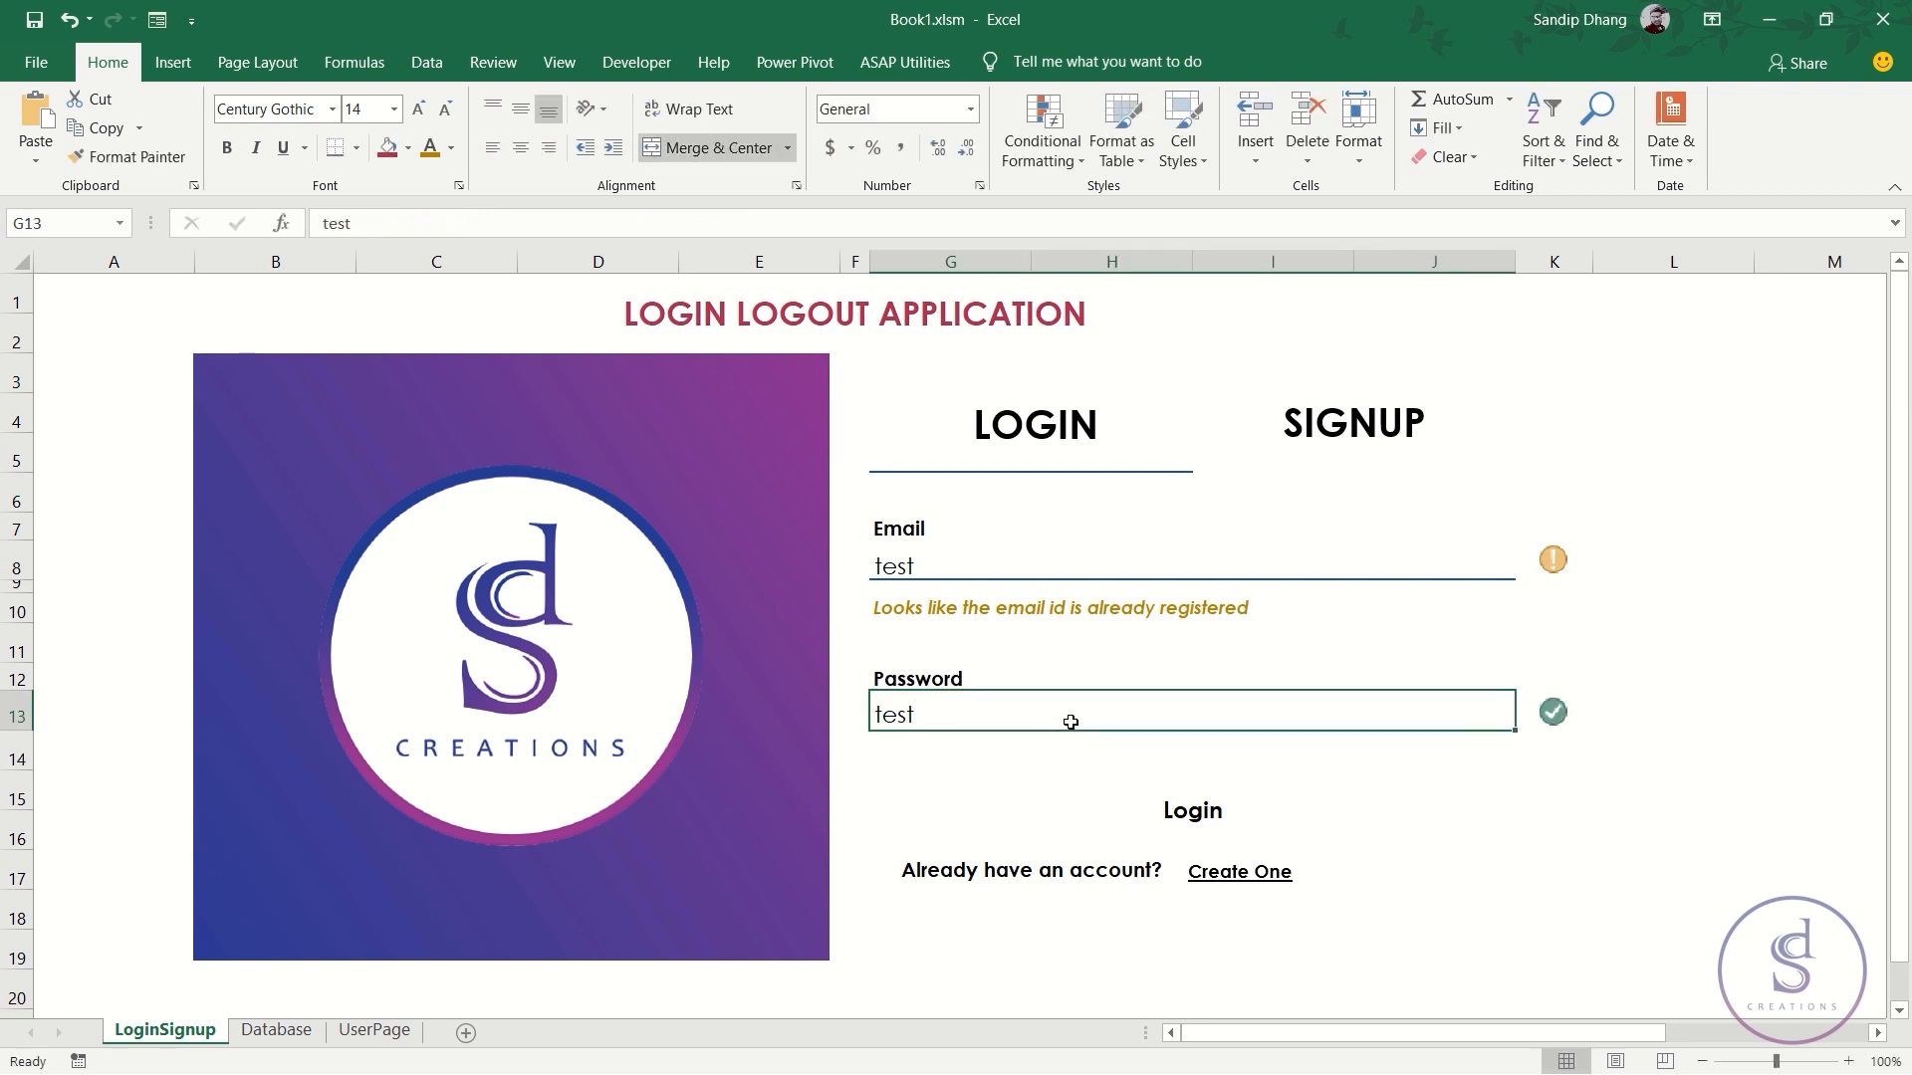
pyautogui.write('Test')
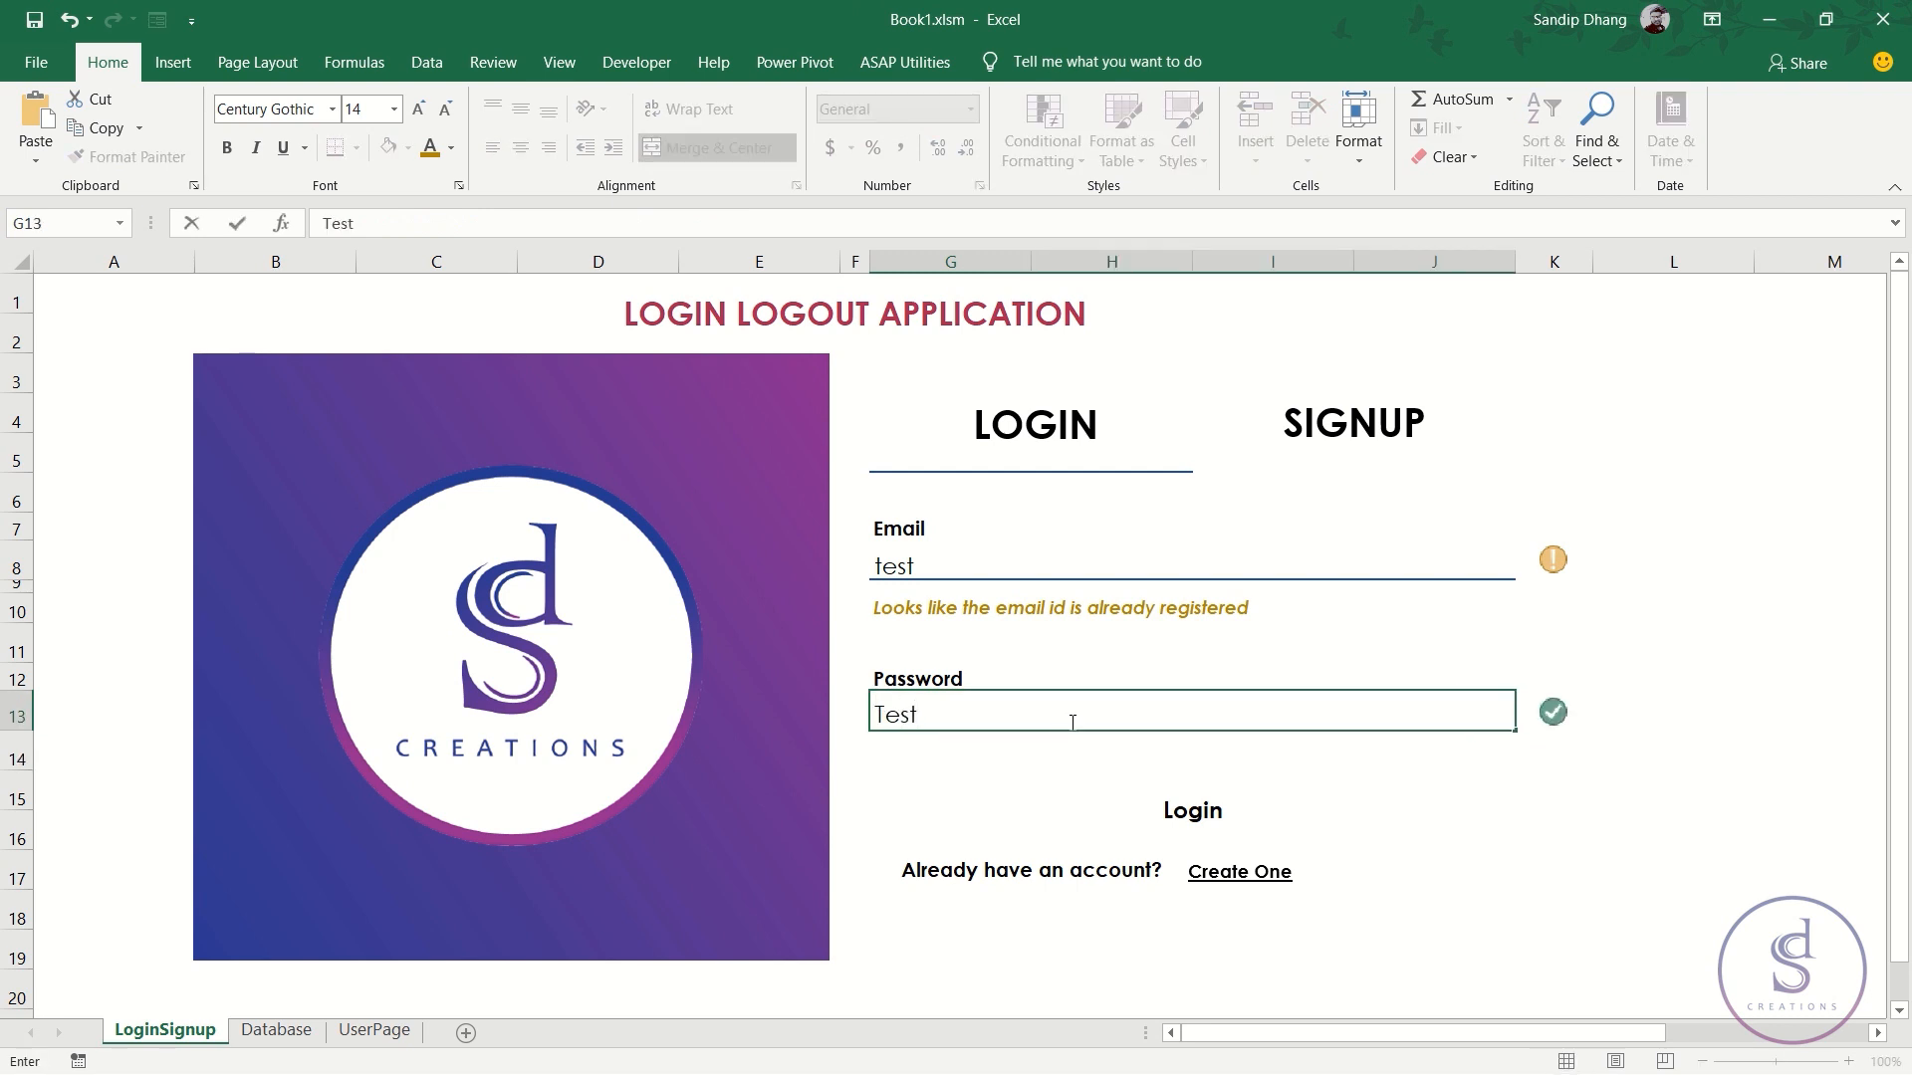
pyautogui.press('Return')
pyautogui.click(1070, 719)
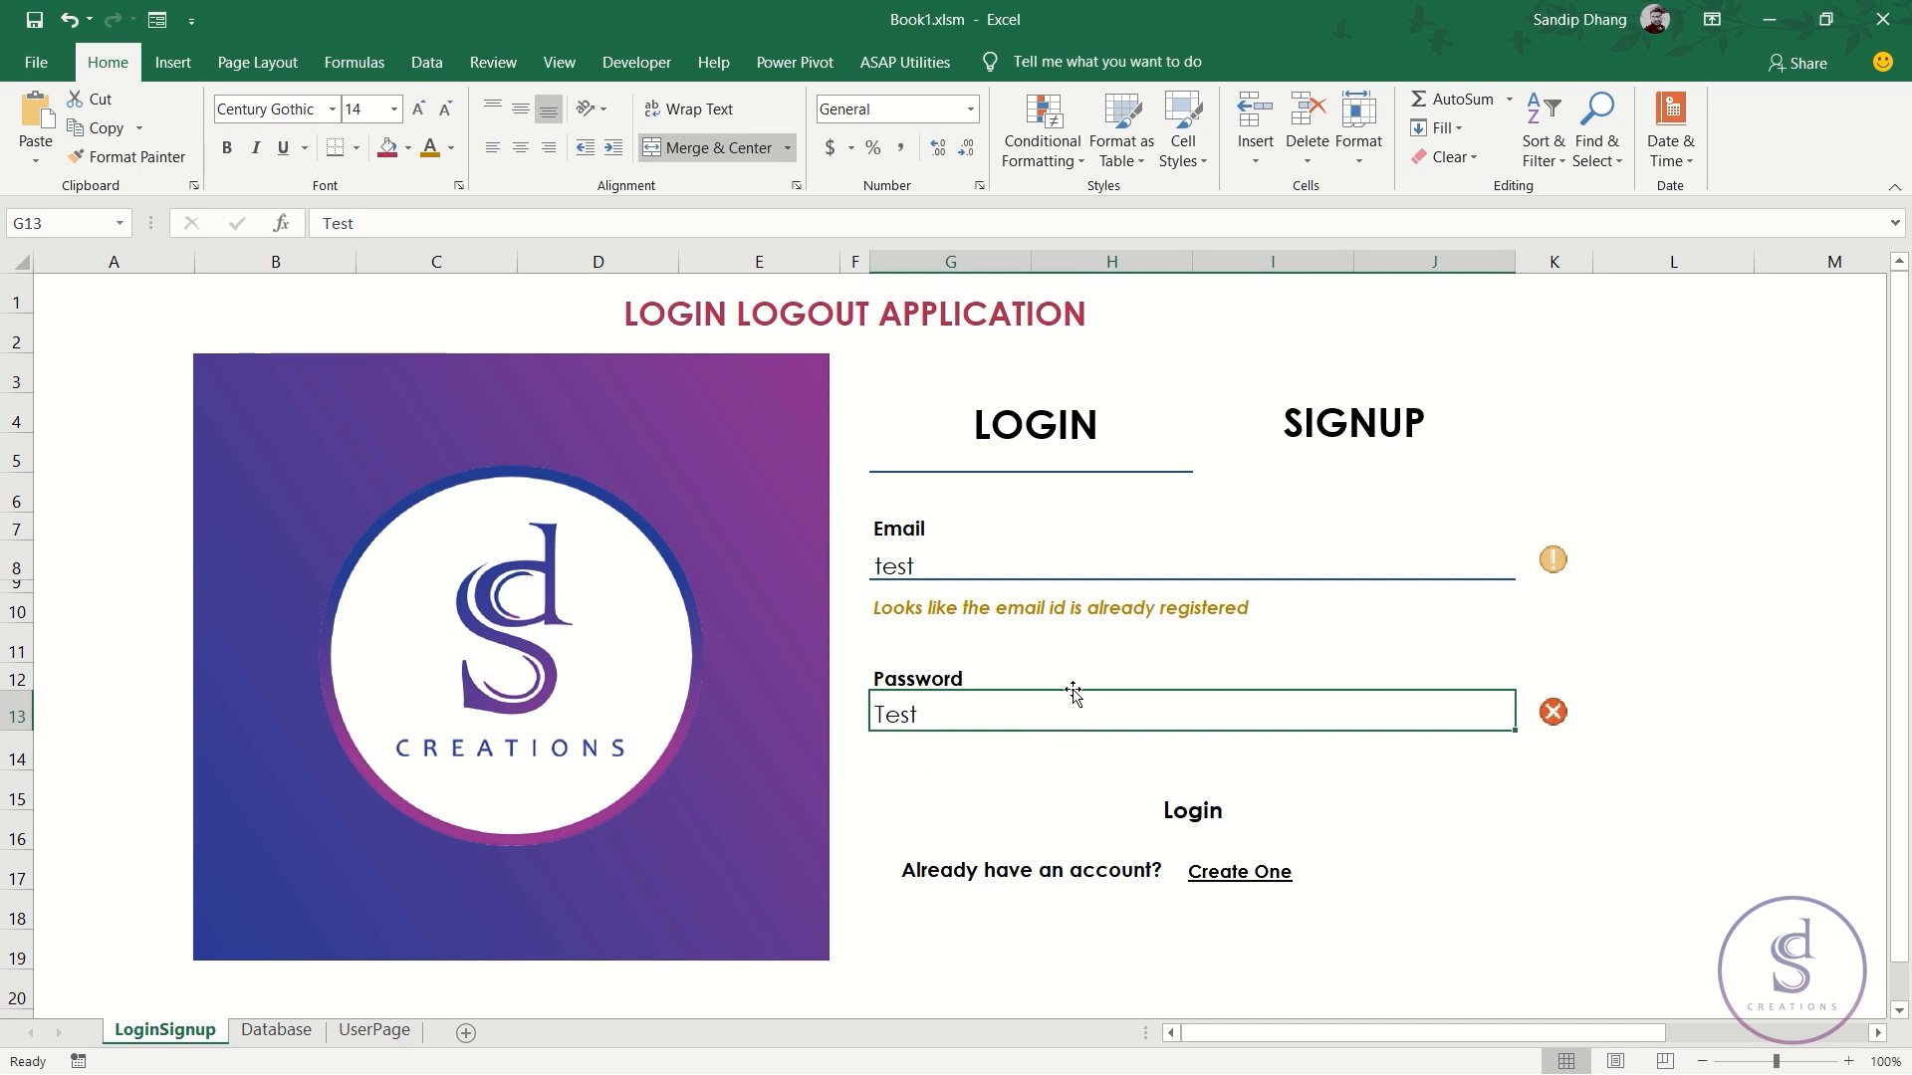
# - Clear the Email cell G8 and inspect the K13 check cell
pyautogui.click(927, 578)
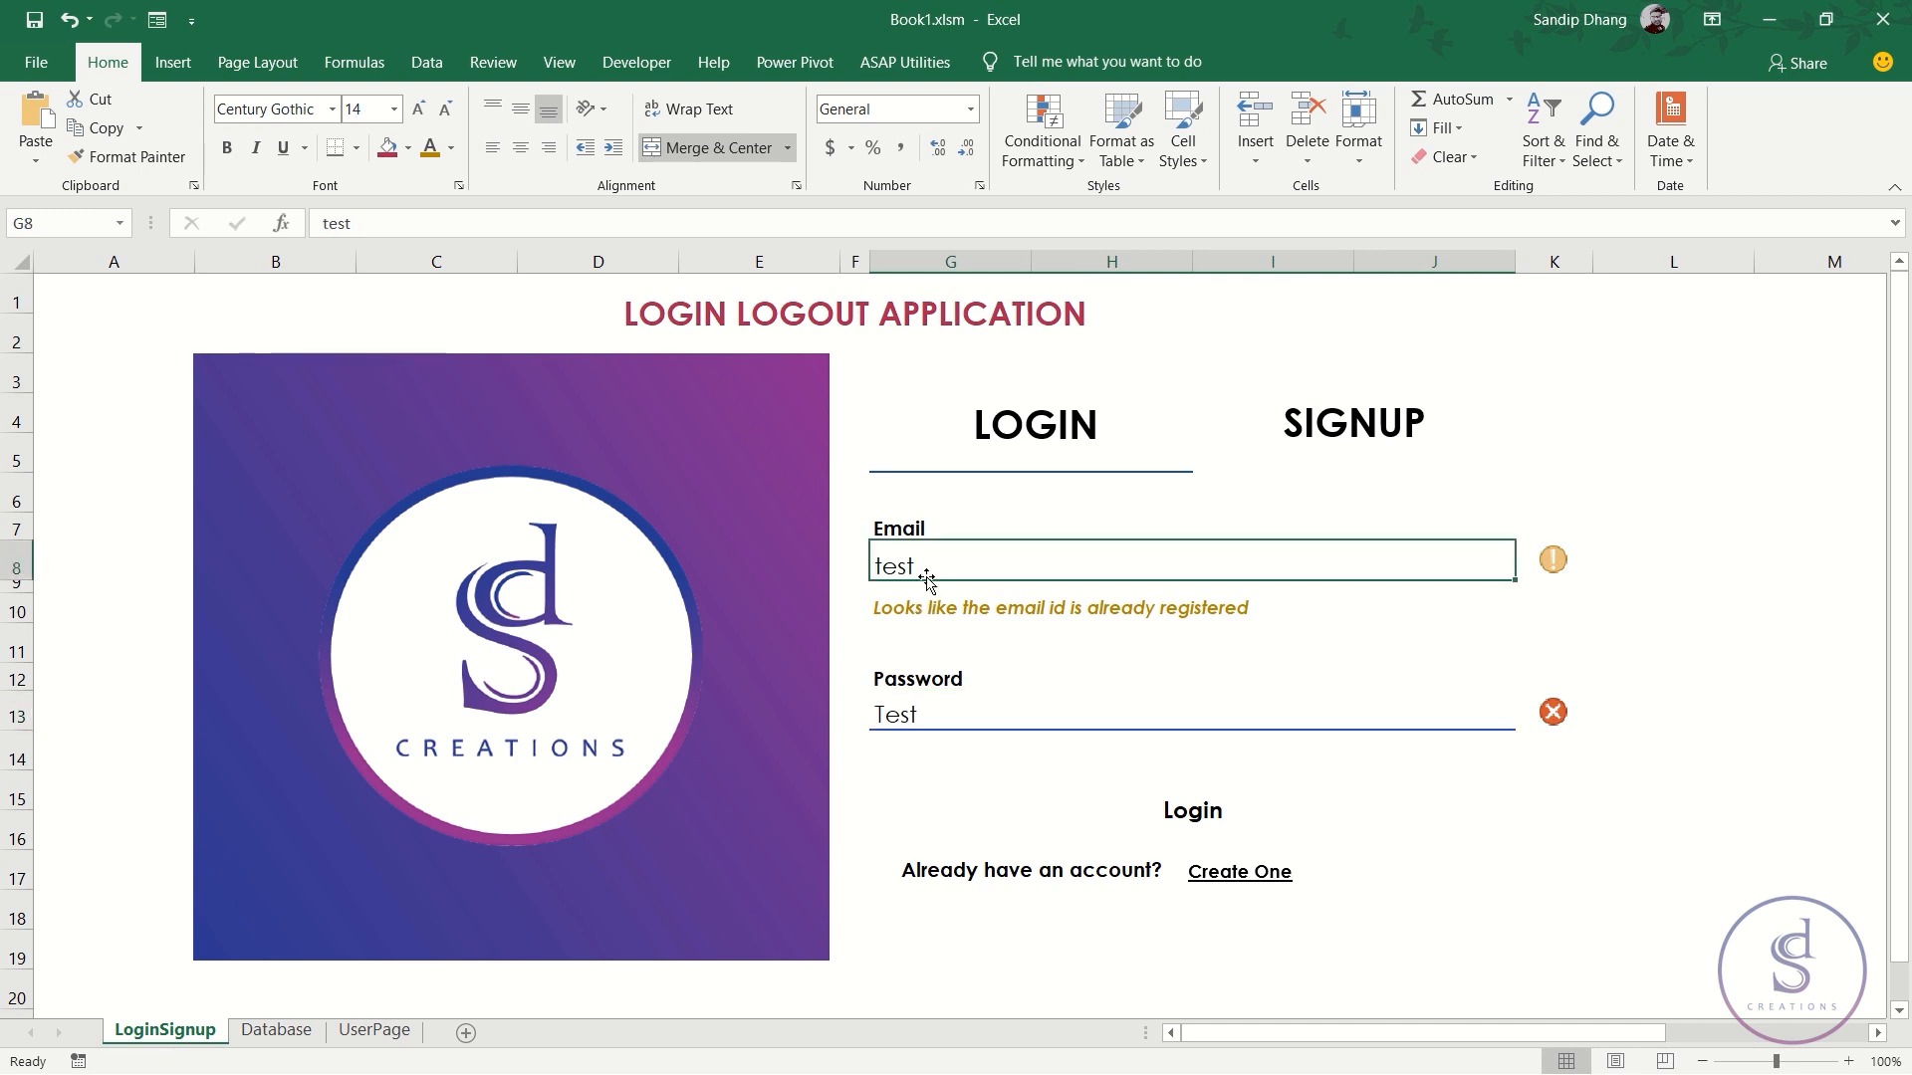
pyautogui.press('Delete')
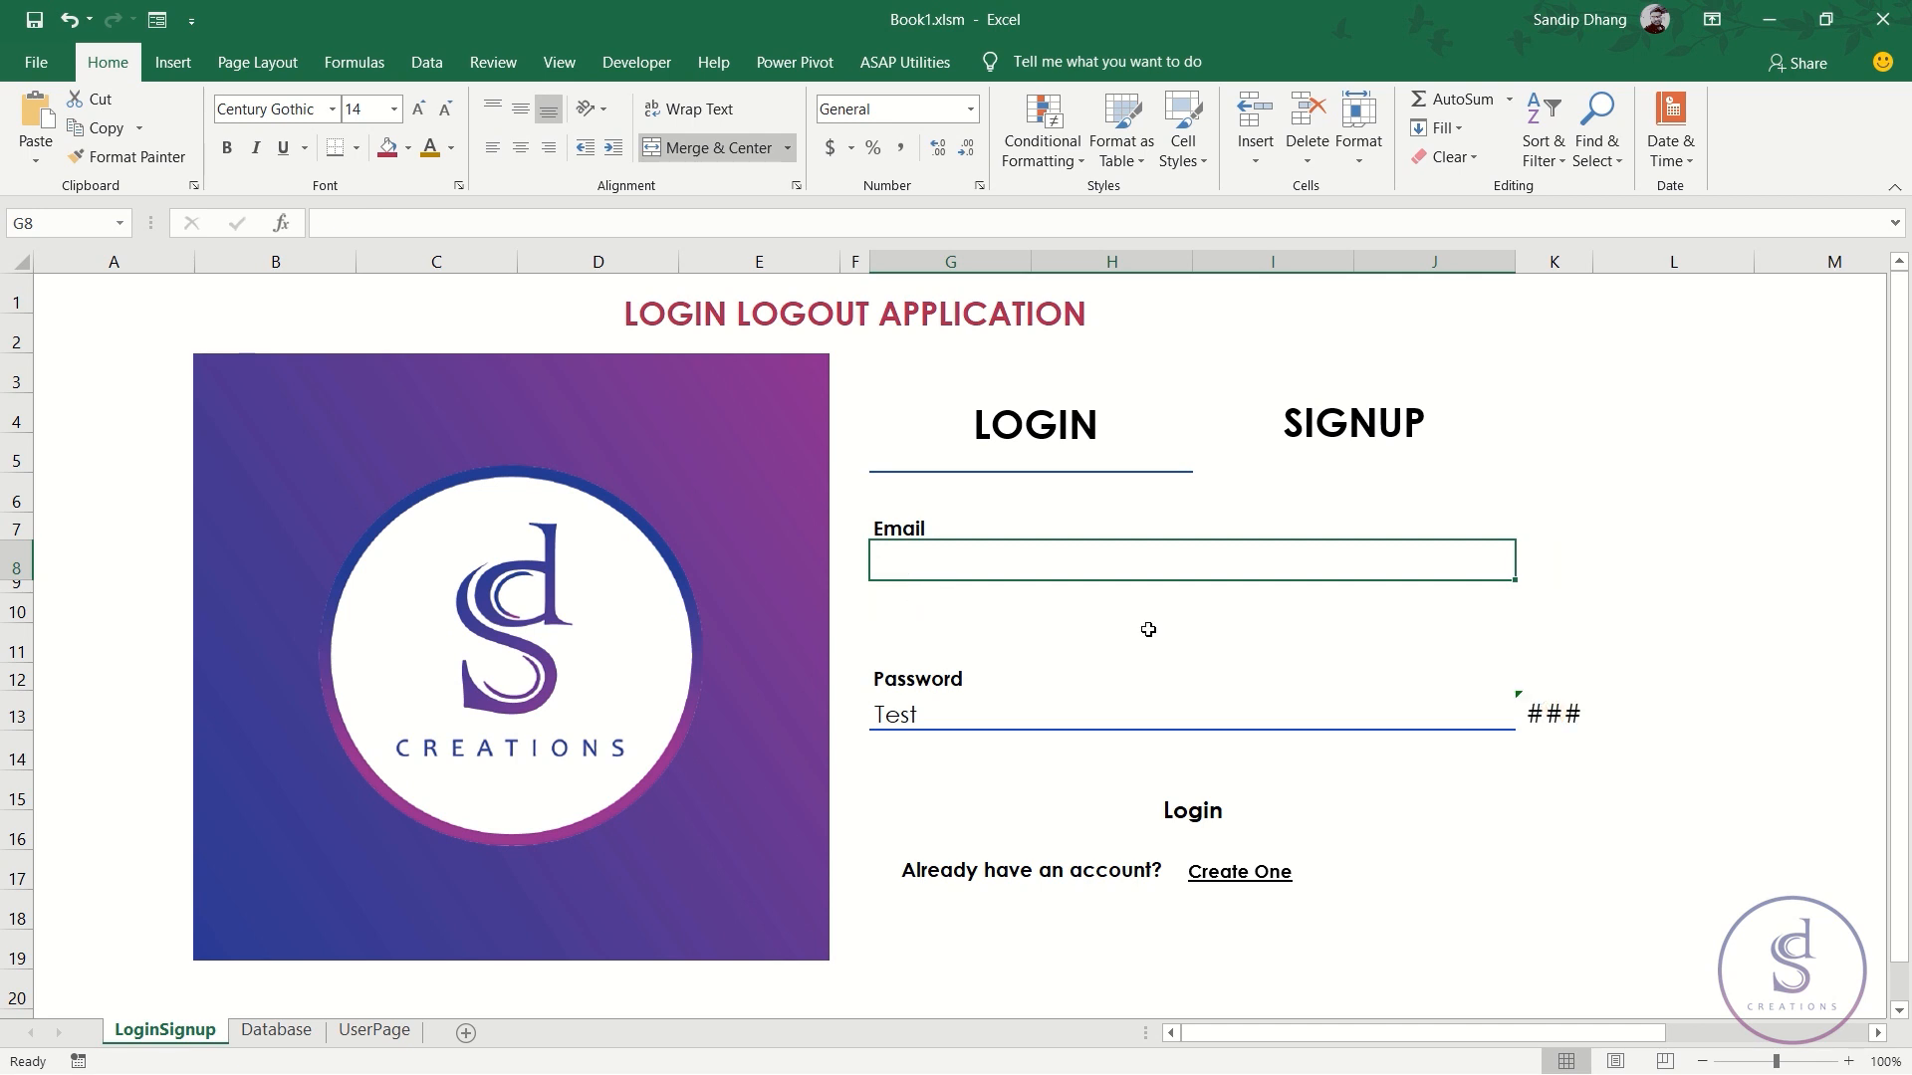
pyautogui.click(951, 719)
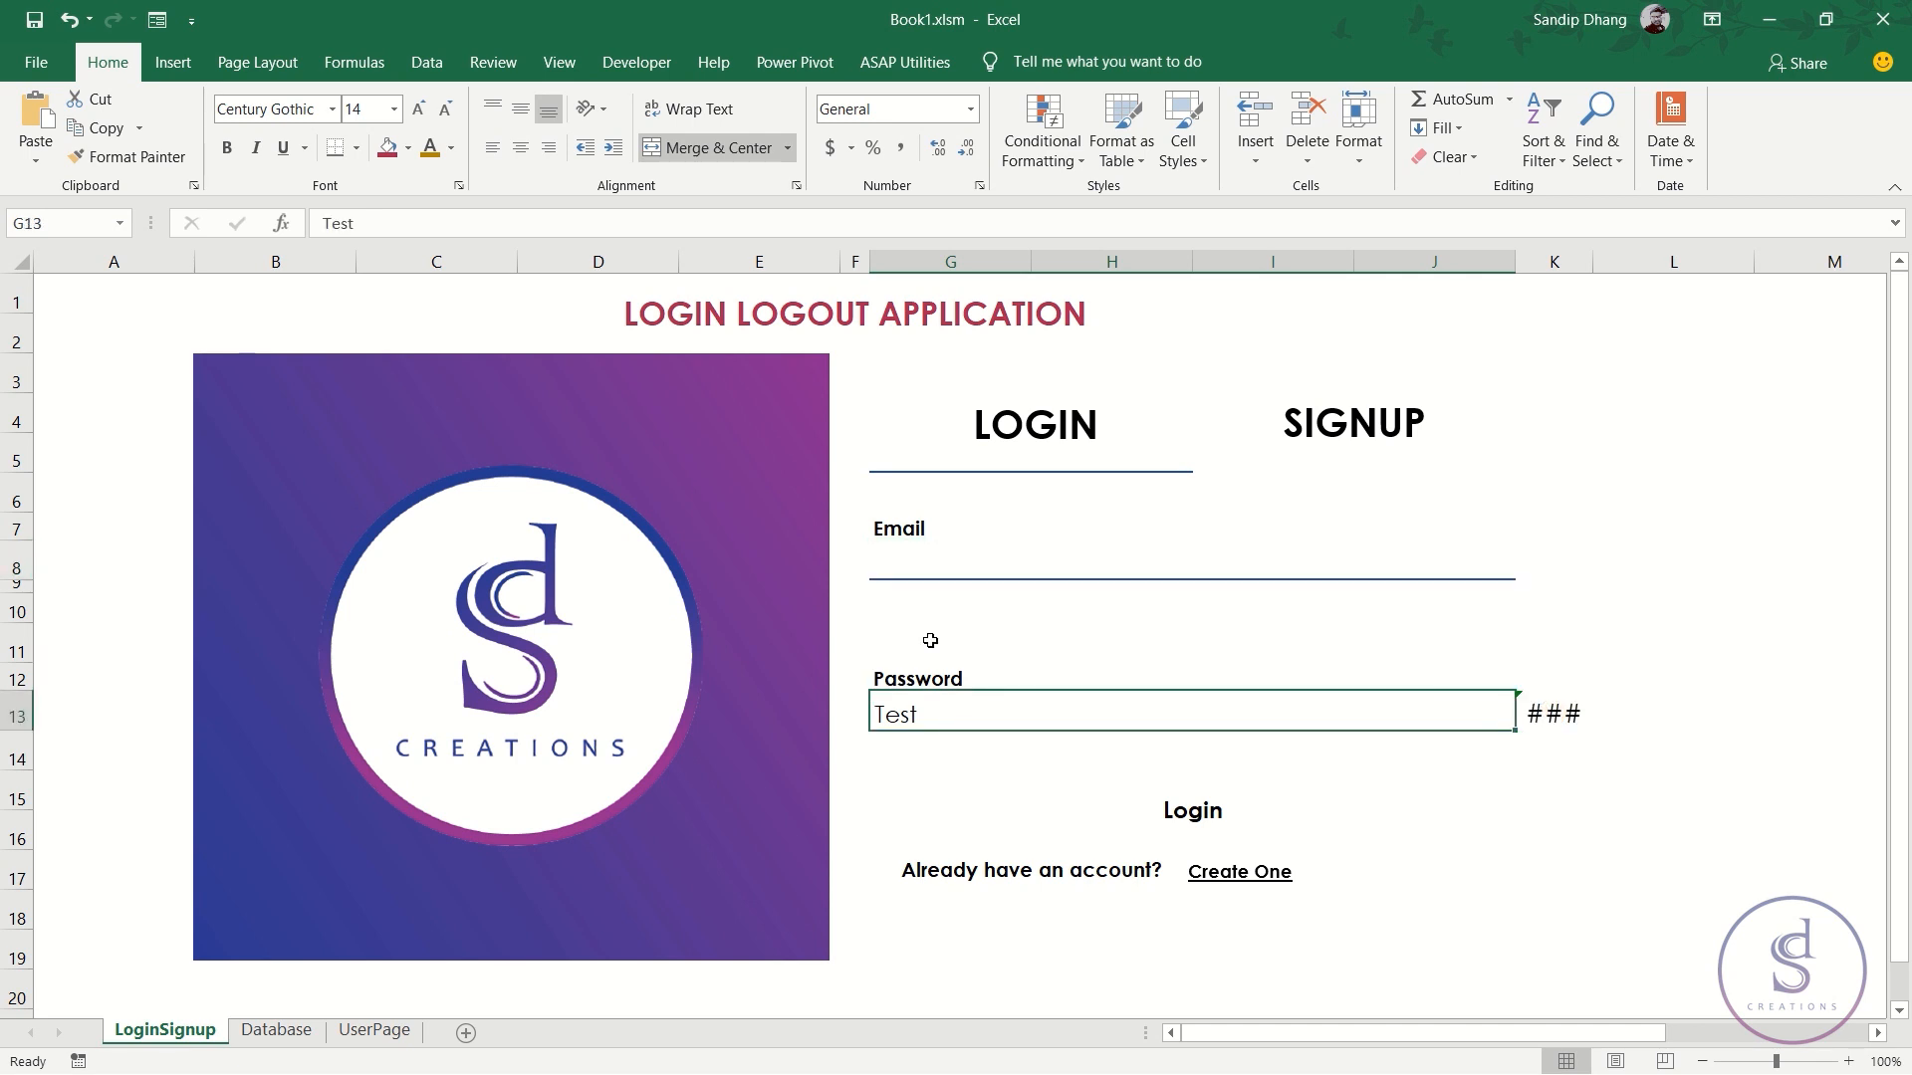
pyautogui.click(1553, 715)
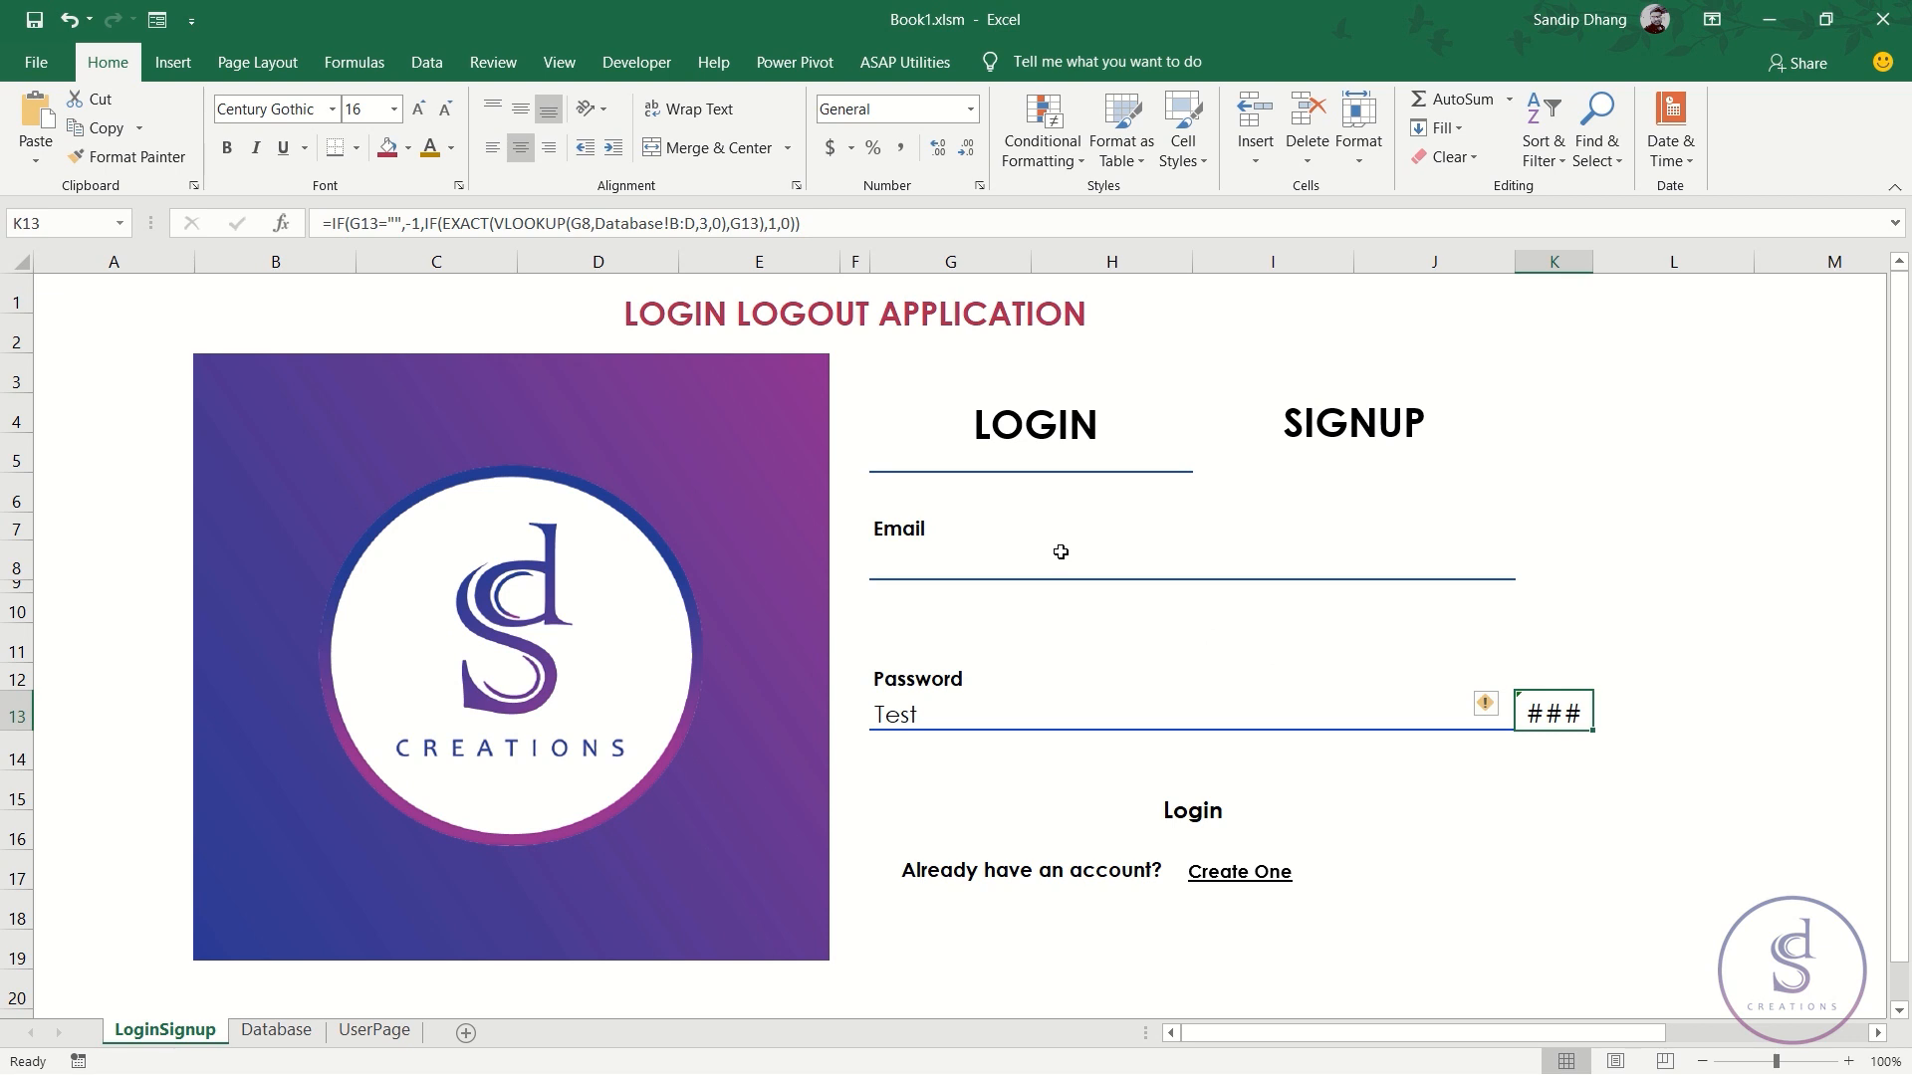
# - Widen column K and wrap K13's check in IF(G8="",-1,...) so an empty email returns -1
pyautogui.doubleClick(1597, 269)
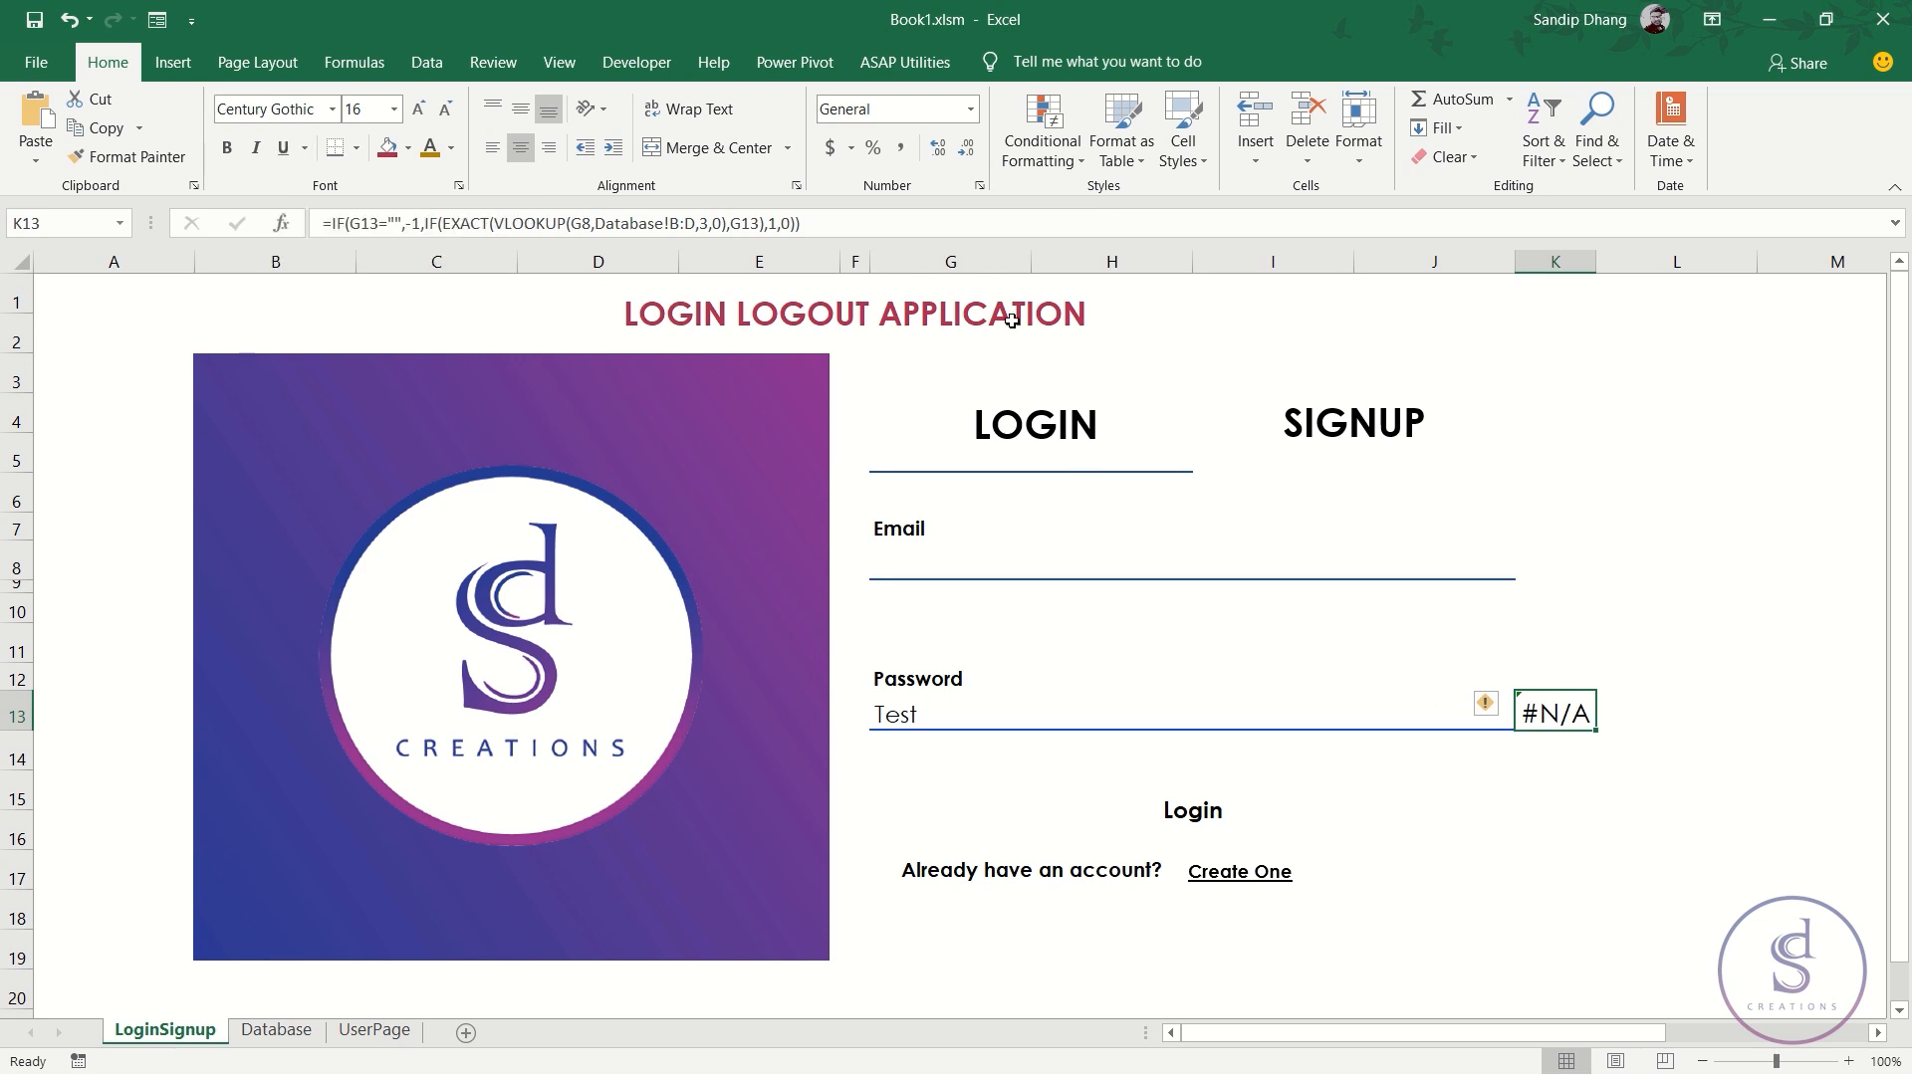
pyautogui.click(426, 227)
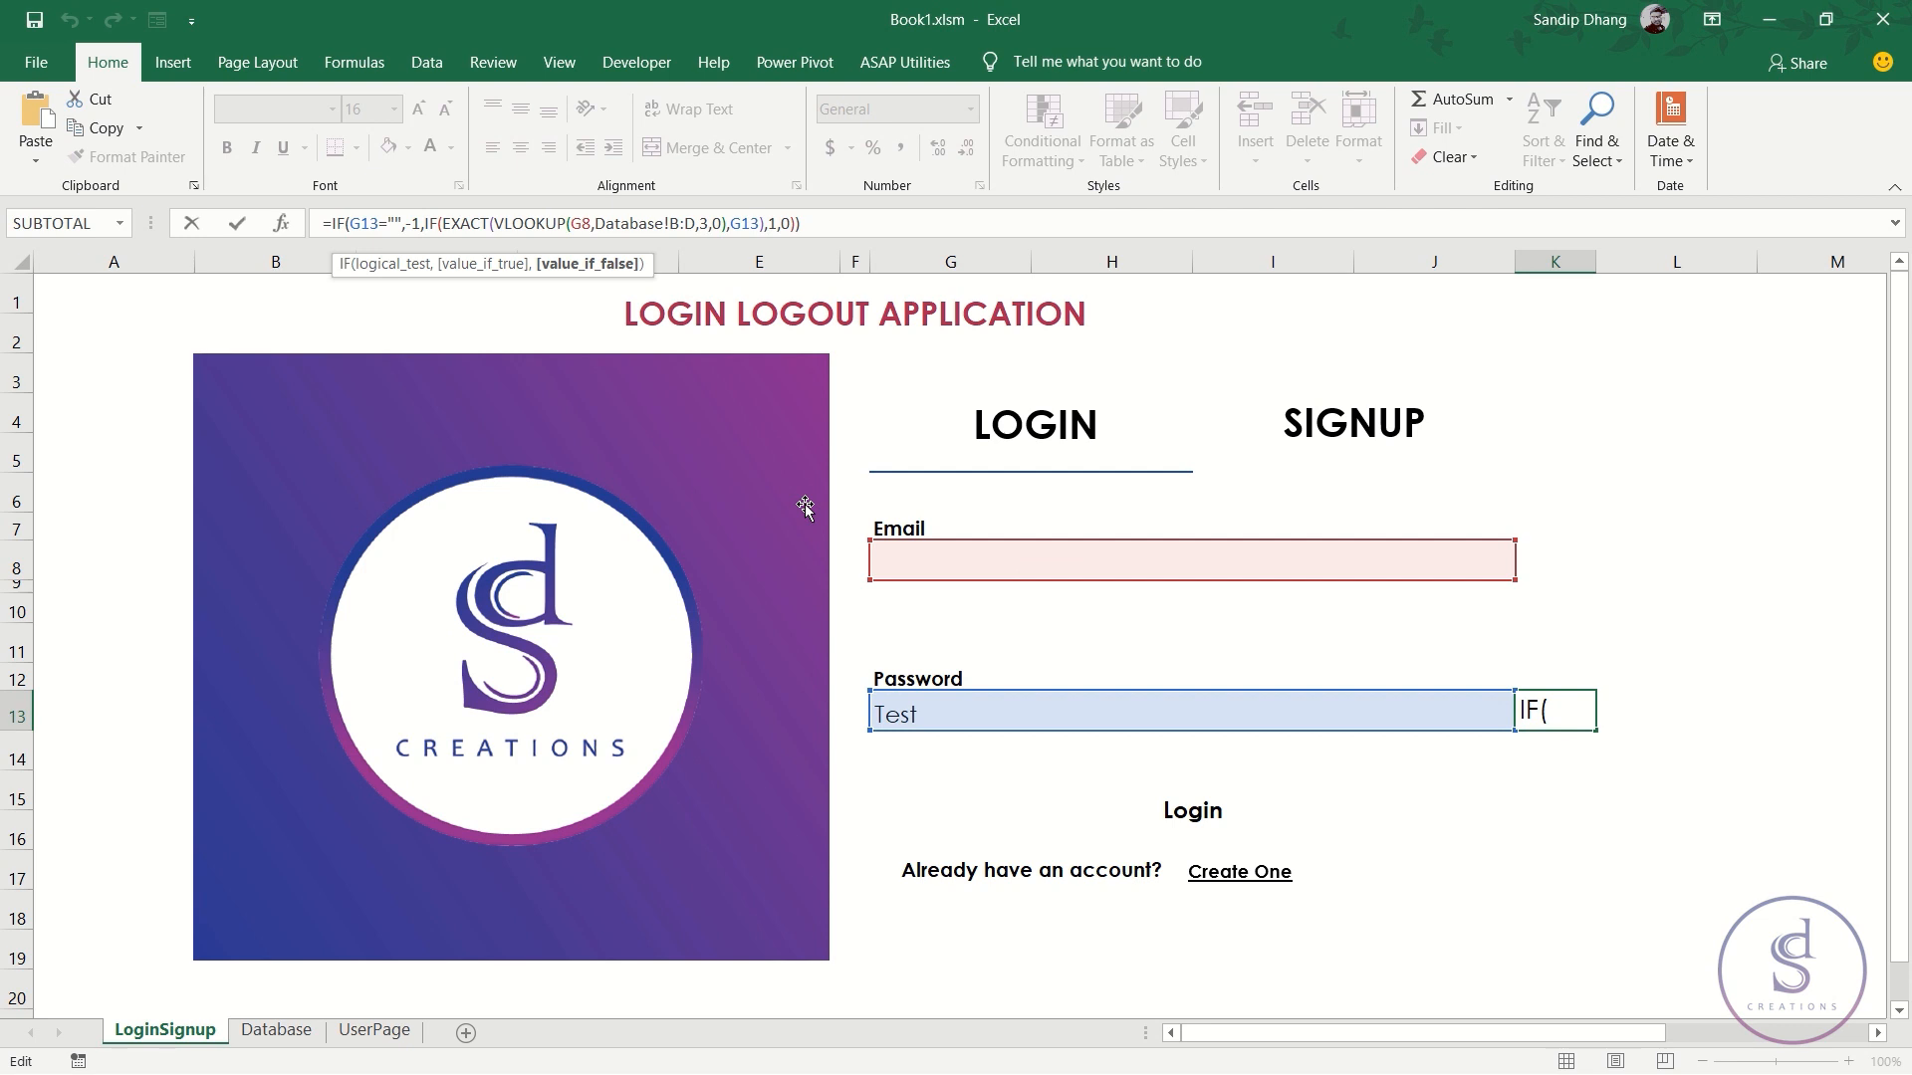
pyautogui.write('IF(')
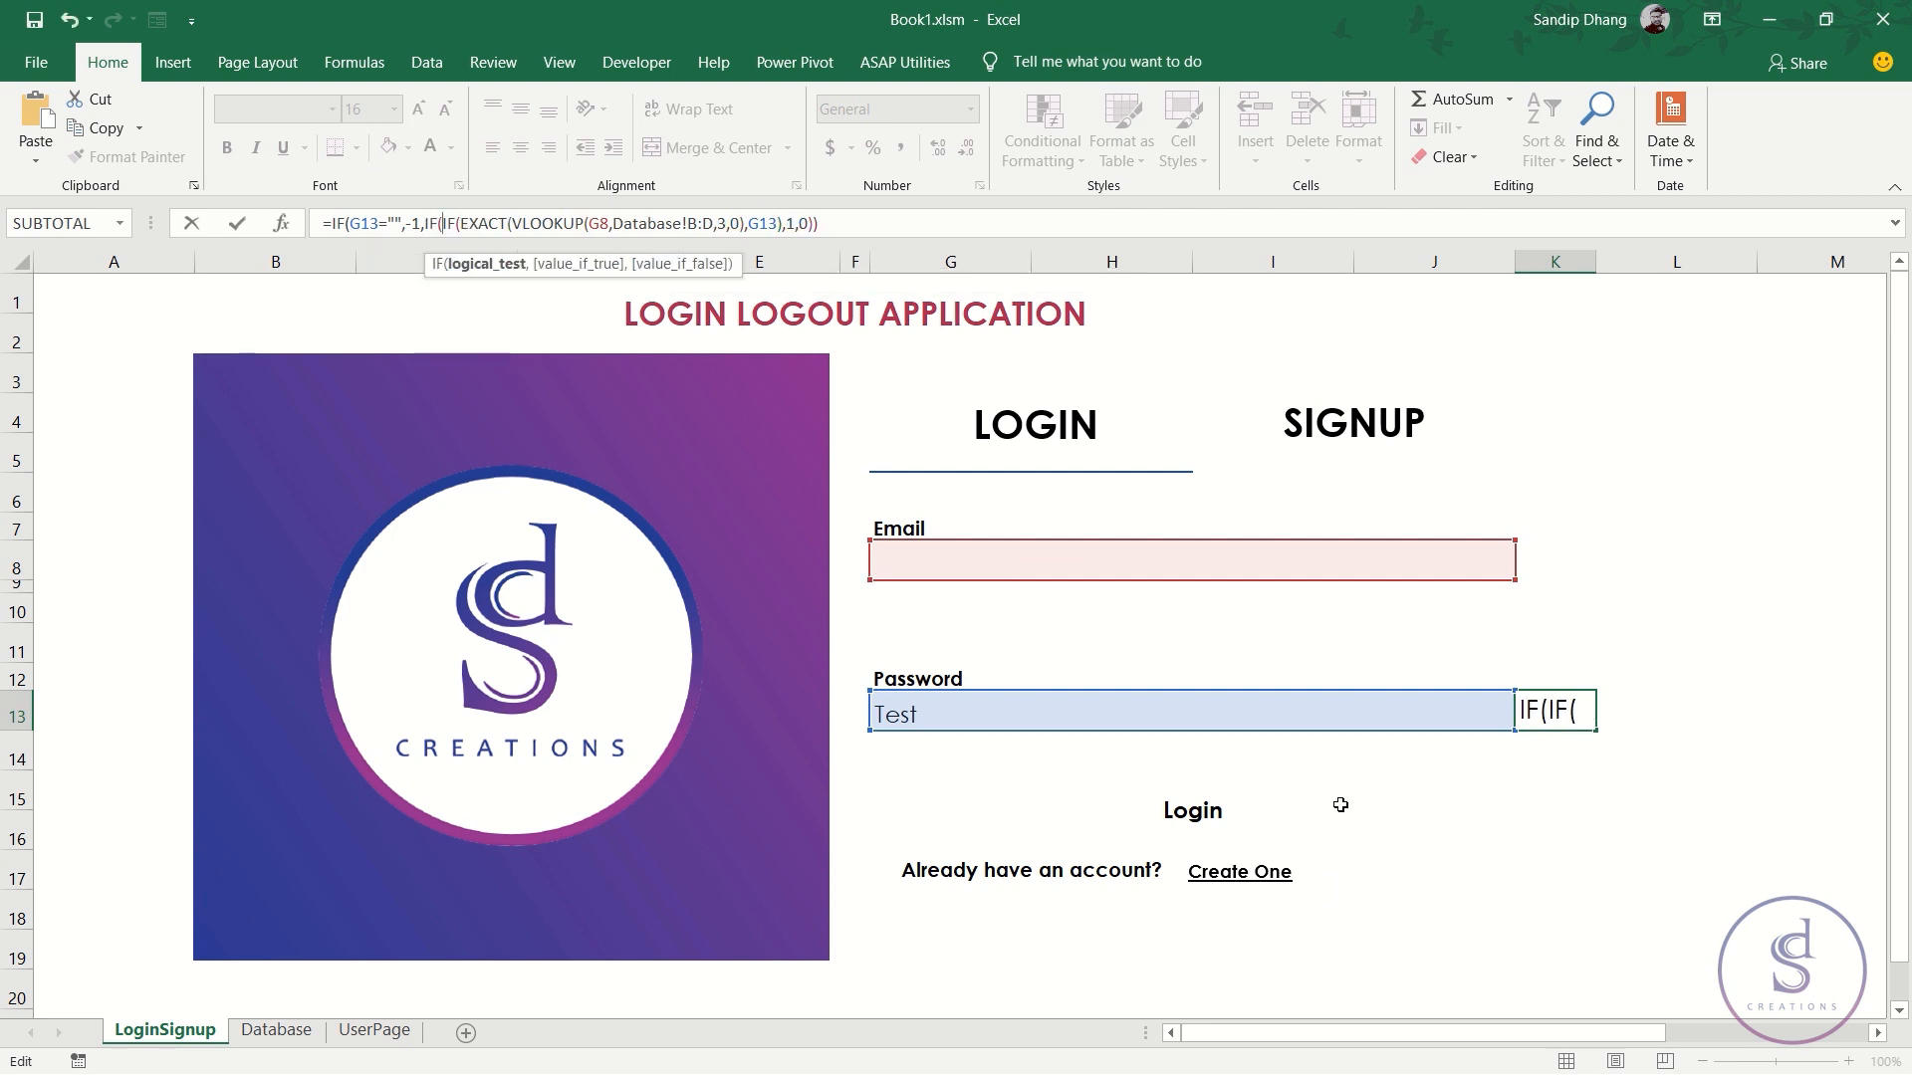
pyautogui.click(1023, 554)
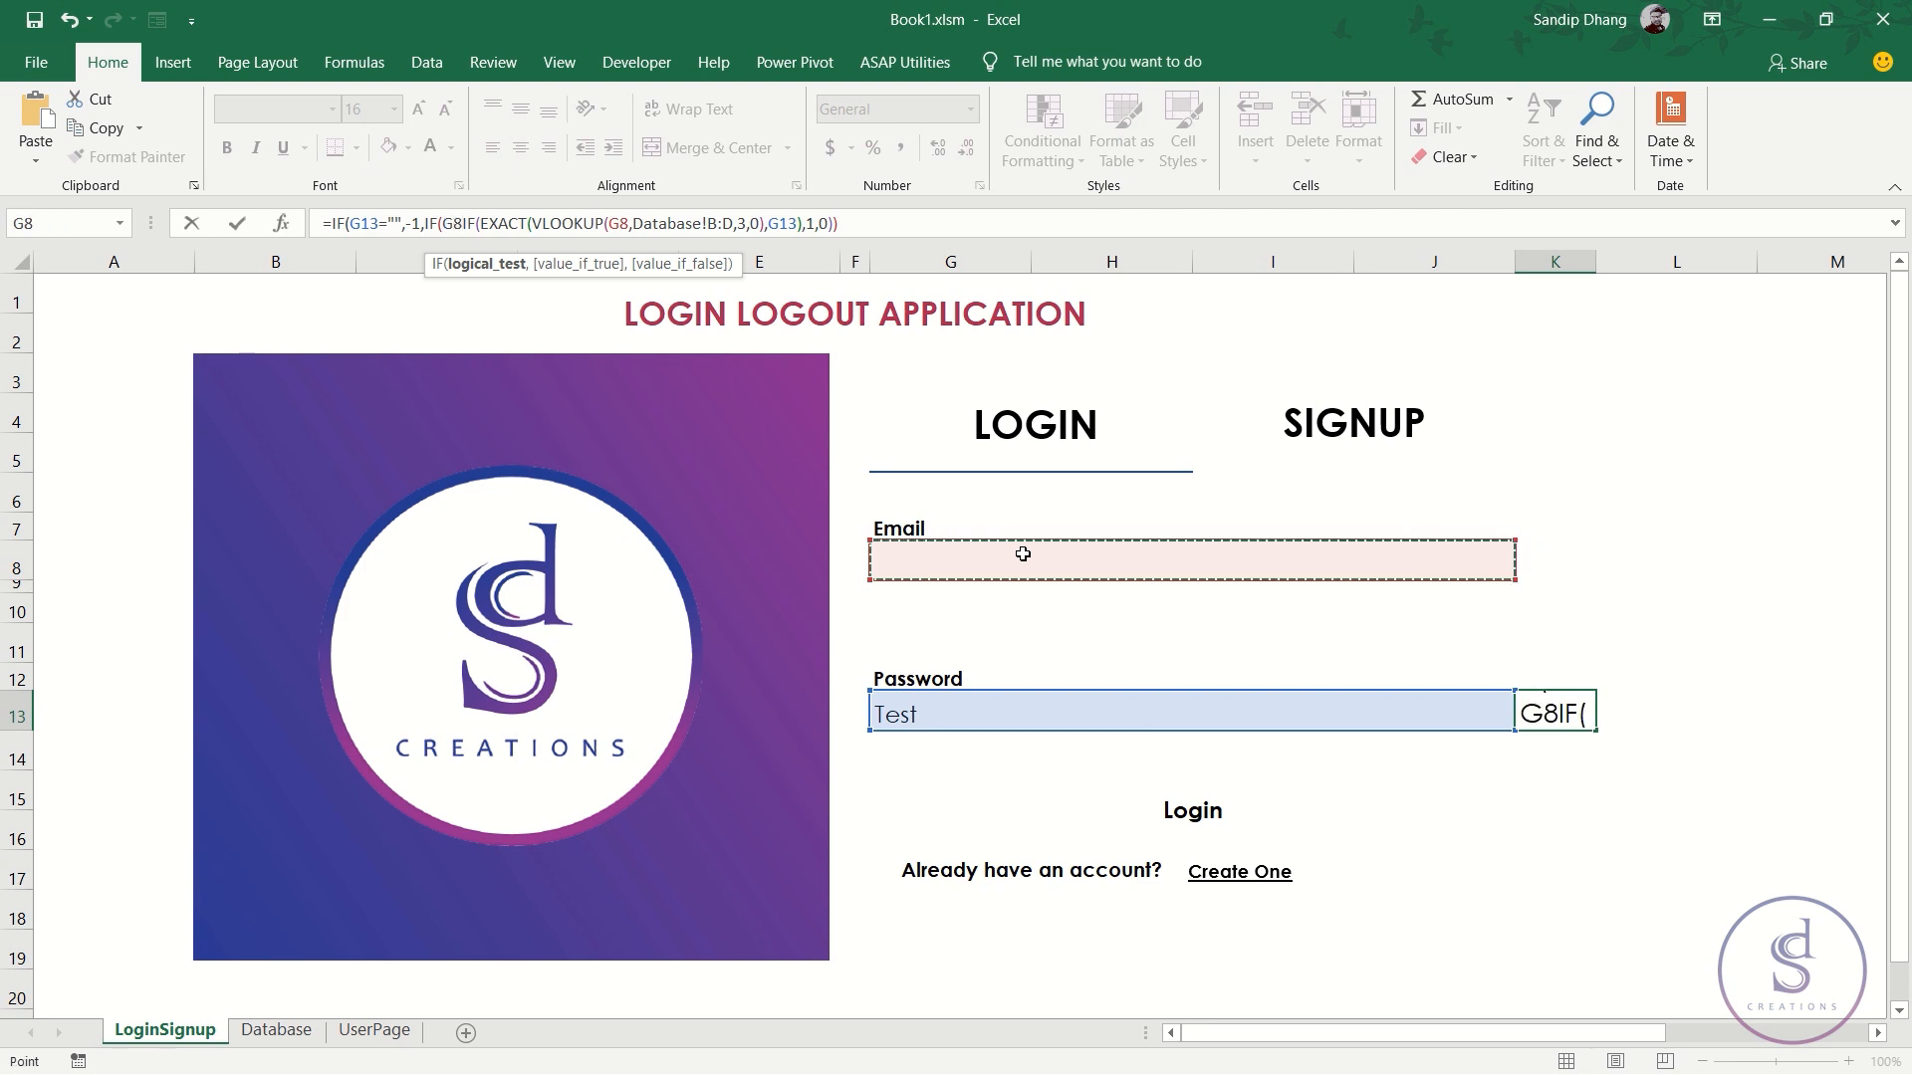
pyautogui.write('=""')
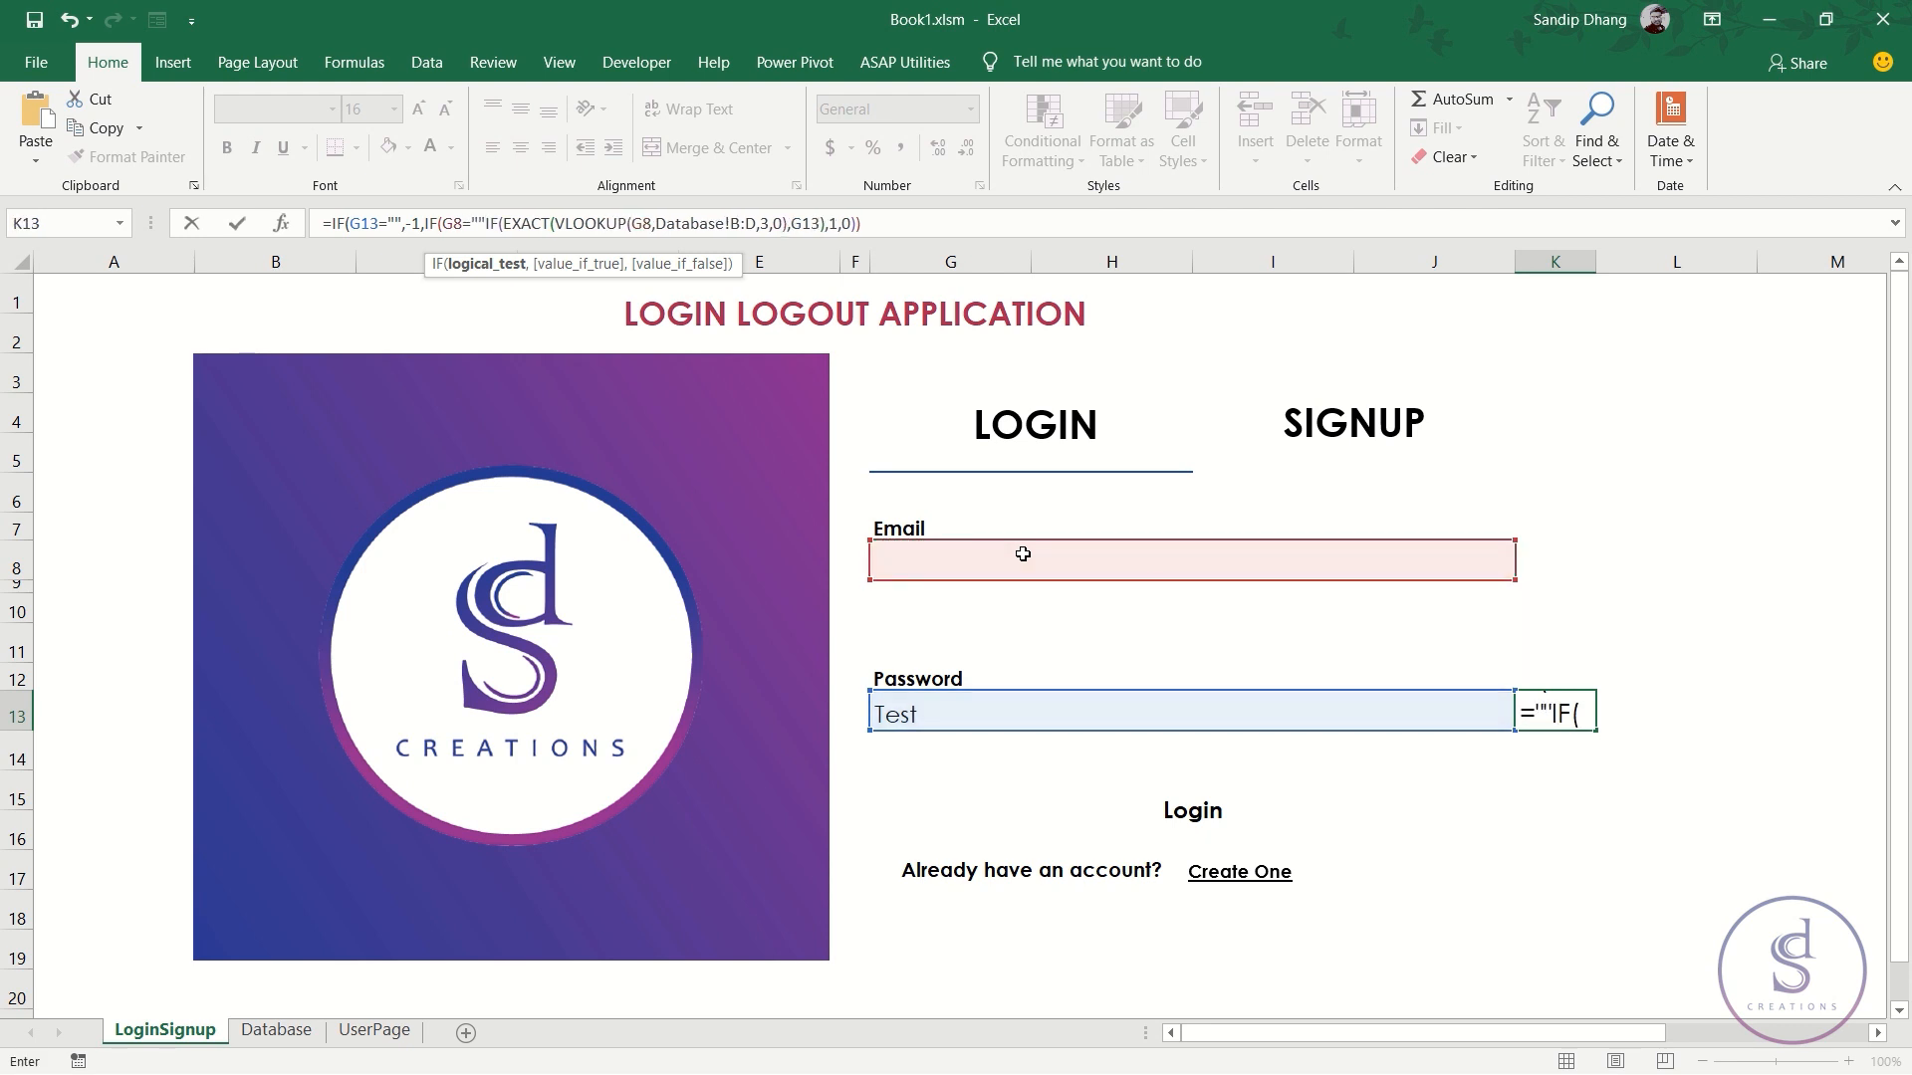
pyautogui.write(',-1')
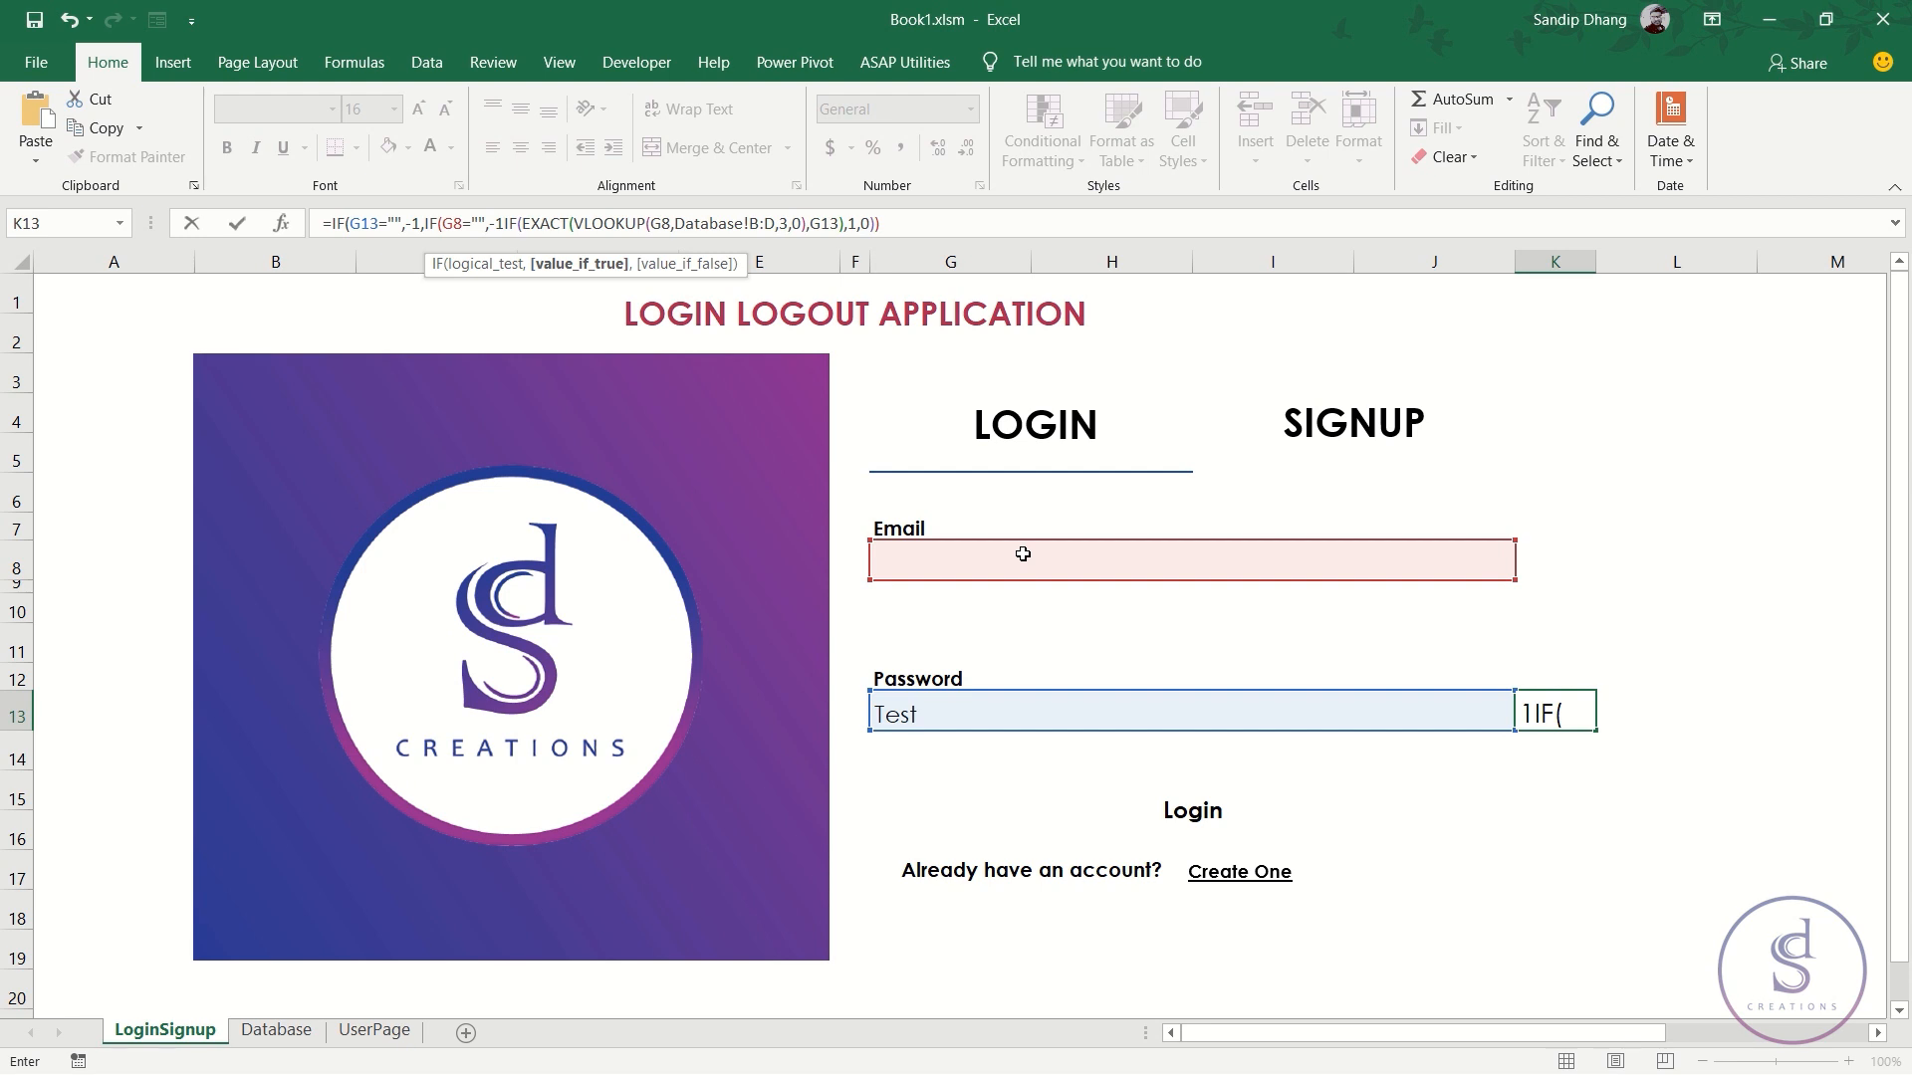
pyautogui.write(',')
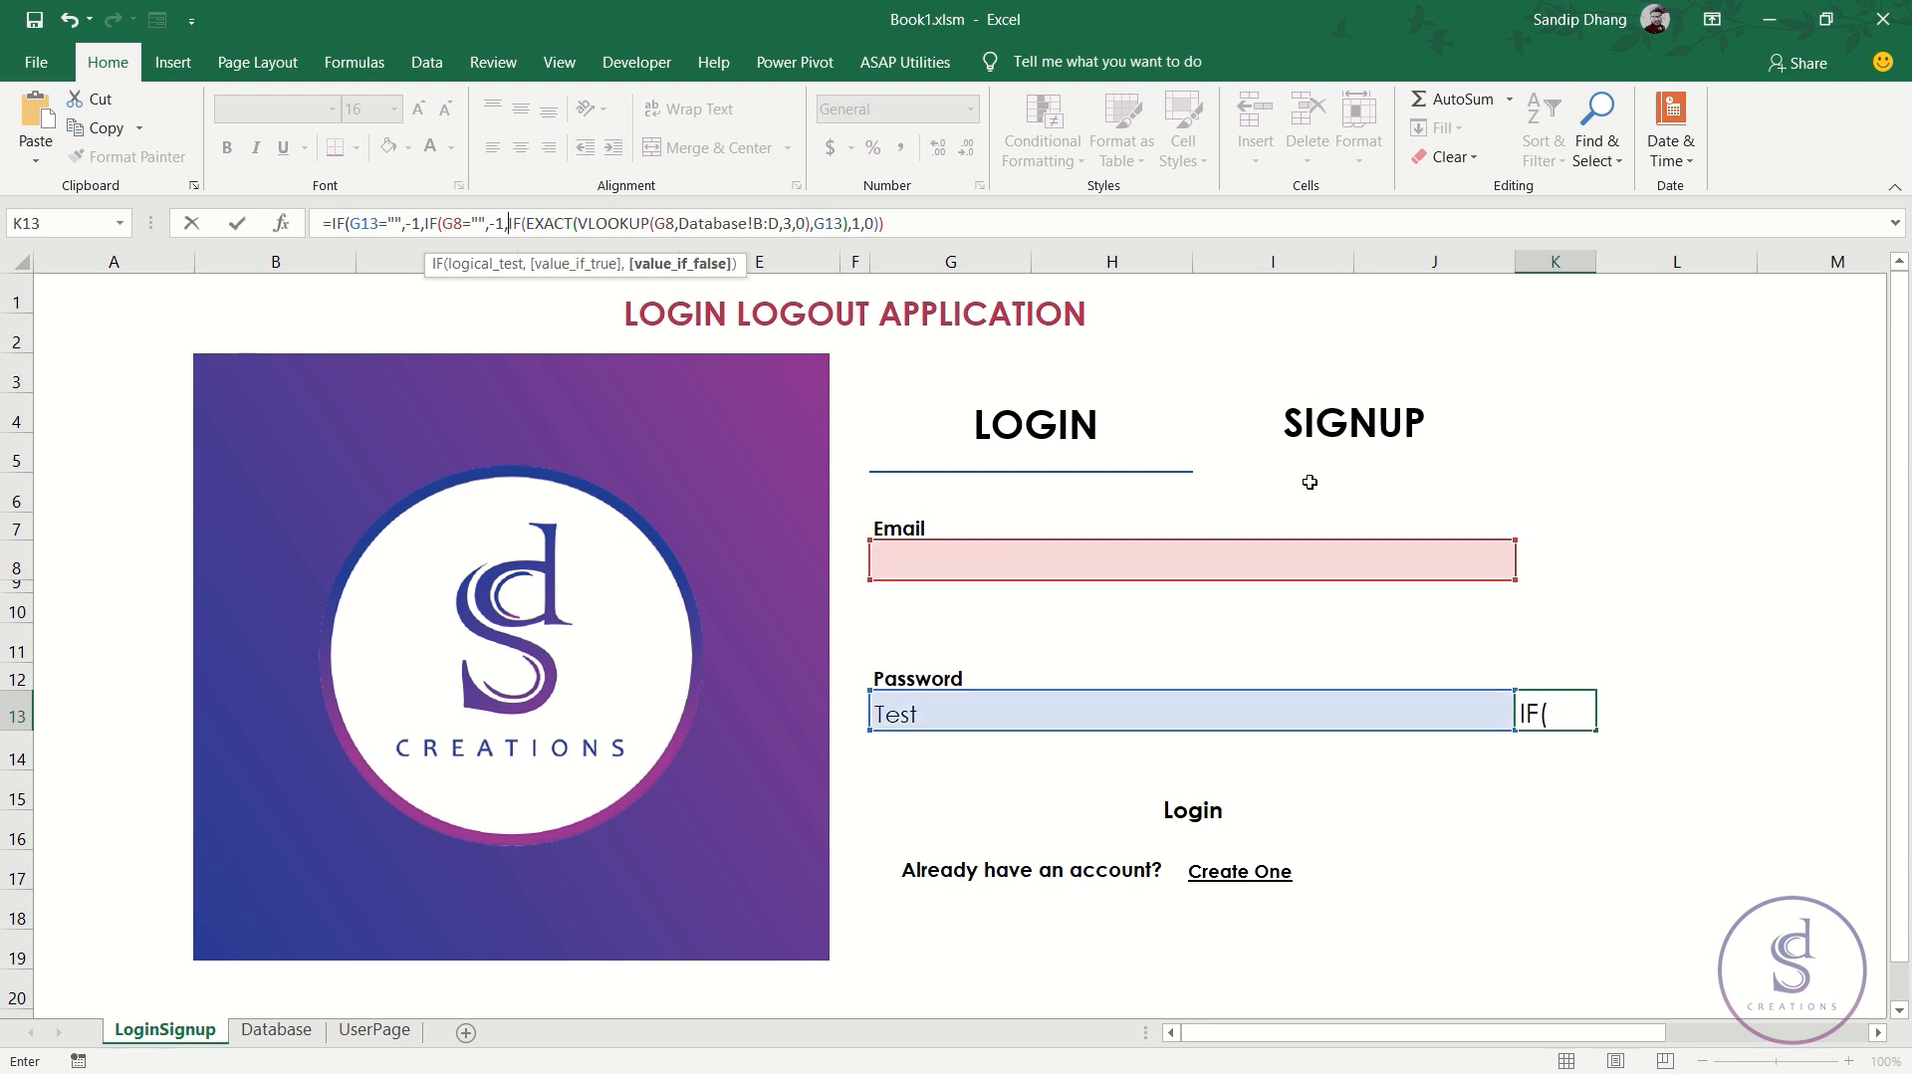
pyautogui.click(895, 221)
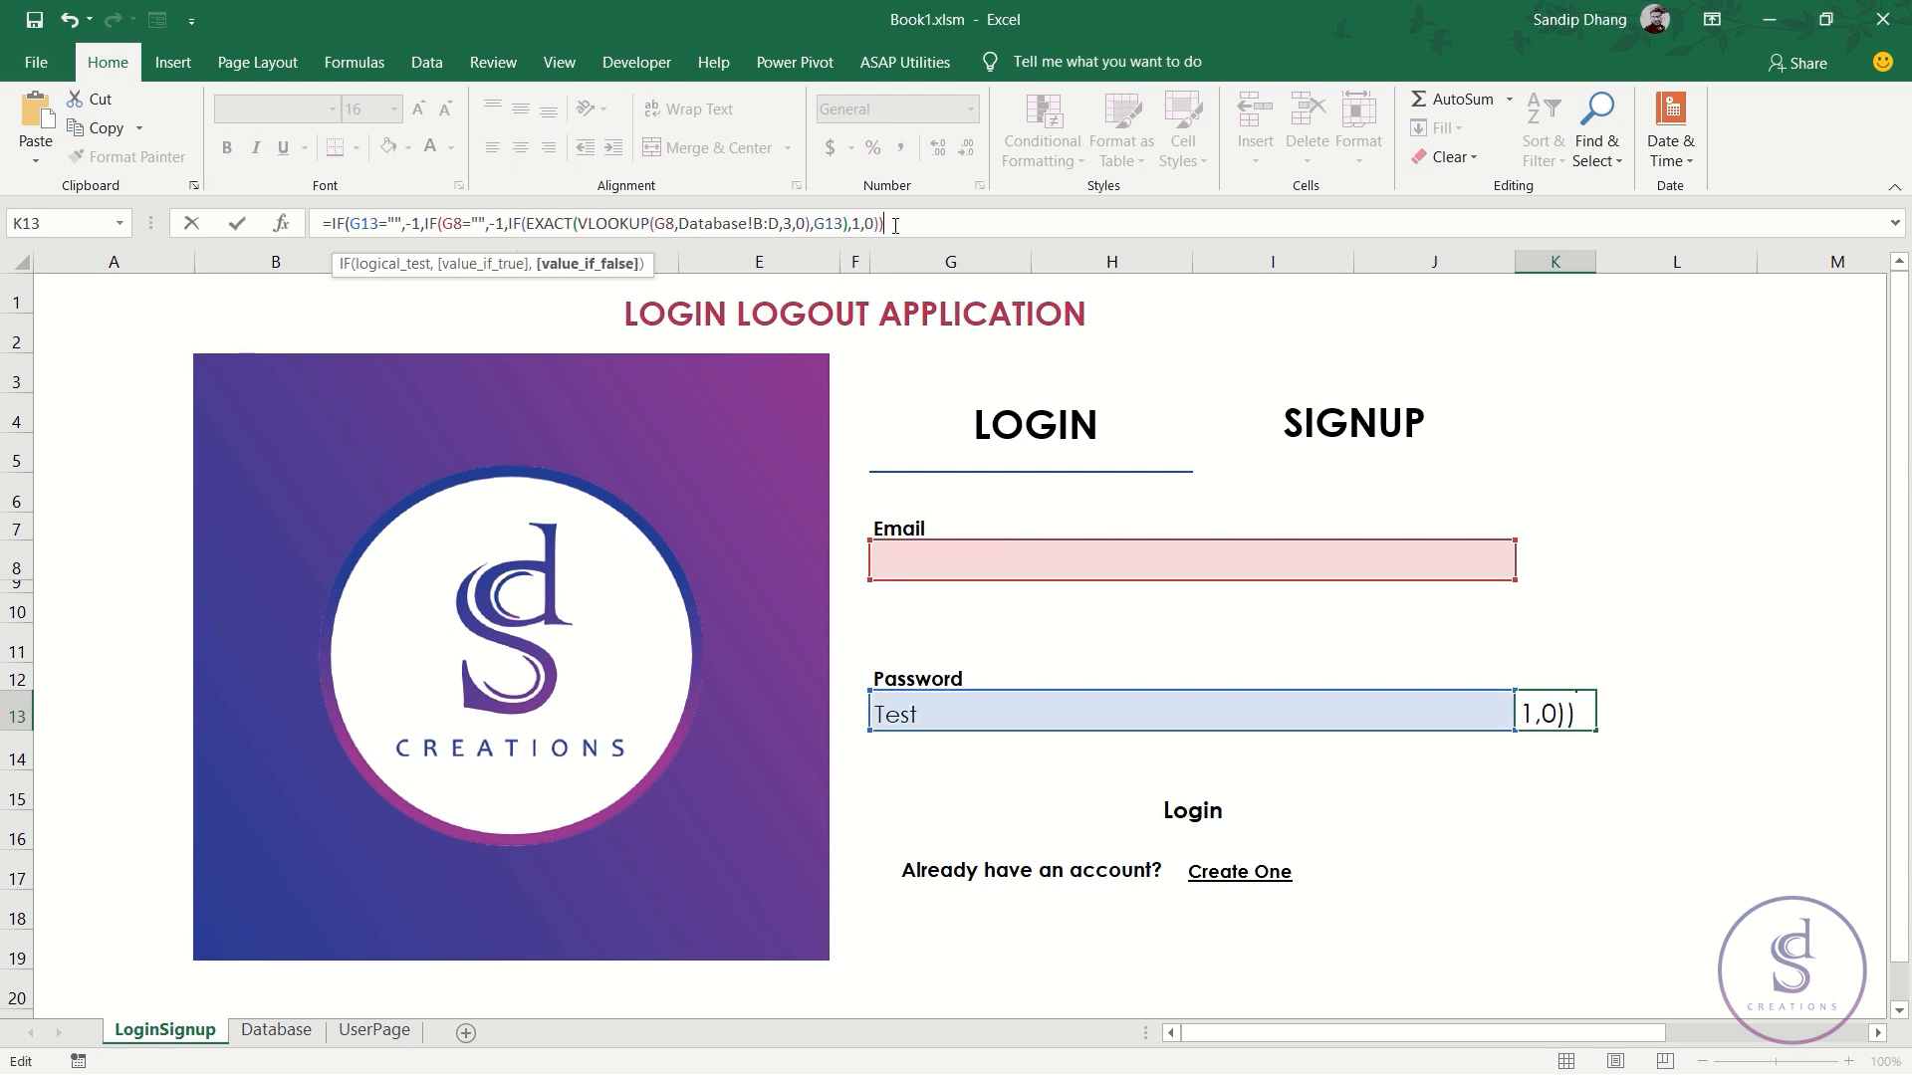
pyautogui.write(')')
pyautogui.hotkey('ctrl', 'Return')
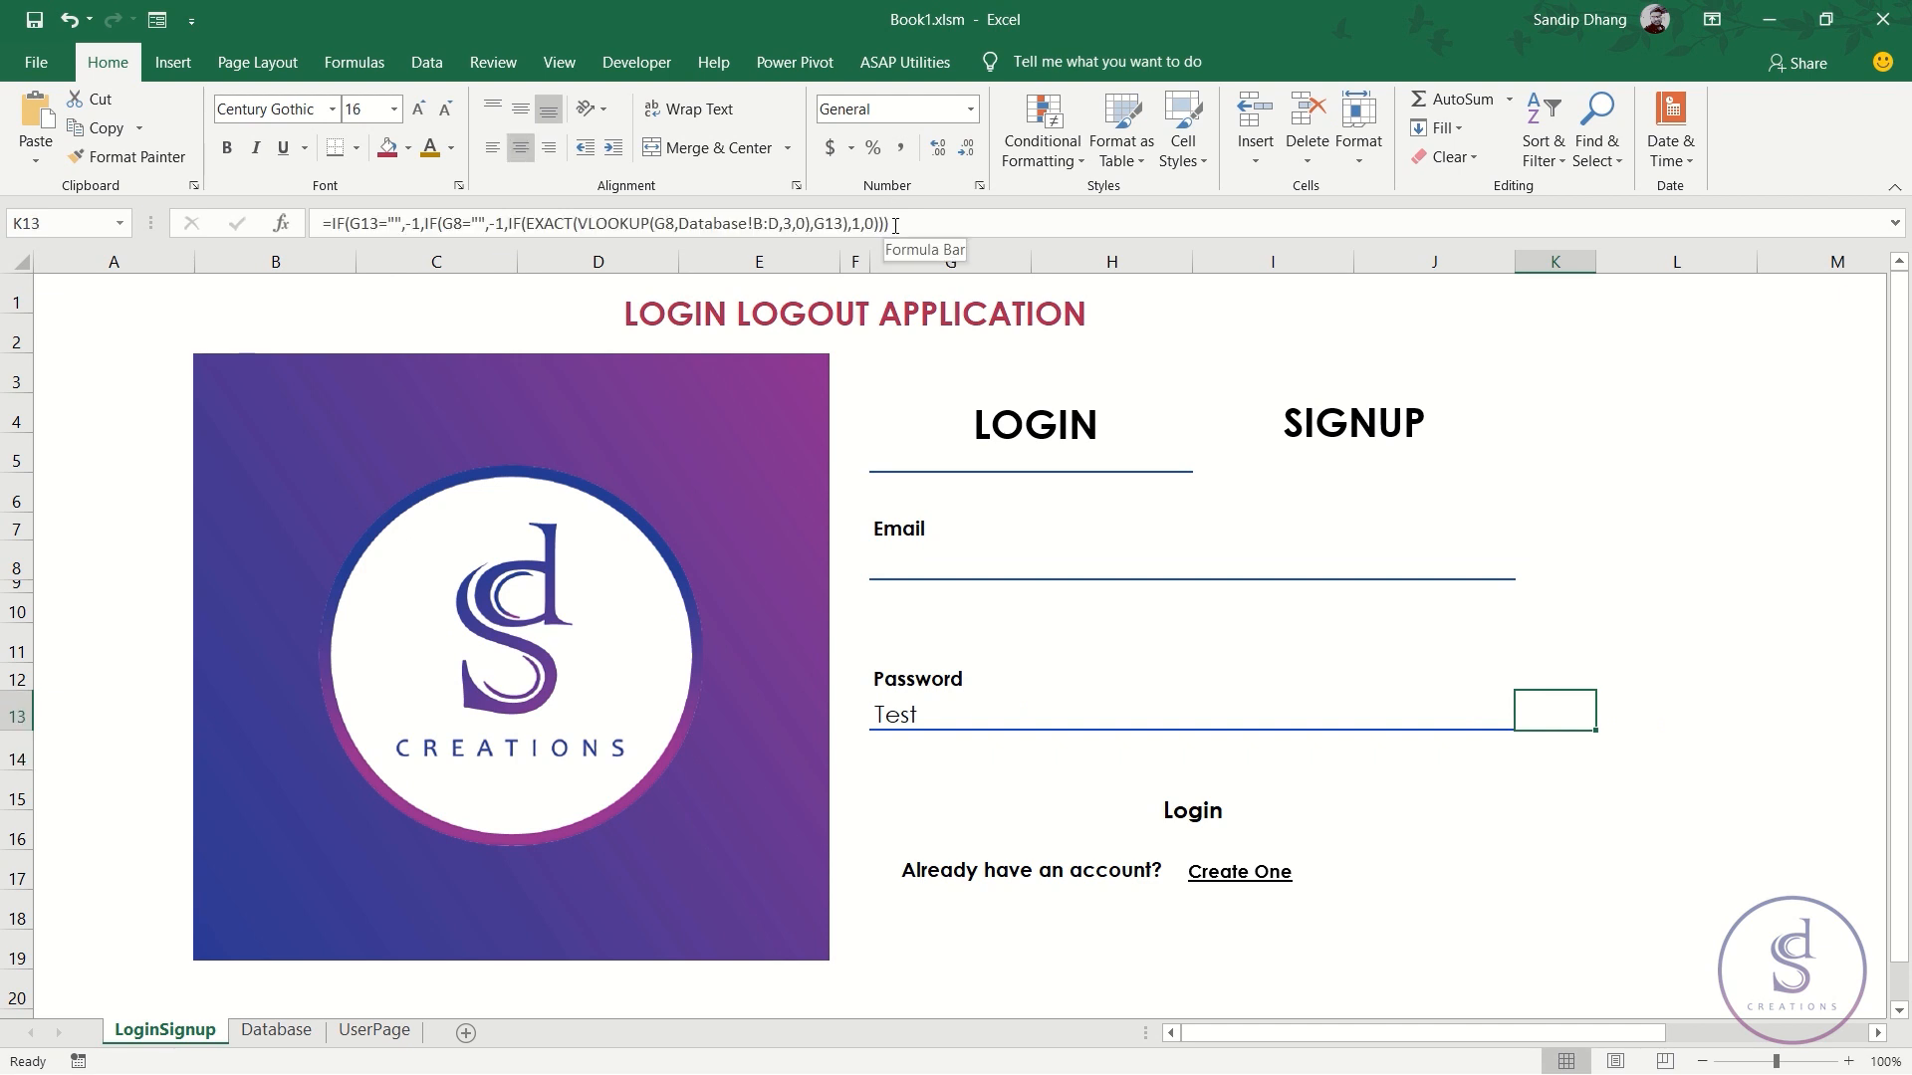
# - Clear the password, then enter test as both email and password to see the warning and green tick
pyautogui.click(984, 570)
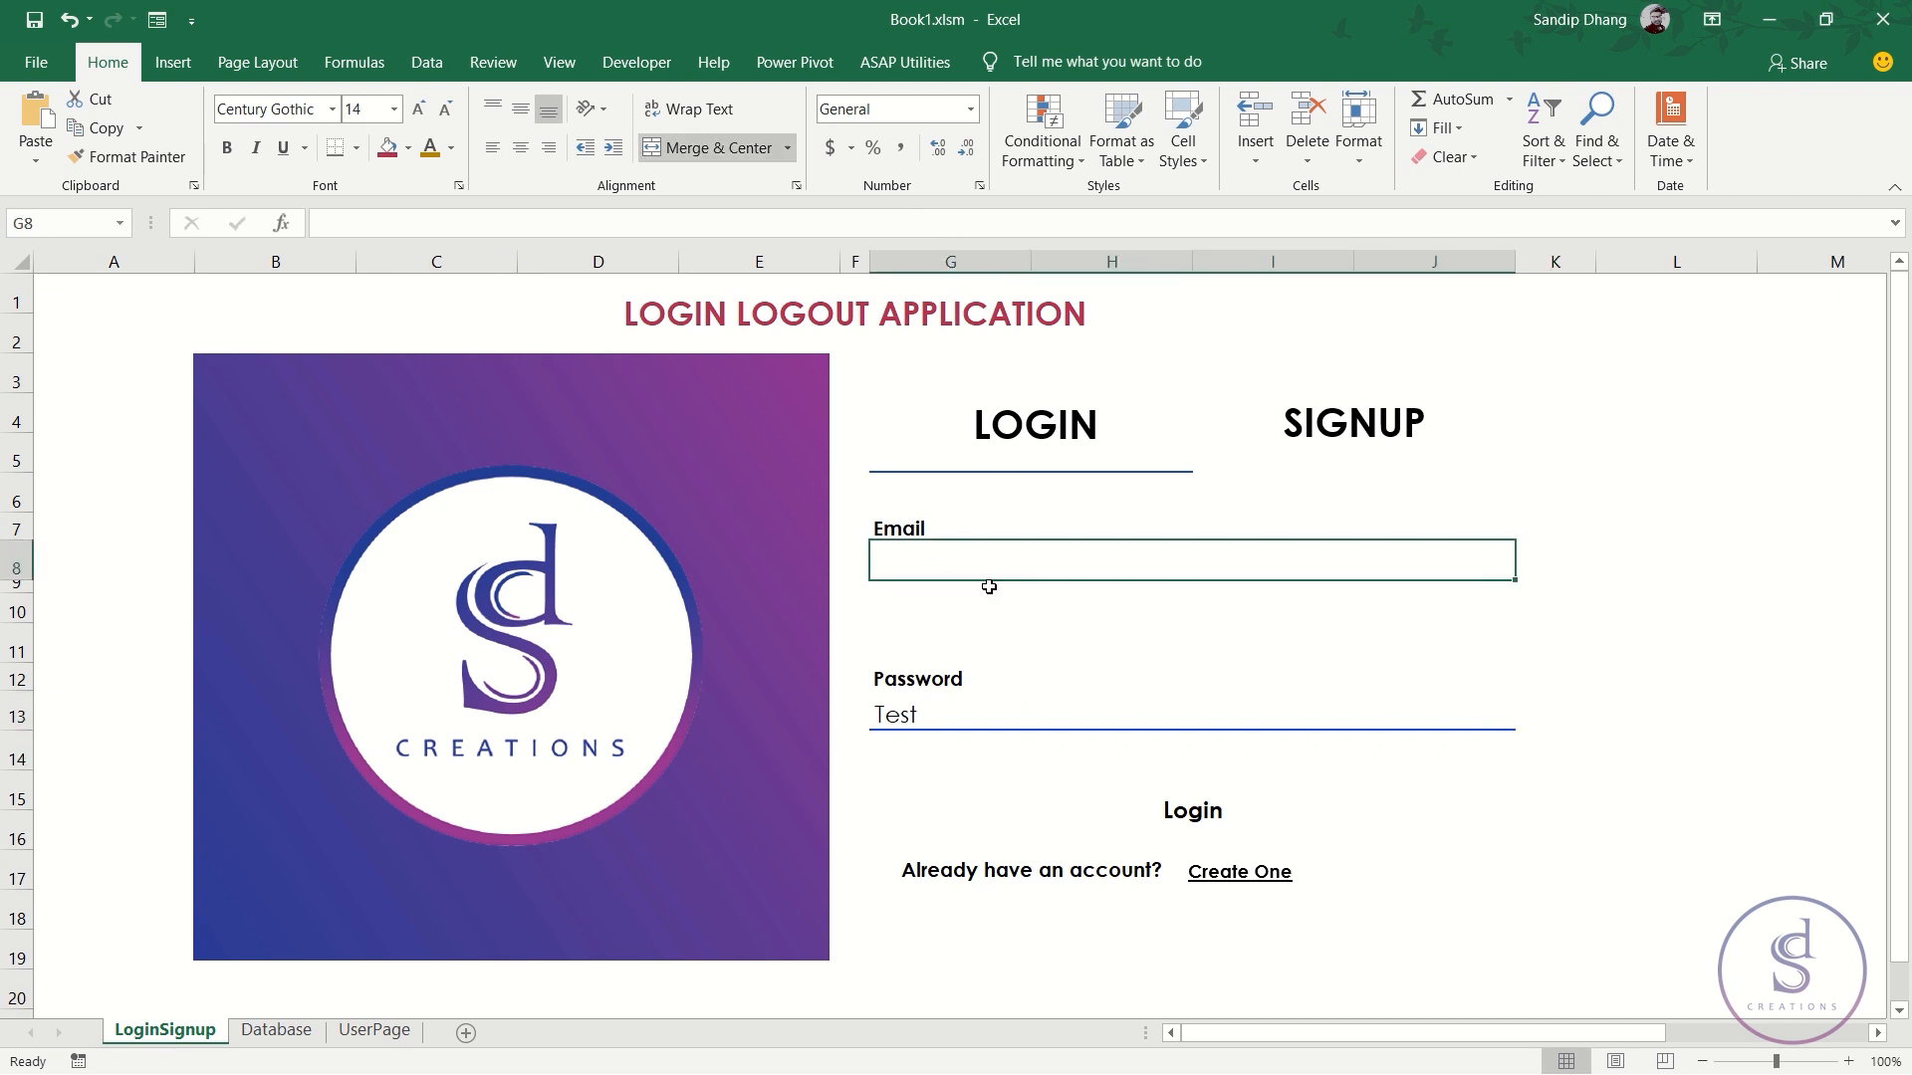
pyautogui.click(985, 714)
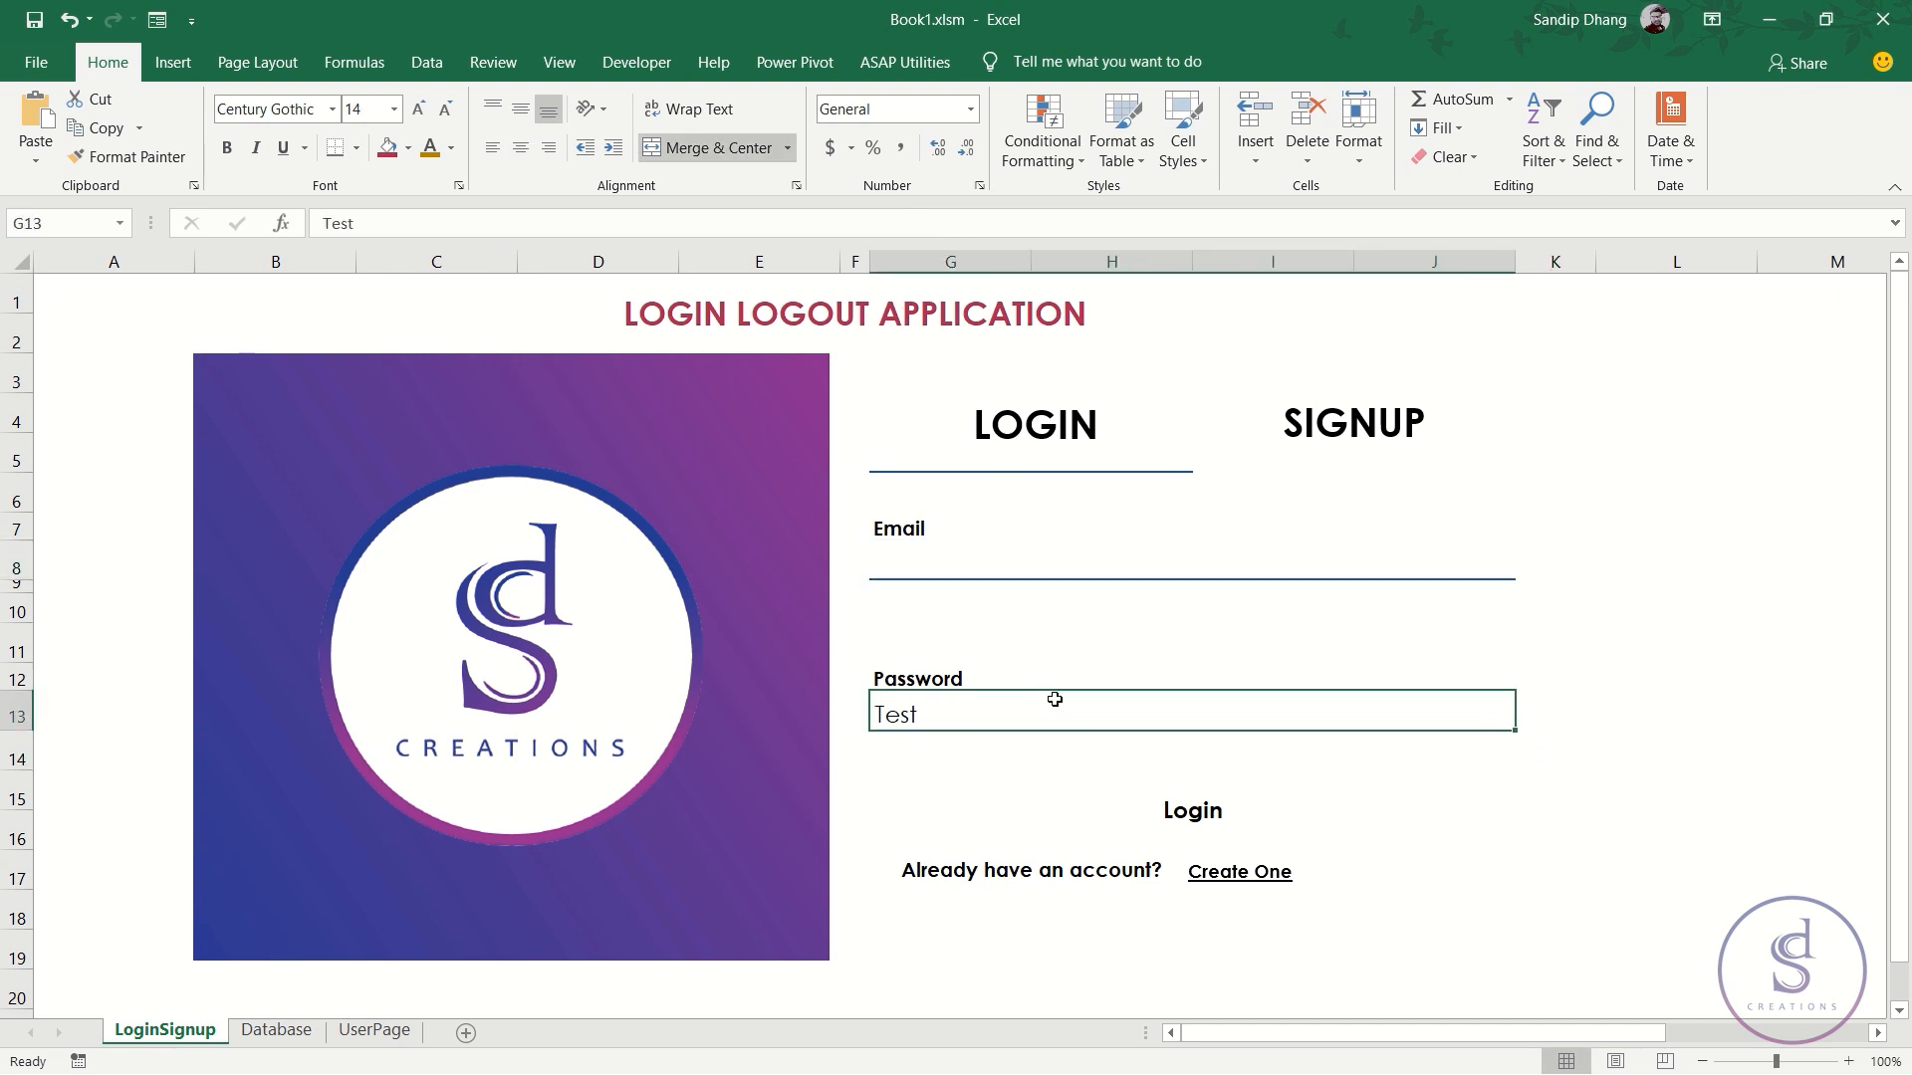
pyautogui.press('Delete')
pyautogui.click(1010, 560)
pyautogui.write('tets')
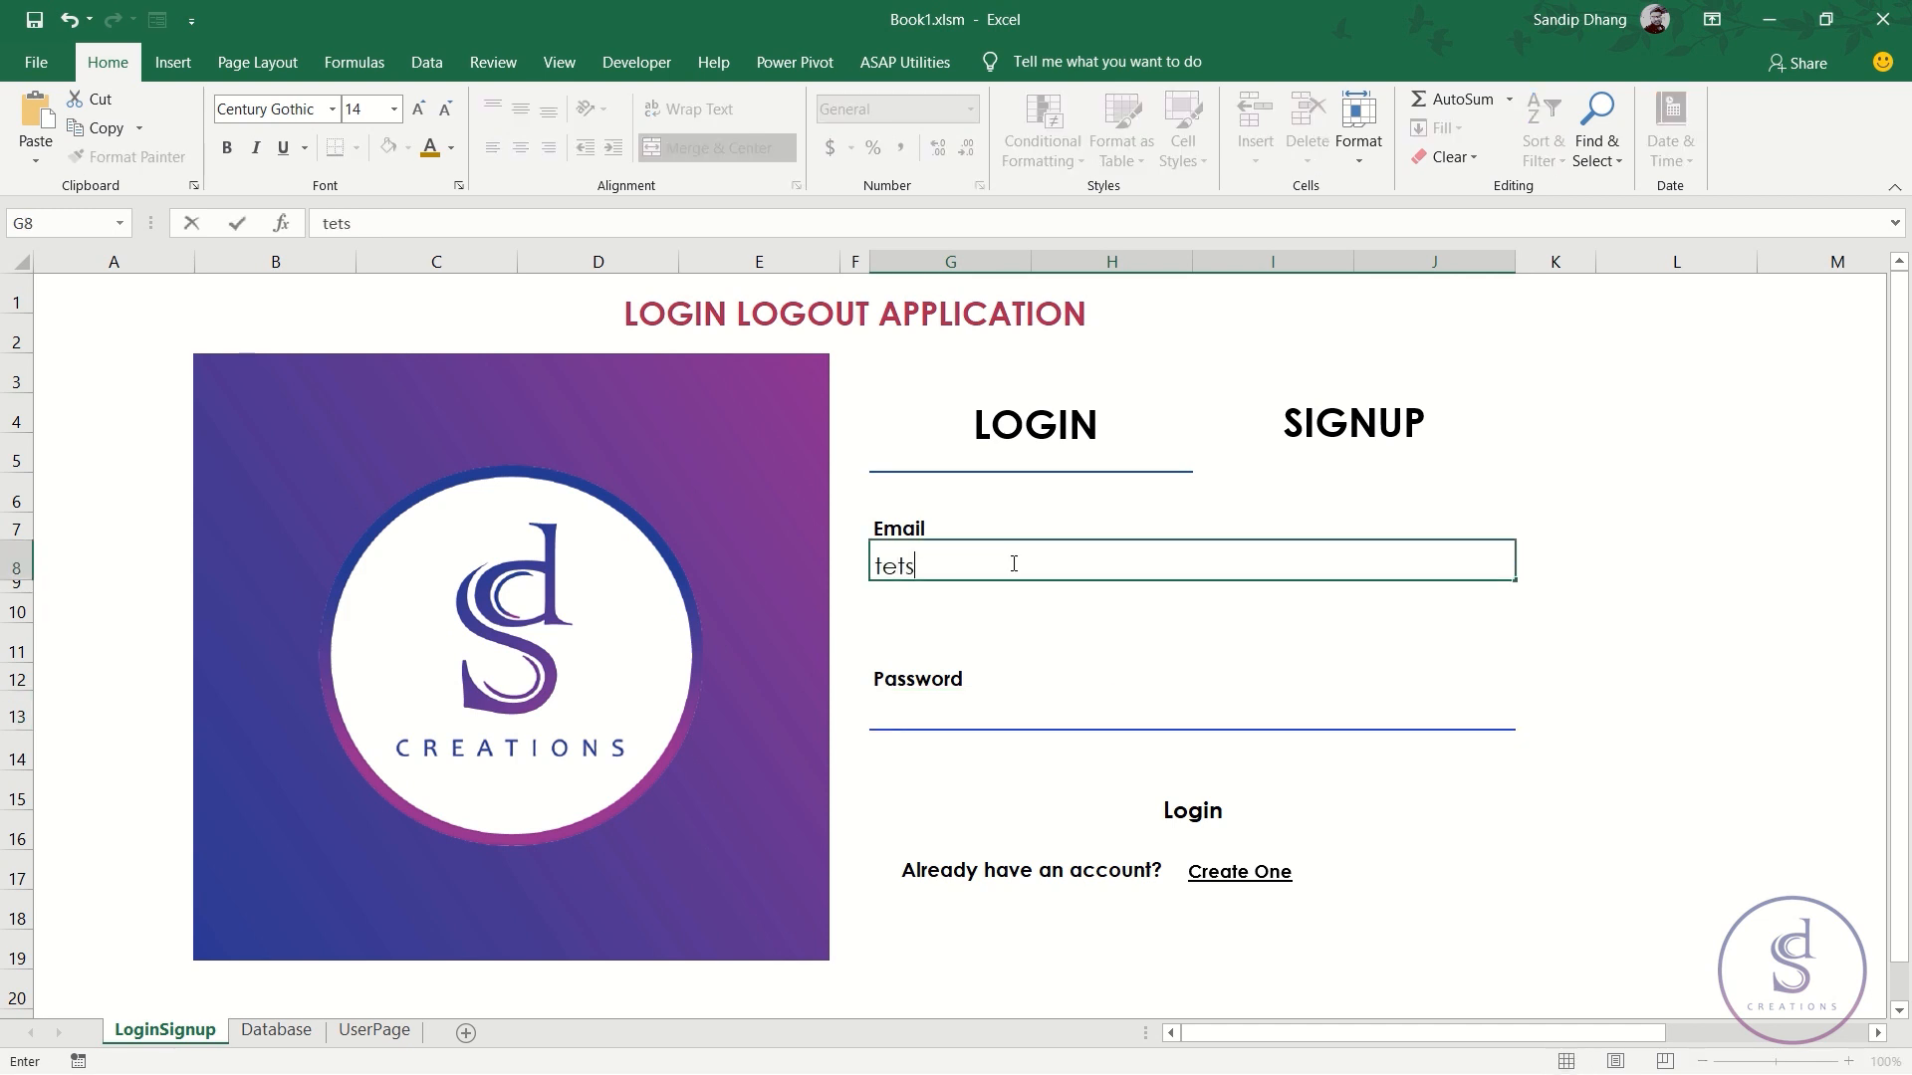
pyautogui.press('Return')
pyautogui.press('Up')
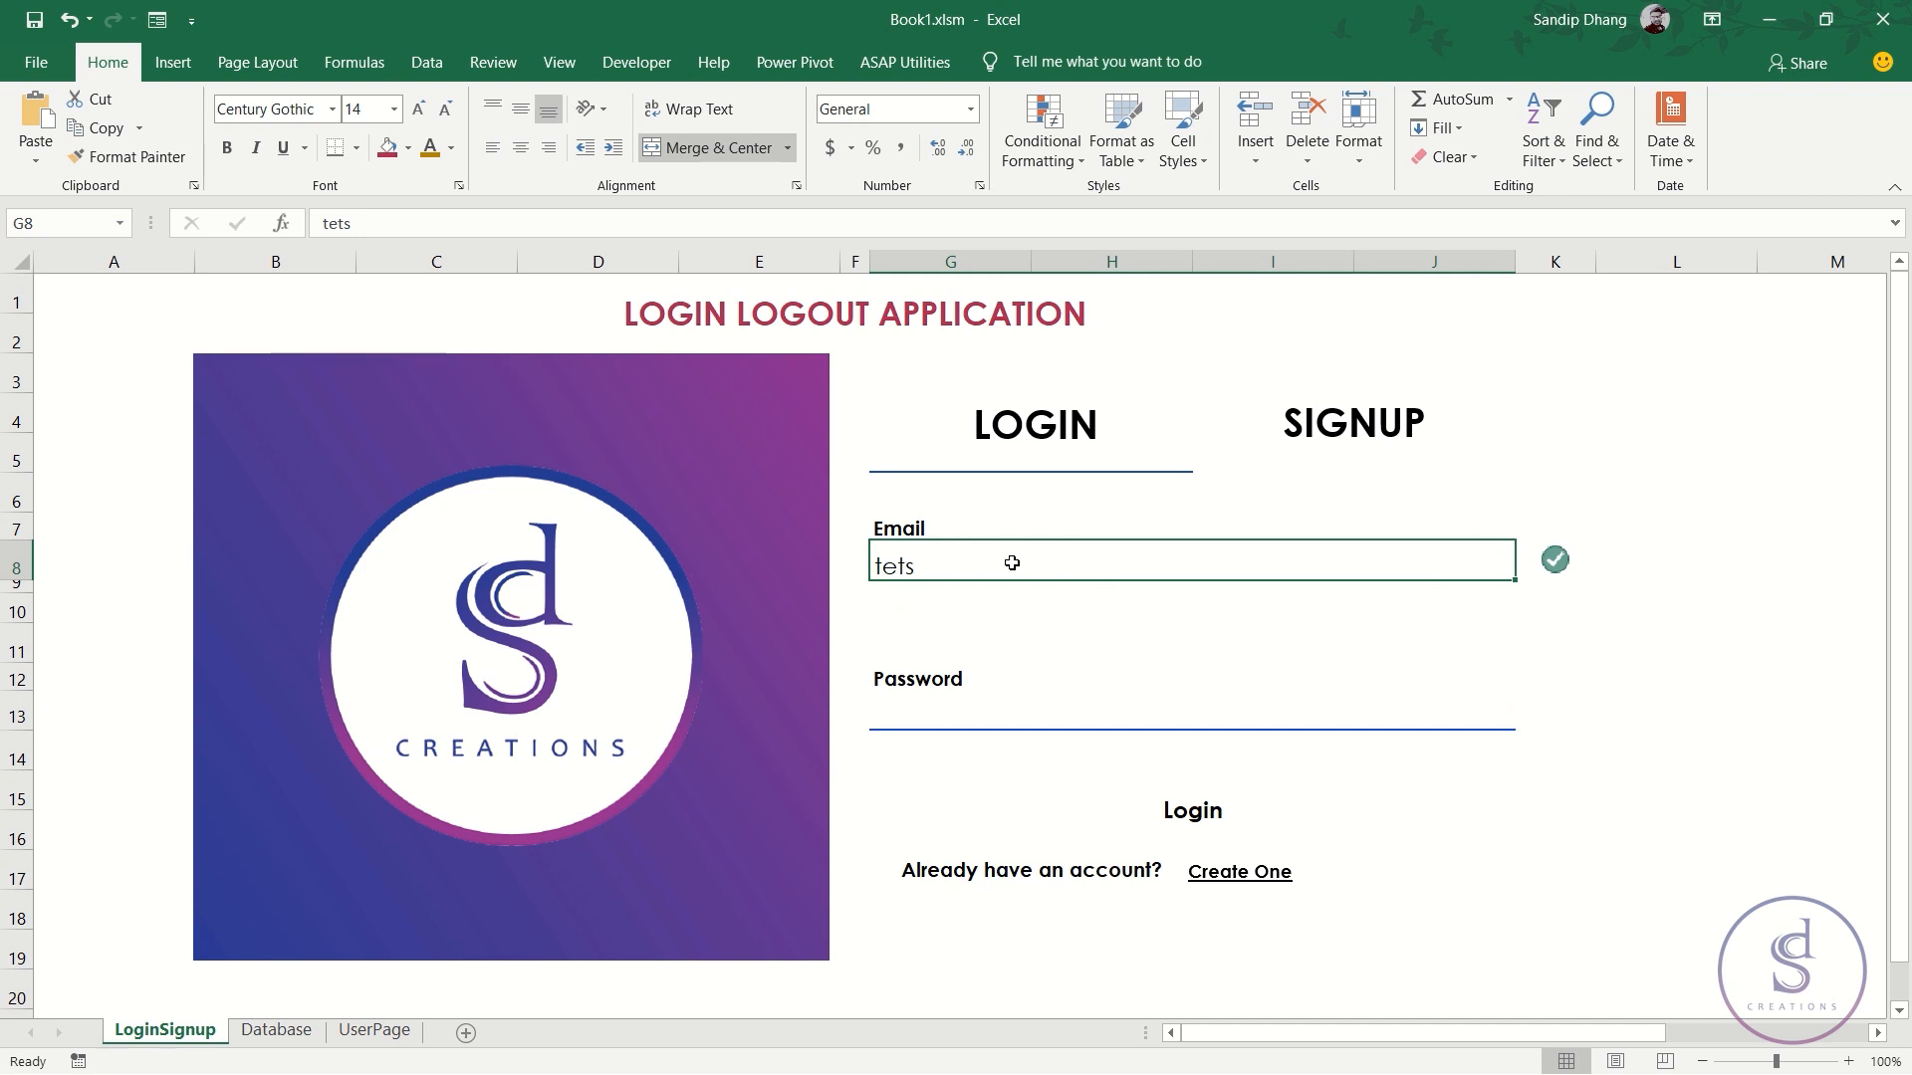
pyautogui.write('tes')
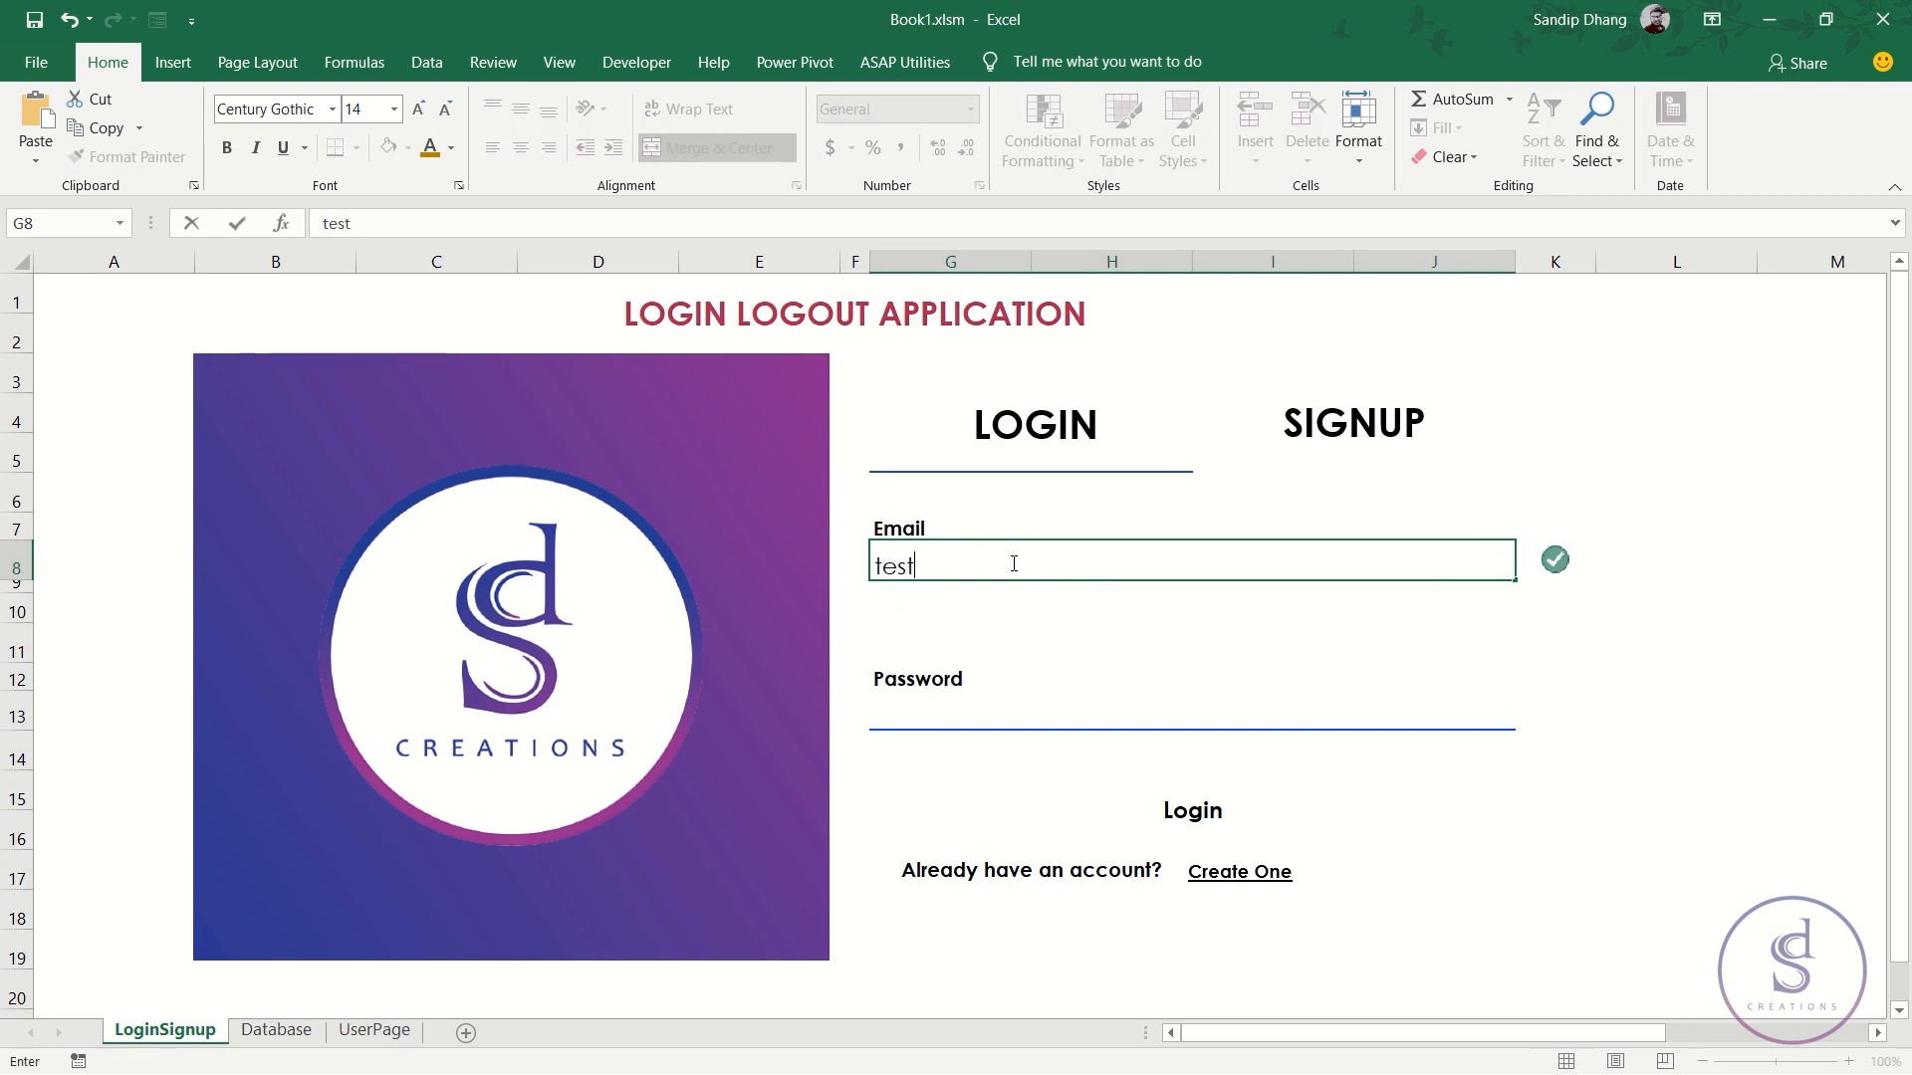
pyautogui.press('Return')
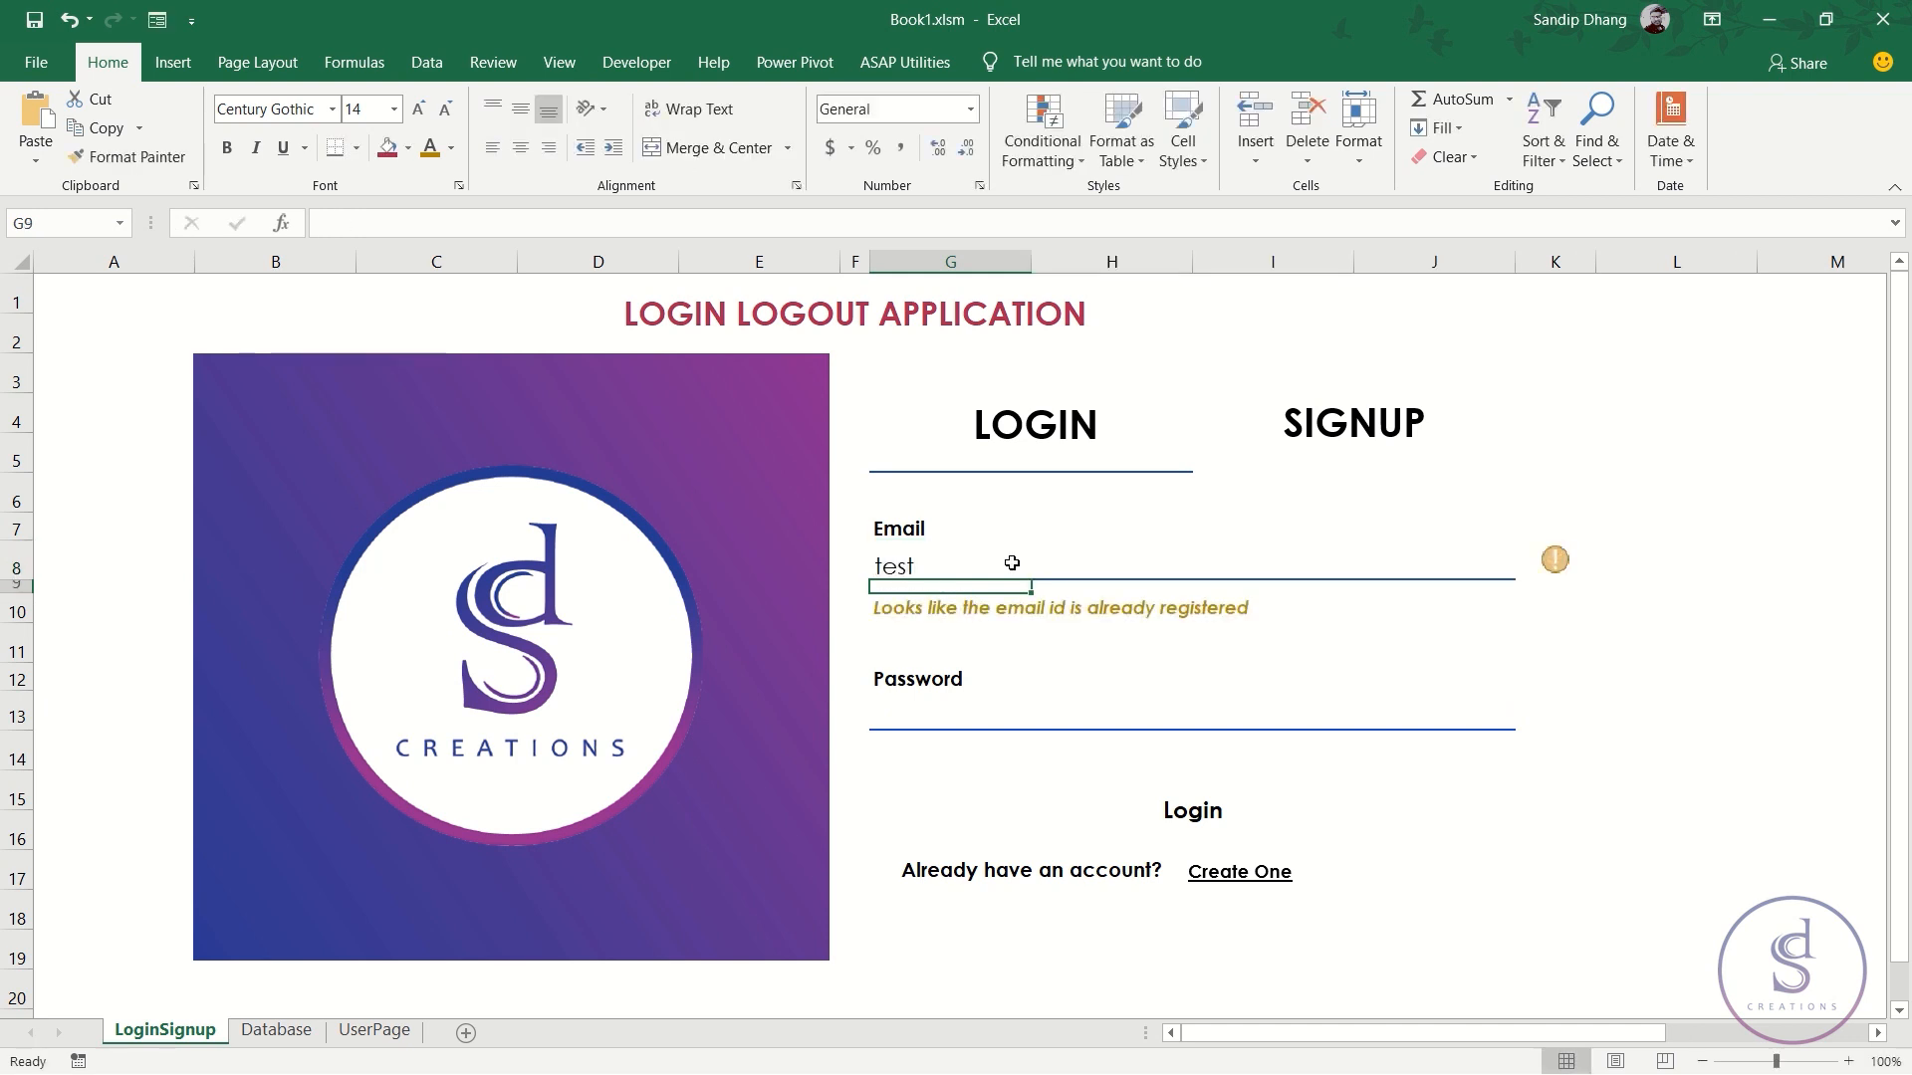
pyautogui.press('Down')
pyautogui.press('Down')
pyautogui.press('Down')
pyautogui.press('Down')
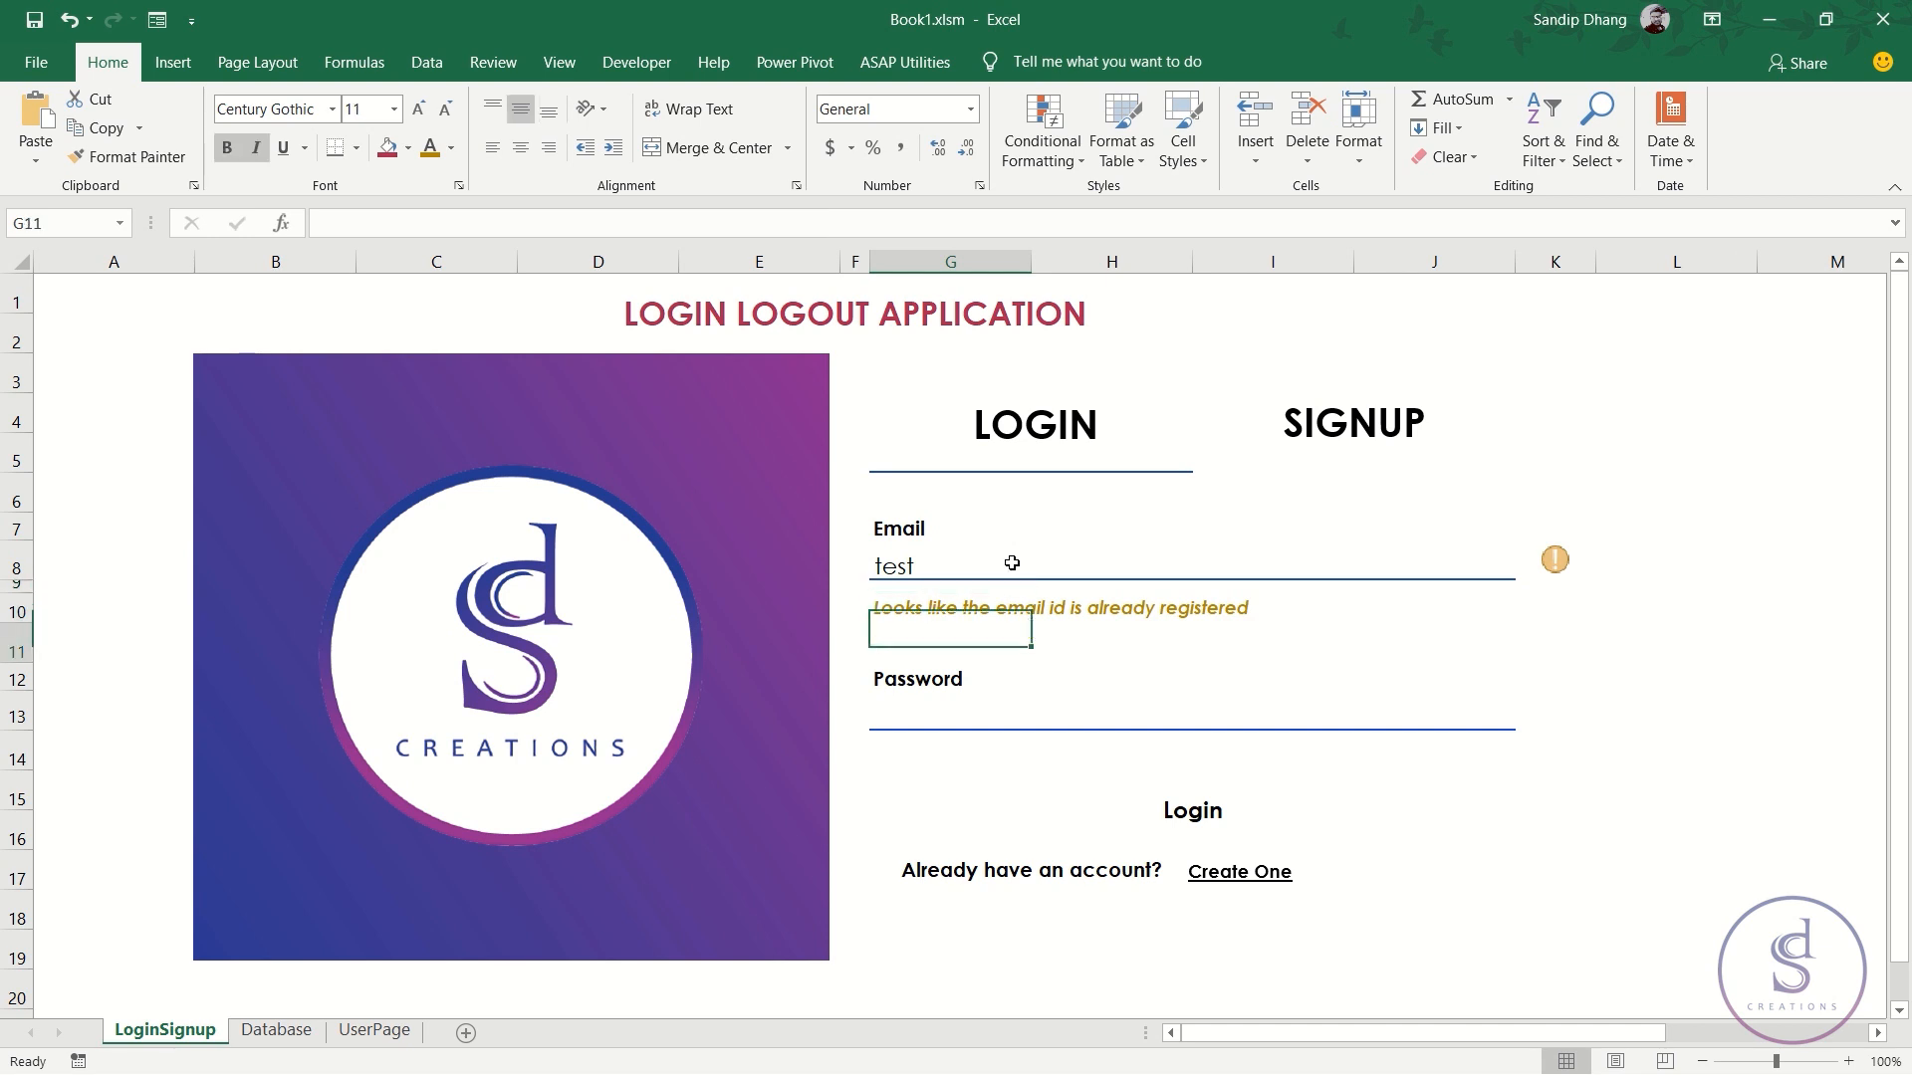
pyautogui.write('test')
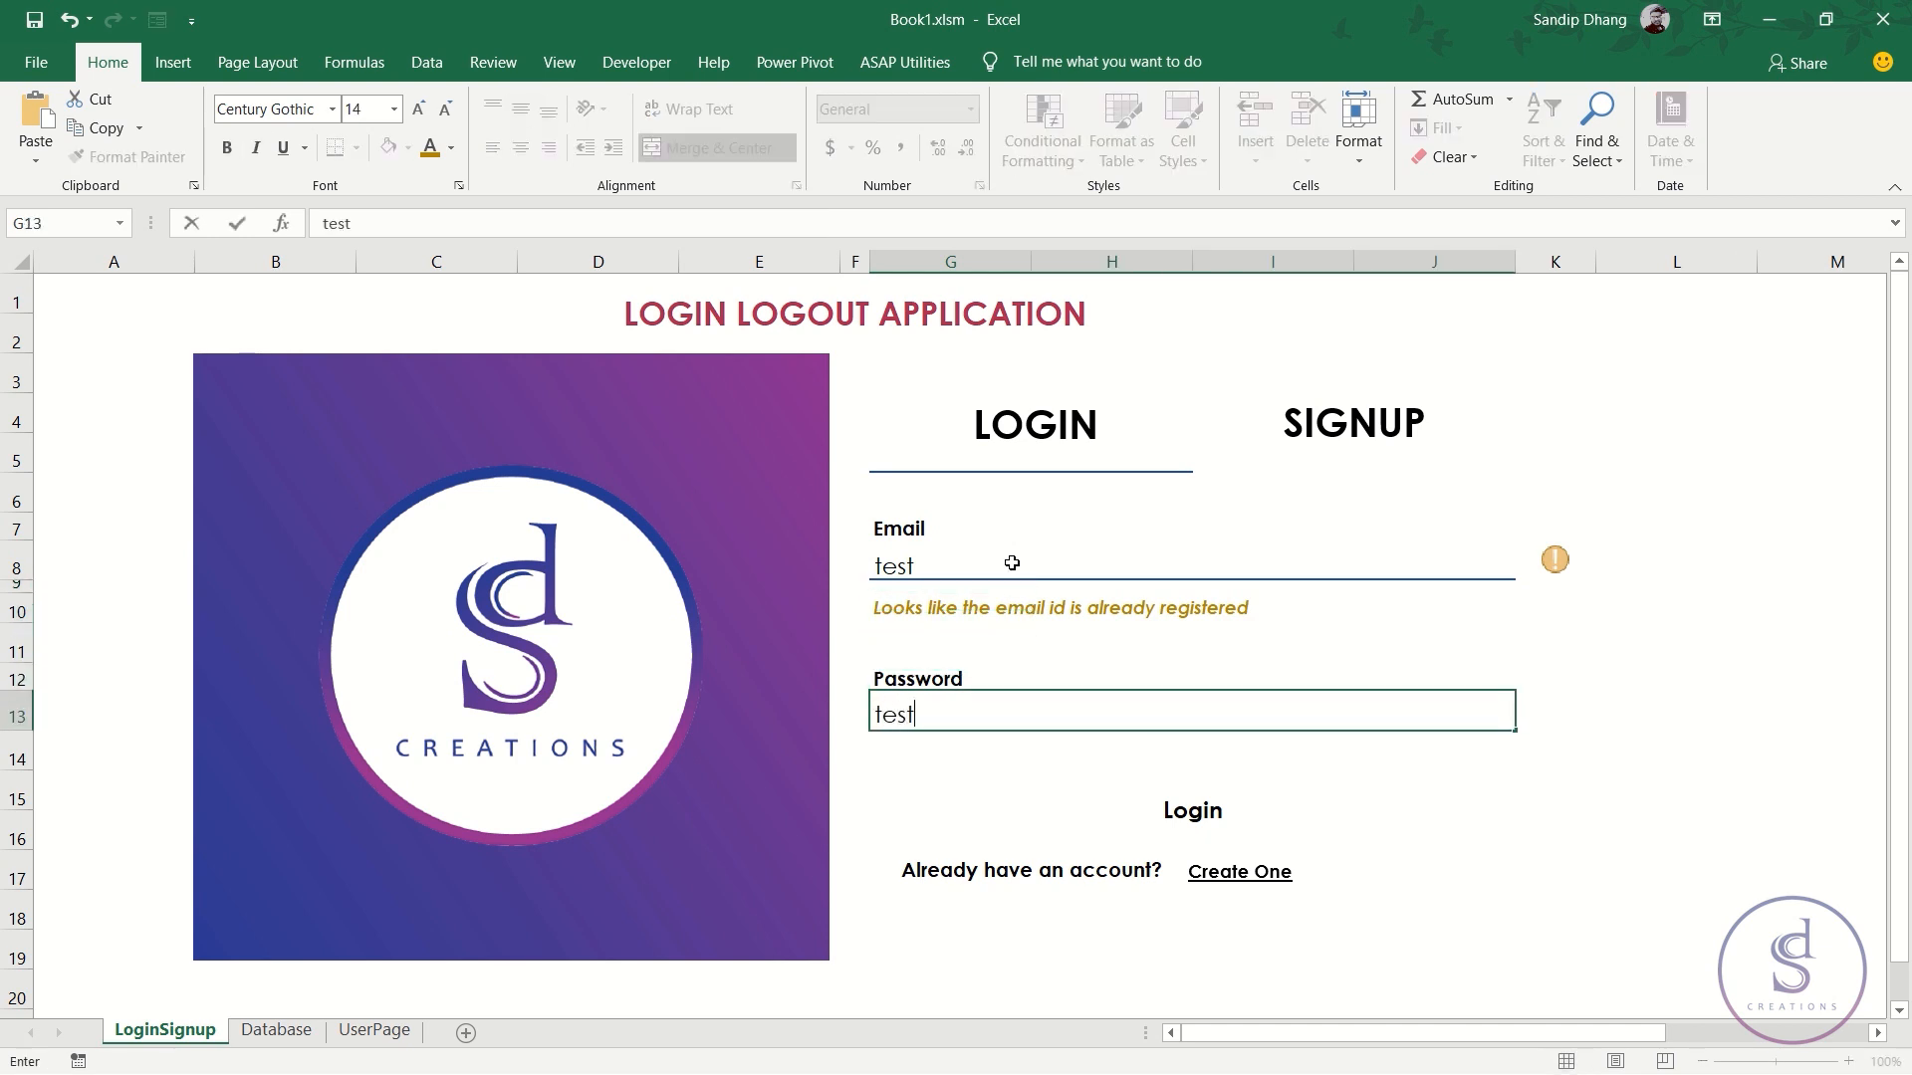
pyautogui.press('Return')
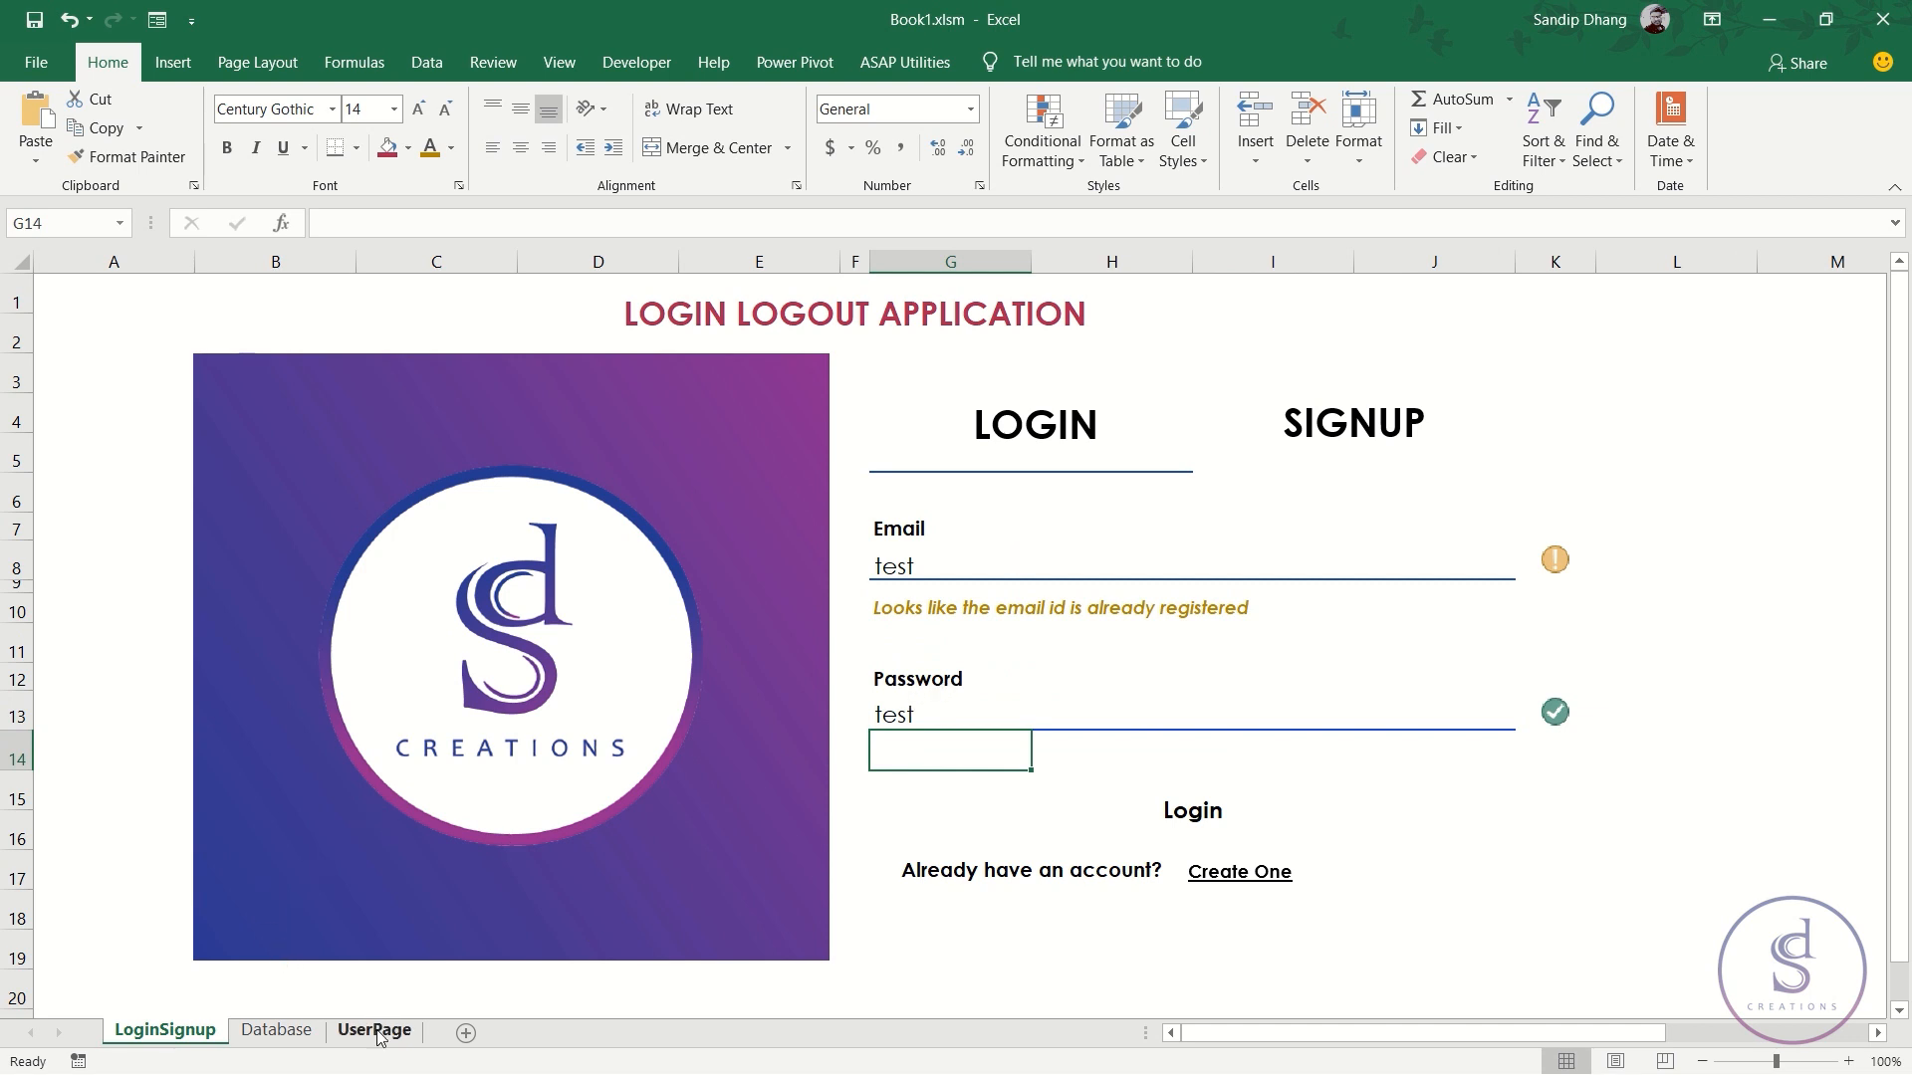
pyautogui.click(948, 568)
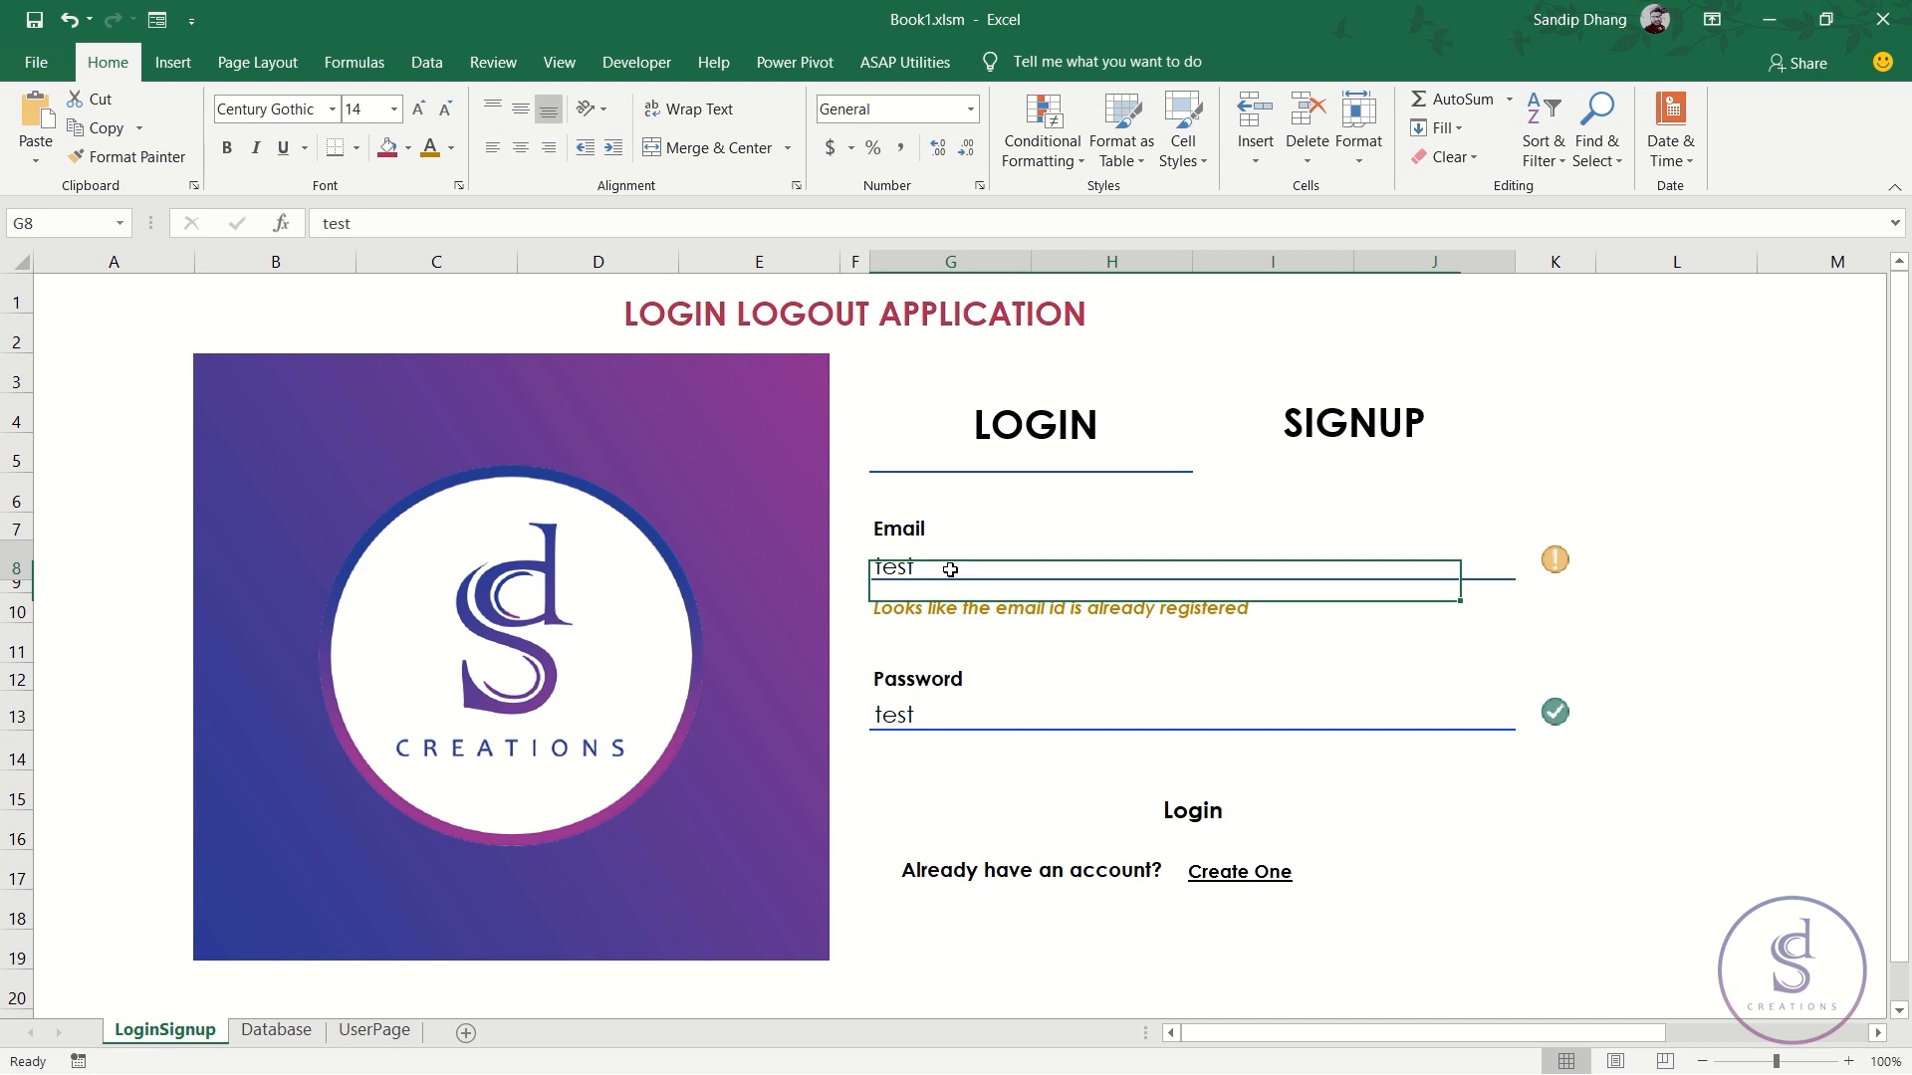
# - On UserPage, start an INDEX formula in J1 beside Login As:
pyautogui.click(387, 1038)
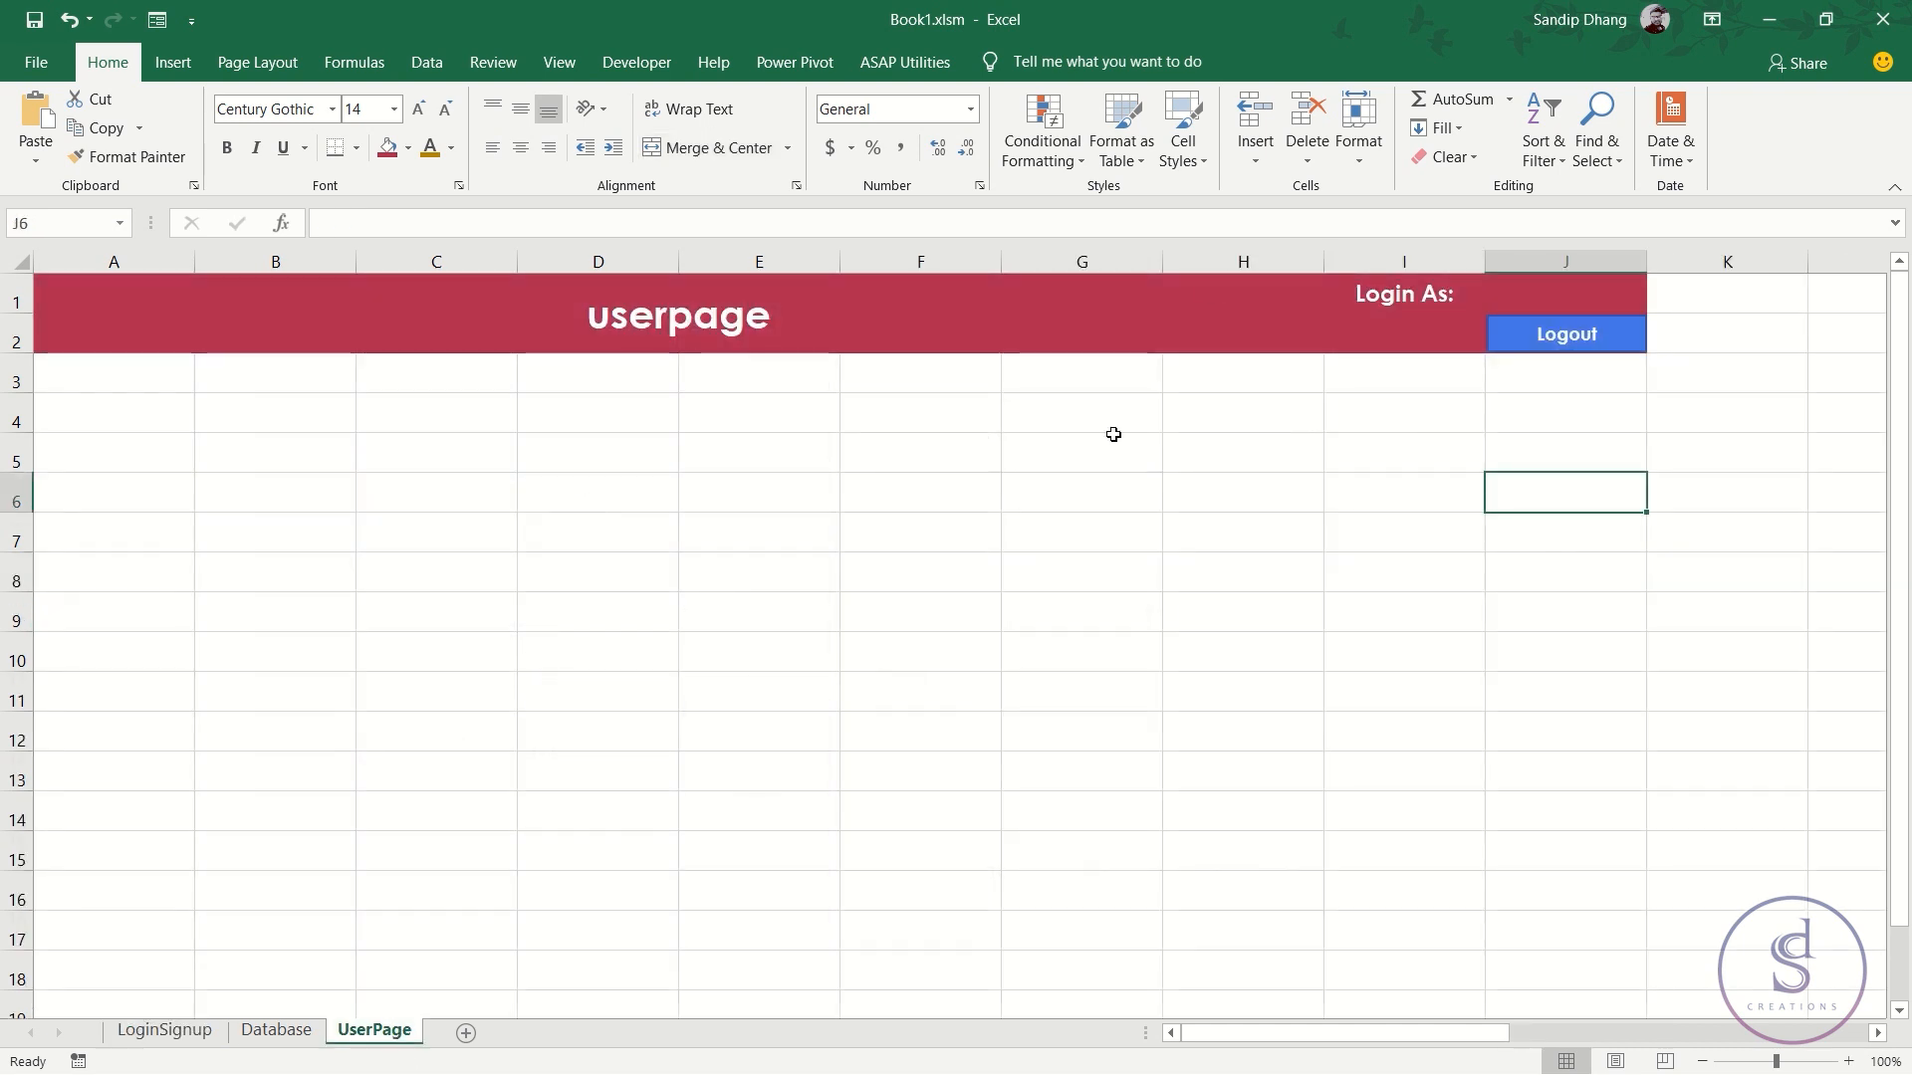
pyautogui.click(1580, 293)
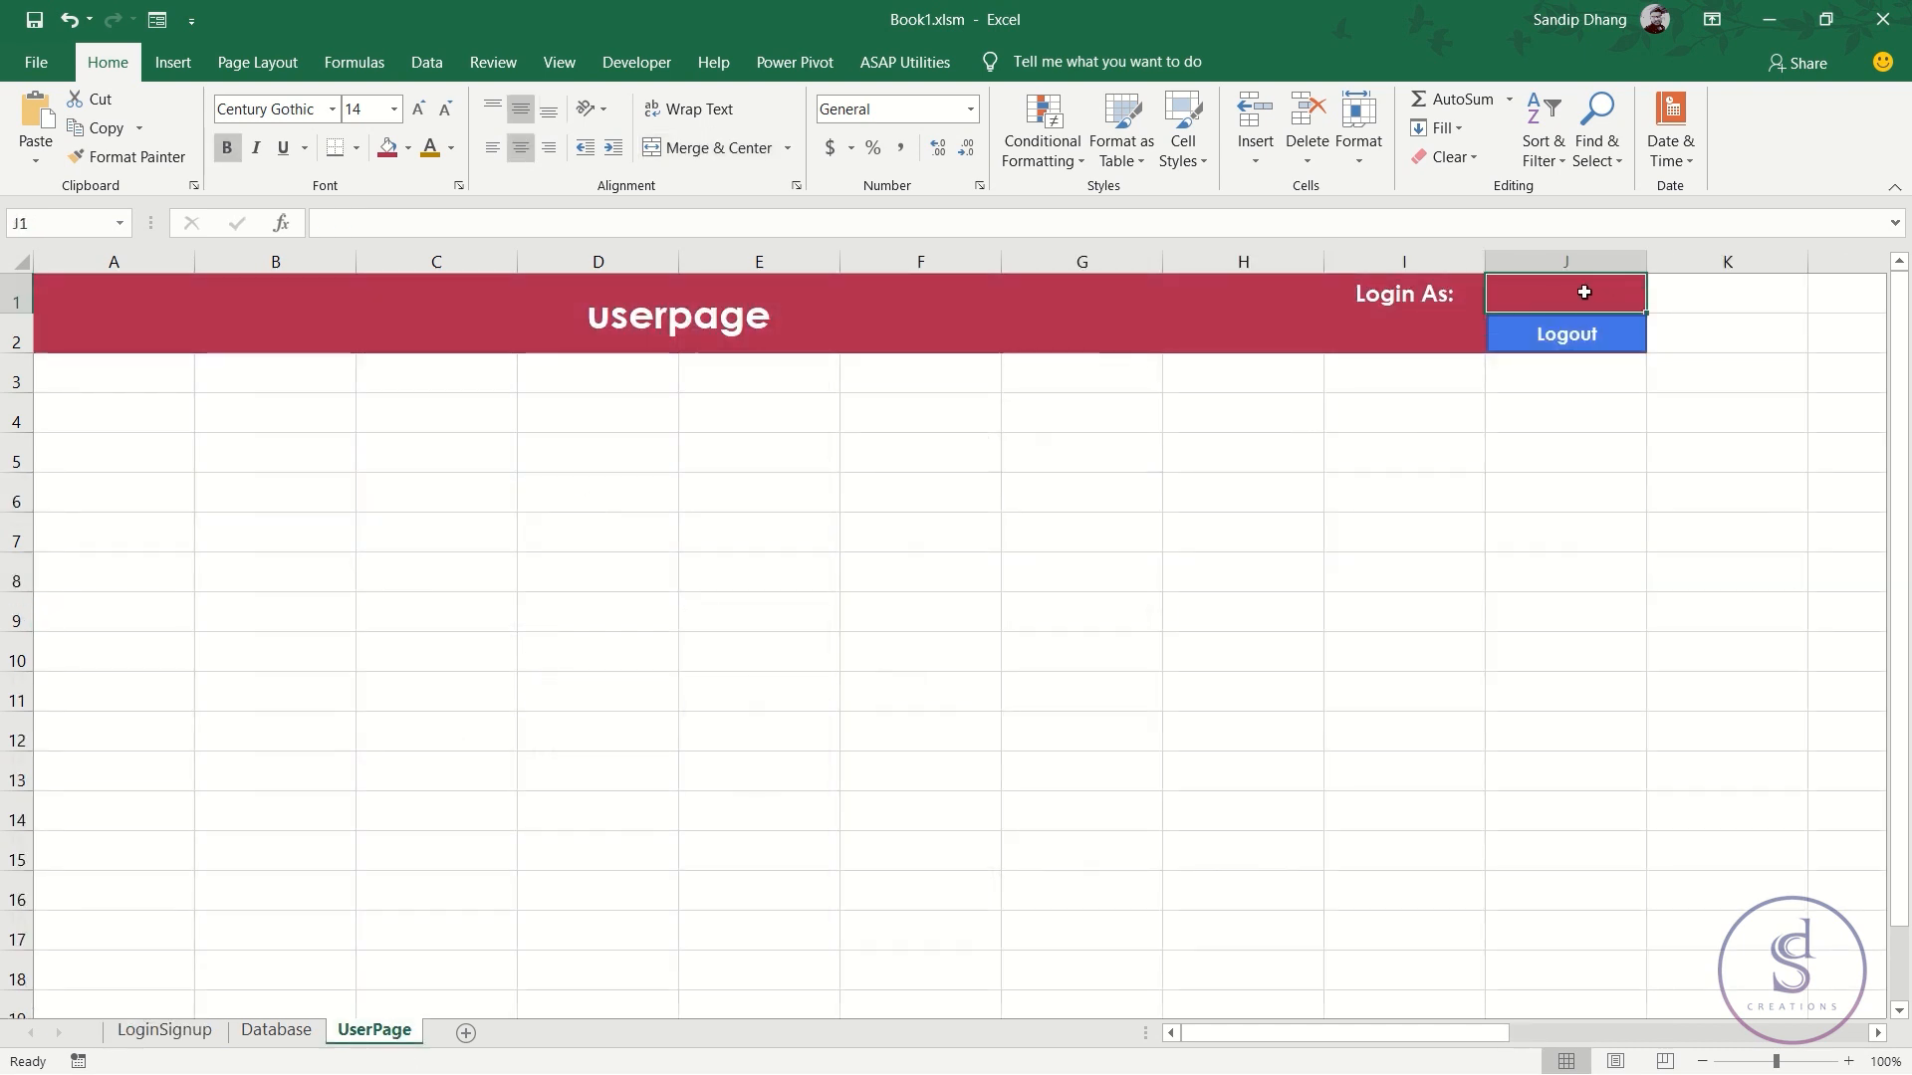
pyautogui.write('=')
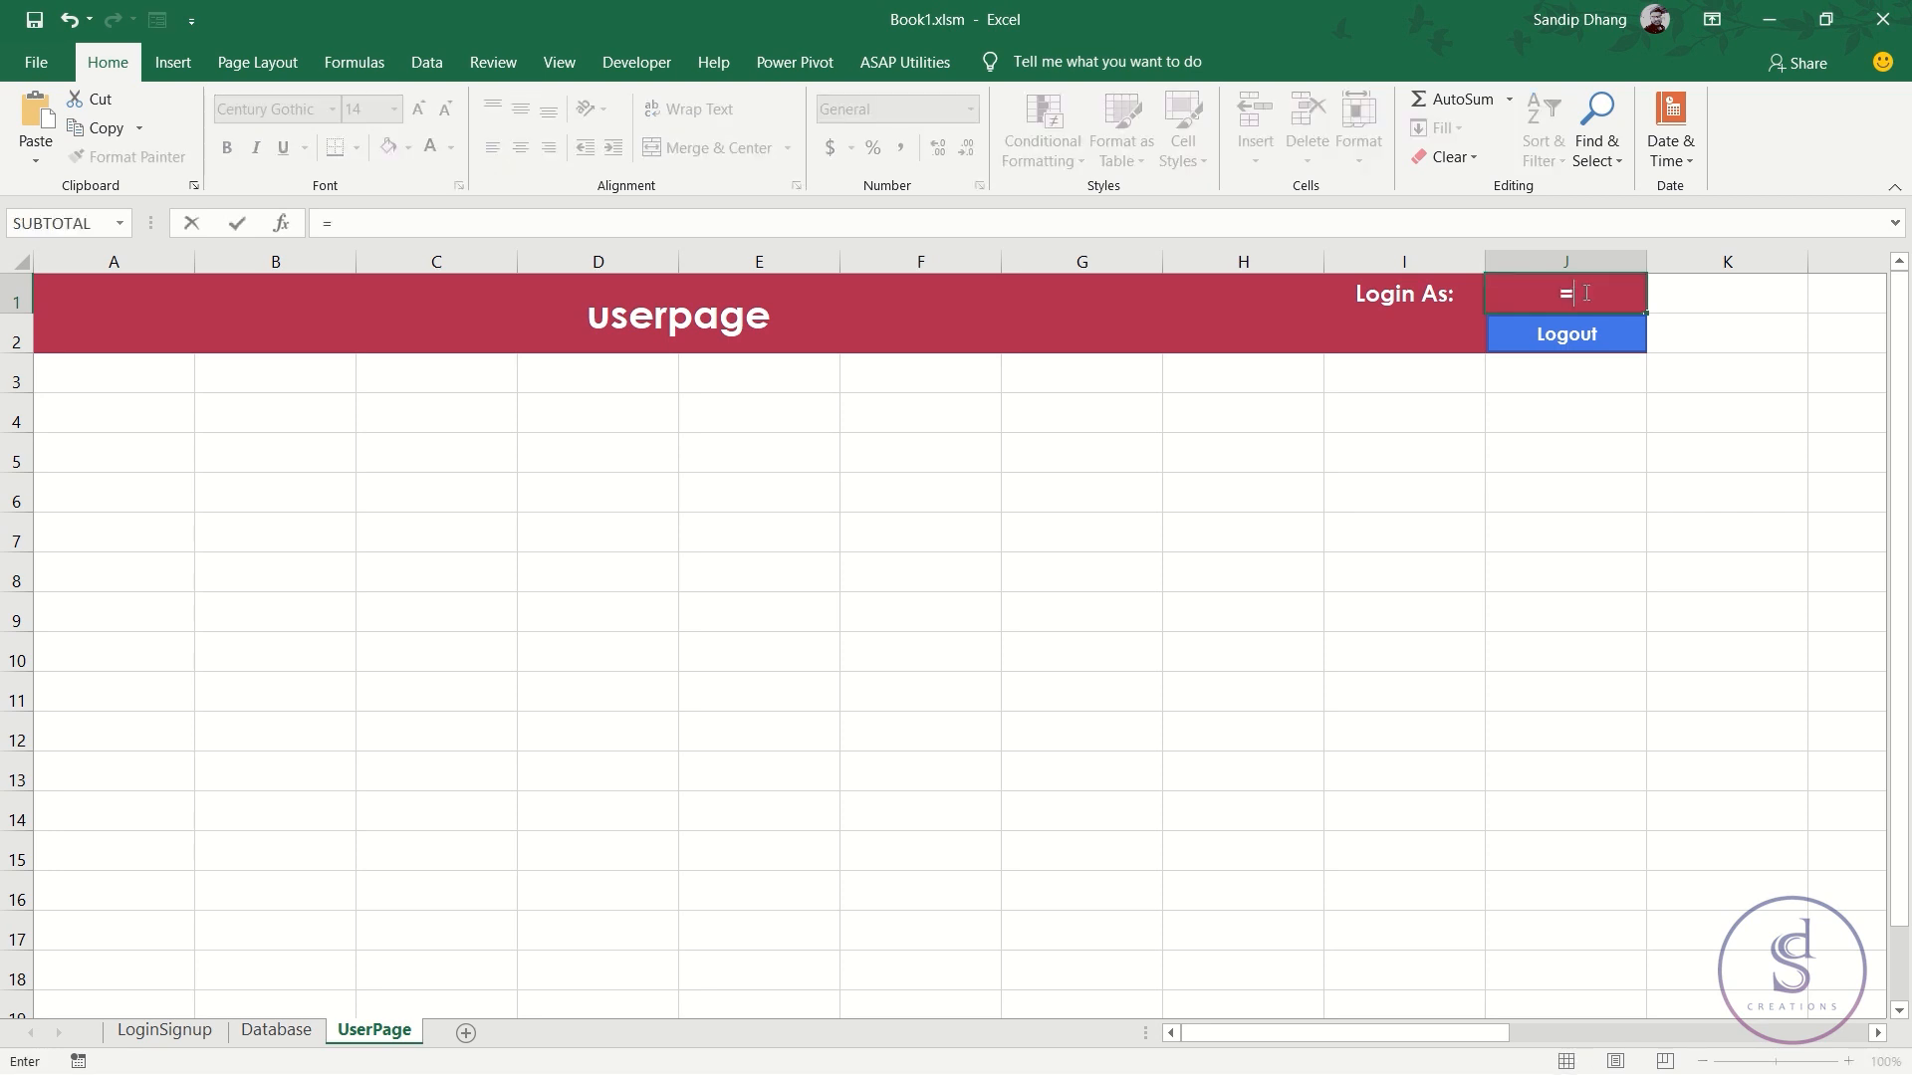
pyautogui.press('BackSpace')
pyautogui.write('in')
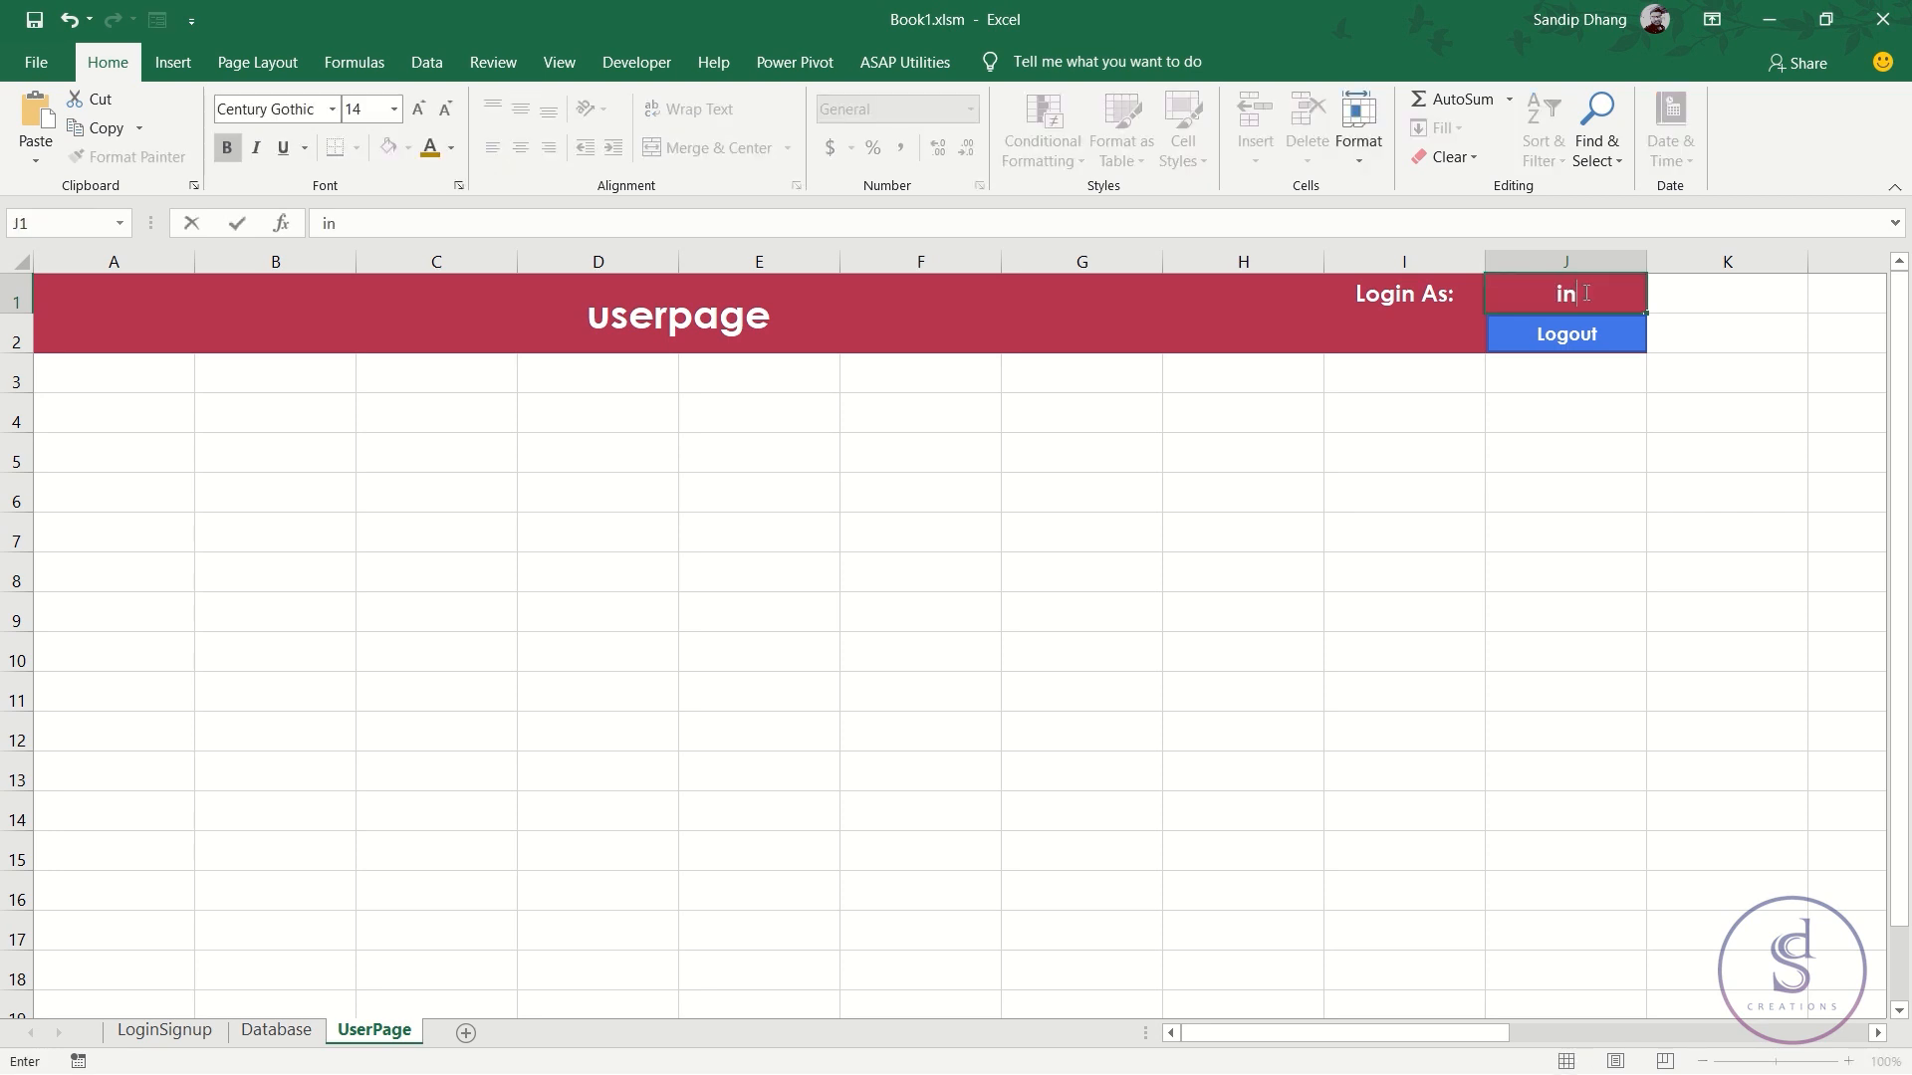
pyautogui.press('Tab')
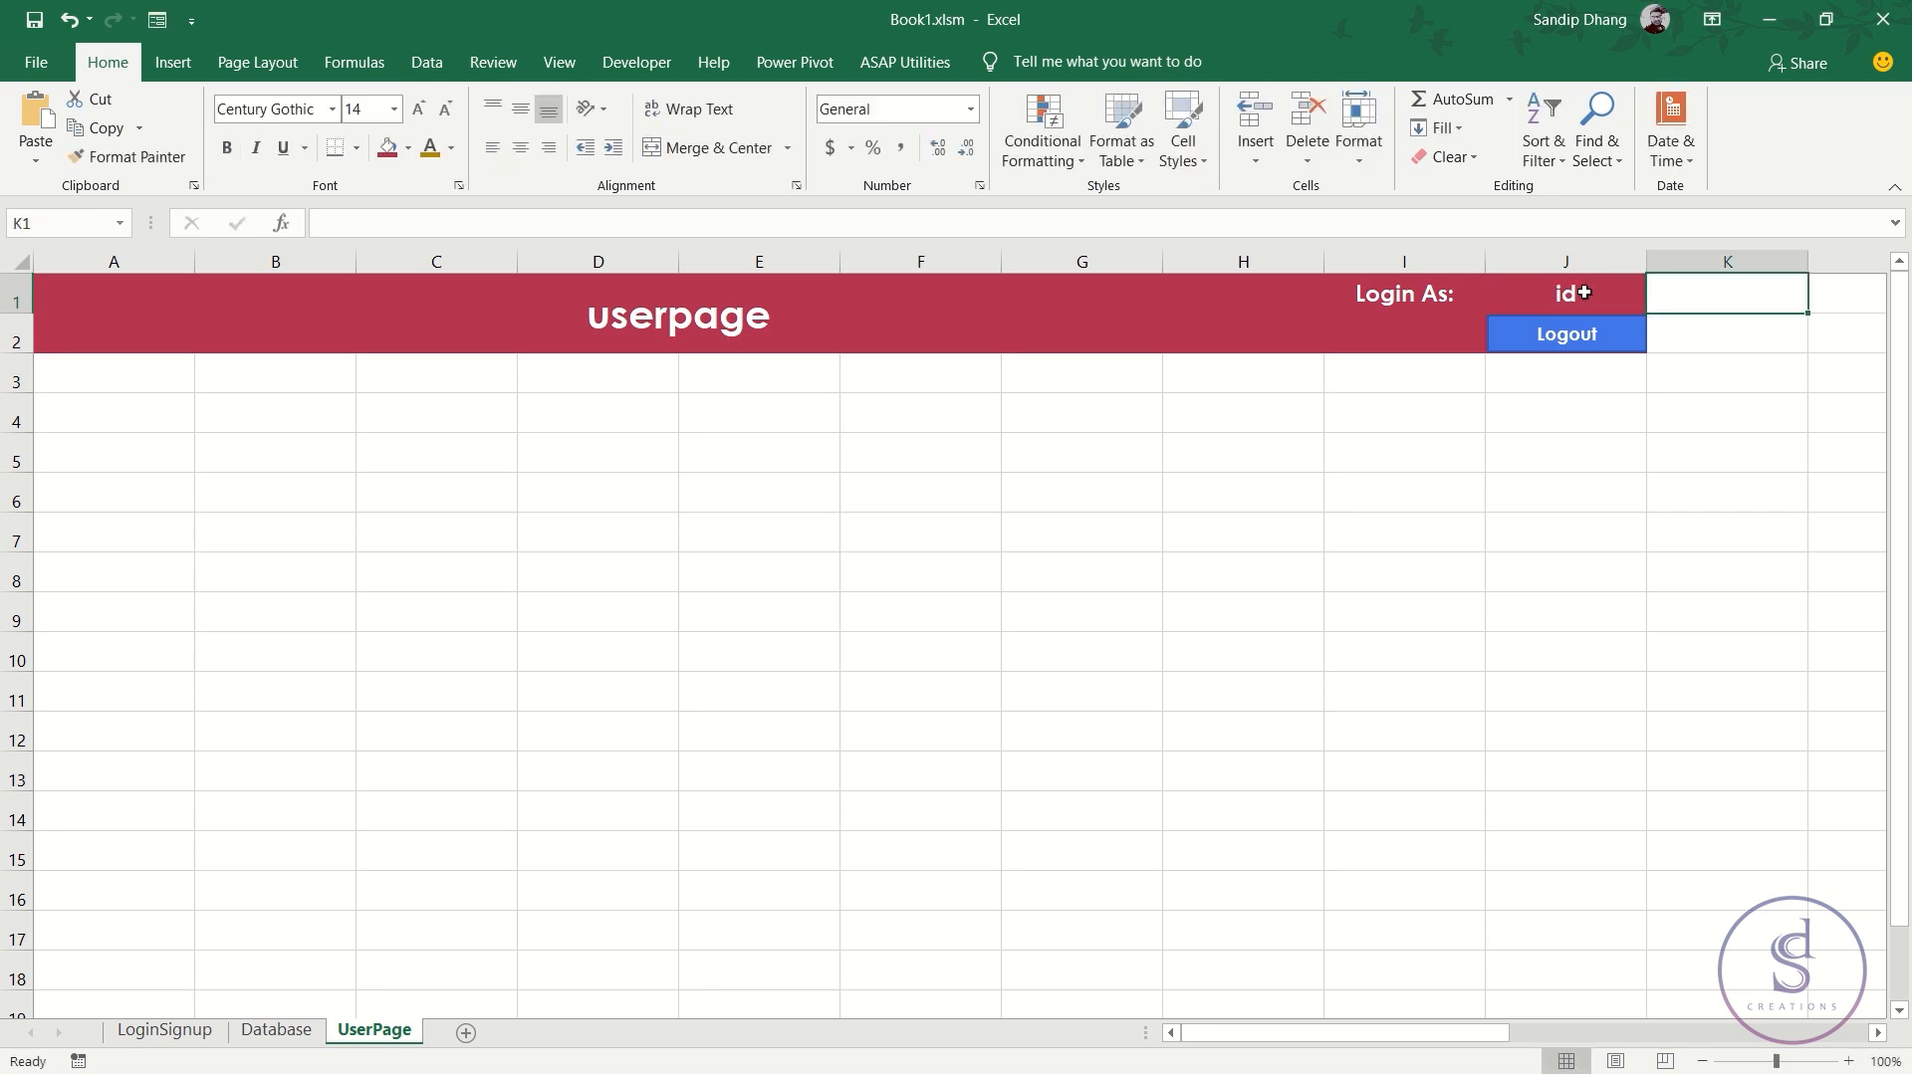
pyautogui.click(1583, 293)
pyautogui.write('=ind')
pyautogui.press('Tab')
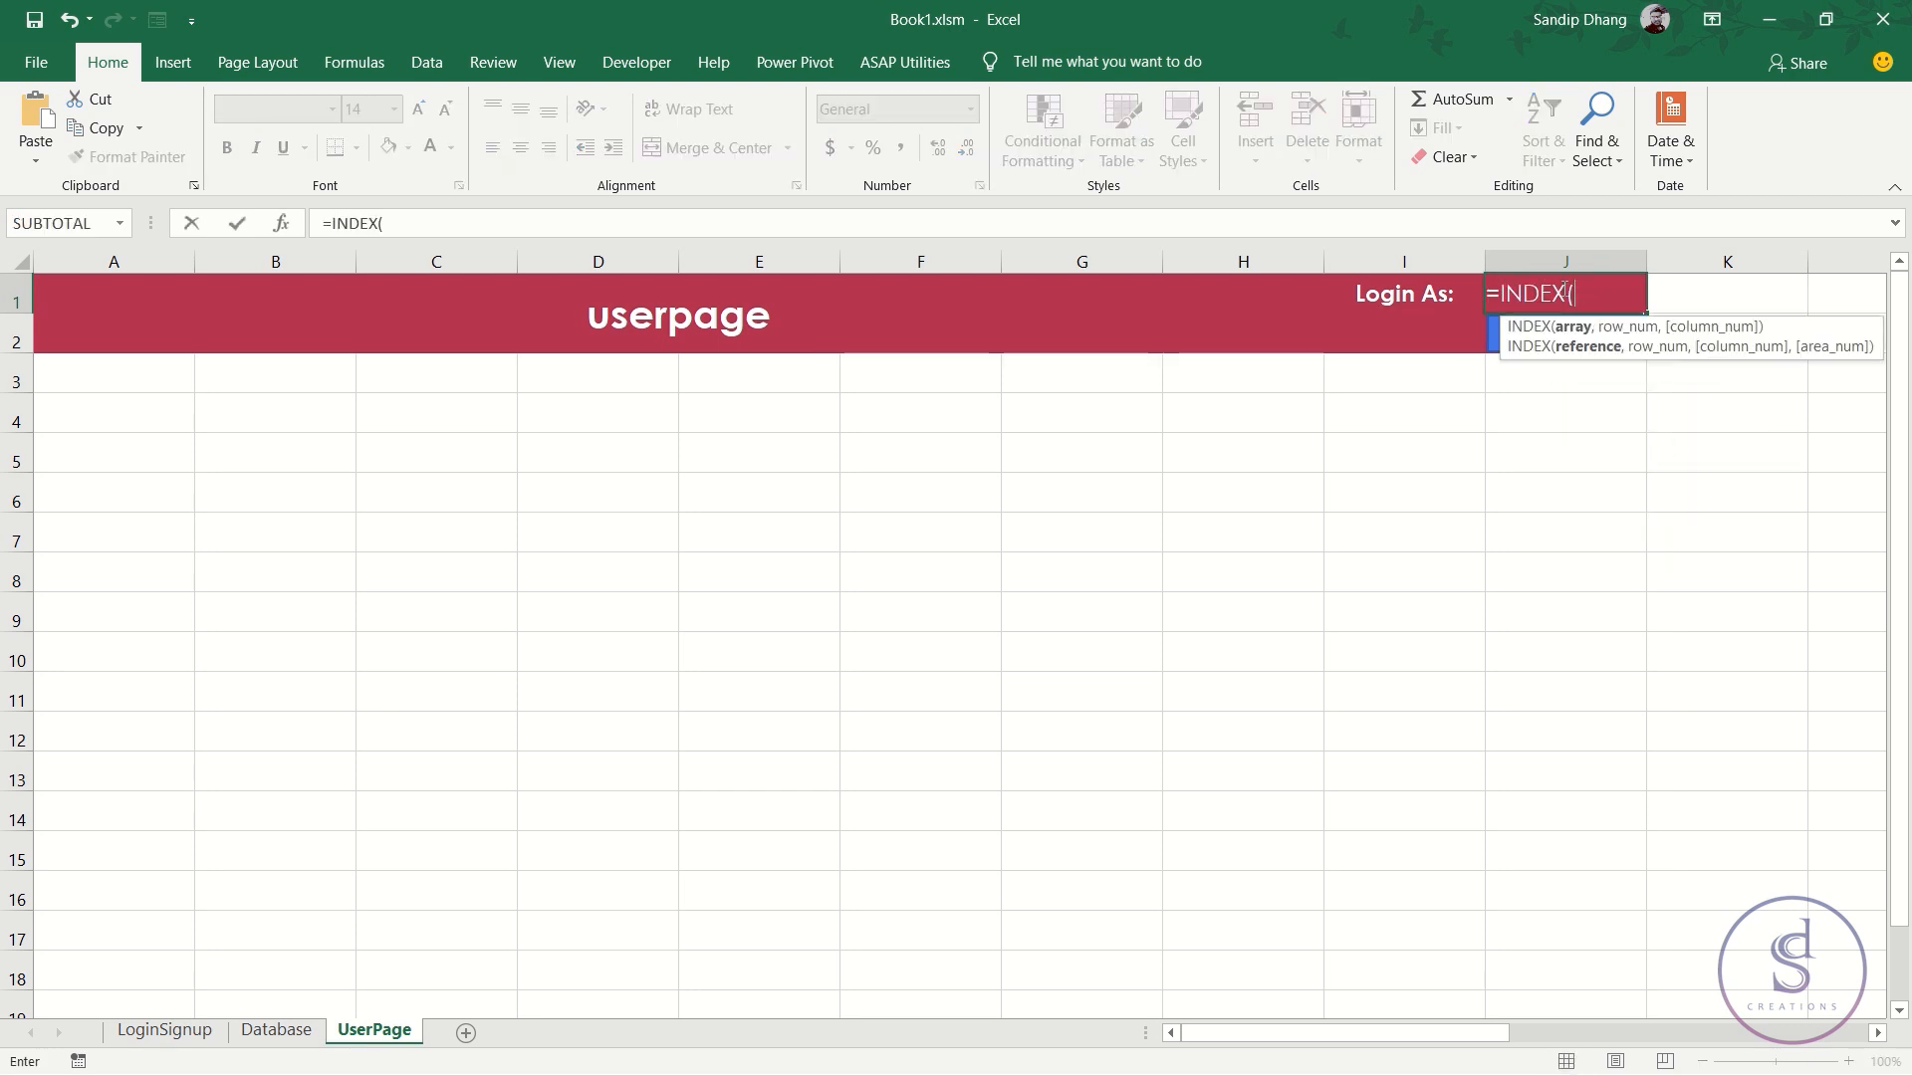
# - Complete it as =INDEX(Database!A:A,MATCH(LoginSignup!G8,Database!B:B,0))
pyautogui.click(276, 1029)
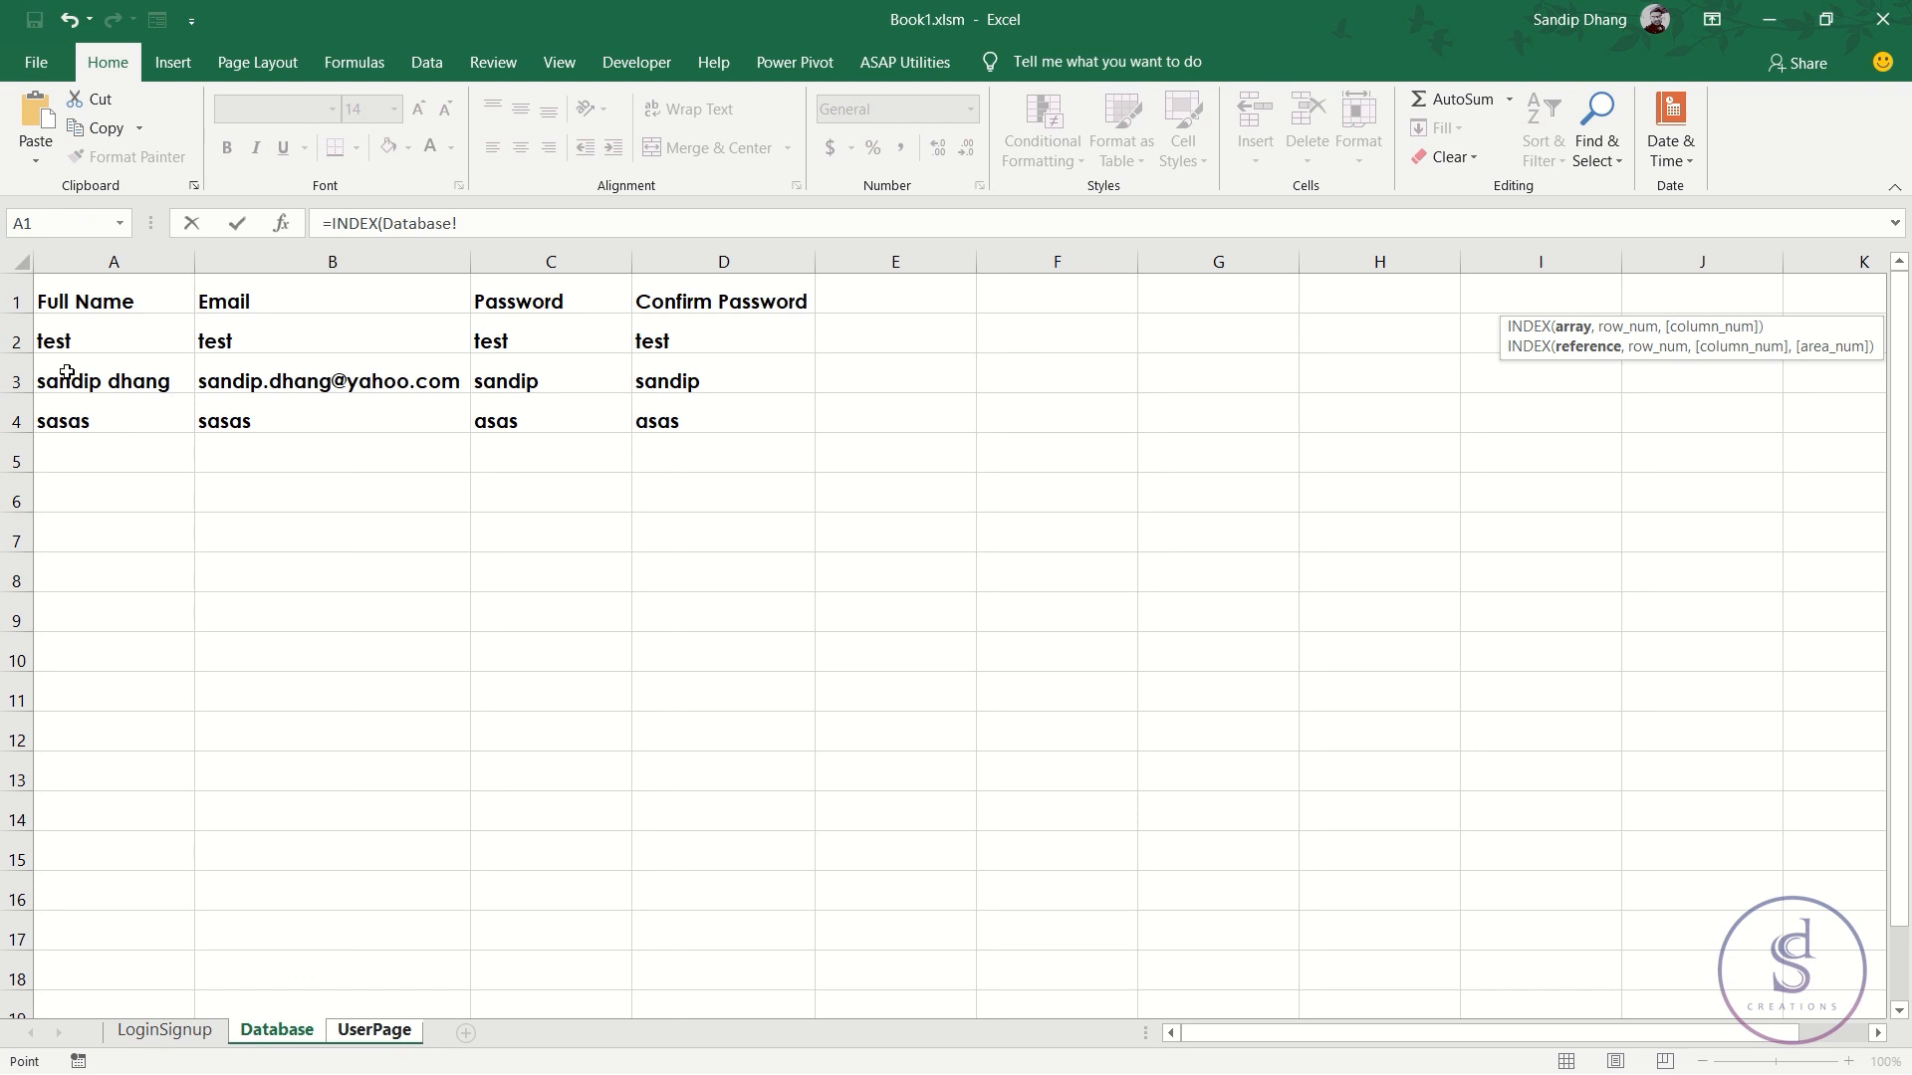
pyautogui.click(121, 258)
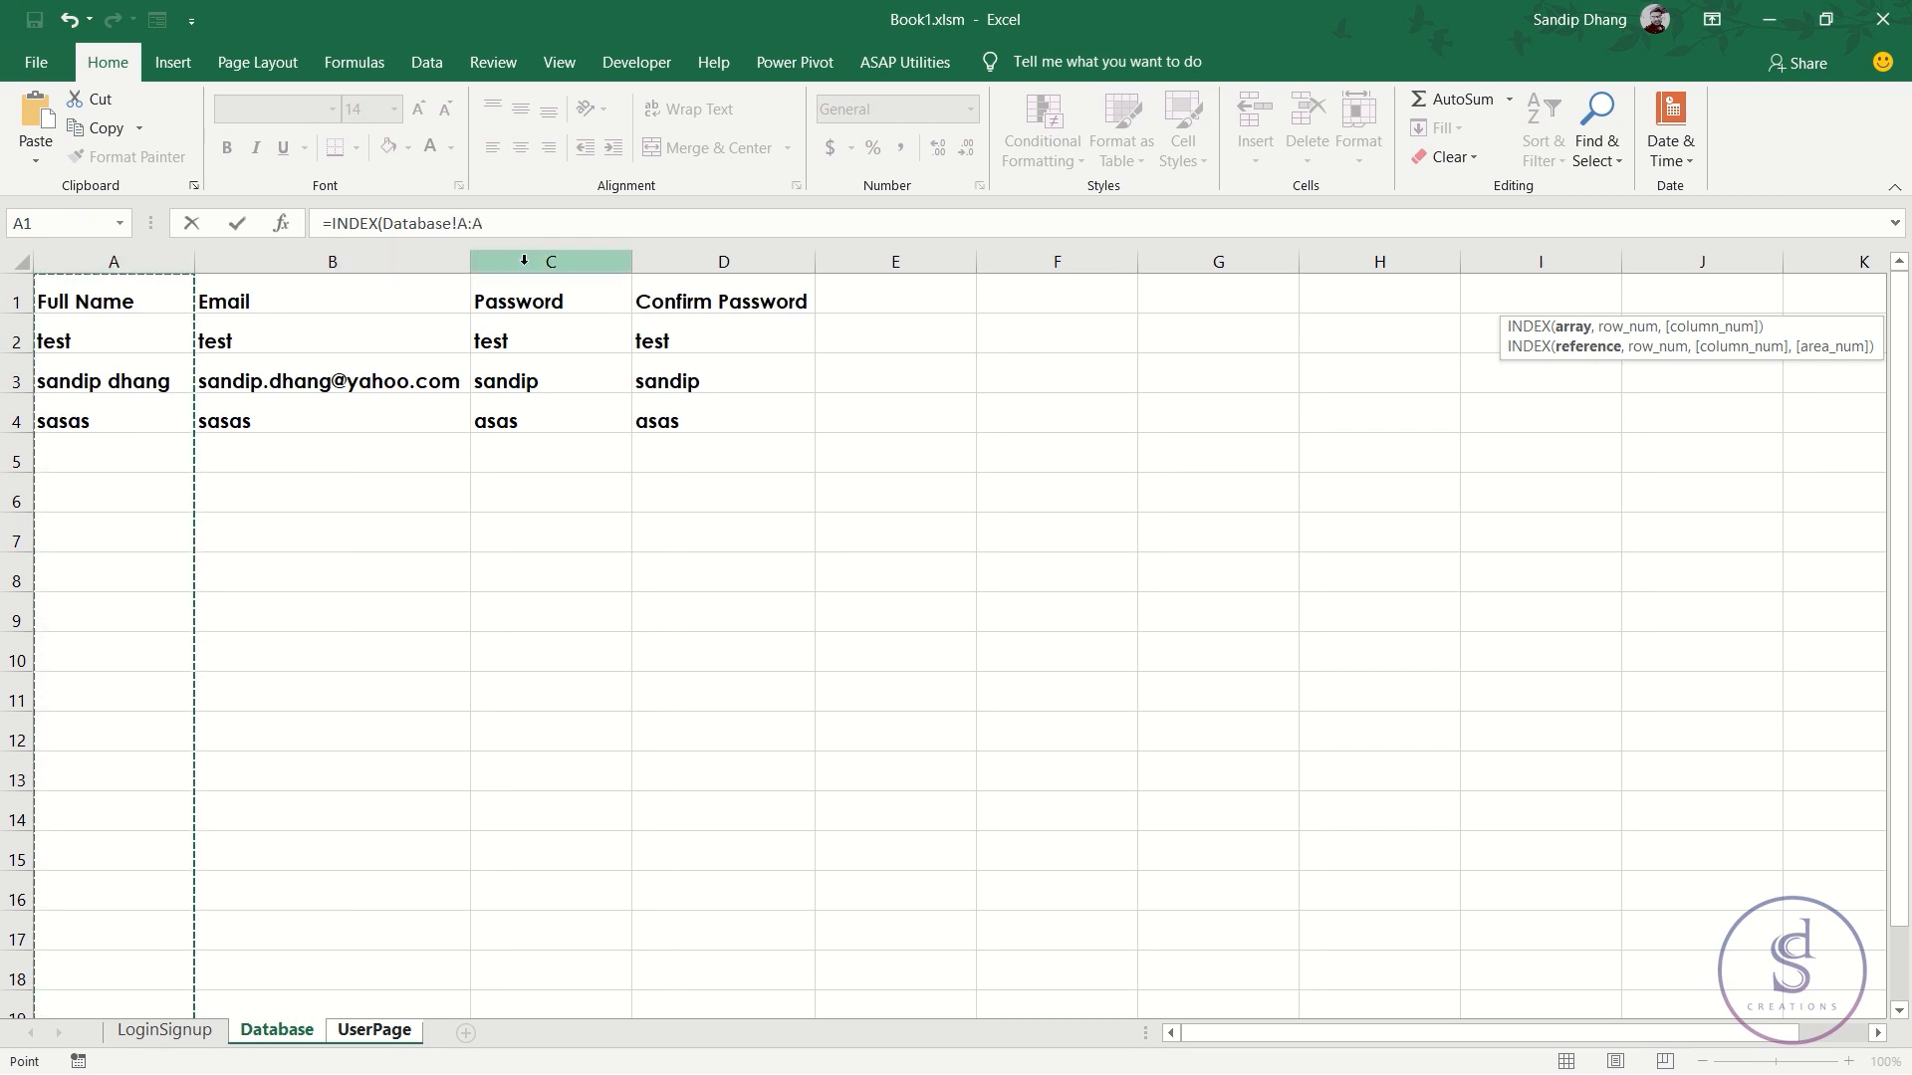
pyautogui.write(',')
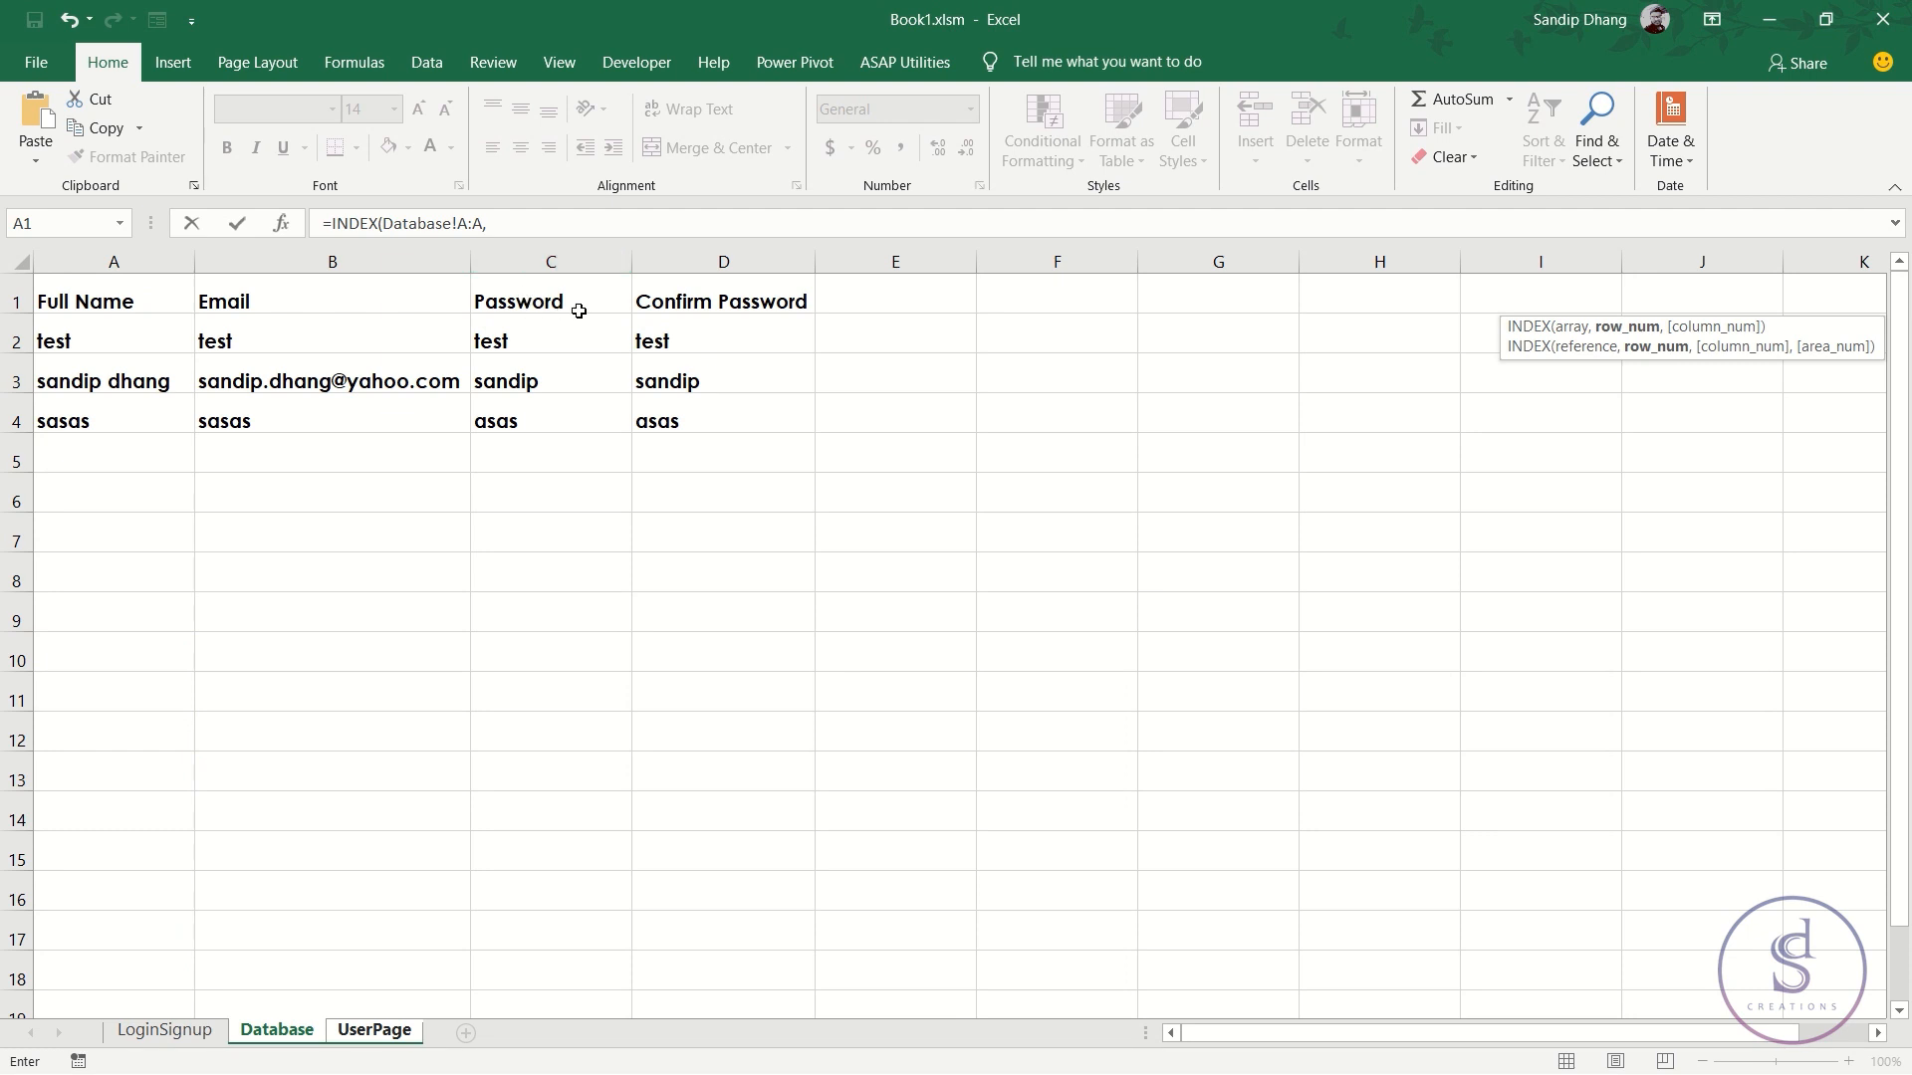
pyautogui.write('MATCH(')
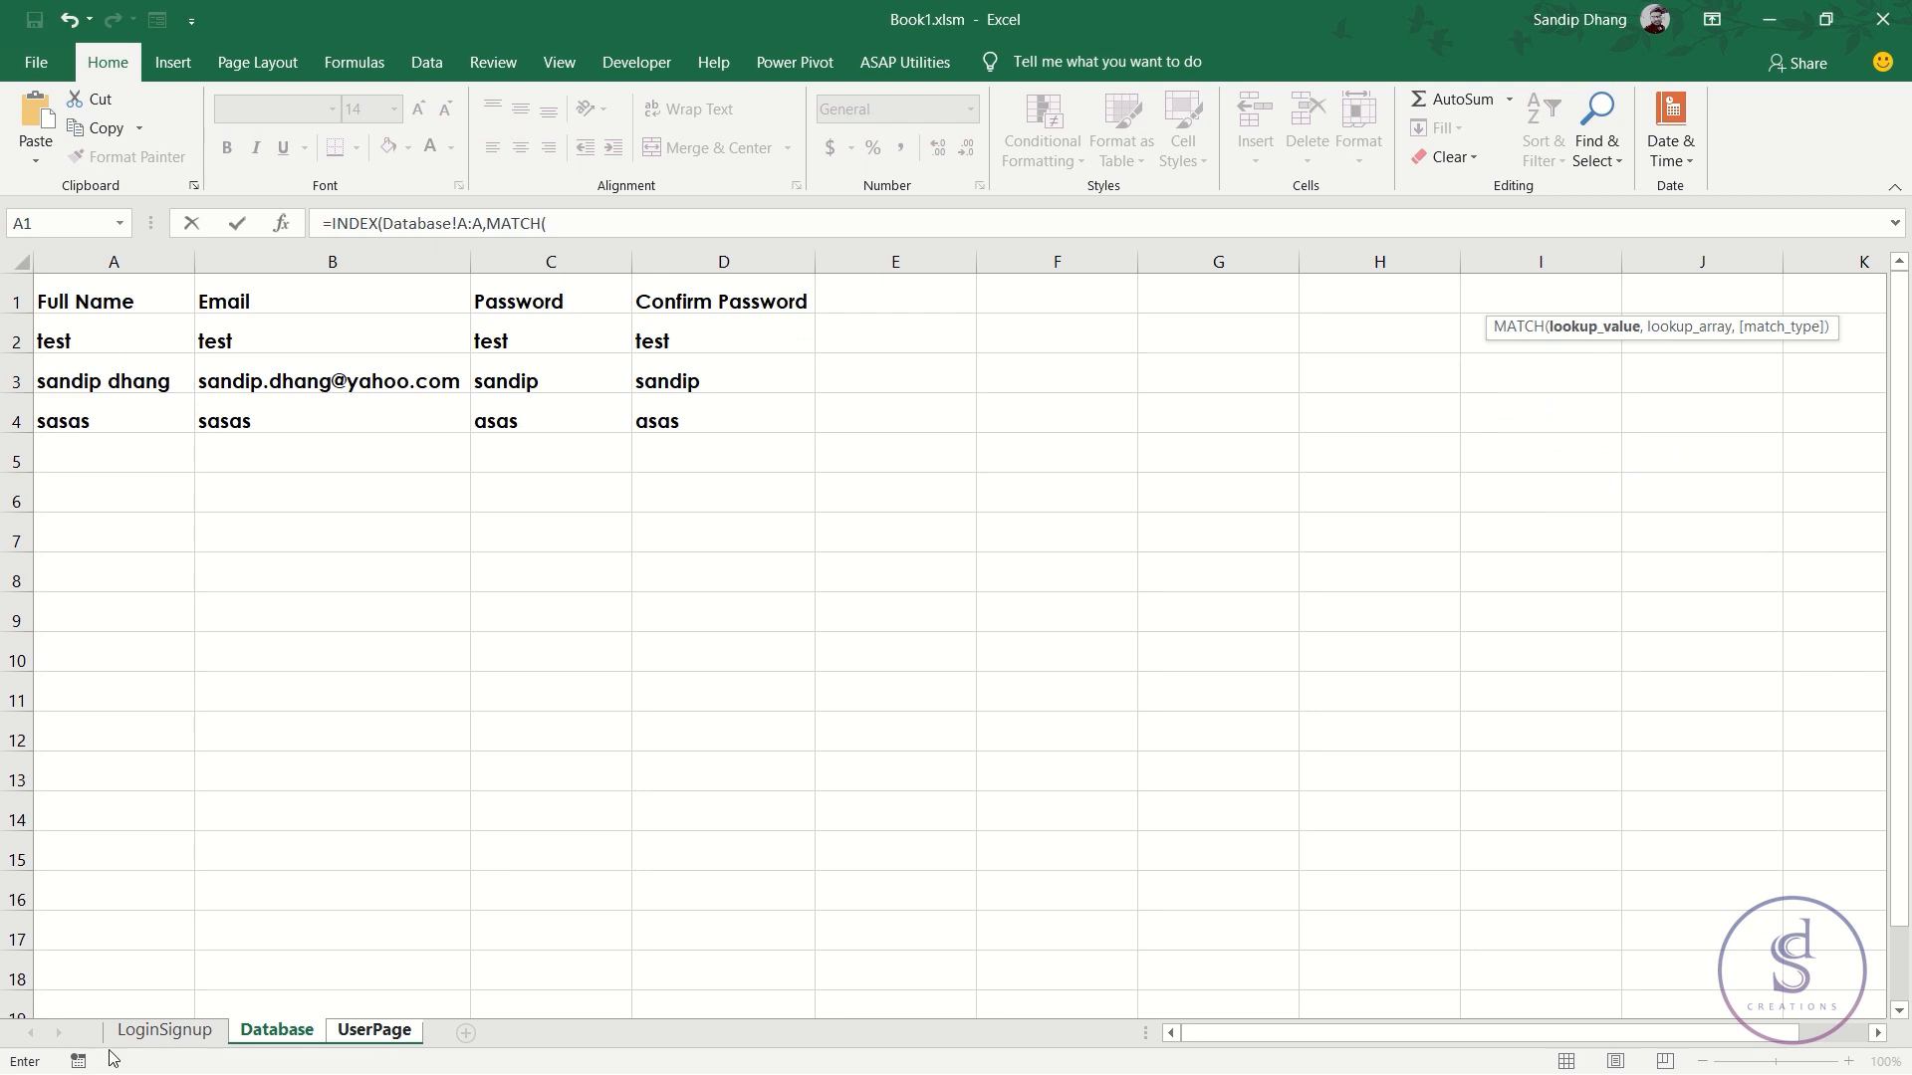
pyautogui.click(154, 1033)
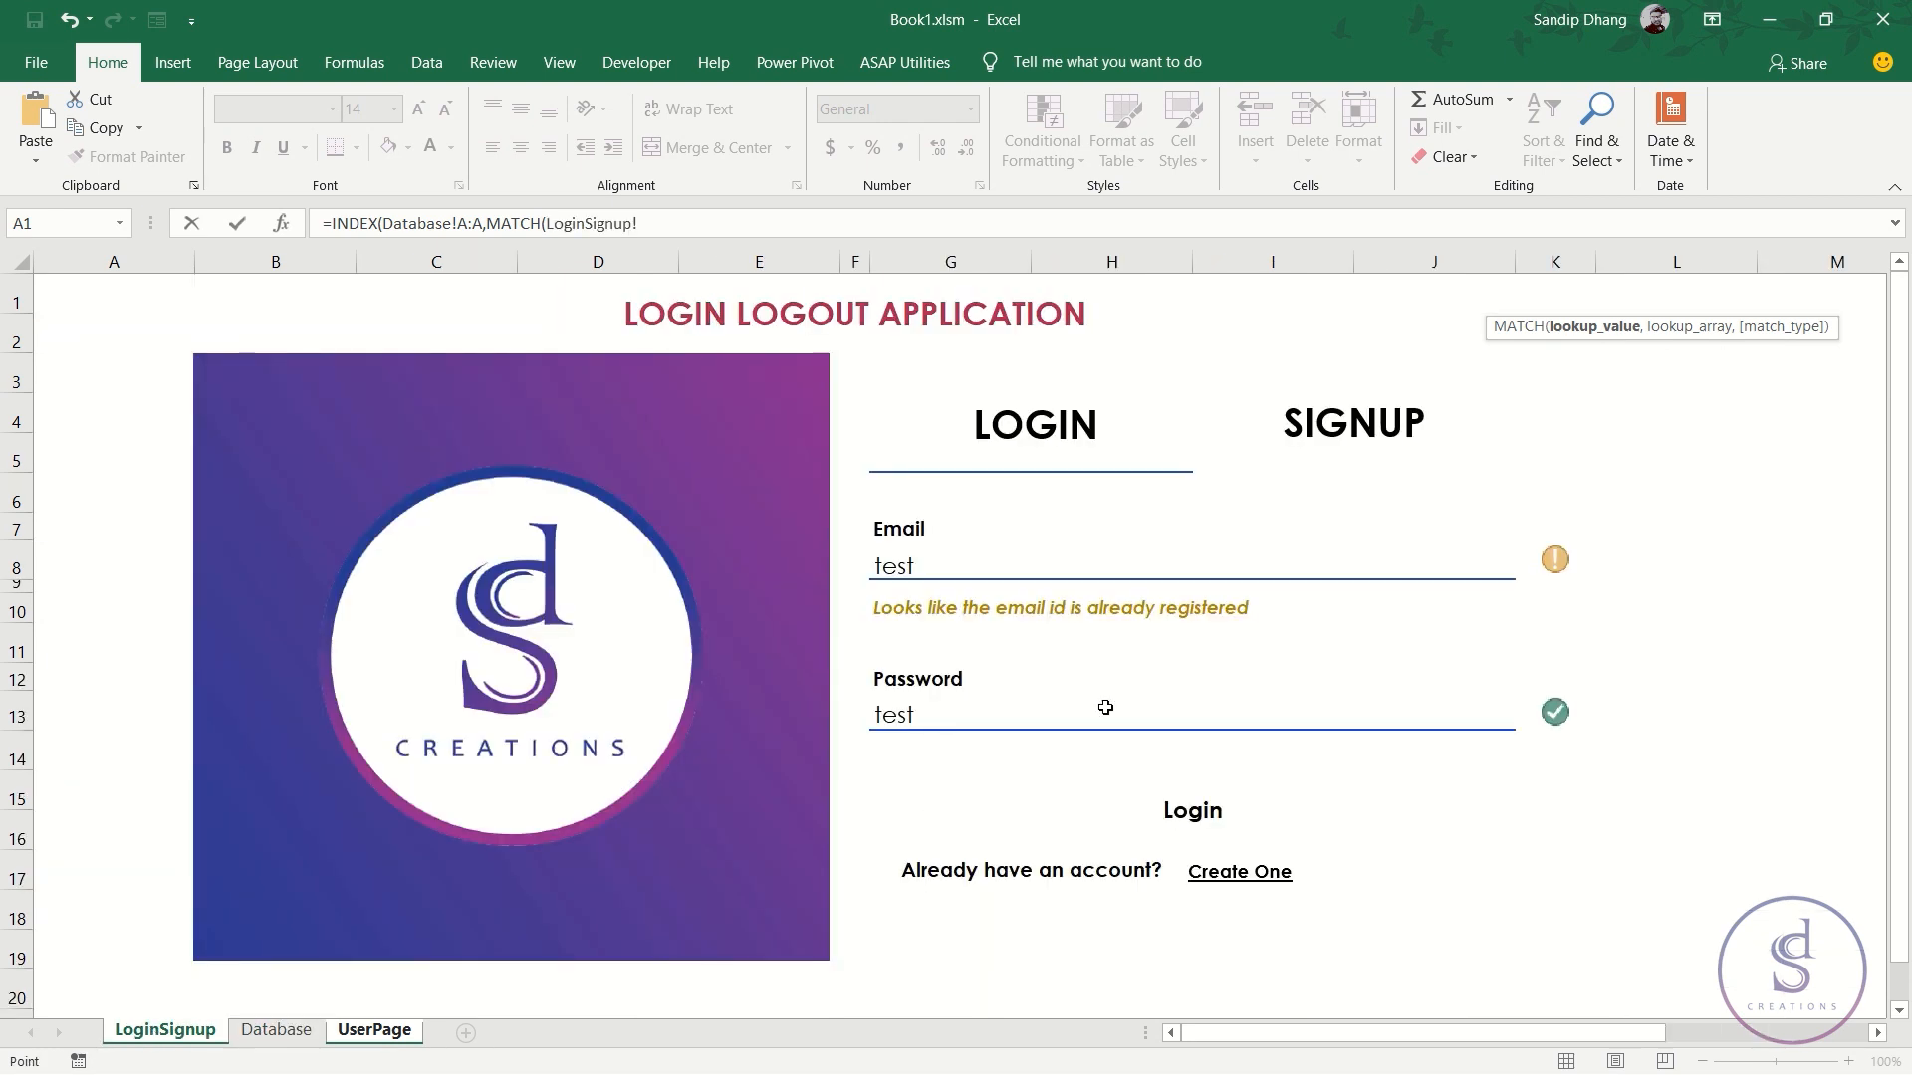
pyautogui.click(915, 568)
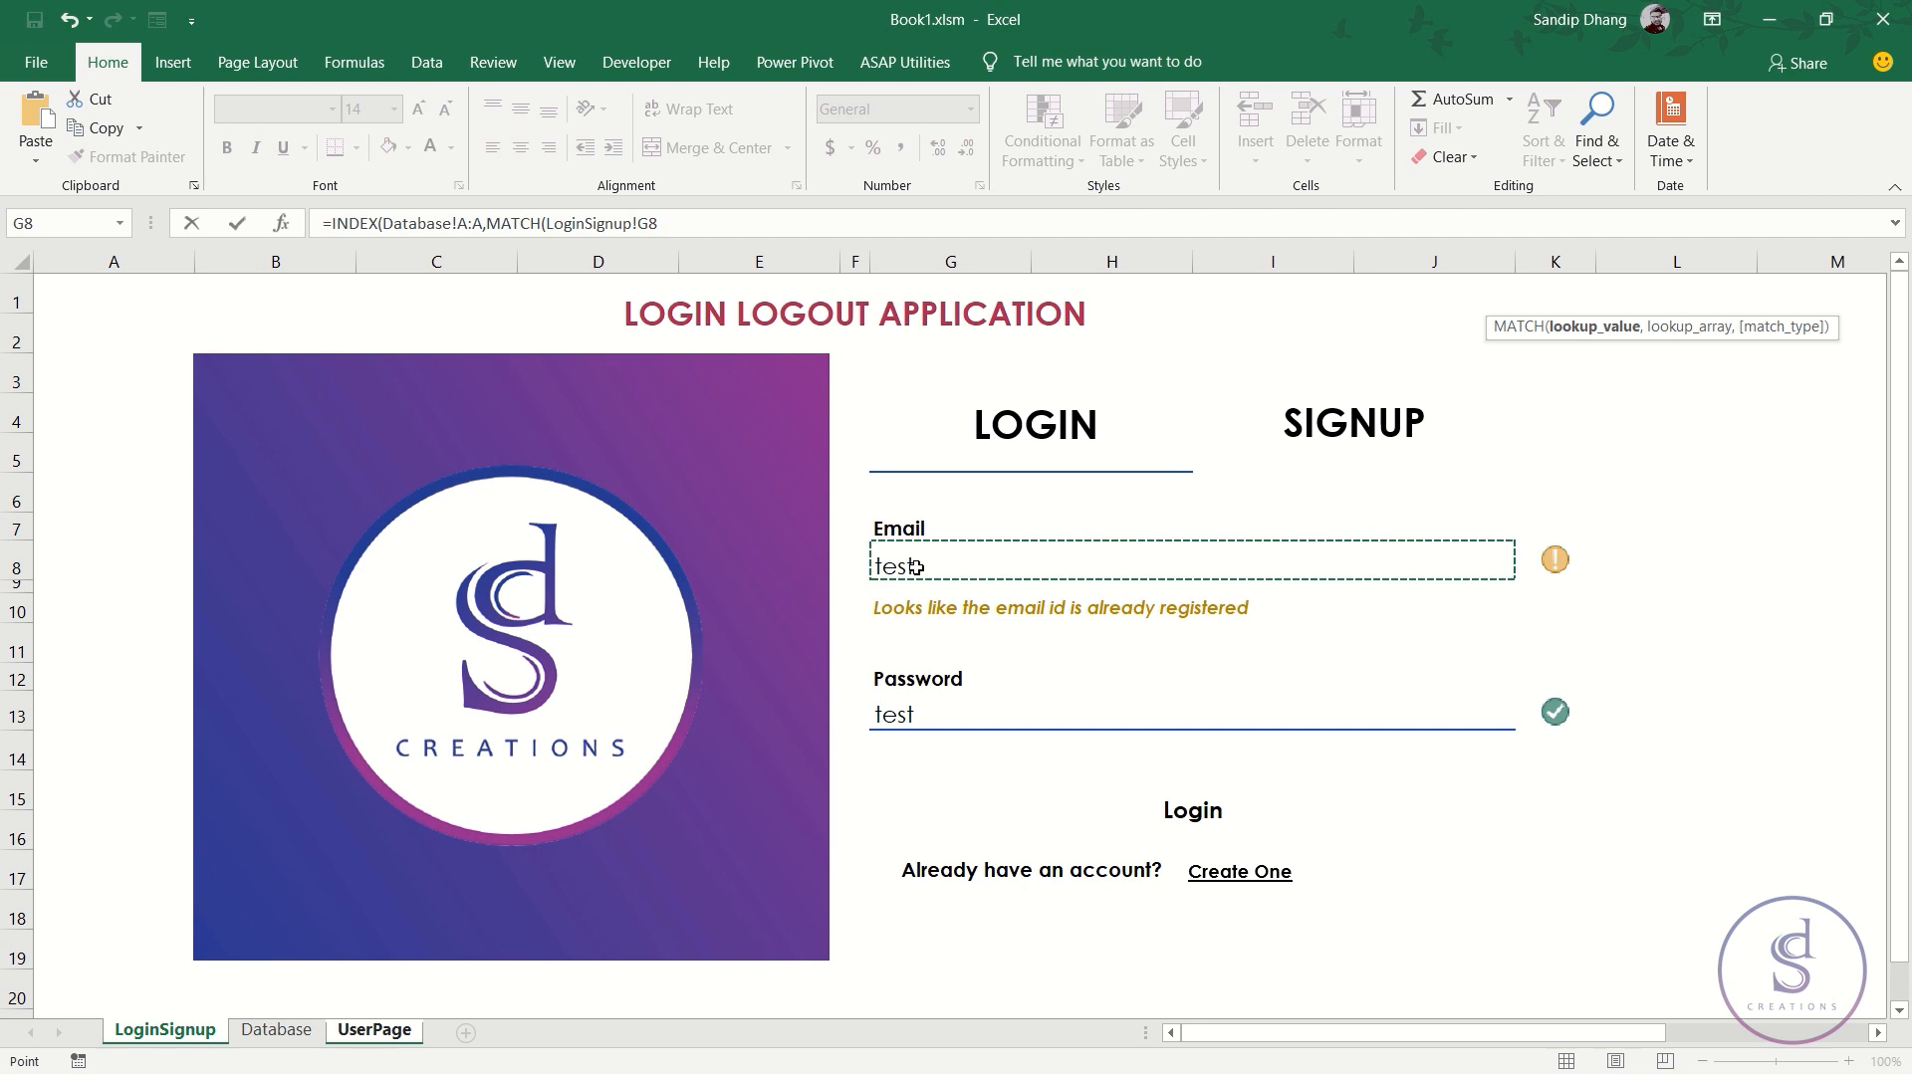
pyautogui.write(',')
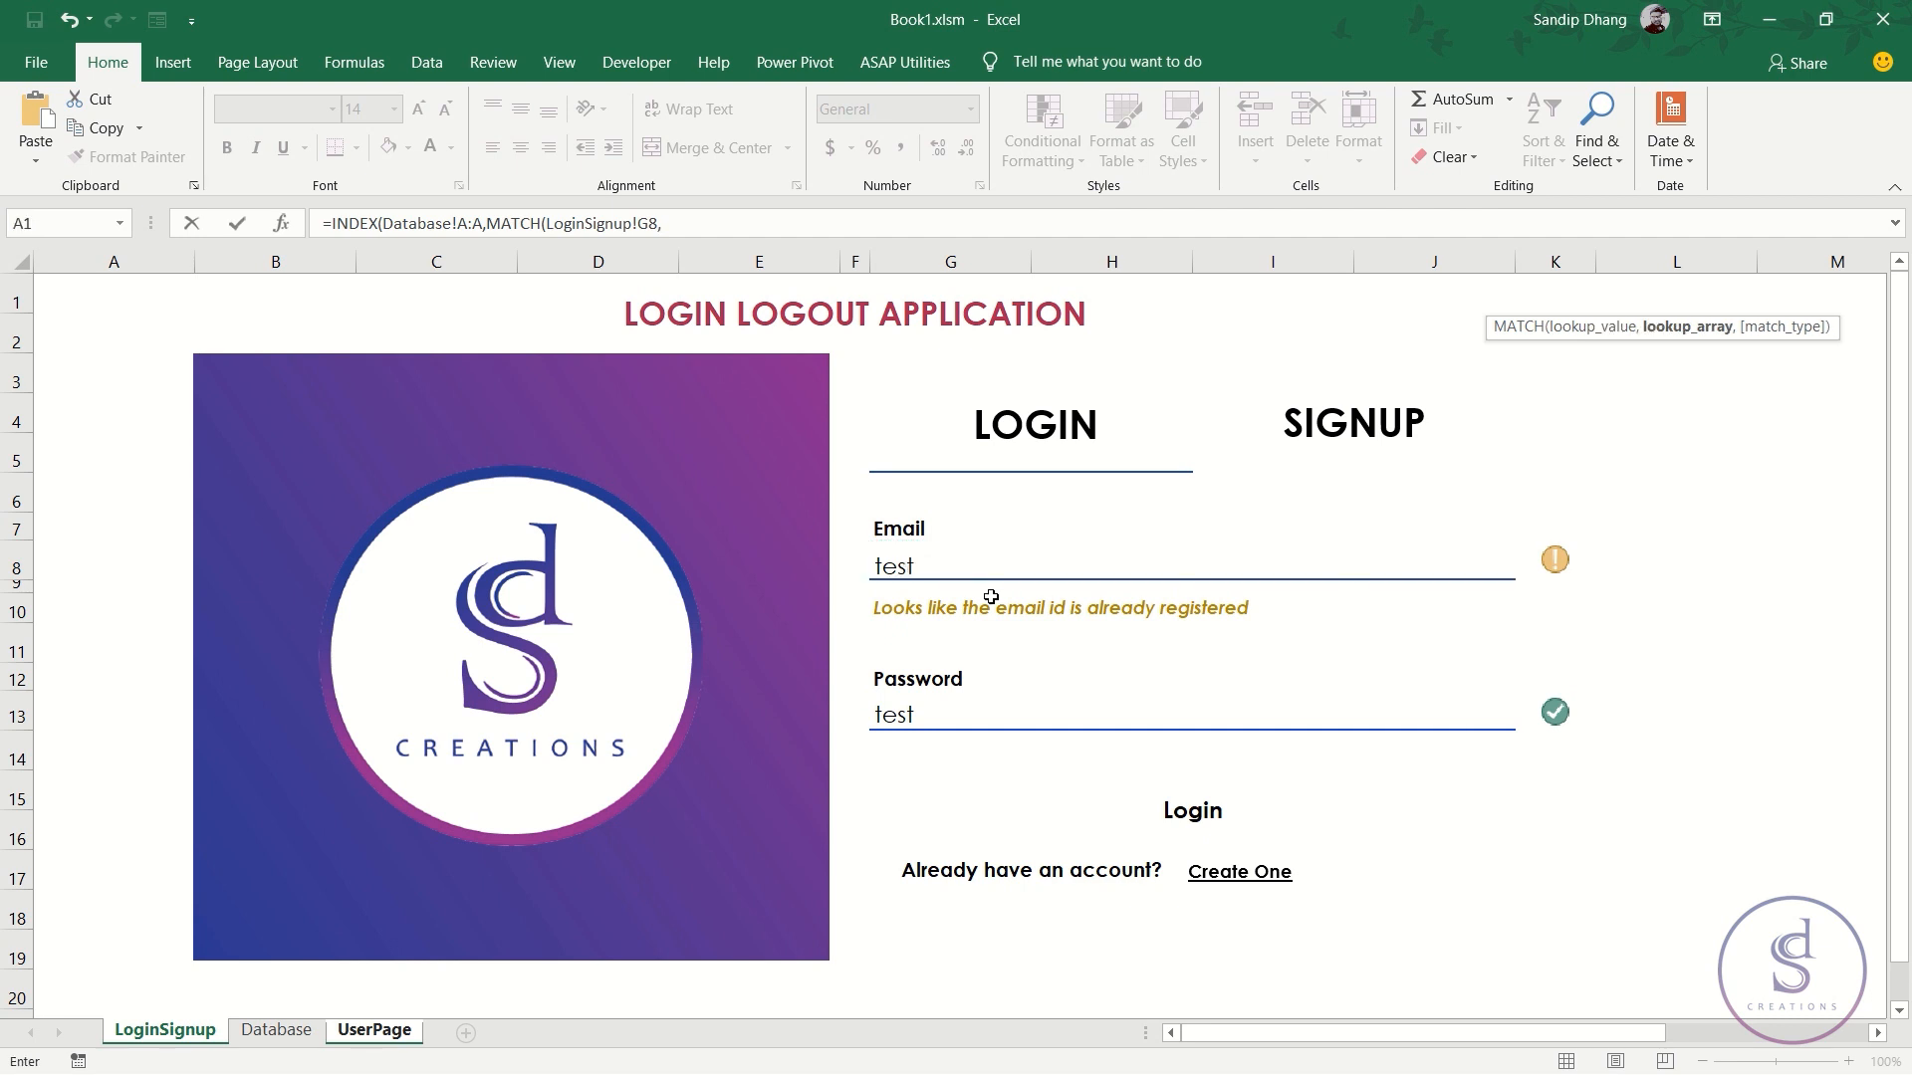
pyautogui.click(276, 1030)
pyautogui.click(281, 265)
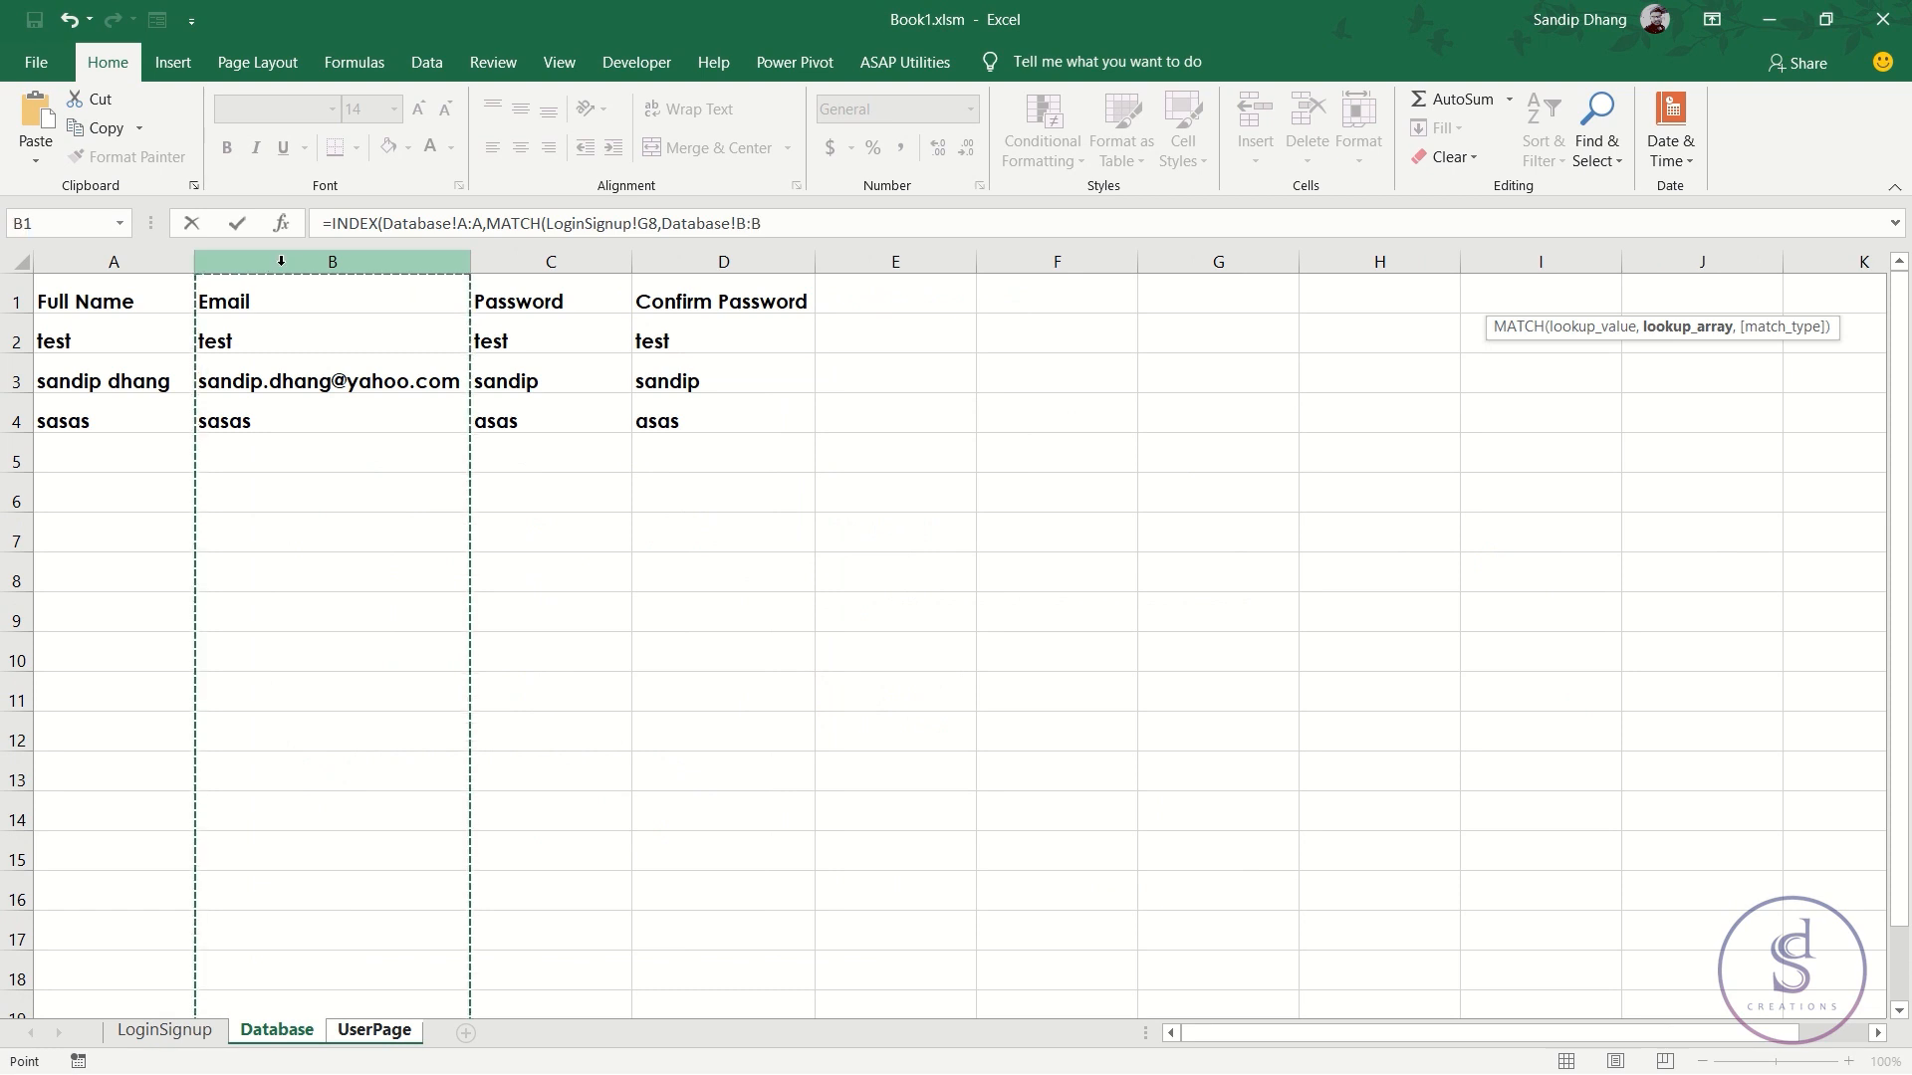
pyautogui.write(',0))')
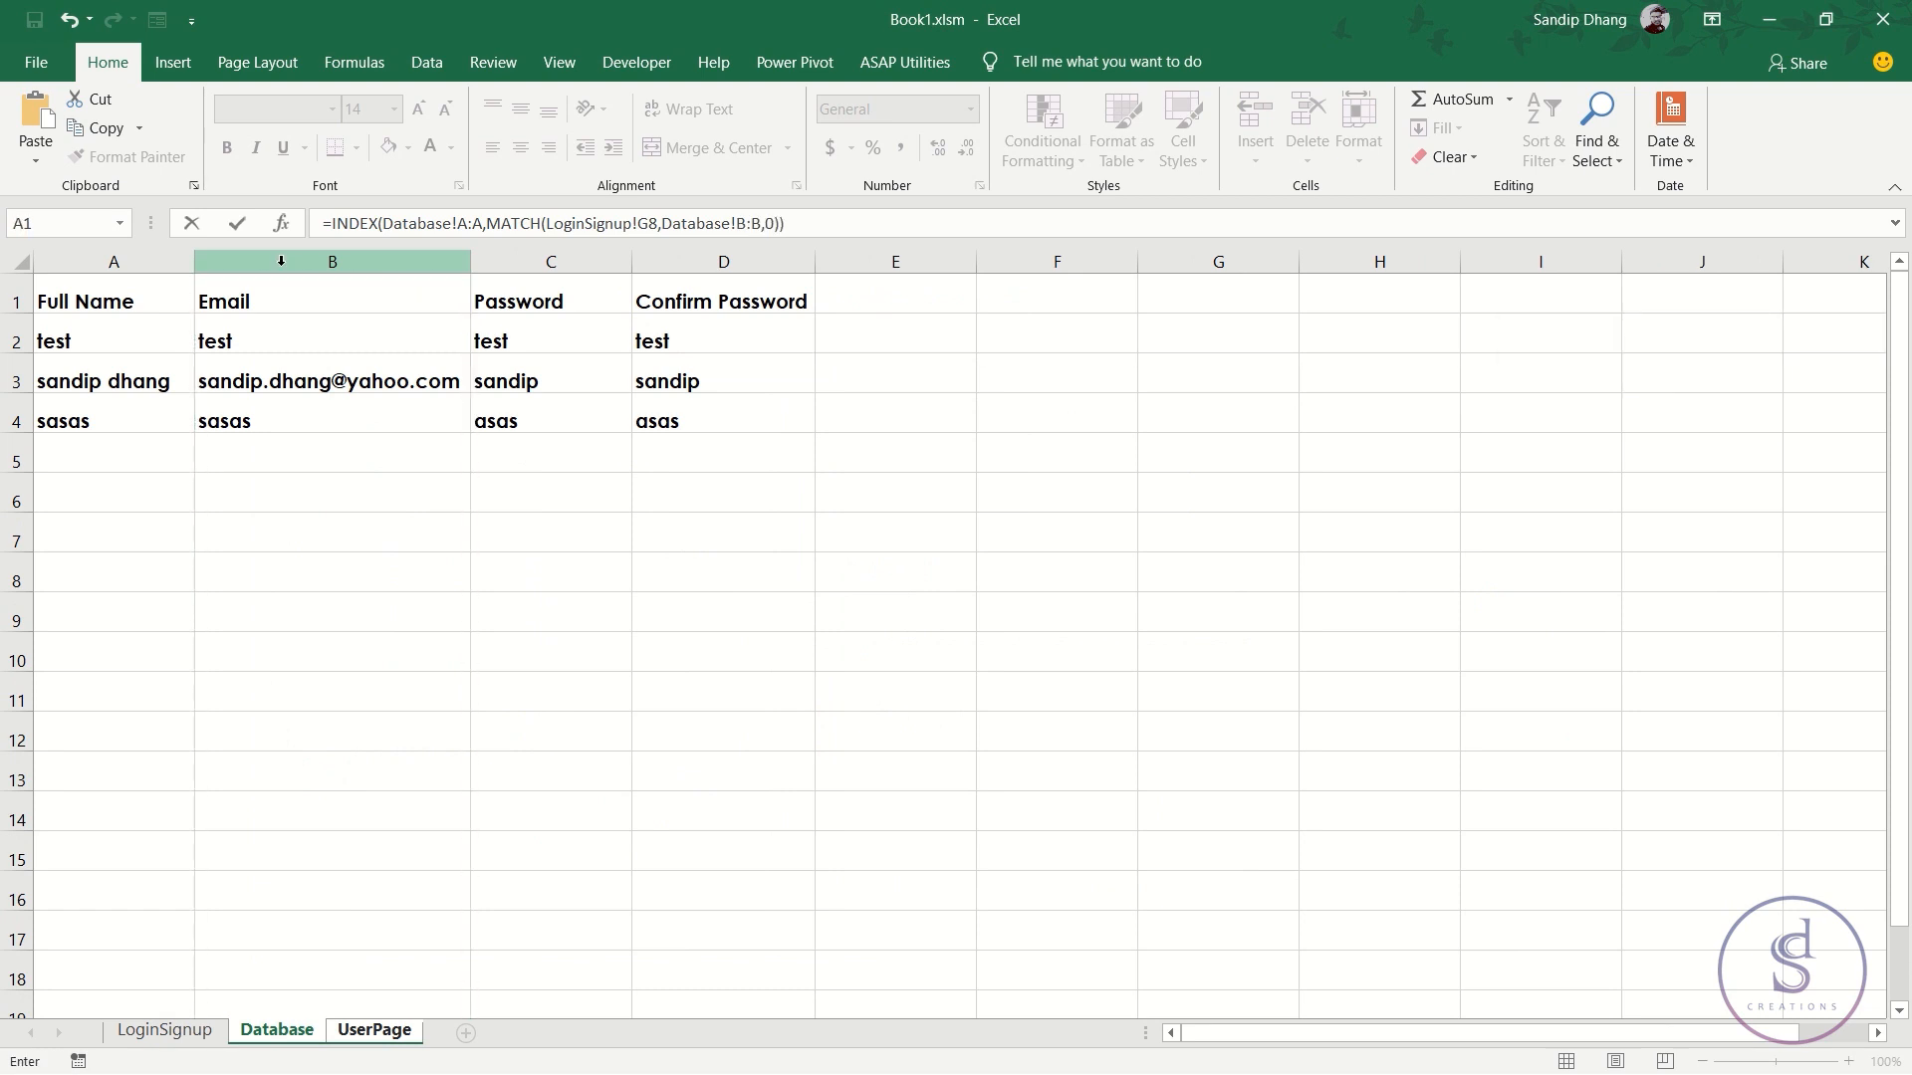
# - Commit the full-name lookup, enter a registered user's email in G8, and check UserPage shows their name
pyautogui.press('Return')
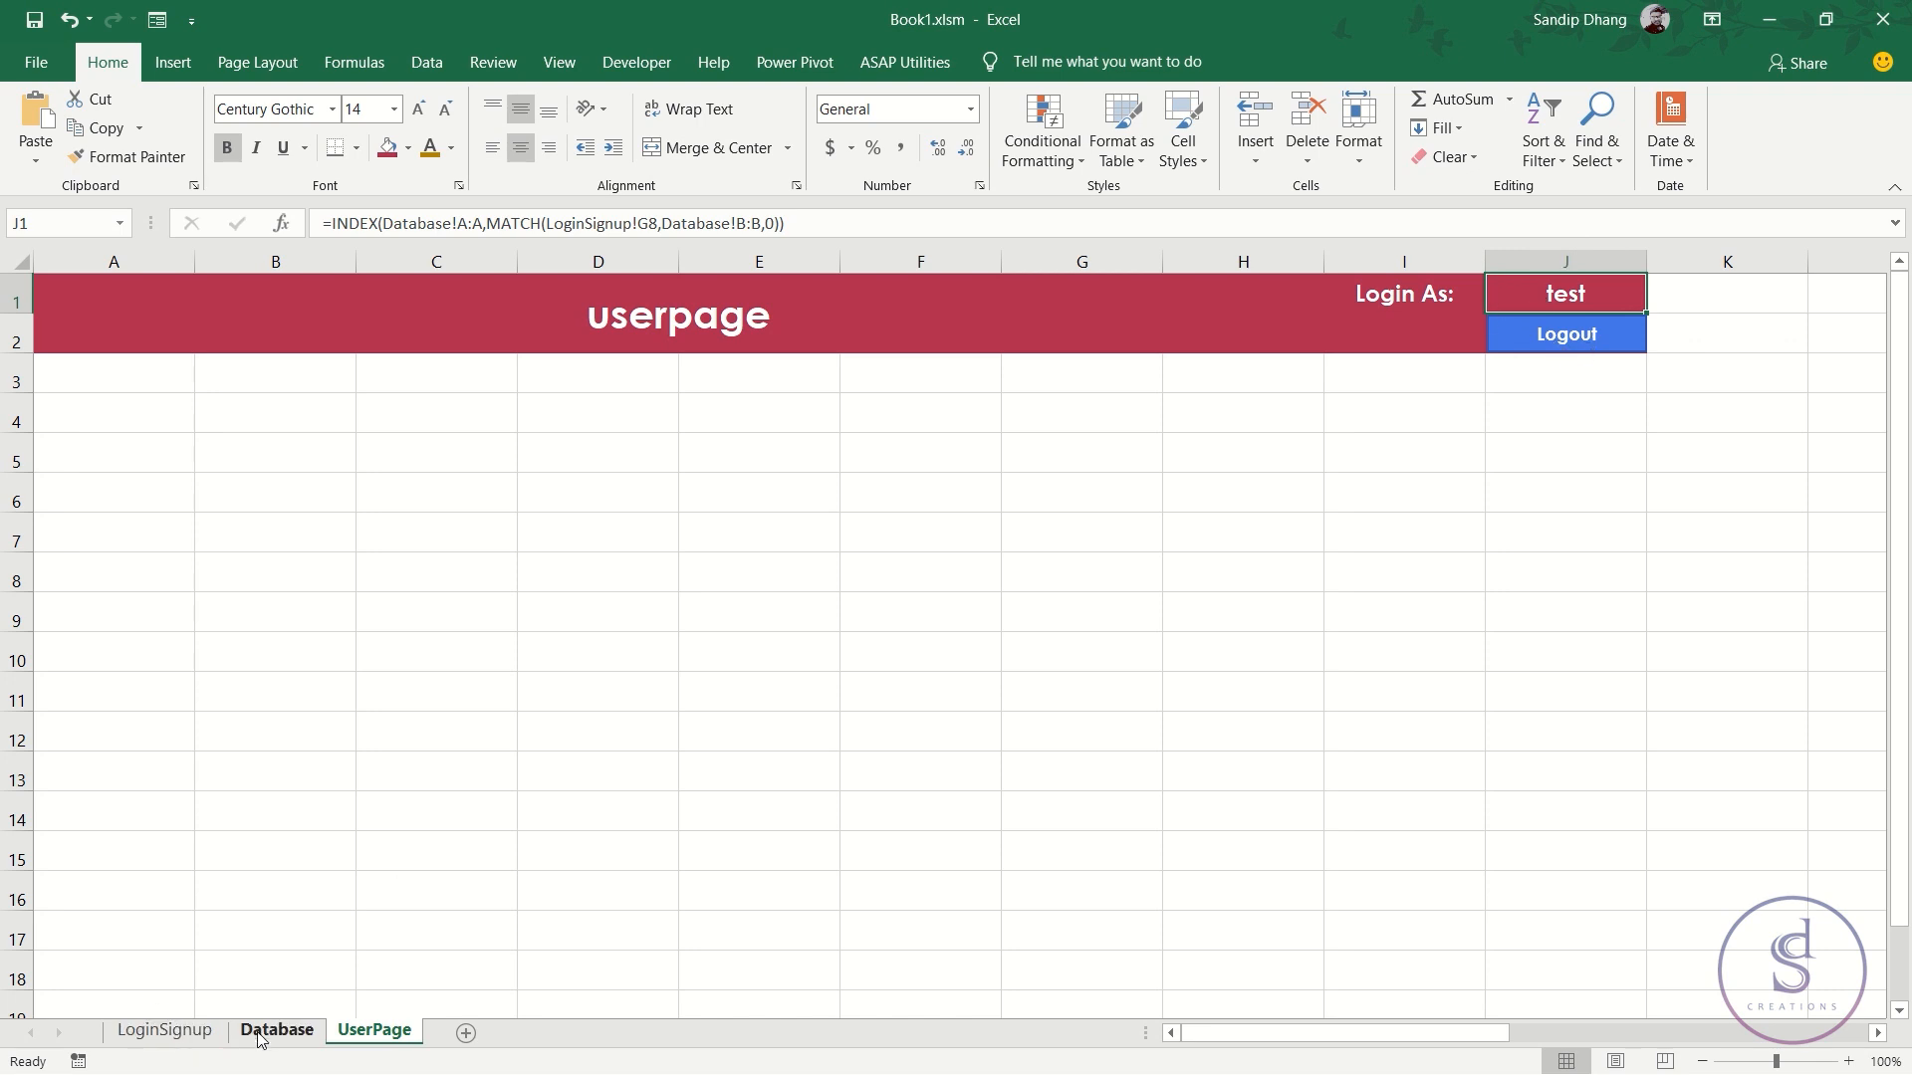
pyautogui.click(200, 1031)
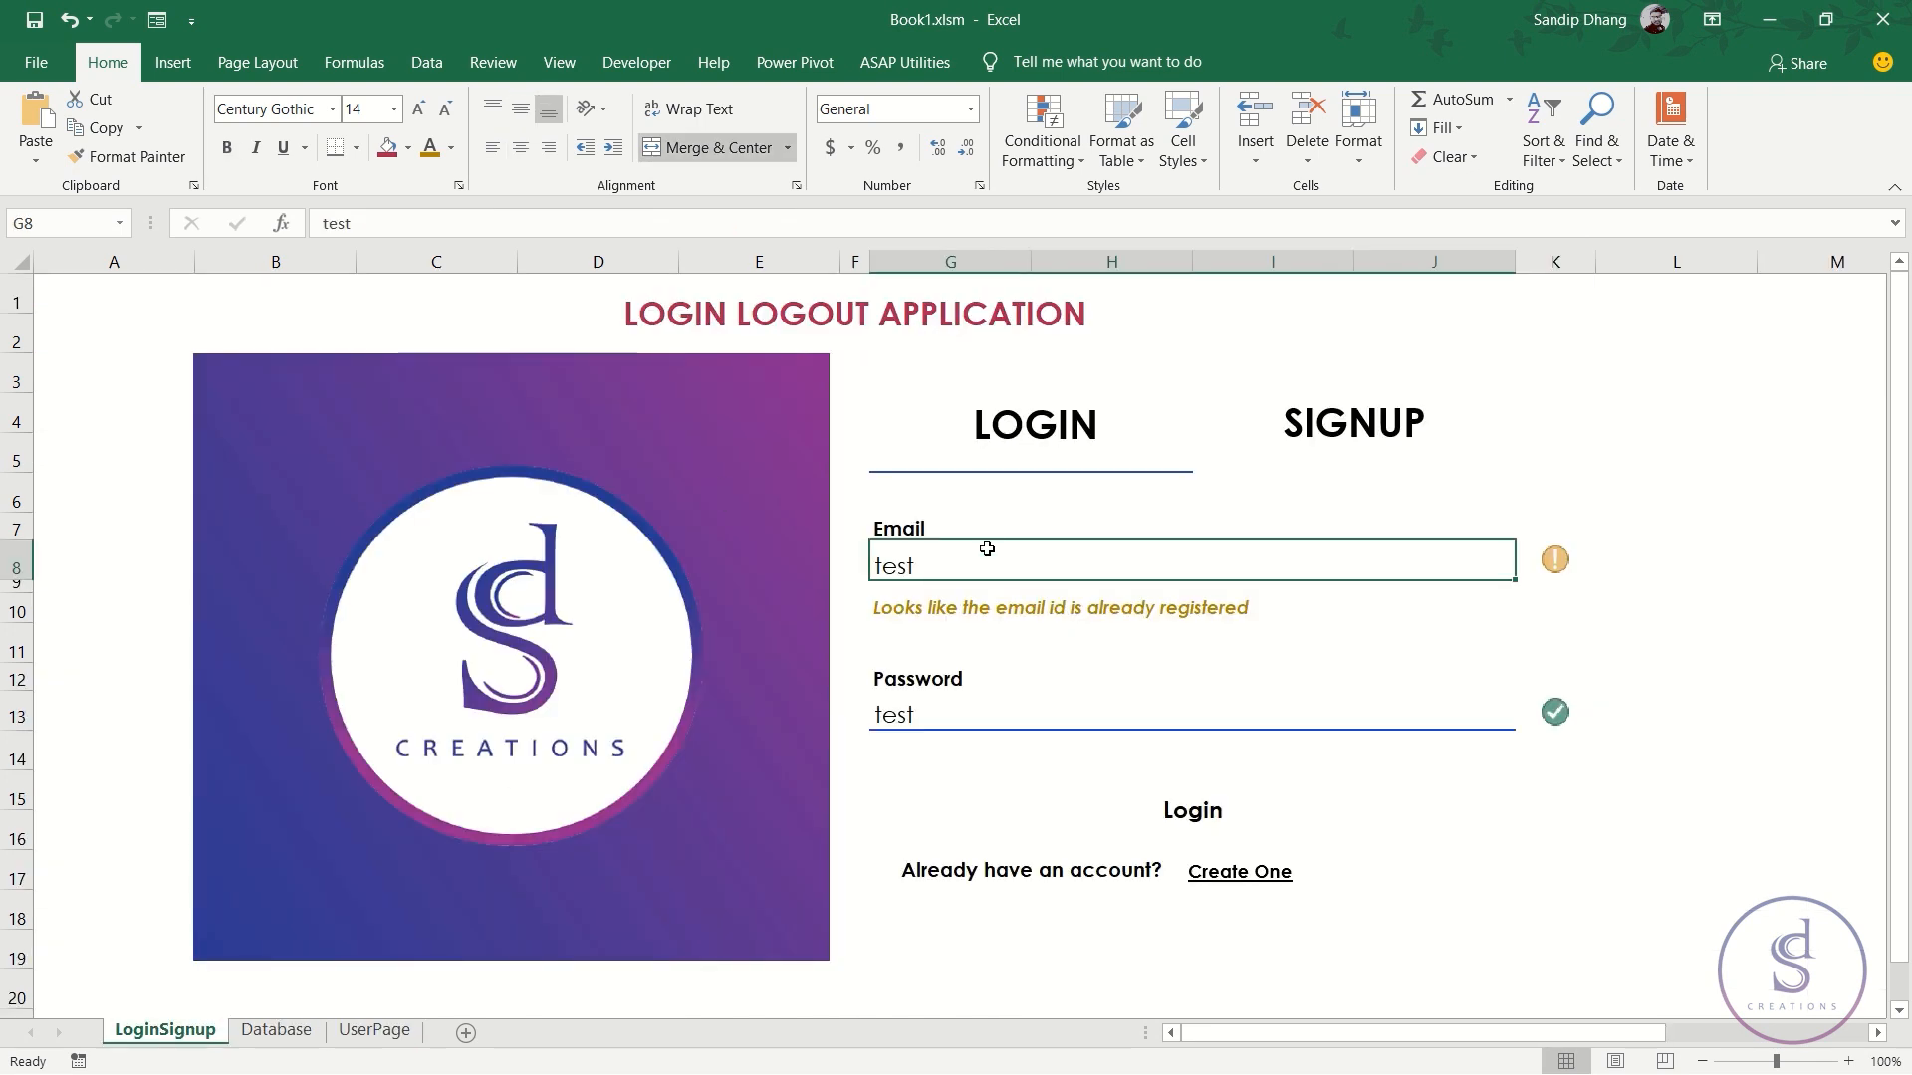
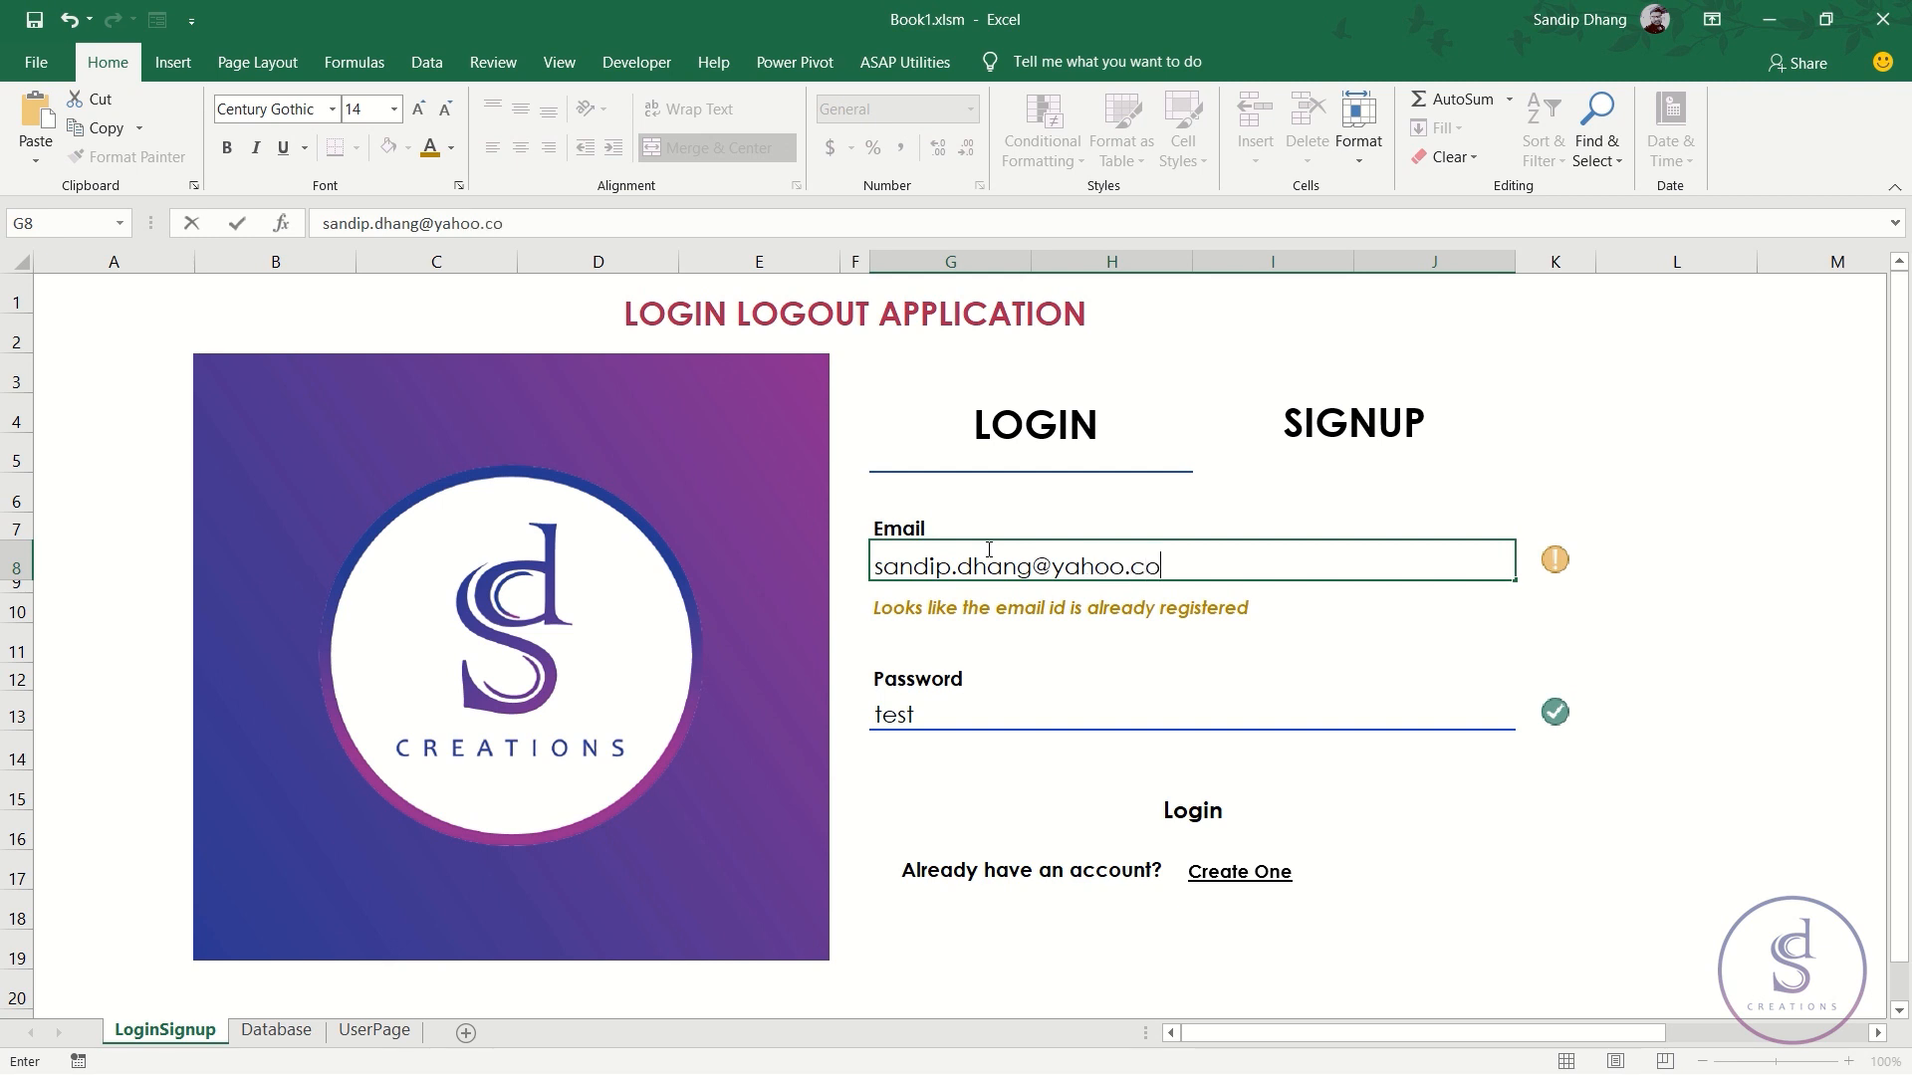
pyautogui.press('Return')
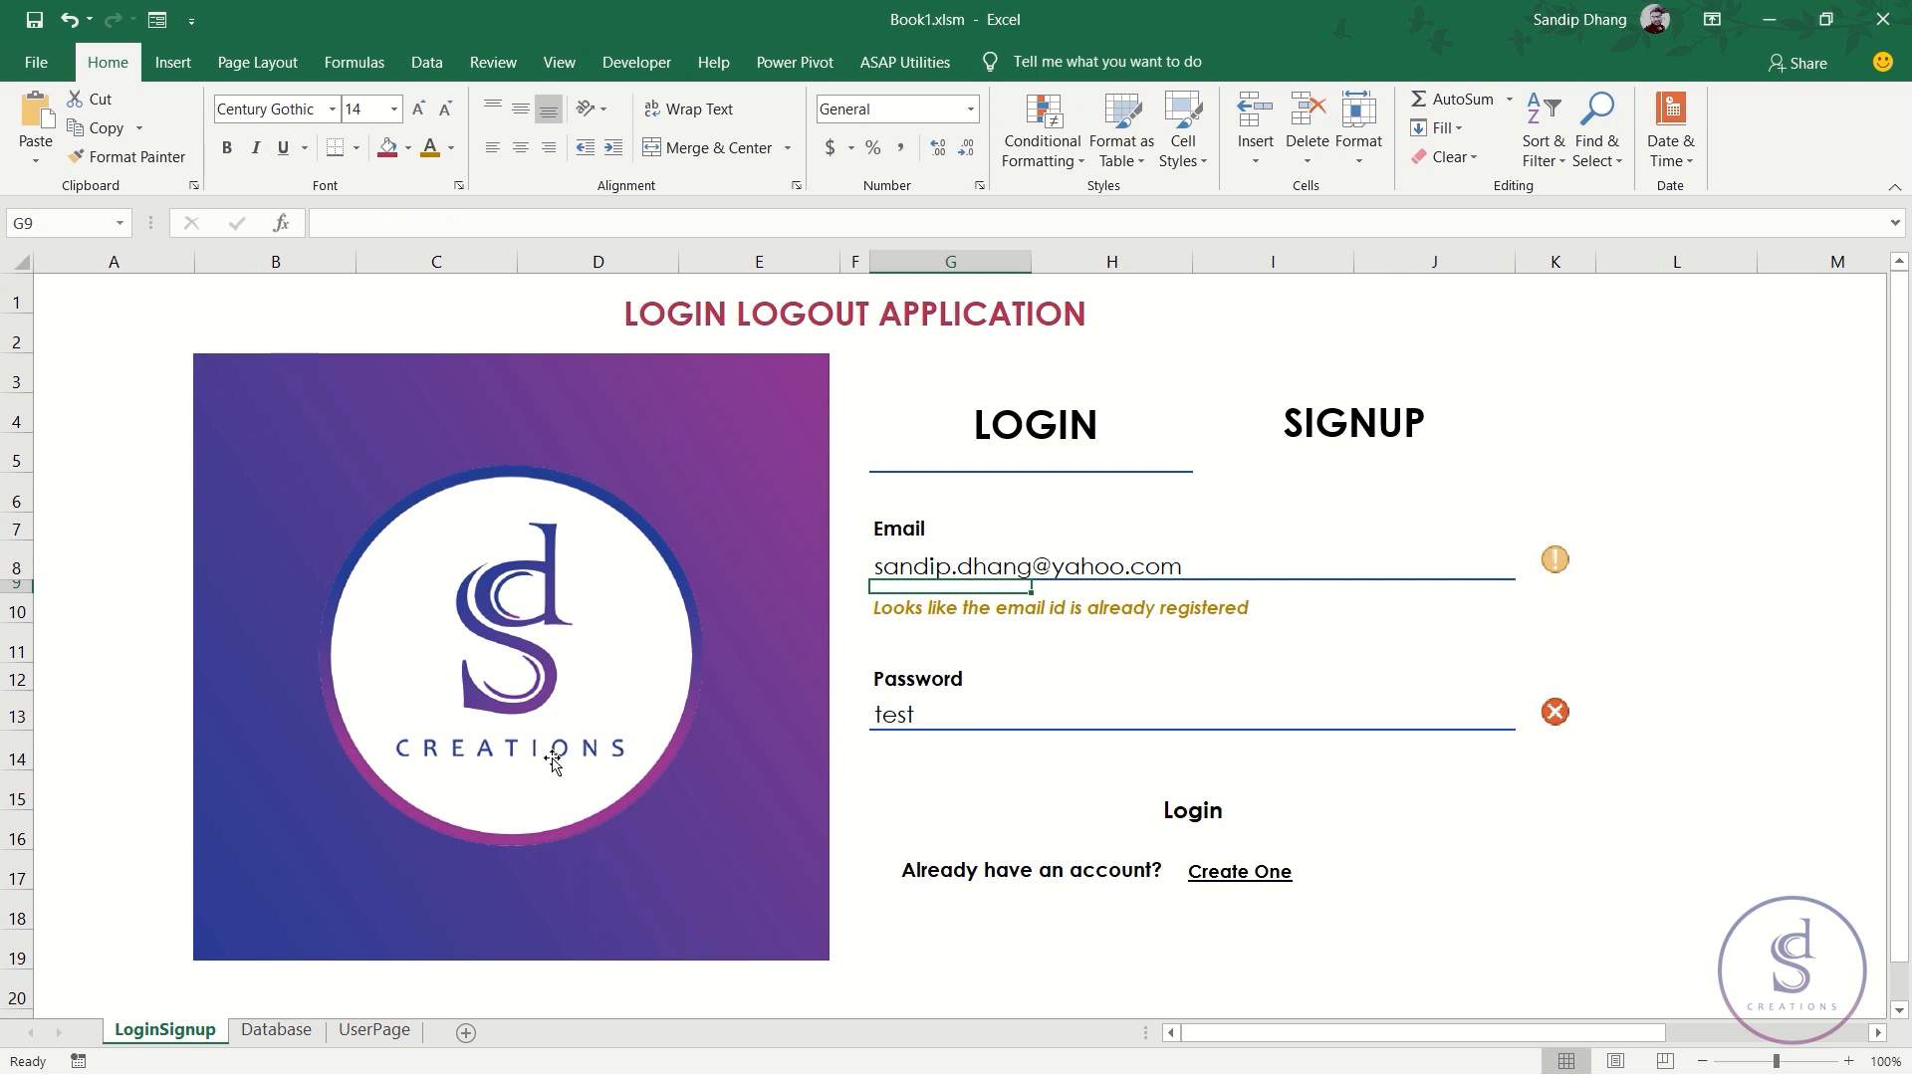
pyautogui.click(374, 1030)
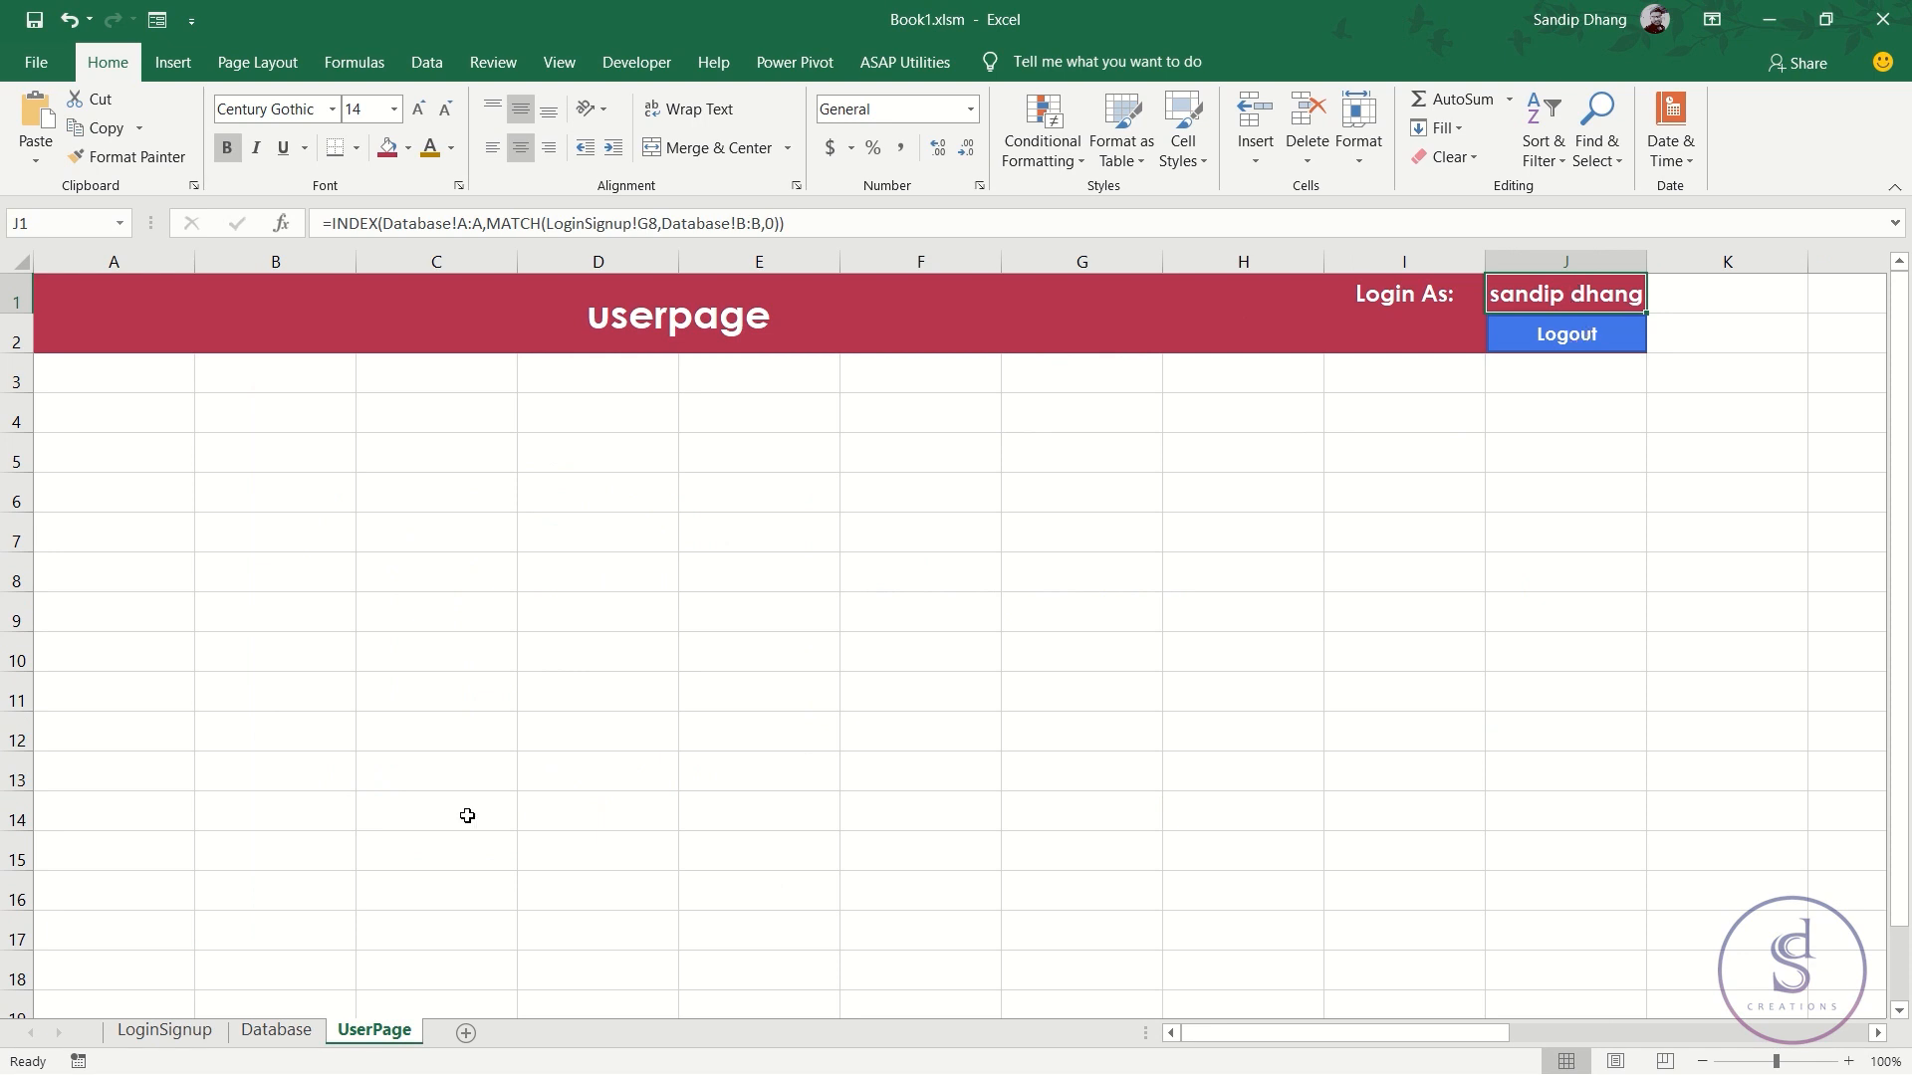
pyautogui.click(164, 1031)
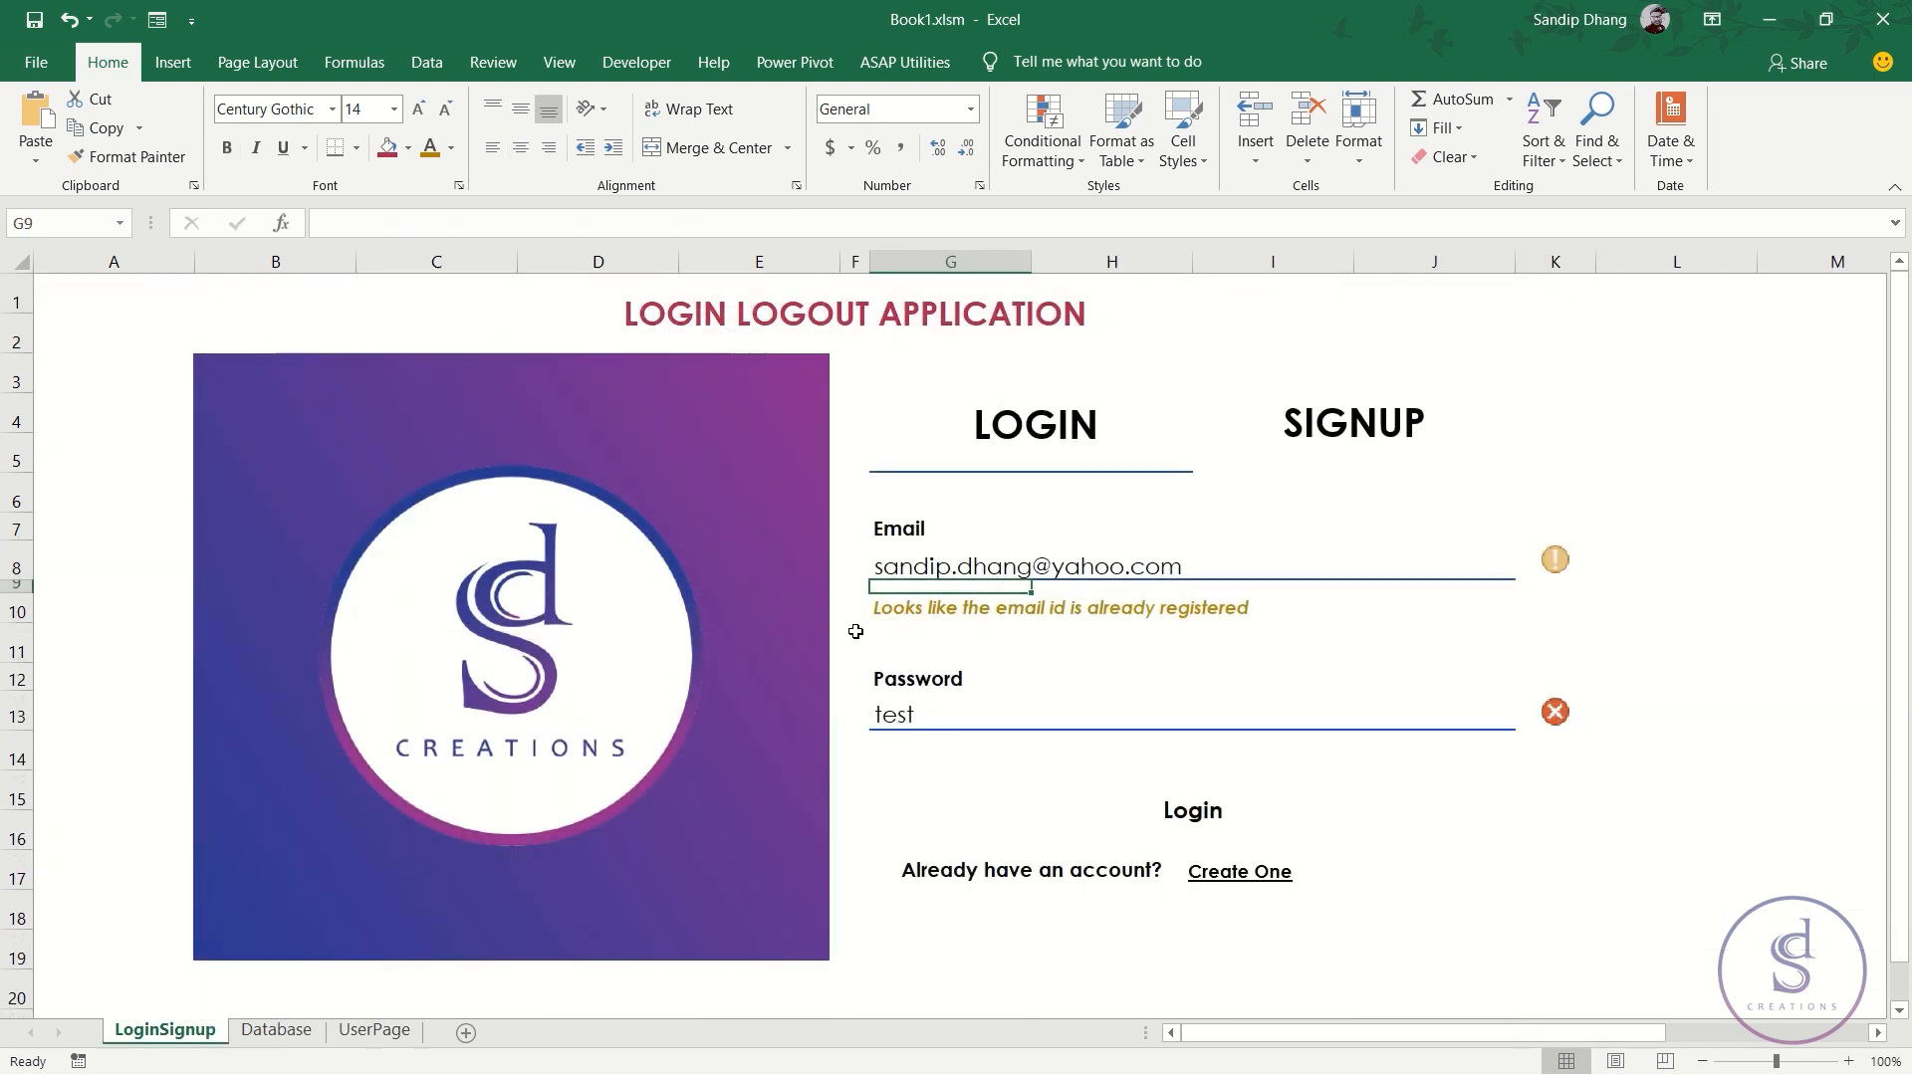
pyautogui.click(1035, 622)
# - Review the G10 warning, the G8 email and the K8 email-check formulas
pyautogui.click(927, 615)
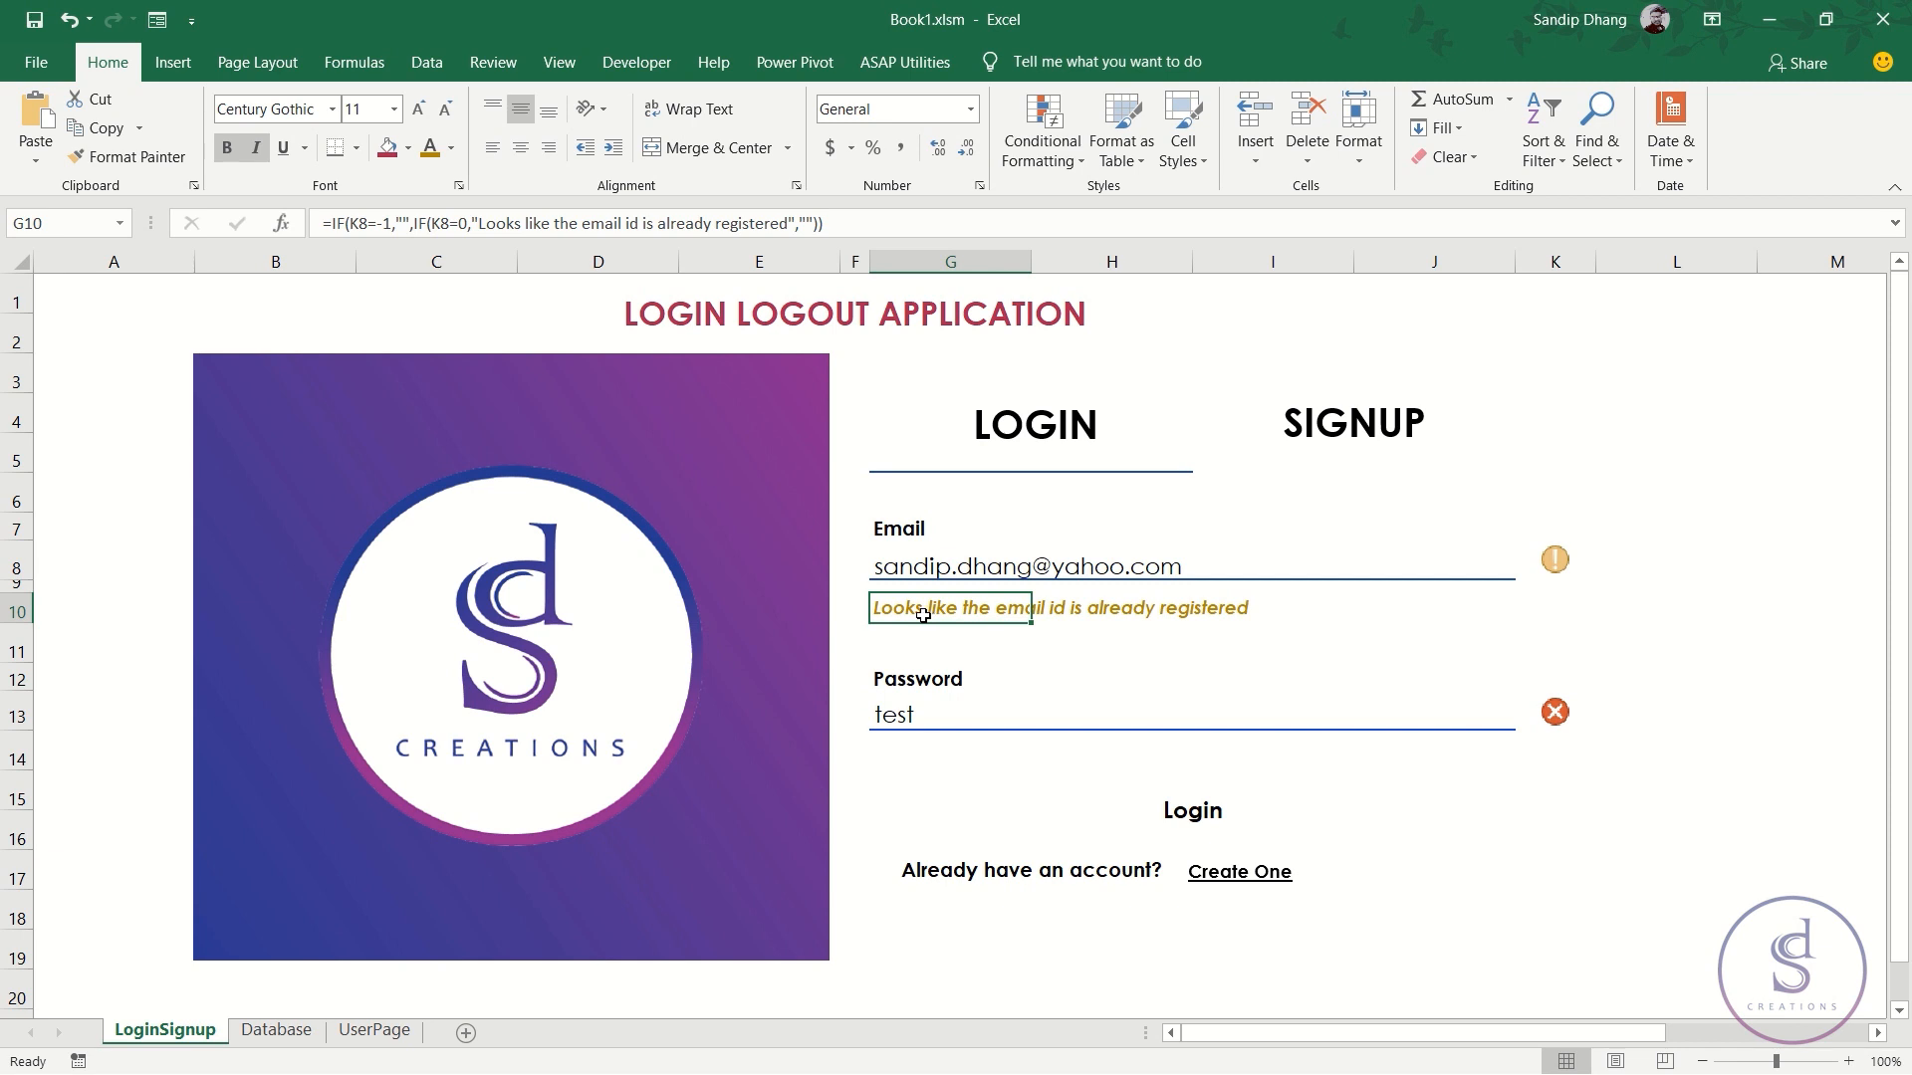
pyautogui.click(1009, 566)
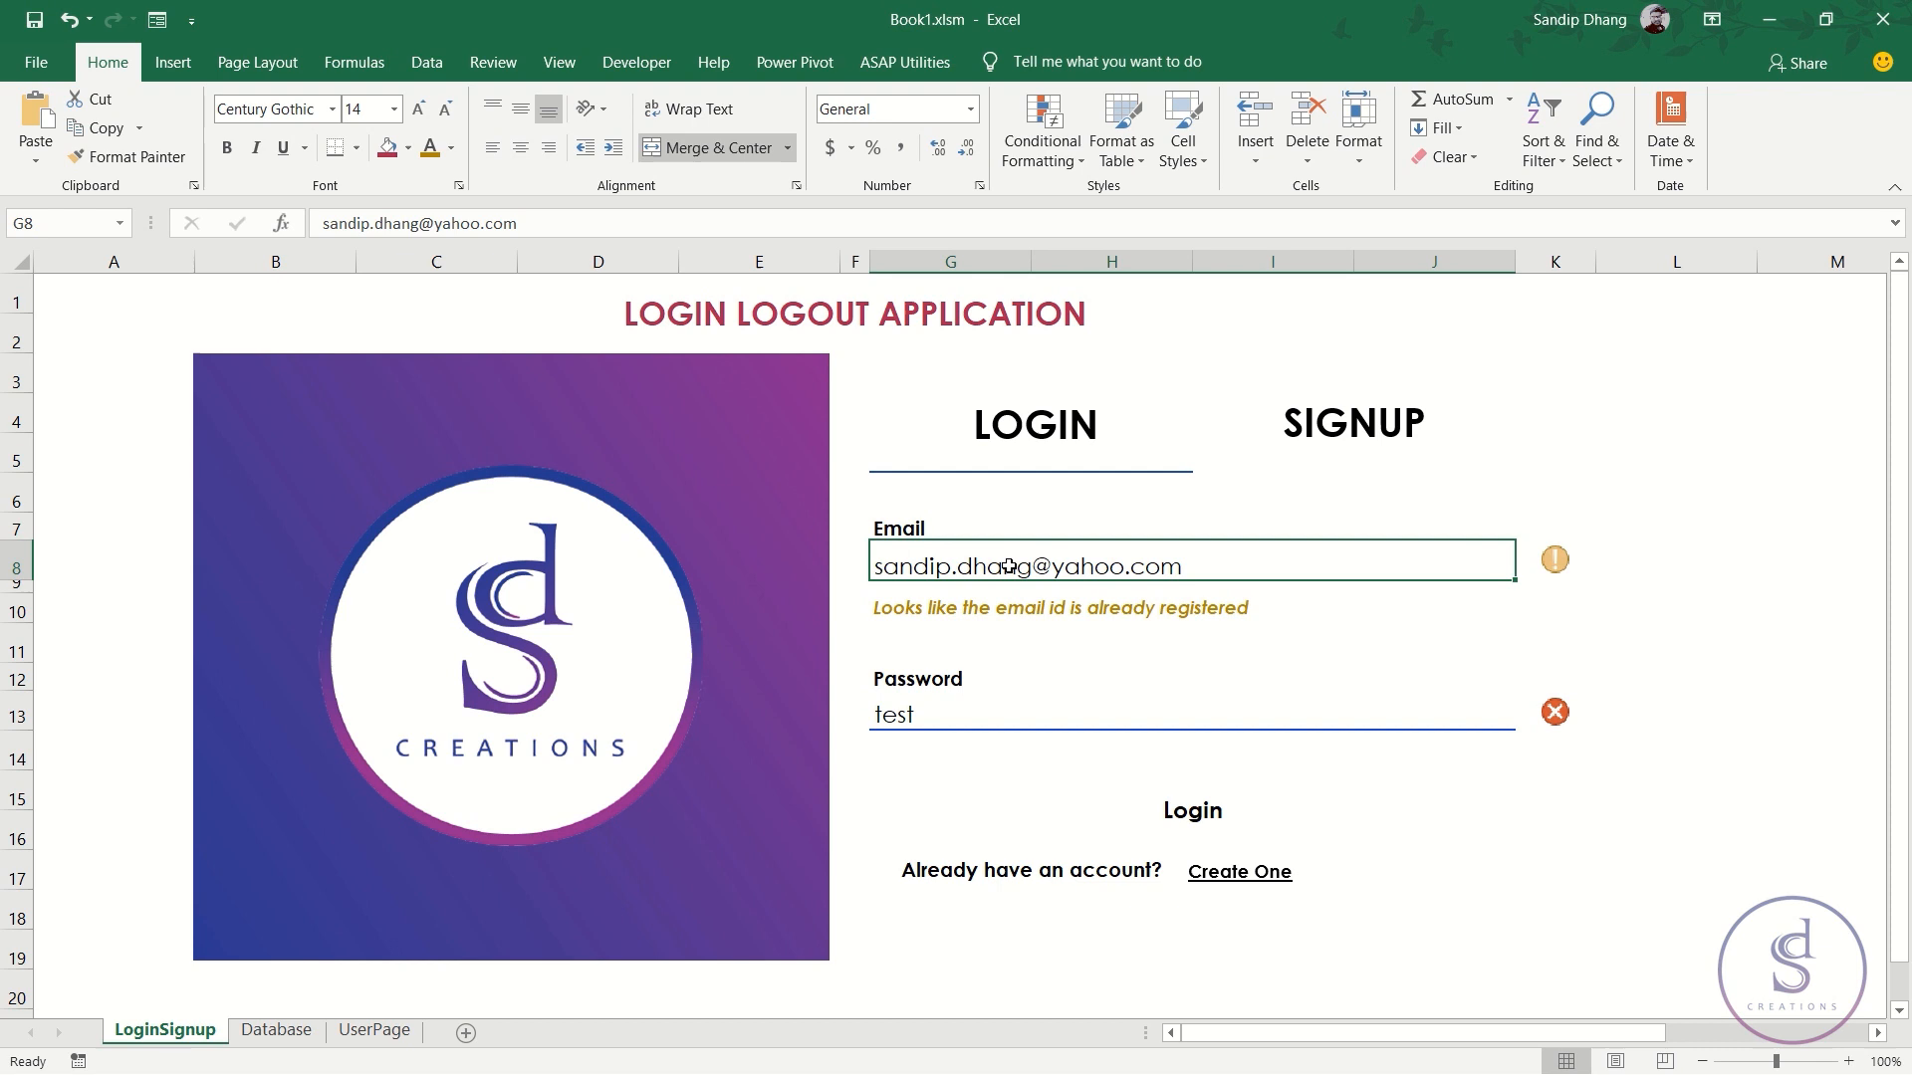
pyautogui.click(1551, 559)
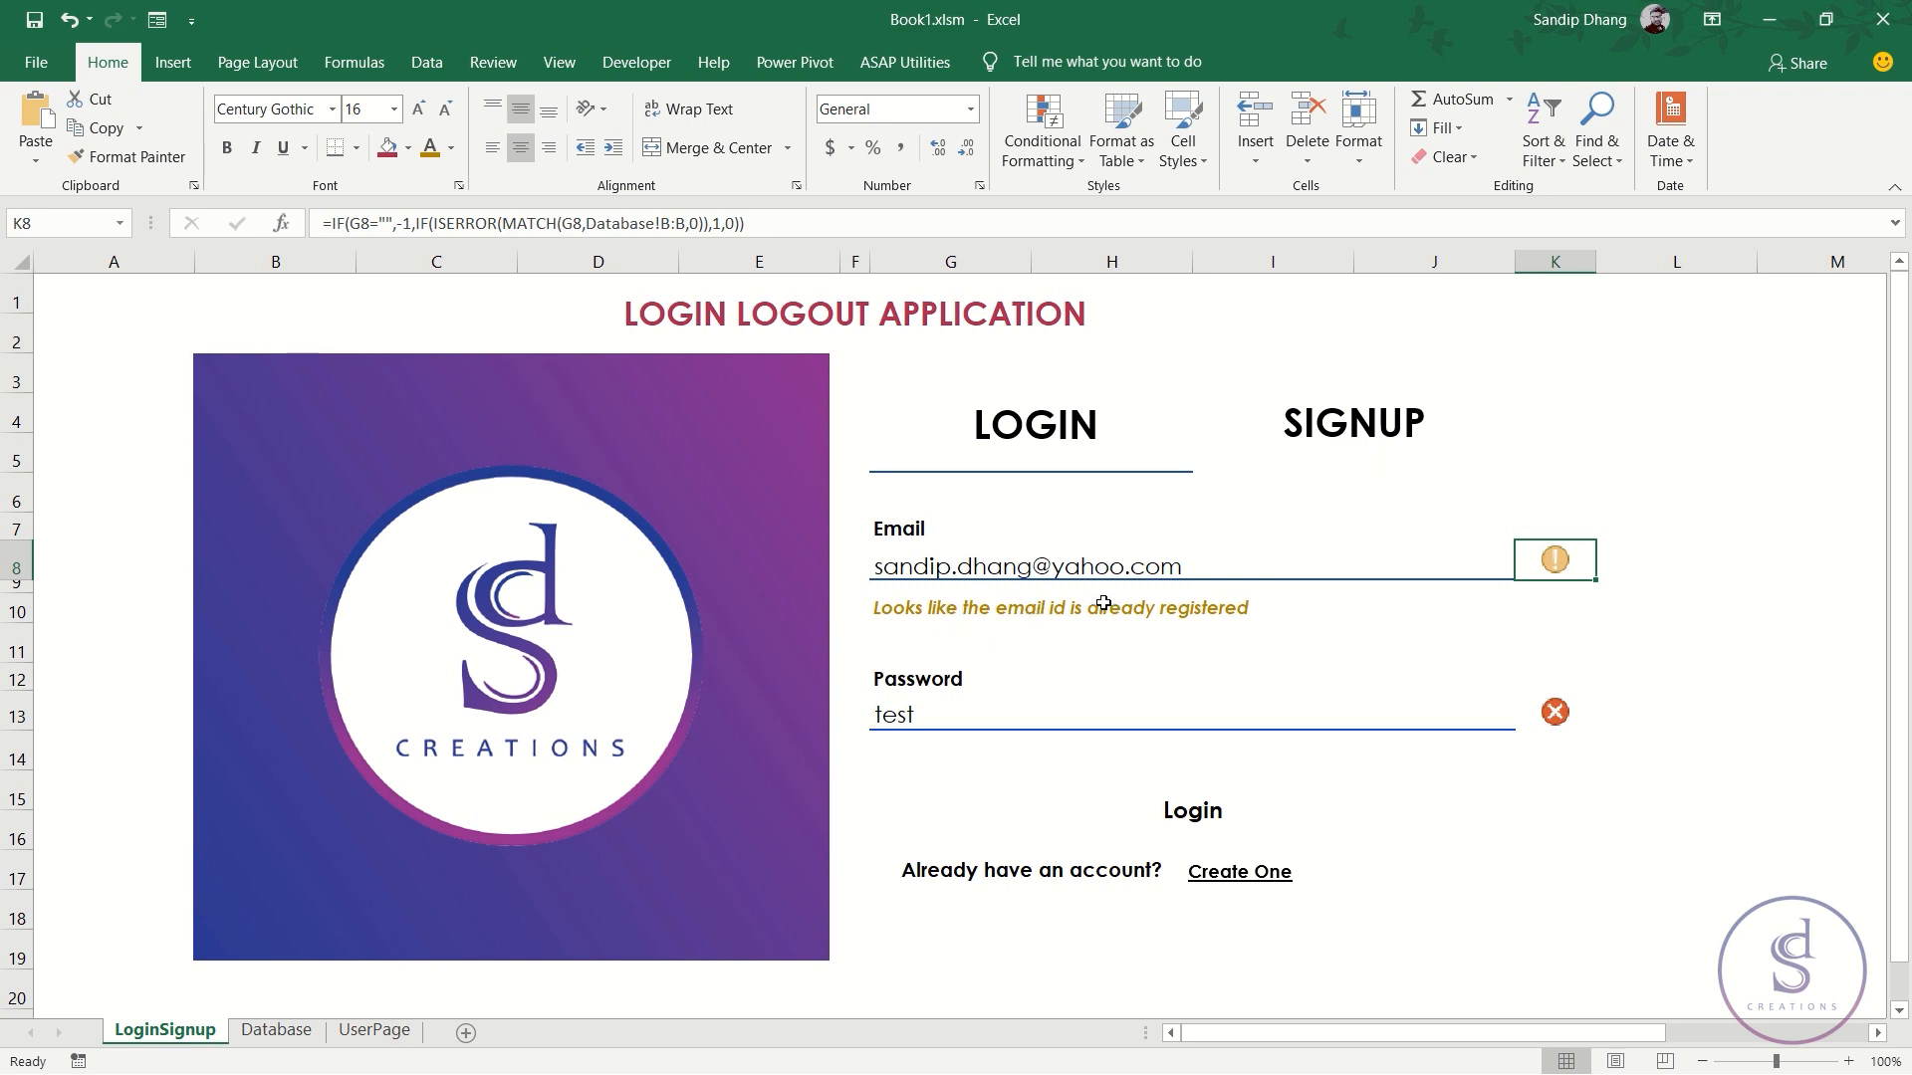
pyautogui.click(912, 607)
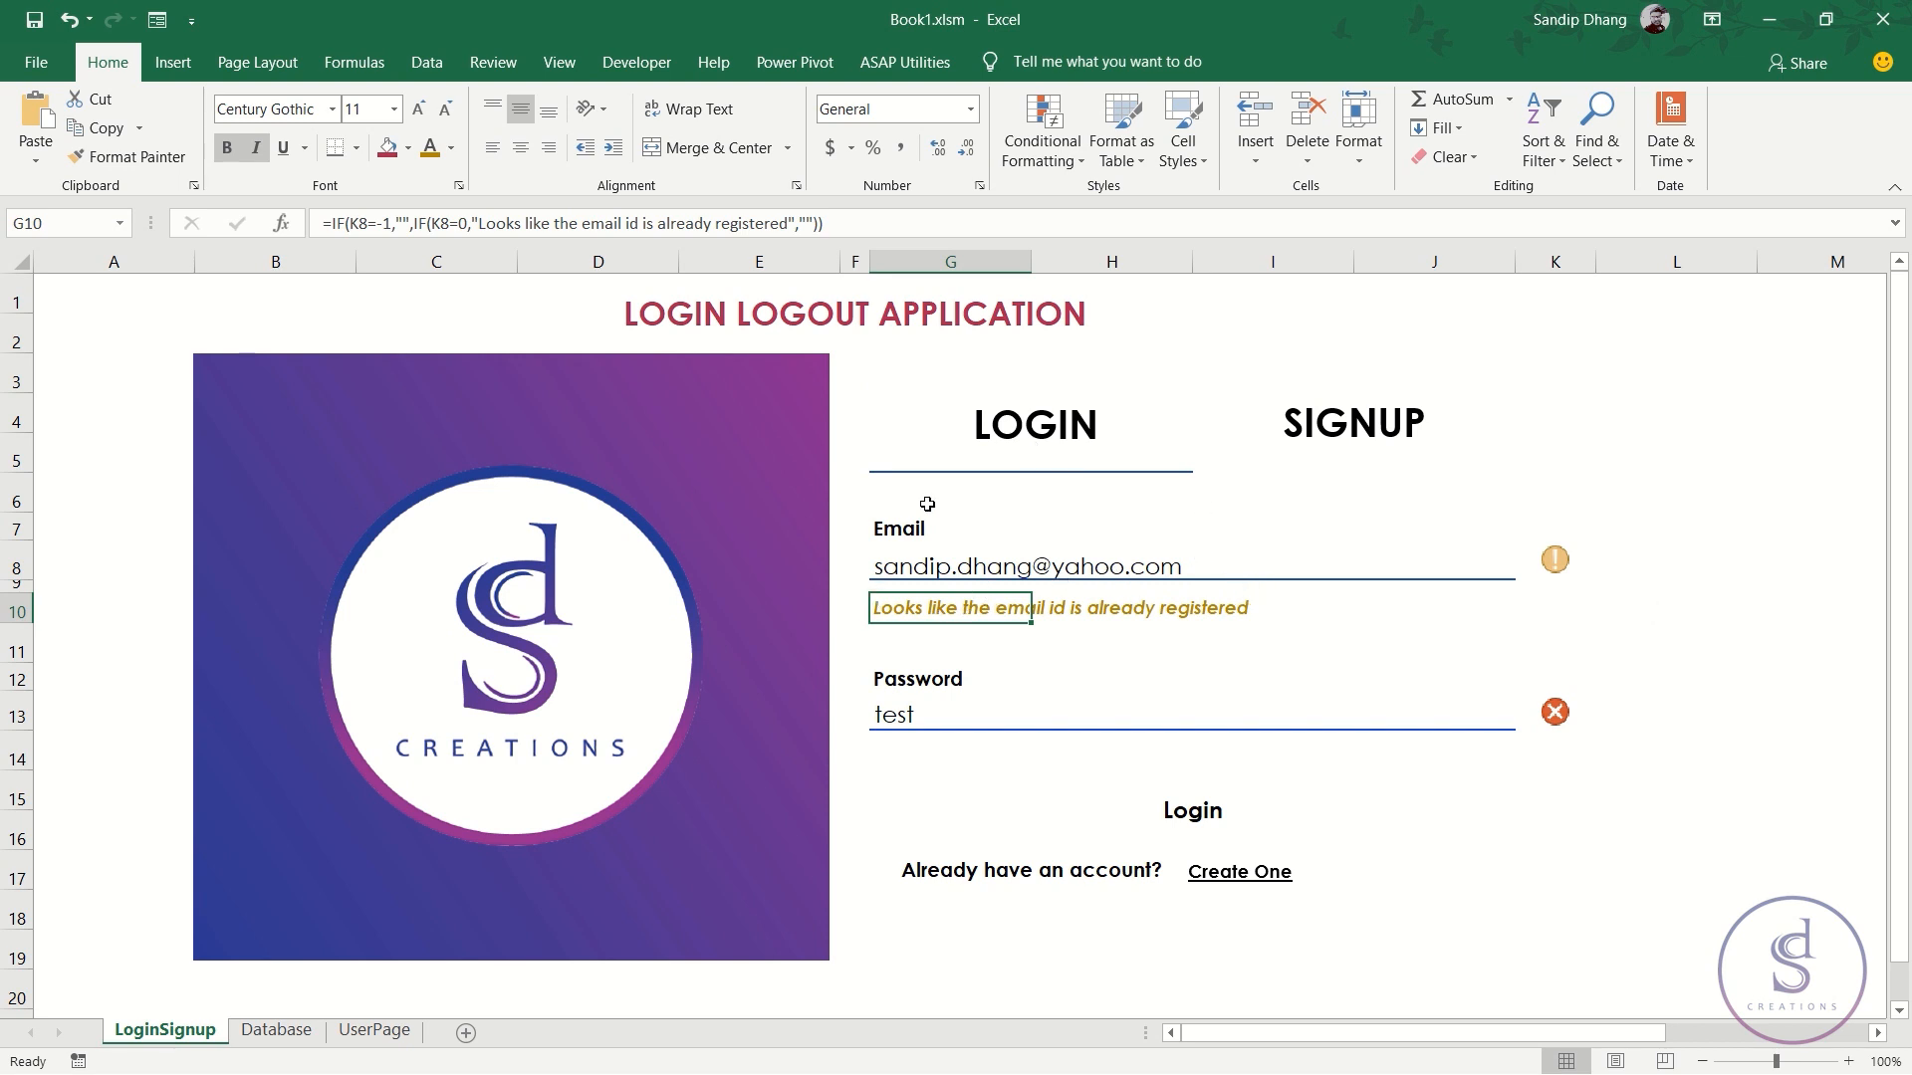
pyautogui.click(1555, 558)
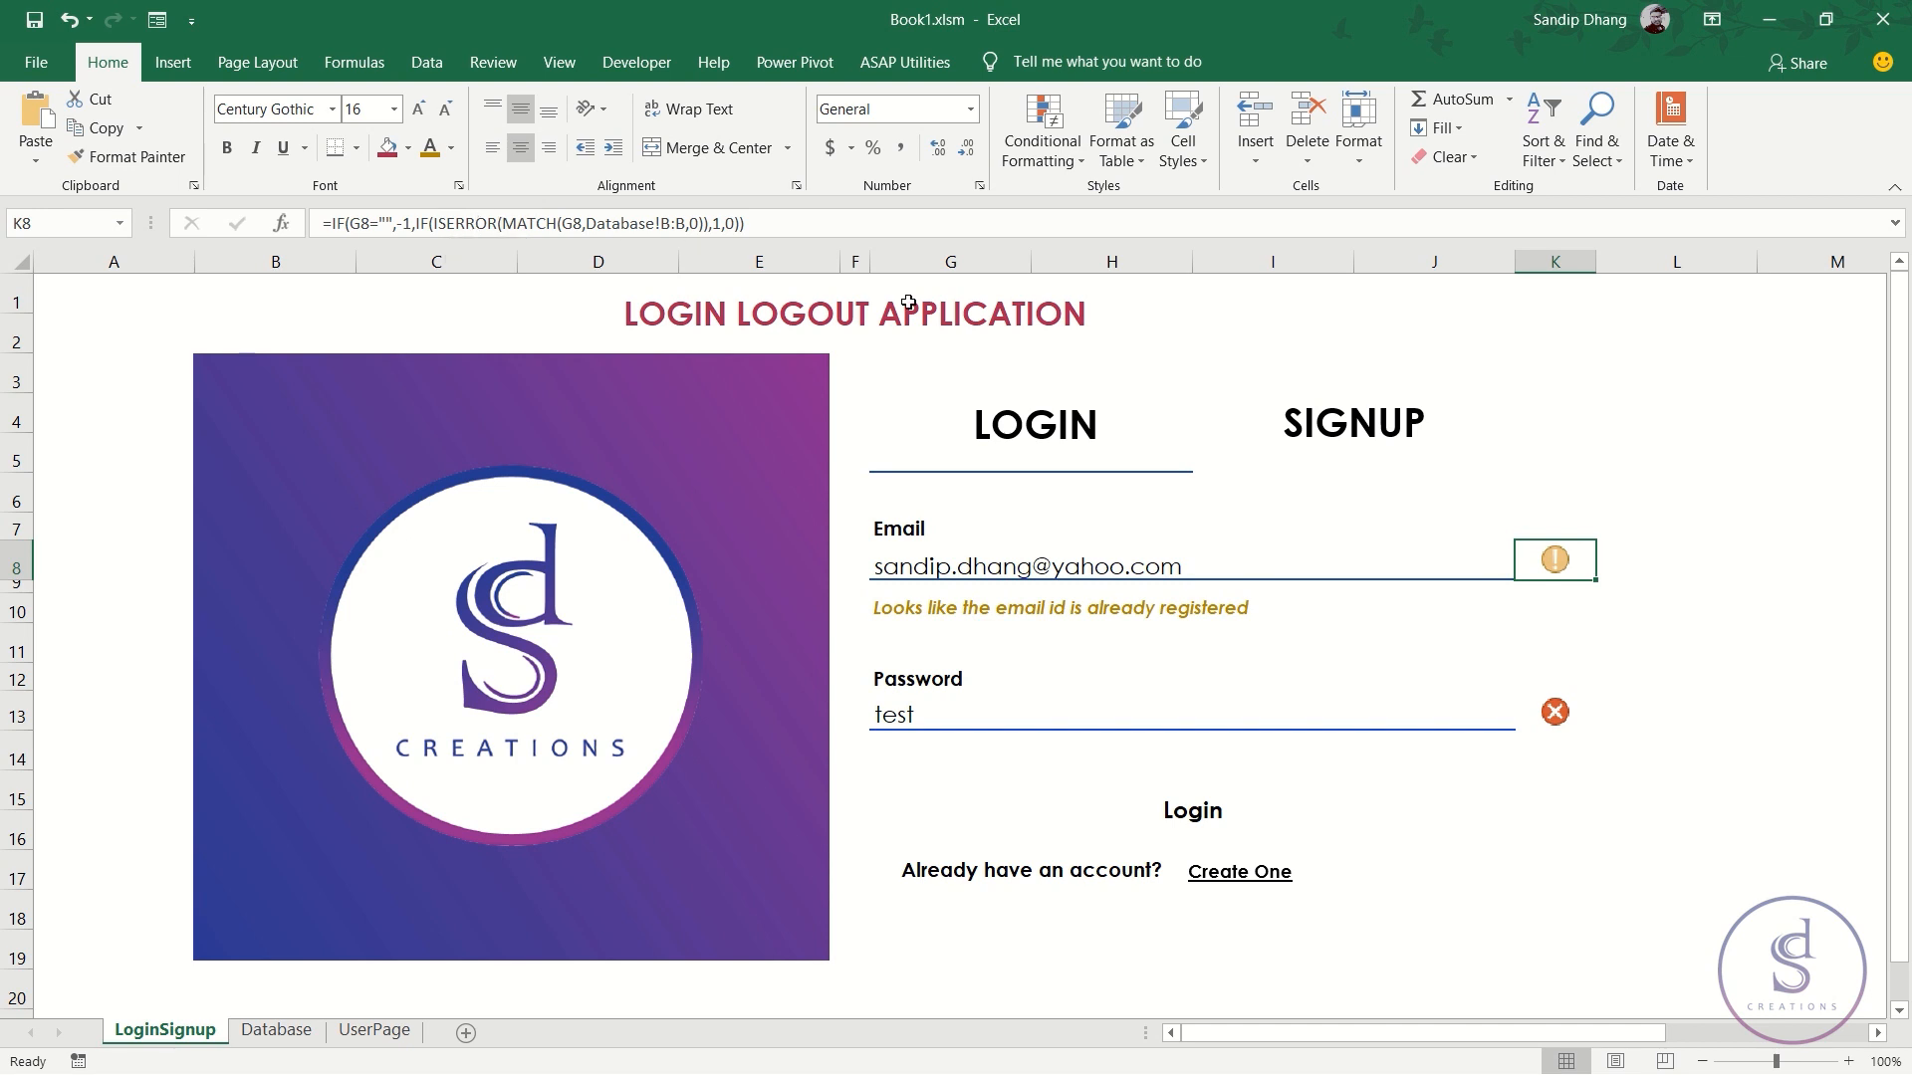
pyautogui.click(736, 219)
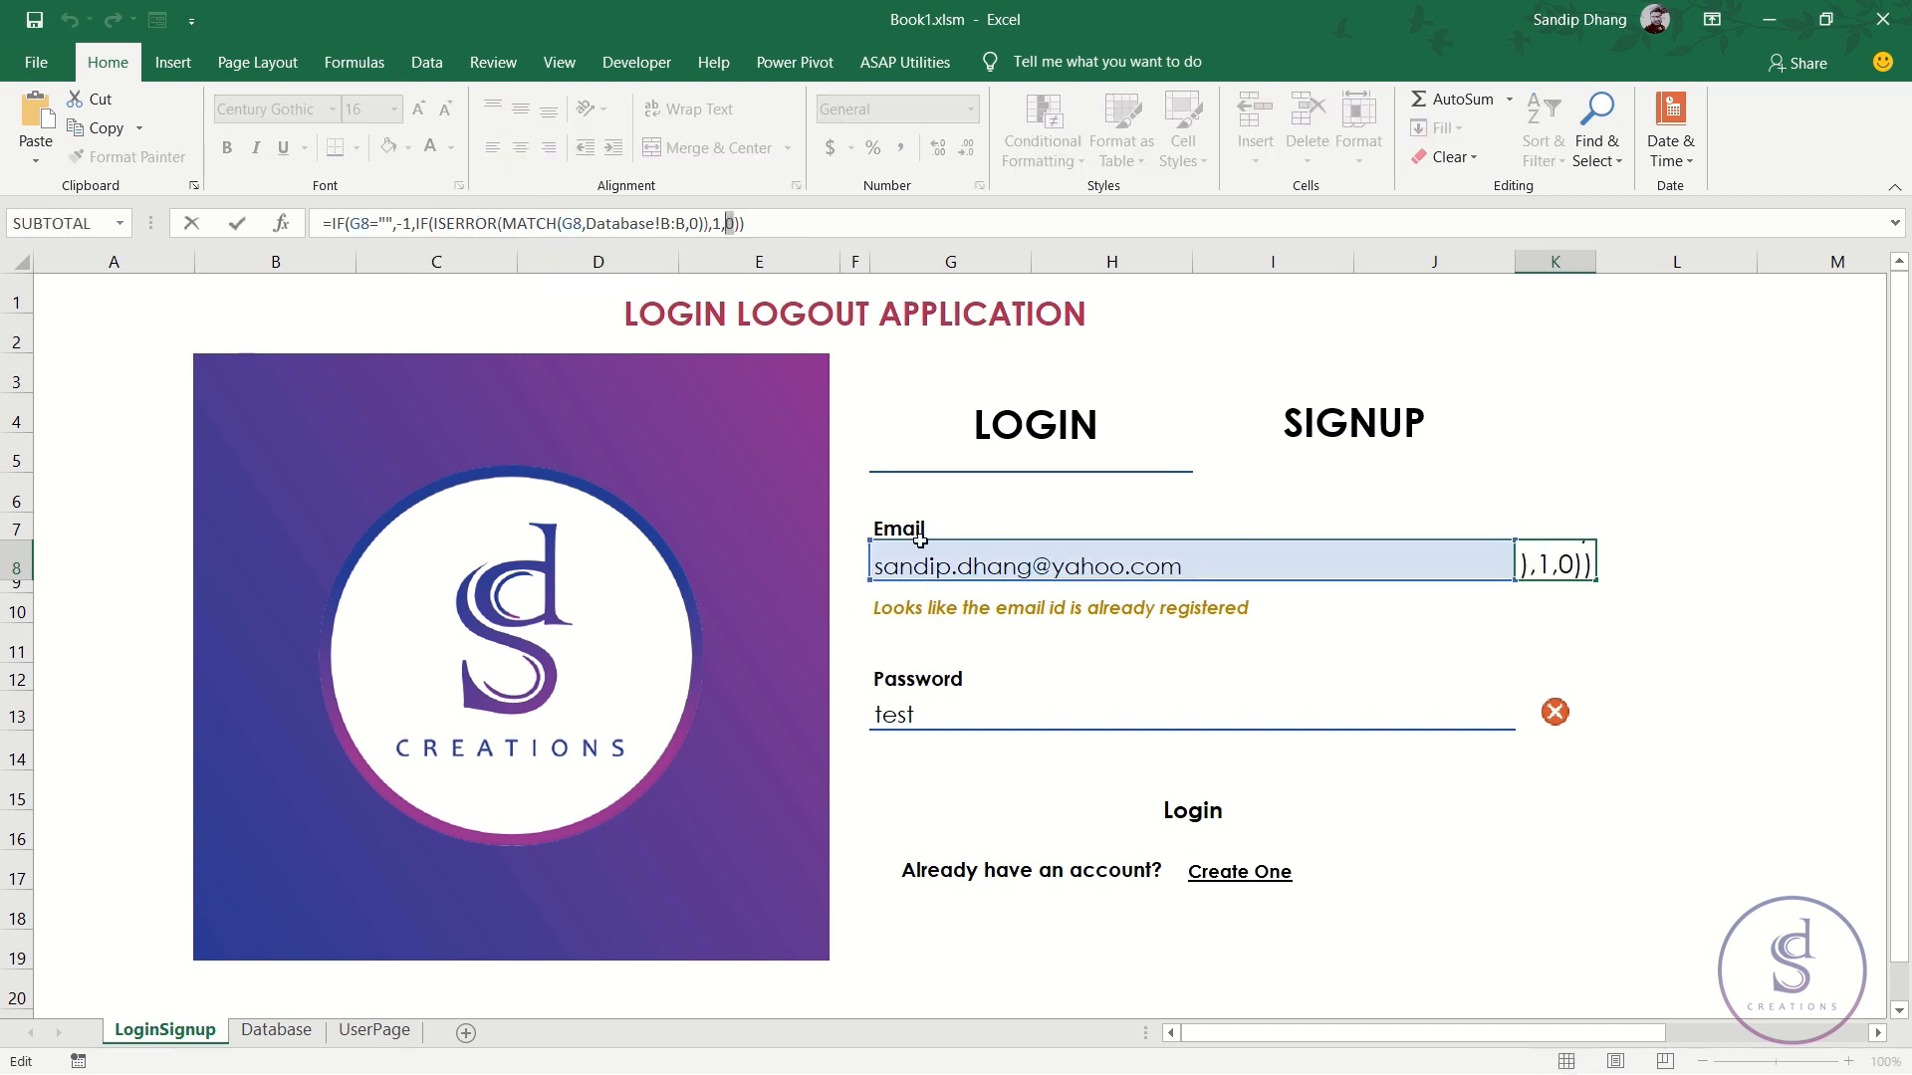
pyautogui.press('Escape')
pyautogui.click(946, 602)
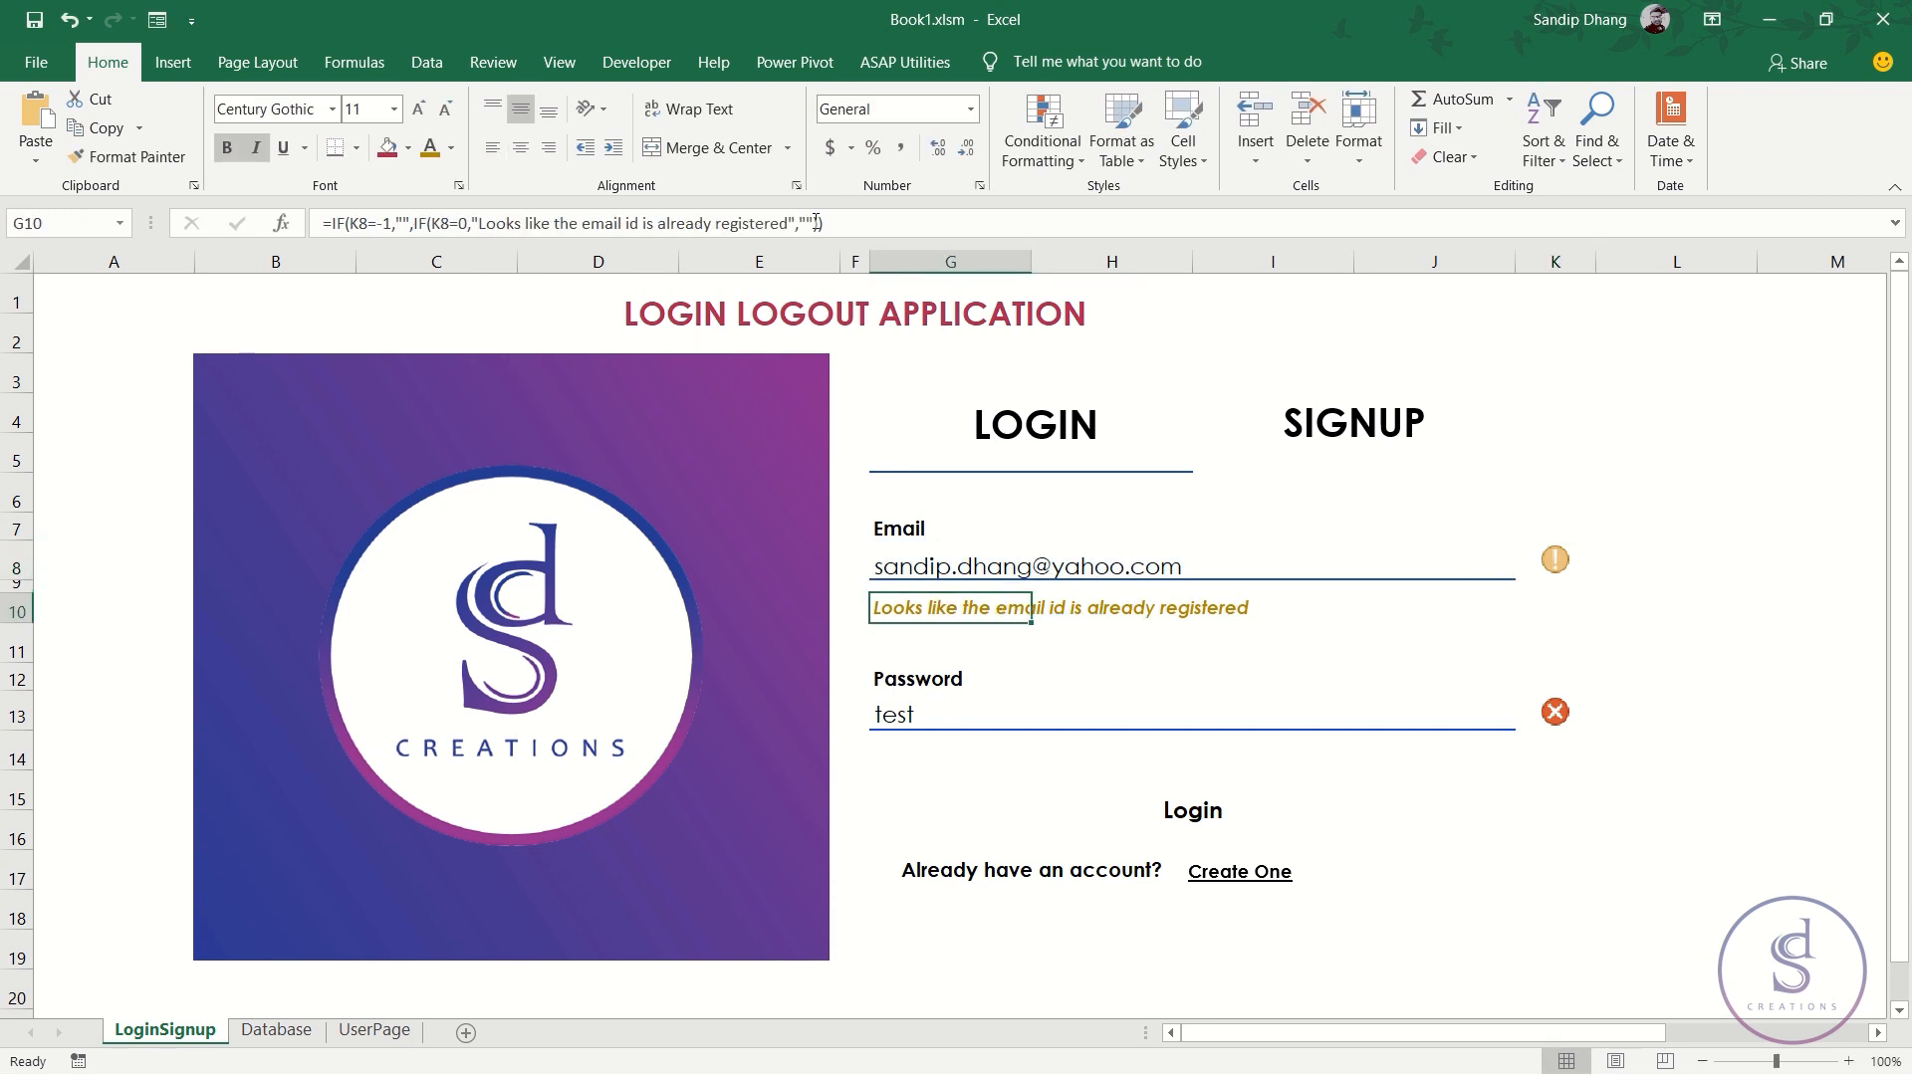
pyautogui.click(1555, 560)
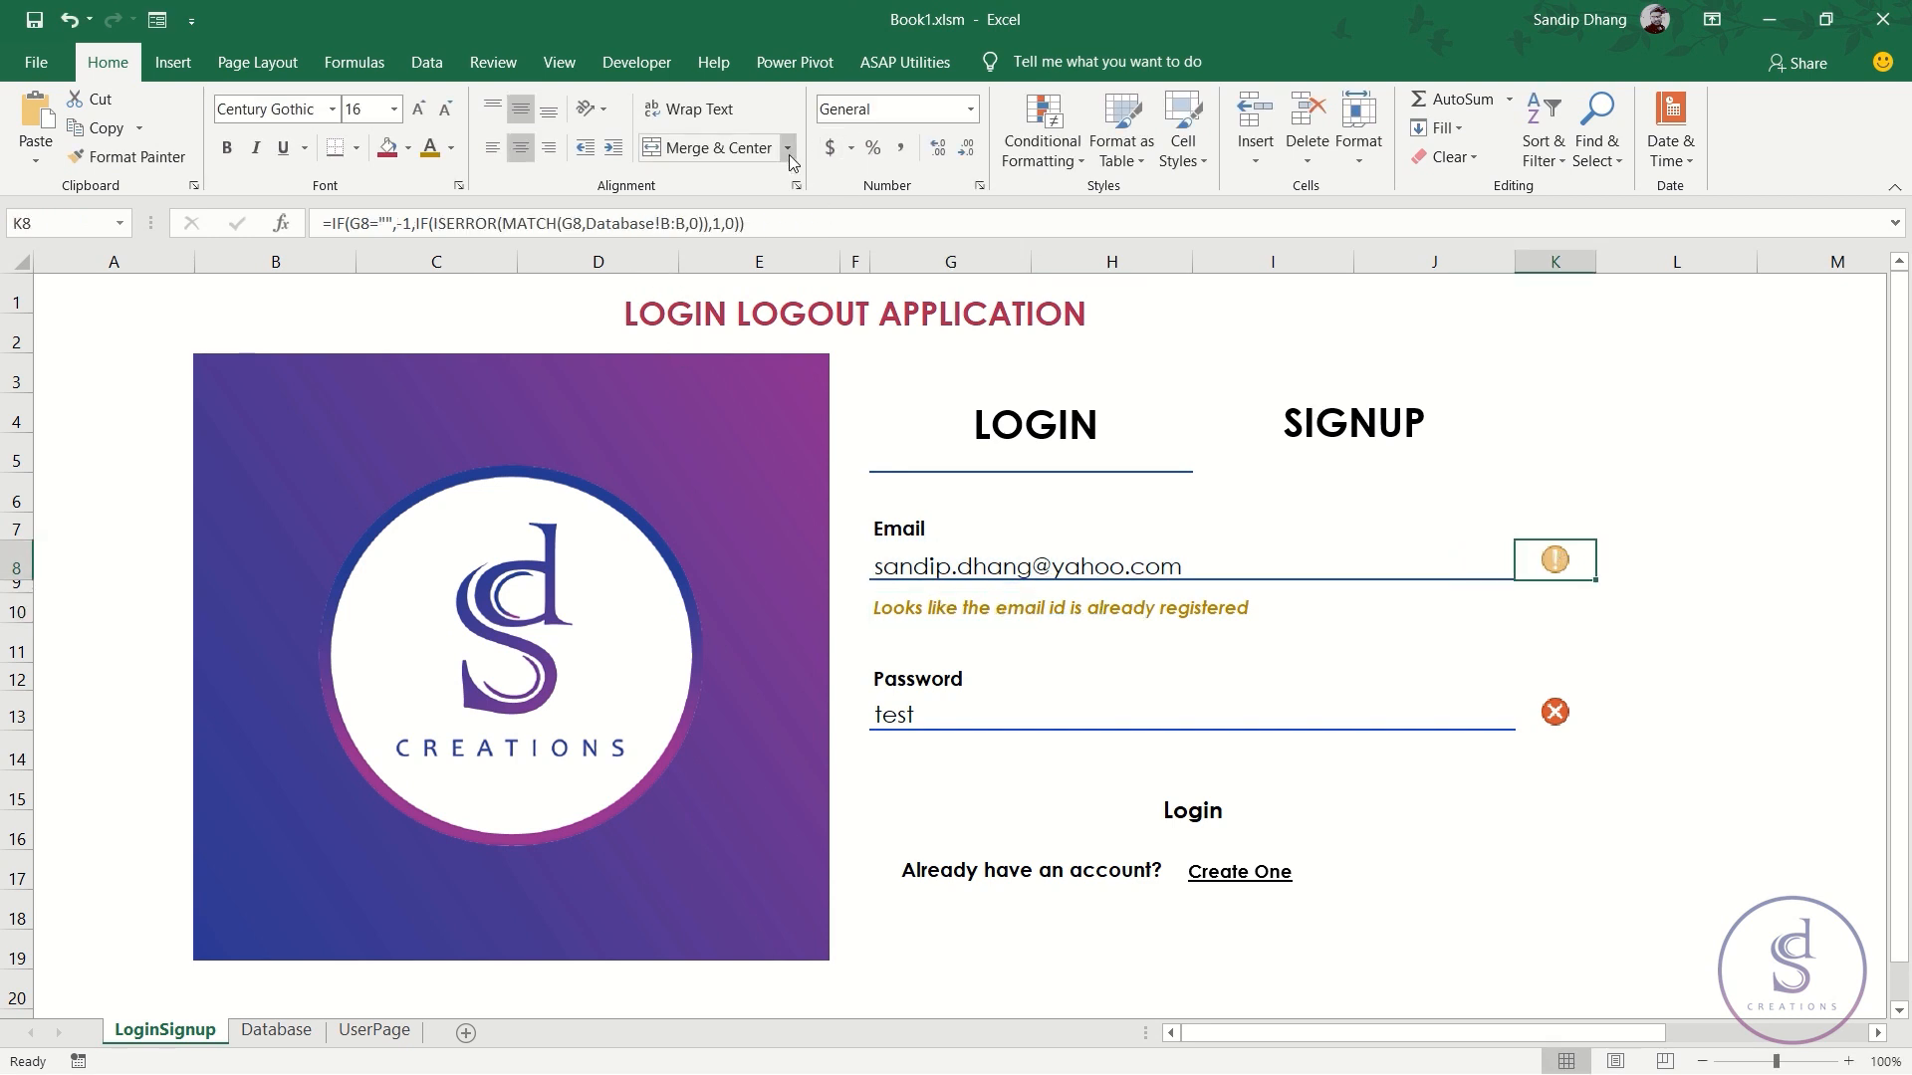
# - Change K8's ISERROR results from 1,0 to 0,1
pyautogui.click(737, 221)
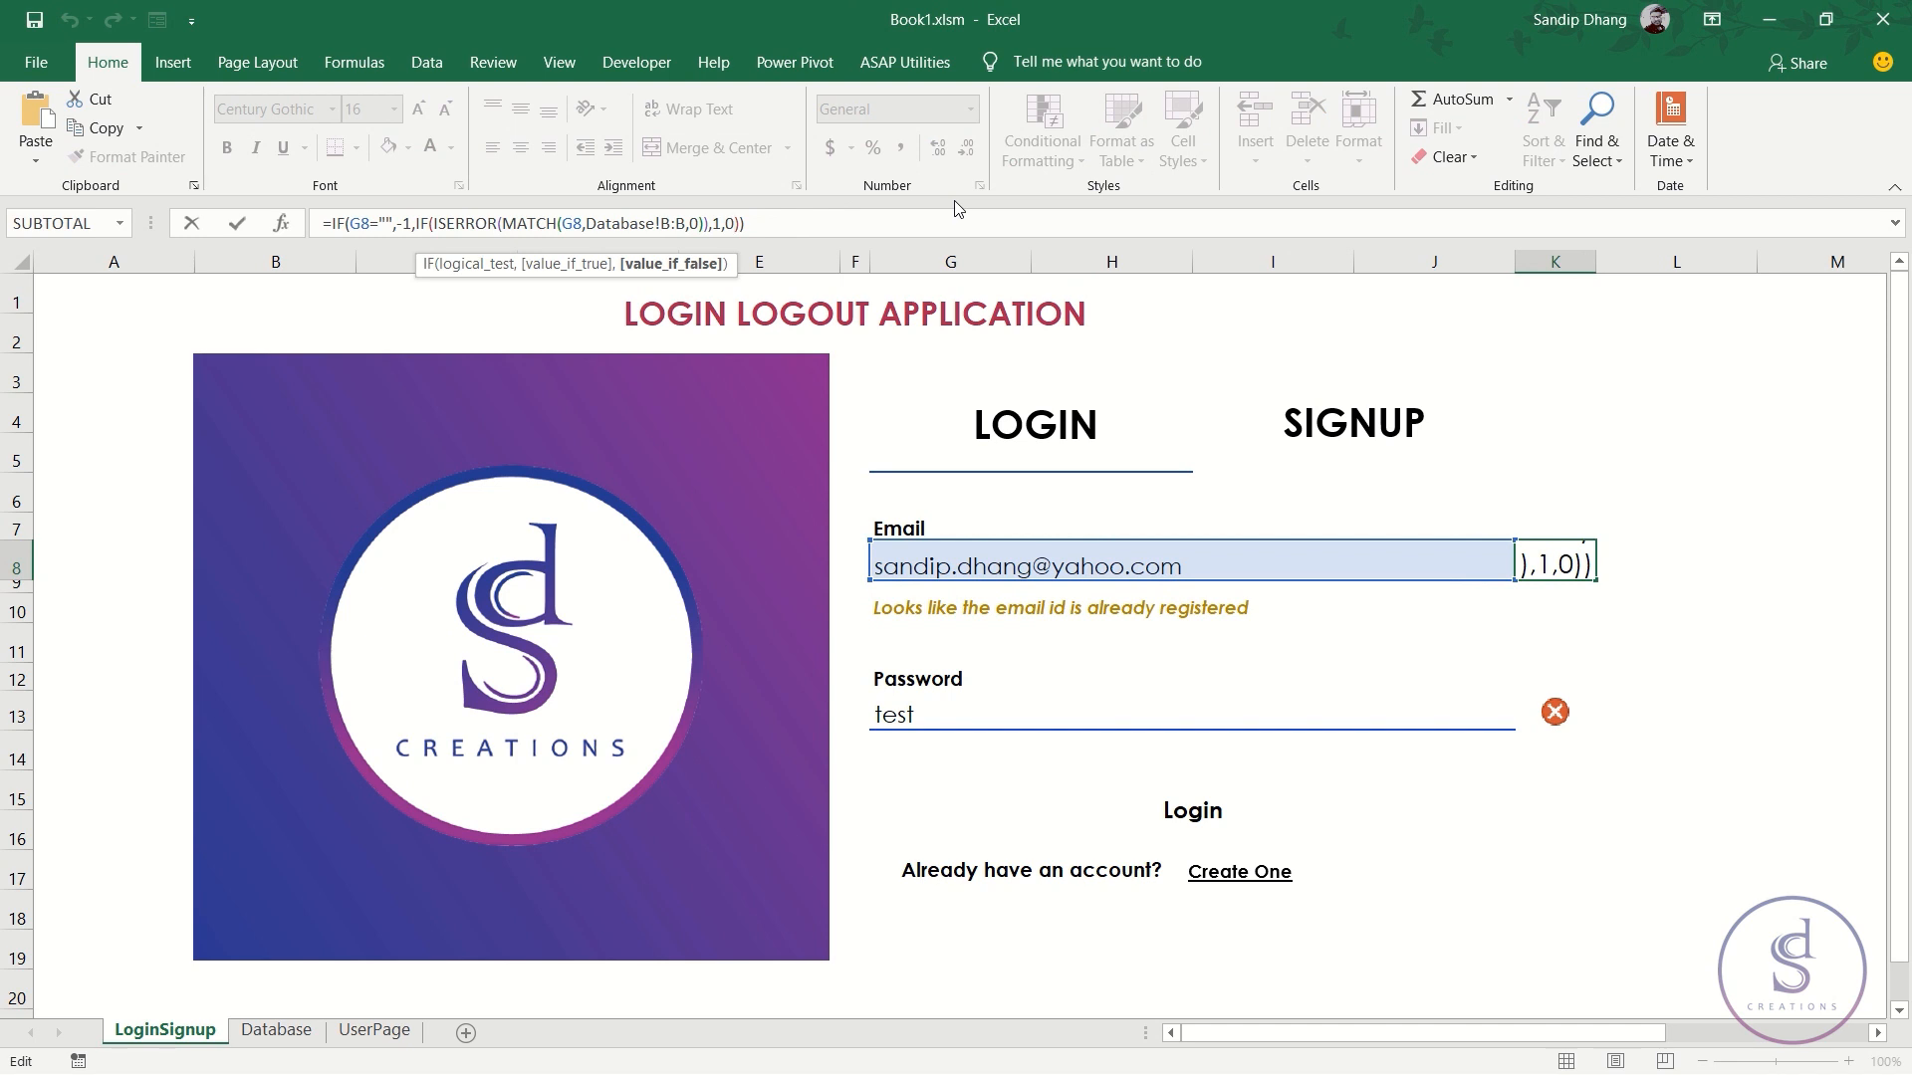
pyautogui.press('BackSpace')
pyautogui.press('BackSpace')
pyautogui.press('BackSpace')
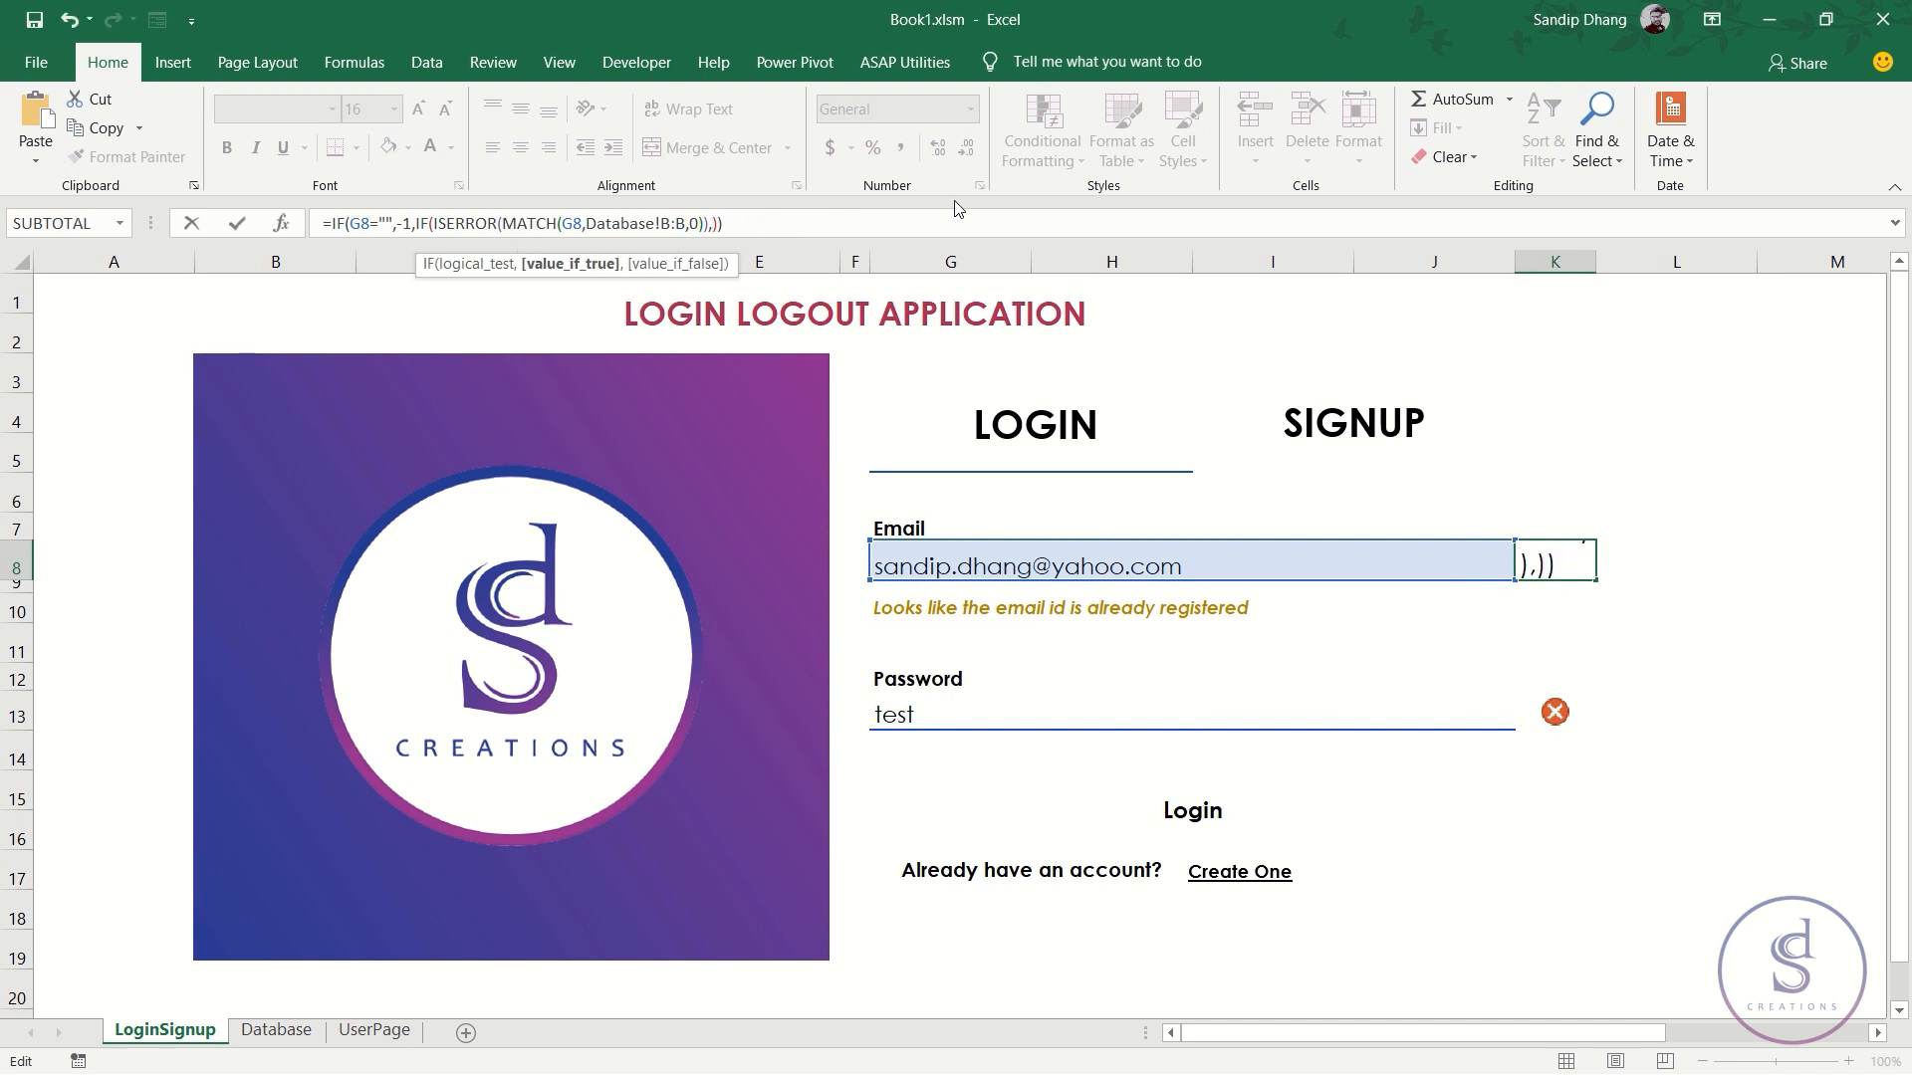
pyautogui.write('0,1')
pyautogui.hotkey('ctrl', 'Return')
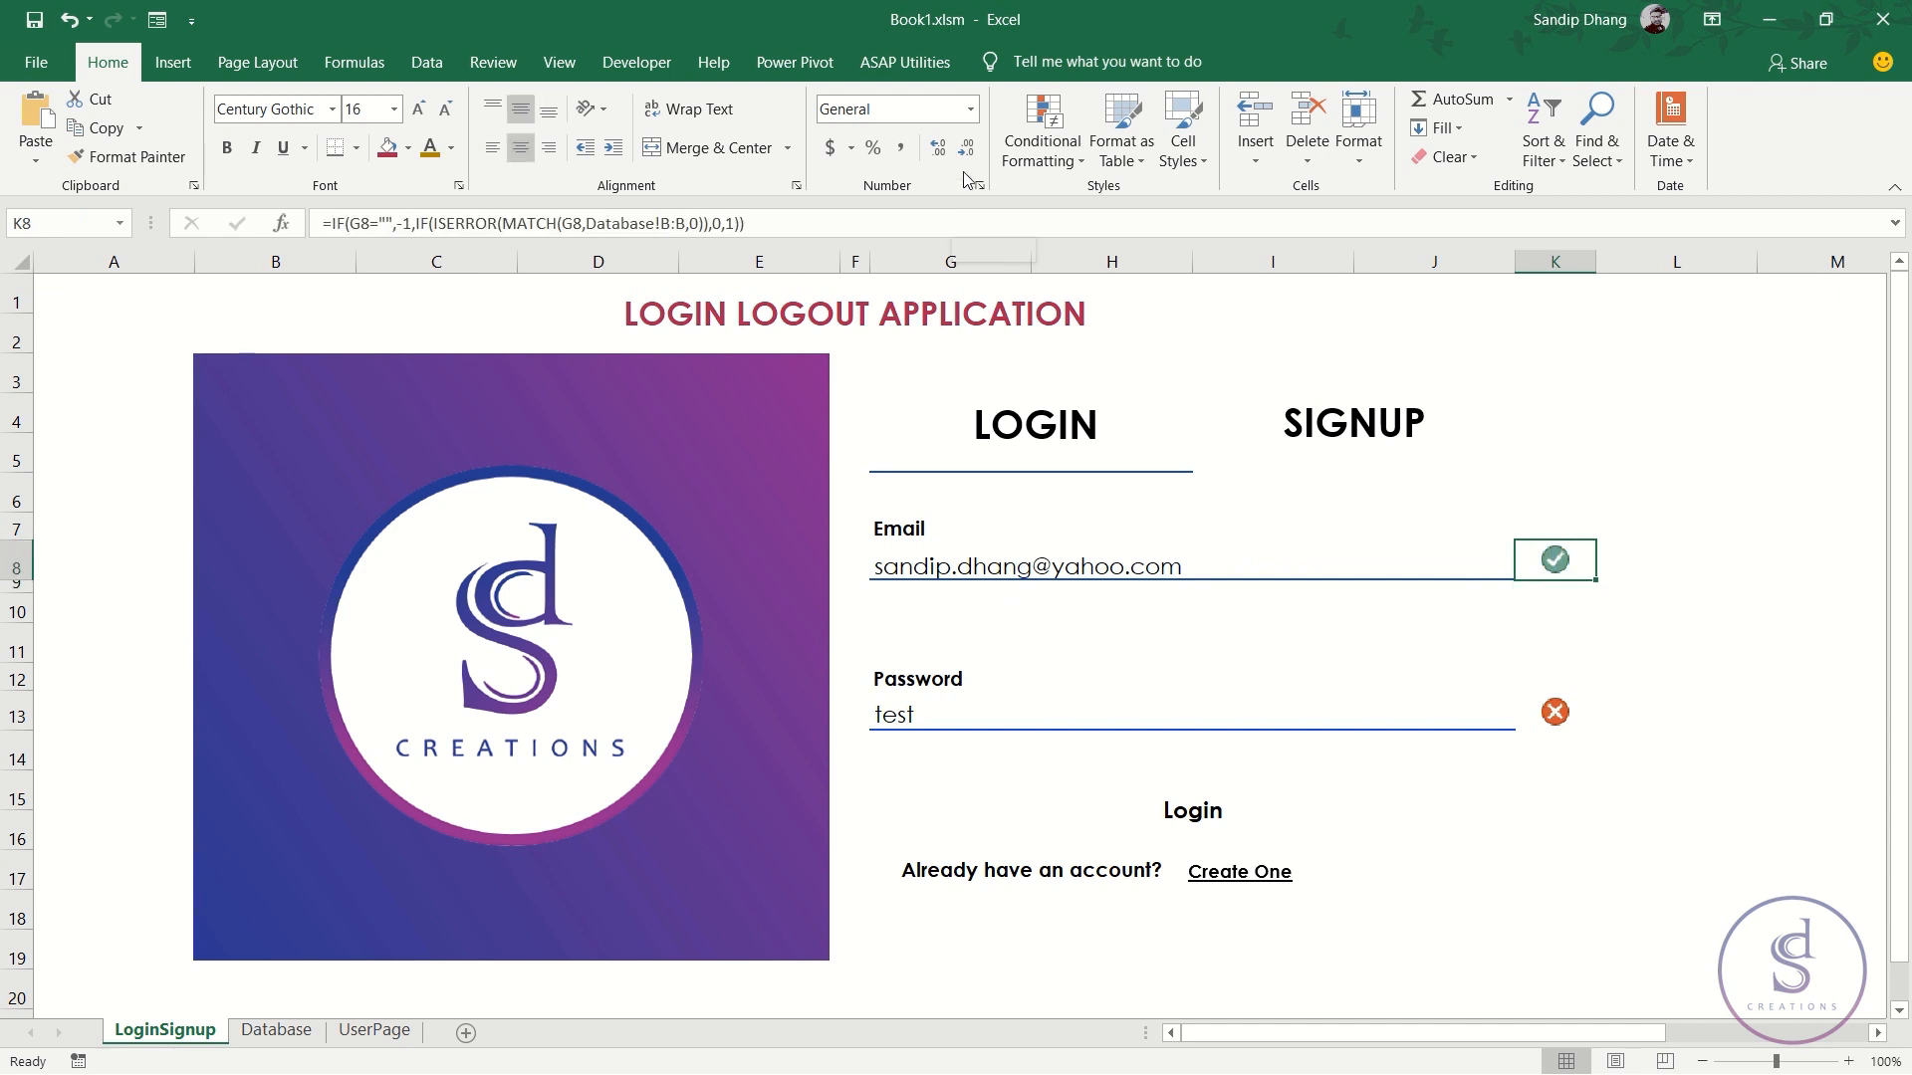
# - Test the check by entering 'sasas' as the email in G8
pyautogui.click(1012, 563)
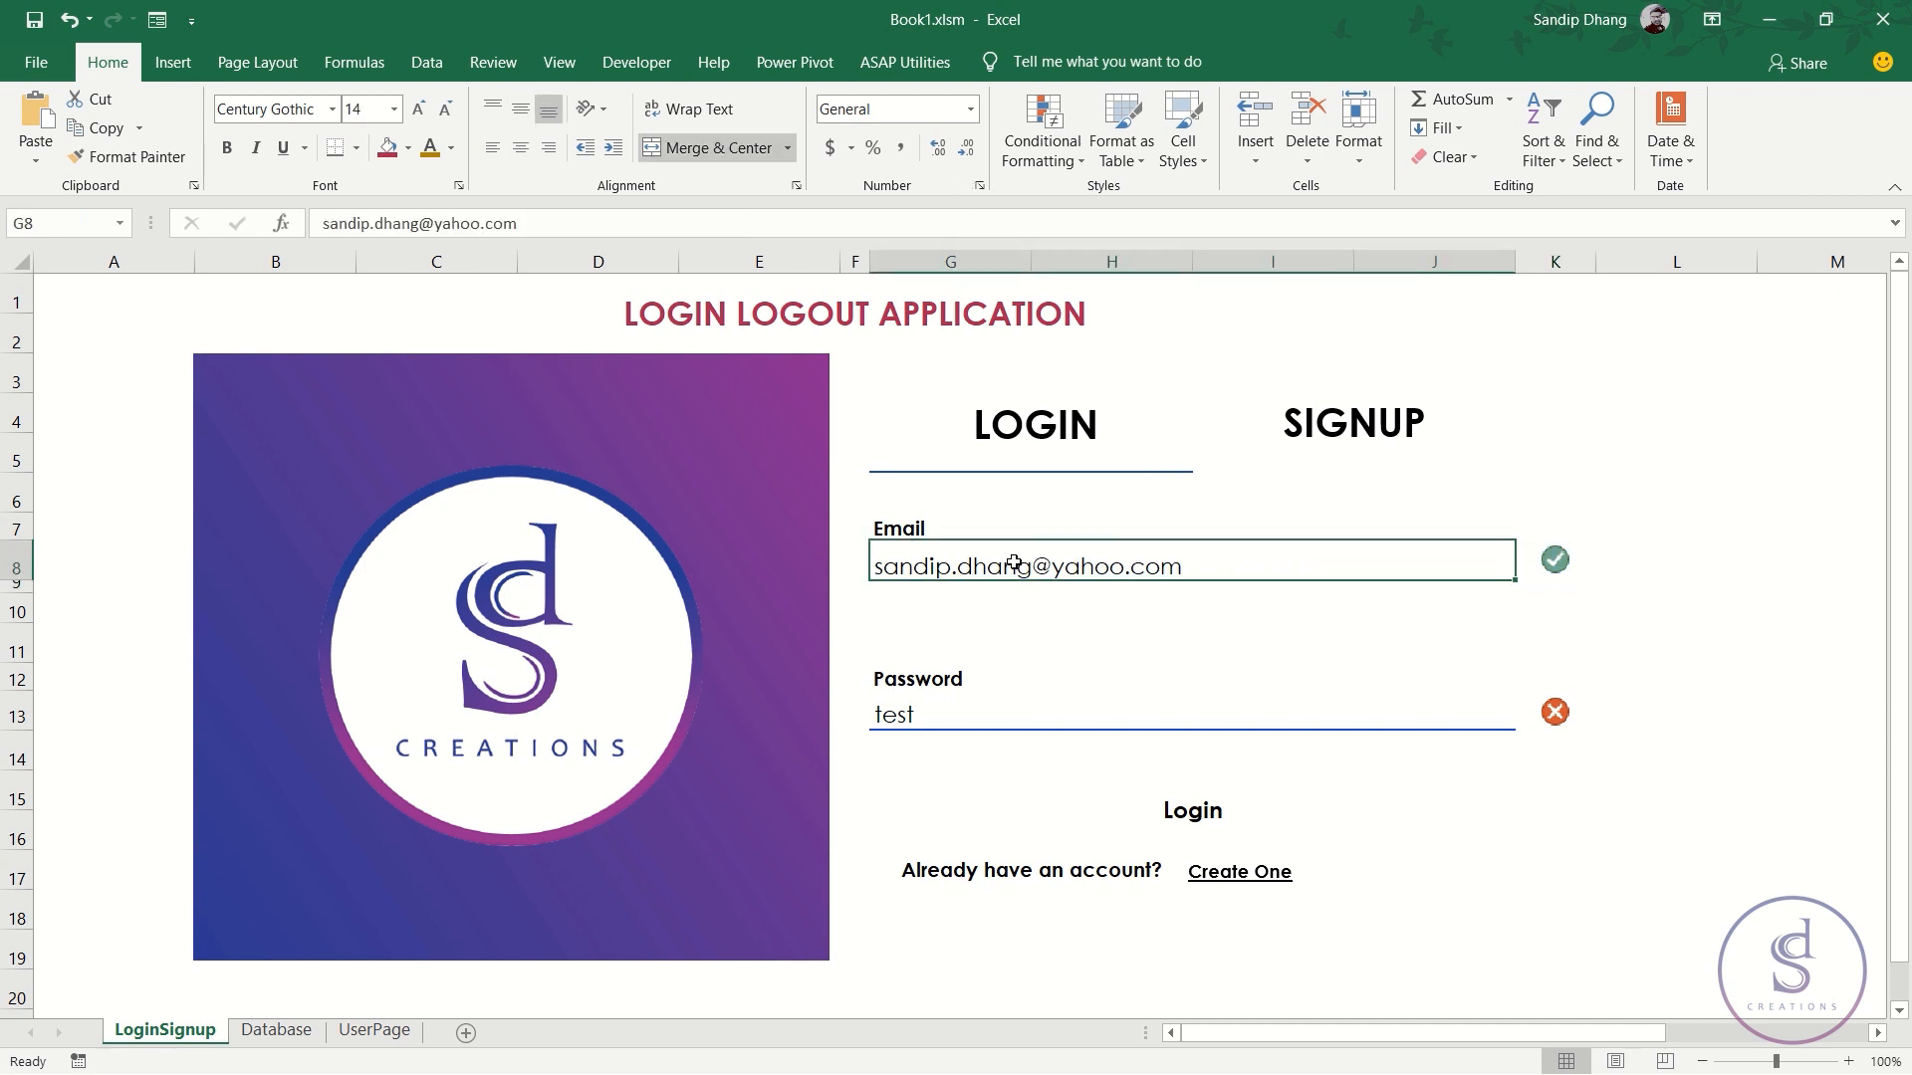
pyautogui.write('sasas')
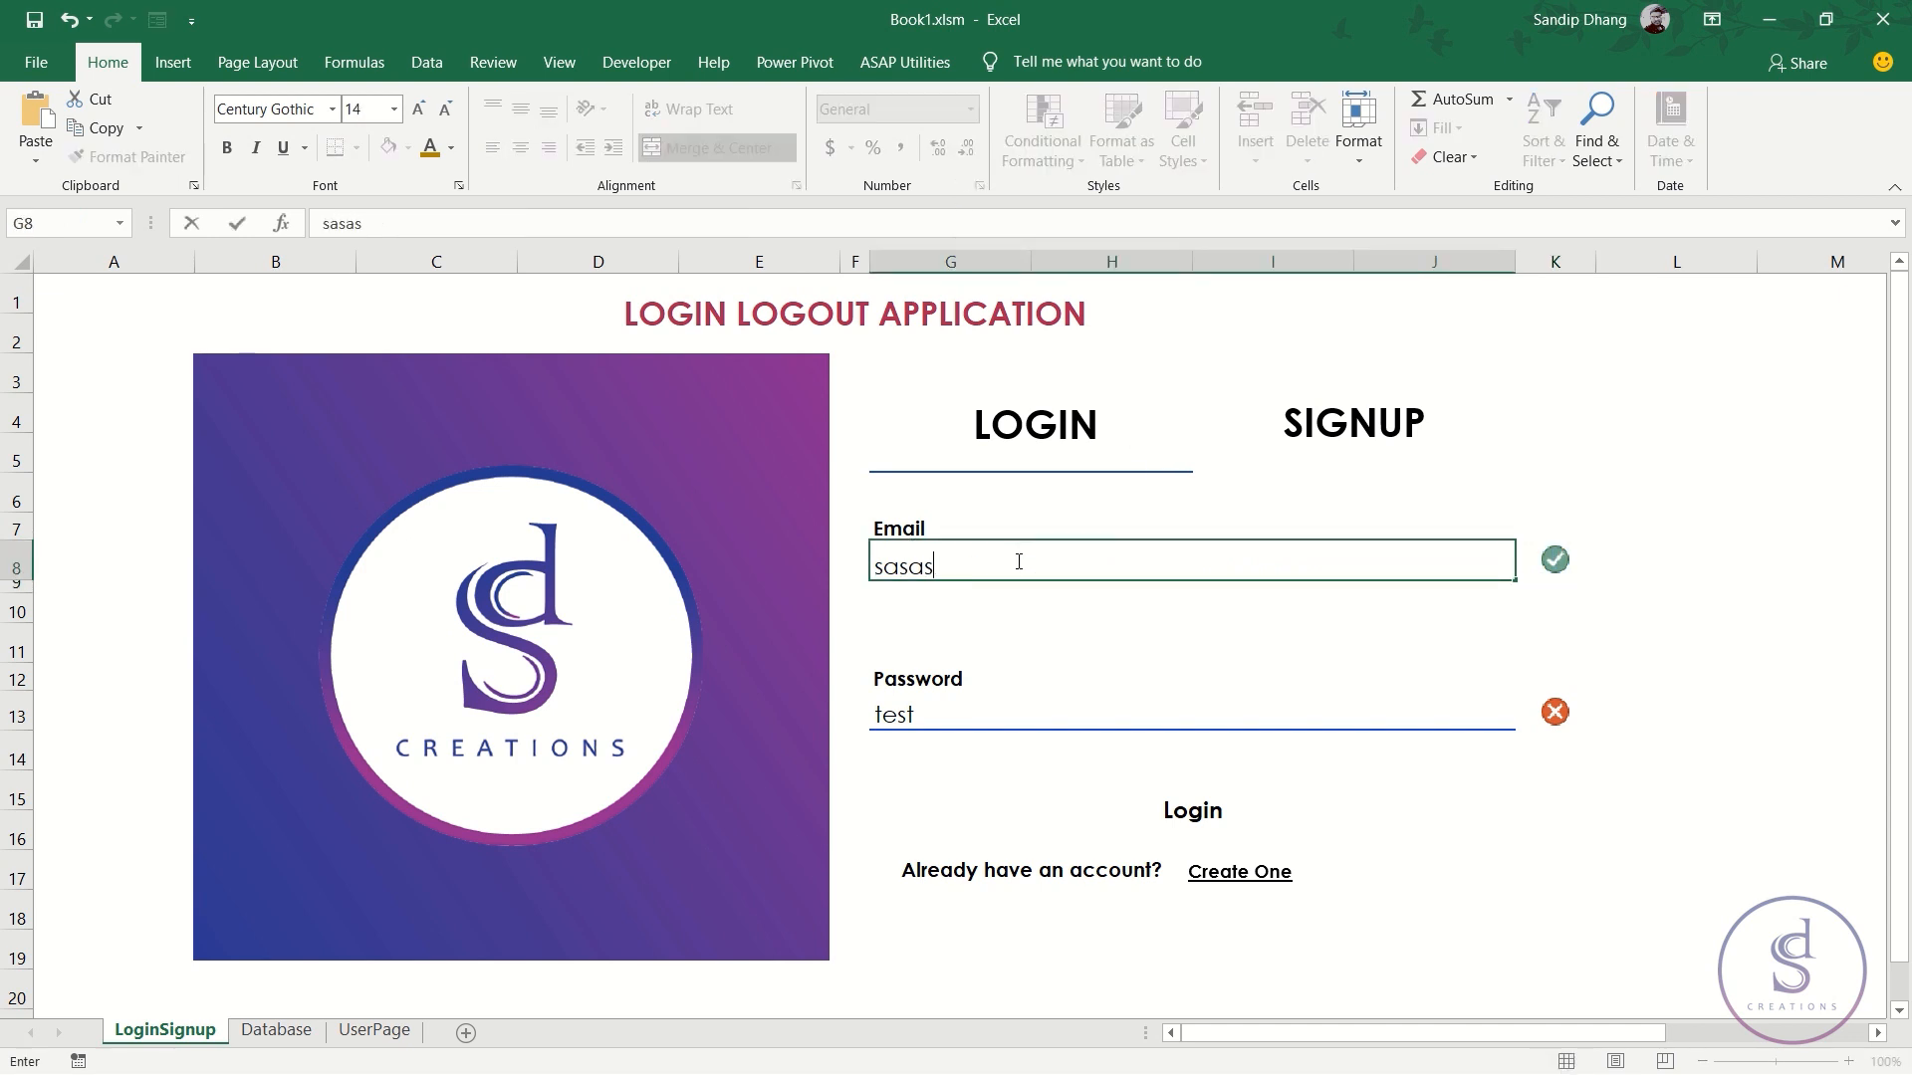
pyautogui.press('Return')
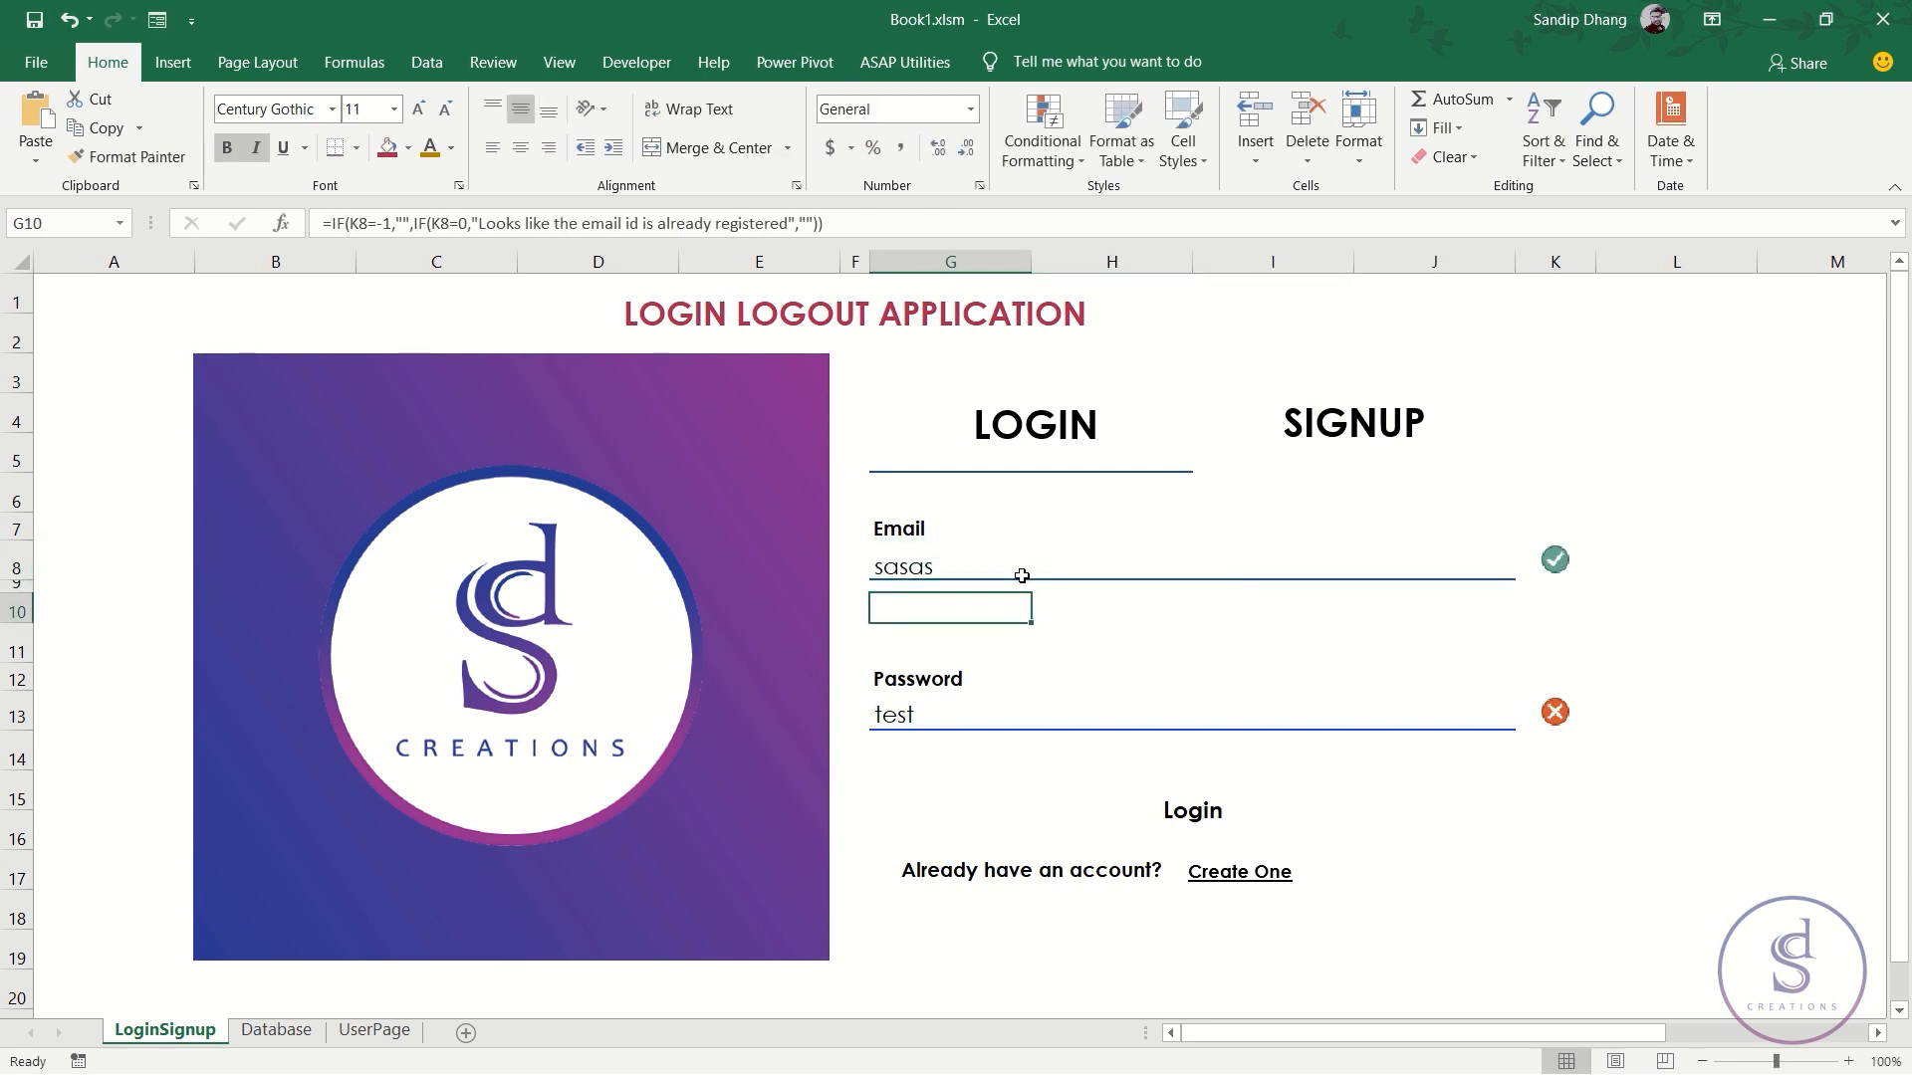
pyautogui.click(956, 561)
pyautogui.click(1541, 559)
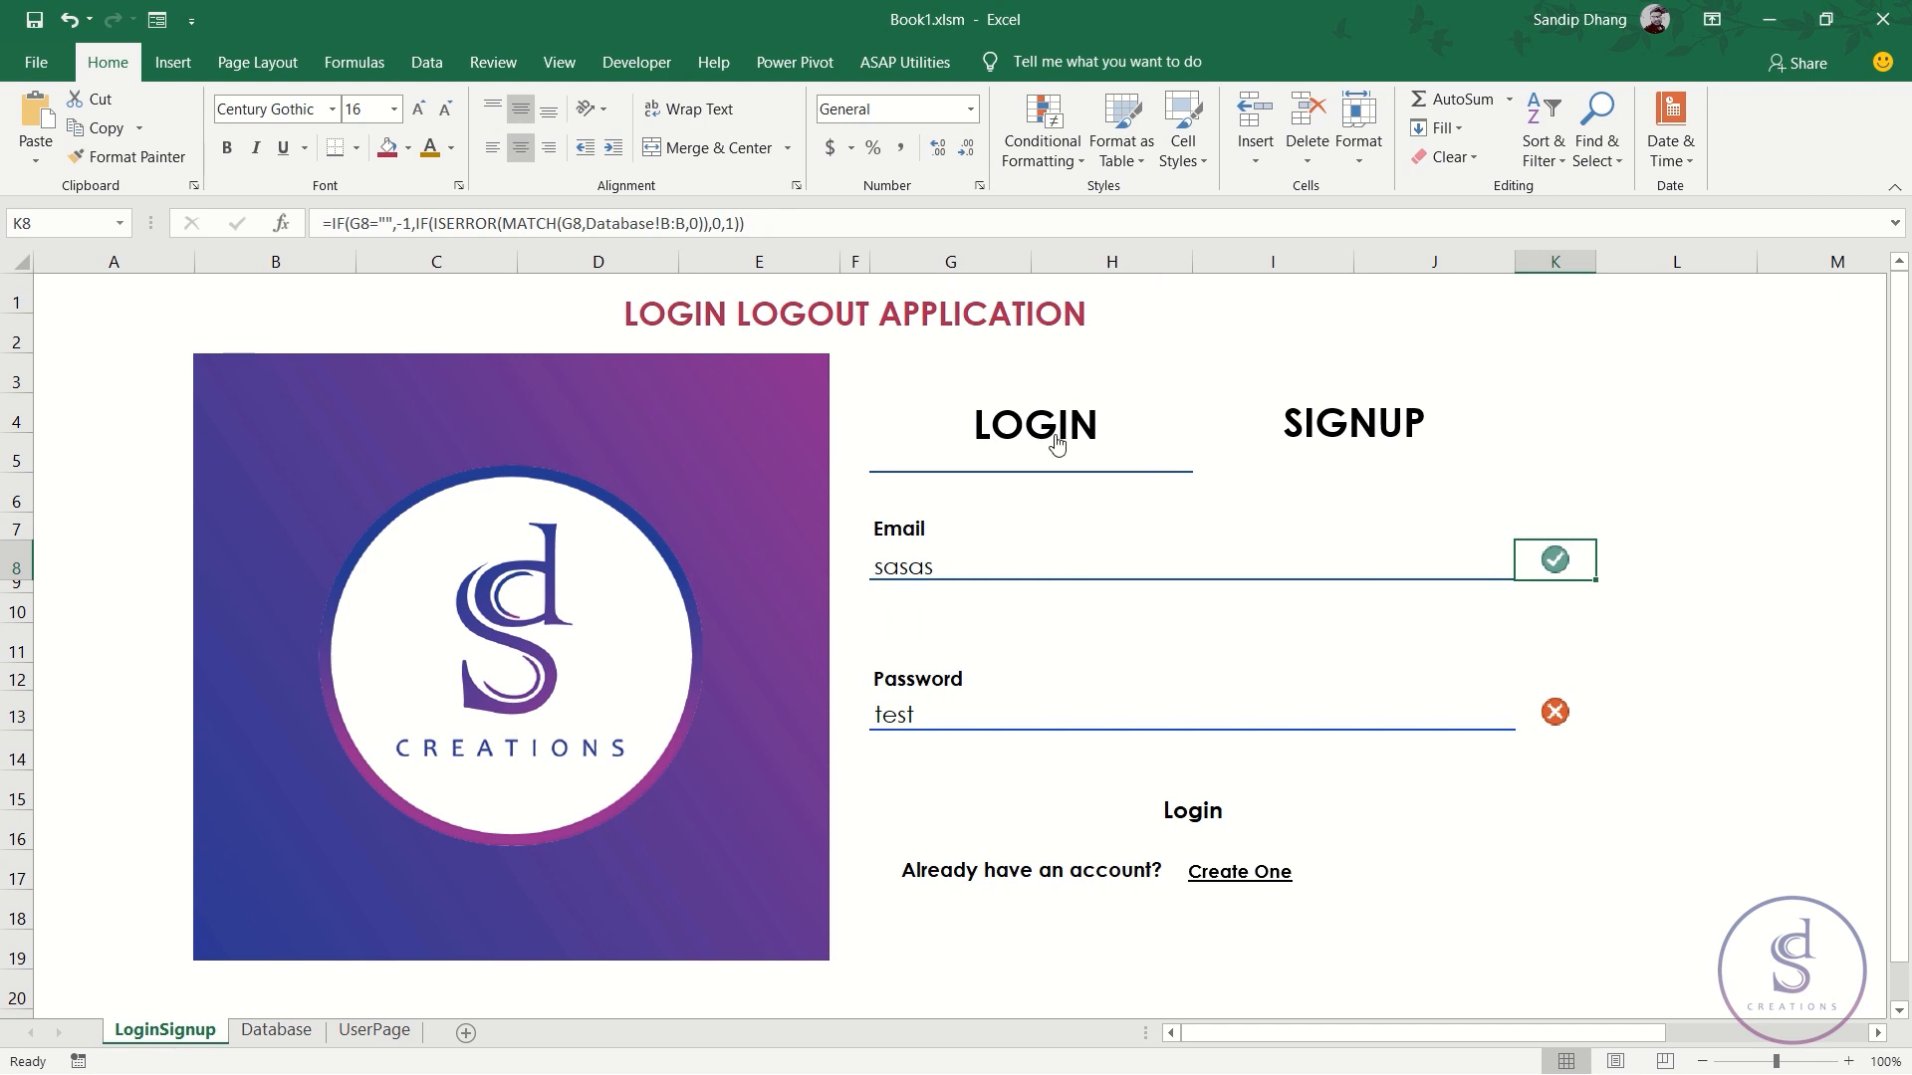
# - Delete K8's Icon Set conditional formatting rule, then select the ISERROR/MATCH part of its formula
pyautogui.click(1062, 157)
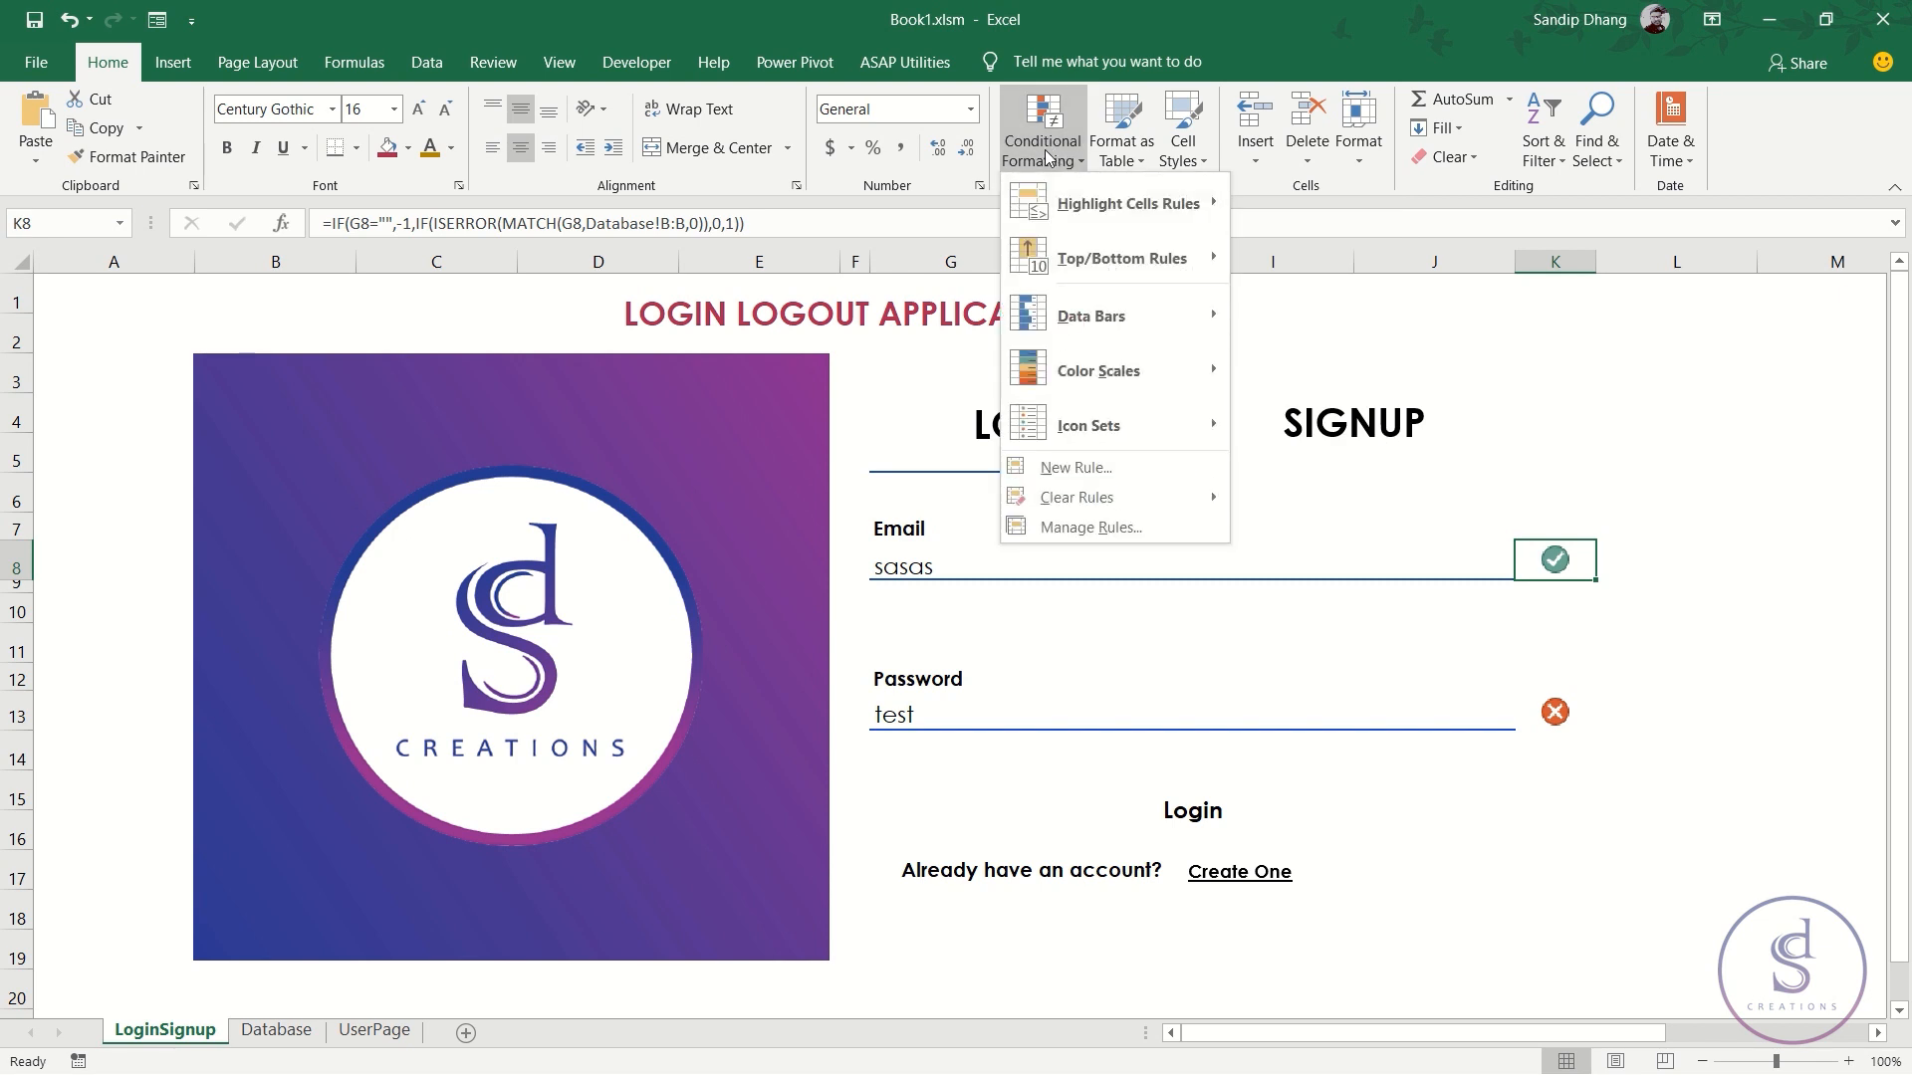
pyautogui.click(1093, 531)
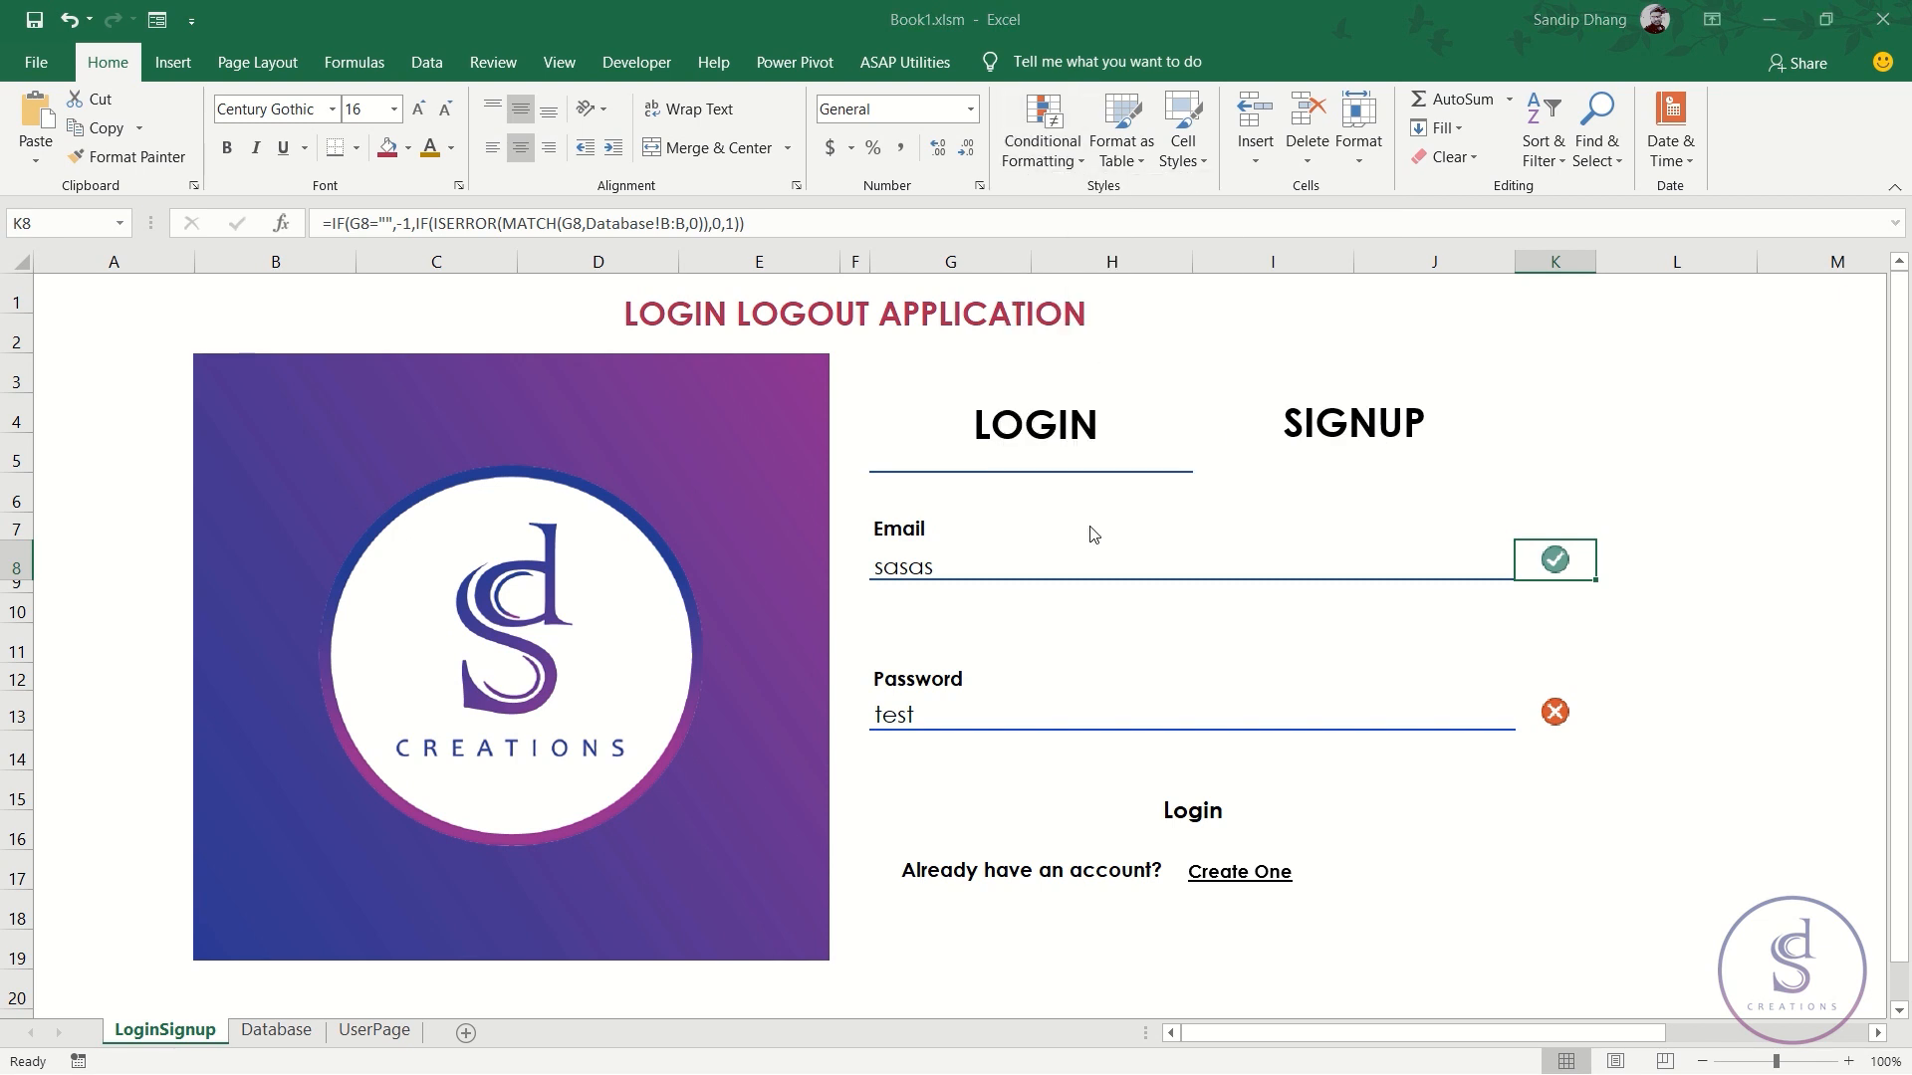
pyautogui.click(837, 566)
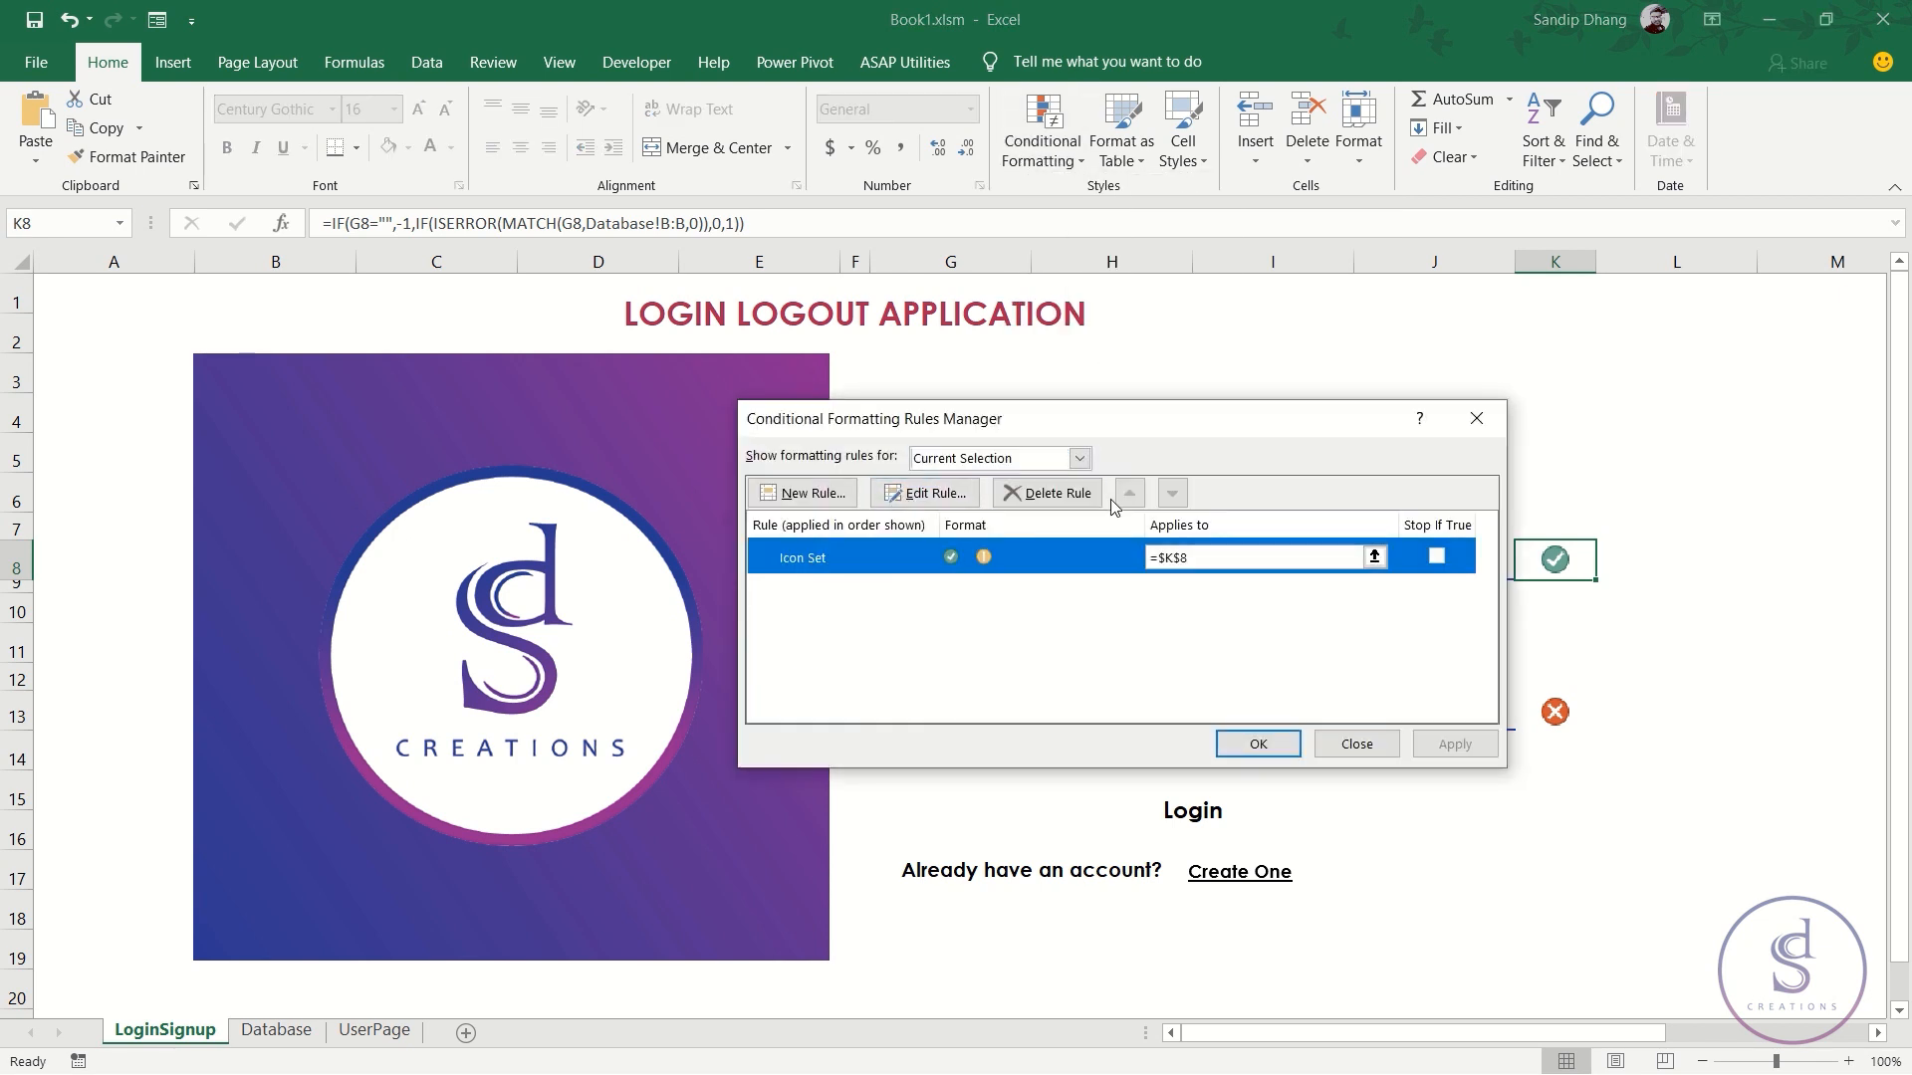
pyautogui.click(1071, 503)
pyautogui.click(1306, 742)
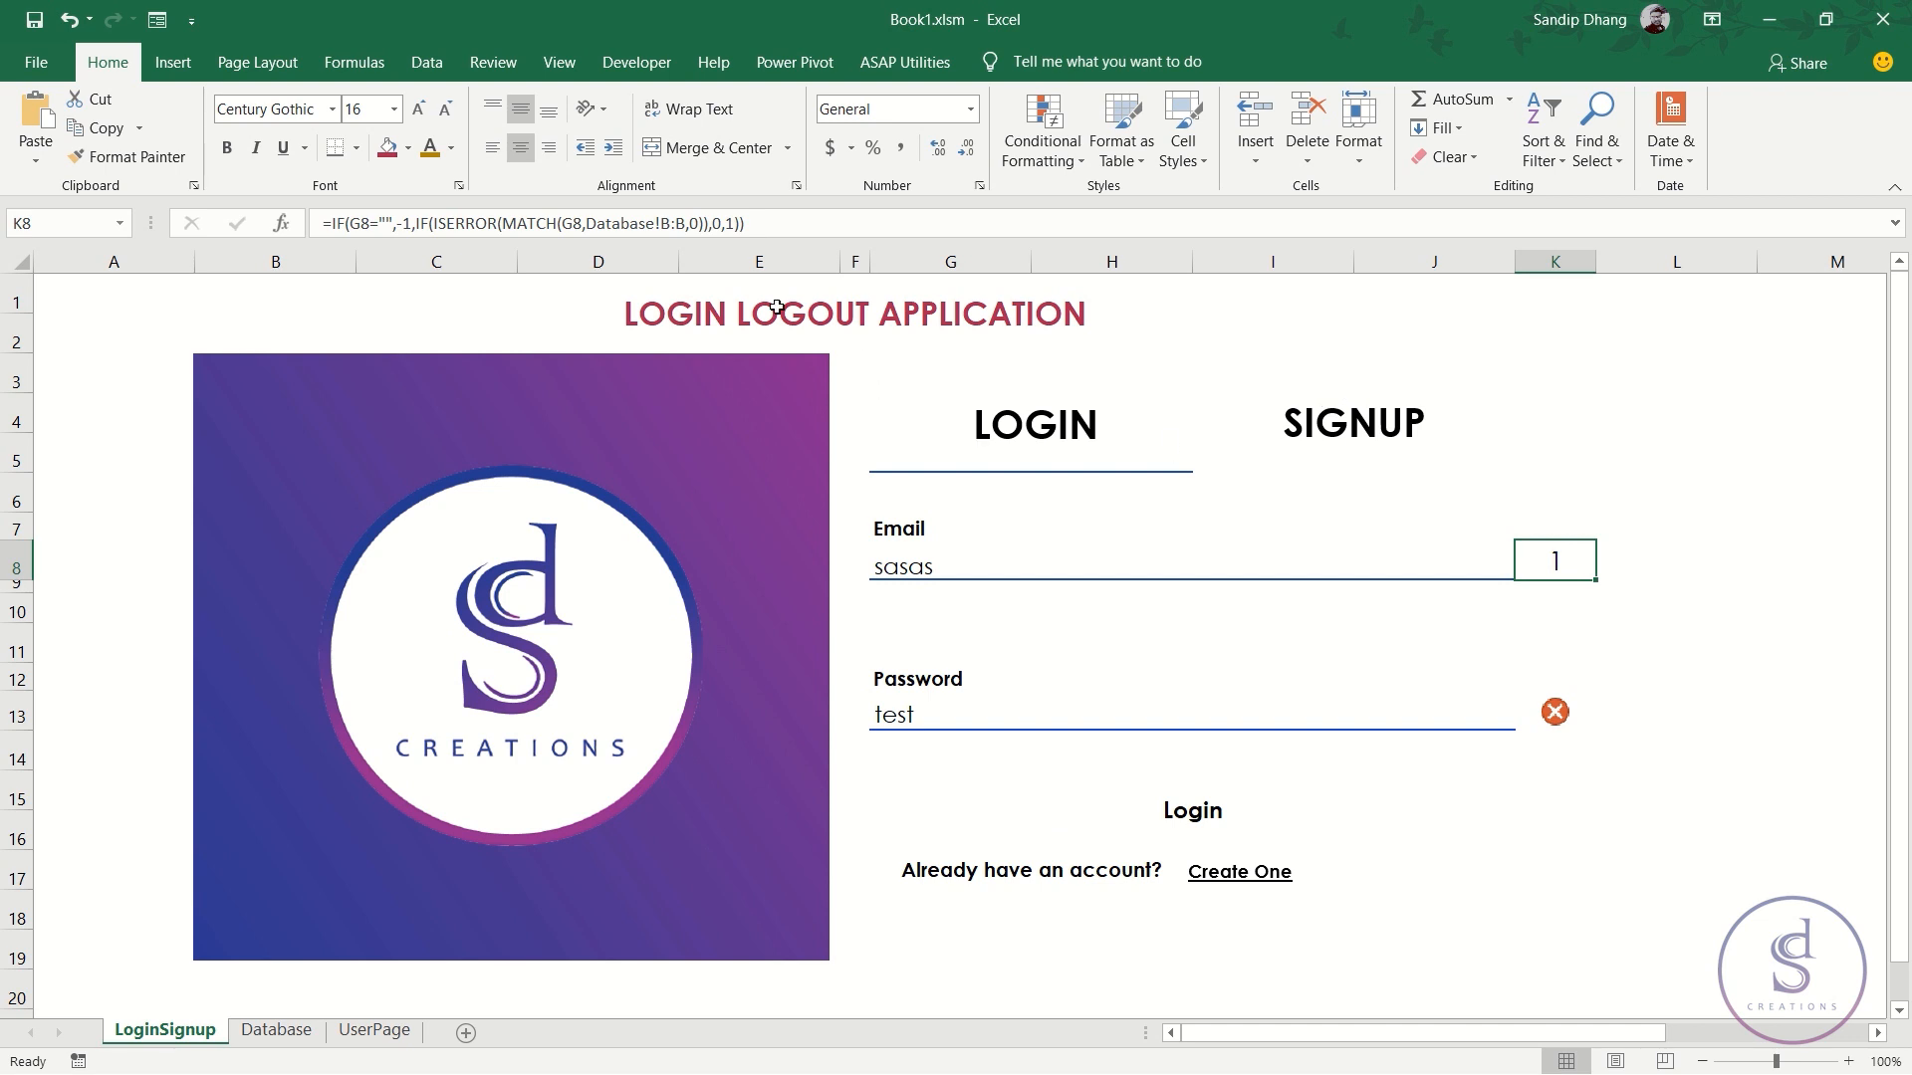
pyautogui.moveTo(434, 223); pyautogui.dragTo(710, 223)
pyautogui.hotkey('ctrl', 'c')
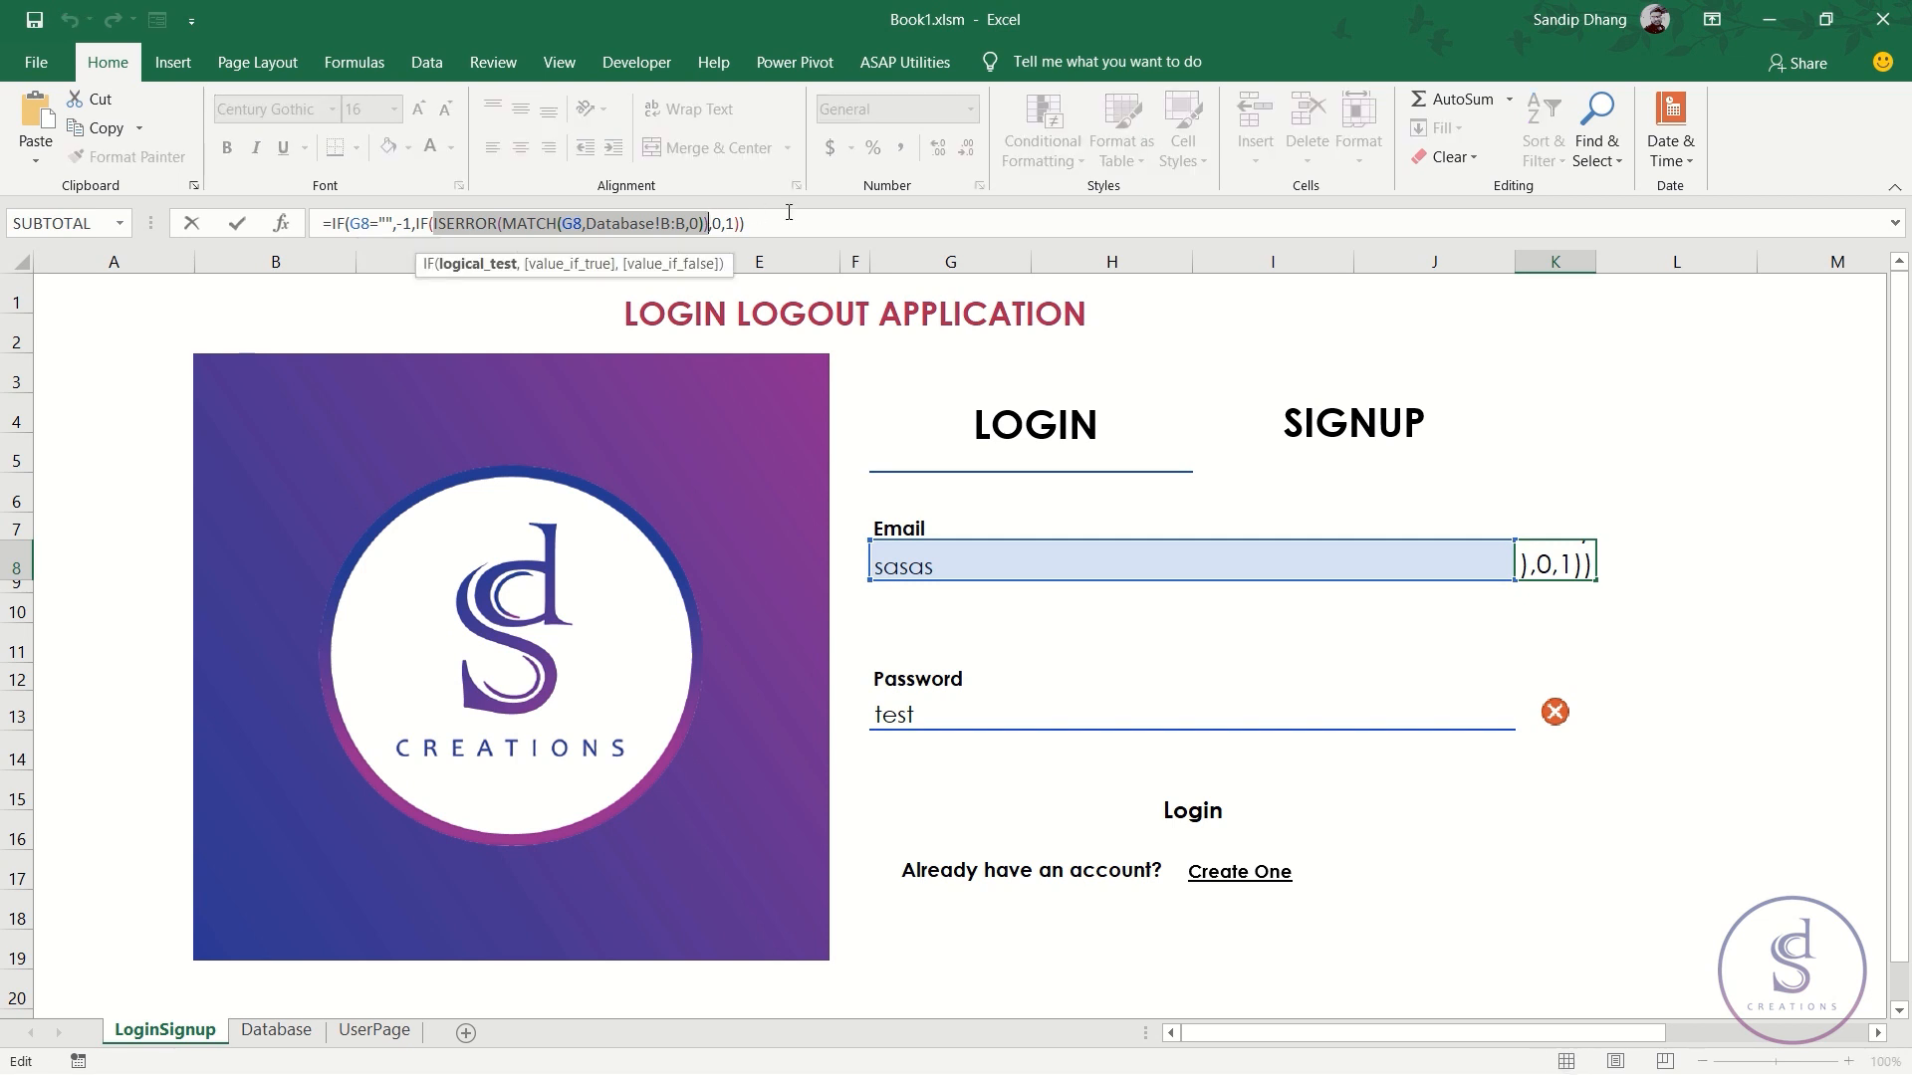
# - Rewrite K8 as =IF(G8="",-1,IF(ISERROR(MATCH(G8,Database!B:B,0)),1,0))
pyautogui.press('Escape')
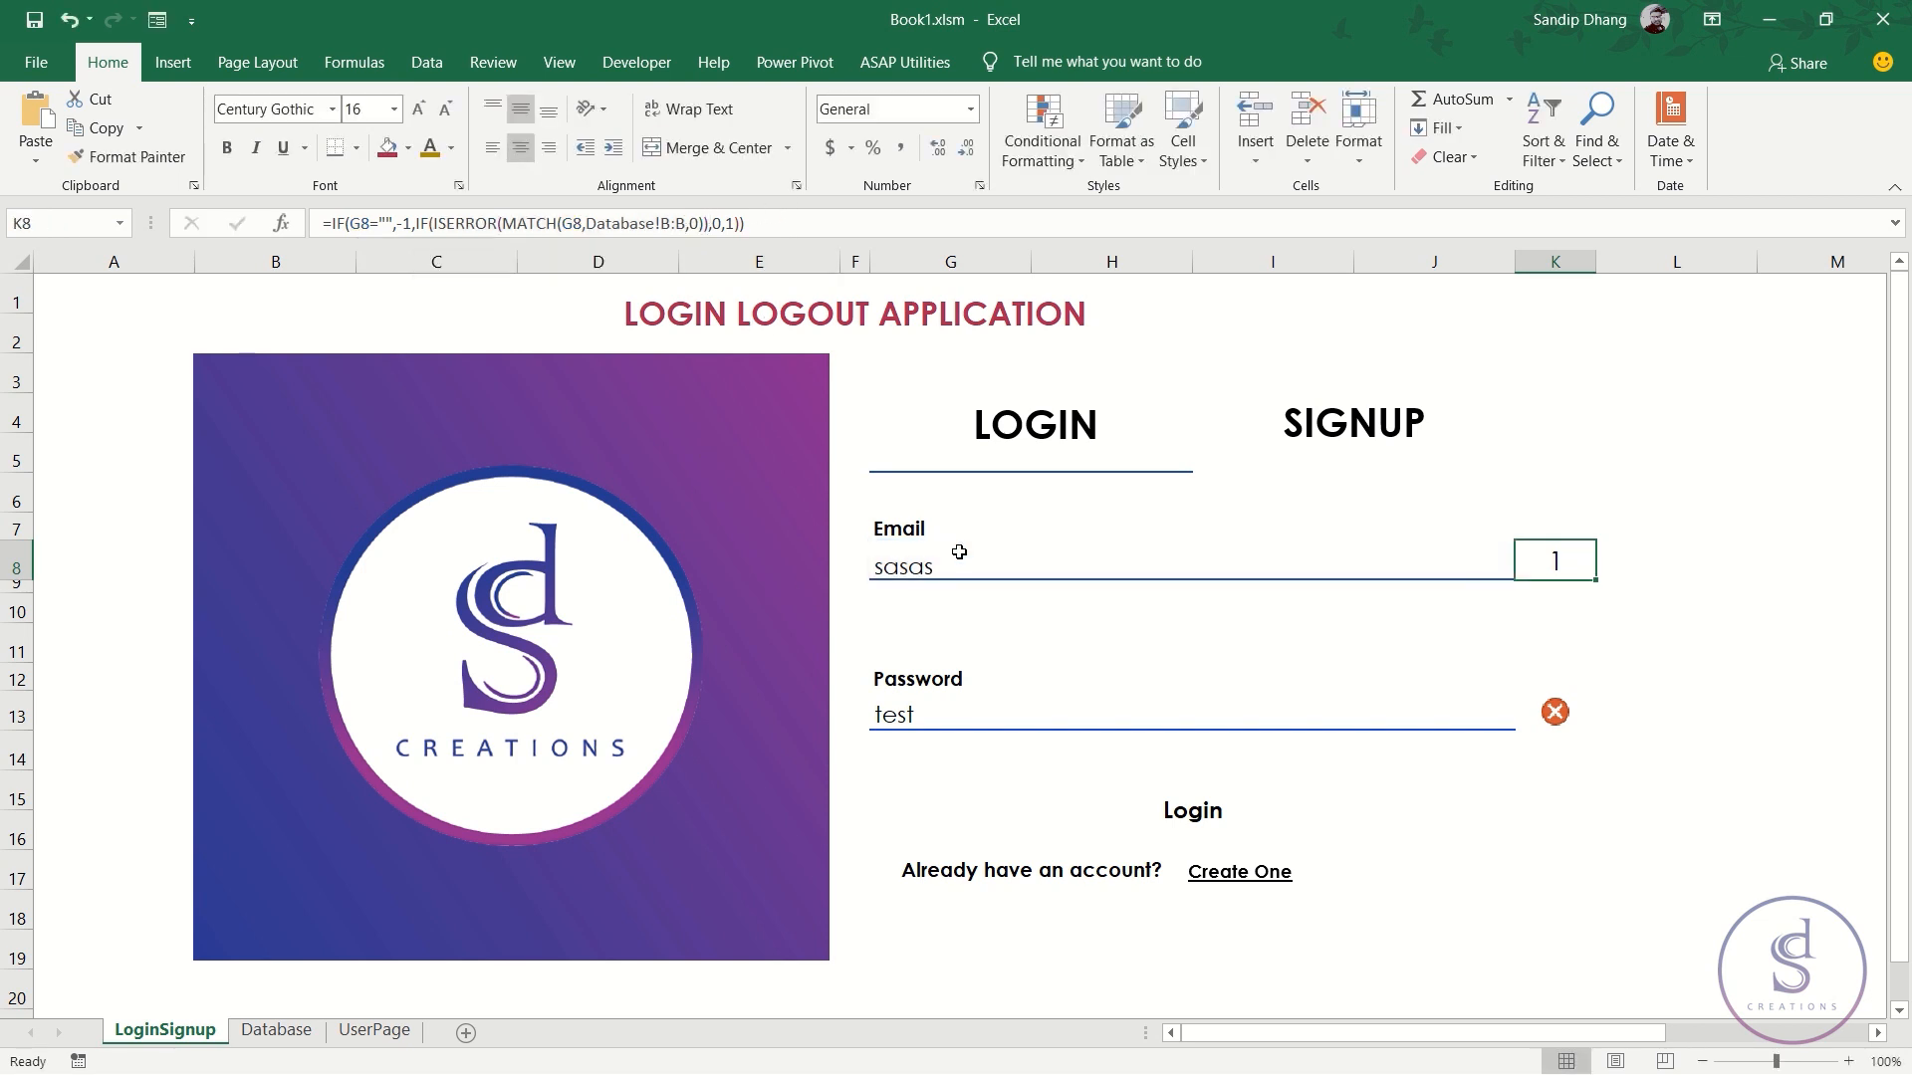
pyautogui.press('Delete')
pyautogui.write('=')
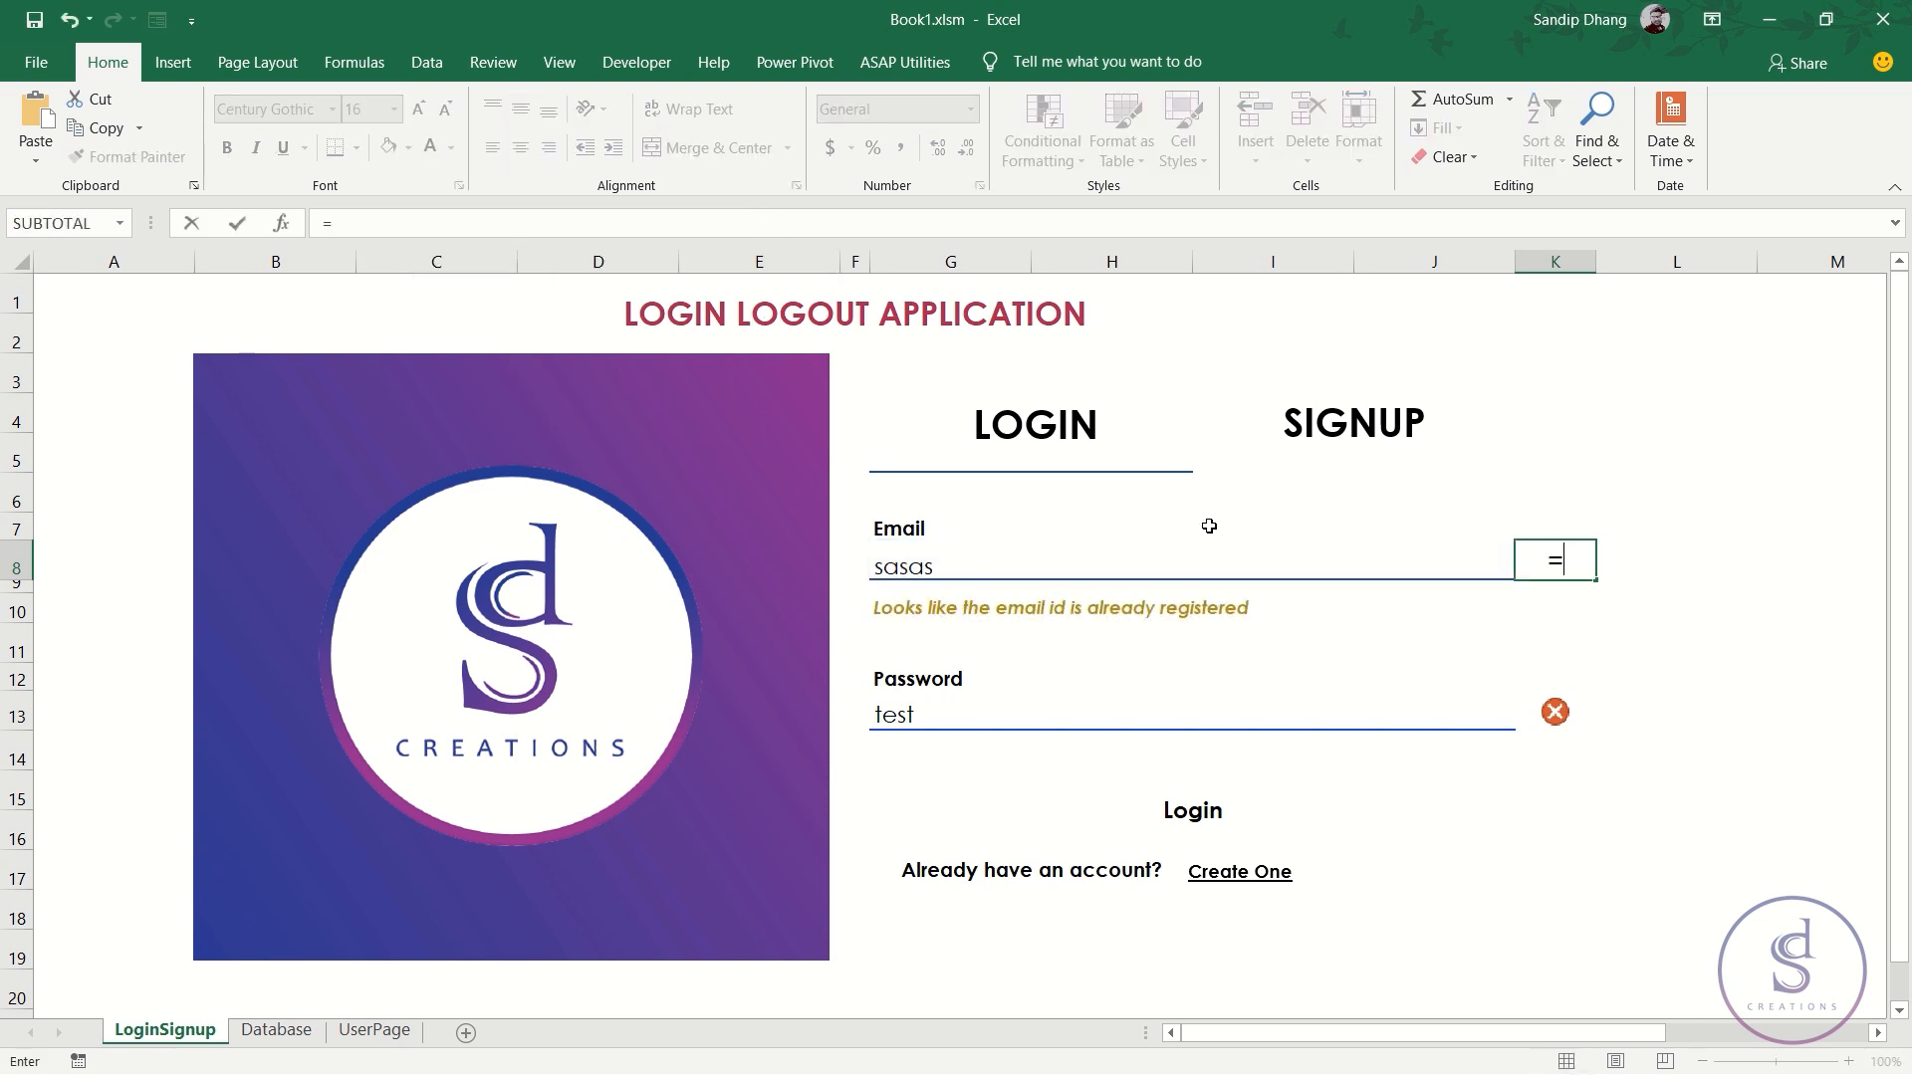
pyautogui.write('if')
pyautogui.press('Tab')
pyautogui.press('Left')
pyautogui.write('="",')
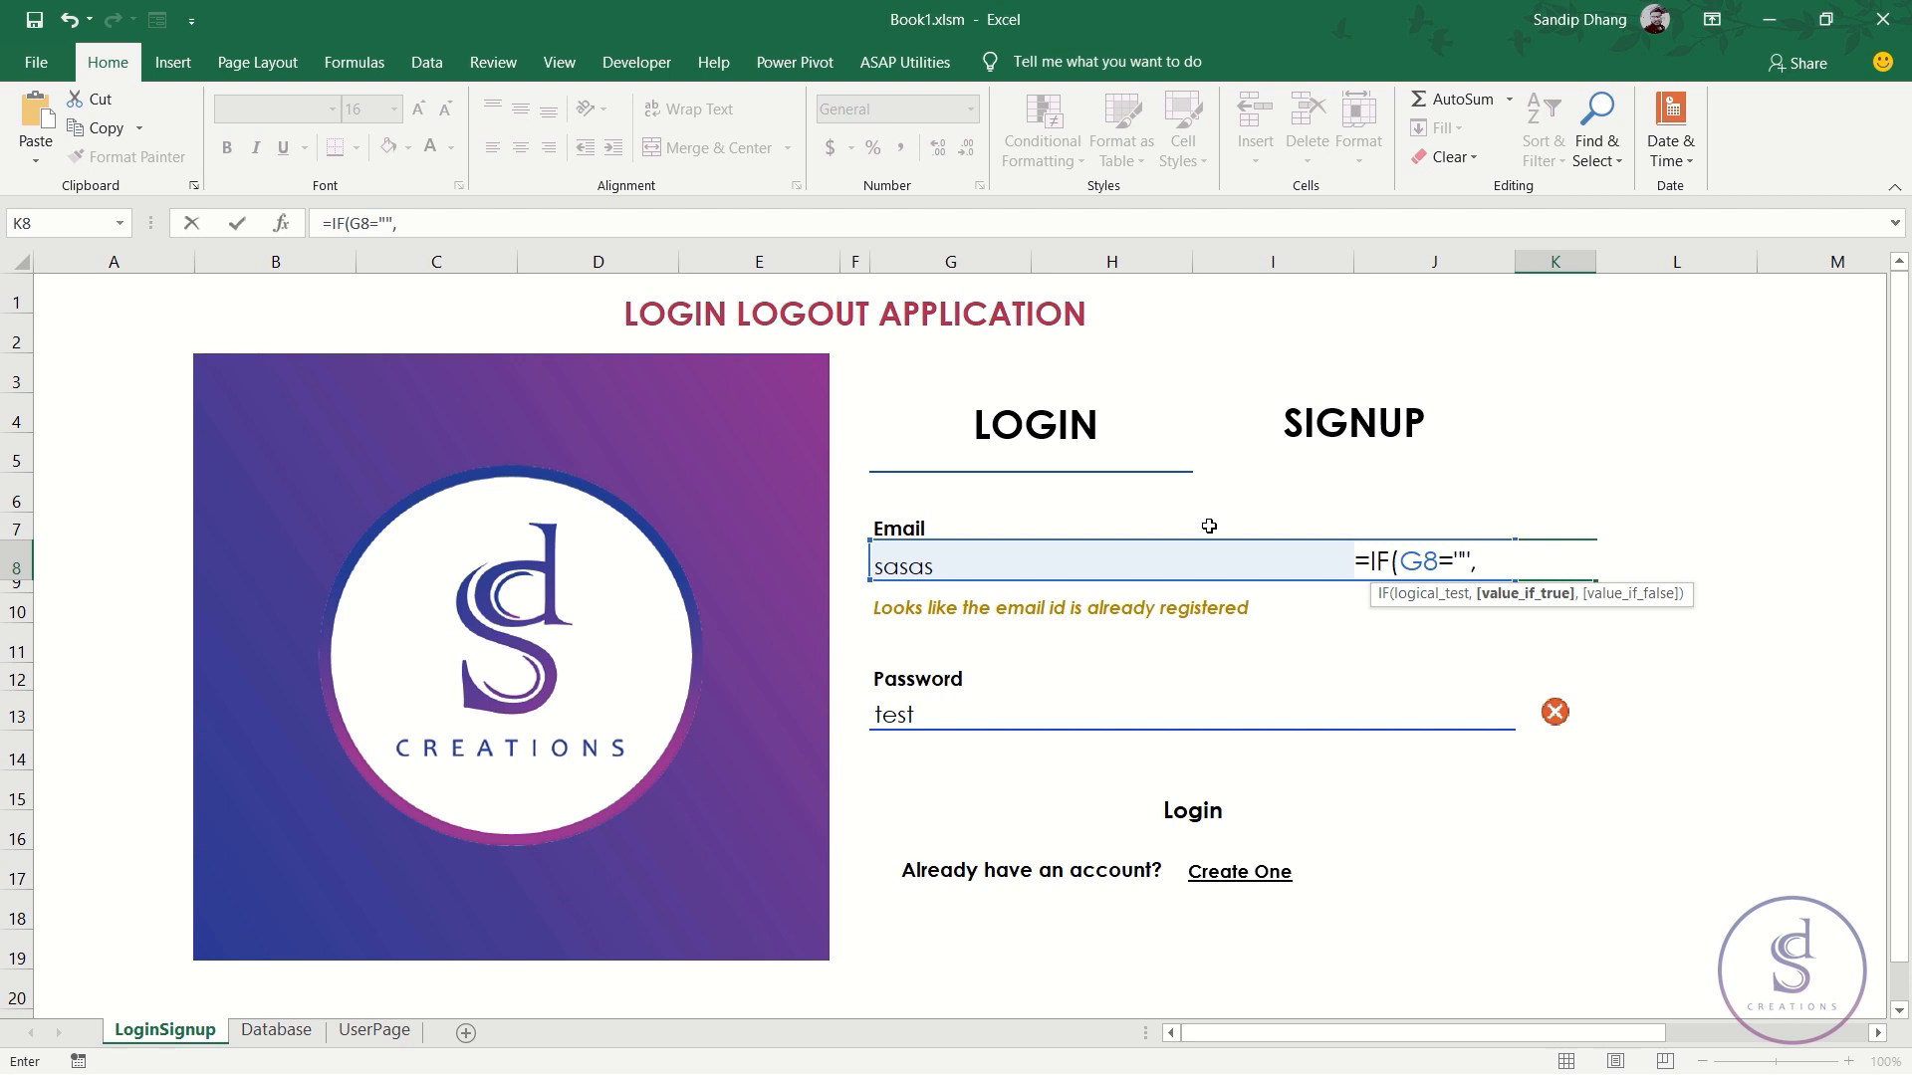
pyautogui.write('-1,')
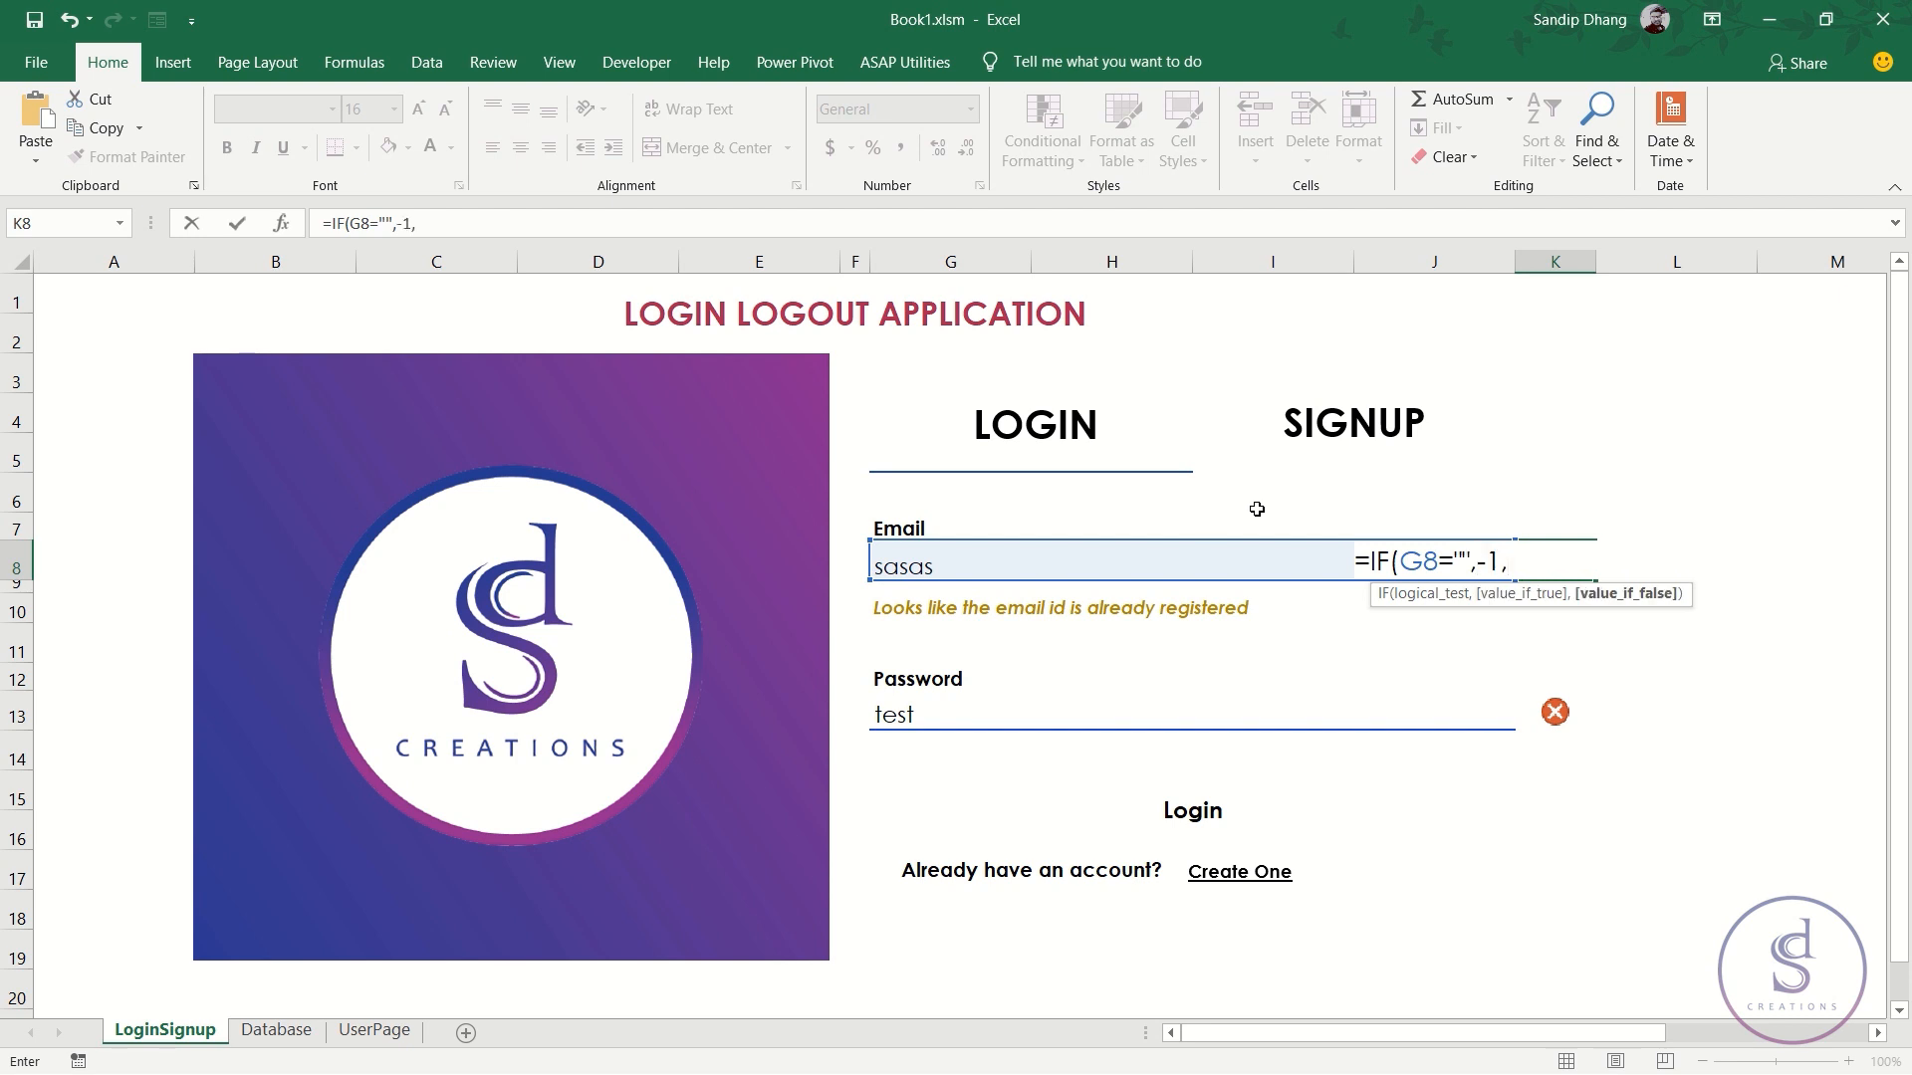
pyautogui.write('IF(')
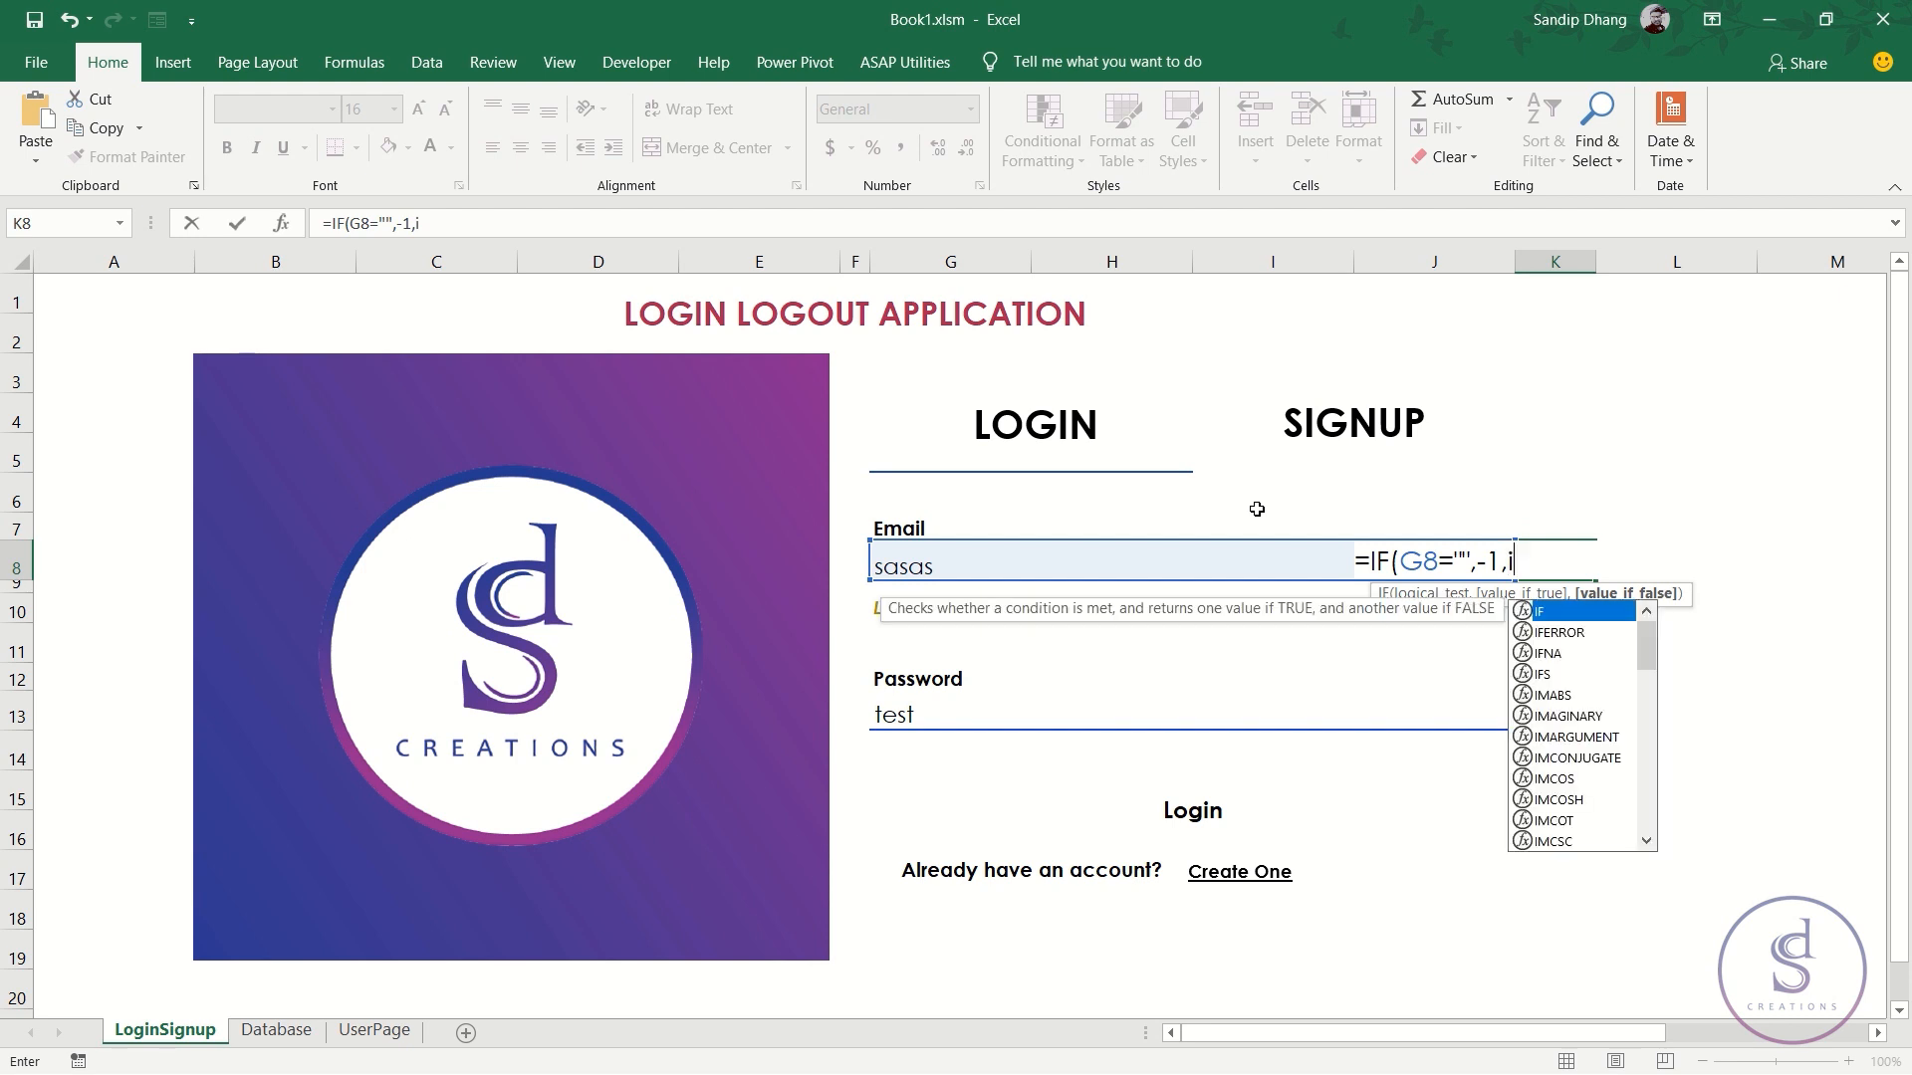
pyautogui.hotkey('ctrl', 'v')
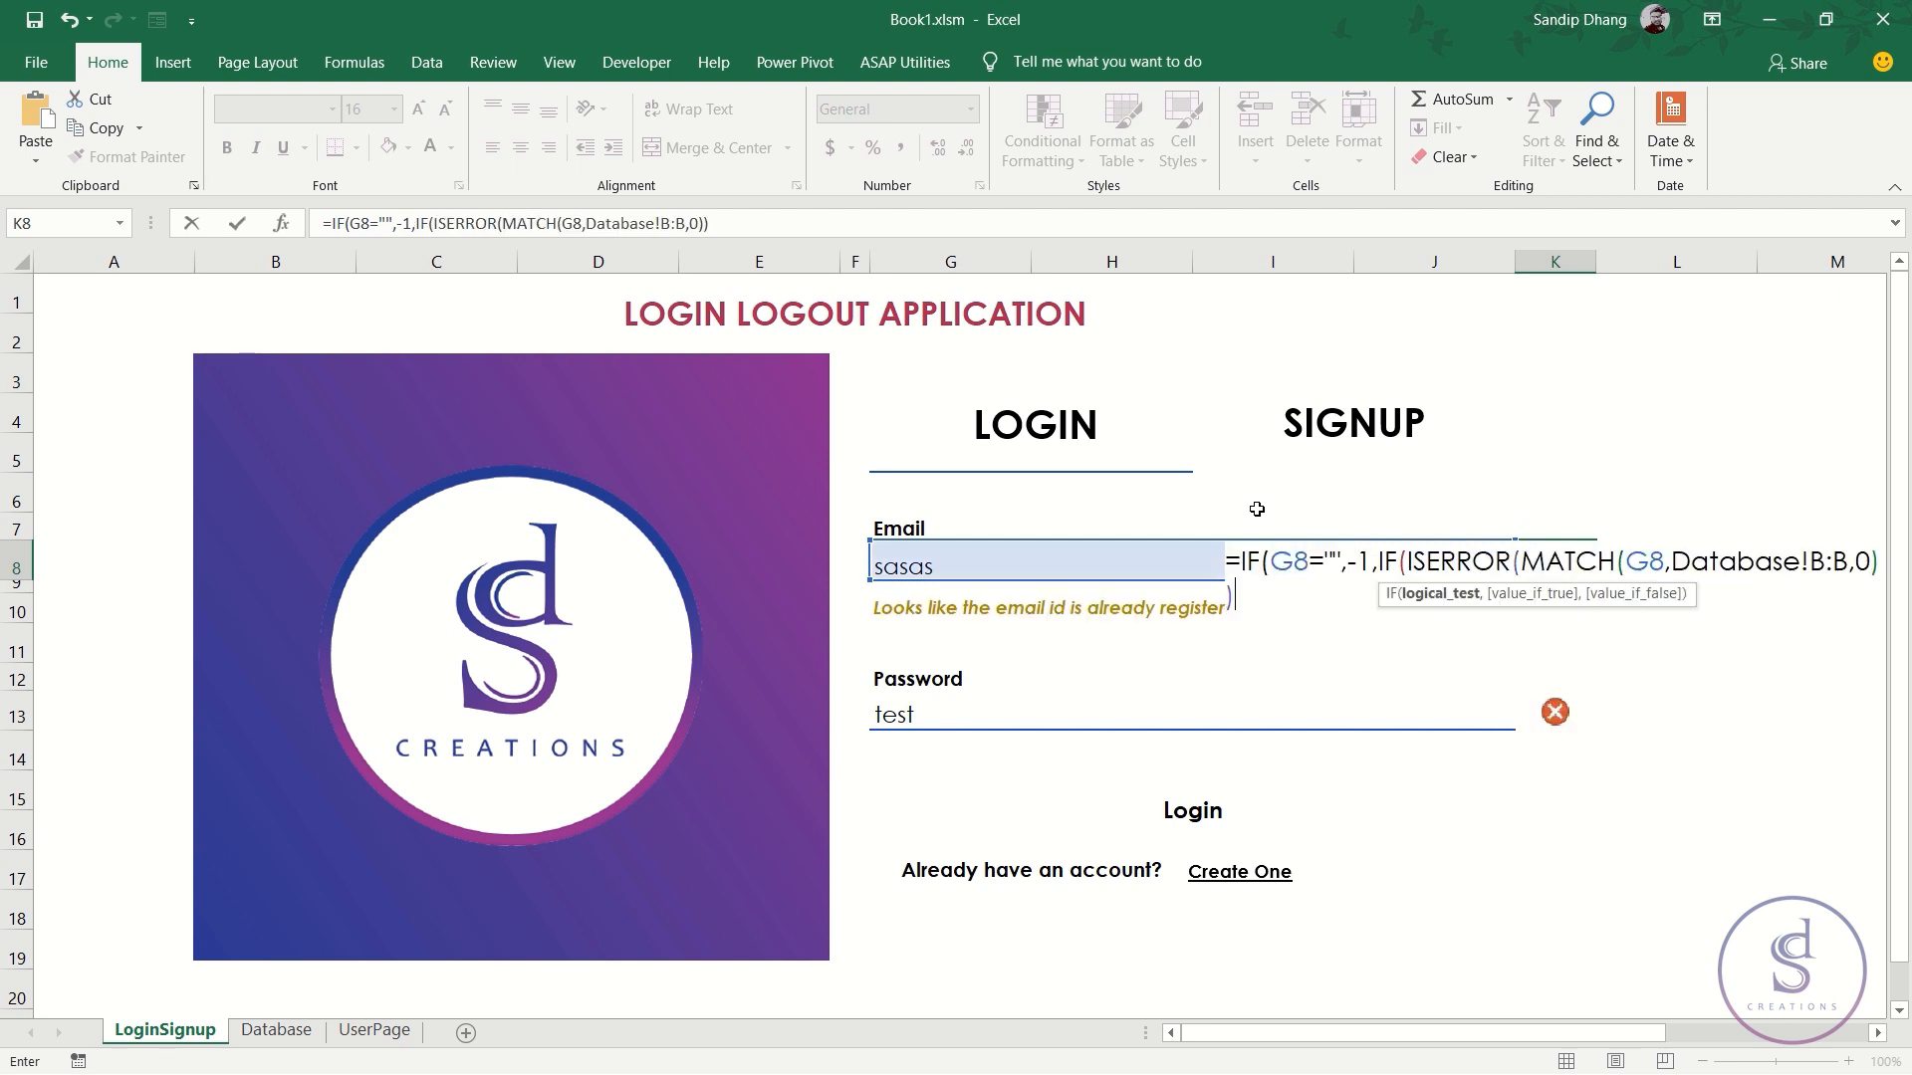
pyautogui.click(736, 222)
pyautogui.write(',')
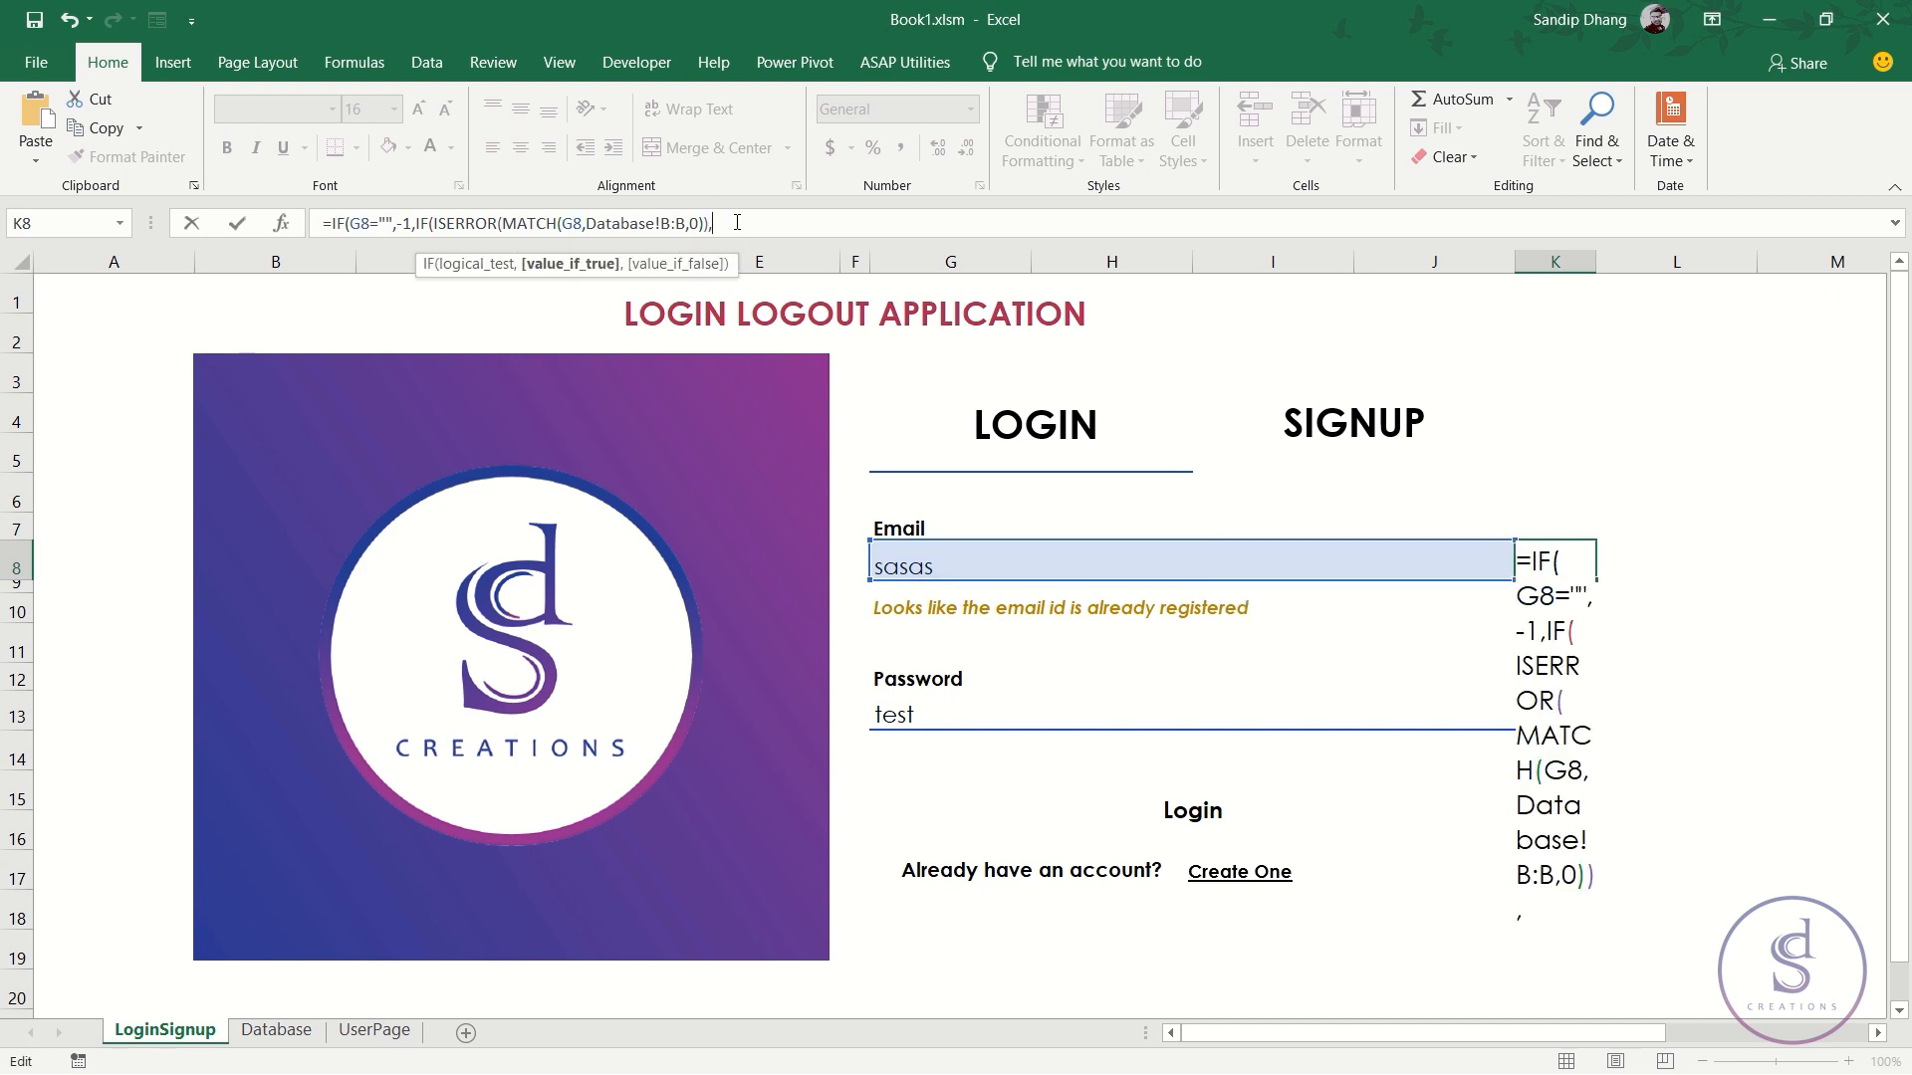
pyautogui.write('1,0')
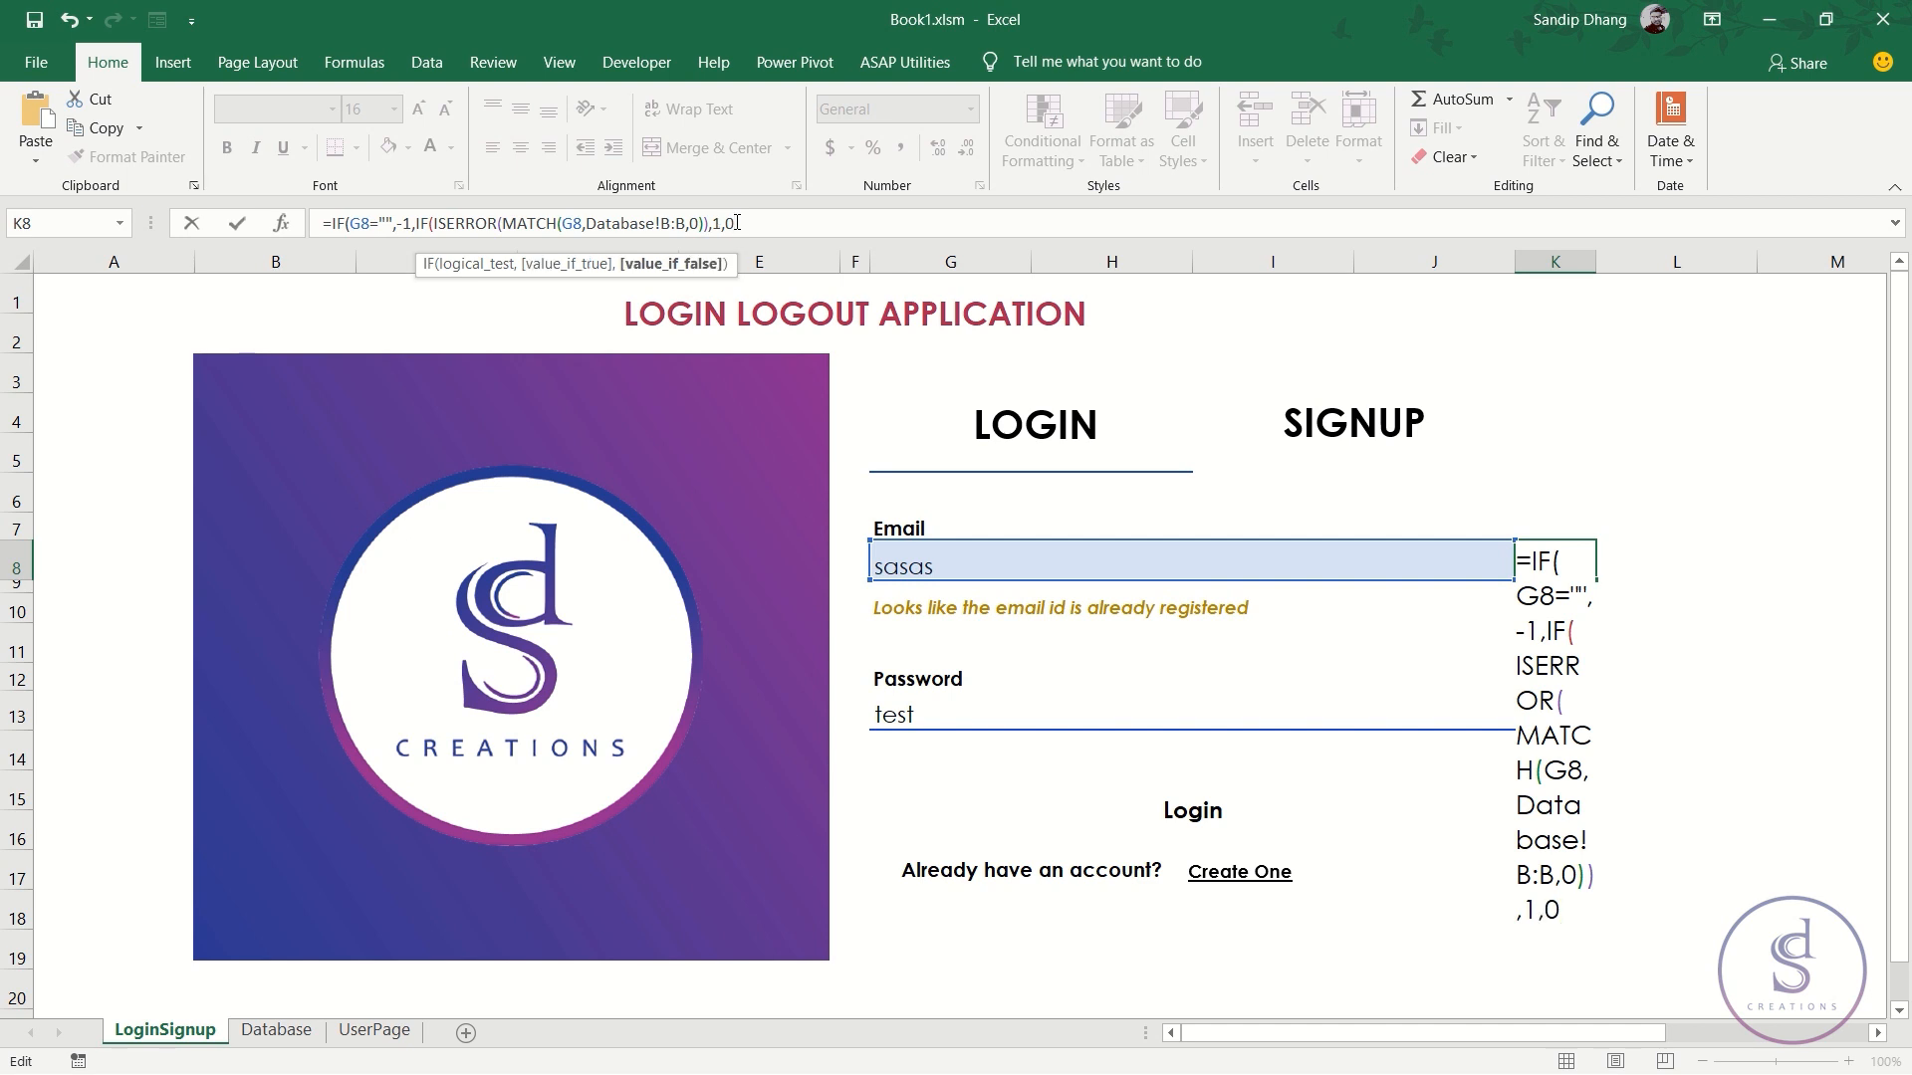
pyautogui.write('))')
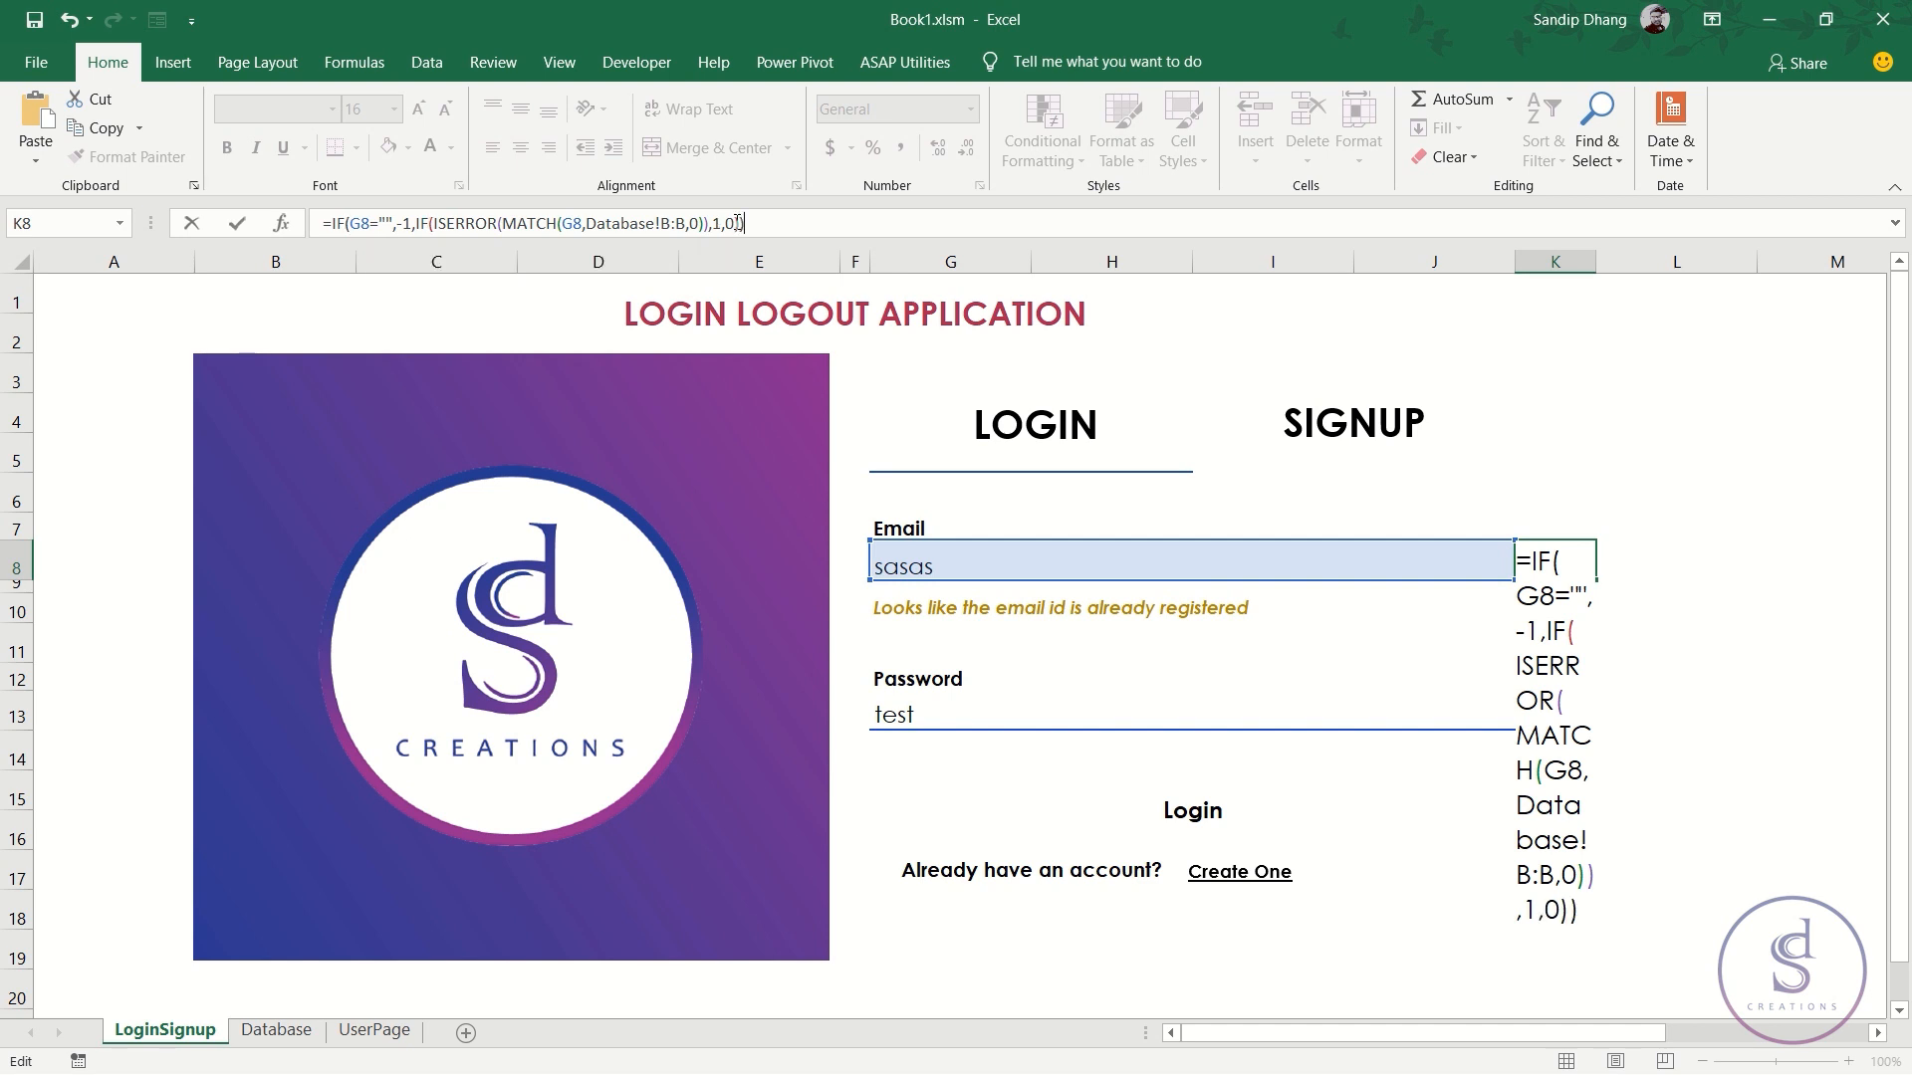
pyautogui.press('Return')
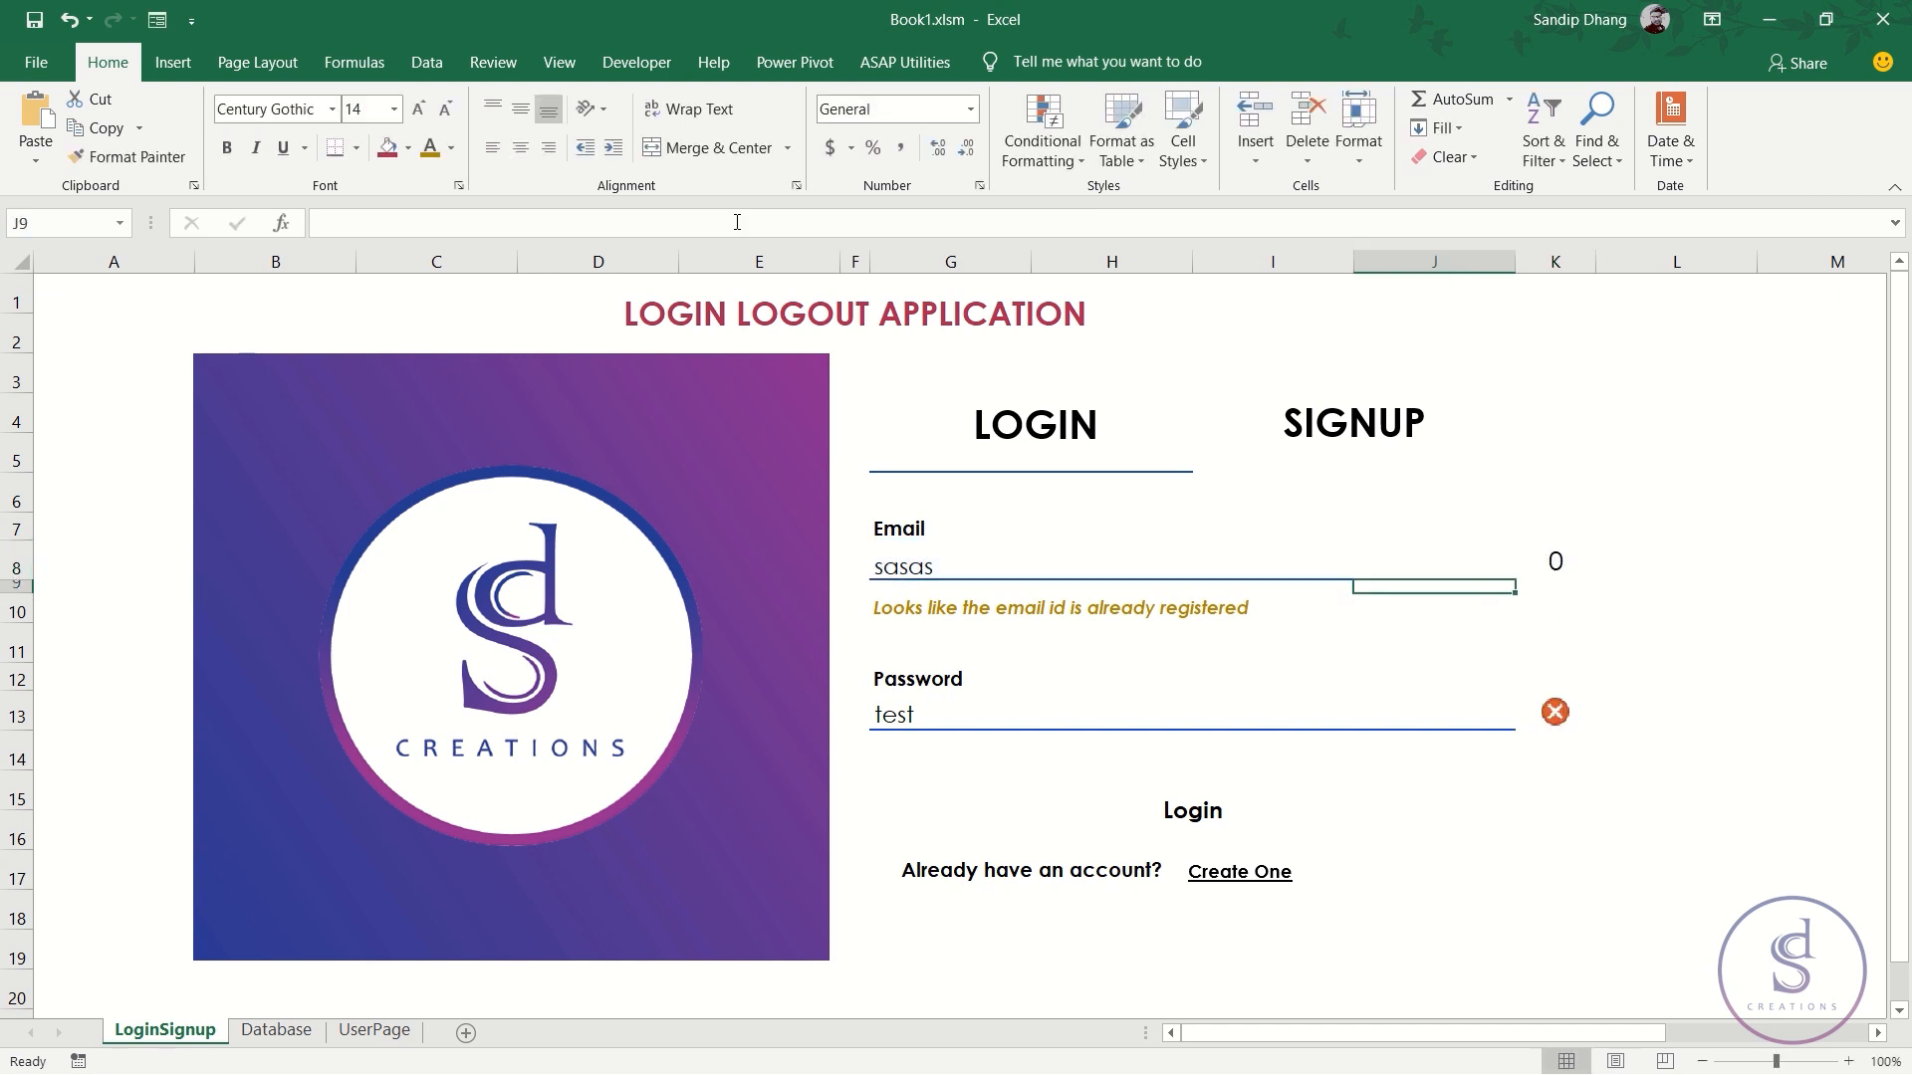
pyautogui.press('Up')
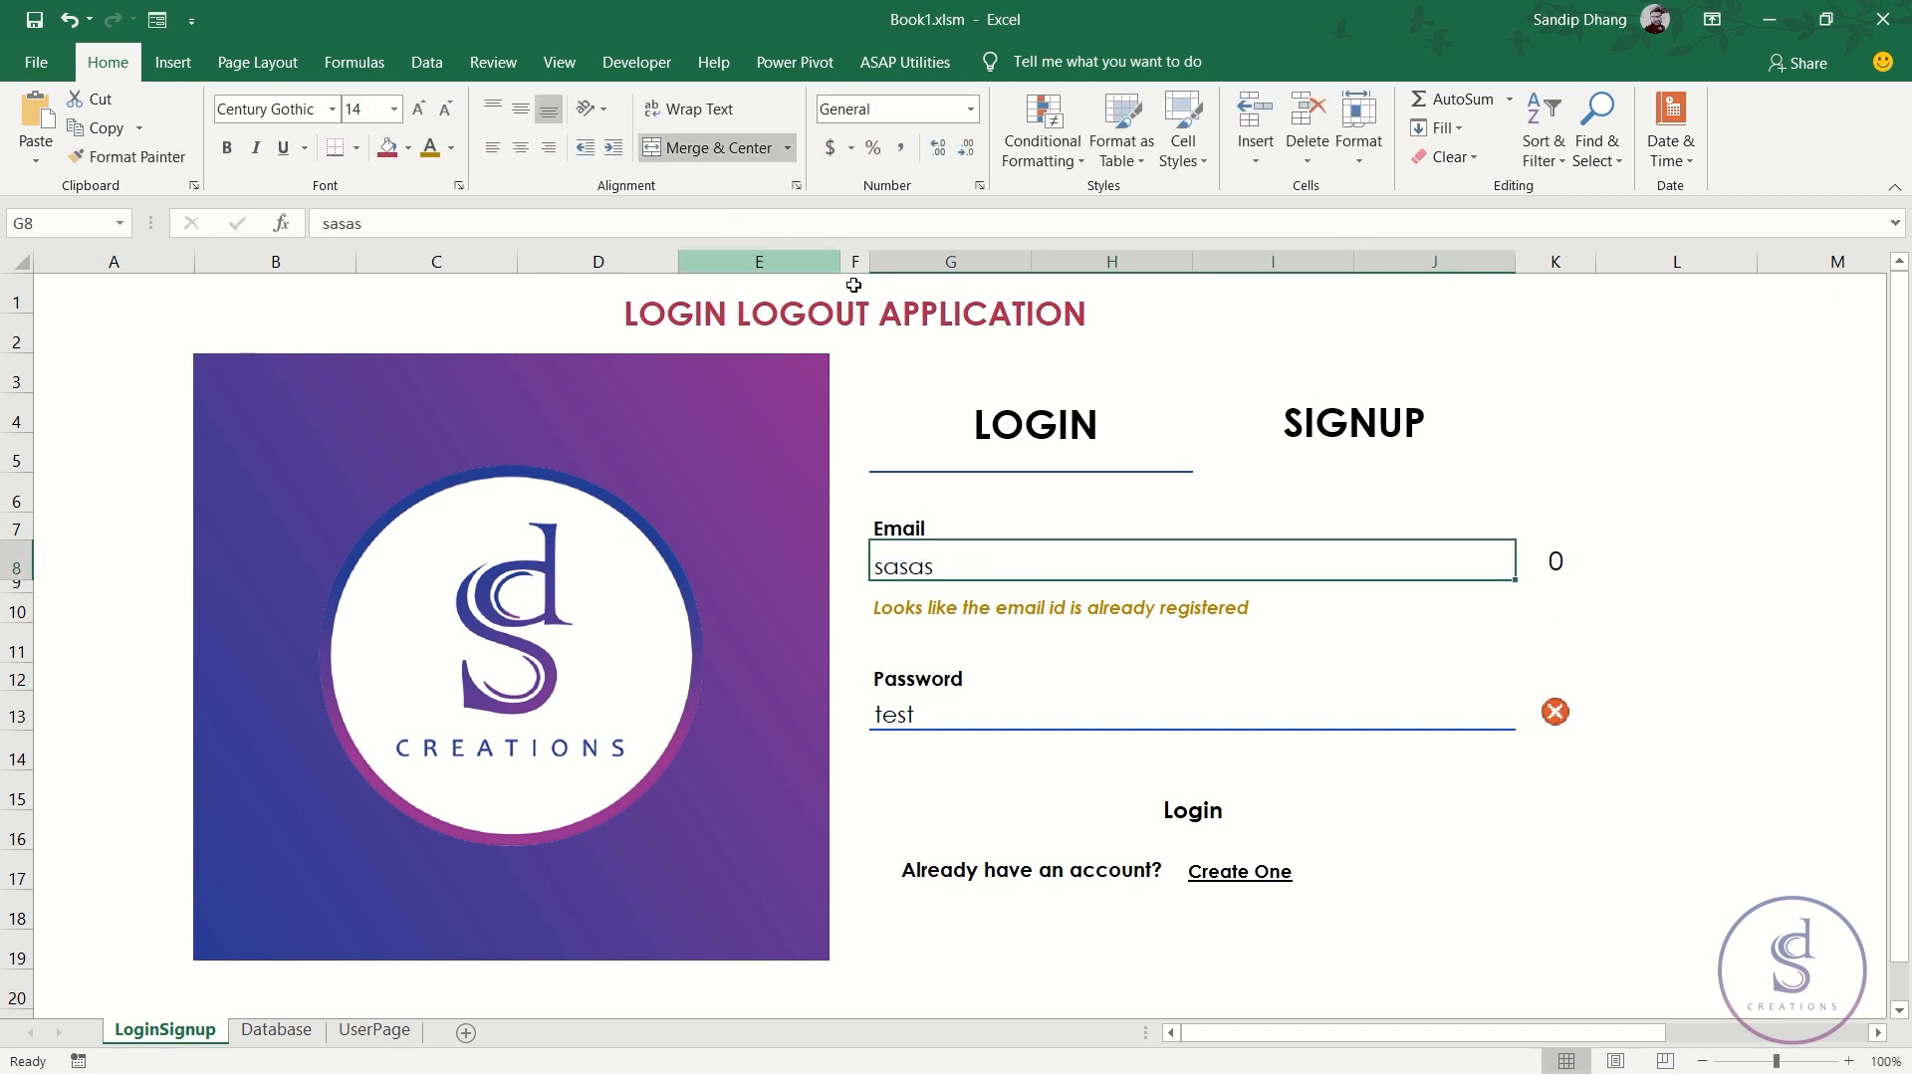
# - Review the G10 and K8 formulas and enter 'test' as the email in G8
pyautogui.click(961, 609)
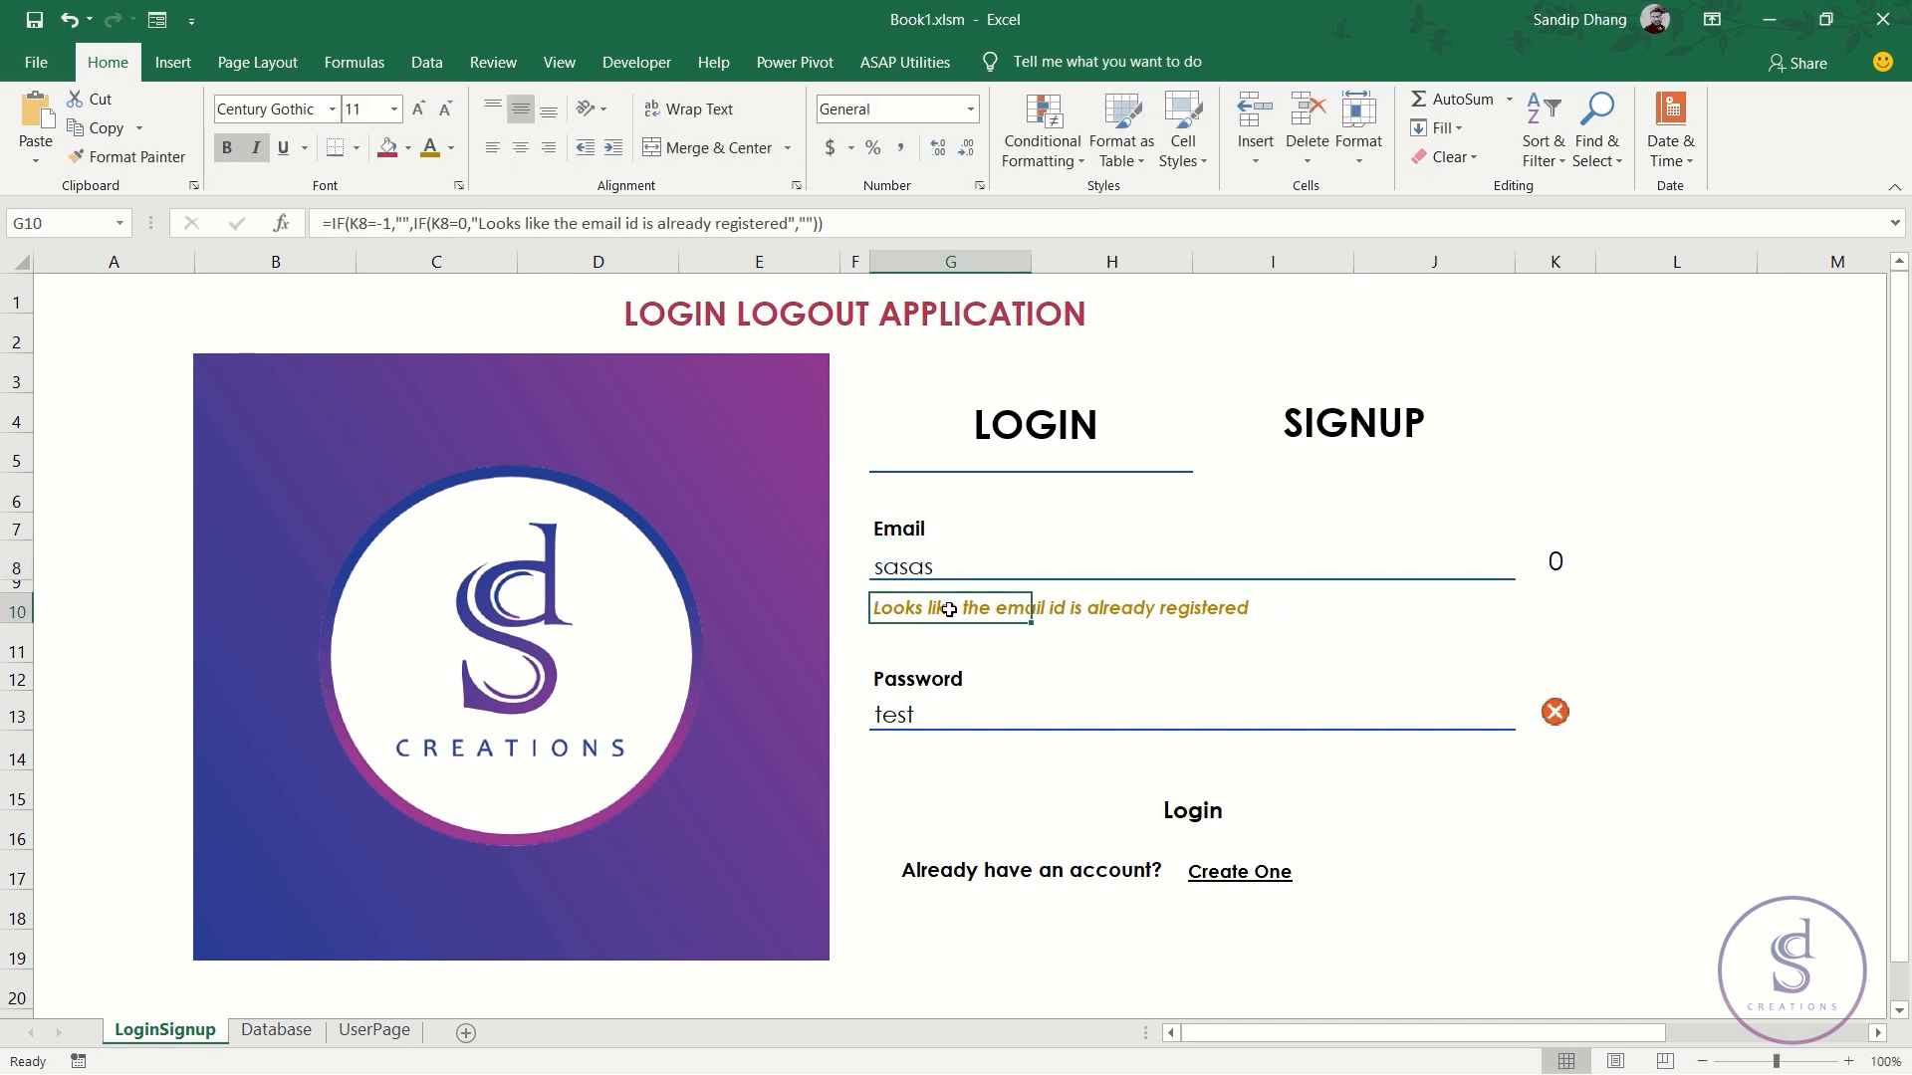
pyautogui.click(1559, 563)
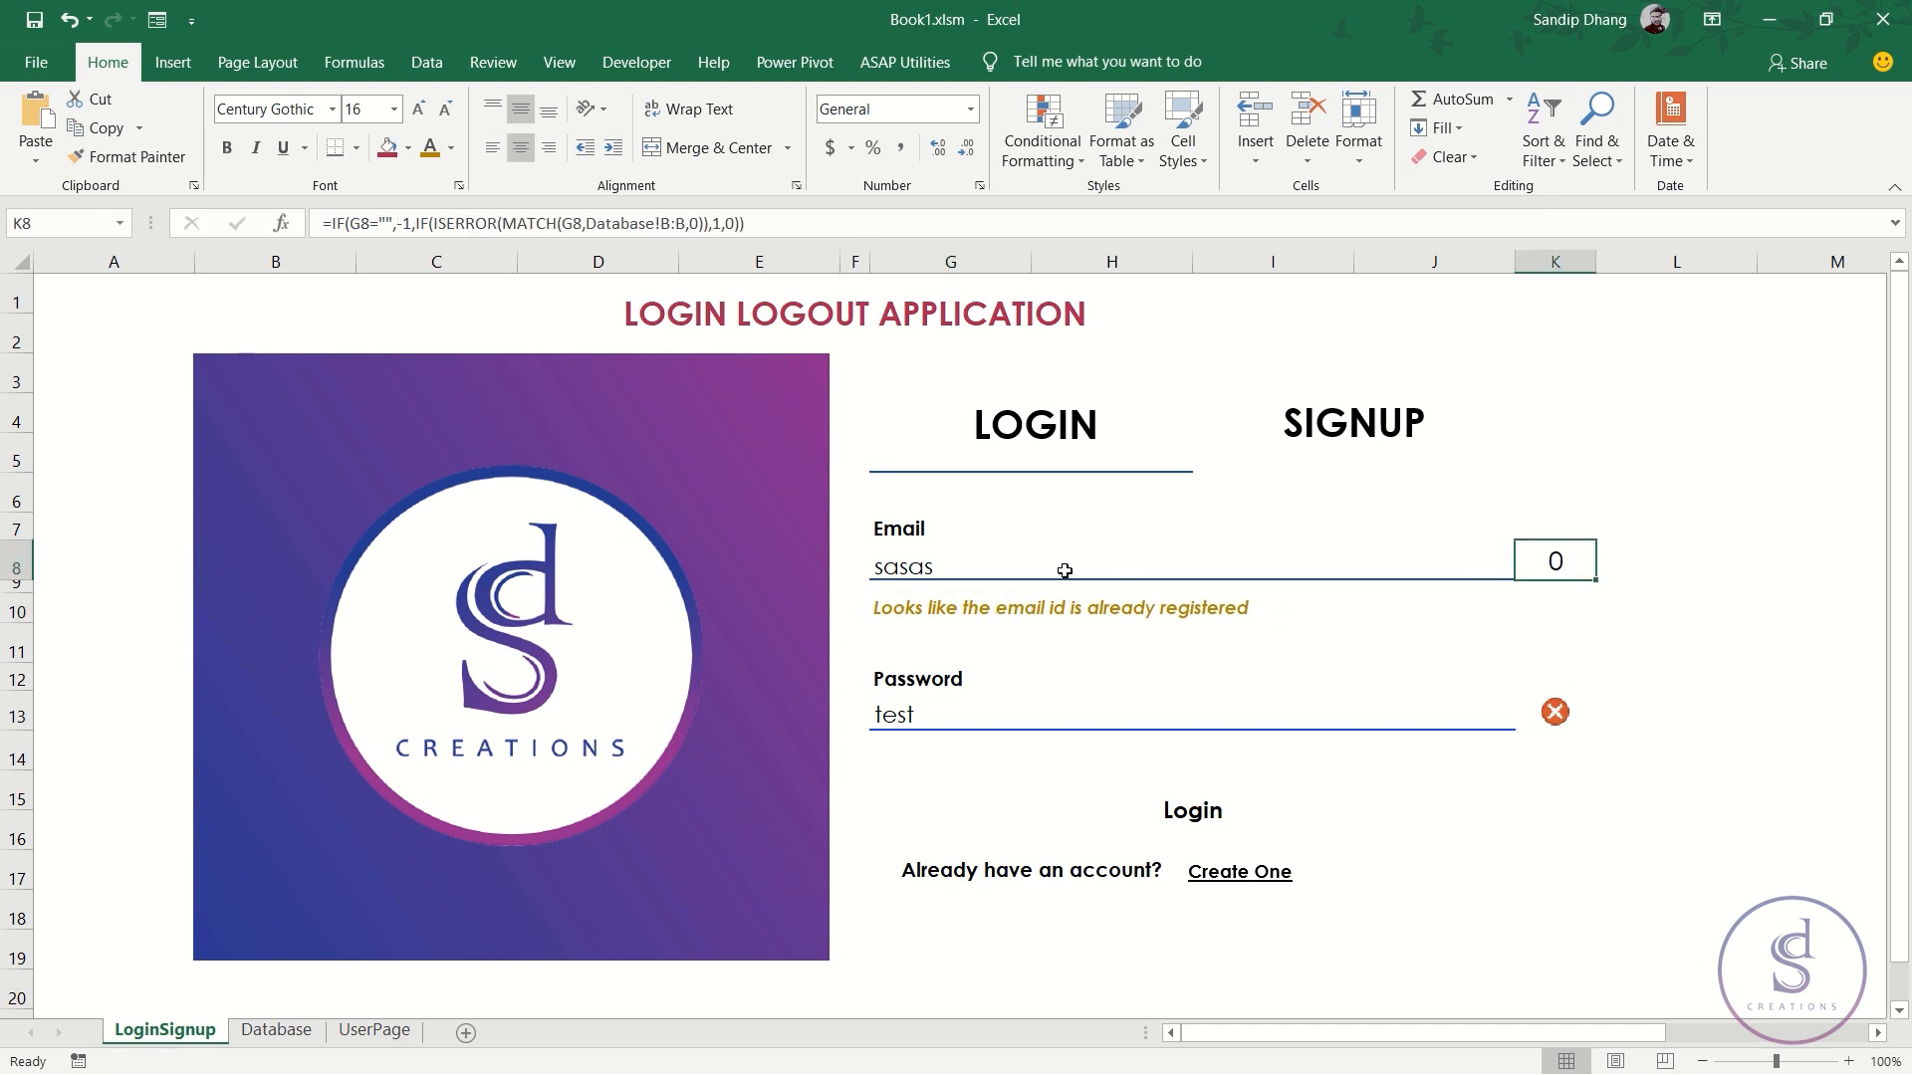
pyautogui.click(1030, 566)
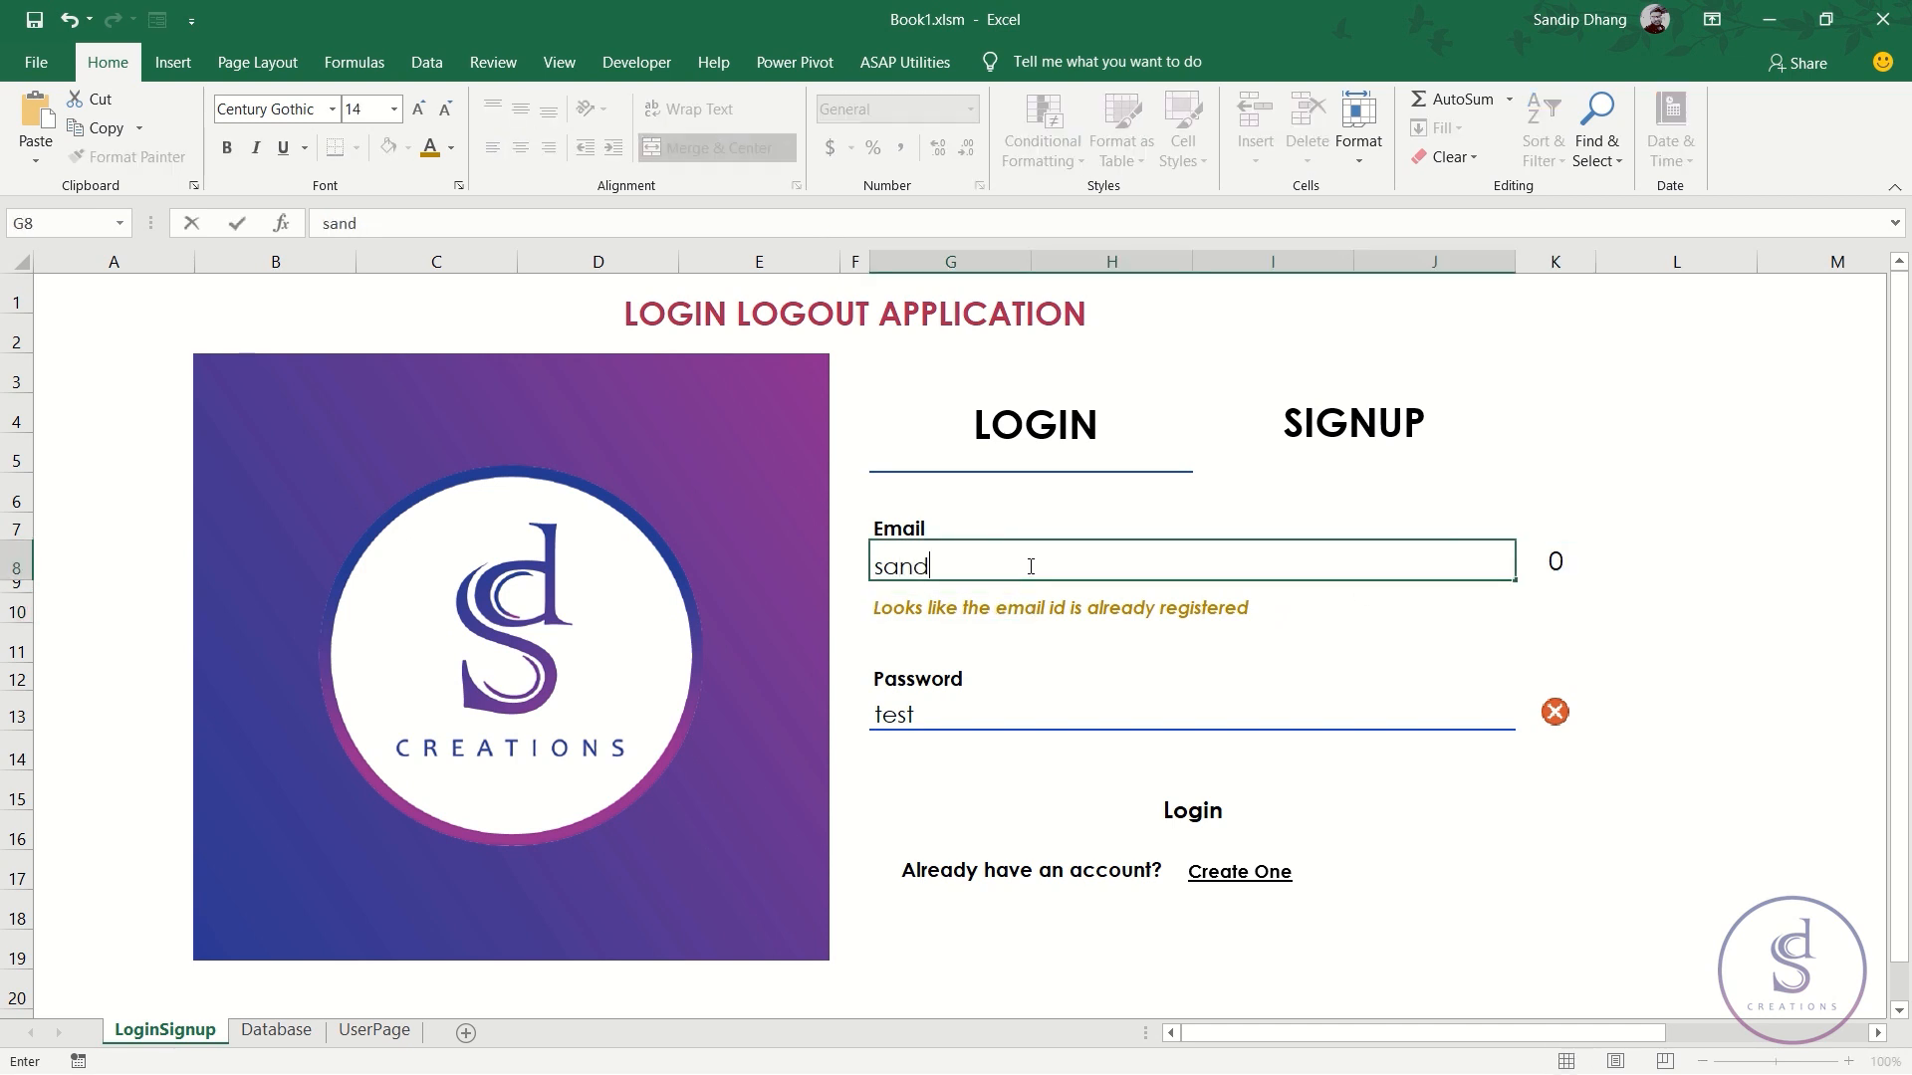
pyautogui.press('Return')
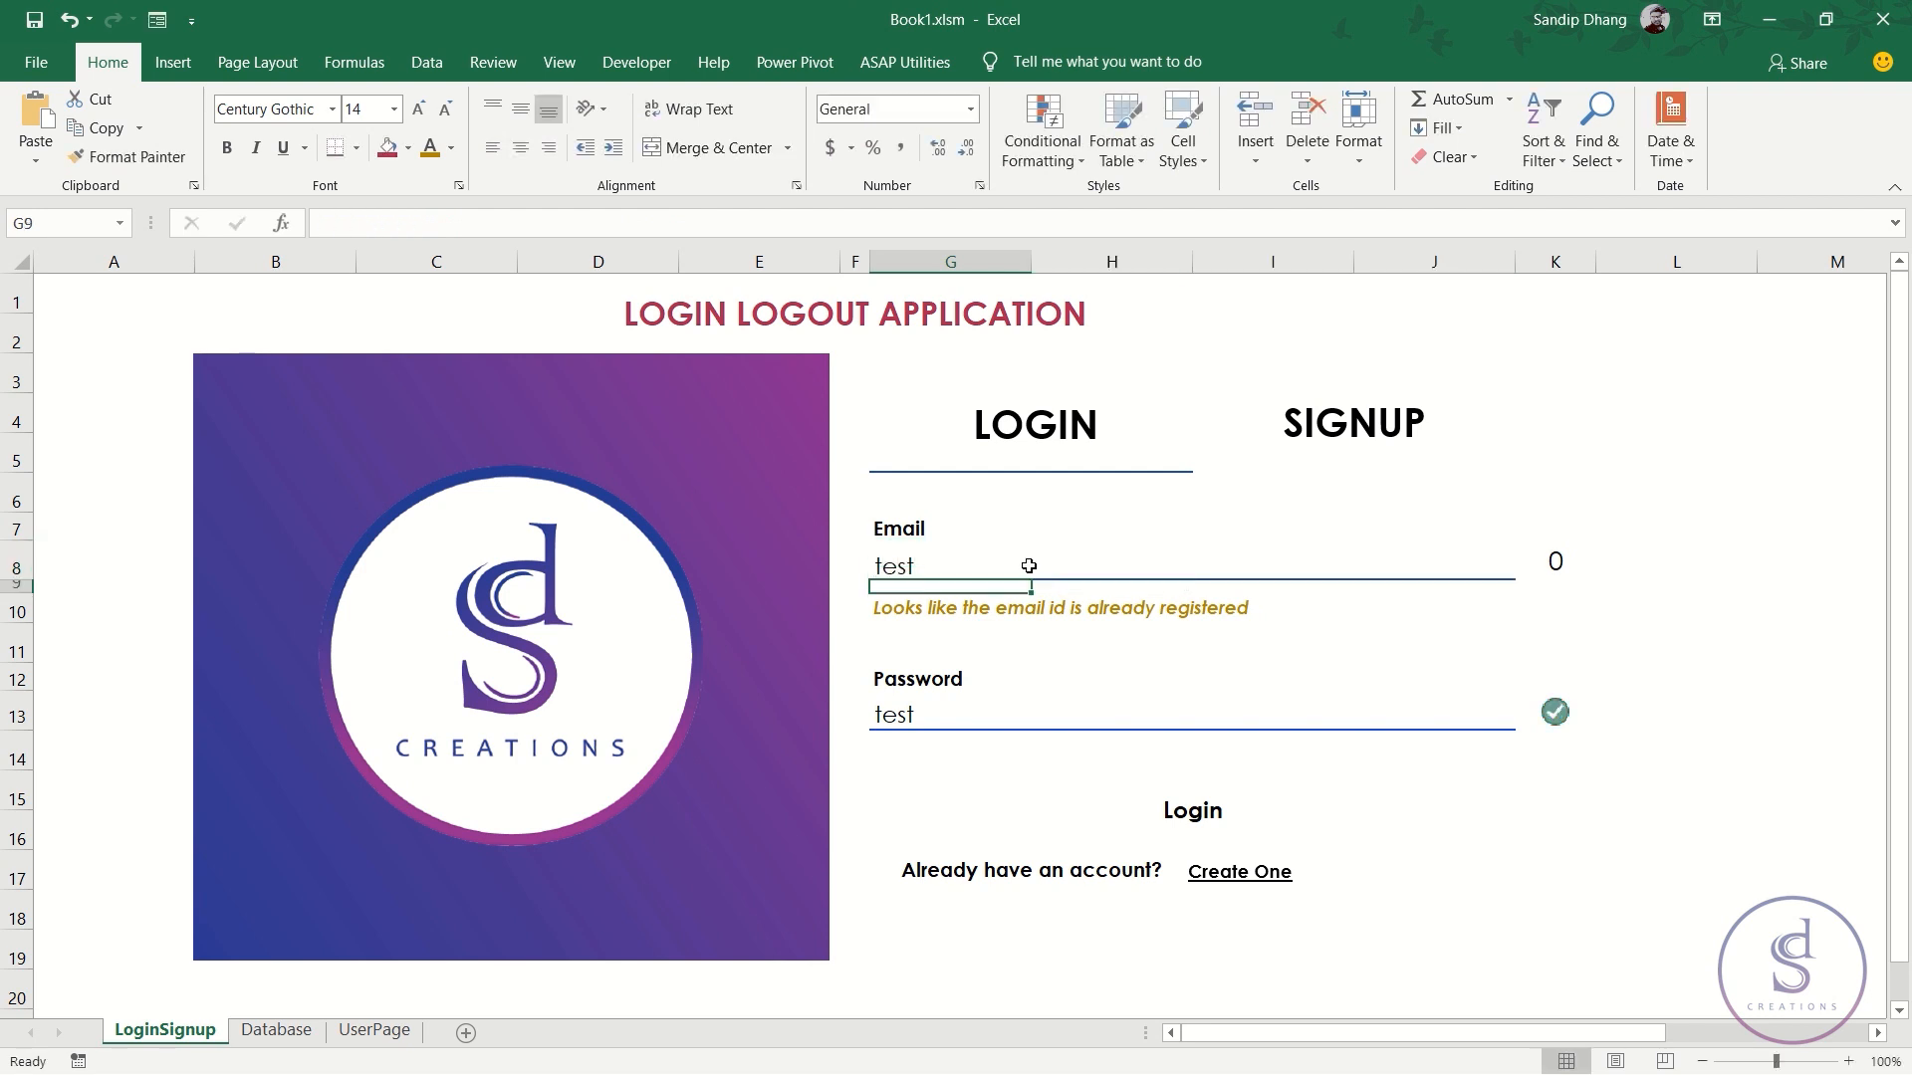
# - Try 'sasasa', an empty email, then 'sasasa' again in G8
pyautogui.click(1028, 565)
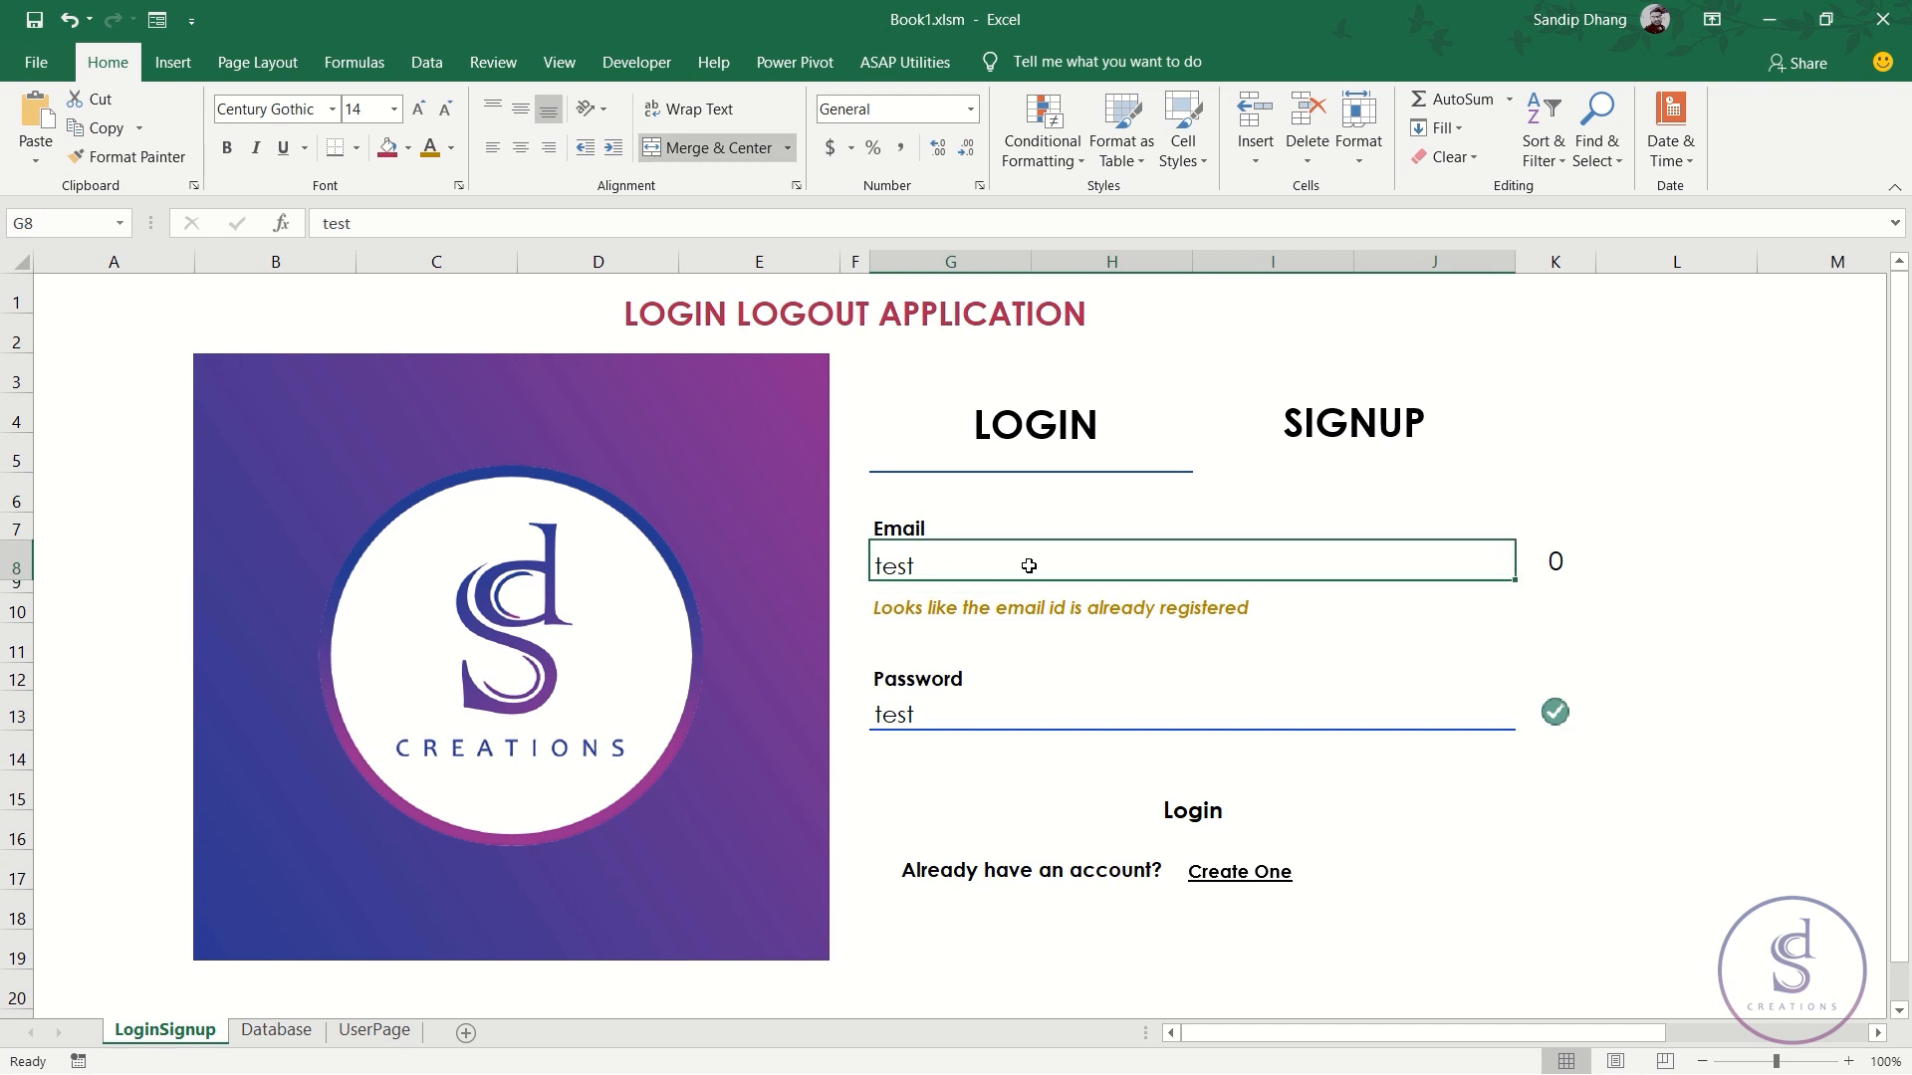
pyautogui.write('sasasa')
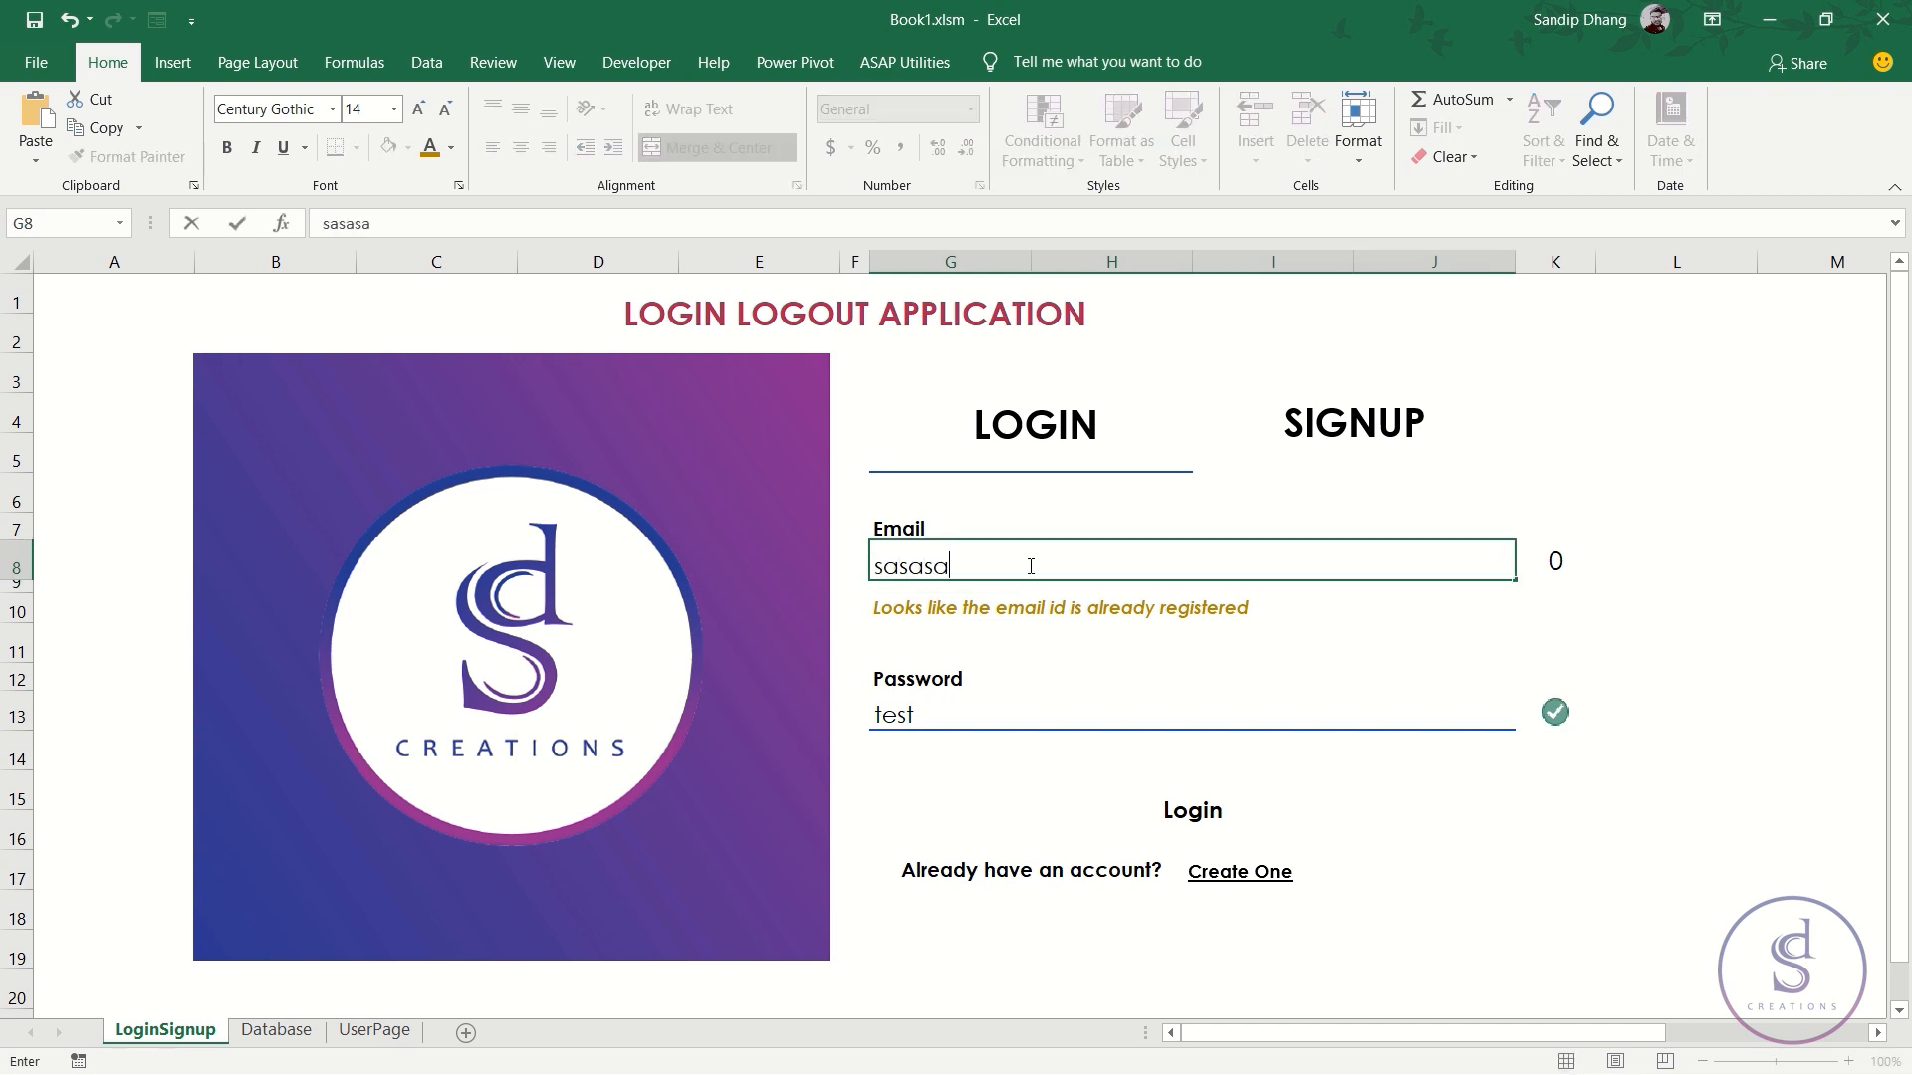
pyautogui.press('Return')
pyautogui.click(1029, 565)
pyautogui.press('Delete')
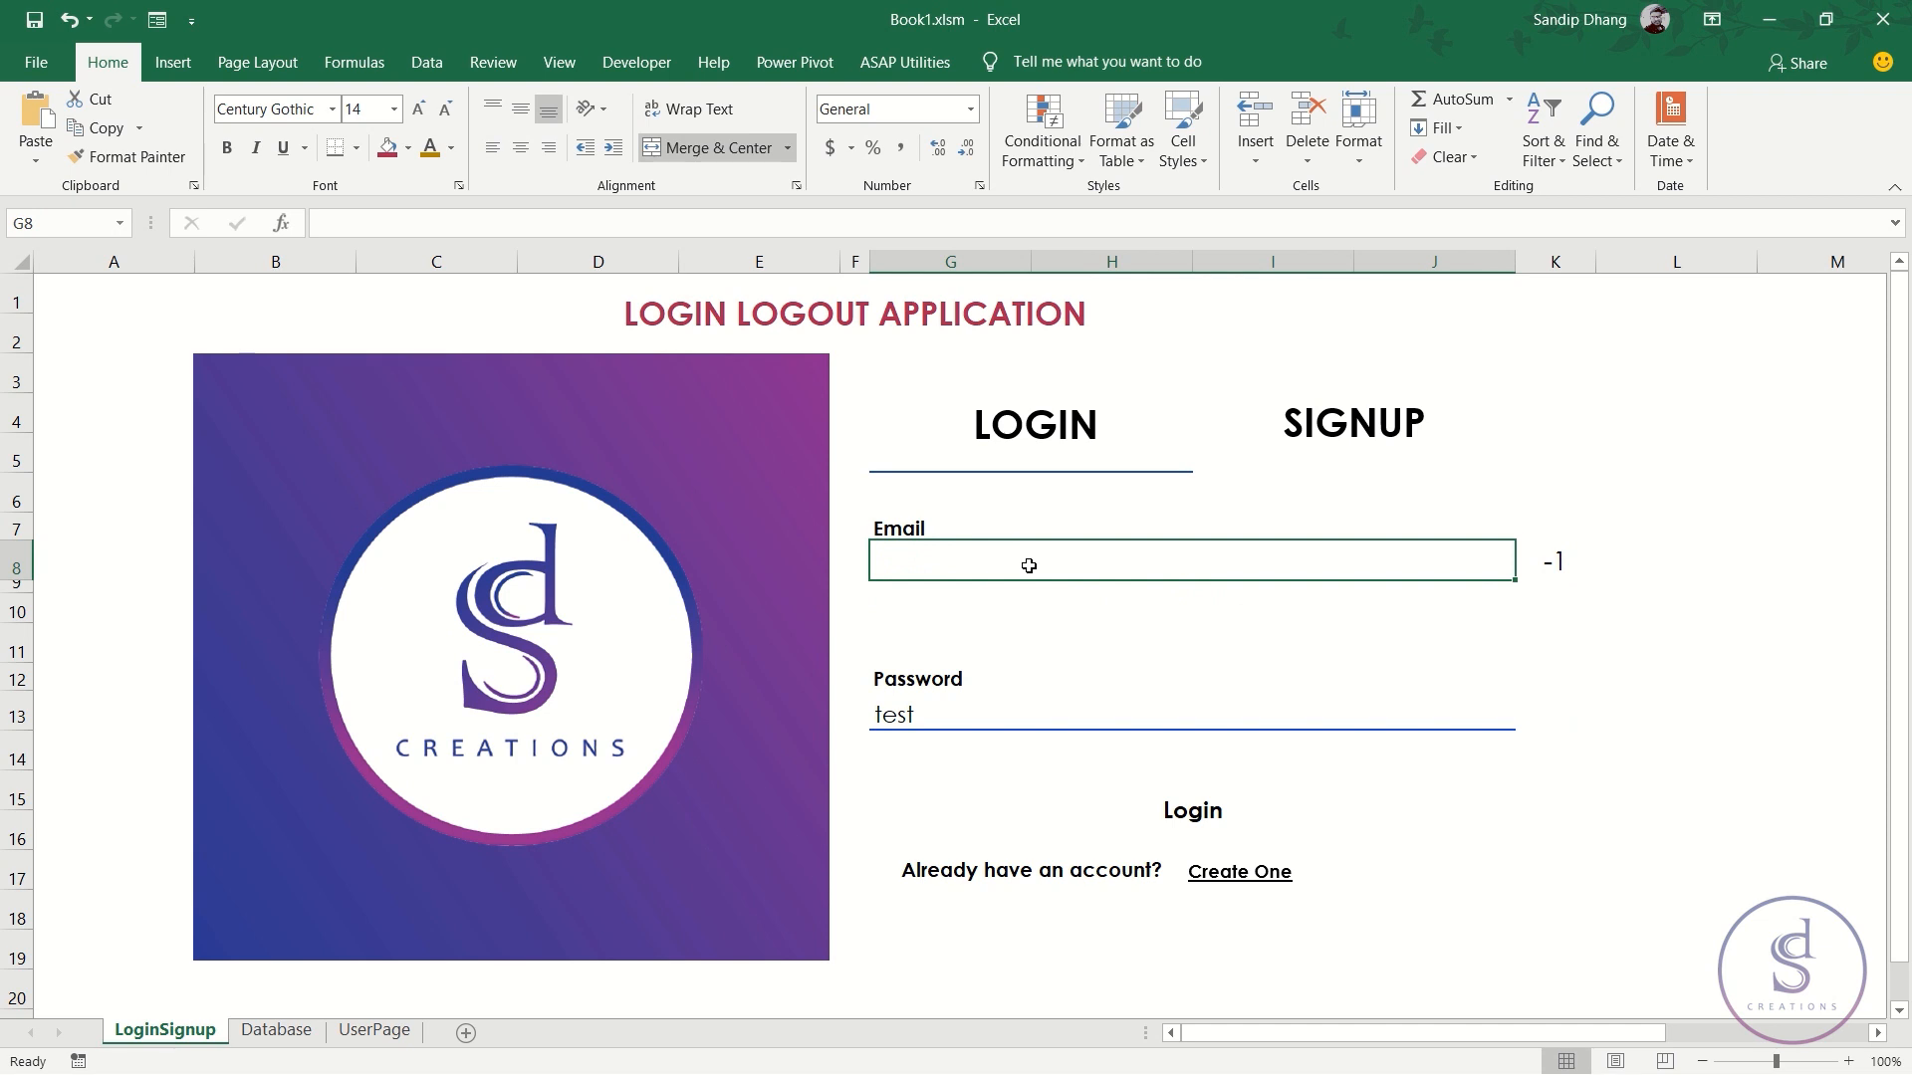
pyautogui.press('Down')
pyautogui.press('Down')
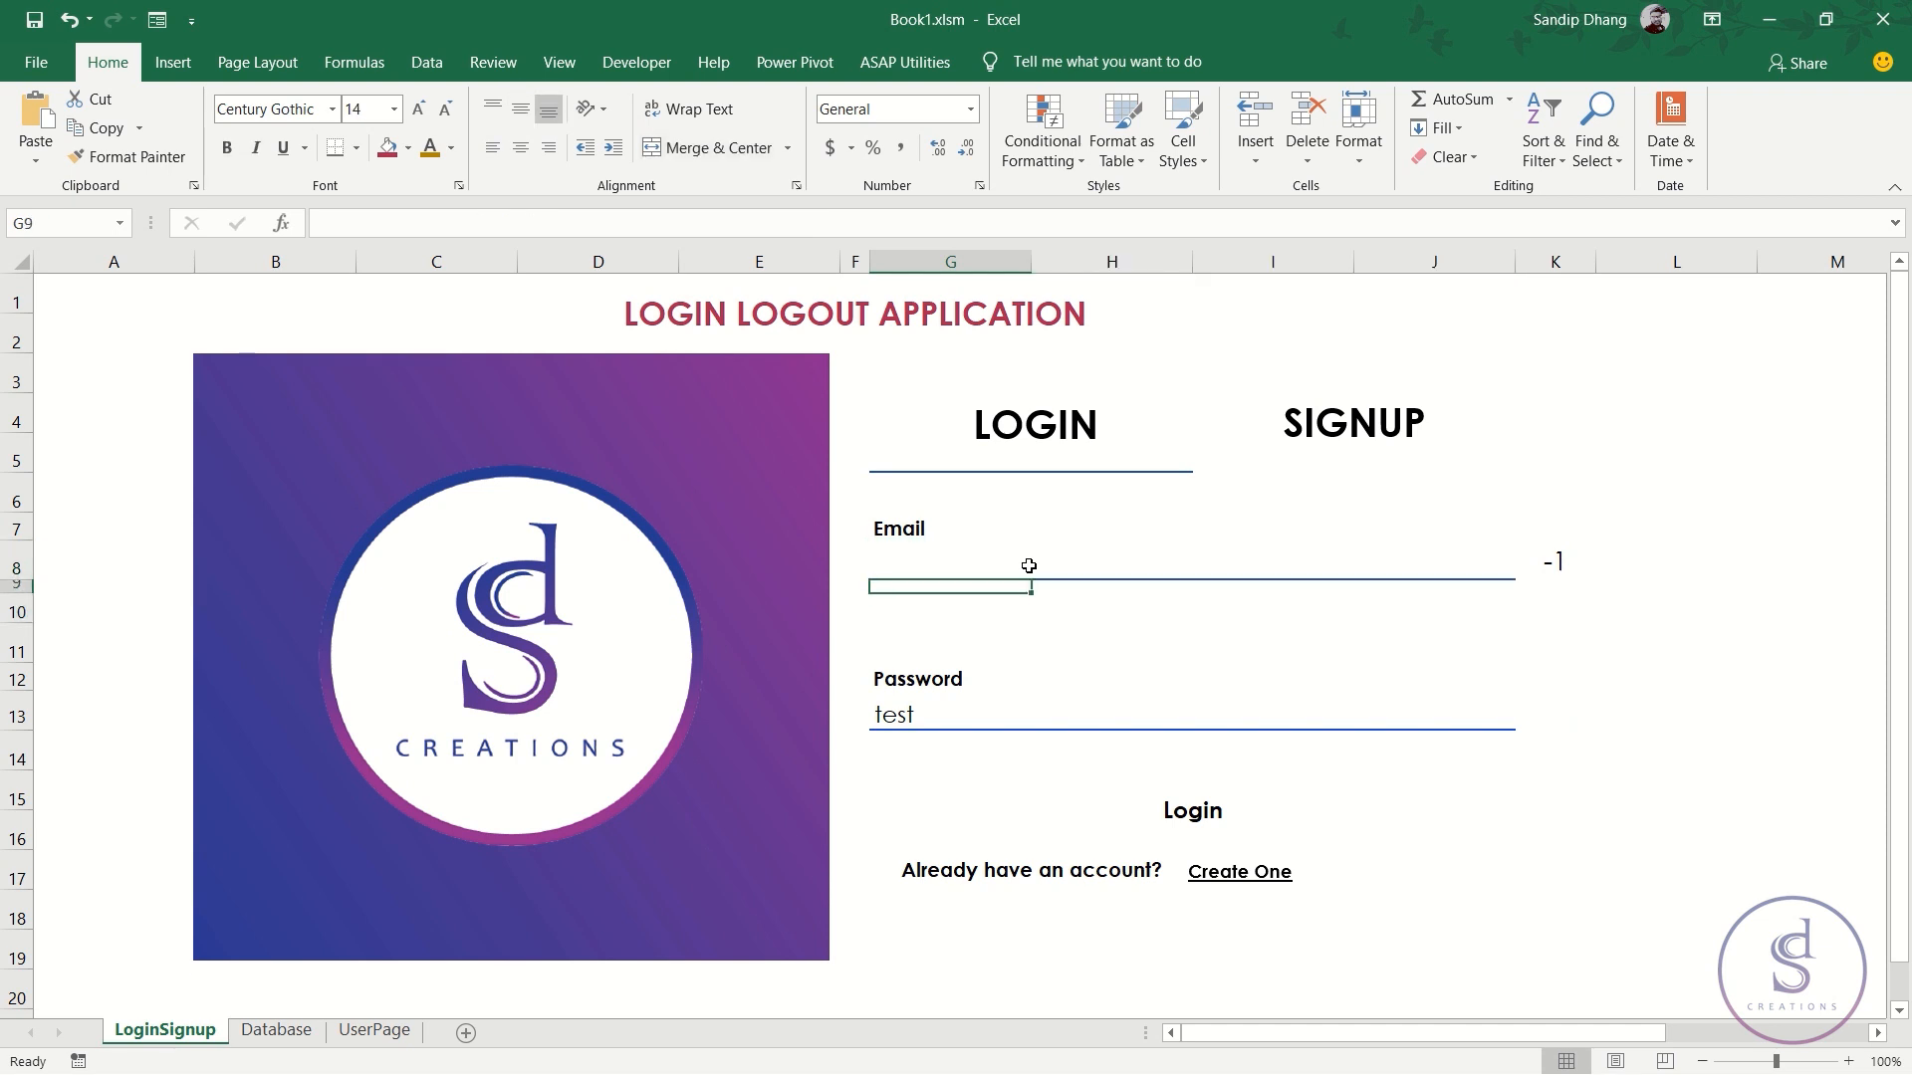
pyautogui.click(1029, 566)
pyautogui.write('sasasa')
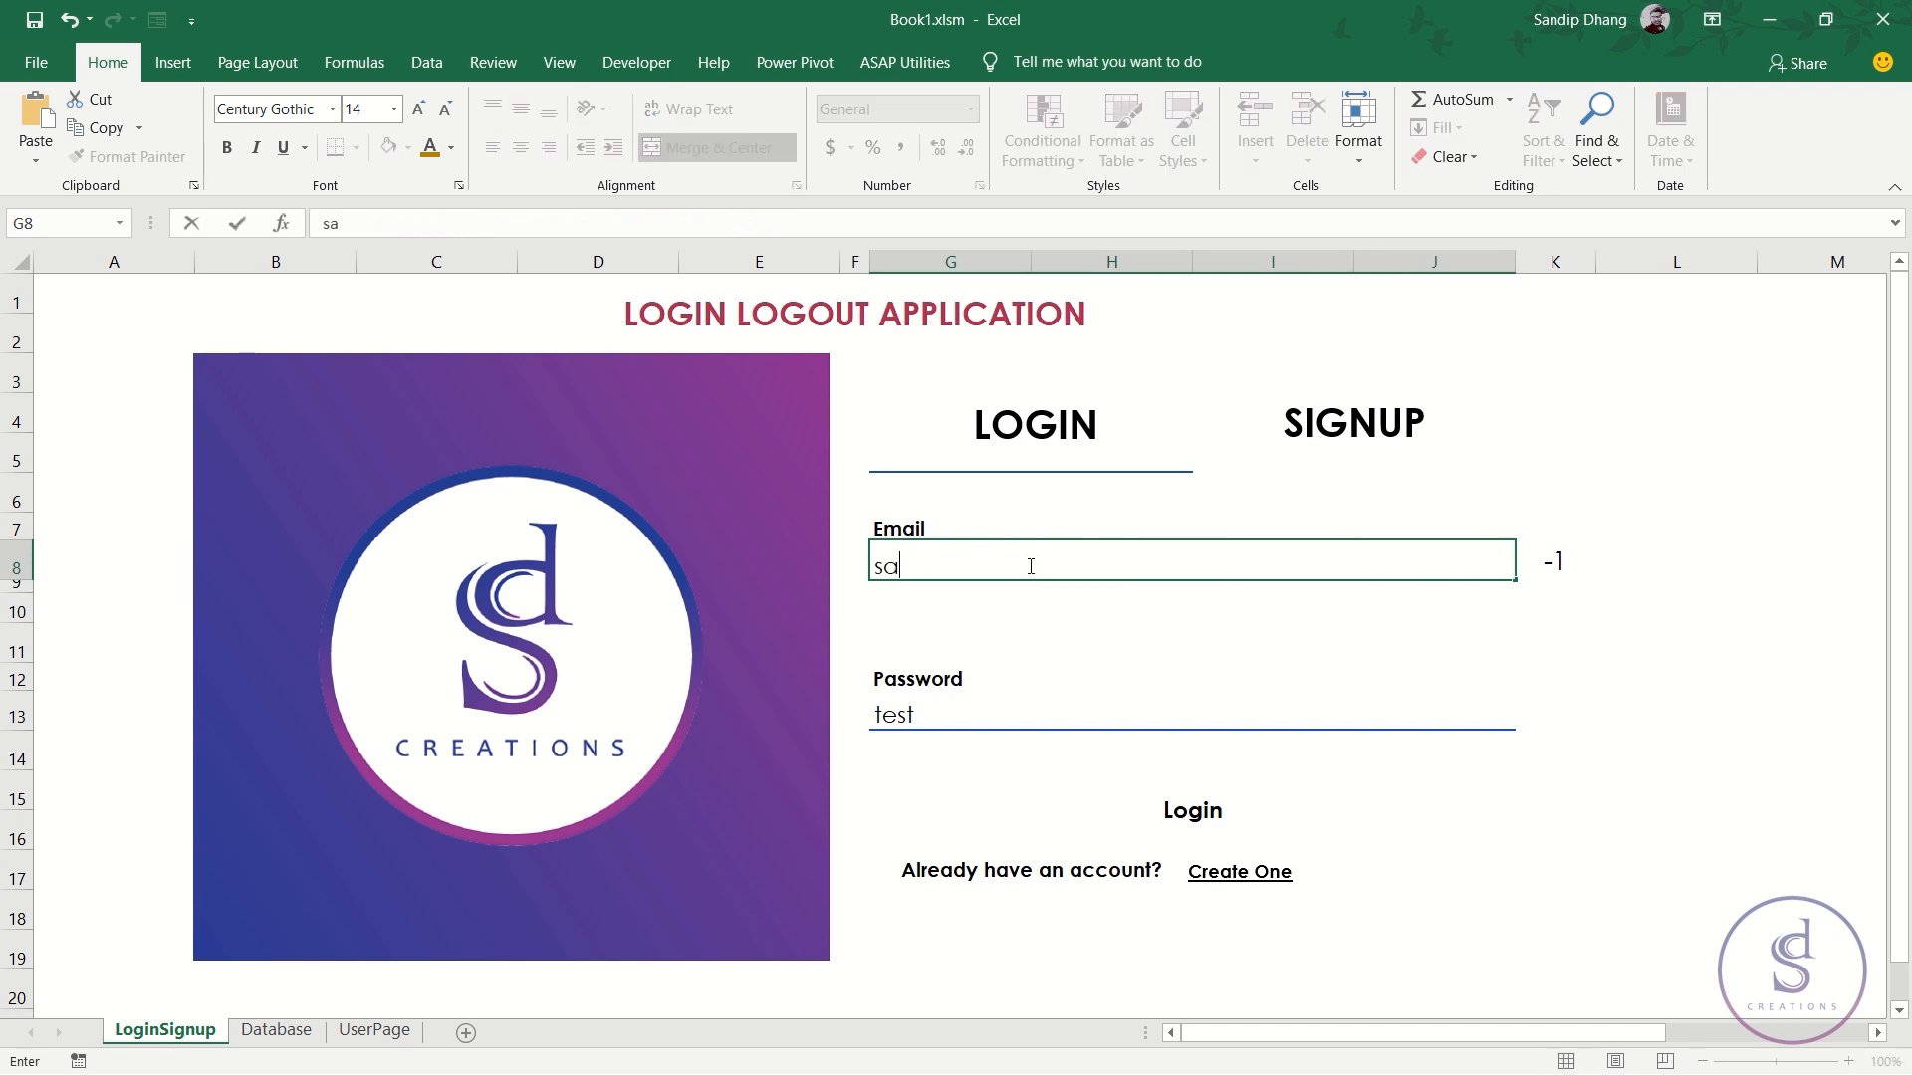
pyautogui.press('Return')
pyautogui.press('Down')
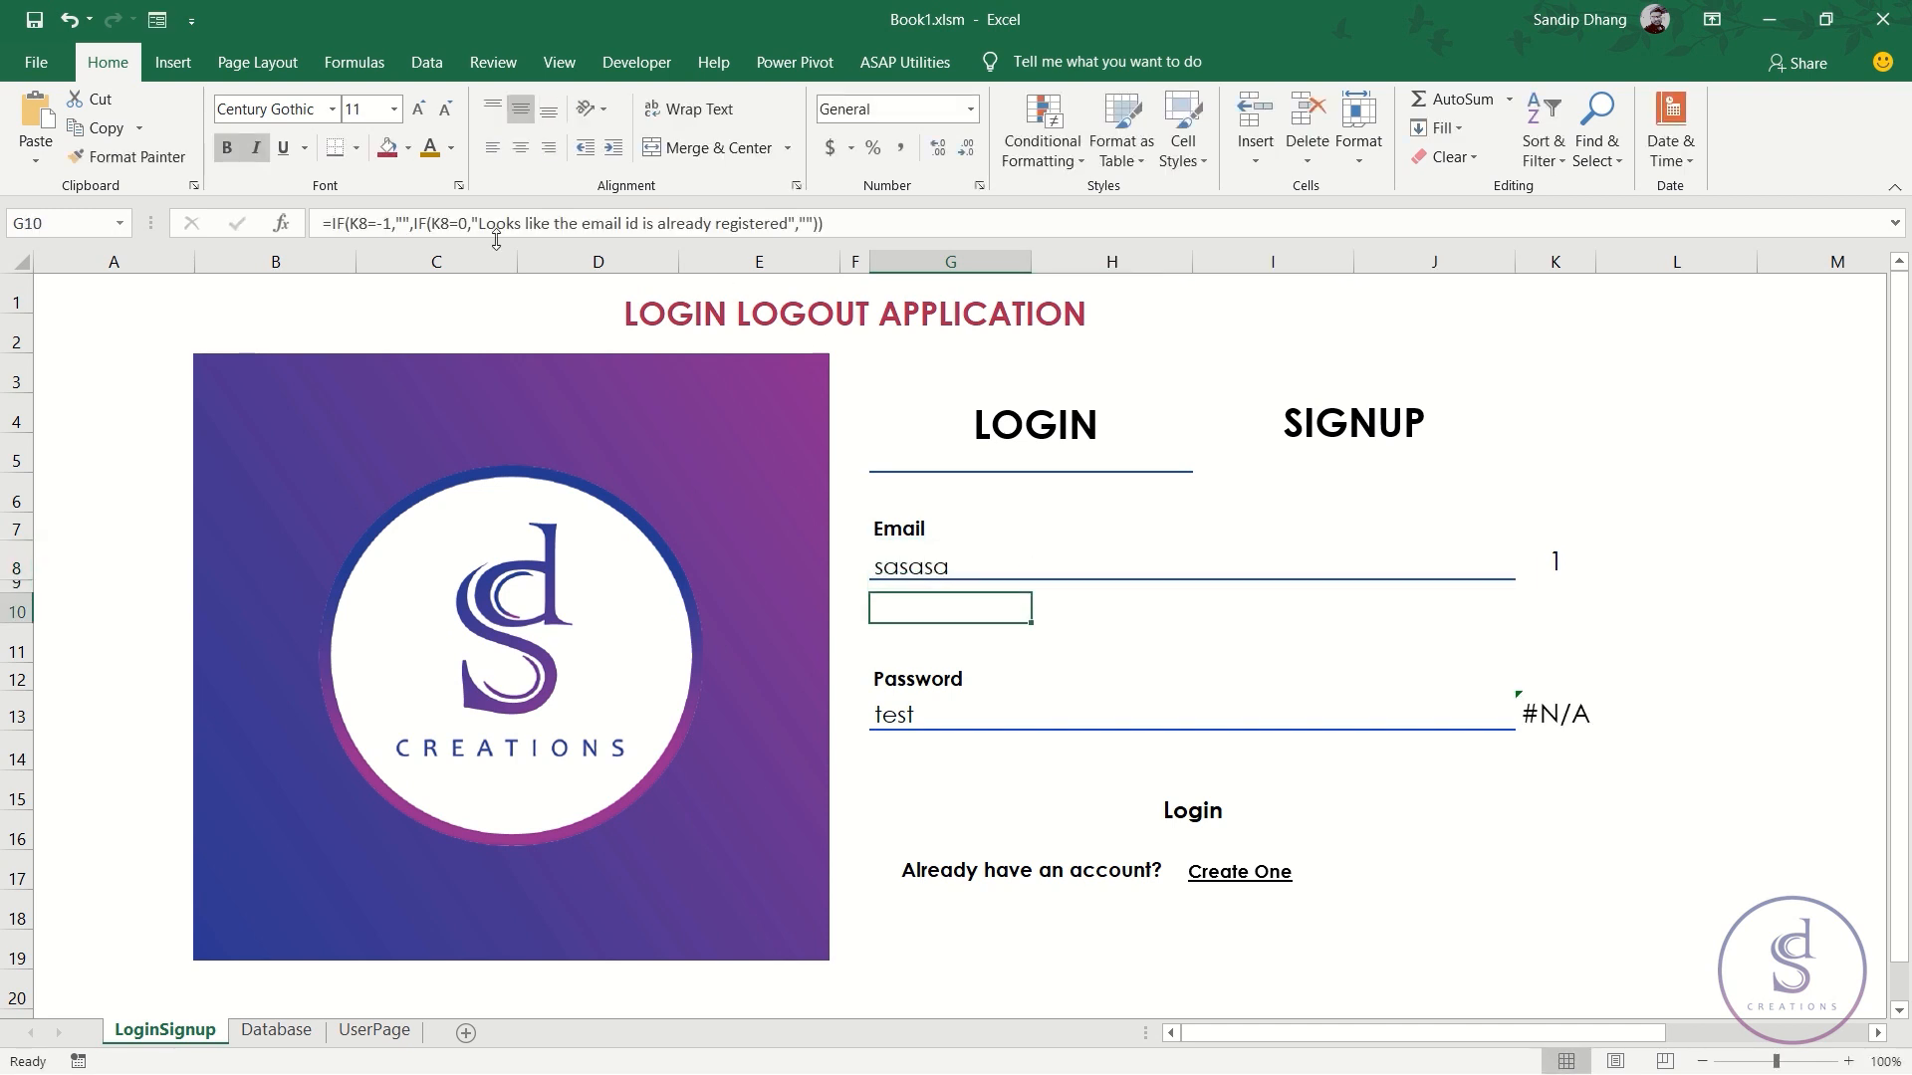
# - Change G10's condition to K8=1 and its message to 'Looks like the email id is not registered'
pyautogui.click(468, 225)
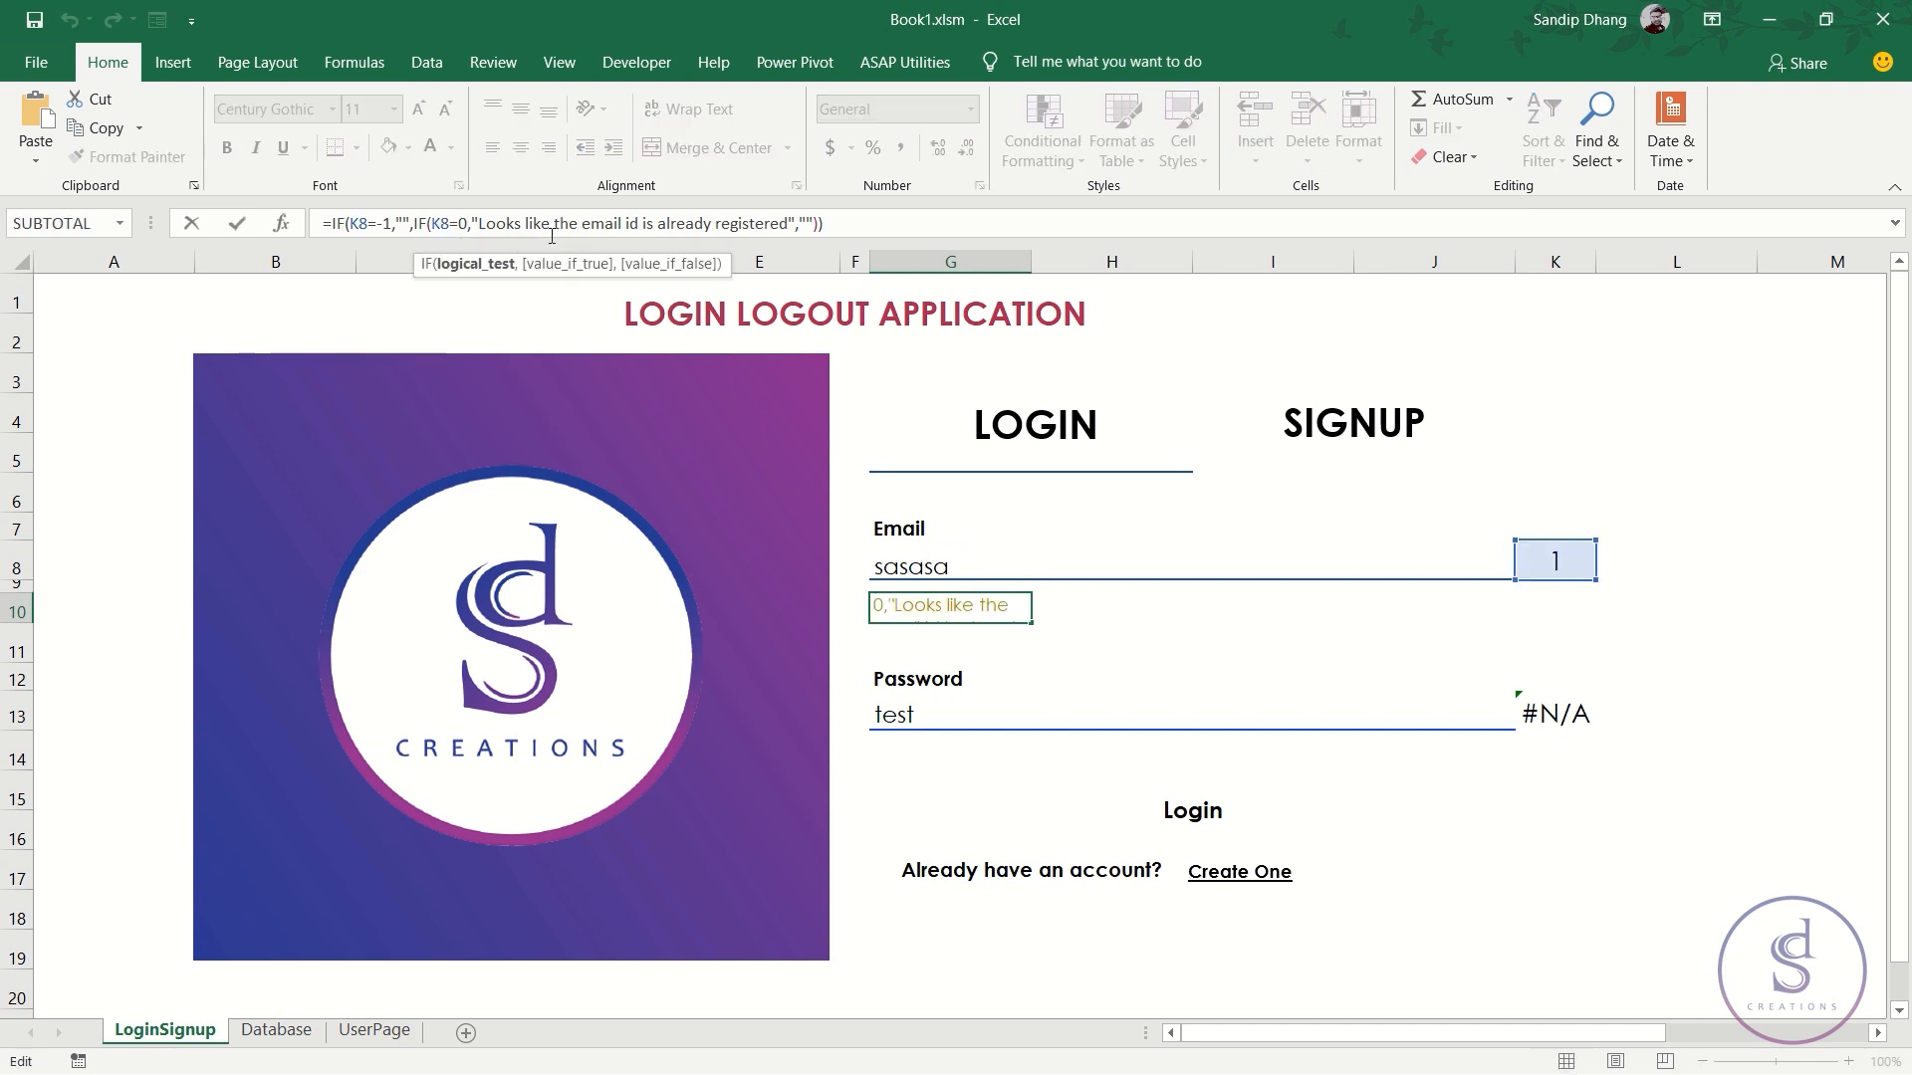
pyautogui.press('BackSpace')
pyautogui.write('1')
pyautogui.click(862, 226)
pyautogui.write(')')
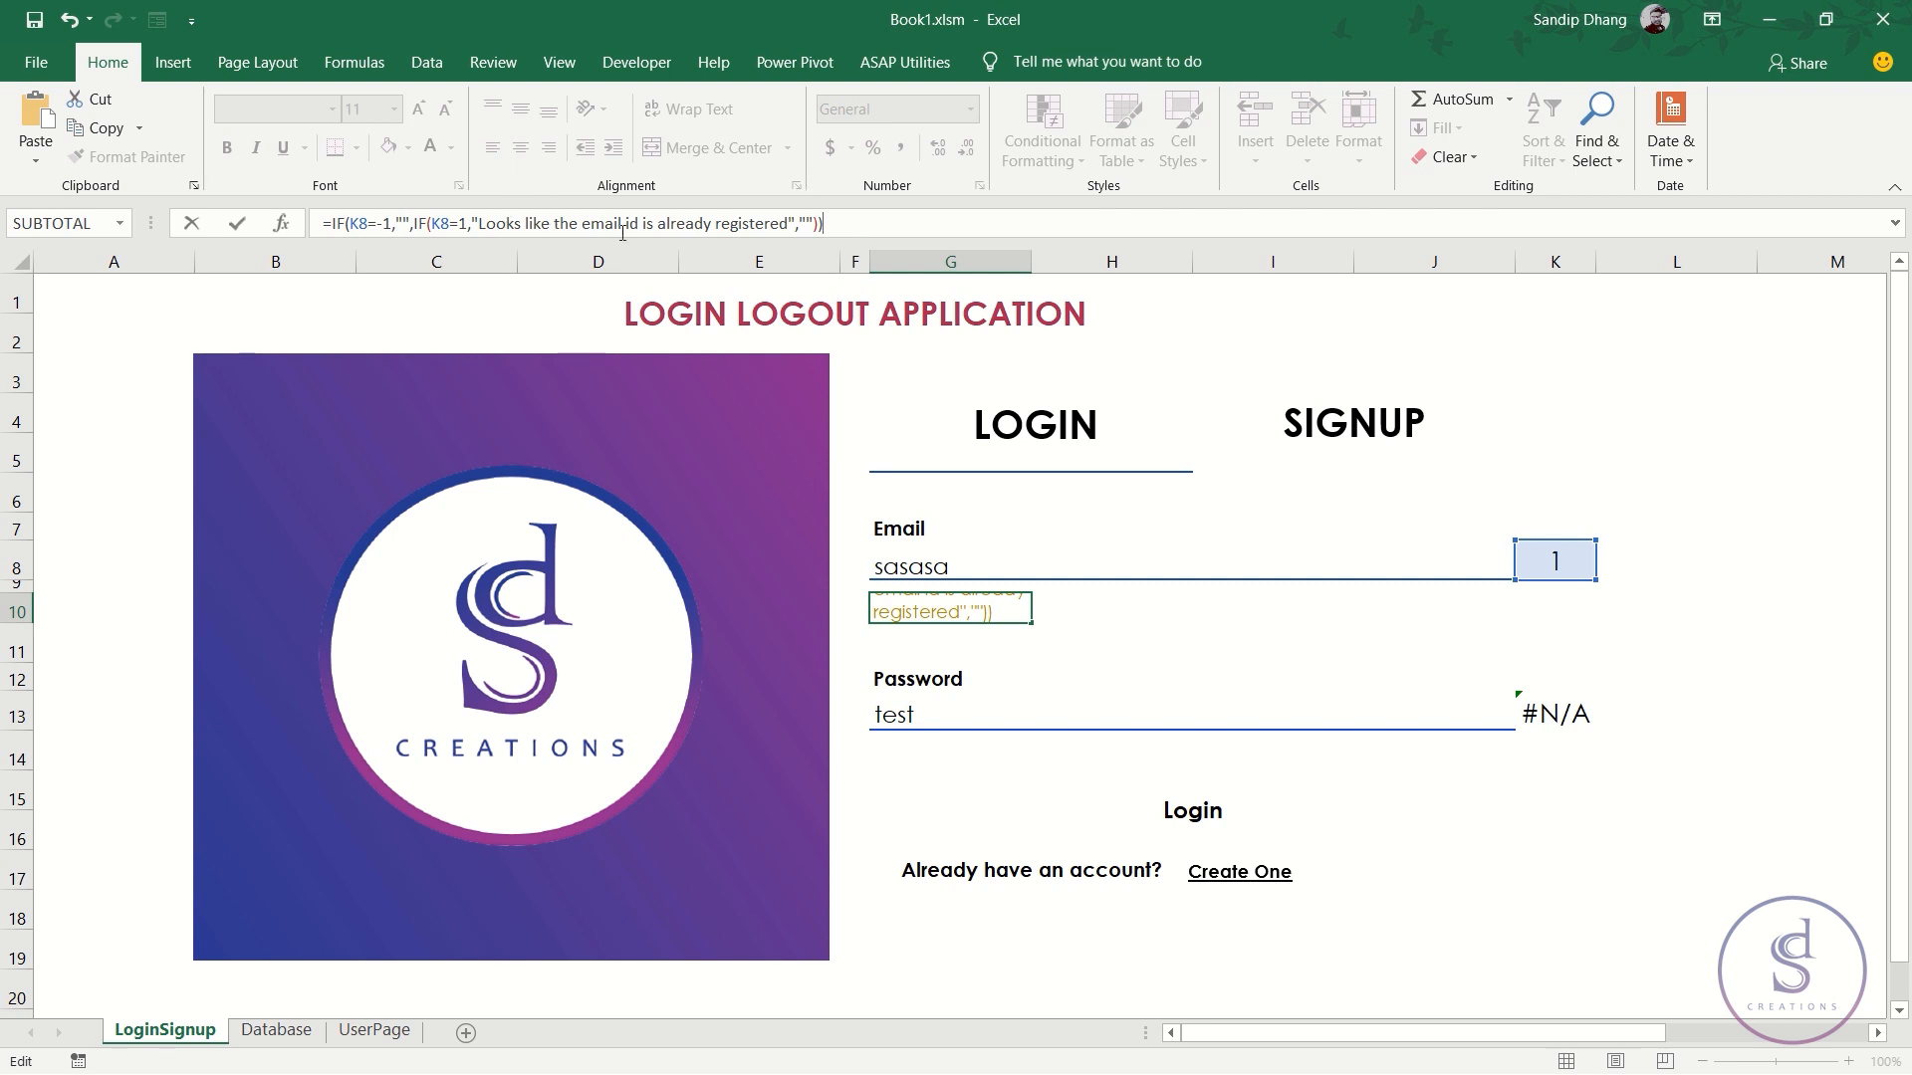
pyautogui.click(653, 223)
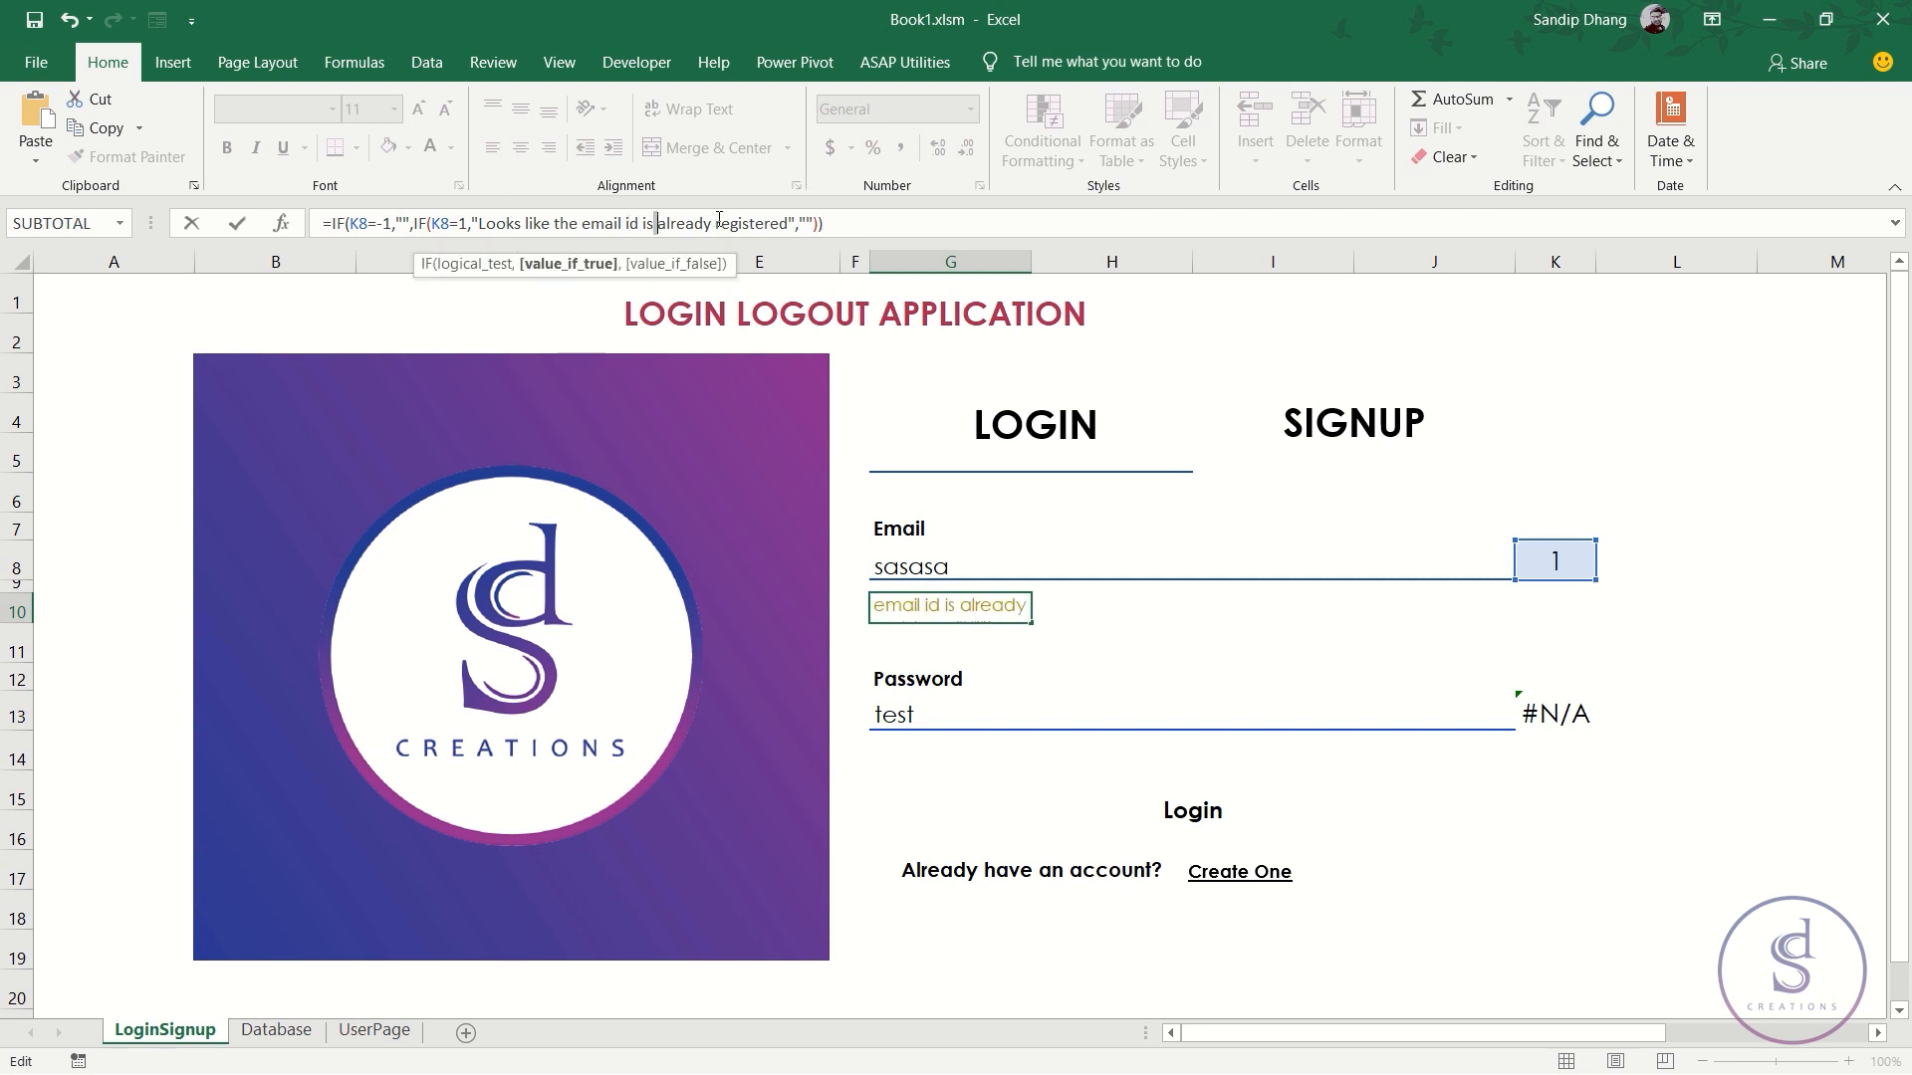
pyautogui.press('Delete')
pyautogui.press('Delete')
pyautogui.press('Delete')
pyautogui.press('Delete')
pyautogui.press('Delete')
pyautogui.press('Delete')
pyautogui.press('Delete')
pyautogui.press('Delete')
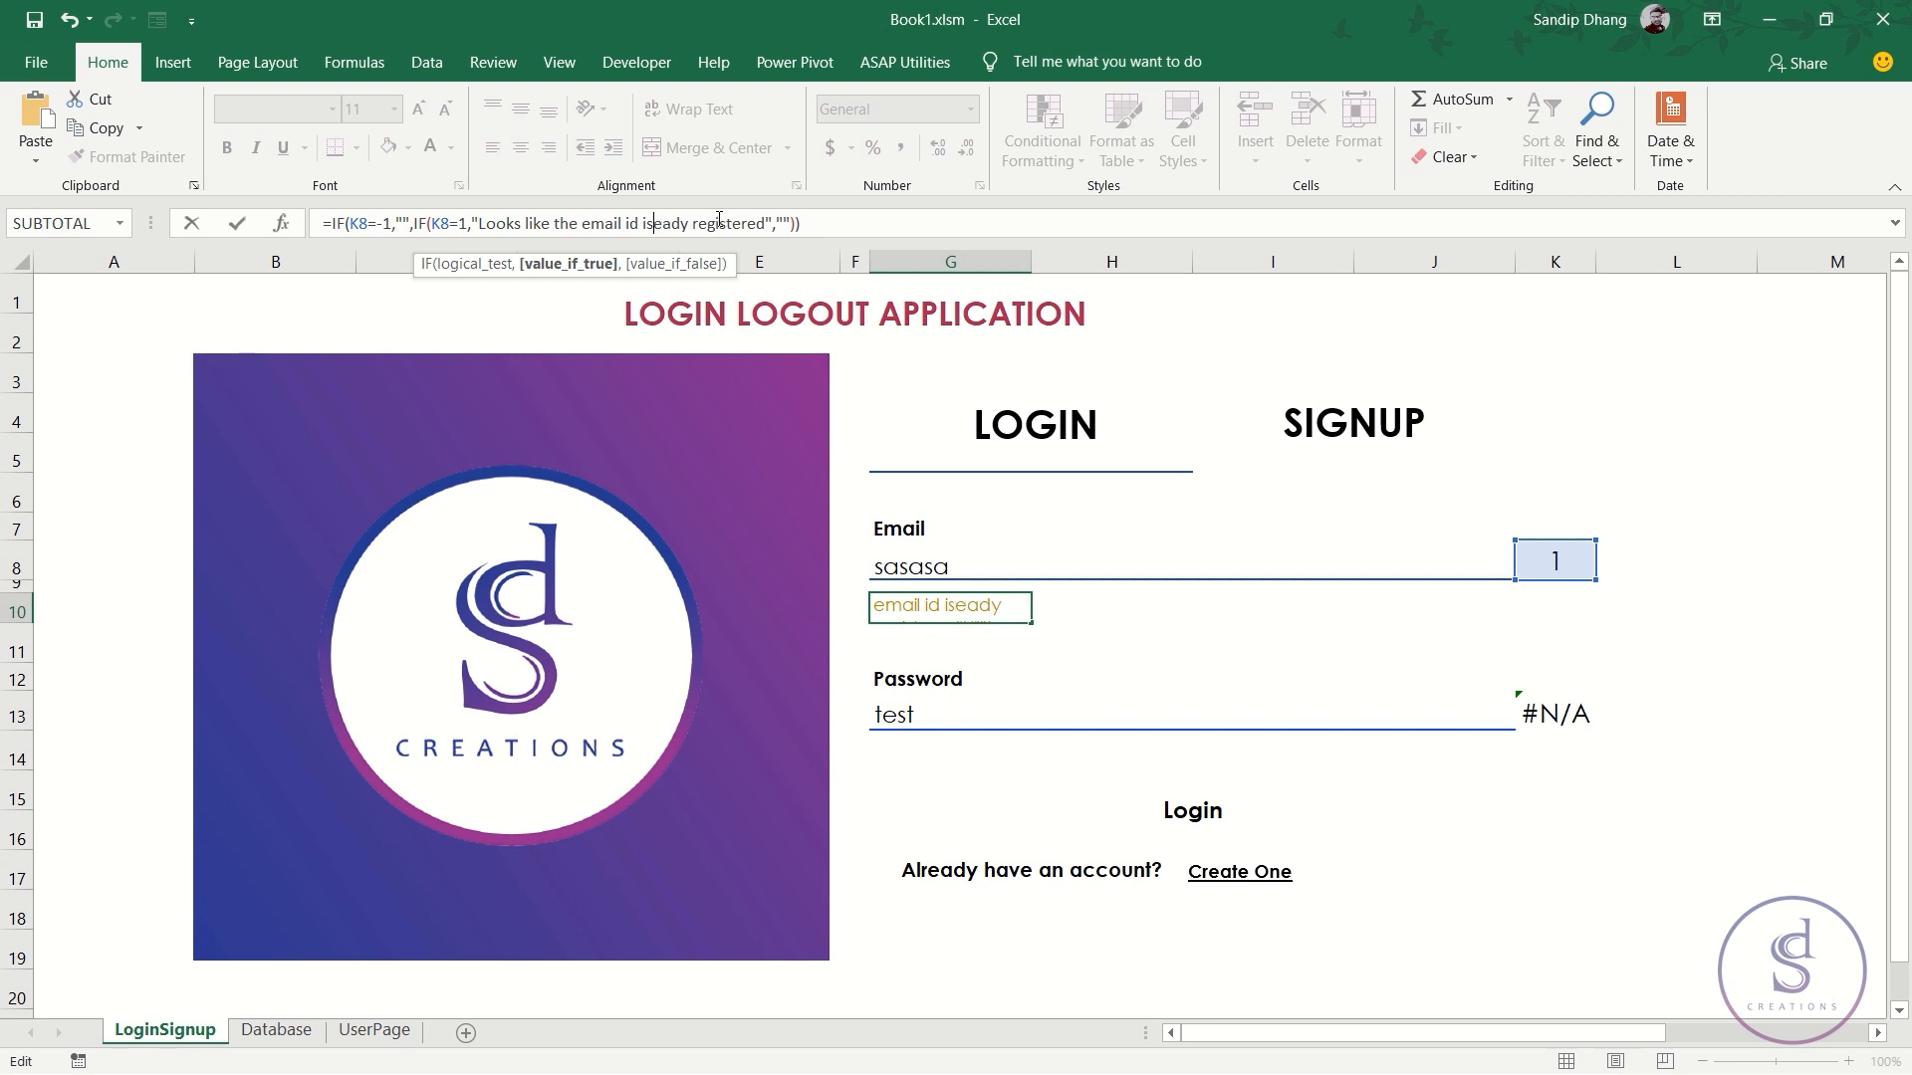
pyautogui.write('not')
pyautogui.press('Return')
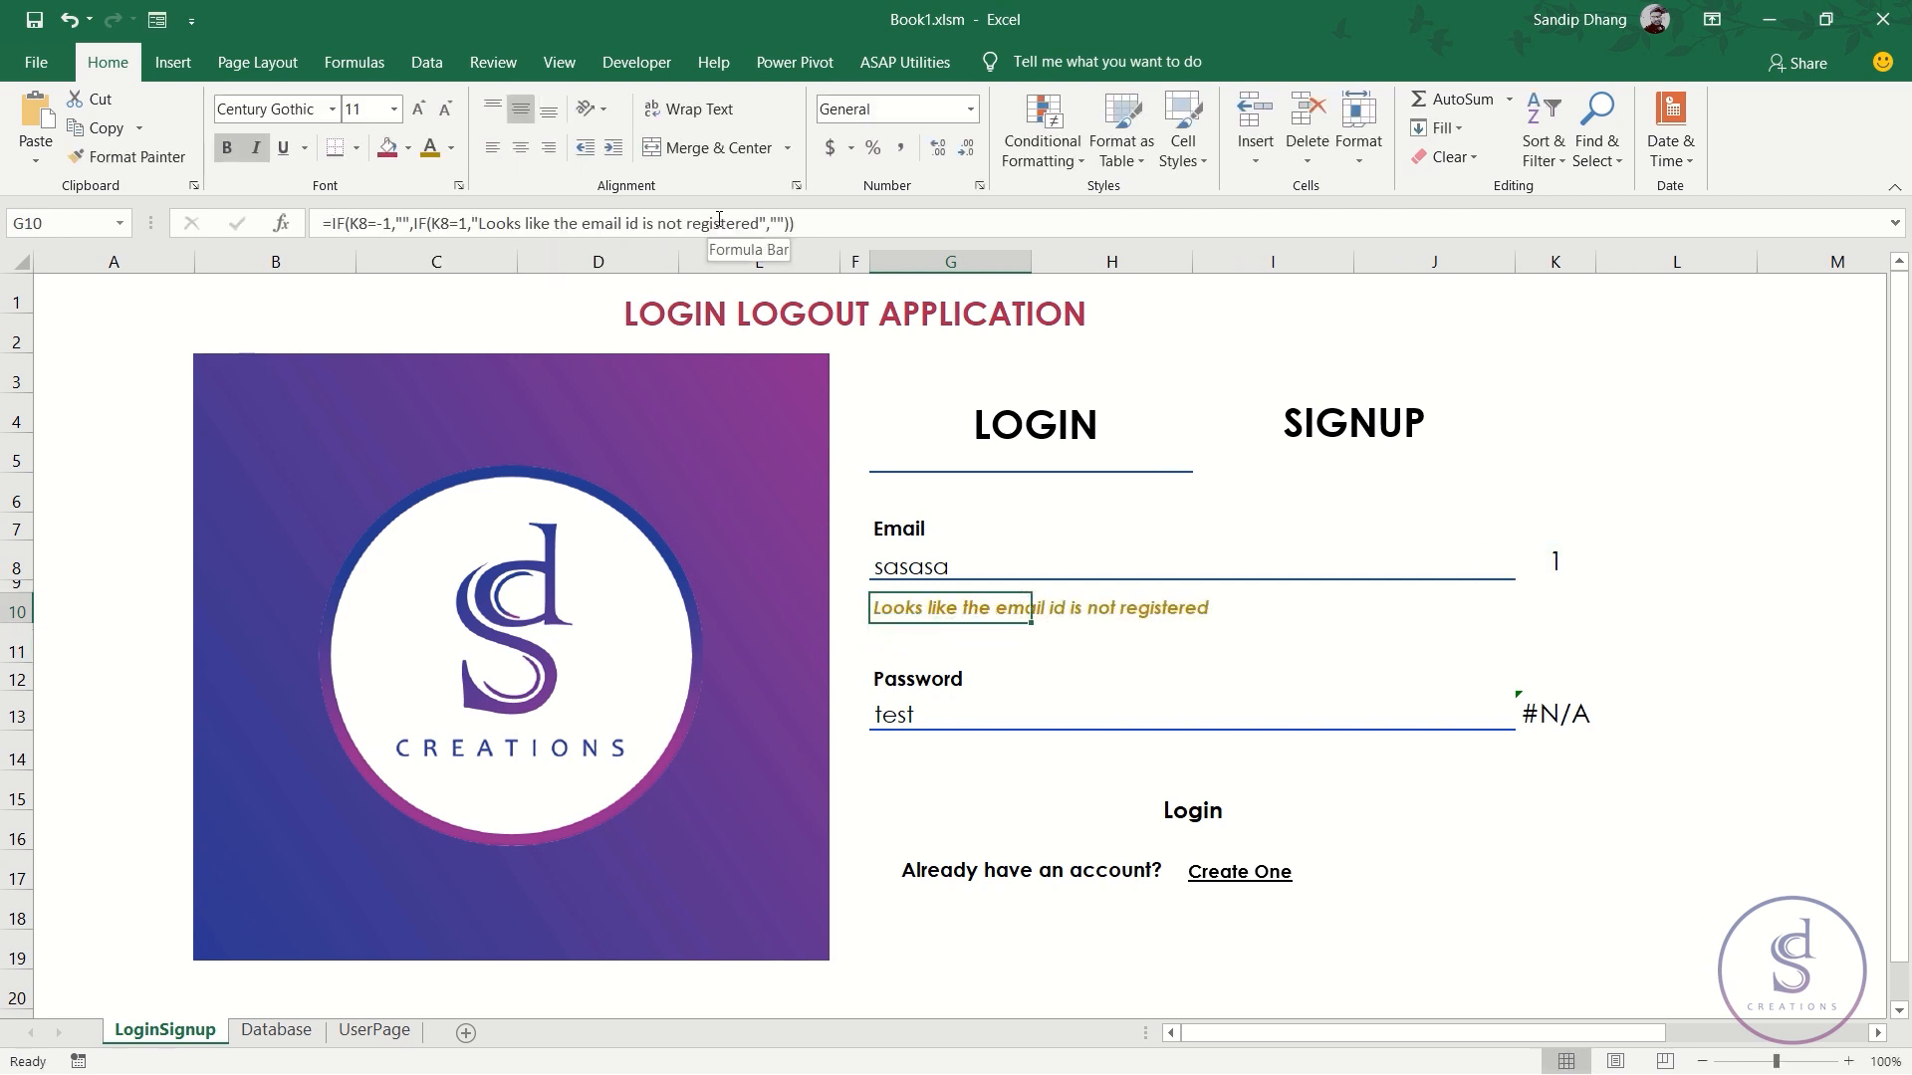
# - Retest the warning by entering 'sasas' as the email in G8
pyautogui.press('Up')
pyautogui.press('Up')
pyautogui.write('sasas')
pyautogui.press('Return')
pyautogui.press('Up')
pyautogui.press('Down')
pyautogui.press('Down')
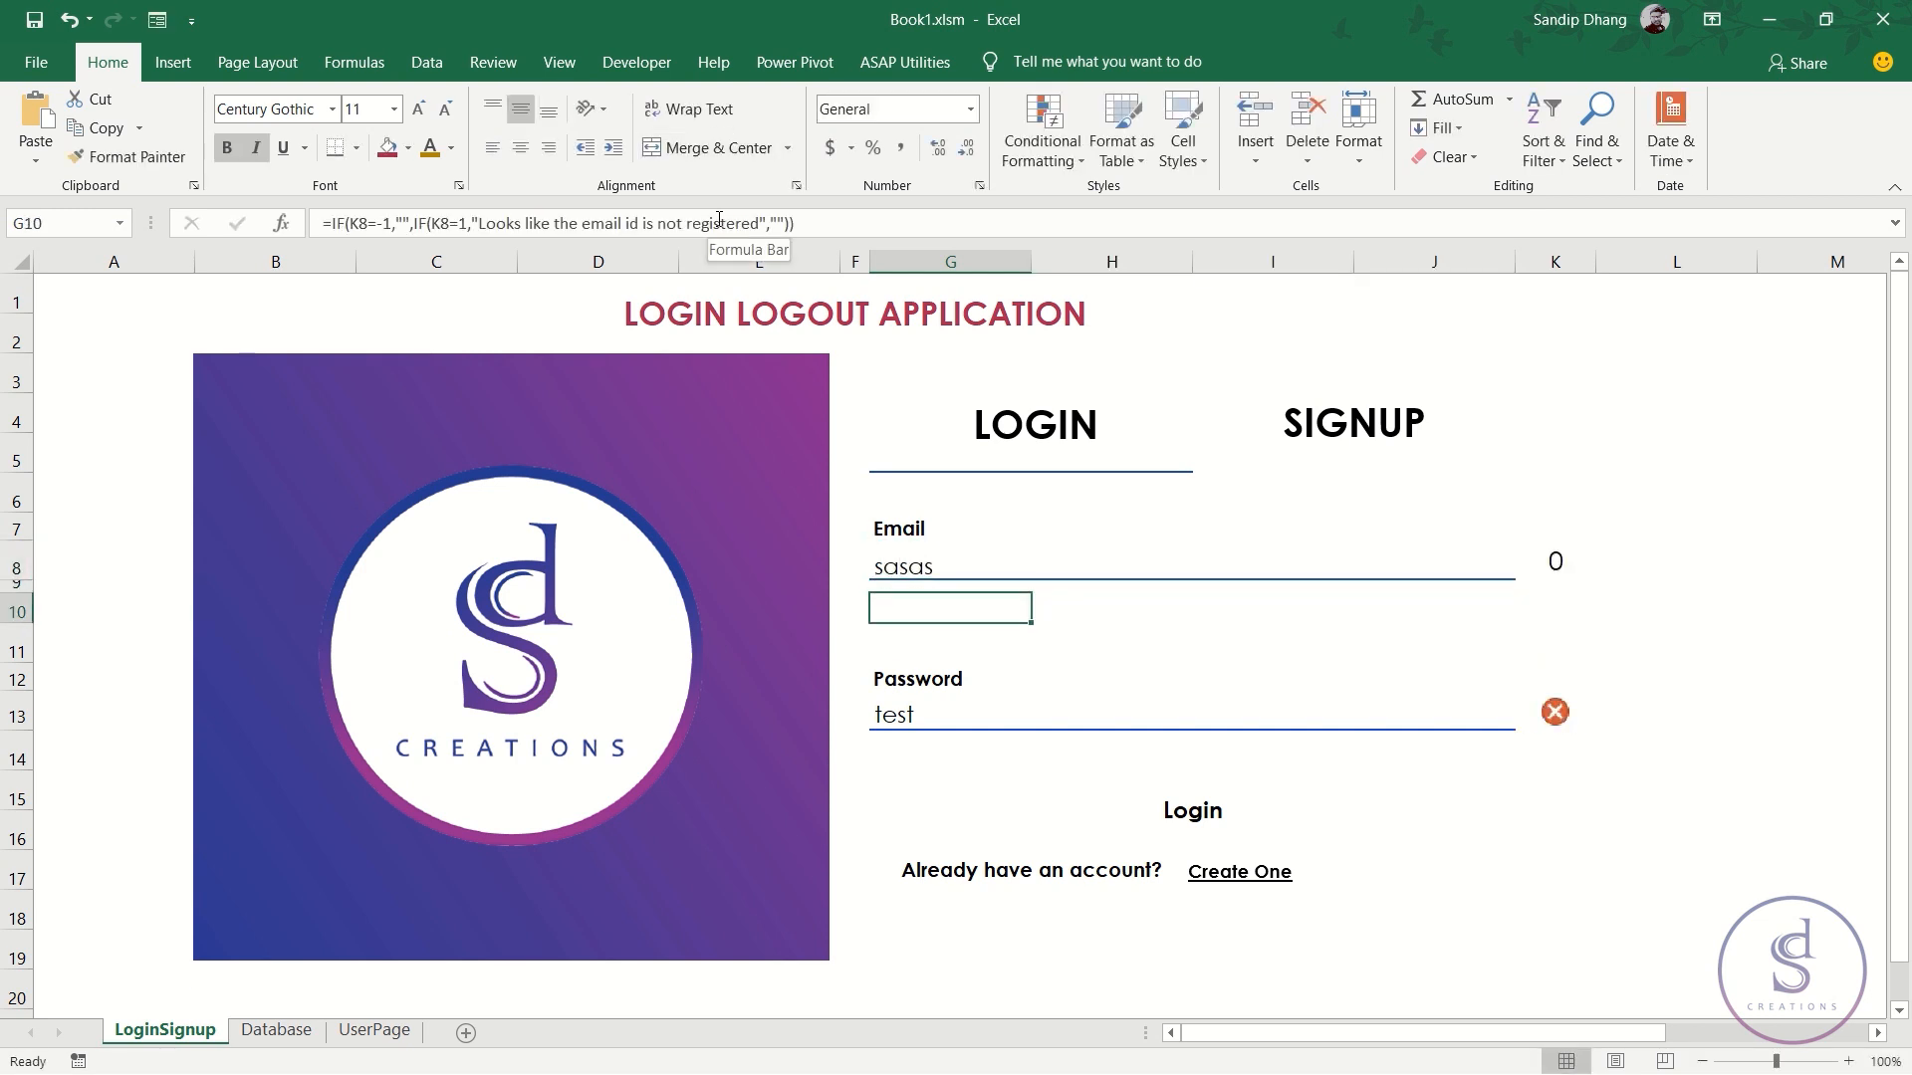
# - Delete the sasas record from row 4 of the Database sheet
pyautogui.click(962, 560)
pyautogui.click(282, 1029)
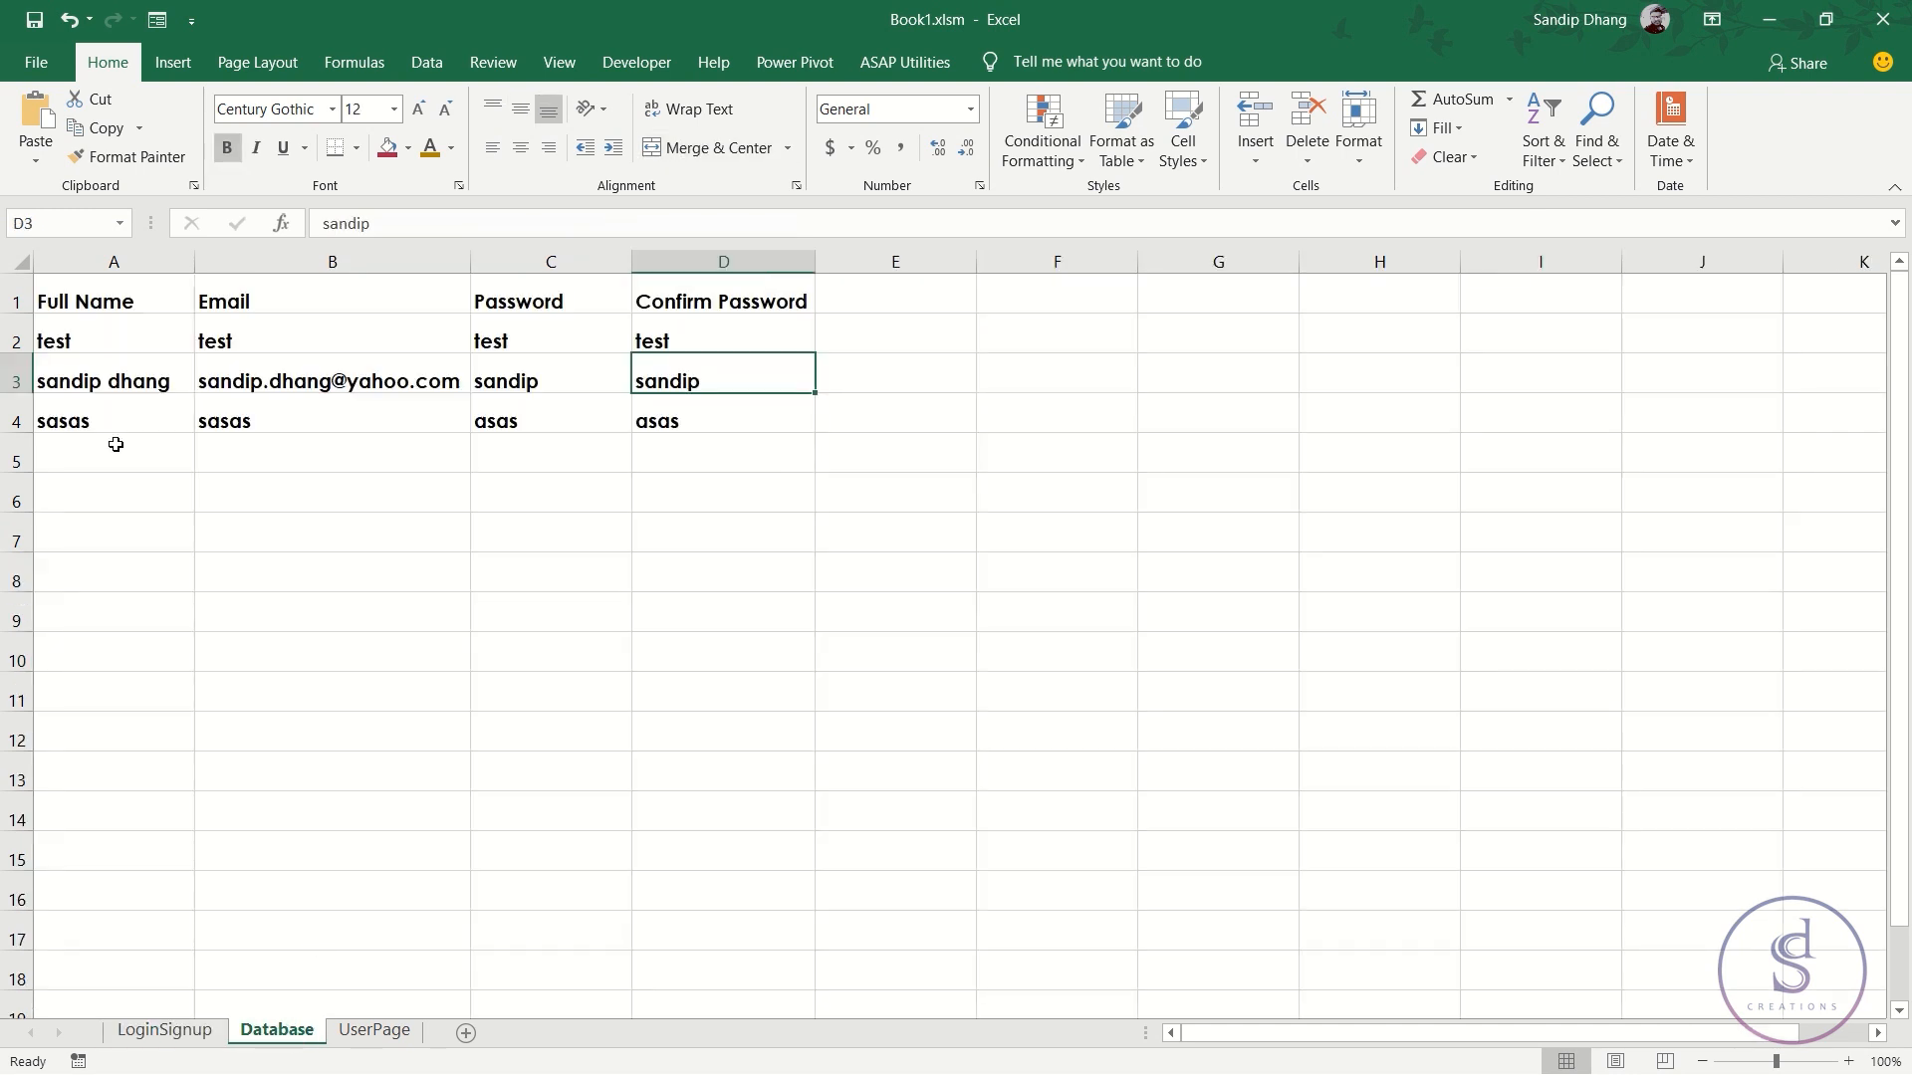
pyautogui.click(11, 421)
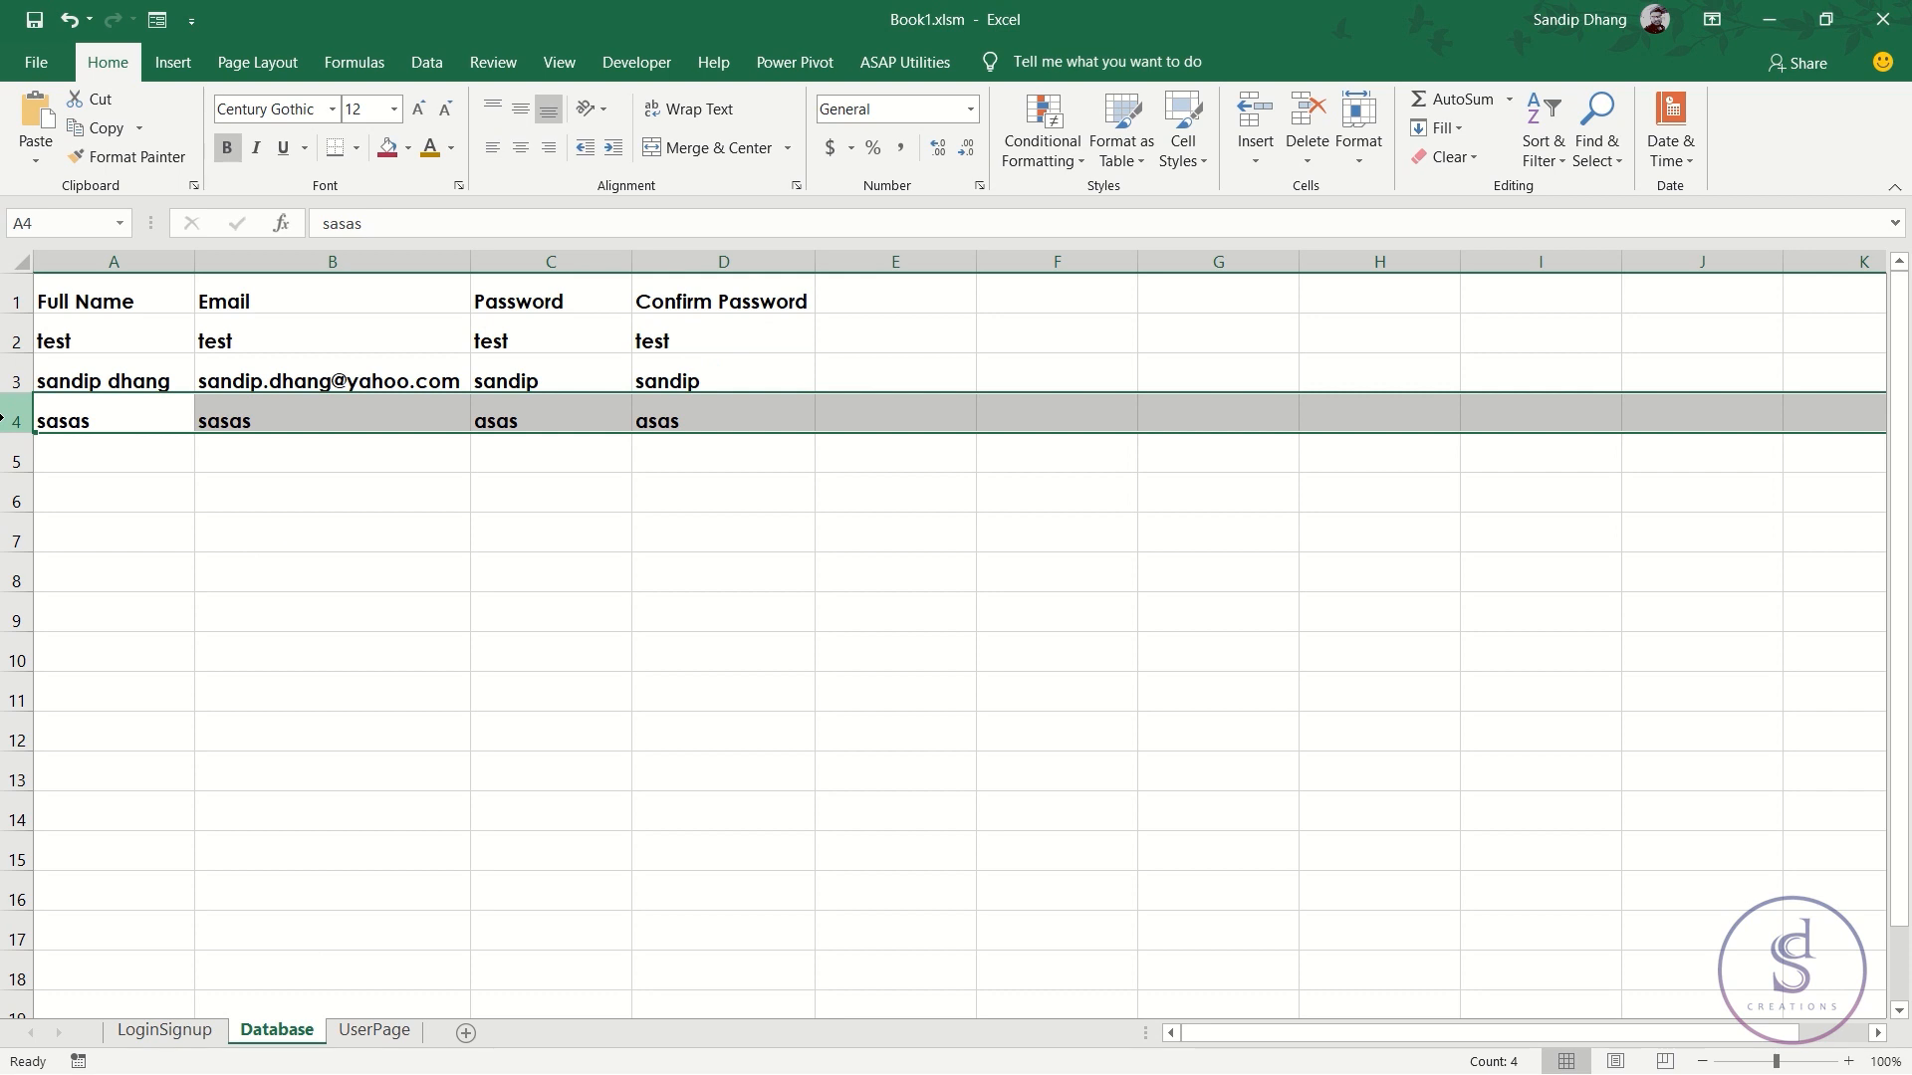
pyautogui.hotkey('ctrl', '-')
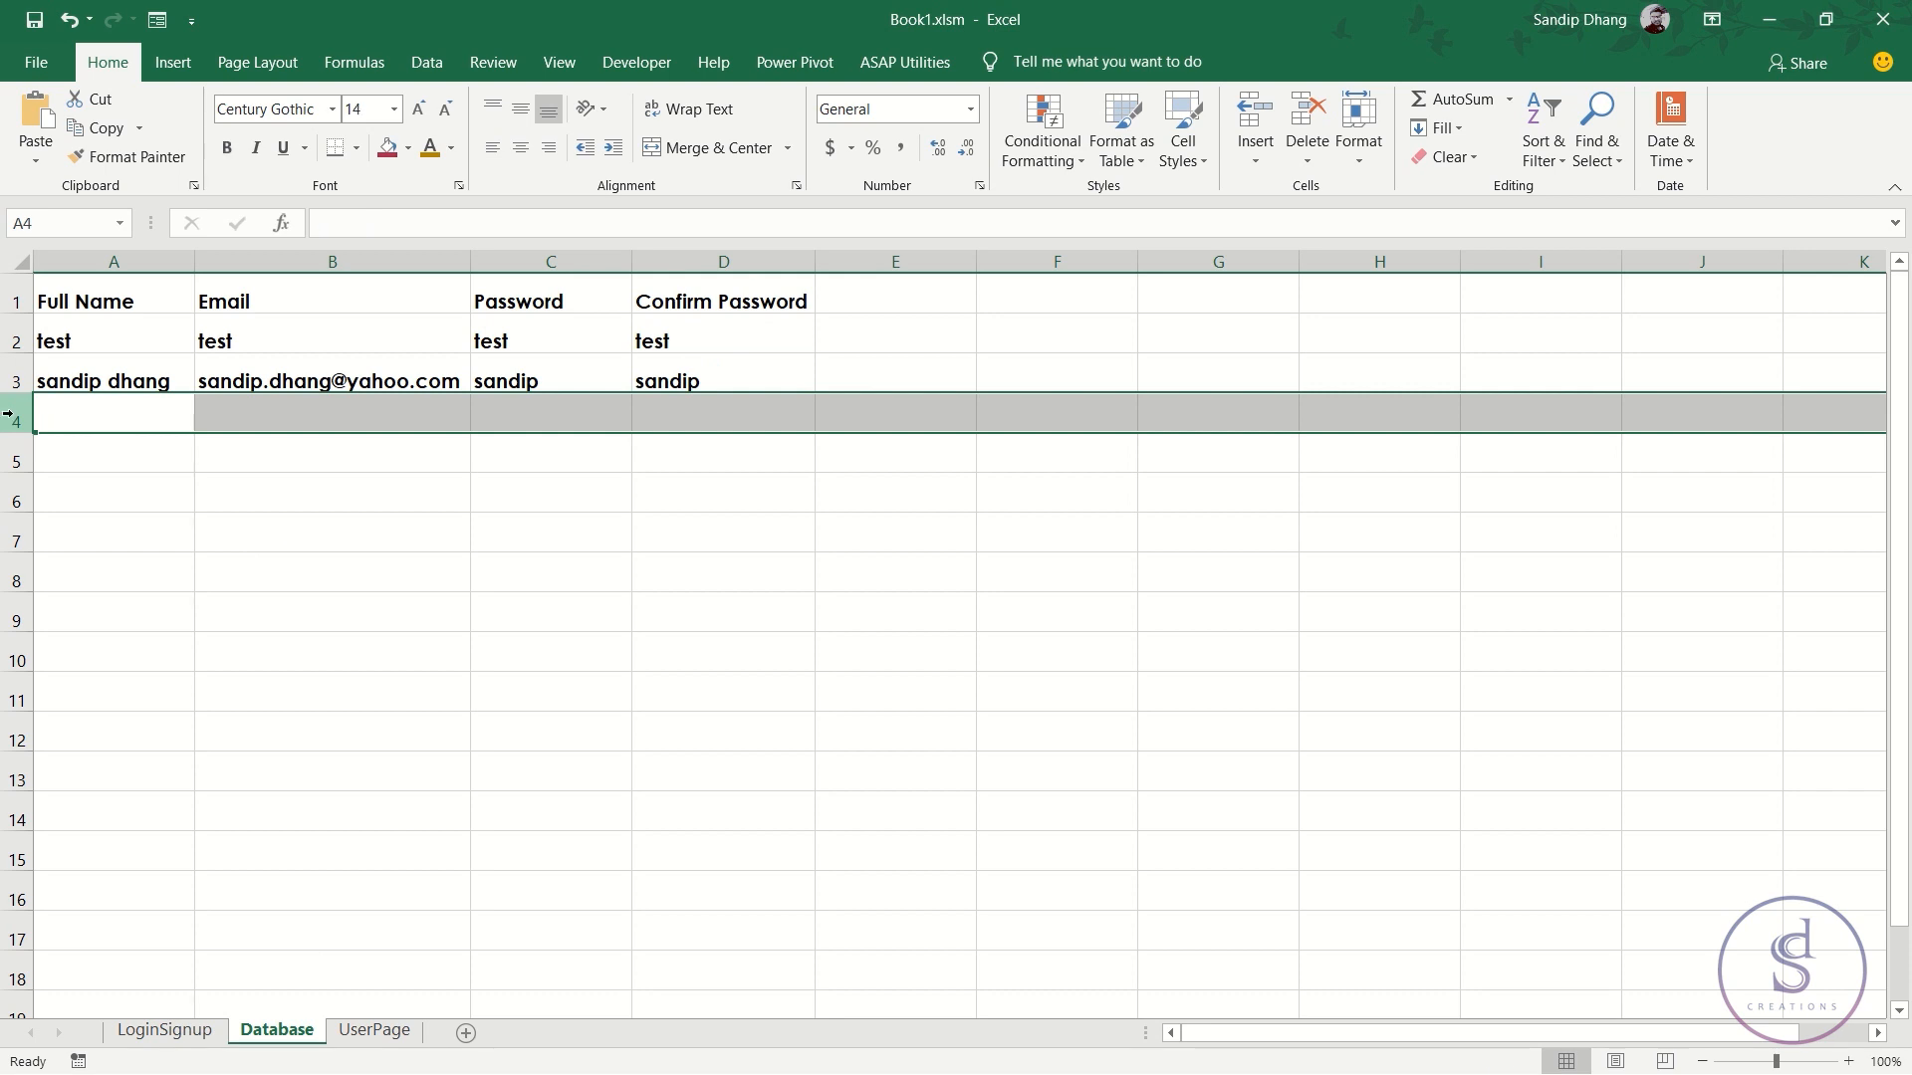
pyautogui.click(100, 386)
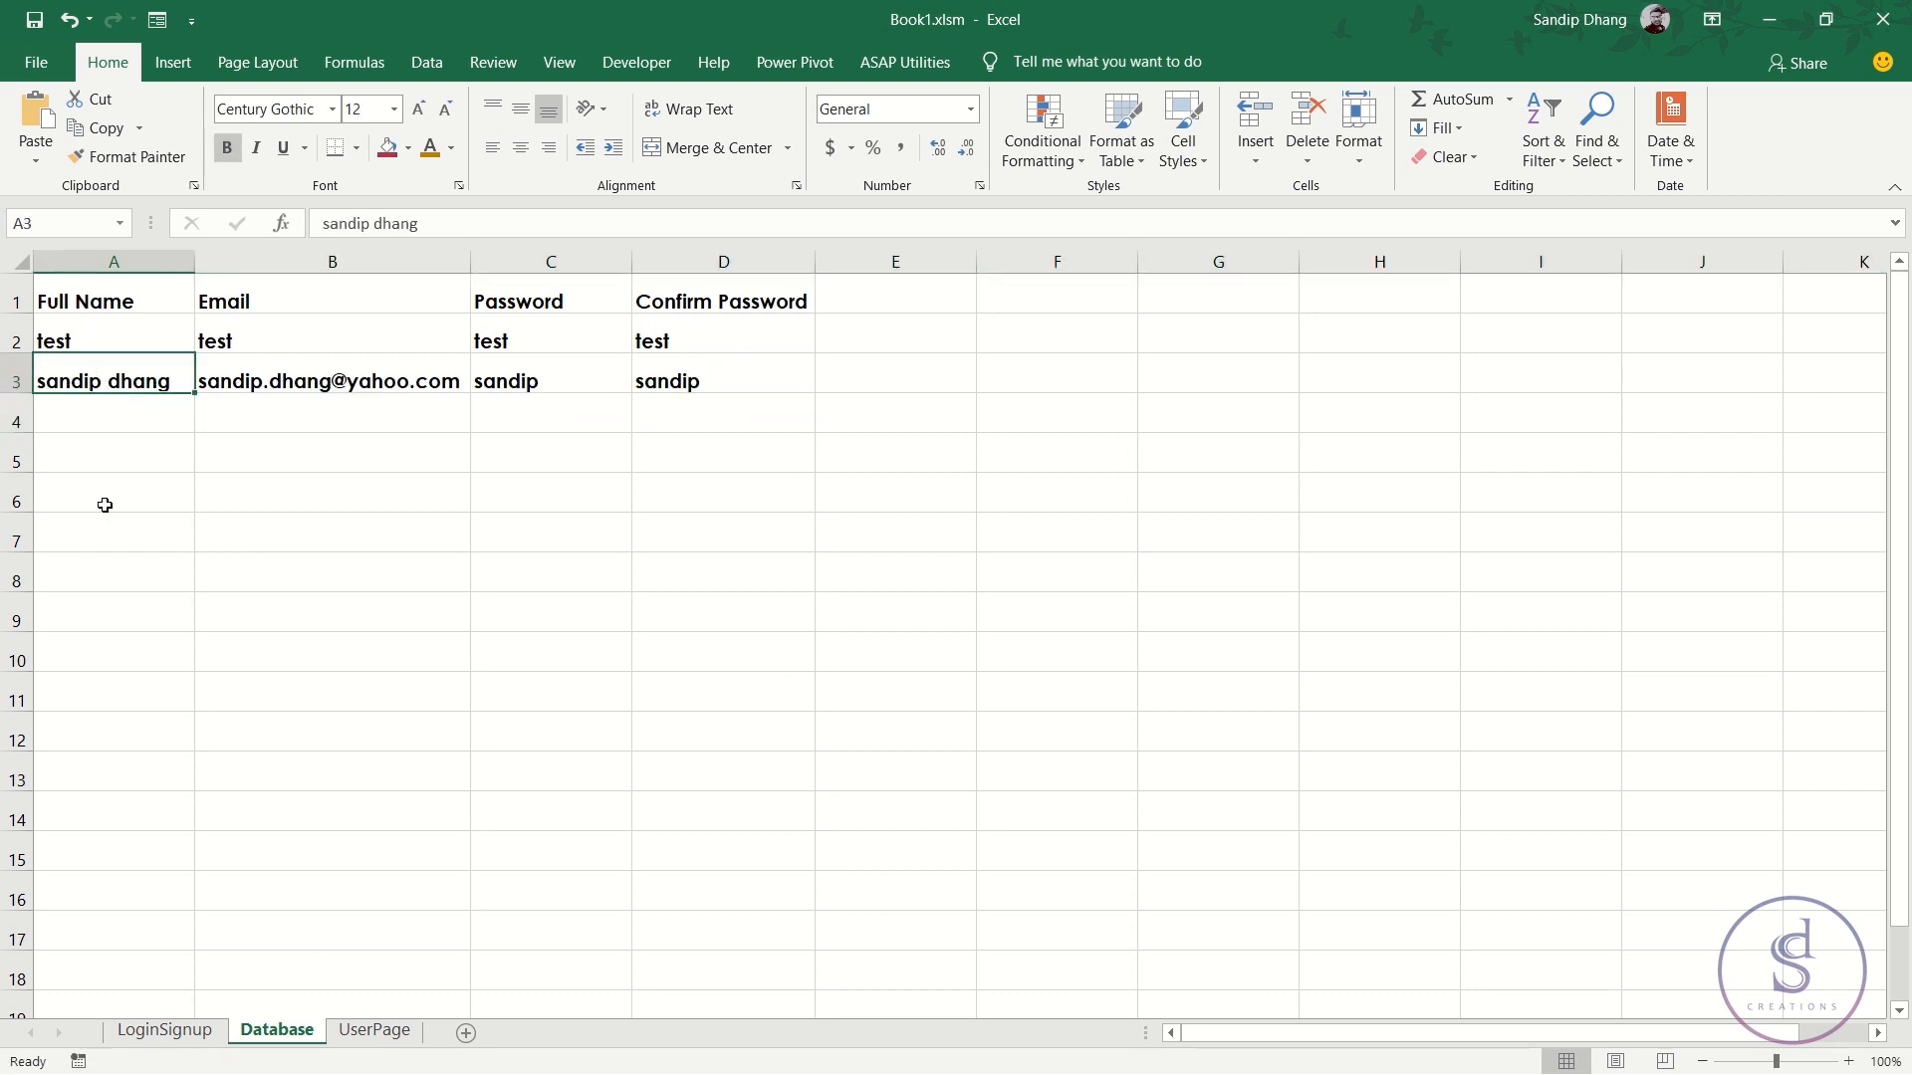
pyautogui.click(167, 1031)
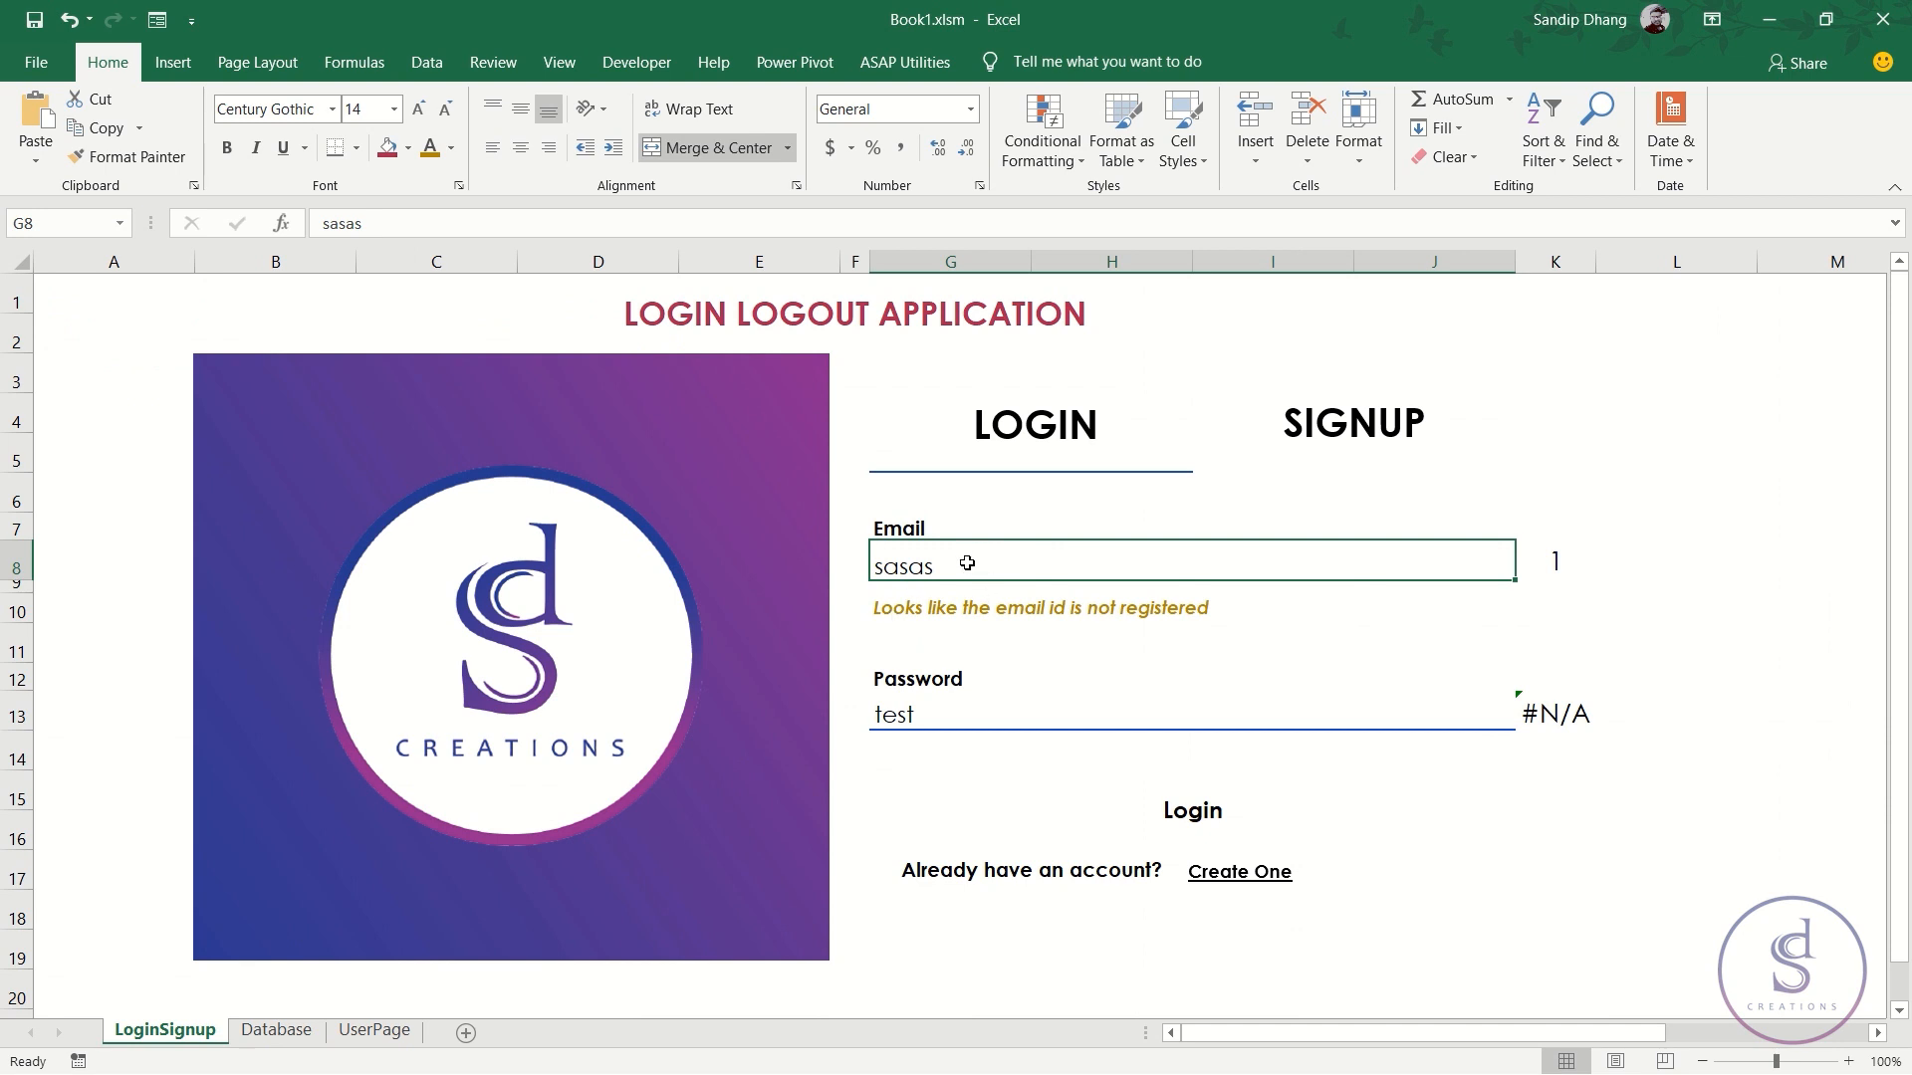
# - Try 'asasasa' and 'test' as the email, then clear G8
pyautogui.write('asasasa')
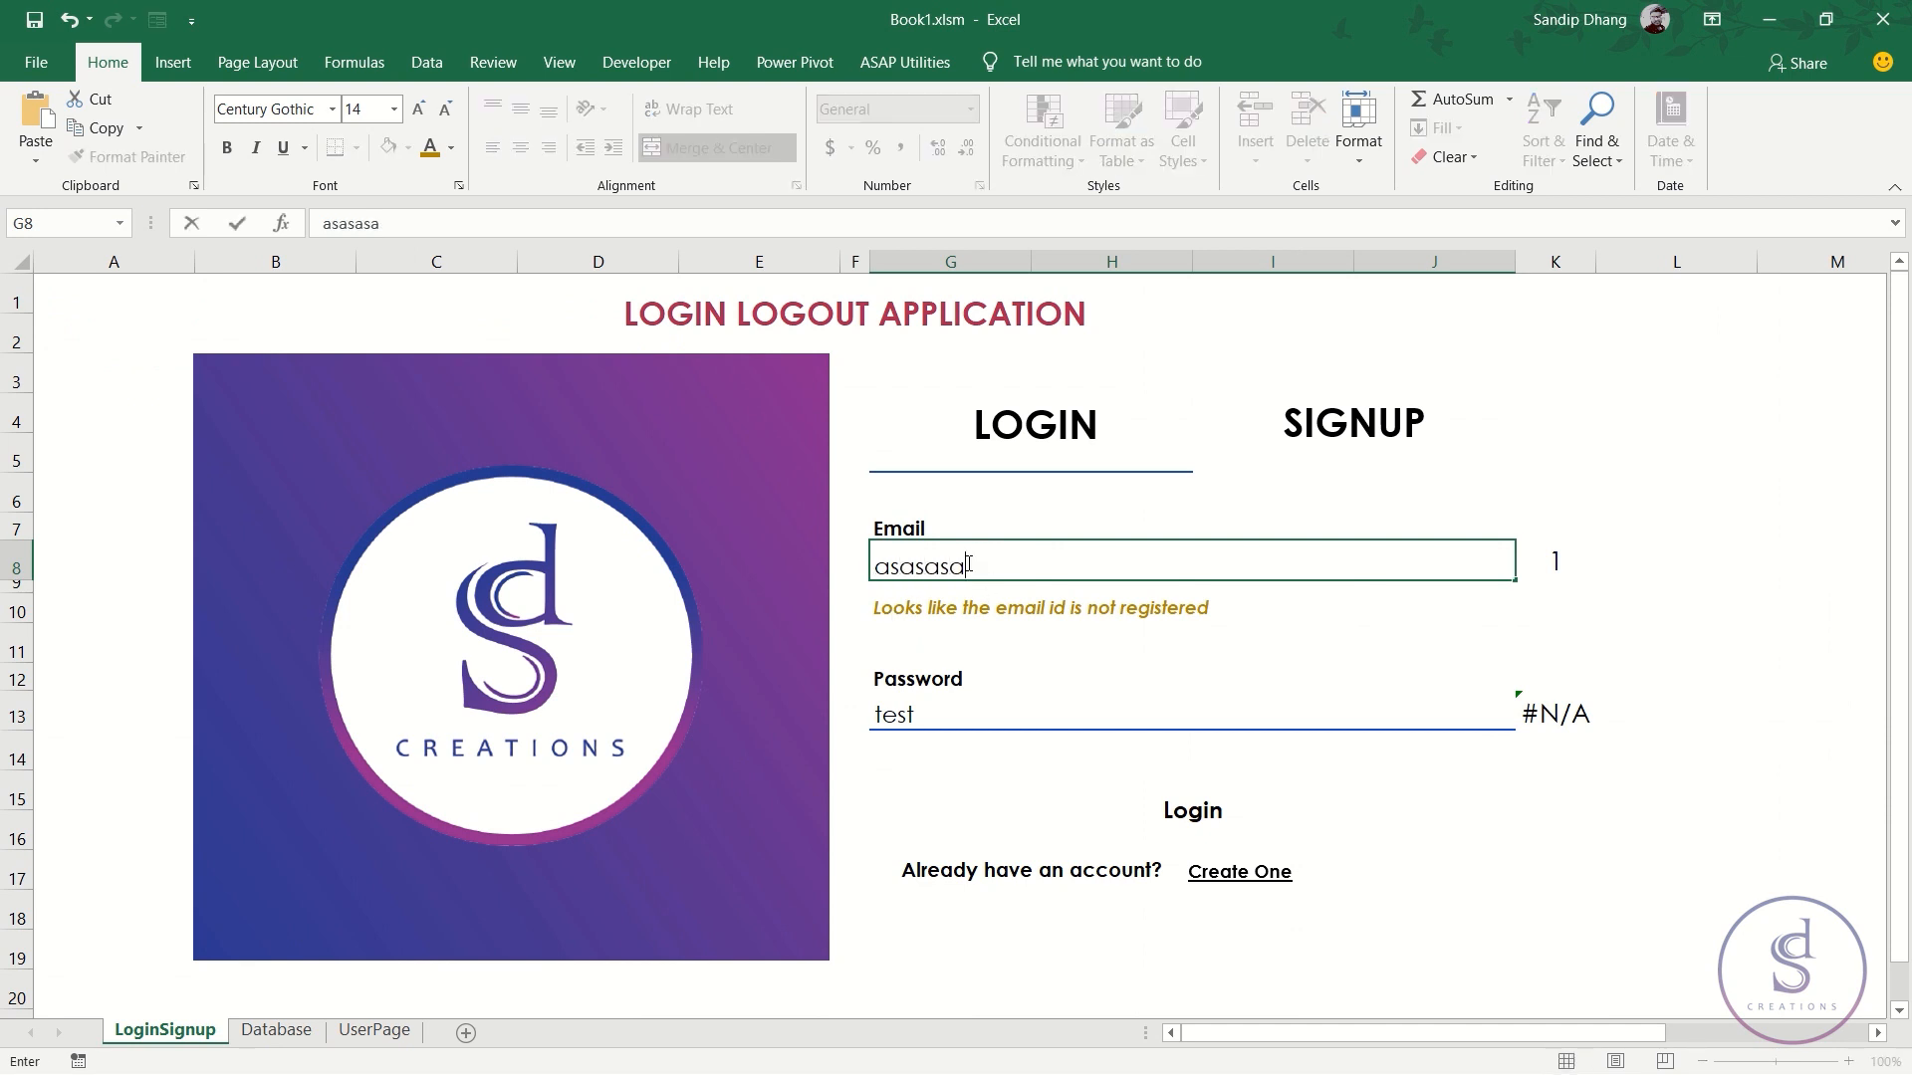
pyautogui.press('Return')
pyautogui.click(968, 564)
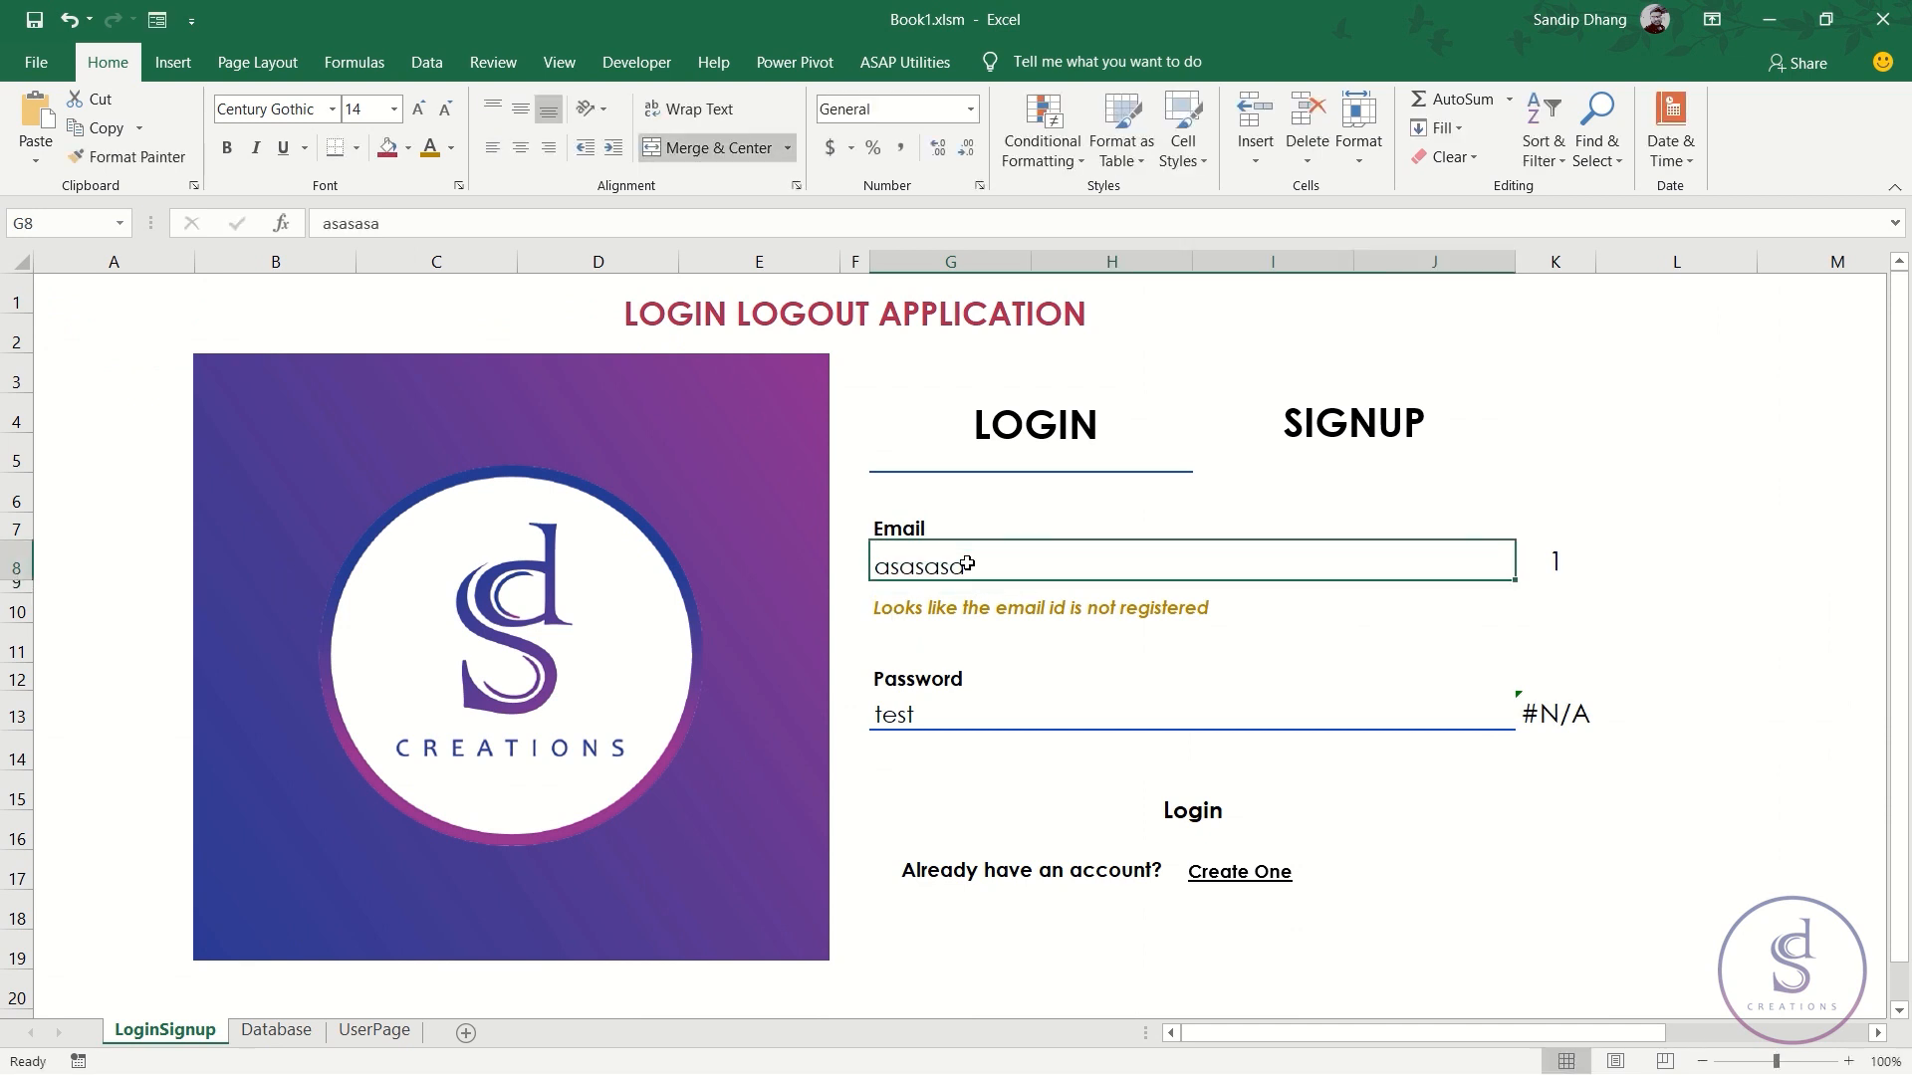
pyautogui.press('Delete')
pyautogui.write('test')
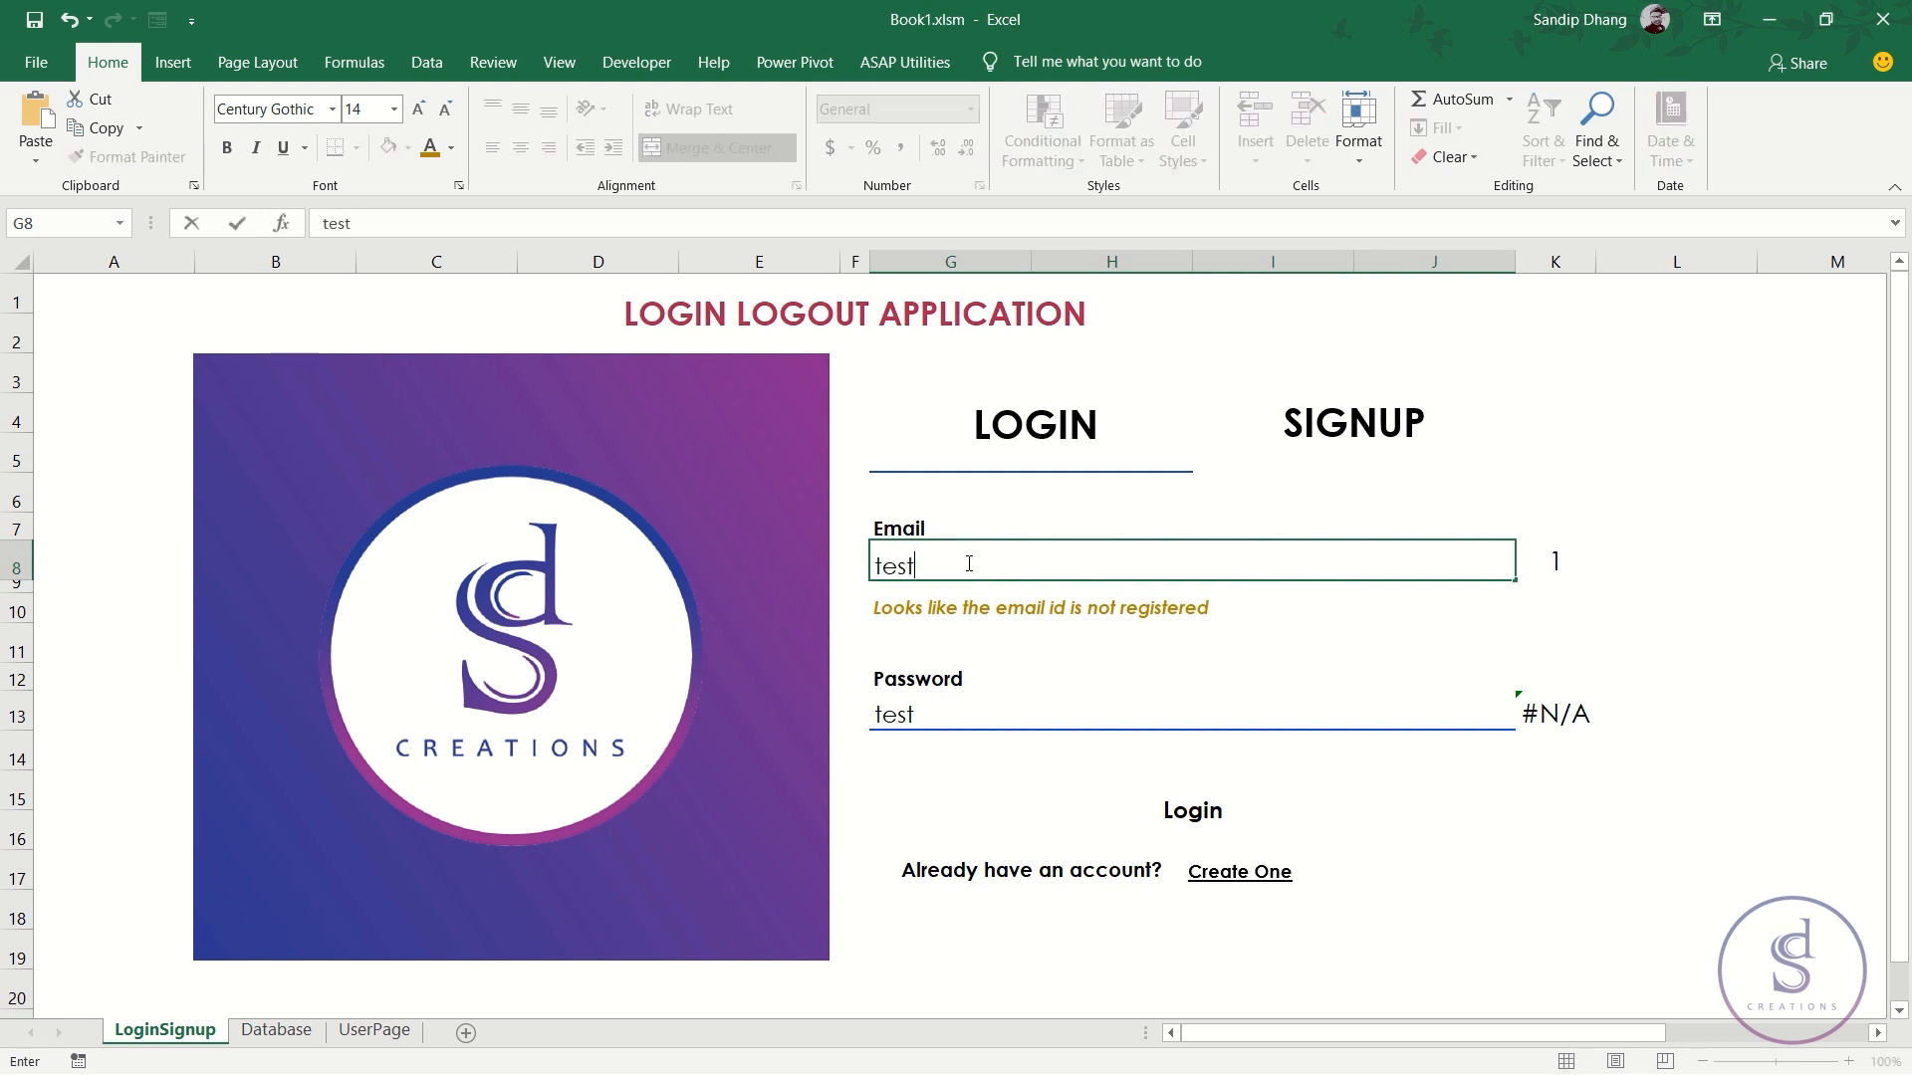
pyautogui.click(967, 565)
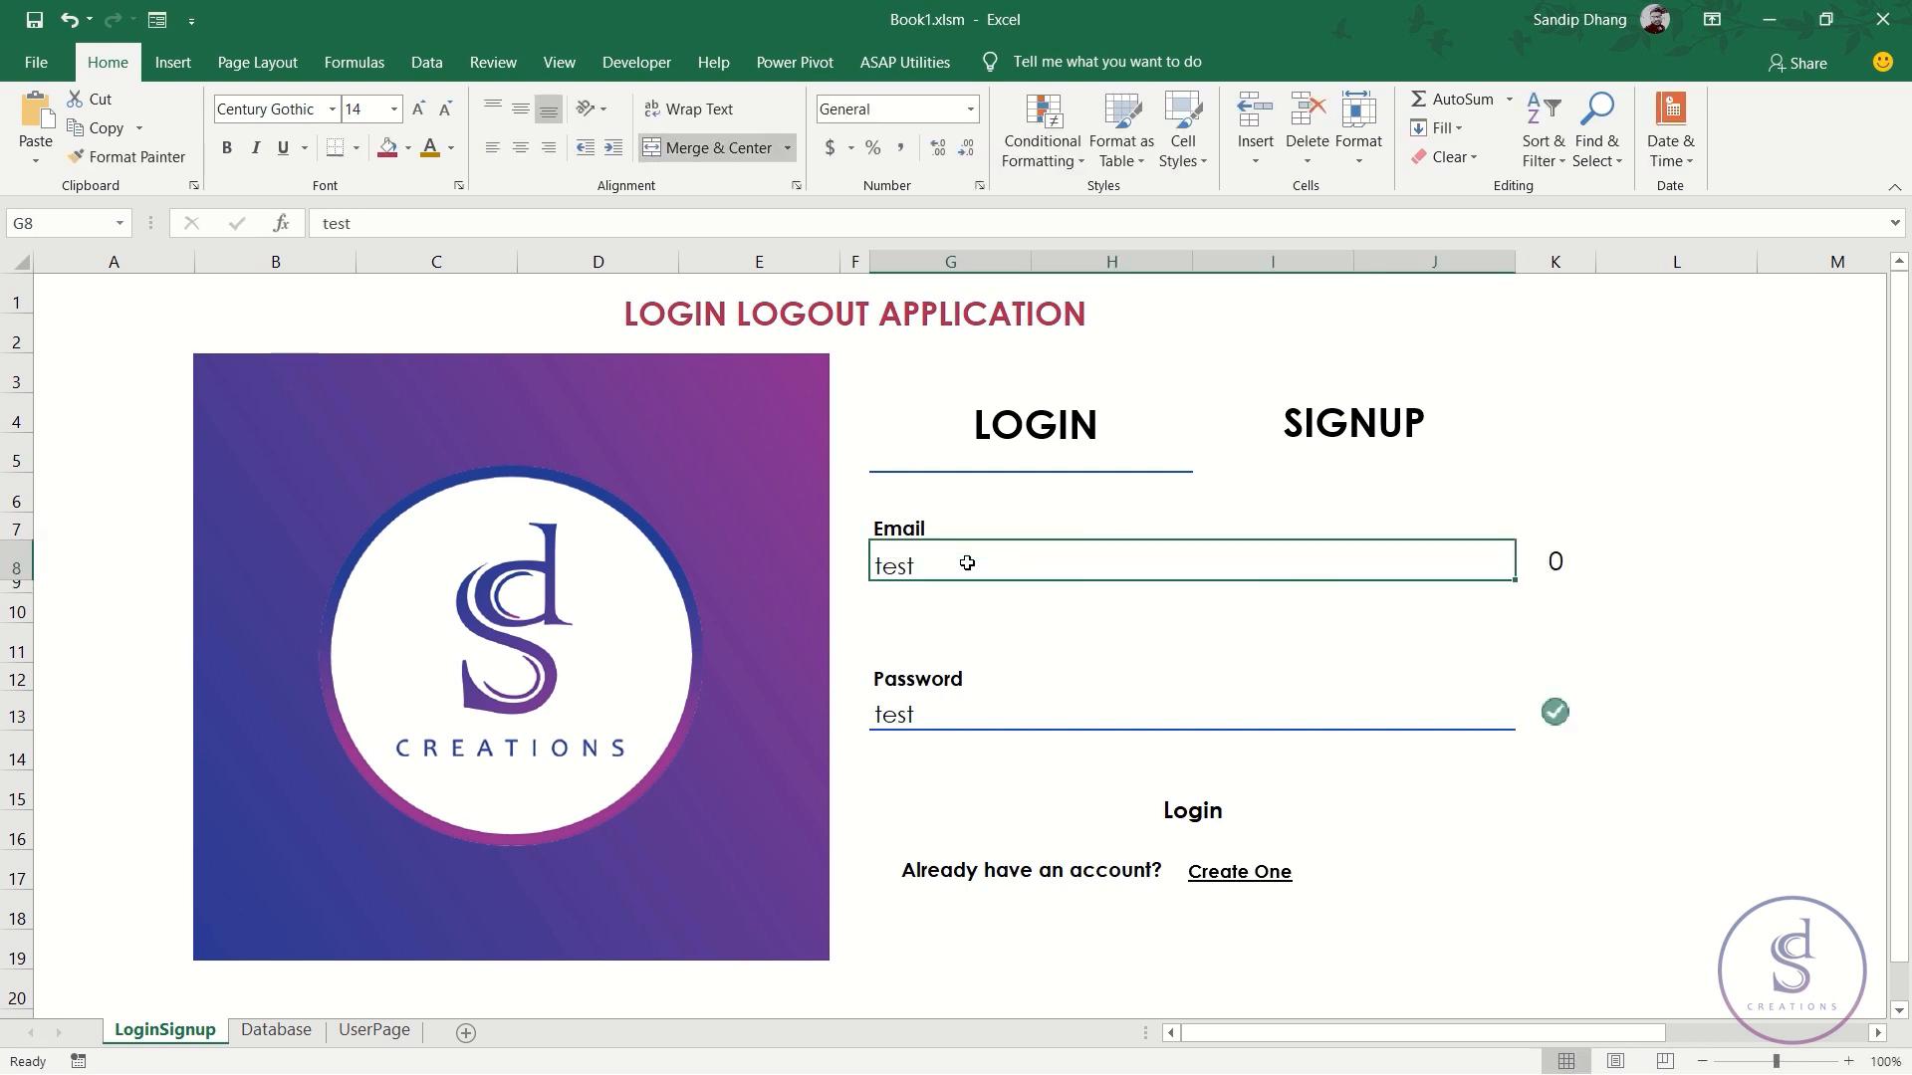
pyautogui.press('Delete')
# - Add a new K8 rule using the cross/warning/check icon set with Show Icon Only
pyautogui.click(1552, 564)
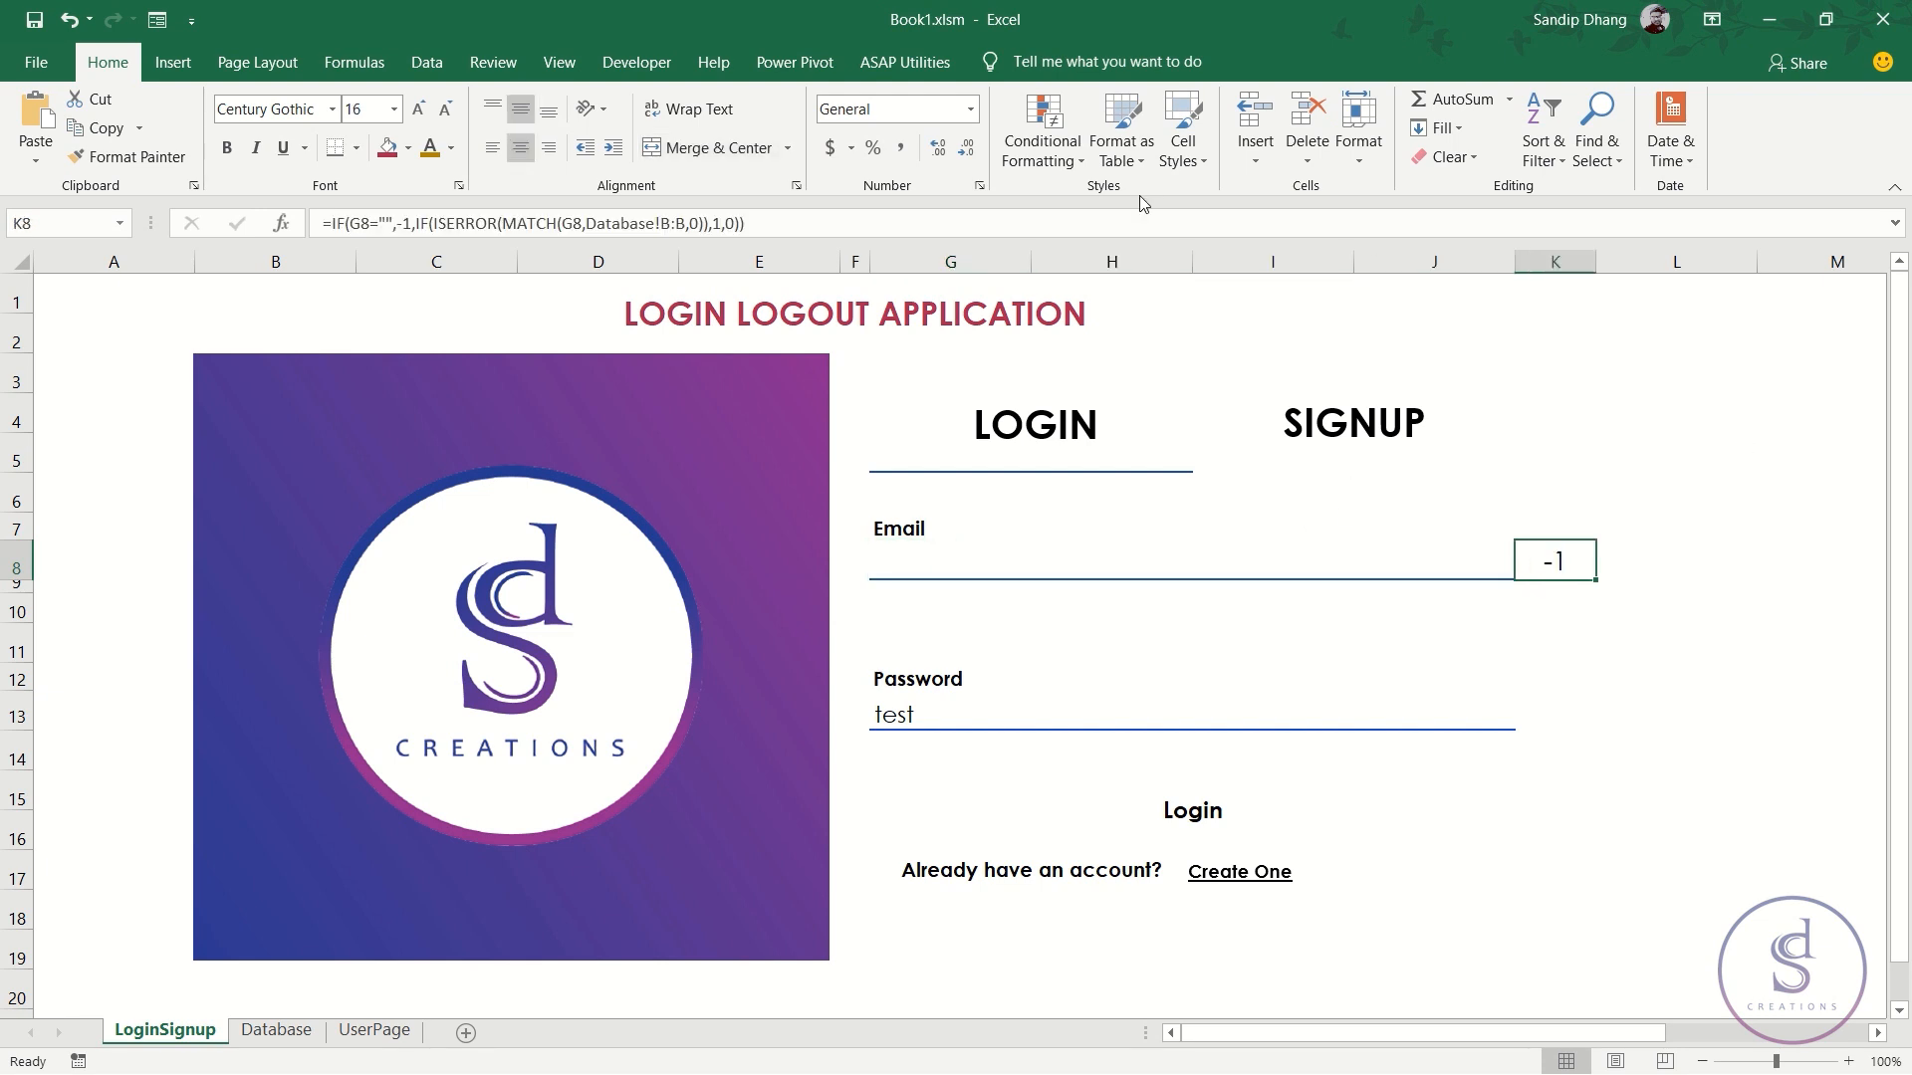
pyautogui.click(1042, 134)
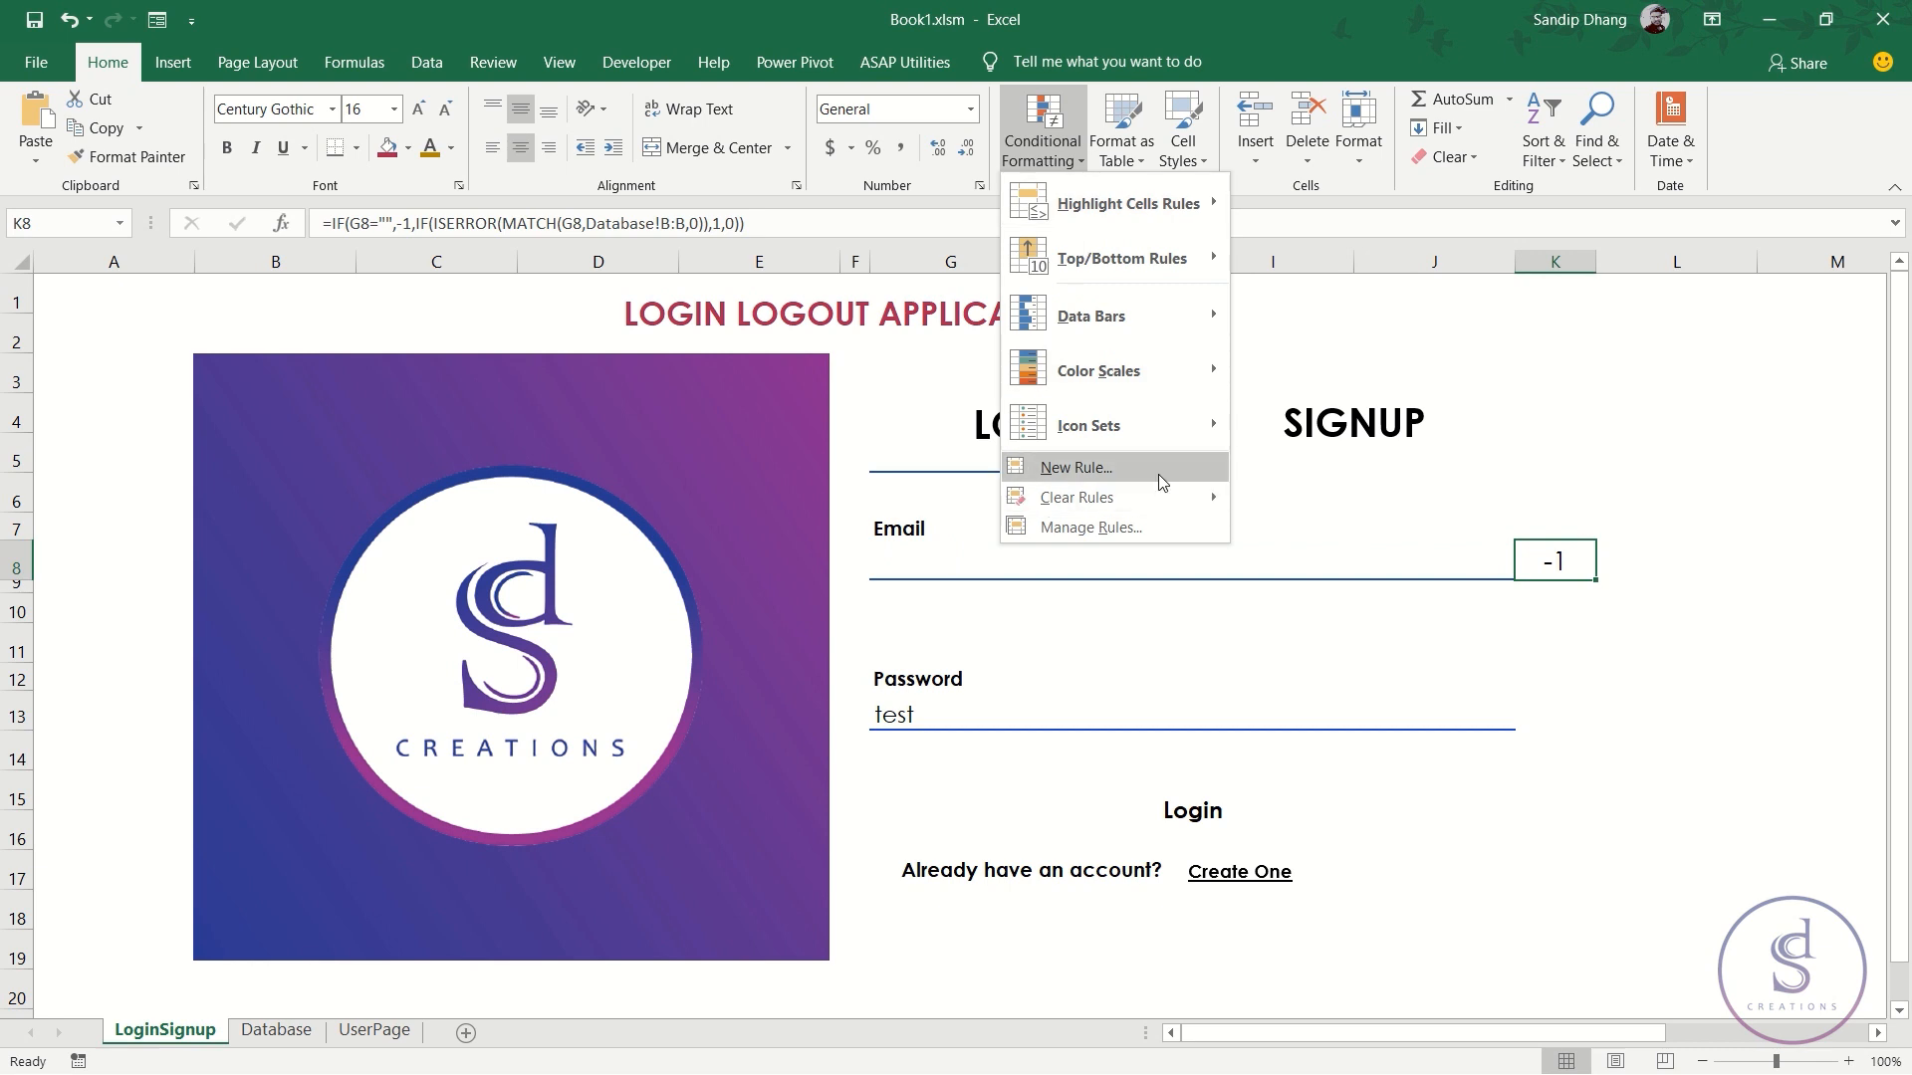
pyautogui.click(1161, 469)
pyautogui.click(982, 535)
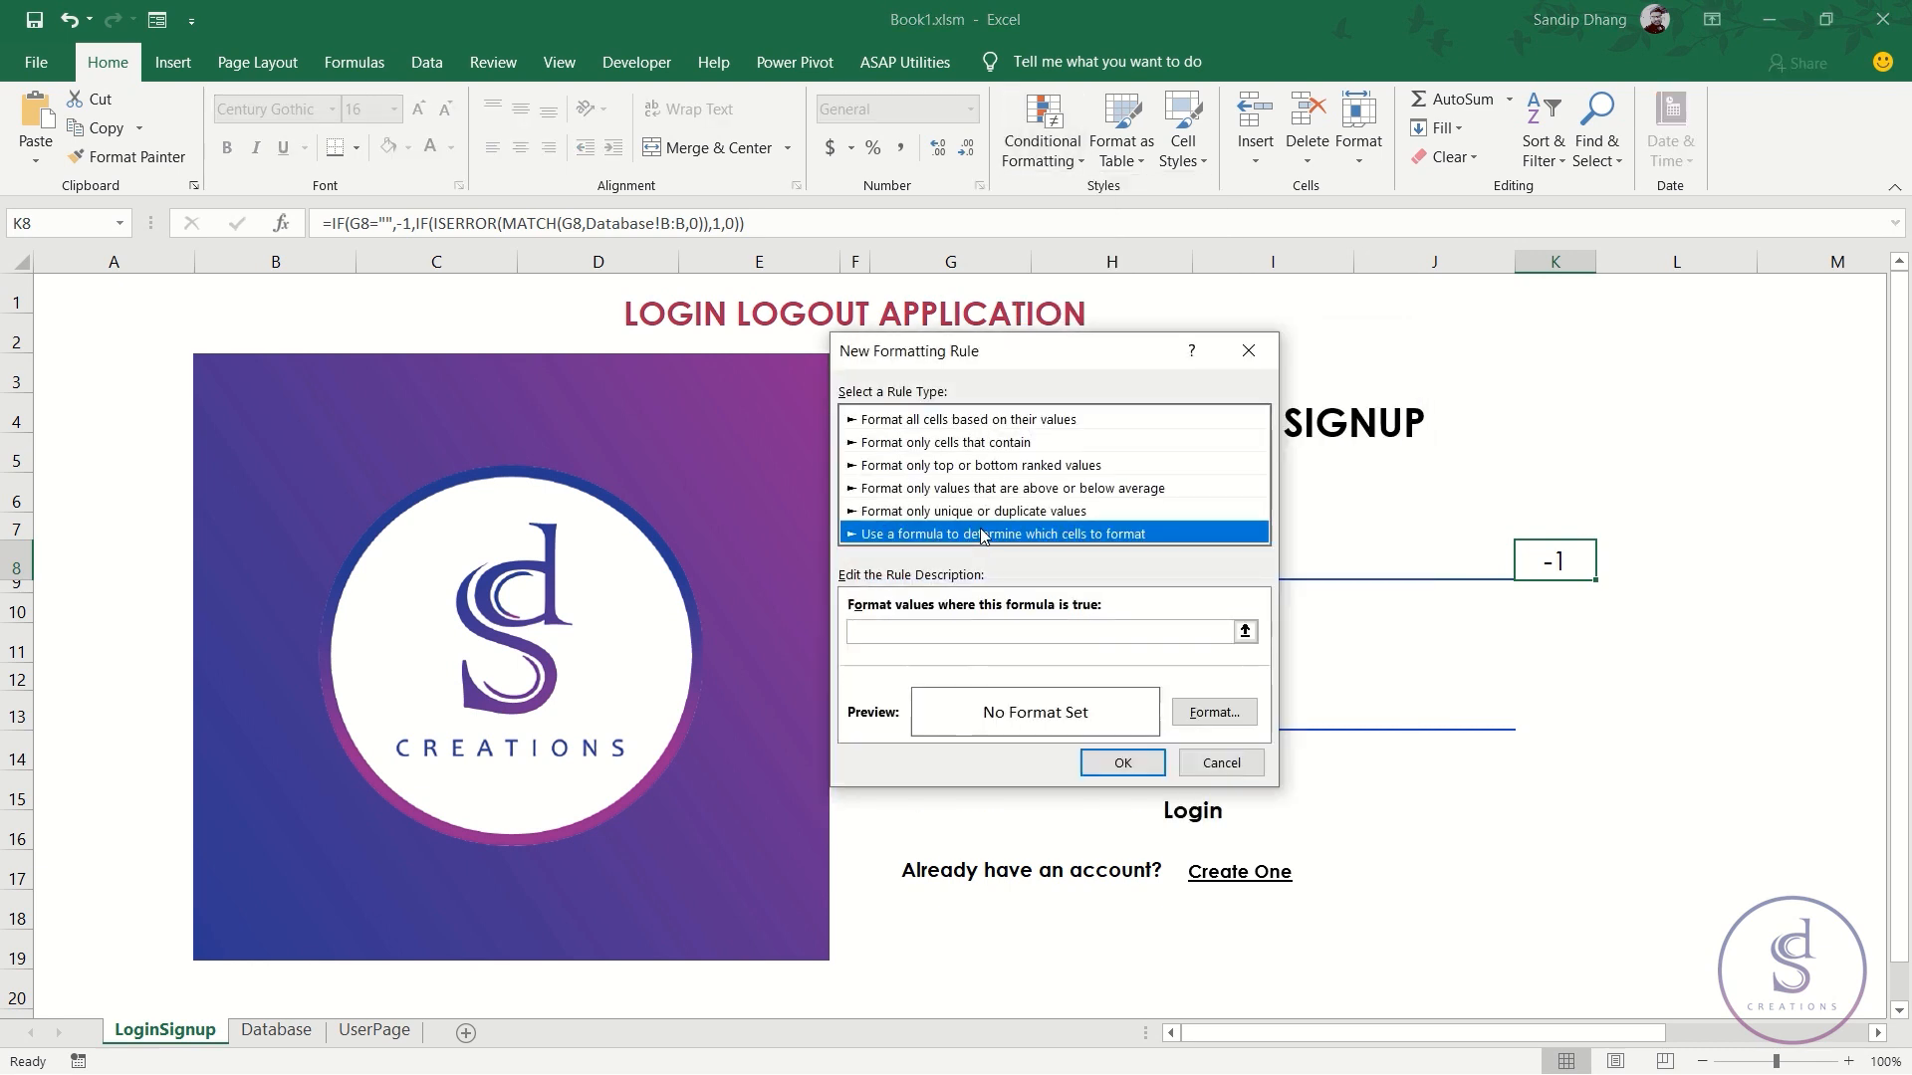
pyautogui.click(958, 420)
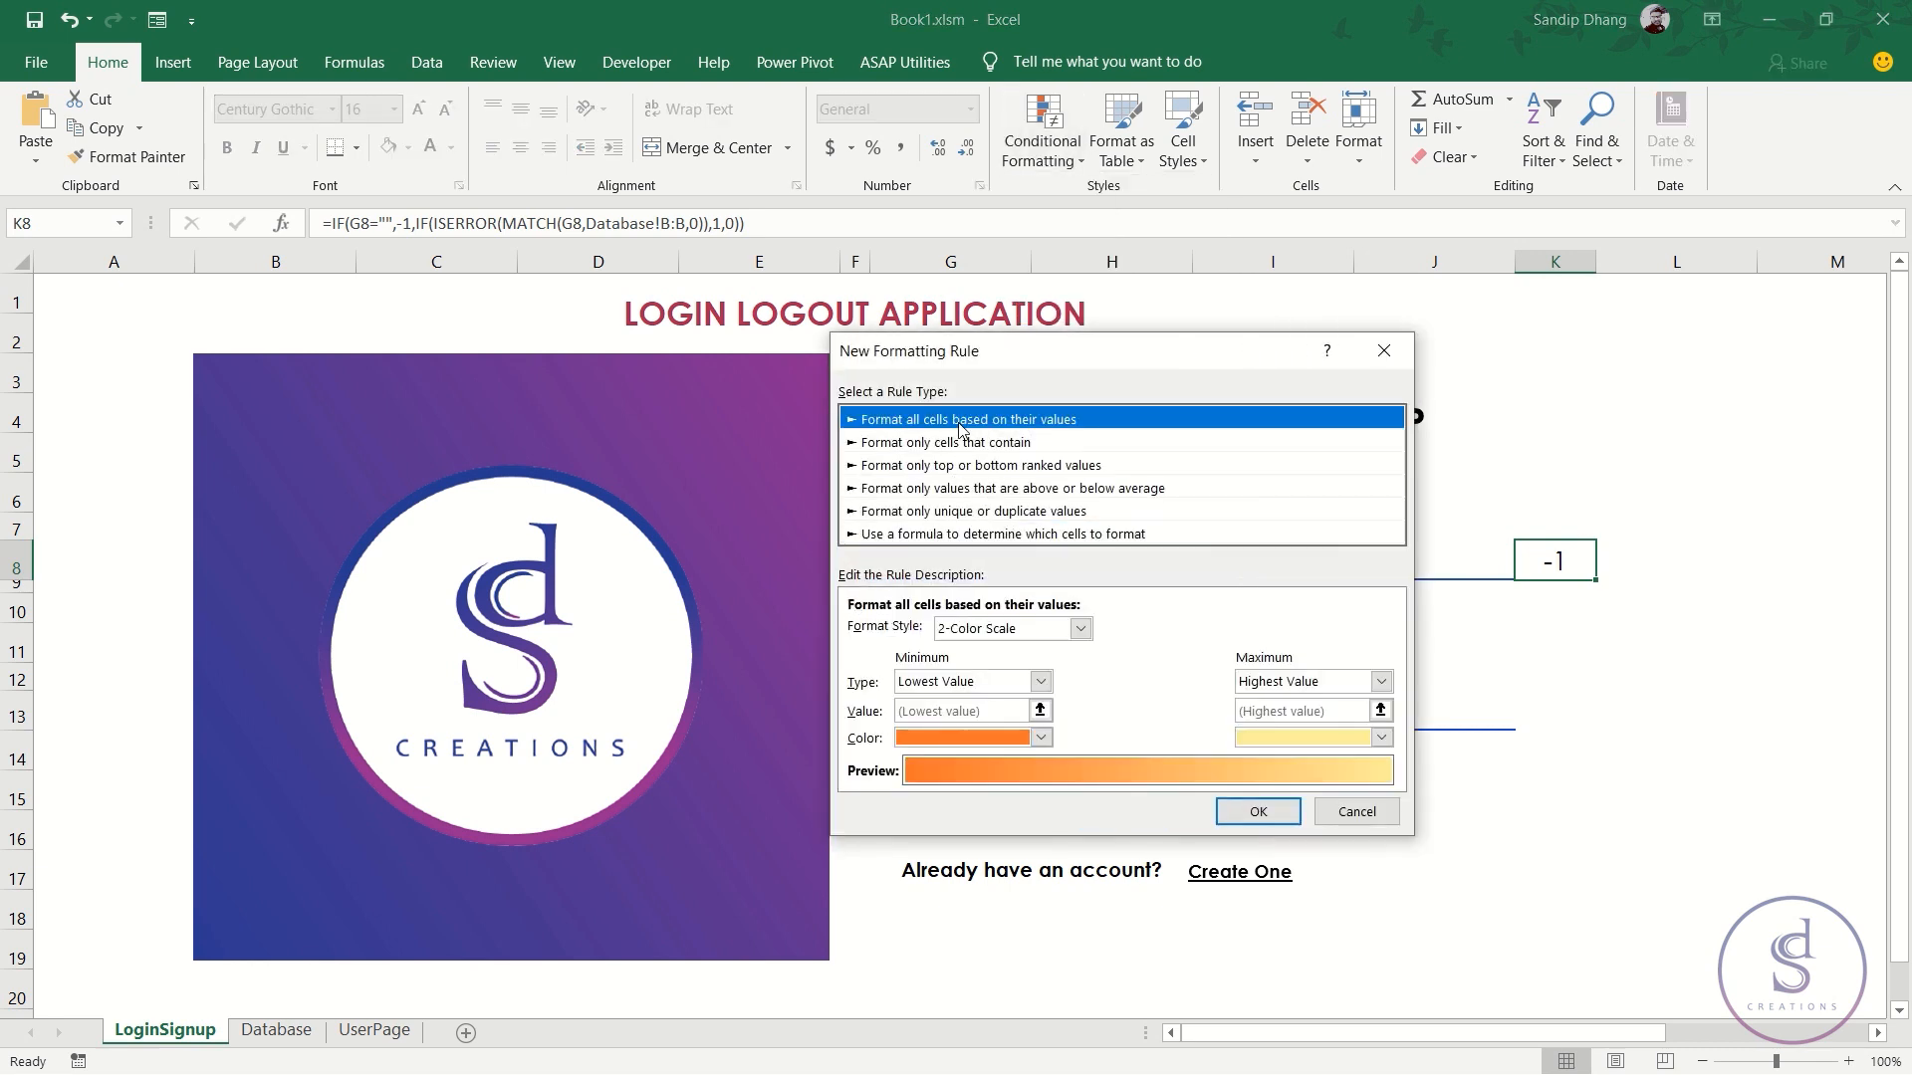
pyautogui.click(999, 630)
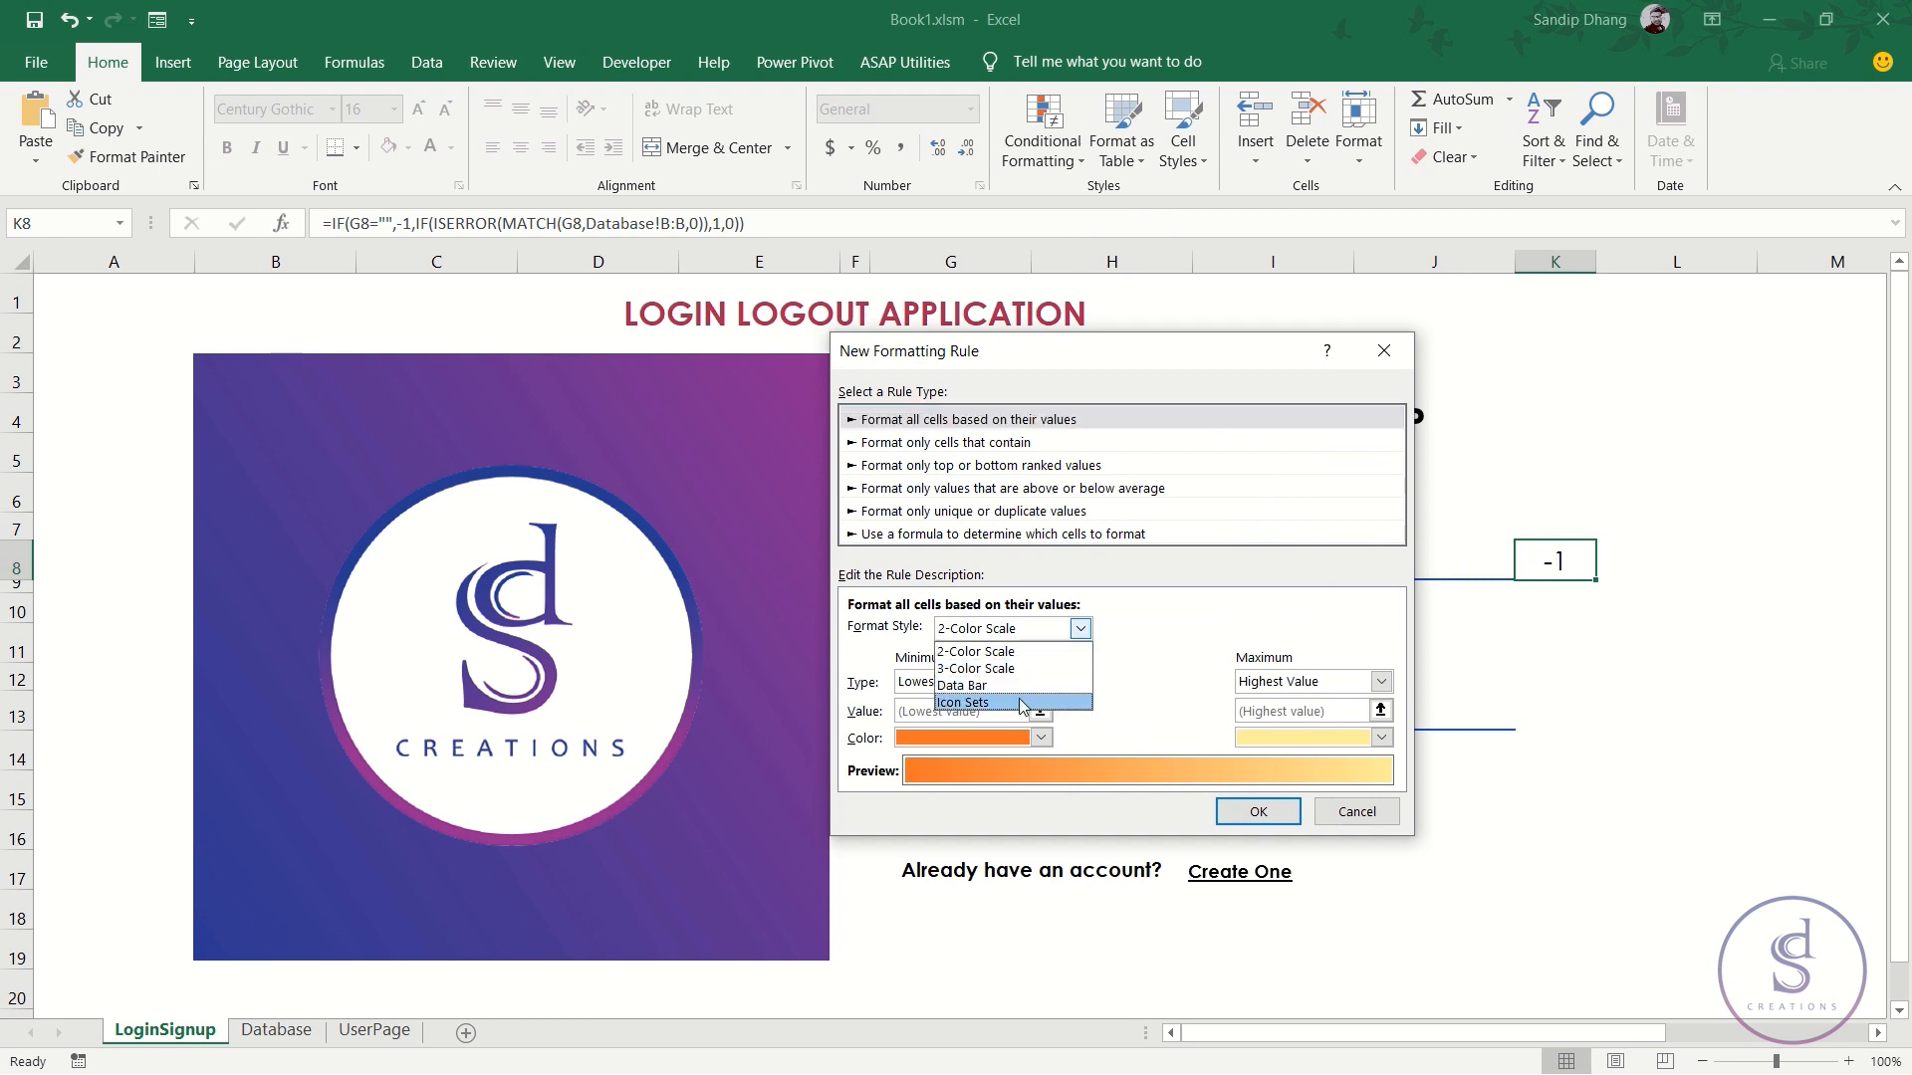
pyautogui.click(1020, 703)
pyautogui.click(1079, 667)
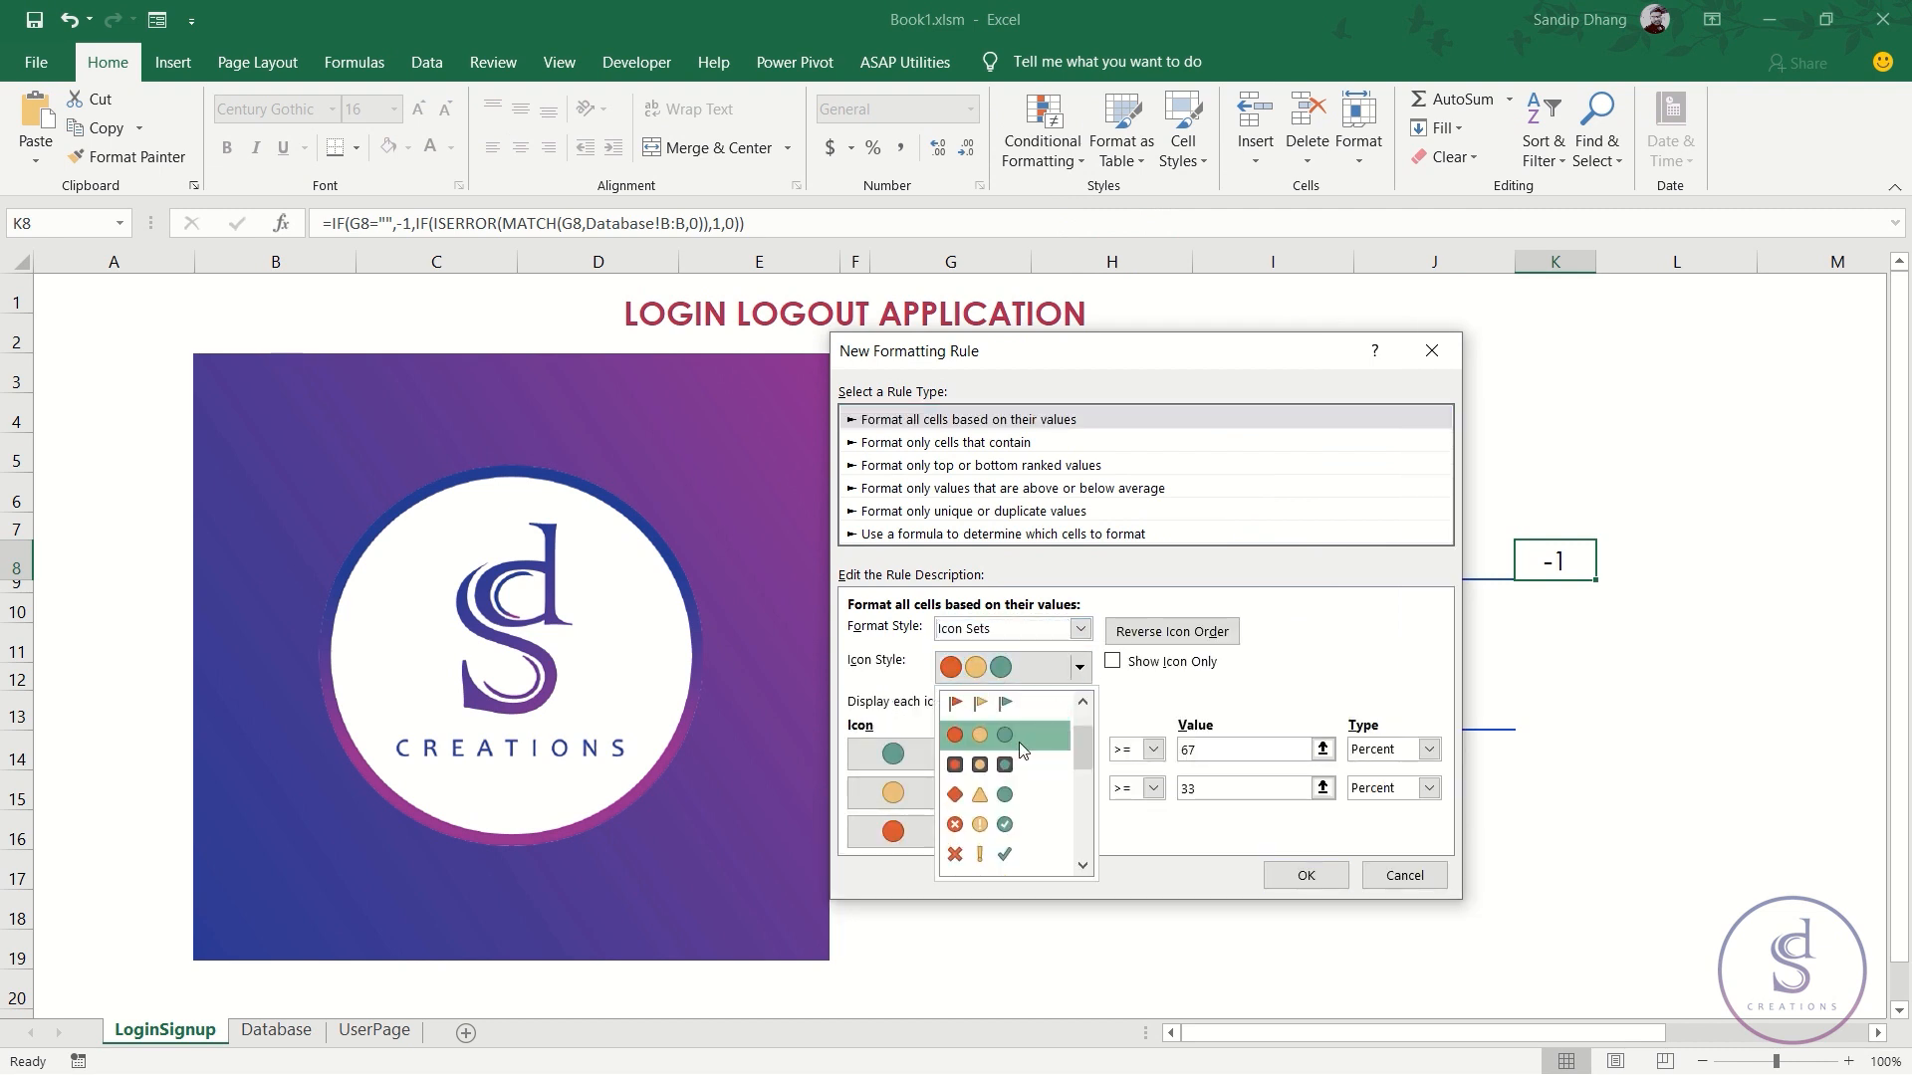
pyautogui.click(1014, 827)
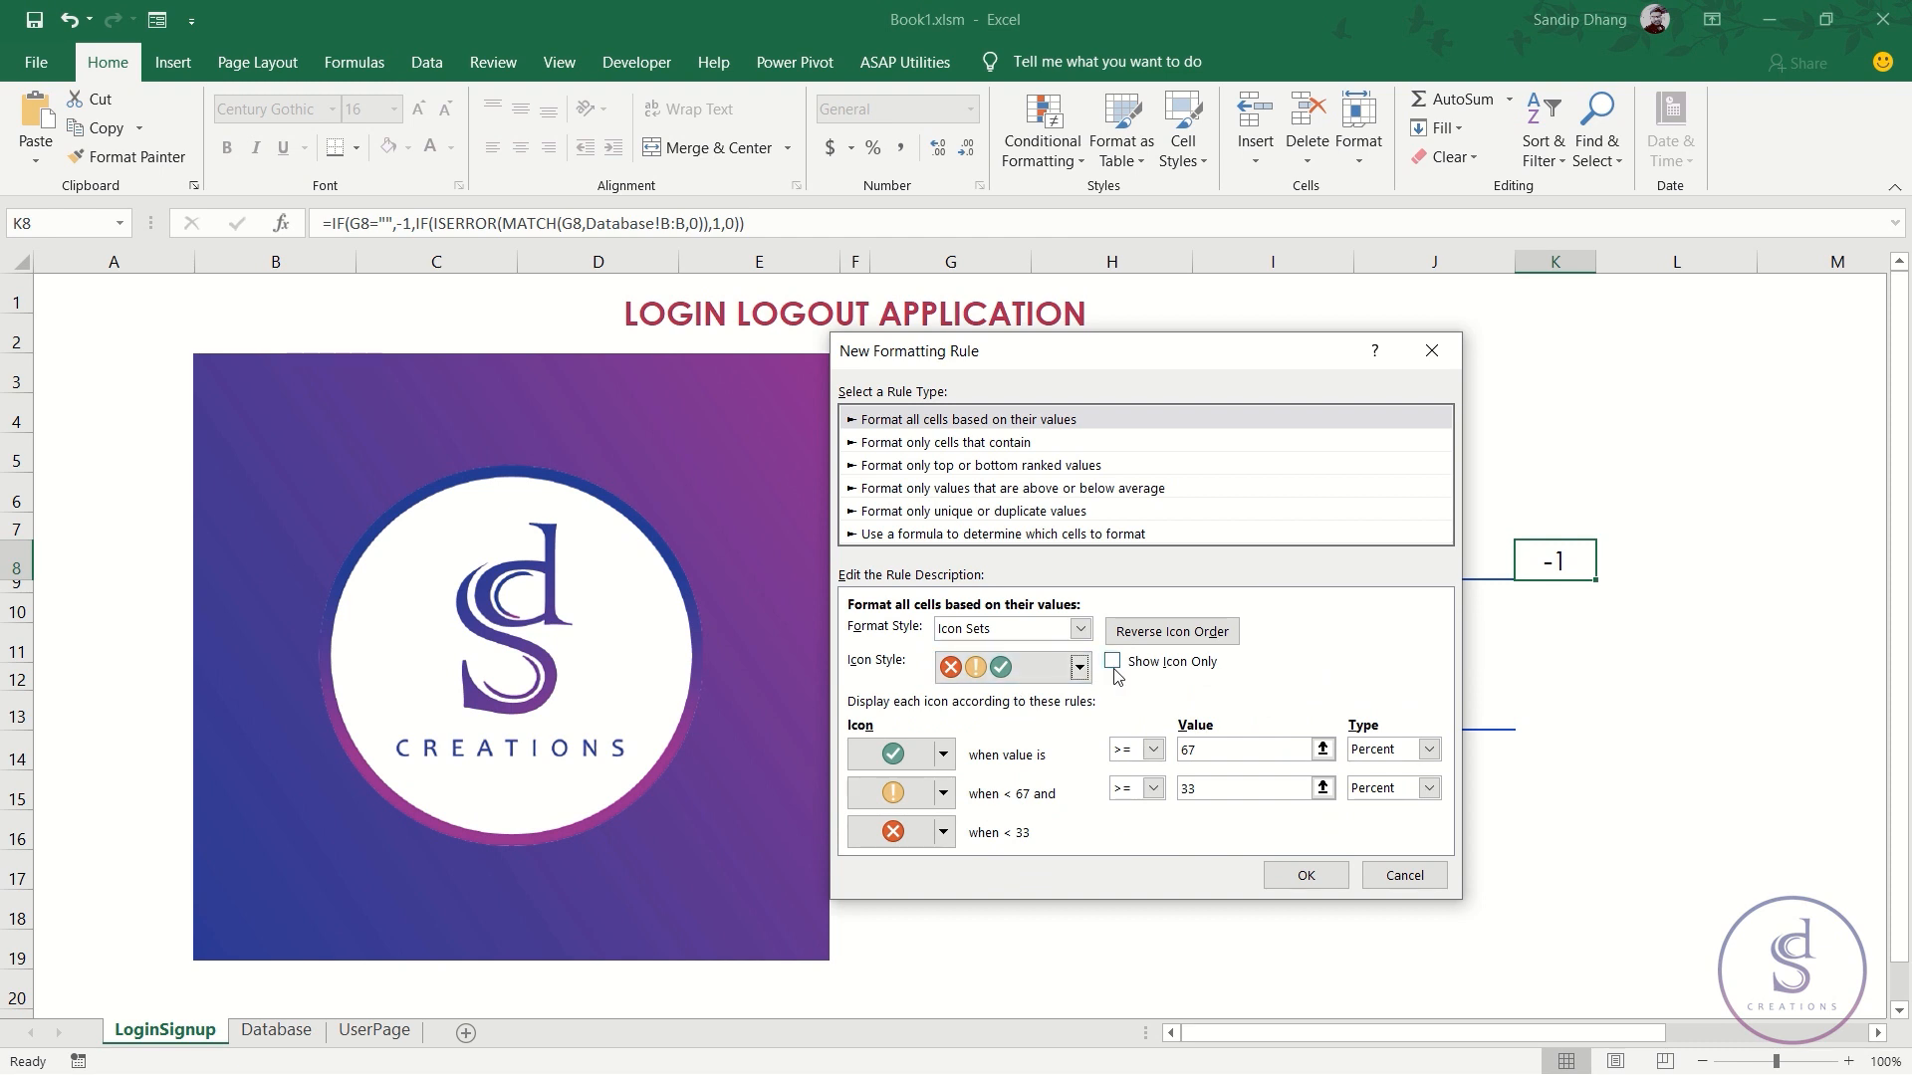
pyautogui.click(1112, 664)
# - Set Number thresholds of 1 and 0, with no icon below 0
pyautogui.click(1429, 749)
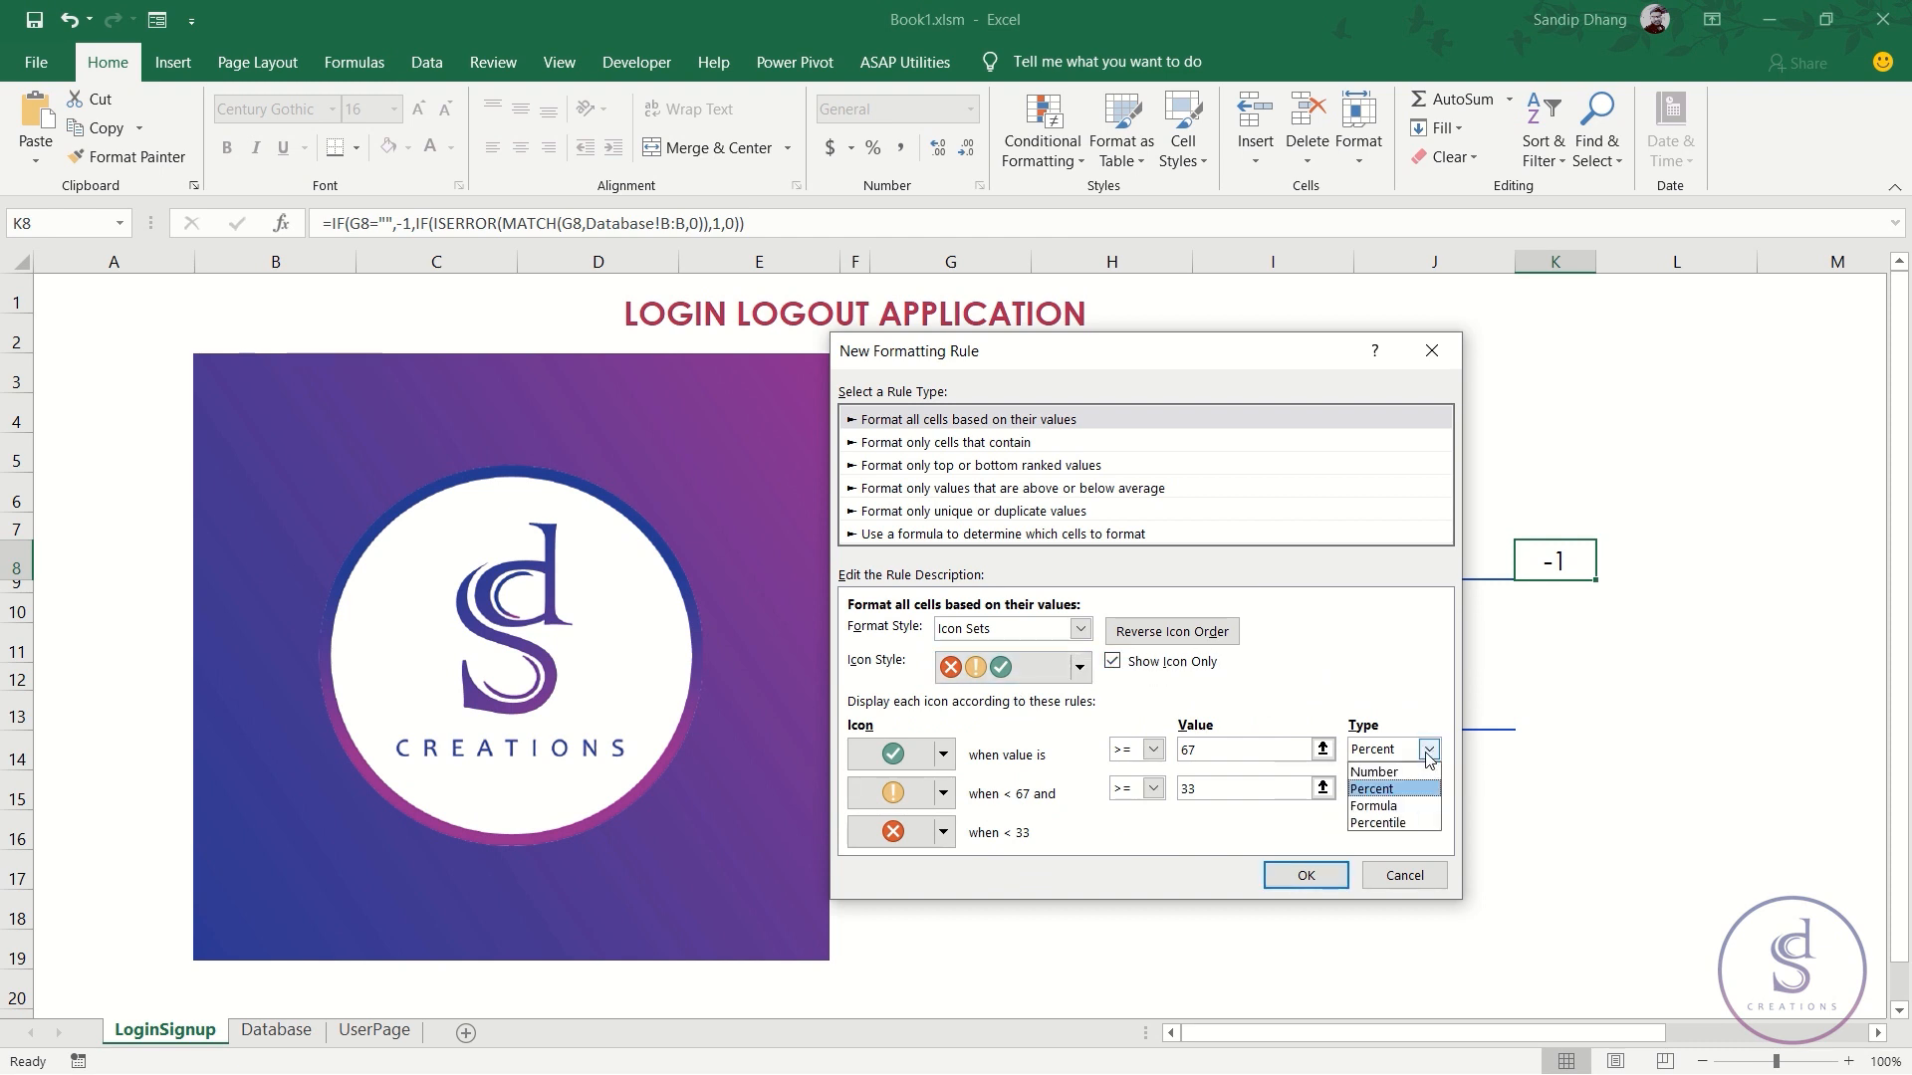
pyautogui.click(1394, 772)
pyautogui.click(1429, 788)
pyautogui.click(1394, 810)
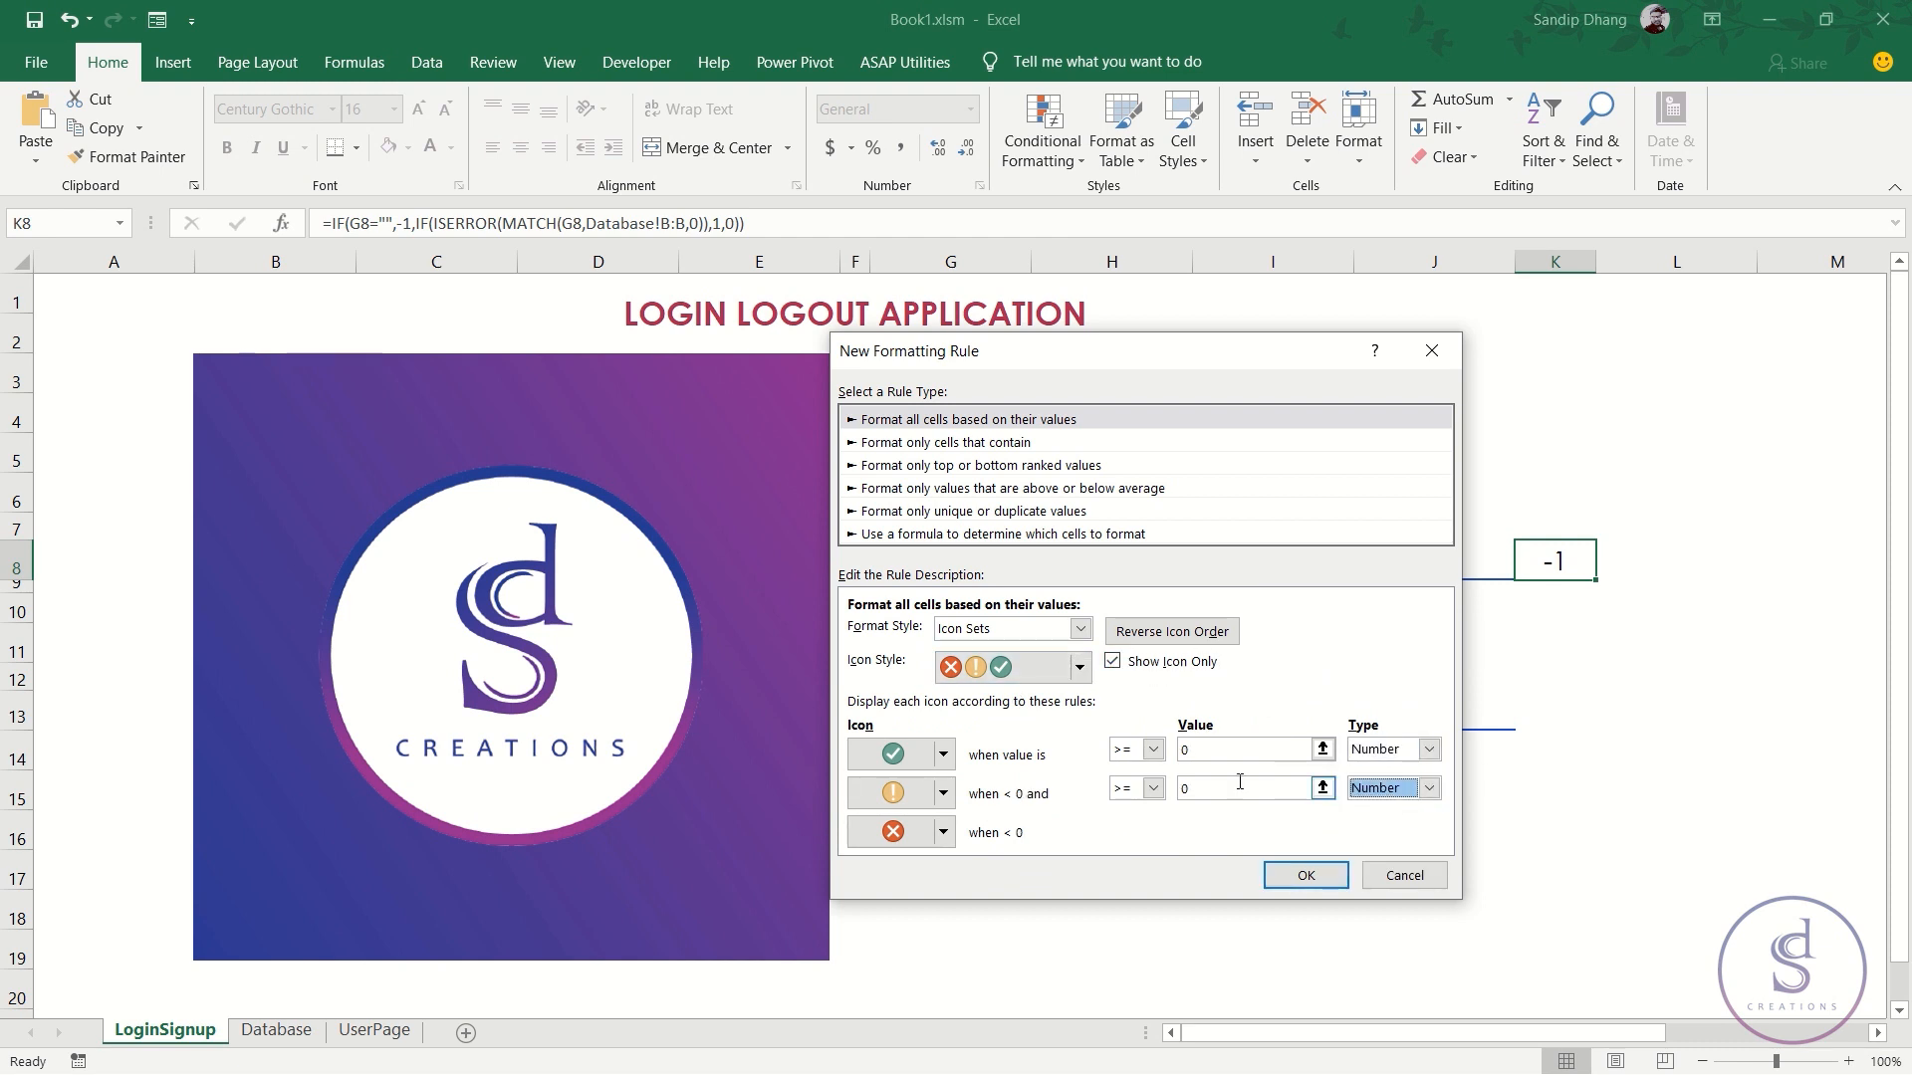
pyautogui.click(1212, 748)
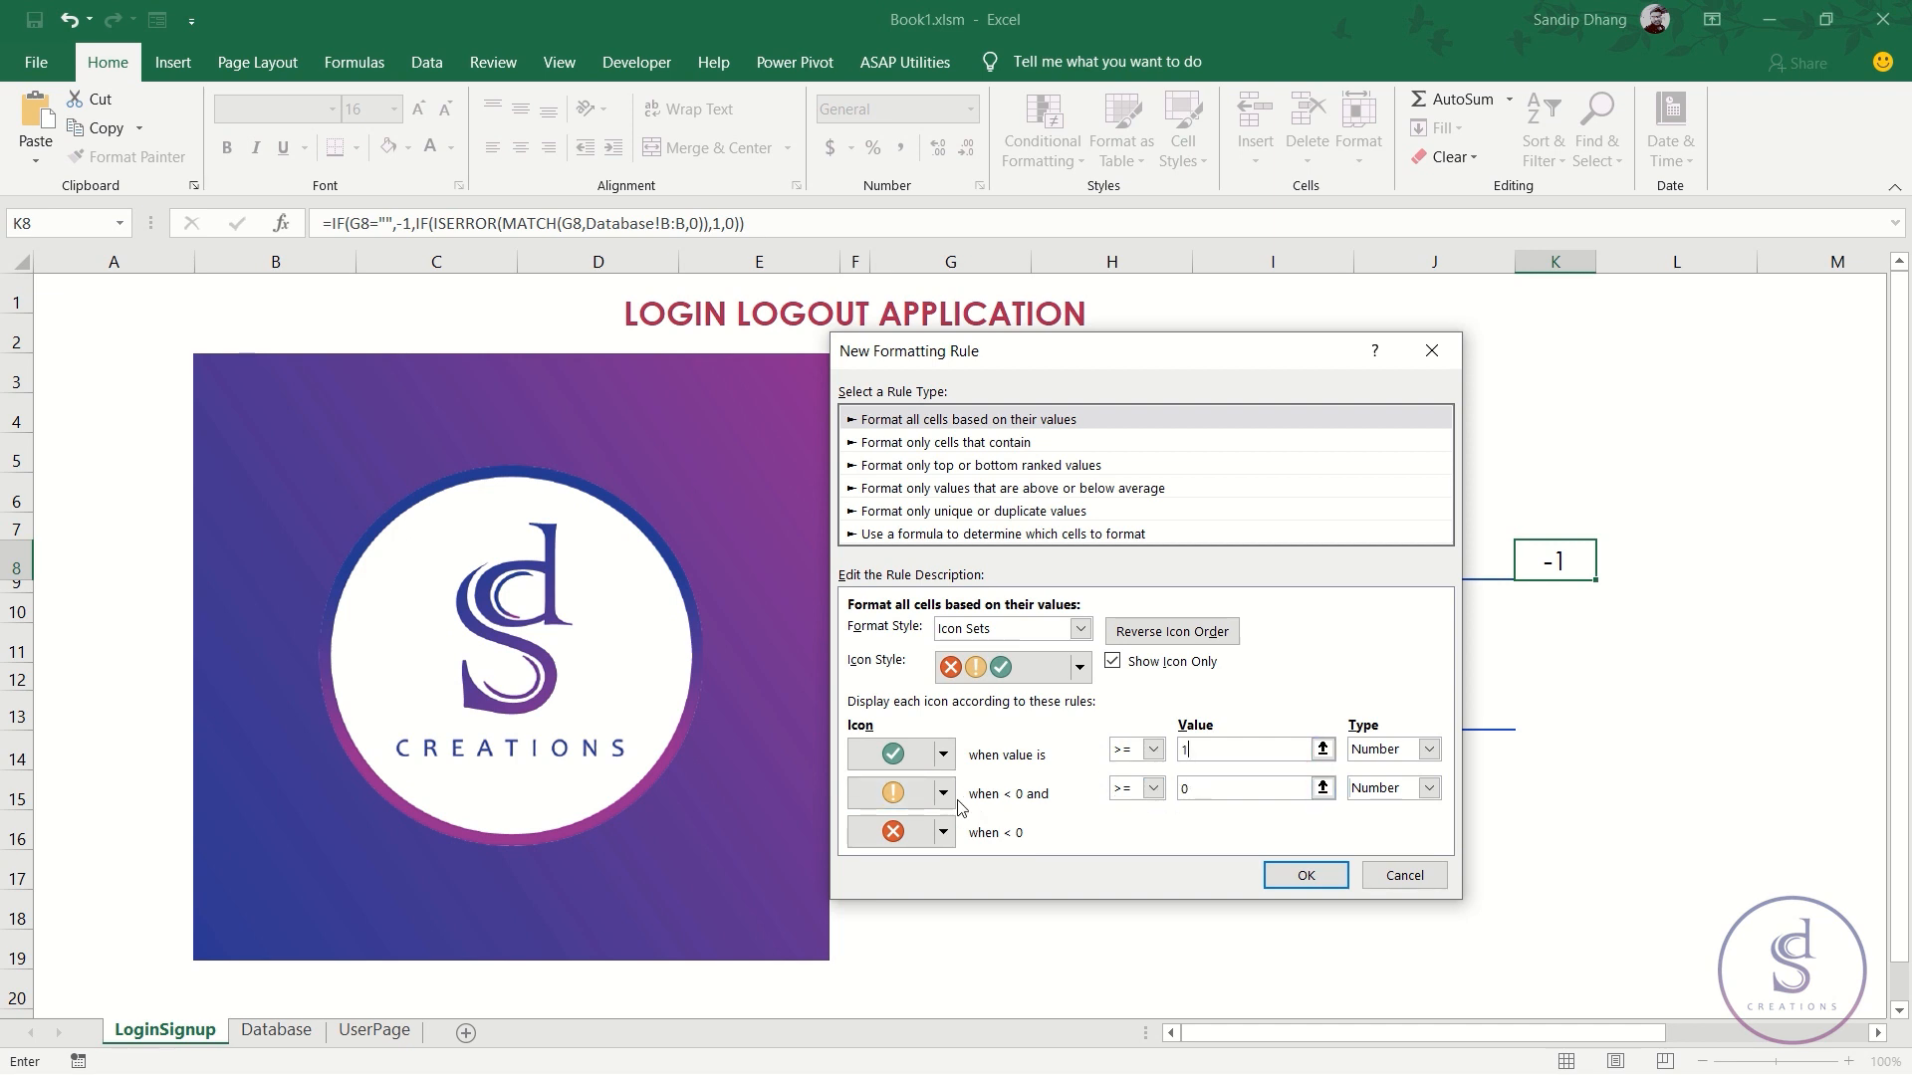
pyautogui.click(942, 832)
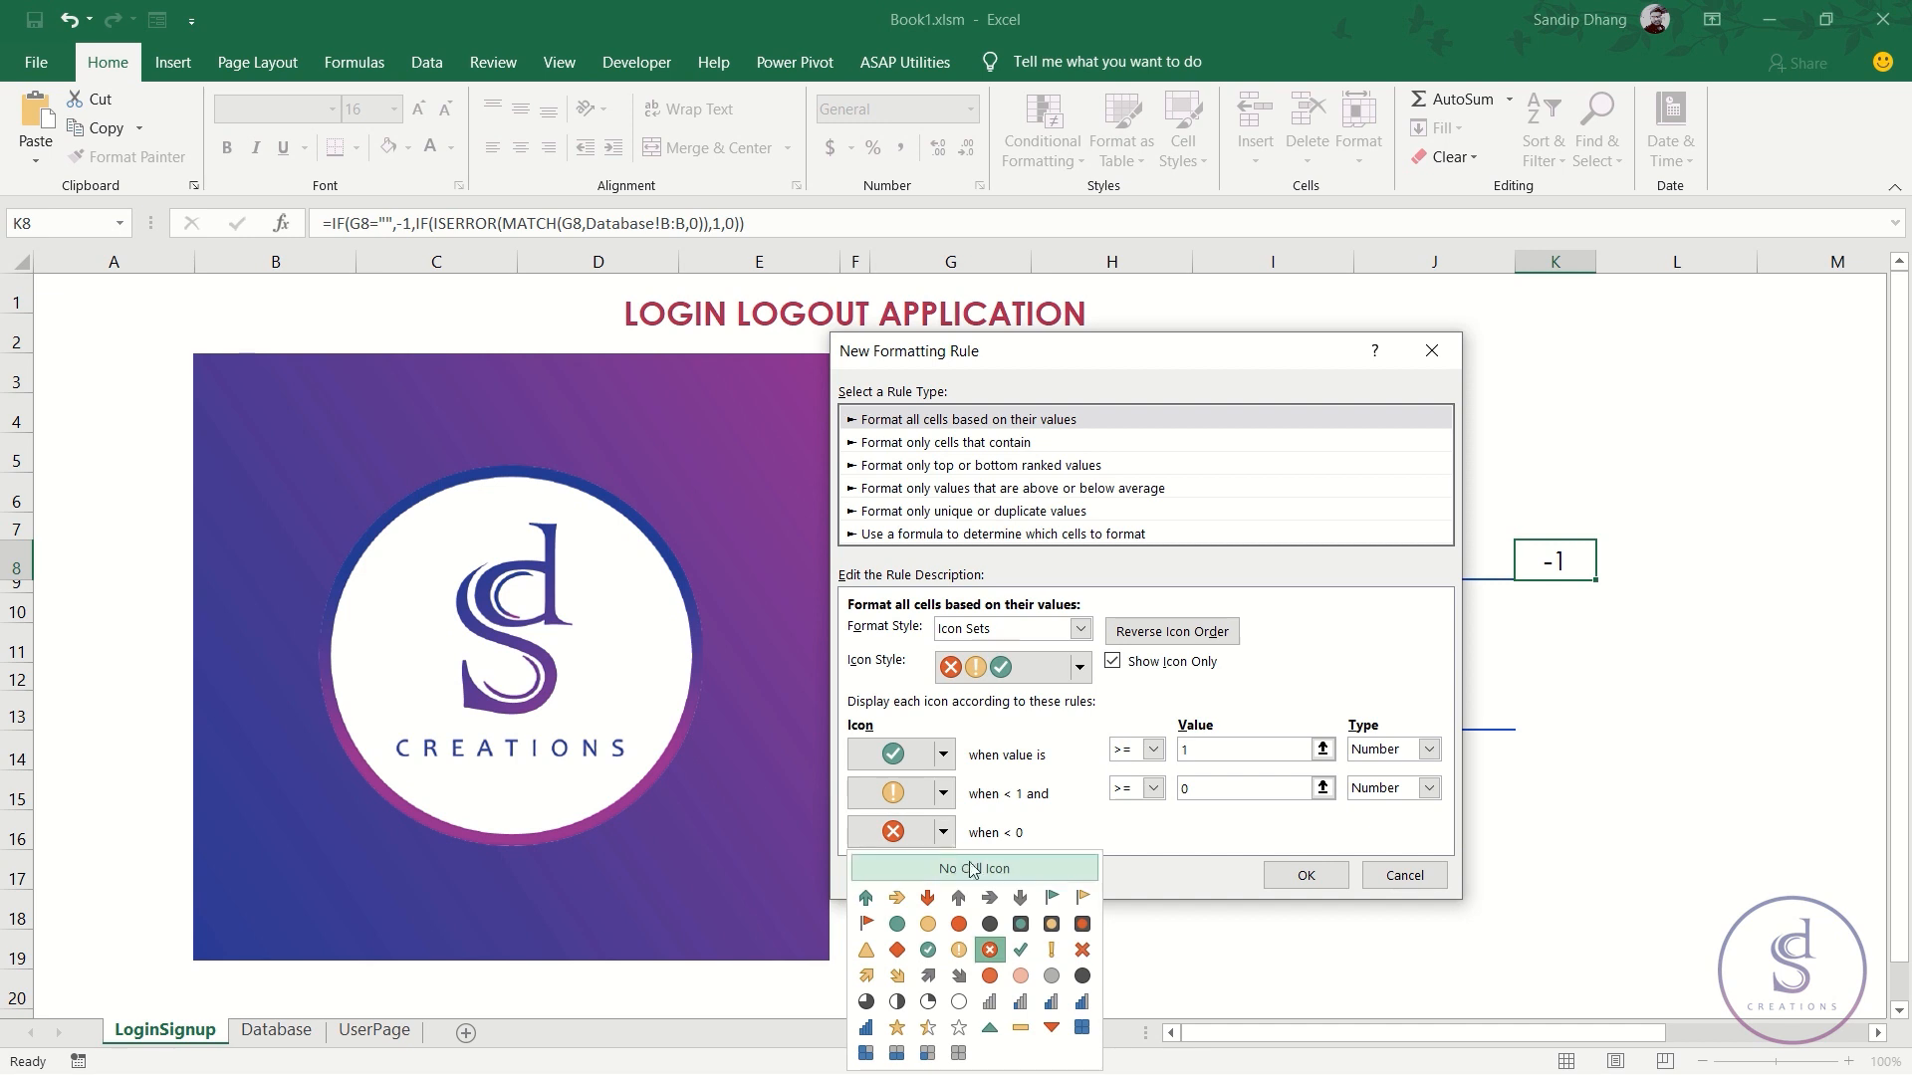
pyautogui.click(945, 867)
pyautogui.click(1303, 875)
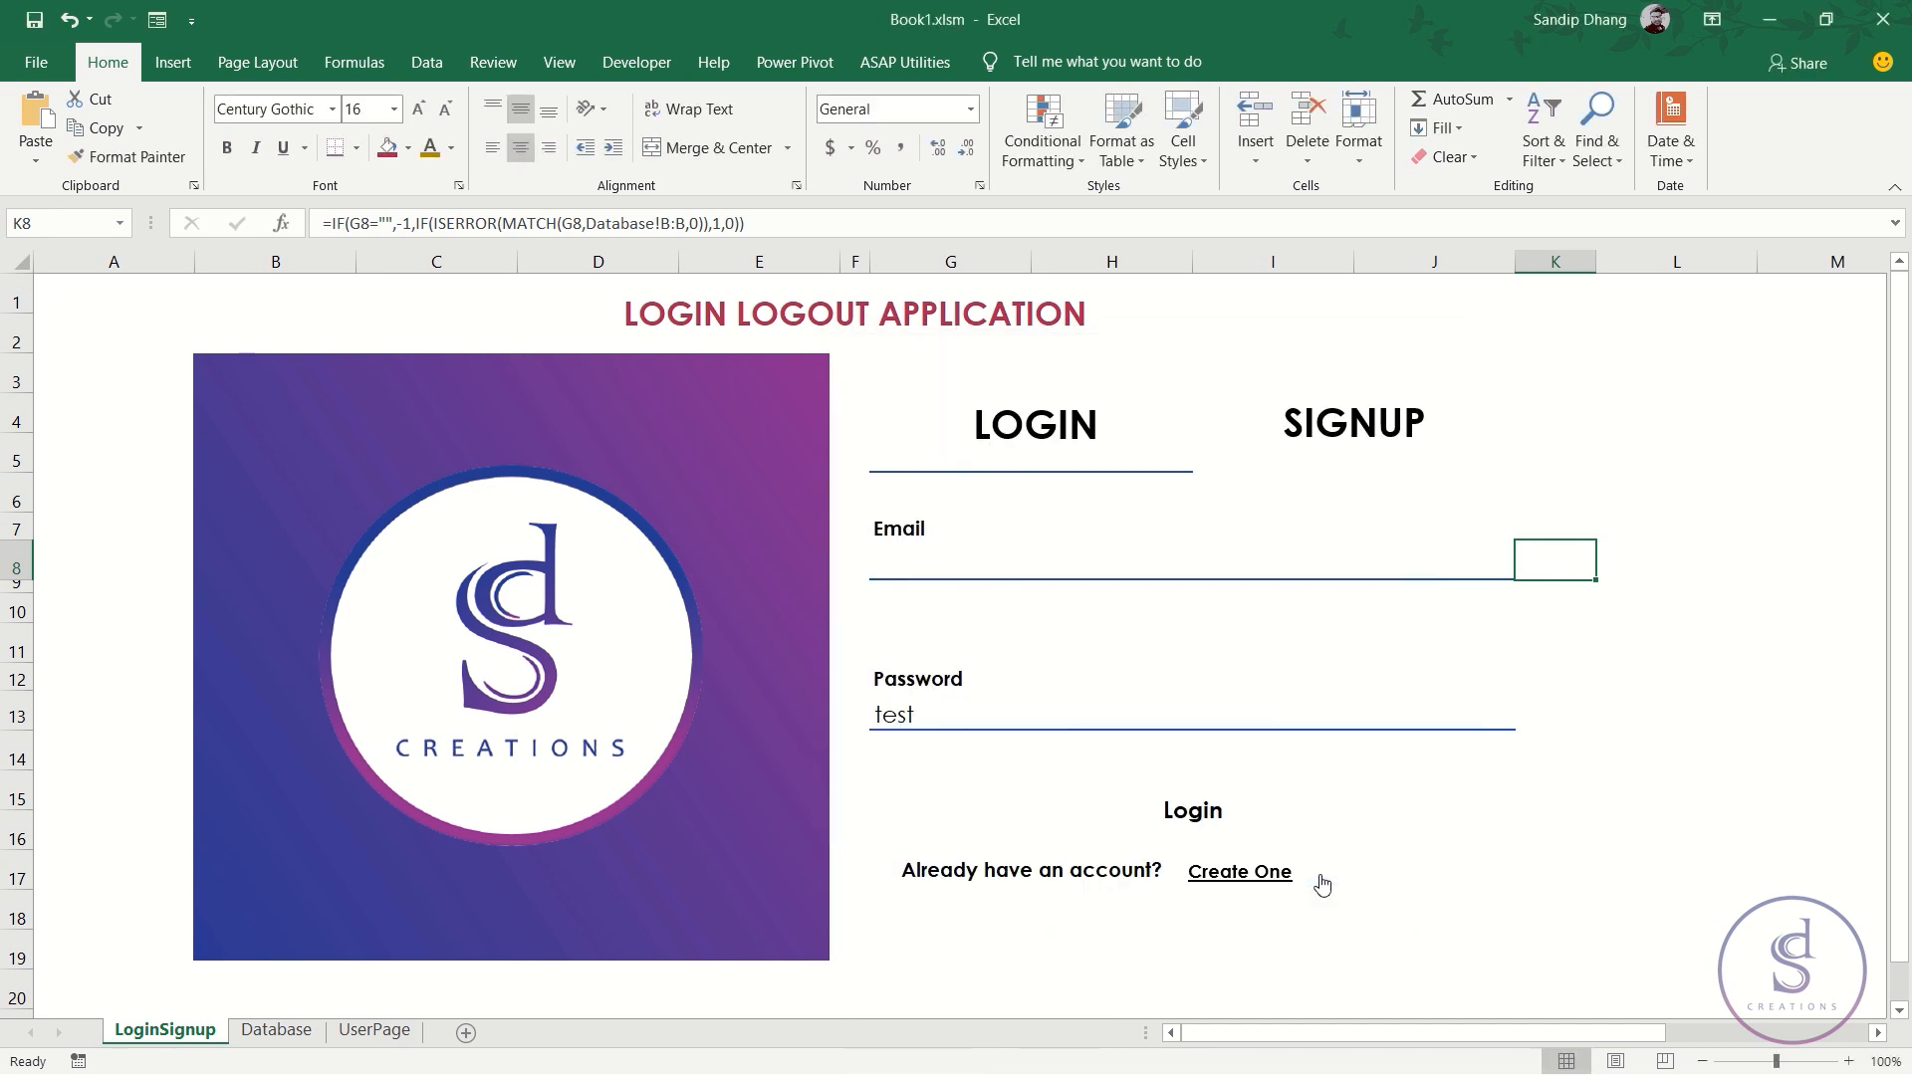
# - Enter 'test' as the email in G8
pyautogui.click(1337, 564)
pyautogui.write('tets')
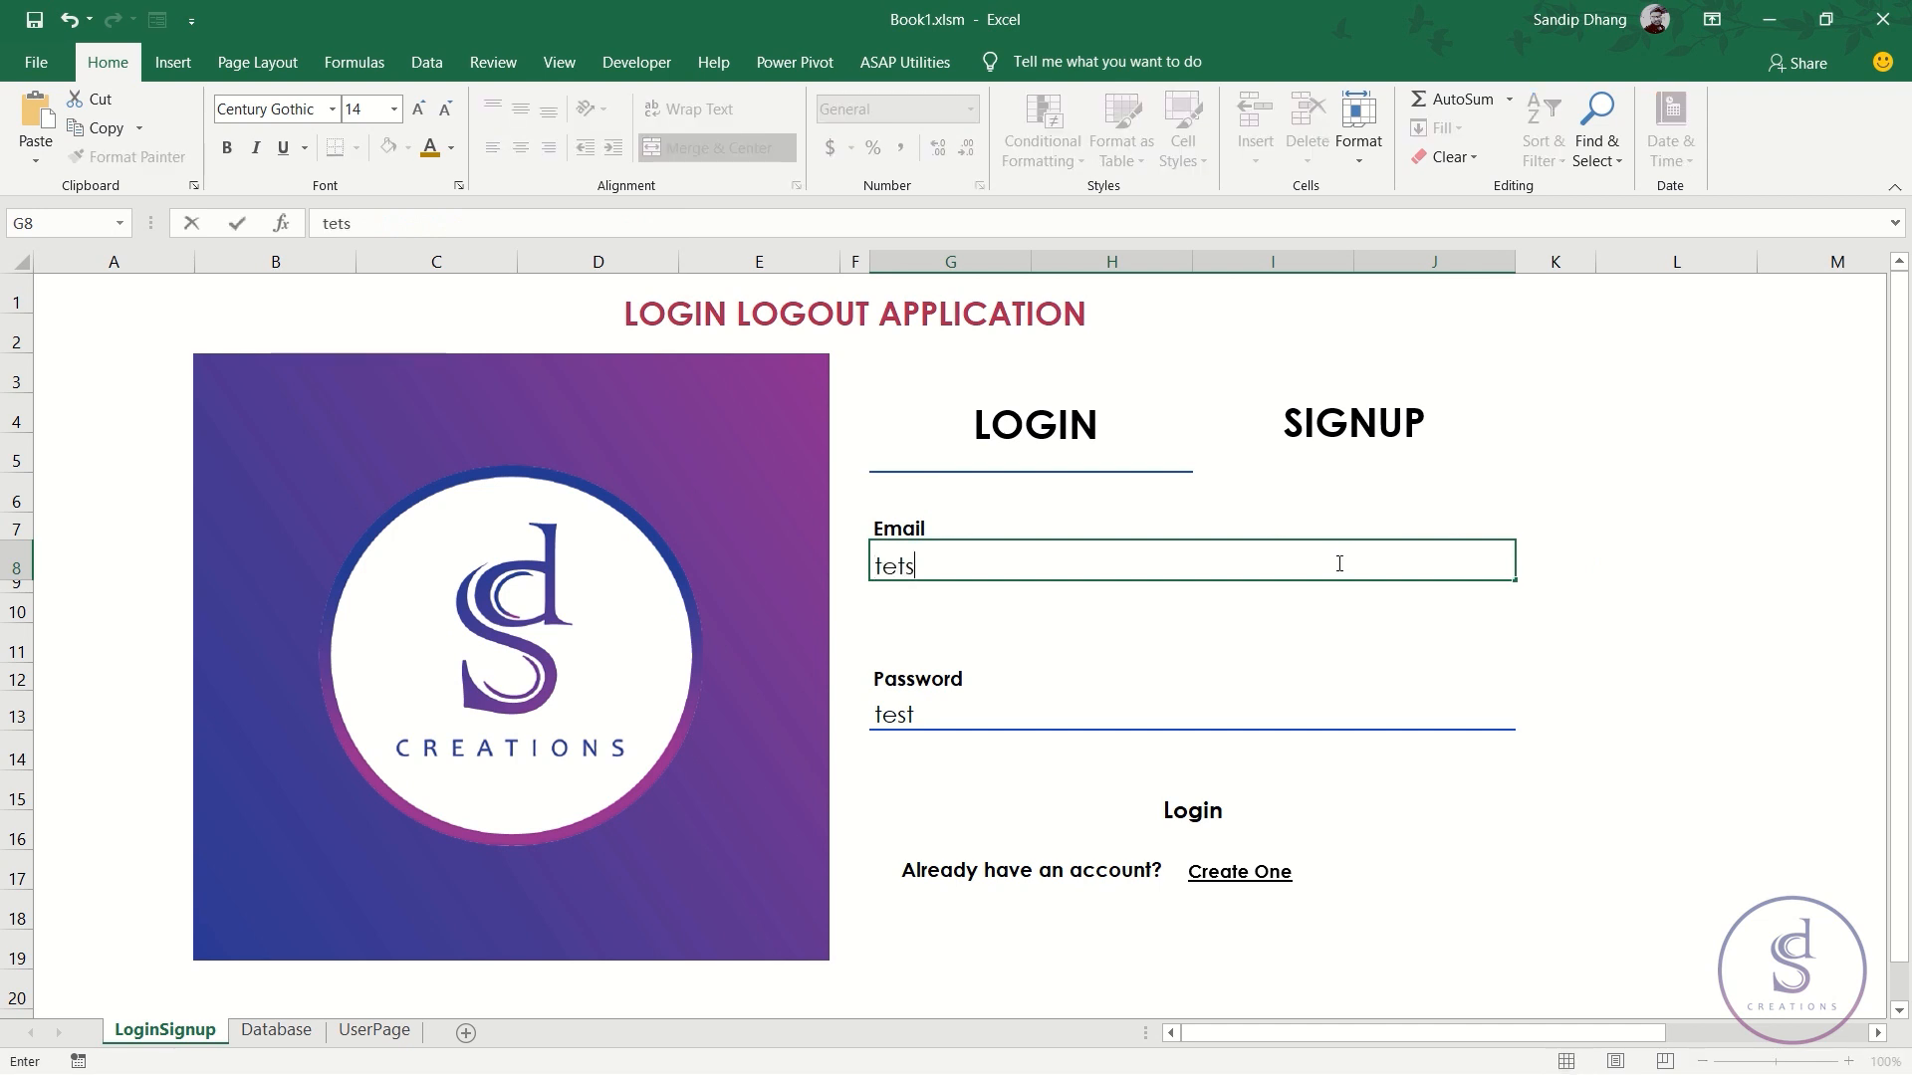
pyautogui.press('BackSpace')
pyautogui.press('BackSpace')
pyautogui.write('st')
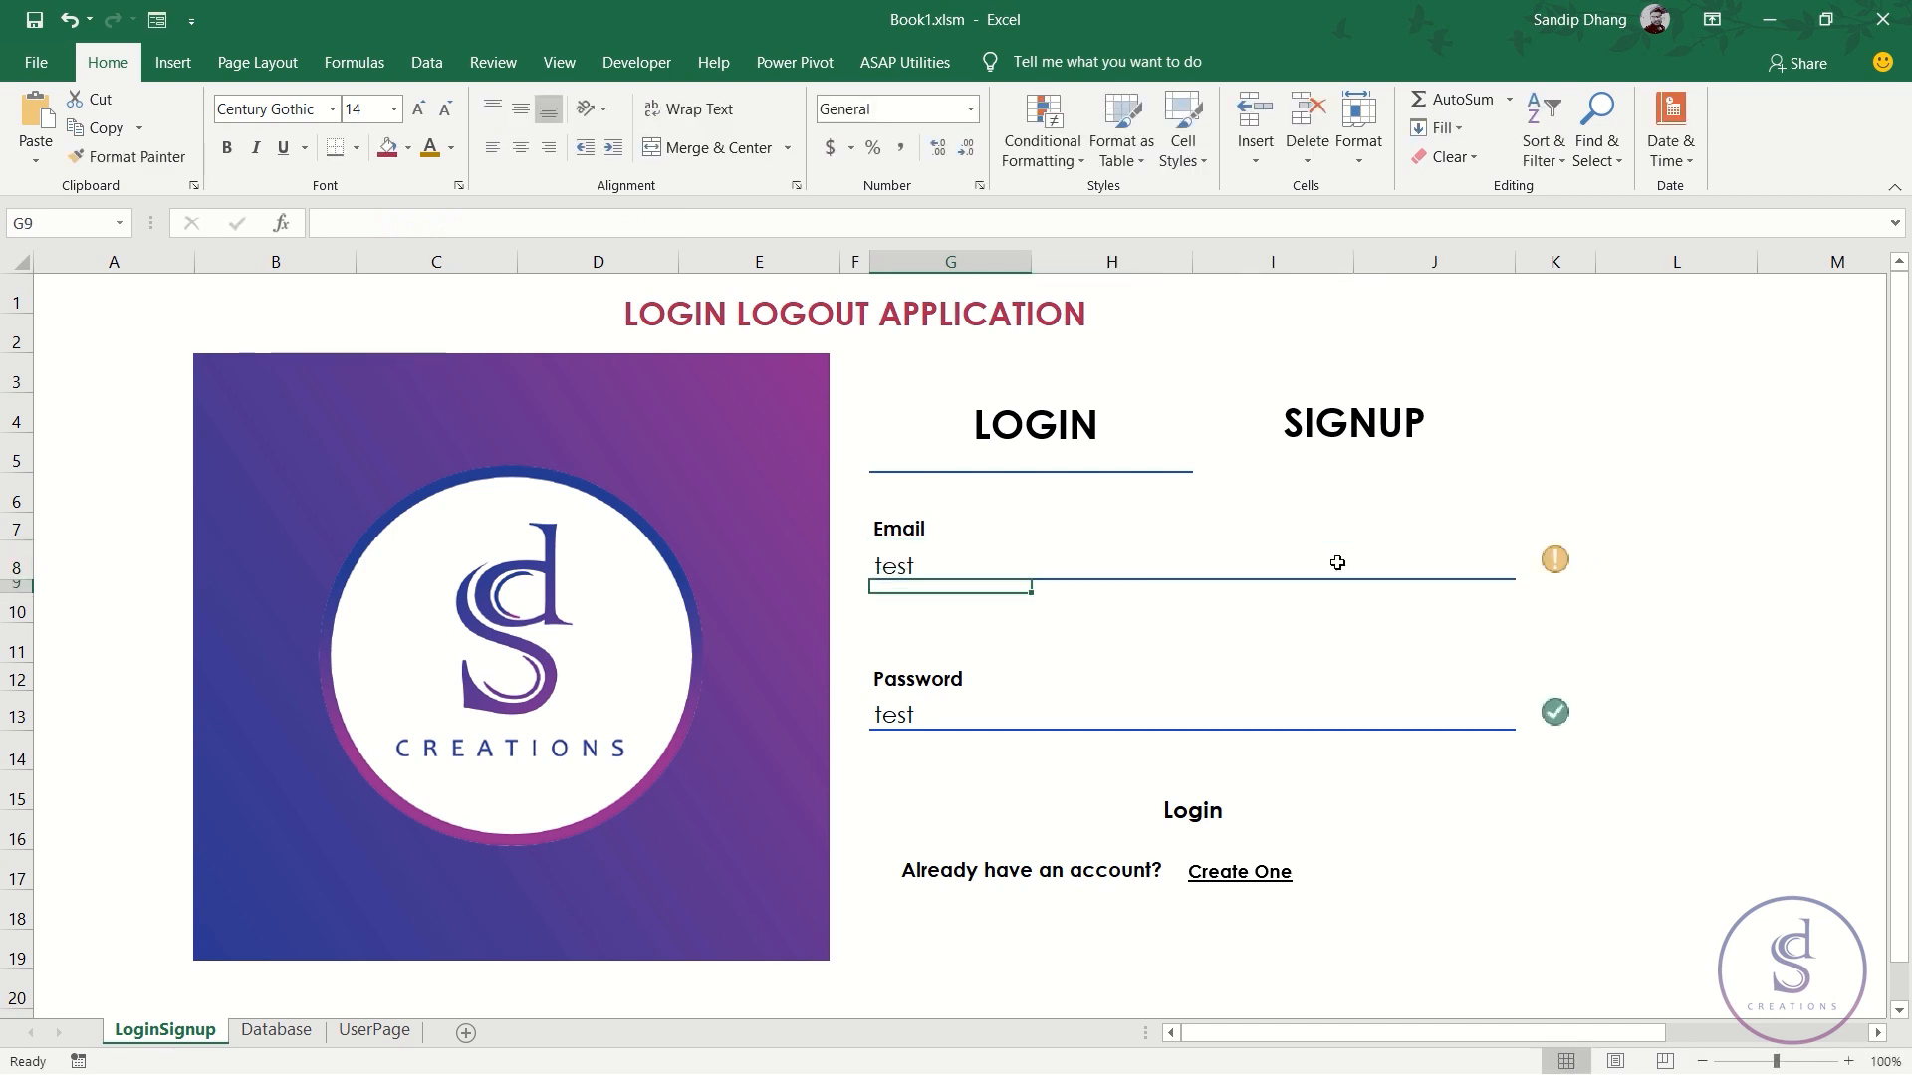
pyautogui.click(1337, 563)
# - Edit K8's icon rule: orange warning for 1 or more, green check for 0
pyautogui.click(1549, 566)
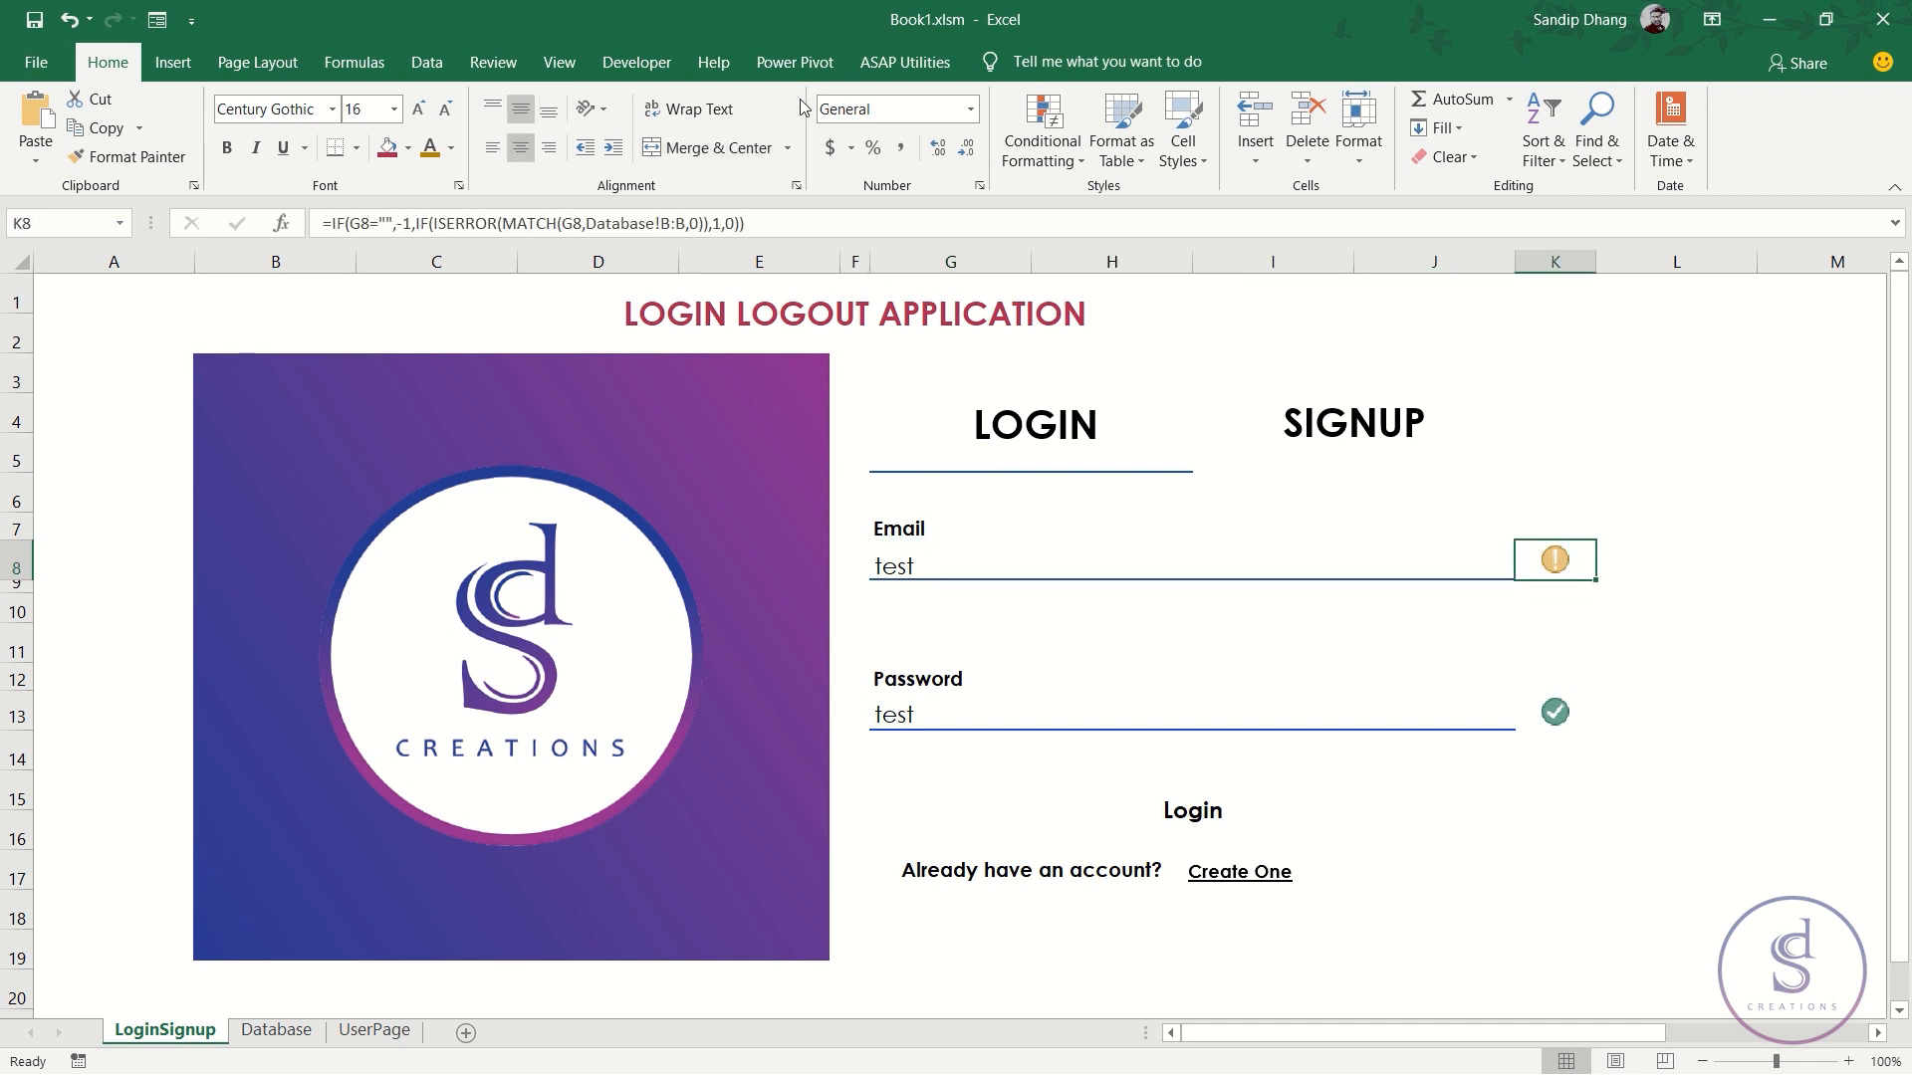
pyautogui.click(1042, 157)
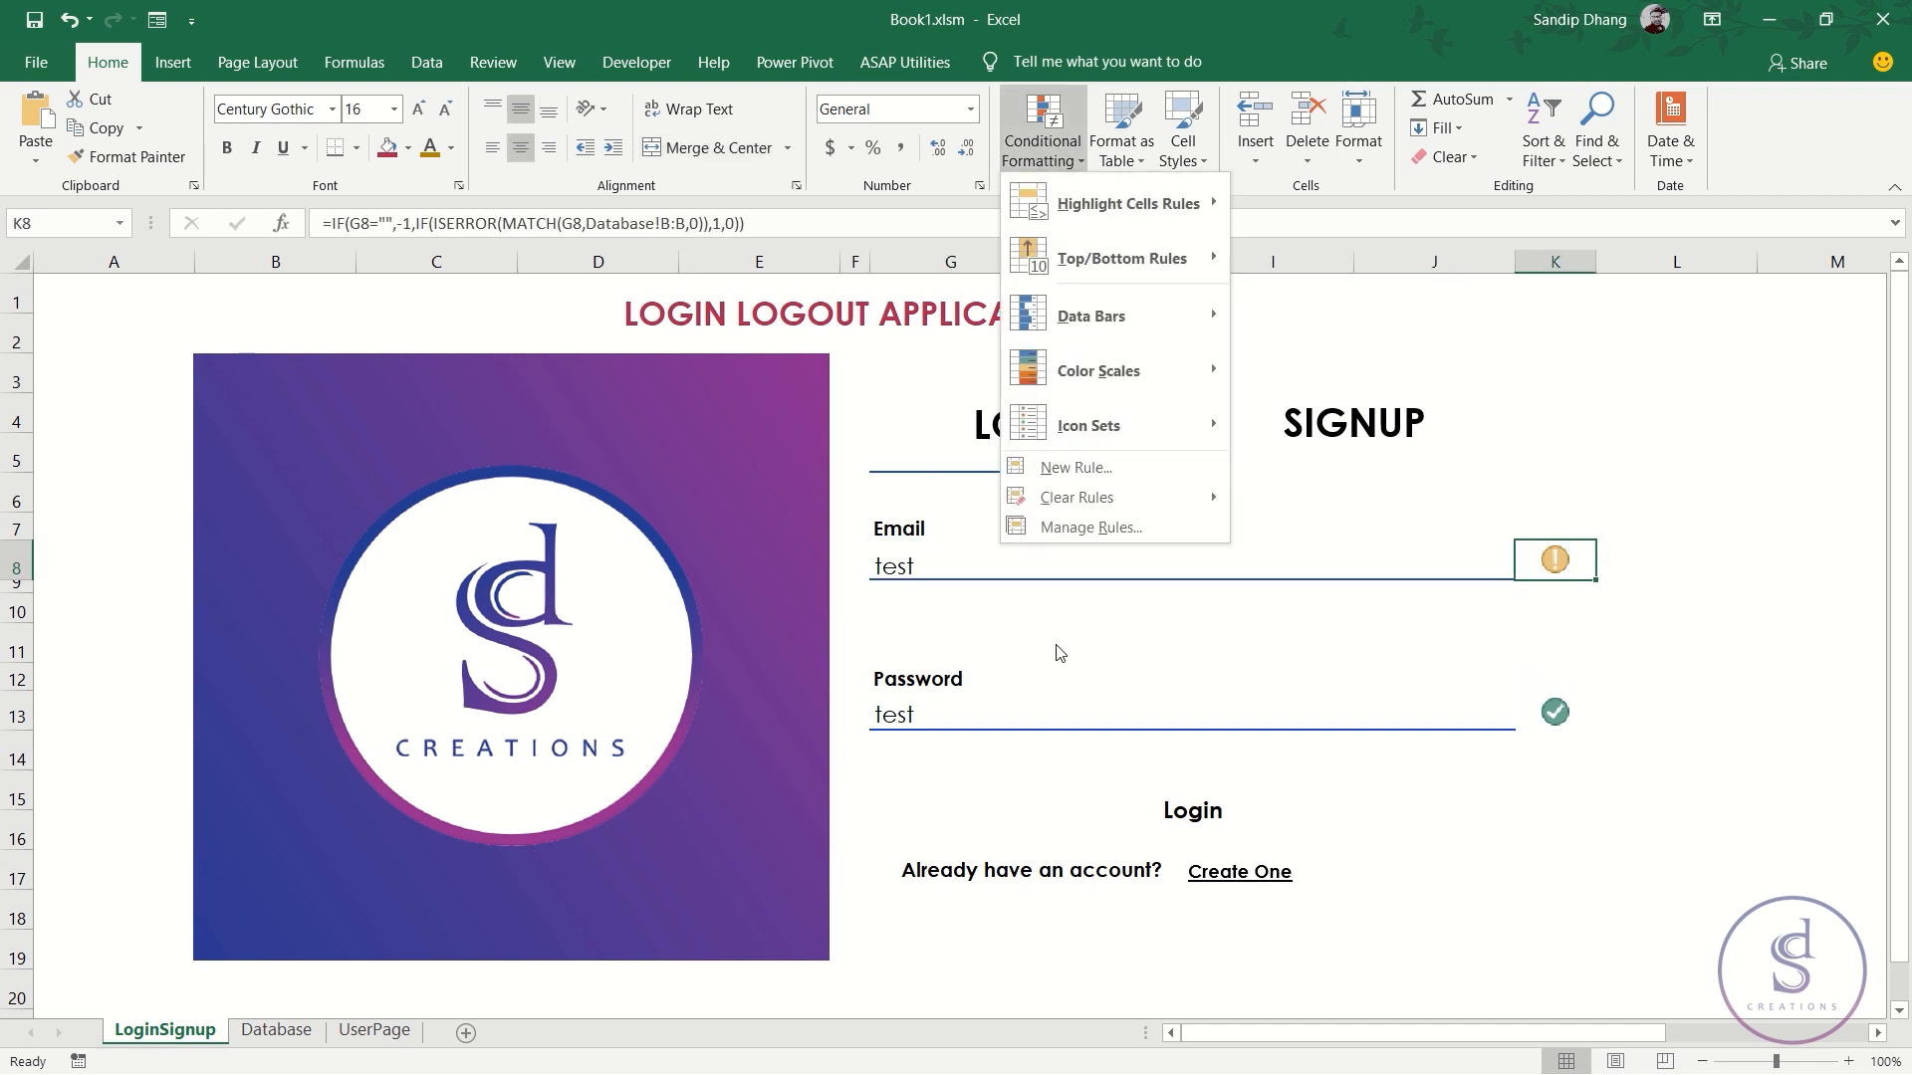
pyautogui.click(1075, 527)
pyautogui.doubleClick(904, 587)
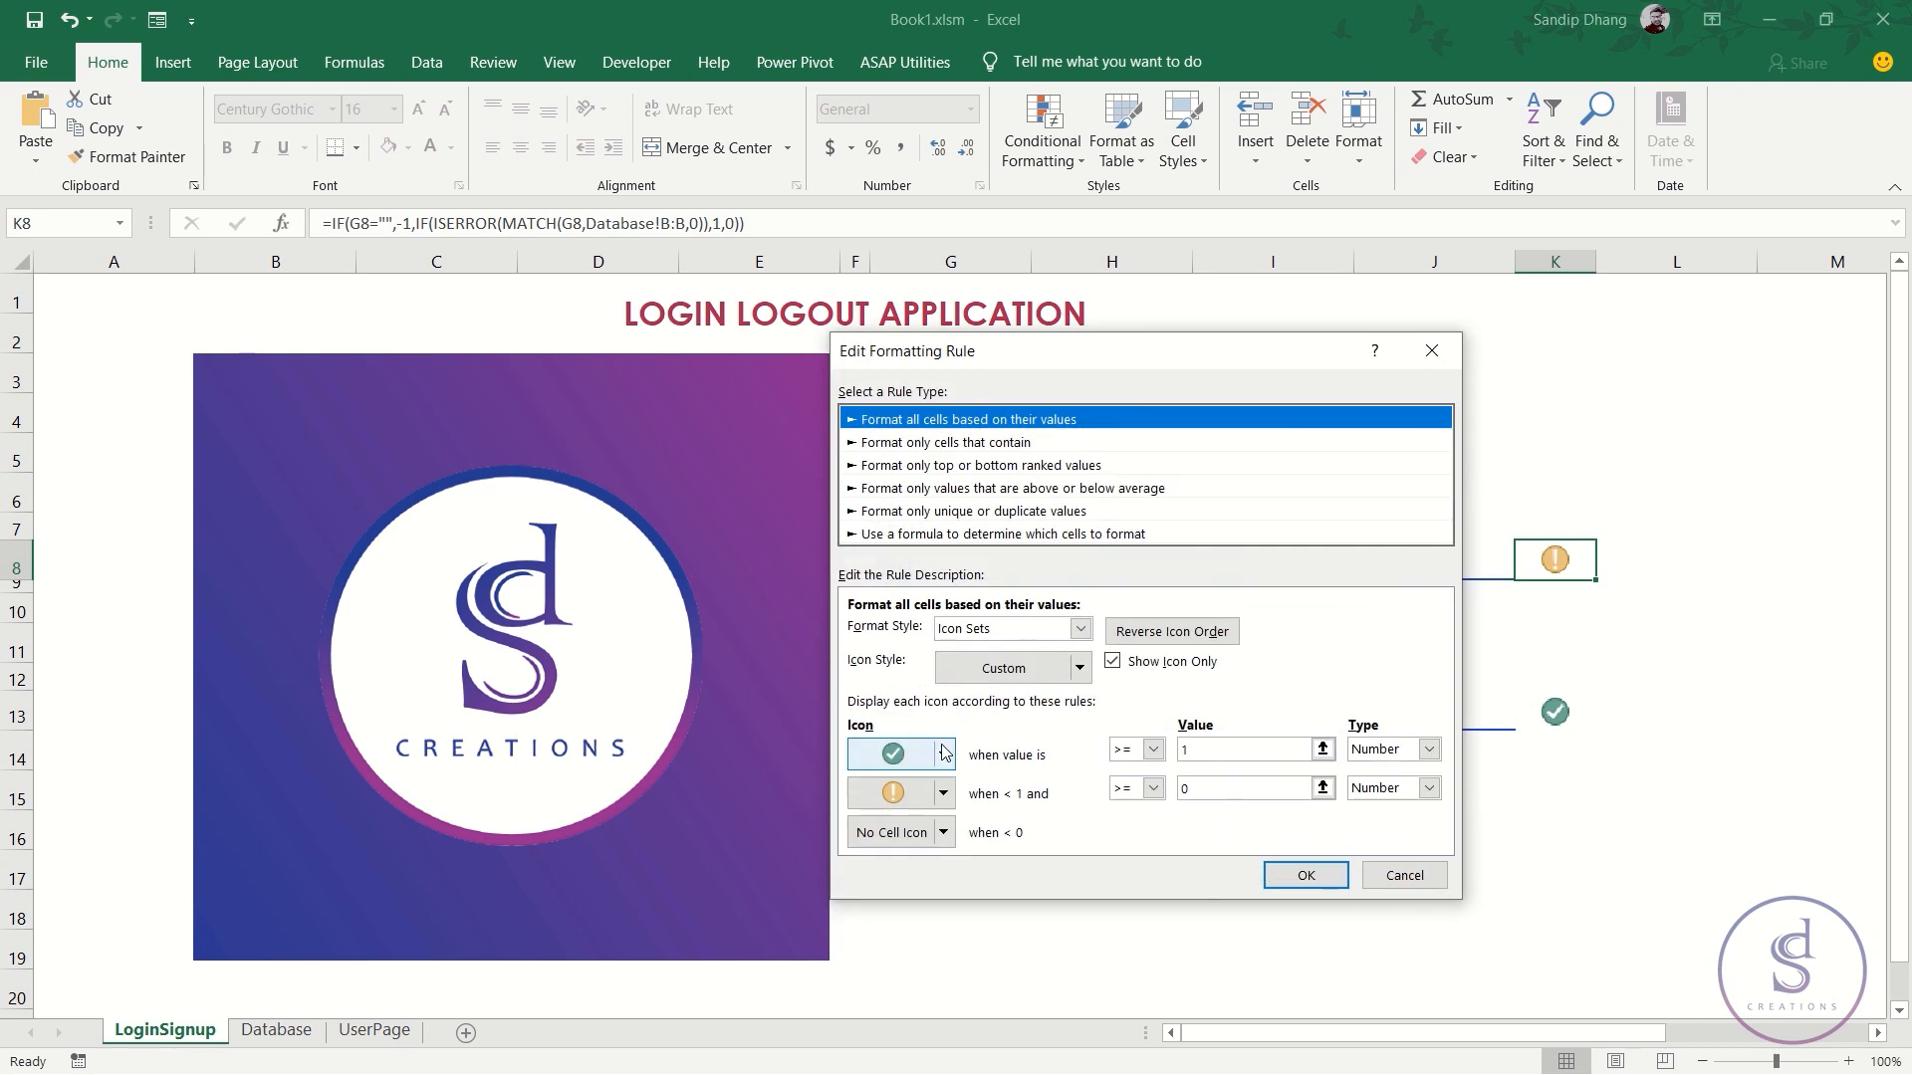
pyautogui.click(943, 754)
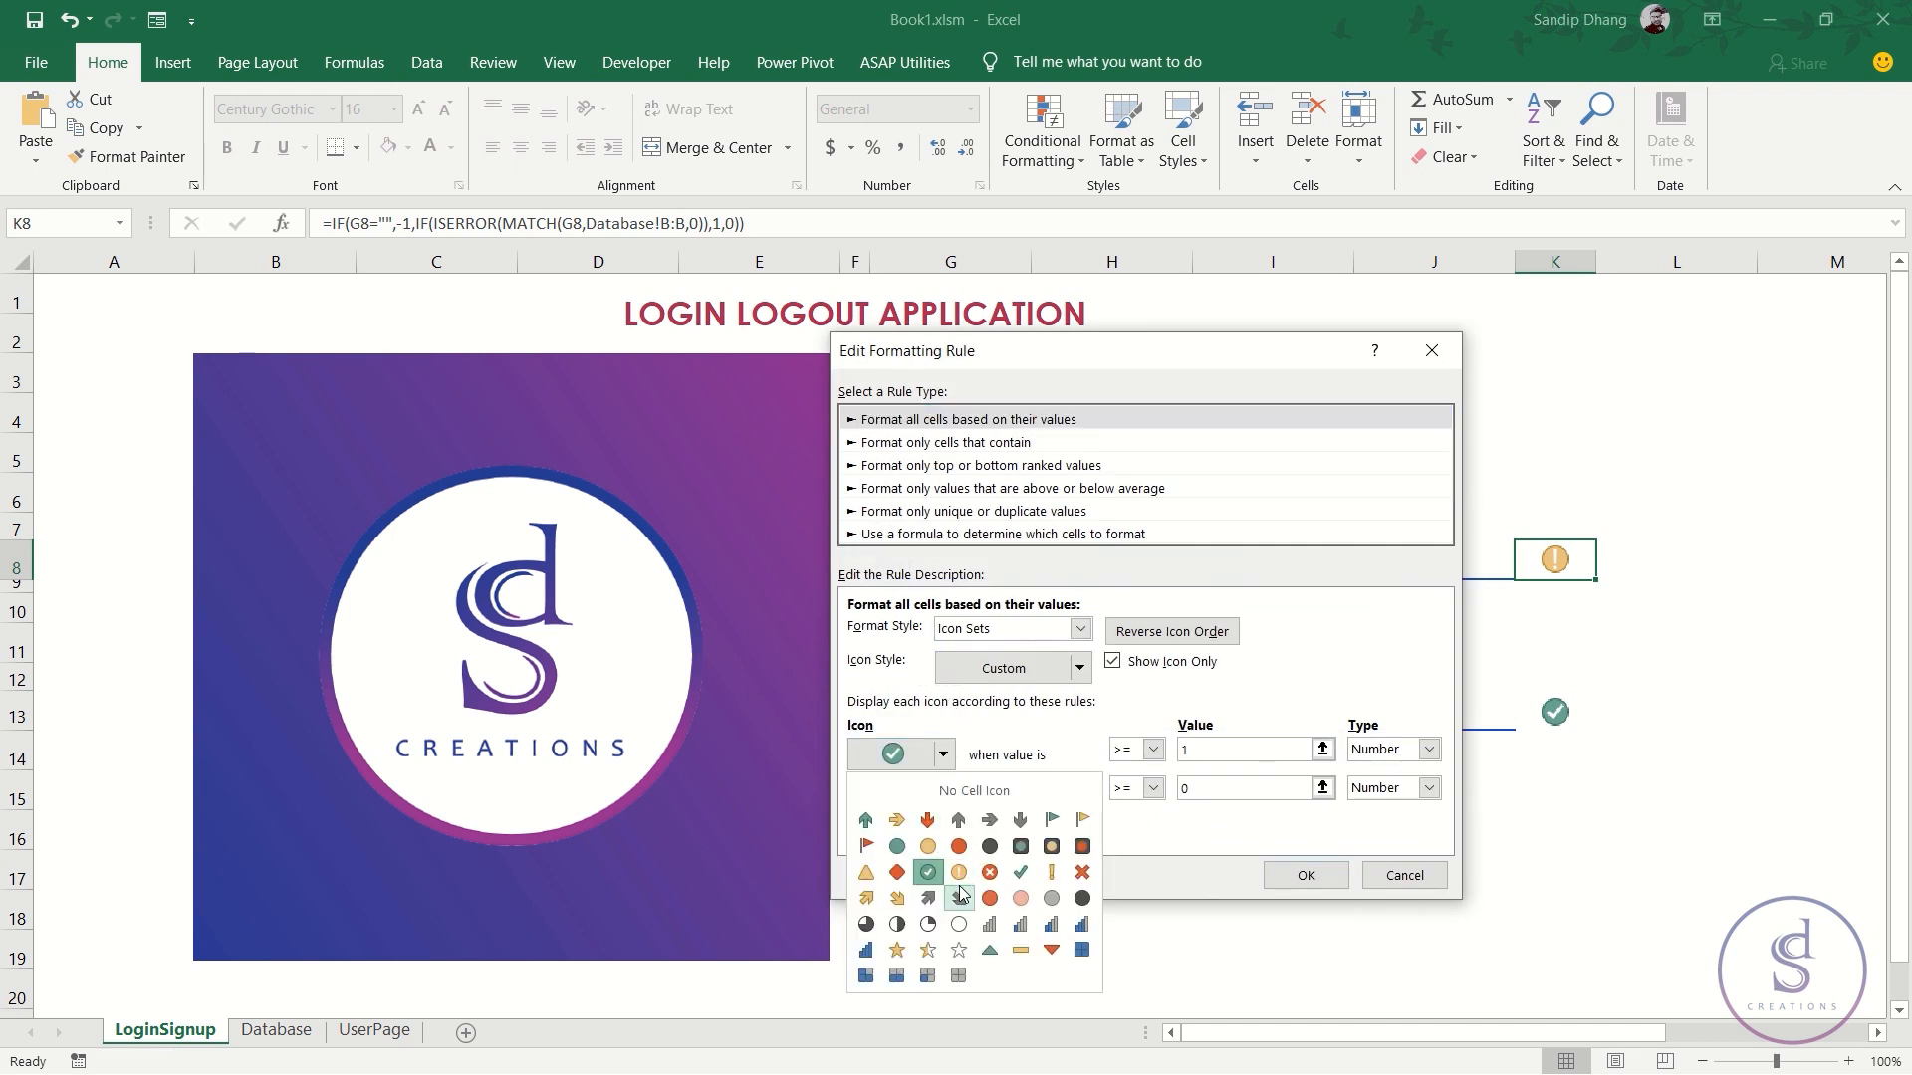
pyautogui.click(959, 873)
pyautogui.click(942, 793)
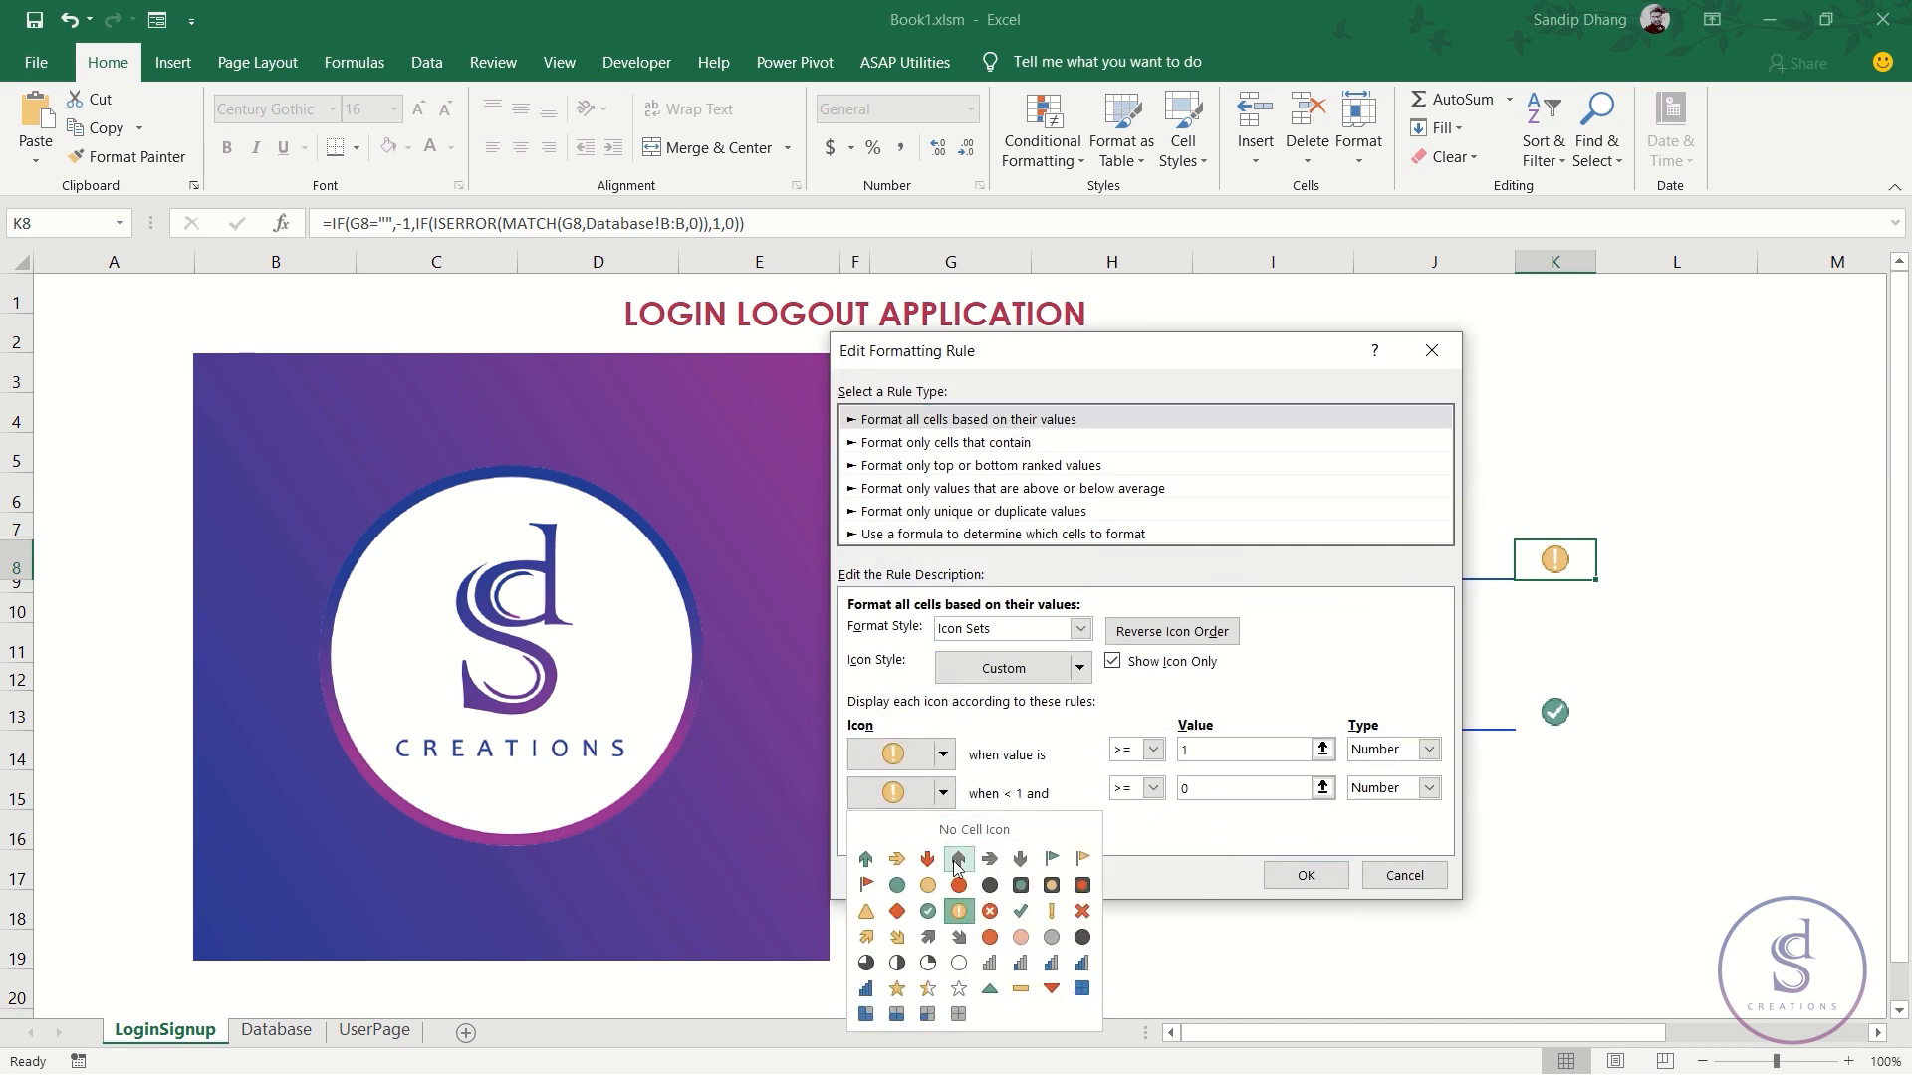
pyautogui.click(927, 911)
pyautogui.click(1299, 876)
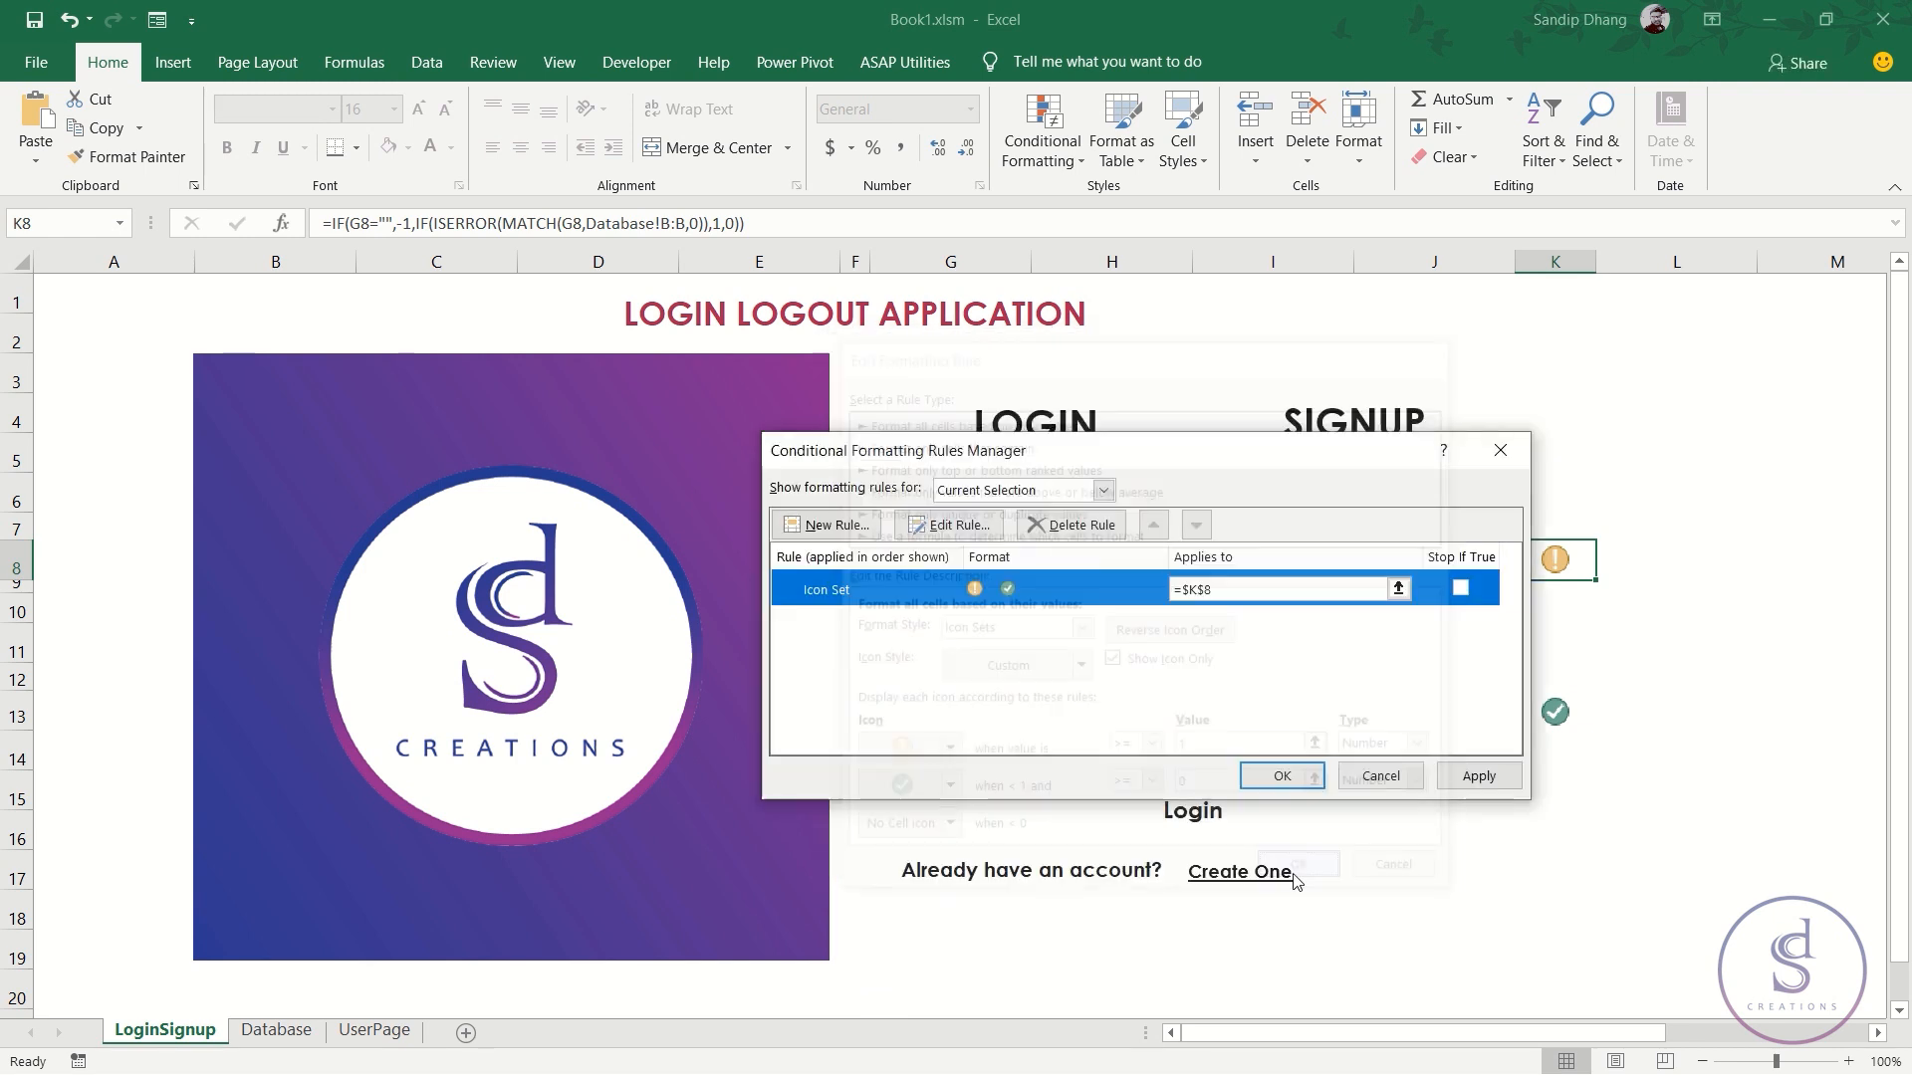
pyautogui.click(1473, 776)
pyautogui.moveTo(1290, 448); pyautogui.dragTo(576, 404)
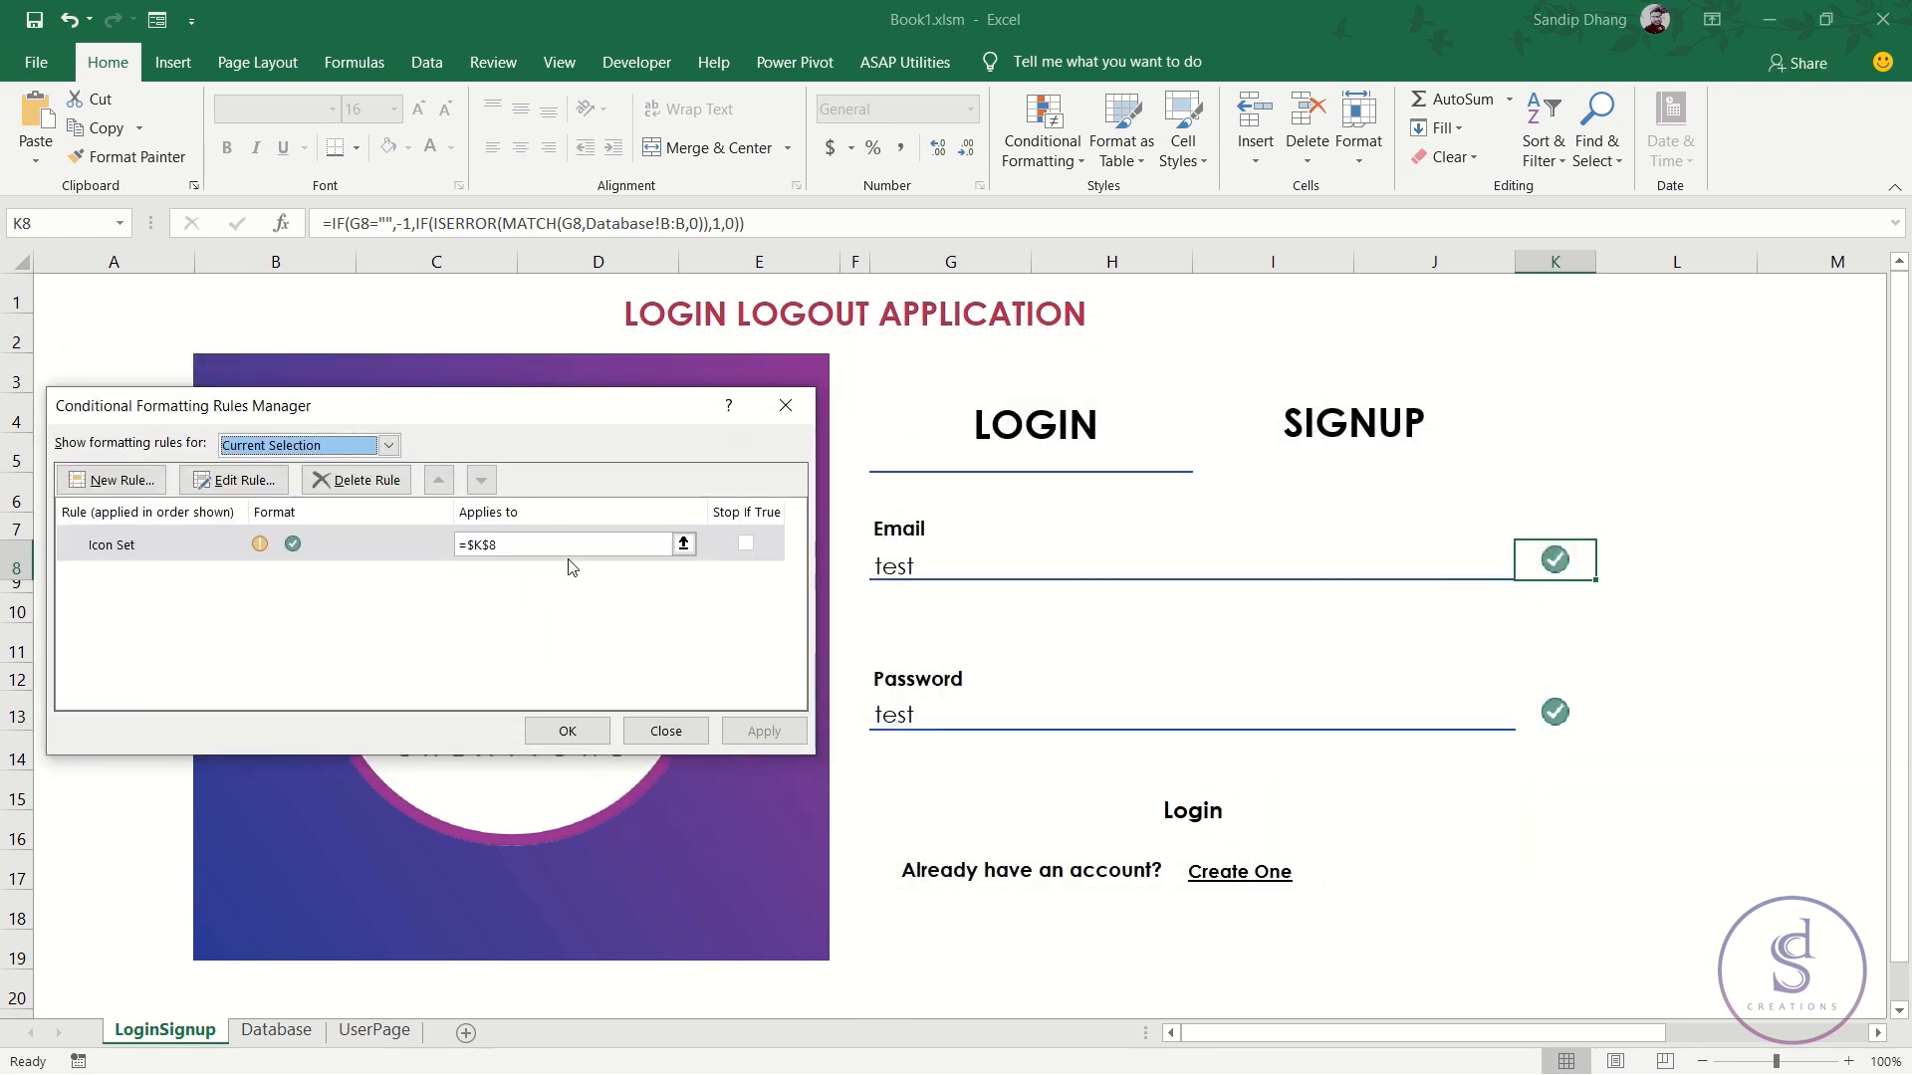
pyautogui.click(566, 731)
# - Enter 'sasas' as the email in G8 and check the result cells
pyautogui.click(994, 562)
pyautogui.write('sasas')
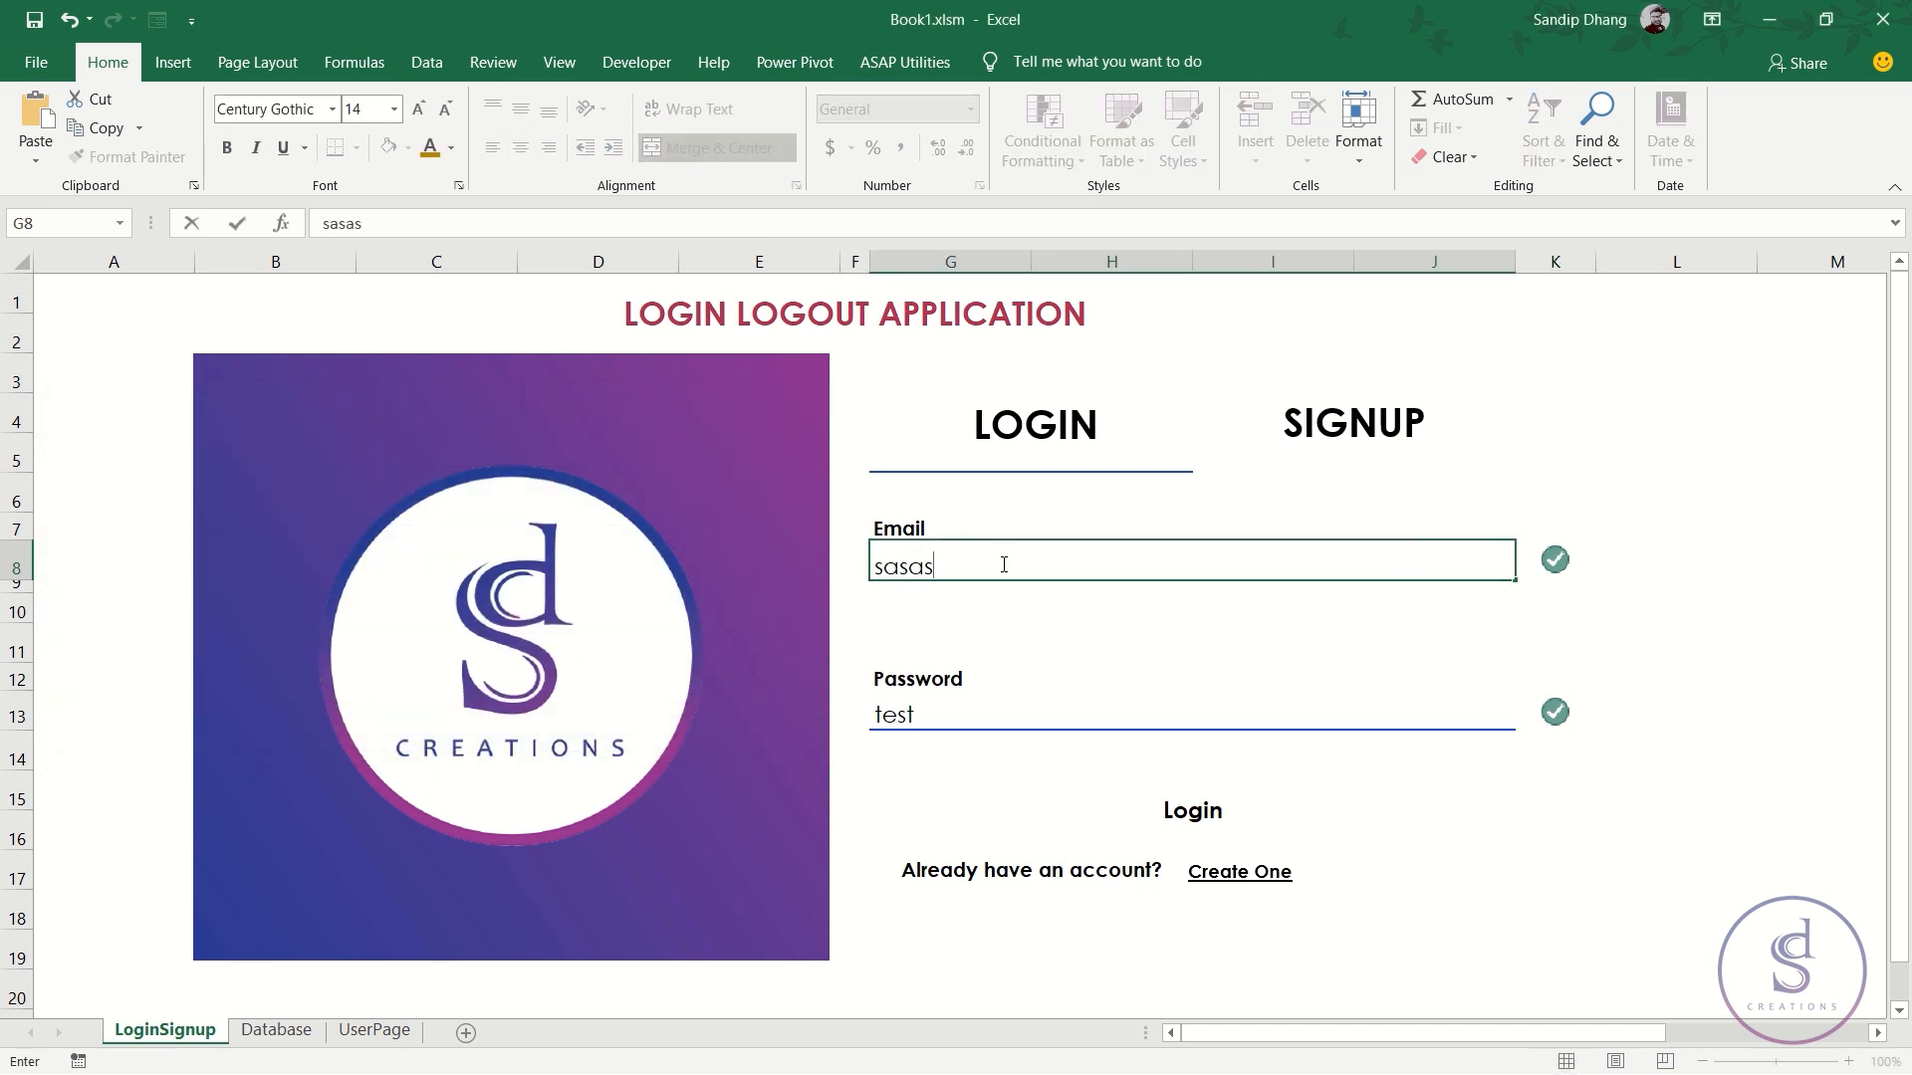
pyautogui.hotkey('ctrl', 'Return')
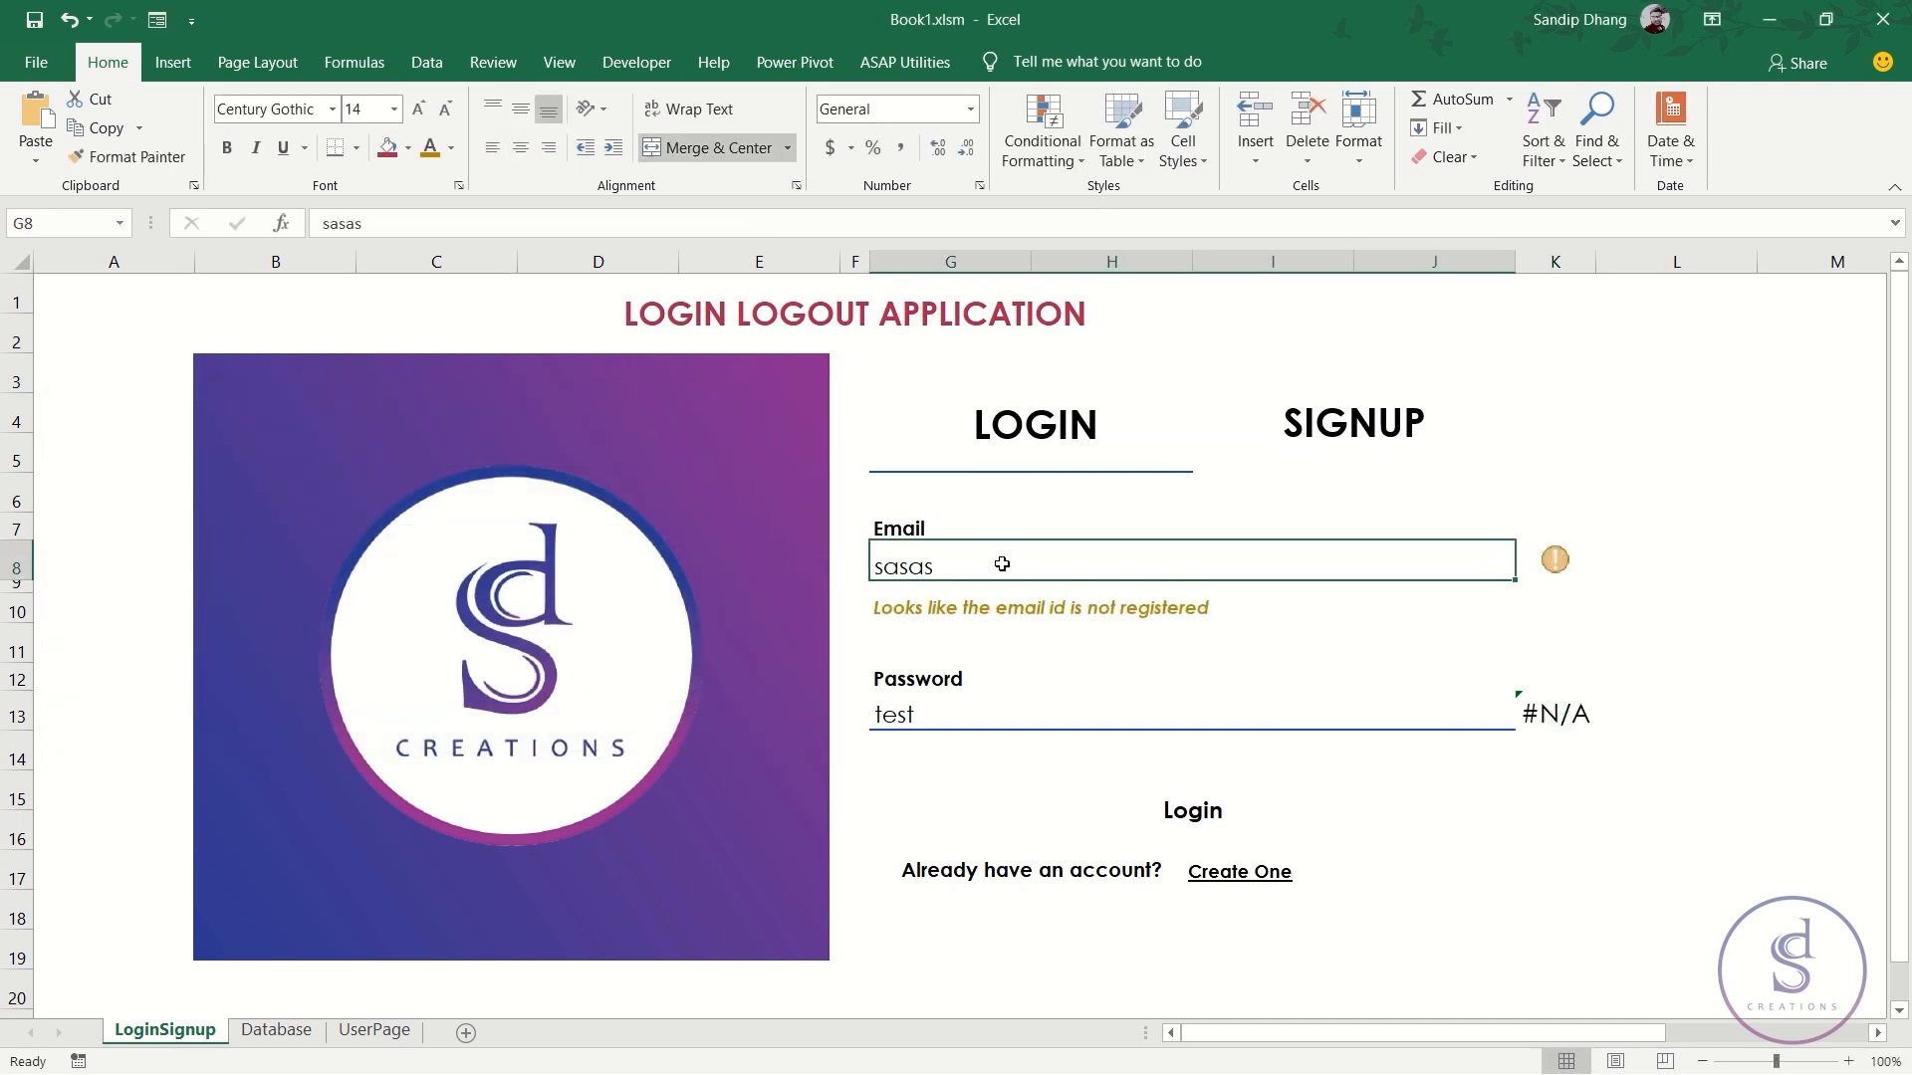
pyautogui.press('Right')
pyautogui.press('Right')
pyautogui.press('Left')
pyautogui.press('Down')
pyautogui.press('Down')
pyautogui.press('Down')
pyautogui.press('Down')
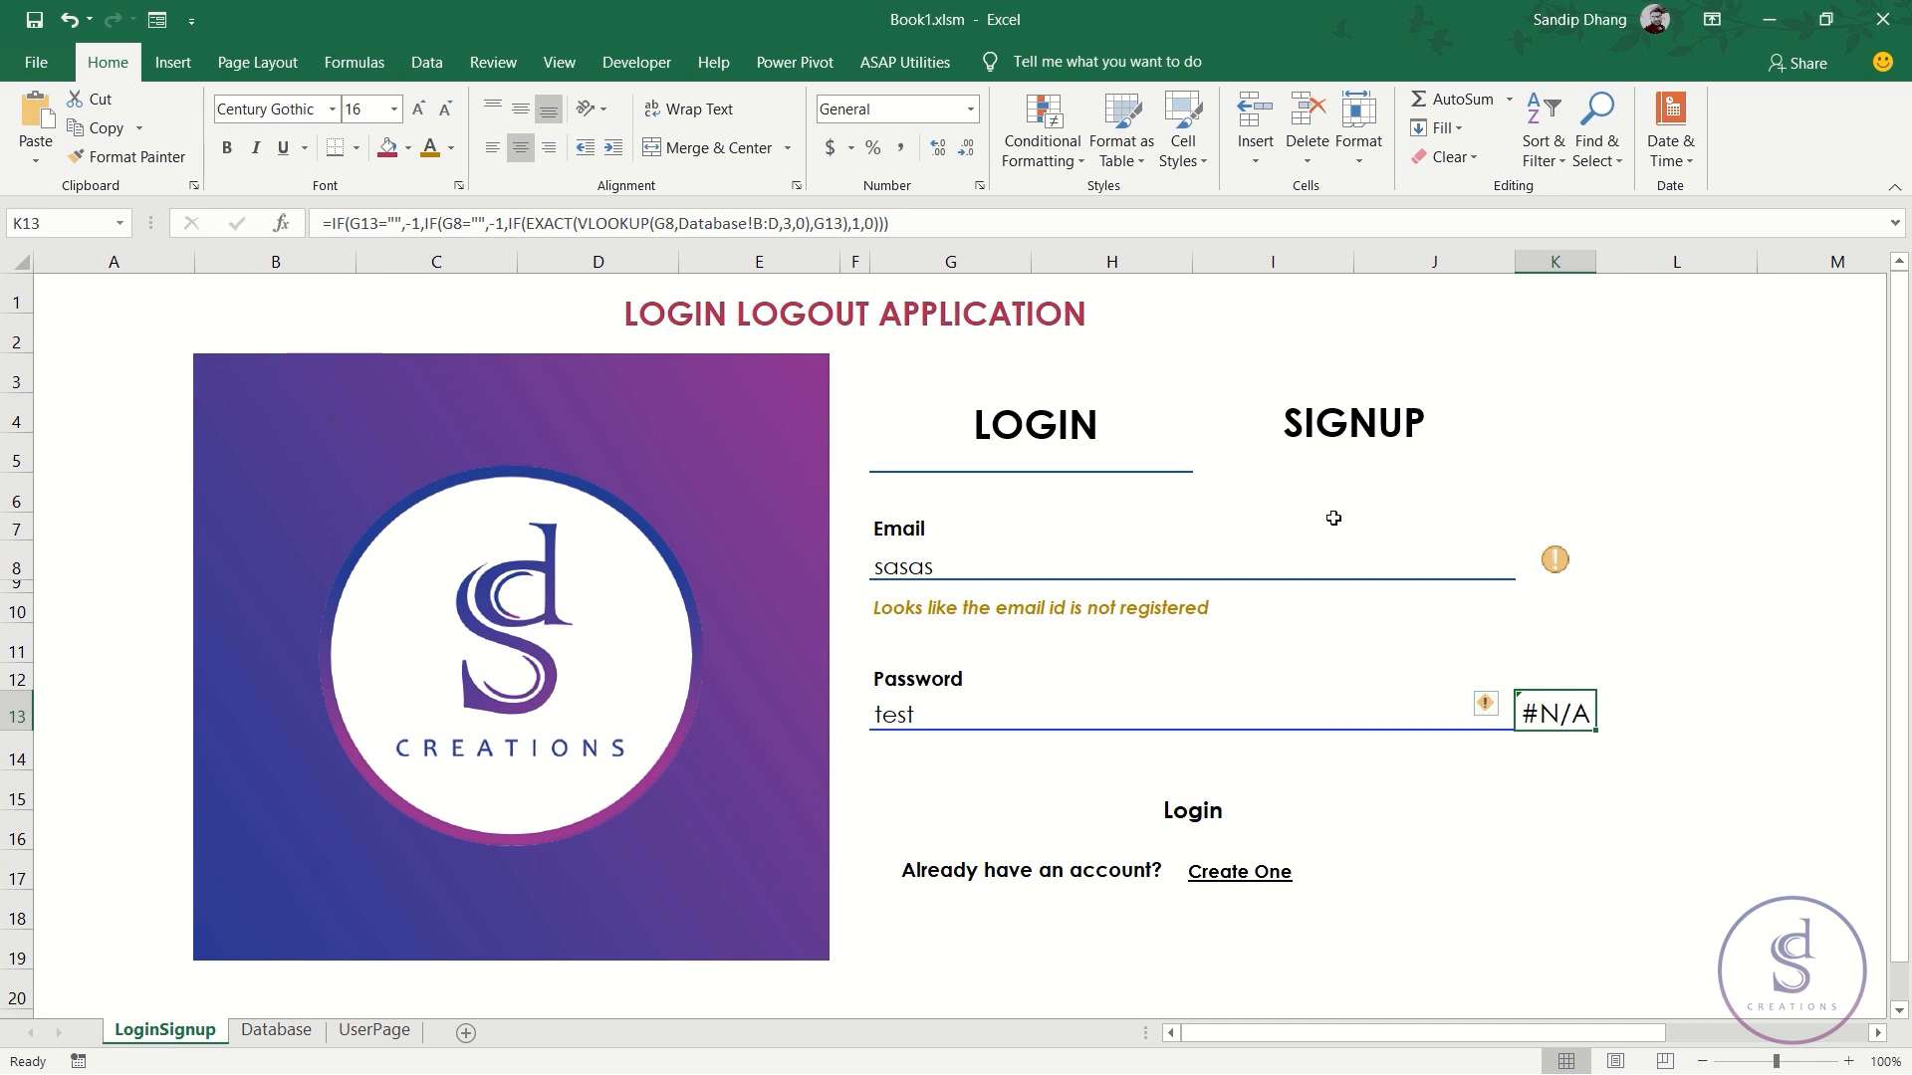
# - Inspect the K13 password check, K8 email check and G10 warning formulas
pyautogui.click(487, 221)
pyautogui.moveTo(487, 221); pyautogui.dragTo(442, 221)
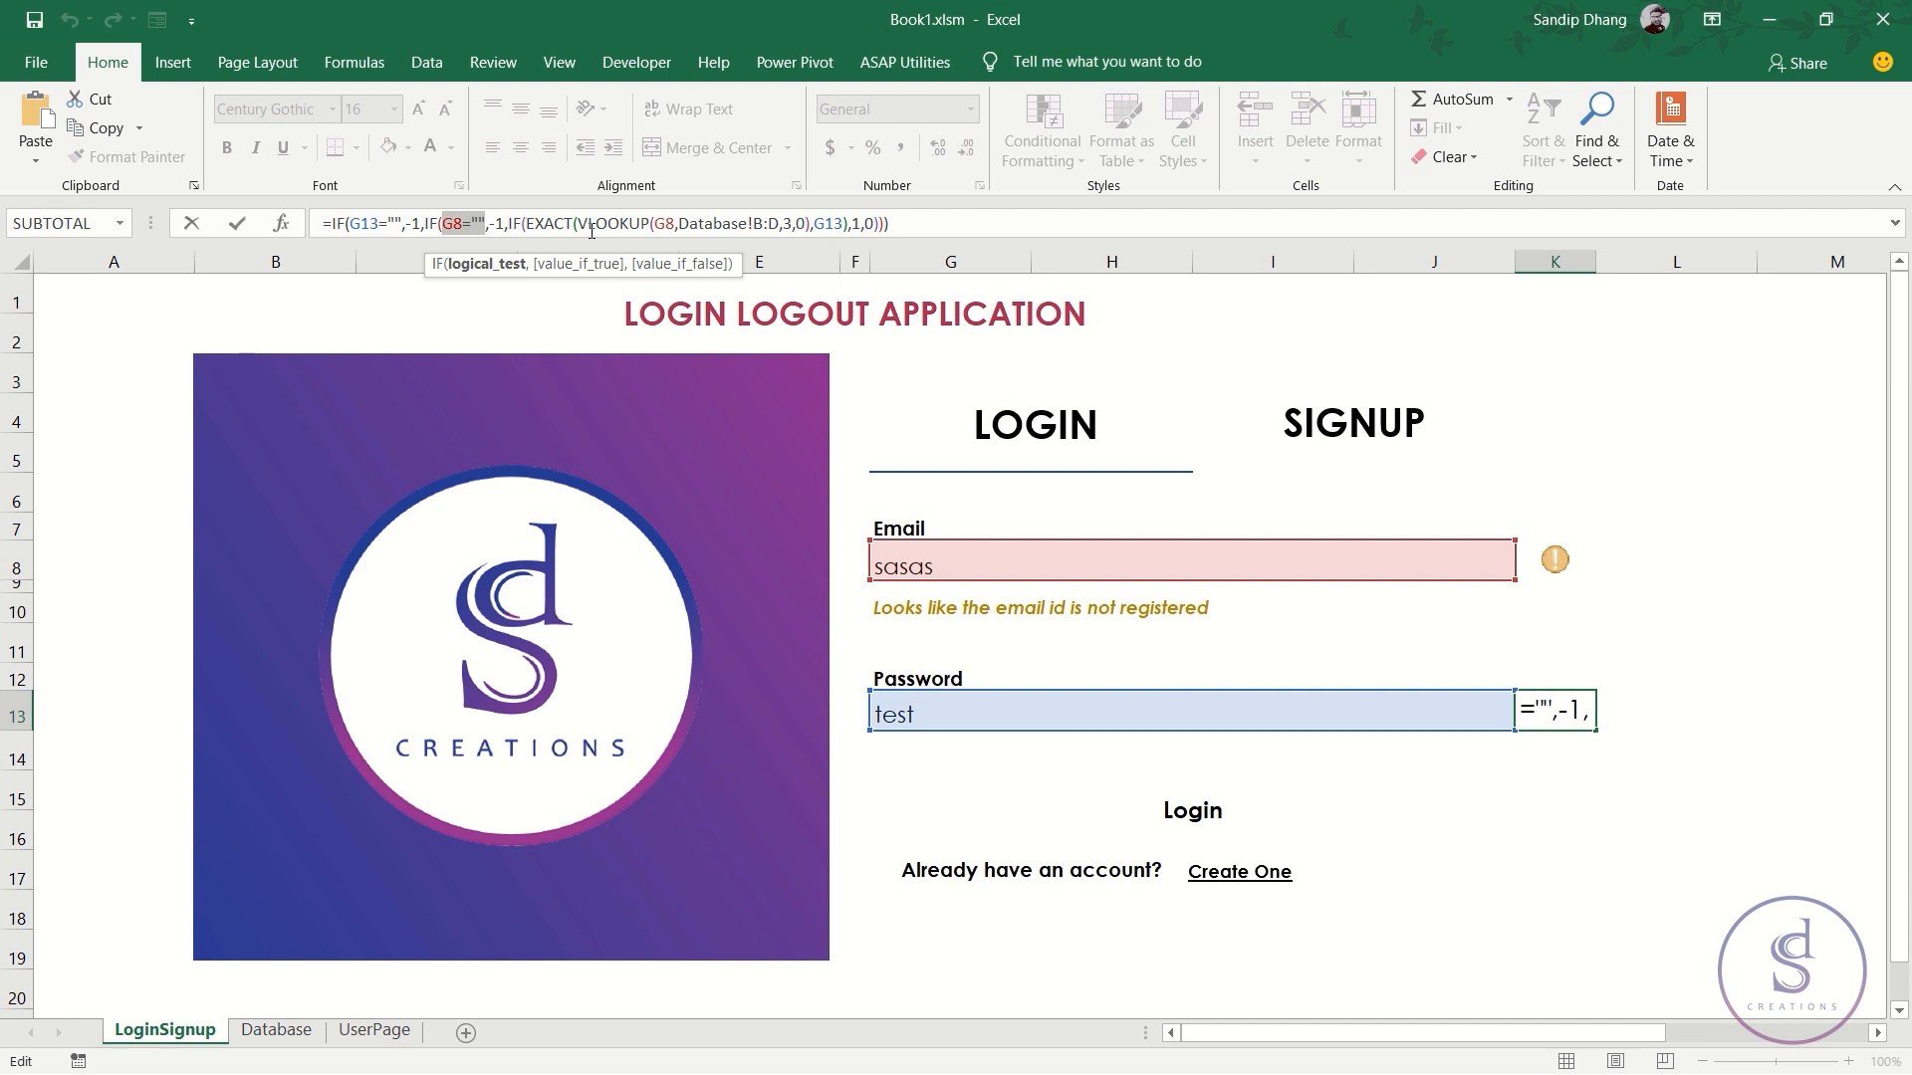
pyautogui.press('Escape')
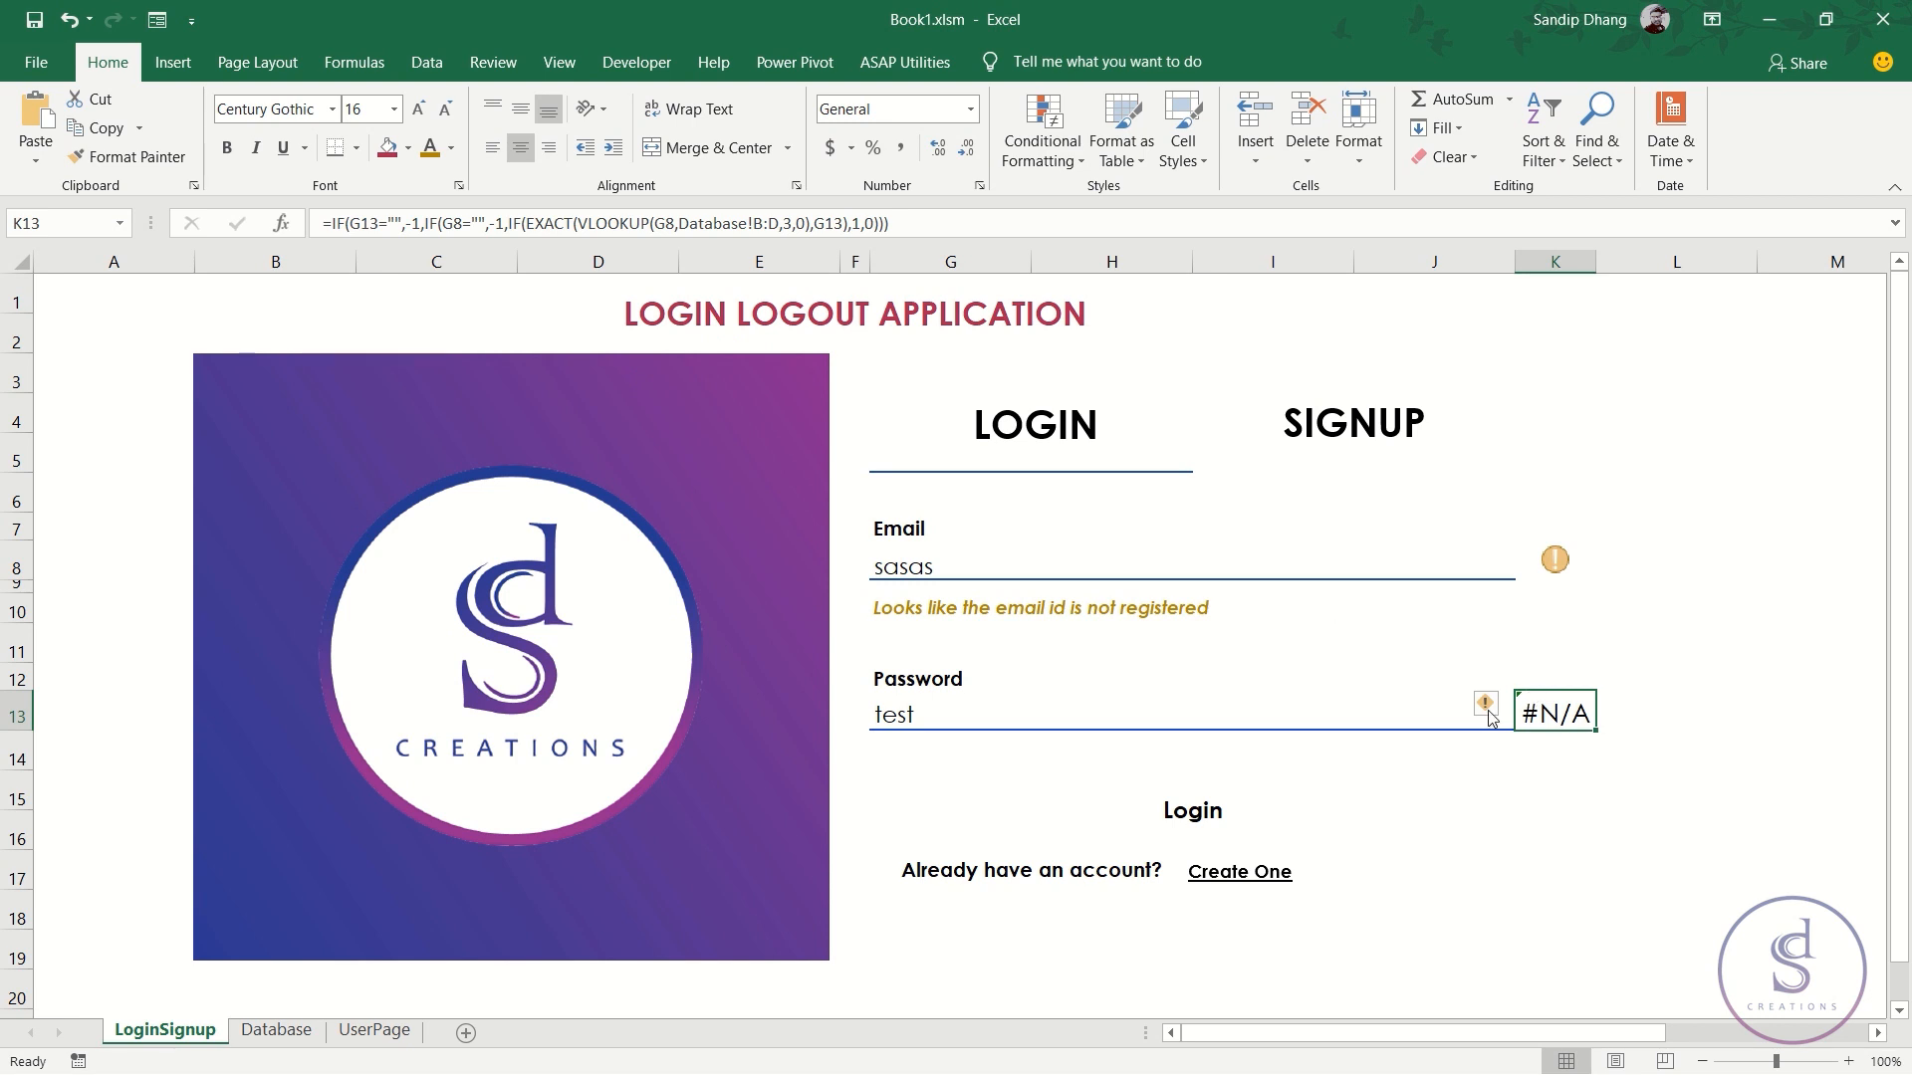
pyautogui.click(947, 567)
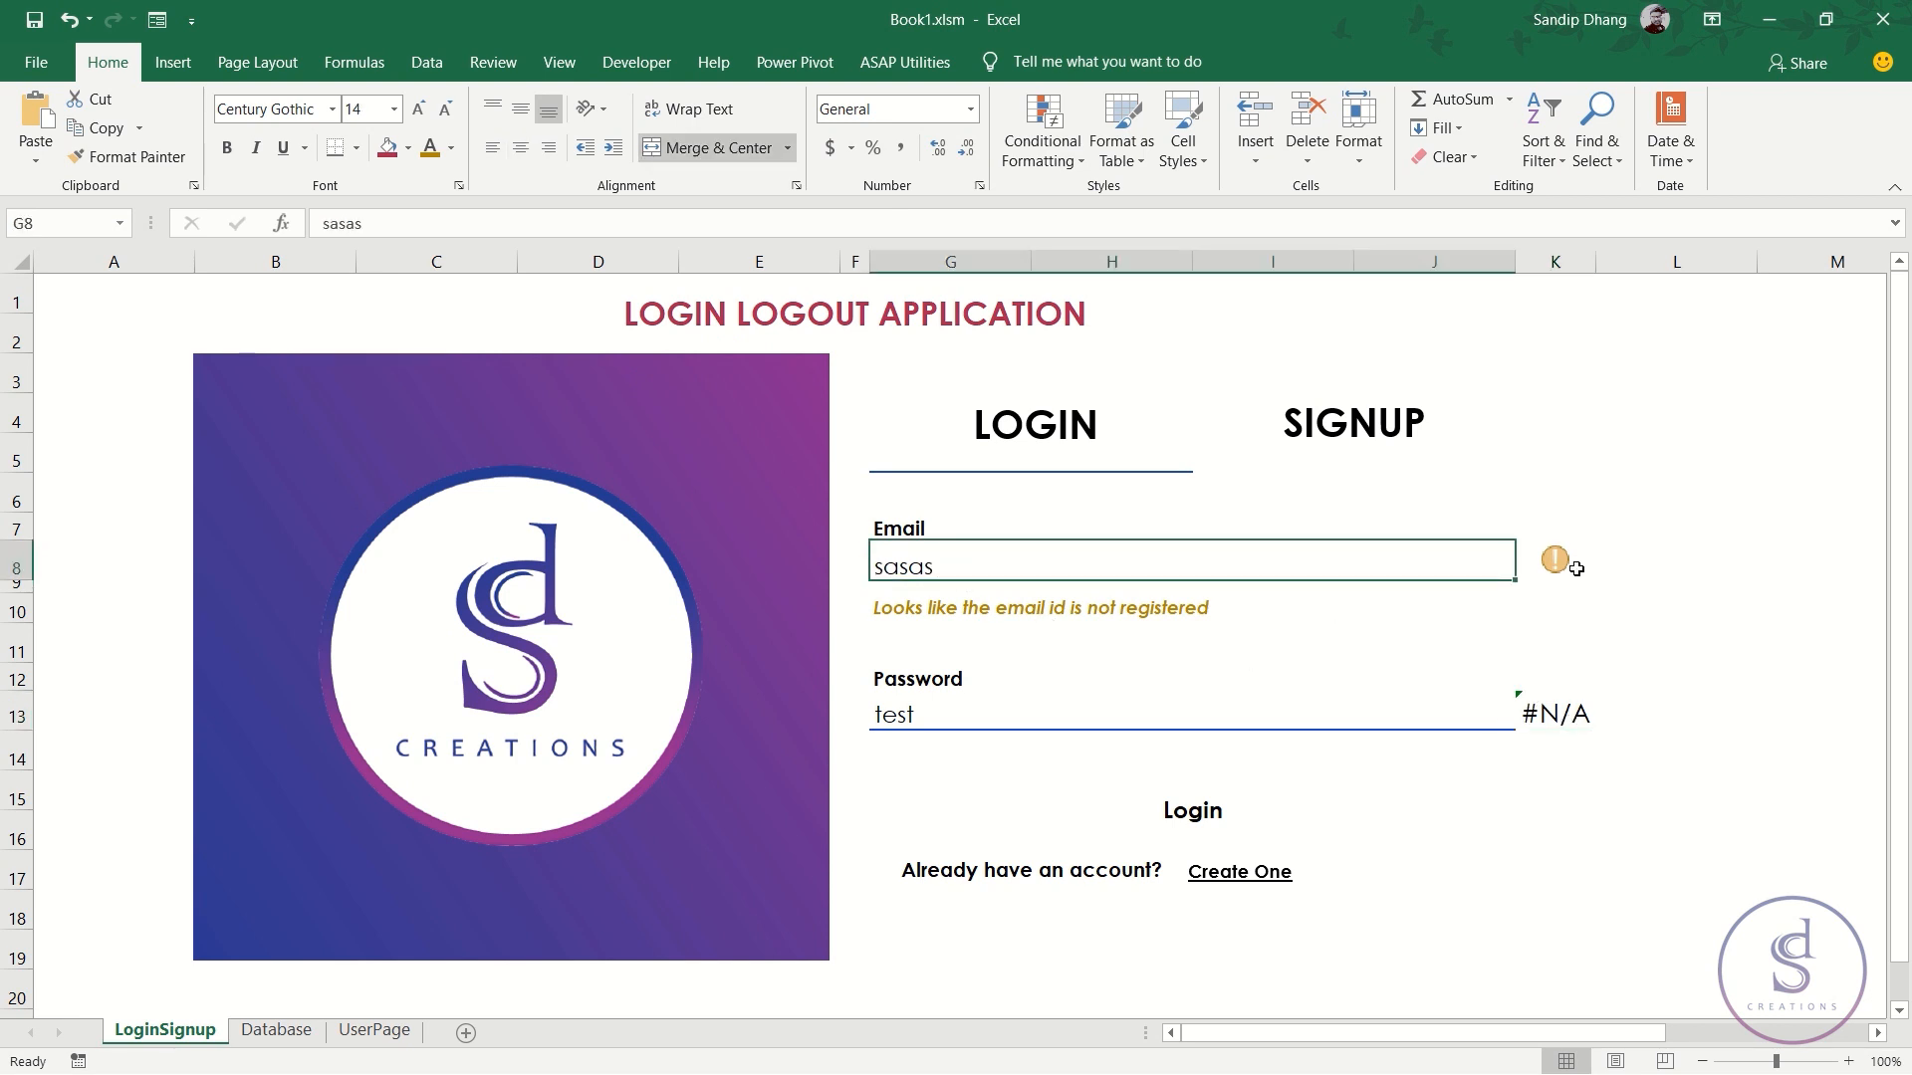
pyautogui.click(1574, 565)
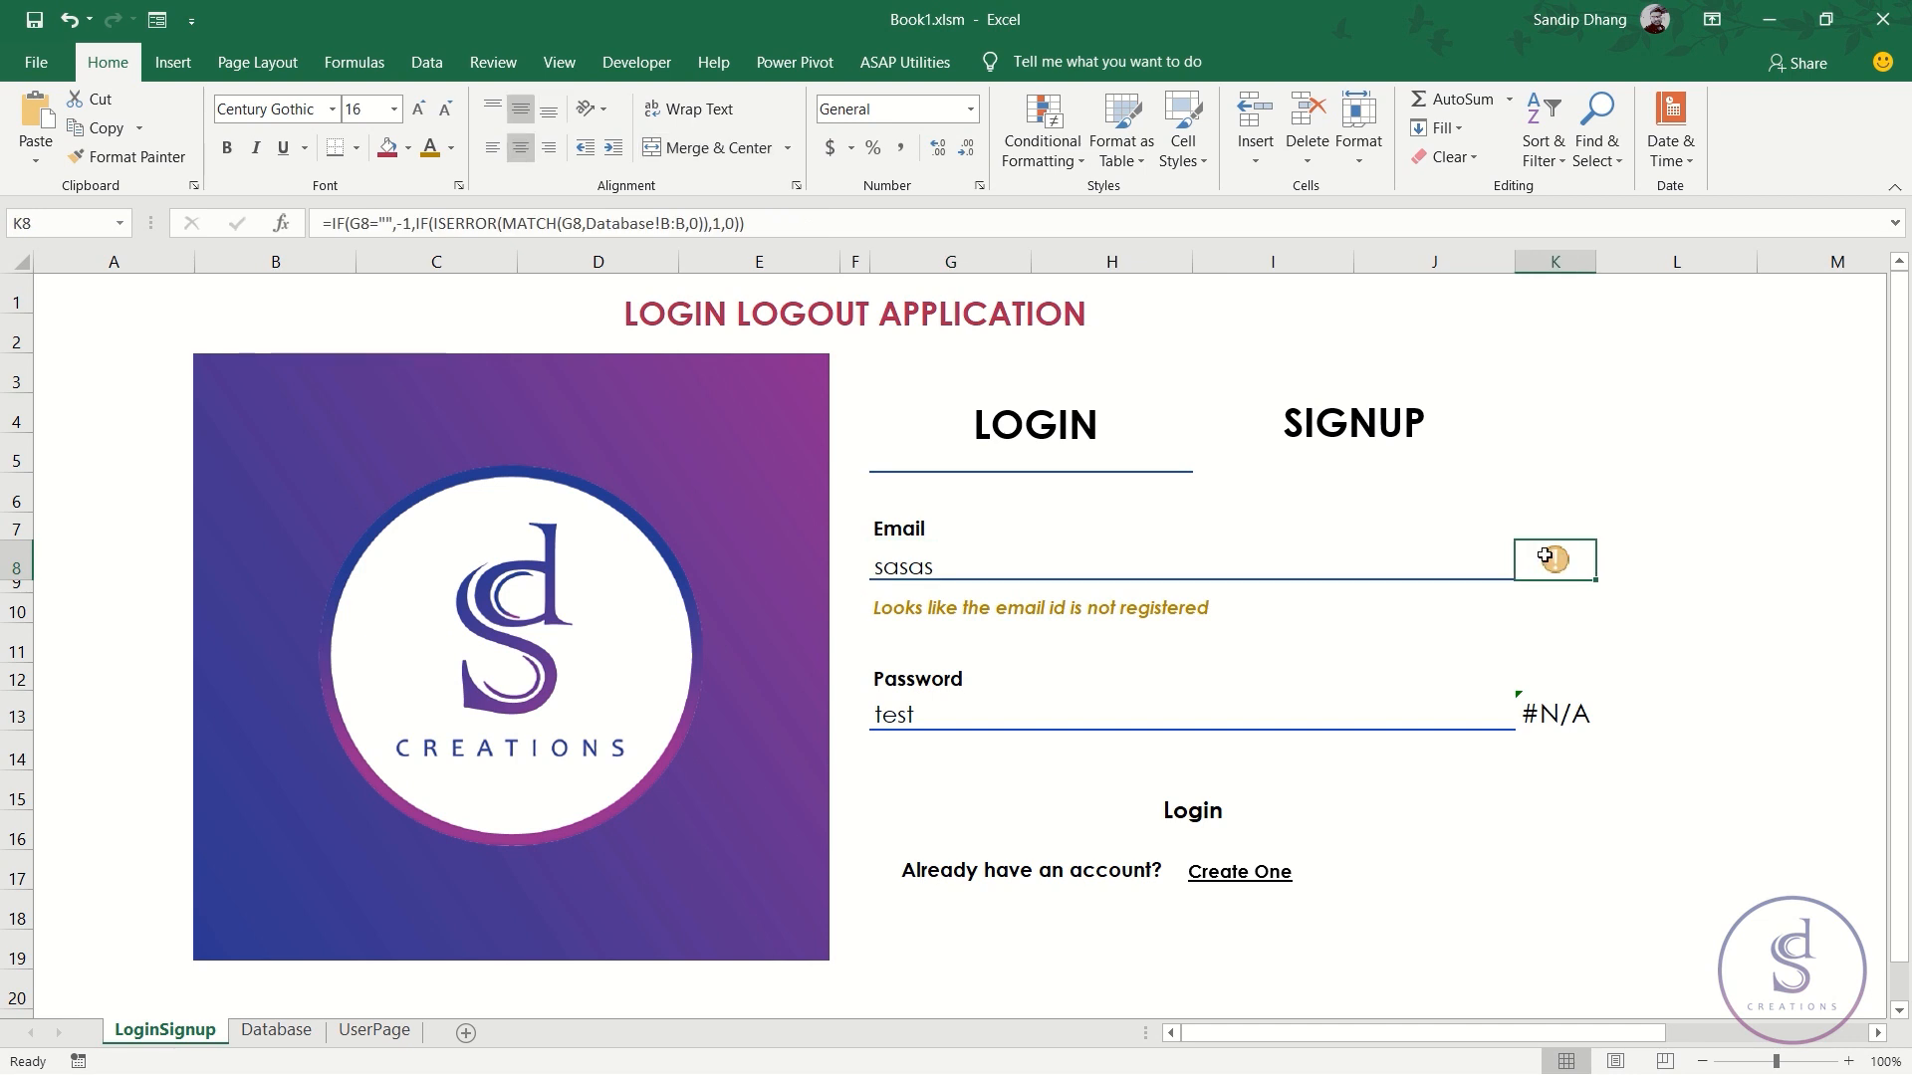
pyautogui.click(1546, 713)
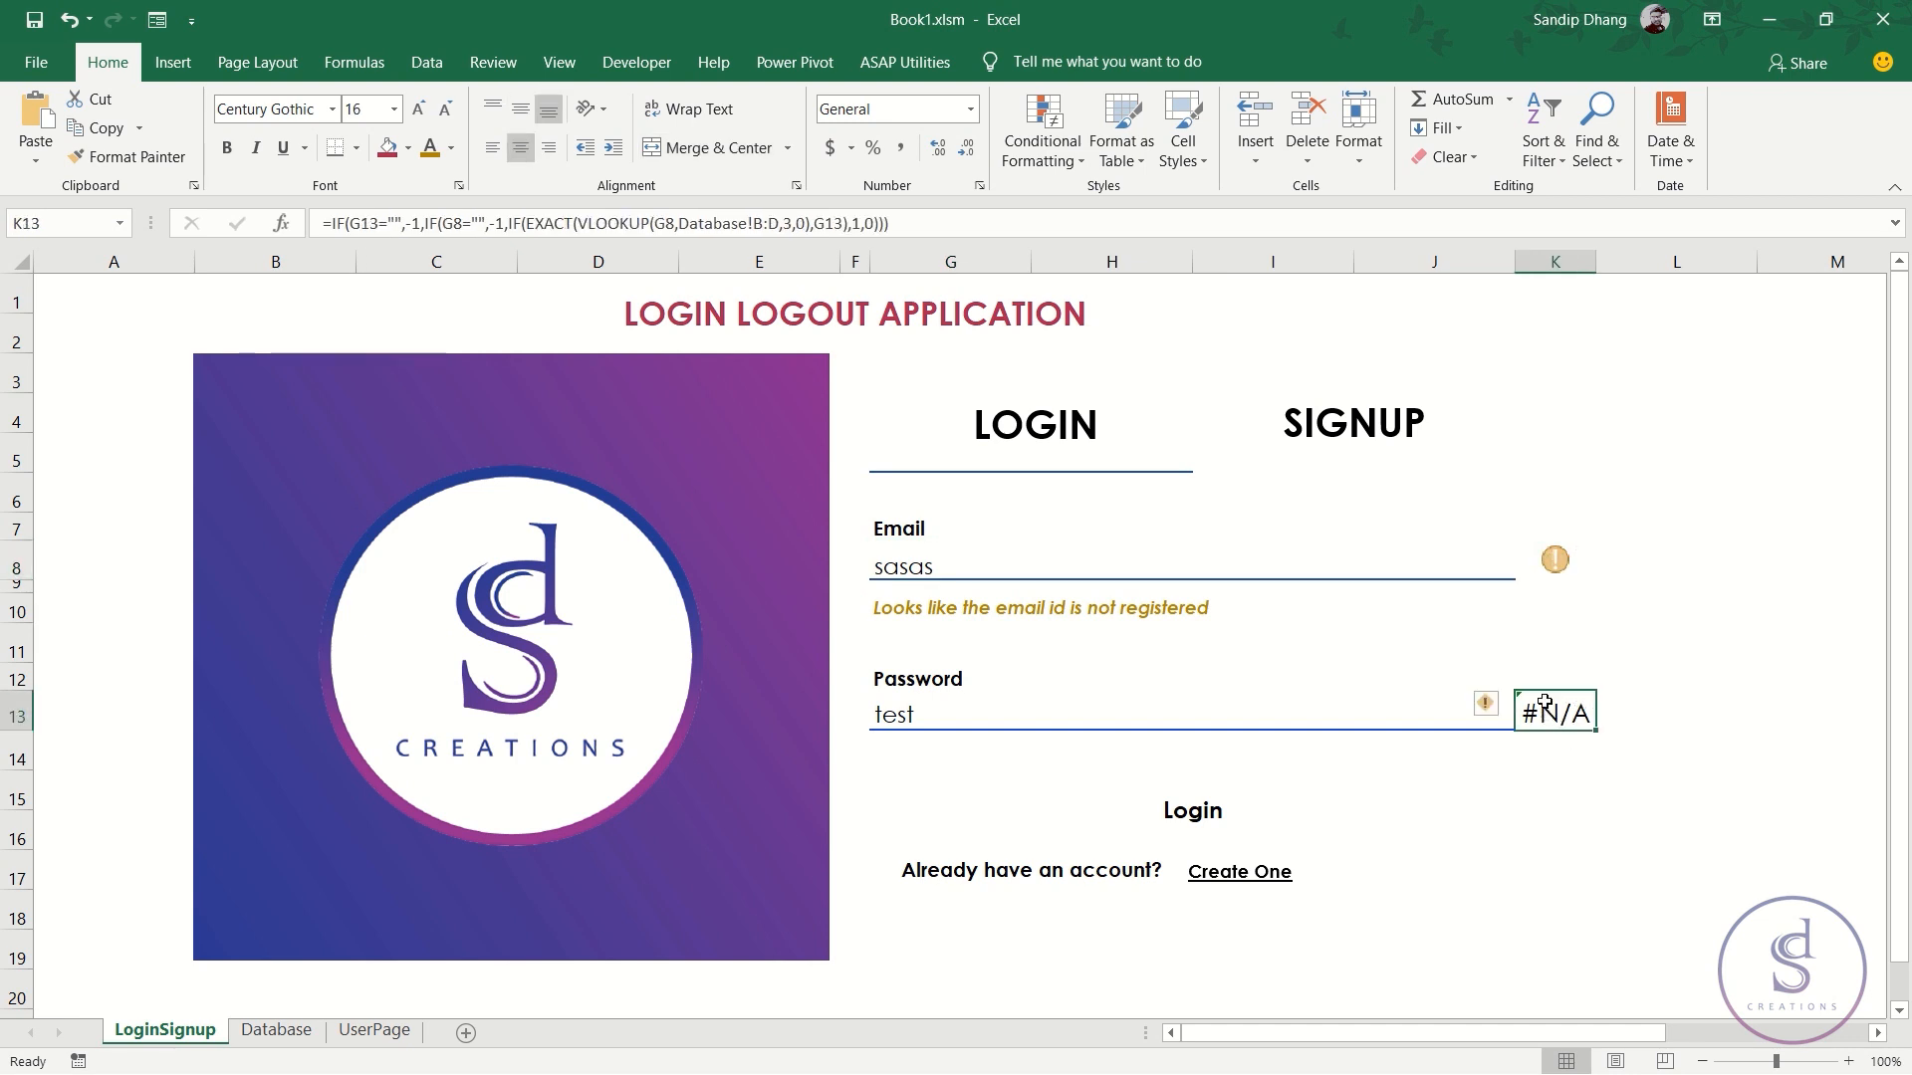
pyautogui.click(1555, 557)
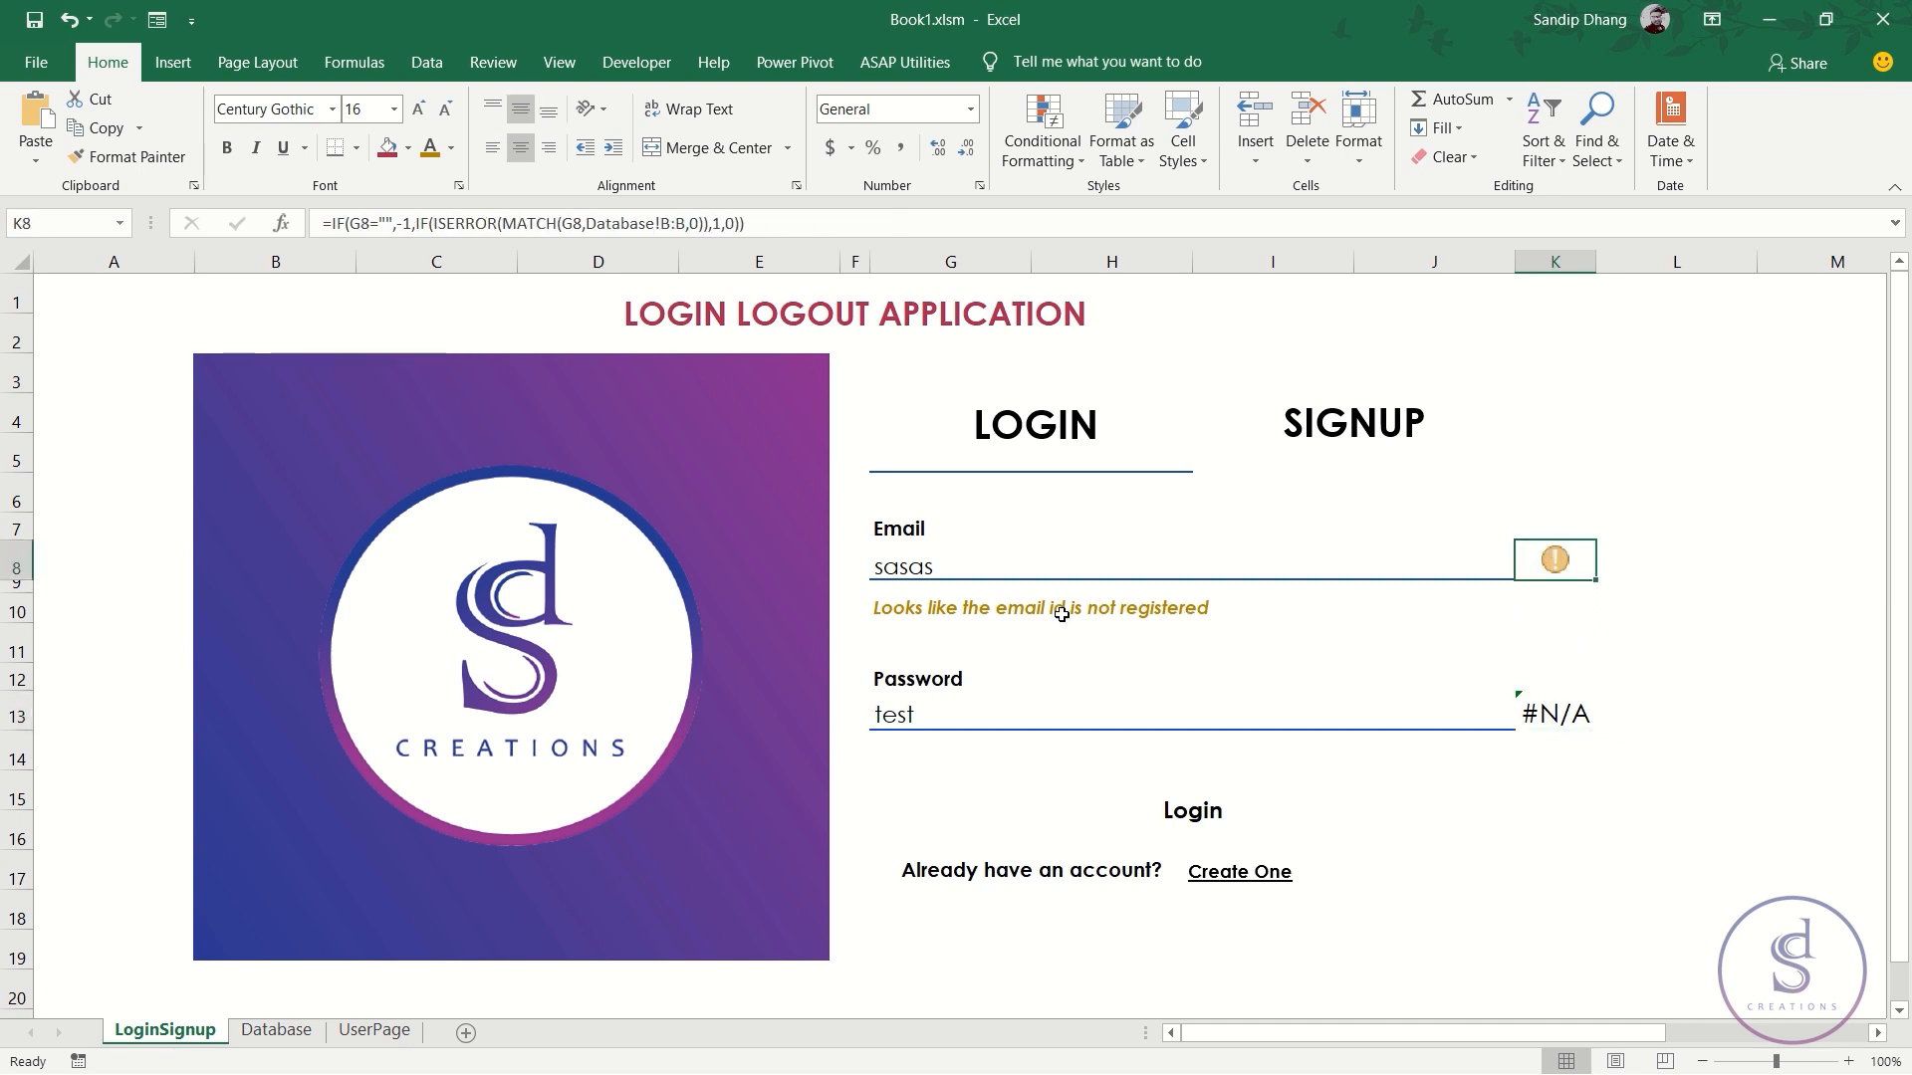
pyautogui.click(887, 609)
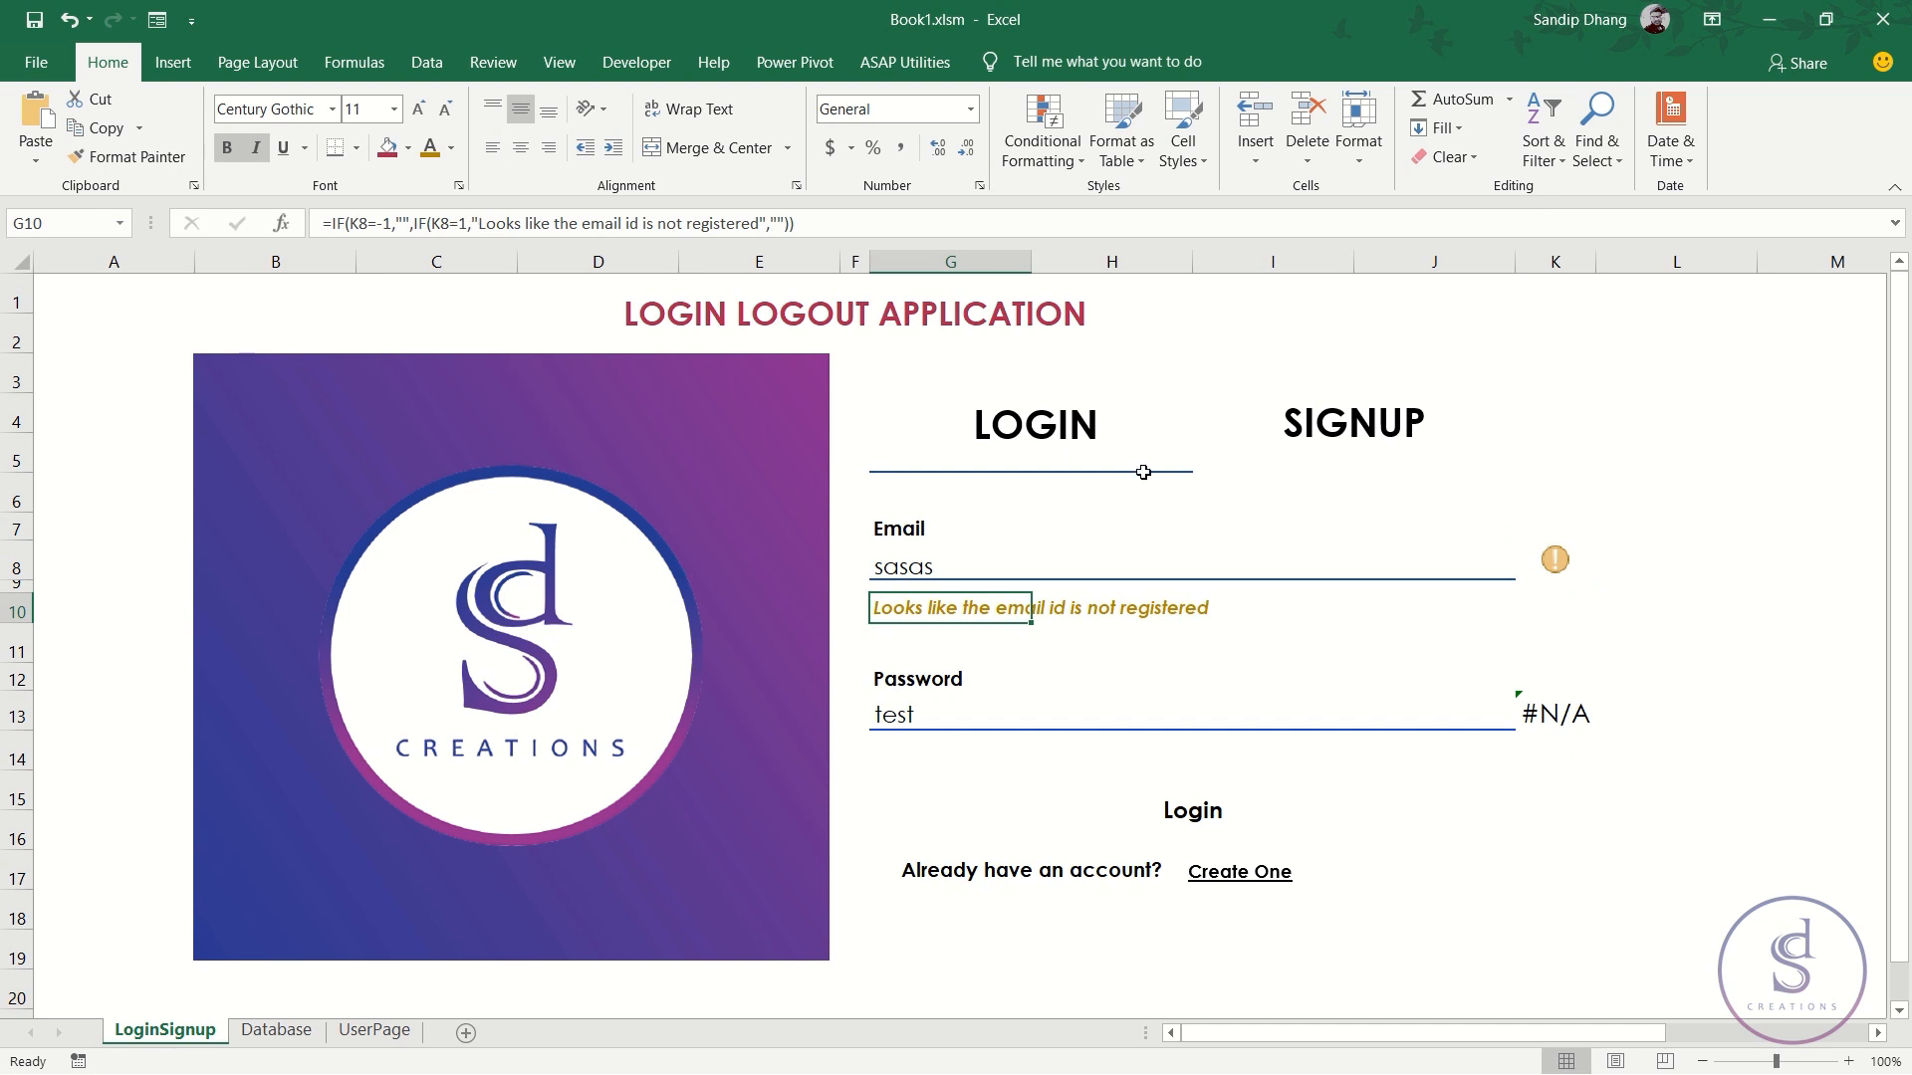
pyautogui.click(1554, 566)
pyautogui.click(1561, 709)
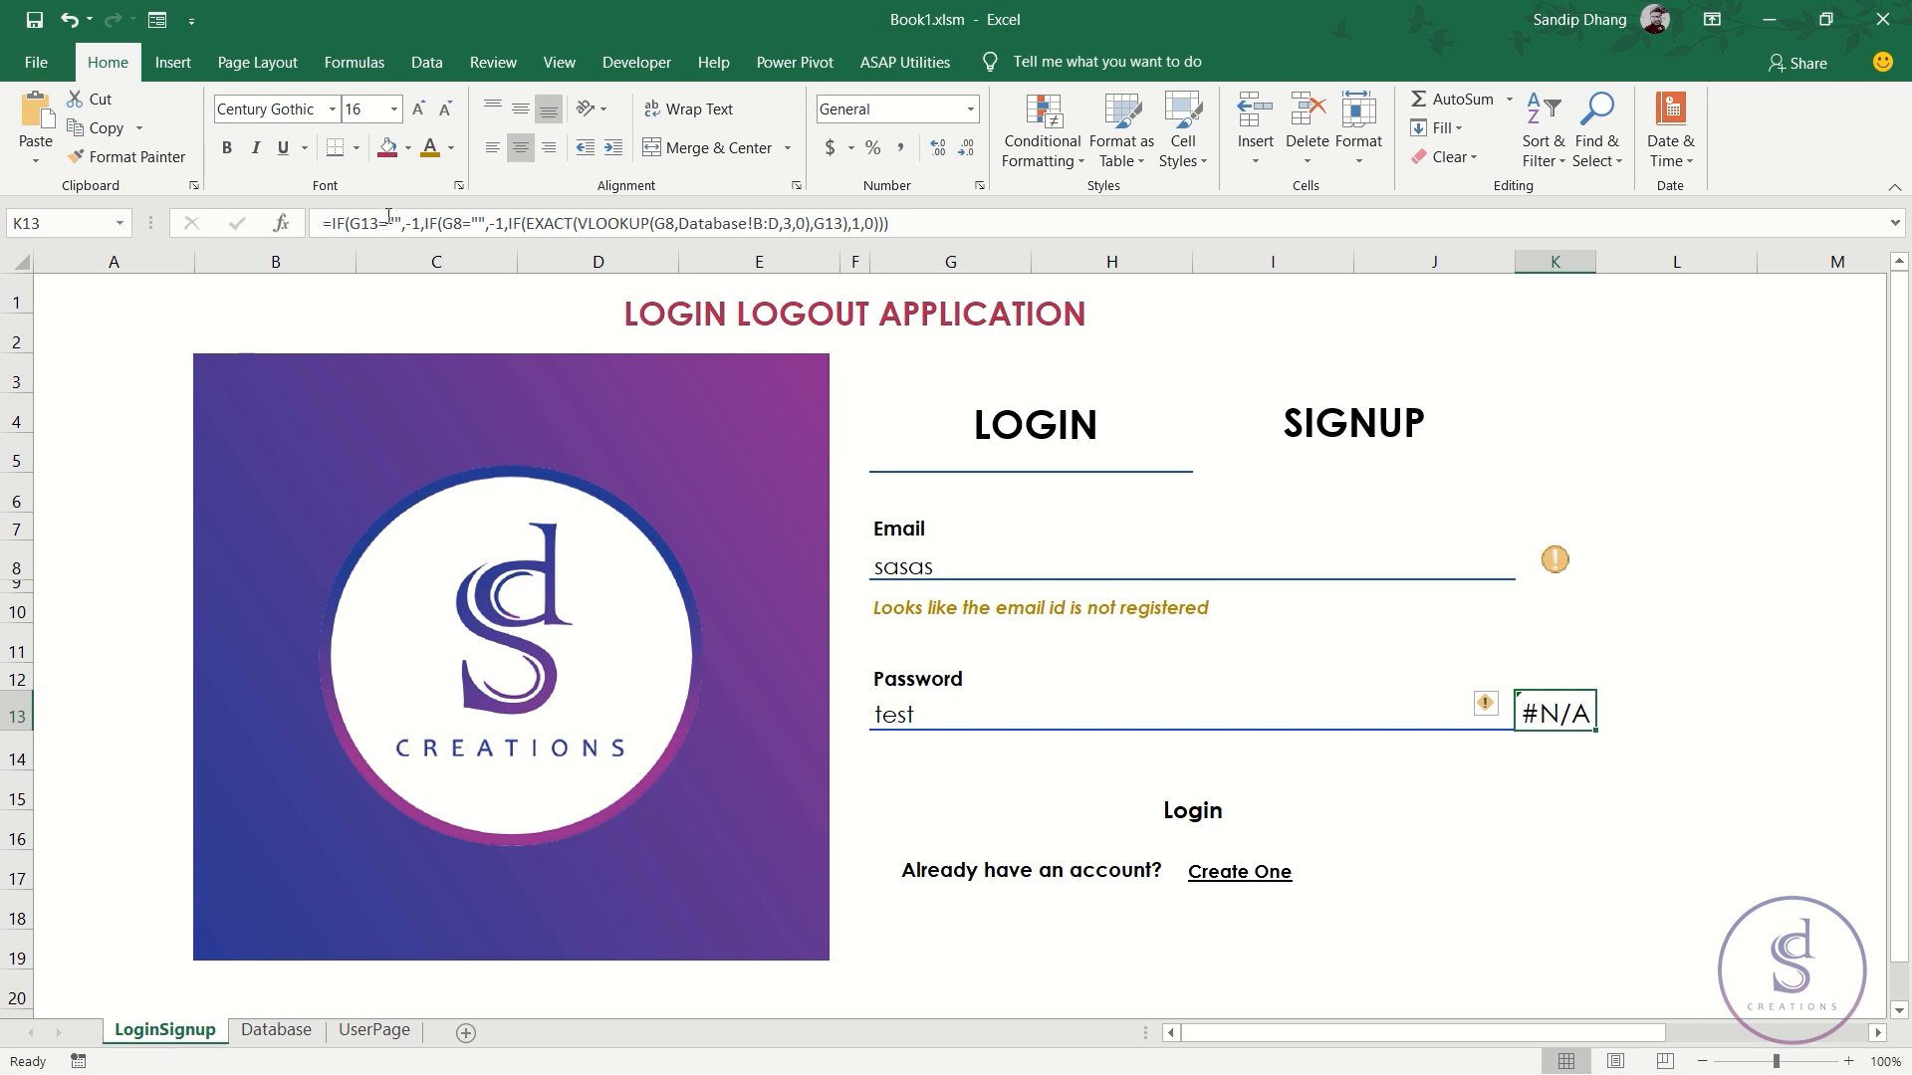
# - Wrap K13's check in IF(AND(K8=1,G13<>""),-1, … ) so it returns -1
pyautogui.click(511, 225)
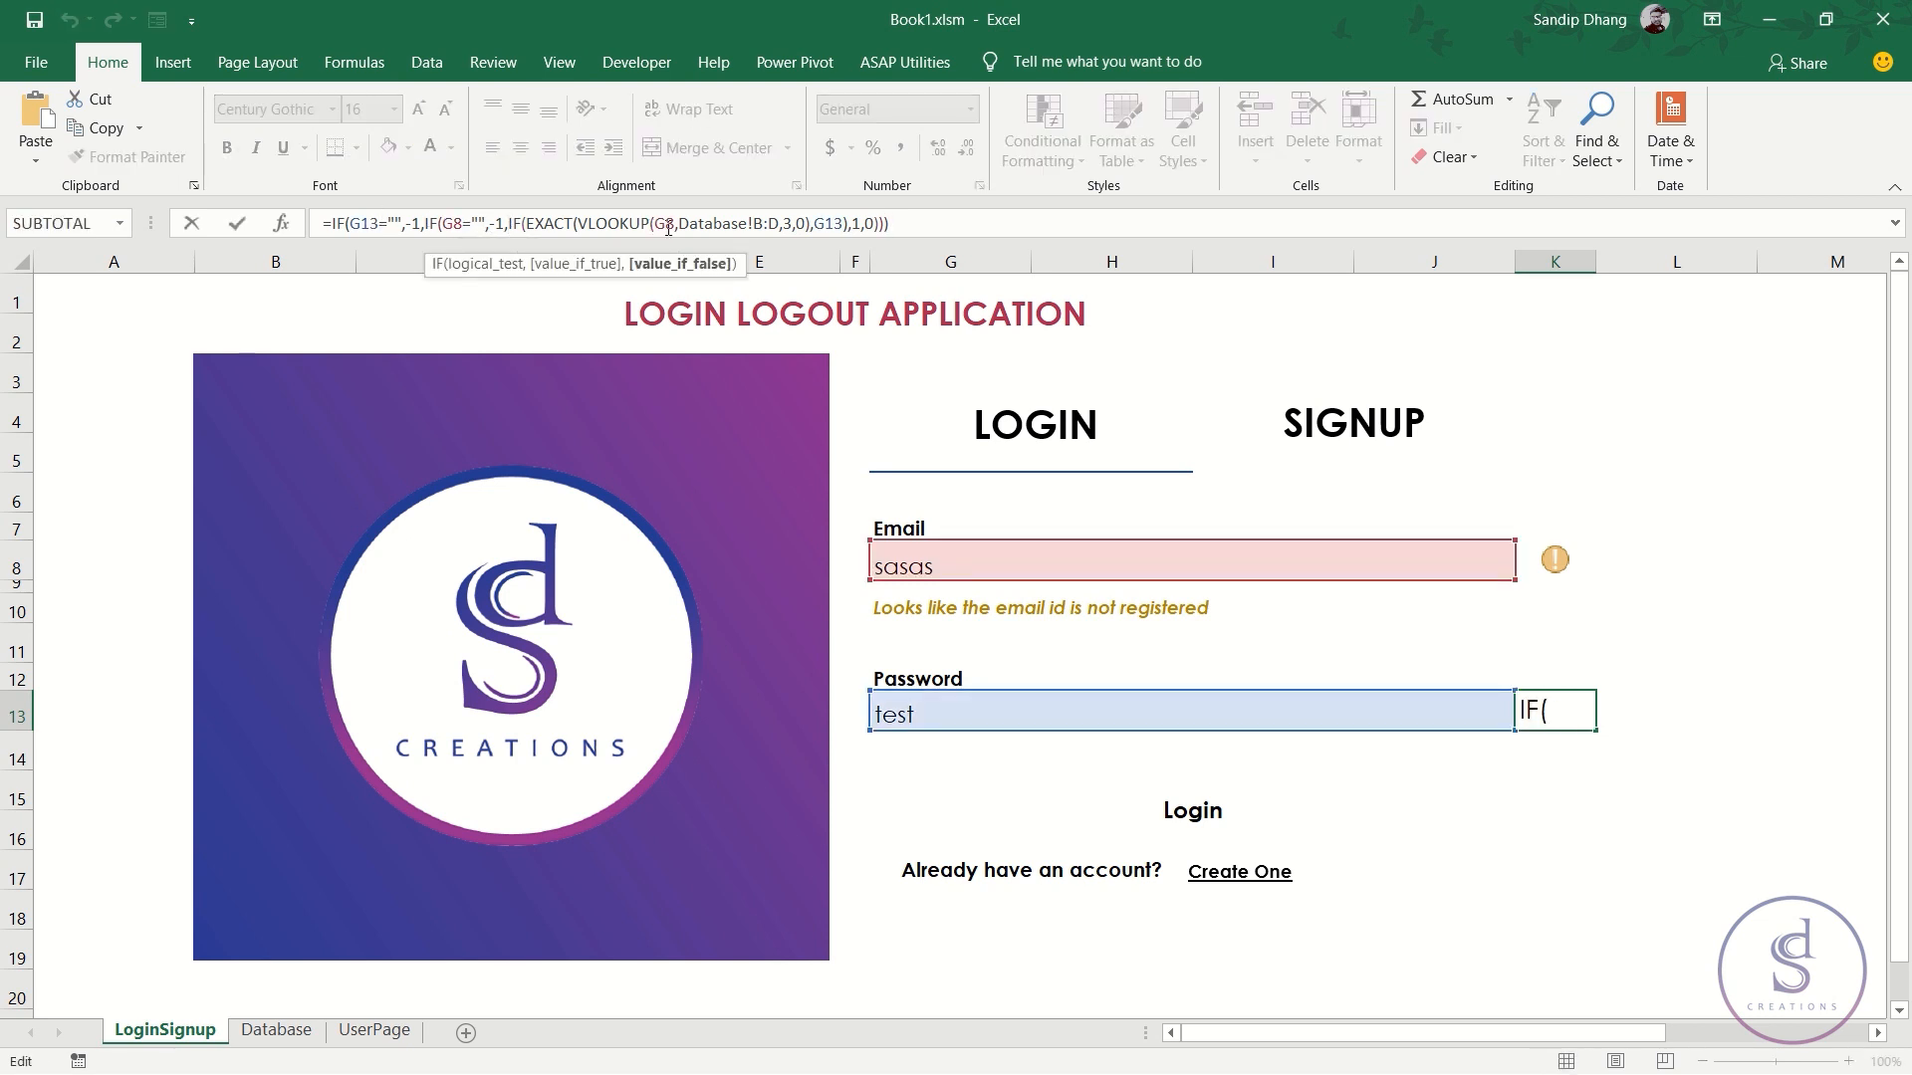
pyautogui.write('IF(')
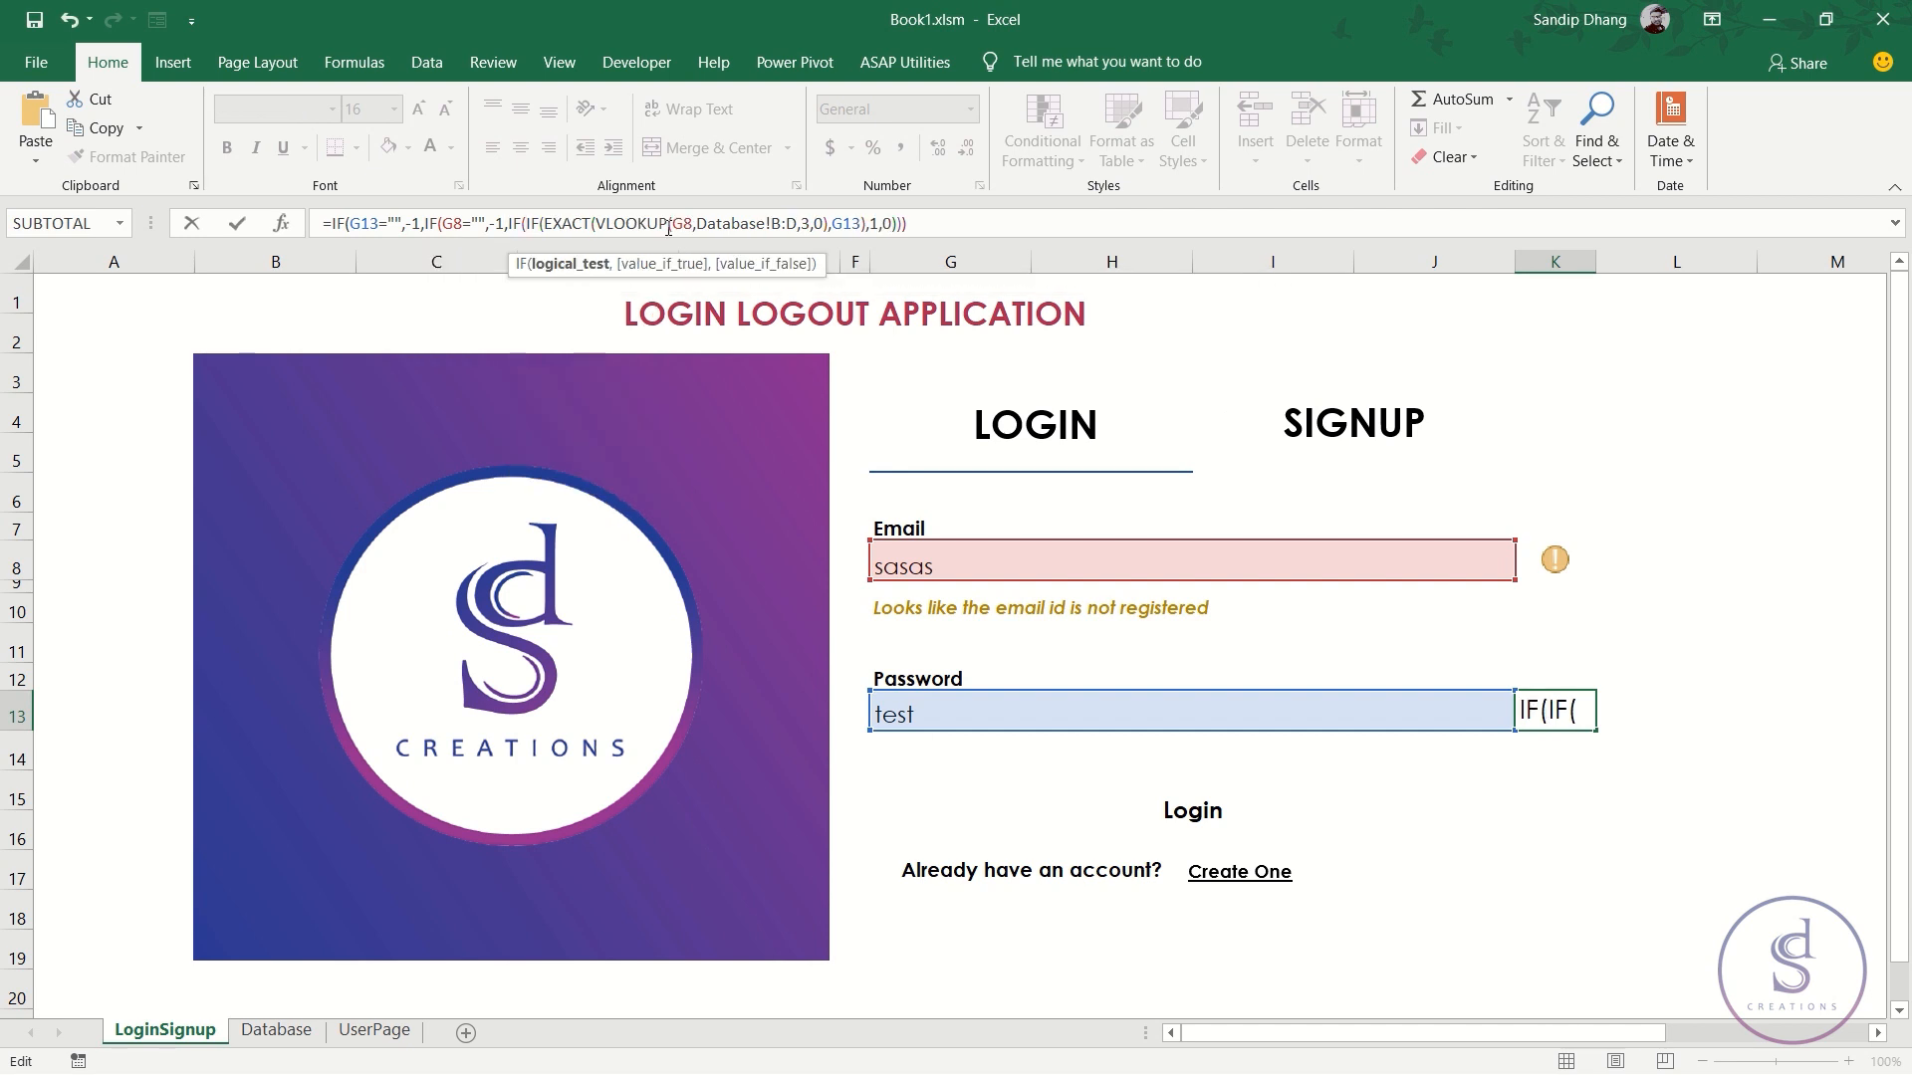
pyautogui.write('and')
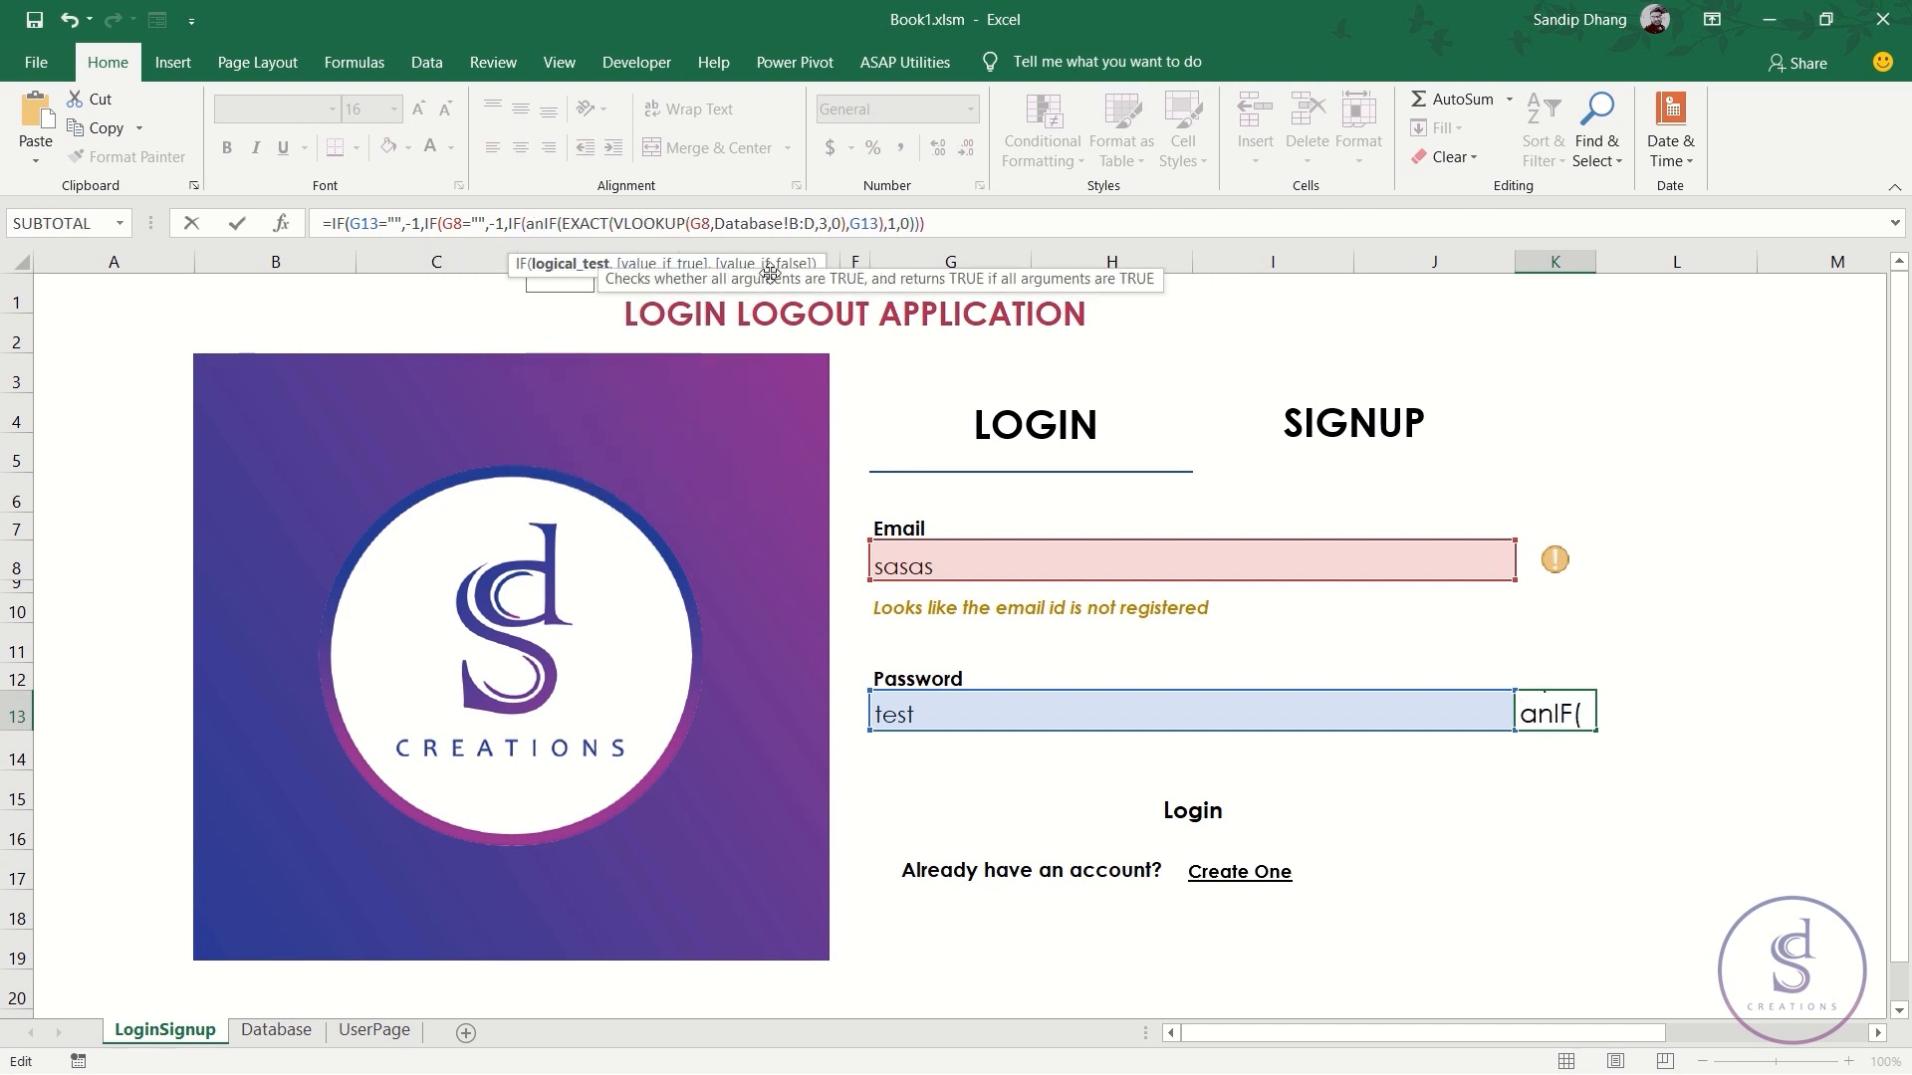
pyautogui.press('Tab')
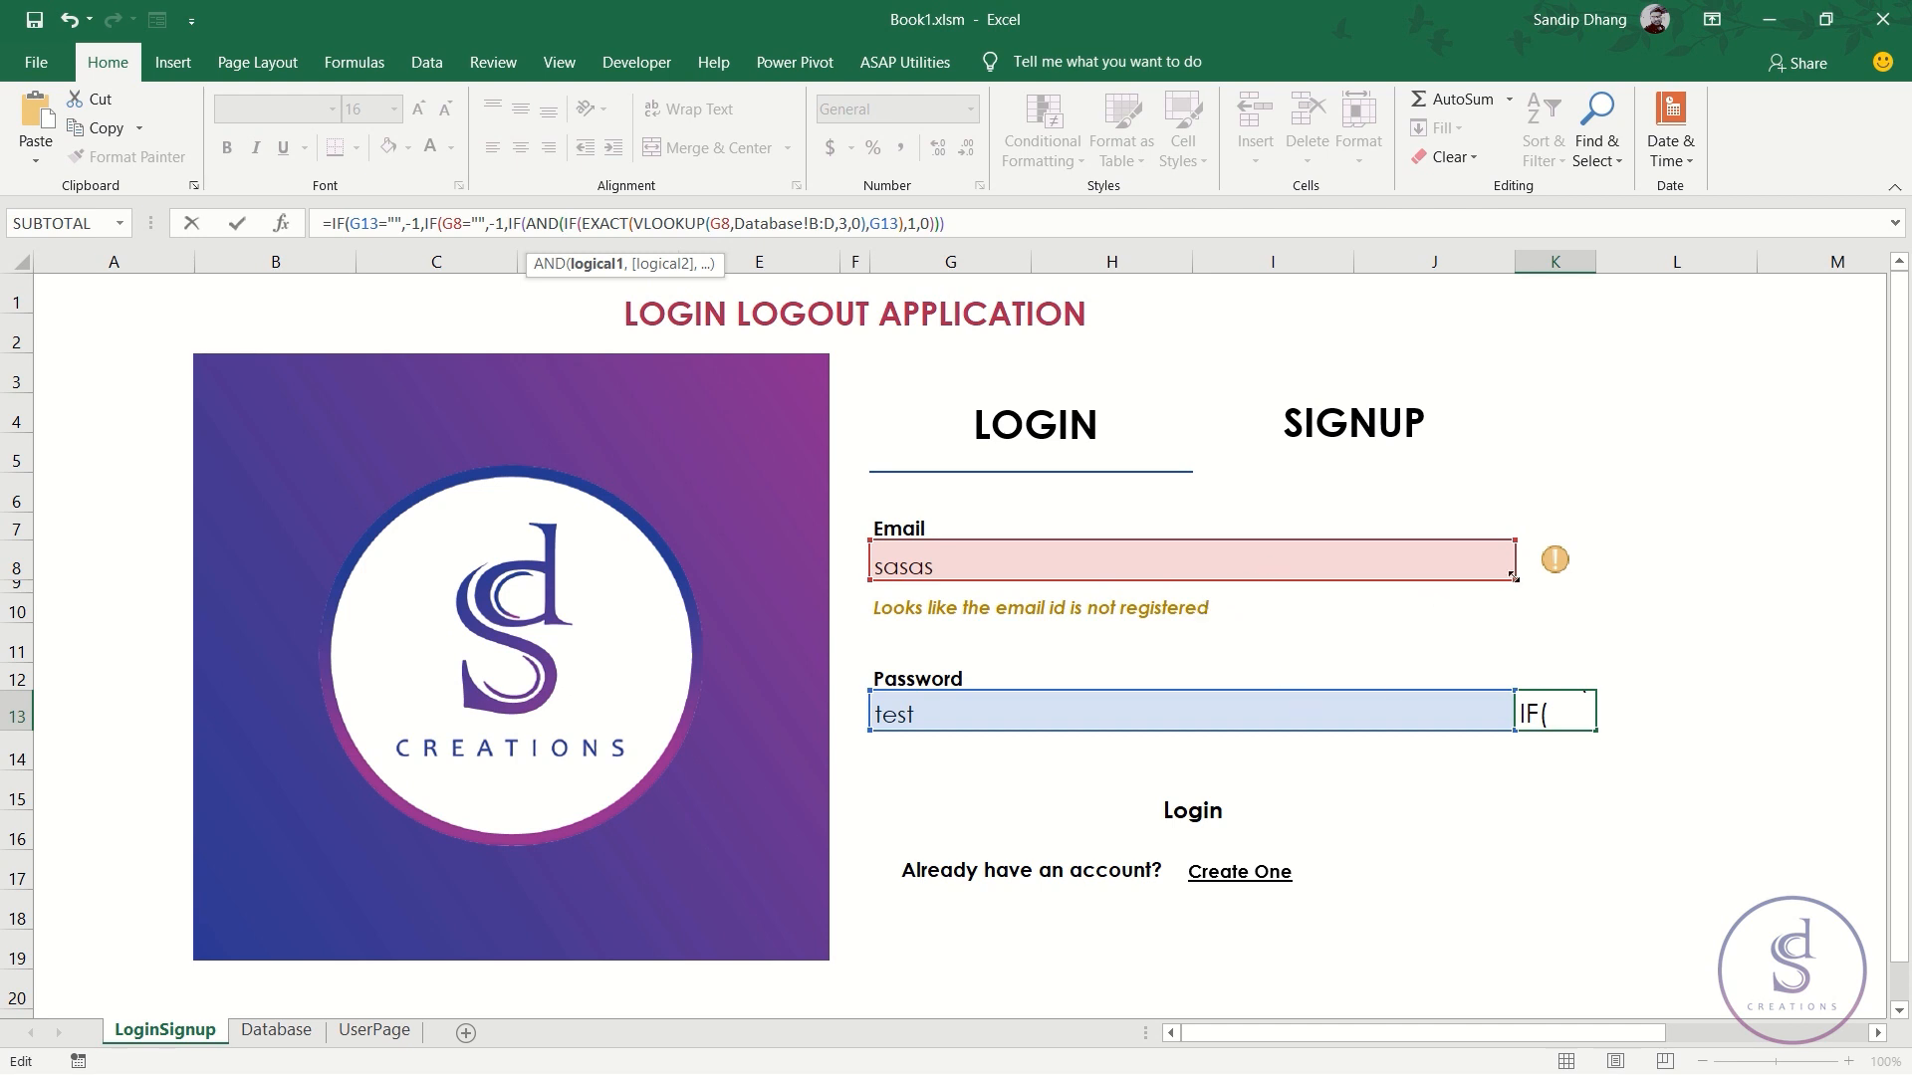
pyautogui.click(1545, 561)
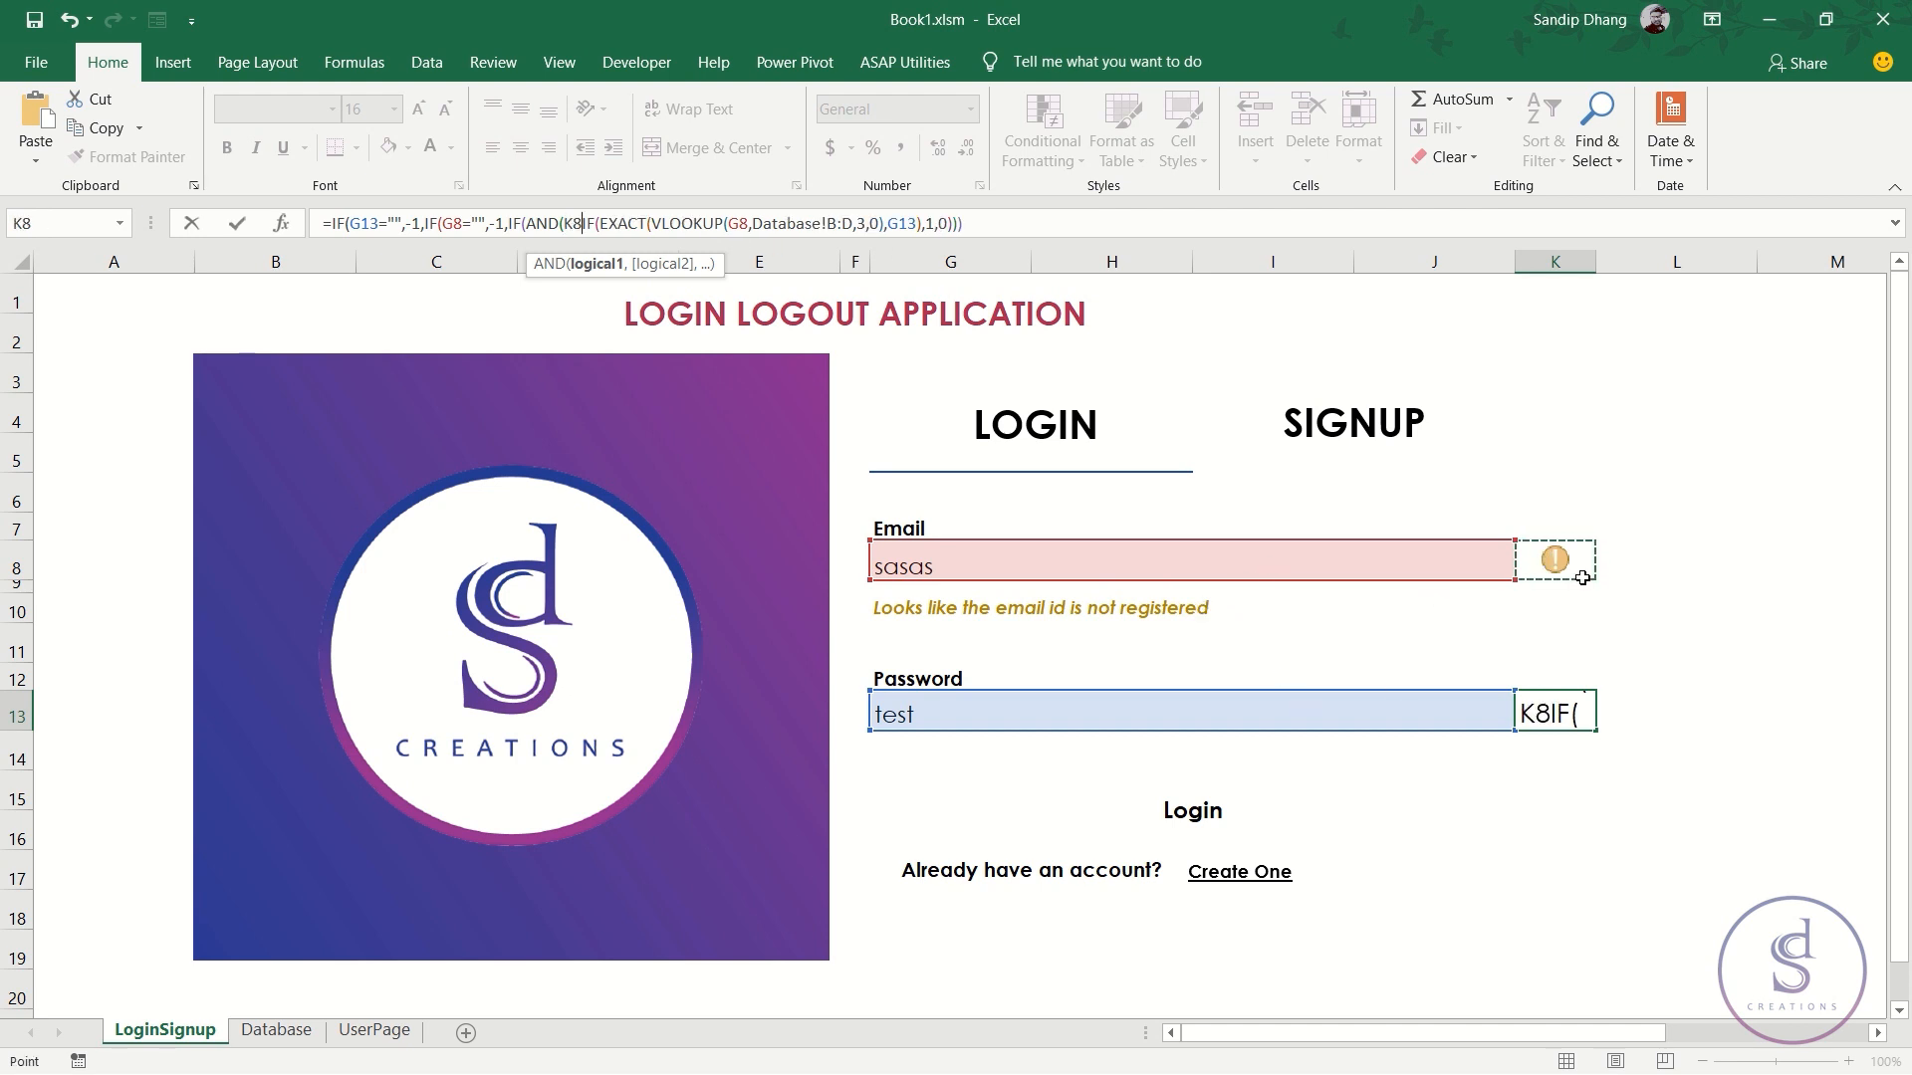
pyautogui.write('=1')
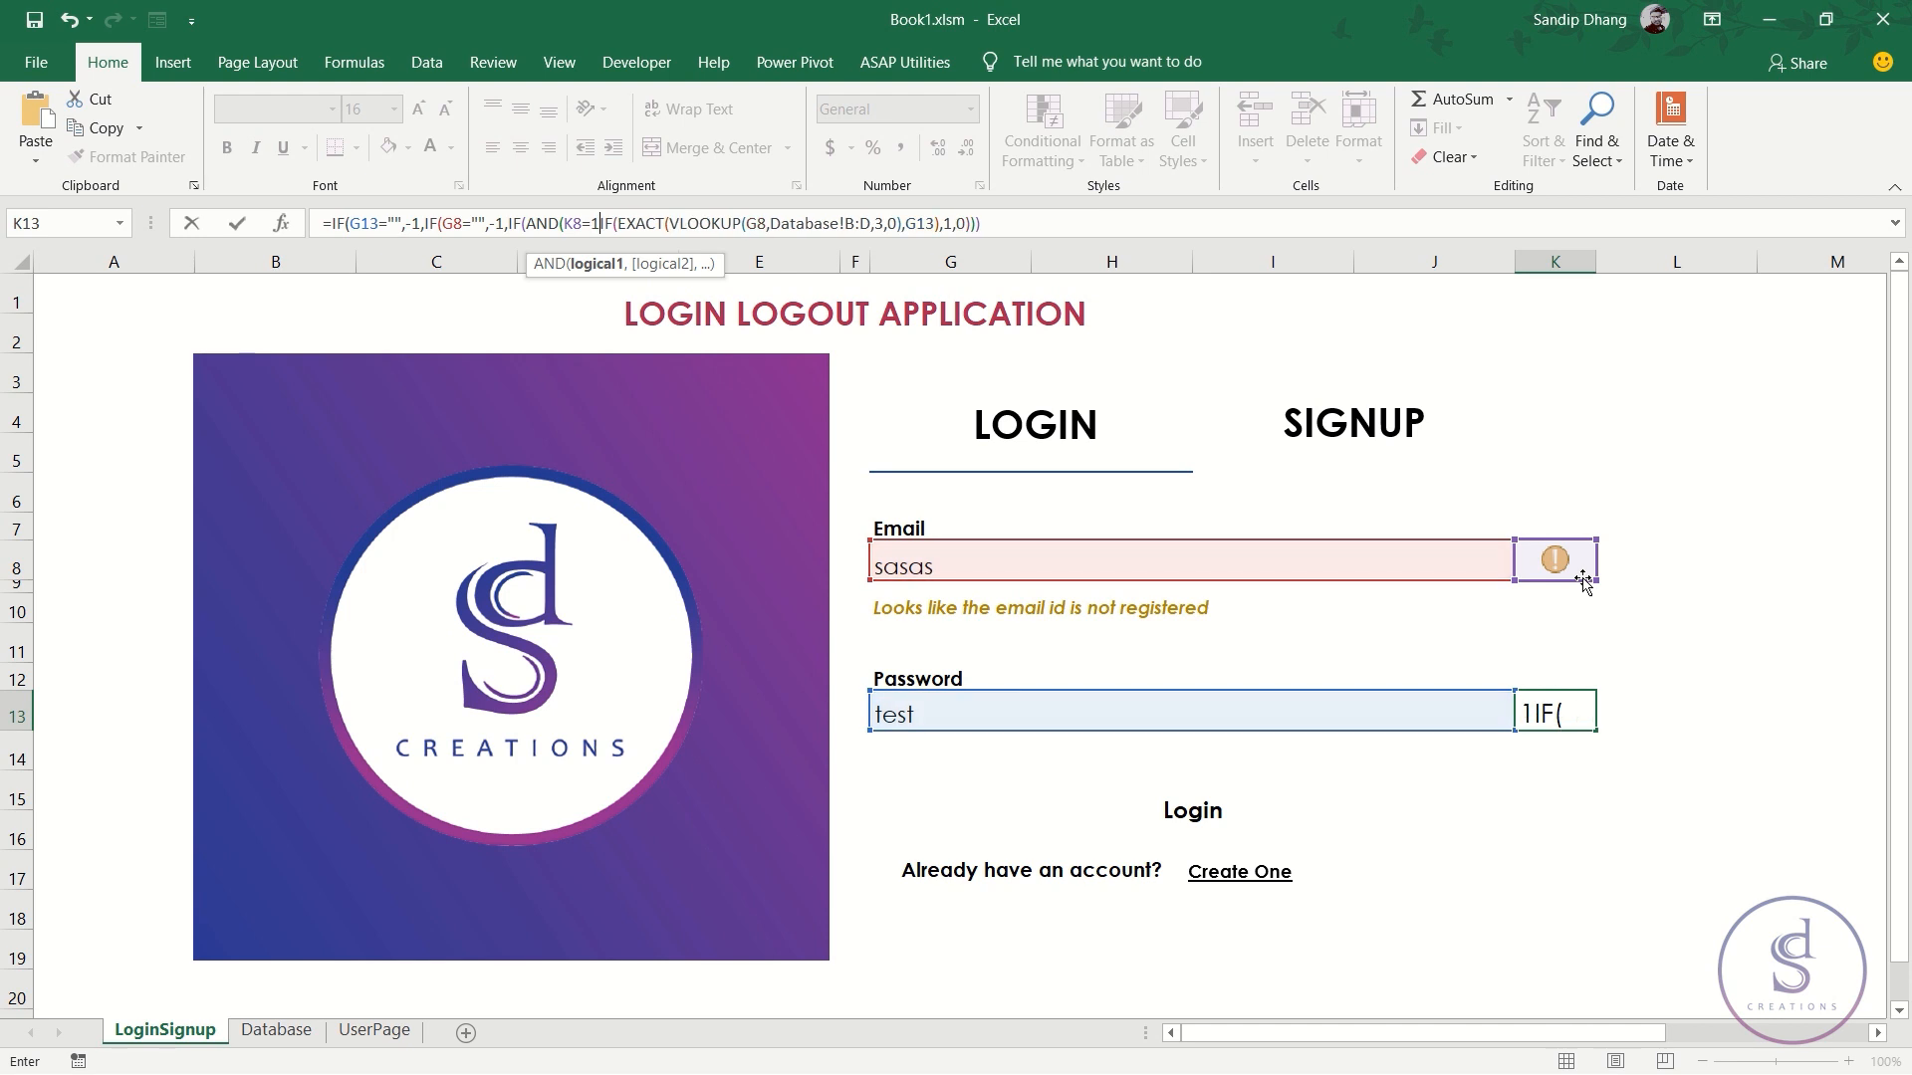
pyautogui.write(',')
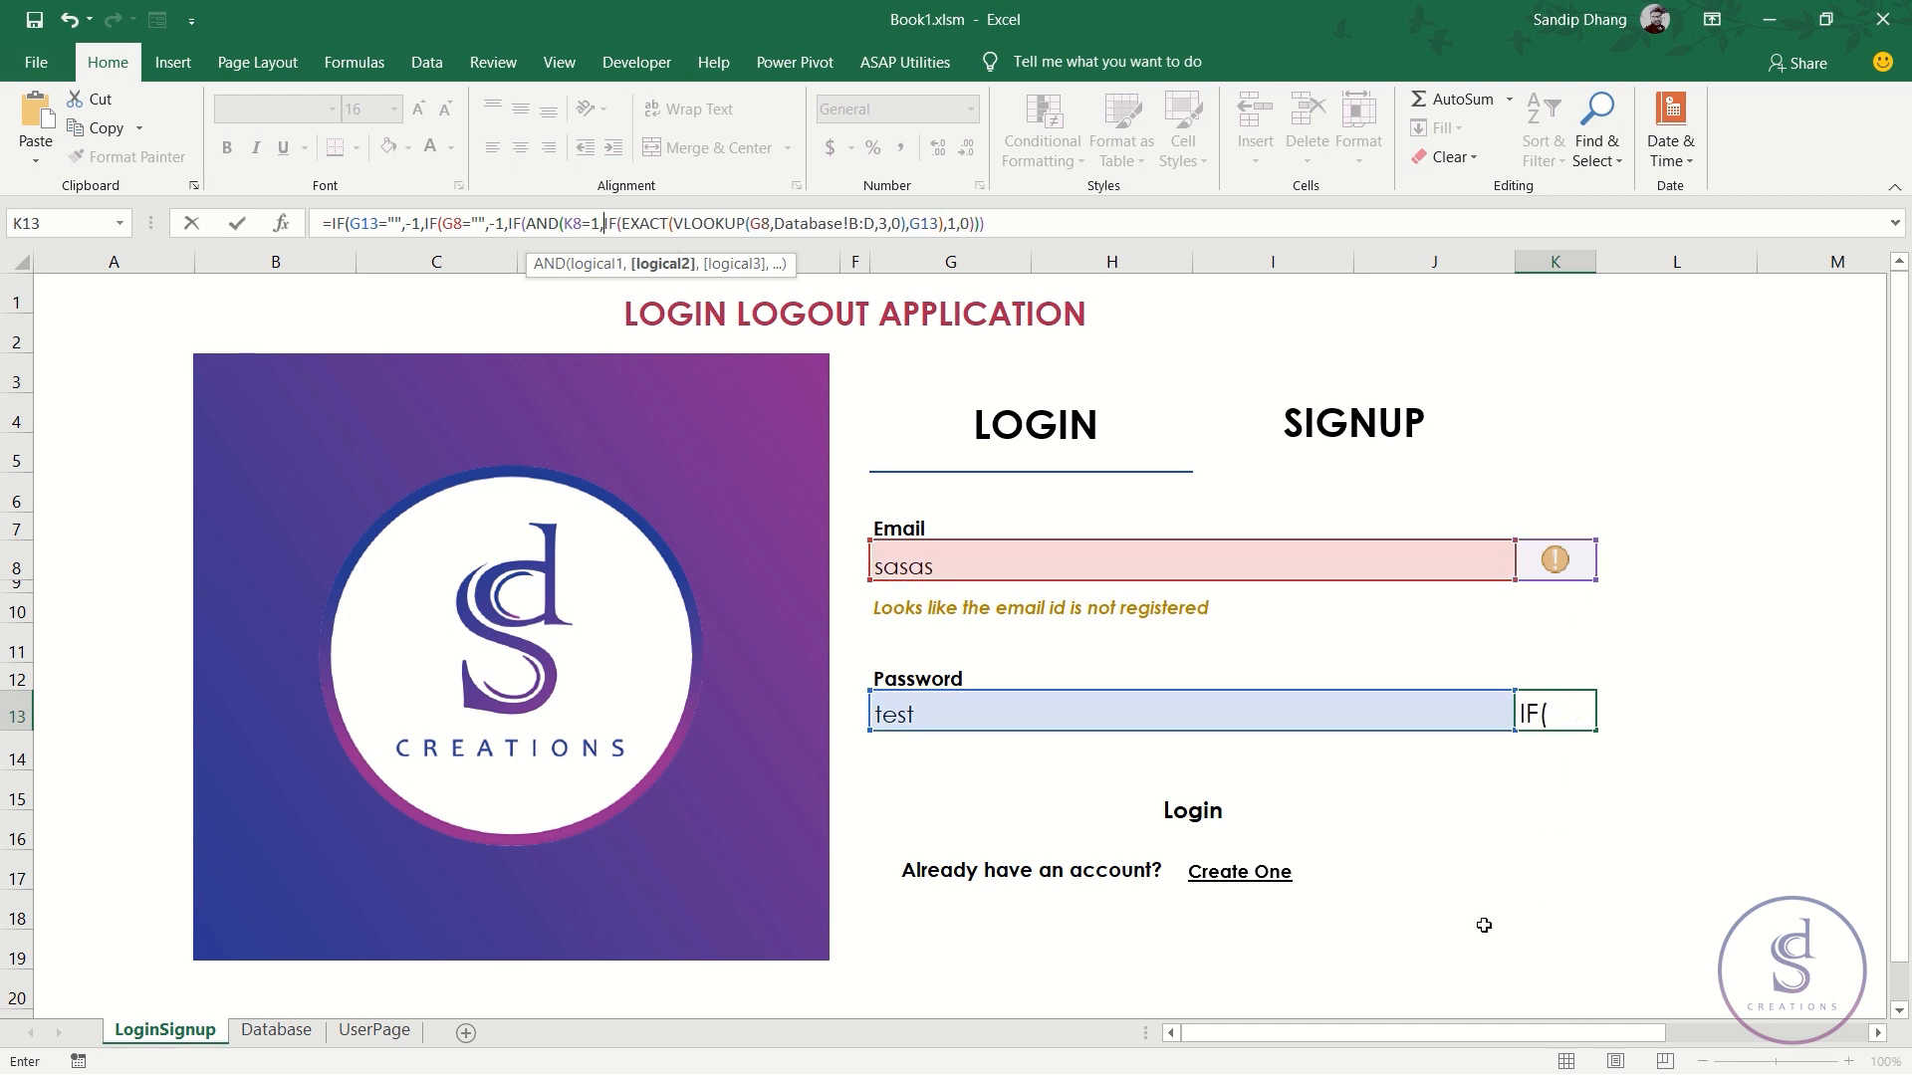
pyautogui.click(1310, 724)
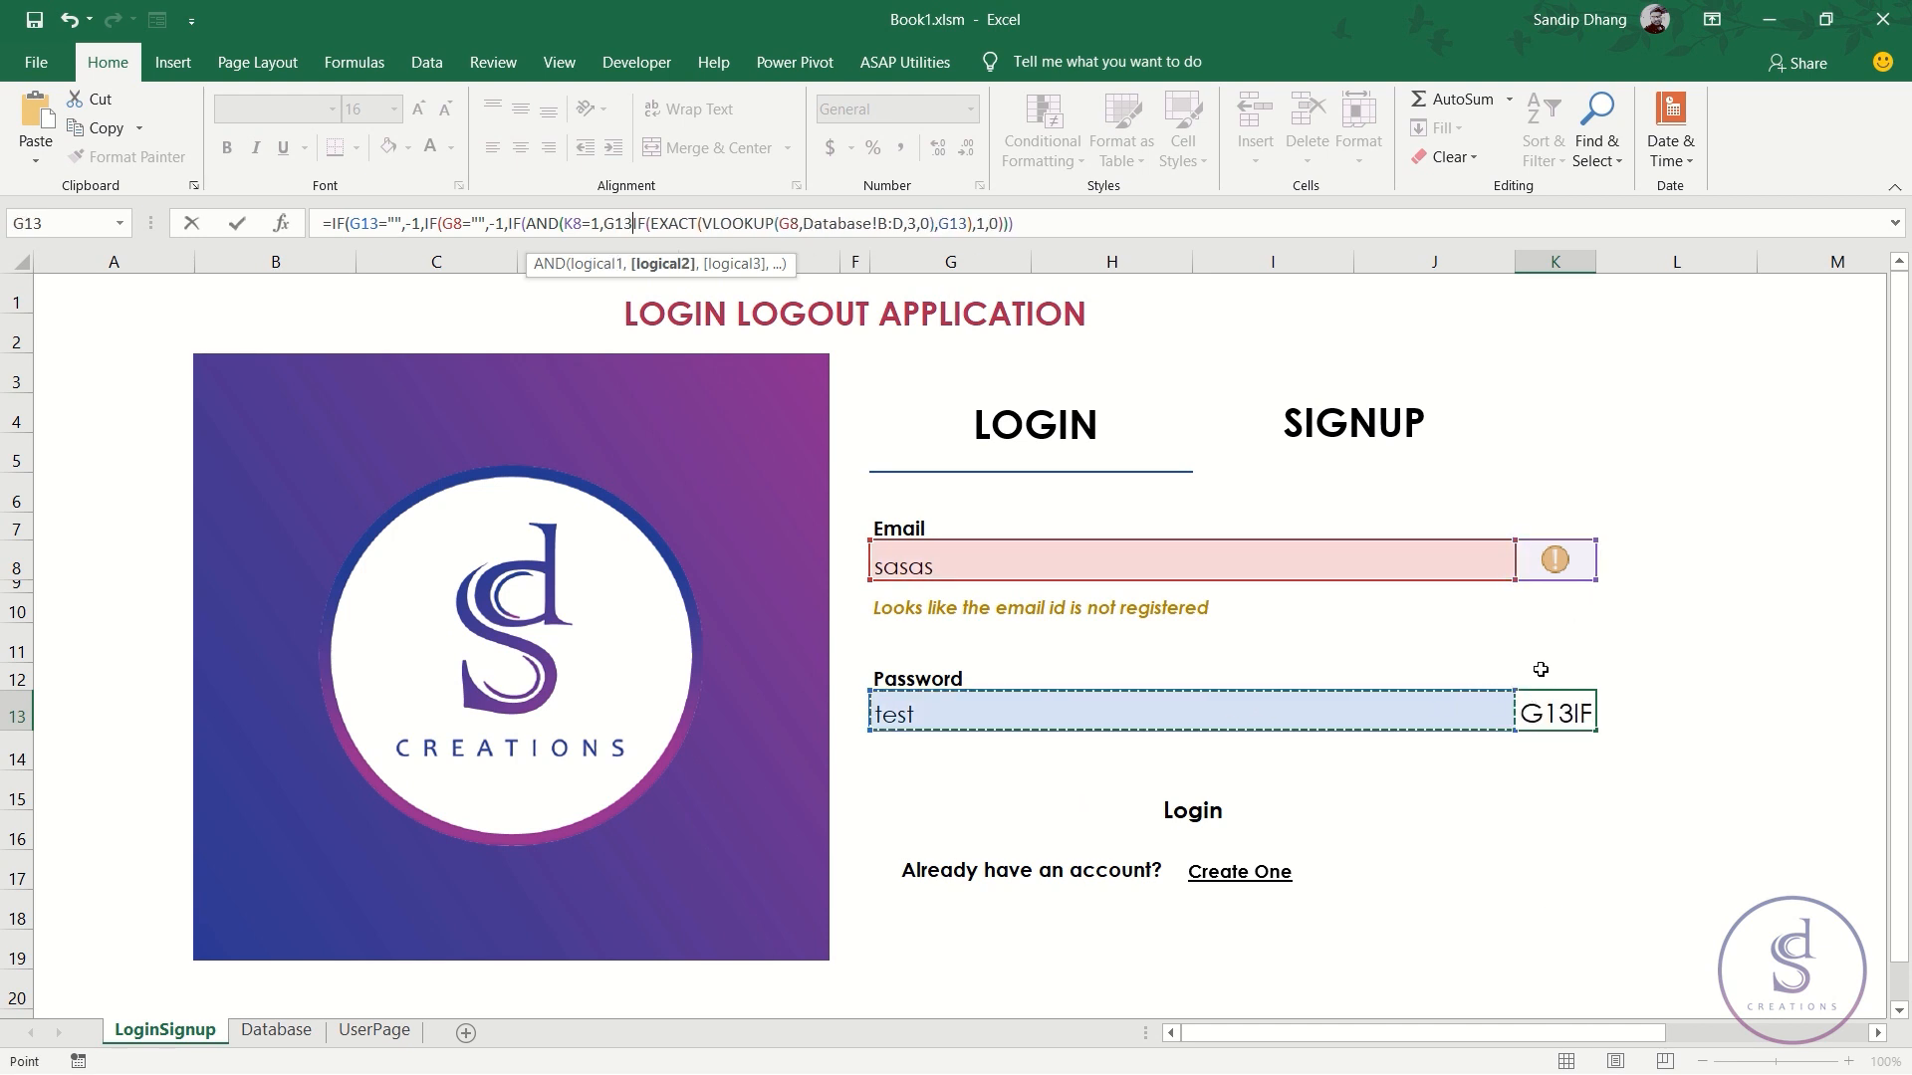
pyautogui.write('<>""')
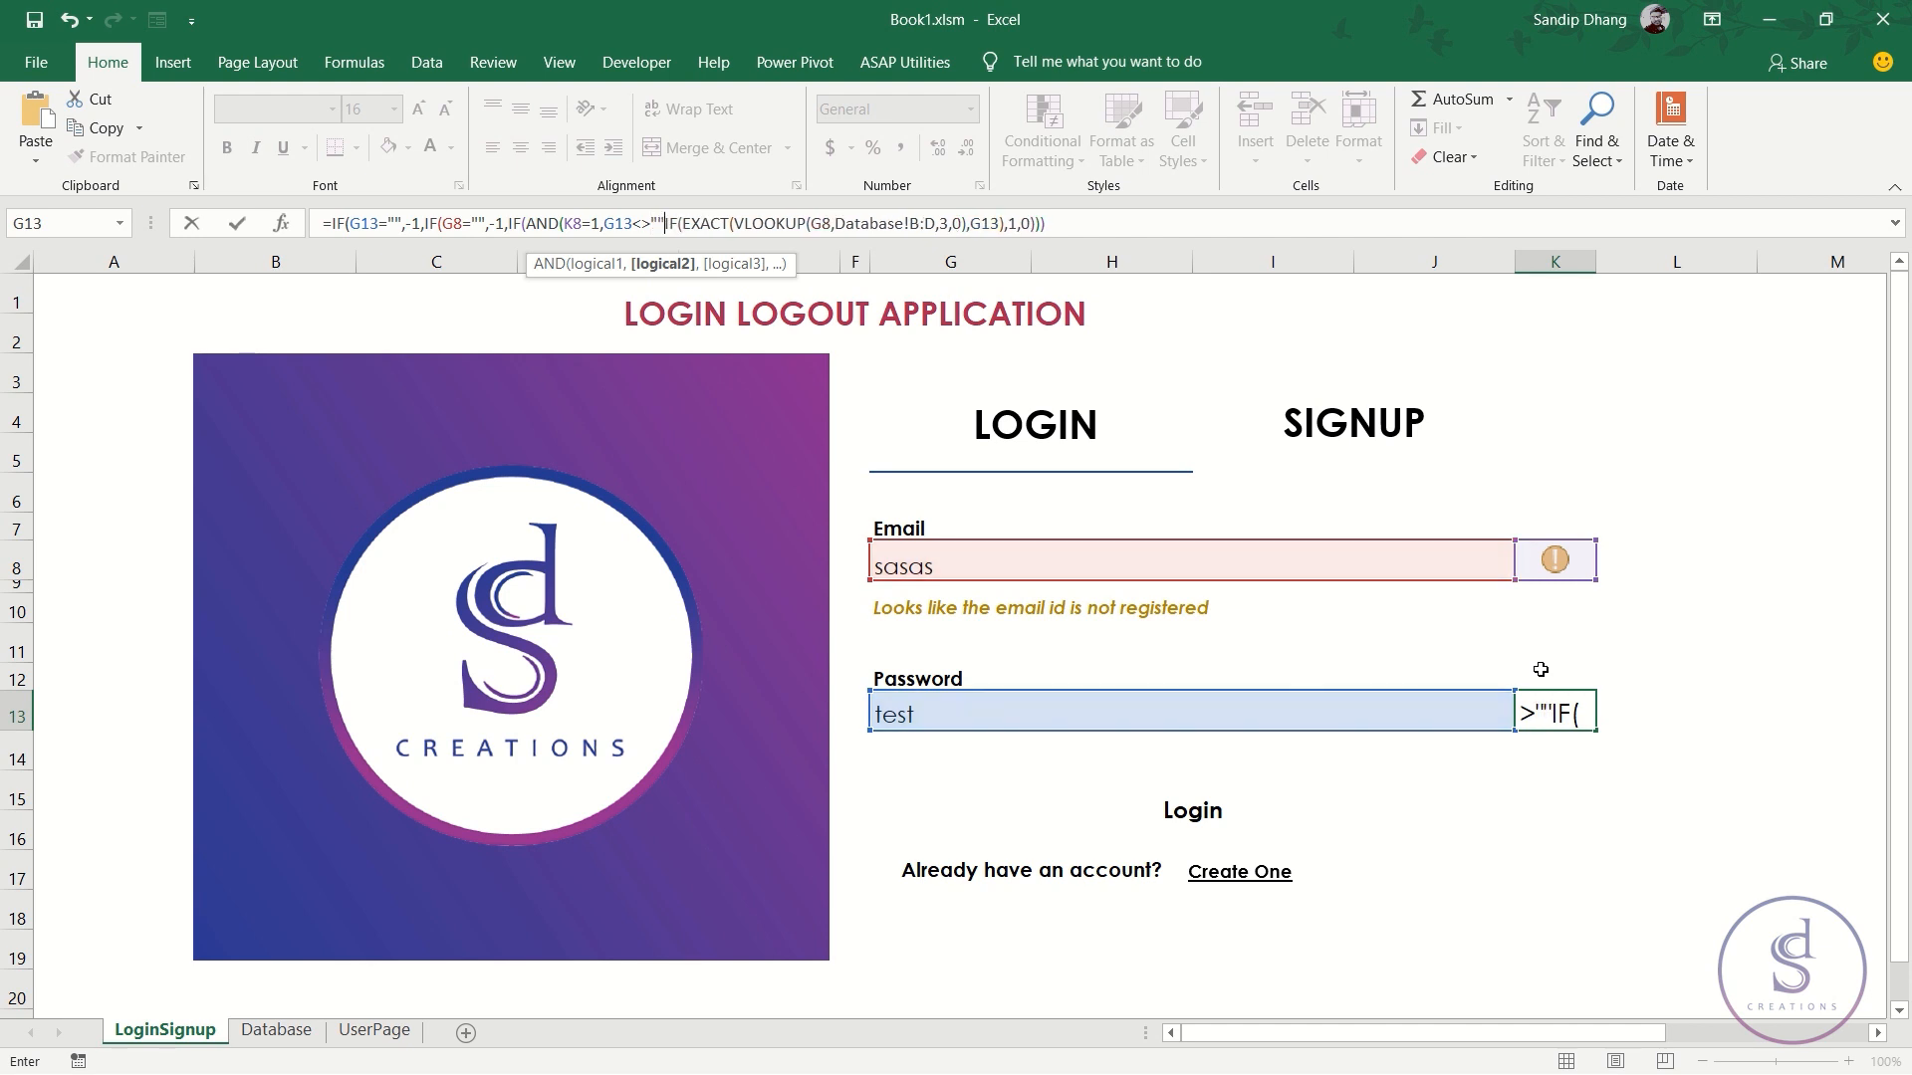
pyautogui.write('),')
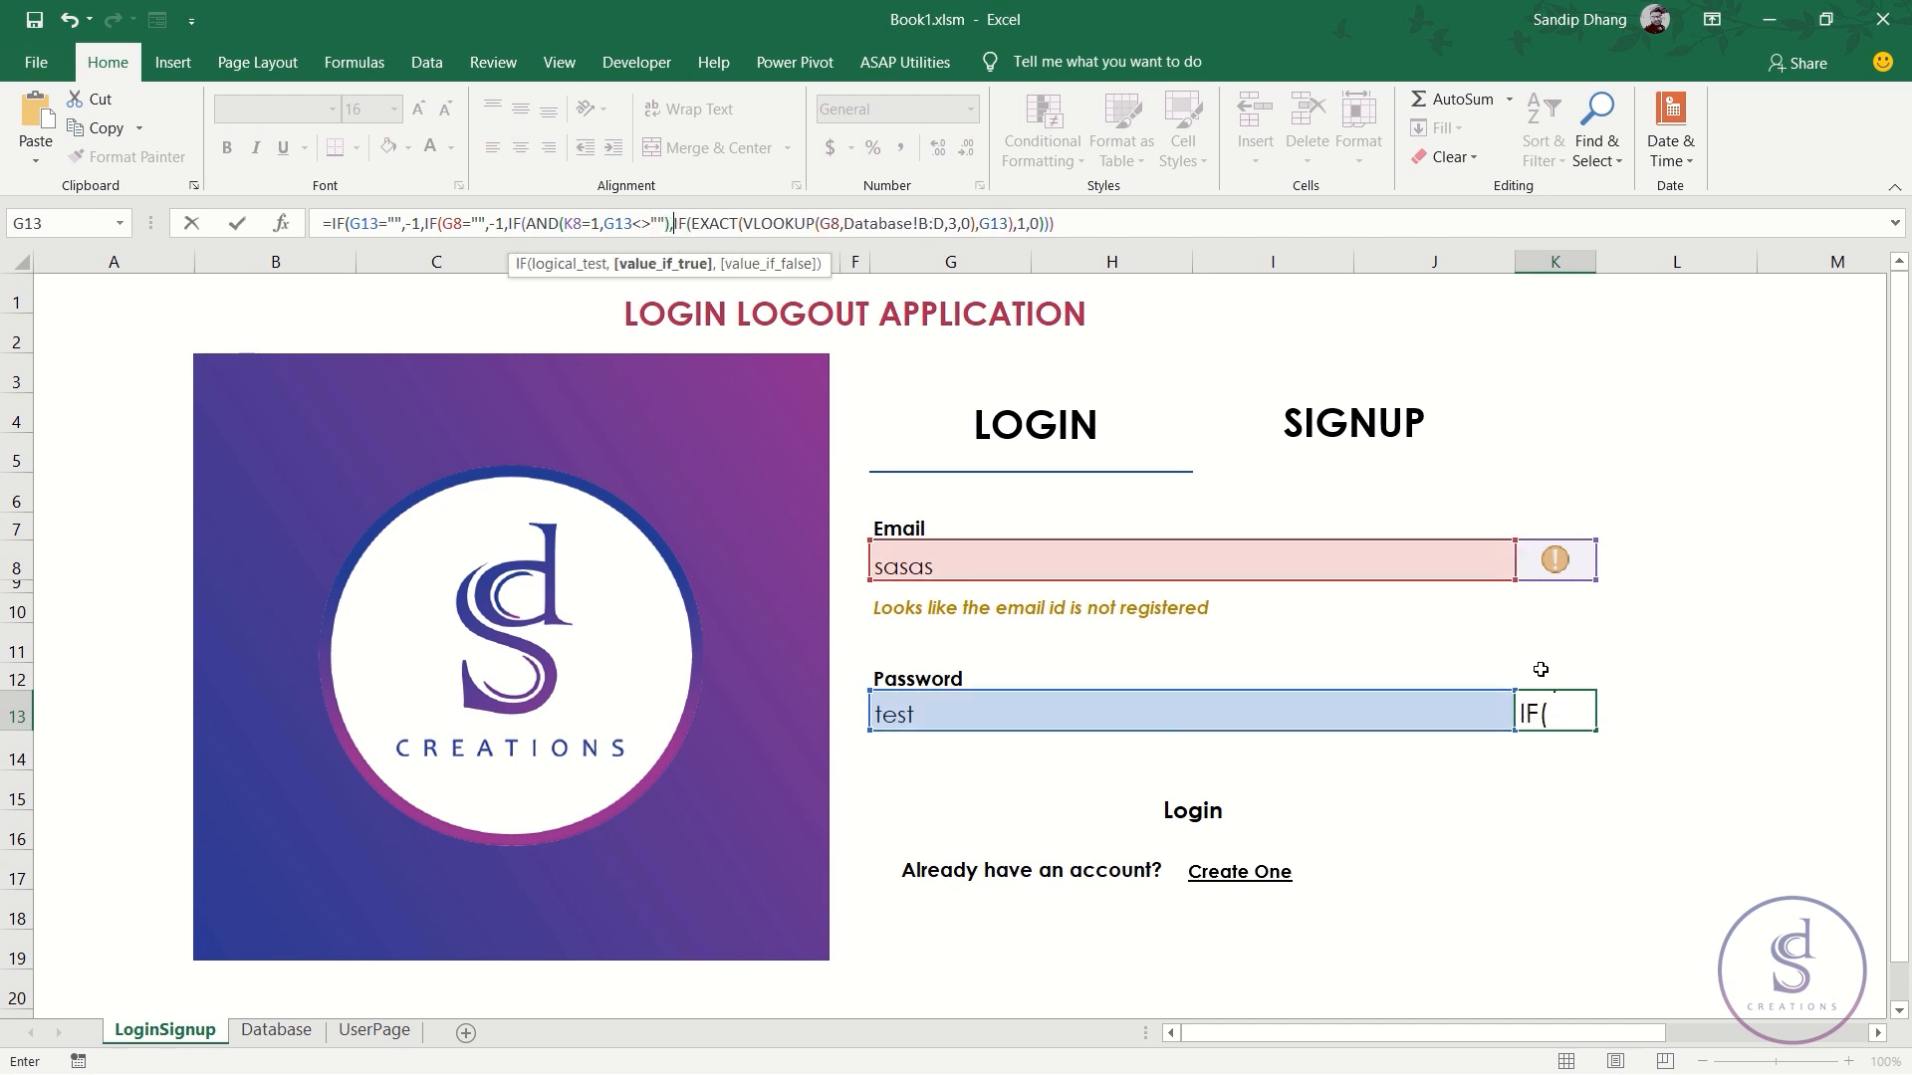
pyautogui.write('-1')
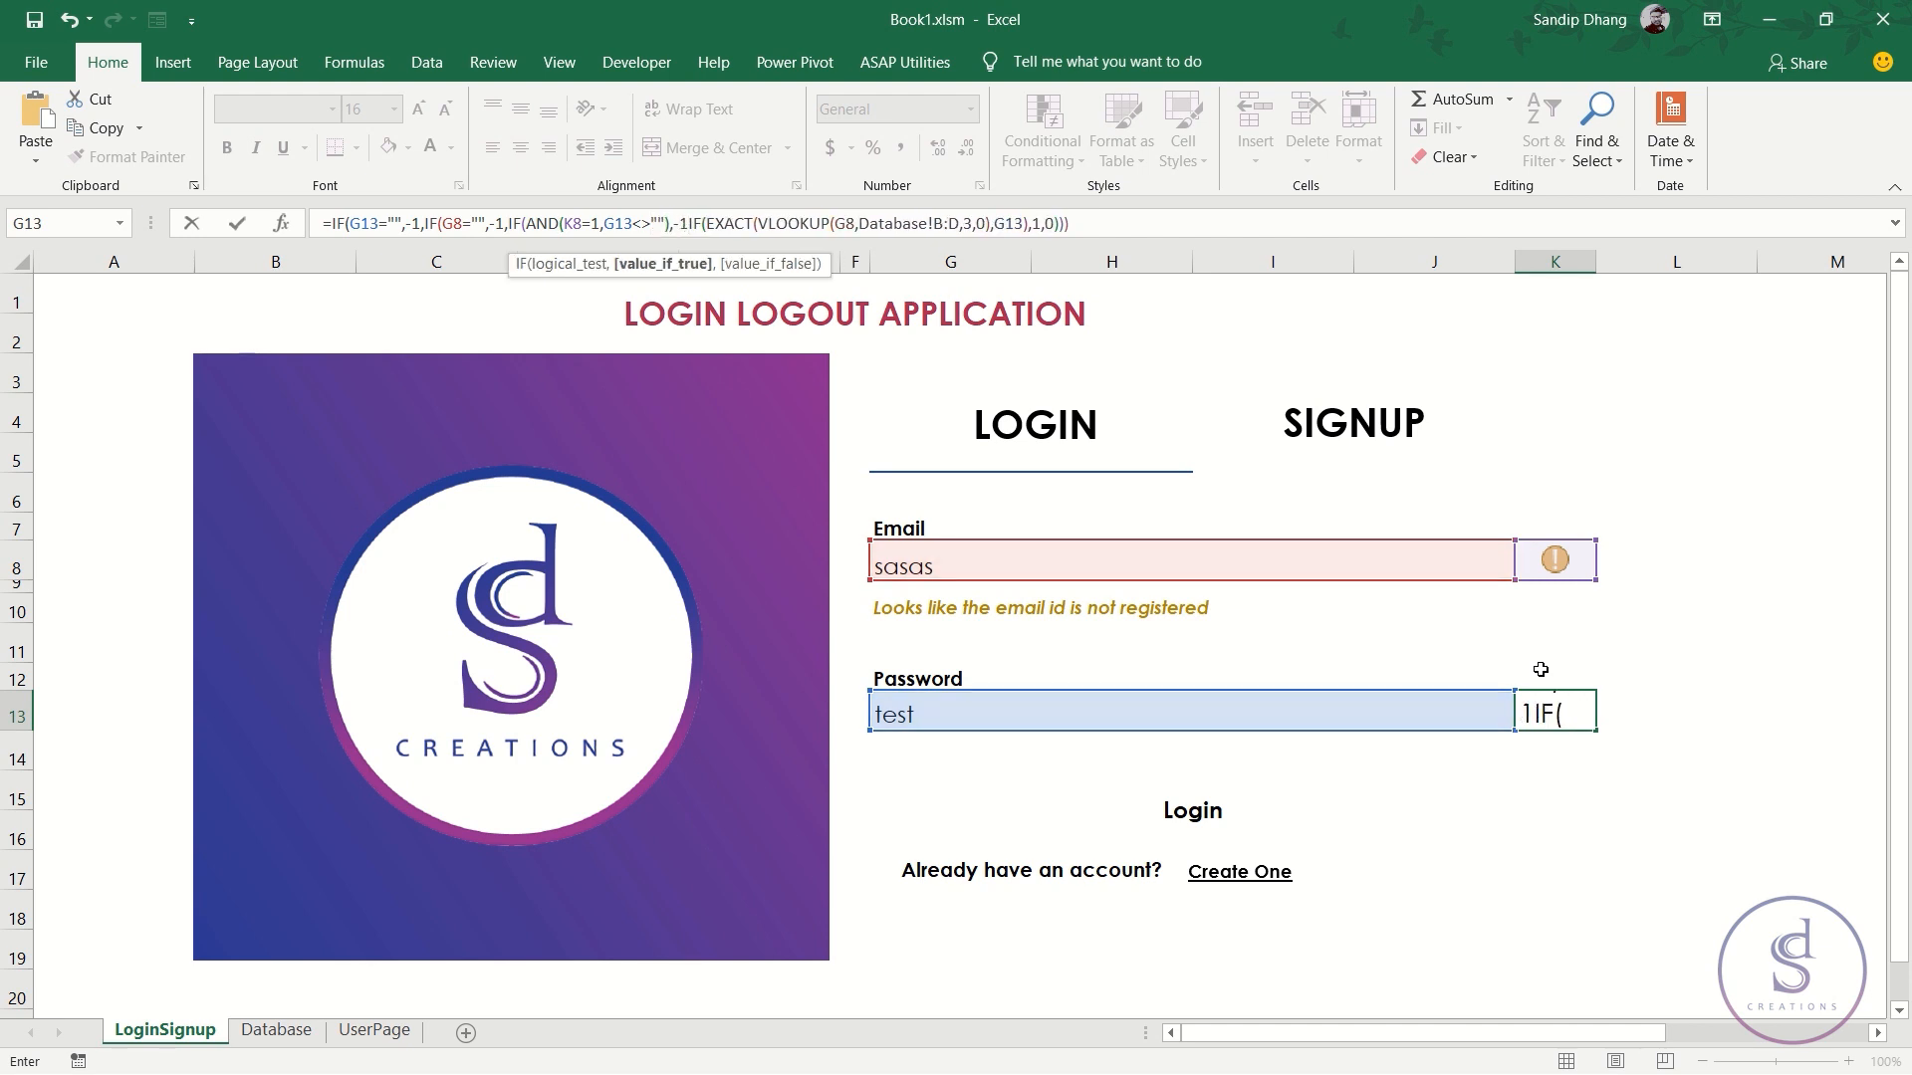
pyautogui.write(',')
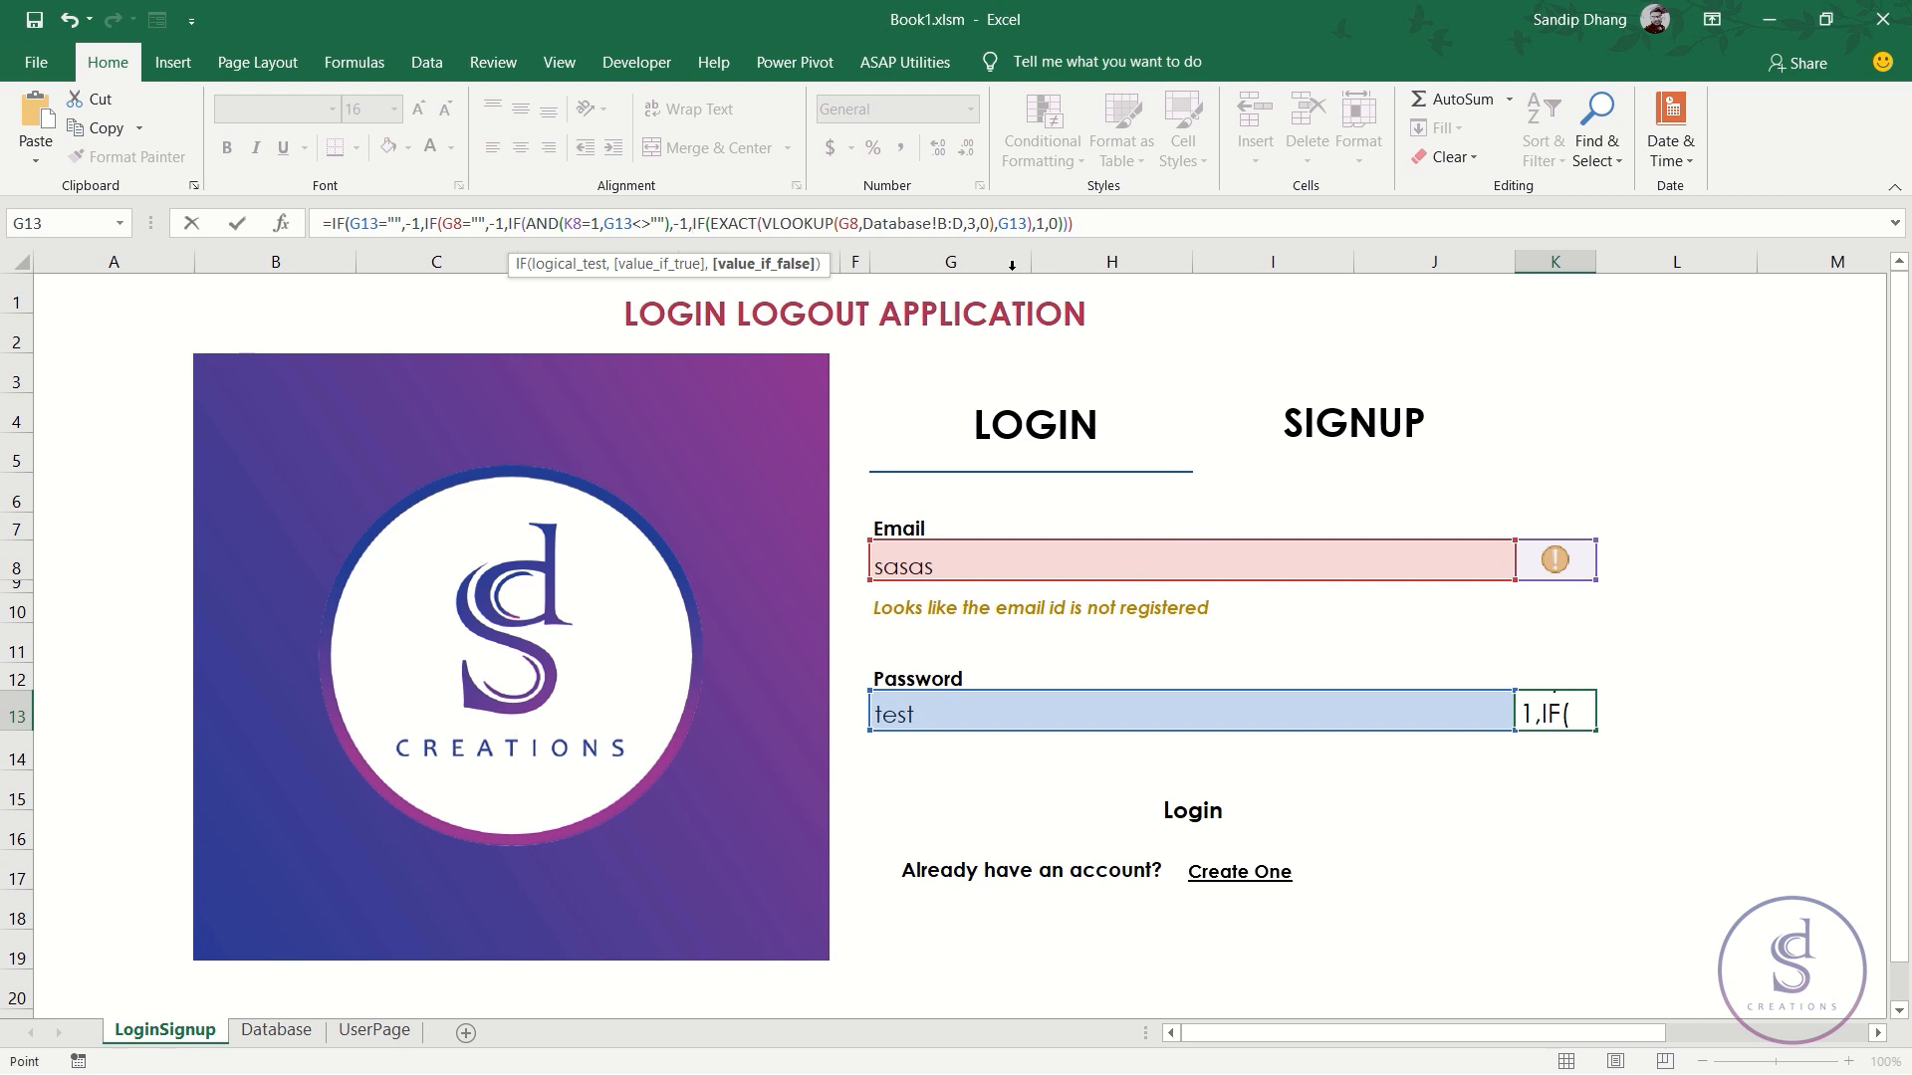
pyautogui.click(1109, 226)
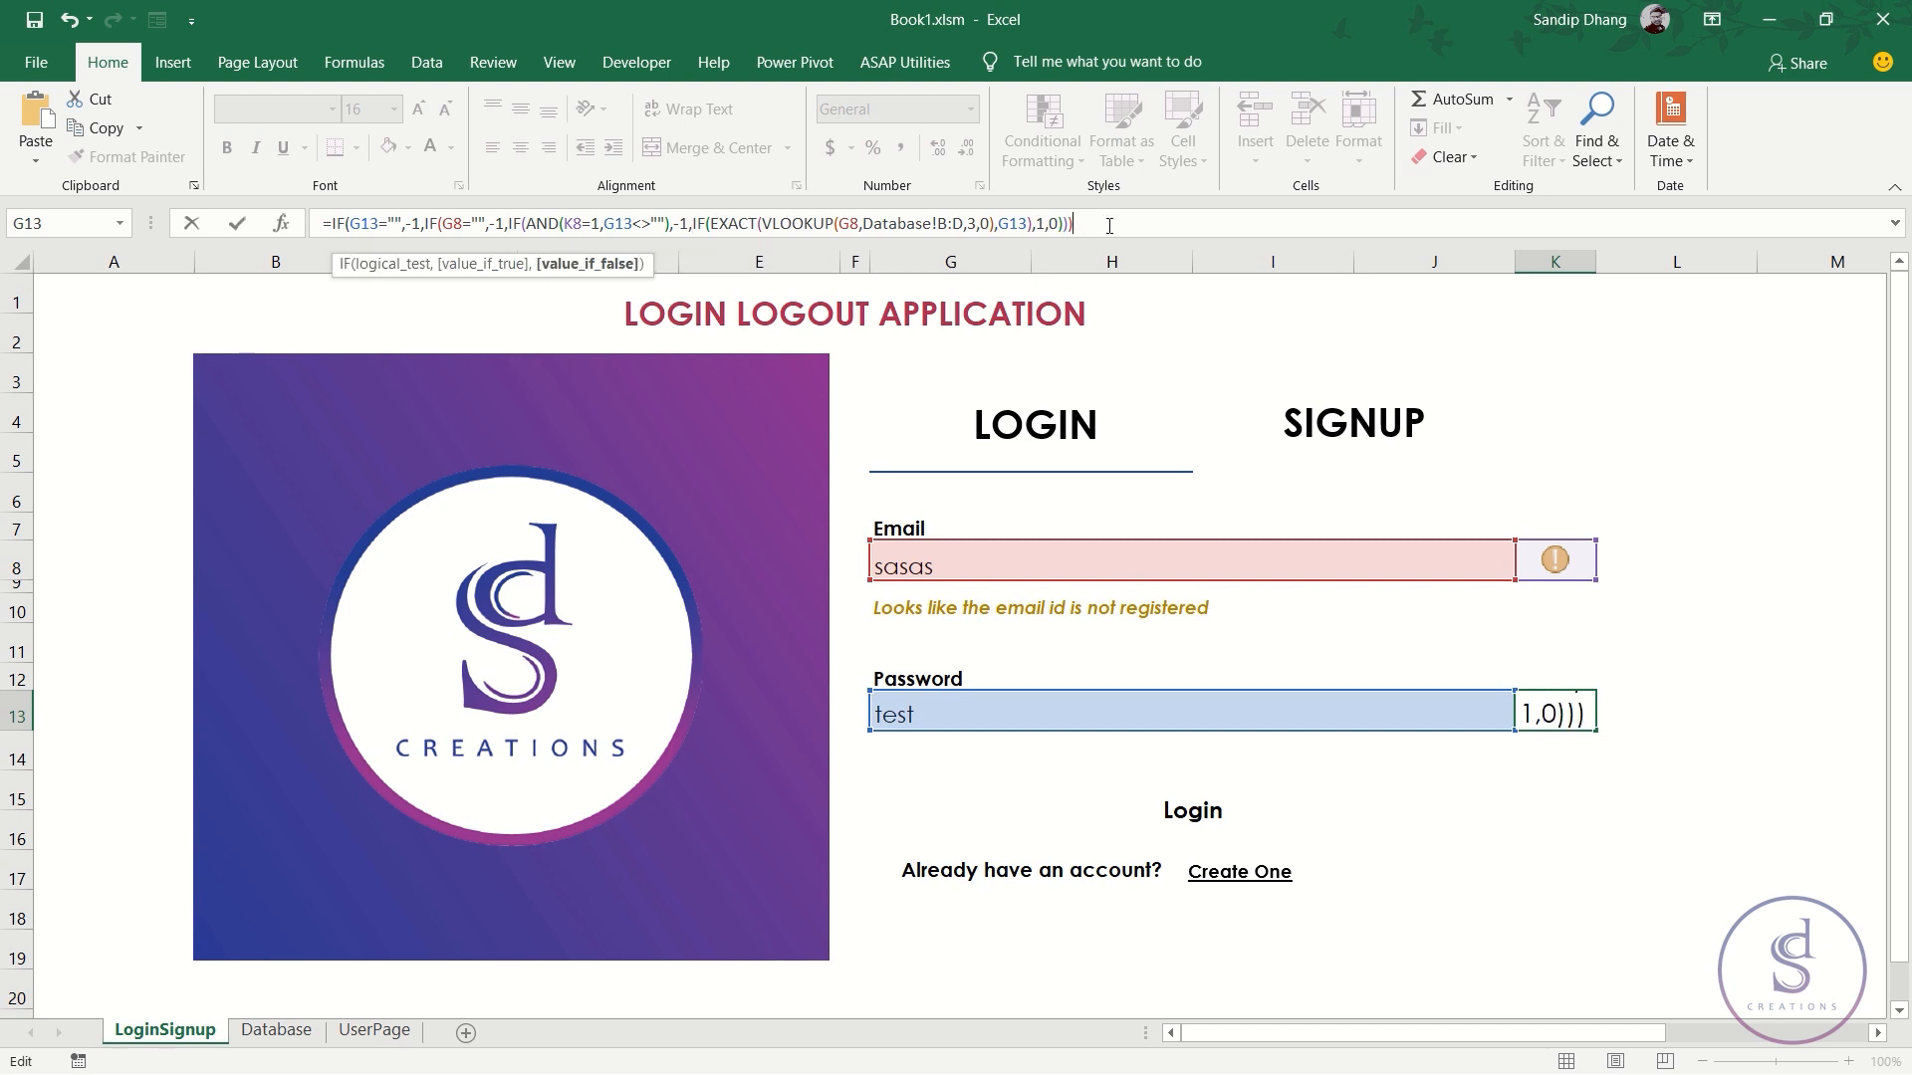
pyautogui.write(')')
pyautogui.hotkey('ctrl', 'Return')
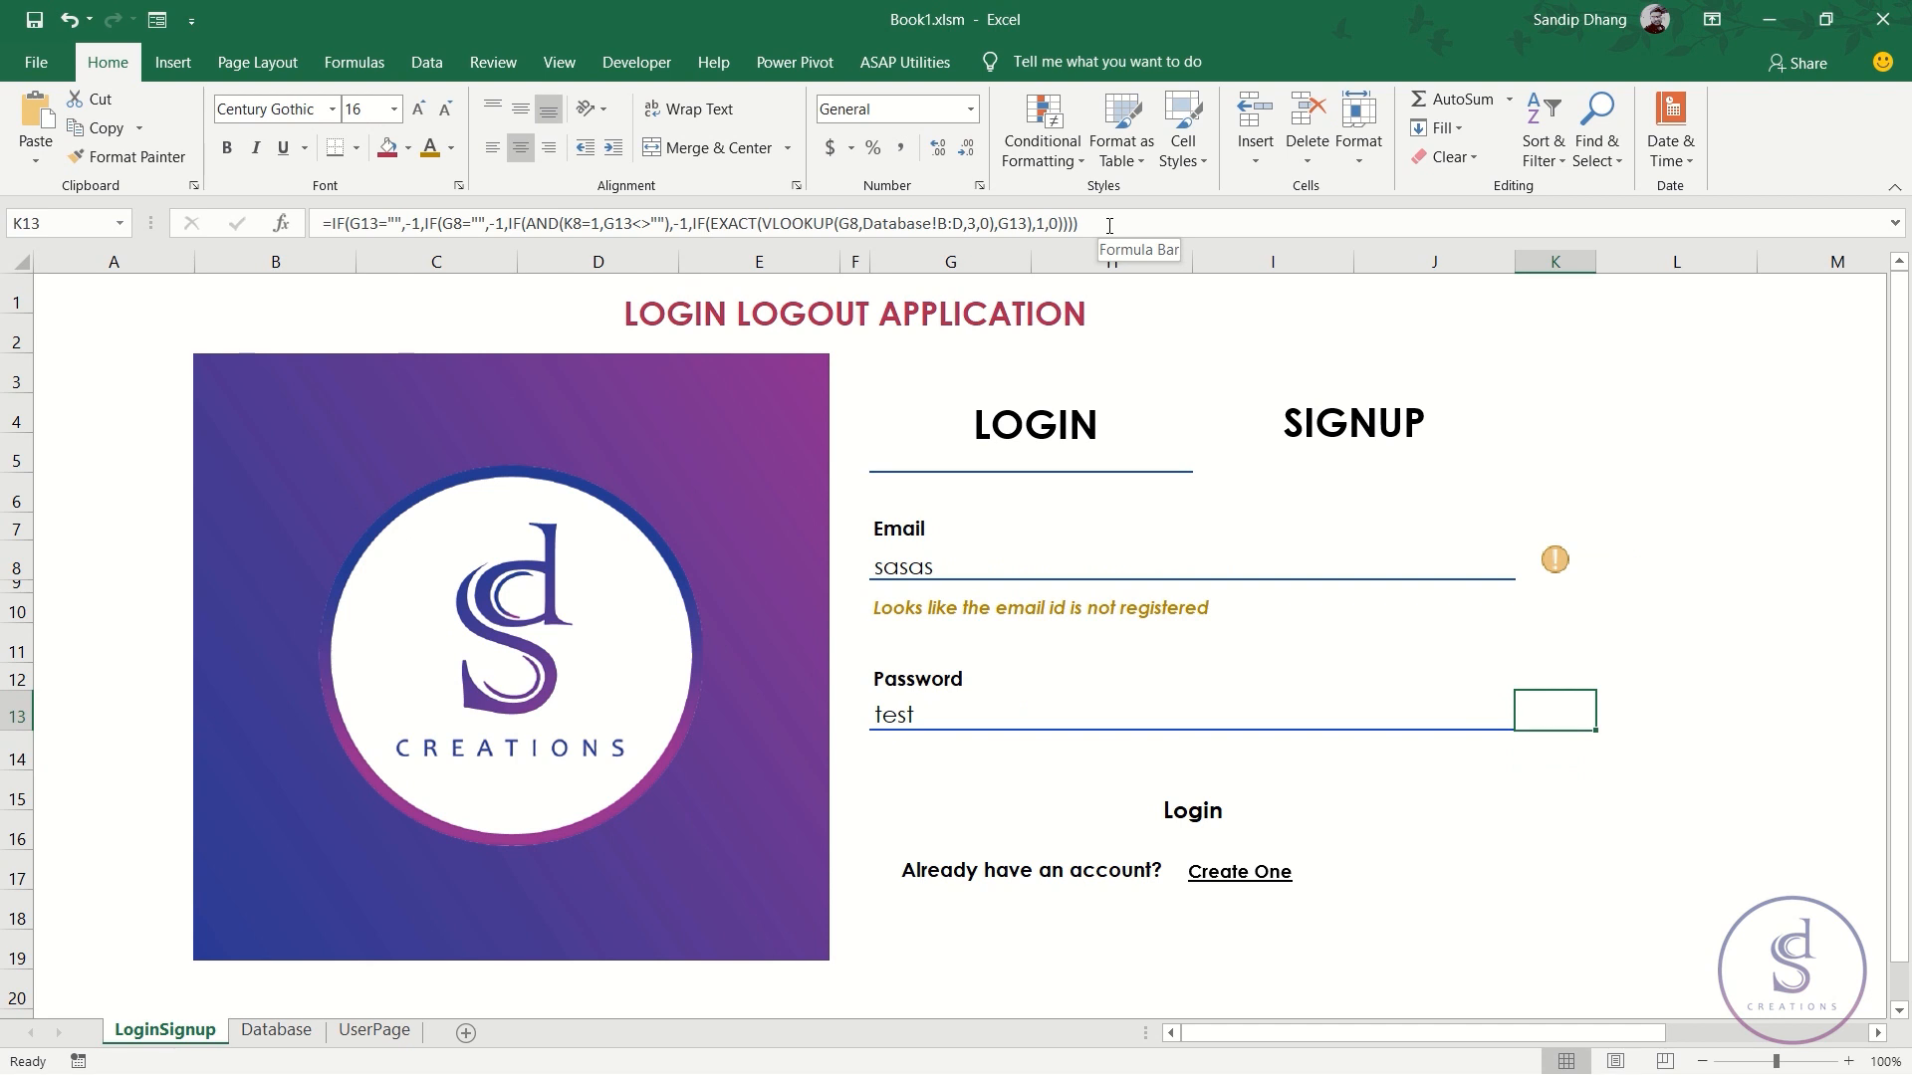
# - Clear the existing Email (G8) and Password (G13) entries
pyautogui.click(1103, 705)
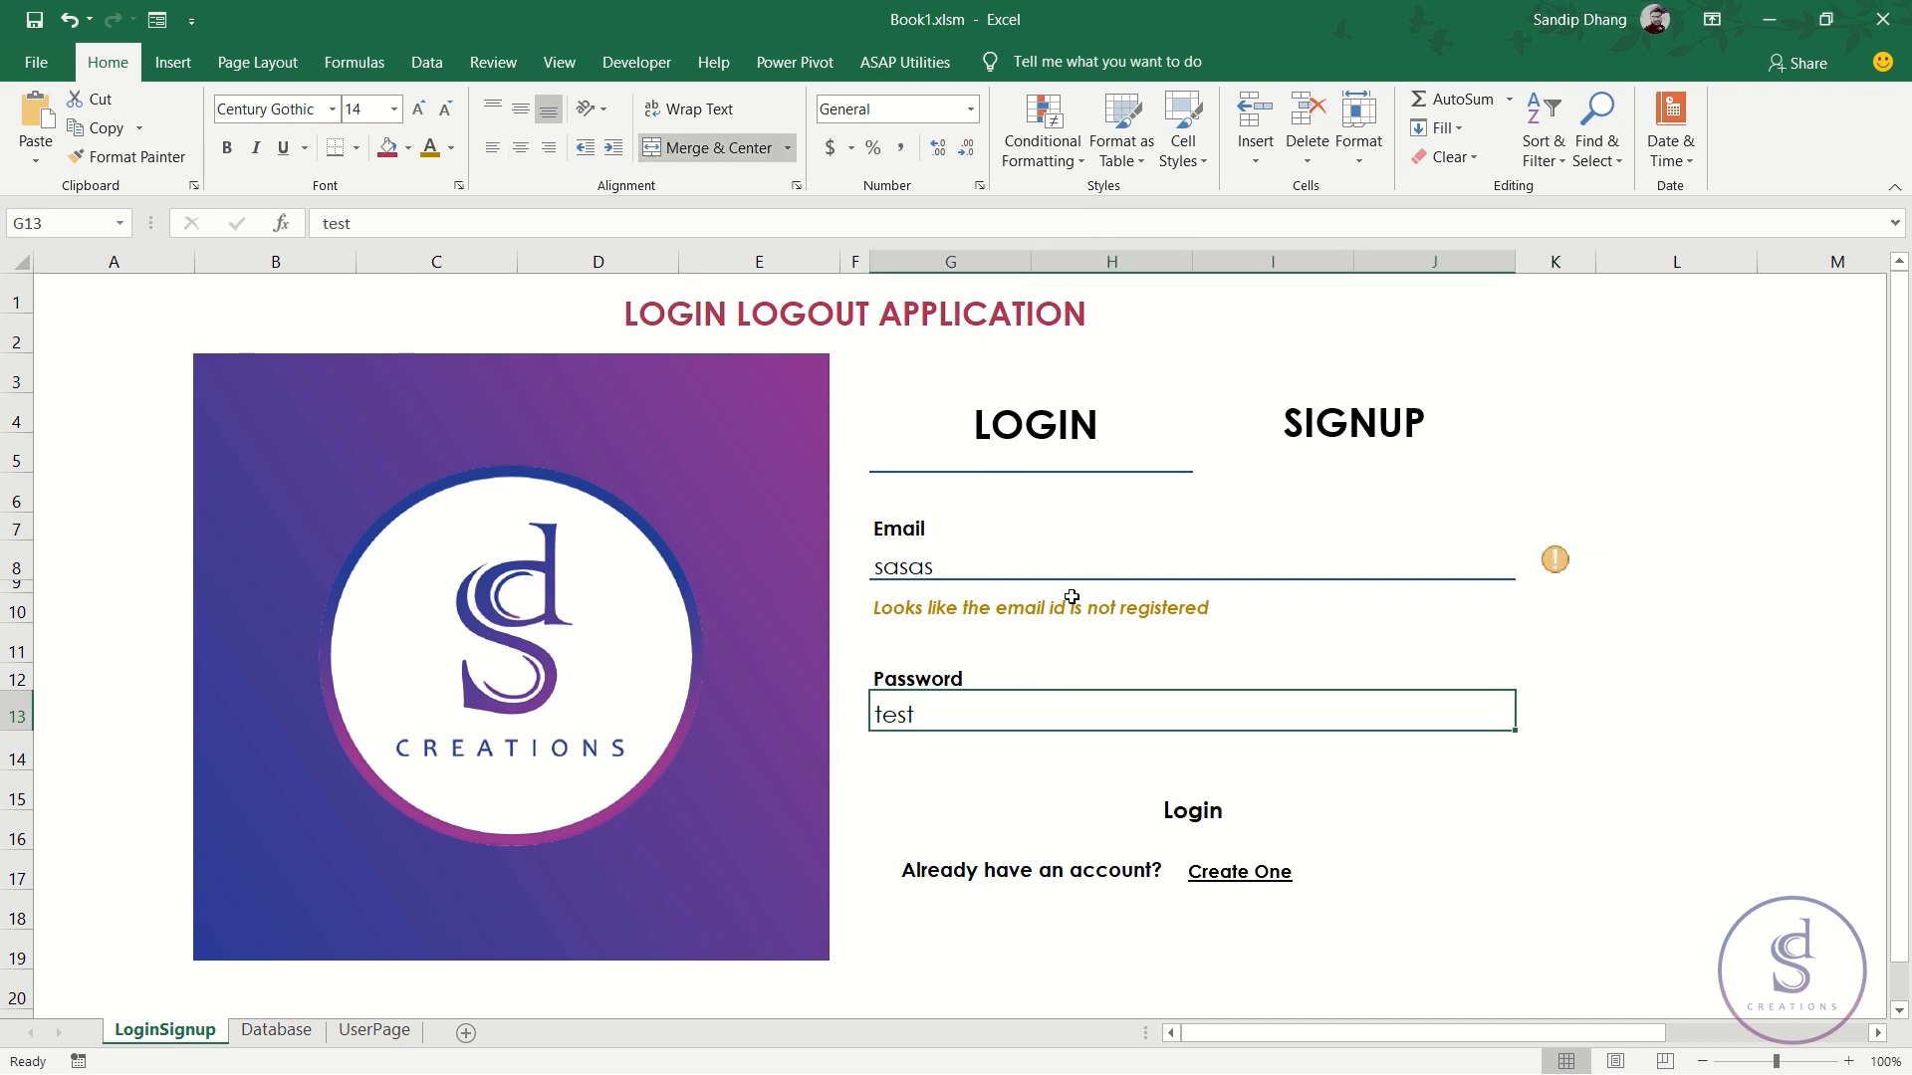
pyautogui.click(1075, 554)
pyautogui.press('Delete')
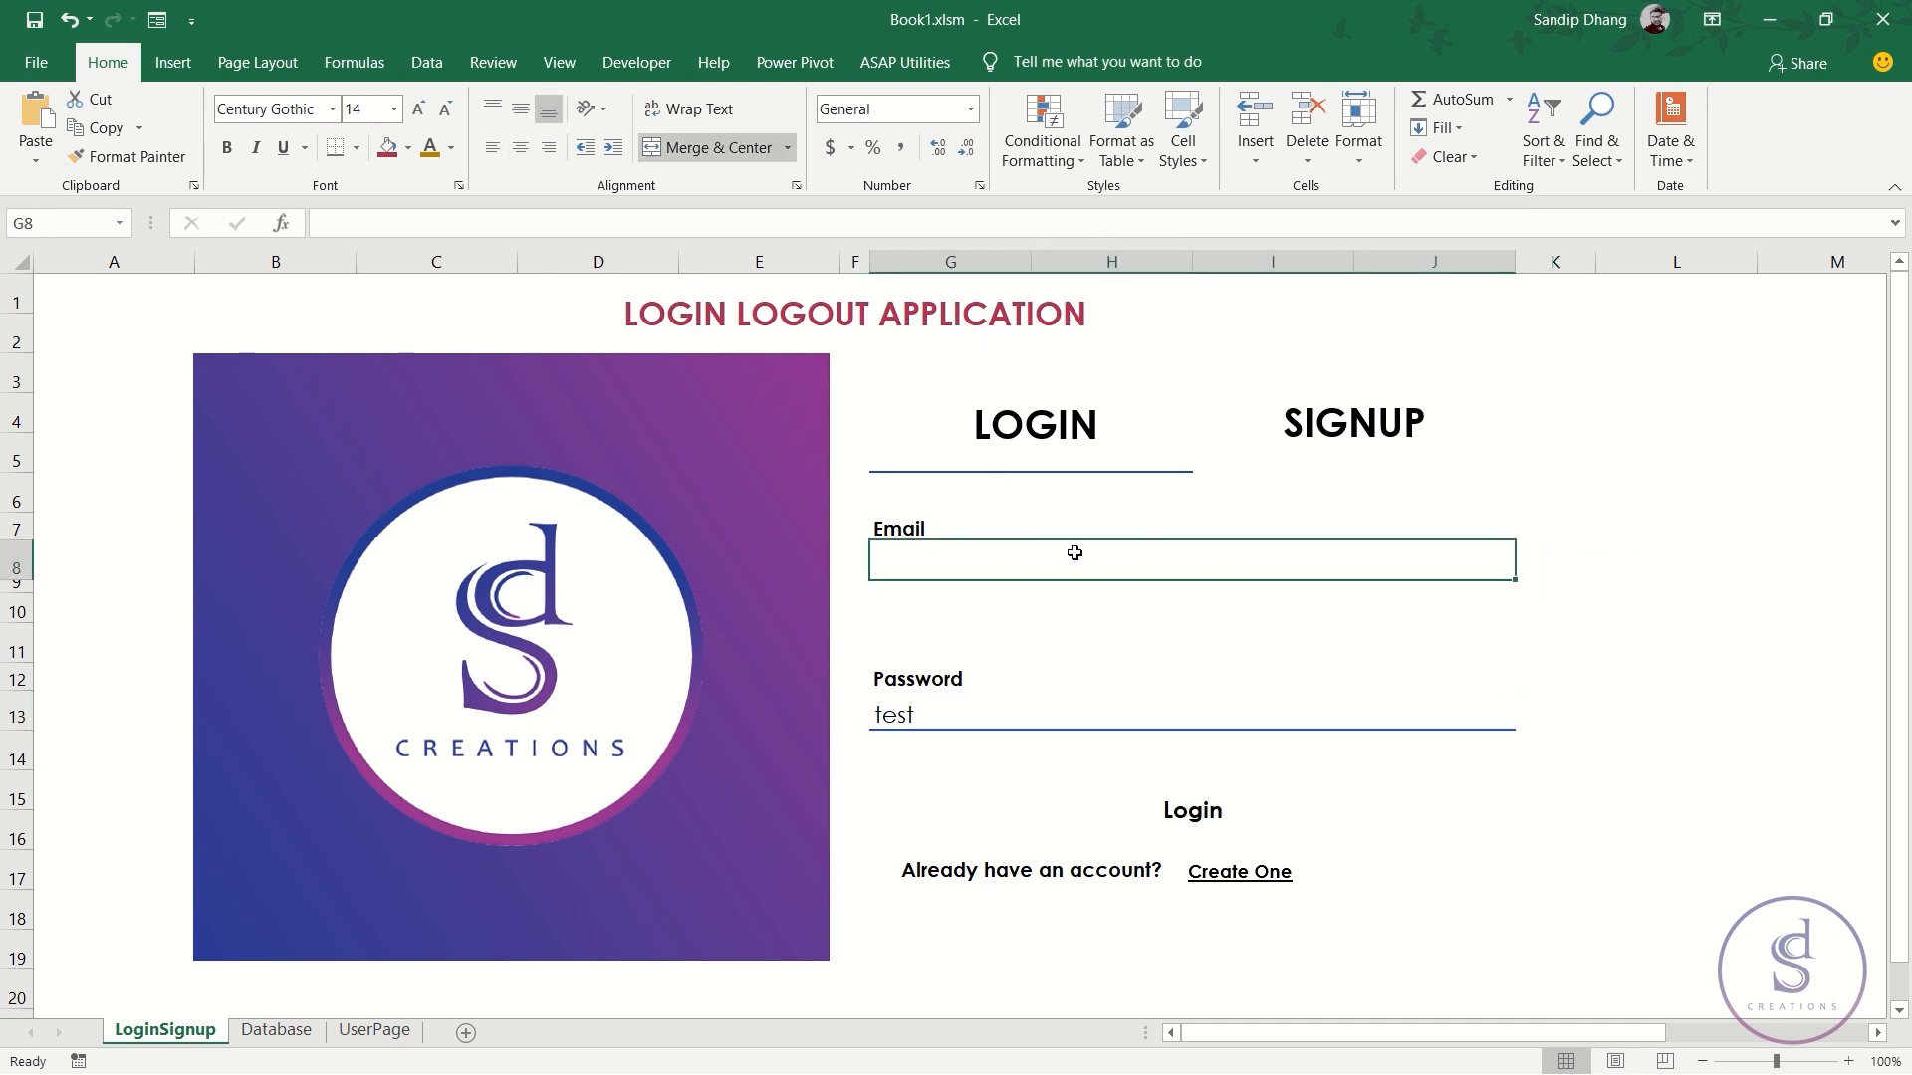
pyautogui.press('Down')
pyautogui.press('Down')
pyautogui.press('Down')
pyautogui.press('Down')
pyautogui.press('Down')
pyautogui.press('Delete')
pyautogui.press('Up')
pyautogui.press('Up')
pyautogui.press('Up')
pyautogui.press('Up')
pyautogui.press('Up')
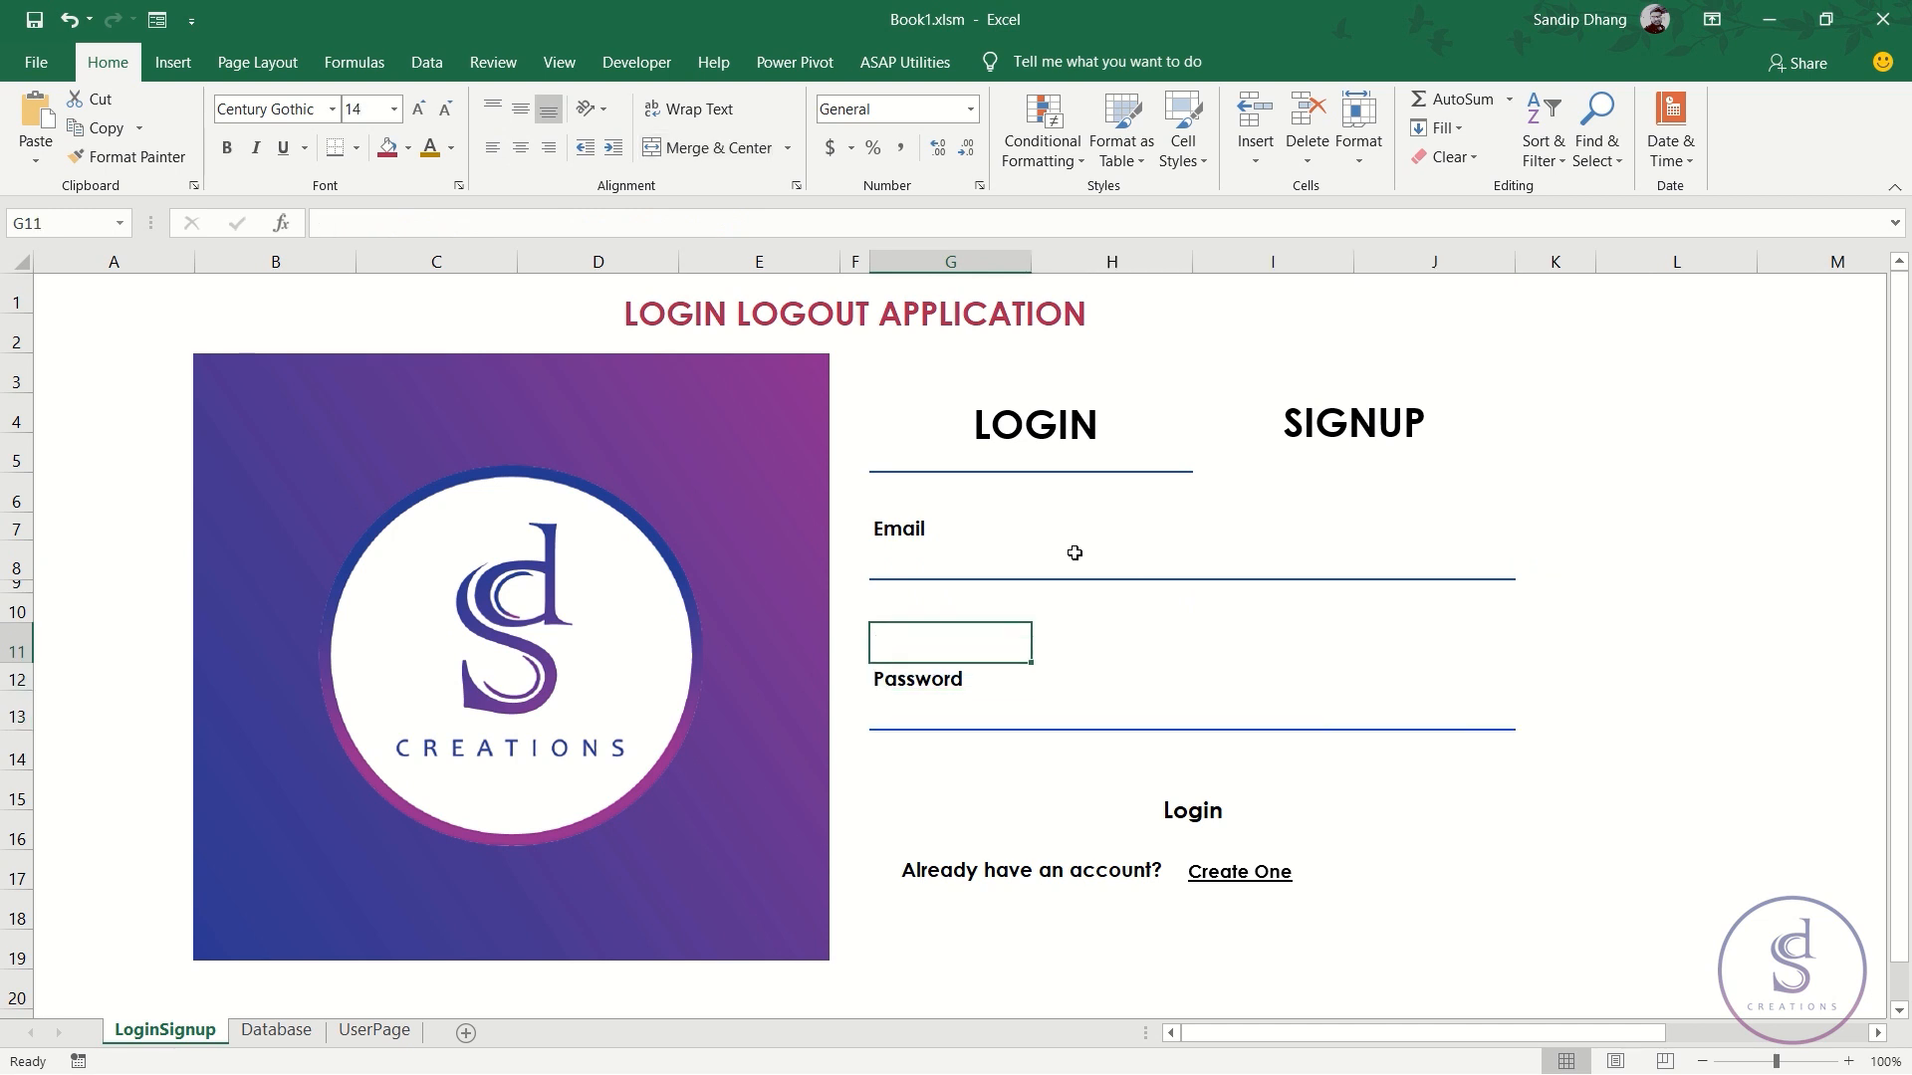
# - Enter a test email and a test password to check the not-registered warning
pyautogui.write('sasas')
pyautogui.press('Return')
pyautogui.press('Down')
pyautogui.press('Down')
pyautogui.press('Down')
pyautogui.press('Down')
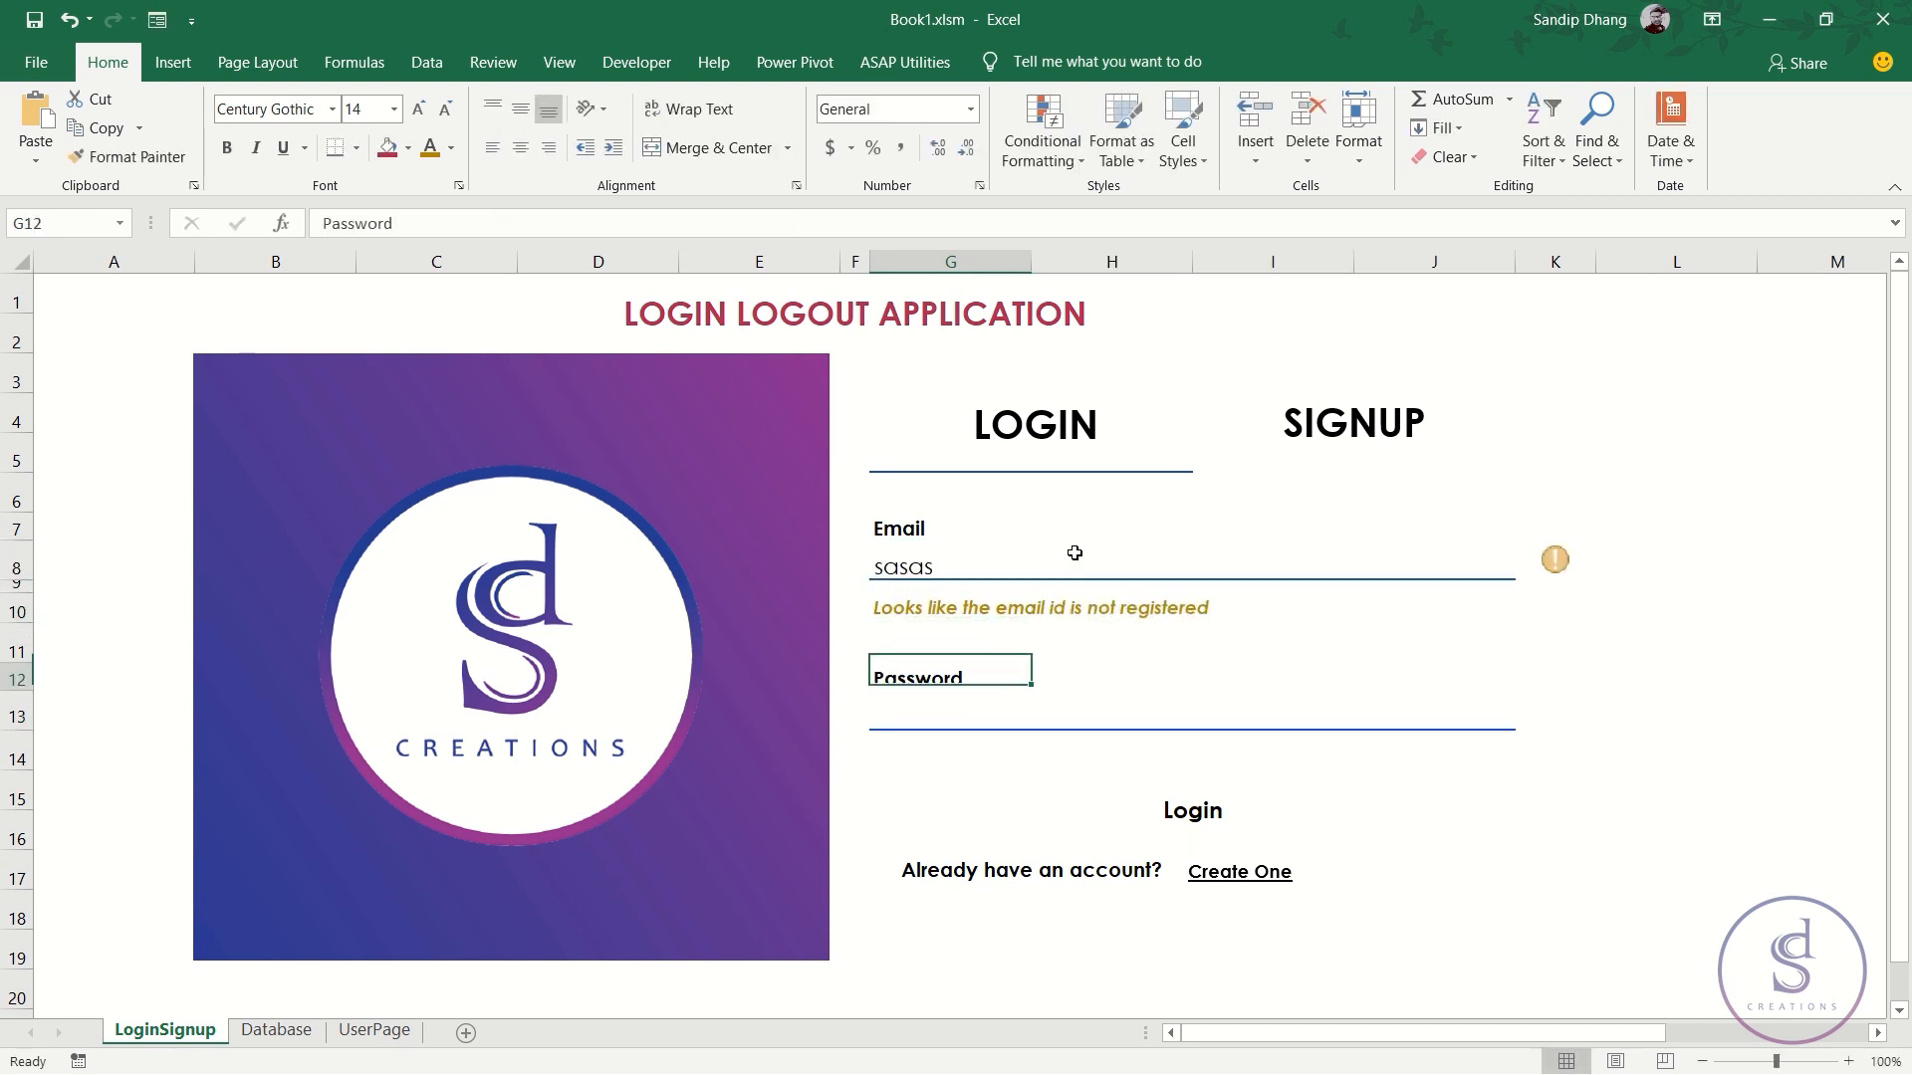
pyautogui.write('dasasd')
pyautogui.press('Return')
# - Delete the test password and email, leaving G8 empty and selected
pyautogui.press('Up')
pyautogui.press('Delete')
pyautogui.press('Up')
pyautogui.press('Up')
pyautogui.press('Up')
pyautogui.press('Up')
pyautogui.press('Up')
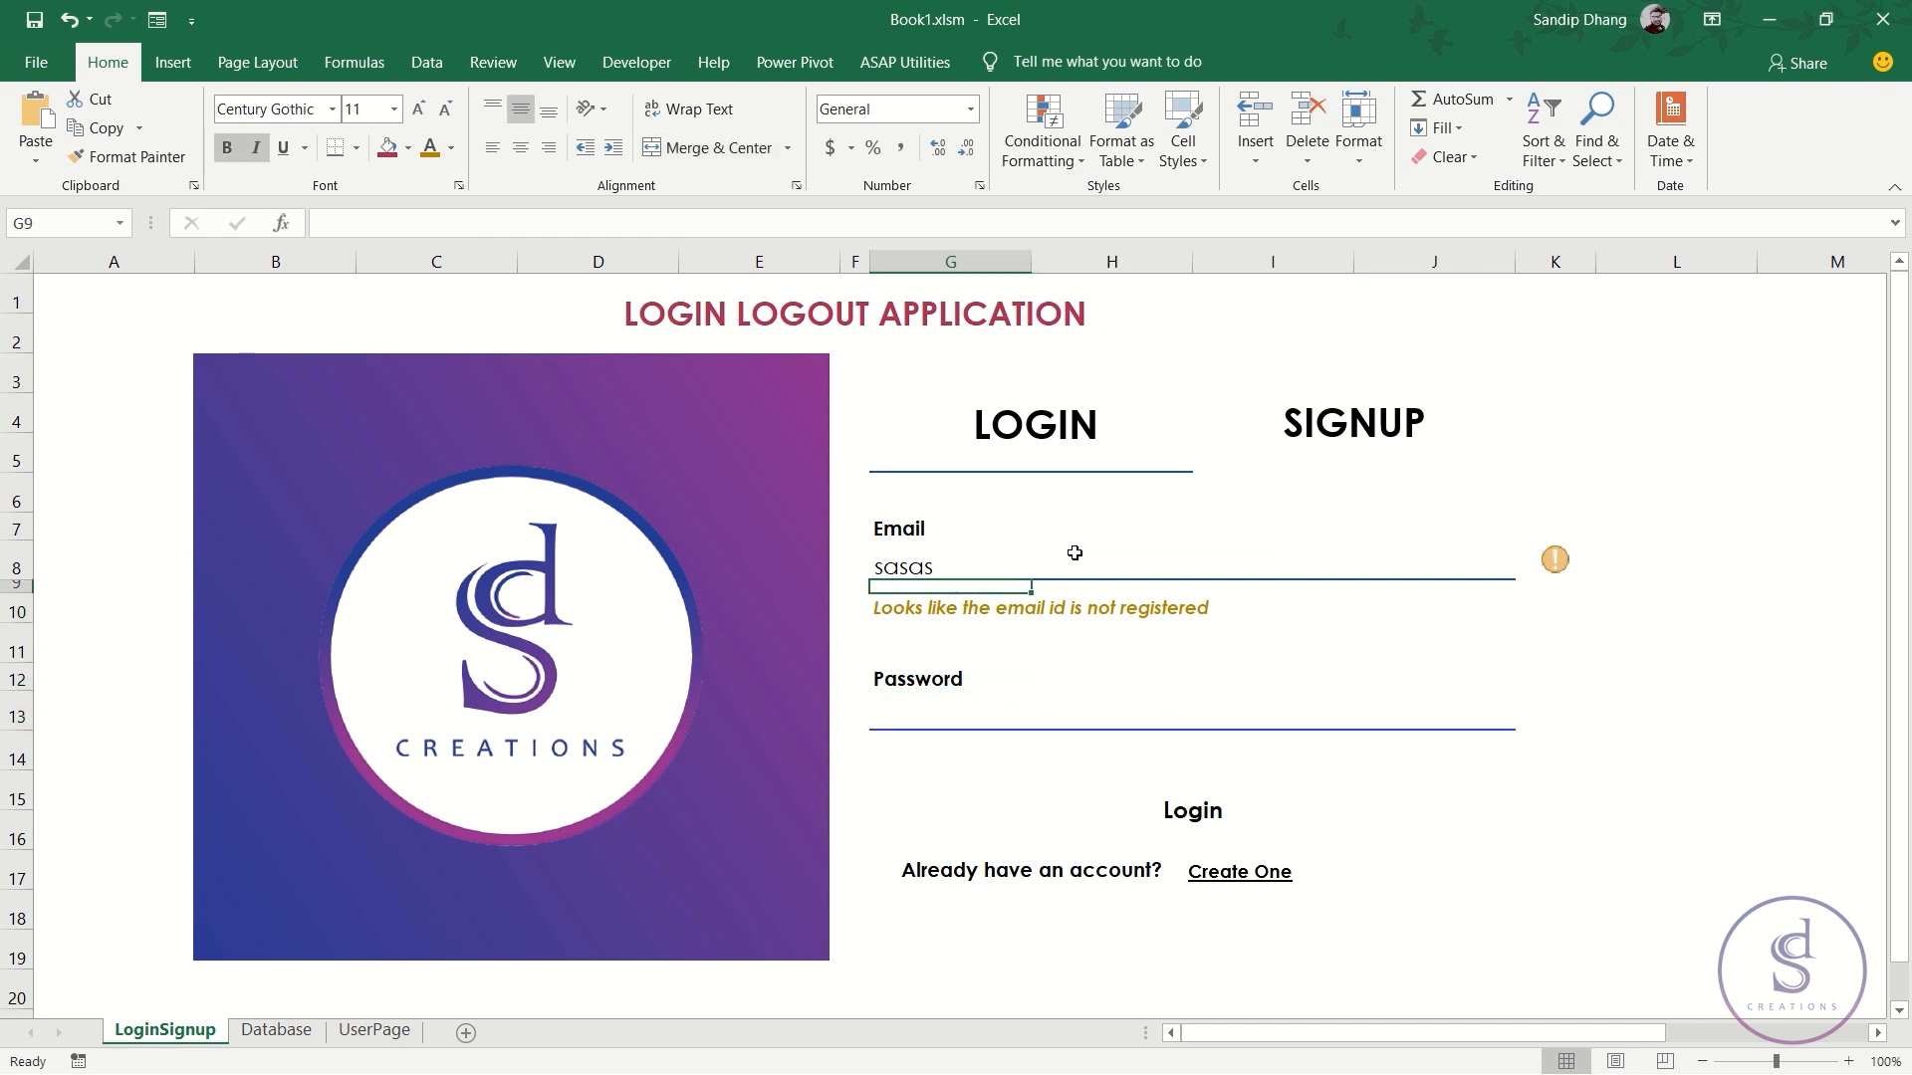
pyautogui.press('Delete')
pyautogui.press('Down')
pyautogui.press('Down')
pyautogui.press('Down')
pyautogui.press('Down')
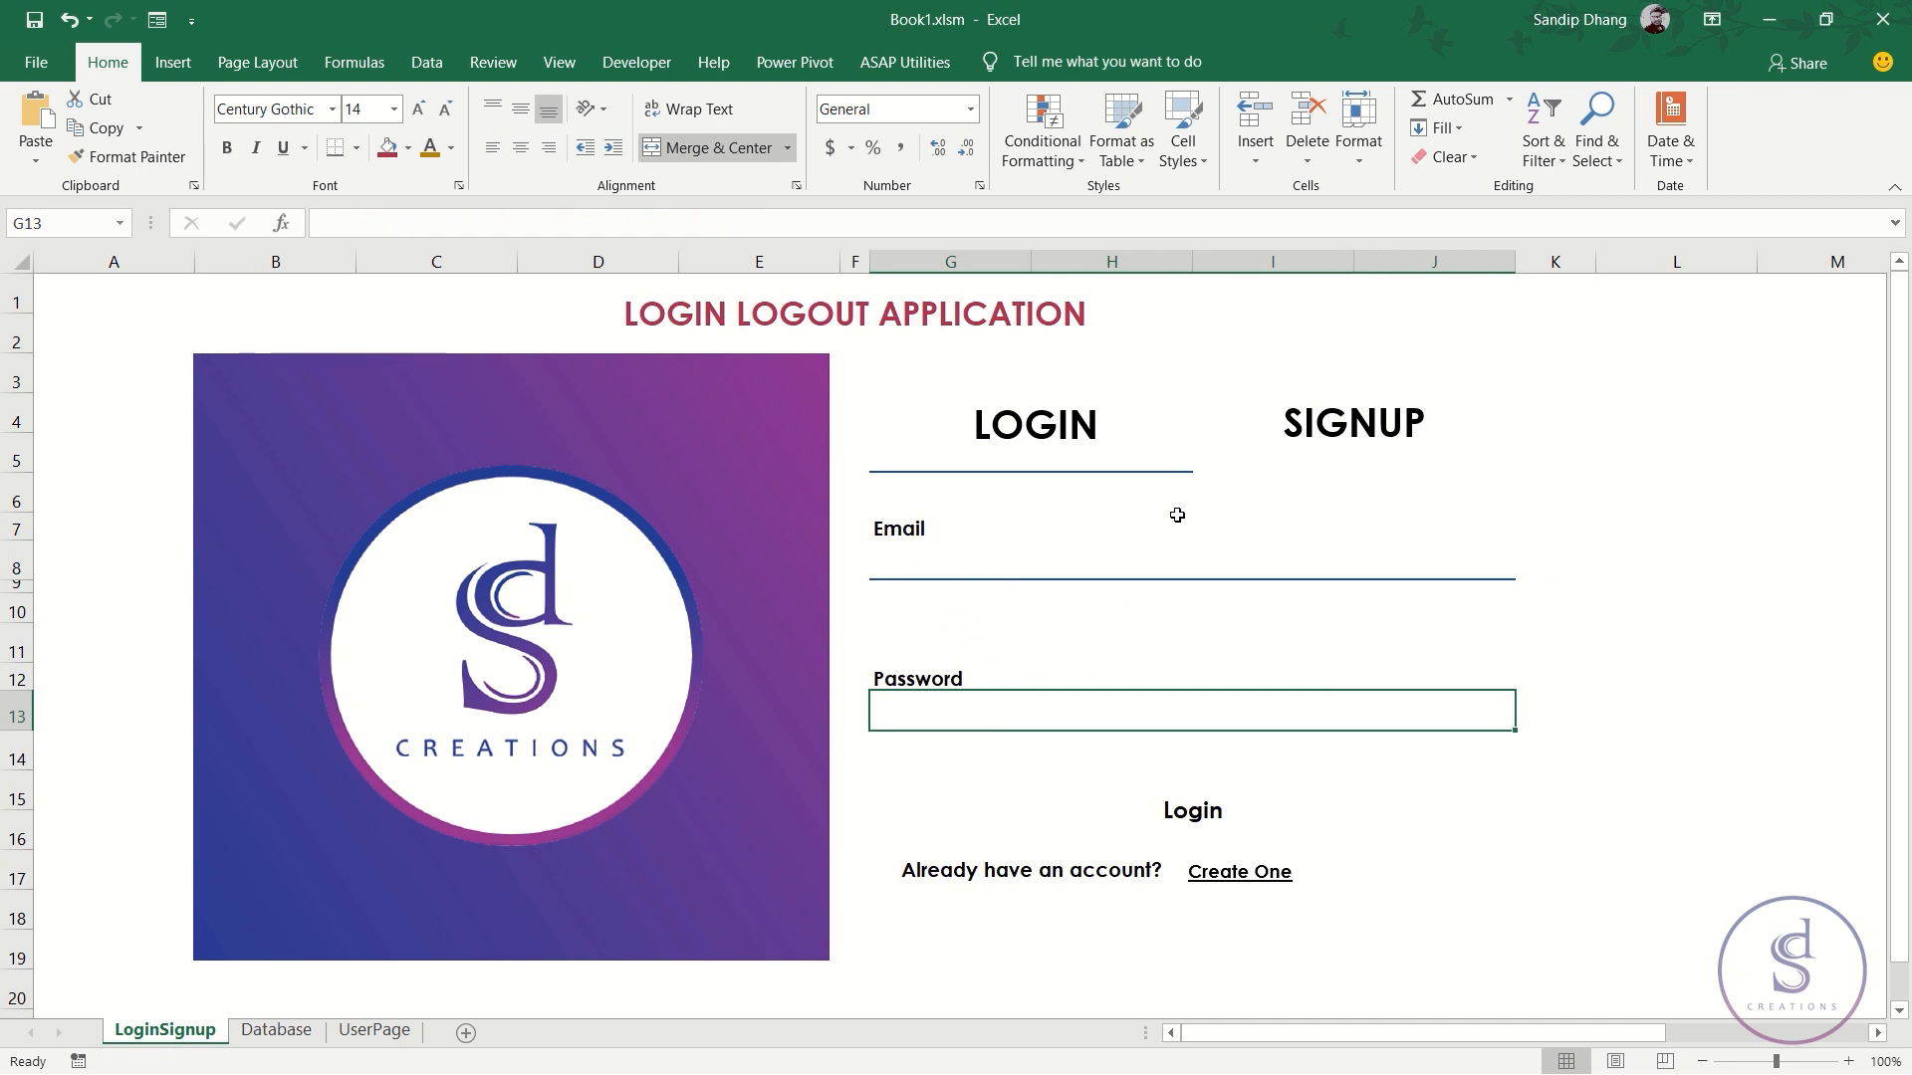
pyautogui.click(1097, 561)
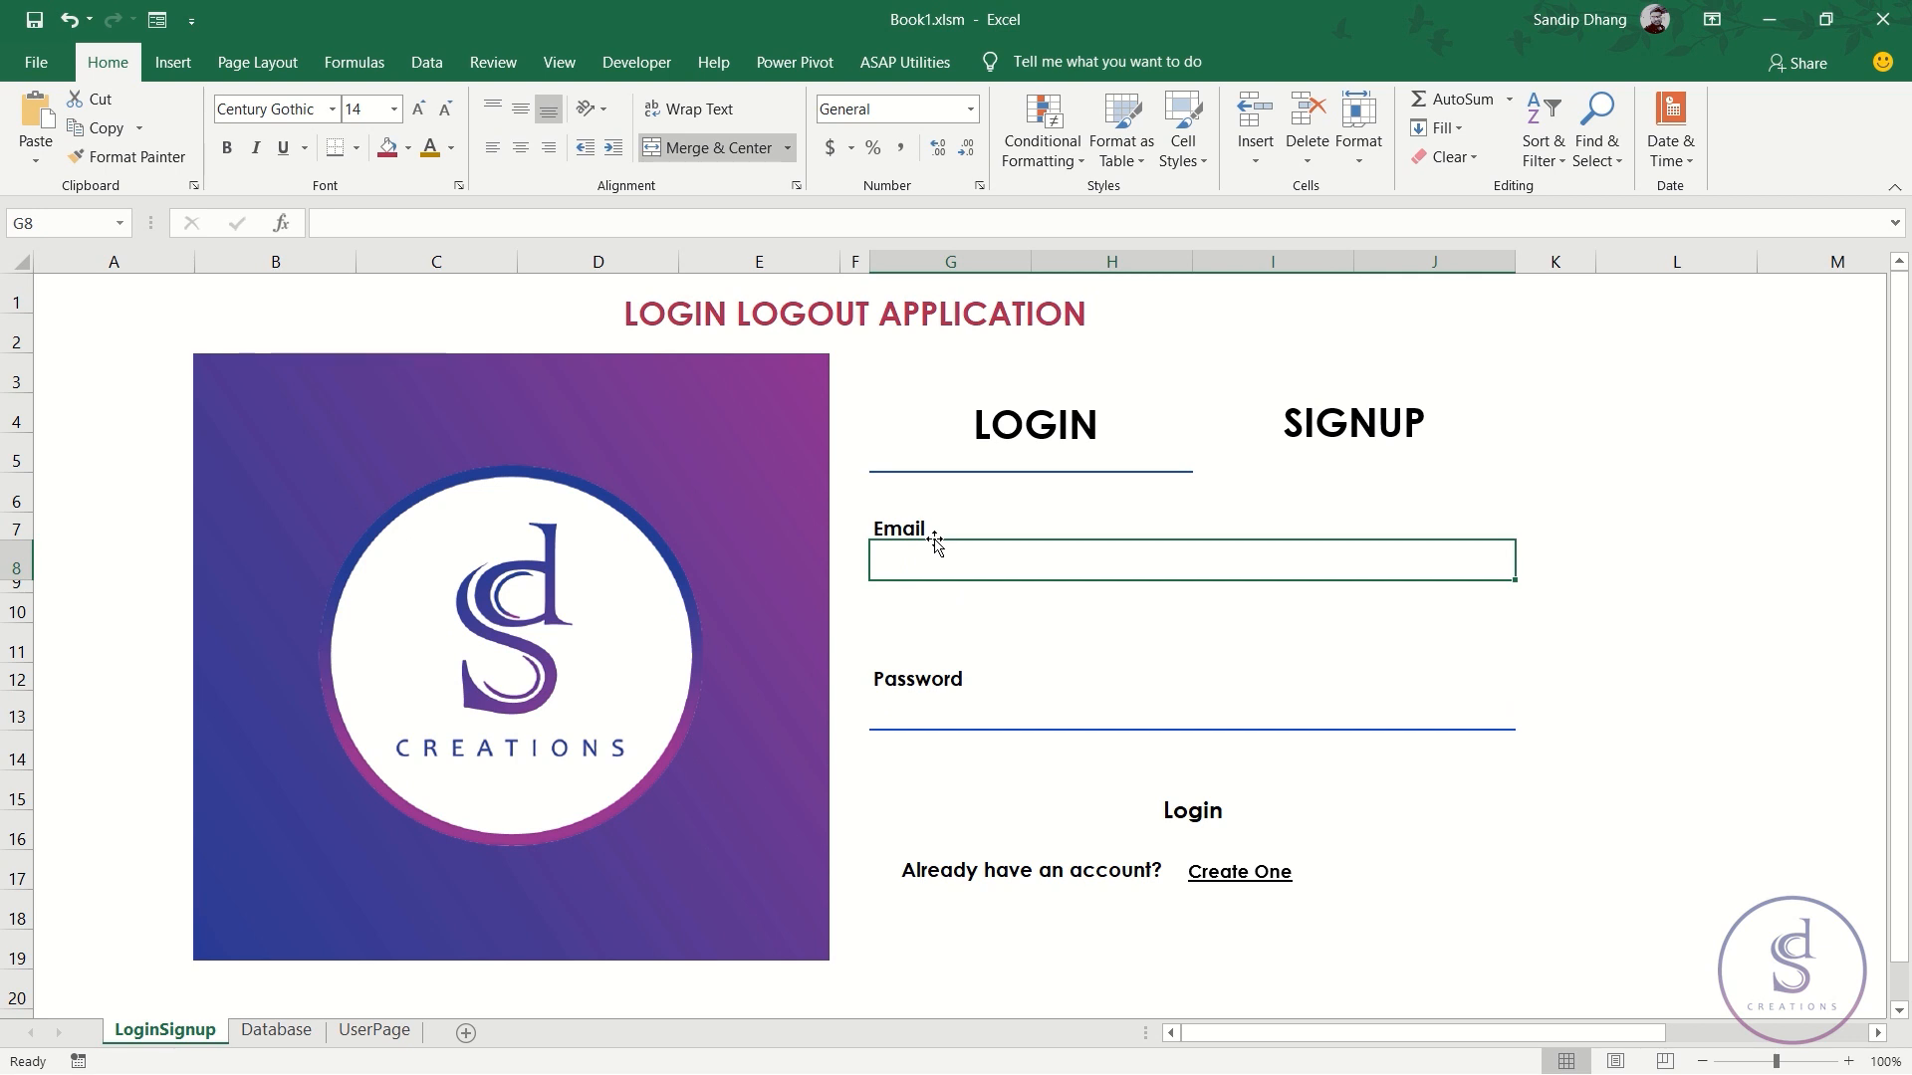
# - Open Data Validation for G8 and set Allow to Custom
pyautogui.hotkey('alt', 'a')
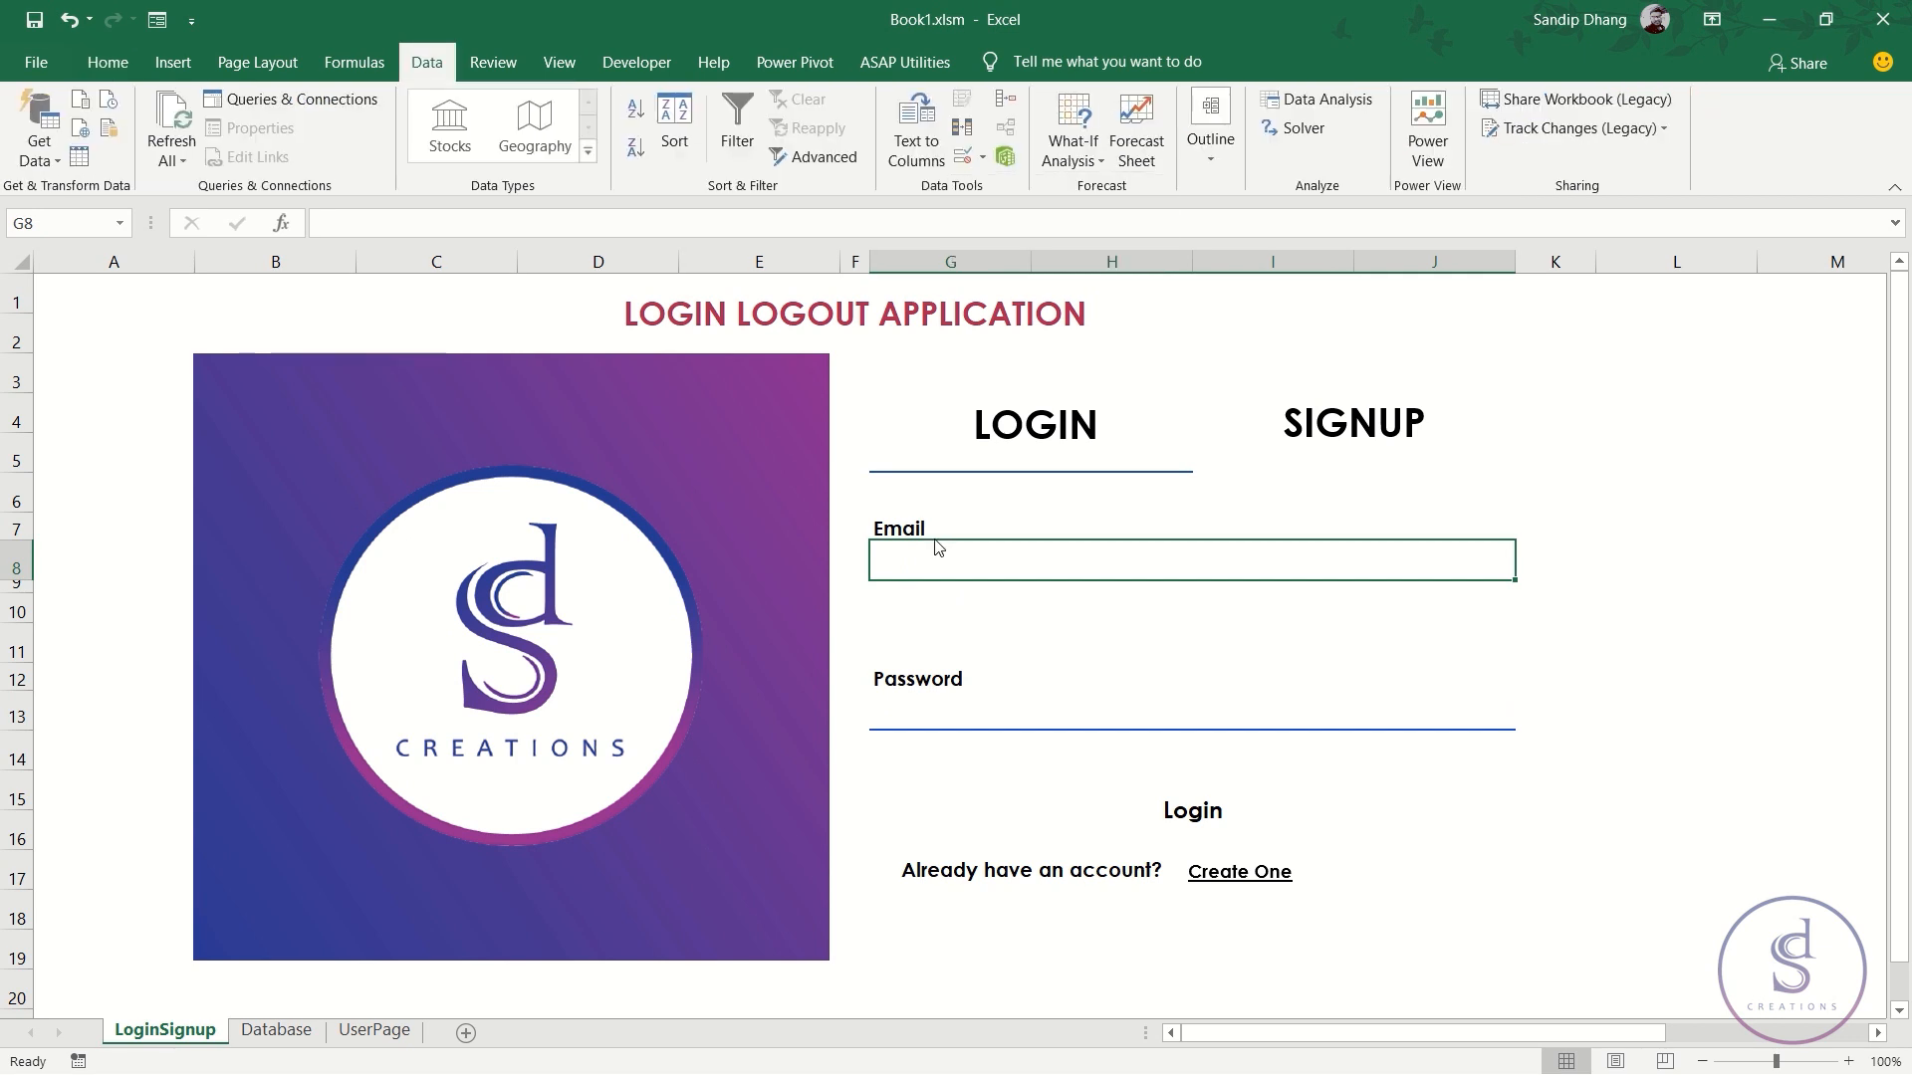
pyautogui.press('v')
pyautogui.press('v')
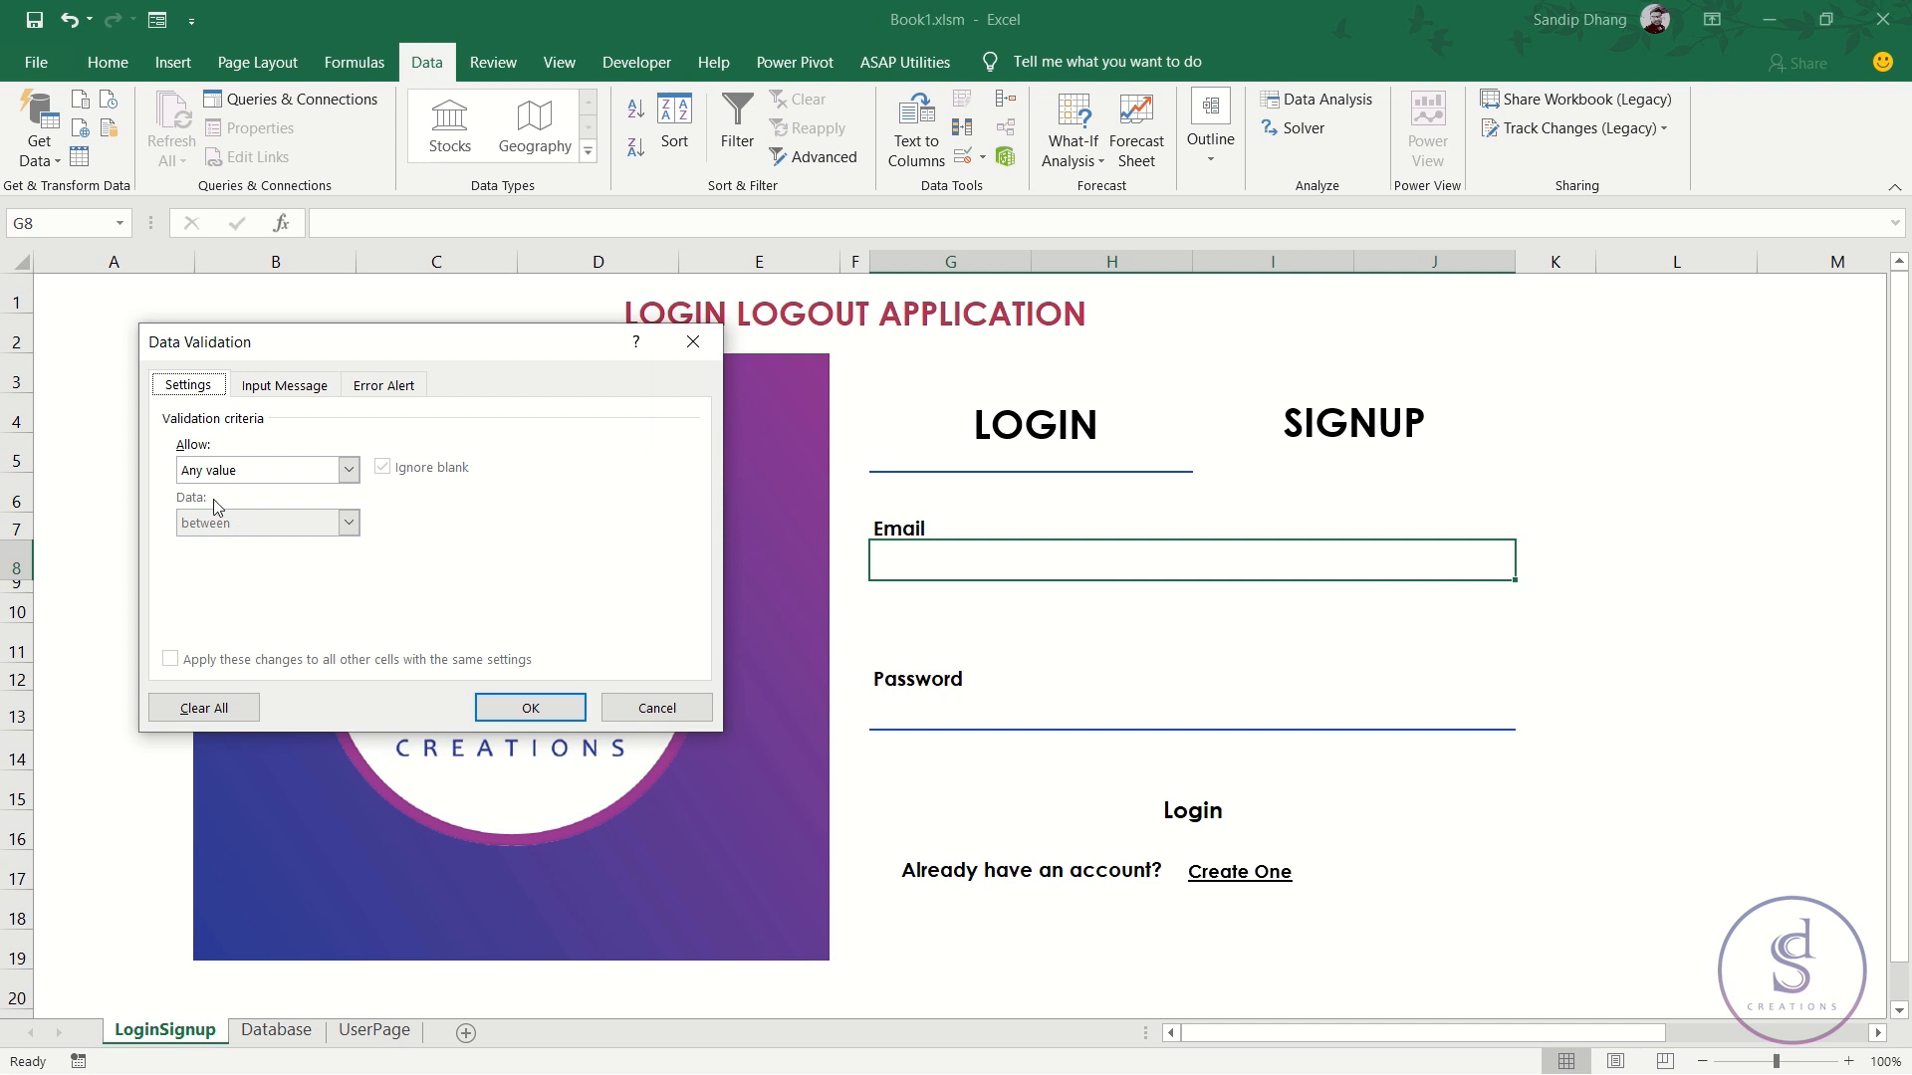
pyautogui.click(319, 468)
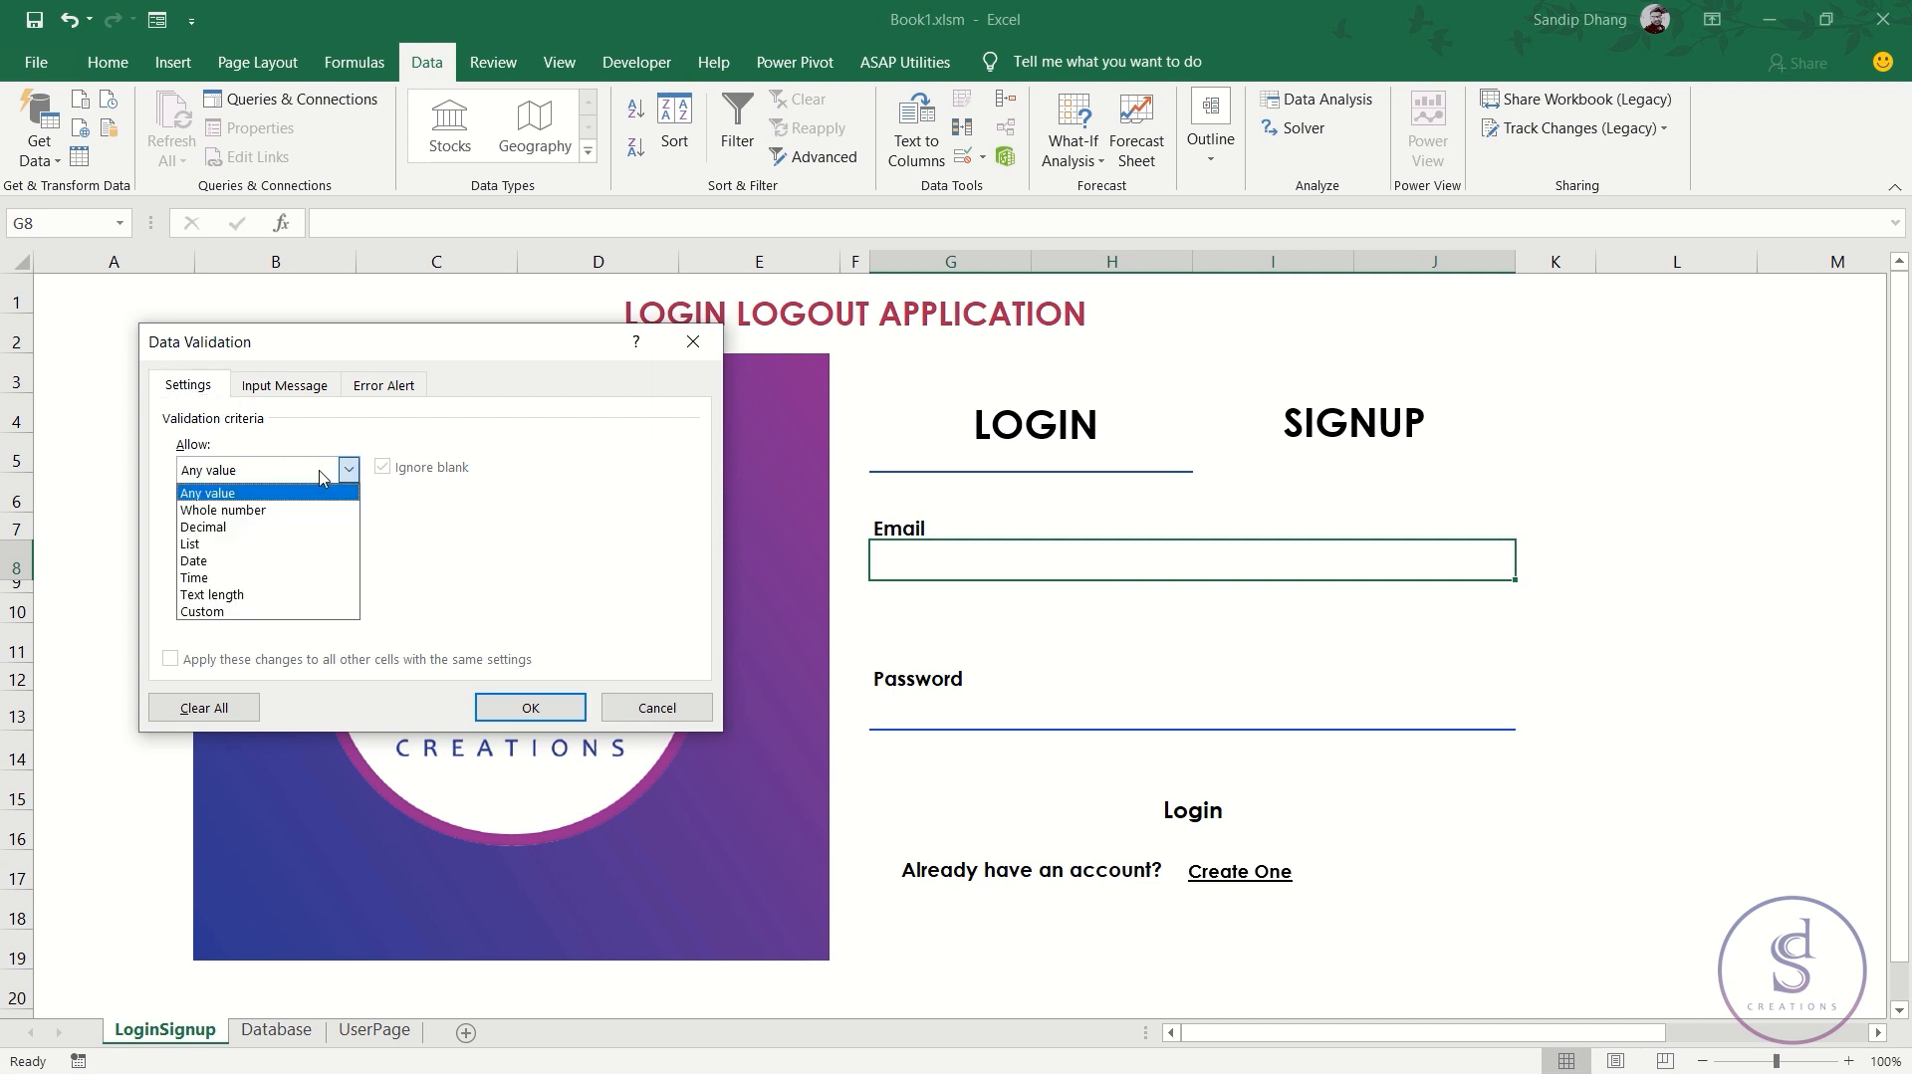
pyautogui.click(268, 611)
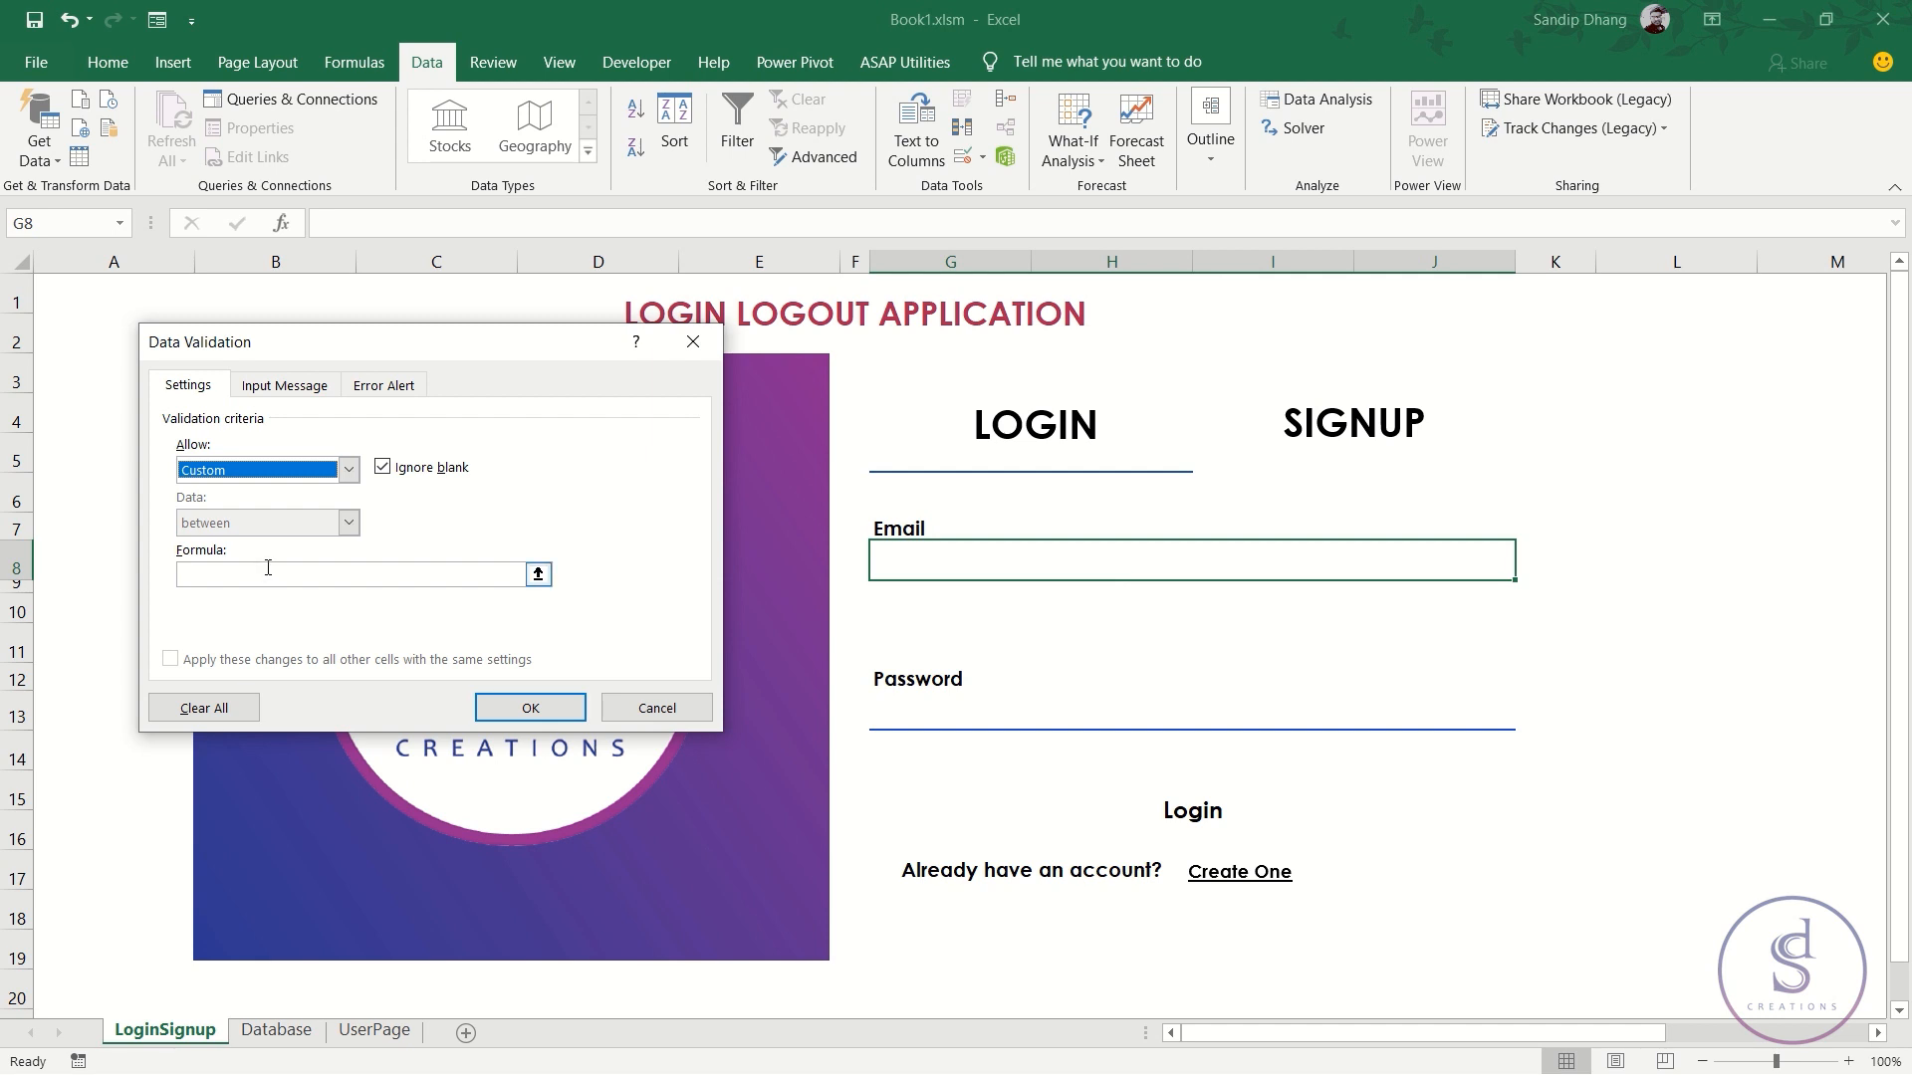
# - Begin the validation formula =COUNTIF(G8,"?*@ referencing the email cell
pyautogui.click(267, 572)
pyautogui.moveTo(273, 332); pyautogui.dragTo(367, 410)
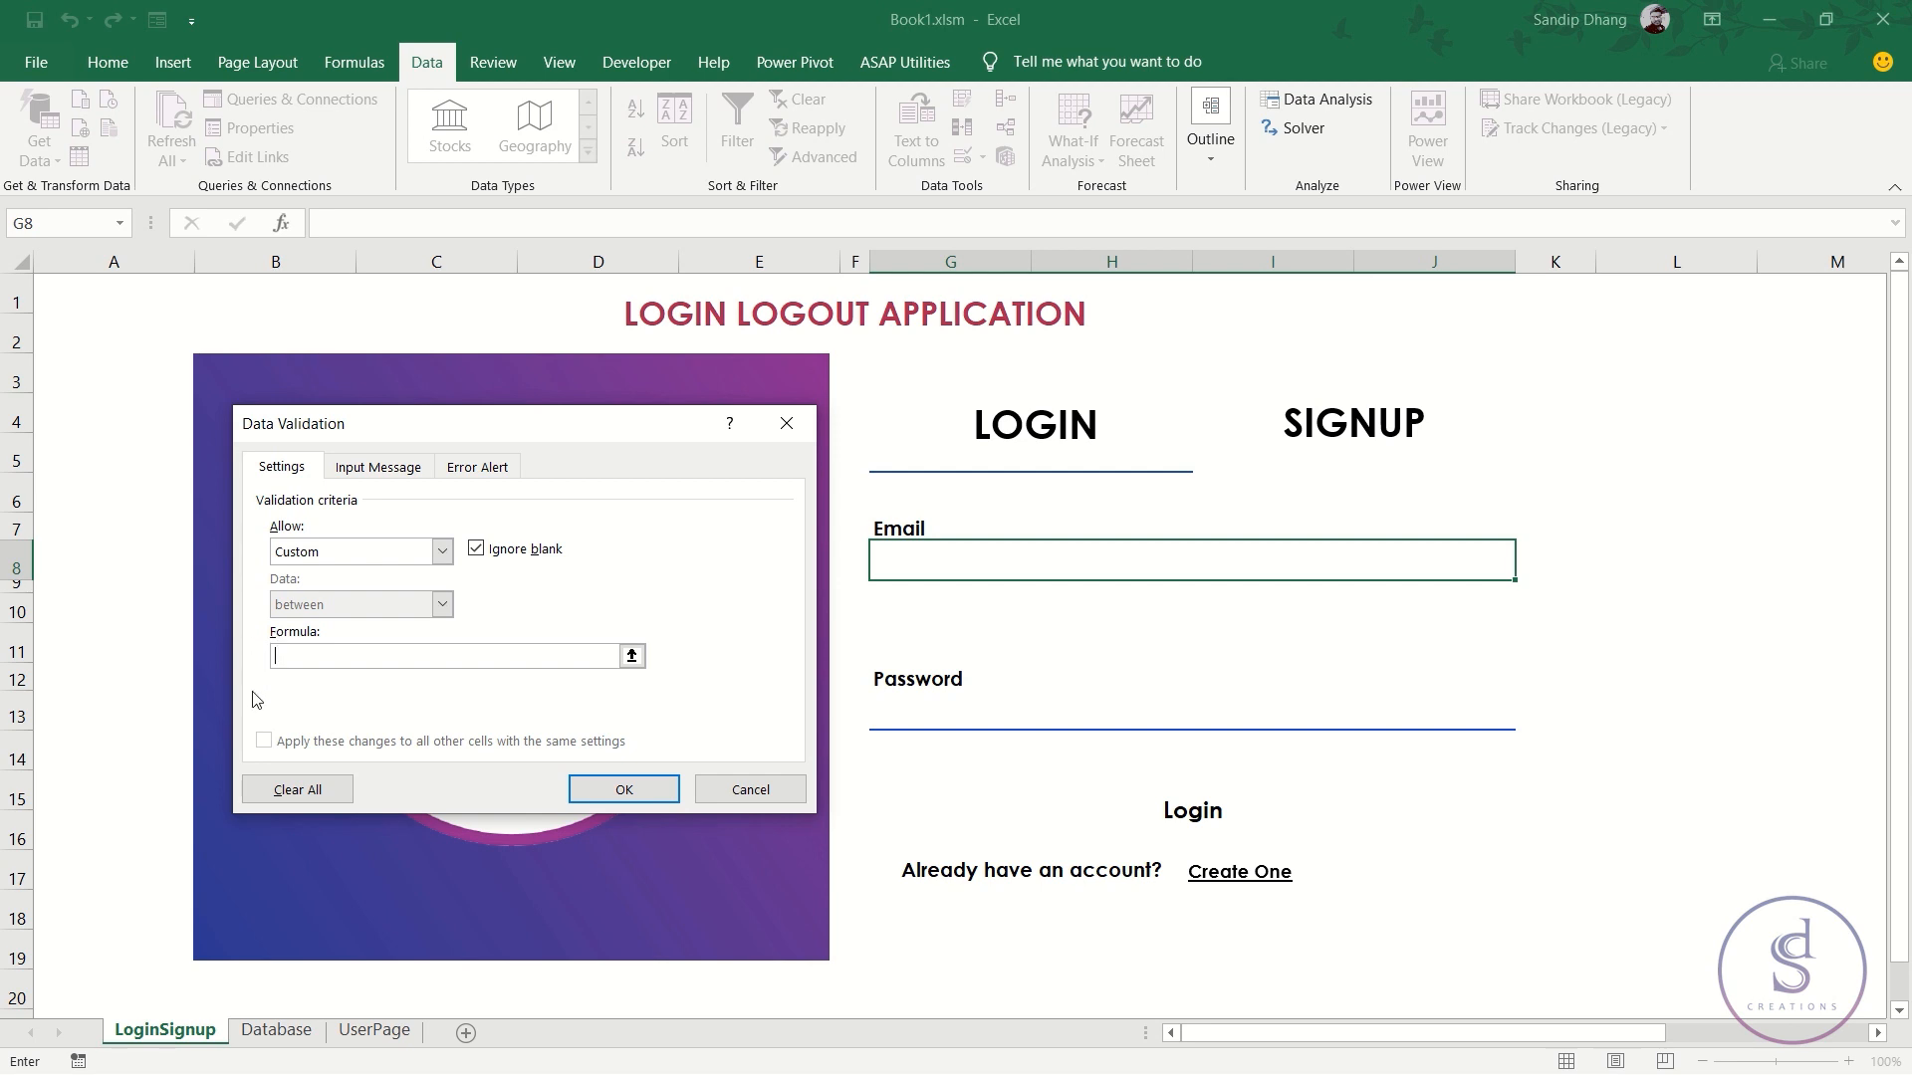
pyautogui.write('=countif(')
pyautogui.click(912, 565)
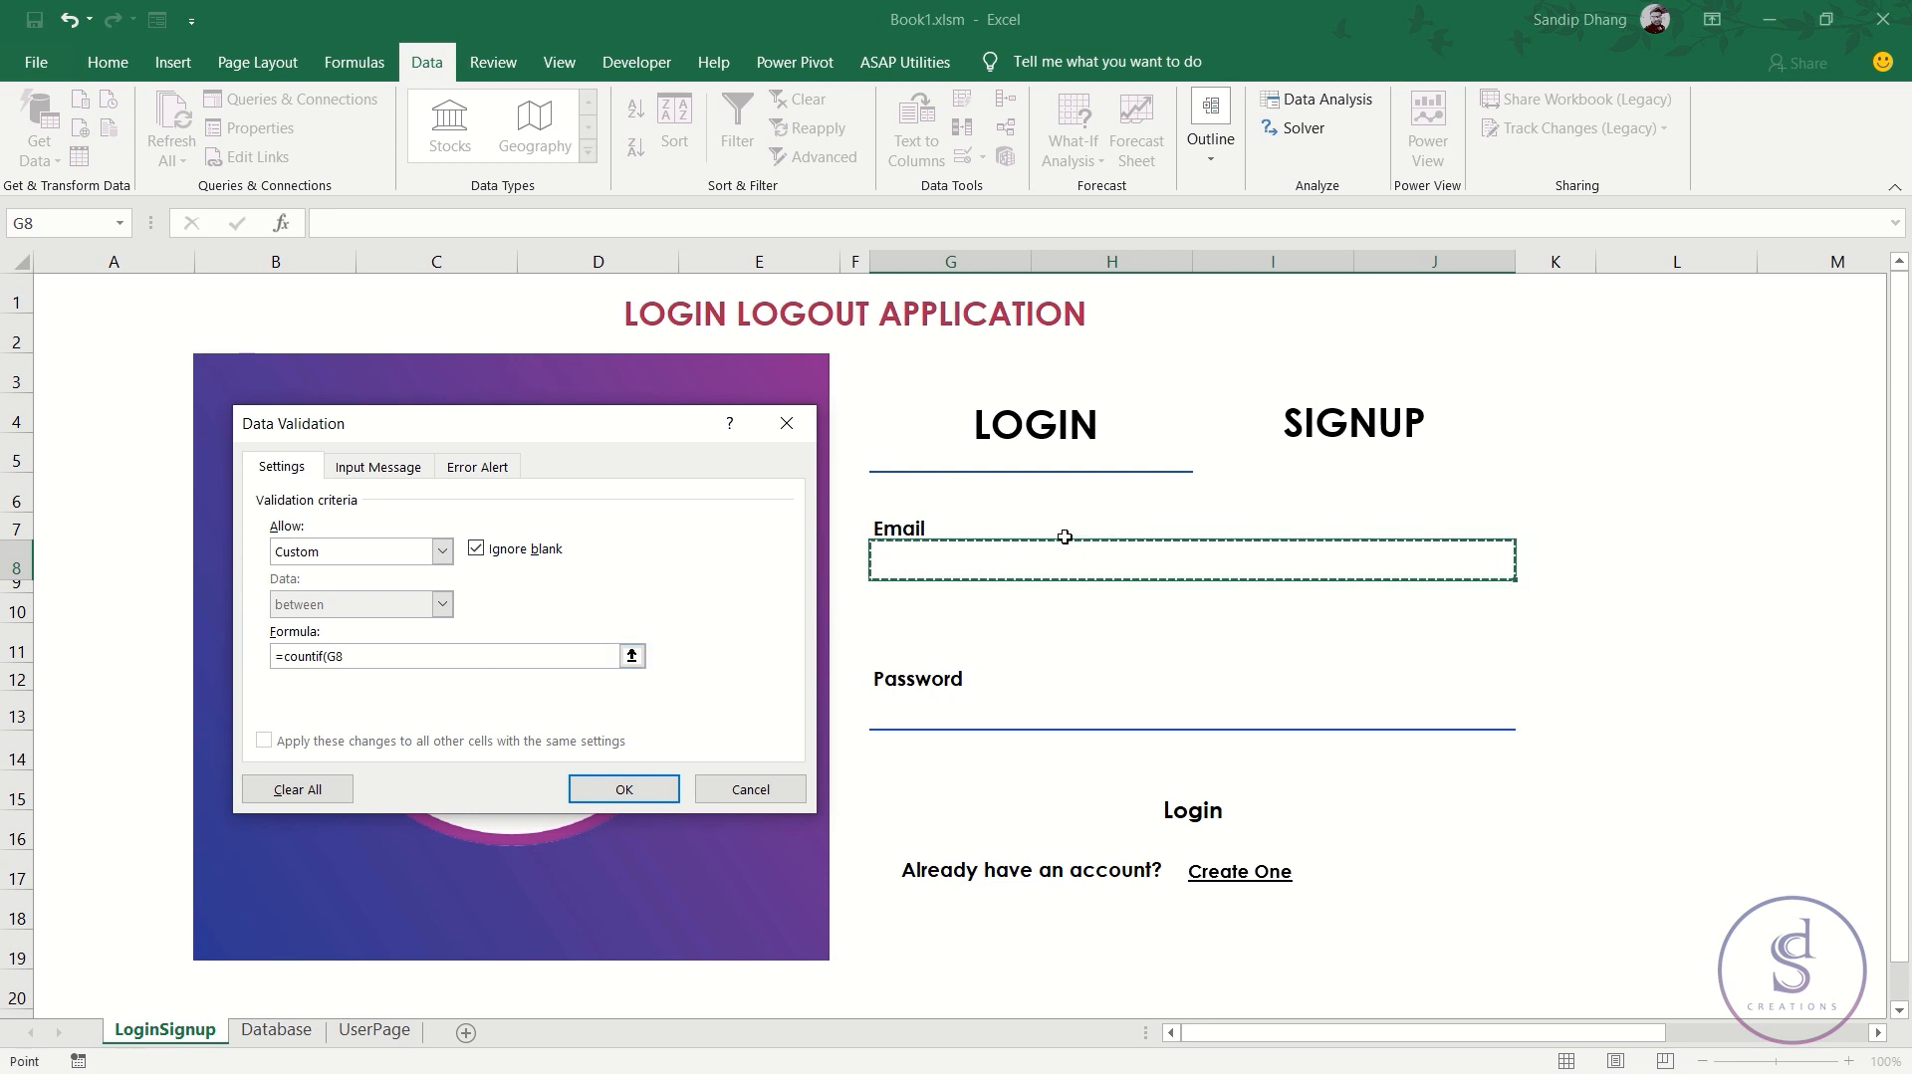
pyautogui.write(',')
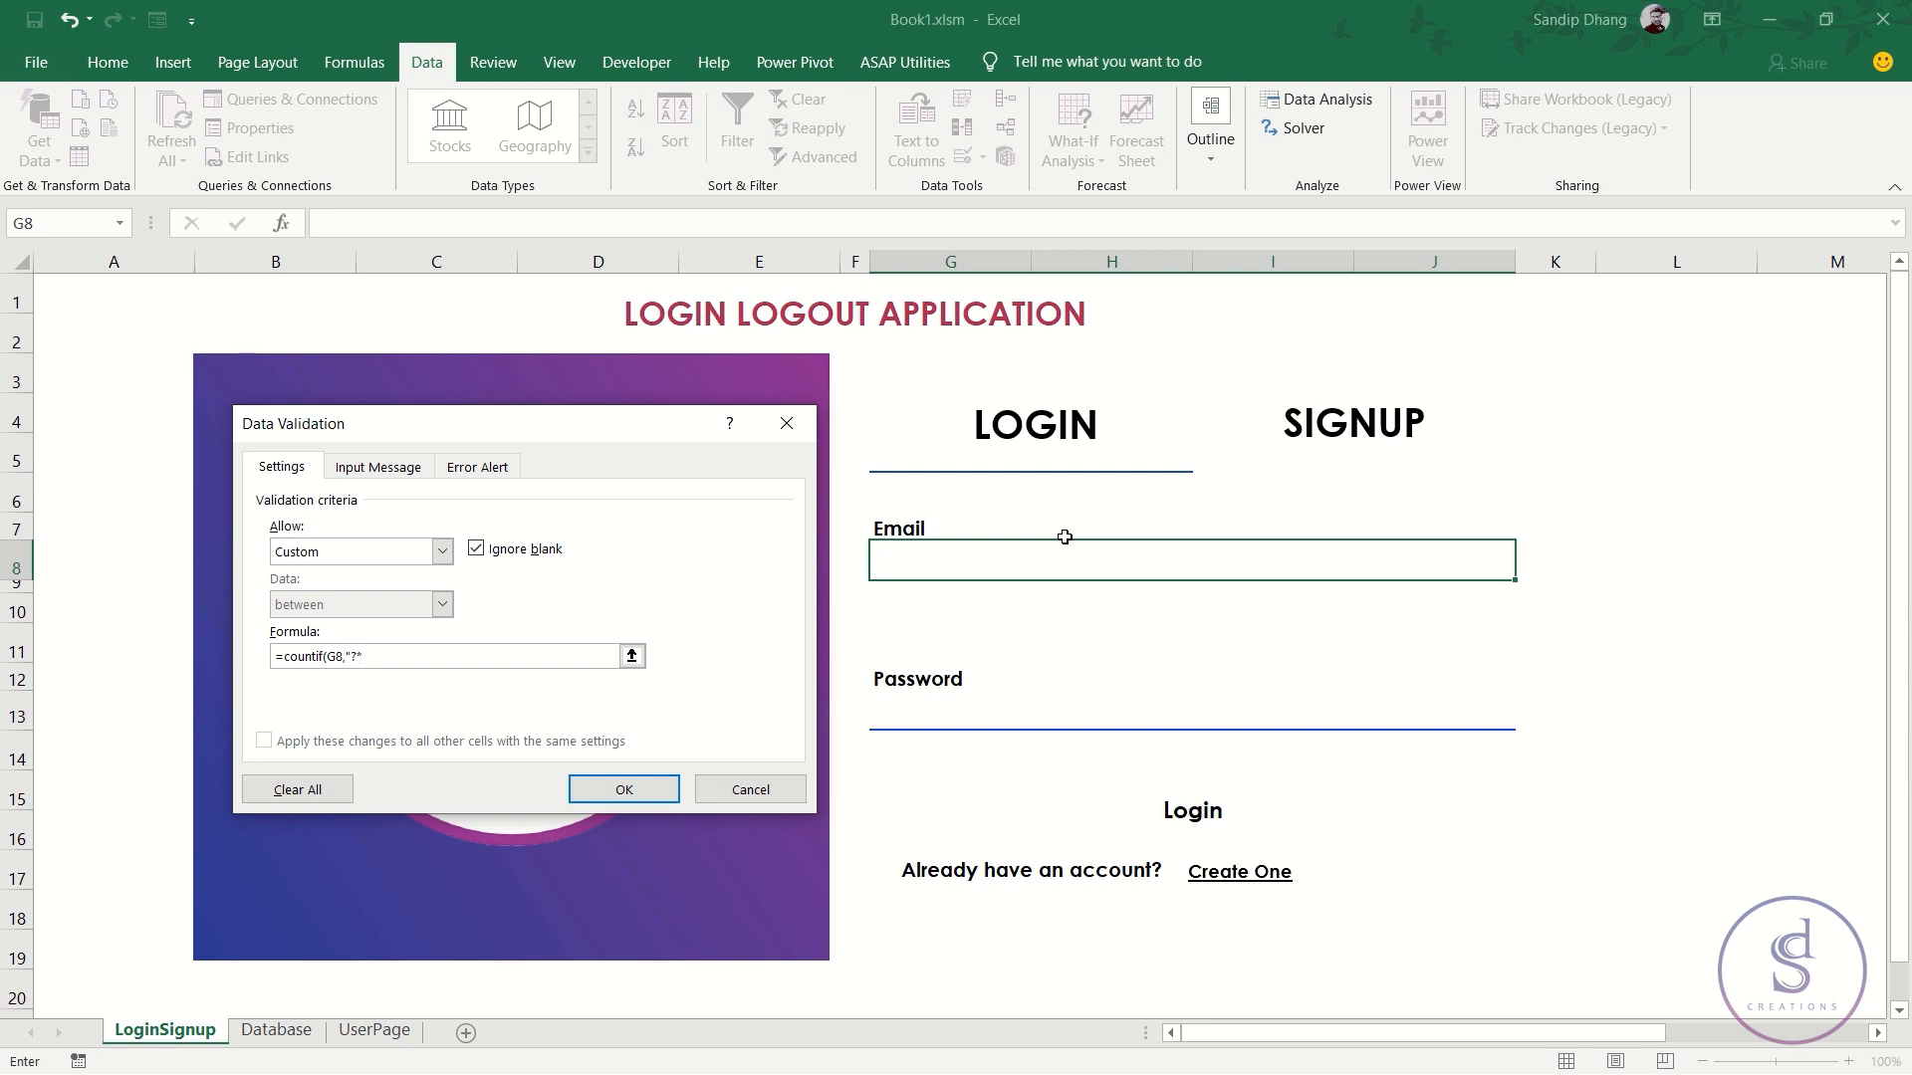
pyautogui.write('@')
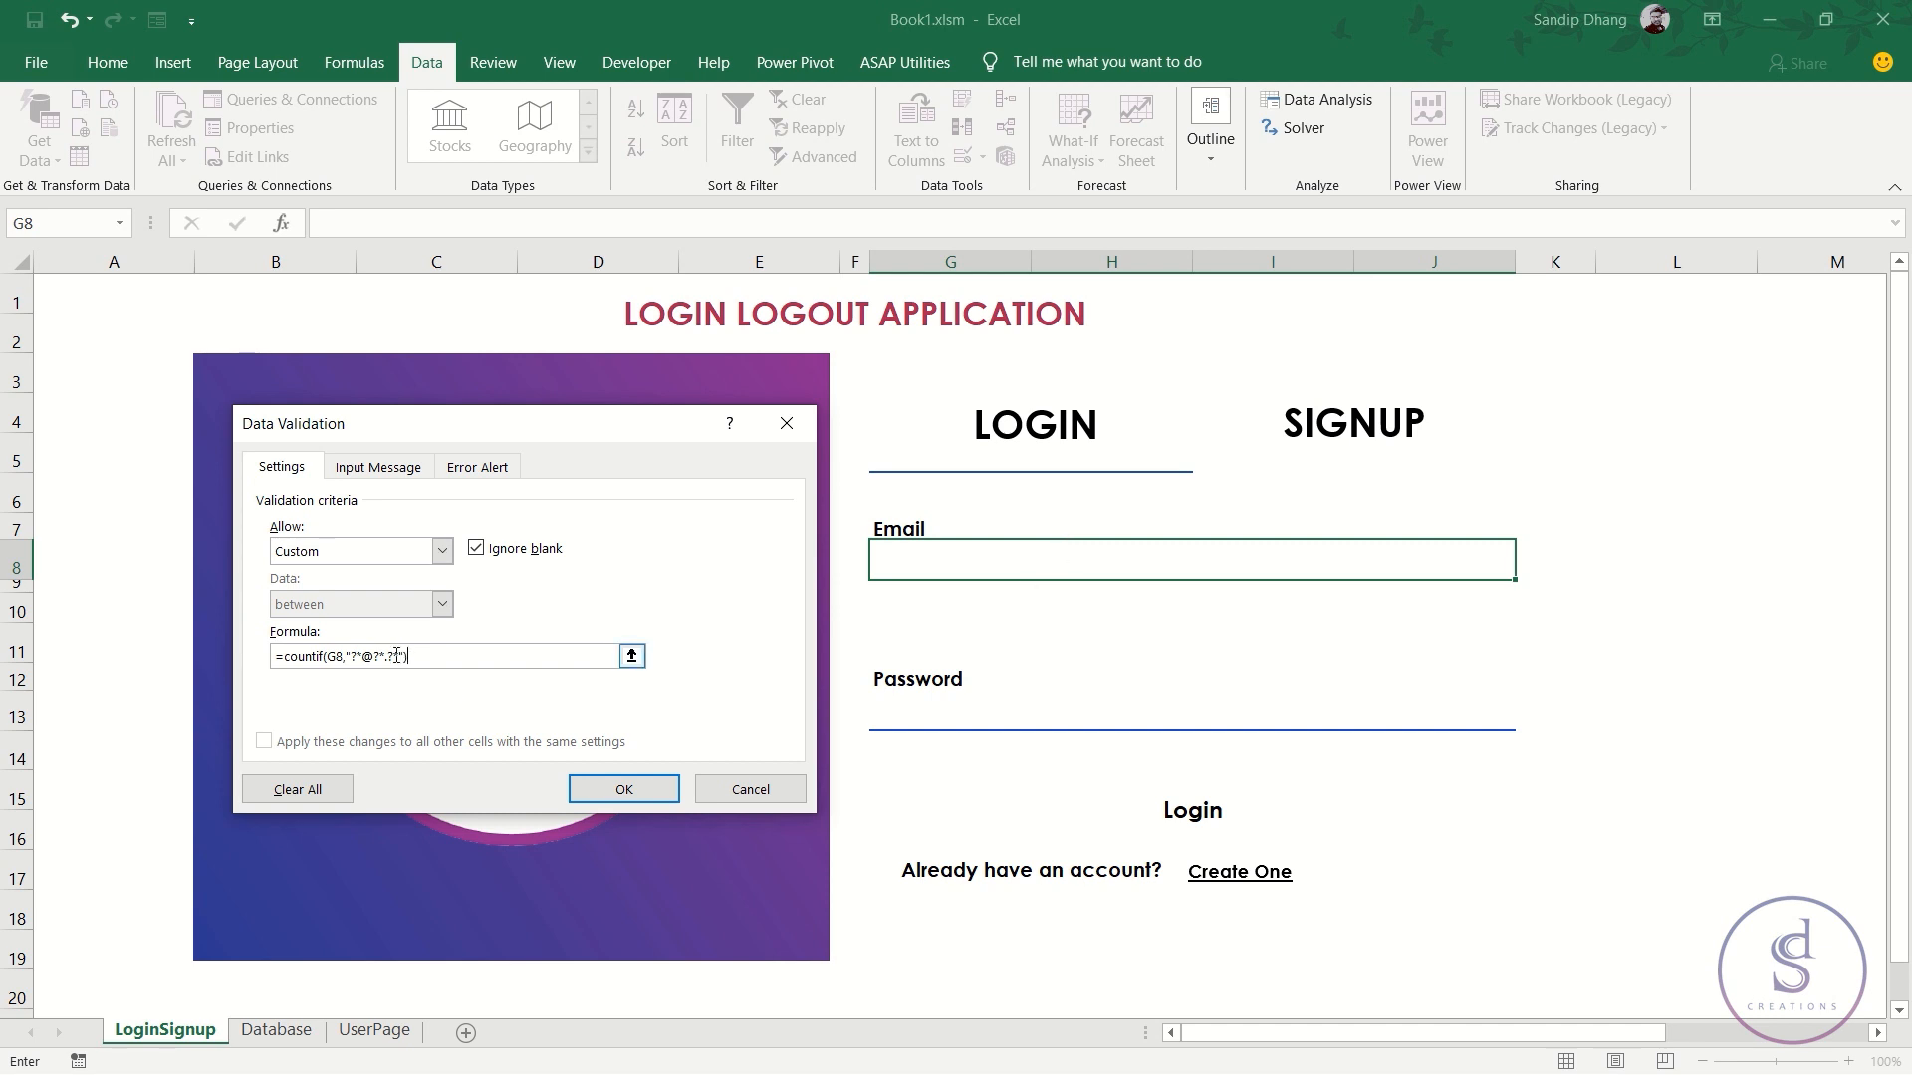
# - Finish G8's rule as =COUNTIF(G8,"?*@?*.?*")=1 with error 'please enter a valid email id'
pyautogui.moveTo(431, 655); pyautogui.dragTo(276, 655)
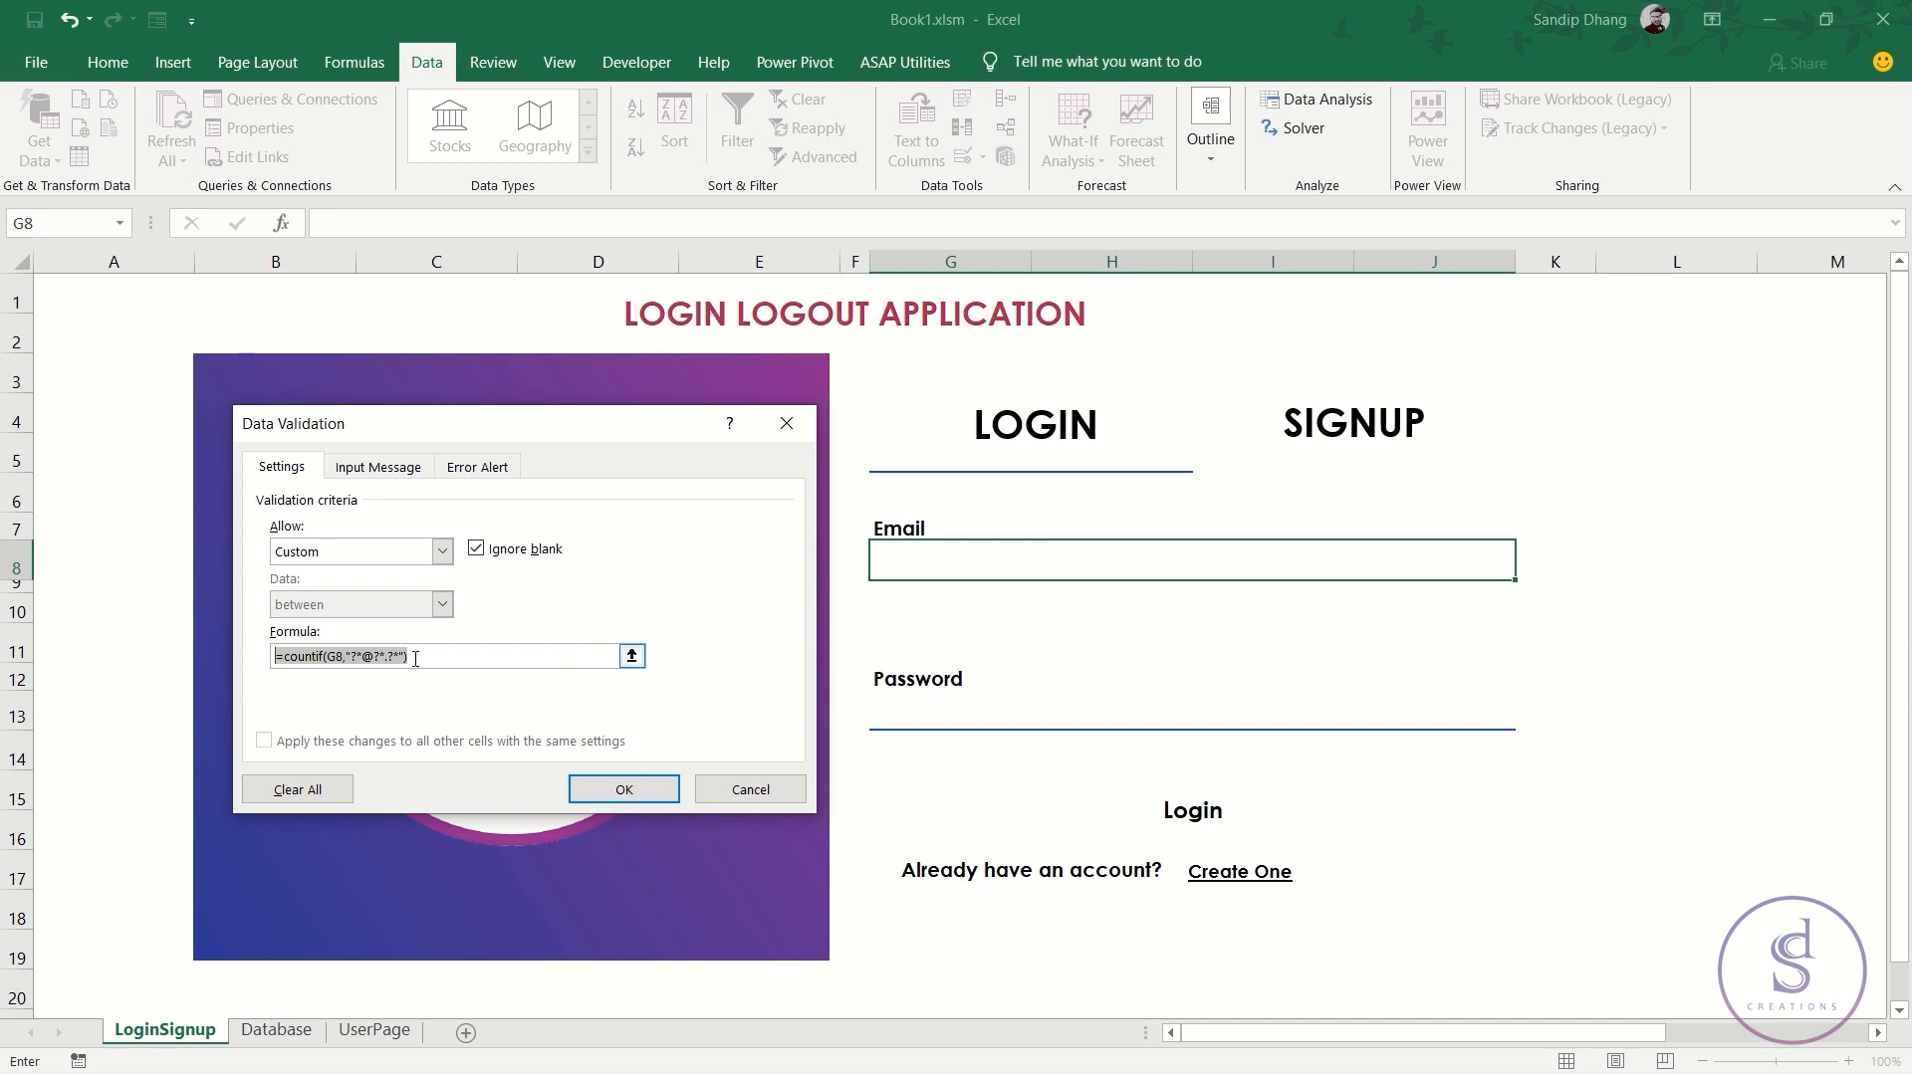
pyautogui.click(472, 655)
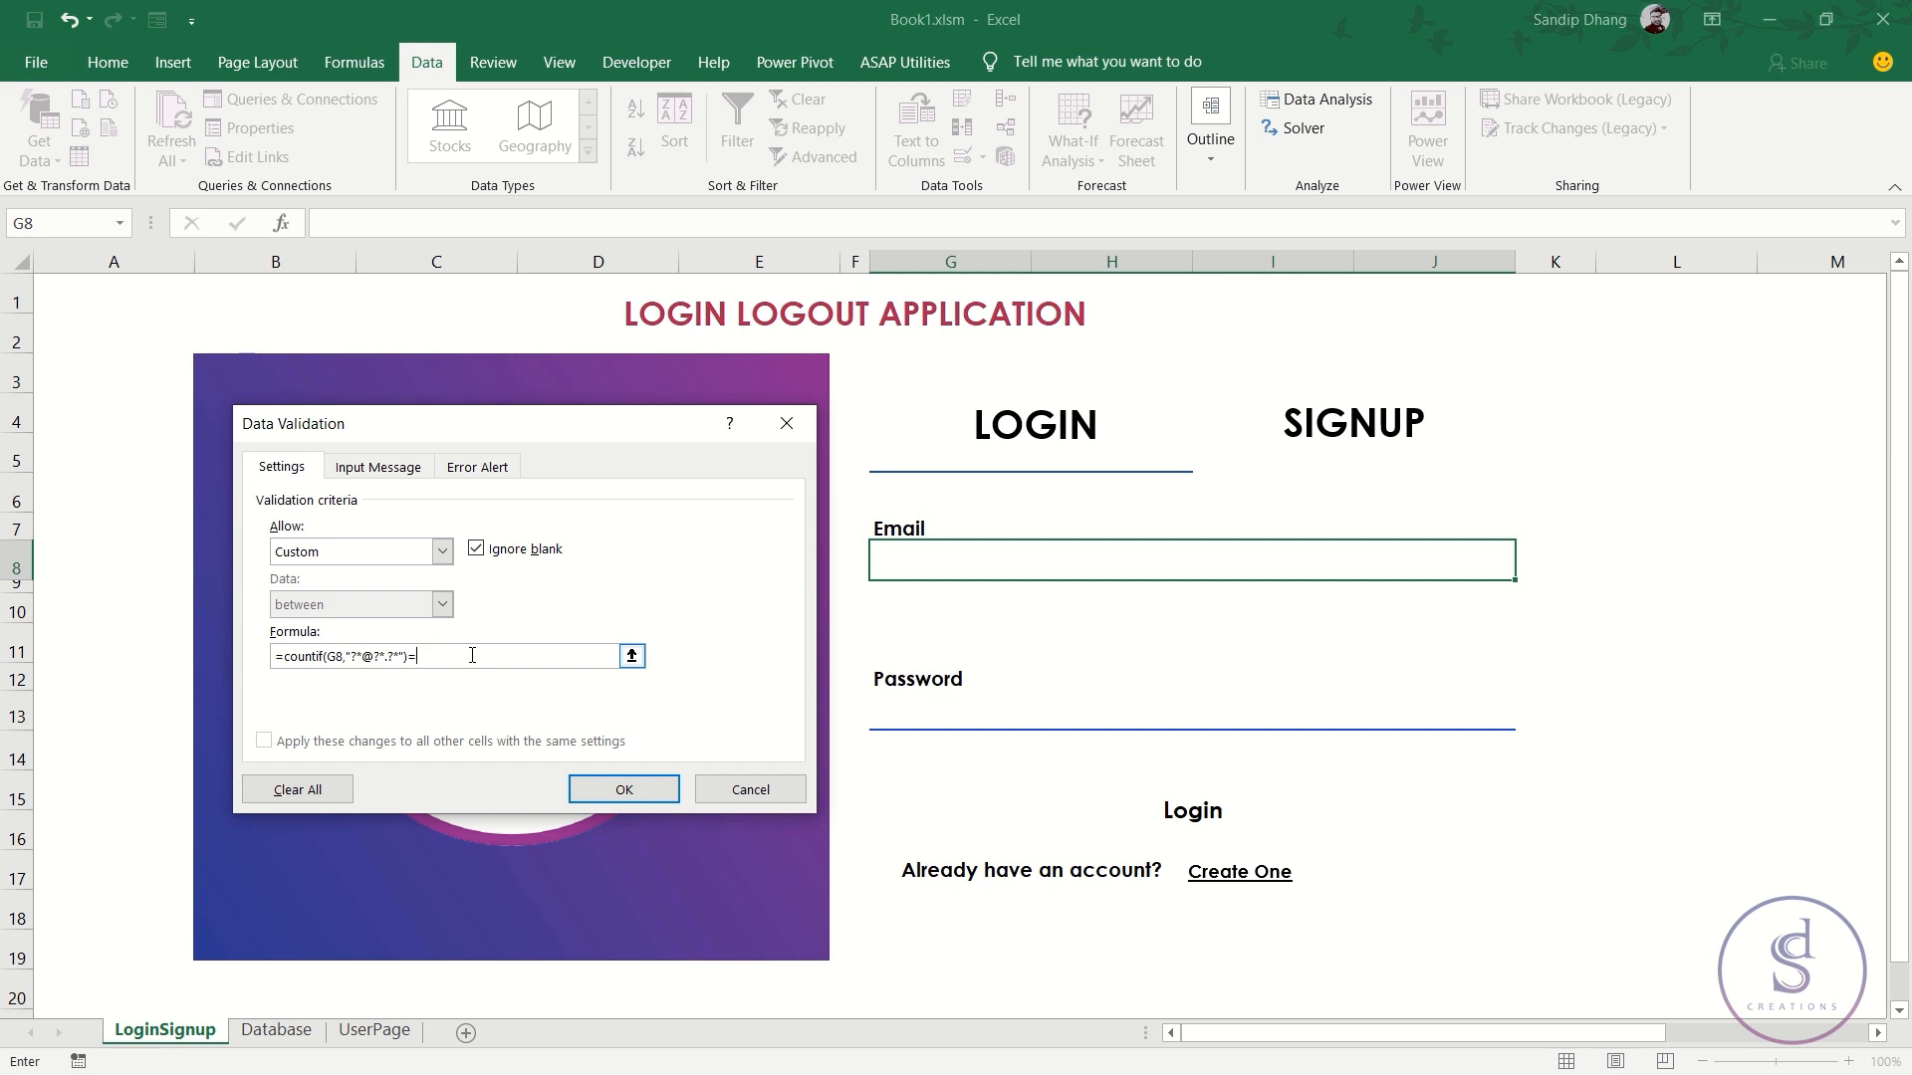
pyautogui.click(477, 465)
pyautogui.click(540, 637)
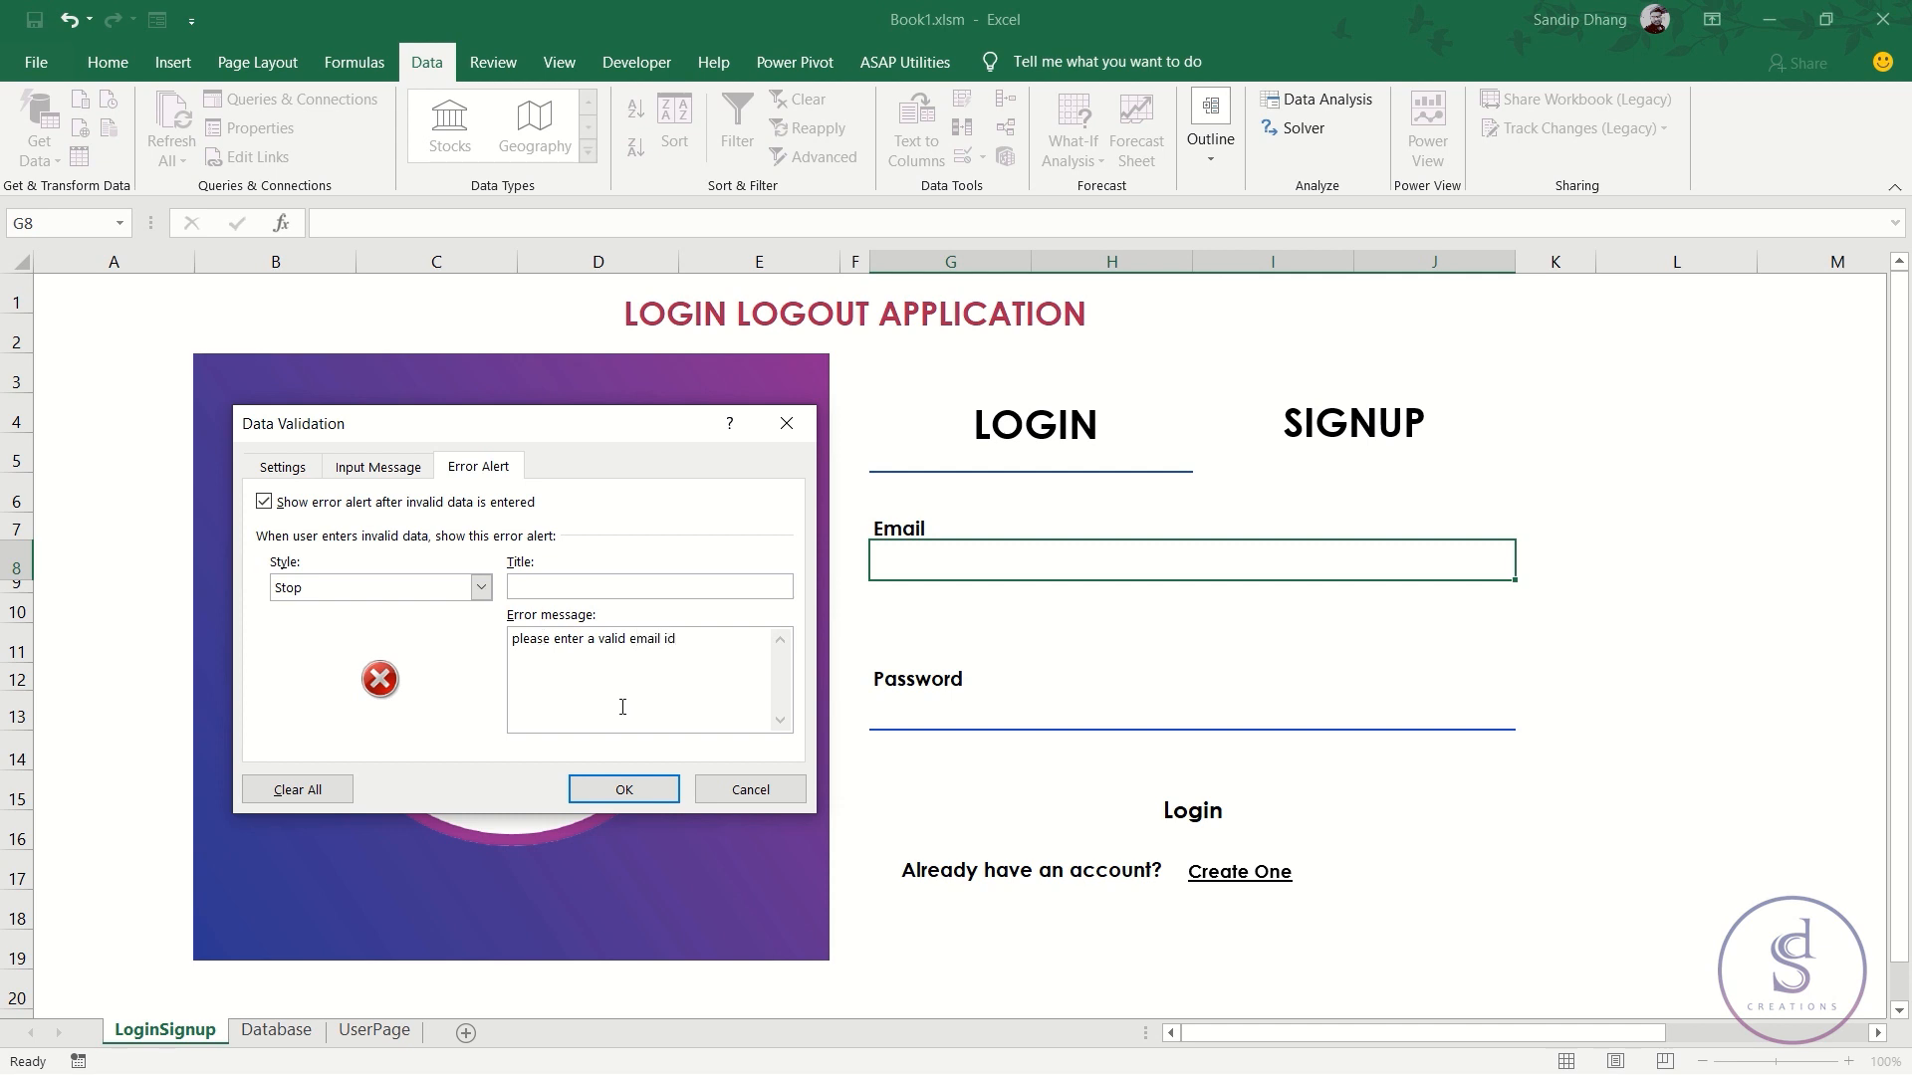
pyautogui.click(627, 788)
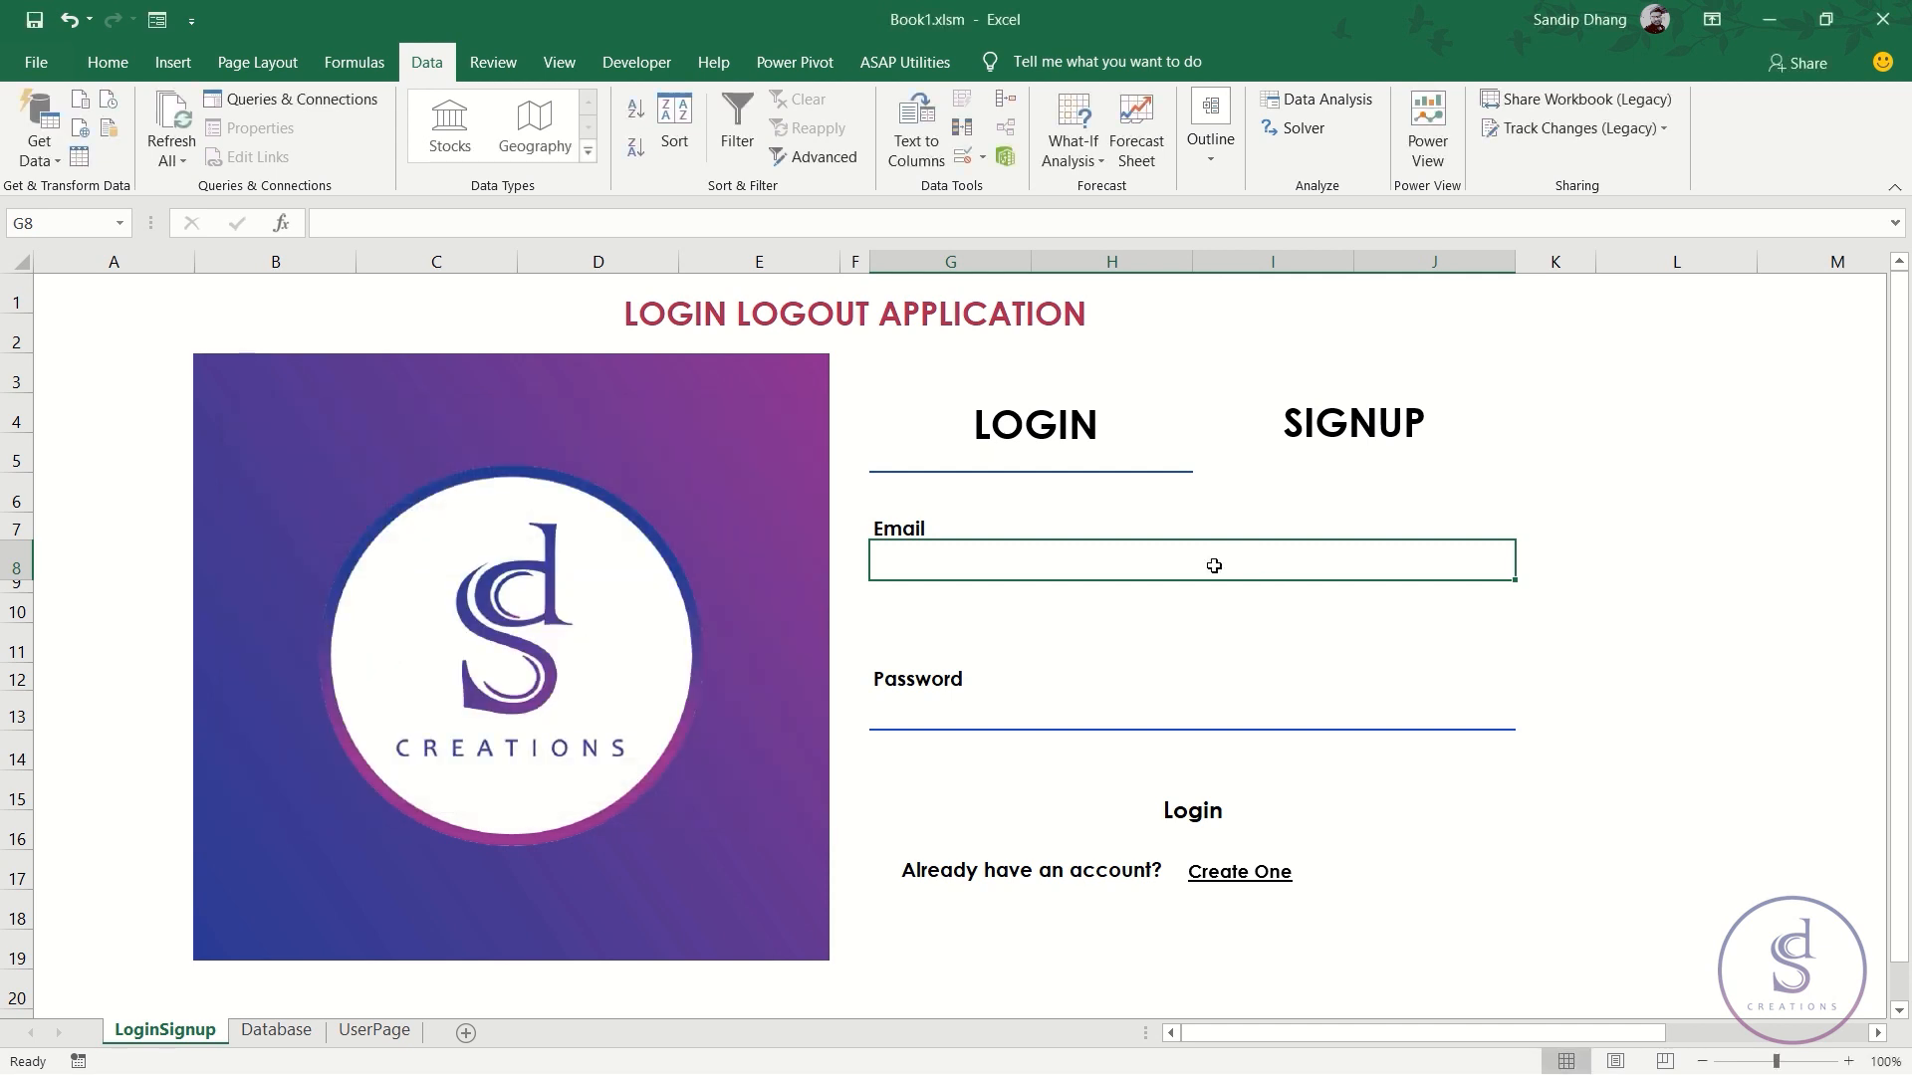
pyautogui.write('asasas')
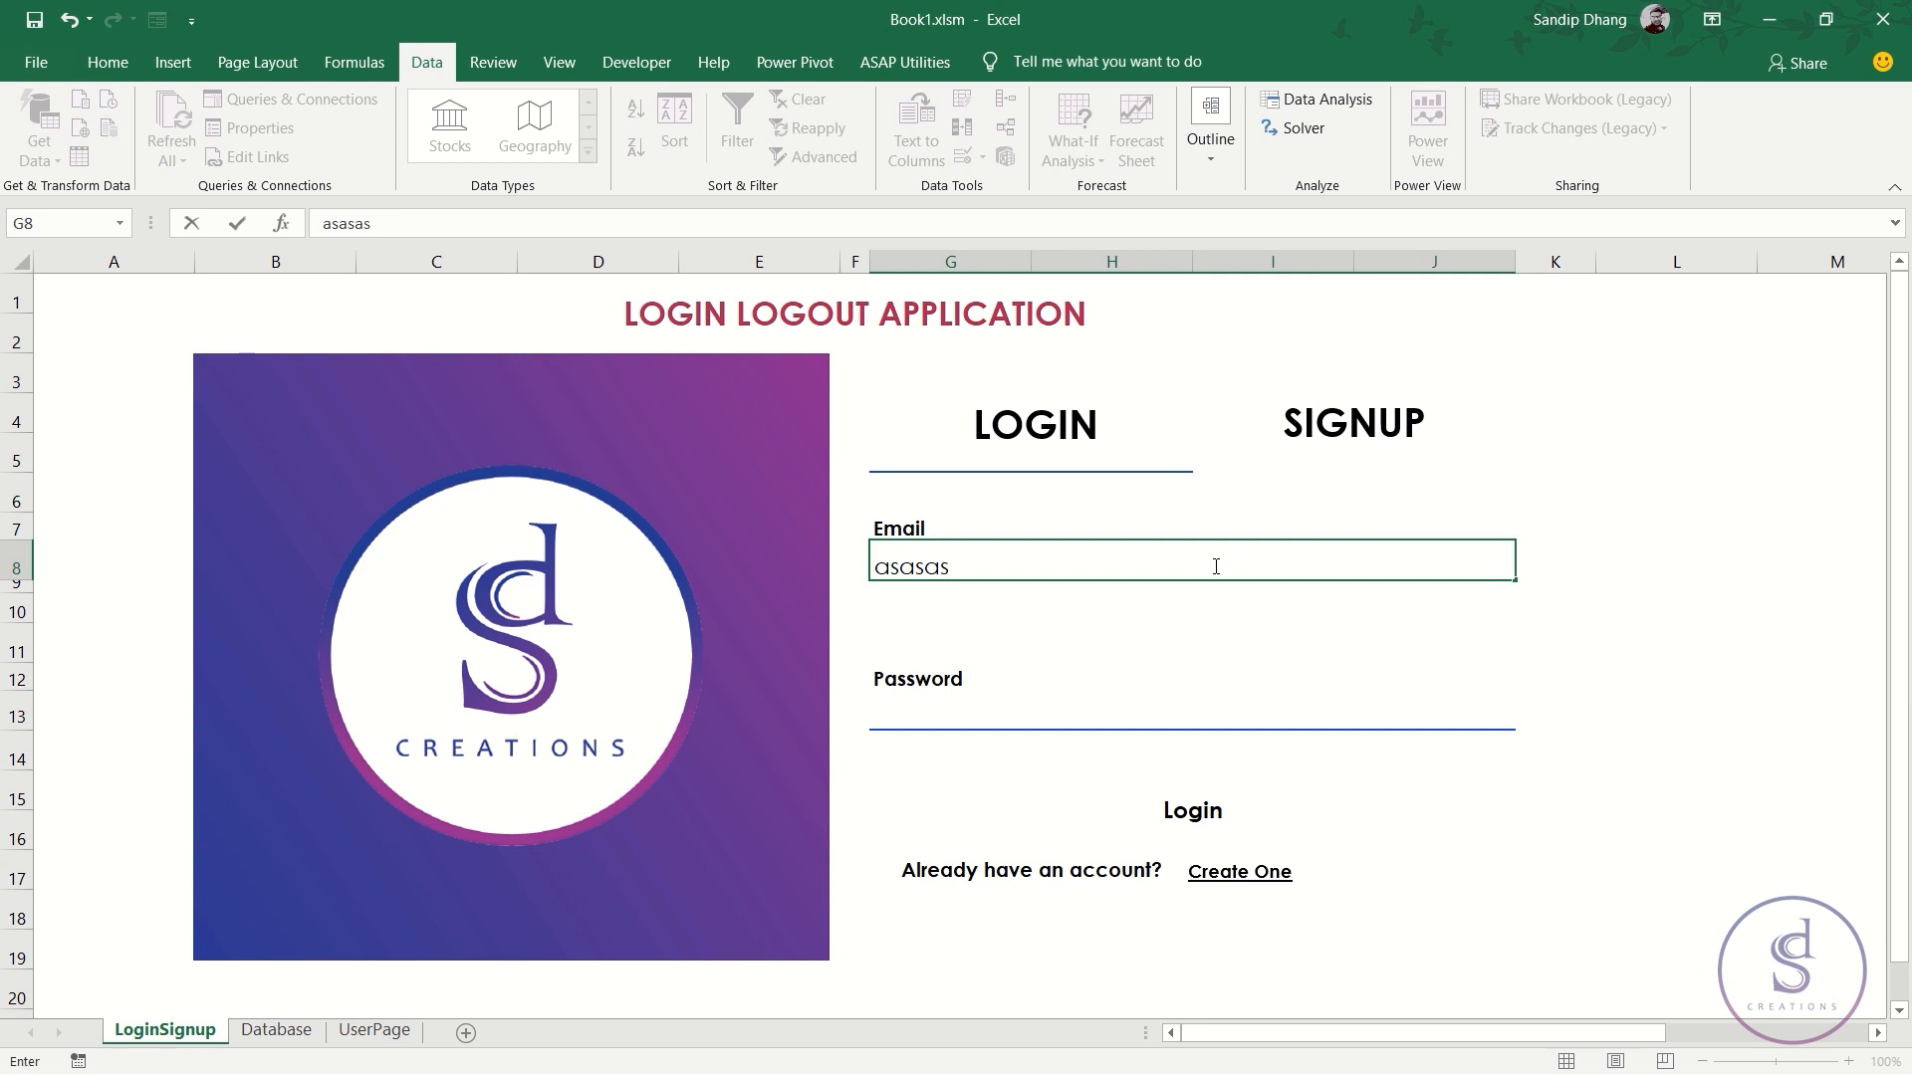
pyautogui.press('Return')
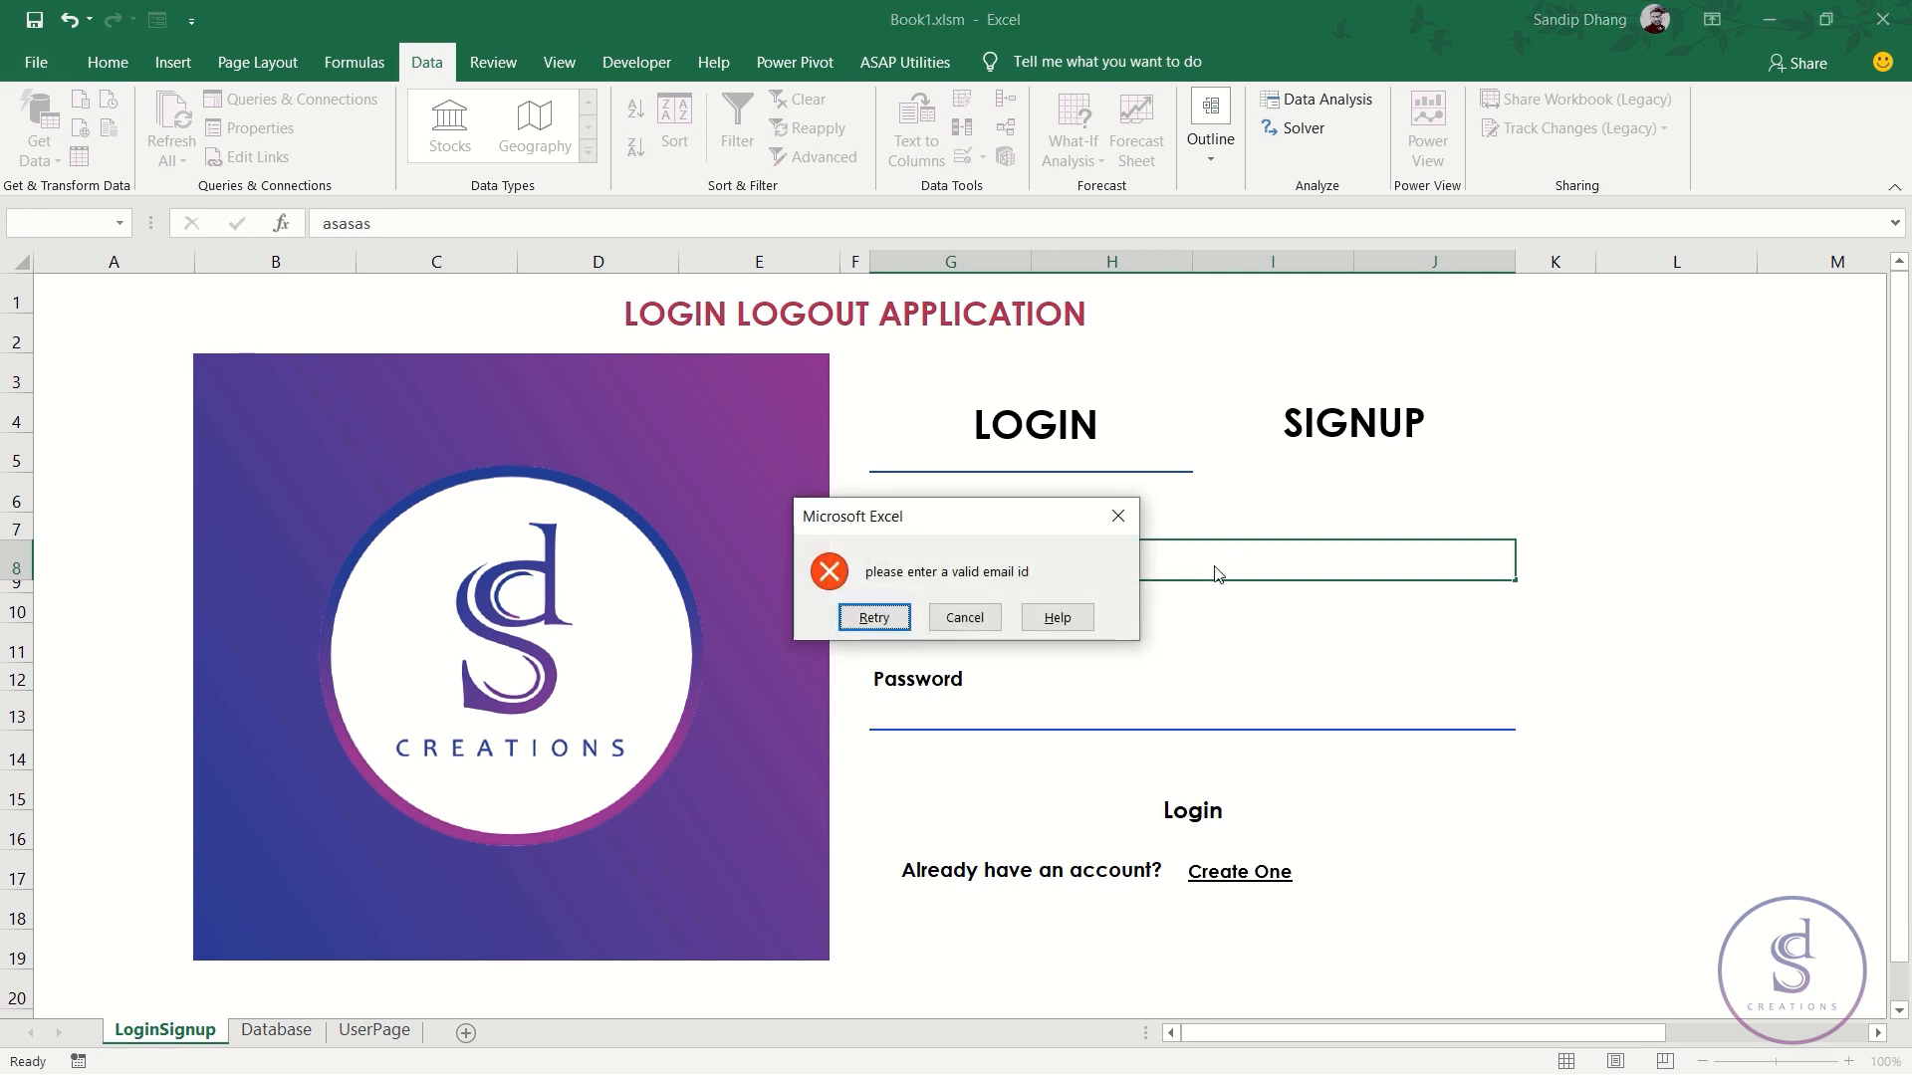
pyautogui.press('Escape')
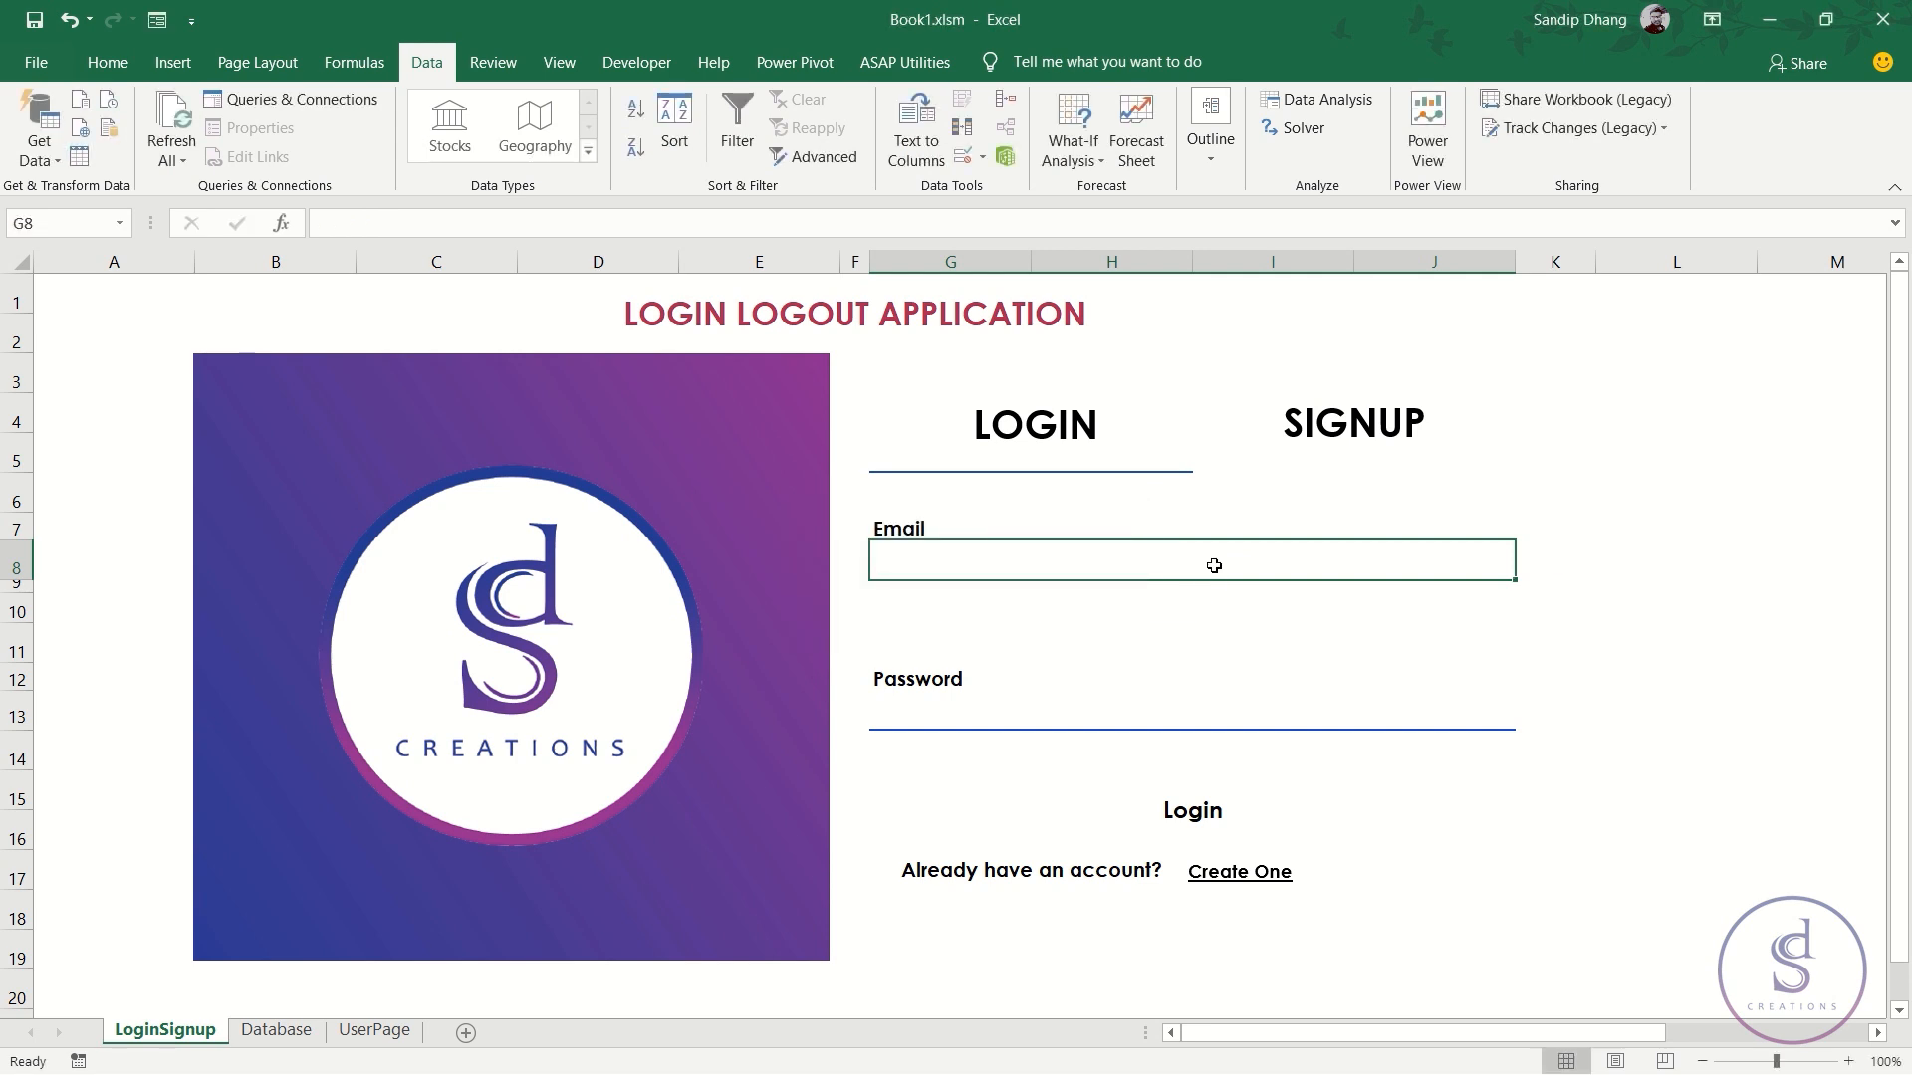
pyautogui.write('a@a.a')
pyautogui.press('Return')
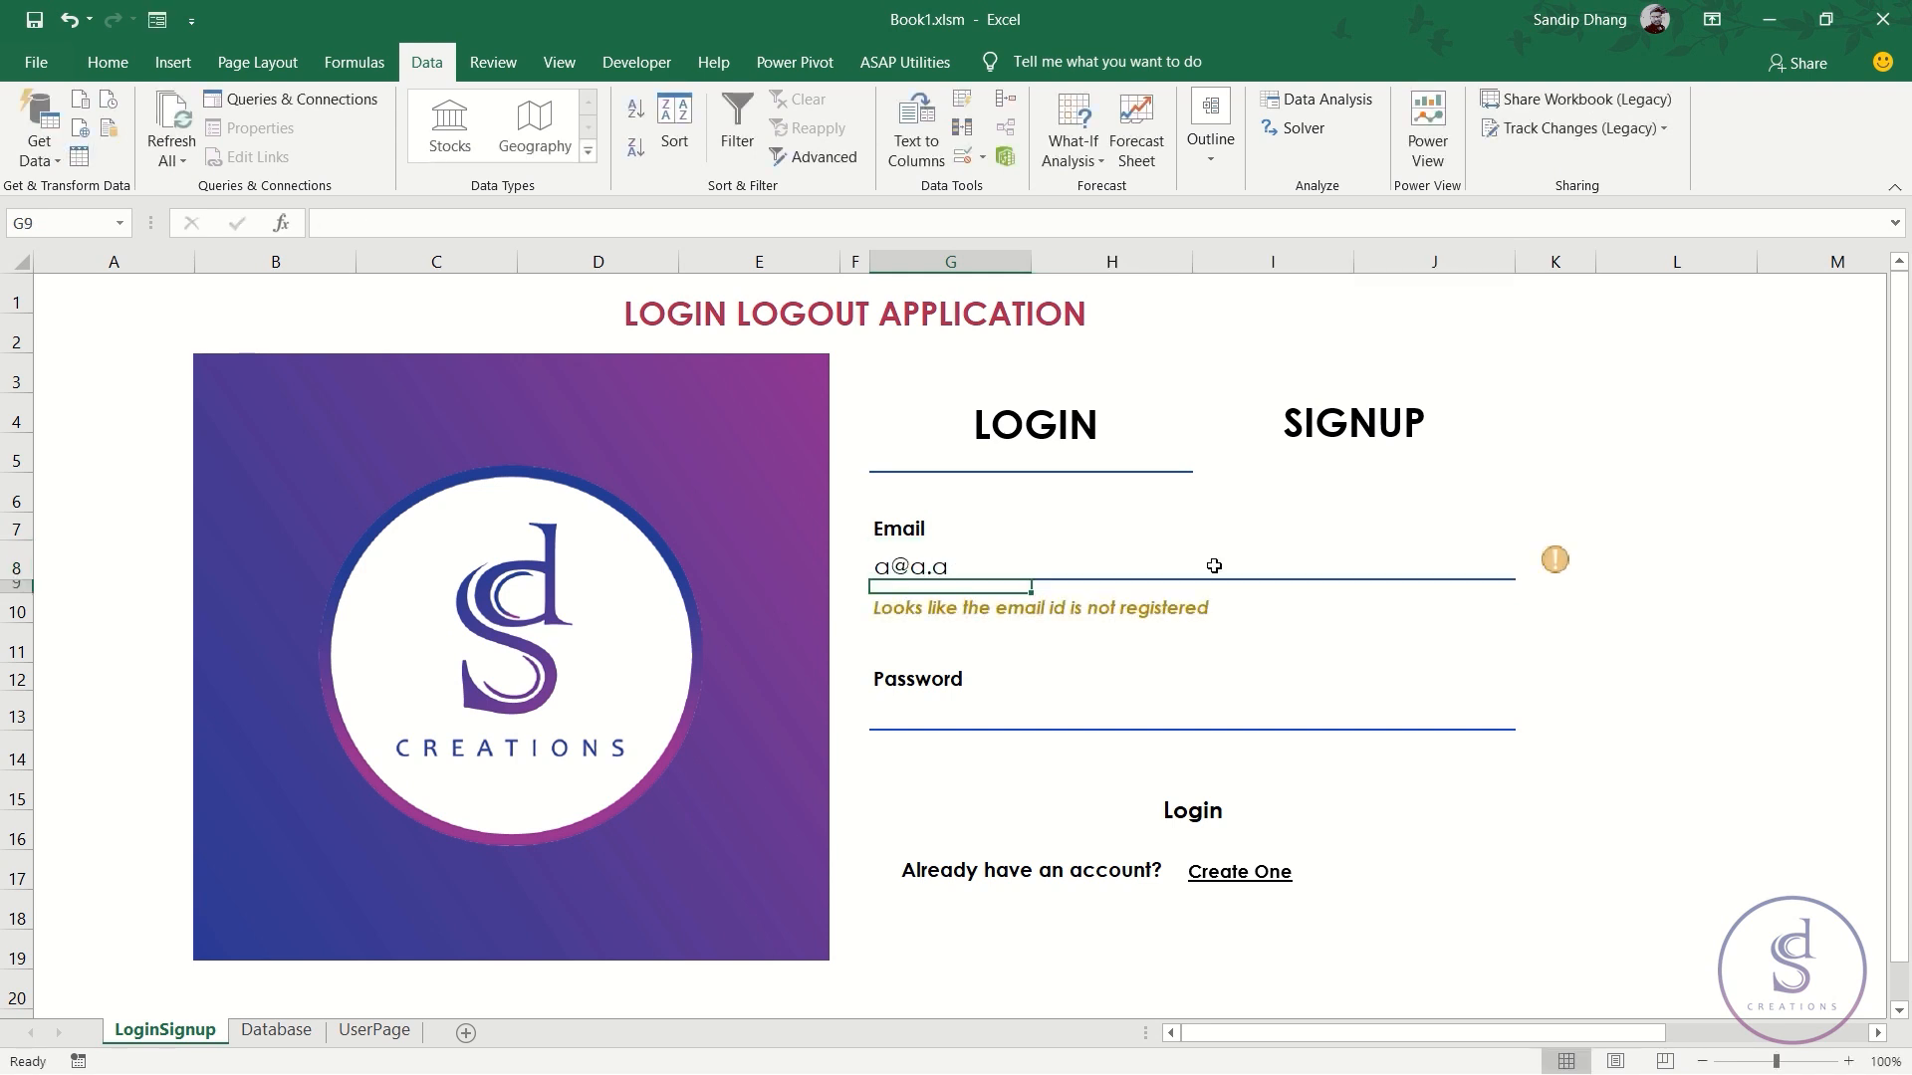
pyautogui.click(1213, 566)
pyautogui.press('Delete')
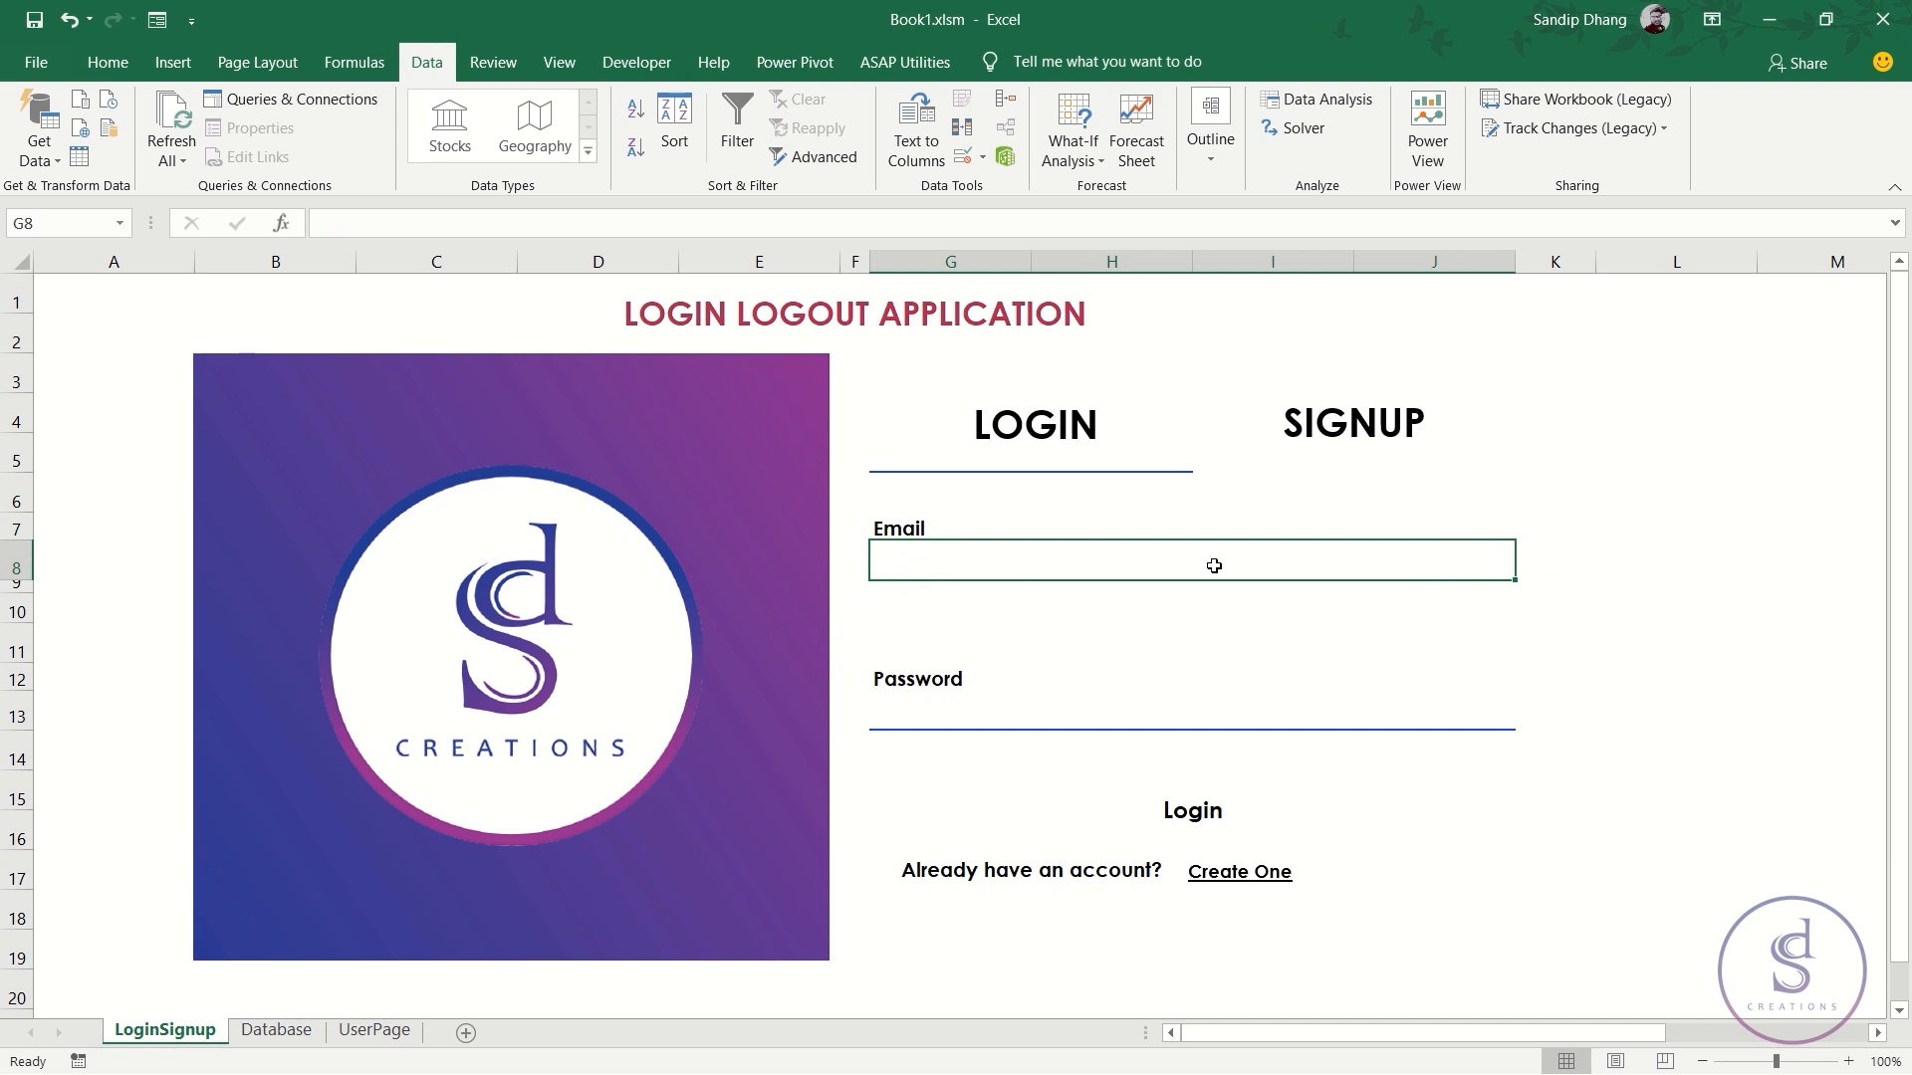
pyautogui.click(975, 711)
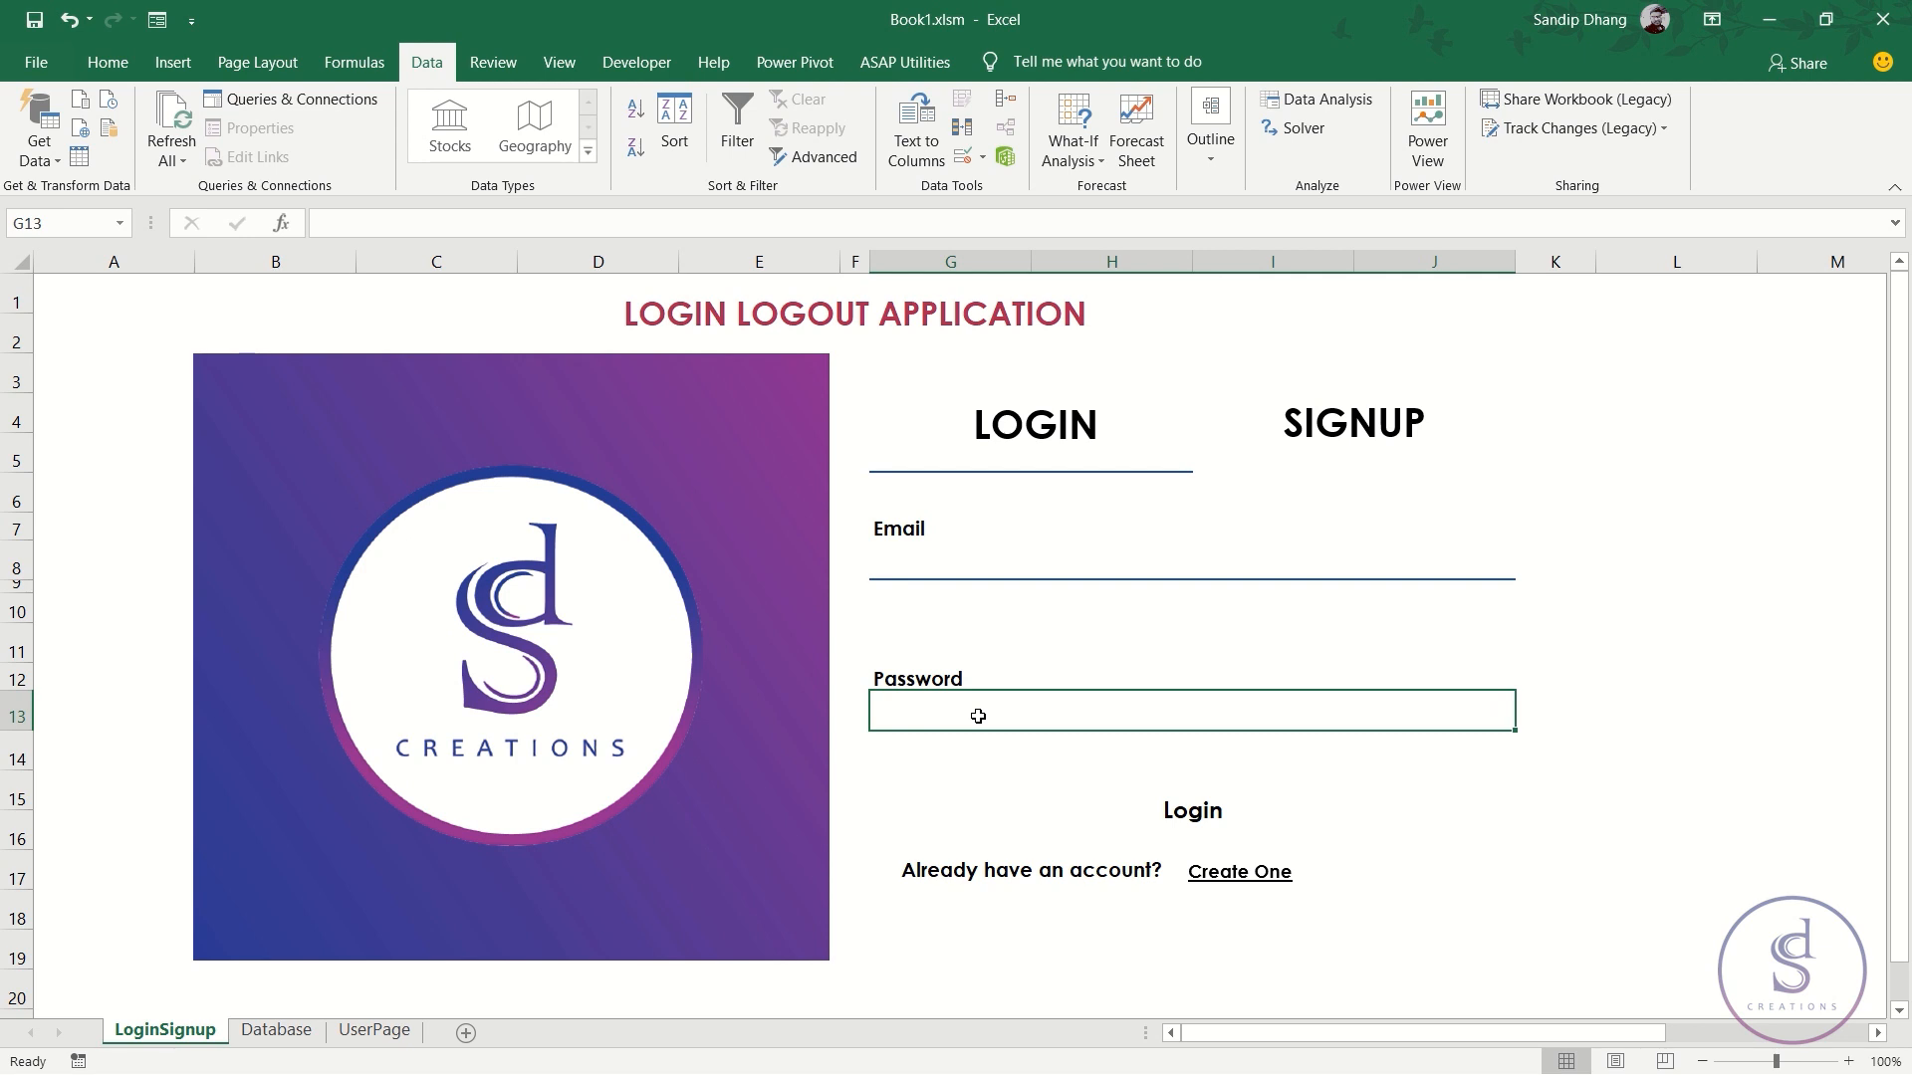
# - Enter a test password in G13 and give it the custom format "********";"********"
pyautogui.write('hsdbkasd')
pyautogui.press('Return')
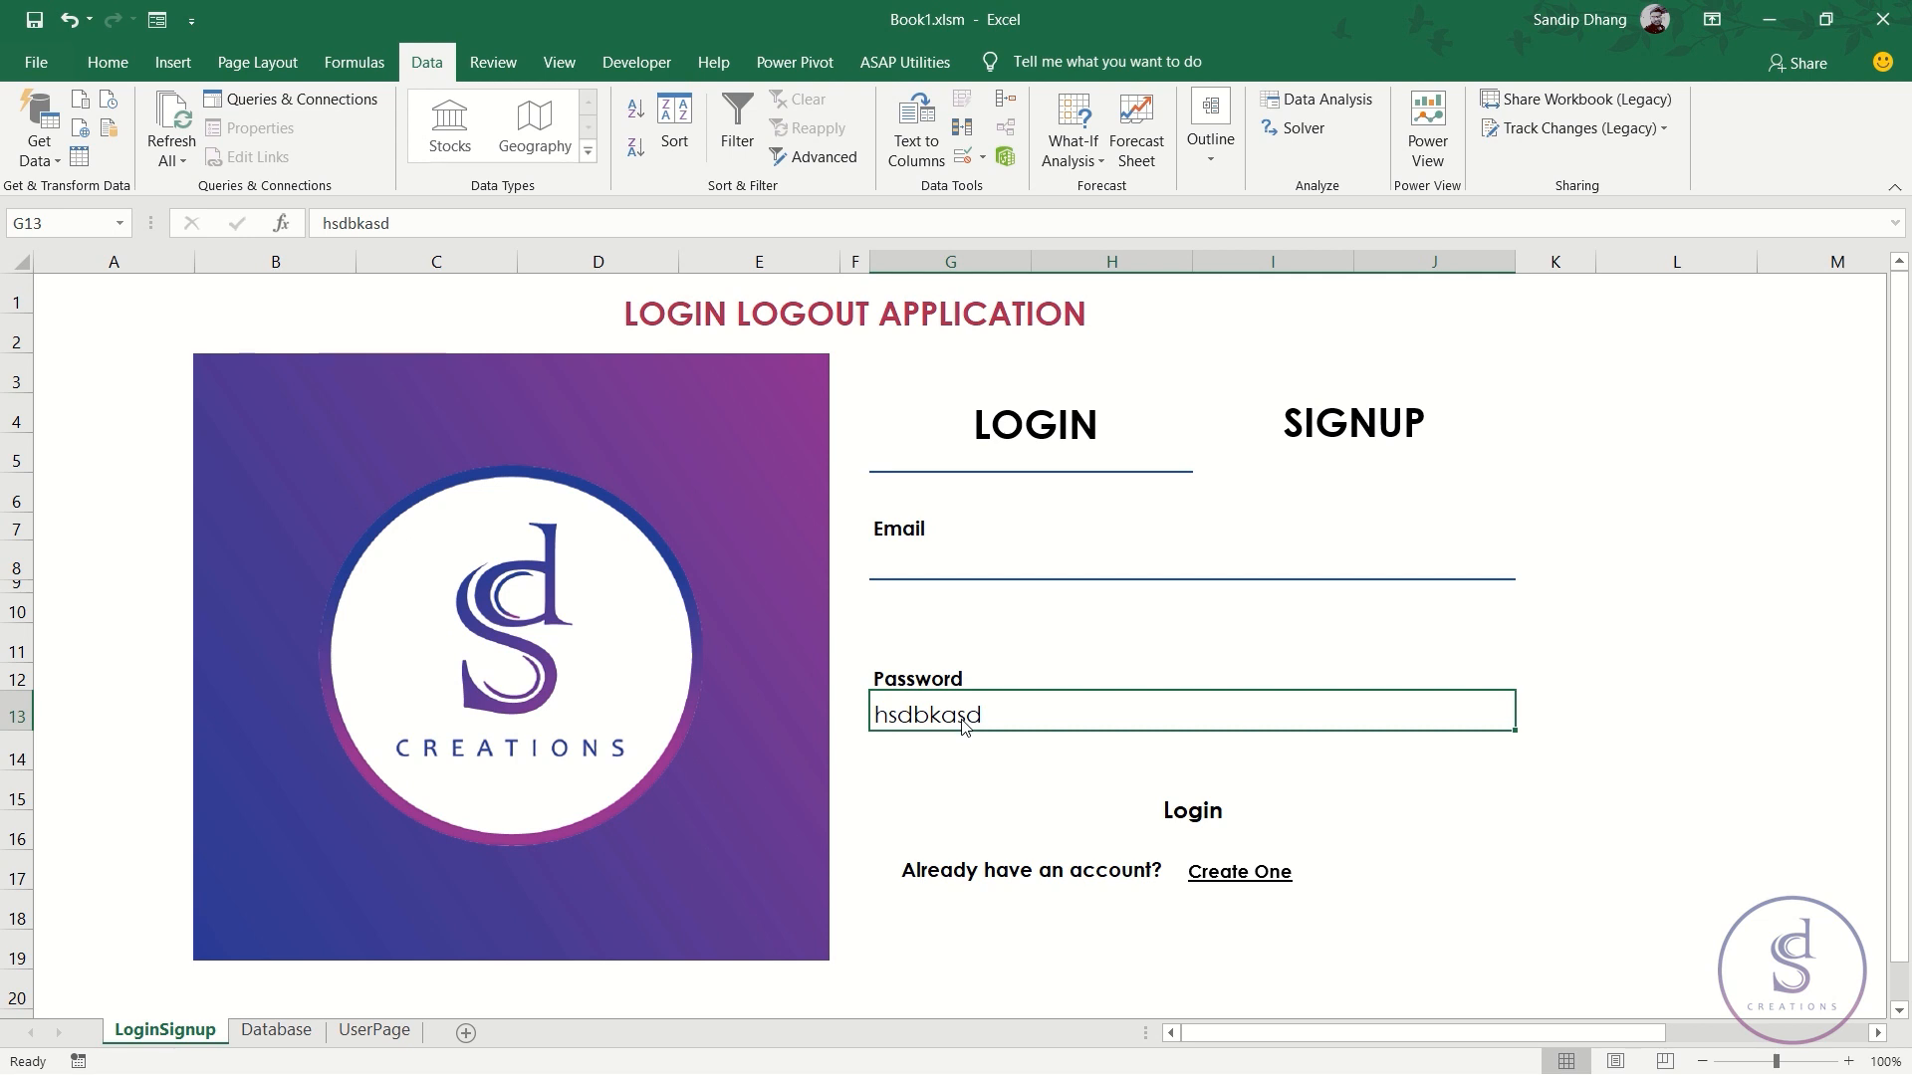
pyautogui.hotkey('ctrl', '1')
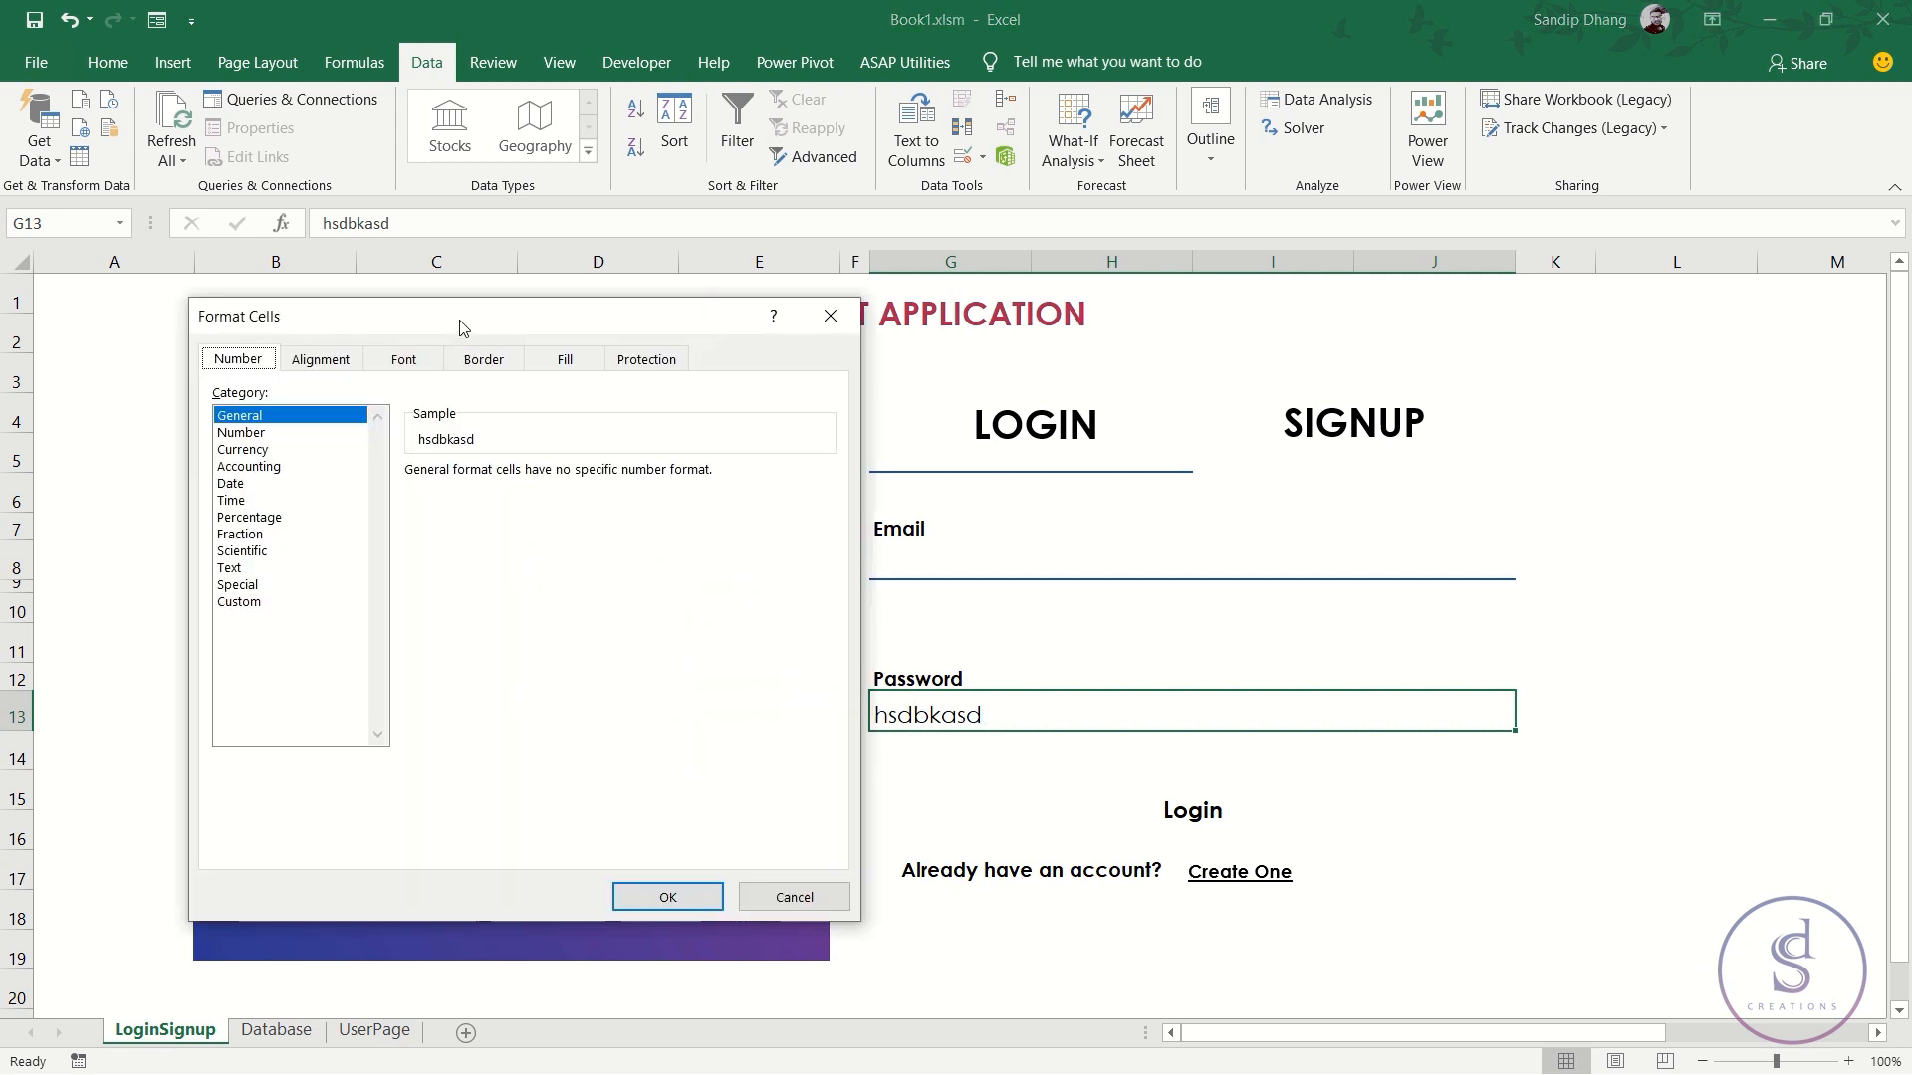
pyautogui.click(241, 602)
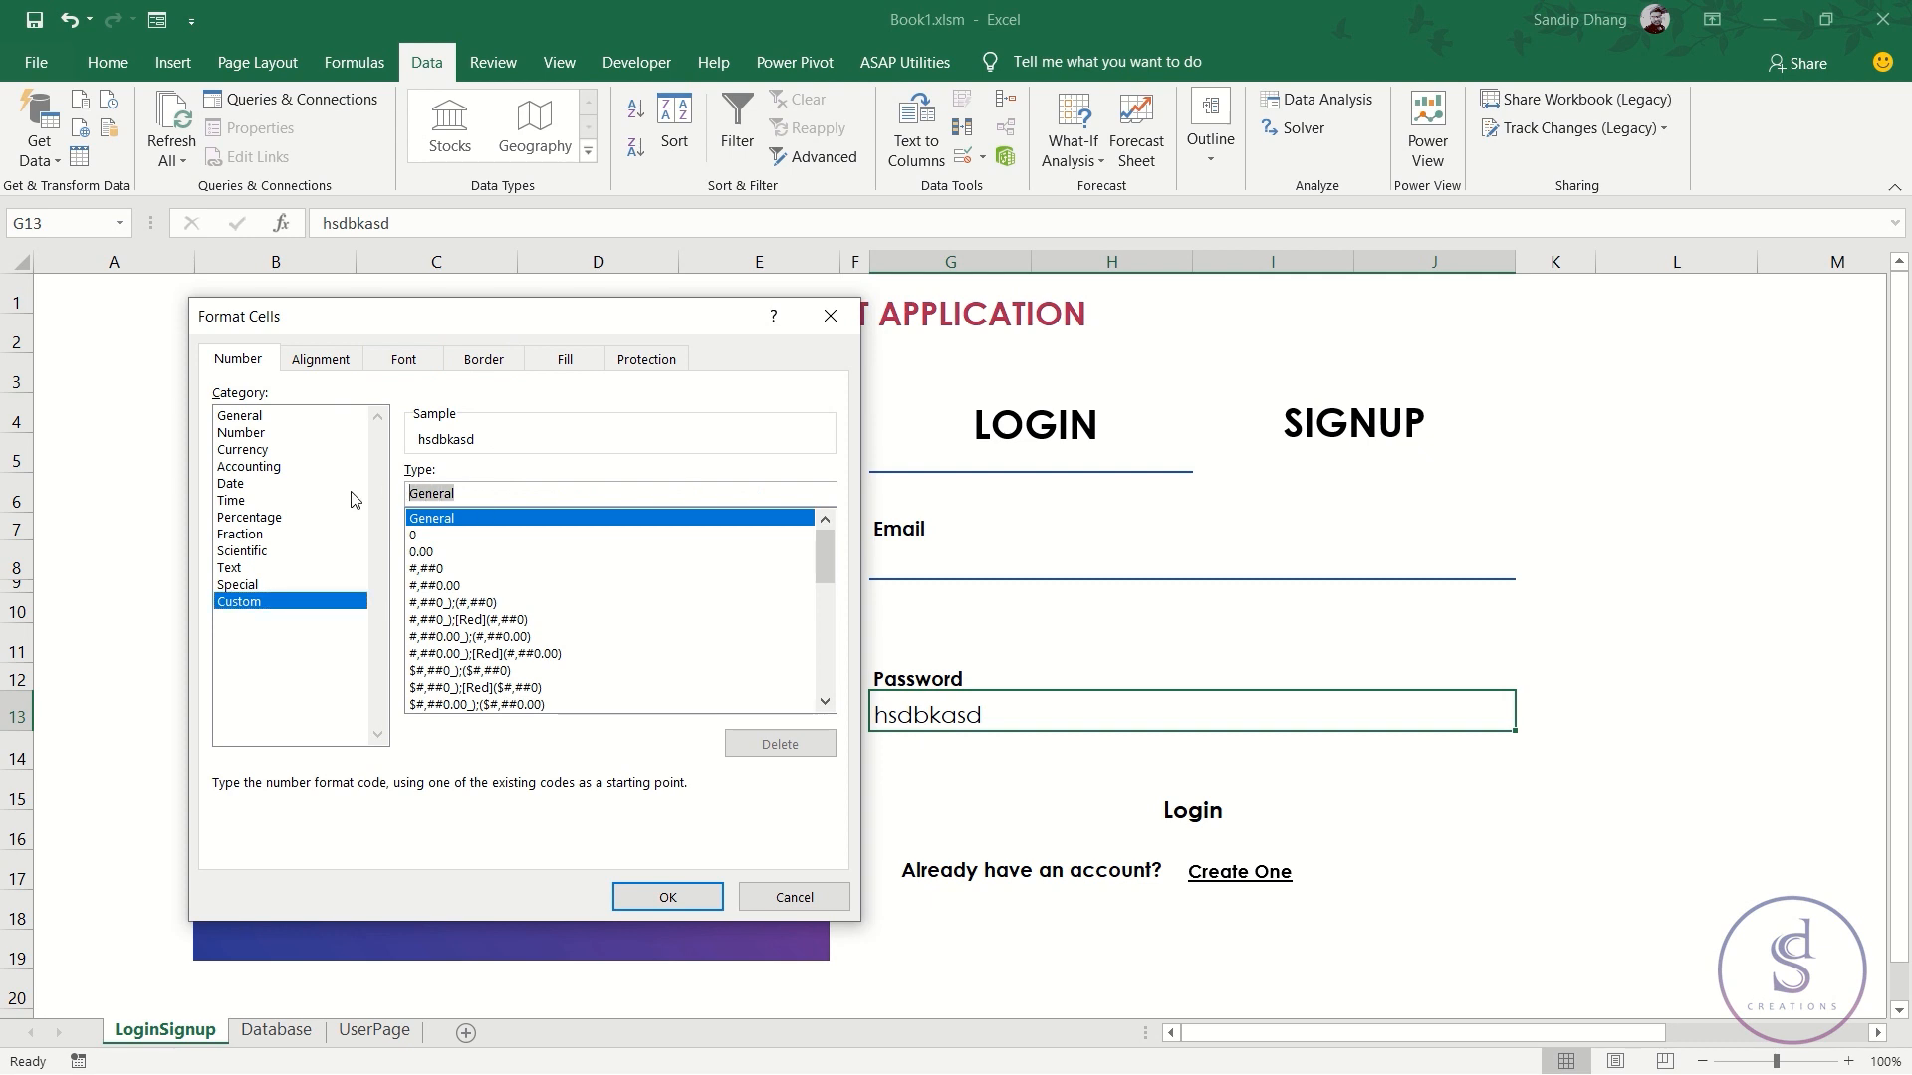
pyautogui.write('"')
pyautogui.write('"')
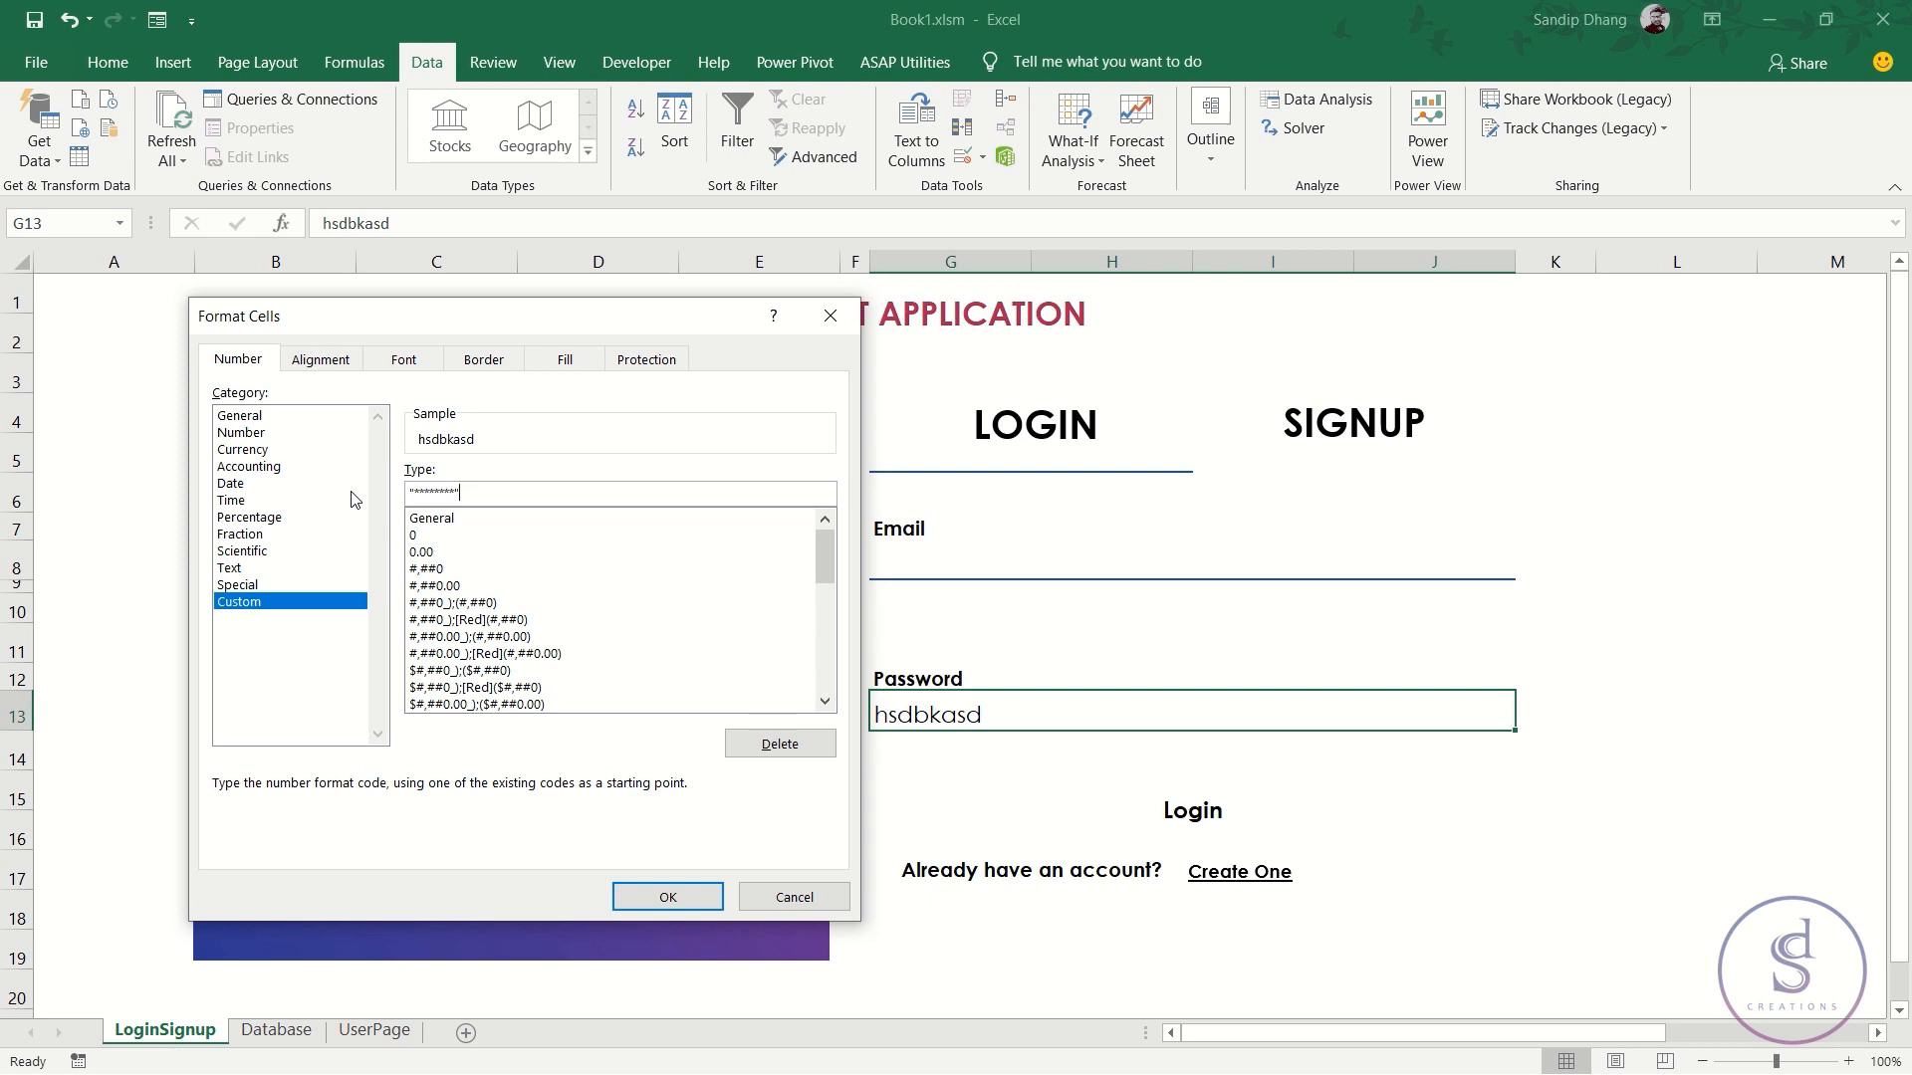
pyautogui.moveTo(478, 493); pyautogui.dragTo(365, 483)
pyautogui.click(479, 490)
pyautogui.write('"********";"********"')
pyautogui.click(668, 897)
# - Check that two test passwords show as asterisks, then clear G13
pyautogui.write('asdasd')
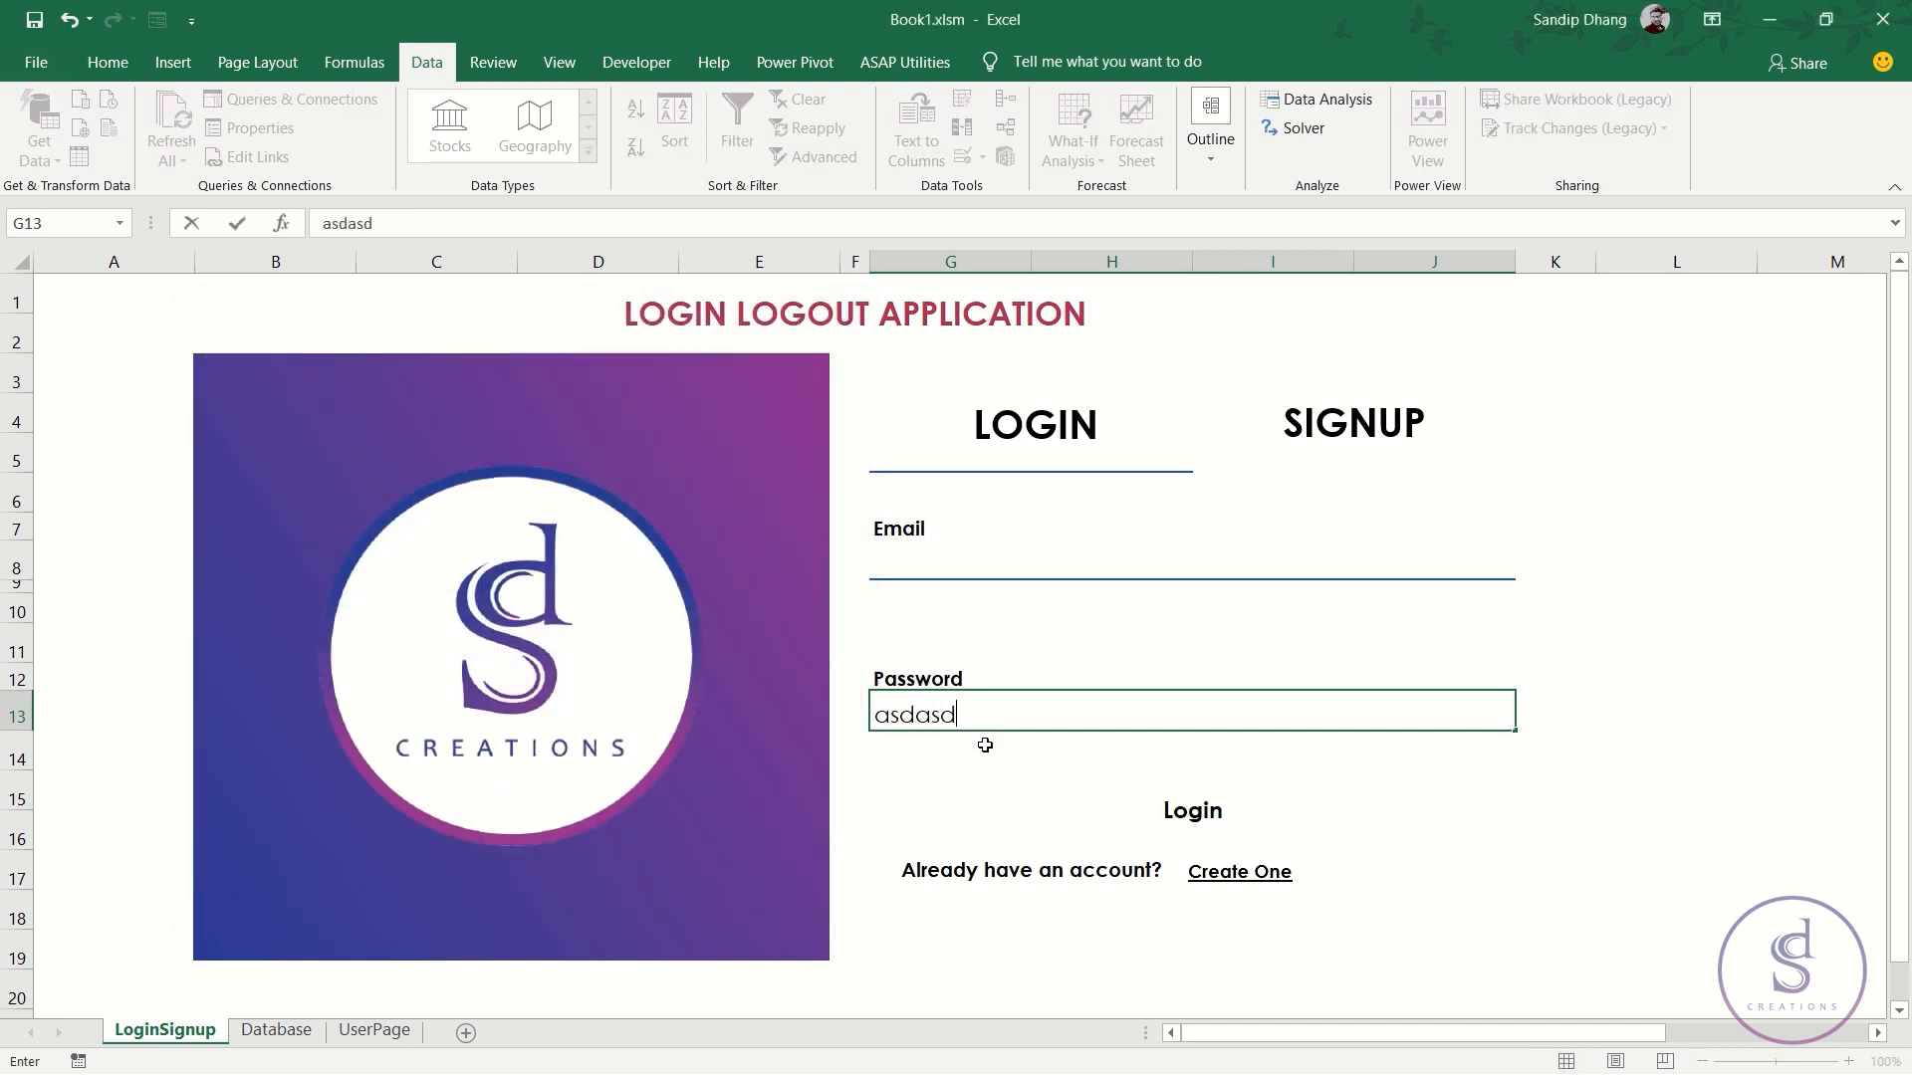
pyautogui.press('Return')
pyautogui.press('Up')
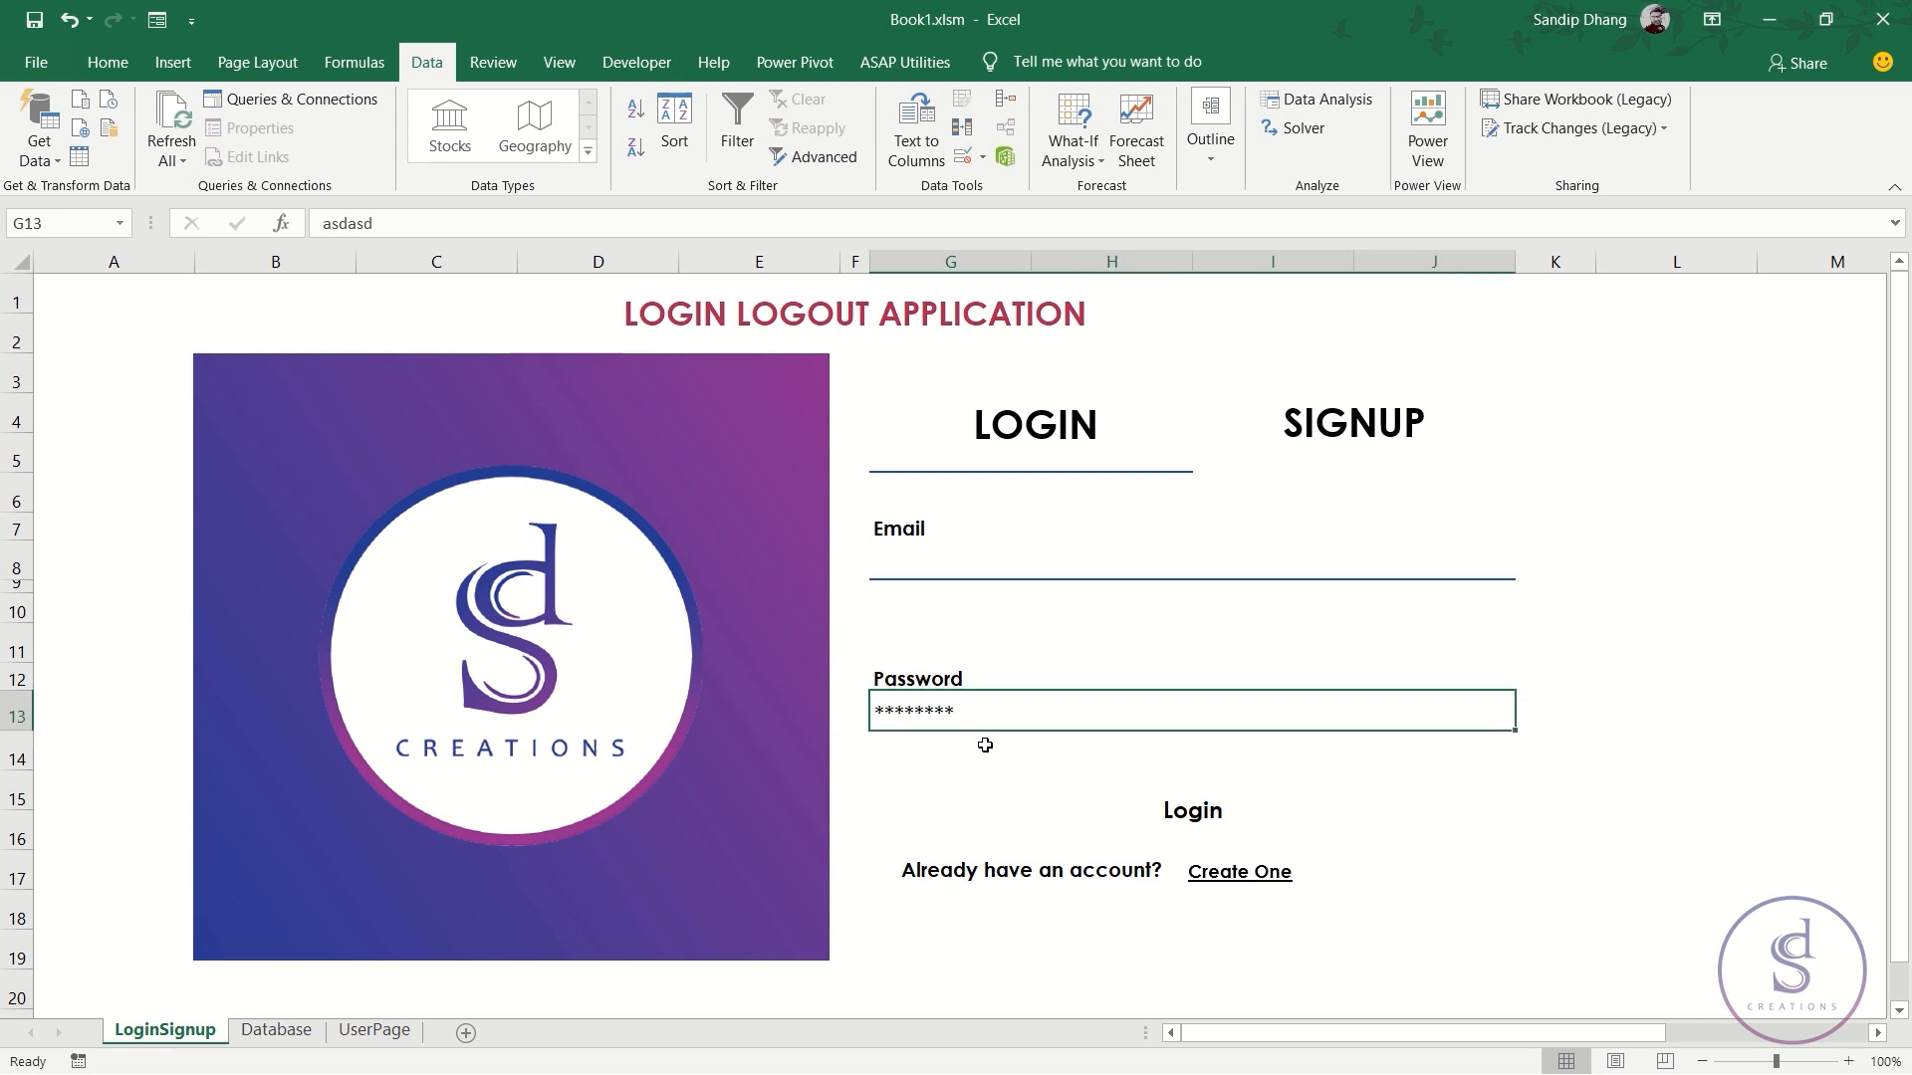
pyautogui.write('sdasdds')
pyautogui.press('Return')
pyautogui.press('Up')
pyautogui.press('Delete')
pyautogui.click(1207, 823)
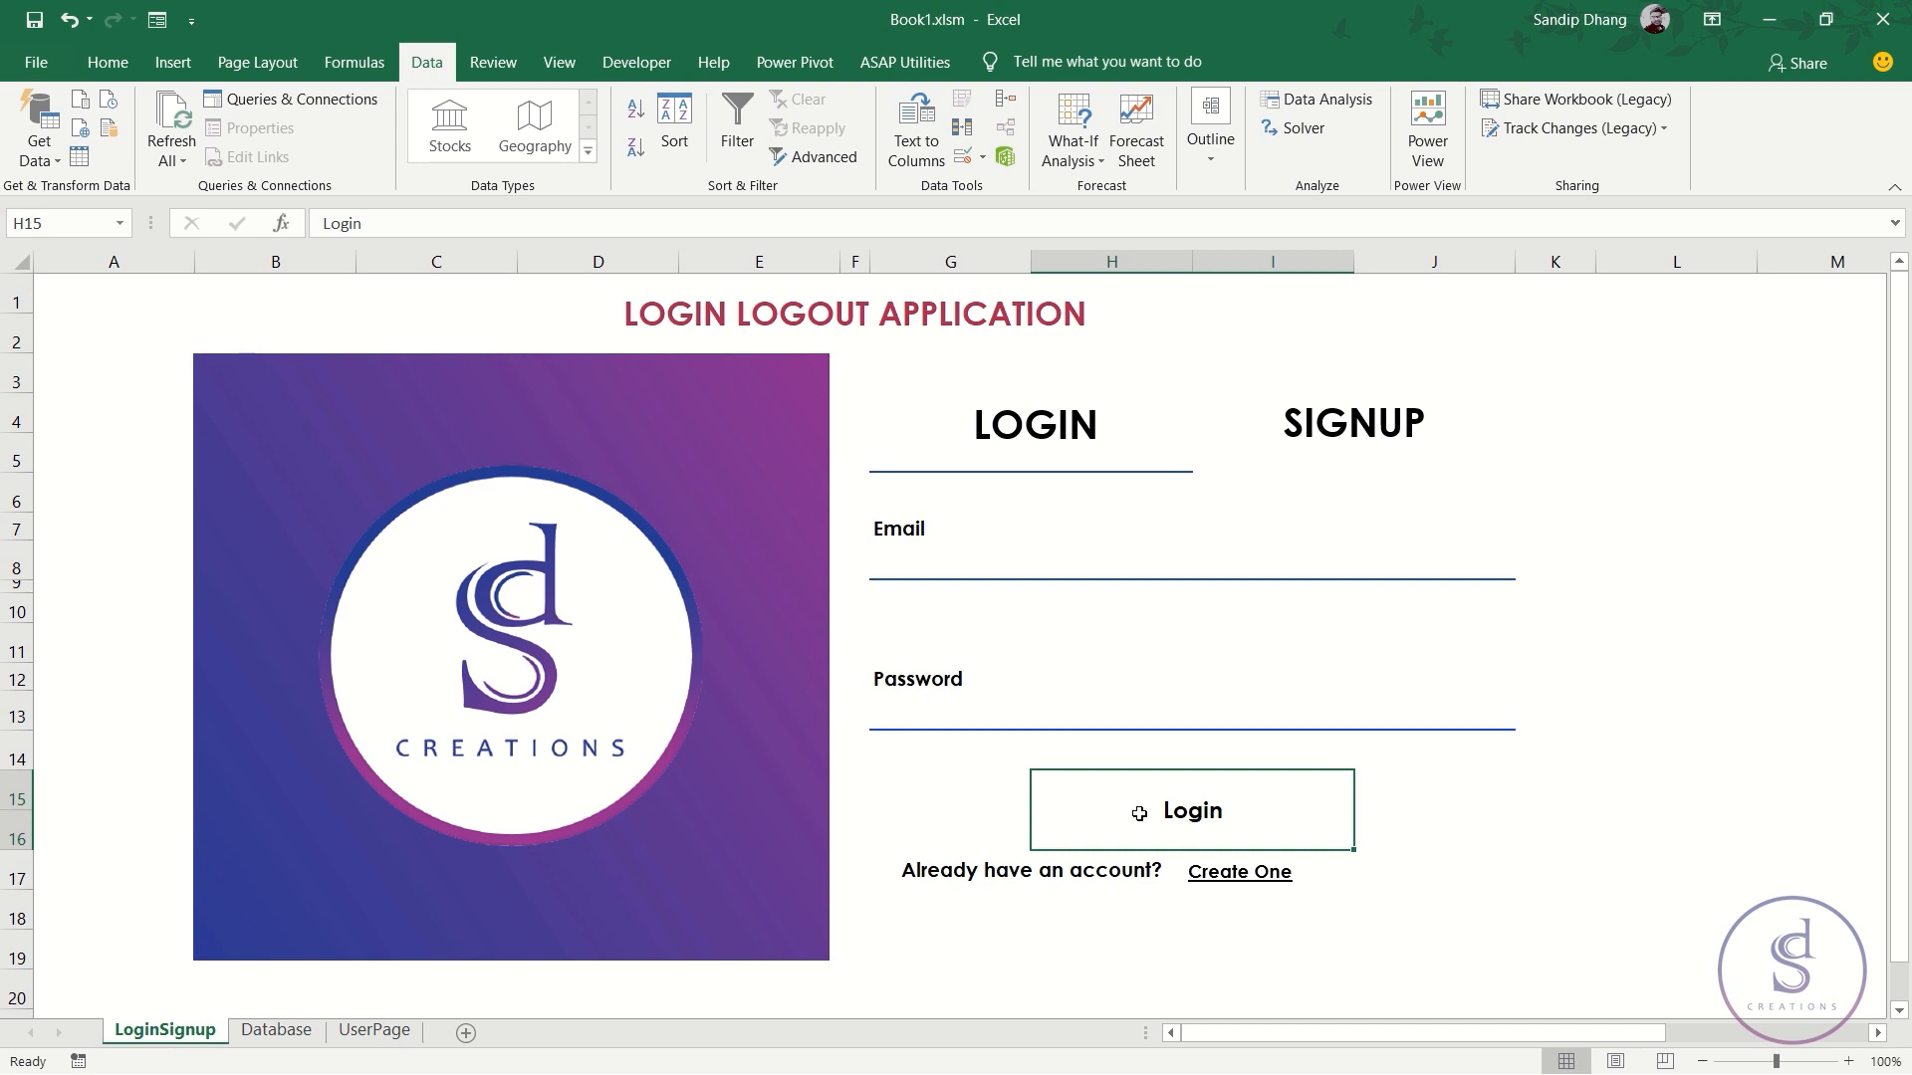
# - Review the K8 and K13 check formulas and their existing conditional formatting rules
pyautogui.click(910, 561)
pyautogui.click(927, 710)
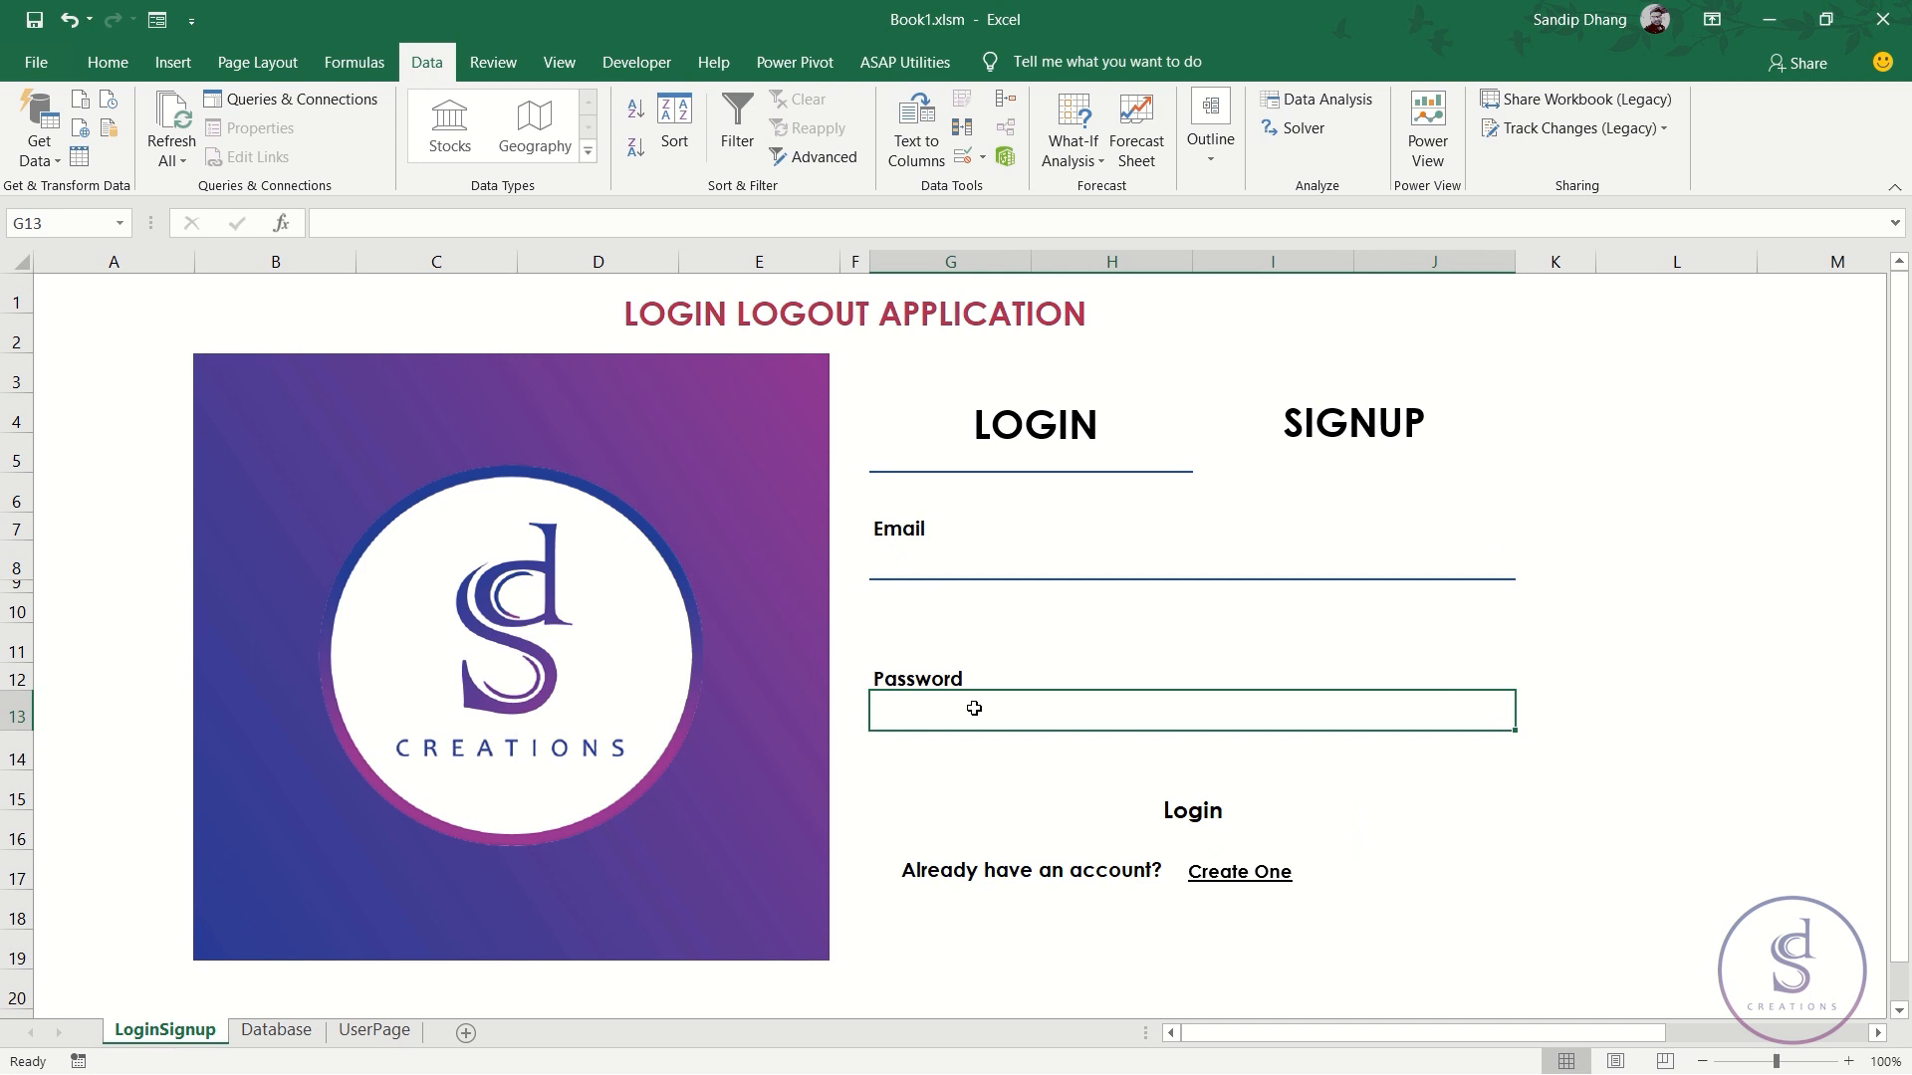
pyautogui.click(1071, 559)
pyautogui.click(1553, 571)
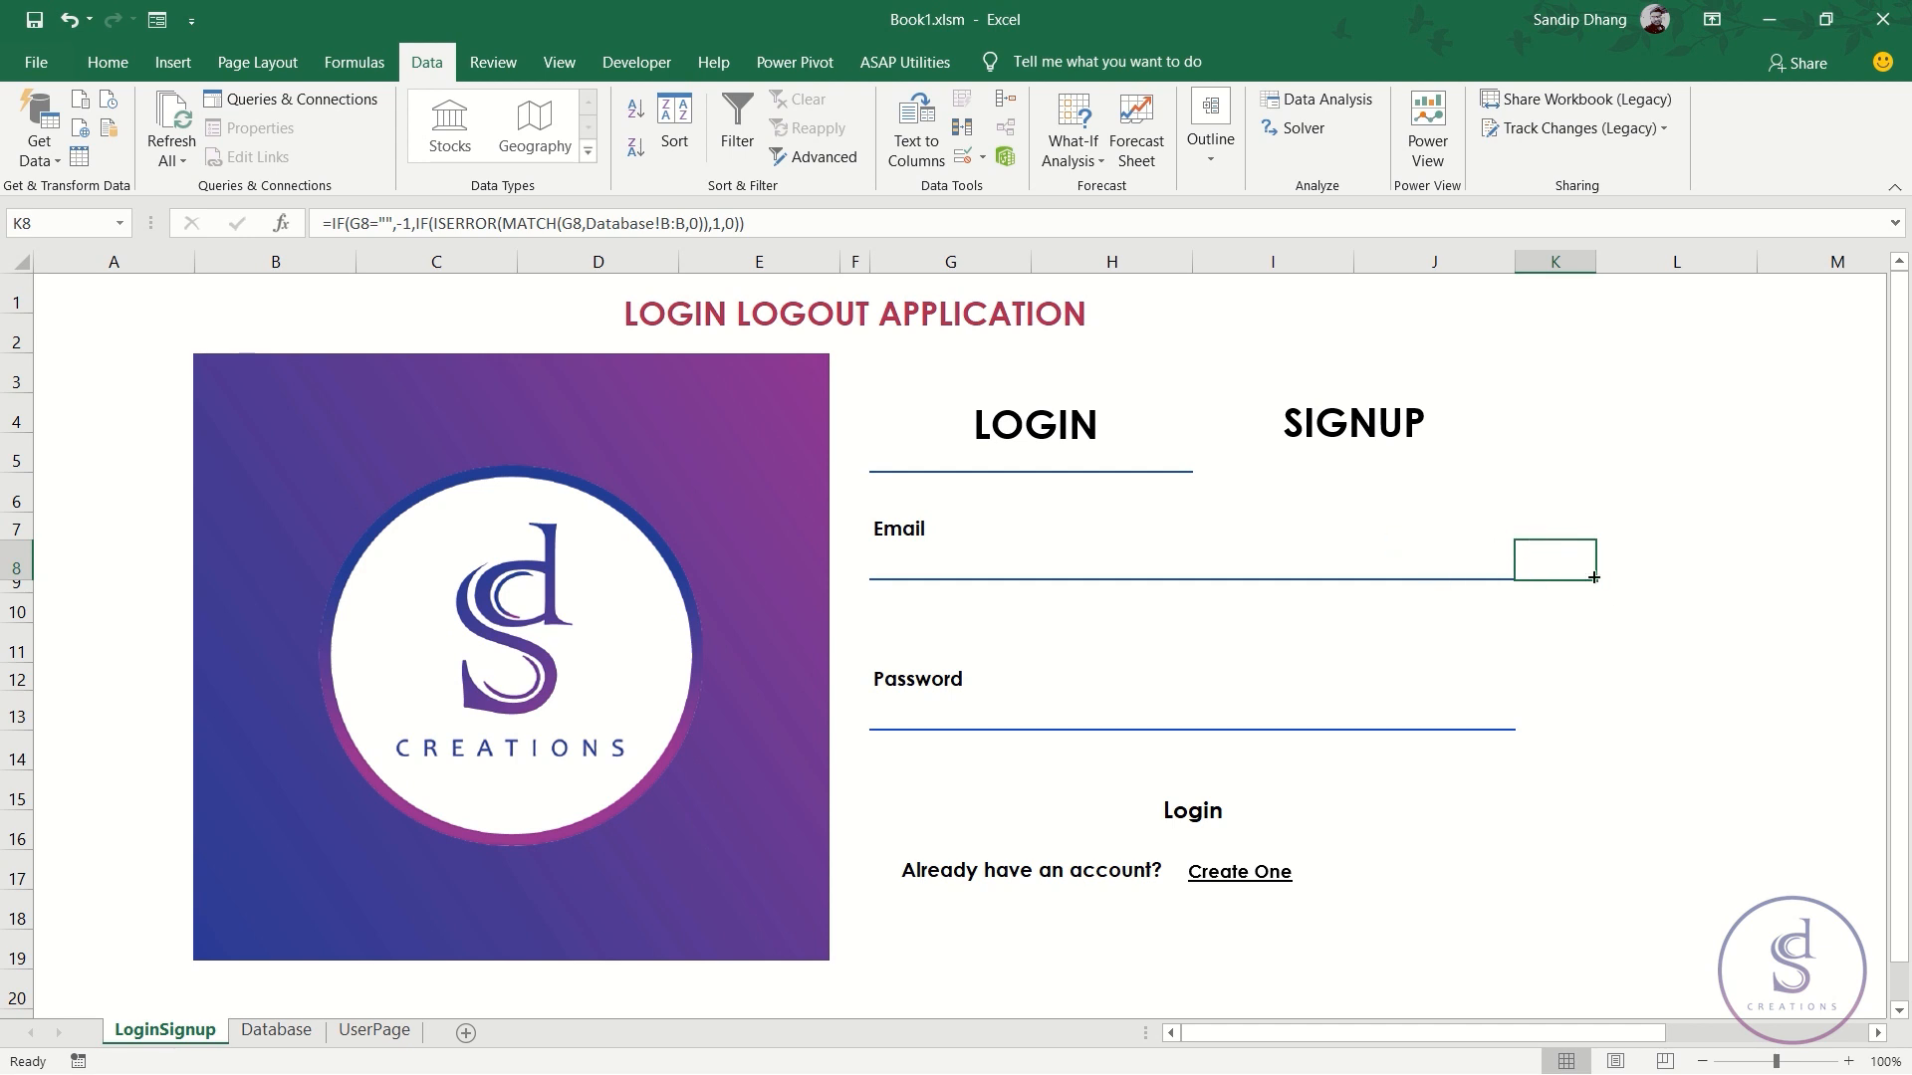
pyautogui.click(1541, 718)
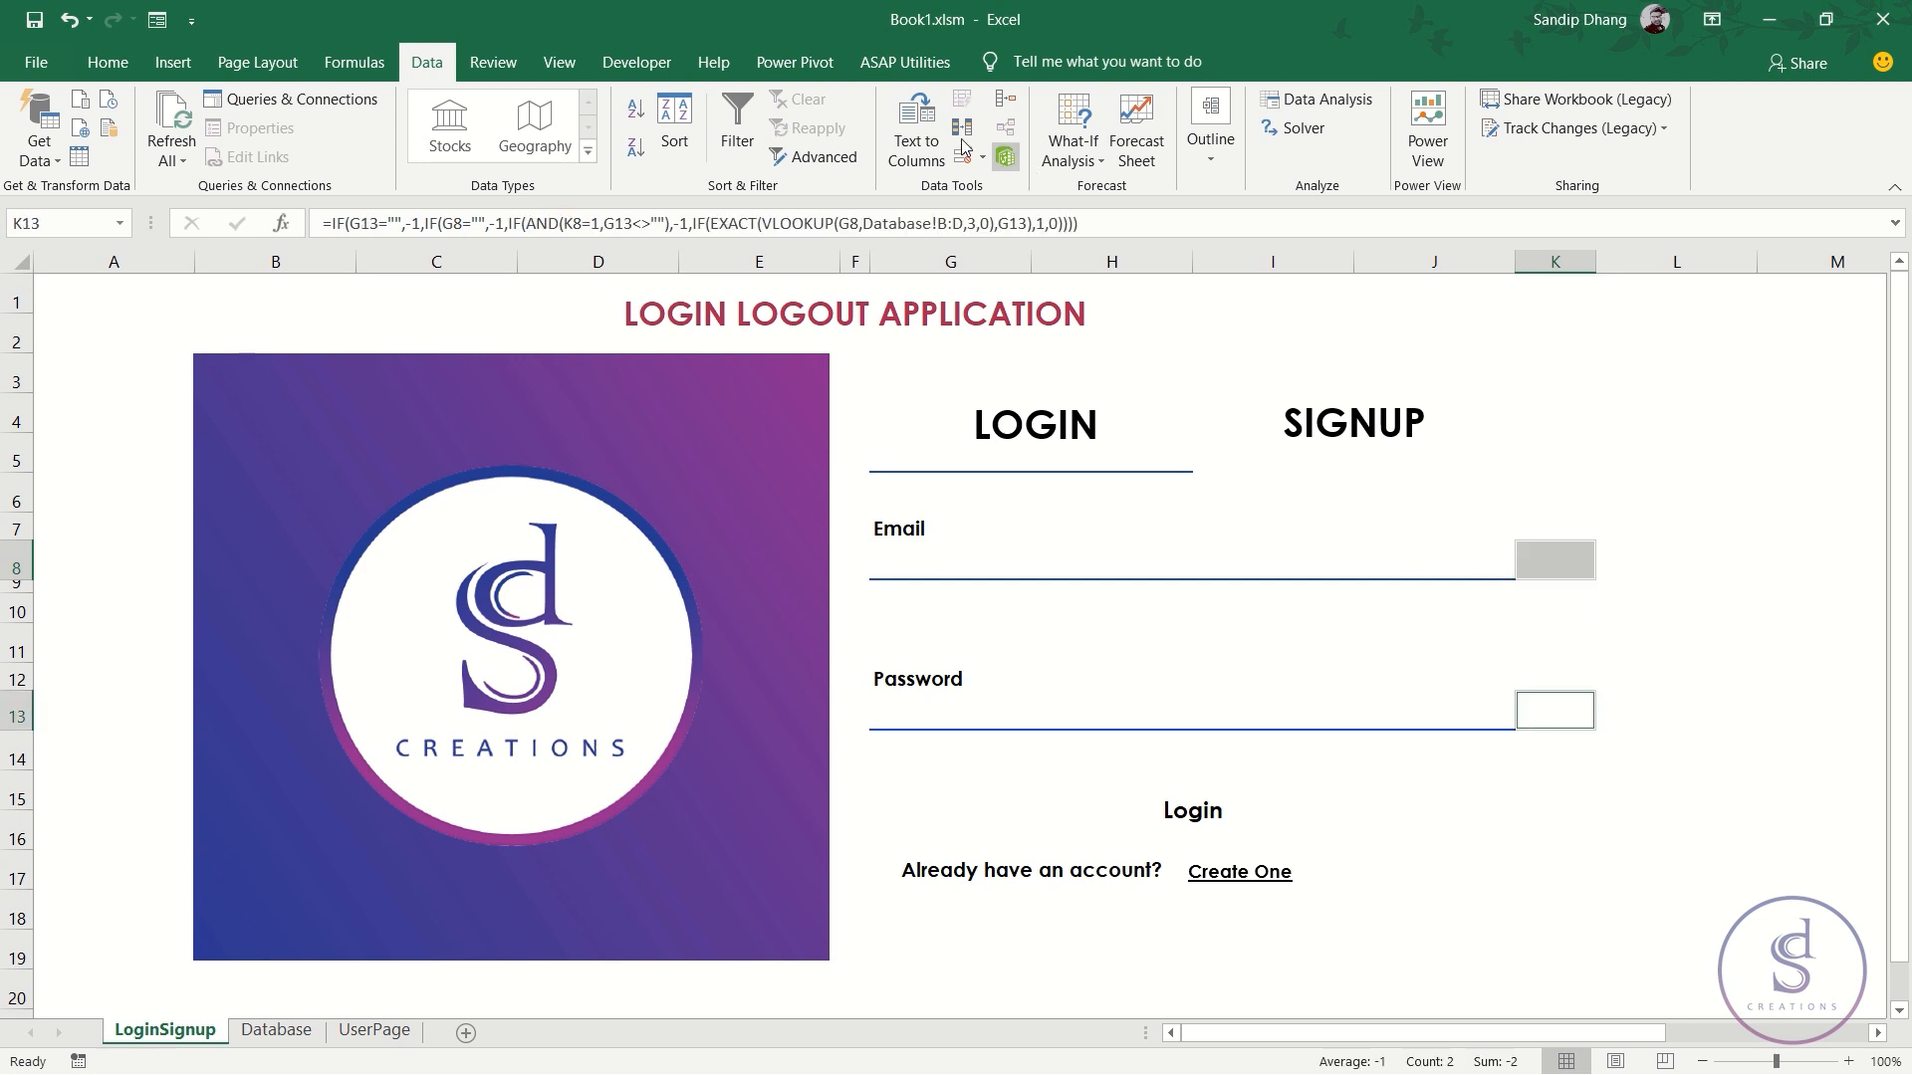
pyautogui.click(107, 61)
pyautogui.click(1043, 135)
pyautogui.click(1042, 528)
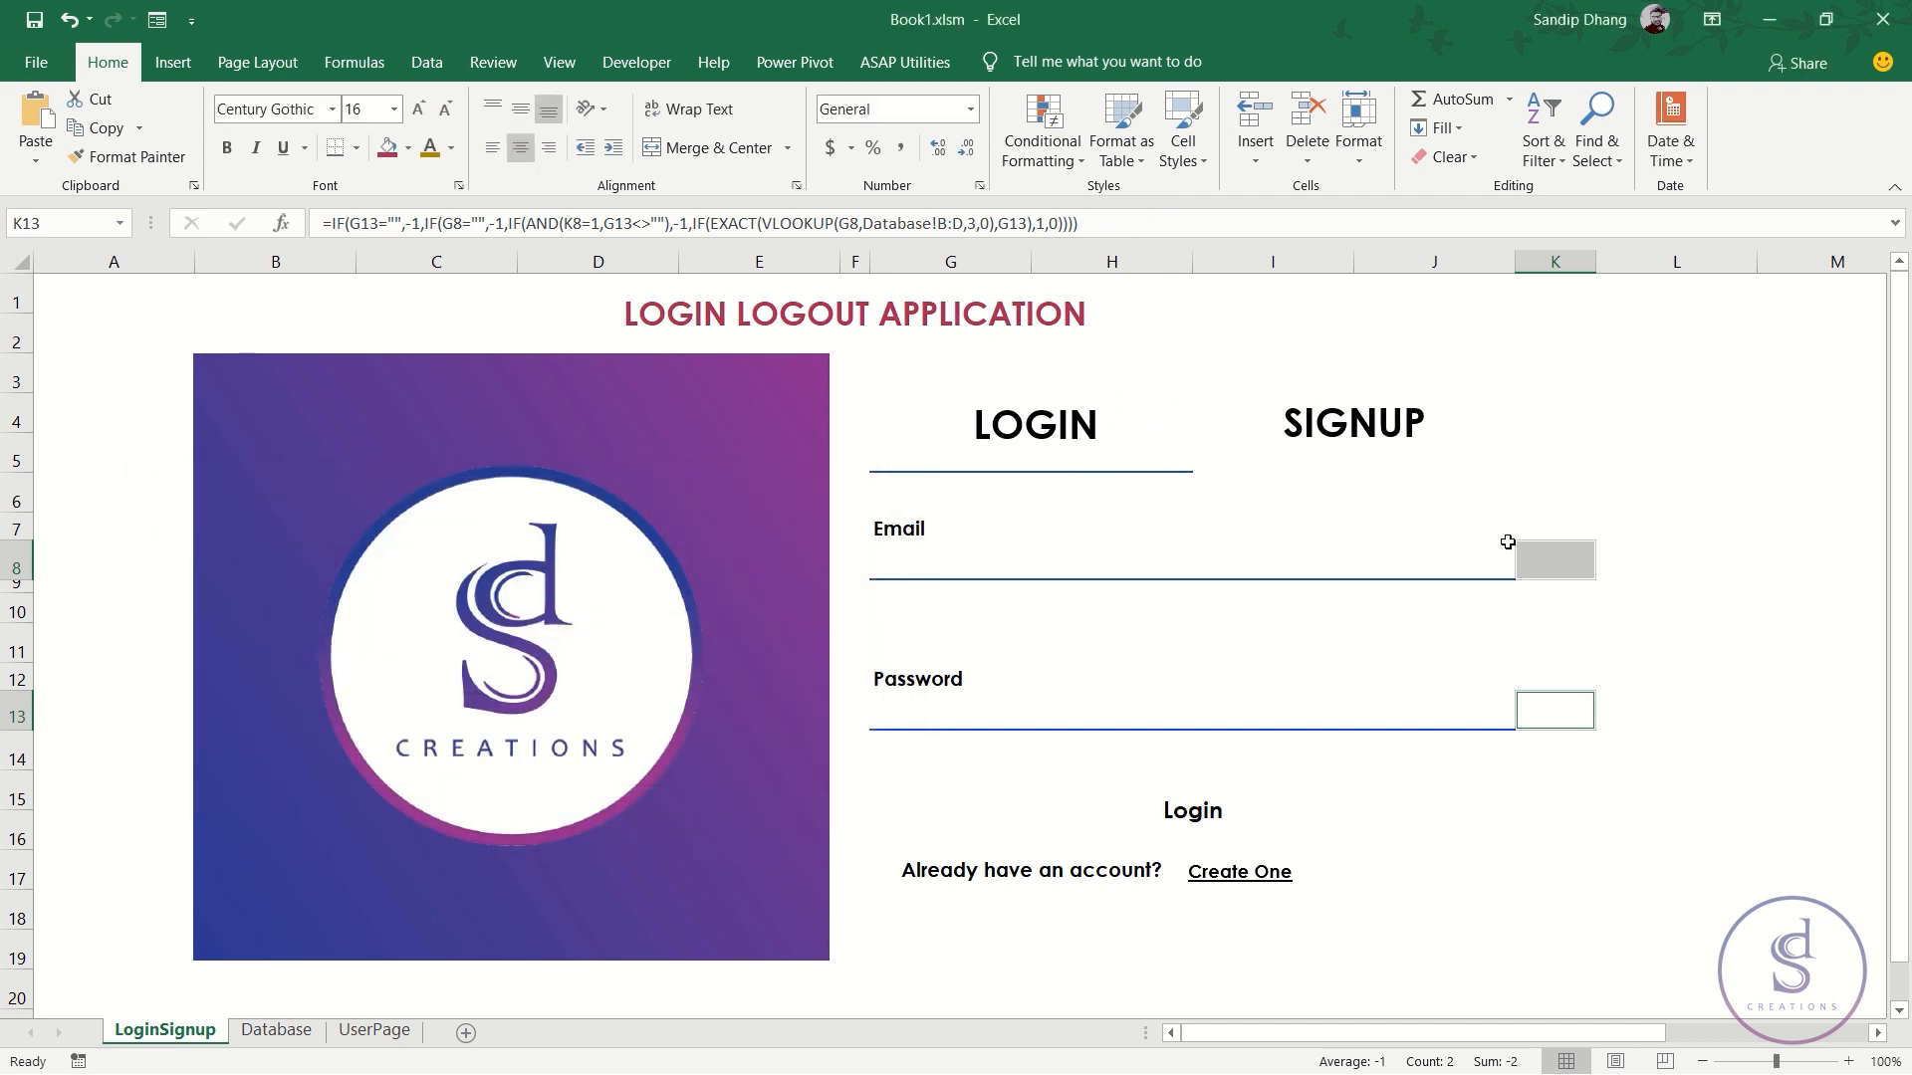
# - Turn off Show Icon Only in K8's icon set rule so its value appears
pyautogui.click(1547, 558)
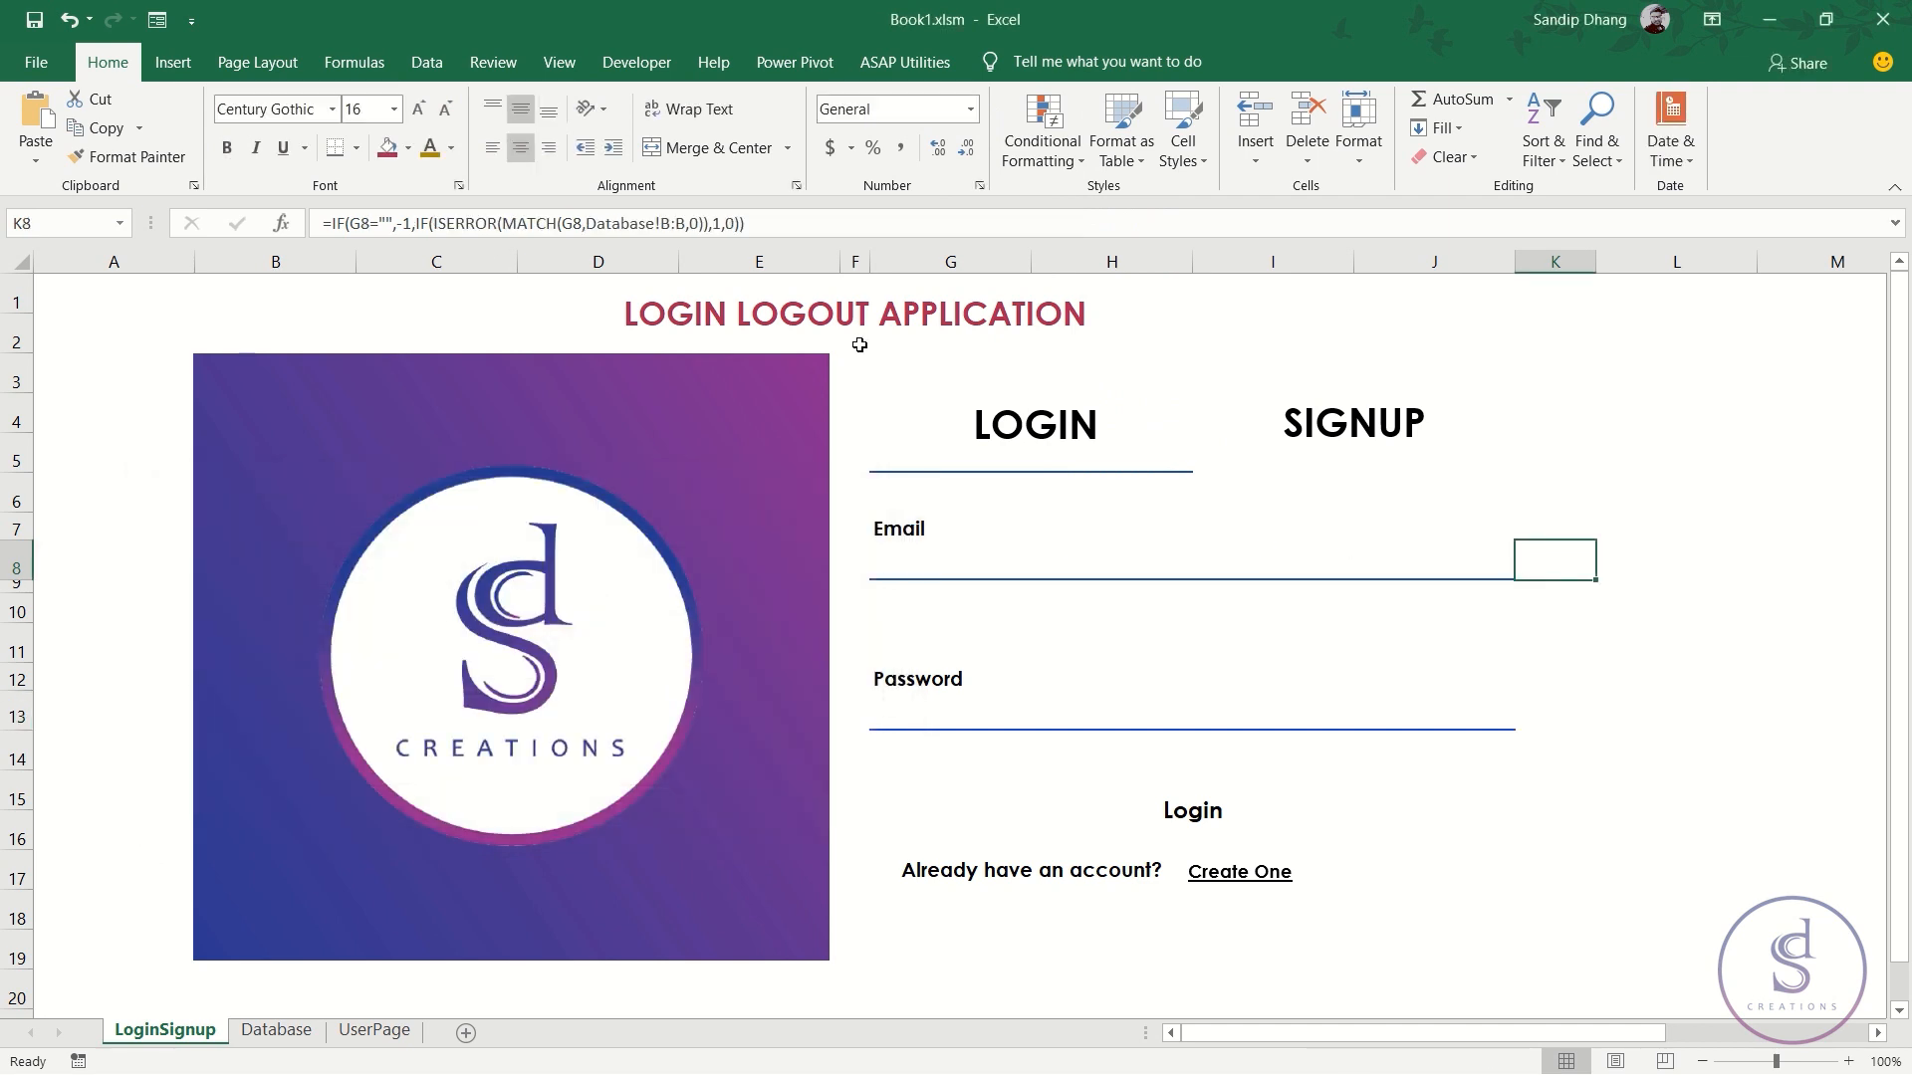
pyautogui.click(1042, 139)
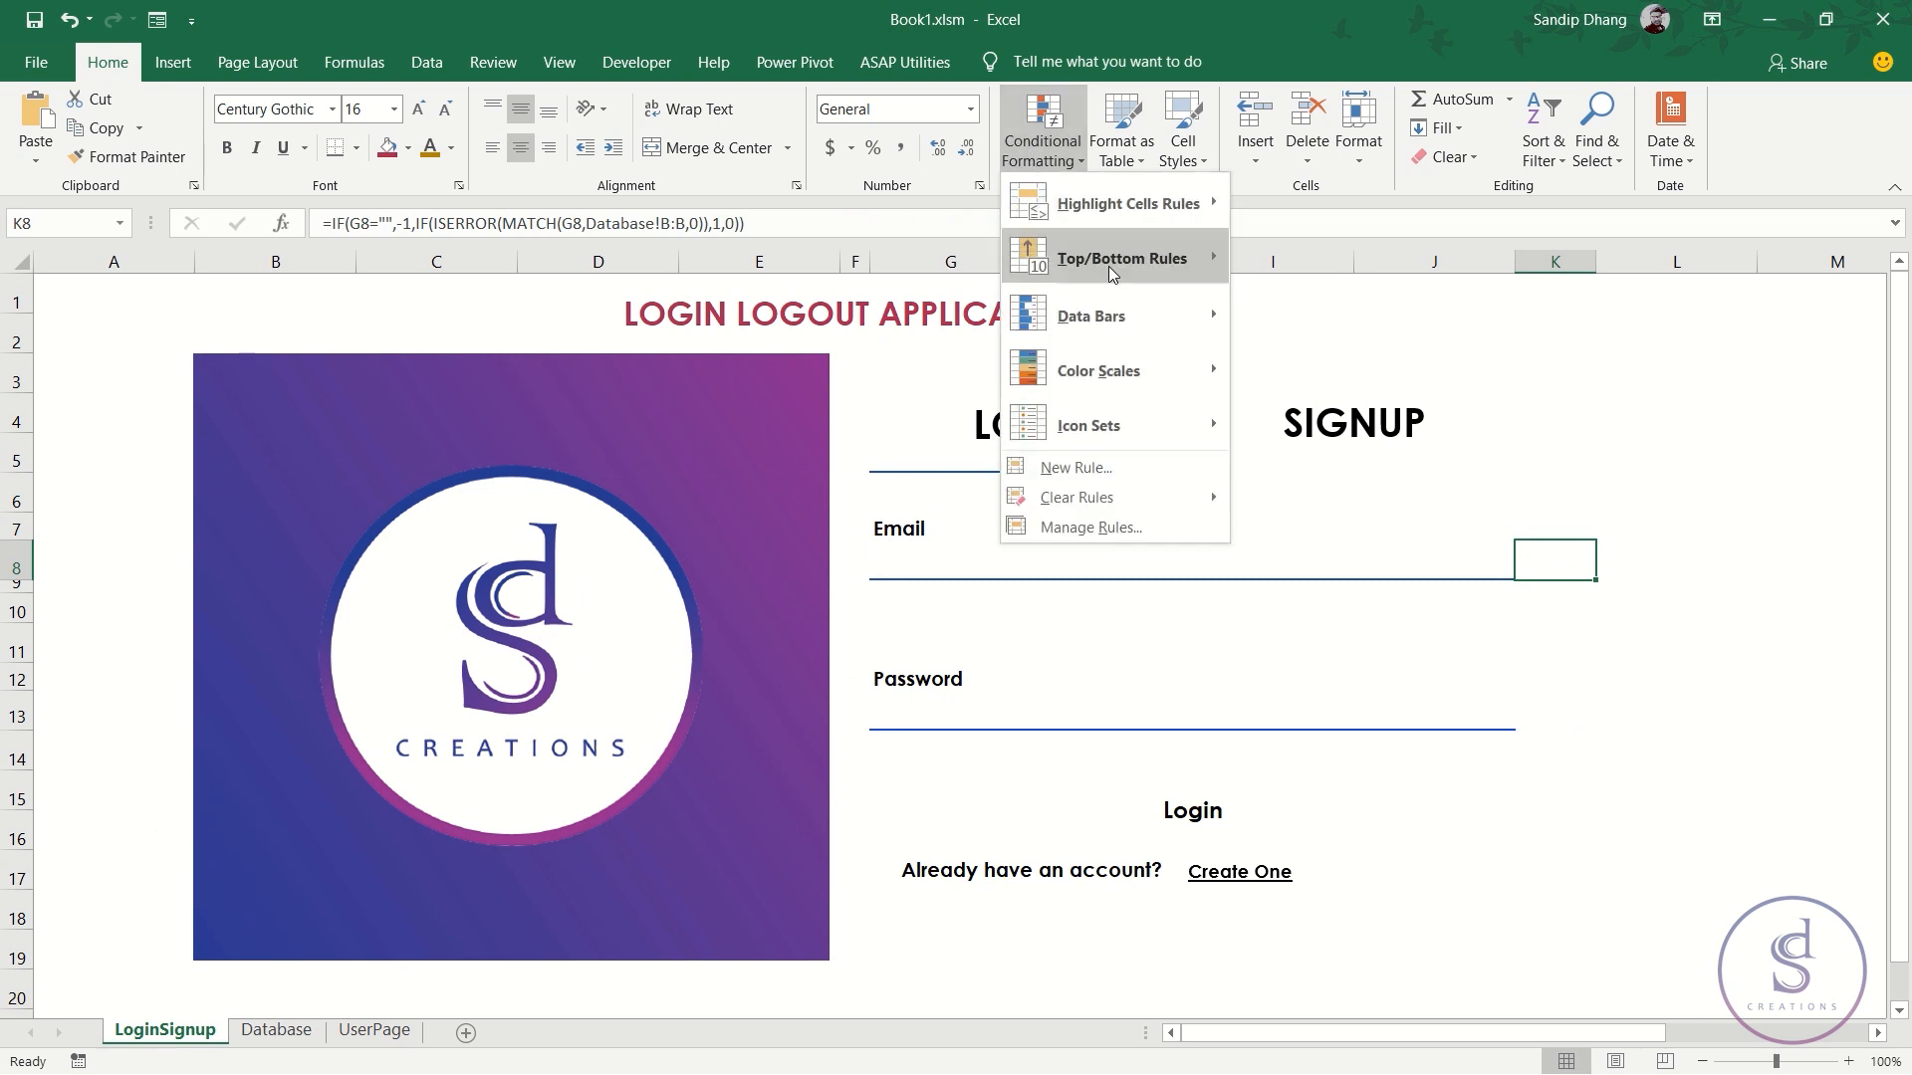
pyautogui.click(1093, 472)
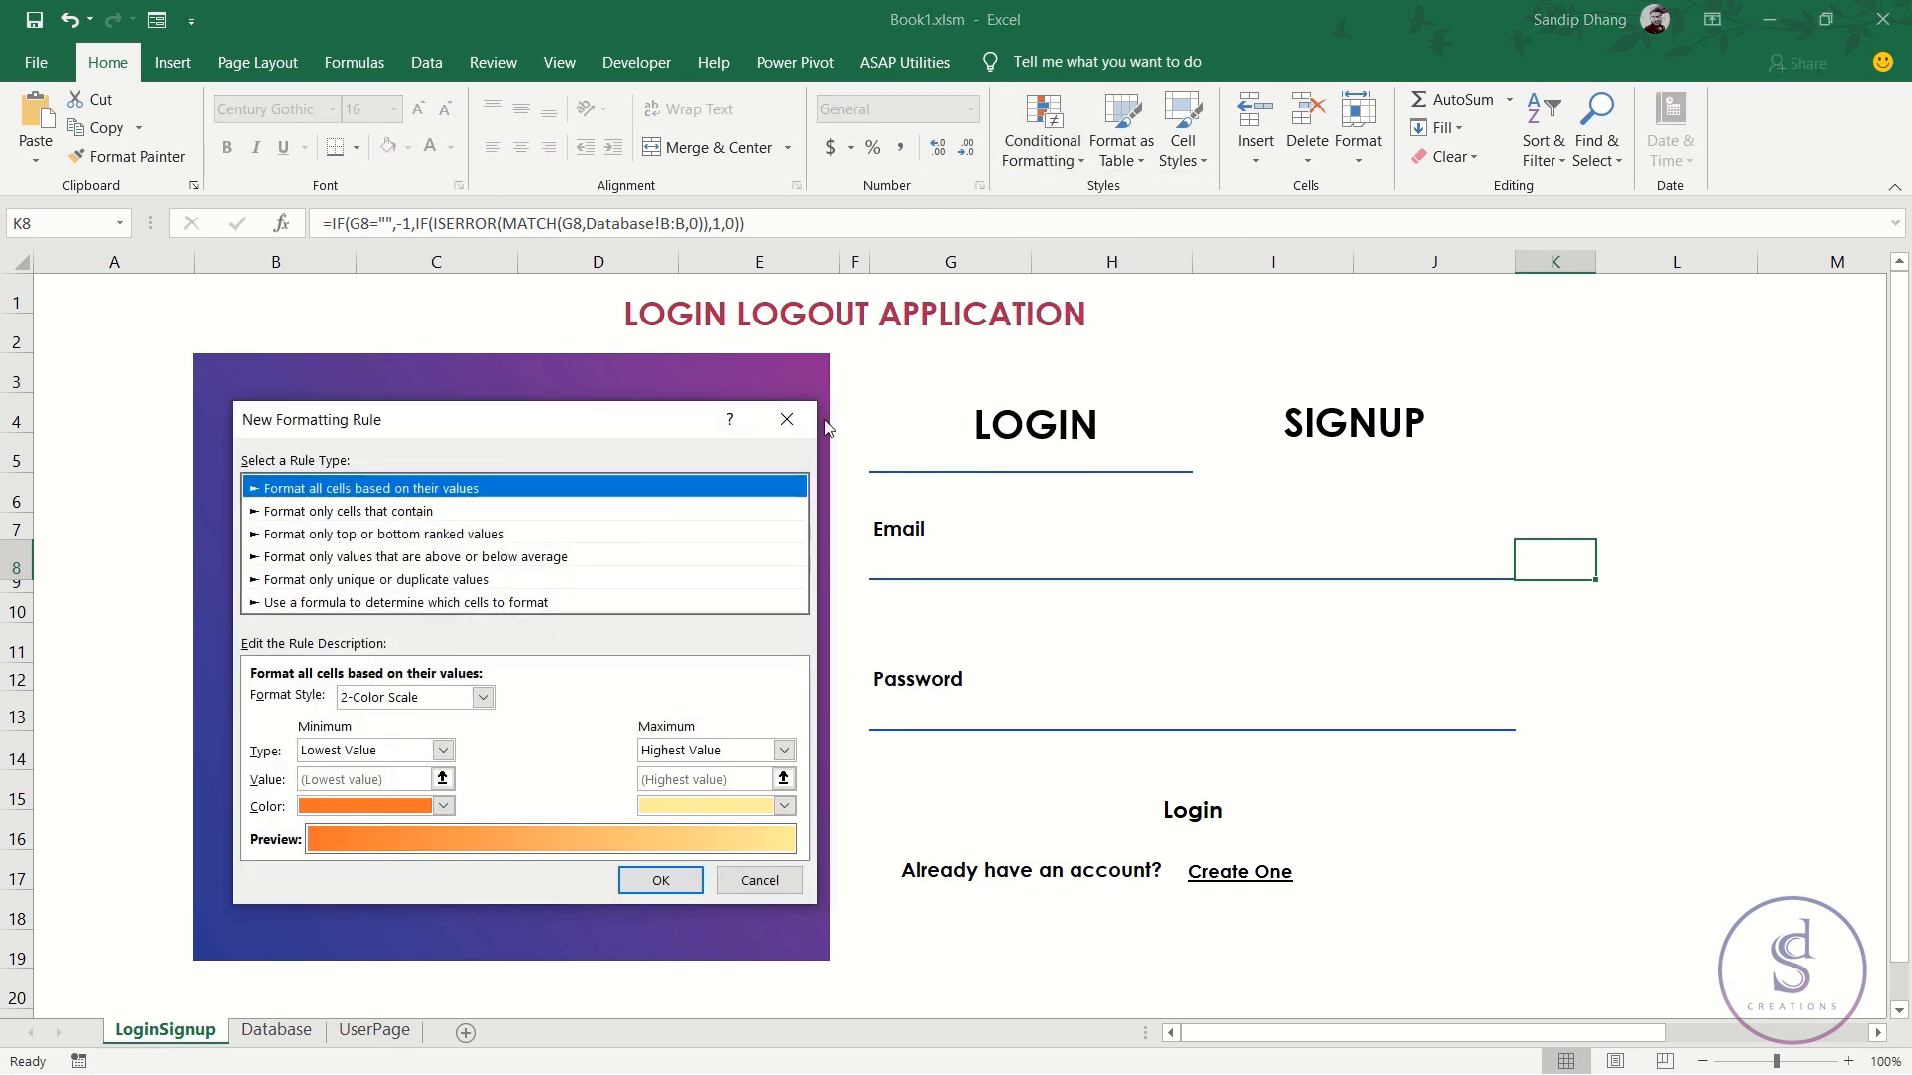
pyautogui.click(787, 420)
pyautogui.click(1043, 140)
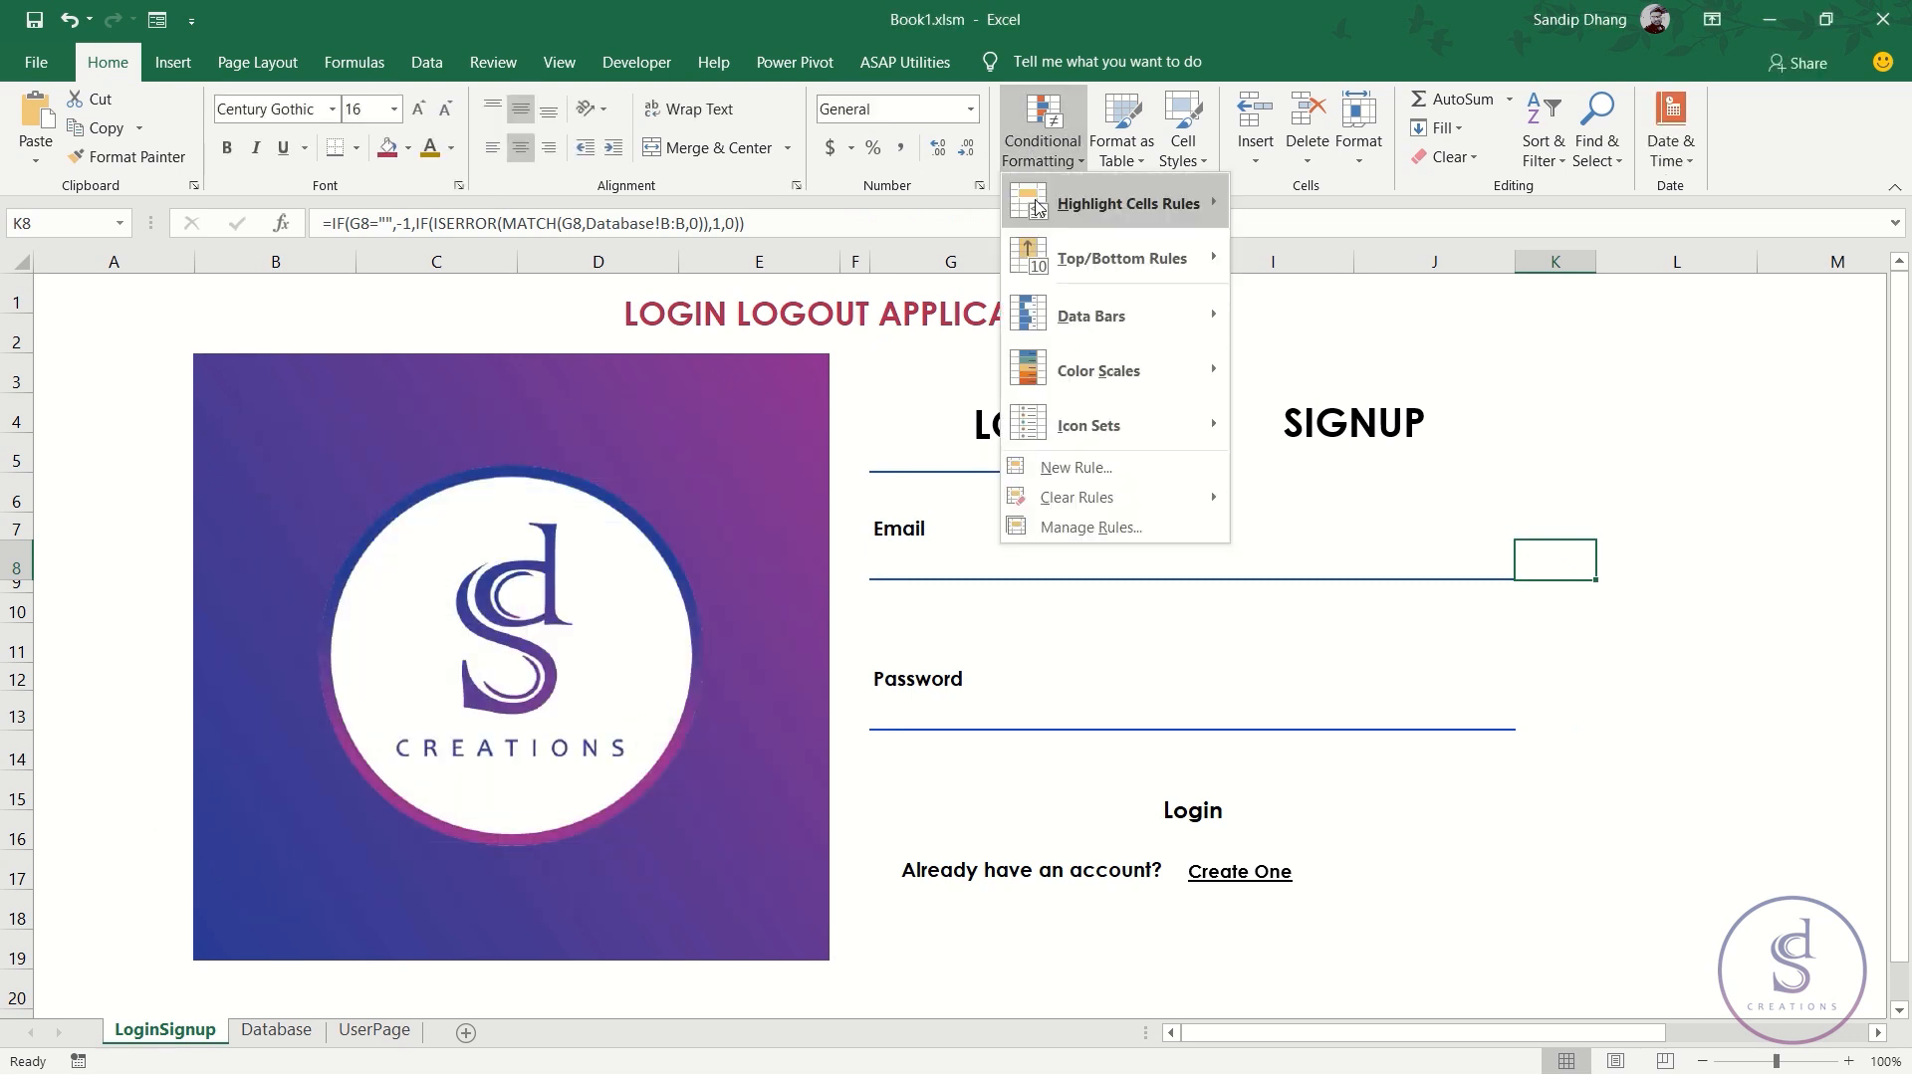
pyautogui.click(1085, 526)
pyautogui.doubleClick(476, 626)
pyautogui.click(491, 698)
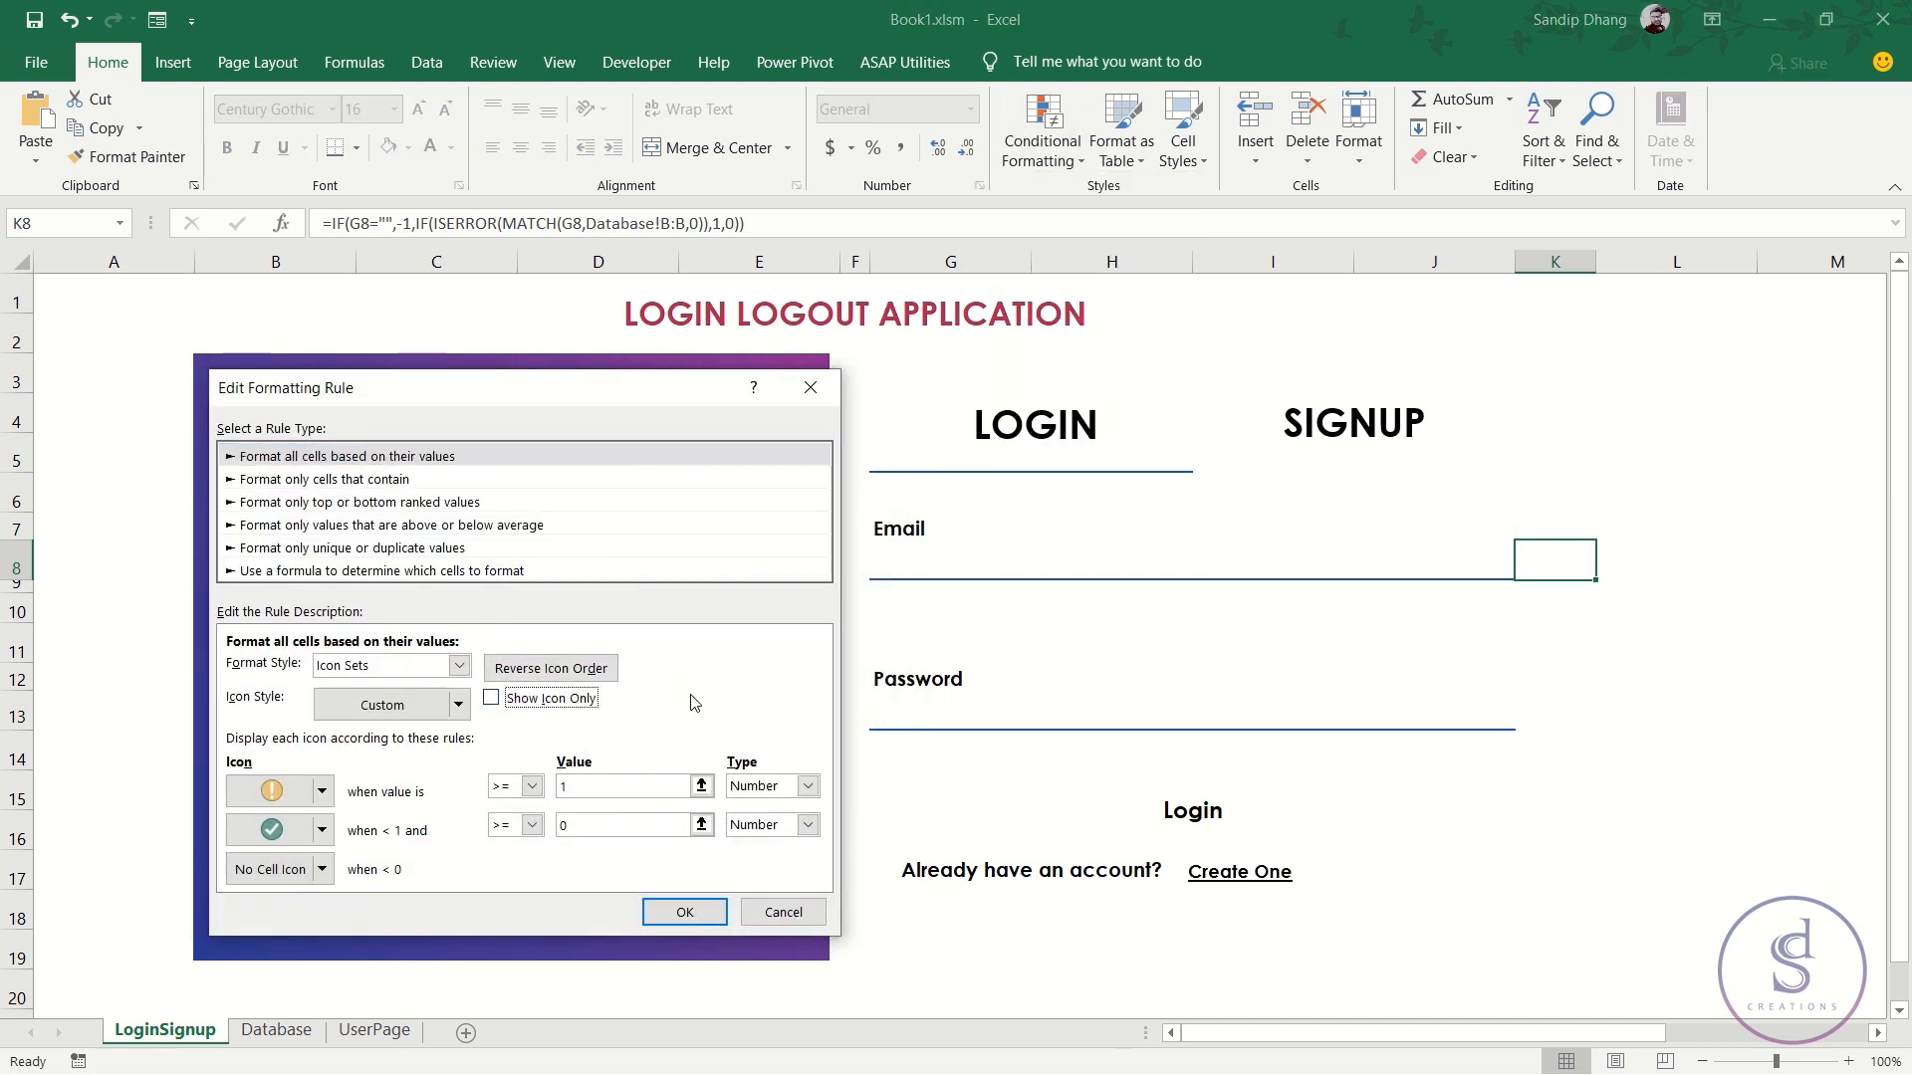
pyautogui.click(703, 910)
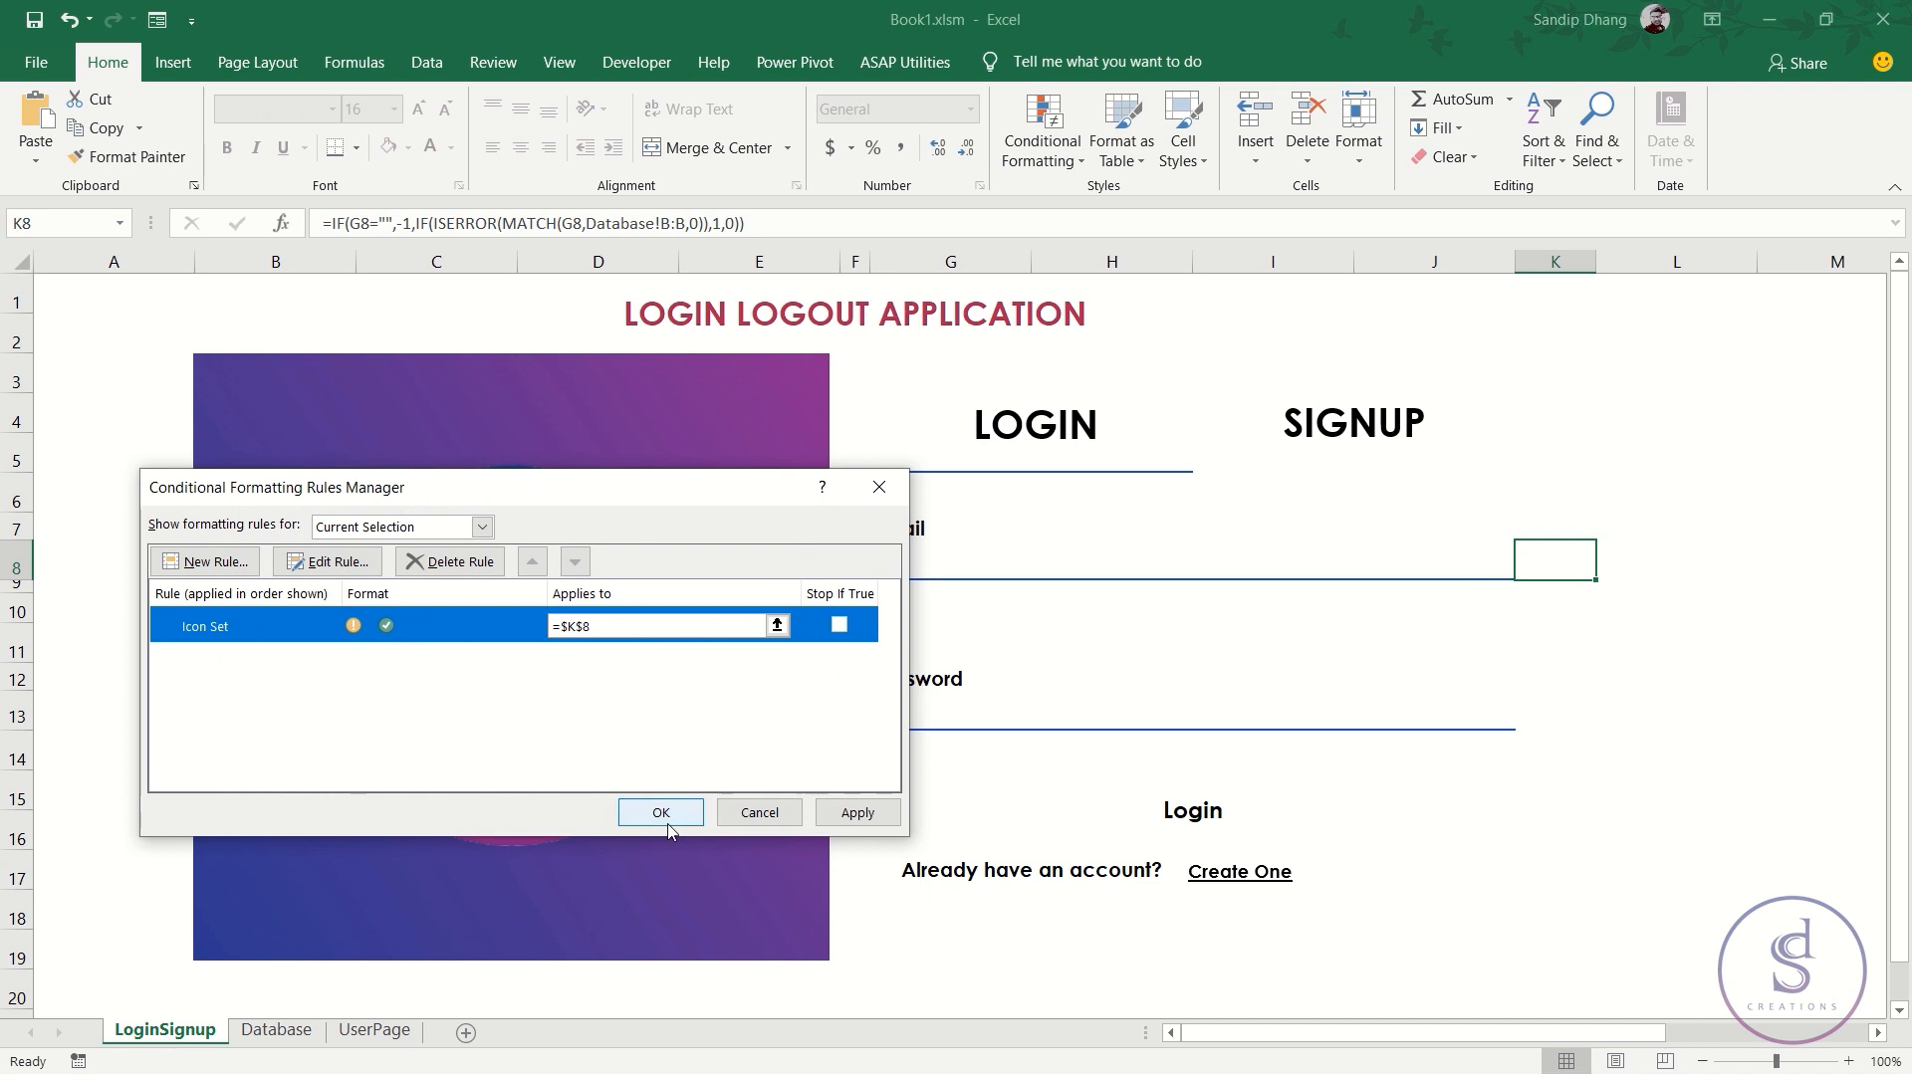
pyautogui.click(662, 814)
# - Turn off Show Icon Only in K13's icon set rule as well
pyautogui.click(1539, 722)
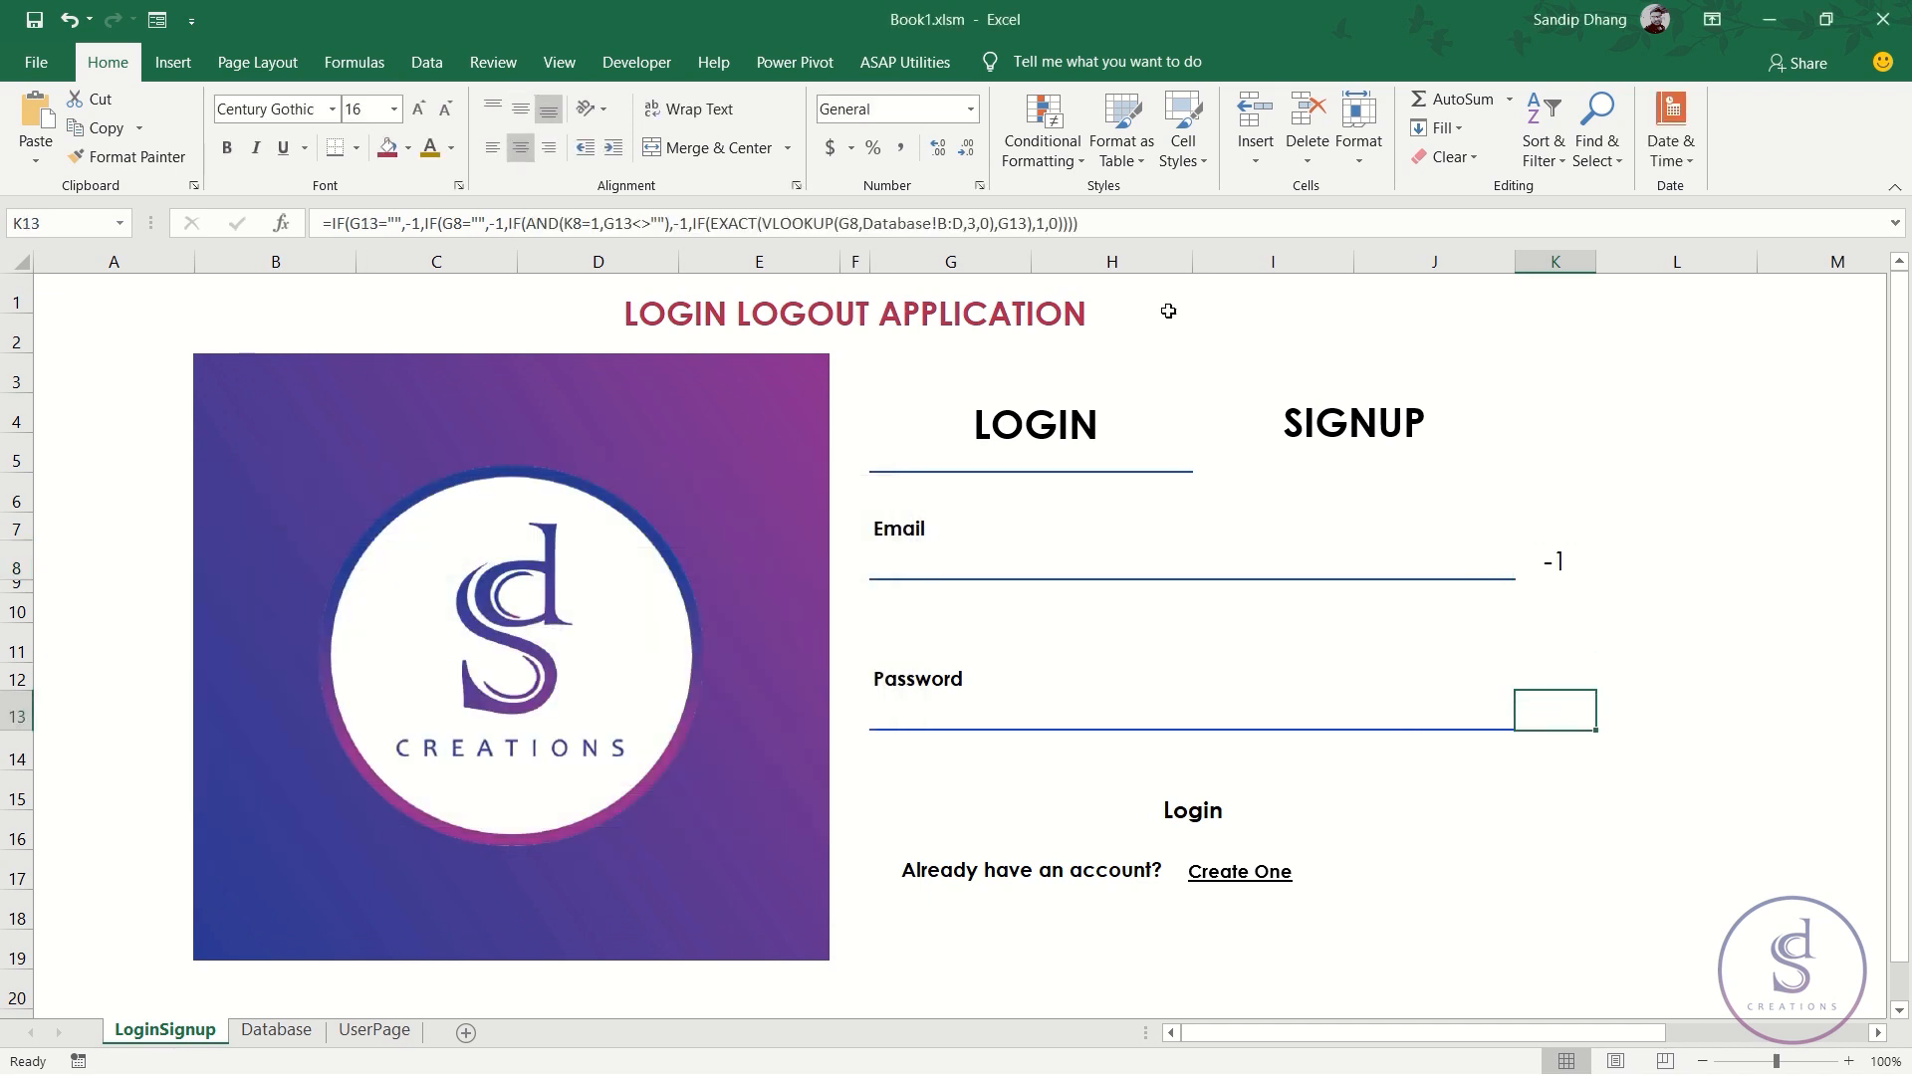
pyautogui.click(1043, 144)
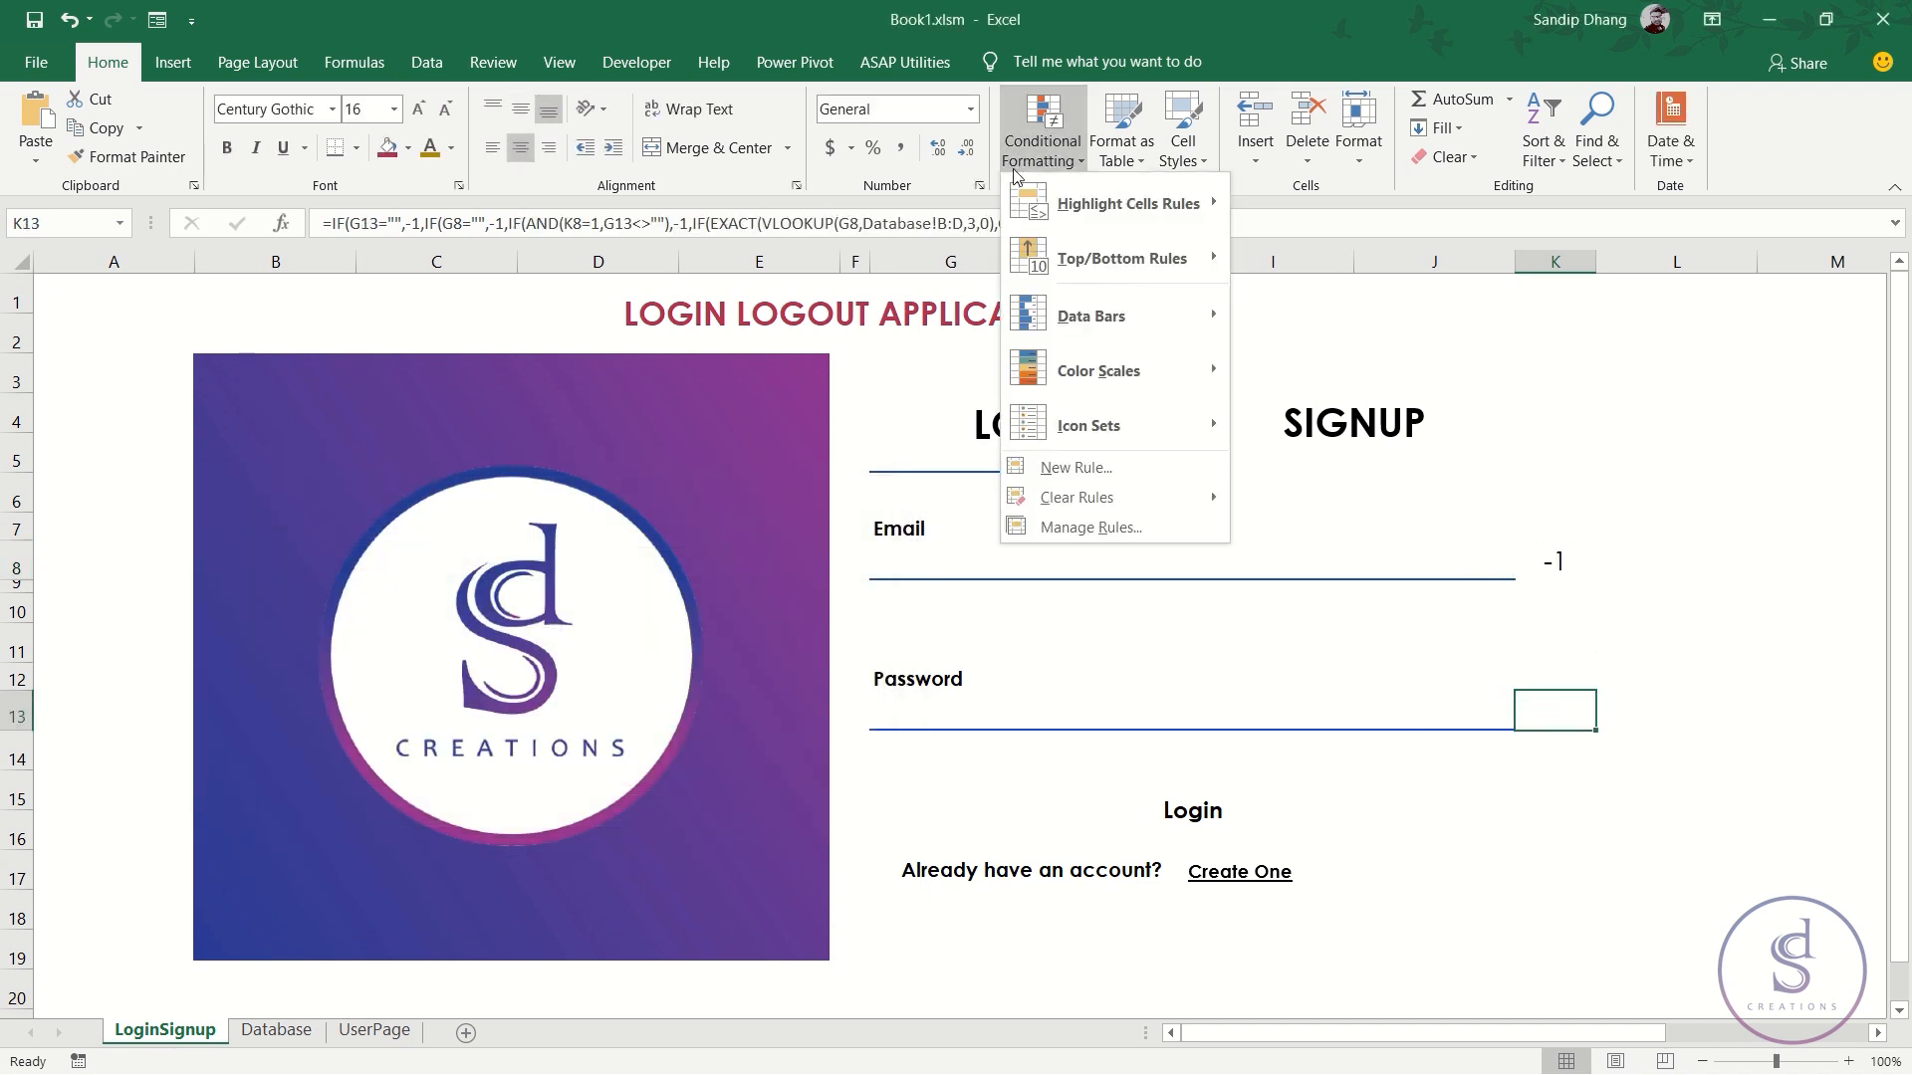
pyautogui.click(1095, 528)
pyautogui.click(416, 623)
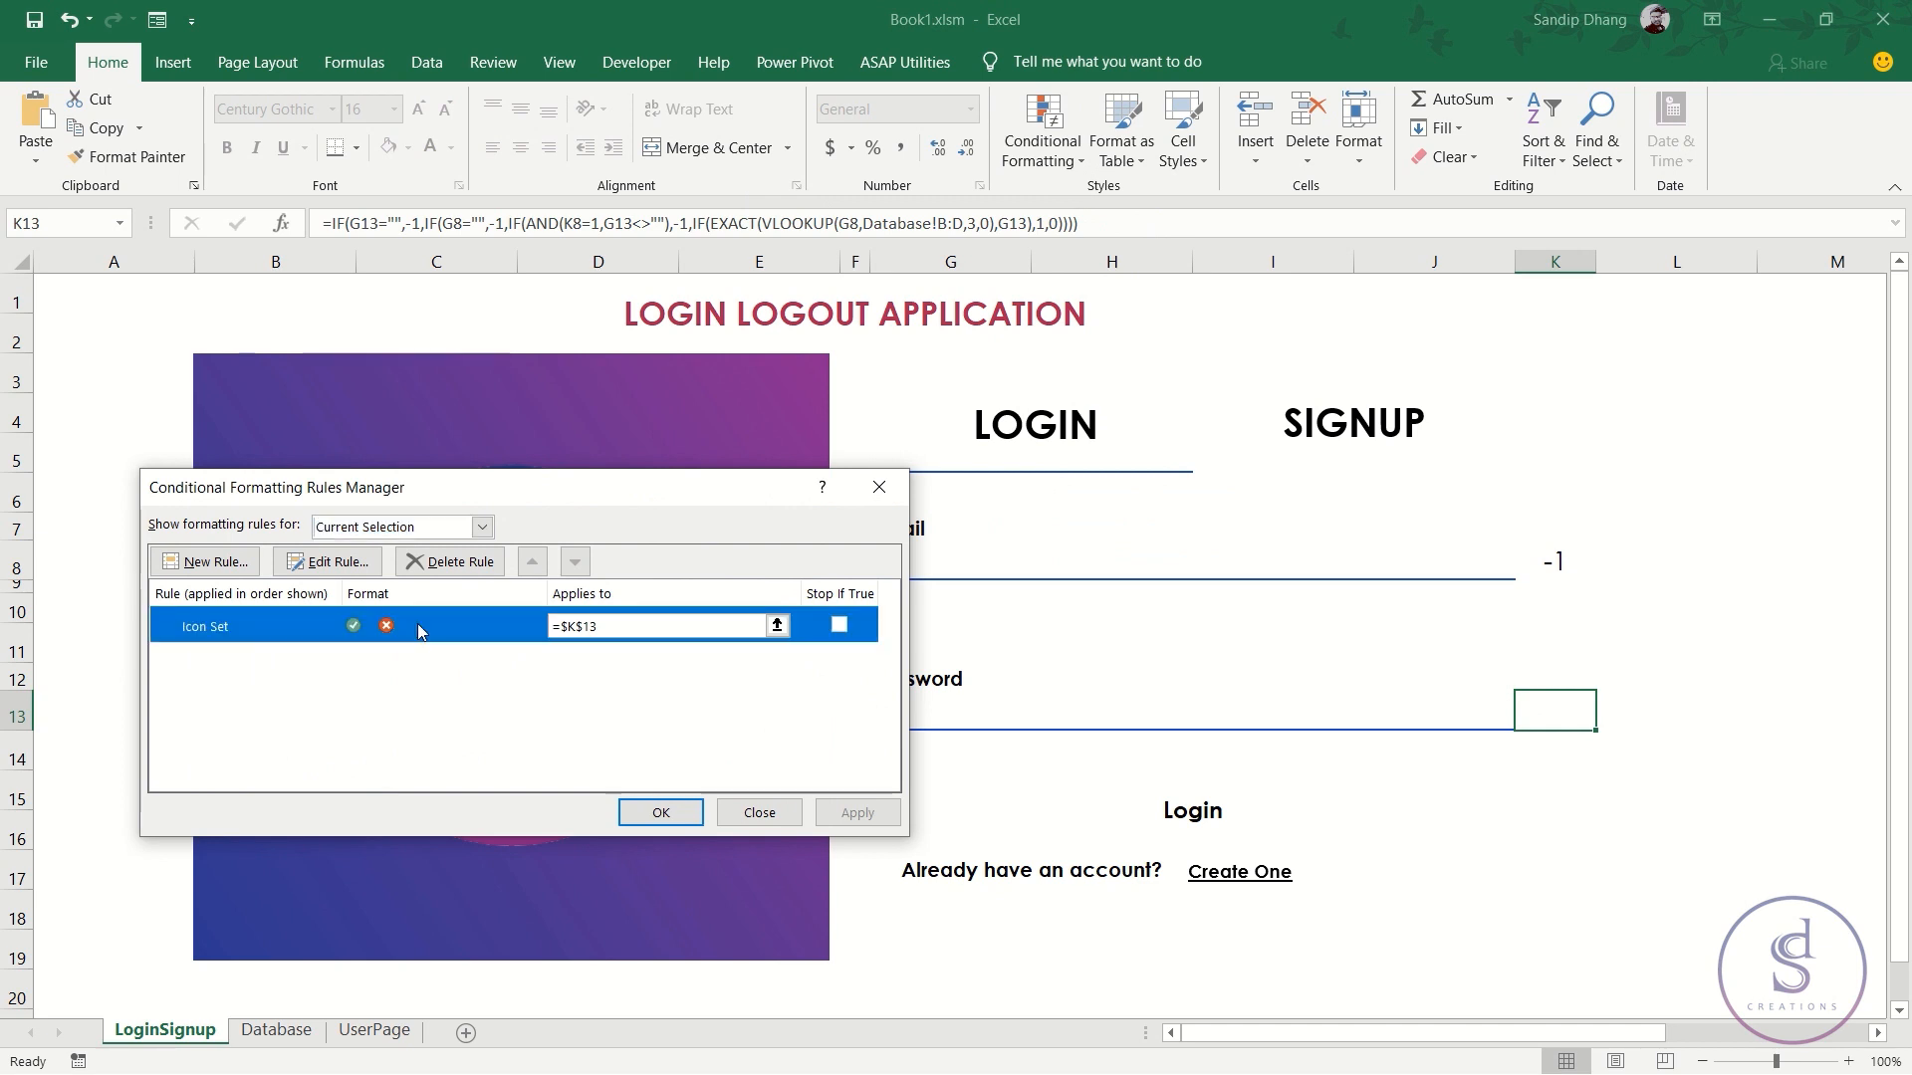
pyautogui.doubleClick(416, 623)
pyautogui.click(552, 698)
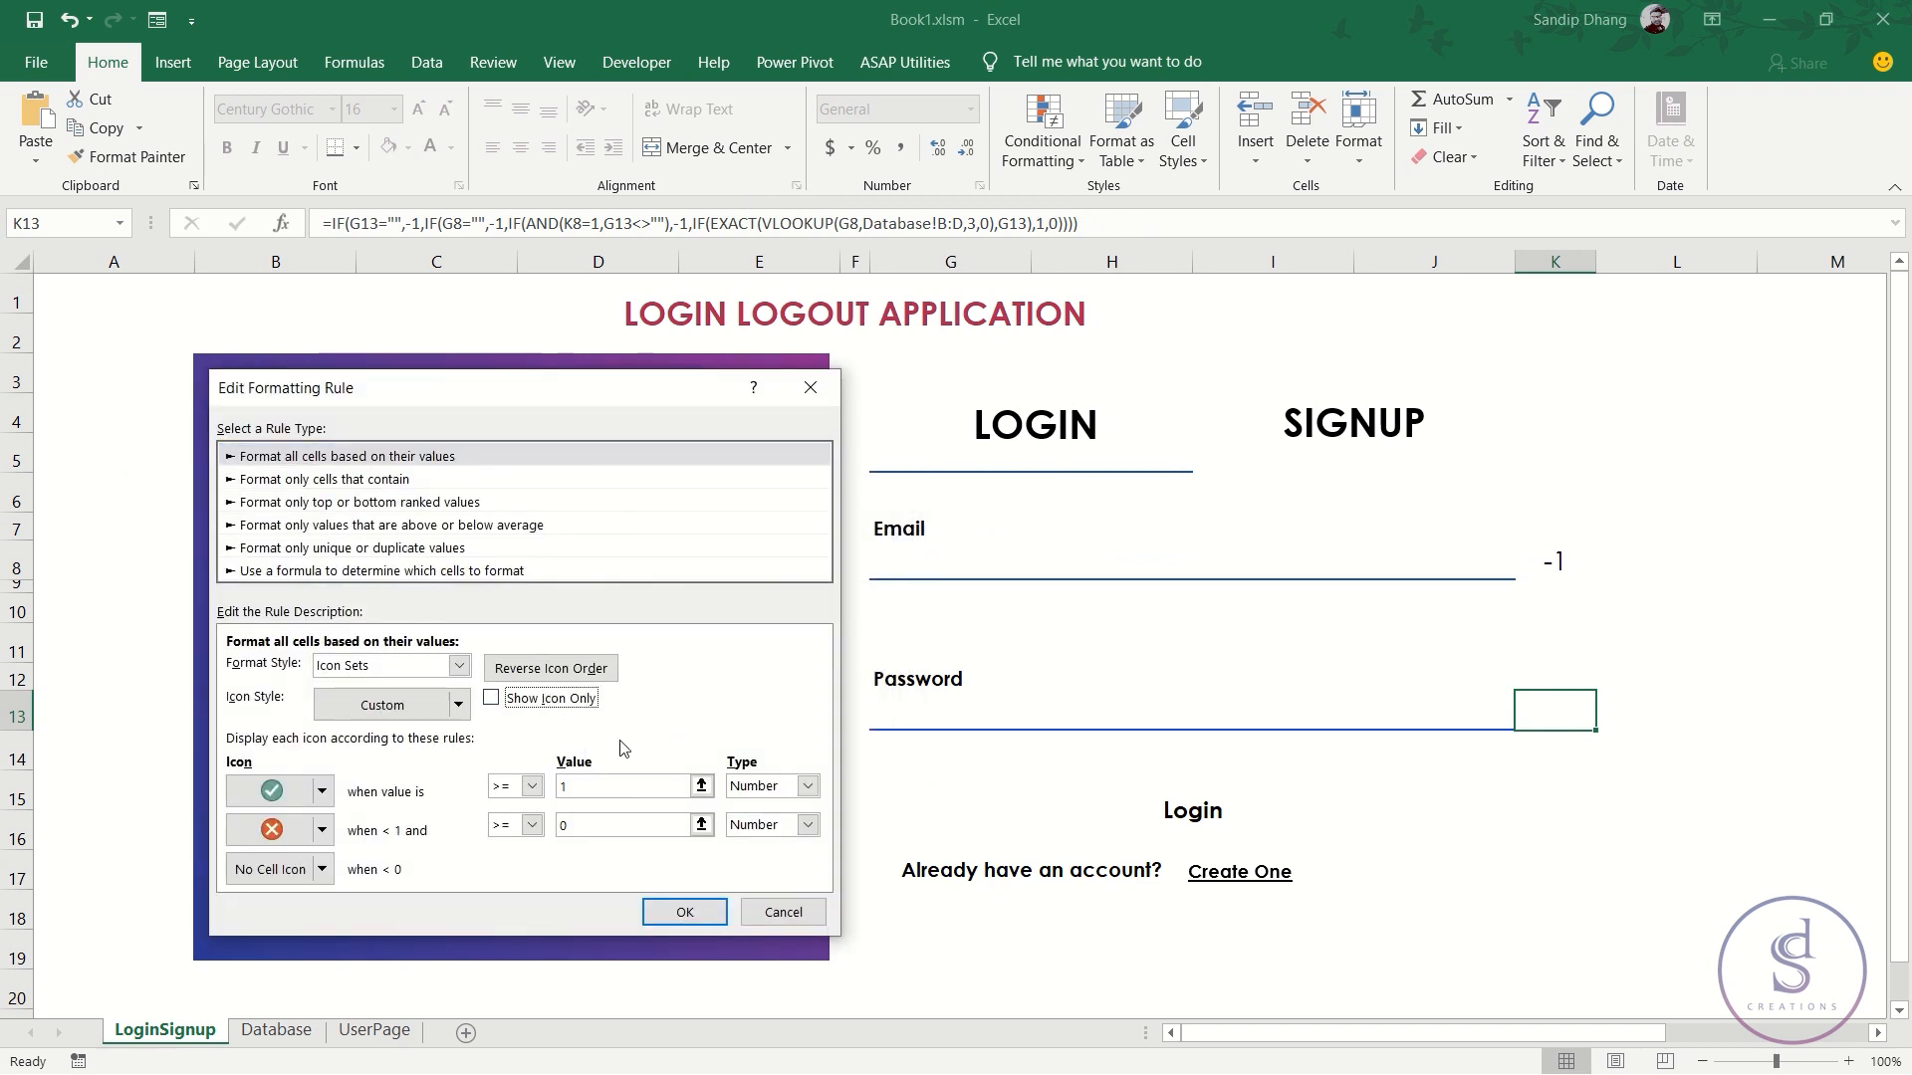
pyautogui.click(684, 911)
pyautogui.click(659, 811)
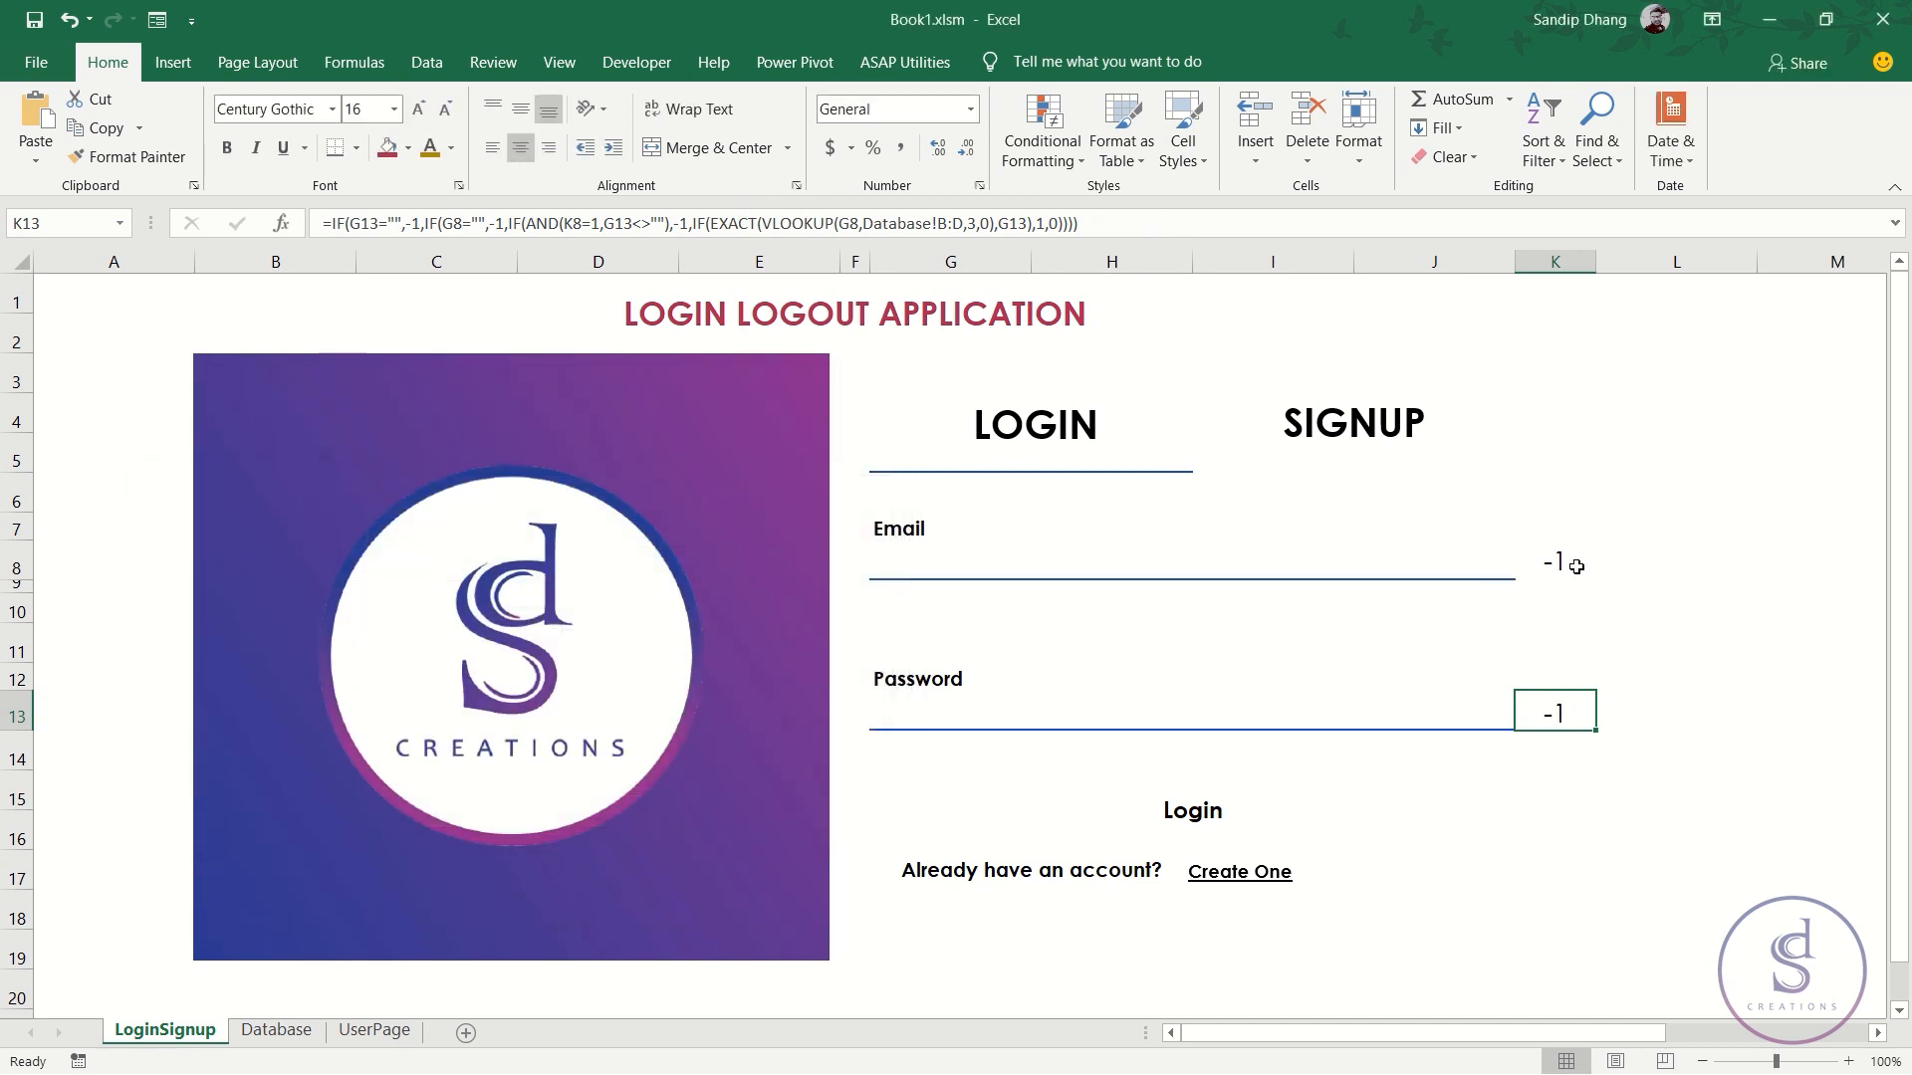
pyautogui.click(1287, 566)
pyautogui.write('test')
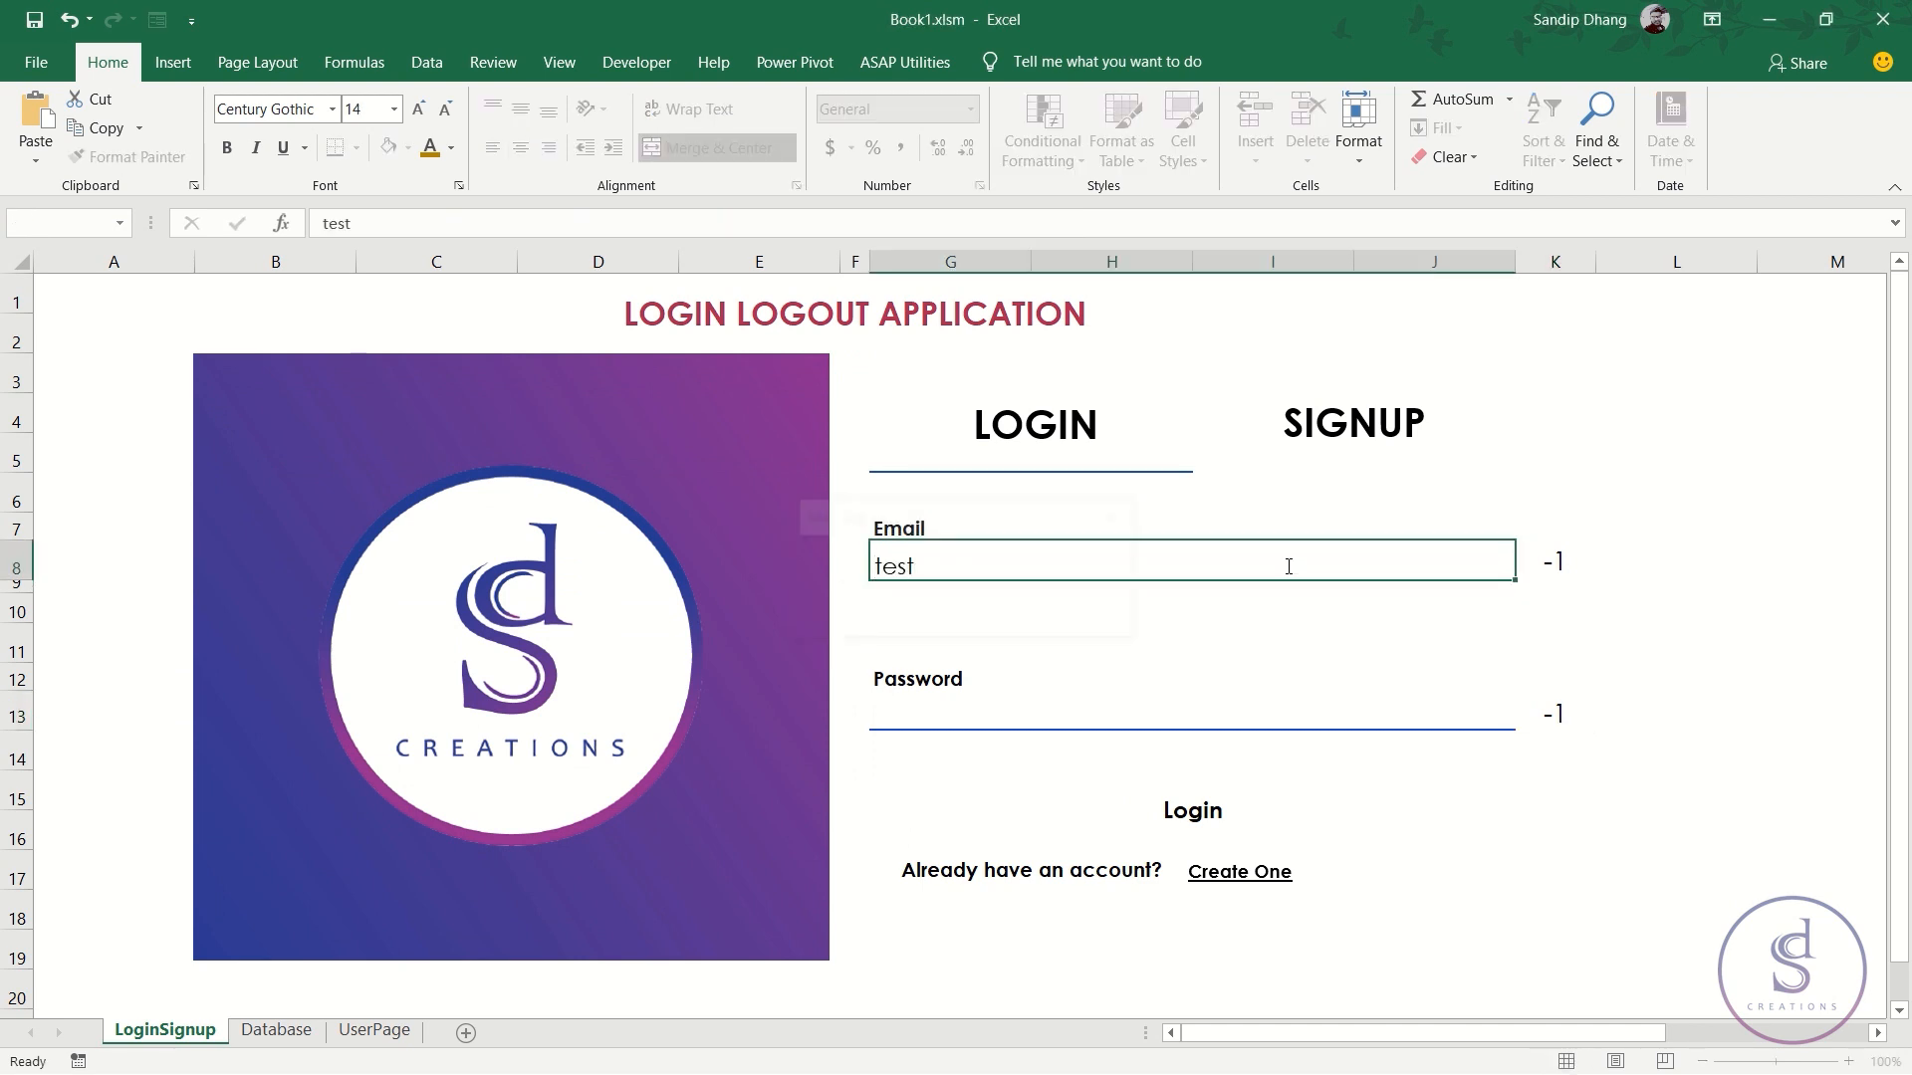
pyautogui.doubleClick(1289, 567)
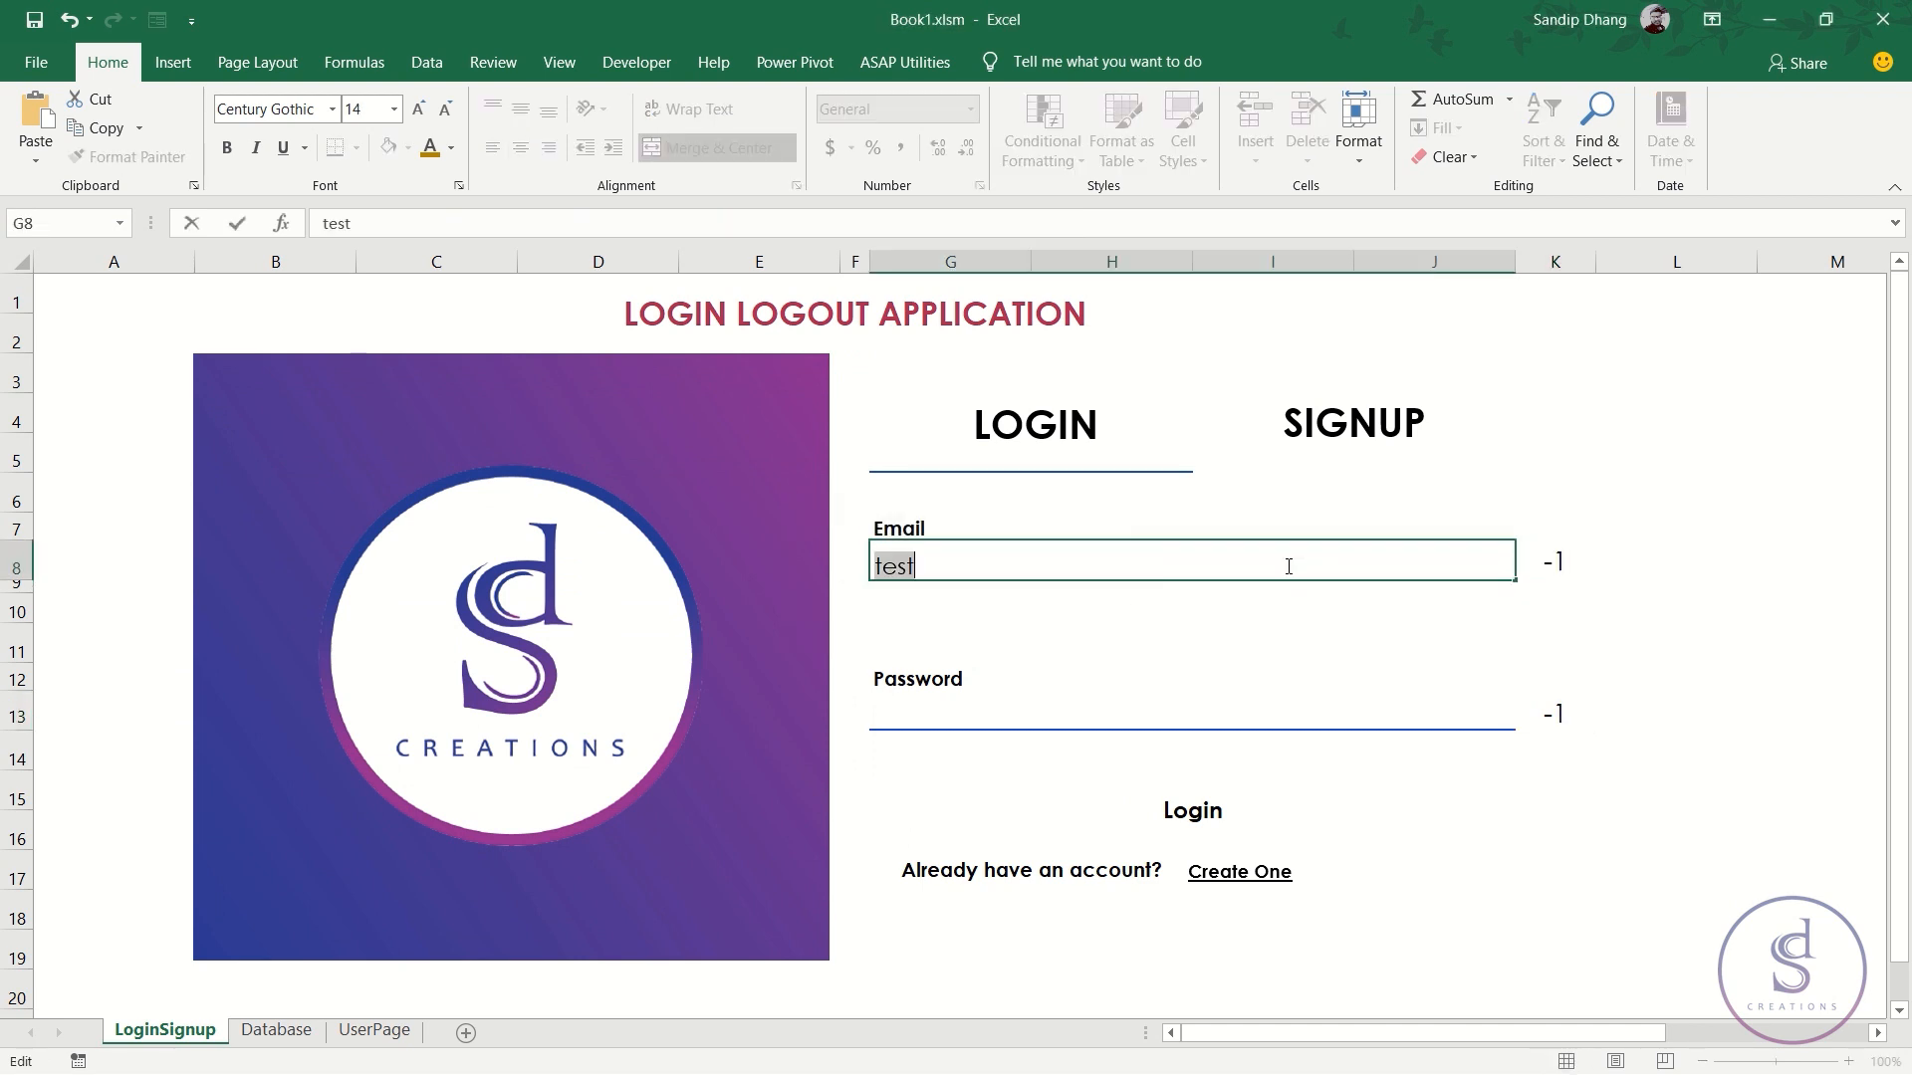
pyautogui.press('Escape')
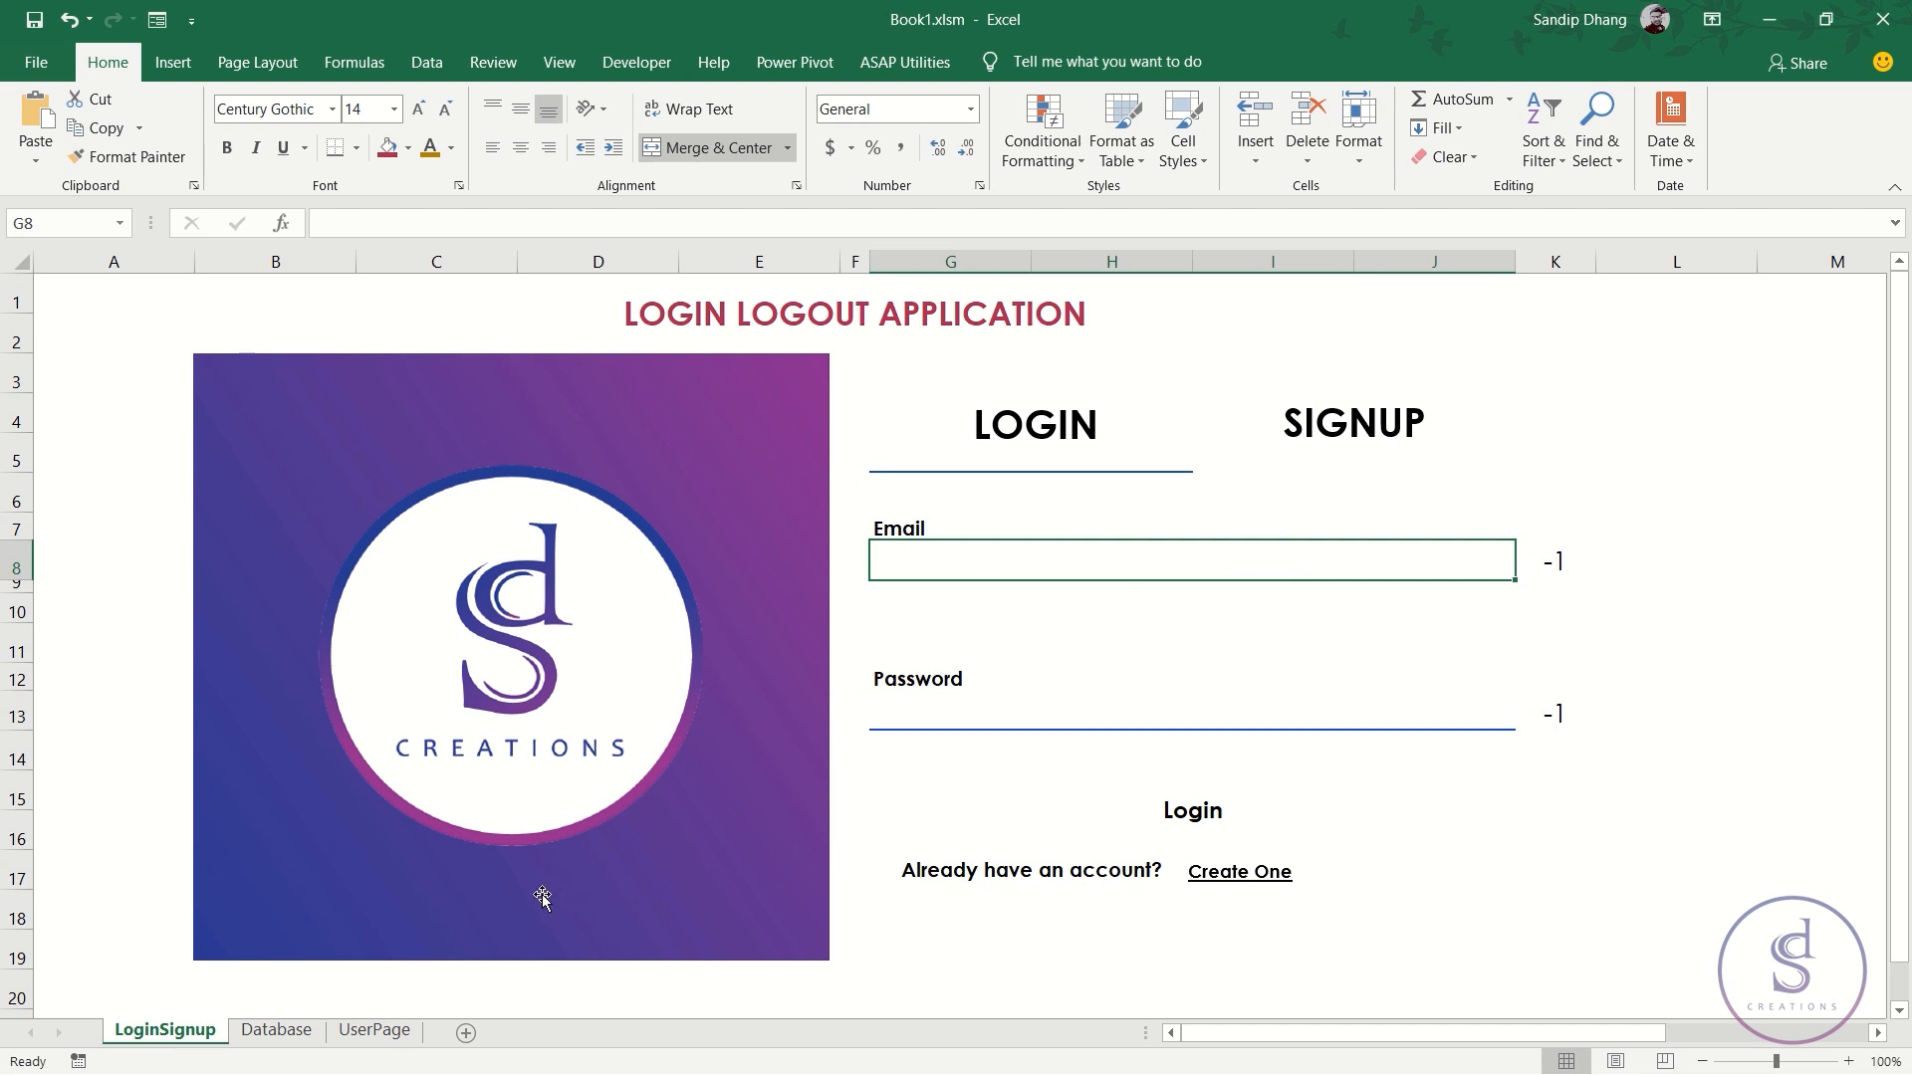
pyautogui.click(278, 1031)
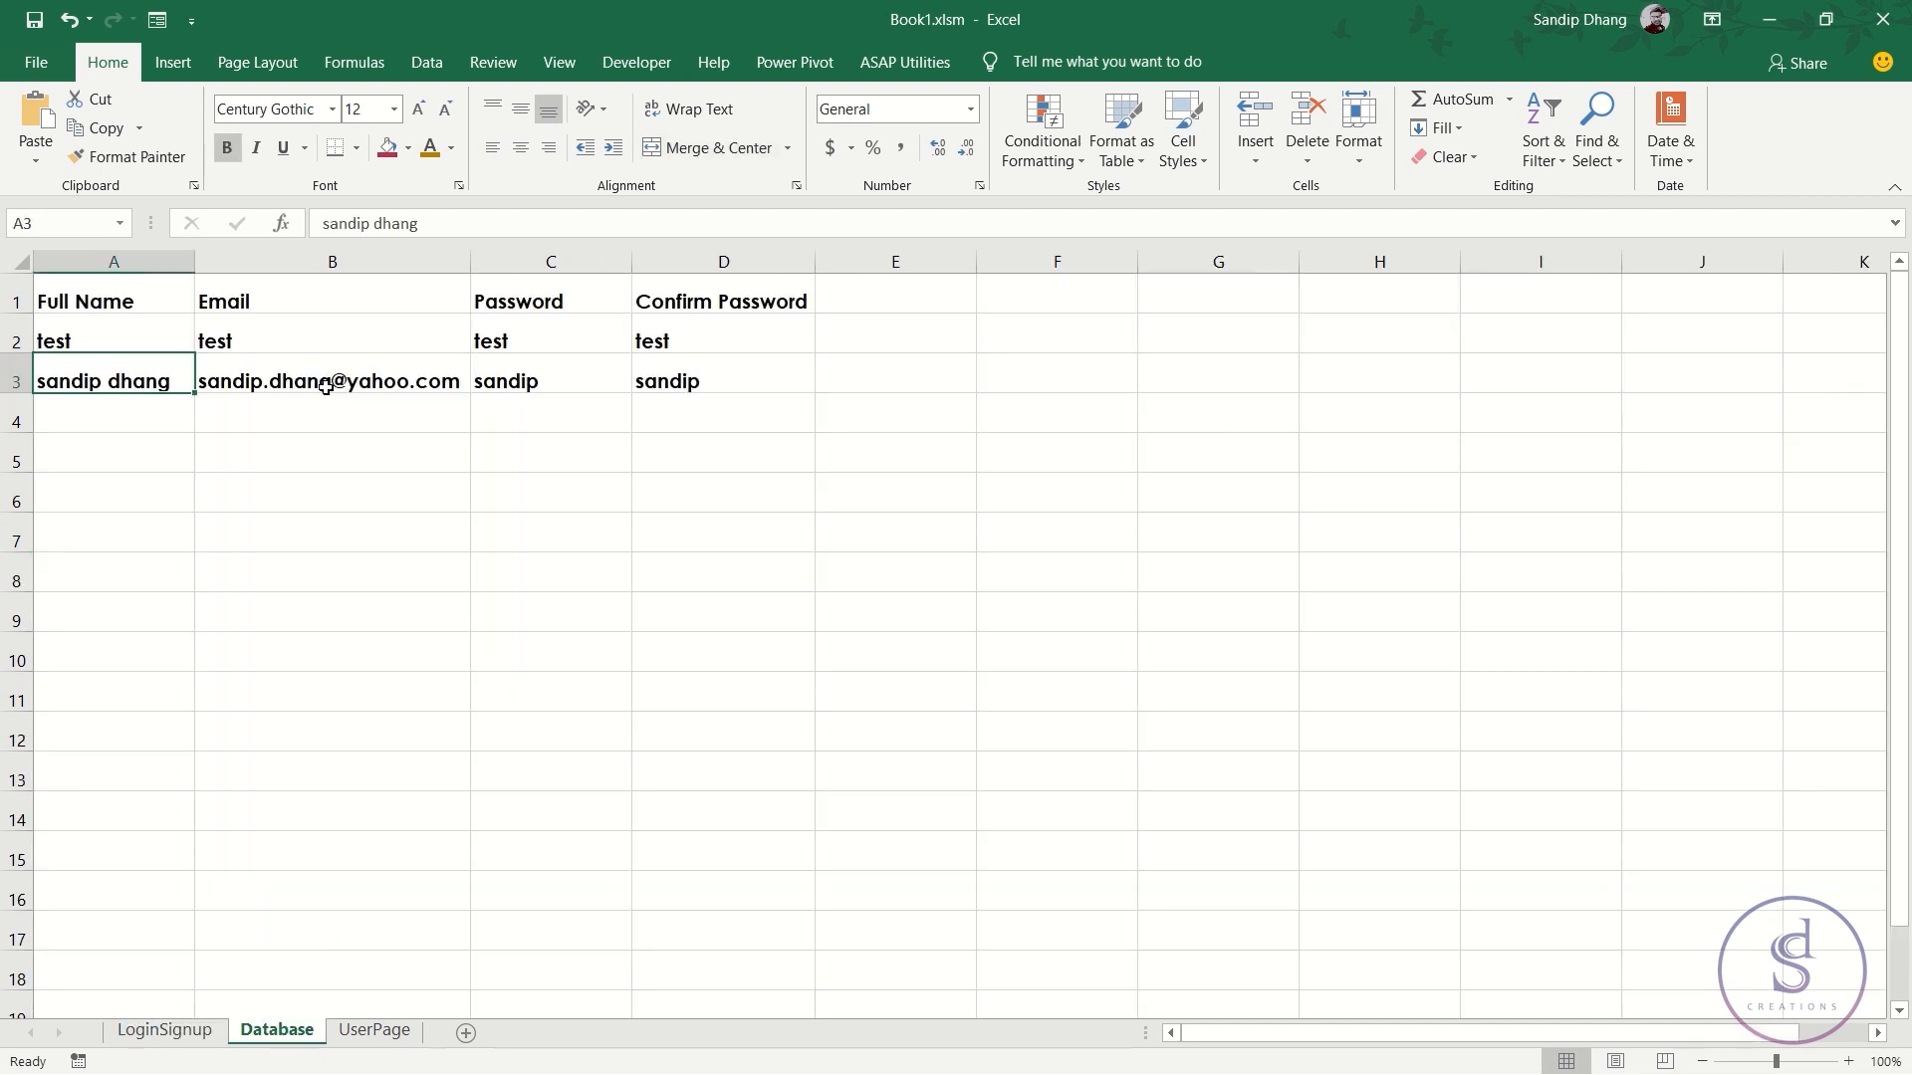
pyautogui.click(245, 331)
pyautogui.click(368, 220)
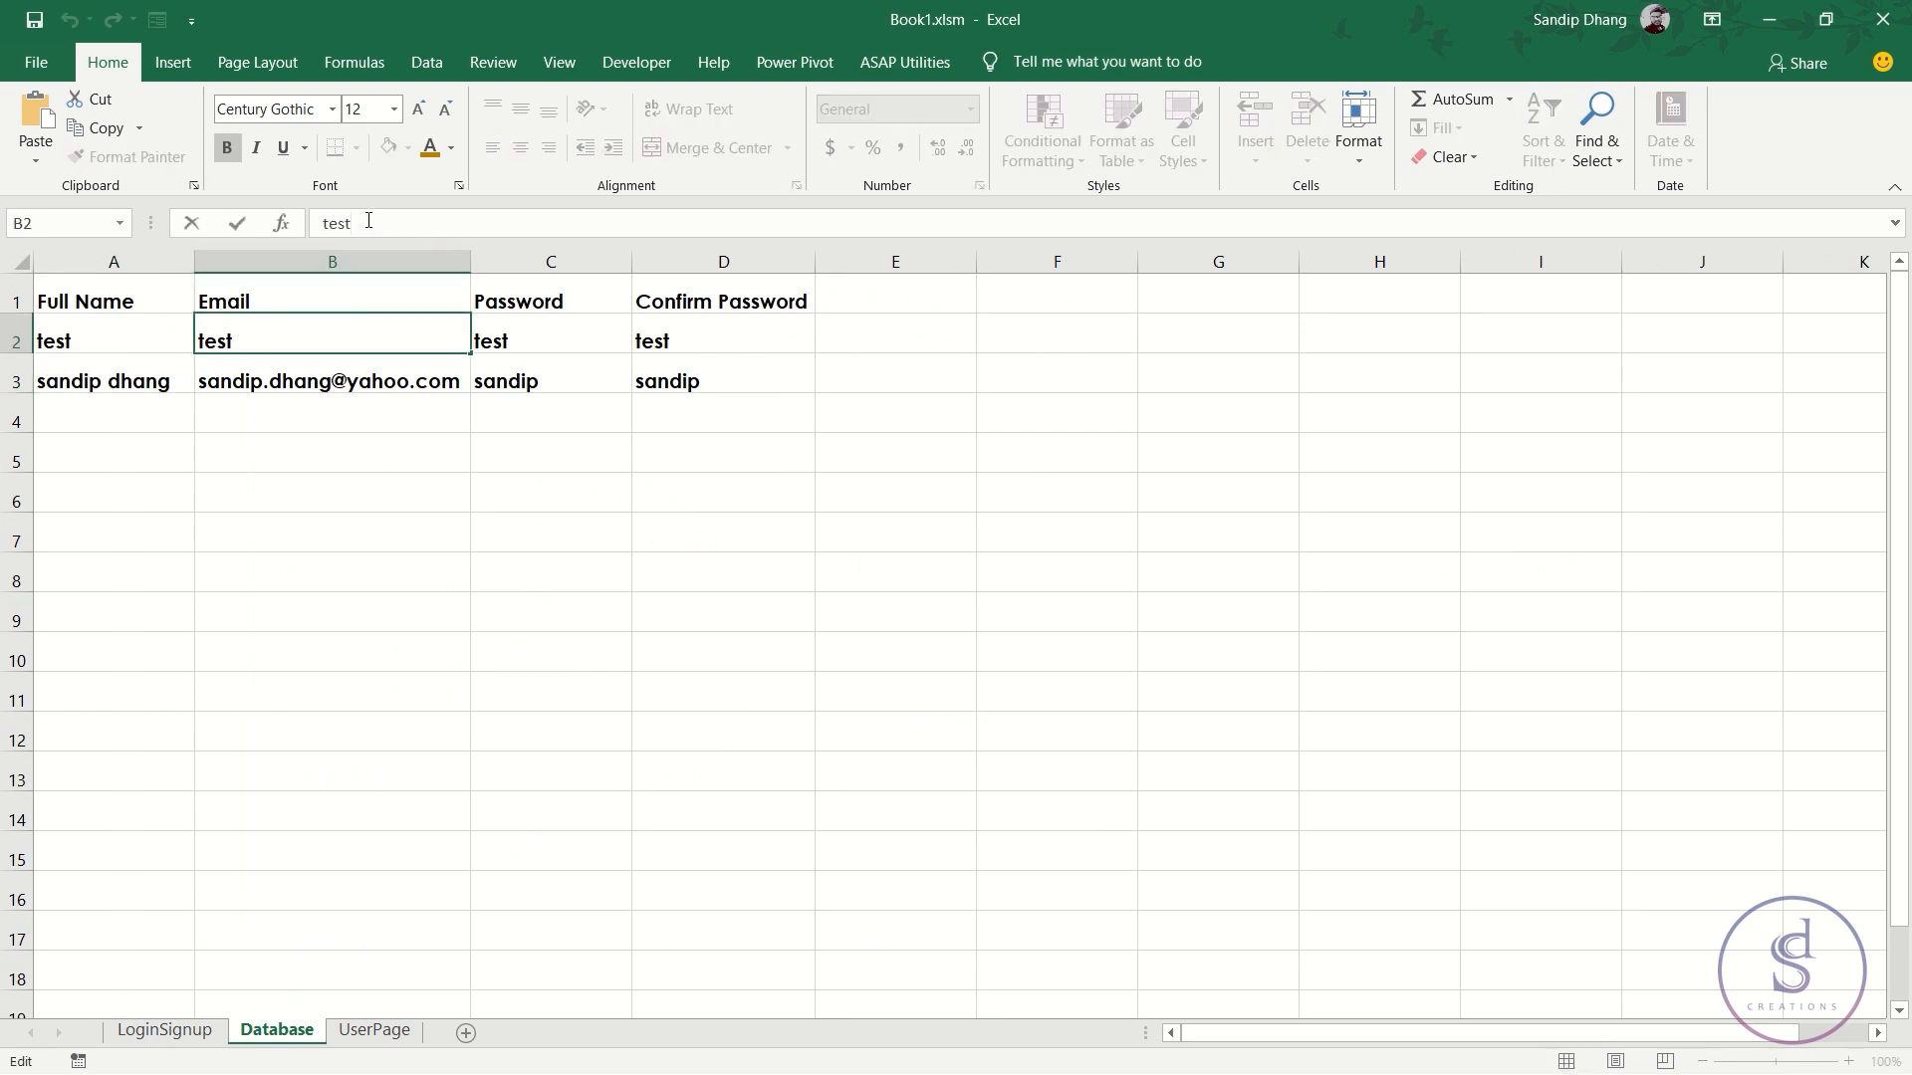
pyautogui.press('BackSpace')
pyautogui.press('BackSpace')
pyautogui.press('BackSpace')
pyautogui.press('BackSpace')
pyautogui.write('a')
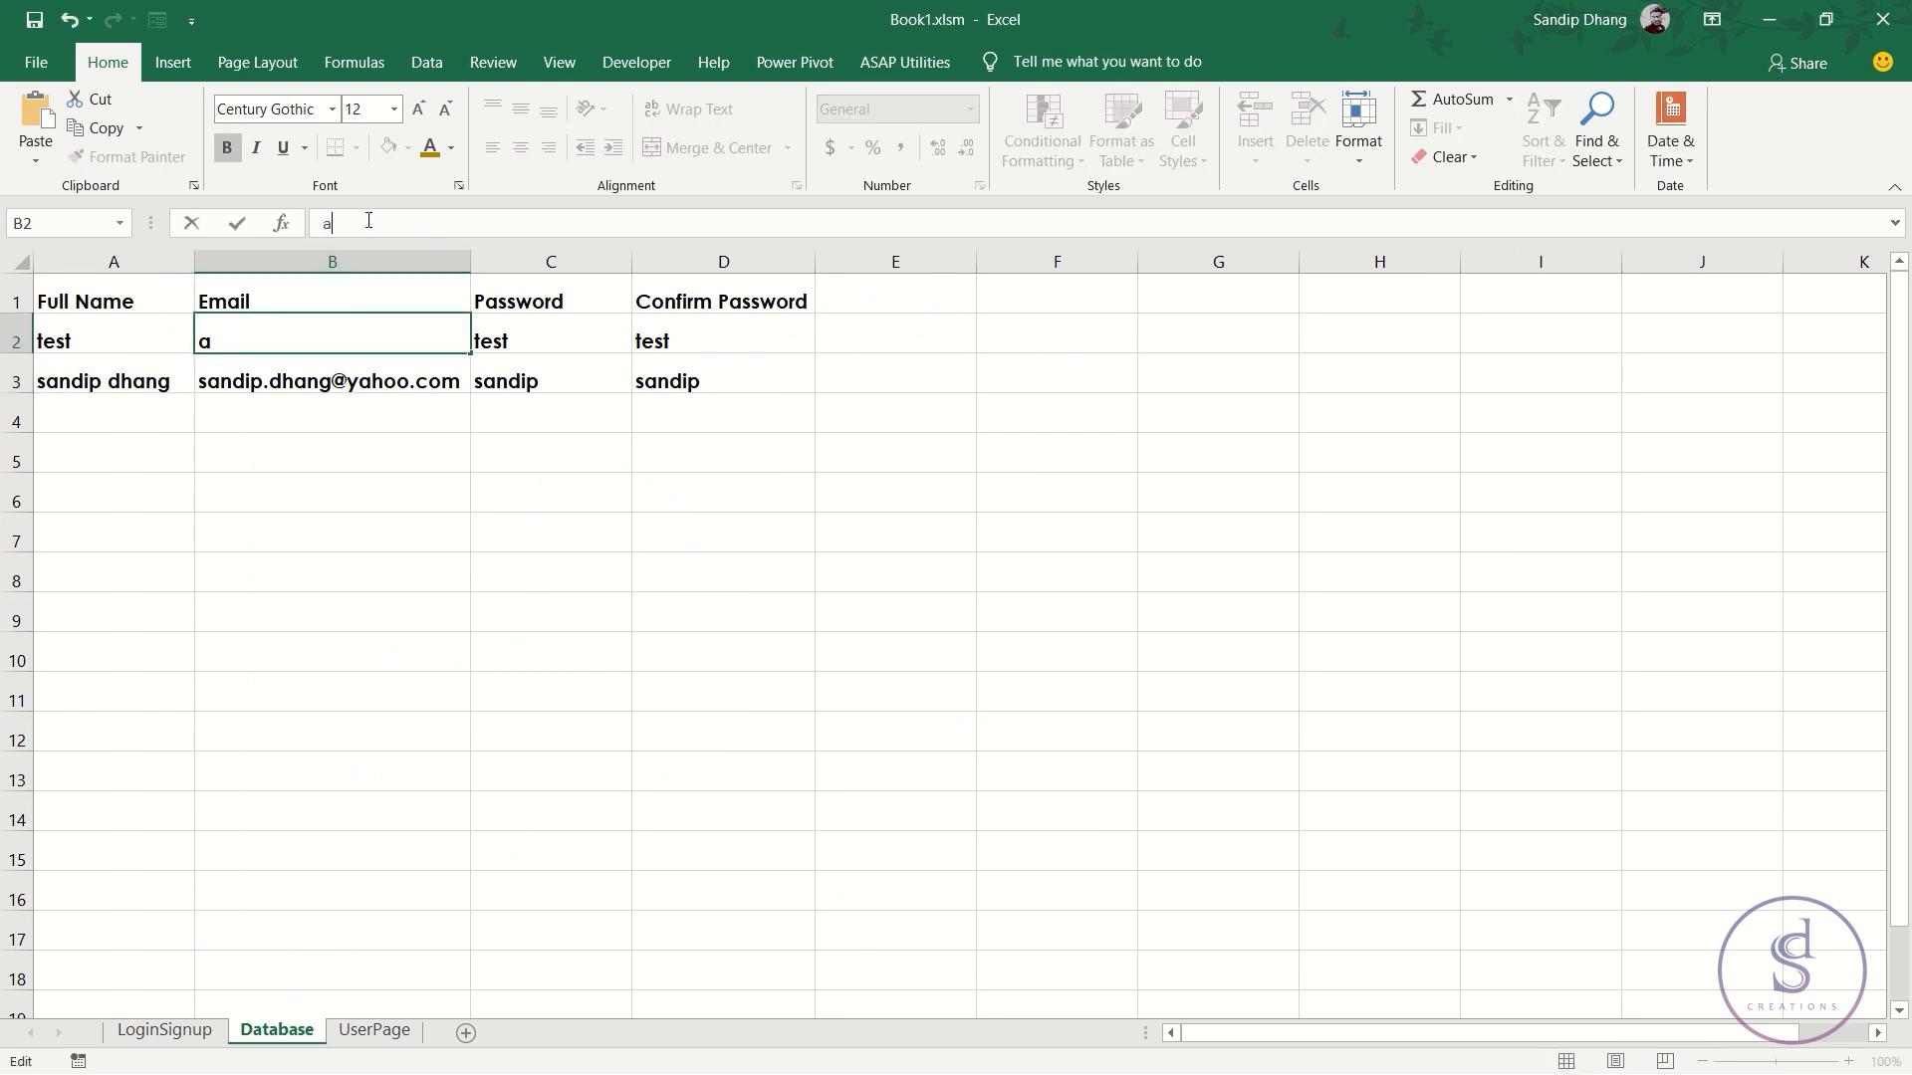
pyautogui.write('@a.in')
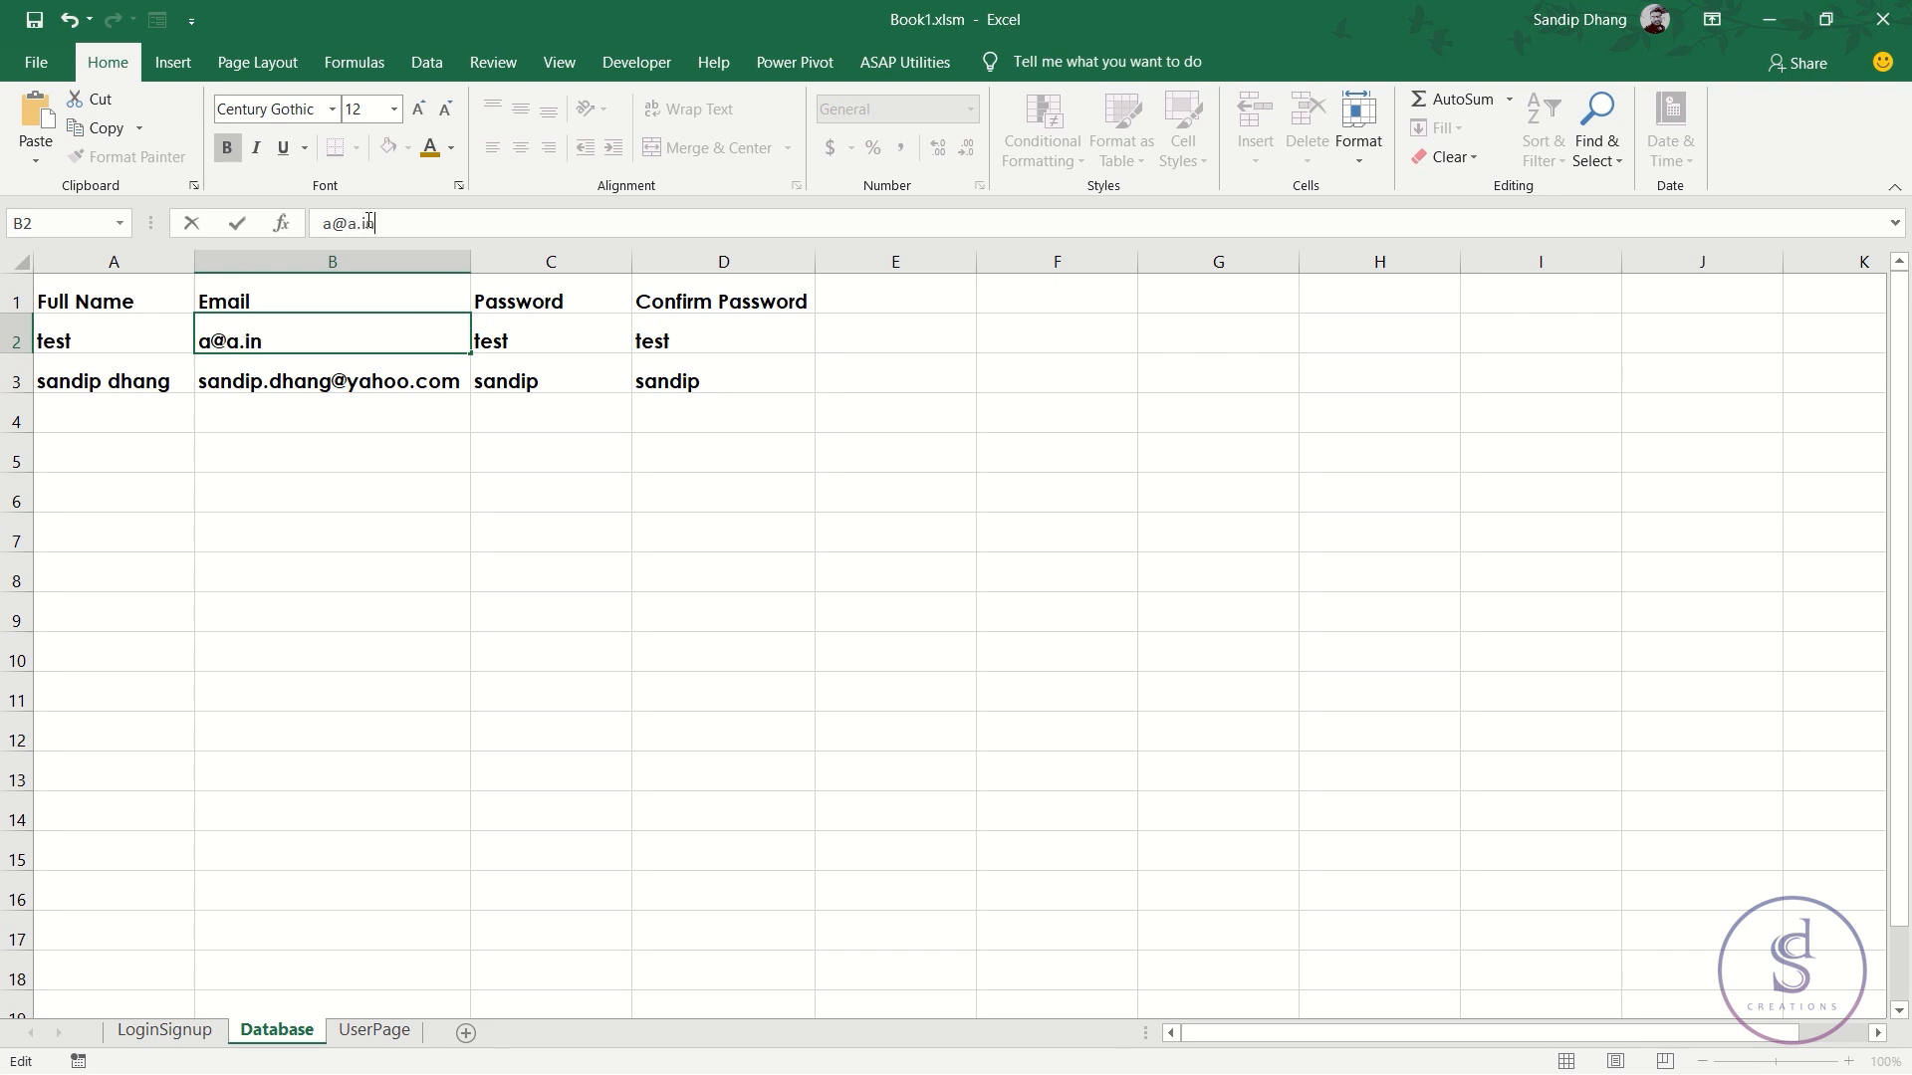
pyautogui.press('BackSpace')
pyautogui.press('BackSpace')
pyautogui.write('a')
pyautogui.press('Return')
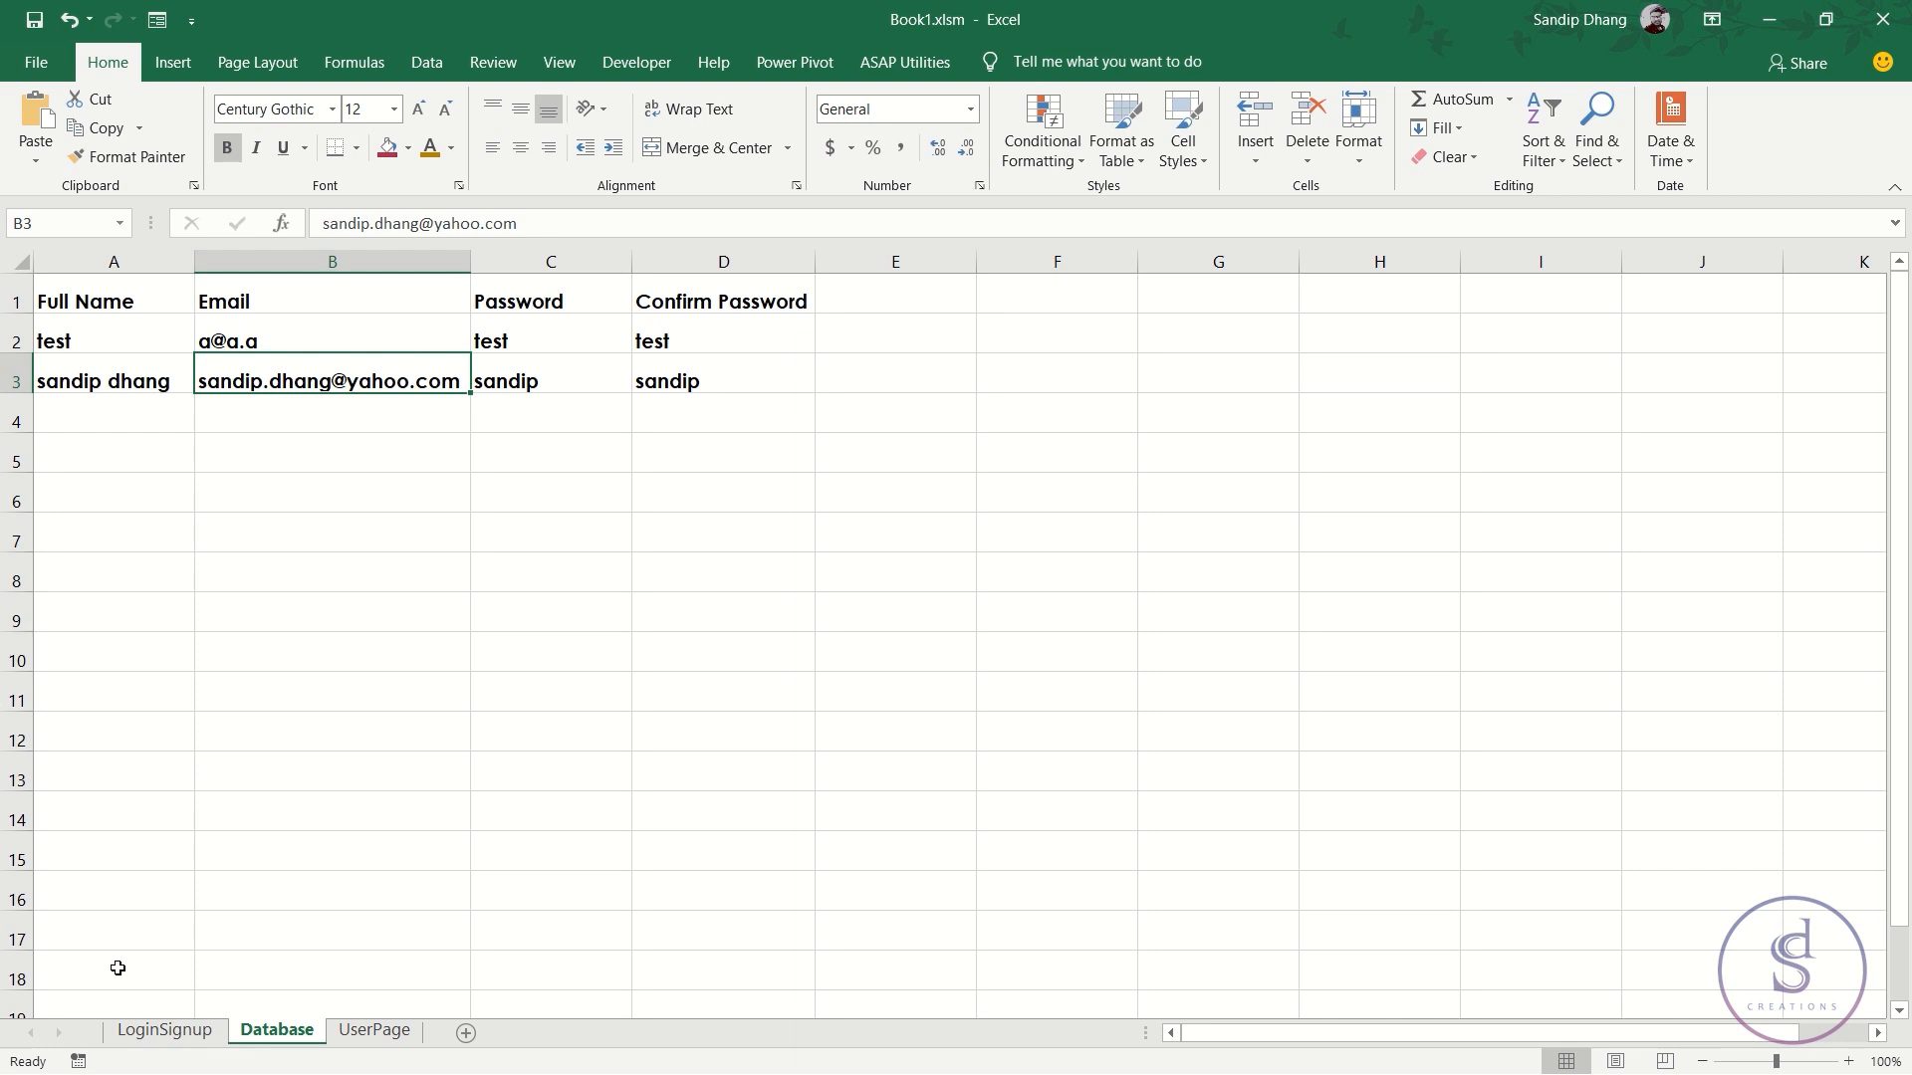
pyautogui.click(165, 1029)
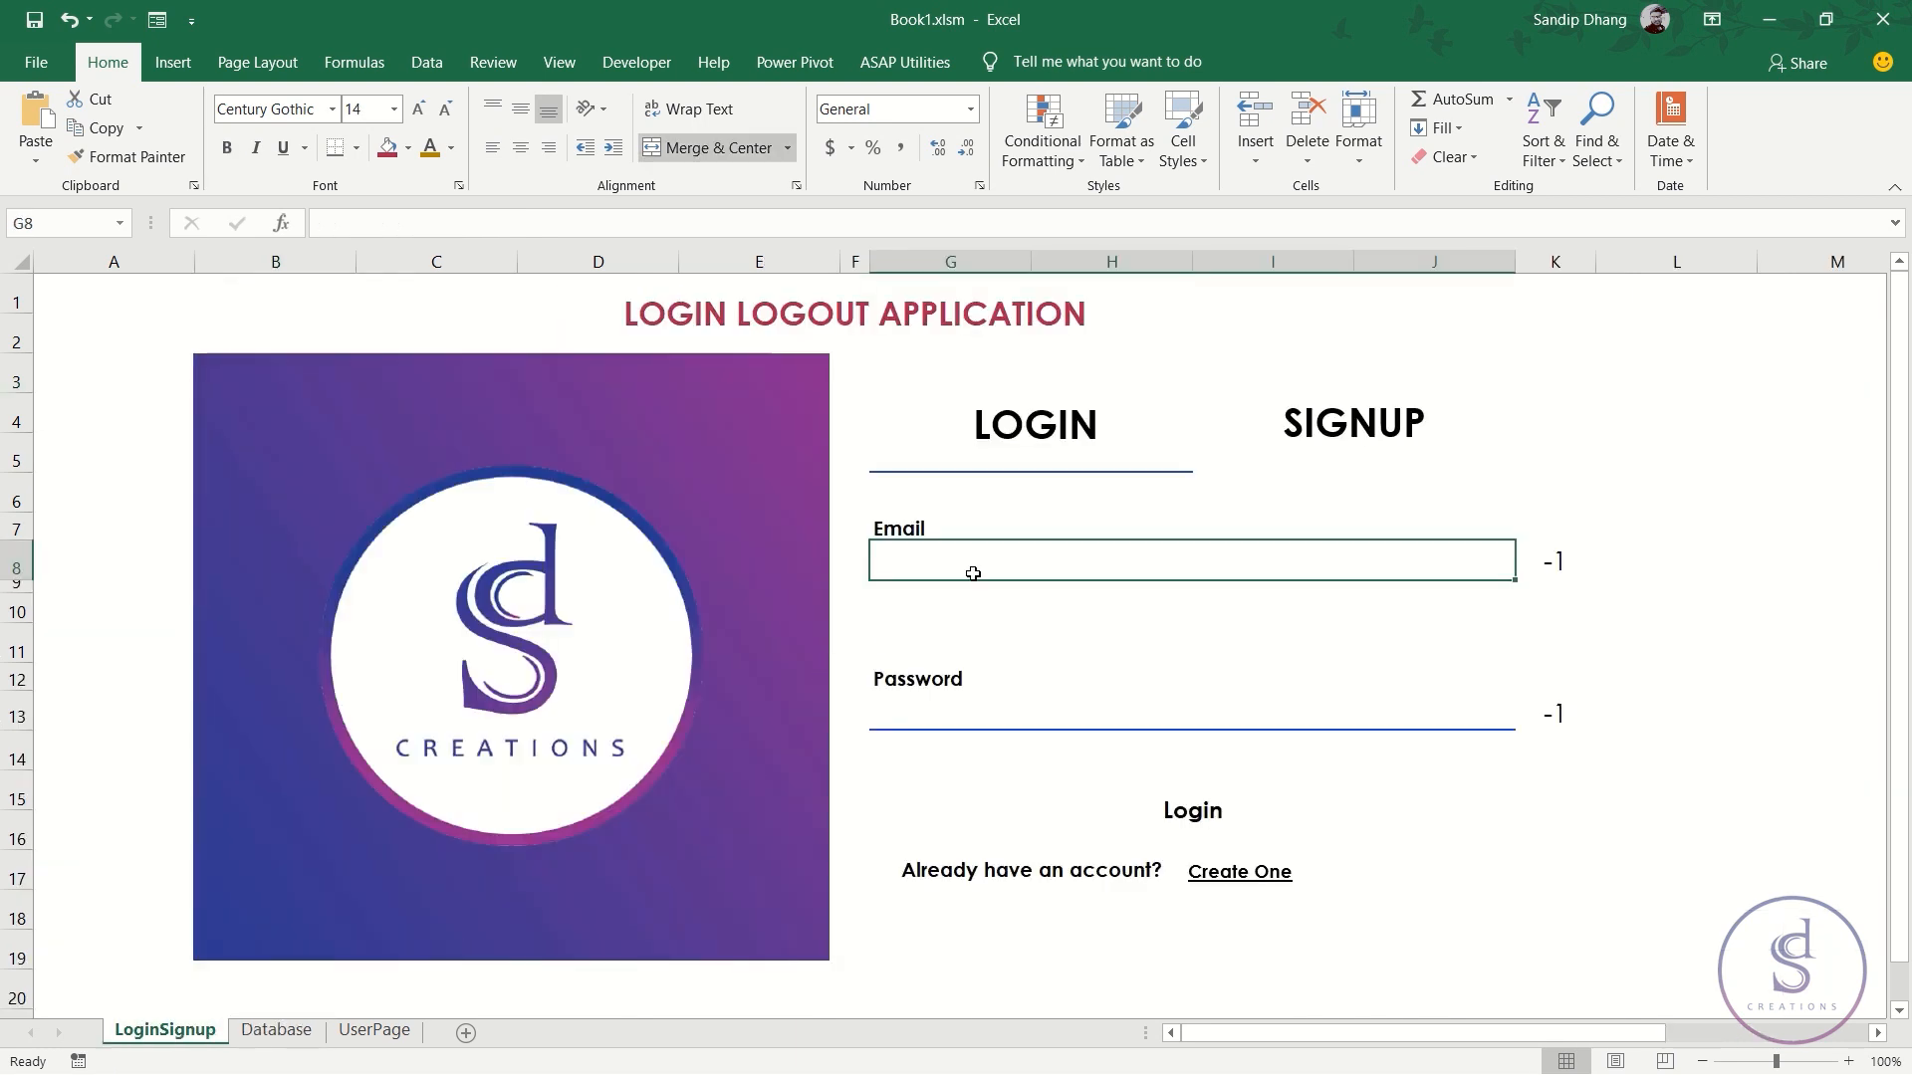
pyautogui.write('a@a')
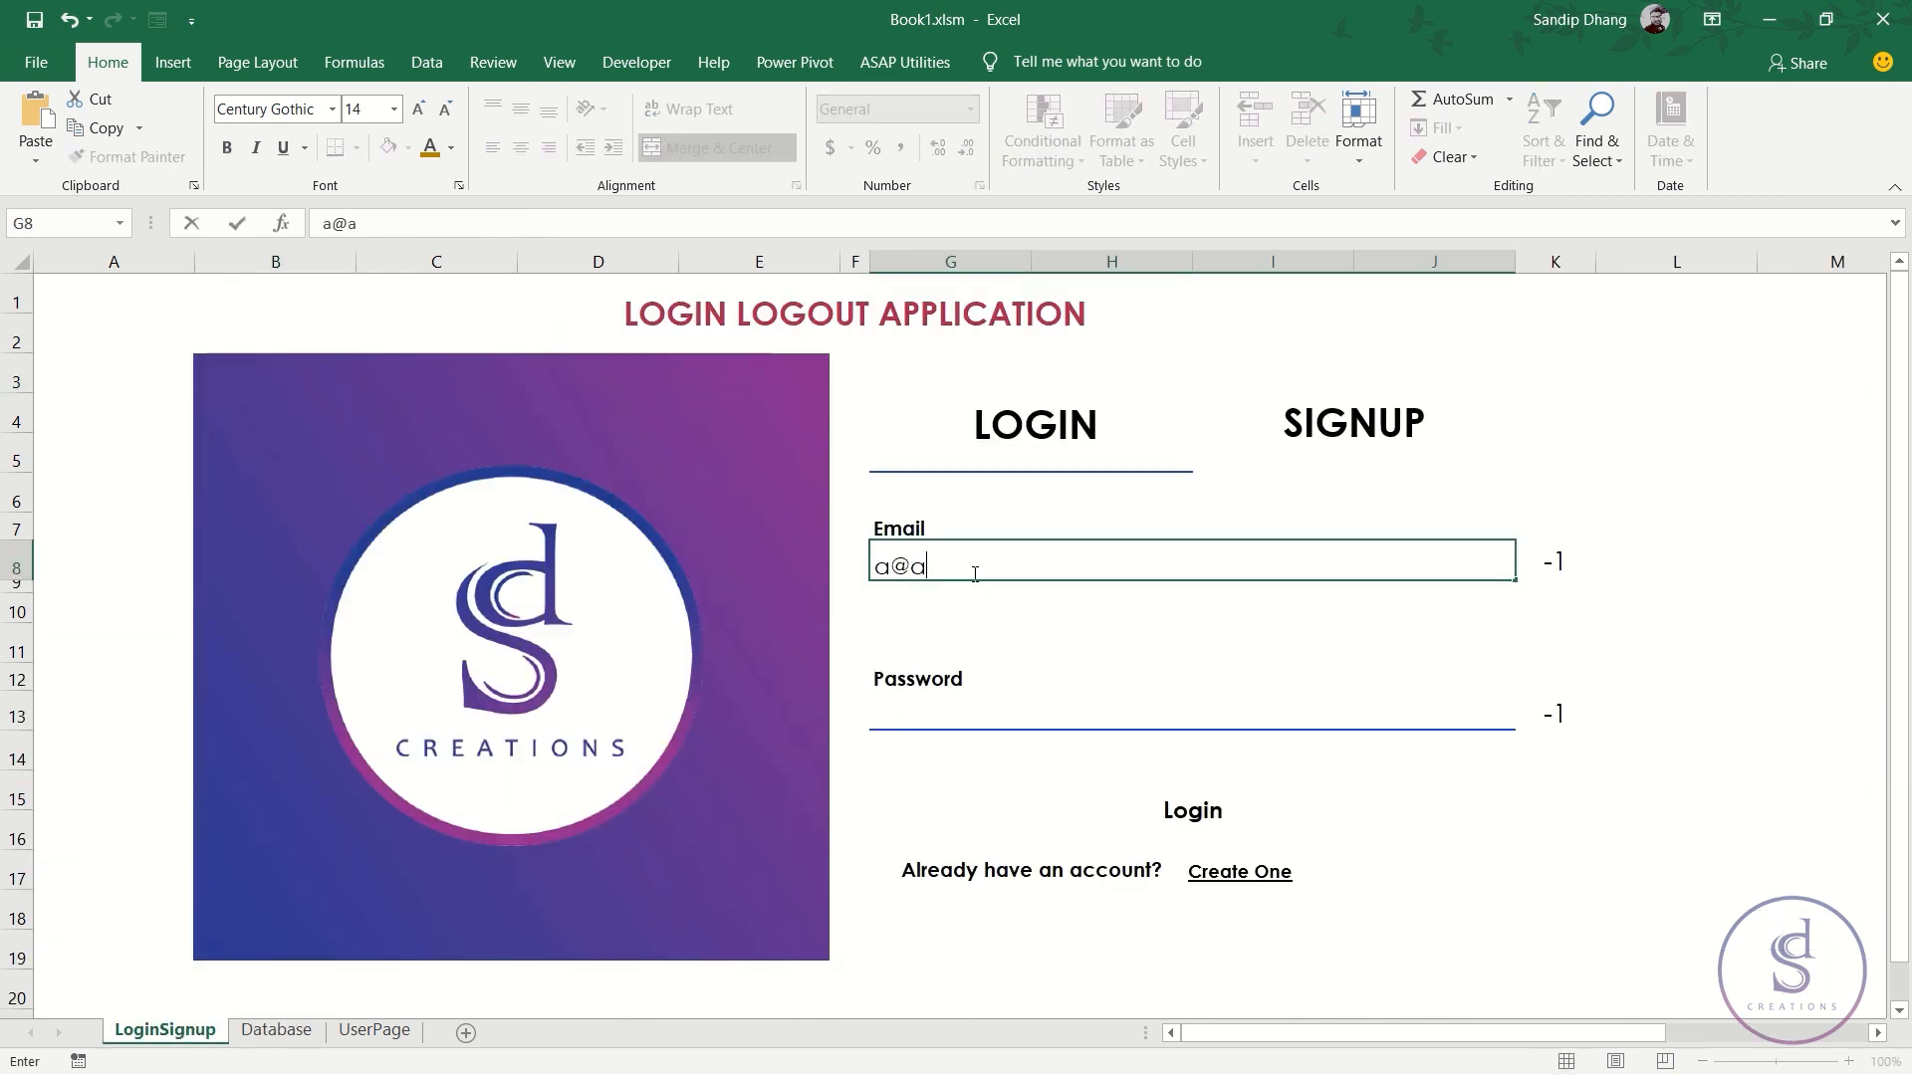
pyautogui.write('.a')
pyautogui.press('Return')
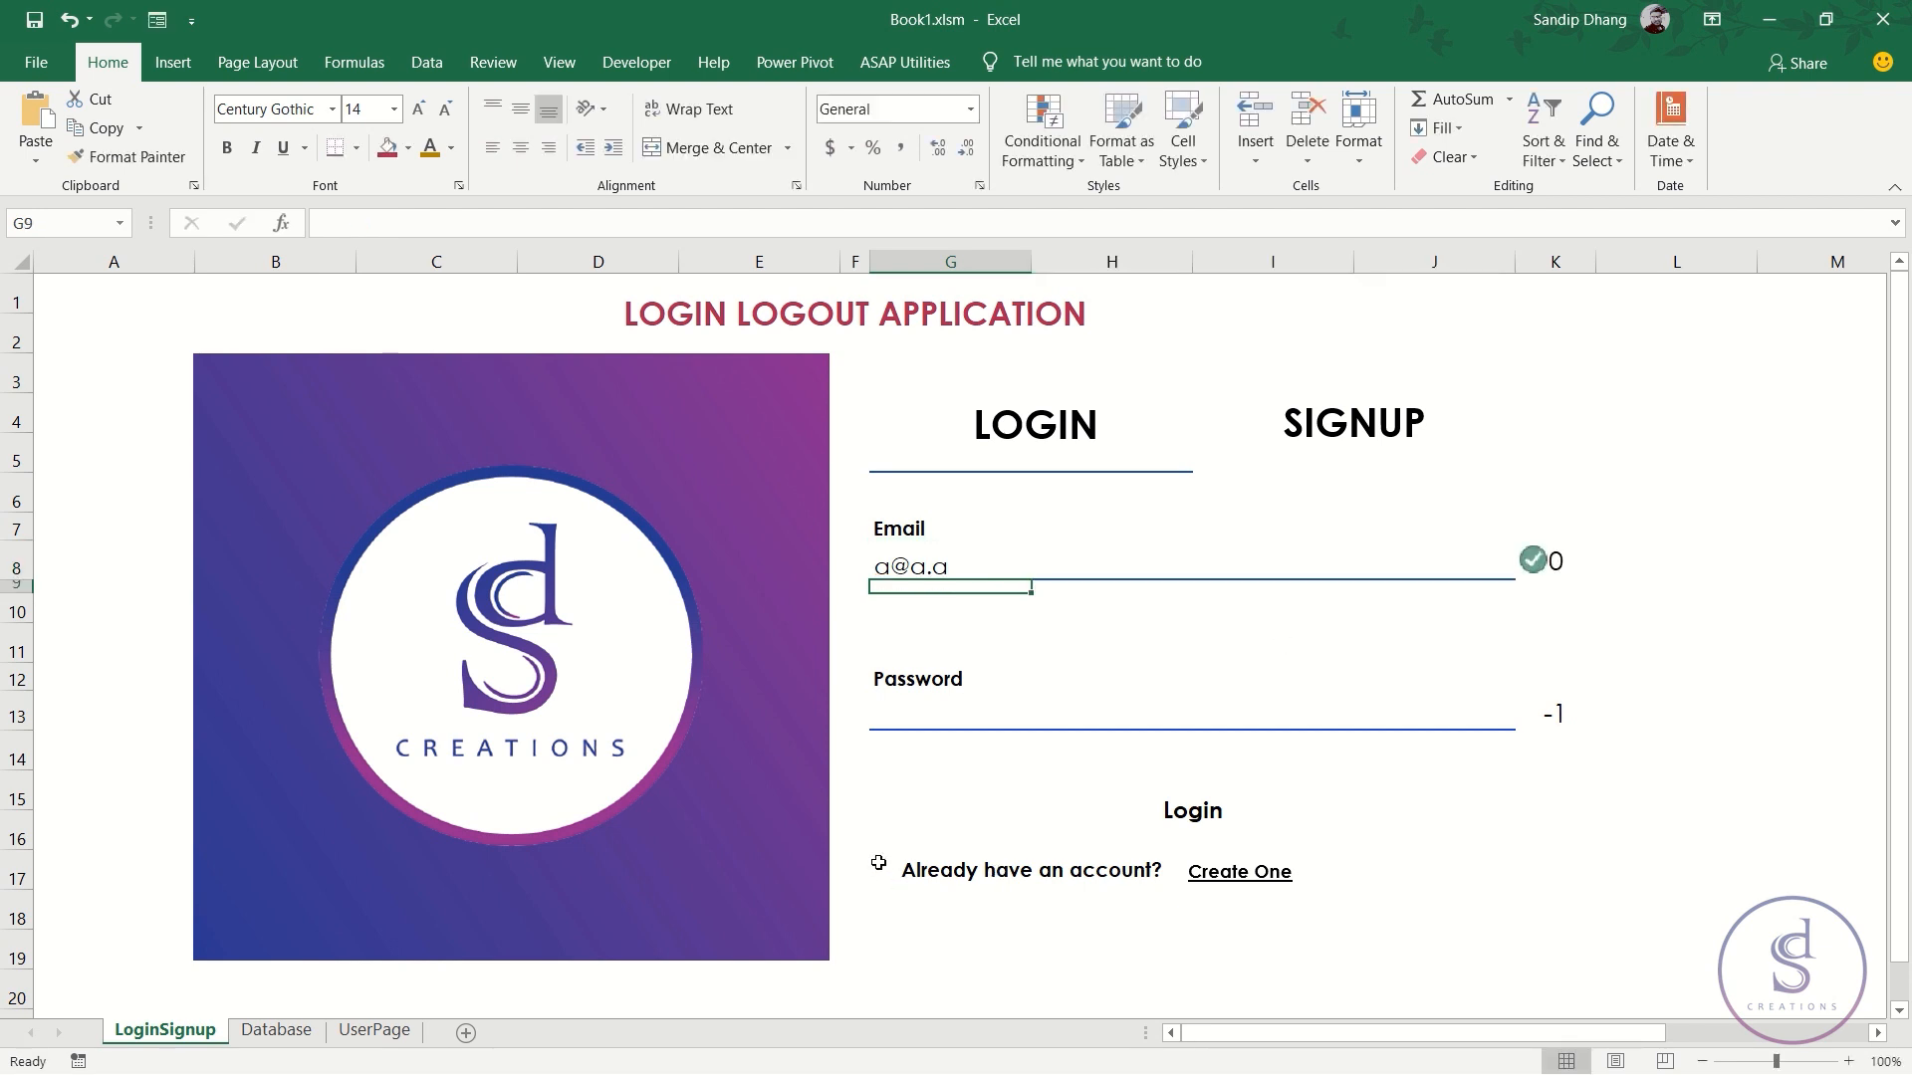
pyautogui.click(940, 720)
pyautogui.write('test')
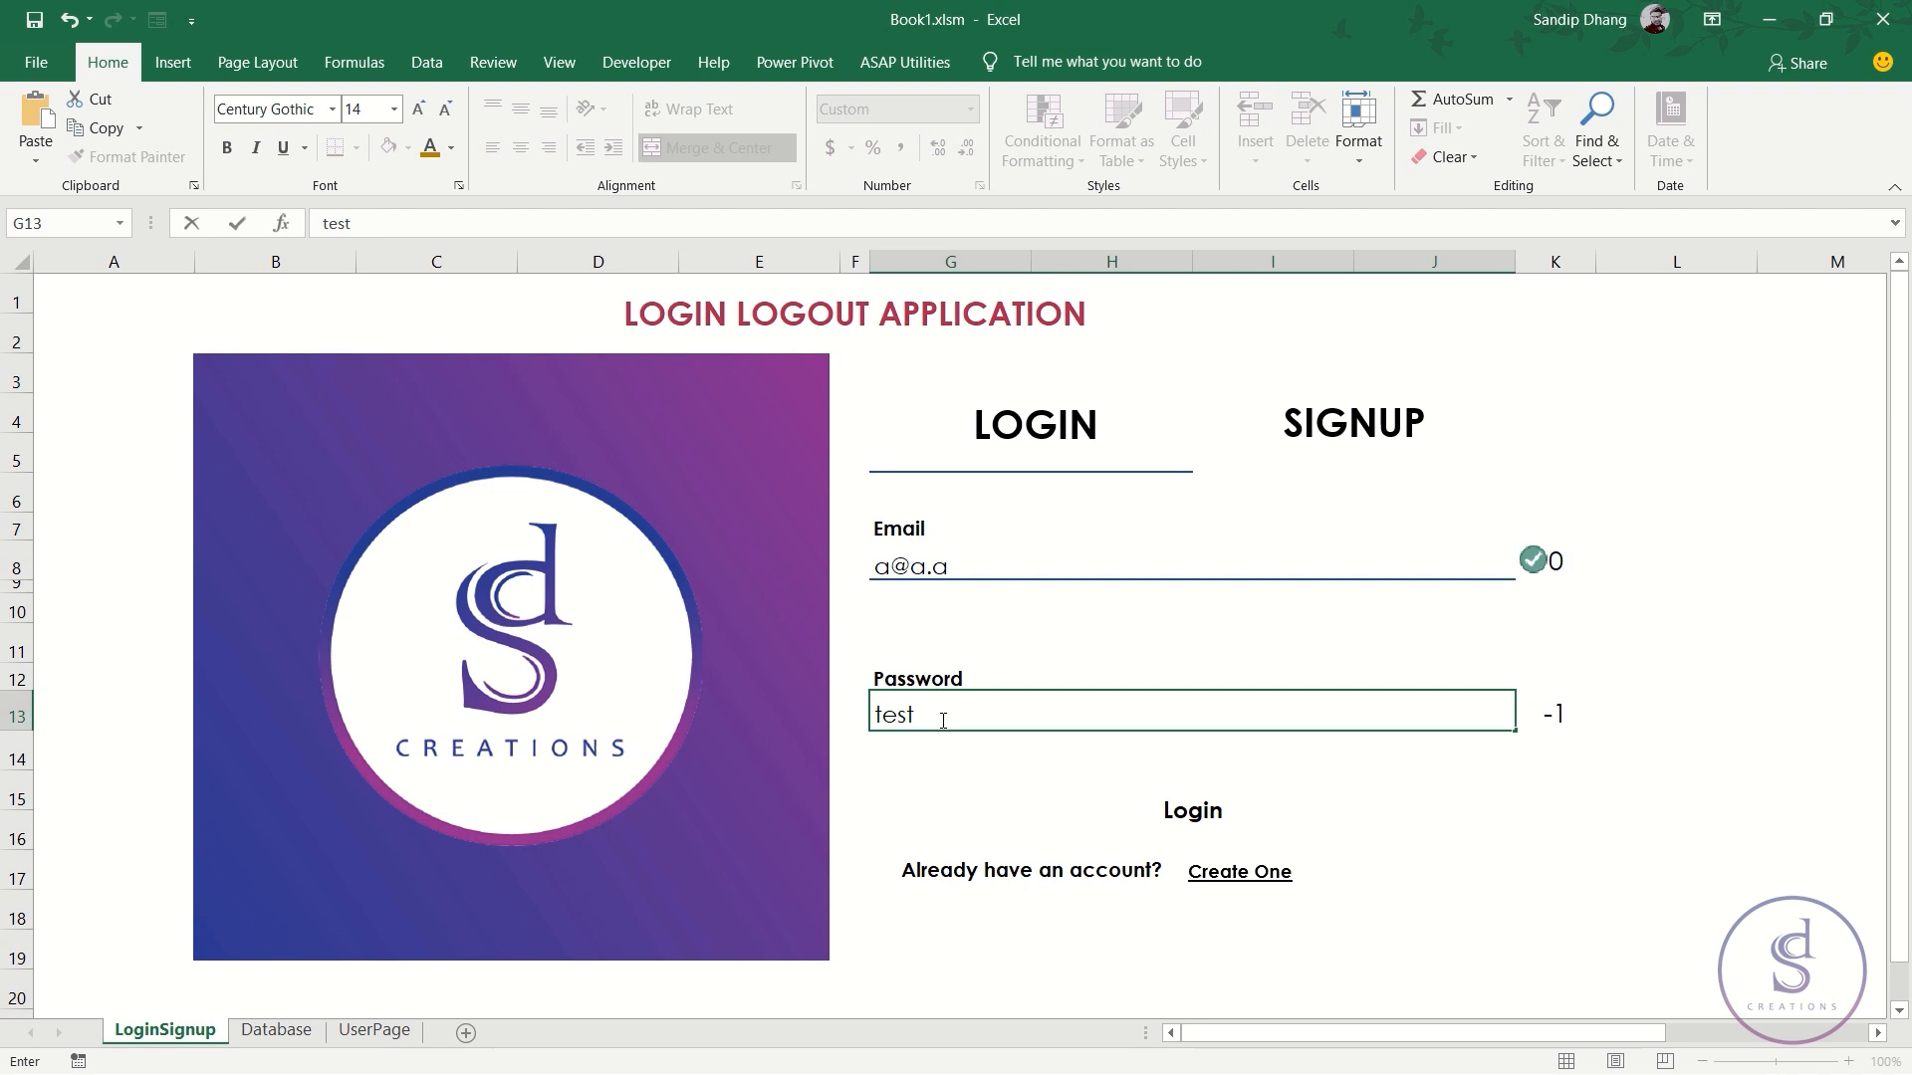
pyautogui.press('Return')
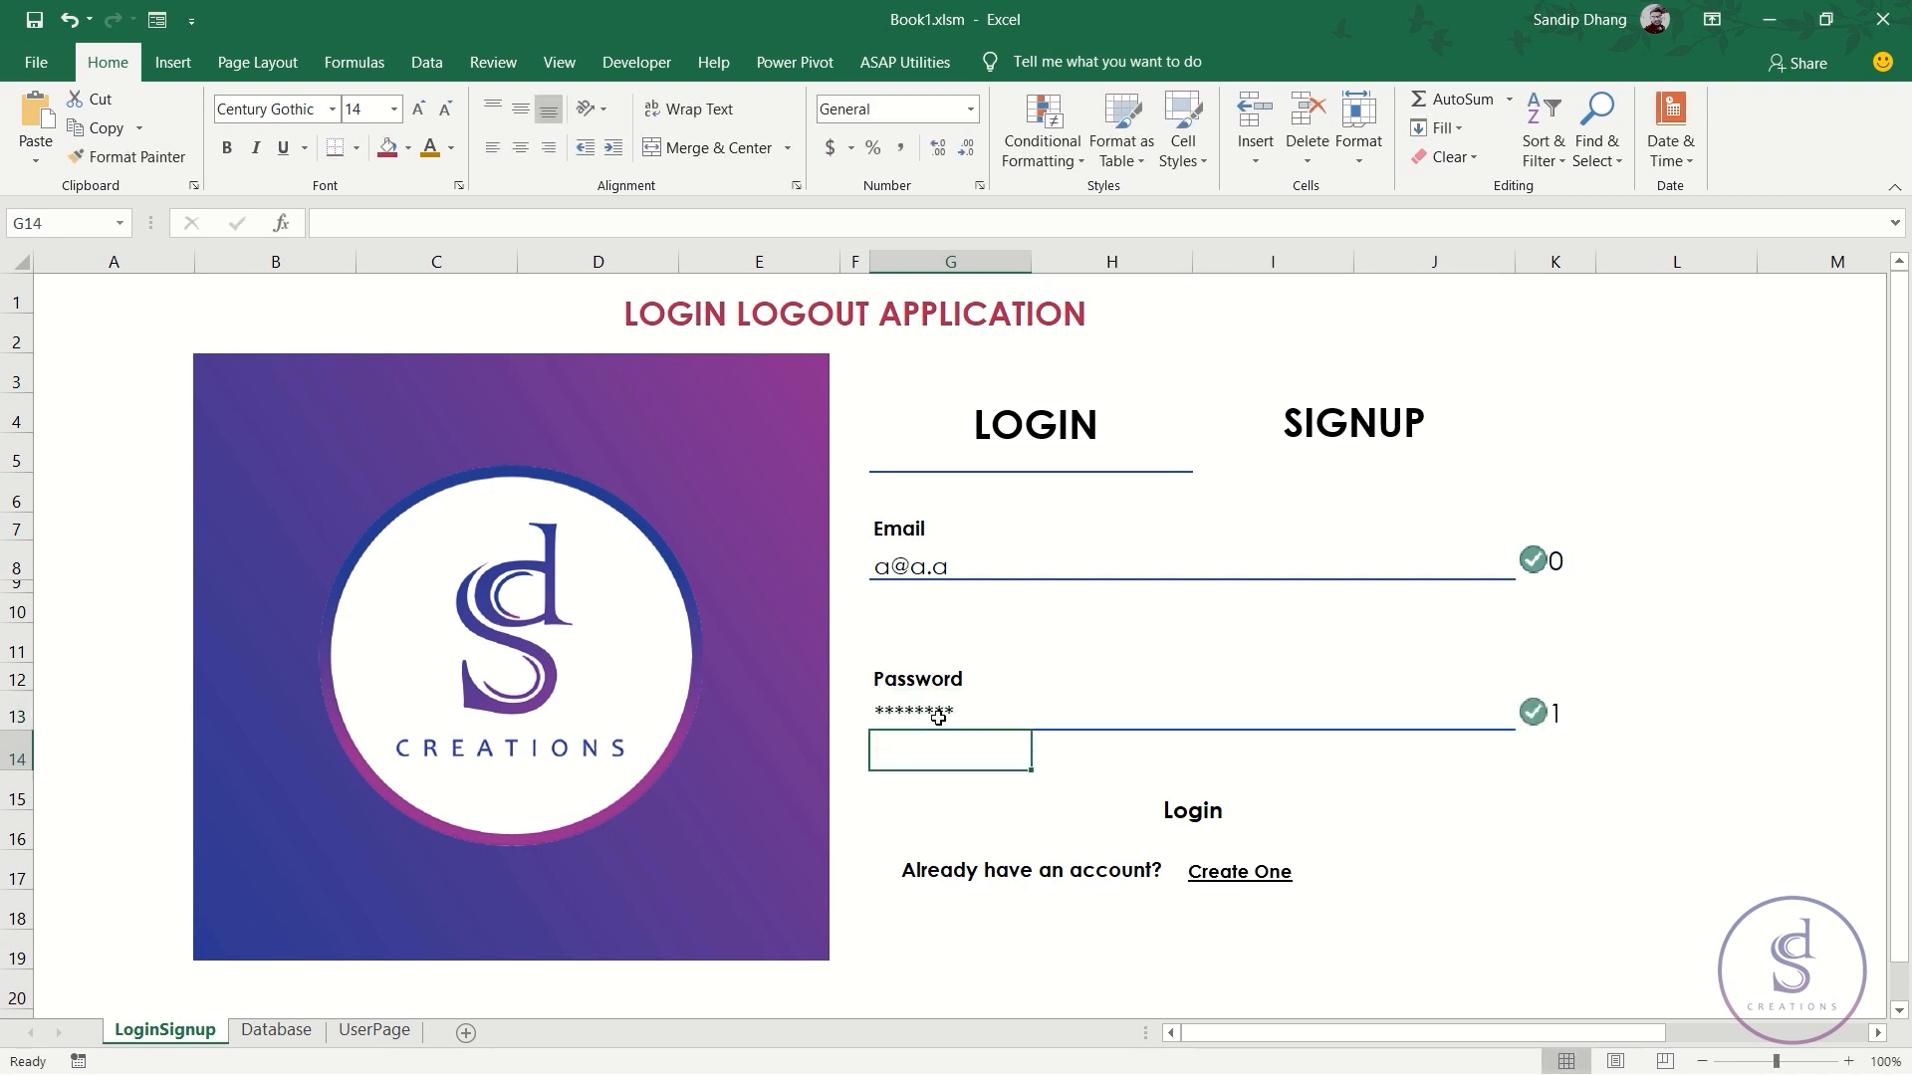
pyautogui.click(1568, 563)
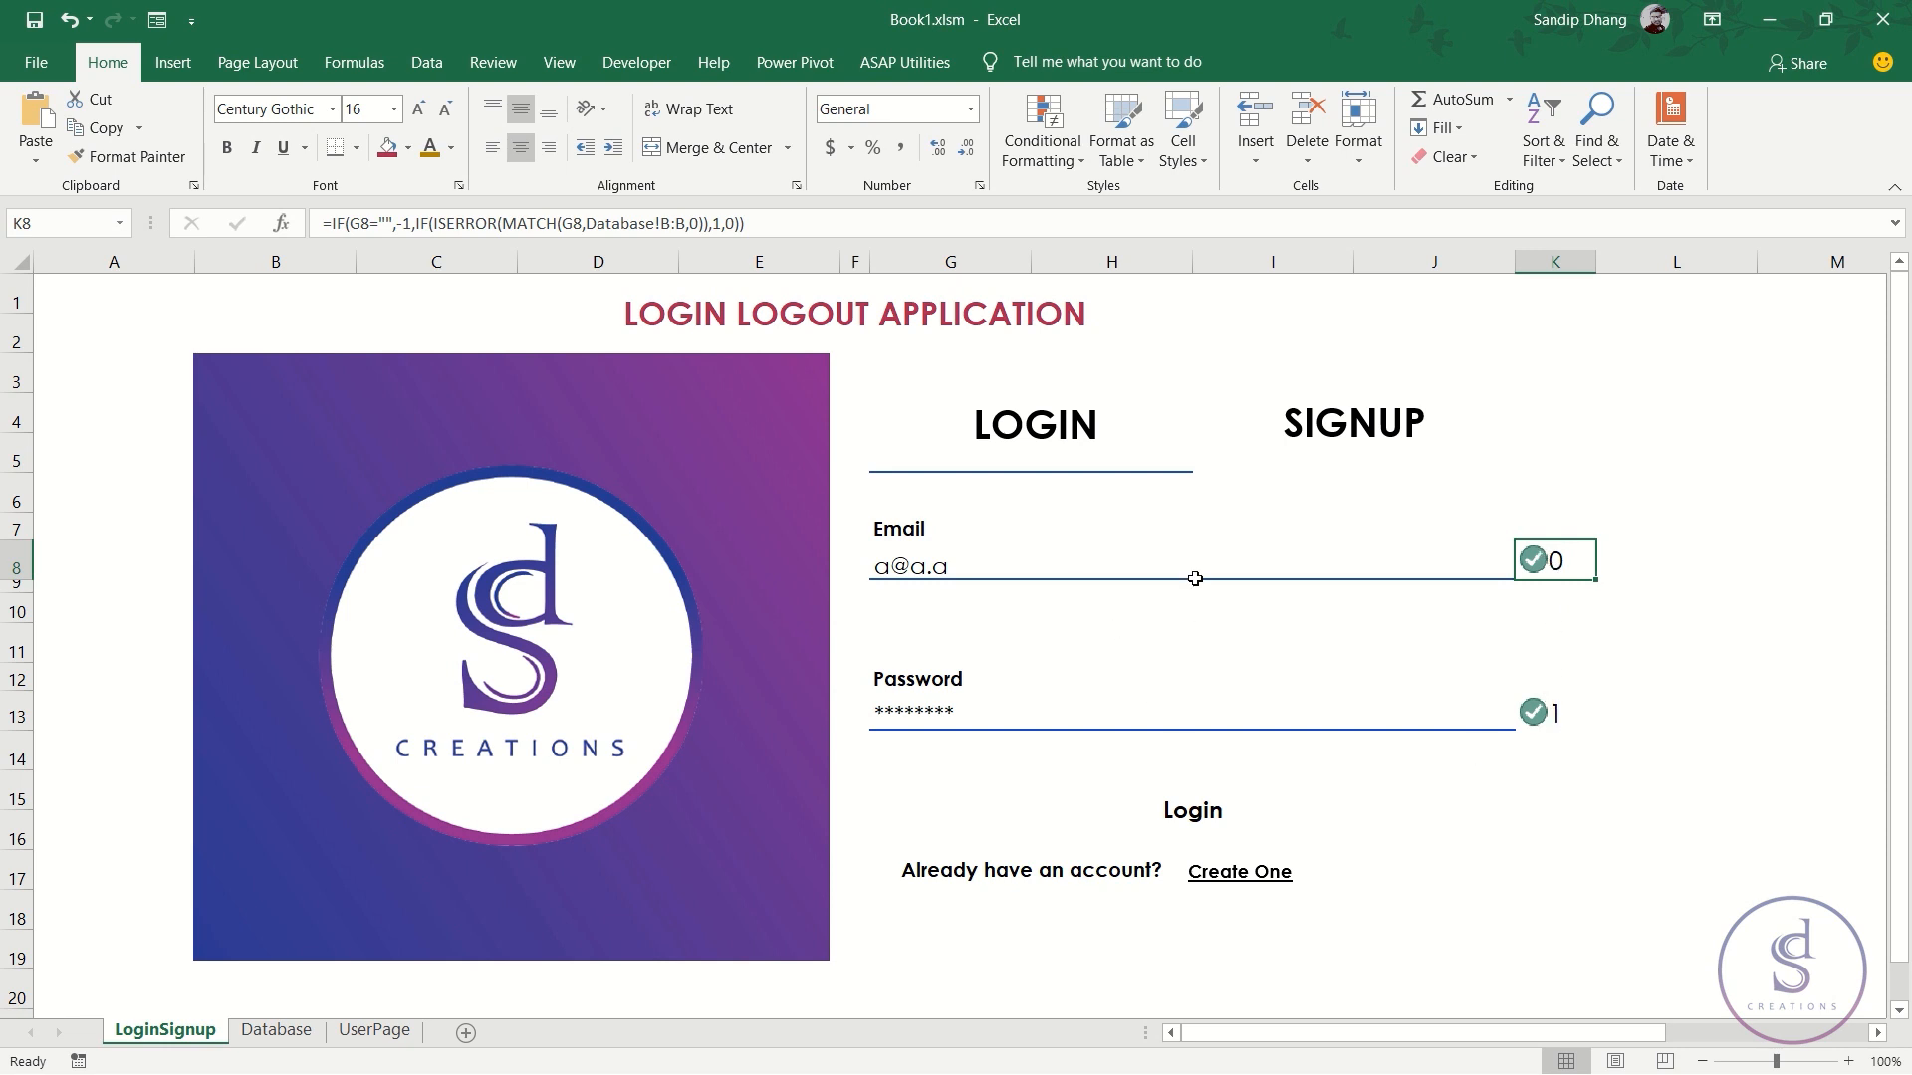
pyautogui.click(1191, 836)
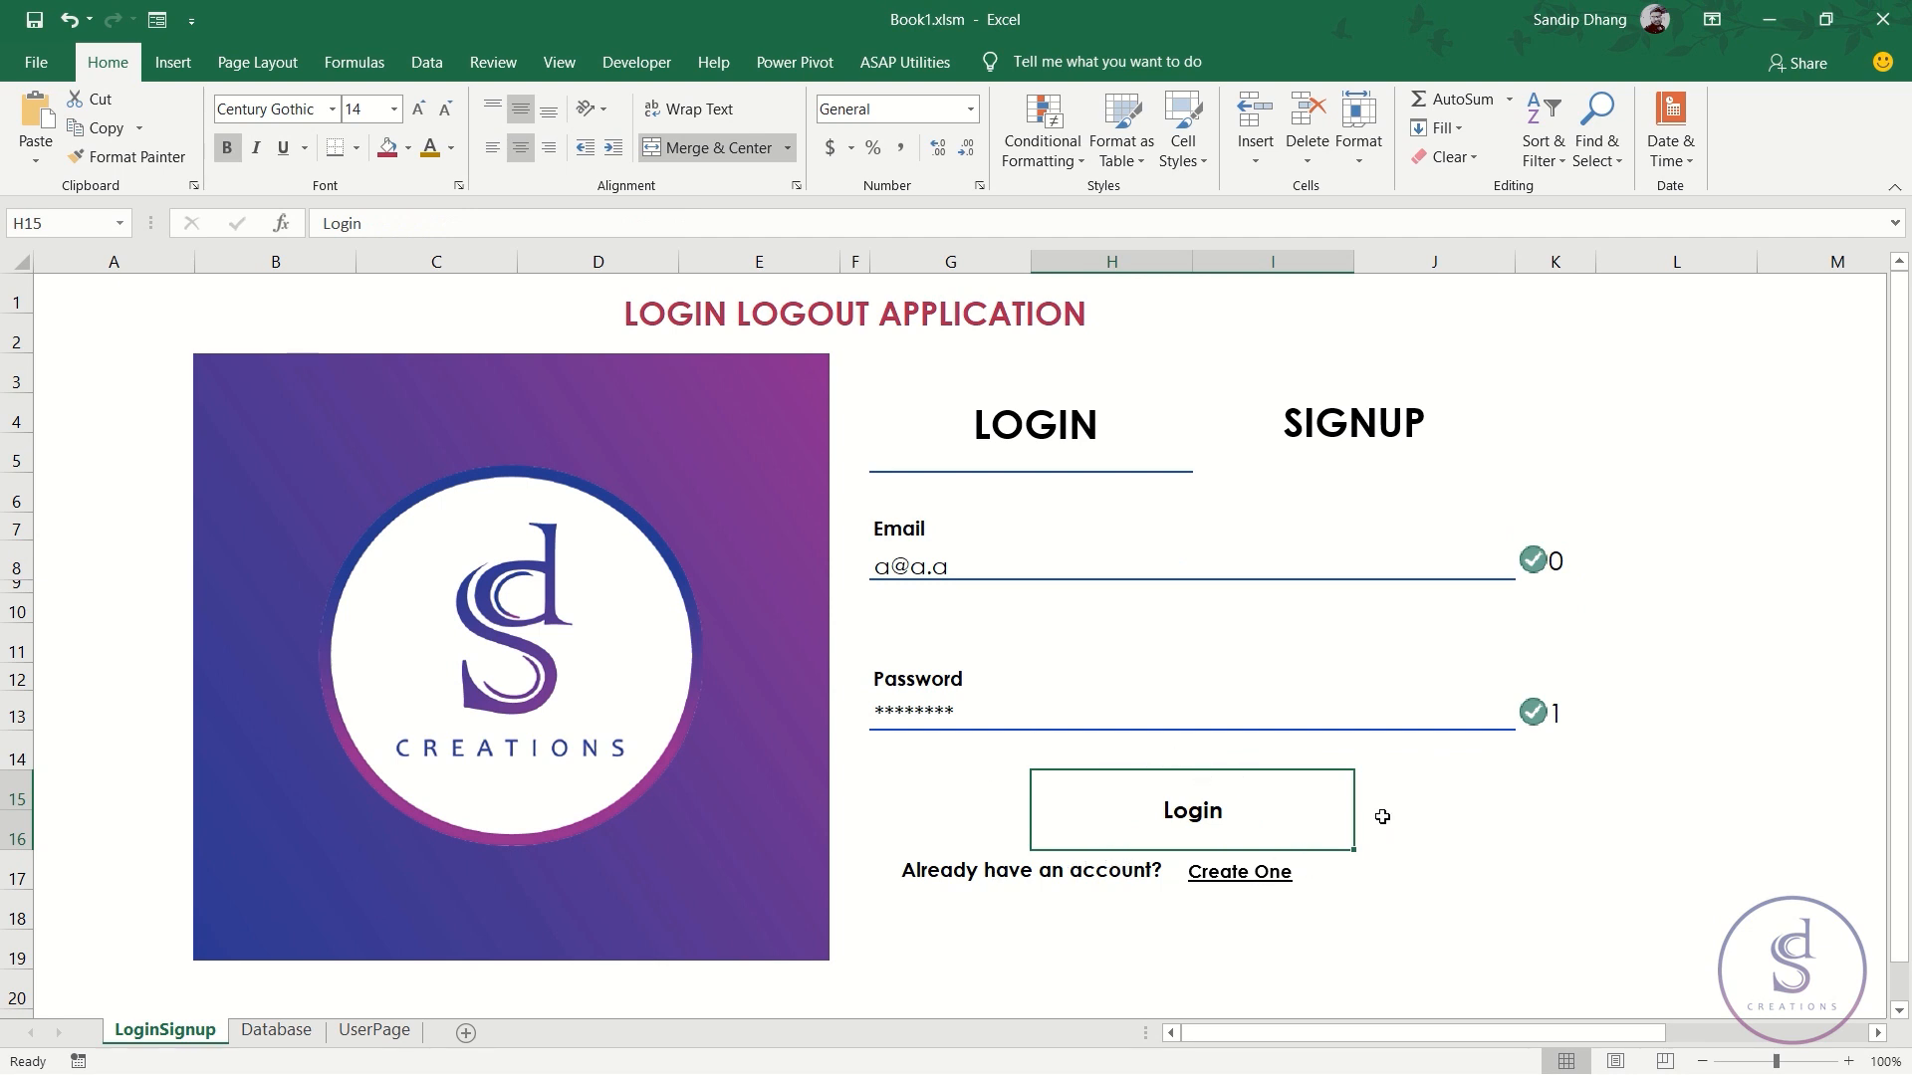
# - Type =IF(AND(K8=0,K13=1),HYPERLINK( into H15, starting the link target
pyautogui.write('=IF(')
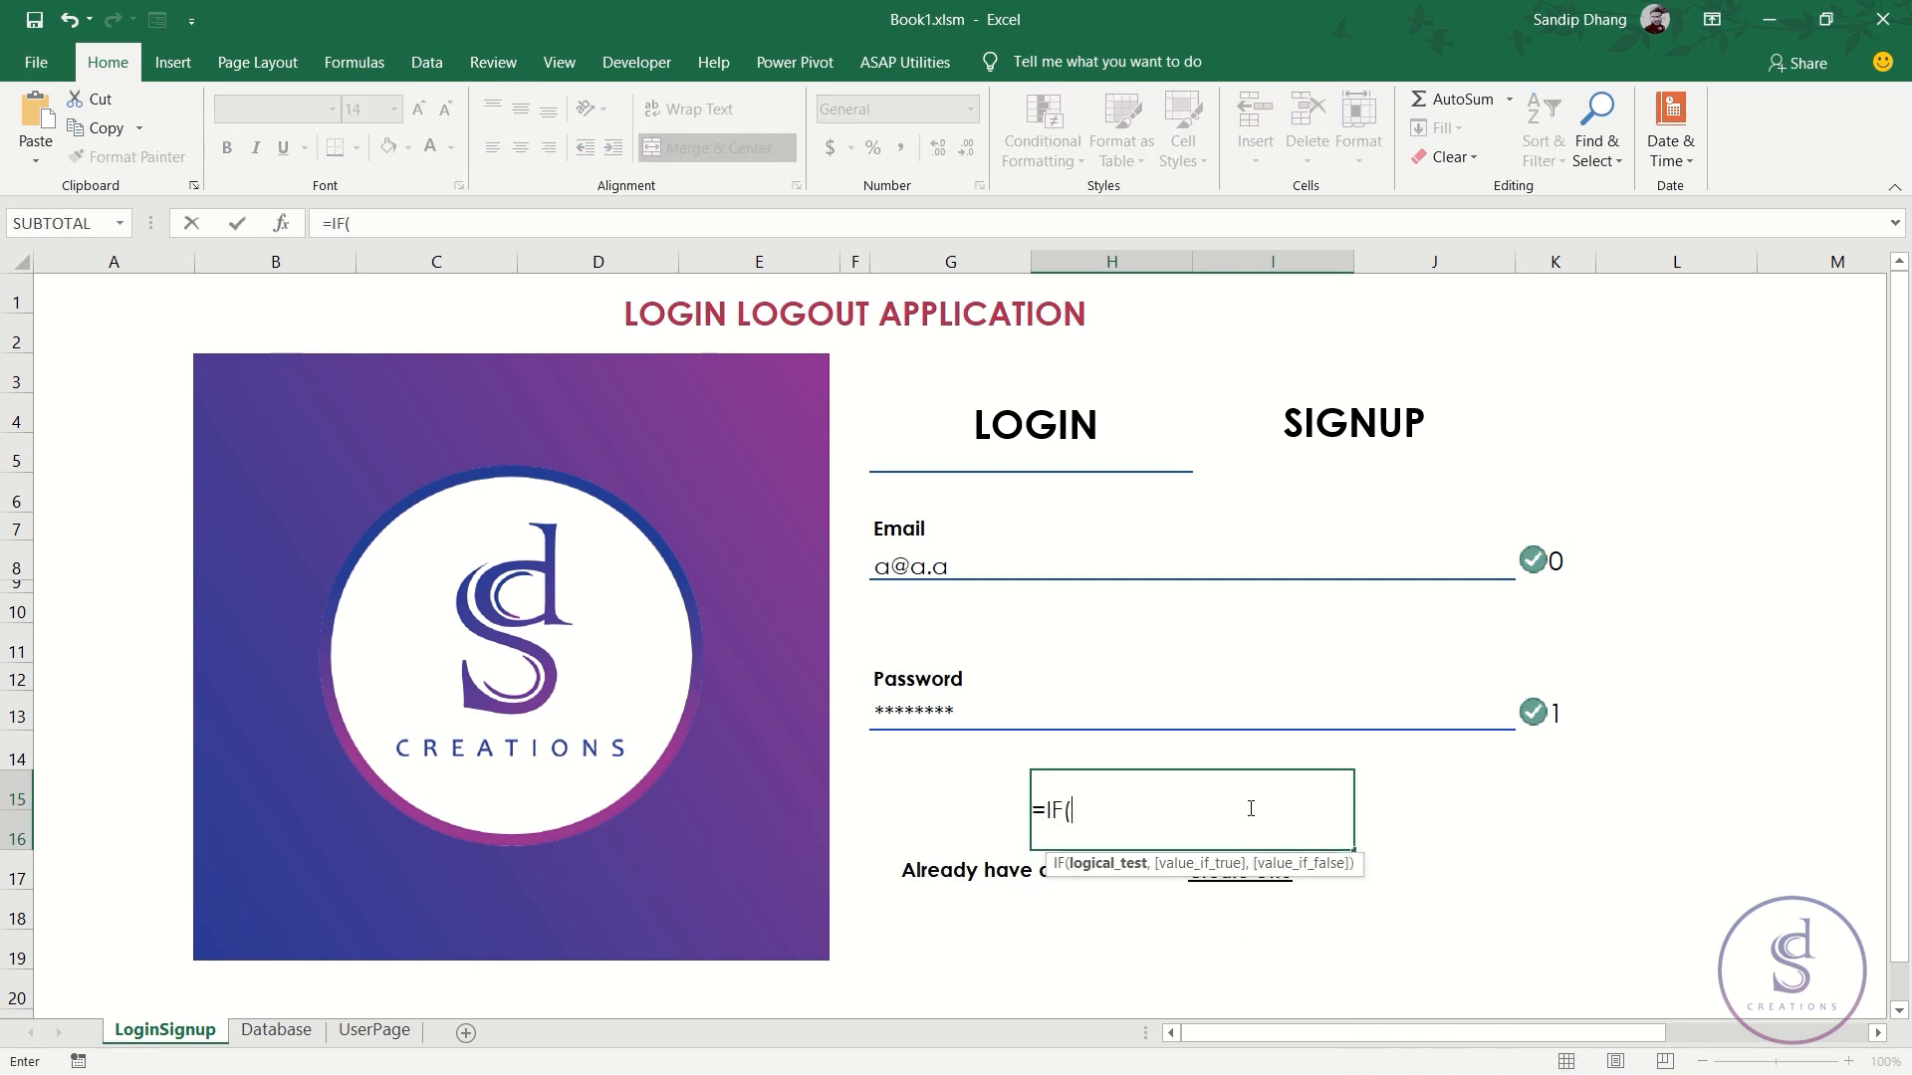
pyautogui.click(1558, 561)
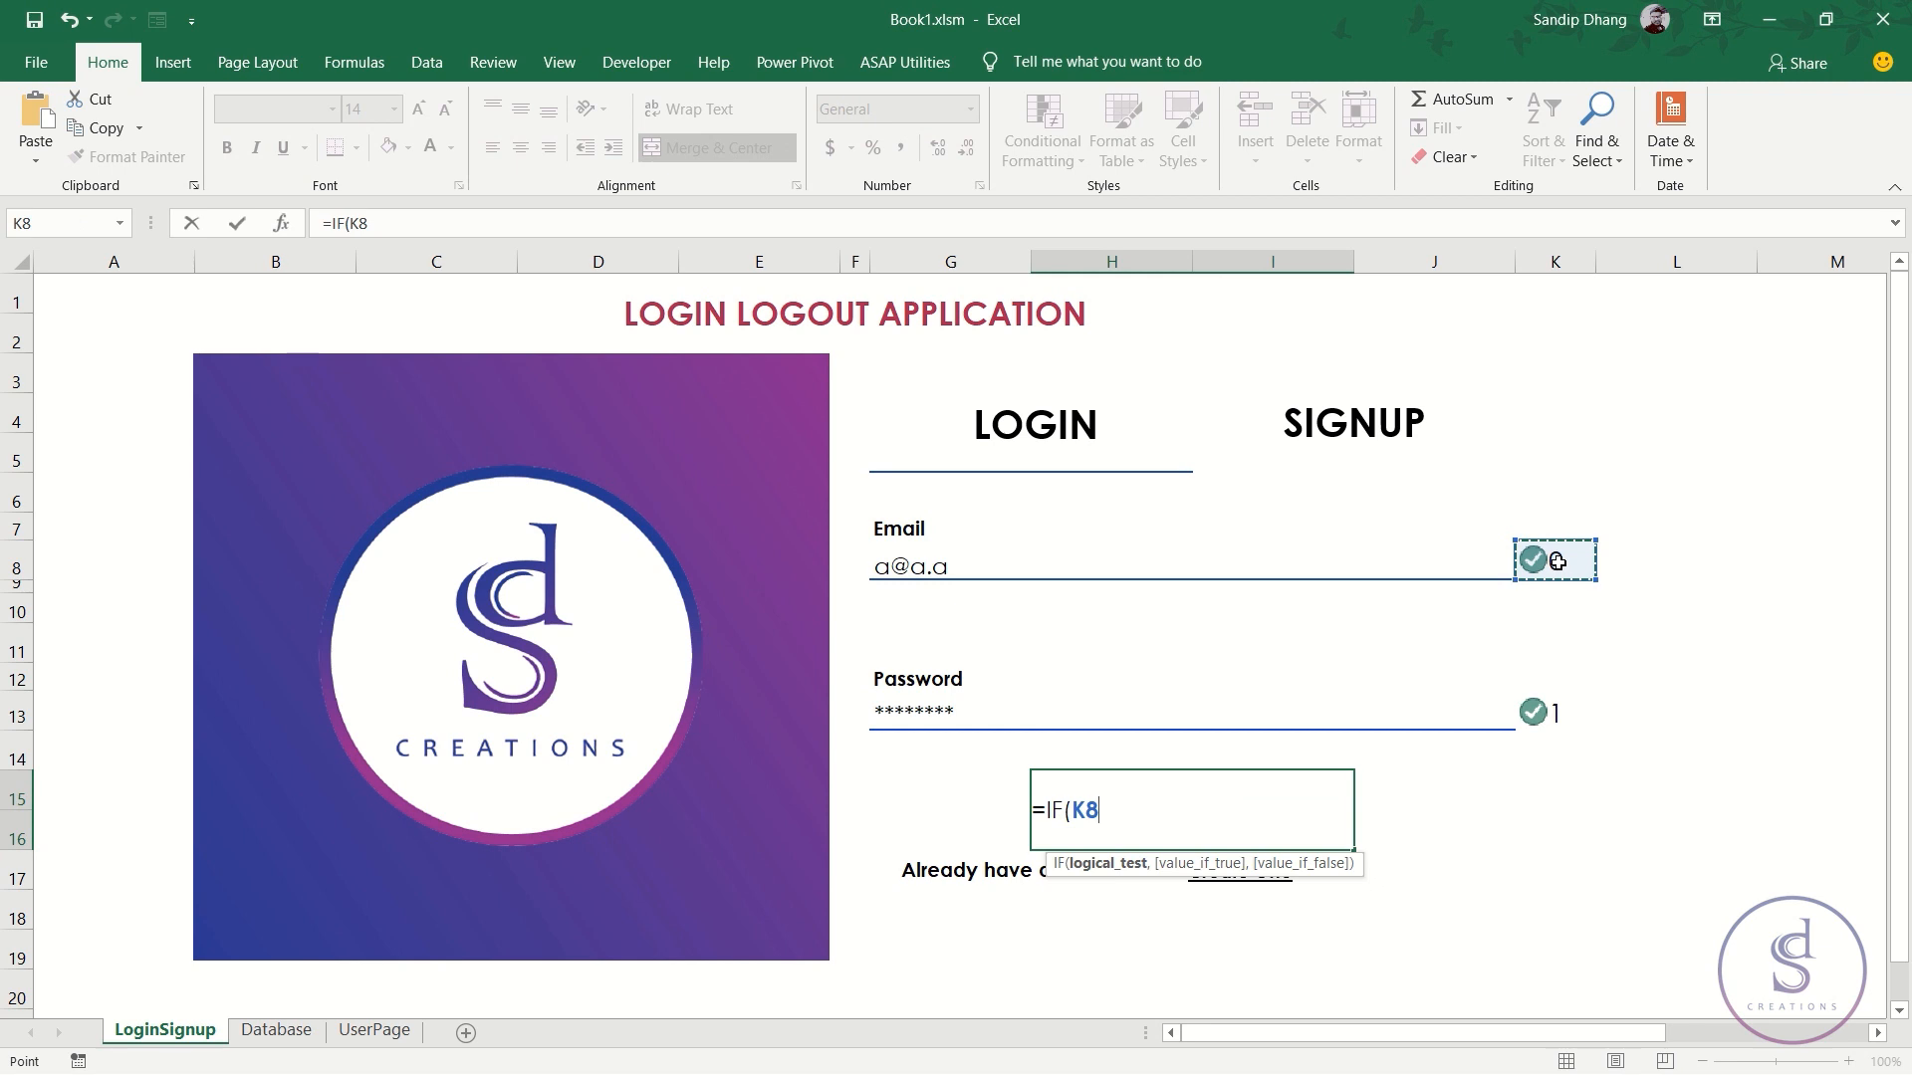
pyautogui.press('BackSpace')
pyautogui.press('BackSpace')
pyautogui.write('AND(')
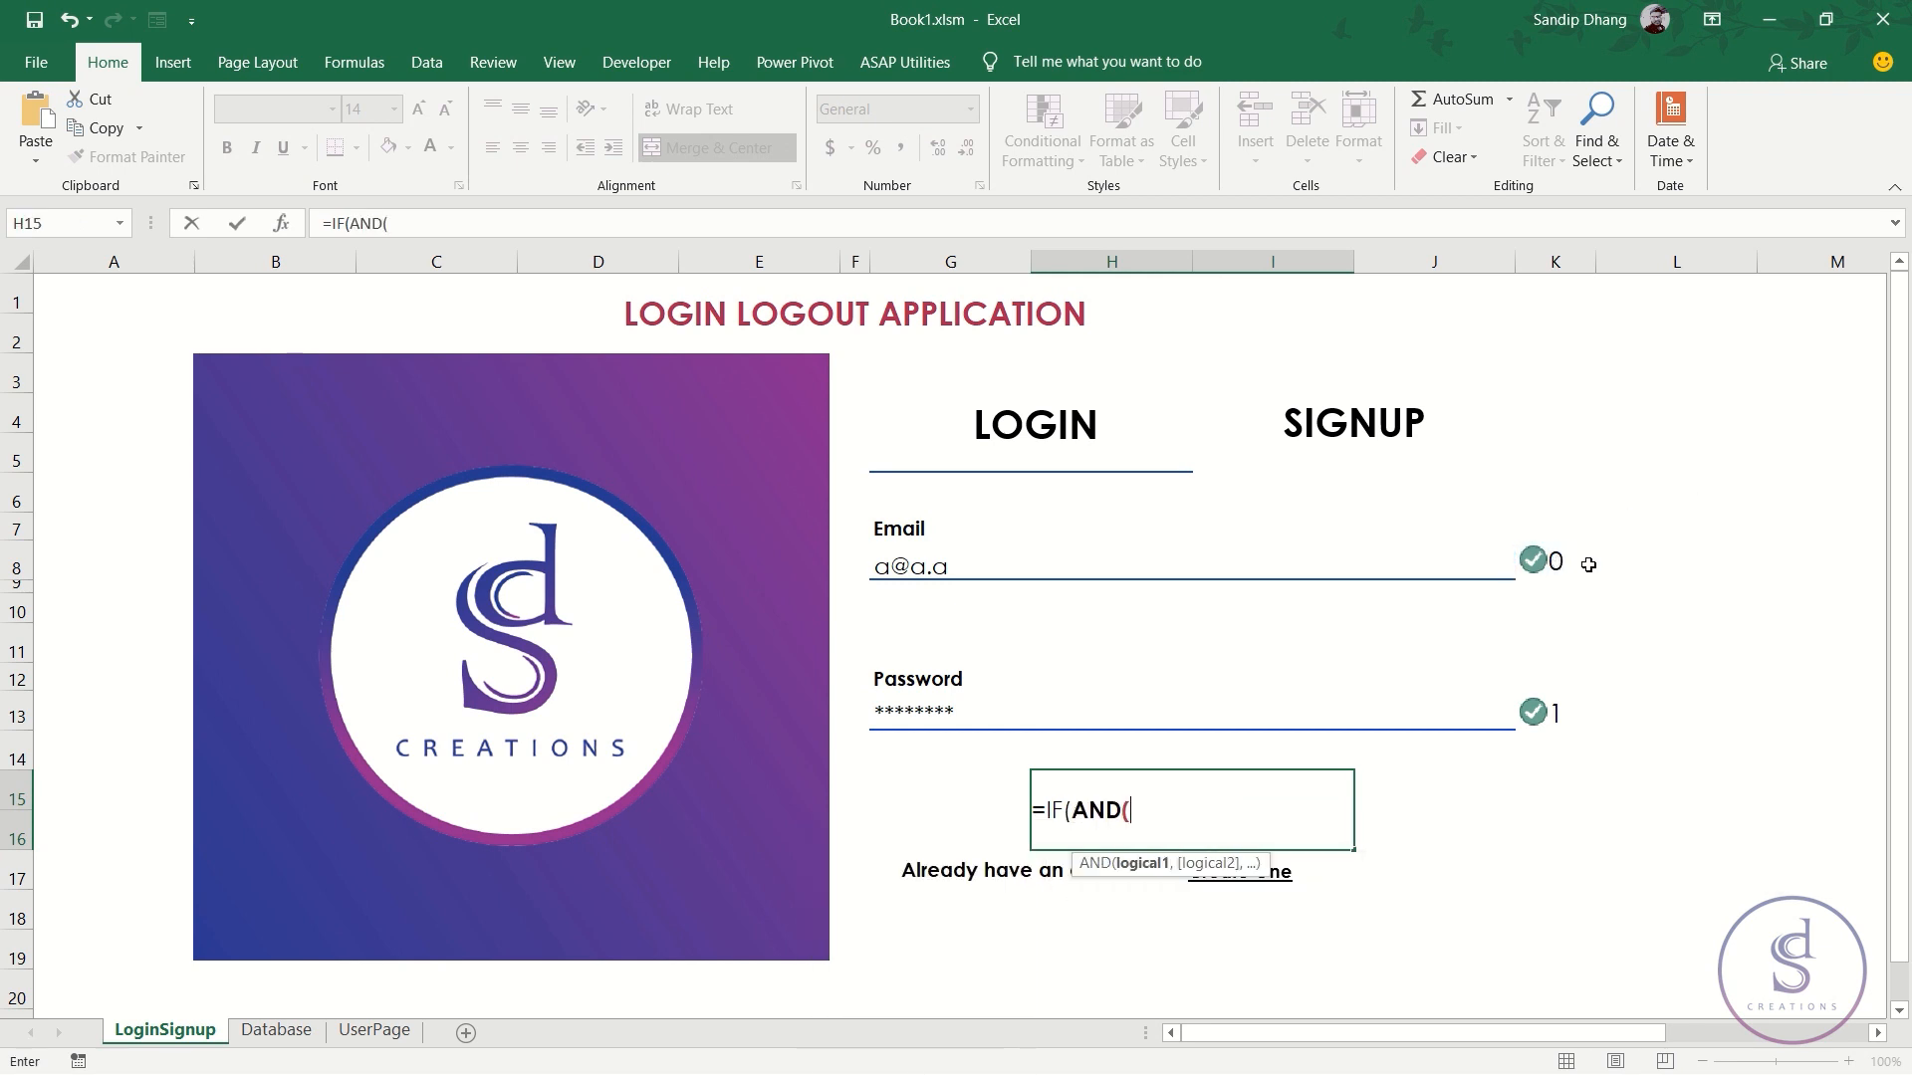
pyautogui.click(1562, 554)
pyautogui.write('=0,')
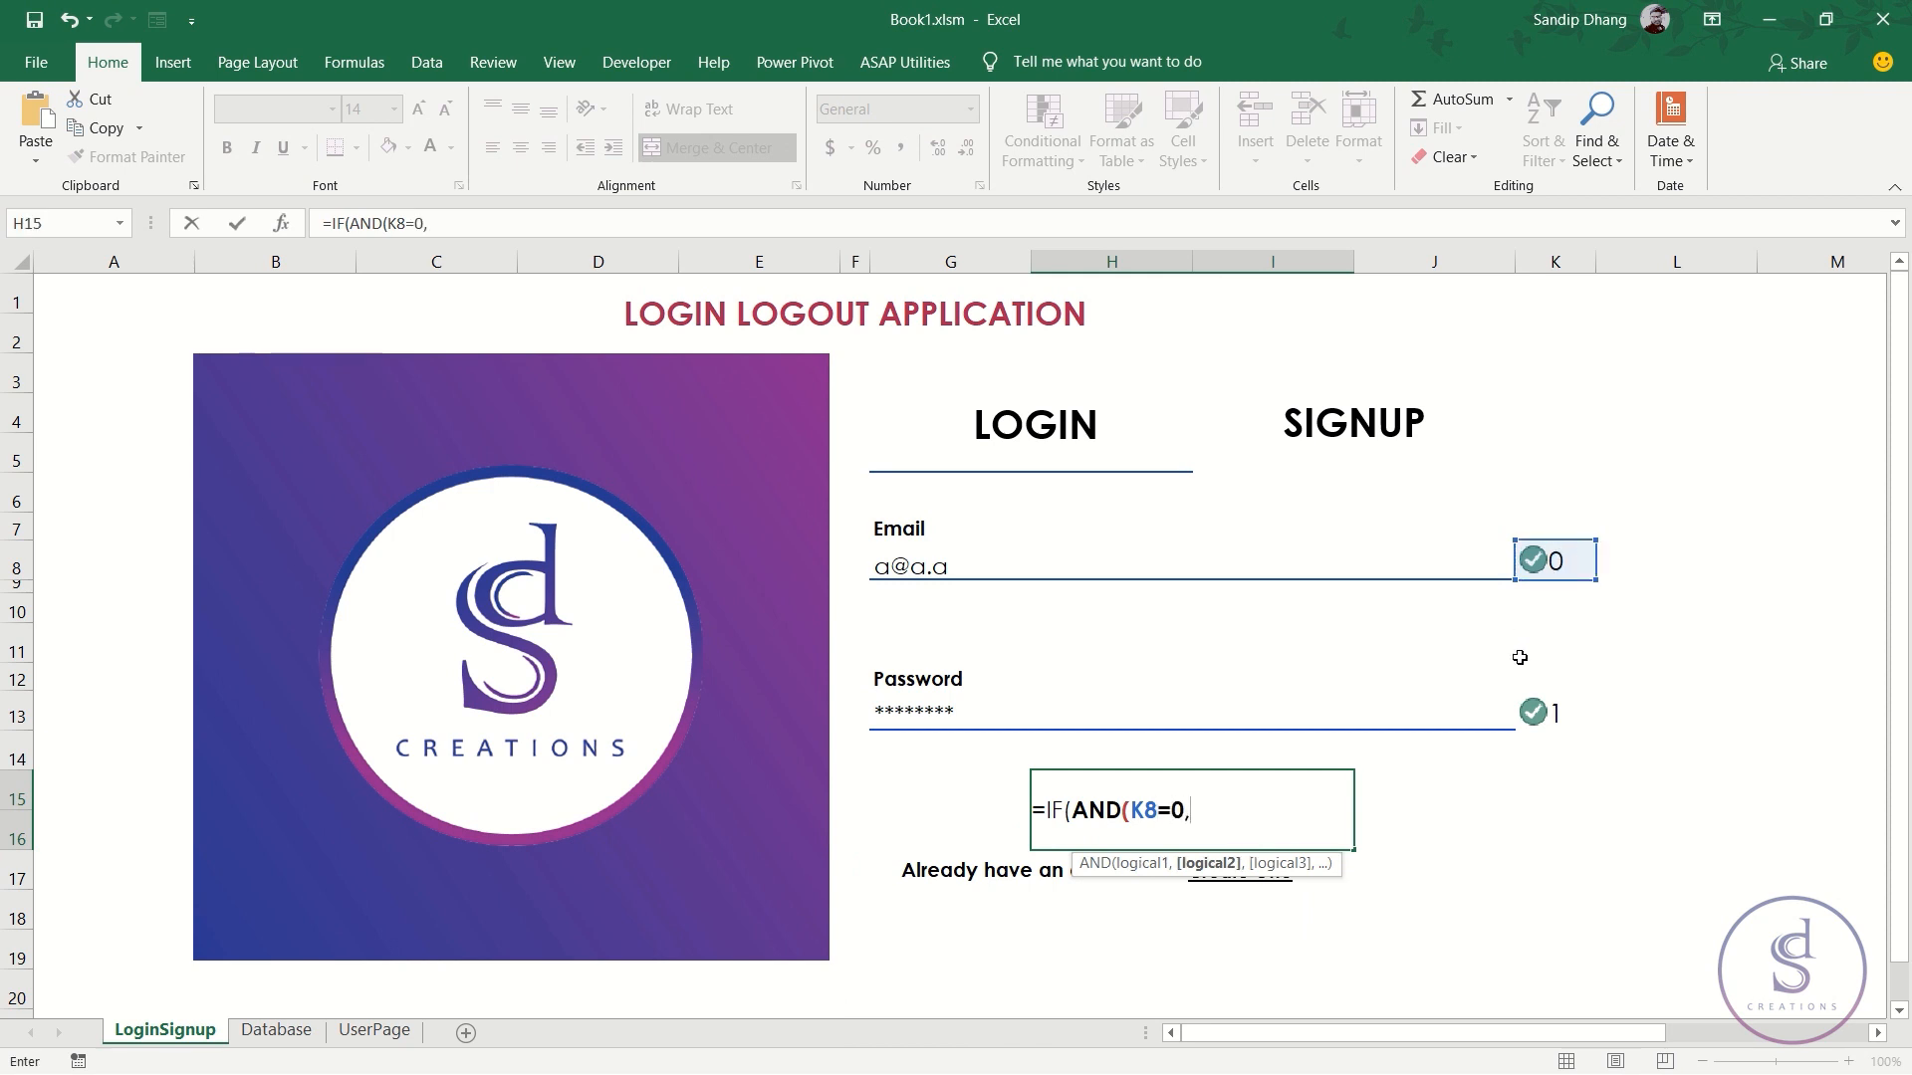
pyautogui.click(1565, 715)
pyautogui.write('=1')
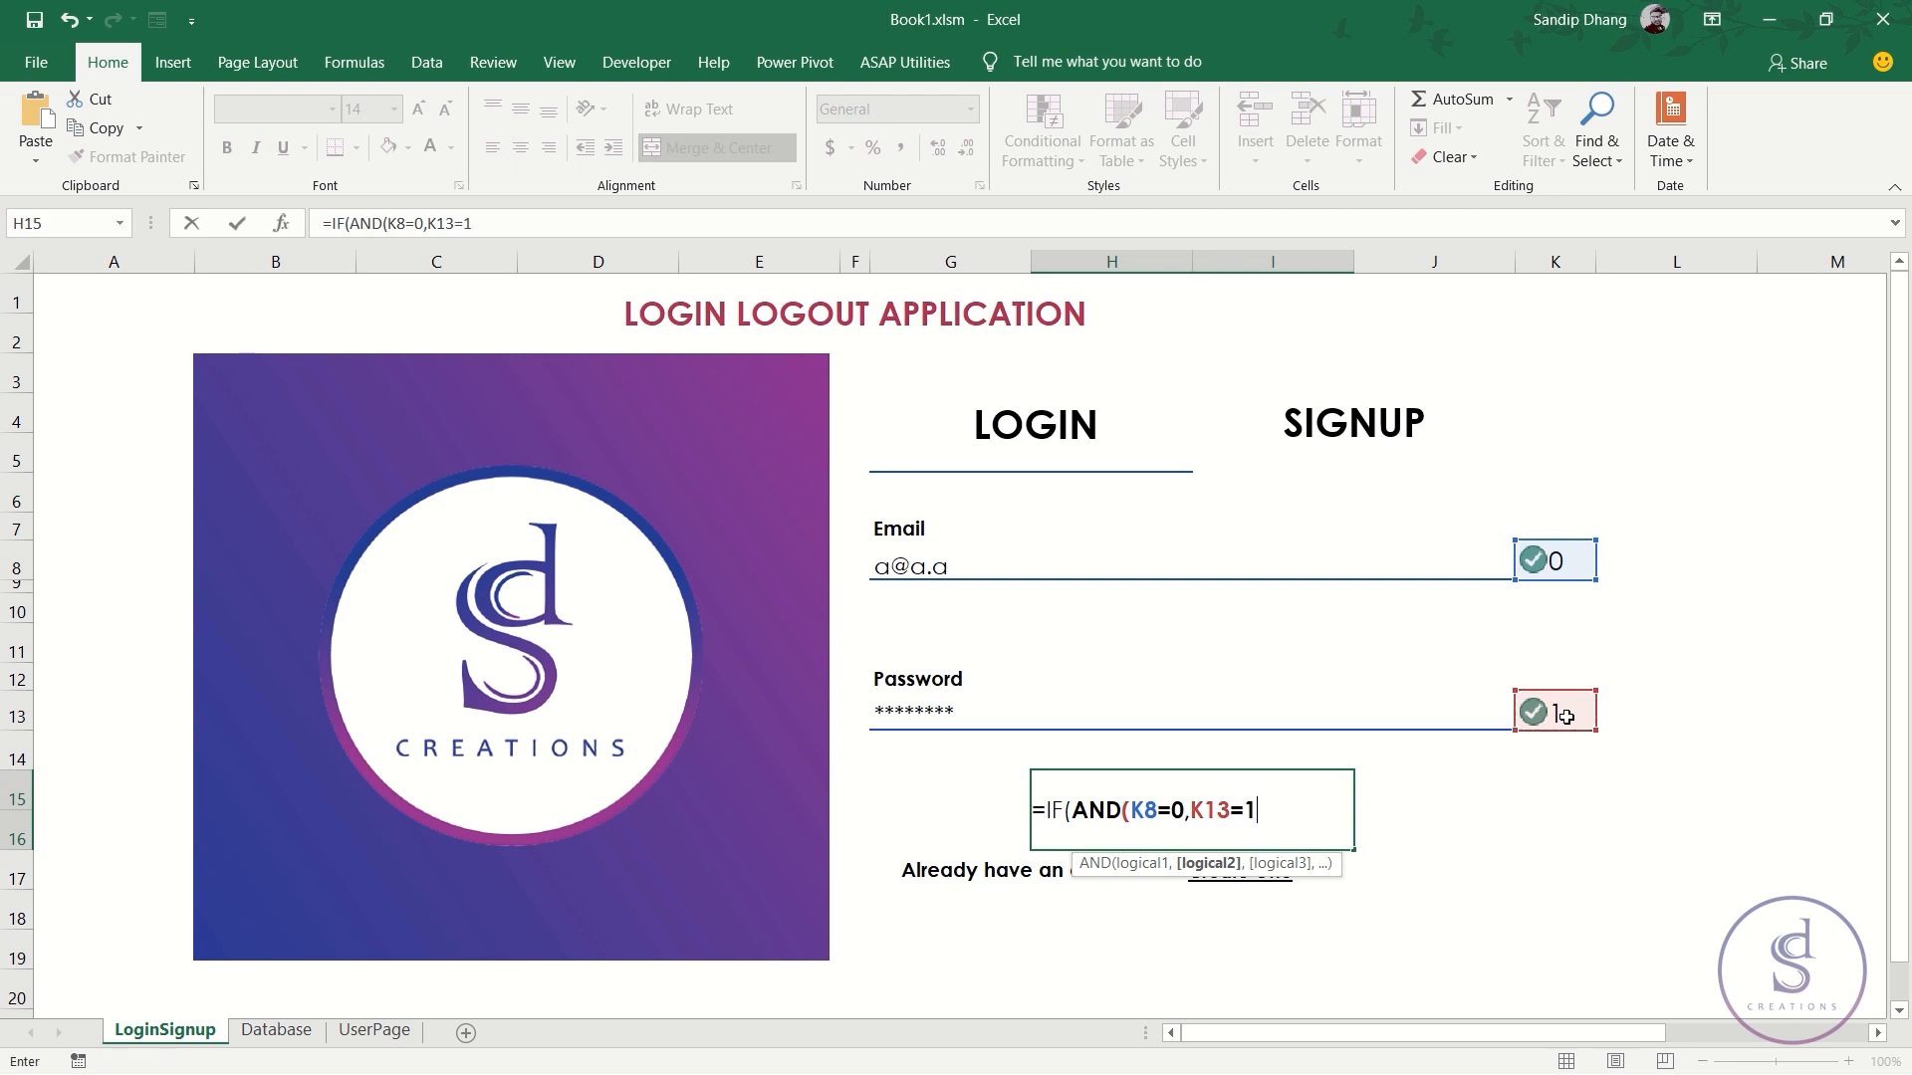
pyautogui.write('),hyper')
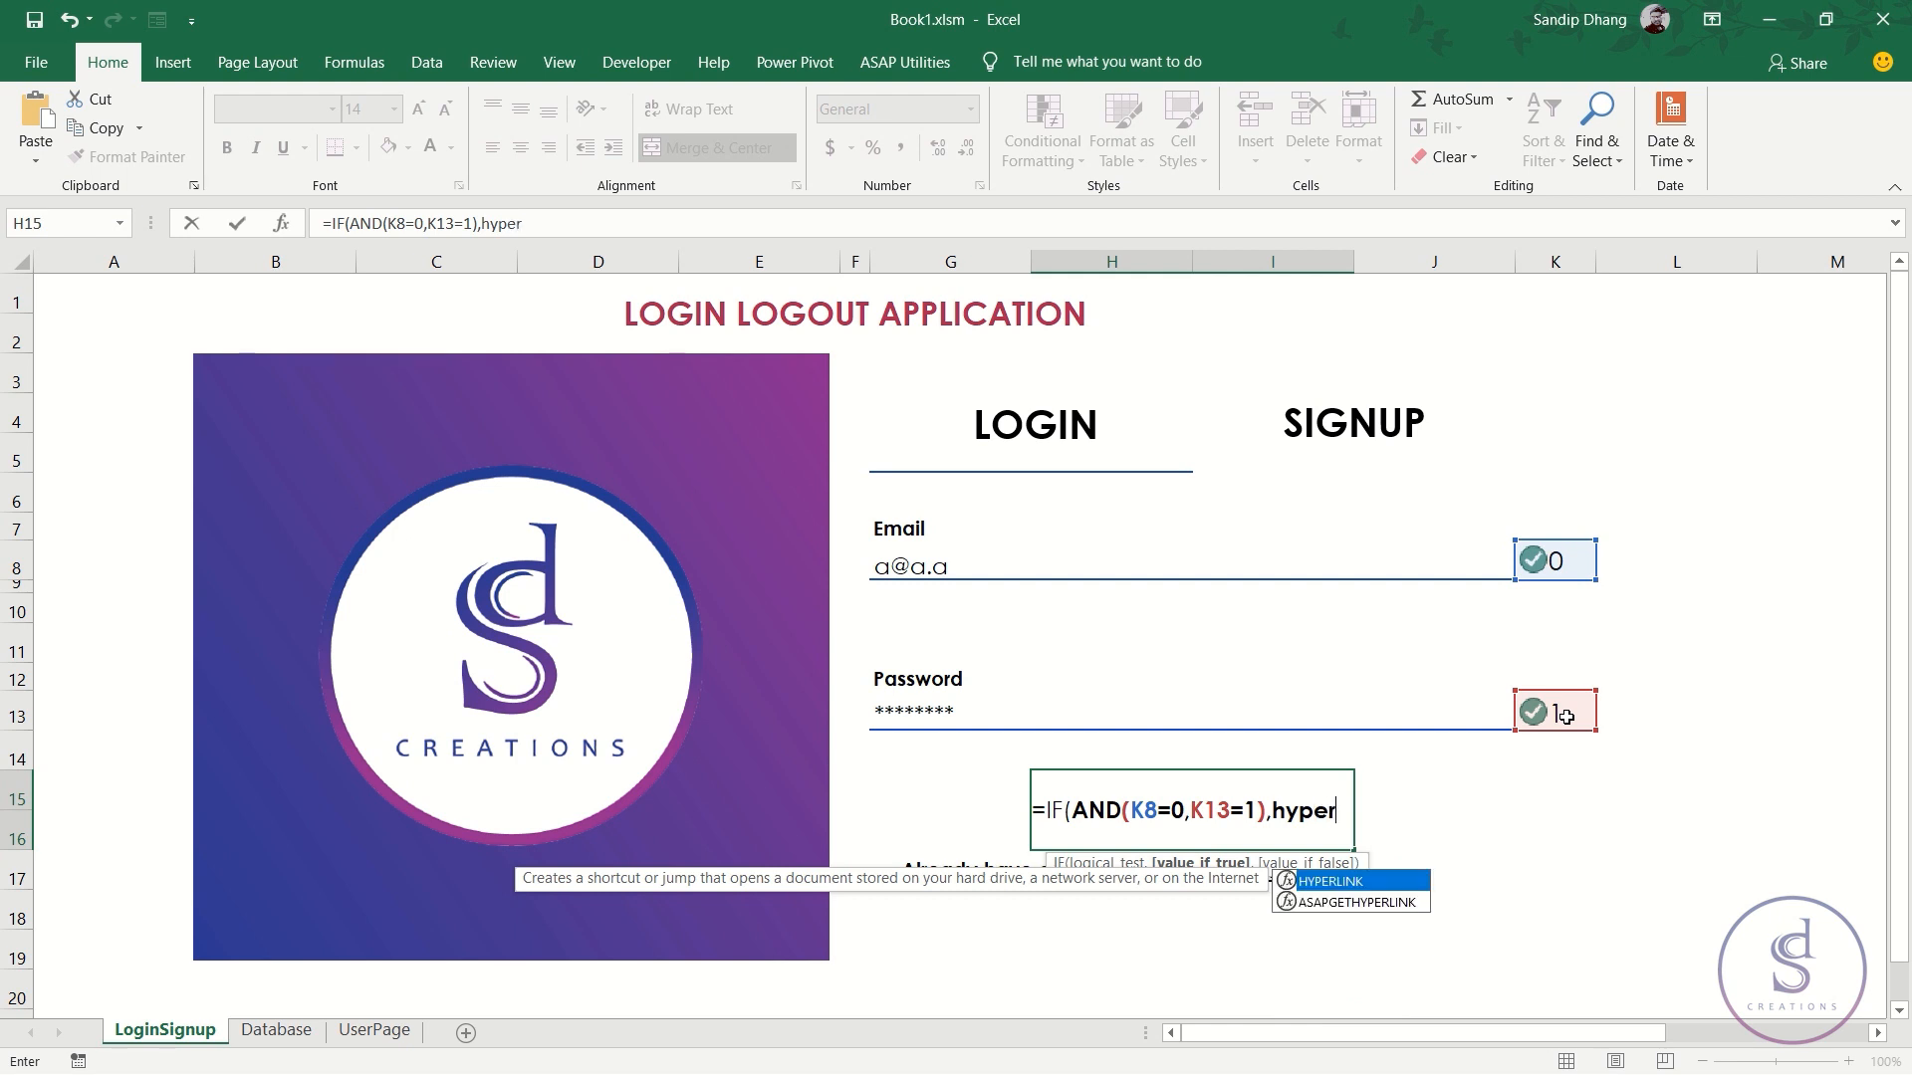
pyautogui.press('Tab')
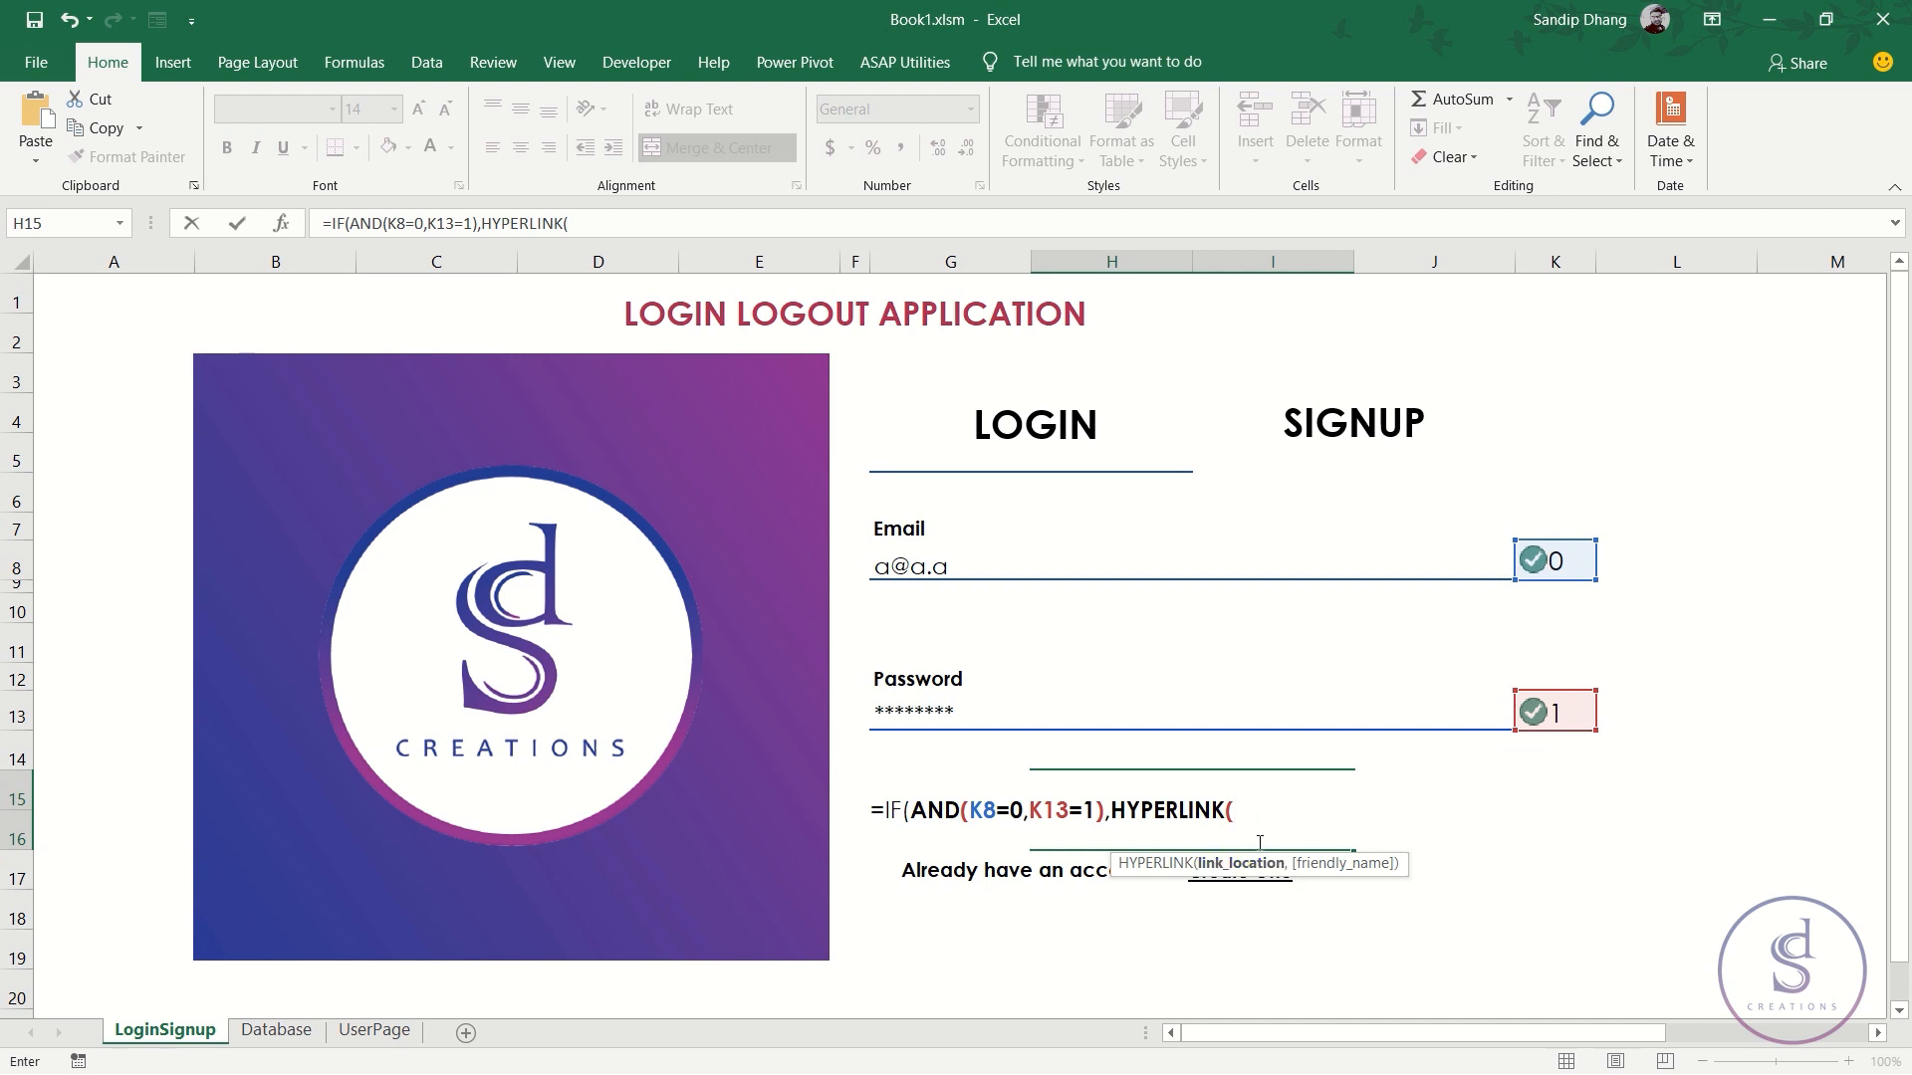
pyautogui.write('"#')
pyautogui.press('BackSpace')
pyautogui.press('BackSpace')
pyautogui.press('BackSpace')
# - Target UserPage!A3 and finish with ,"Login"),"Fill the details correctly")
pyautogui.click(375, 1029)
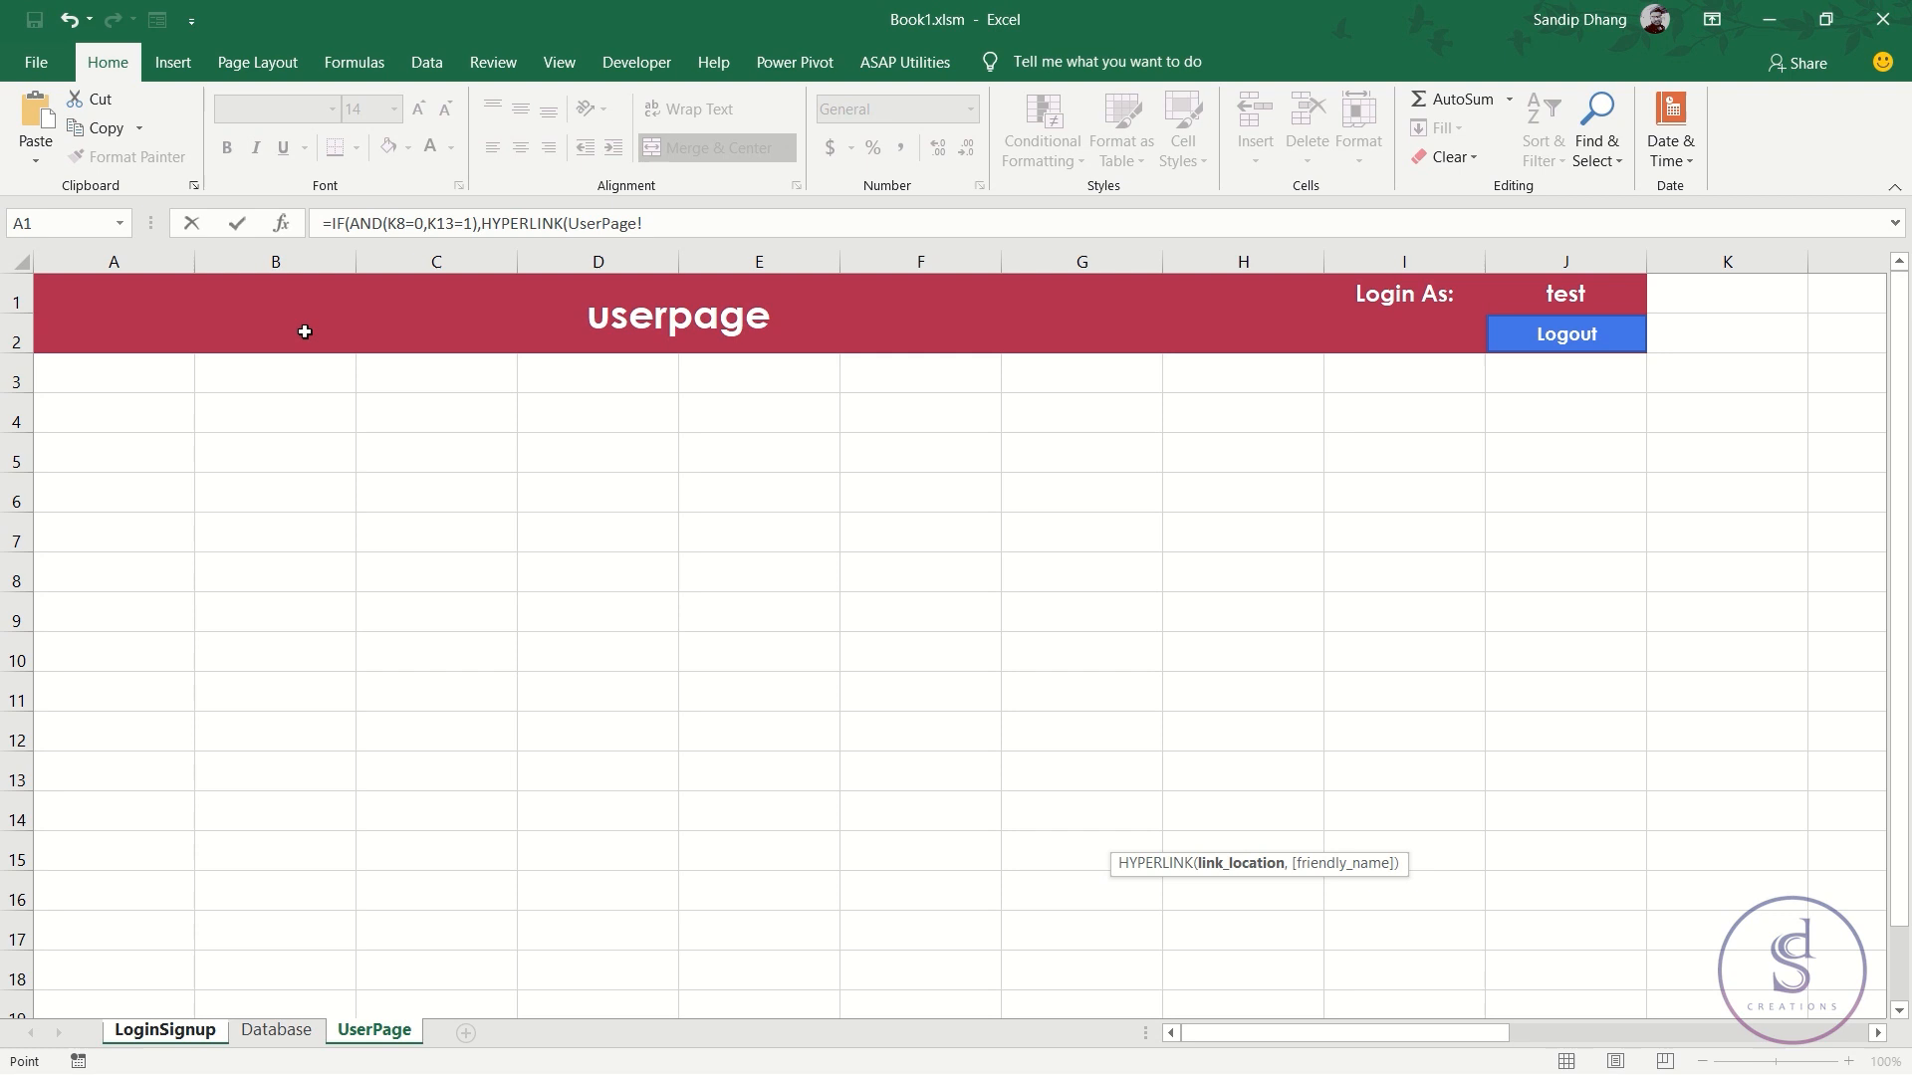
pyautogui.click(119, 385)
pyautogui.click(692, 224)
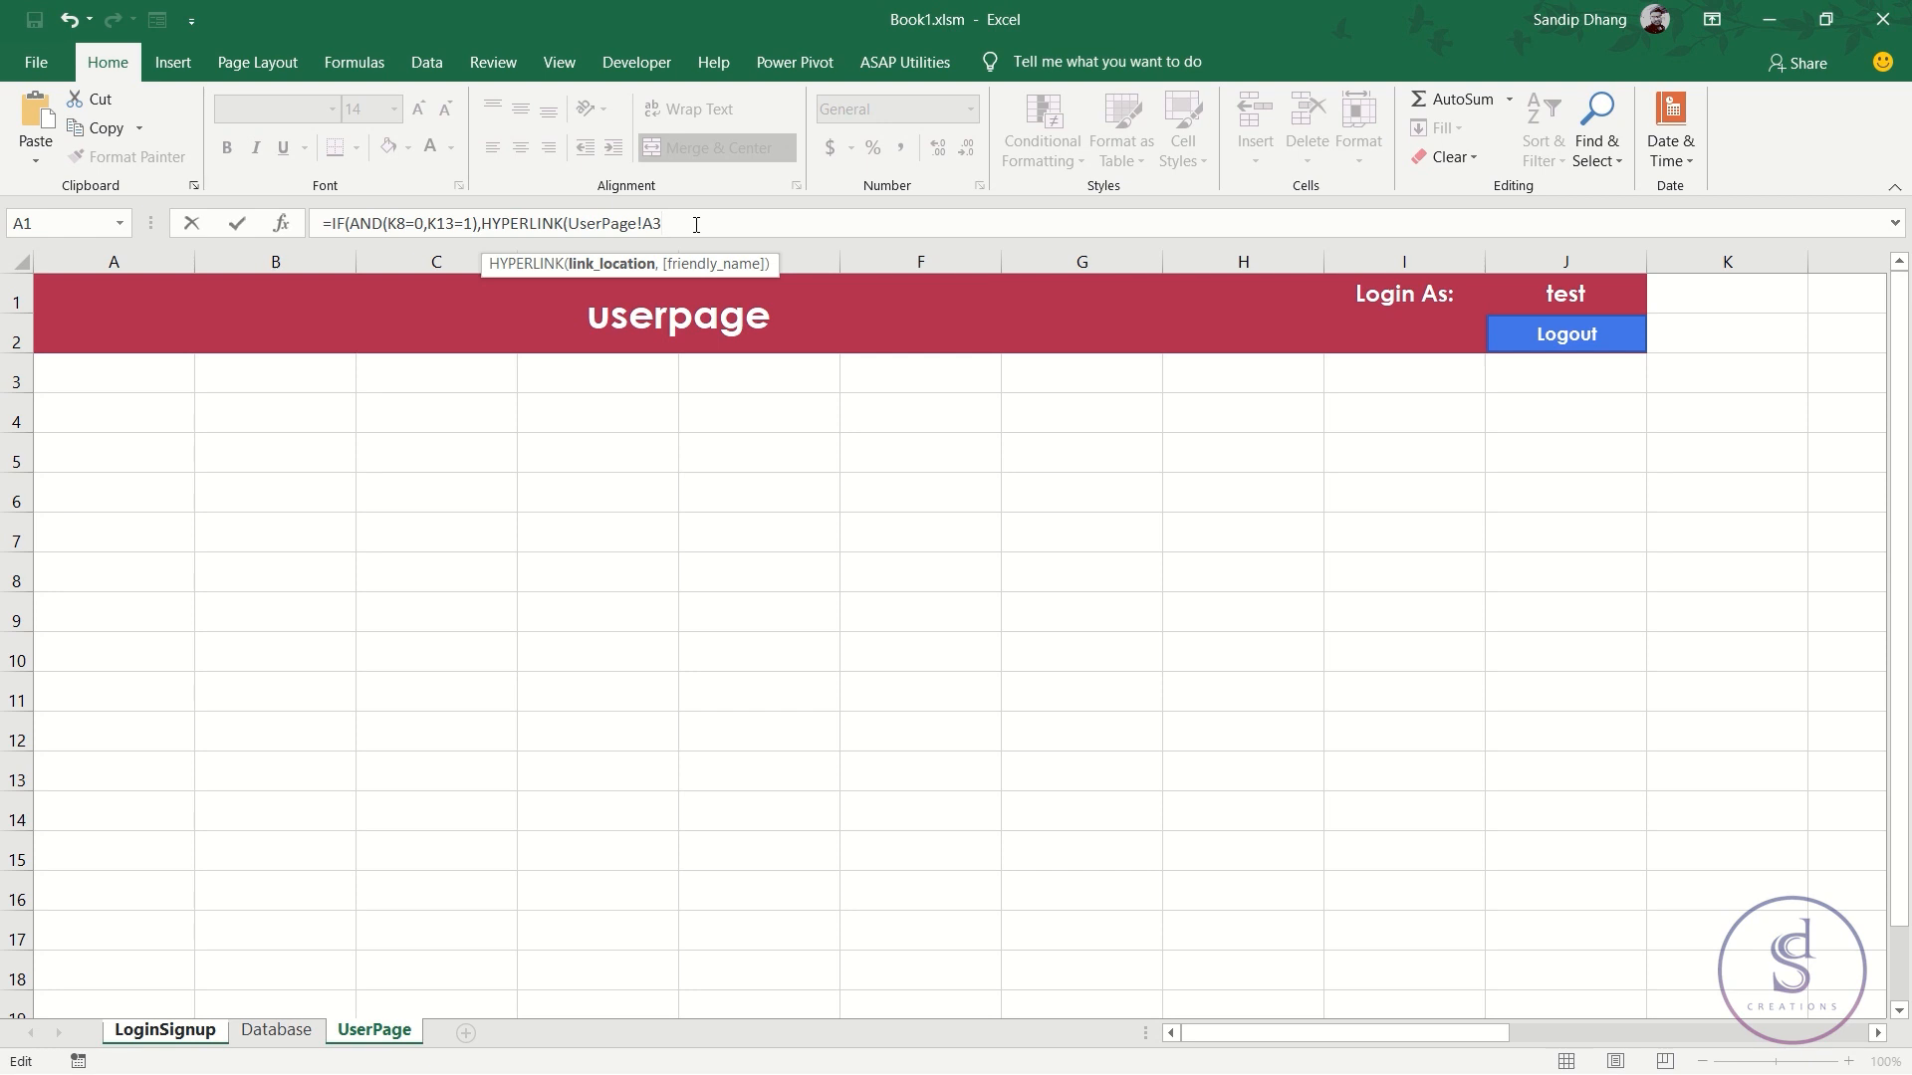
pyautogui.write(',')
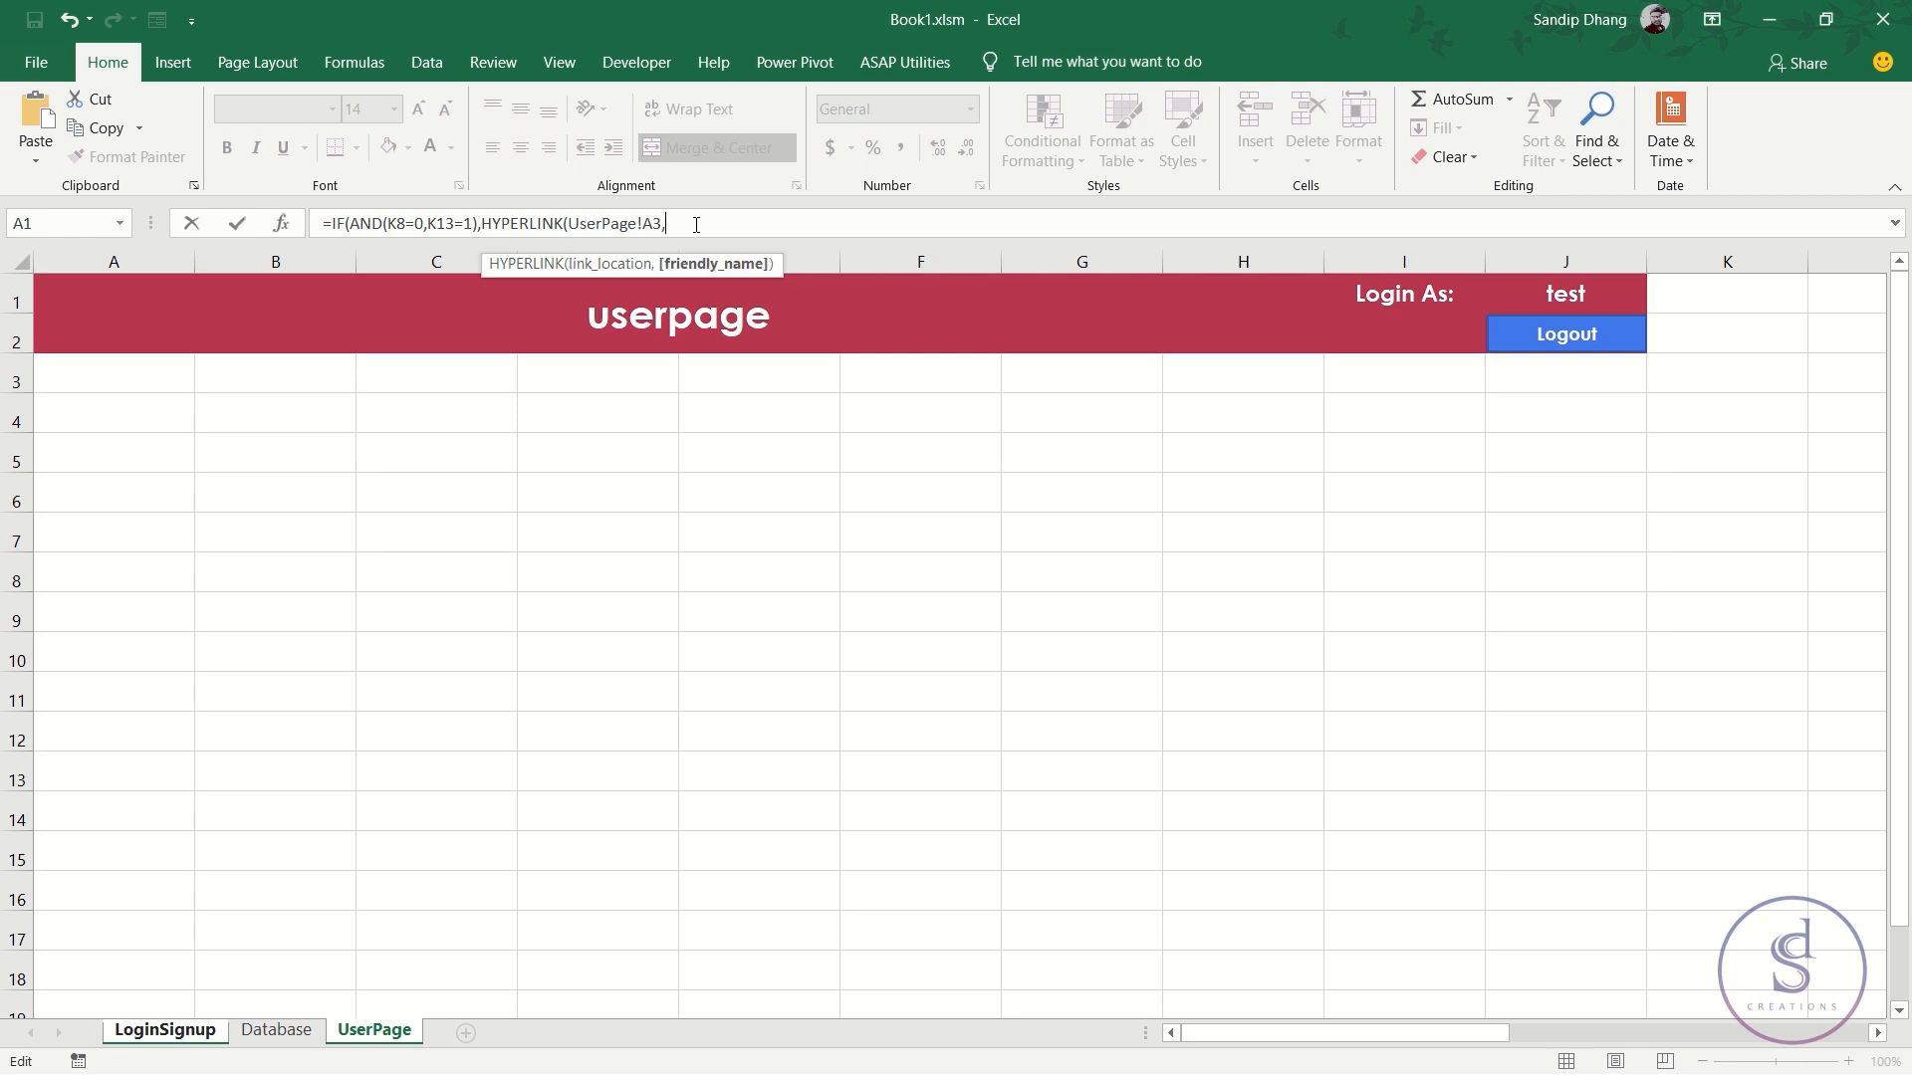
pyautogui.write('"Login")')
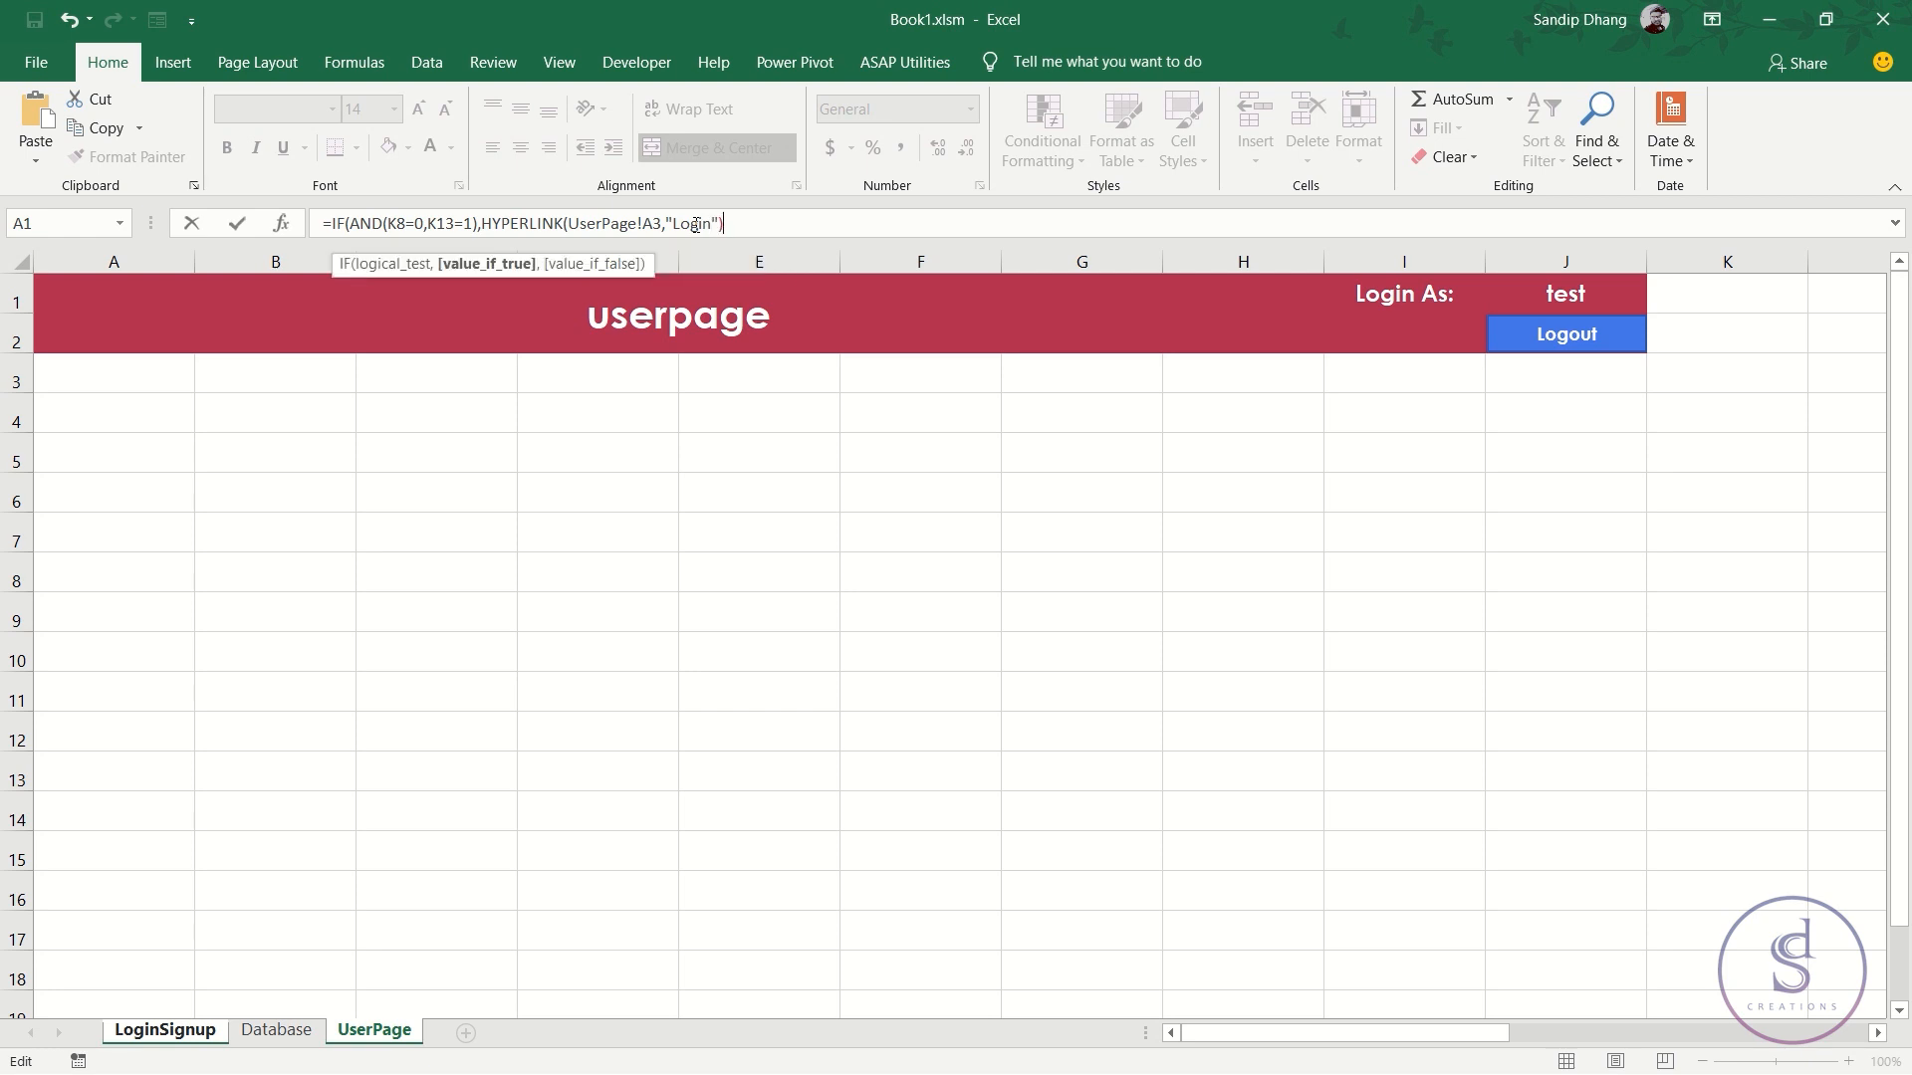
pyautogui.write(',')
pyautogui.write('"Fill the d')
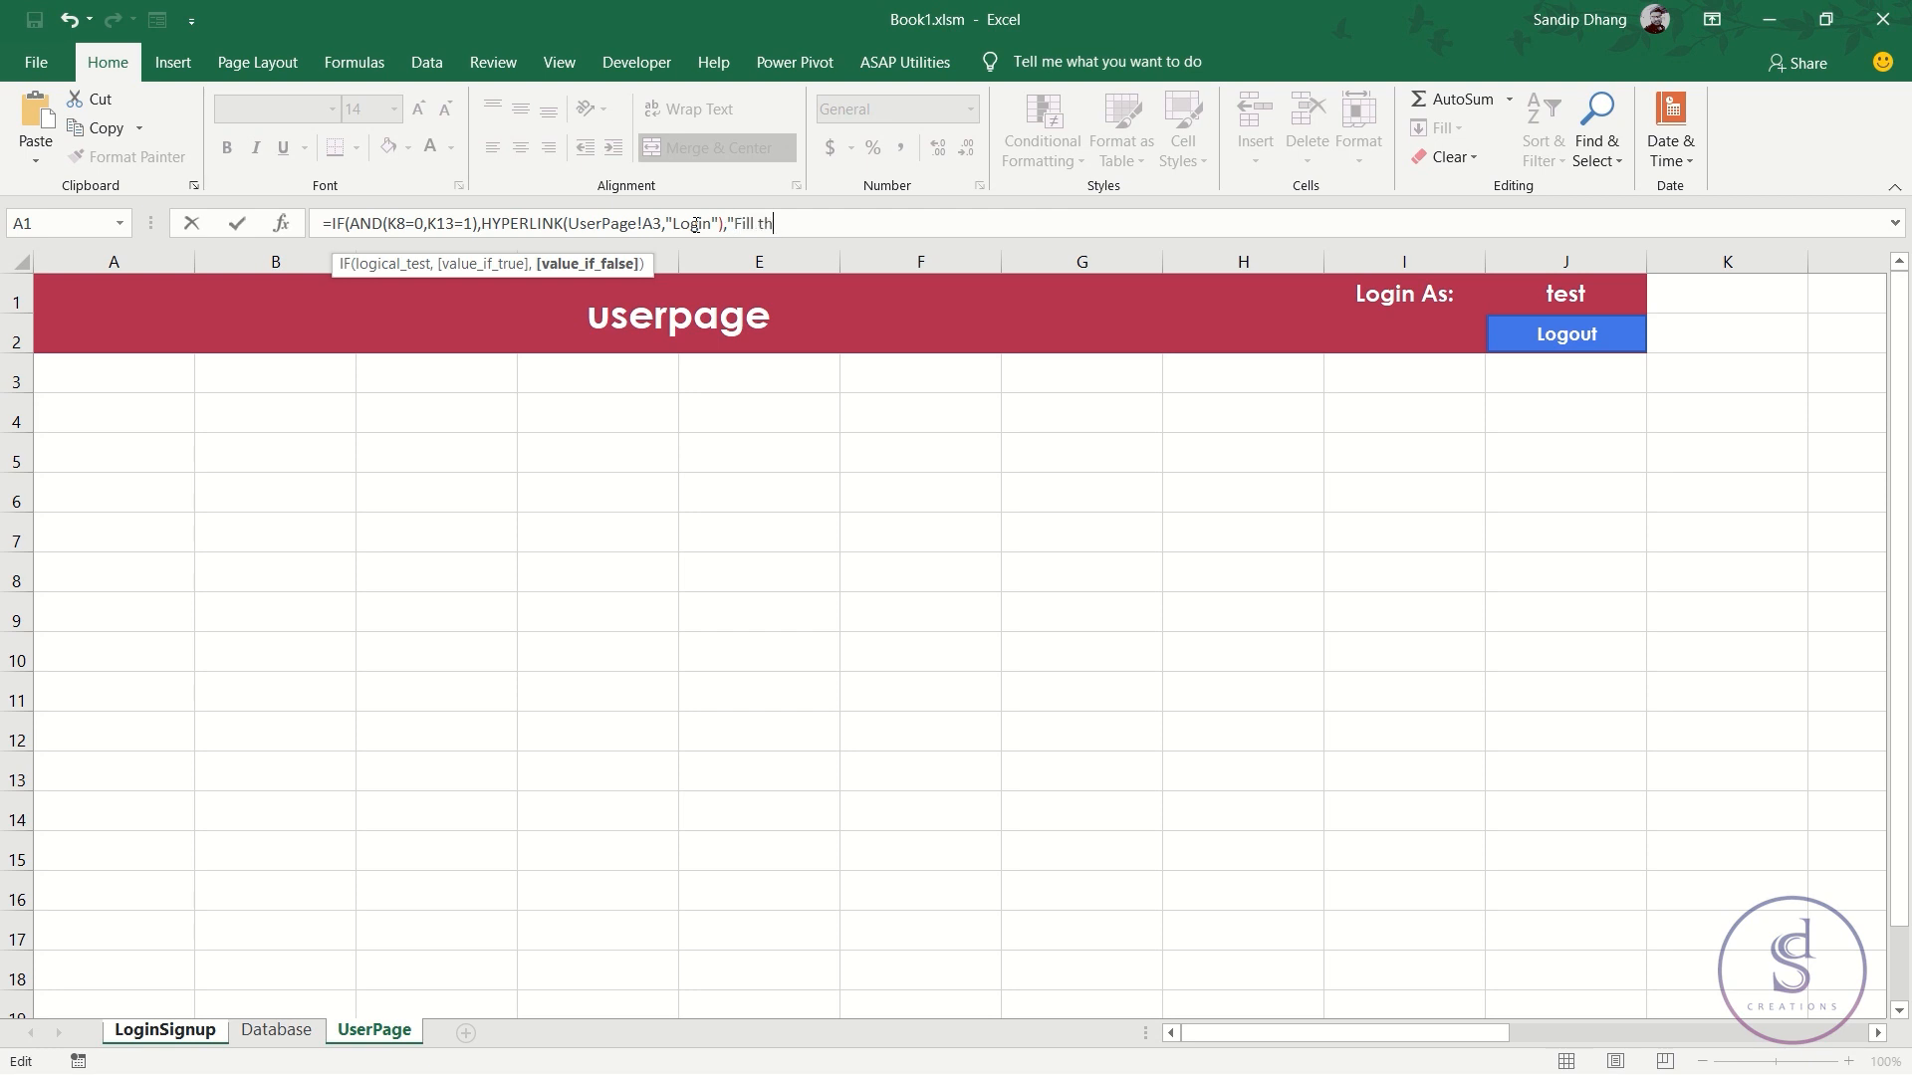
pyautogui.write('etails correctly")')
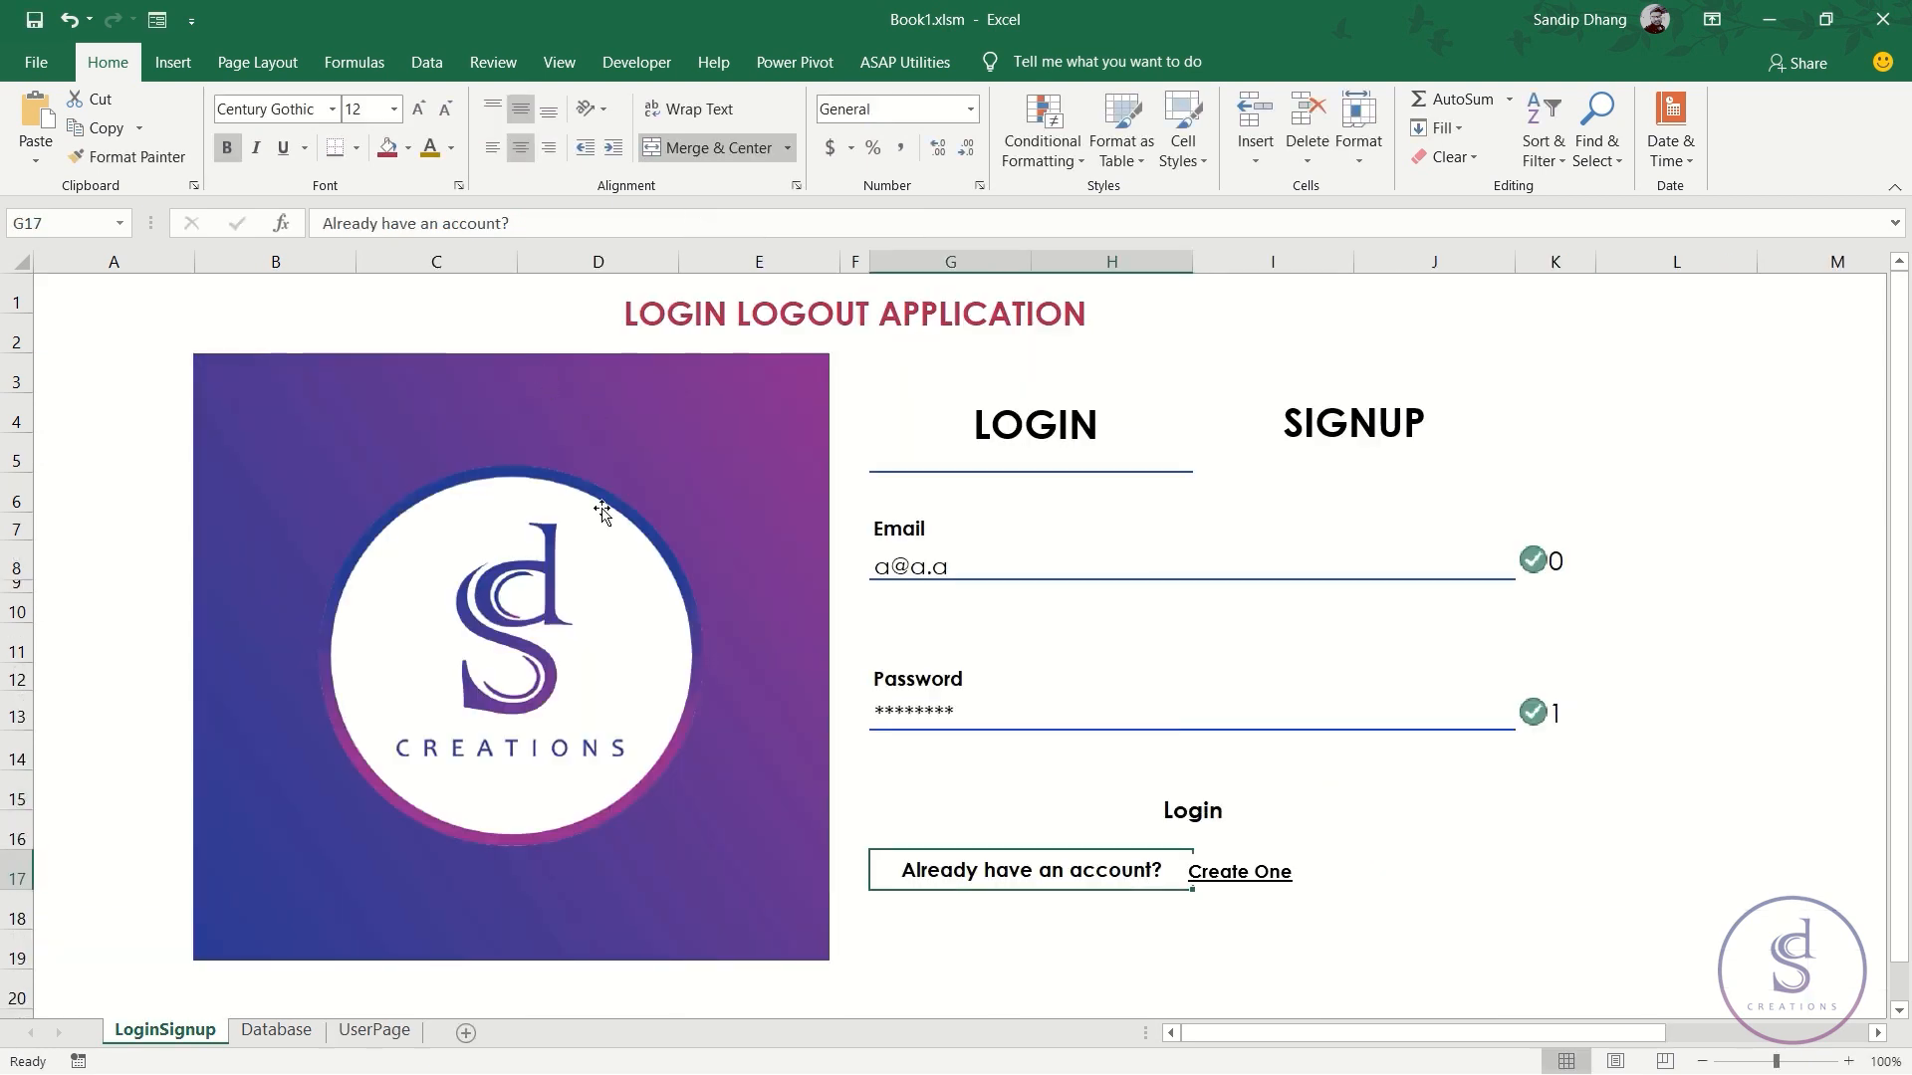
# - Enter a wrong password in G13, try the message link, and dismiss the error
pyautogui.click(1008, 713)
pyautogui.write('asas')
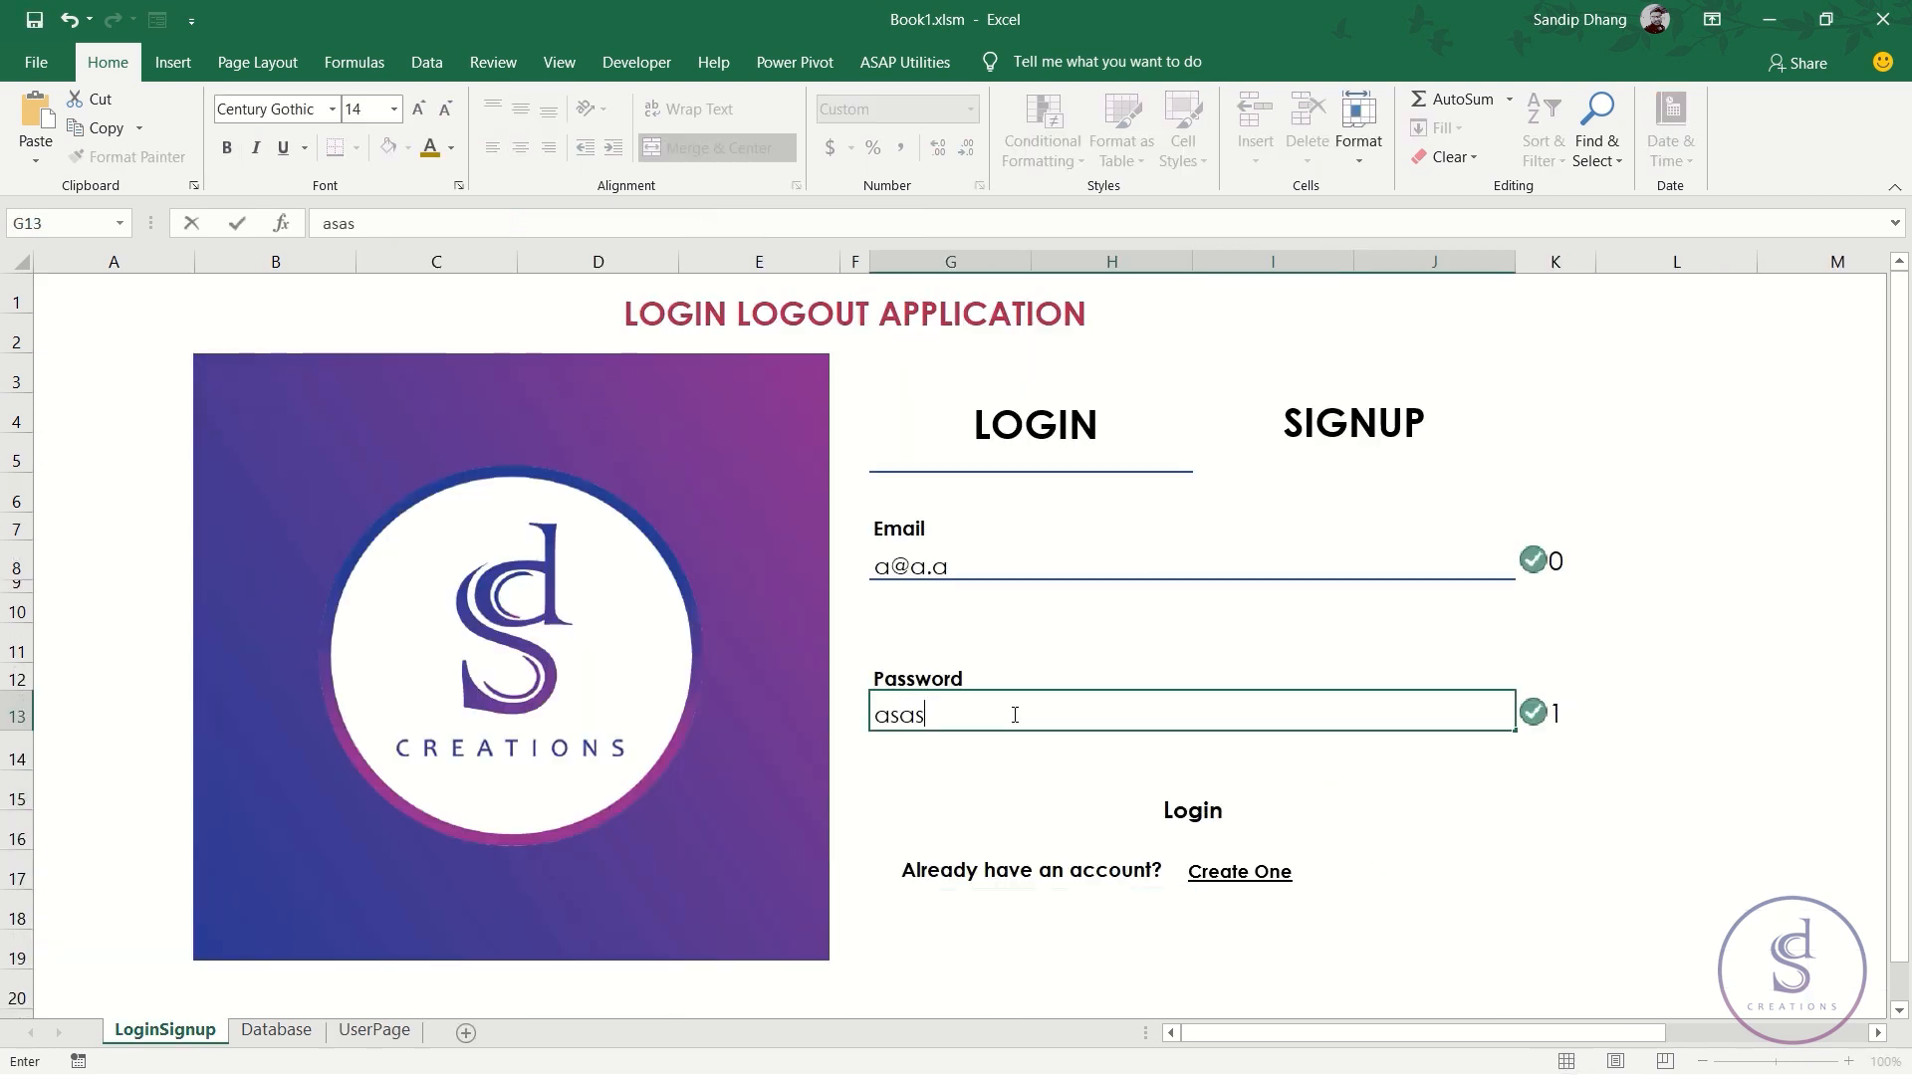
pyautogui.press('Return')
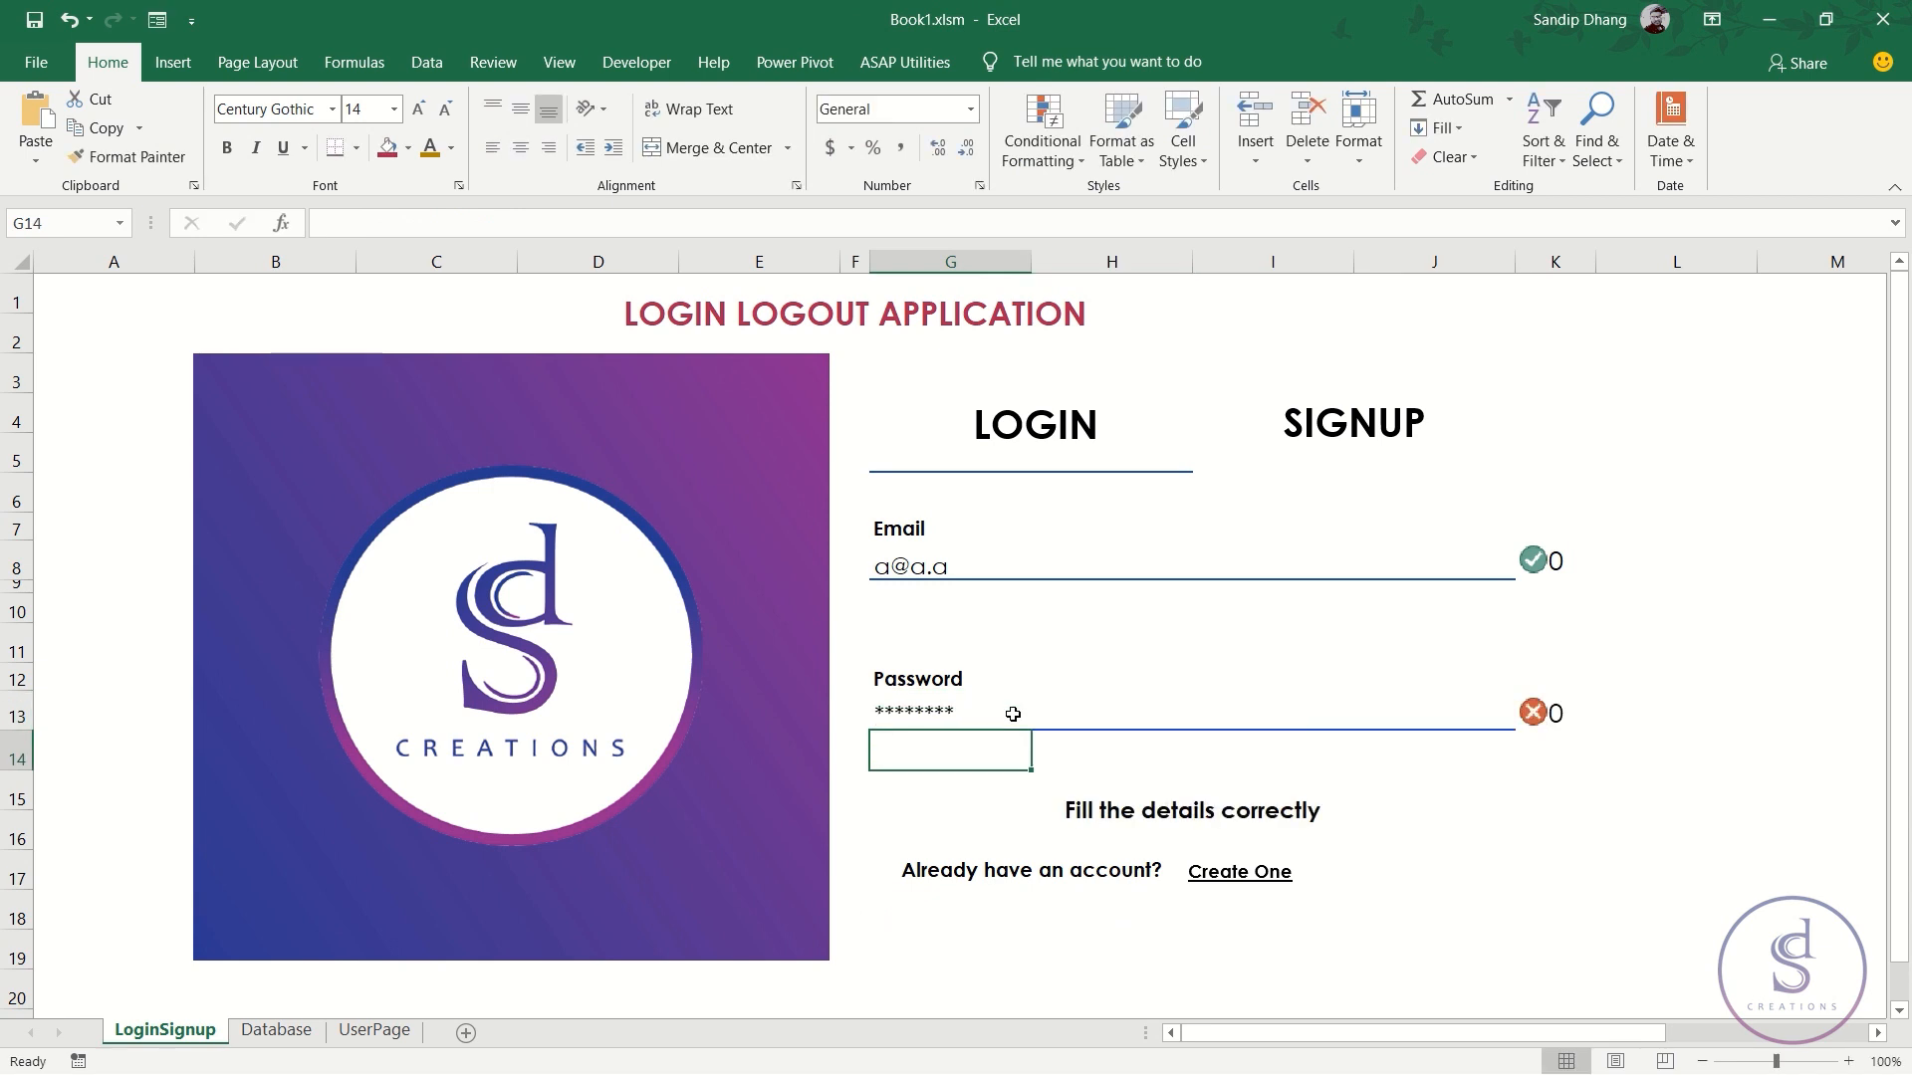
pyautogui.click(1225, 827)
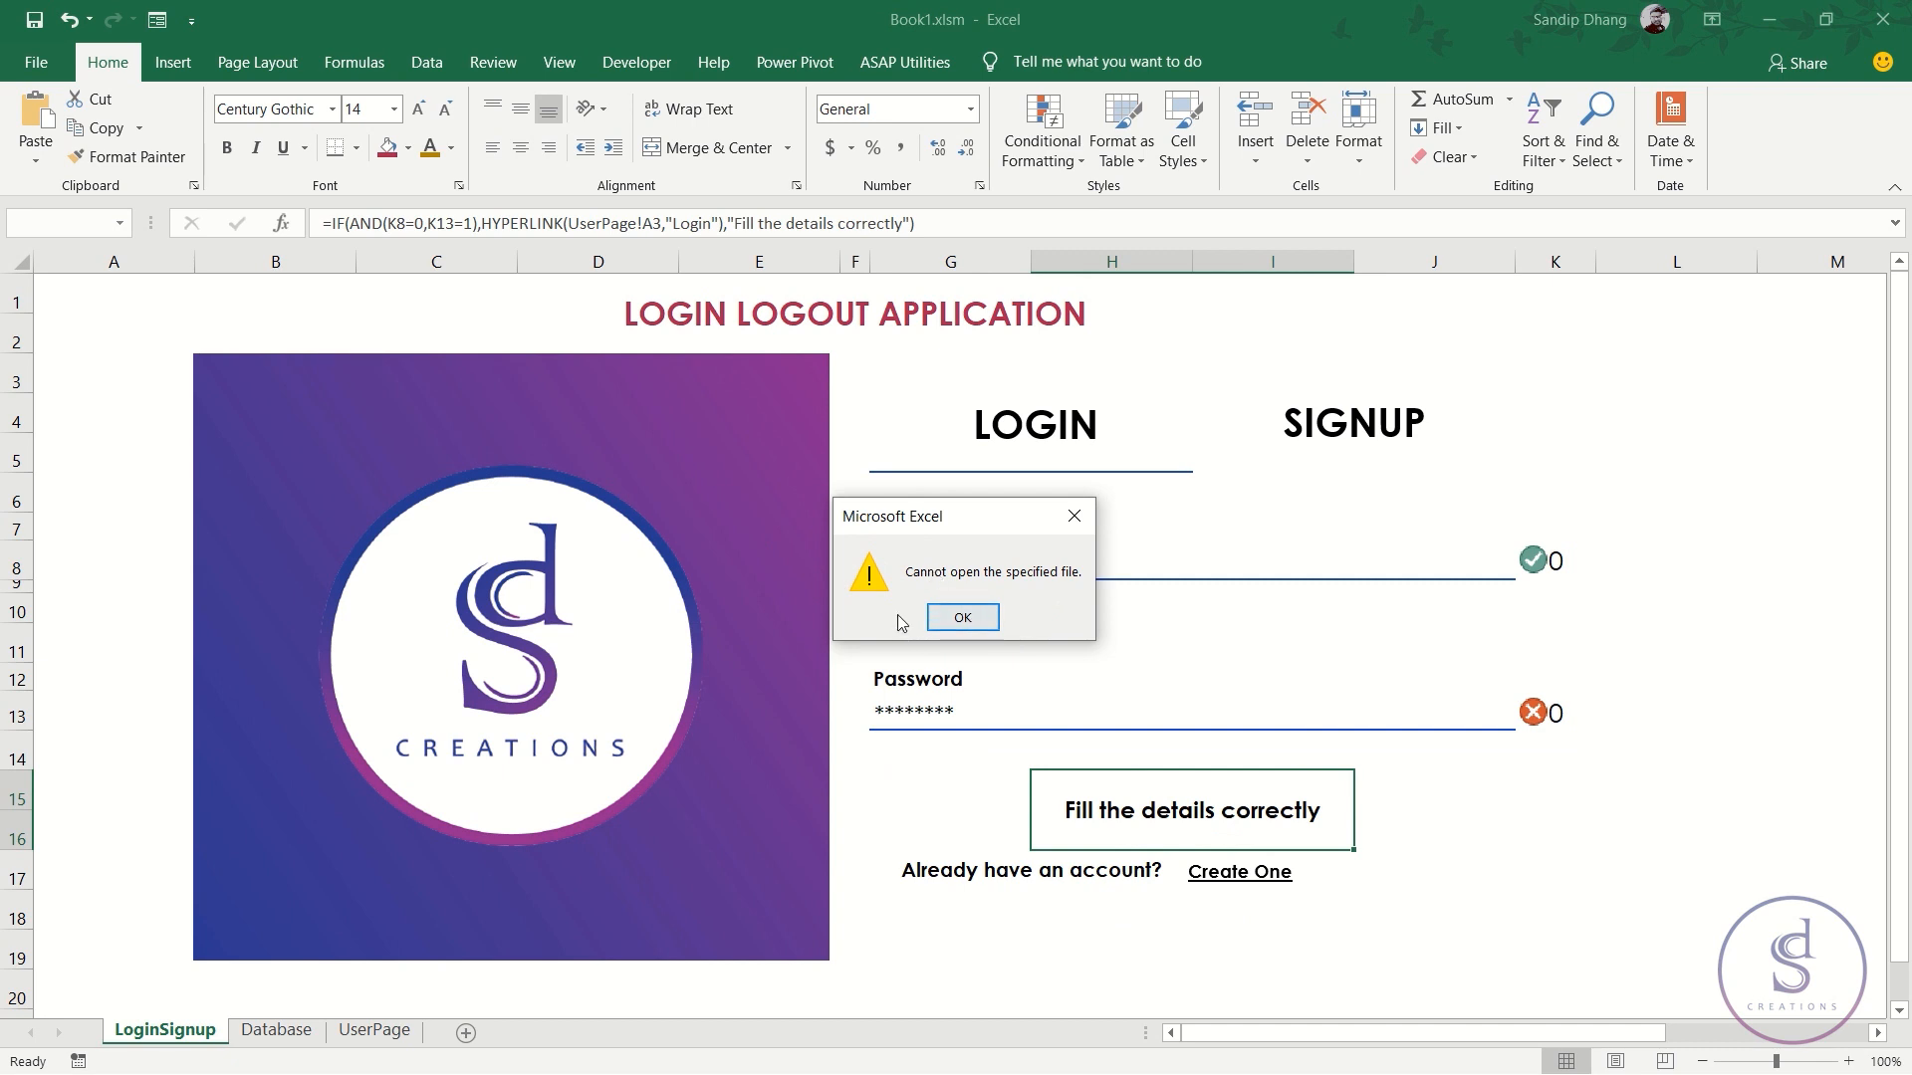
pyautogui.click(962, 618)
# - Re-enter the valid test password so H15 shows the Login link
pyautogui.click(963, 722)
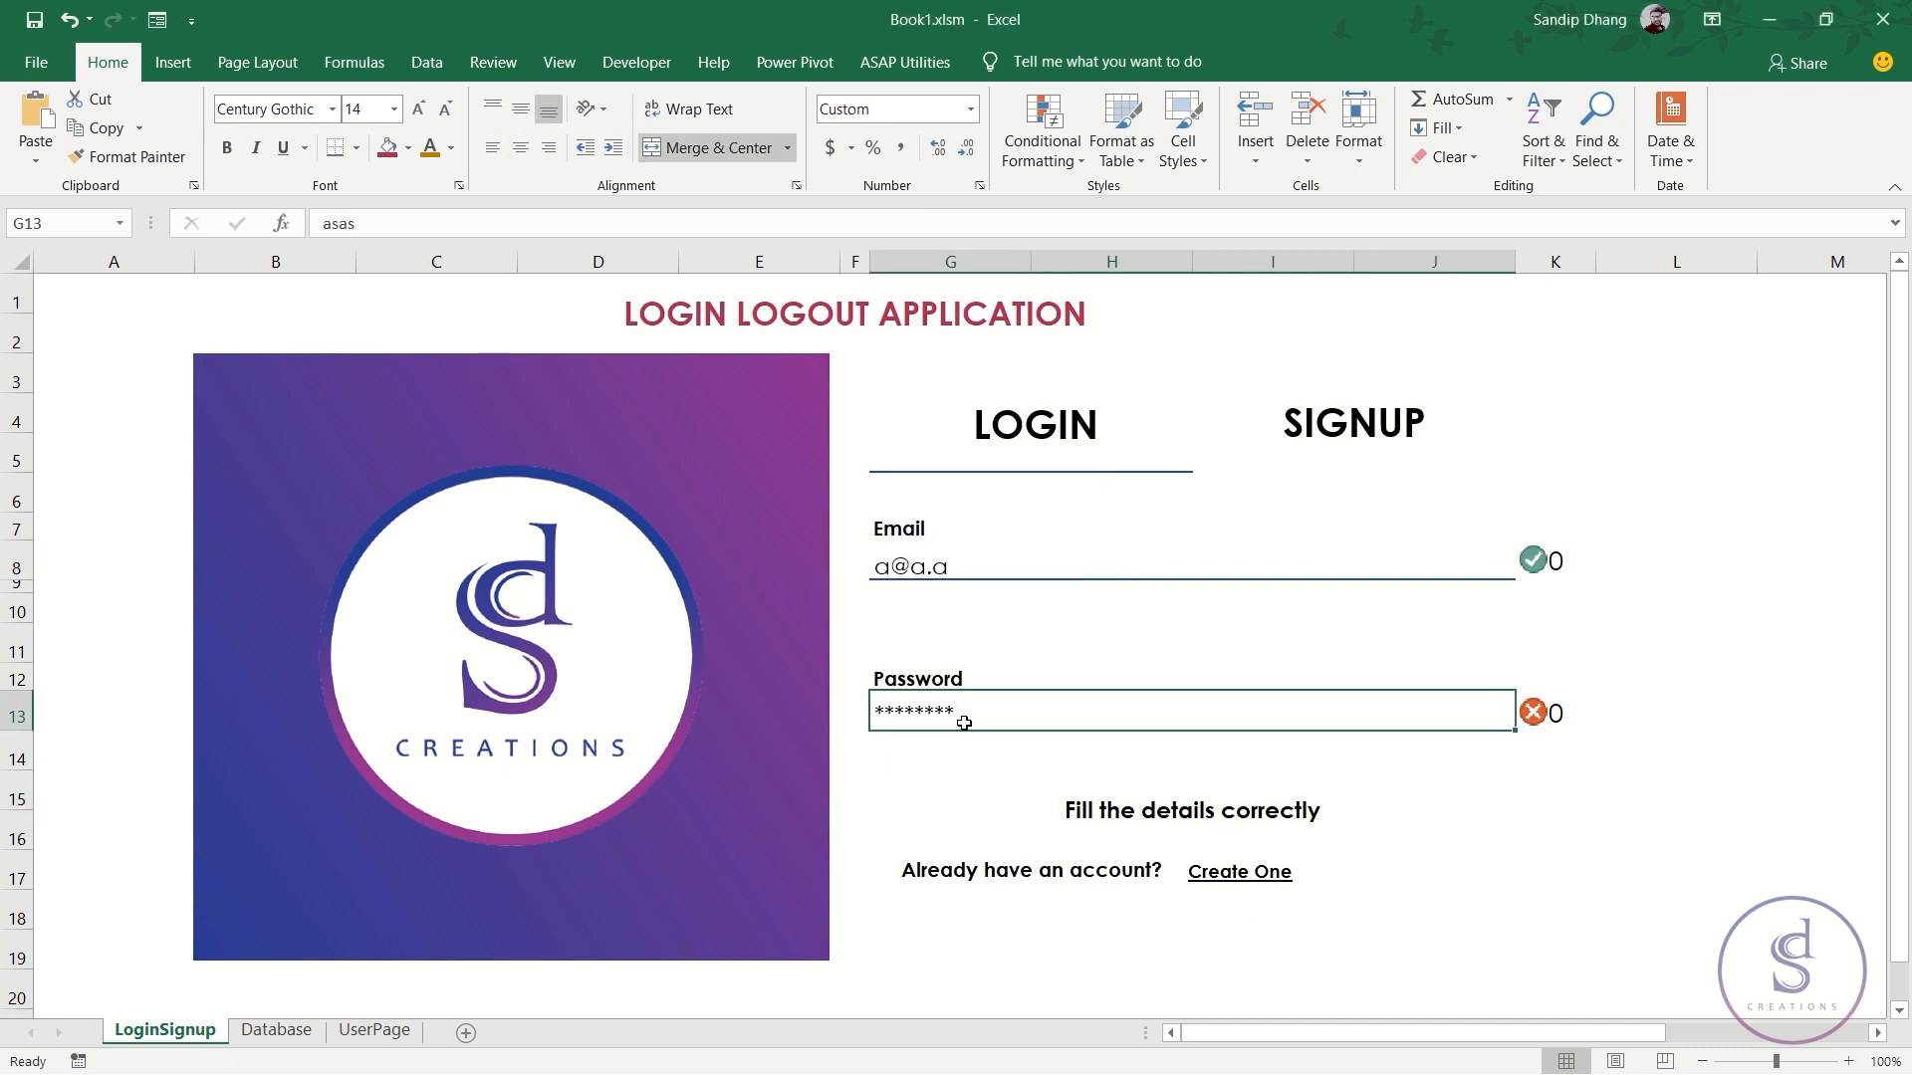
pyautogui.write('test')
pyautogui.press('Return')
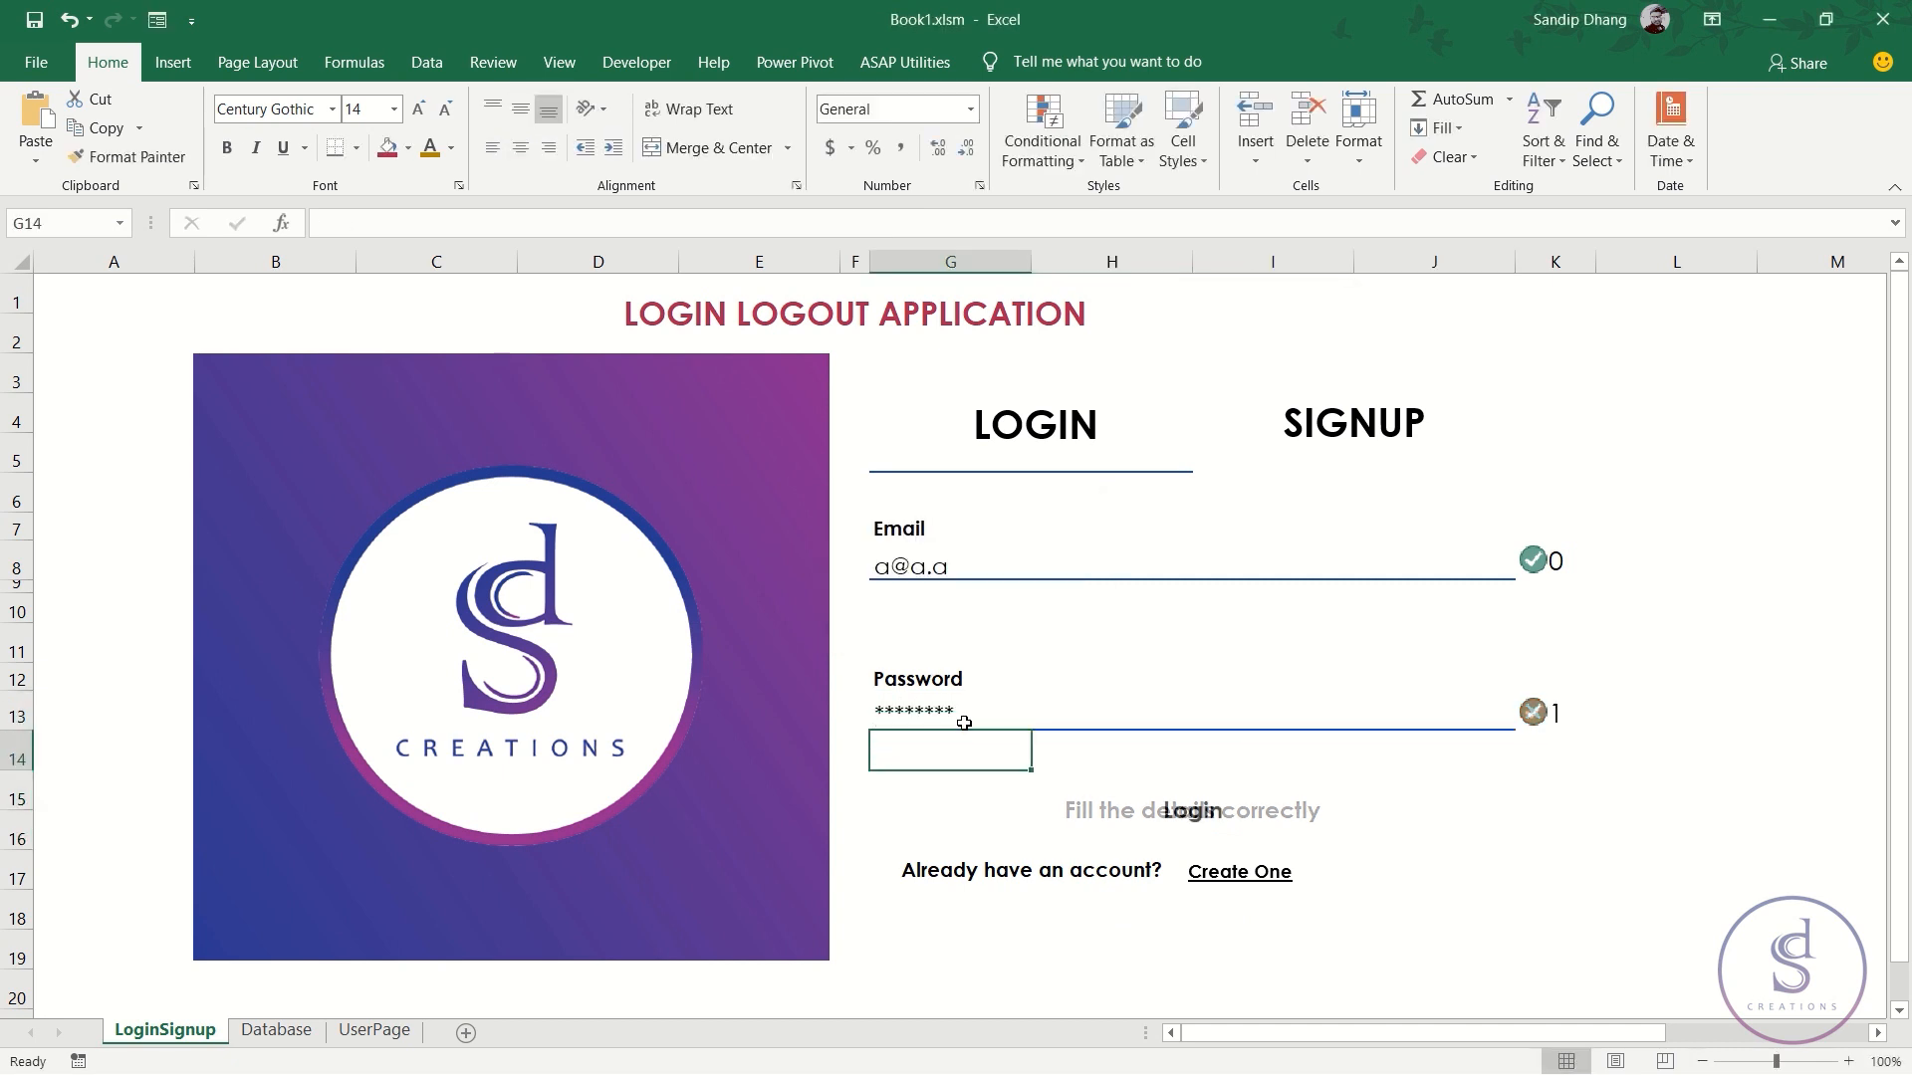
pyautogui.click(1188, 818)
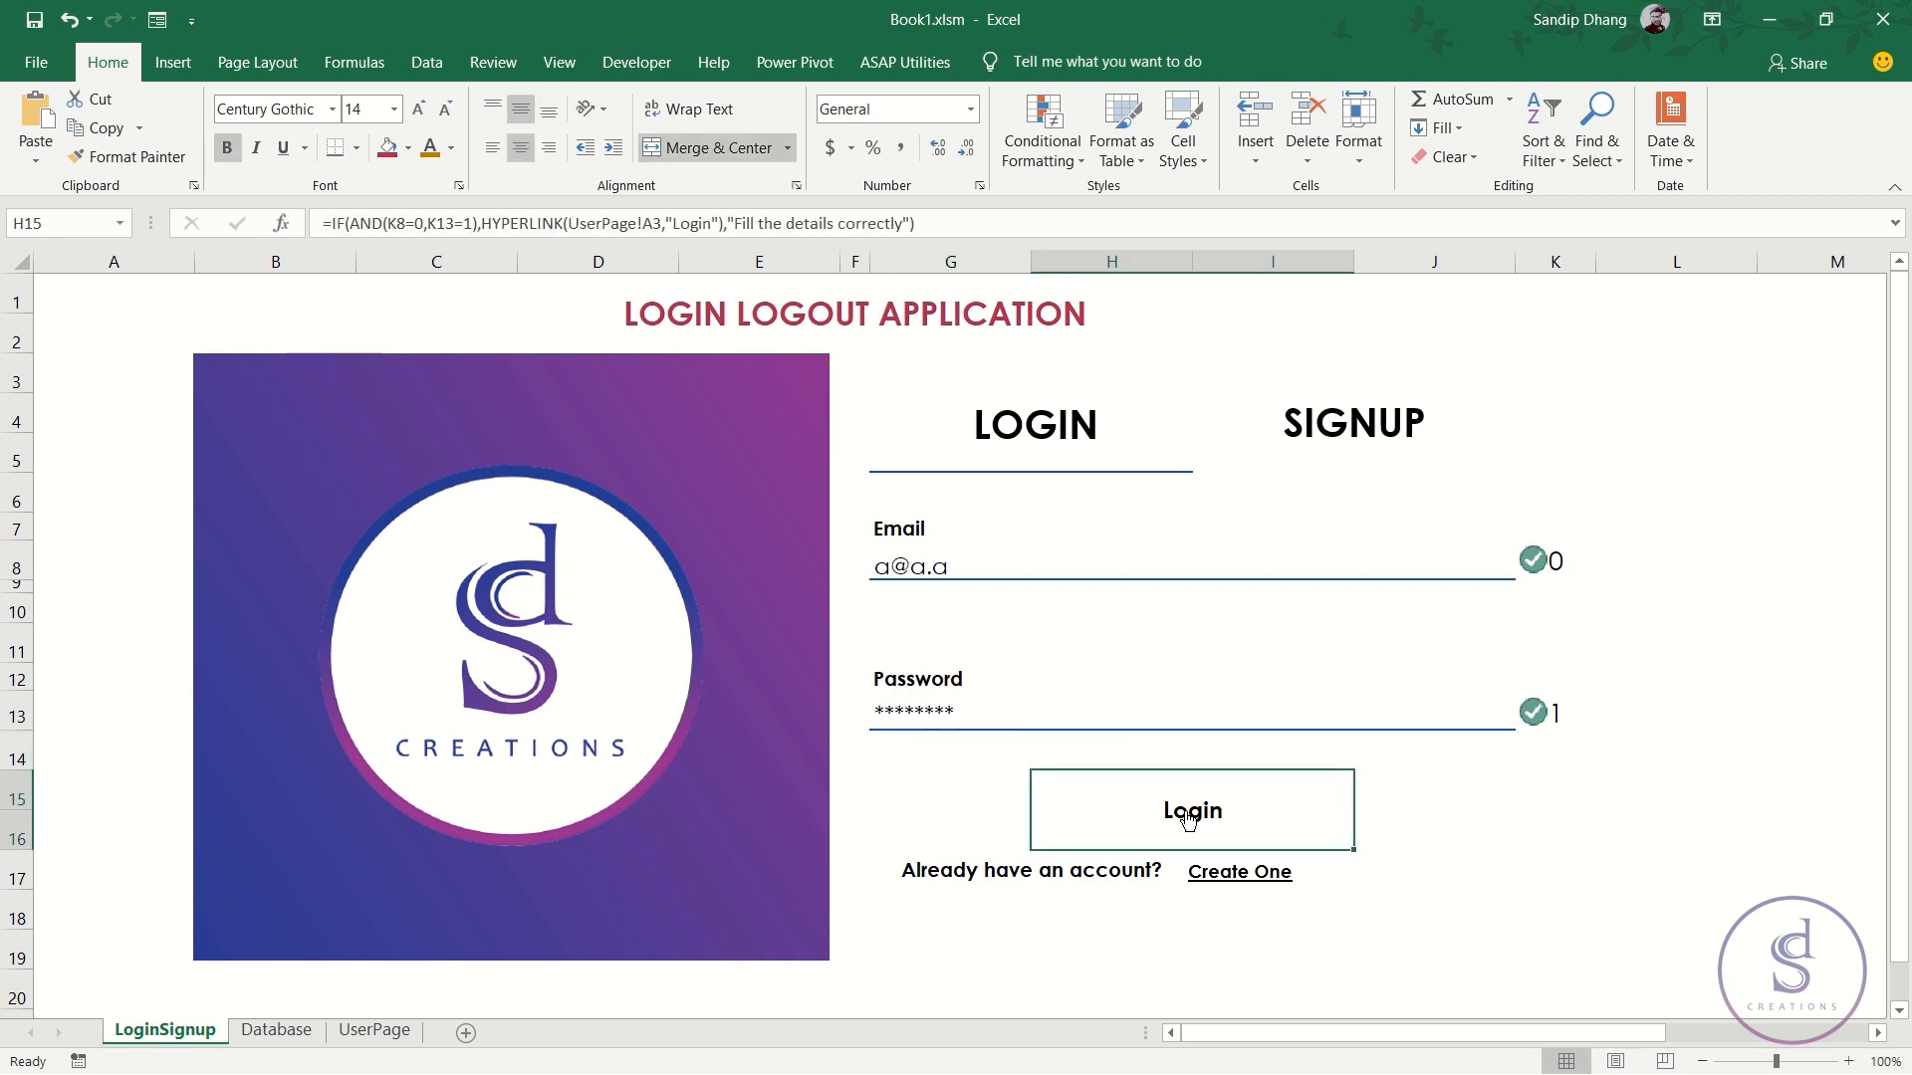
# - Change H15's HYPERLINK target to "#"&"UserPage!A3"
pyautogui.doubleClick(1205, 813)
pyautogui.press('Escape')
pyautogui.doubleClick(1210, 817)
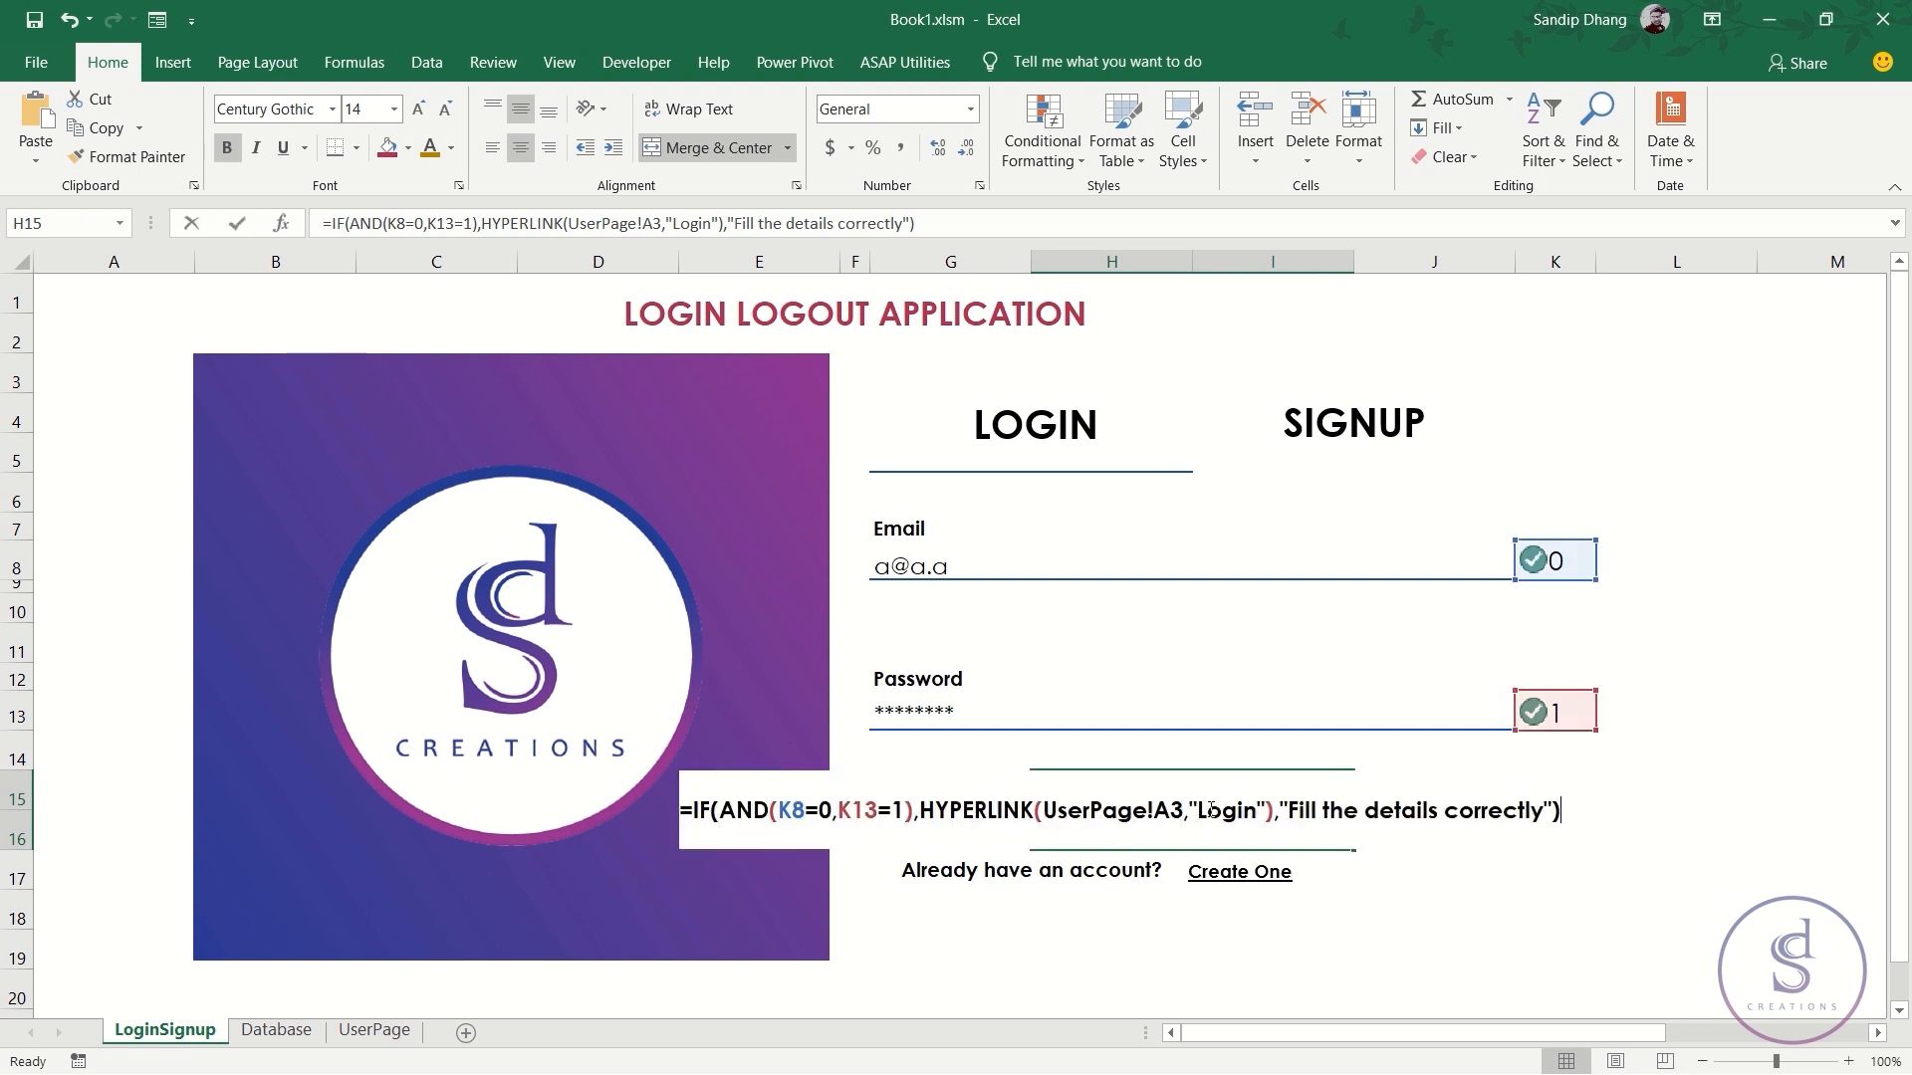
pyautogui.click(1044, 810)
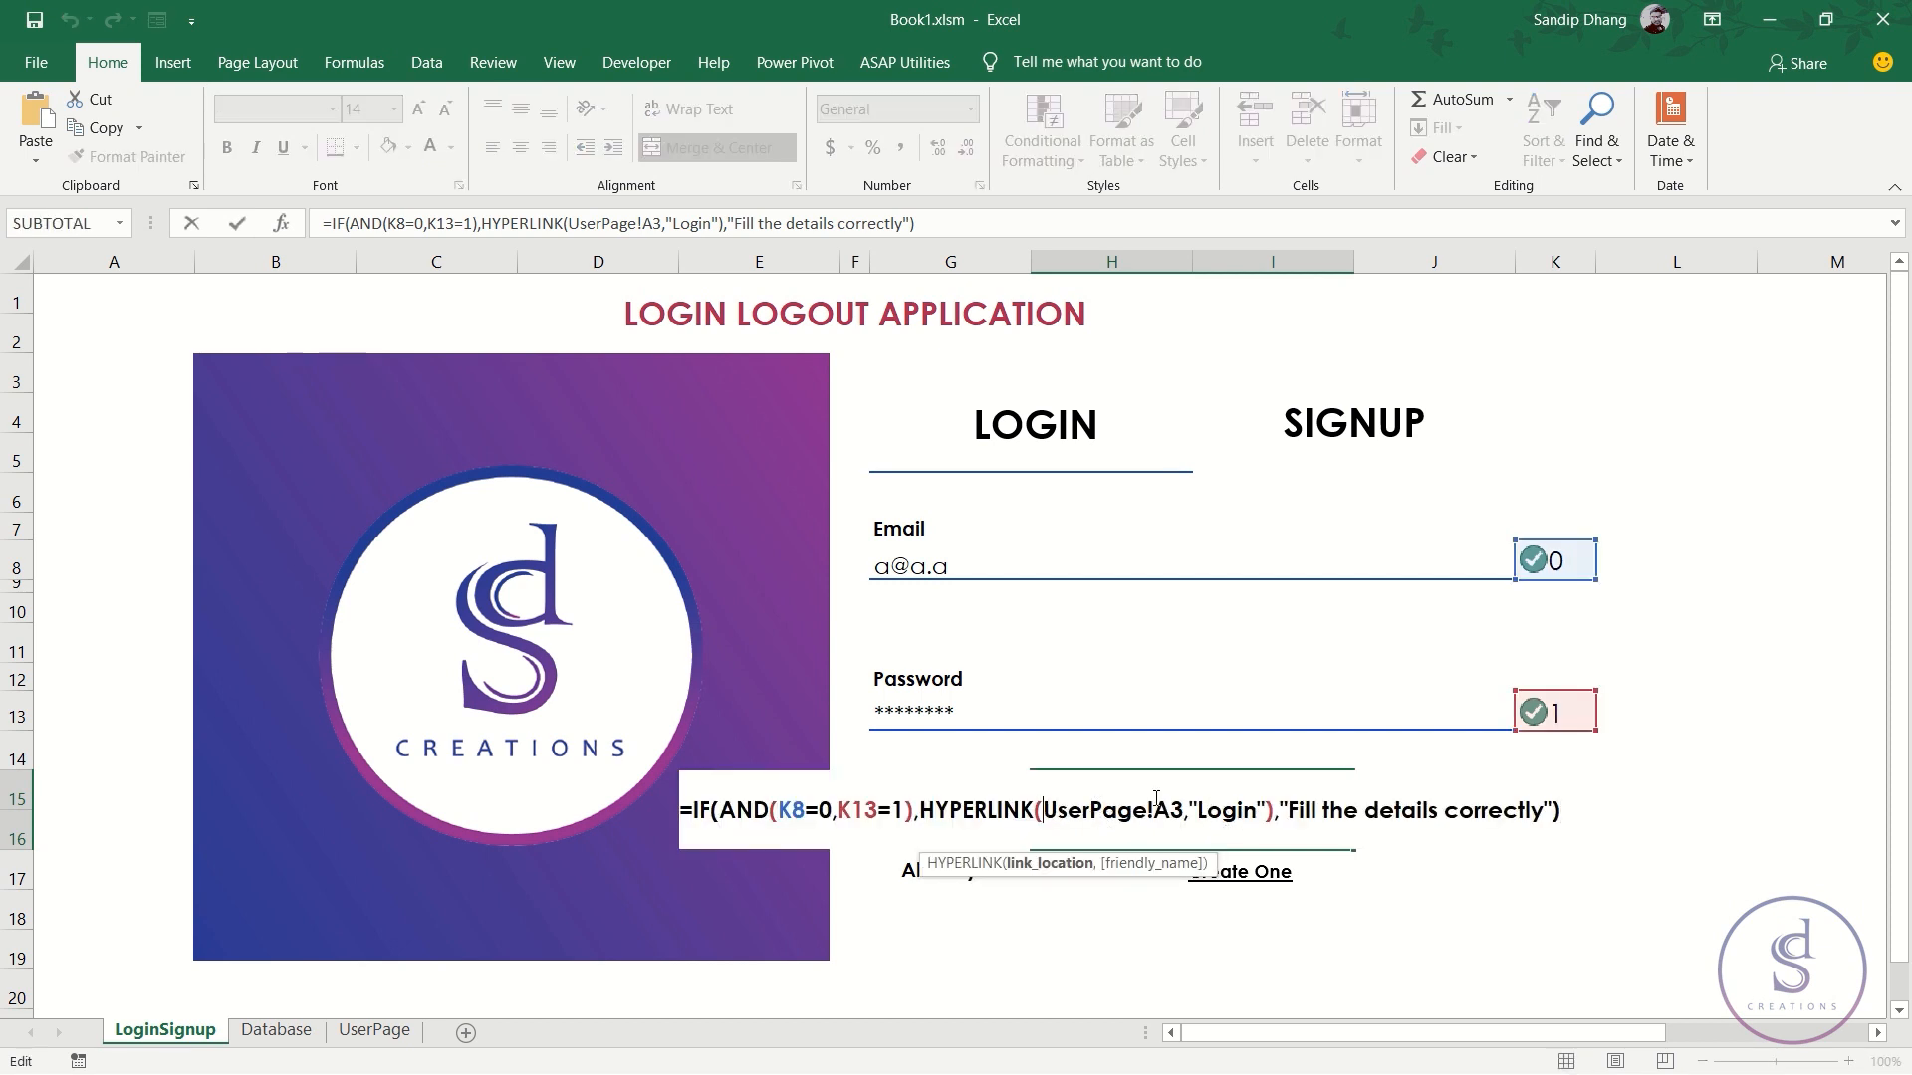
pyautogui.write('"#"')
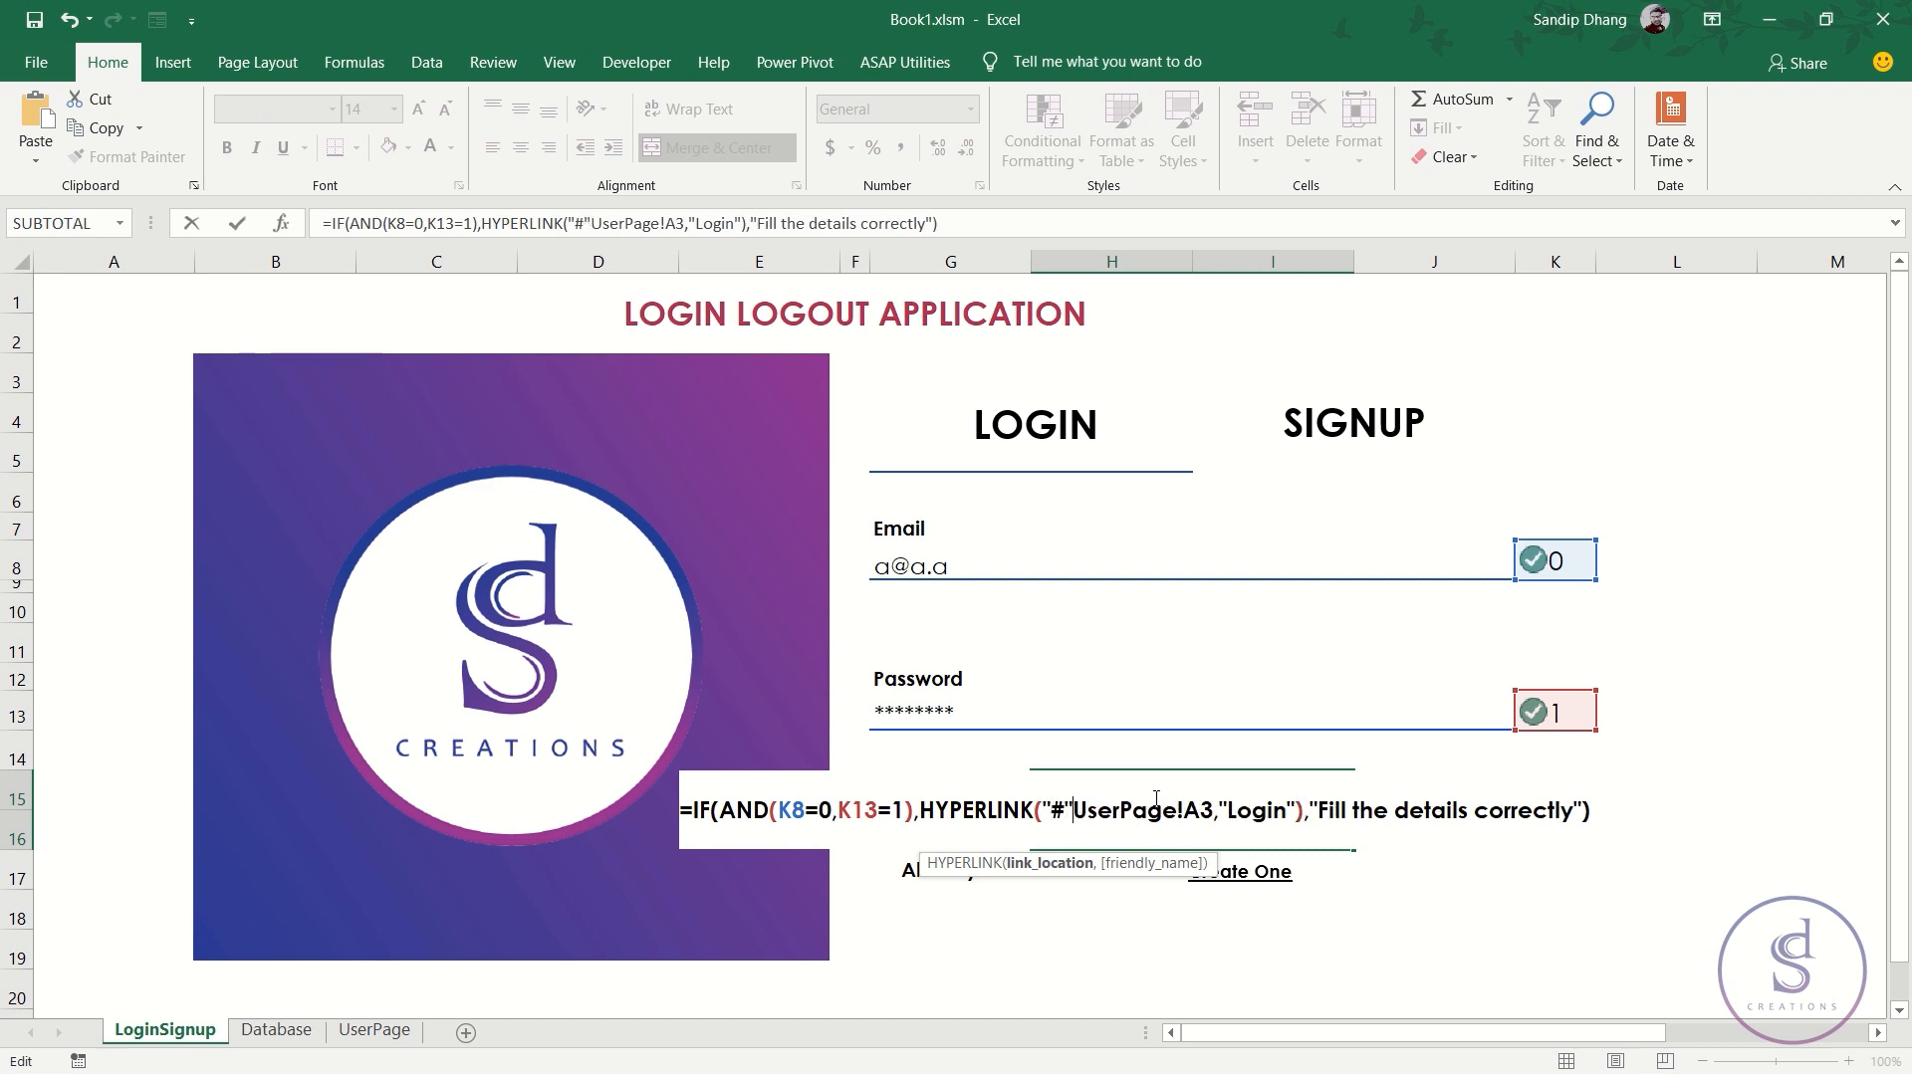
pyautogui.write('&')
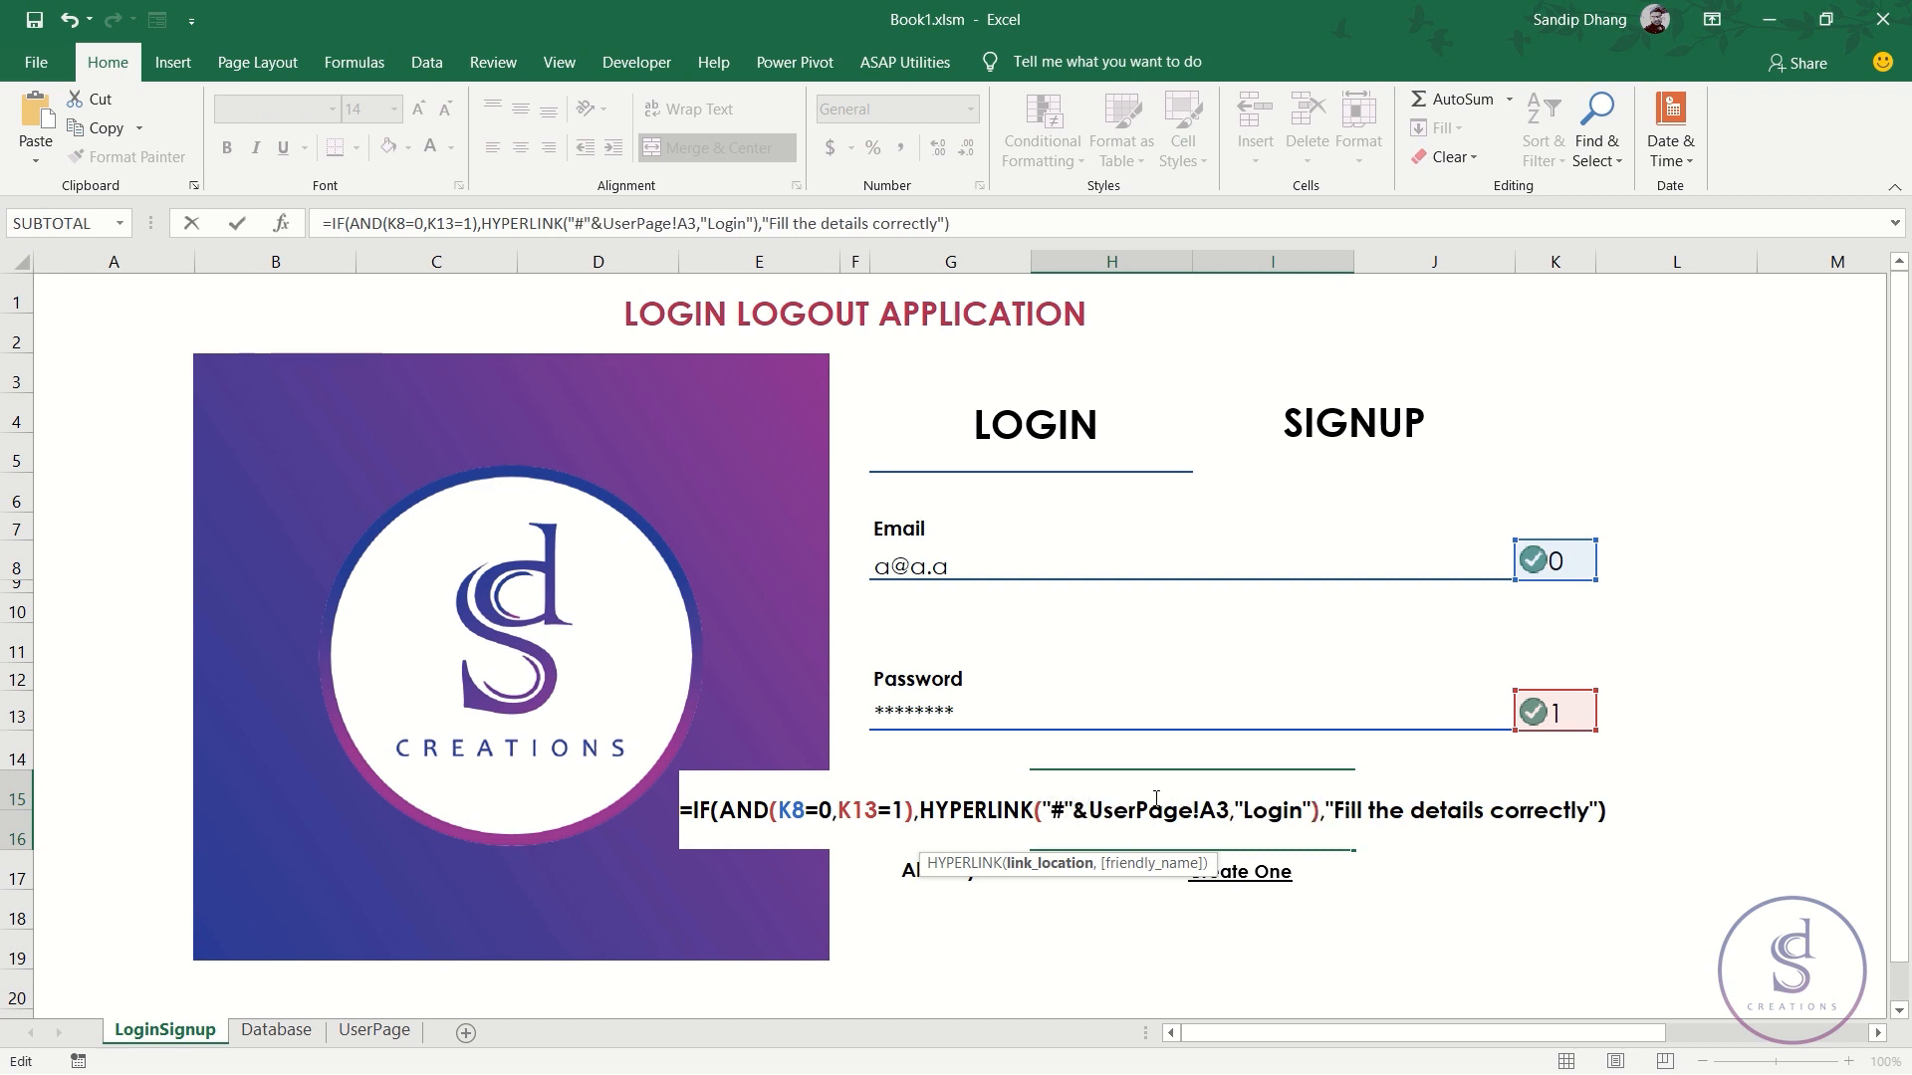
pyautogui.write('"')
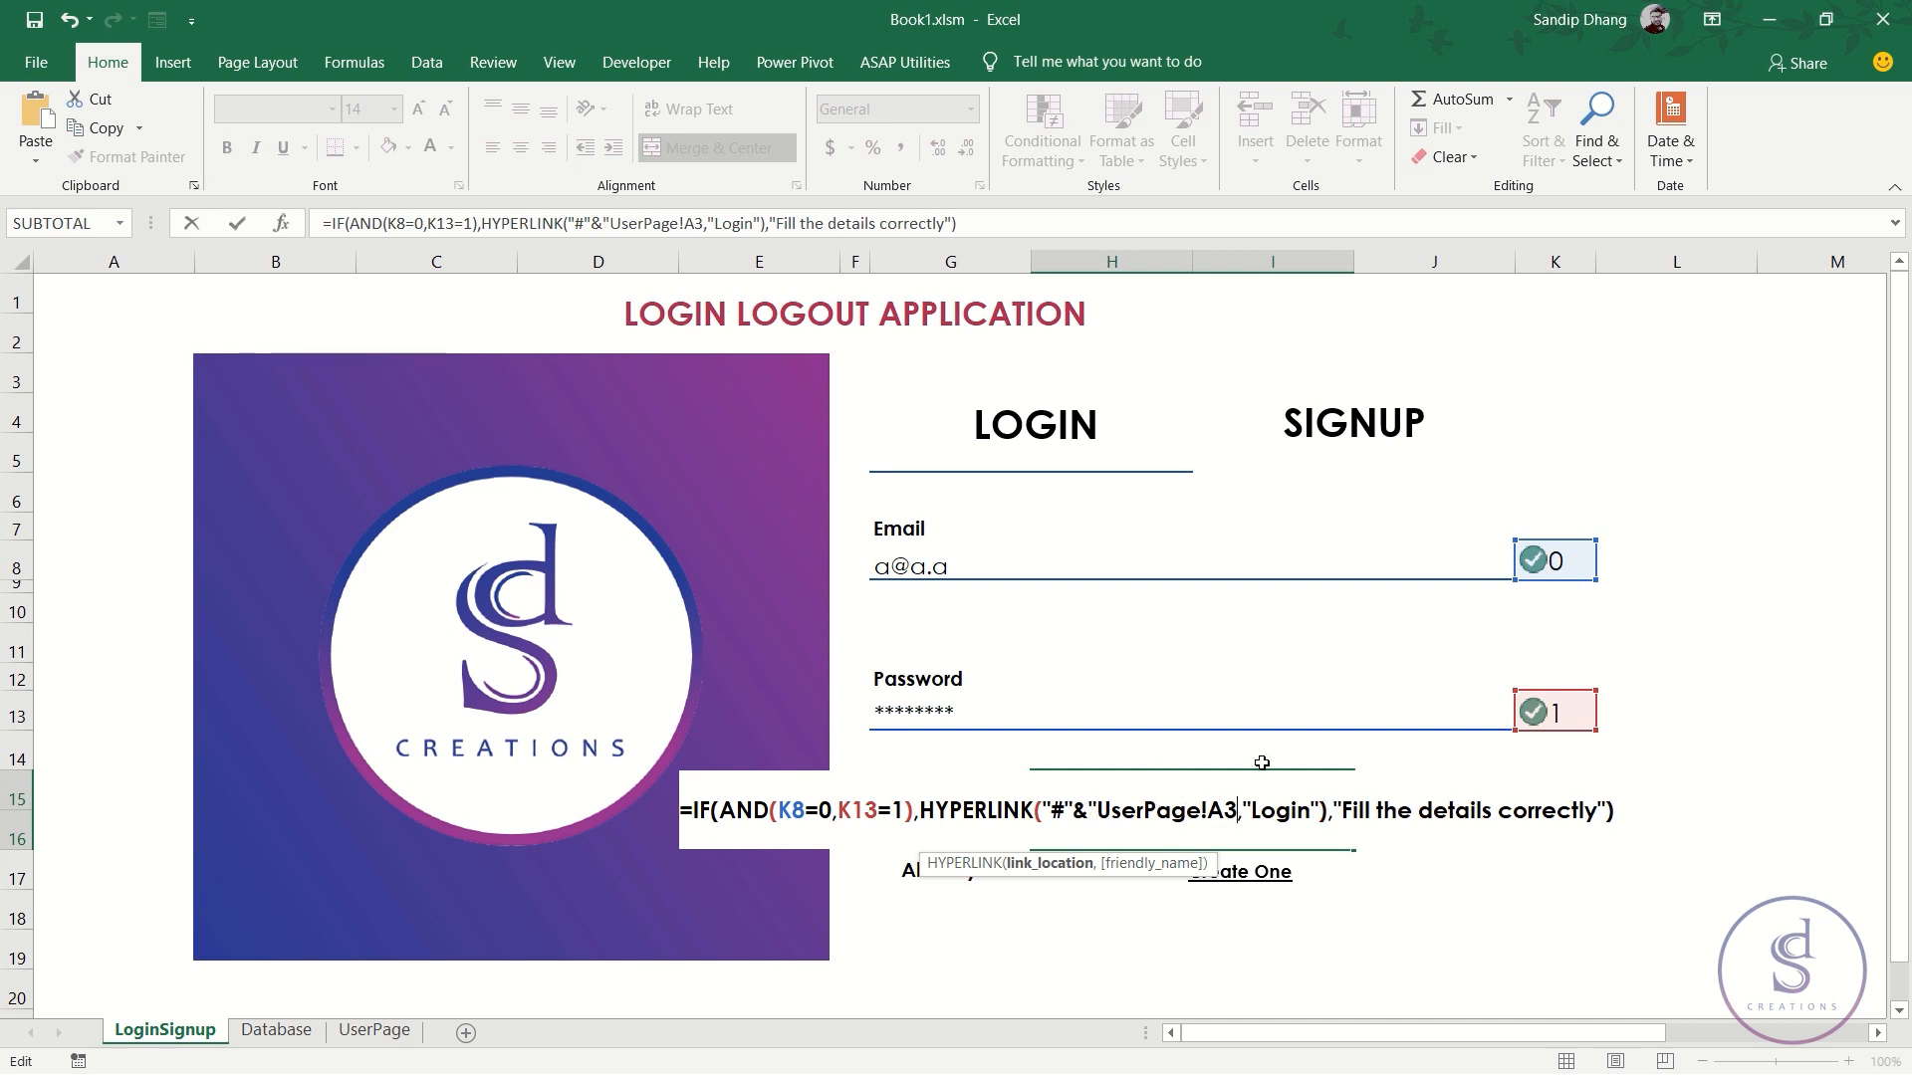
pyautogui.write('"')
pyautogui.press('Return')
pyautogui.press('Up')
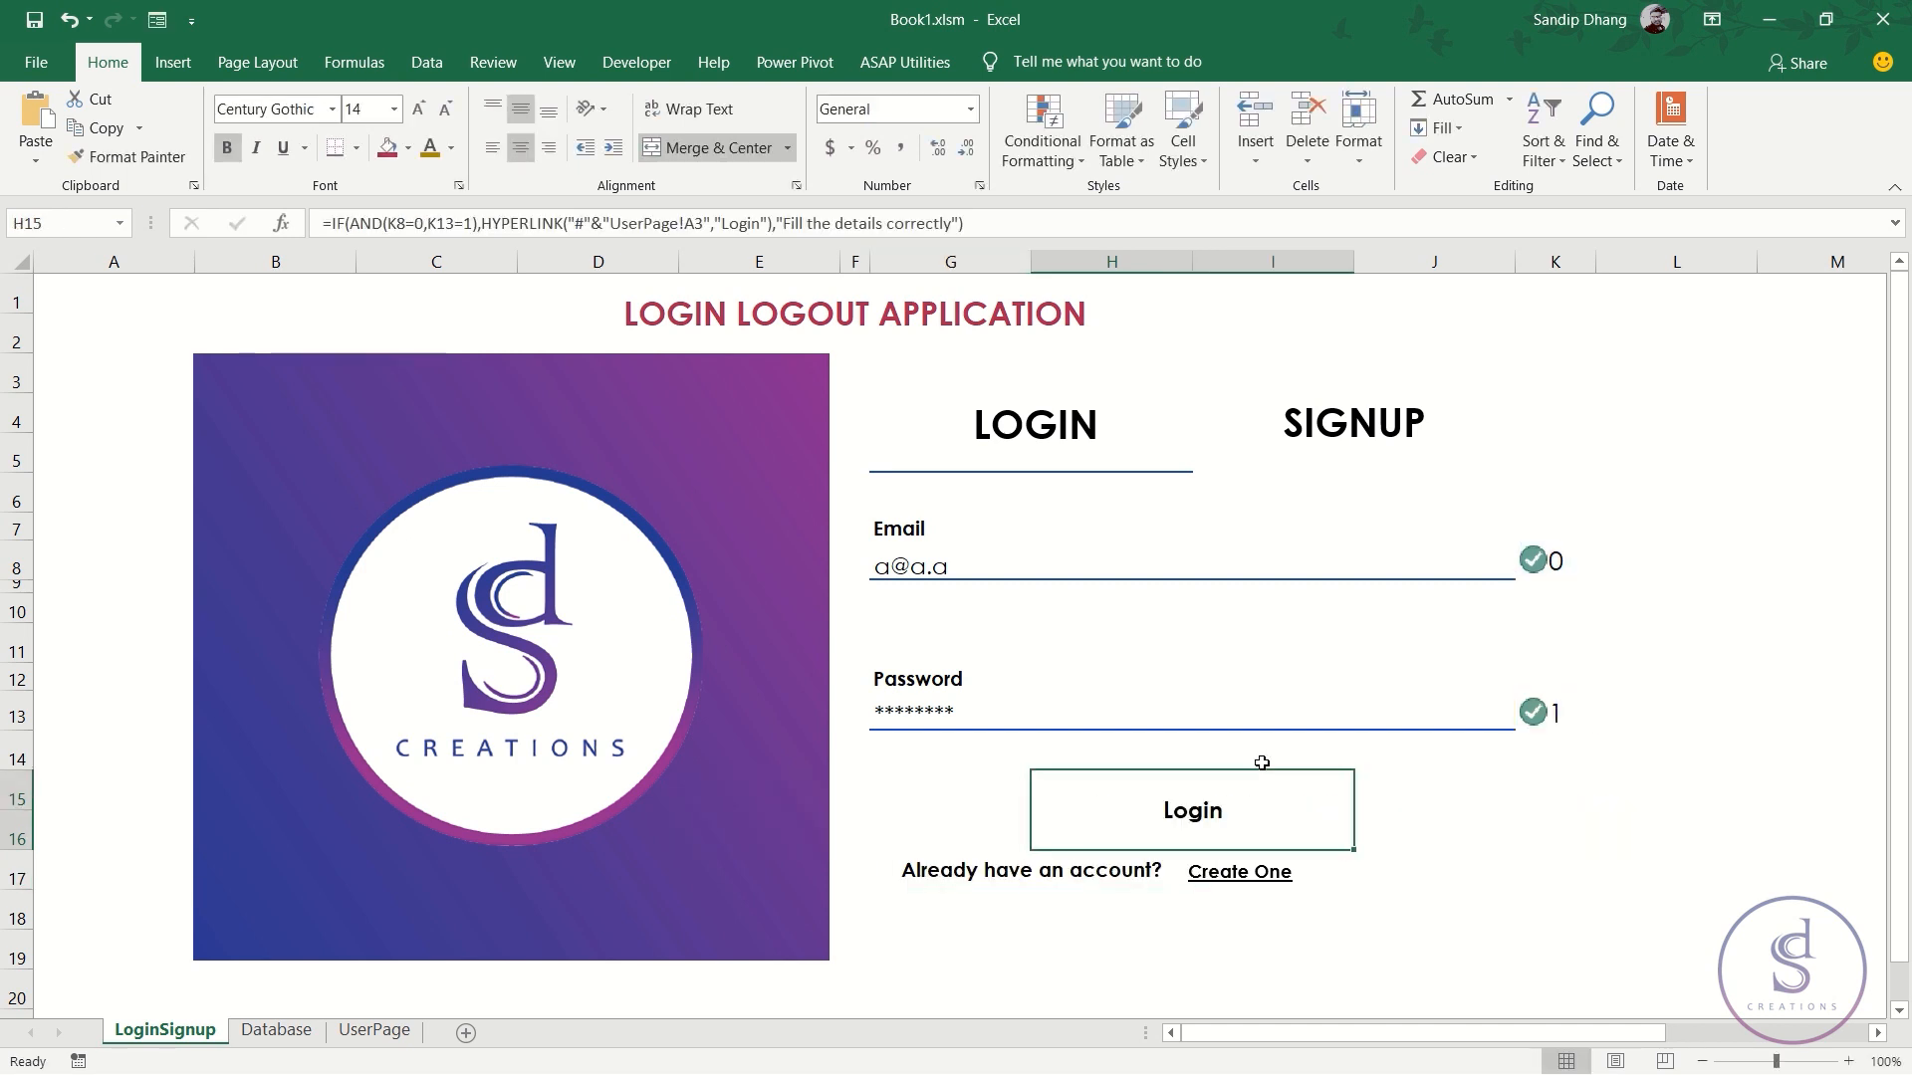
pyautogui.click(1205, 814)
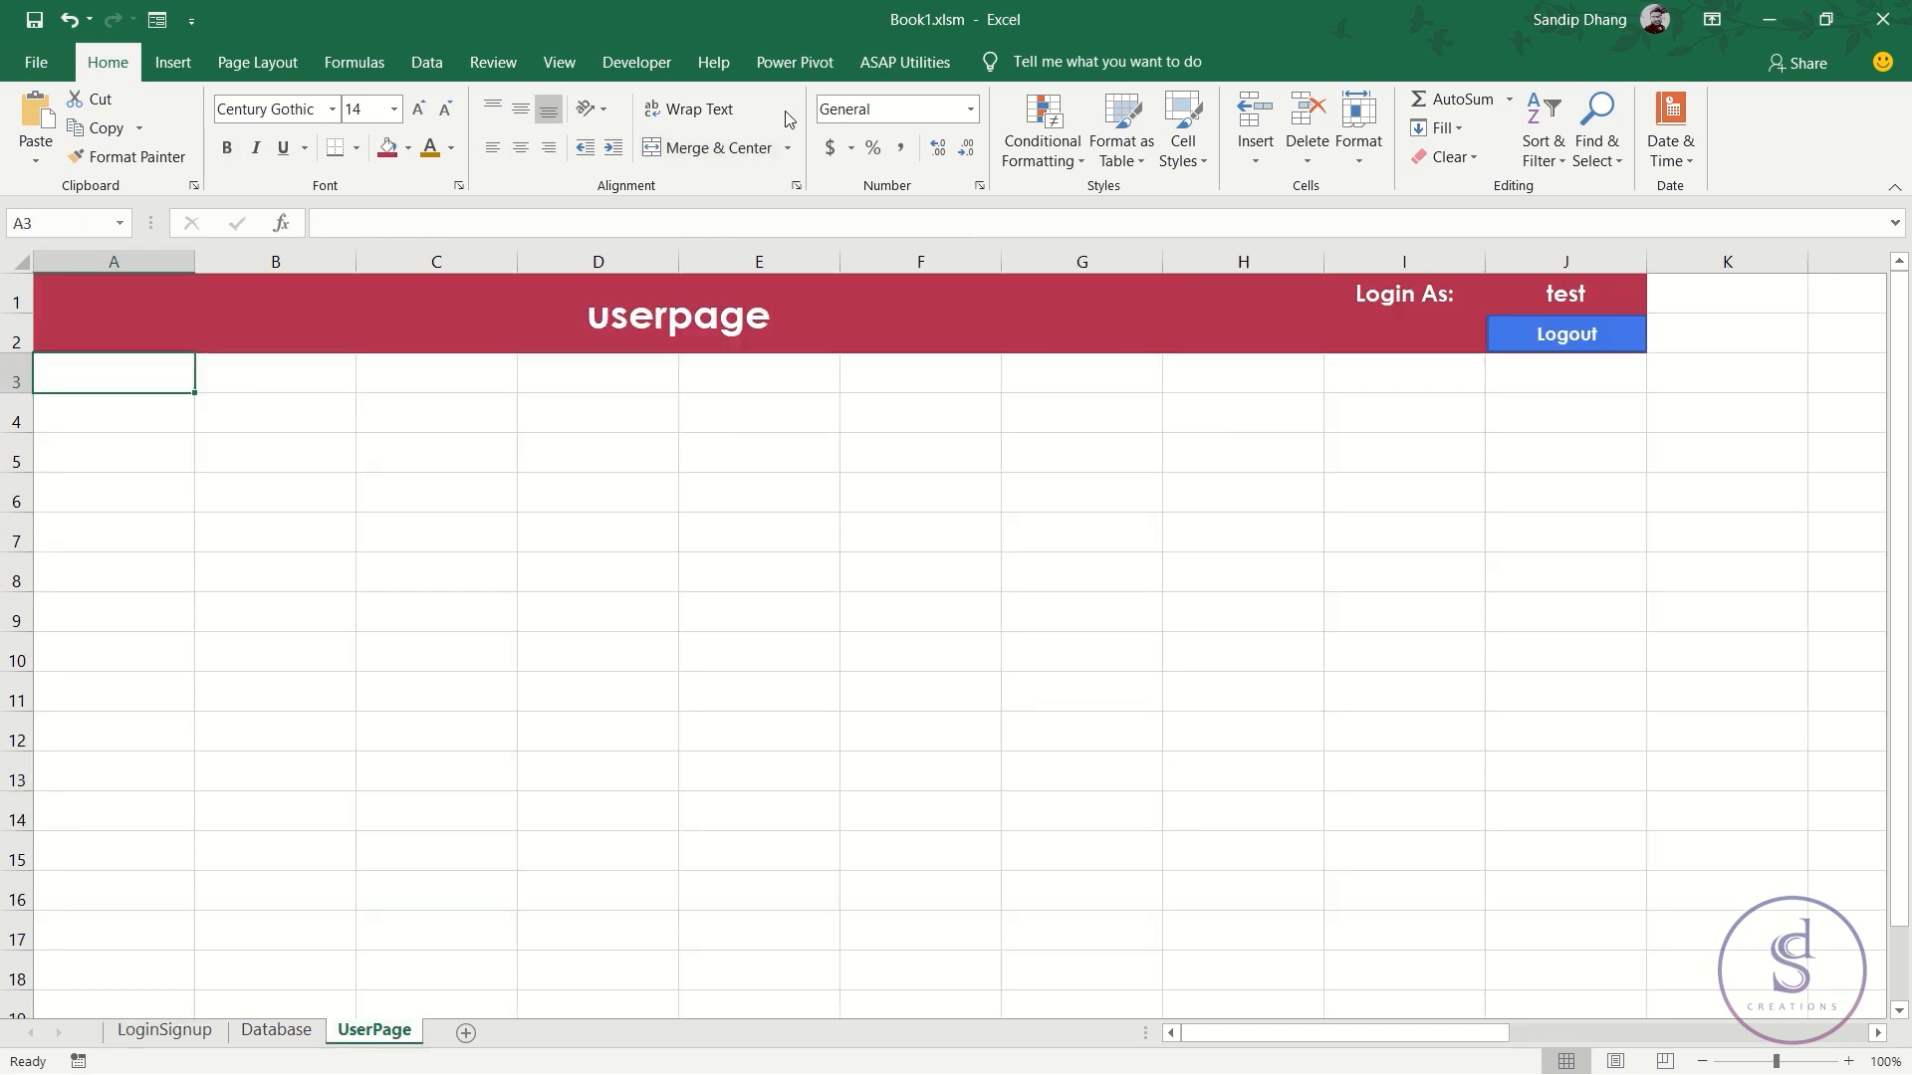
pyautogui.click(188, 1031)
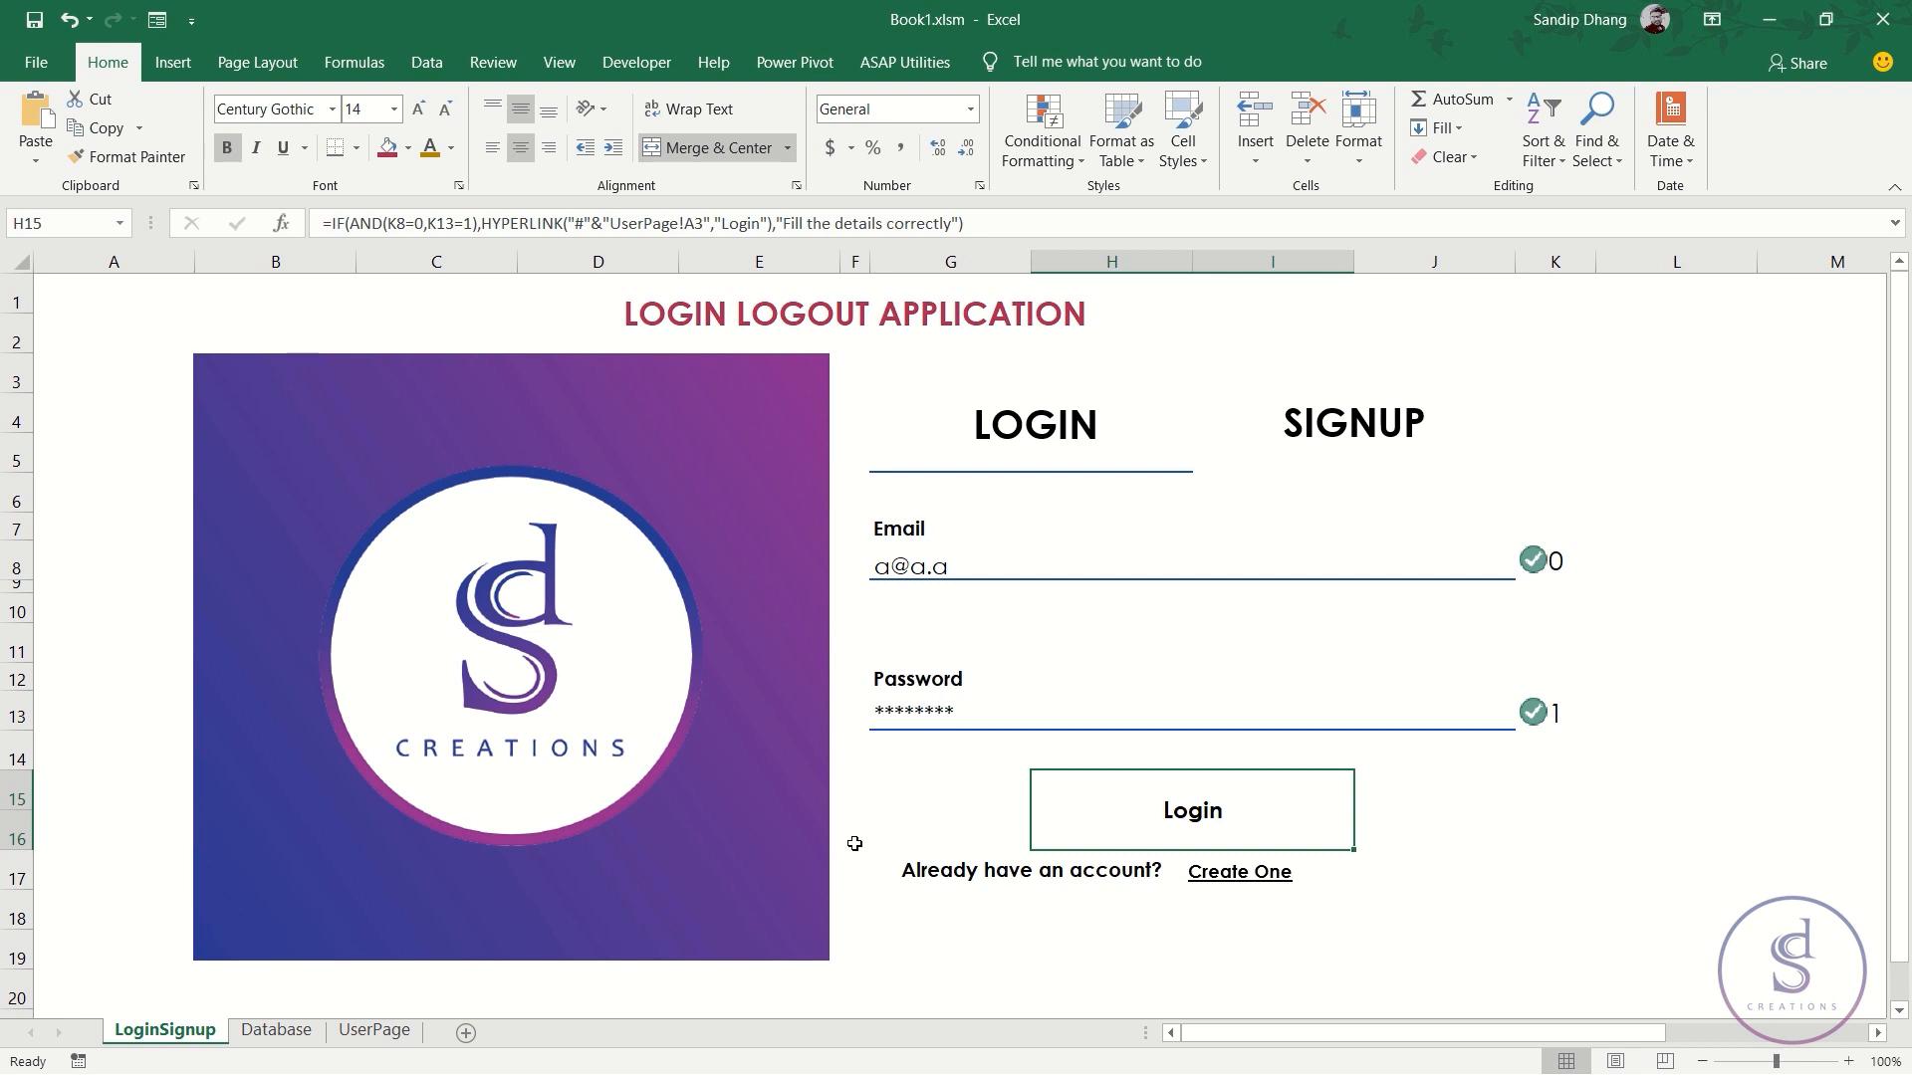
pyautogui.click(393, 1035)
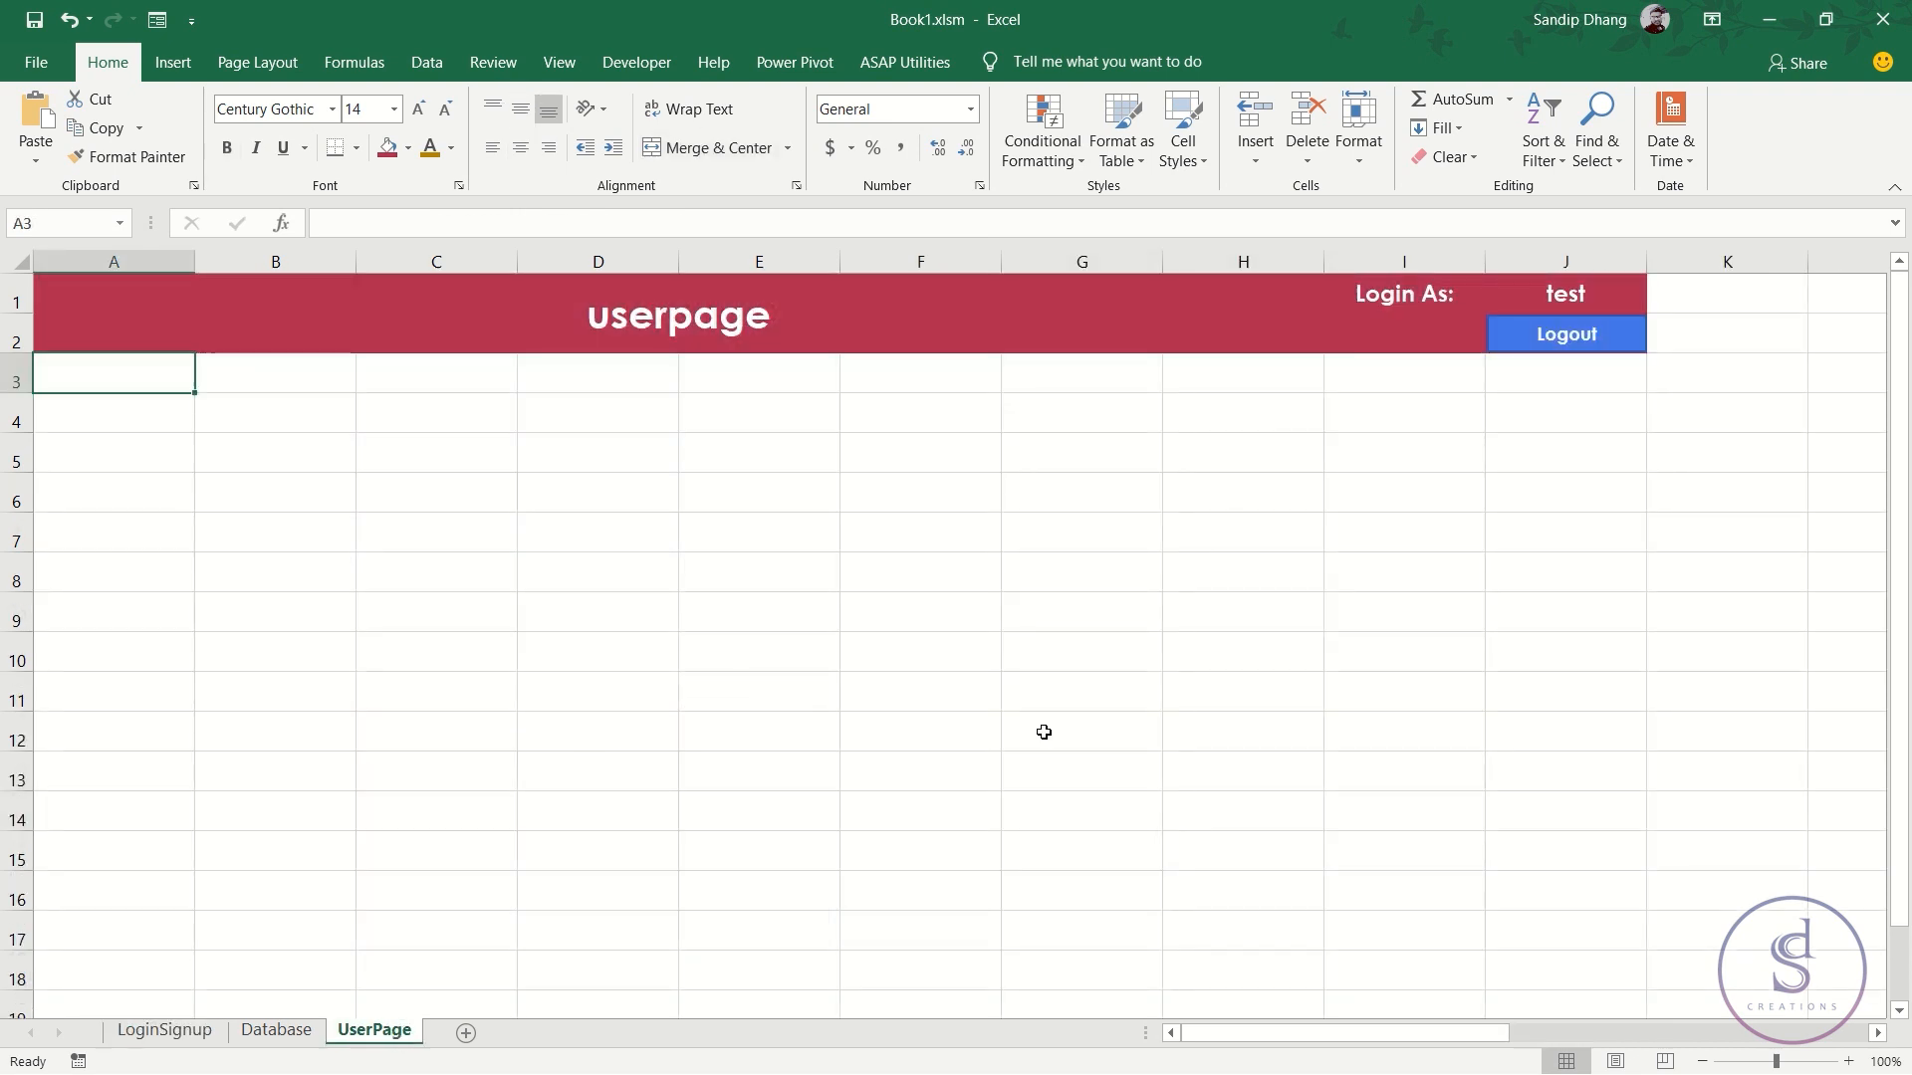
pyautogui.click(1249, 596)
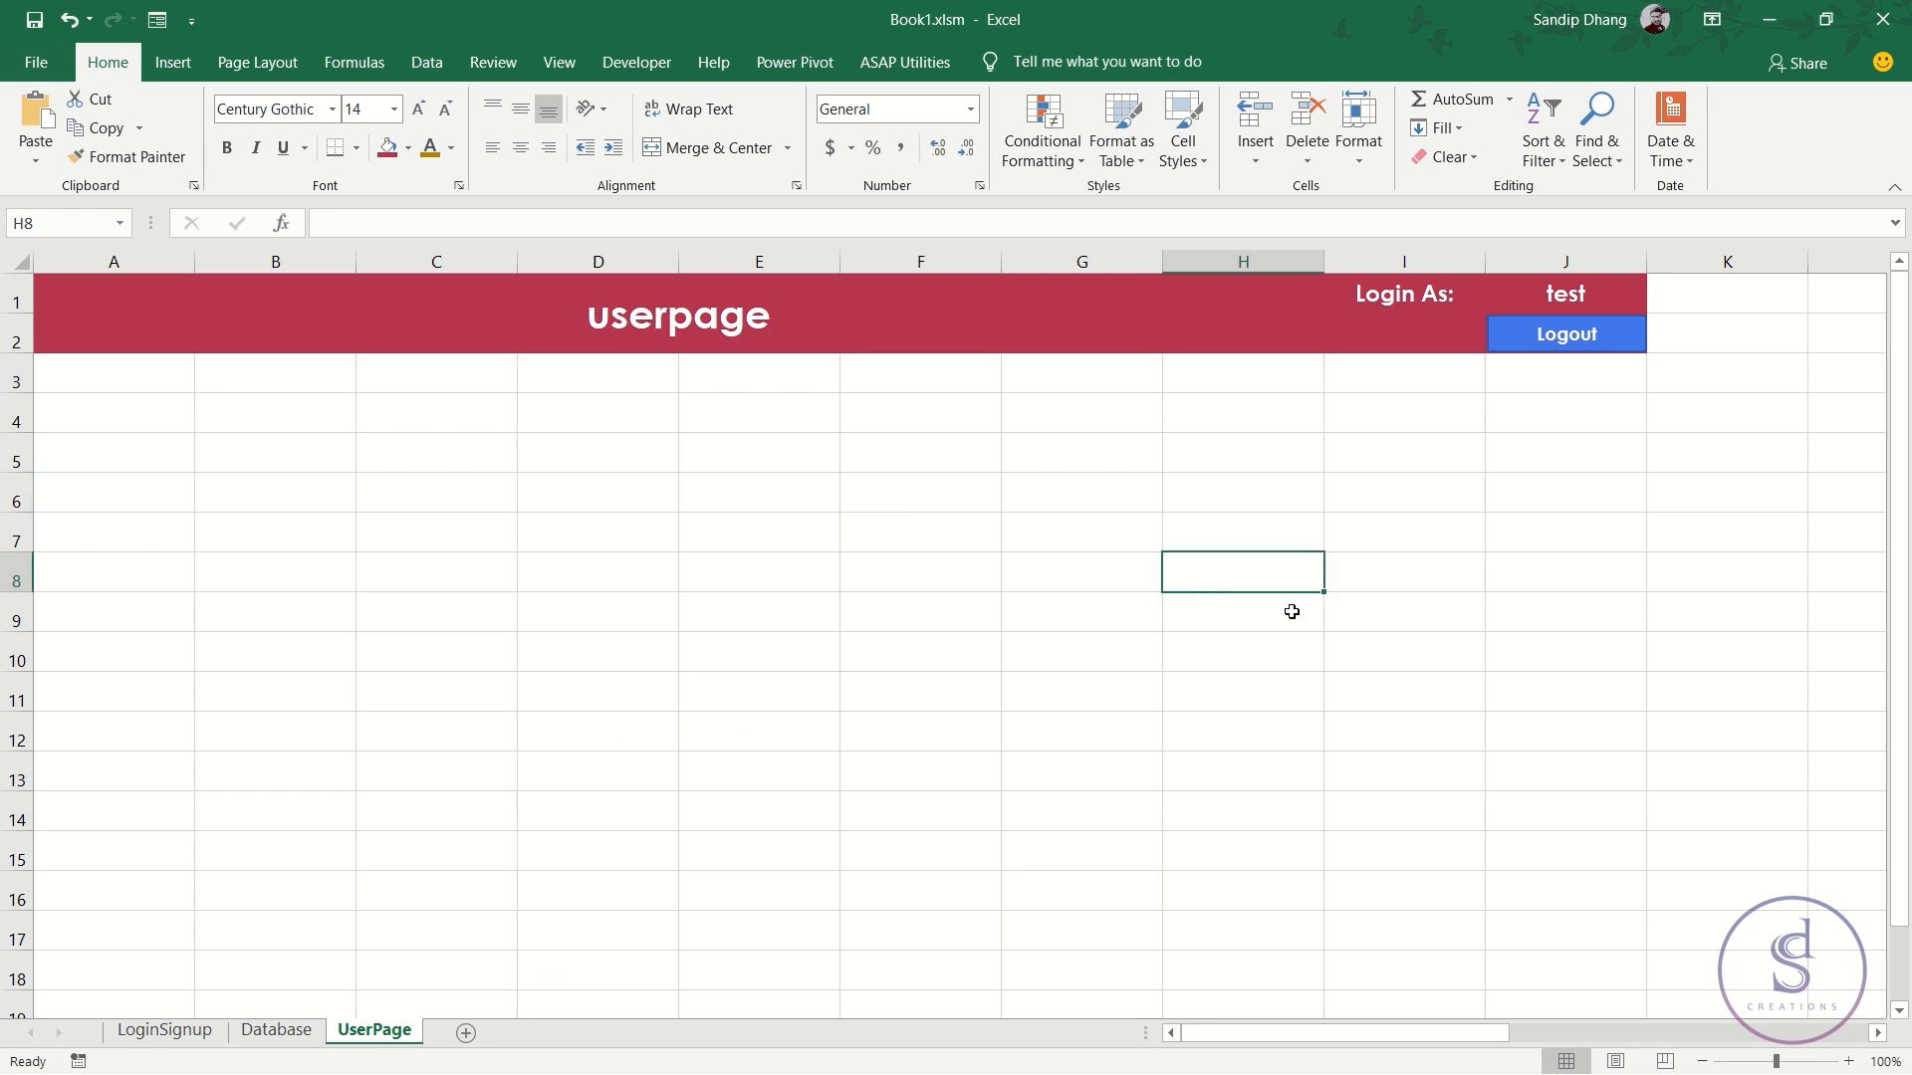
pyautogui.click(199, 1031)
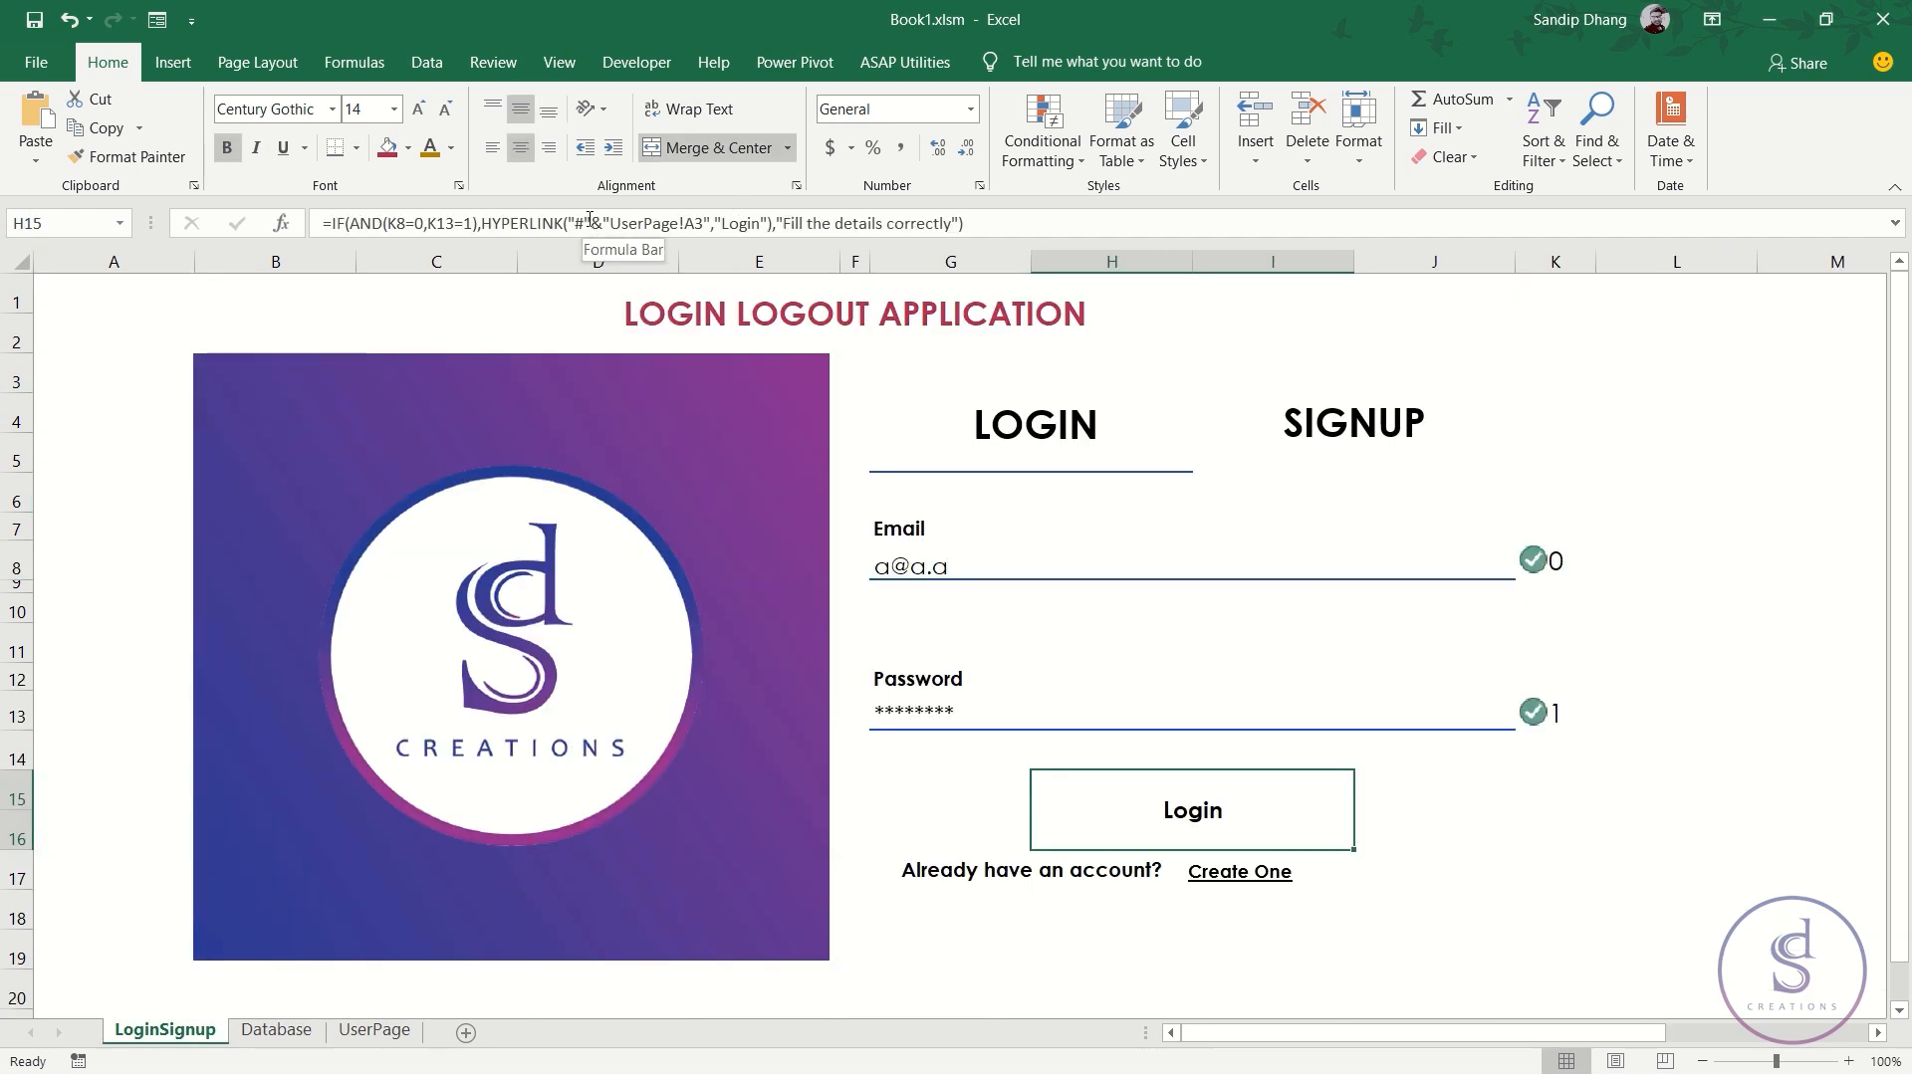
pyautogui.moveTo(615, 223); pyautogui.dragTo(706, 223)
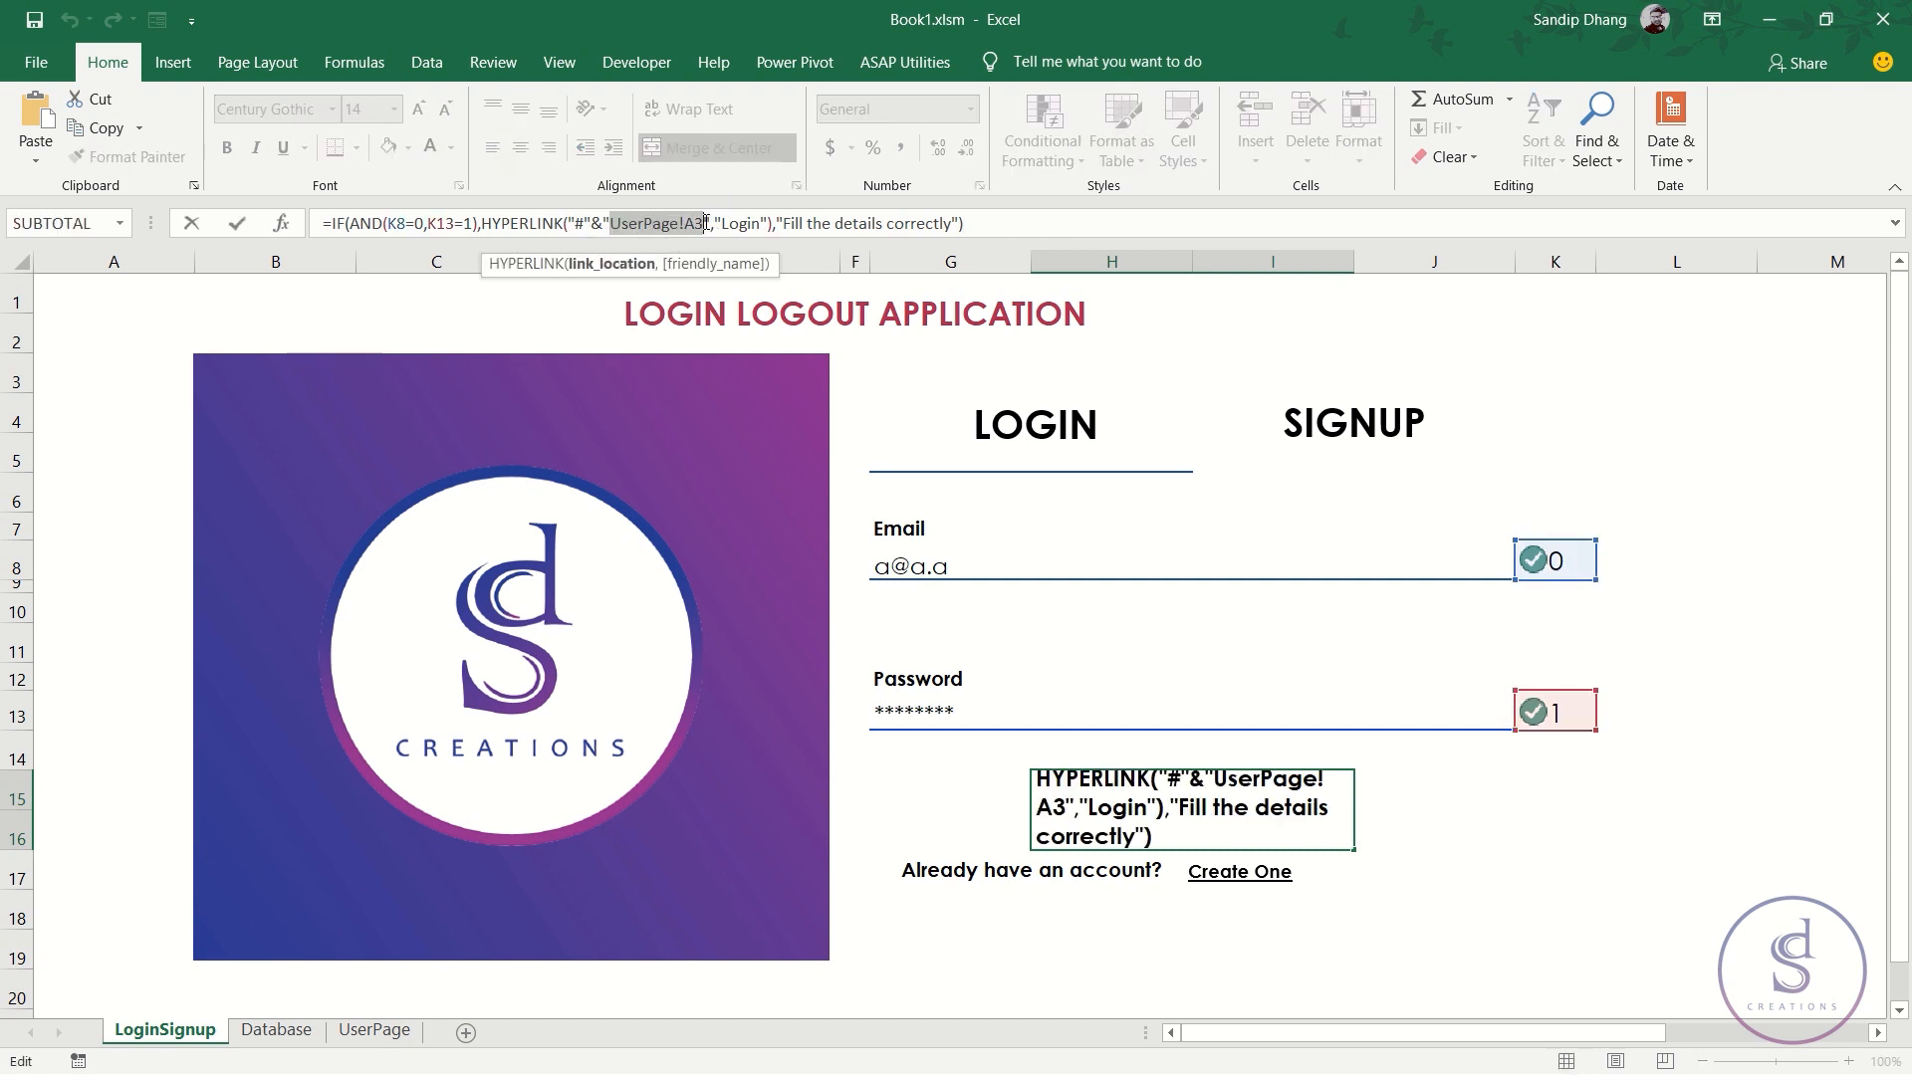
pyautogui.press('Escape')
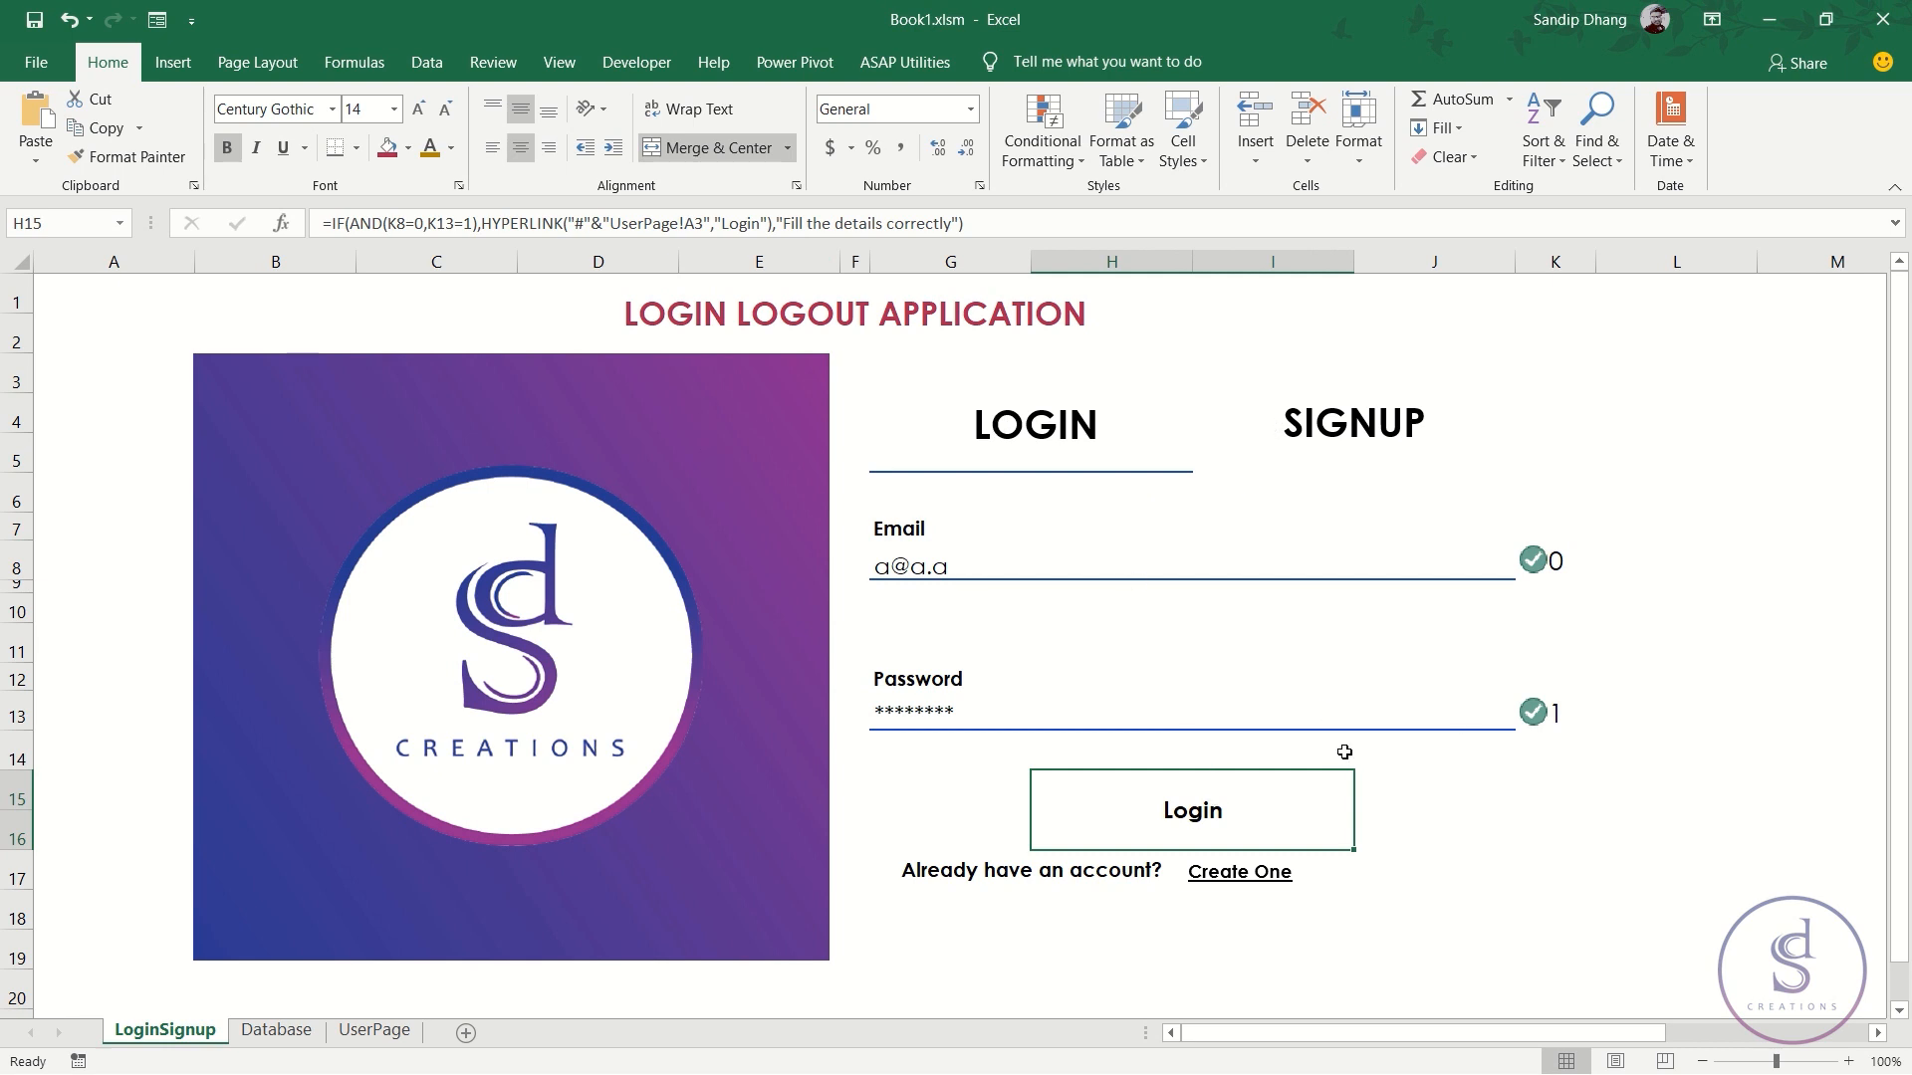
pyautogui.click(1266, 889)
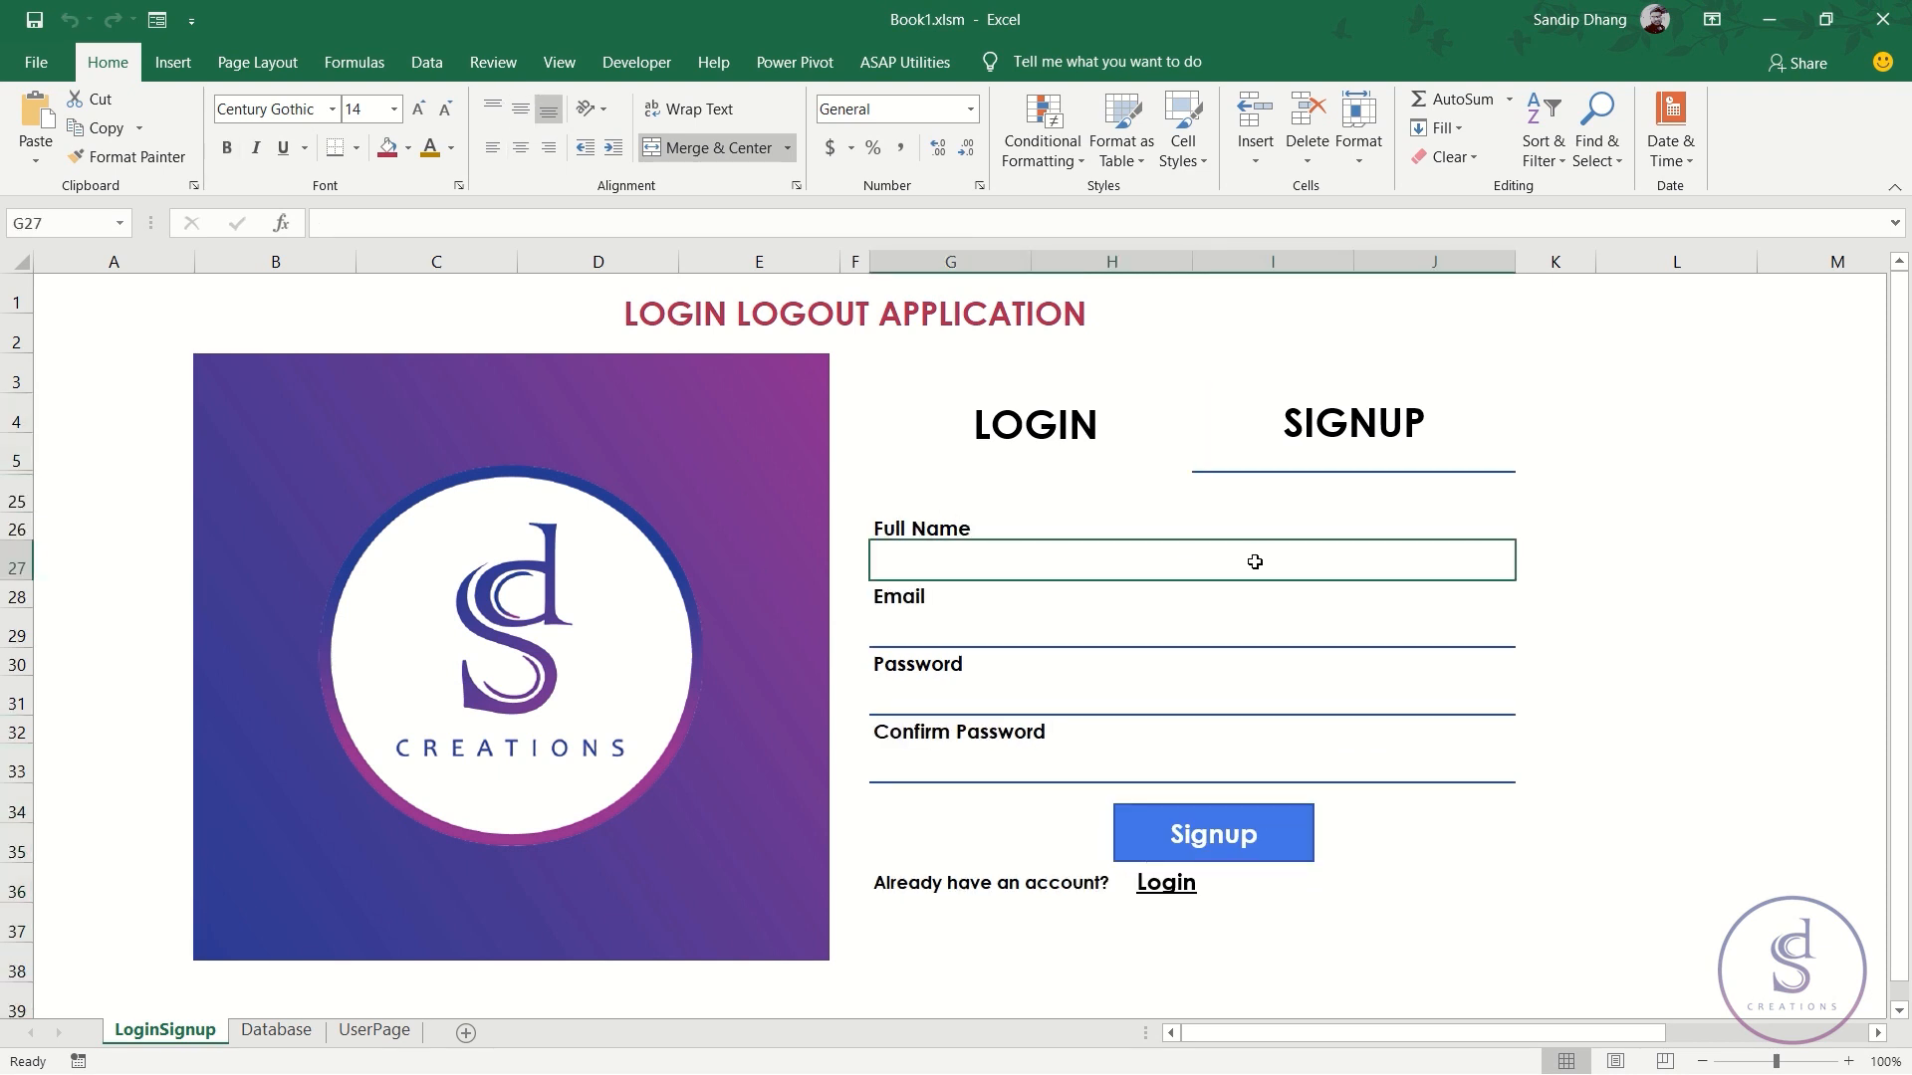
pyautogui.click(1468, 638)
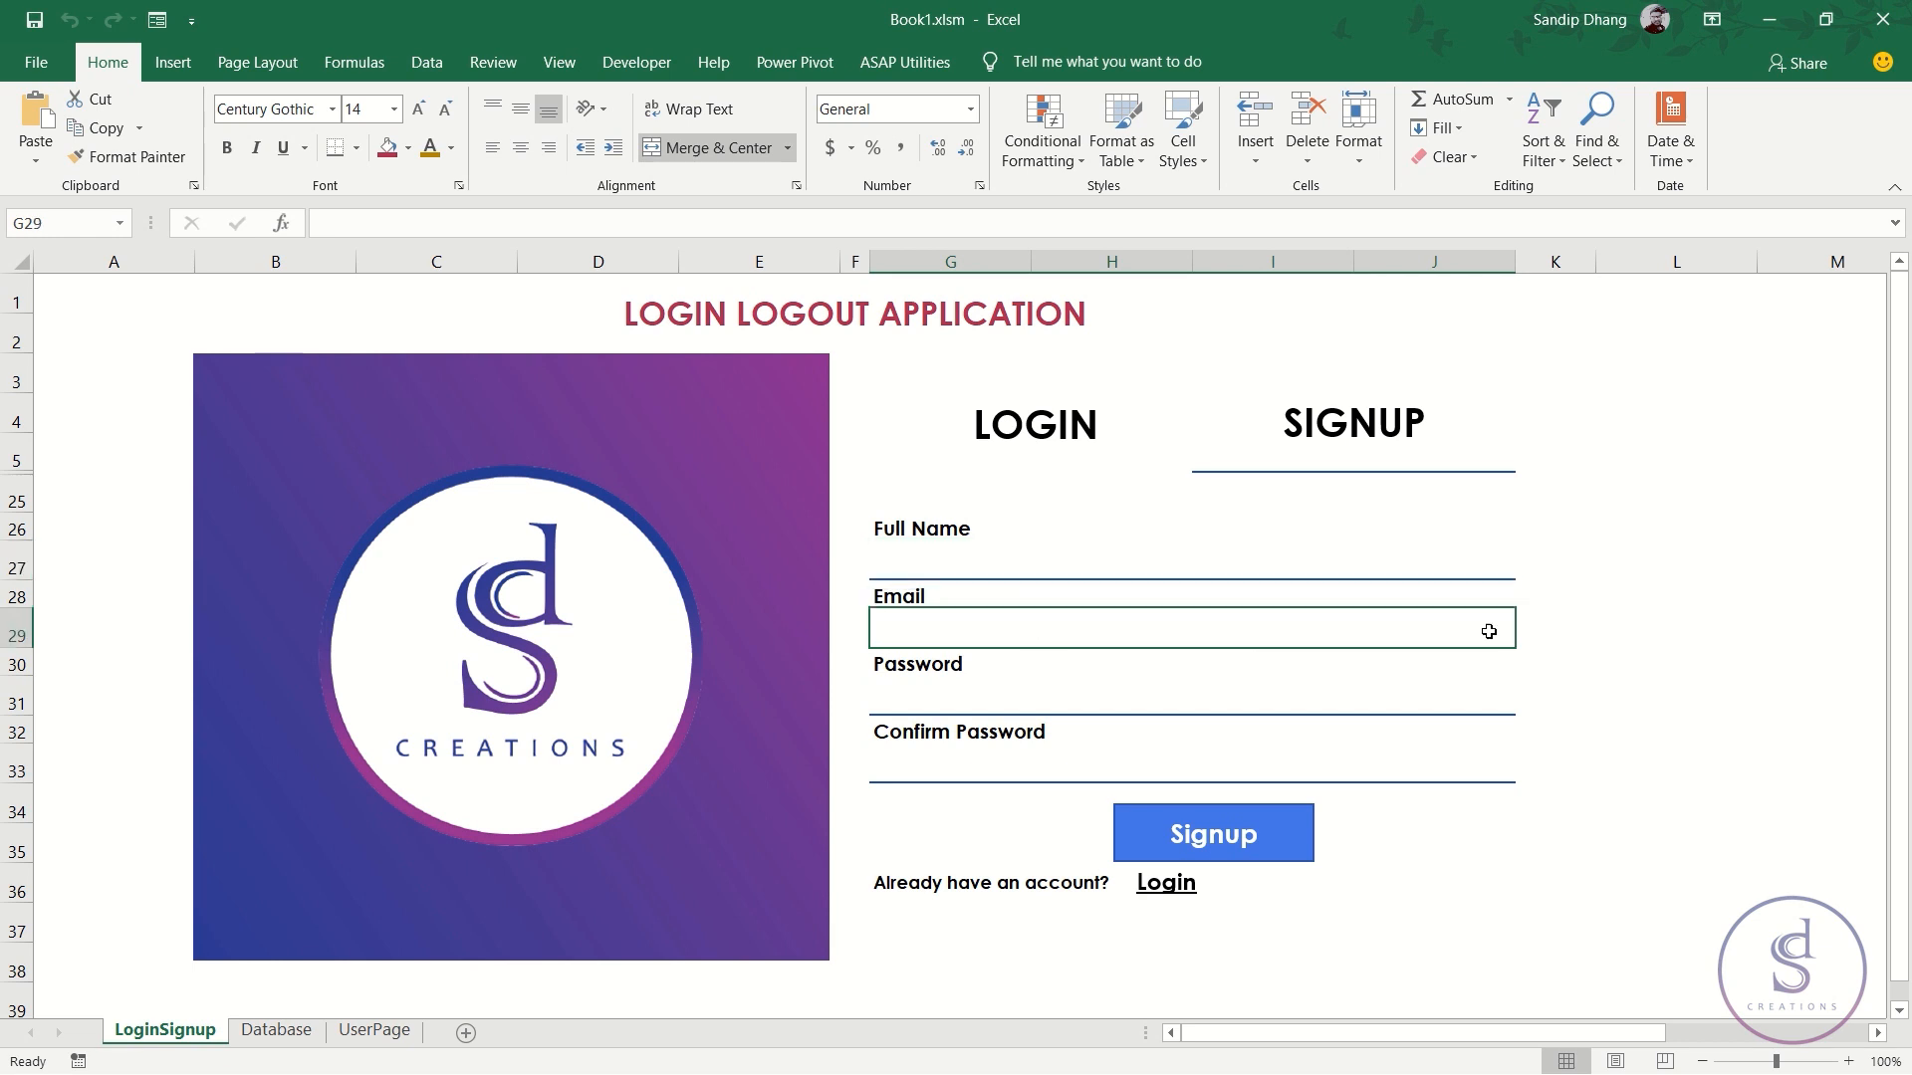
pyautogui.click(1568, 631)
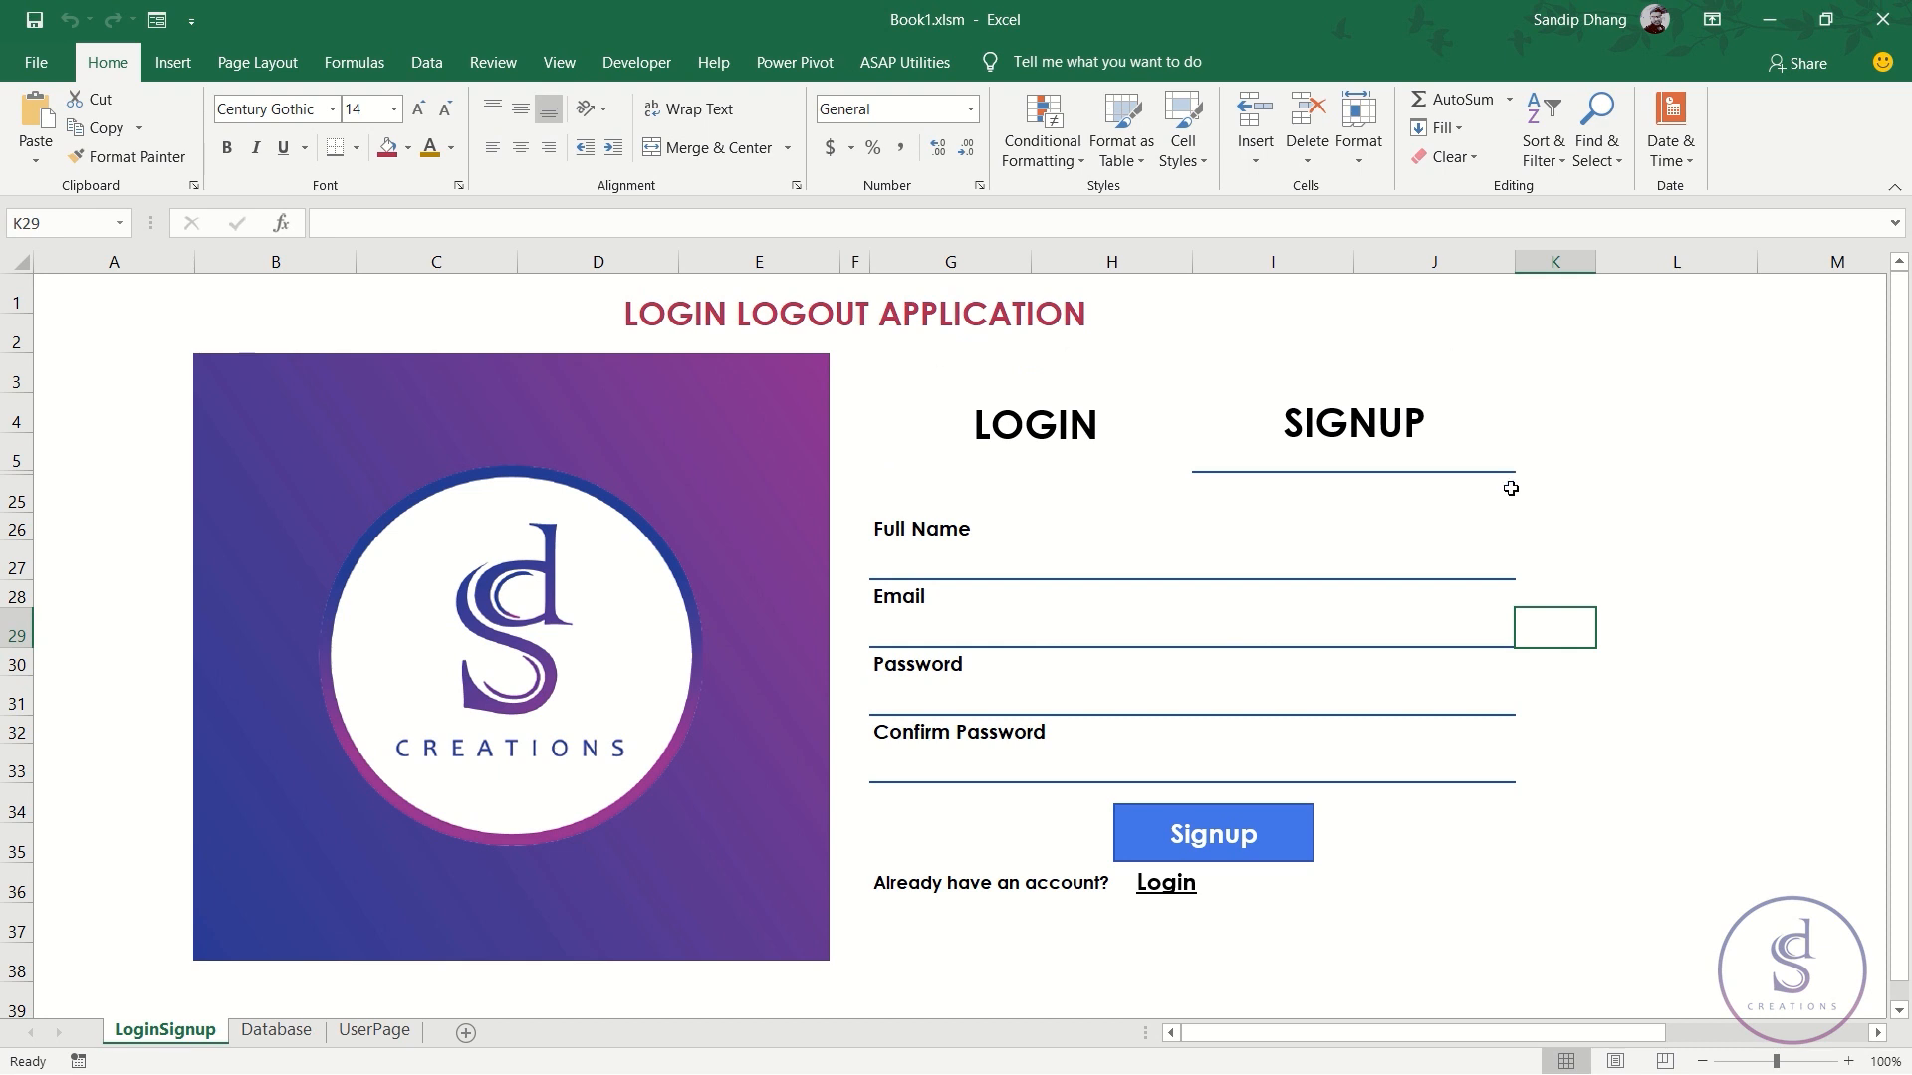
pyautogui.click(1024, 638)
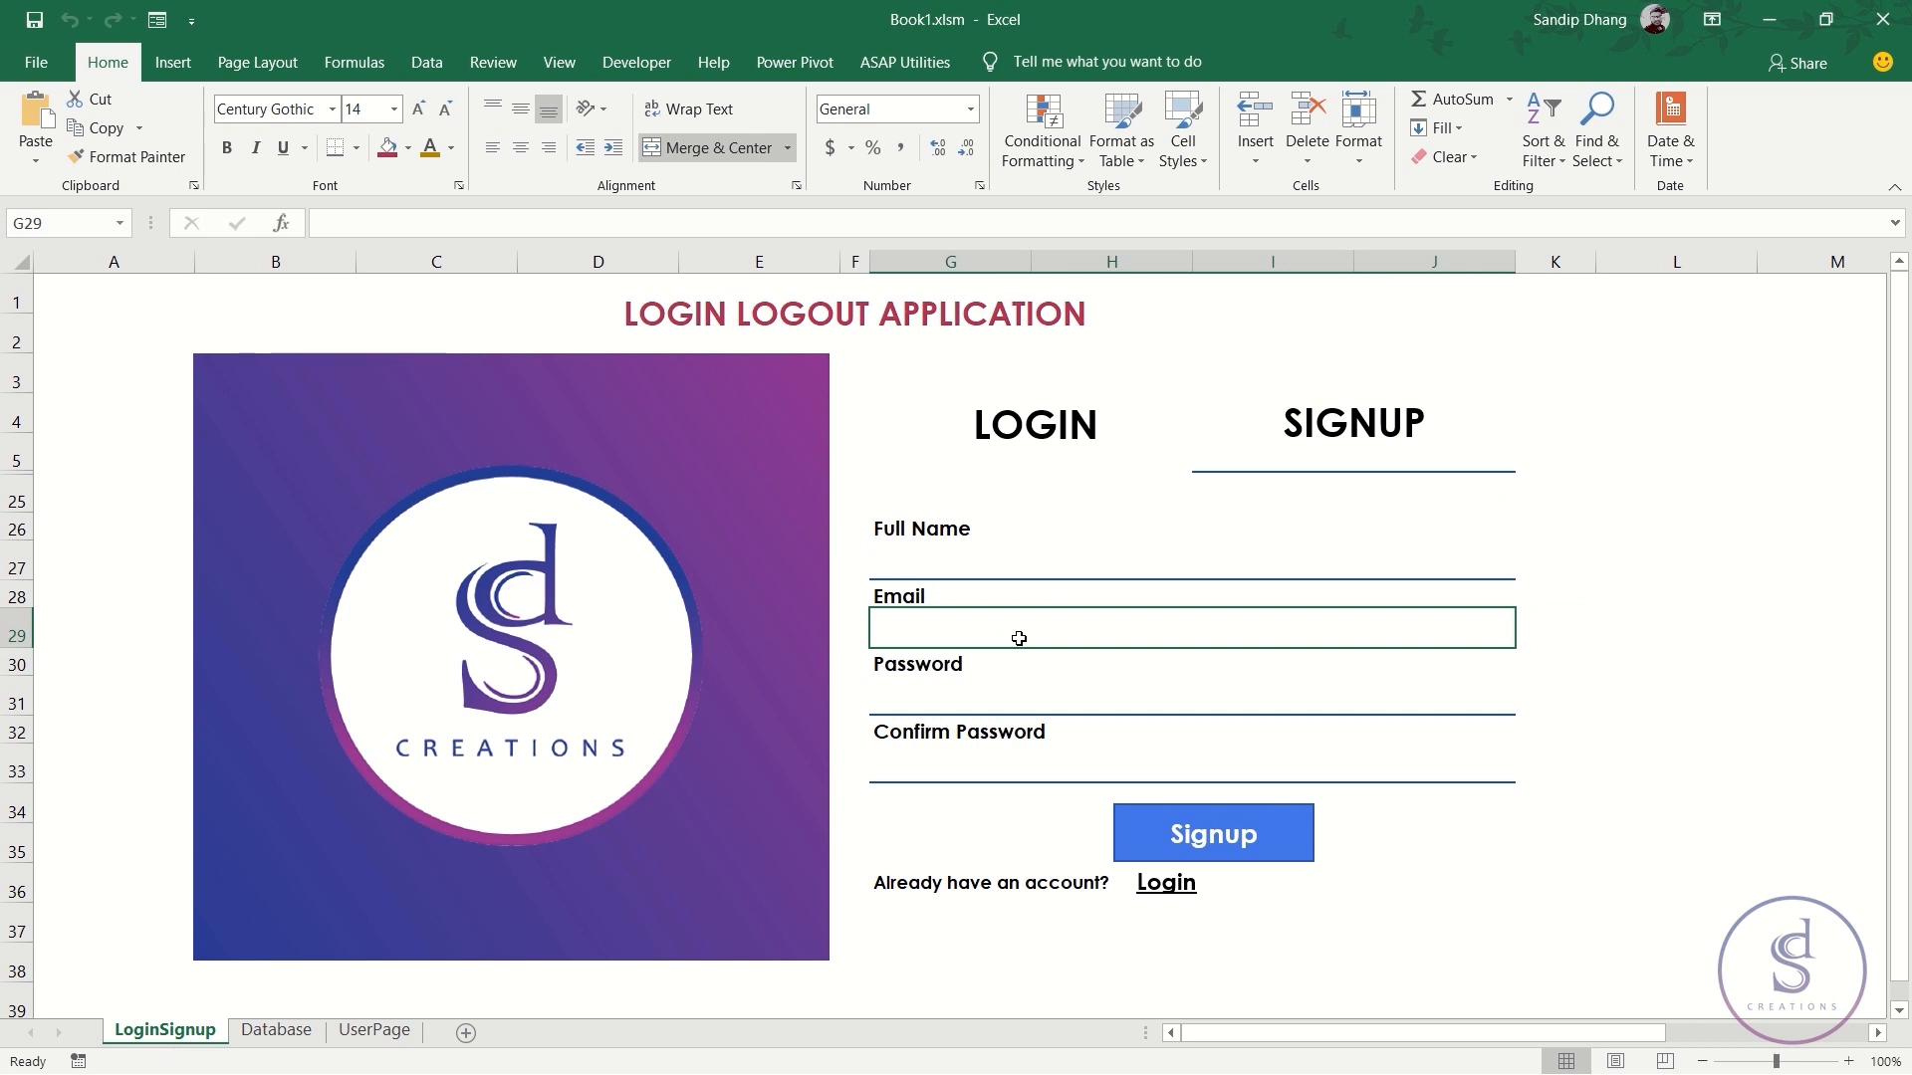
pyautogui.write('a')
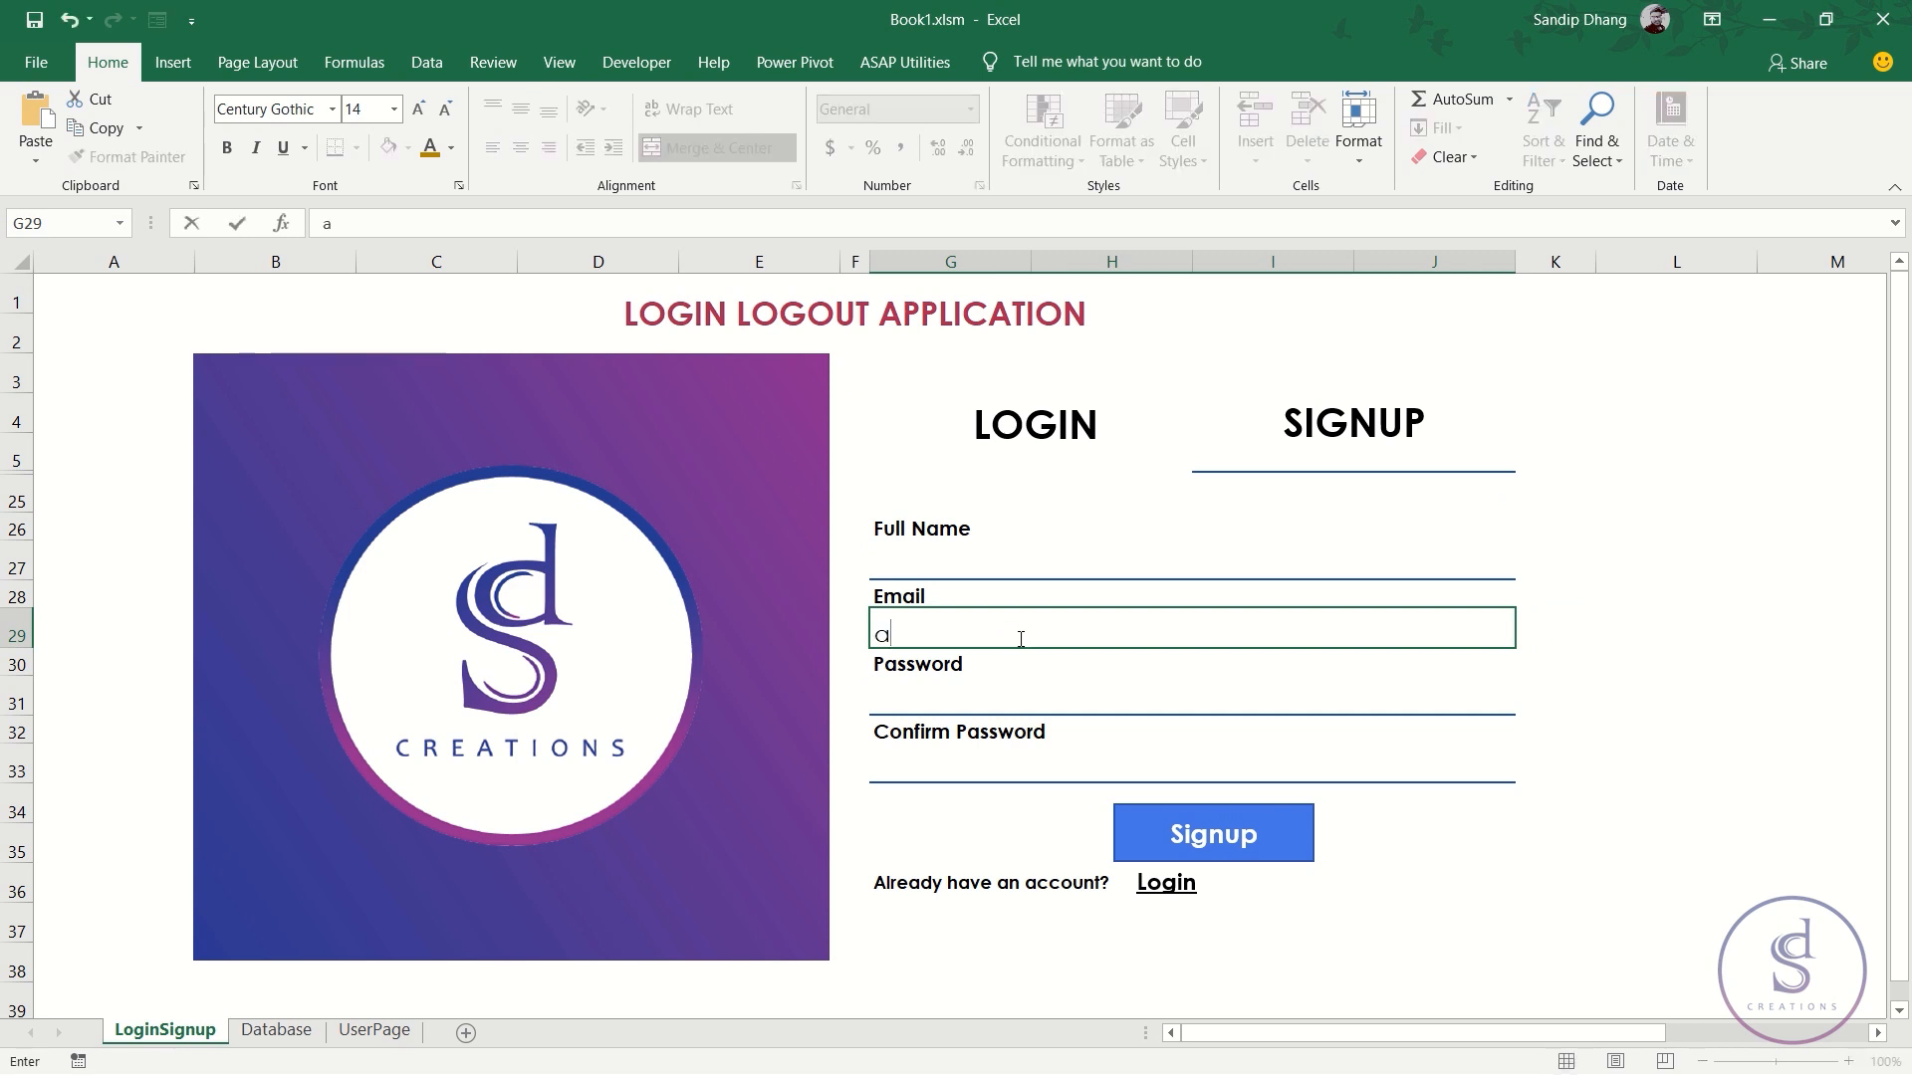
pyautogui.write('@a.a')
pyautogui.press('Return')
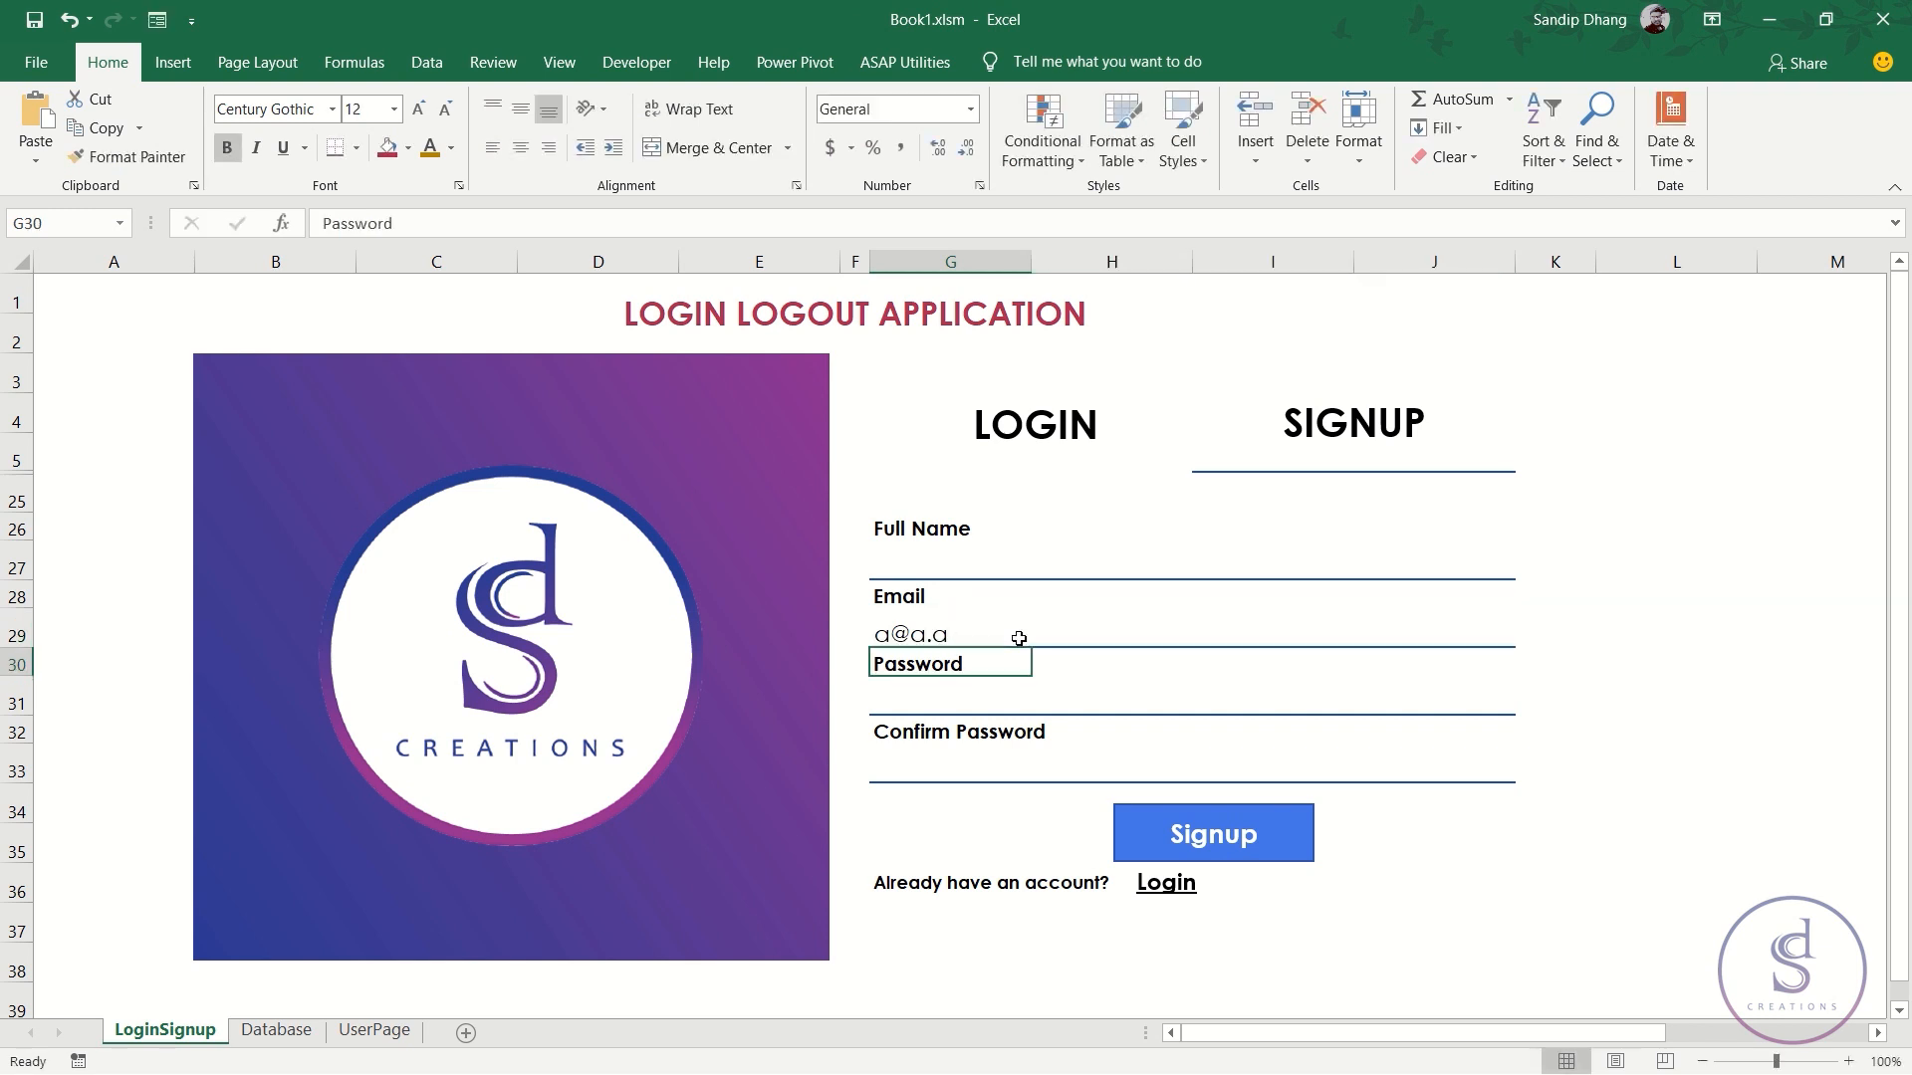
pyautogui.click(1050, 558)
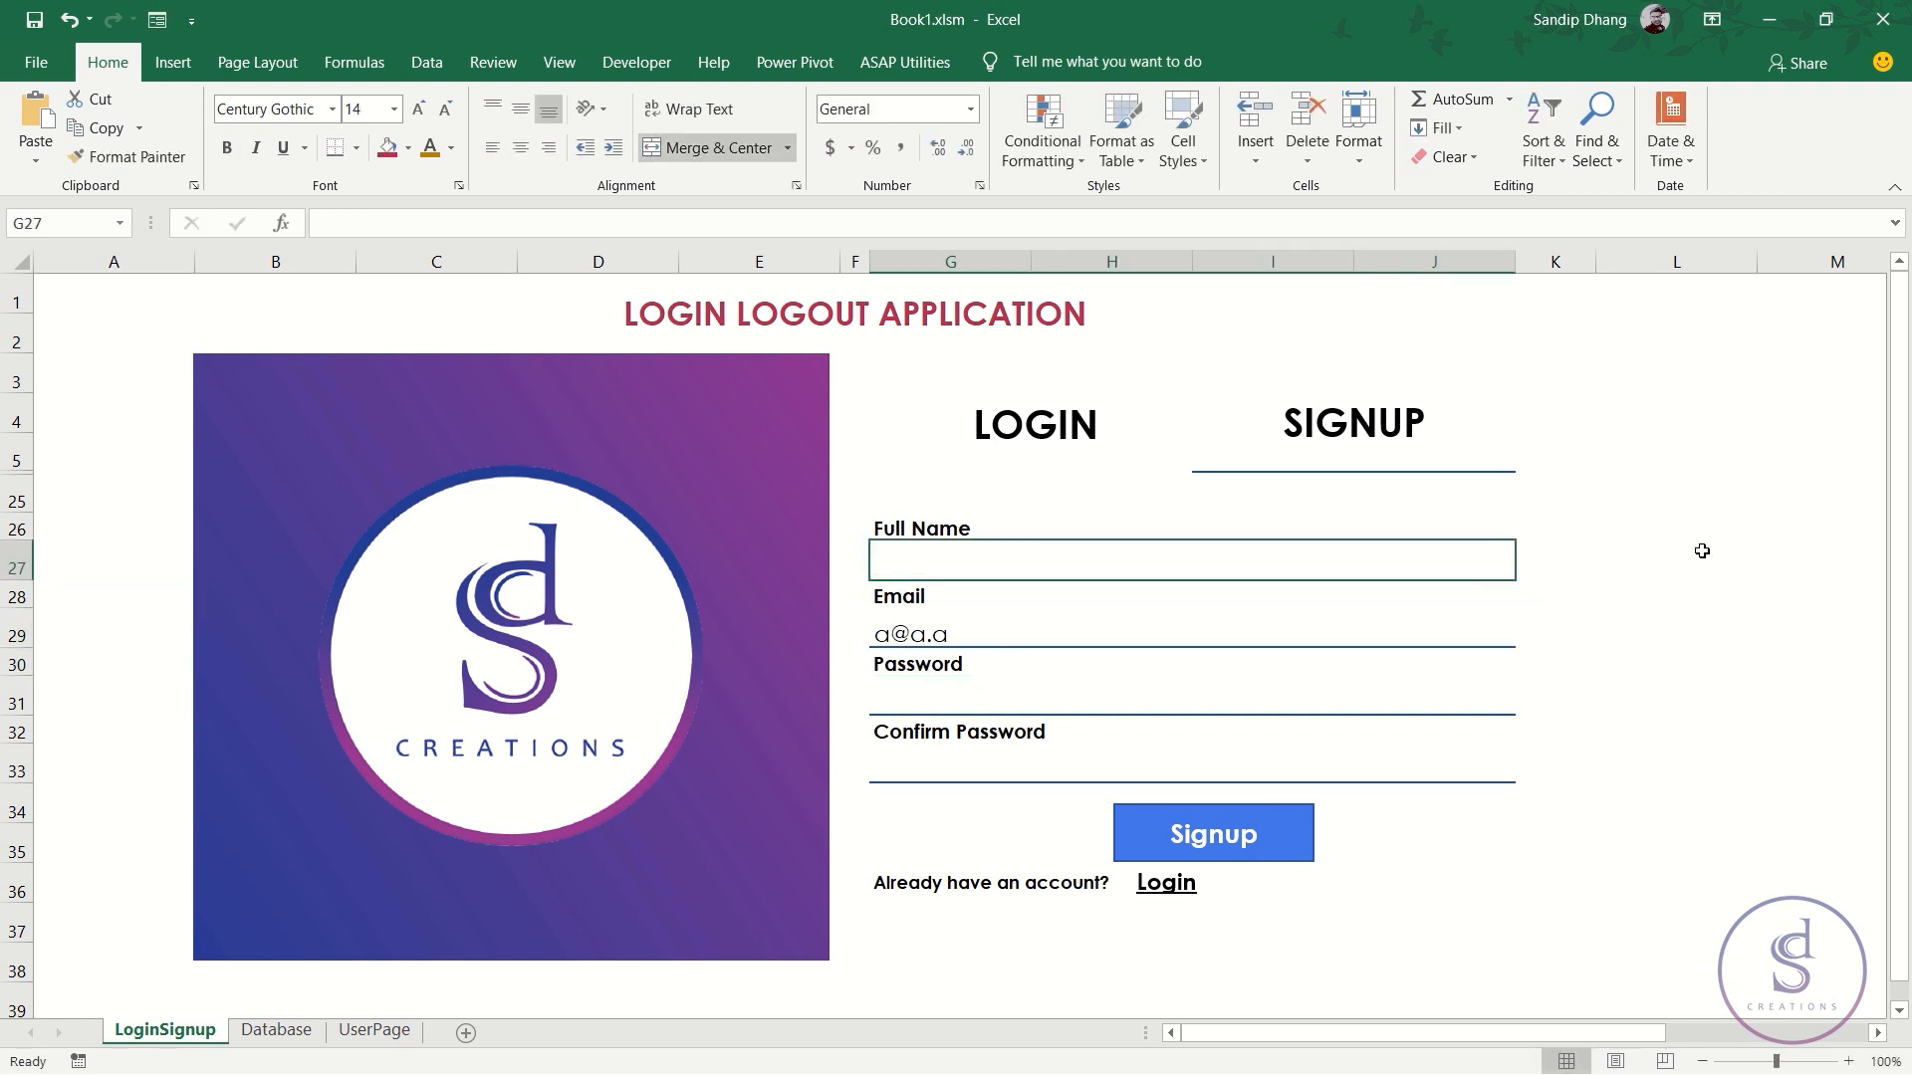
pyautogui.click(1434, 642)
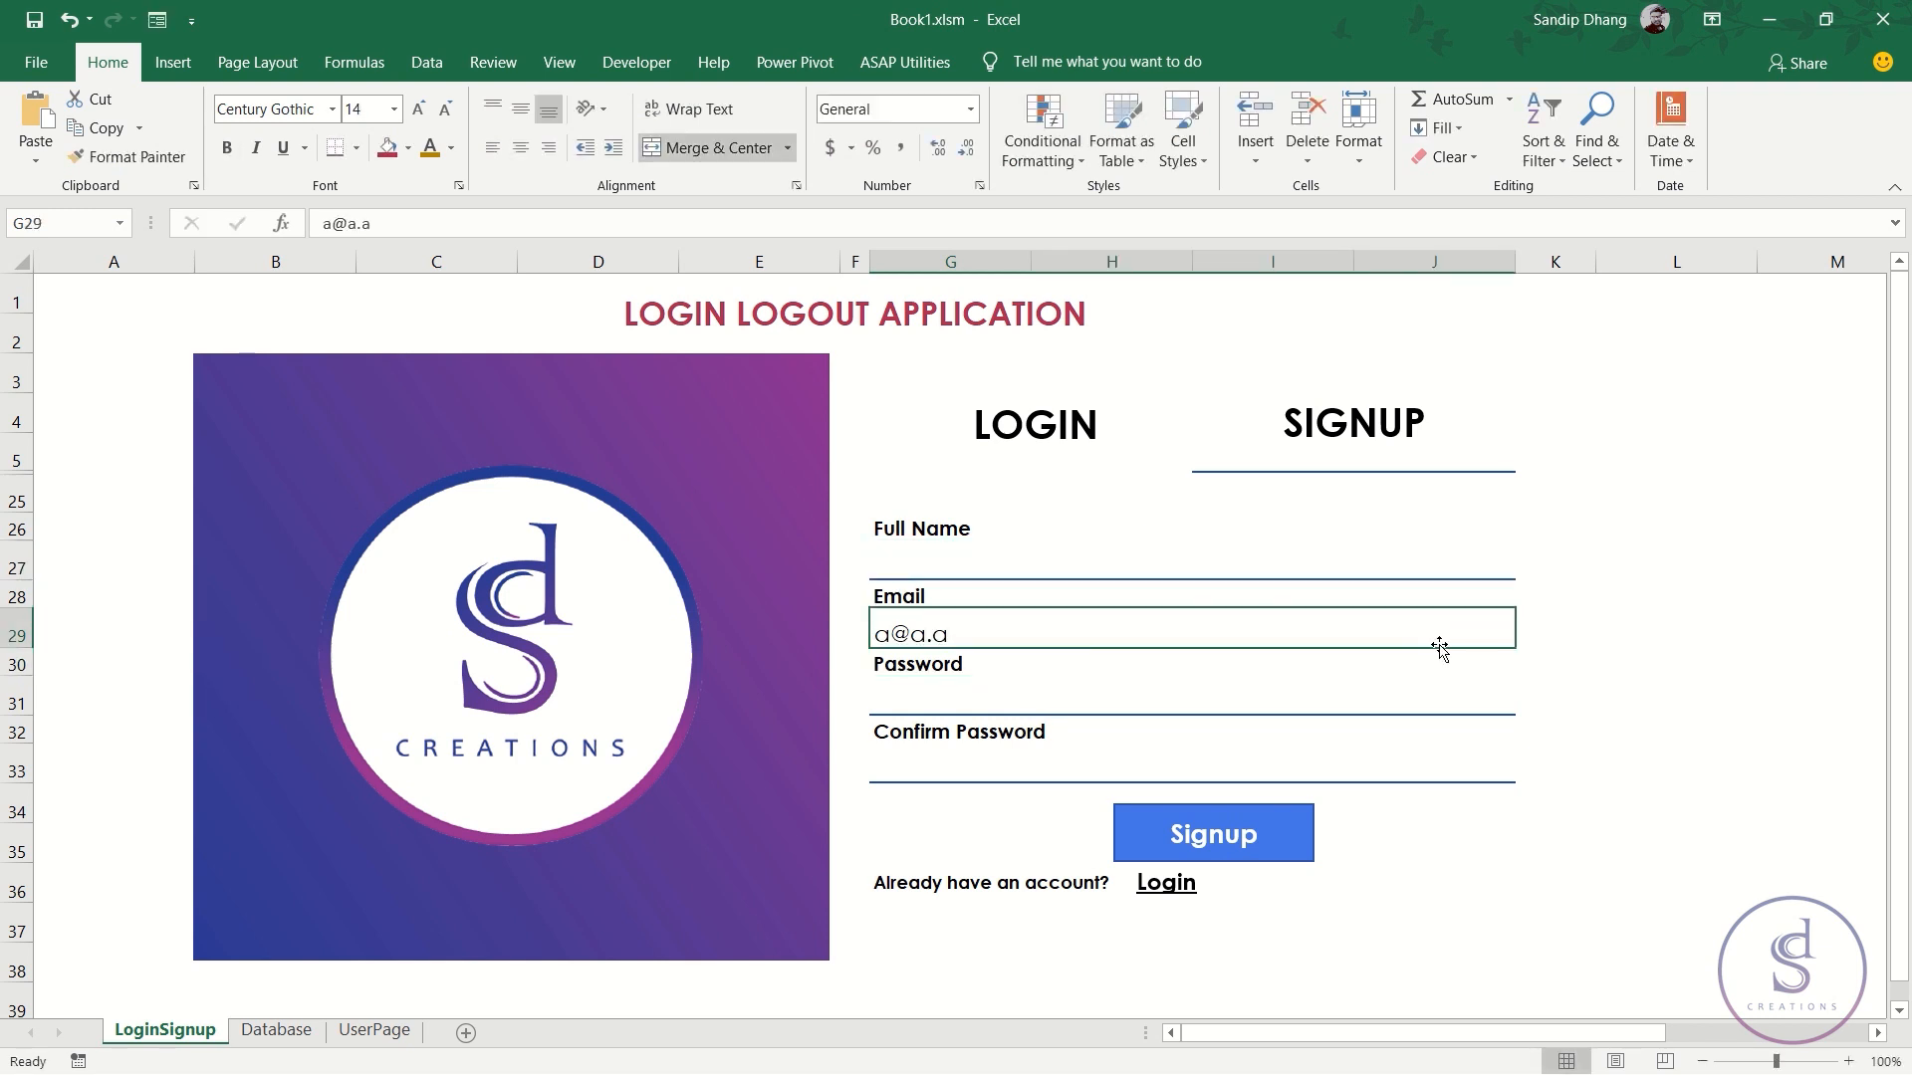
pyautogui.click(1556, 631)
pyautogui.write('=')
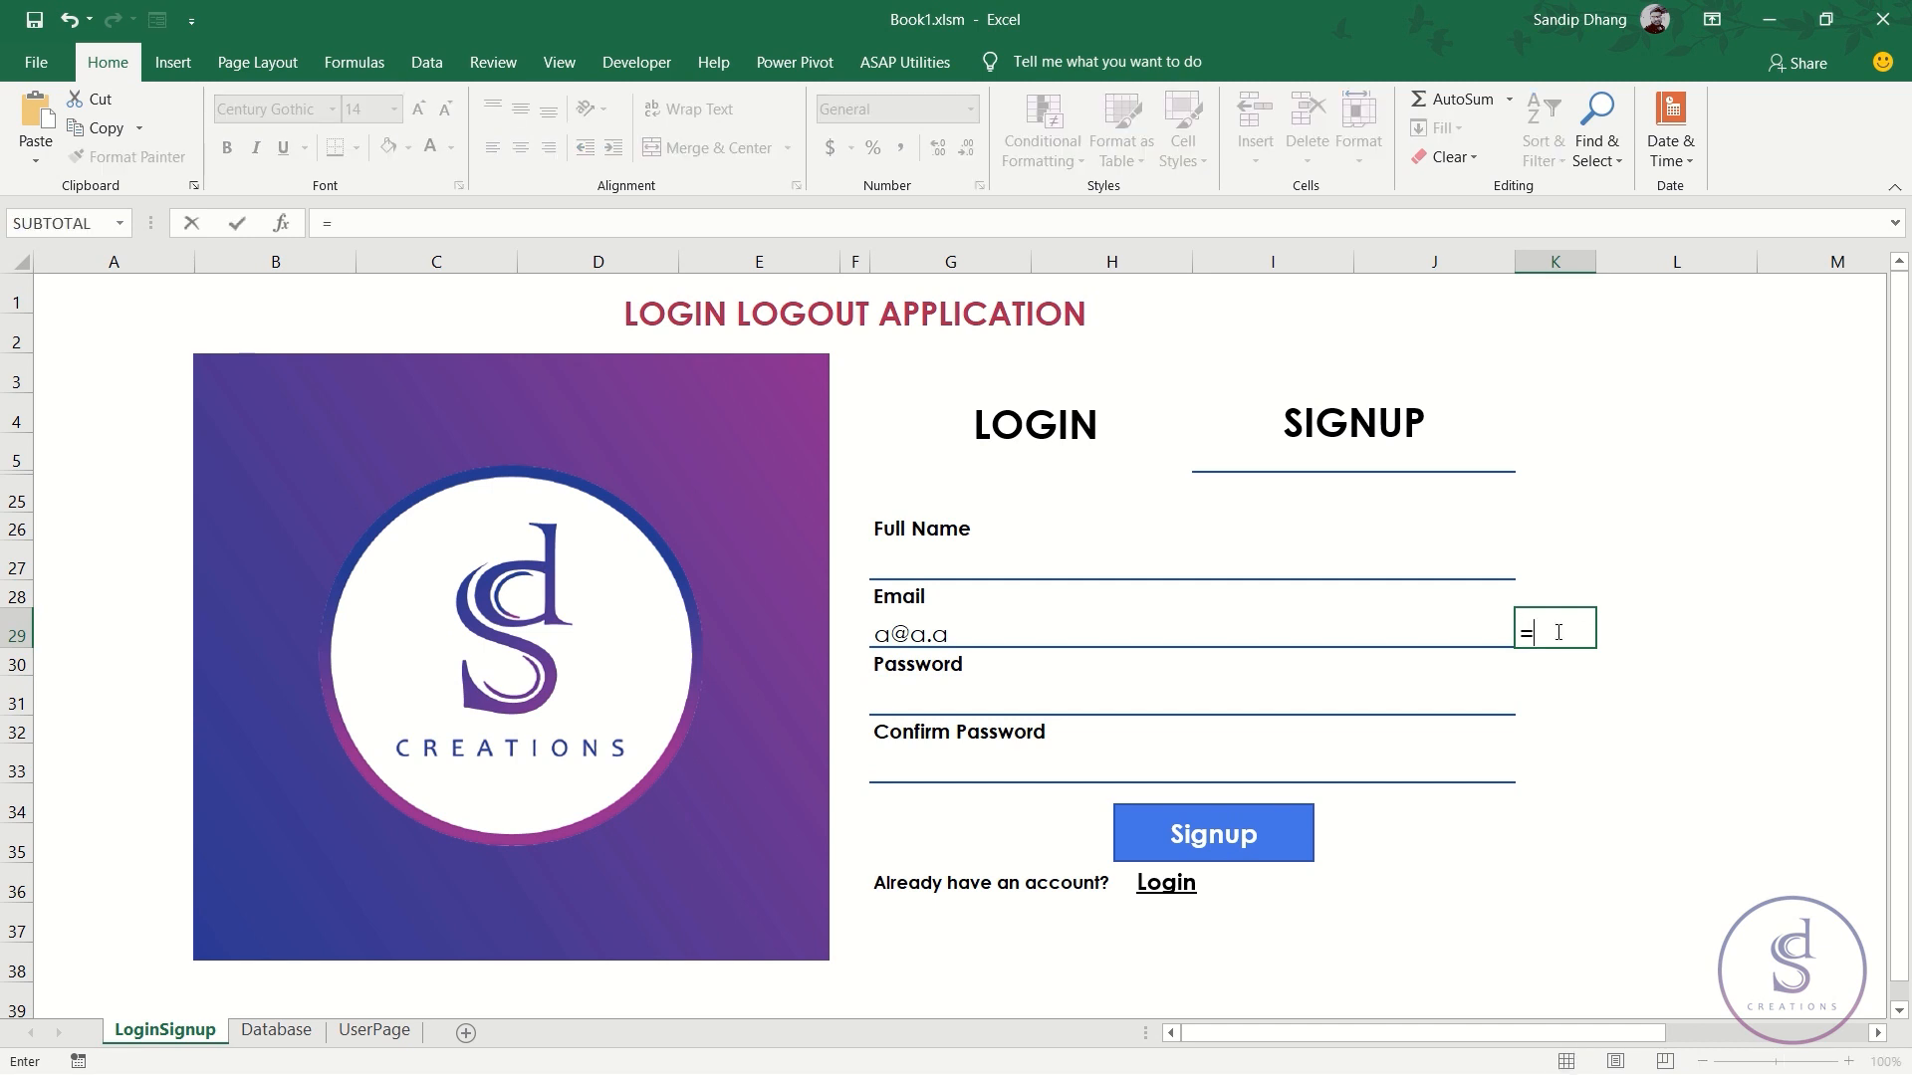
pyautogui.write('i')
pyautogui.press('Tab')
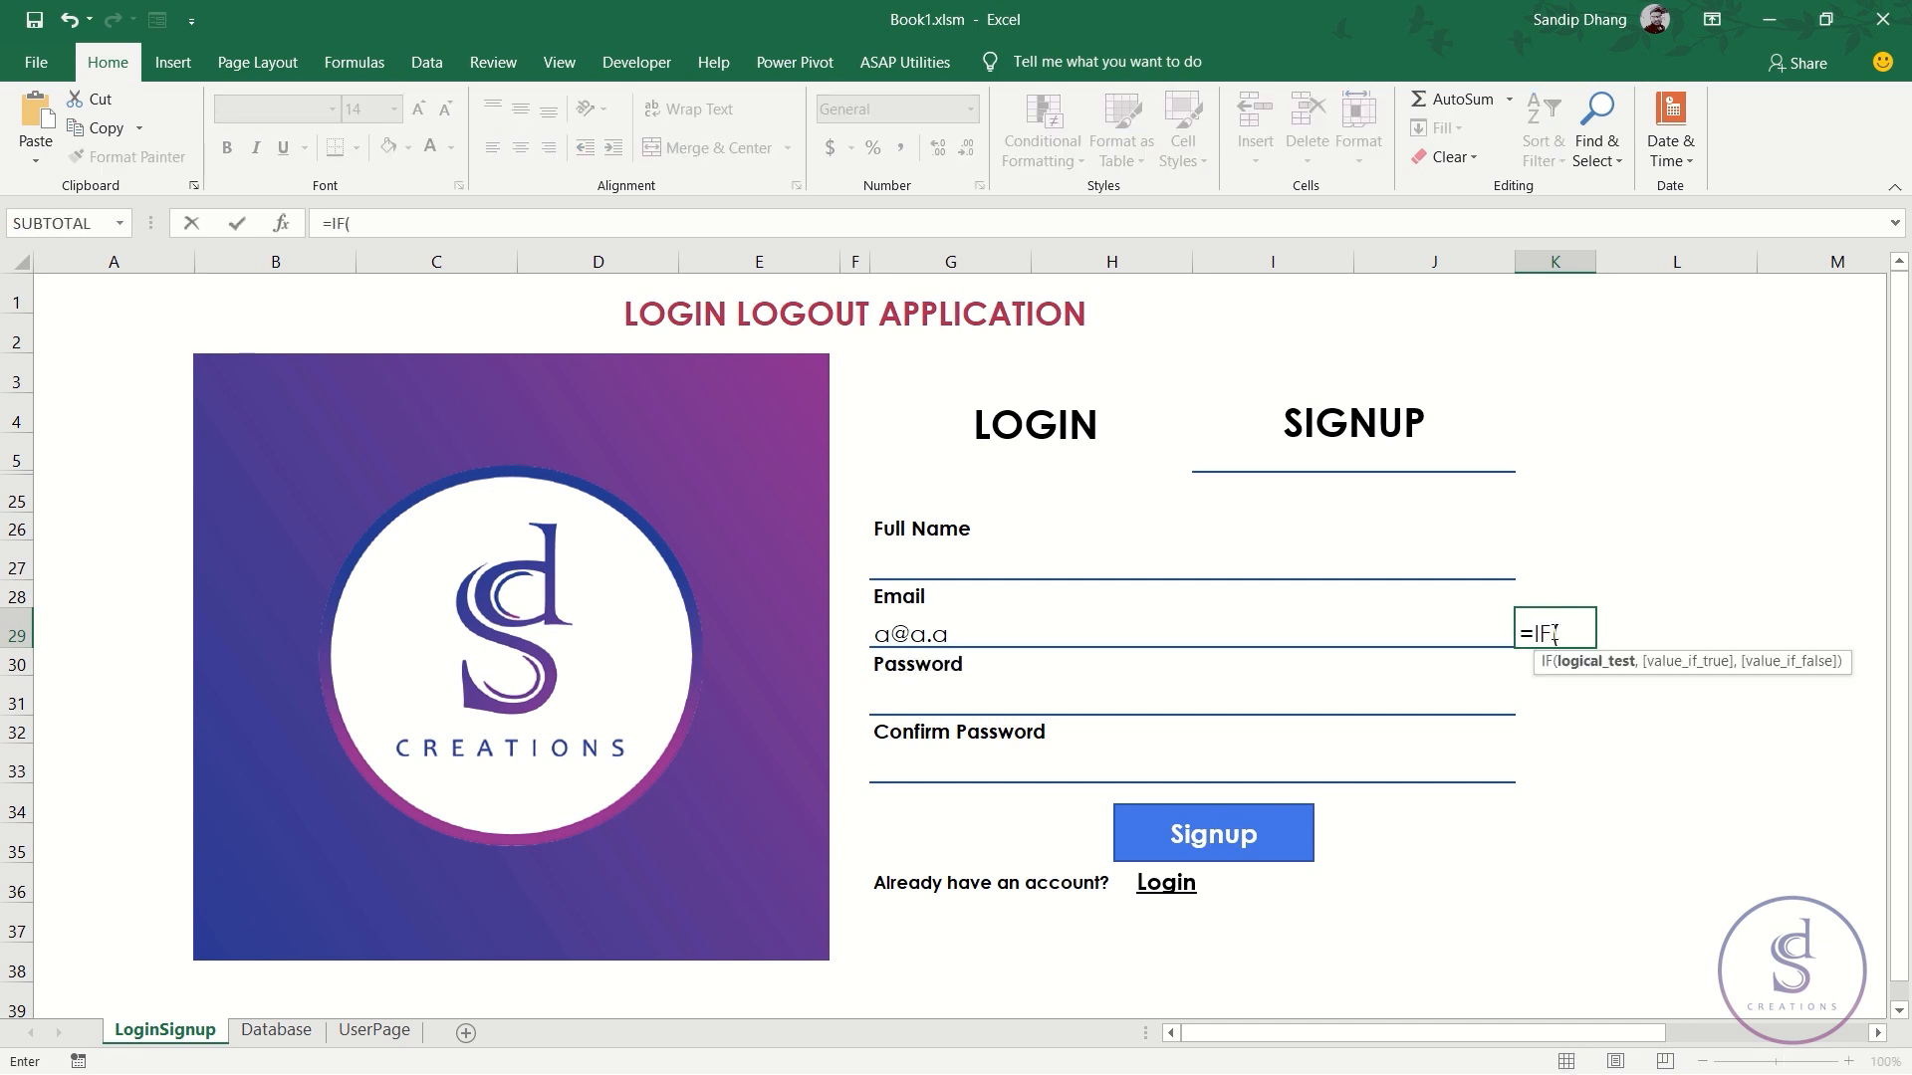
pyautogui.click(1161, 639)
pyautogui.write('=,""')
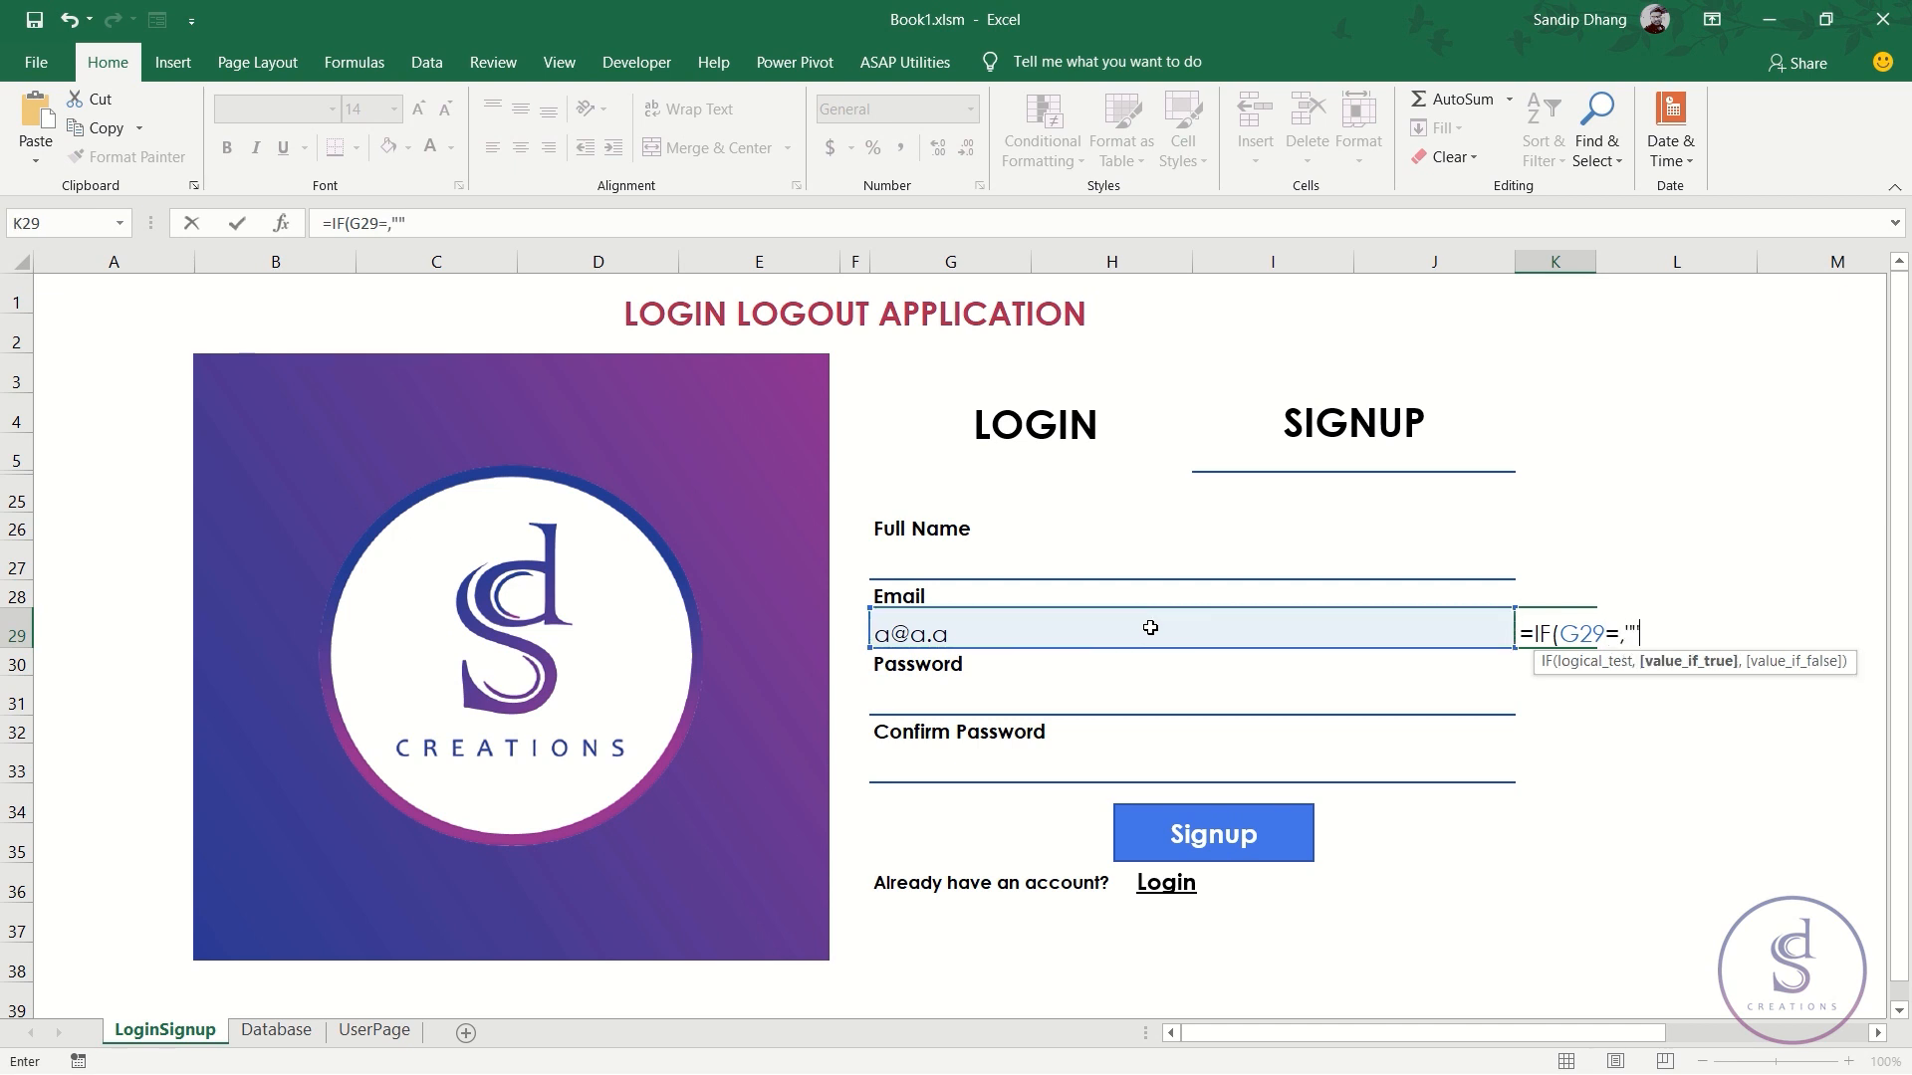
pyautogui.write(',-1,')
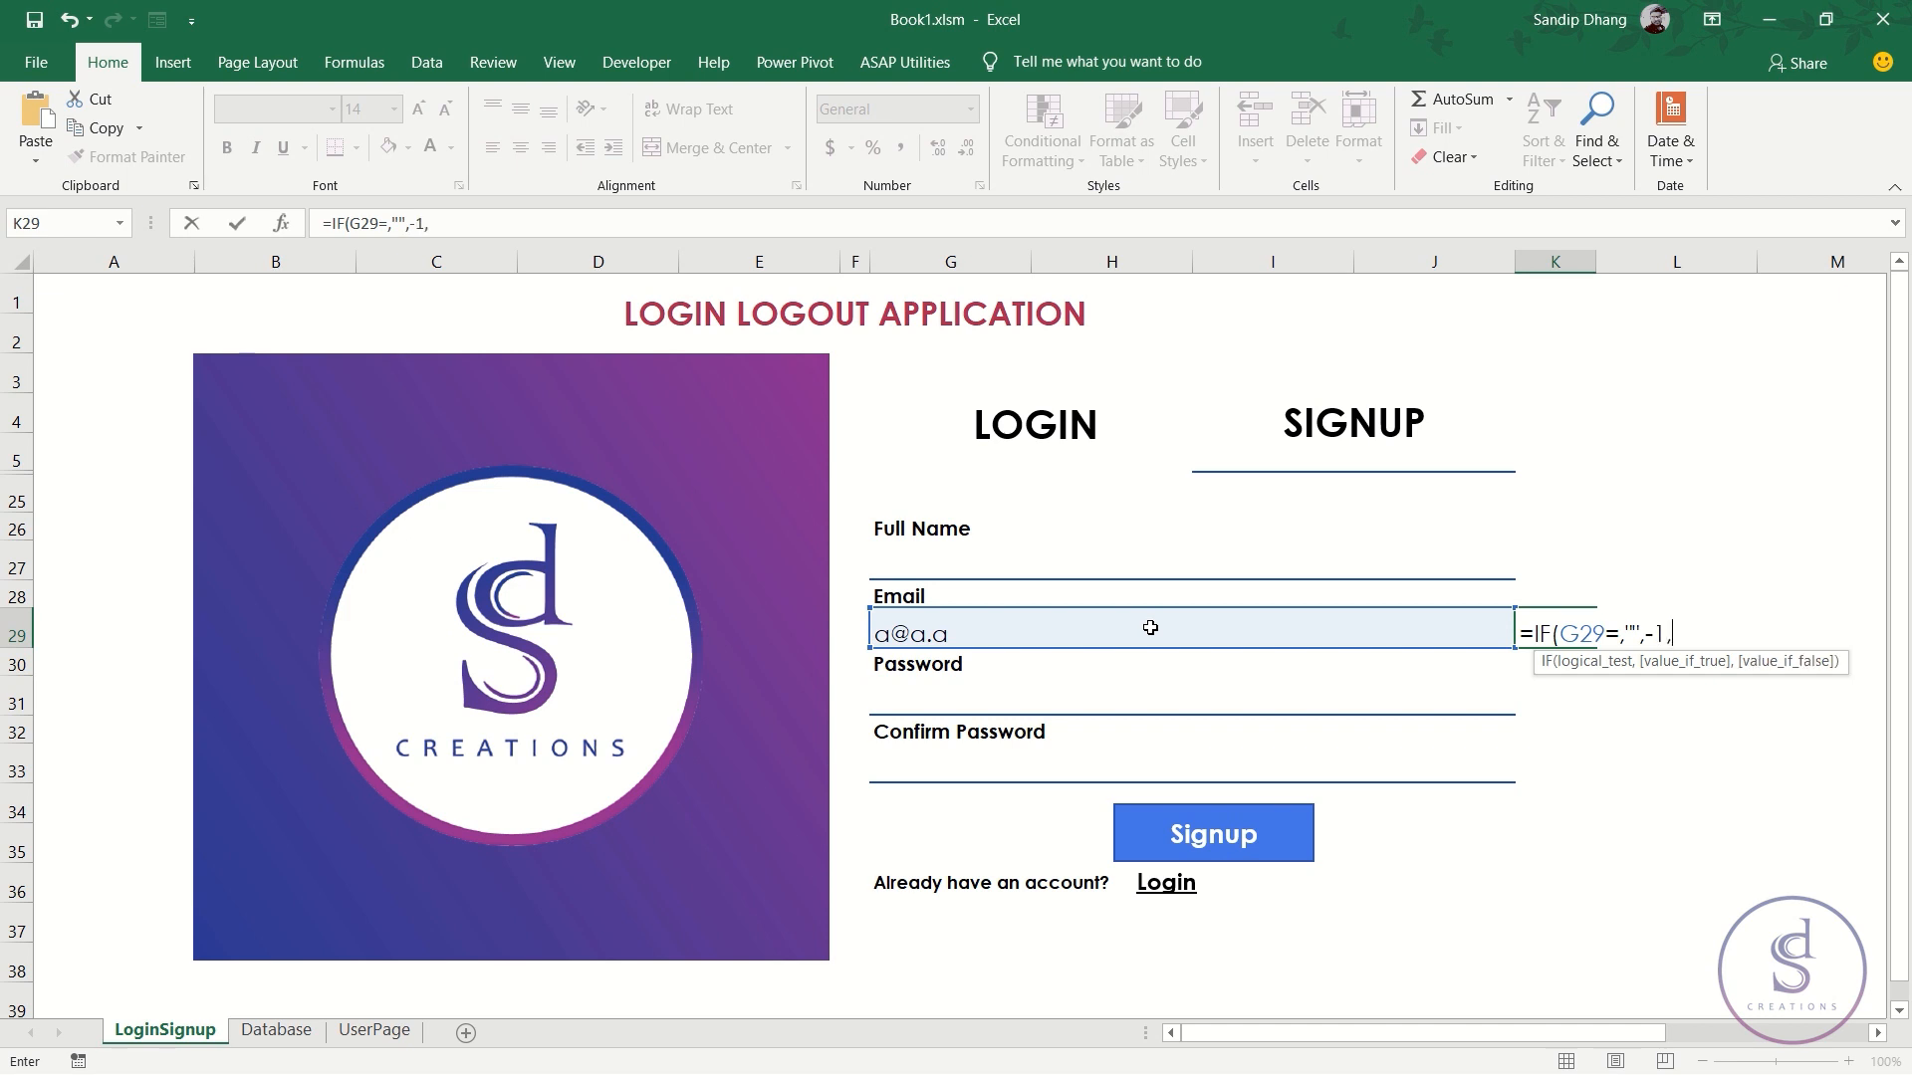
pyautogui.write('IF(')
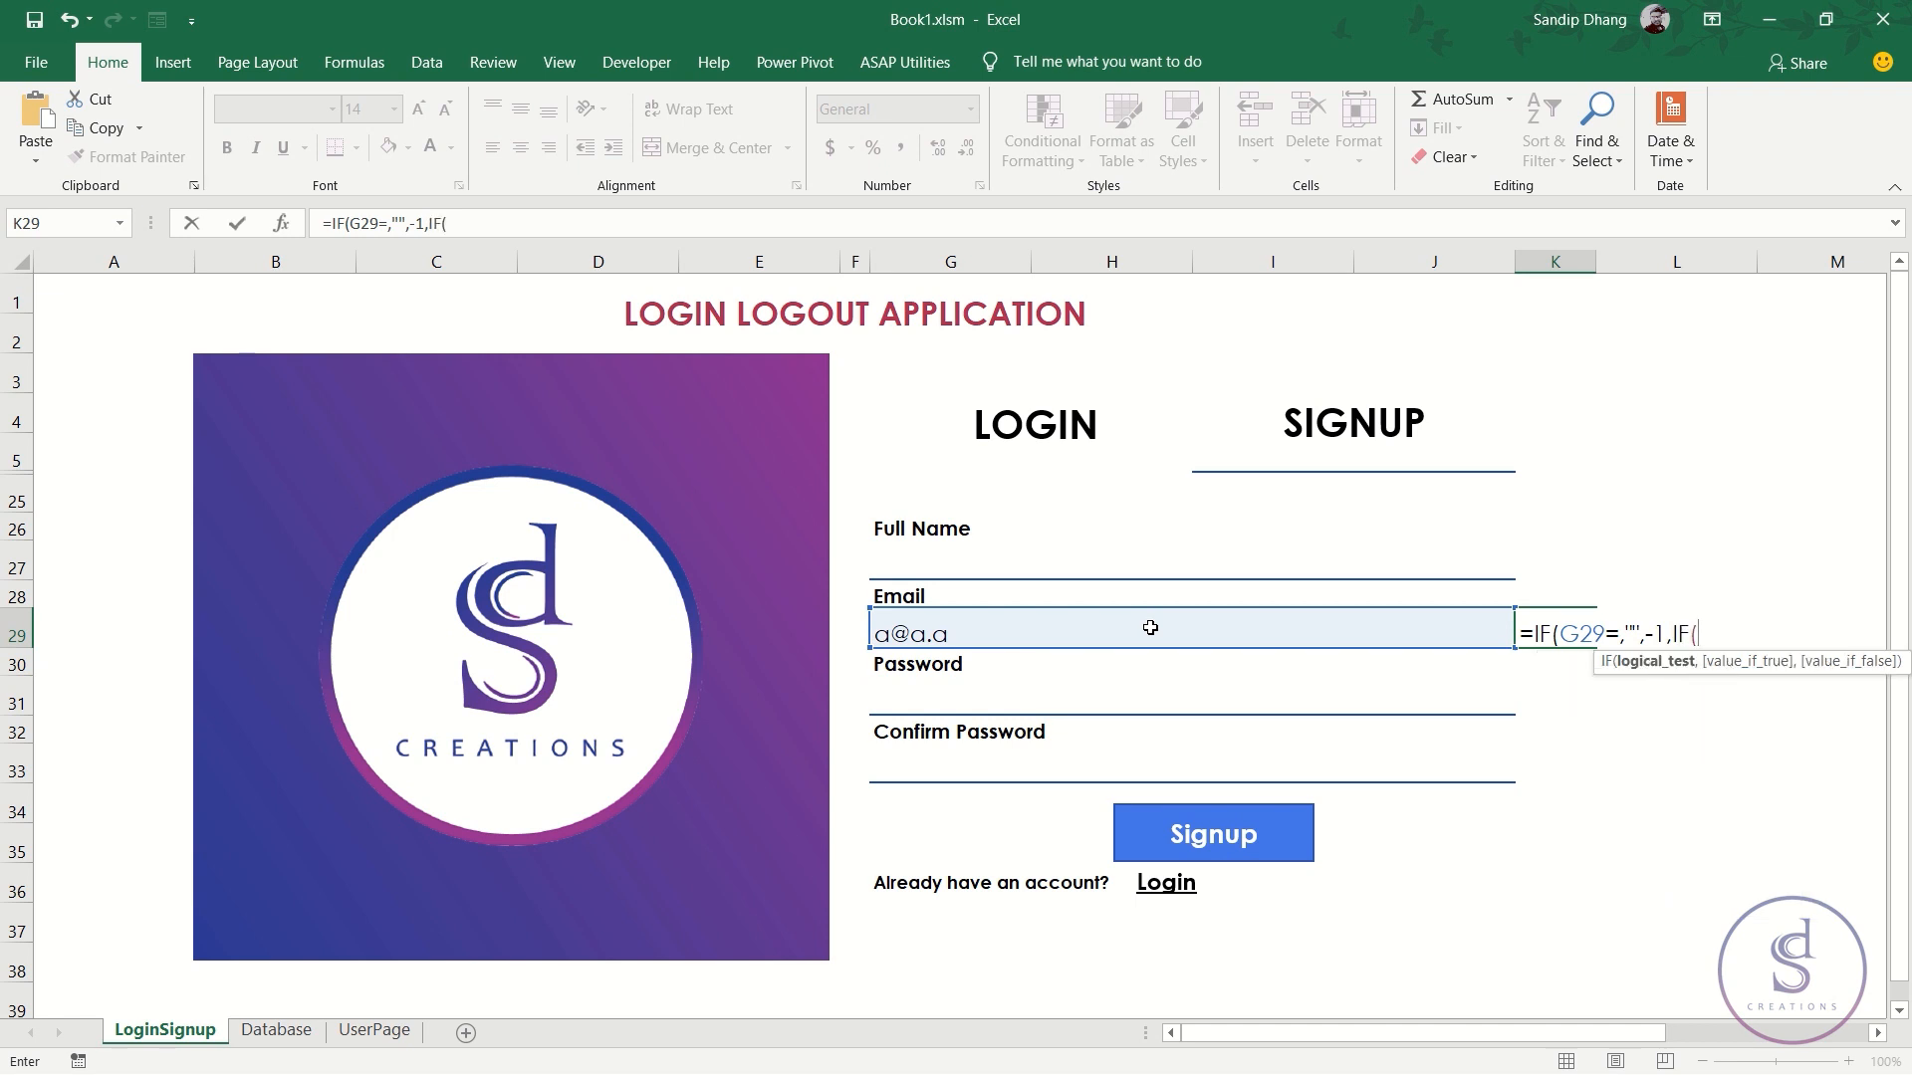
pyautogui.write('is')
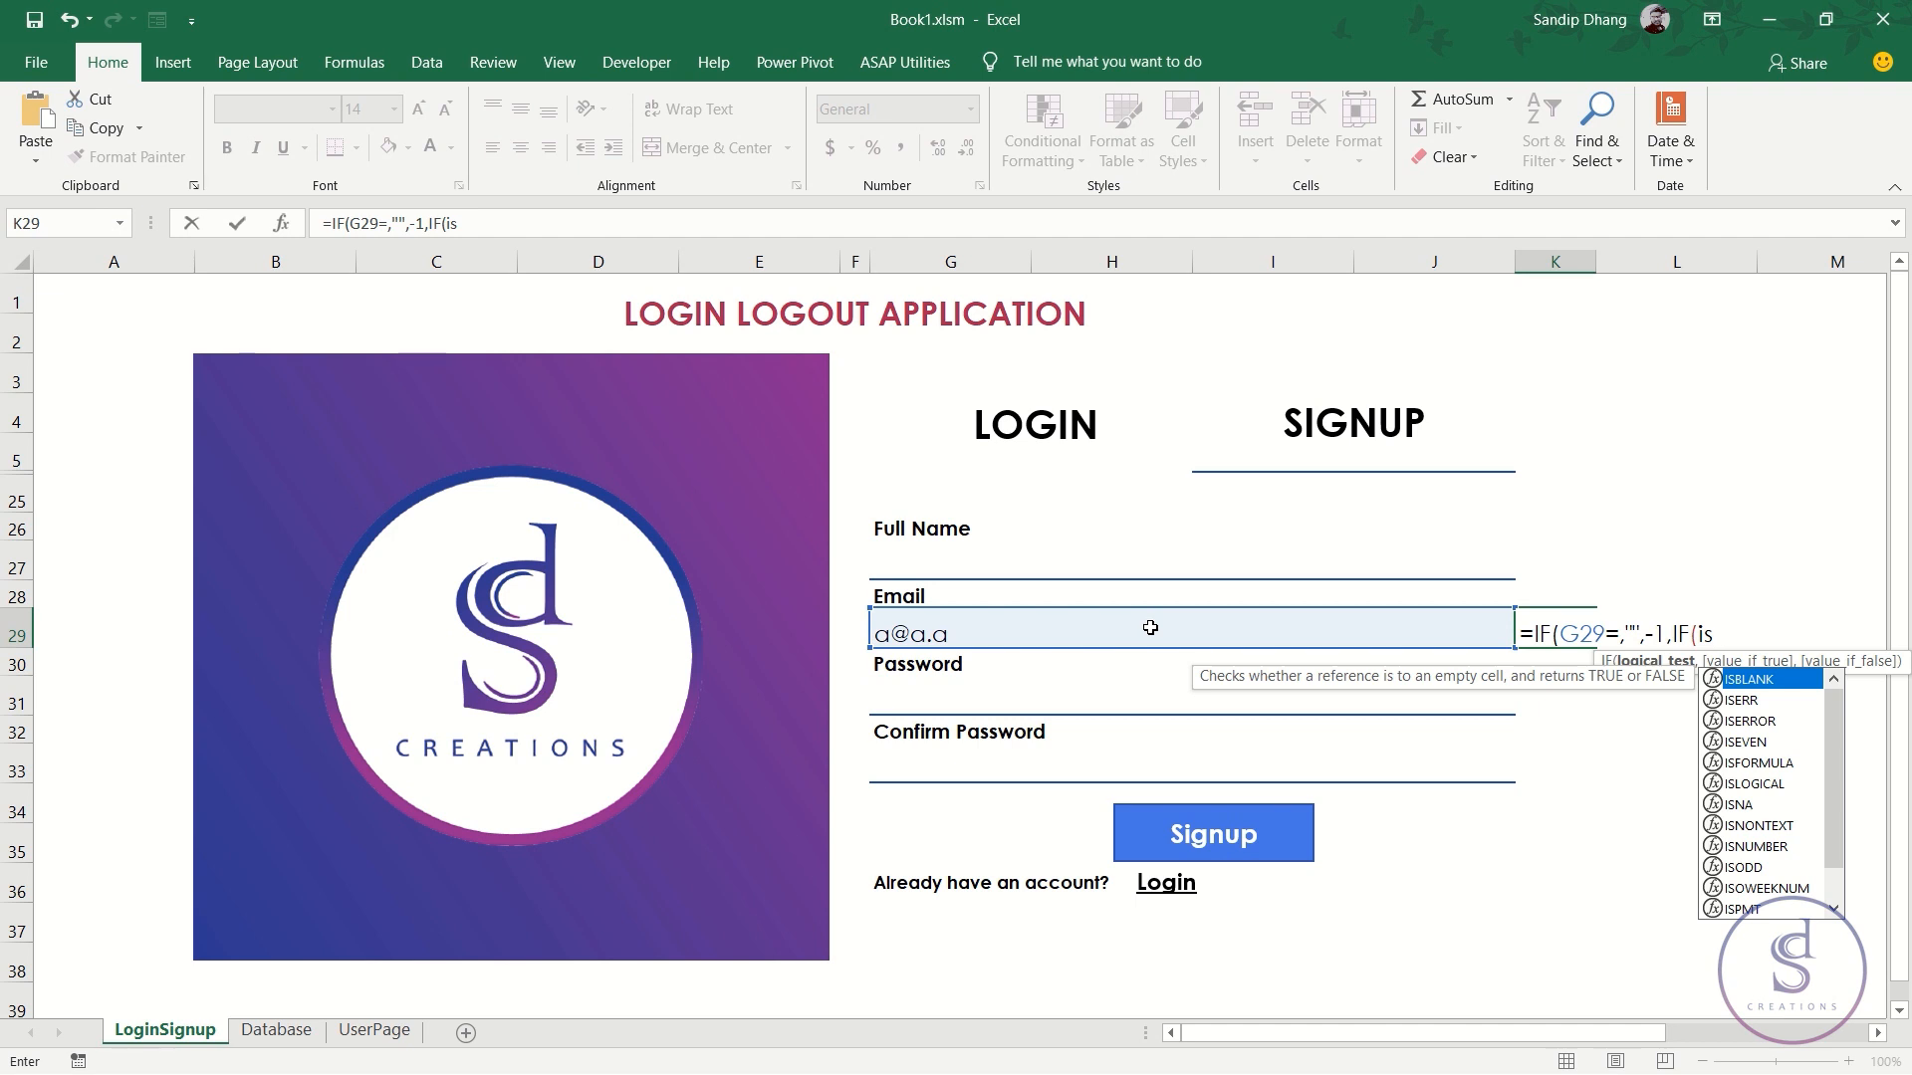
pyautogui.write('er')
# - Add ISERROR(MATCH(G29, and go to the Database sheet for the lookup range
pyautogui.press('Tab')
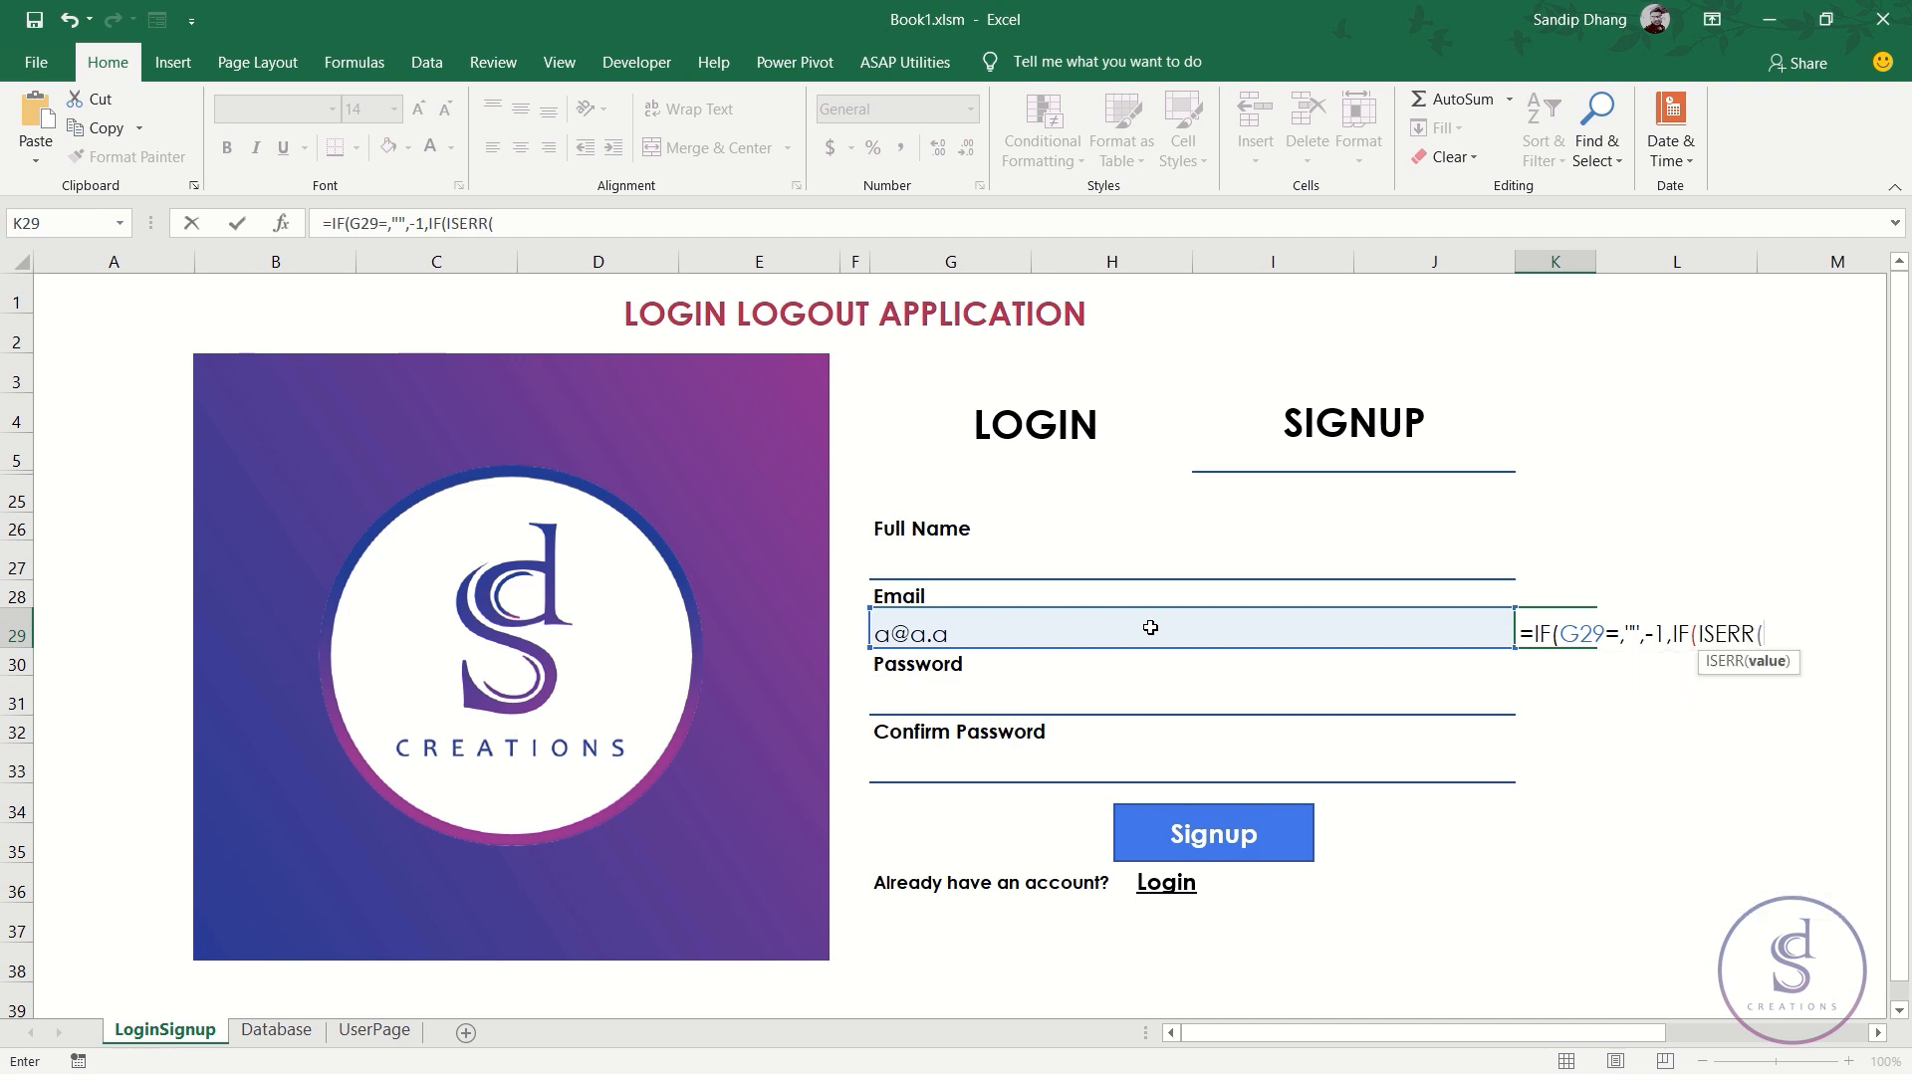
pyautogui.press('BackSpace')
pyautogui.write('or')
pyautogui.press('Tab')
pyautogui.write('ma')
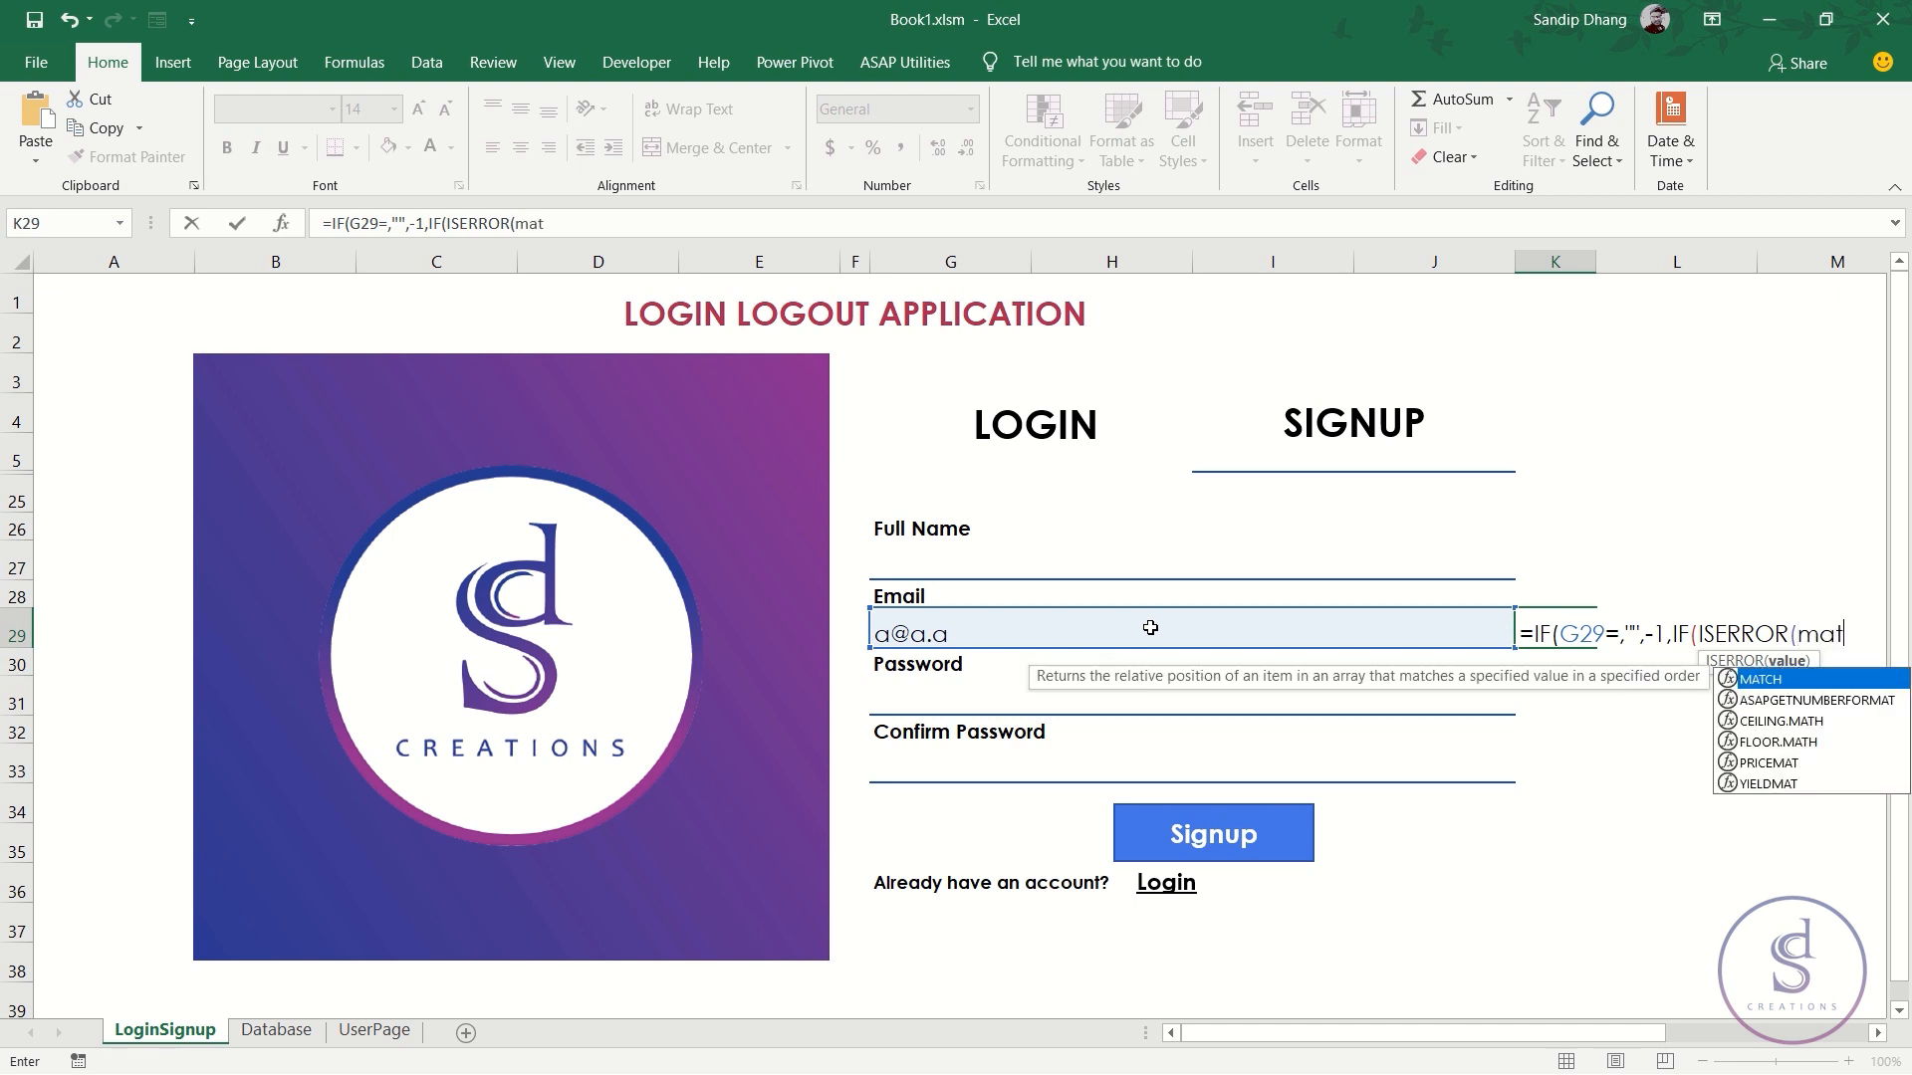
pyautogui.press('Tab')
pyautogui.click(1165, 624)
pyautogui.write(',')
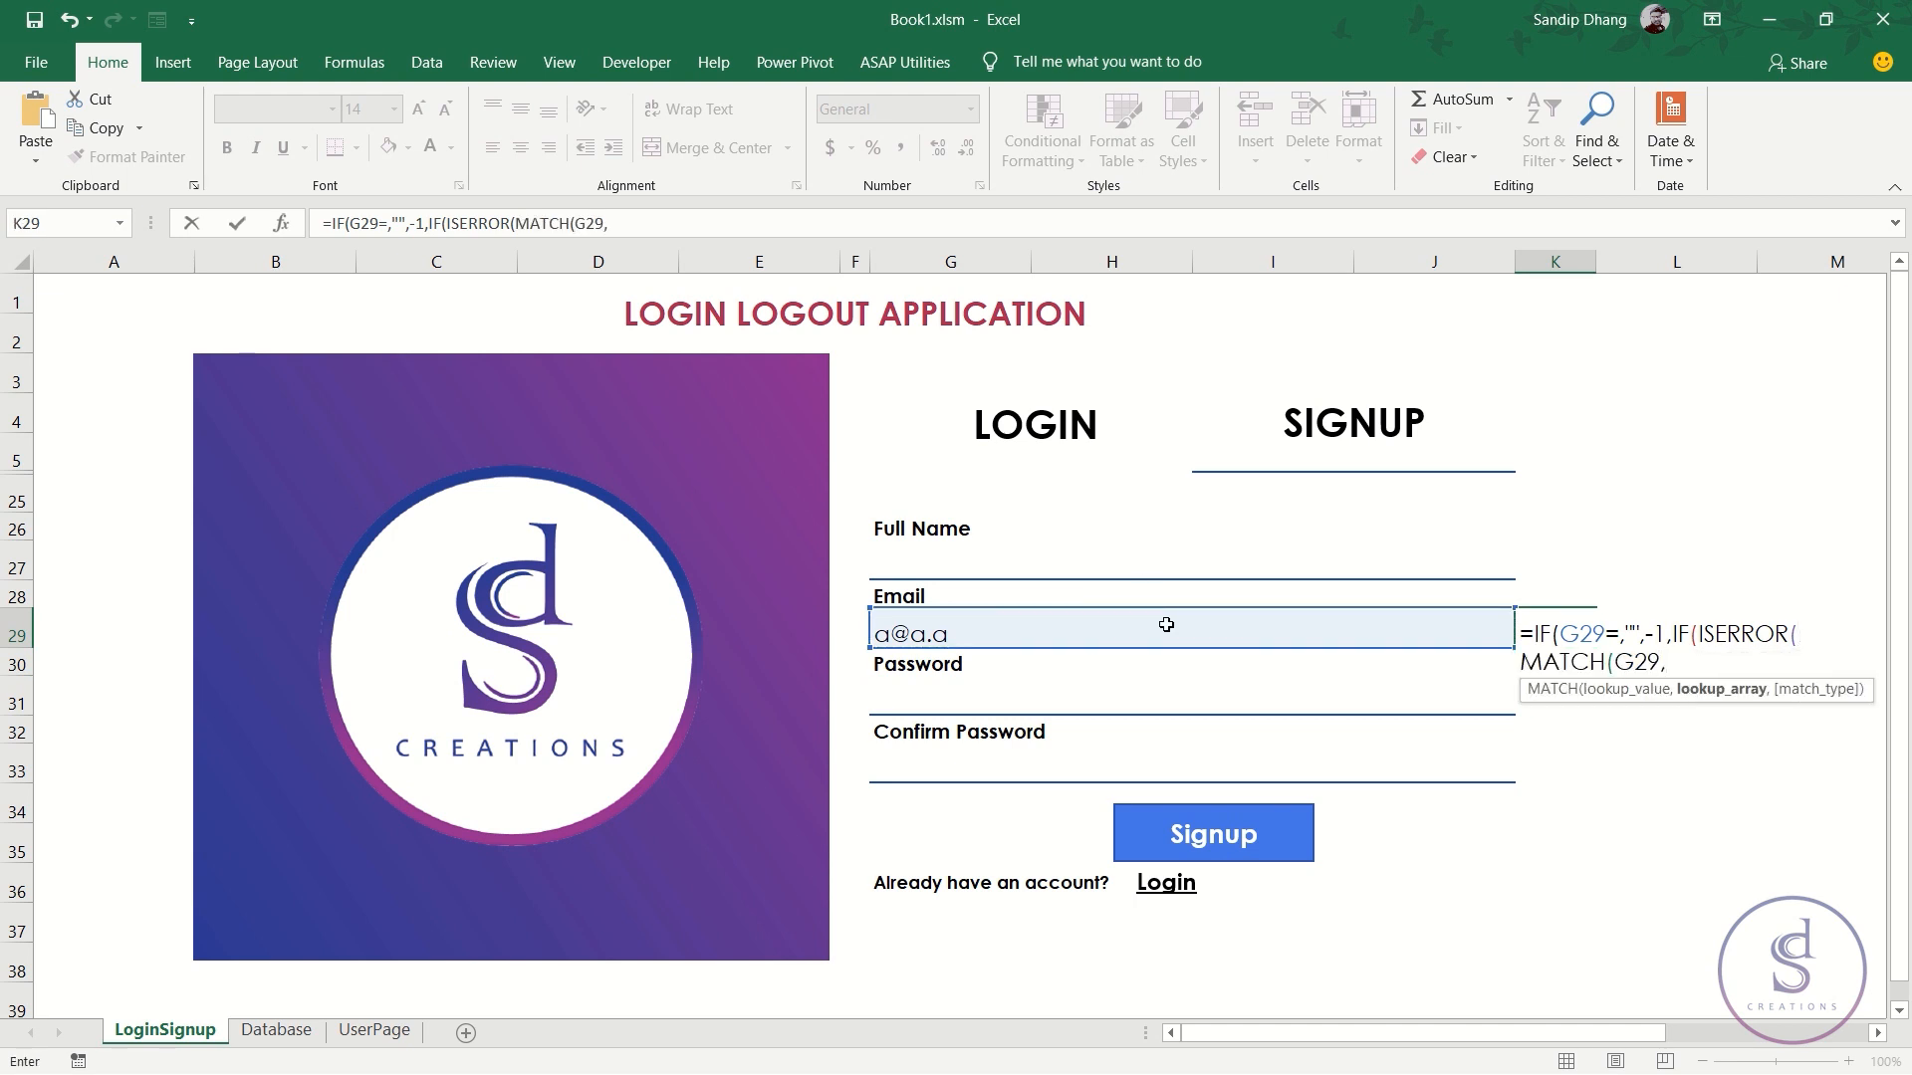
pyautogui.click(287, 1036)
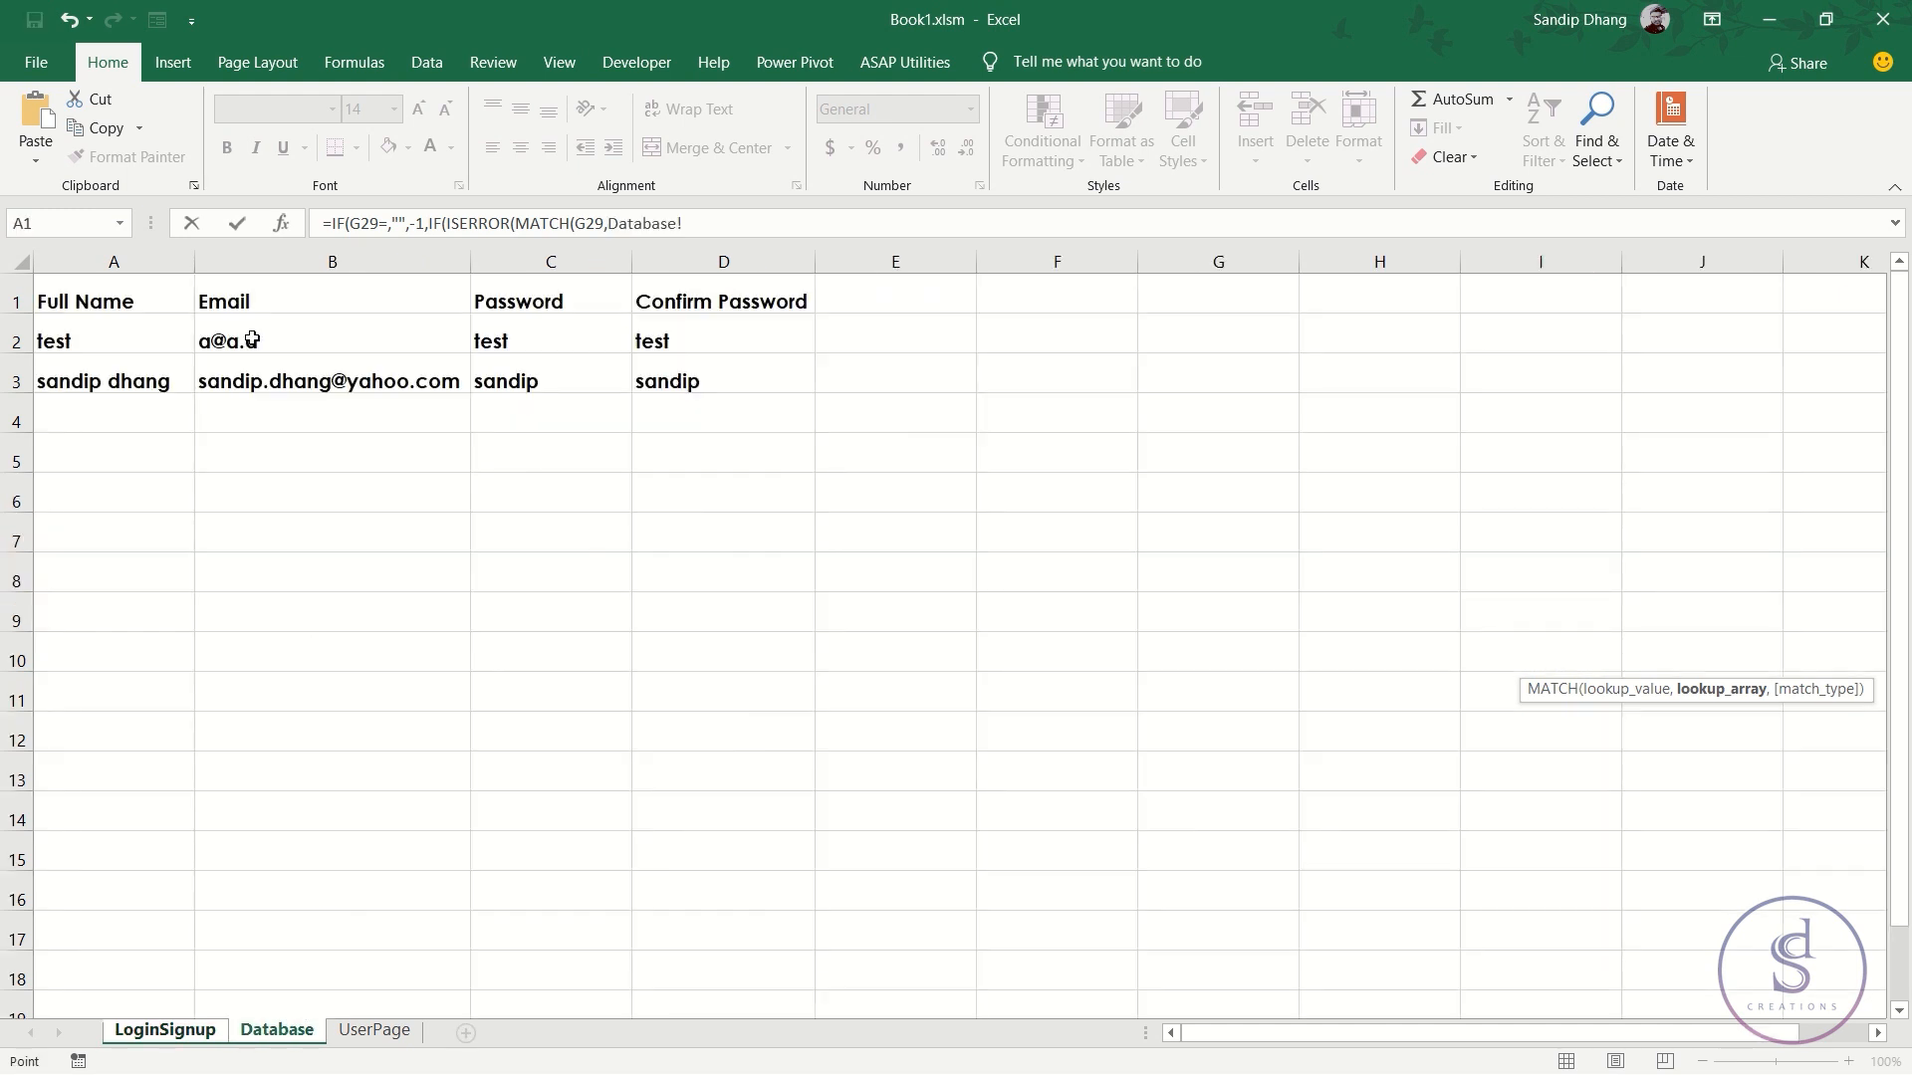
# - Use Database column B as the MATCH lookup range, closing the formula with ,0))
pyautogui.click(301, 261)
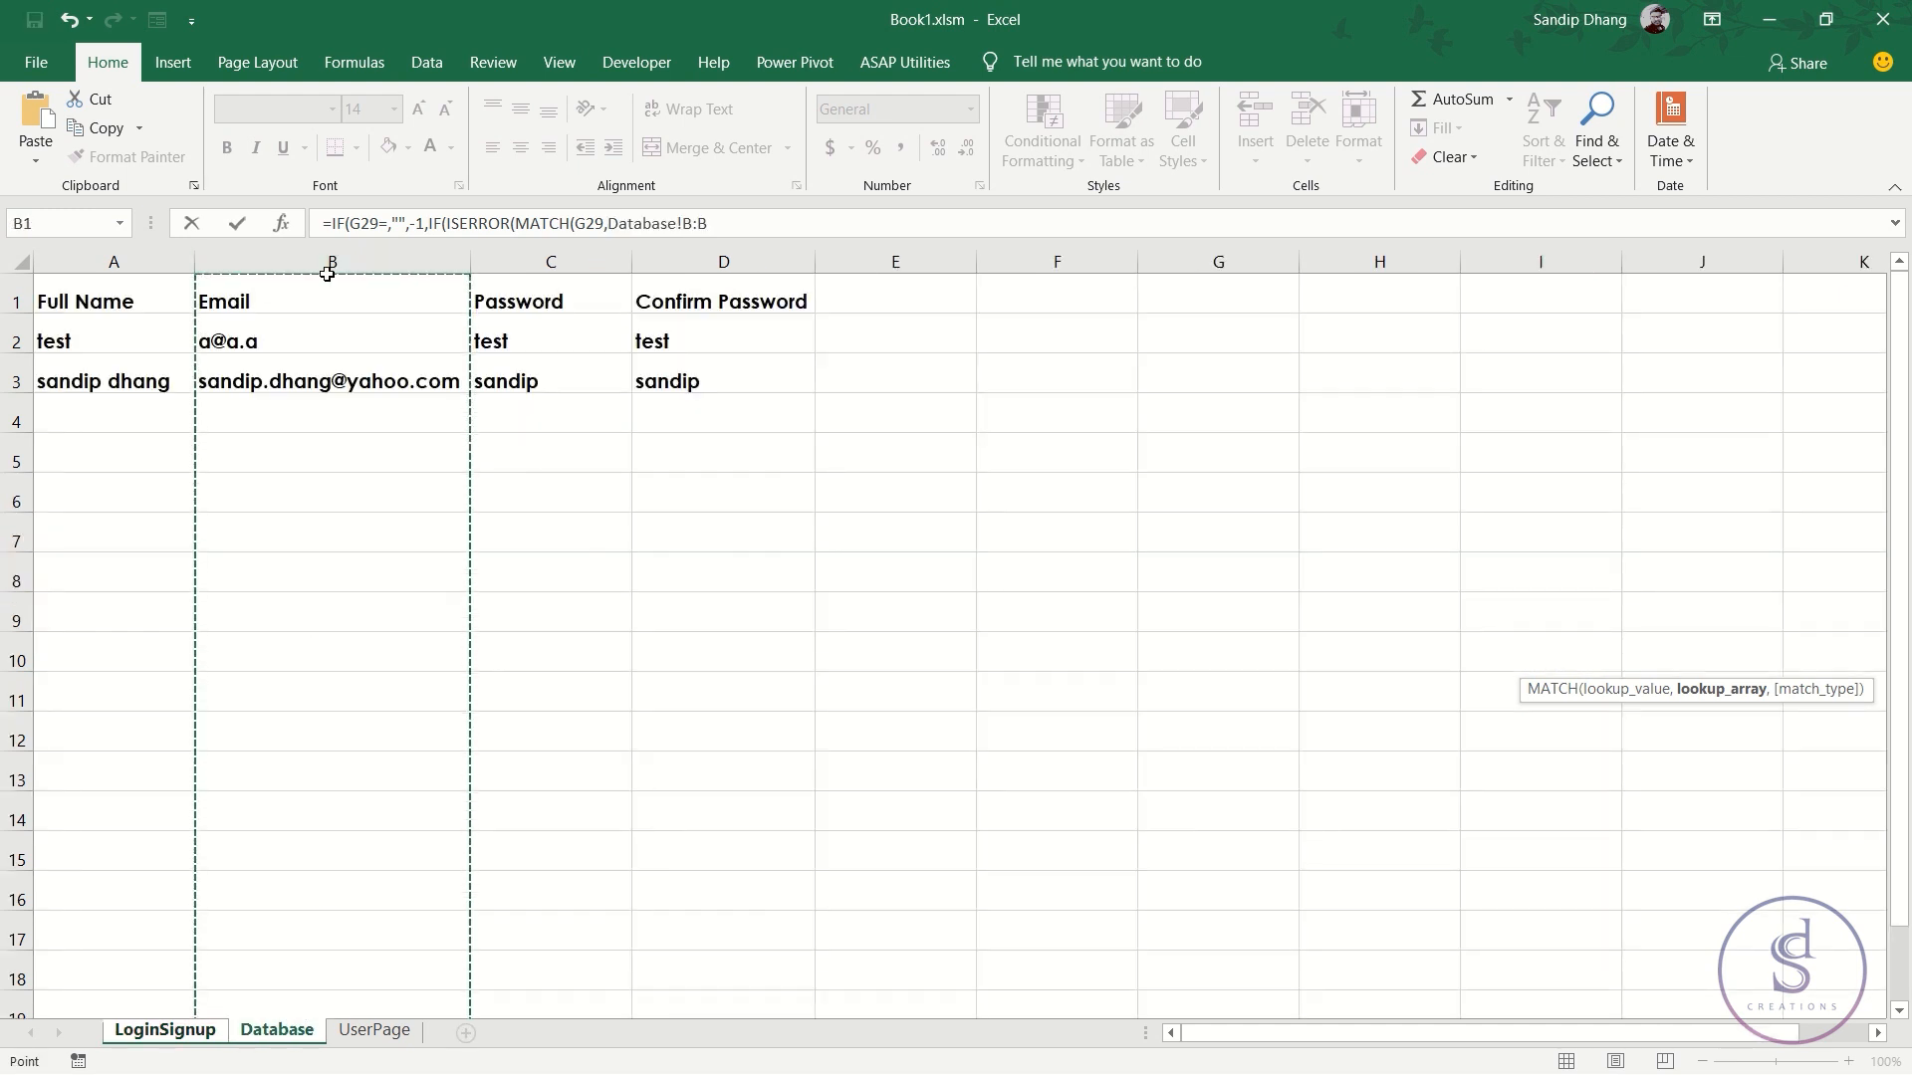
pyautogui.write(',0)')
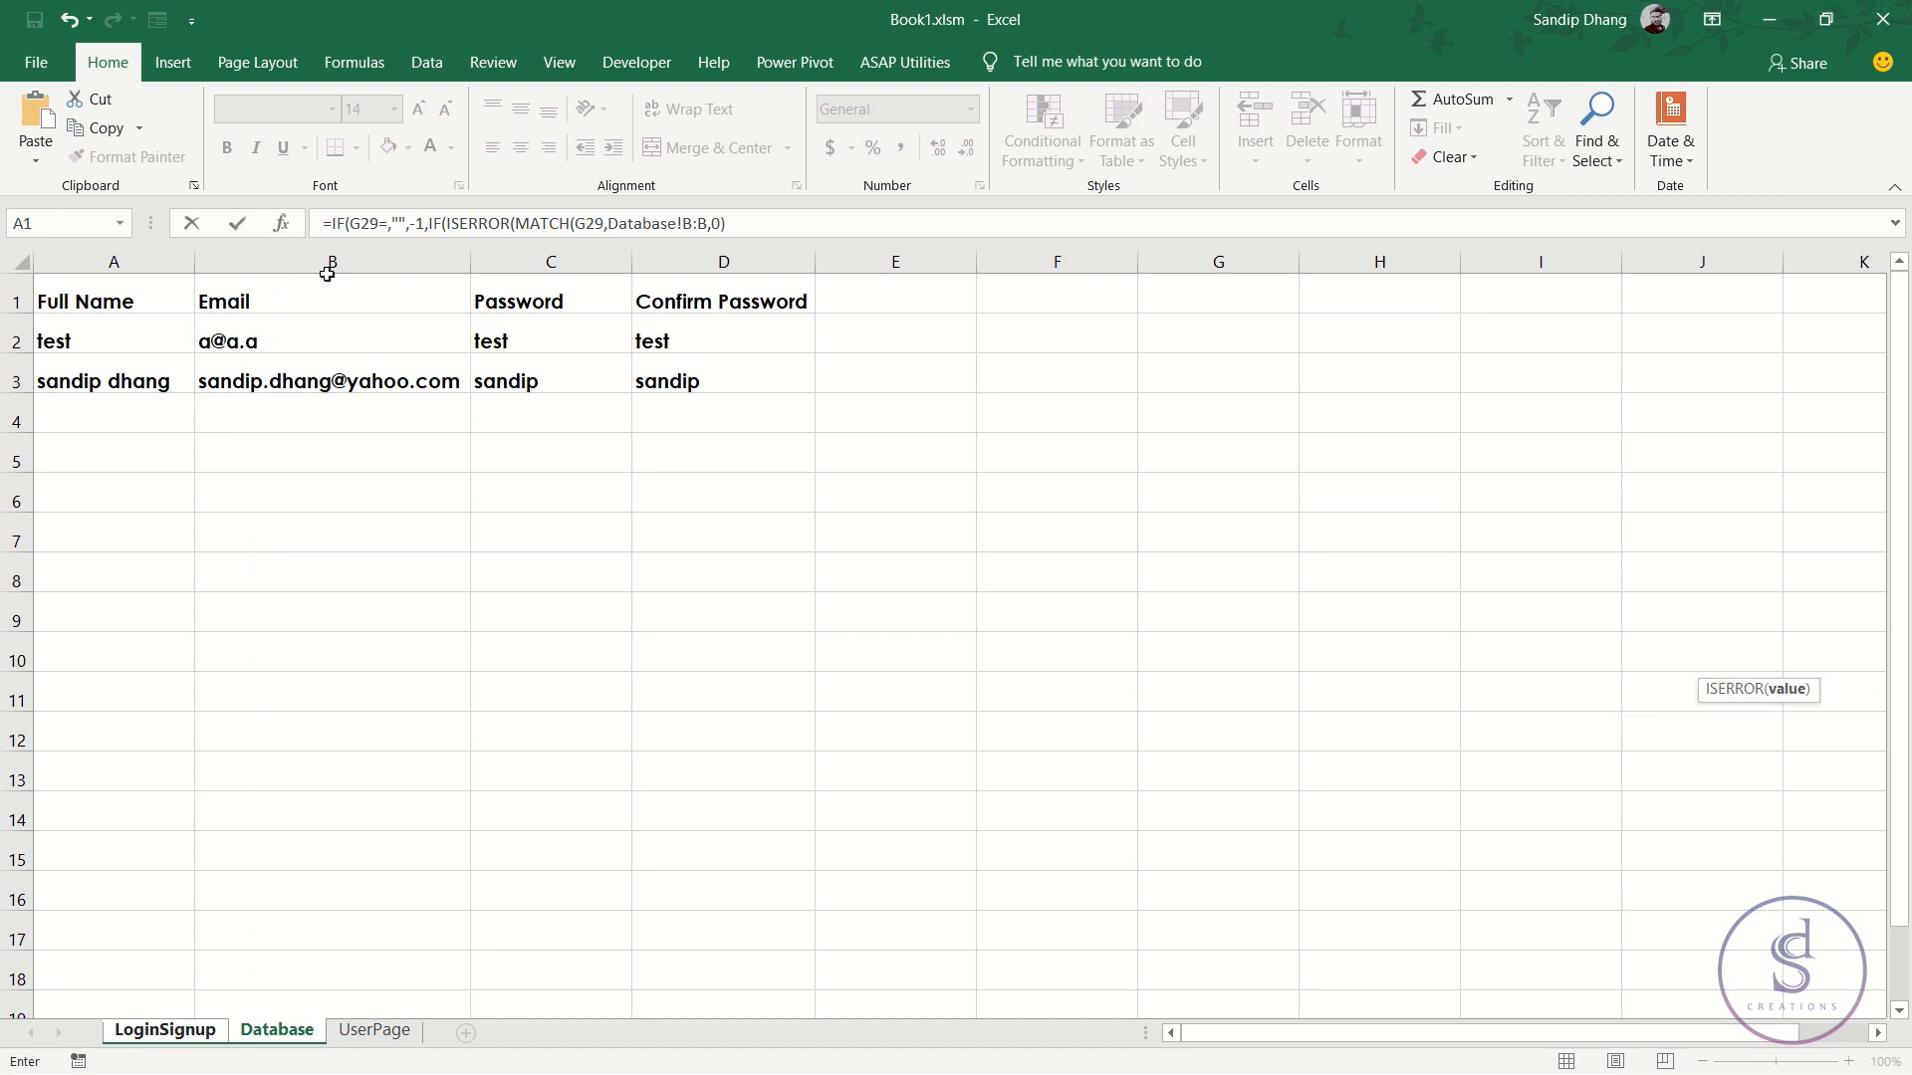
pyautogui.write(')')
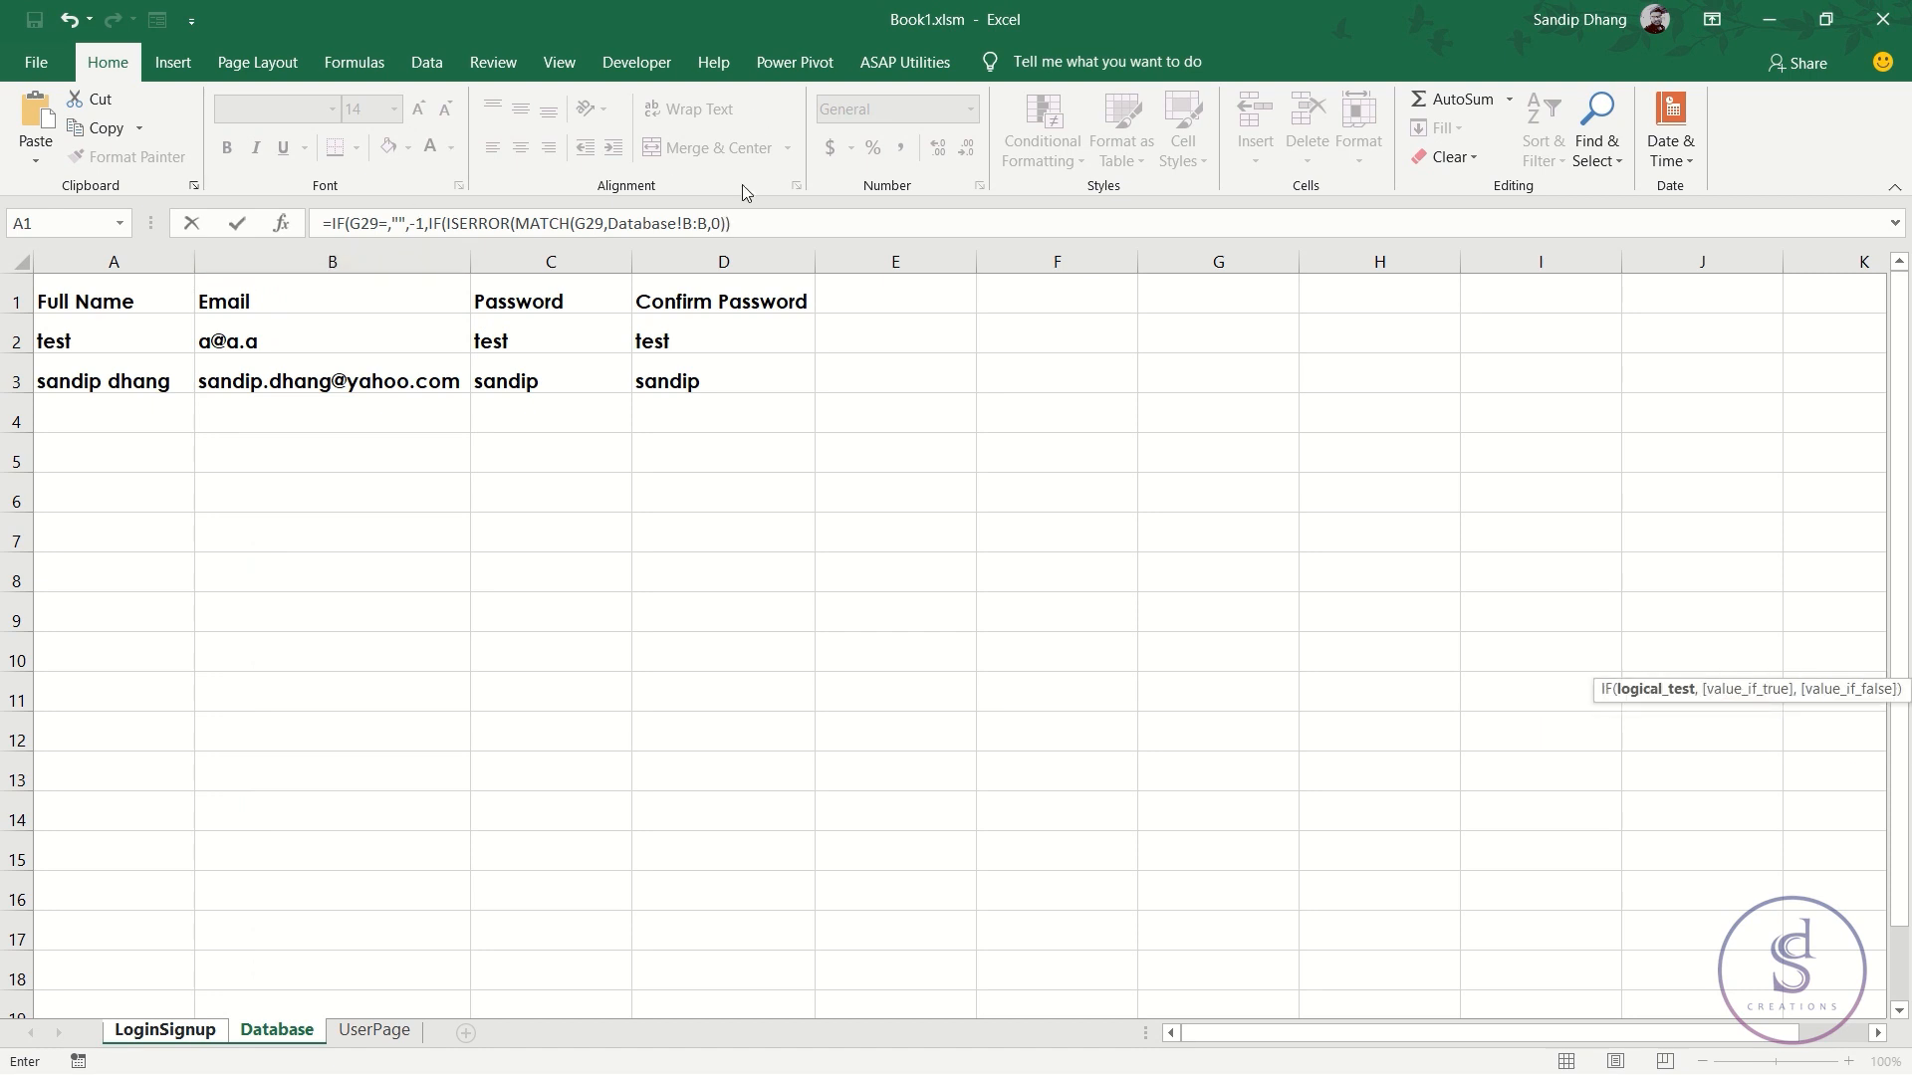
pyautogui.moveTo(738, 223); pyautogui.dragTo(445, 223)
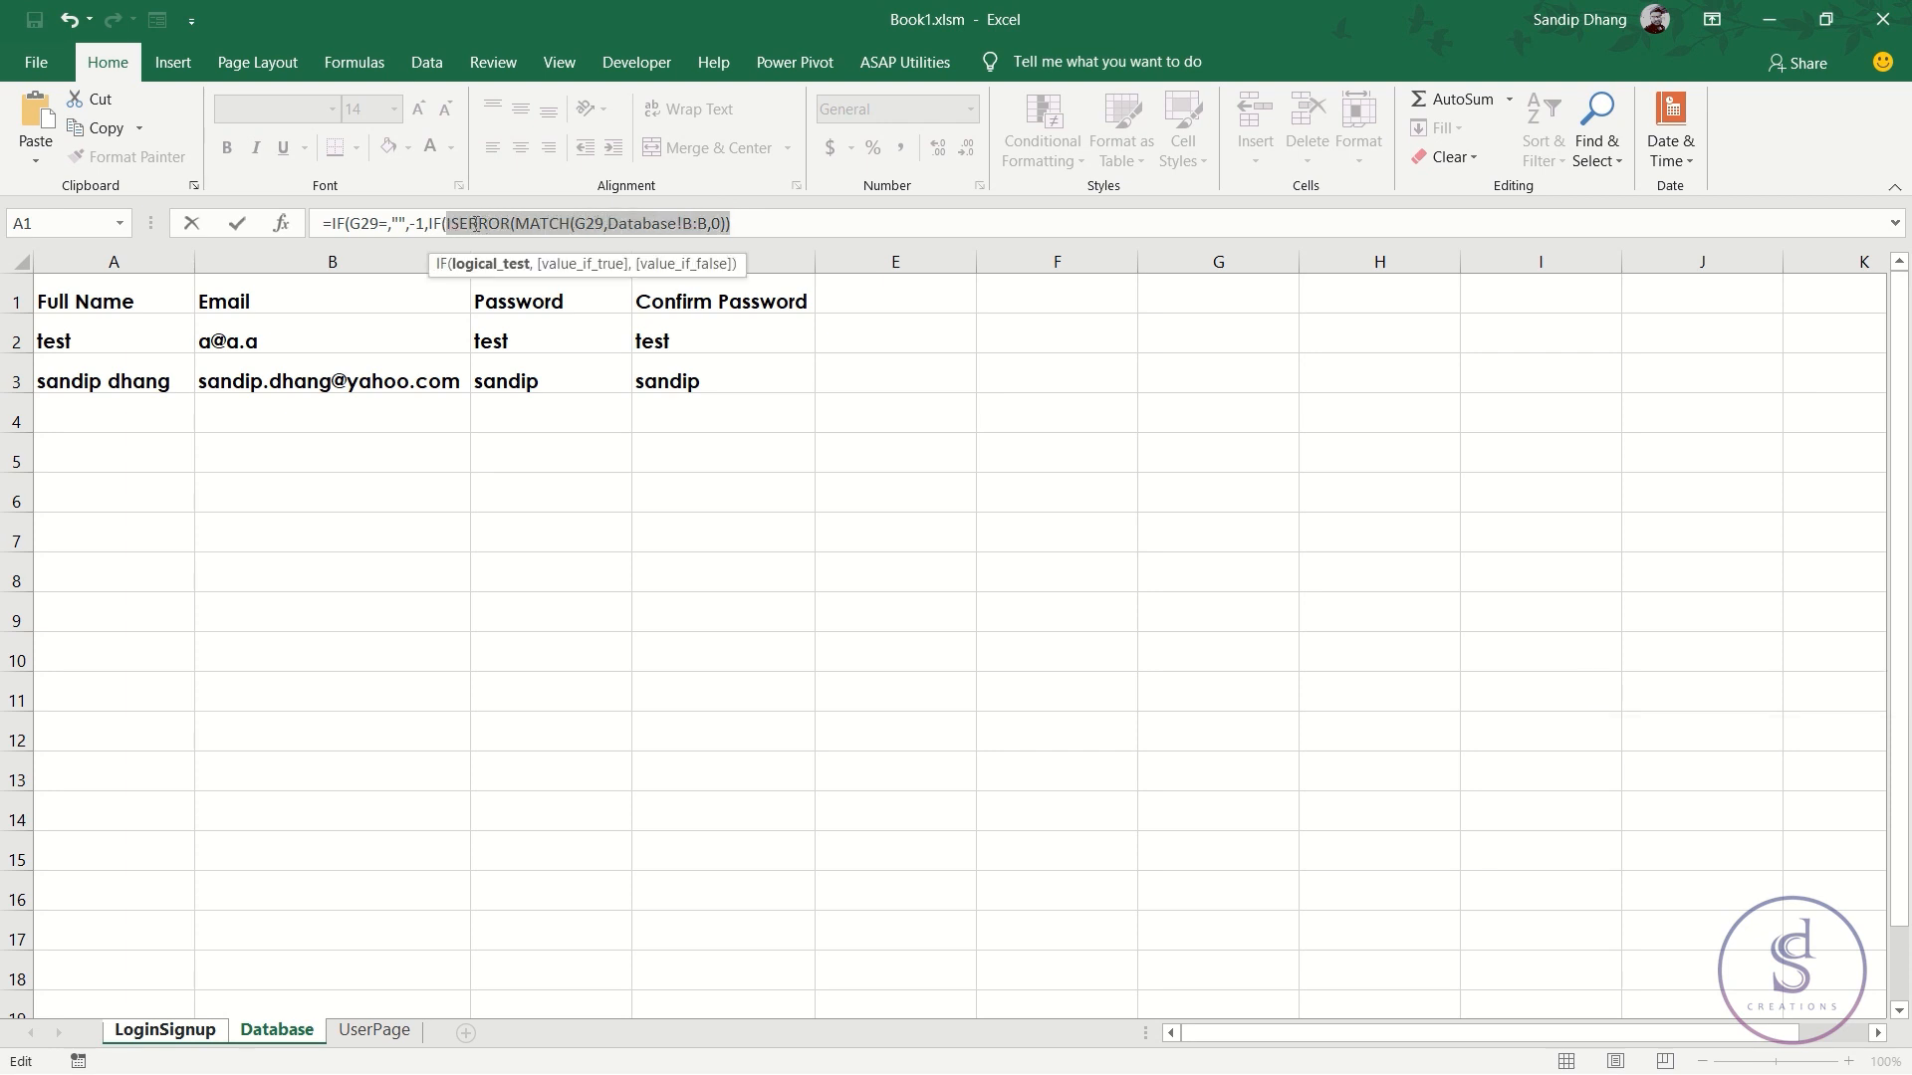
pyautogui.click(740, 223)
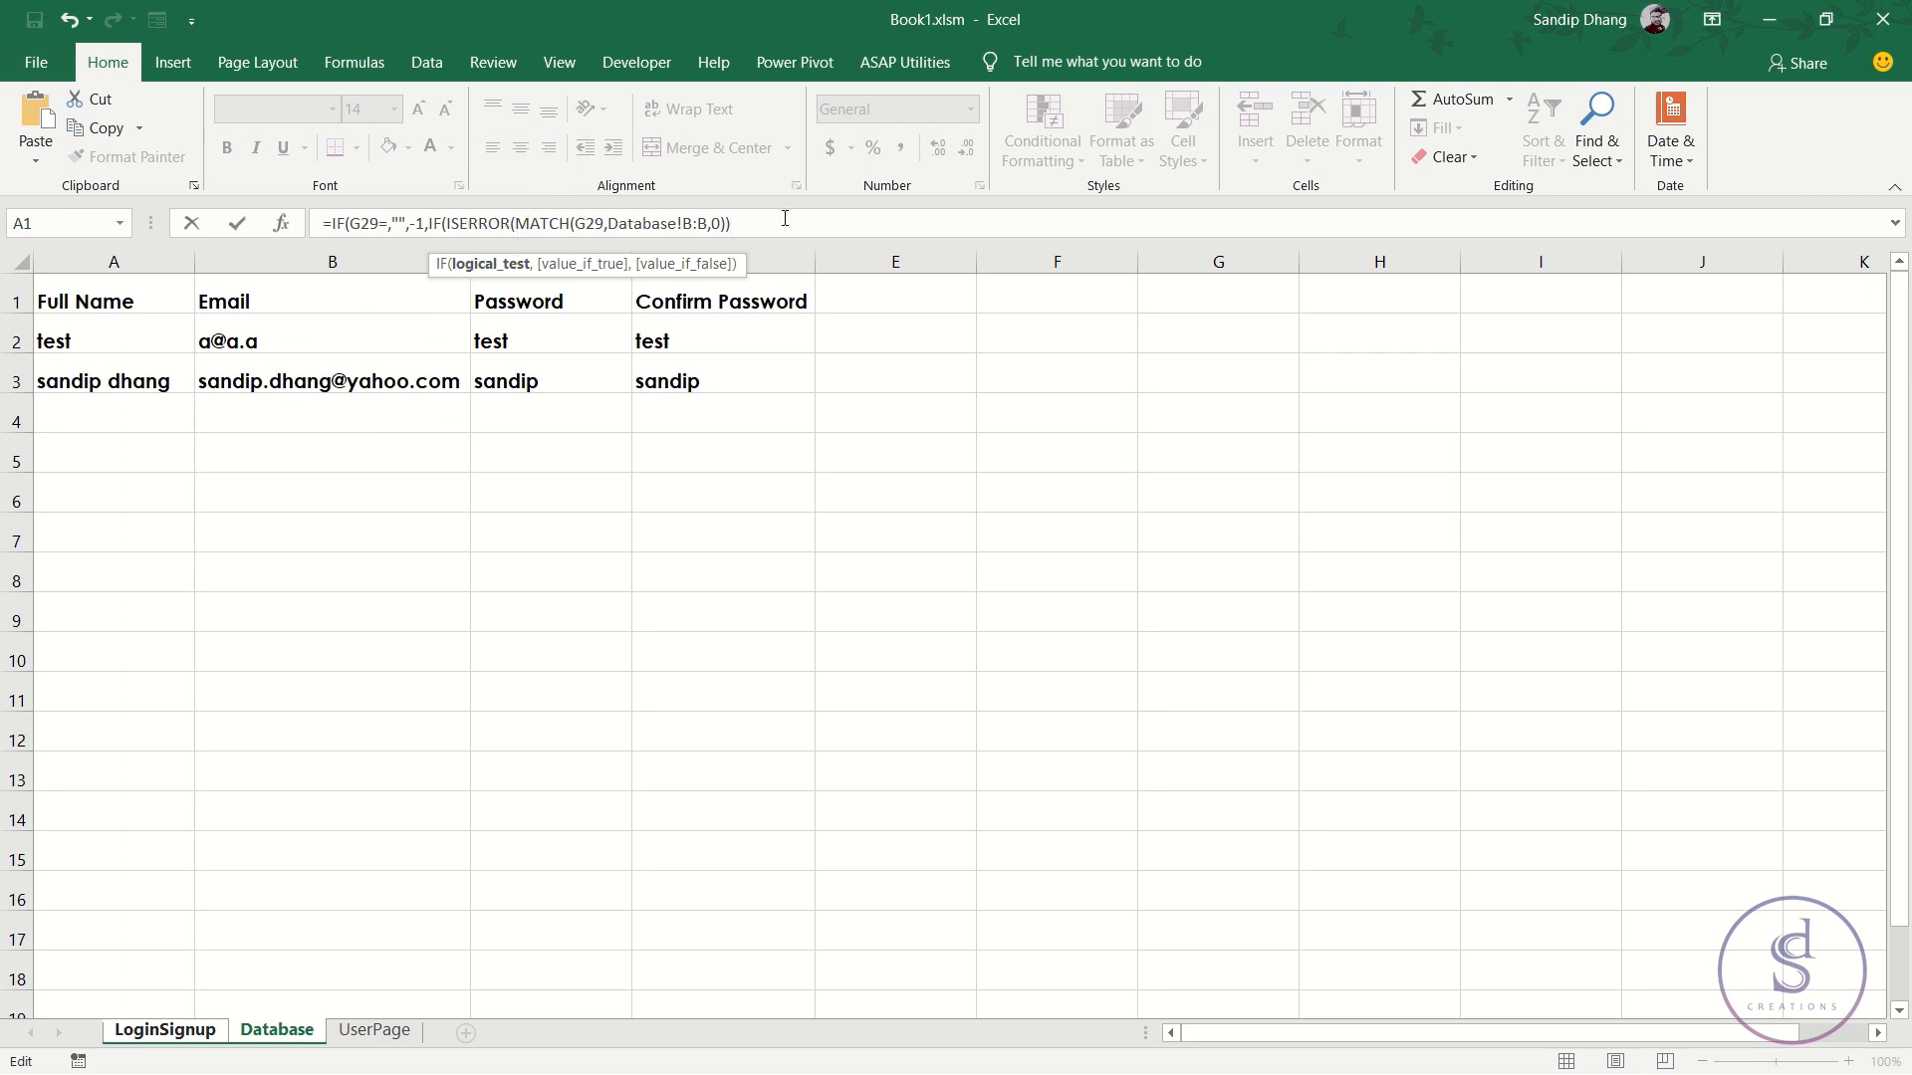
pyautogui.moveTo(435, 219); pyautogui.dragTo(499, 223)
pyautogui.click(474, 224)
# - Add the 1 and 0 results to K29's formula and commit it
pyautogui.write(',')
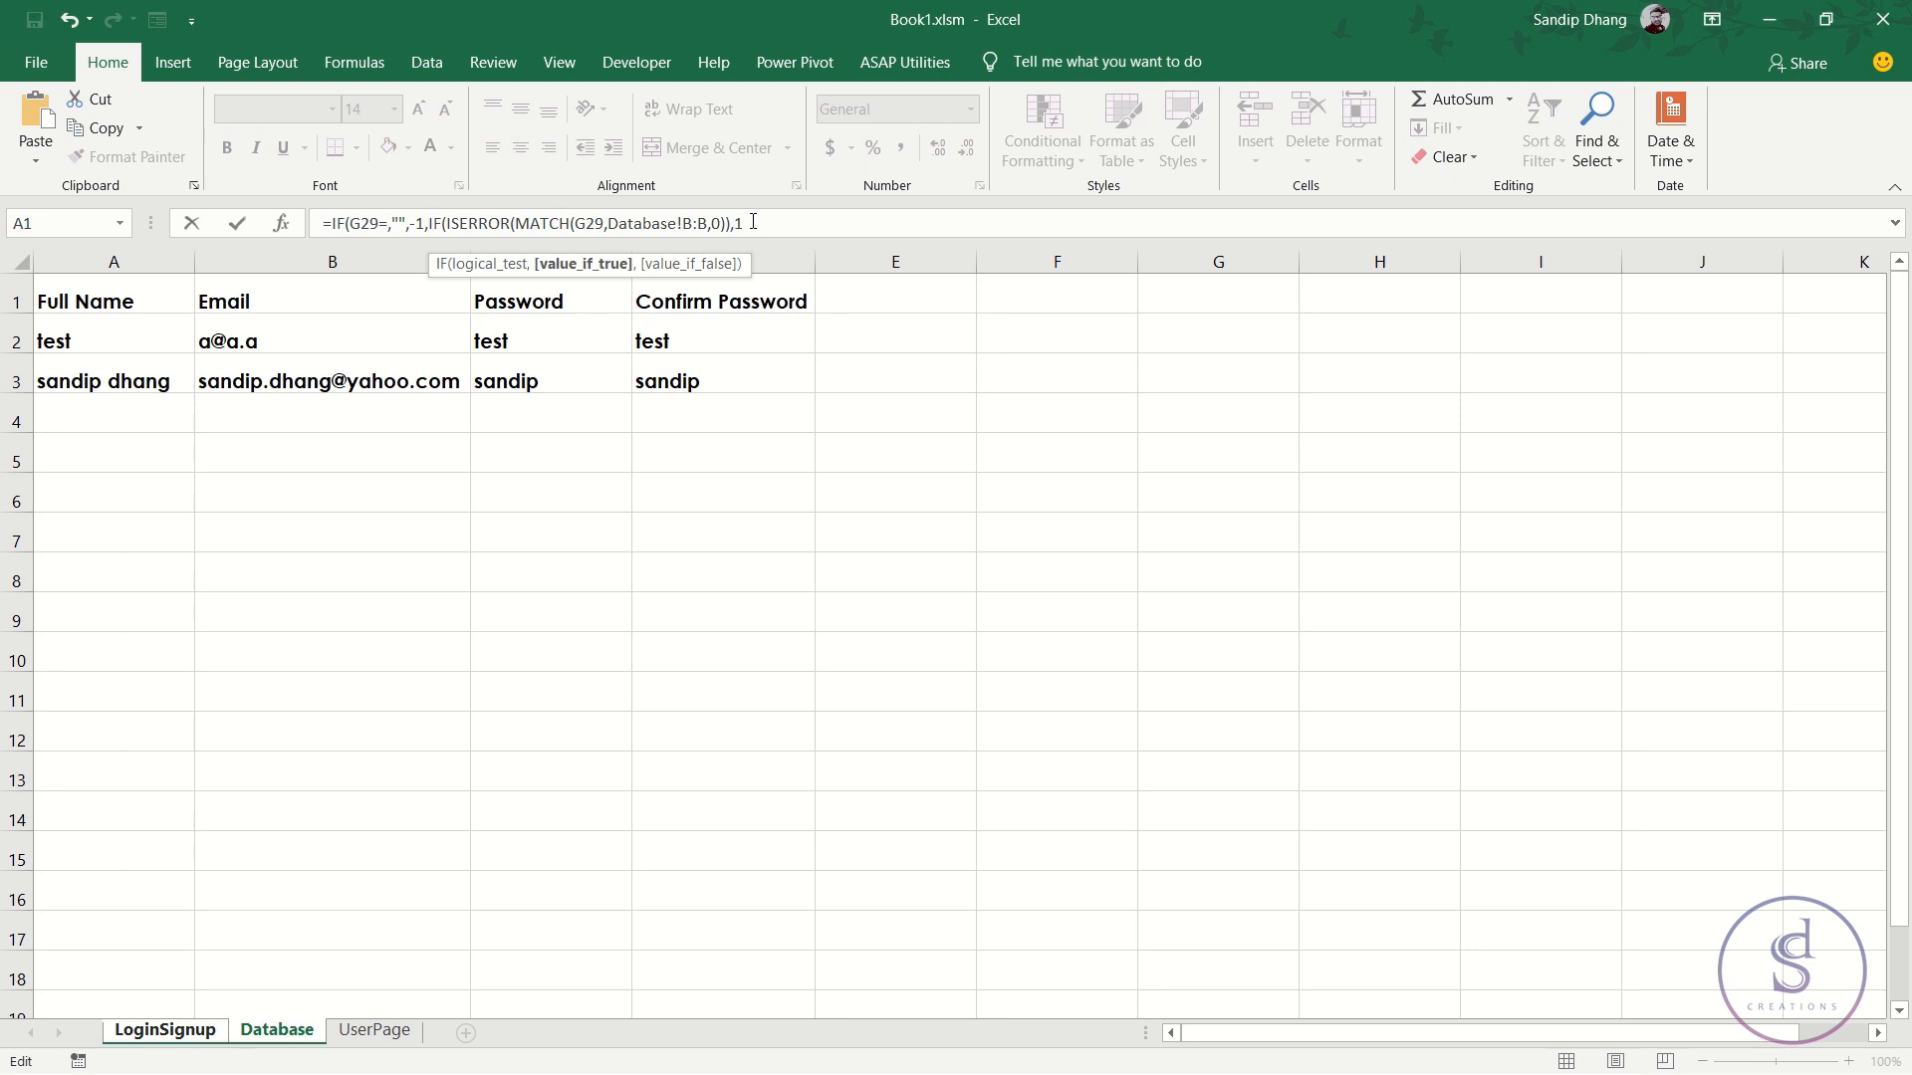
pyautogui.write('1,0')
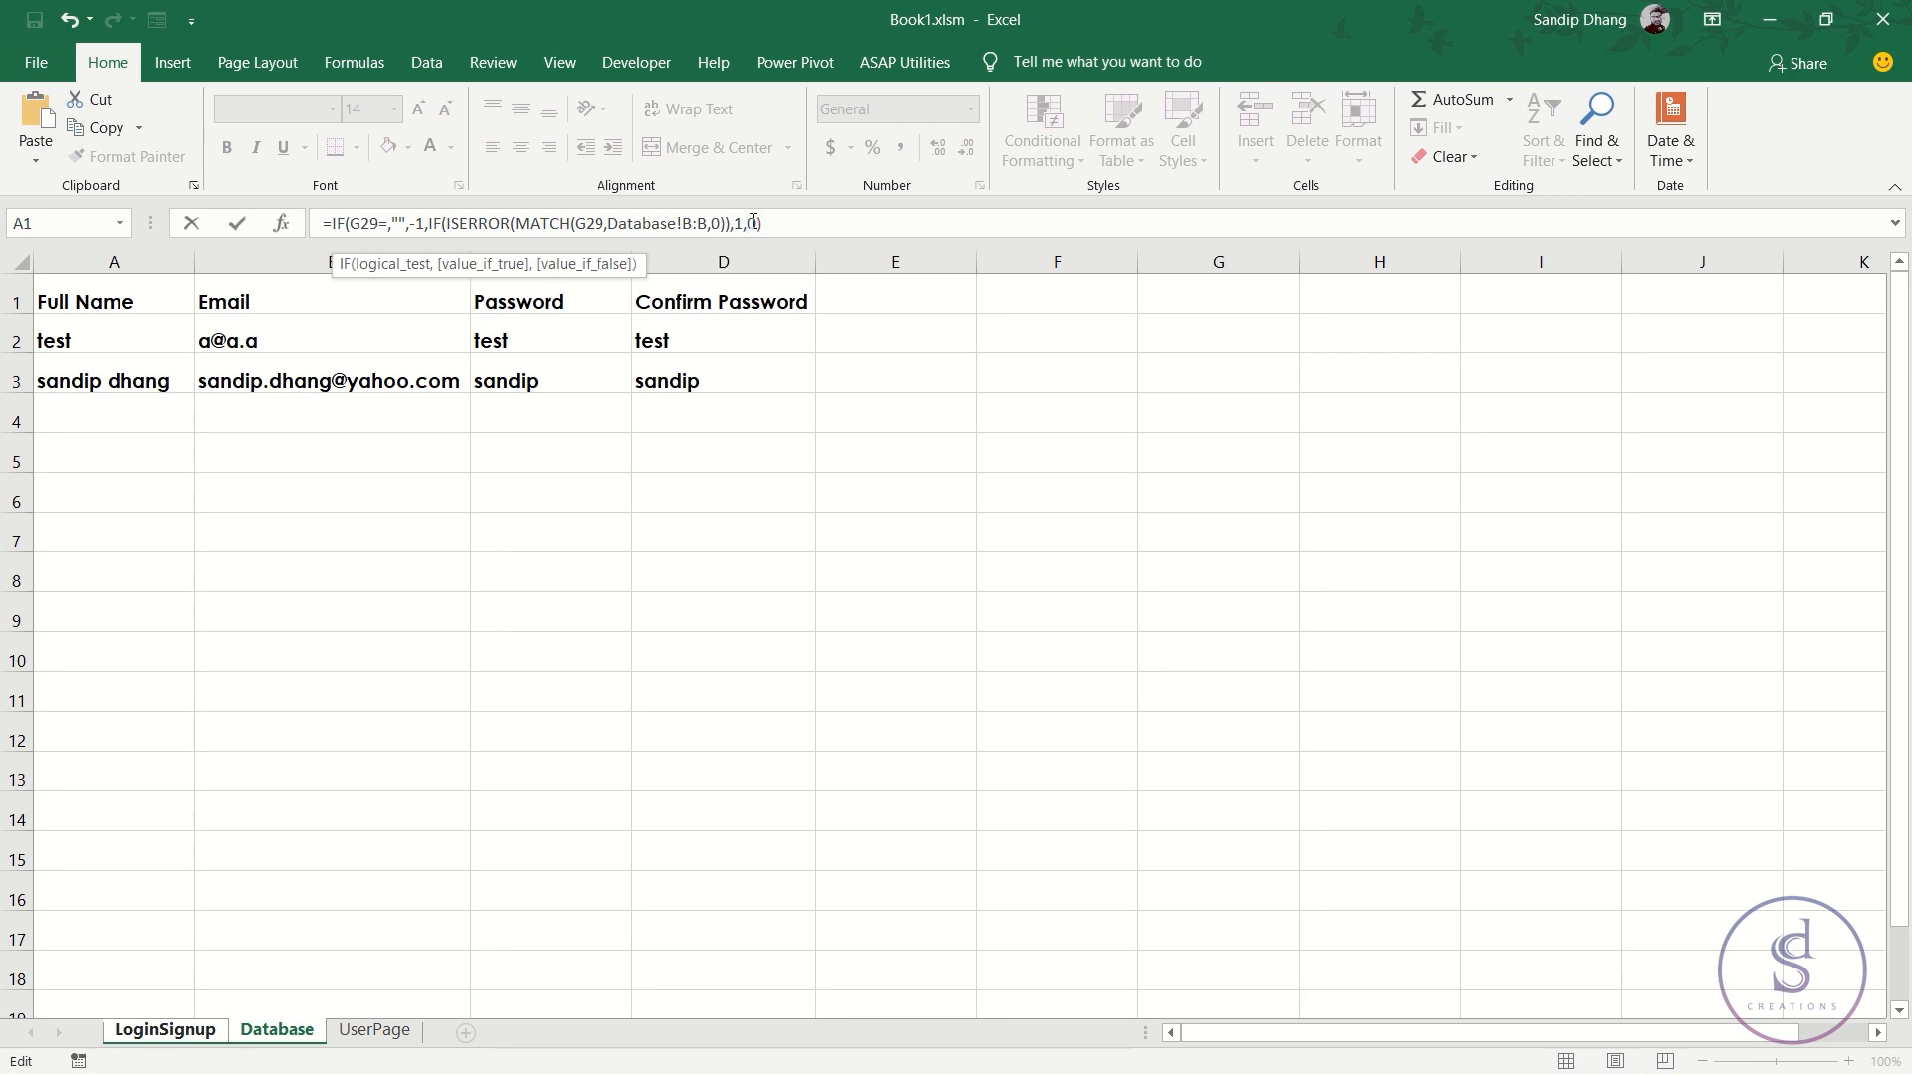
pyautogui.write(')')
pyautogui.press('Return')
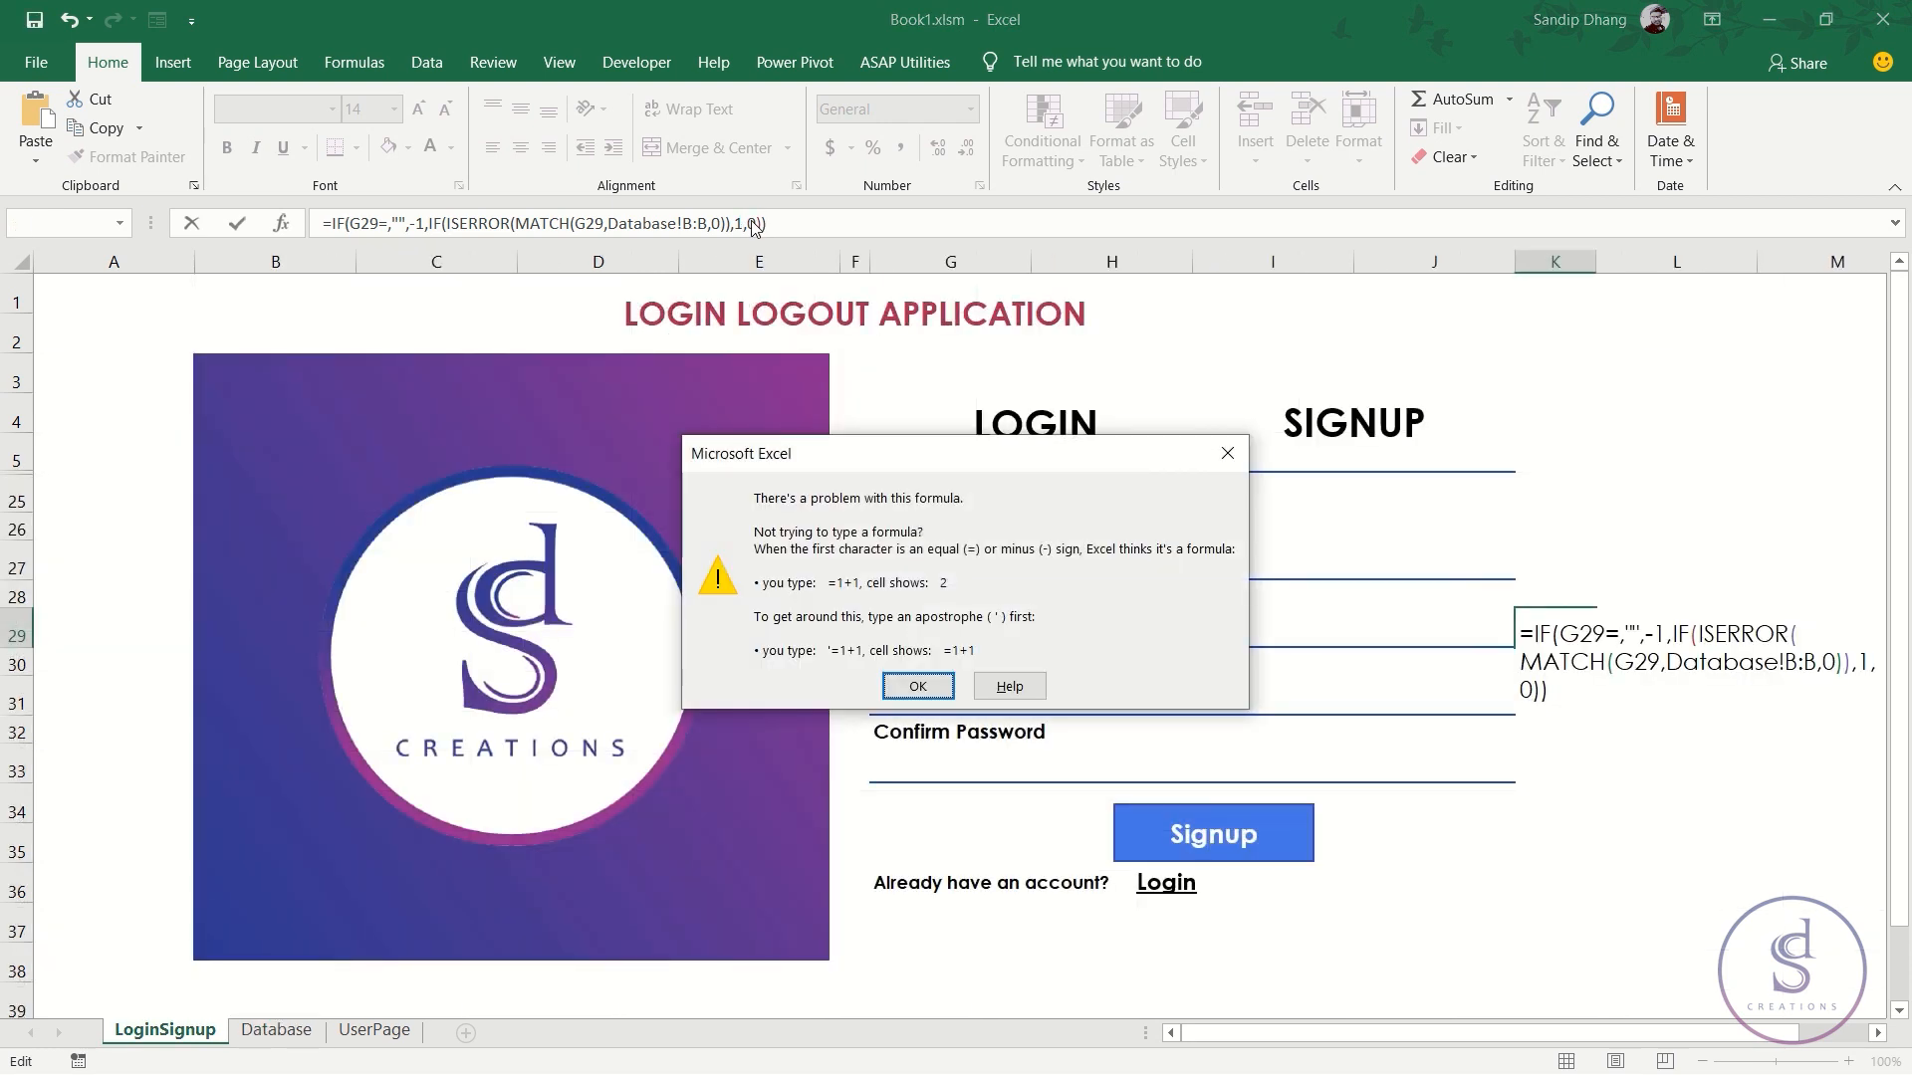
# - Dismiss the error and delete the stray comma after G29= in K29's formula
pyautogui.click(918, 687)
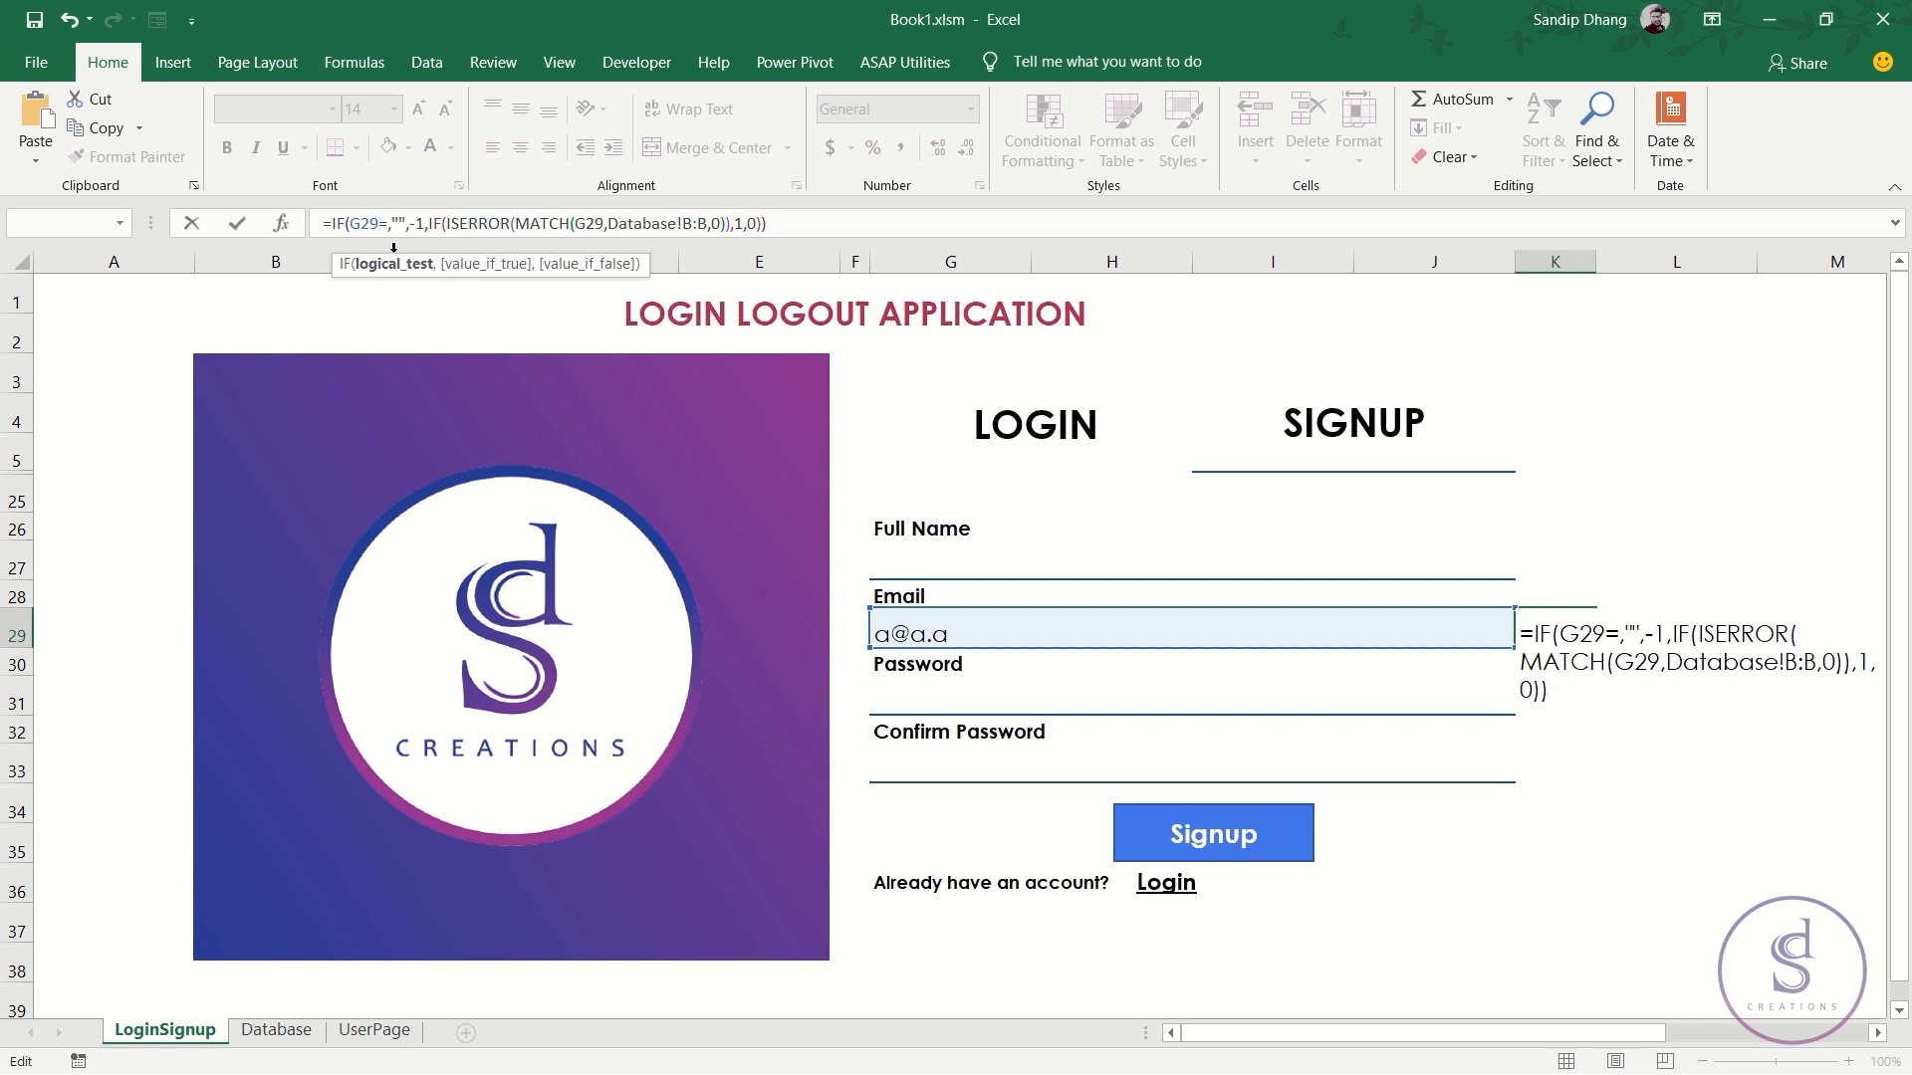
pyautogui.click(394, 223)
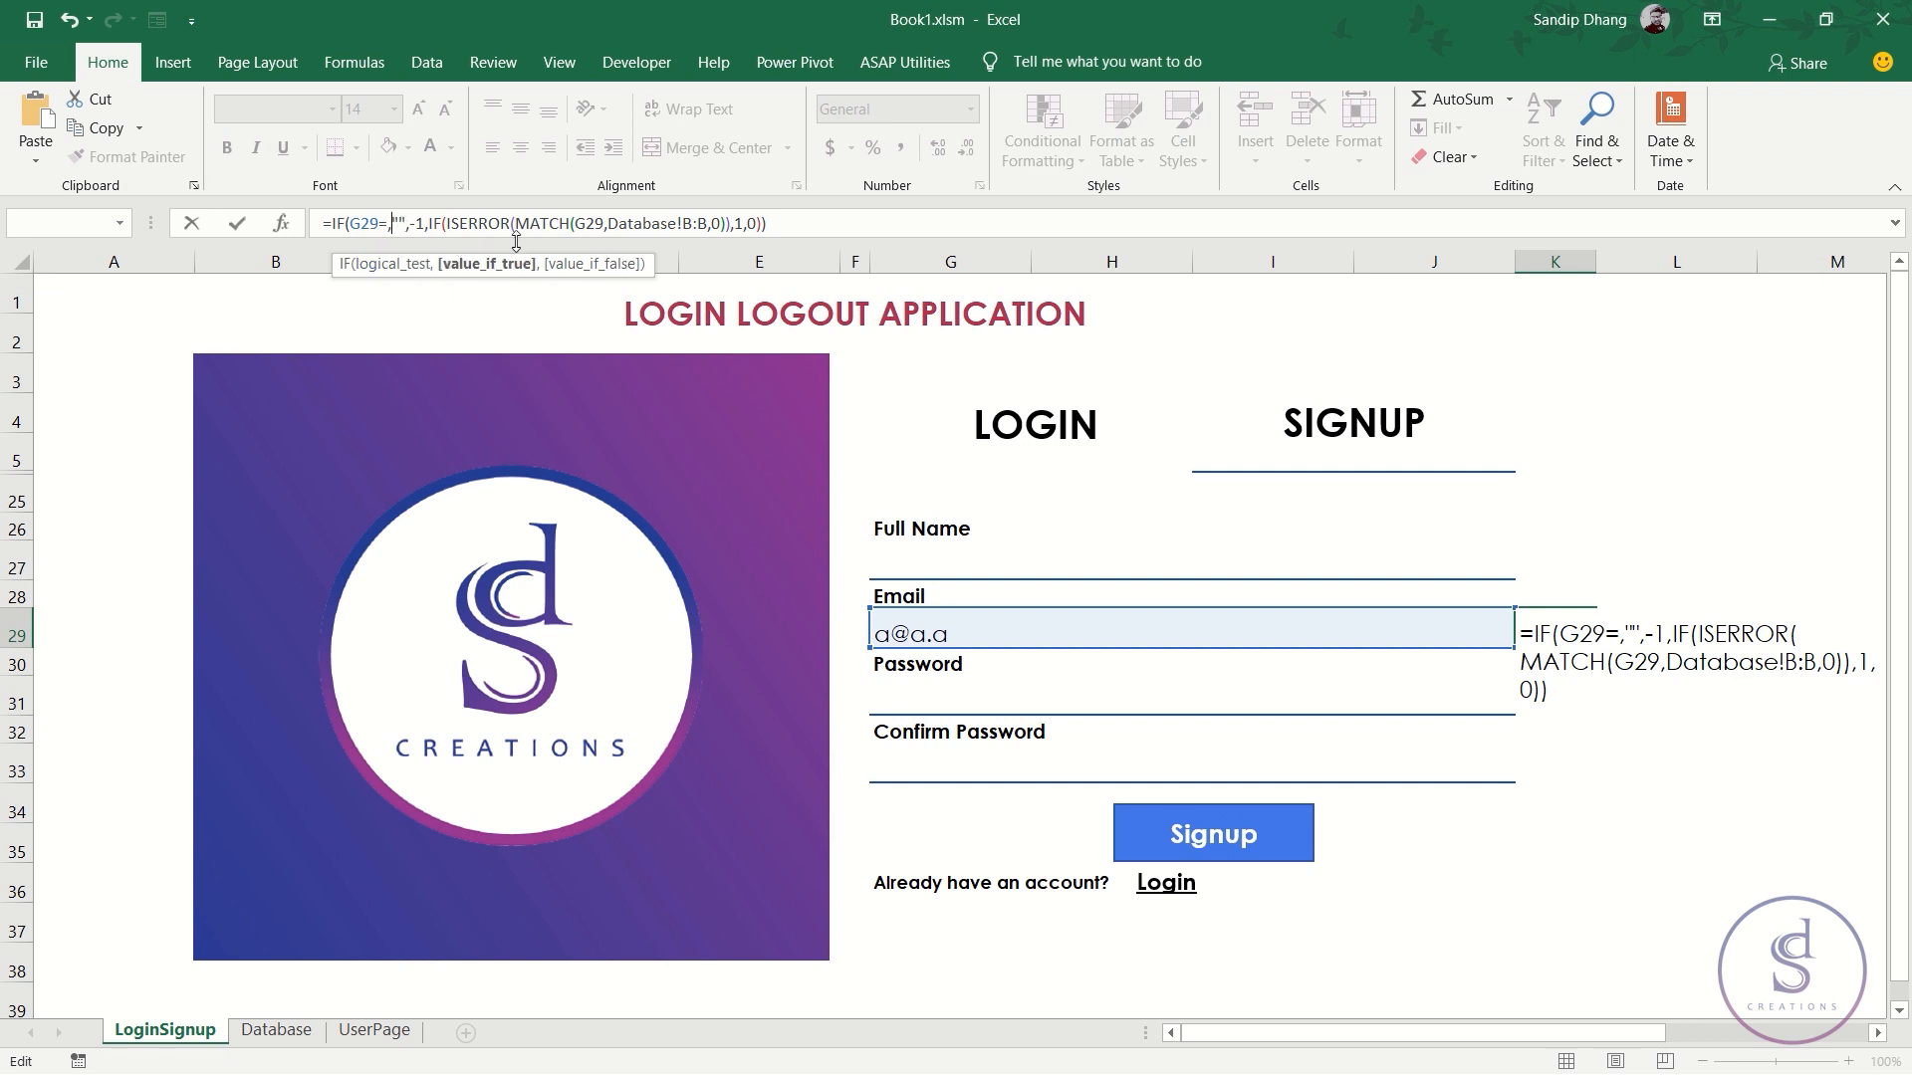
pyautogui.press('BackSpace')
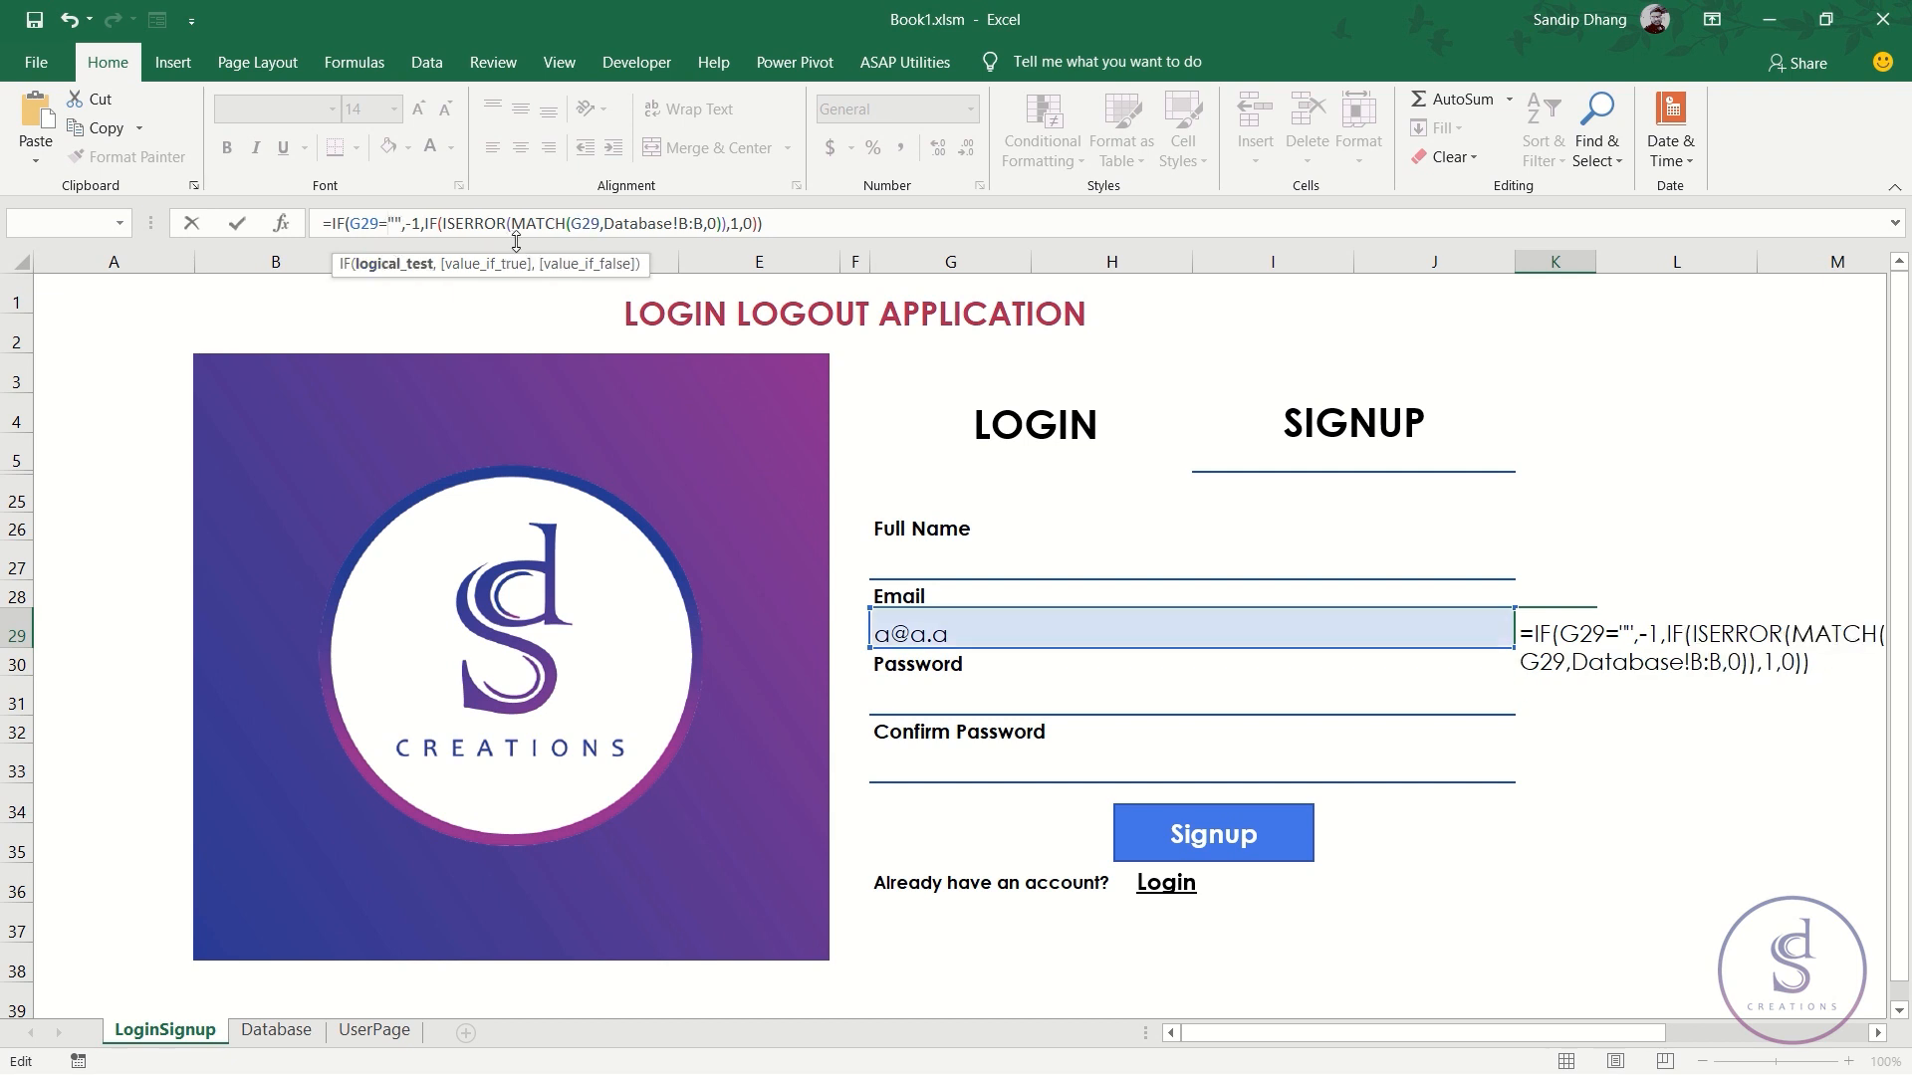
pyautogui.press('Return')
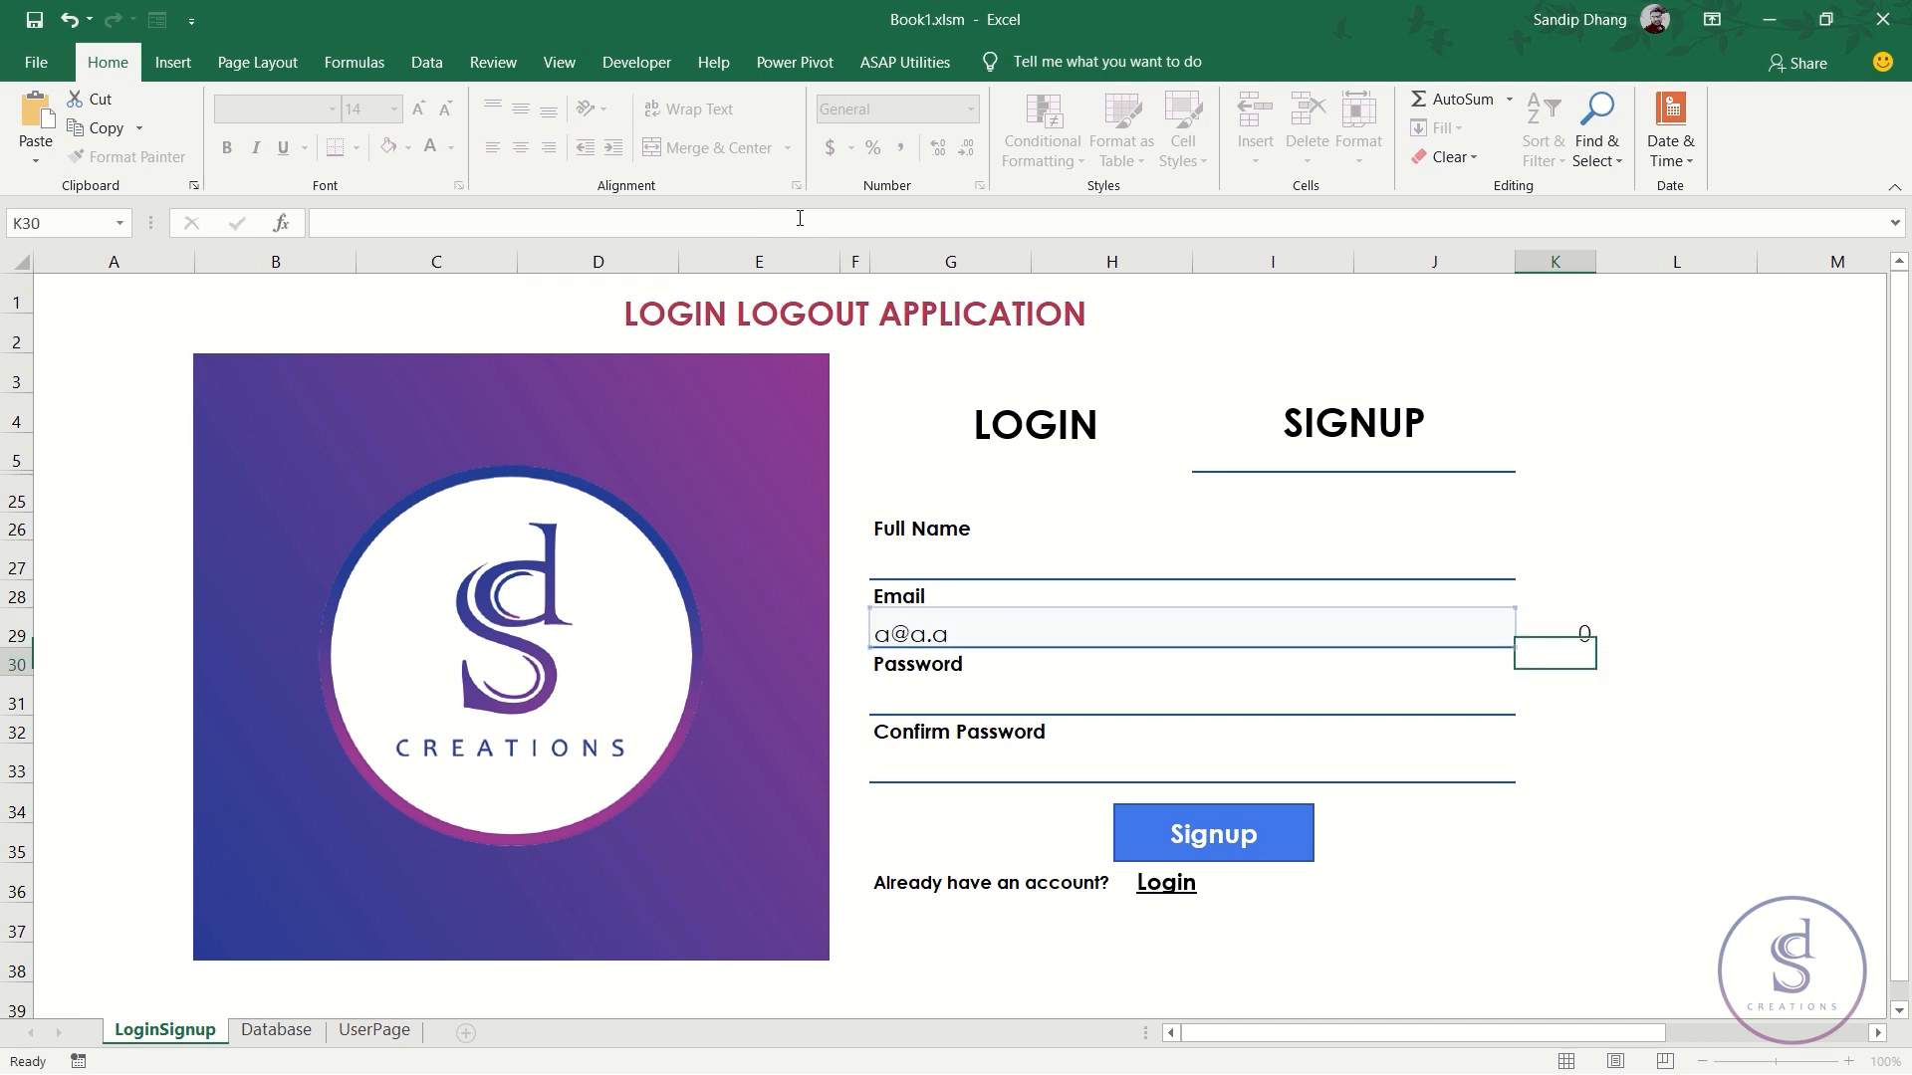
# - Enter 'sasas' as a test email in G29 and check K29's result
pyautogui.click(1573, 634)
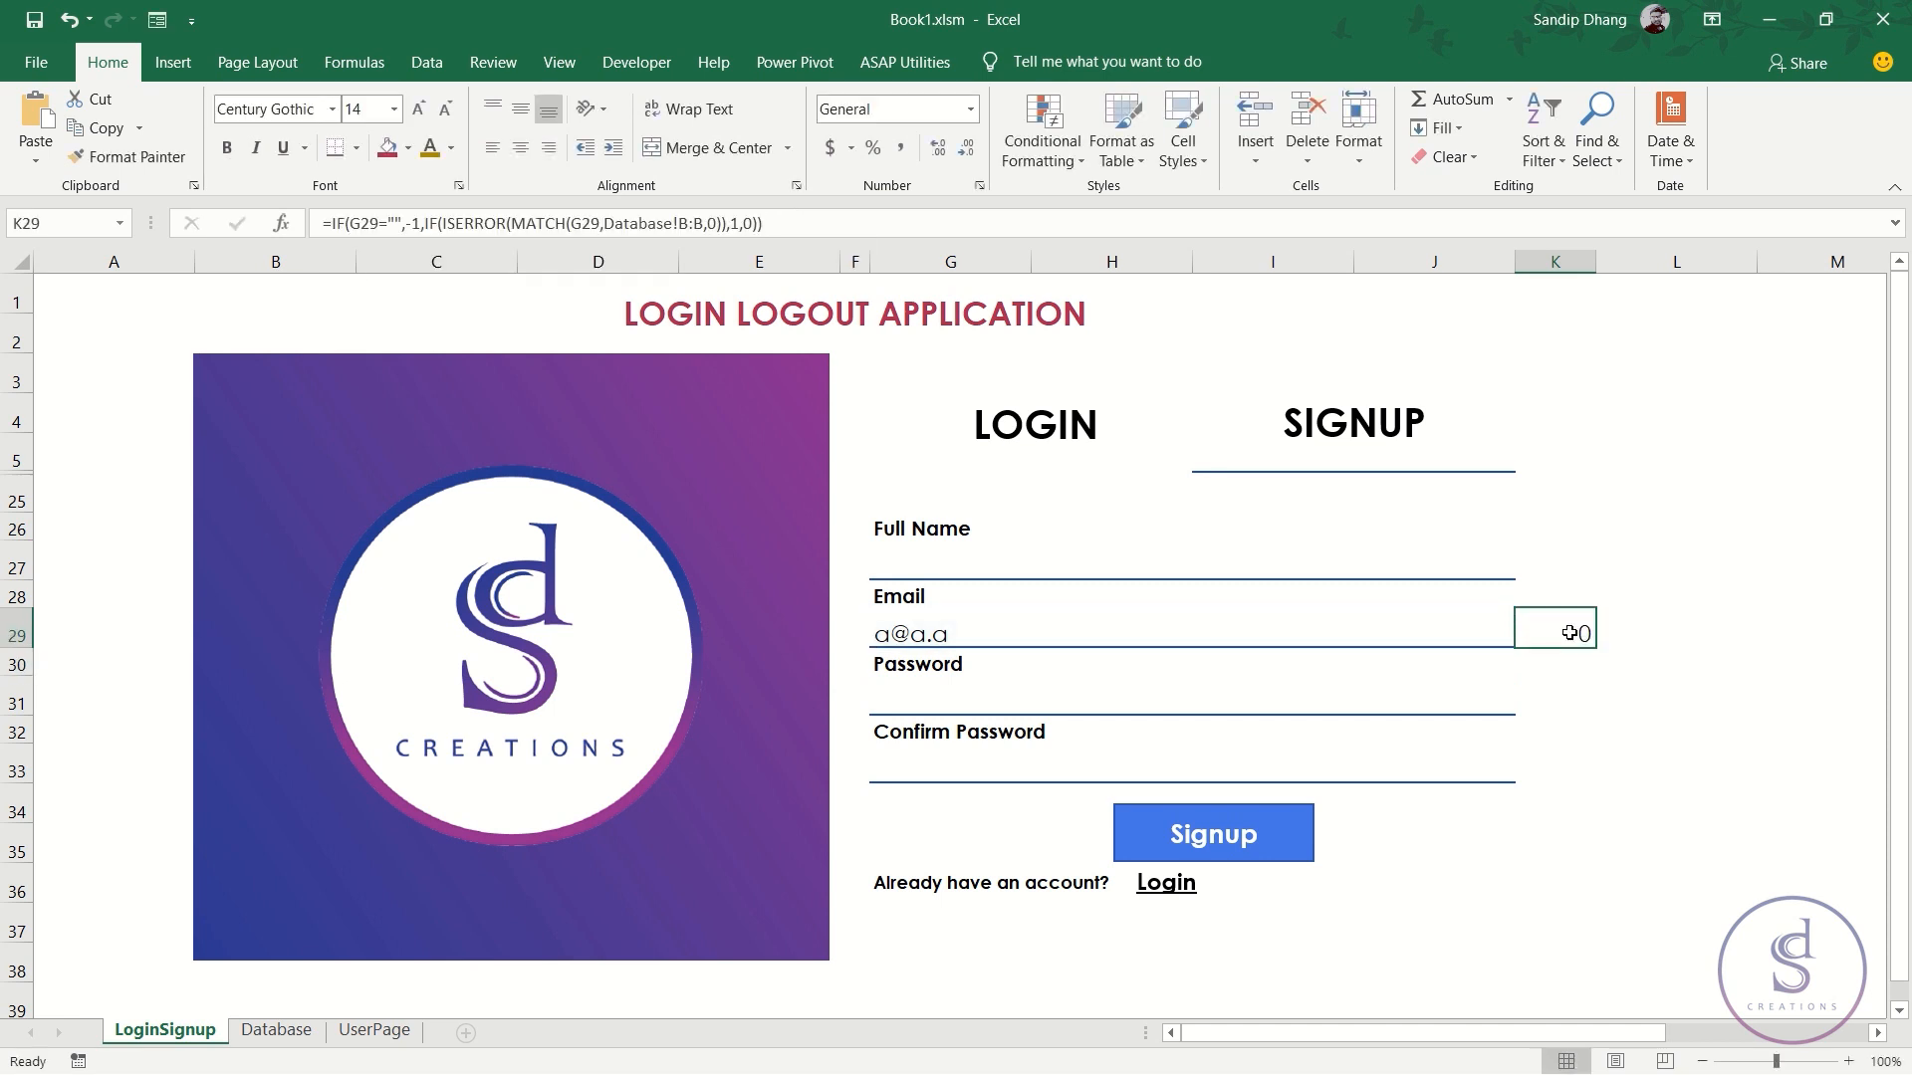
pyautogui.click(1123, 637)
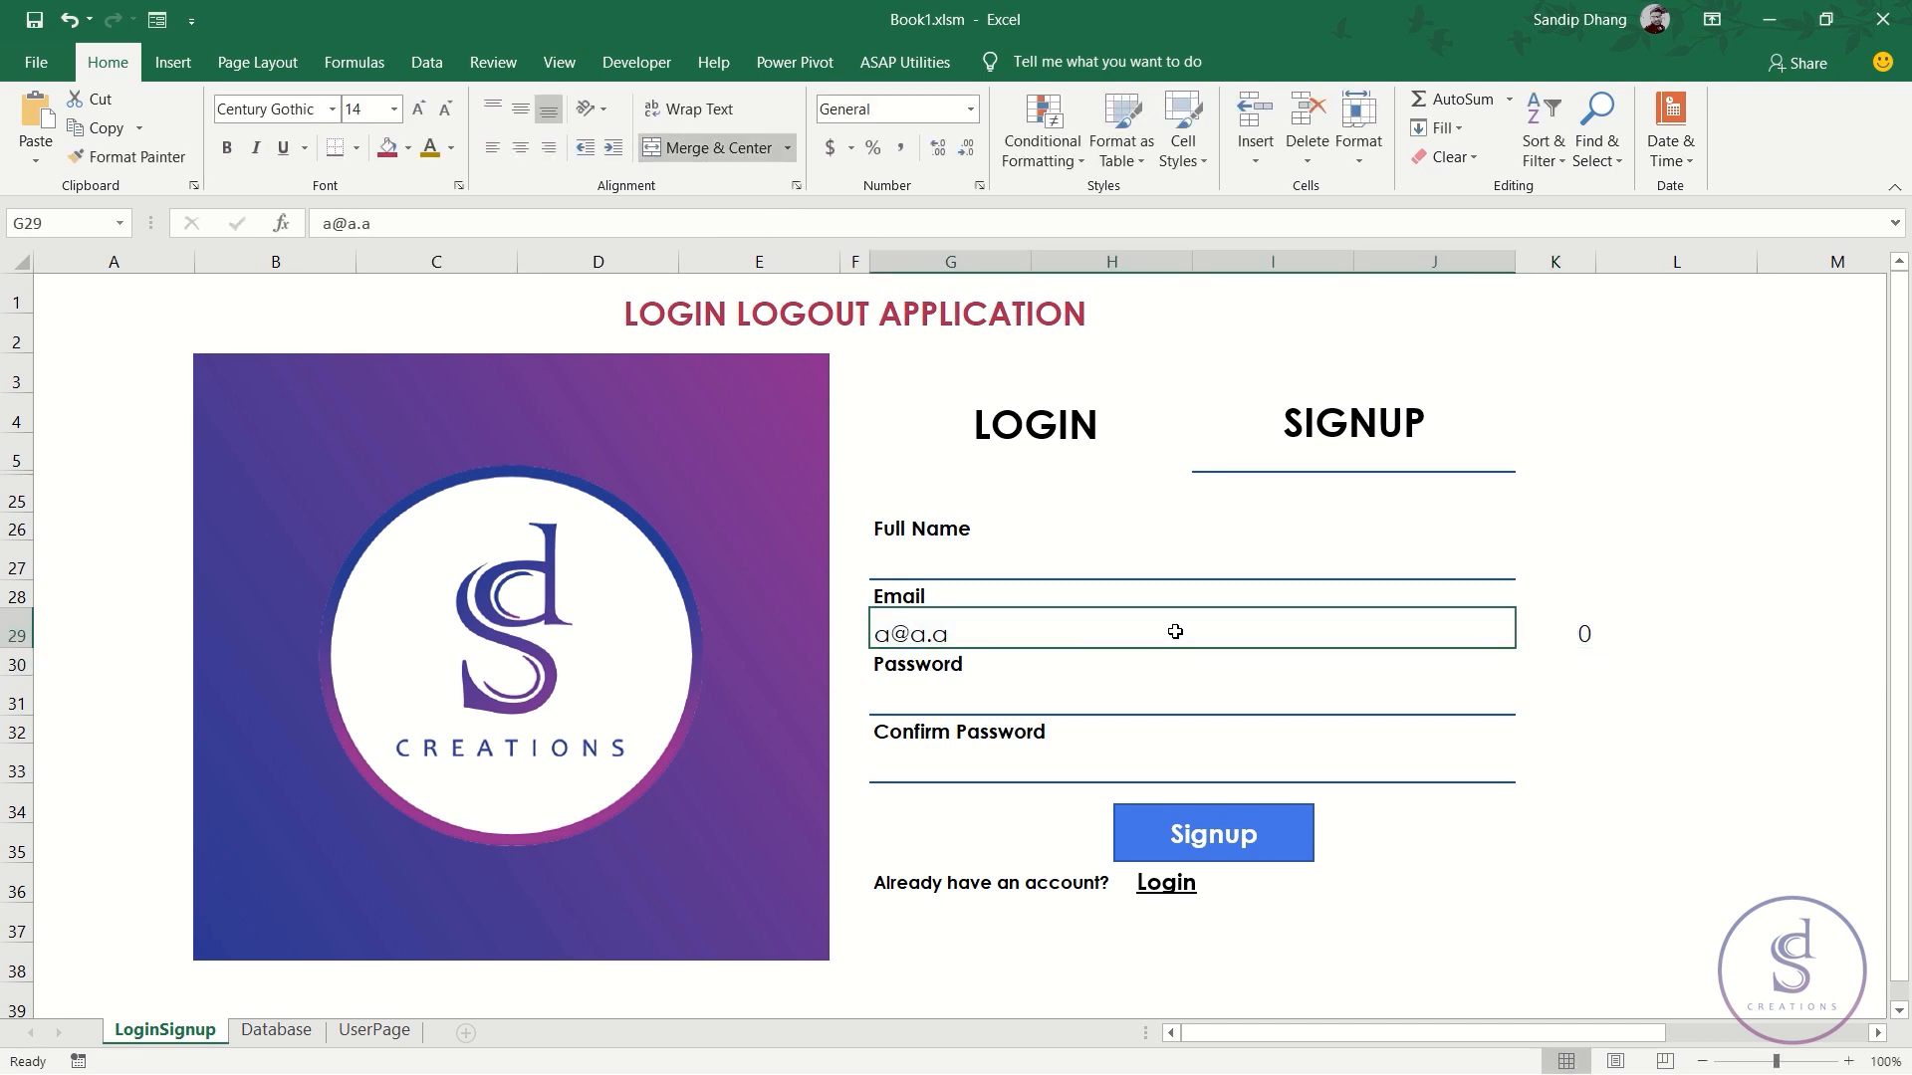
pyautogui.write('sasas')
pyautogui.press('Return')
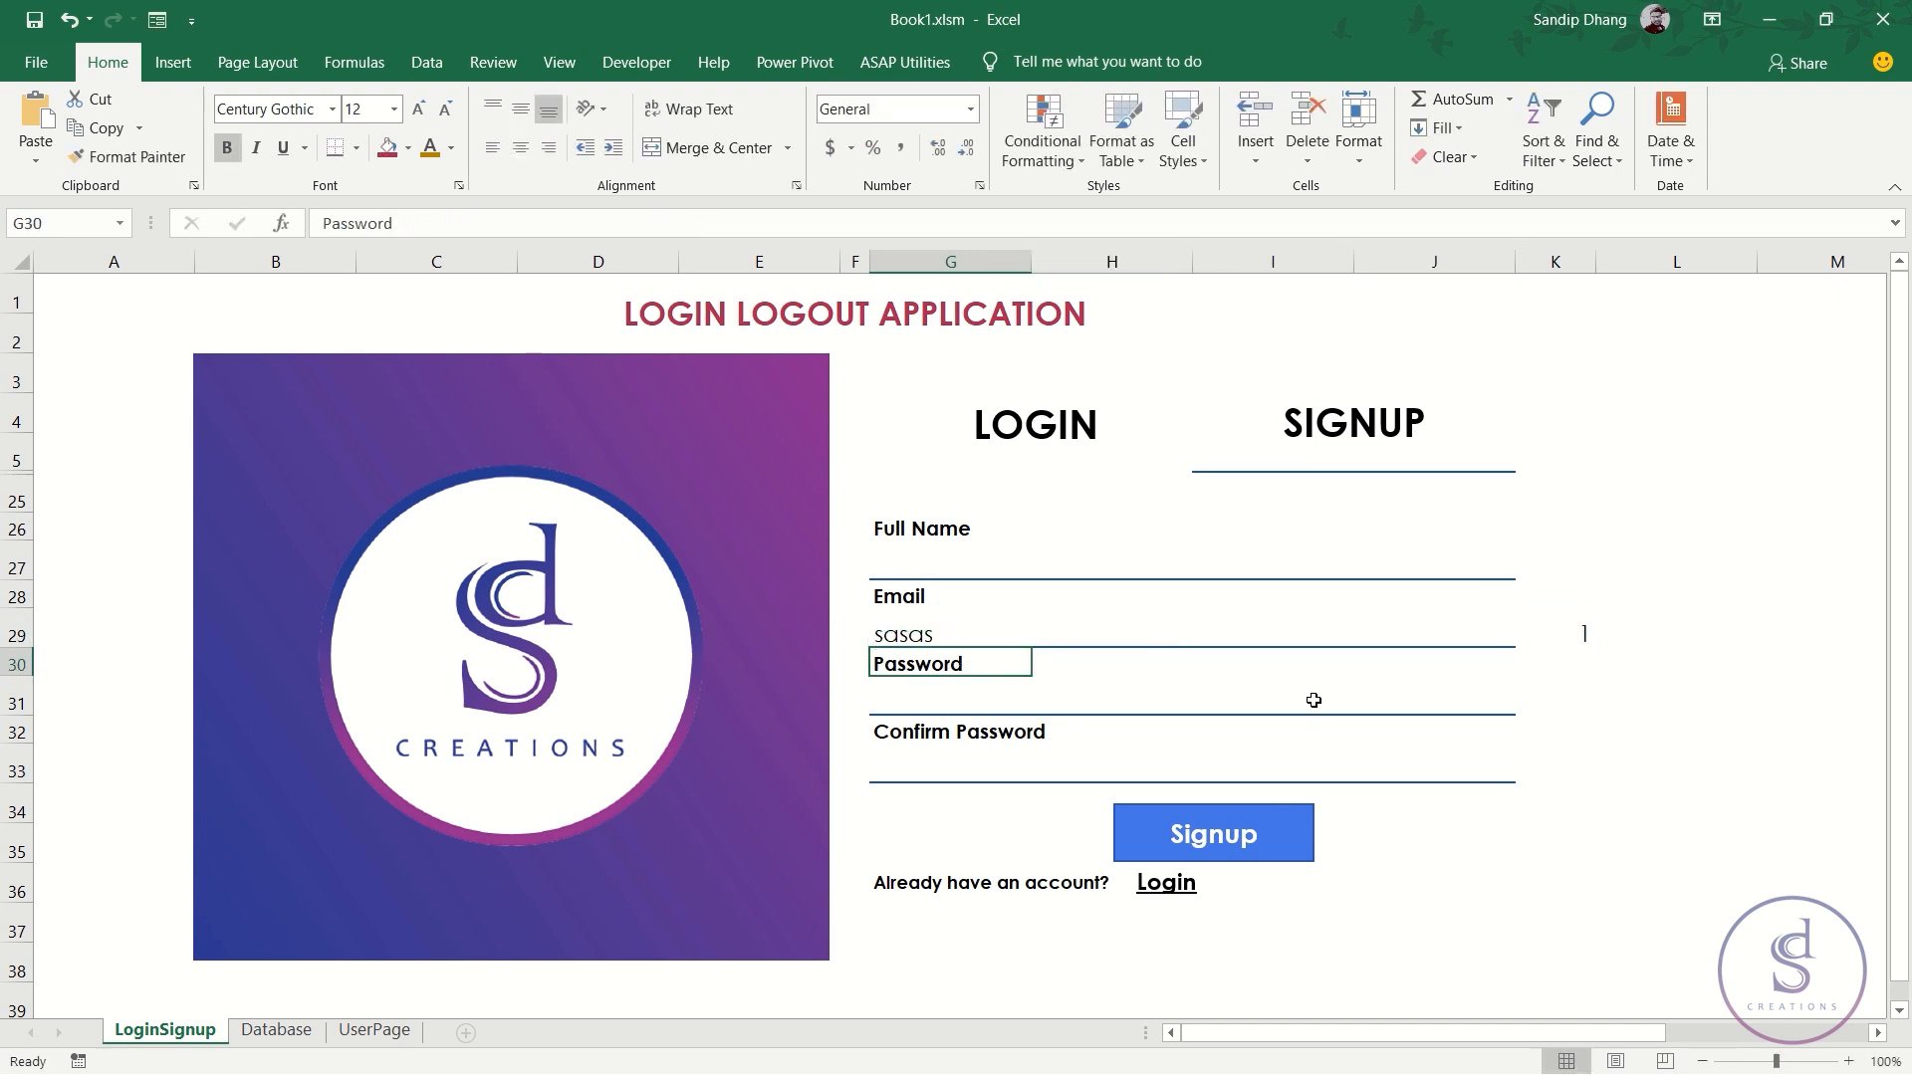
pyautogui.click(1560, 634)
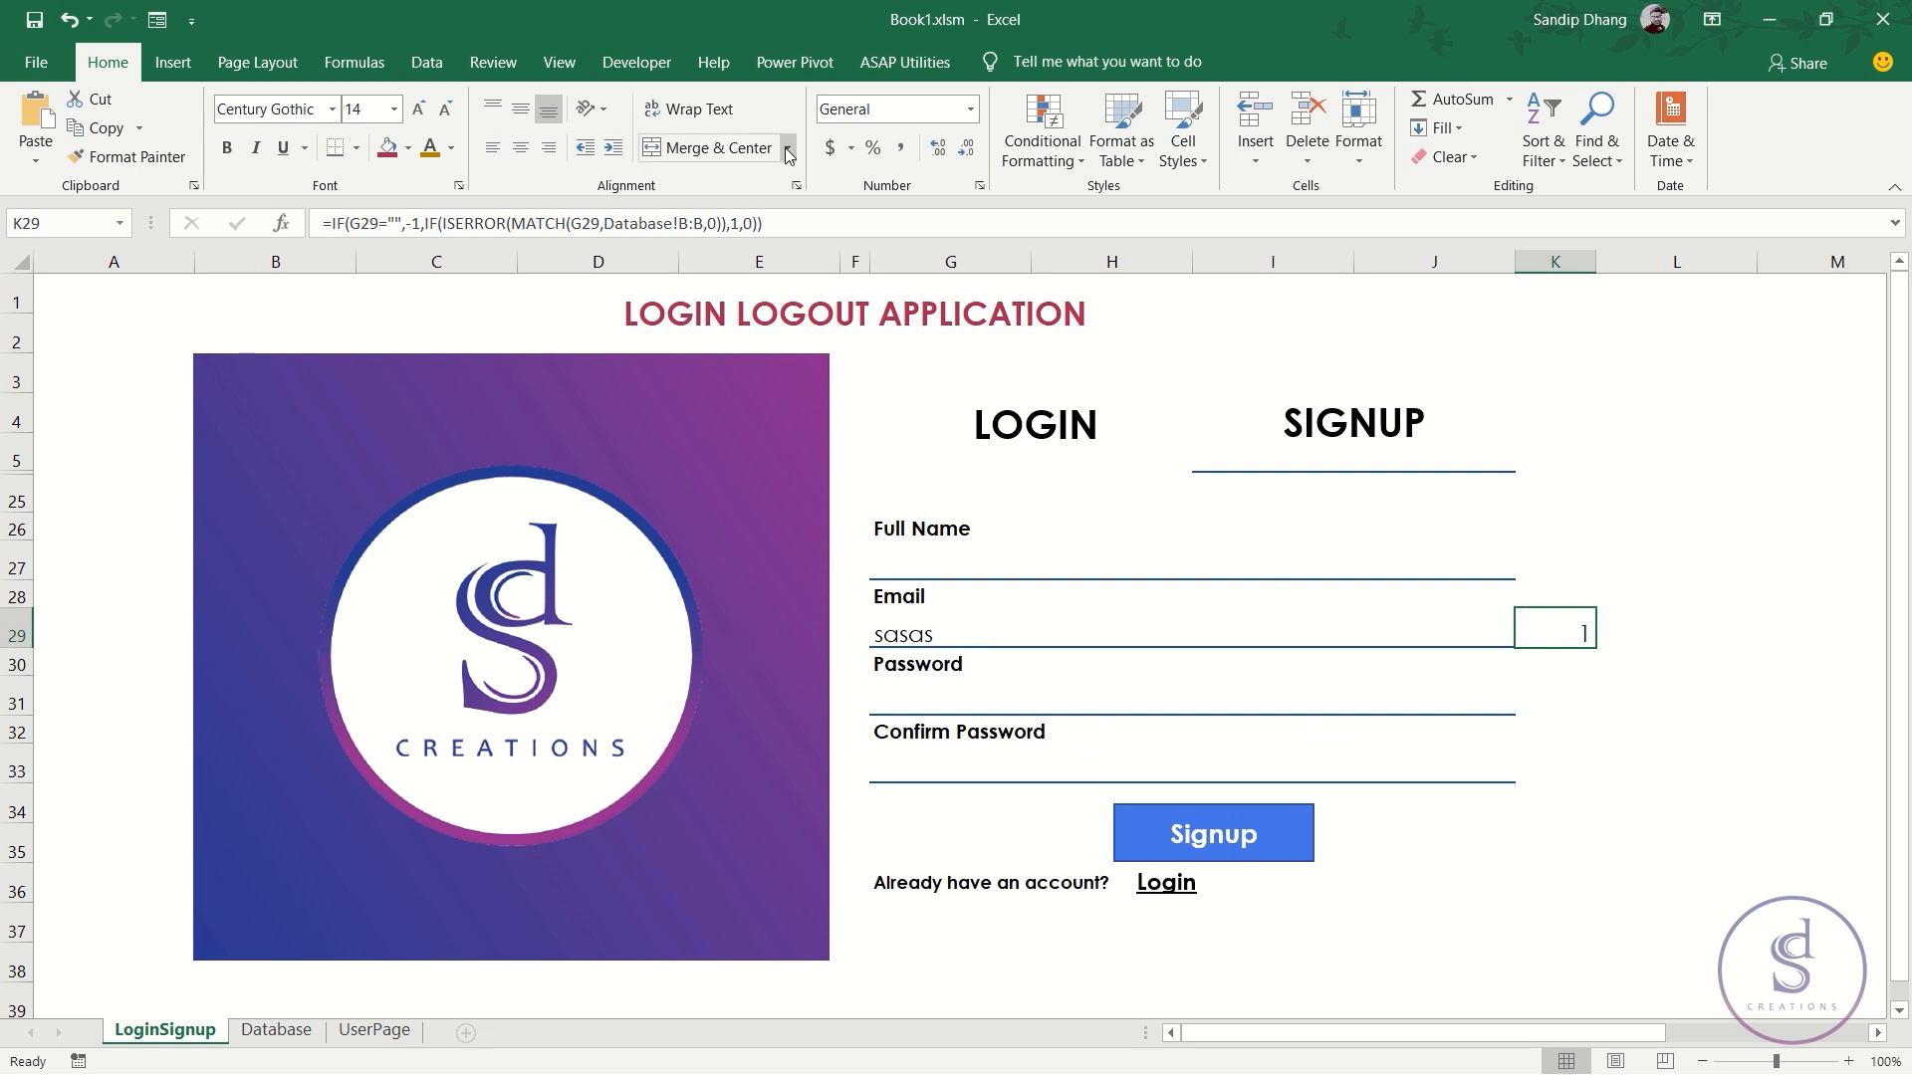
# - Create a new Icon Sets rule for K29 using the circled cross, exclamation and check set
pyautogui.click(1052, 164)
pyautogui.click(1075, 467)
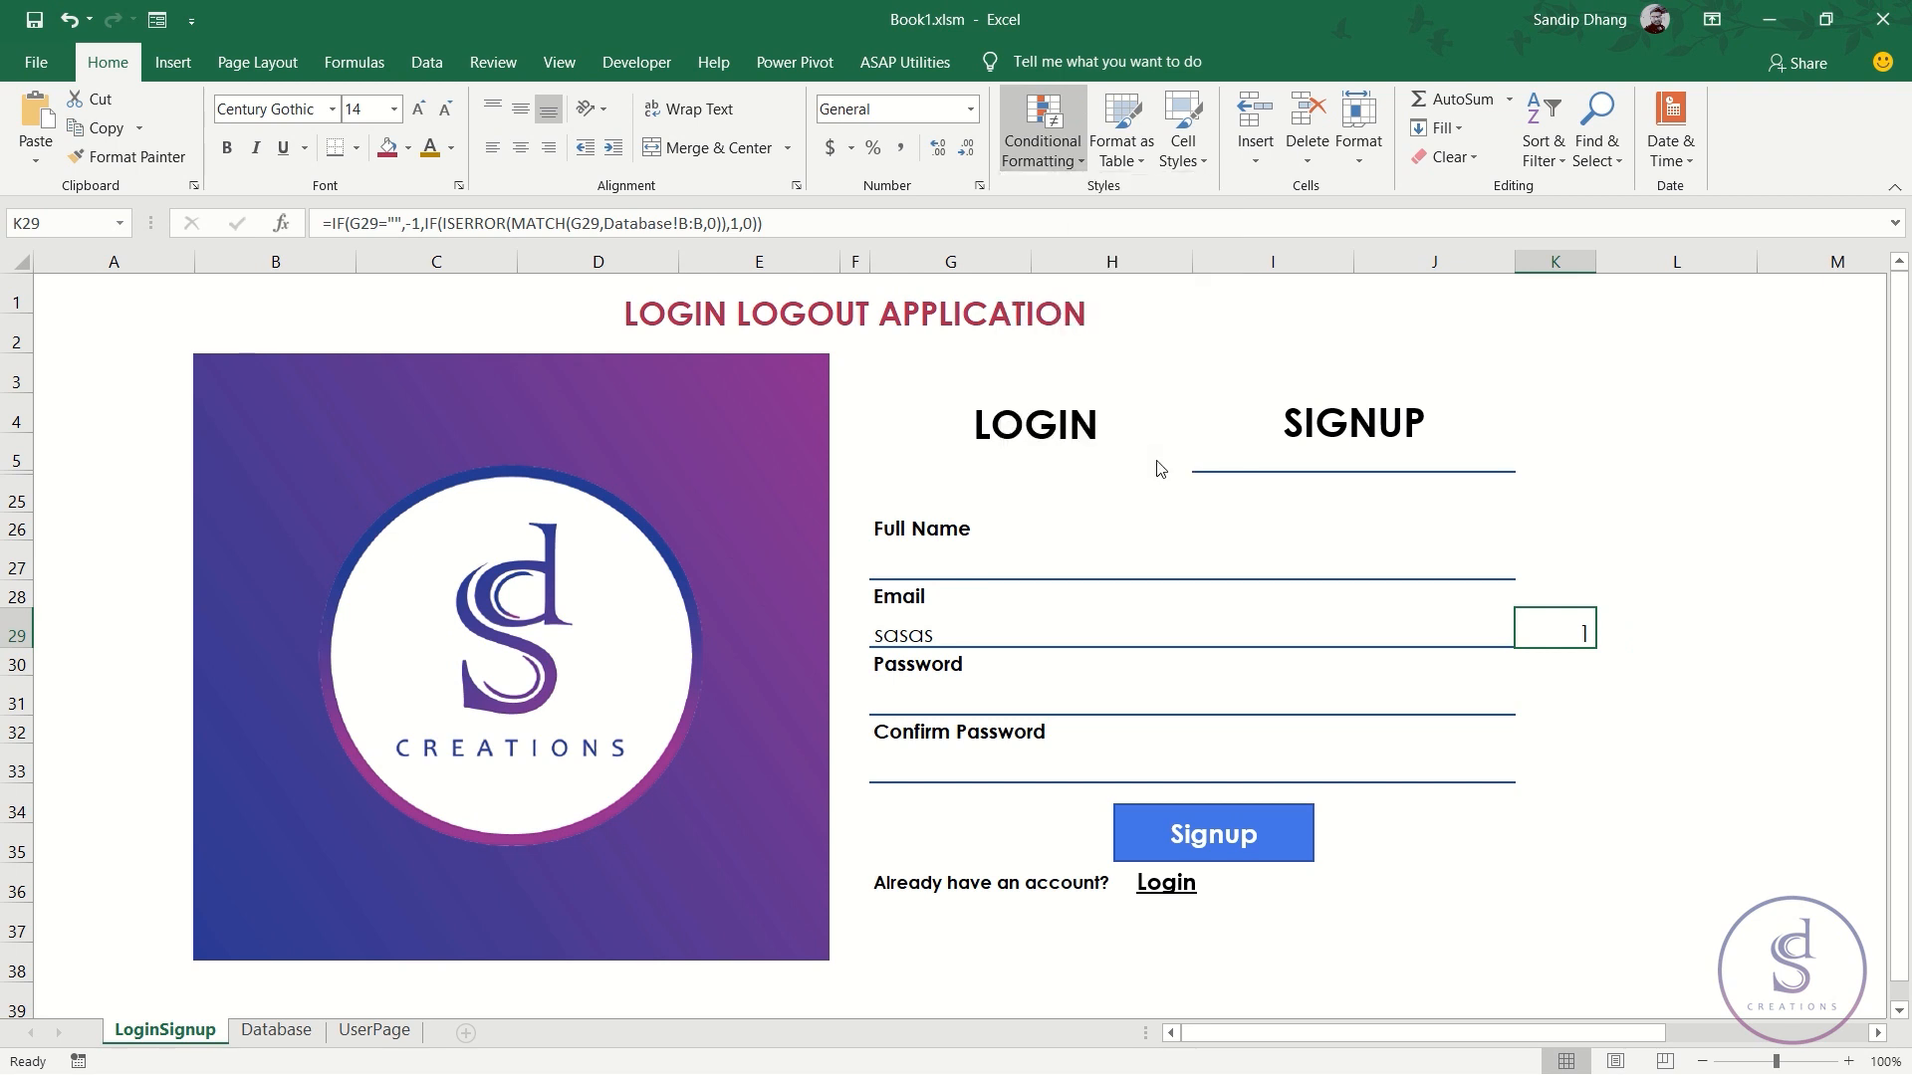
pyautogui.click(483, 697)
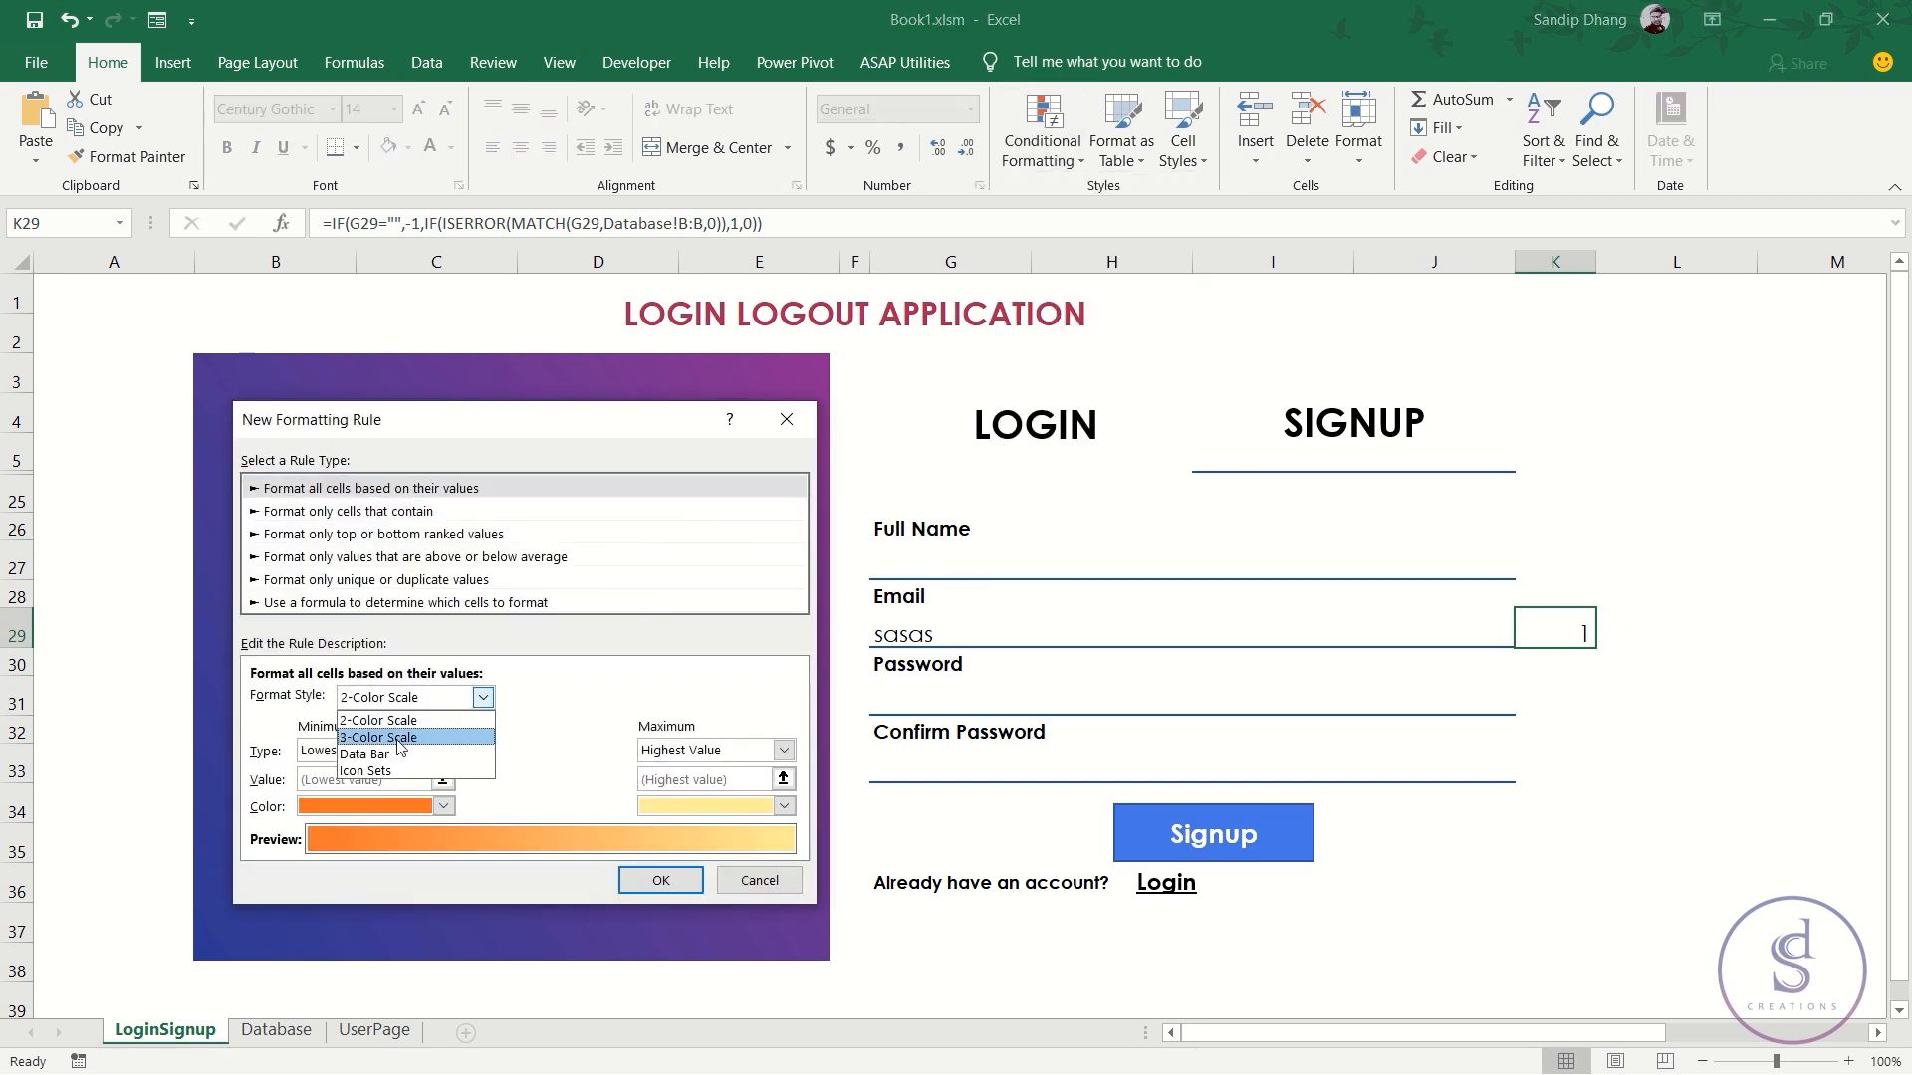
pyautogui.click(360, 773)
pyautogui.click(482, 737)
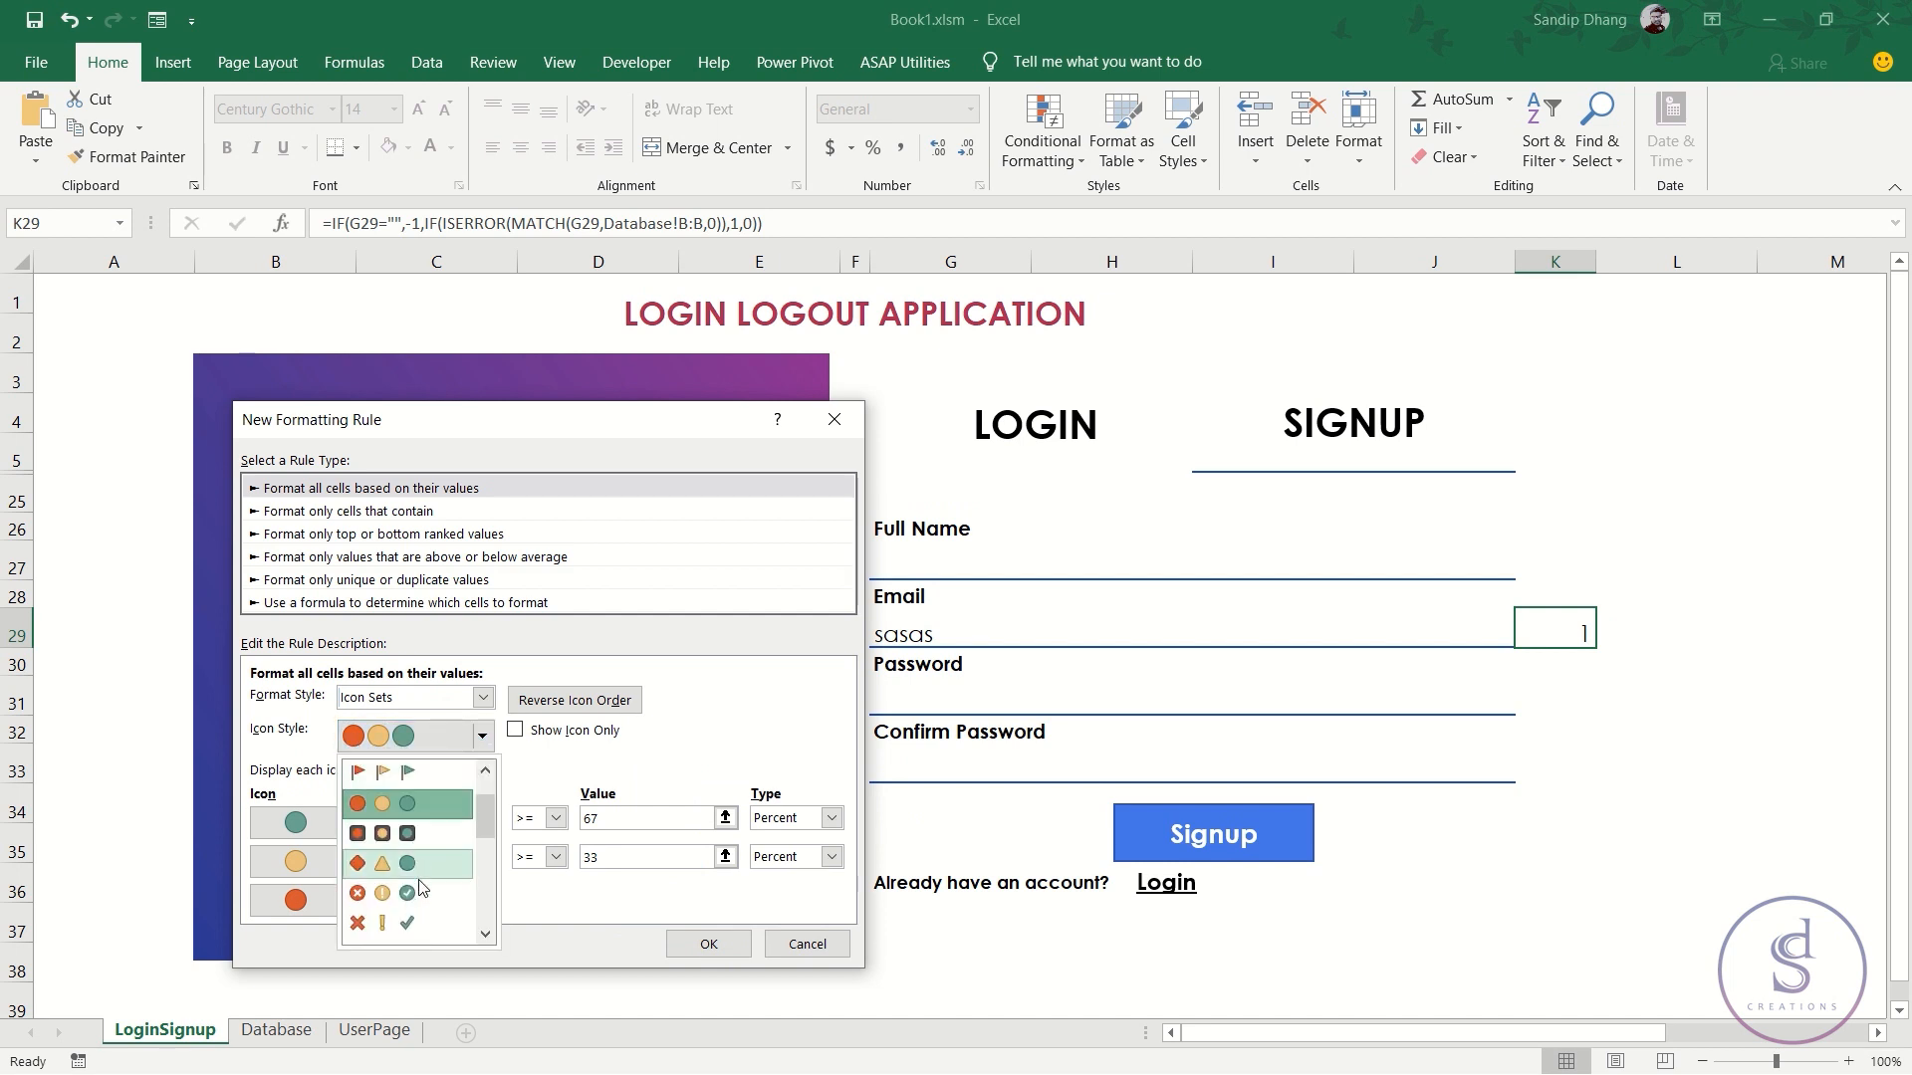
pyautogui.click(418, 886)
# - Set both icon thresholds to type Number, with 1 for the first and 0 for the second
pyautogui.click(830, 818)
pyautogui.click(796, 842)
pyautogui.click(831, 856)
pyautogui.click(782, 879)
pyautogui.moveTo(611, 819); pyautogui.dragTo(500, 830)
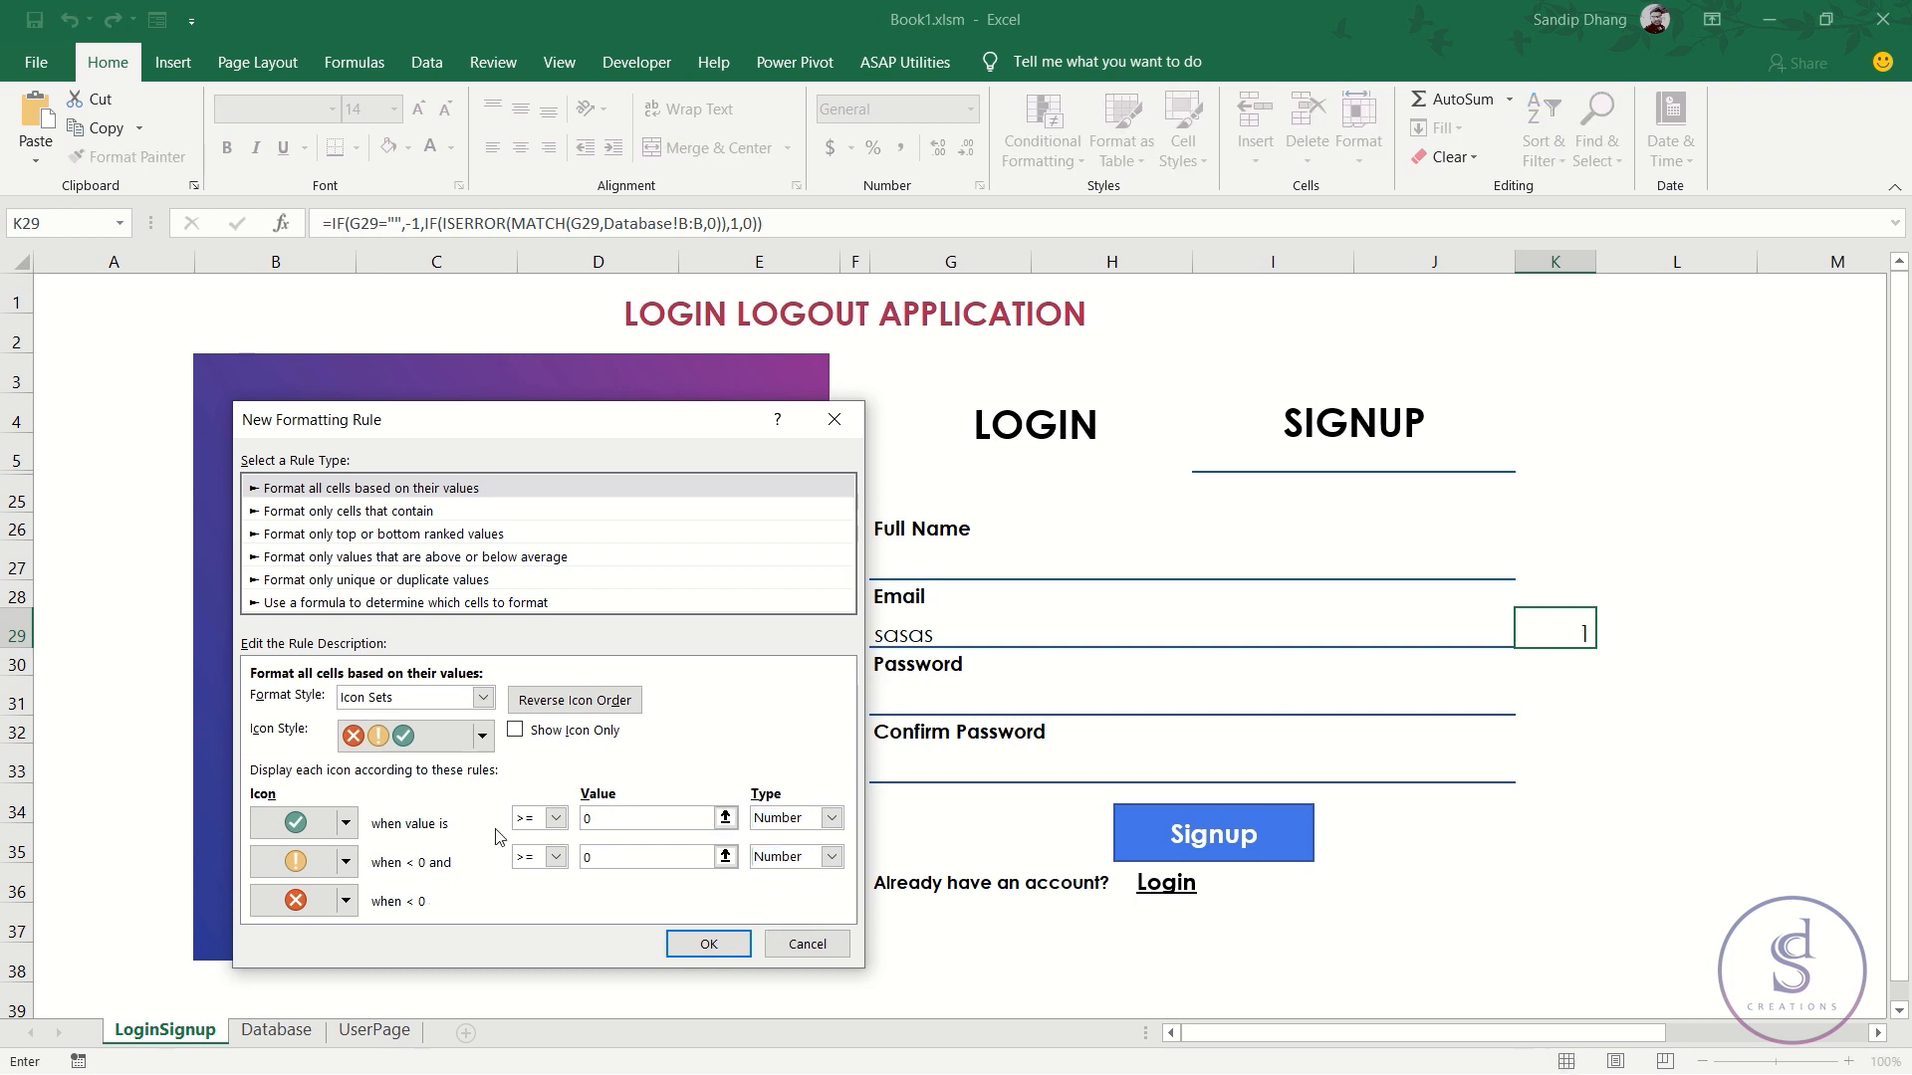
pyautogui.write('1')
pyautogui.moveTo(619, 858); pyautogui.dragTo(567, 860)
# - Use a red cross for the second icon and No Cell Icon for the third, then apply
pyautogui.click(346, 861)
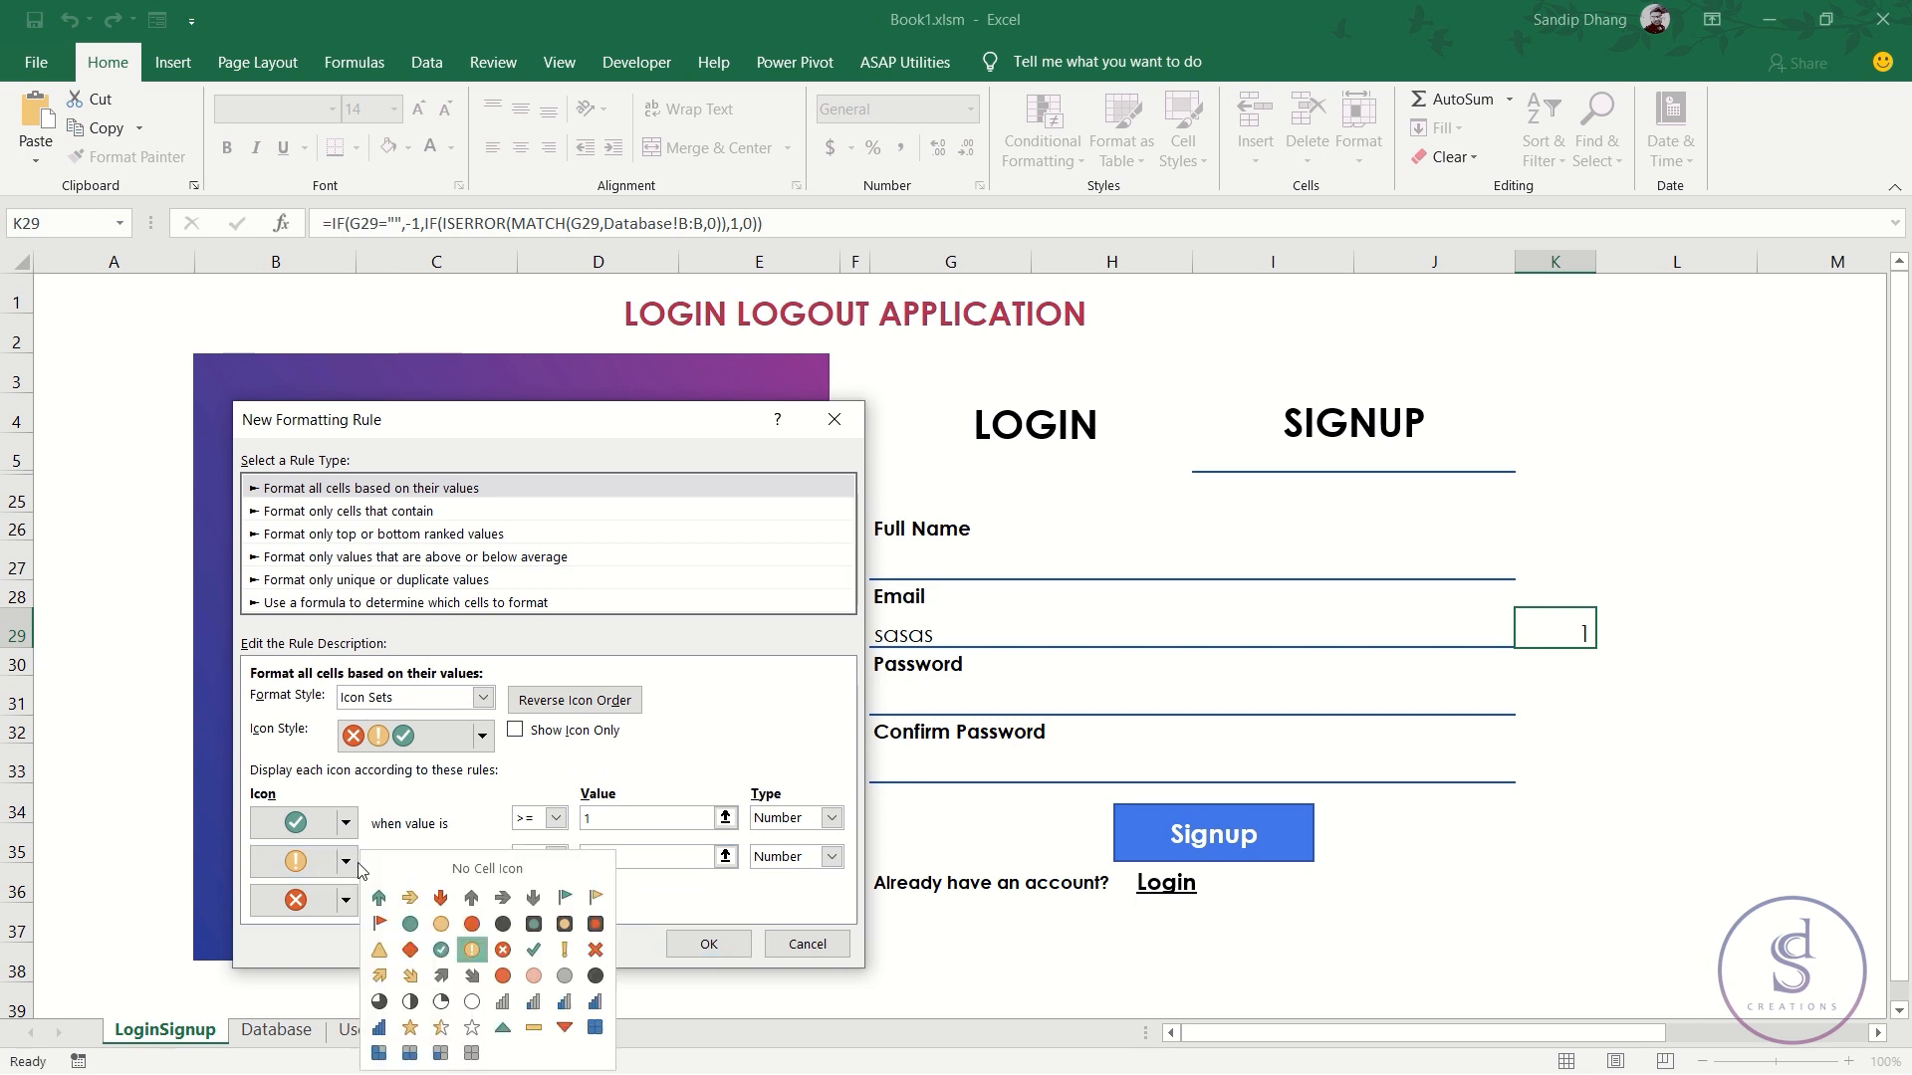
pyautogui.click(503, 950)
pyautogui.click(346, 861)
pyautogui.click(451, 875)
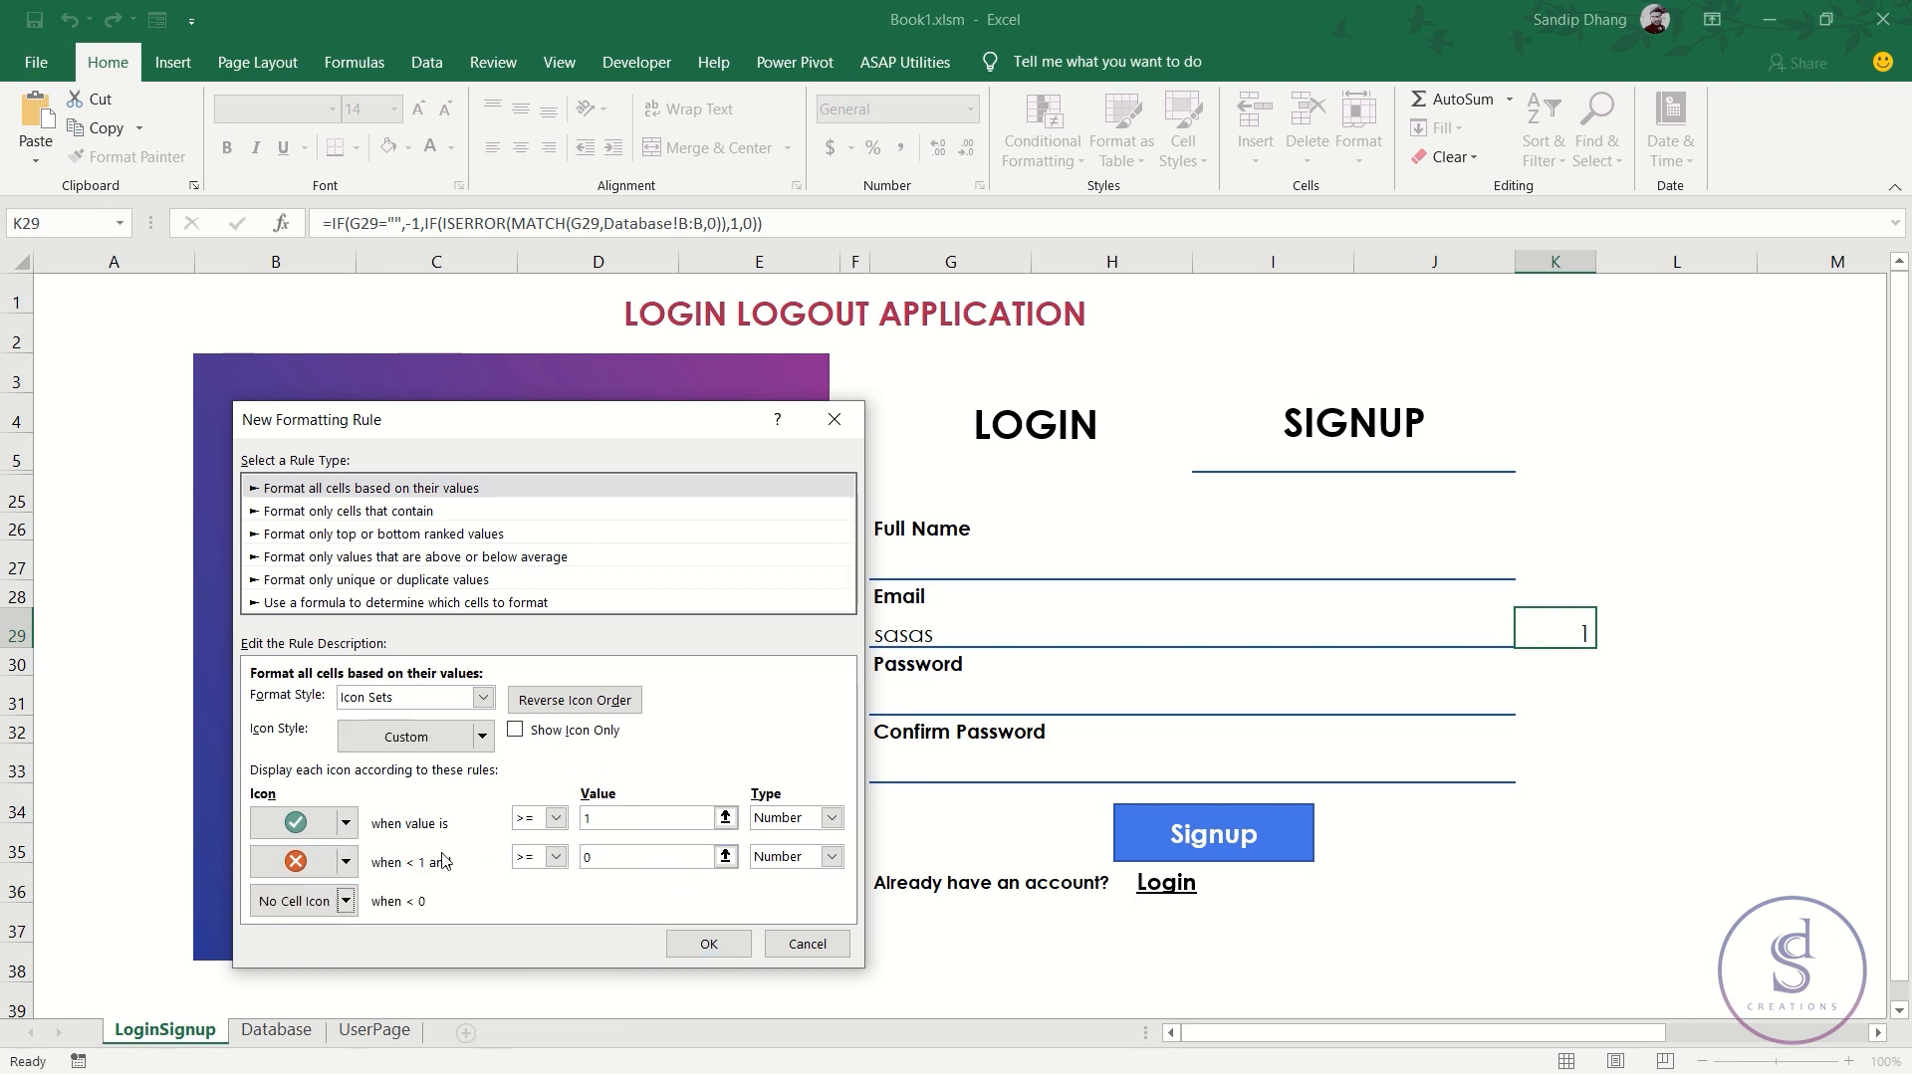
pyautogui.click(709, 946)
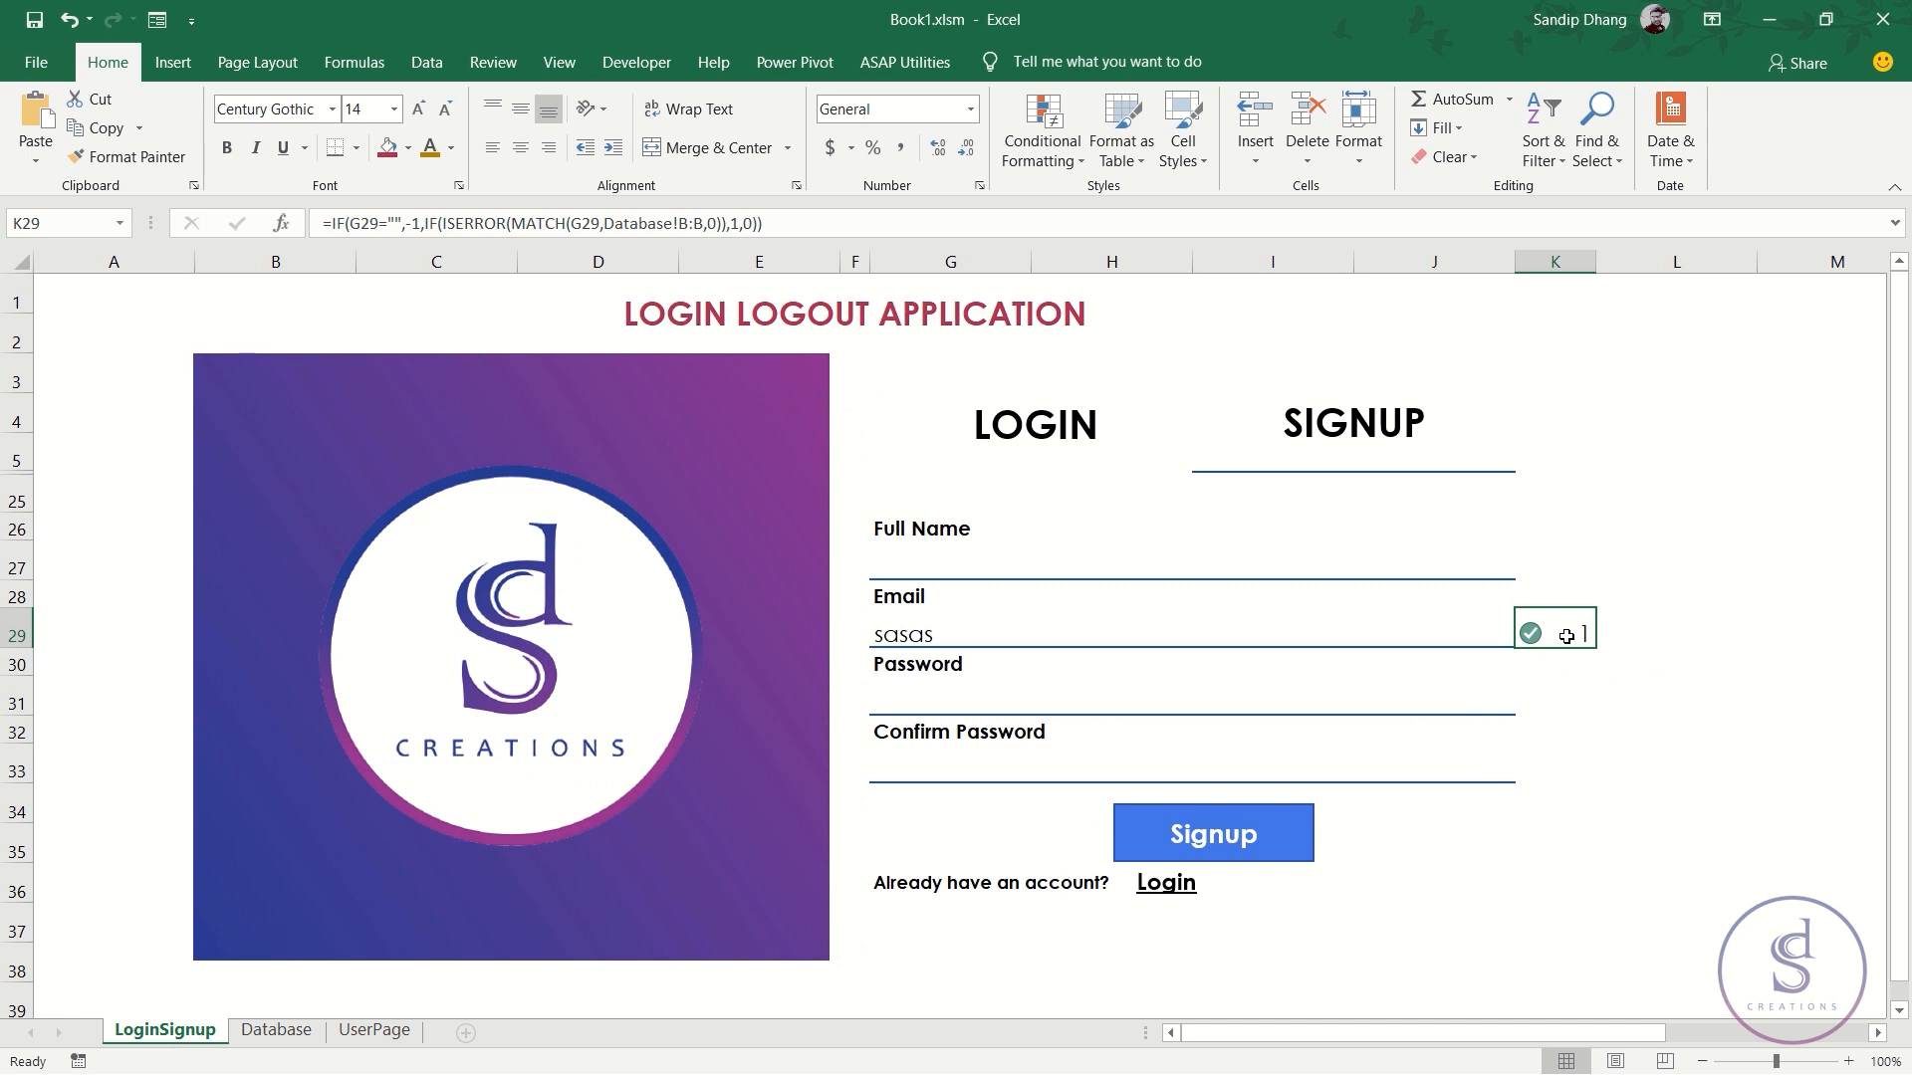
# - Enter =IF(K29=0,"The email is already registered","") in L29
pyautogui.click(1625, 626)
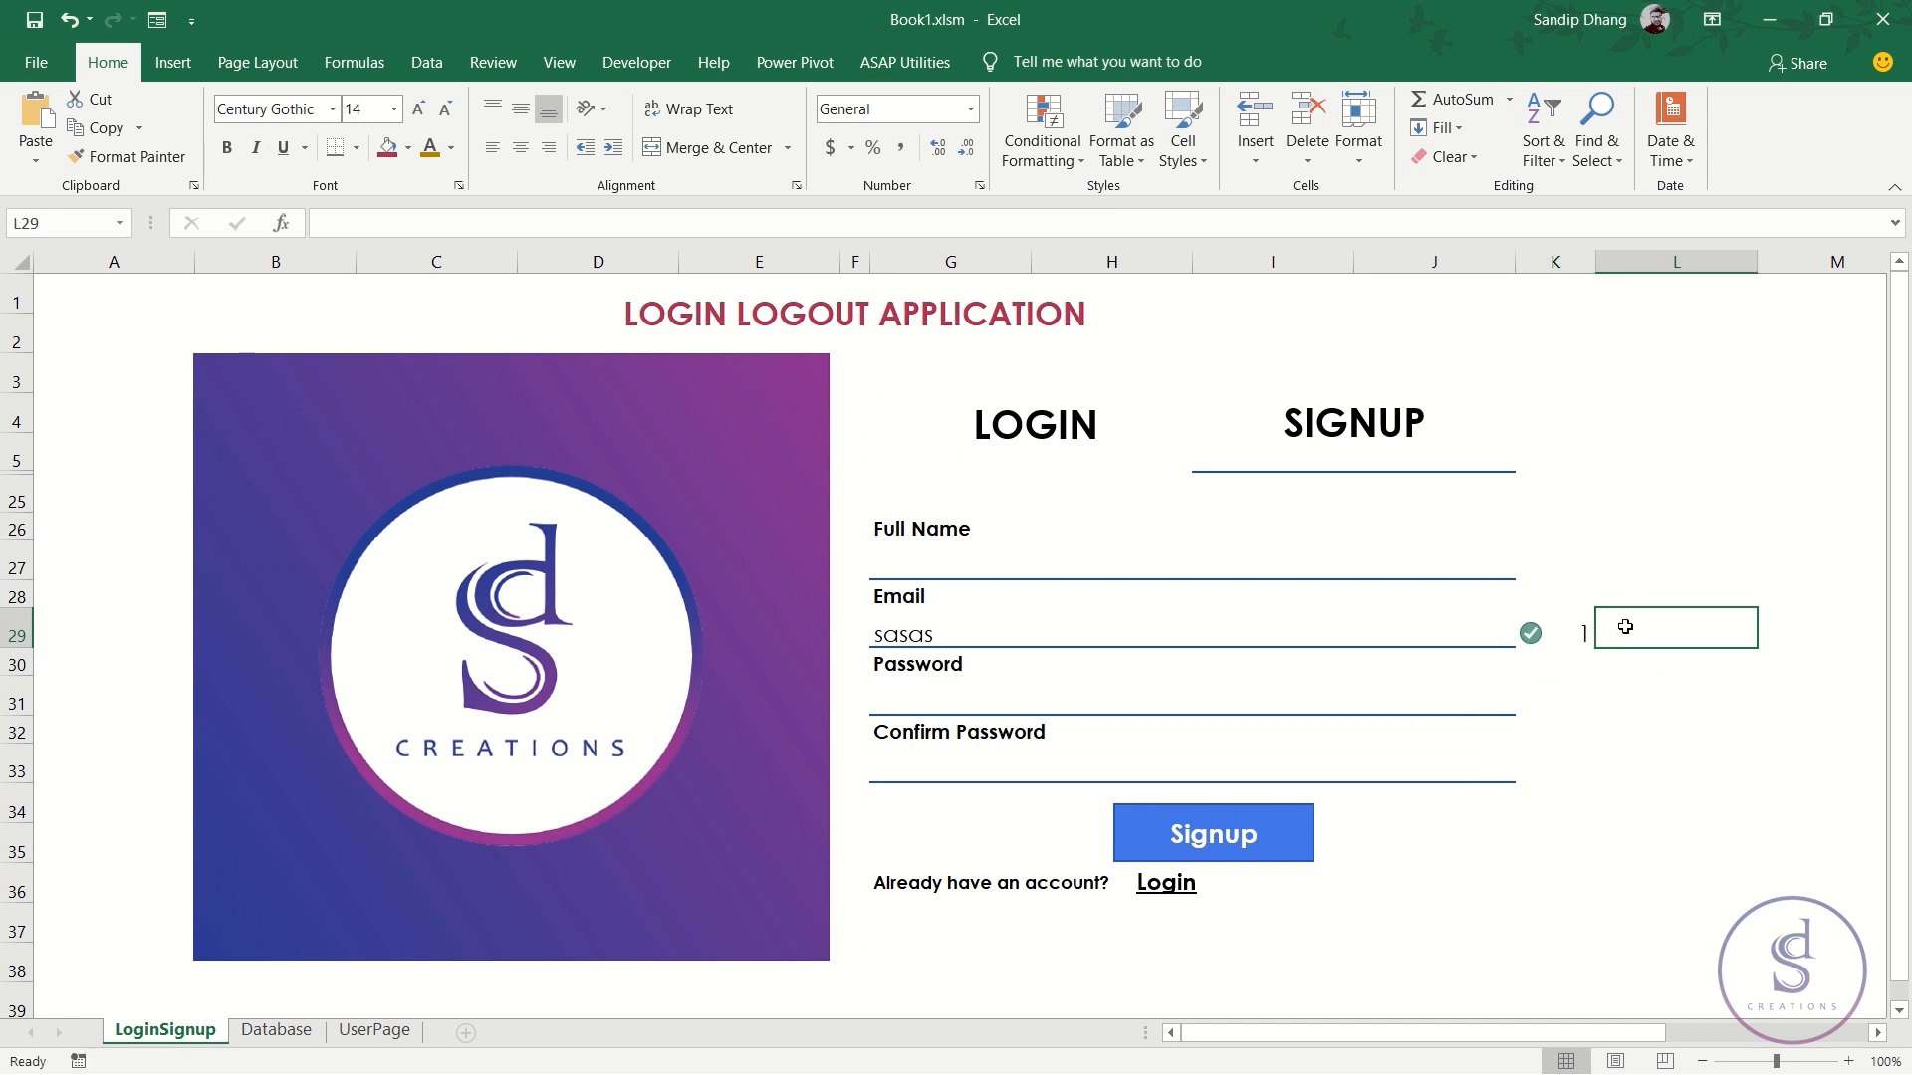
pyautogui.write('=')
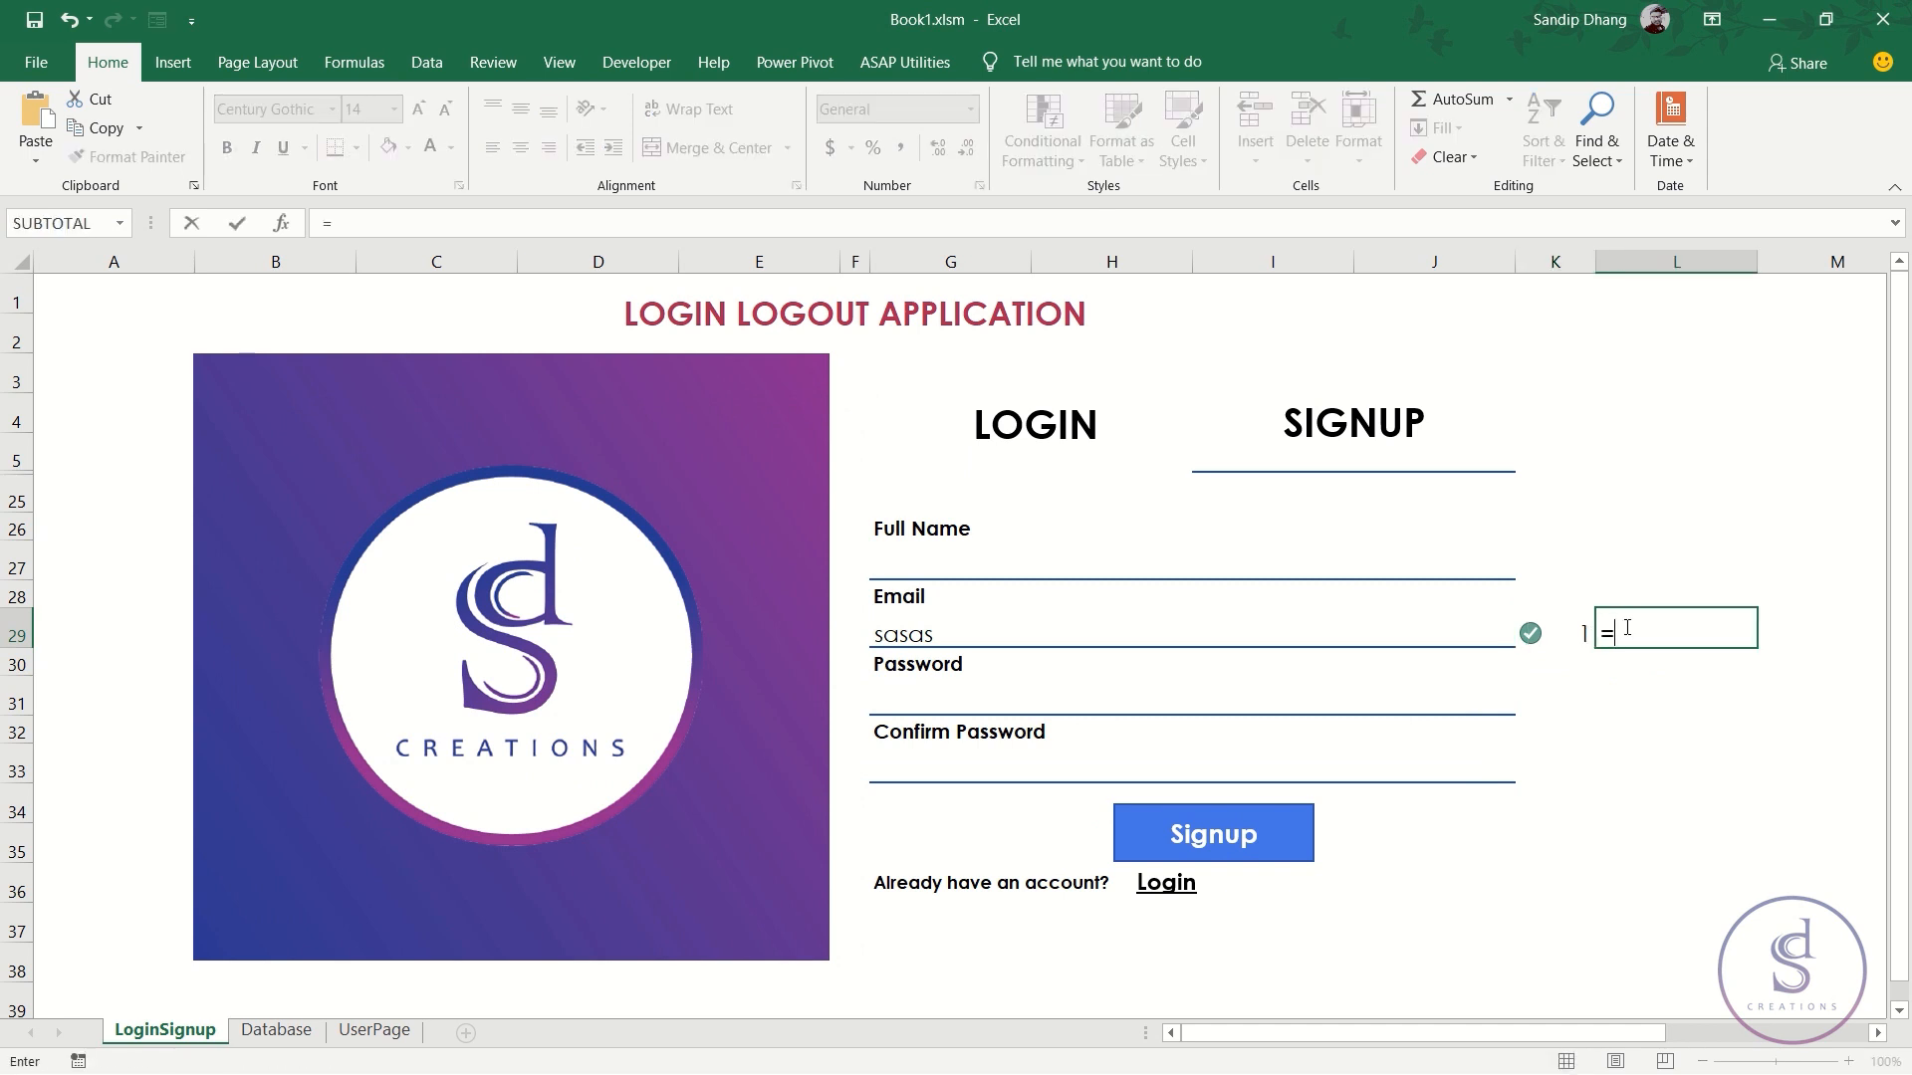
pyautogui.write('IF(')
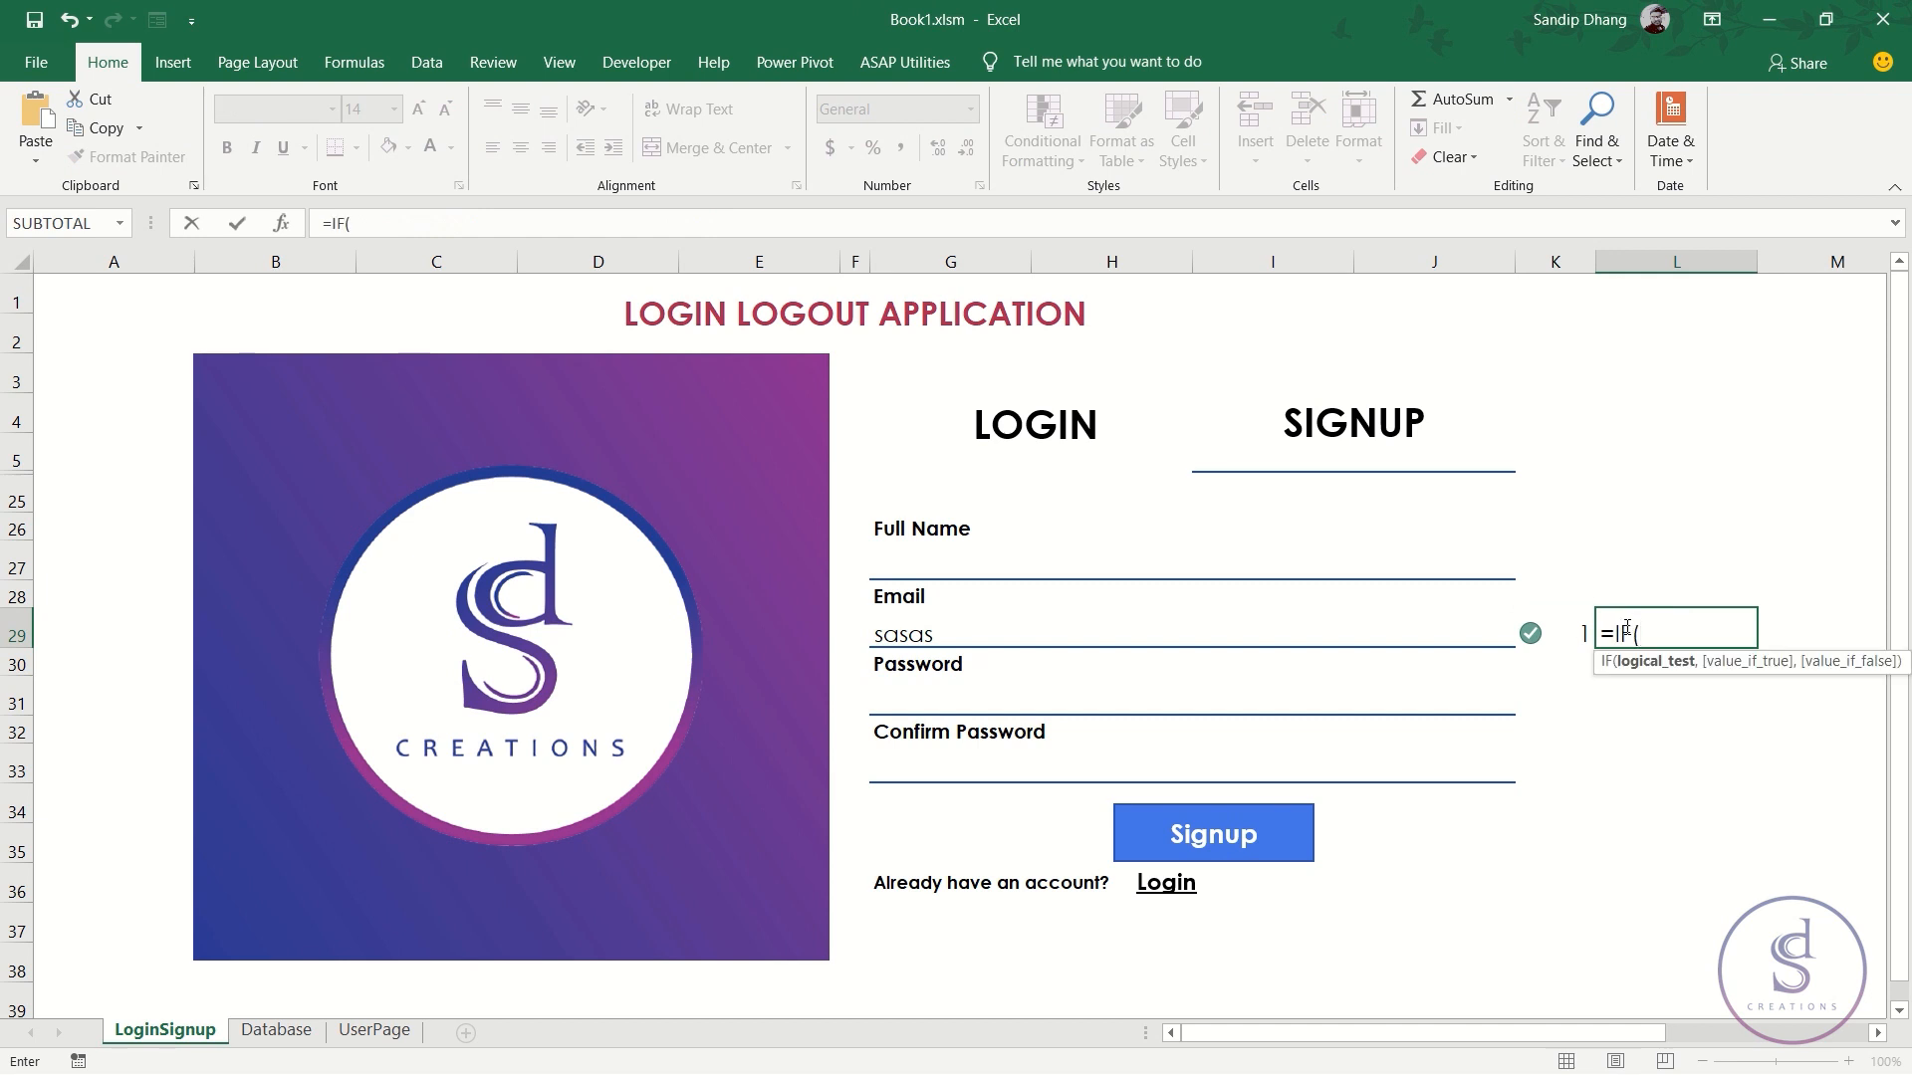
pyautogui.press('Left')
pyautogui.write('=')
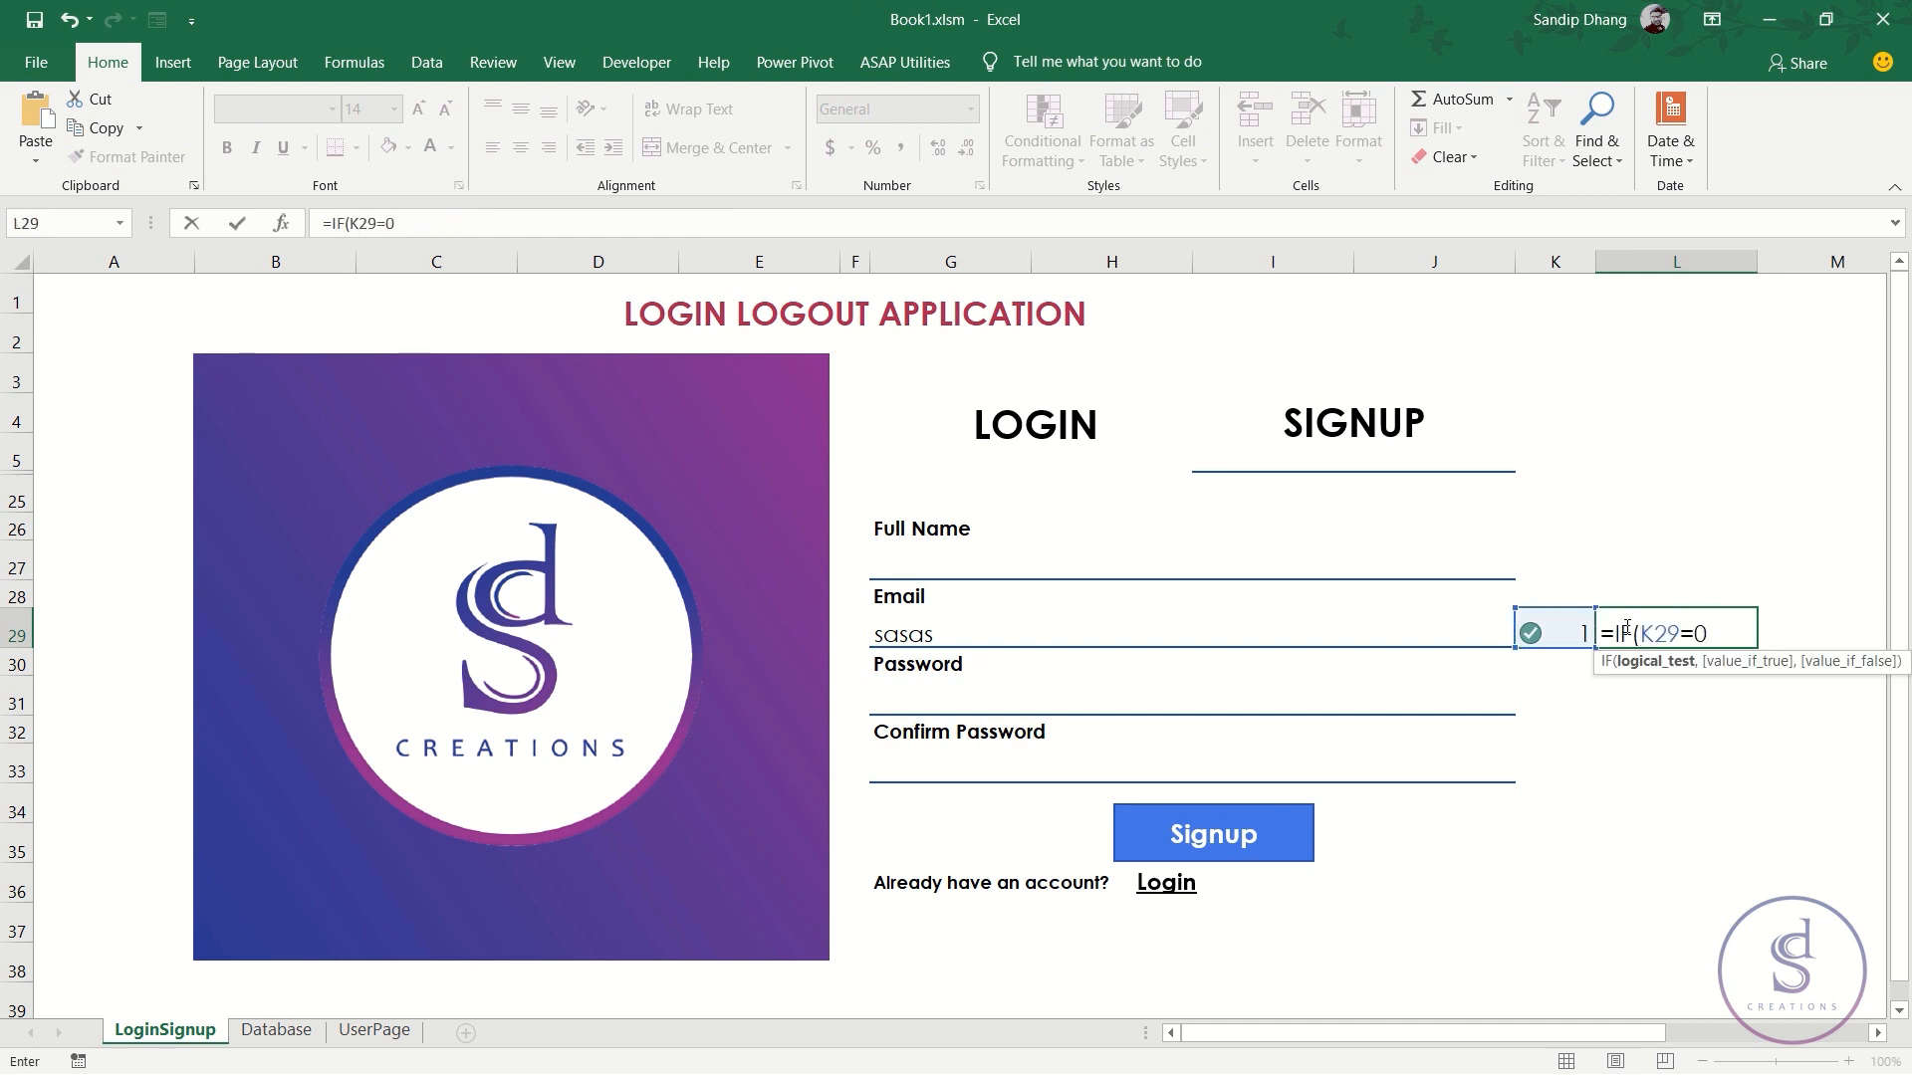
pyautogui.write(',')
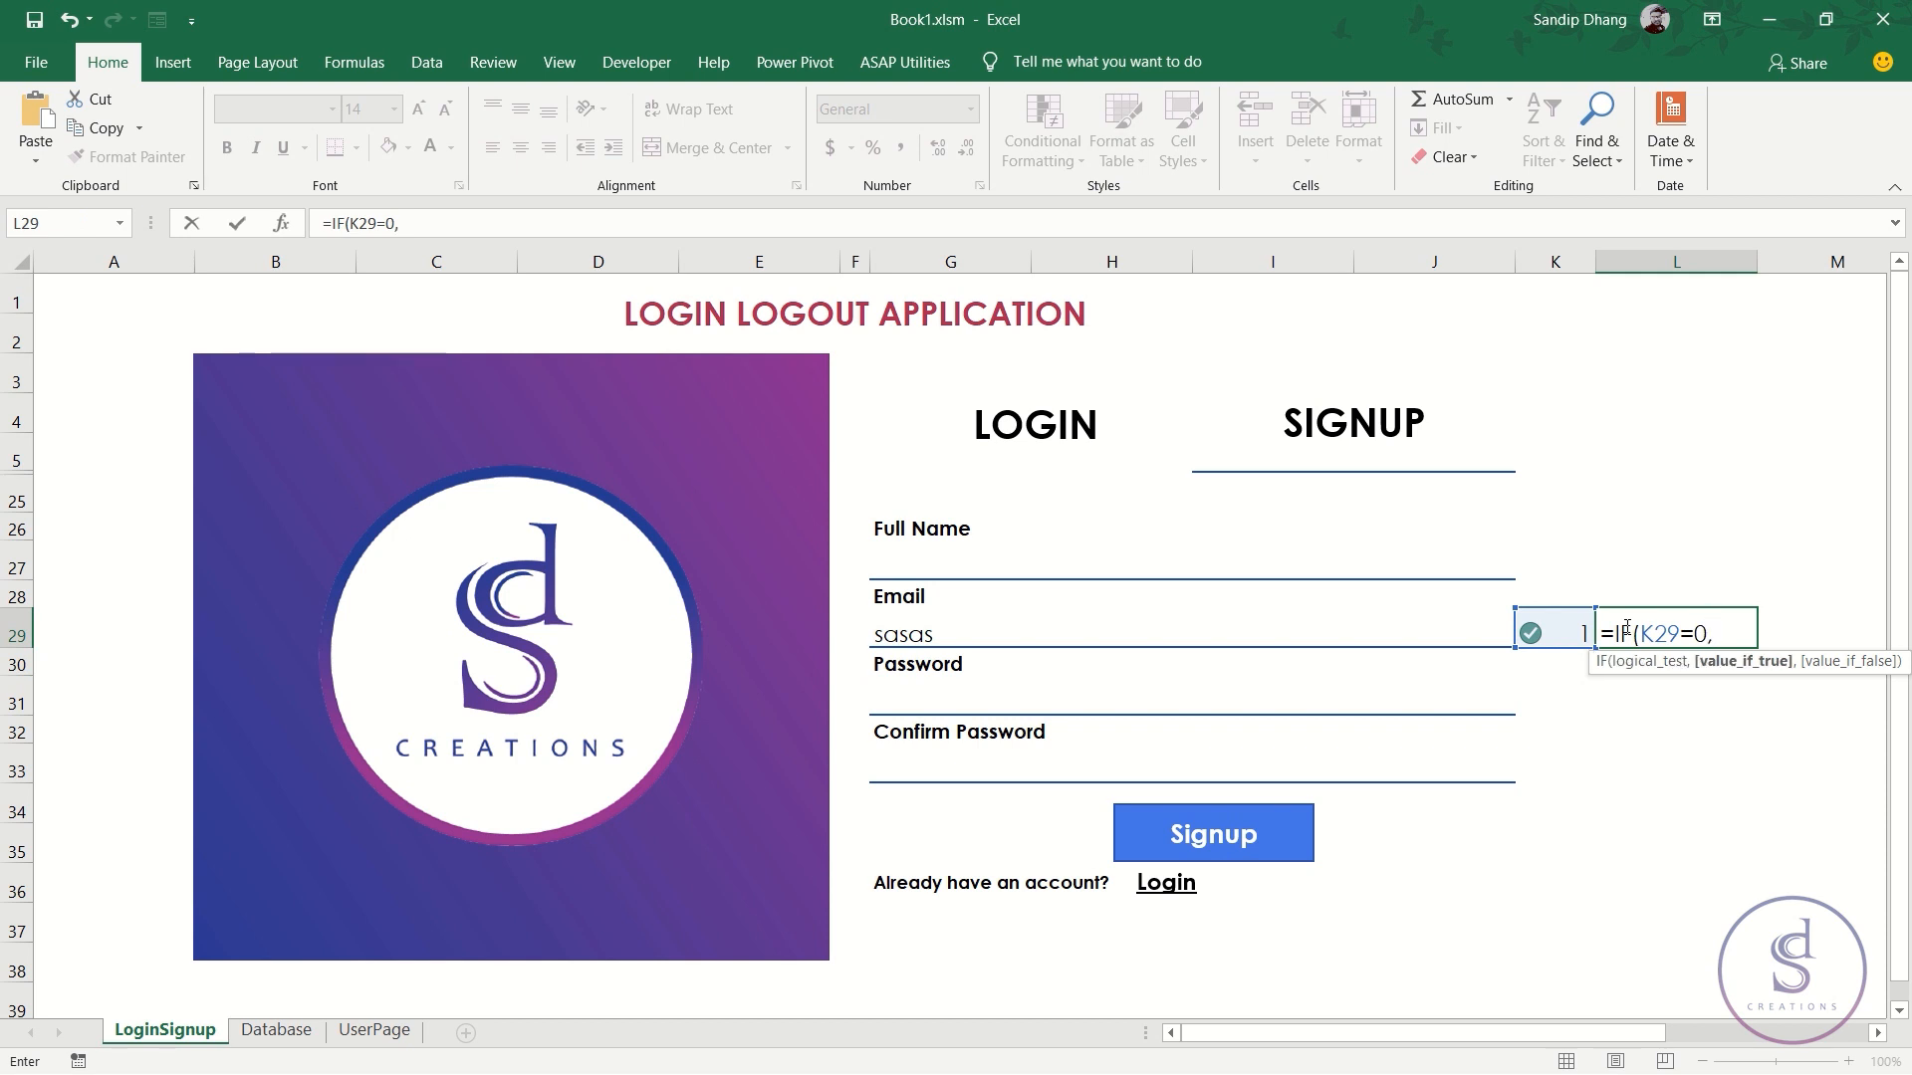
pyautogui.write('"The email is alre')
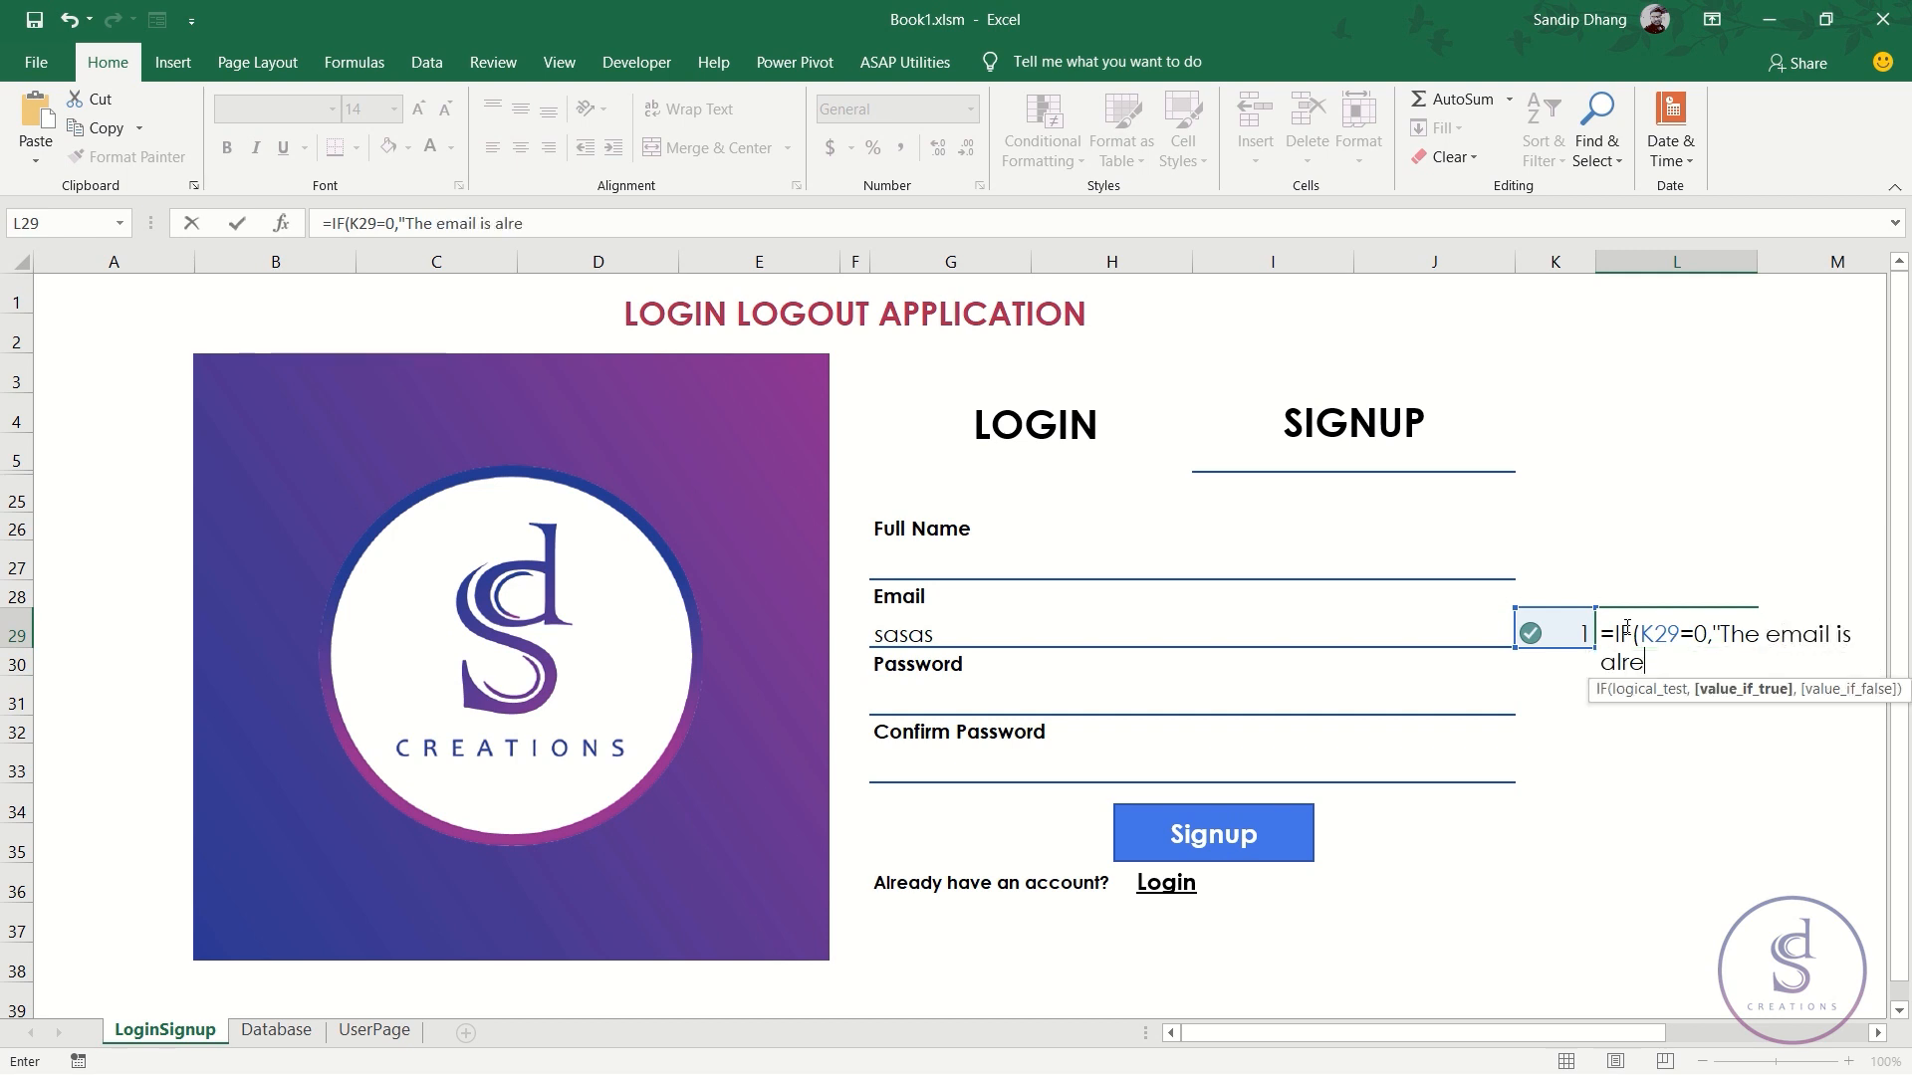
pyautogui.write('ady resgistered')
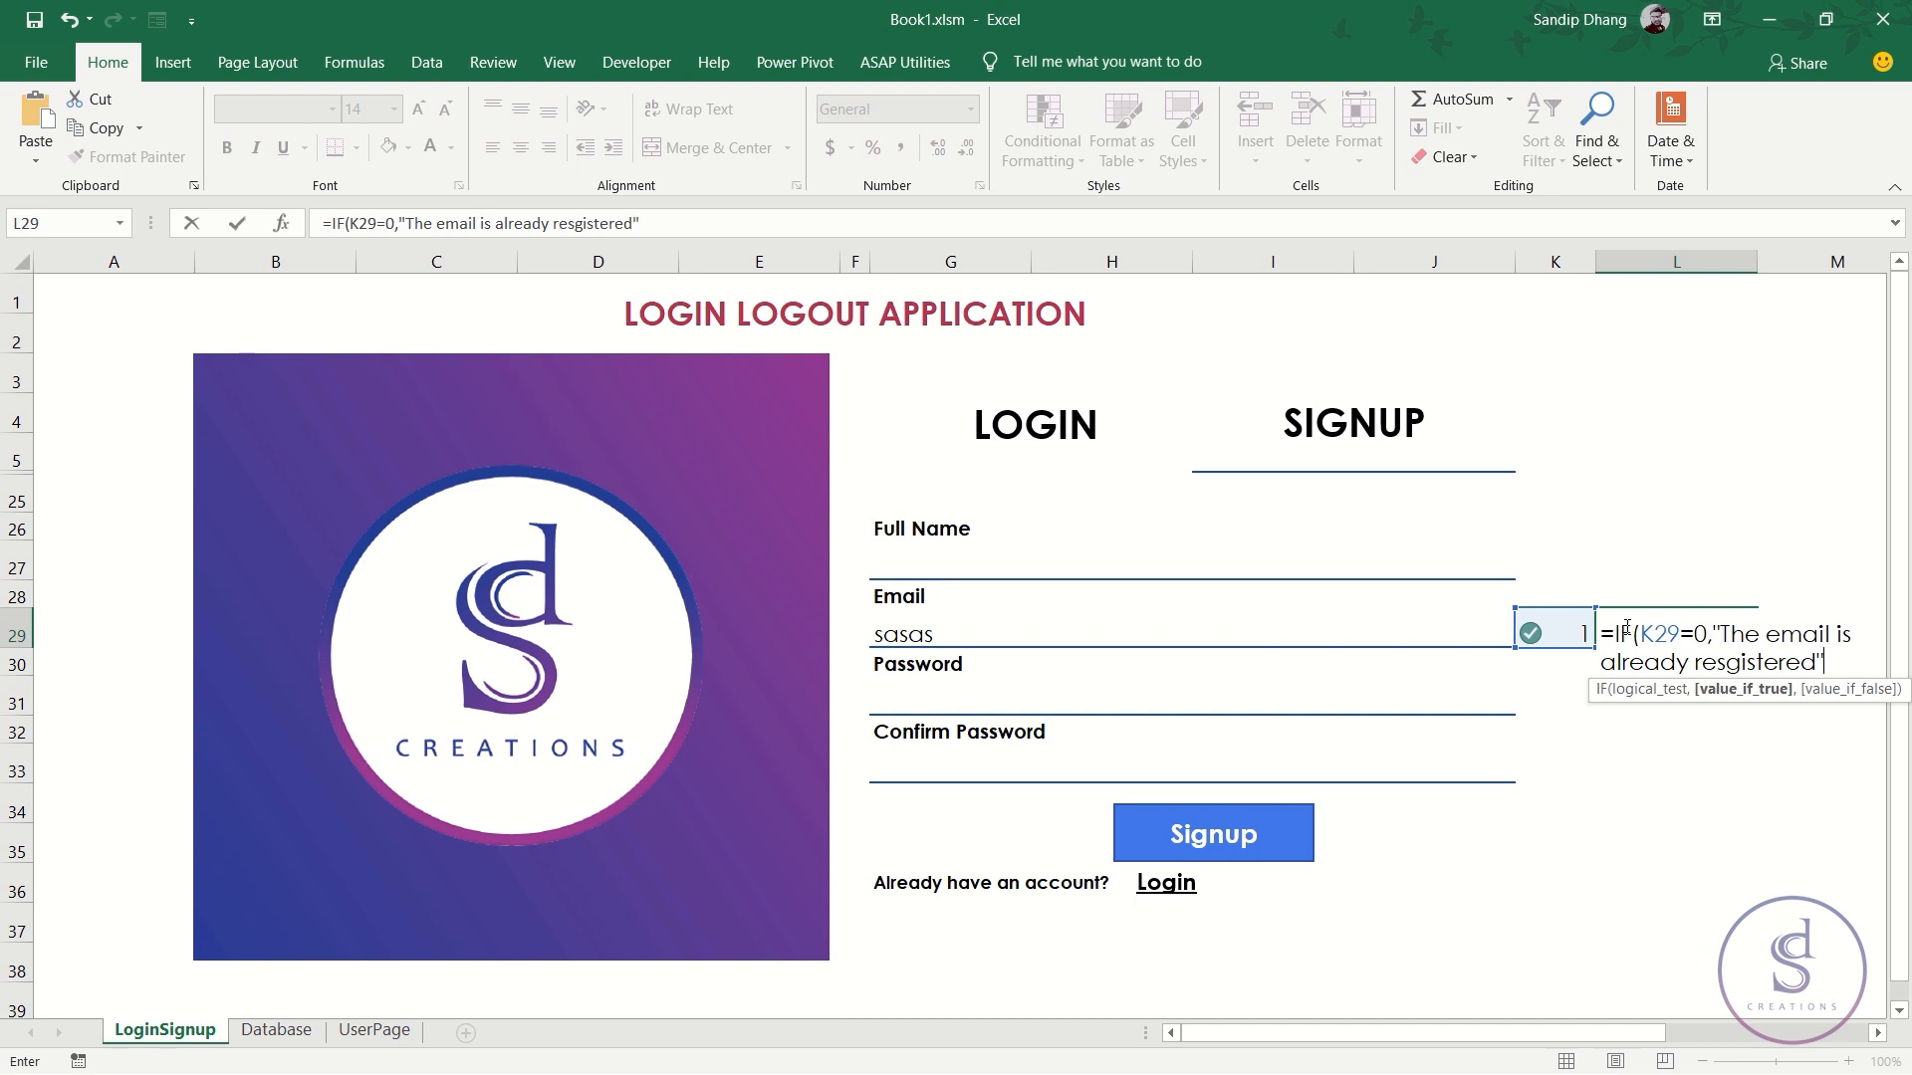
pyautogui.click(1734, 663)
pyautogui.press('BackSpace')
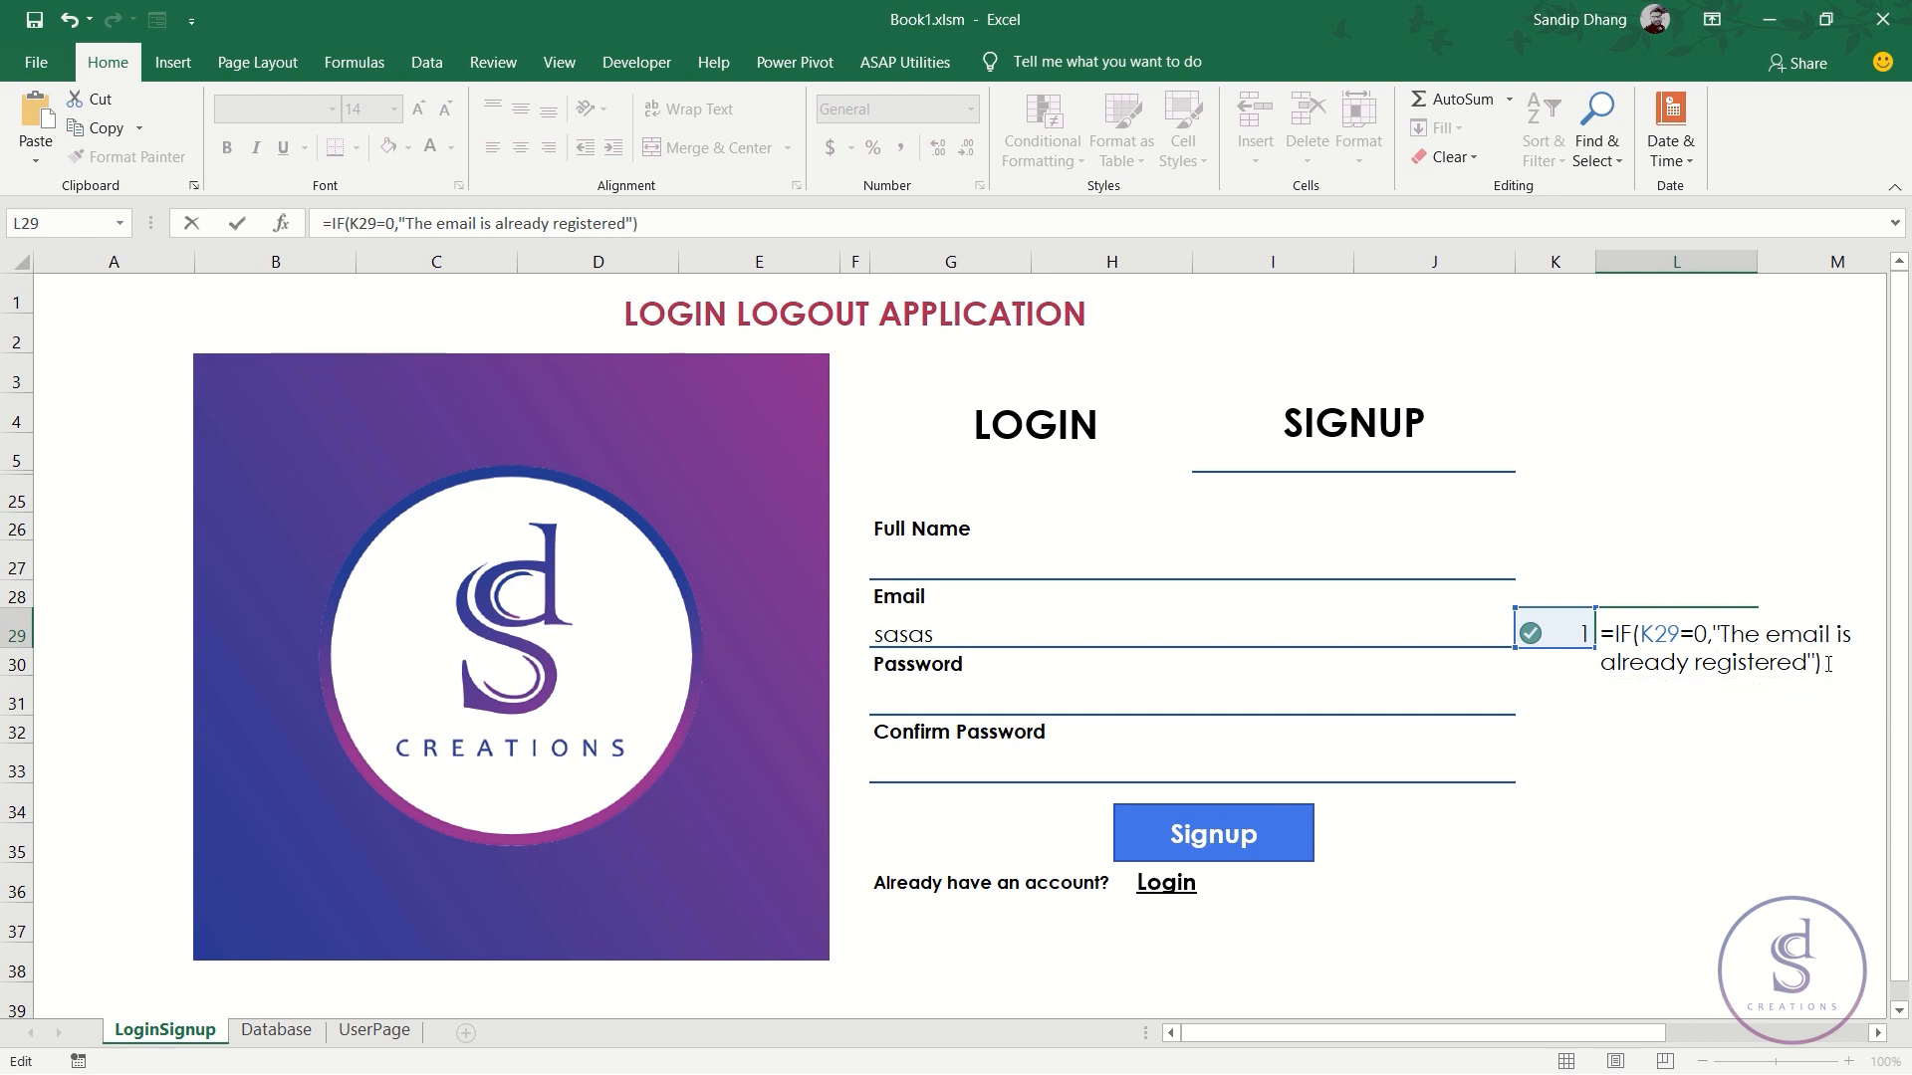
pyautogui.press('Left')
pyautogui.write(',""')
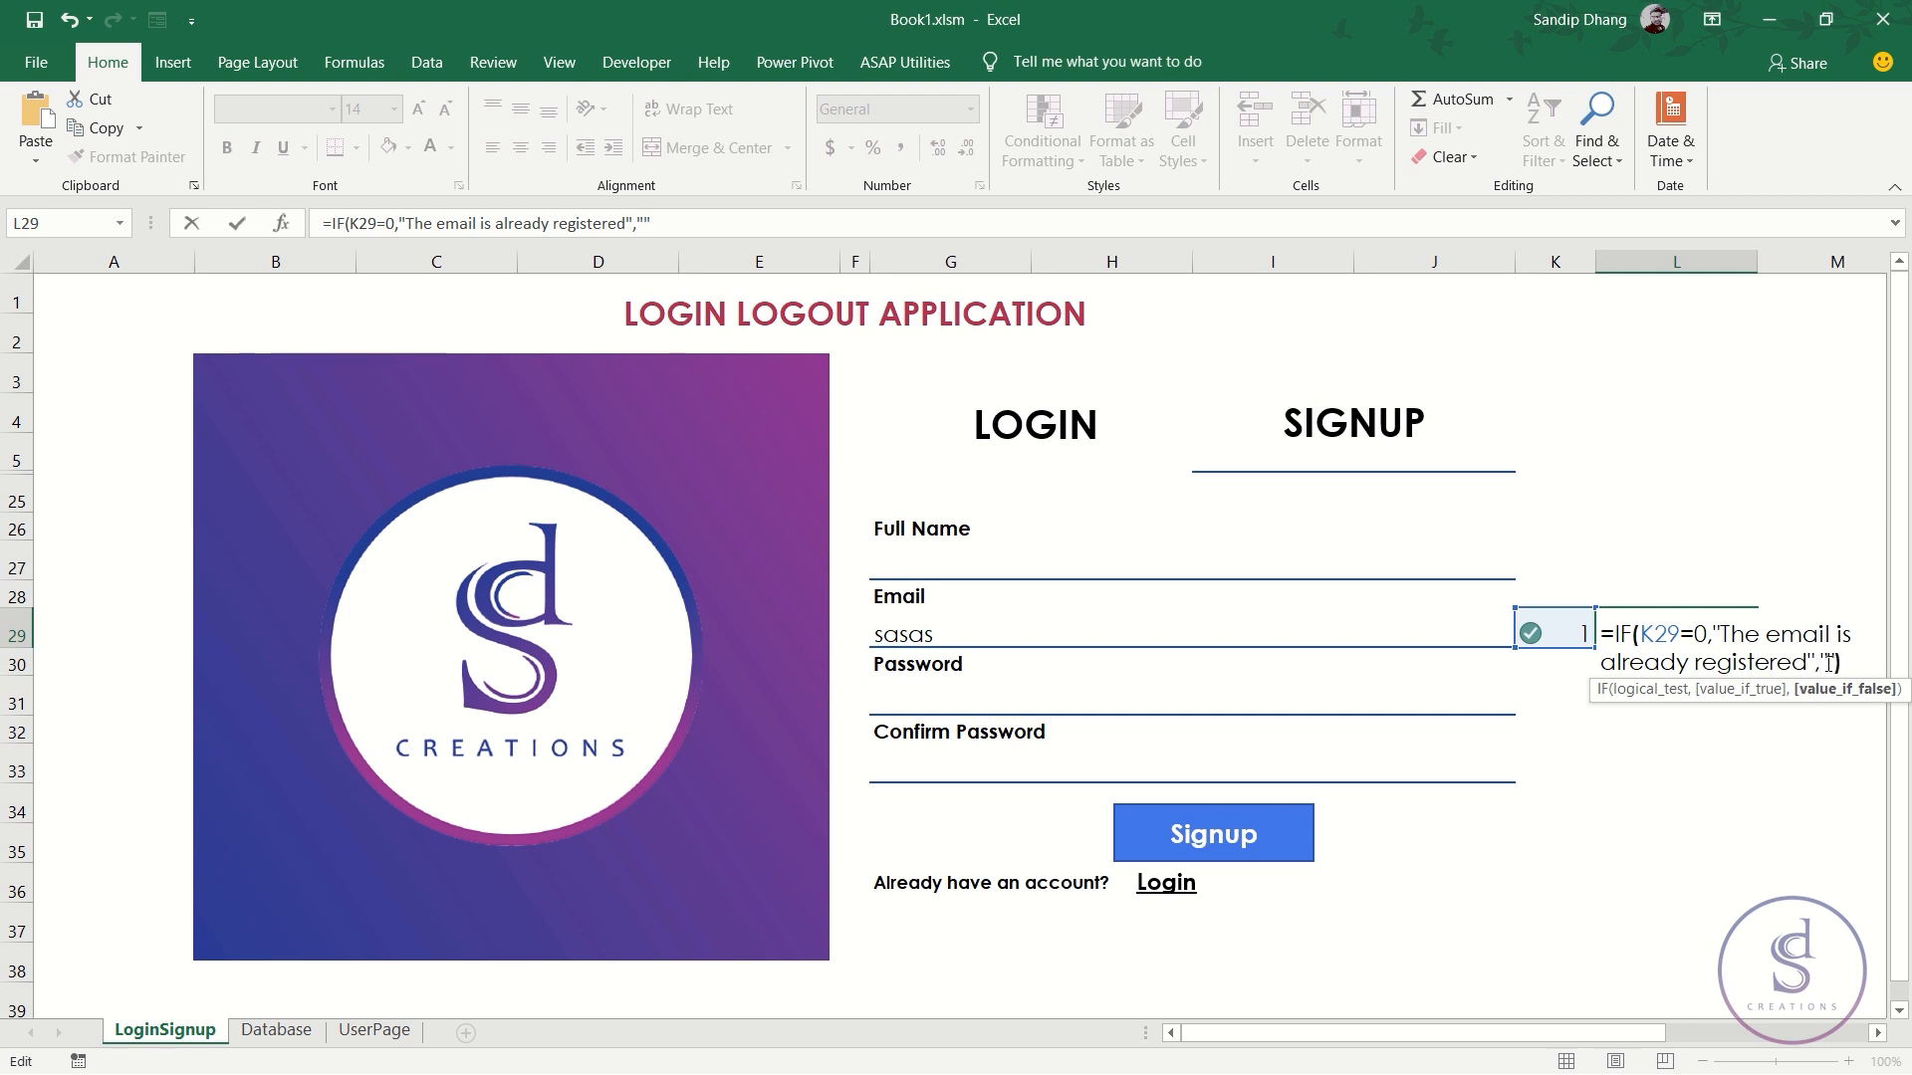
pyautogui.press('Right')
pyautogui.press('Return')
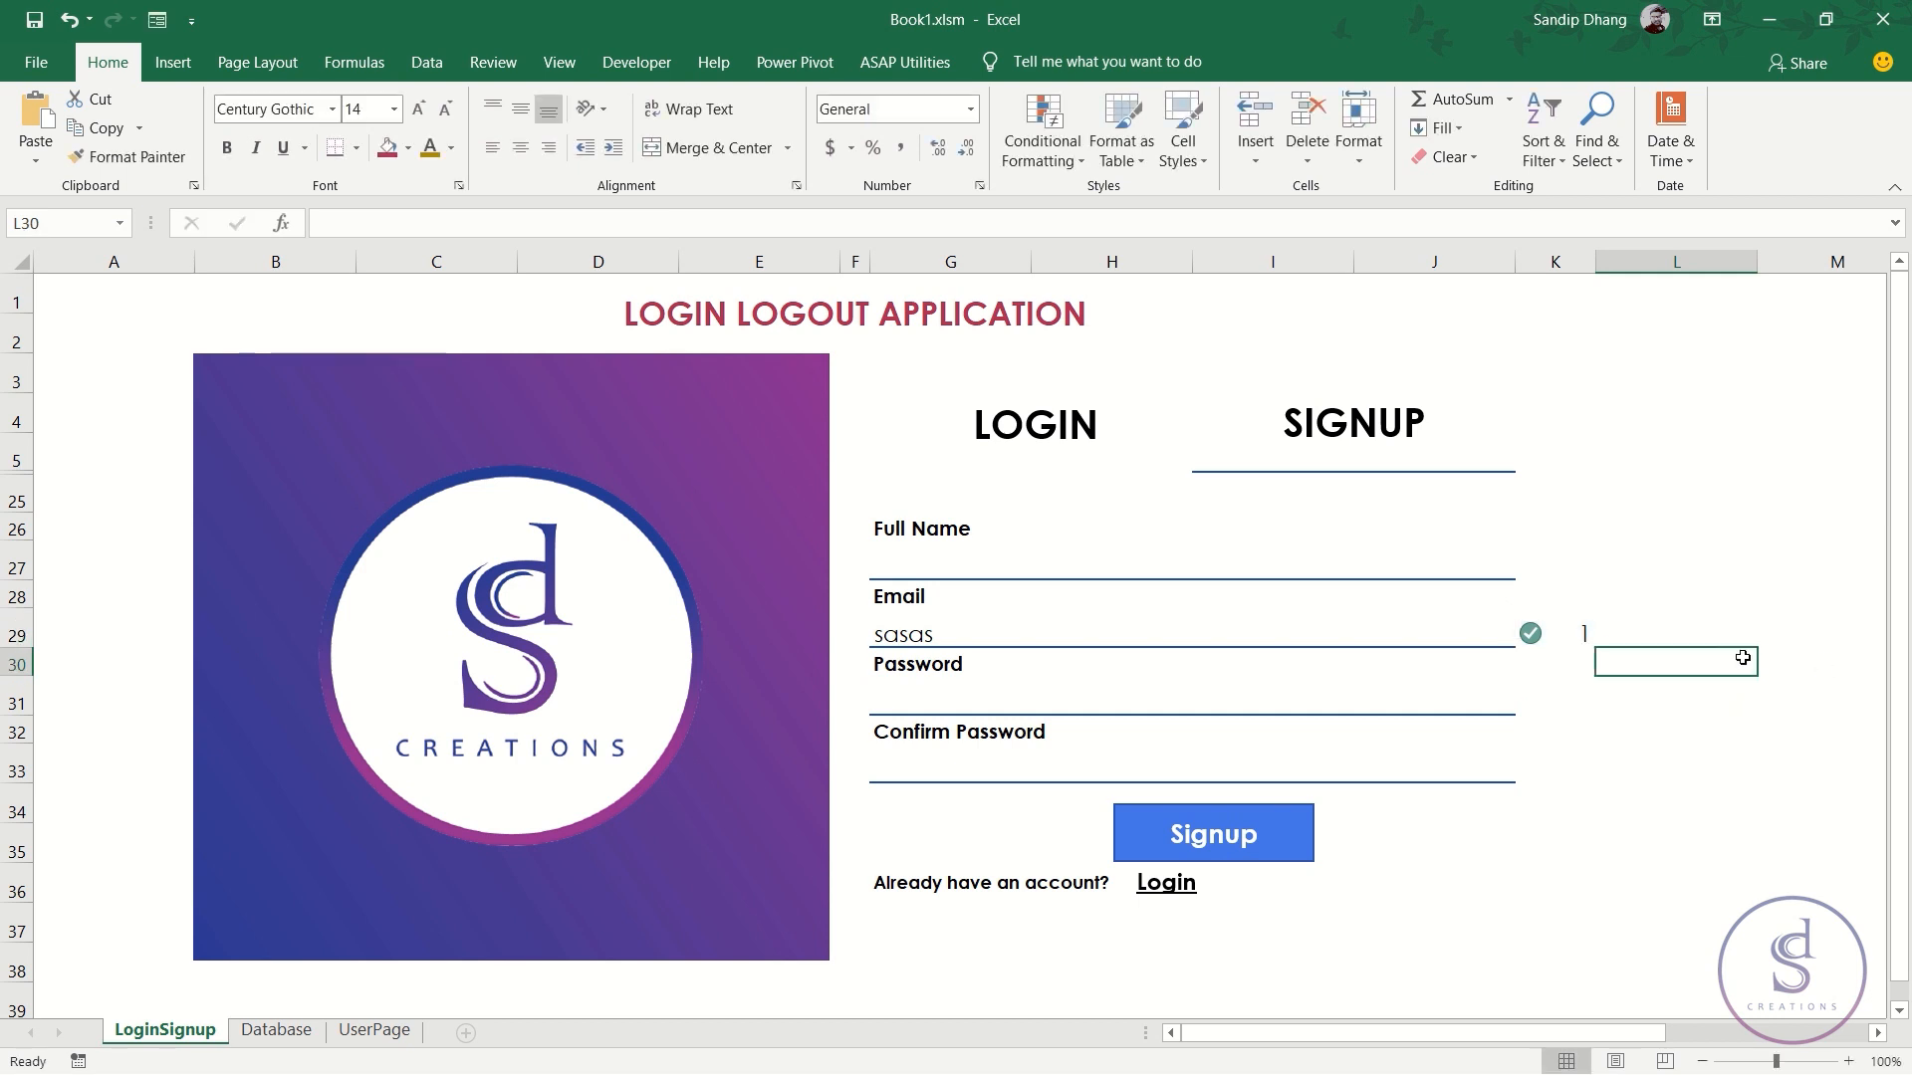
pyautogui.click(1283, 635)
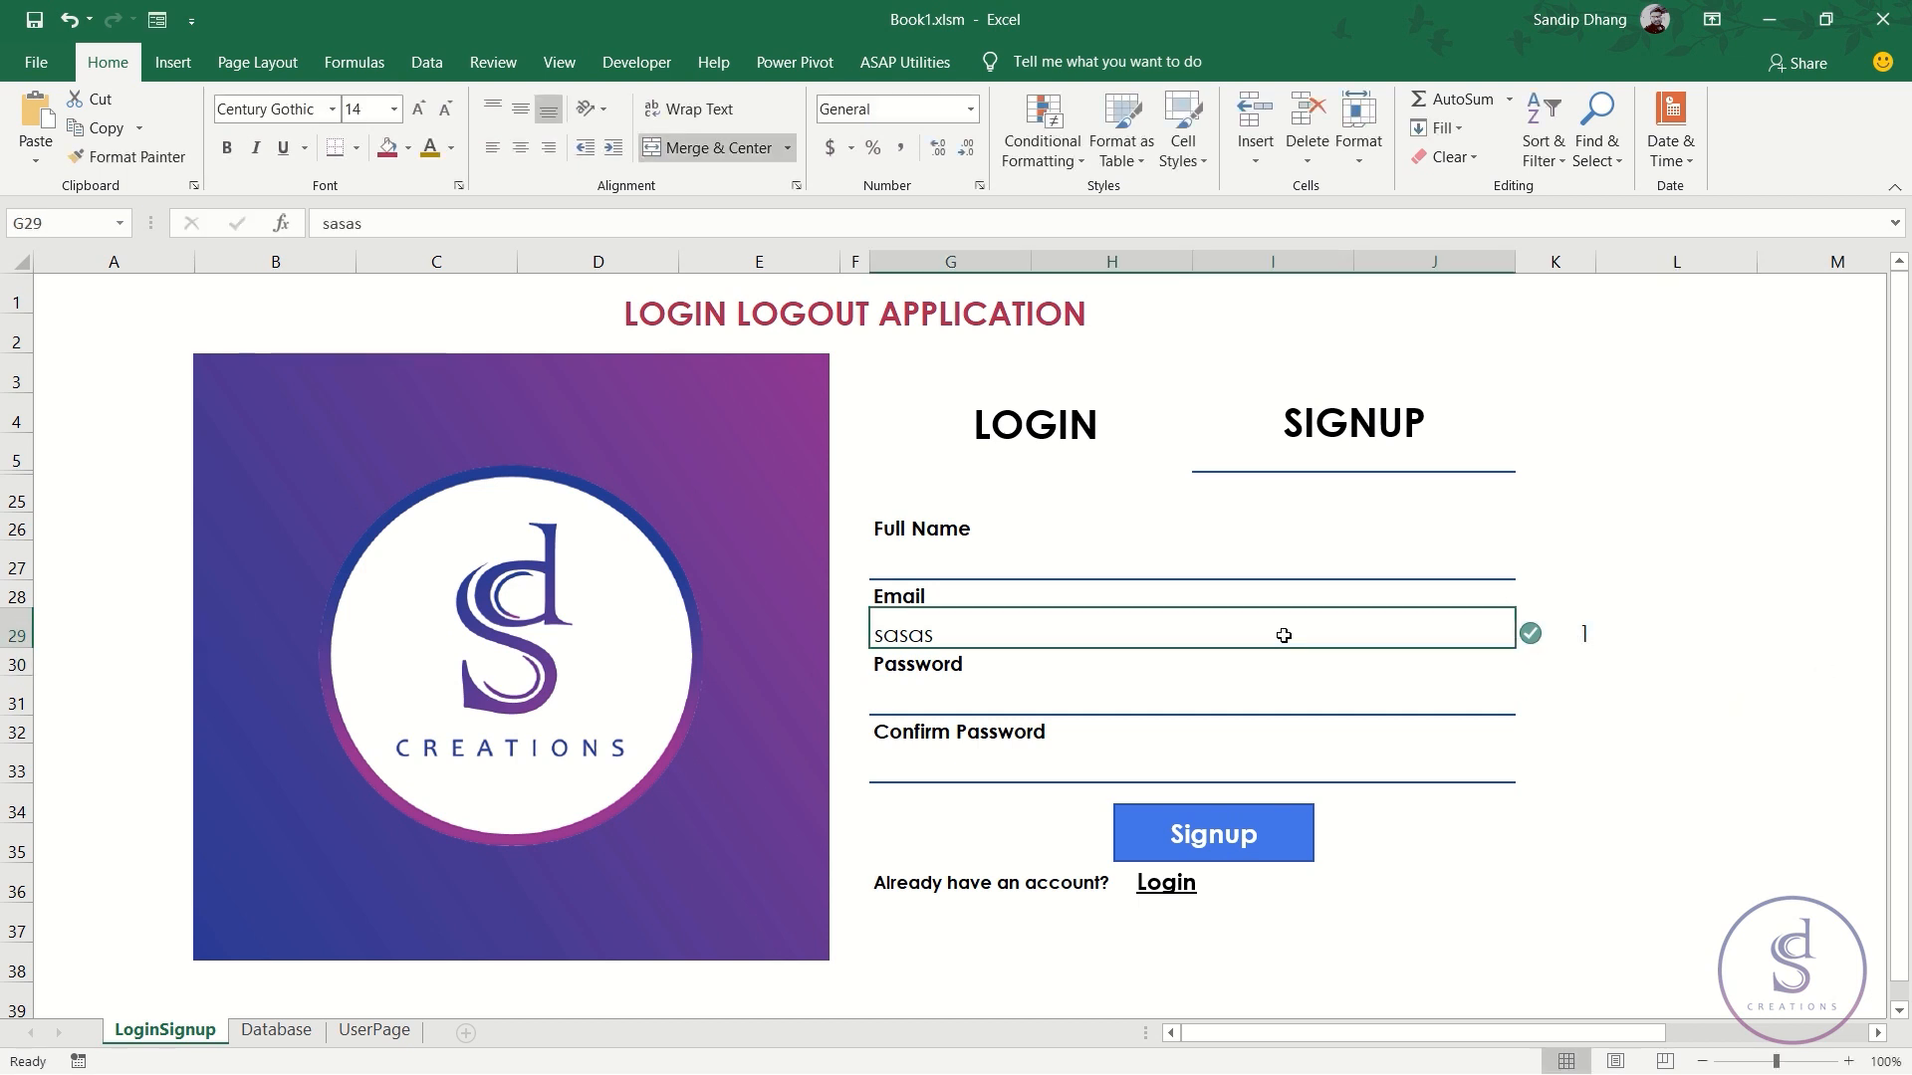
pyautogui.write('a@a.')
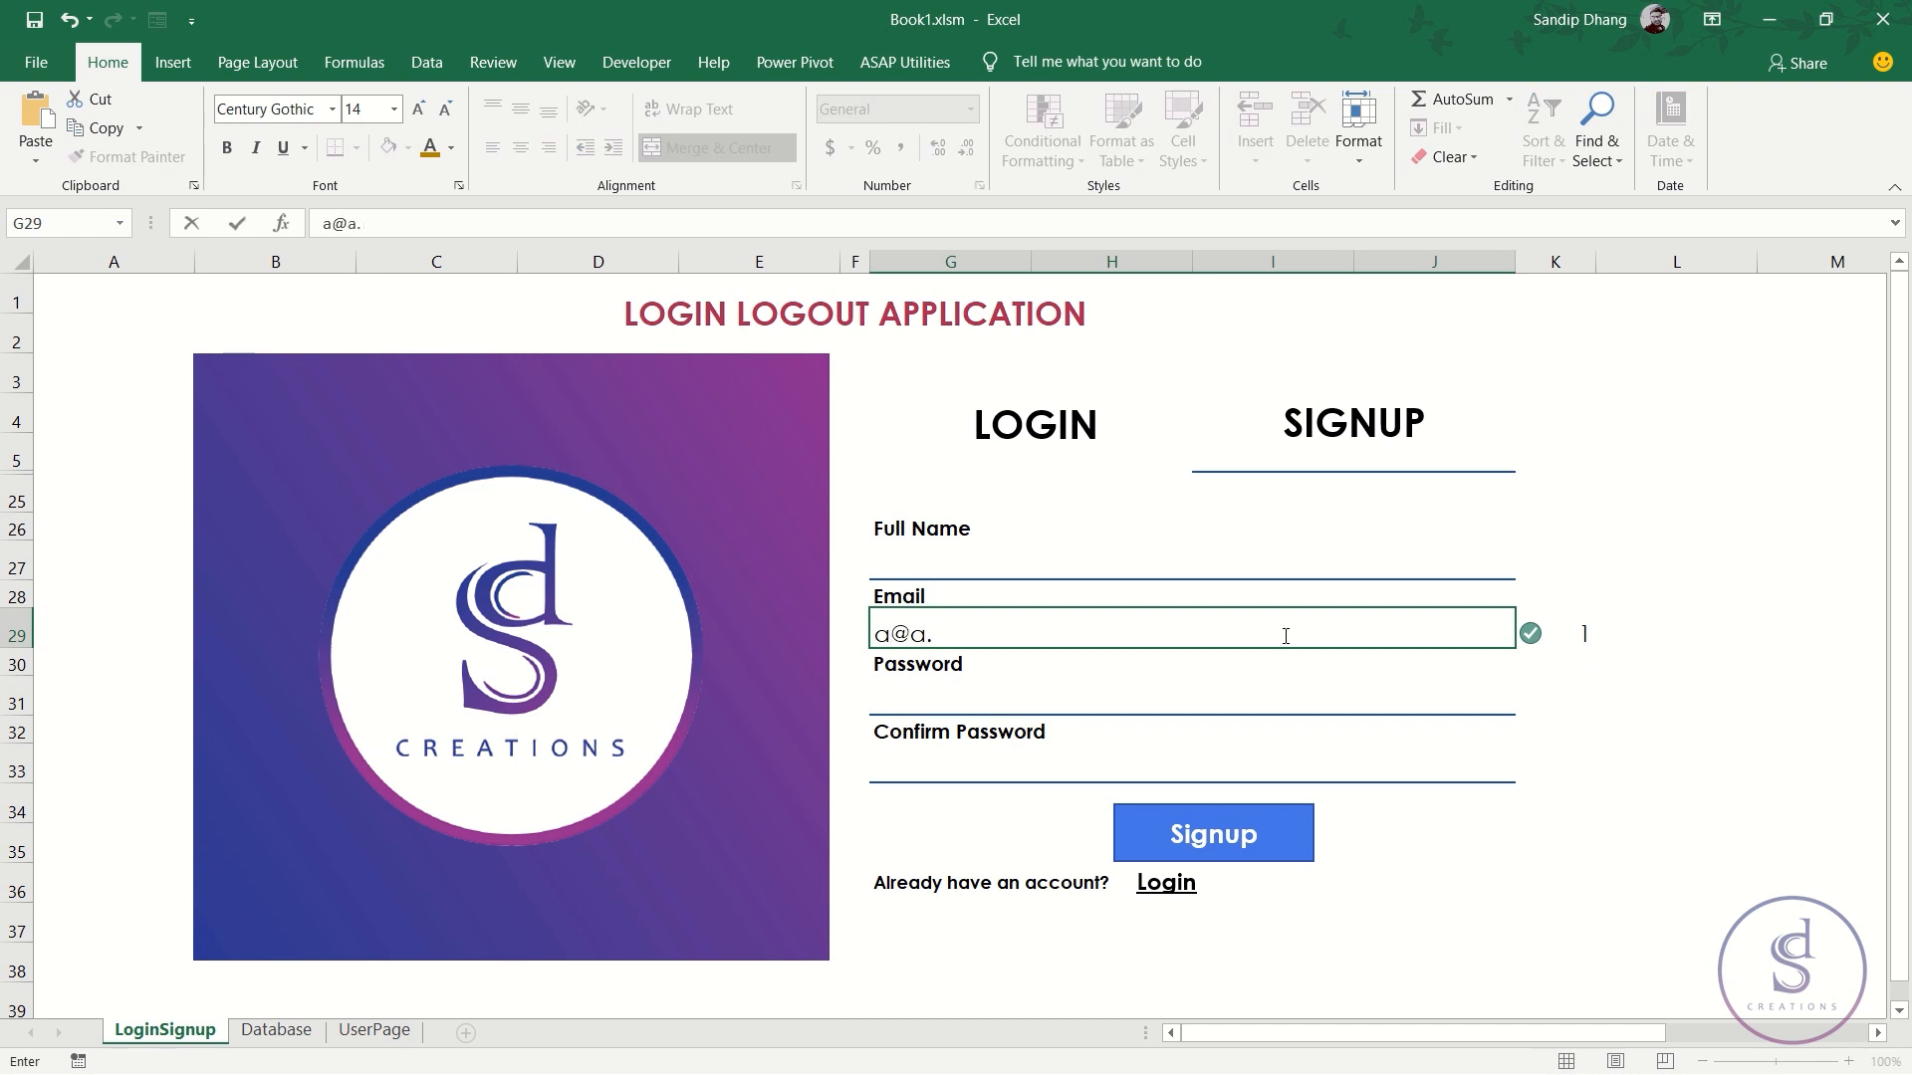
pyautogui.write('a')
pyautogui.press('Return')
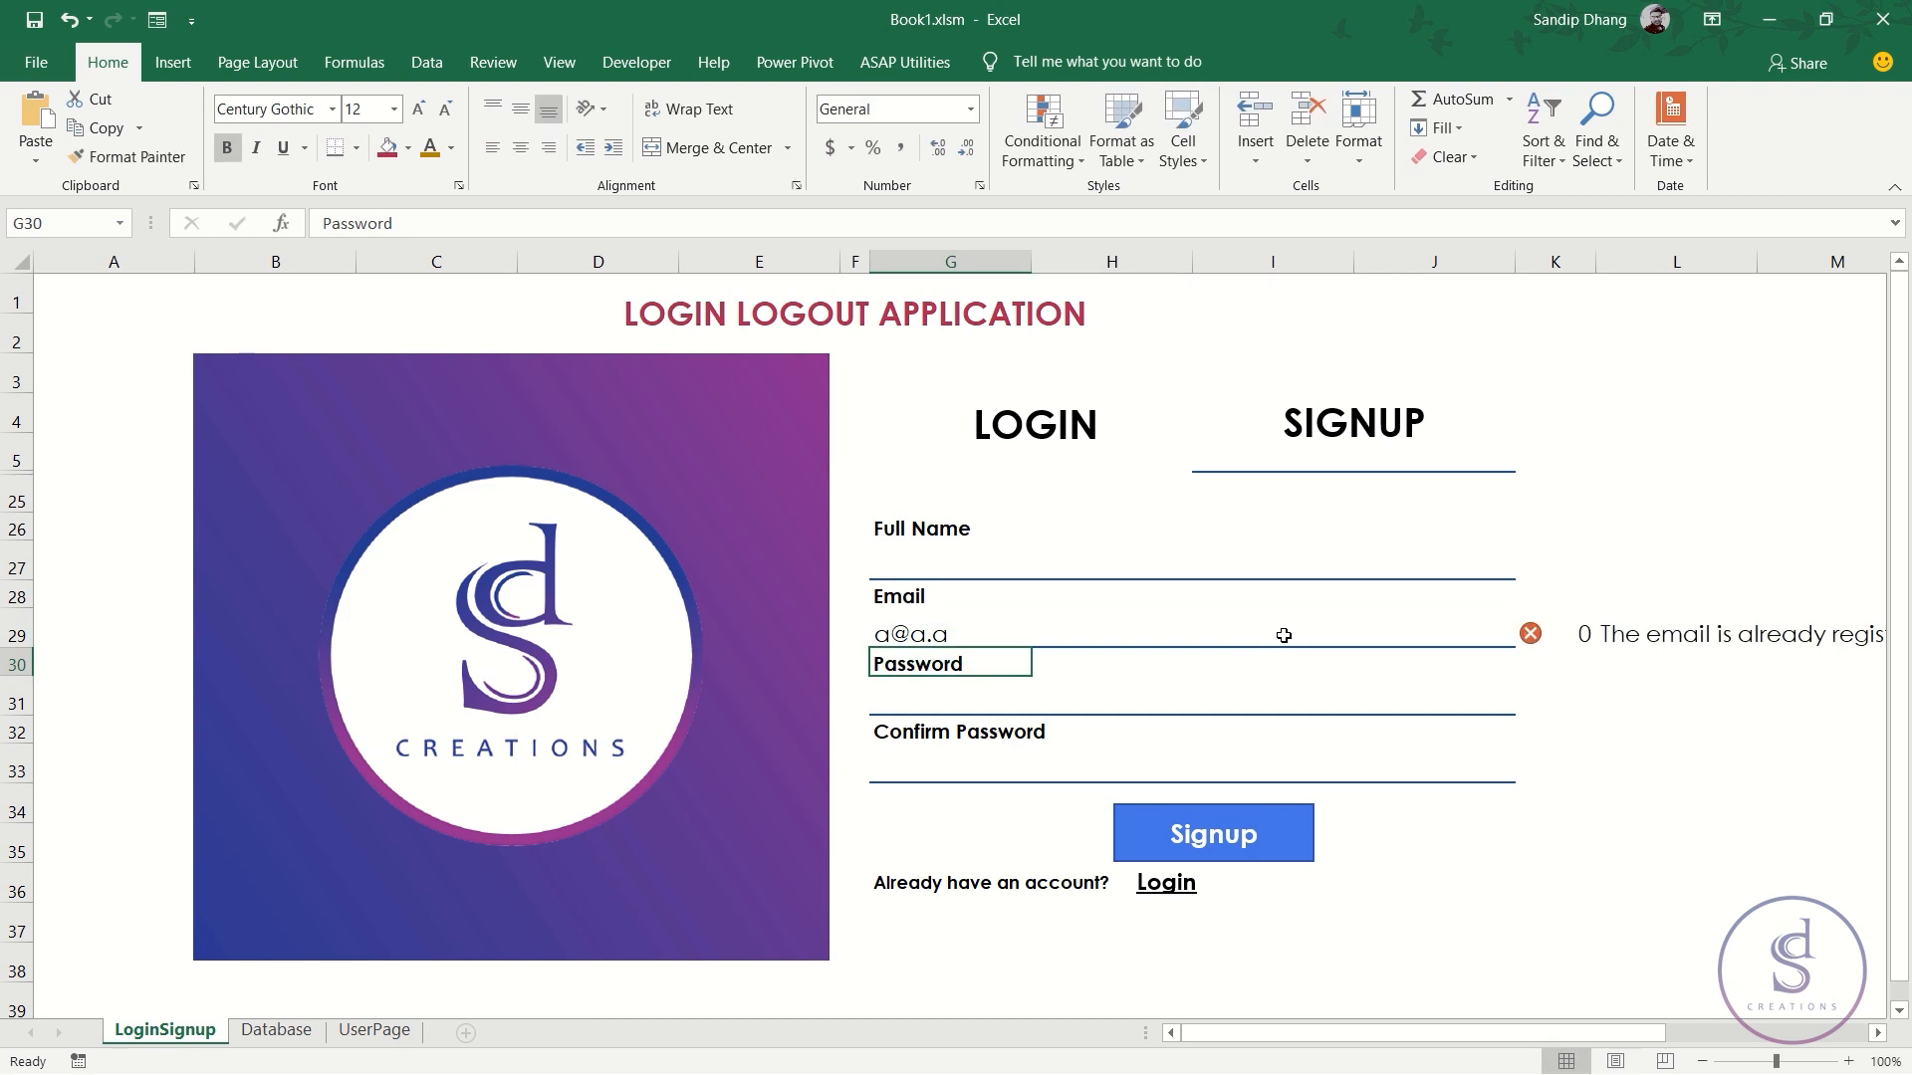
# - Make L29's message bold, font size 11 and middle-aligned, leaving its colour unchanged
pyautogui.click(1679, 627)
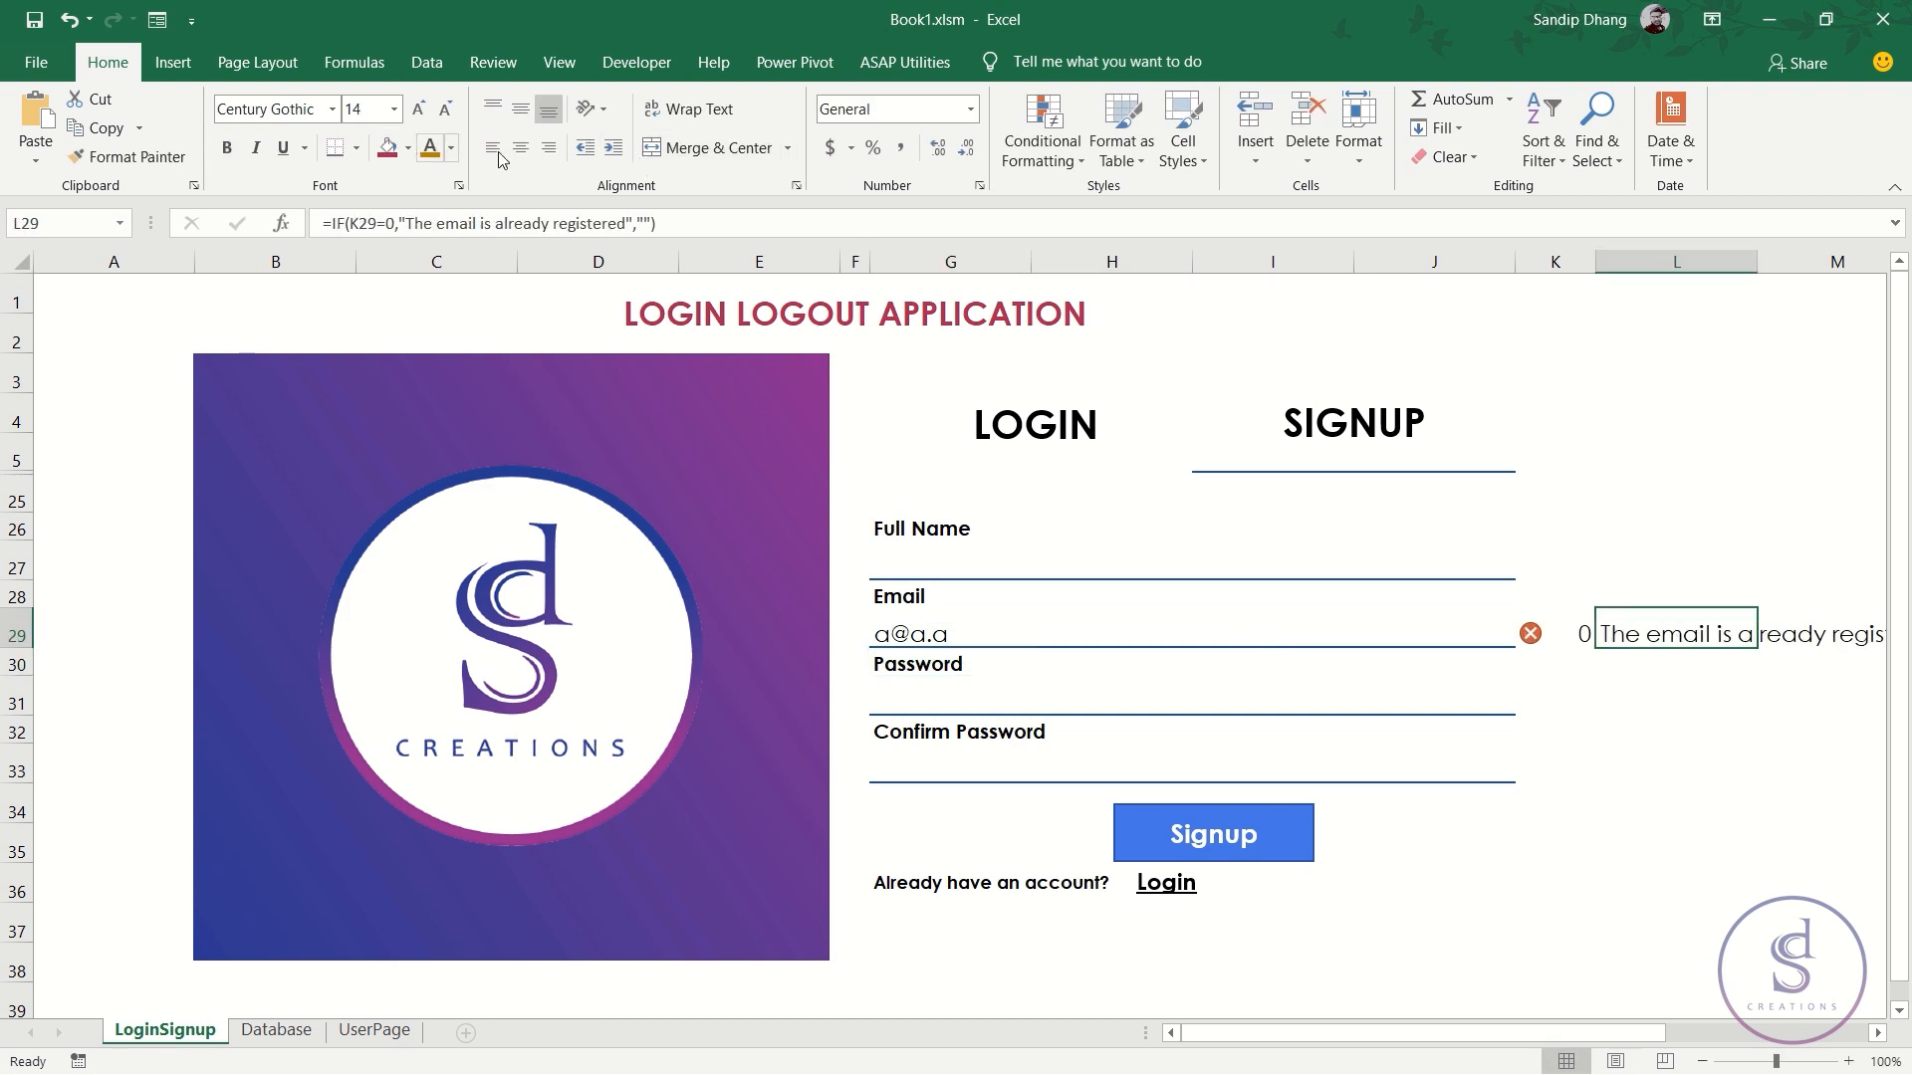
pyautogui.click(227, 148)
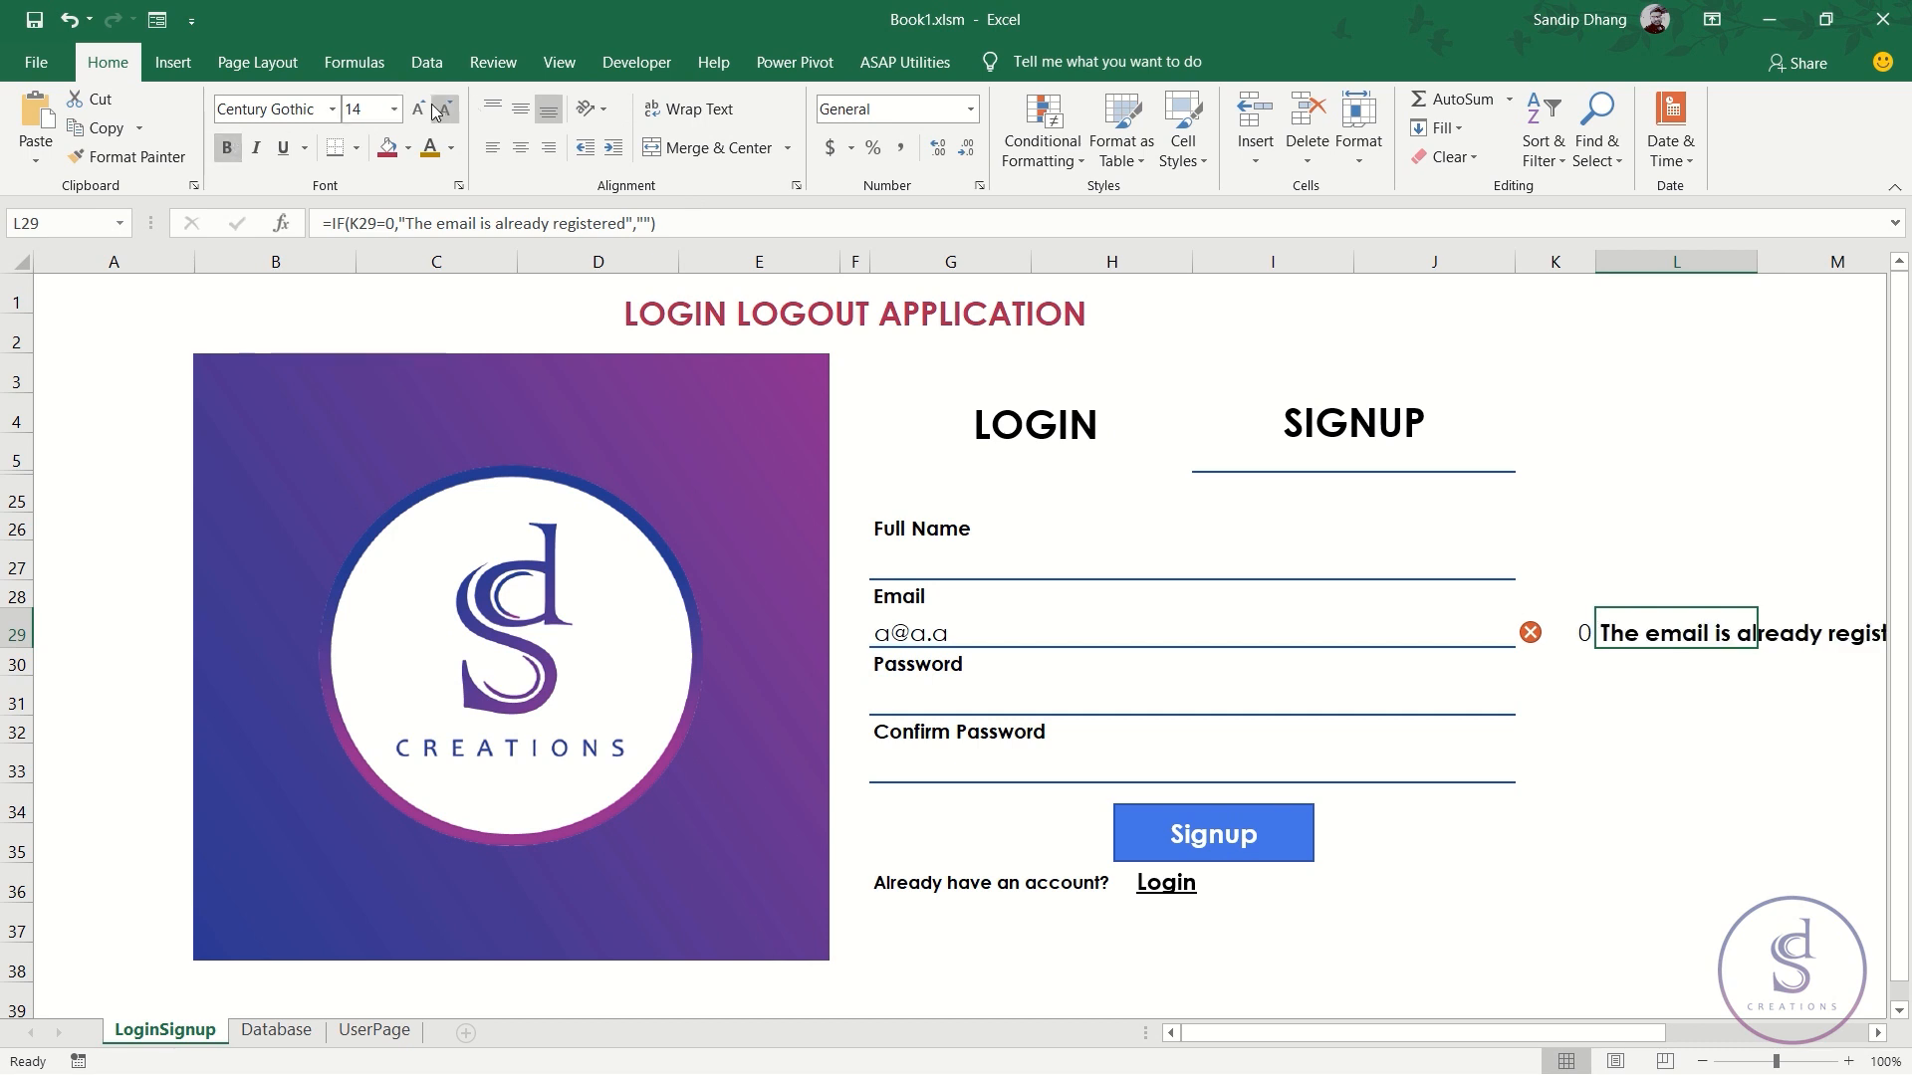
pyautogui.click(446, 110)
pyautogui.click(445, 110)
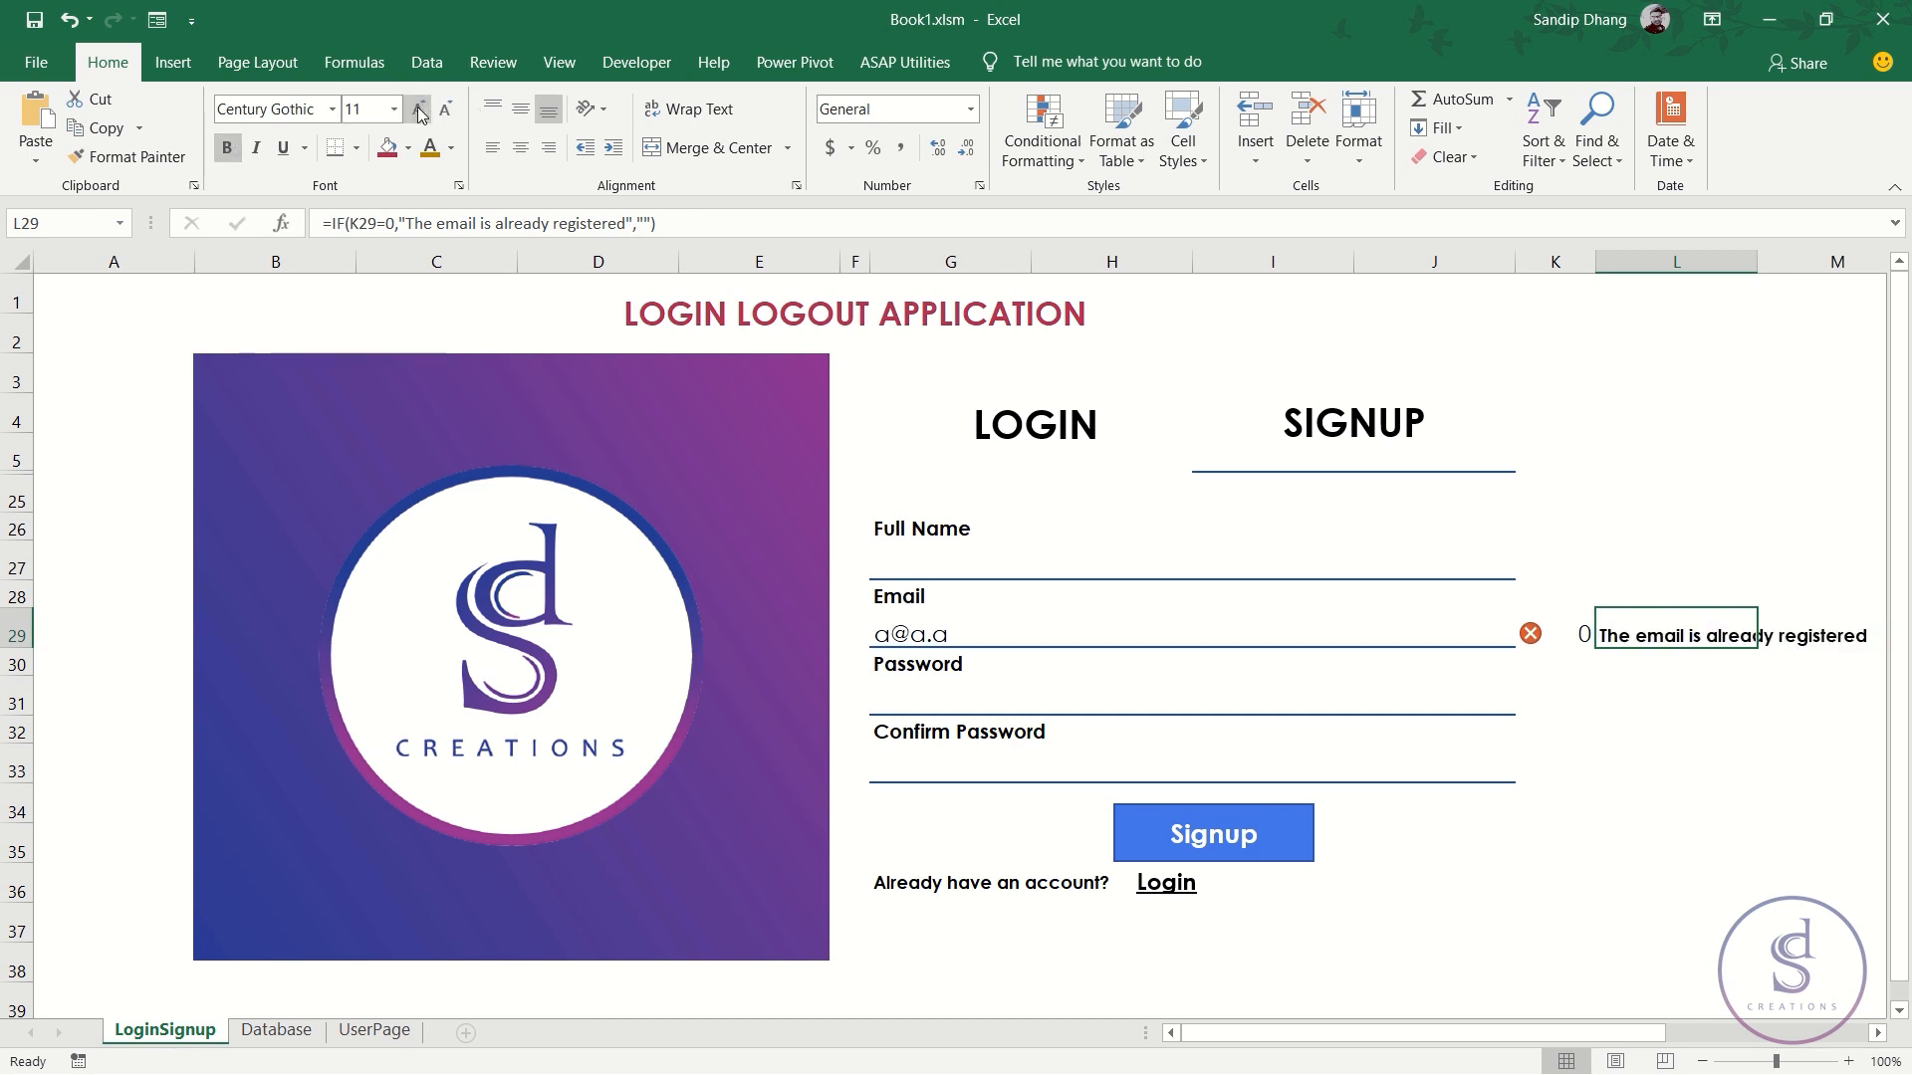
pyautogui.click(522, 112)
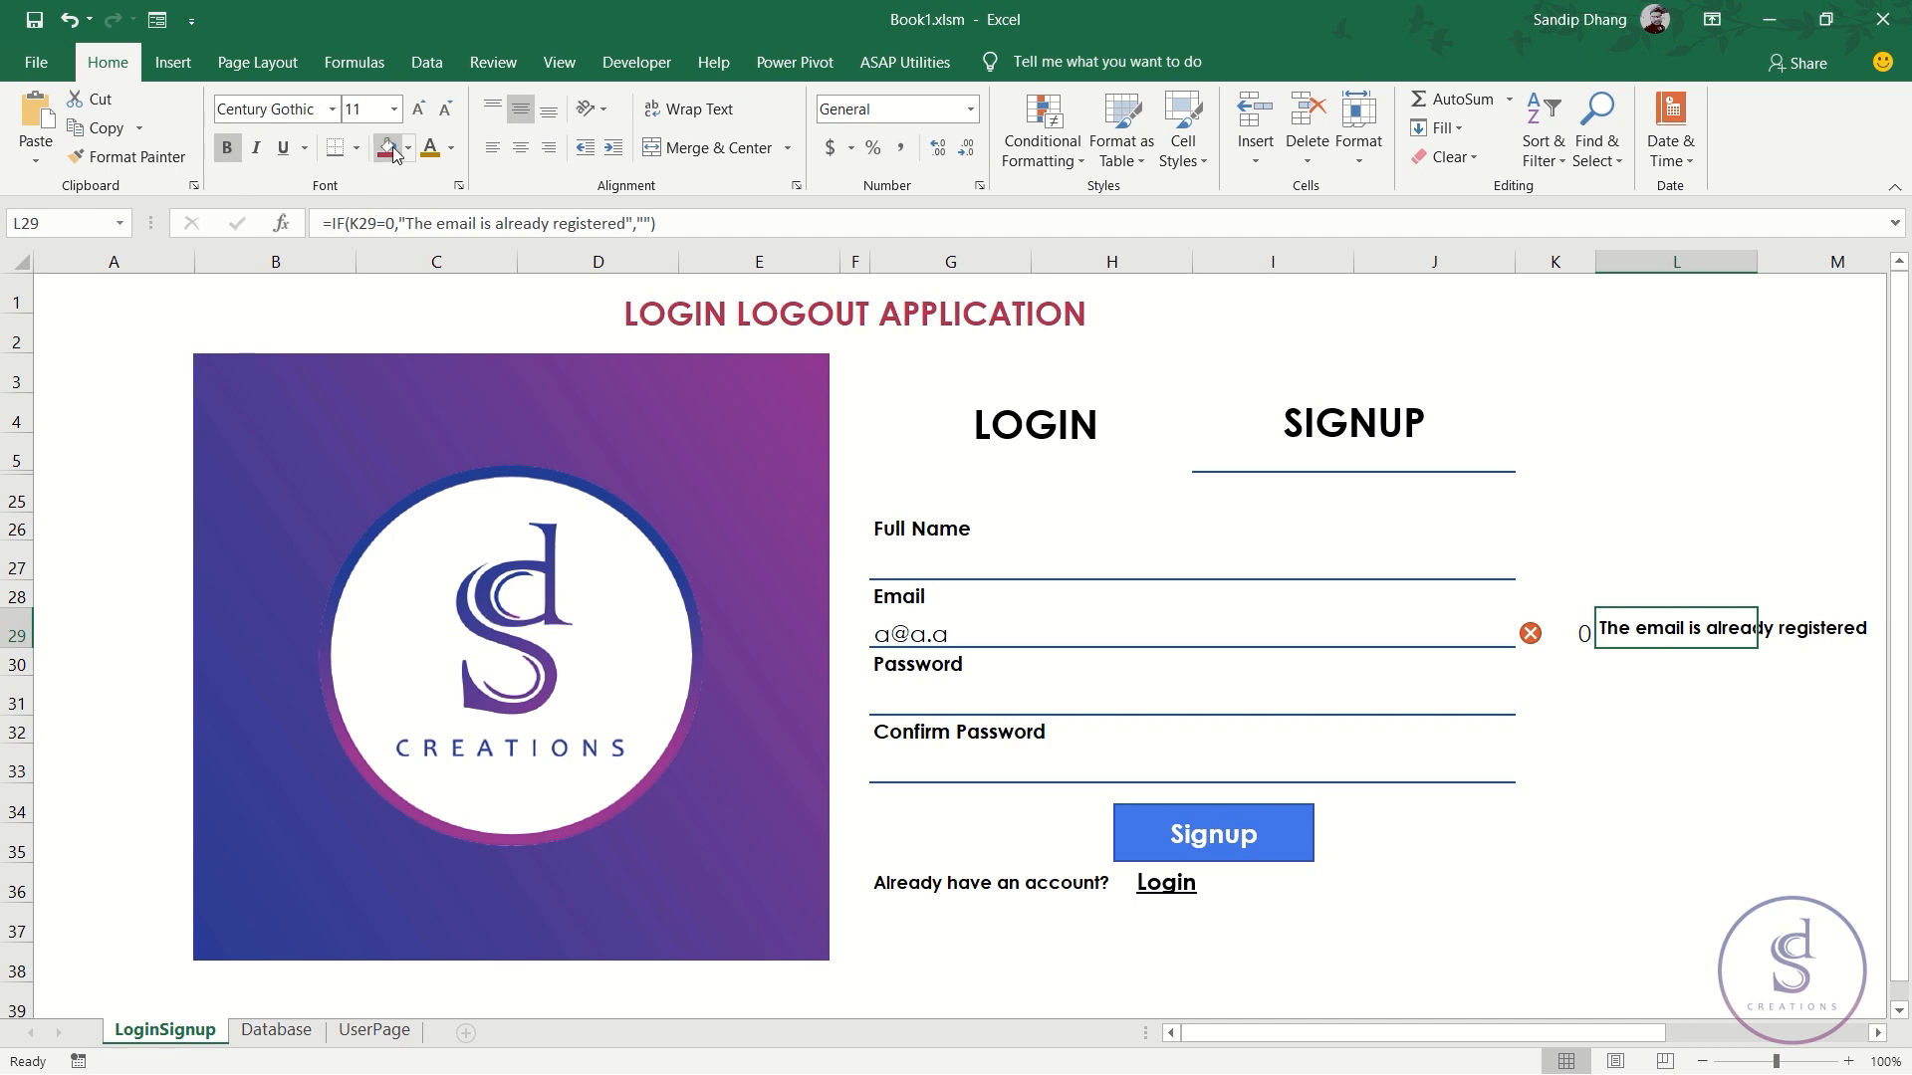
pyautogui.click(456, 150)
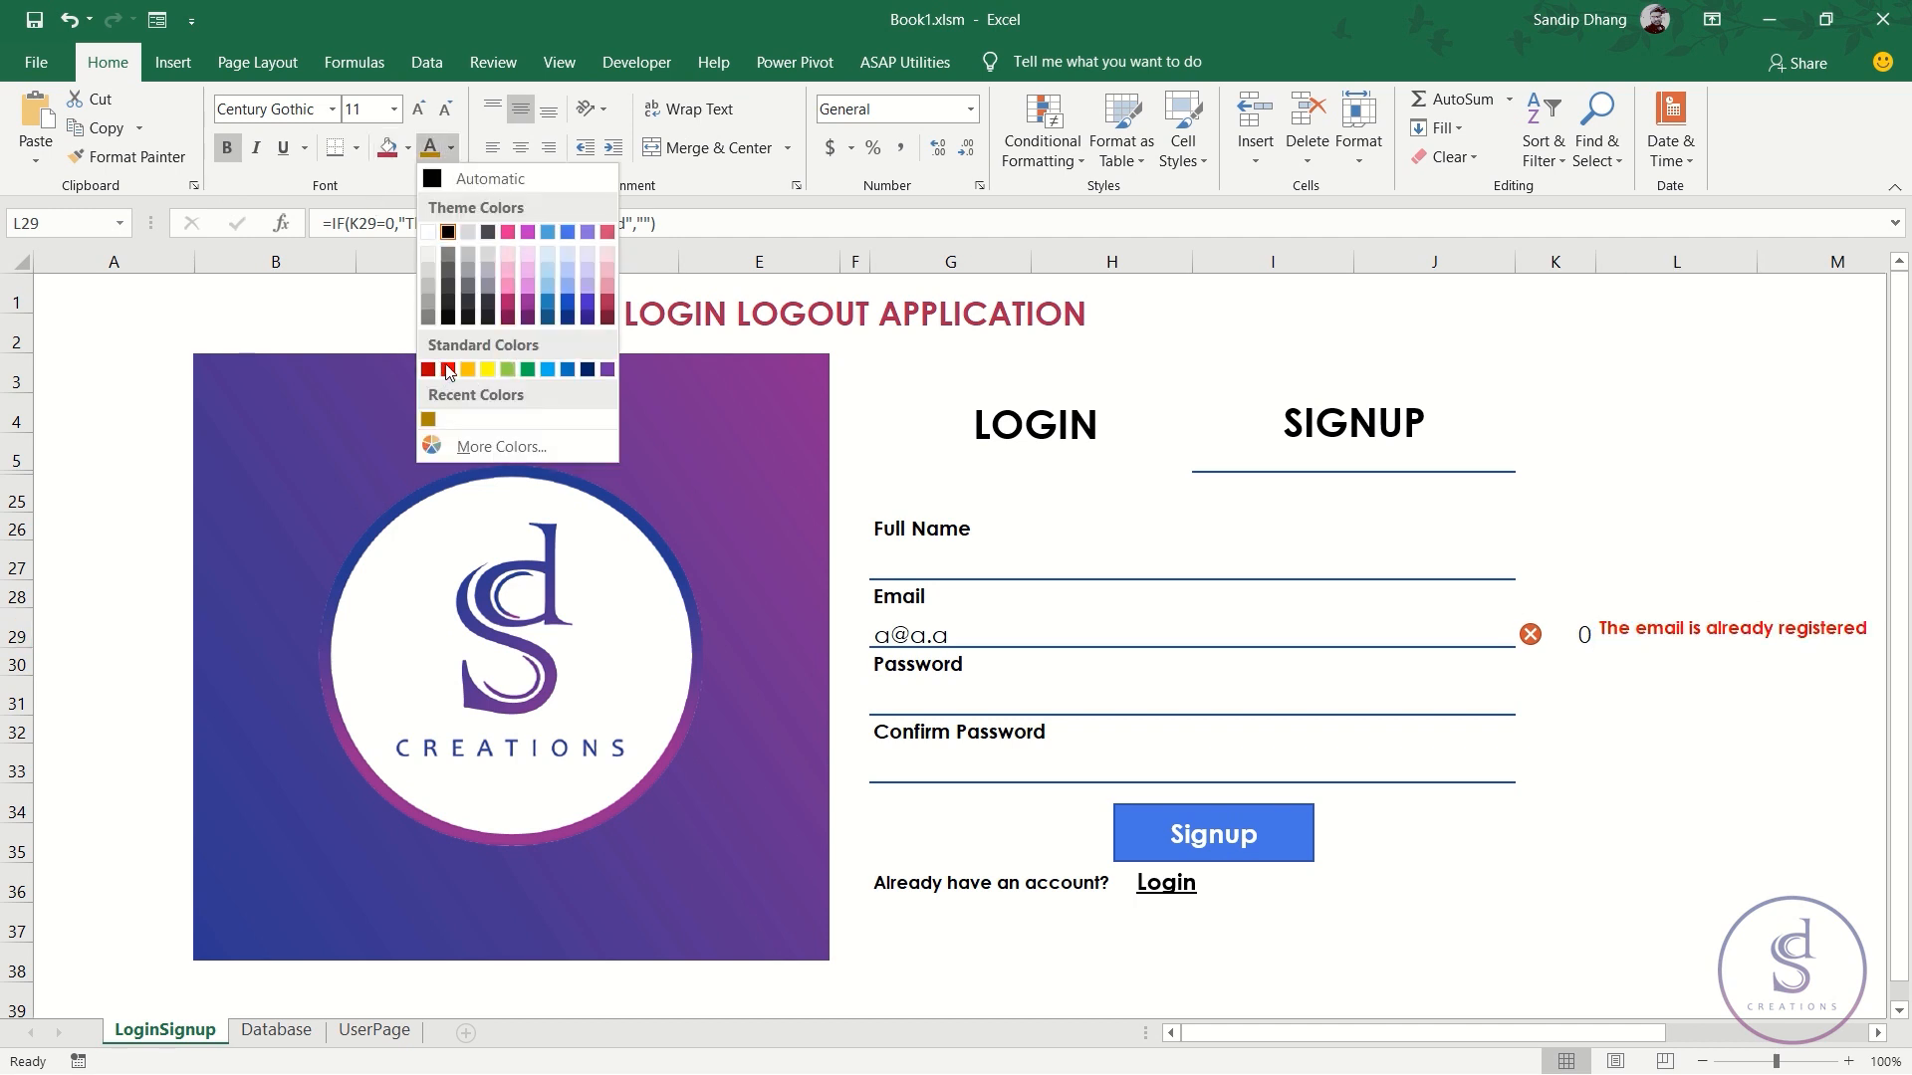
pyautogui.click(1556, 633)
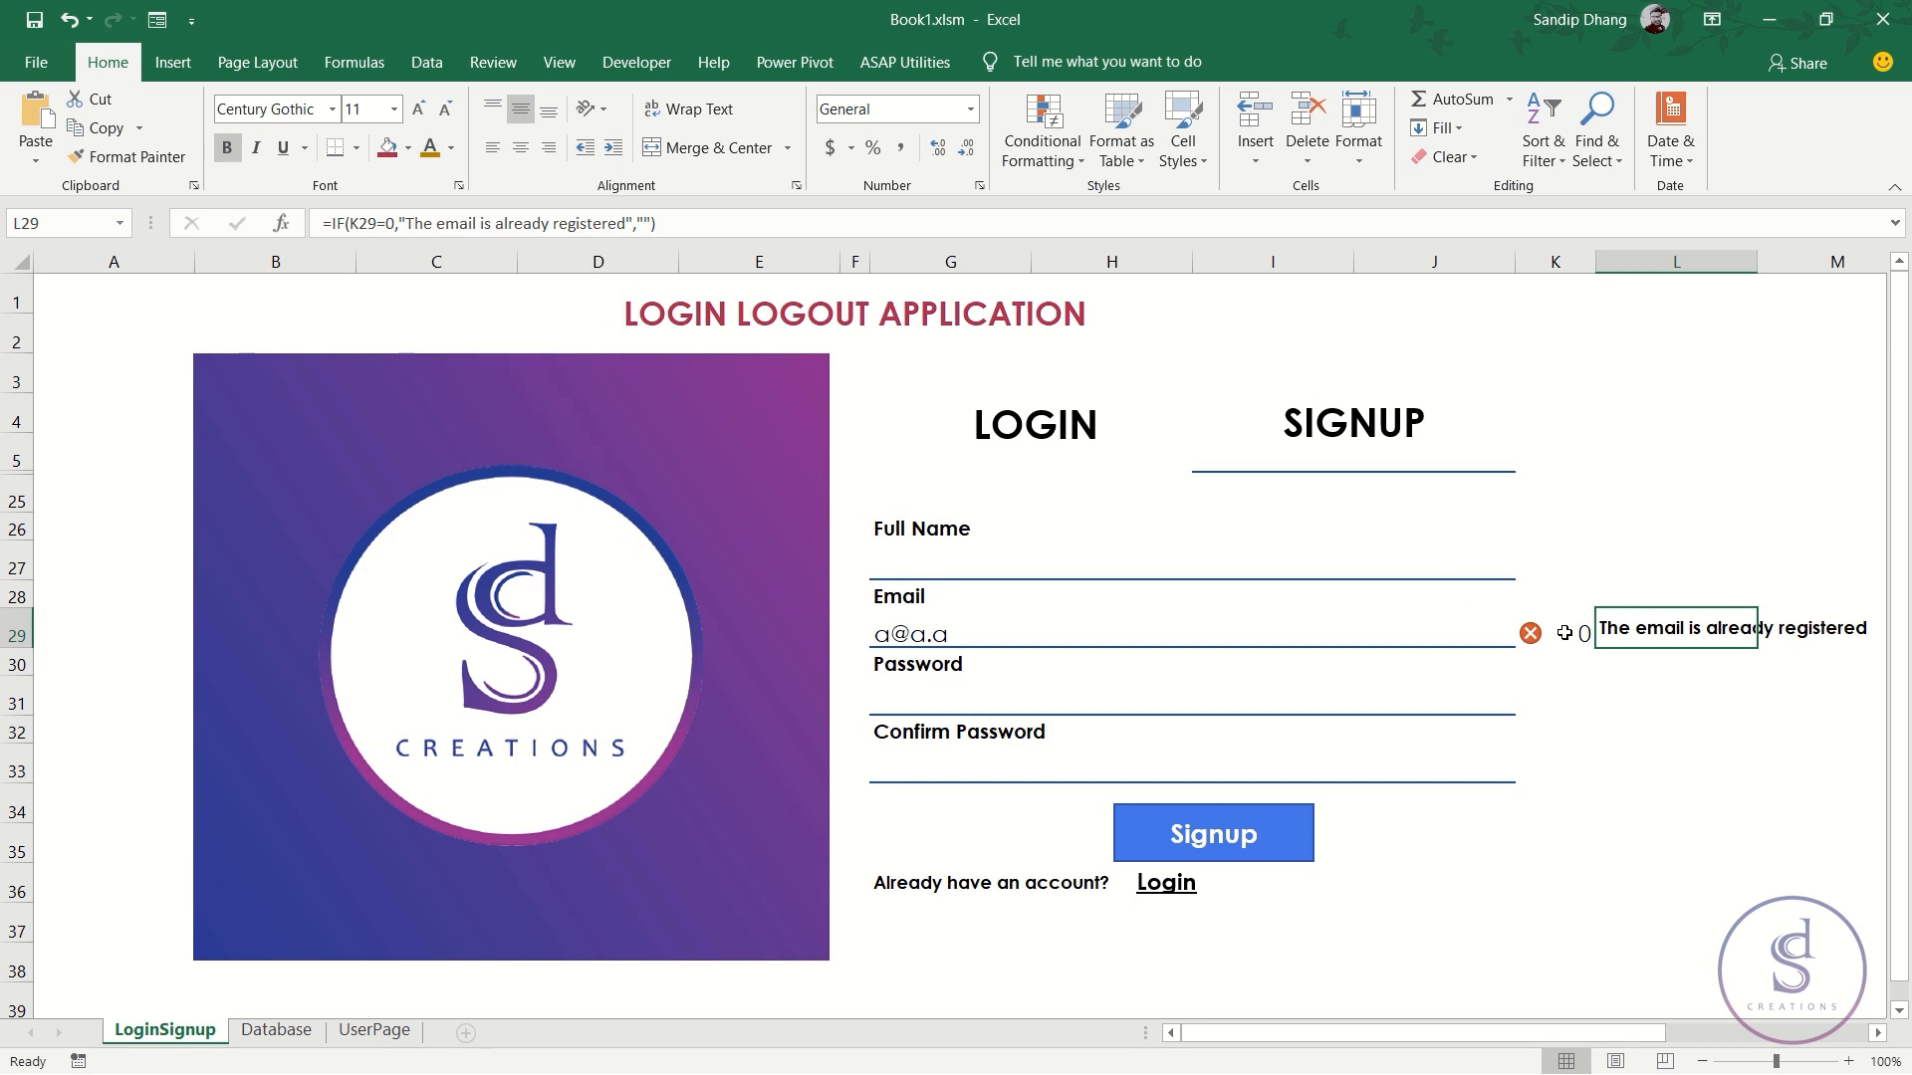
pyautogui.click(1556, 633)
# - Edit K29's Icon Set rule to Show Icon Only
pyautogui.click(1043, 139)
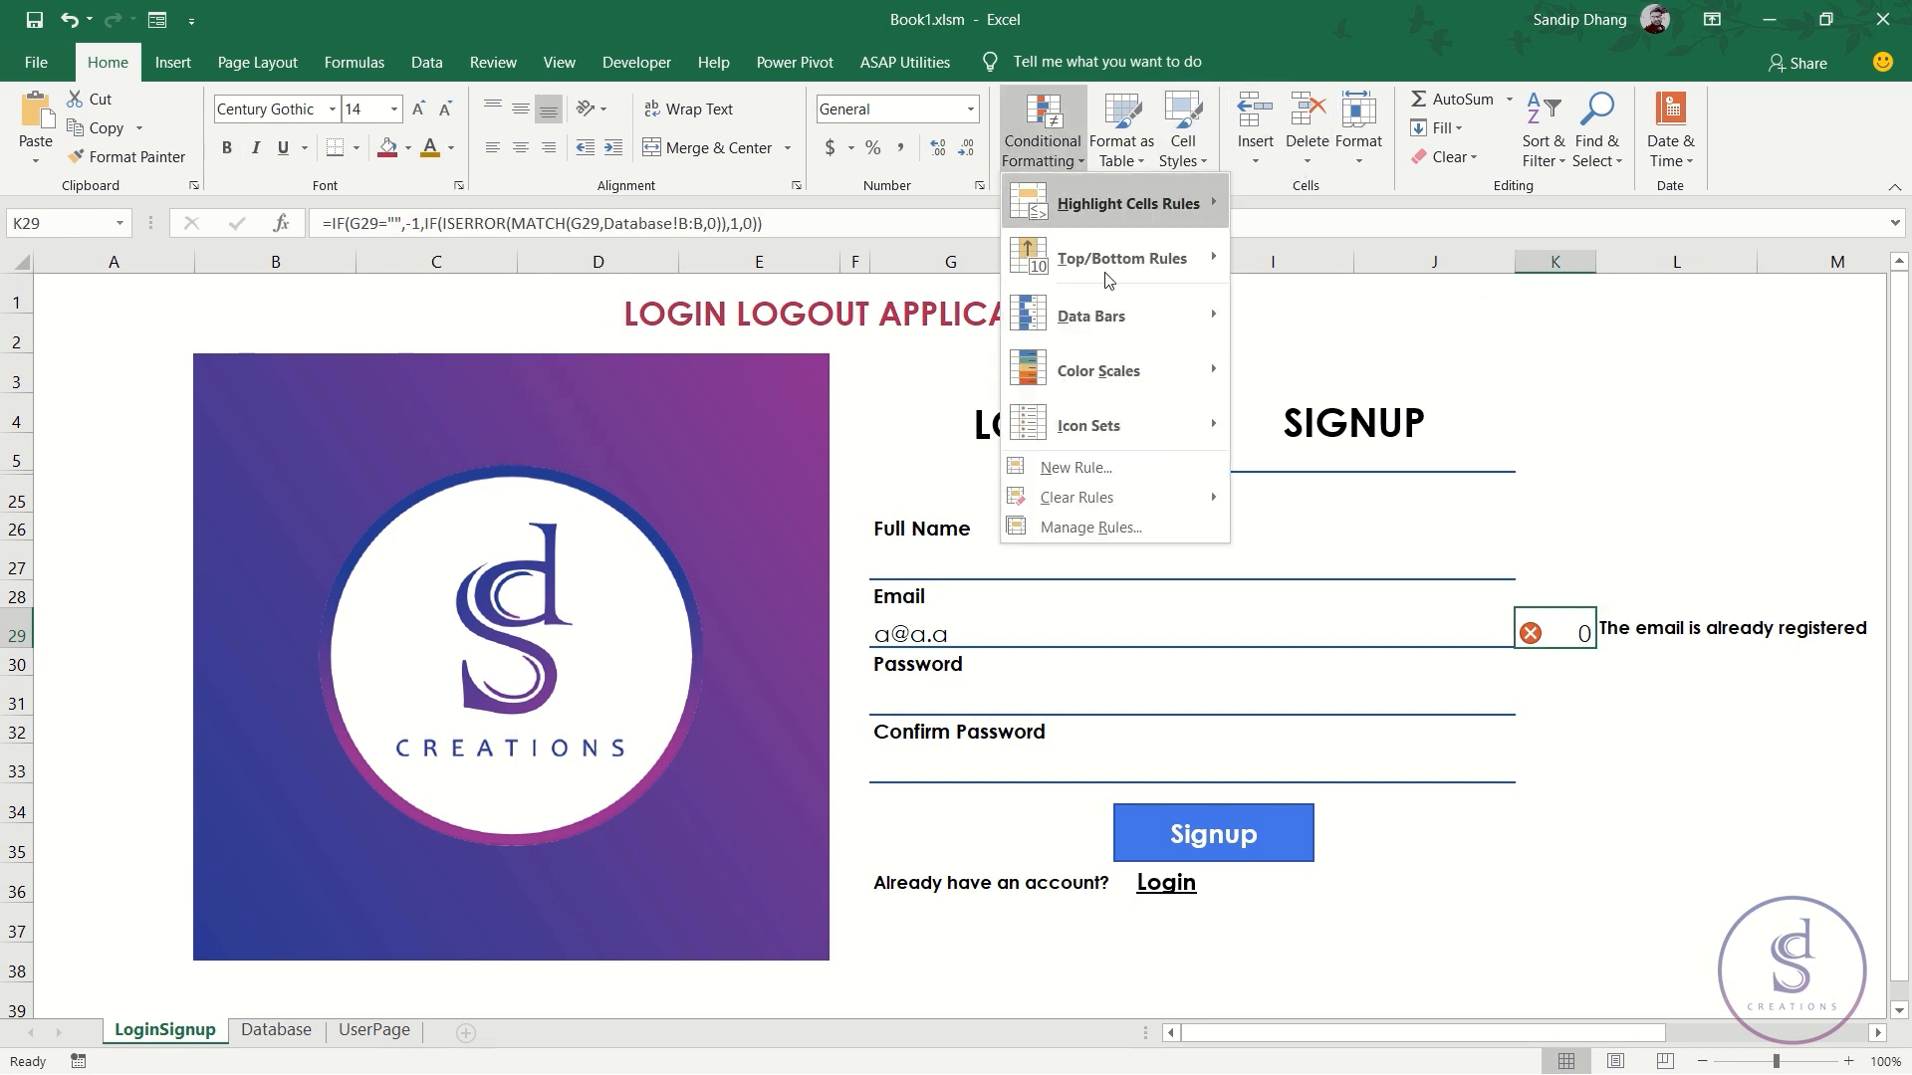
pyautogui.click(1149, 529)
pyautogui.doubleClick(536, 655)
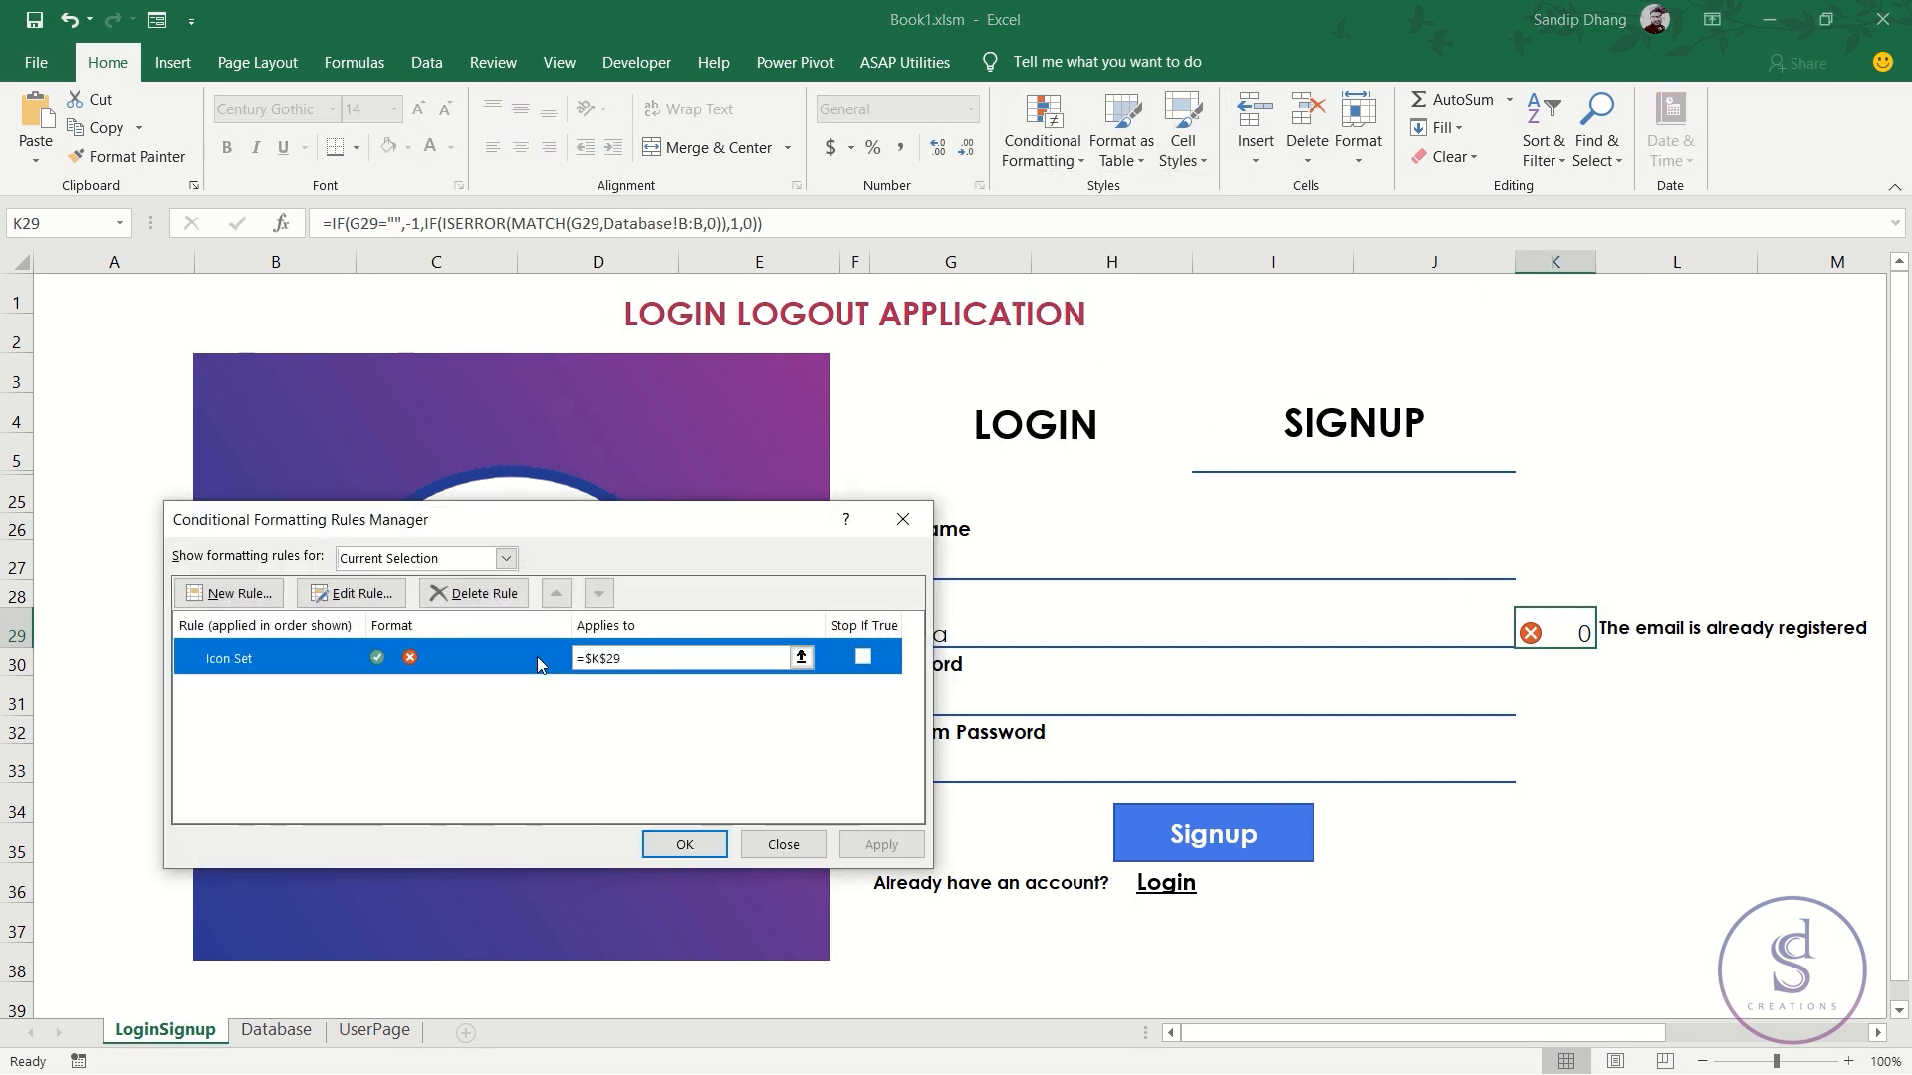
pyautogui.click(514, 730)
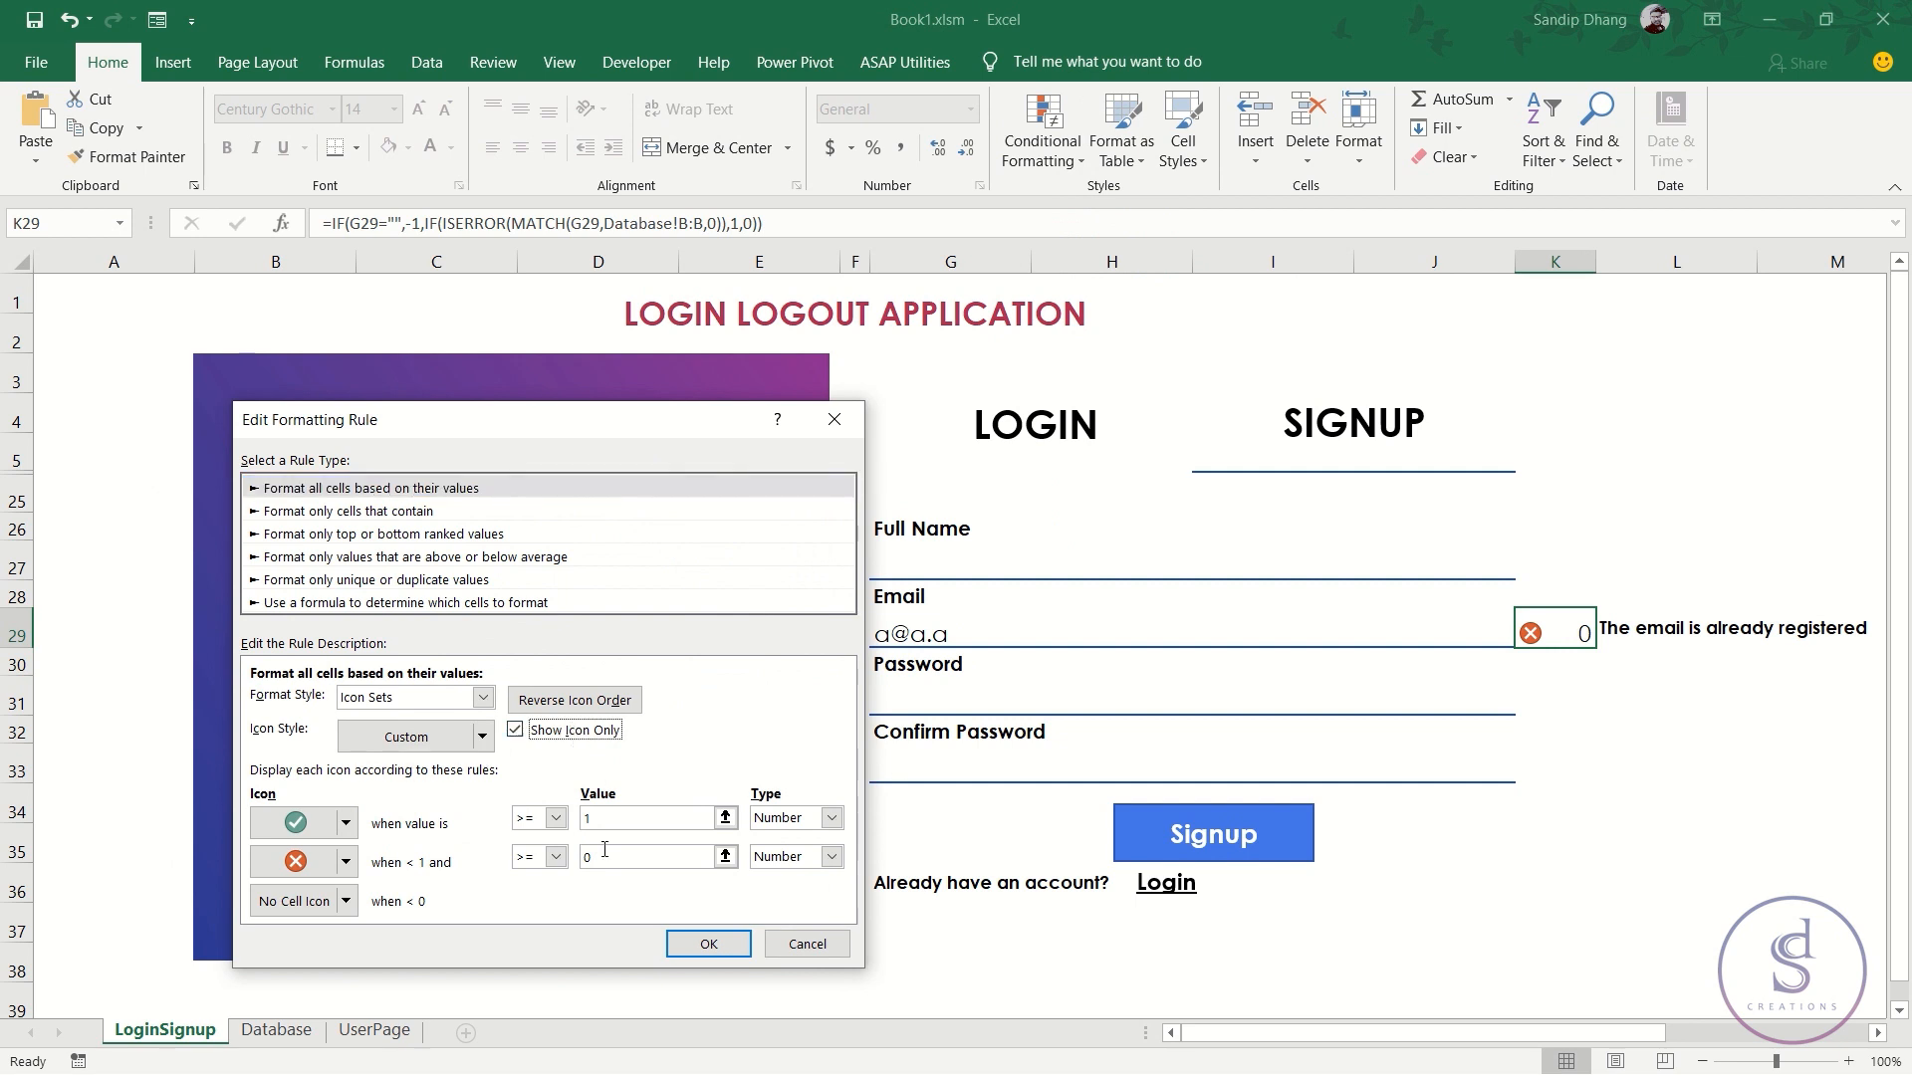
pyautogui.click(708, 944)
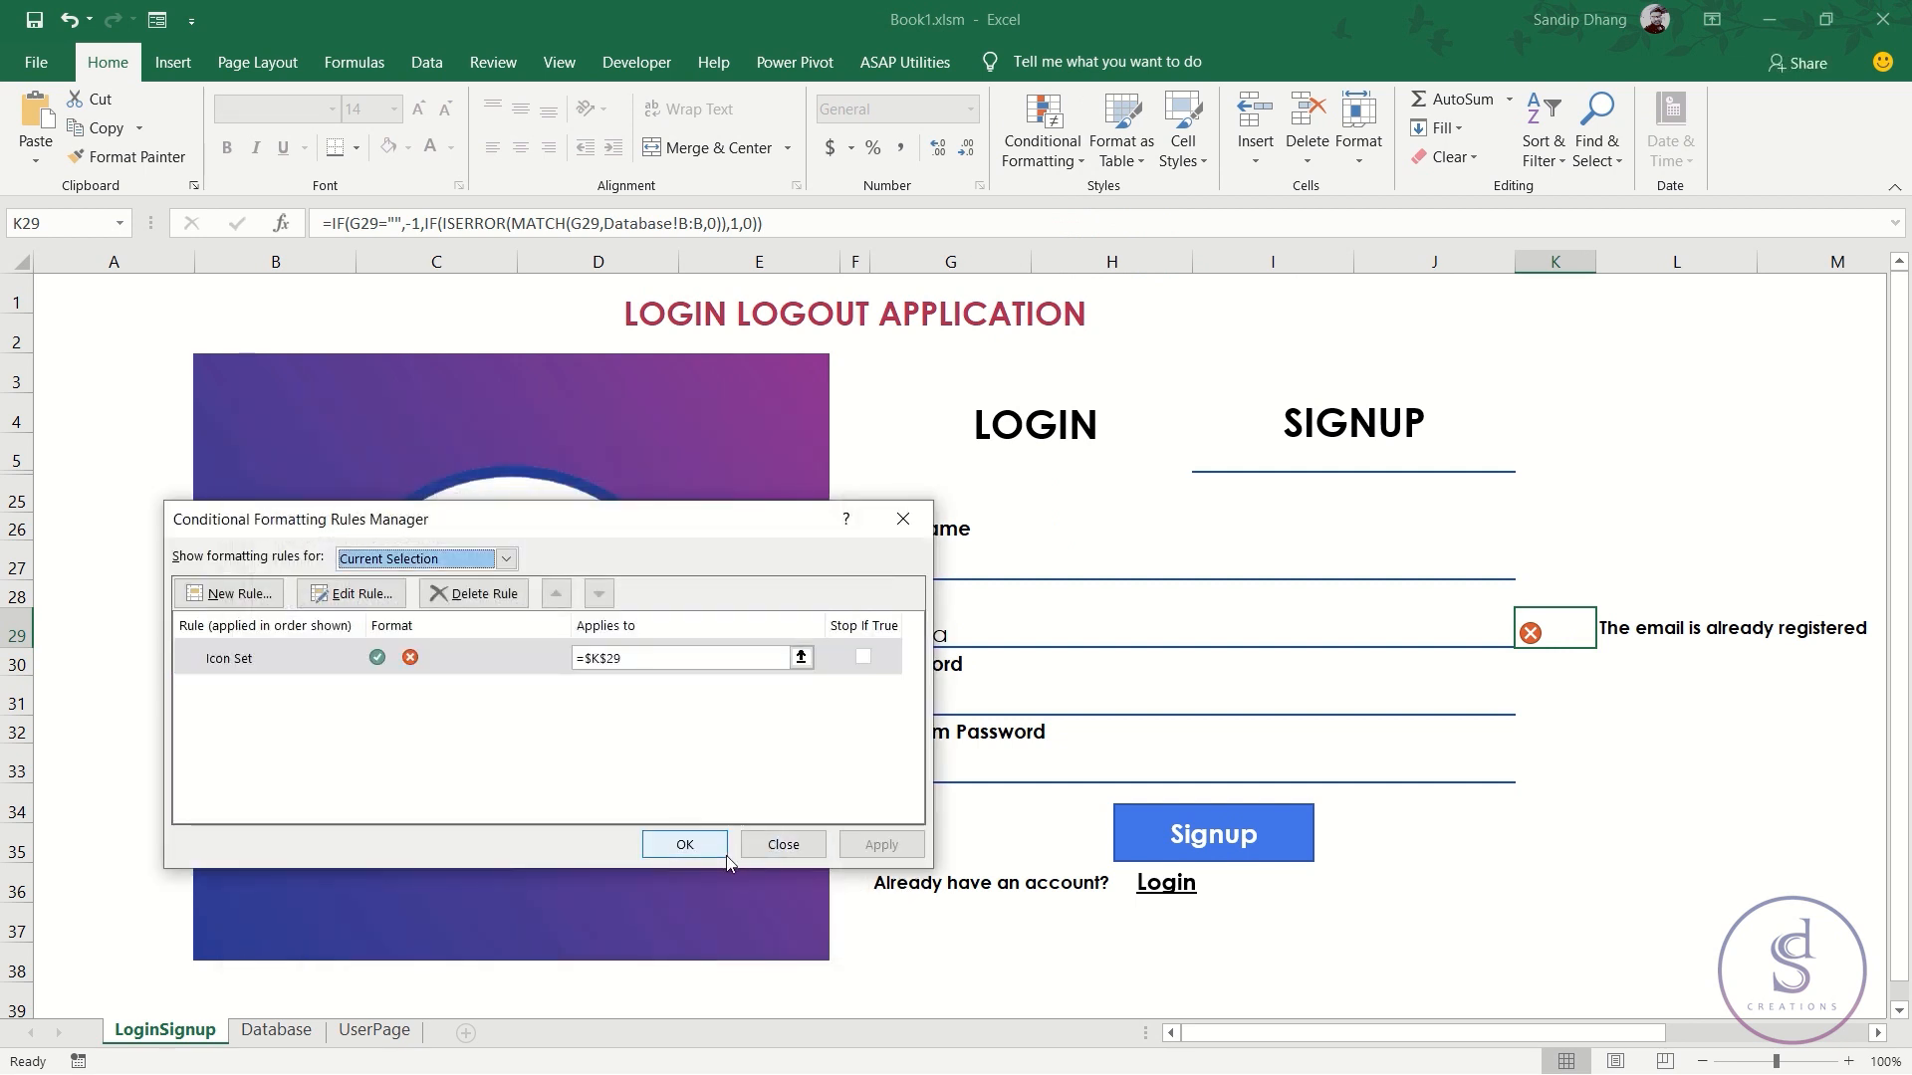
pyautogui.click(697, 839)
# - Centre K29 horizontally and vertically and enlarge its font to 16
pyautogui.click(520, 147)
pyautogui.click(520, 108)
pyautogui.click(419, 109)
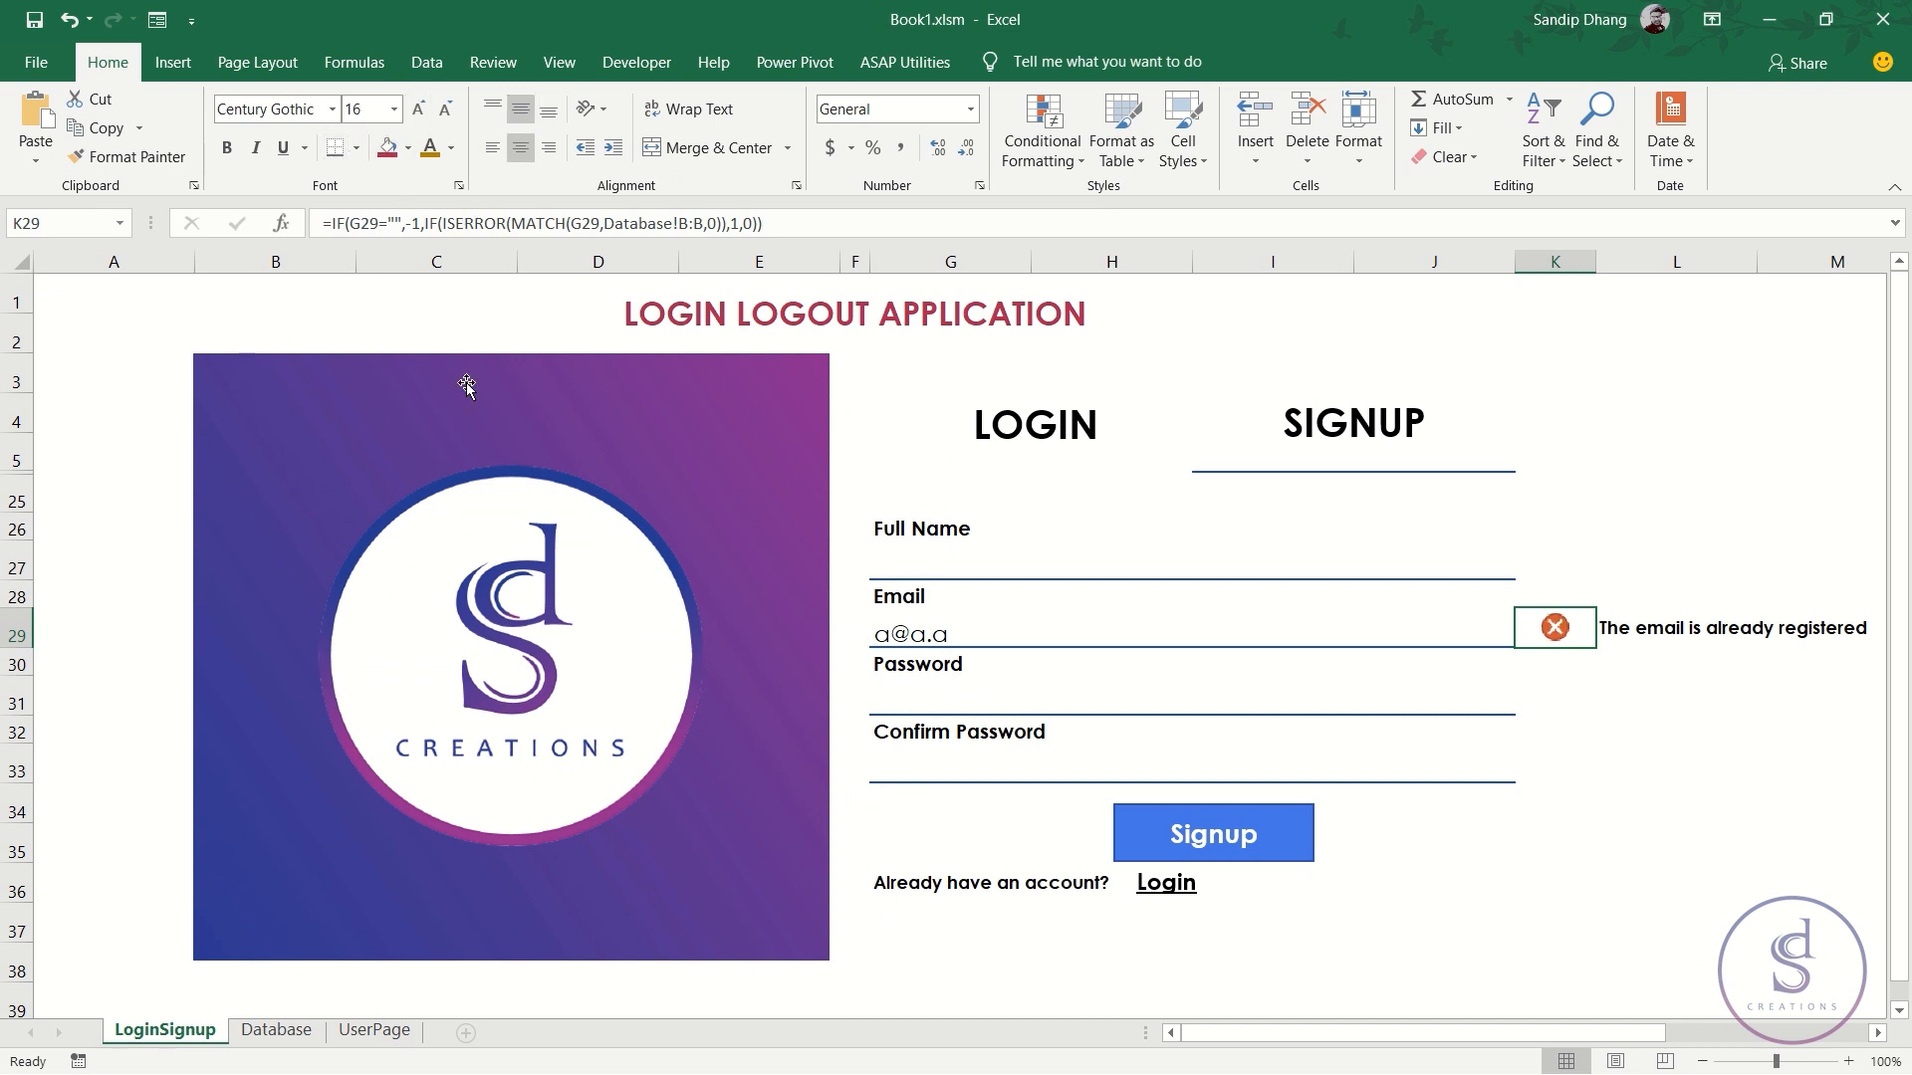
pyautogui.click(1534, 709)
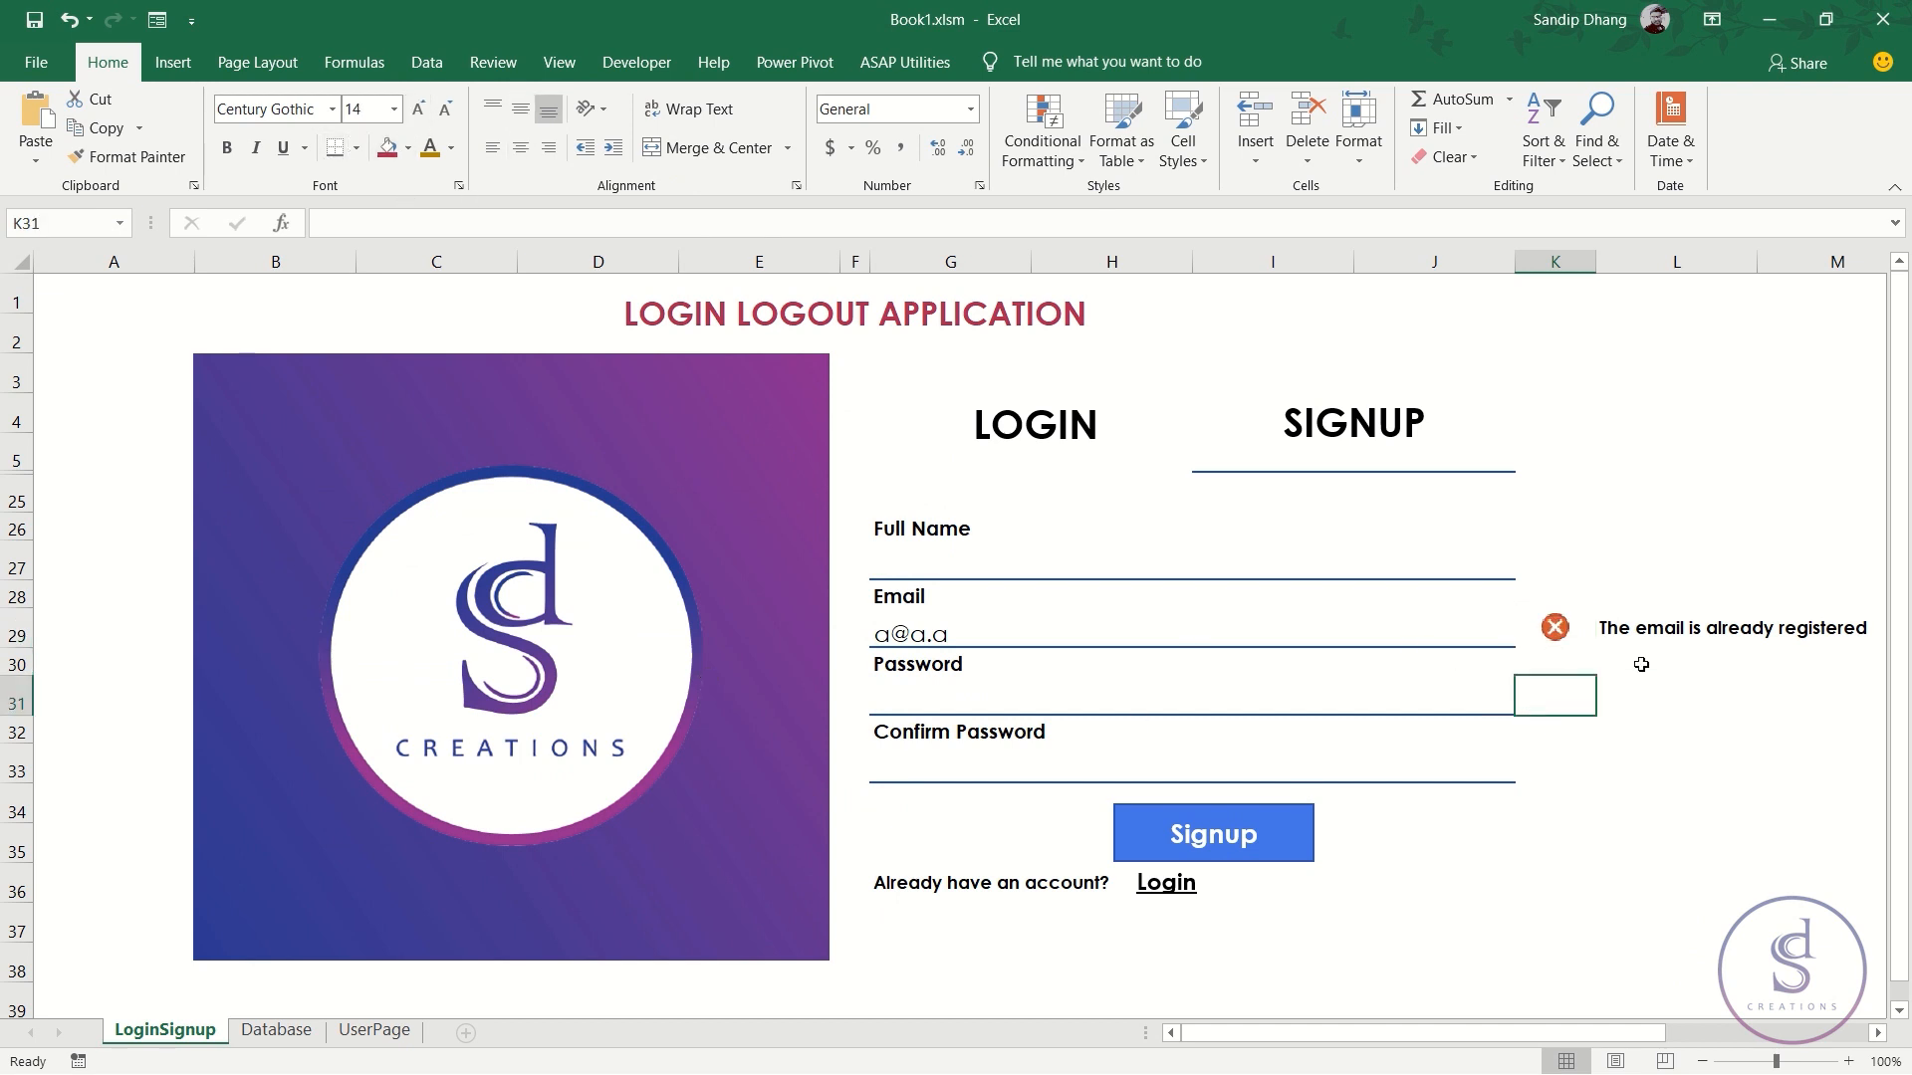
pyautogui.click(1188, 629)
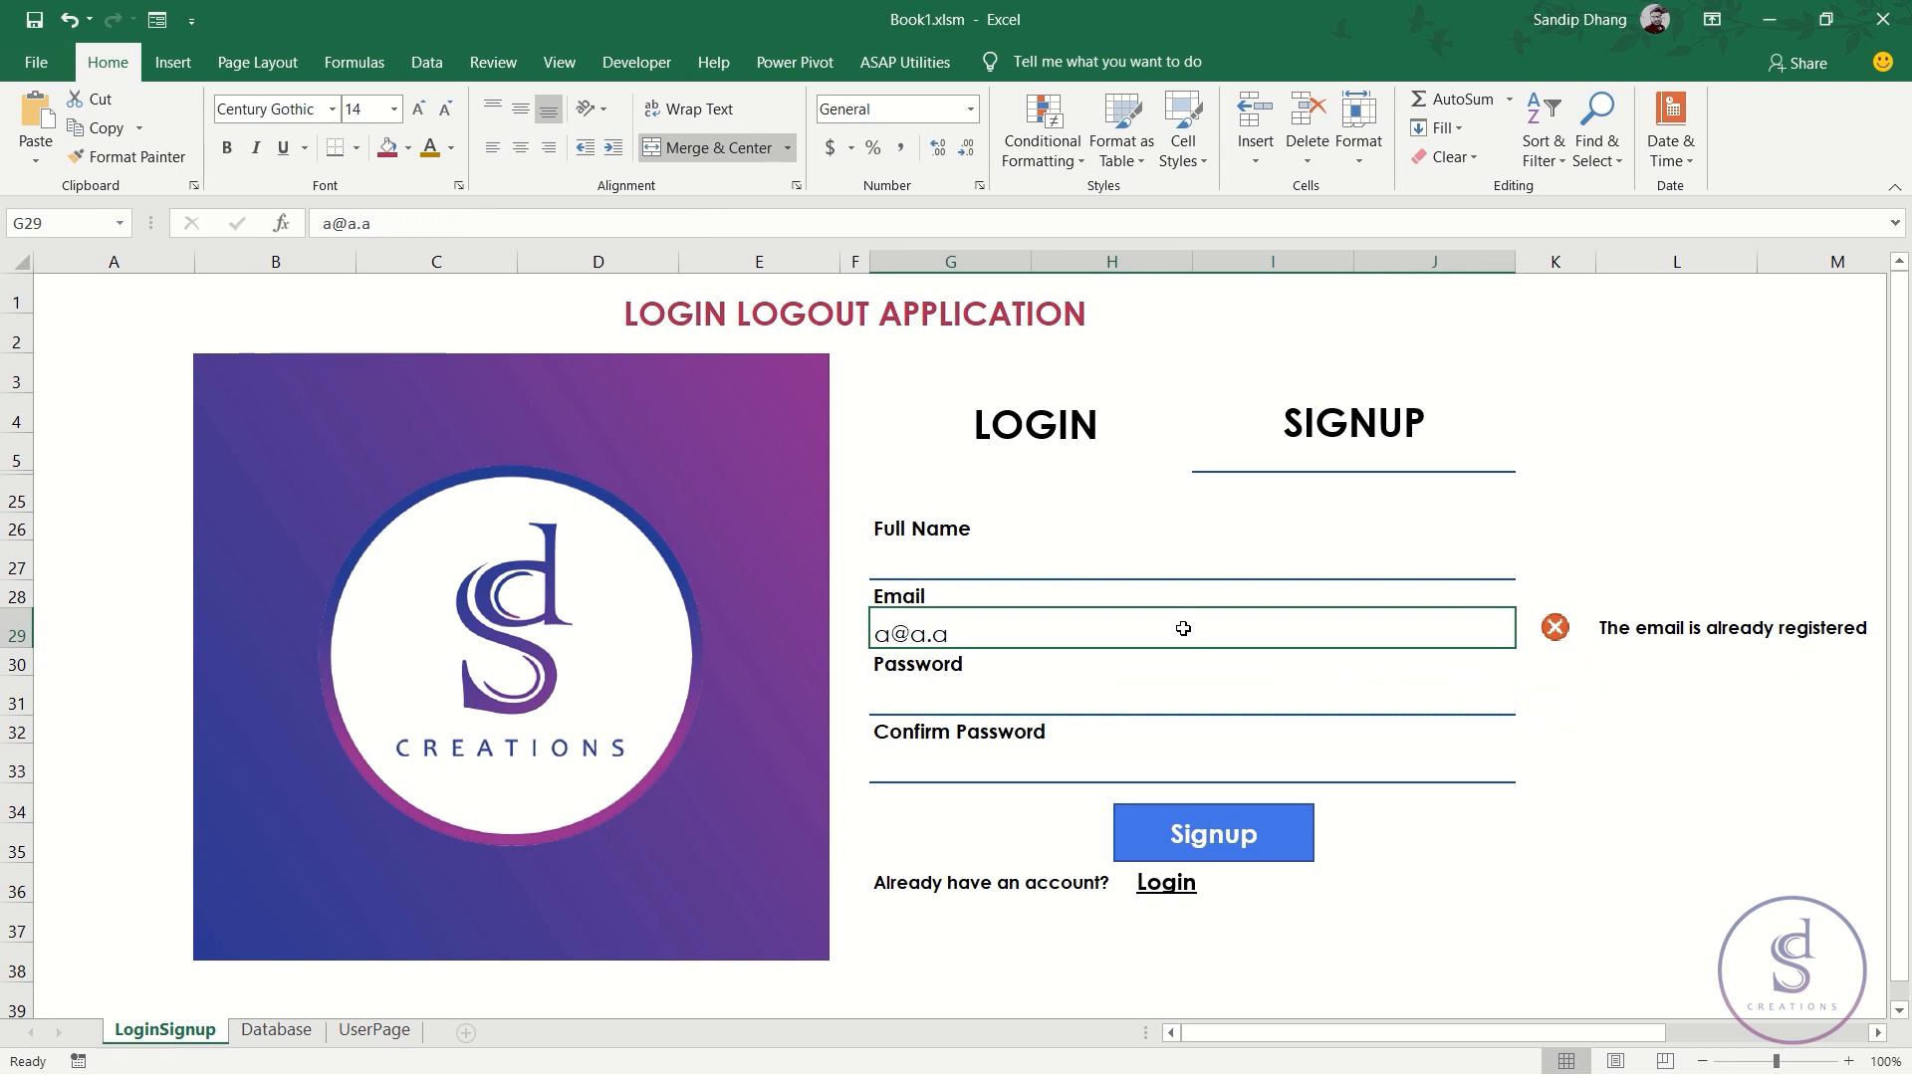
# - Give G29 a Custom data validation formula using COUNTIF on G29 equal to 1
pyautogui.hotkey('alt', 'a')
pyautogui.press('v')
pyautogui.press('v')
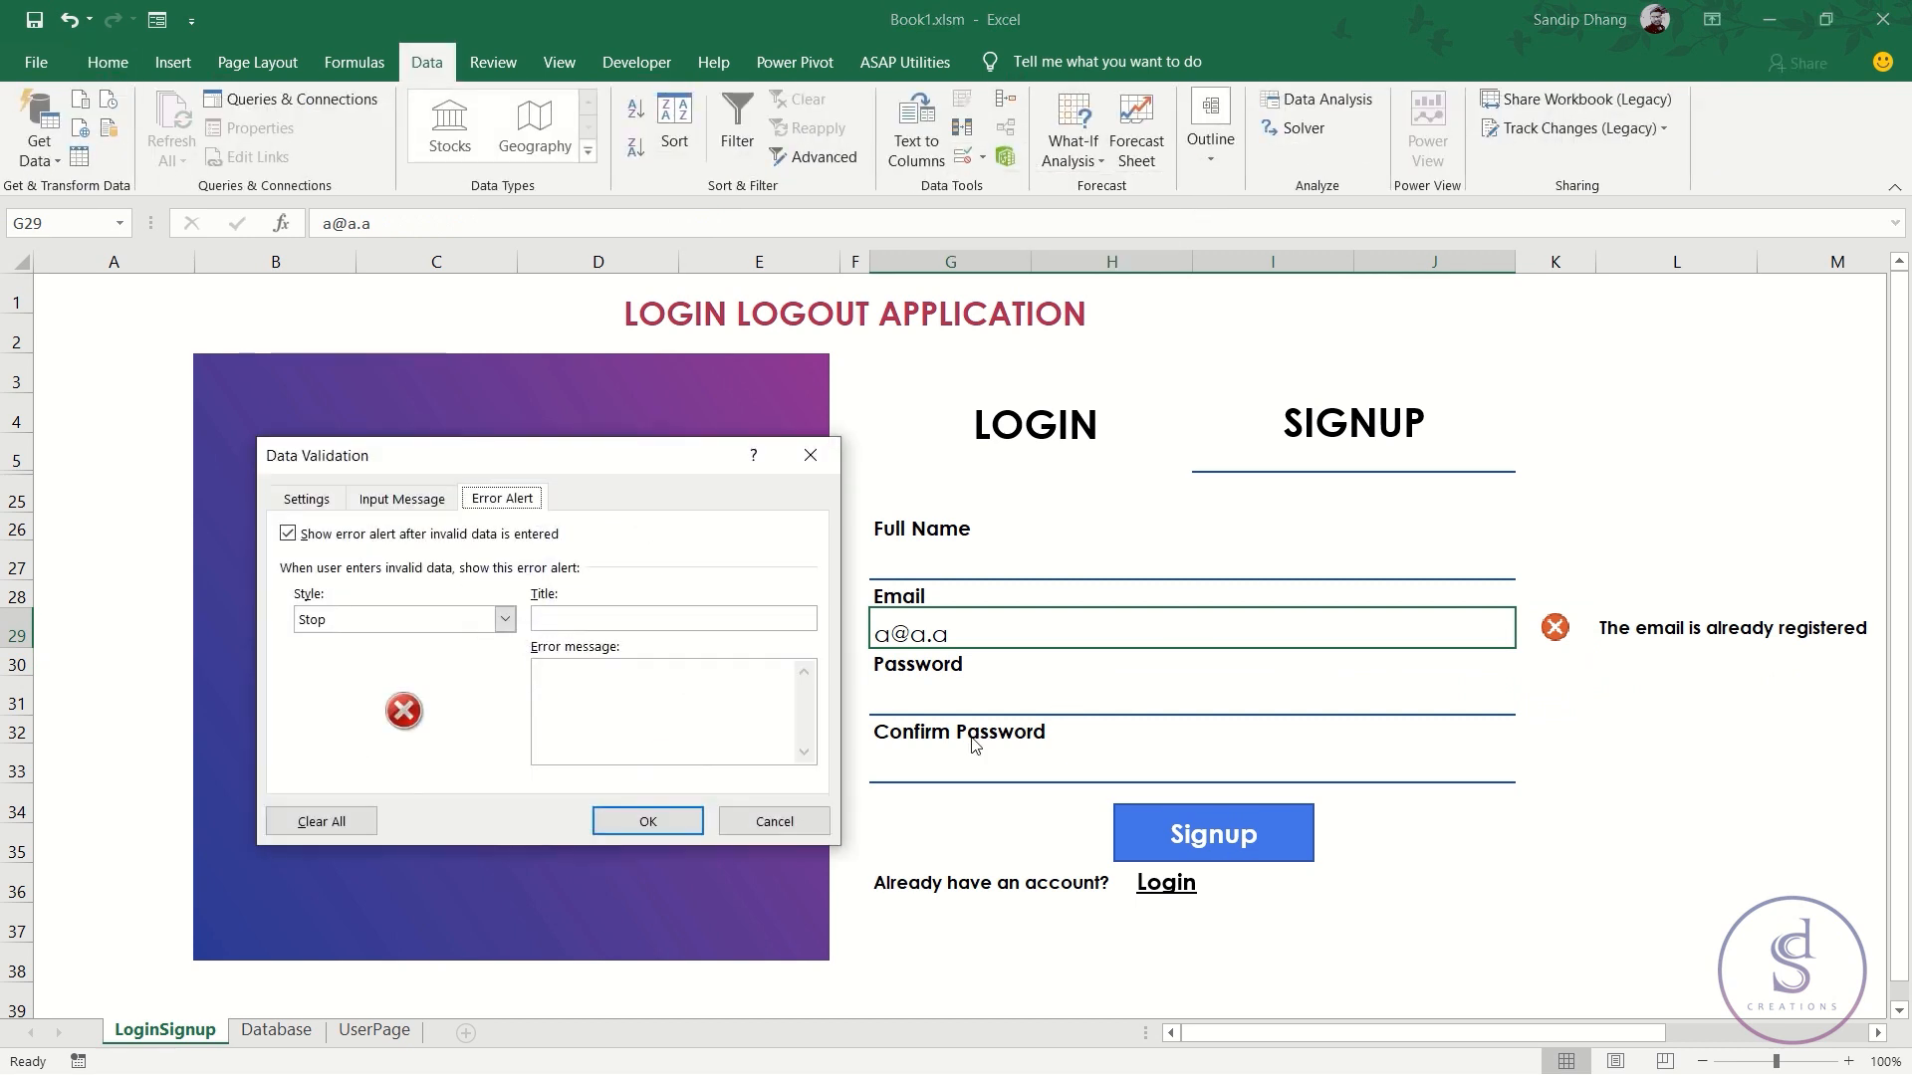
pyautogui.click(305, 498)
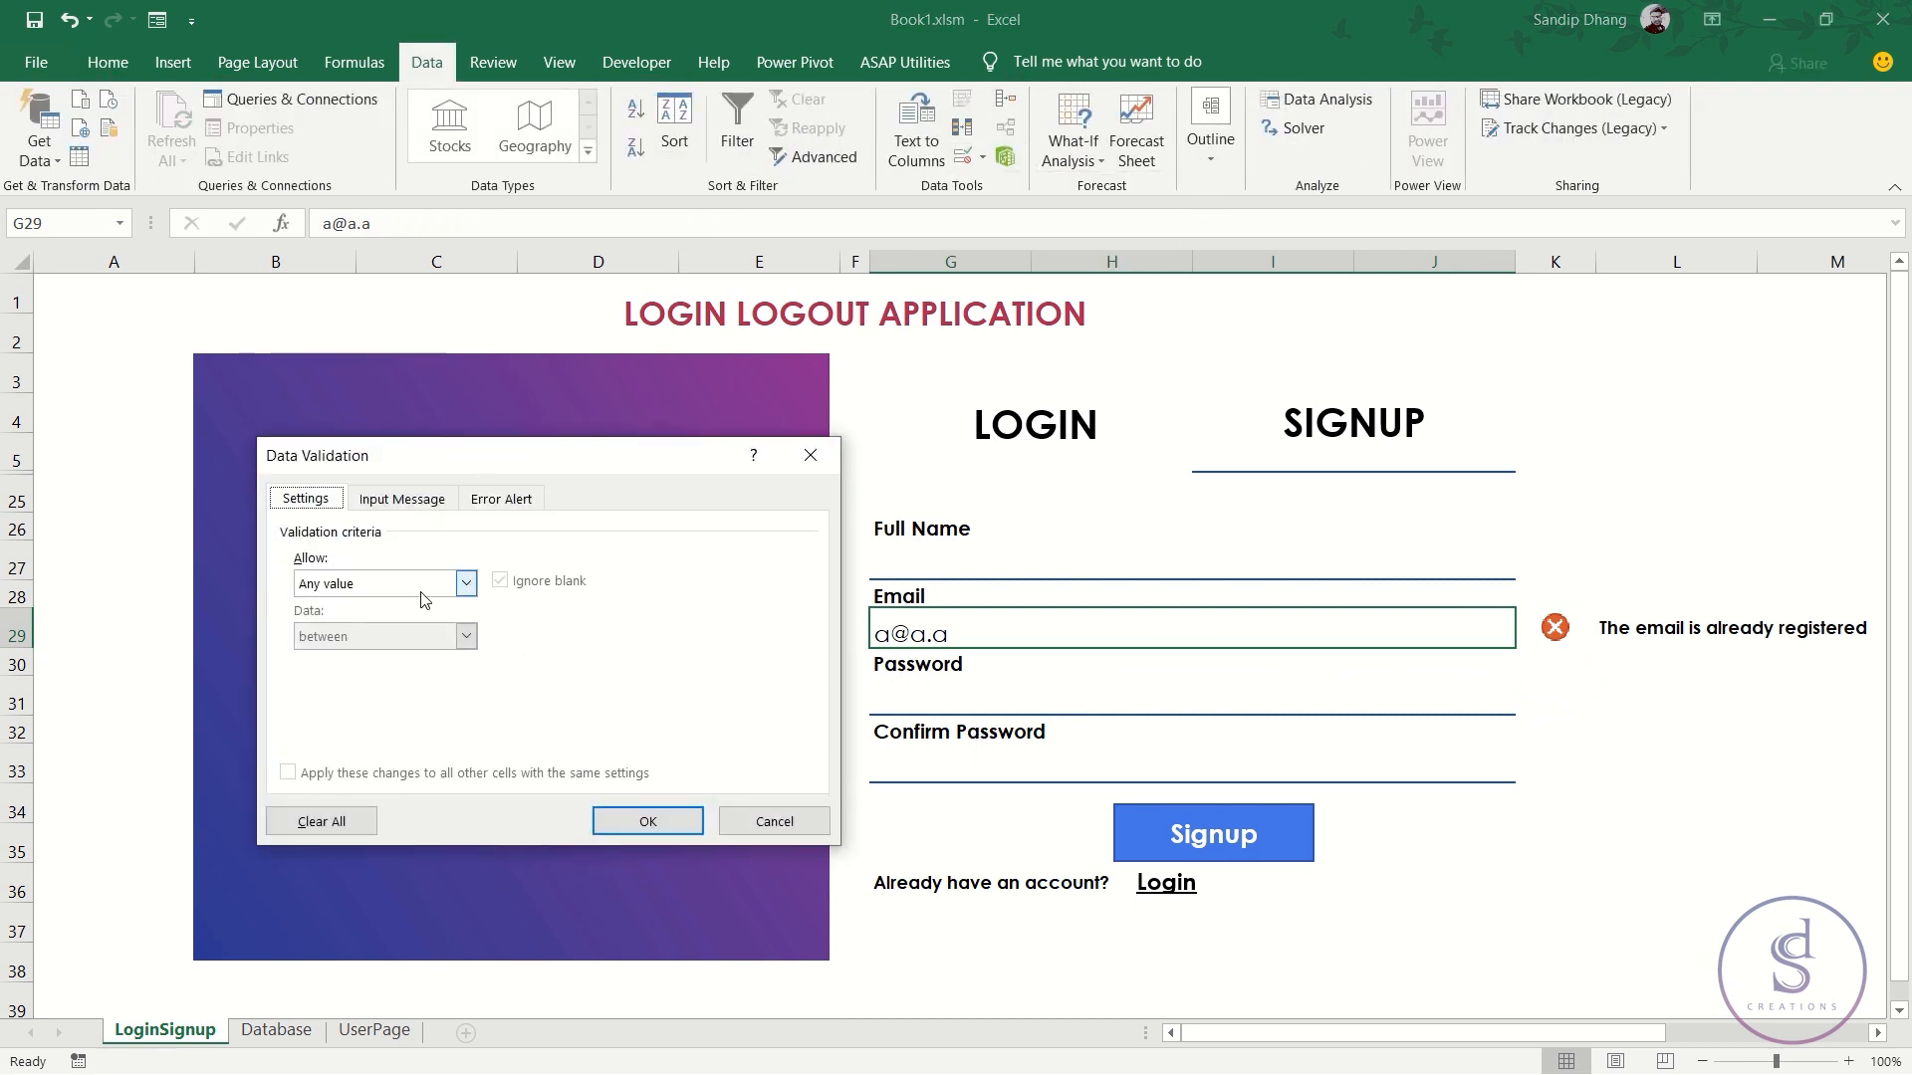
pyautogui.click(466, 583)
pyautogui.click(372, 726)
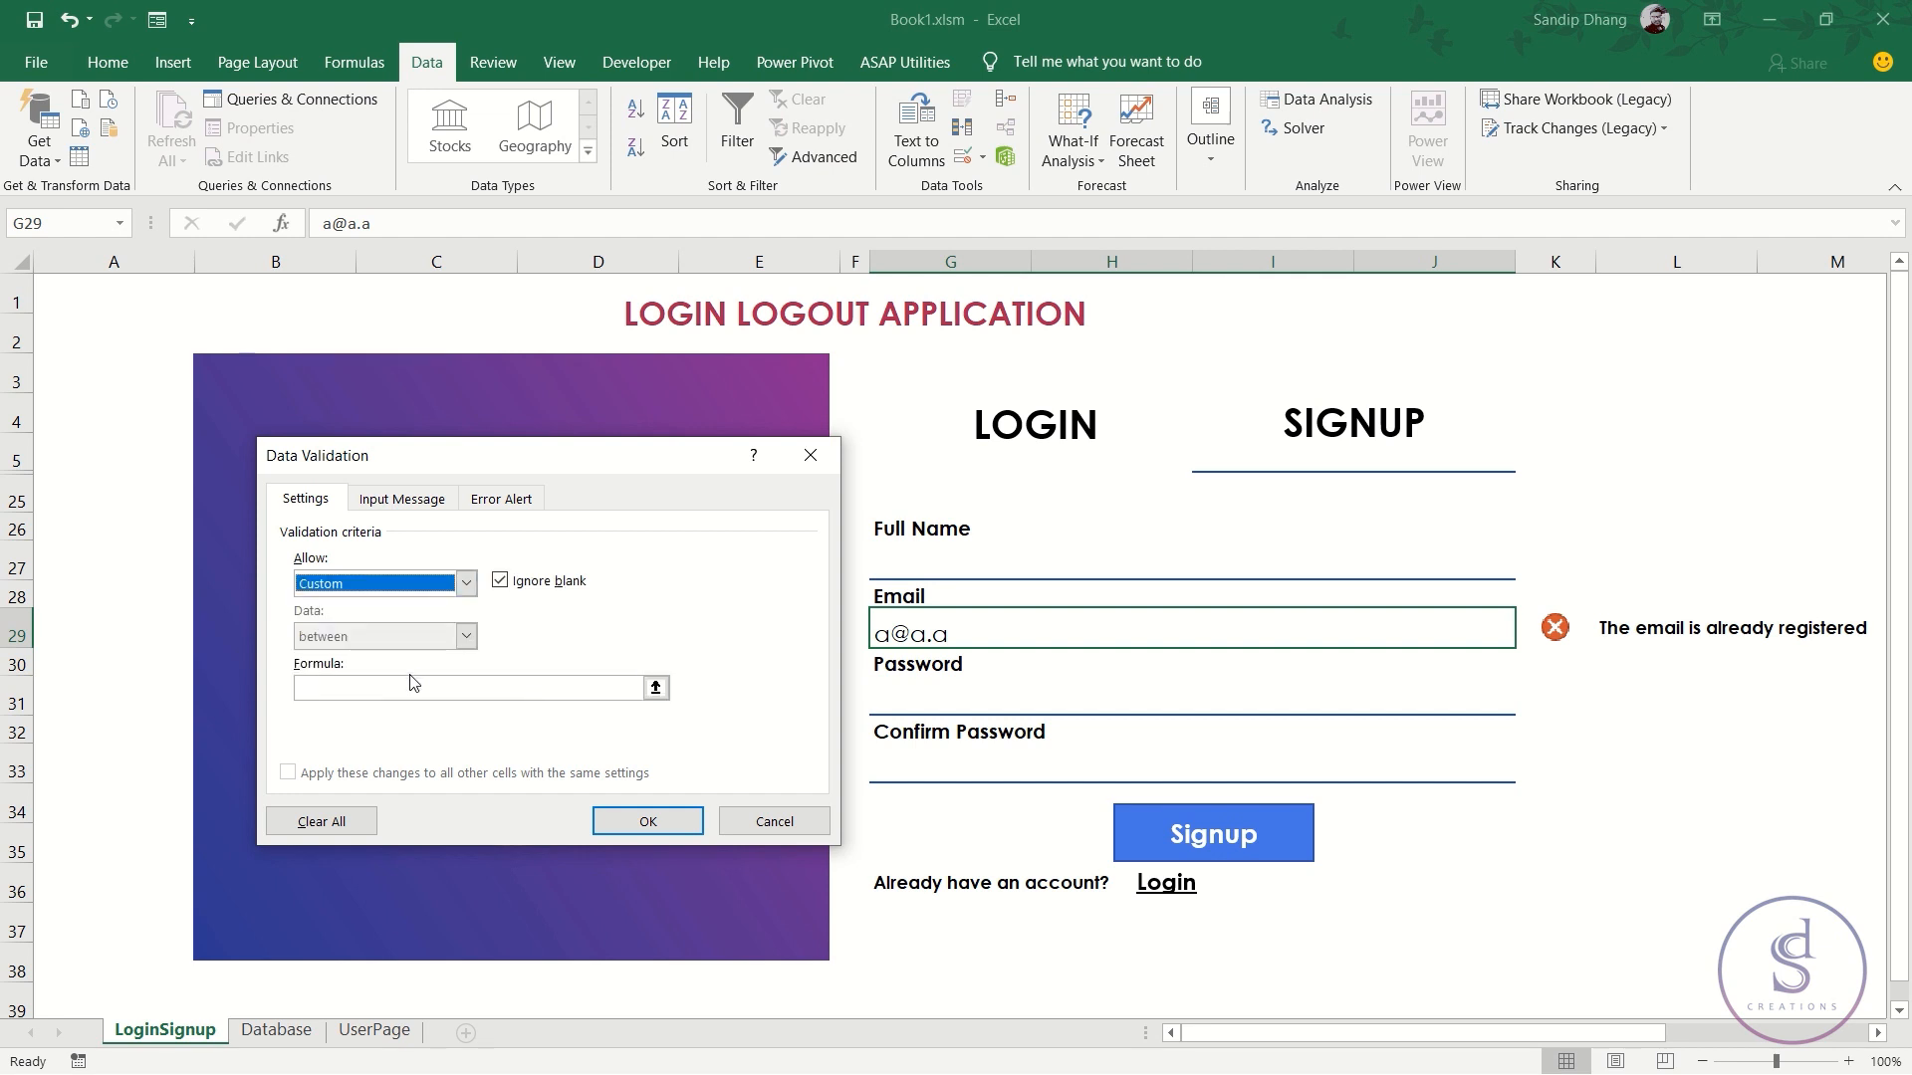
pyautogui.click(406, 686)
pyautogui.write('=')
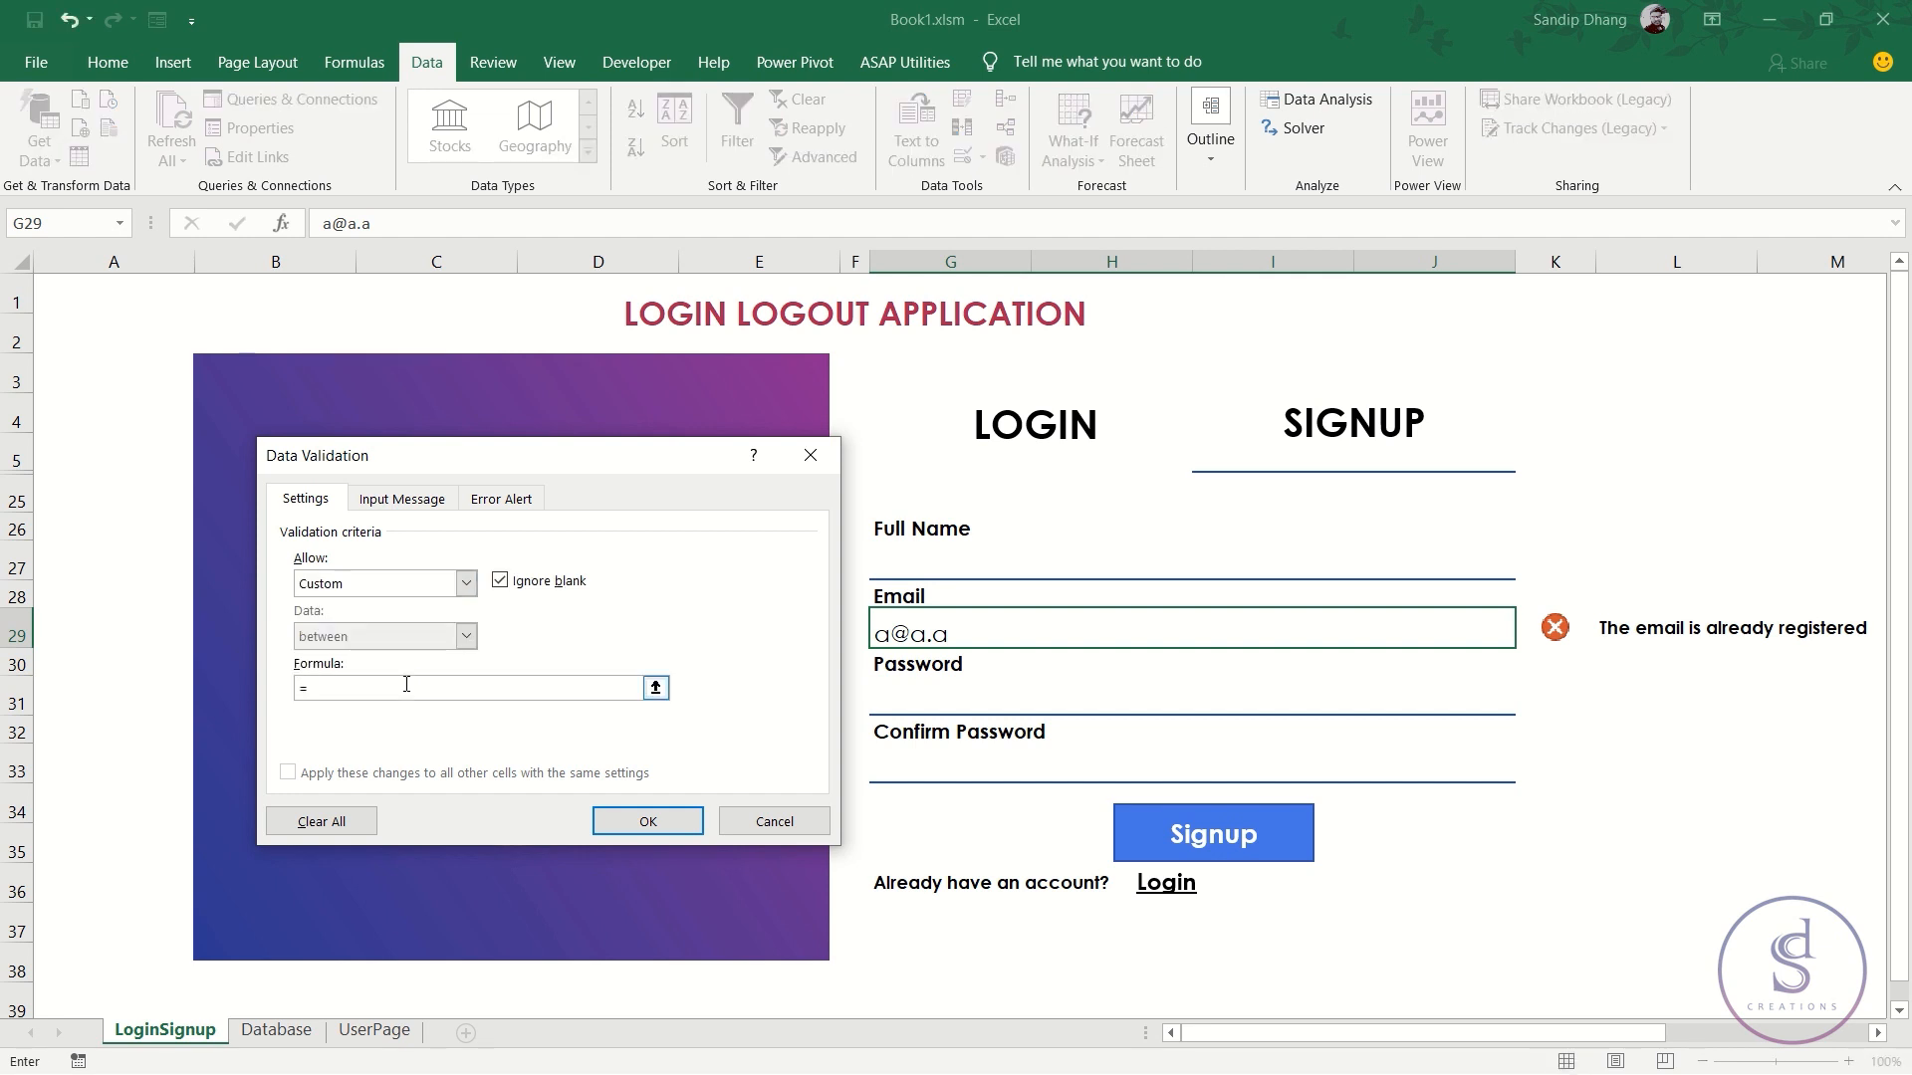
pyautogui.write('countif(')
pyautogui.click(1023, 629)
pyautogui.write(',')
pyautogui.write(')=1')
# - Dismiss the formula warning and add the missing closing quote to the validation formula
pyautogui.click(501, 498)
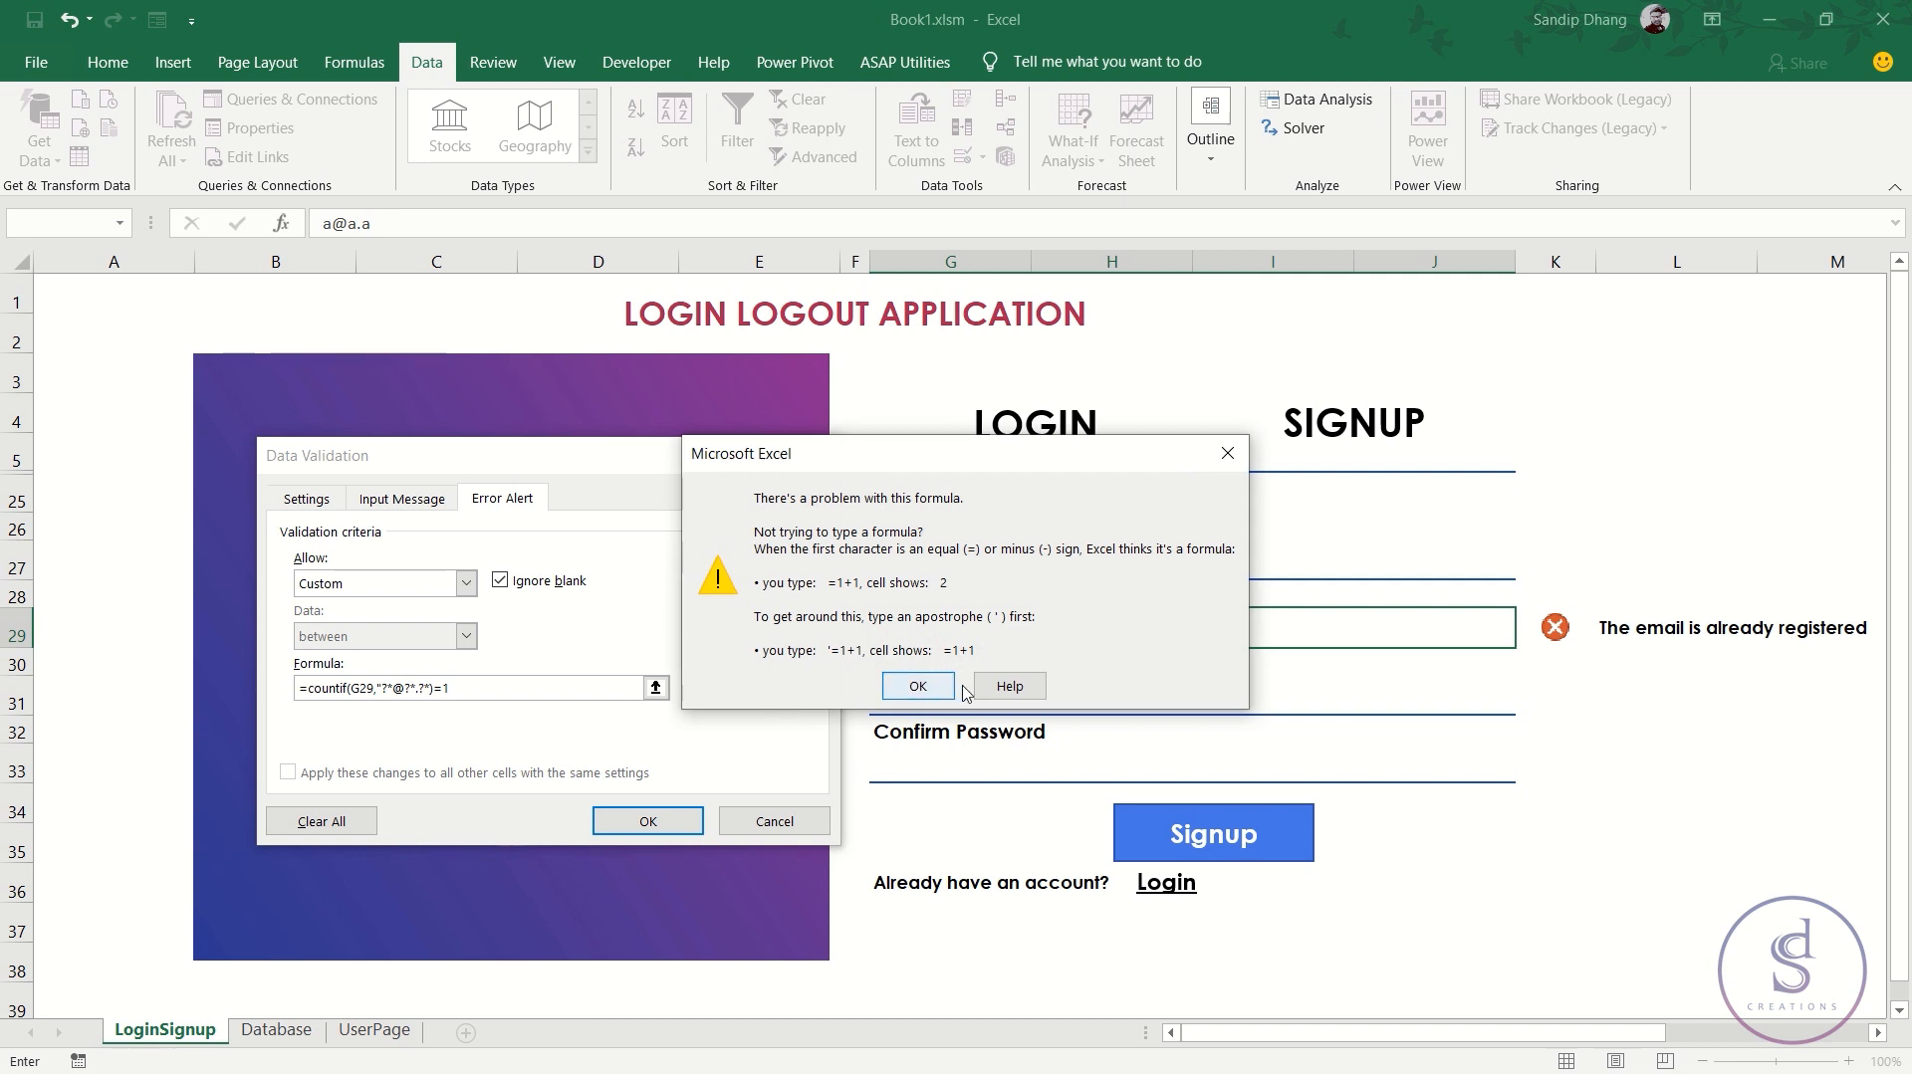
pyautogui.click(917, 687)
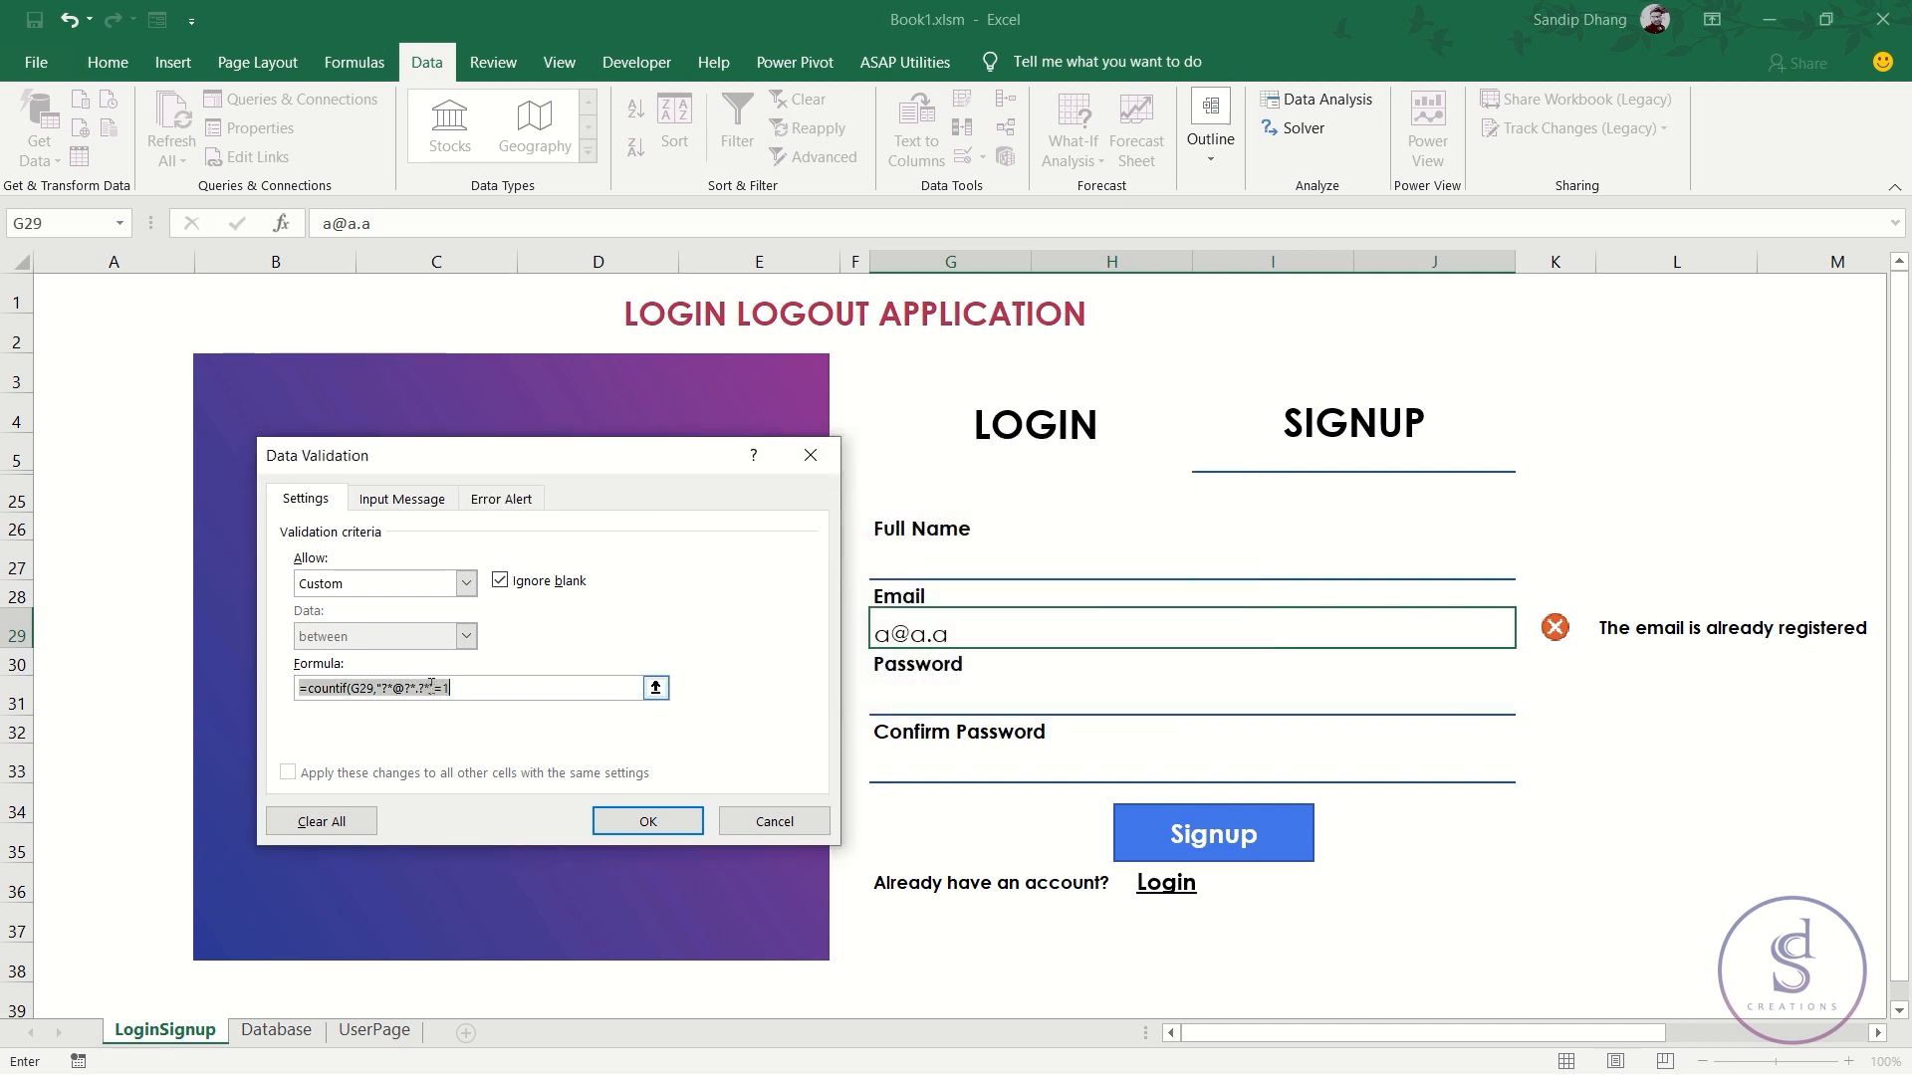
pyautogui.click(431, 686)
pyautogui.write('"')
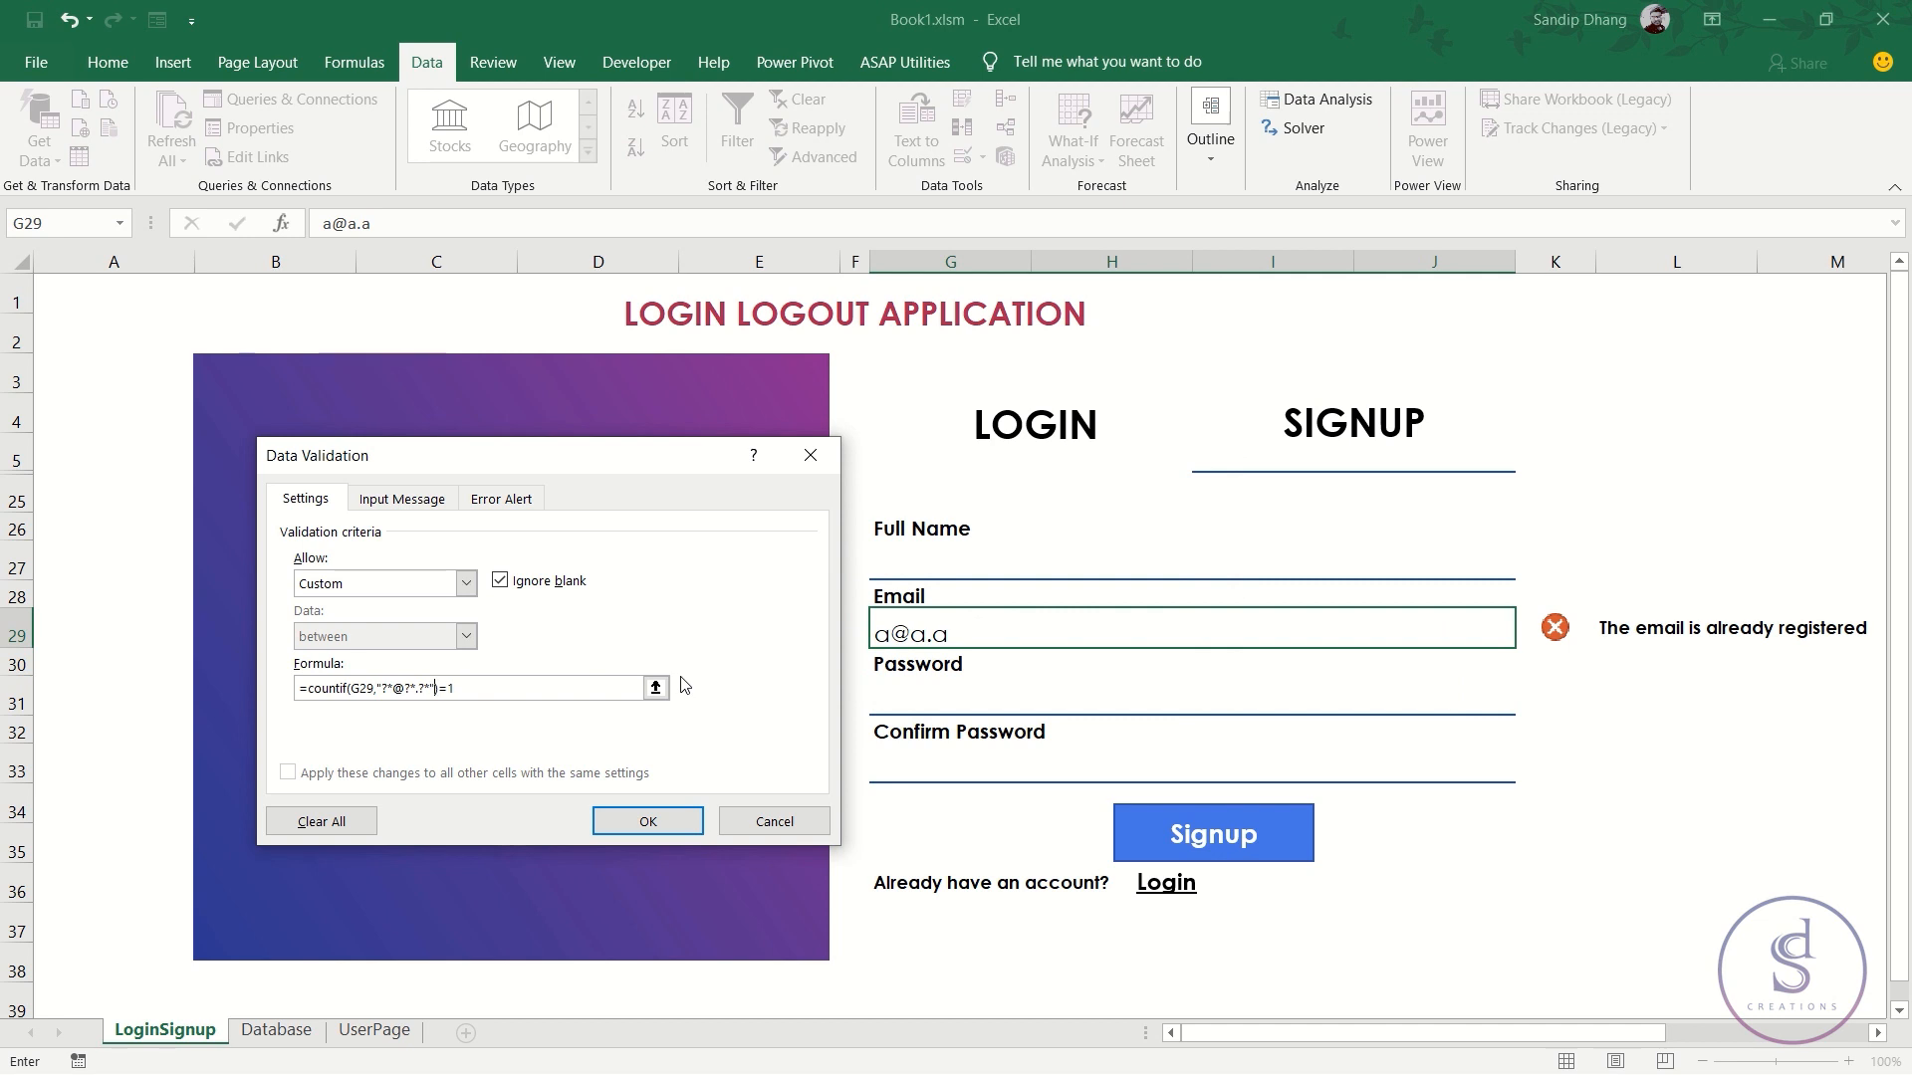
# - Set the error alert message to 'please enter a valid email' and apply the validation
pyautogui.click(493, 499)
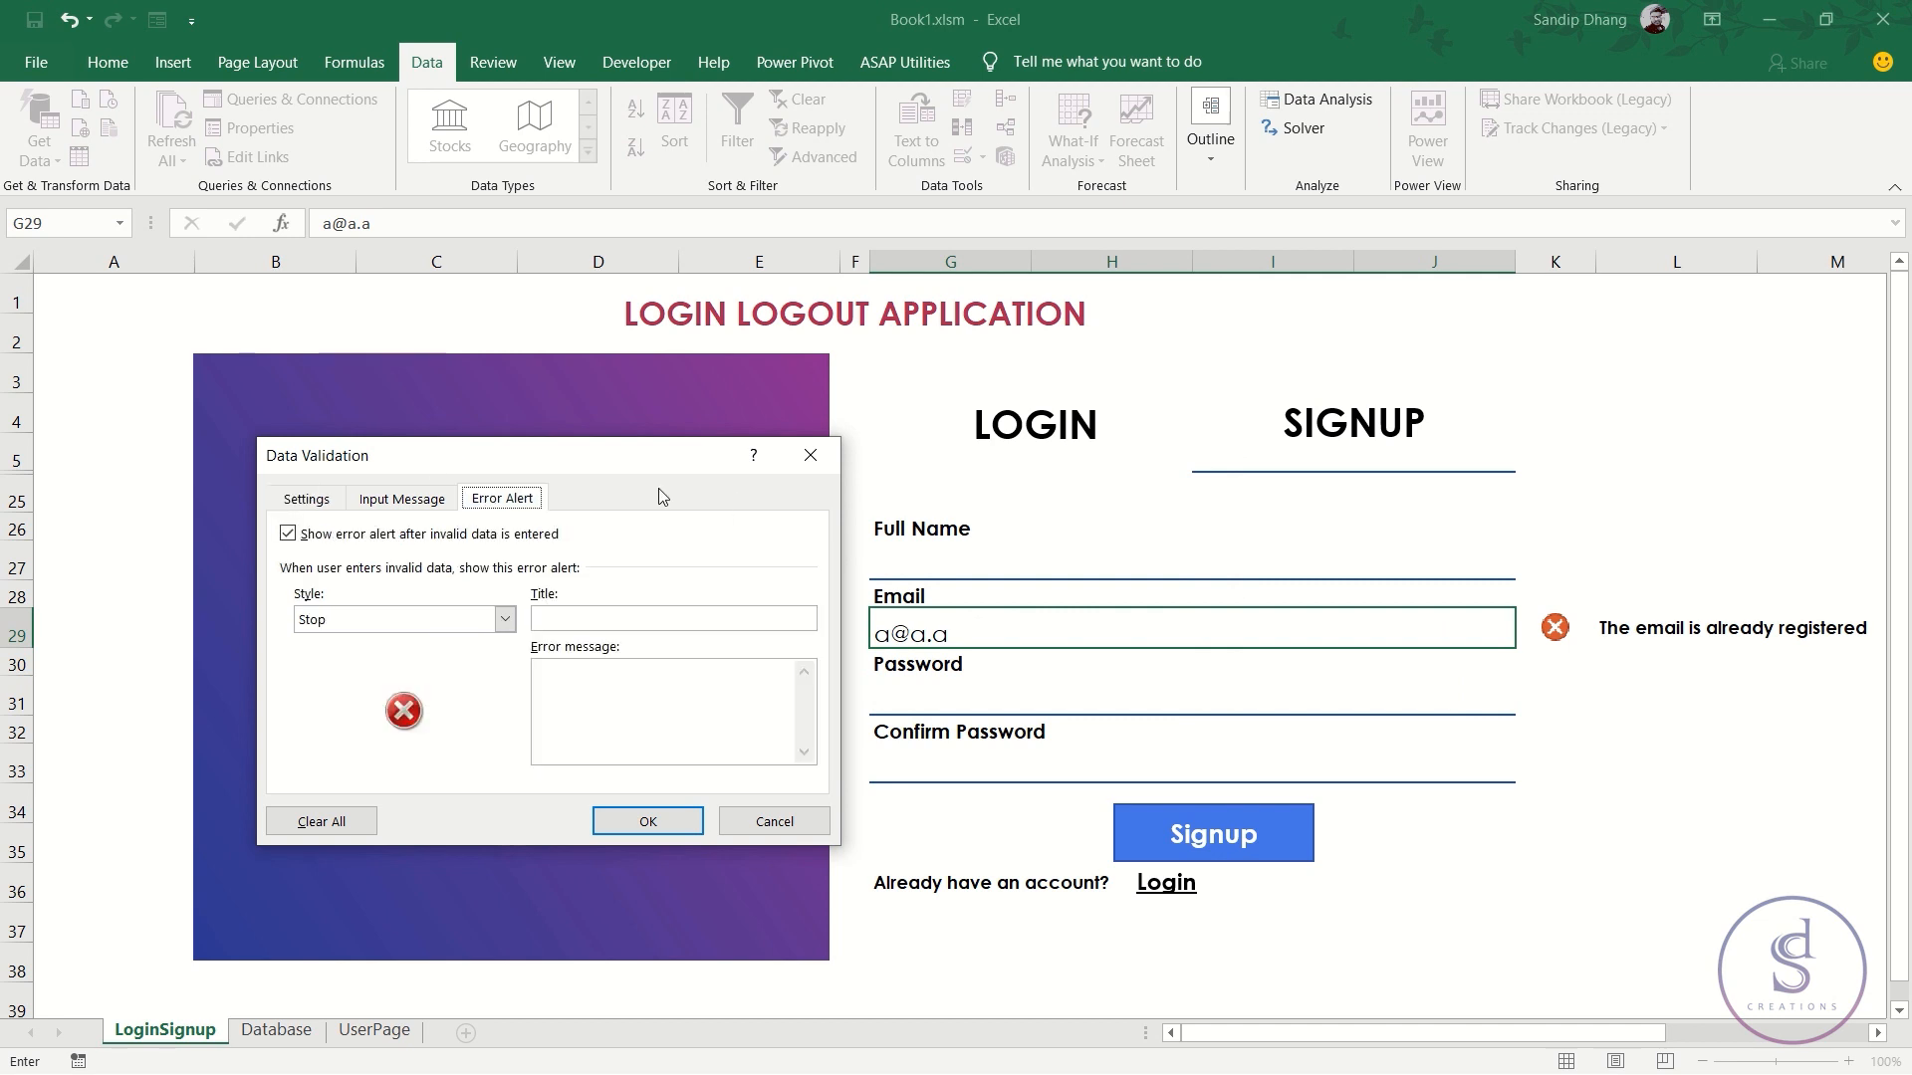
pyautogui.click(600, 679)
pyautogui.write('please entor a valid email')
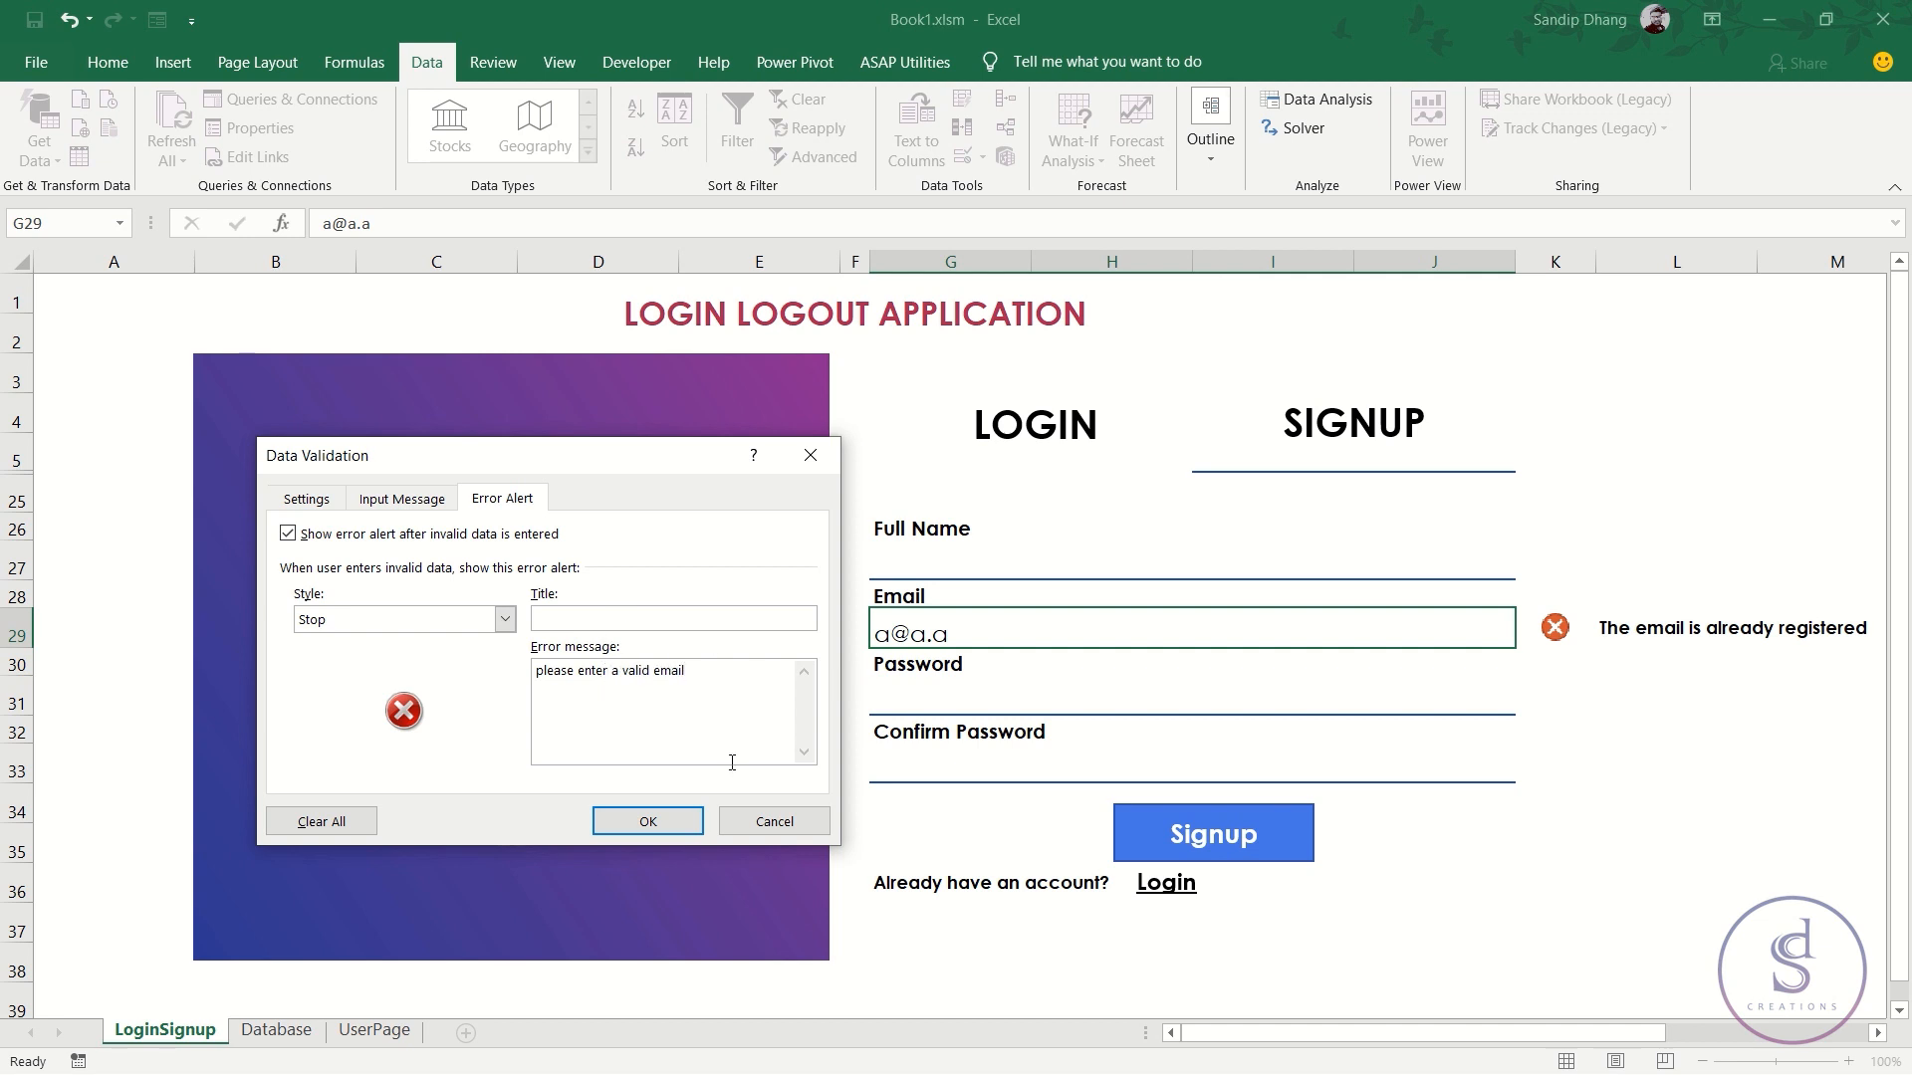
pyautogui.click(669, 830)
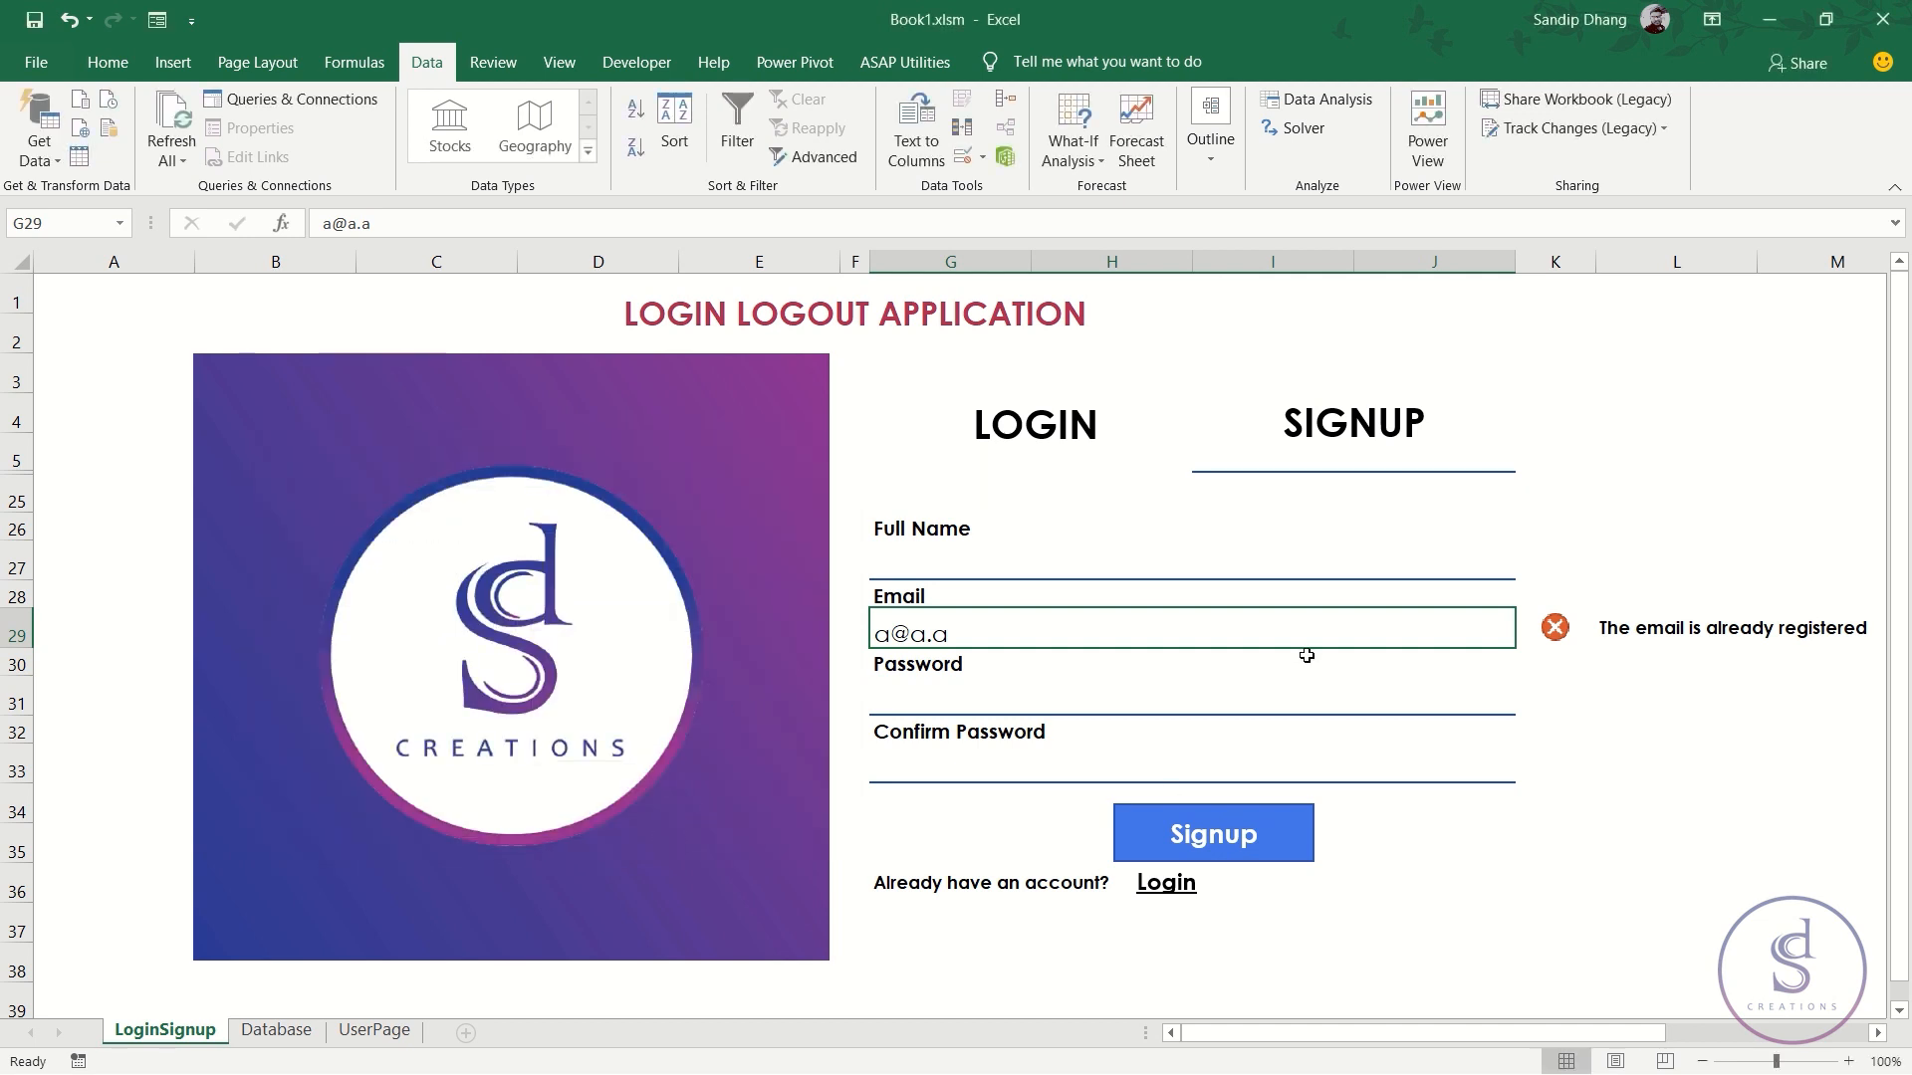
pyautogui.write('sdgfsdgfs')
pyautogui.press('Return')
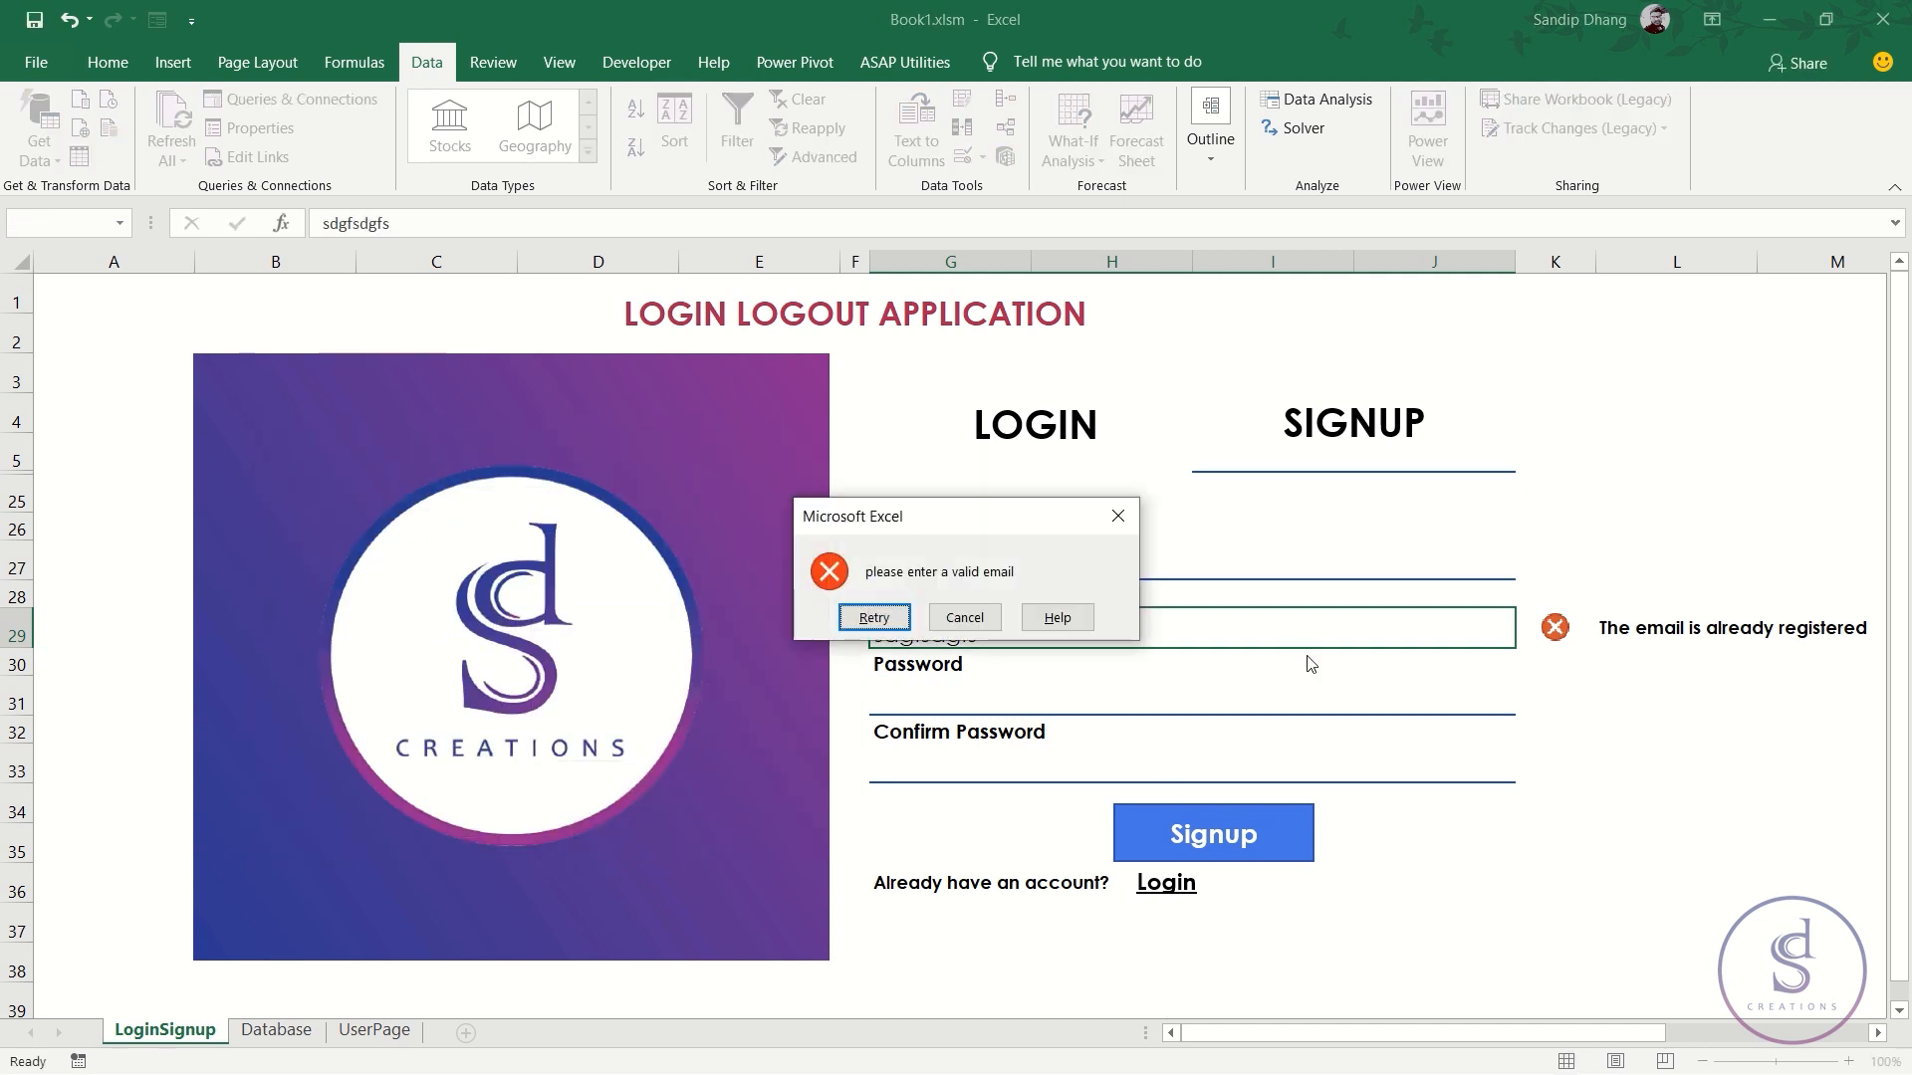
pyautogui.press('Escape')
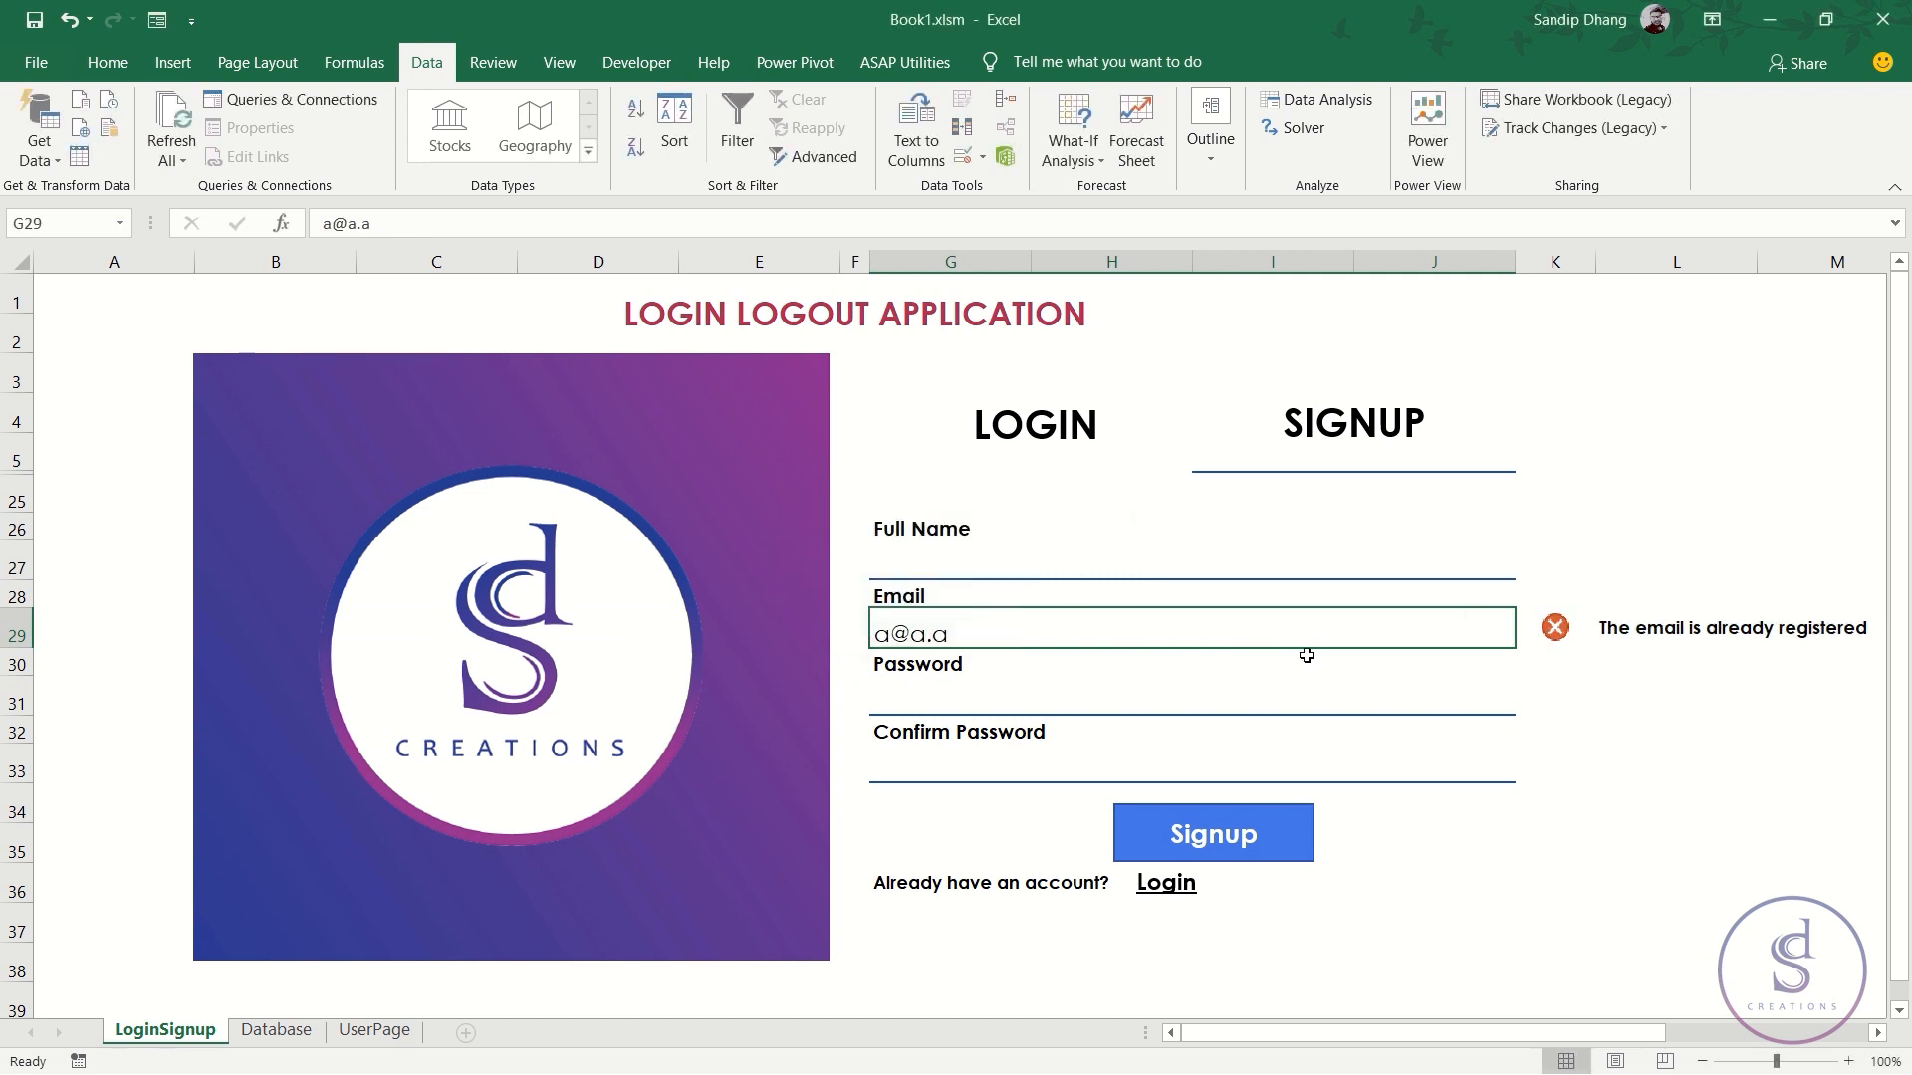
pyautogui.write('l@l/l')
pyautogui.press('BackSpace')
pyautogui.press('BackSpace')
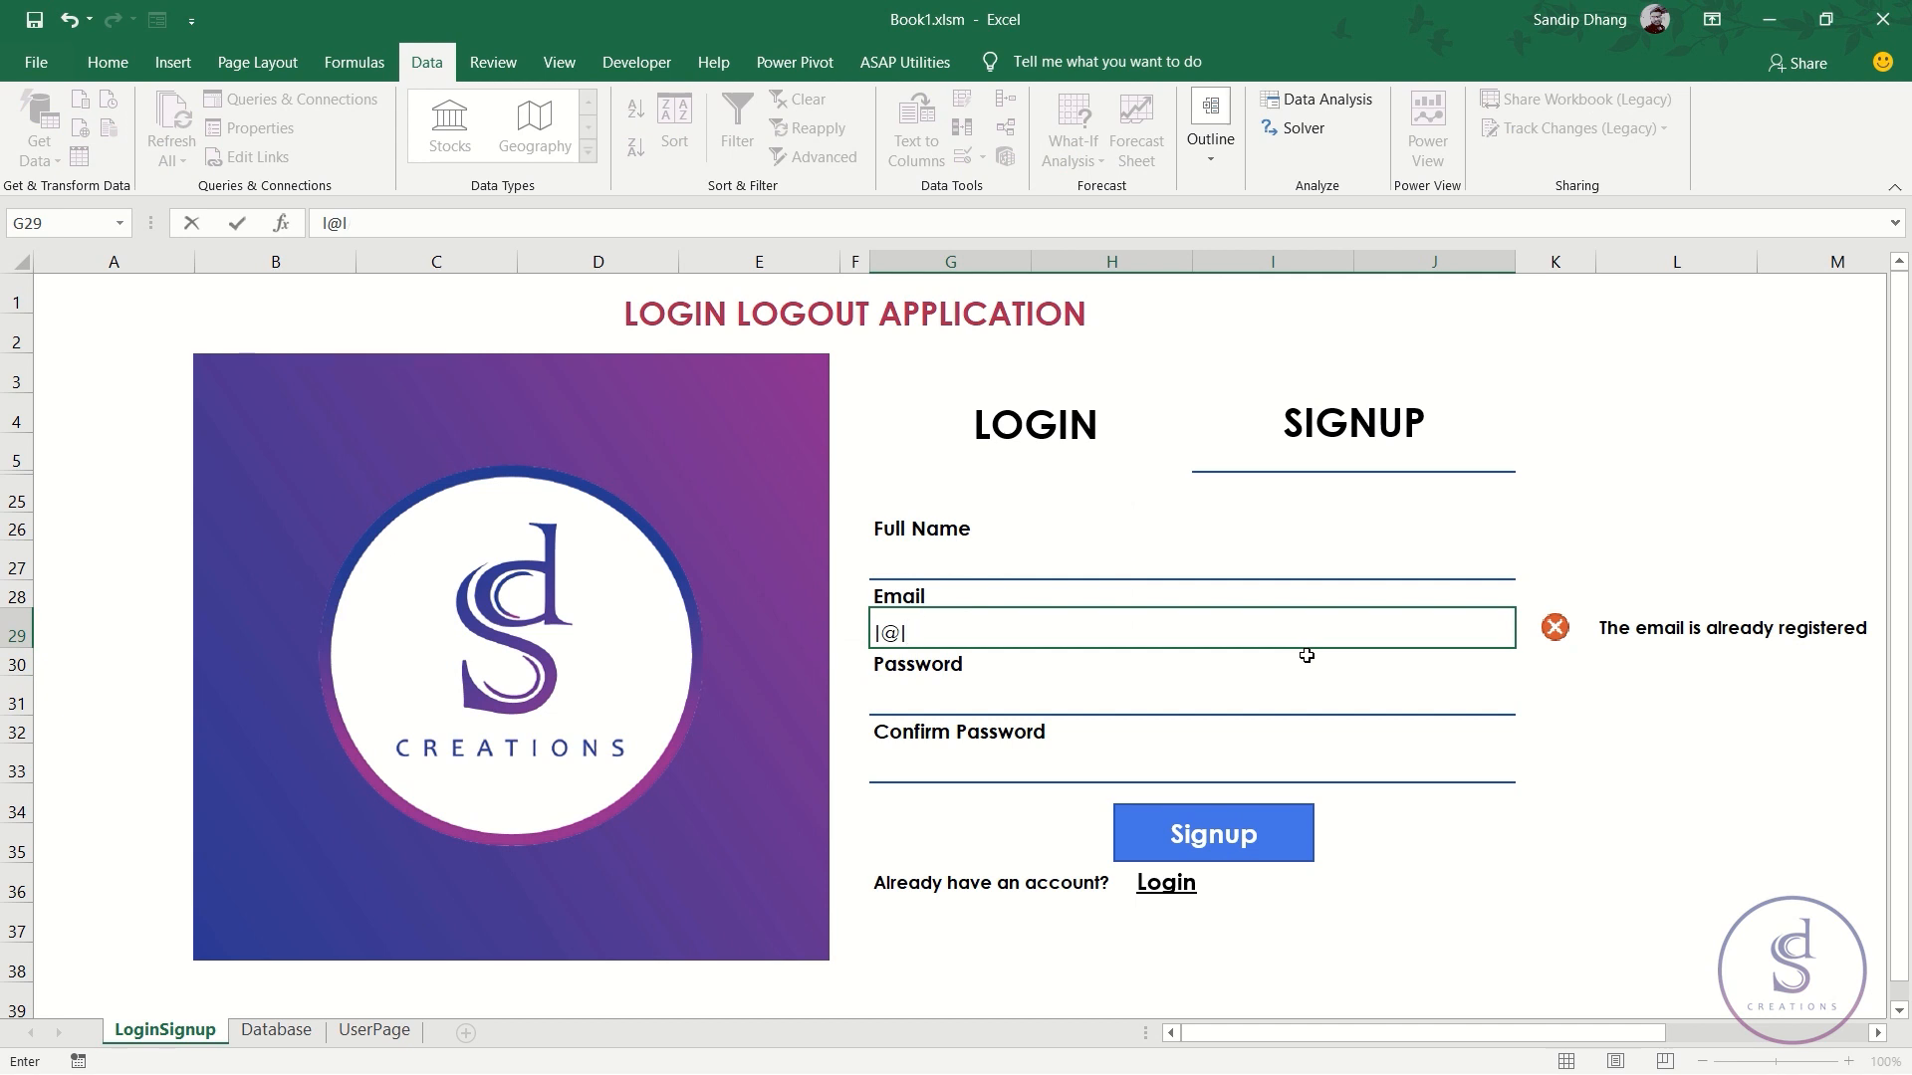
pyautogui.press('Return')
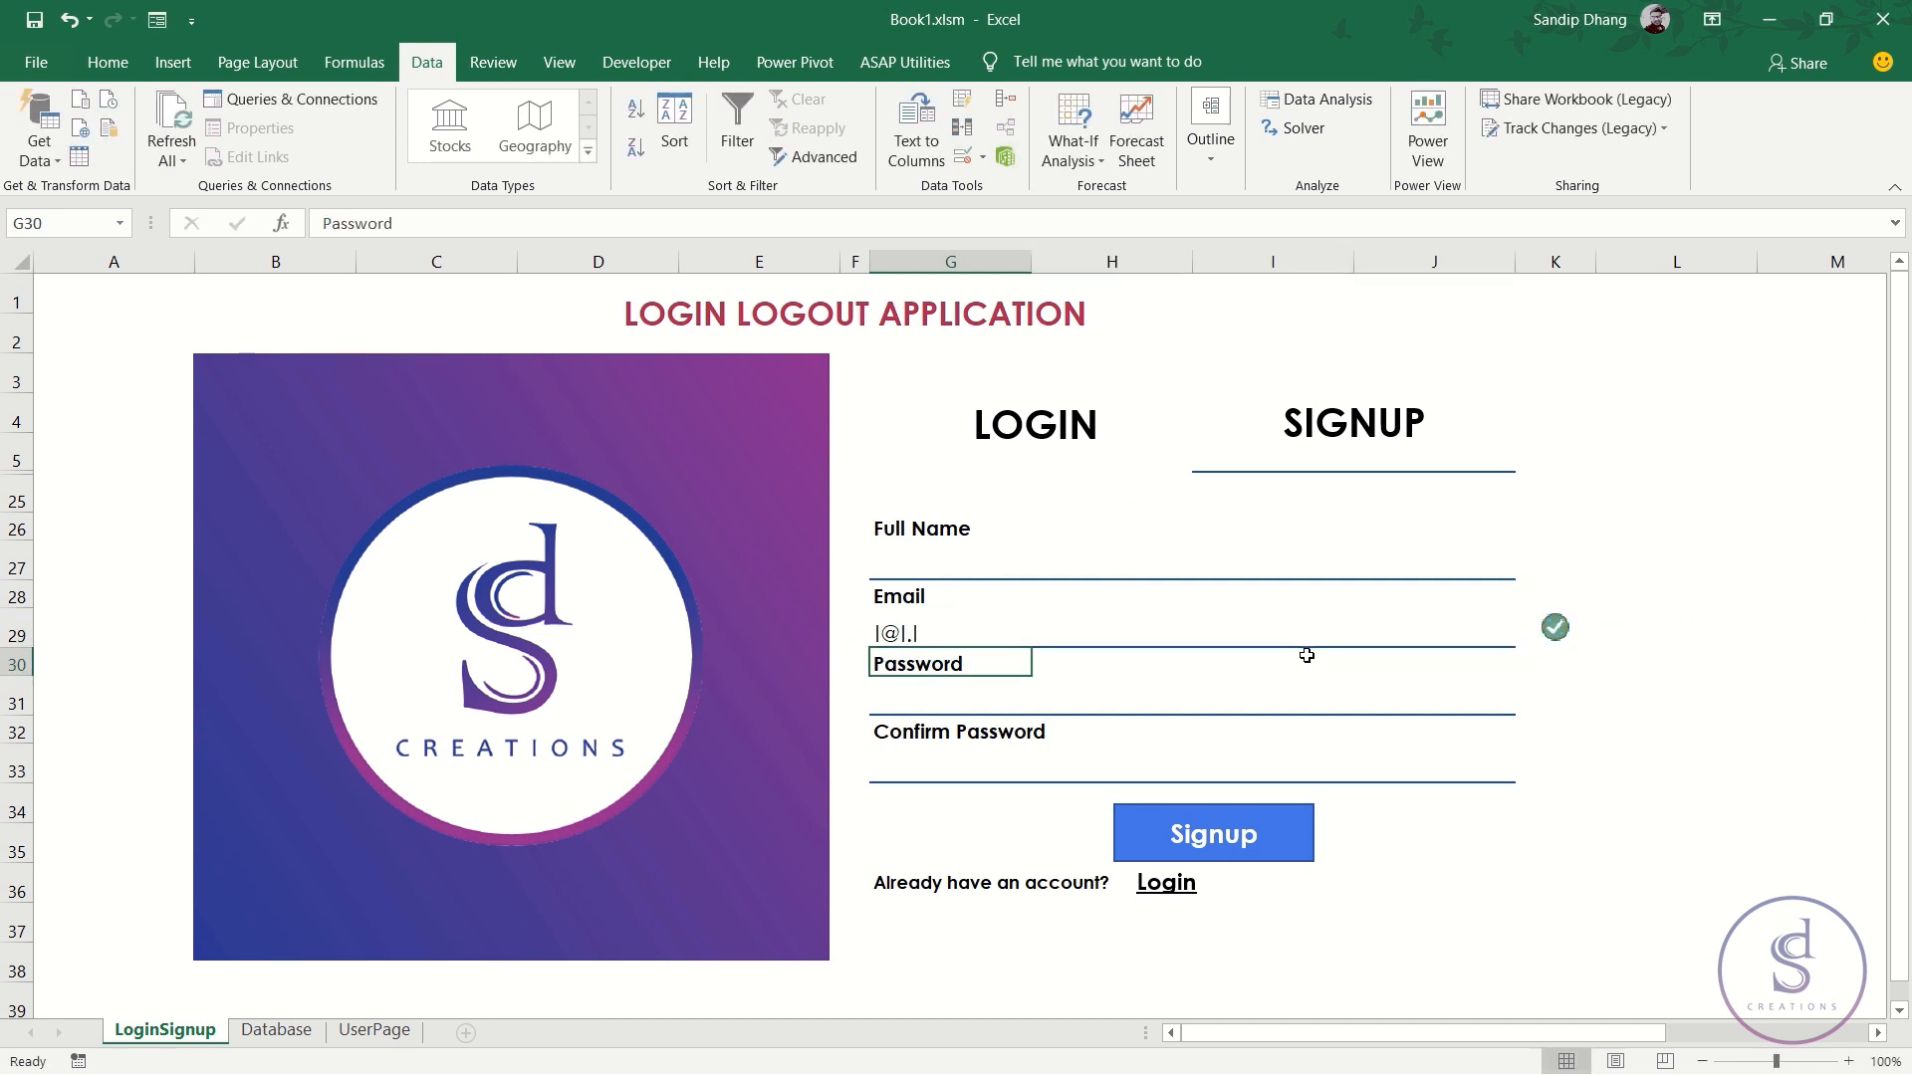
# - Clear the test email from G29 and move to the password cell
pyautogui.press('Up')
pyautogui.press('Delete')
pyautogui.press('Down')
pyautogui.press('Down')
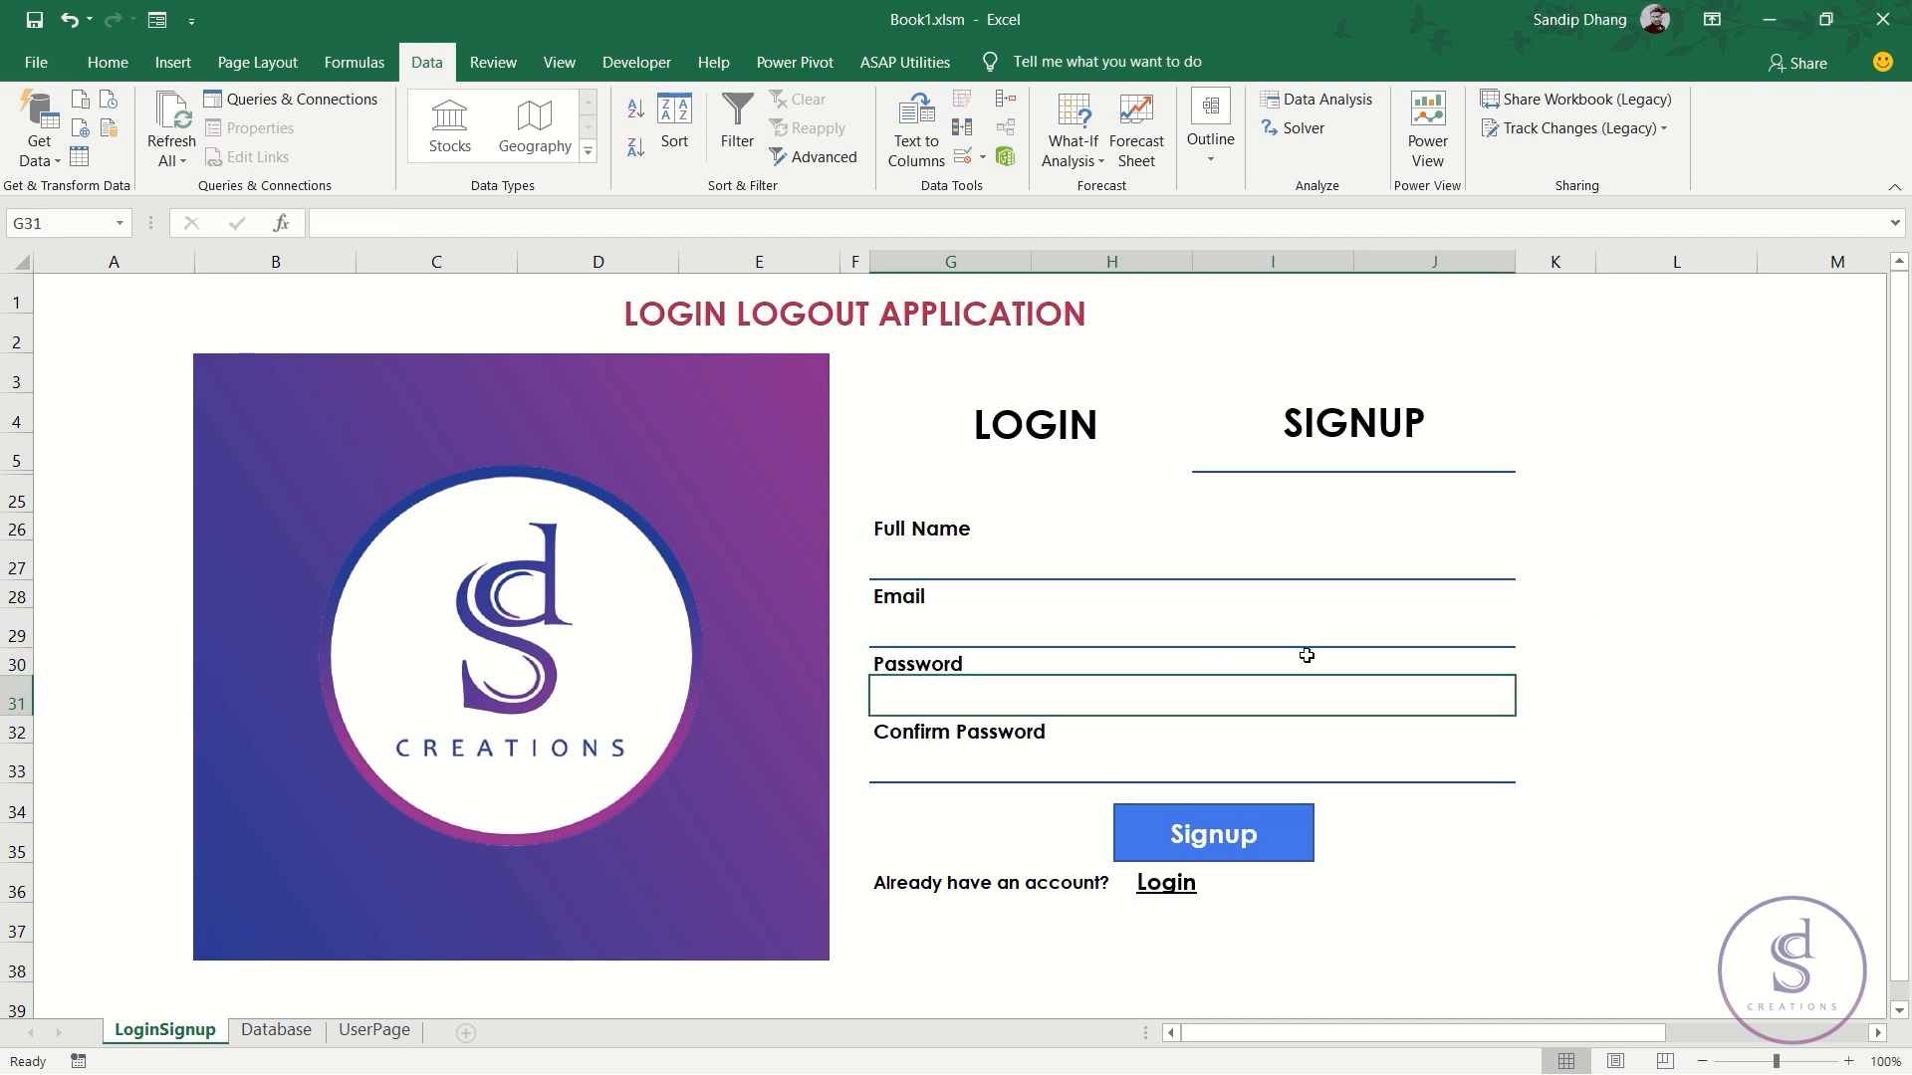
pyautogui.hotkey('alt', 'a')
pyautogui.press('v')
pyautogui.press('v')
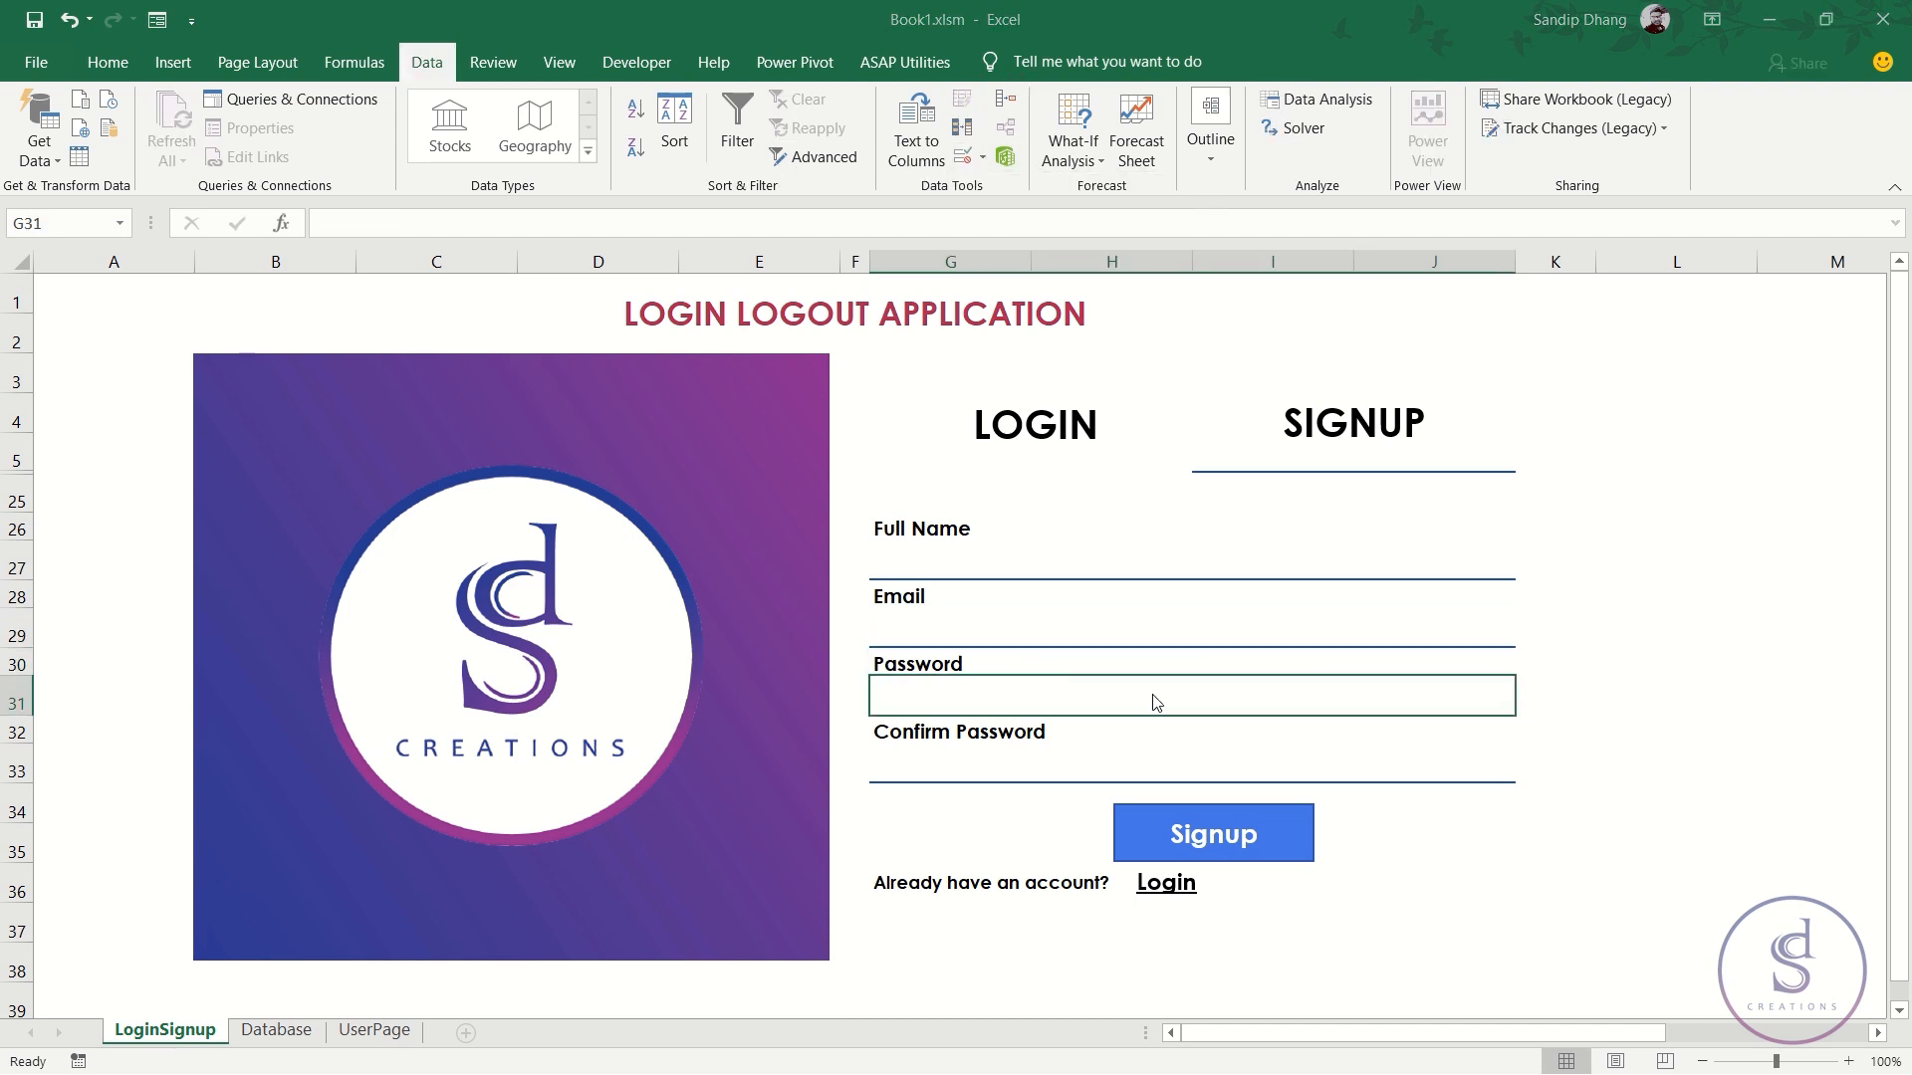
# - Restrict password cell G31 to a text length between 8 and 32
pyautogui.click(306, 497)
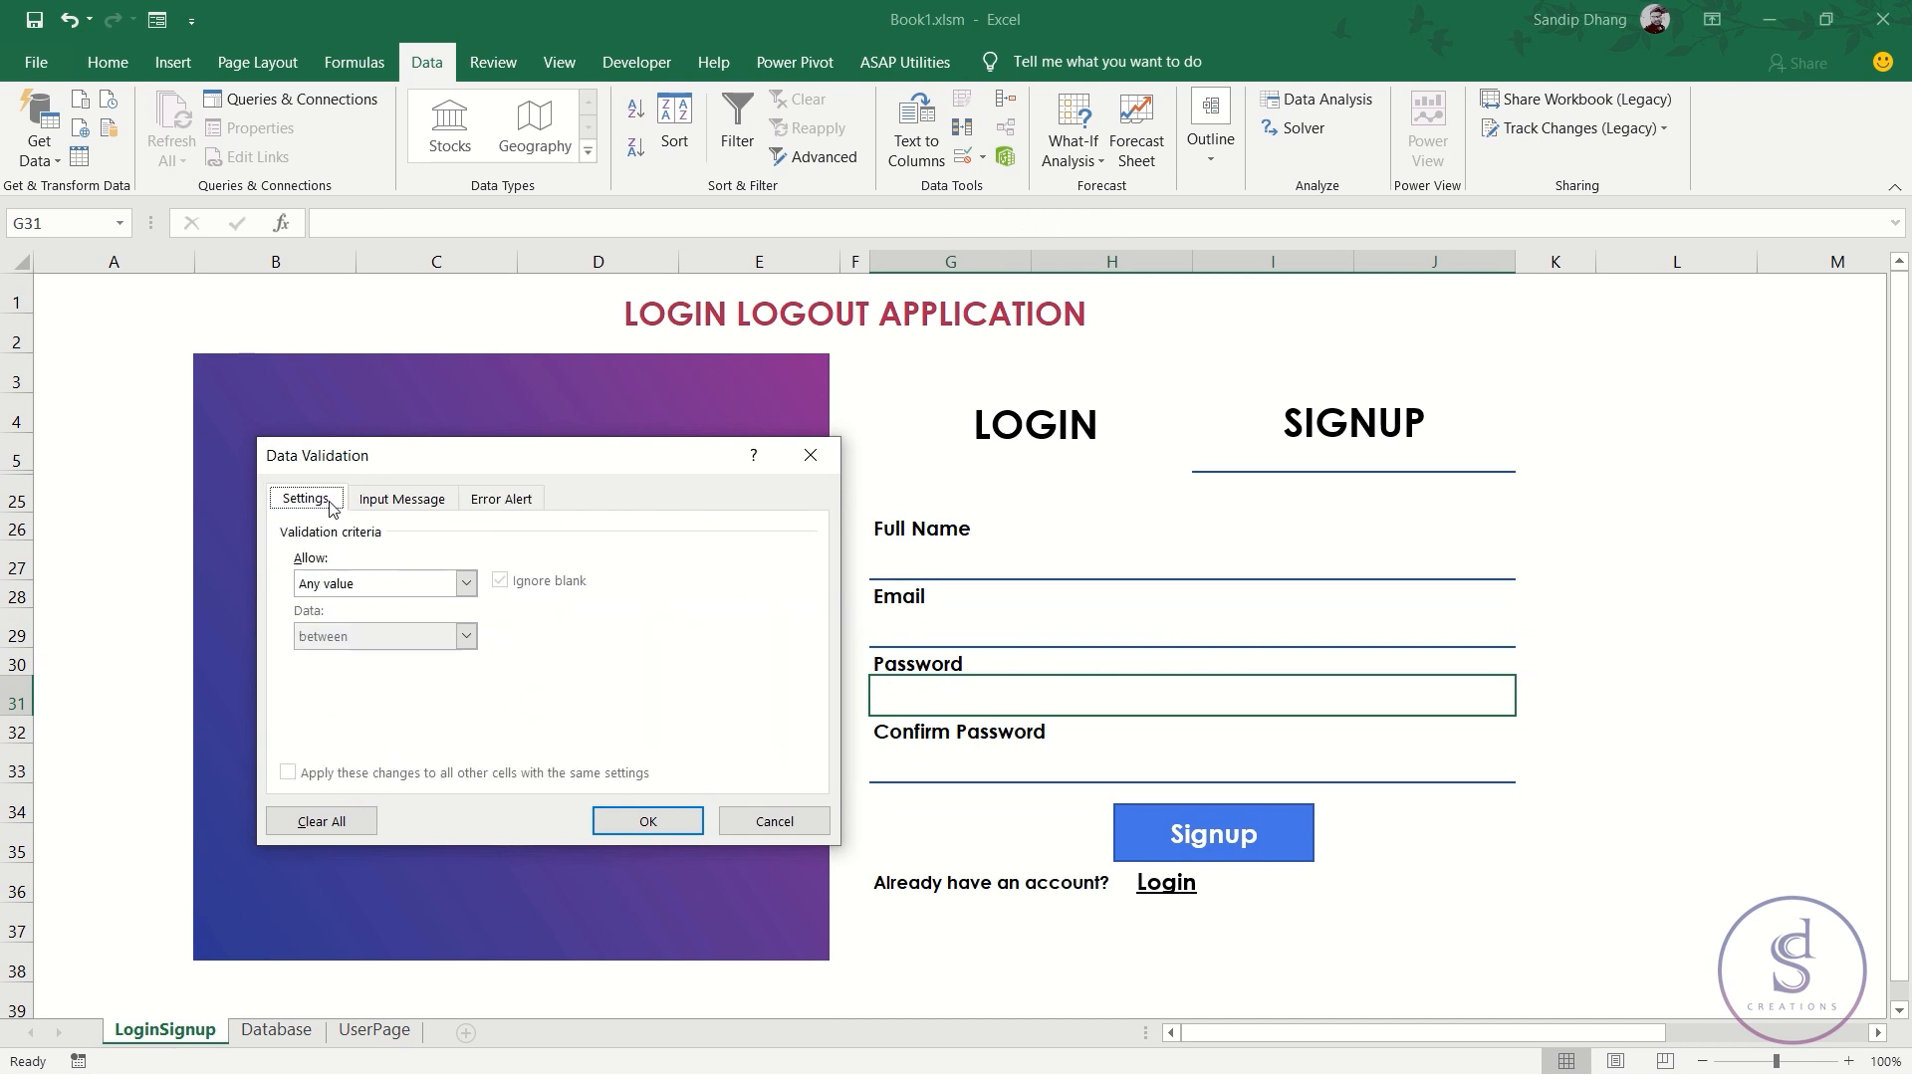
pyautogui.click(436, 588)
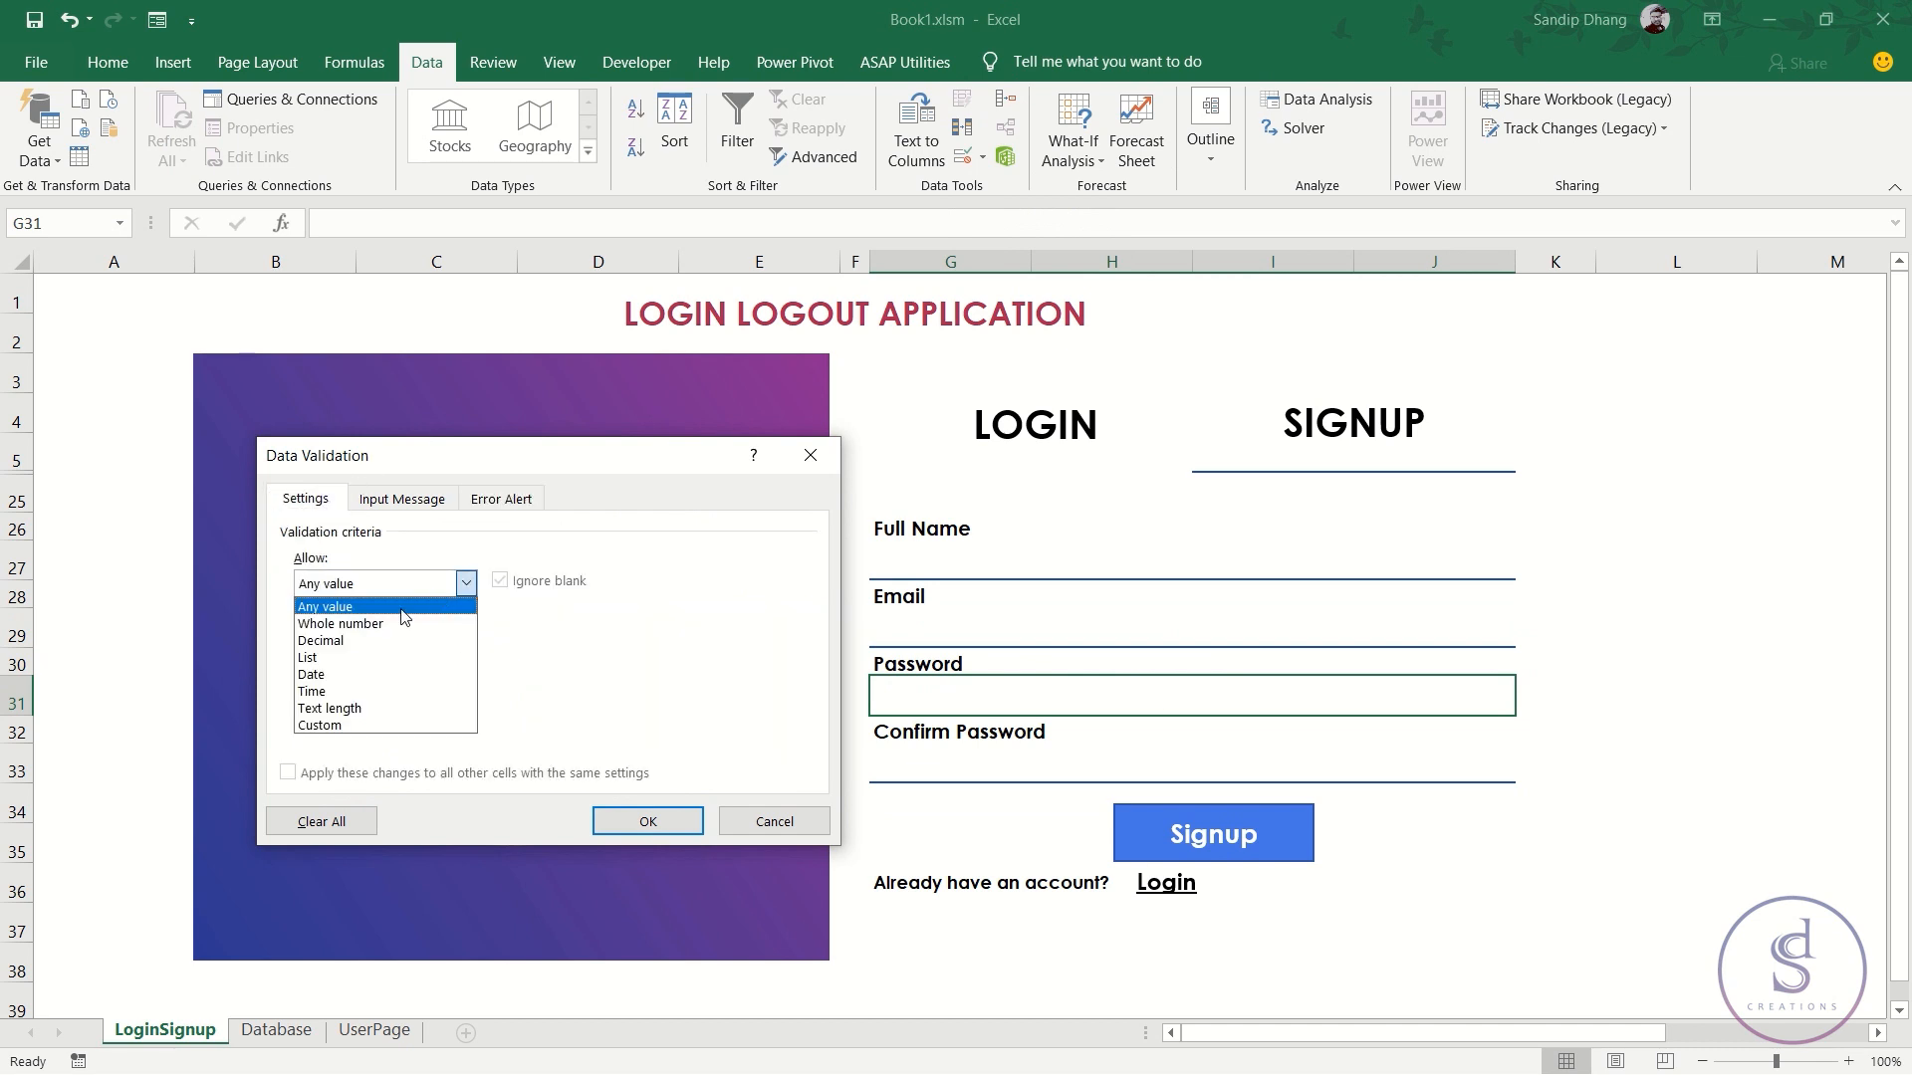
pyautogui.click(354, 709)
pyautogui.click(377, 688)
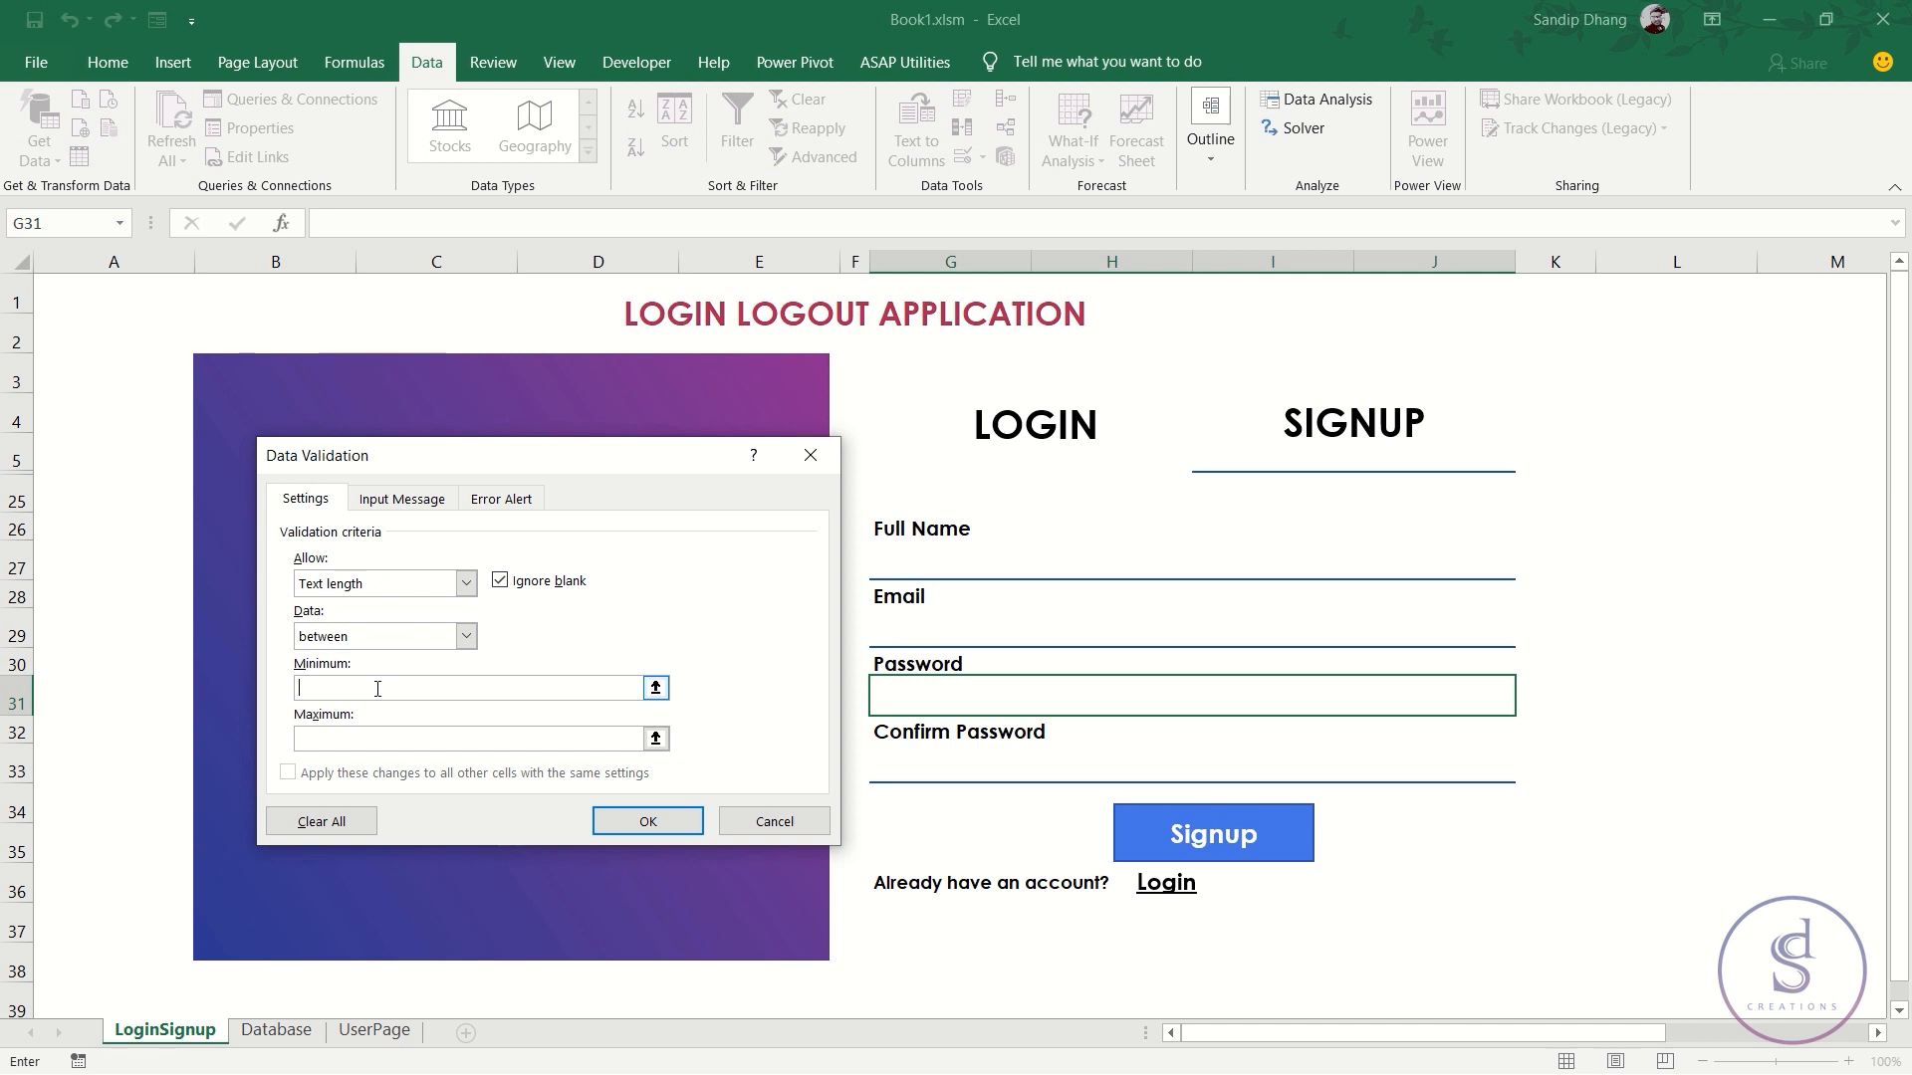
pyautogui.write('8')
pyautogui.write('32')
pyautogui.click(657, 823)
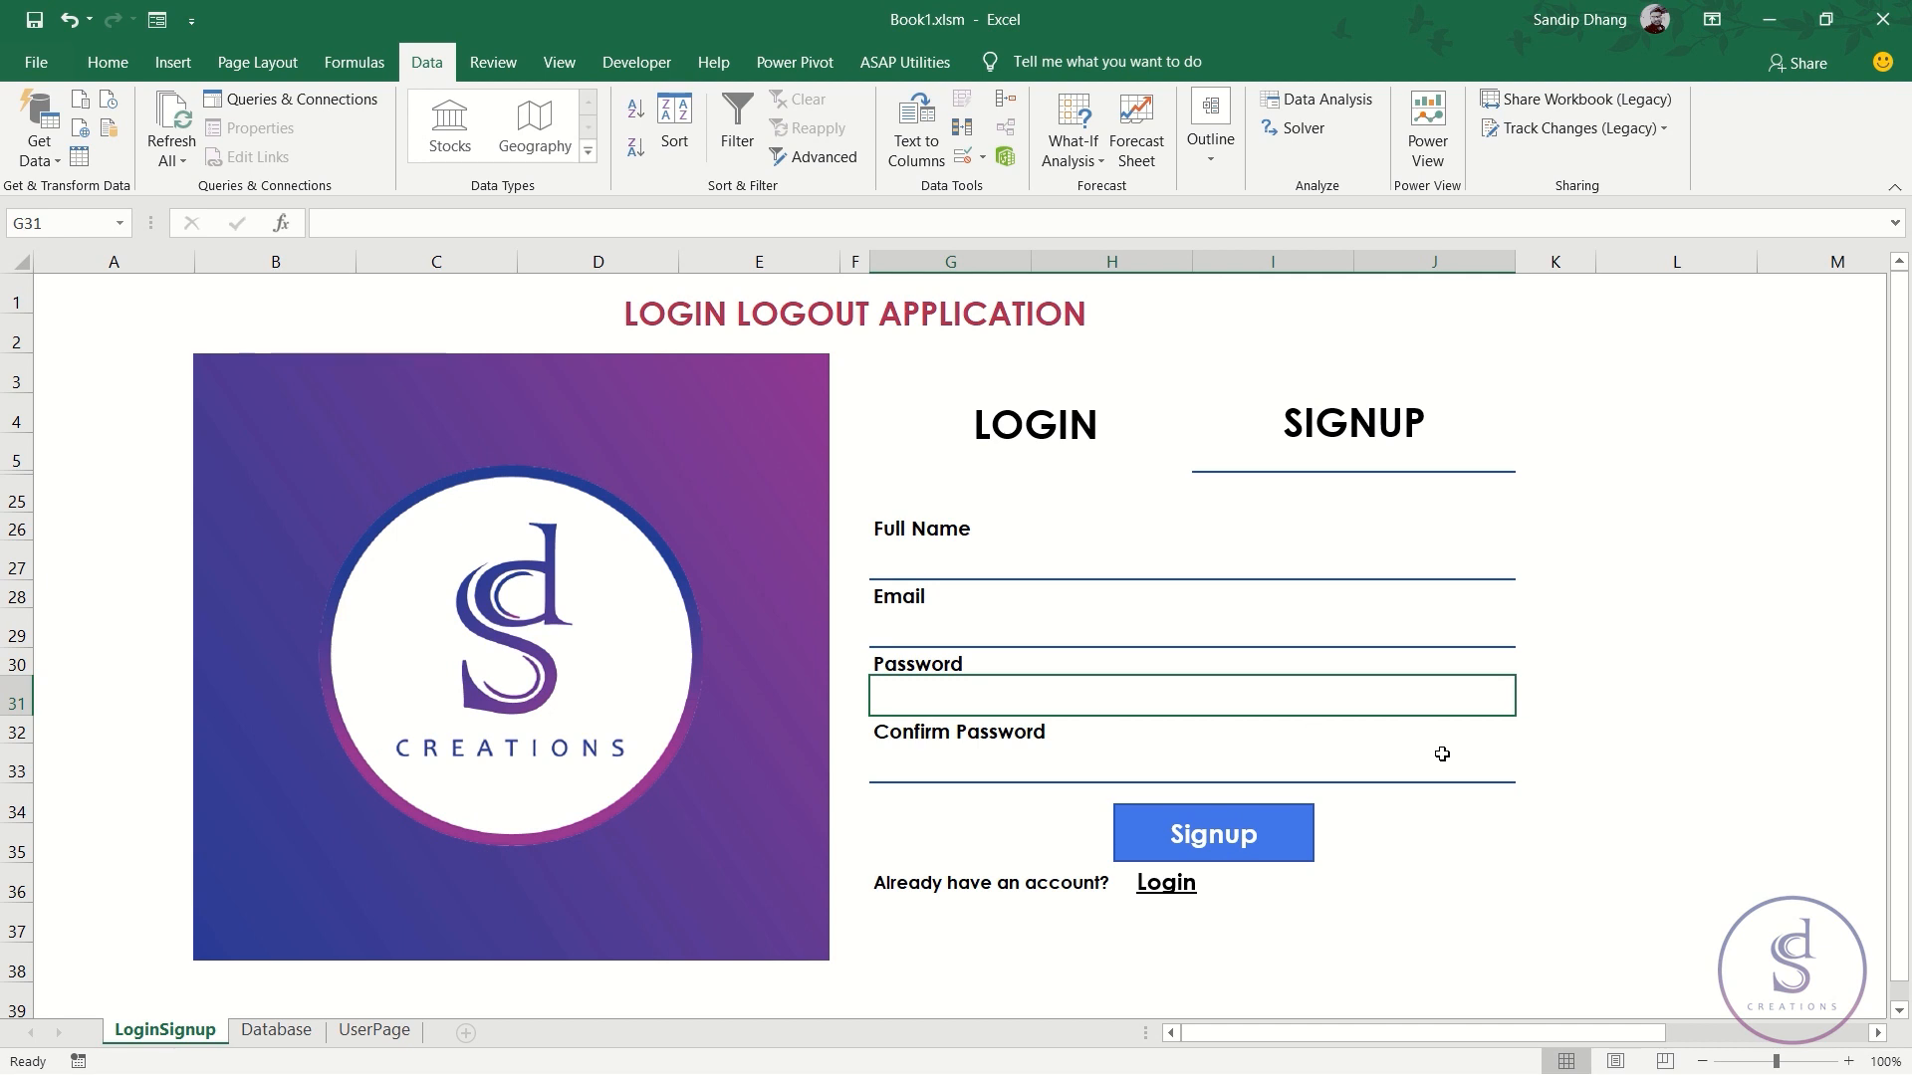
# - Switch the form back to the LOGIN view
pyautogui.click(1047, 760)
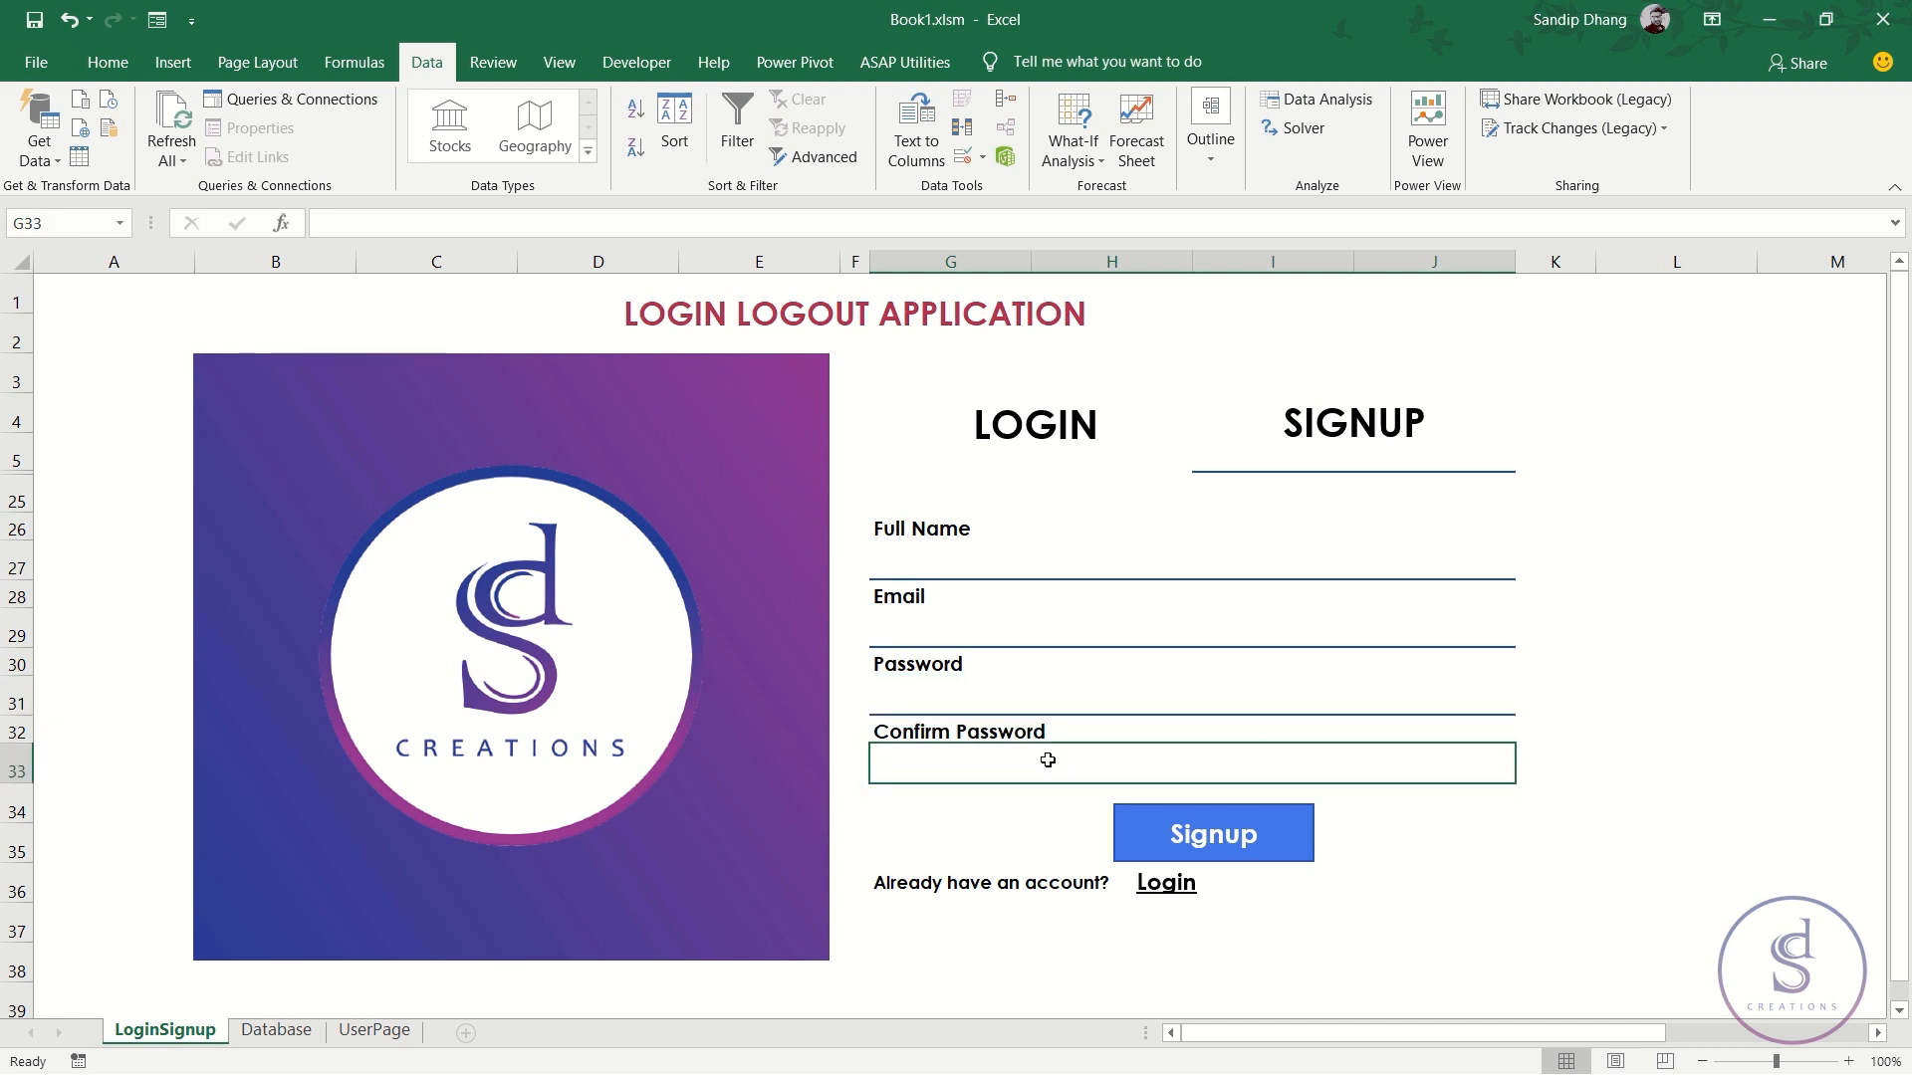
pyautogui.click(1000, 706)
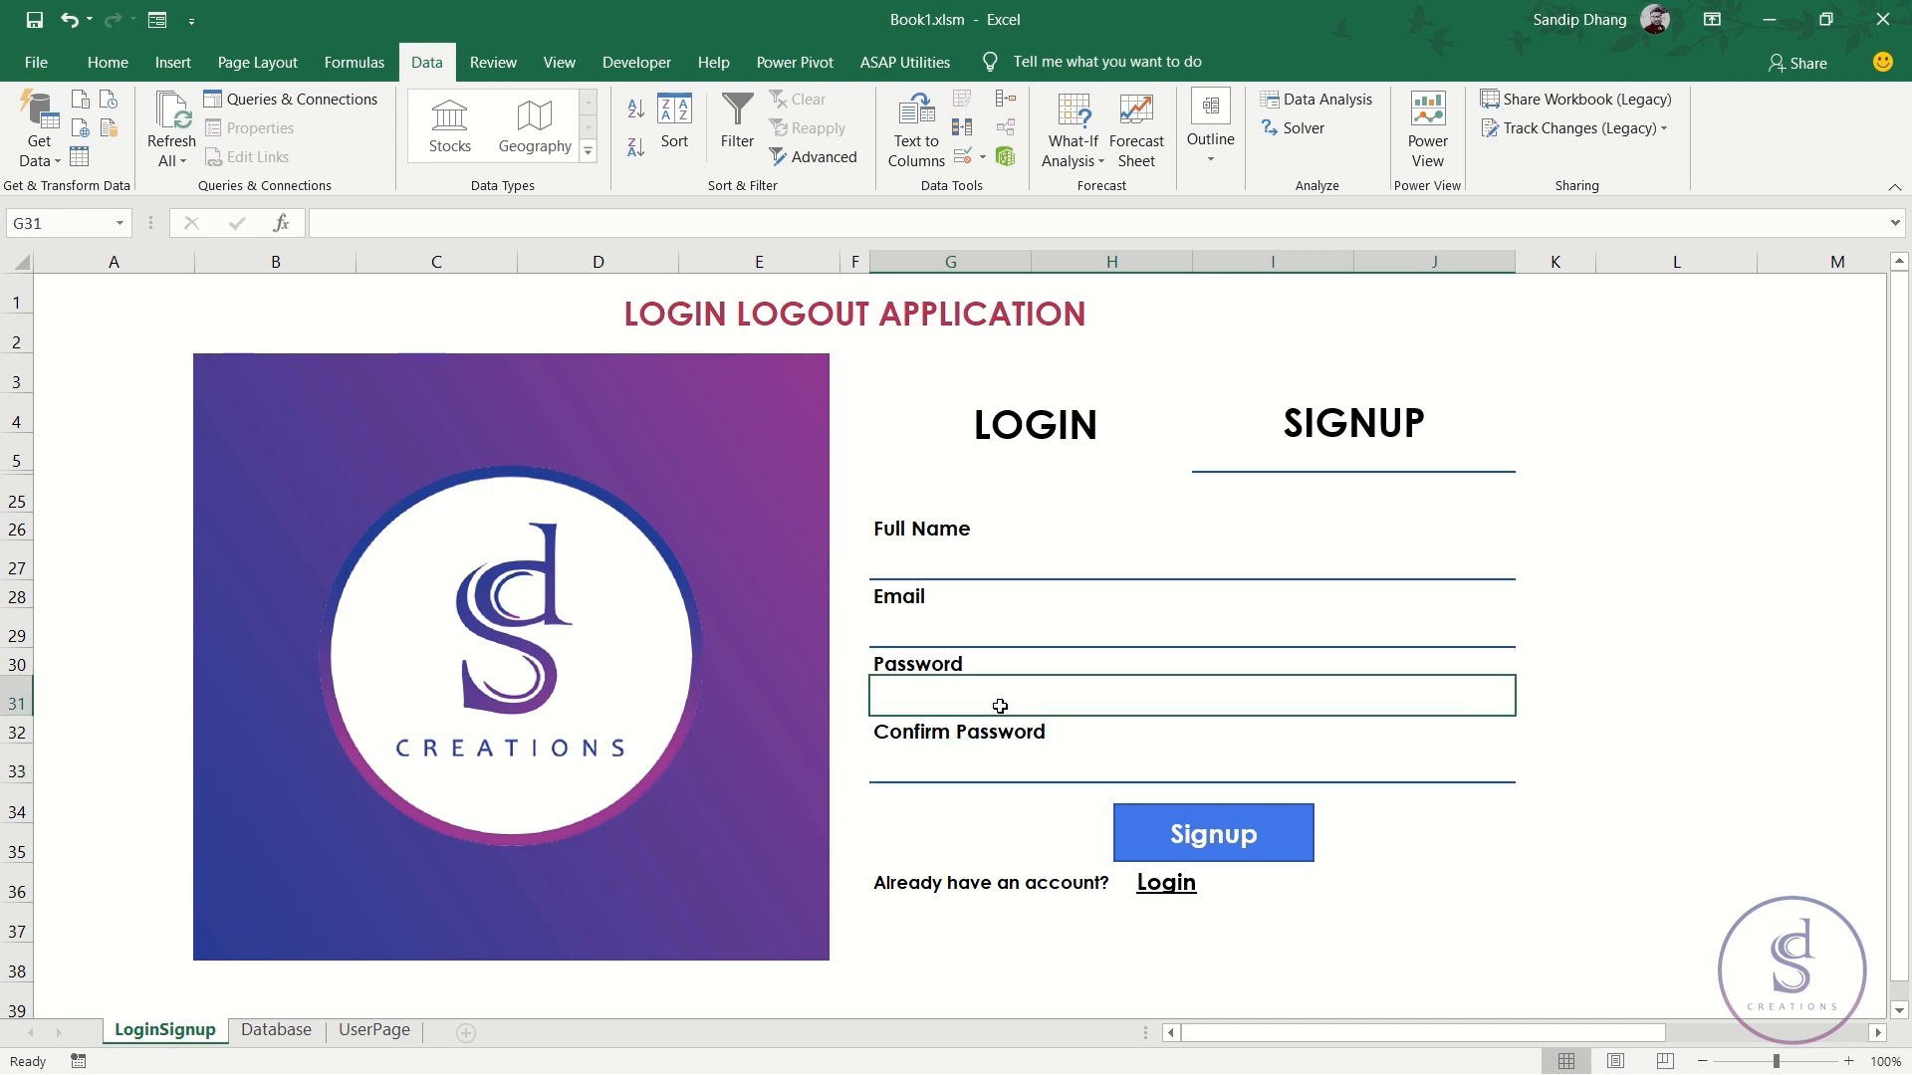
pyautogui.click(1073, 438)
# - Set K8's Icon Set rule to Show Icon Only so its -1 is hidden
pyautogui.click(952, 706)
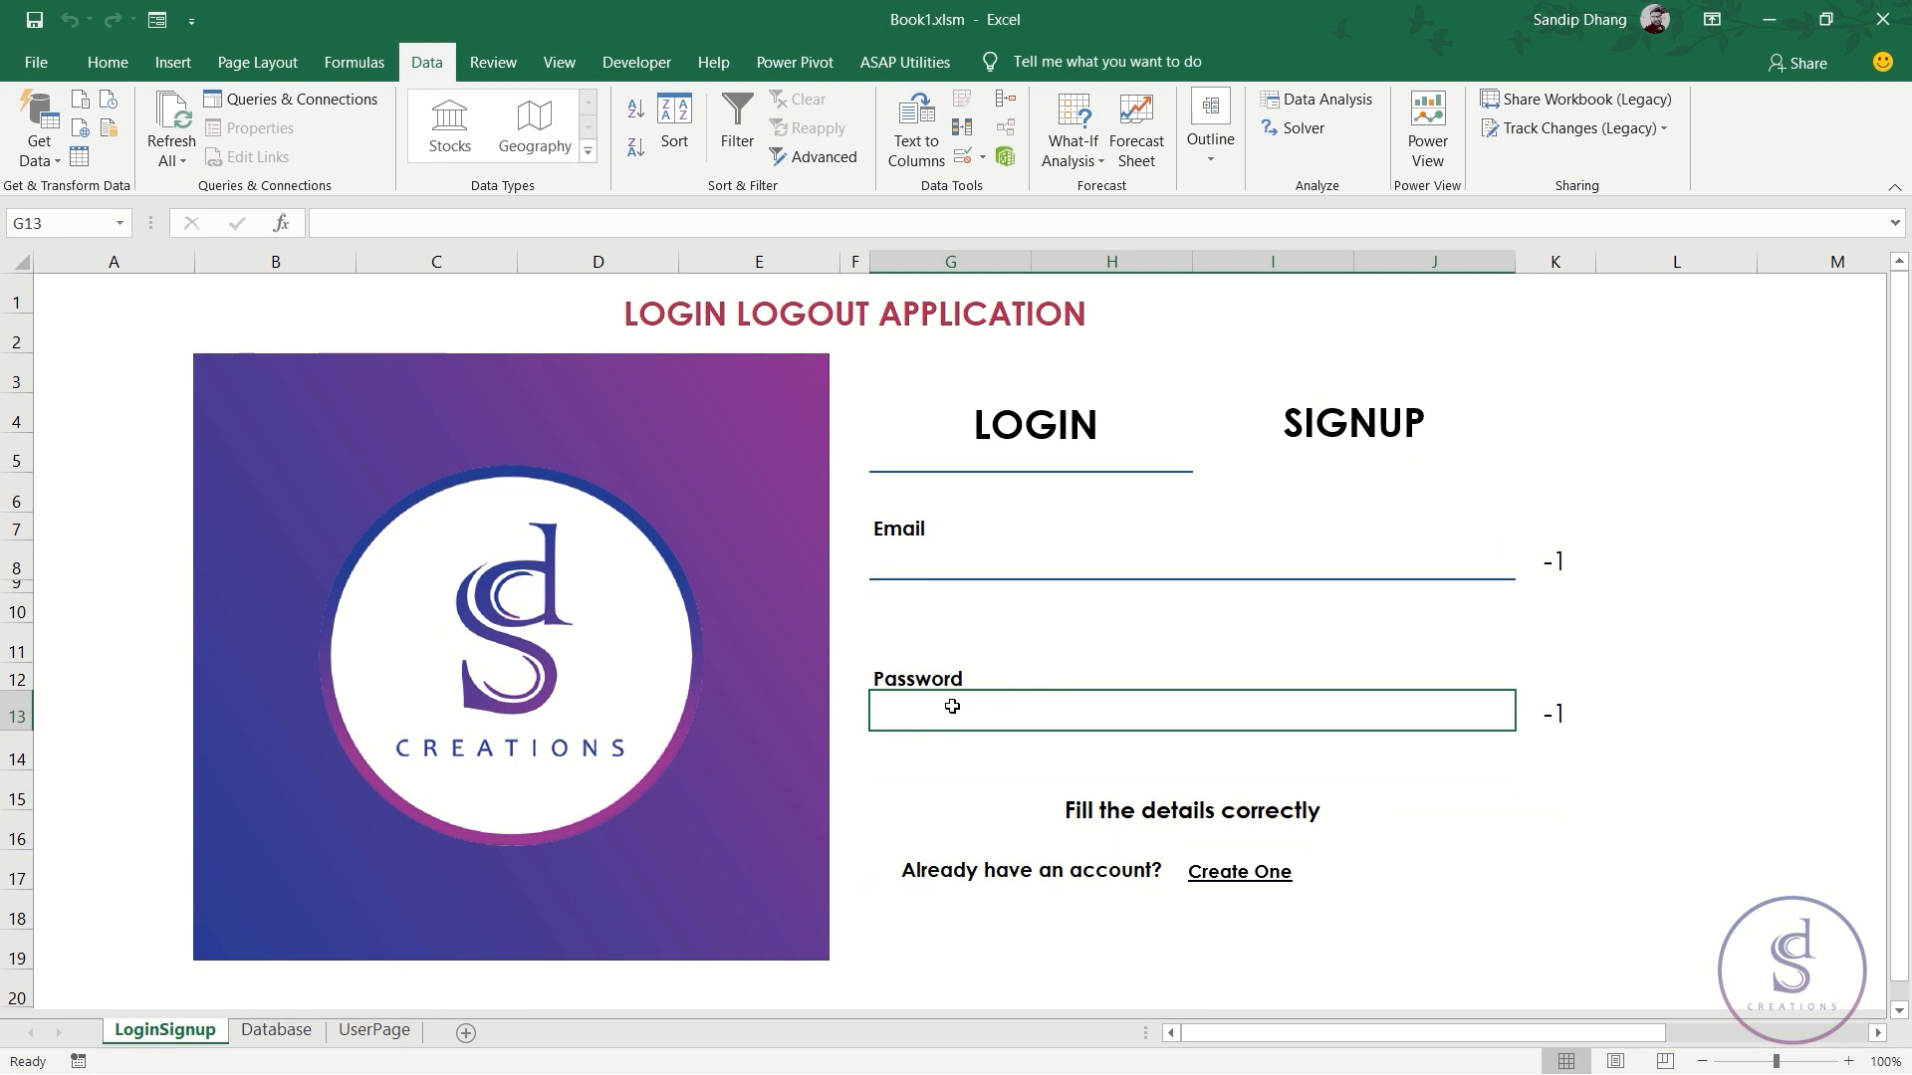
pyautogui.hotkey('ctrl', '1')
pyautogui.click(1556, 561)
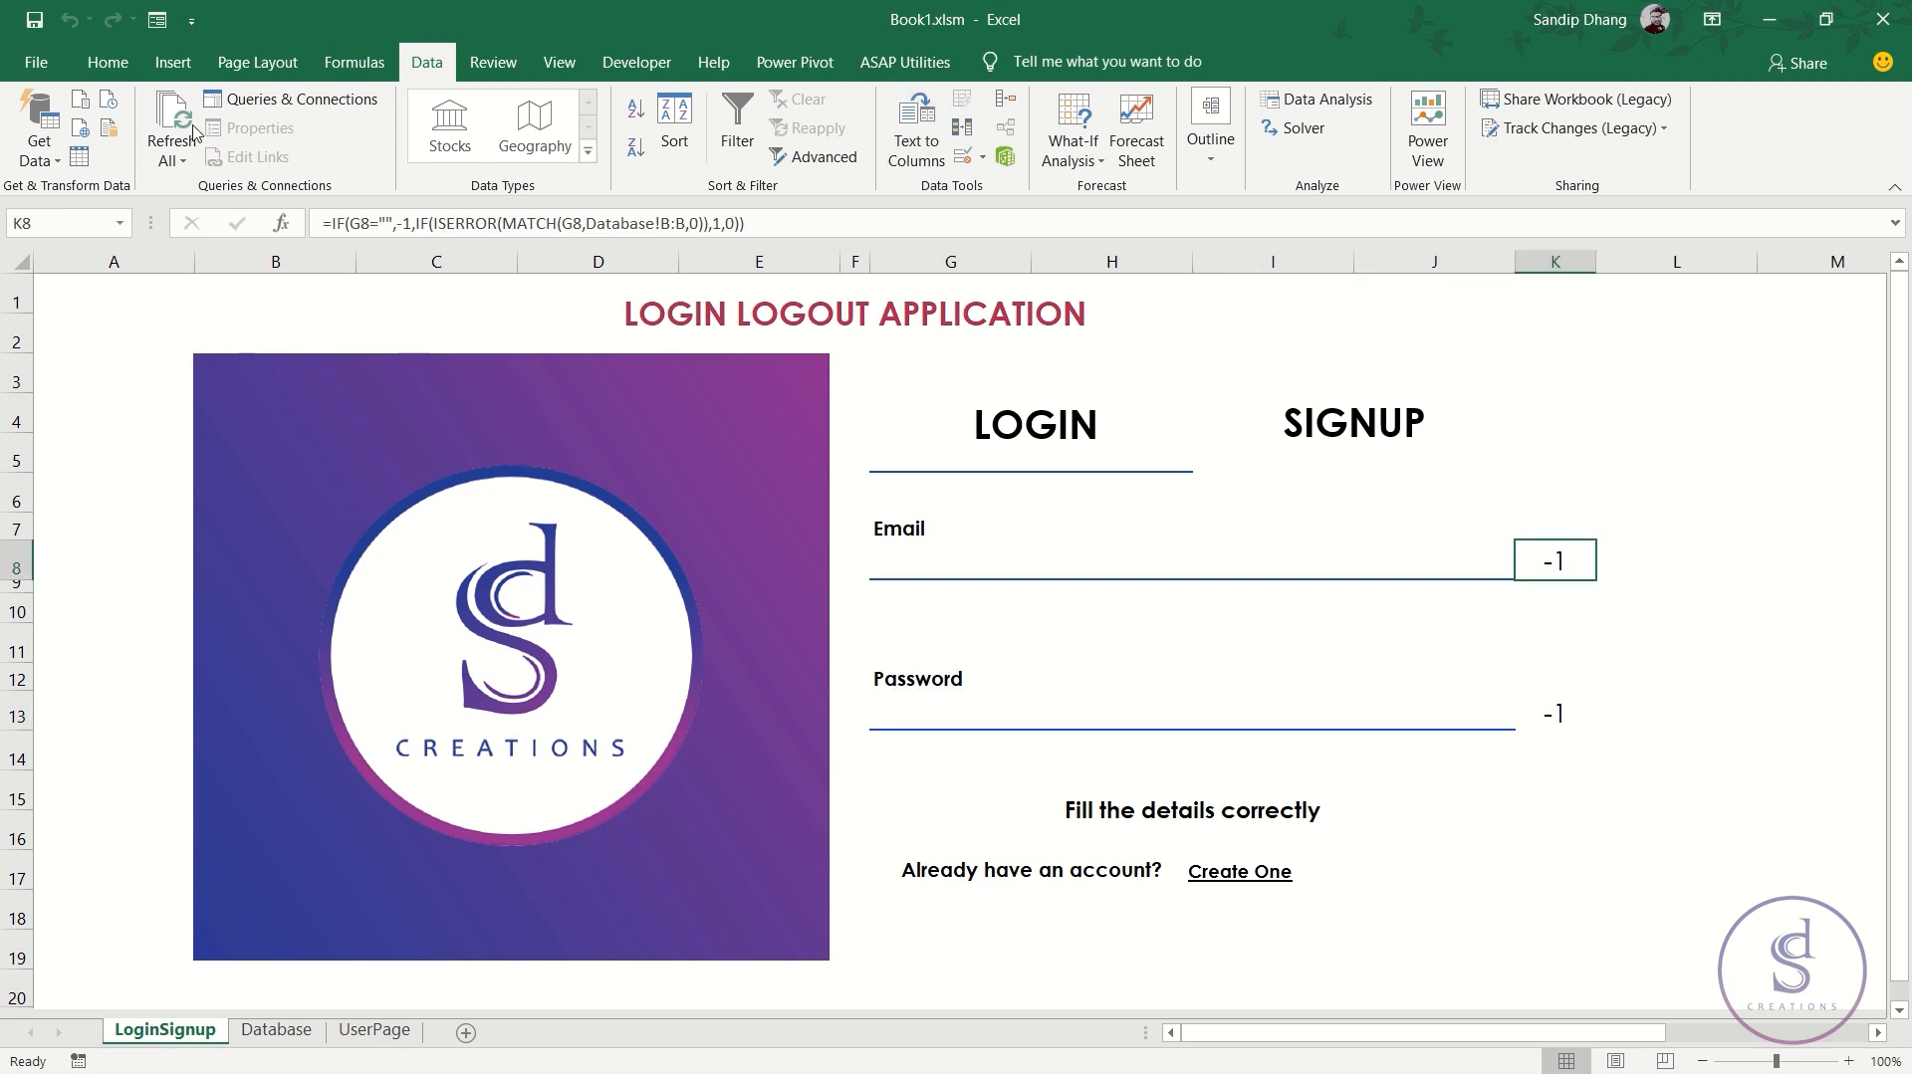
pyautogui.click(110, 64)
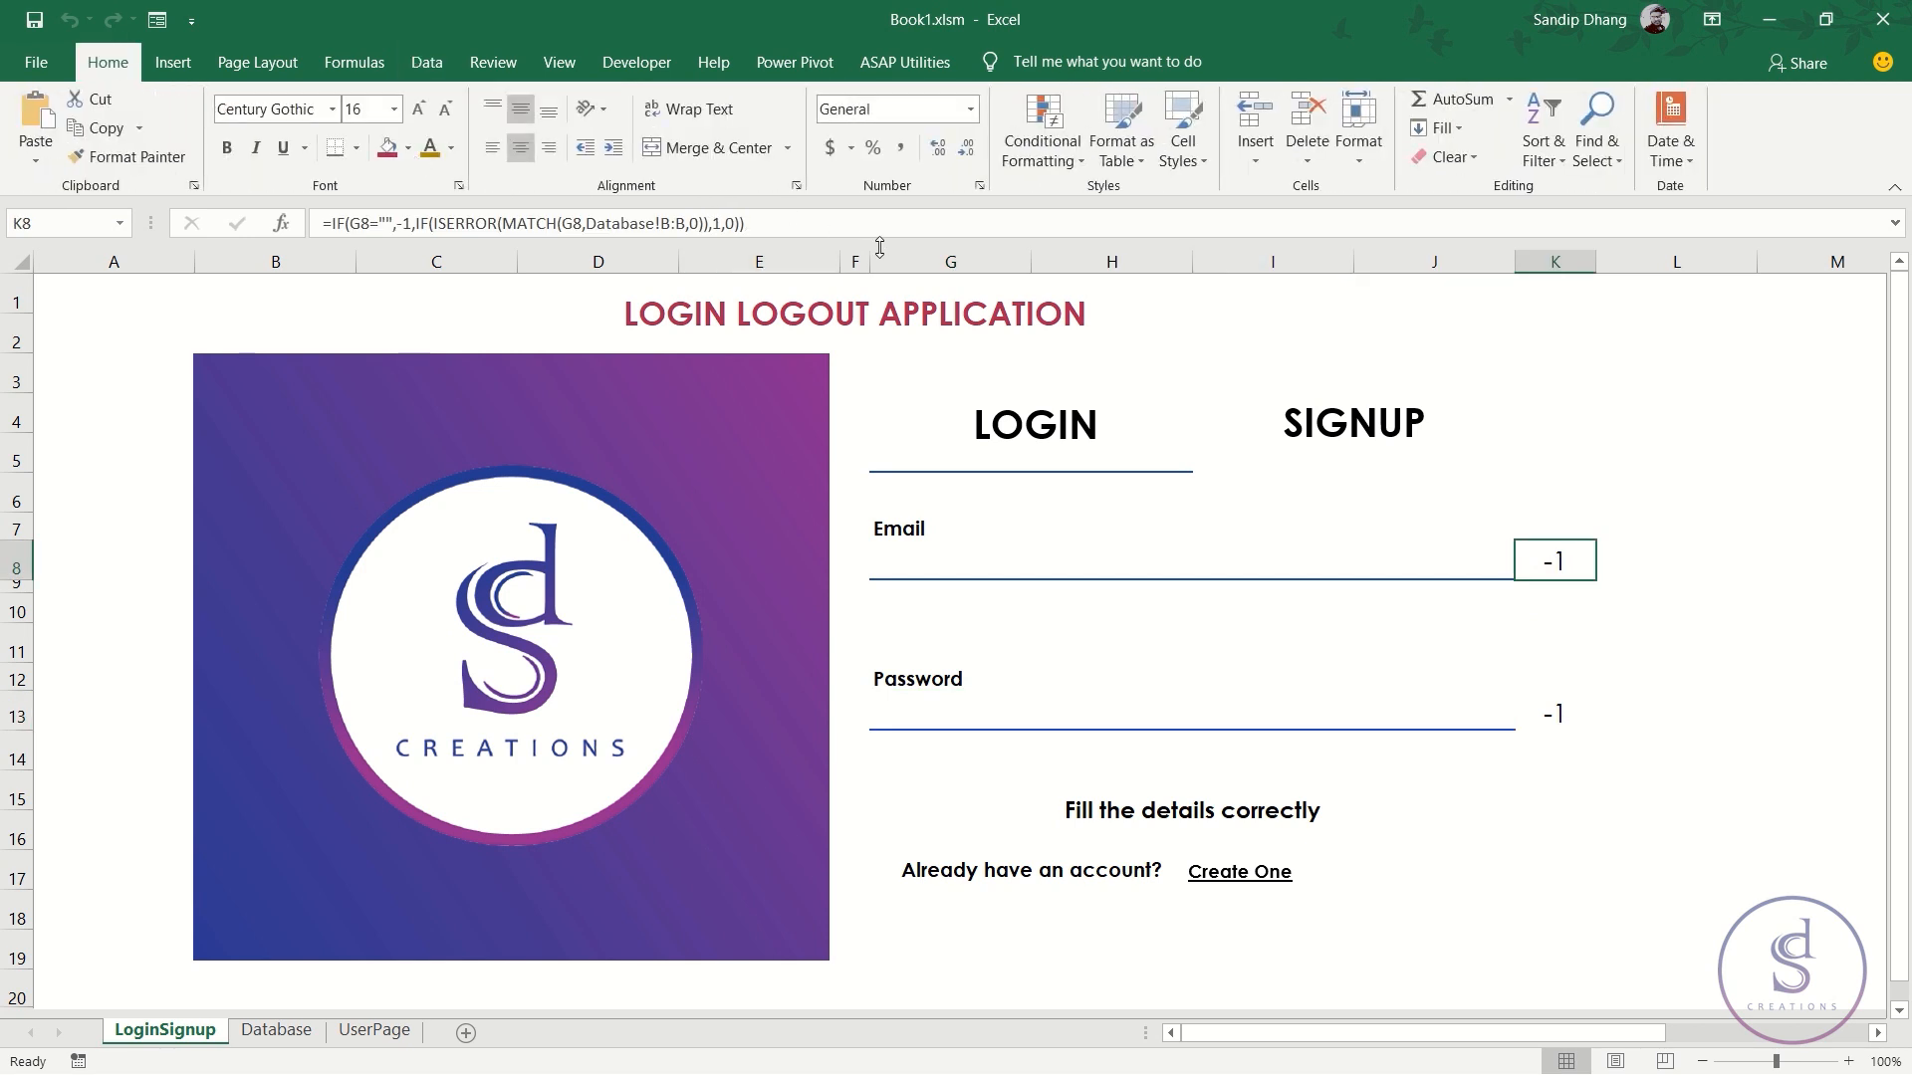
pyautogui.click(1042, 149)
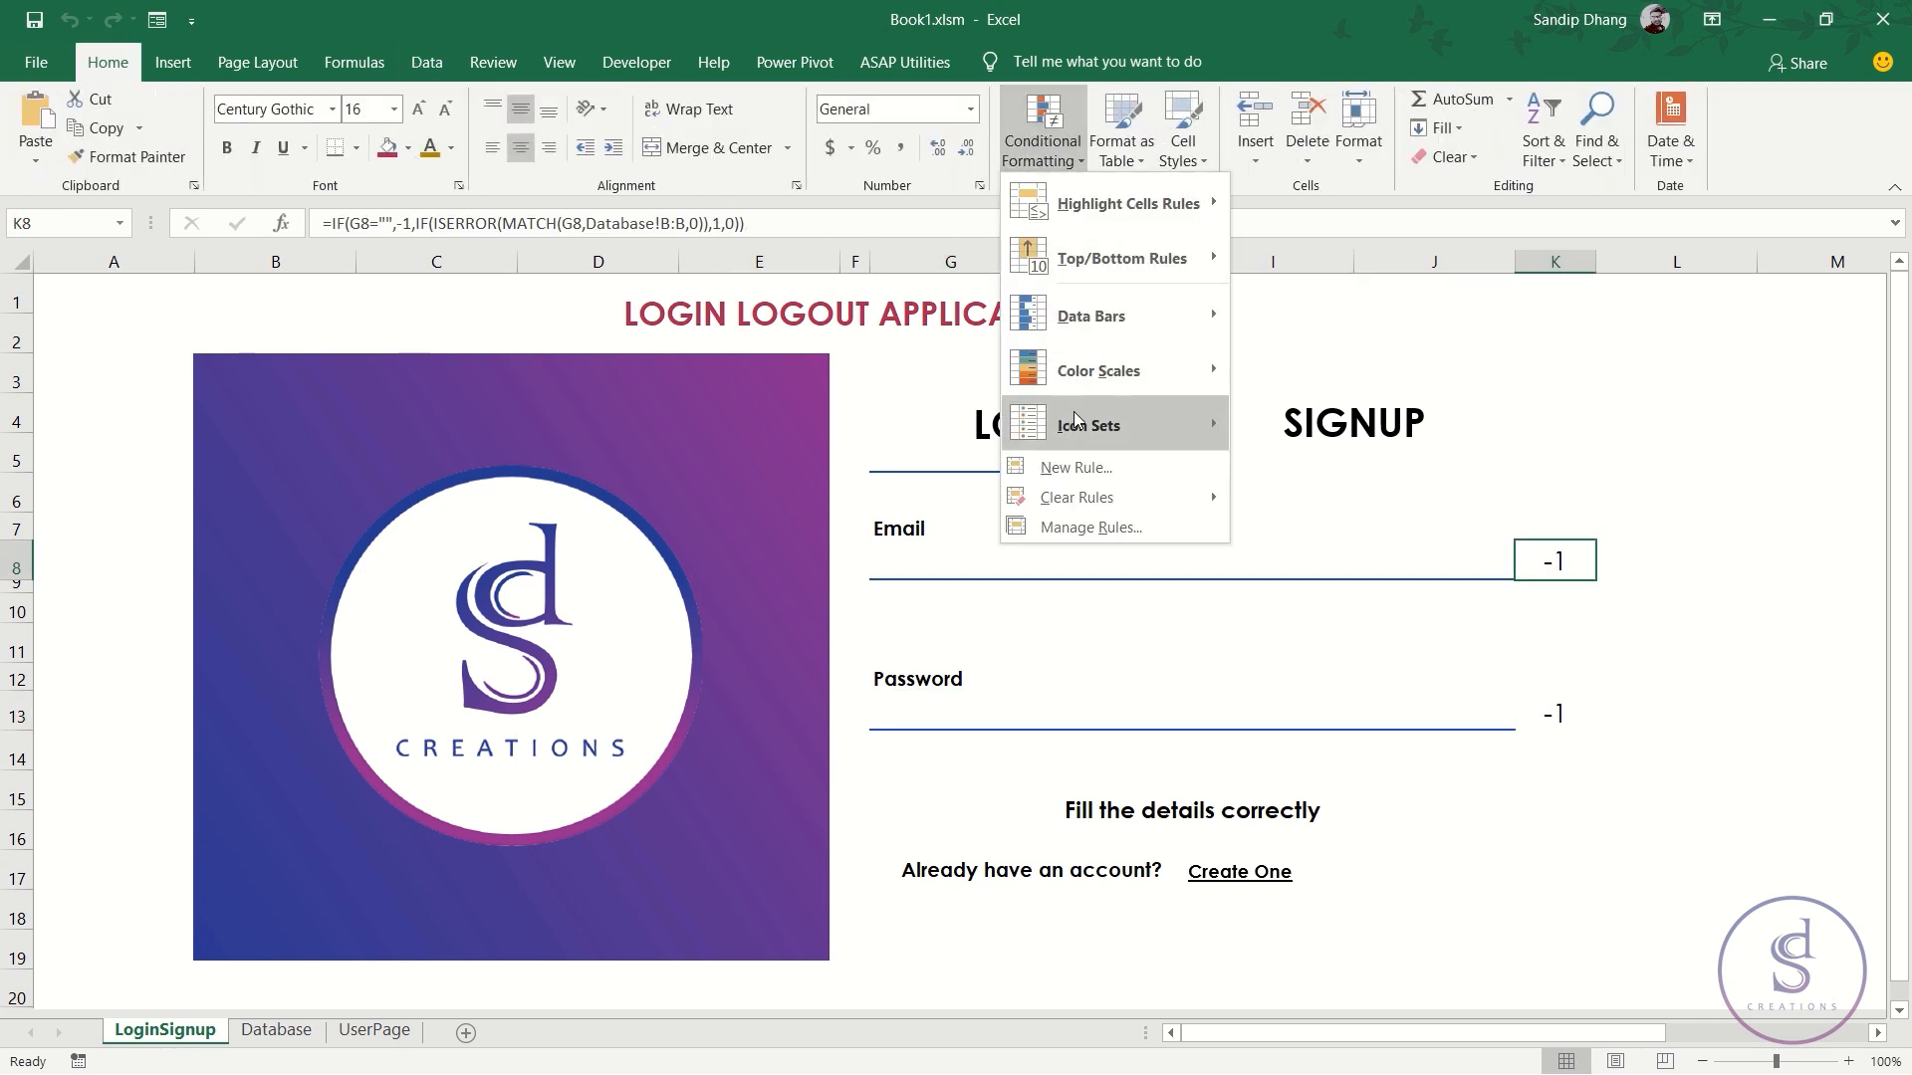
pyautogui.click(1103, 536)
pyautogui.doubleClick(533, 643)
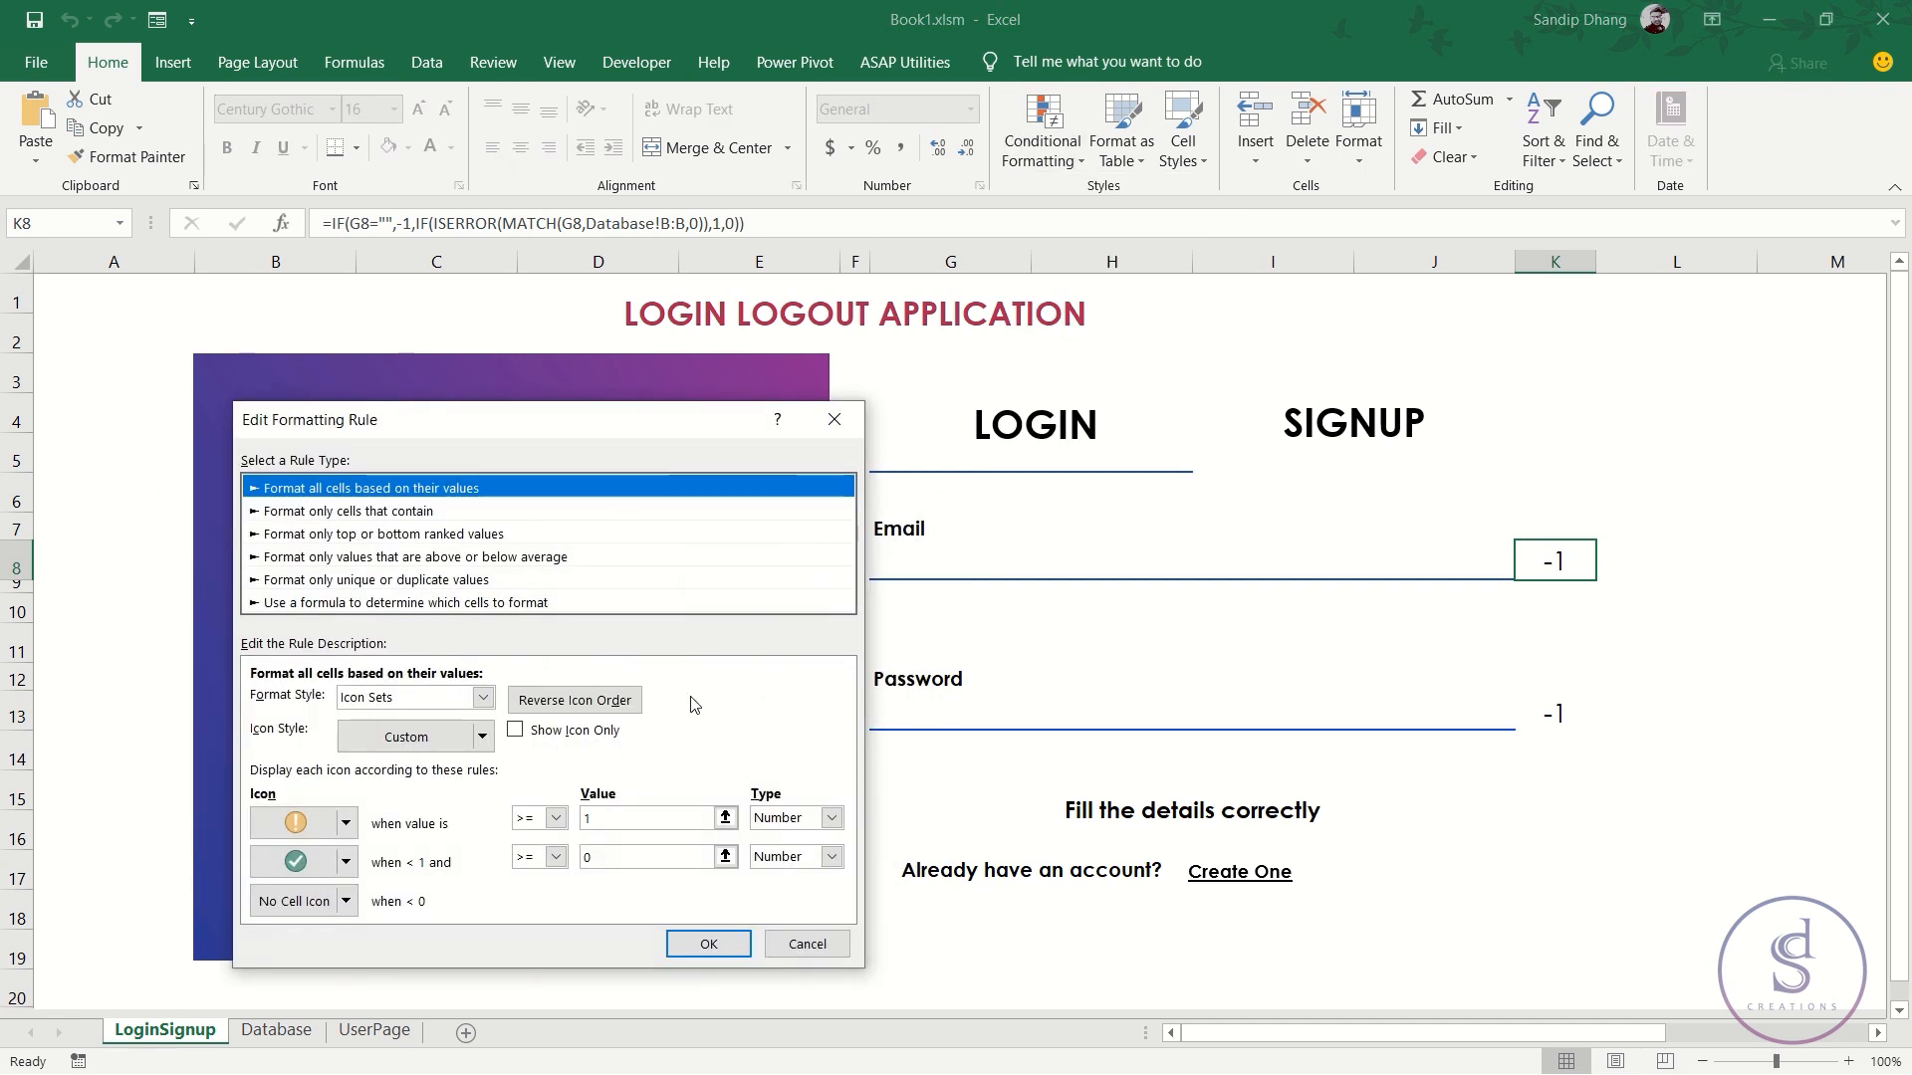
pyautogui.click(515, 730)
pyautogui.click(708, 944)
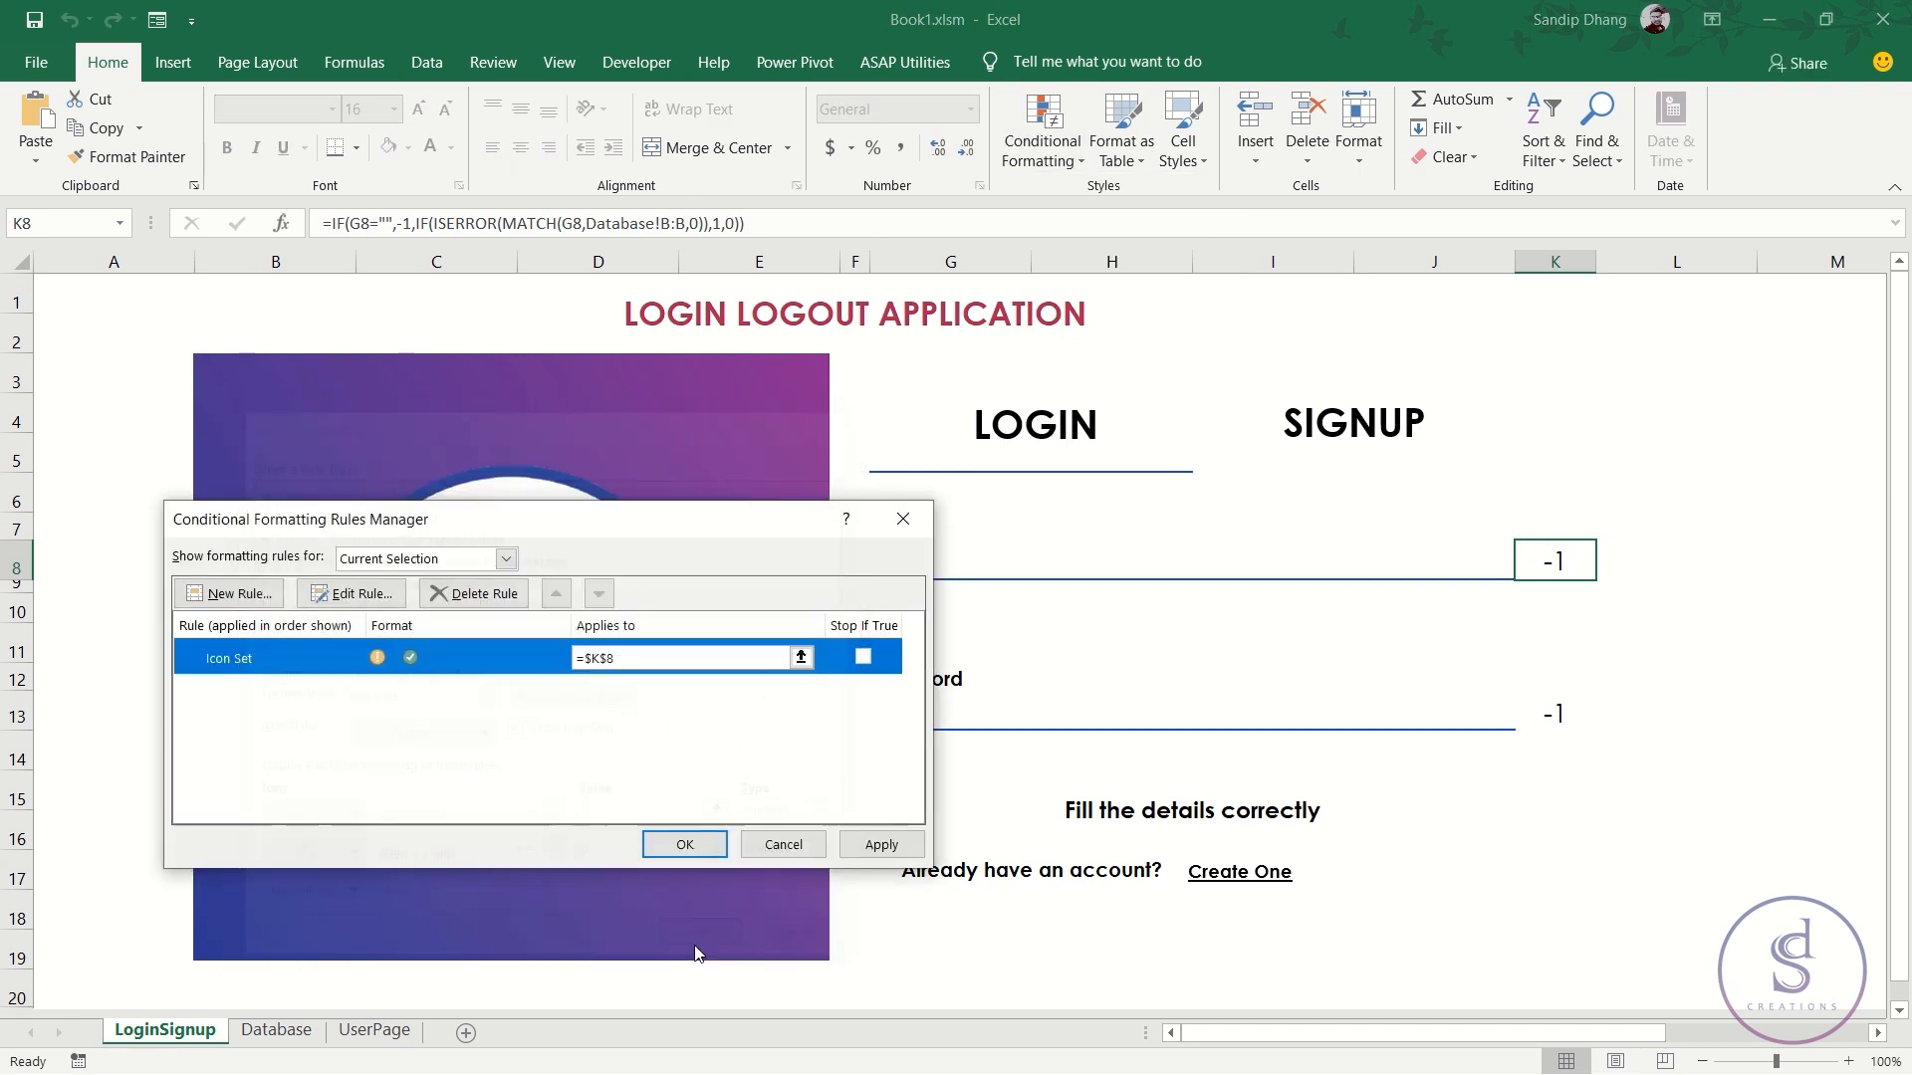
pyautogui.click(684, 844)
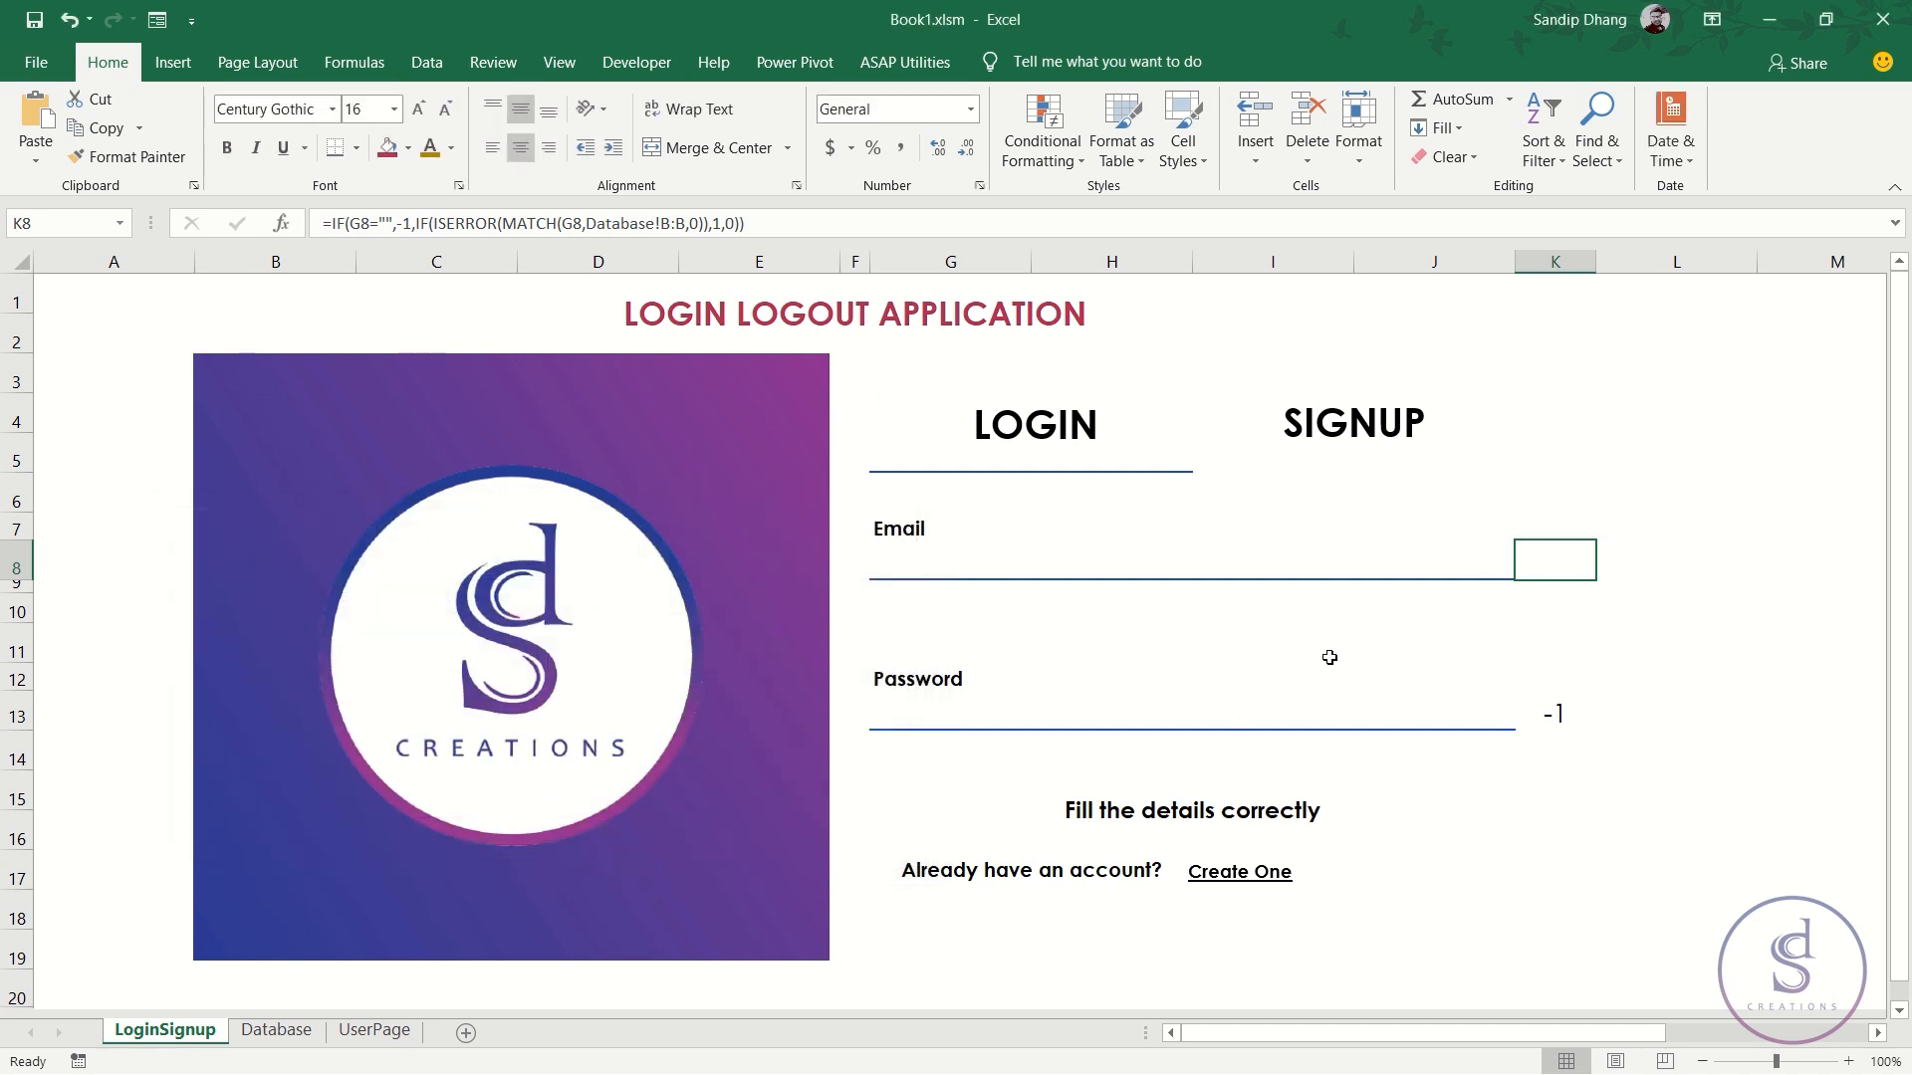
# - Set K13's Icon Set rule to Show Icon Only, hiding its -1
pyautogui.click(1559, 717)
pyautogui.click(1018, 162)
pyautogui.click(1070, 530)
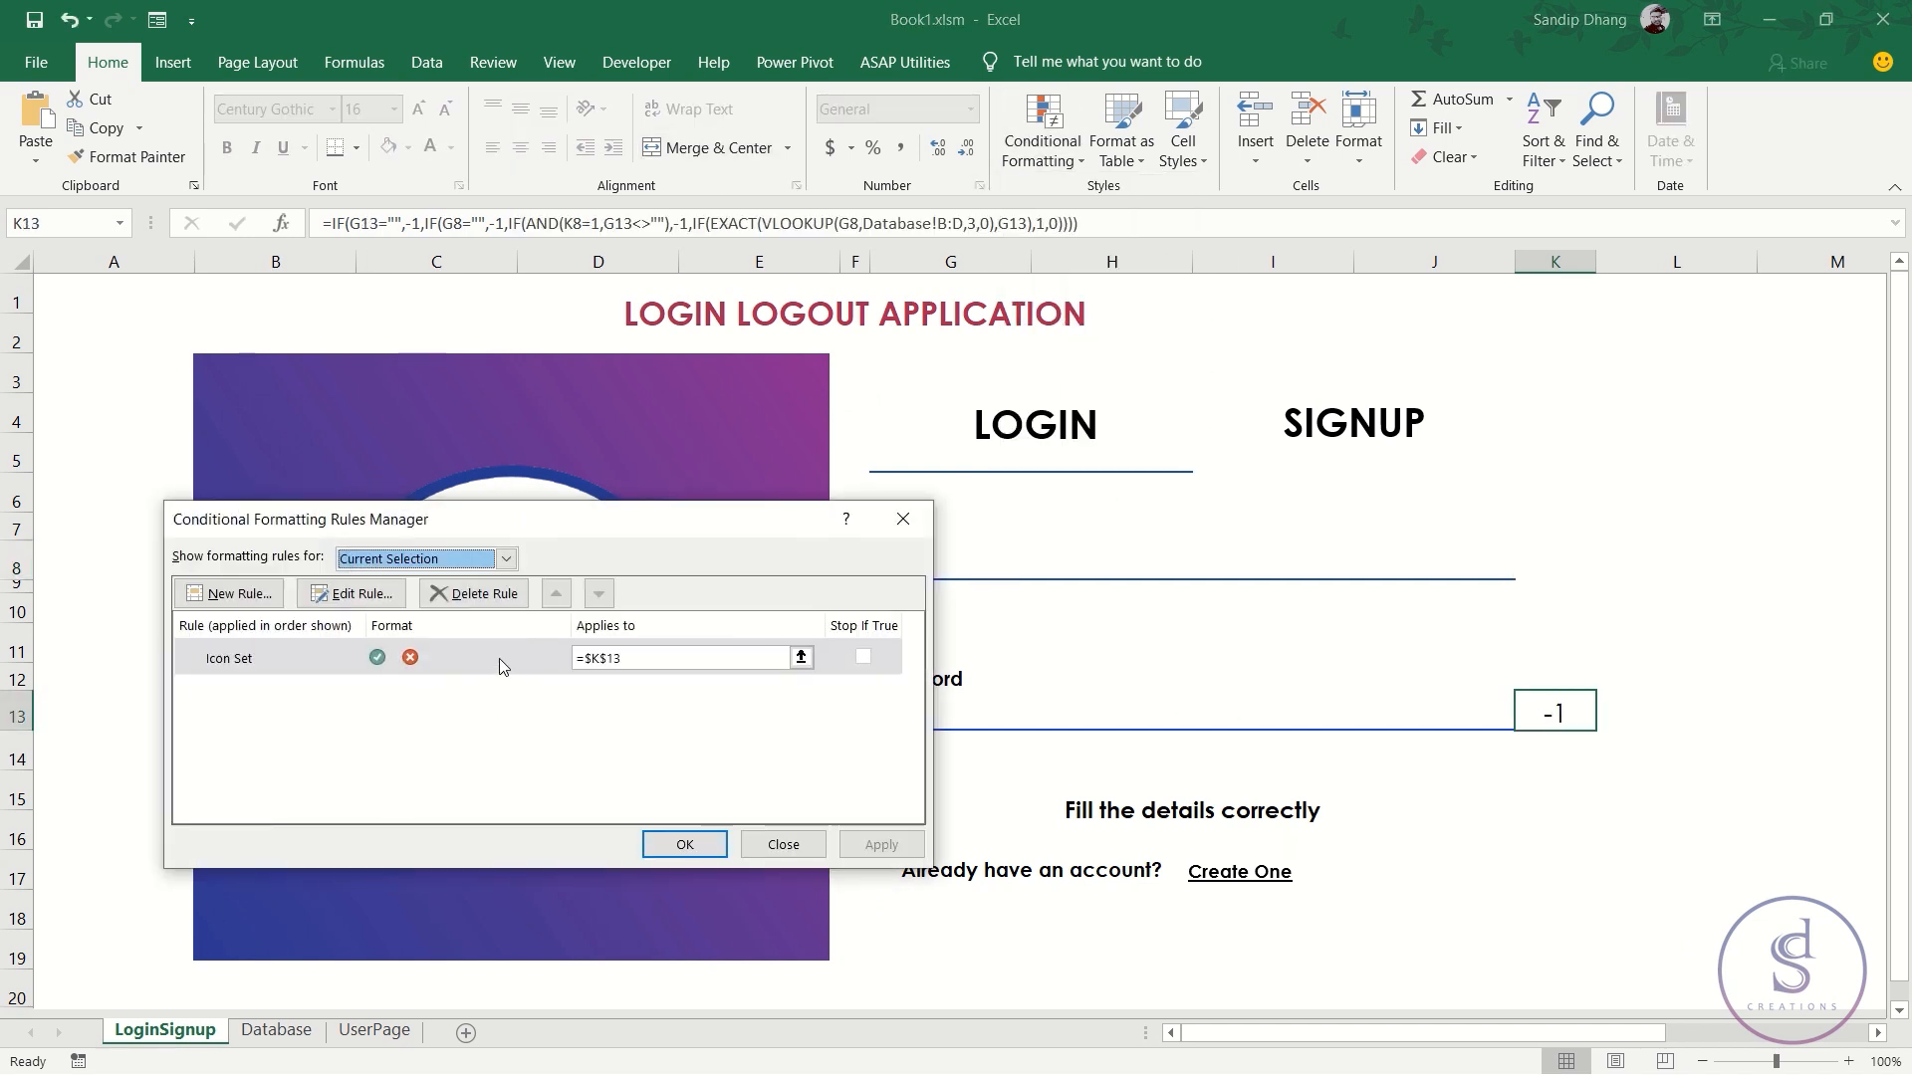
pyautogui.doubleClick(501, 667)
pyautogui.click(548, 732)
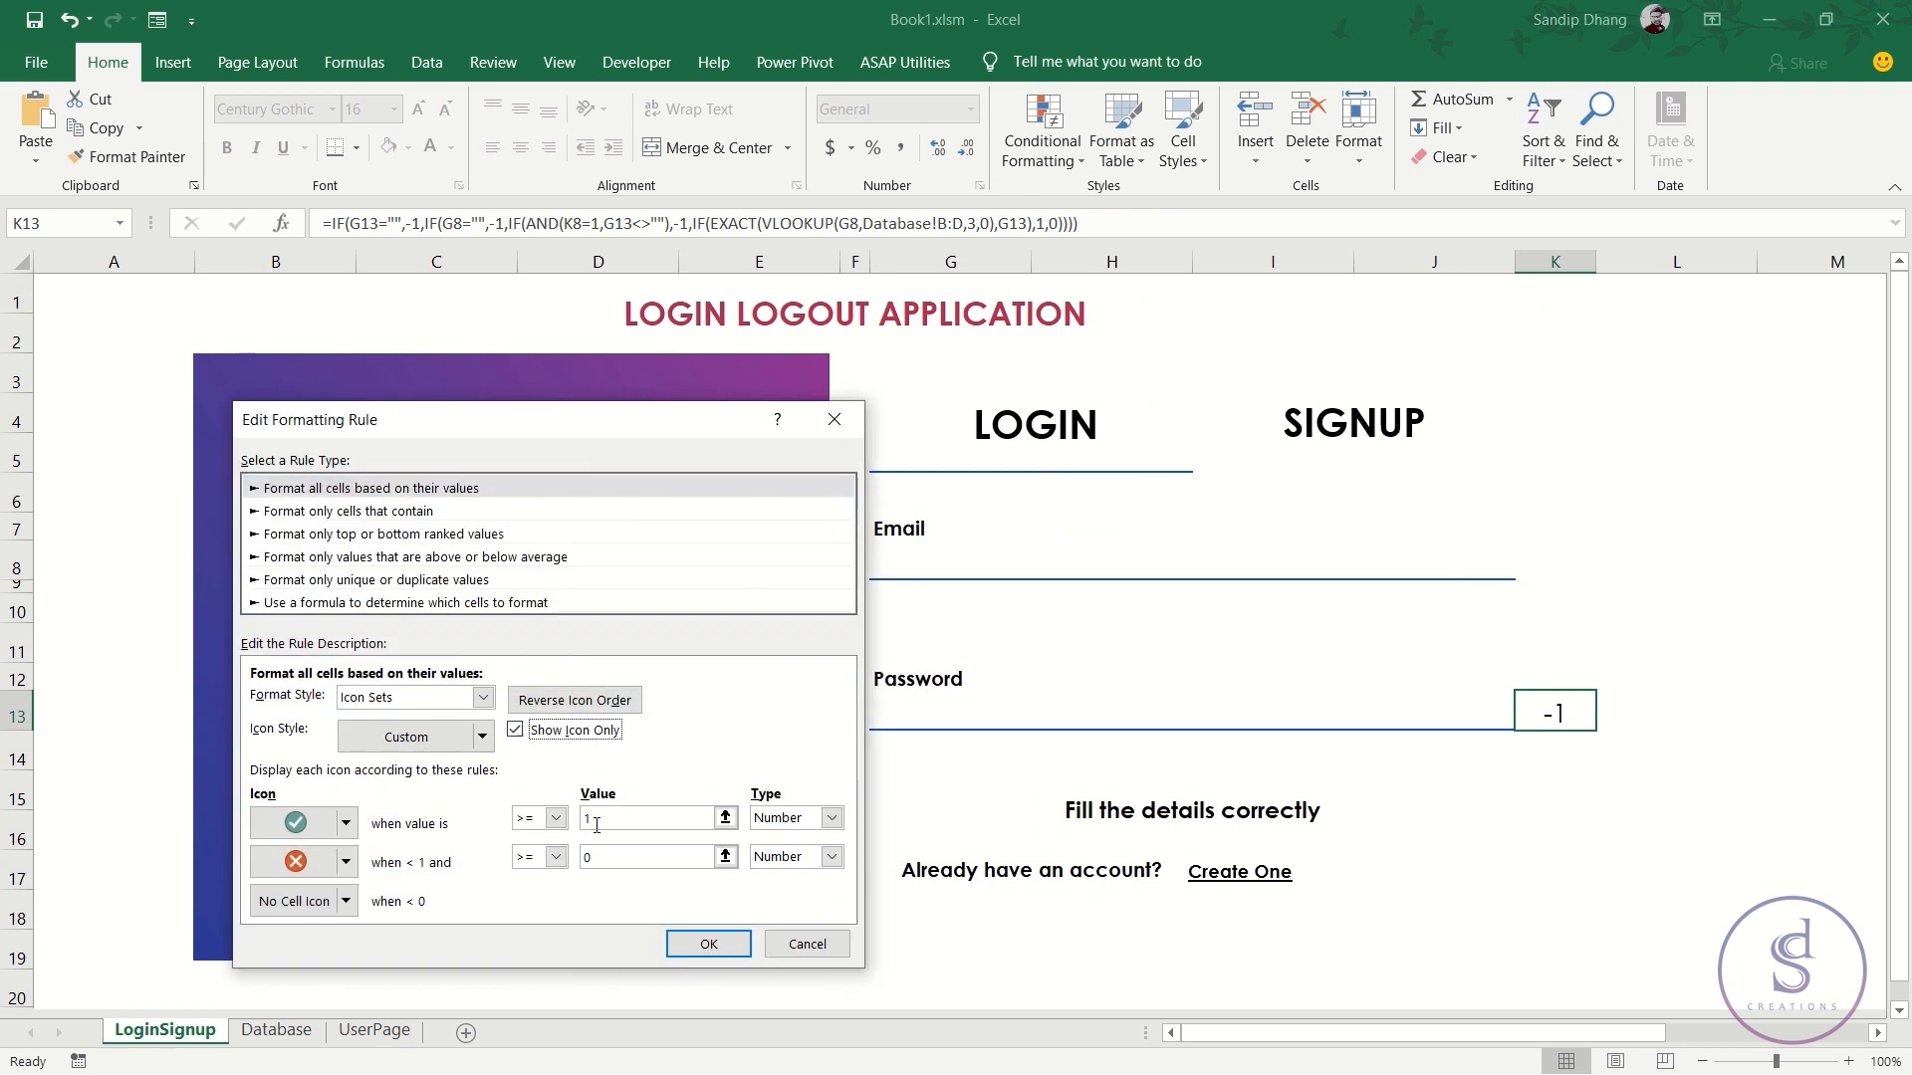
pyautogui.click(708, 944)
pyautogui.click(677, 842)
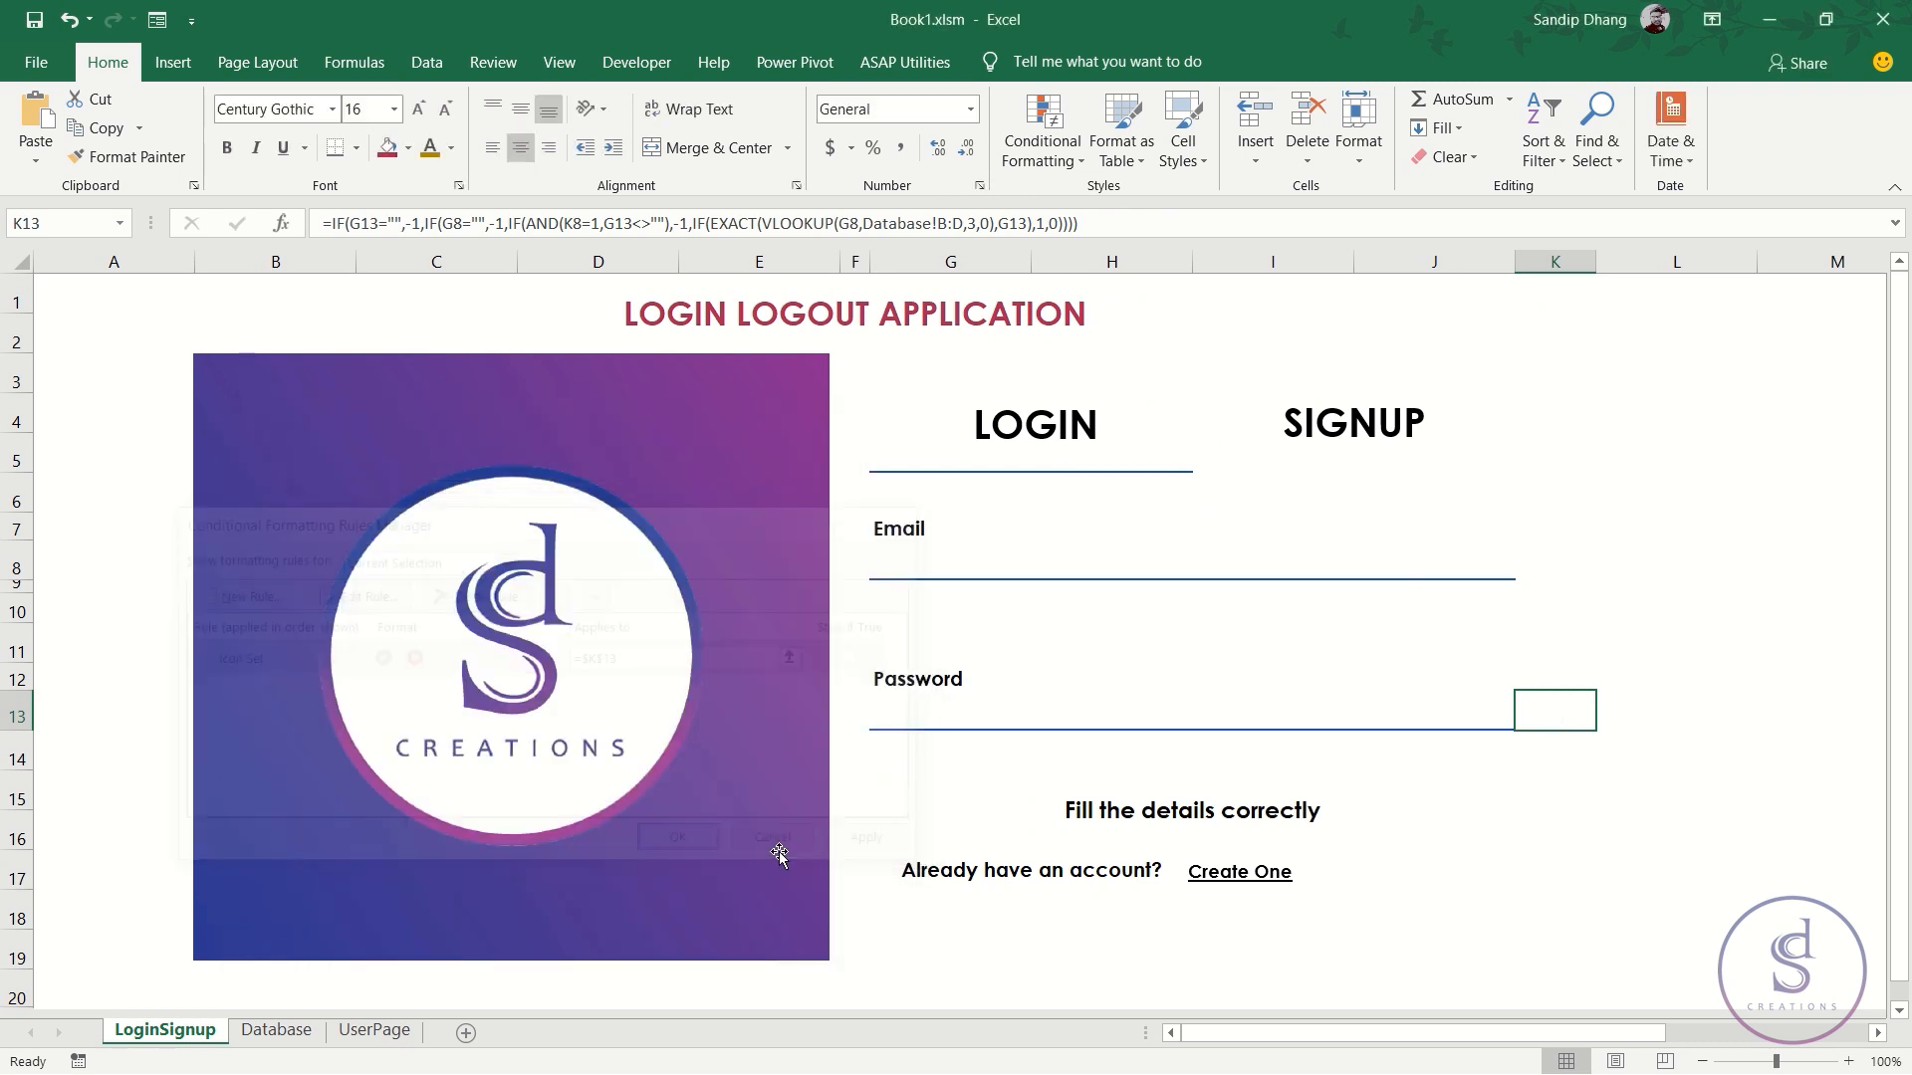
# - Return to the signup form and give Password cell G31 the custom asterisk-masking number format
pyautogui.click(1320, 428)
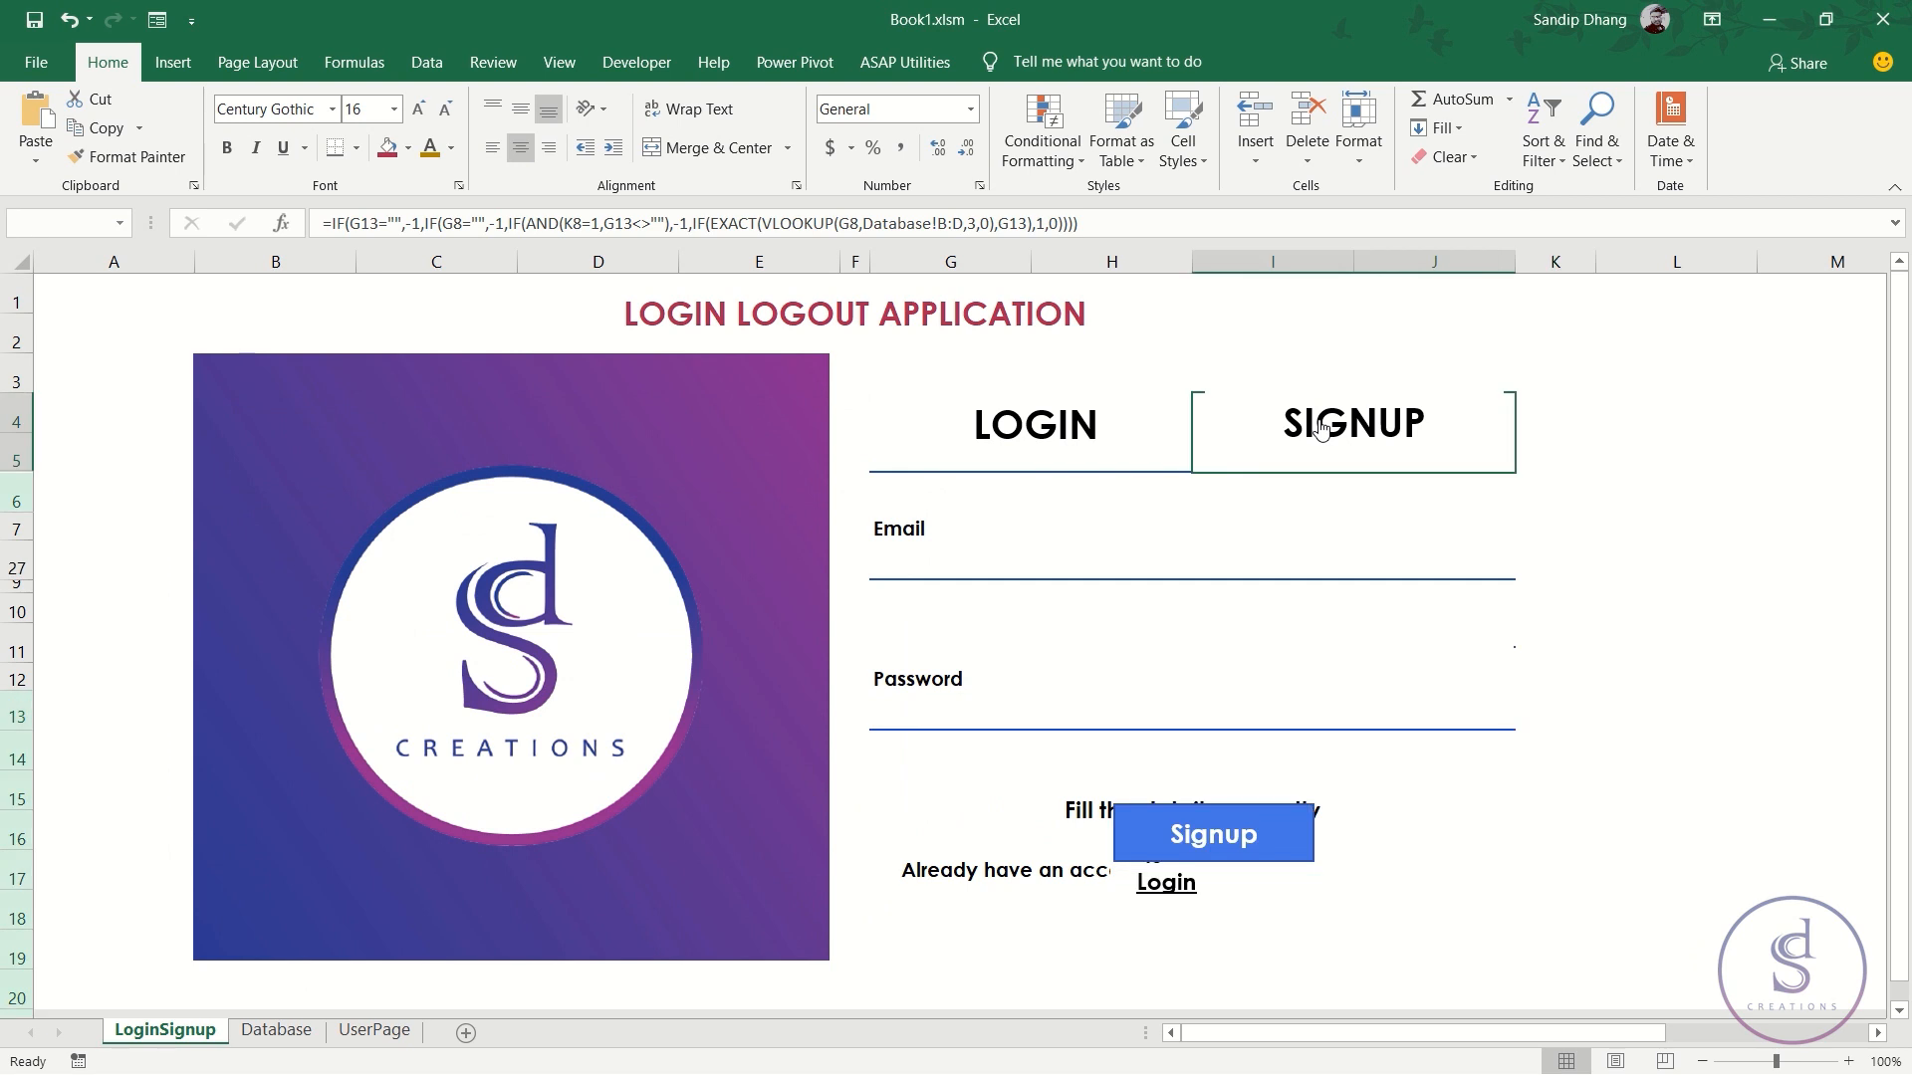
pyautogui.click(974, 702)
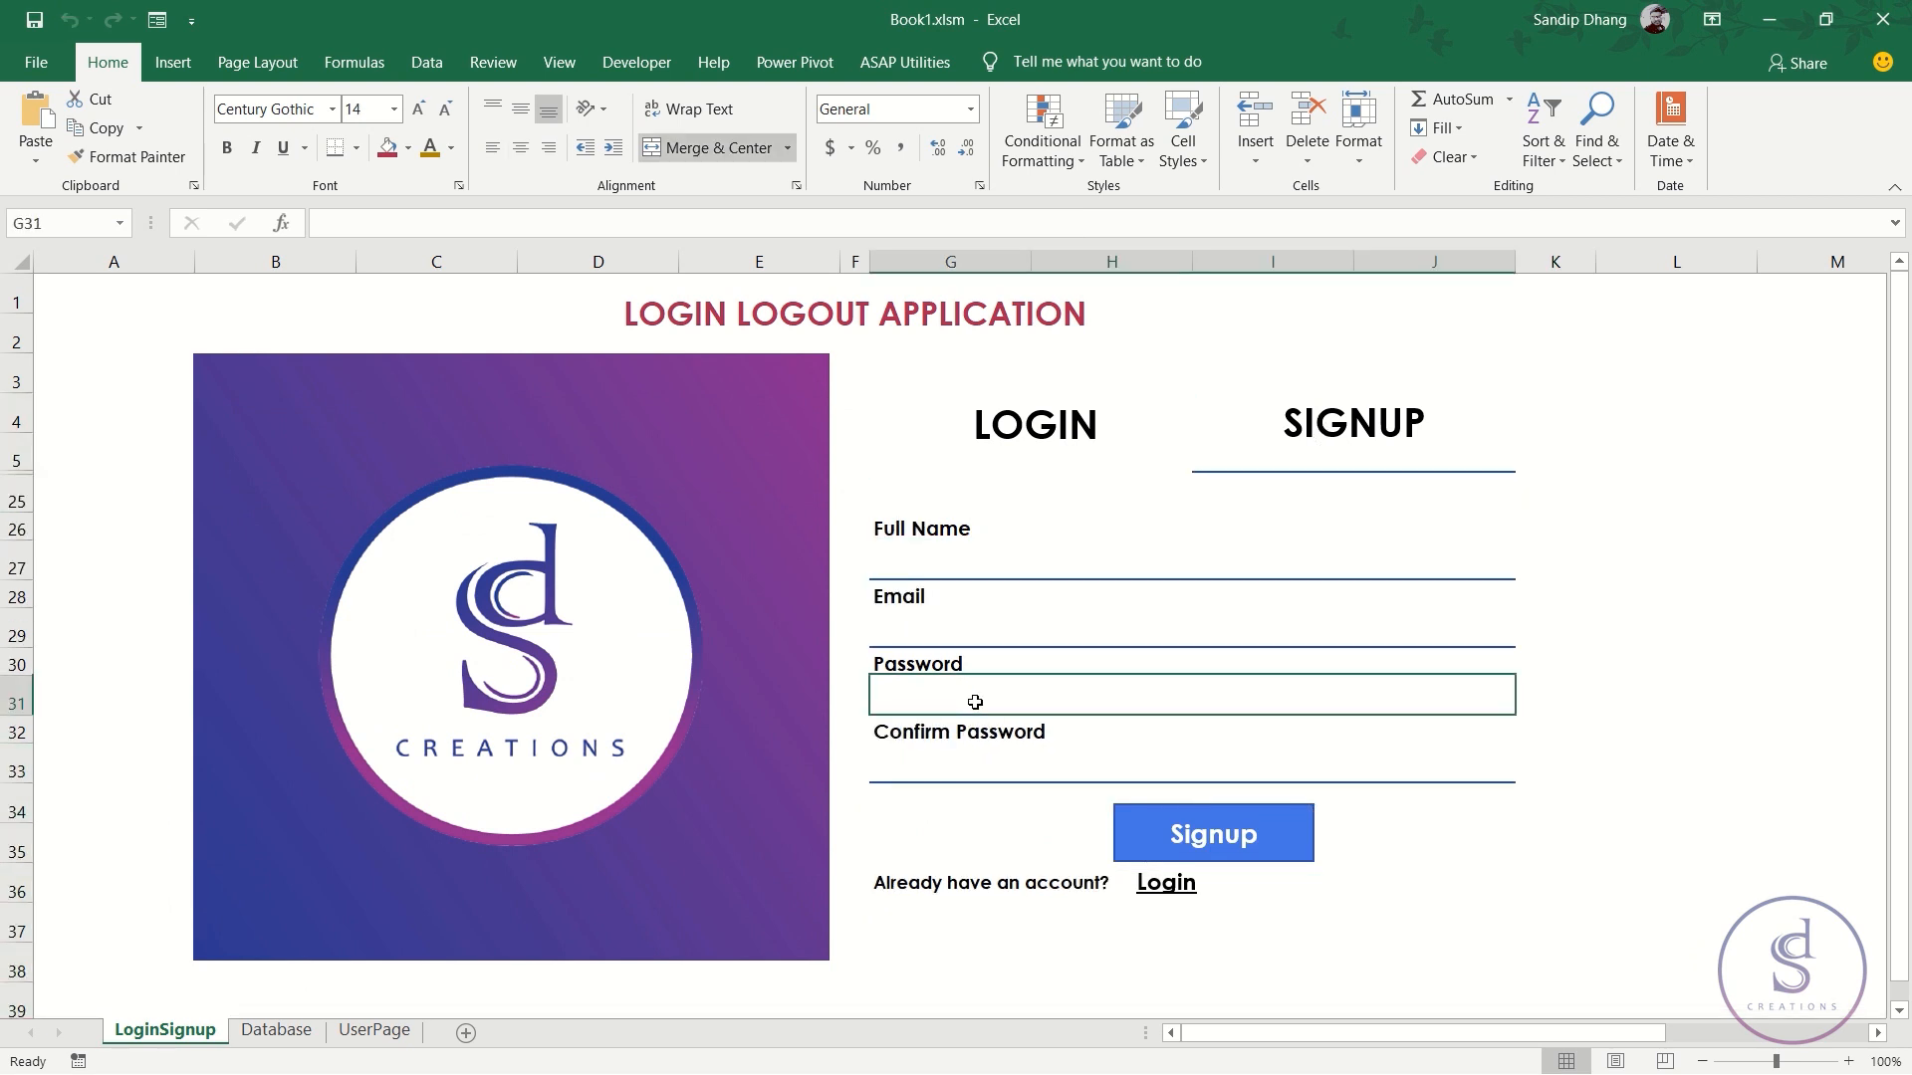
pyautogui.hotkey('ctrl', '1')
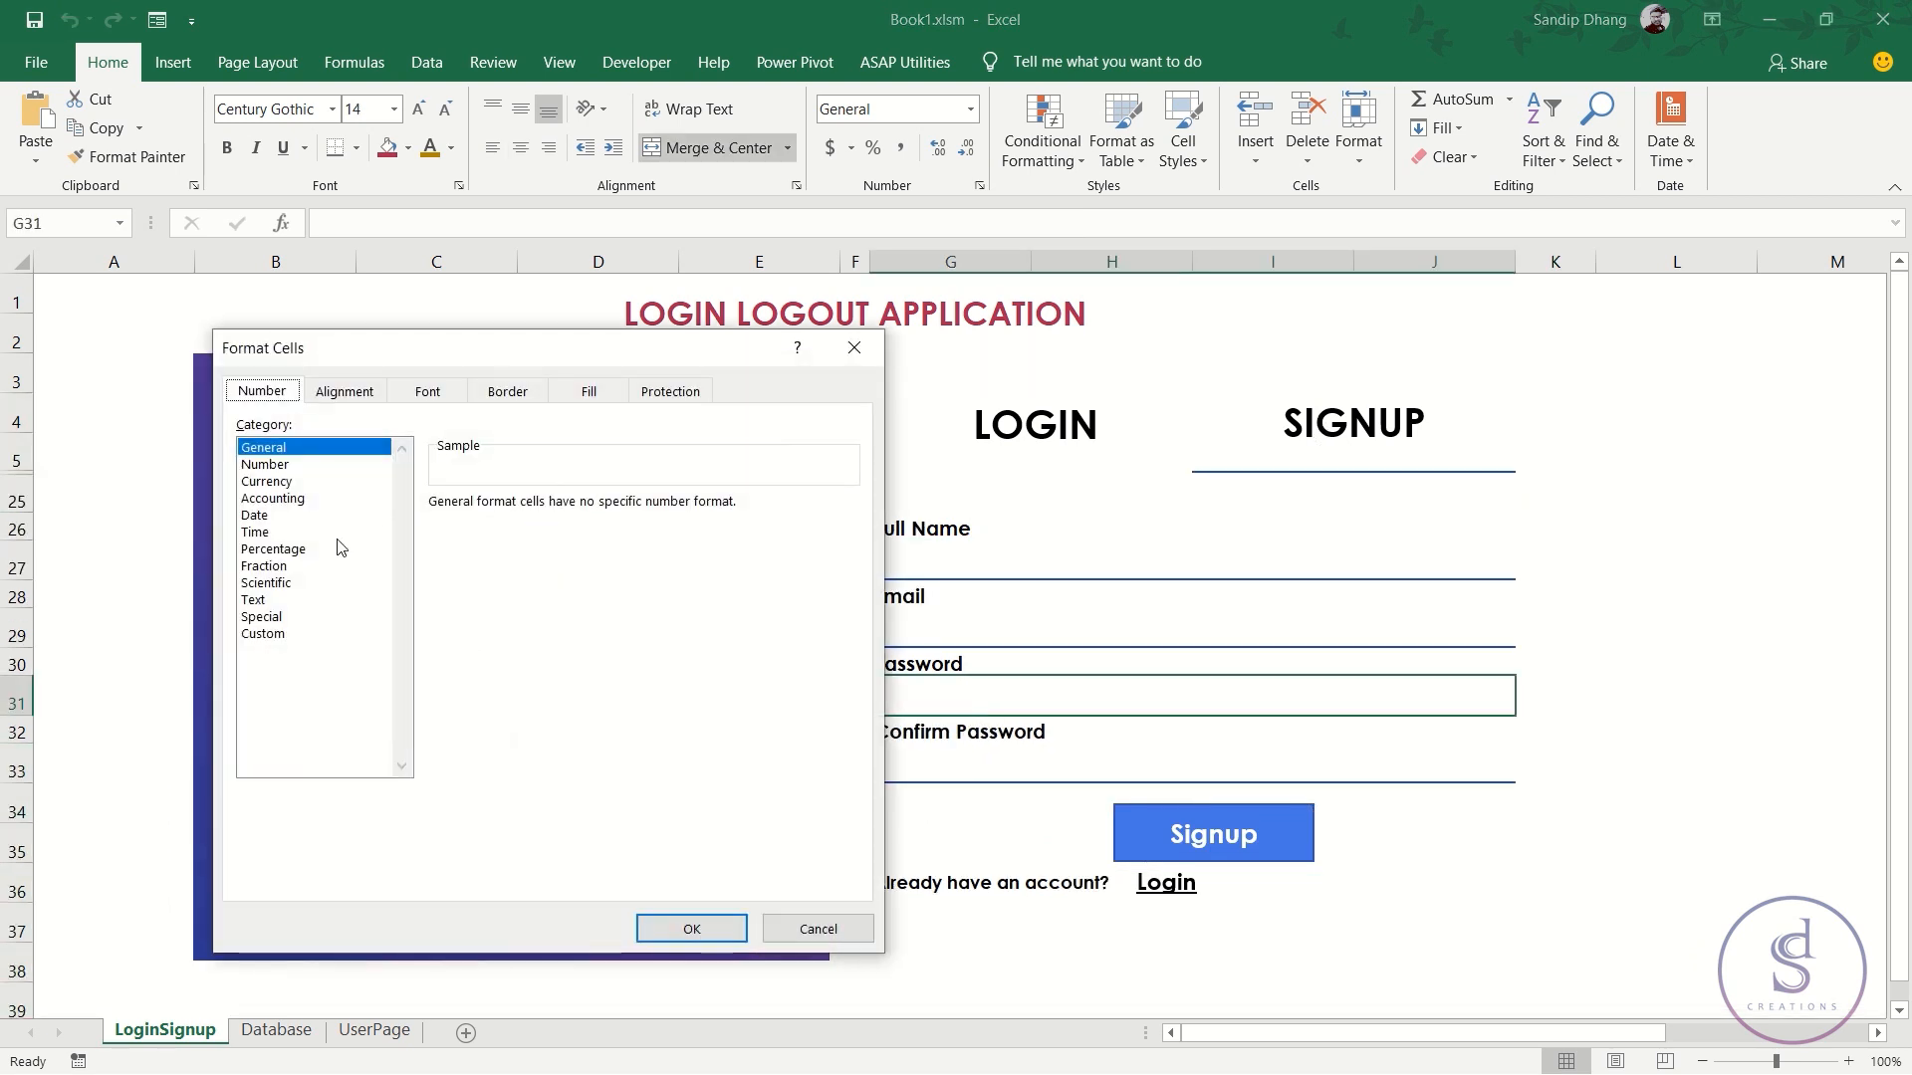
pyautogui.click(265, 636)
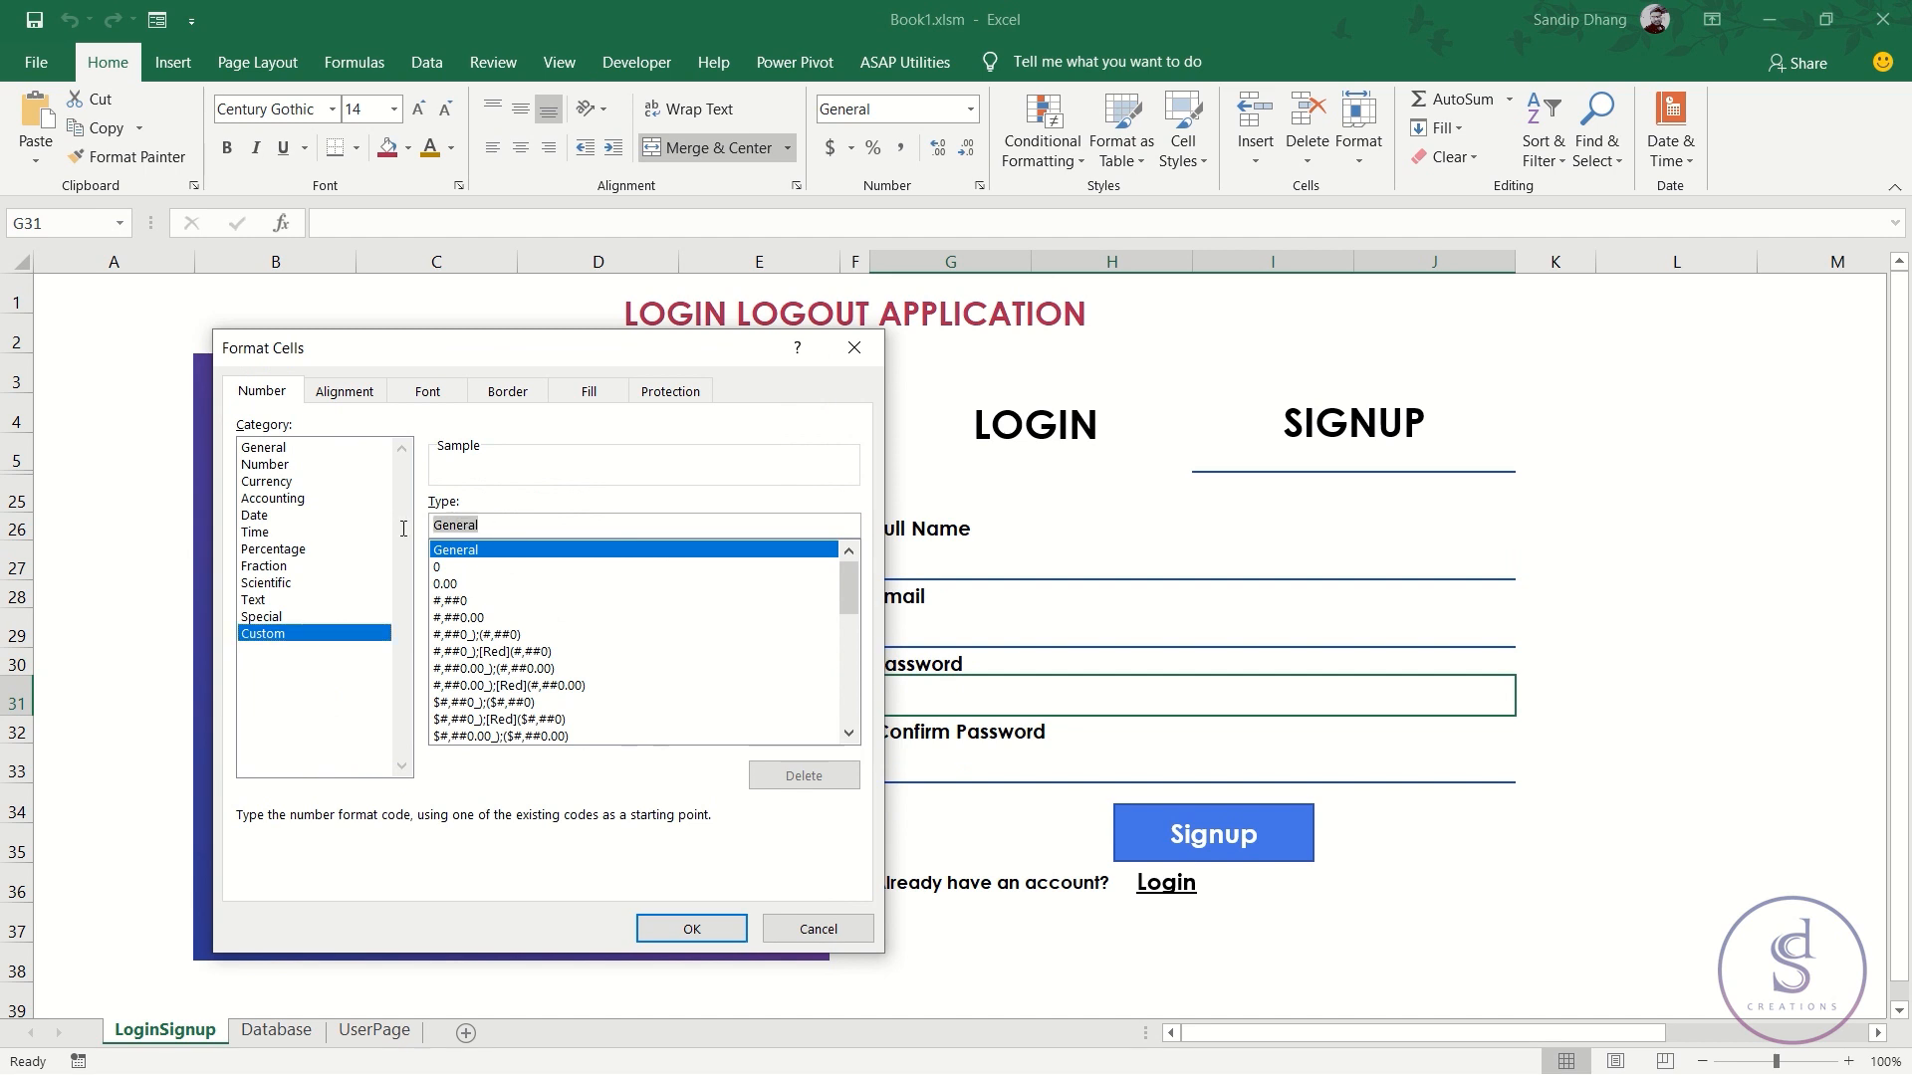
pyautogui.write('"*********";"*********";"*********";"*********"')
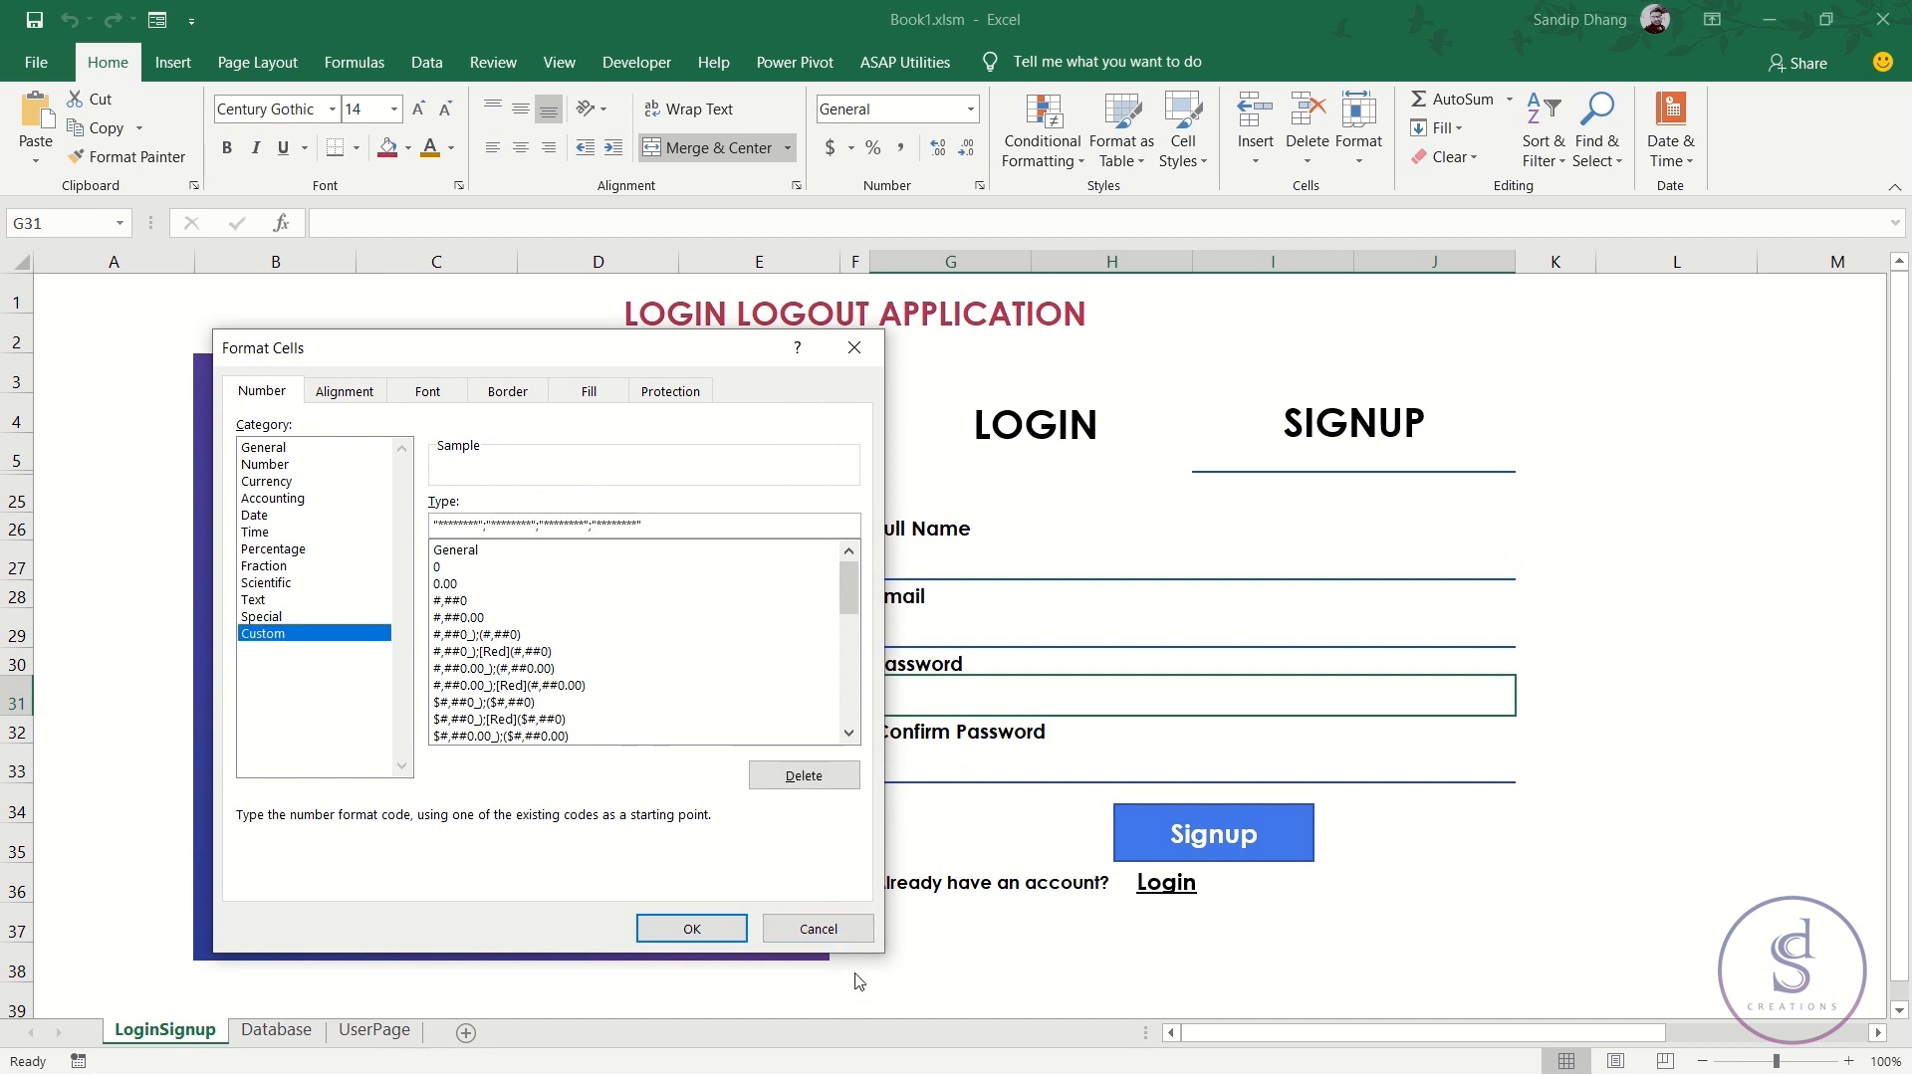
pyautogui.click(719, 934)
# - Replace General with the asterisk-masking custom format on Confirm Password cell G33
pyautogui.click(927, 757)
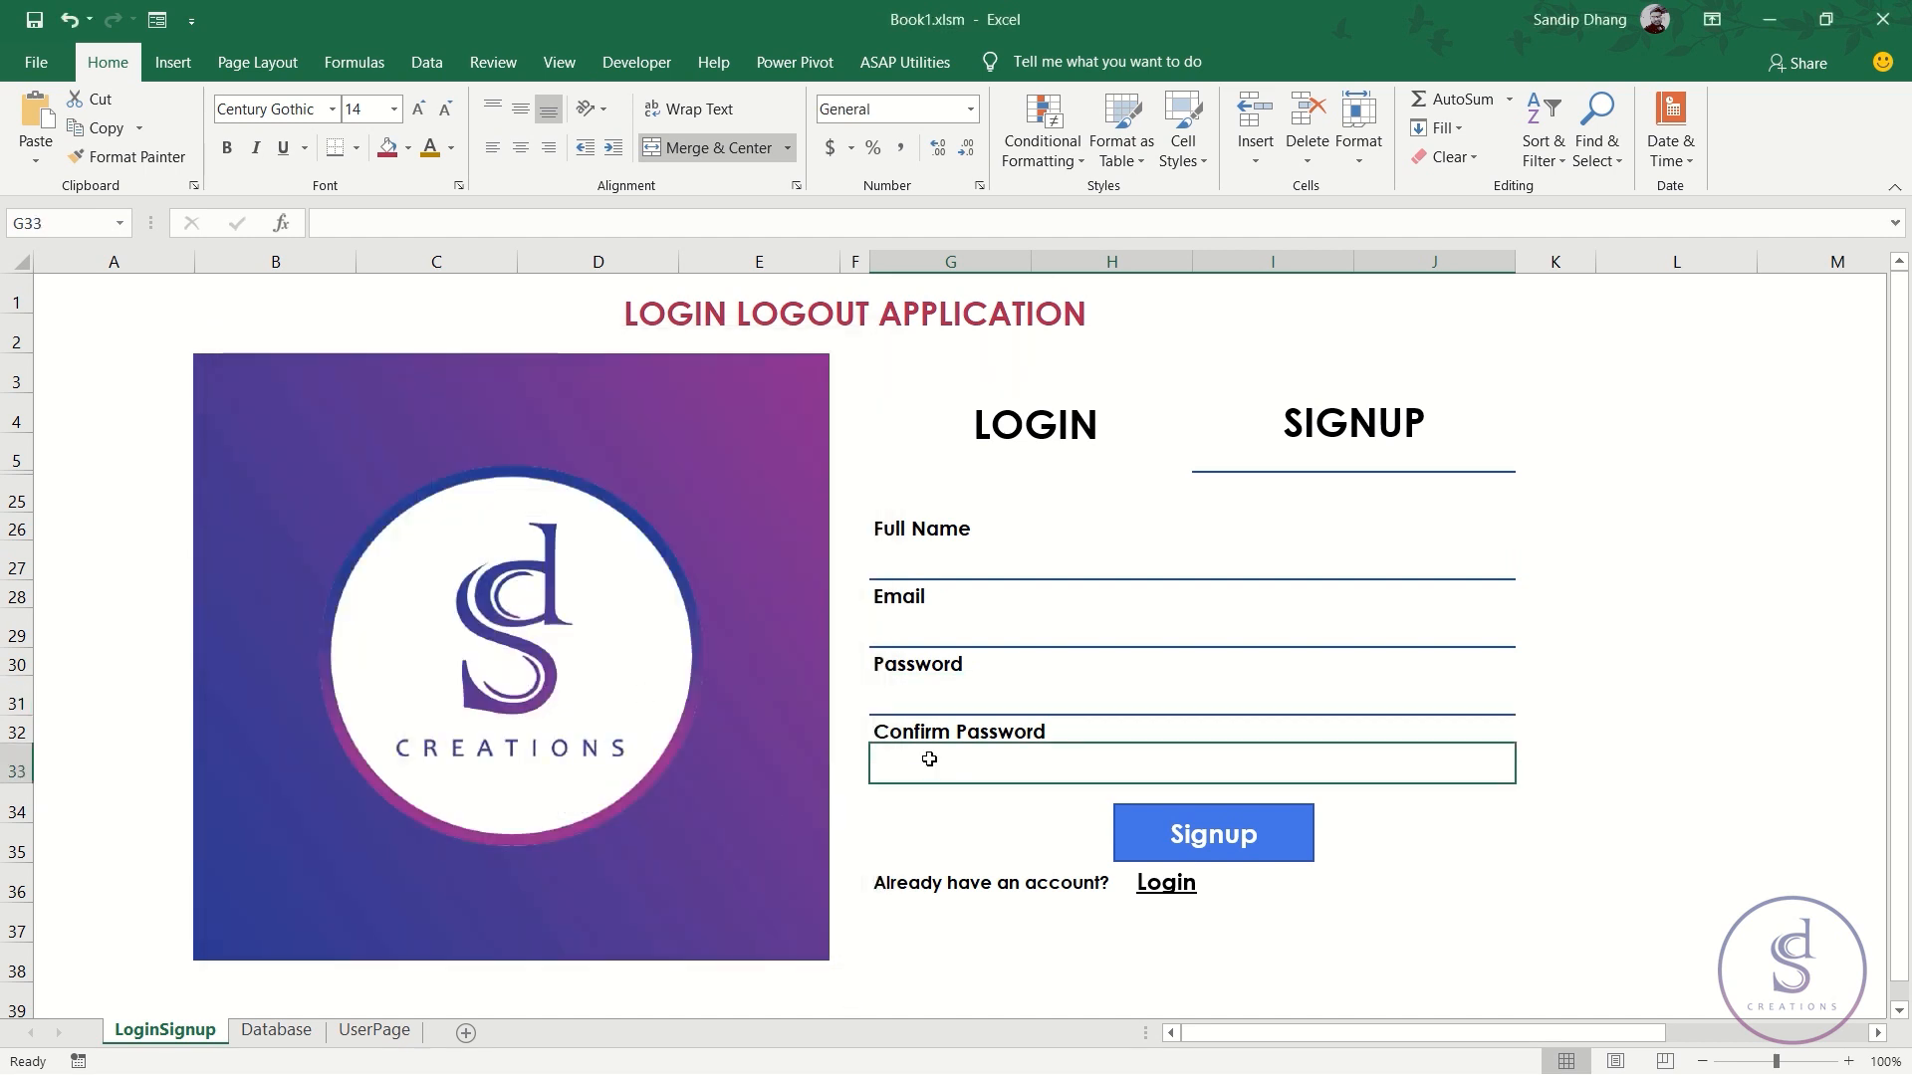
pyautogui.hotkey('ctrl', '1')
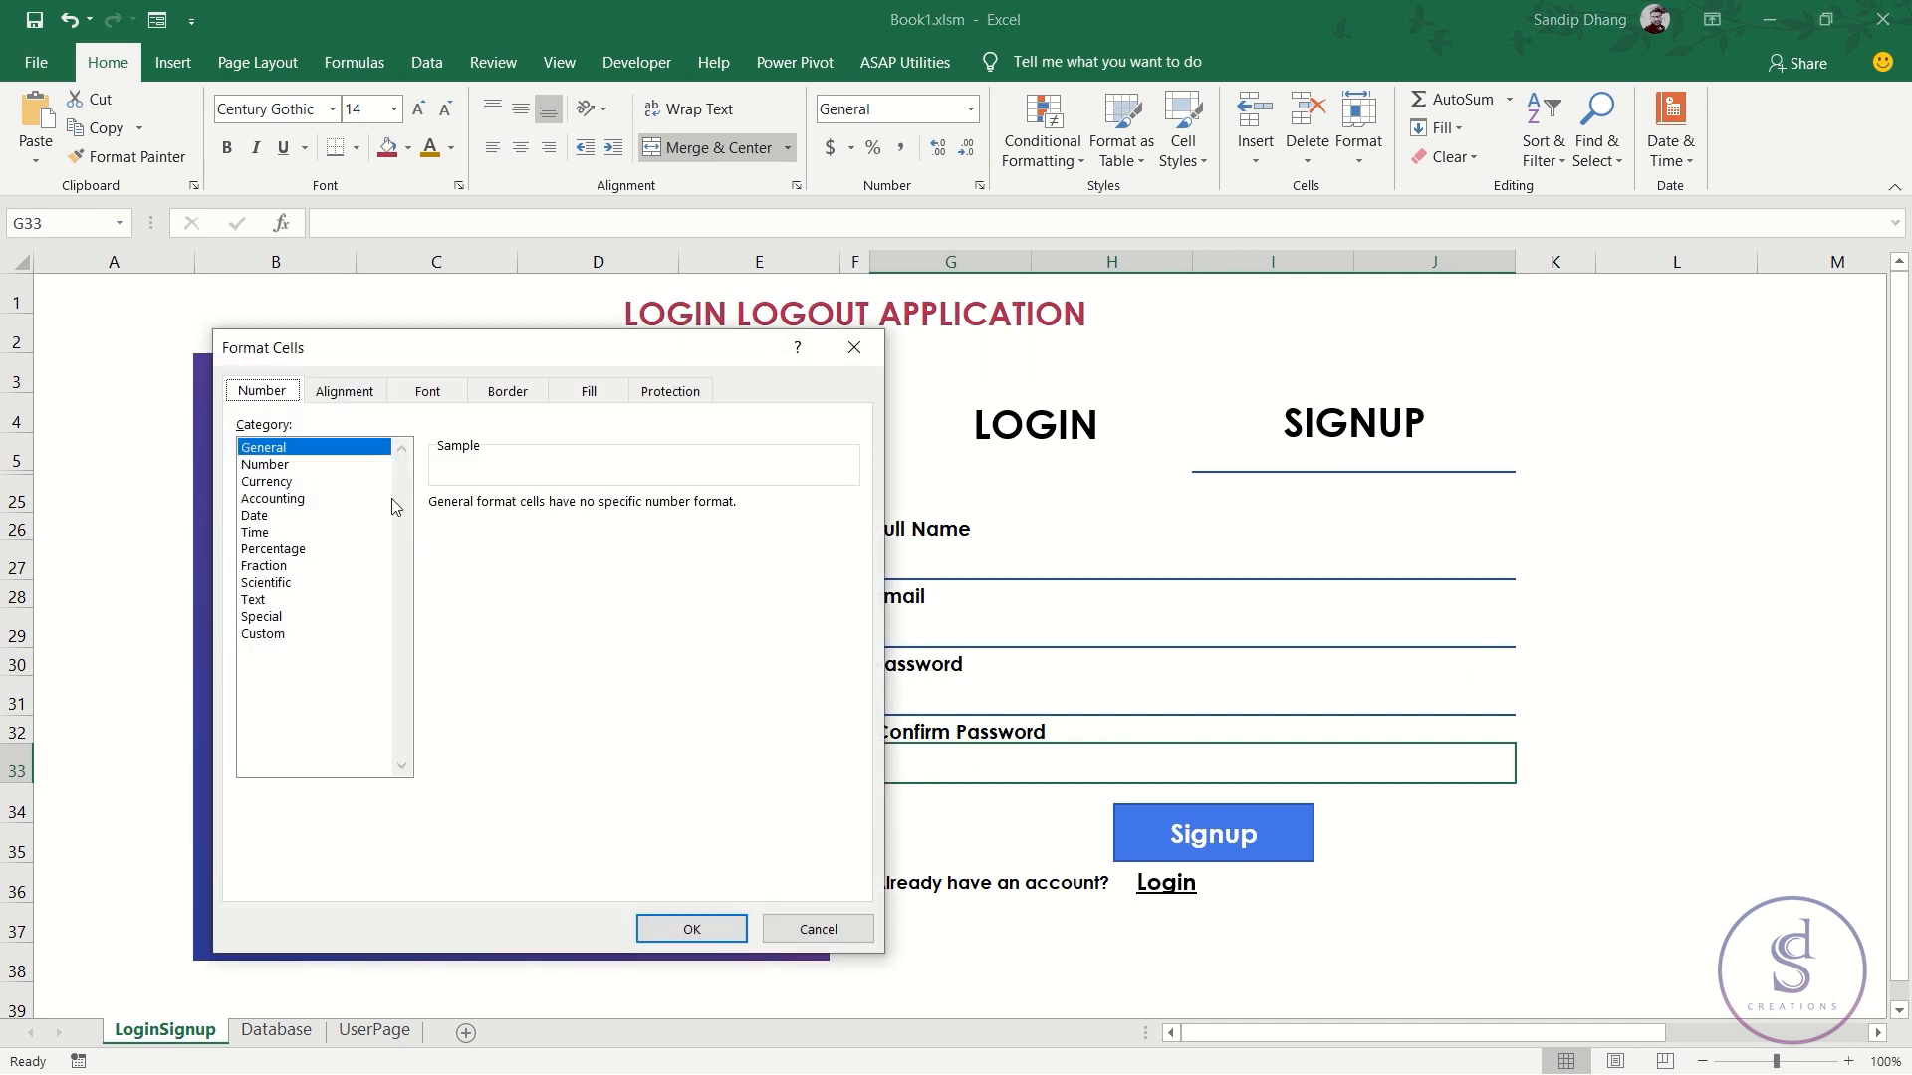
pyautogui.click(291, 634)
pyautogui.moveTo(503, 524); pyautogui.dragTo(357, 529)
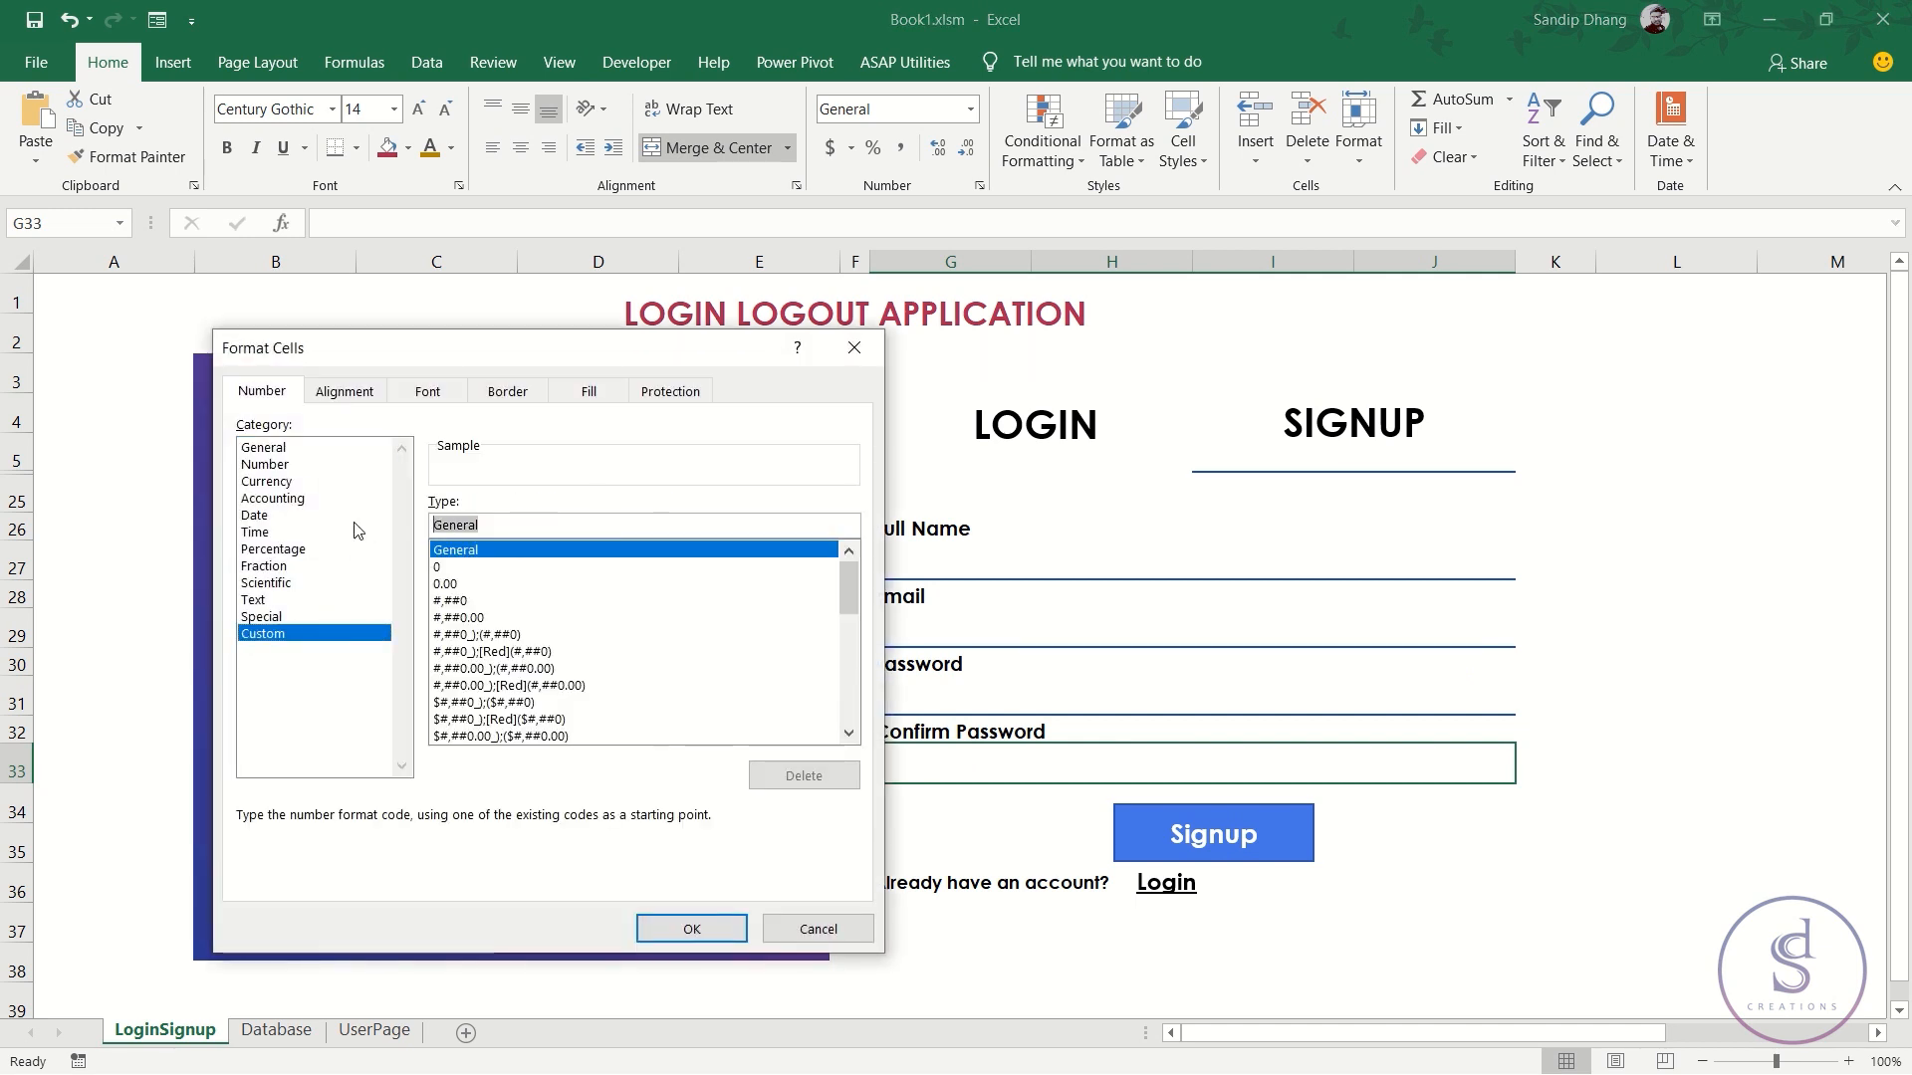
pyautogui.write('"**********";"**********";"**********";"**********"')
pyautogui.click(725, 931)
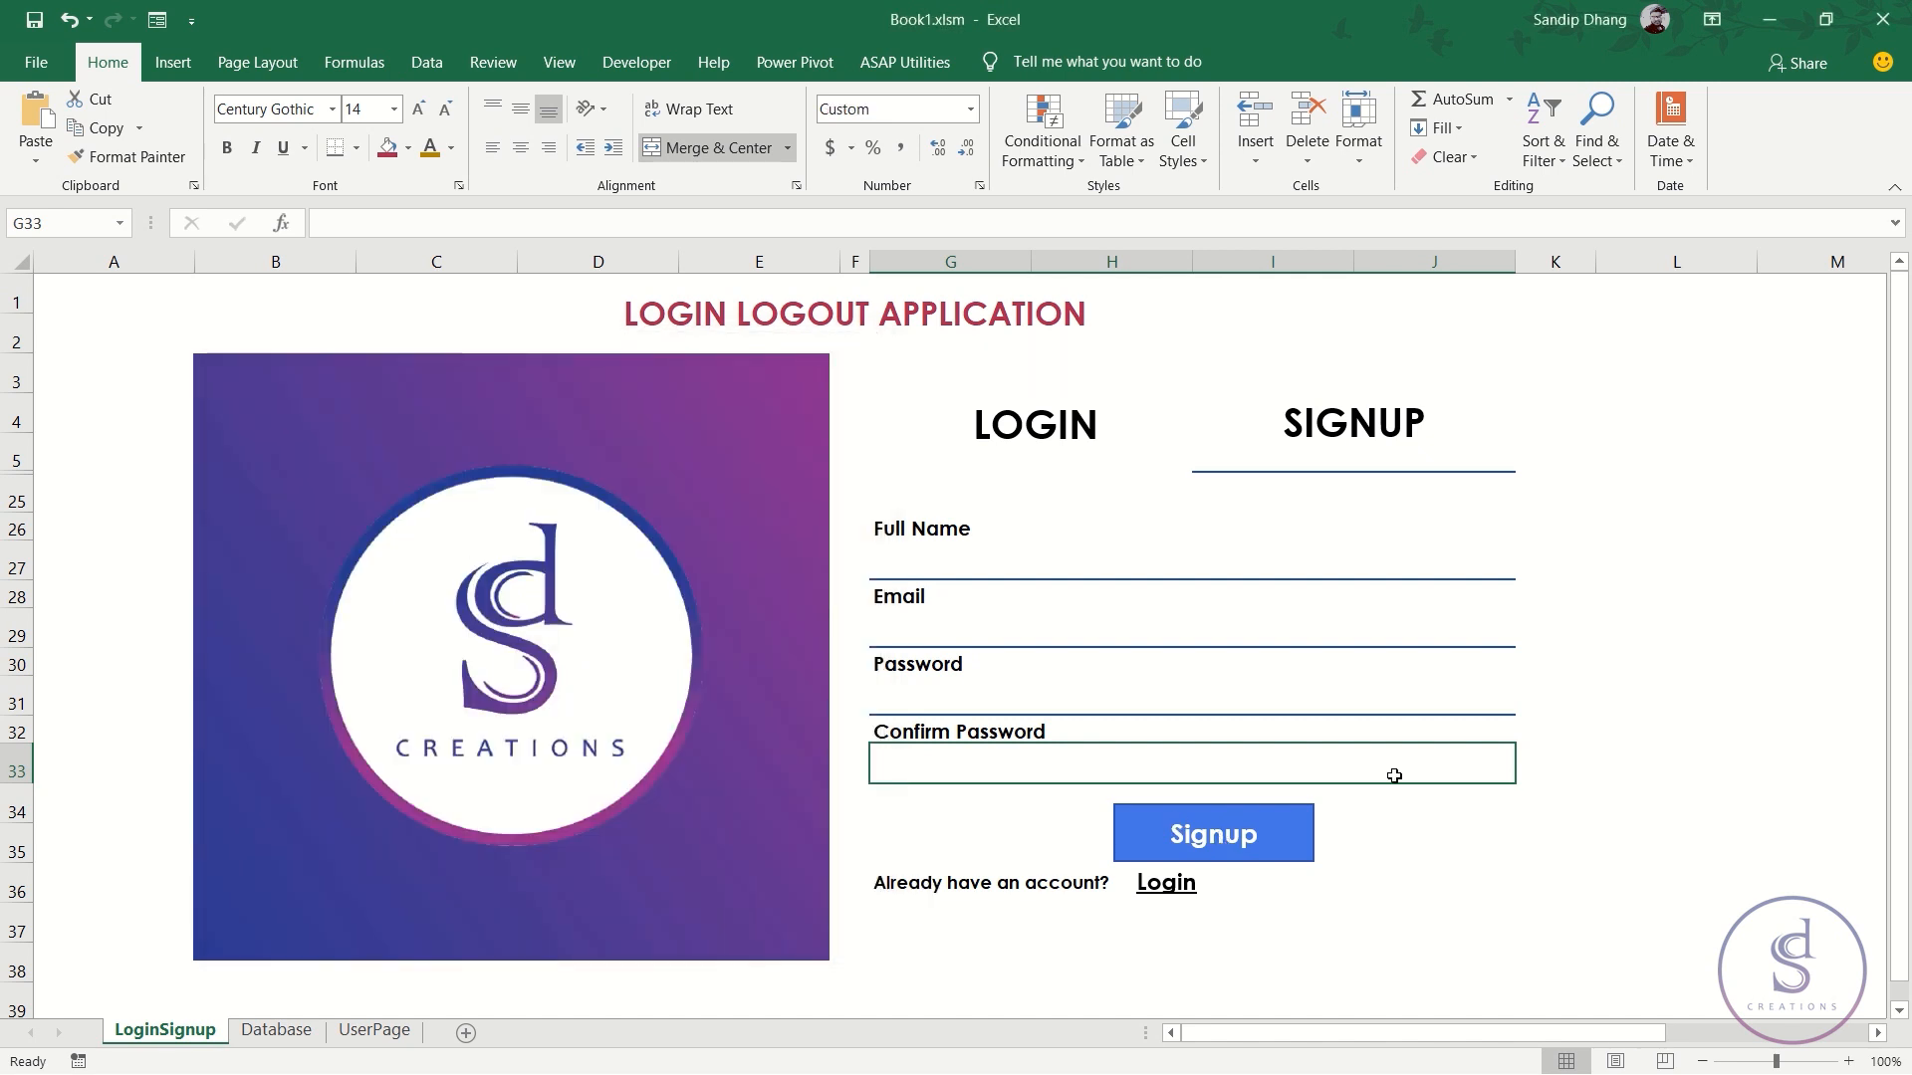
pyautogui.click(1546, 769)
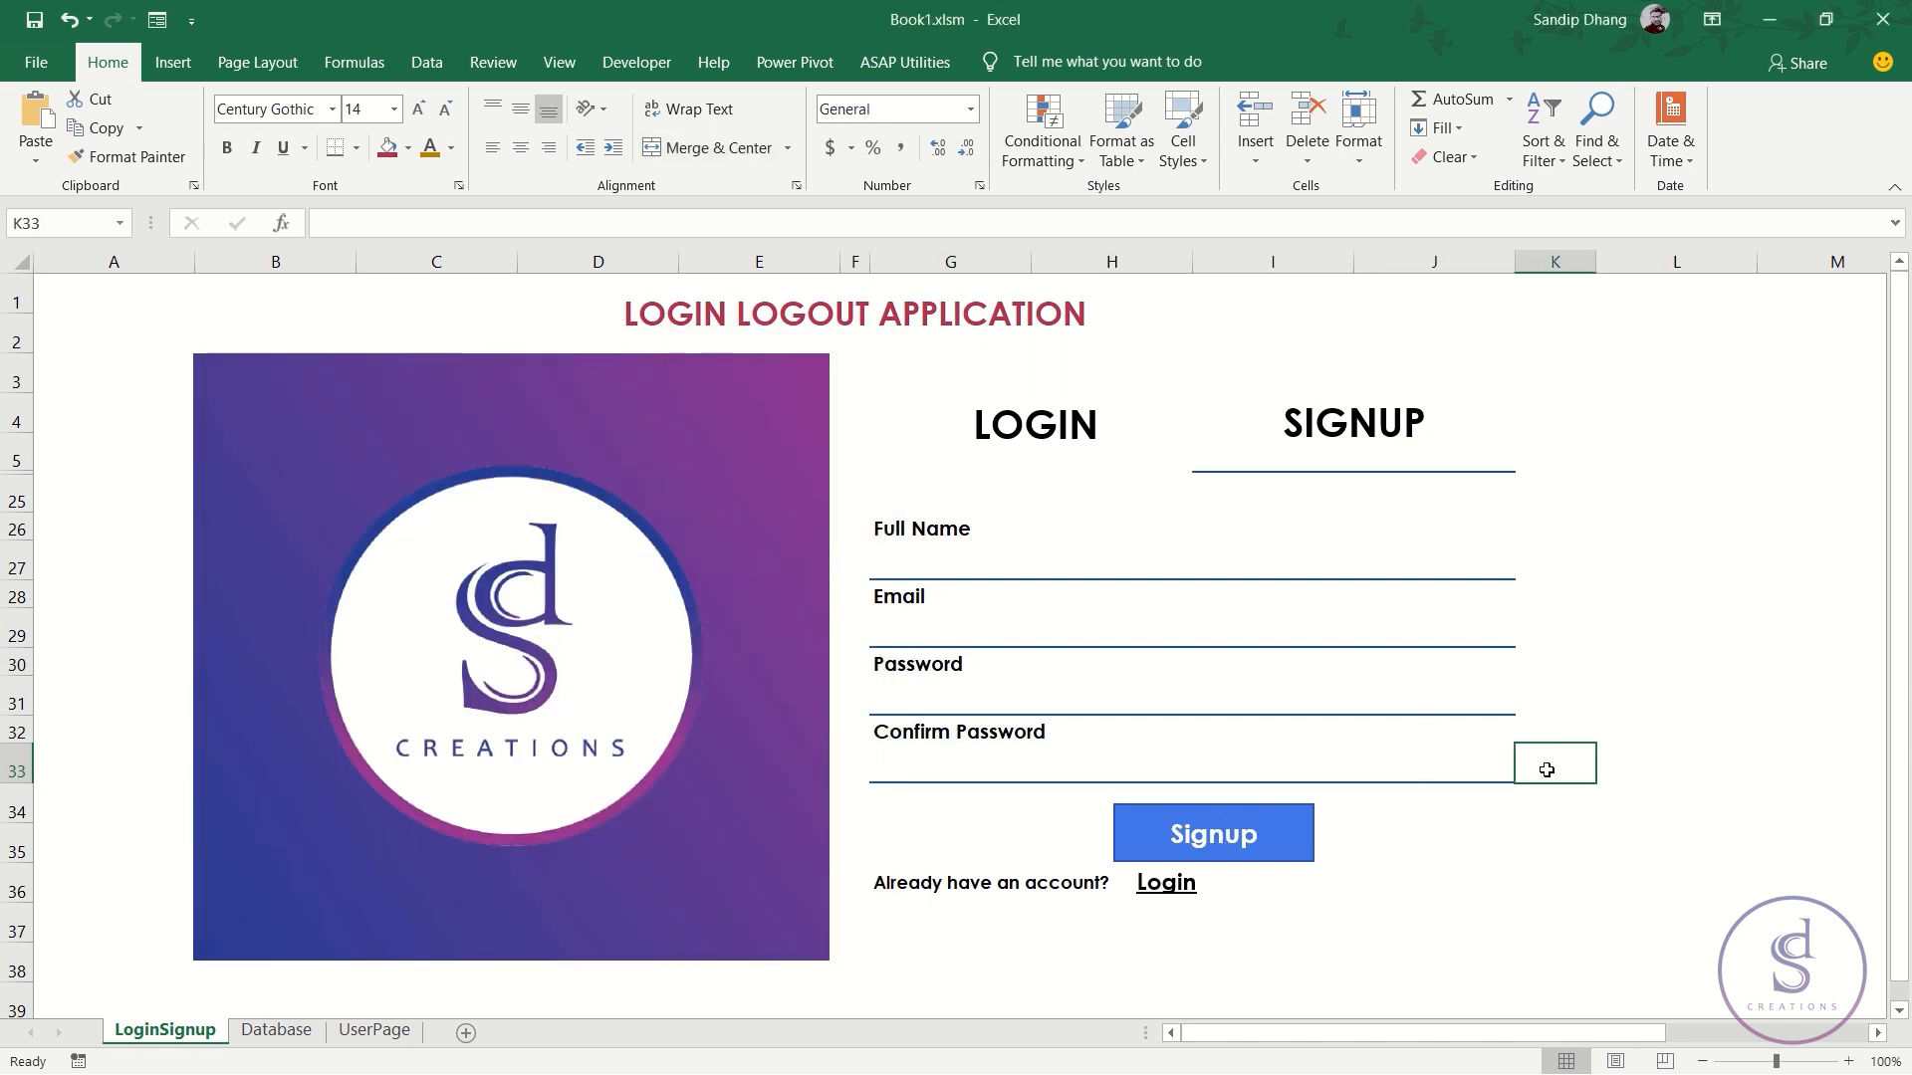
# - Enter =IF(EXACT(G31,G33),1,0) in K33 to compare the two passwords
pyautogui.click(1169, 696)
pyautogui.click(1178, 760)
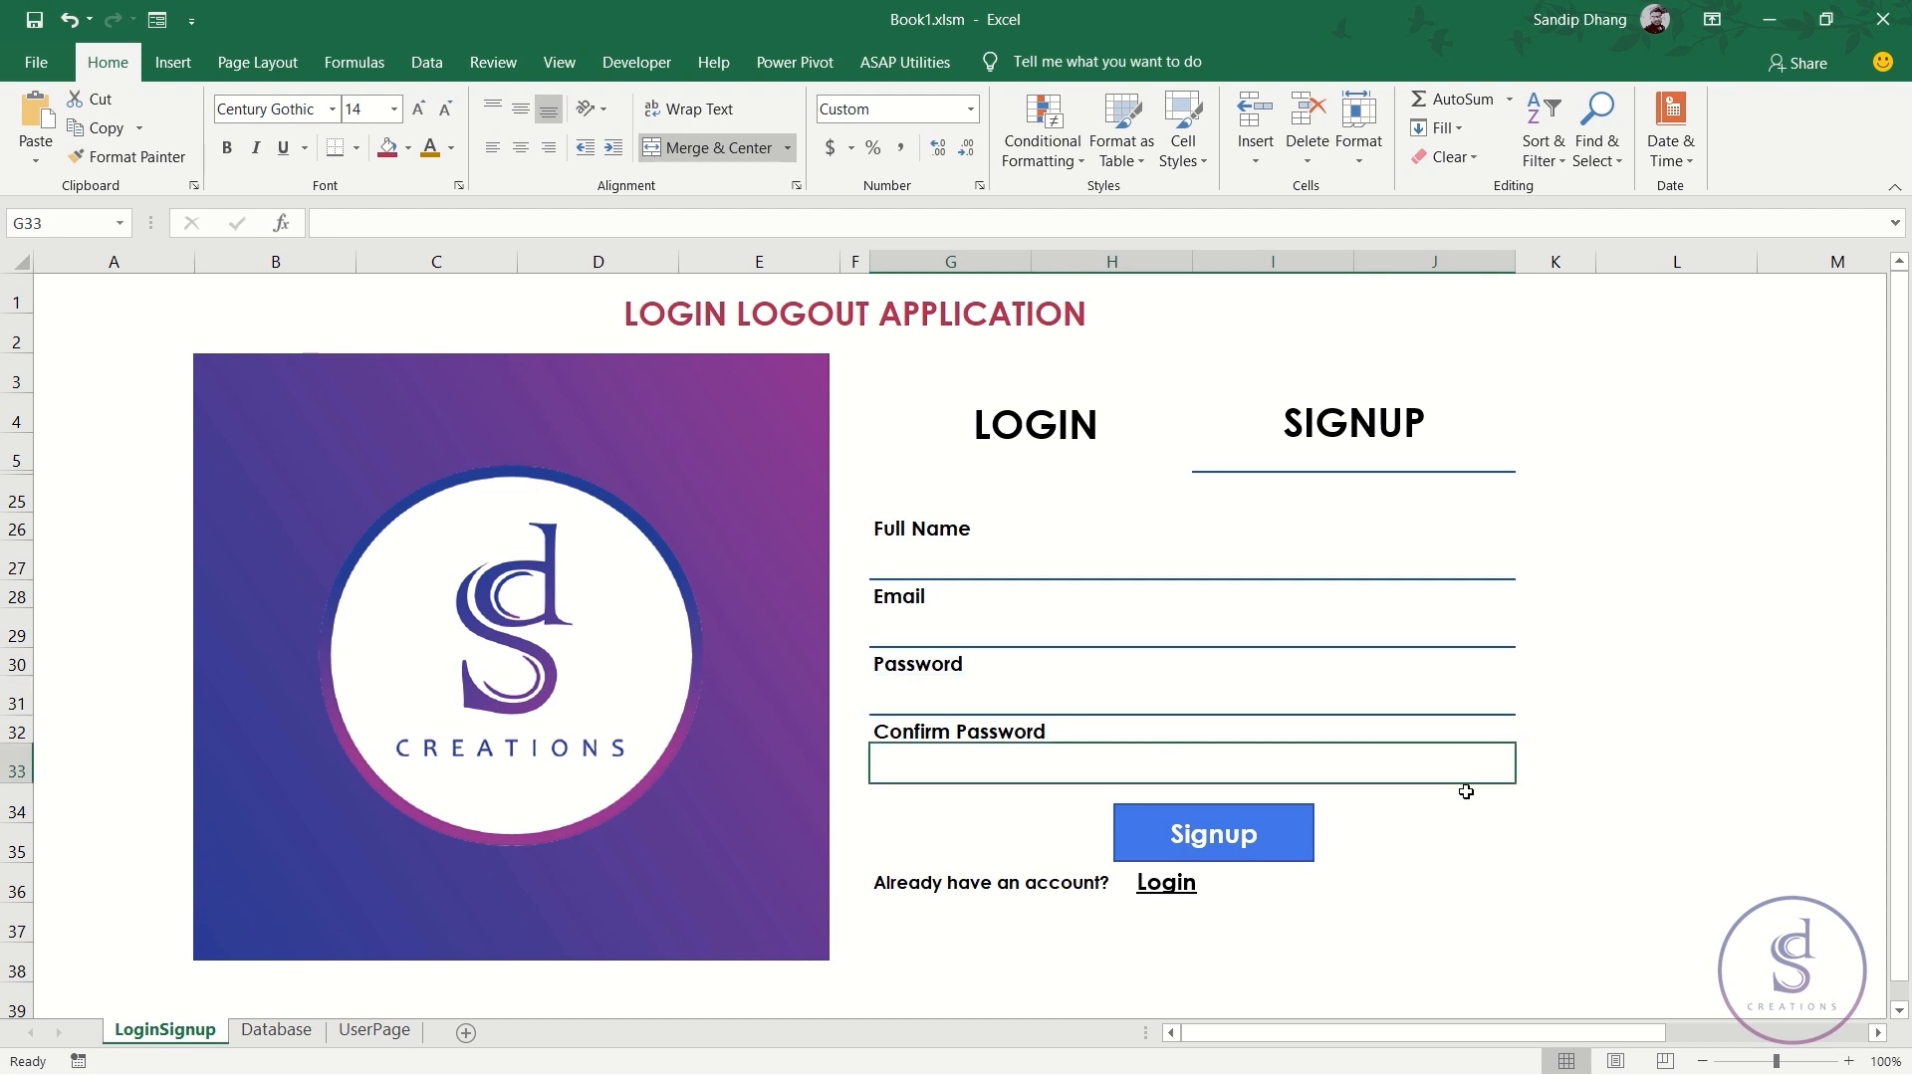
pyautogui.click(1550, 769)
pyautogui.write('=')
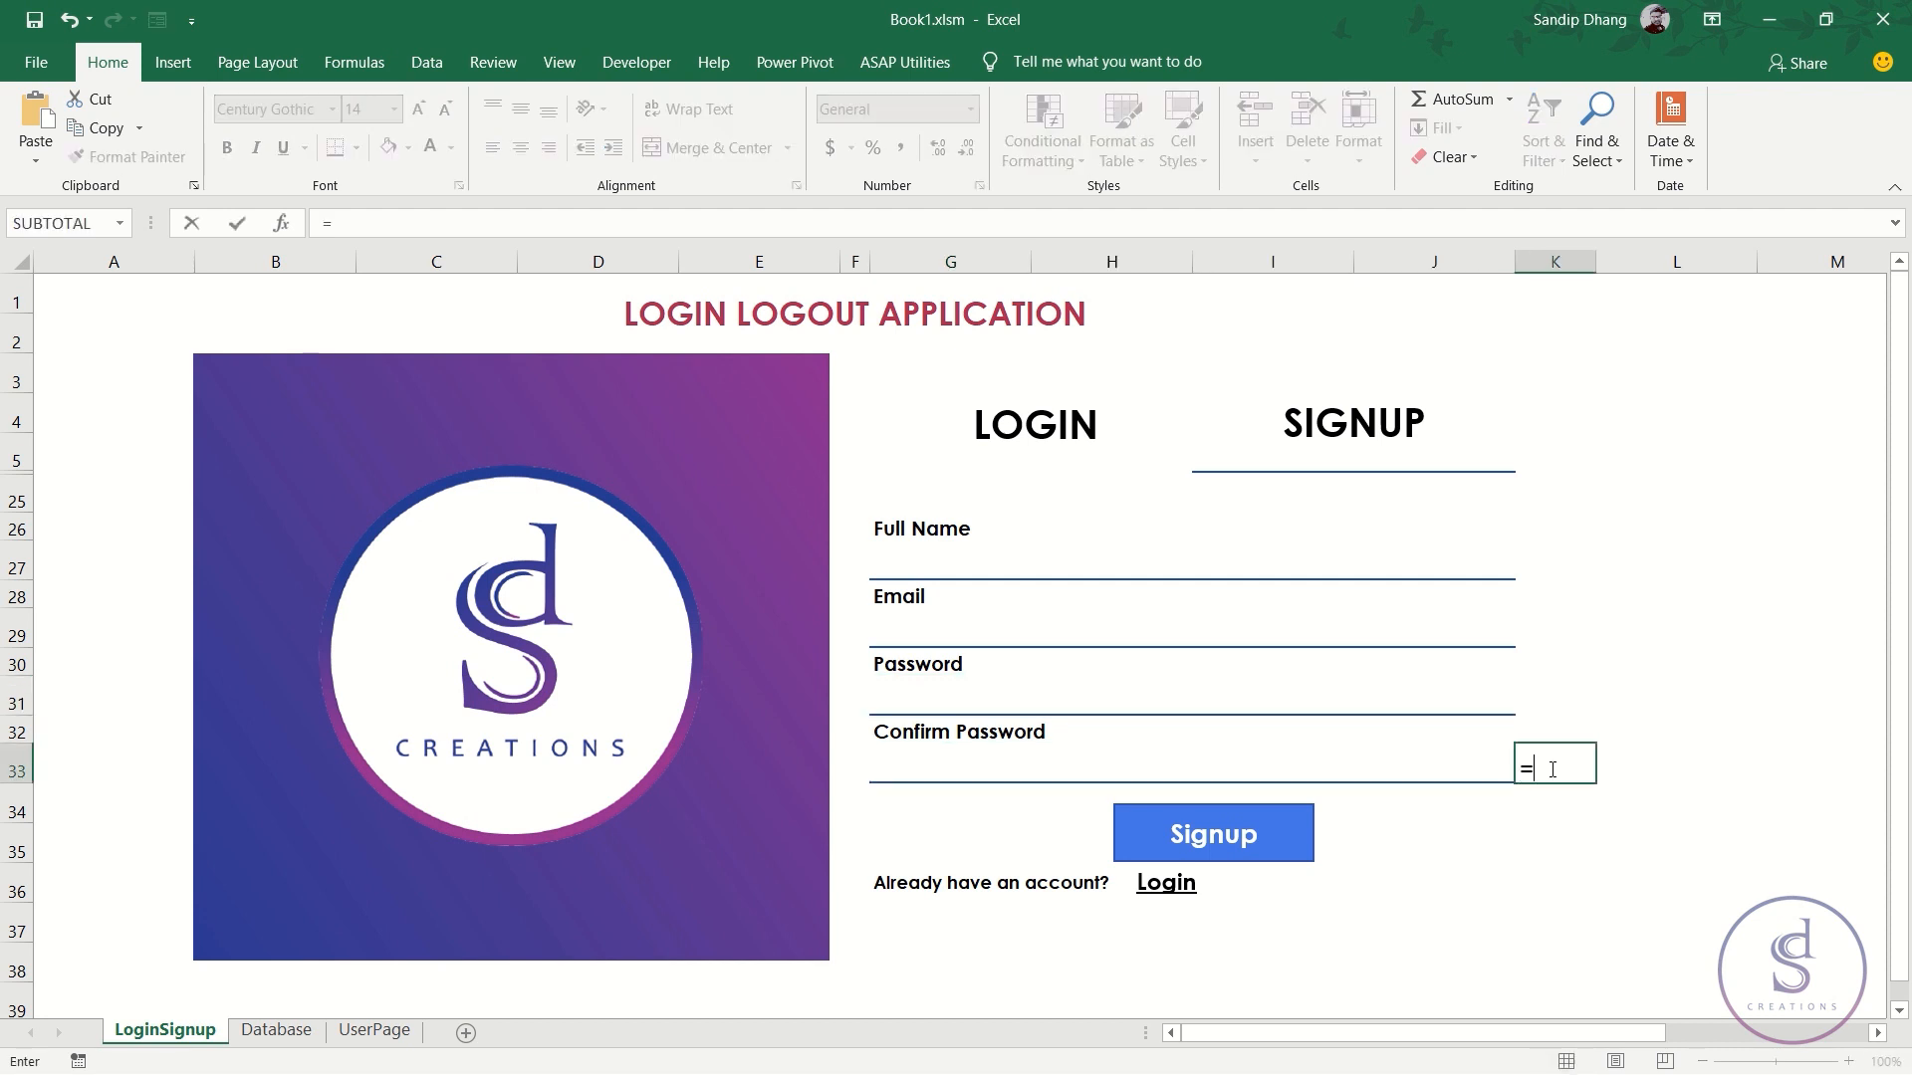
pyautogui.write('IF(')
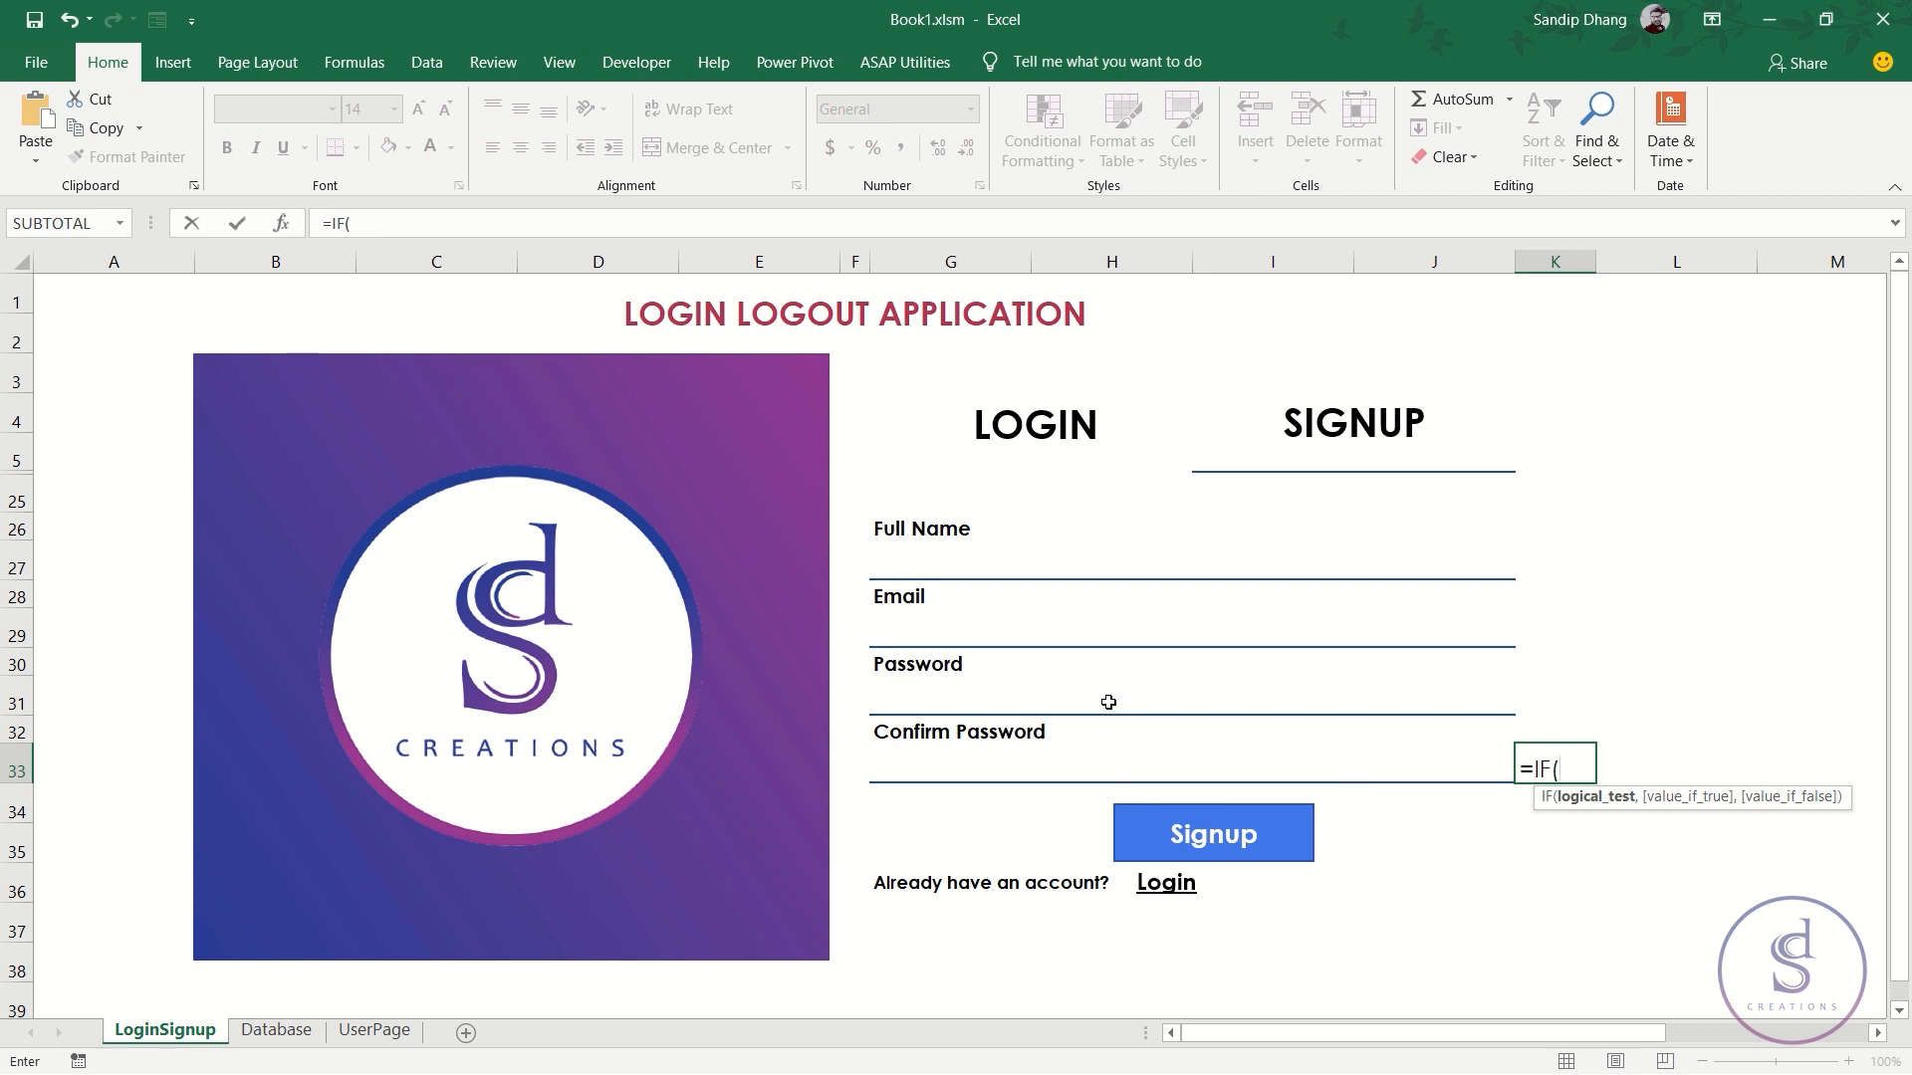
pyautogui.write('exact(')
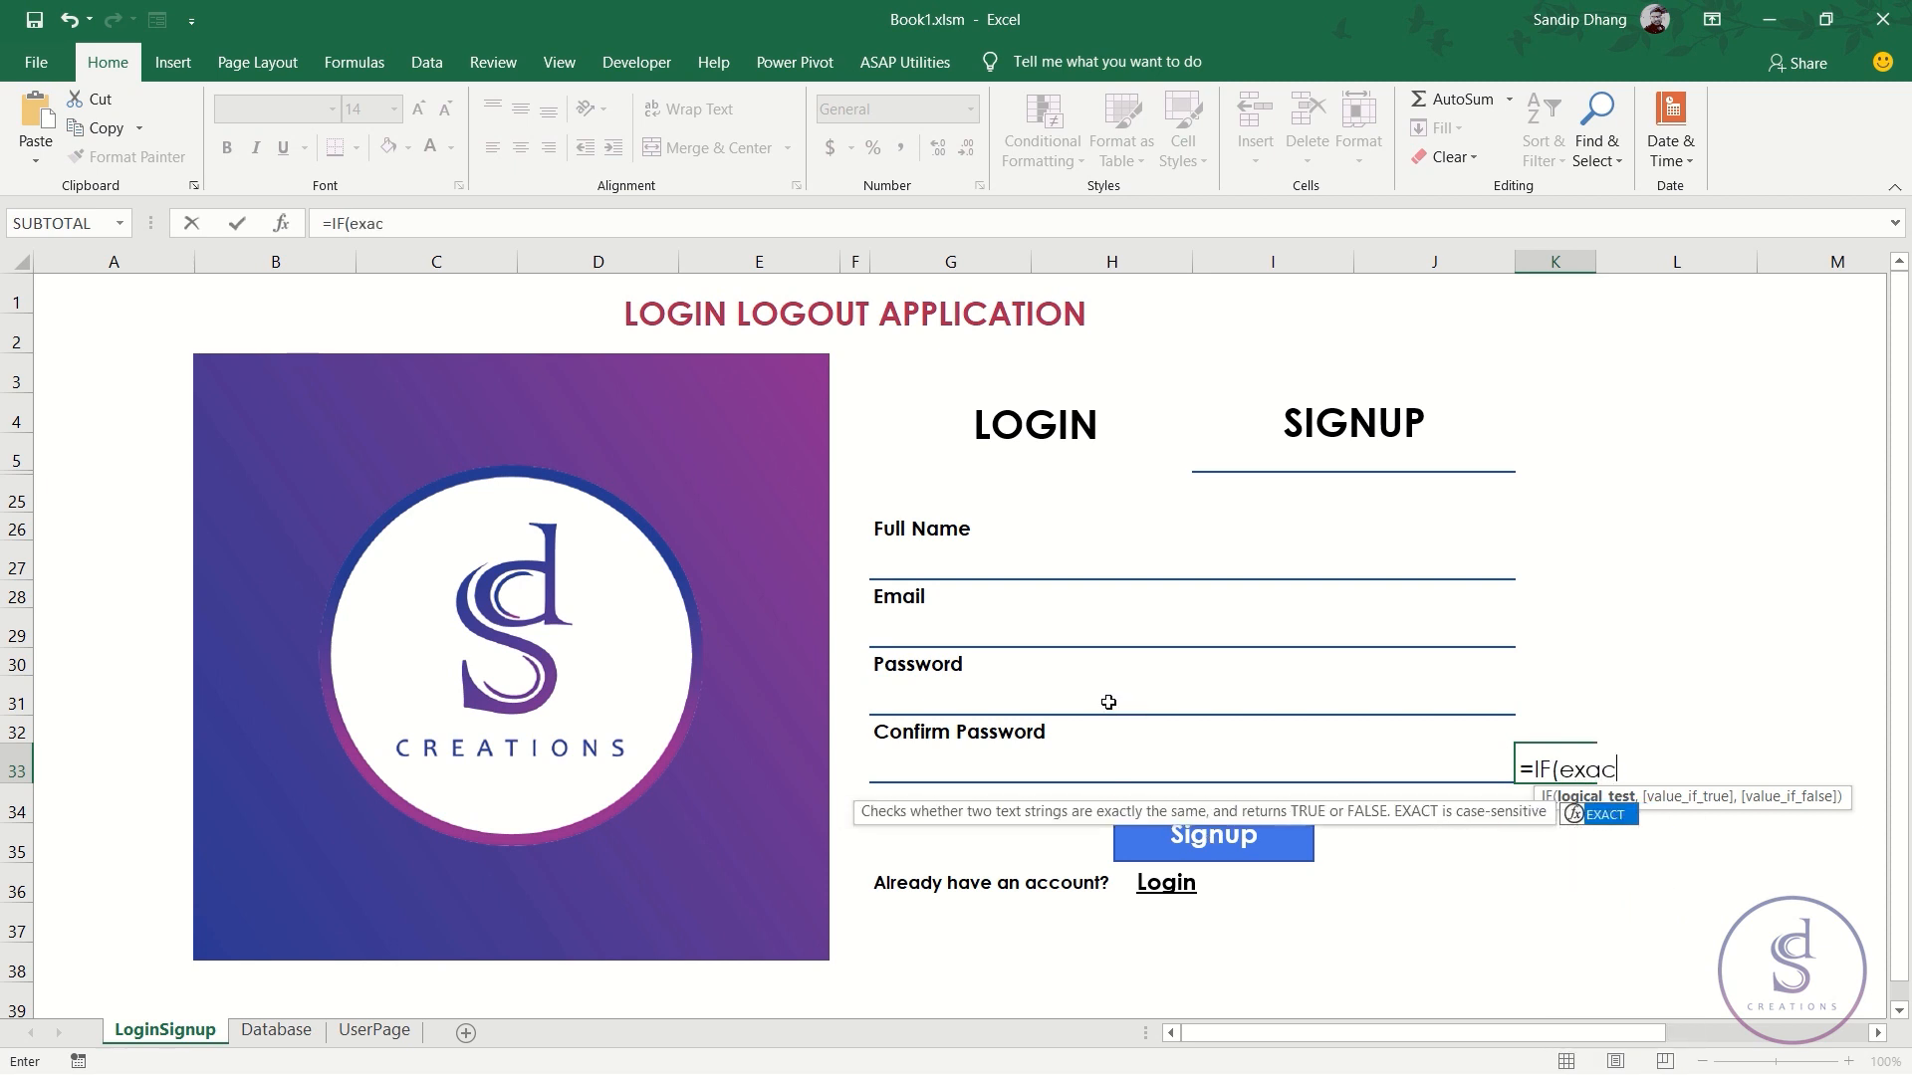
pyautogui.click(1108, 700)
pyautogui.write(',')
pyautogui.click(1130, 769)
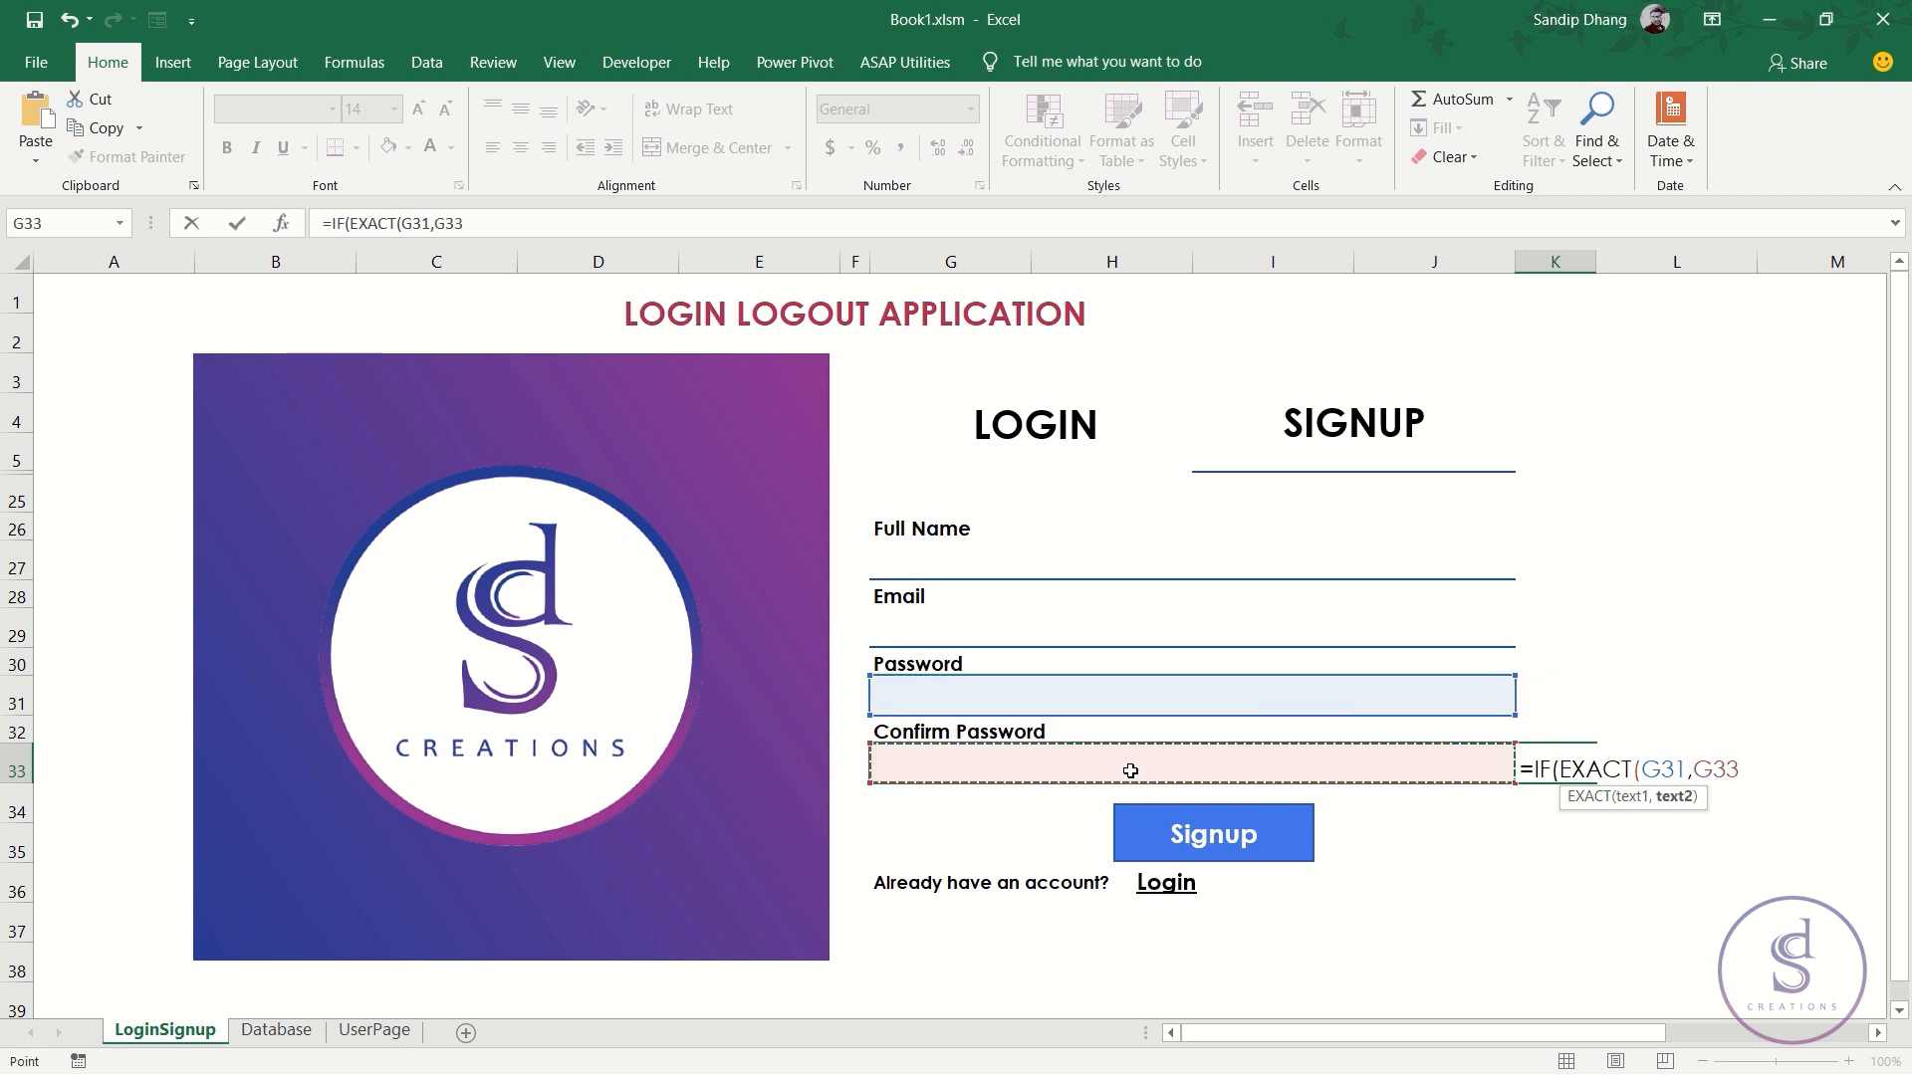
pyautogui.write('),')
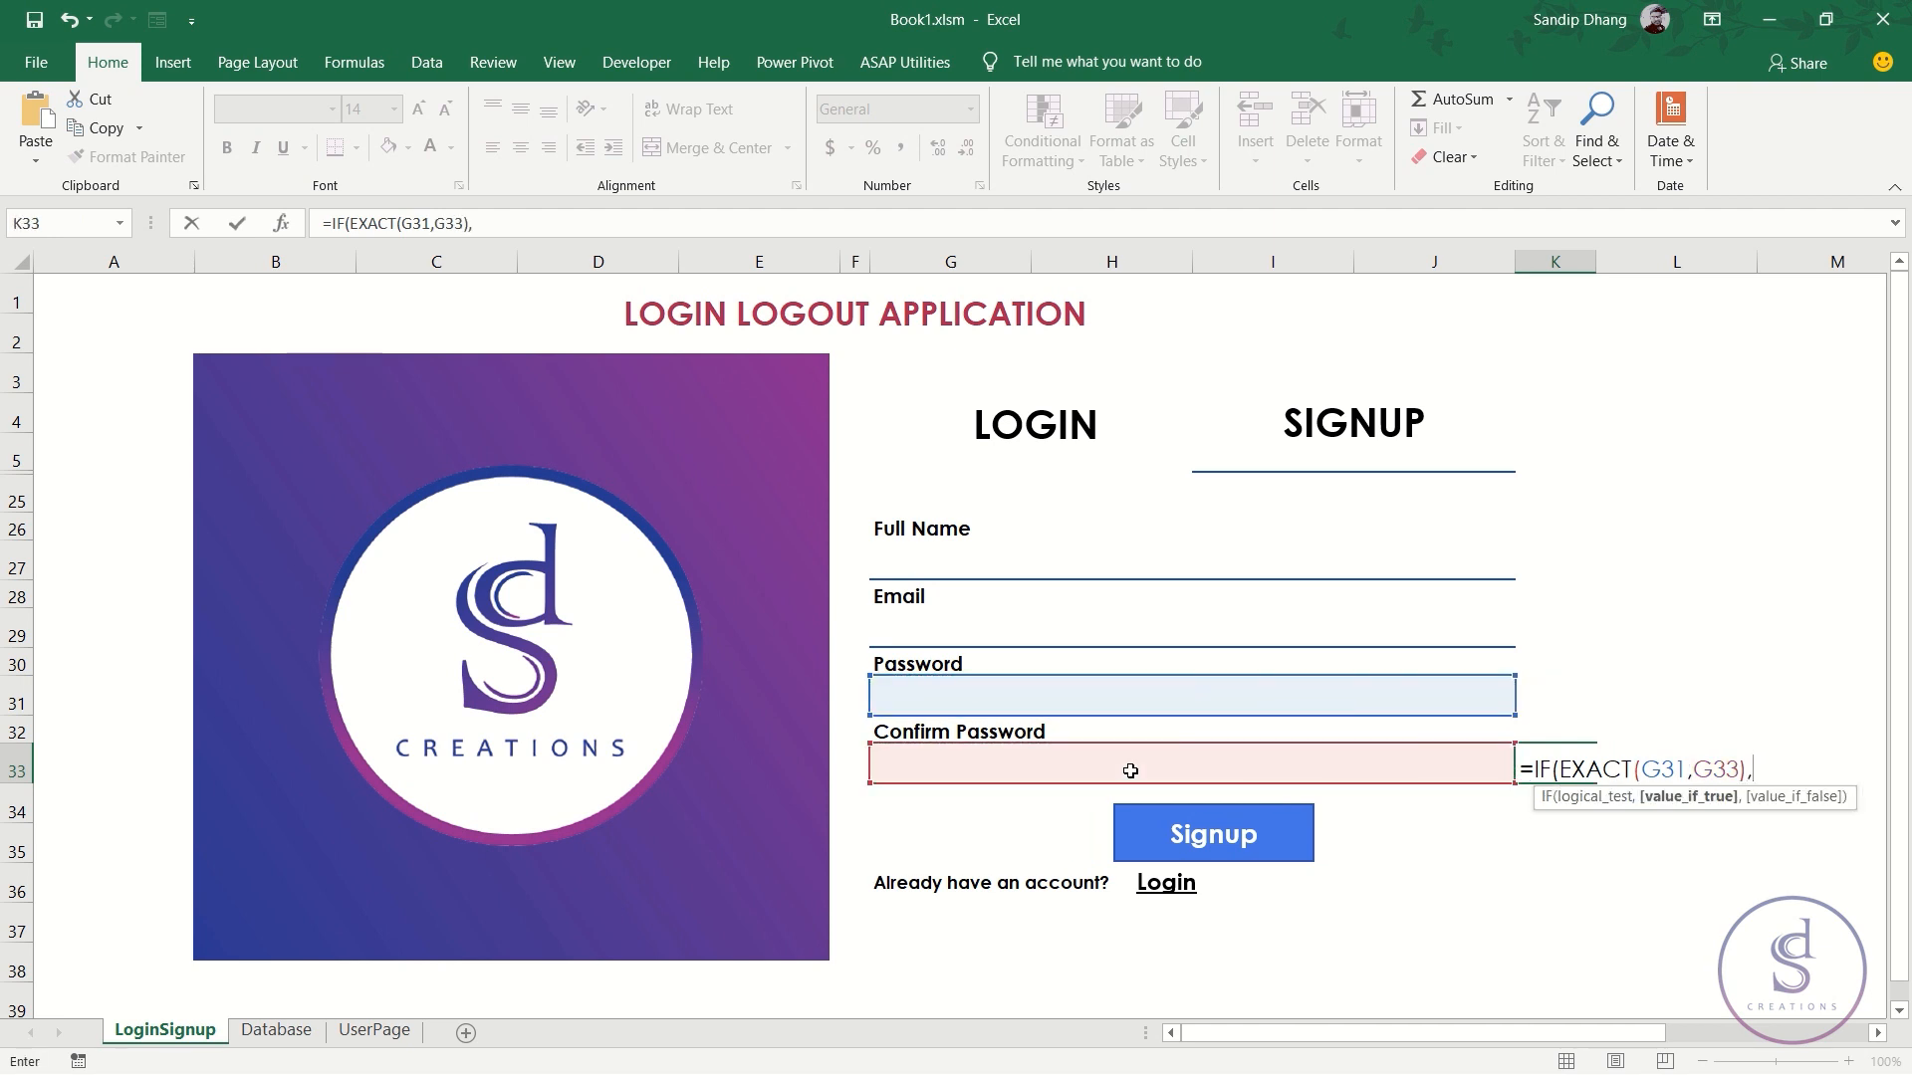
pyautogui.write('1,0')
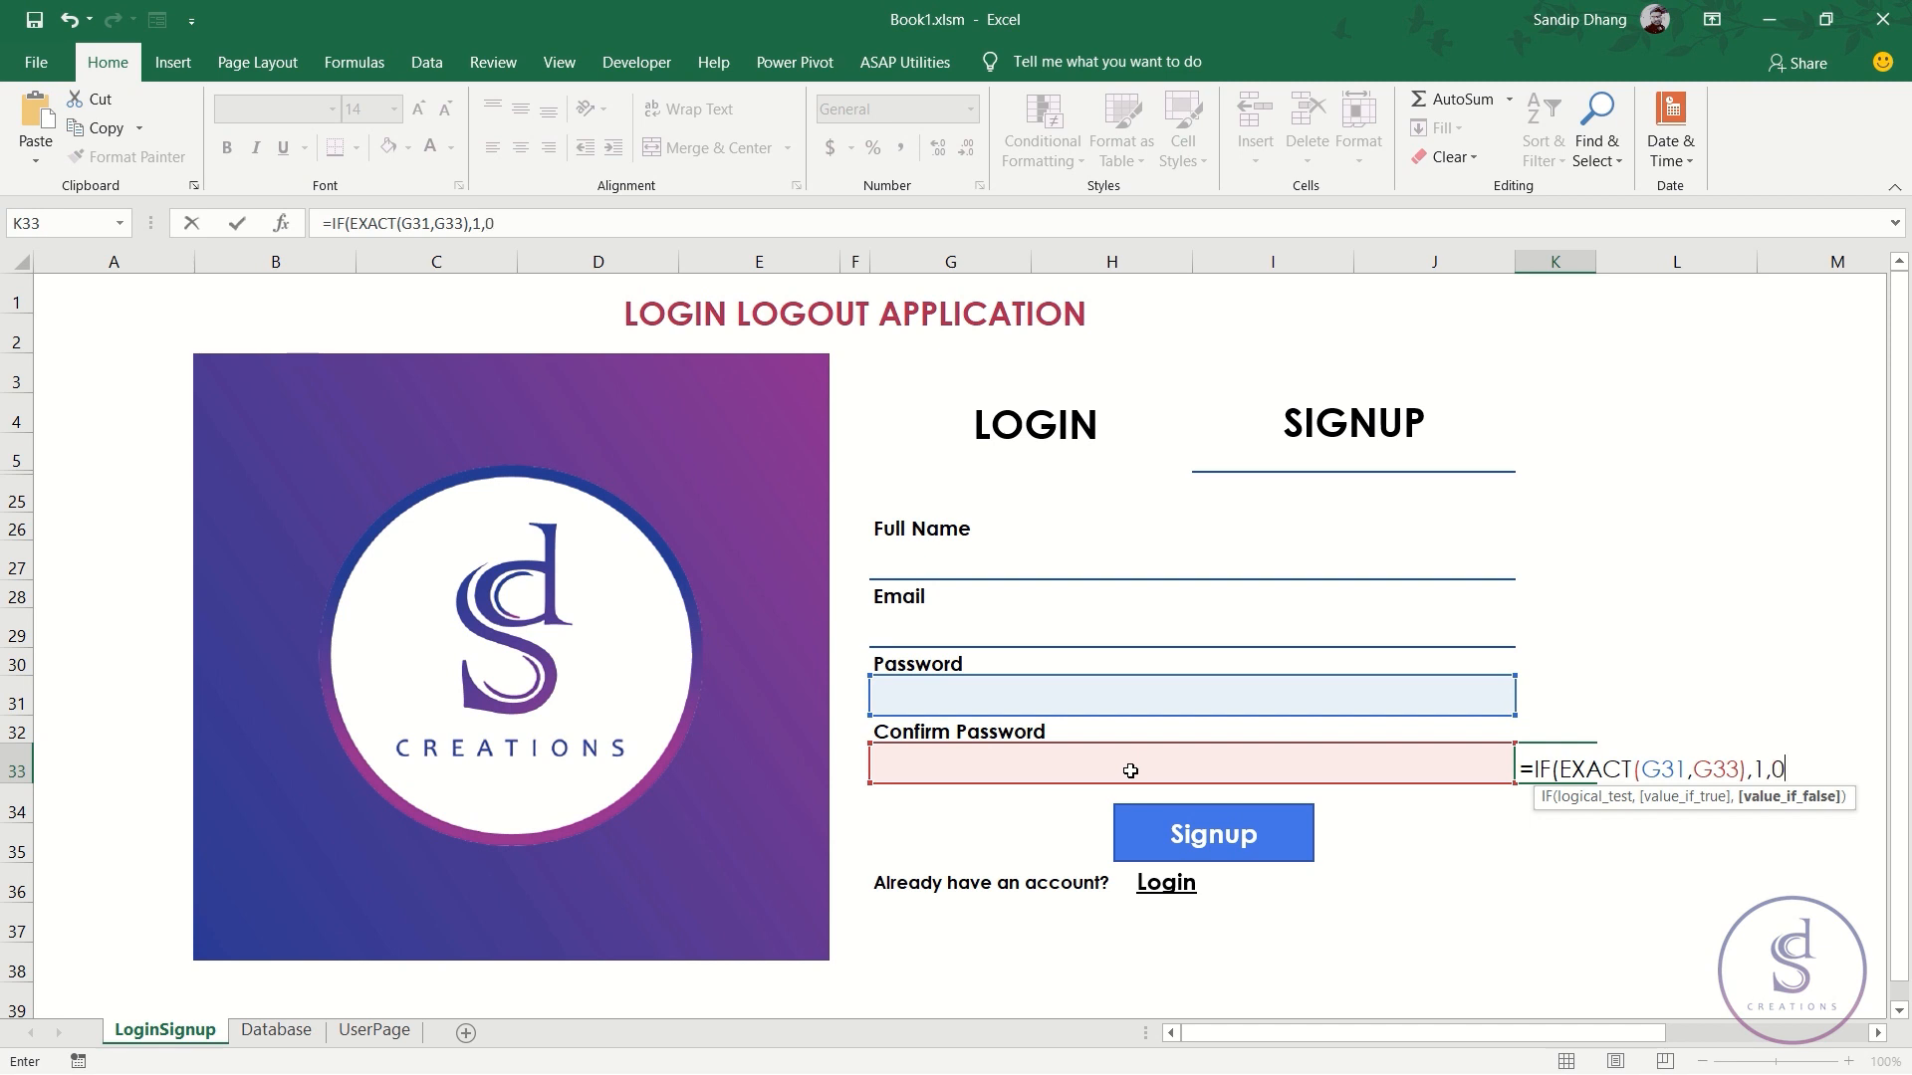
pyautogui.write(')')
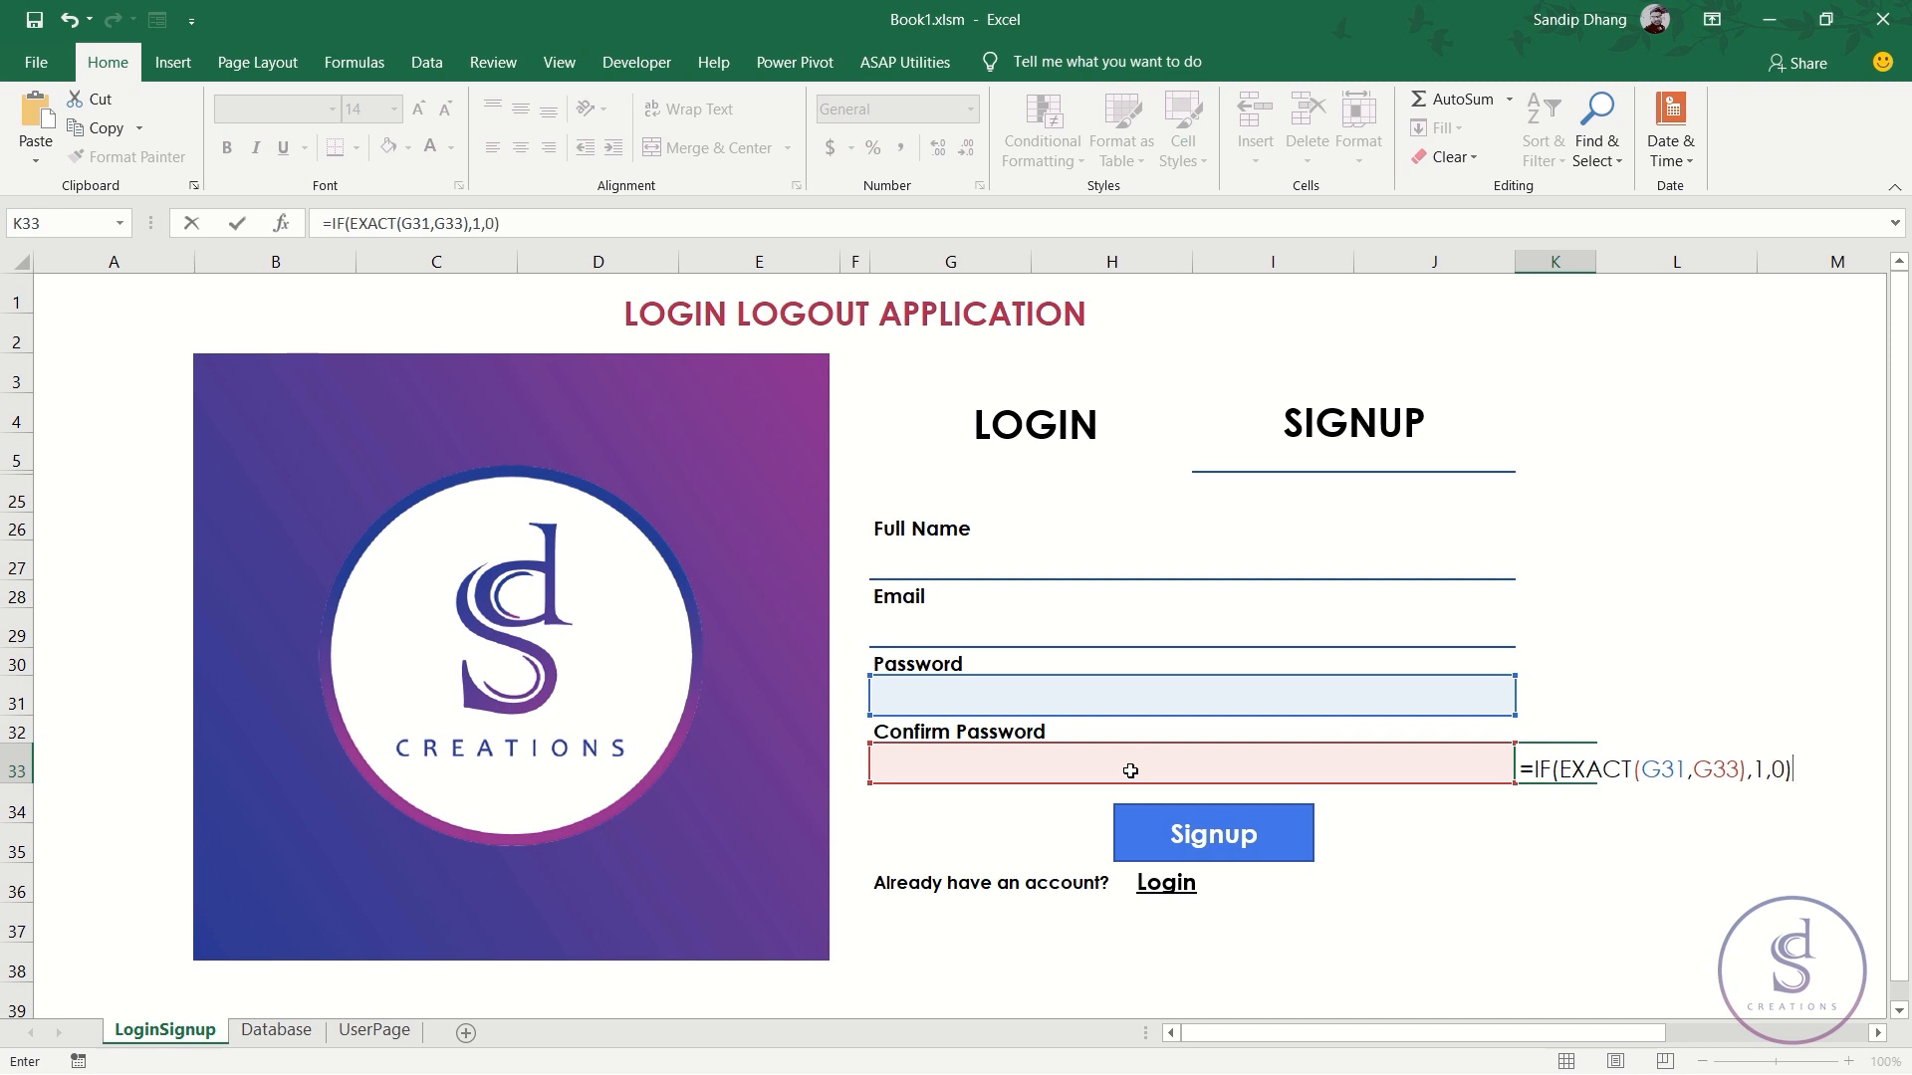
pyautogui.hotkey('ctrl', 'Return')
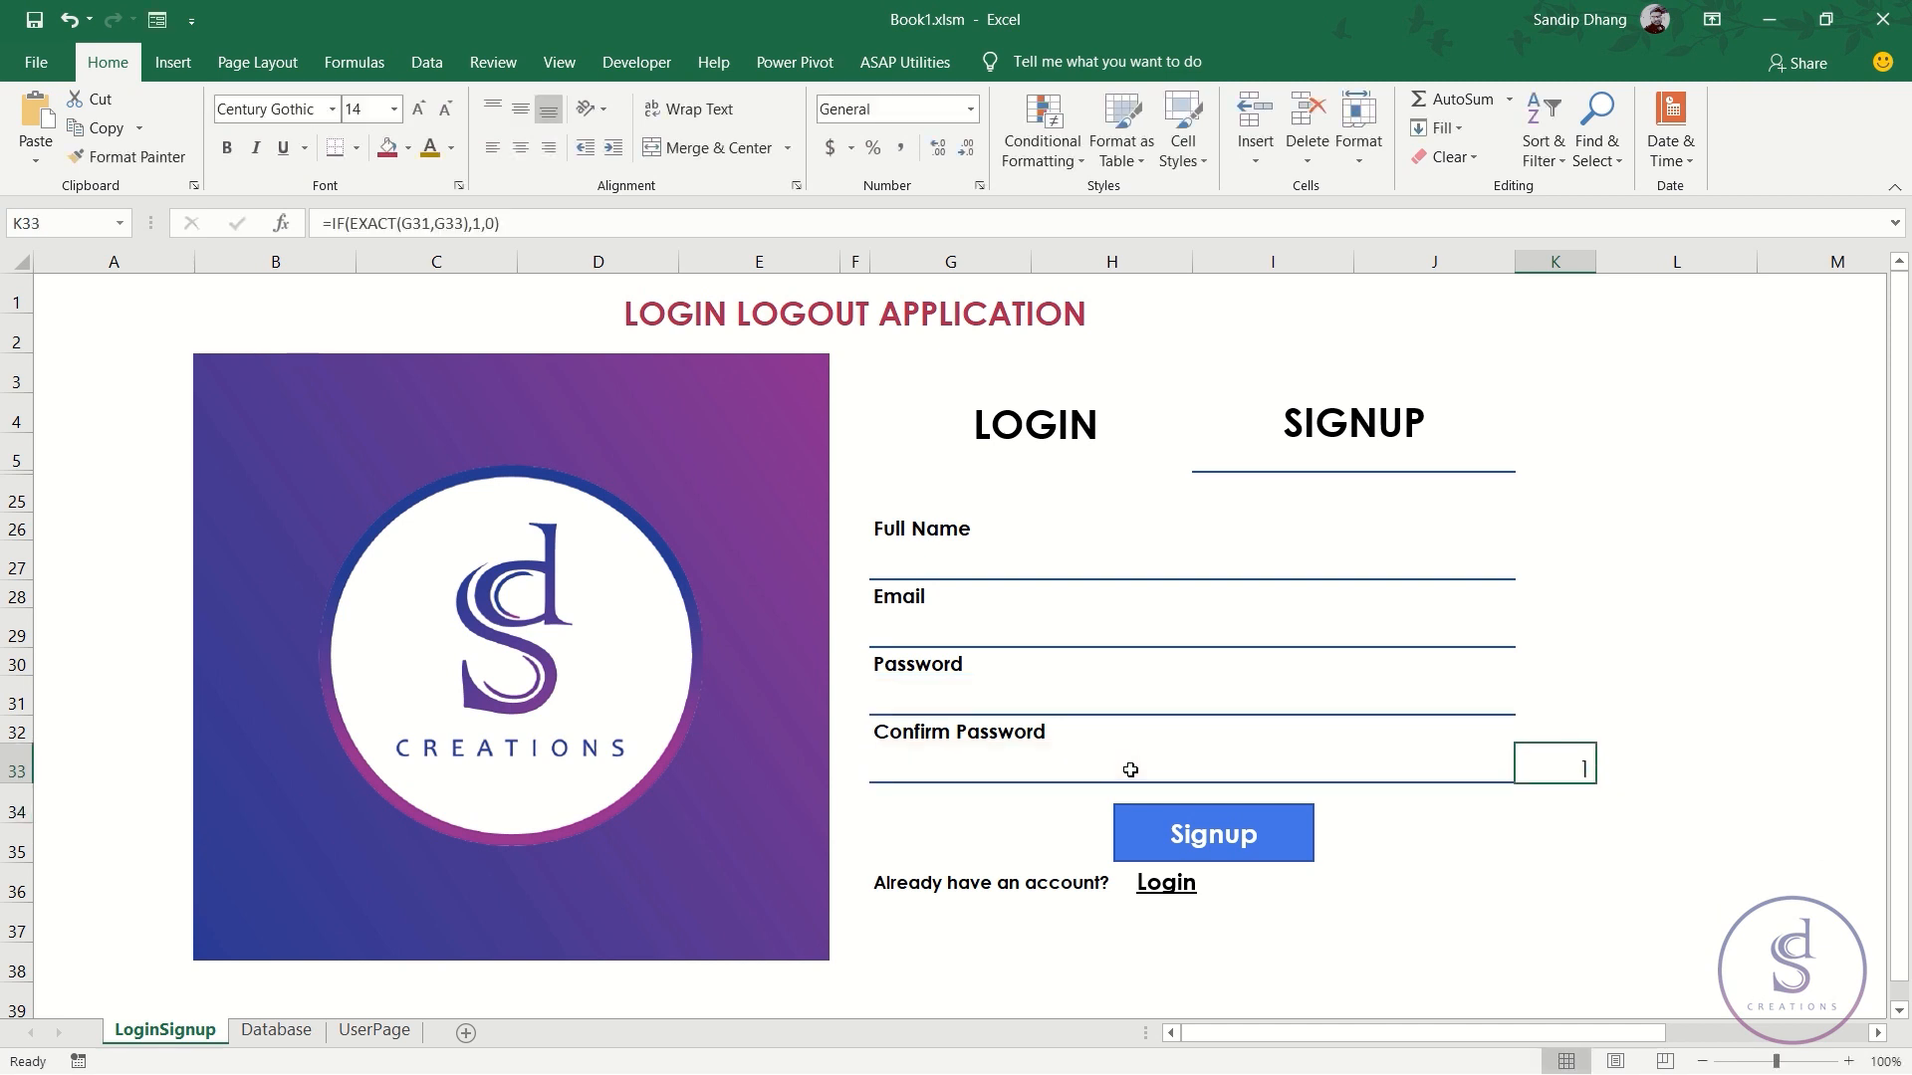
# - Edit K33 to start with IF(AND(G31="",G33=""),0, so empty passwords return 0
pyautogui.doubleClick(1541, 769)
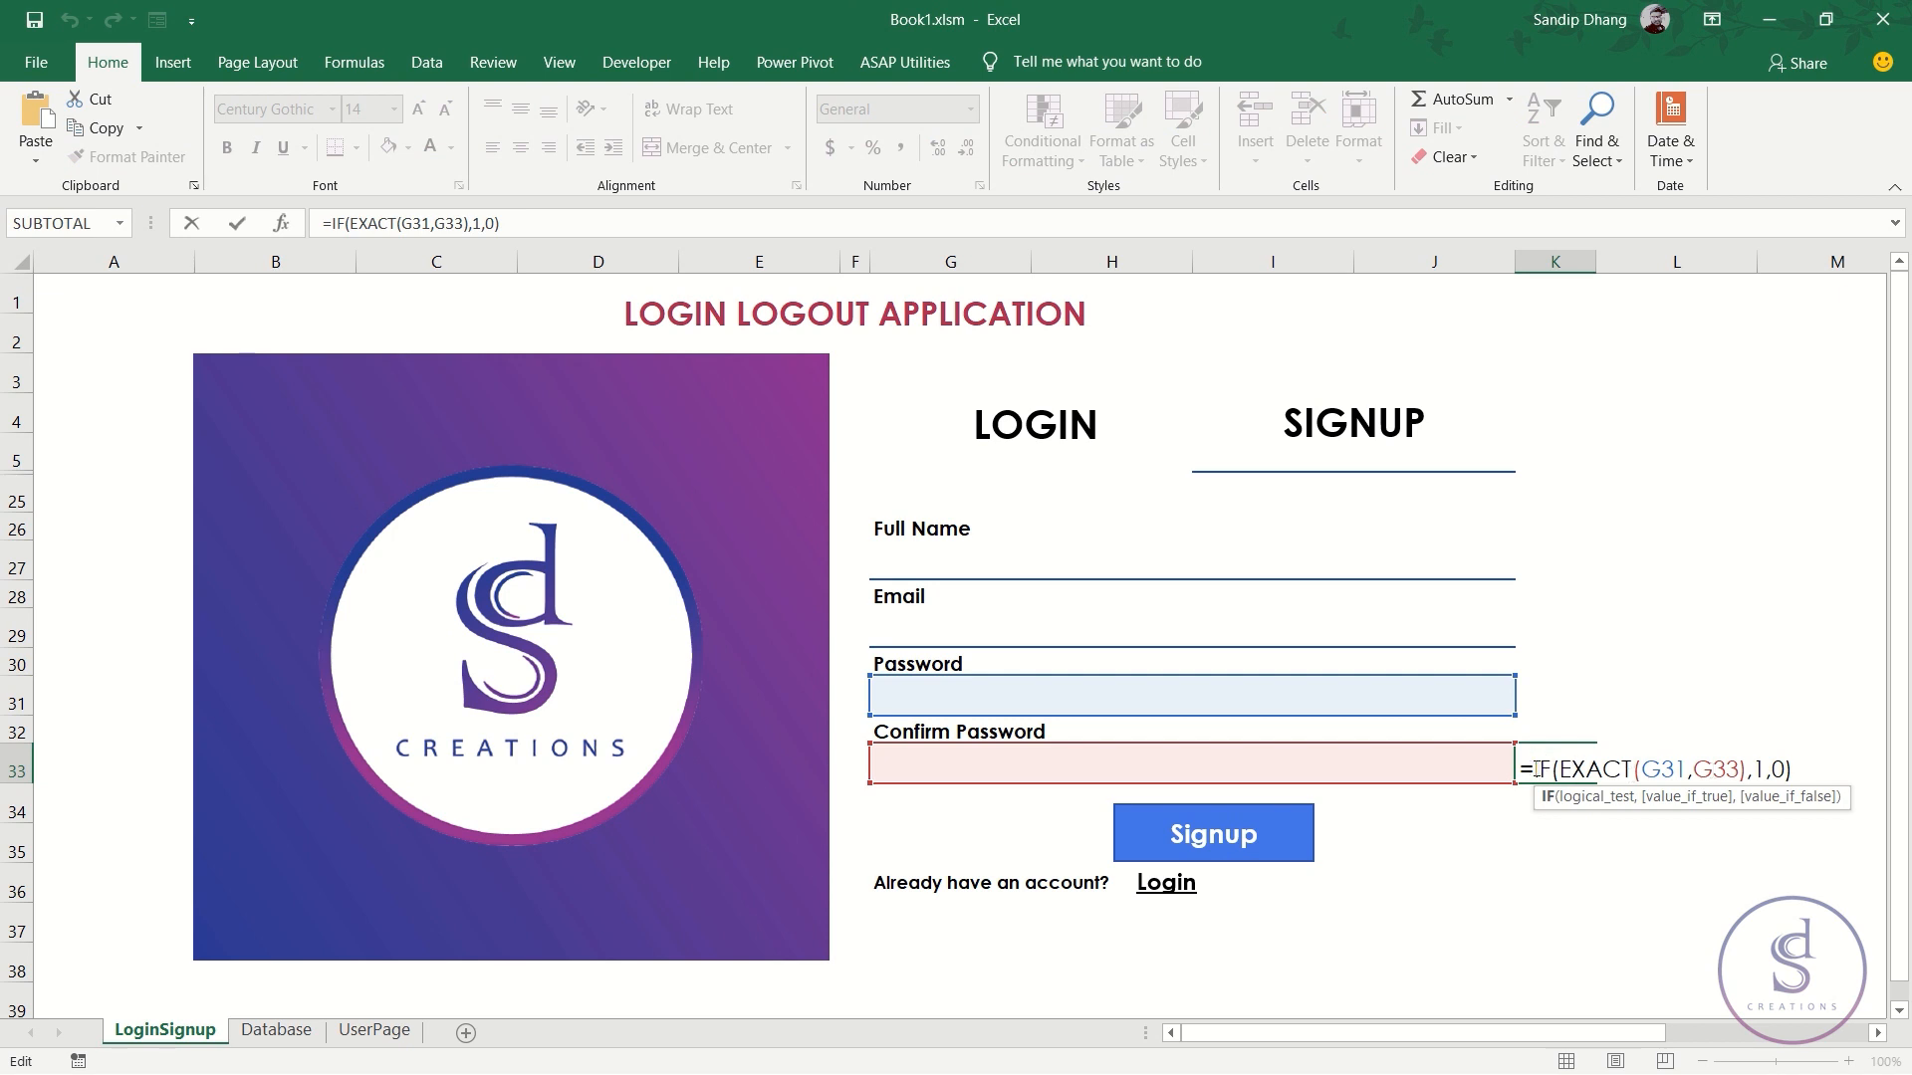
pyautogui.click(1537, 769)
pyautogui.write('IF(')
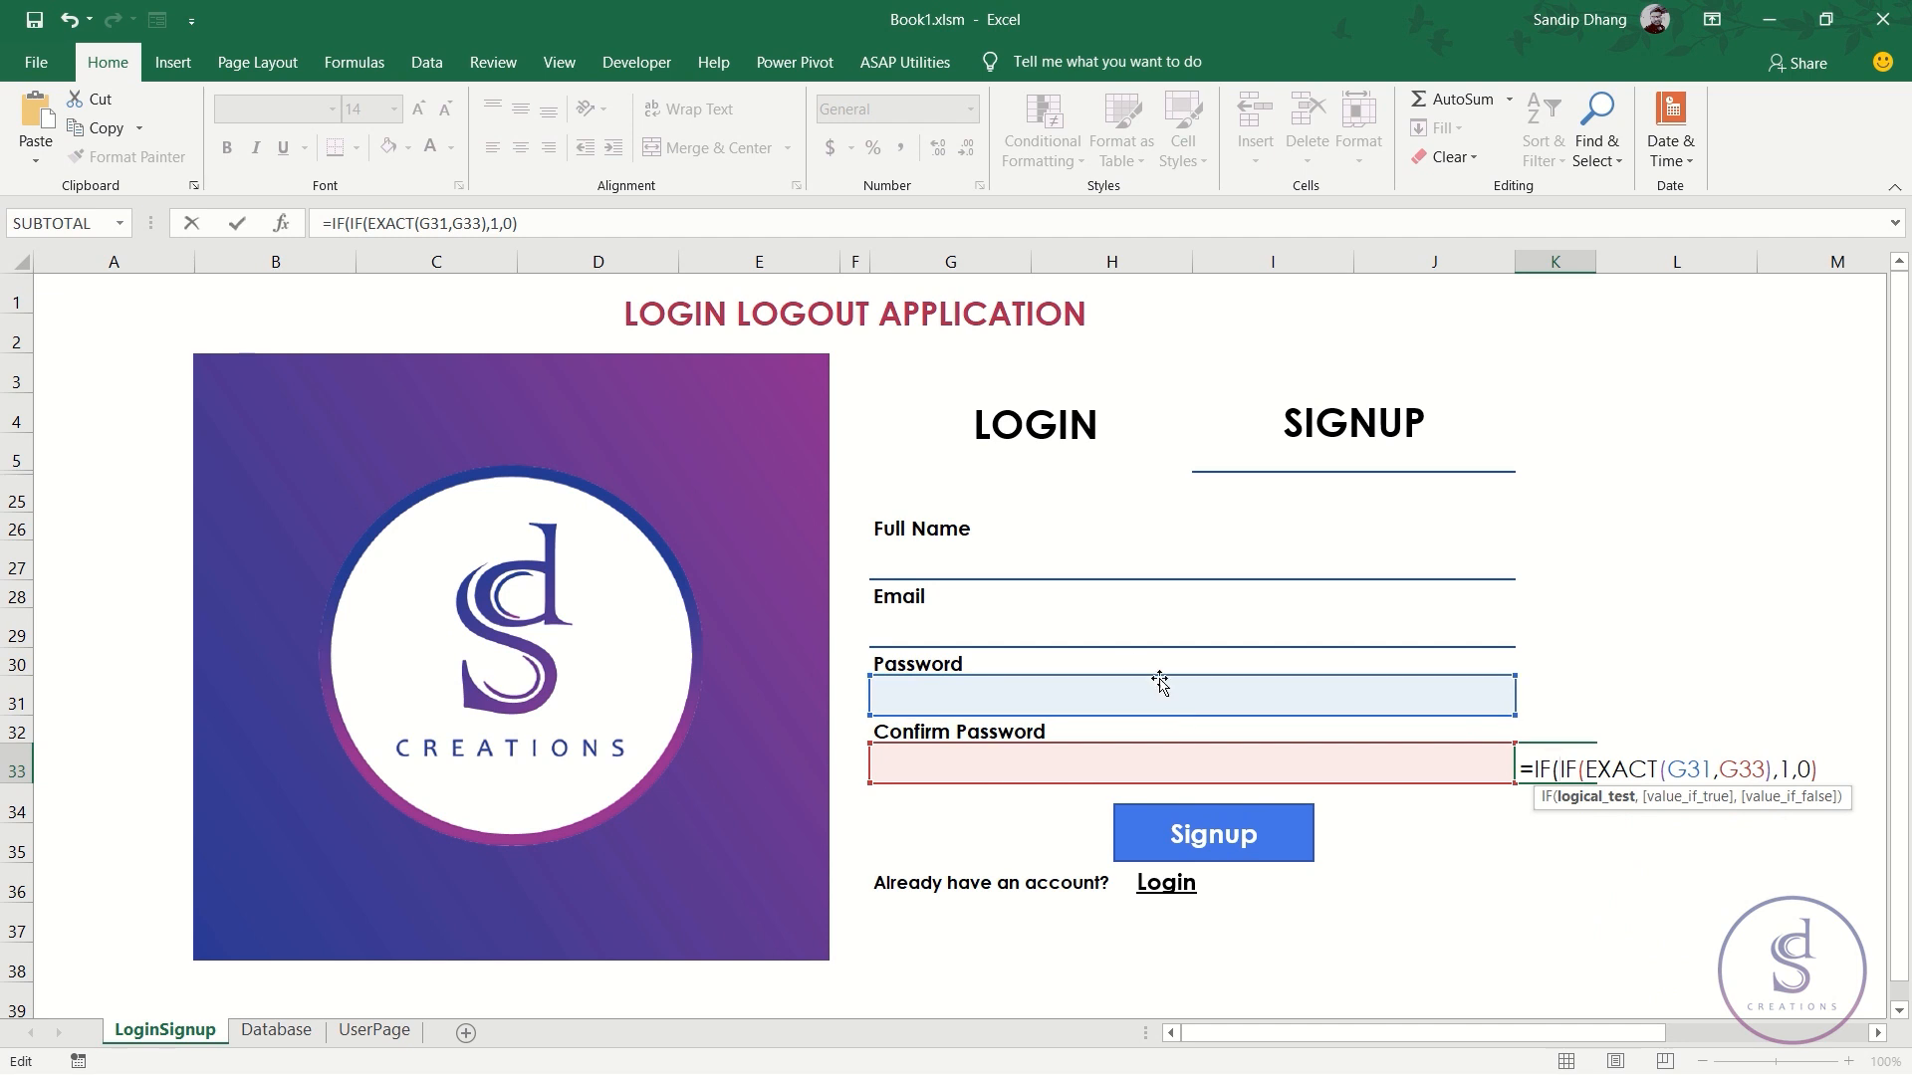
pyautogui.write('AND(')
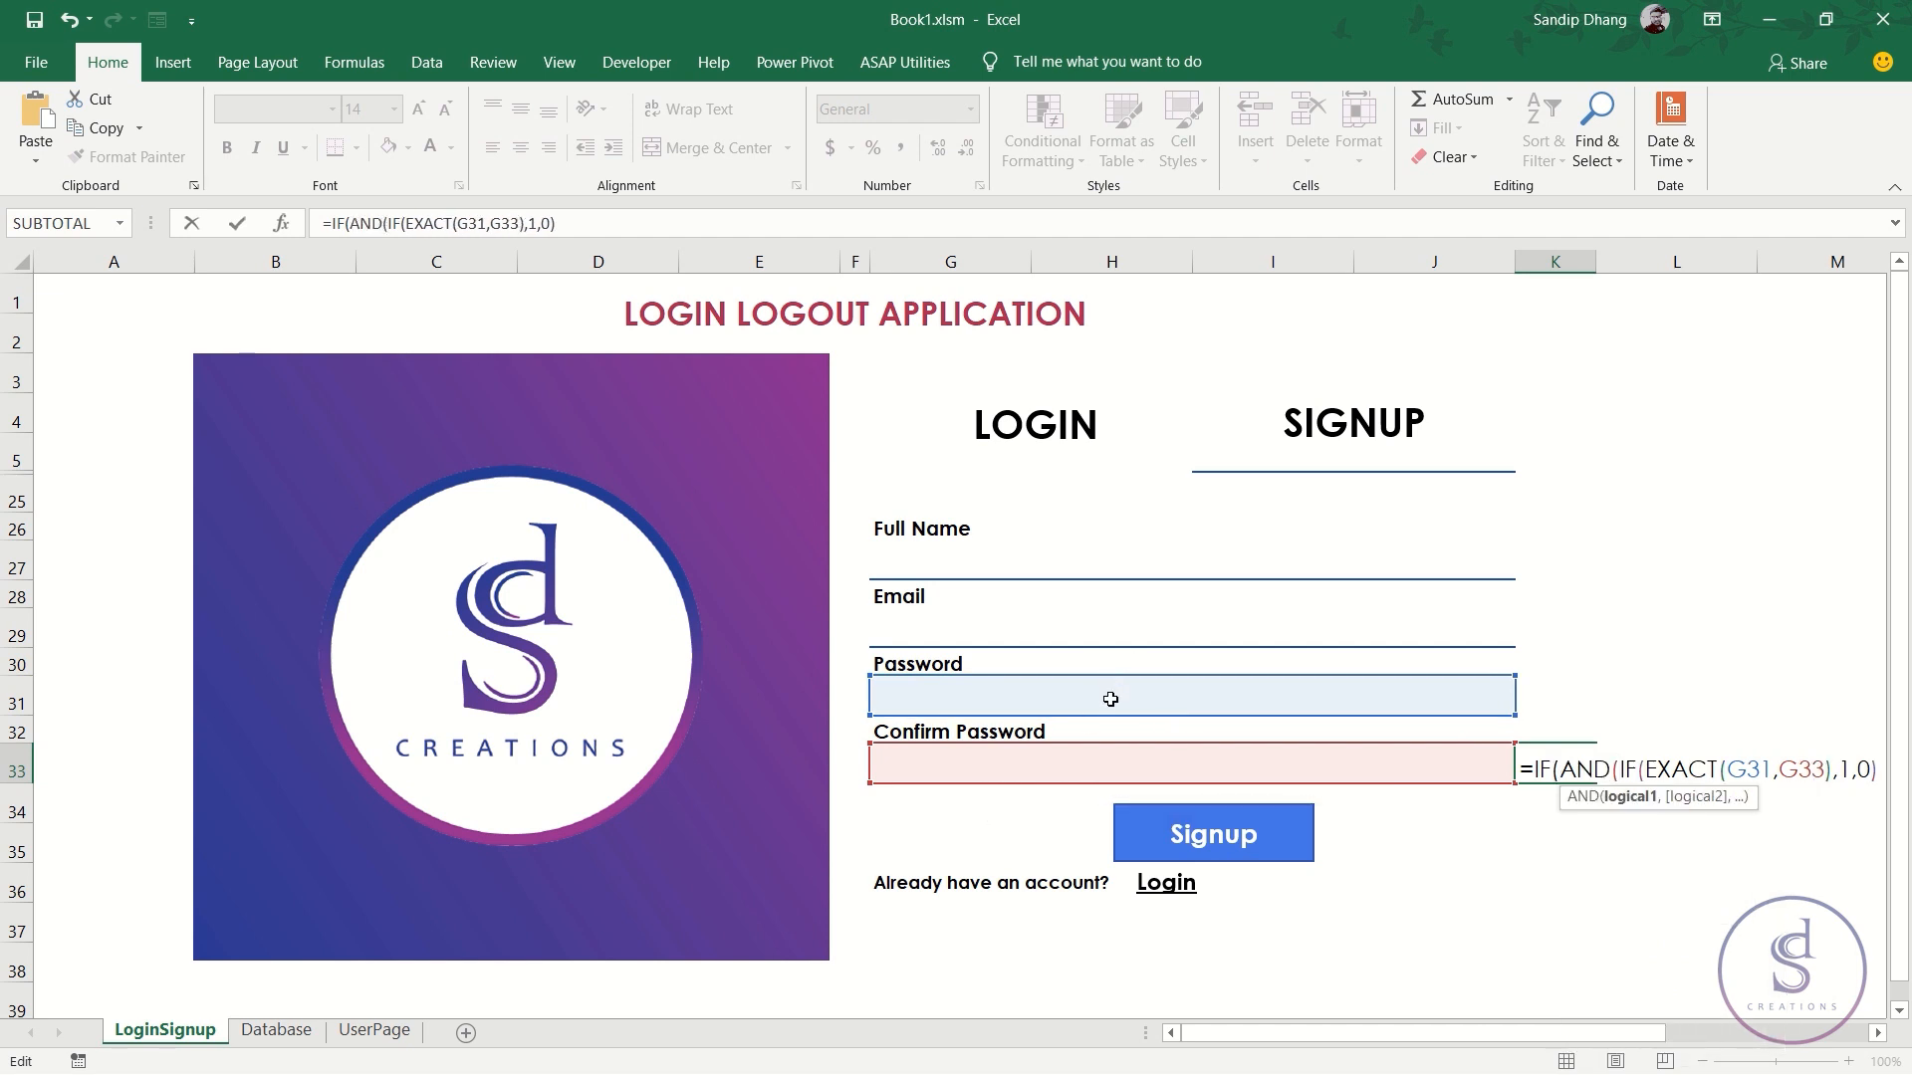
pyautogui.click(1109, 697)
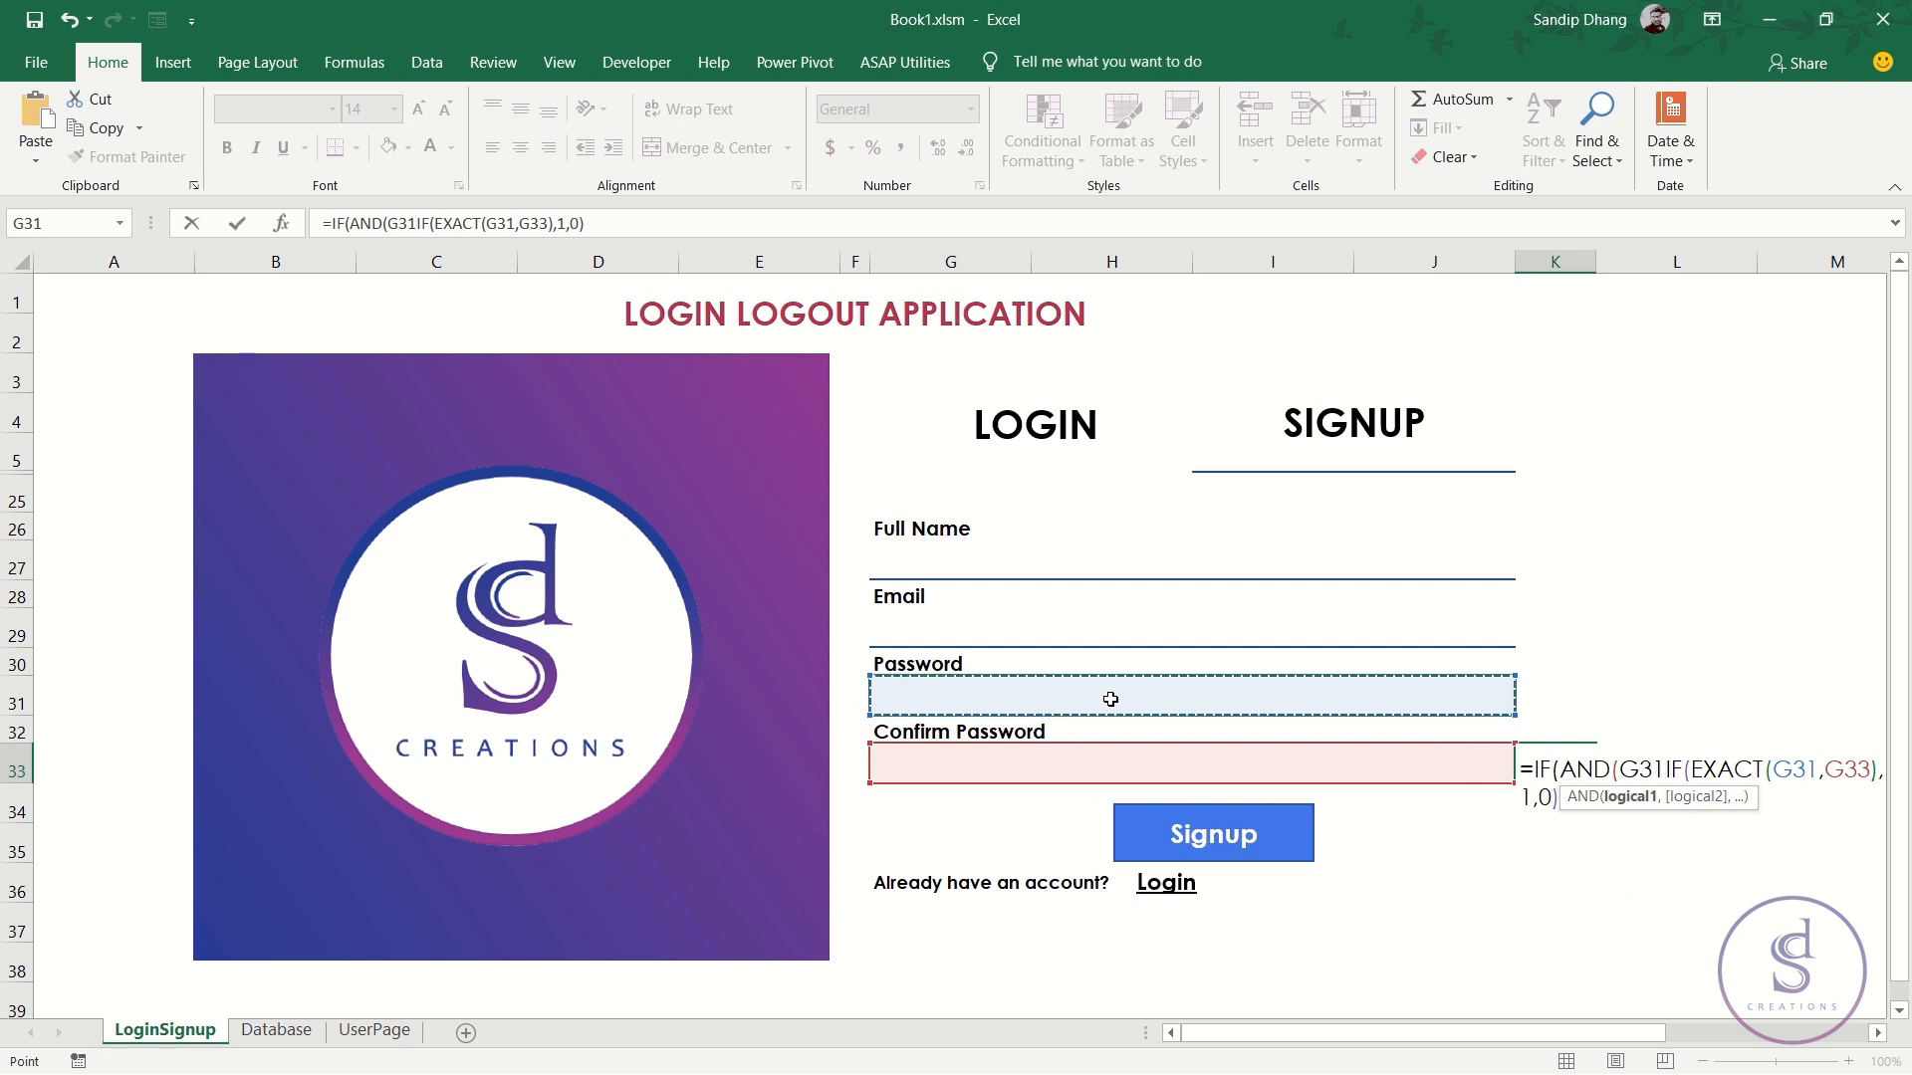
pyautogui.write('=')
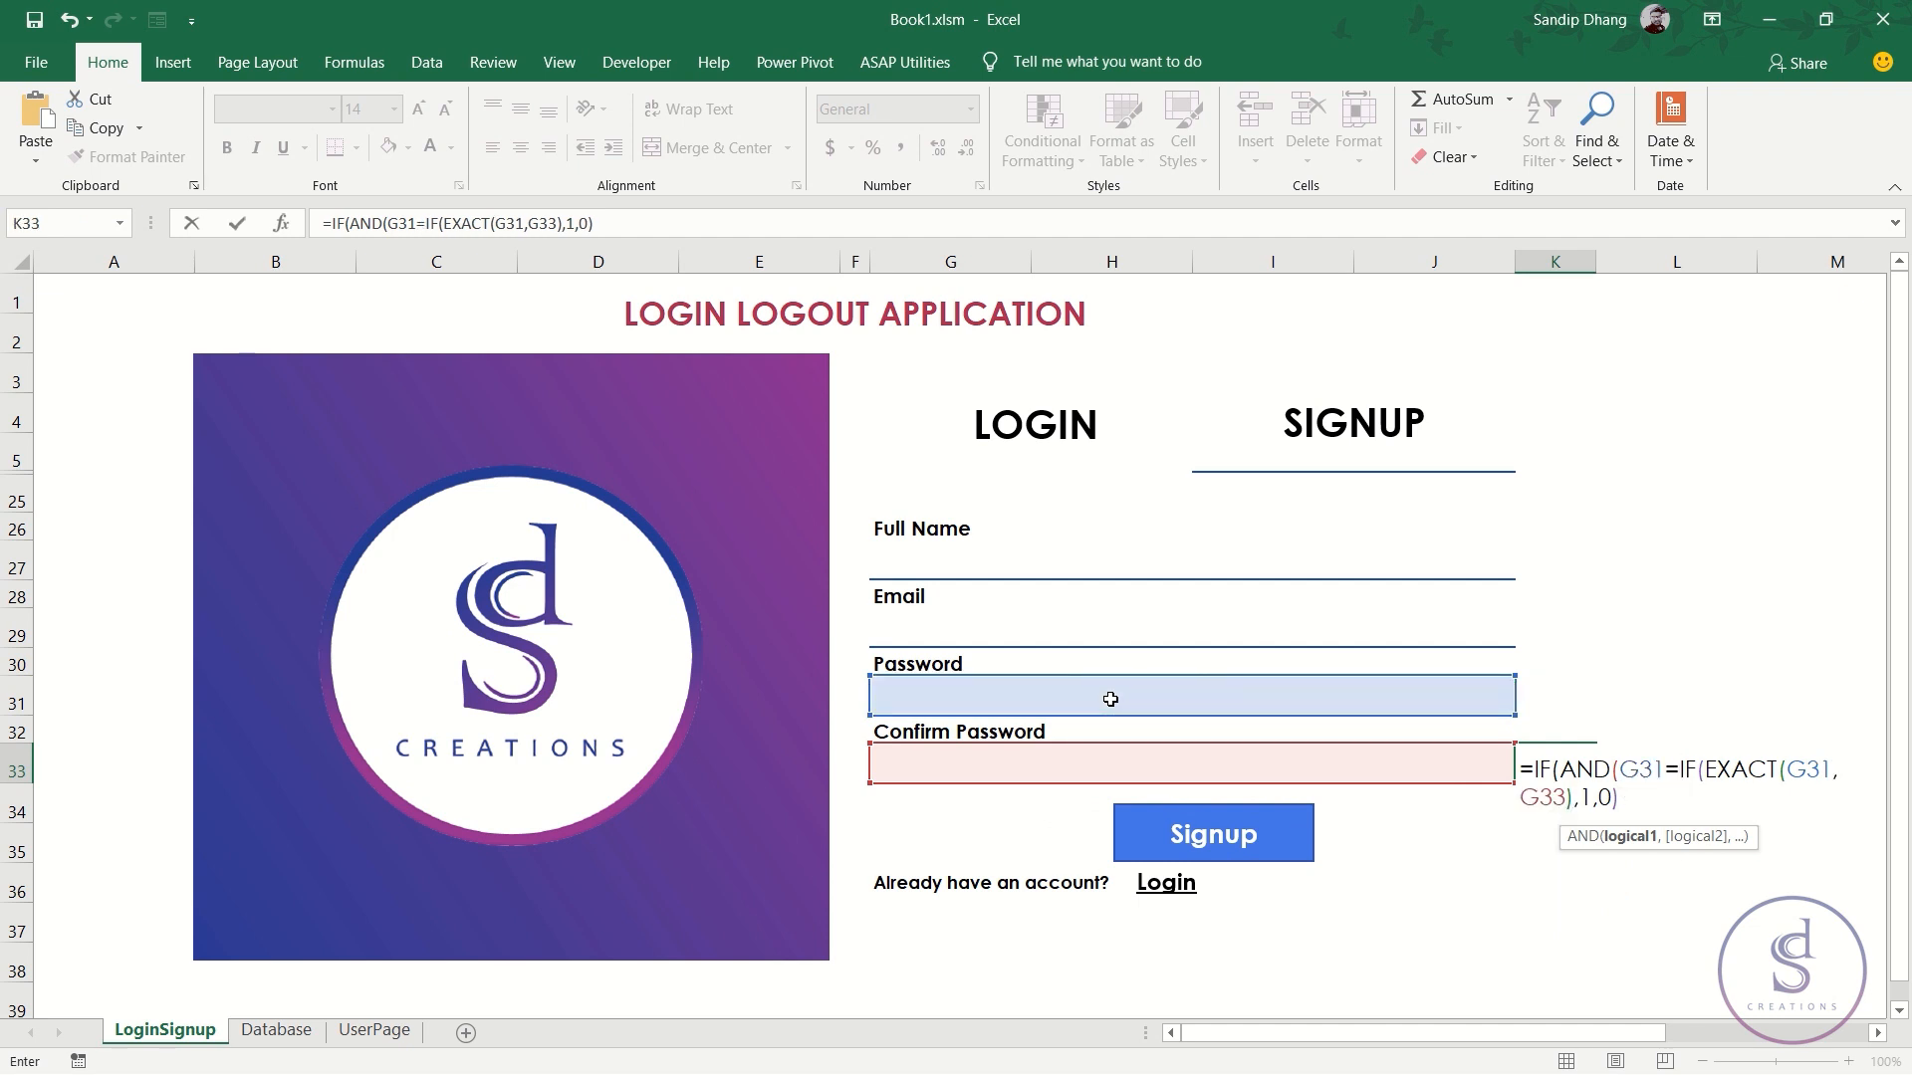
pyautogui.write('"",')
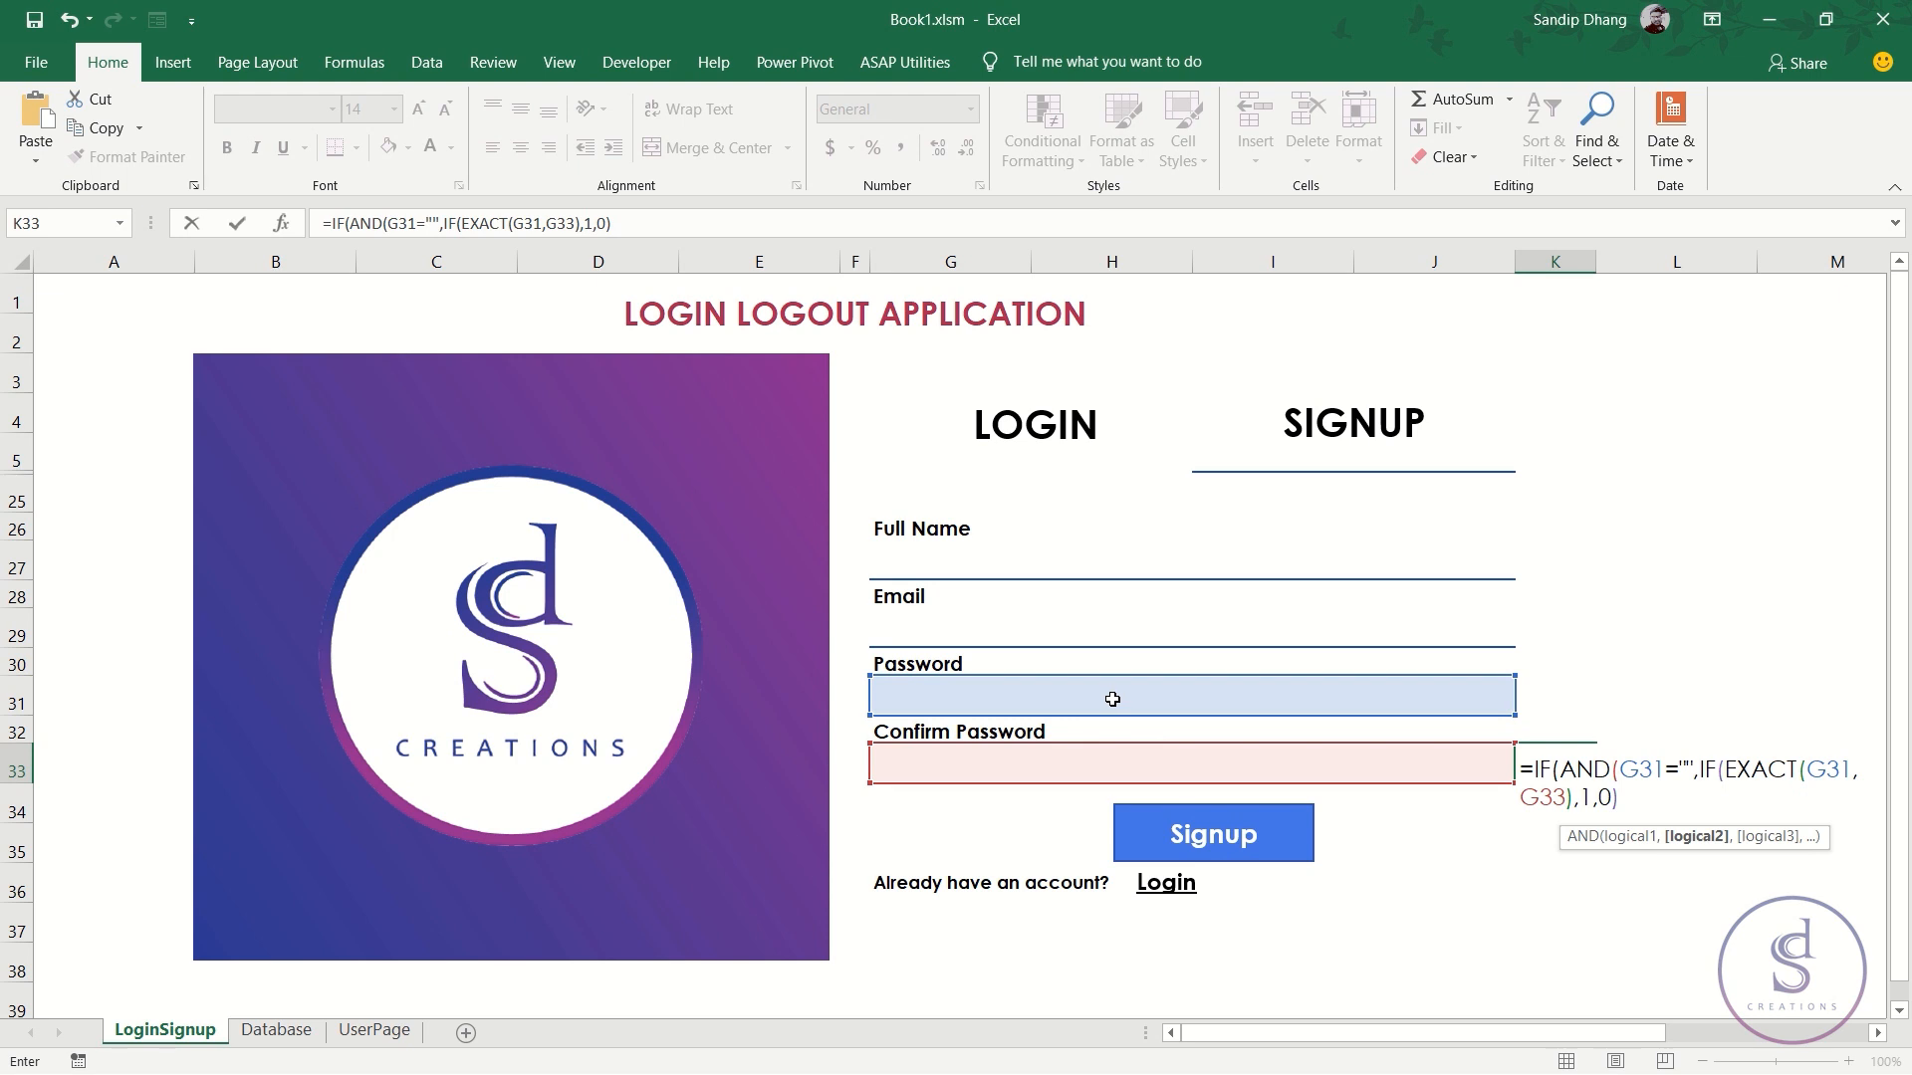
pyautogui.click(1138, 764)
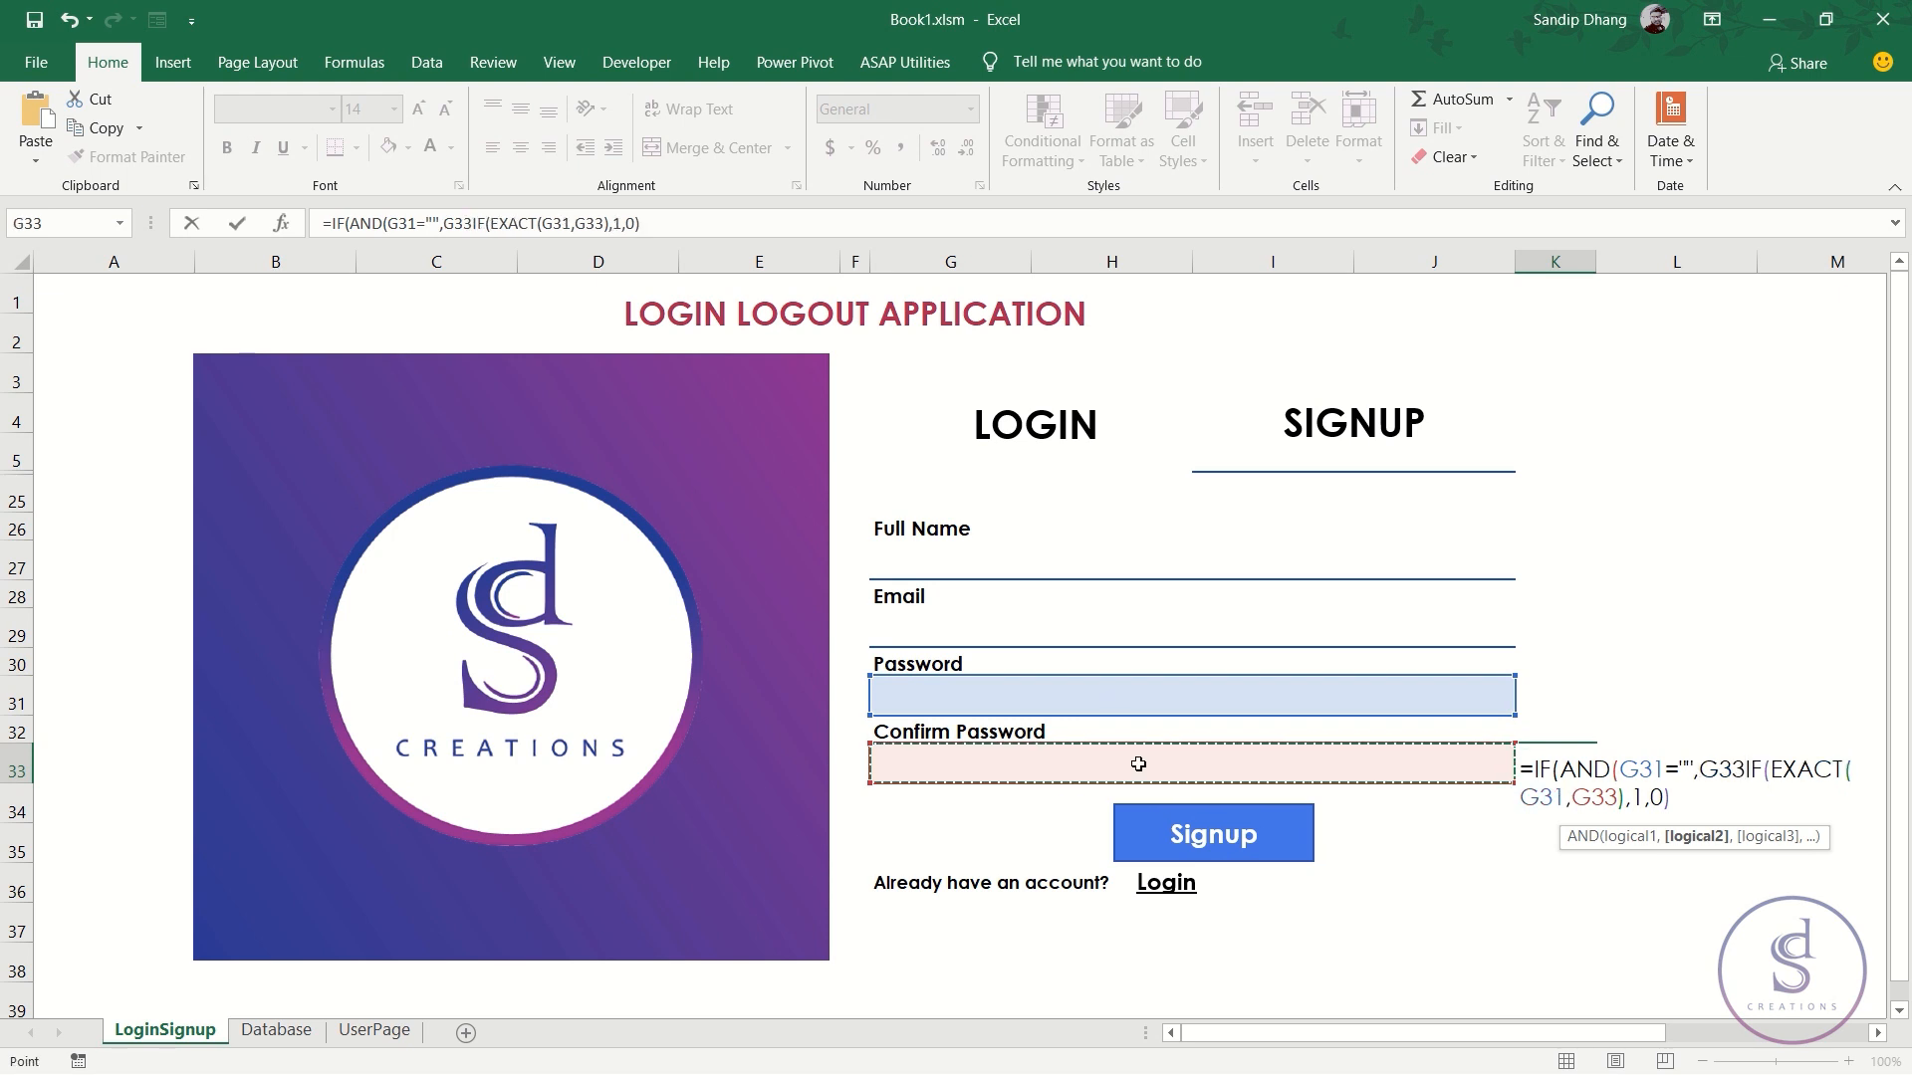
pyautogui.write('=""')
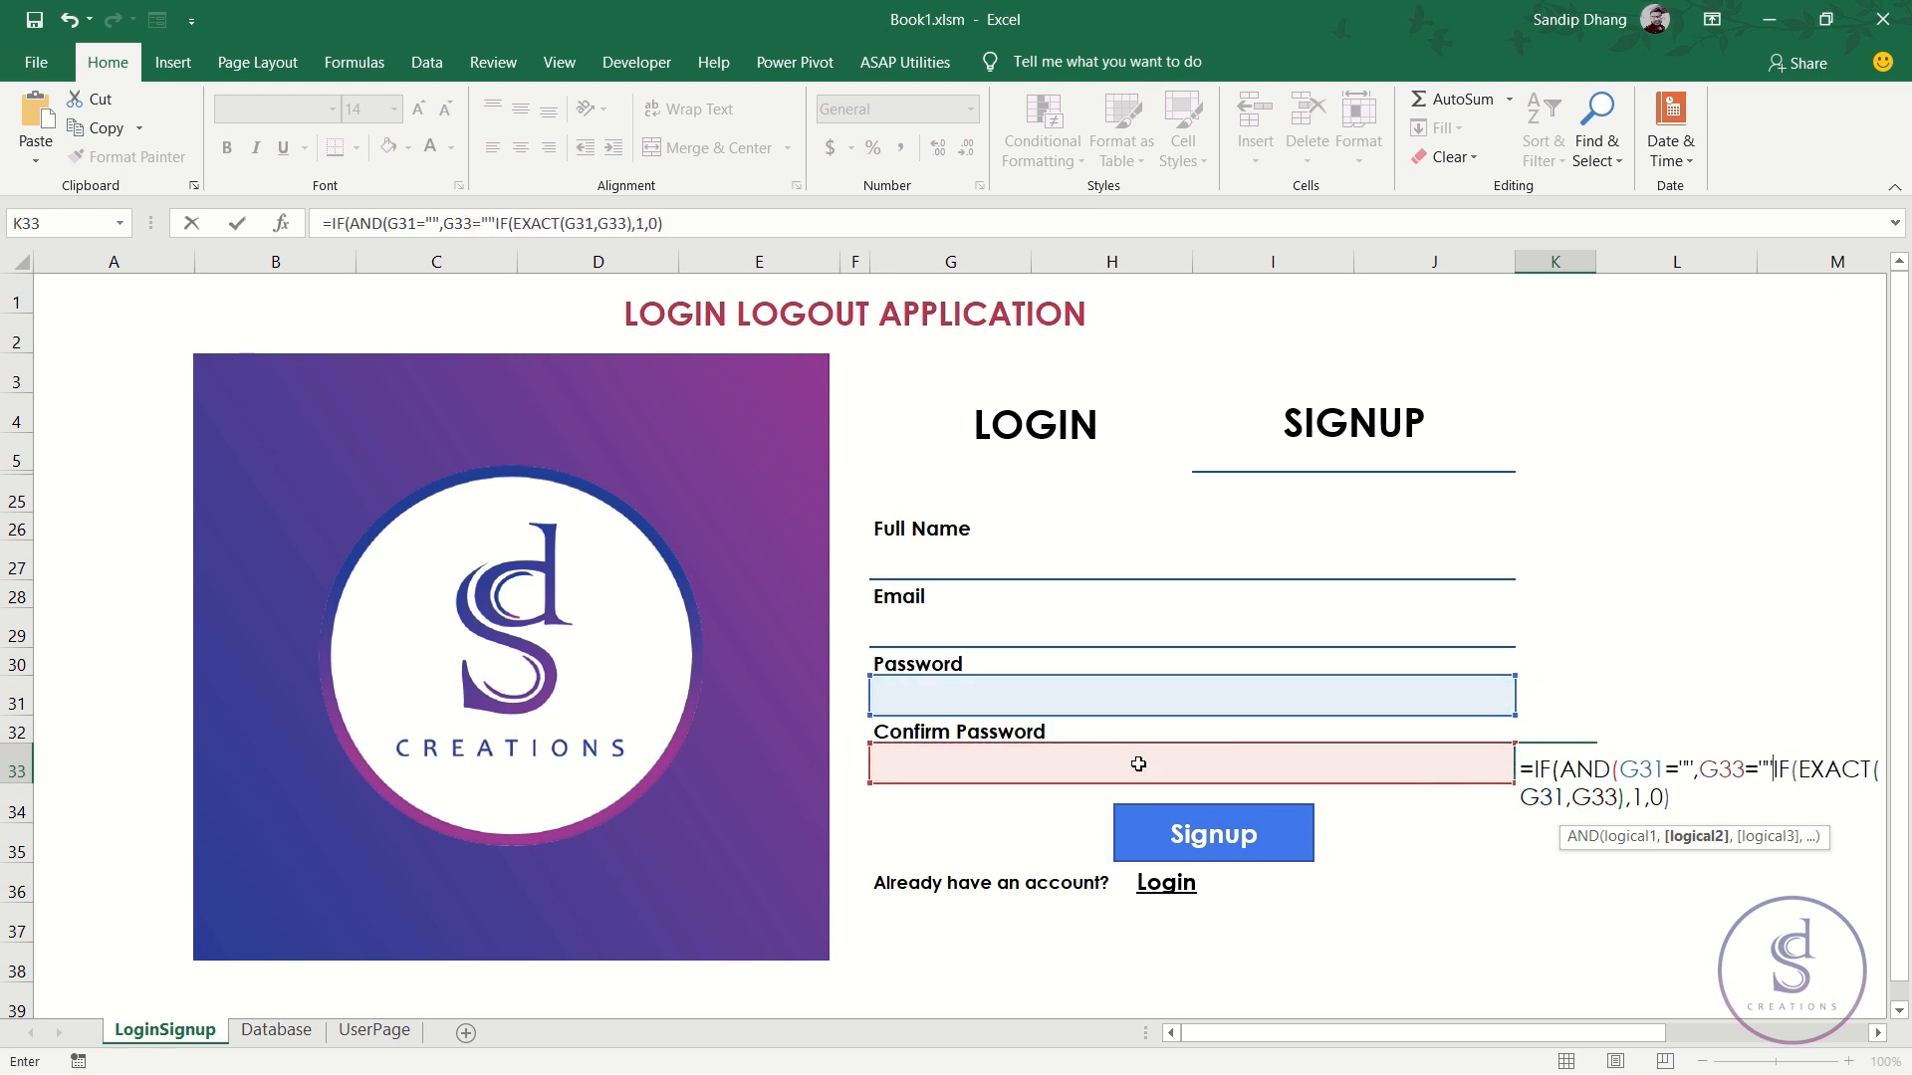
pyautogui.write(')')
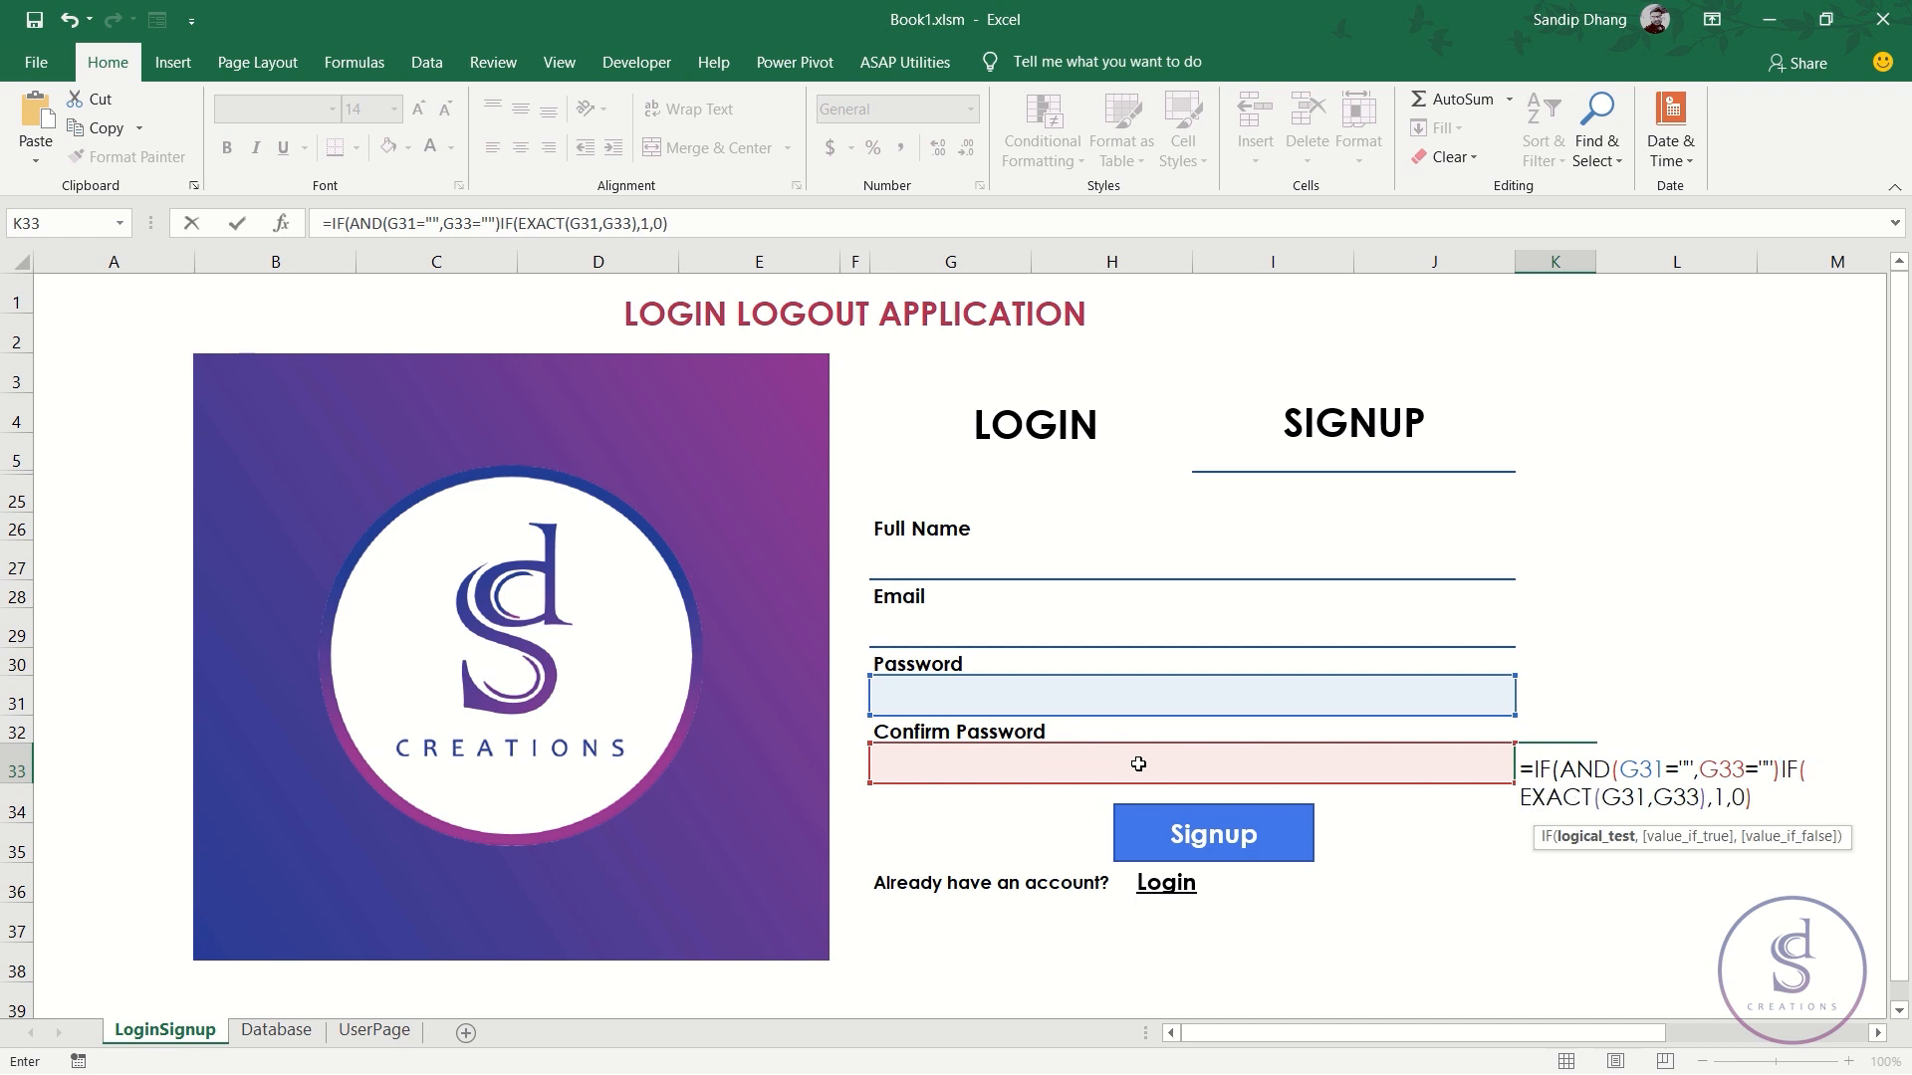
pyautogui.write(',-1')
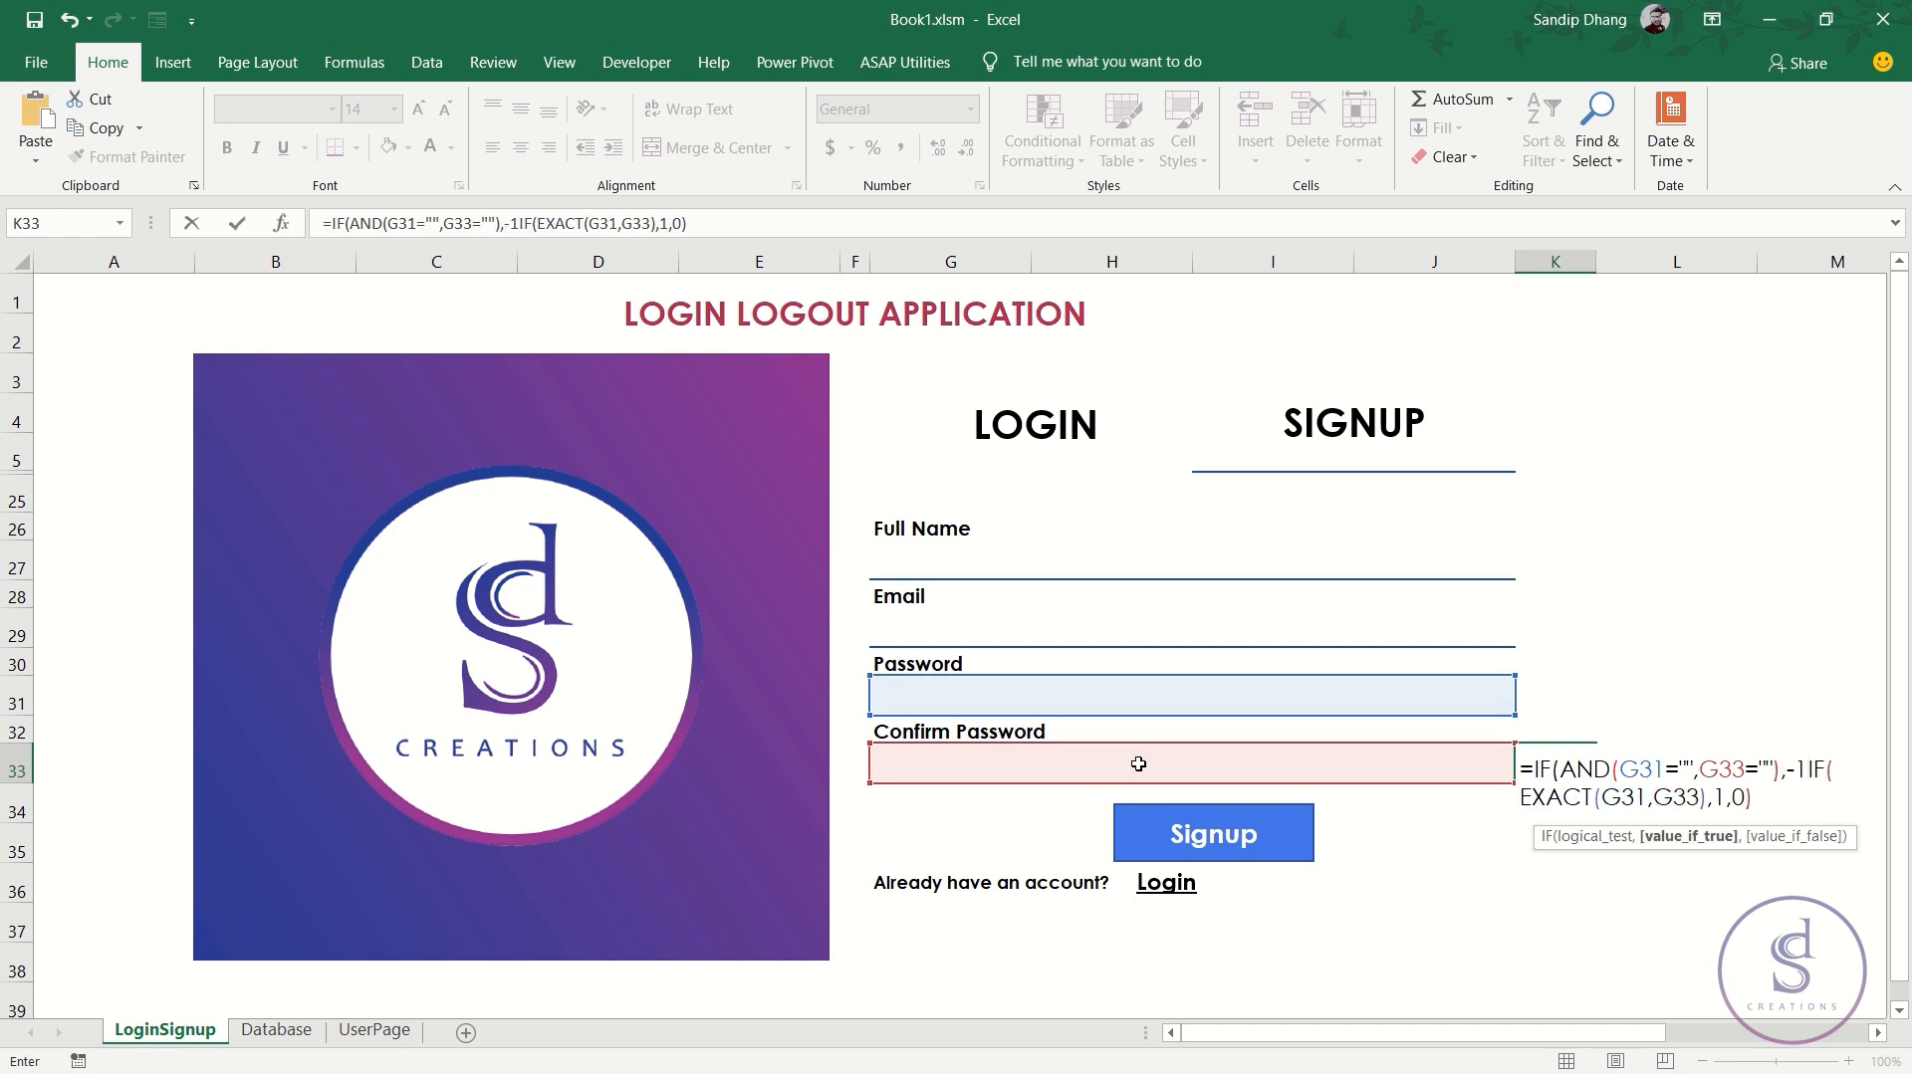
pyautogui.press('BackSpace')
pyautogui.press('BackSpace')
pyautogui.write('0')
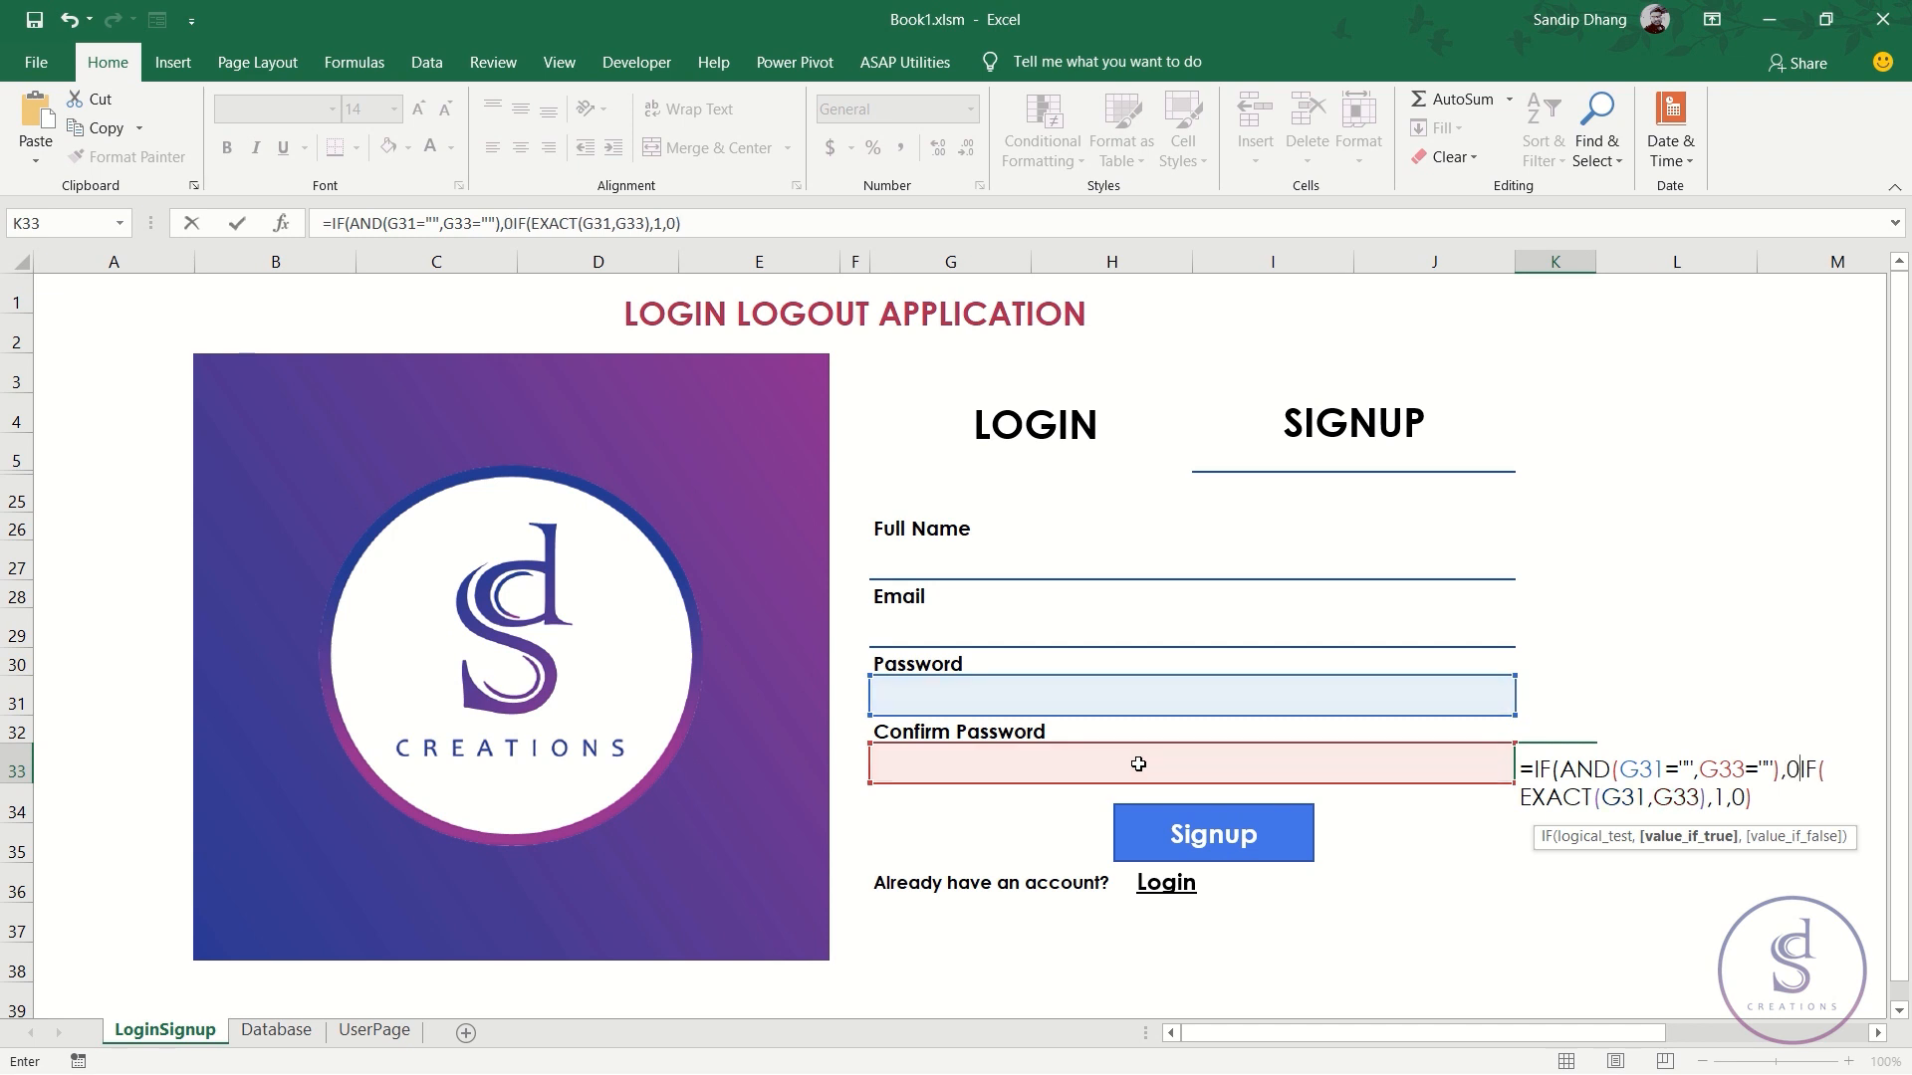
pyautogui.write(',')
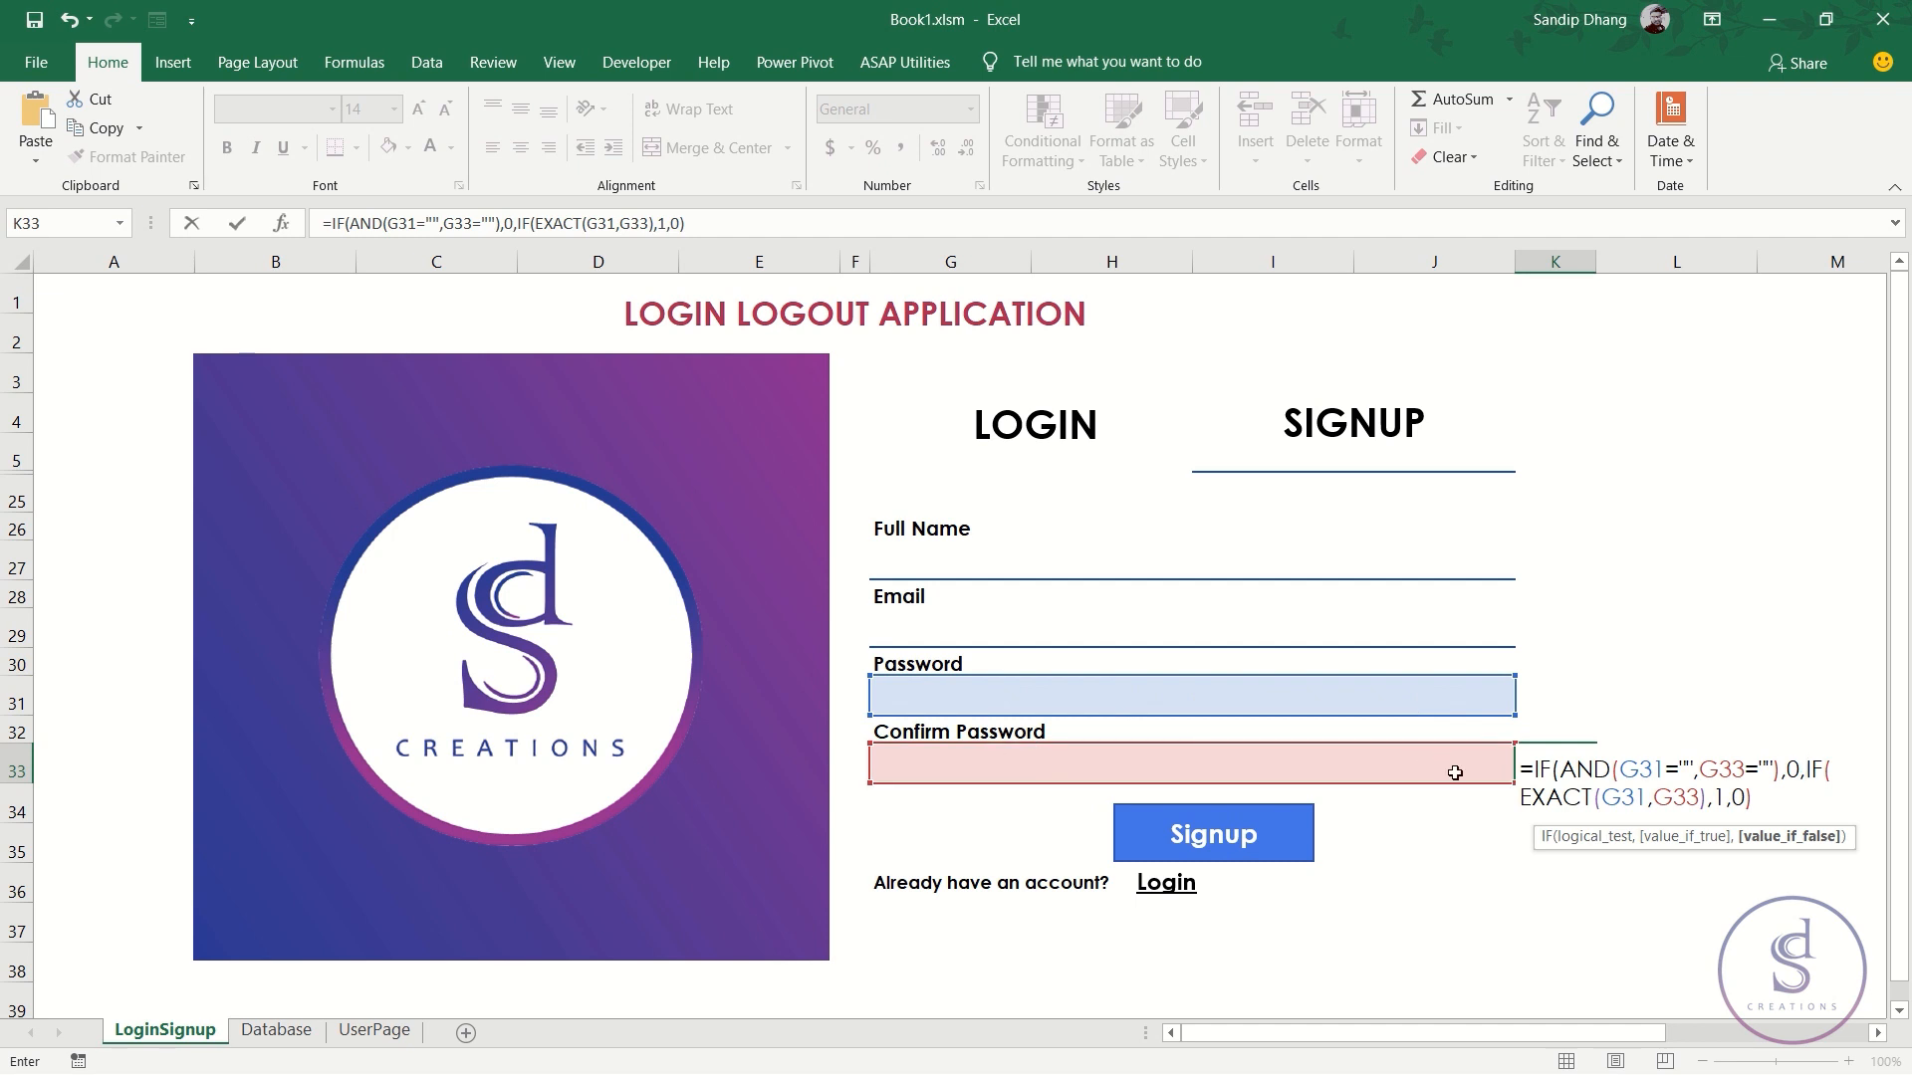
# - Nest IF(G33="",0, before the EXACT test in K33 so an empty Confirm Password returns 0
pyautogui.write('IF(')
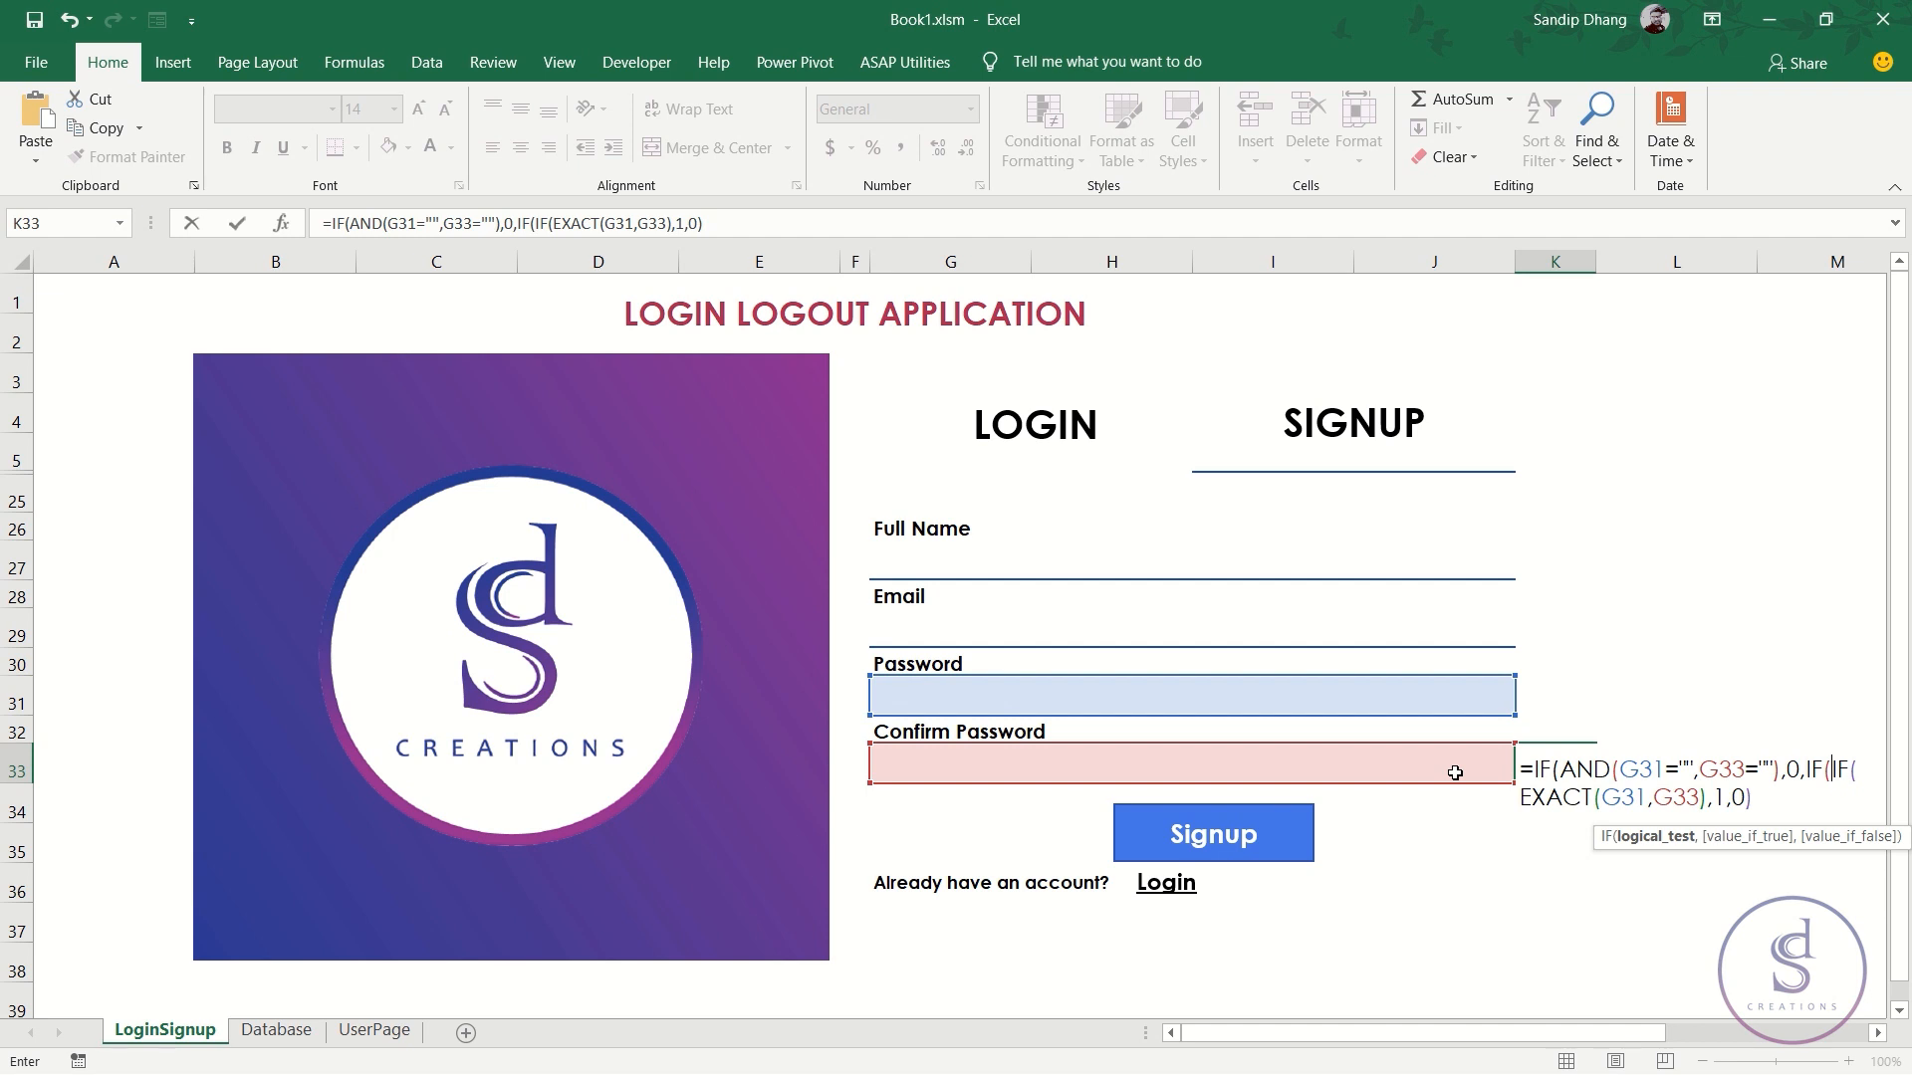
pyautogui.click(1361, 763)
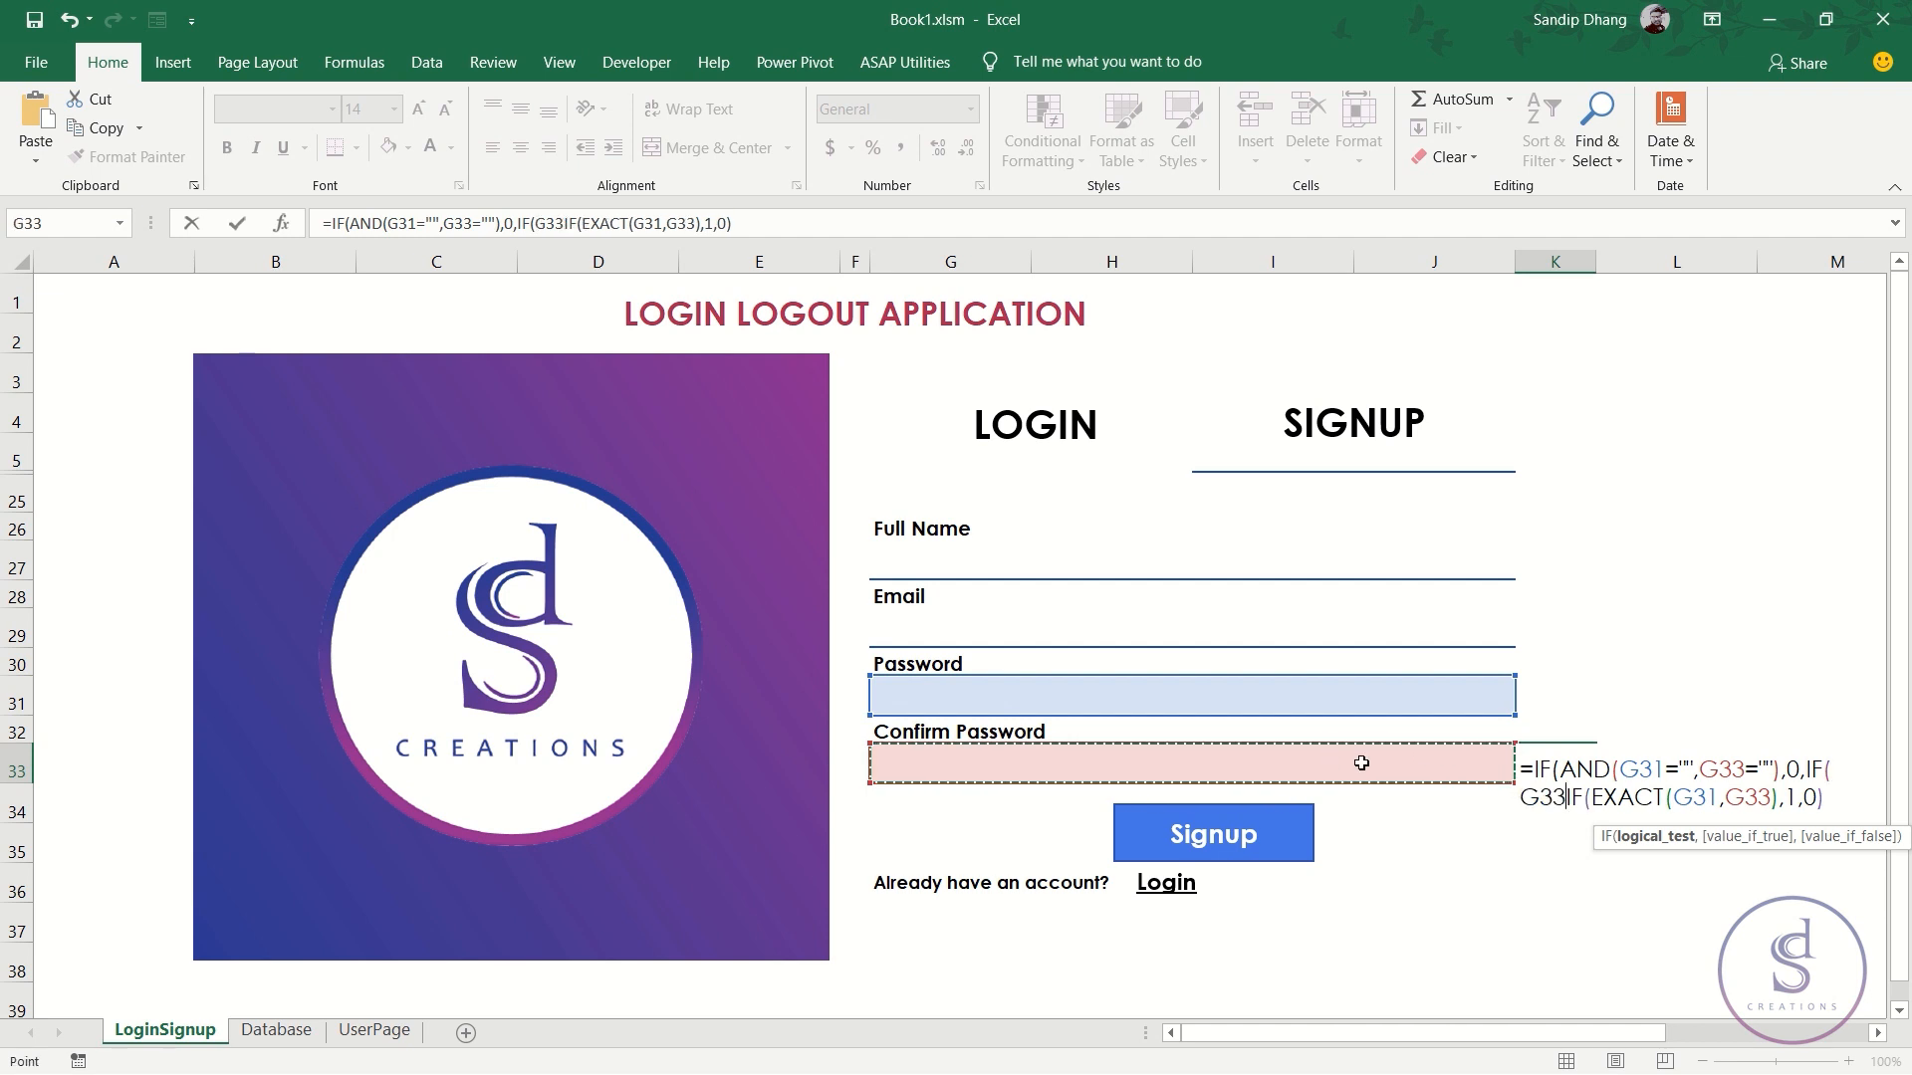
pyautogui.write('=""')
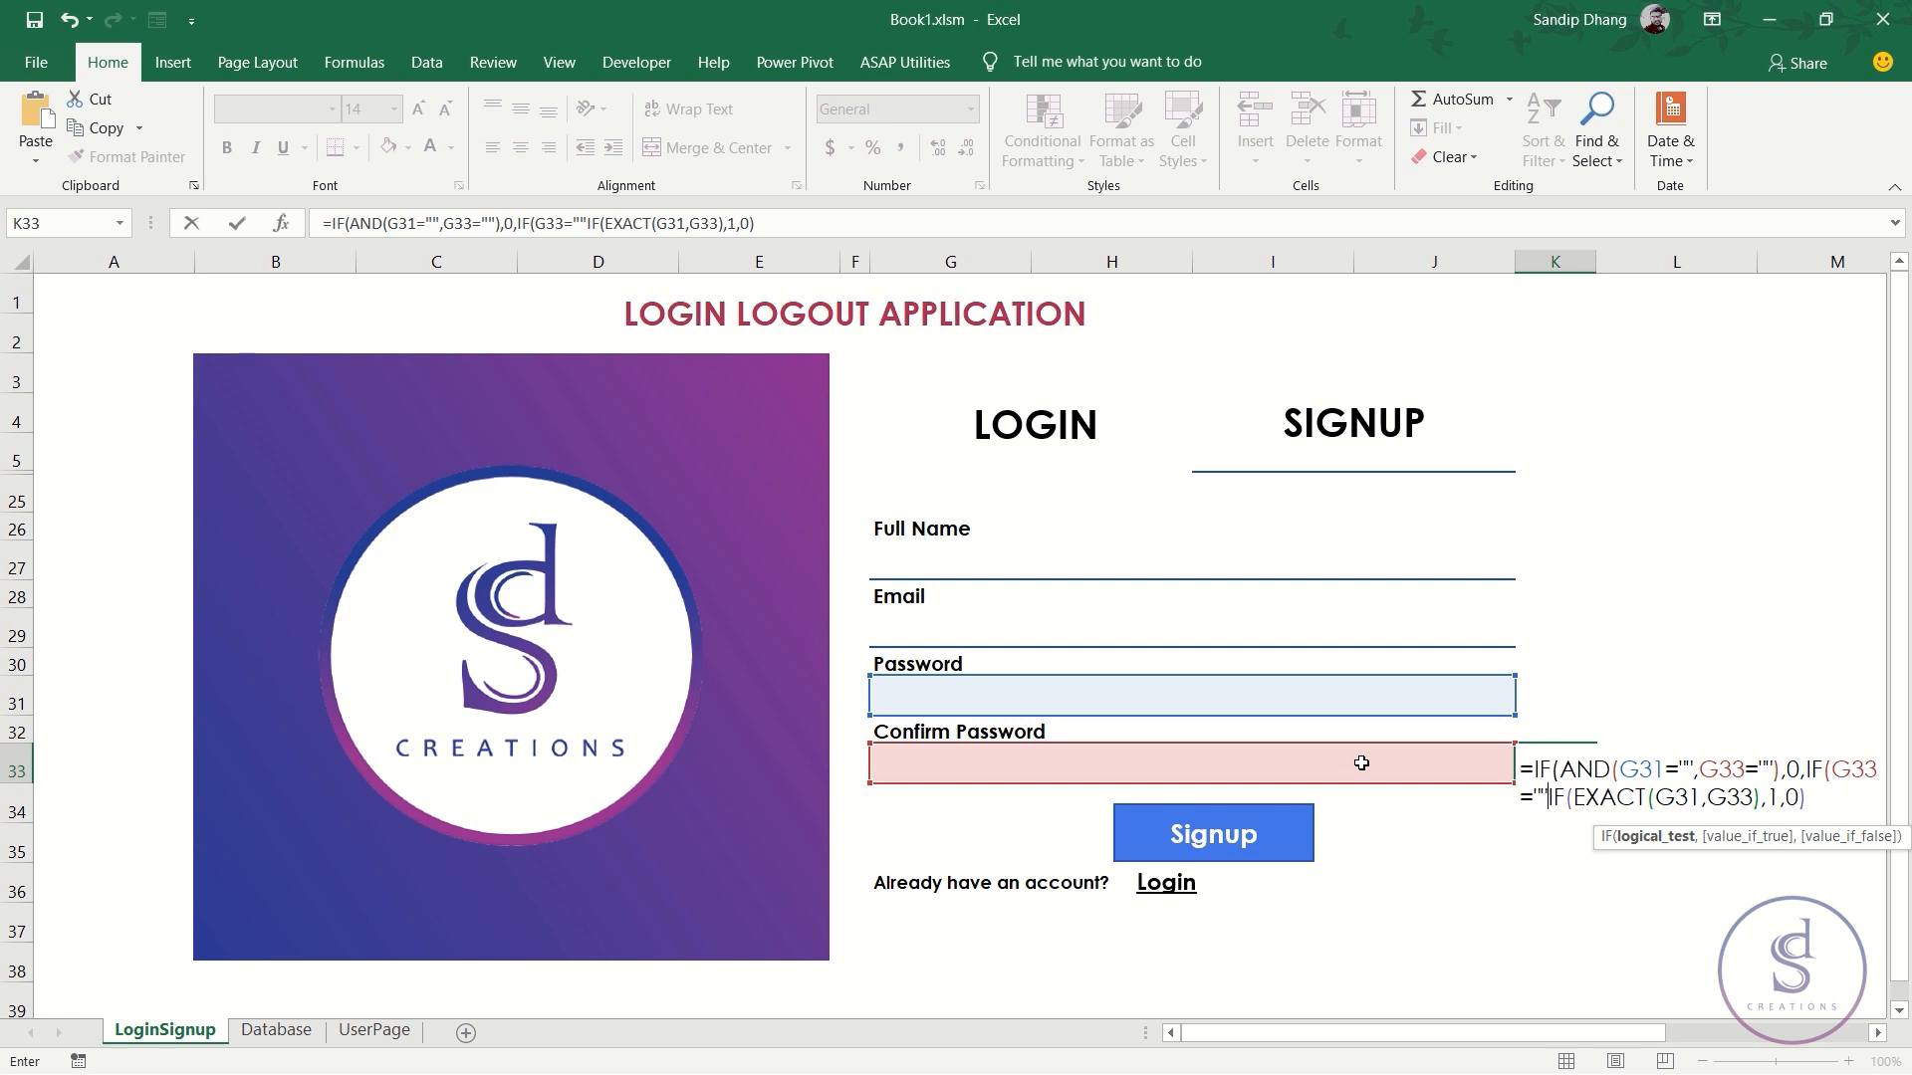
pyautogui.write(',0')
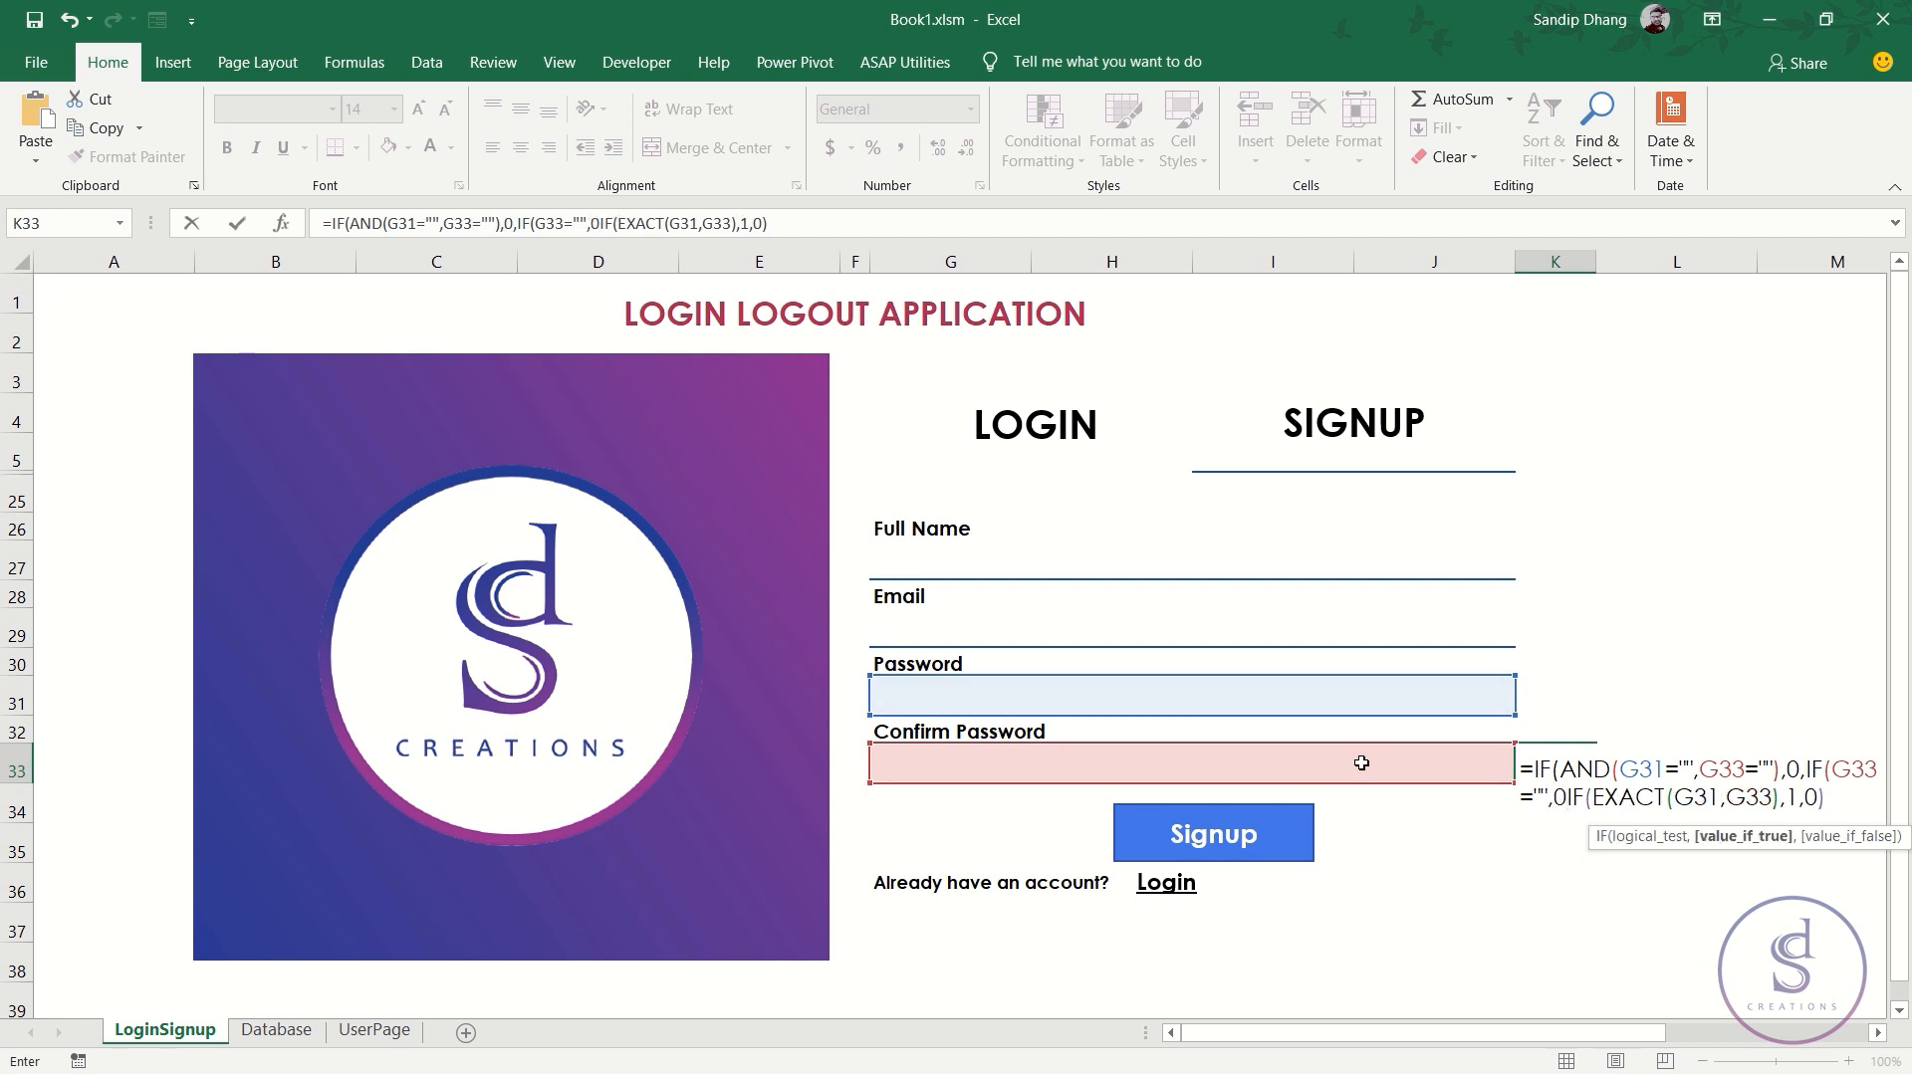
pyautogui.write(',')
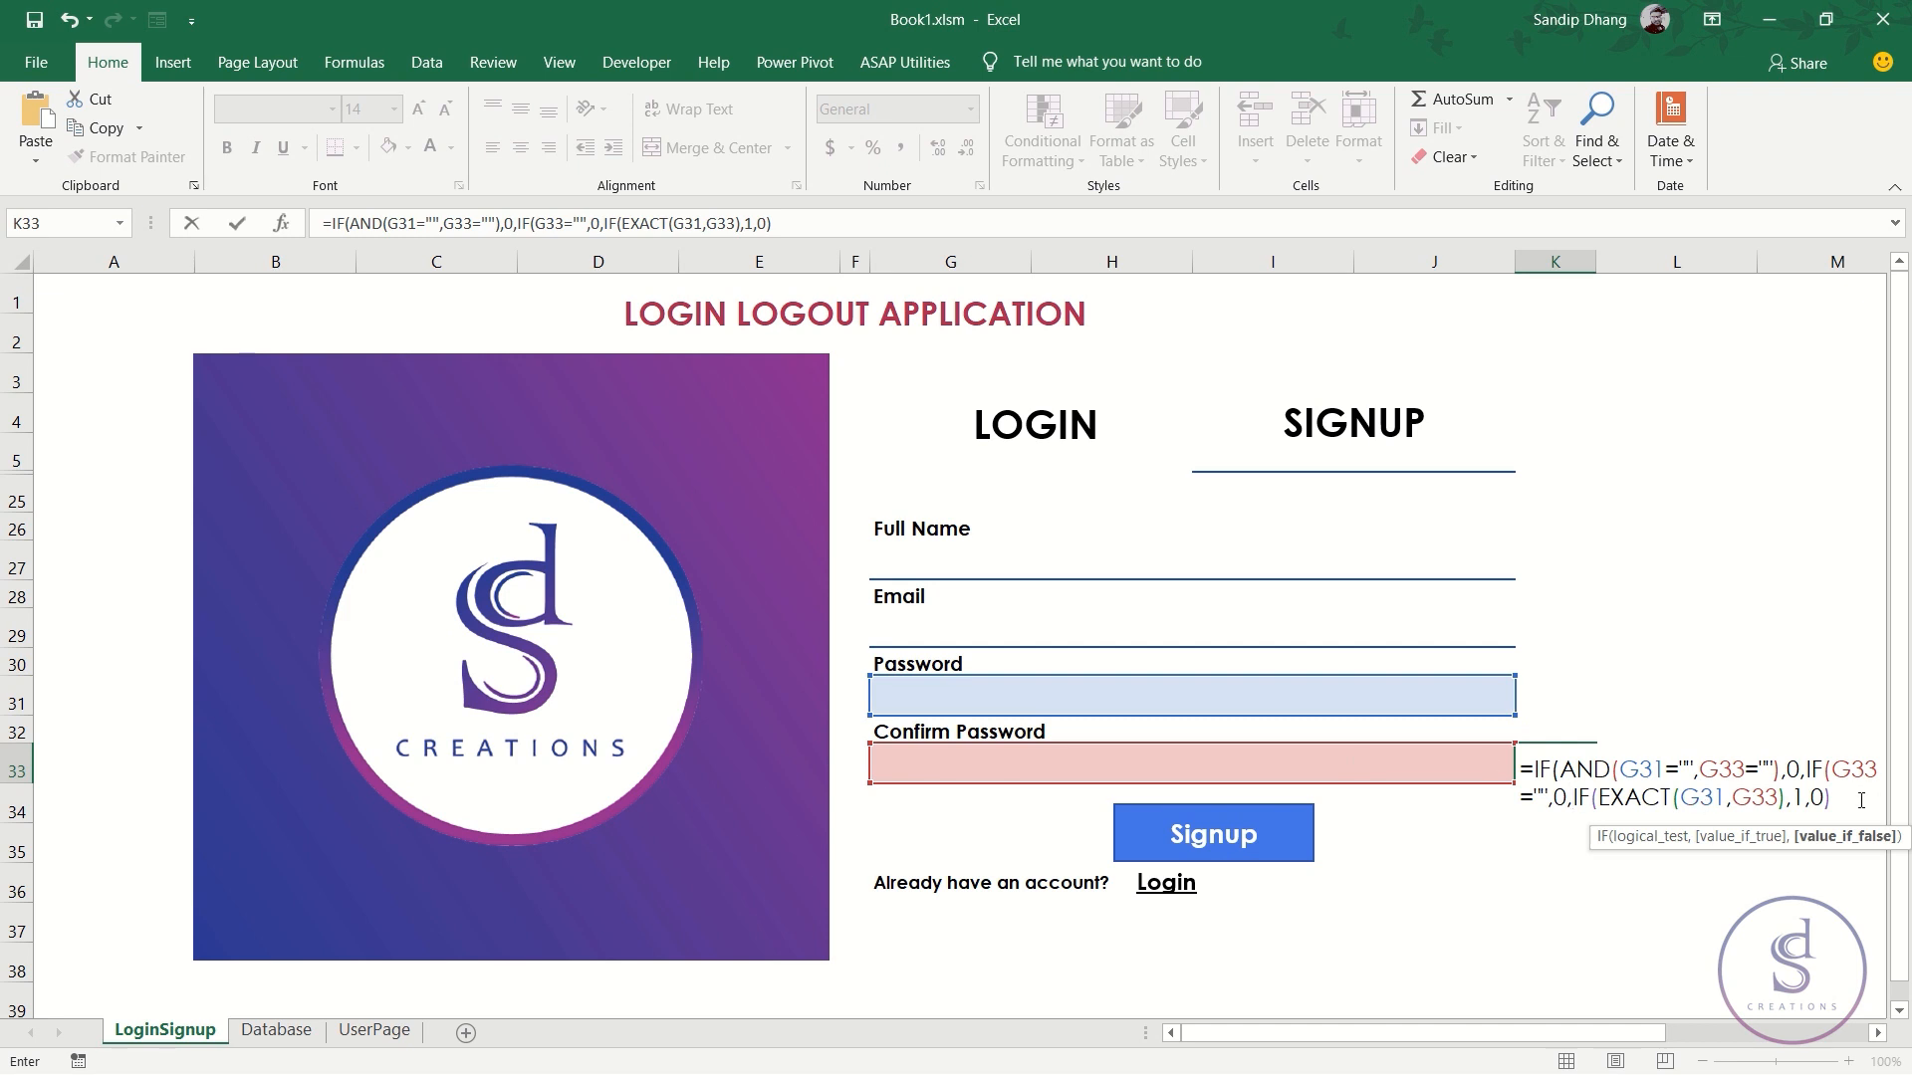
pyautogui.write('))')
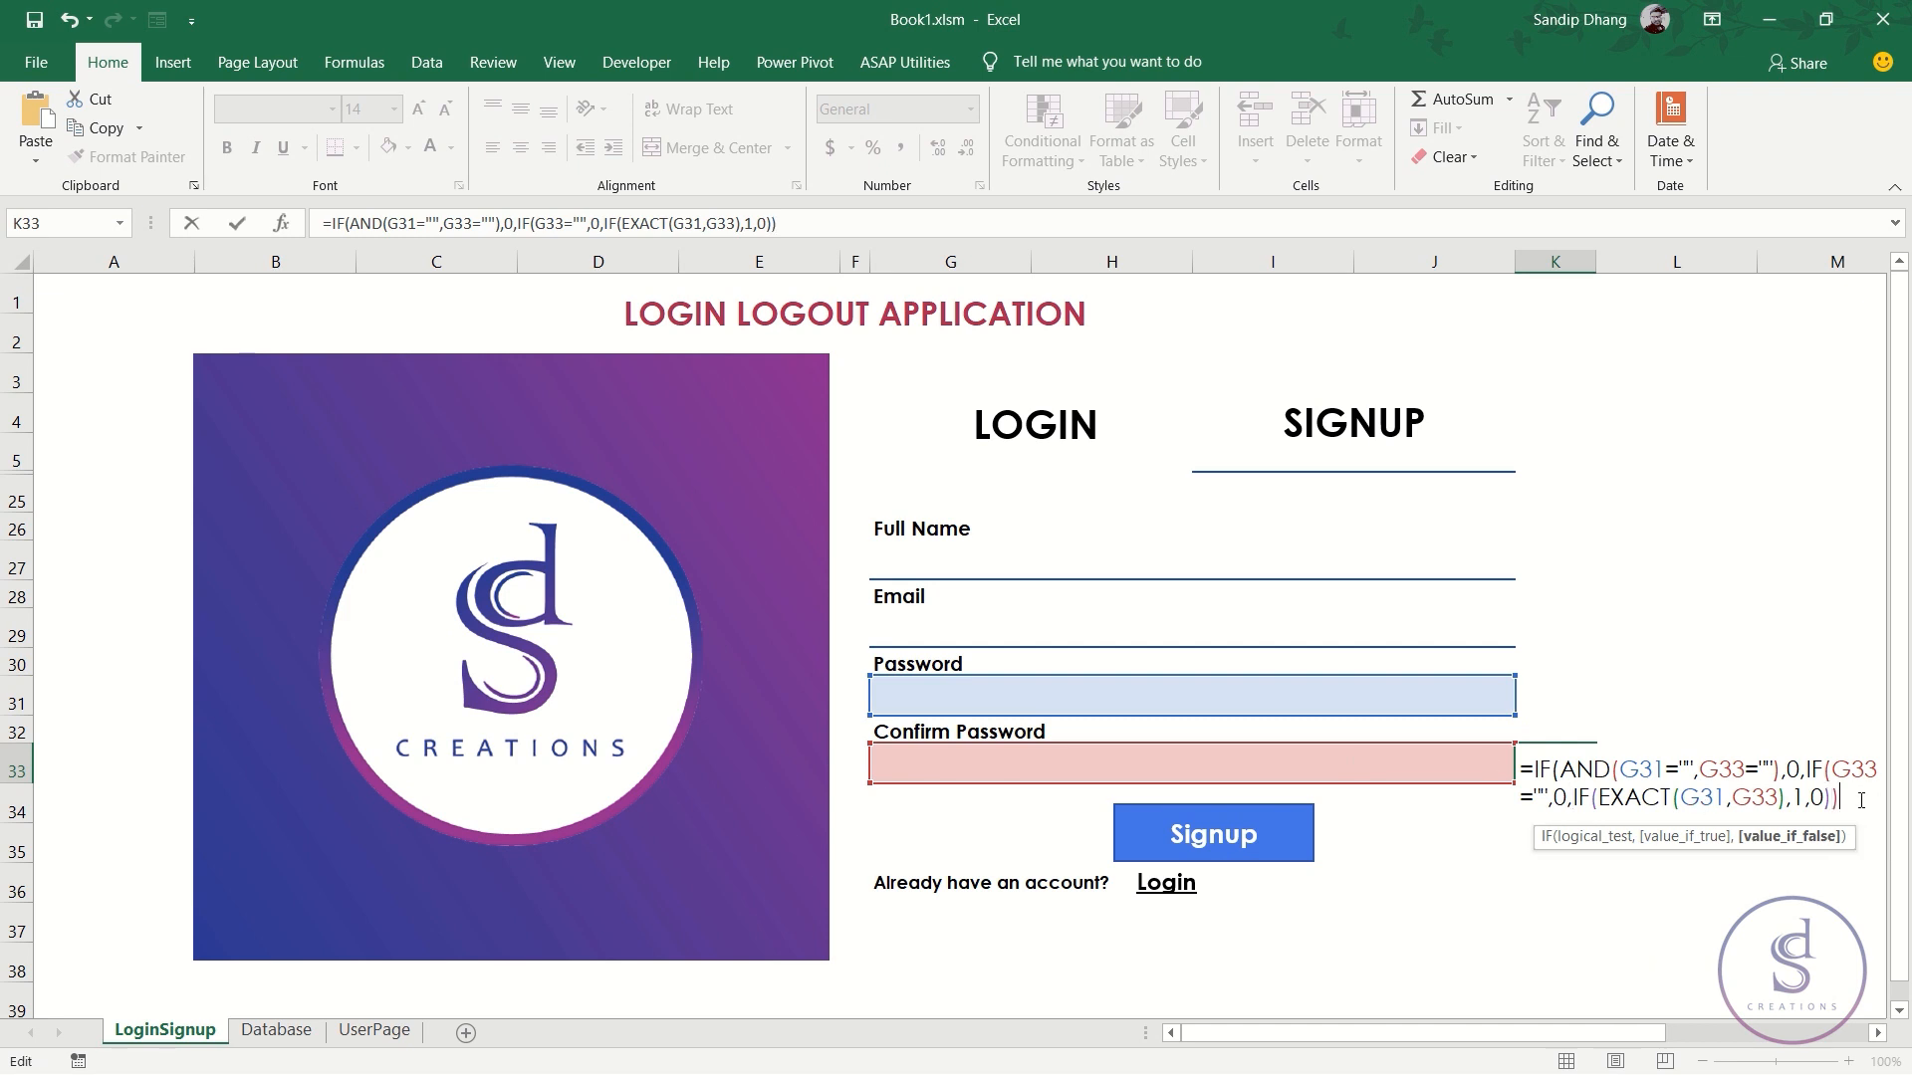
pyautogui.hotkey('ctrl', 'Return')
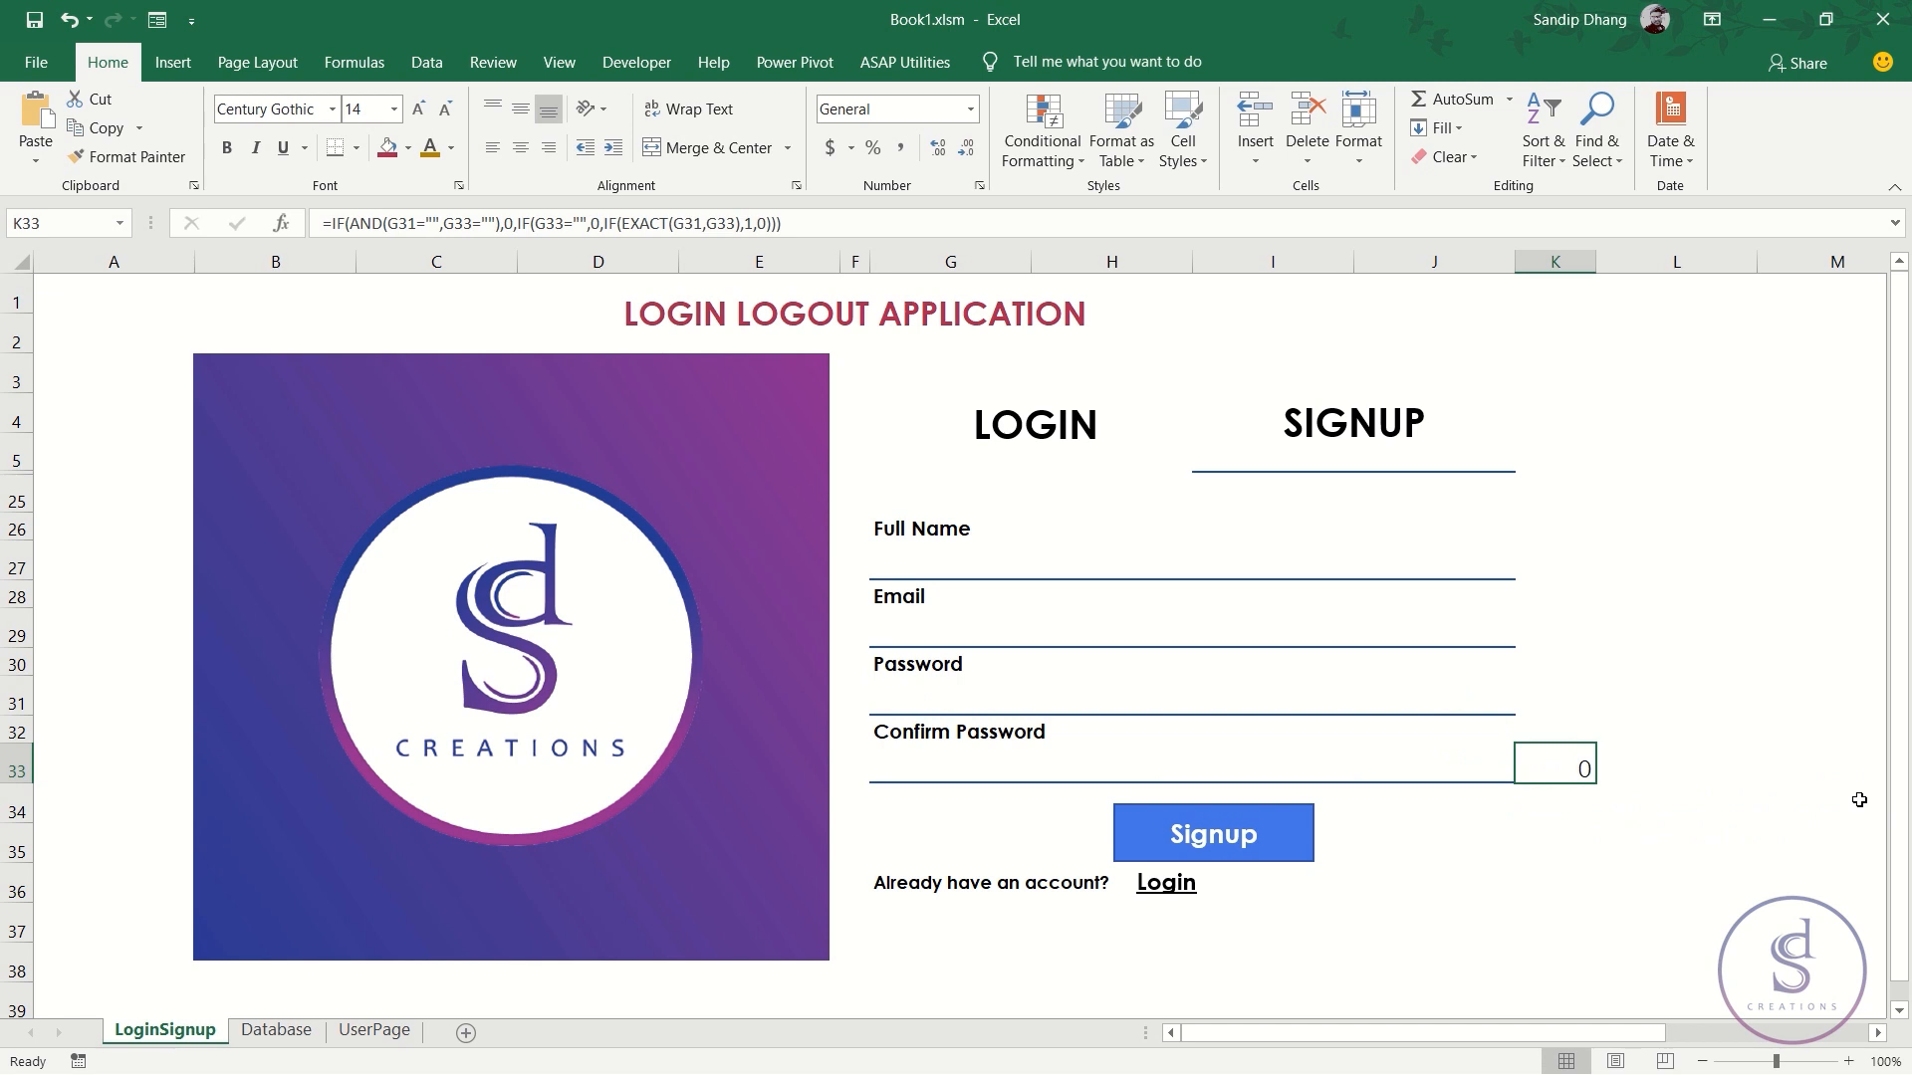
# - Enter a valid test password in G31 after the too-short first attempt is rejected
pyautogui.click(1404, 705)
pyautogui.write('sasas')
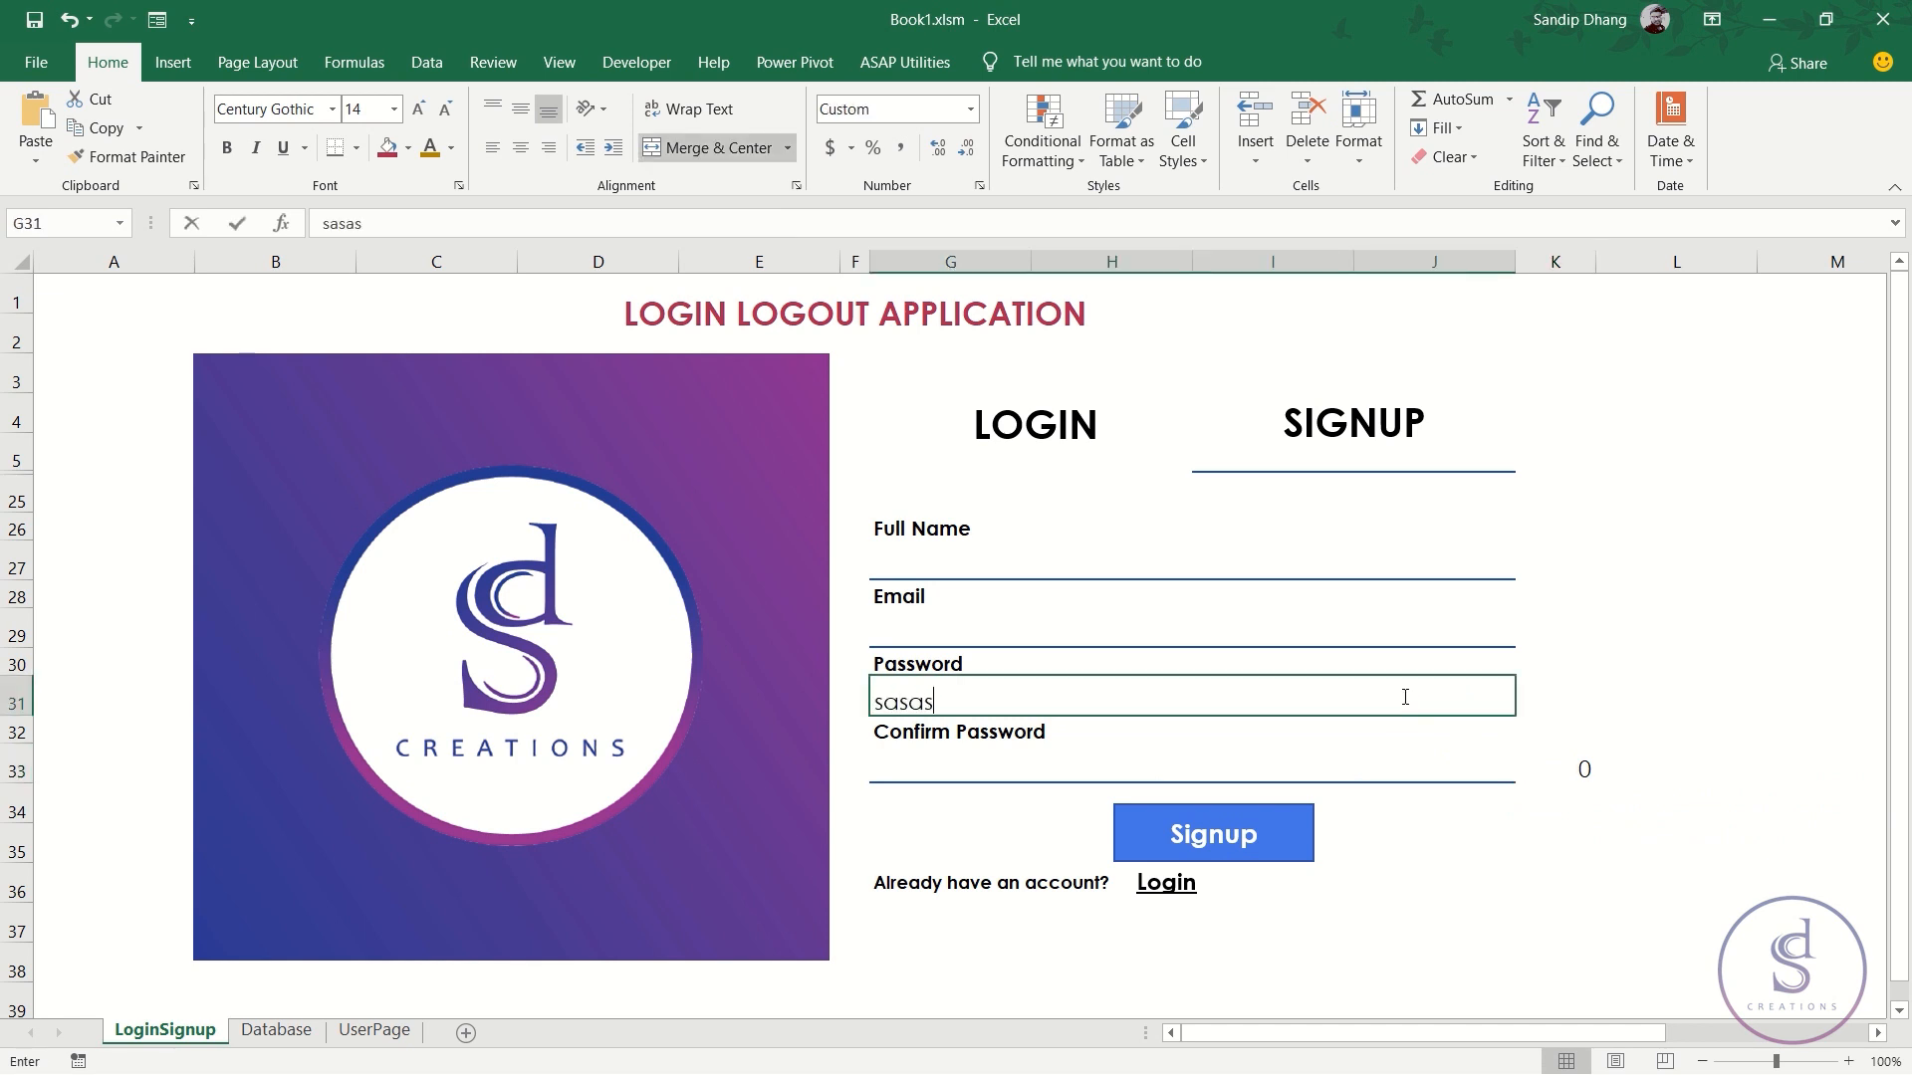
pyautogui.press('Return')
pyautogui.press('Escape')
pyautogui.write('123456789')
pyautogui.press('Return')
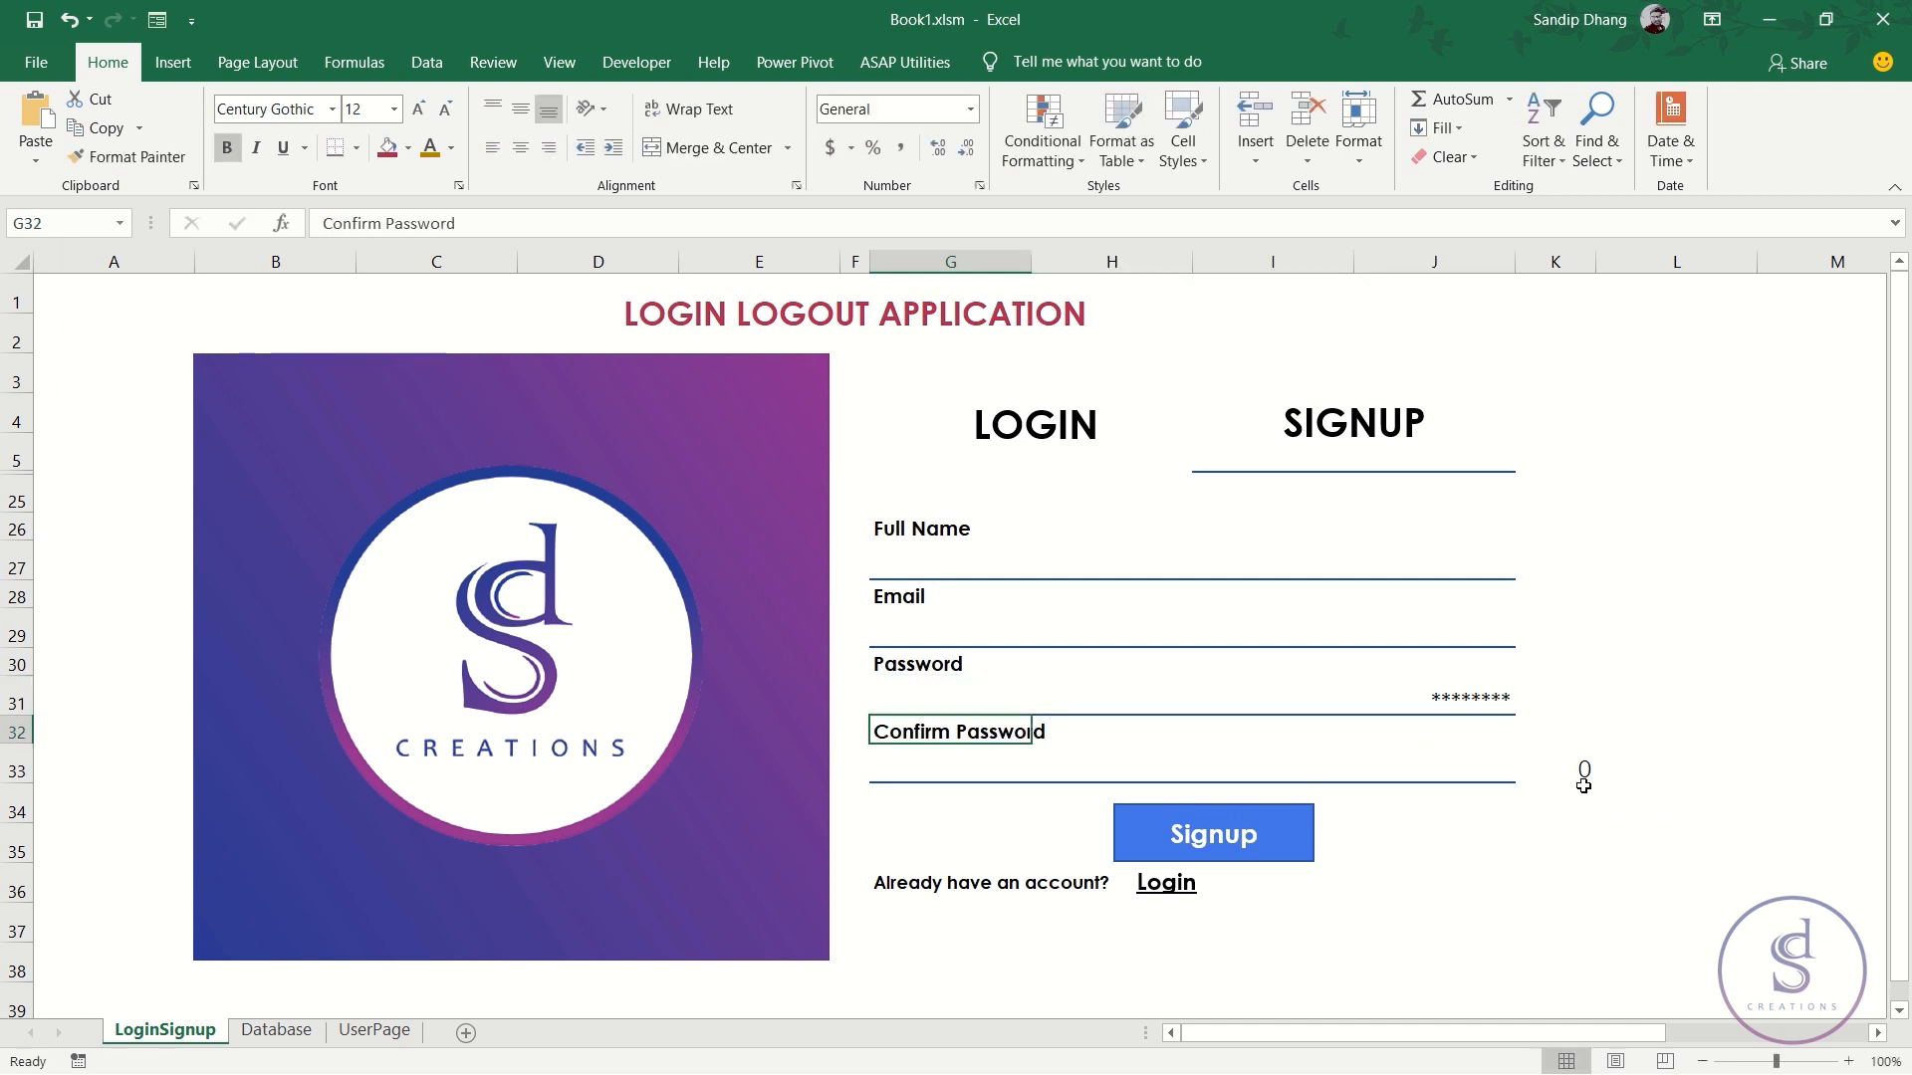
# - Replace a mismatched confirmation in G33 with the matching password so K33 returns 1
pyautogui.click(1391, 772)
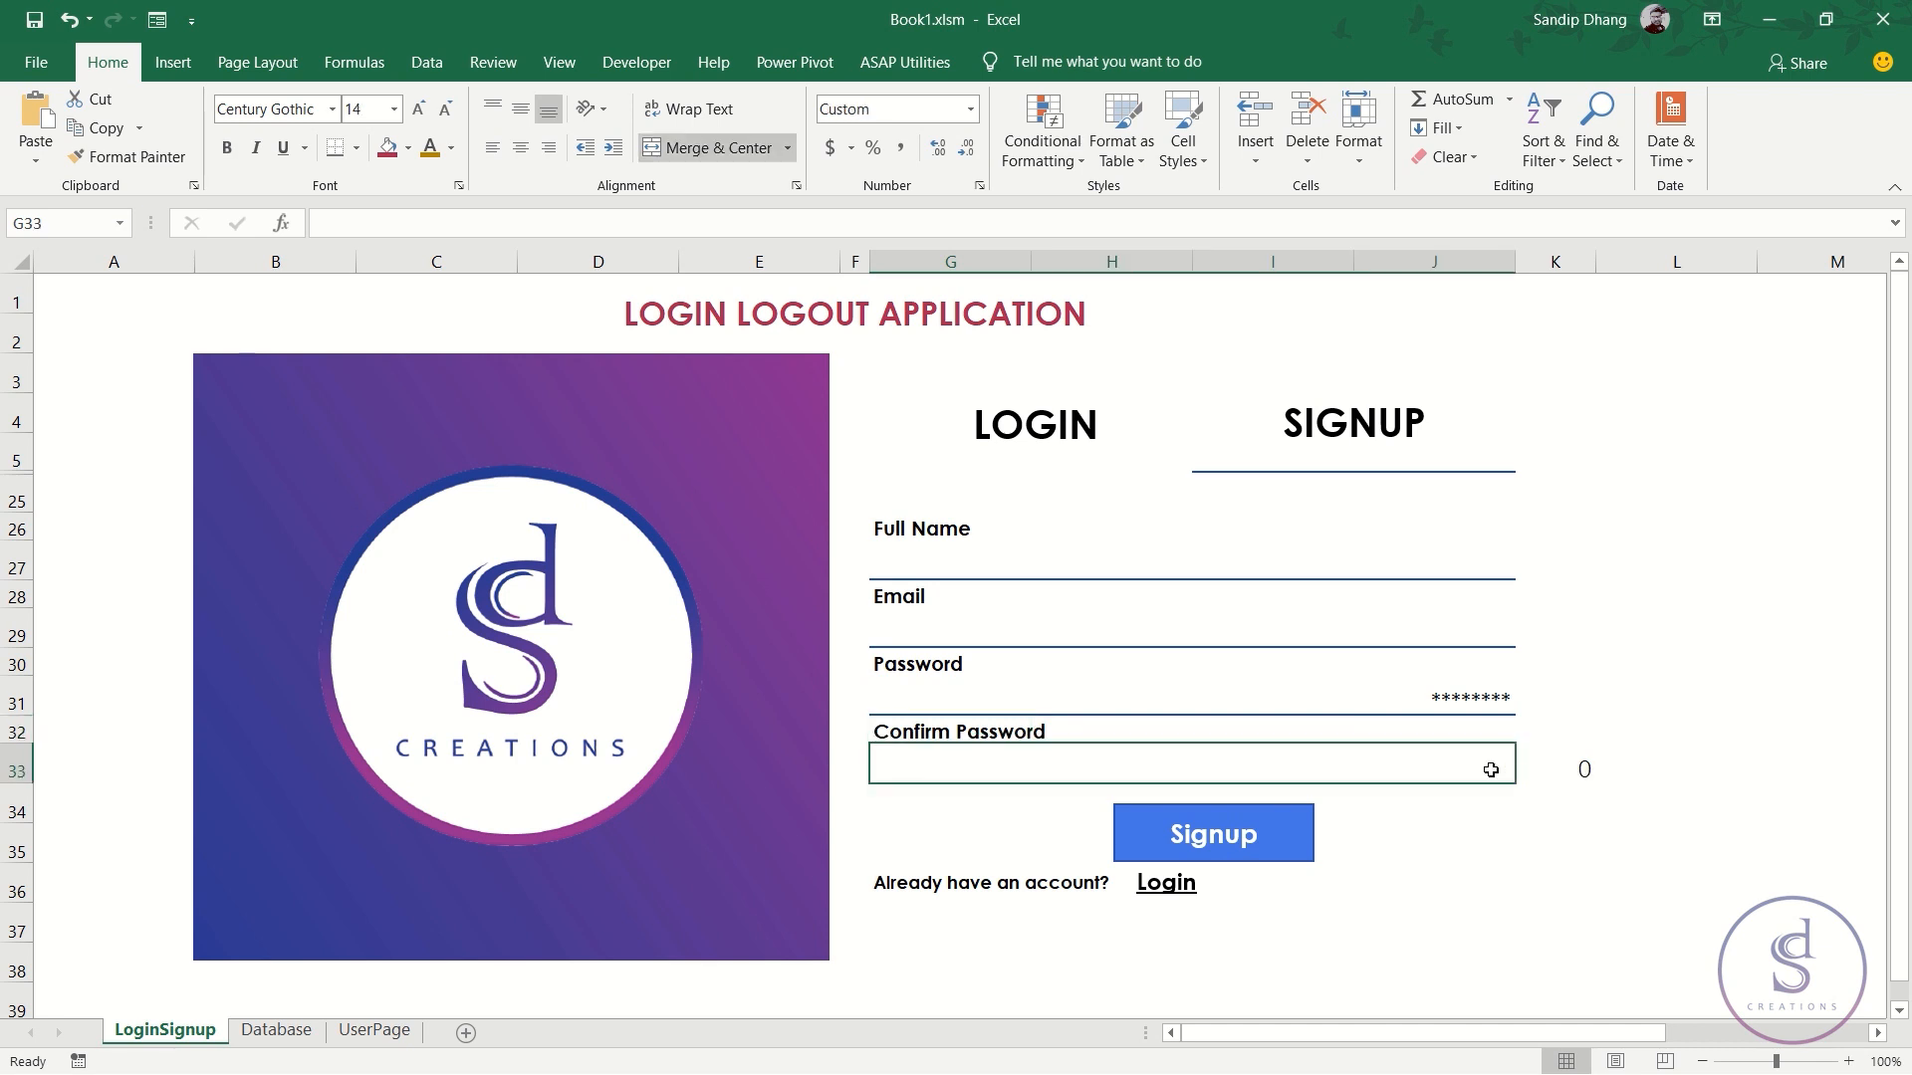
pyautogui.write('akhbcfkavco')
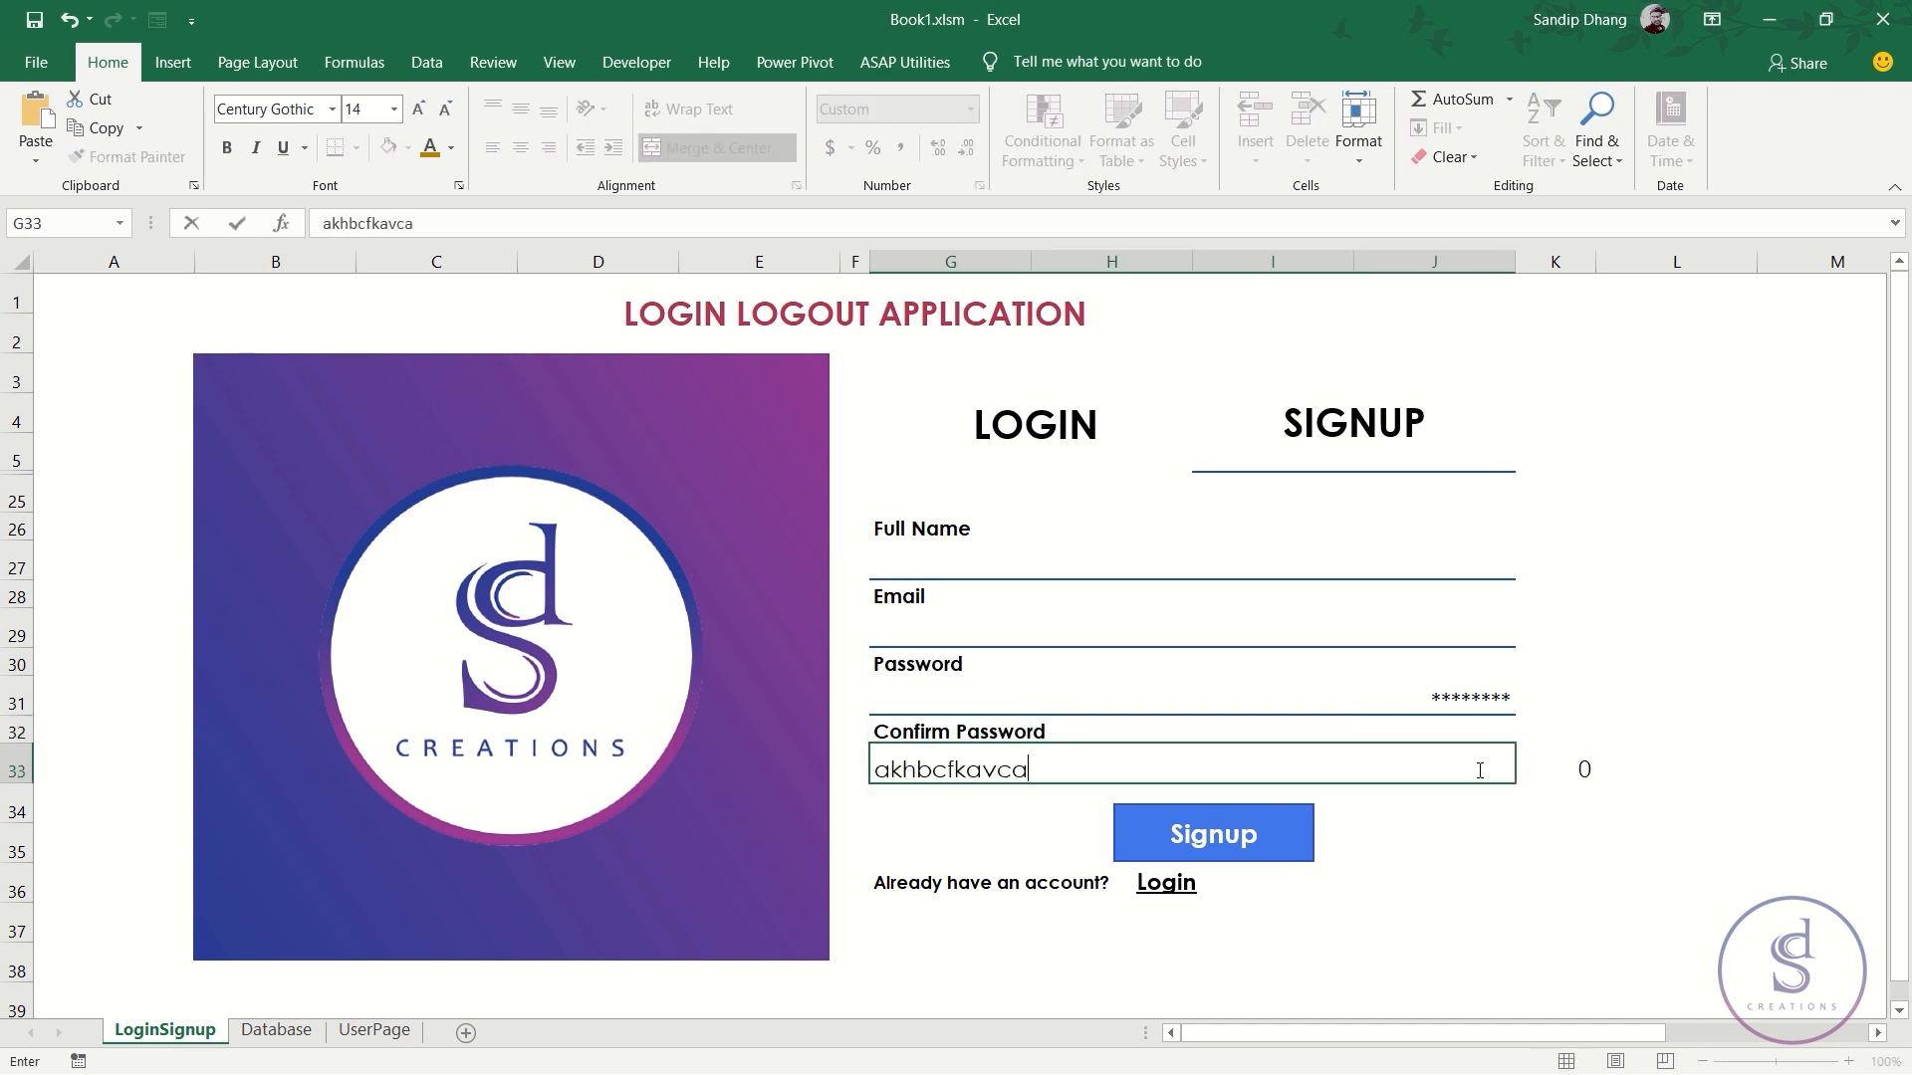
pyautogui.press('Return')
pyautogui.click(1478, 770)
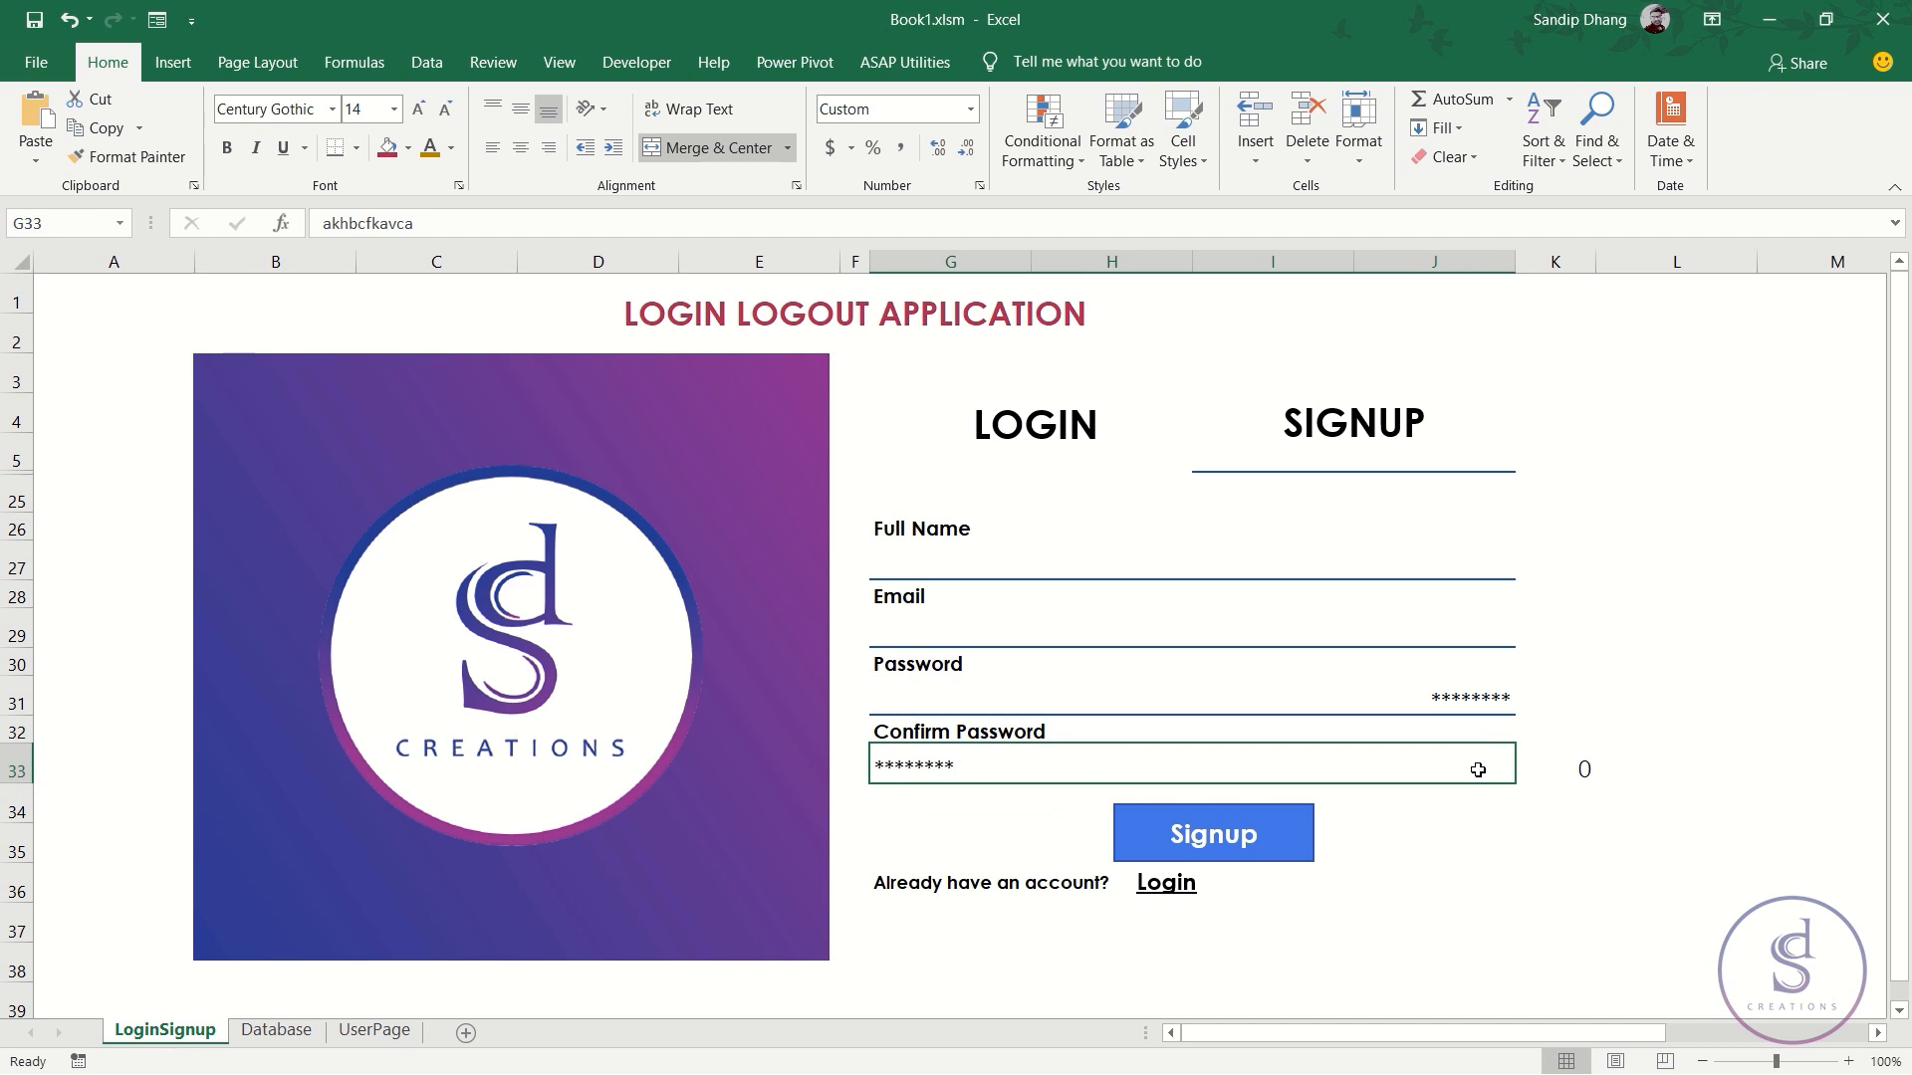
pyautogui.press('Delete')
pyautogui.write('1')
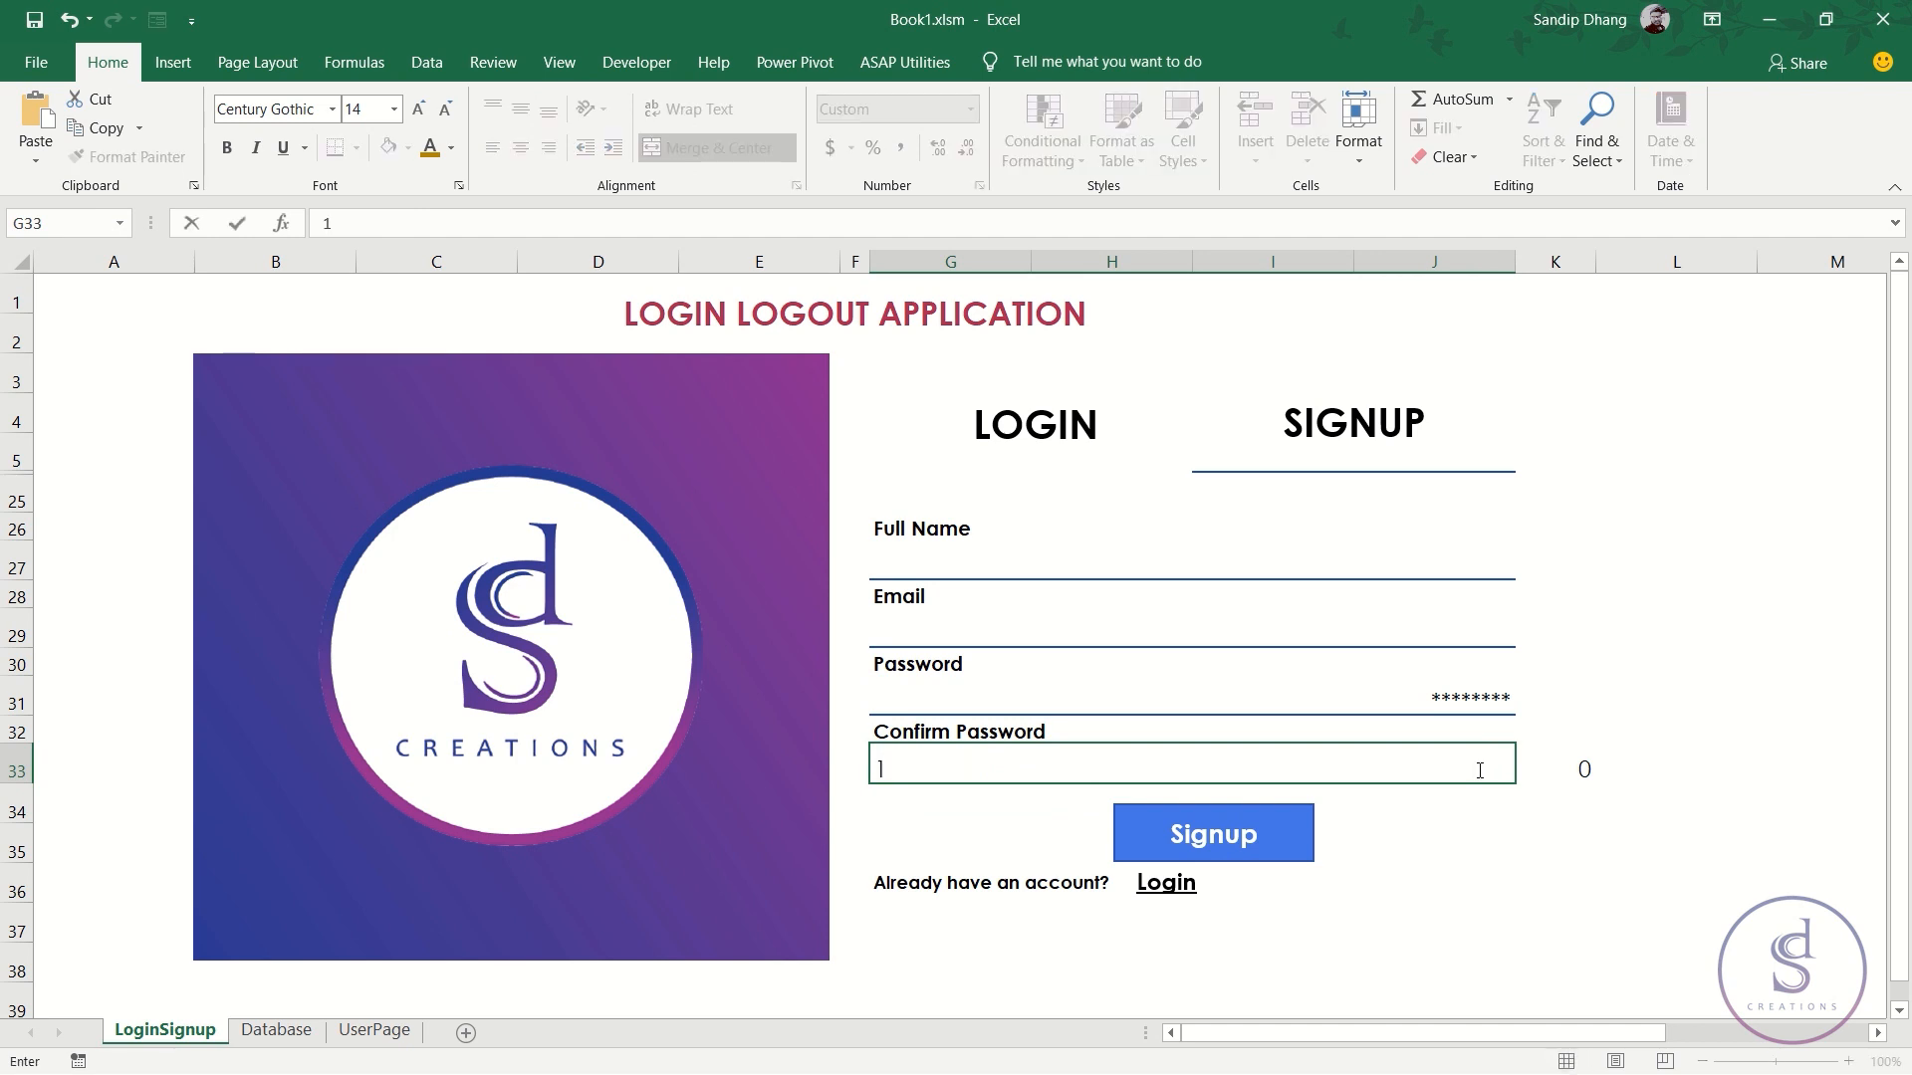
pyautogui.write('23456789')
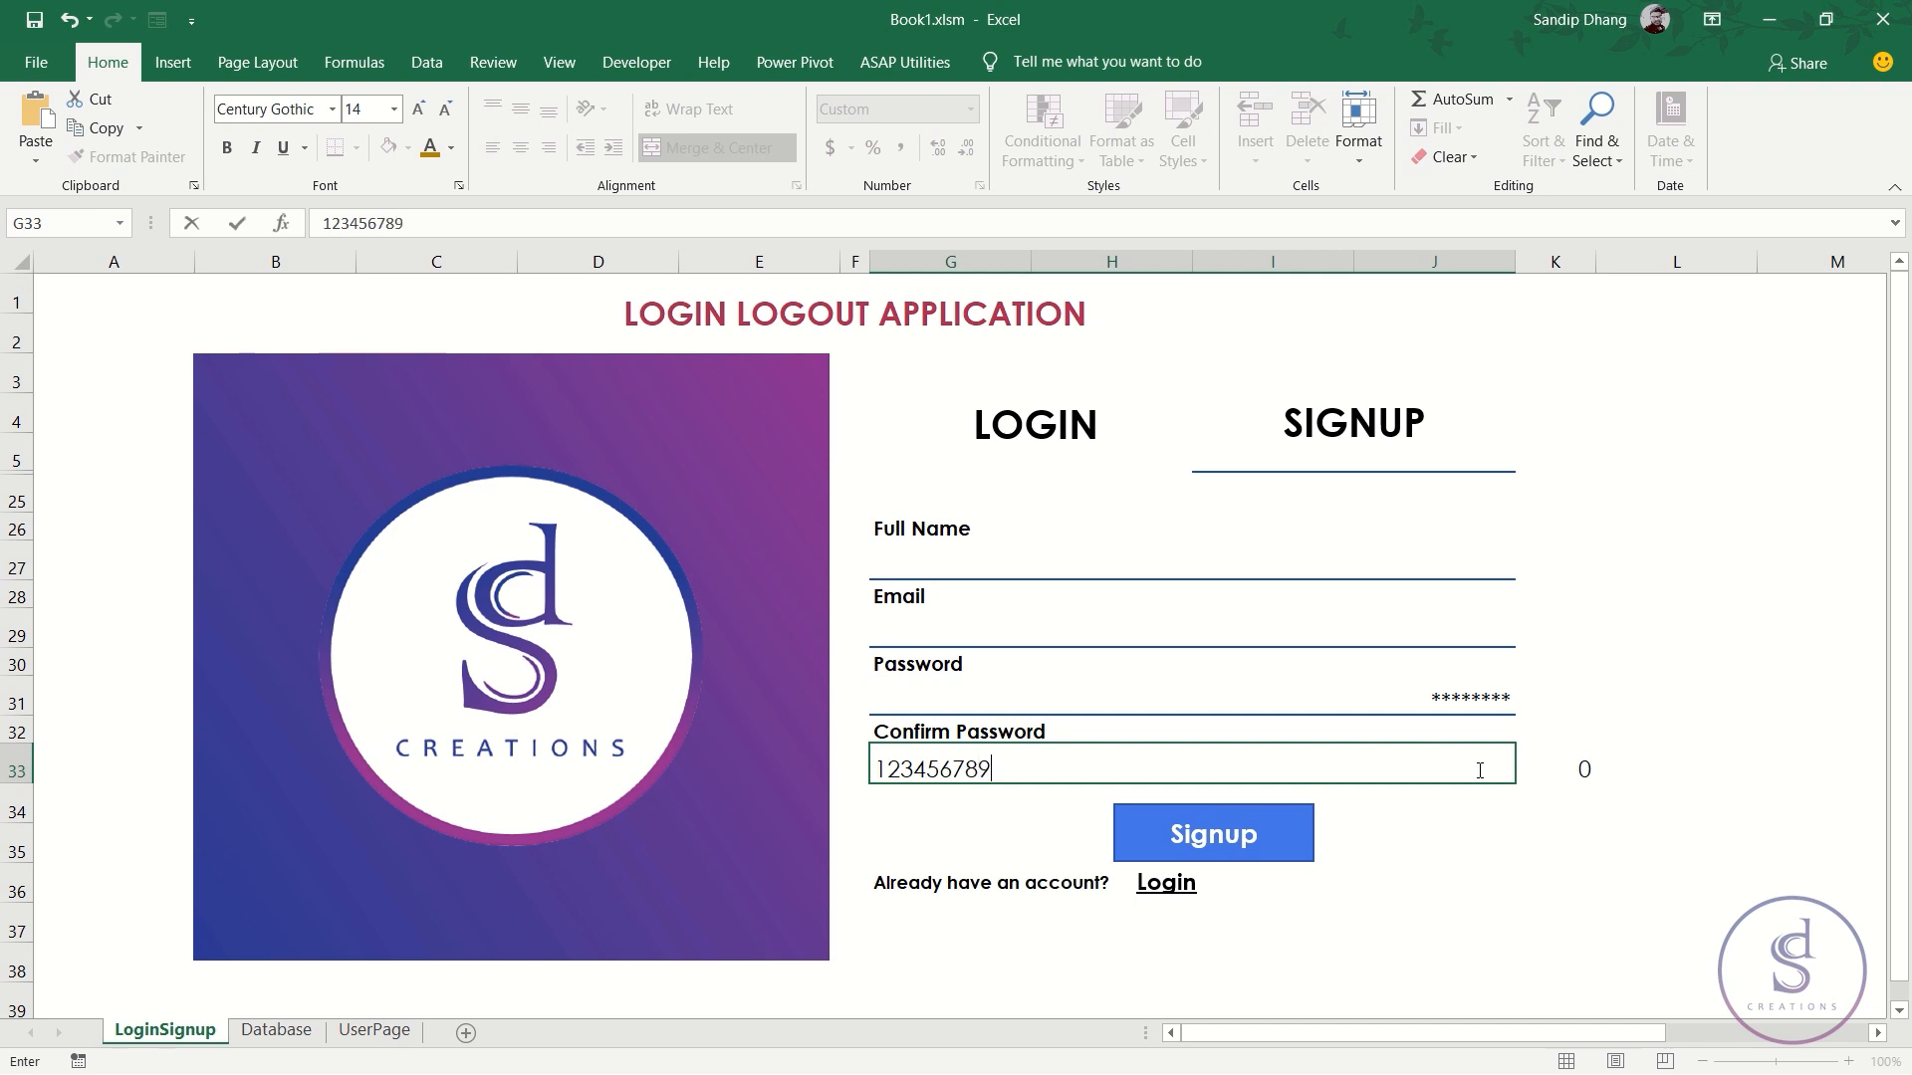
pyautogui.press('Return')
pyautogui.click(1478, 769)
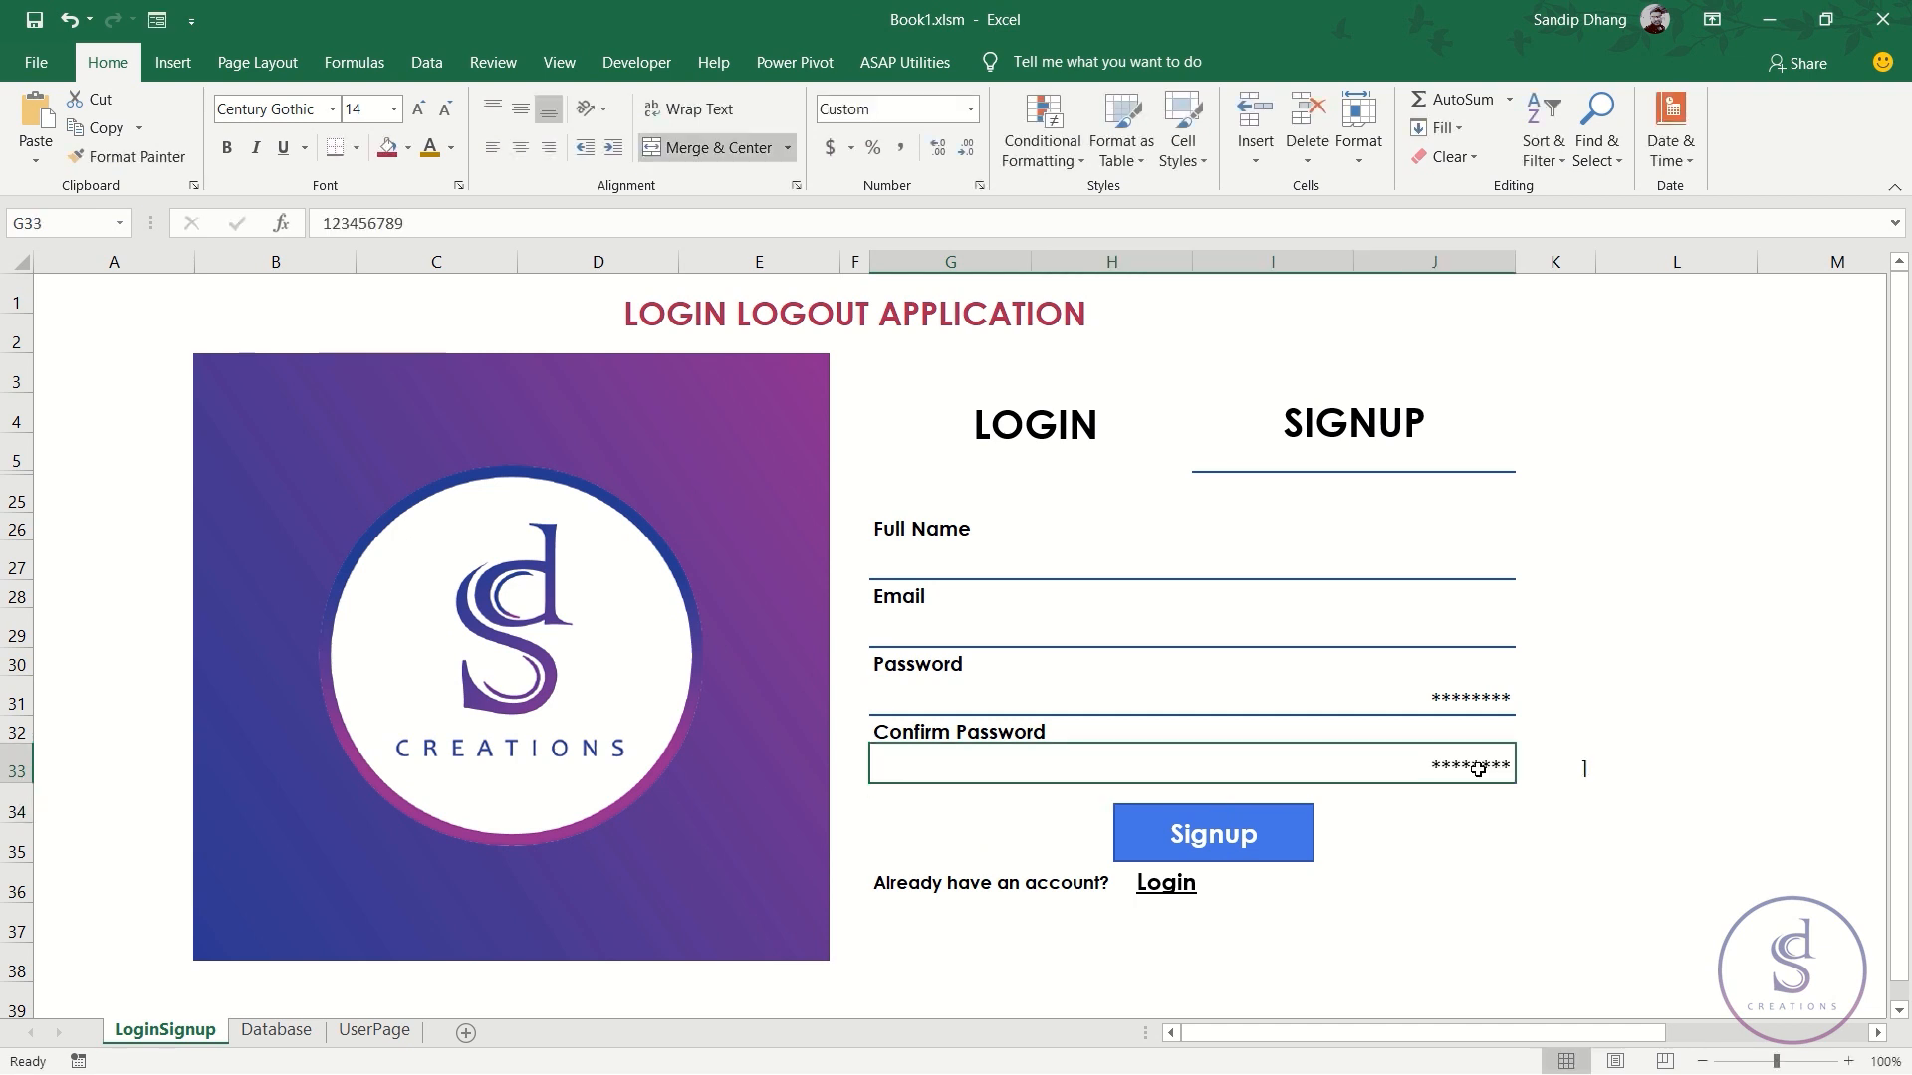
pyautogui.click(1569, 771)
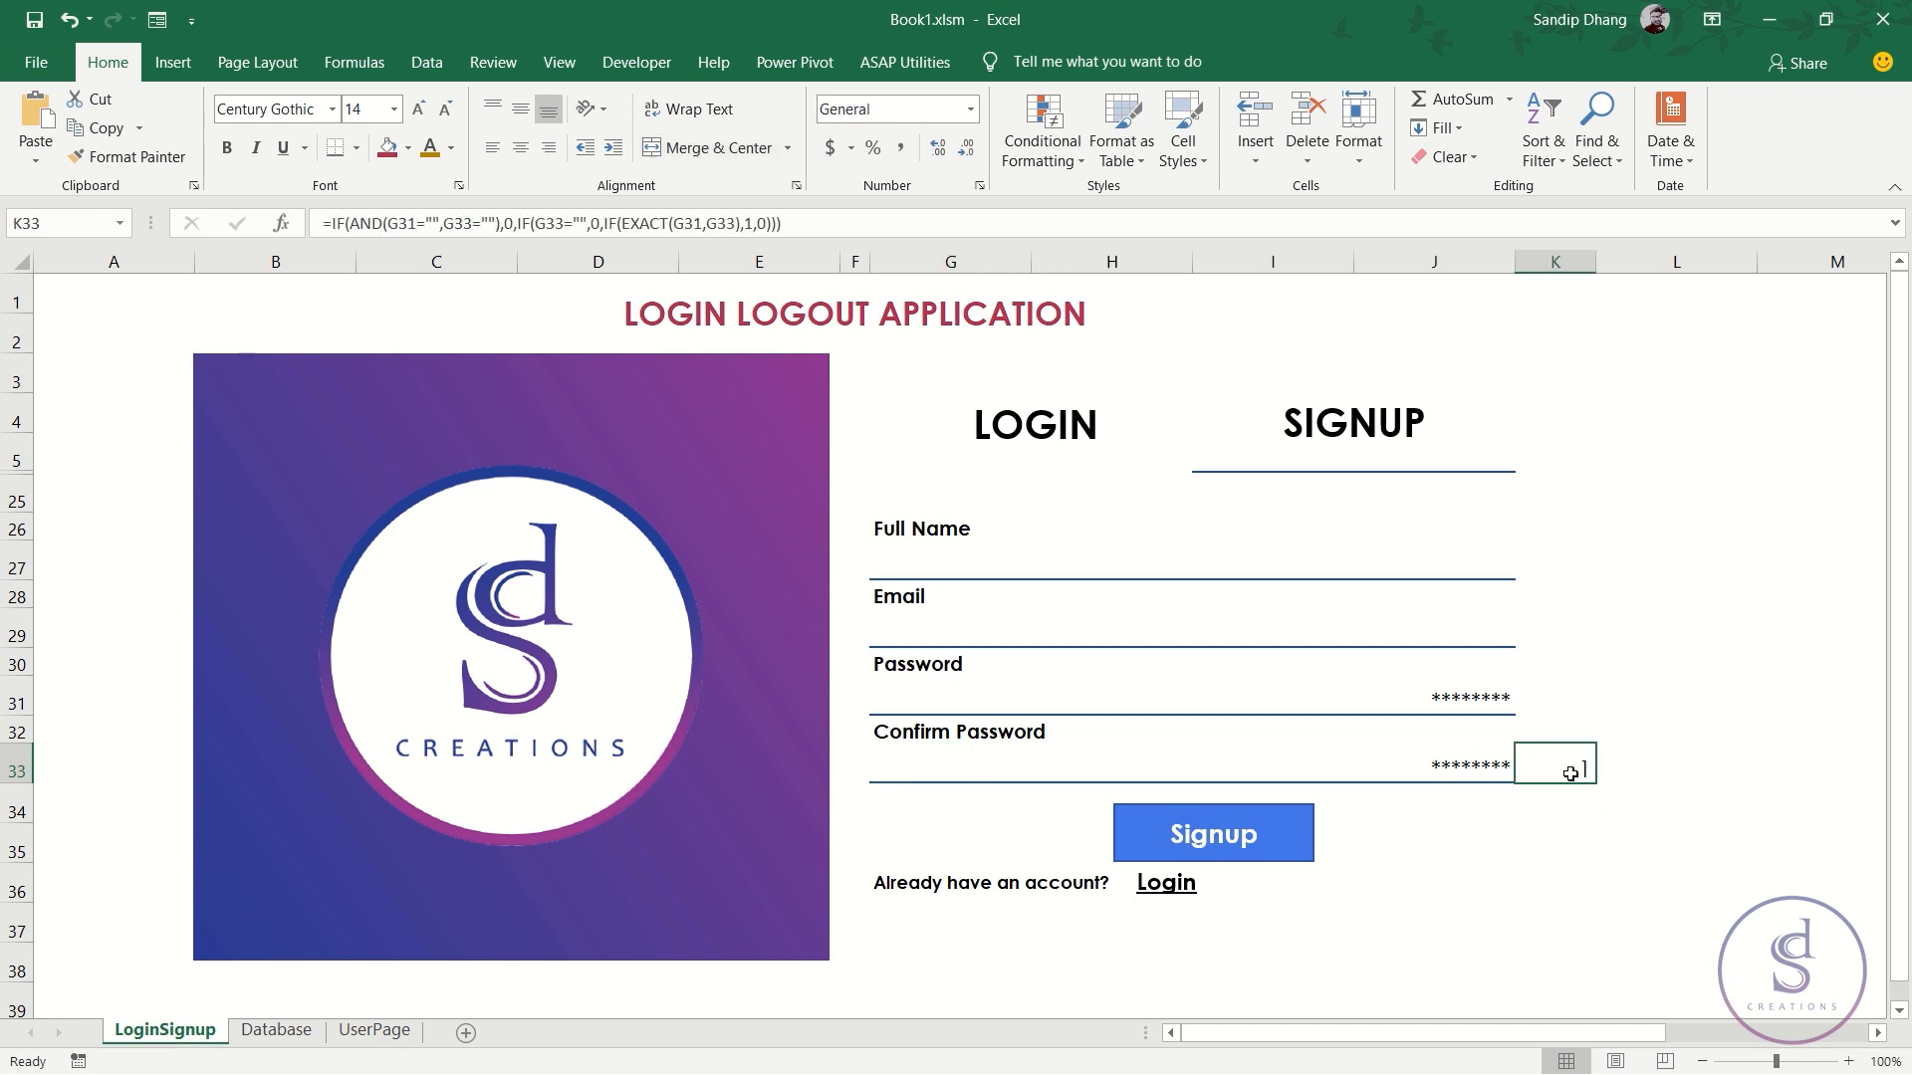
# - Left-align the masked passwords in G31 and G33
pyautogui.click(1342, 687)
pyautogui.click(1368, 776)
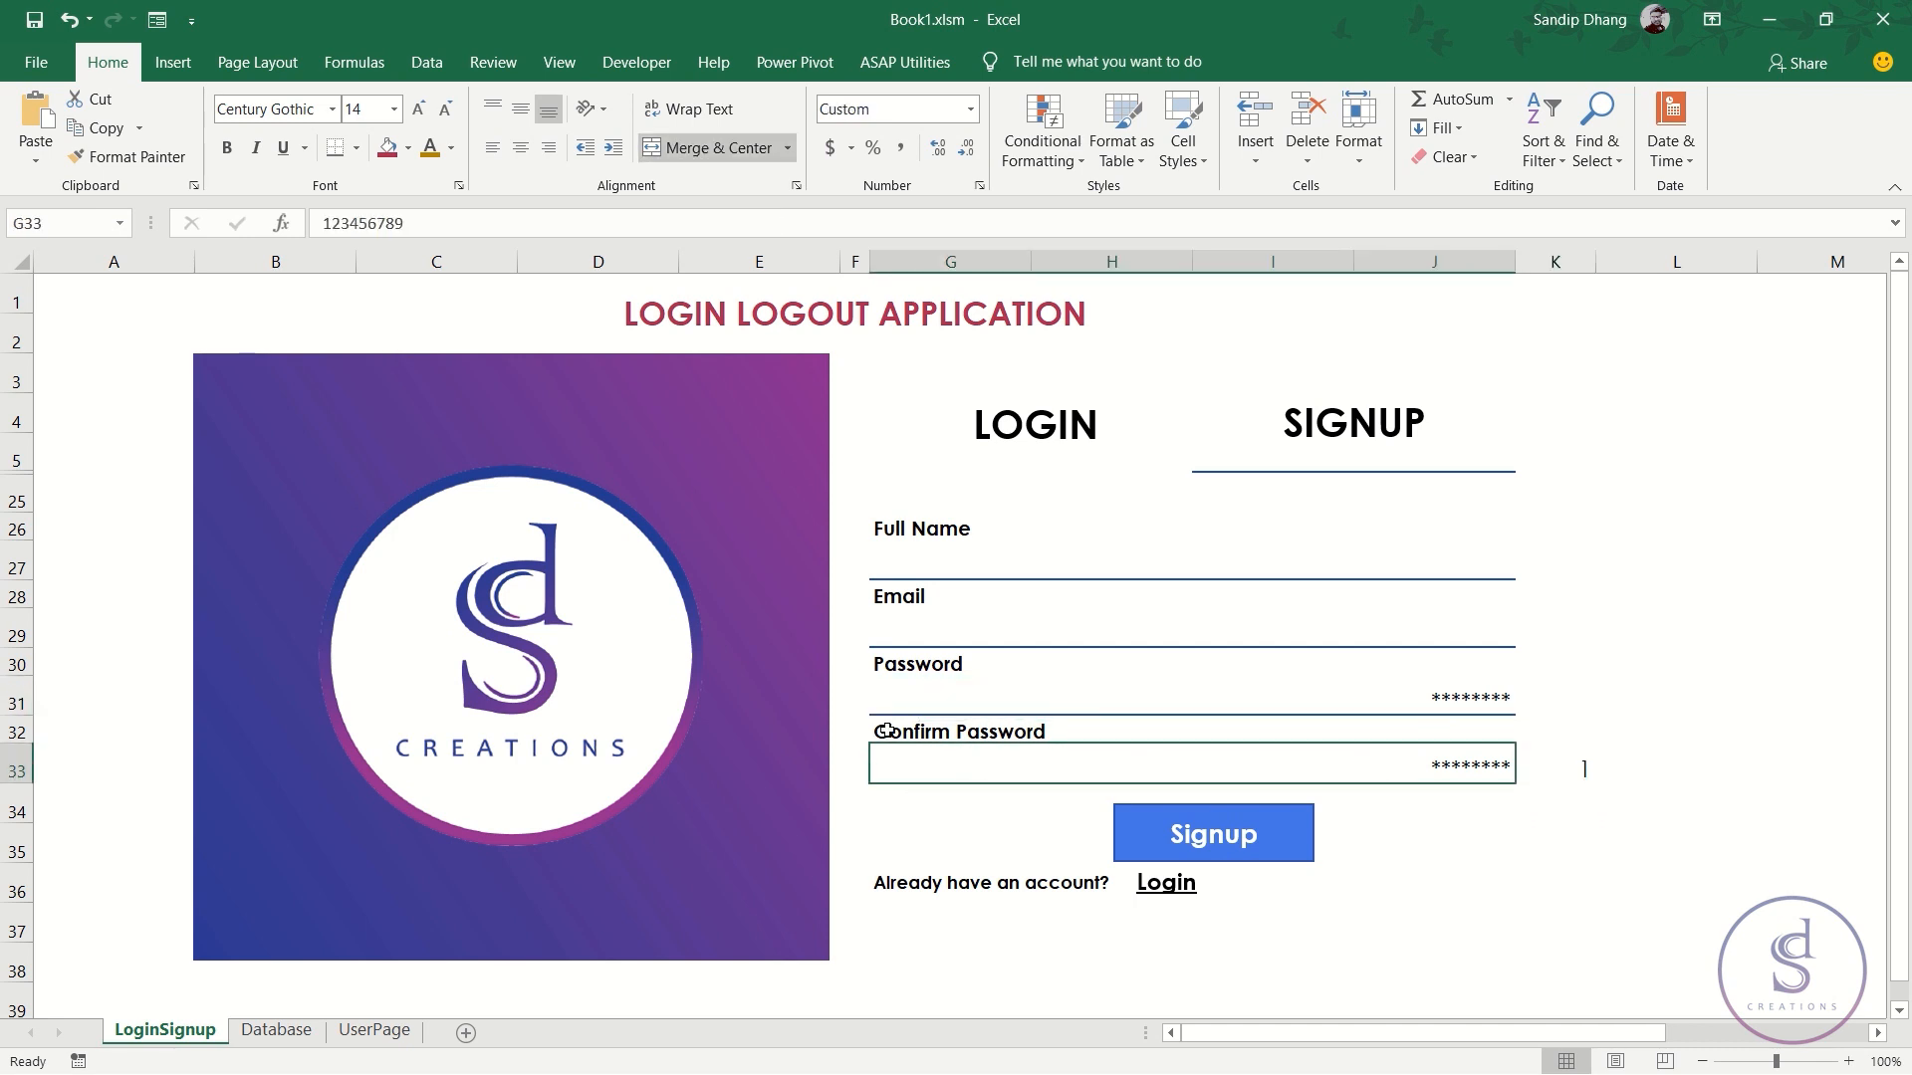
pyautogui.keyDown('ctrl'); pyautogui.click(964, 702); pyautogui.keyUp('ctrl')
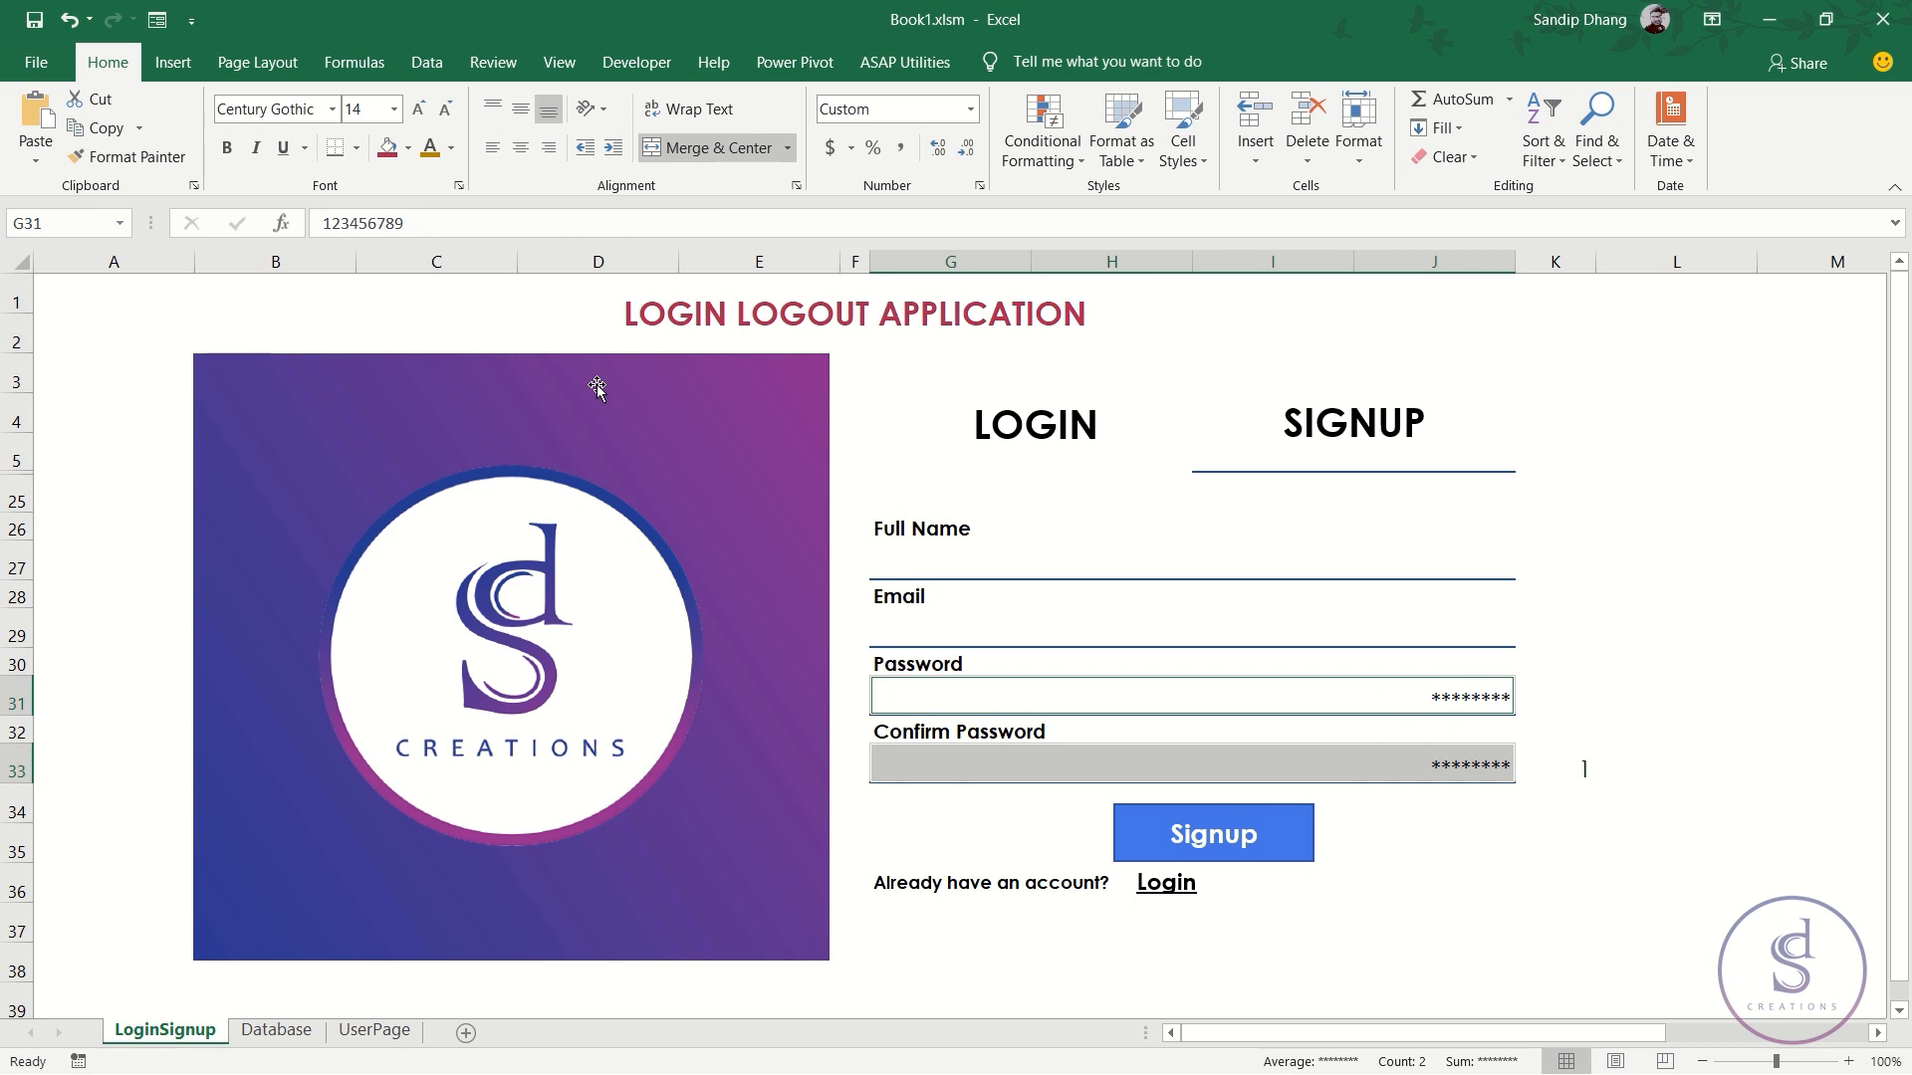
pyautogui.click(492, 147)
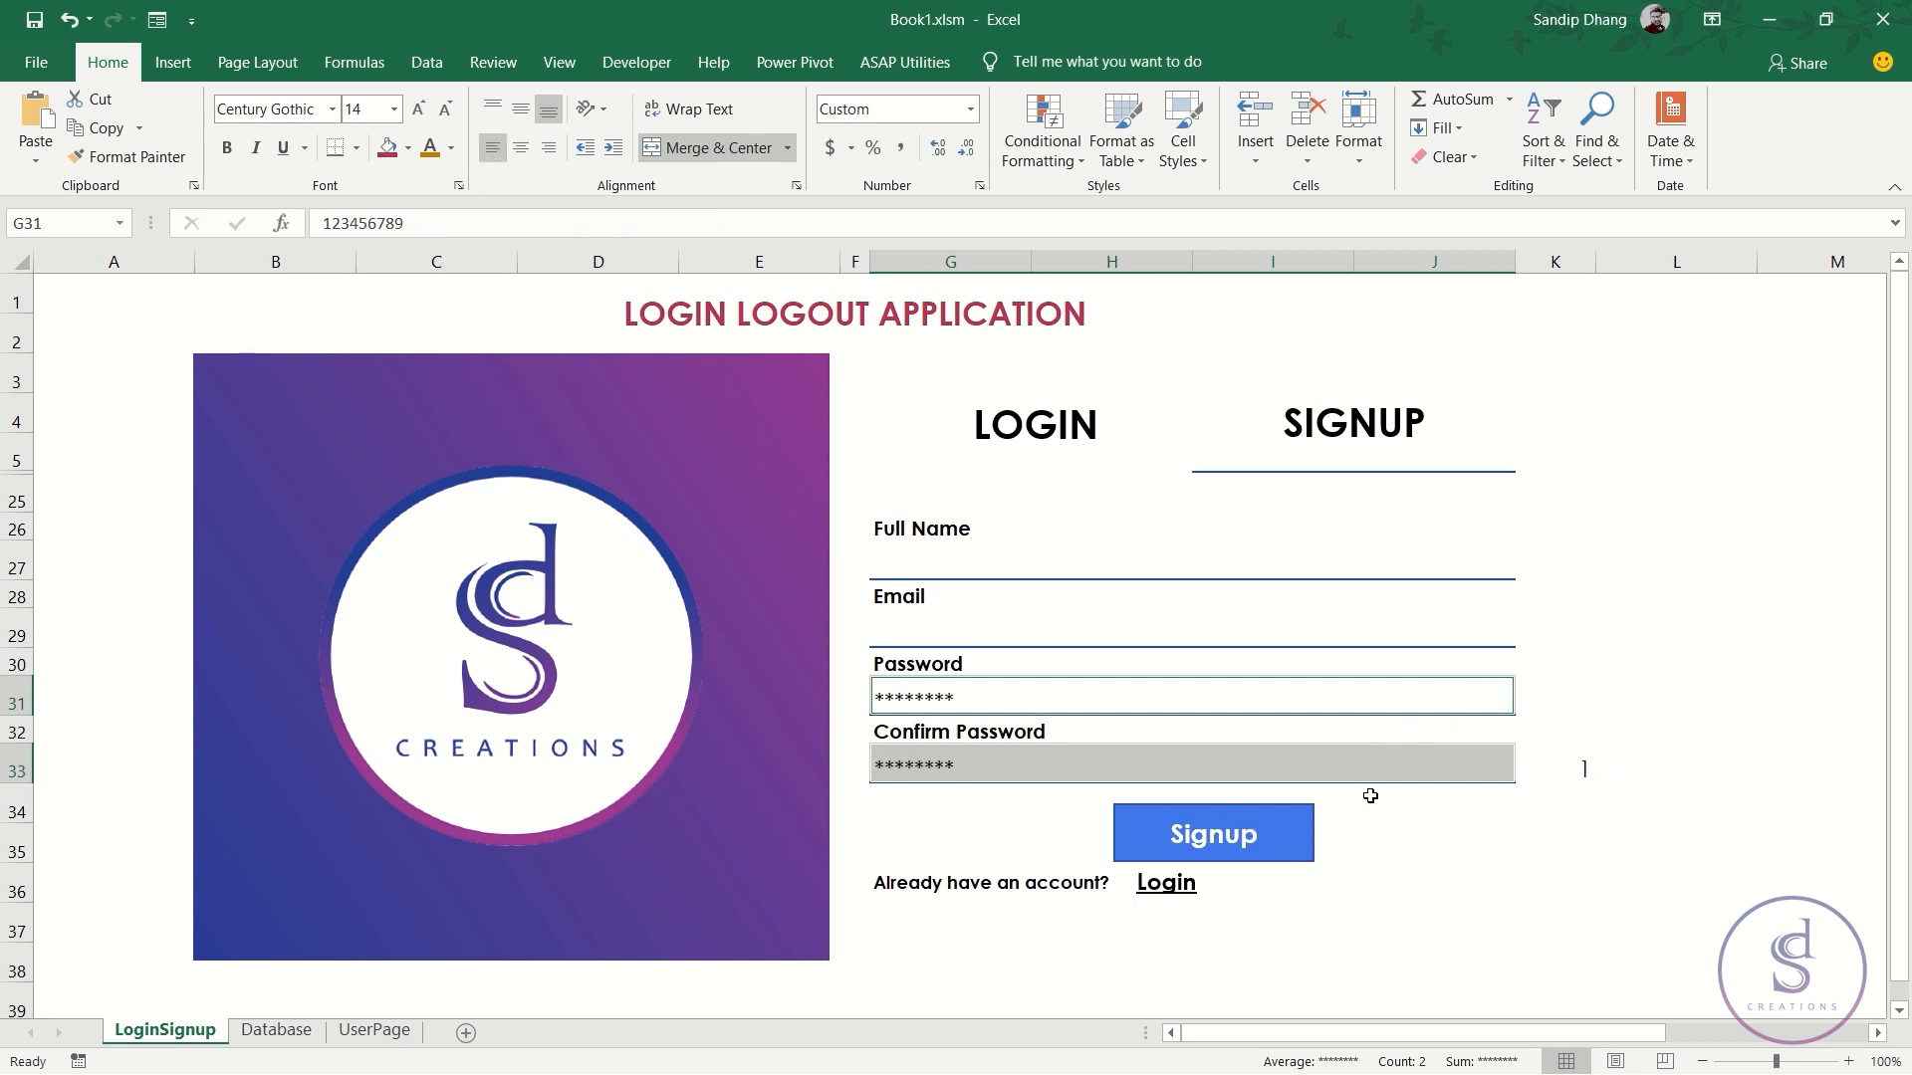
pyautogui.click(1356, 768)
pyautogui.click(1563, 770)
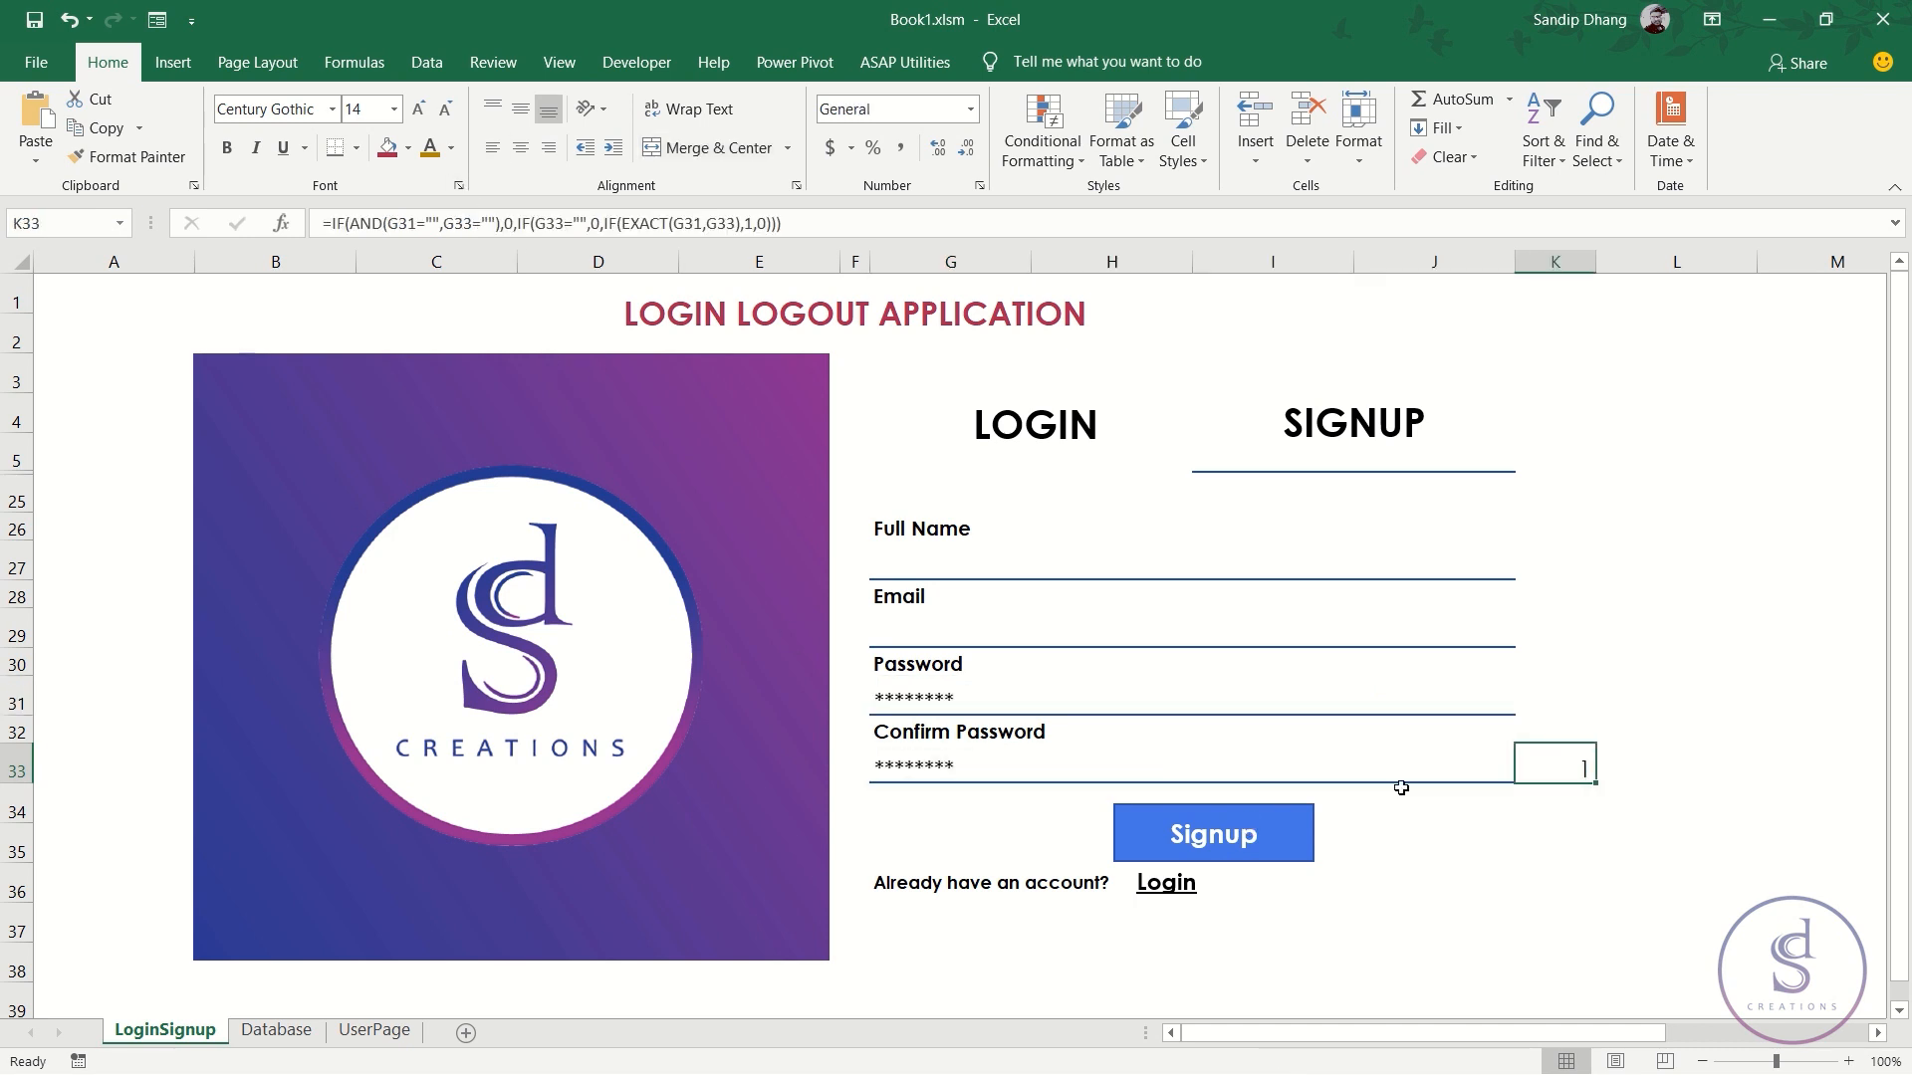
# - Start a new icon-set rule on K33 with the check/exclamation/X symbols, showing the icon only
pyautogui.click(1043, 150)
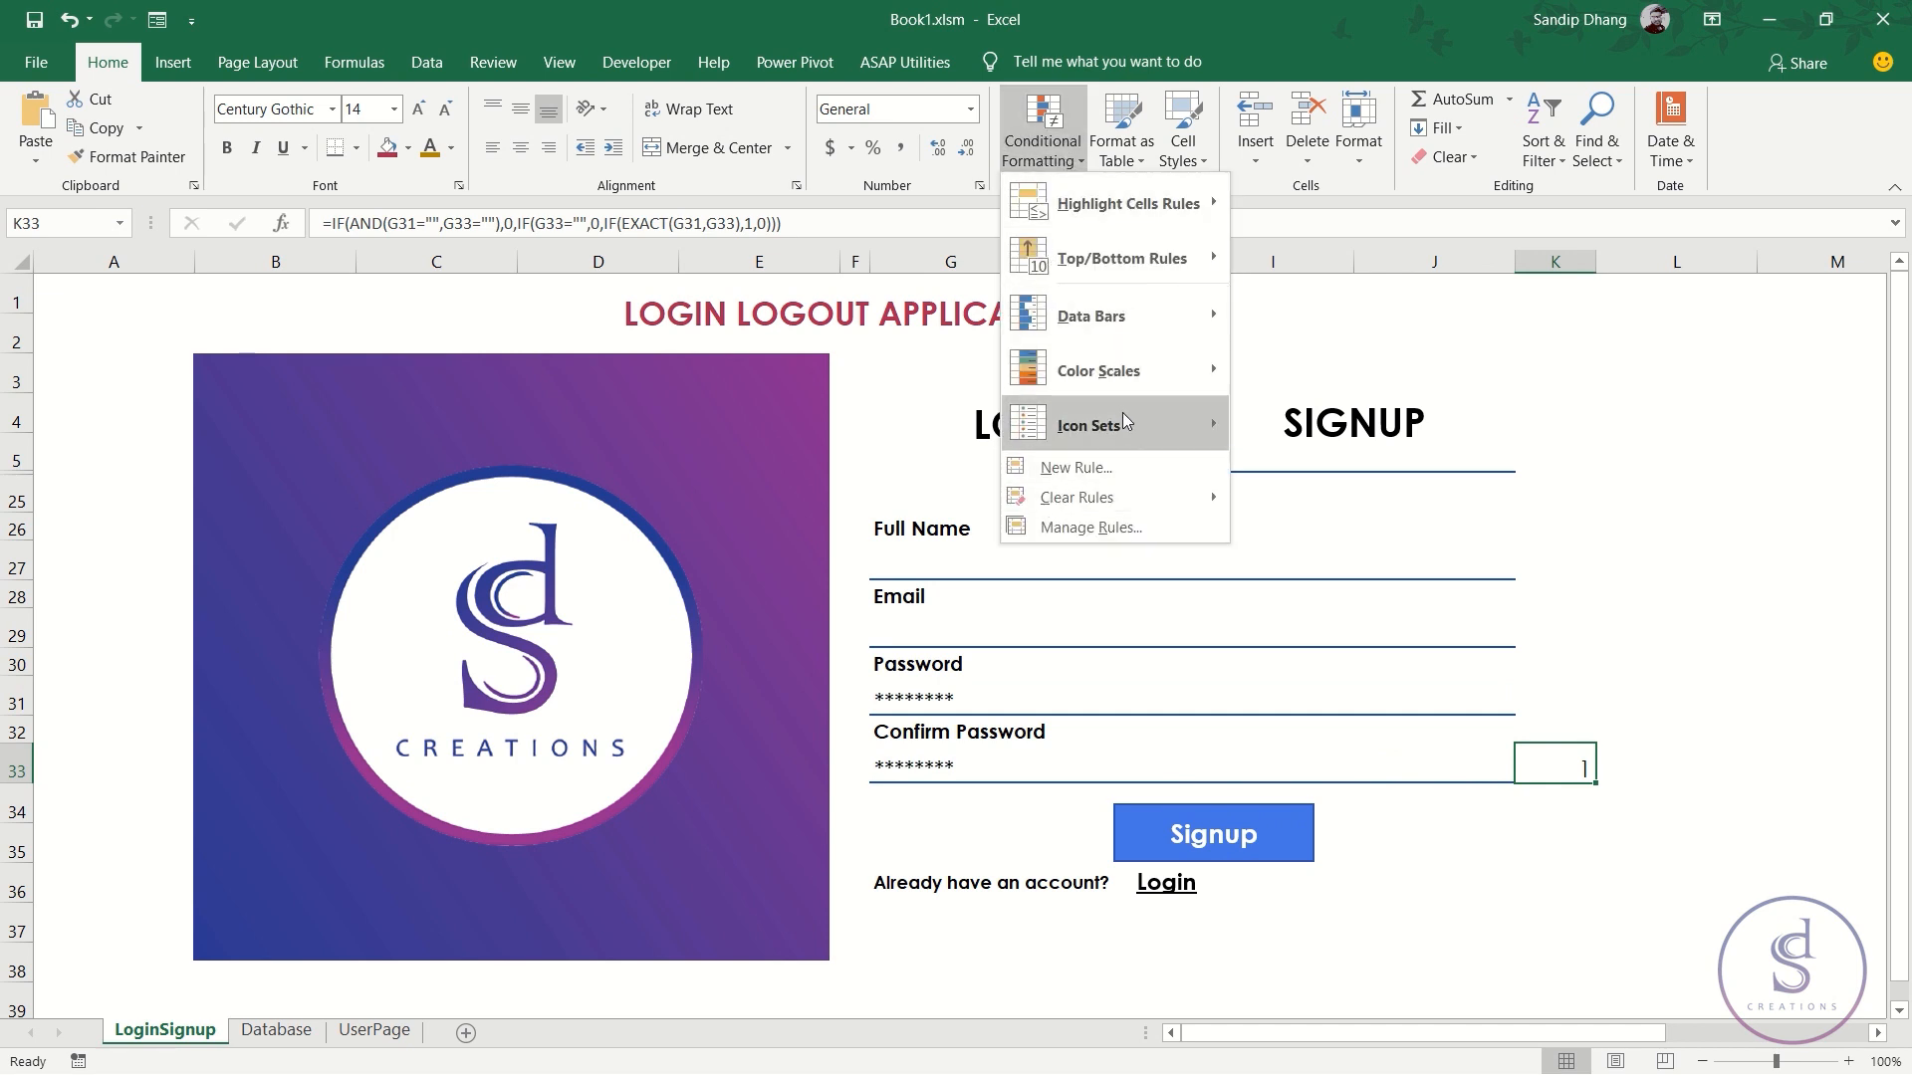
pyautogui.moveTo(1145, 426)
pyautogui.click(1364, 869)
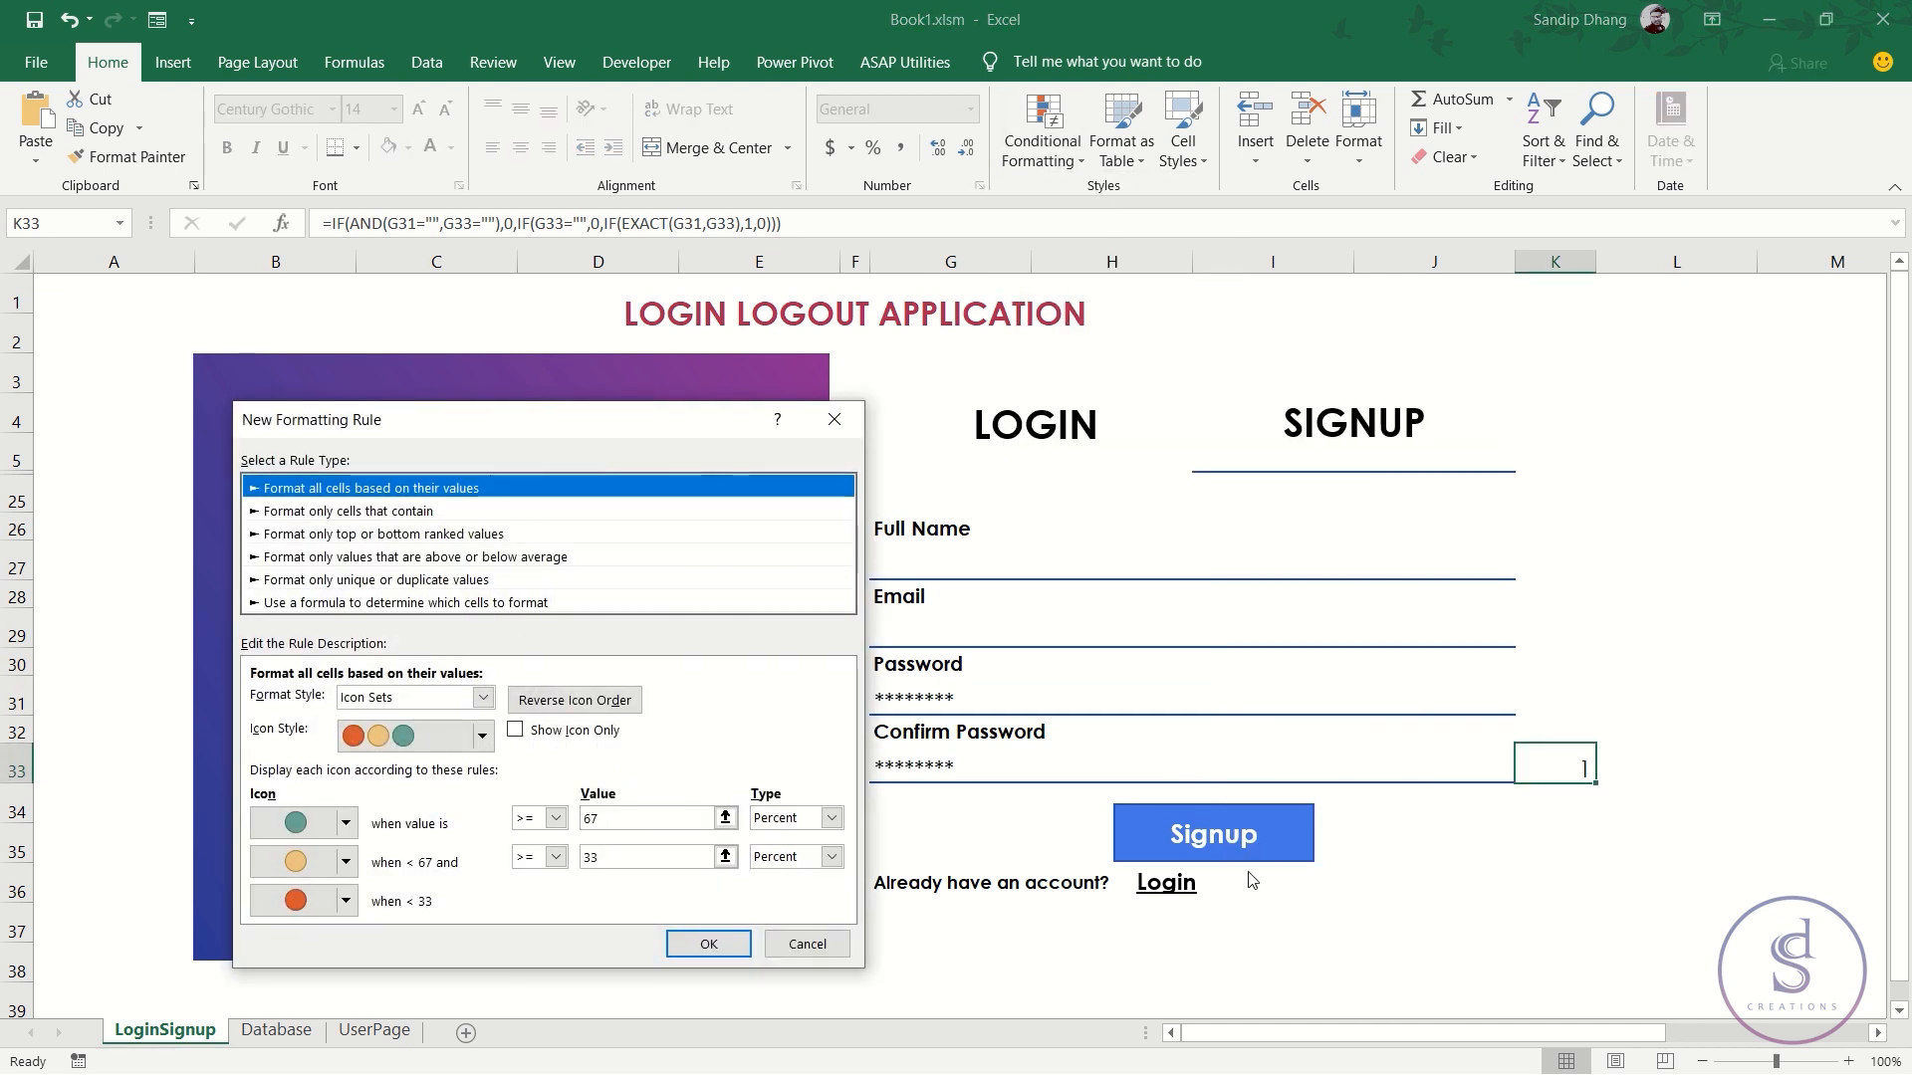
pyautogui.click(457, 742)
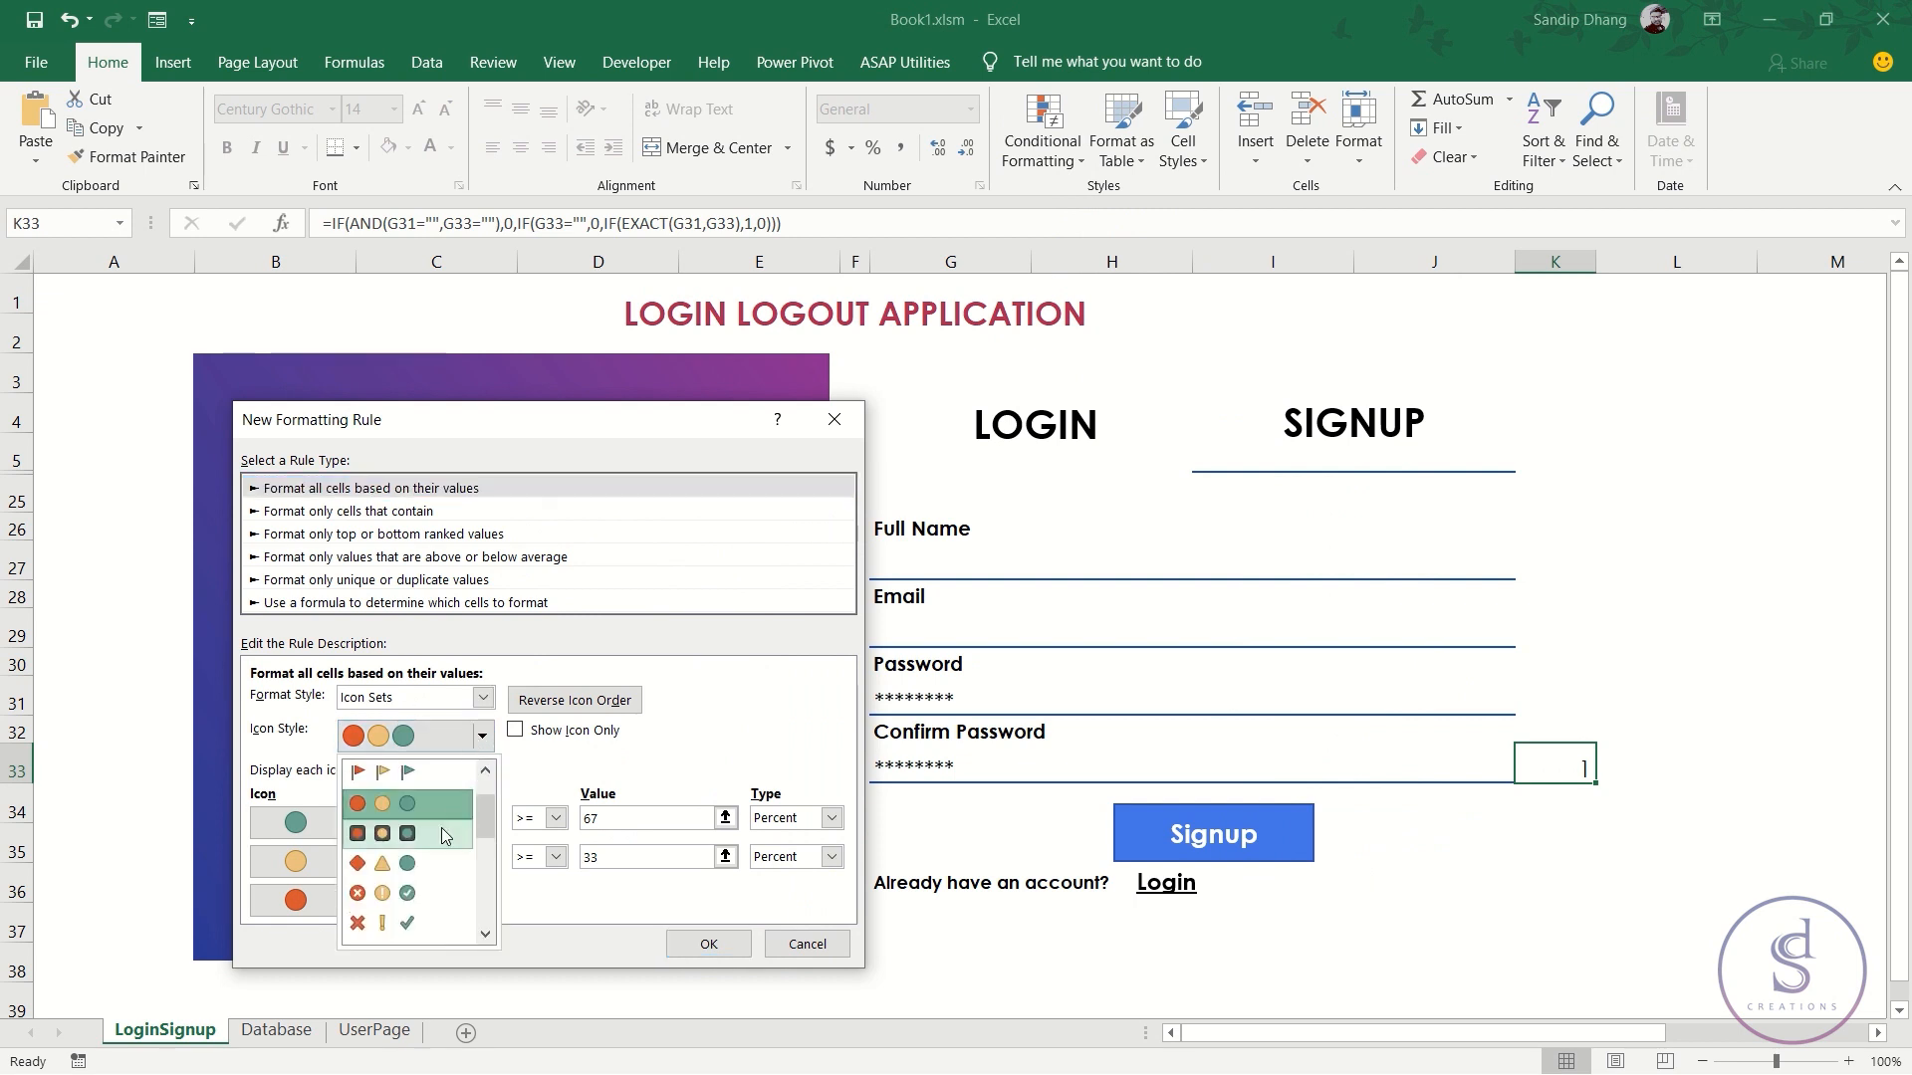
pyautogui.click(419, 894)
pyautogui.click(515, 729)
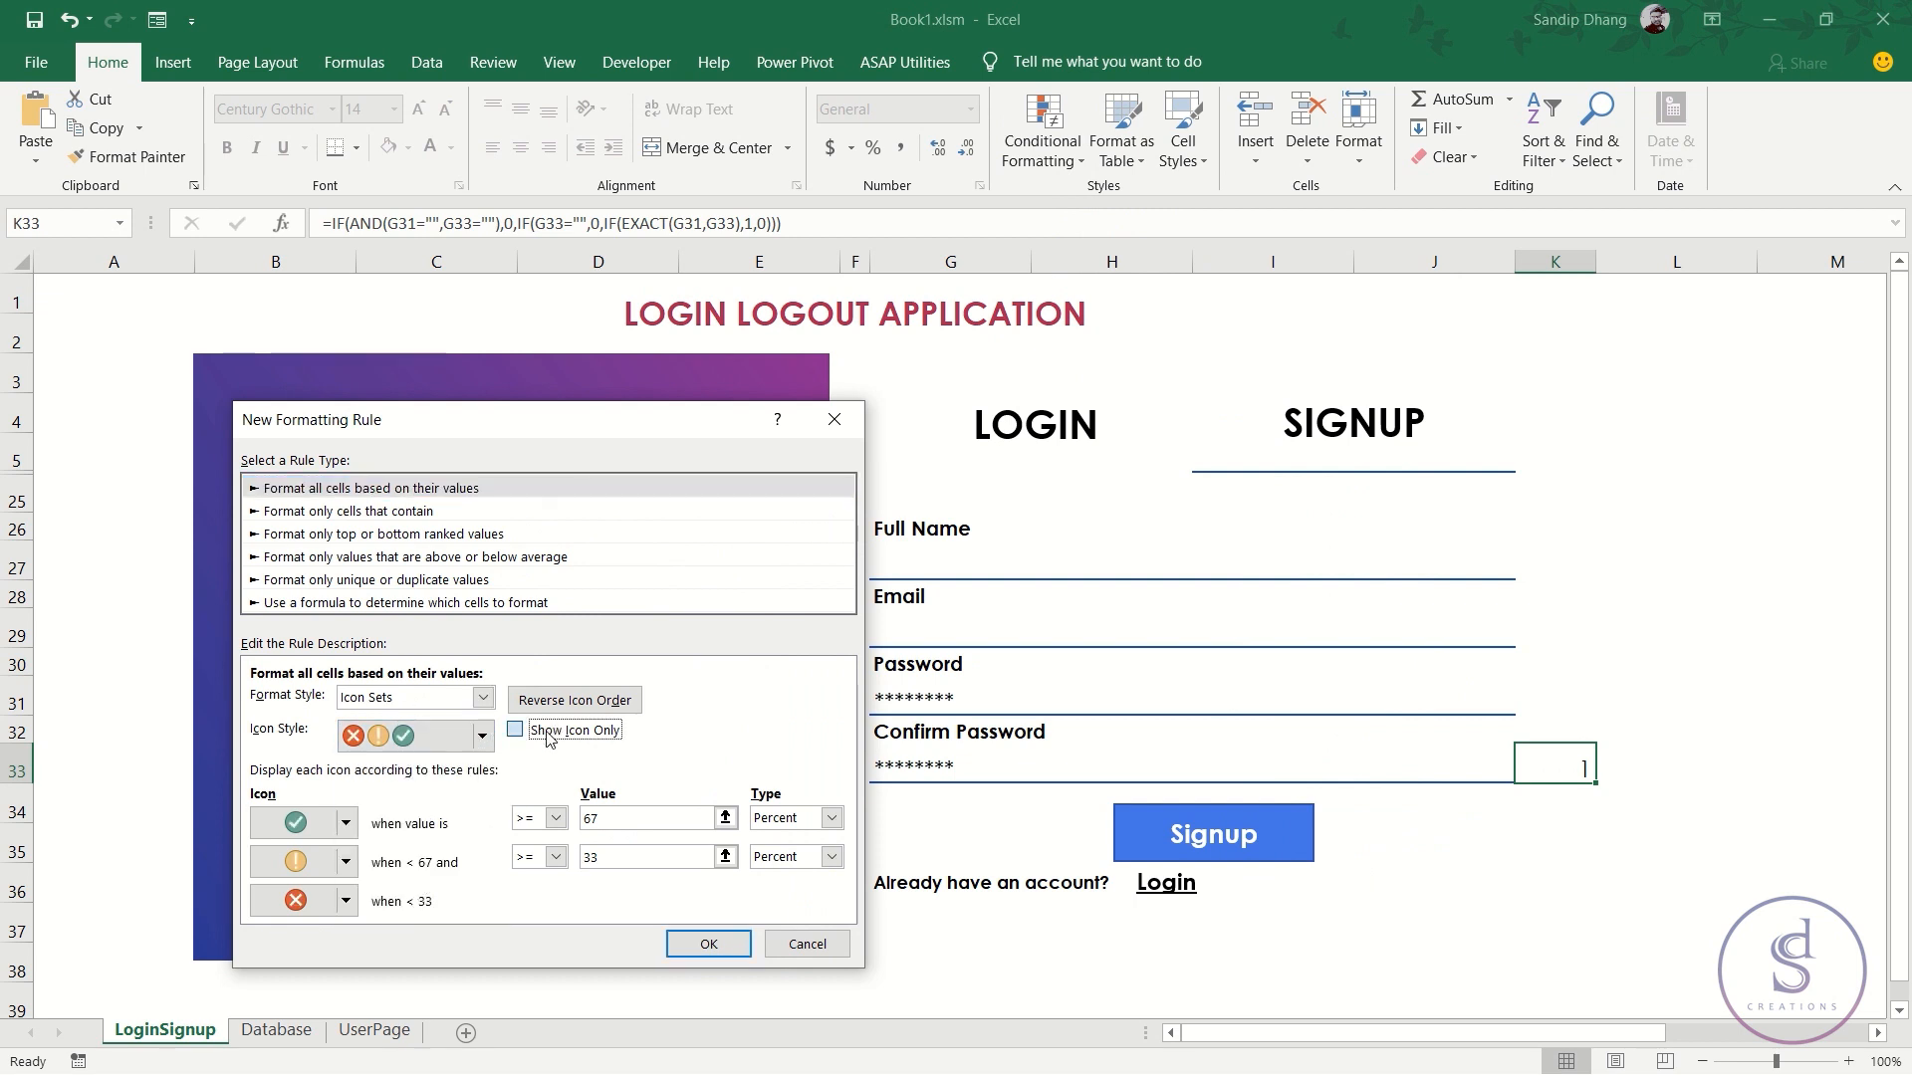
# - Use Number thresholds: check for >=1, red X for >=0, no icon below, and apply
pyautogui.click(830, 817)
pyautogui.click(778, 841)
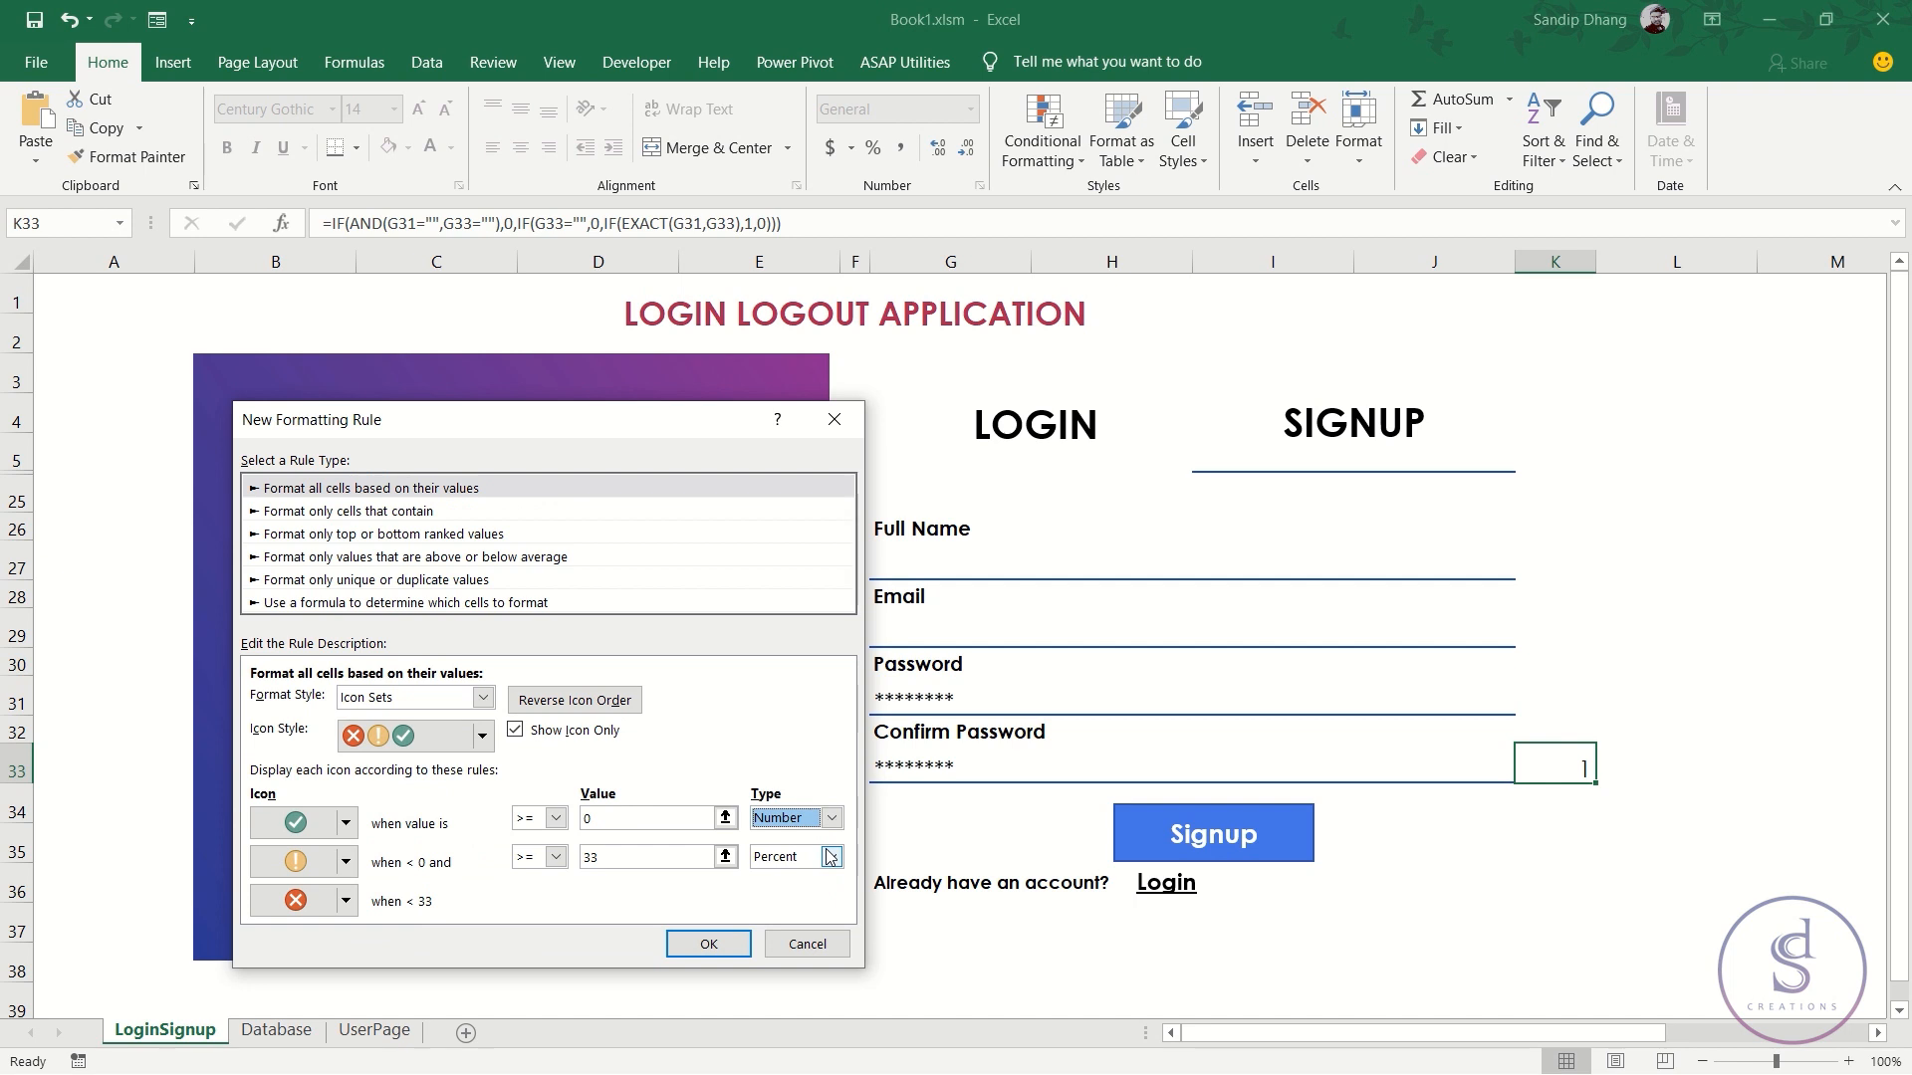
pyautogui.click(830, 856)
pyautogui.click(828, 880)
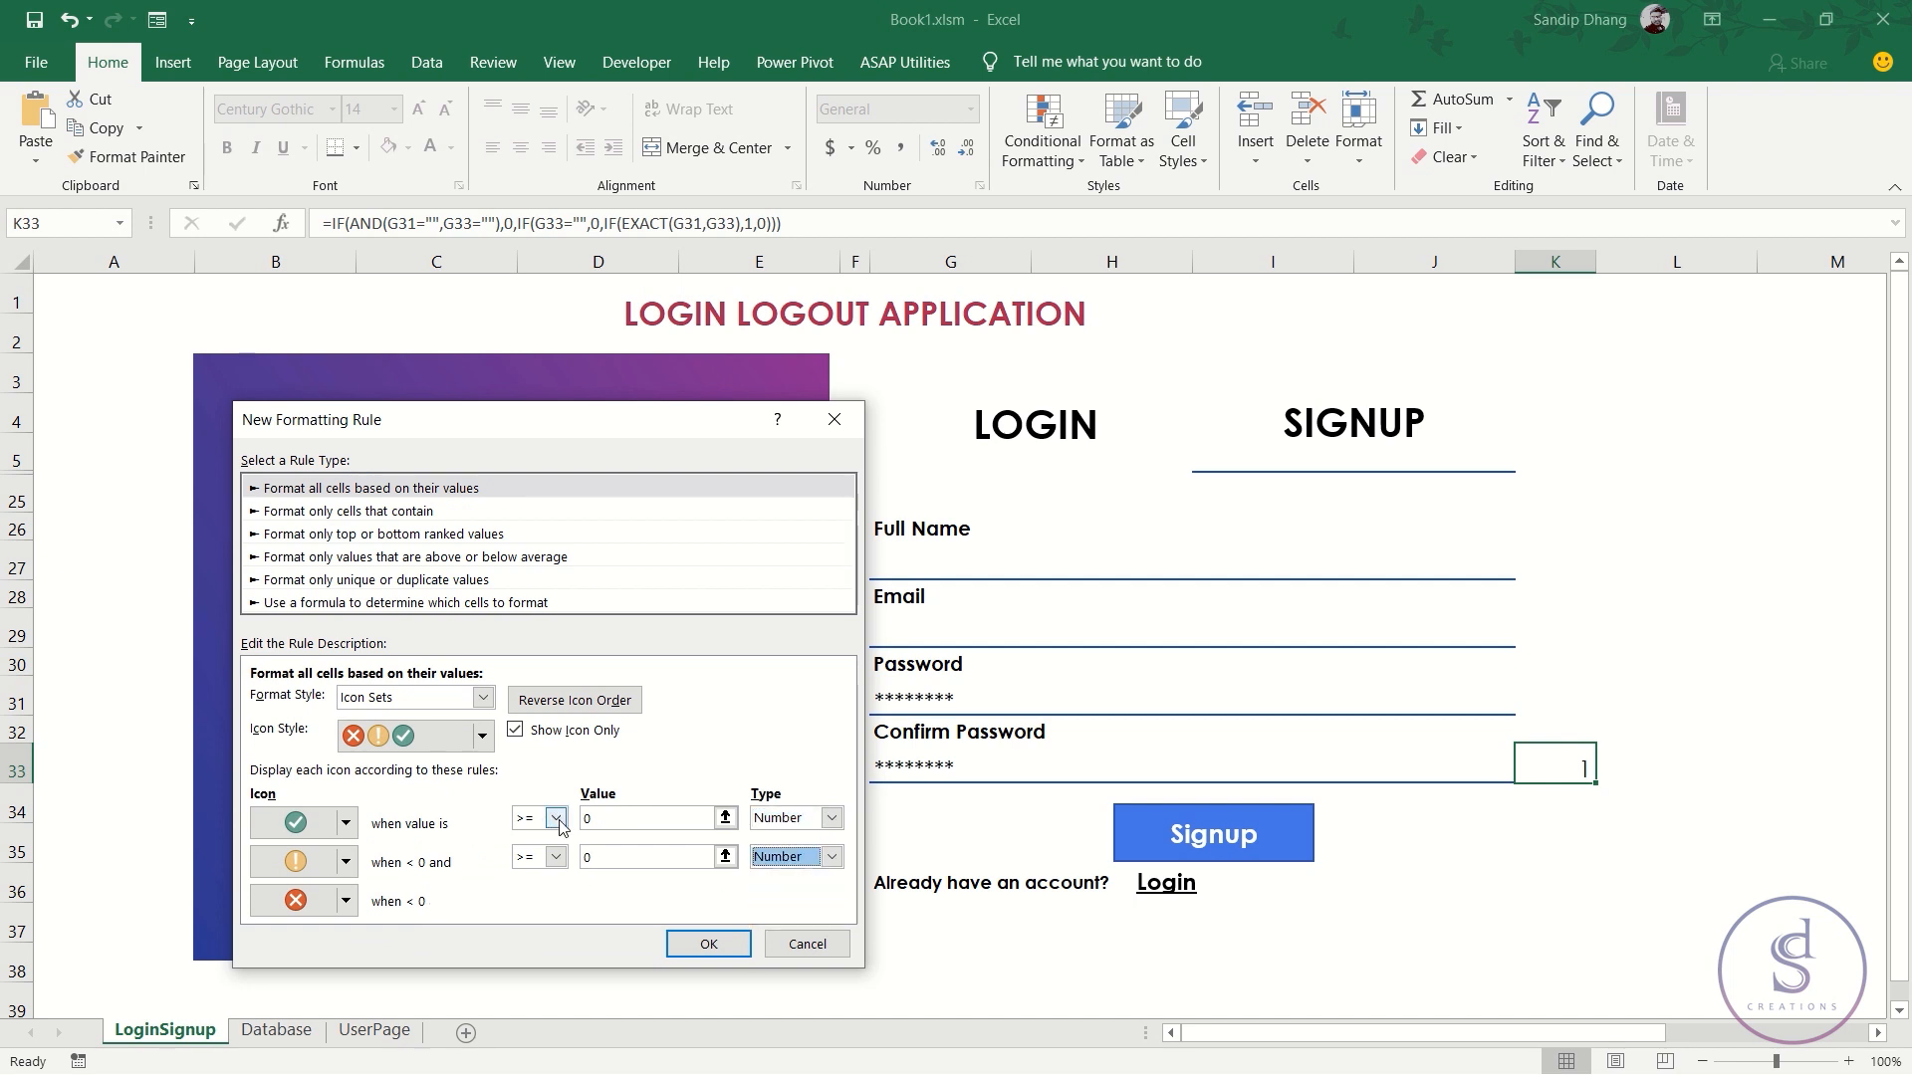
pyautogui.write('1')
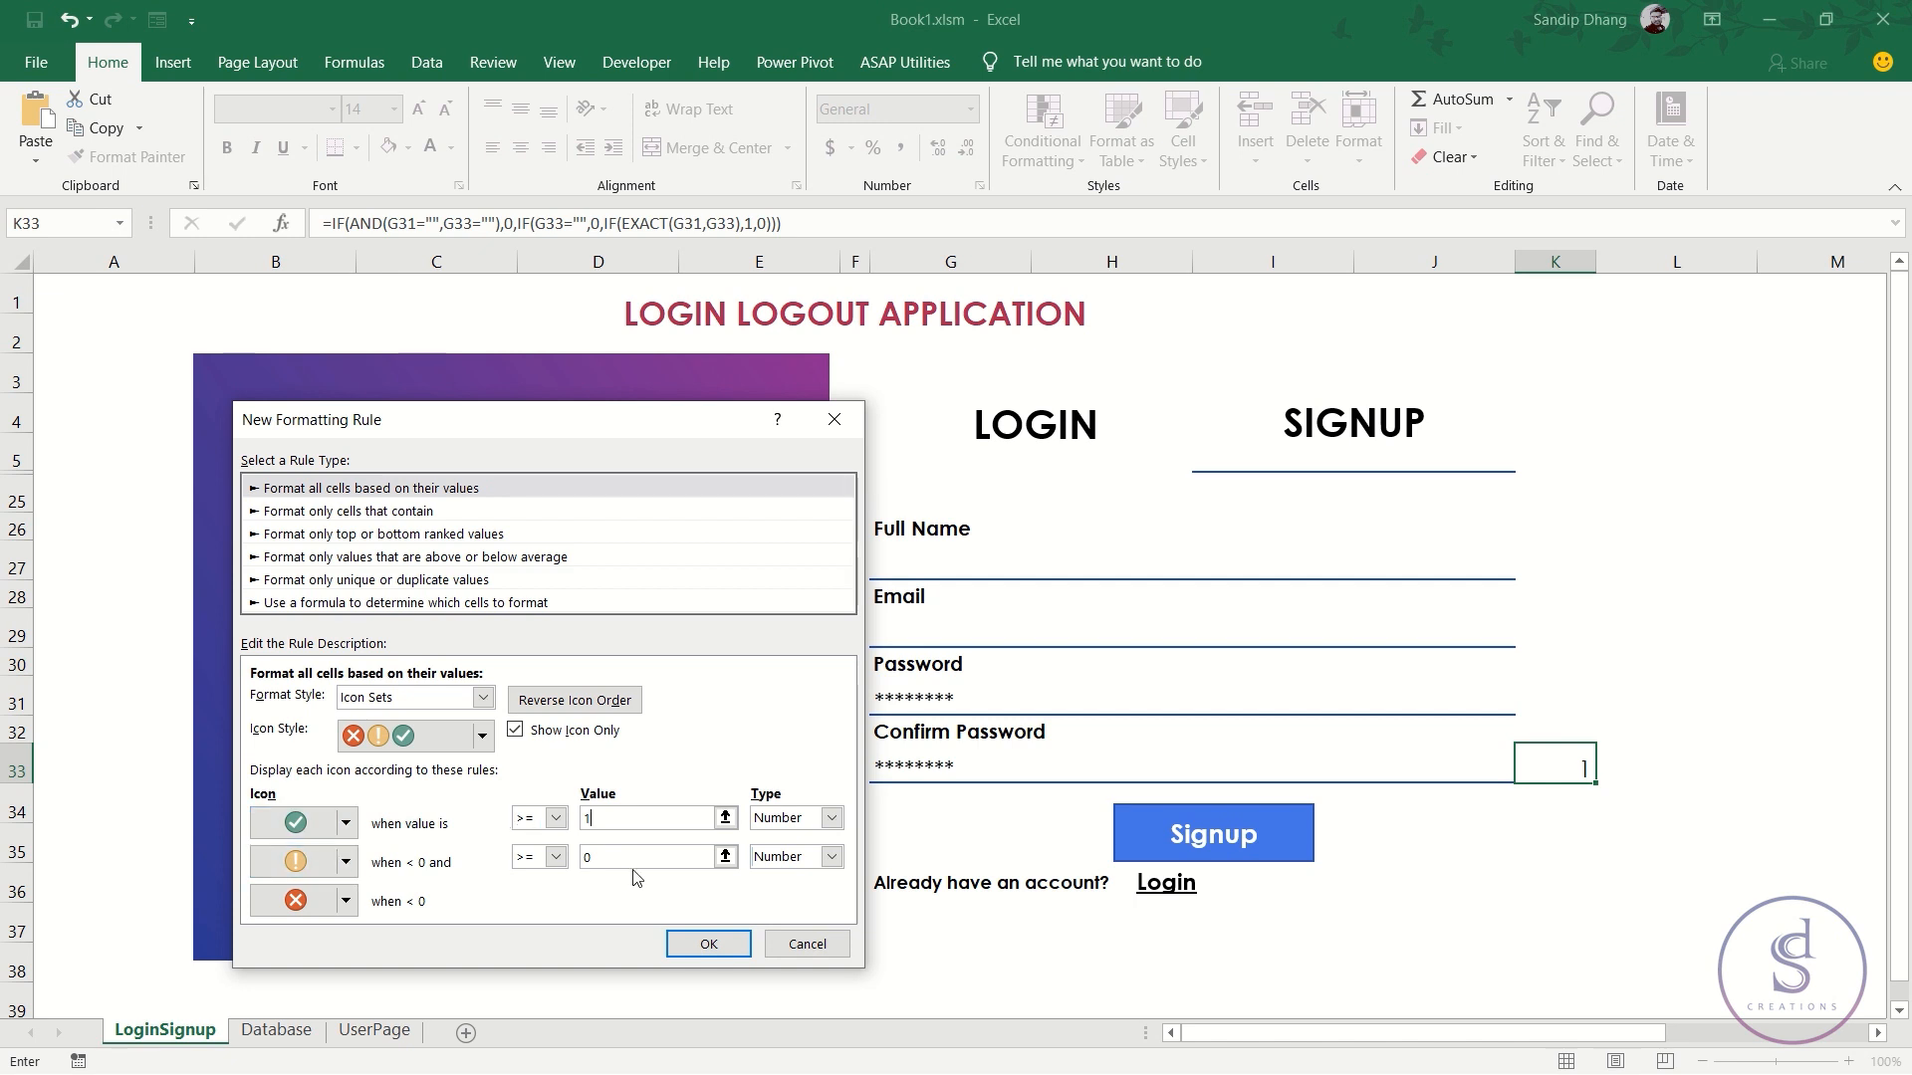
pyautogui.click(346, 861)
pyautogui.click(503, 949)
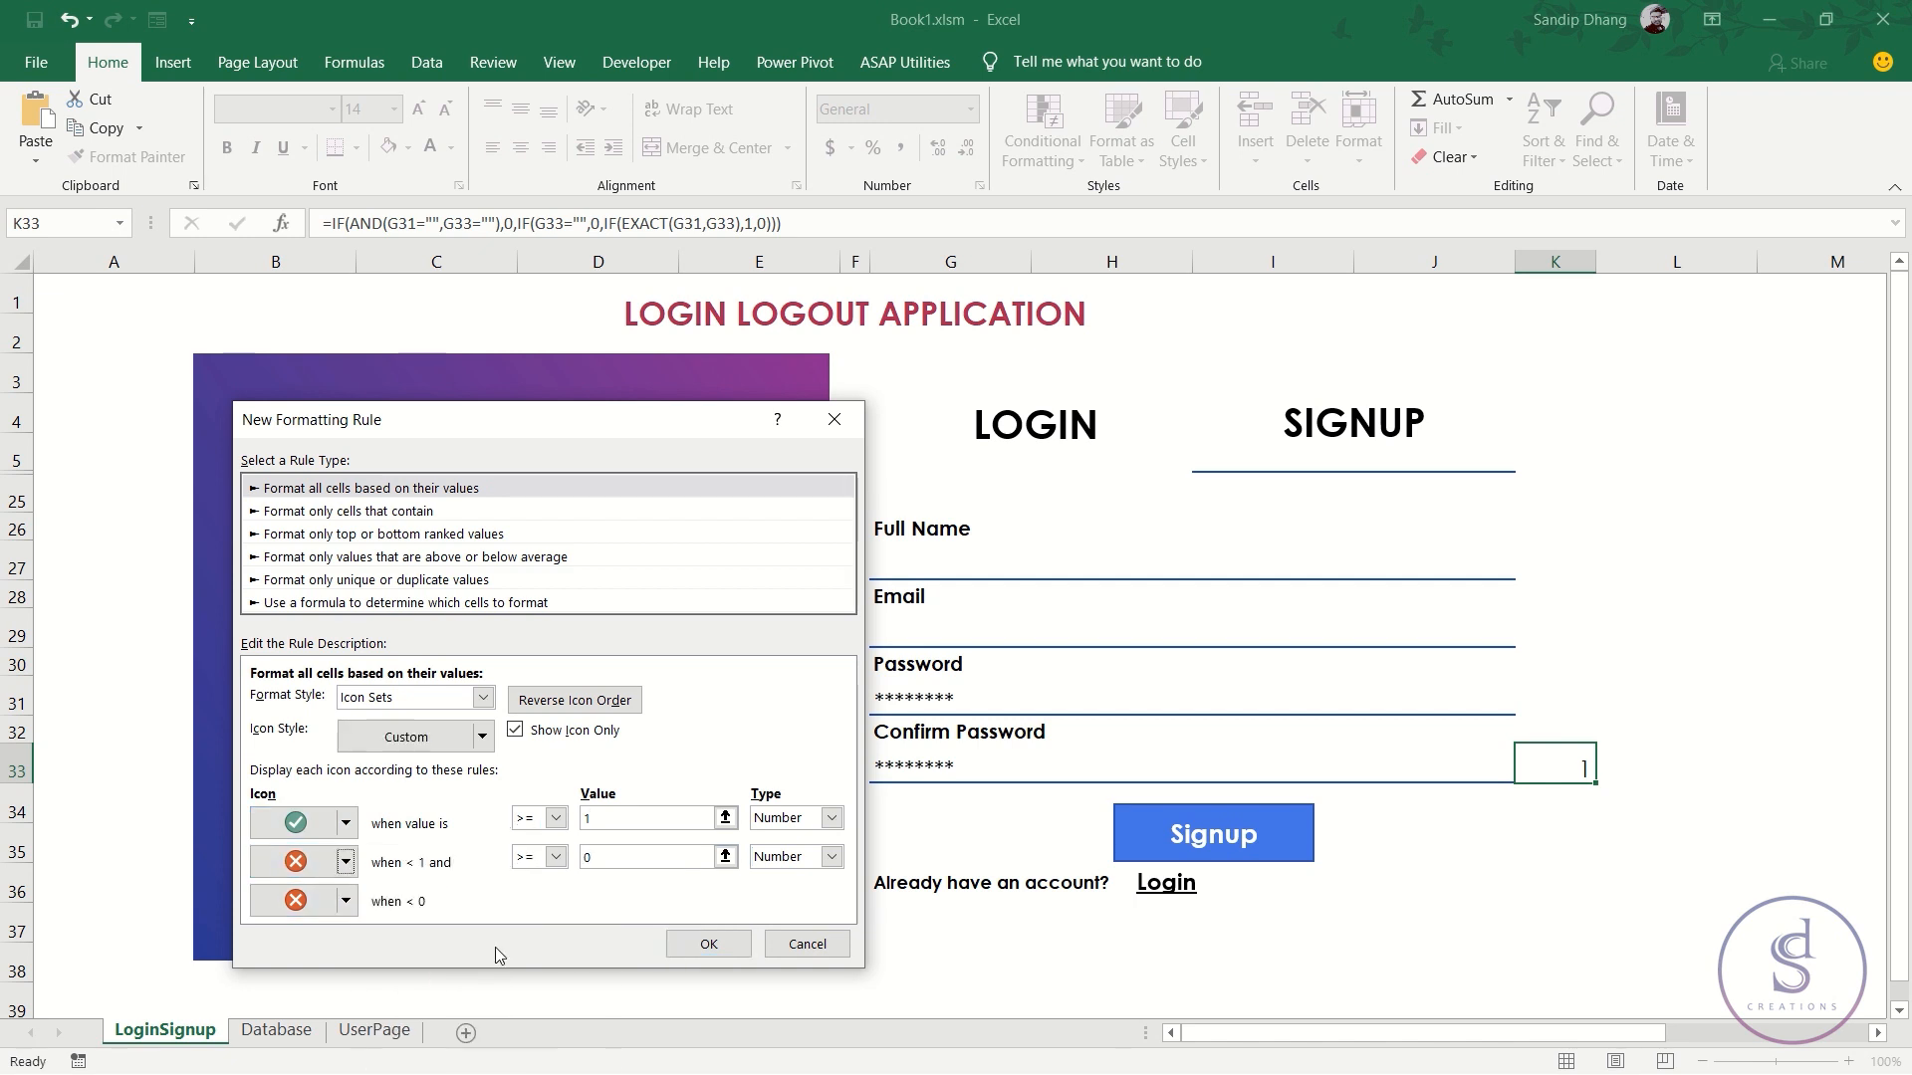
pyautogui.click(347, 901)
pyautogui.click(463, 870)
pyautogui.click(708, 944)
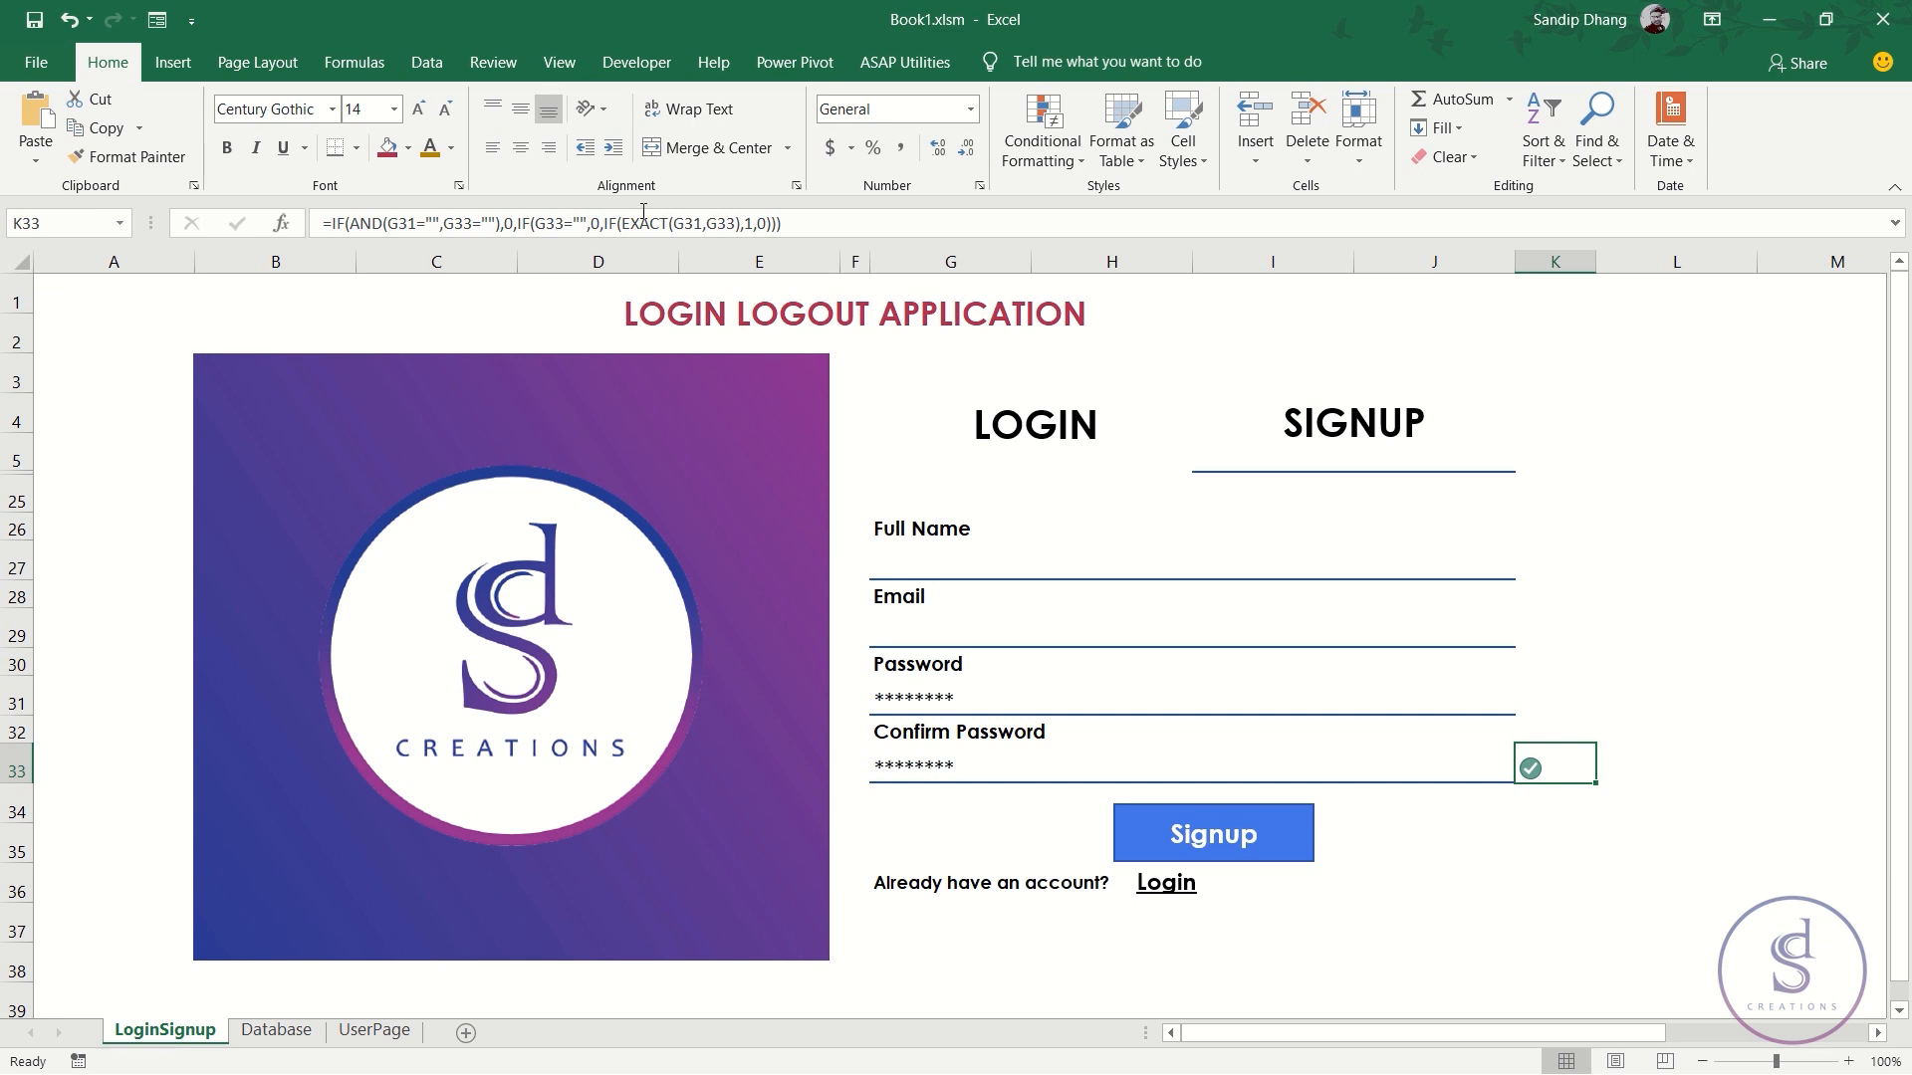
# - Centre the K33 icon horizontally and vertically, and clear both password fields
pyautogui.click(520, 147)
pyautogui.click(520, 110)
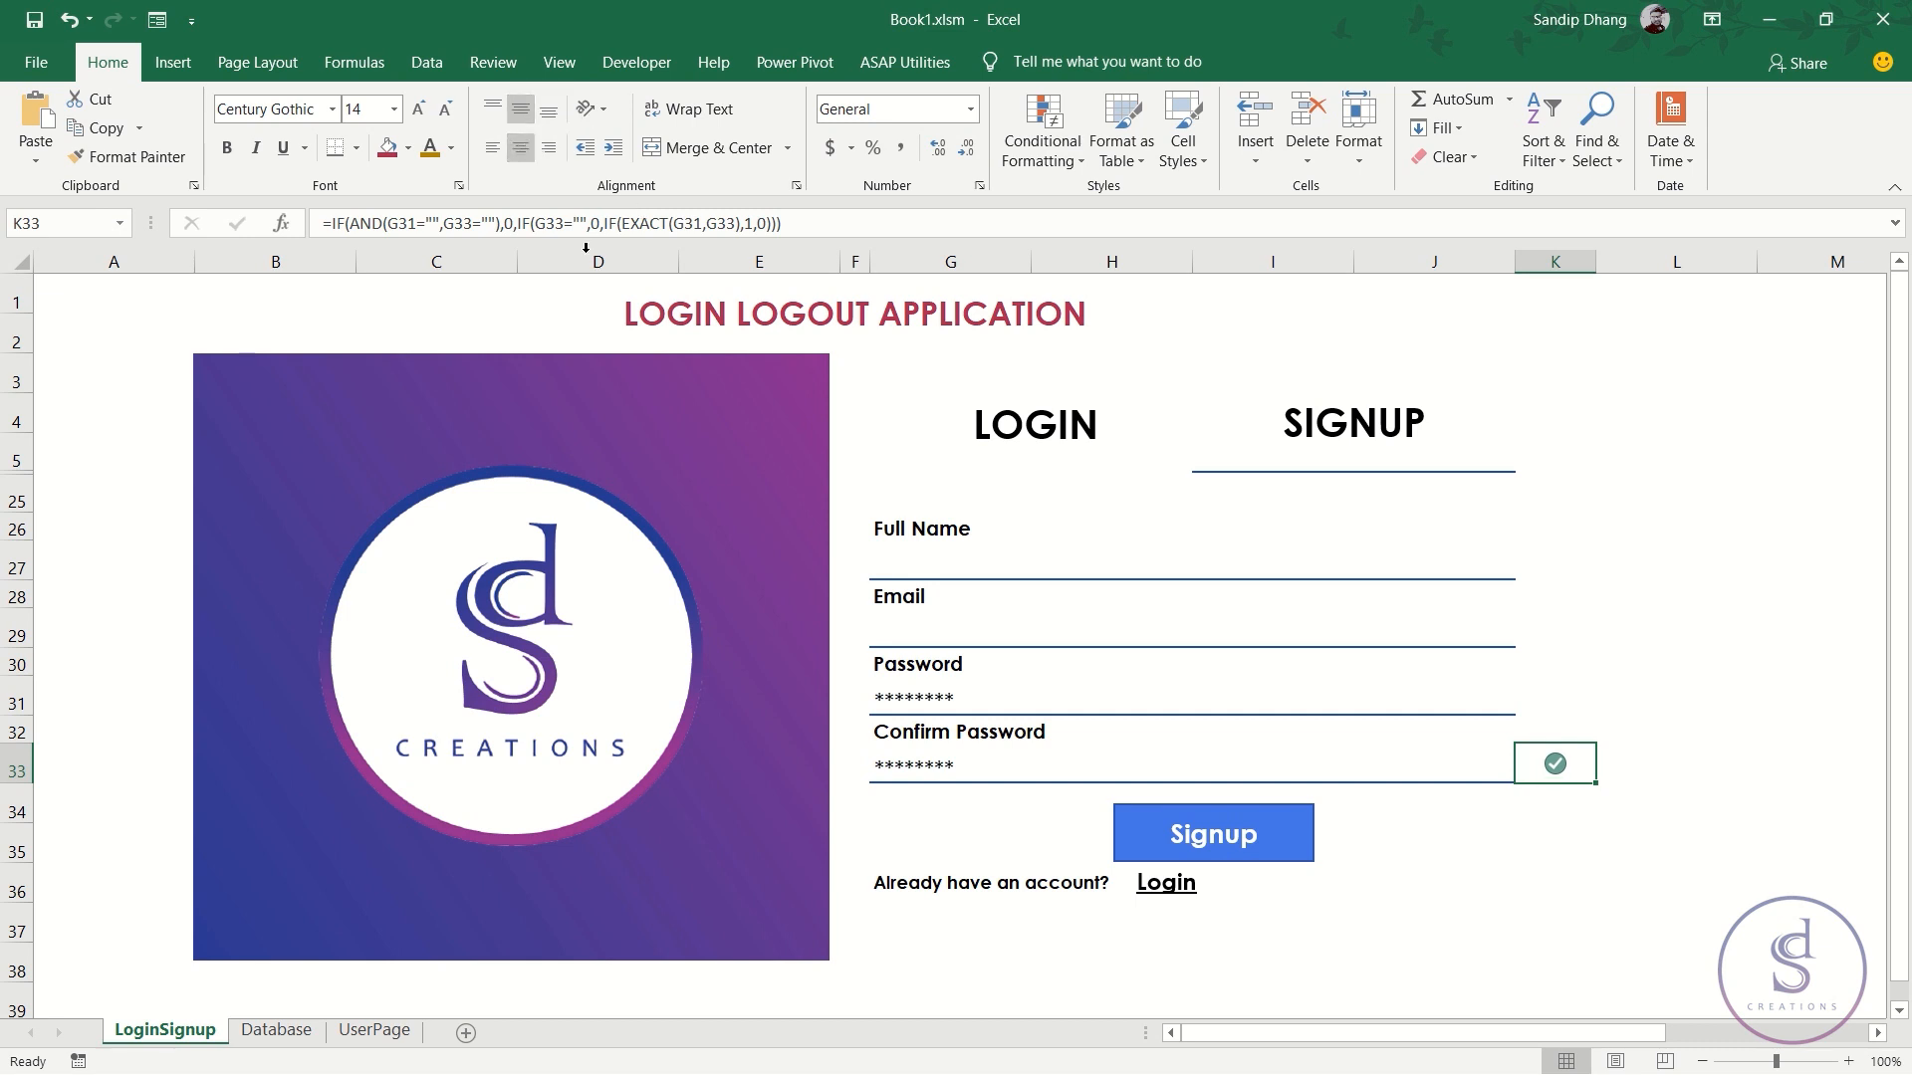
pyautogui.click(946, 700)
pyautogui.press('Delete')
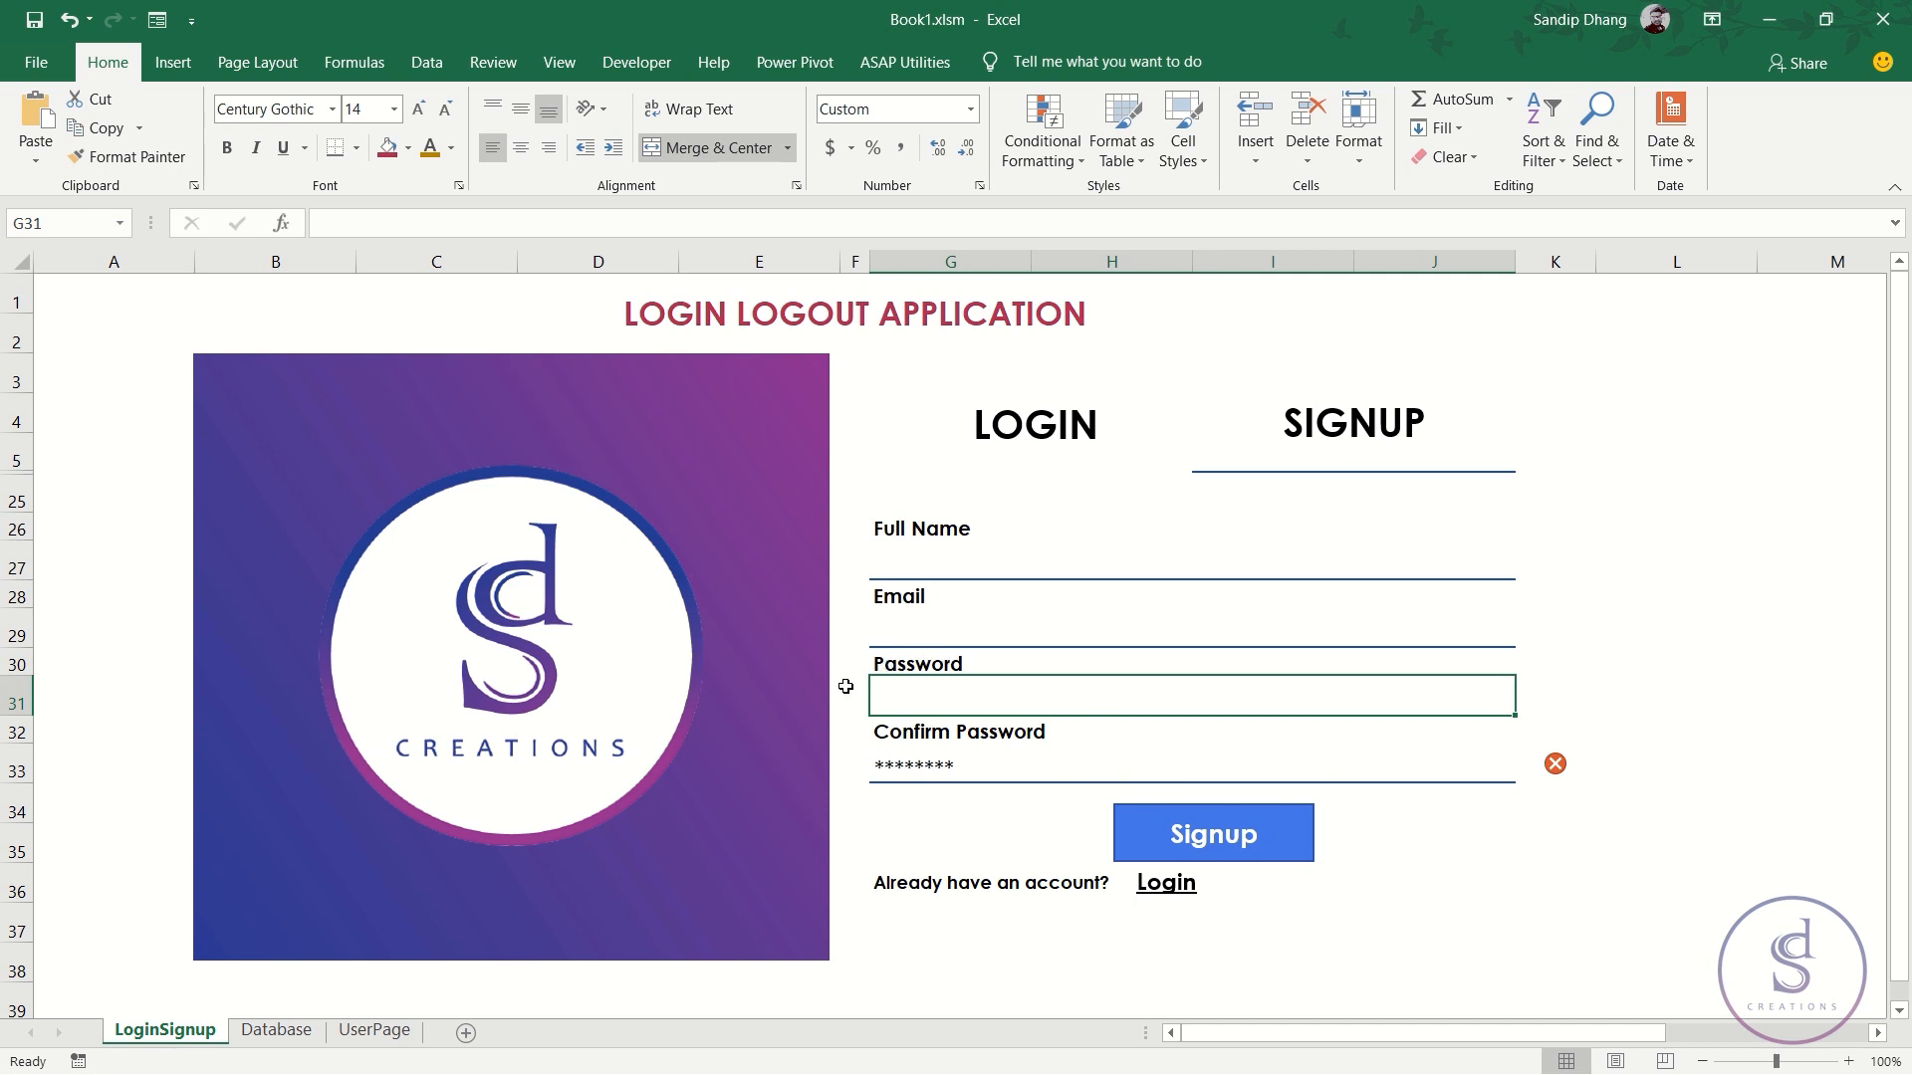
pyautogui.click(1018, 760)
pyautogui.press('Delete')
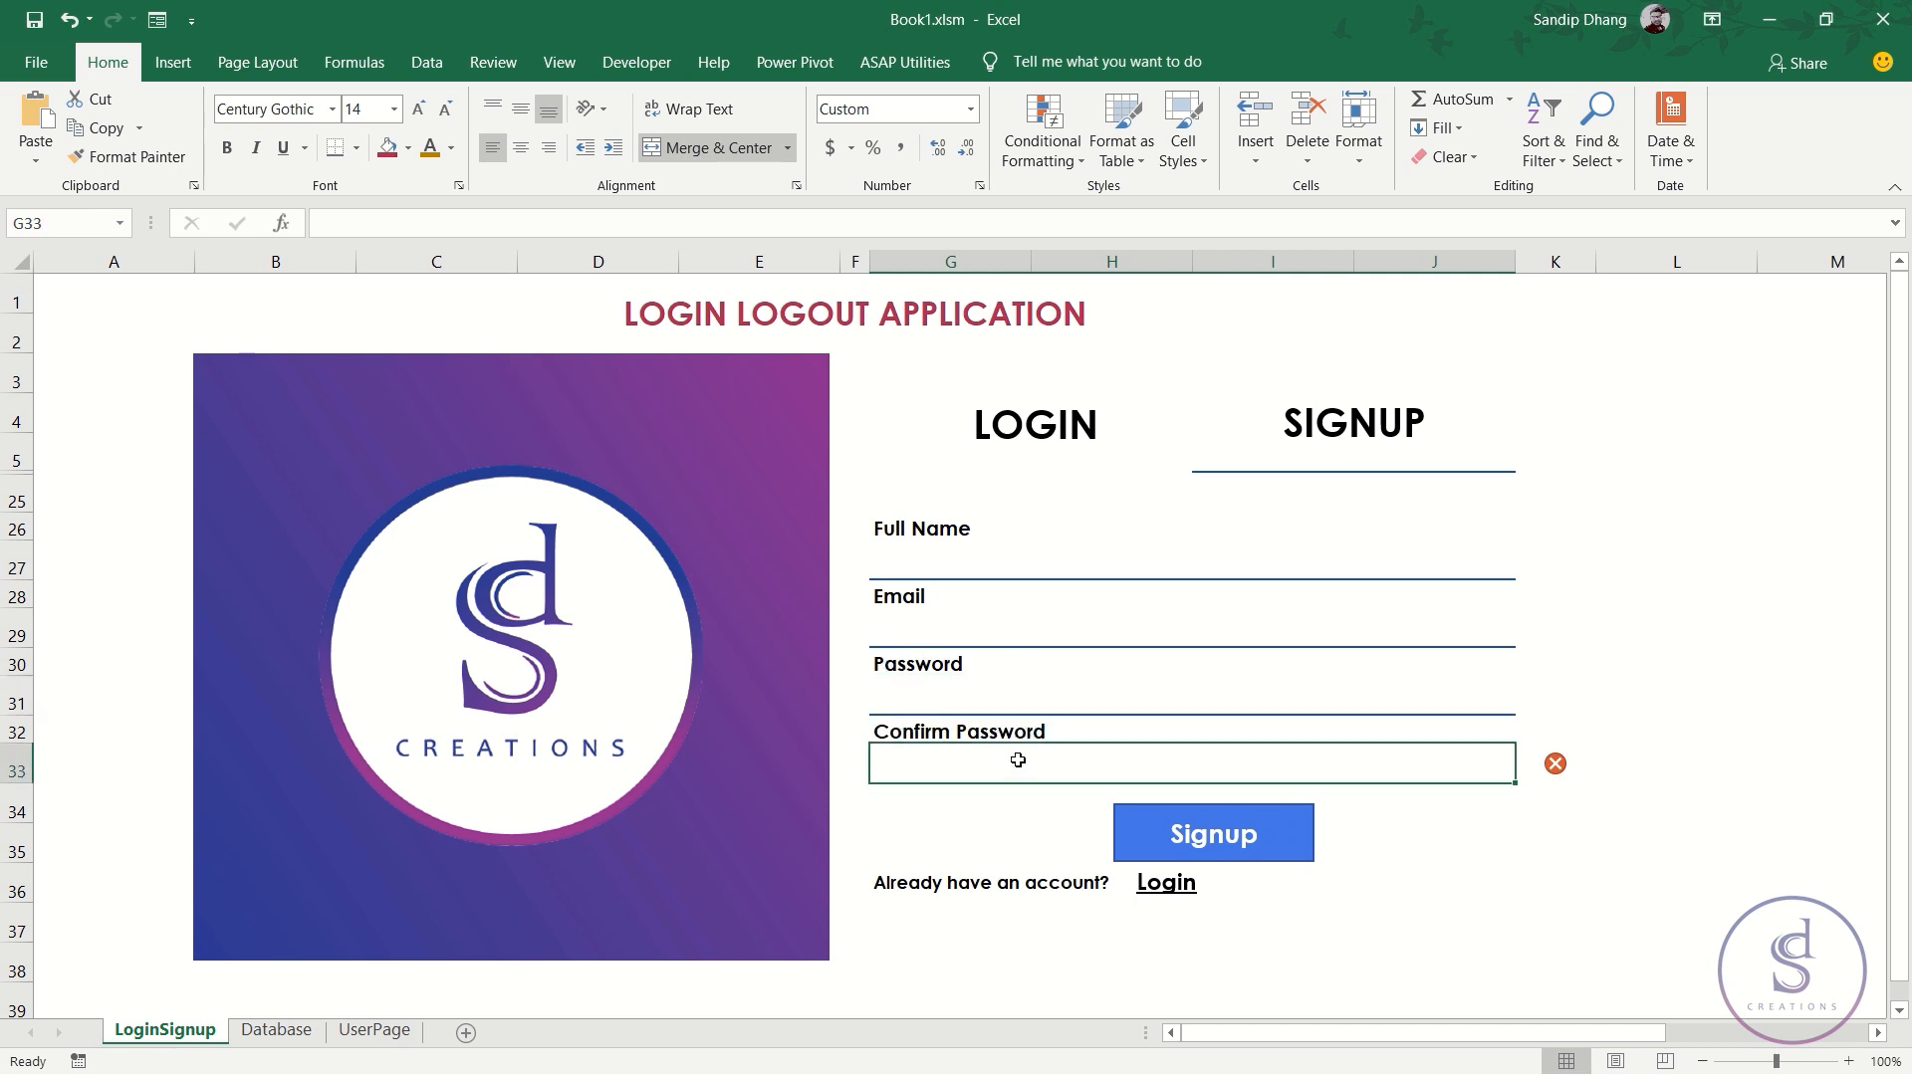
pyautogui.click(1477, 803)
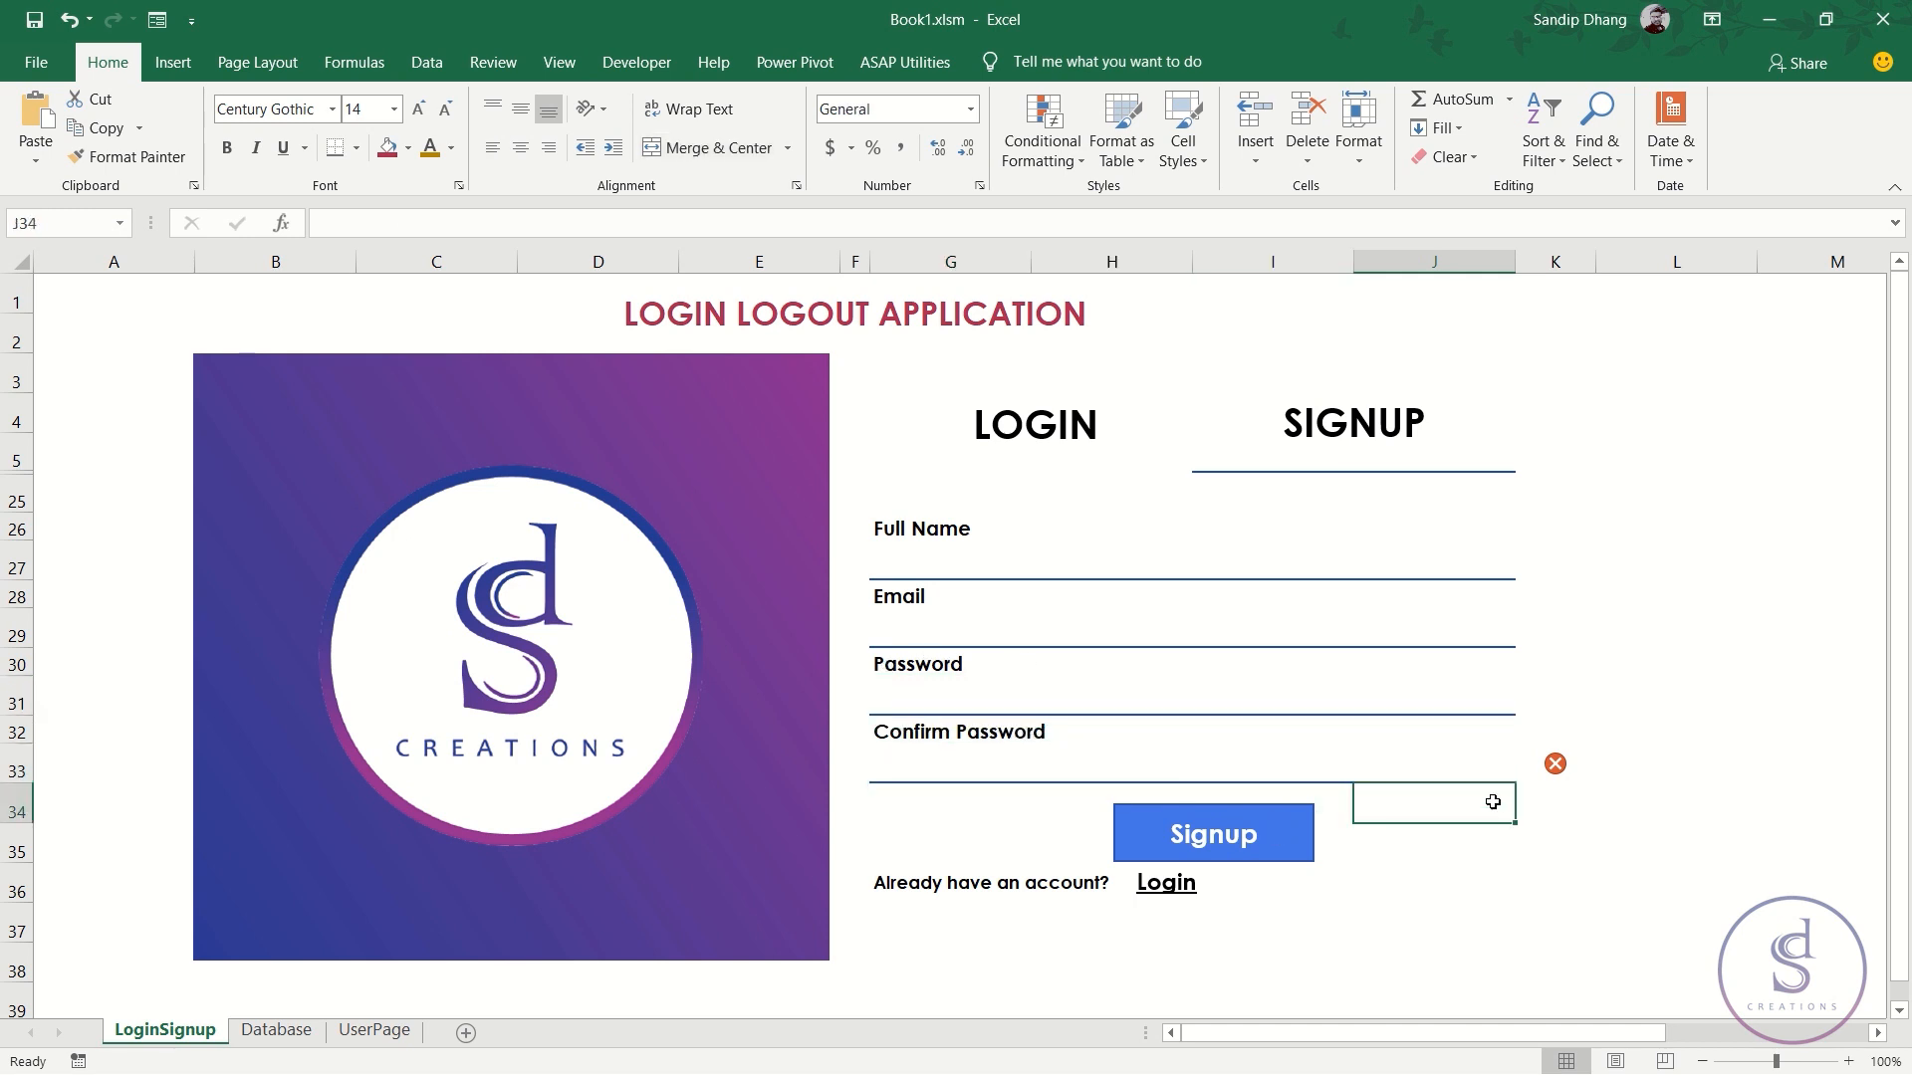
# - Edit K33's formula so no icon shows when the passwords are empty; the form then switches to Login
pyautogui.click(1456, 768)
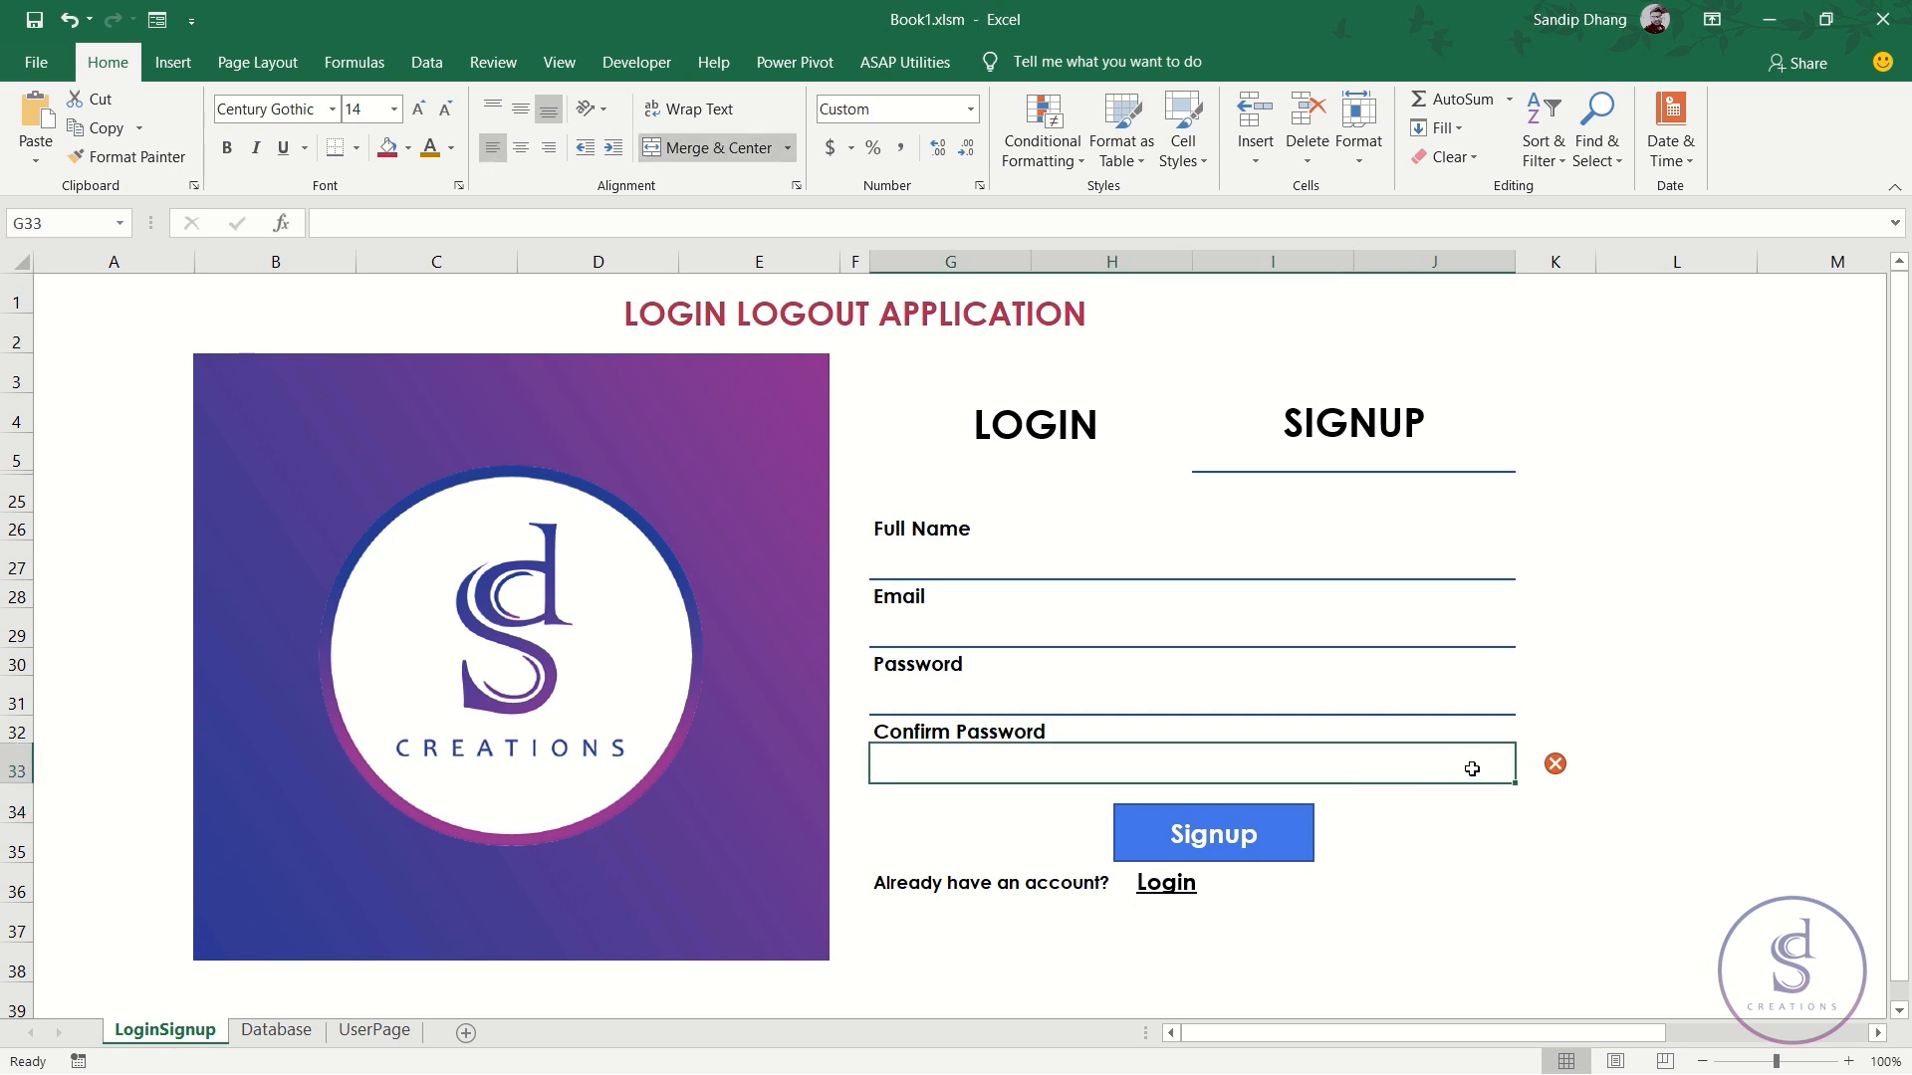
pyautogui.click(1555, 764)
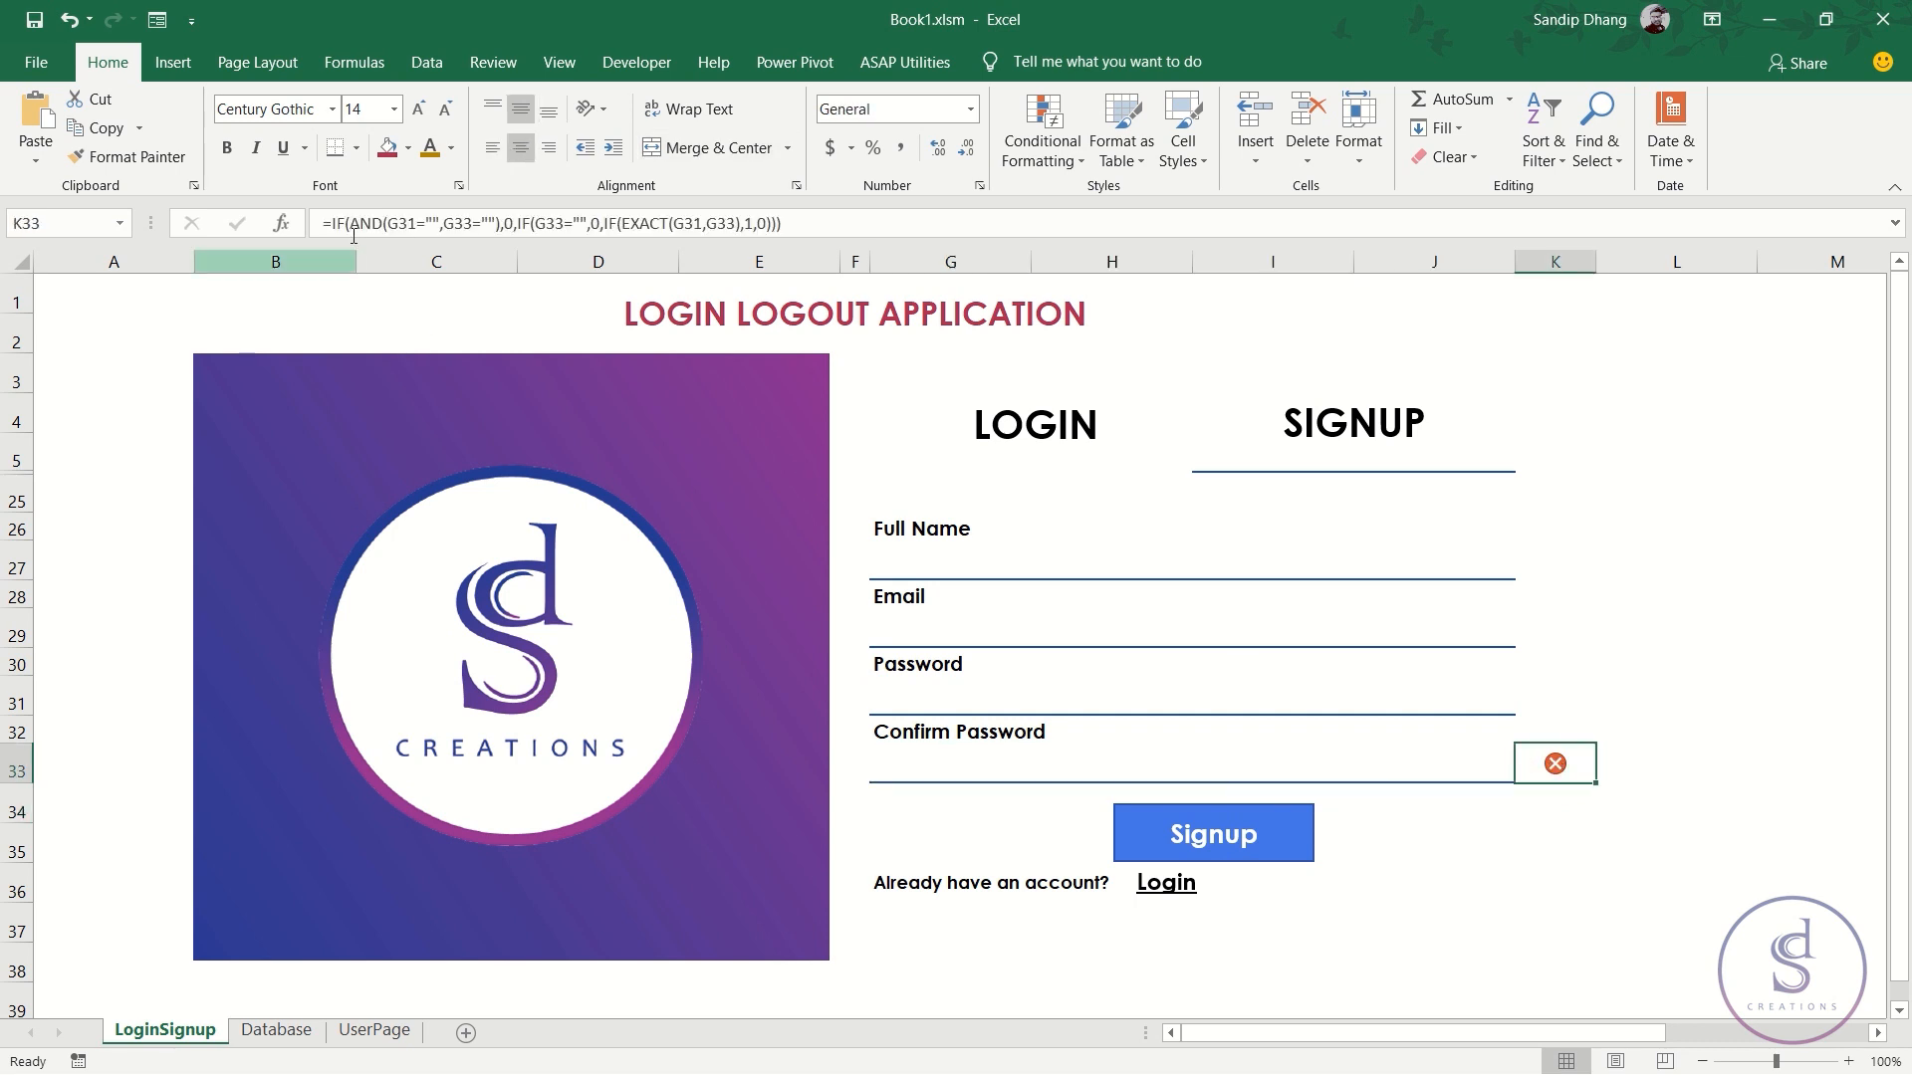
pyautogui.click(520, 225)
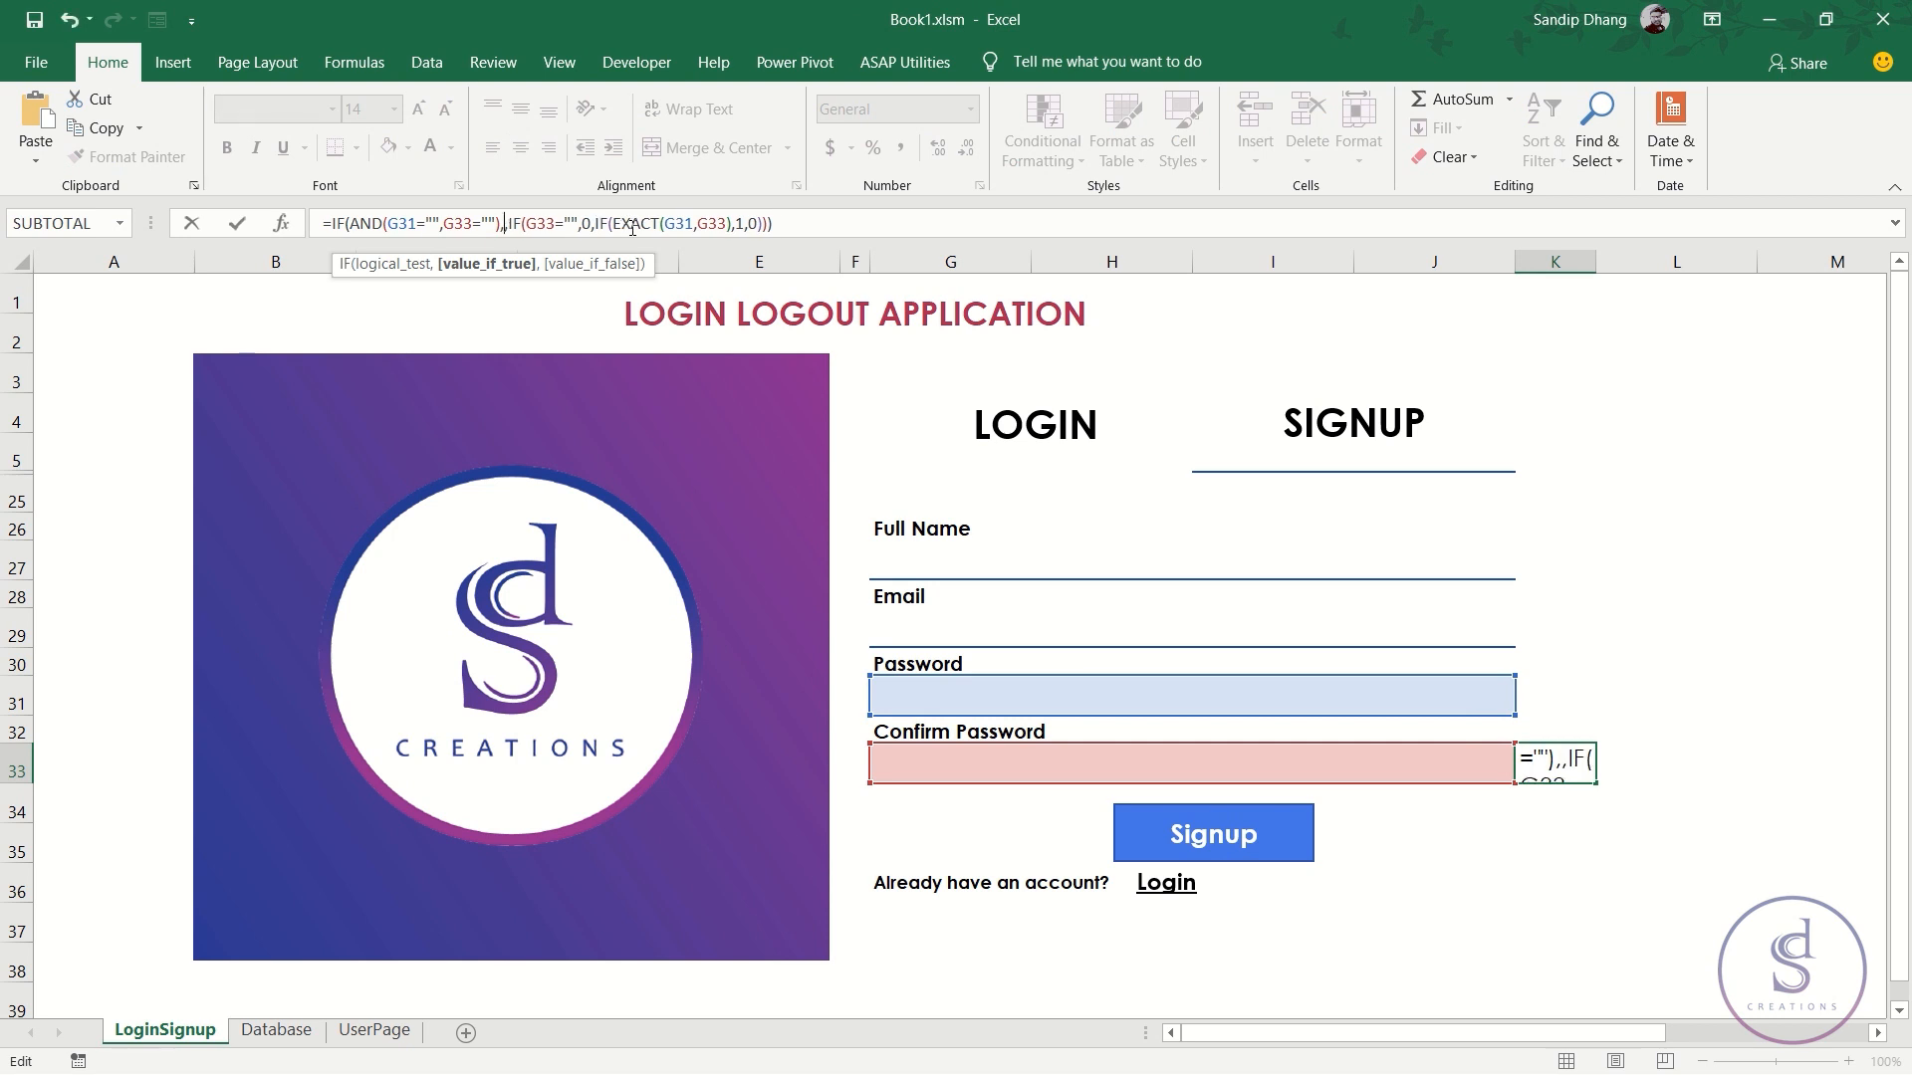
pyautogui.press('Return')
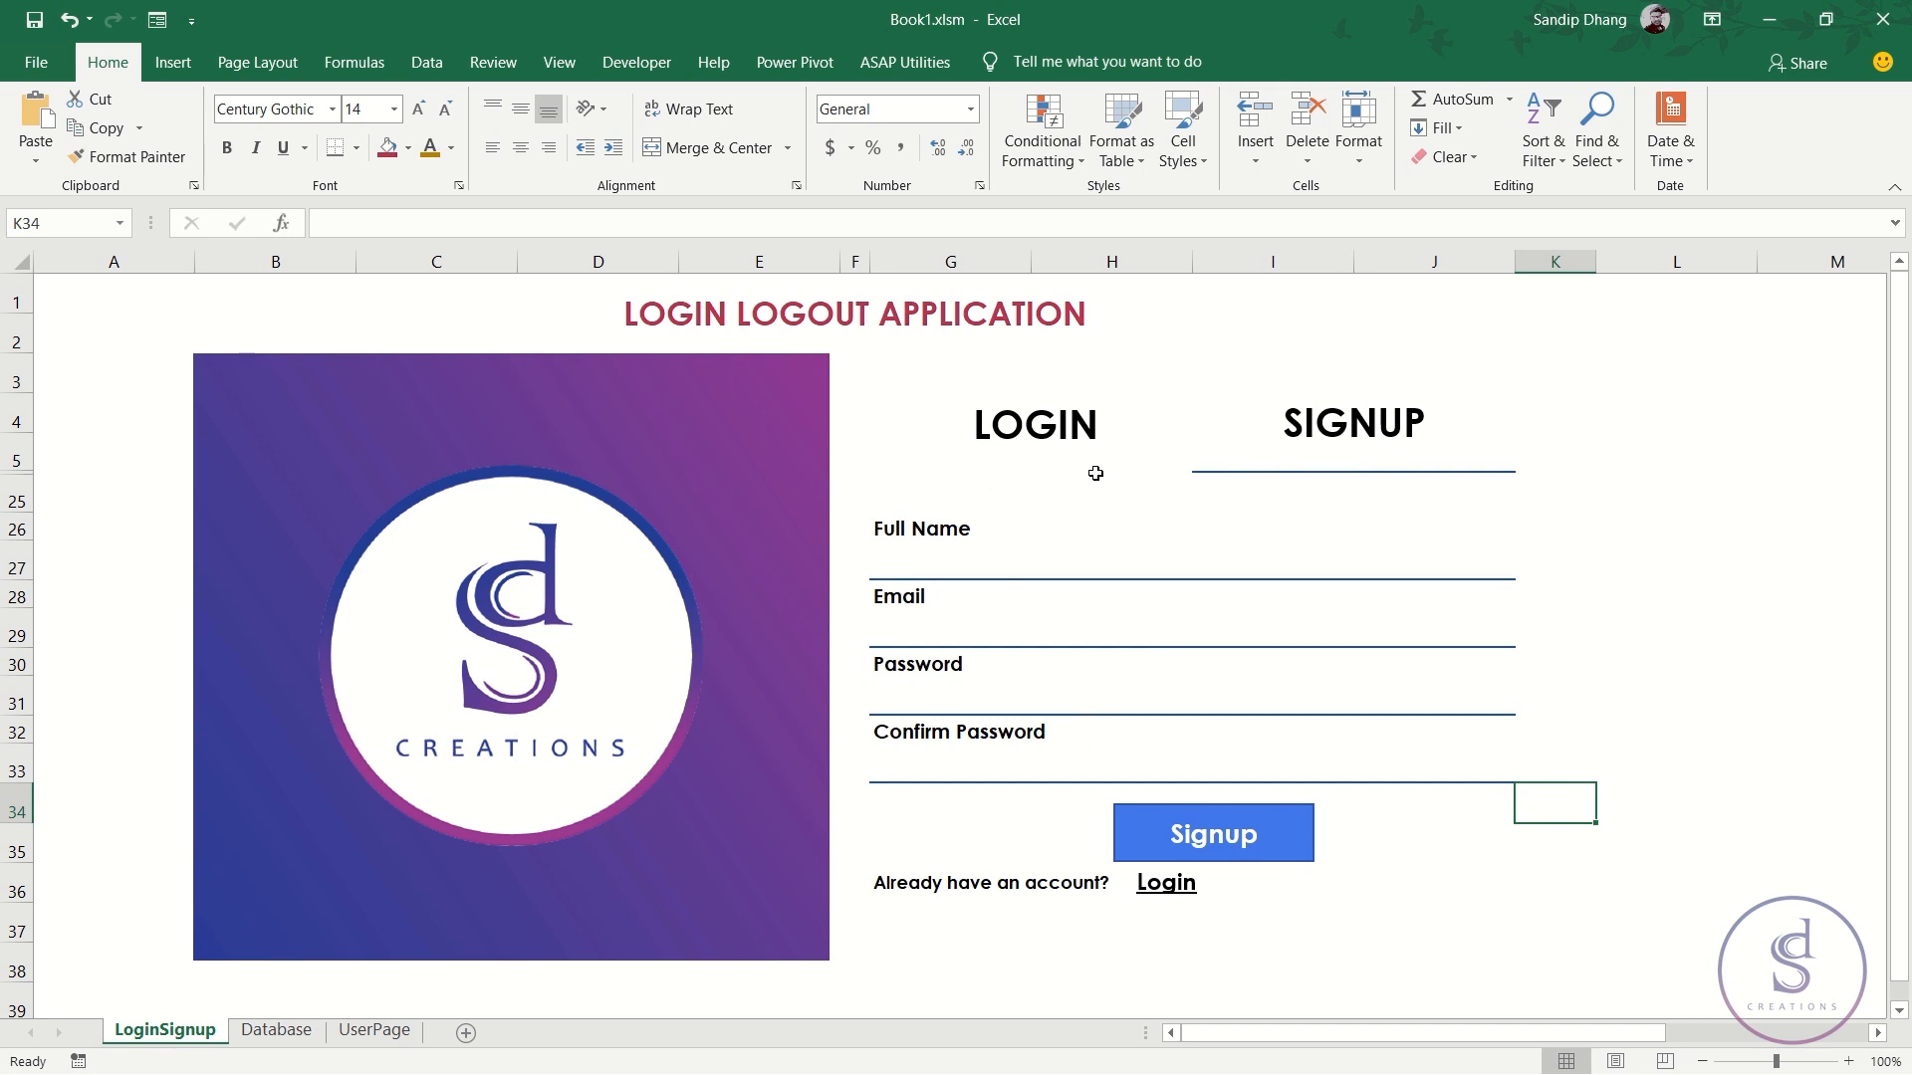
pyautogui.click(1063, 424)
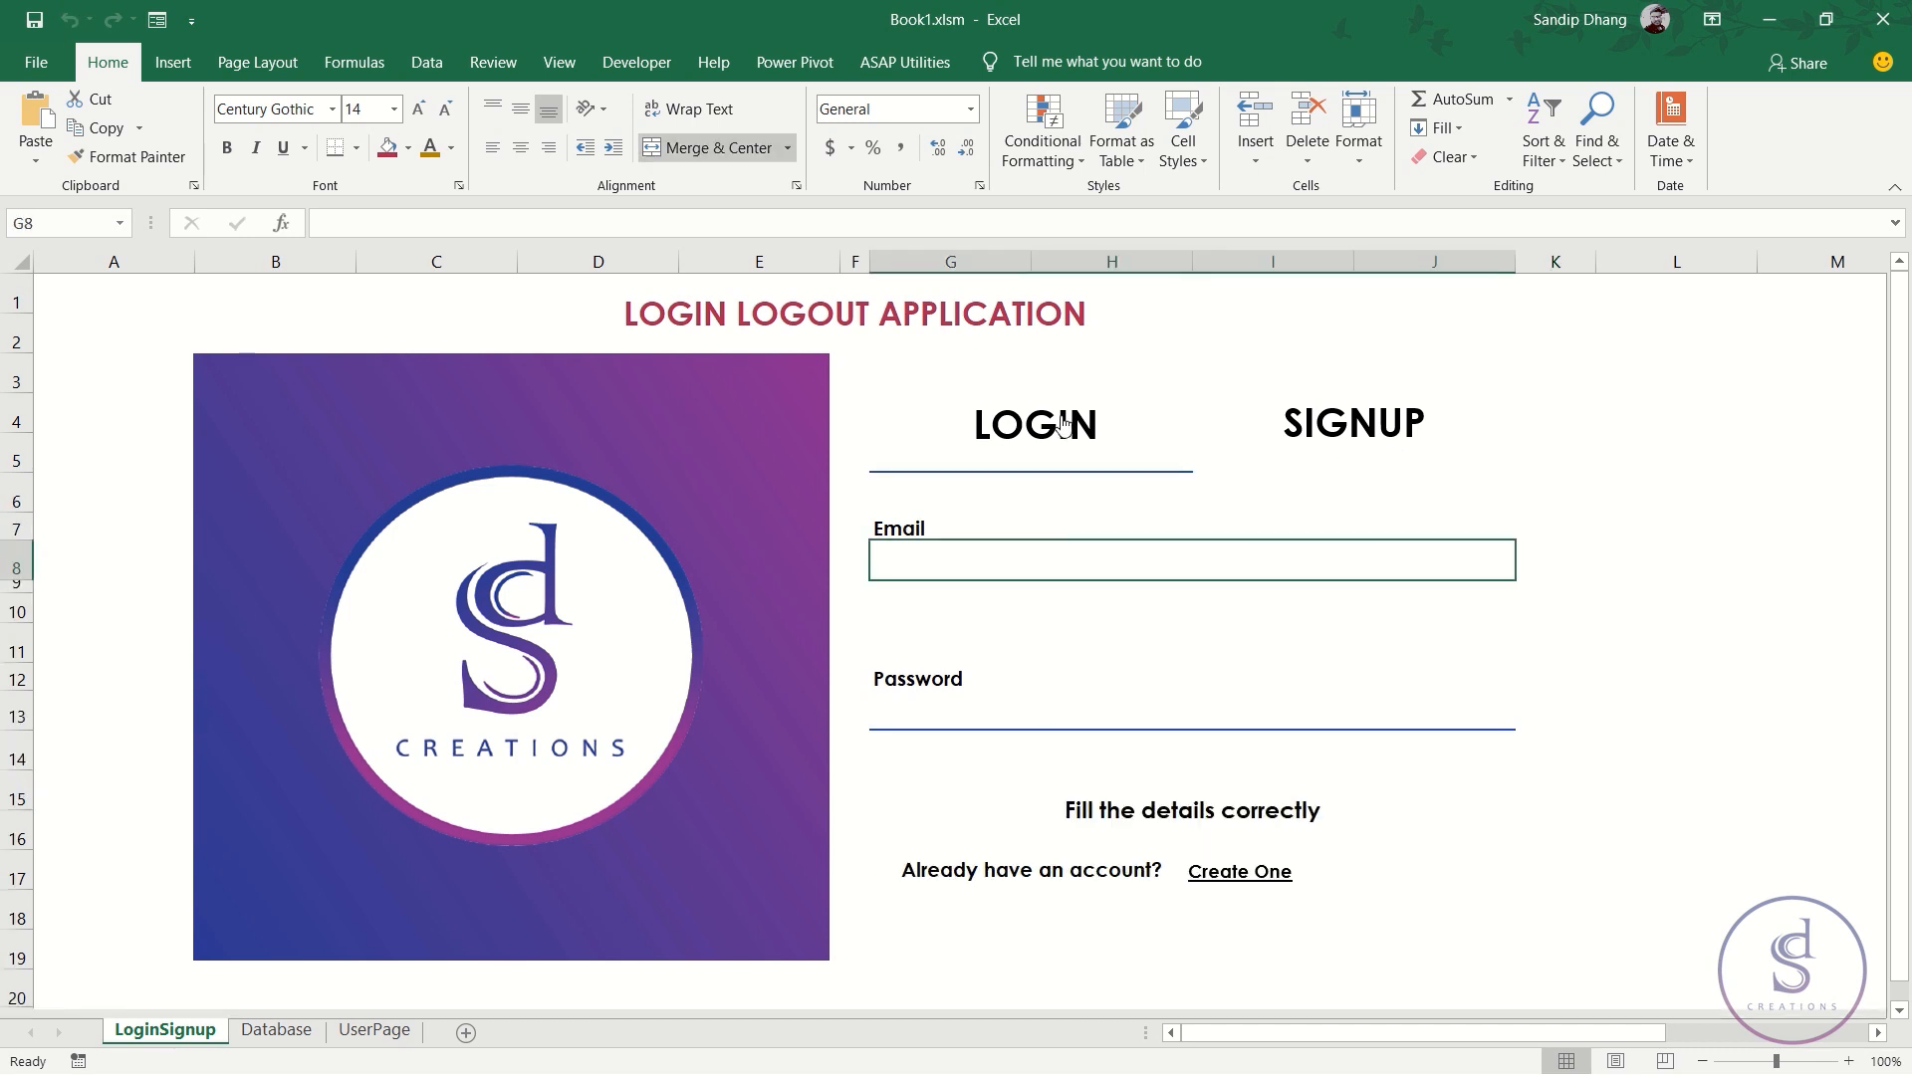
# - Return to the Signup form and enter a test full name and email address
pyautogui.click(1346, 425)
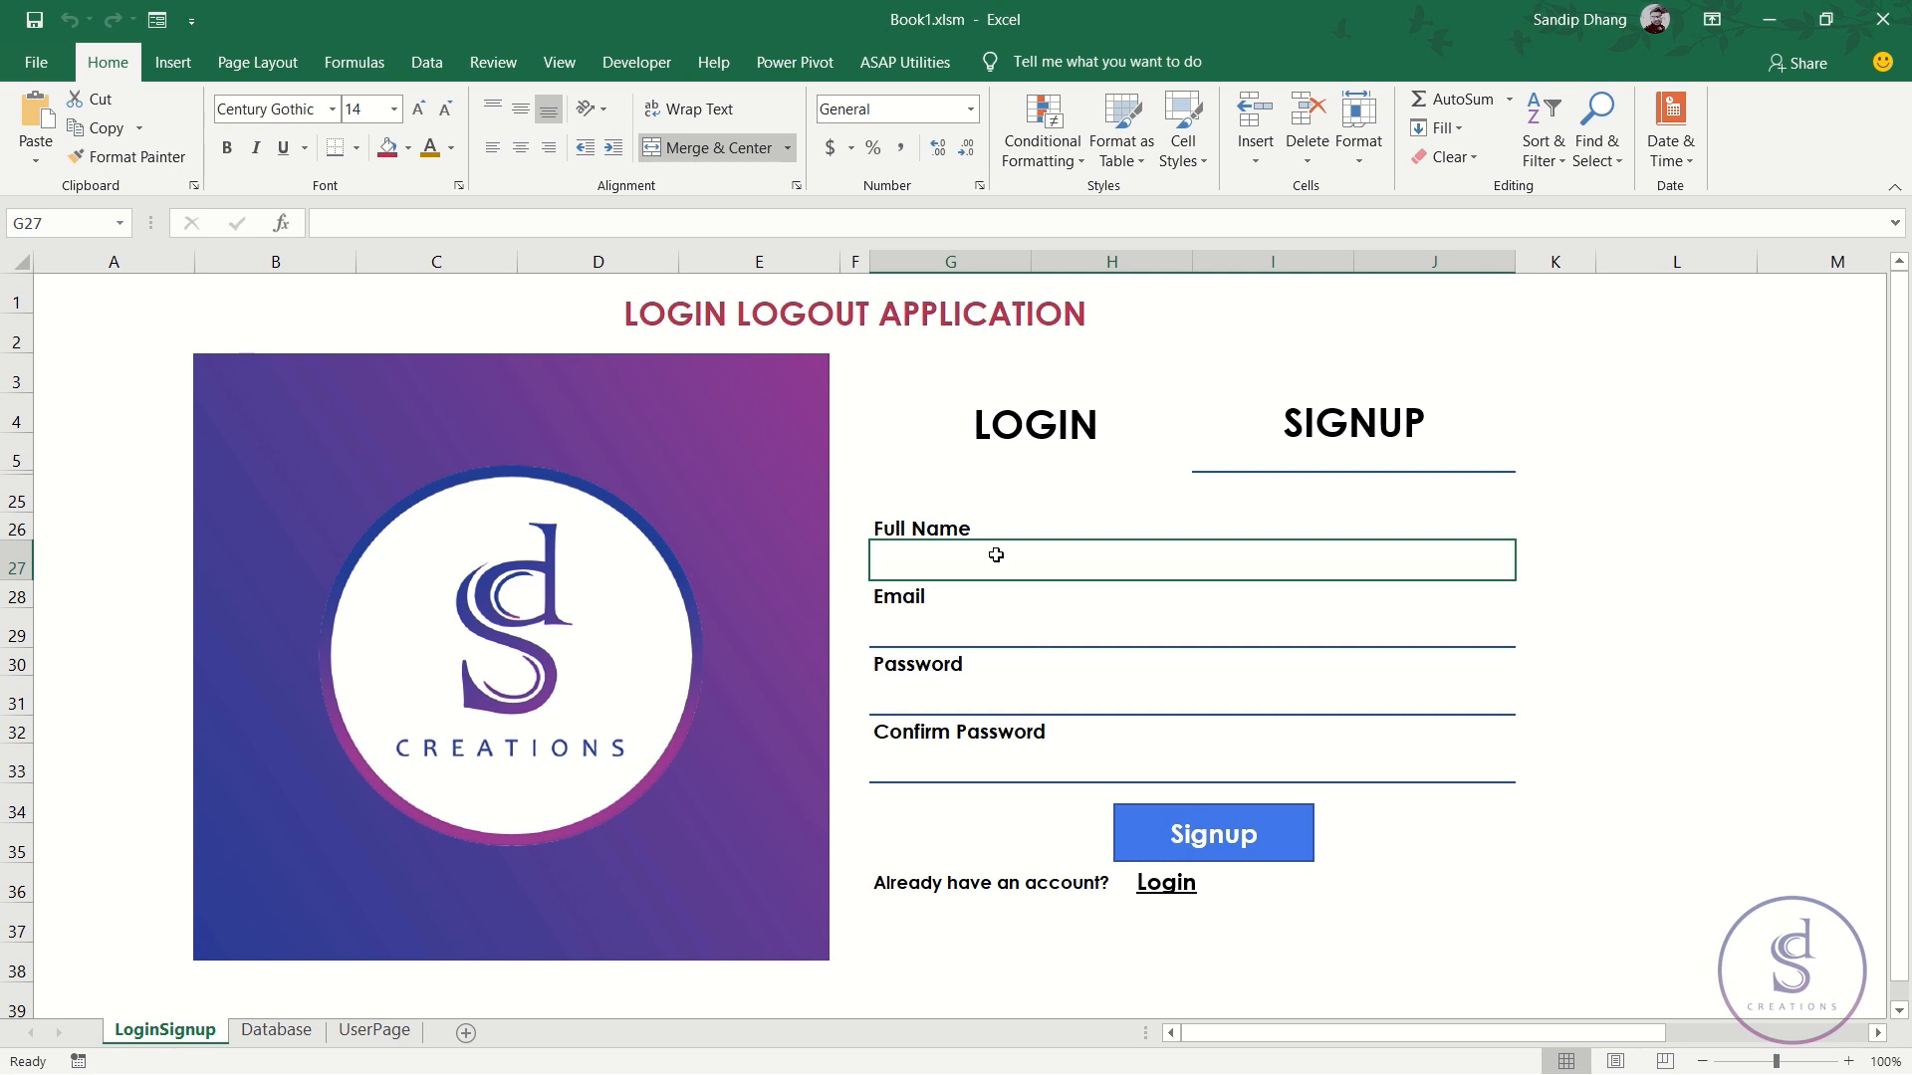
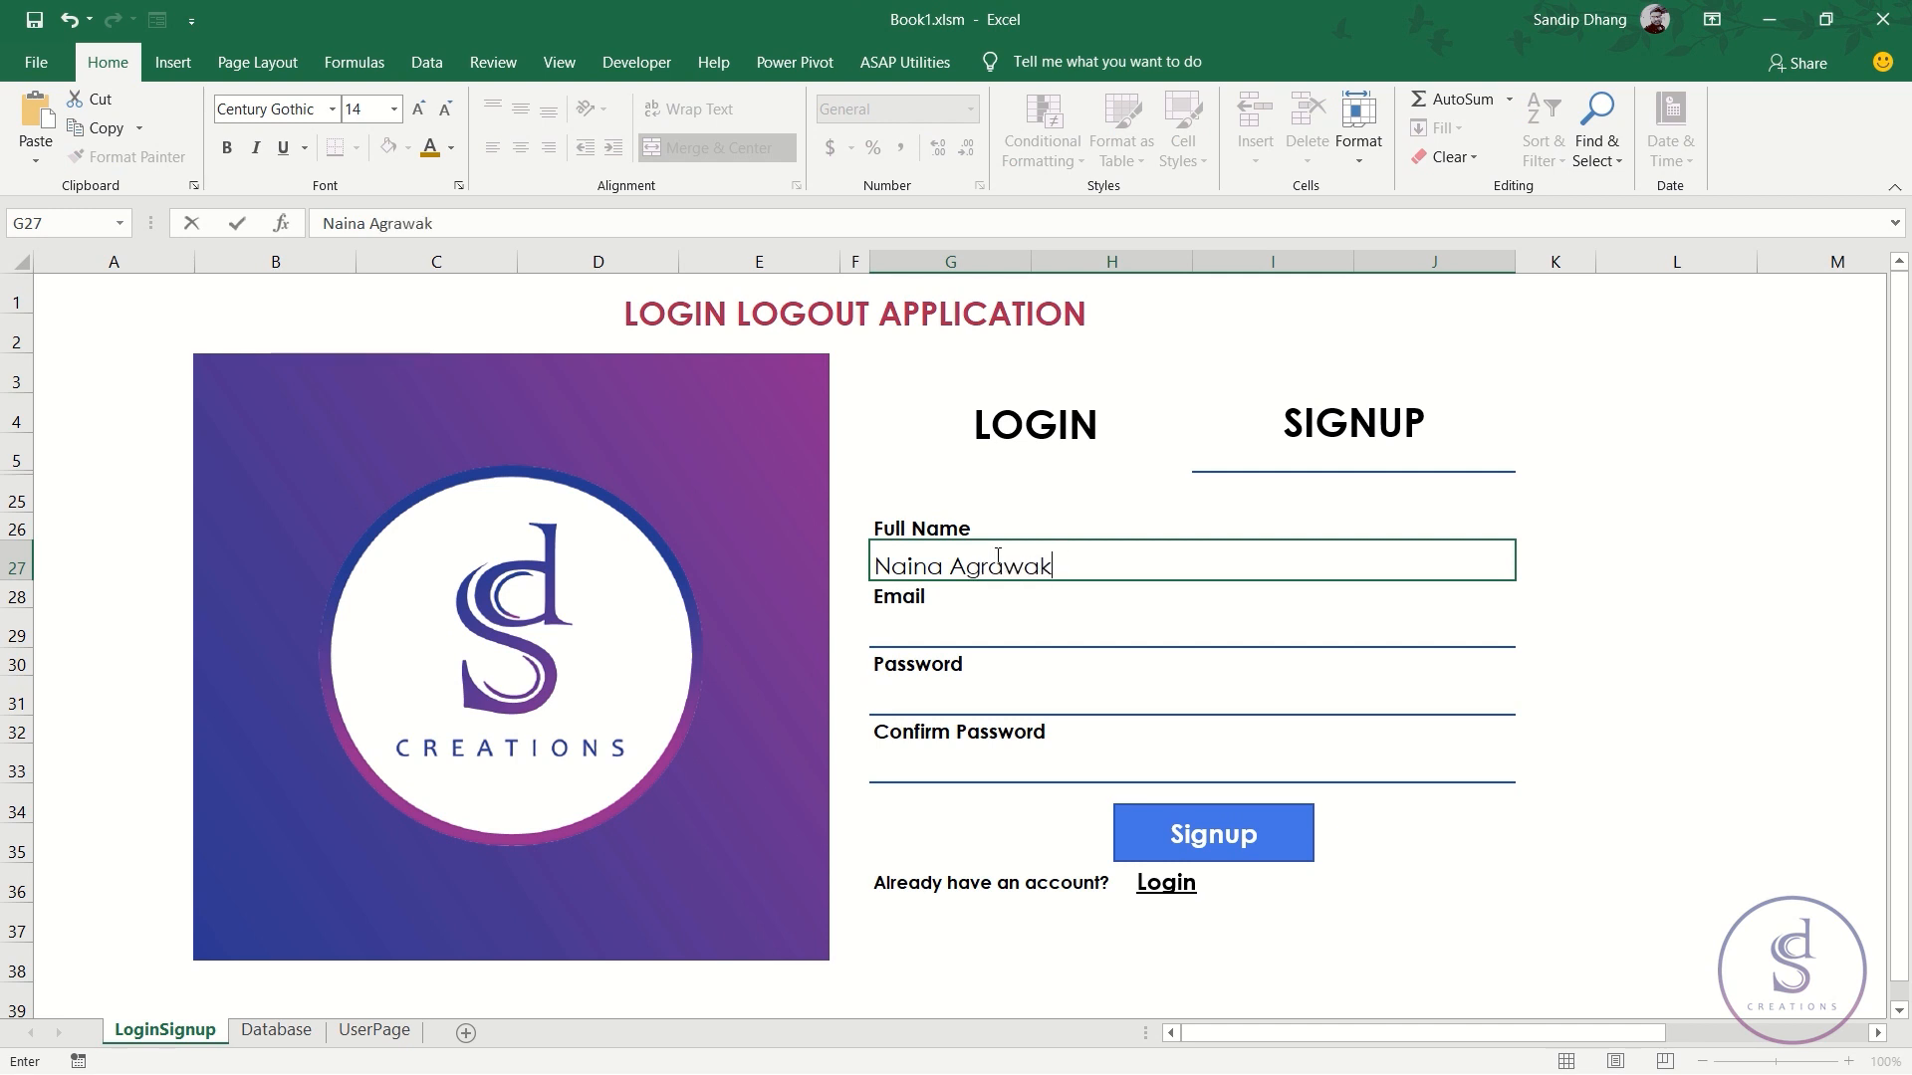
pyautogui.press('Return')
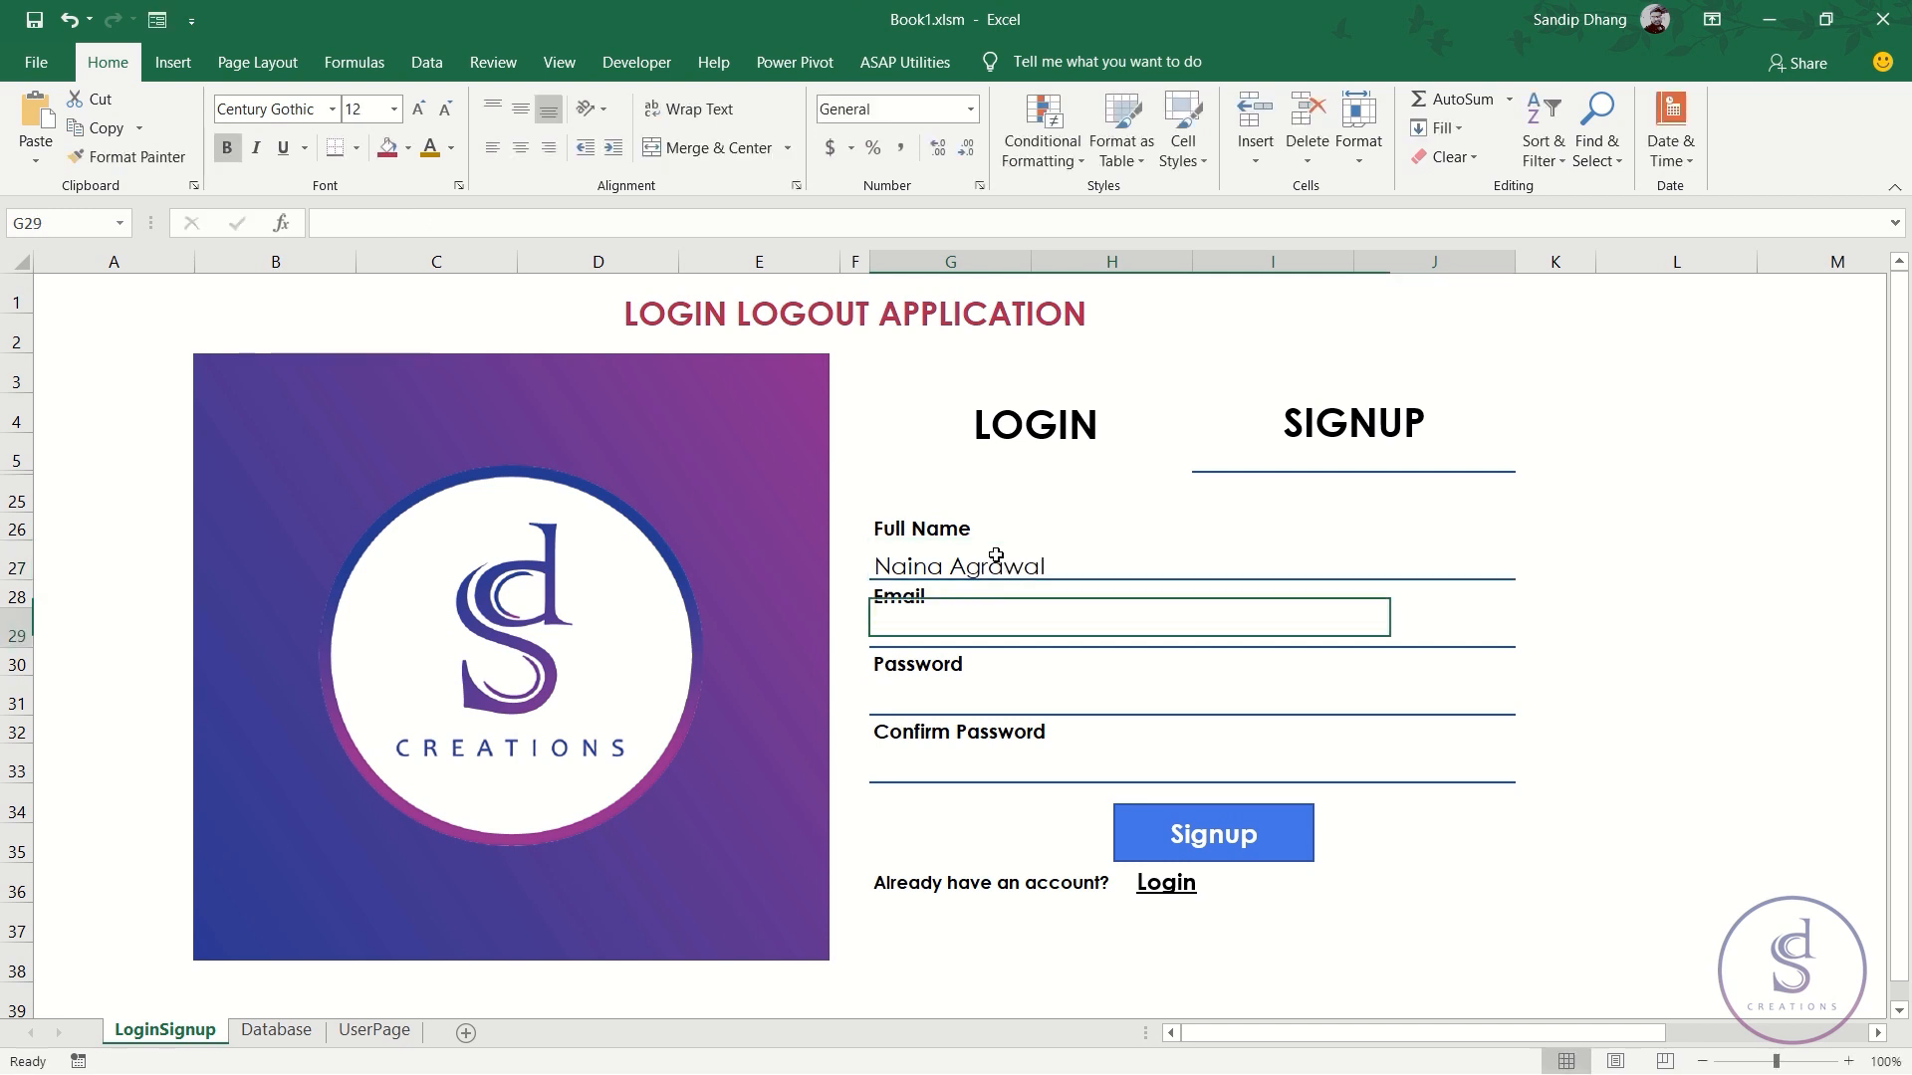
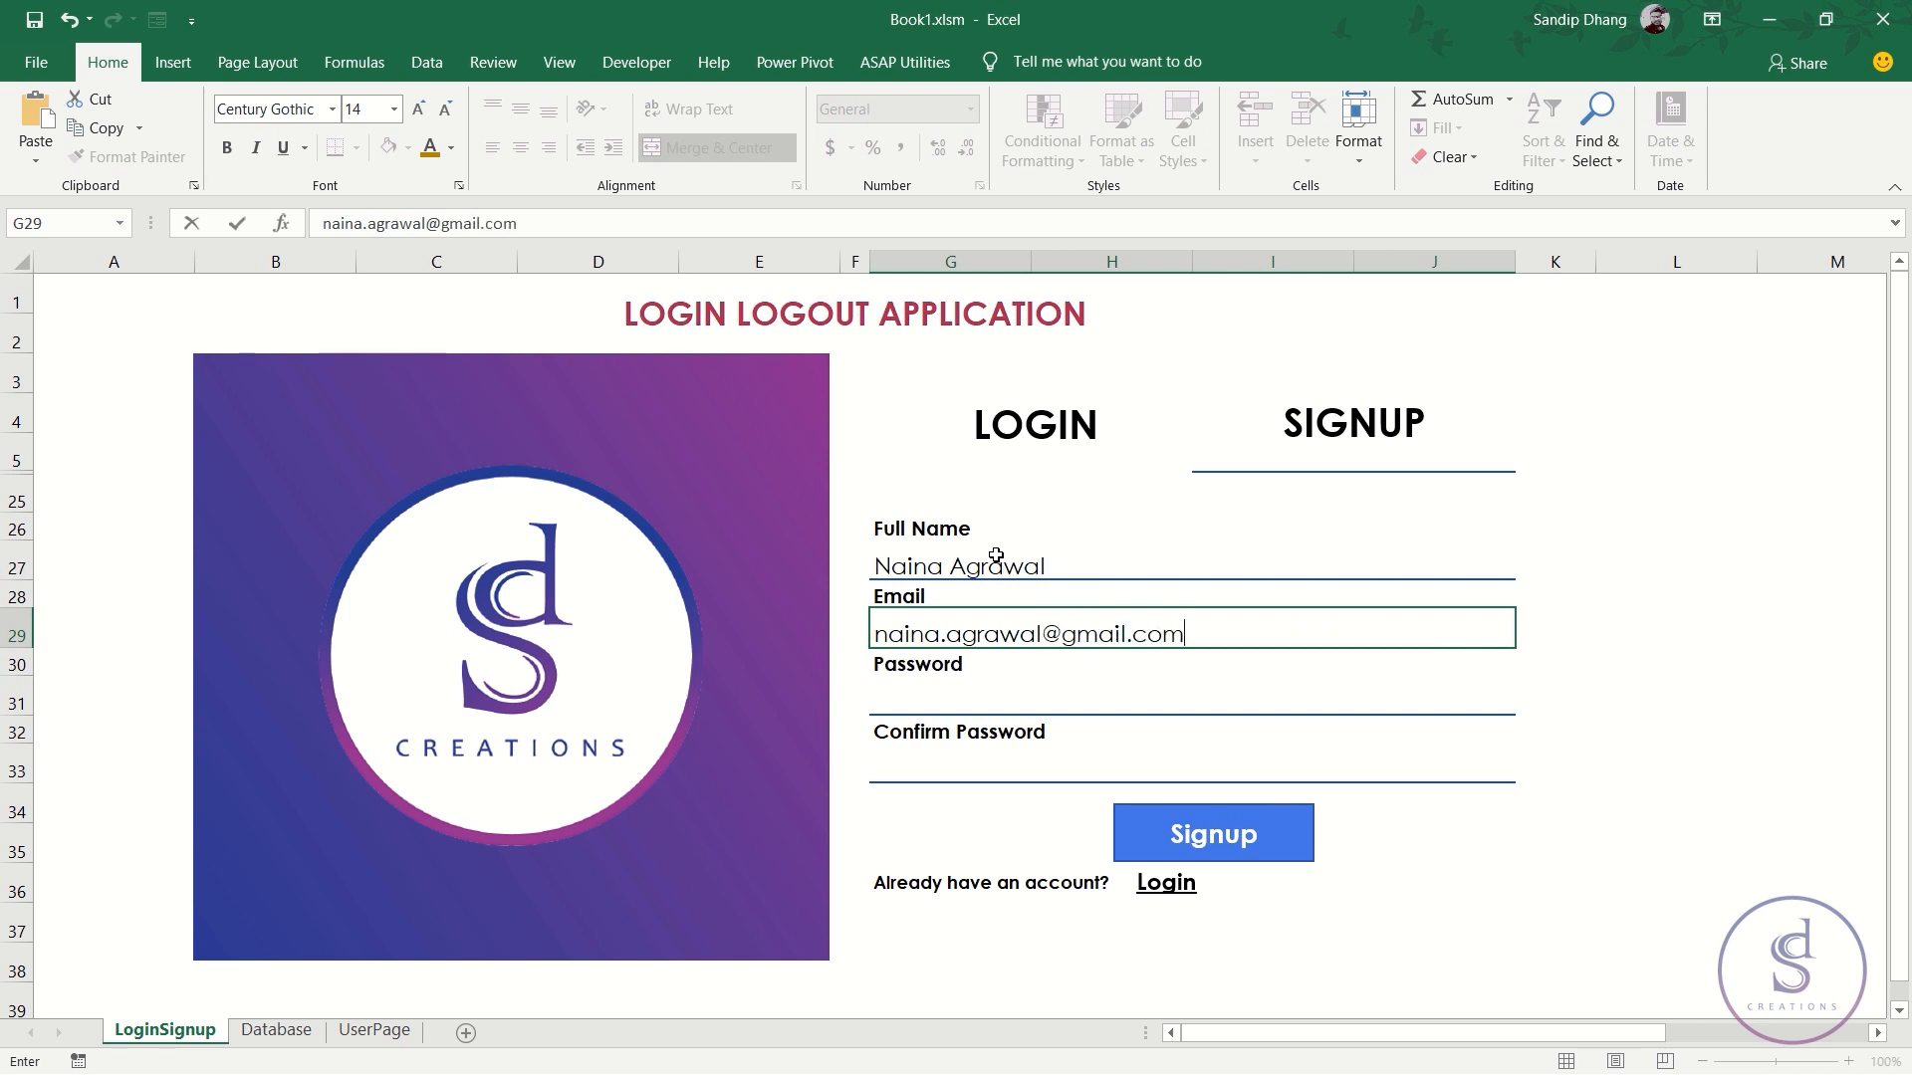
pyautogui.press('Return')
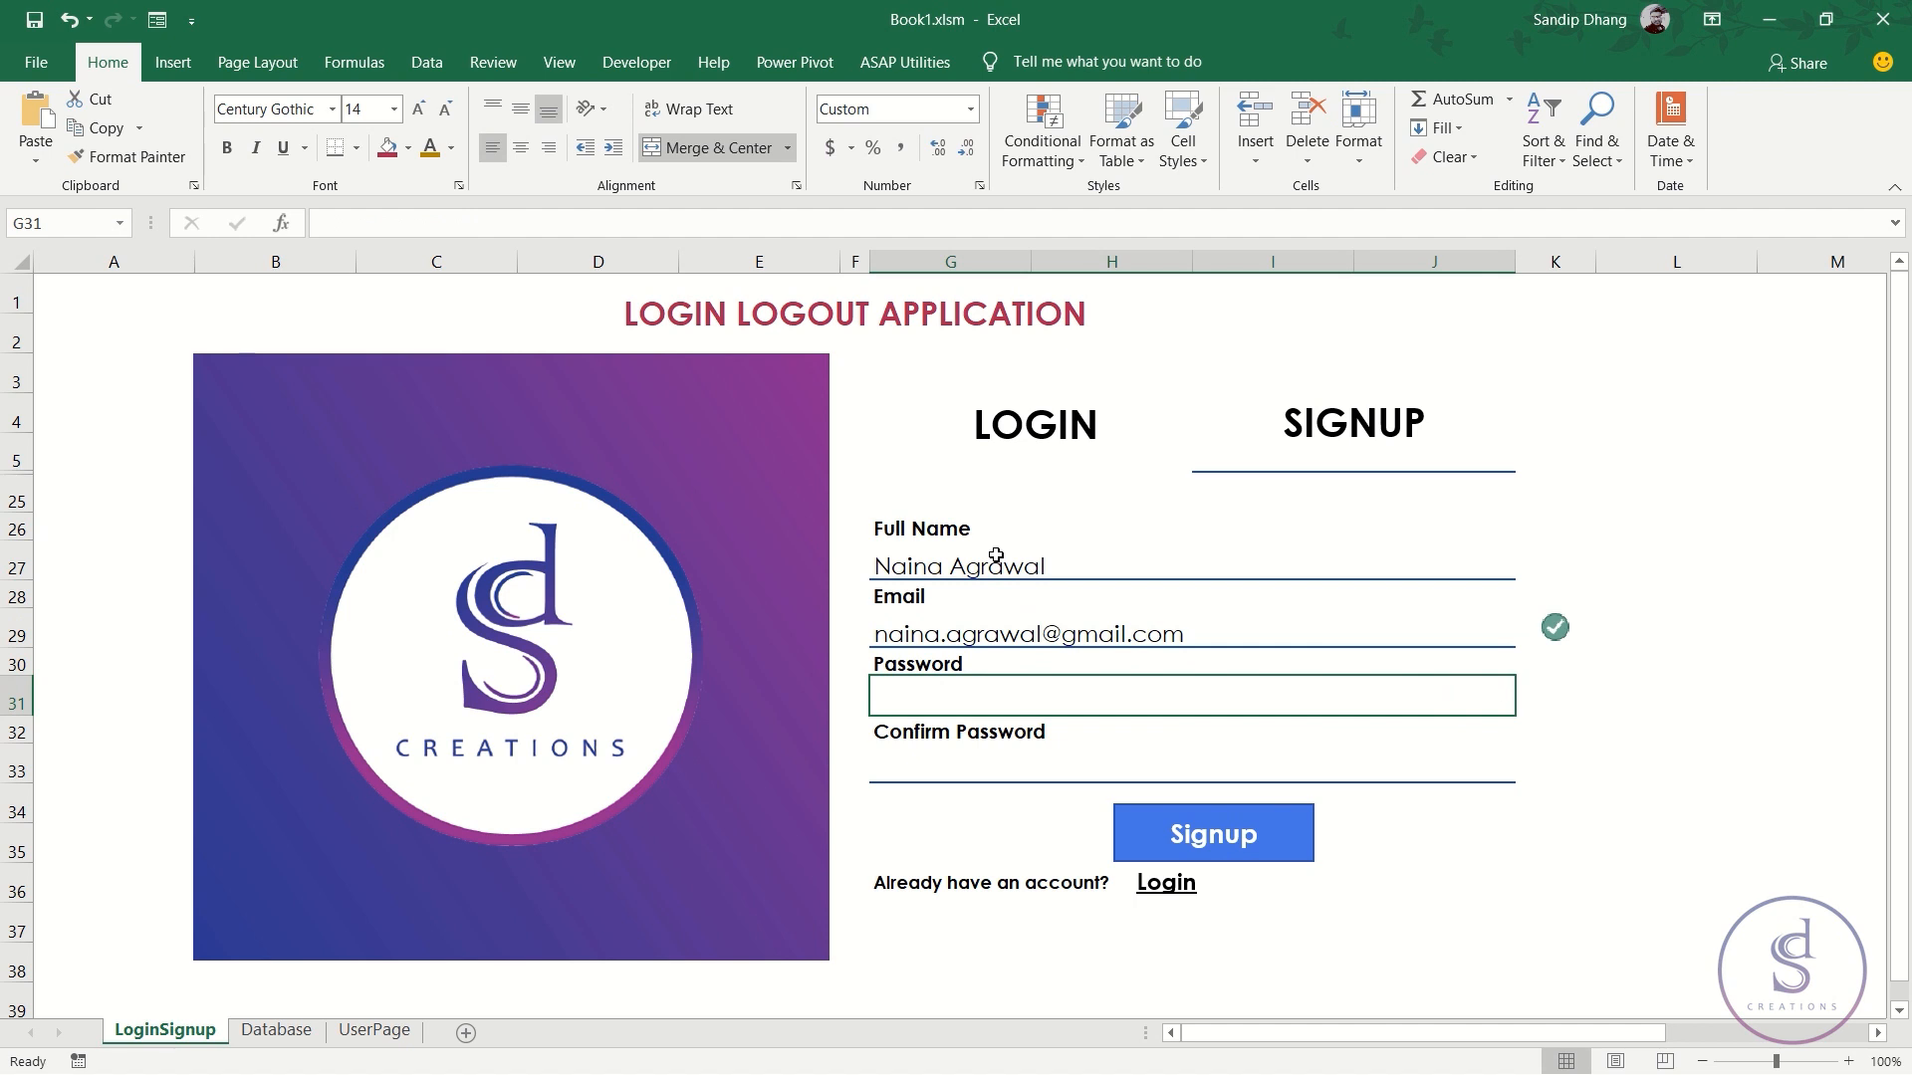
# - Enter a password and a matching confirmation so both fields show green checks
pyautogui.write('Naina')
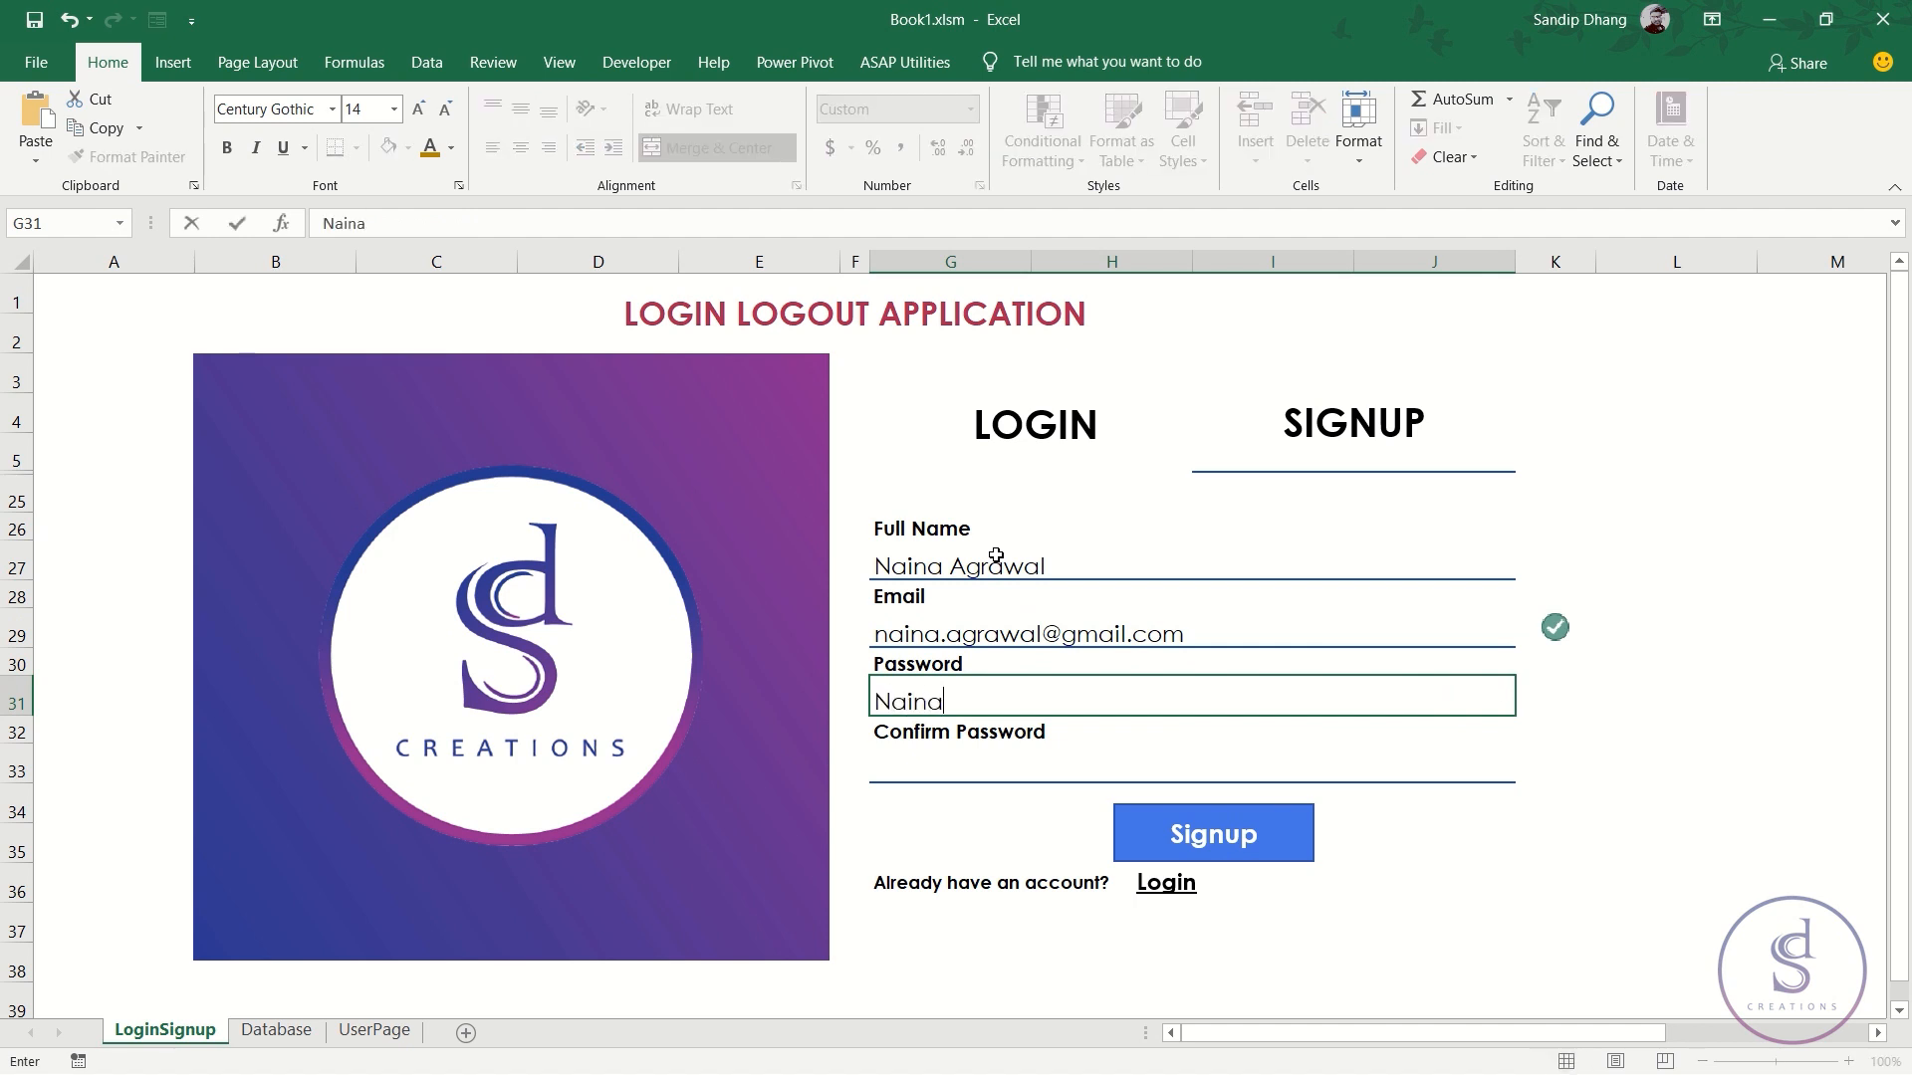
pyautogui.write('@123')
pyautogui.press('Return')
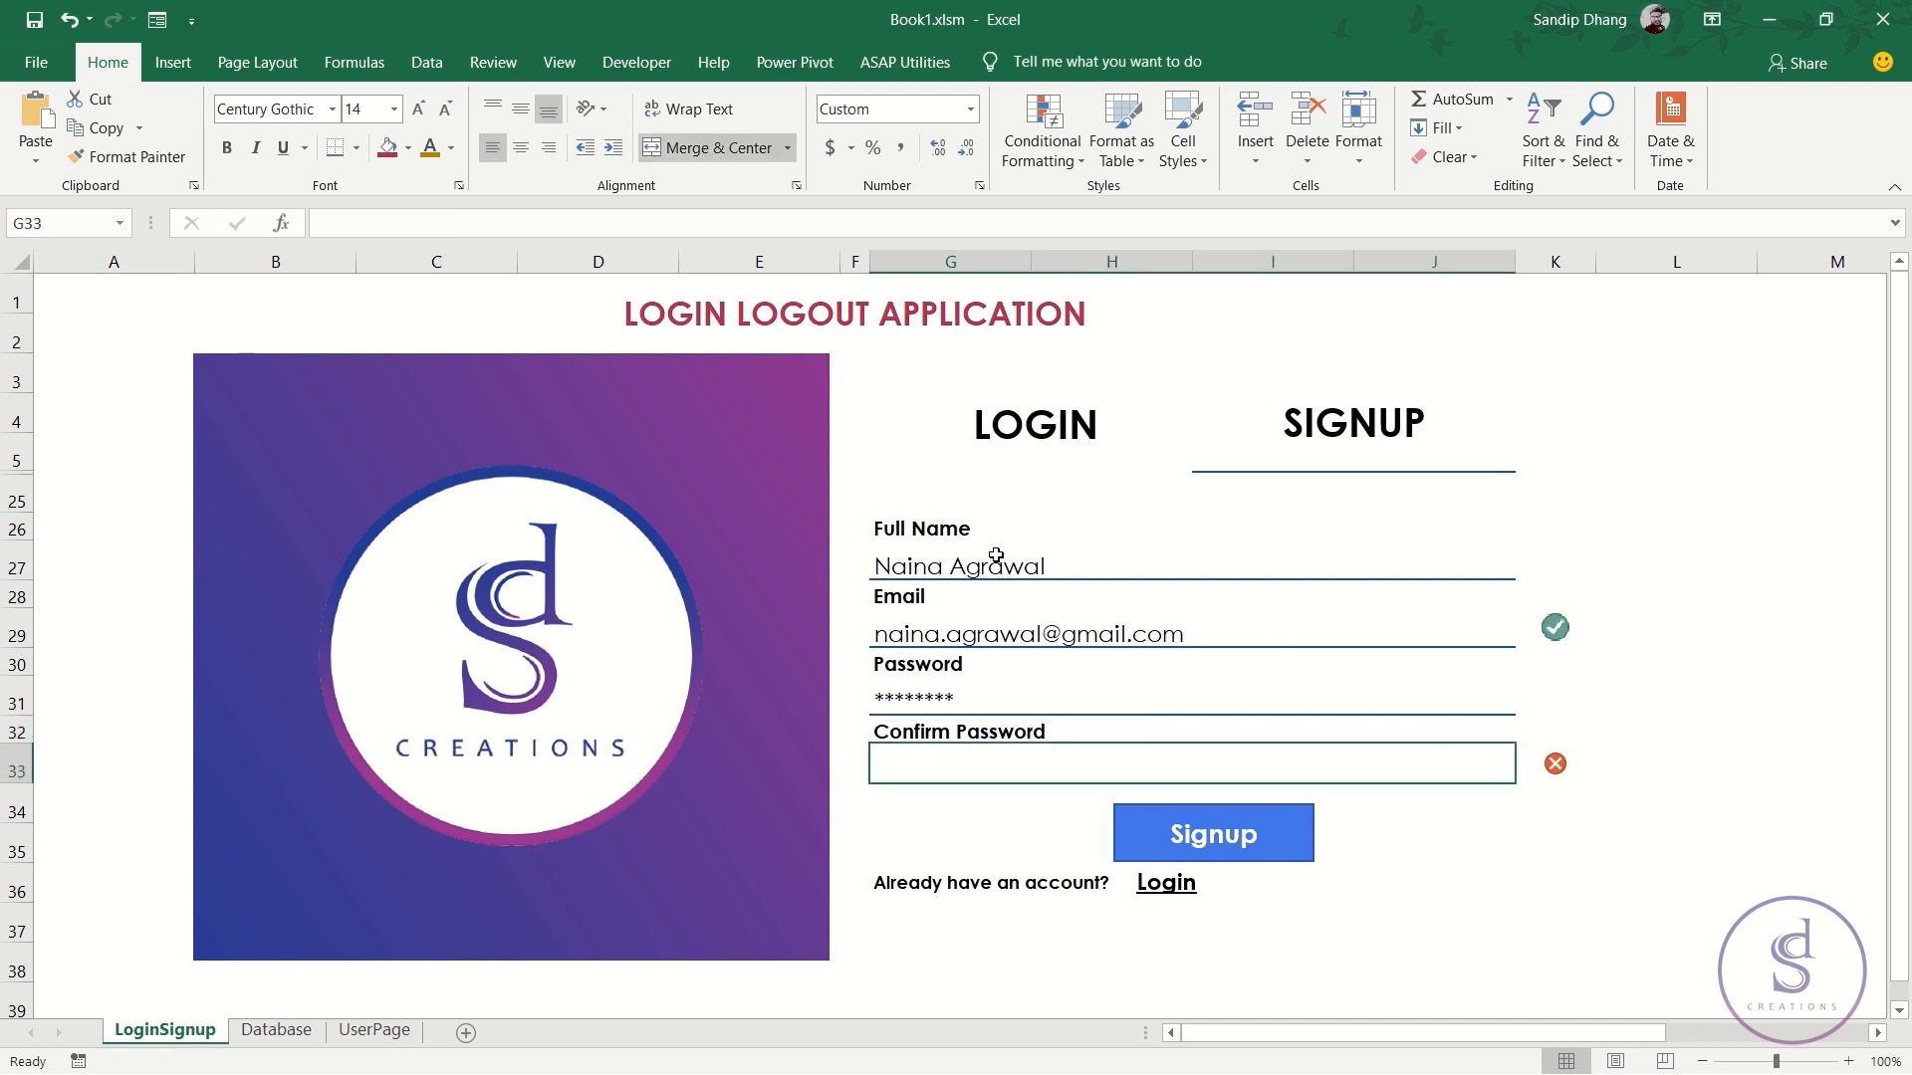
pyautogui.write('NA')
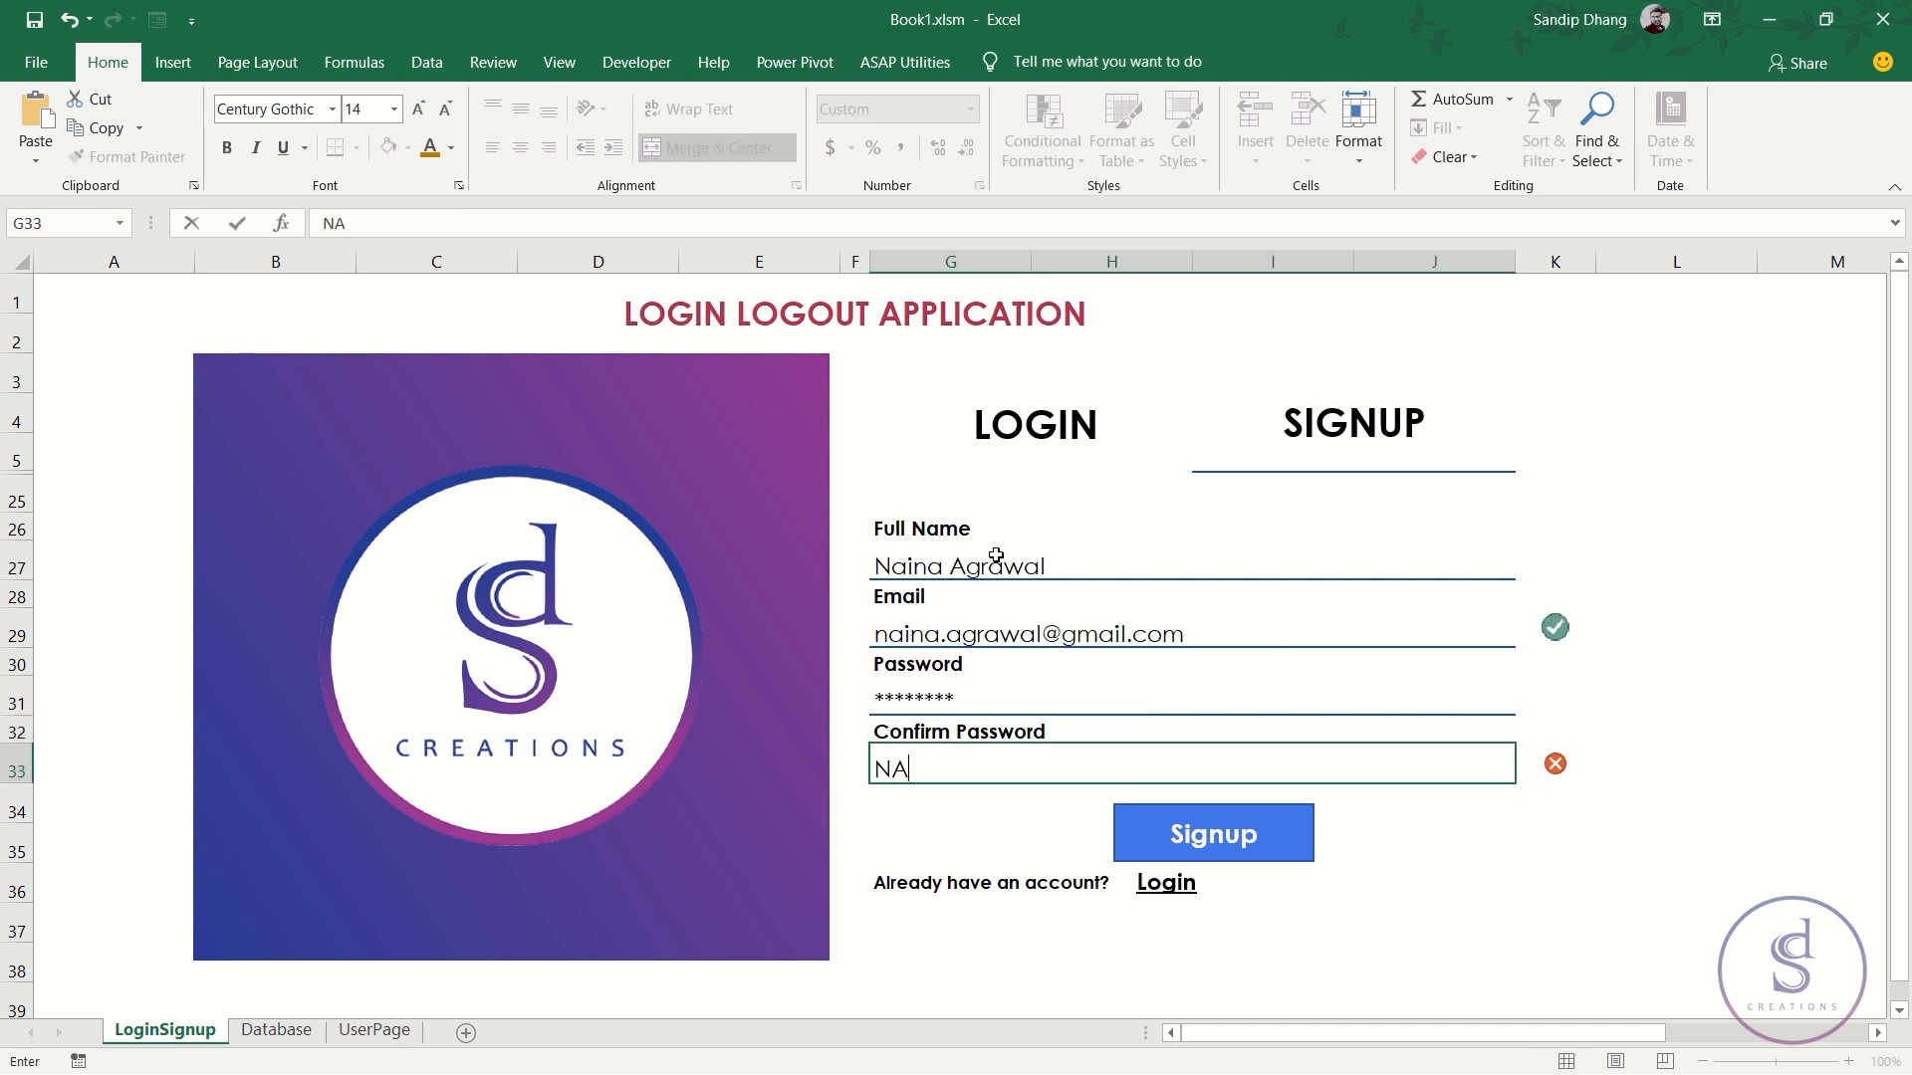
pyautogui.write('in')
pyautogui.press('BackSpace')
pyautogui.press('BackSpace')
pyautogui.press('BackSpace')
pyautogui.write('aina@123')
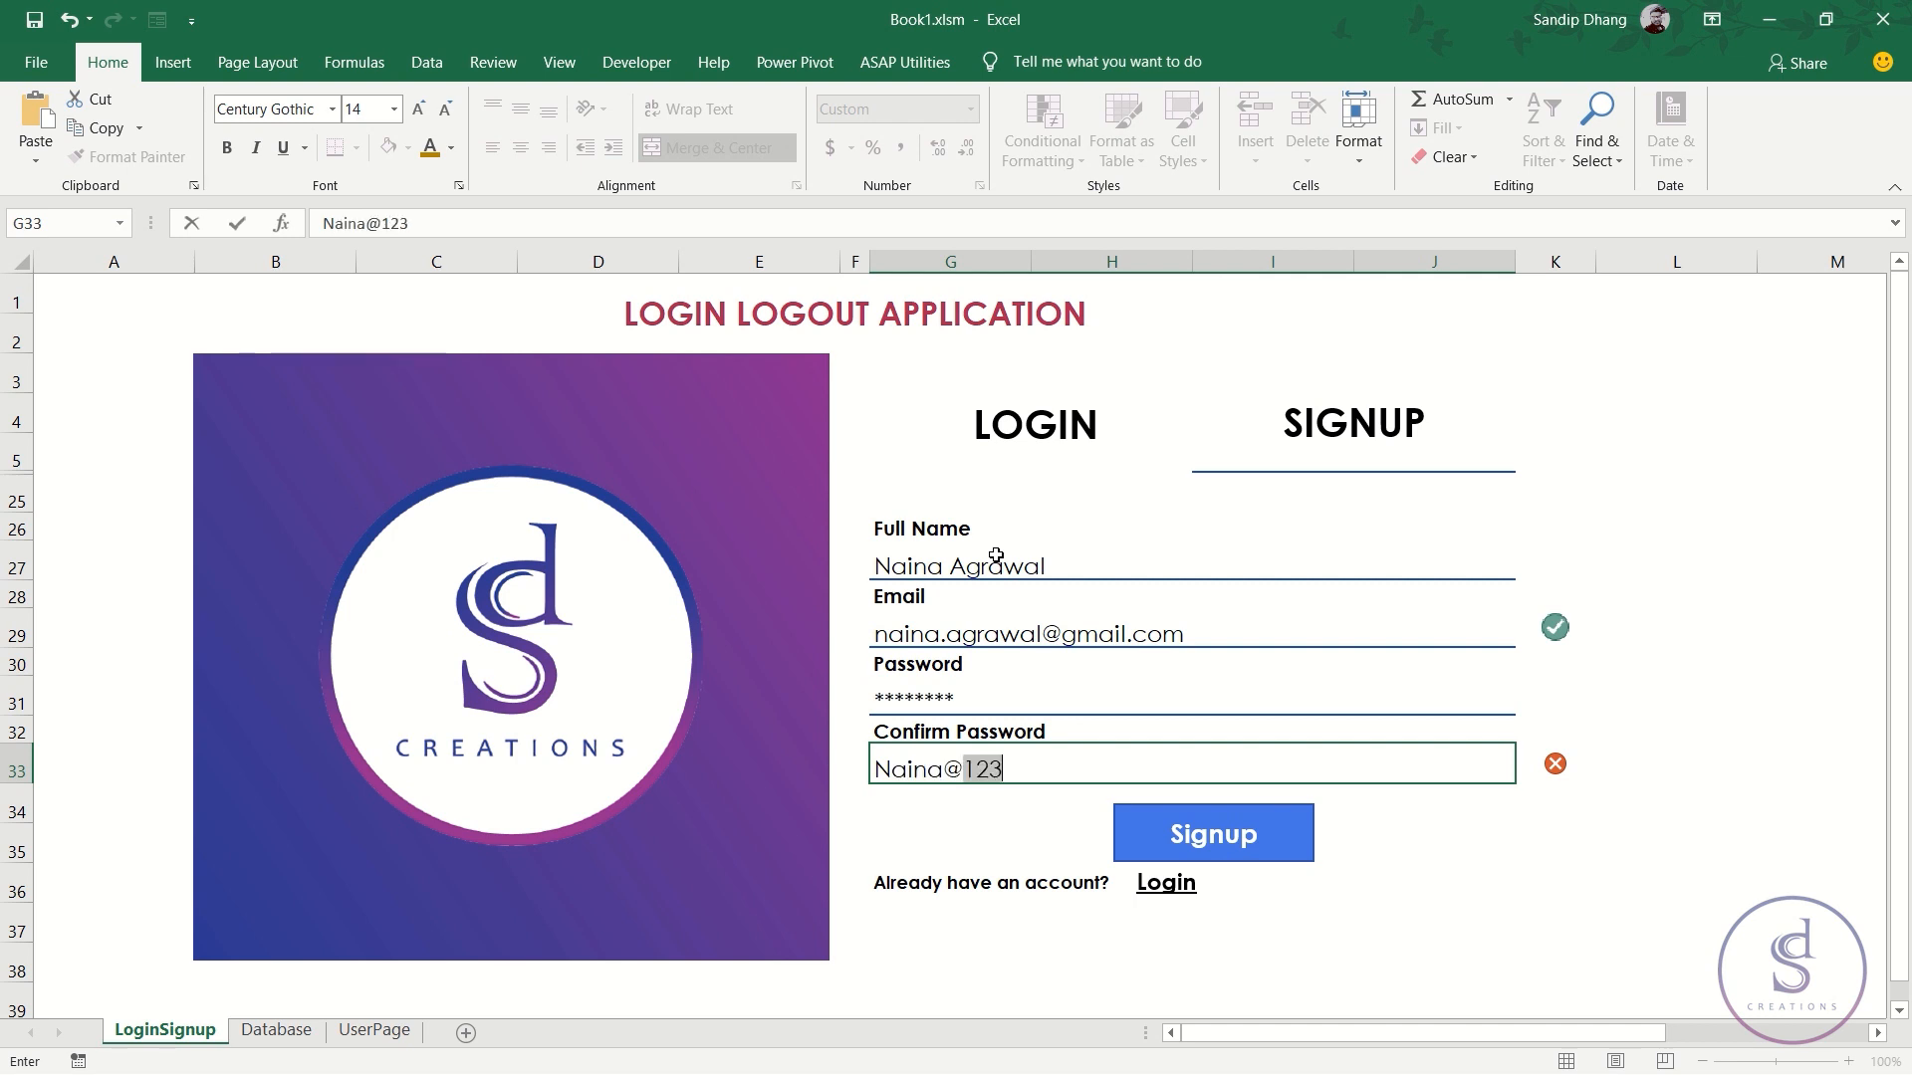
pyautogui.press('Return')
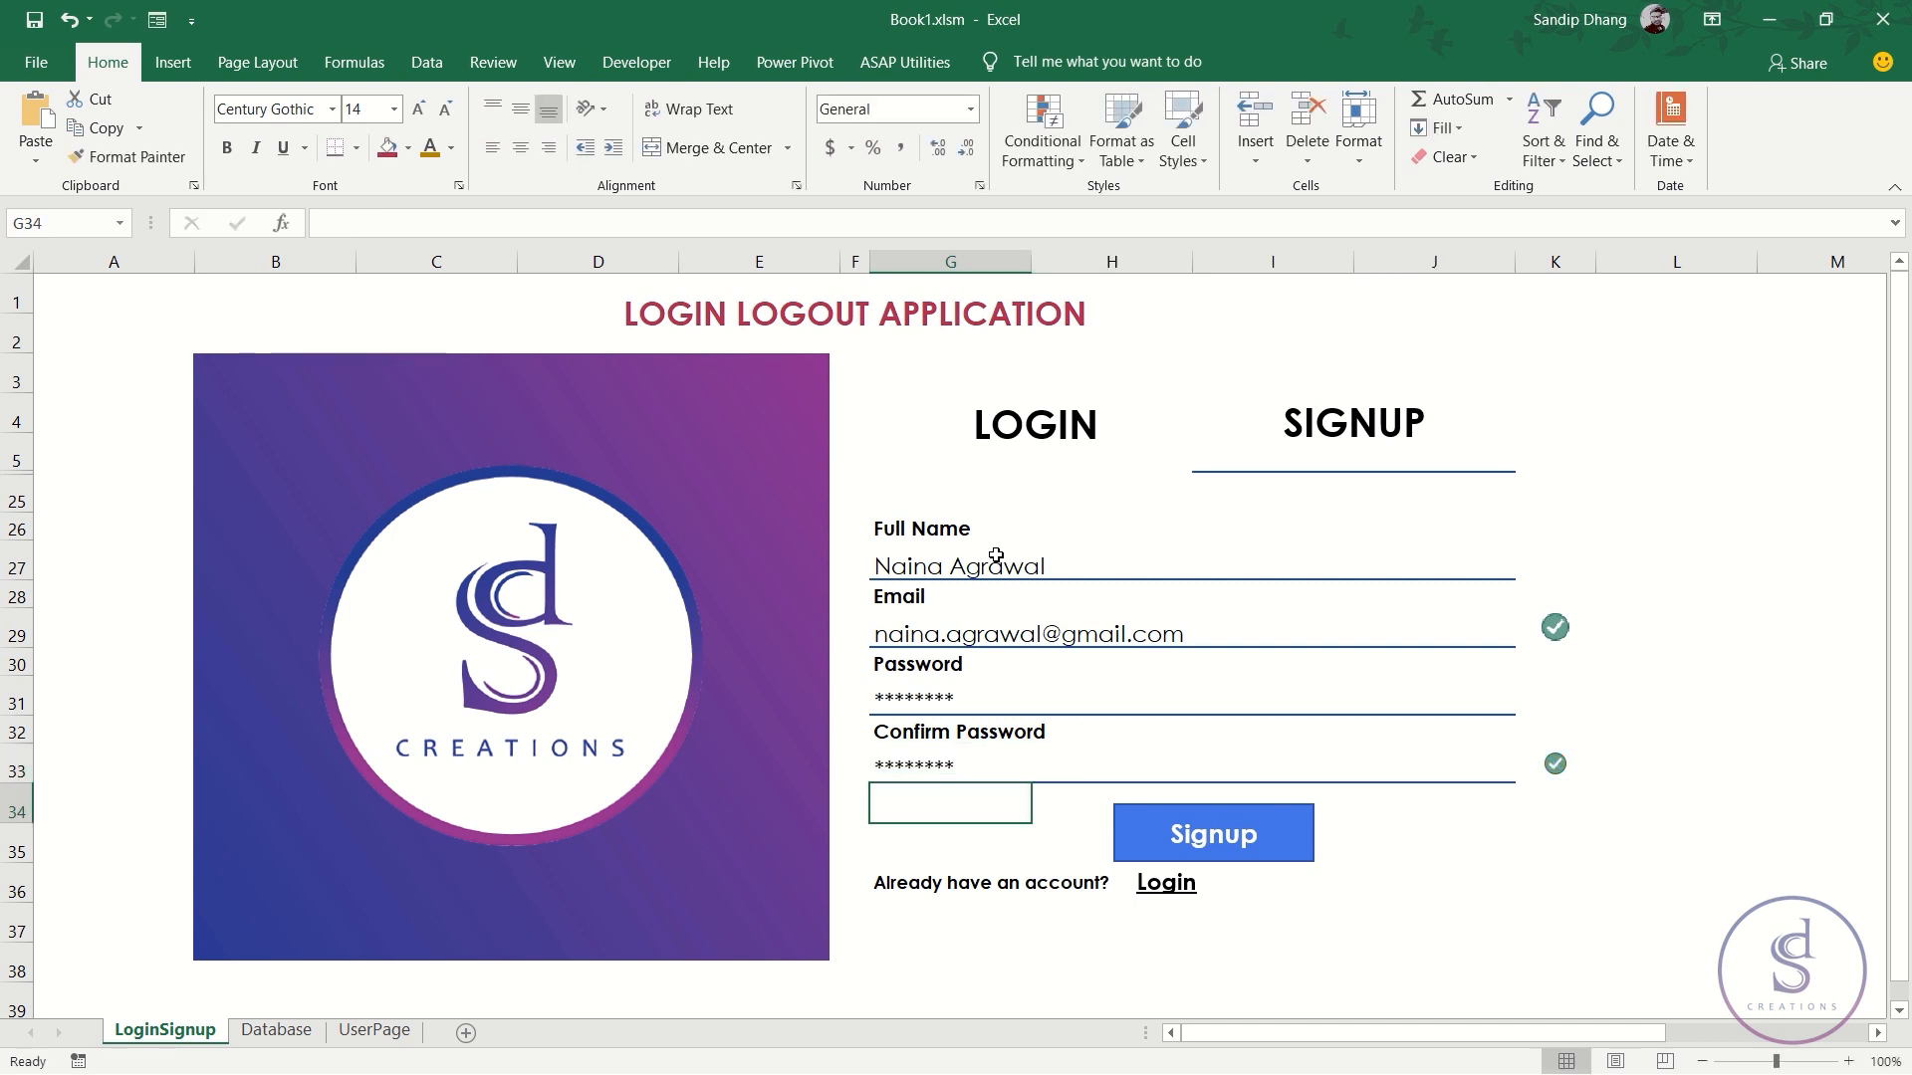
# - Submit the signup, then enter the registered email and password on the Login form
pyautogui.click(1247, 844)
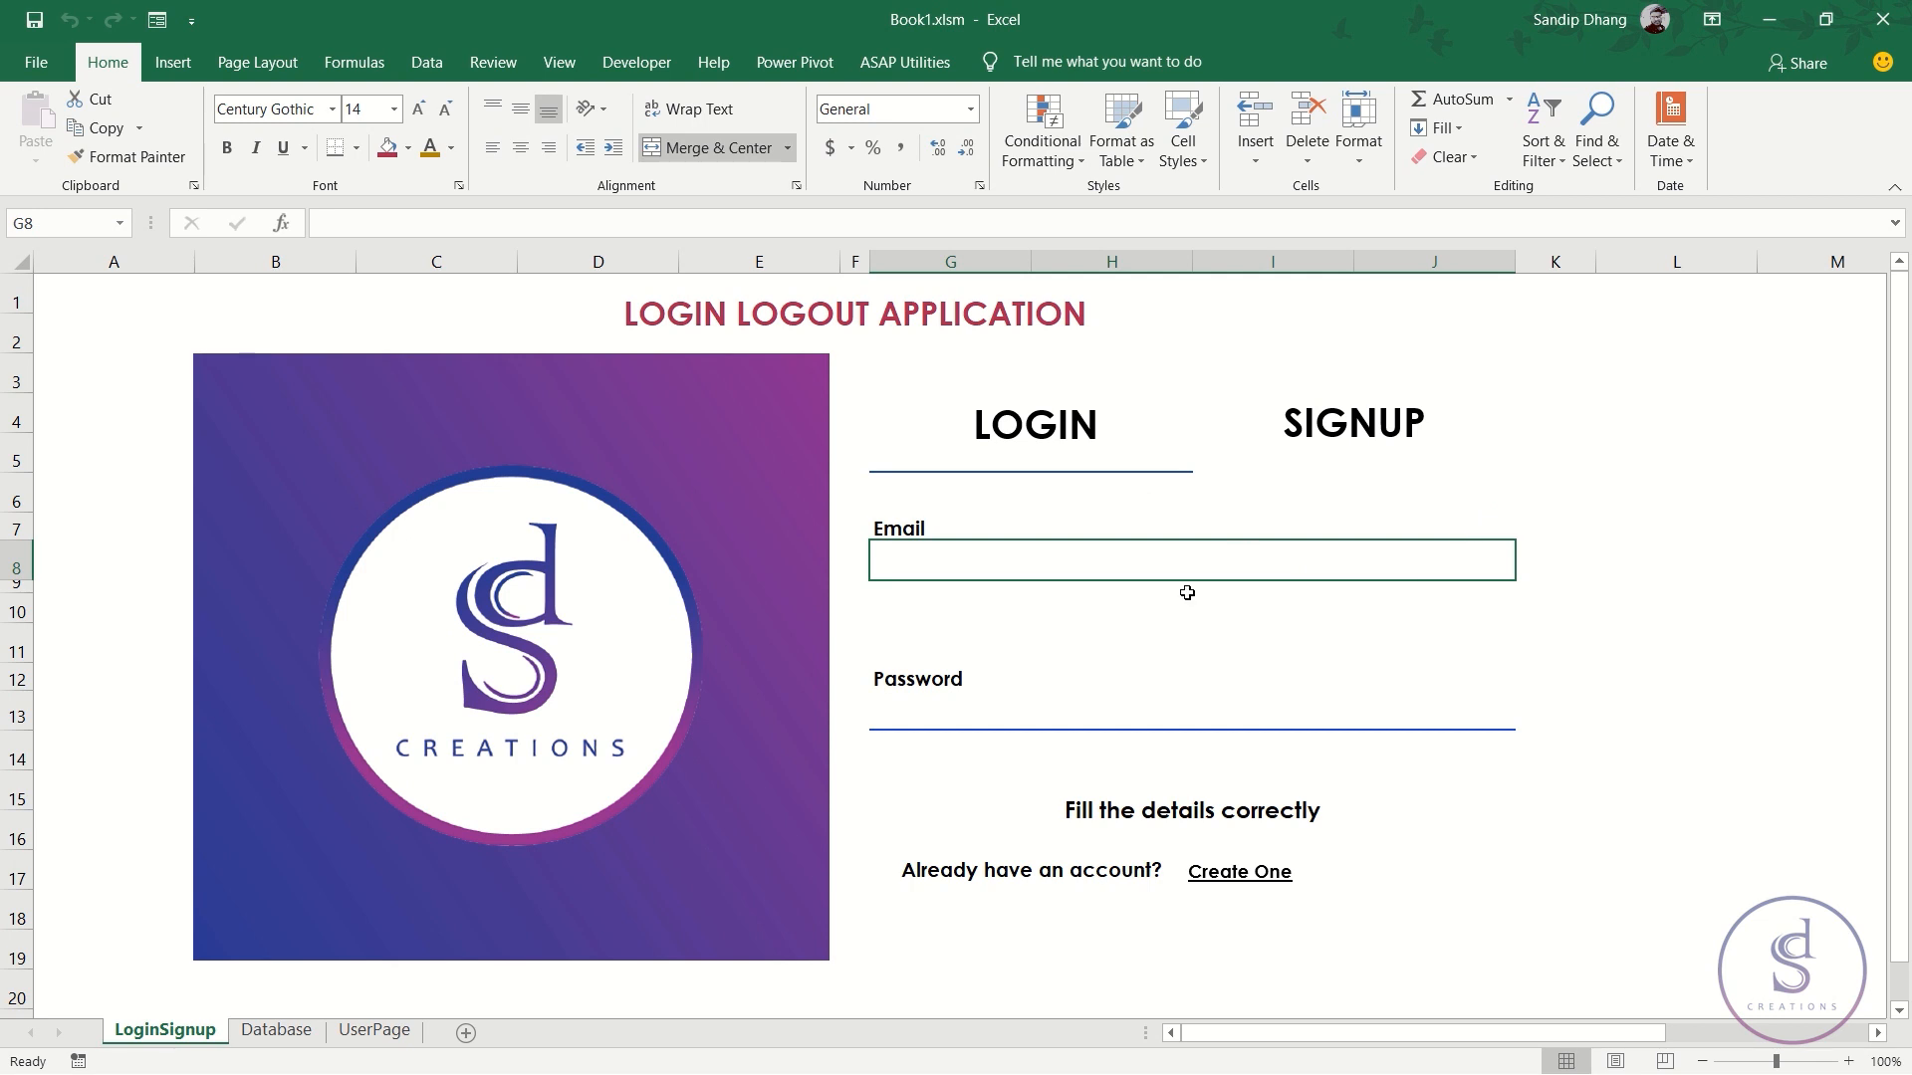
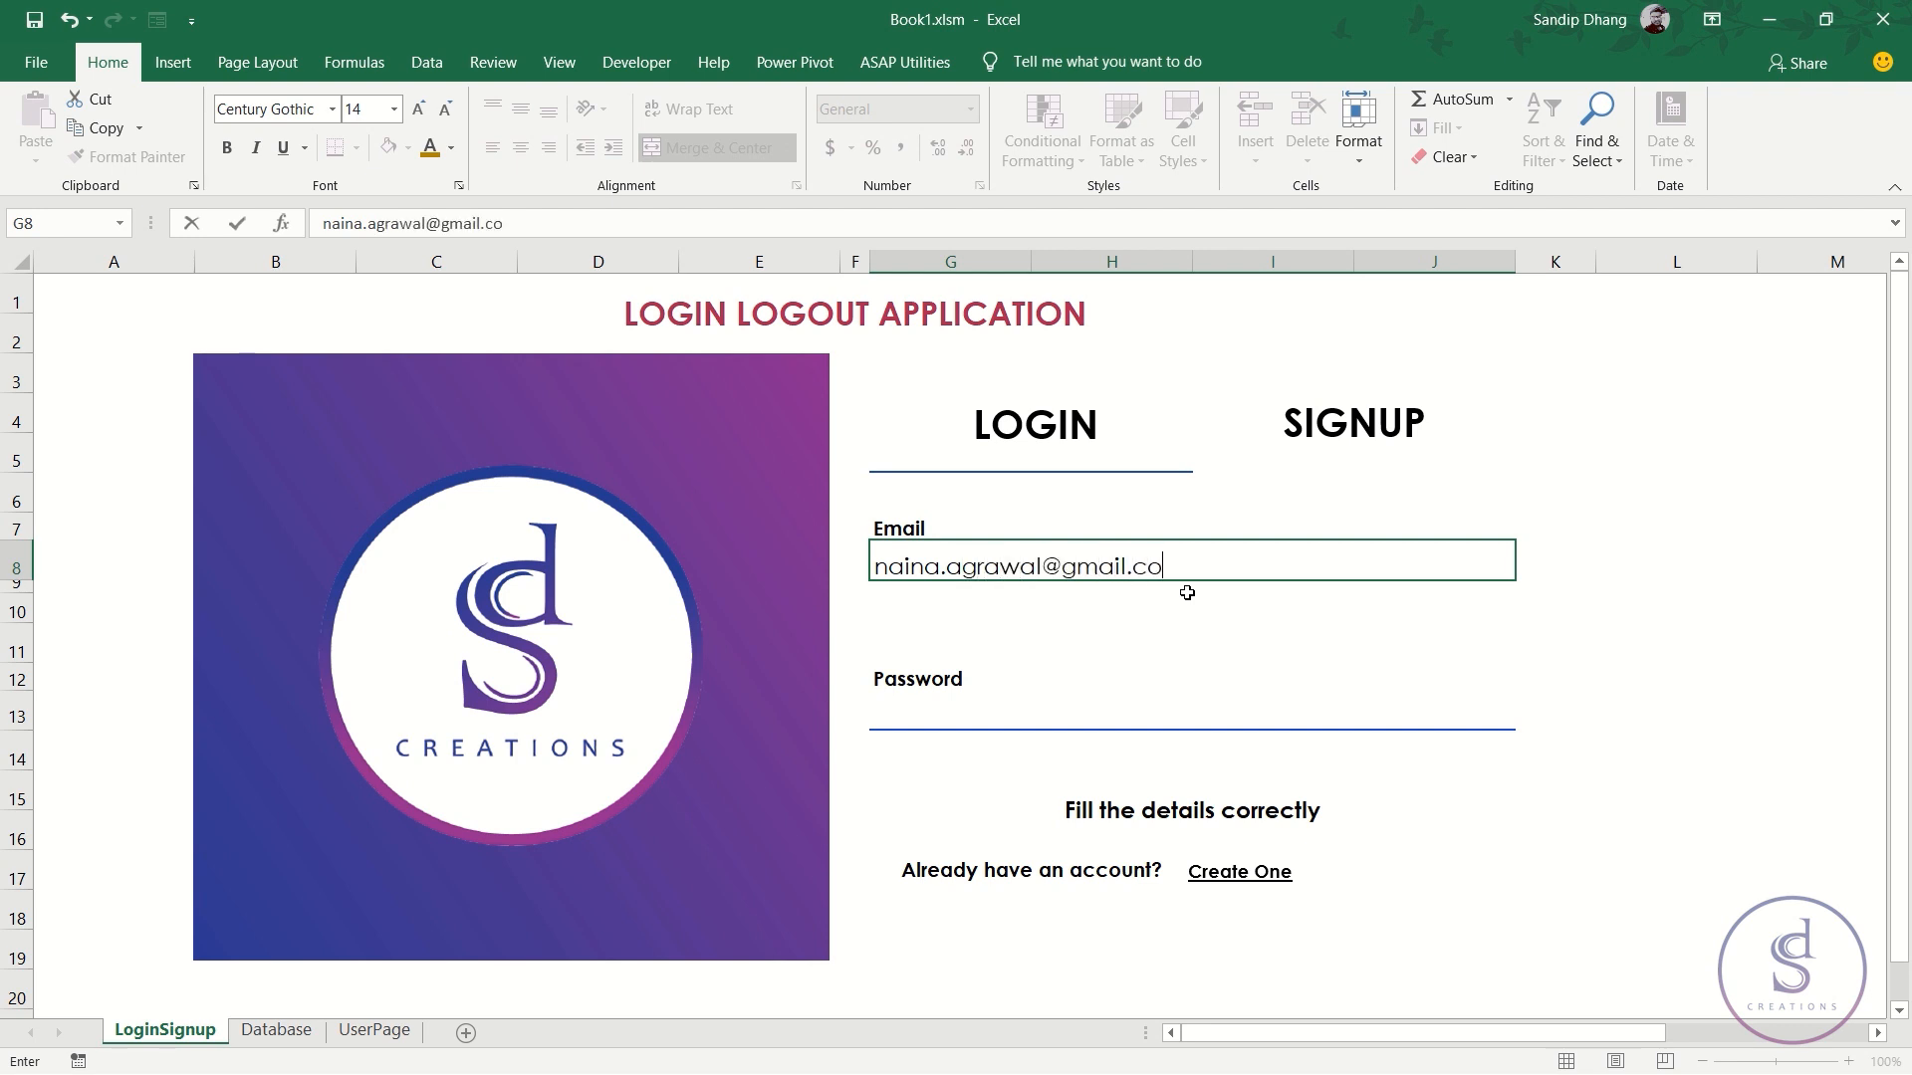
pyautogui.press('Return')
pyautogui.press('Return')
pyautogui.press('Return')
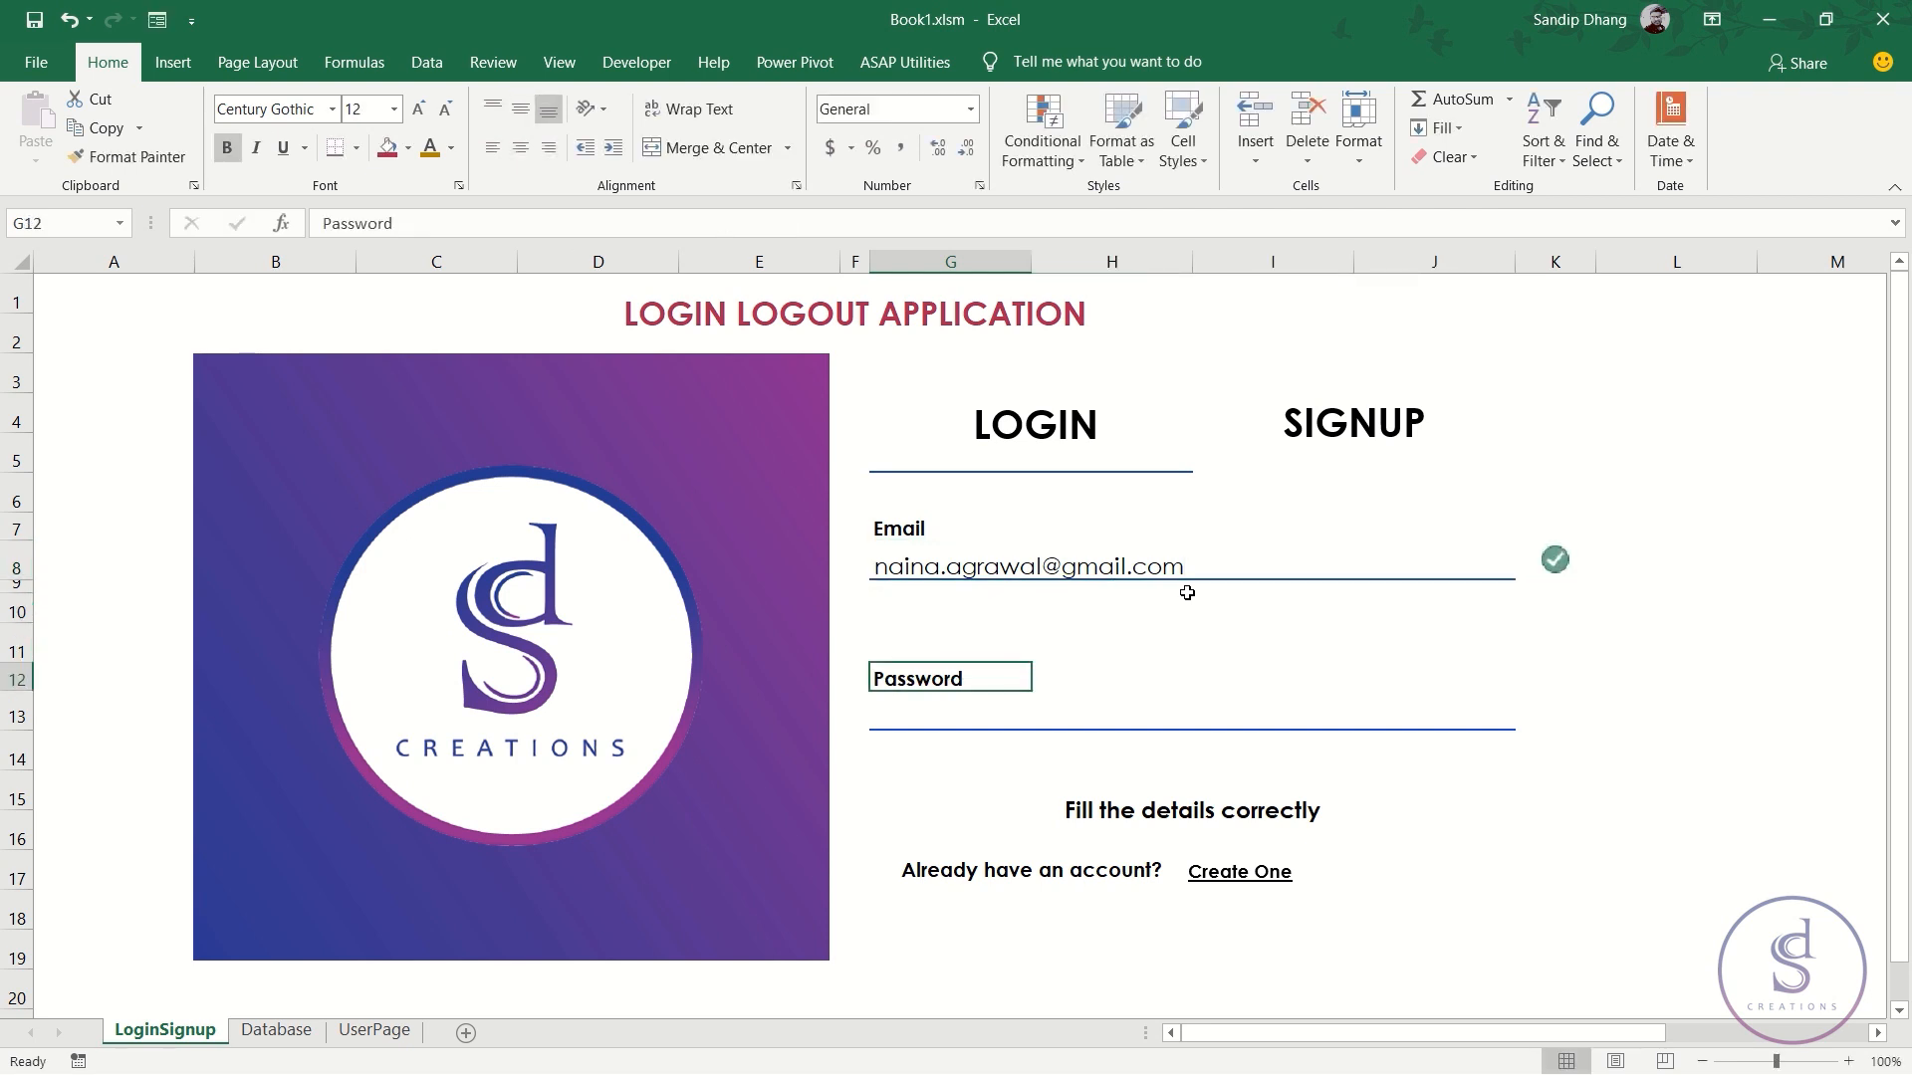
pyautogui.press('Return')
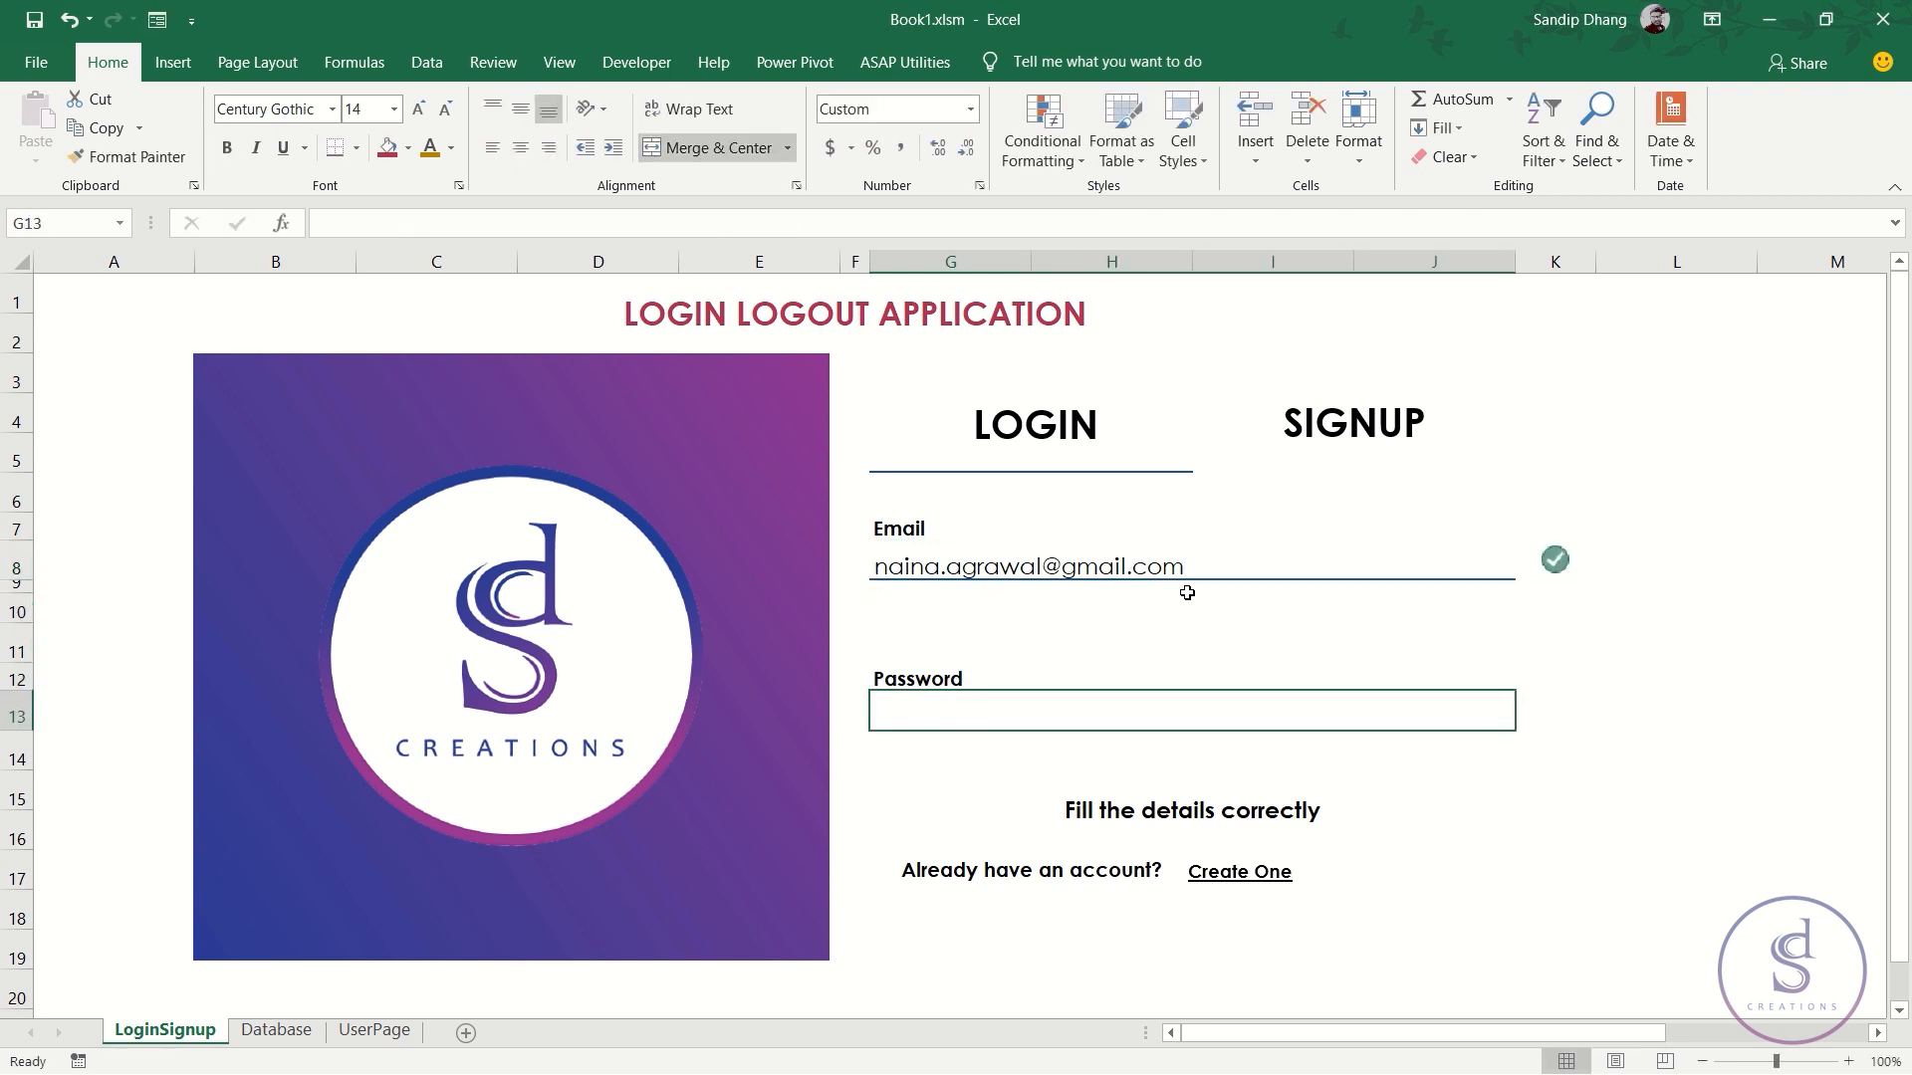
pyautogui.write('Naina@123')
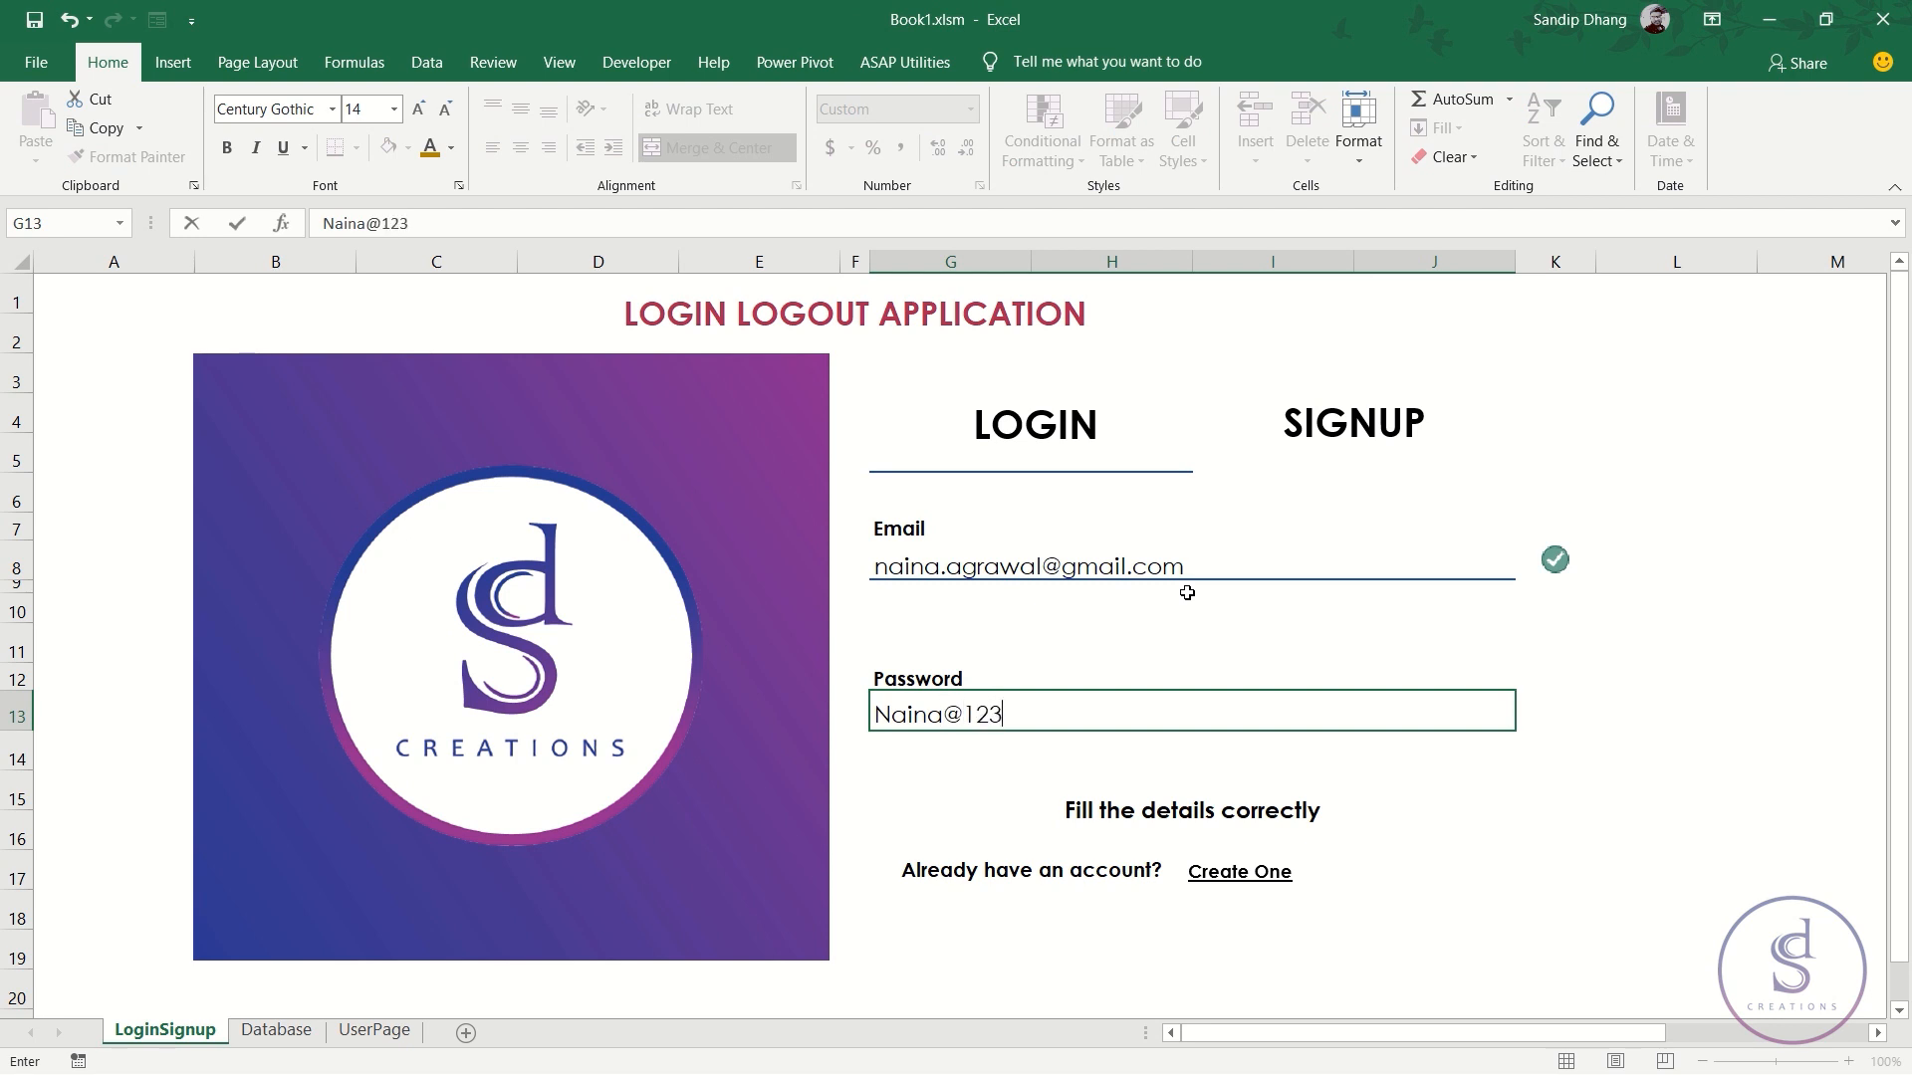
pyautogui.press('Return')
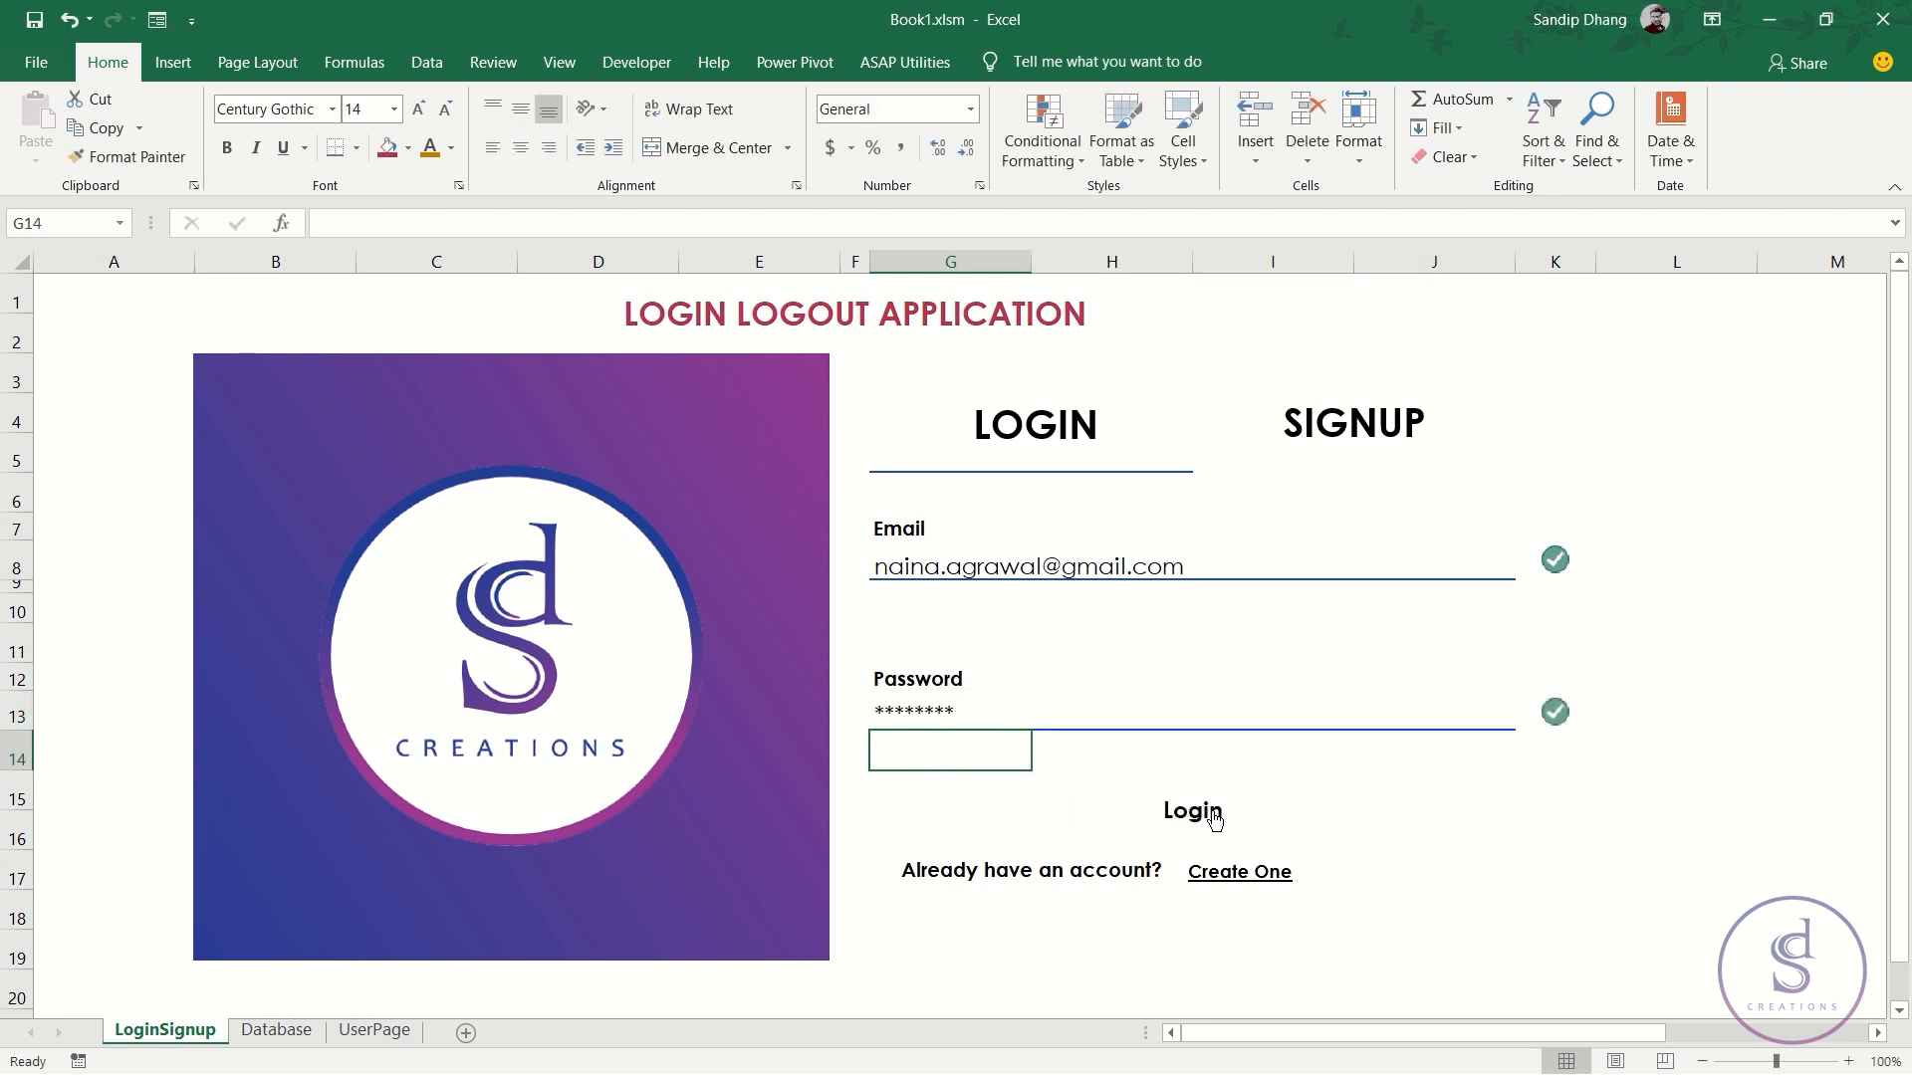
# - Log in to reach UserPage, autofit column J to the shown name, then log out
pyautogui.click(1214, 812)
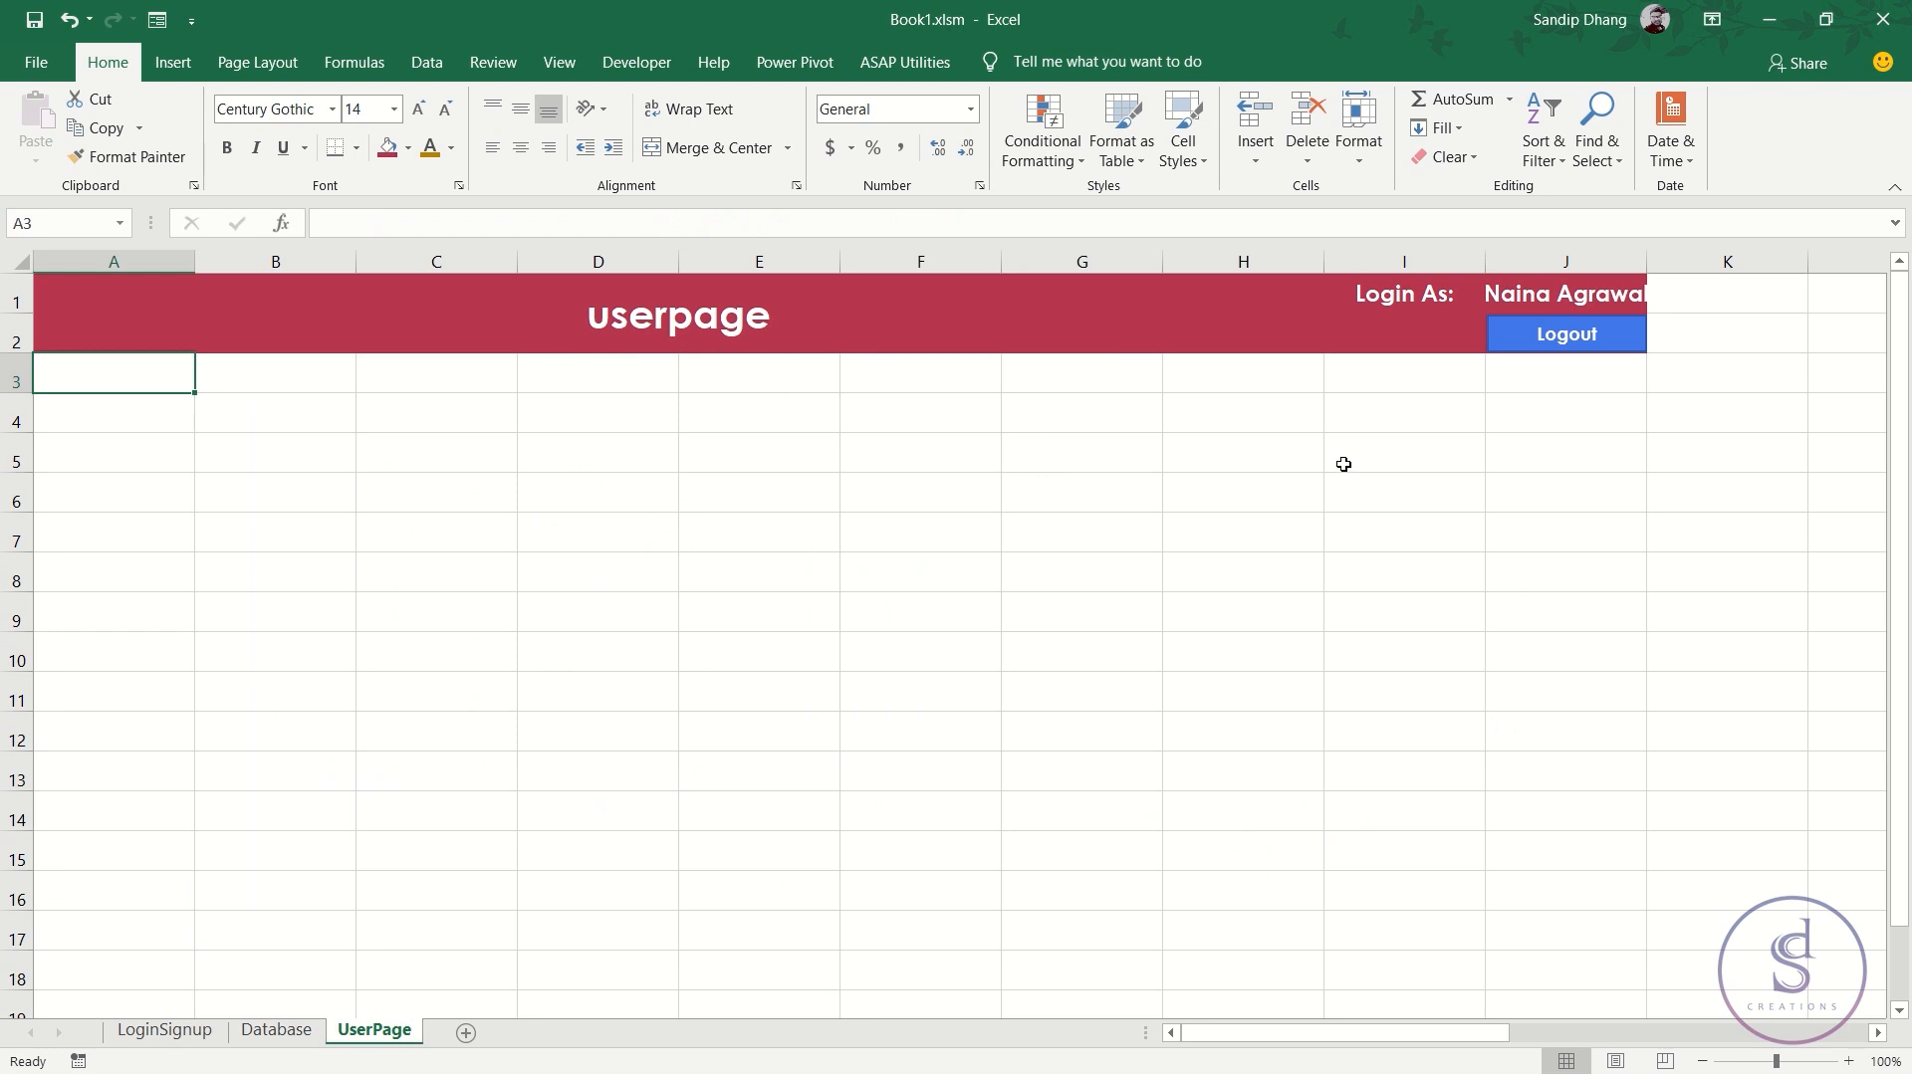
pyautogui.doubleClick(1646, 261)
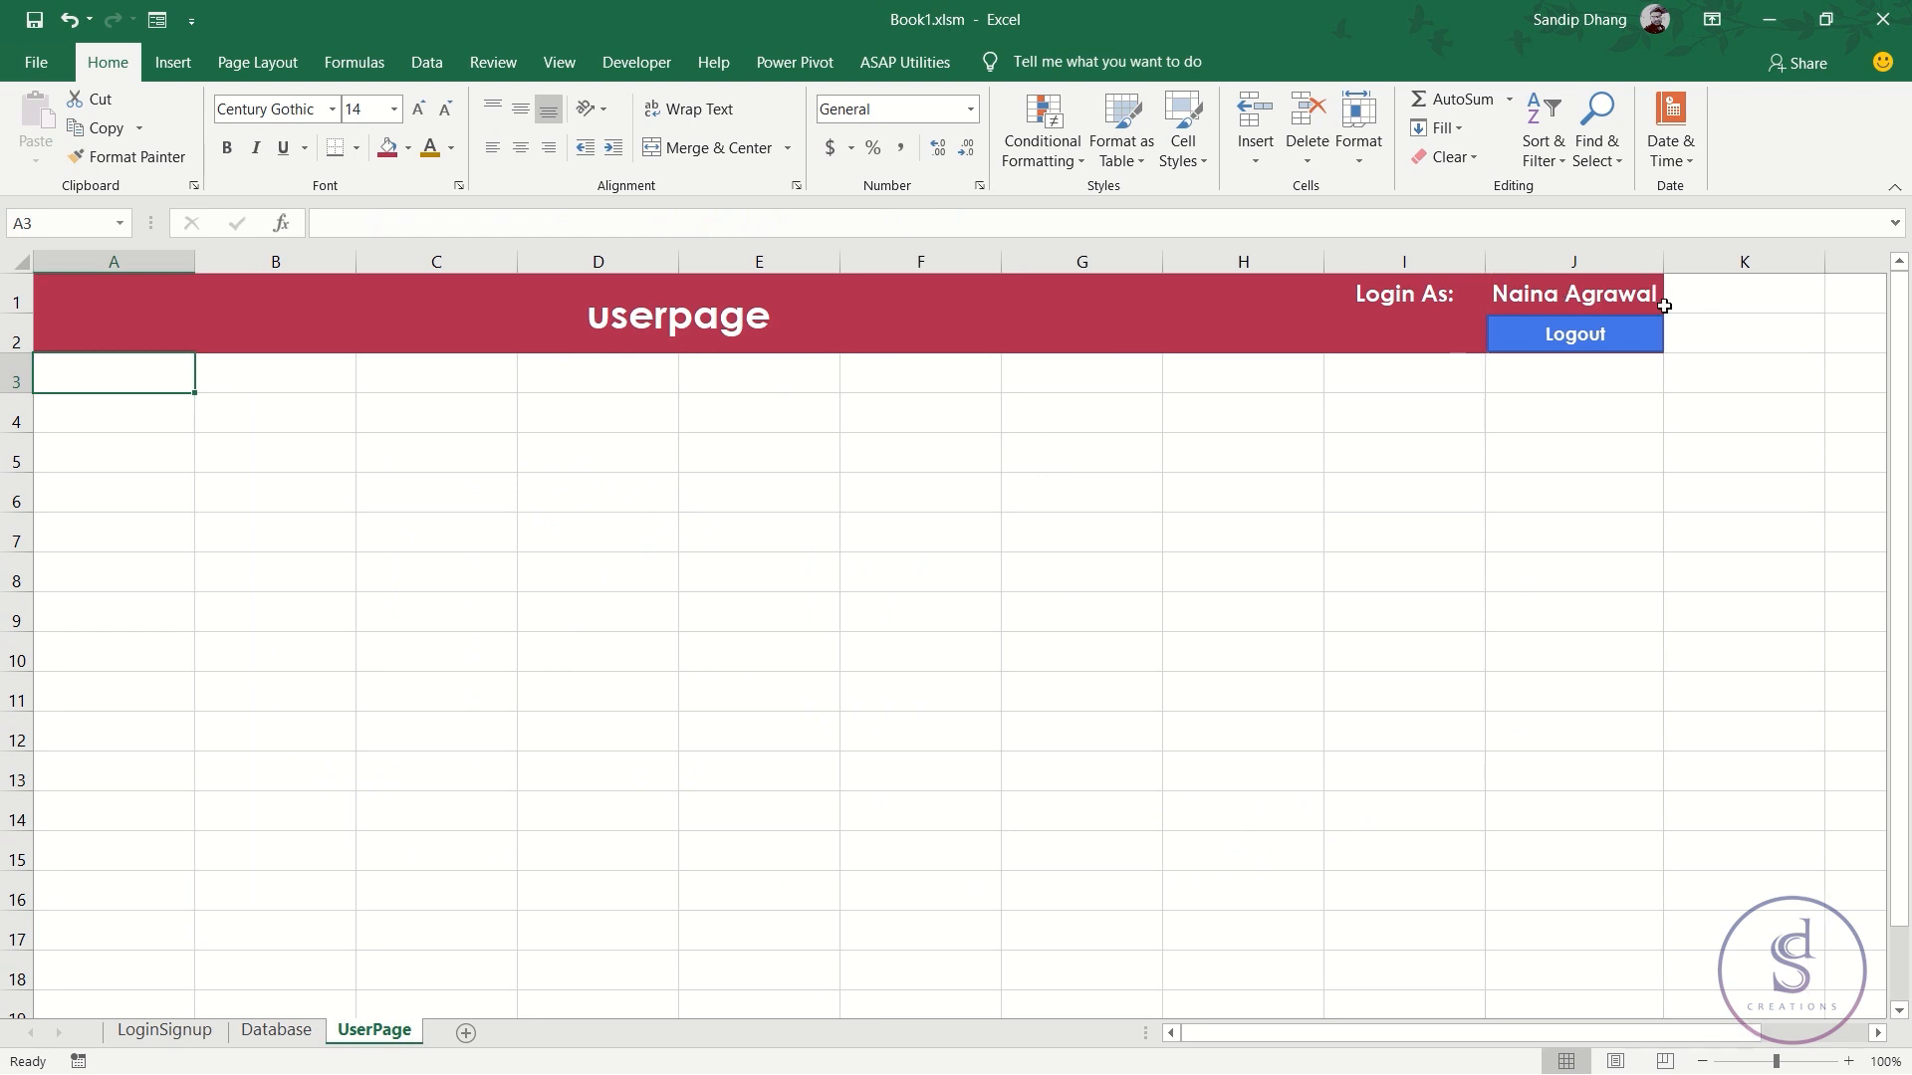
pyautogui.click(1593, 297)
pyautogui.click(1593, 339)
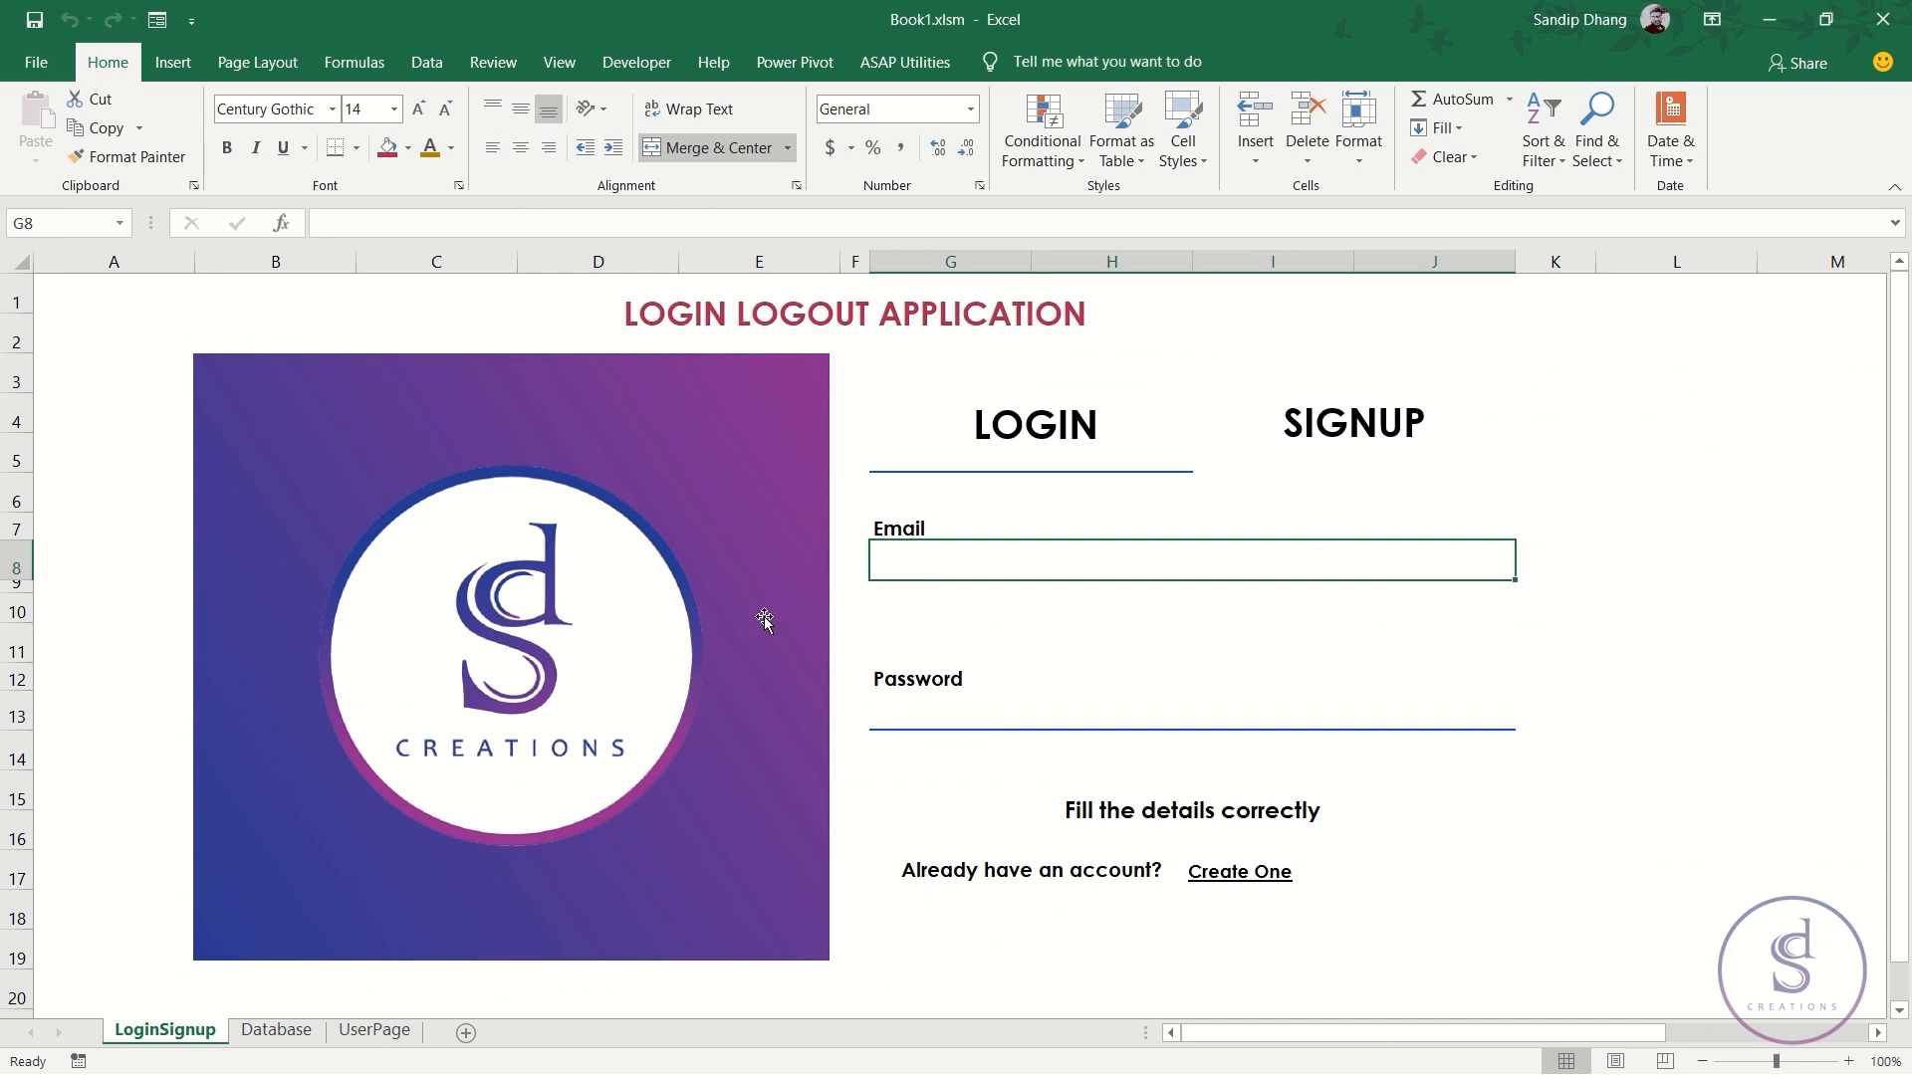
# - Check the Database and UserPage sheets, return to LoginSignup, and open the File backstage
pyautogui.click(299, 1037)
pyautogui.click(376, 1034)
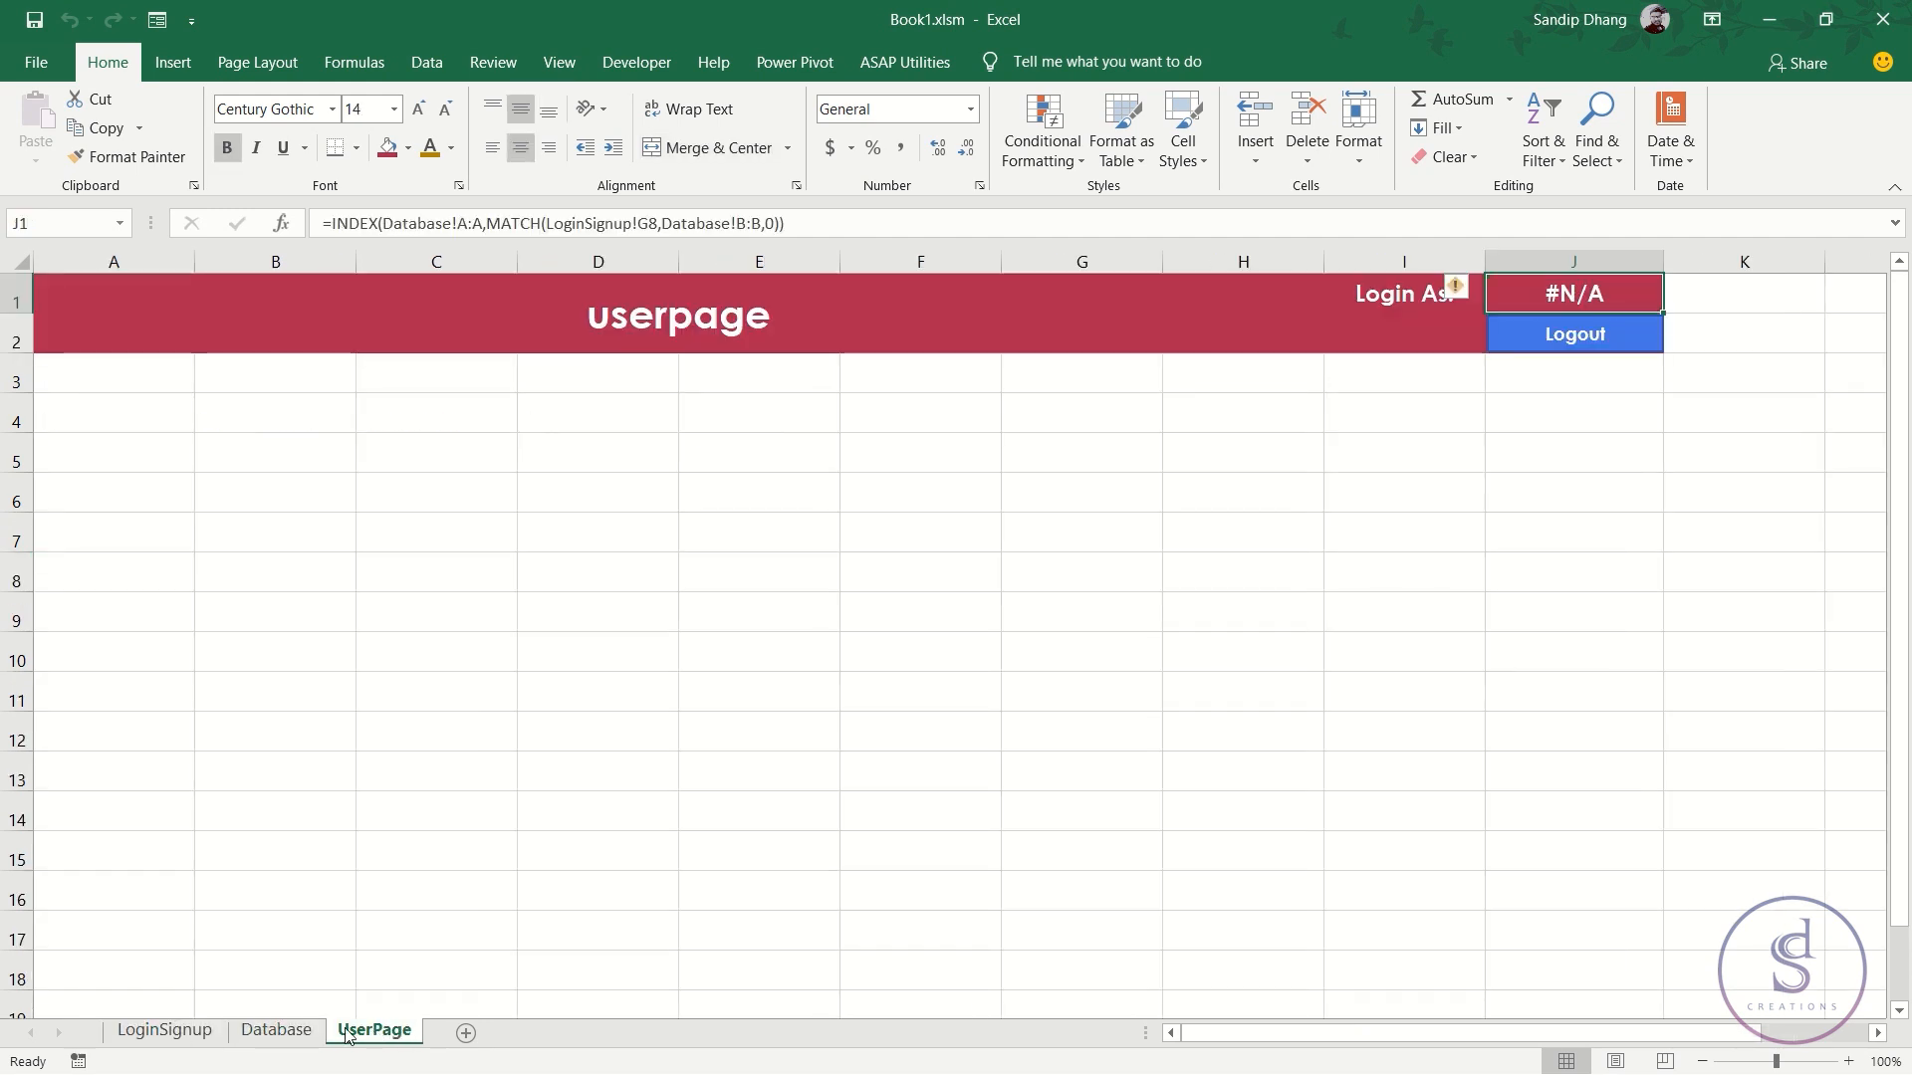
pyautogui.click(275, 1032)
pyautogui.click(211, 1035)
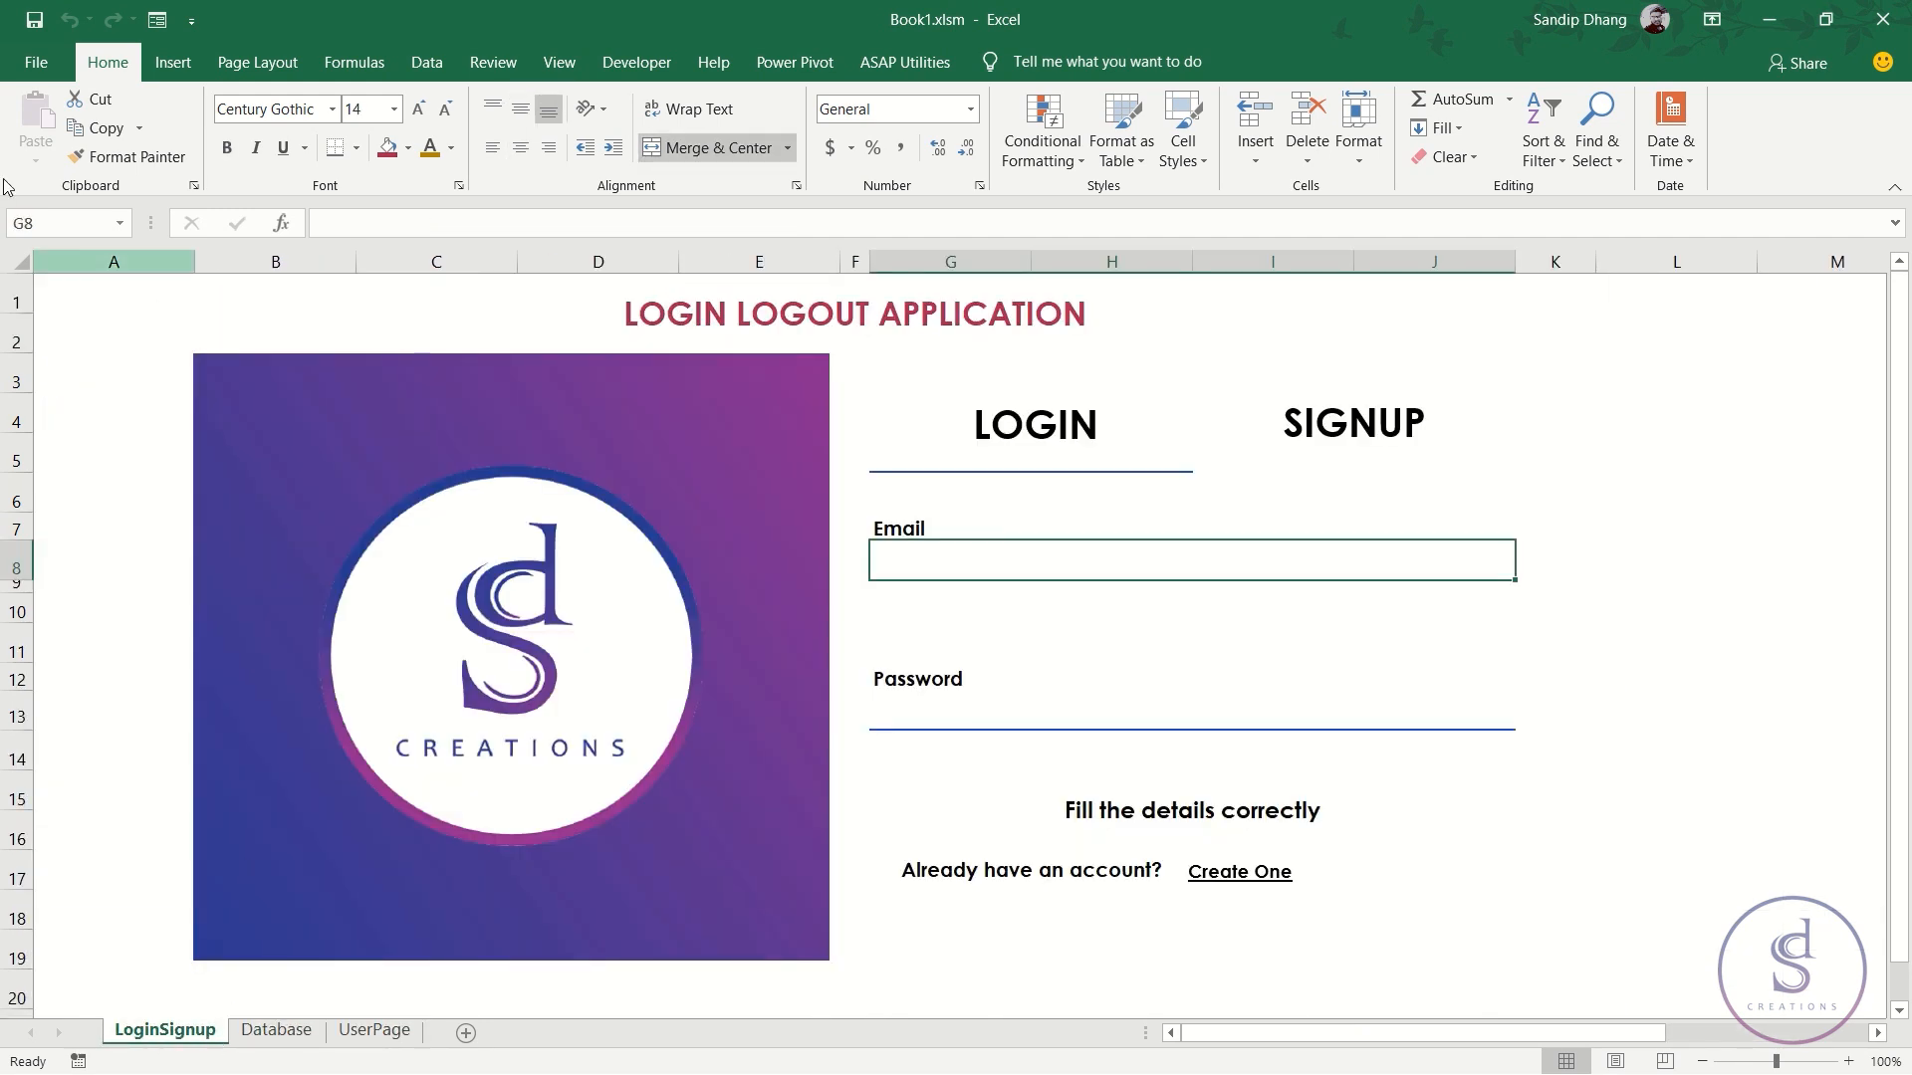
pyautogui.click(36, 62)
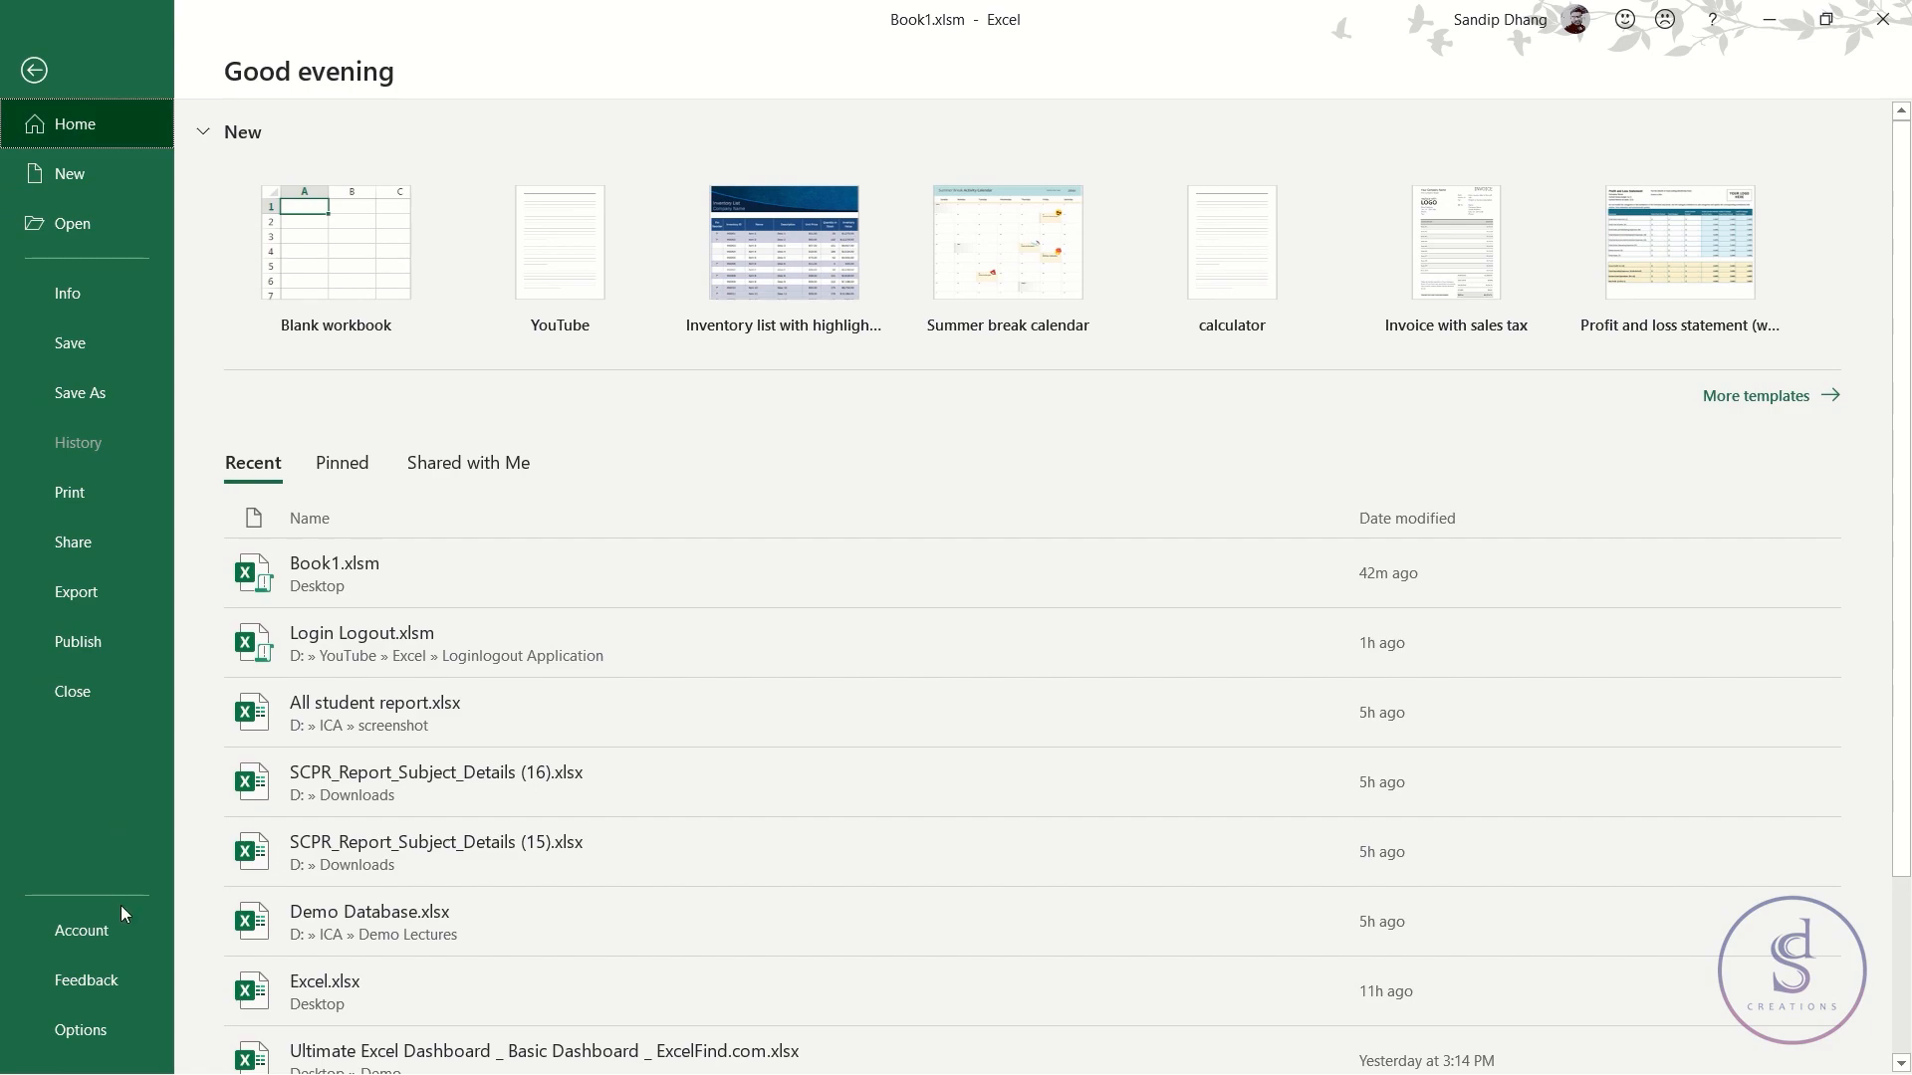
# - Turn off both scroll bars, sheet tabs and the formula bar in Advanced options, then collapse the ribbon
pyautogui.click(98, 1026)
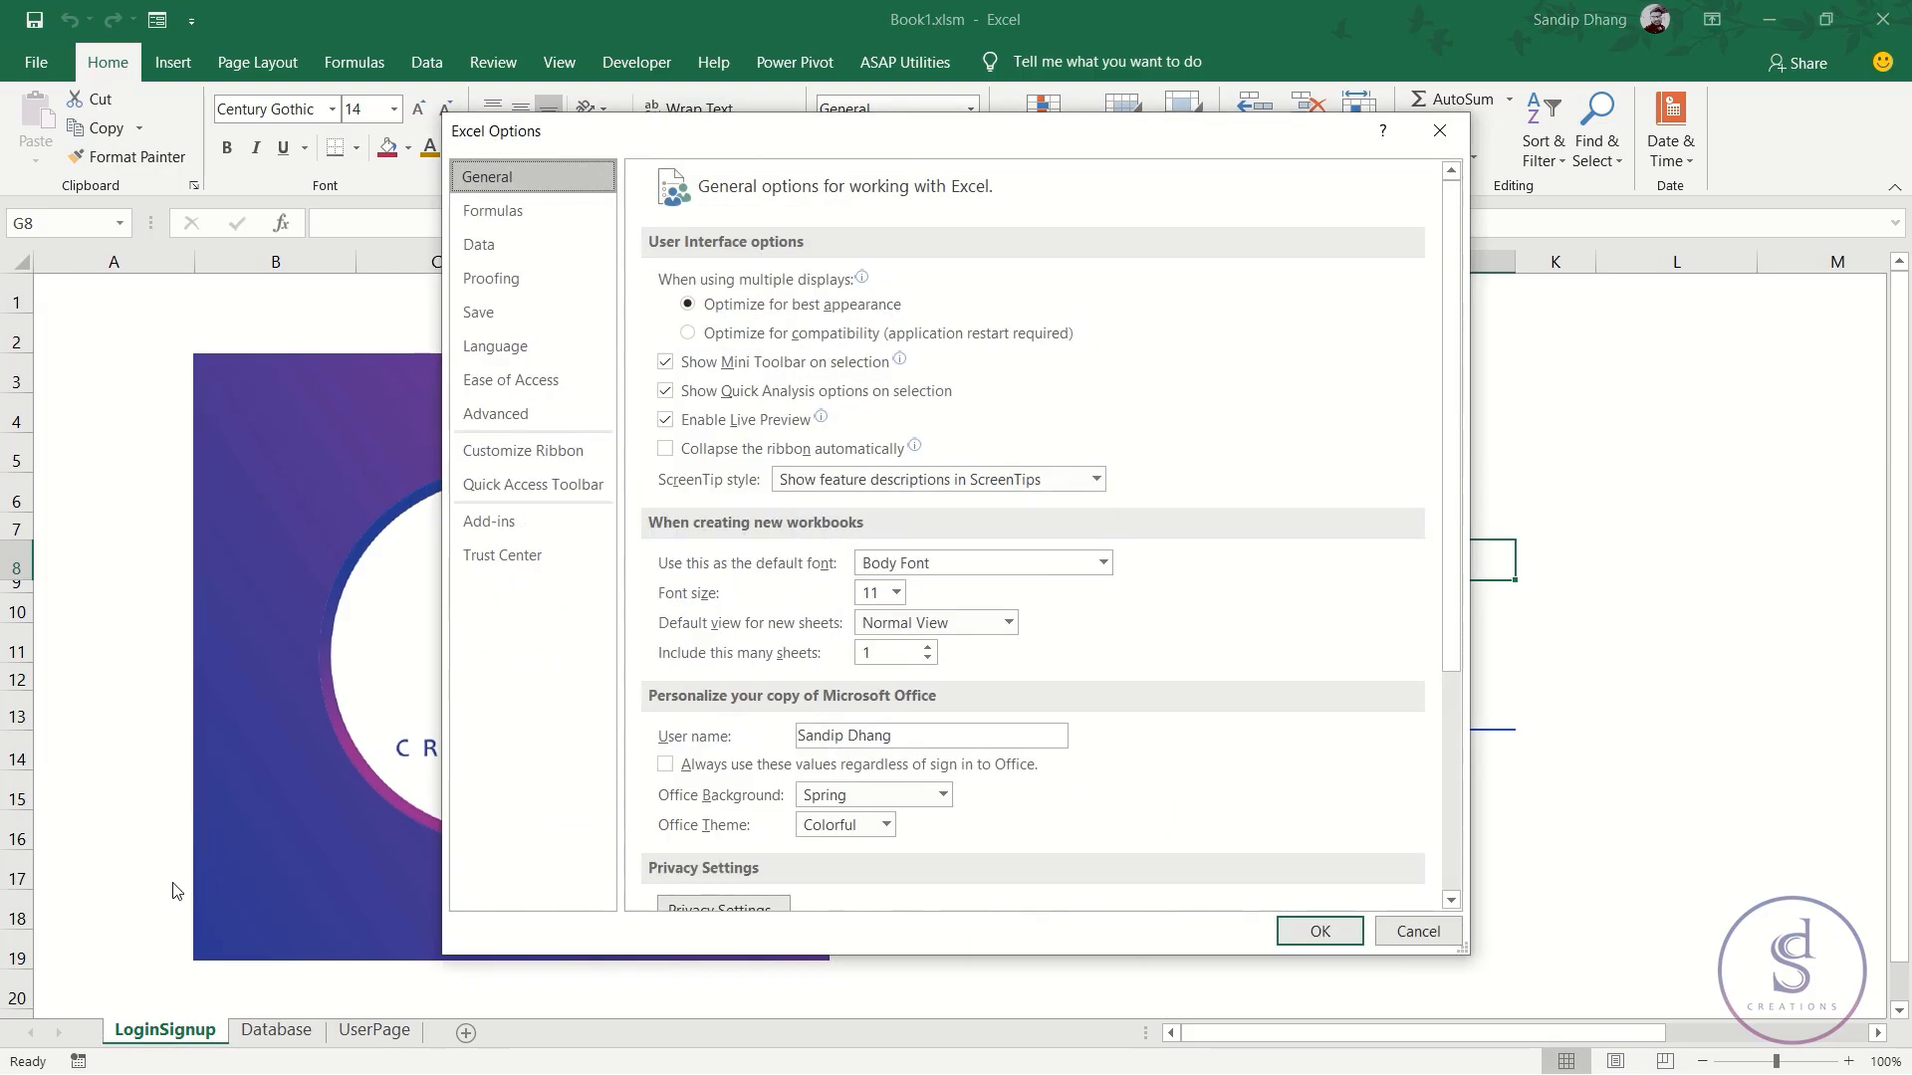
pyautogui.click(490, 414)
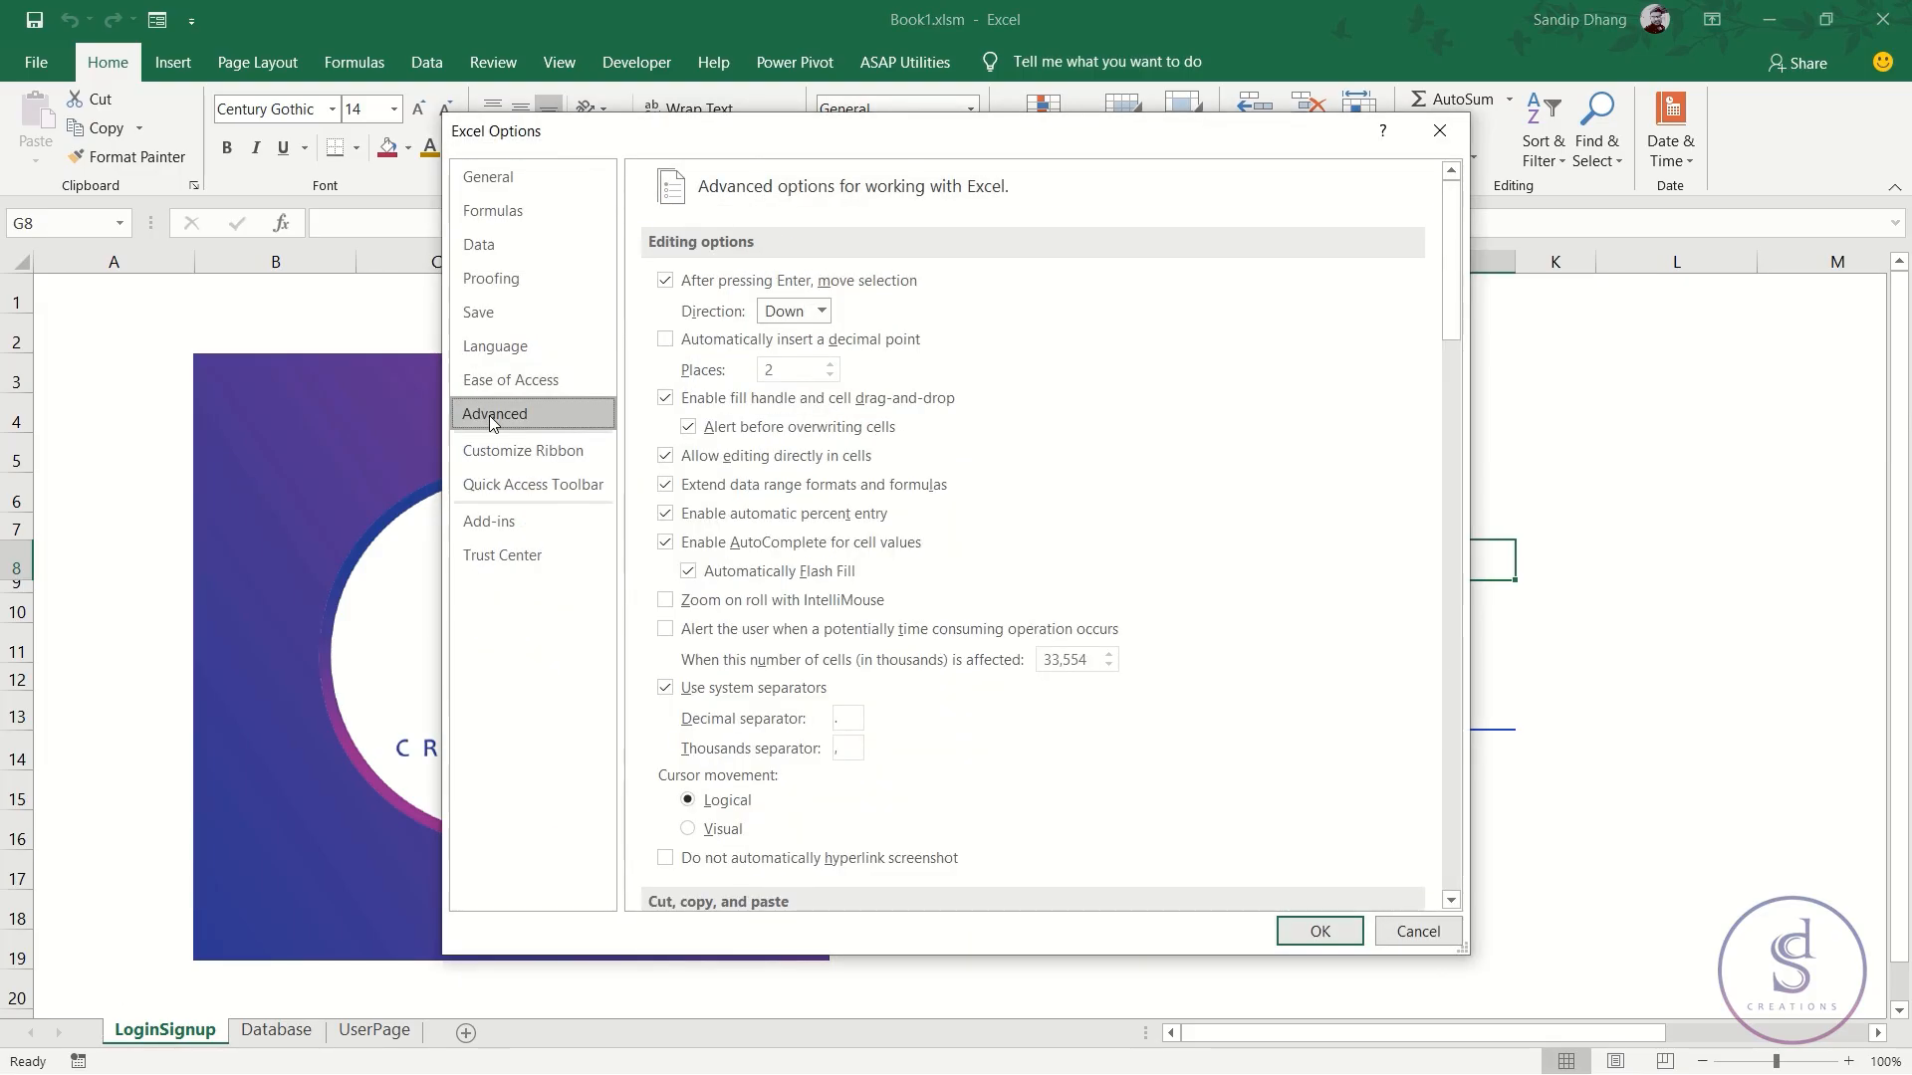
pyautogui.scroll(-9, 779, 596)
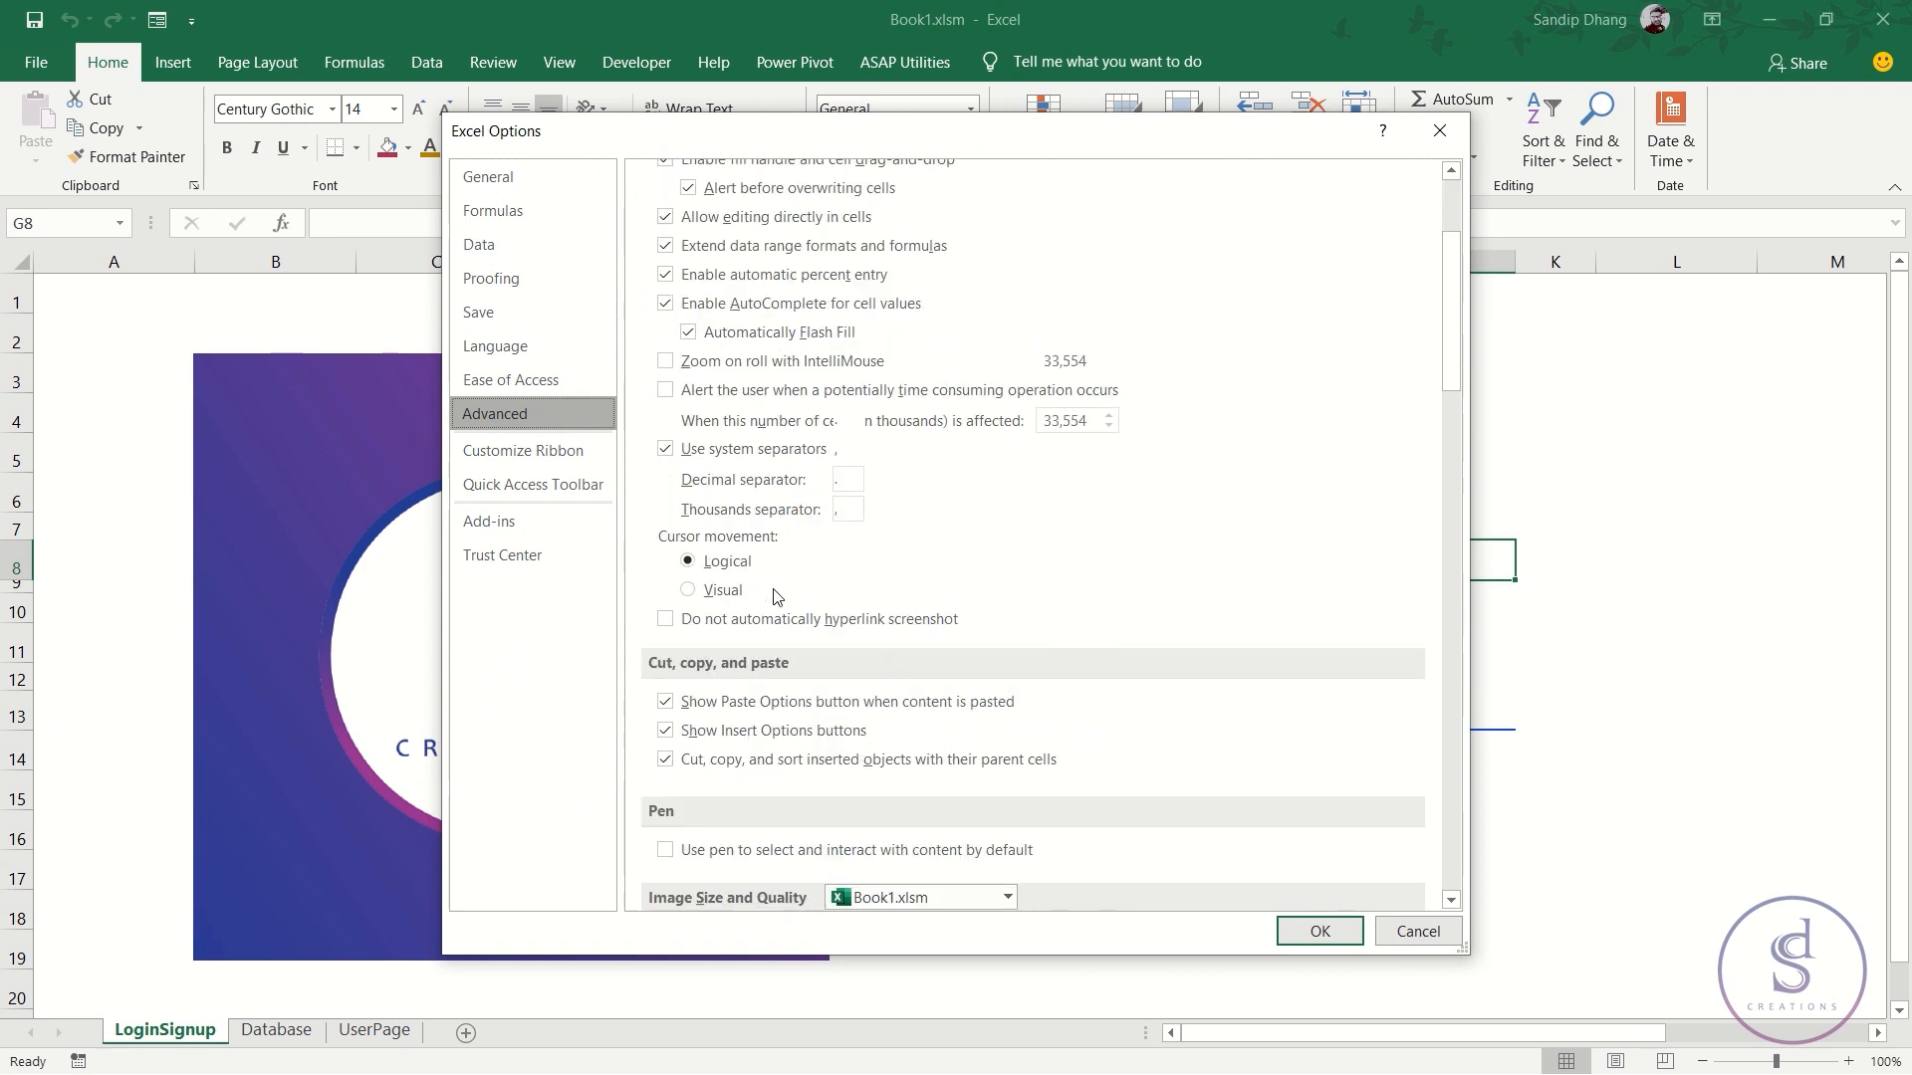
pyautogui.scroll(-8, 777, 595)
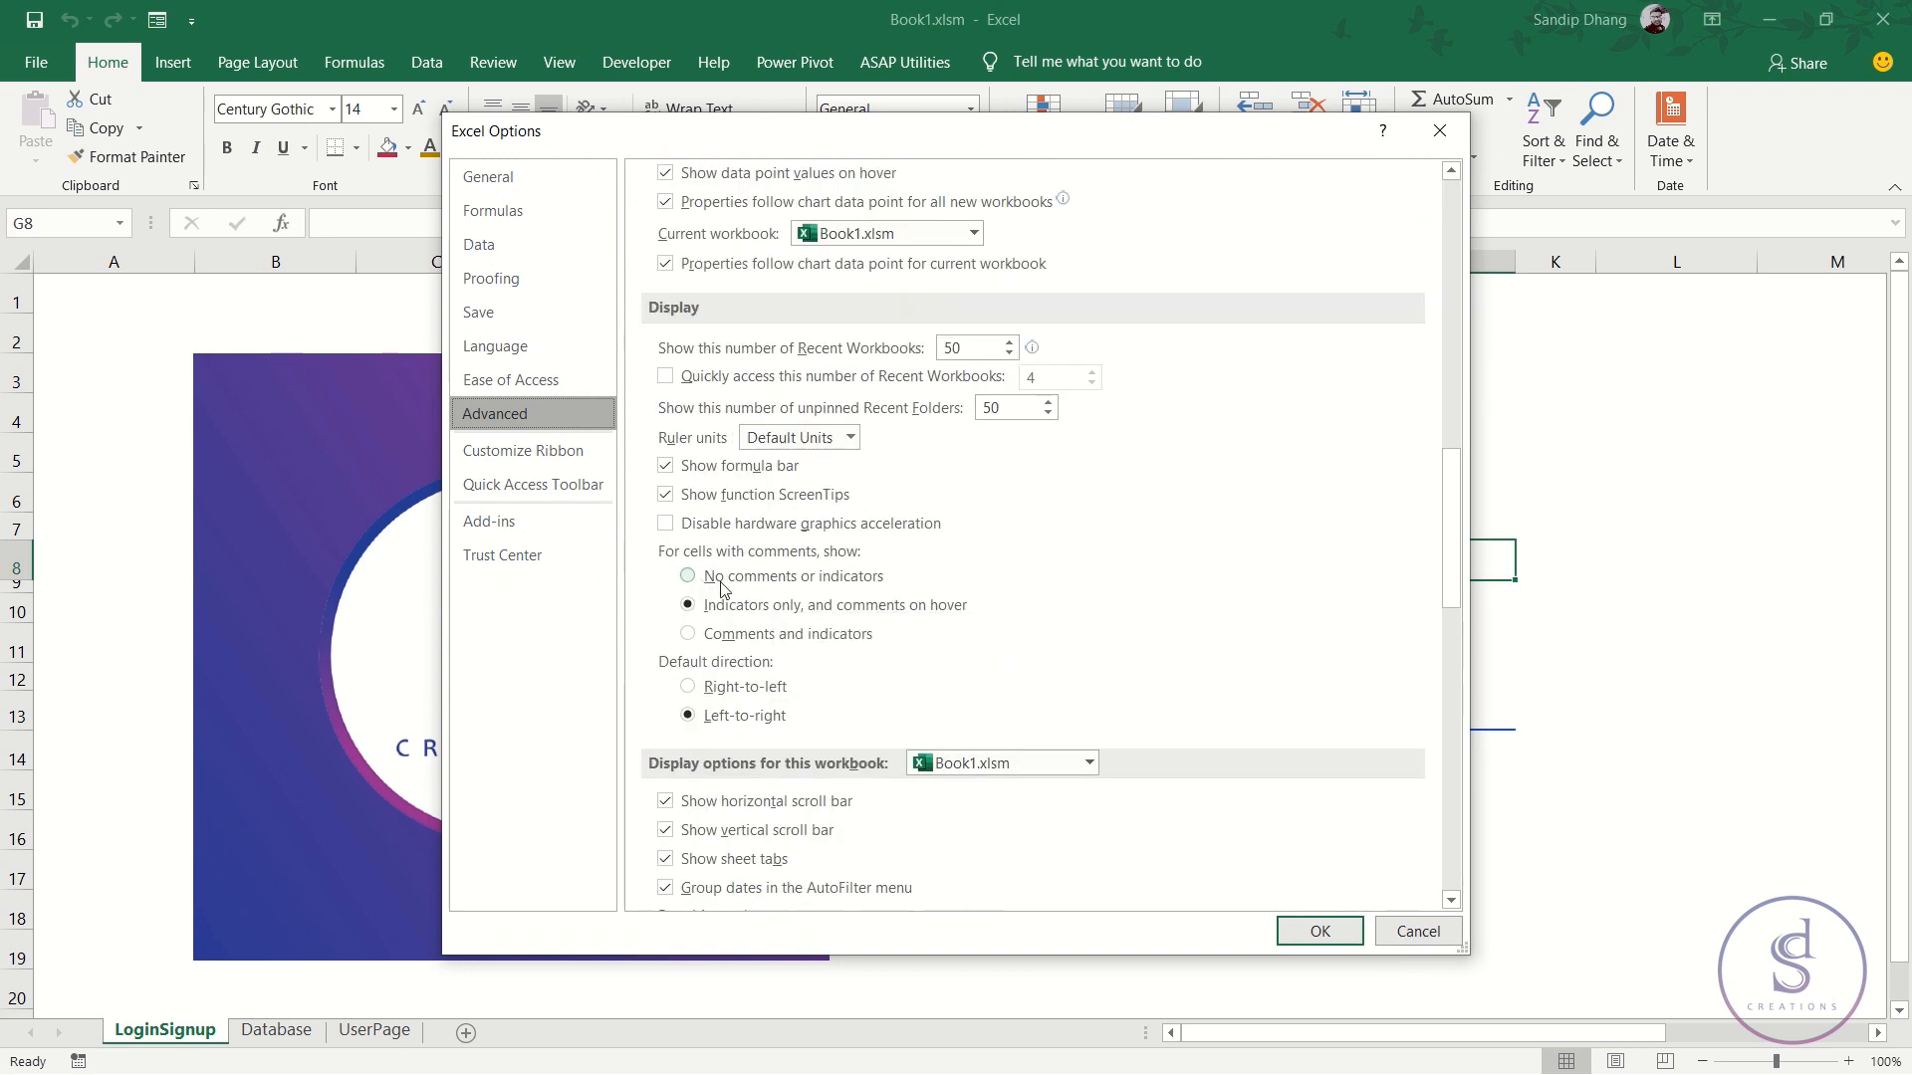
pyautogui.scroll(-1, 730, 590)
pyautogui.click(663, 687)
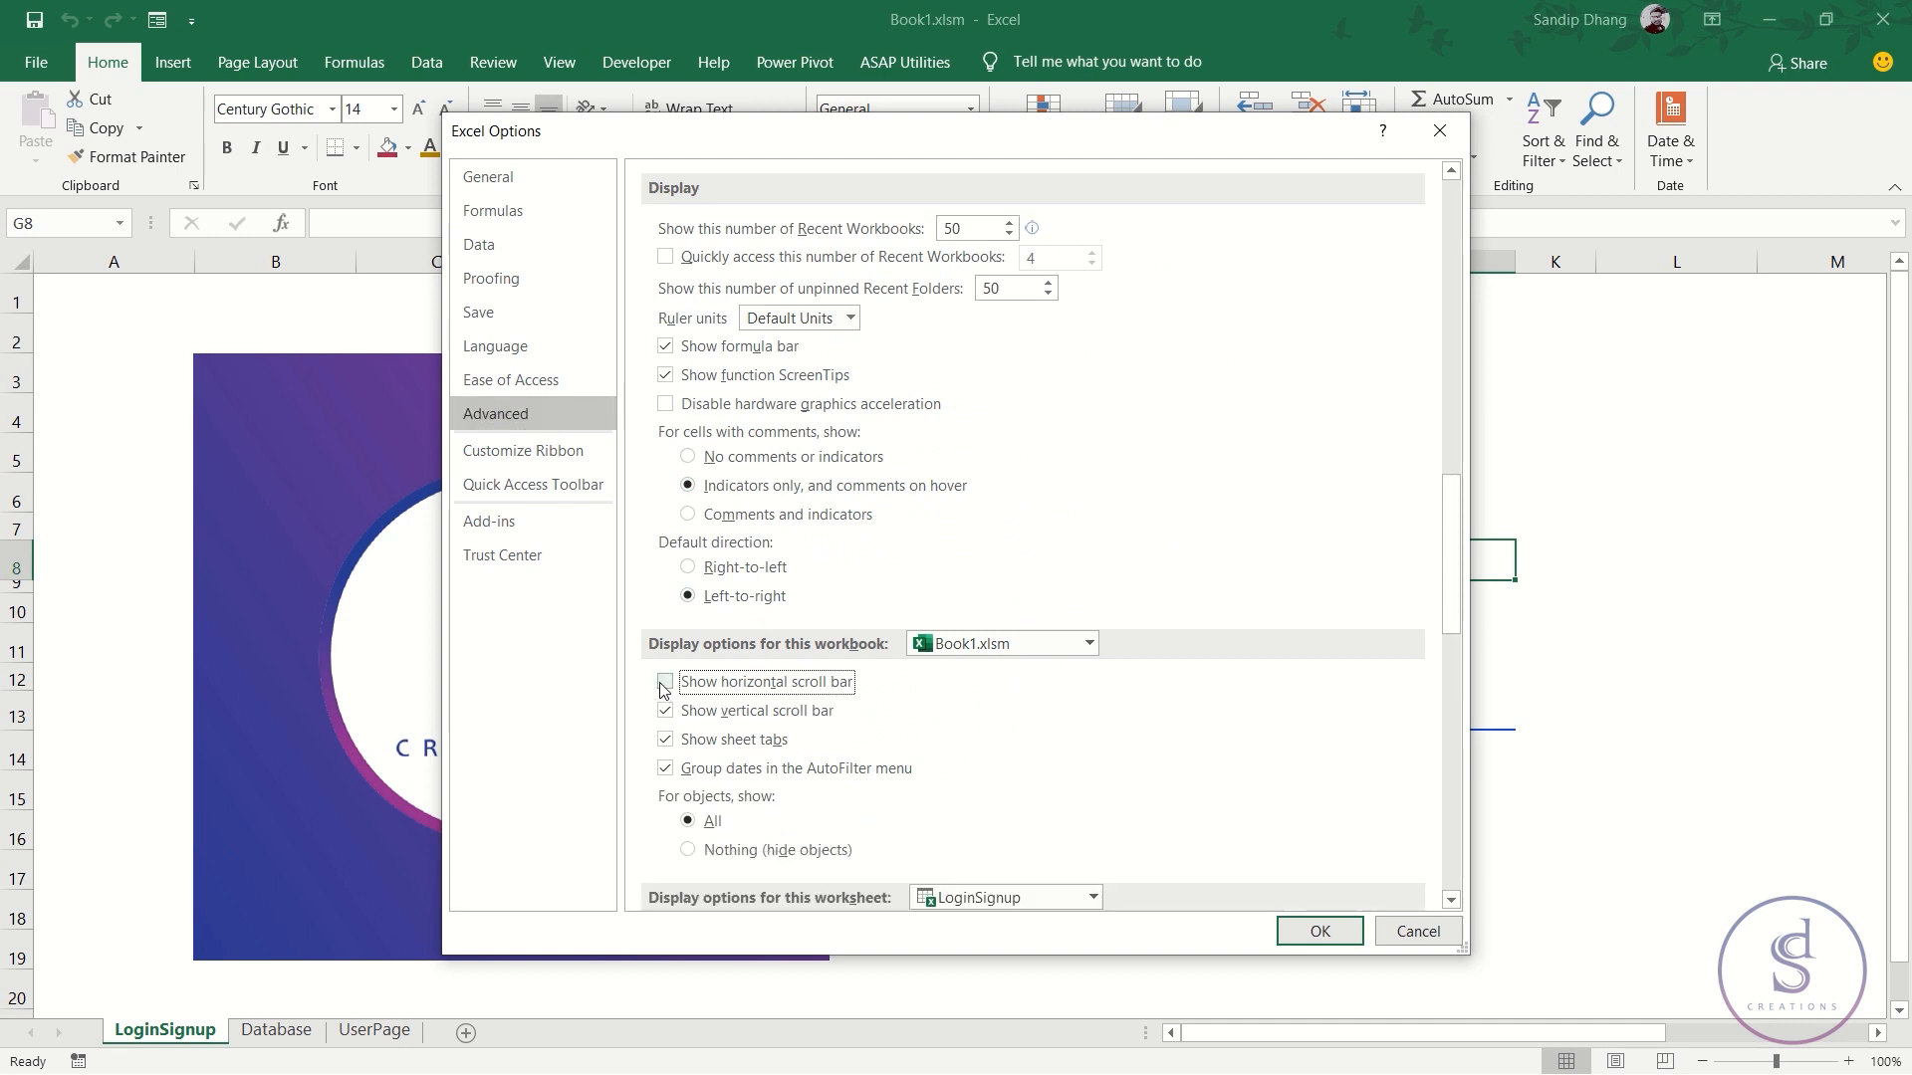
pyautogui.click(665, 711)
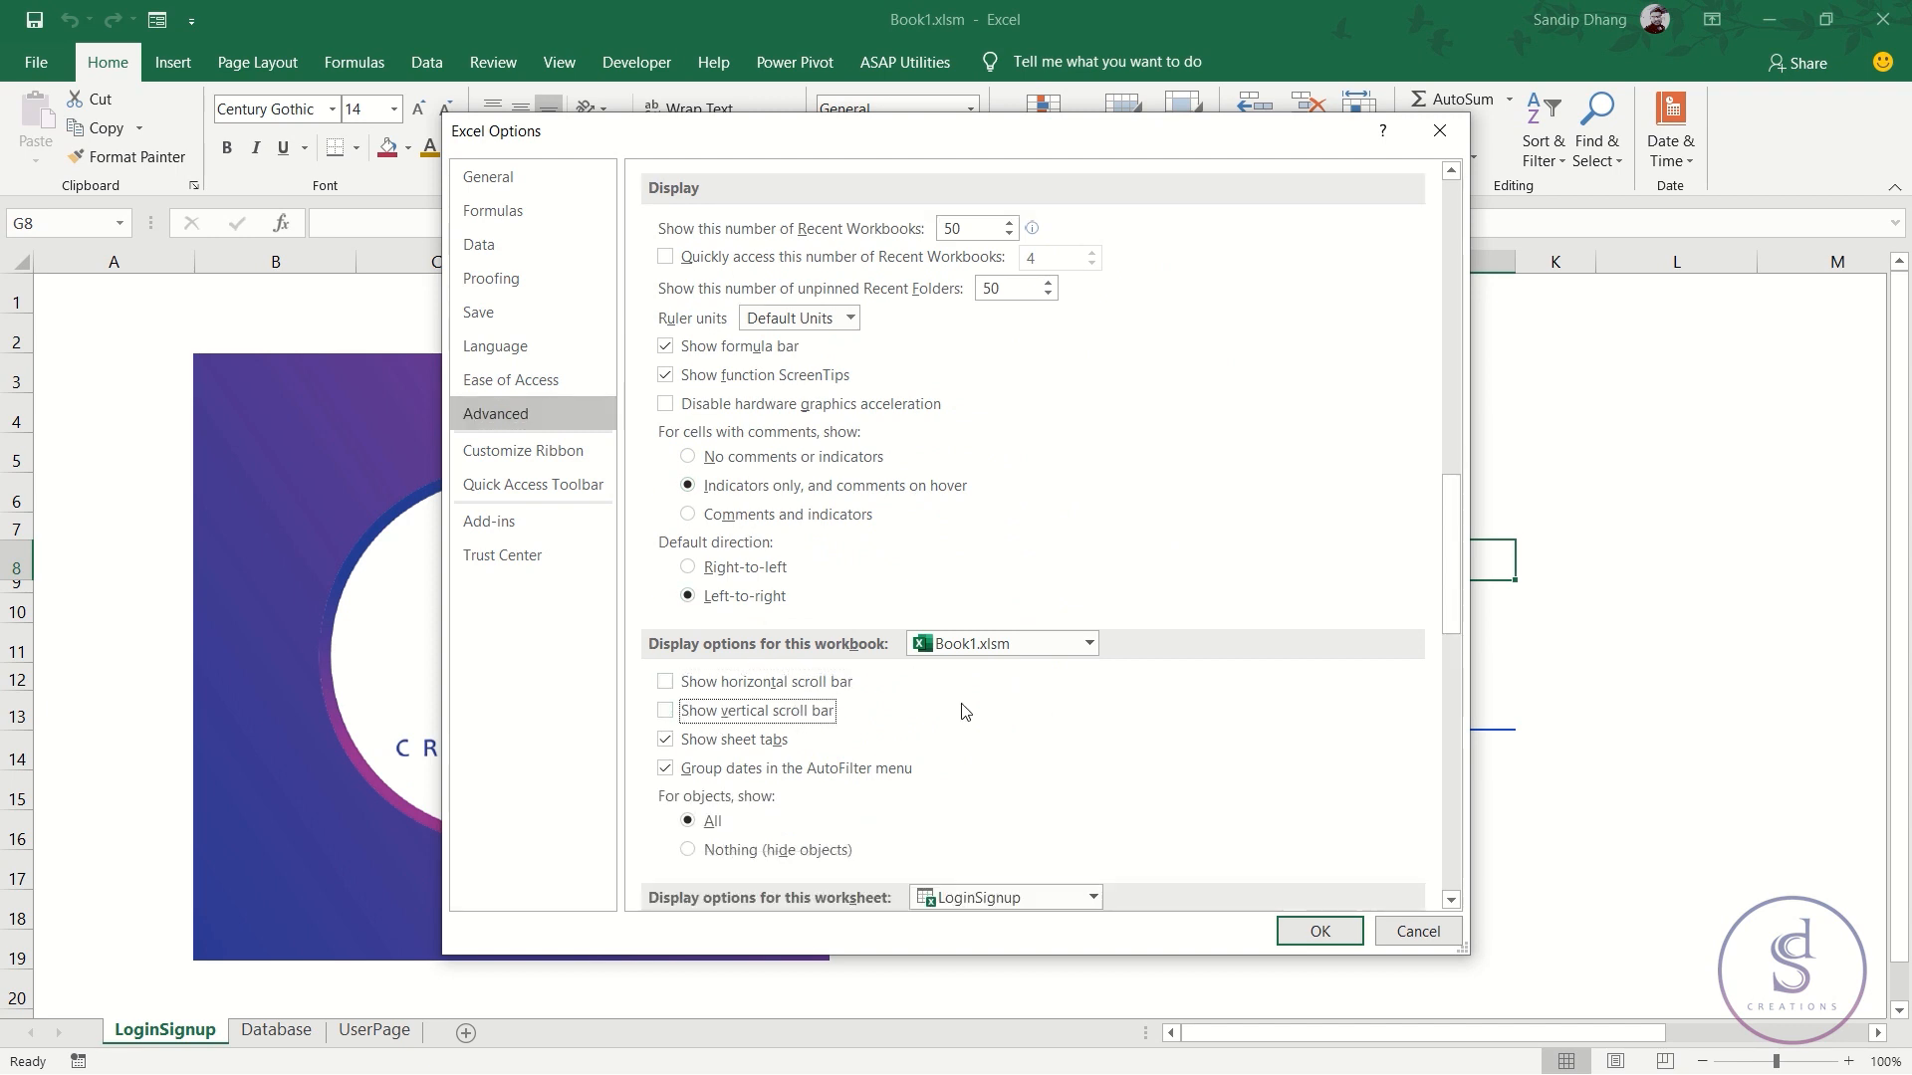
pyautogui.click(666, 740)
pyautogui.click(666, 346)
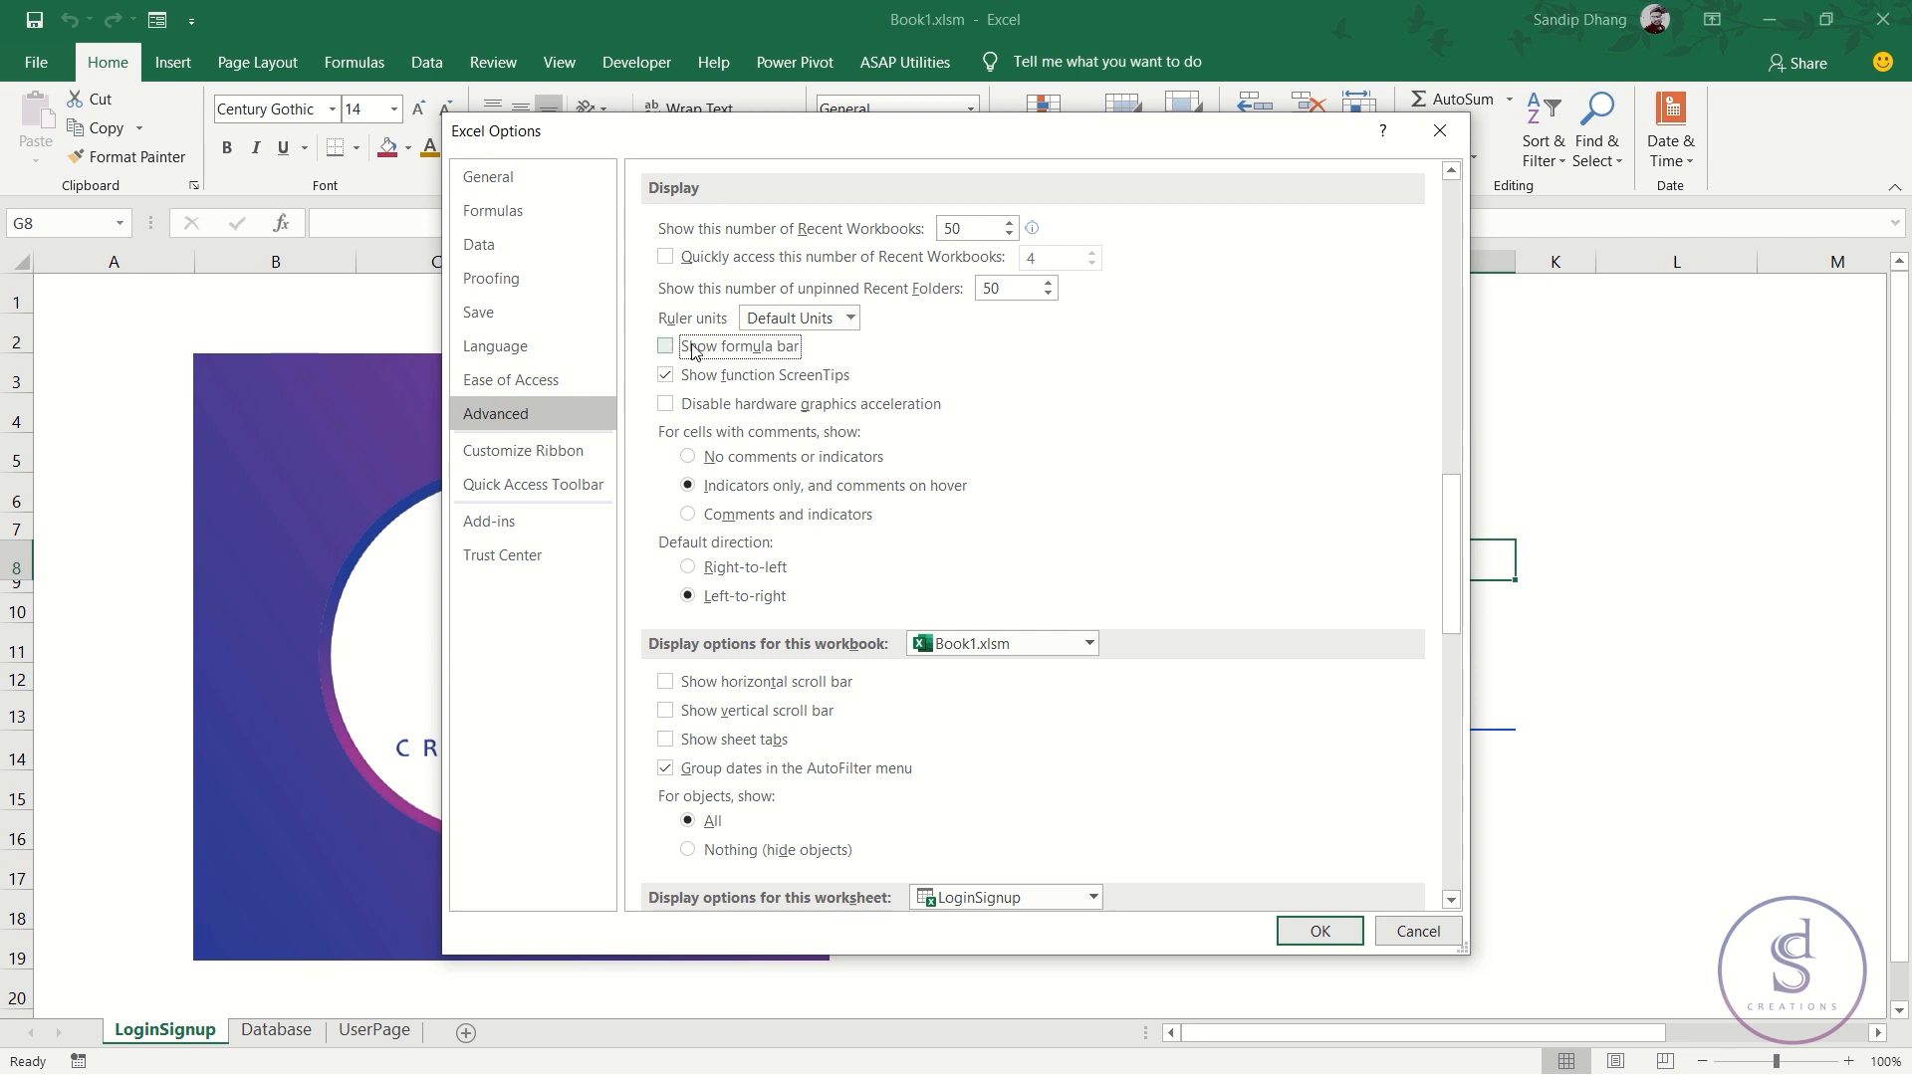
pyautogui.click(1328, 924)
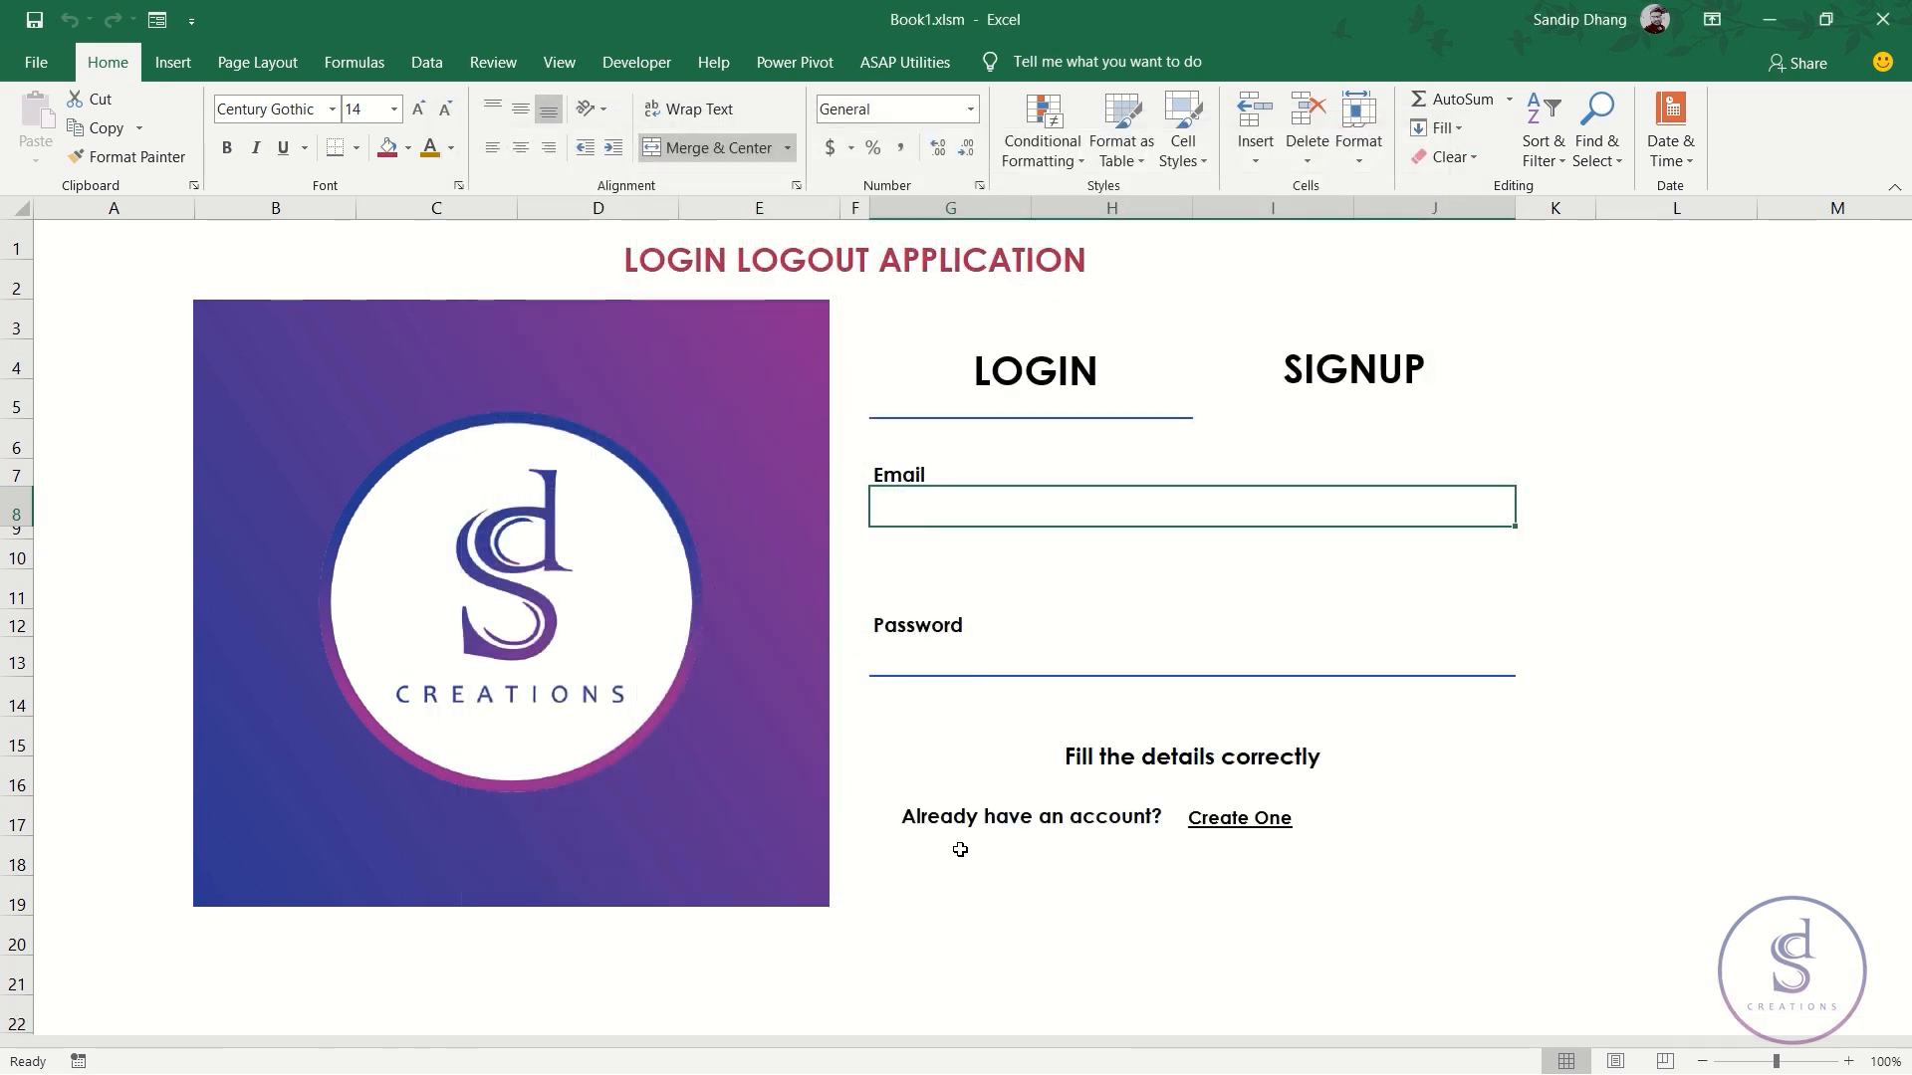
pyautogui.click(1896, 192)
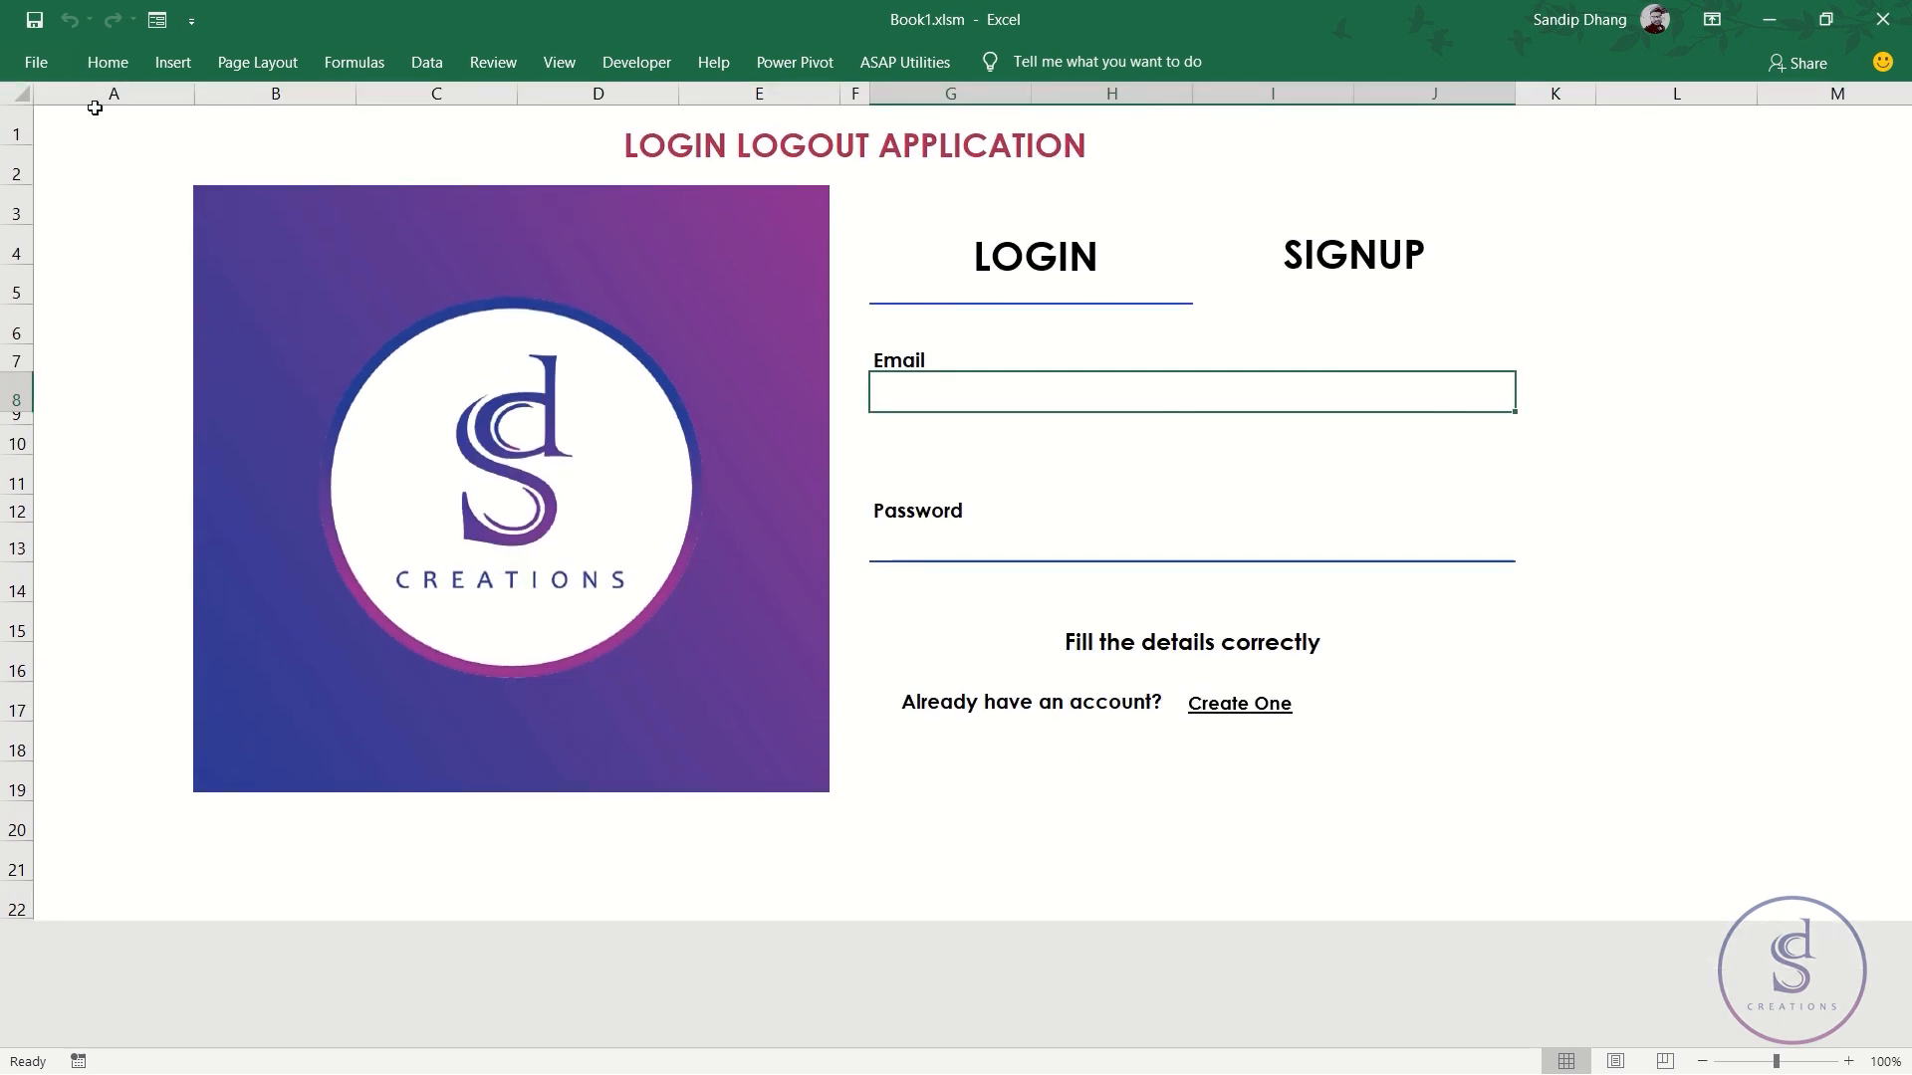
# - Uncheck Show row and column headers for LoginSignup and UserPage in Advanced options
pyautogui.click(35, 62)
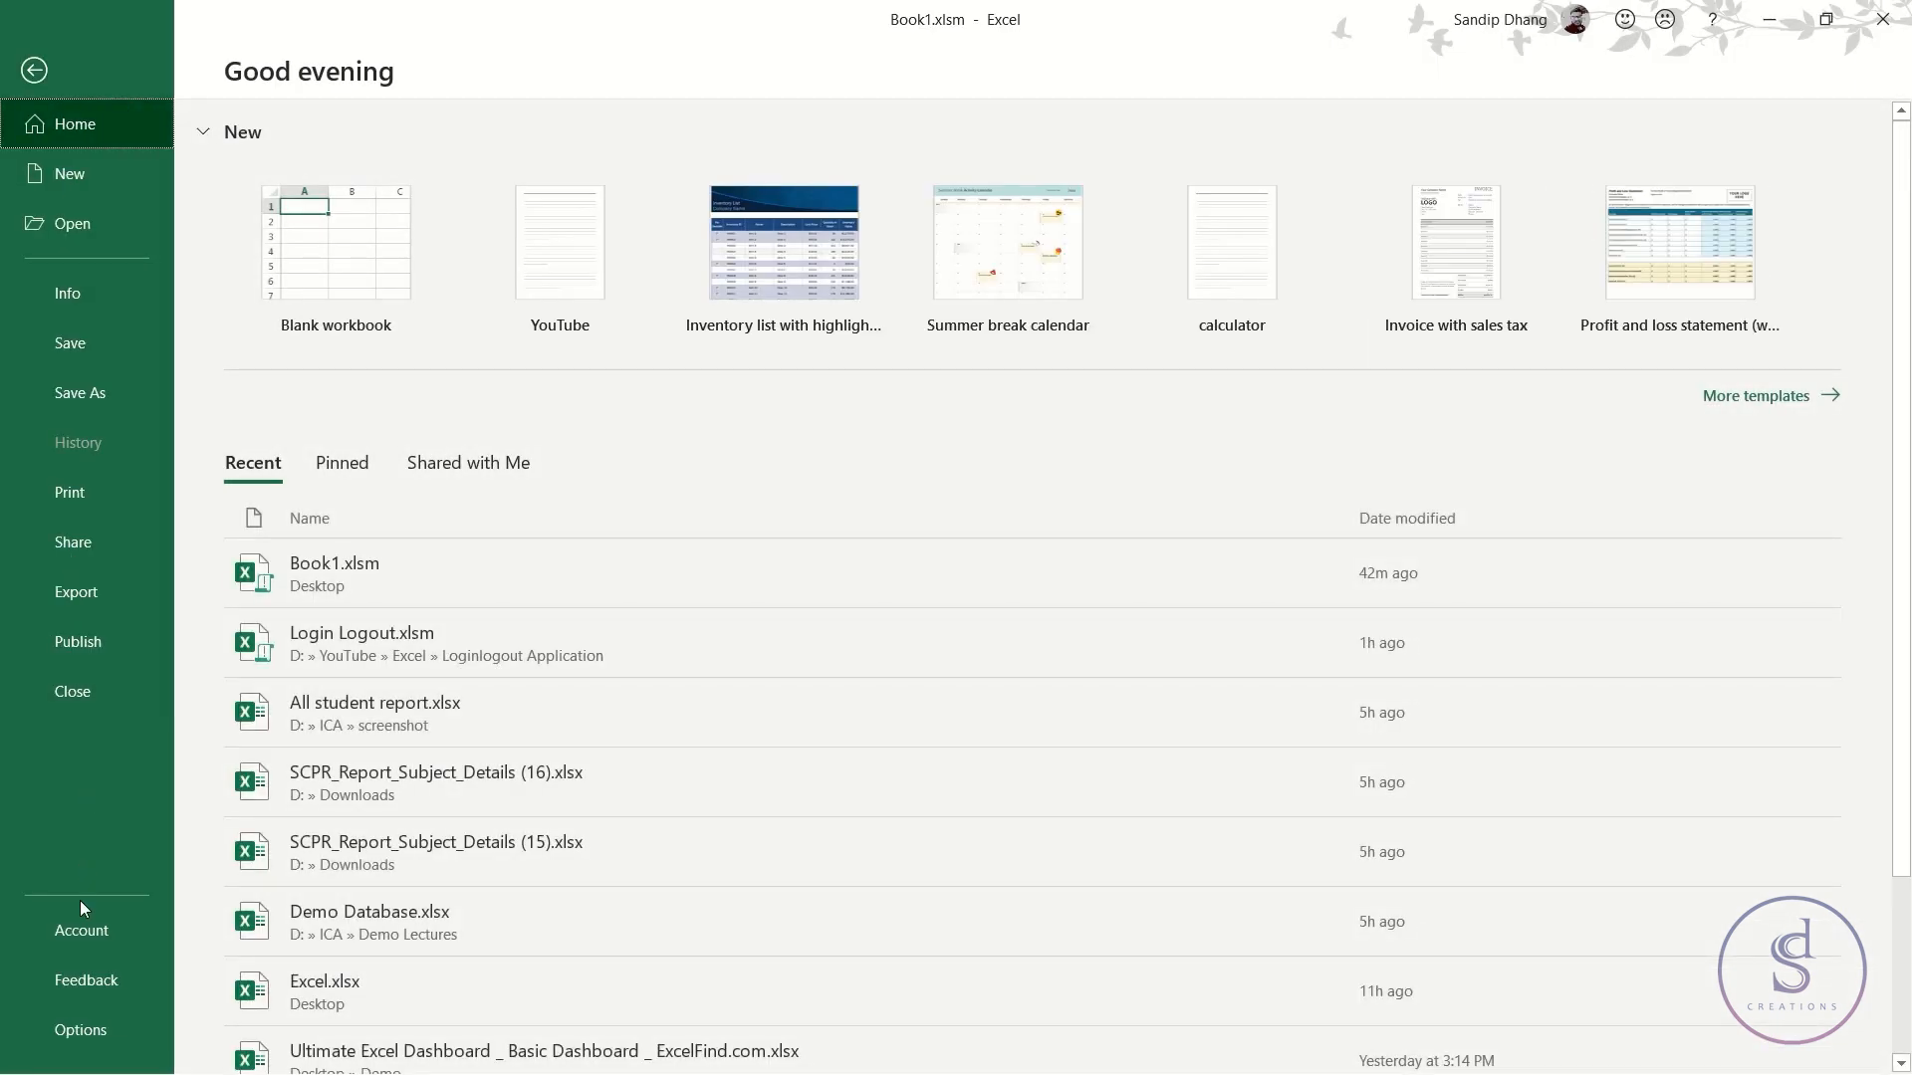
pyautogui.click(93, 1015)
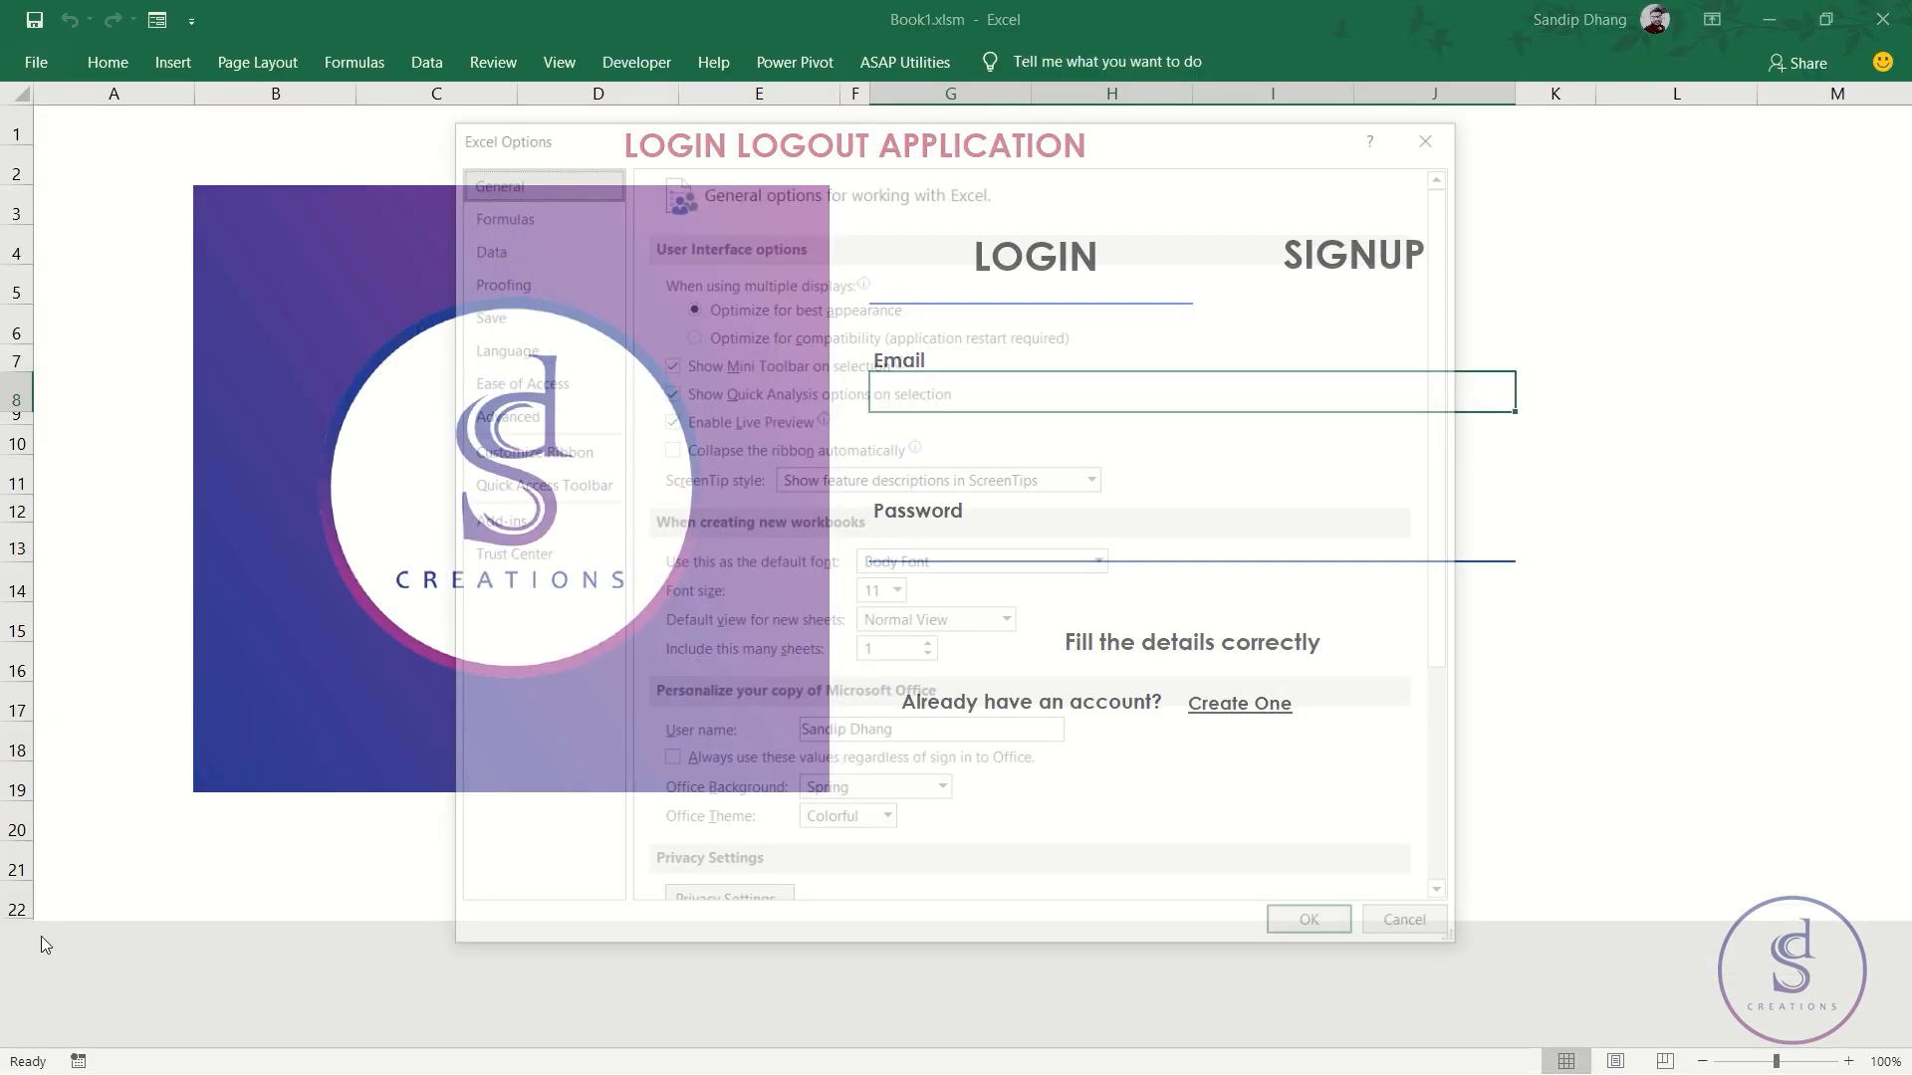
pyautogui.click(547, 421)
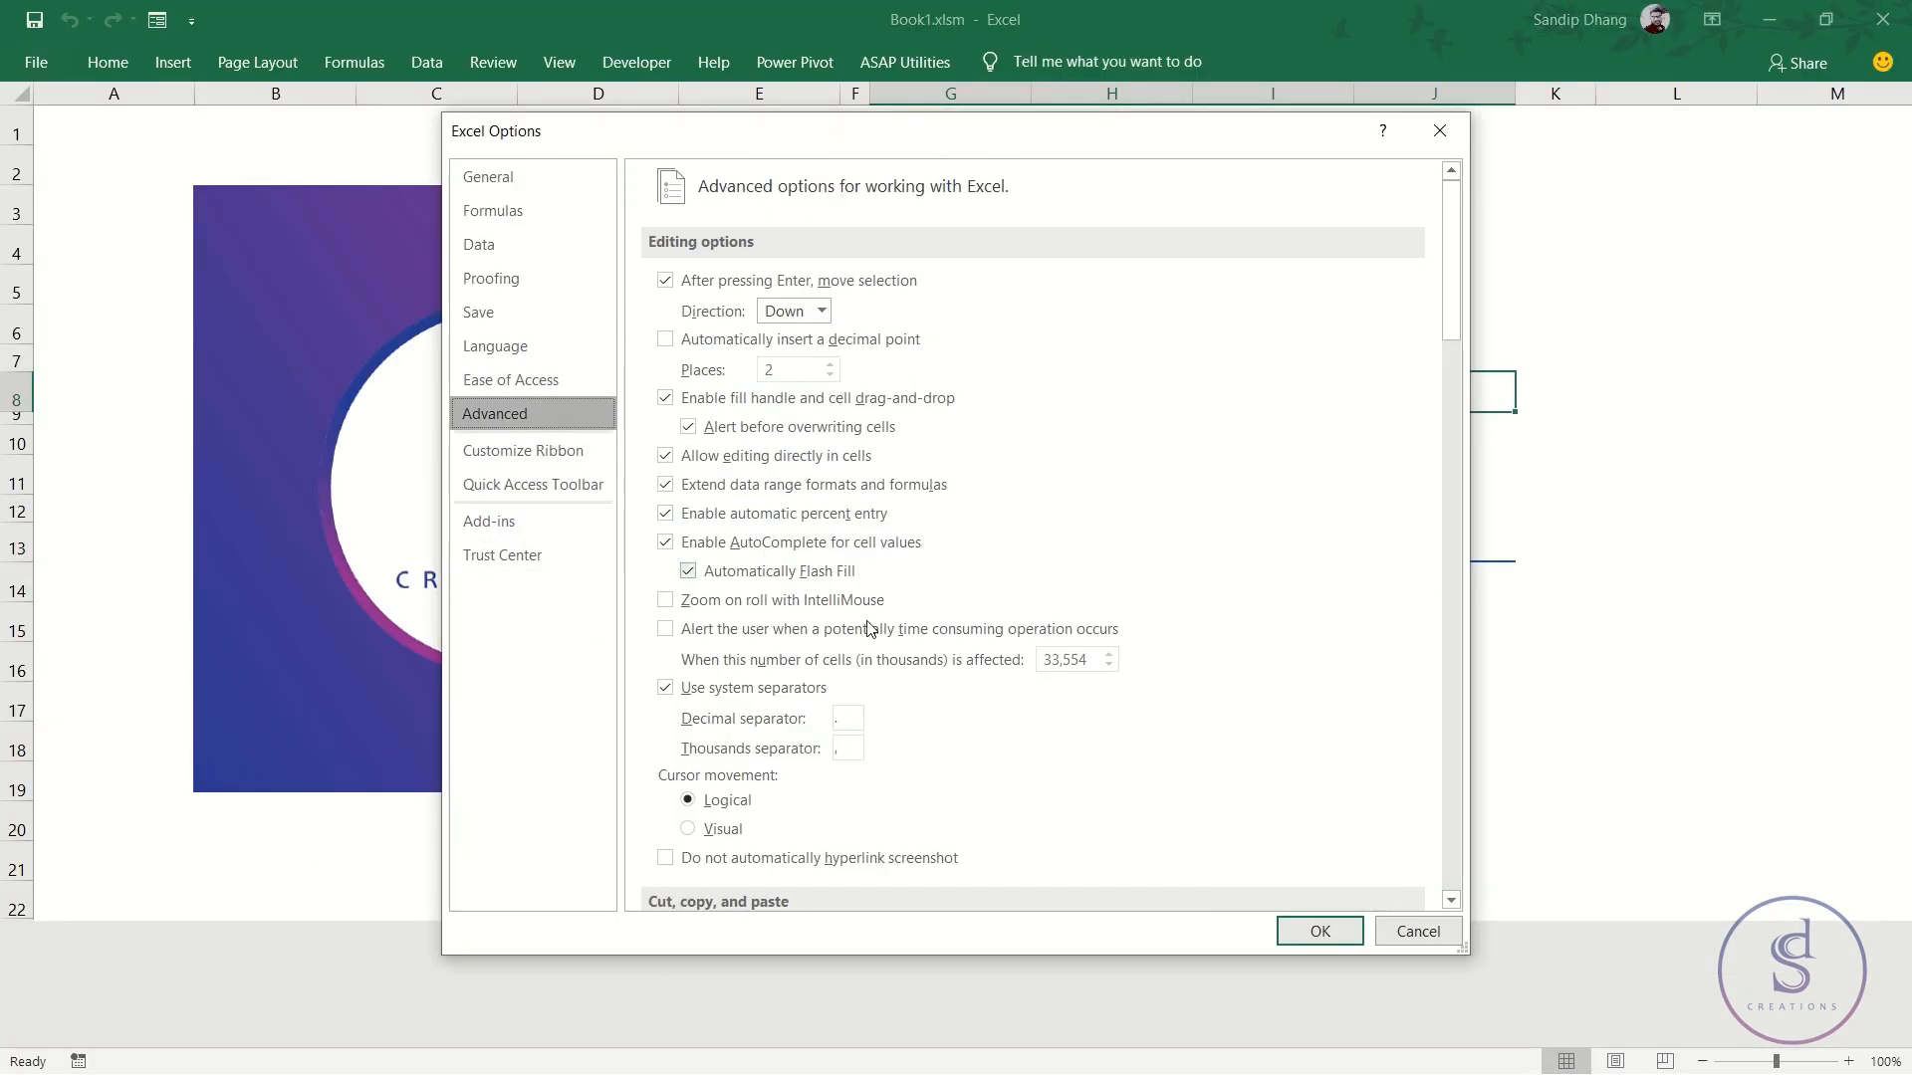
pyautogui.scroll(-9, 897, 733)
pyautogui.scroll(-8, 897, 733)
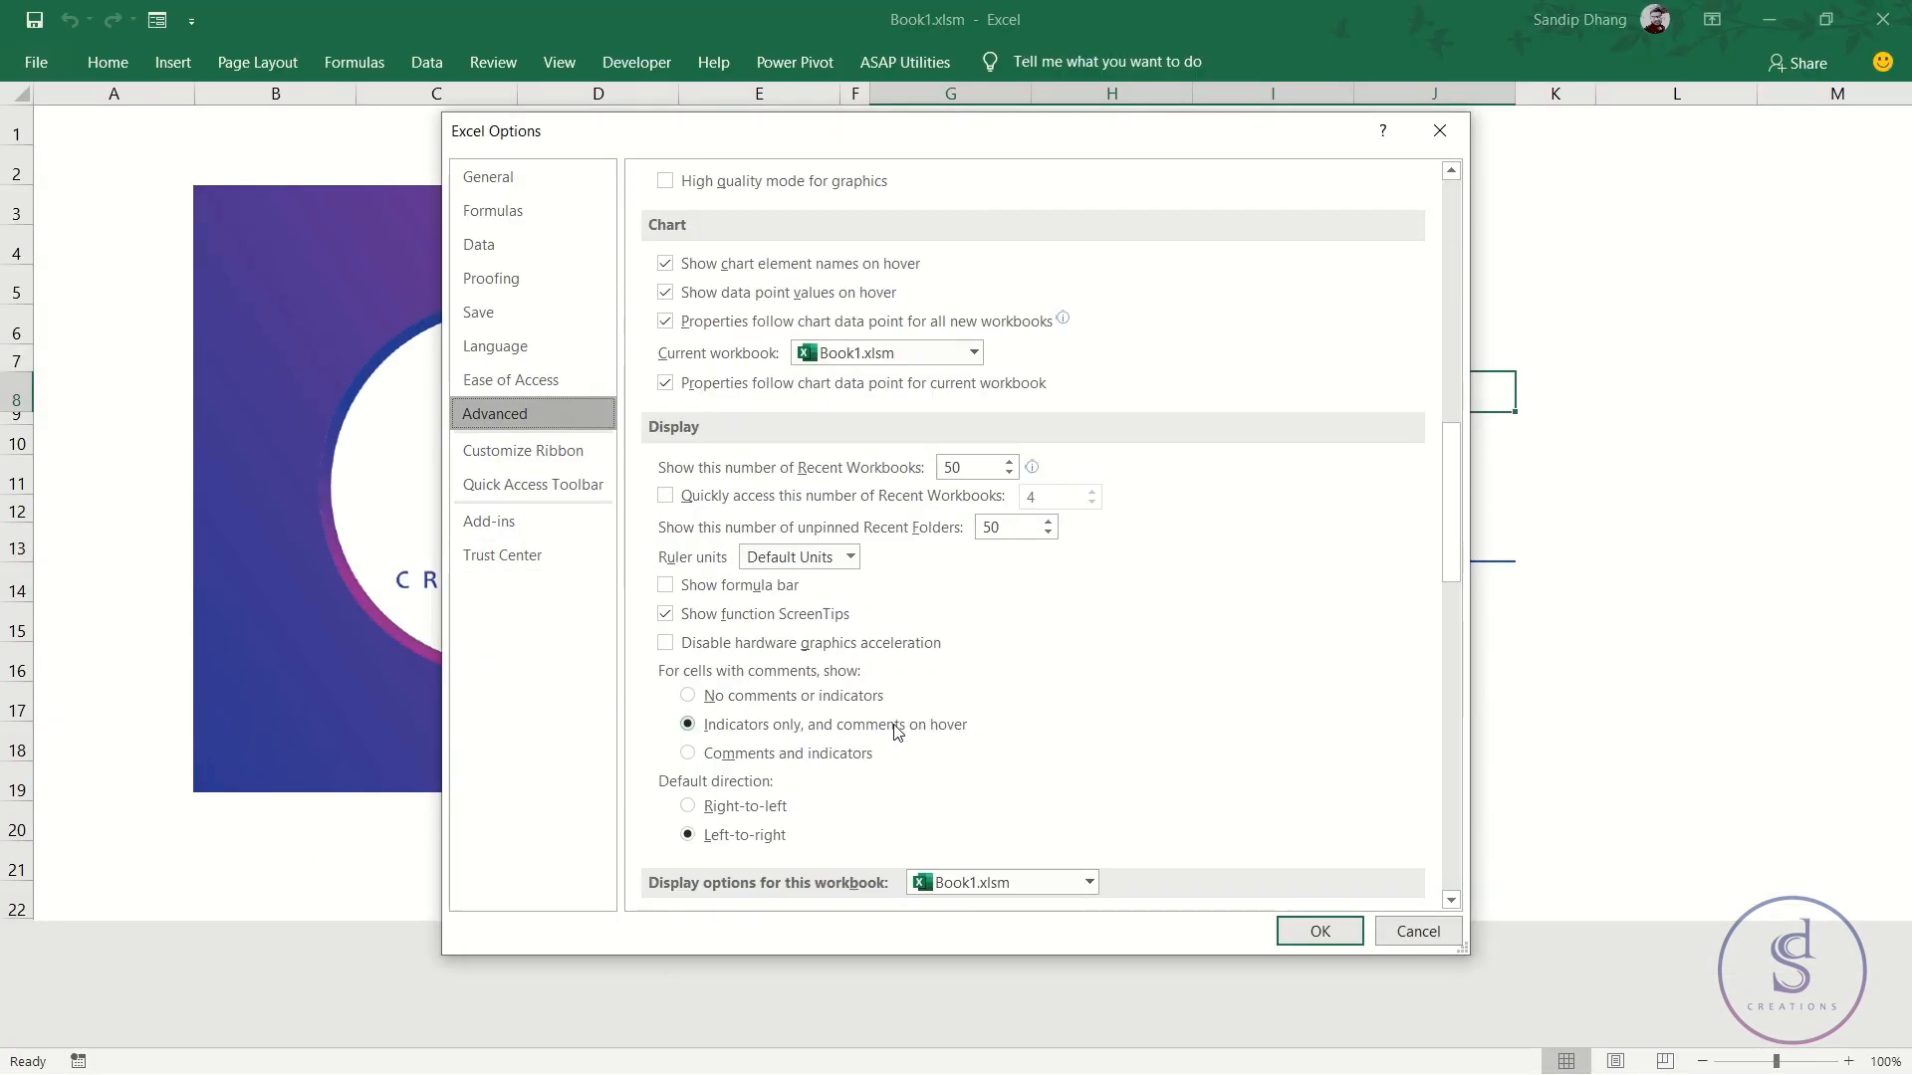
pyautogui.scroll(-1, 916, 720)
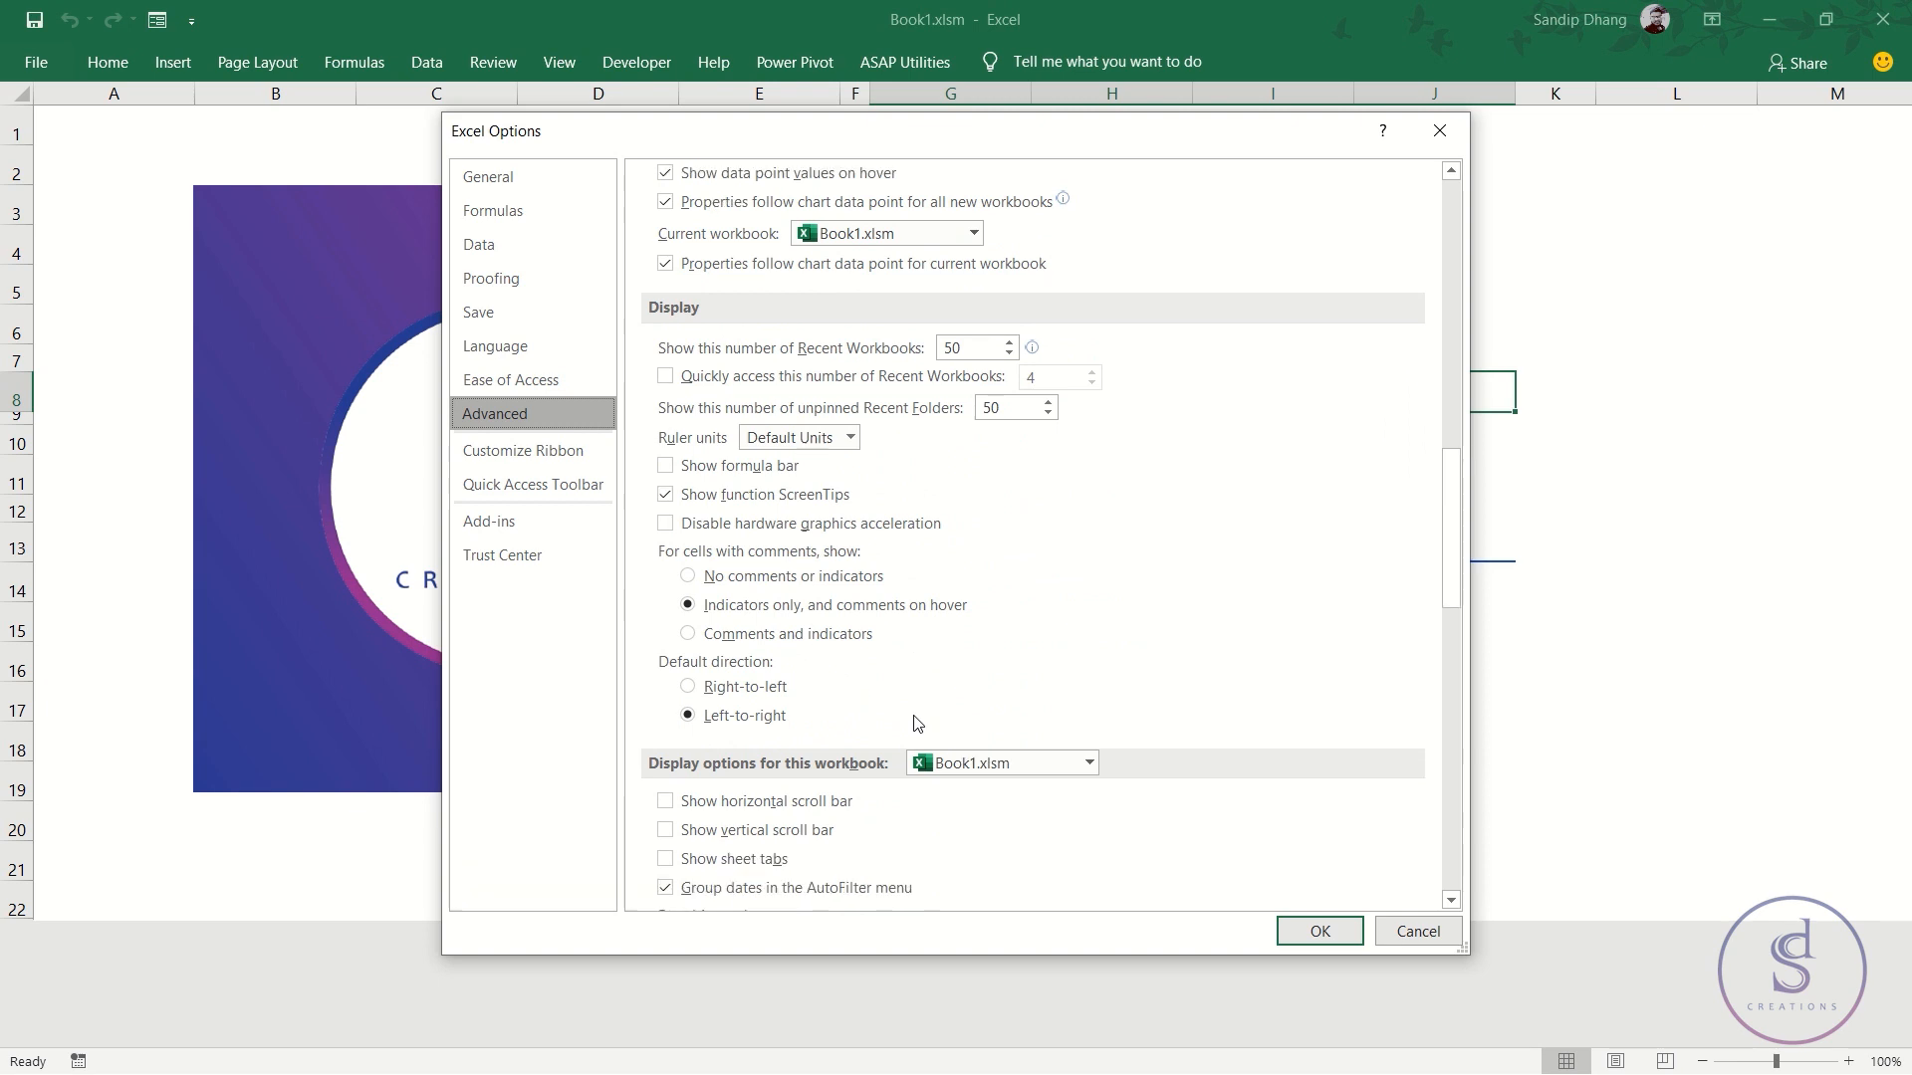
pyautogui.scroll(-6, 916, 720)
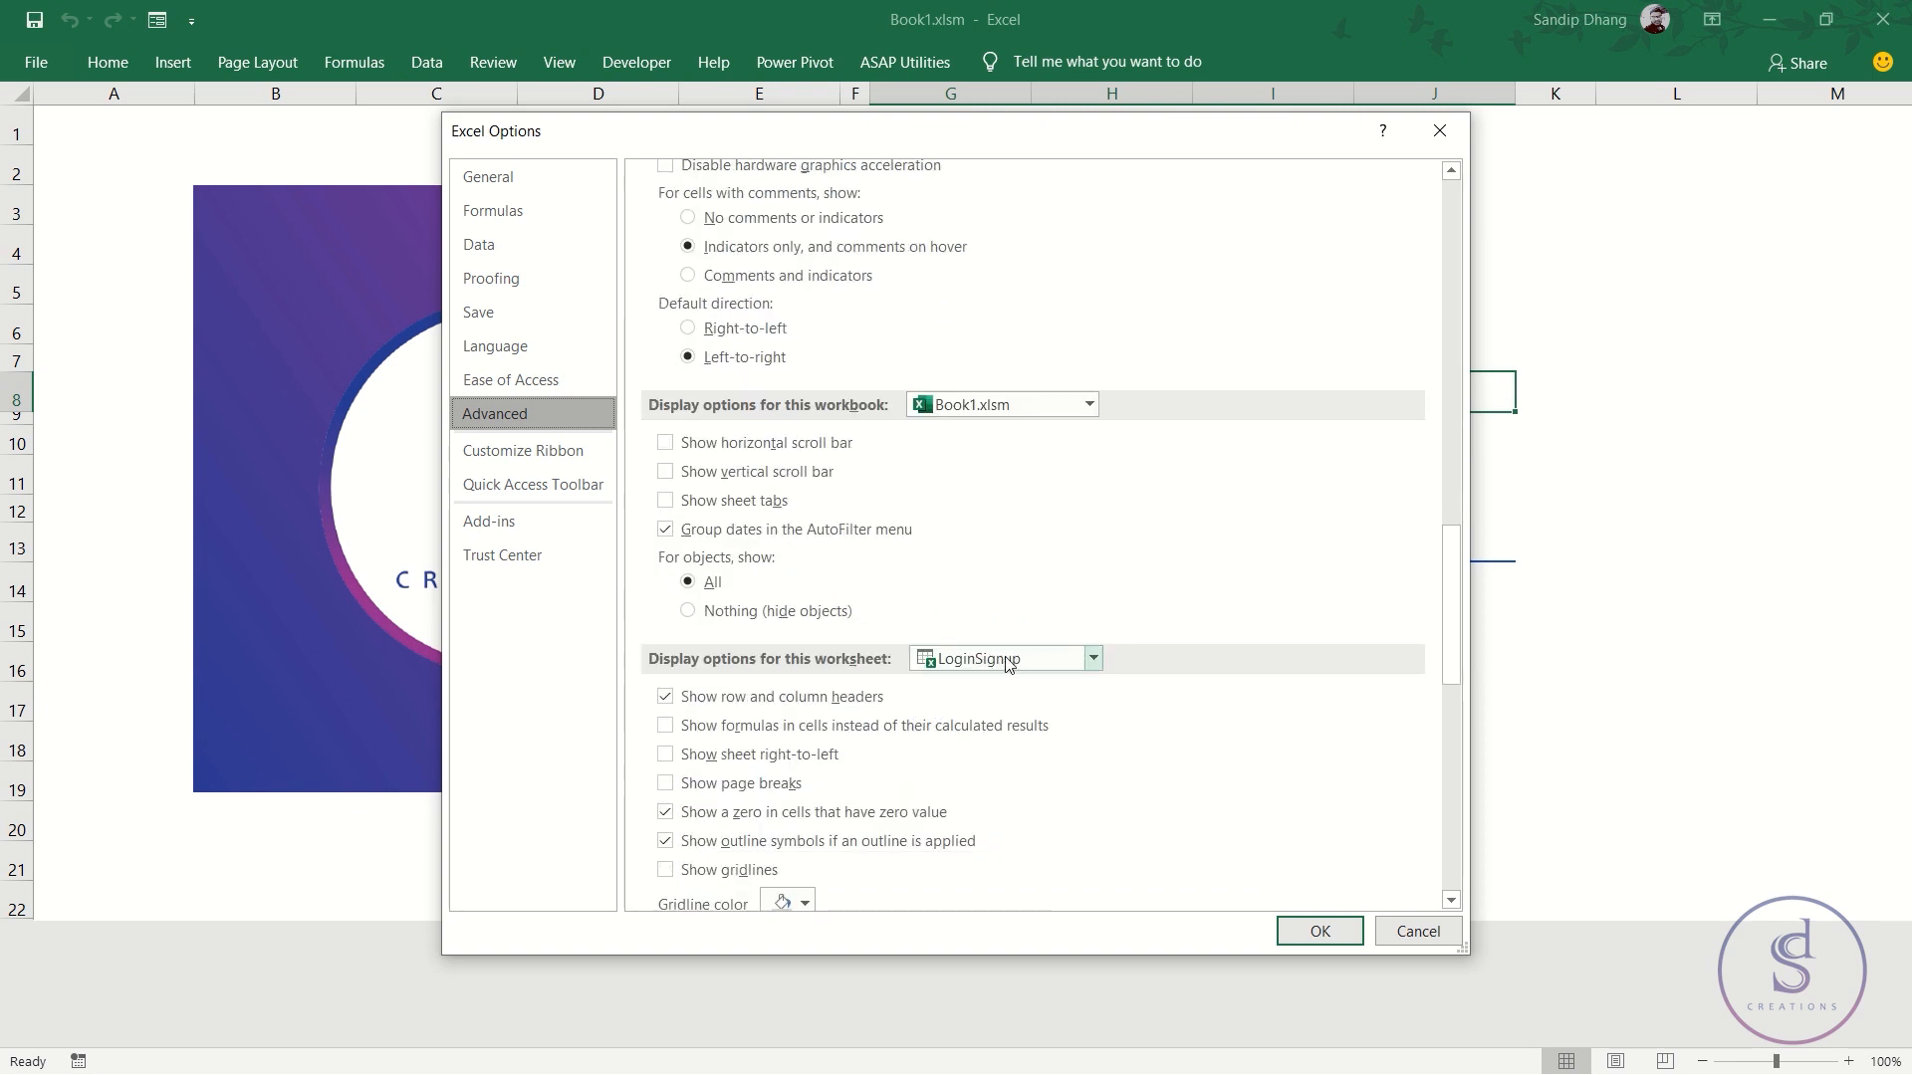
pyautogui.click(690, 700)
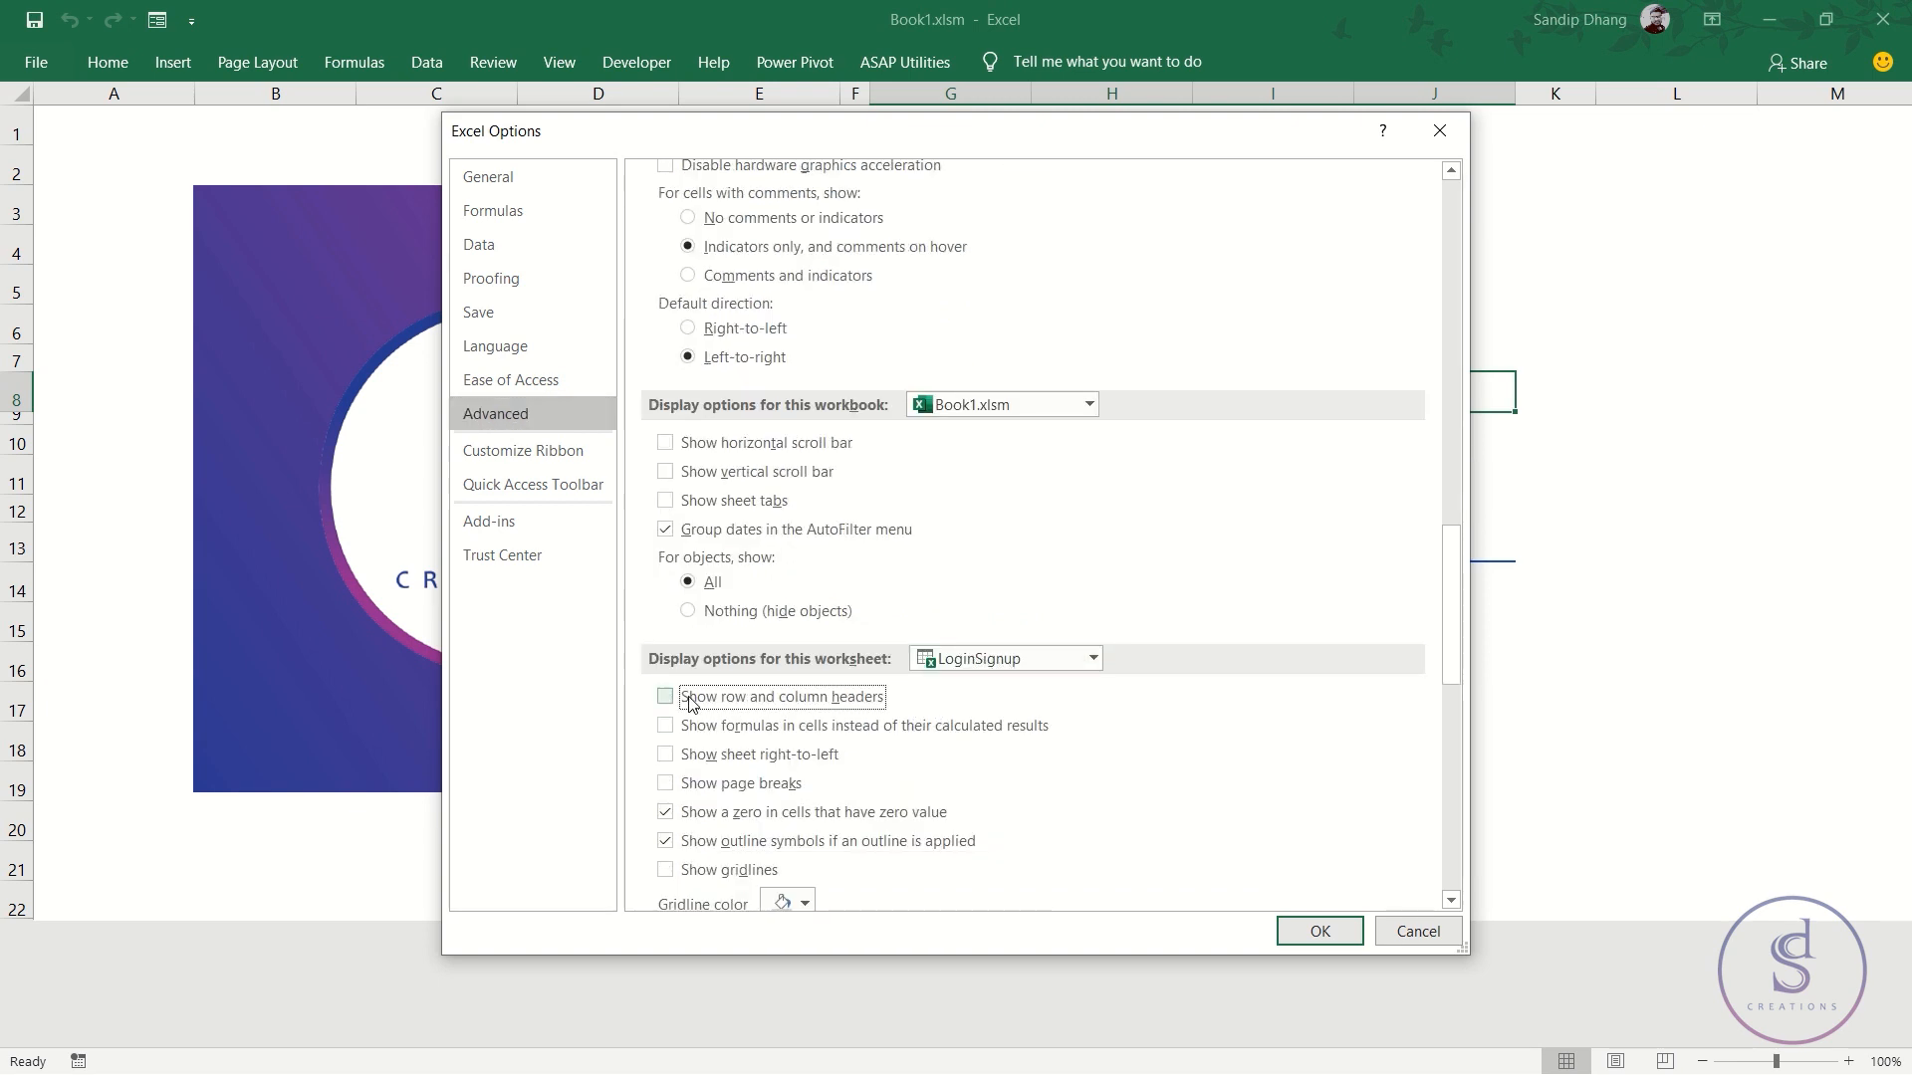
pyautogui.click(1095, 658)
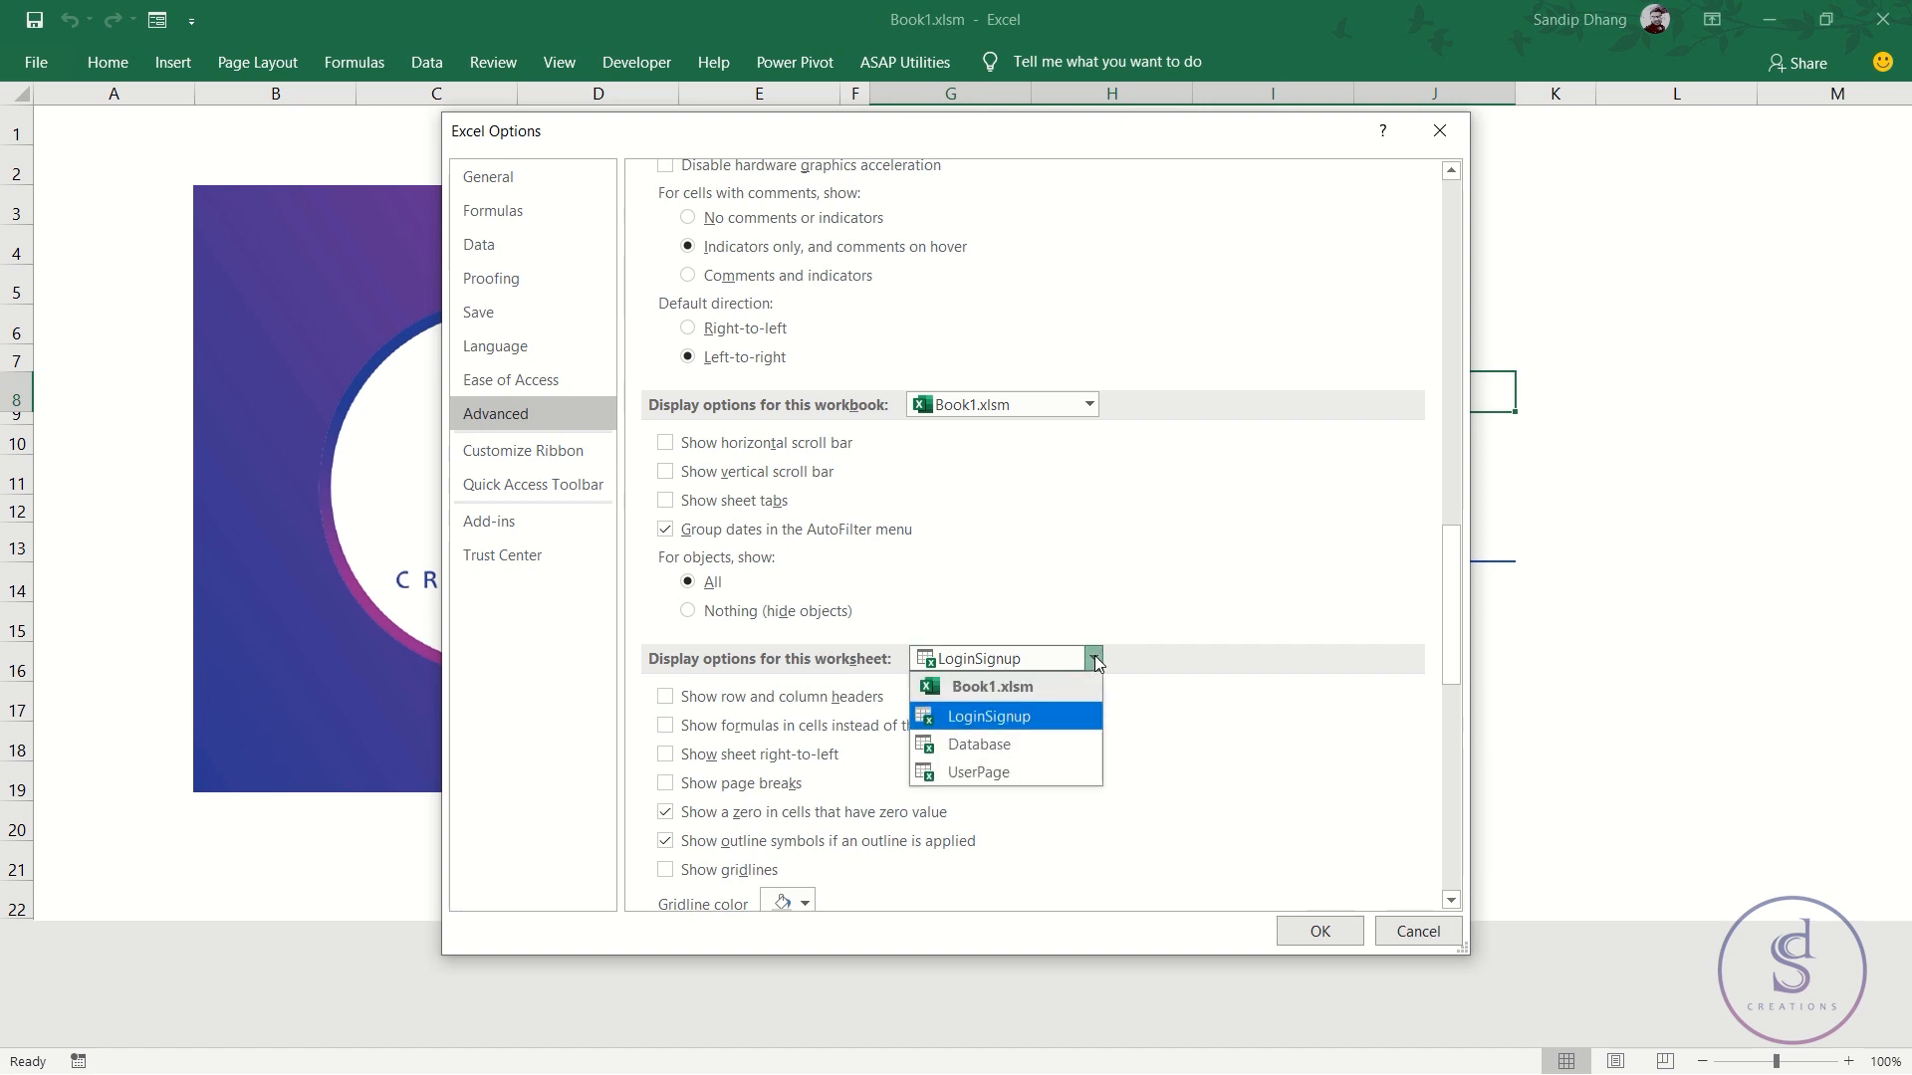
pyautogui.click(1012, 773)
pyautogui.click(813, 700)
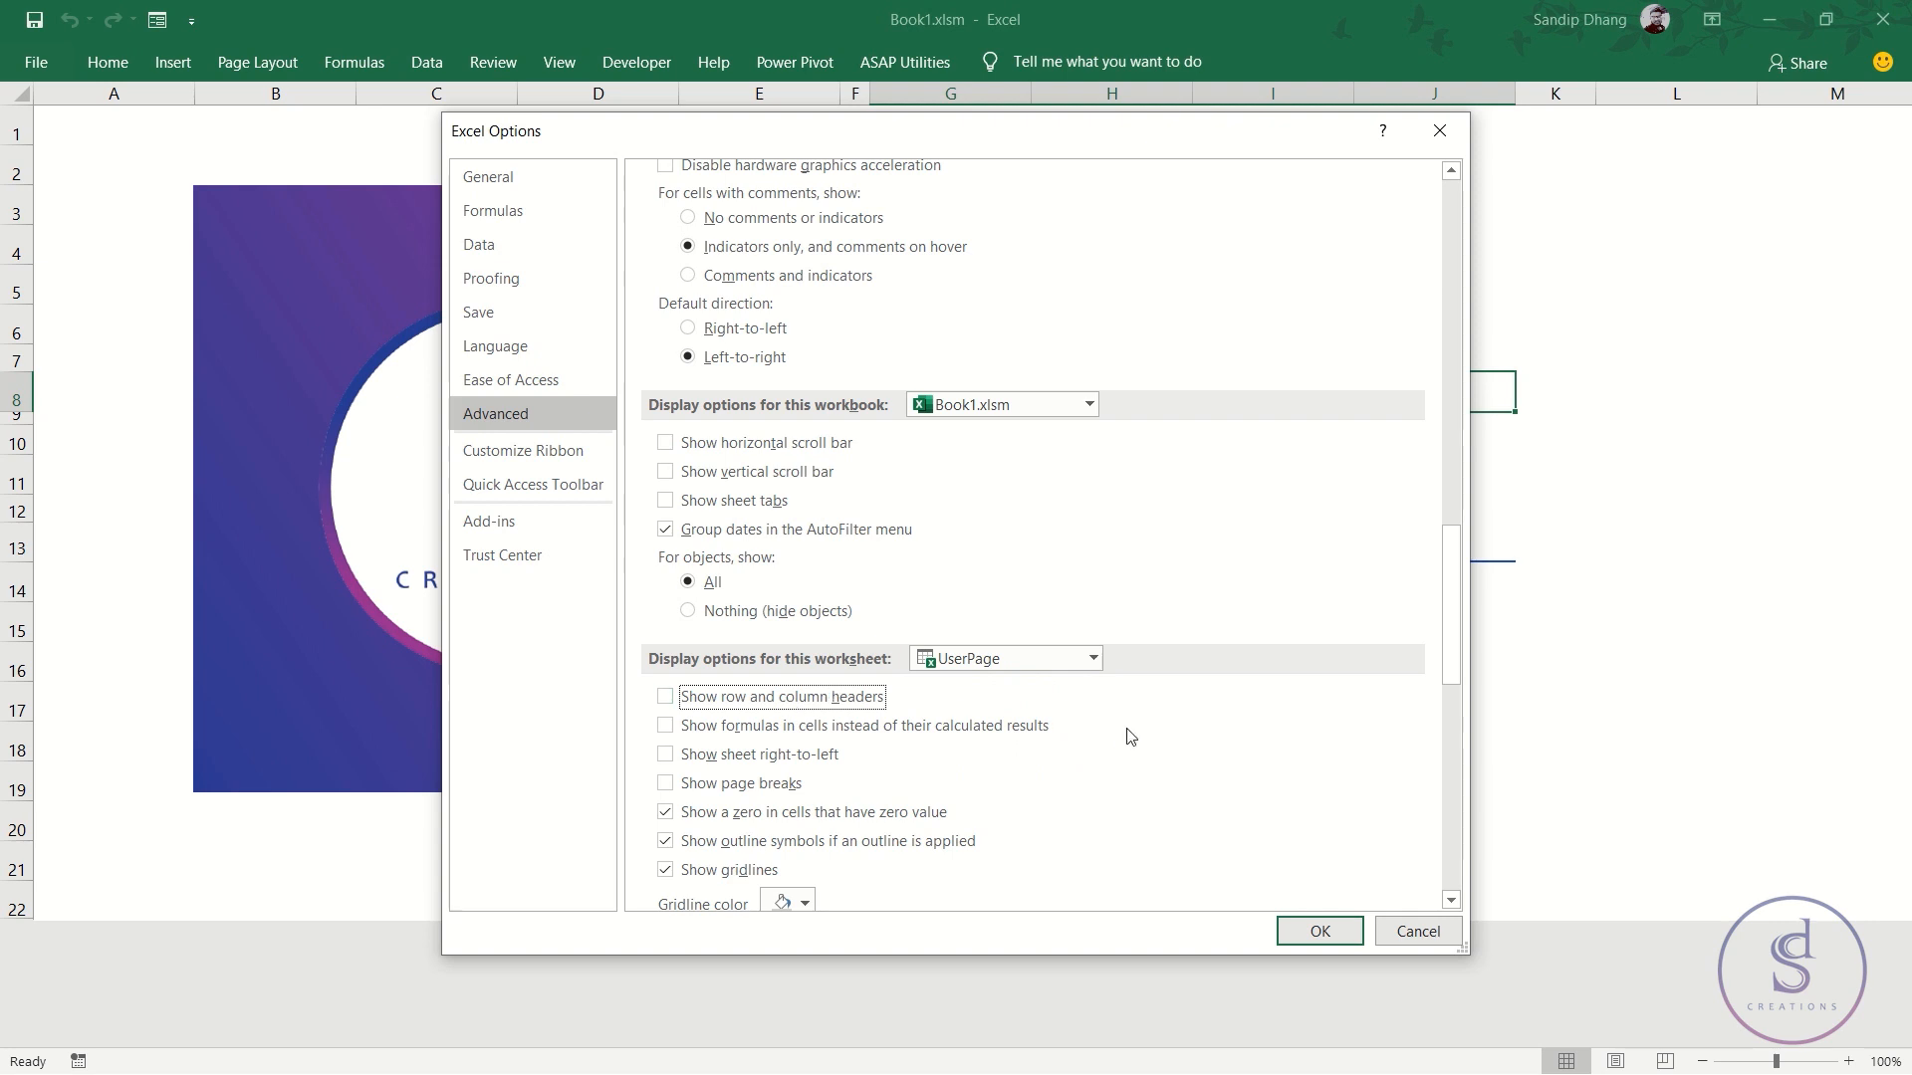
pyautogui.scroll(-1, 1130, 737)
pyautogui.click(1330, 916)
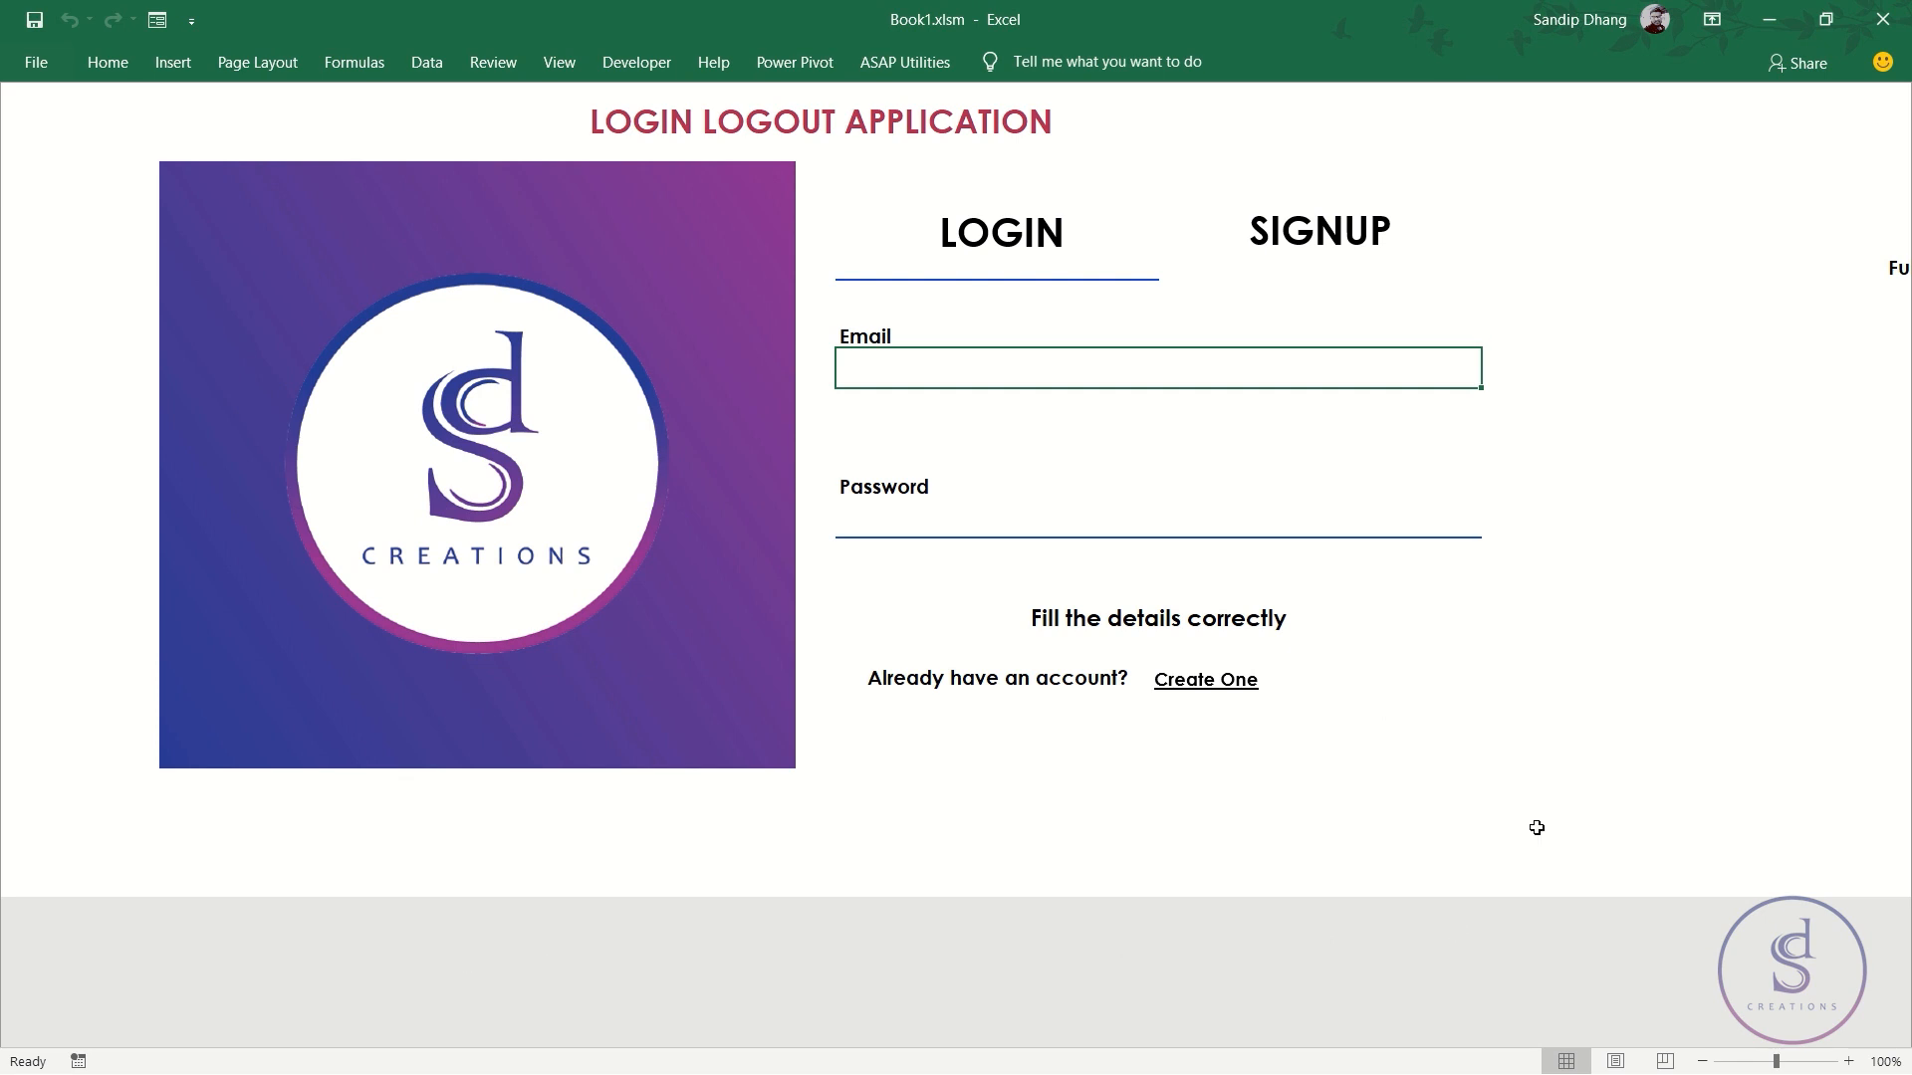
# - Deselect the Email field, then toggle the form to SIGNUP and back to LOGIN
pyautogui.click(1898, 265)
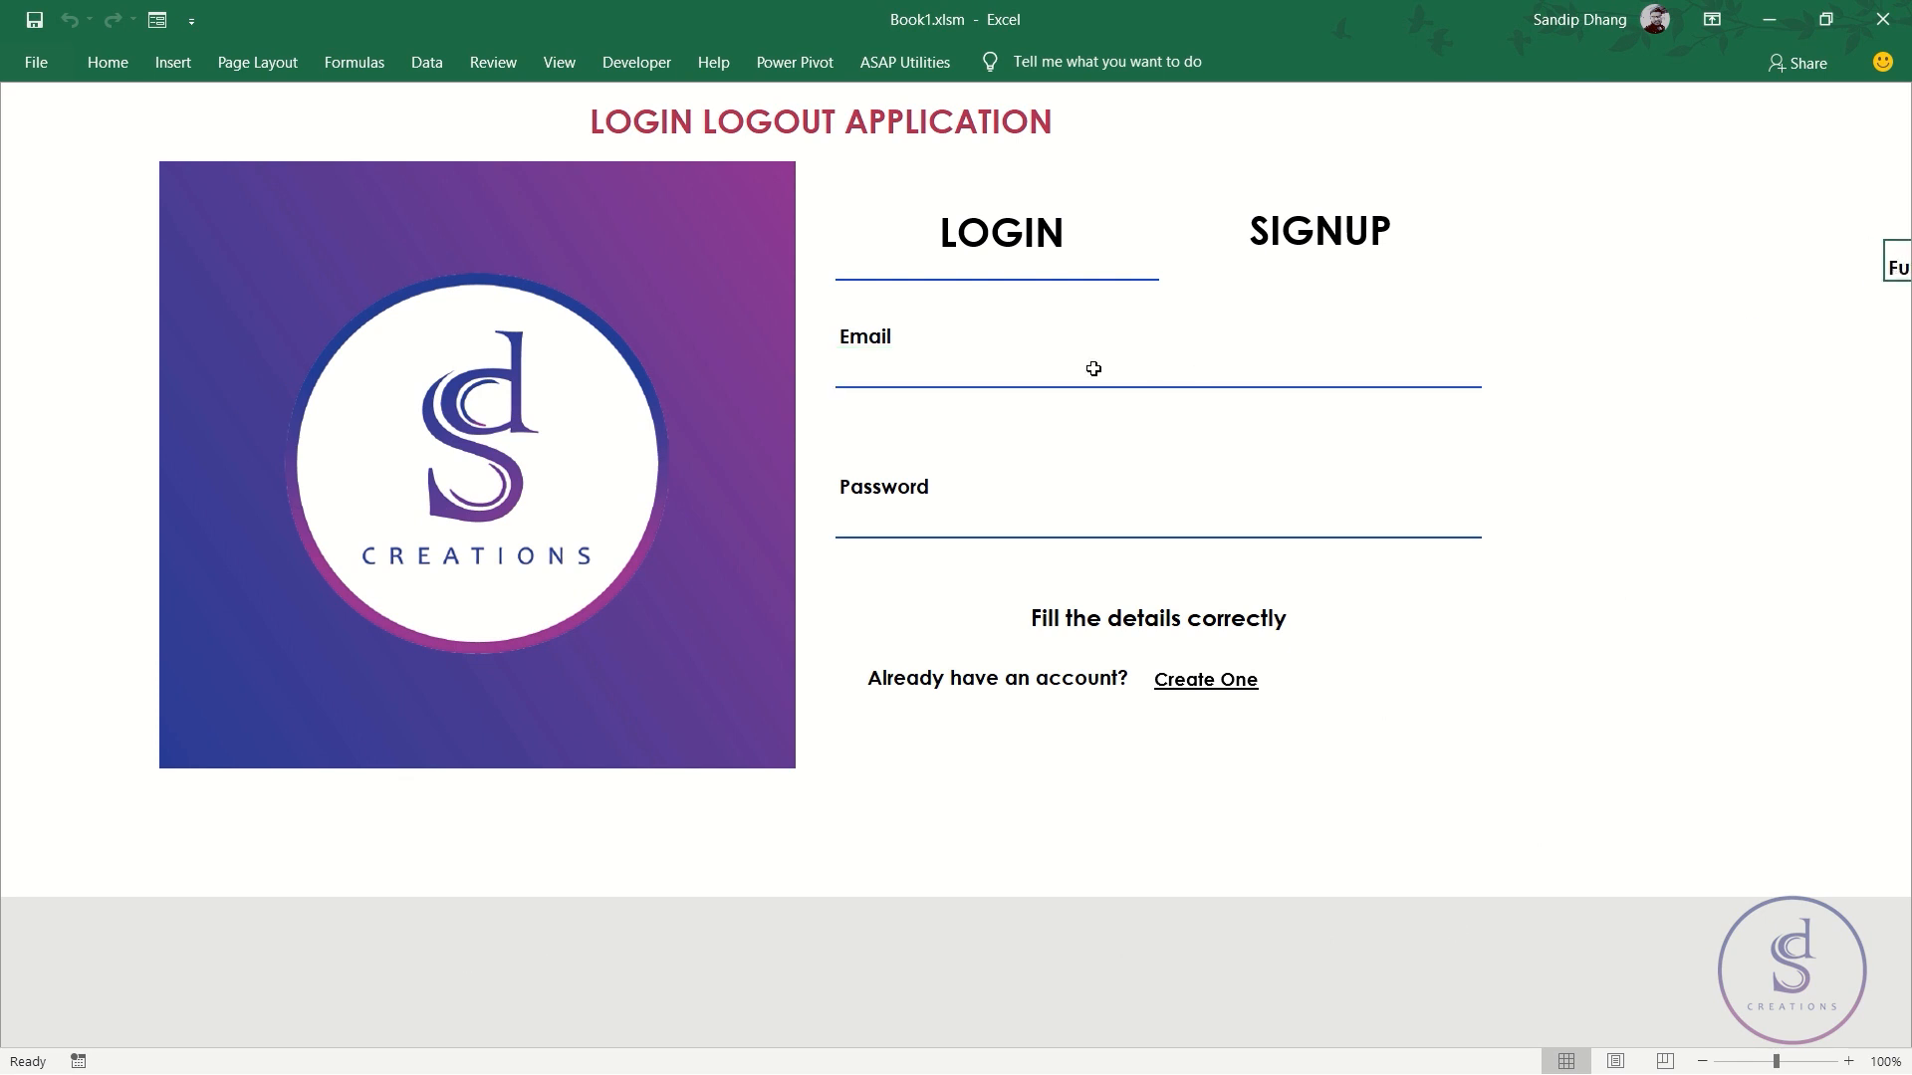
pyautogui.keyDown('ctrl'); pyautogui.scroll(1, 1093, 368); pyautogui.keyUp('ctrl')
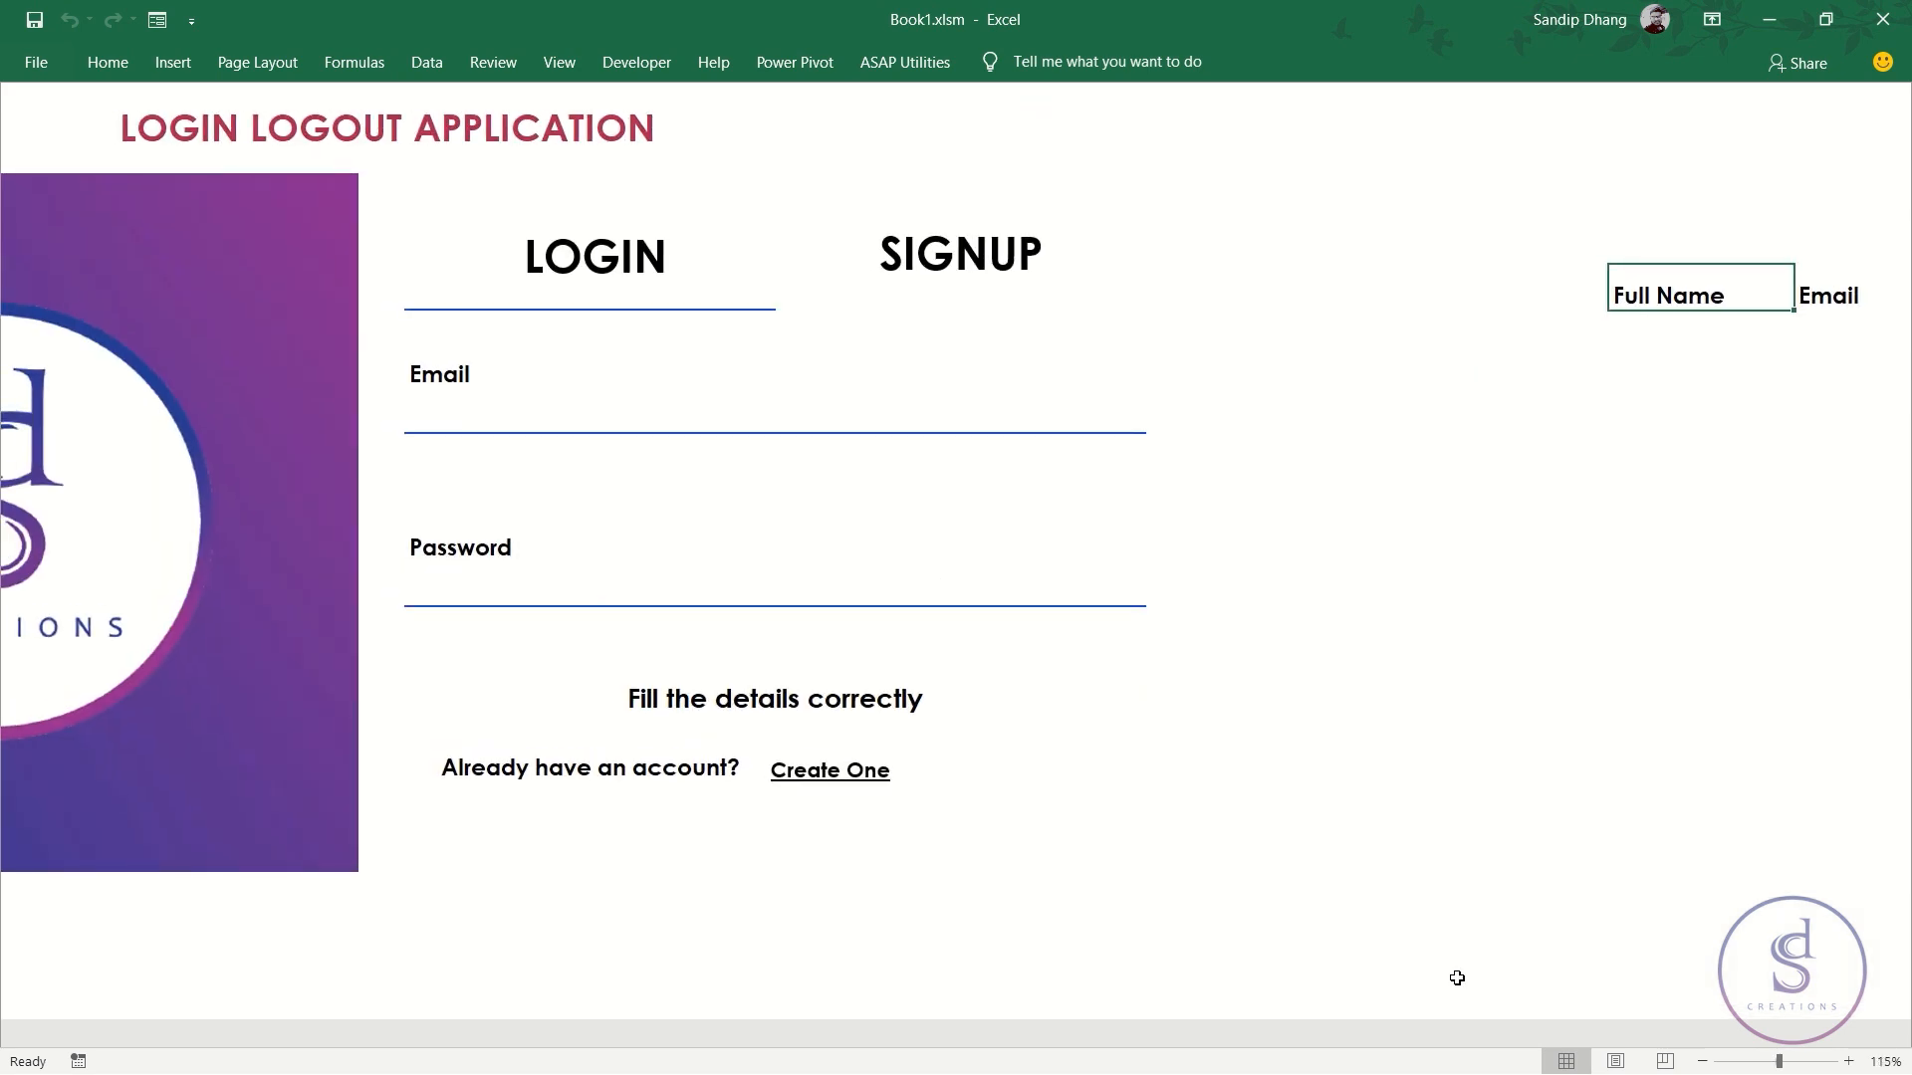
pyautogui.hscroll(-3, 894, 851)
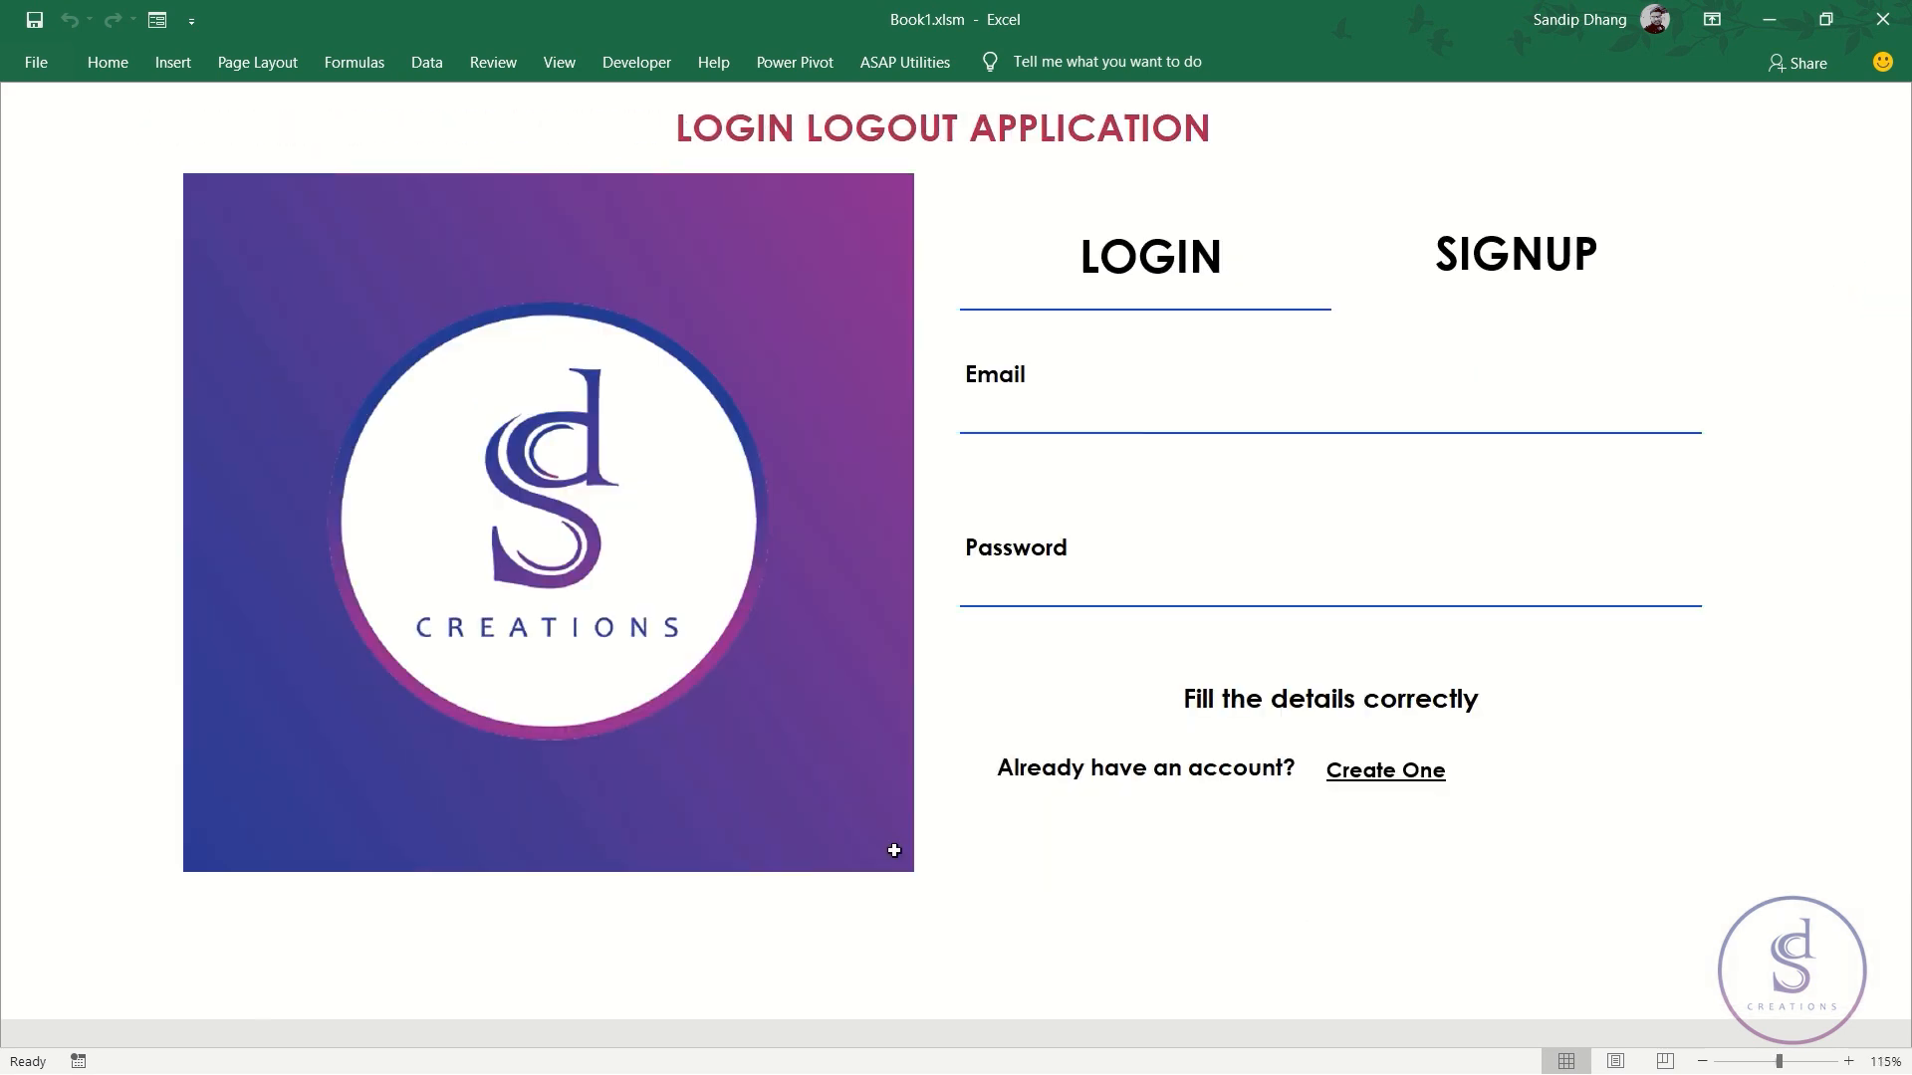
pyautogui.hscroll(1, 1899, 449)
pyautogui.hscroll(-1, 1899, 449)
pyautogui.click(1526, 257)
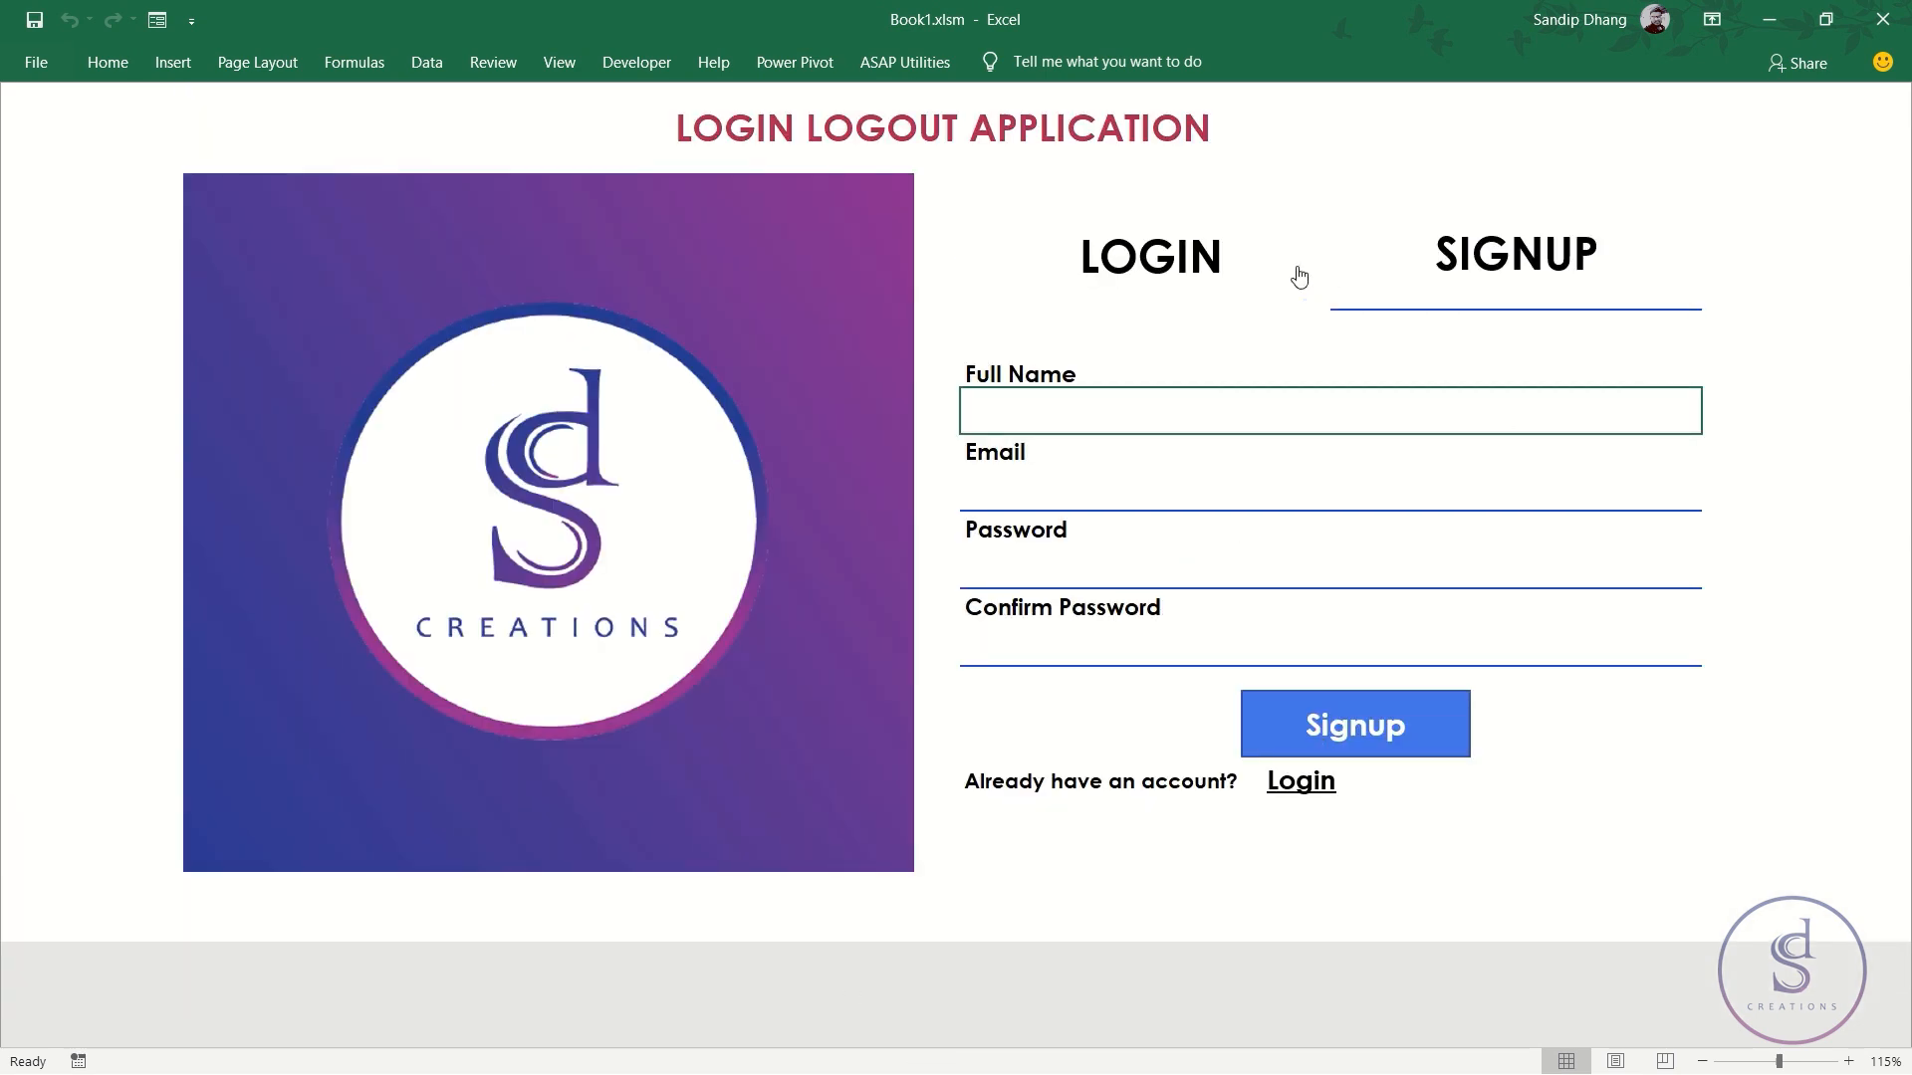
pyautogui.click(1155, 257)
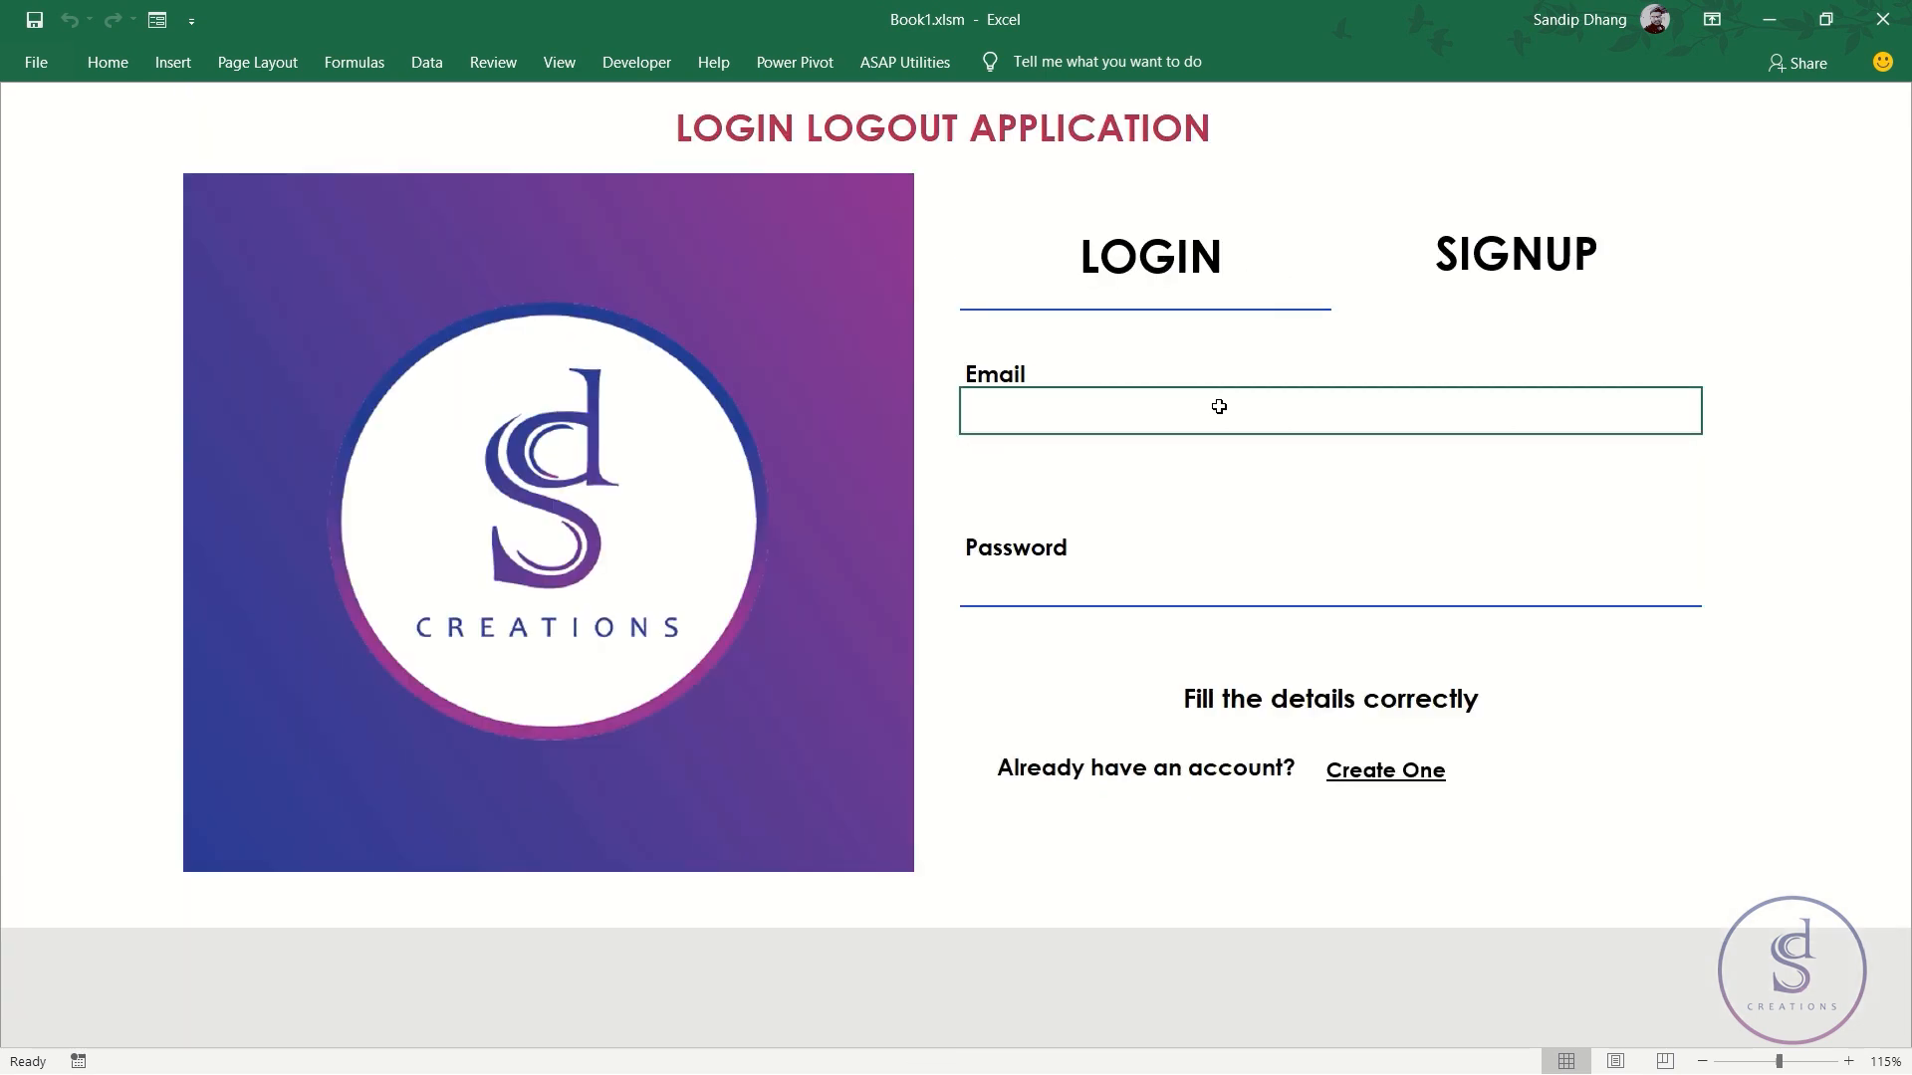
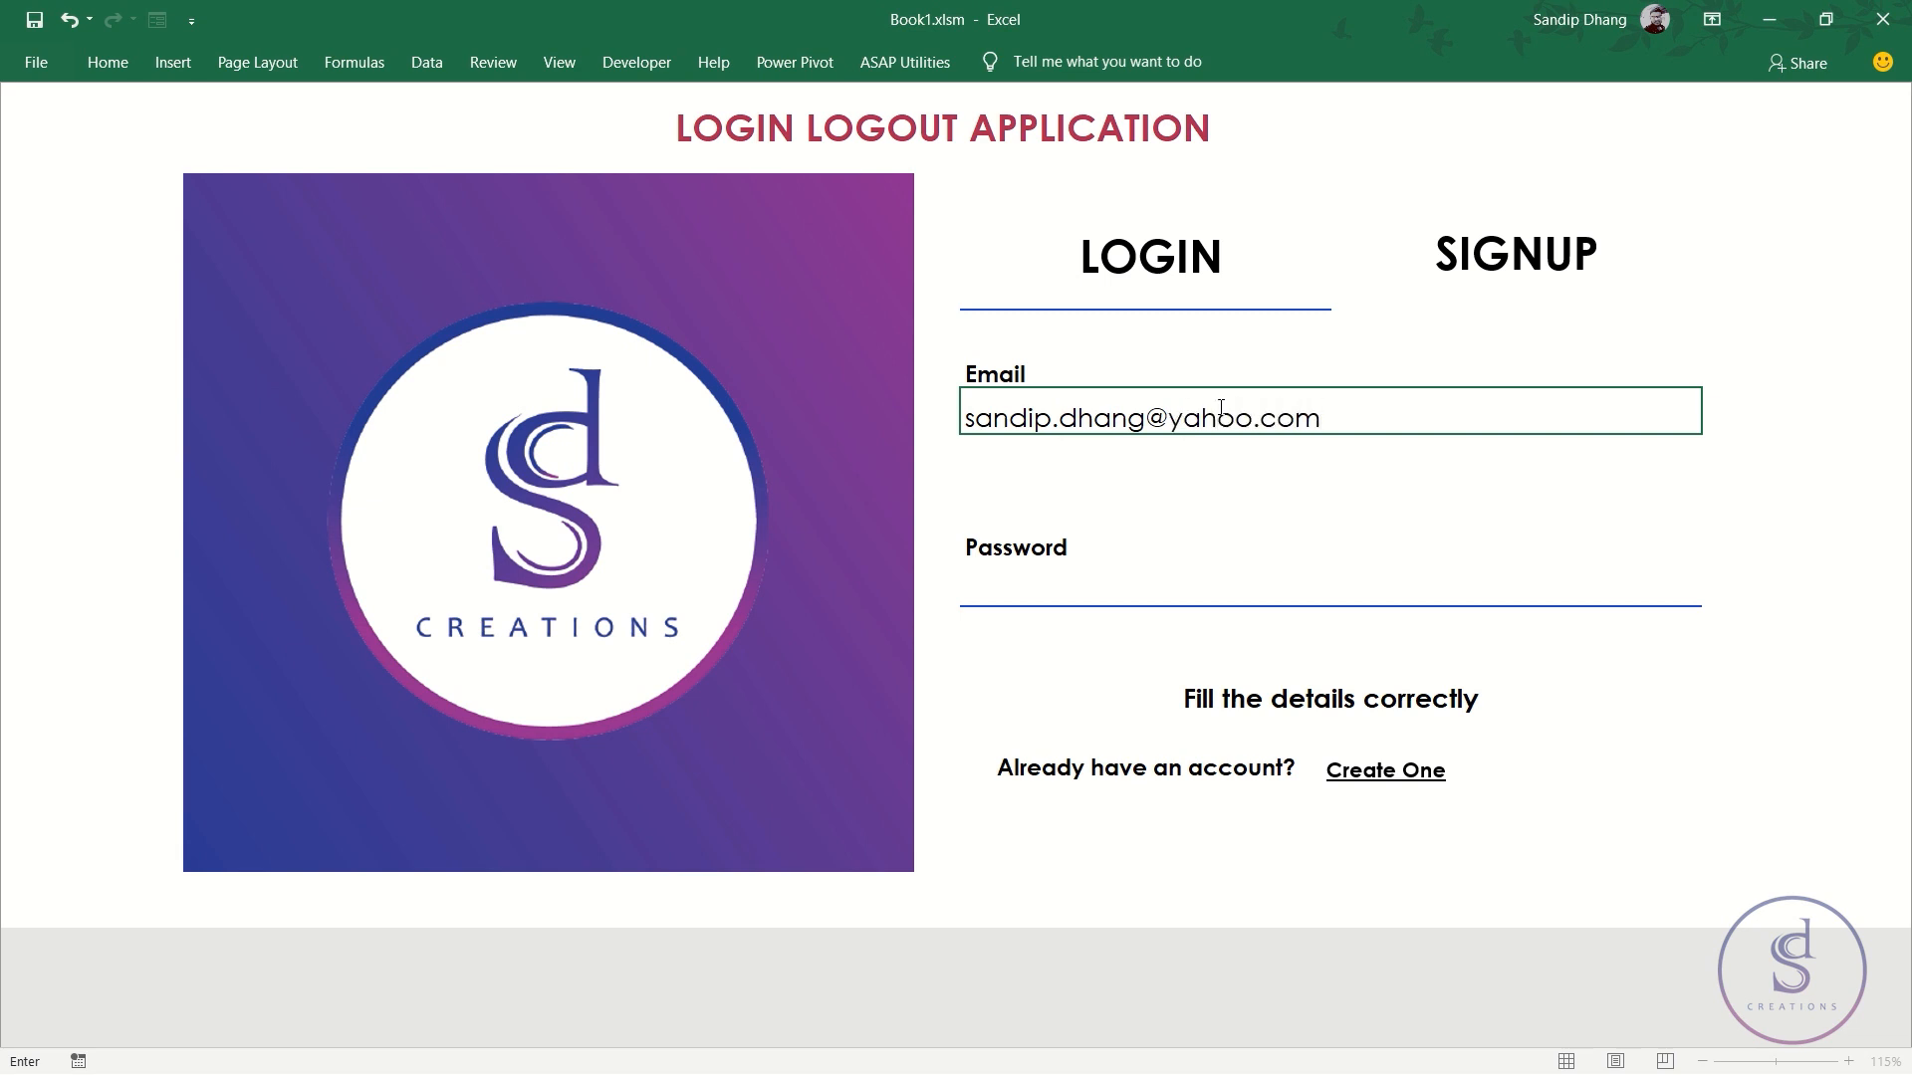
# - Enter the account's email address in the login form's Email field
pyautogui.press('Return')
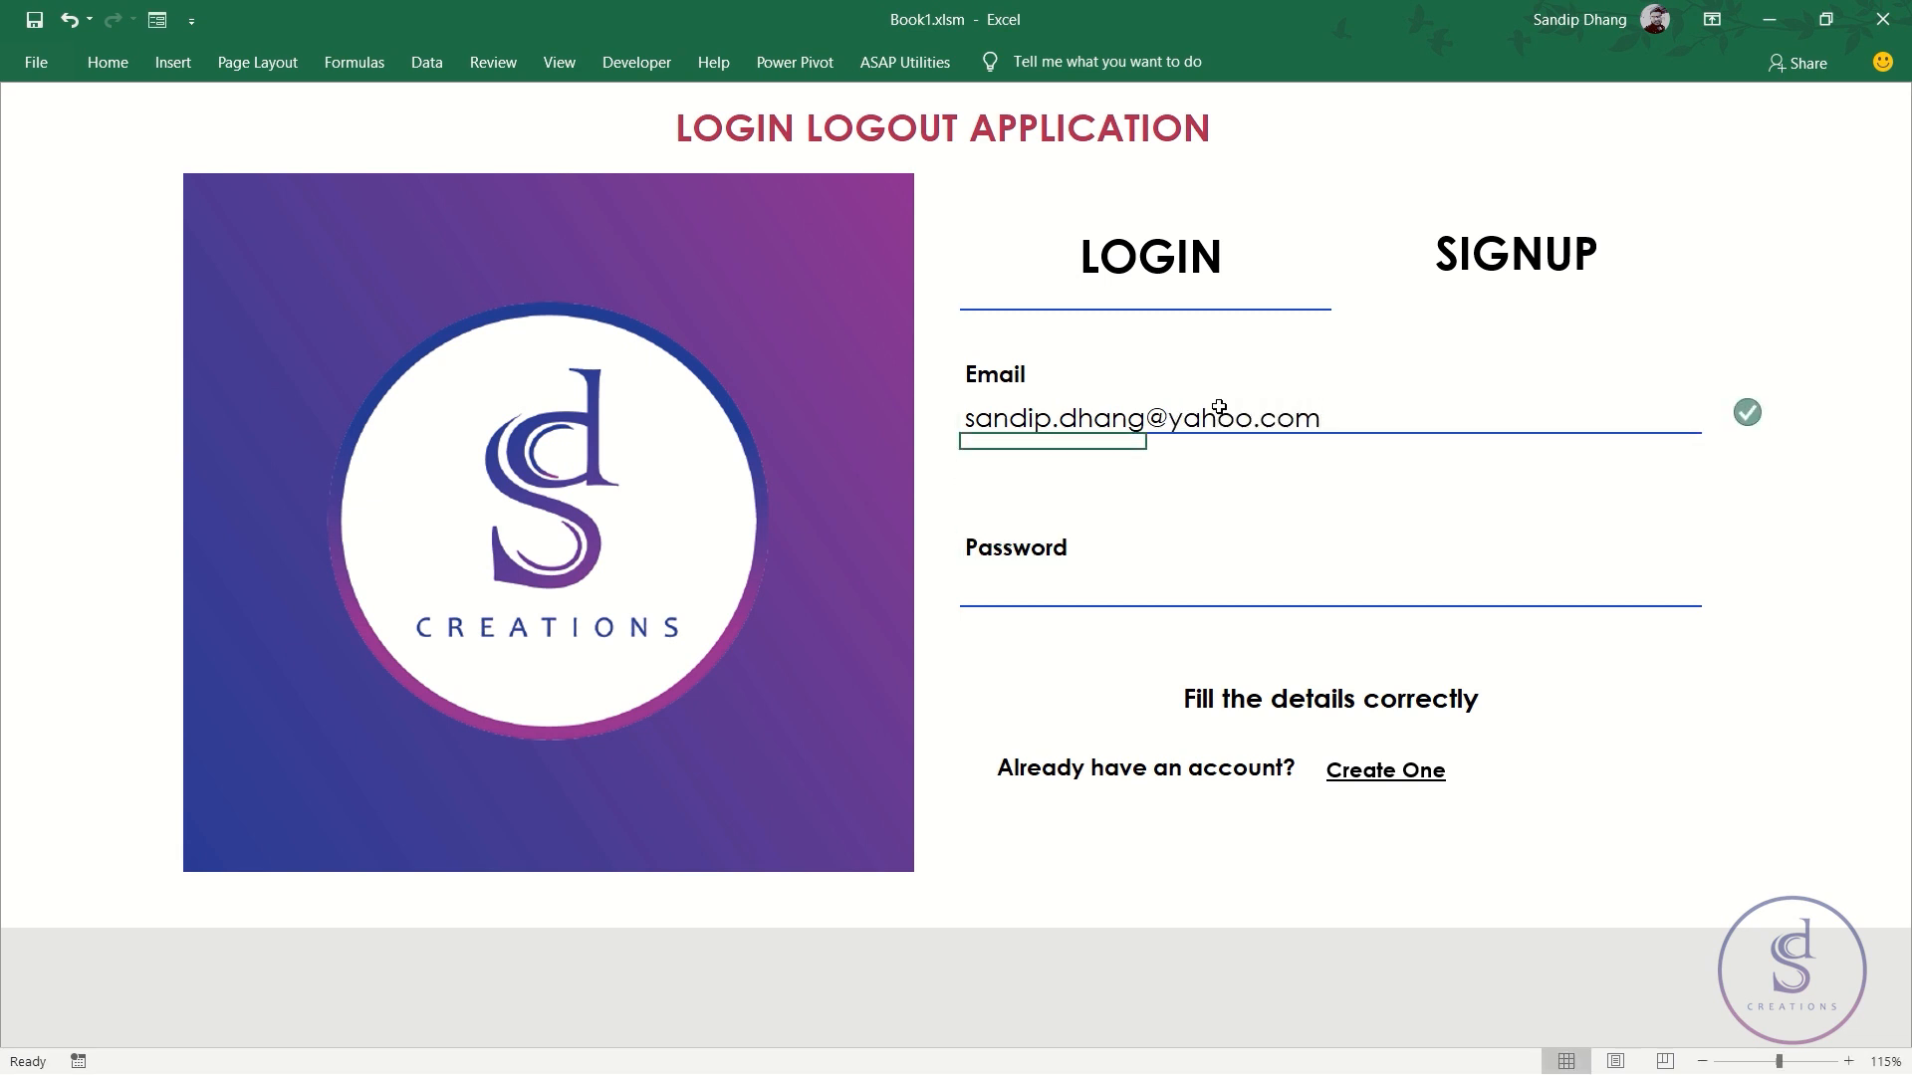
pyautogui.press('Down')
pyautogui.press('Up')
pyautogui.press('Up')
pyautogui.press('Down')
pyautogui.press('Down')
pyautogui.press('Down')
pyautogui.press('Up')
pyautogui.press('Up')
pyautogui.press('Up')
pyautogui.press('Down')
pyautogui.press('Down')
pyautogui.press('Down')
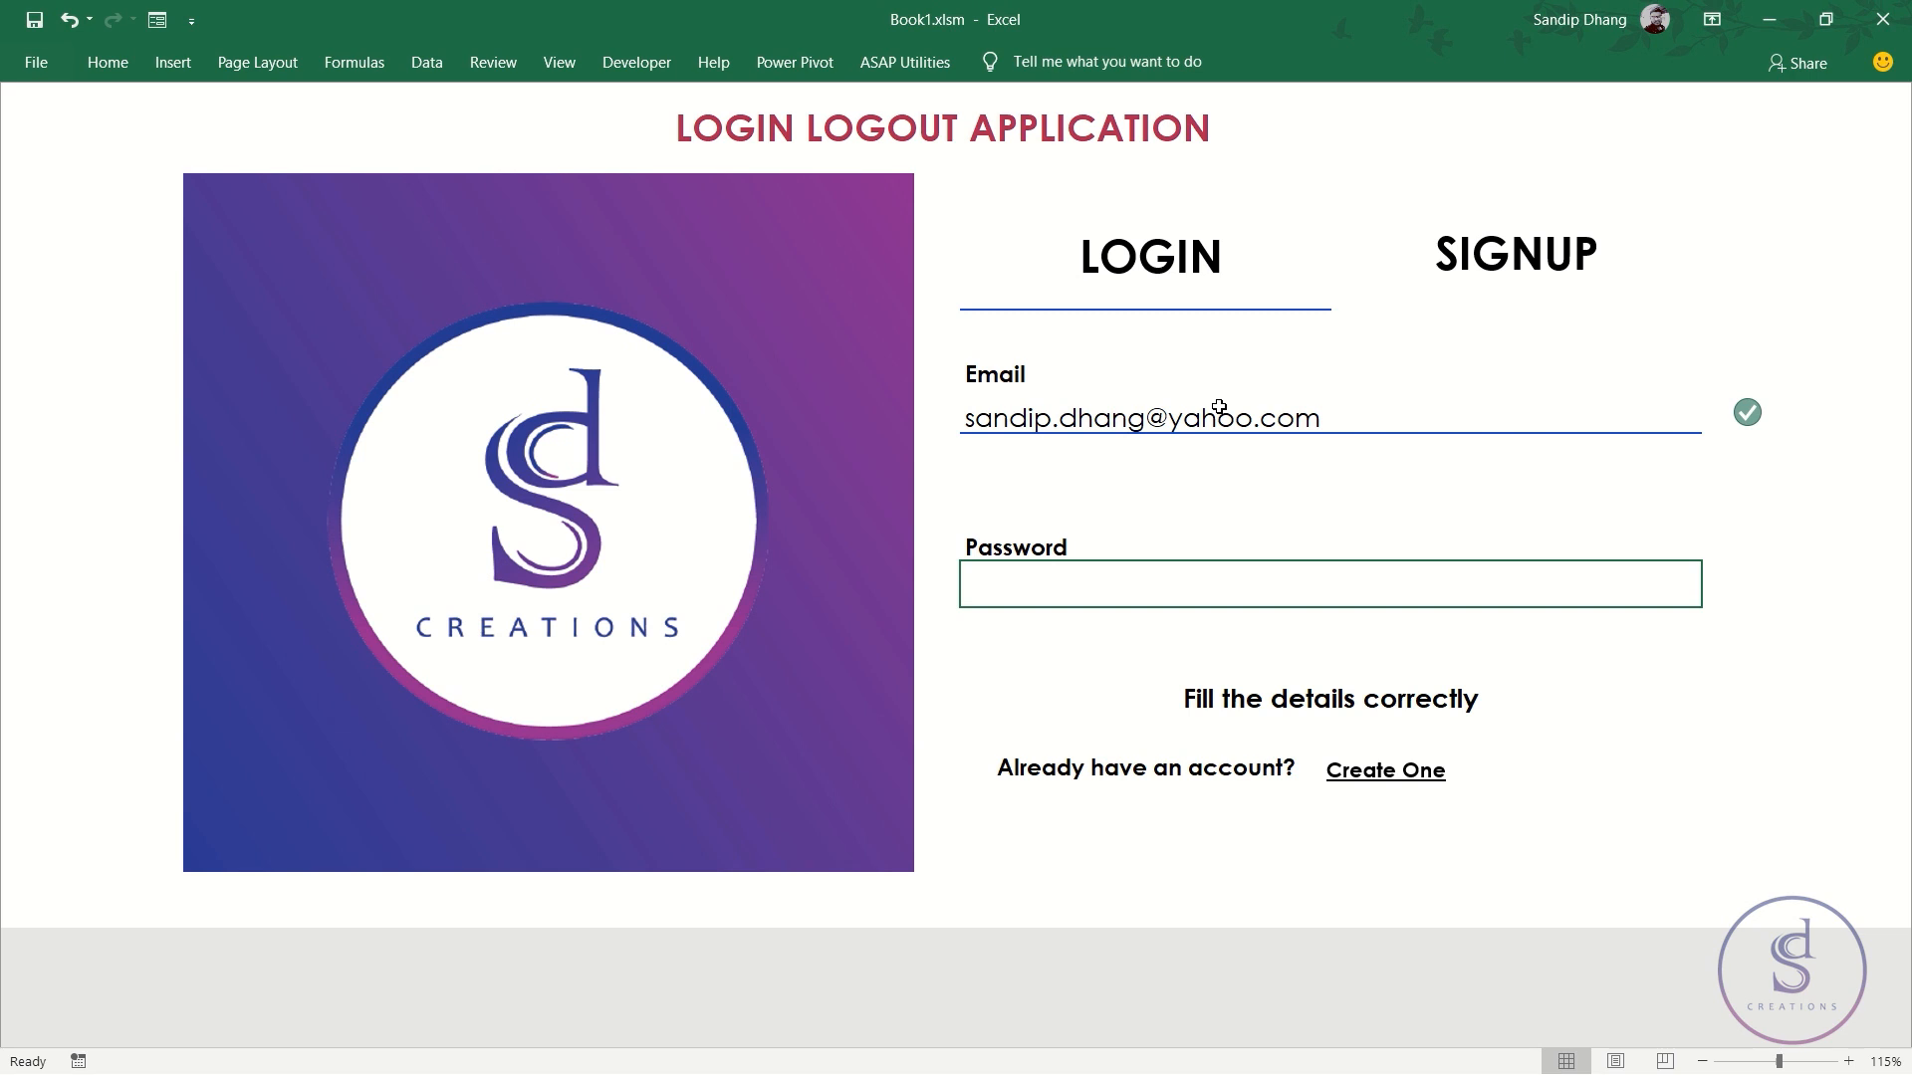
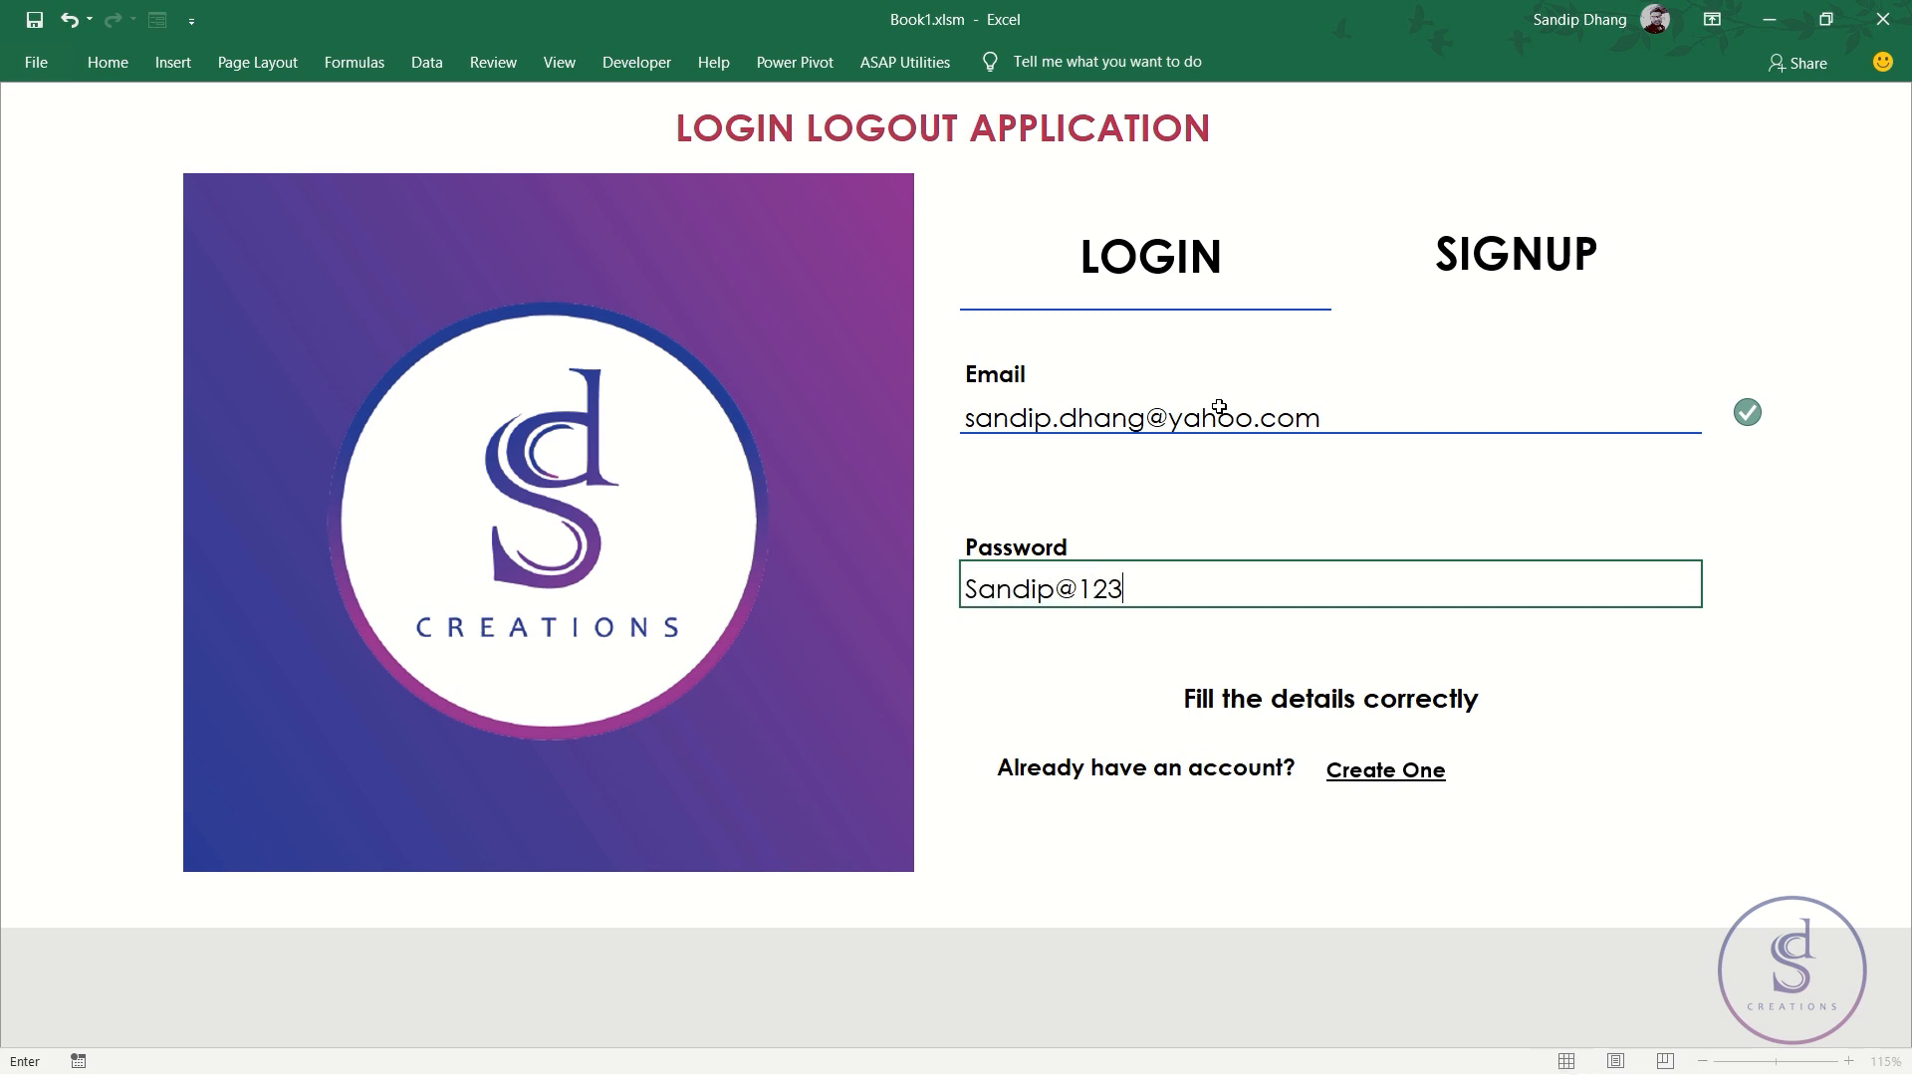
# - Enter the account password, trim its trailing symbol and digits, then view the Database sheet
pyautogui.press('Return')
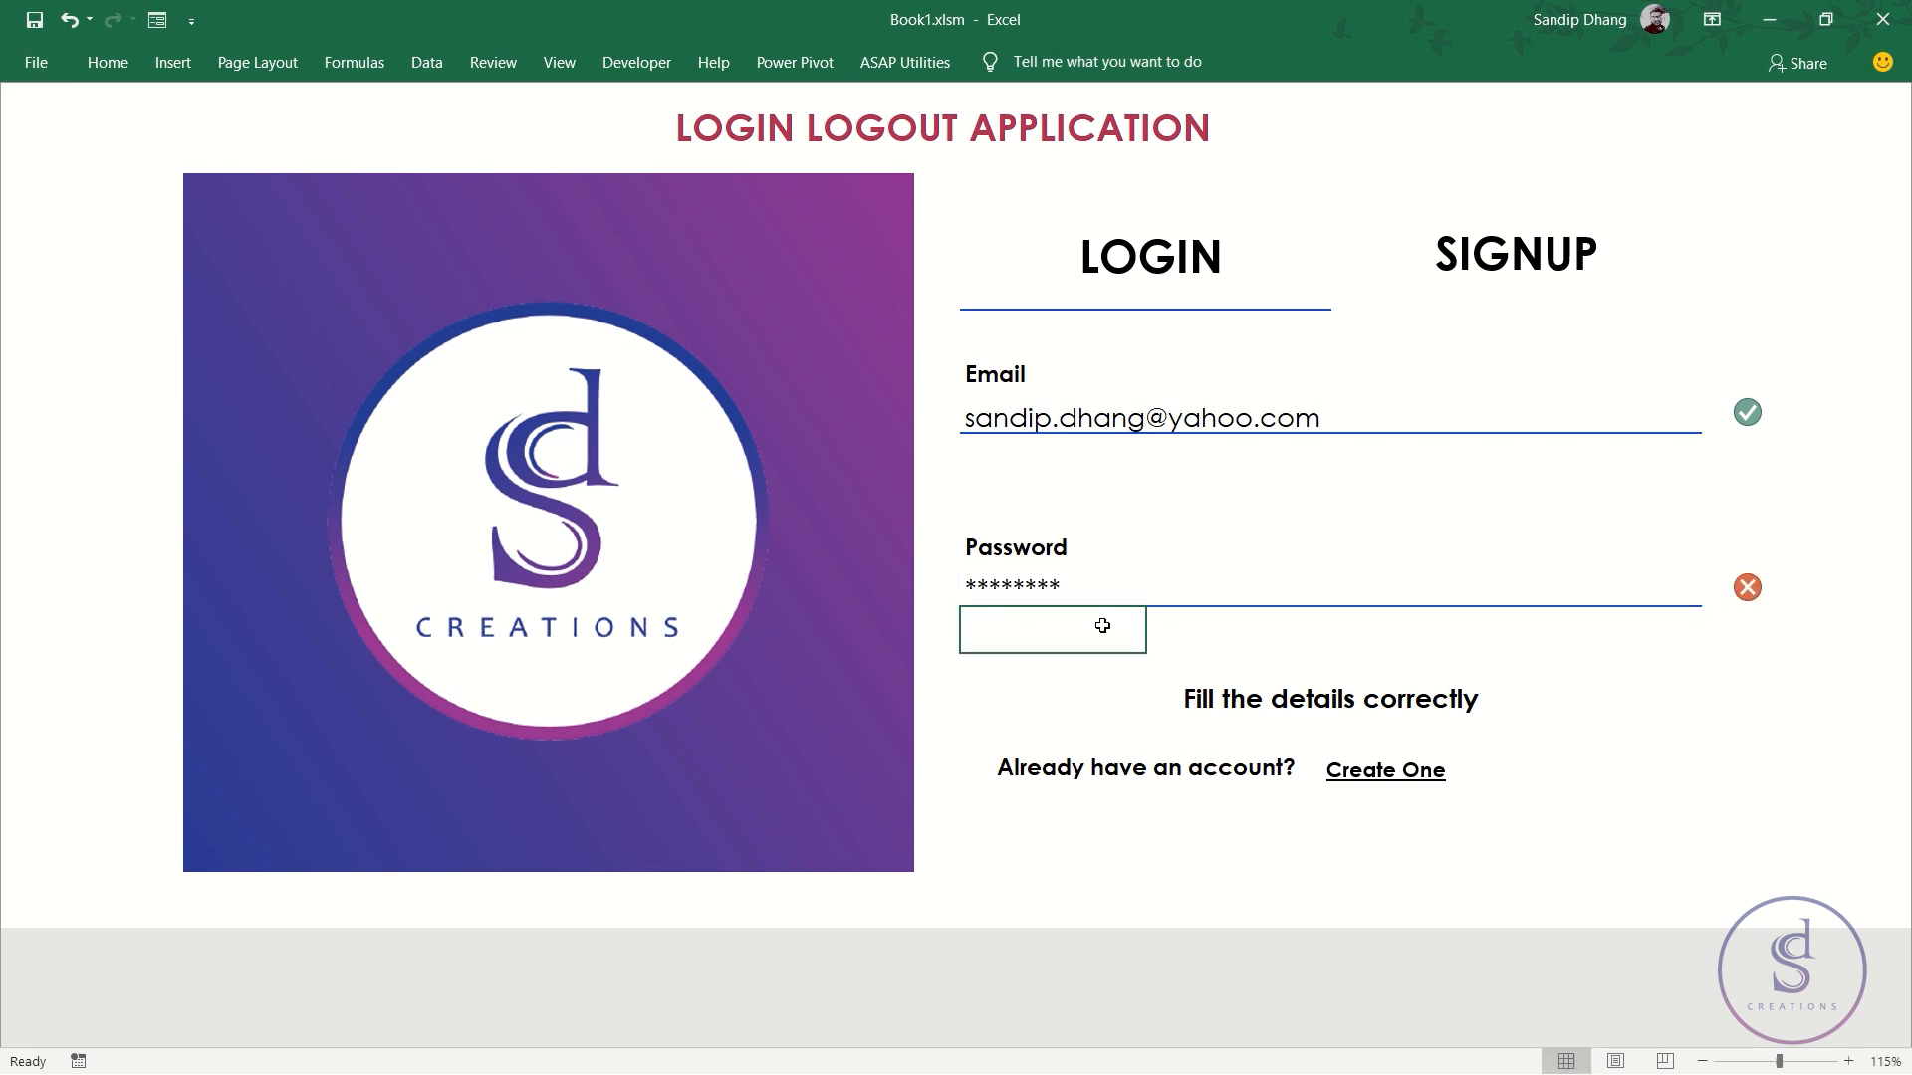
pyautogui.click(1102, 595)
pyautogui.doubleClick(1102, 595)
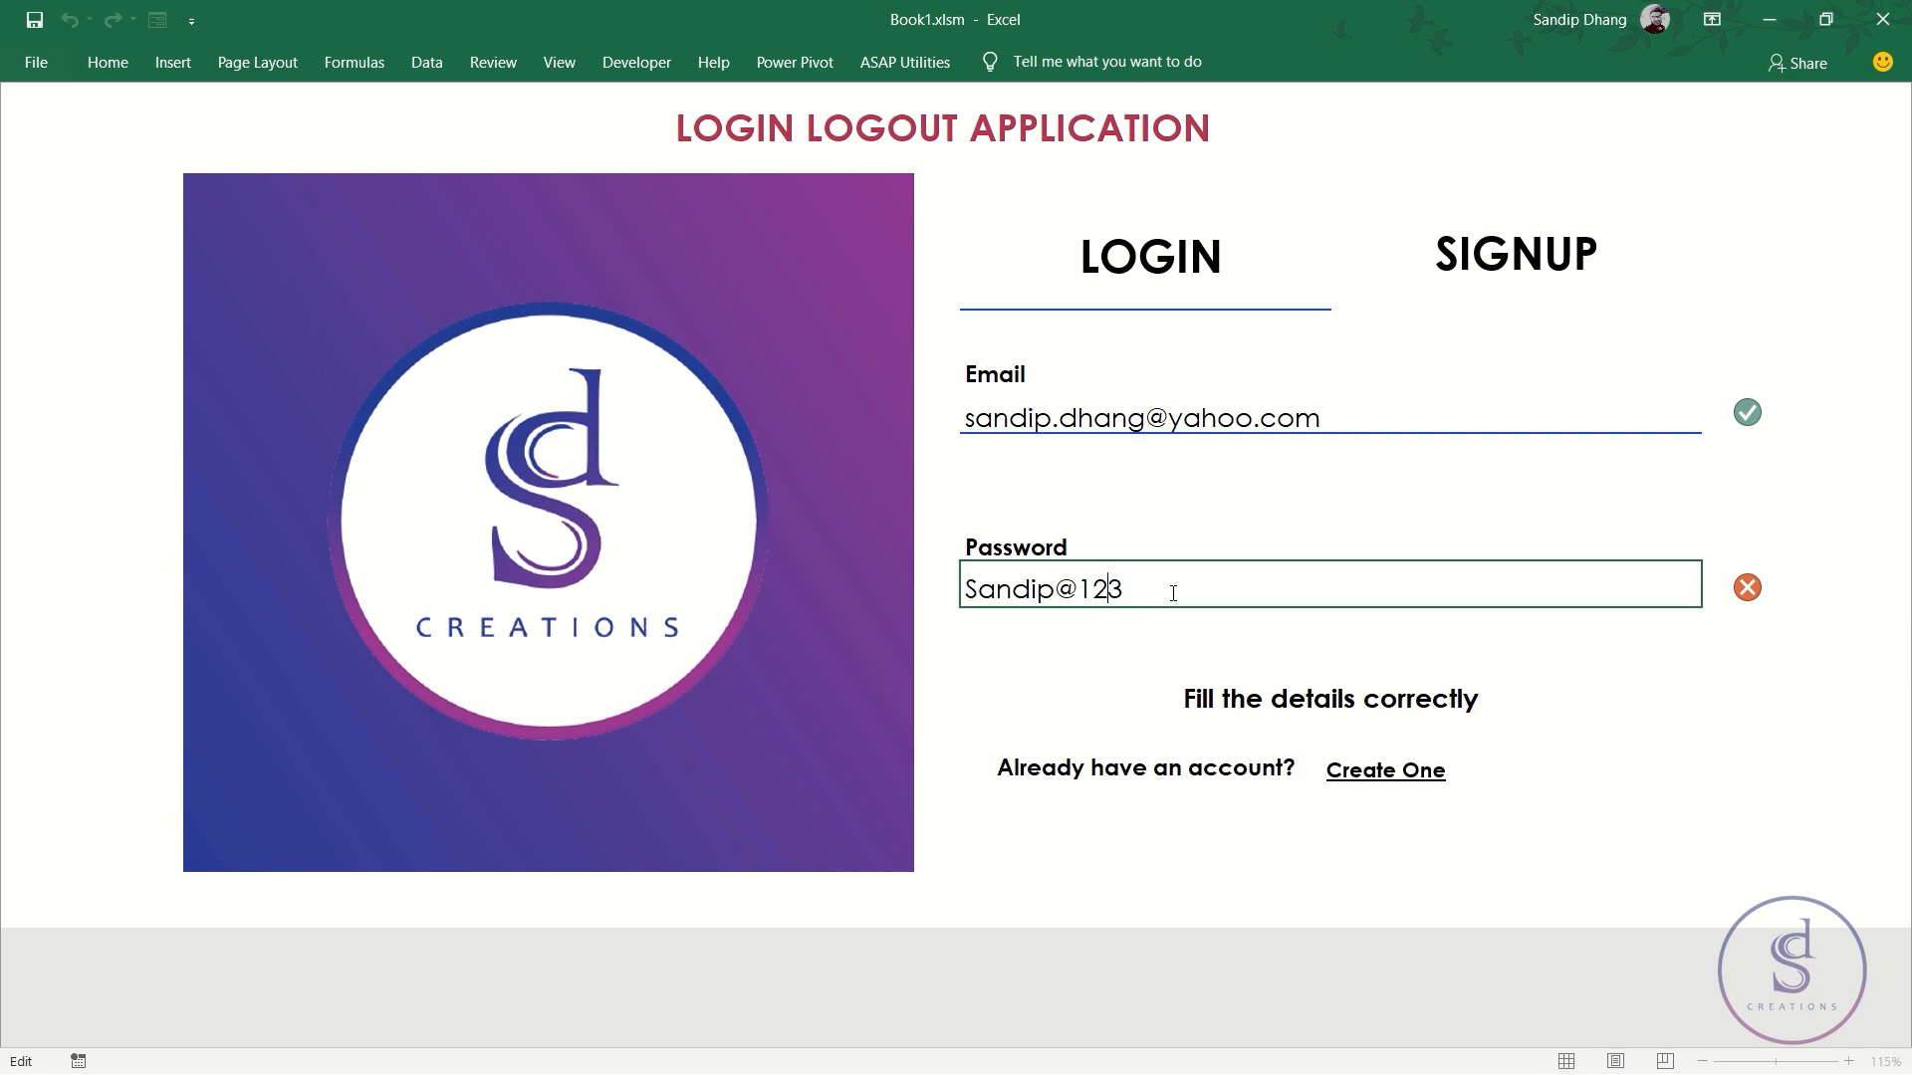
pyautogui.moveTo(1192, 586); pyautogui.dragTo(879, 568)
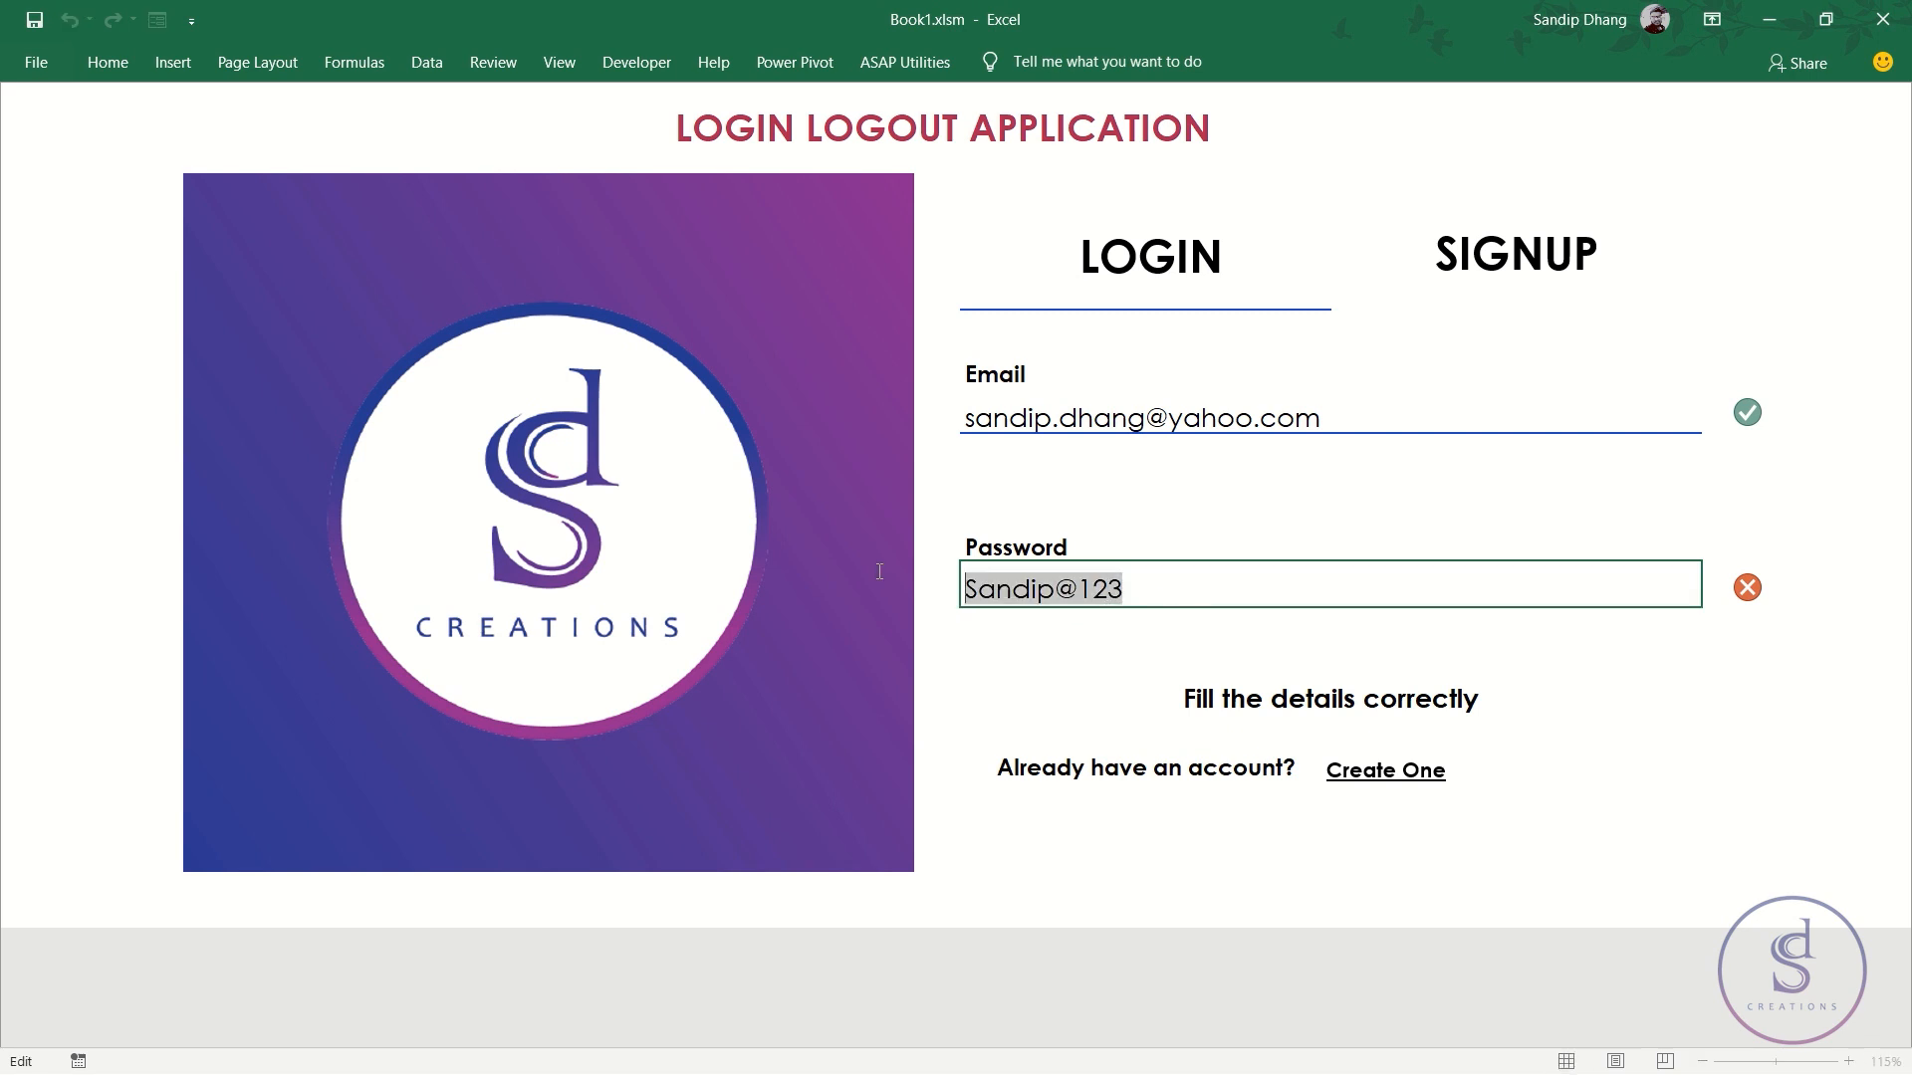
pyautogui.moveTo(1160, 588); pyautogui.dragTo(1056, 588)
pyautogui.press('BackSpace')
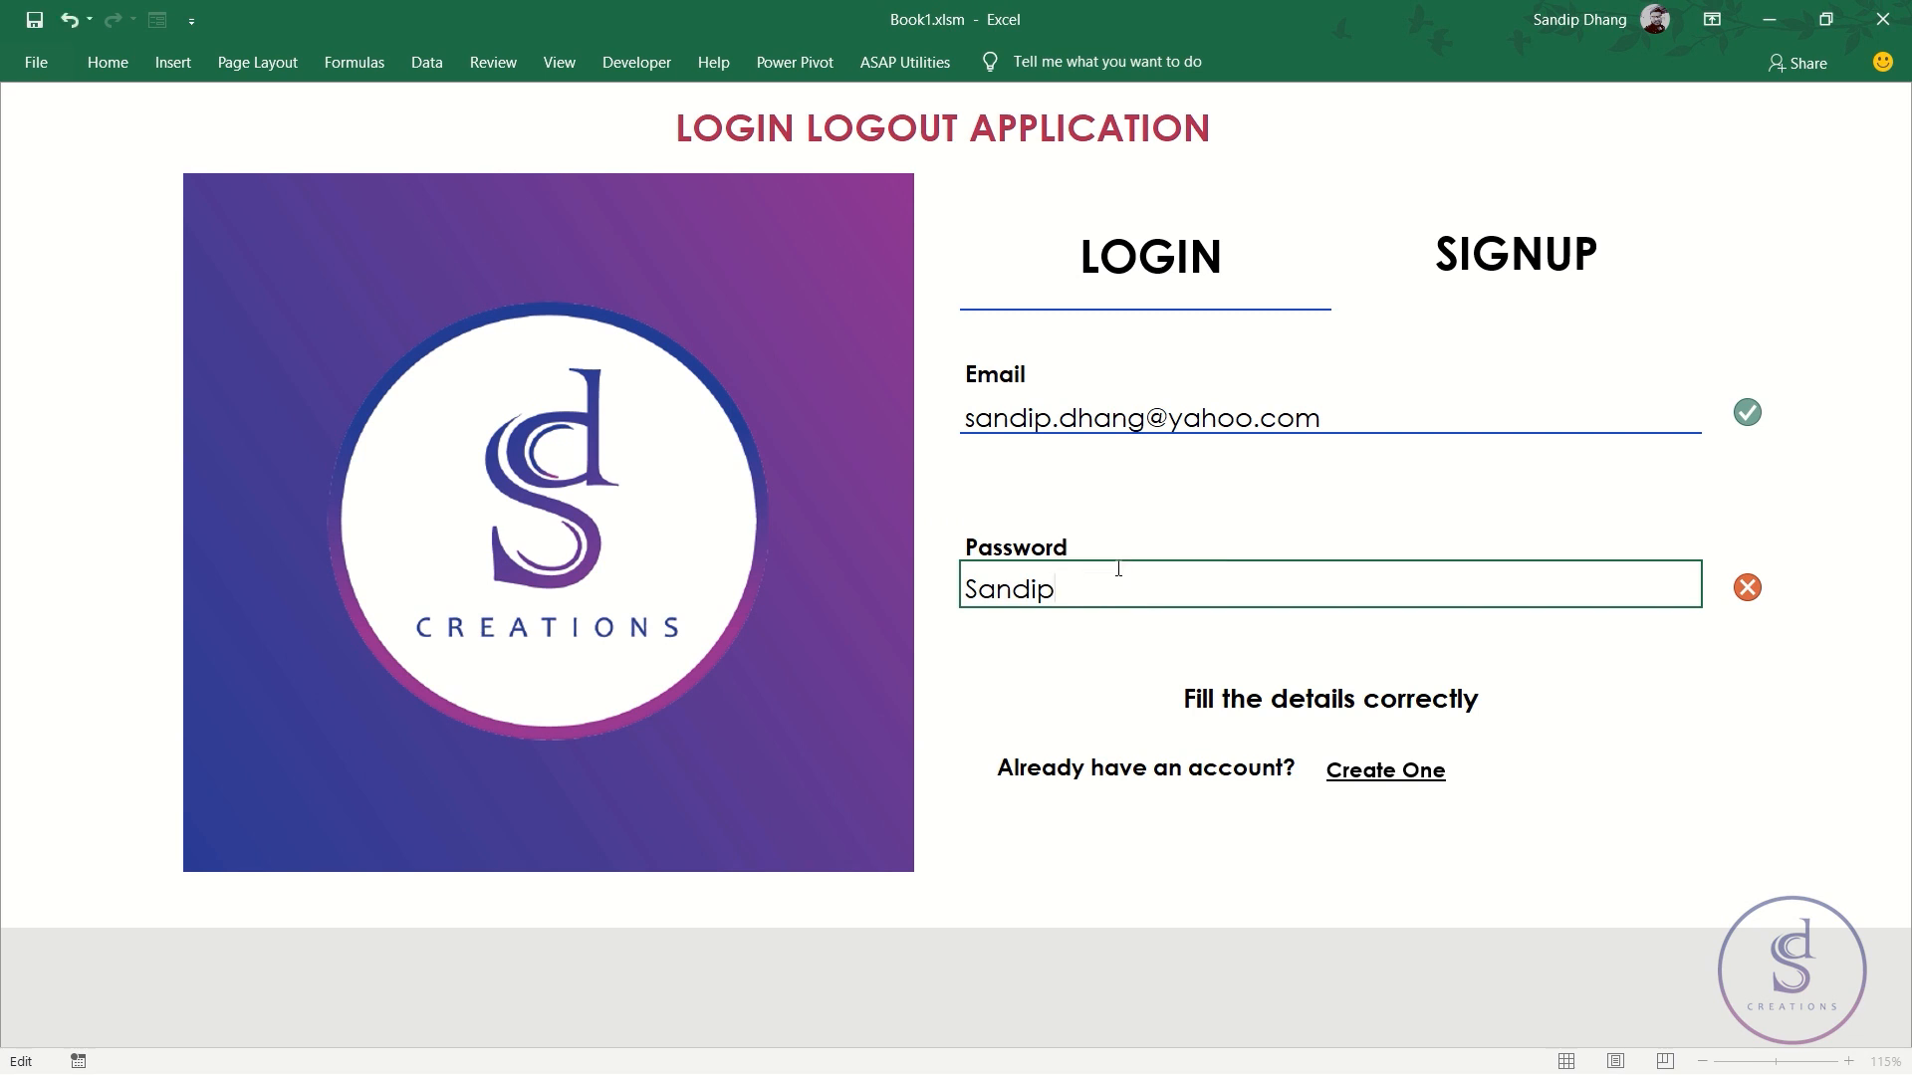
pyautogui.press('Return')
pyautogui.click(1116, 568)
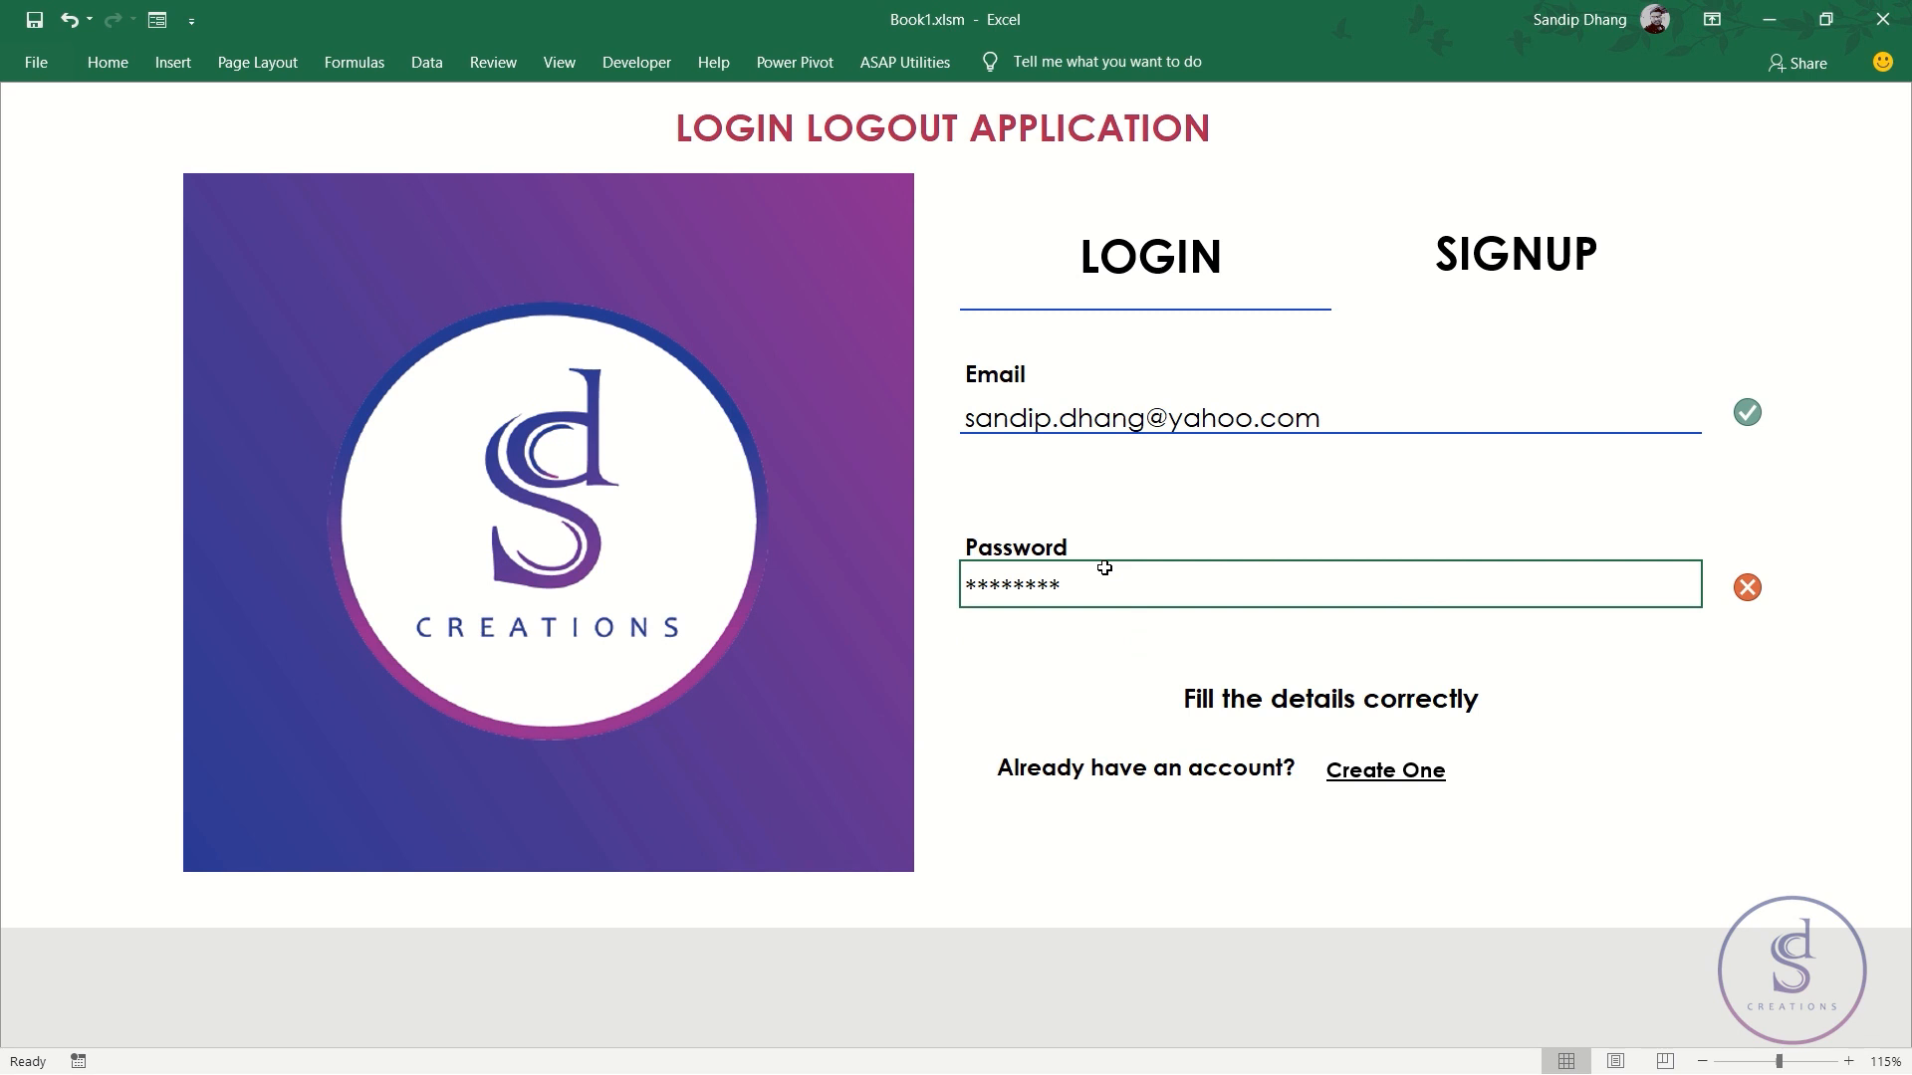
pyautogui.hotkey('ctrl', 'pagedown')
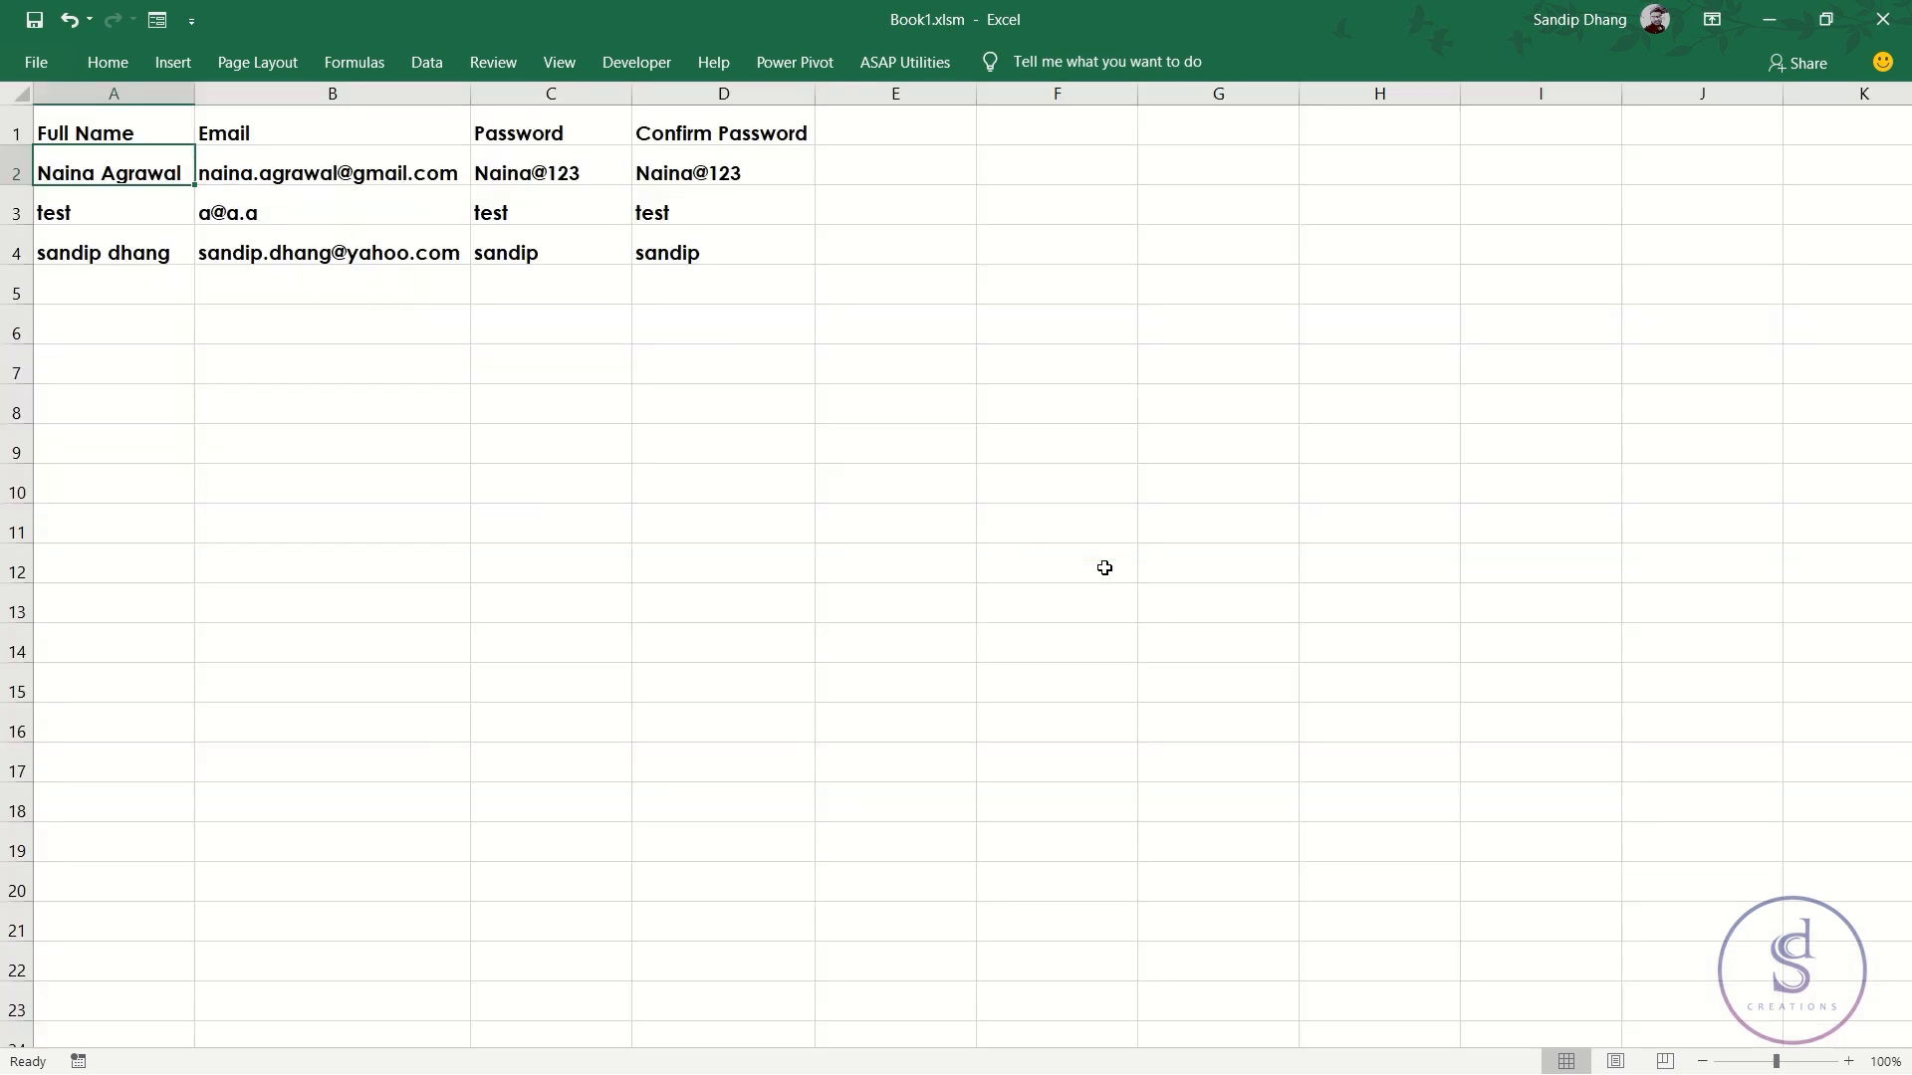
# - Check the stored email, password and confirm password in row 4, then return to the login sheet
pyautogui.click(354, 254)
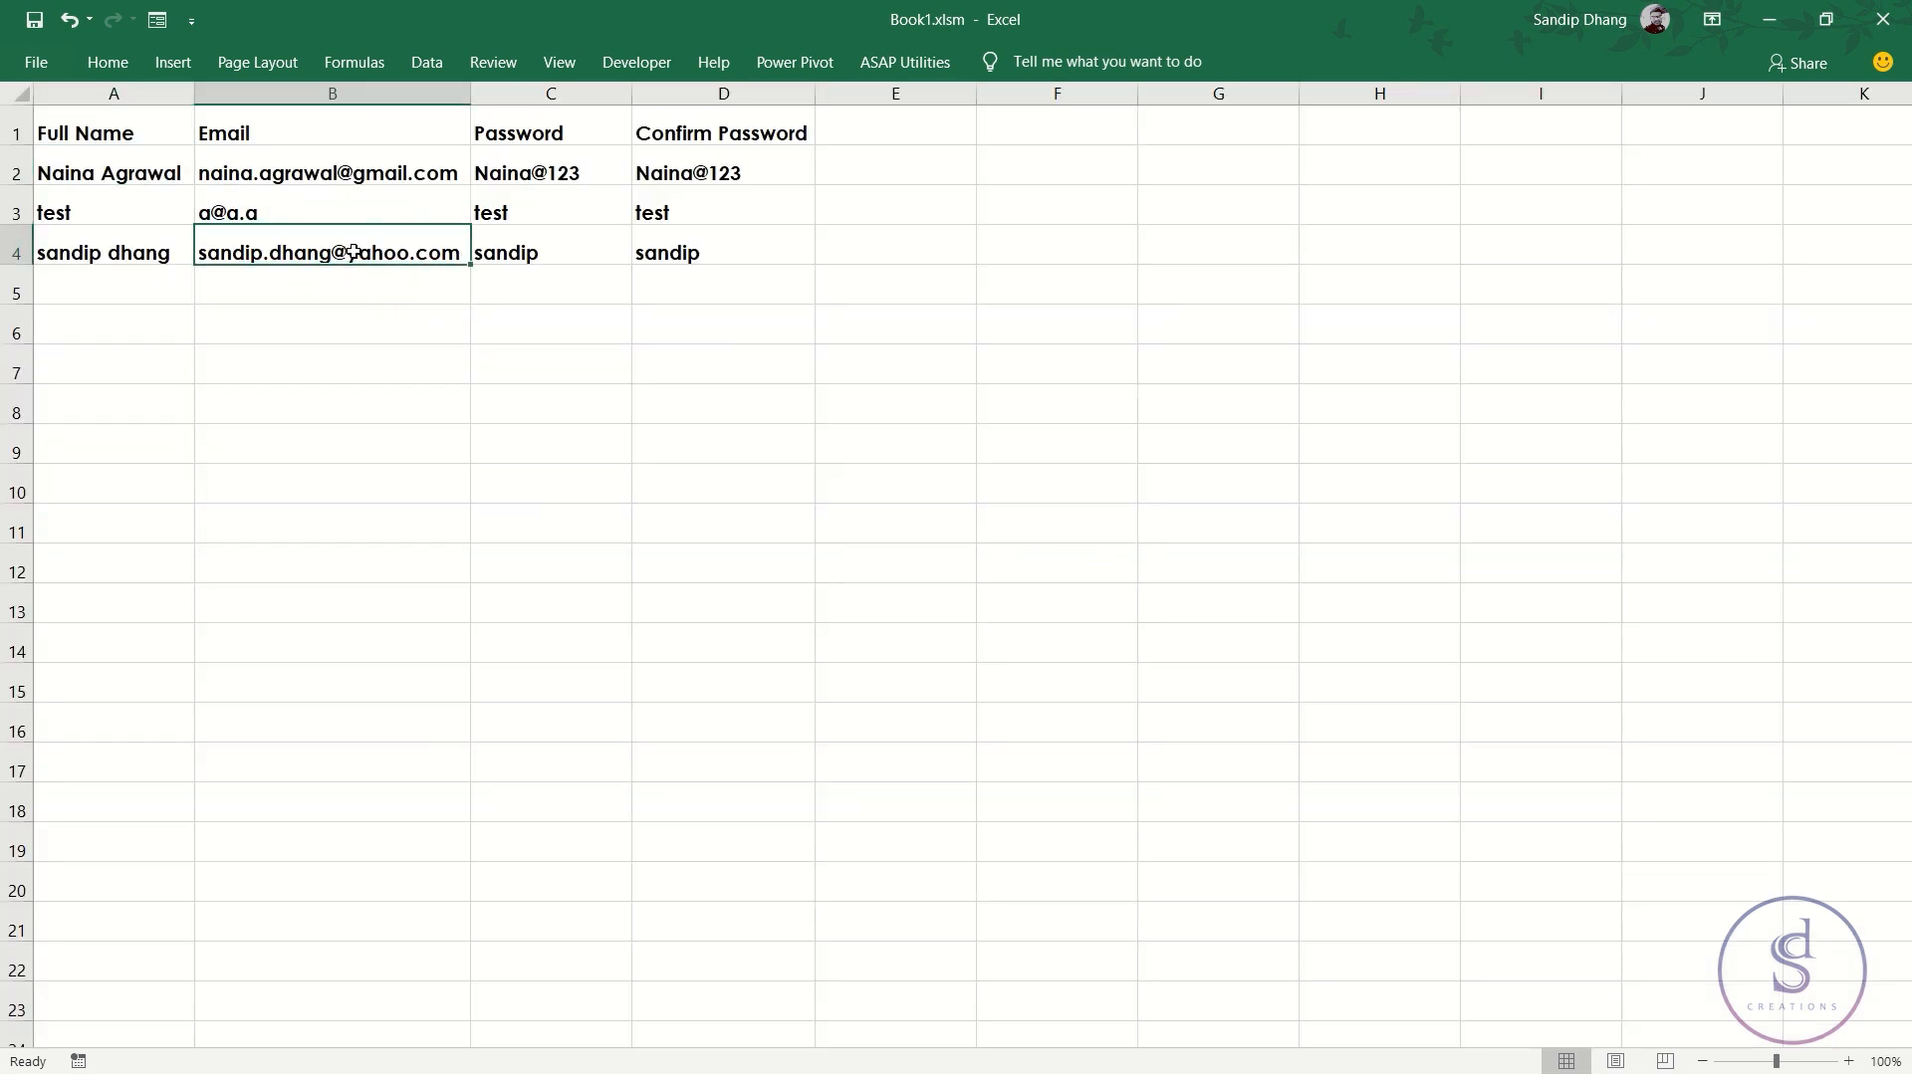
pyautogui.click(558, 246)
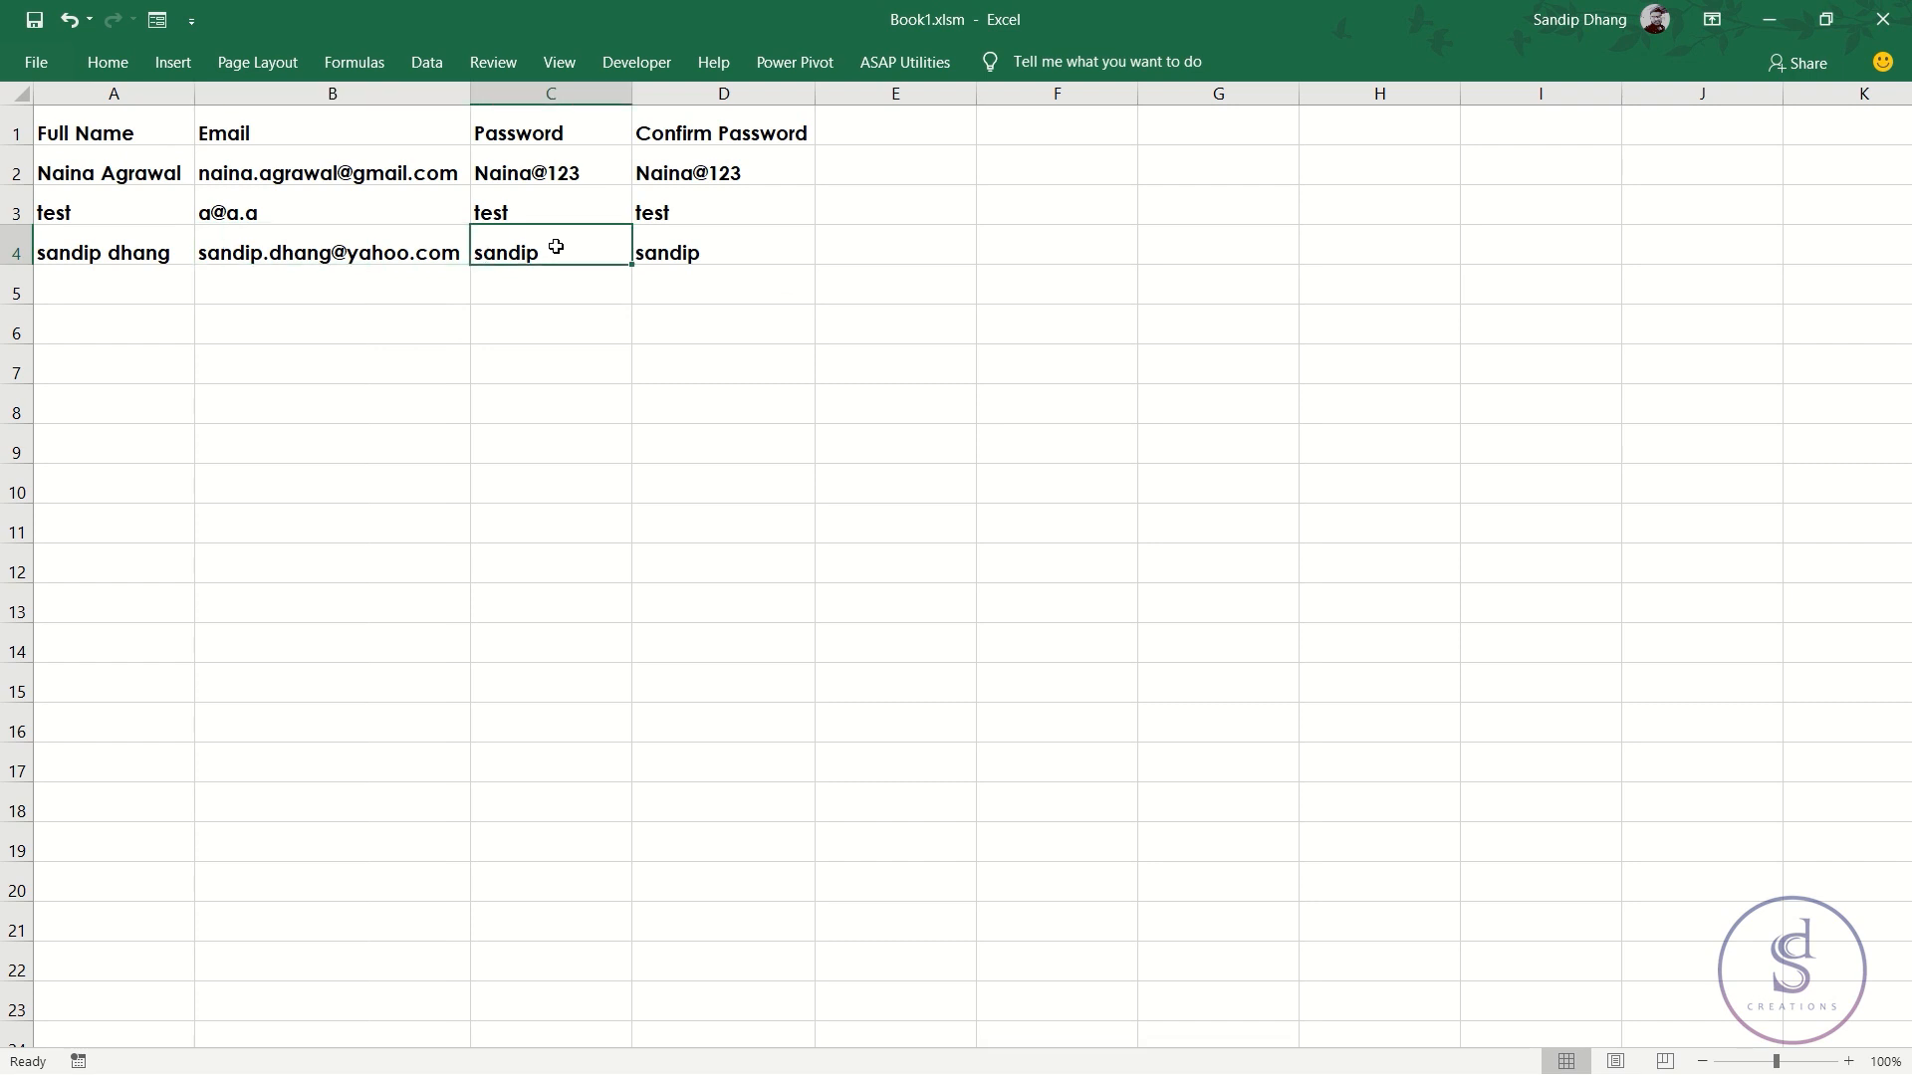
pyautogui.click(659, 244)
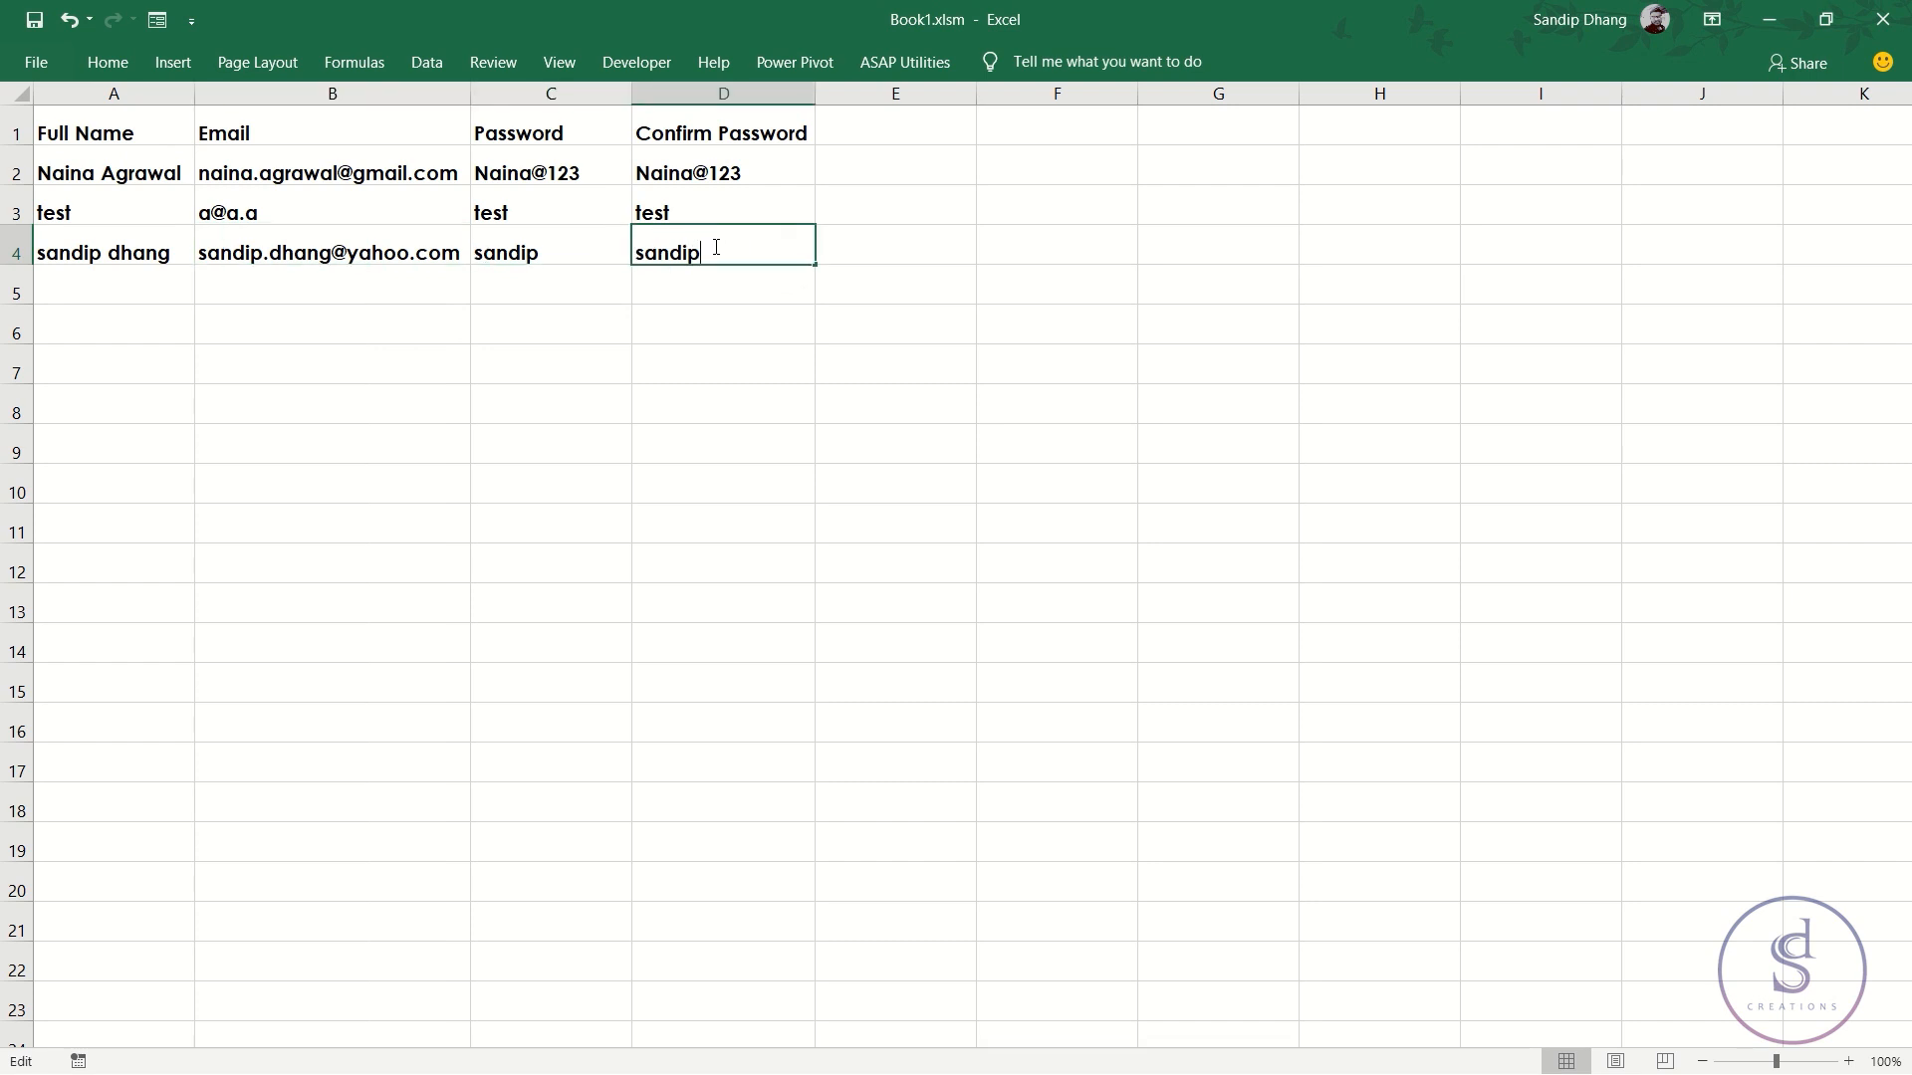
pyautogui.press('Escape')
pyautogui.hotkey('ctrl', 'pageup')
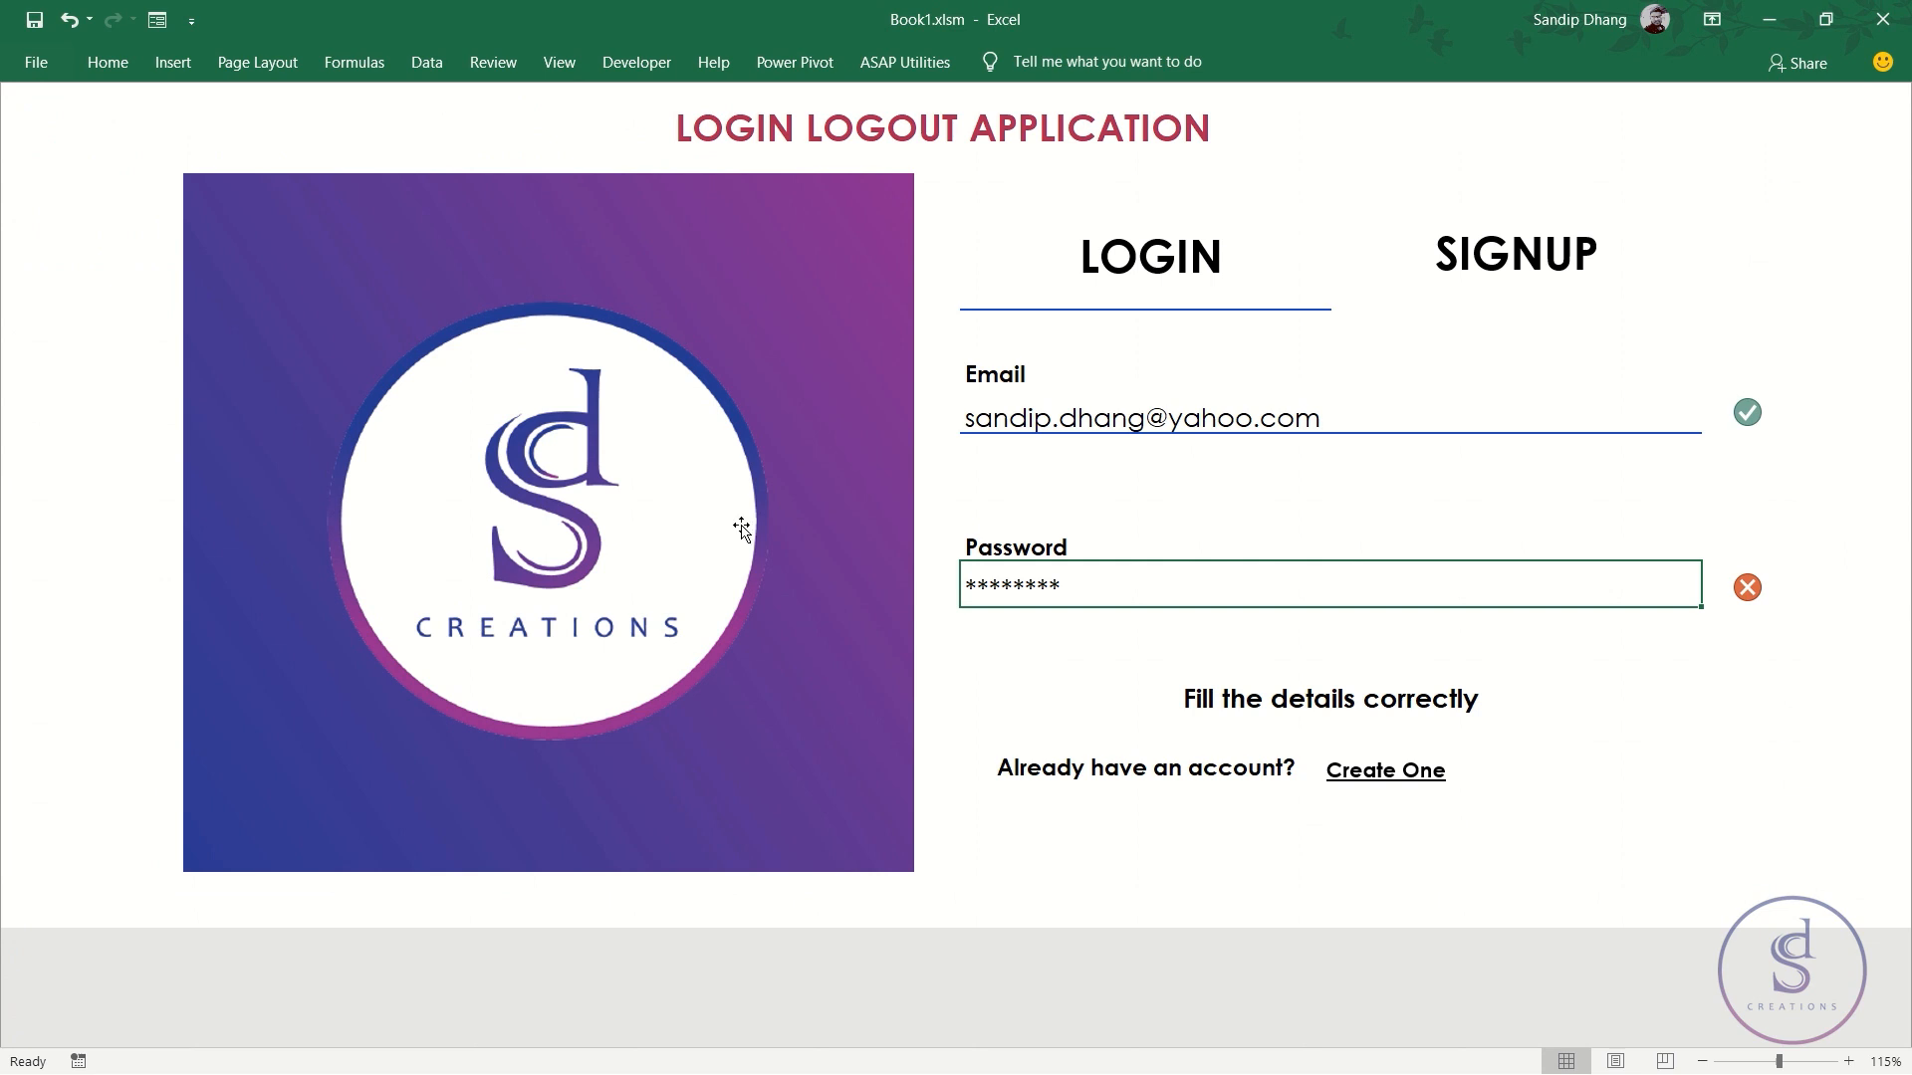
# - Change the password's first letter to lowercase 's' and log in to the userpage
pyautogui.doubleClick(1104, 591)
pyautogui.moveTo(979, 590); pyautogui.dragTo(752, 597)
pyautogui.write('sandip')
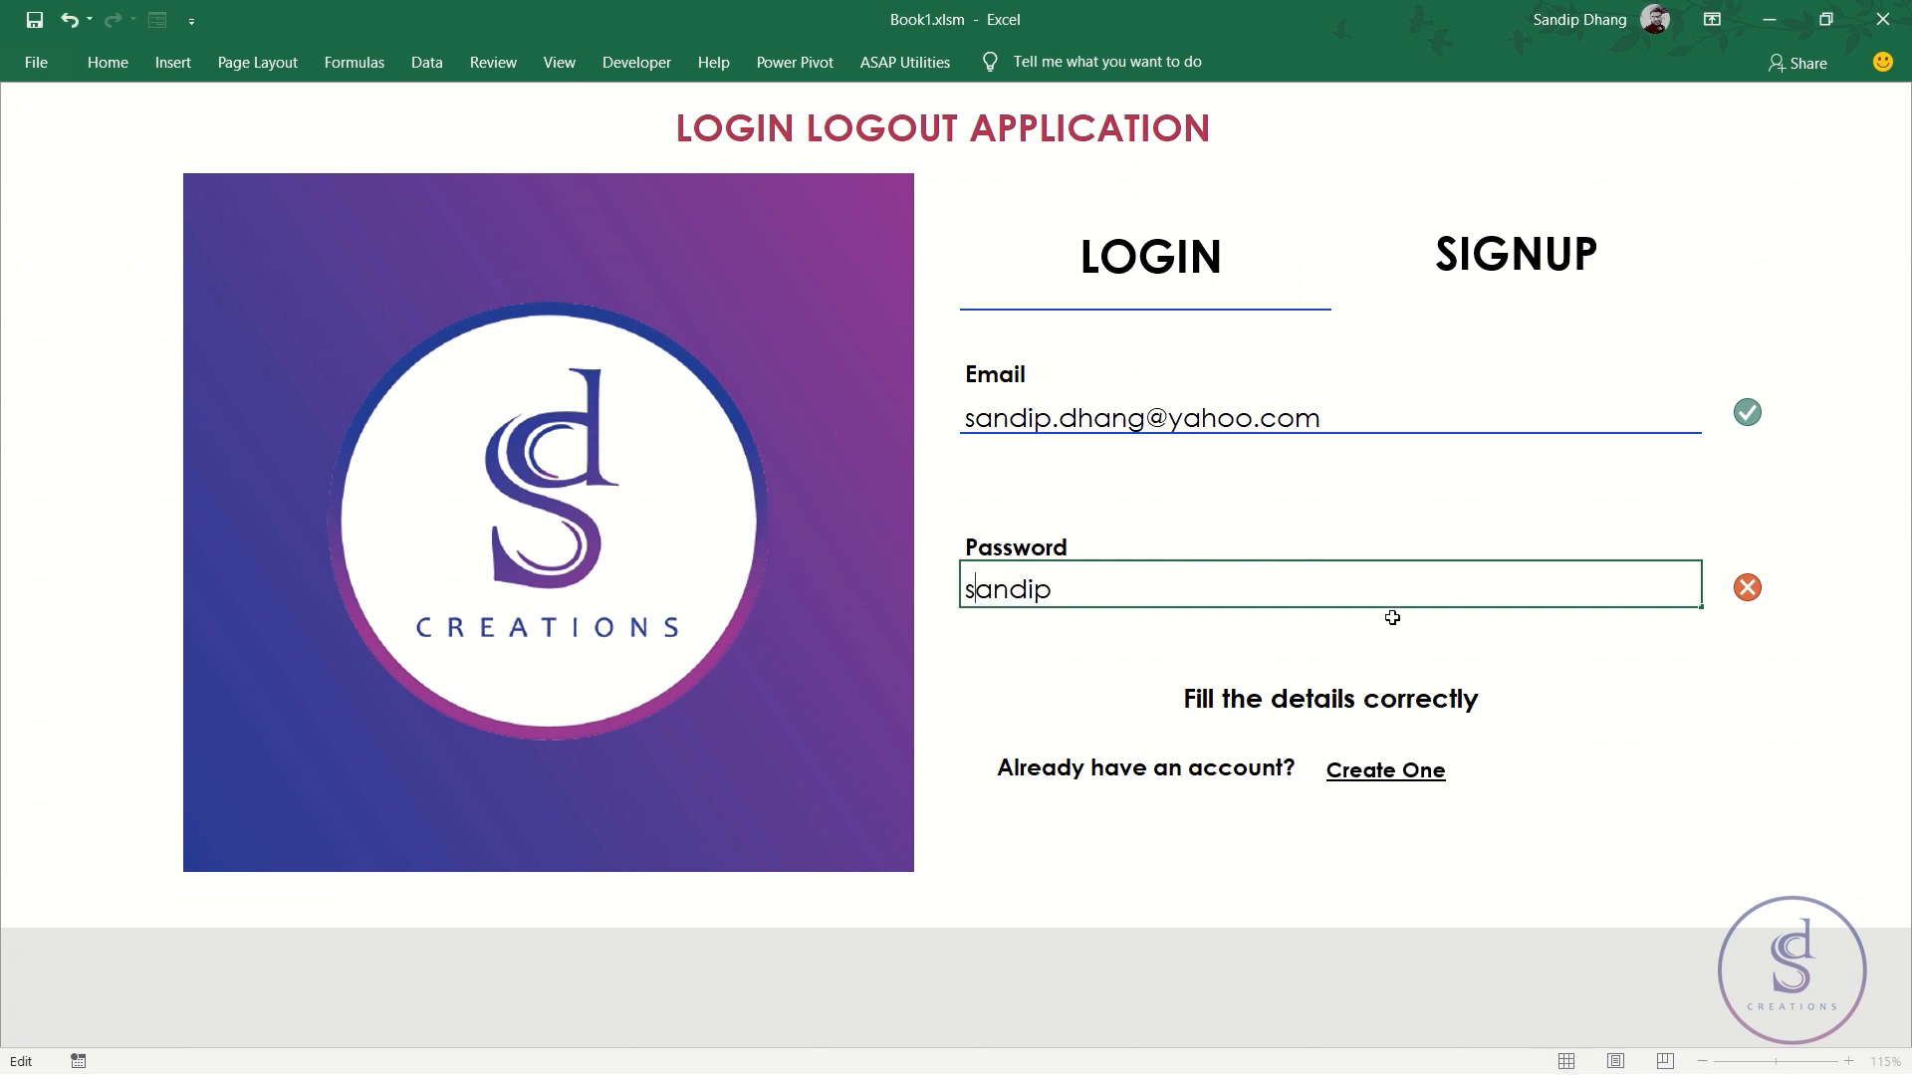
pyautogui.press('Return')
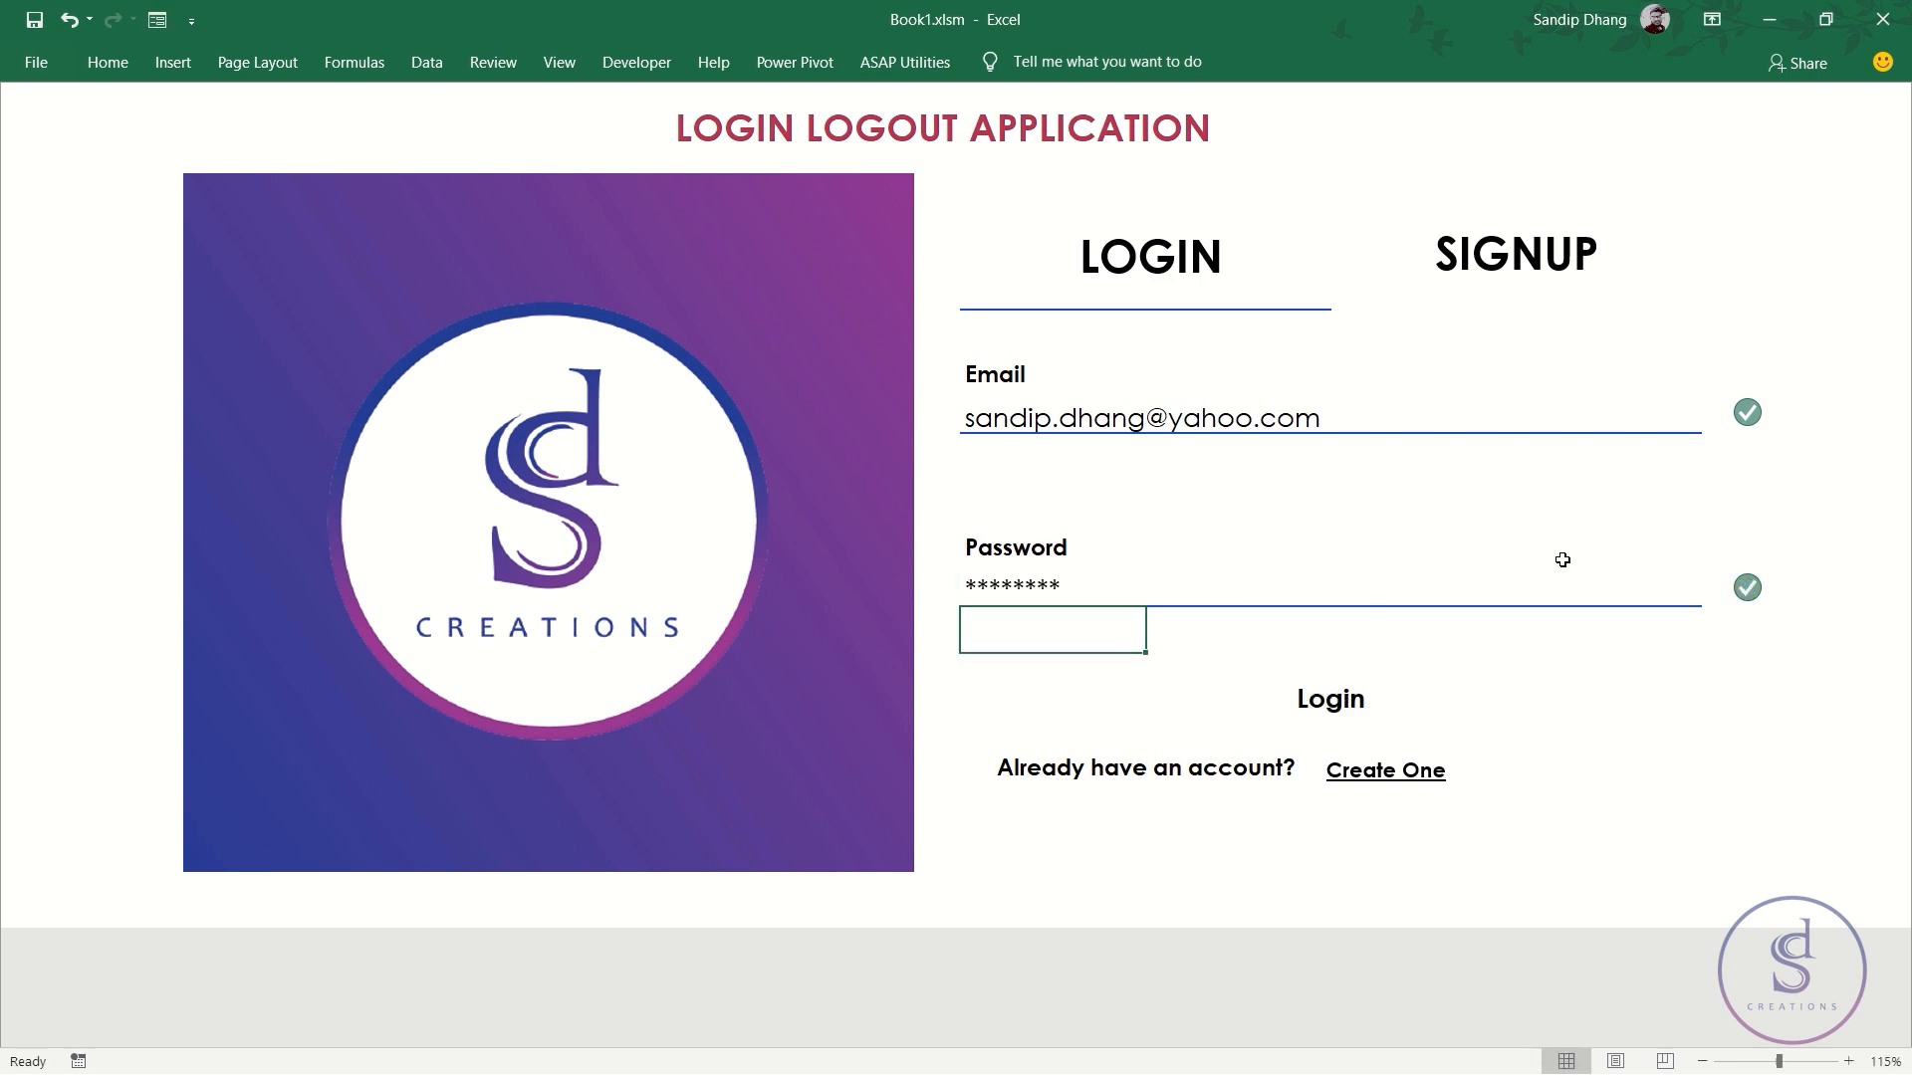
pyautogui.click(1339, 709)
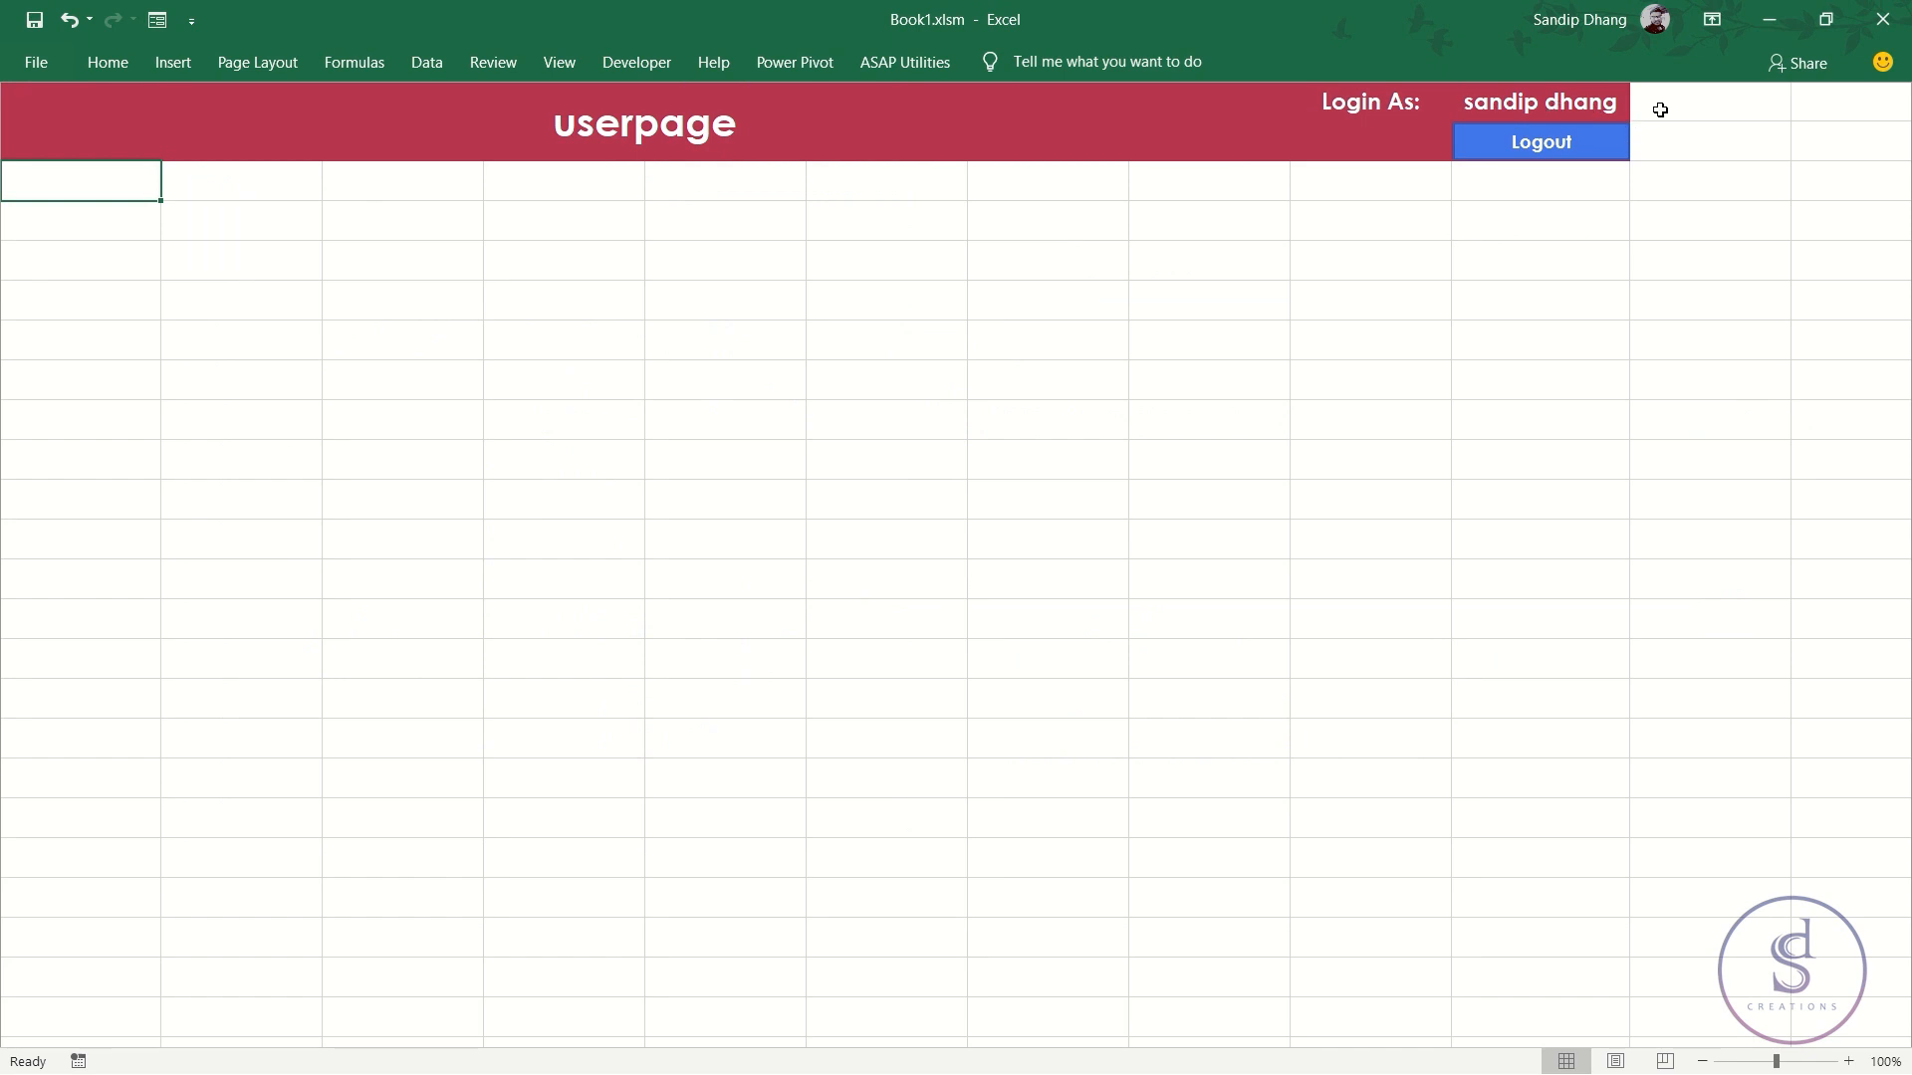
# - Log out and toggle between the Signup and Login forms, ending on Login
pyautogui.click(1599, 159)
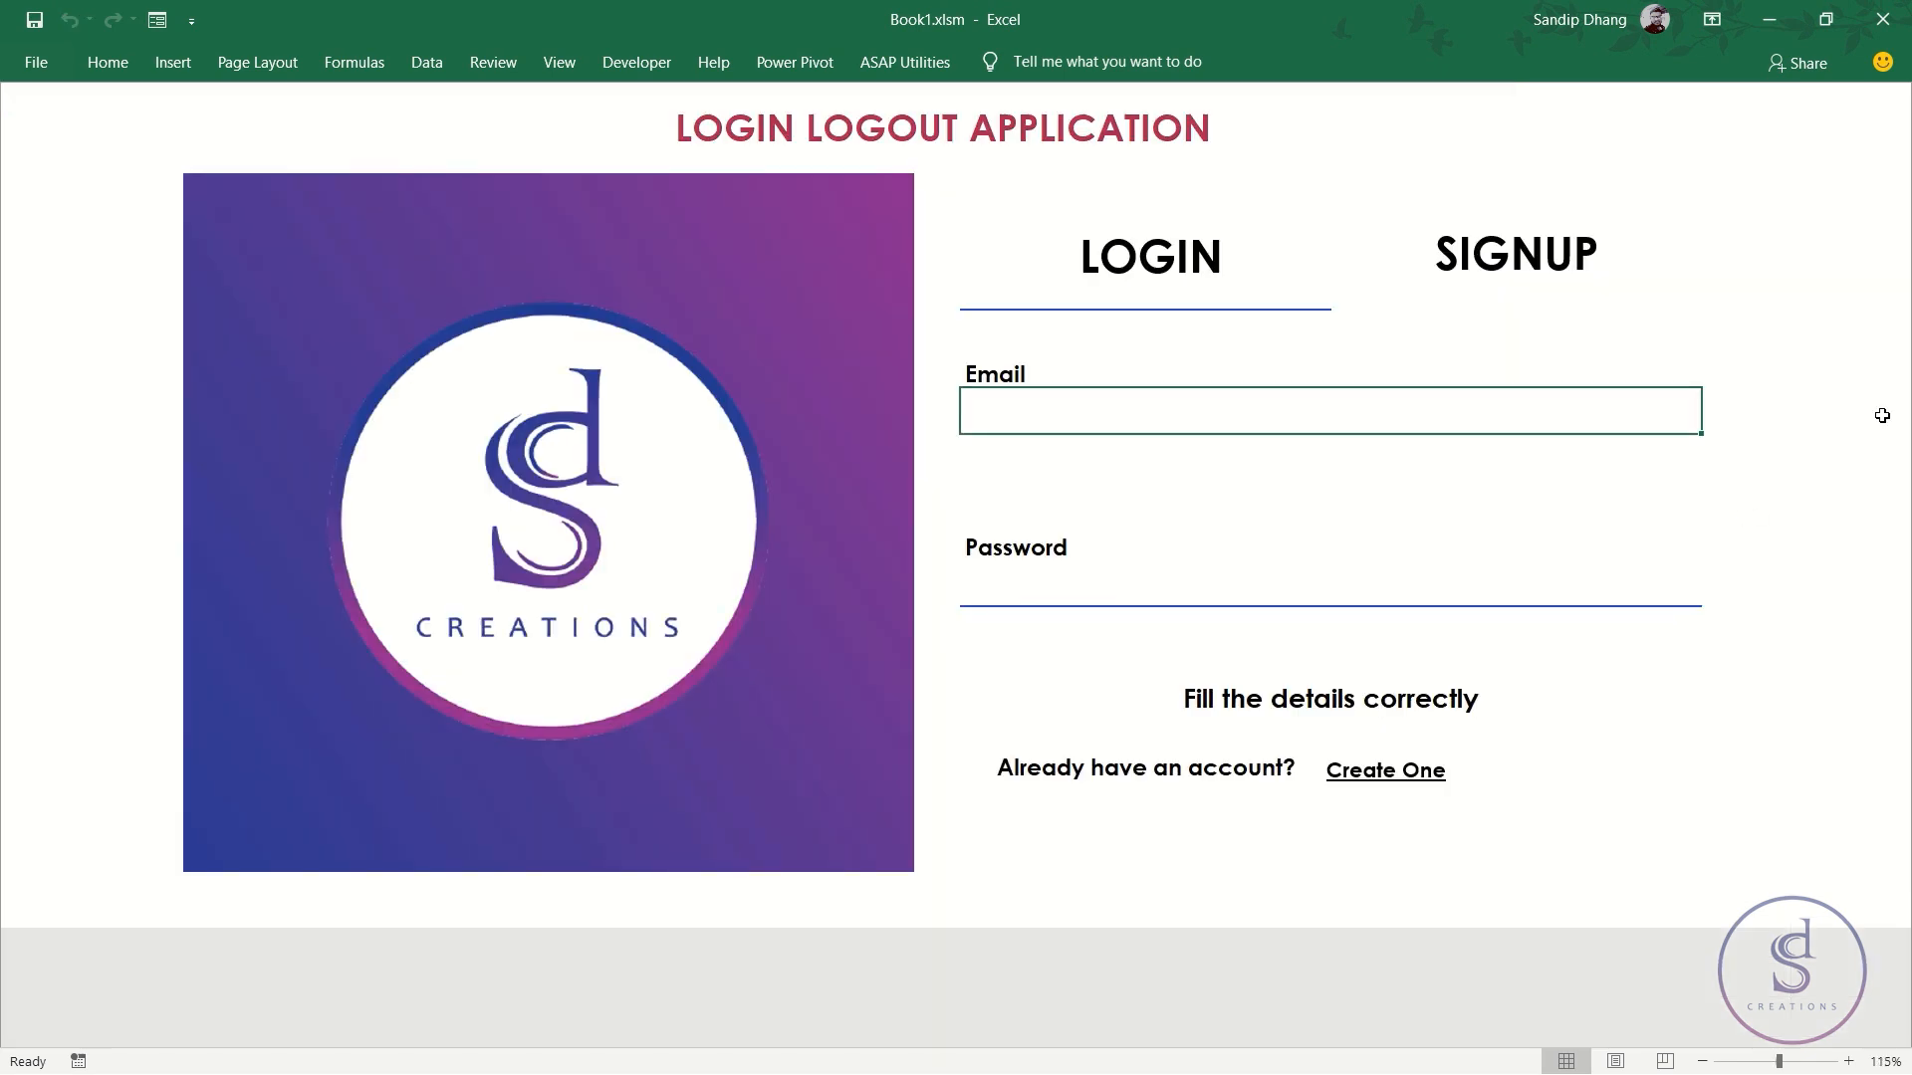
pyautogui.click(1374, 271)
pyautogui.click(1235, 274)
pyautogui.click(1460, 284)
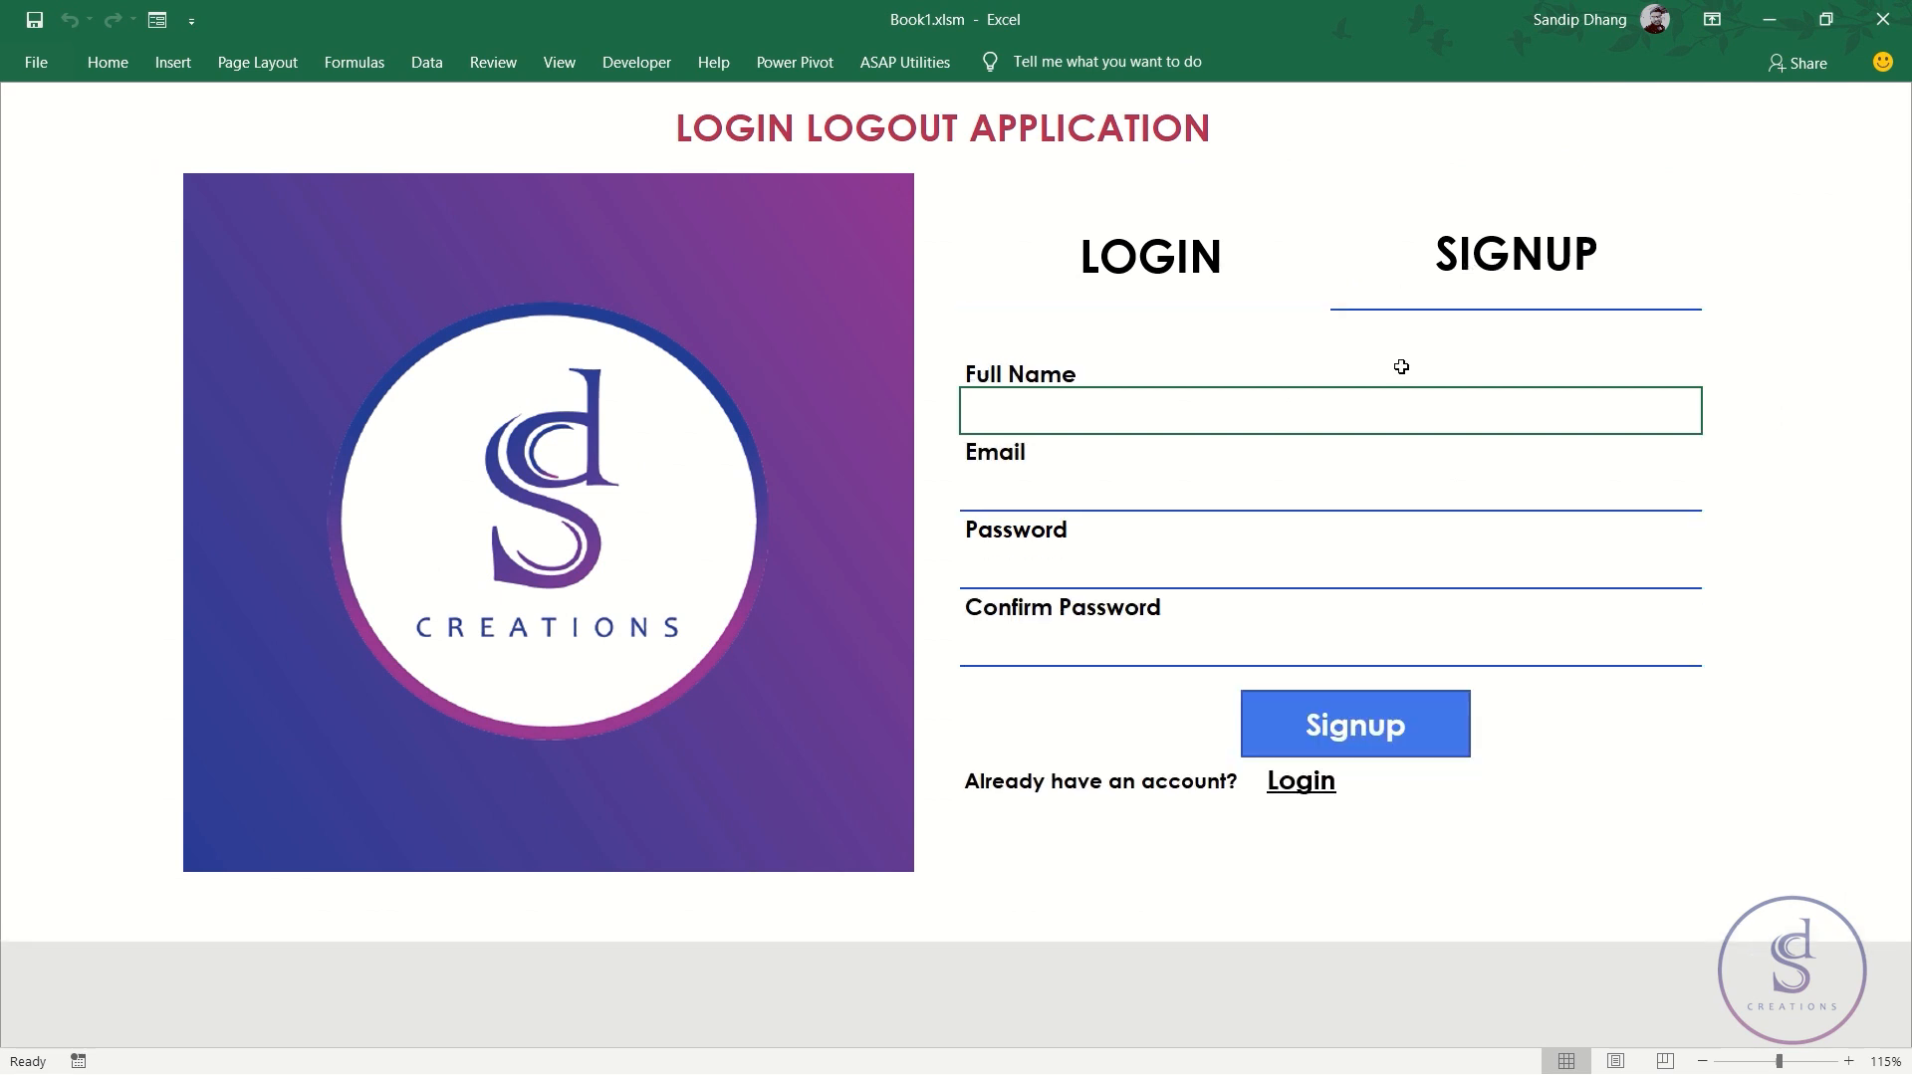
pyautogui.click(1213, 289)
pyautogui.click(1460, 289)
pyautogui.click(1255, 276)
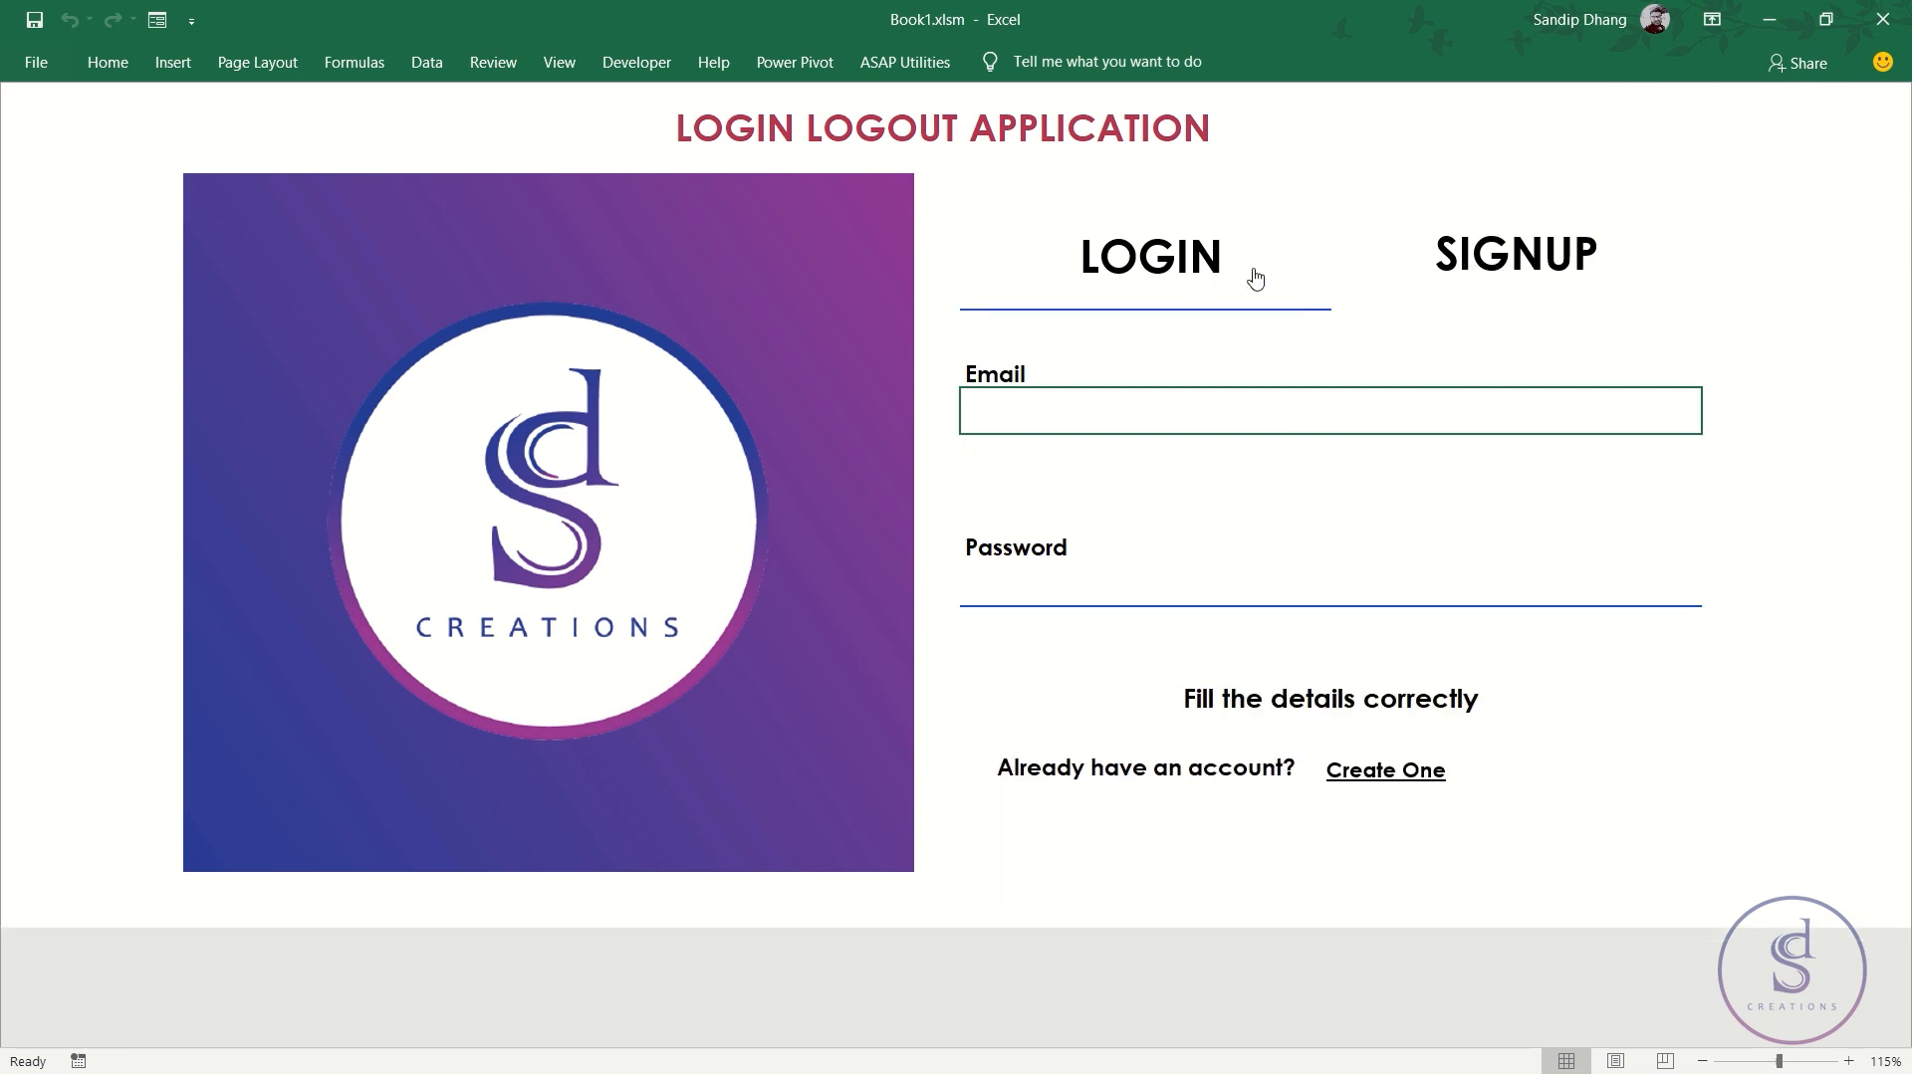
# - Review the Signup form's Full Name to Confirm Password fields, then return to the Login form
pyautogui.click(1518, 279)
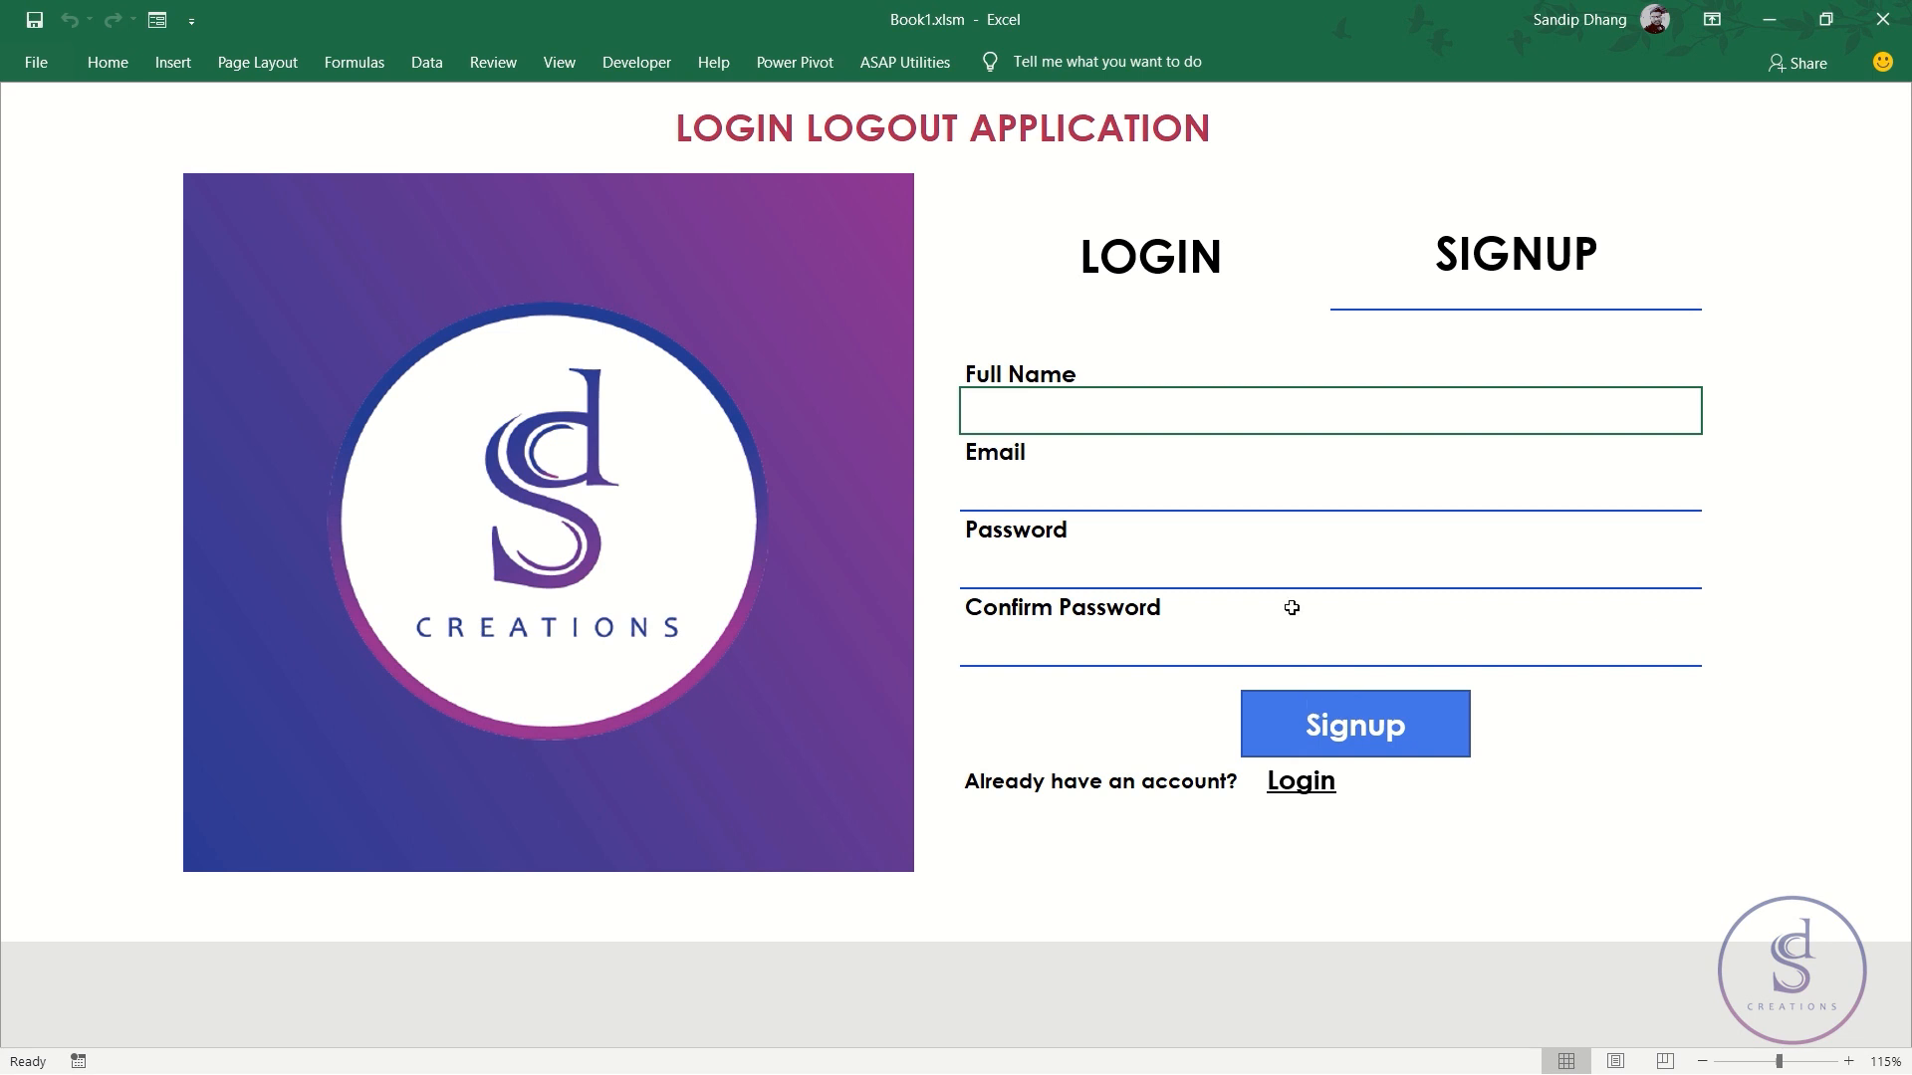
pyautogui.moveTo(1046, 399); pyautogui.dragTo(1033, 631)
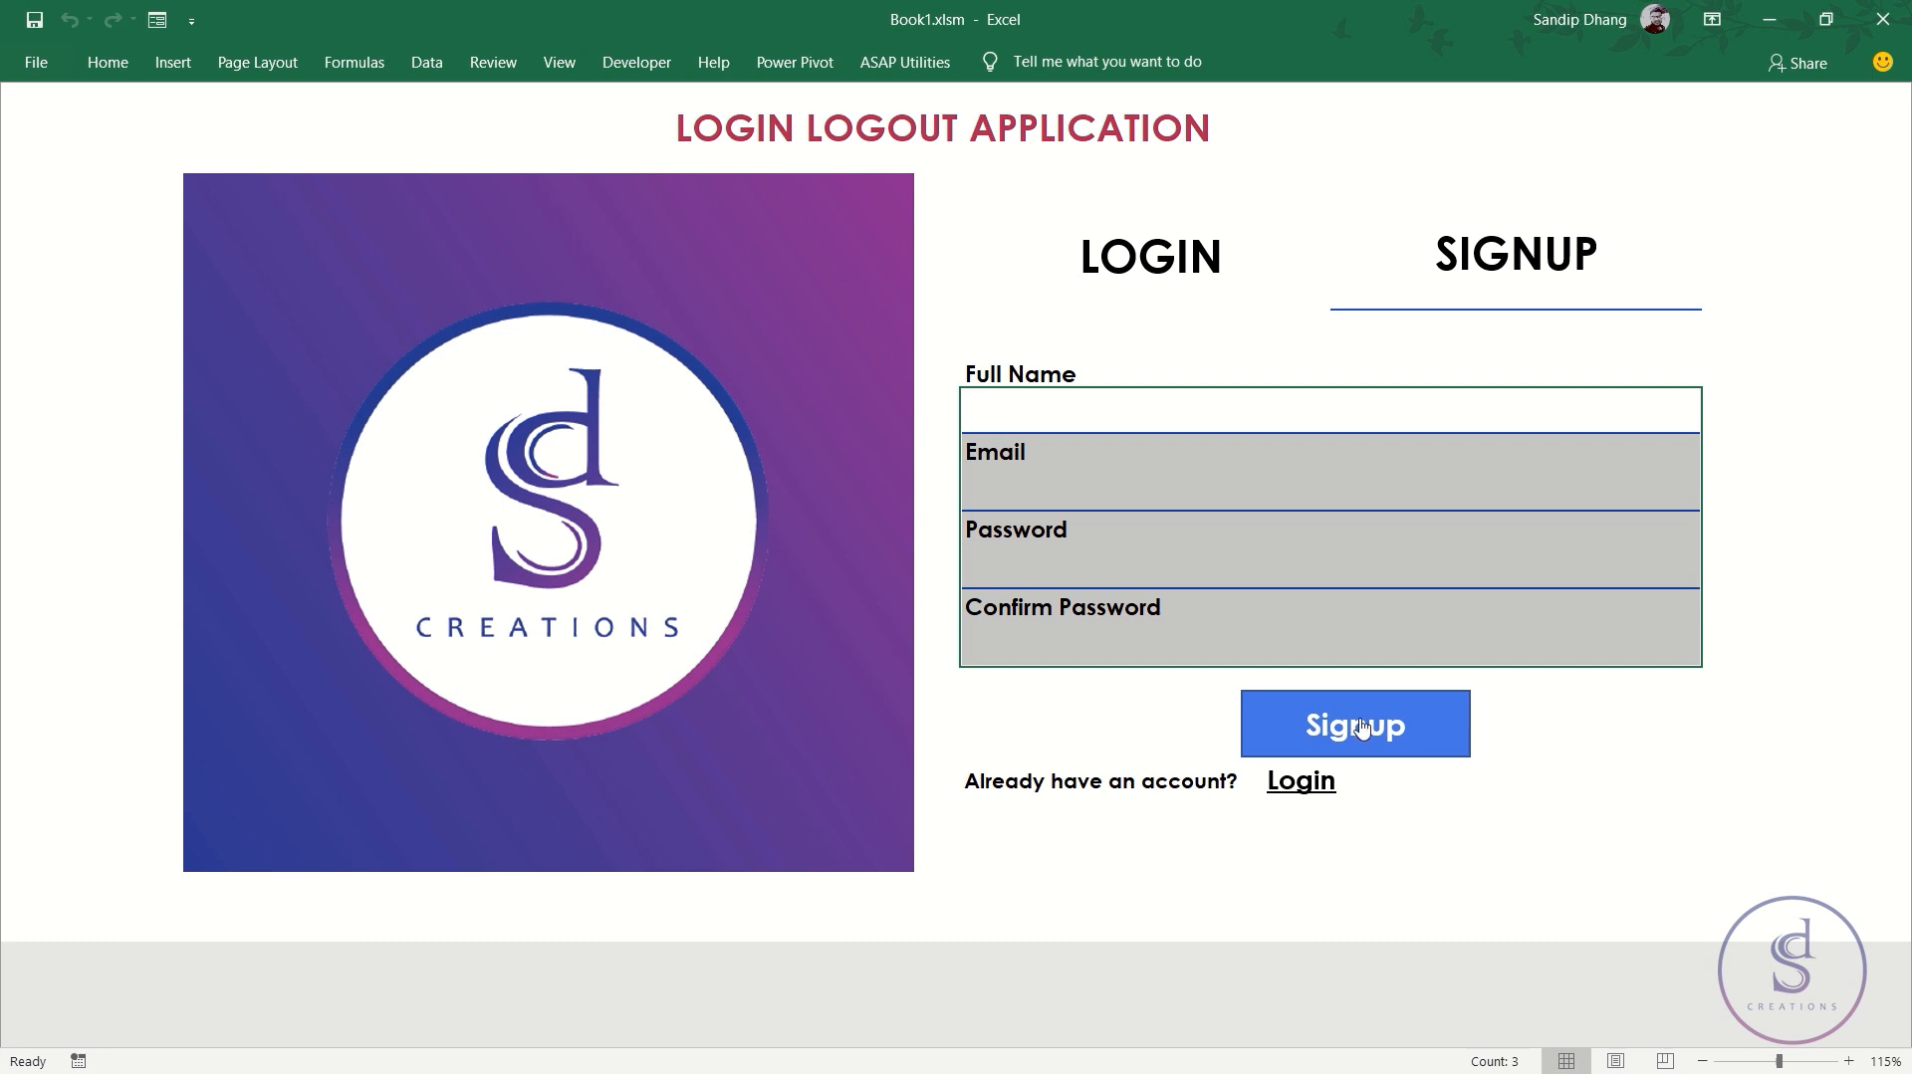
pyautogui.click(1493, 707)
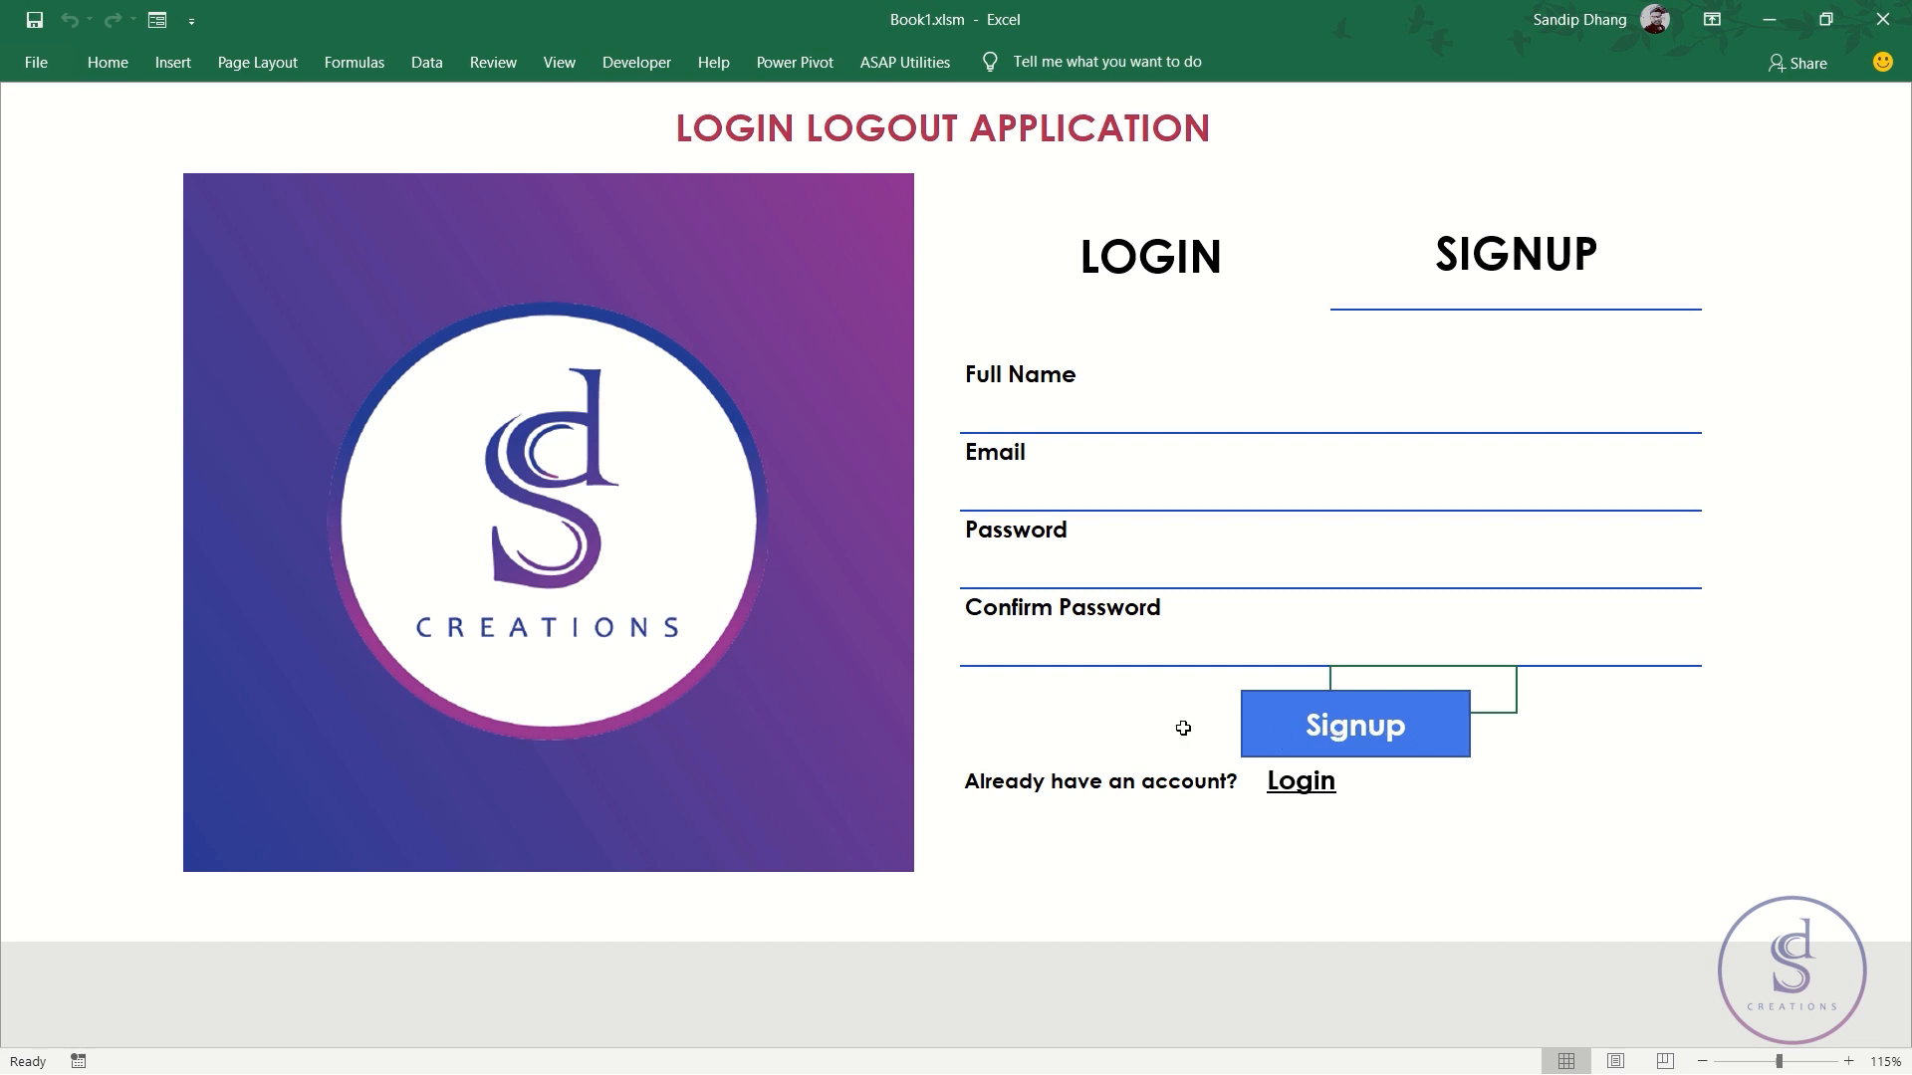
pyautogui.click(1163, 266)
pyautogui.click(1459, 271)
pyautogui.click(1222, 261)
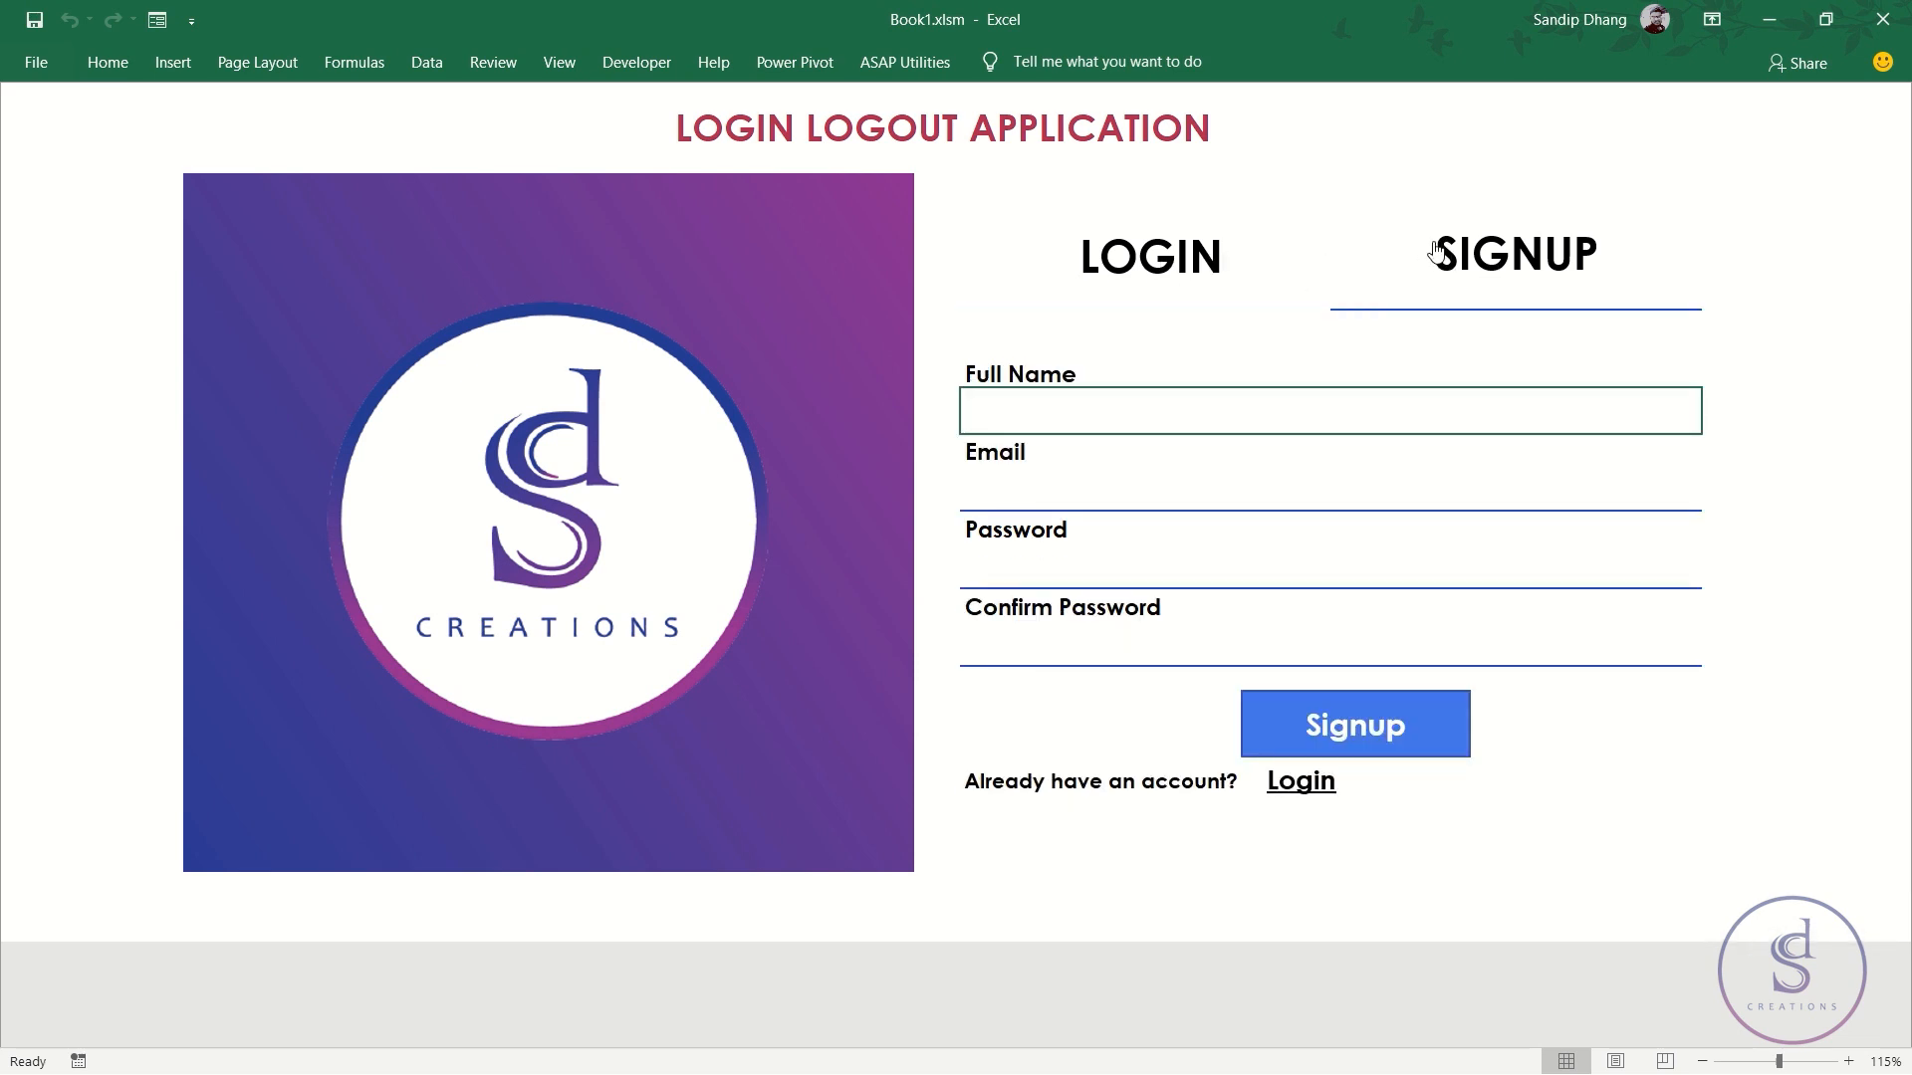
pyautogui.click(1197, 249)
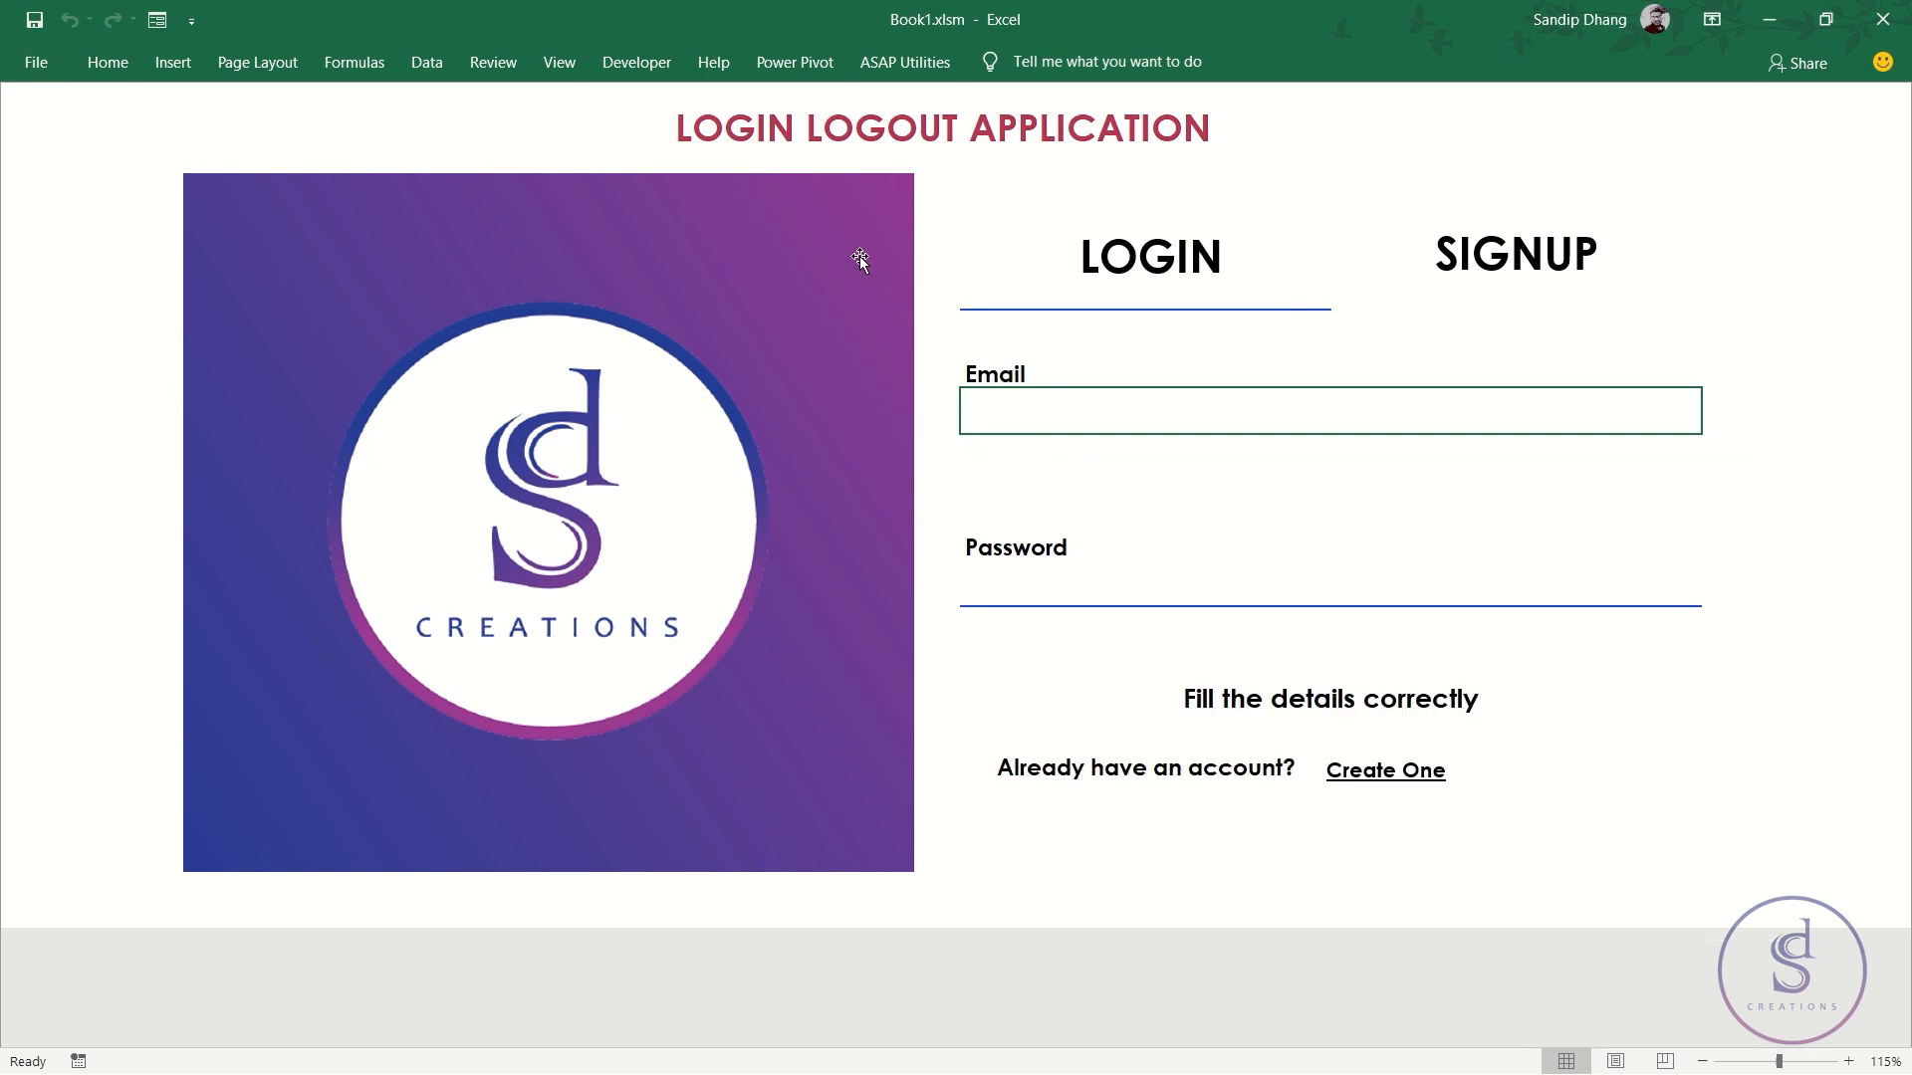